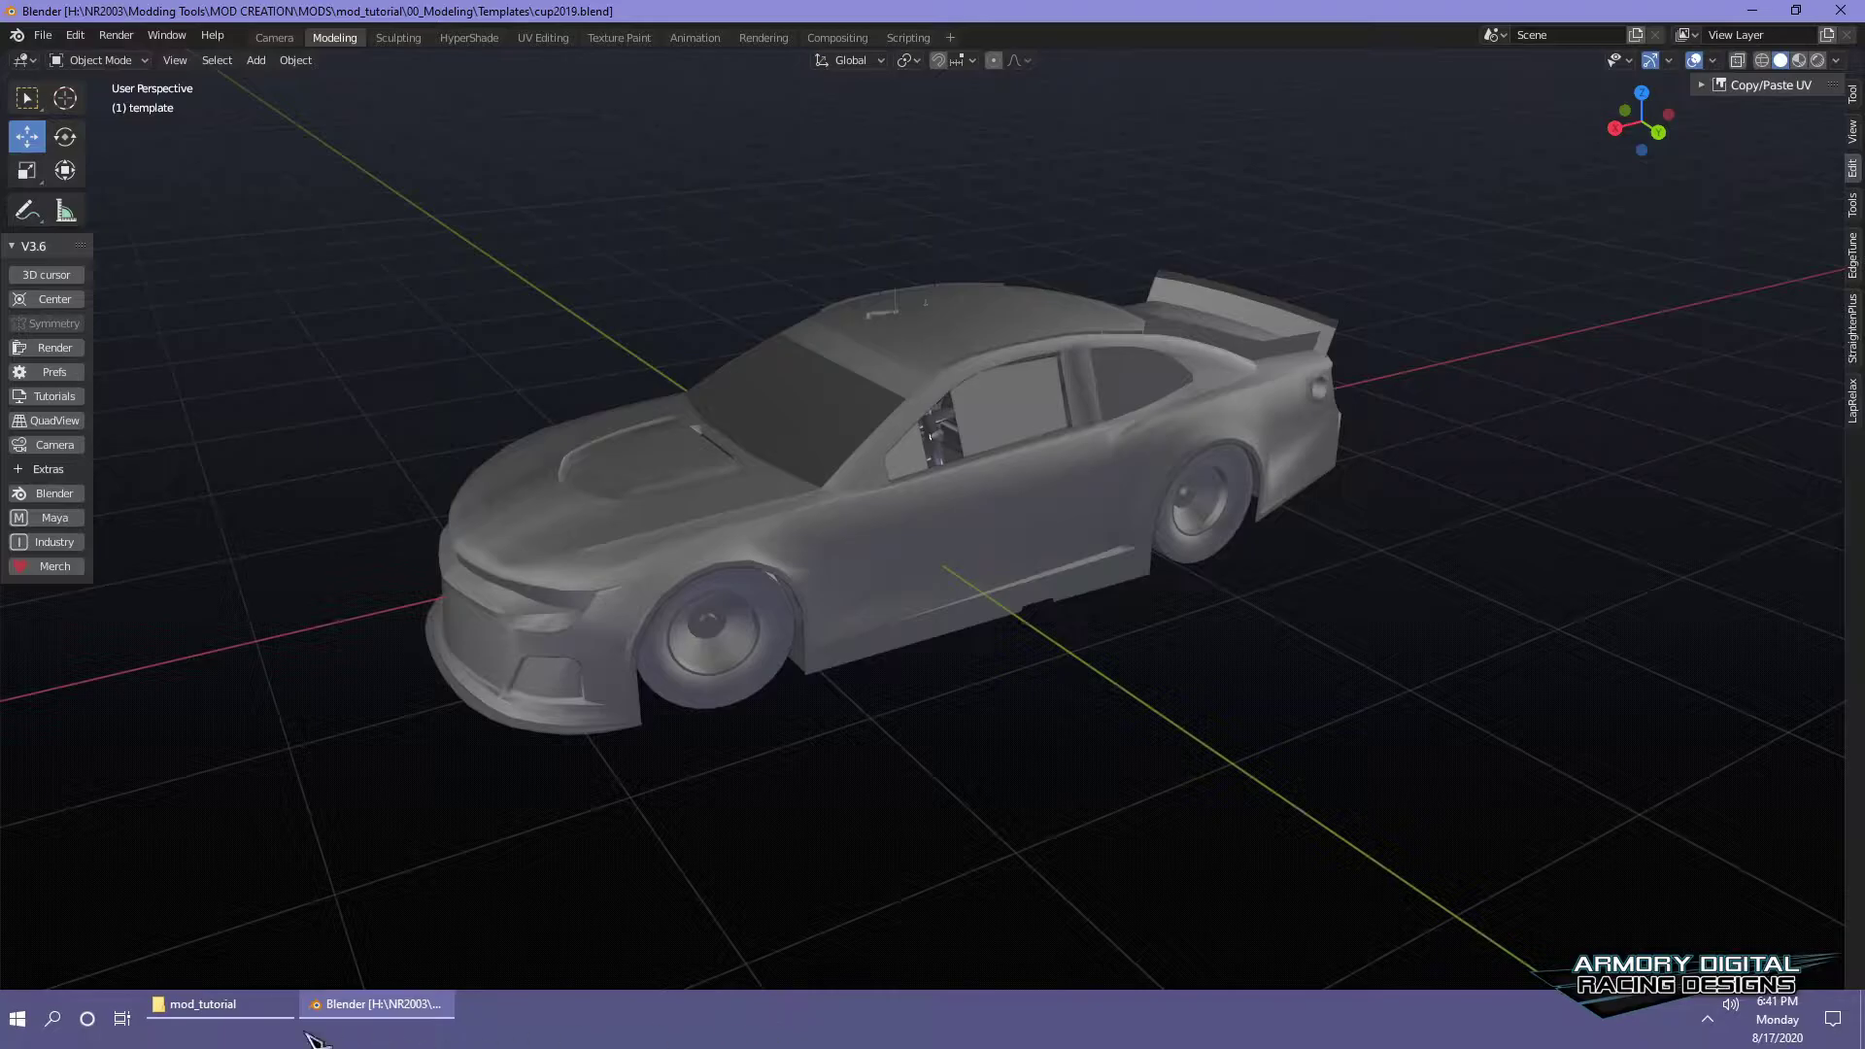
# - Switch to the mod_tutorial folder in File Explorer, view its project subfolders, and minimize the window
pyautogui.moveTo(248, 1018)
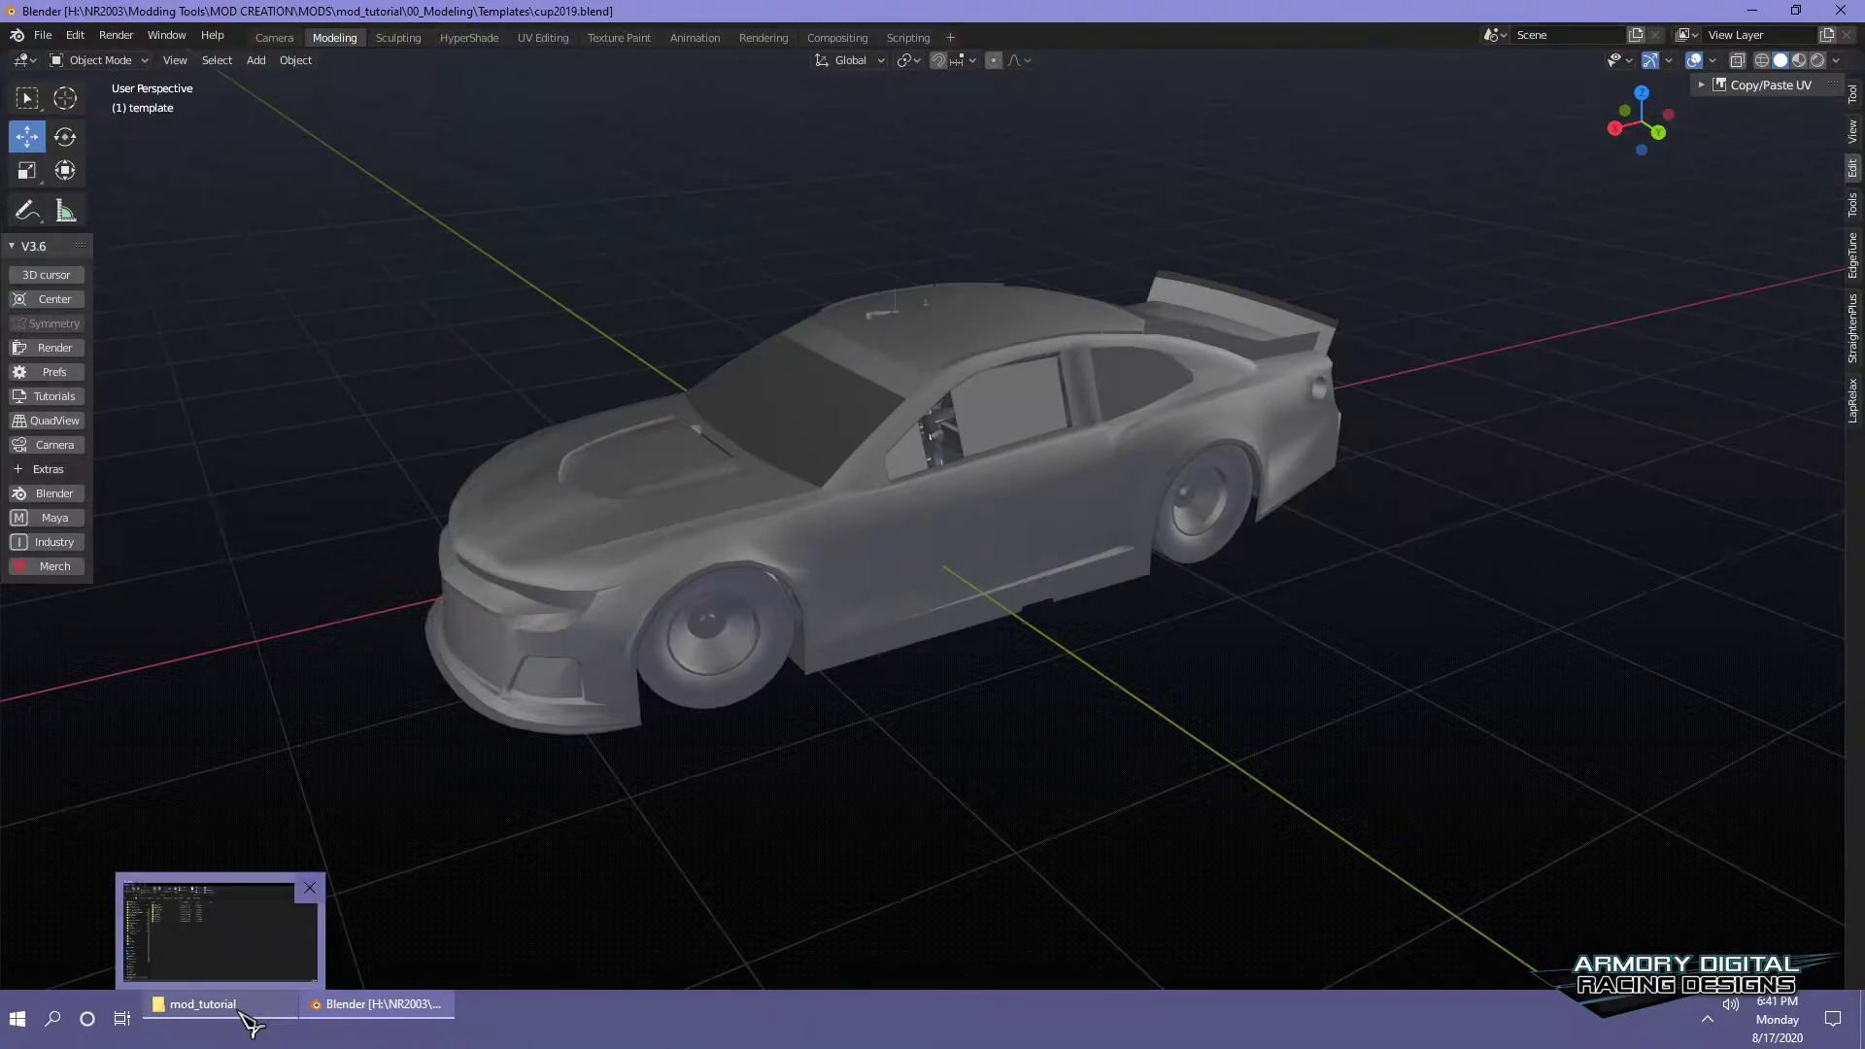
pyautogui.click(250, 1018)
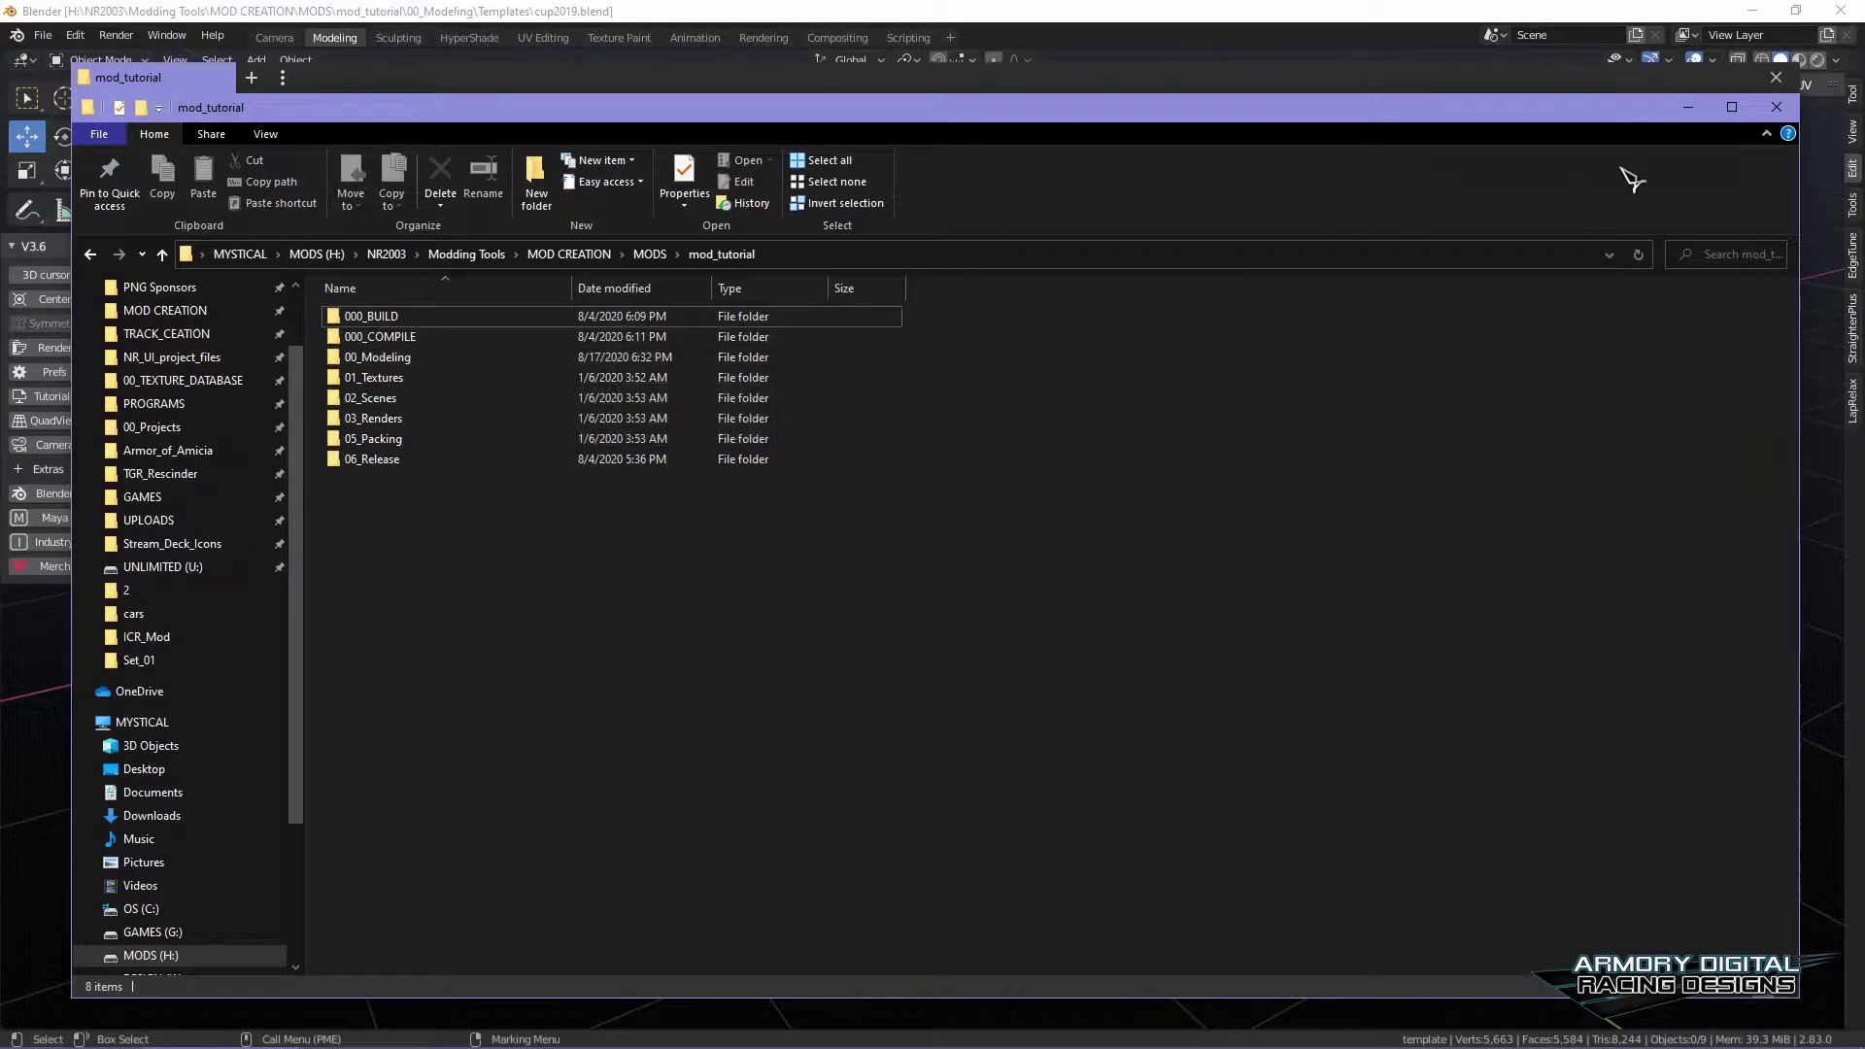
pyautogui.click(1688, 106)
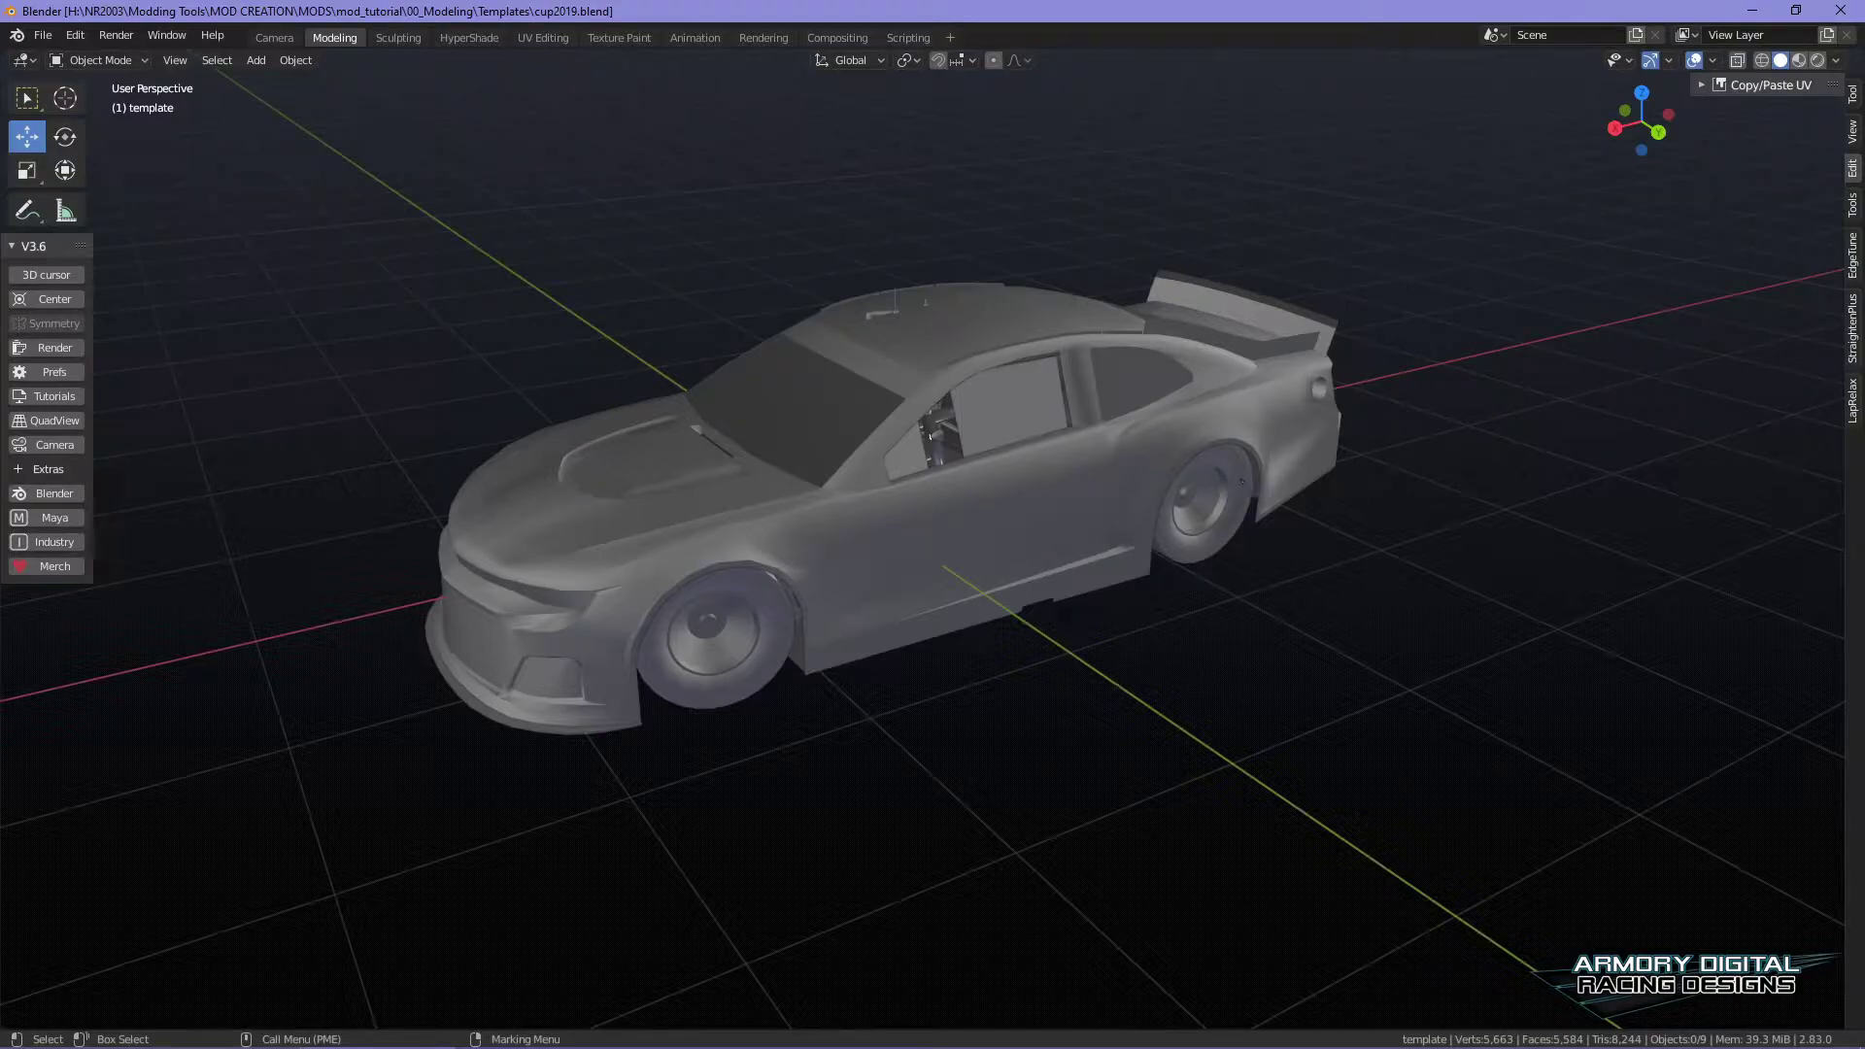
# - Bring the outliner window into view, add a new collection beside template under Scene Collection, make it active, and move the outliner away
pyautogui.moveTo(1864, 221); pyautogui.dragTo(1031, 179)
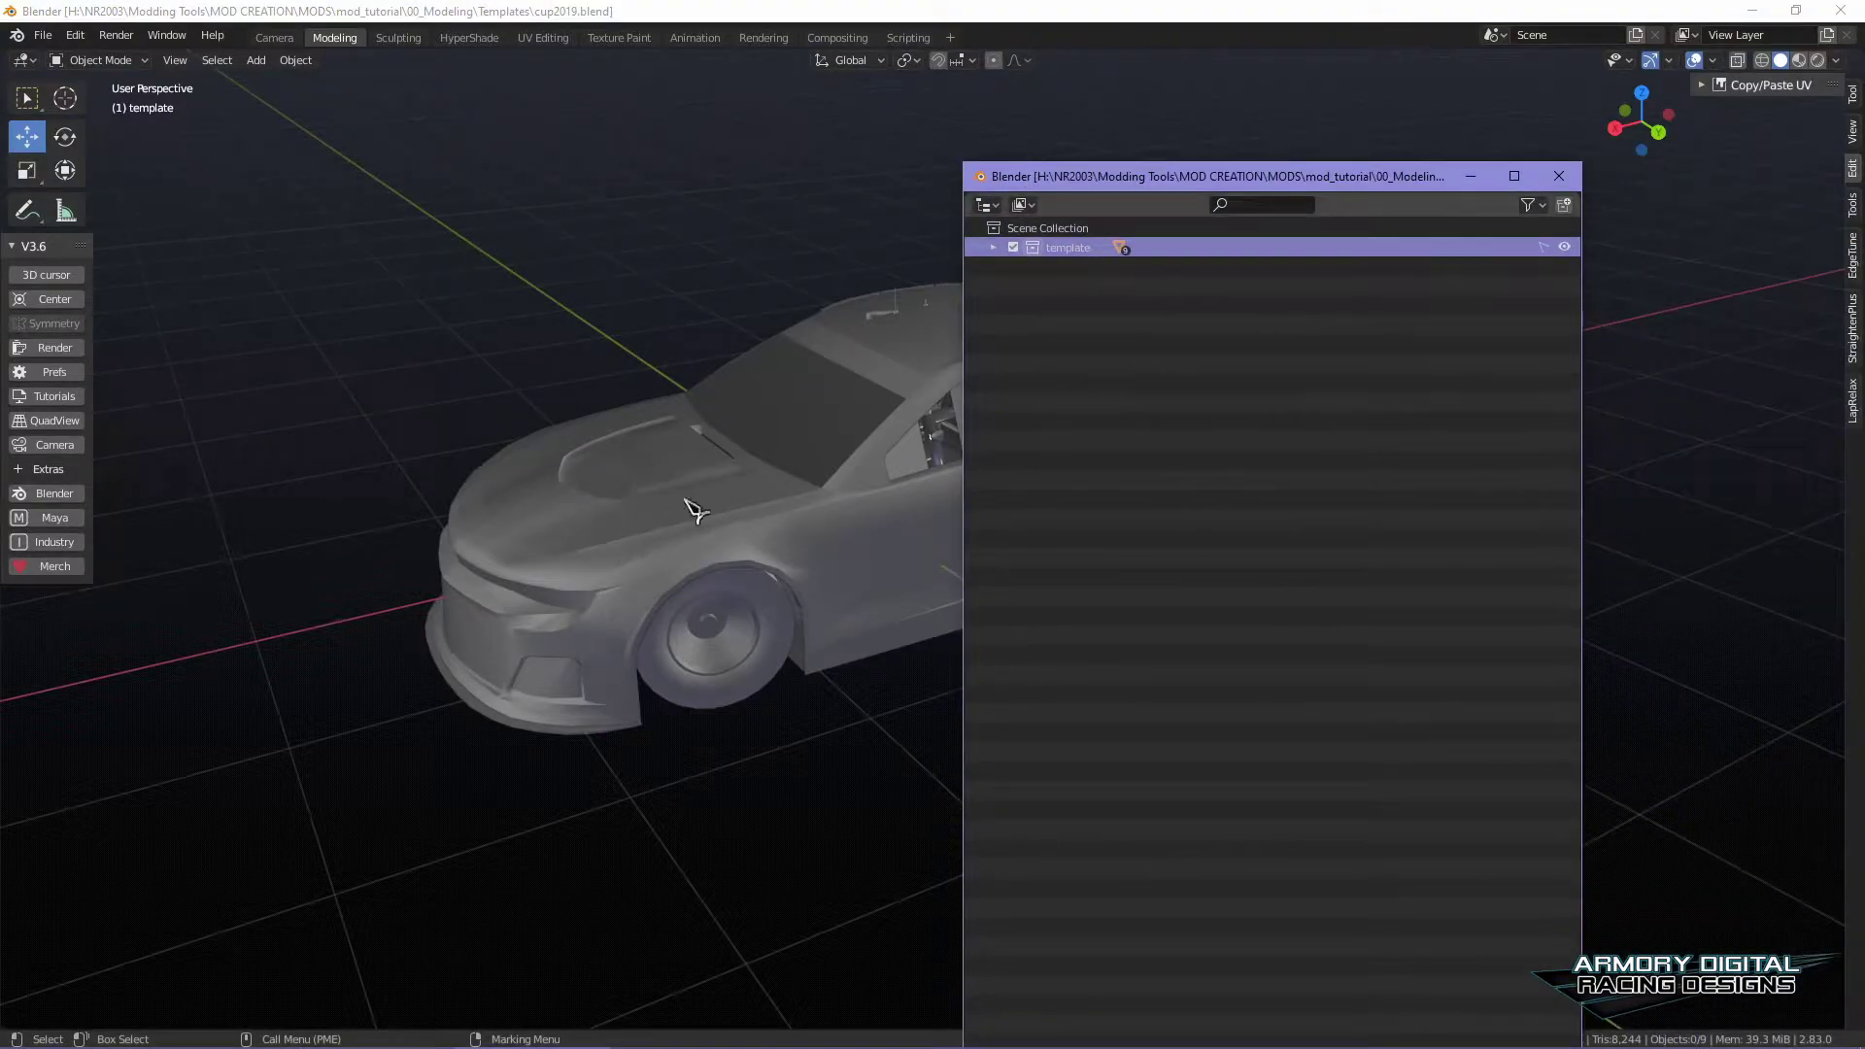
pyautogui.click(650, 542)
pyautogui.rightClick(860, 1020)
pyautogui.click(544, 1015)
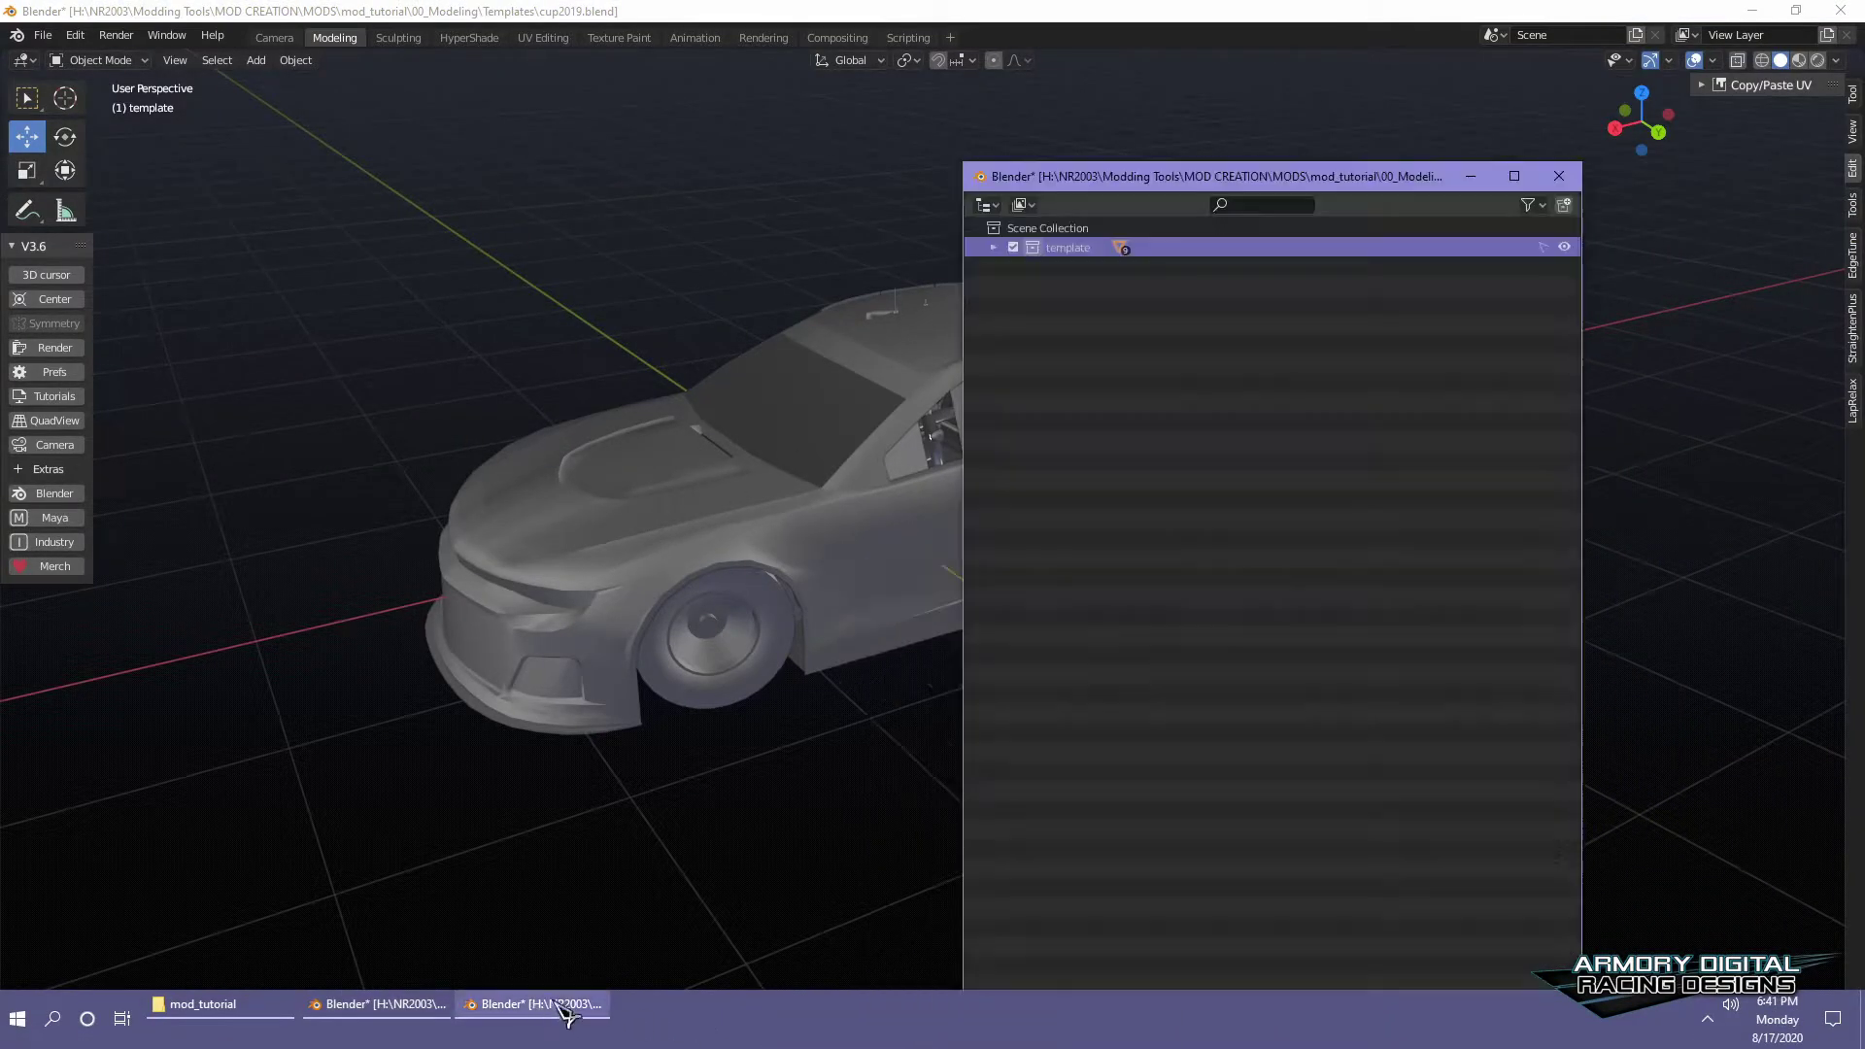
pyautogui.click(1545, 248)
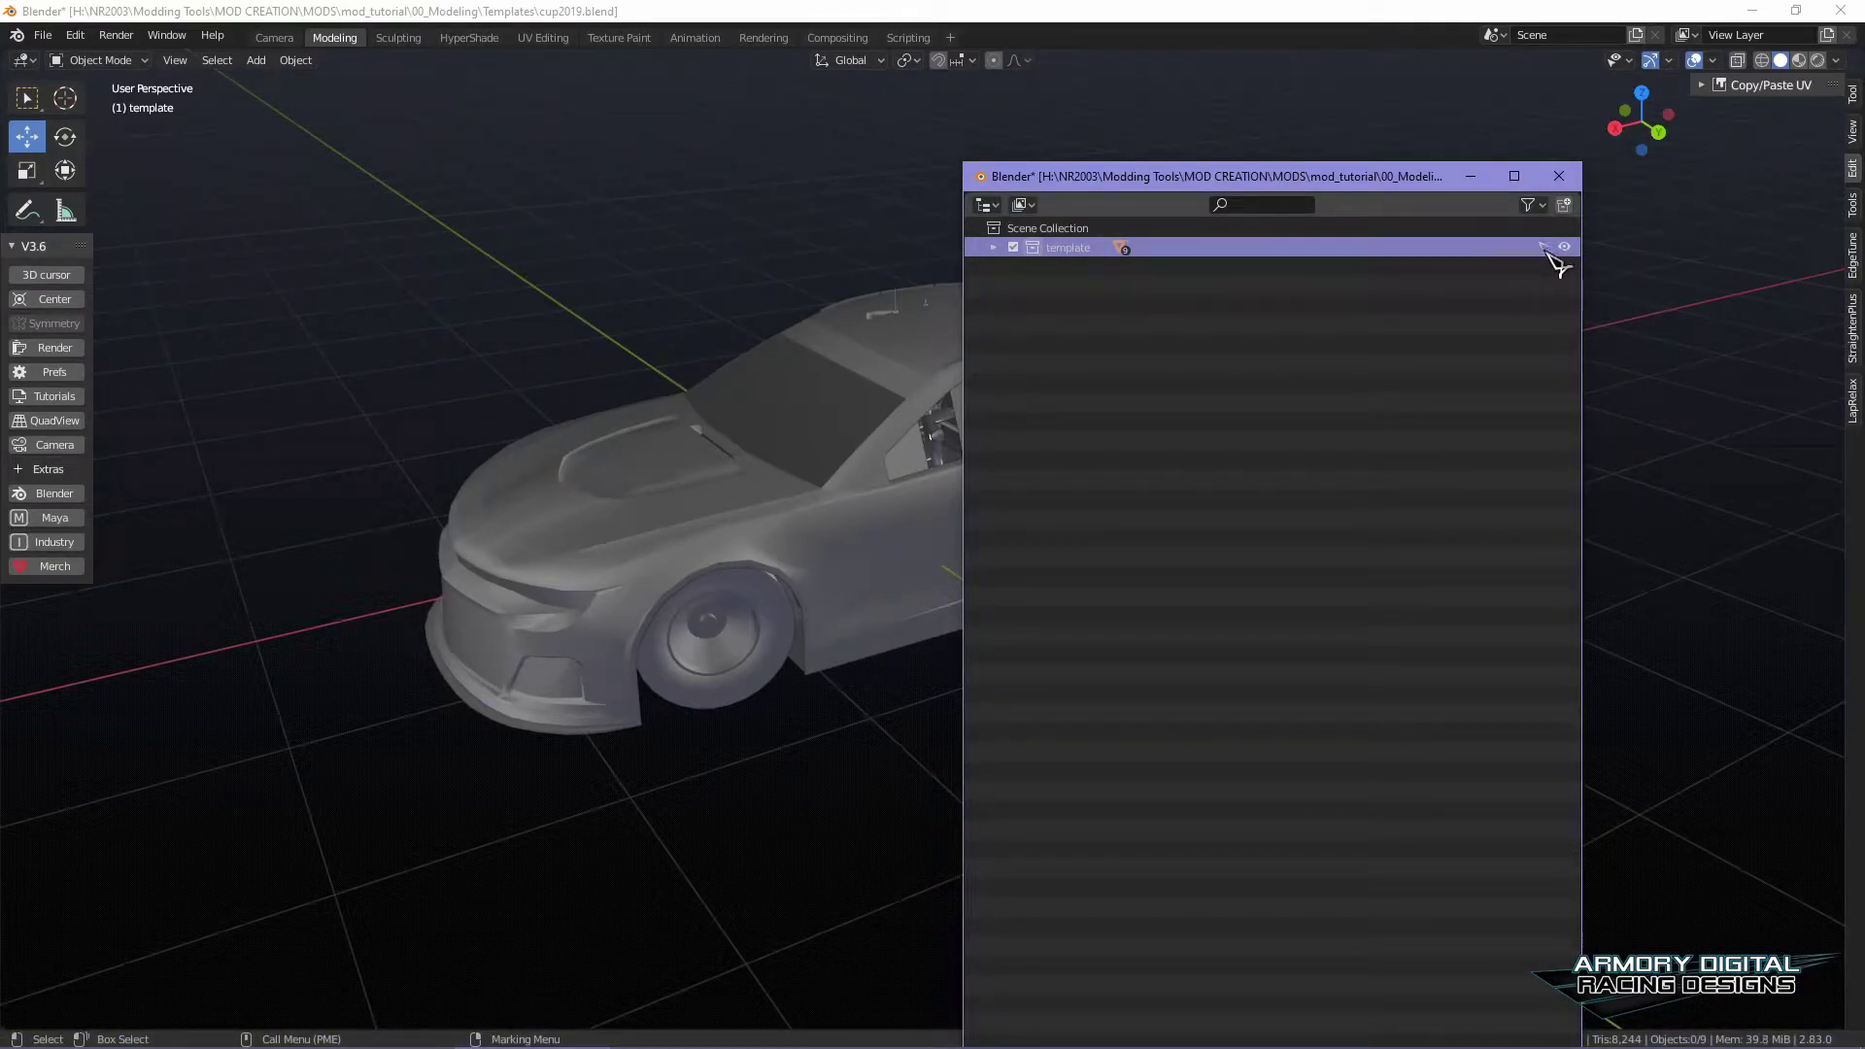
pyautogui.click(1066, 281)
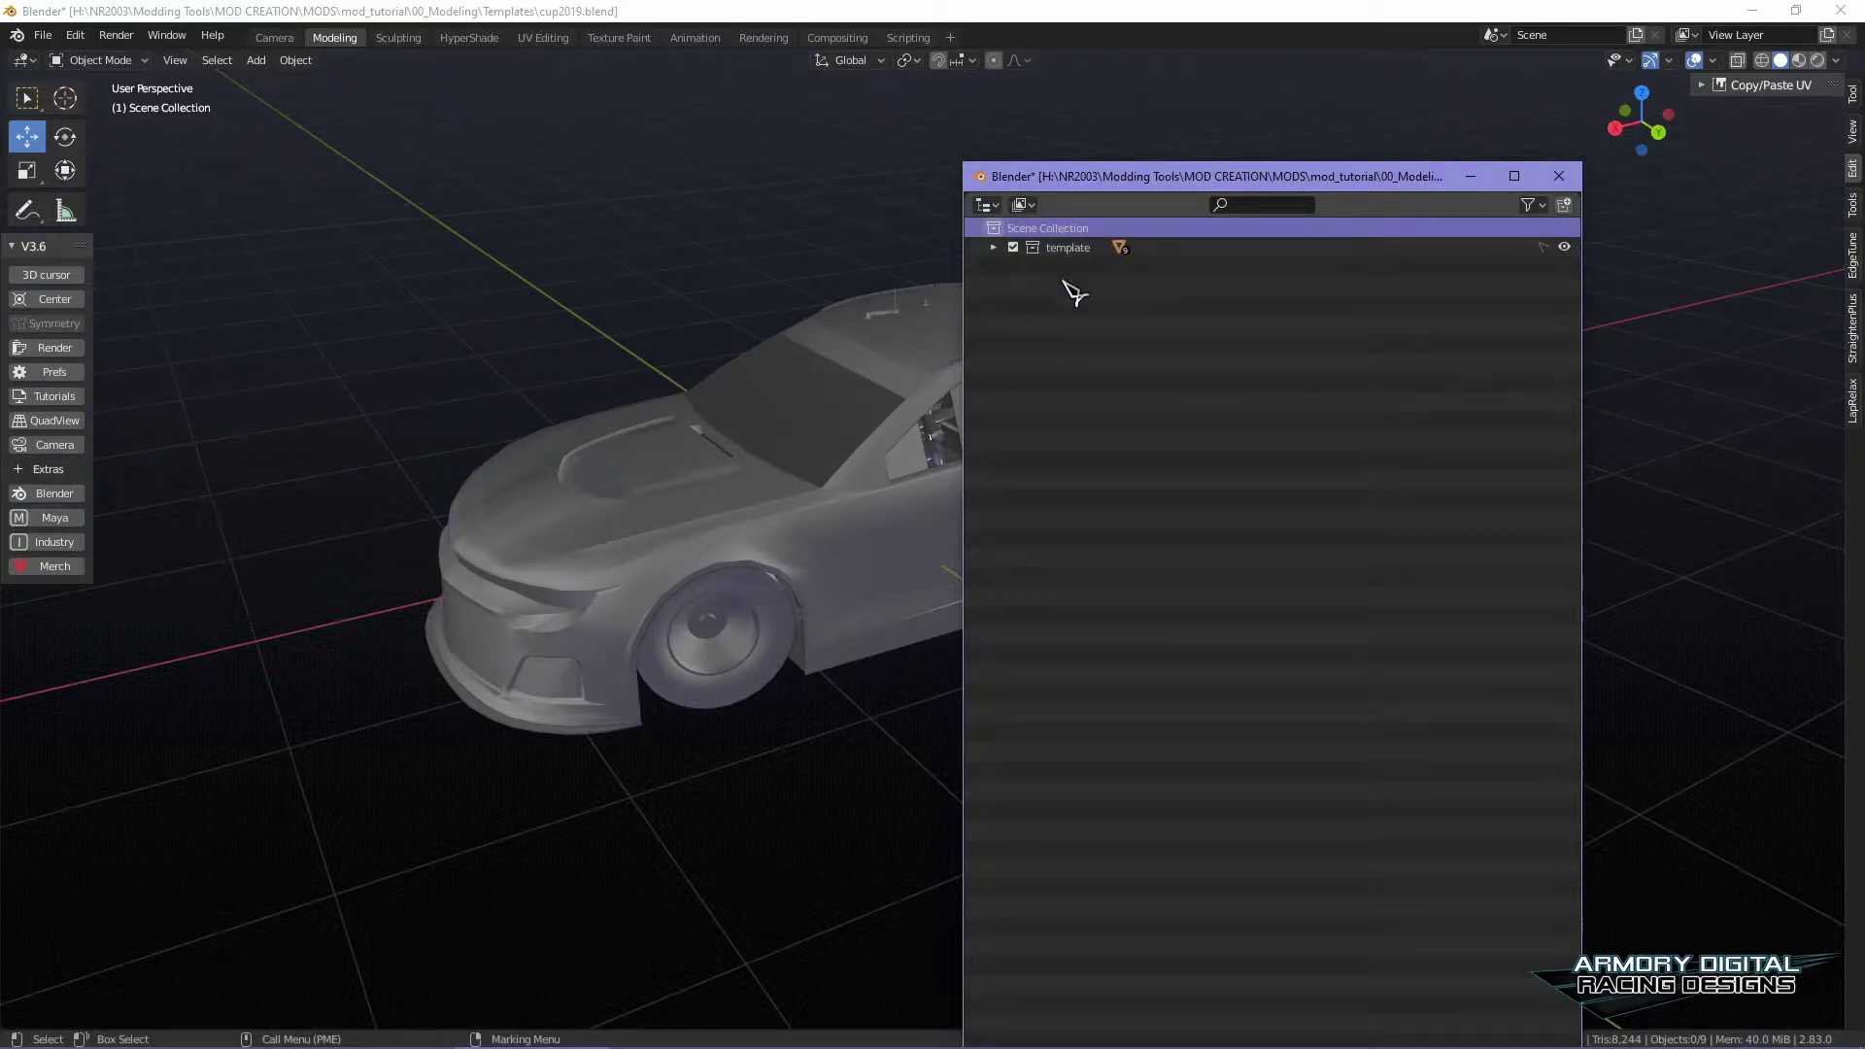
pyautogui.click(1564, 205)
pyautogui.click(1081, 268)
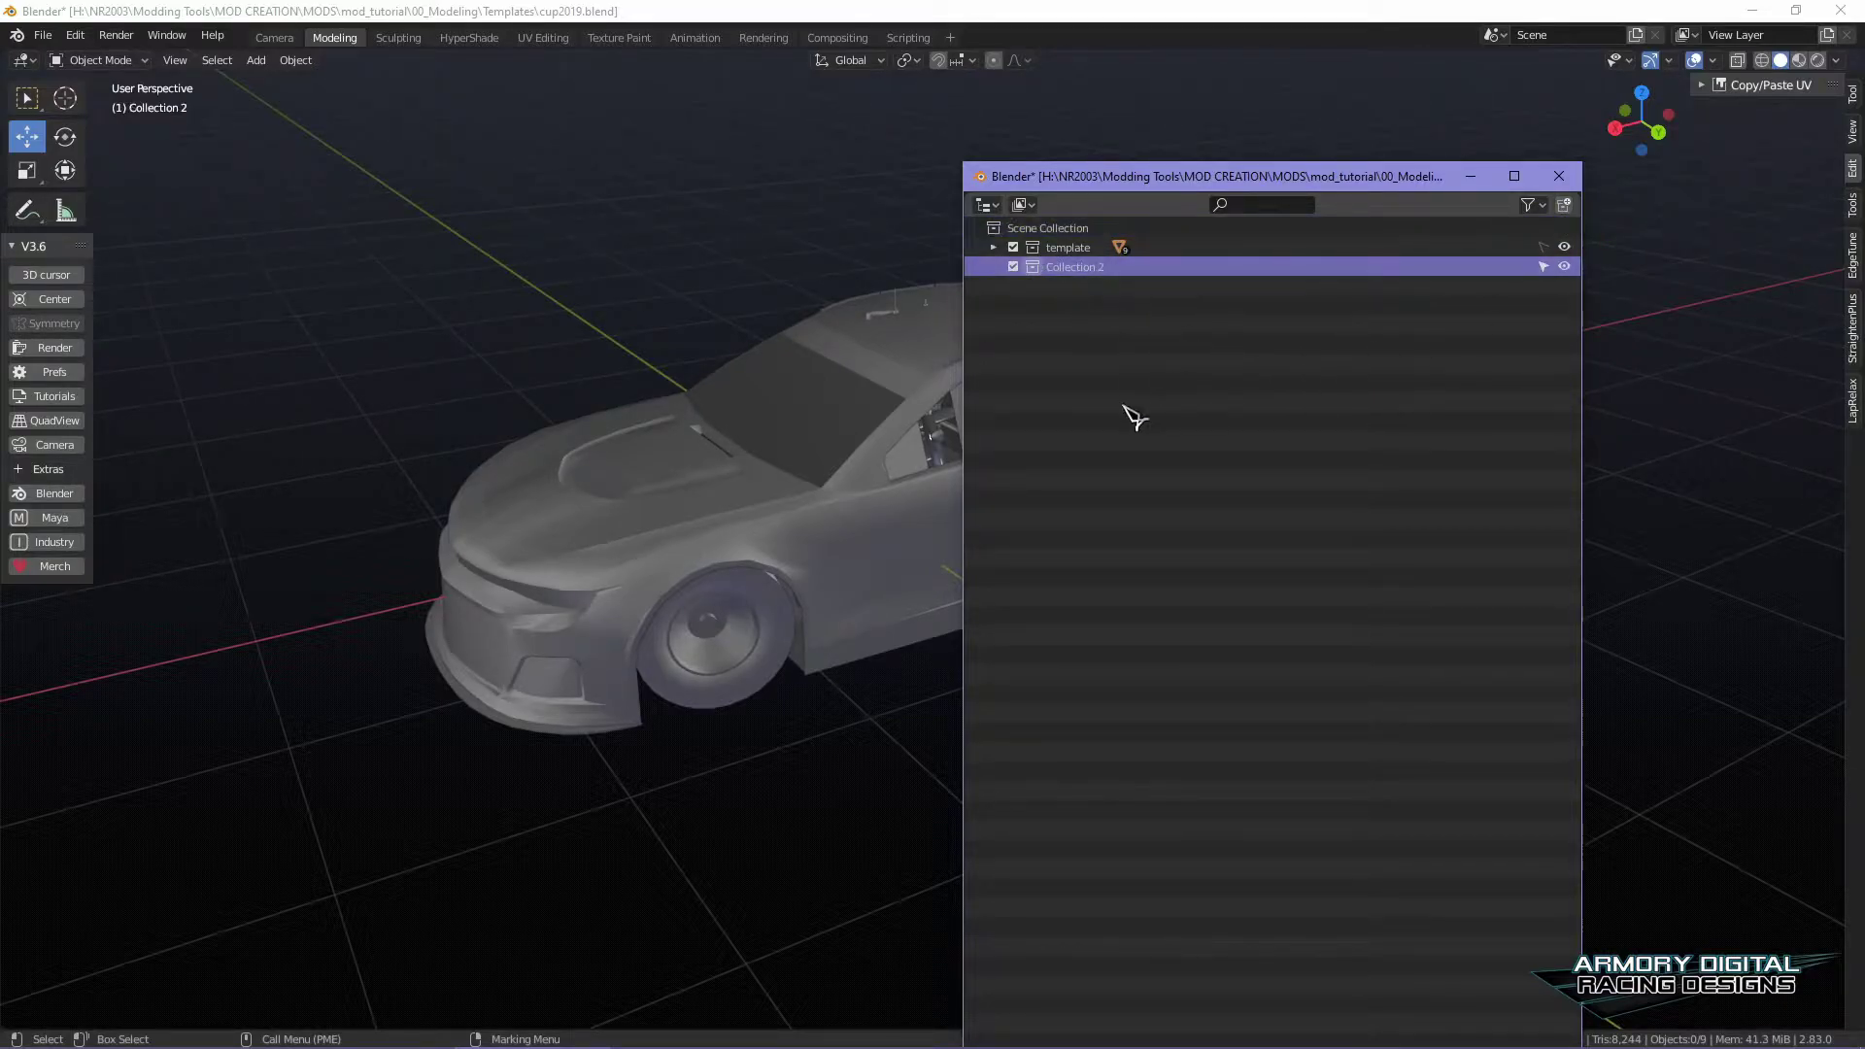
pyautogui.moveTo(1084, 183); pyautogui.dragTo(1864, 183)
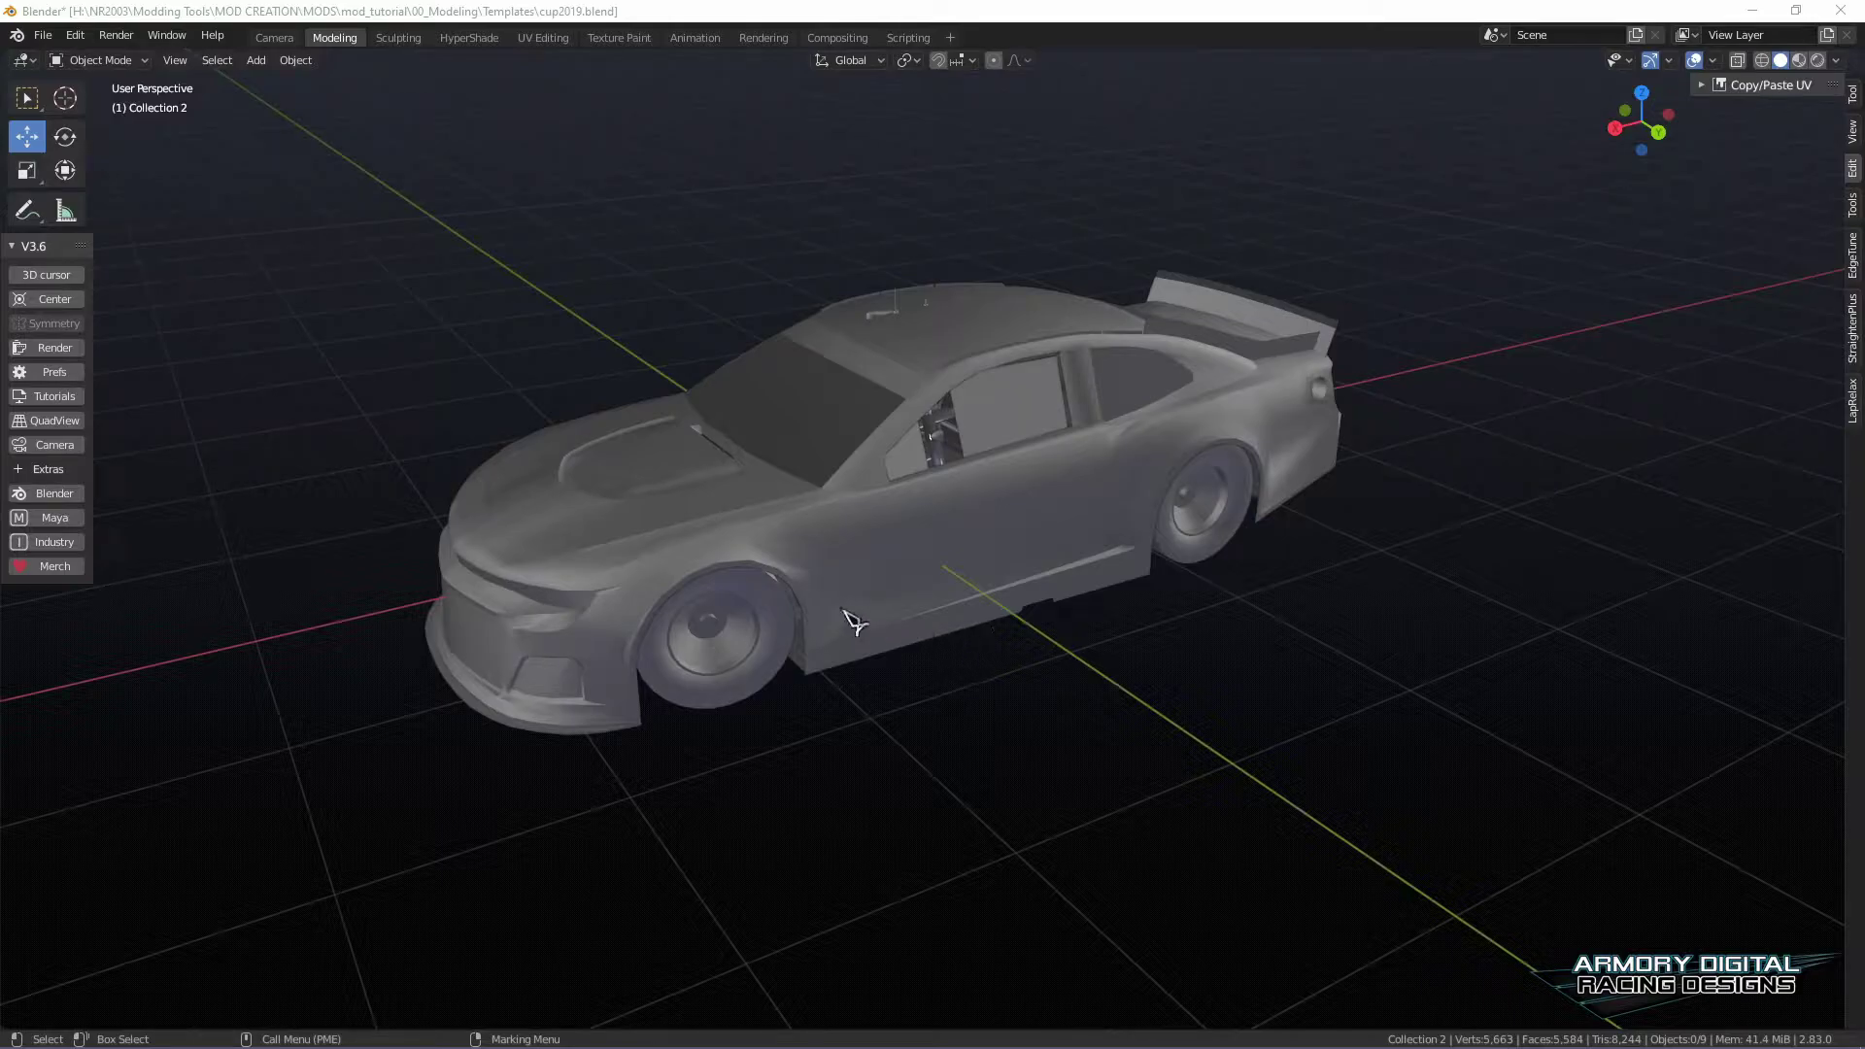
# - Hide the car template and add a 2 m cube mesh at the world origin
pyautogui.click(1004, 703)
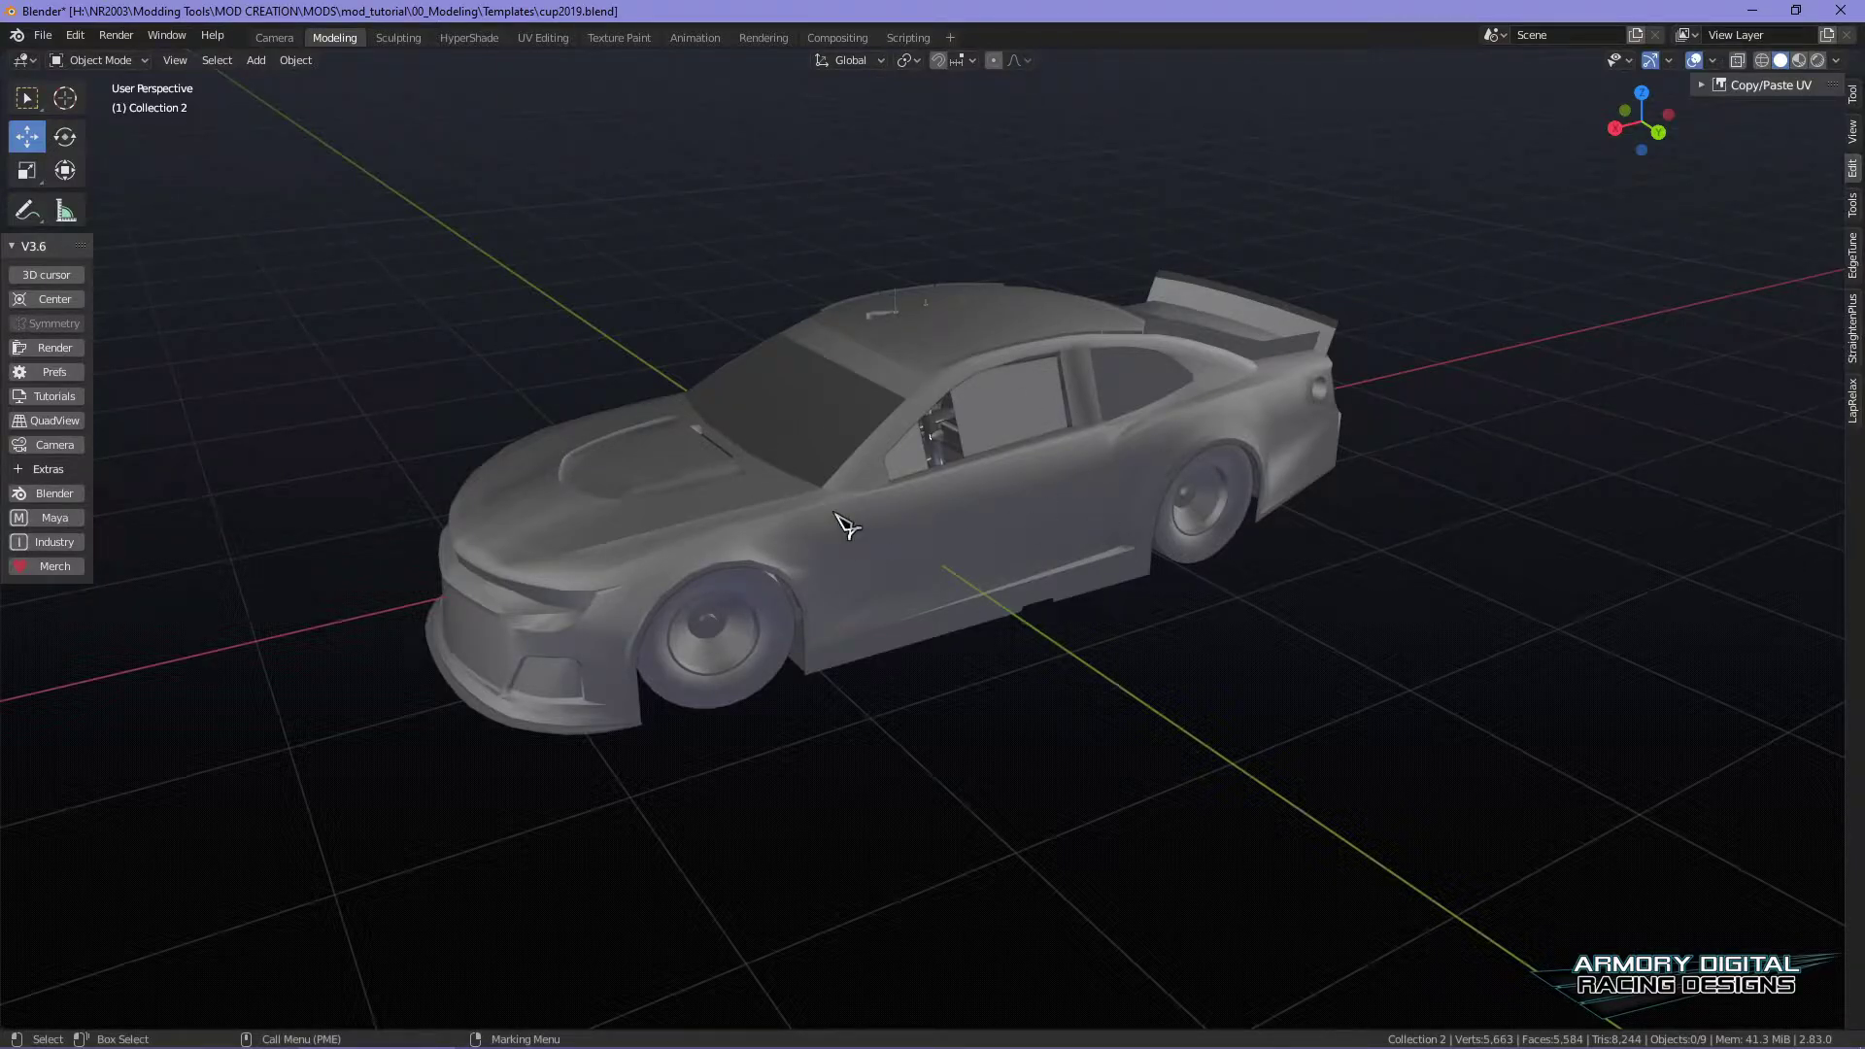
pyautogui.keyDown('shift'); pyautogui.moveTo(1187, 491); pyautogui.dragTo(1187, 491, button='middle'); pyautogui.keyUp('shift')
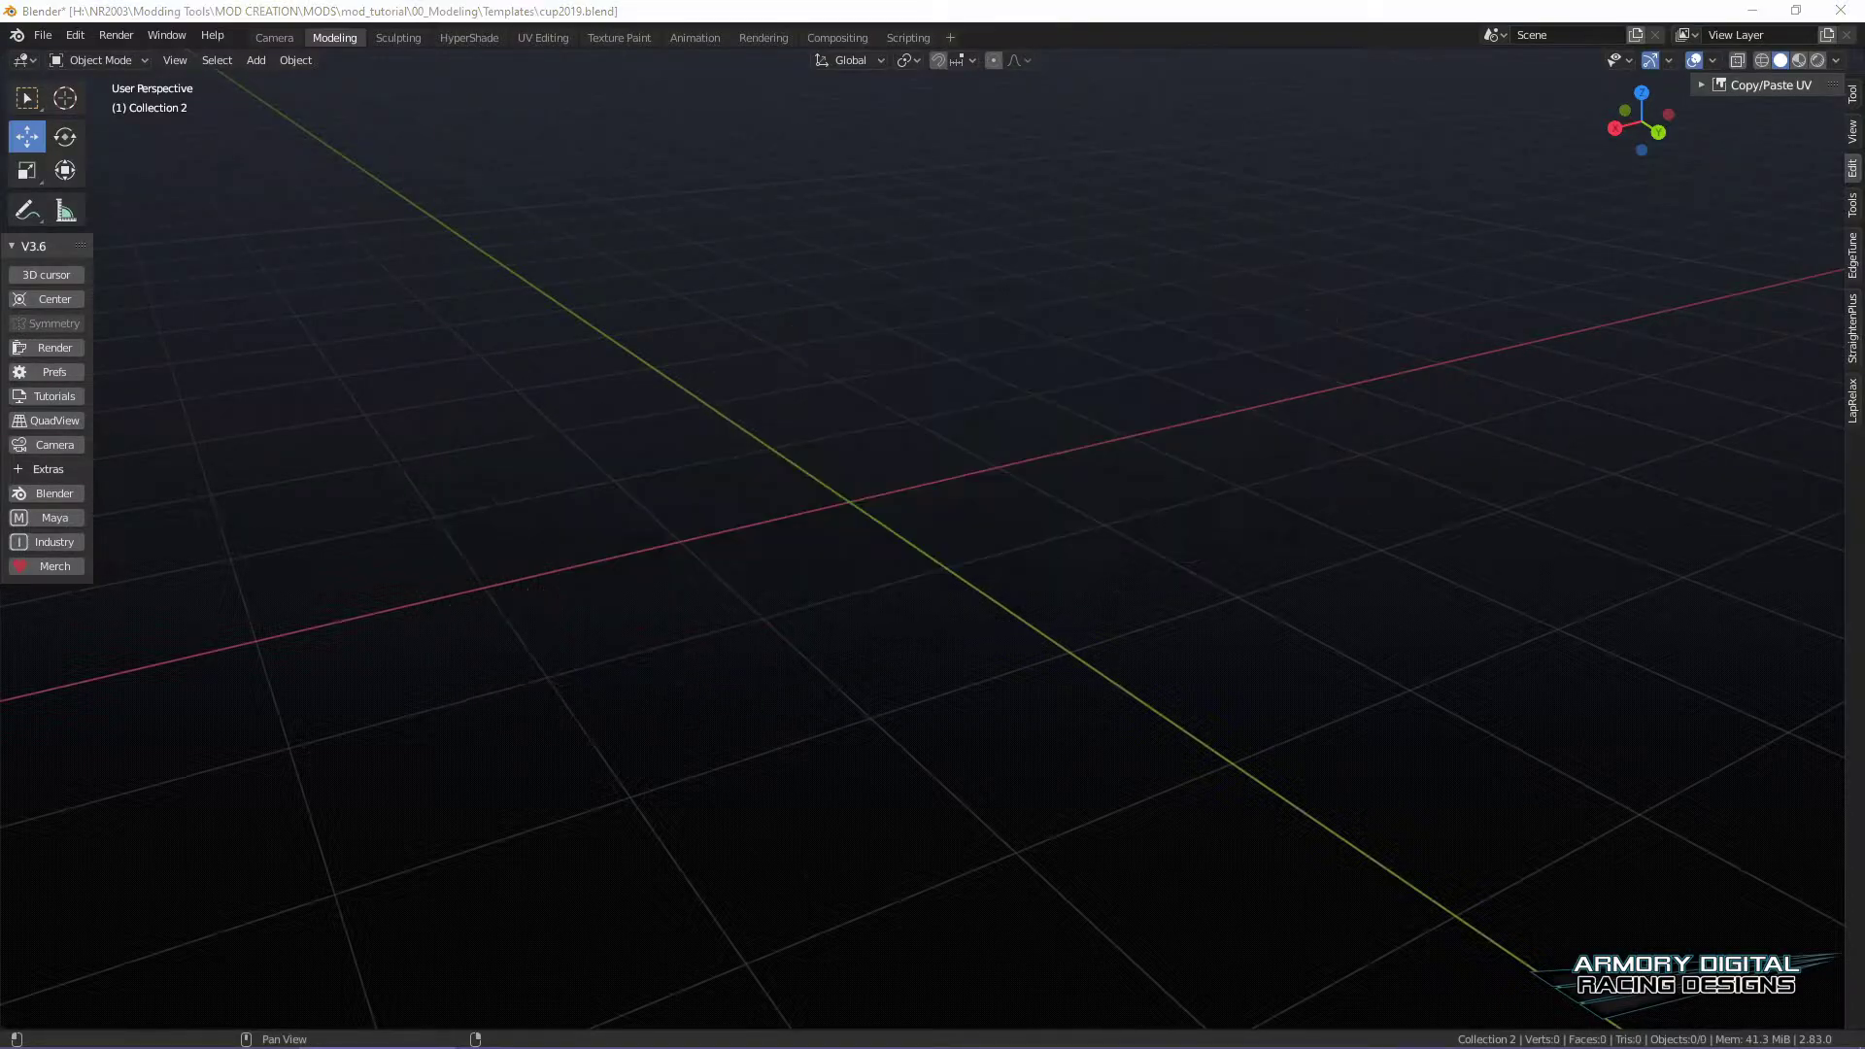
pyautogui.click(897, 546)
pyautogui.hotkey('shift', 'a')
pyautogui.moveTo(923, 581)
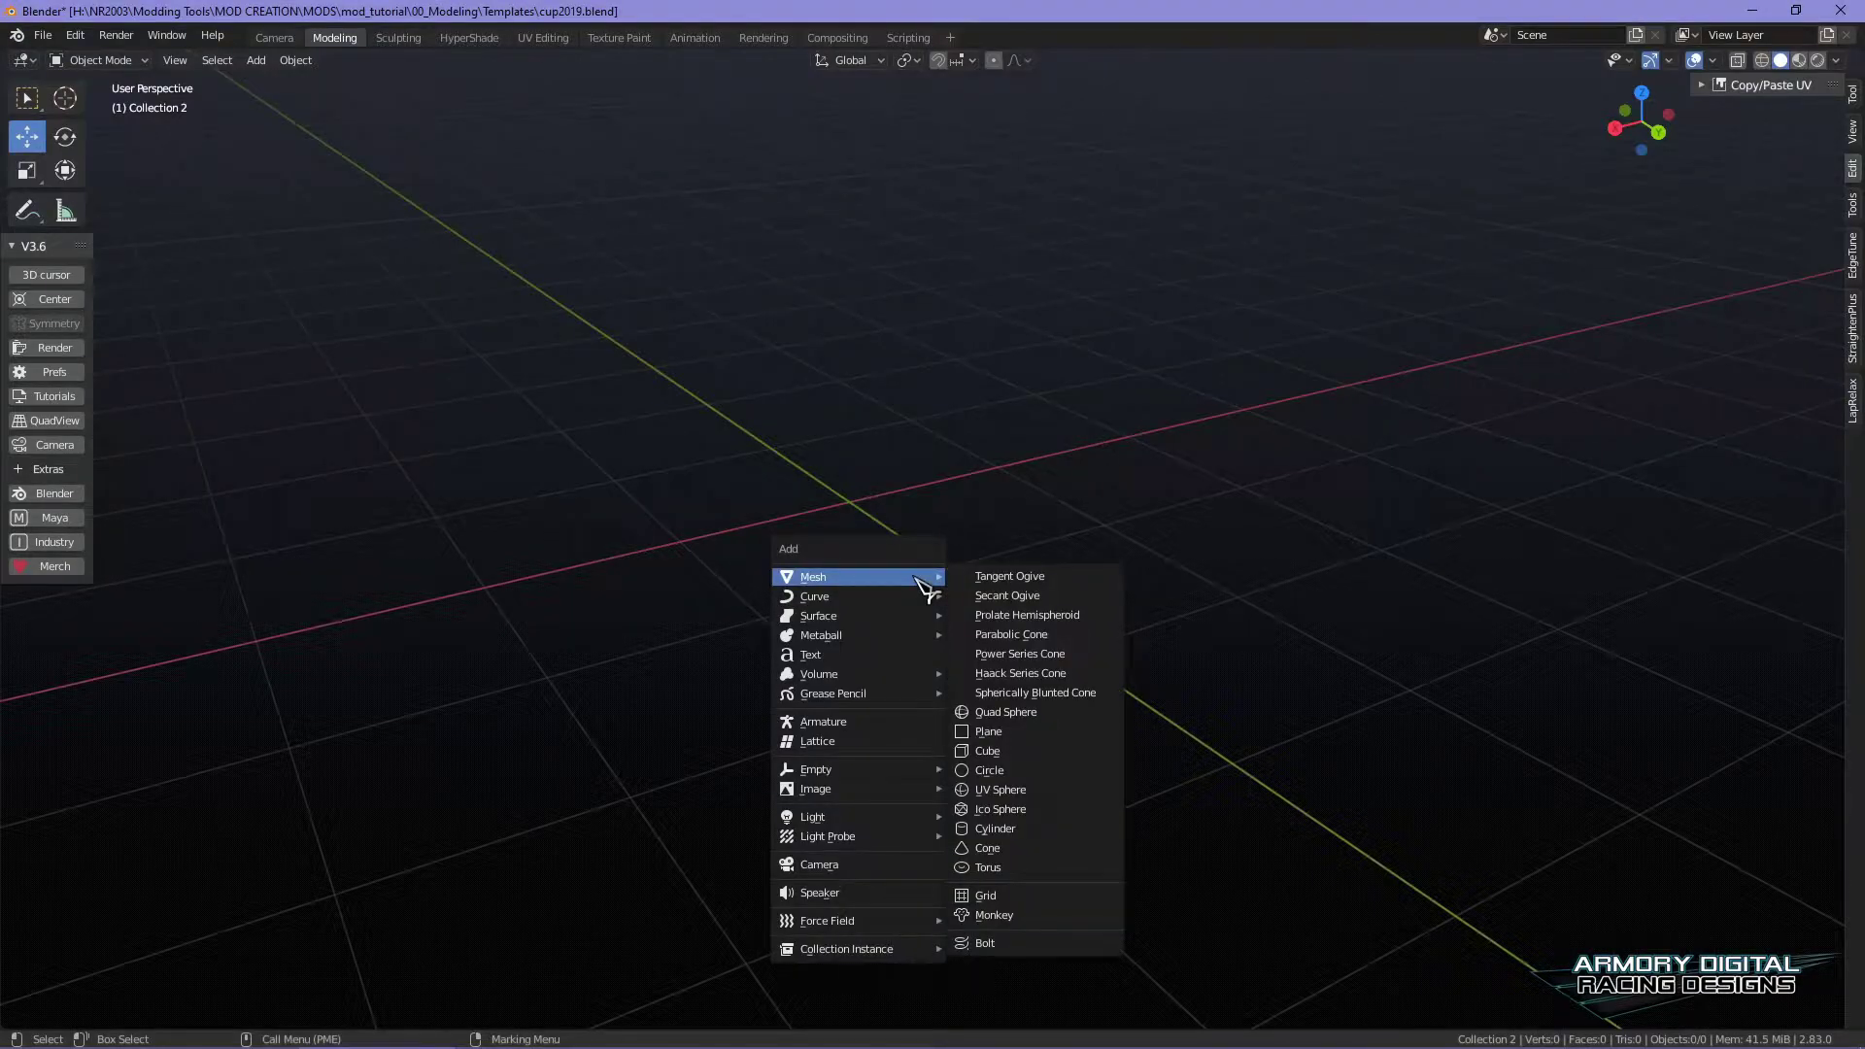
pyautogui.click(1059, 751)
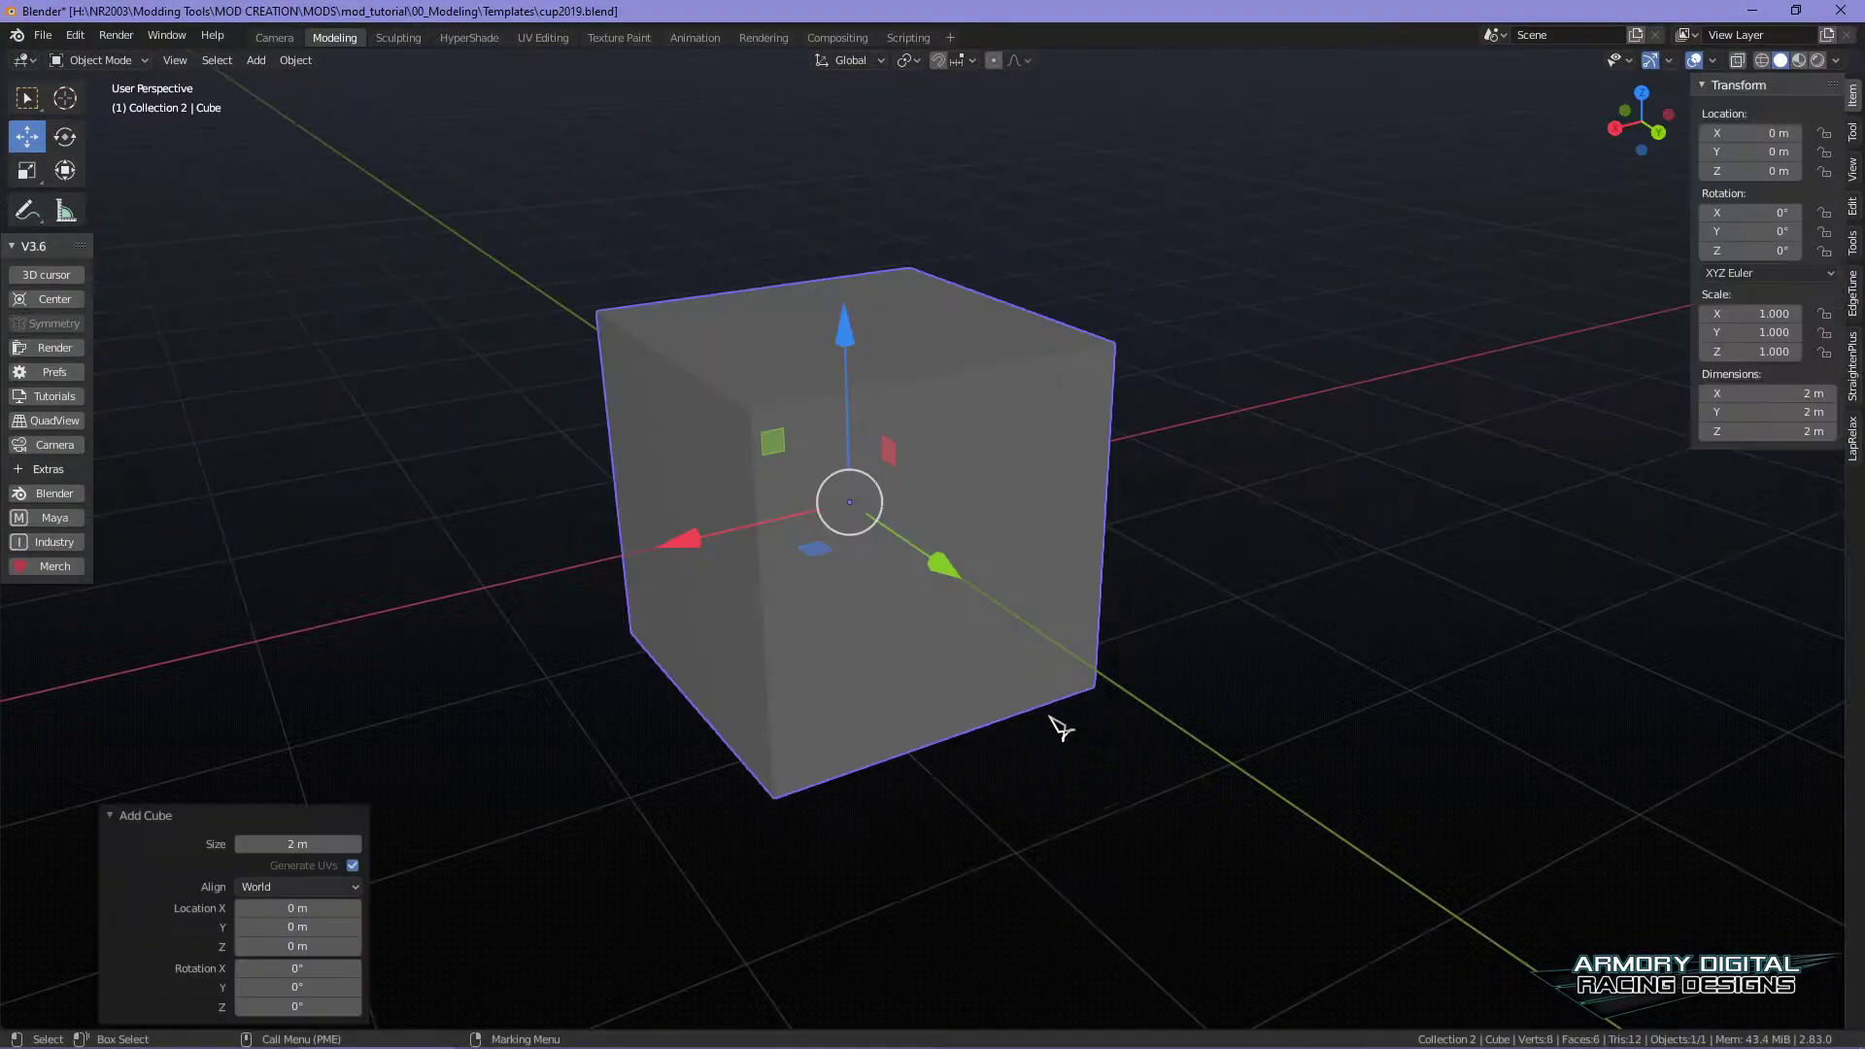
# - Examine the cube from several angles and try deselecting and reselecting it
pyautogui.scroll(2, 1291, 505)
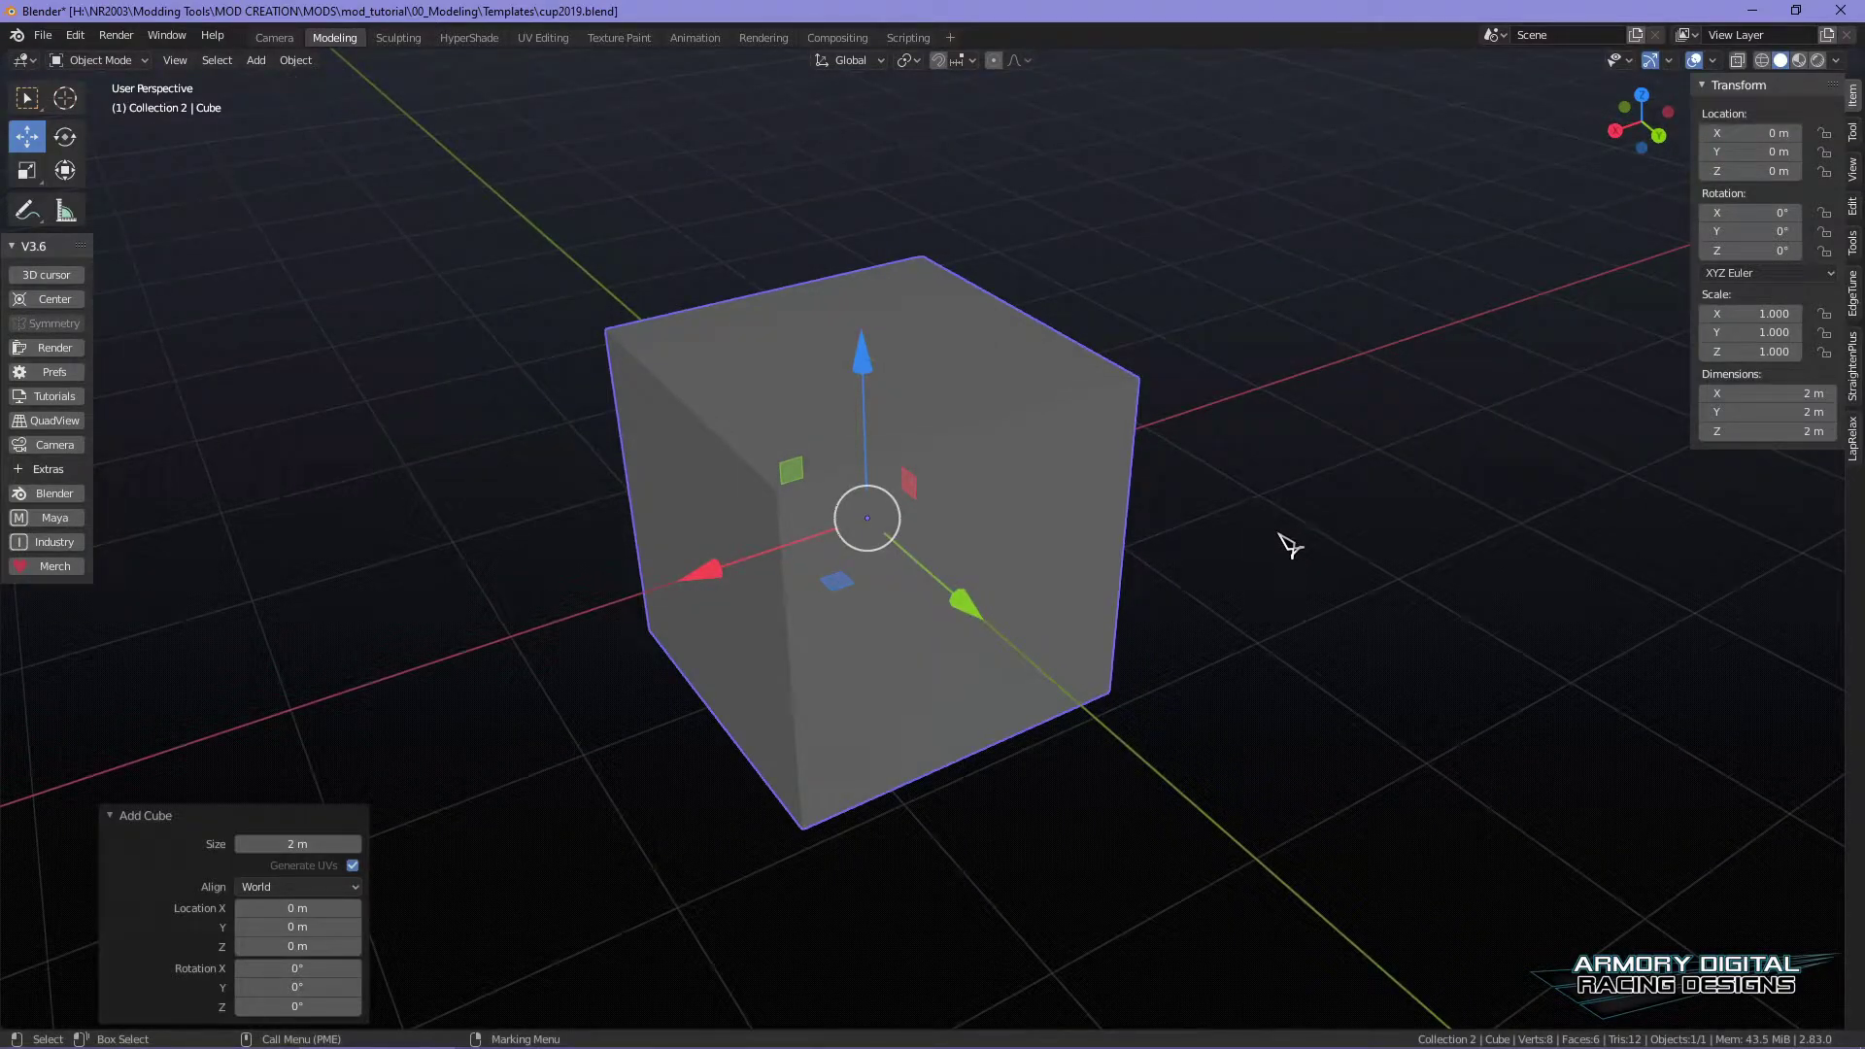
pyautogui.moveTo(1289, 545); pyautogui.dragTo(1350, 580, button='middle')
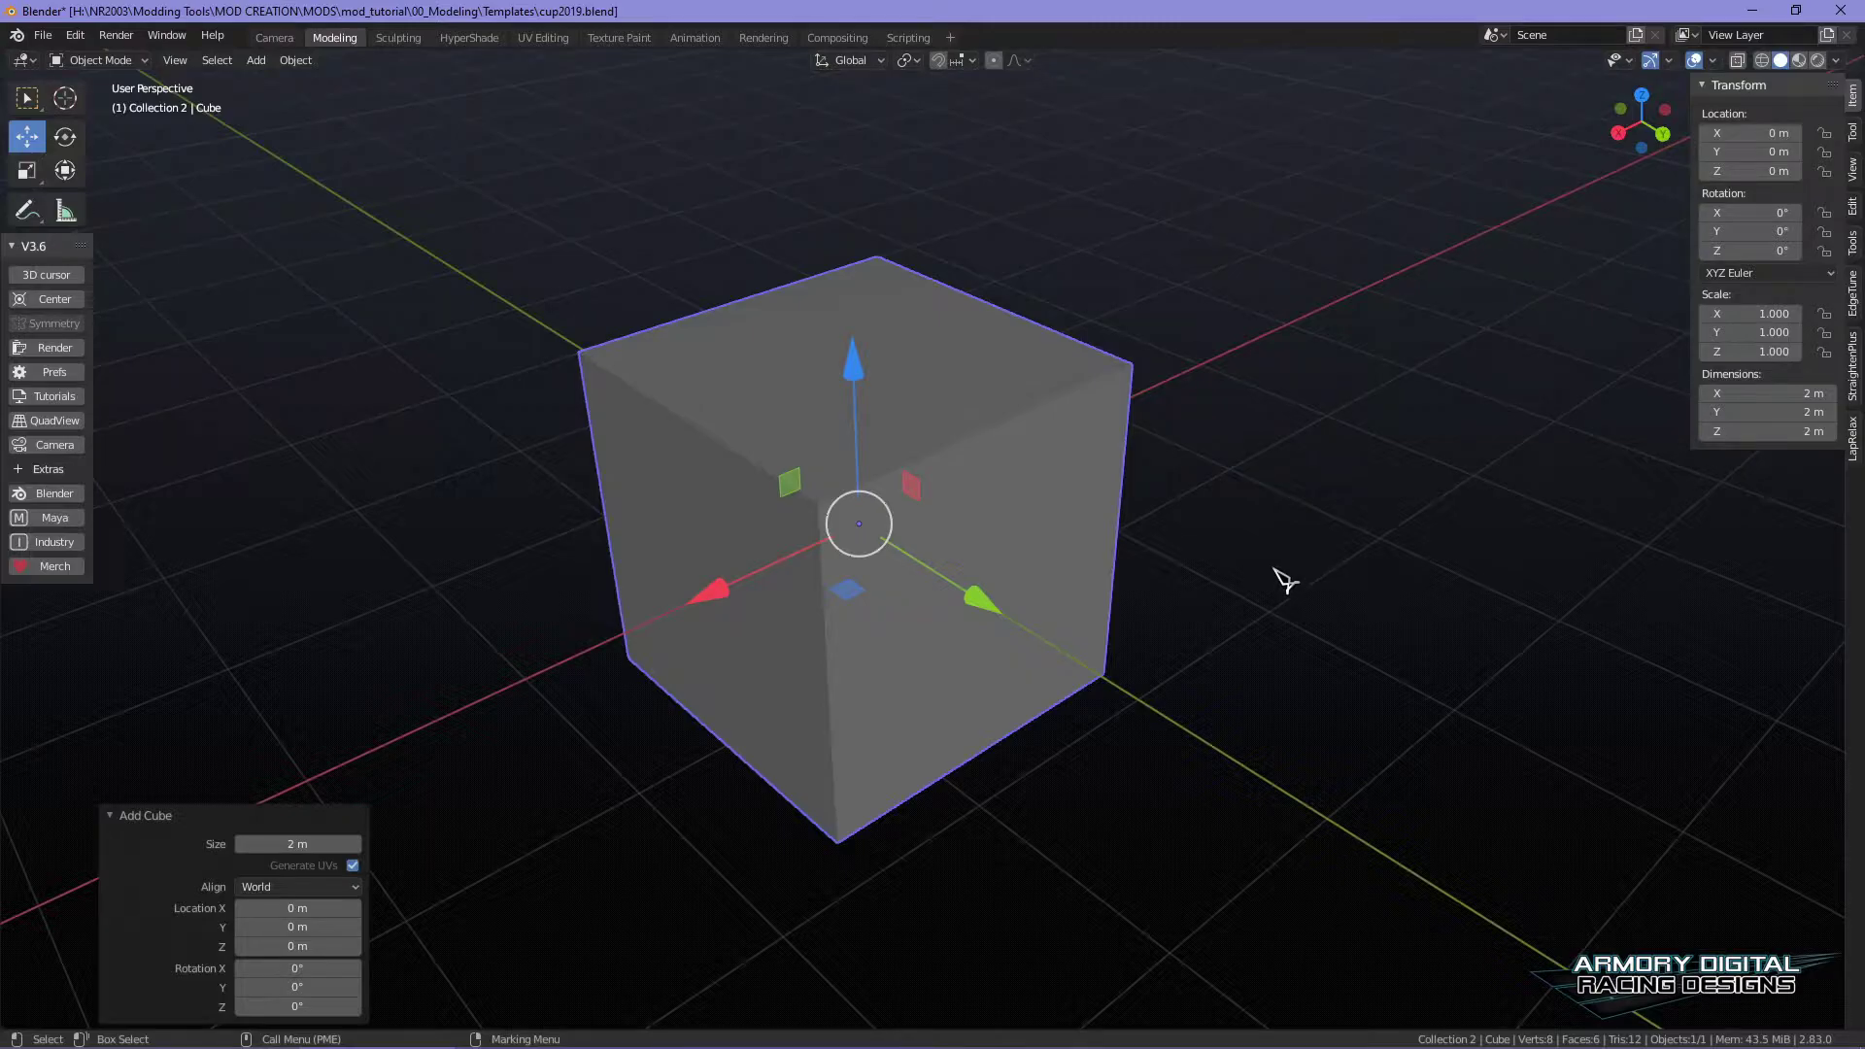
pyautogui.keyDown('alt'); pyautogui.moveTo(1249, 562); pyautogui.dragTo(1274, 568, button='middle'); pyautogui.keyUp('alt')
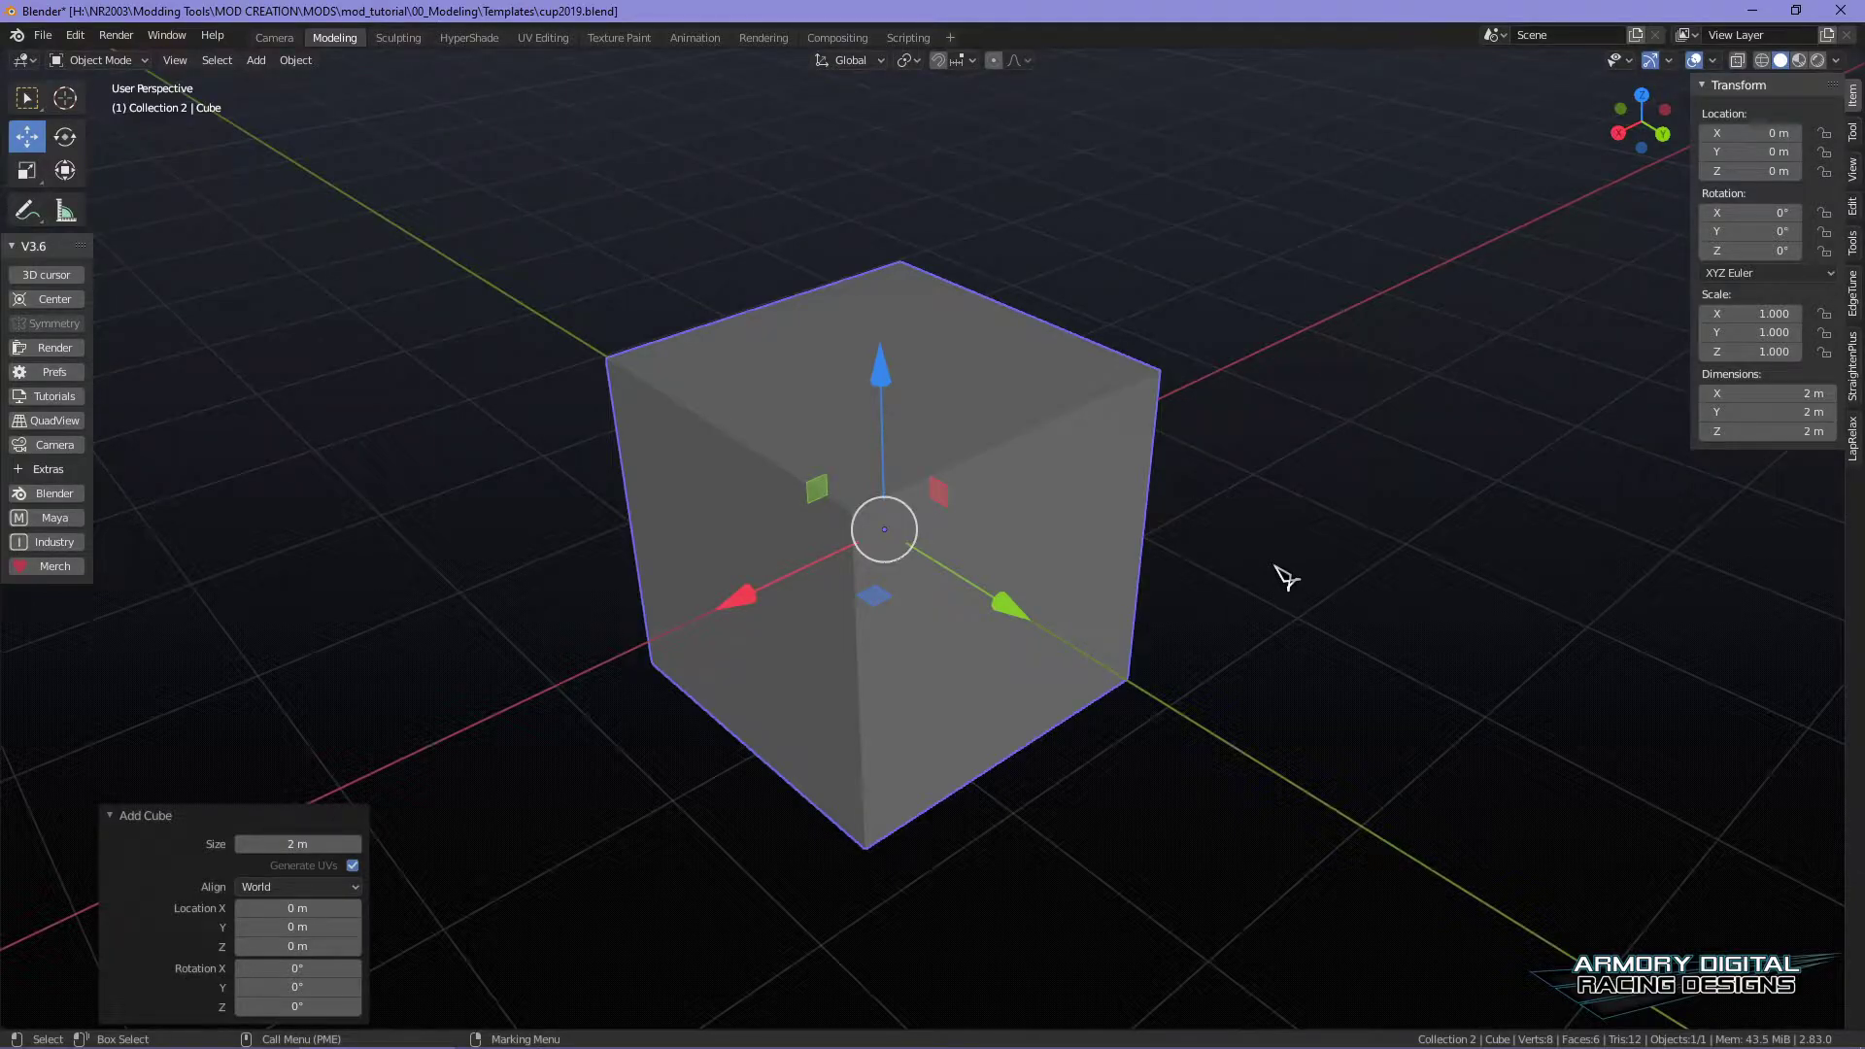
pyautogui.keyDown('alt'); pyautogui.moveTo(1262, 562); pyautogui.dragTo(1271, 571, button='middle'); pyautogui.keyUp('alt')
pyautogui.keyDown('alt'); pyautogui.moveTo(1335, 619); pyautogui.dragTo(1314, 607); pyautogui.keyUp('alt')
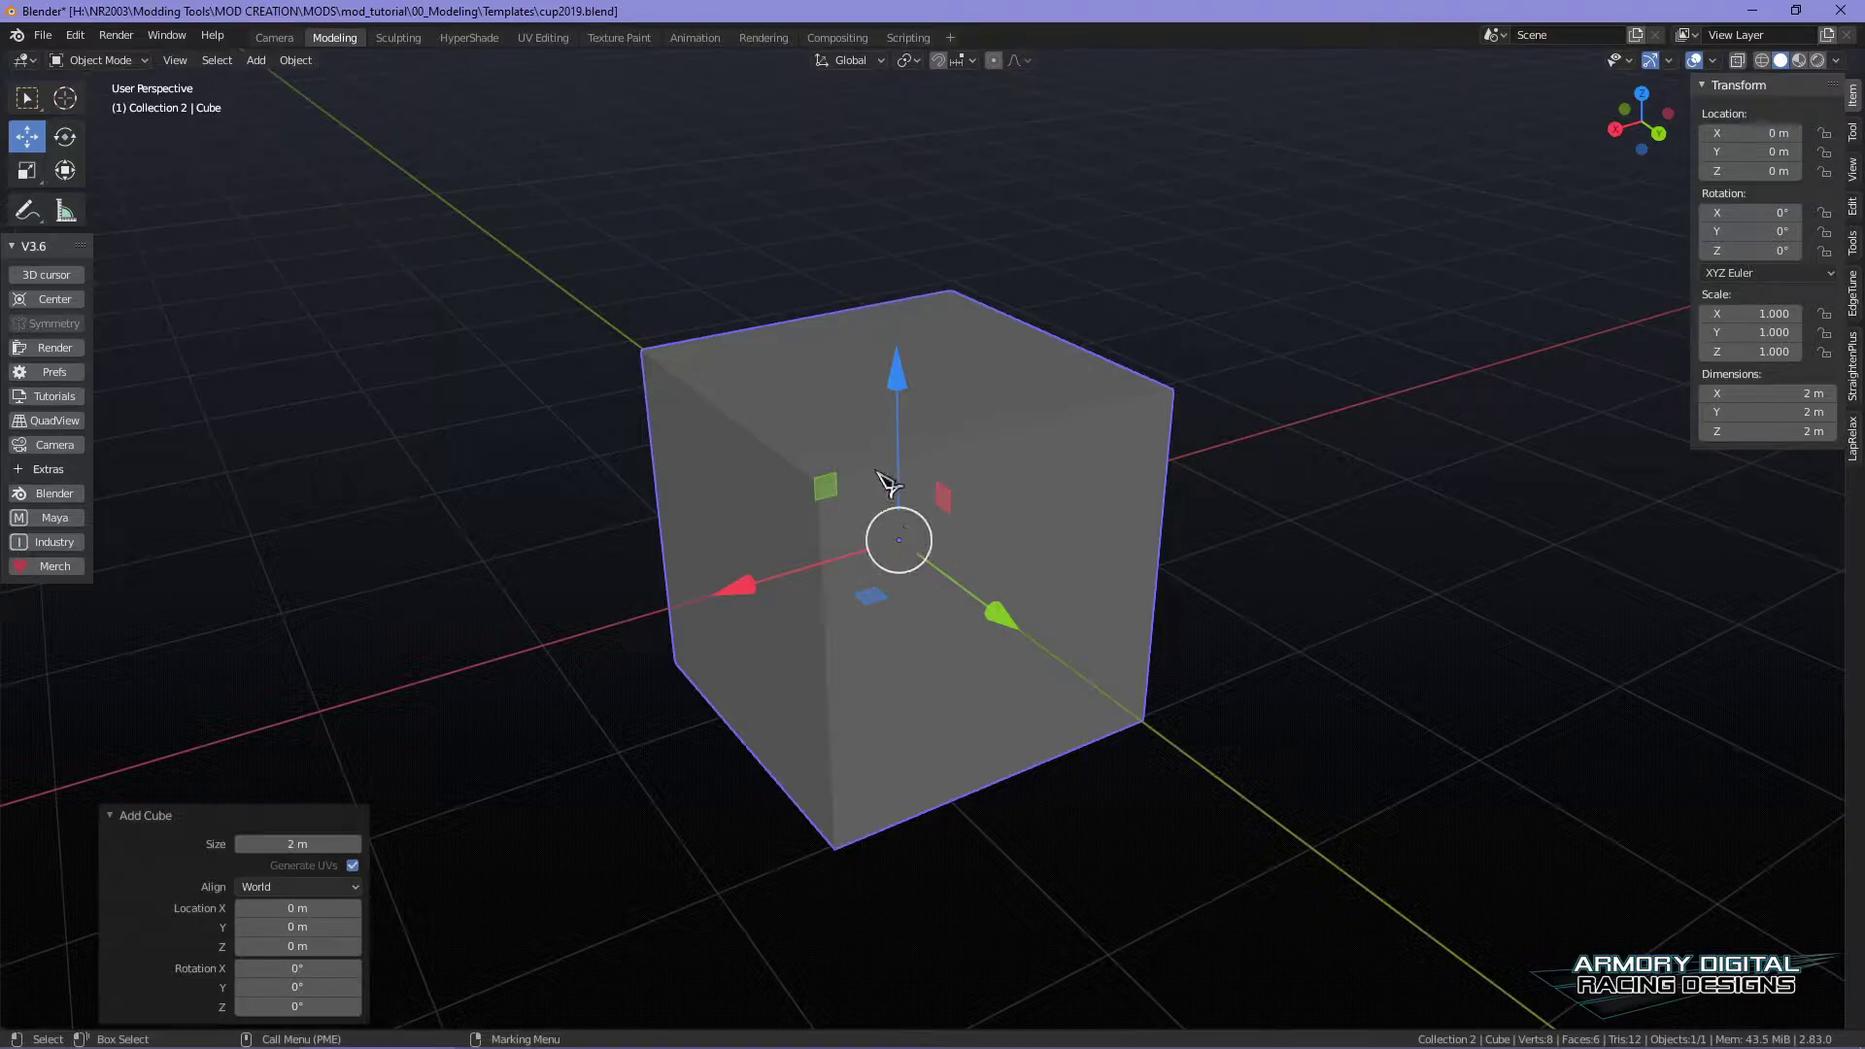
pyautogui.keyDown('alt'); pyautogui.moveTo(1200, 563); pyautogui.dragTo(1212, 599); pyautogui.keyUp('alt')
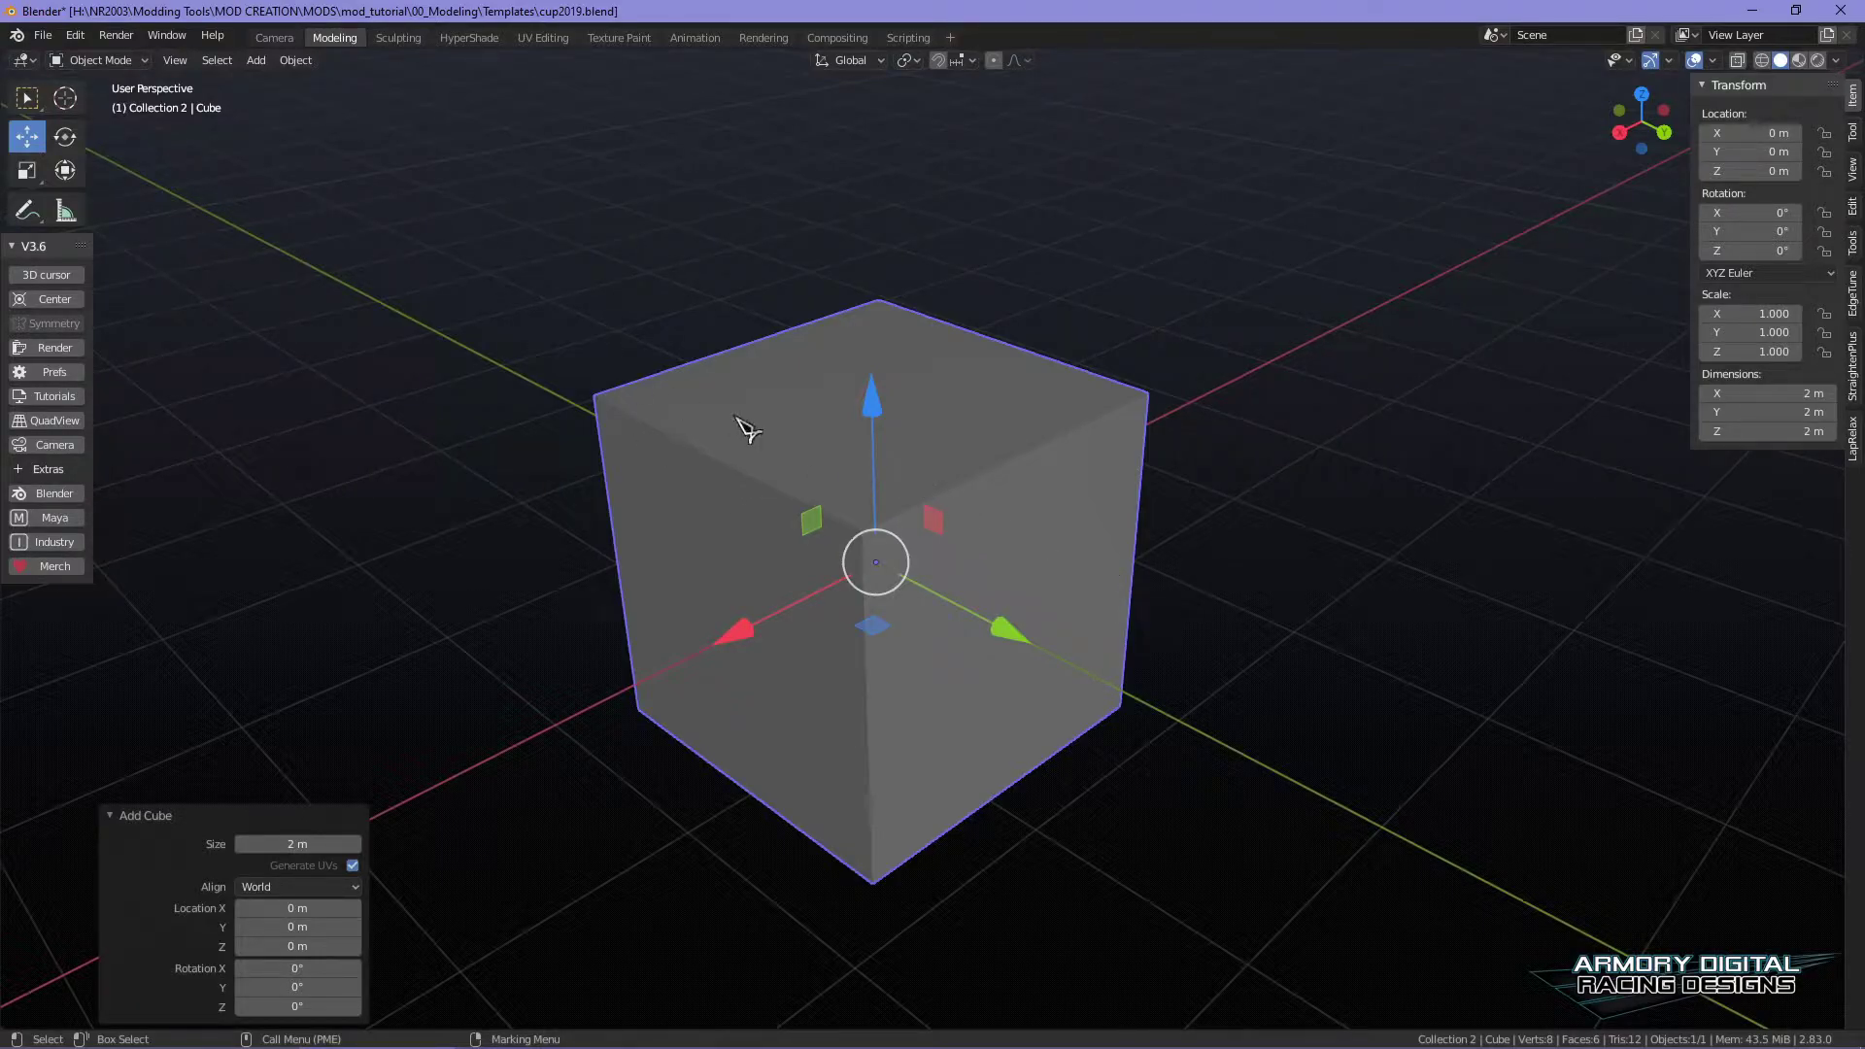
pyautogui.click(1279, 596)
pyautogui.click(1029, 622)
pyautogui.click(1247, 627)
pyautogui.click(964, 620)
# - Switch the cube to edge selection, try selecting an edge, and leave edge selection
pyautogui.moveTo(762, 473); pyautogui.dragTo(768, 359, button='right')
pyautogui.click(936, 516)
pyautogui.click(911, 507)
pyautogui.moveTo(975, 636); pyautogui.dragTo(1084, 507, button='right')
# - Try face and vertex selection on the cube, box-select its upper corner area, and return to Object Mode
pyautogui.moveTo(971, 470); pyautogui.dragTo(1078, 510, button='right')
pyautogui.moveTo(1022, 588); pyautogui.dragTo(923, 595, button='right')
pyautogui.click(790, 491)
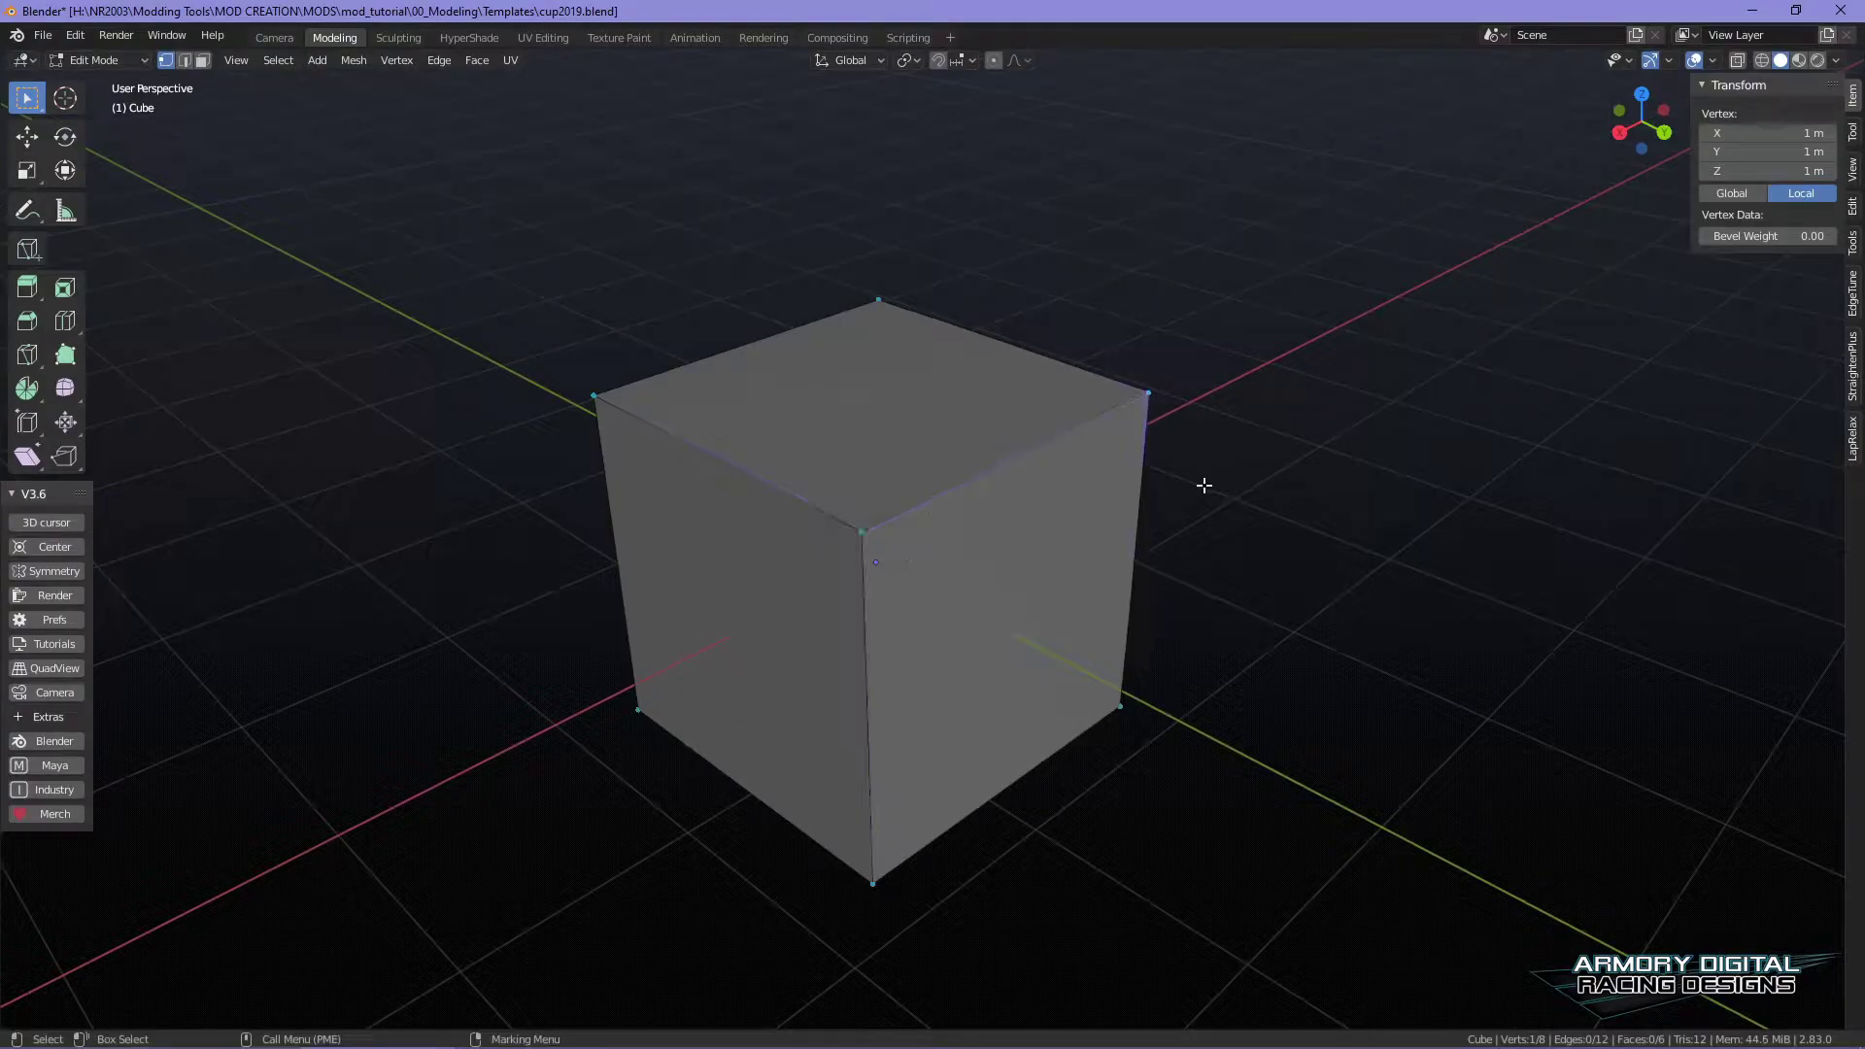
pyautogui.moveTo(1335, 472); pyautogui.dragTo(803, 221)
pyautogui.click(1257, 471)
pyautogui.moveTo(959, 429); pyautogui.dragTo(1019, 508, button='right')
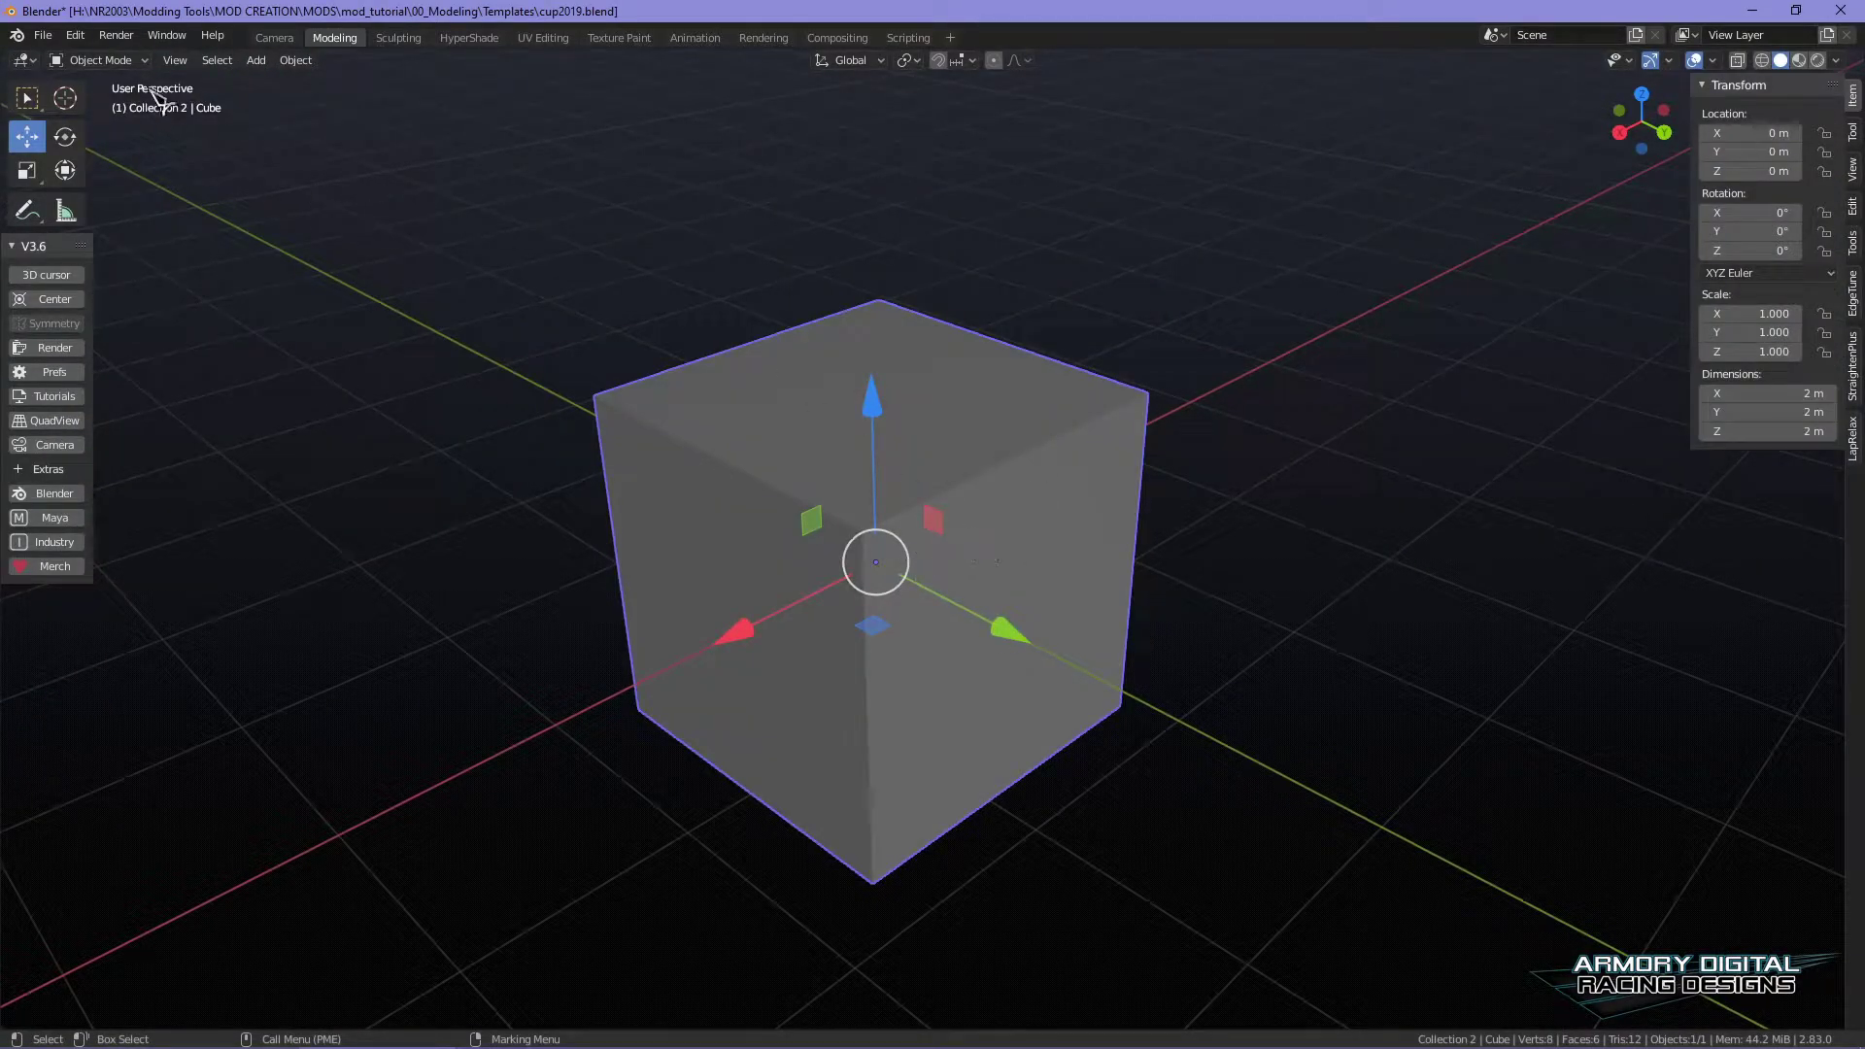
# - Enter Edit Mode on the cube with vertex selection, return to Object Mode, and reselect the cube
pyautogui.click(97, 61)
pyautogui.click(479, 125)
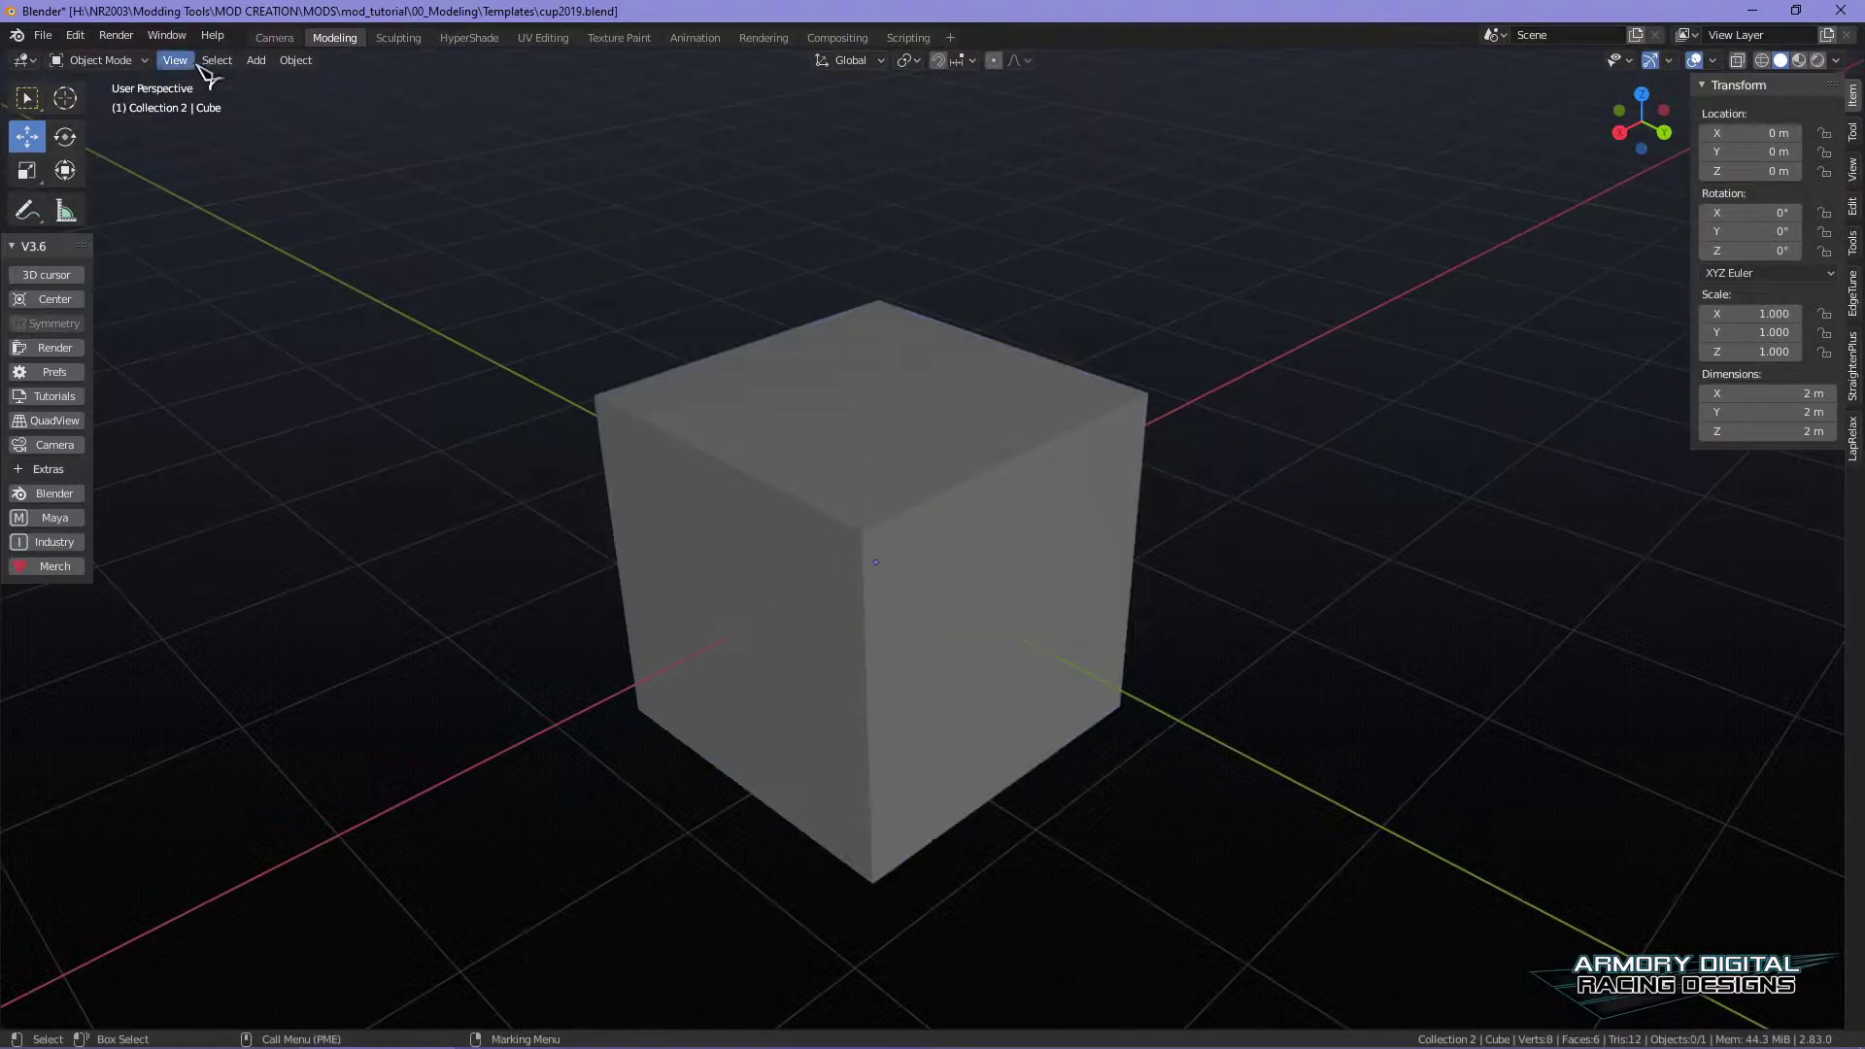
pyautogui.click(97, 60)
pyautogui.click(107, 101)
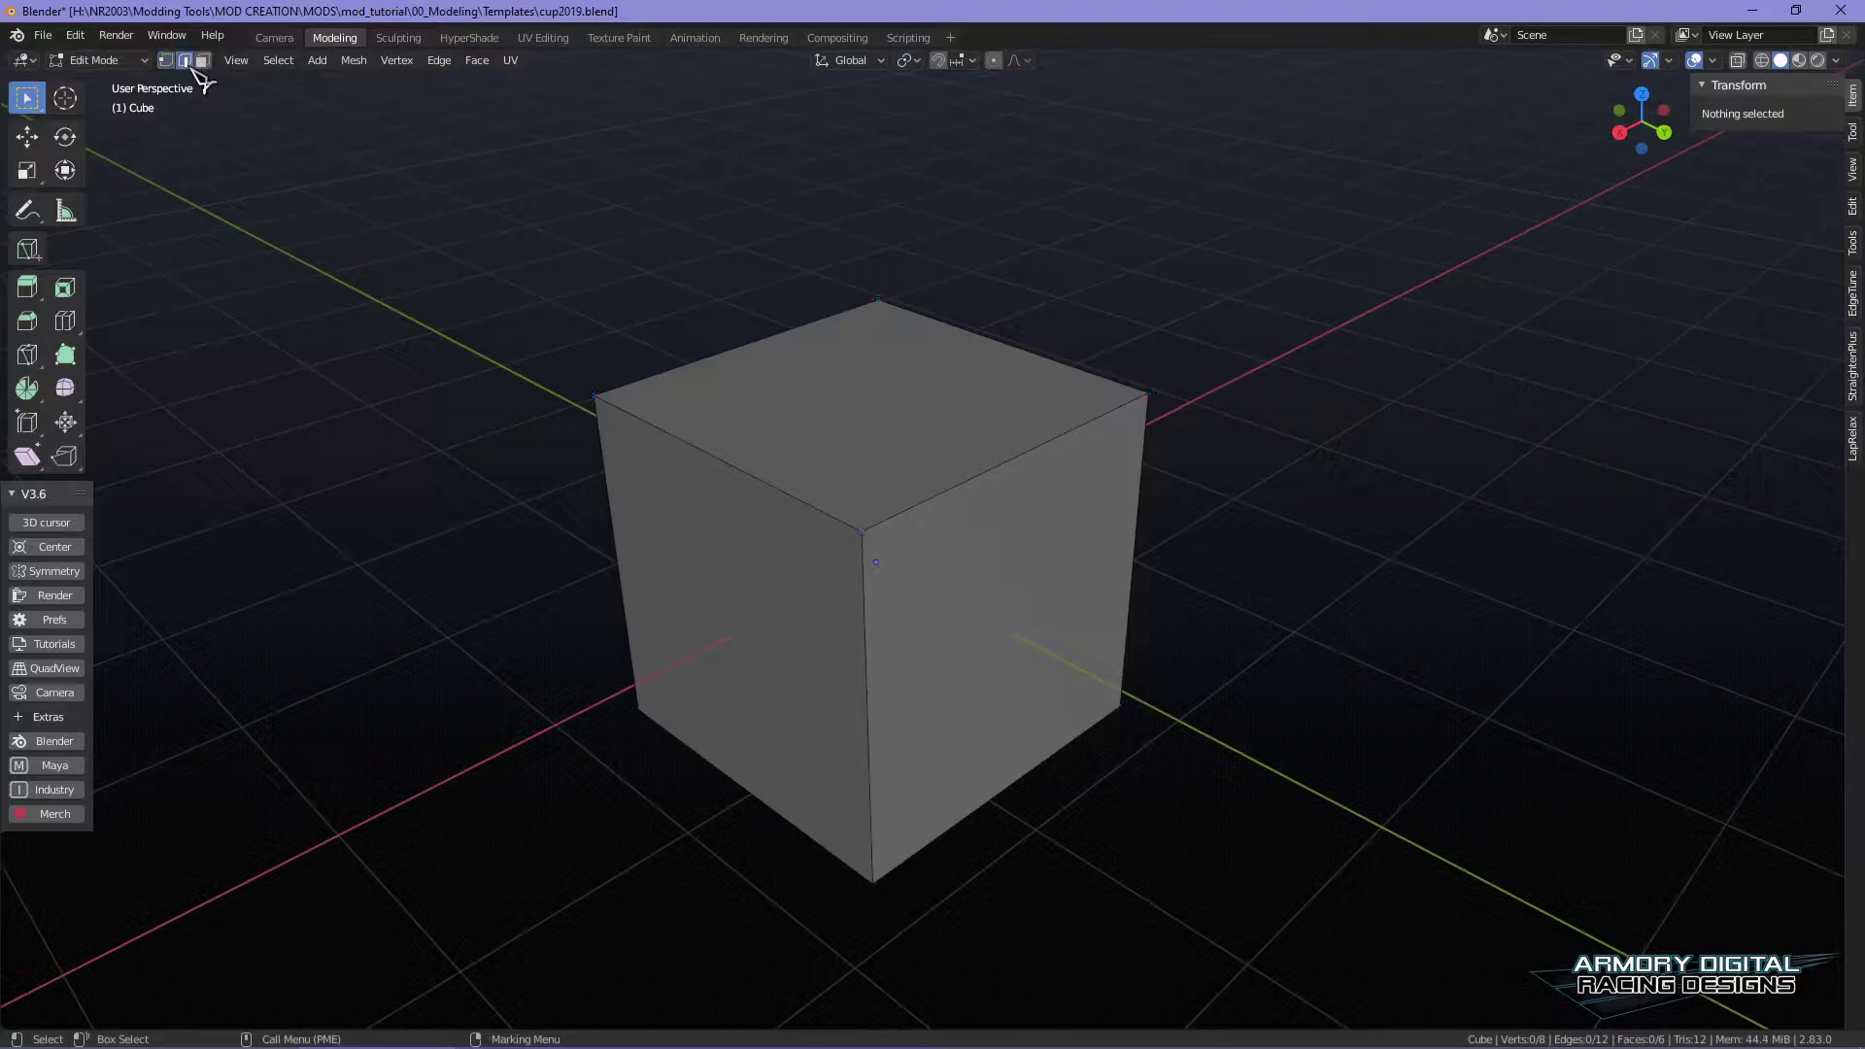
pyautogui.click(166, 60)
pyautogui.click(98, 60)
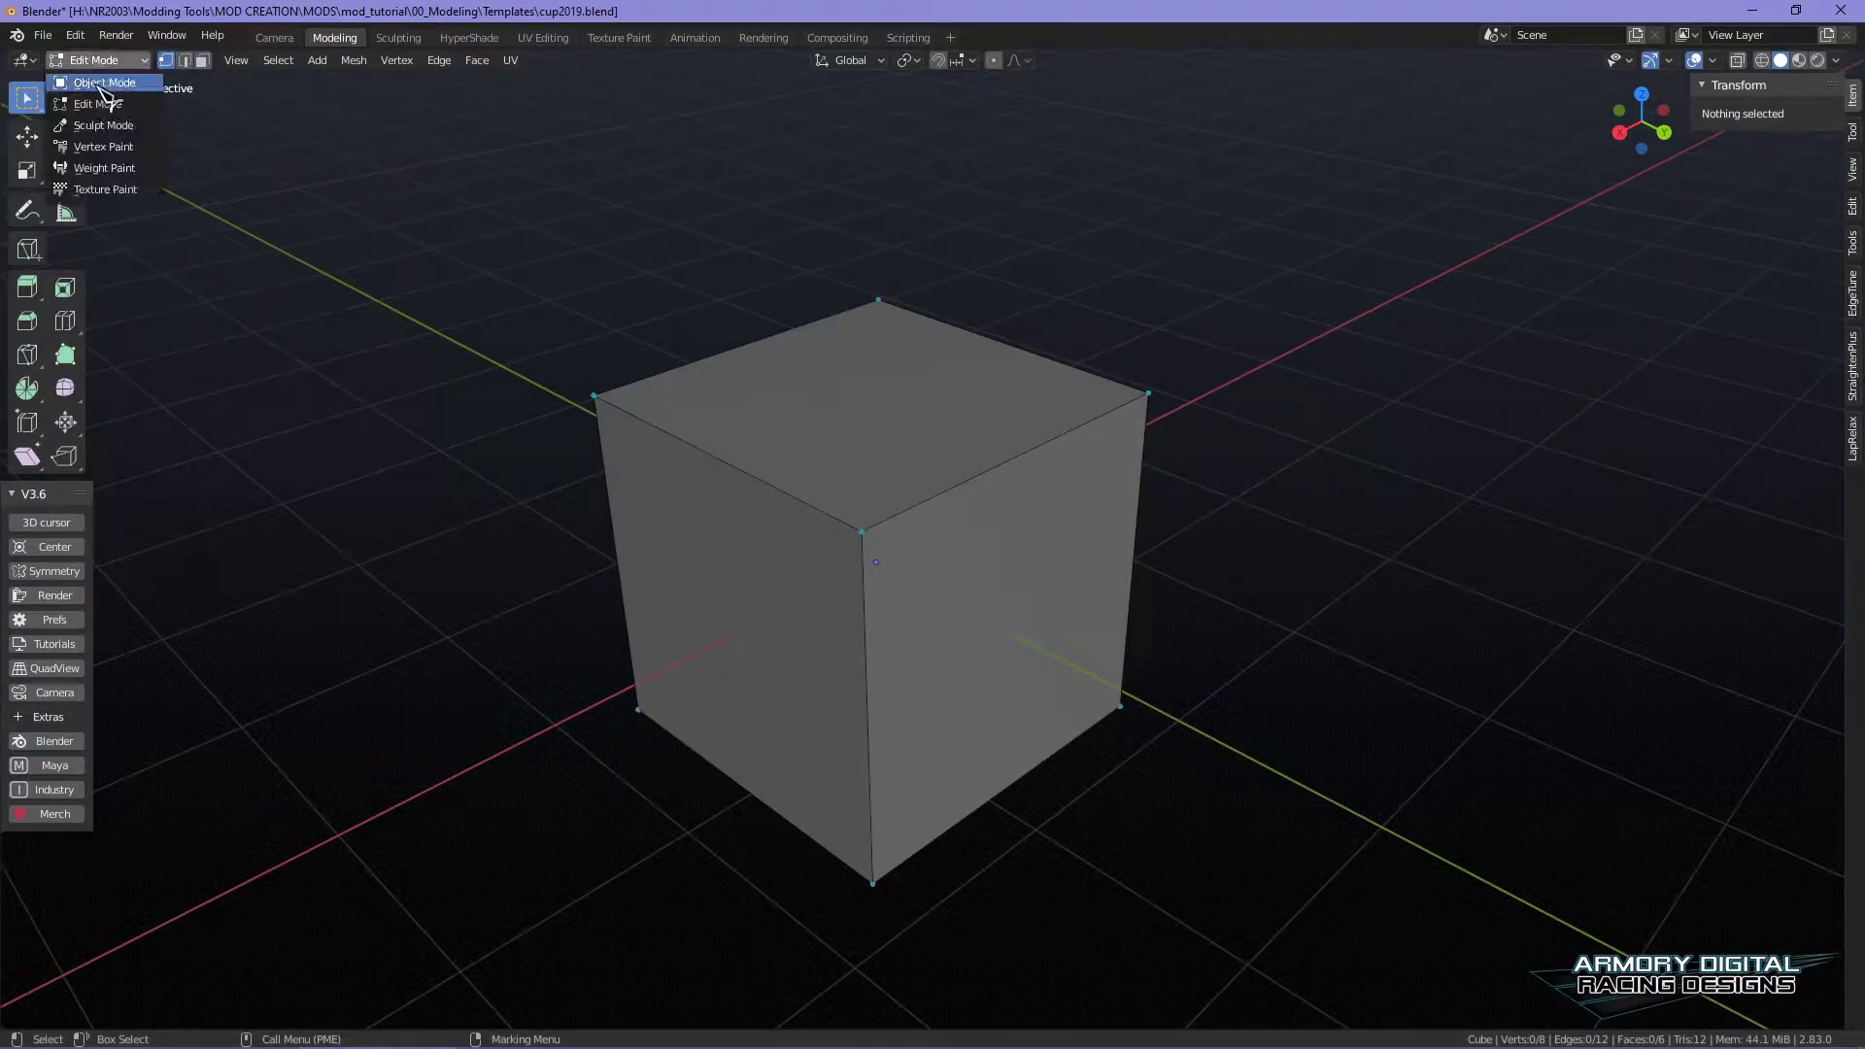
pyautogui.click(101, 84)
pyautogui.click(870, 554)
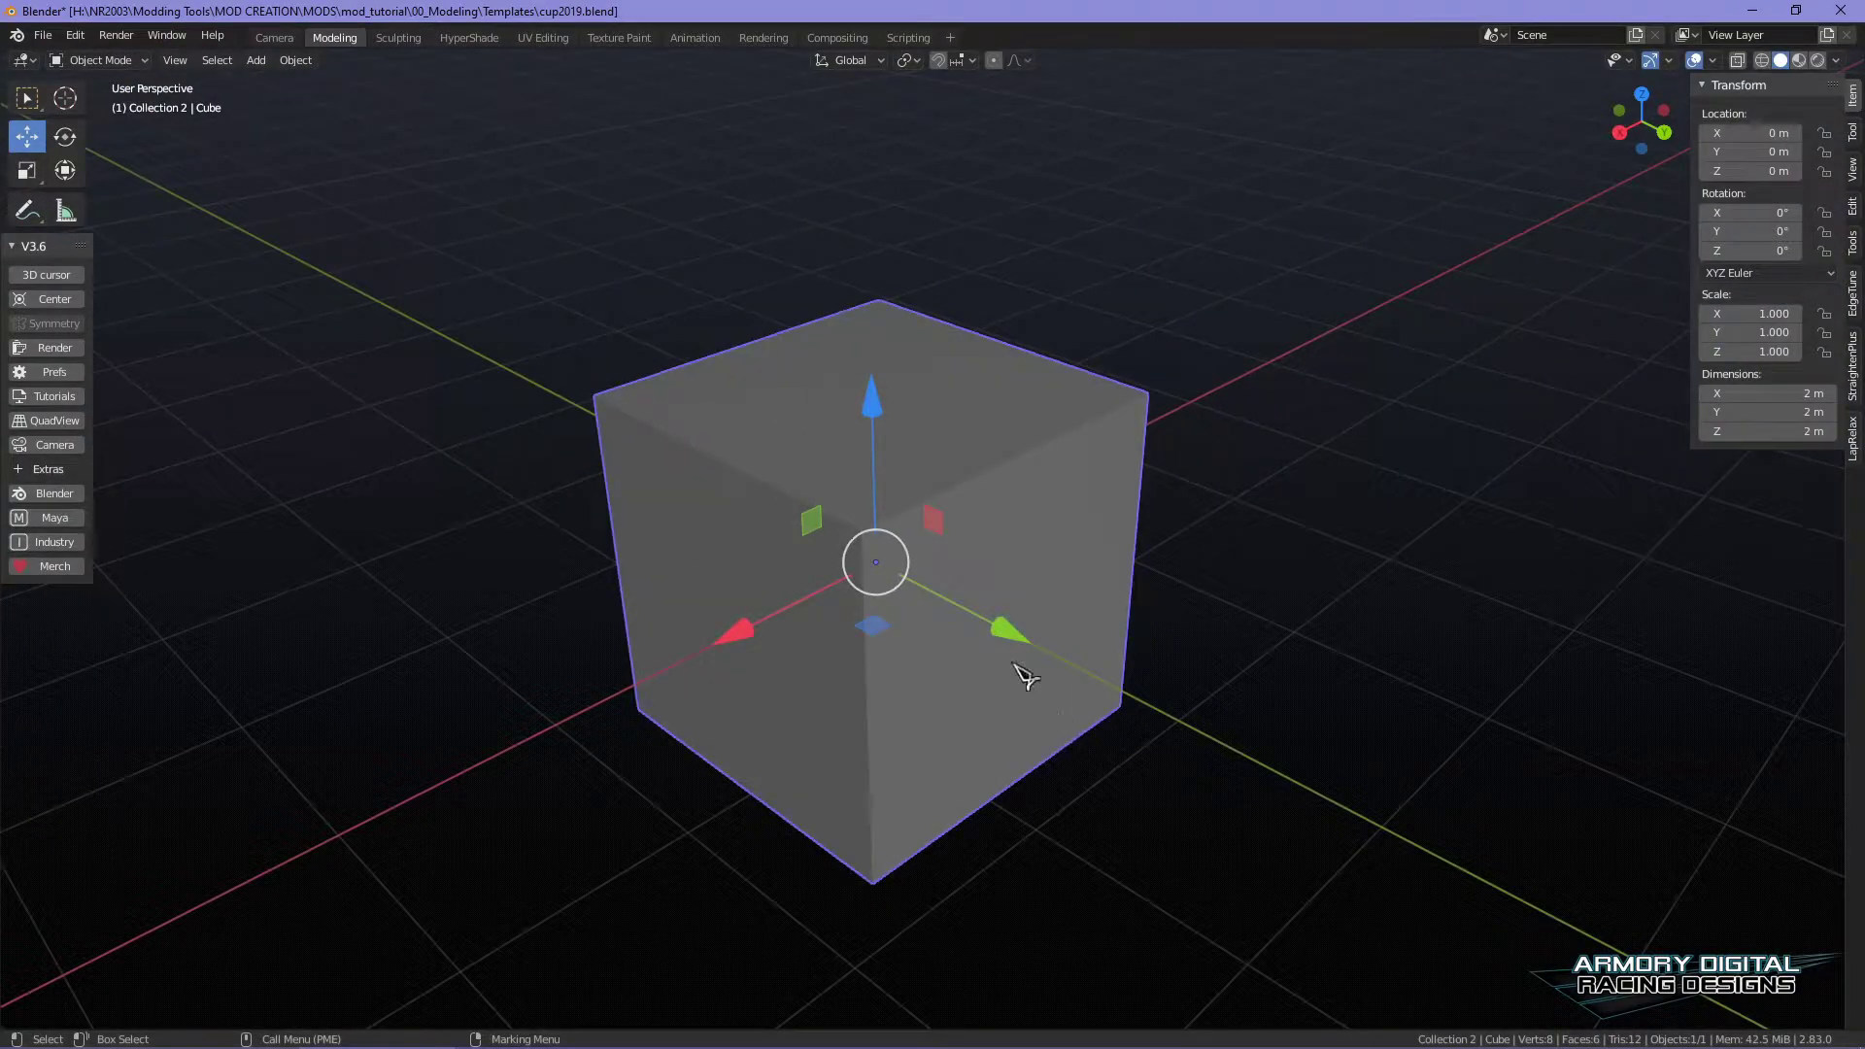
# - Apply smooth shading to the cube and return it to flat shading
pyautogui.rightClick(975, 425)
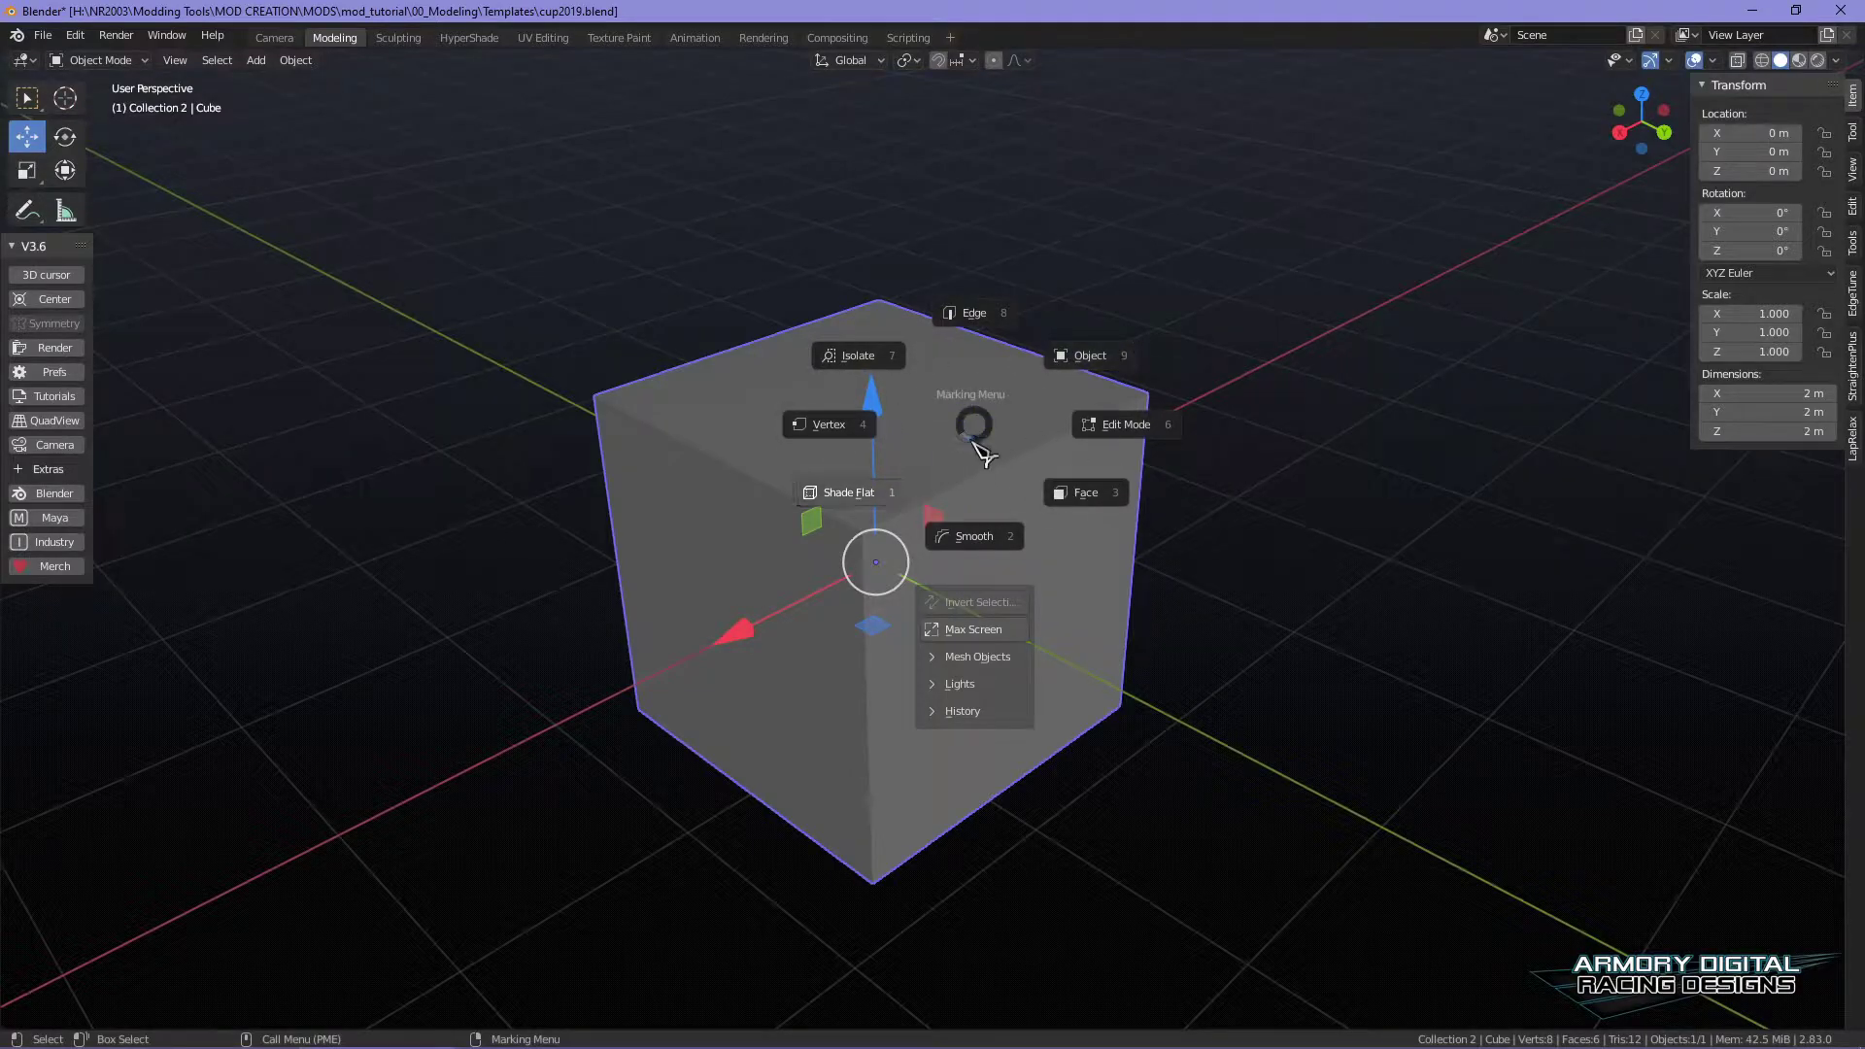
pyautogui.click(985, 452)
pyautogui.rightClick(971, 410)
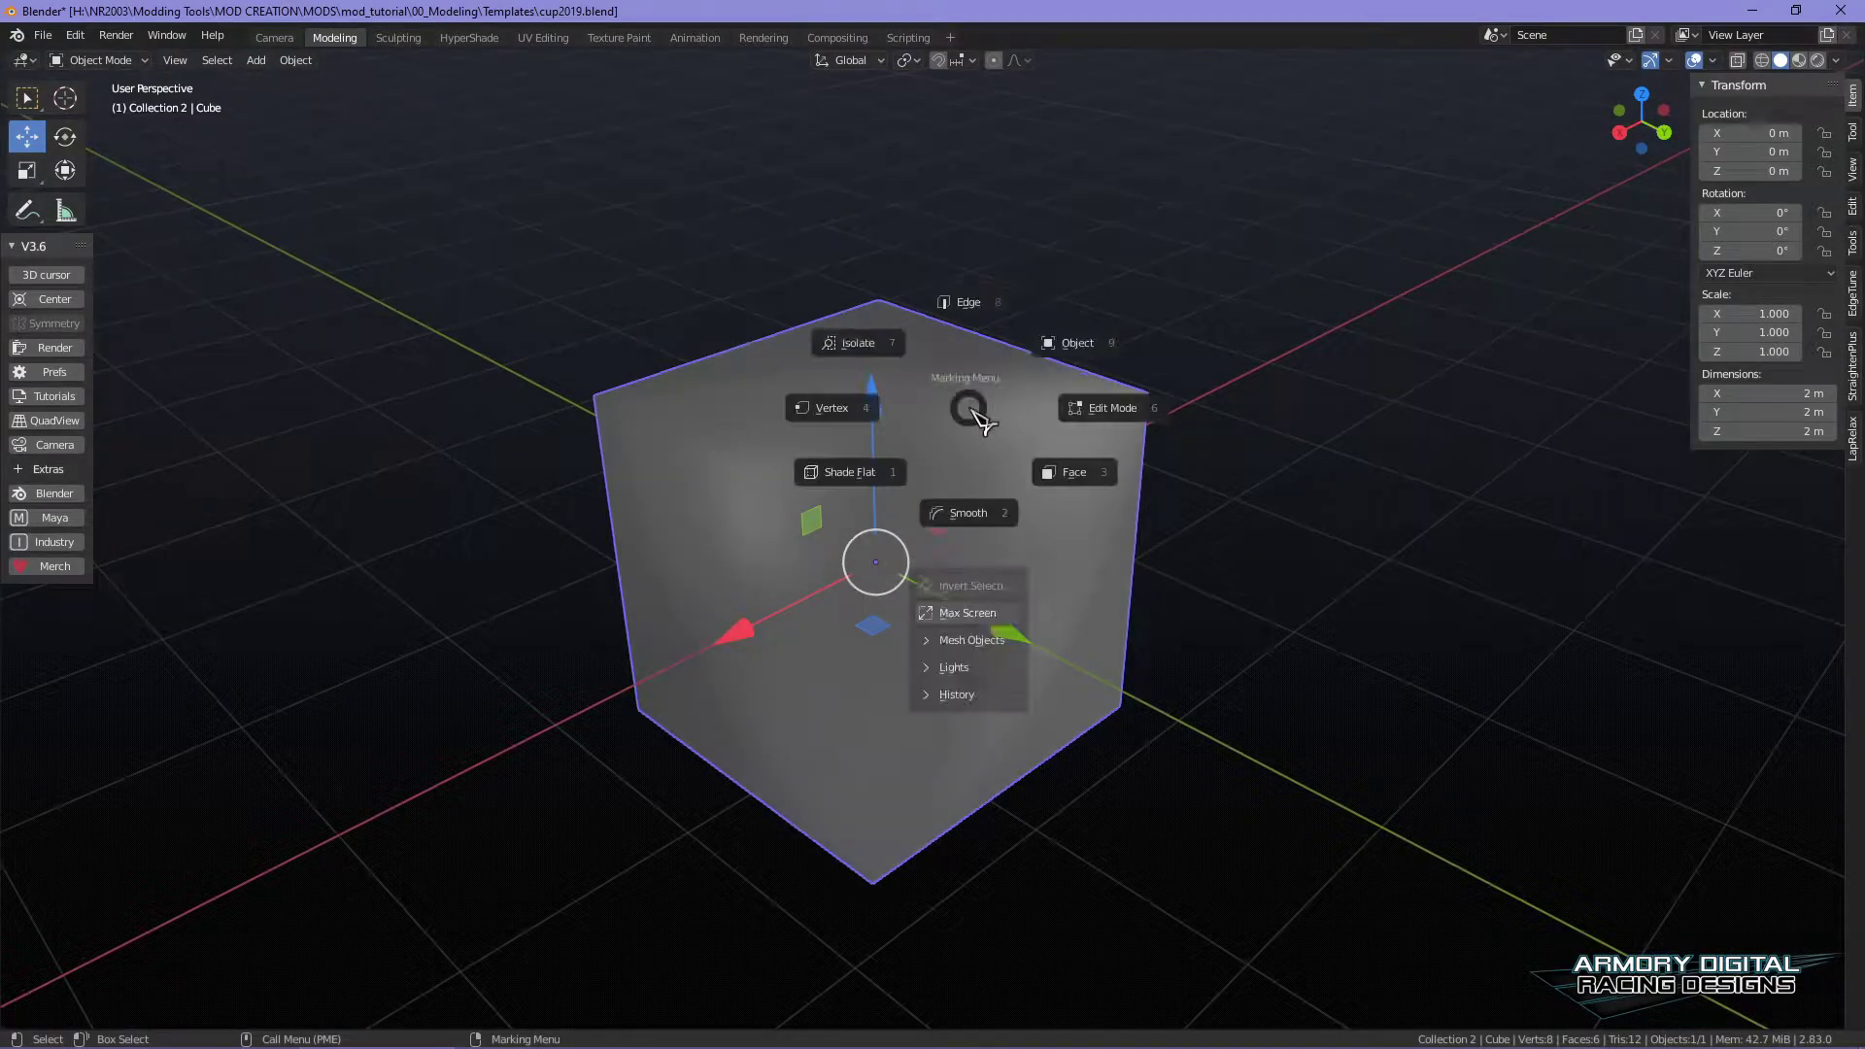
pyautogui.click(937, 508)
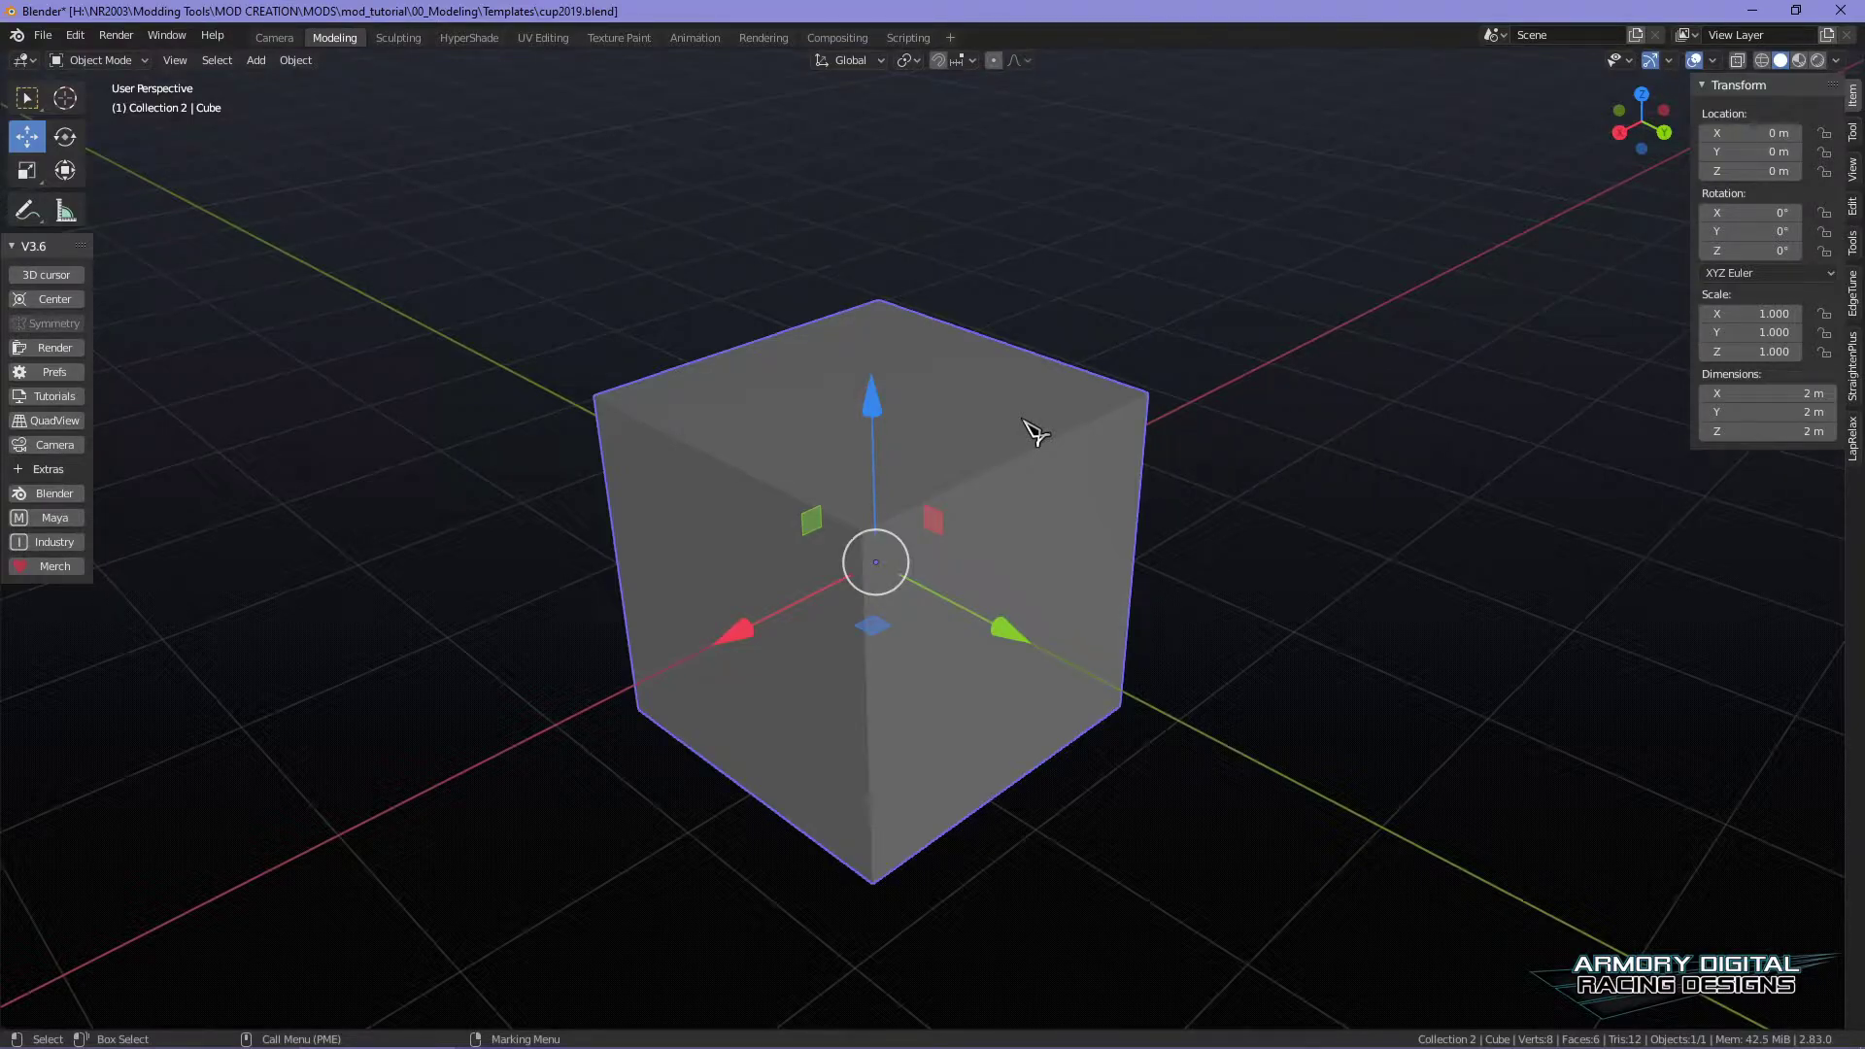
# - Put the cube into Edit Mode with edge selection and go back to Object Mode
pyautogui.rightClick(803, 425)
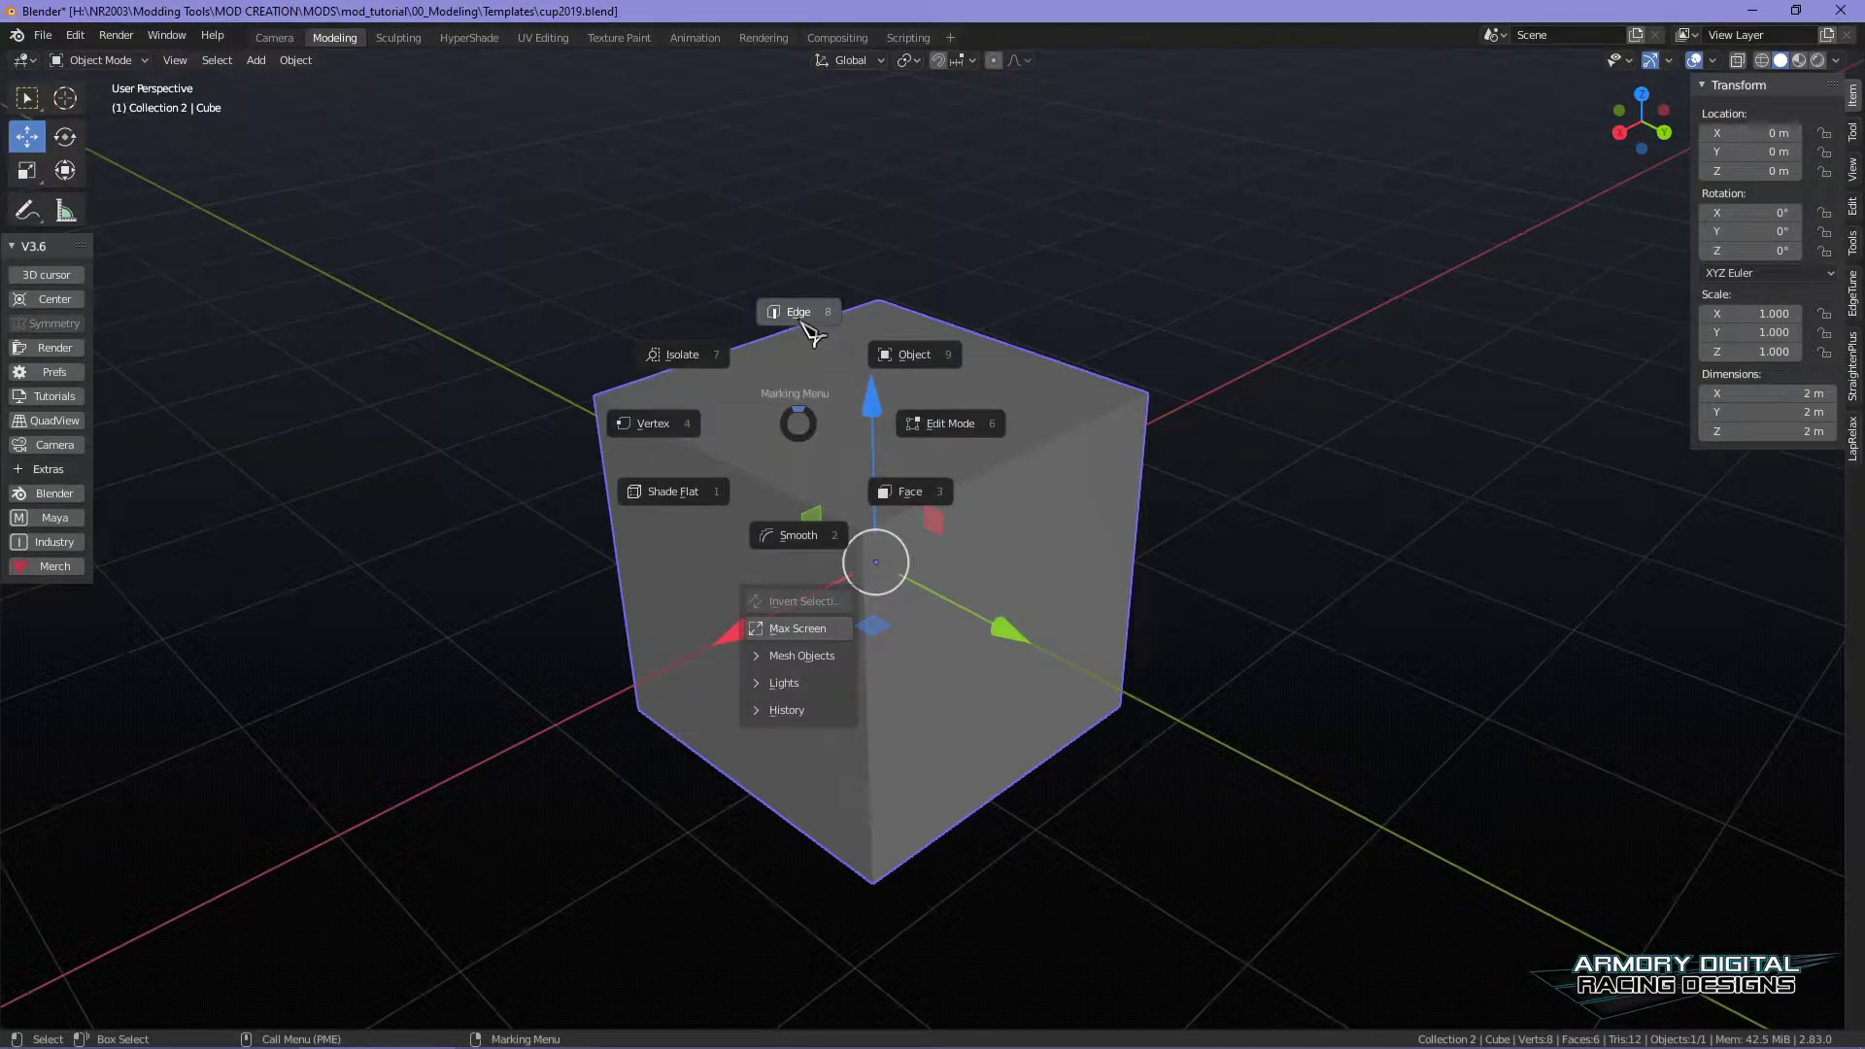
pyautogui.click(801, 424)
pyautogui.rightClick(907, 427)
pyautogui.click(907, 375)
pyautogui.rightClick(953, 412)
pyautogui.click(954, 410)
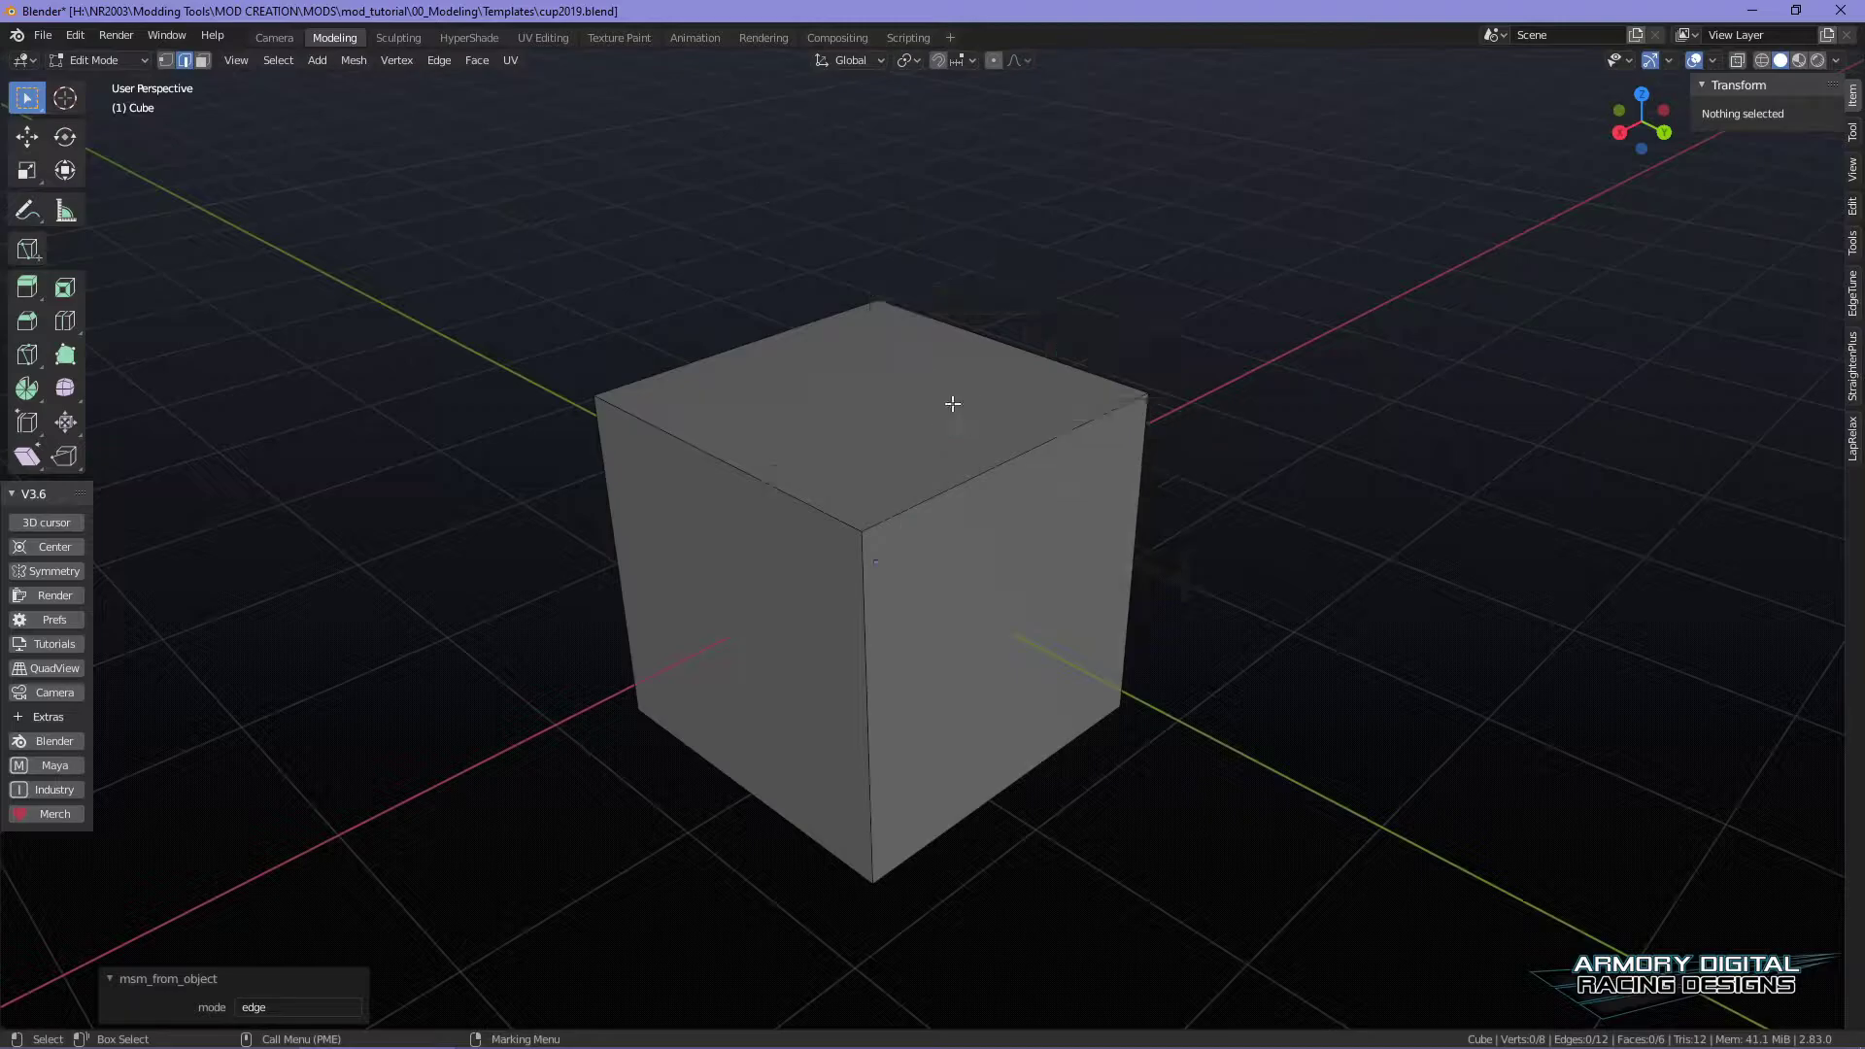
pyautogui.press('Tab')
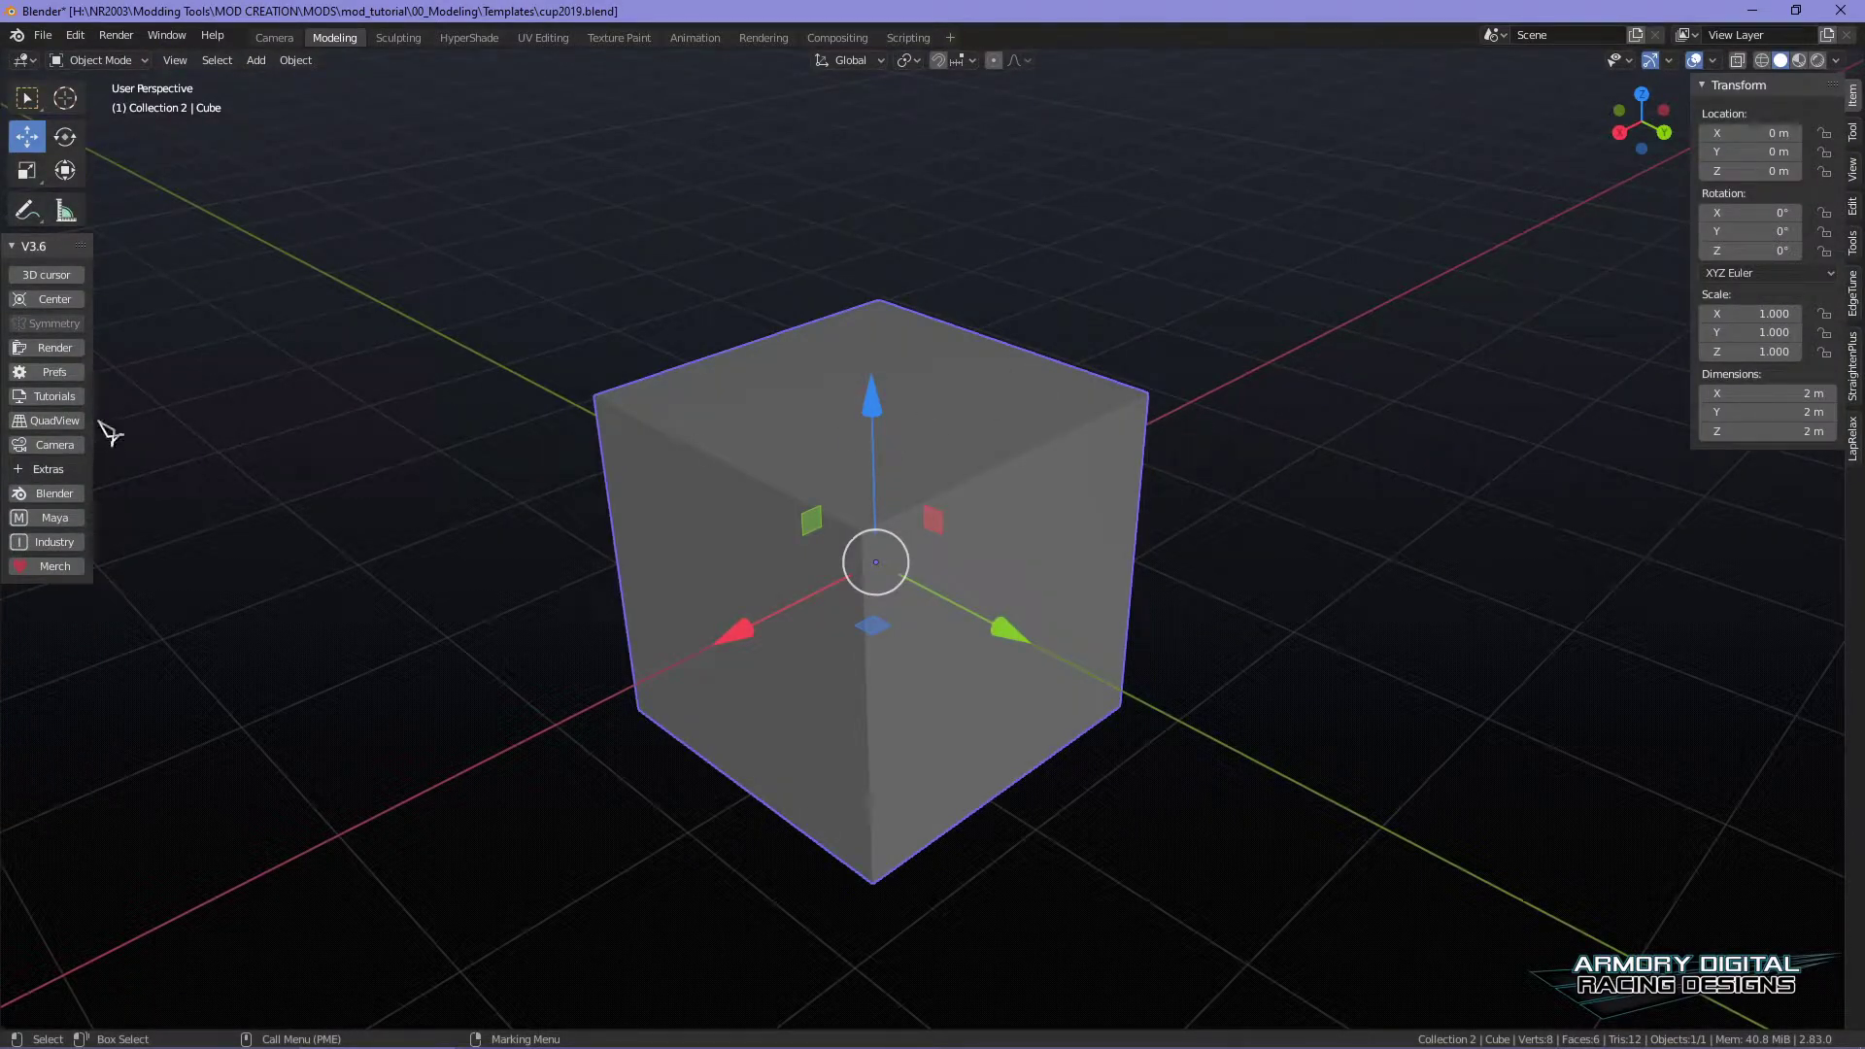
# - Search the enabled add-ons in Preferences for "line" and "merge", and close Preferences
pyautogui.click(60, 373)
pyautogui.moveTo(347, 141); pyautogui.dragTo(602, 174)
pyautogui.moveTo(903, 689); pyautogui.dragTo(1463, 858)
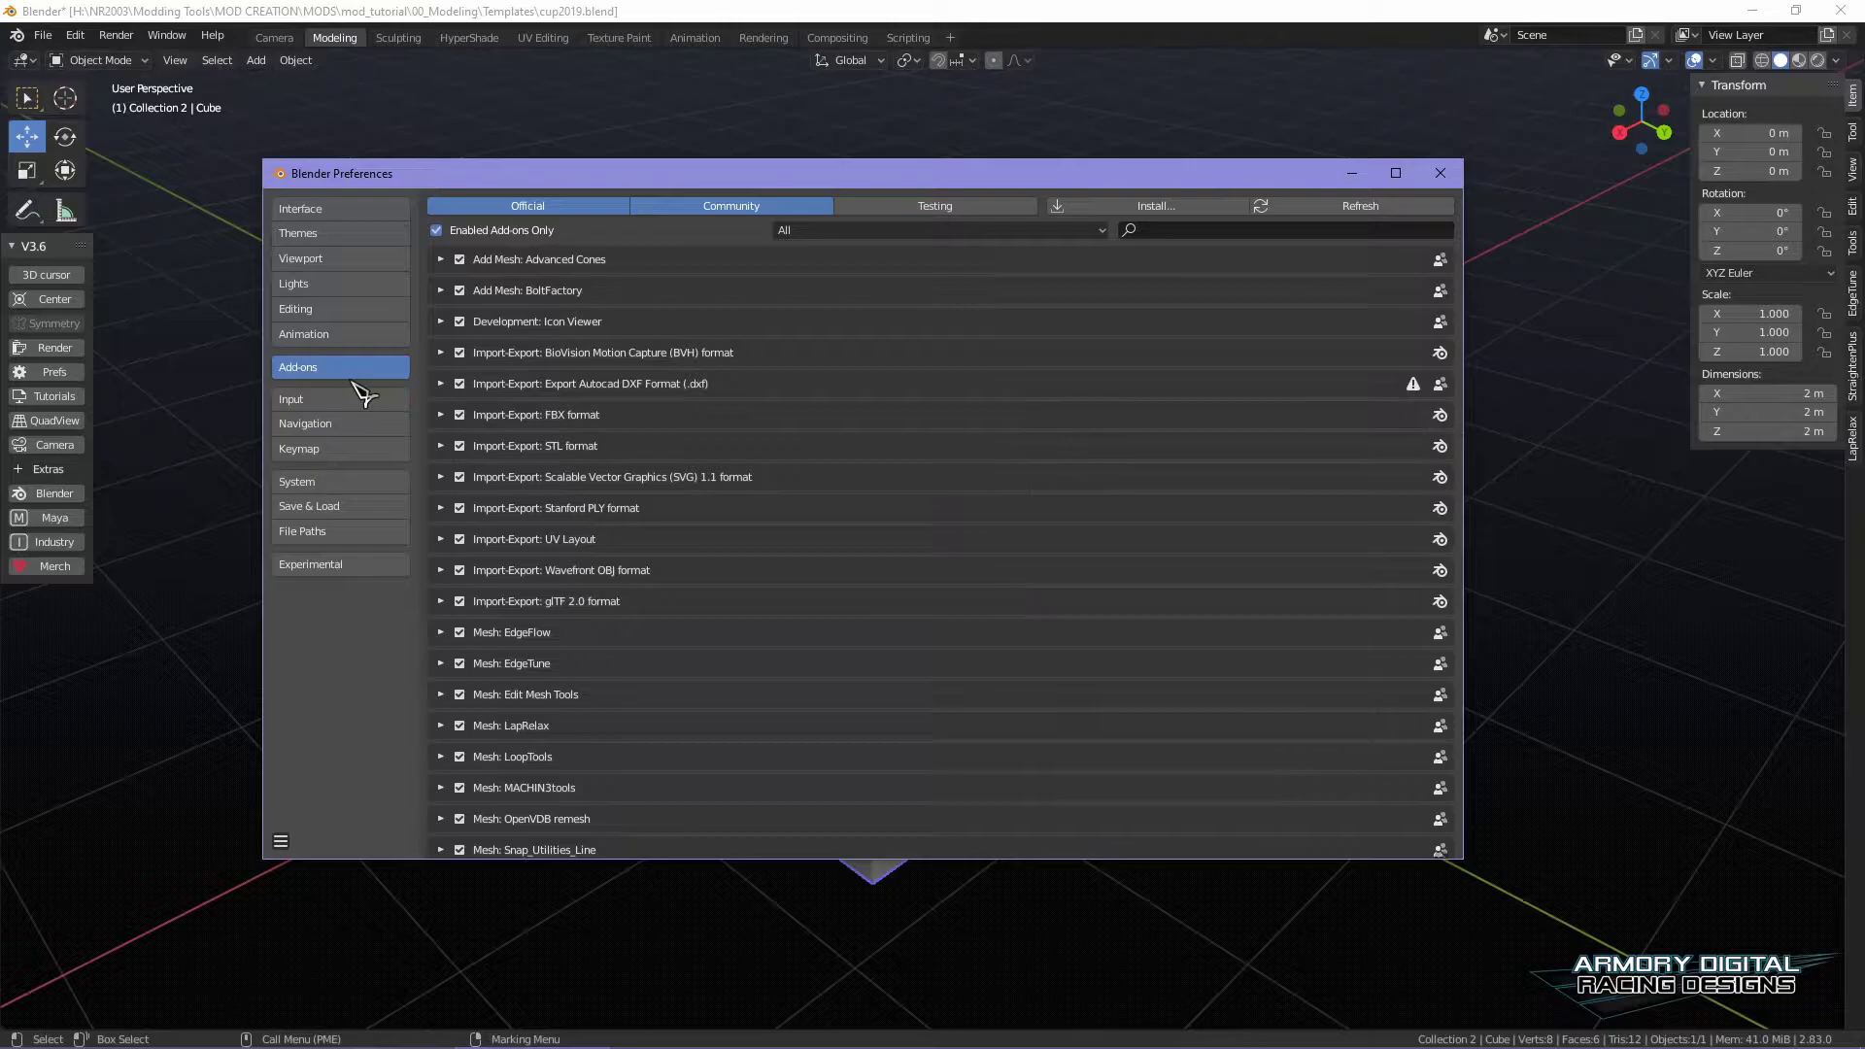
pyautogui.click(1202, 231)
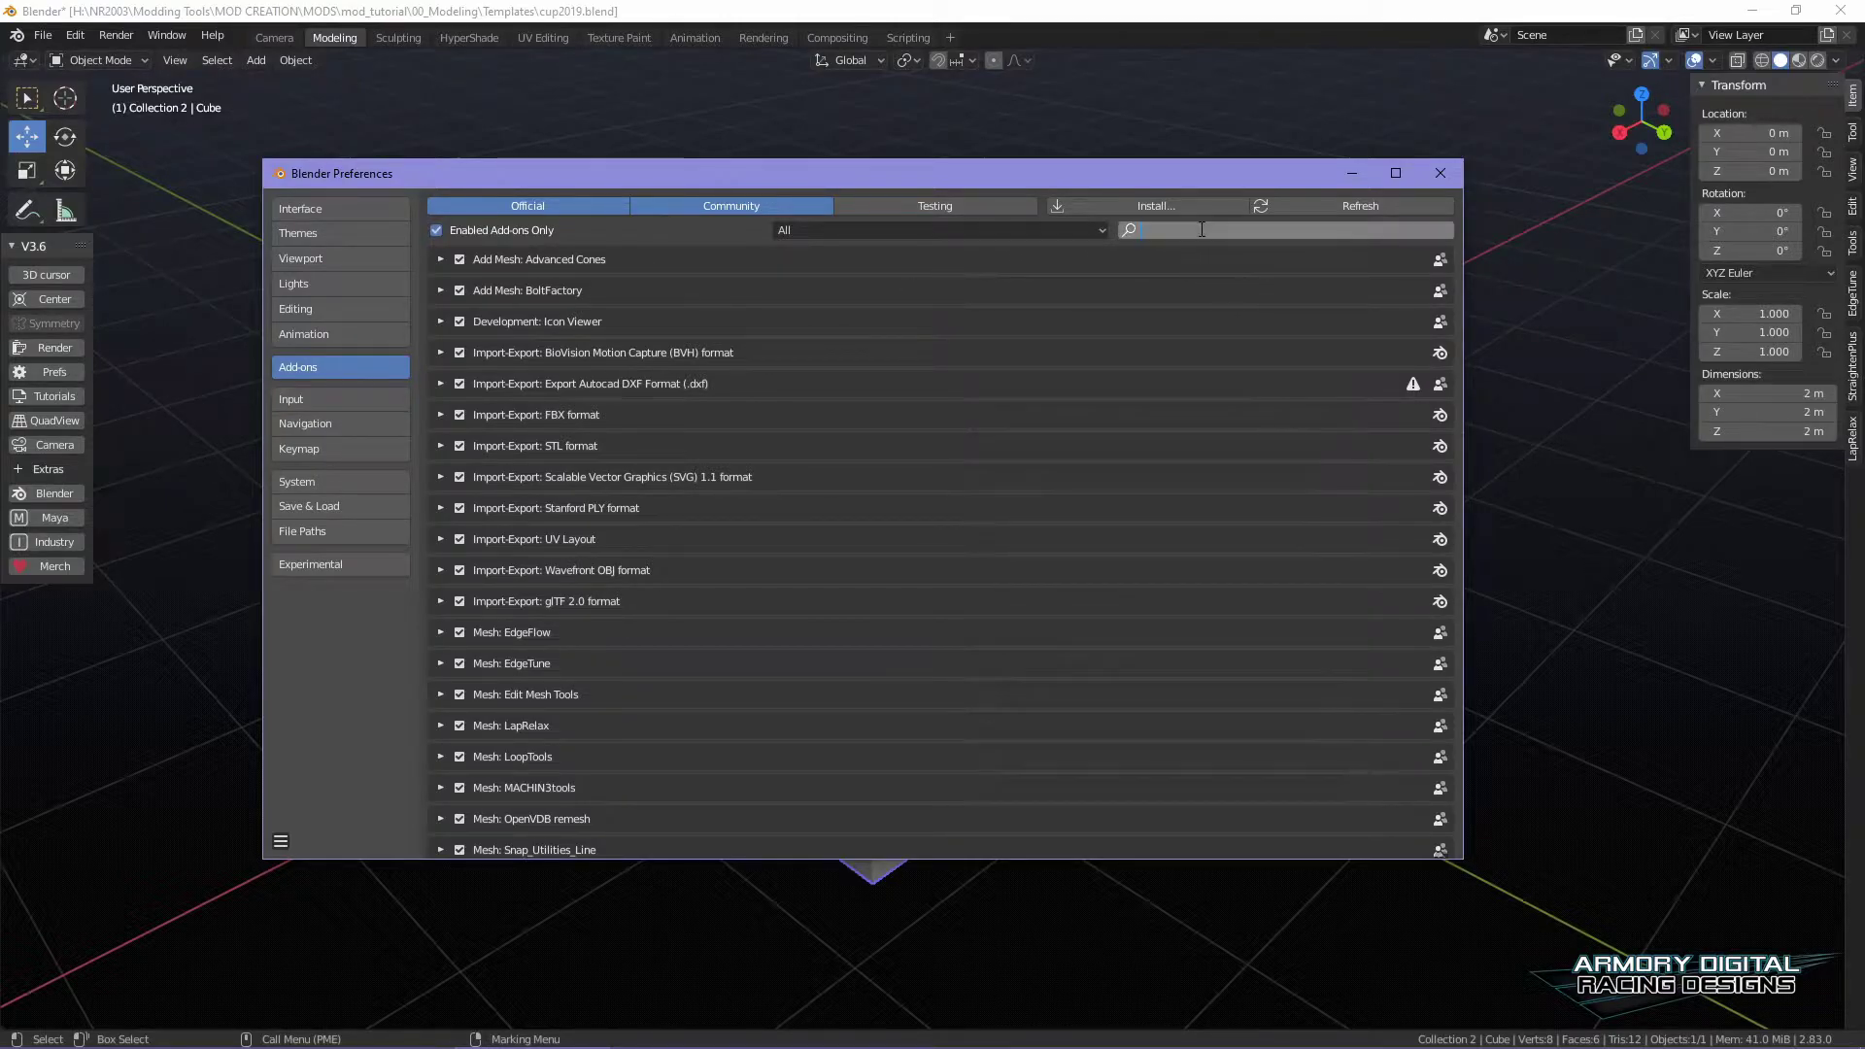
pyautogui.write('line')
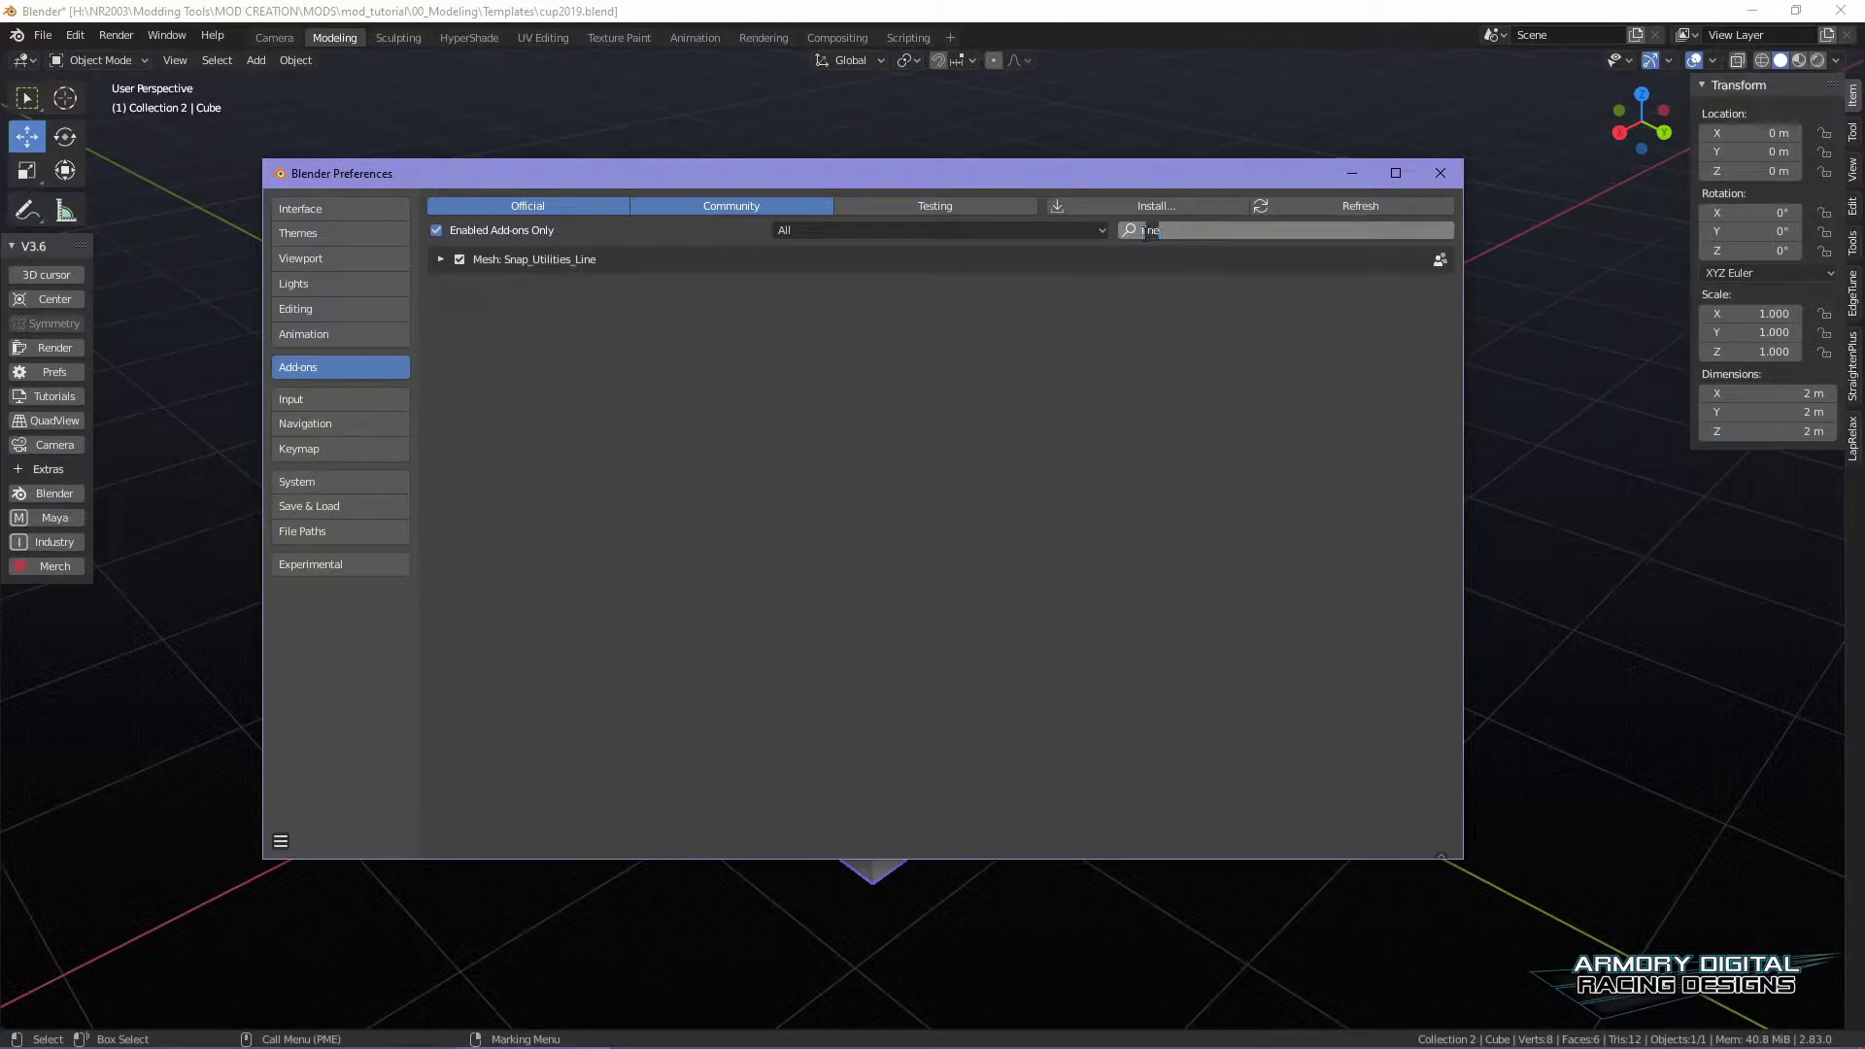
pyautogui.press('BackSpace')
pyautogui.write('merge')
pyautogui.click(1439, 172)
# - In vertex selection mode, merge the cube's nearest top vertex and right-hand bottom vertex into its right-hand top vertex
pyautogui.click(1181, 320)
pyautogui.click(960, 460)
pyautogui.moveTo(952, 468); pyautogui.dragTo(1062, 510, button='right')
pyautogui.click(855, 524)
pyautogui.moveTo(946, 470); pyautogui.dragTo(1023, 522, button='right')
pyautogui.click(1378, 479)
pyautogui.moveTo(862, 532); pyautogui.dragTo(1175, 420)
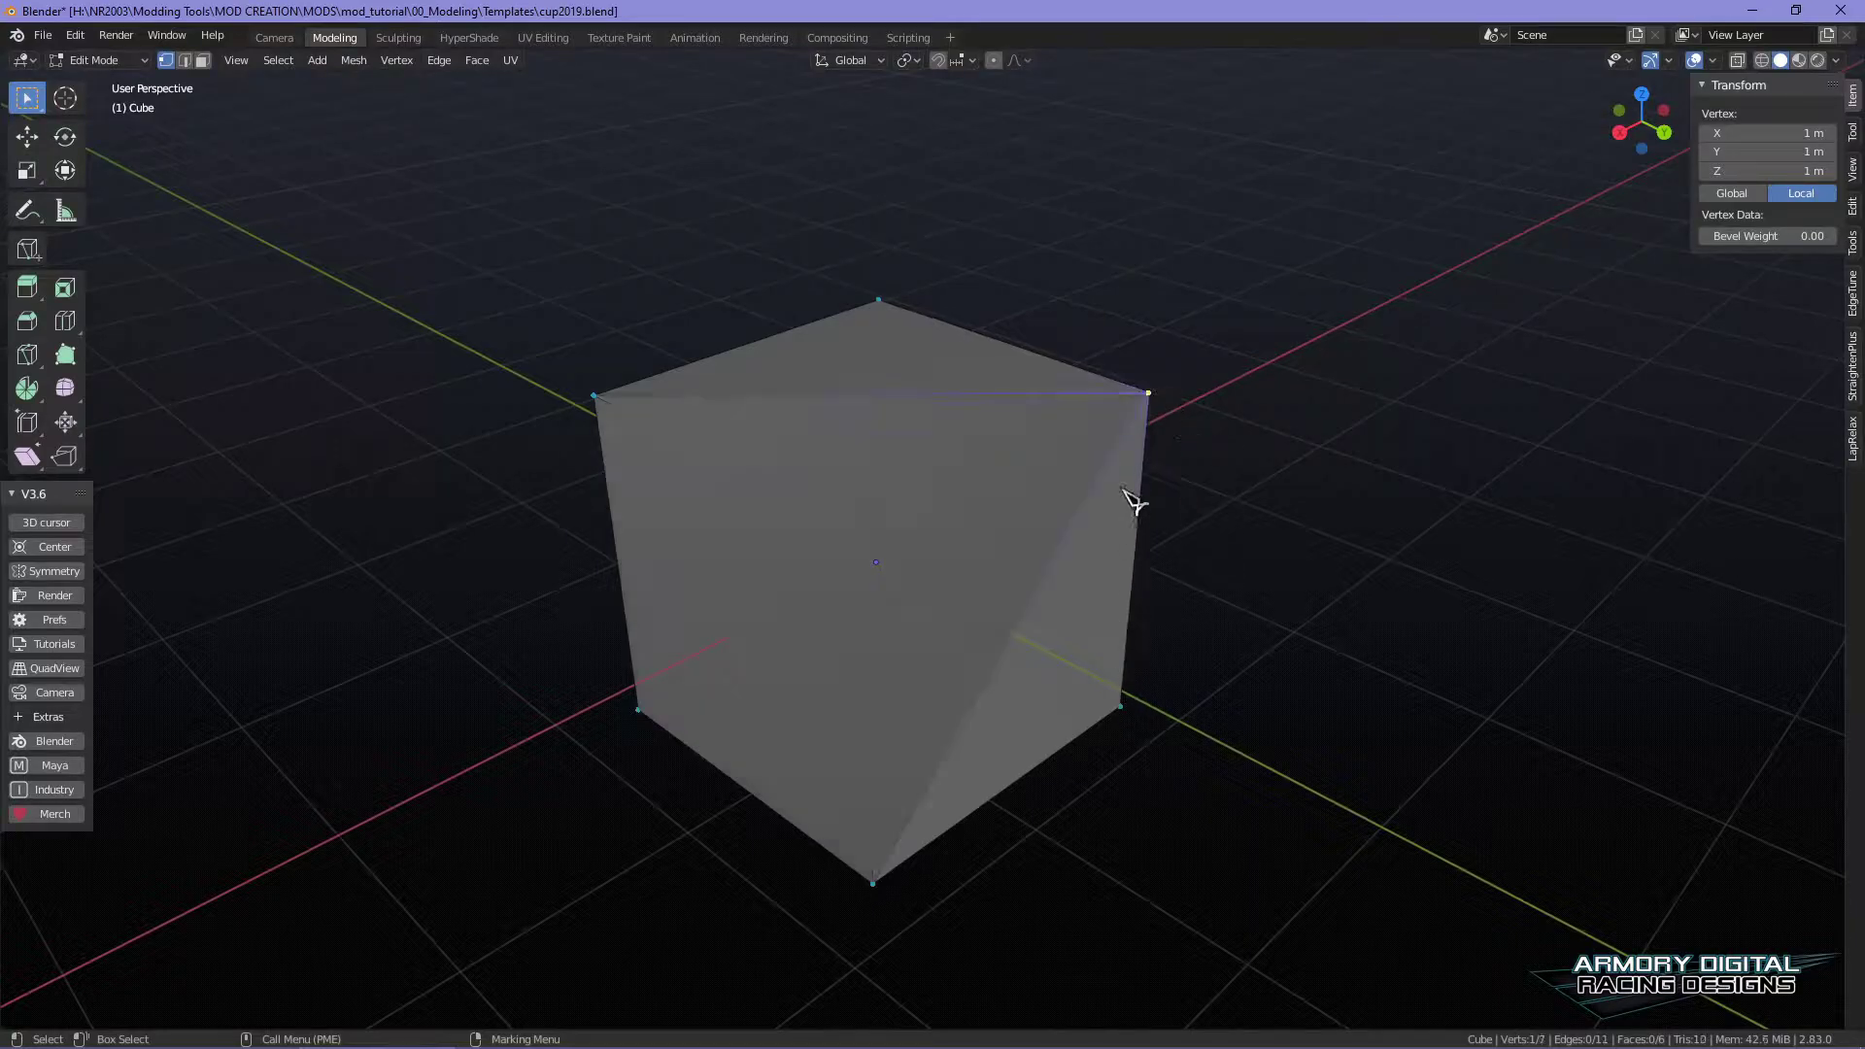
pyautogui.moveTo(1141, 735); pyautogui.dragTo(1150, 394)
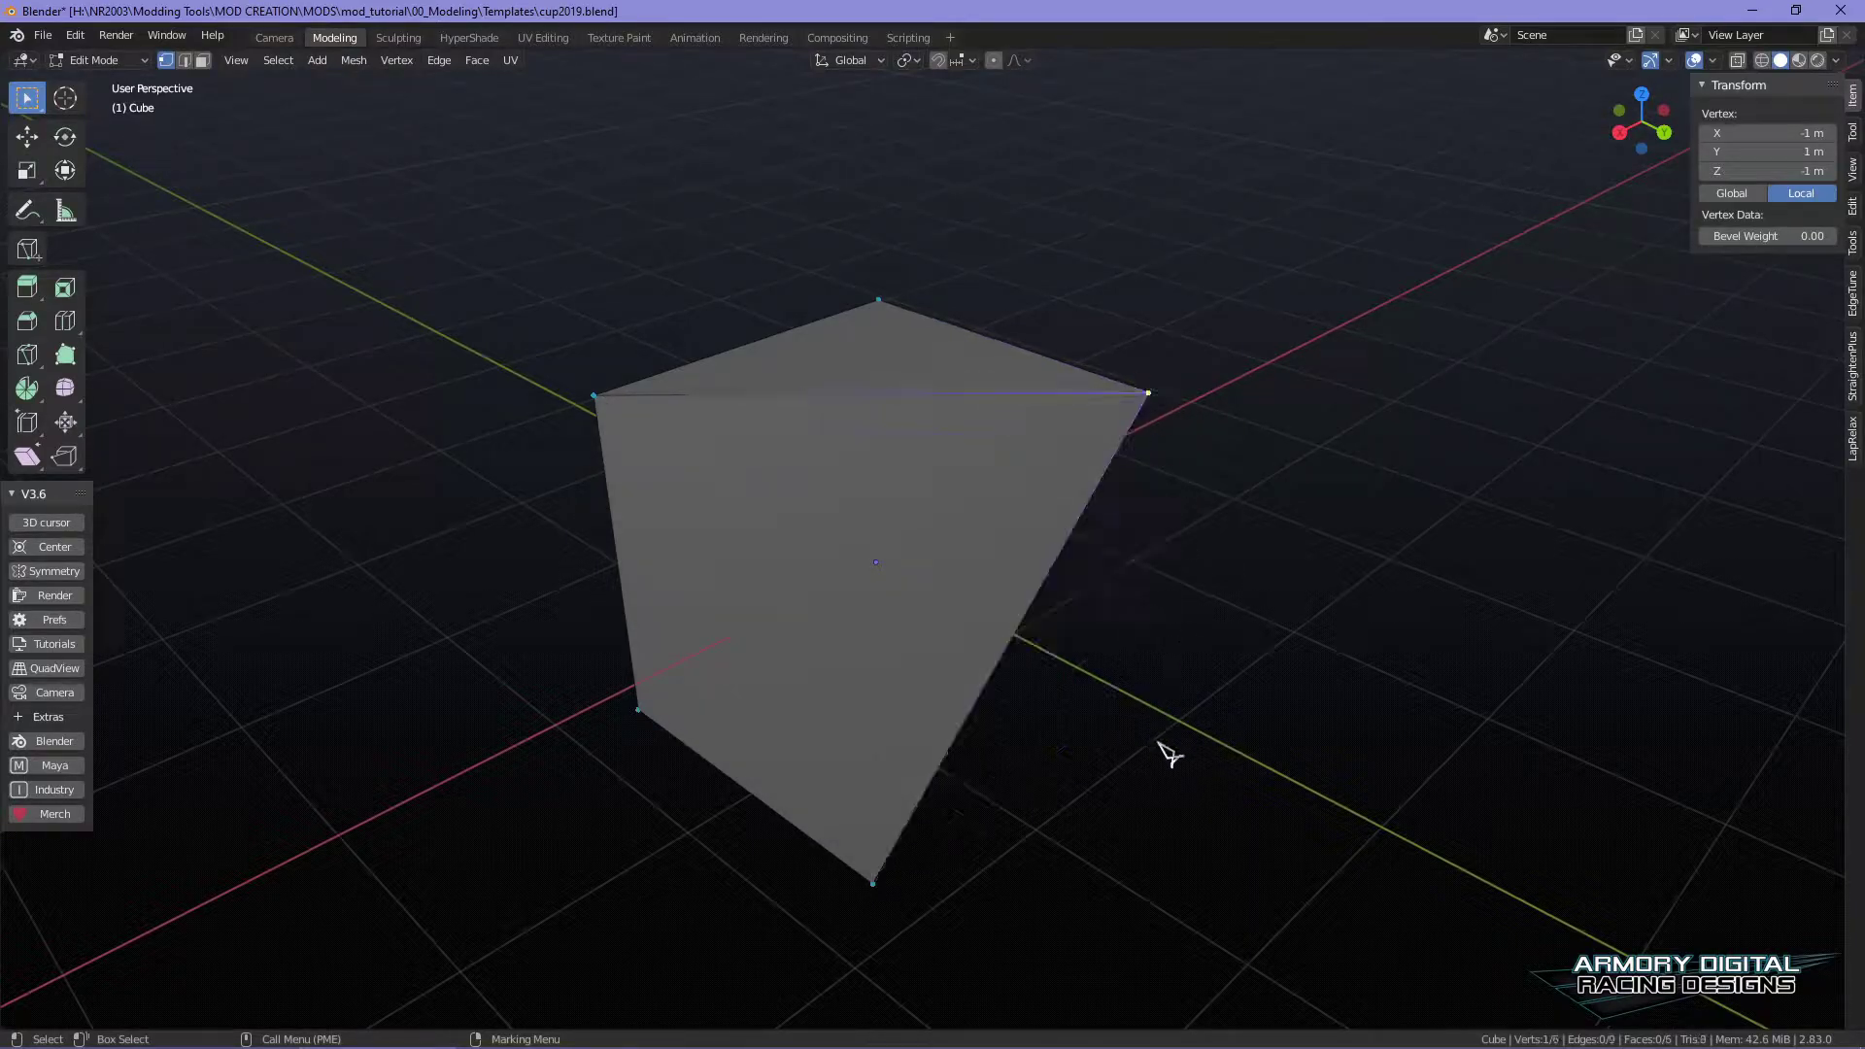
# - Undo the vertex merges on the cube
pyautogui.moveTo(770, 371); pyautogui.dragTo(785, 383, button='right')
pyautogui.hotkey('ctrl', 'z')
pyautogui.hotkey('ctrl', 'z')
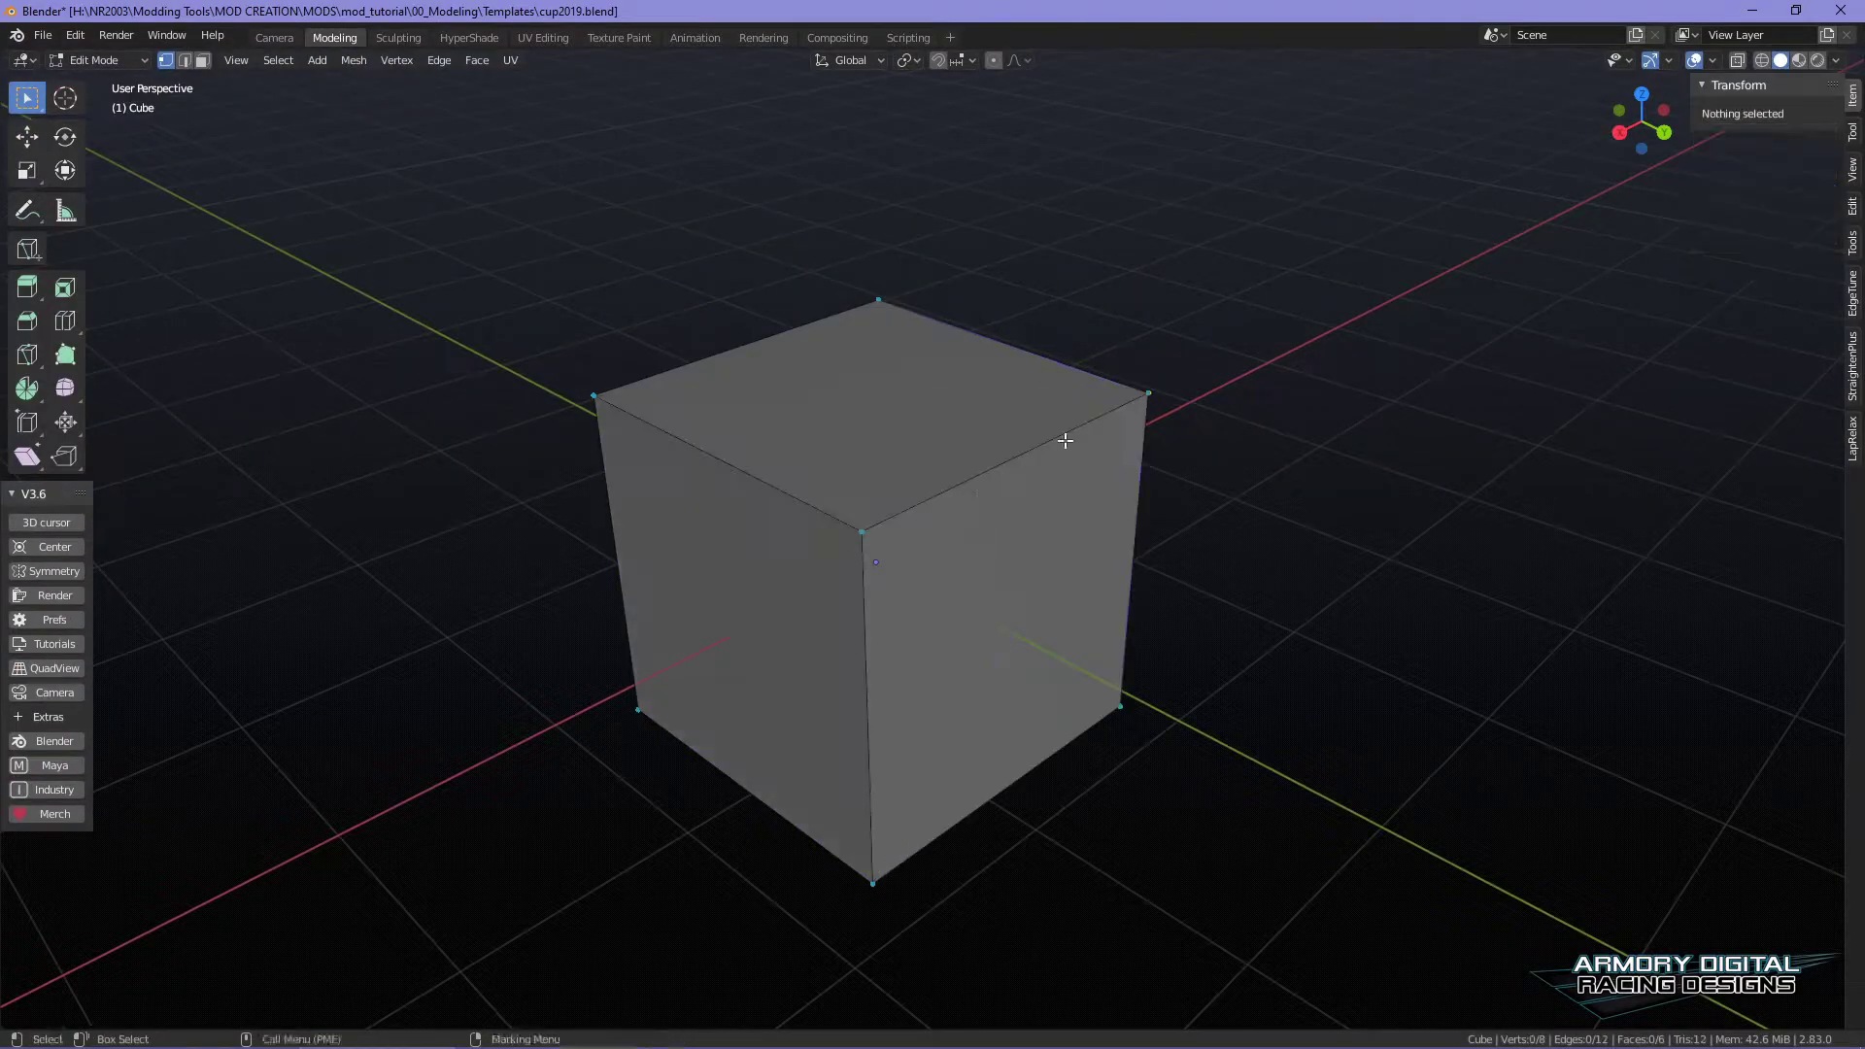
# - In face selection mode, extrude the cube's top face upward about 1.1 m, and undo the extrusion
pyautogui.click(842, 523)
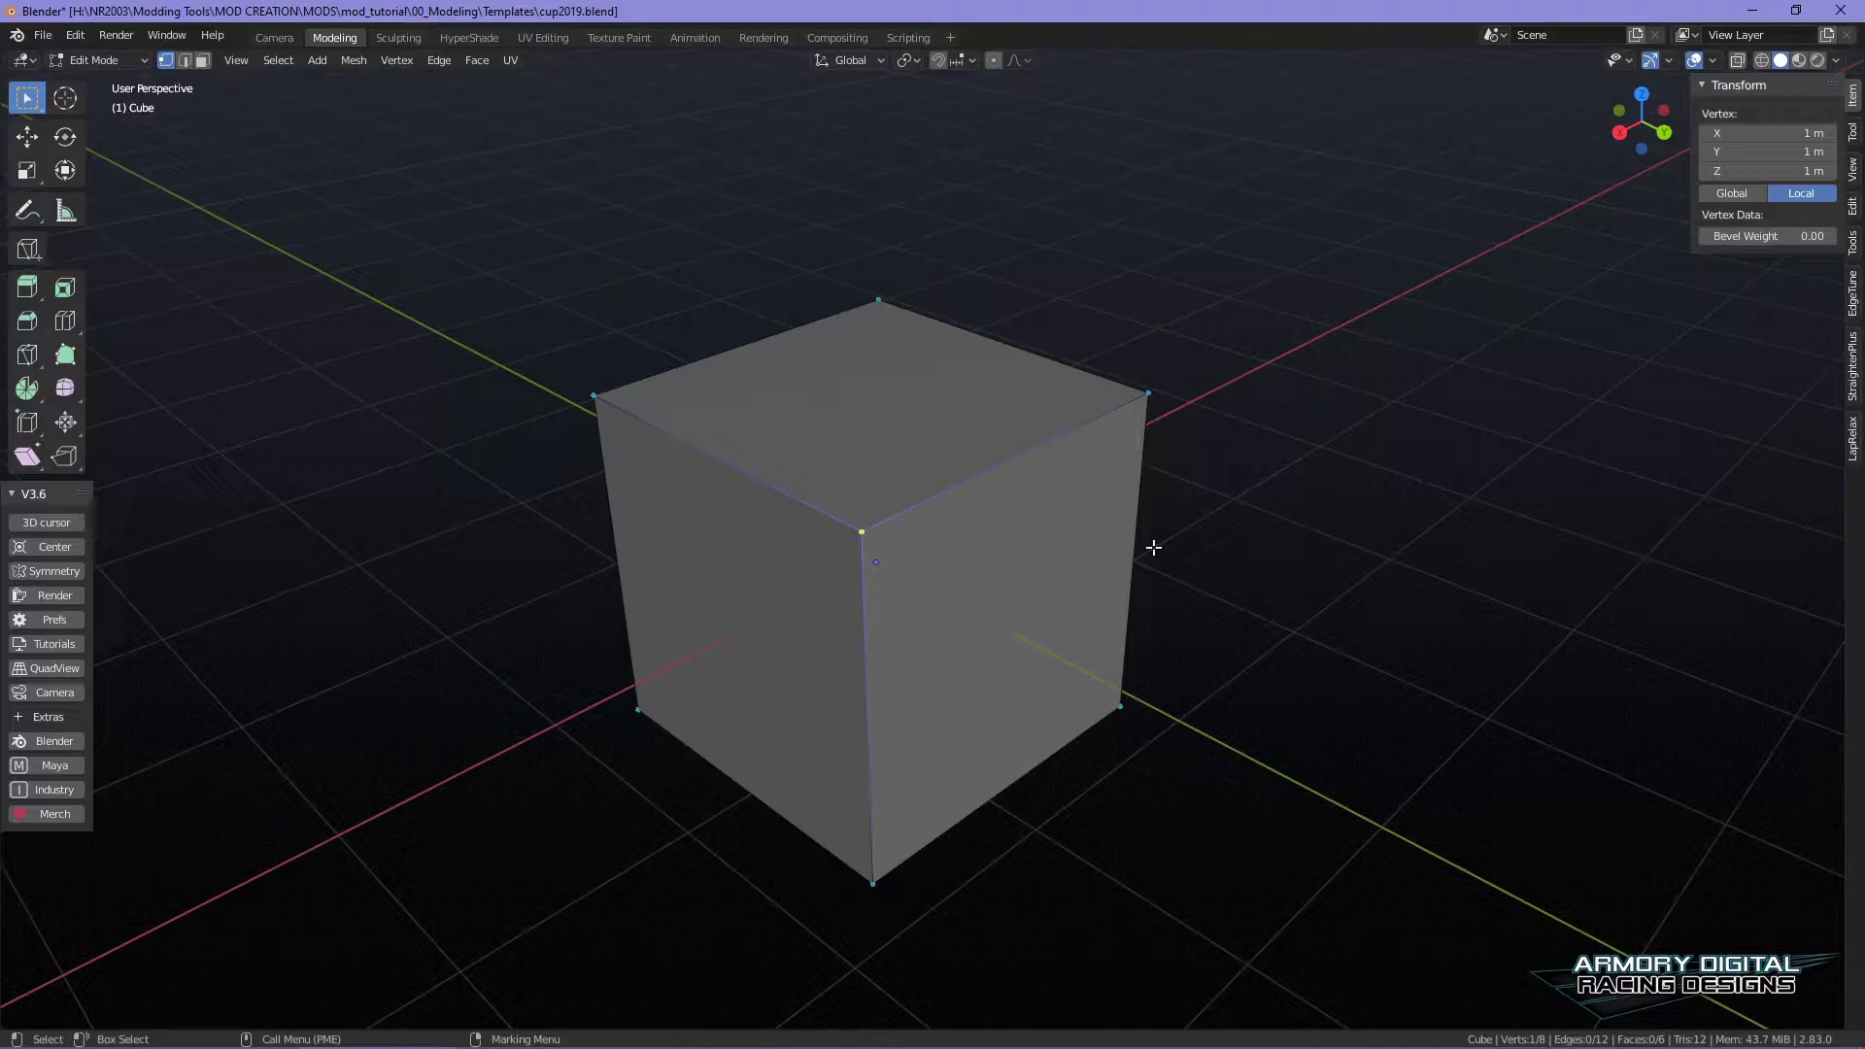
pyautogui.click(855, 402)
pyautogui.moveTo(871, 333); pyautogui.dragTo(962, 398, button='right')
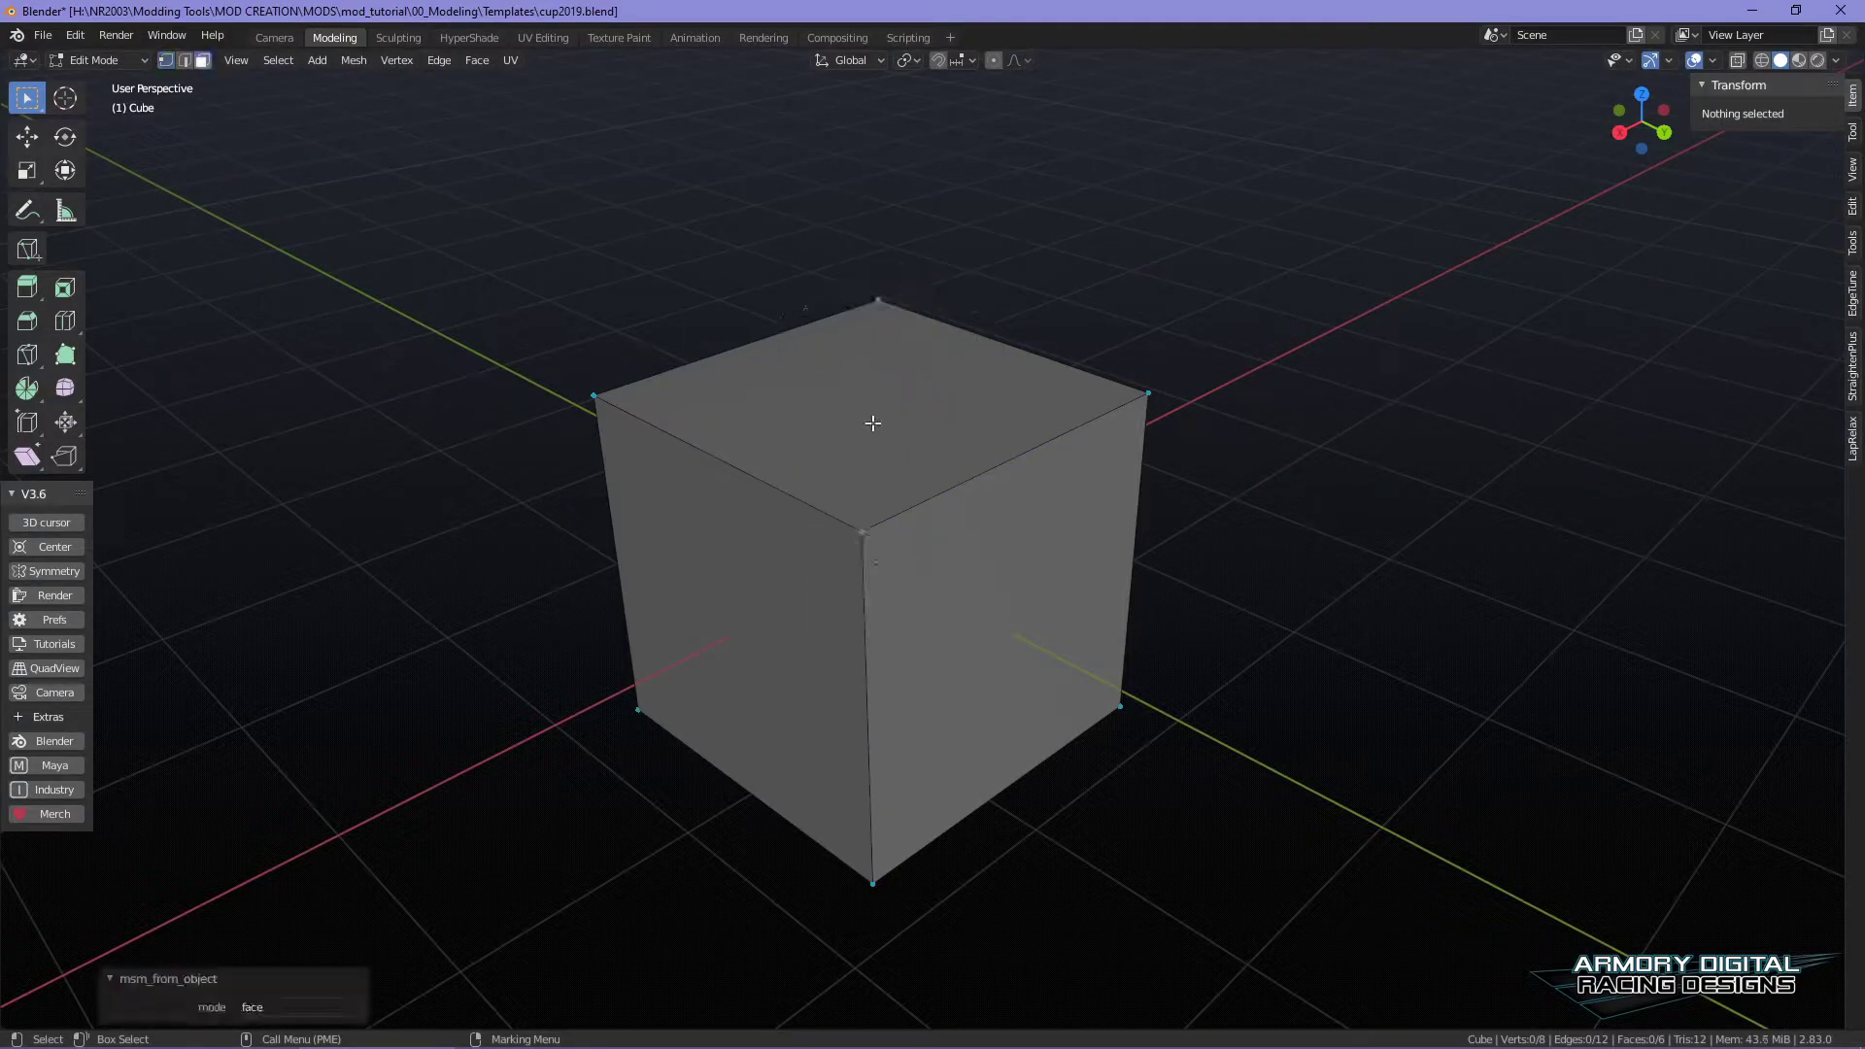
pyautogui.click(875, 429)
pyautogui.press('e')
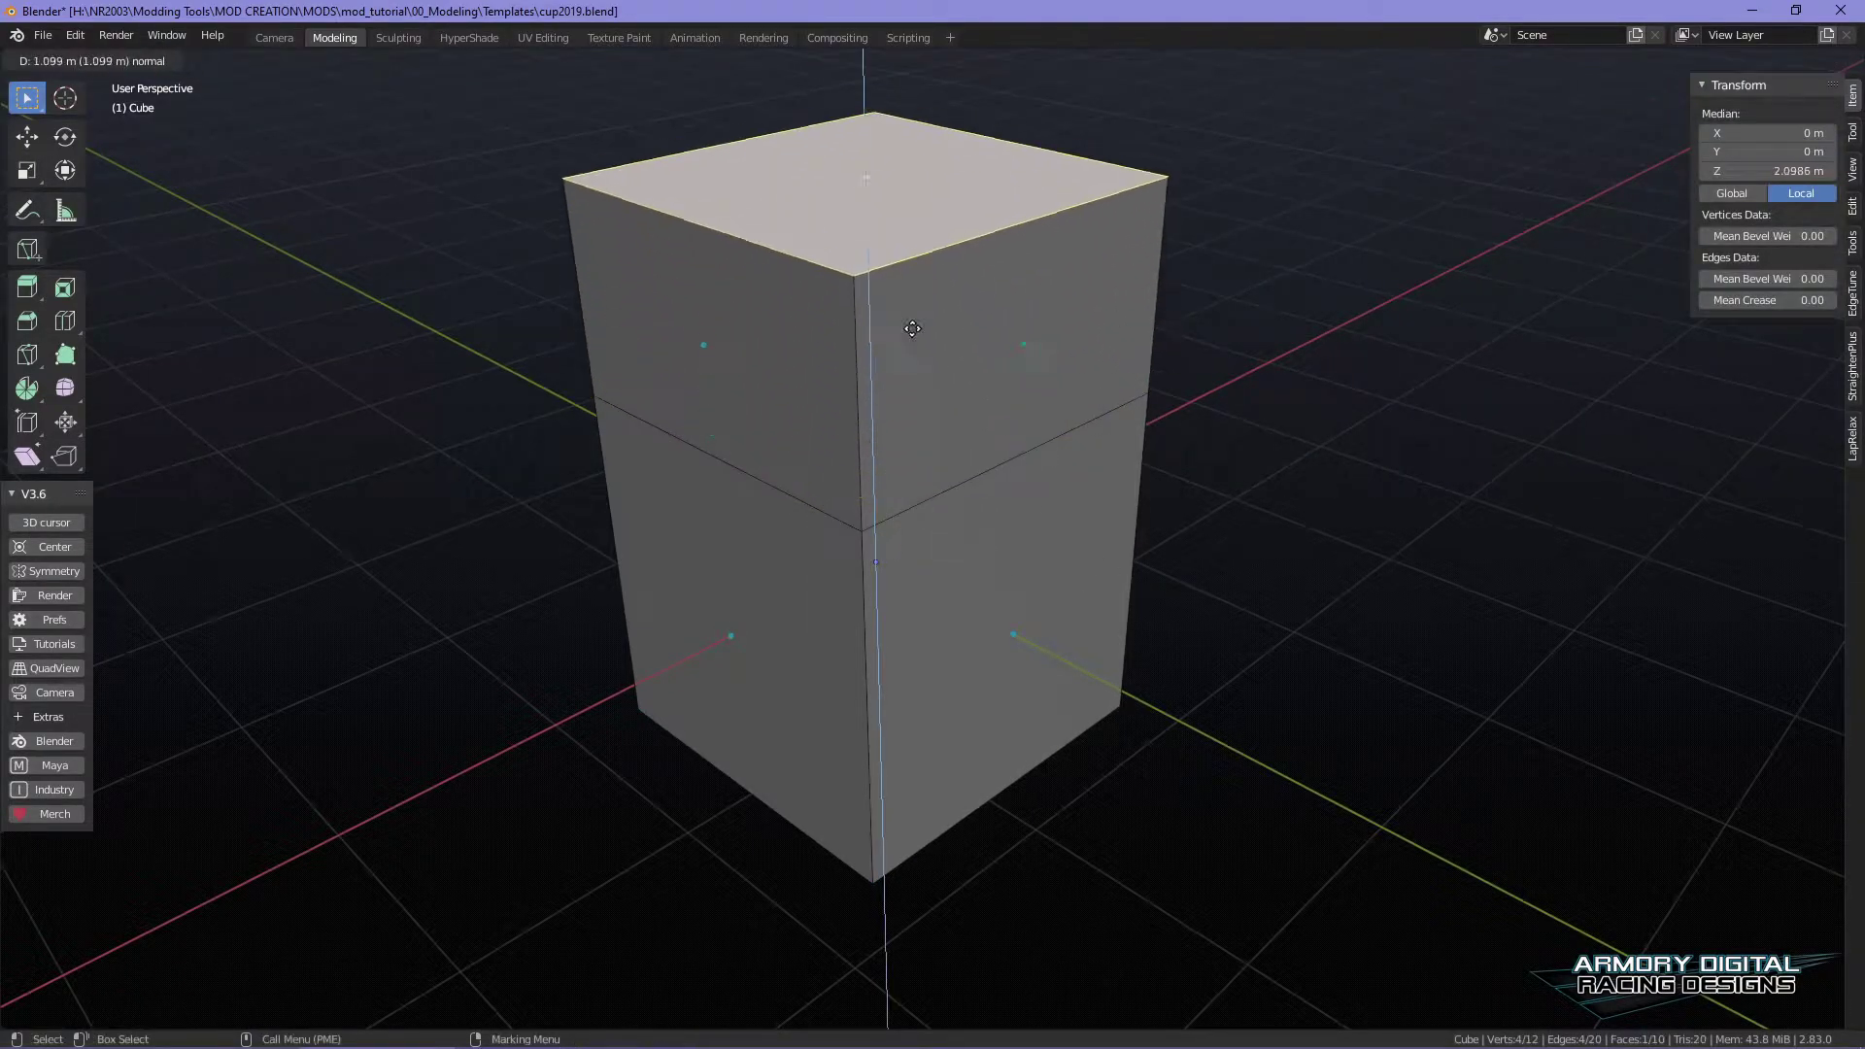
pyautogui.hotkey('ctrl', 'z')
pyautogui.hotkey('ctrl', 'z')
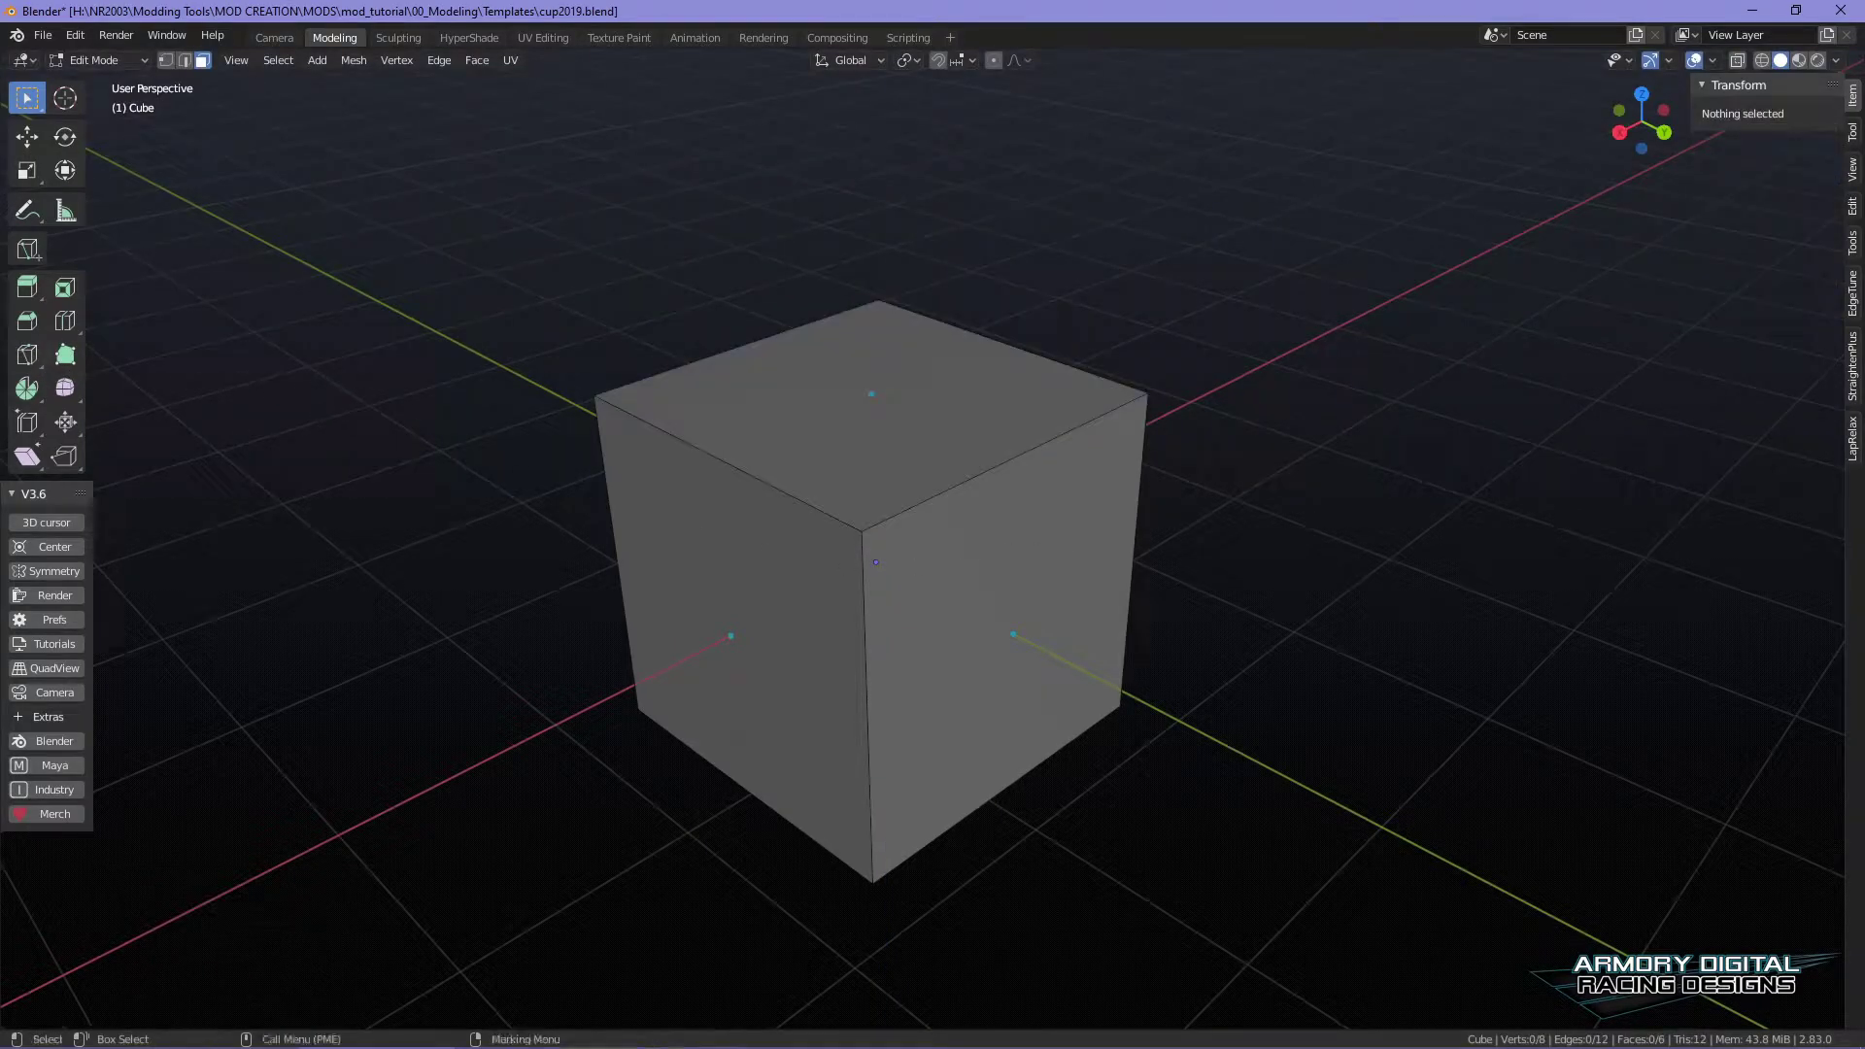
# - Add loop cuts across the cube with the Loop Cut tool, and undo them
pyautogui.click(65, 320)
pyautogui.click(934, 448)
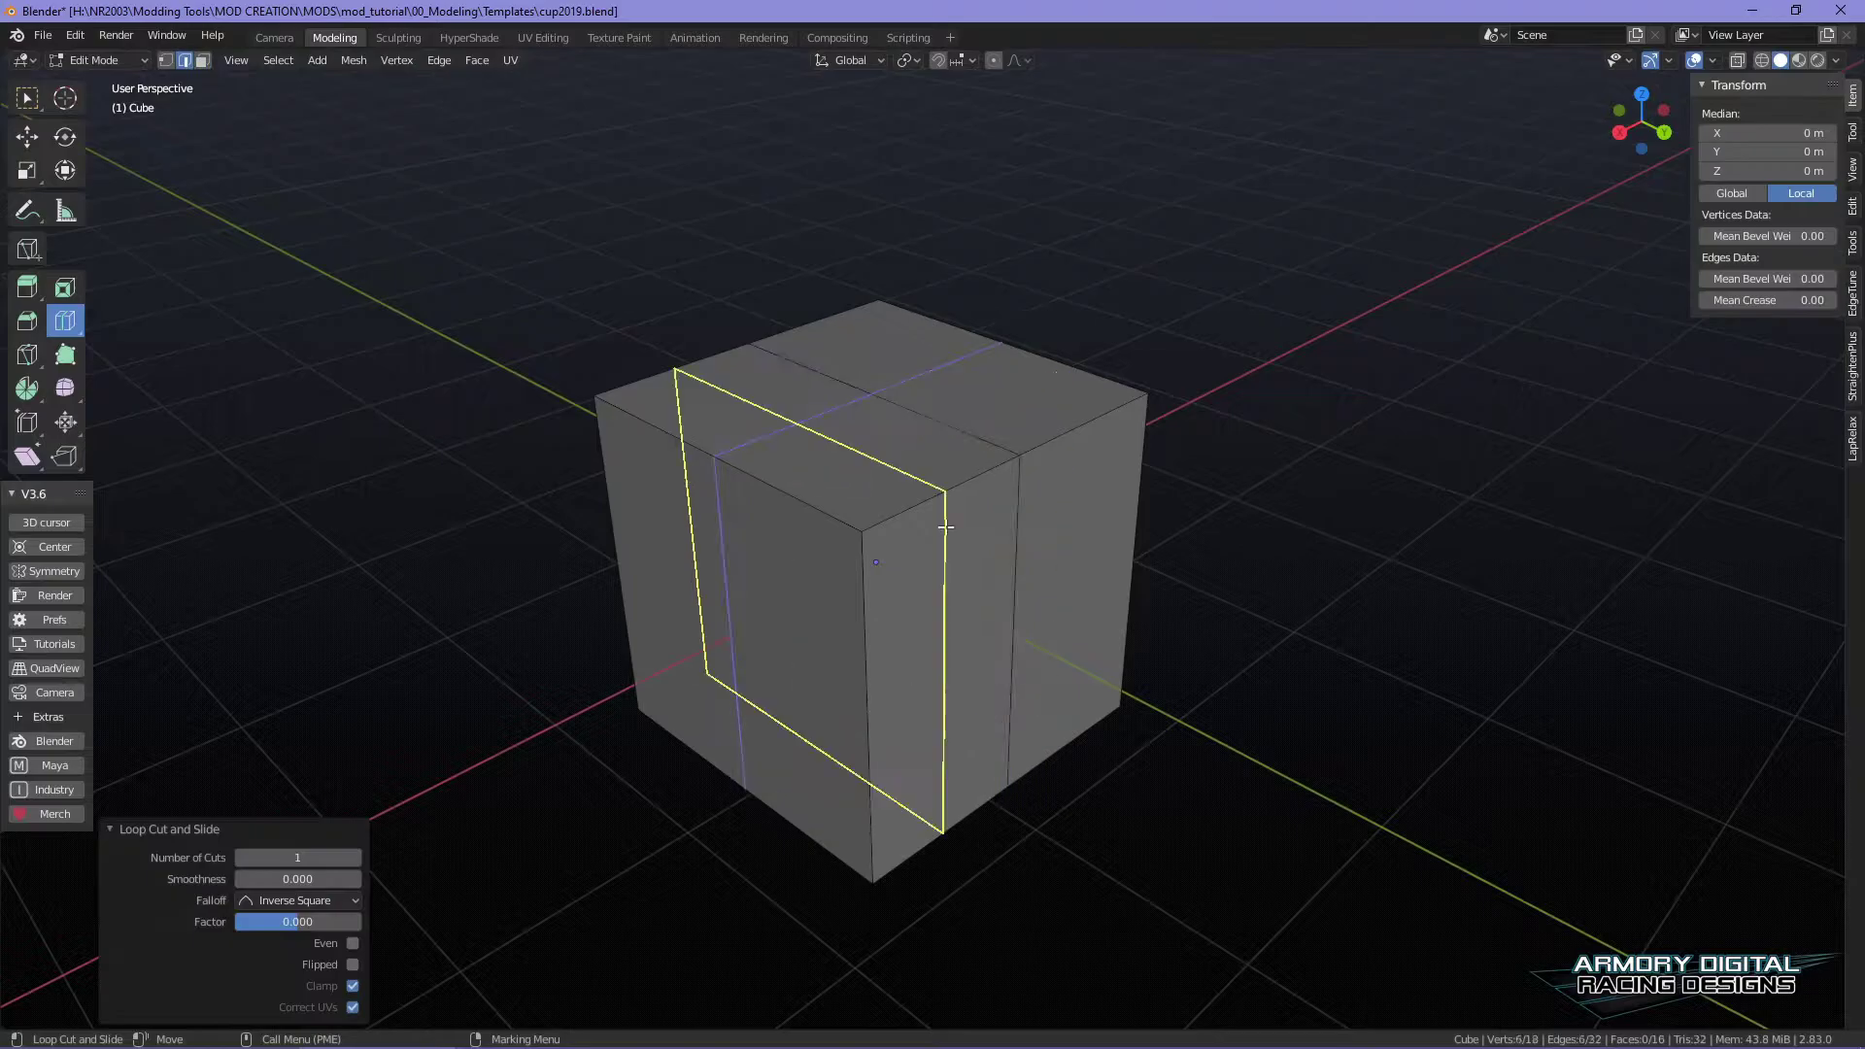
pyautogui.hotkey('ctrl', 'z')
# - Activate the Move tool and put the cube in Edit Mode with edge selection
pyautogui.press('w')
pyautogui.press('Tab')
pyautogui.click(82, 364)
pyautogui.moveTo(728, 407); pyautogui.dragTo(754, 305, button='right')
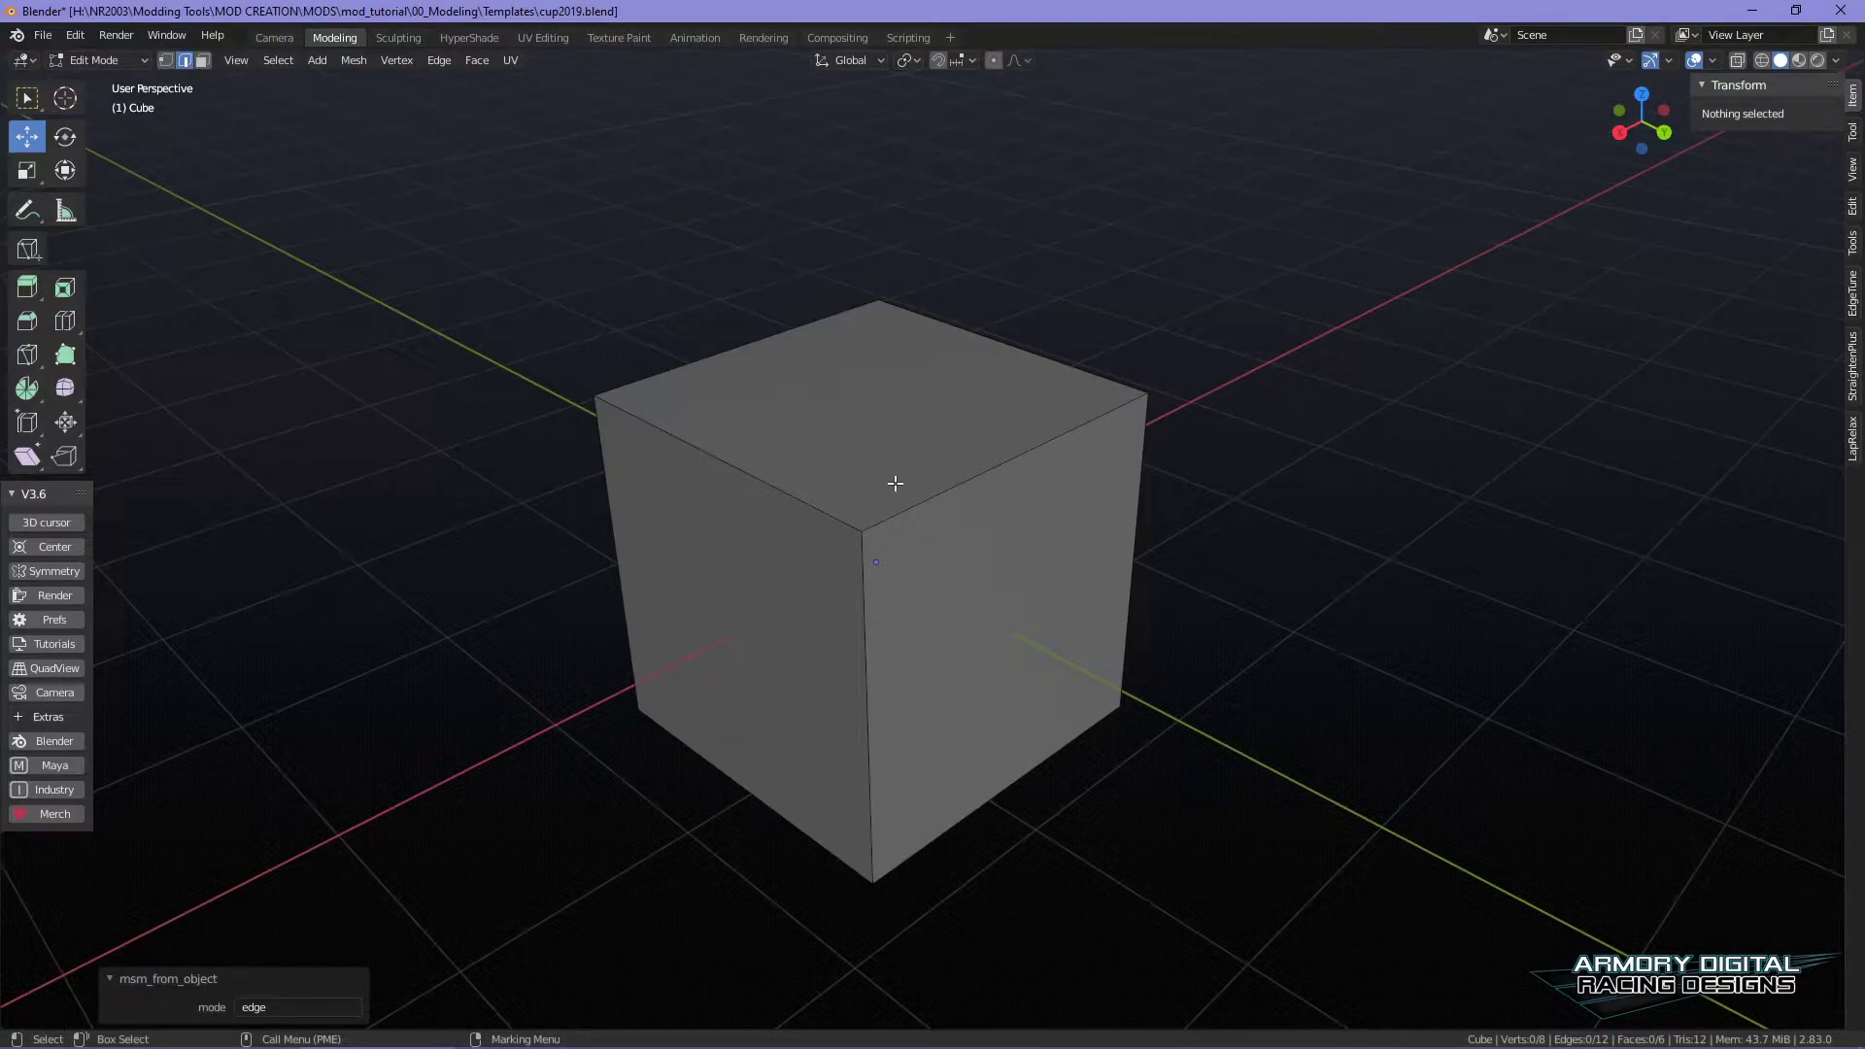
# - Search the available commands for "merge" and "bevel"
pyautogui.press('F3')
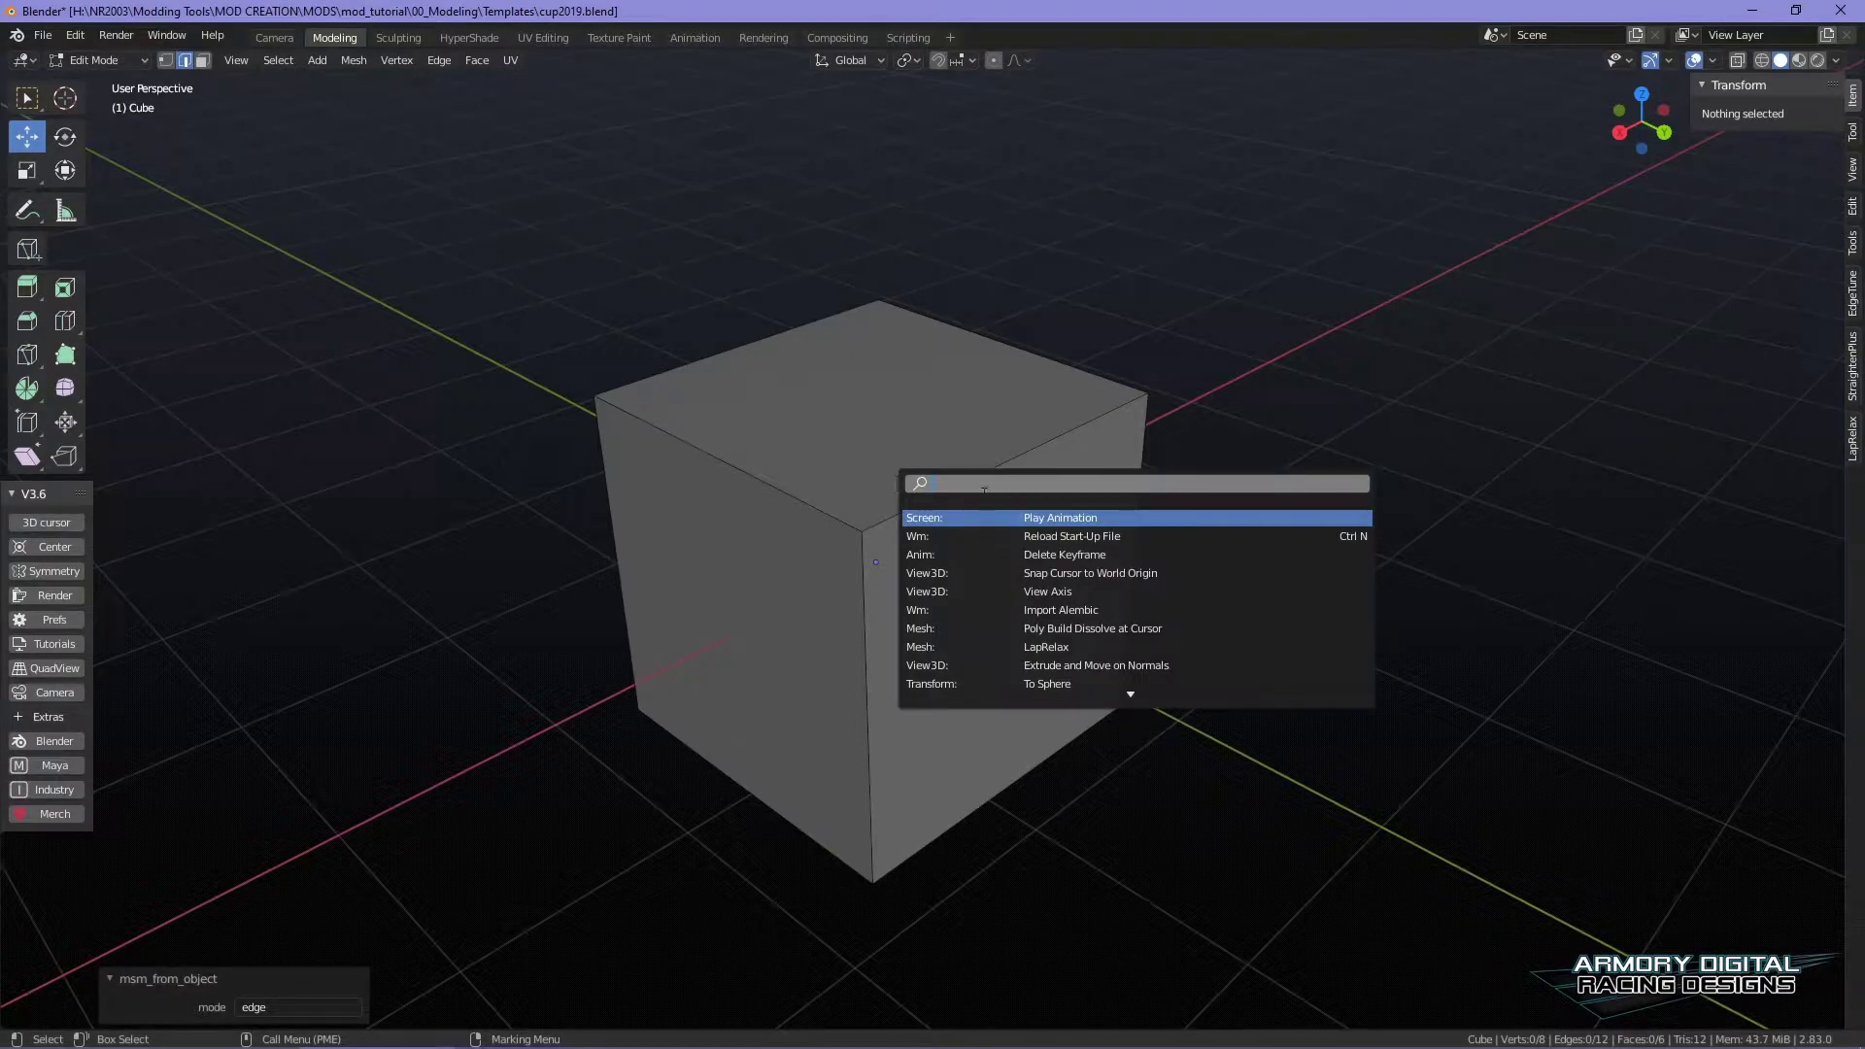
pyautogui.write('merge')
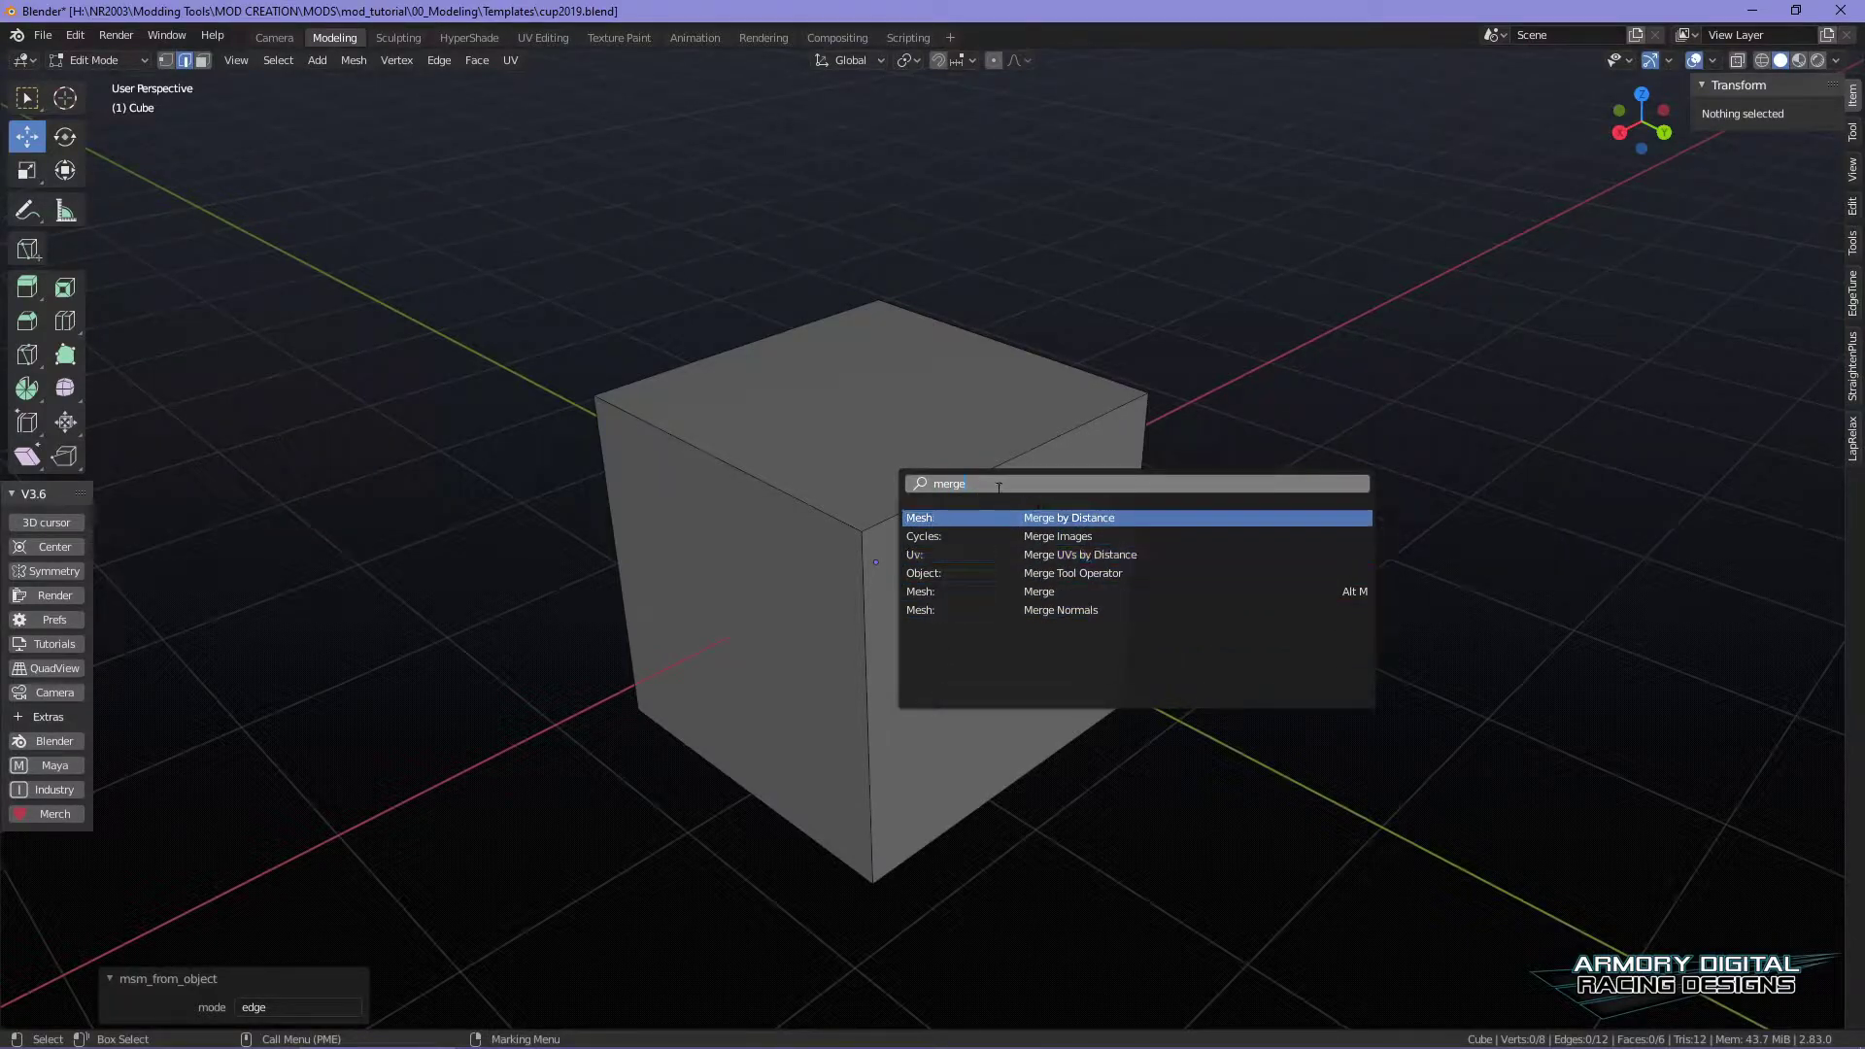
pyautogui.press('BackSpace')
pyautogui.press('BackSpace')
pyautogui.press('BackSpace')
pyautogui.press('BackSpace')
pyautogui.write('bevel')
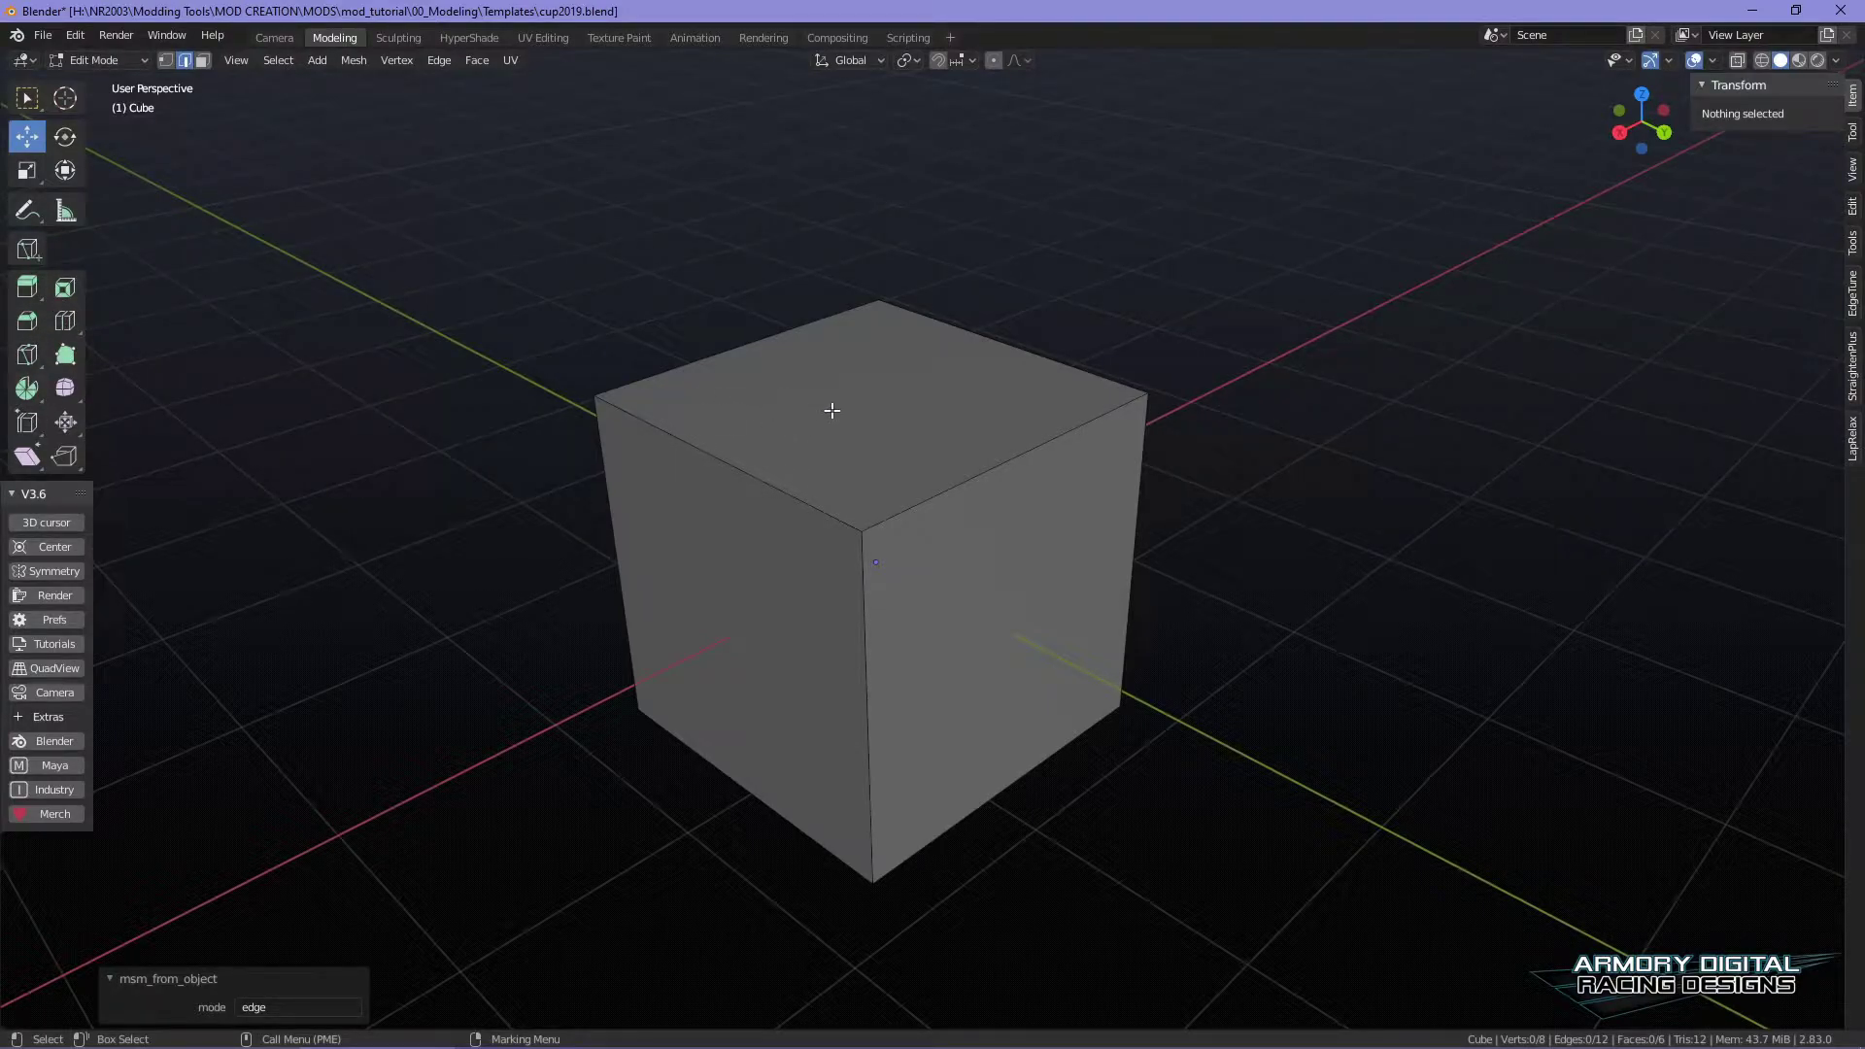
# - Return the cube to Object Mode, deselect it and select it again
pyautogui.press('Tab')
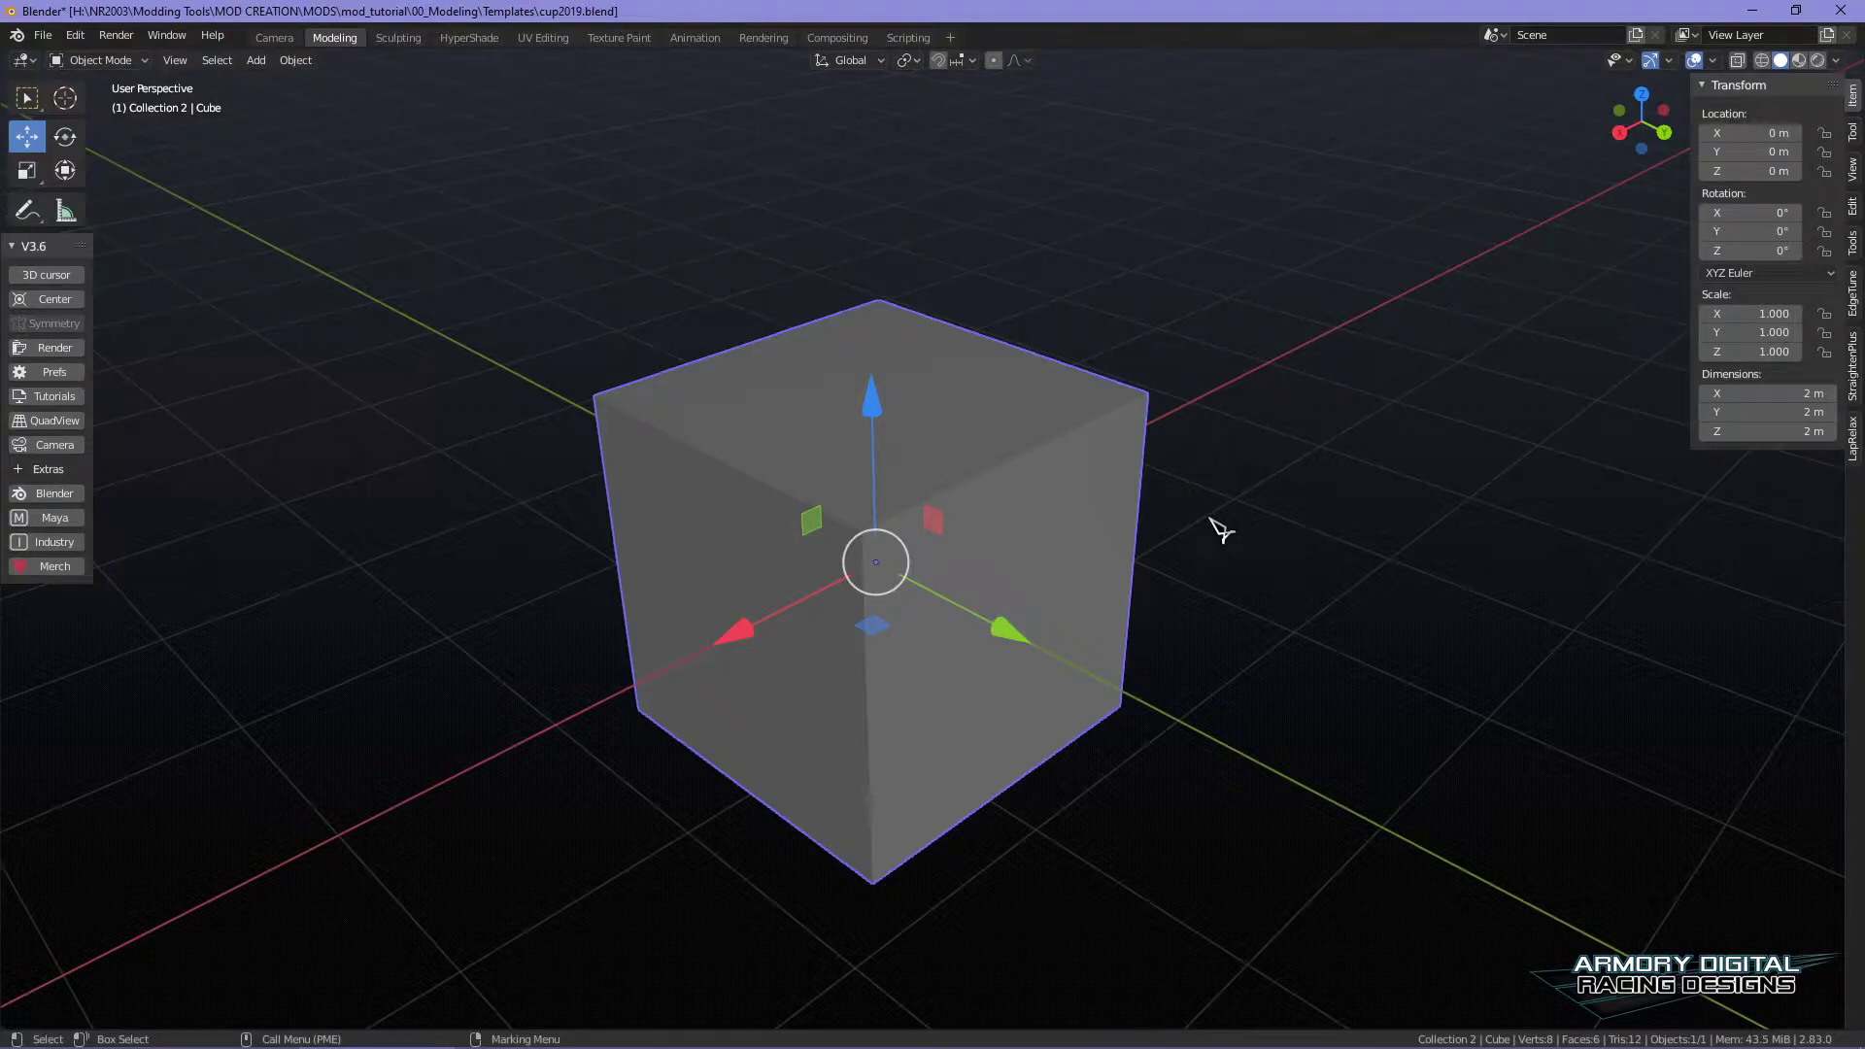
pyautogui.click(1323, 534)
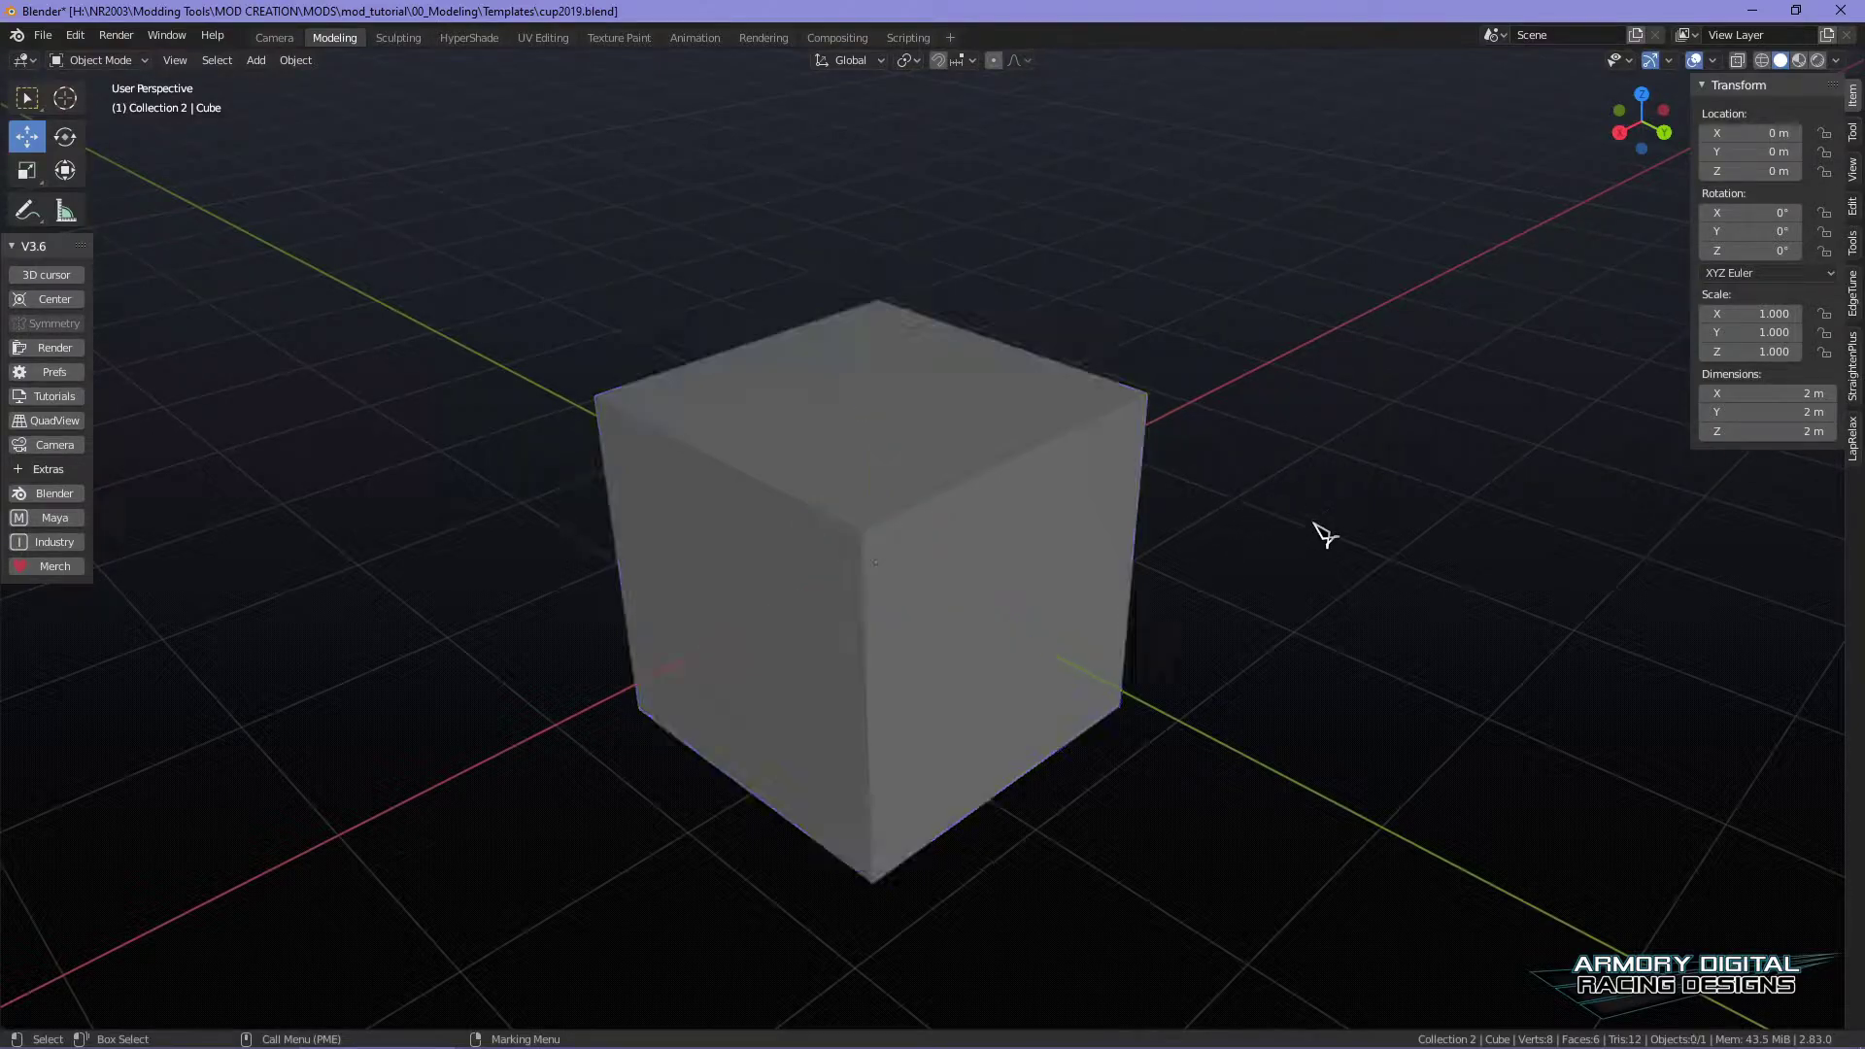
pyautogui.keyDown('shift'); pyautogui.moveTo(968, 610); pyautogui.dragTo(968, 610, button='middle'); pyautogui.keyUp('shift')
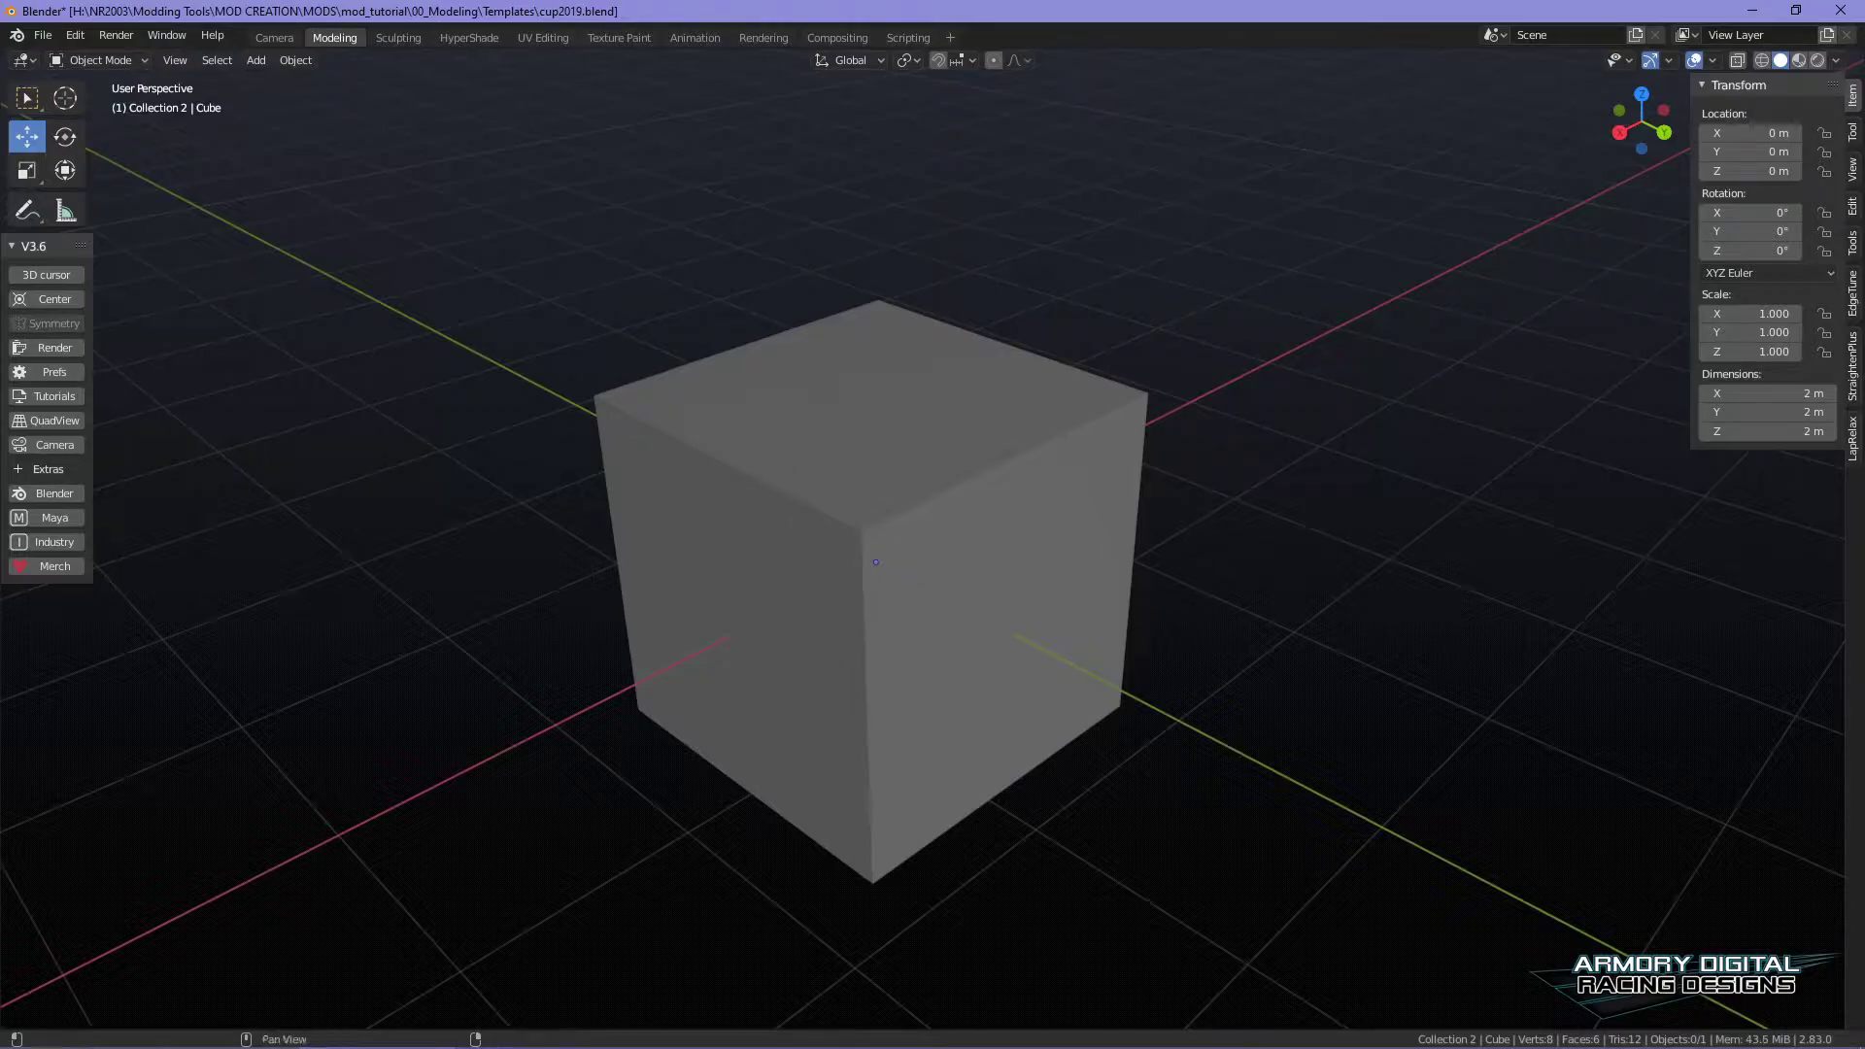
pyautogui.click(1093, 530)
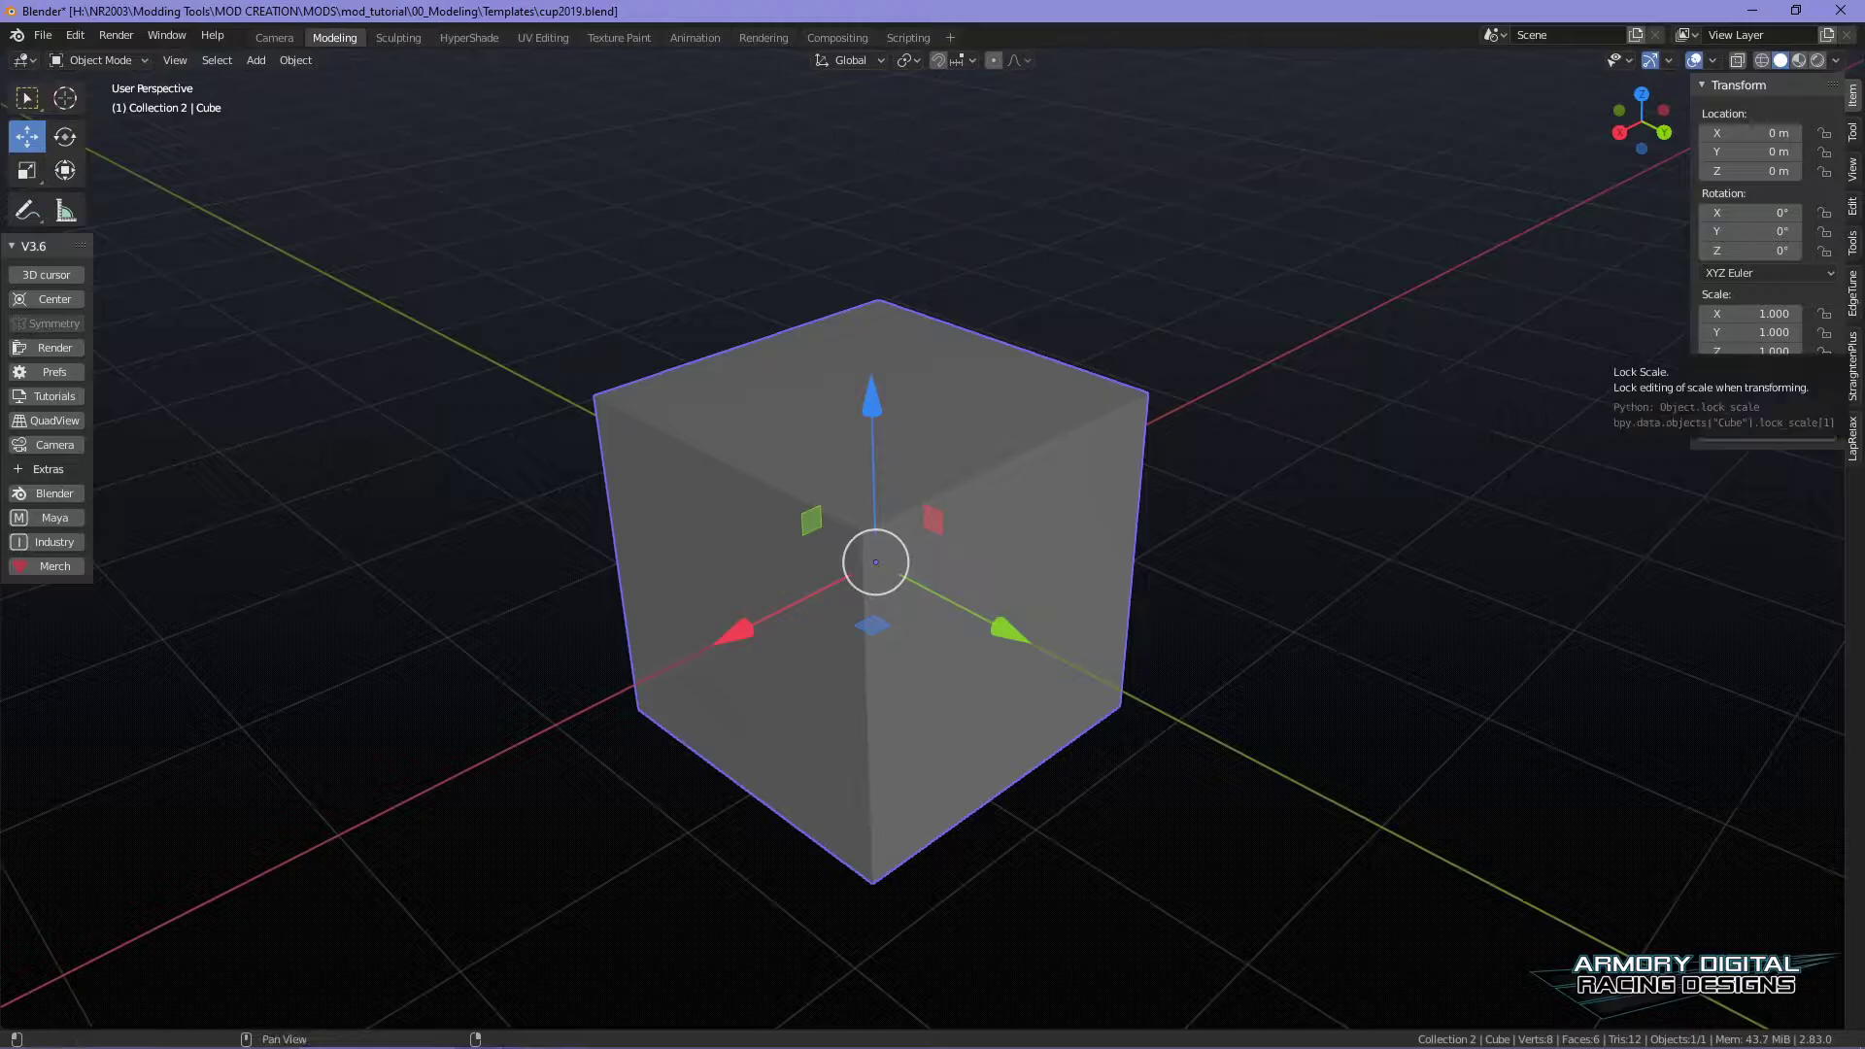
# - Show the car template together with the cube
pyautogui.moveTo(1278, 578); pyautogui.dragTo(1511, 597, button='middle')
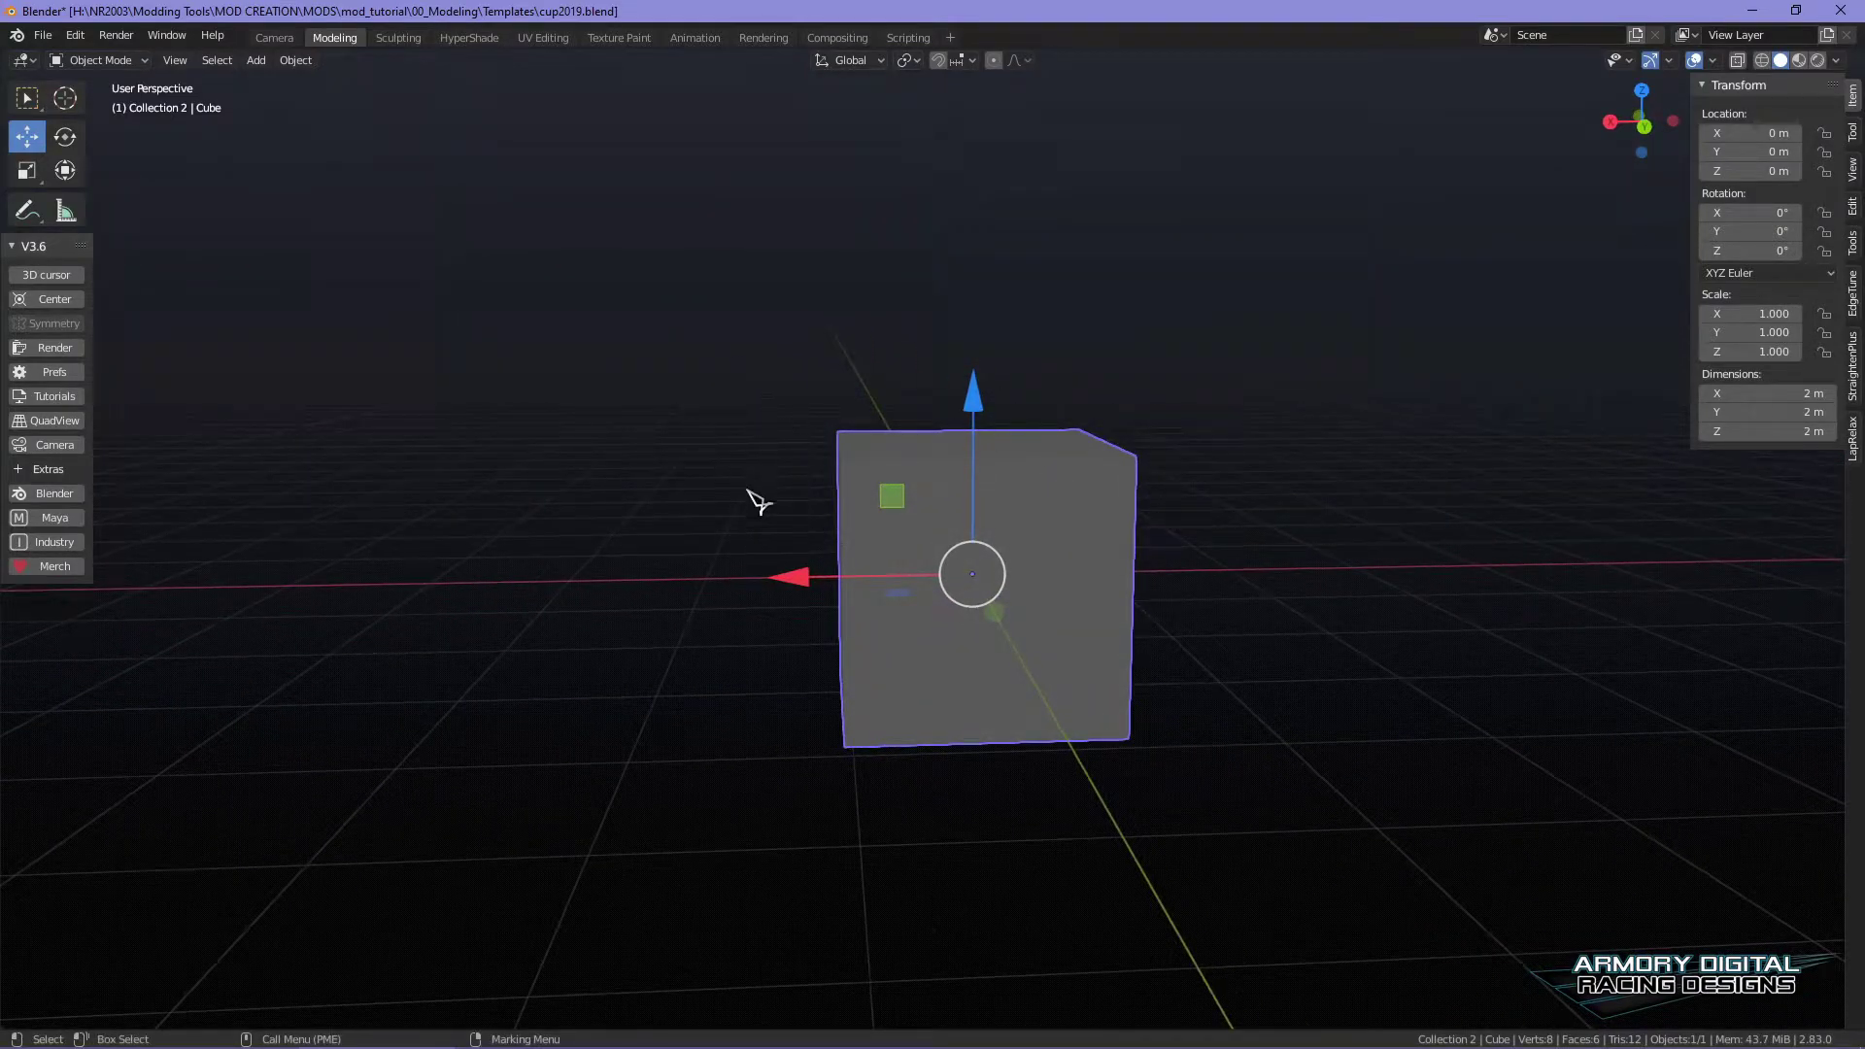
pyautogui.moveTo(1004, 399); pyautogui.dragTo(966, 566, button='middle')
pyautogui.moveTo(1428, 583); pyautogui.dragTo(878, 417, button='middle')
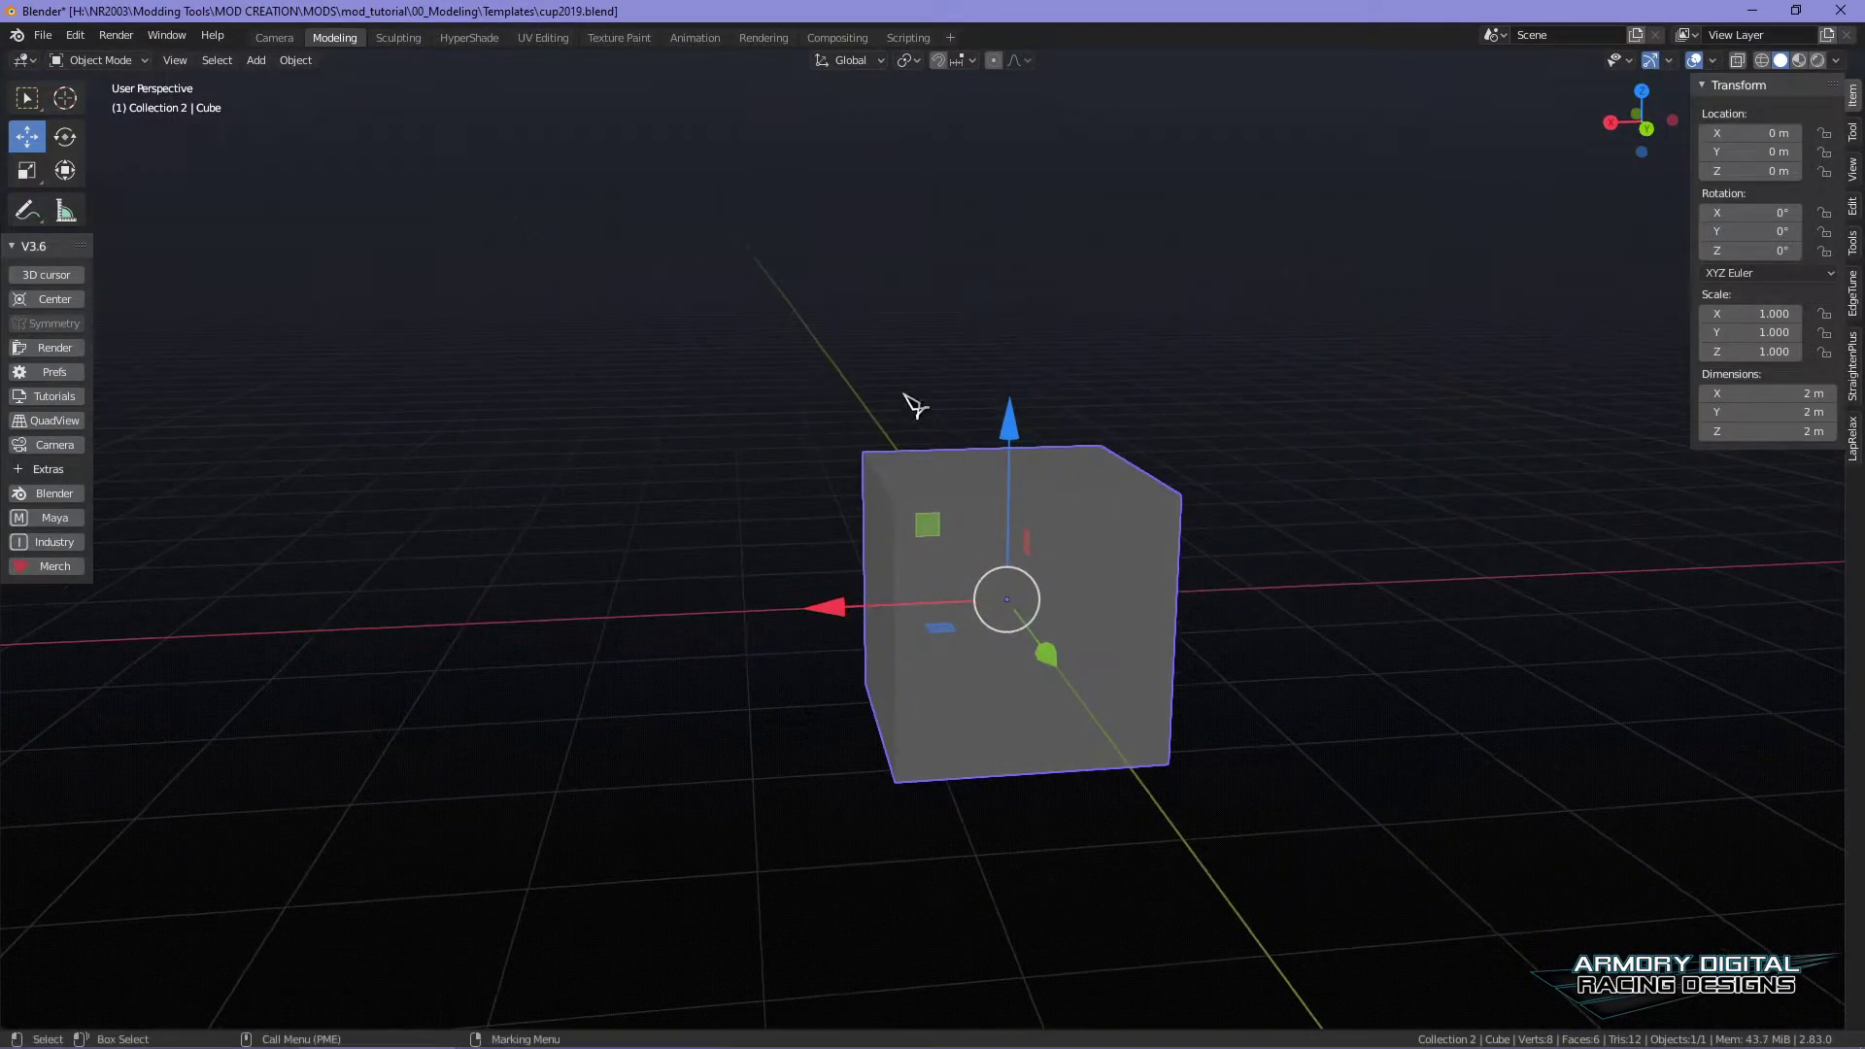
pyautogui.moveTo(1491, 638); pyautogui.dragTo(1388, 623, button='middle')
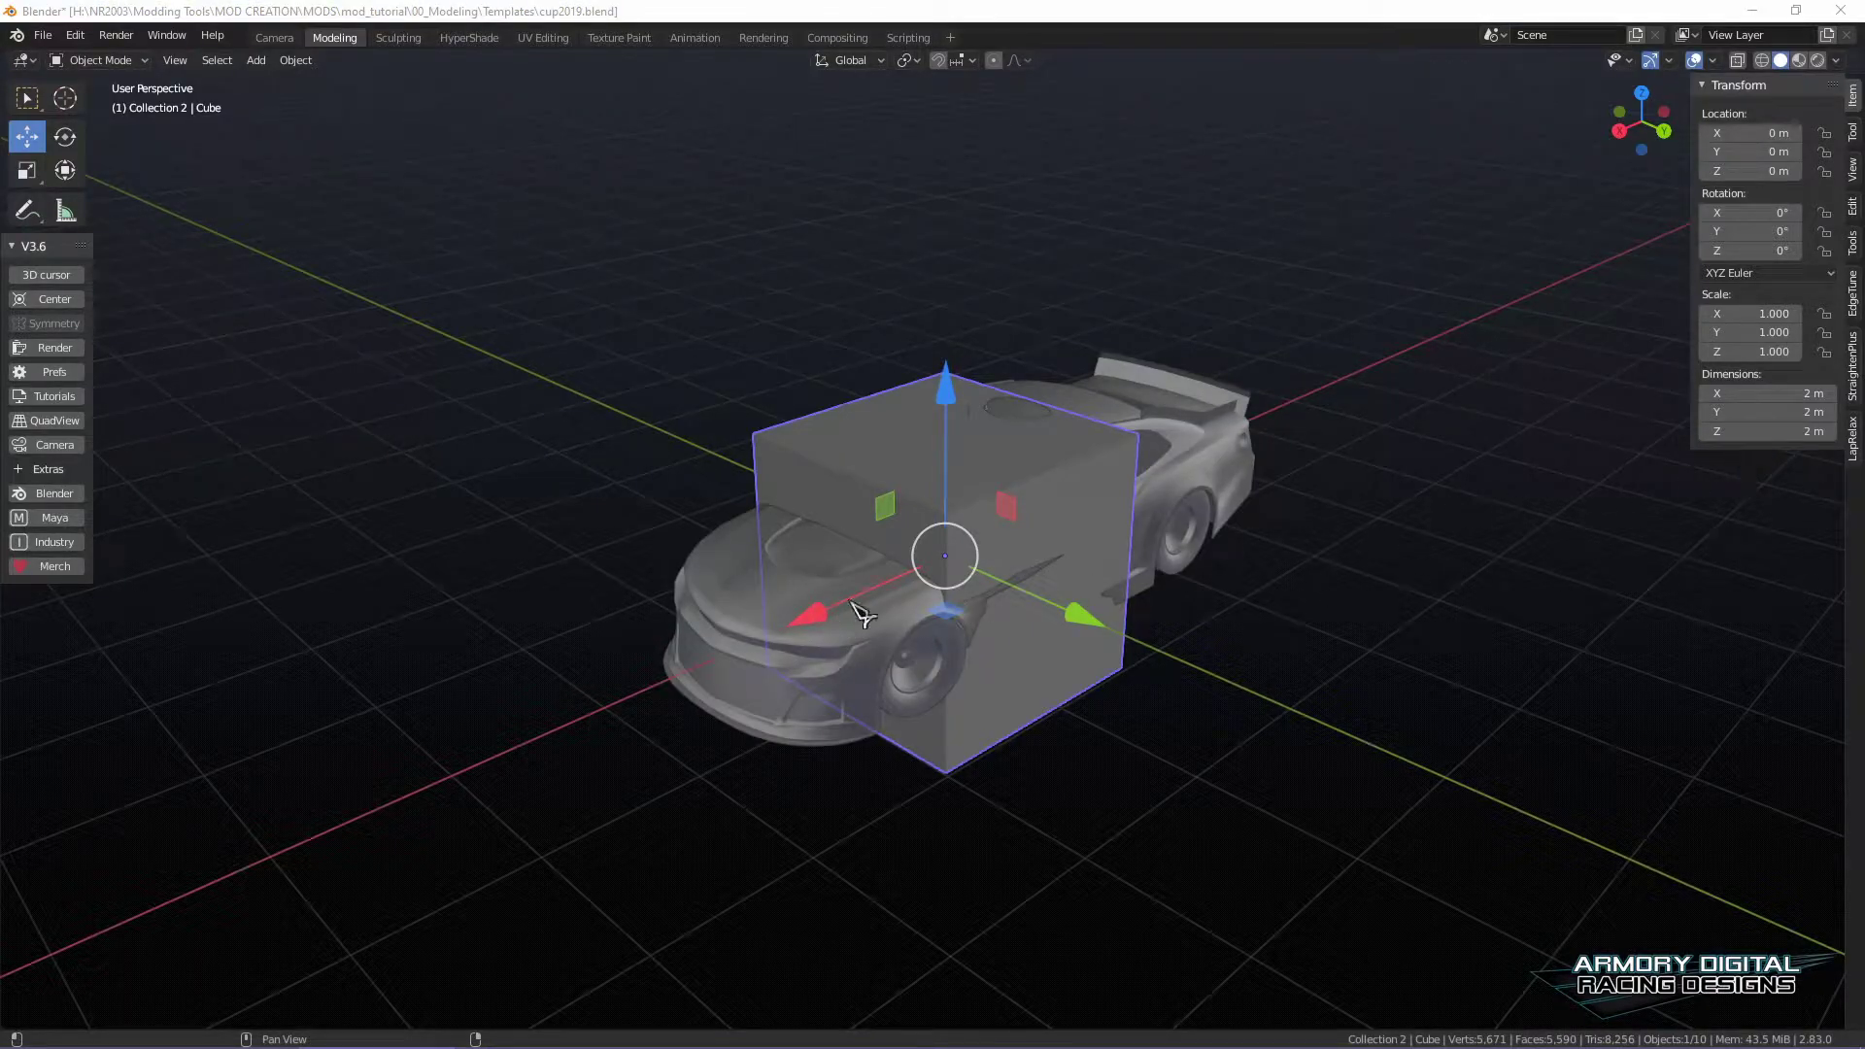
pyautogui.rightClick(1486, 595)
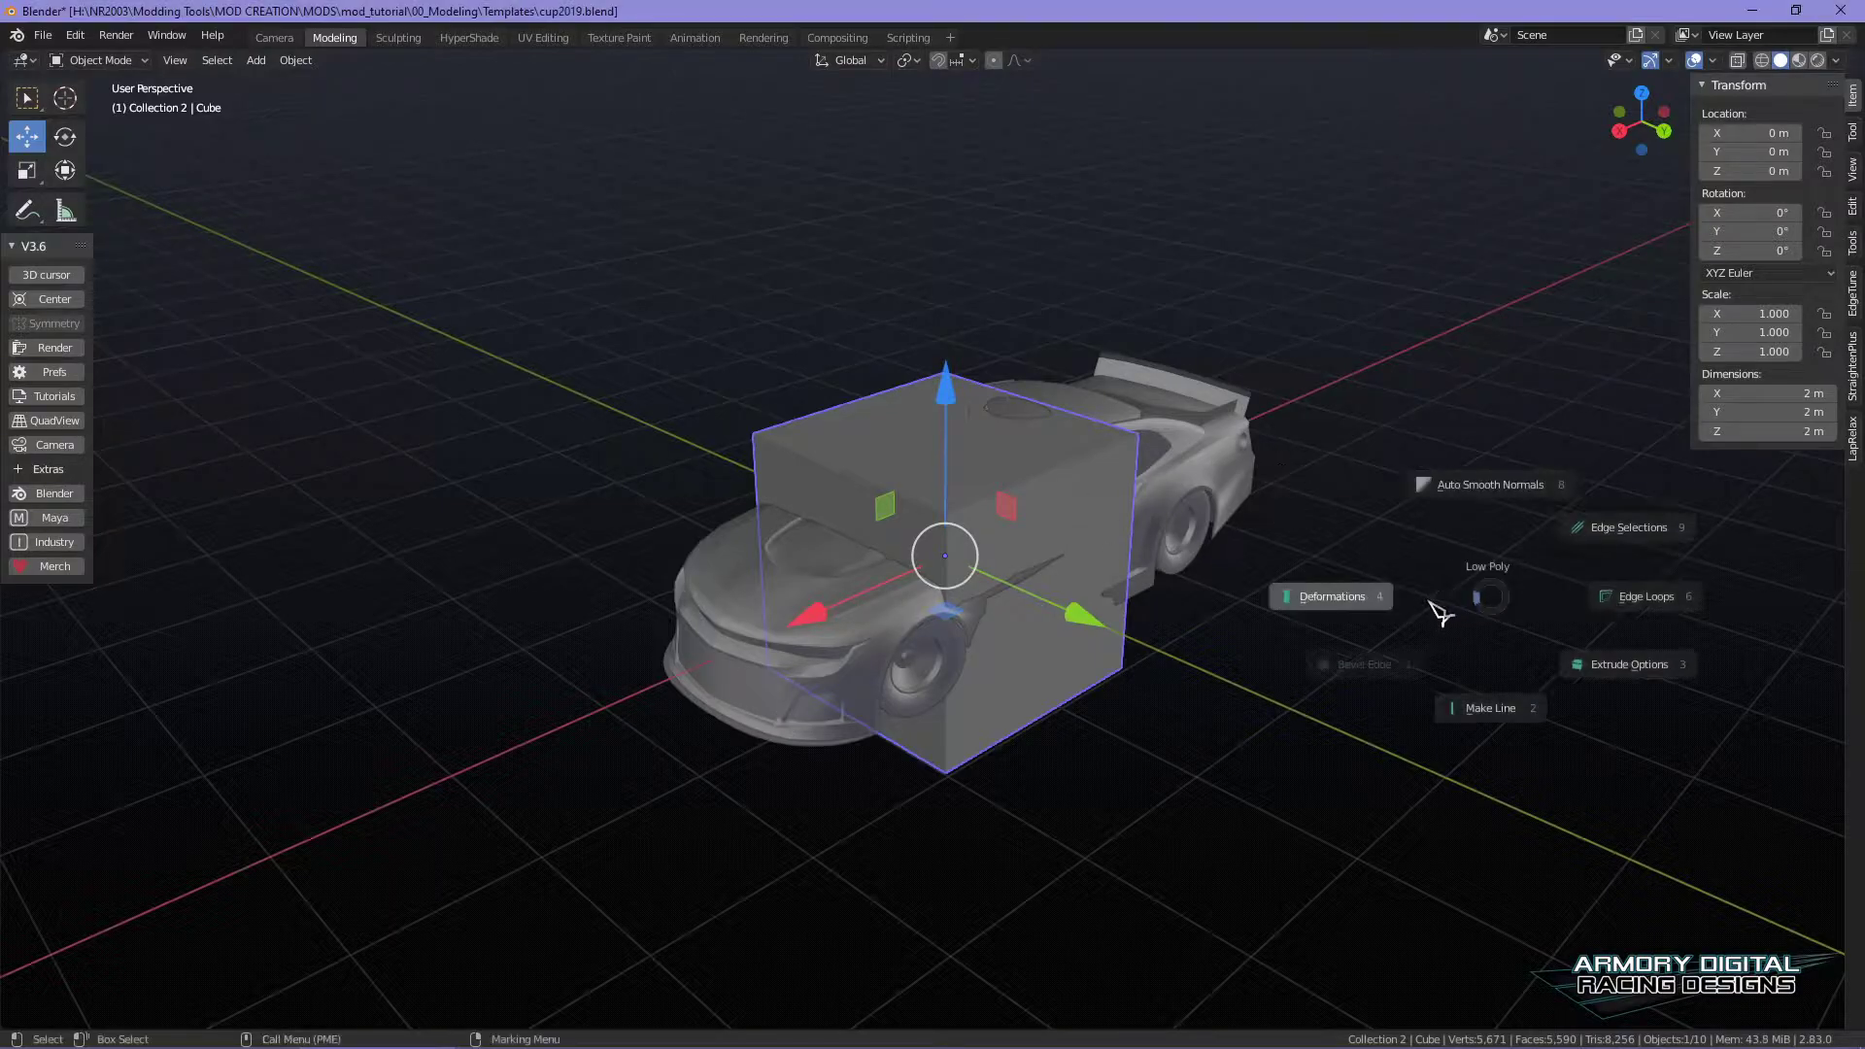
pyautogui.moveTo(1421, 595)
pyautogui.mouseDown(button='middle')
pyautogui.moveTo(1440, 587)
pyautogui.moveTo(1353, 533)
pyautogui.moveTo(1350, 582)
pyautogui.moveTo(1423, 612)
pyautogui.mouseUp(button='middle')
# - In face selection mode, move the cube's rear face along X by about -2.04 m toward the car's rear end
pyautogui.moveTo(980, 498); pyautogui.dragTo(1073, 560, button='right')
pyautogui.moveTo(1302, 628); pyautogui.dragTo(1116, 691, button='middle')
pyautogui.click(864, 744)
pyautogui.press('g')
pyautogui.press('x')
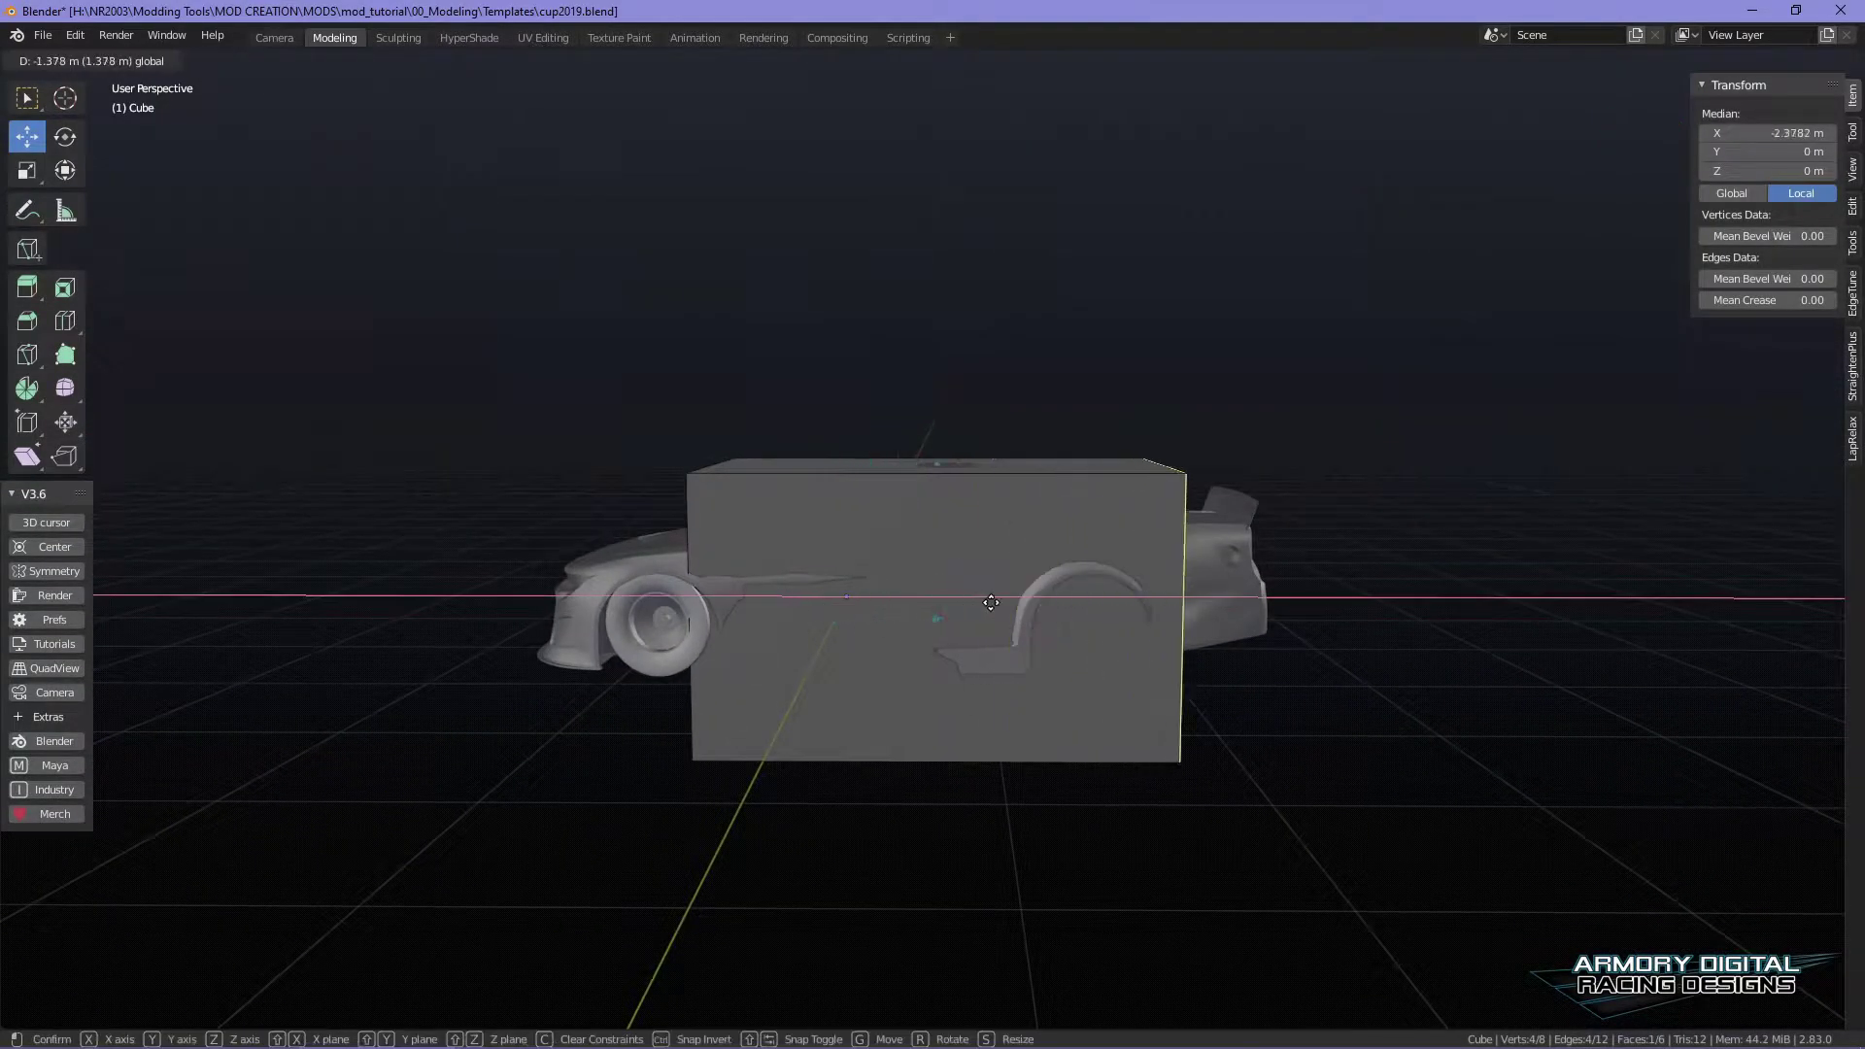
pyautogui.click(1067, 604)
pyautogui.moveTo(1067, 604); pyautogui.dragTo(1296, 751, button='middle')
pyautogui.press('g')
pyautogui.press('x')
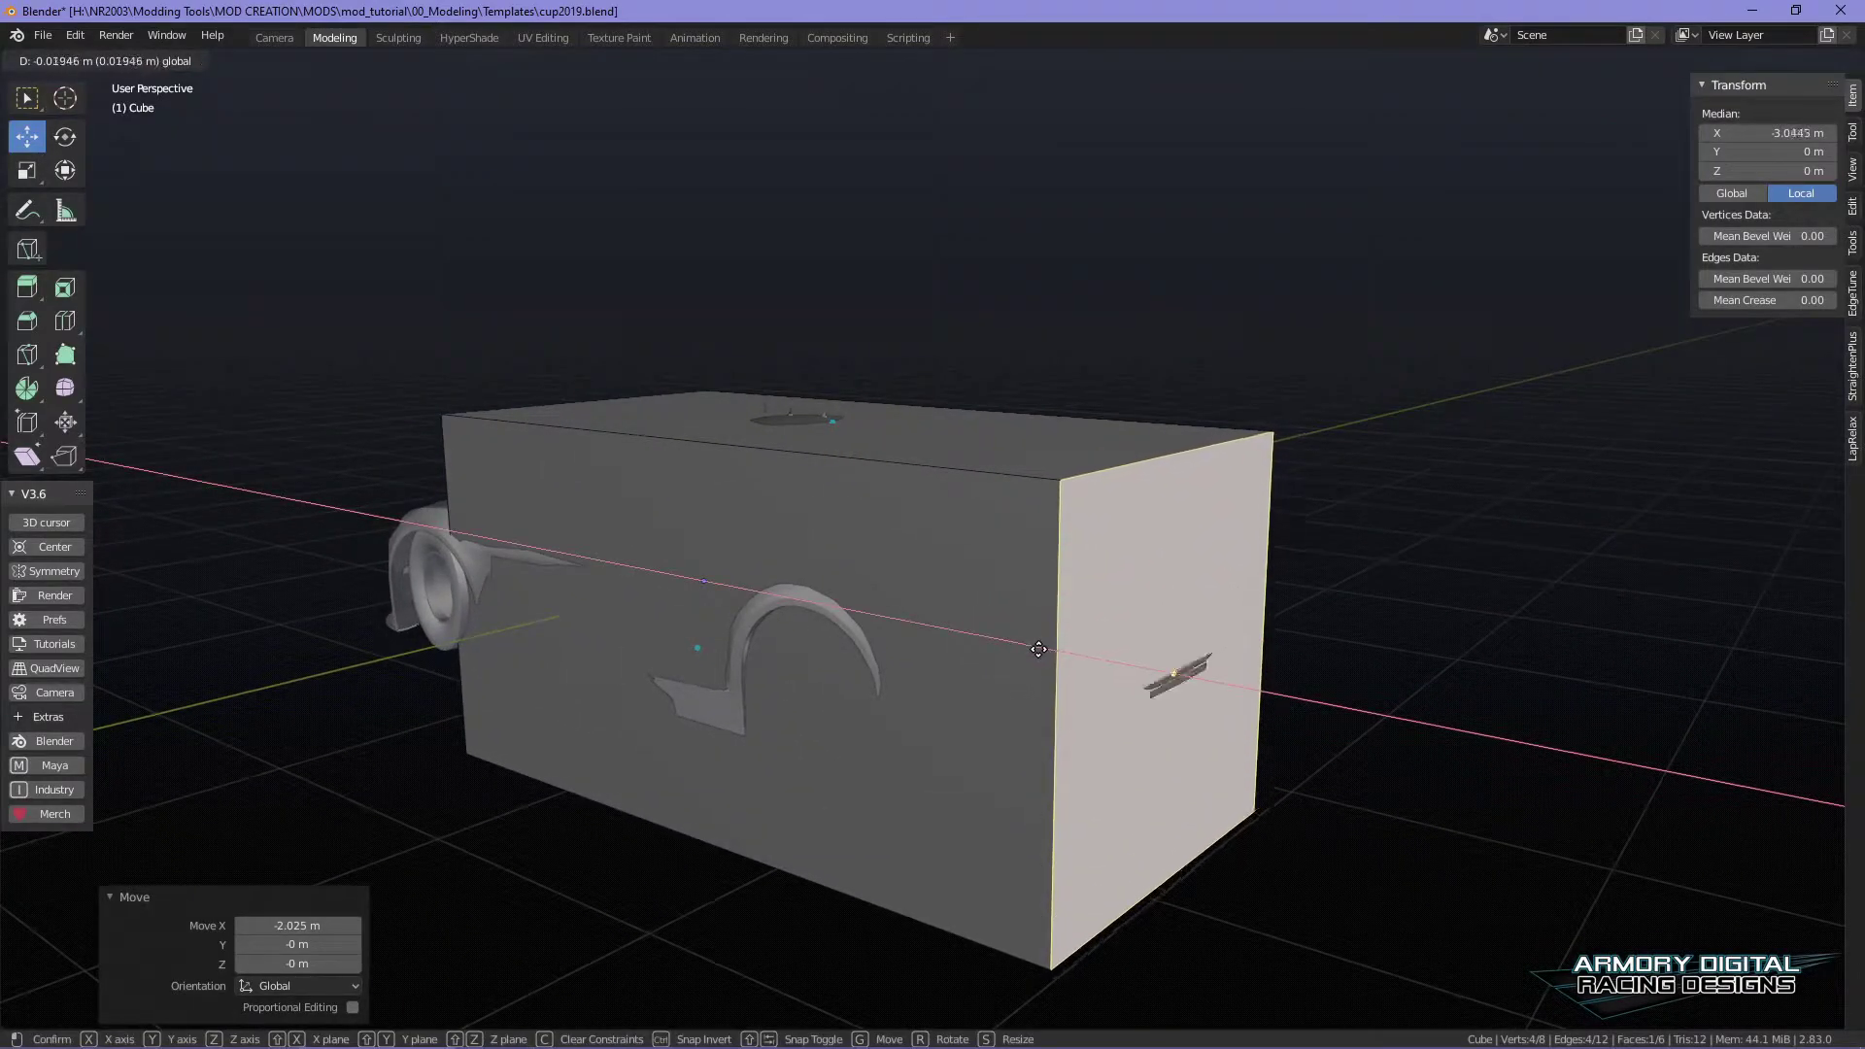
pyautogui.moveTo(1038, 649); pyautogui.dragTo(1038, 649)
pyautogui.moveTo(1423, 802); pyautogui.dragTo(1553, 812, button='middle')
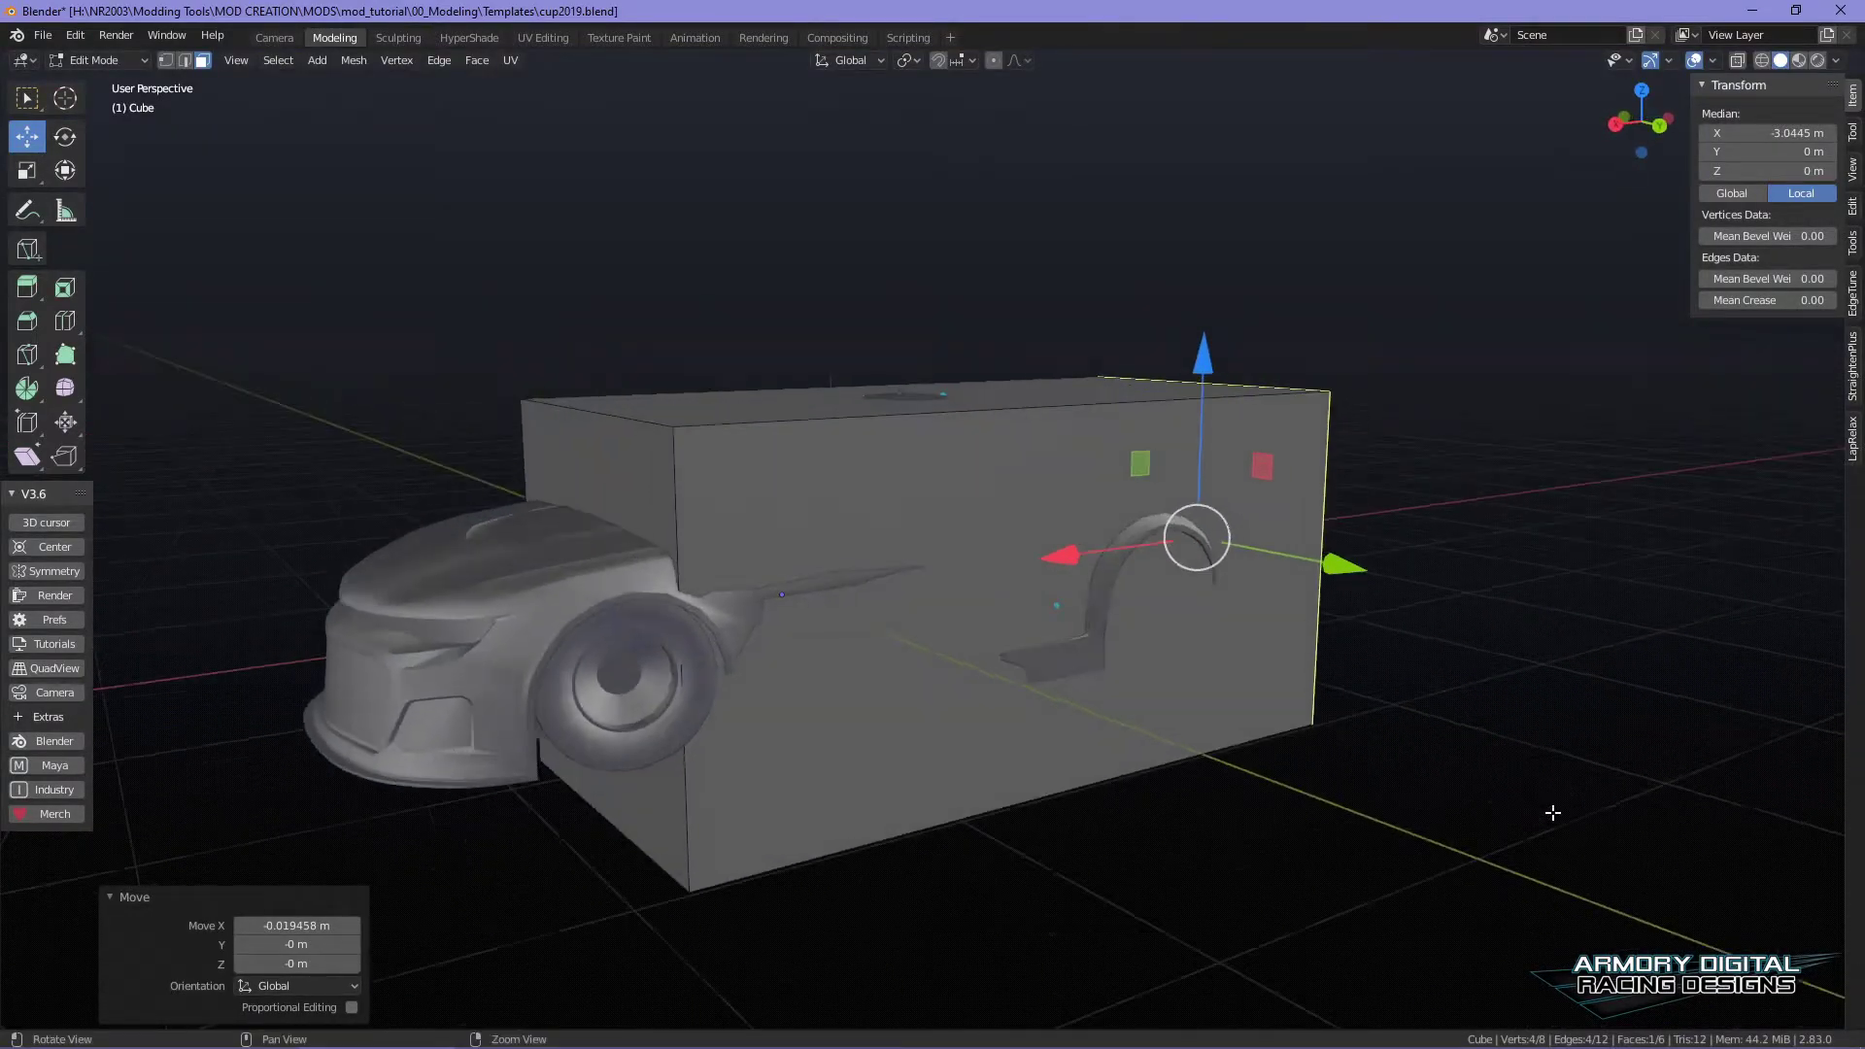
# - Move the box's front face forward along X toward the car's nose, making the box about 5.32 m long
pyautogui.click(600, 489)
pyautogui.moveTo(1297, 646); pyautogui.dragTo(1357, 655, button='middle')
pyautogui.press('g')
pyautogui.press('x')
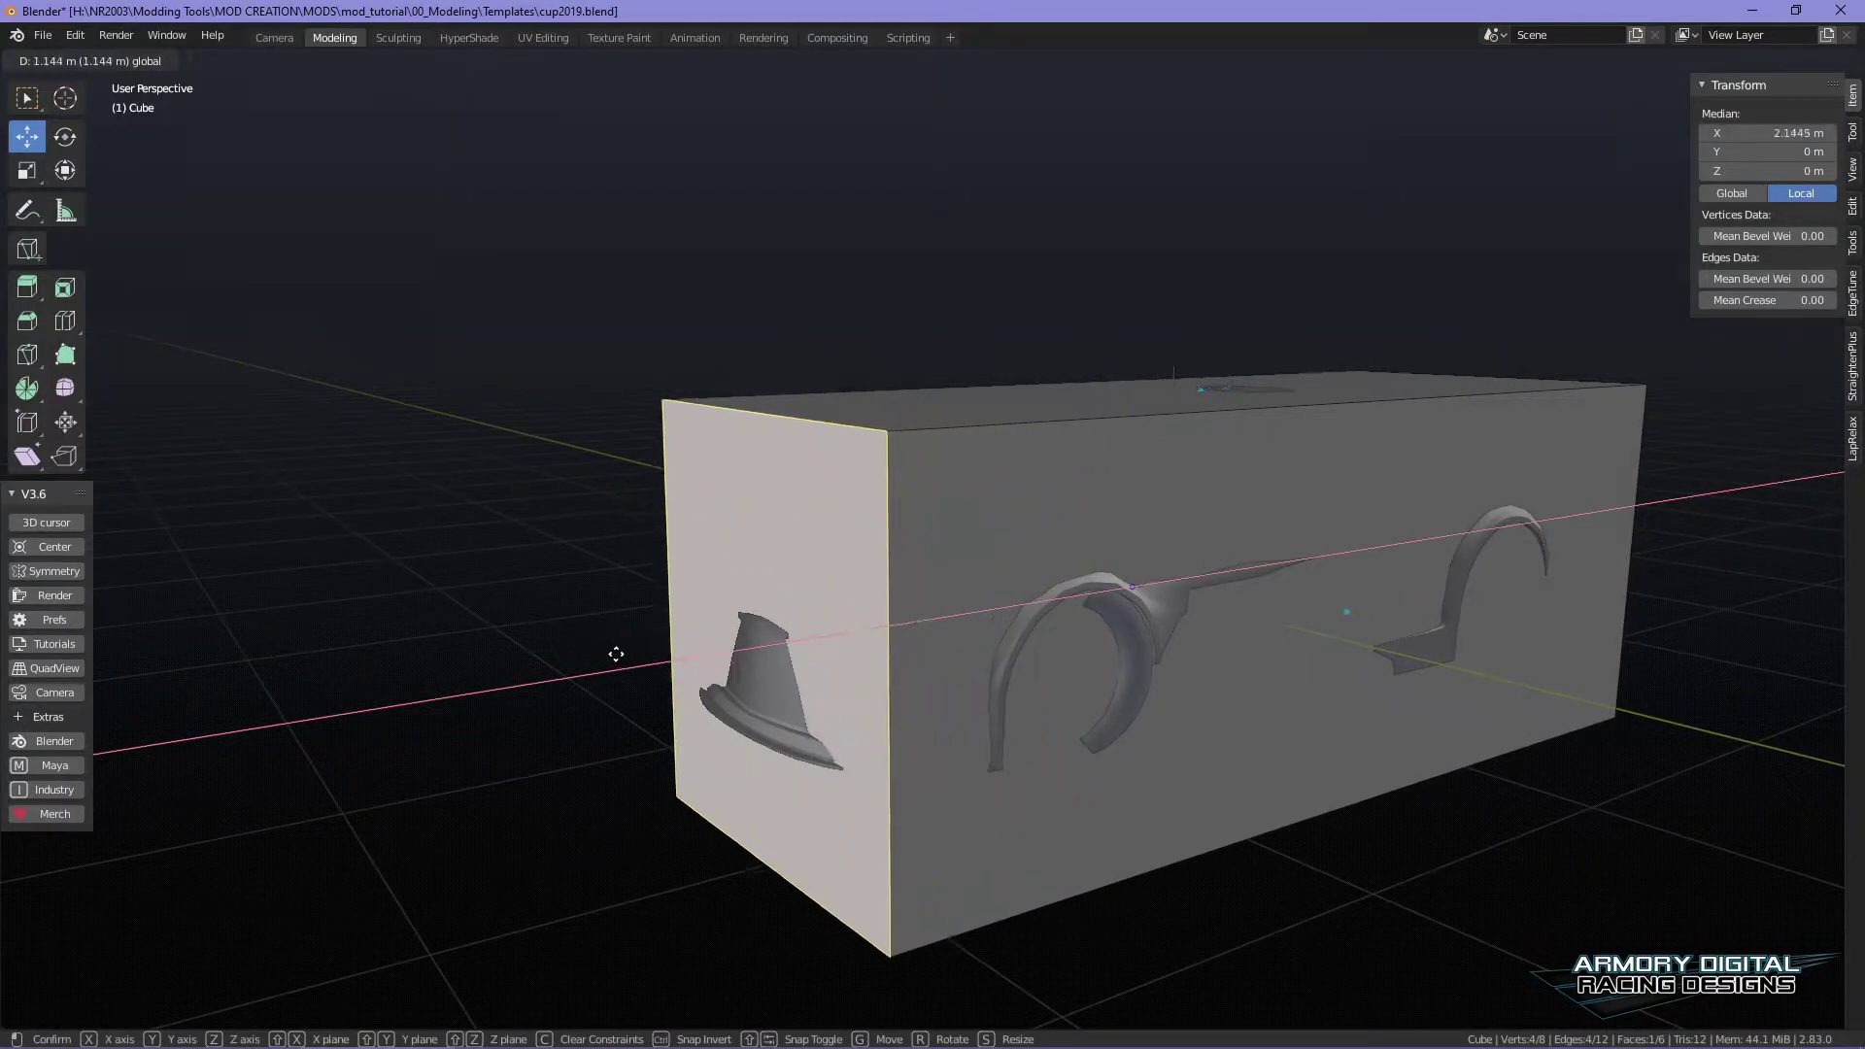
pyautogui.click(595, 651)
# - Select both long side faces and scale them apart along Y to make the box about 2.09 m wide
pyautogui.moveTo(1292, 767); pyautogui.dragTo(982, 654, button='middle')
pyautogui.click(854, 588)
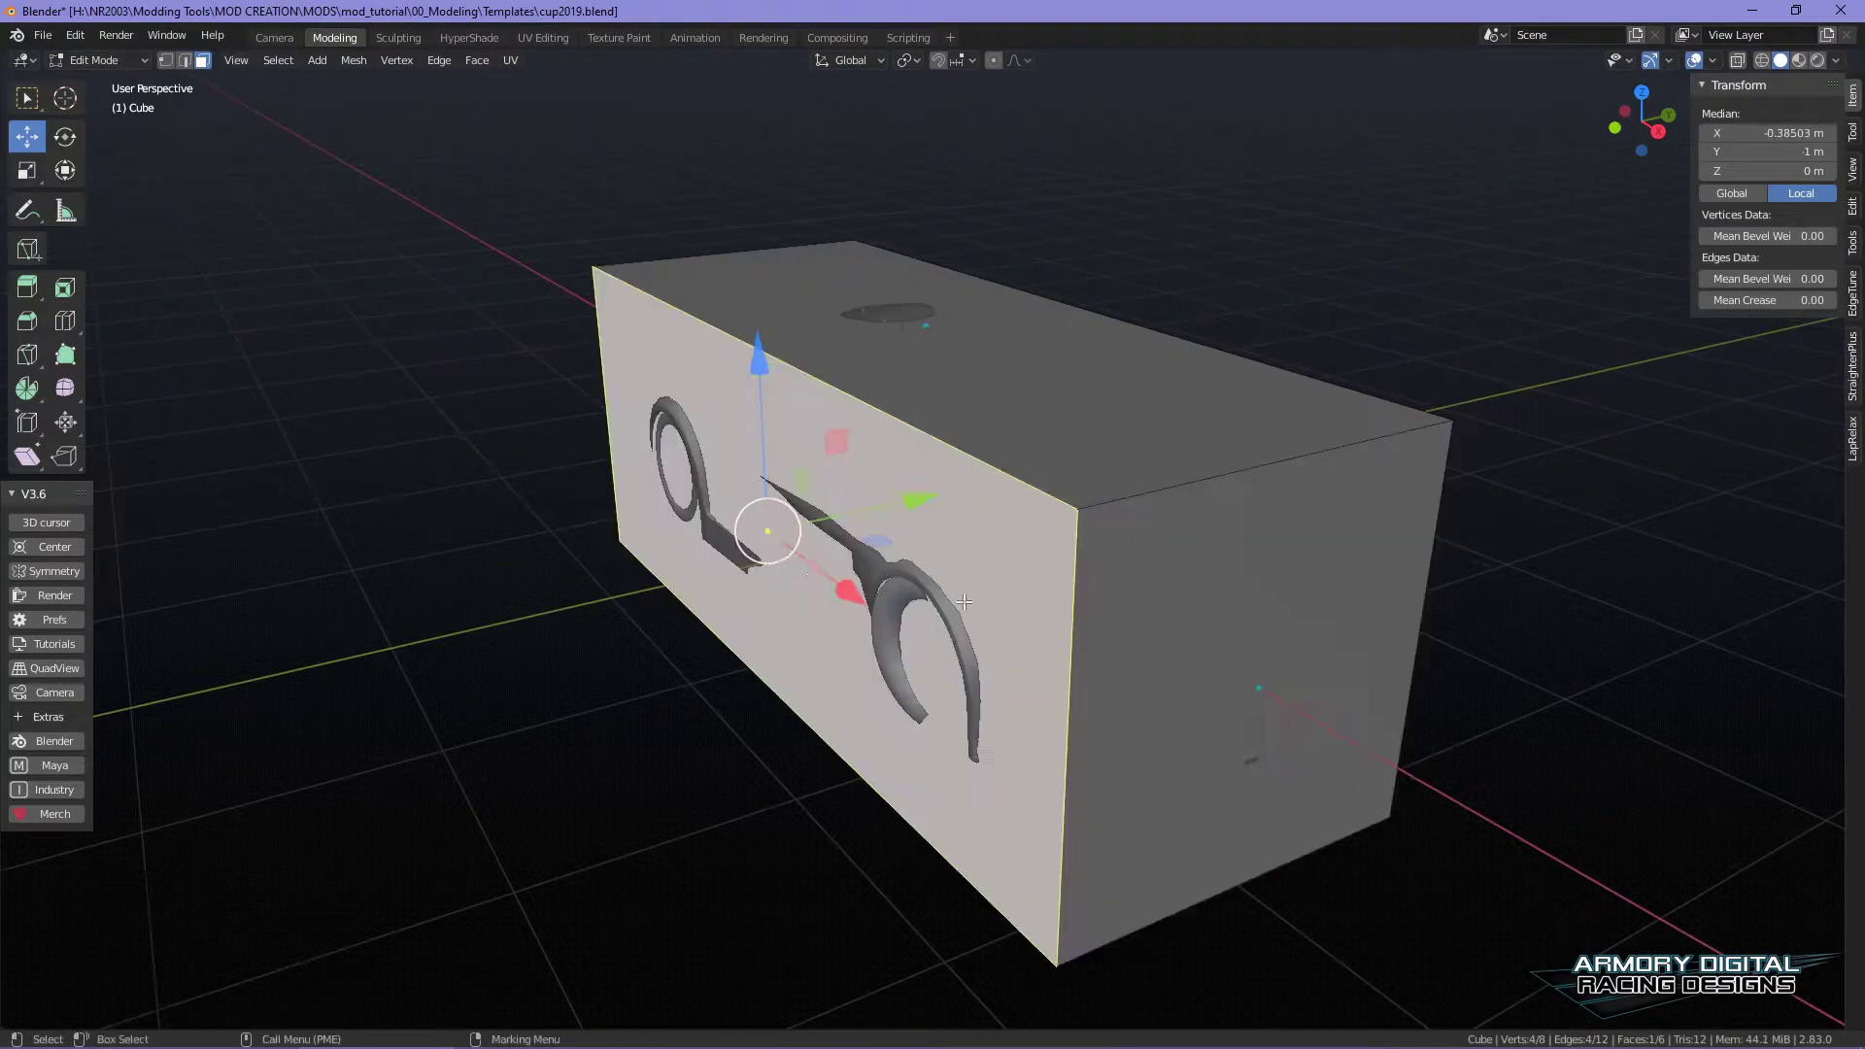
pyautogui.moveTo(1519, 669); pyautogui.dragTo(1183, 627, button='middle')
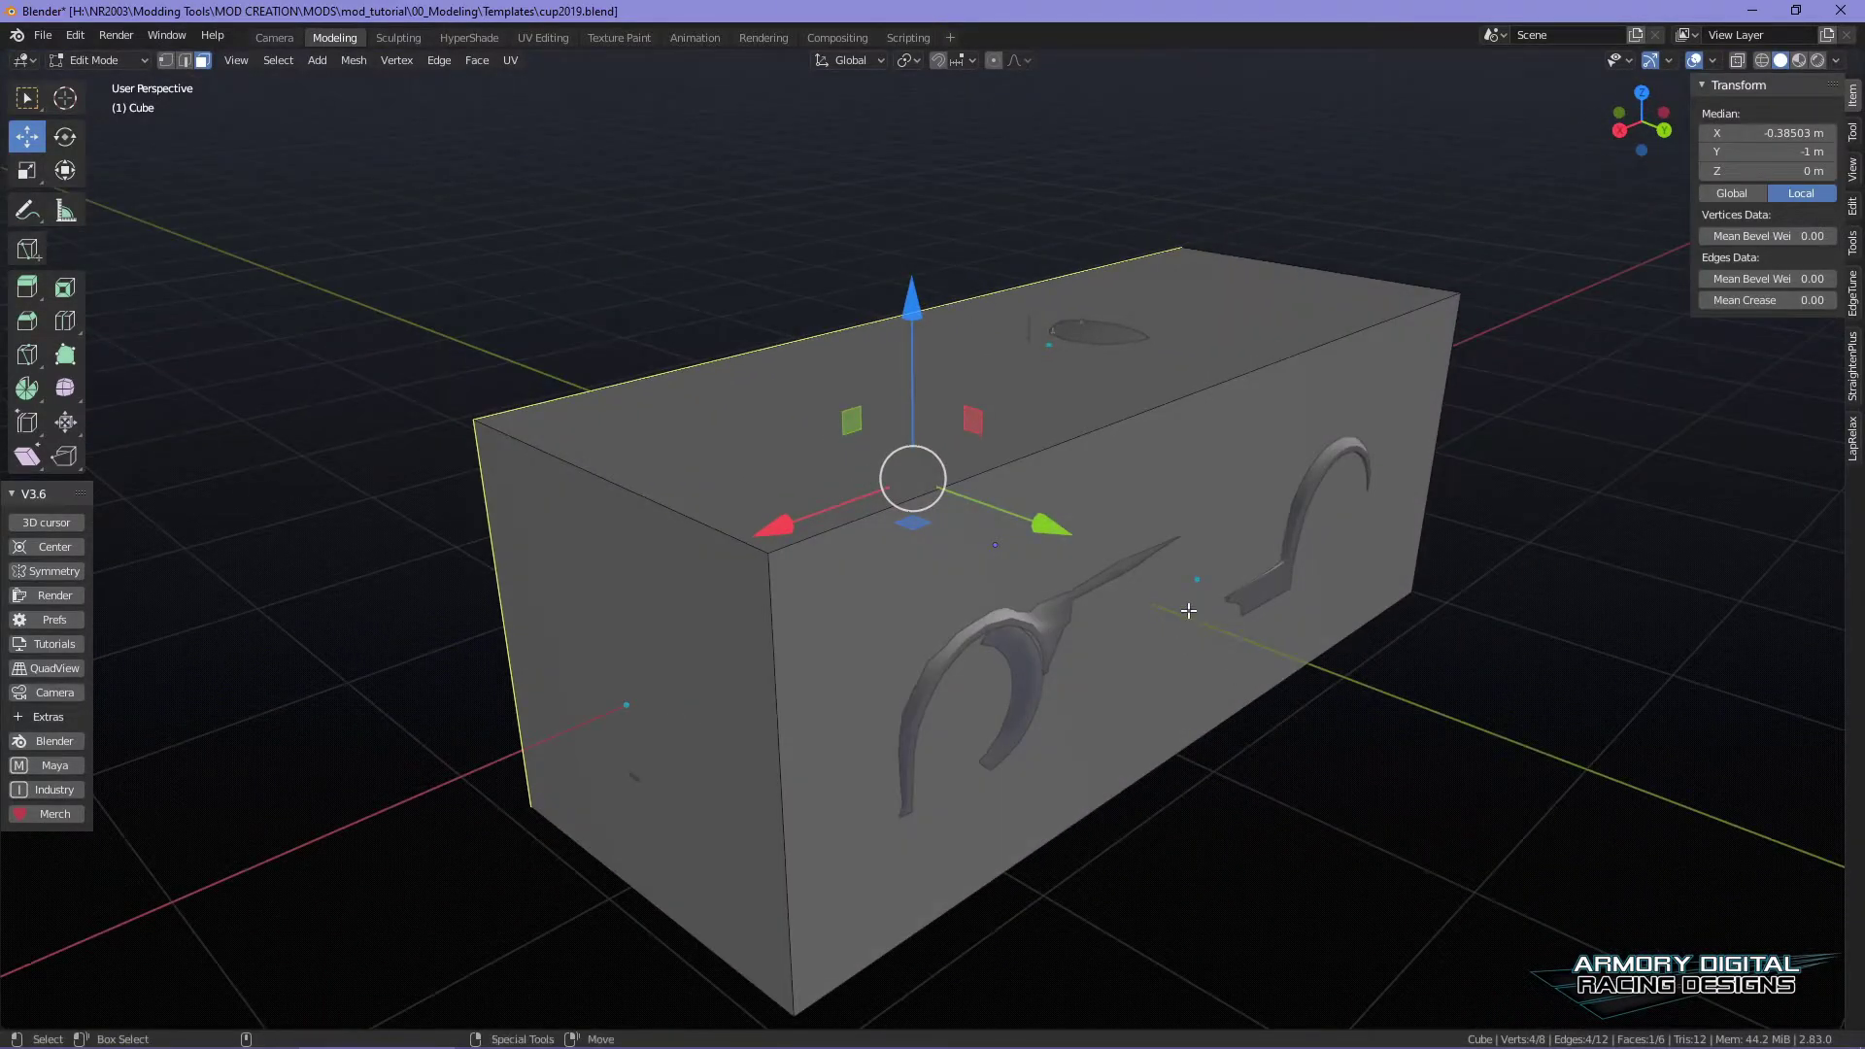
pyautogui.keyDown('shift'); pyautogui.click(1186, 622); pyautogui.keyUp('shift')
pyautogui.hotkey('shift', 'space')
pyautogui.press('s')
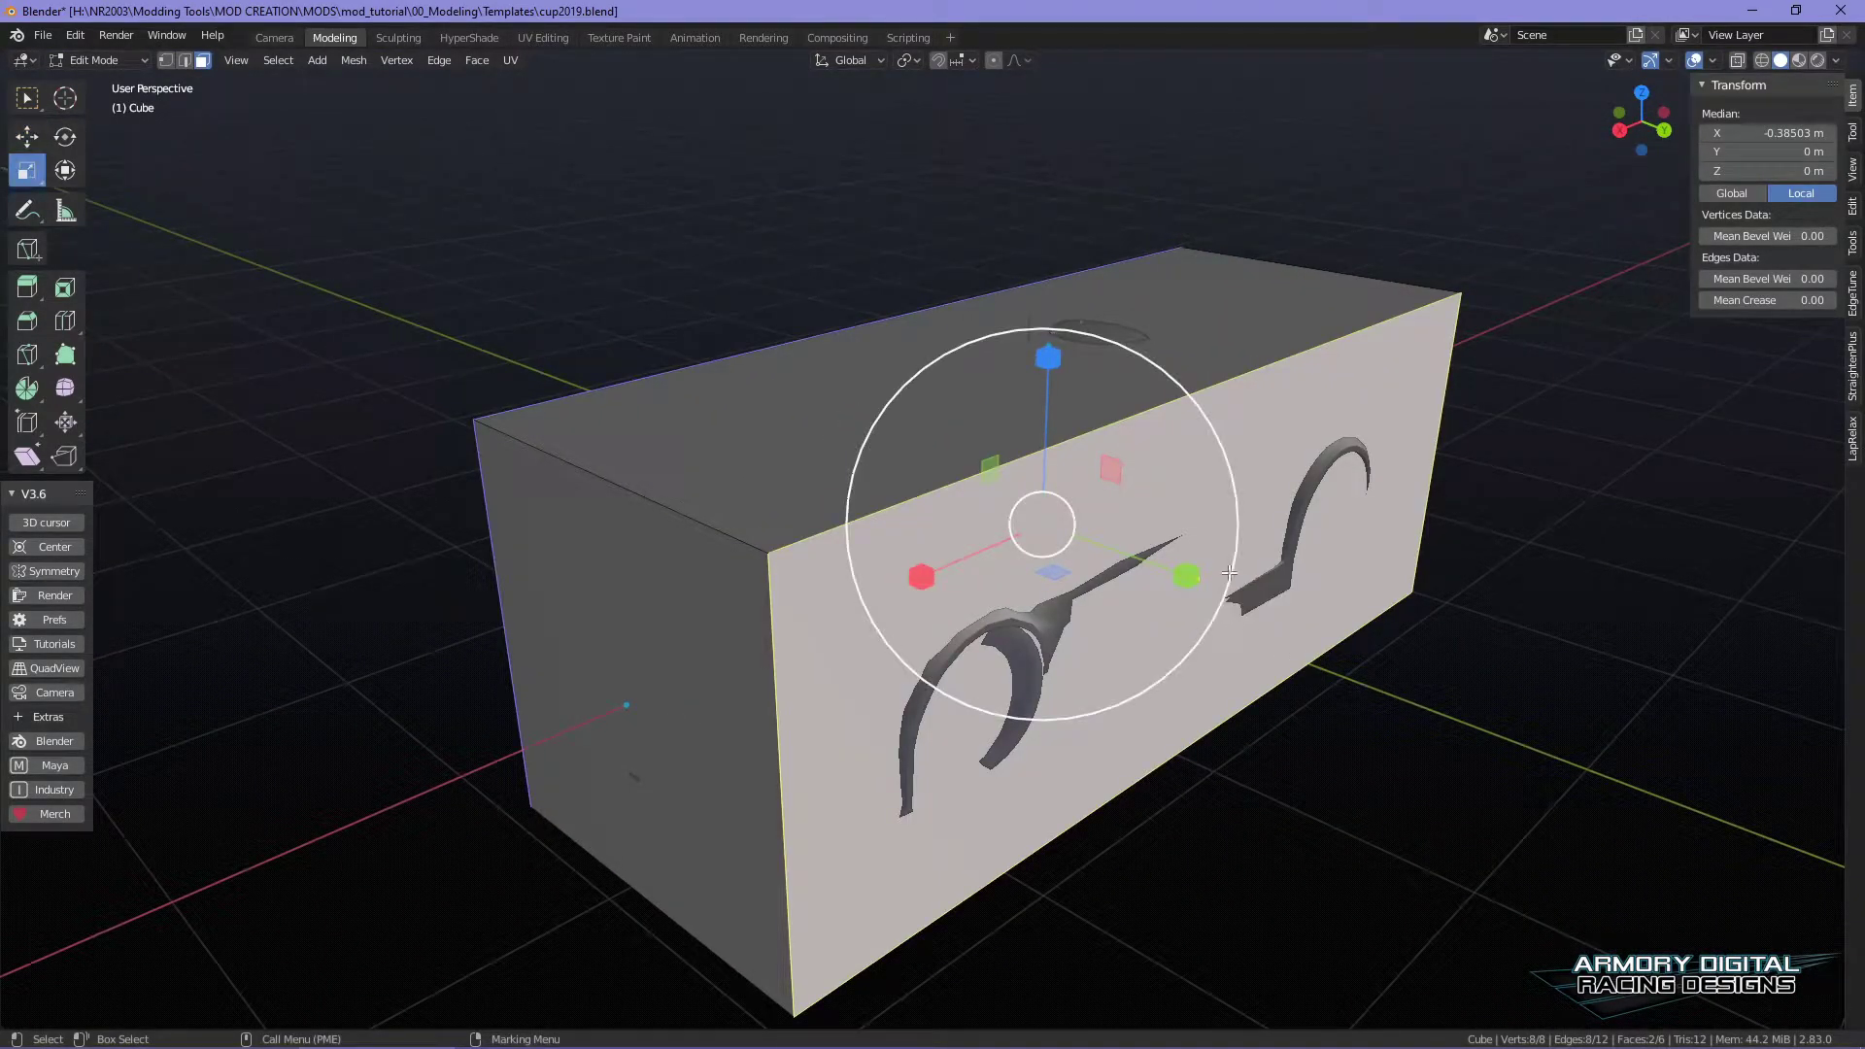
pyautogui.moveTo(1186, 576); pyautogui.dragTo(1187, 583)
# - Raise the box's bottom face along Z to make the box about 1.37 m tall, and return to Object Mode
pyautogui.moveTo(1187, 583); pyautogui.dragTo(1150, 709, button='middle')
pyautogui.click(1364, 757)
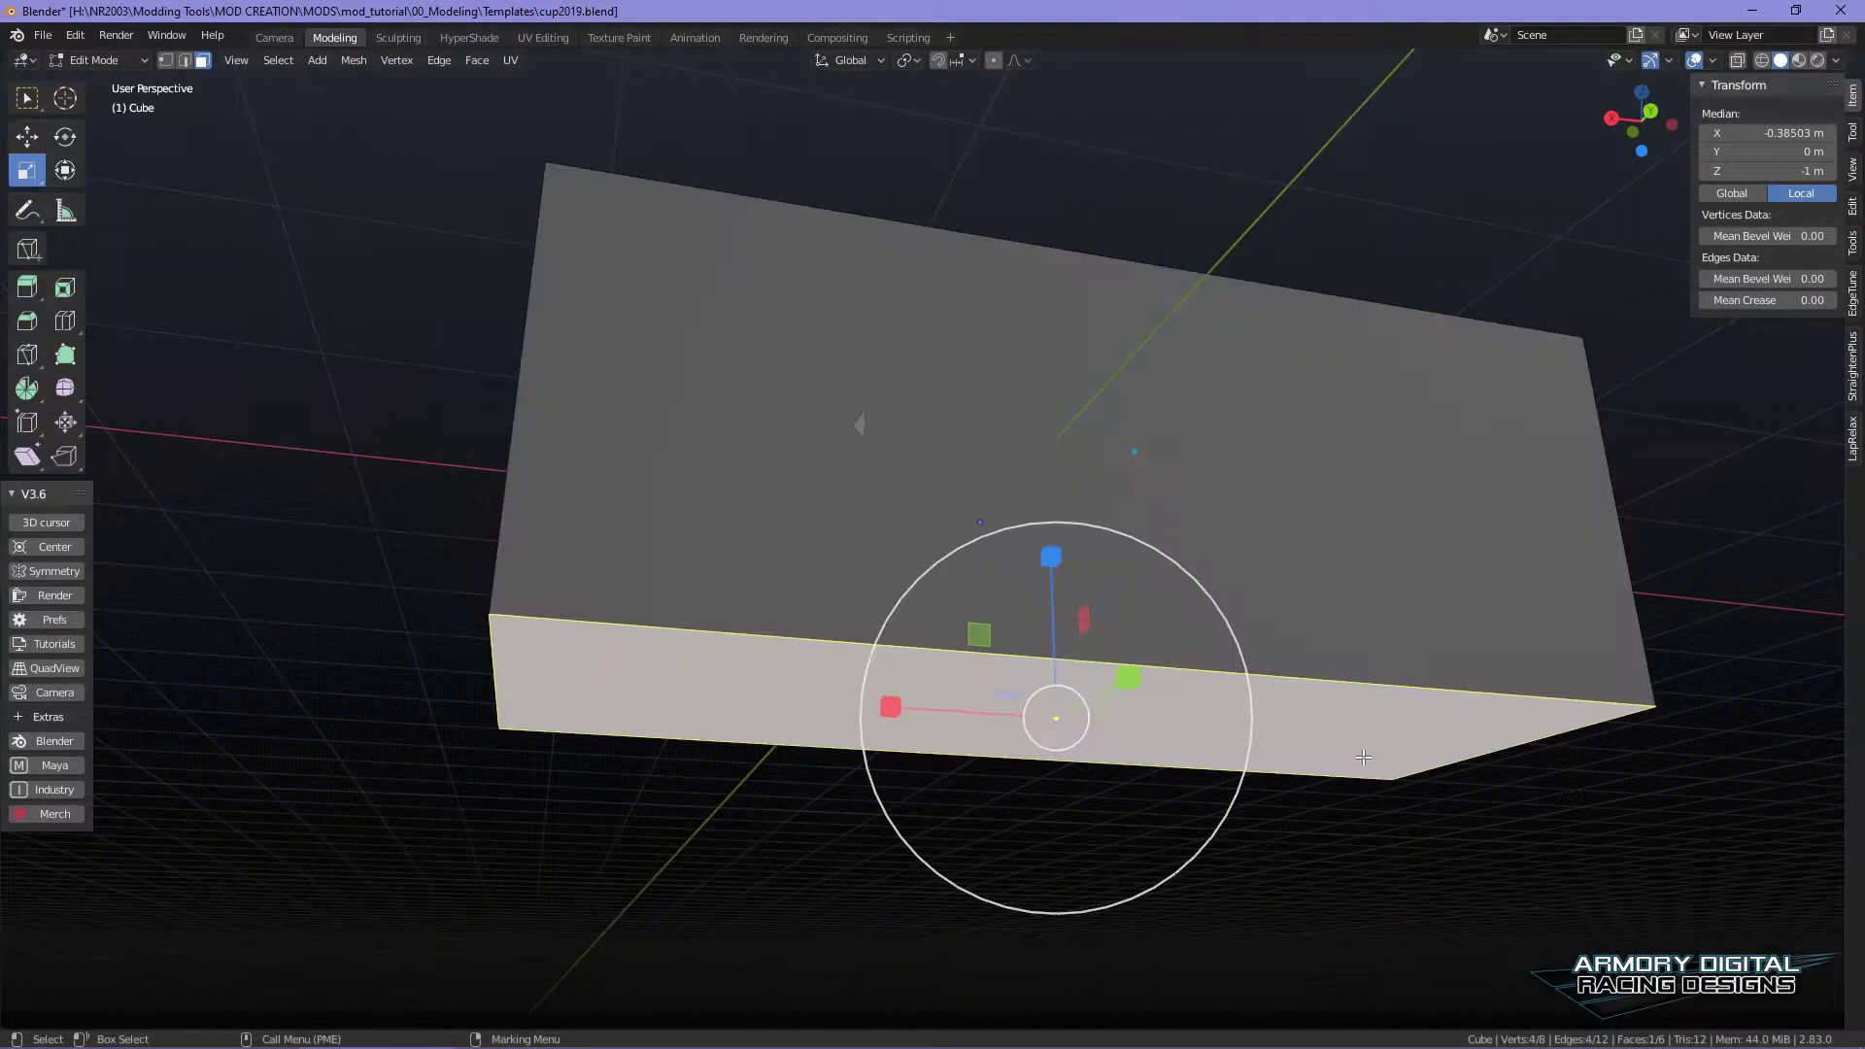
pyautogui.hotkey('shift', 'space')
pyautogui.press('g')
pyautogui.moveTo(1050, 542); pyautogui.dragTo(1070, 428)
pyautogui.moveTo(1253, 670); pyautogui.dragTo(1494, 719, button='middle')
pyautogui.keyDown('alt'); pyautogui.moveTo(1494, 719); pyautogui.dragTo(1428, 732); pyautogui.keyUp('alt')
pyautogui.moveTo(1174, 488); pyautogui.dragTo(1575, 626, button='right')
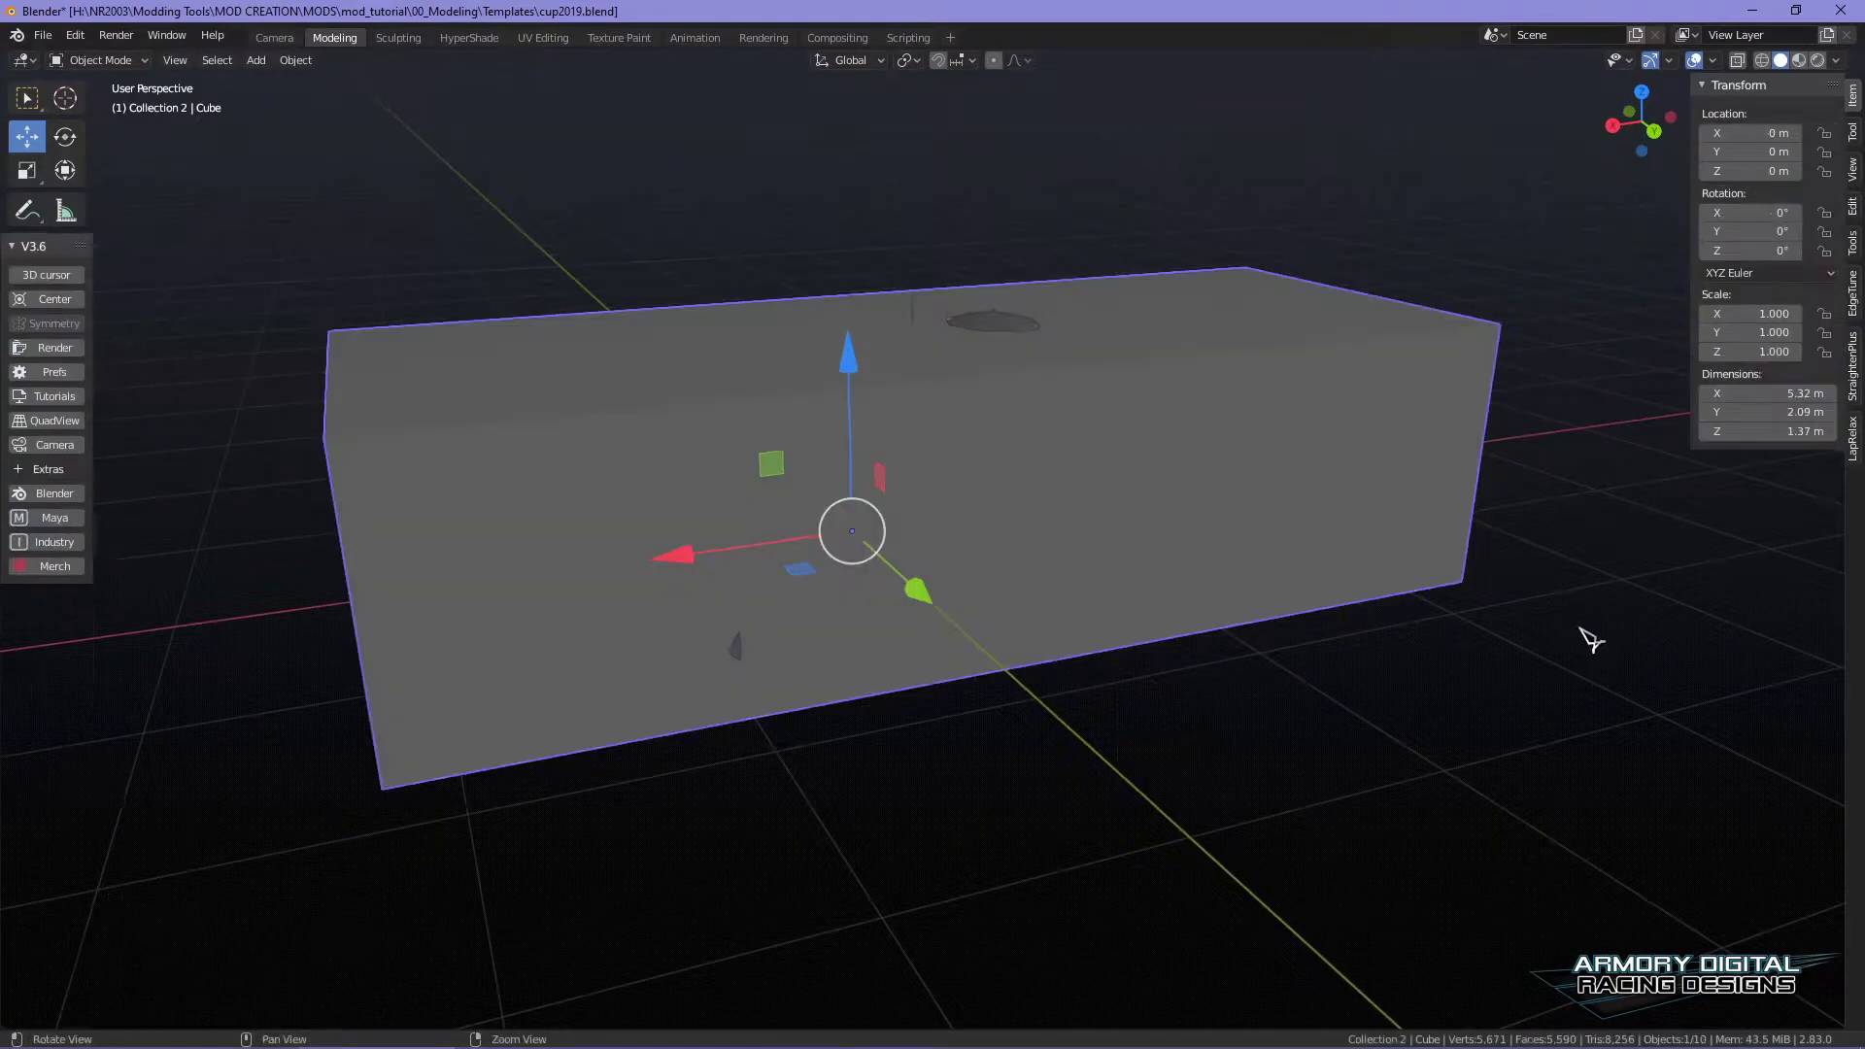
# - Move the box's top face up about 0.014 m along Z in face selection mode, and return to Object Mode
pyautogui.keyDown('alt'); pyautogui.moveTo(1187, 425); pyautogui.dragTo(1236, 419, button='middle'); pyautogui.keyUp('alt')
pyautogui.moveTo(1282, 541); pyautogui.dragTo(1490, 687, button='middle')
pyautogui.moveTo(1303, 388); pyautogui.dragTo(1307, 451, button='right')
pyautogui.click(1102, 398)
pyautogui.moveTo(1078, 182); pyautogui.dragTo(1079, 179)
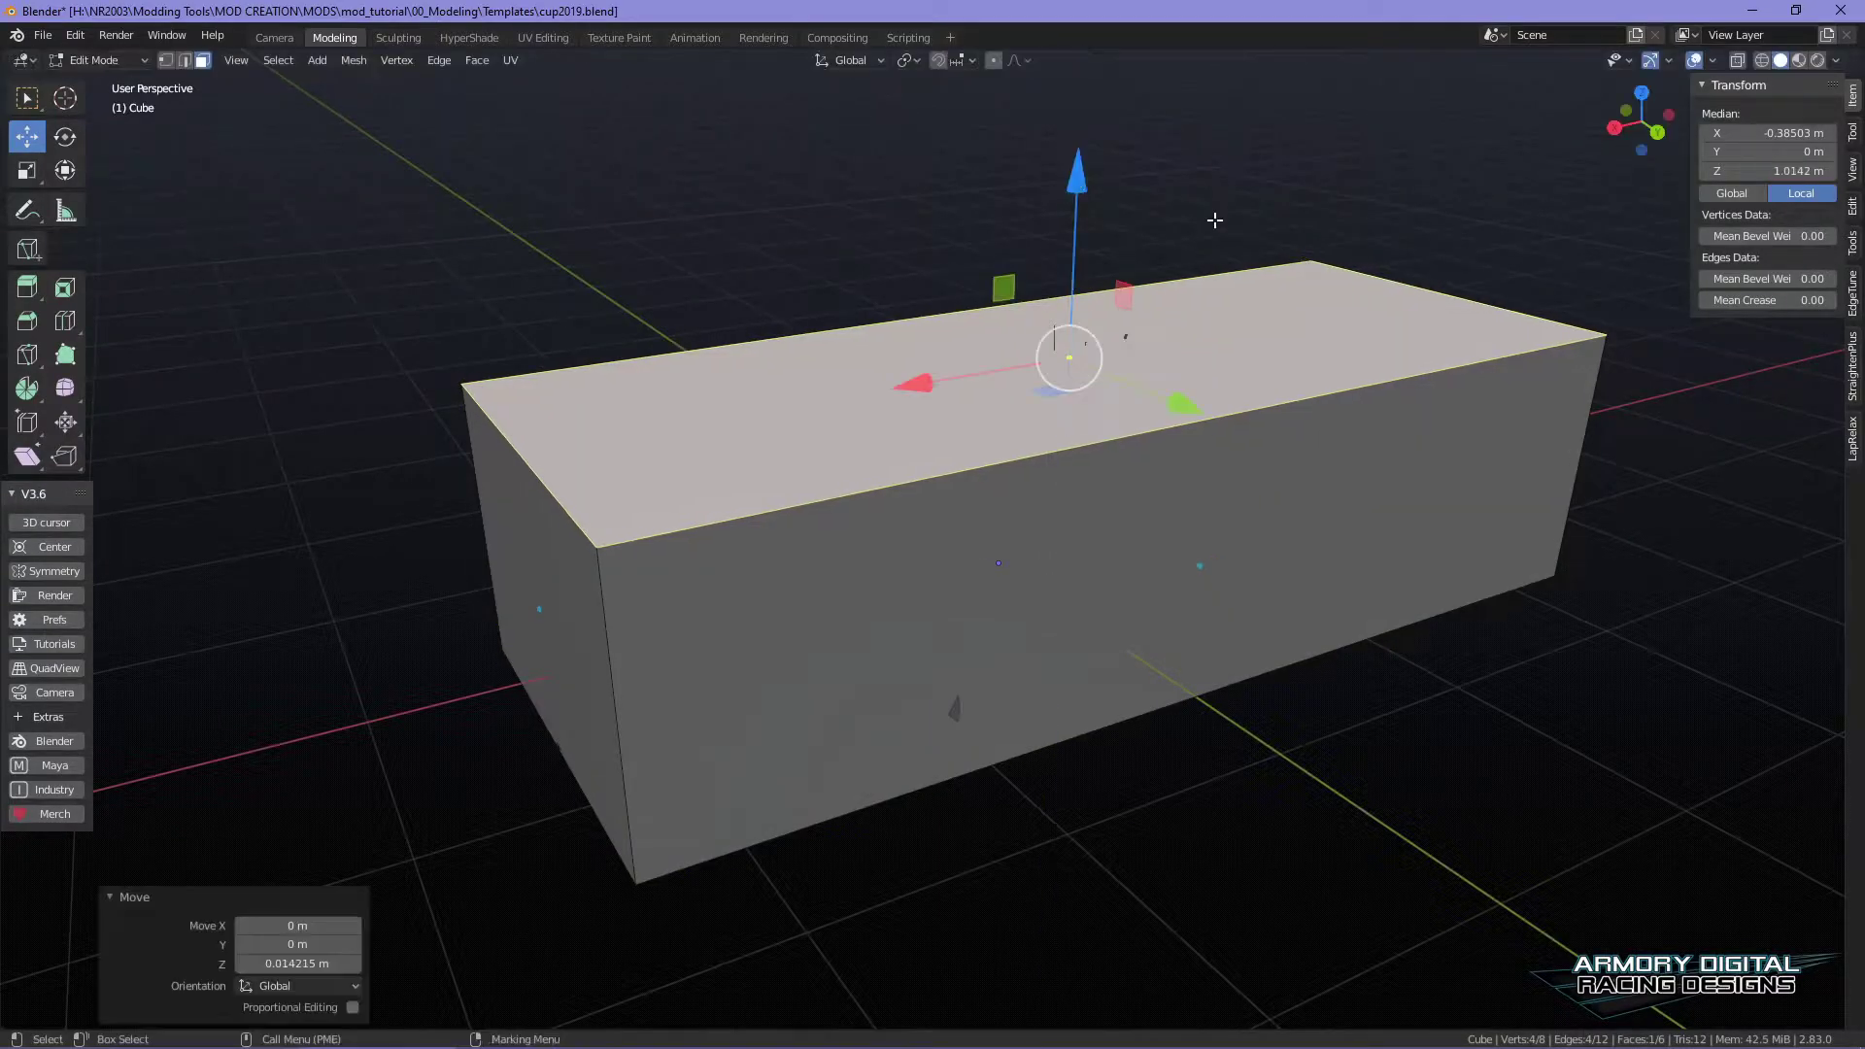
pyautogui.moveTo(1458, 350); pyautogui.dragTo(1598, 306, button='right')
# - Toggle the visibility of the collections to view the box alone and the car template alone
pyautogui.press('Delete')
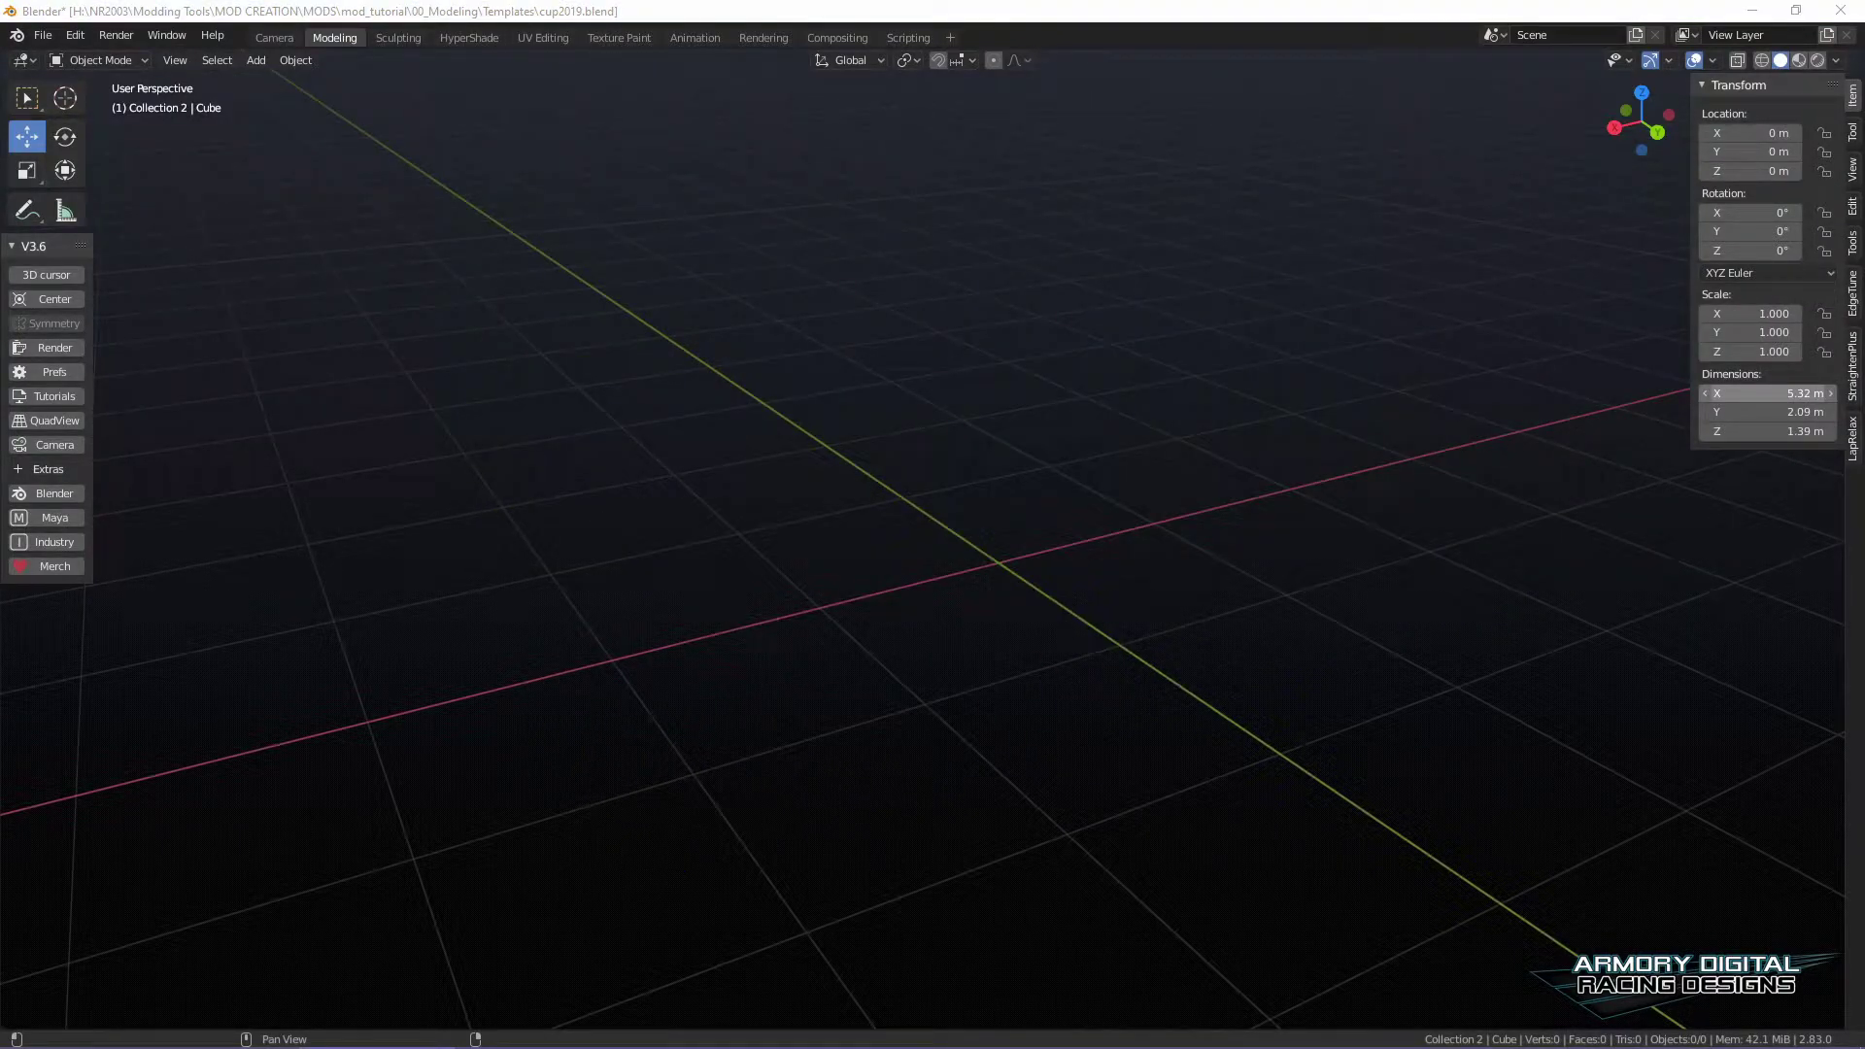
pyautogui.click(1250, 643)
pyautogui.keyDown('alt'); pyautogui.moveTo(1608, 756); pyautogui.dragTo(1503, 668, button='middle'); pyautogui.keyUp('alt')
pyautogui.keyDown('alt'); pyautogui.moveTo(1504, 668); pyautogui.dragTo(1514, 667); pyautogui.keyUp('alt')
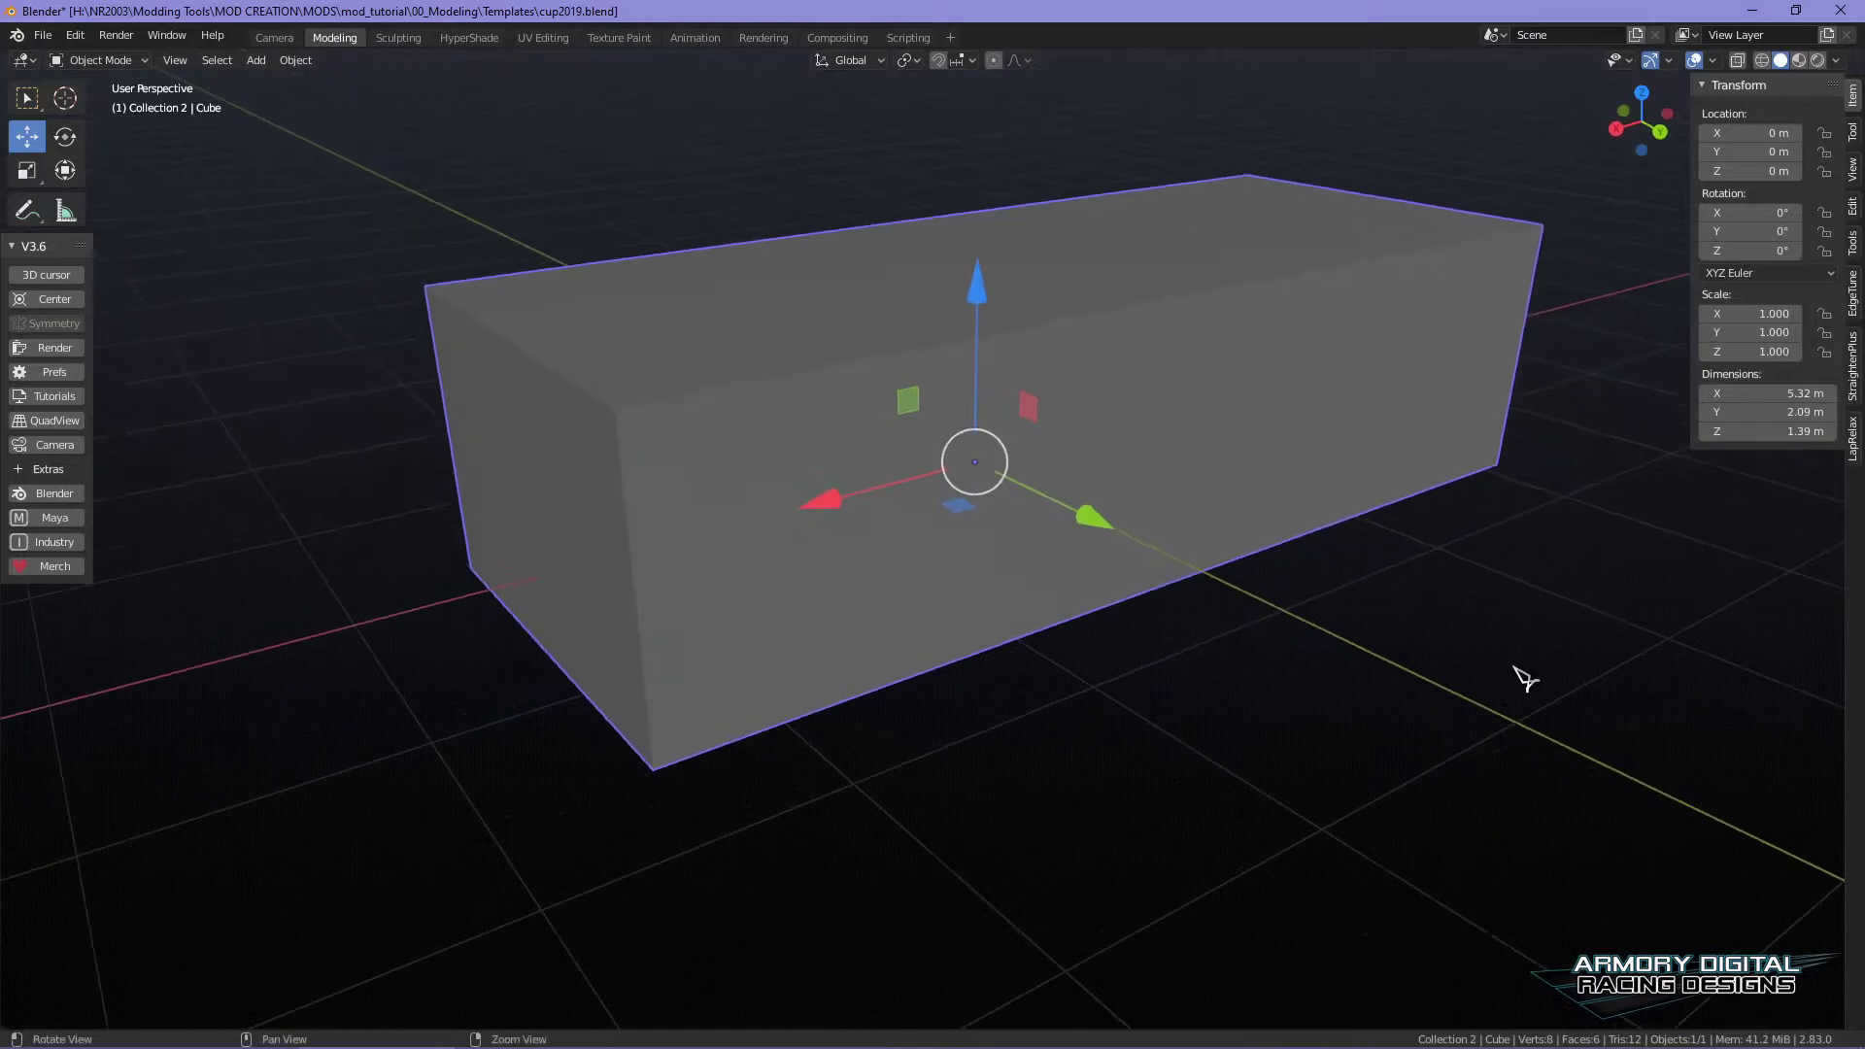
pyautogui.keyDown('alt'); pyautogui.moveTo(1452, 523); pyautogui.dragTo(1455, 574, button='middle'); pyautogui.keyUp('alt')
pyautogui.keyDown('alt'); pyautogui.moveTo(1455, 573); pyautogui.dragTo(1461, 591); pyautogui.keyUp('alt')
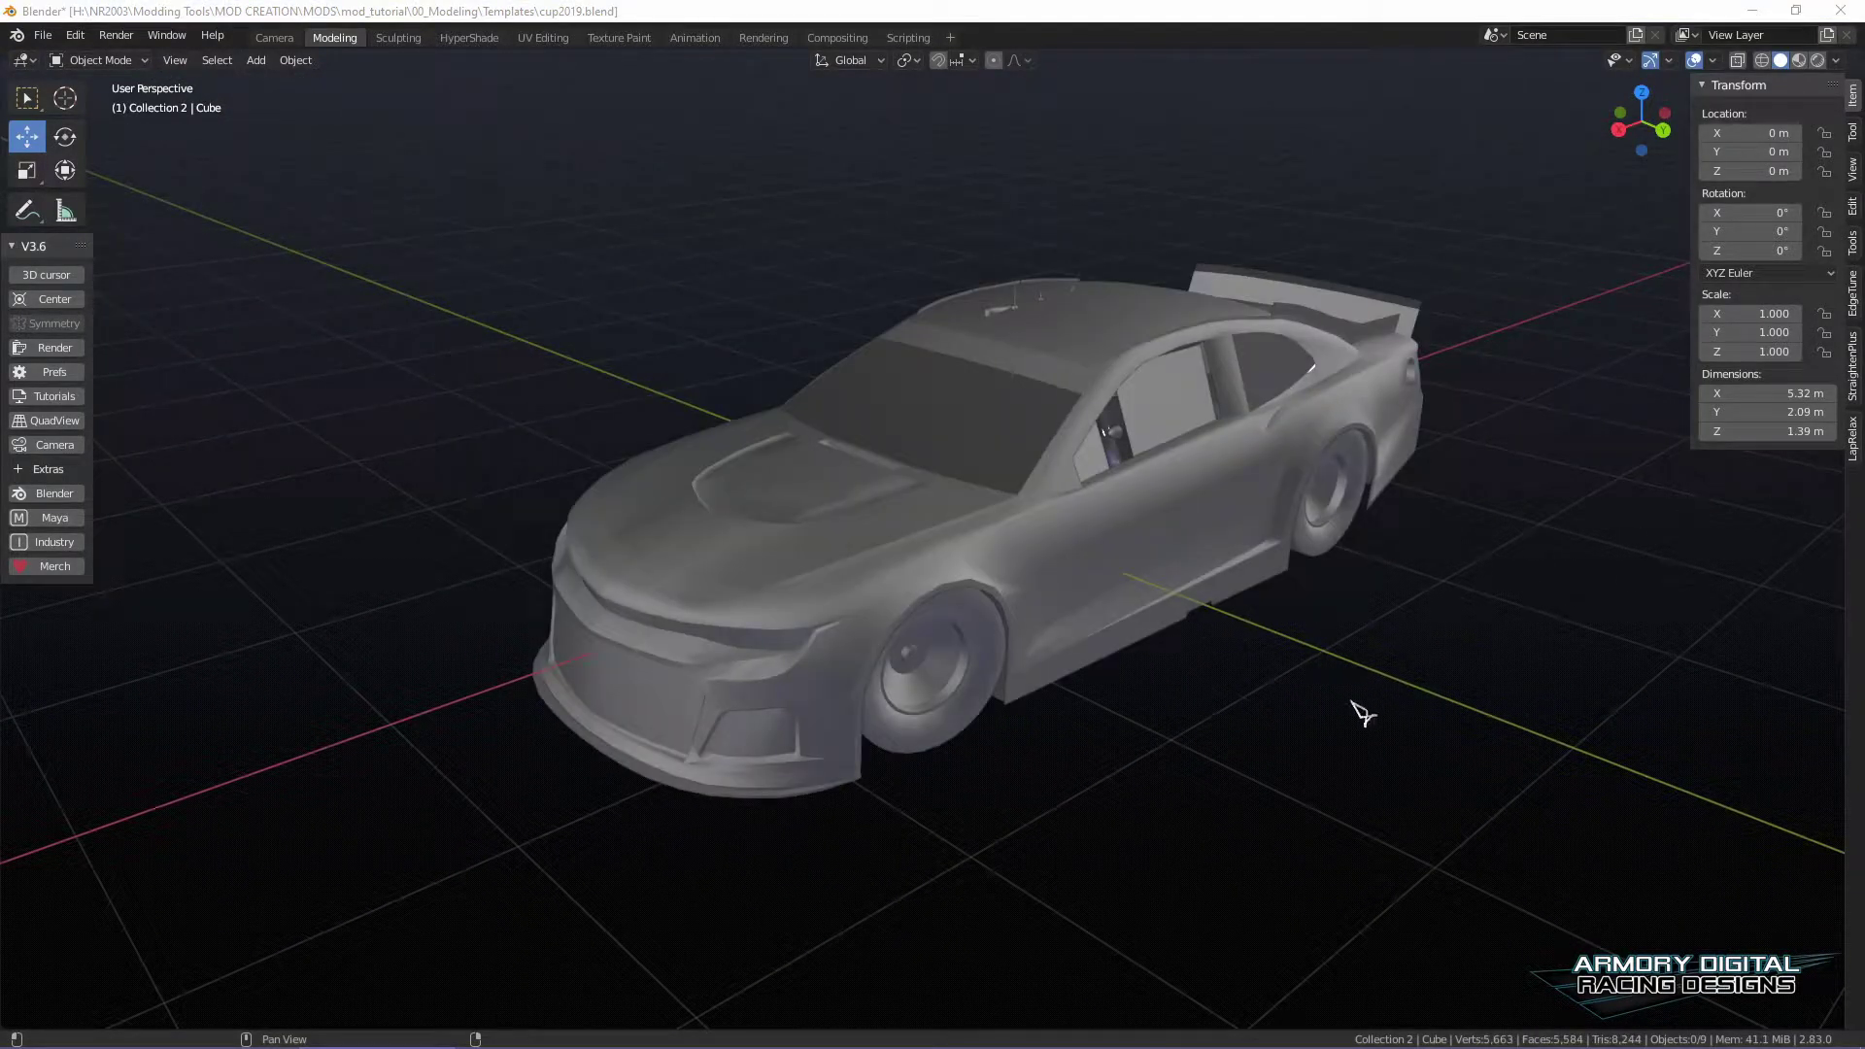
pyautogui.press('q')
pyautogui.moveTo(1357, 700)
pyautogui.mouseDown(button='middle')
pyautogui.moveTo(1411, 729)
pyautogui.moveTo(1394, 702)
pyautogui.mouseUp(button='middle')
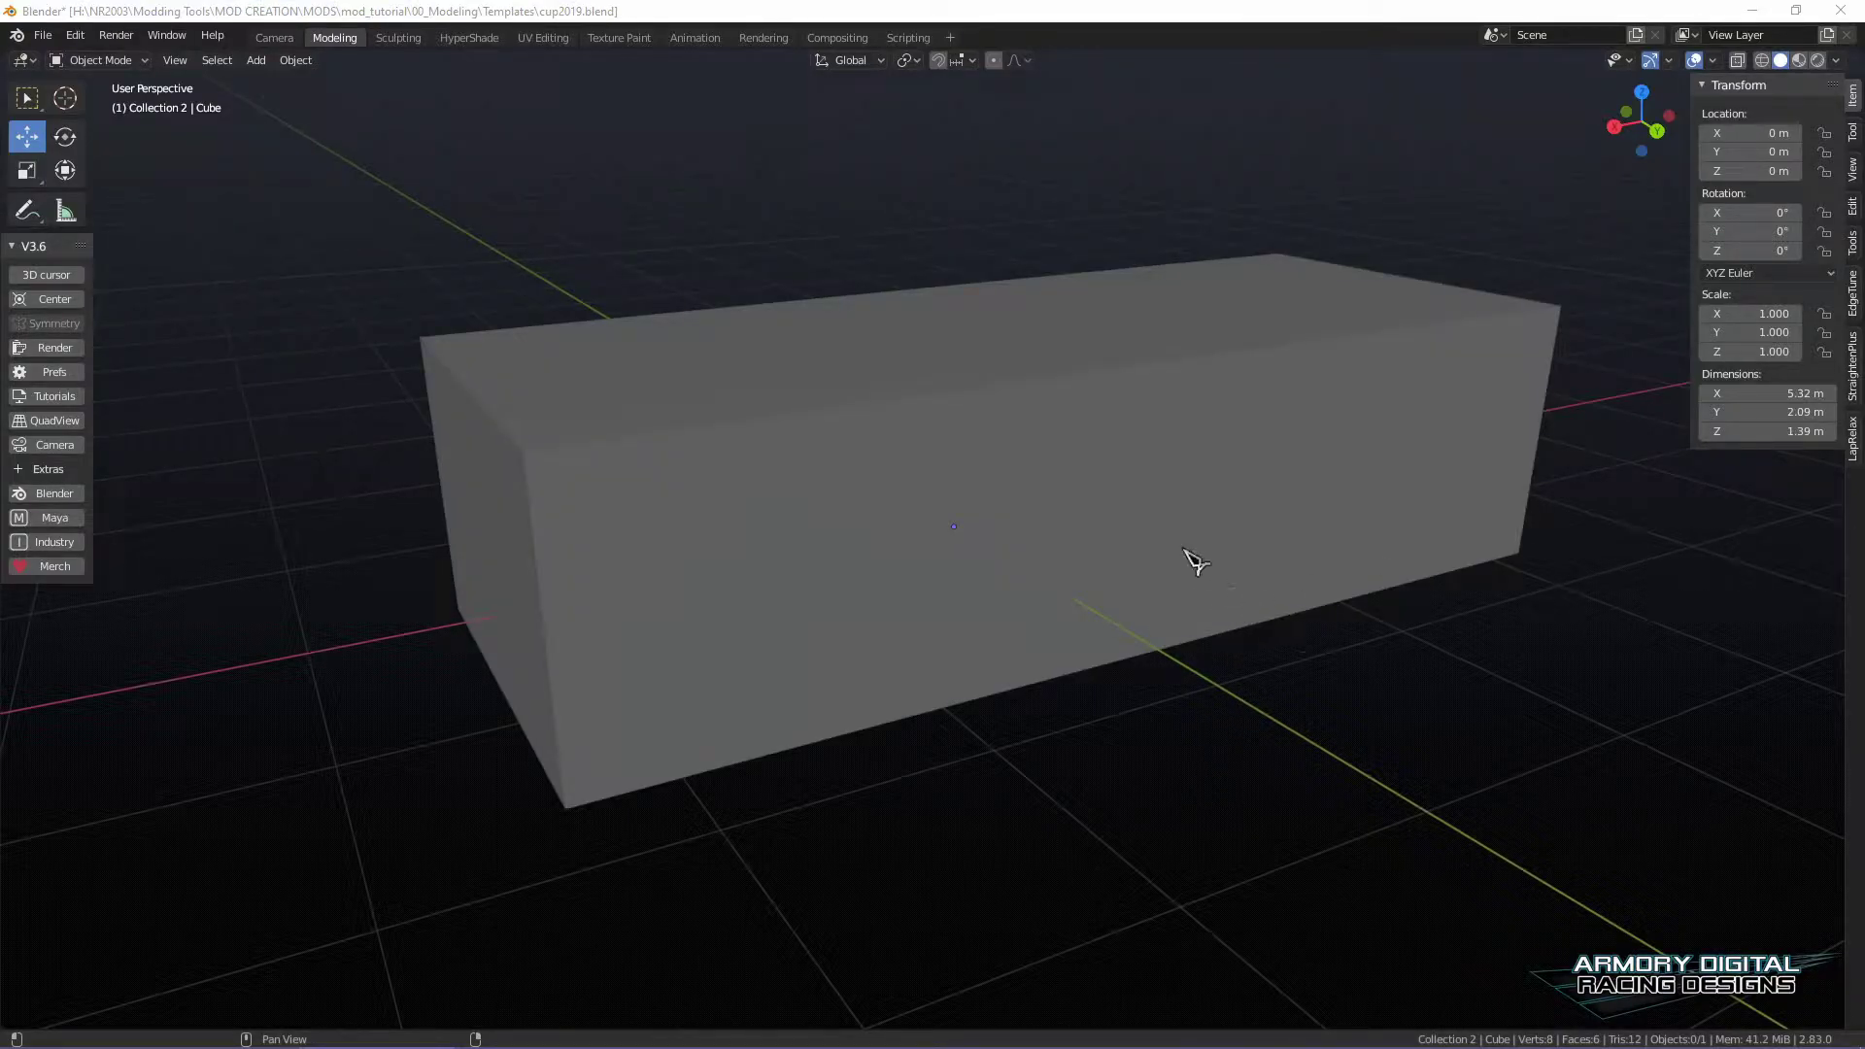
pyautogui.press('q')
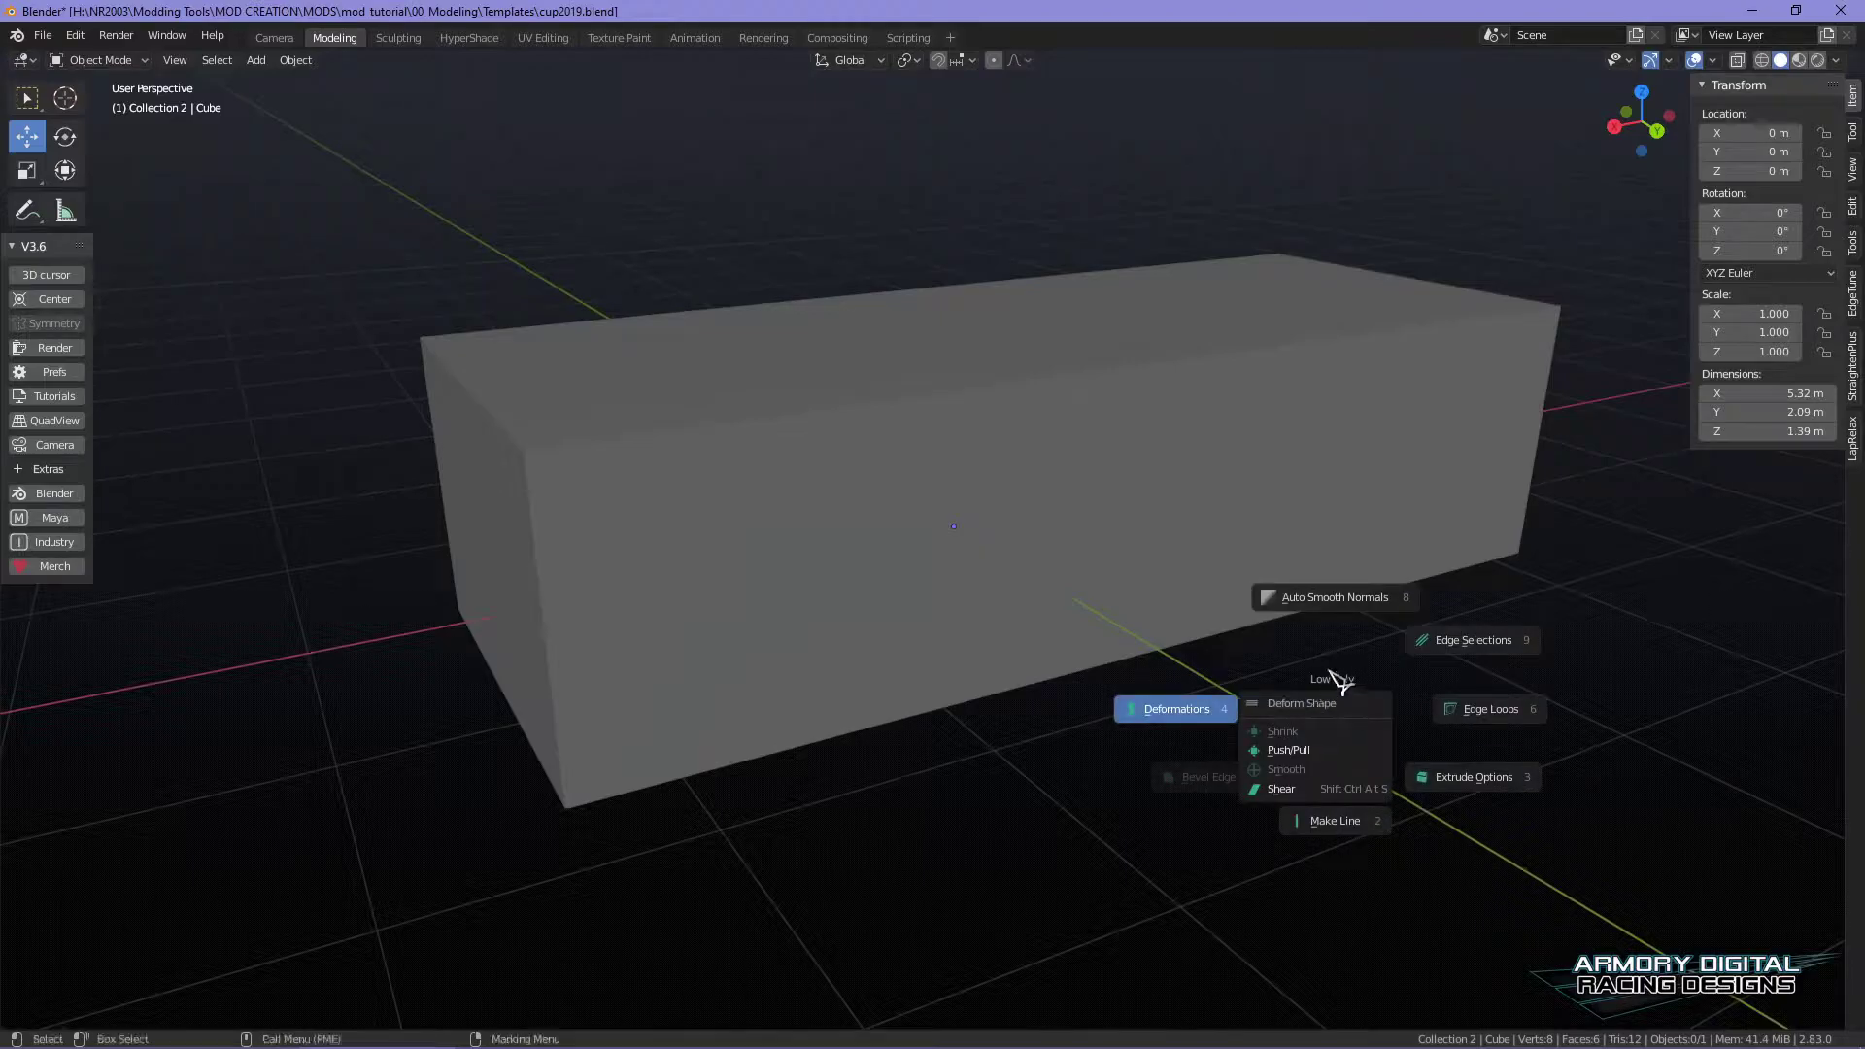
pyautogui.press('Escape')
pyautogui.keyDown('alt'); pyautogui.moveTo(1286, 738); pyautogui.dragTo(1260, 731); pyautogui.keyUp('alt')
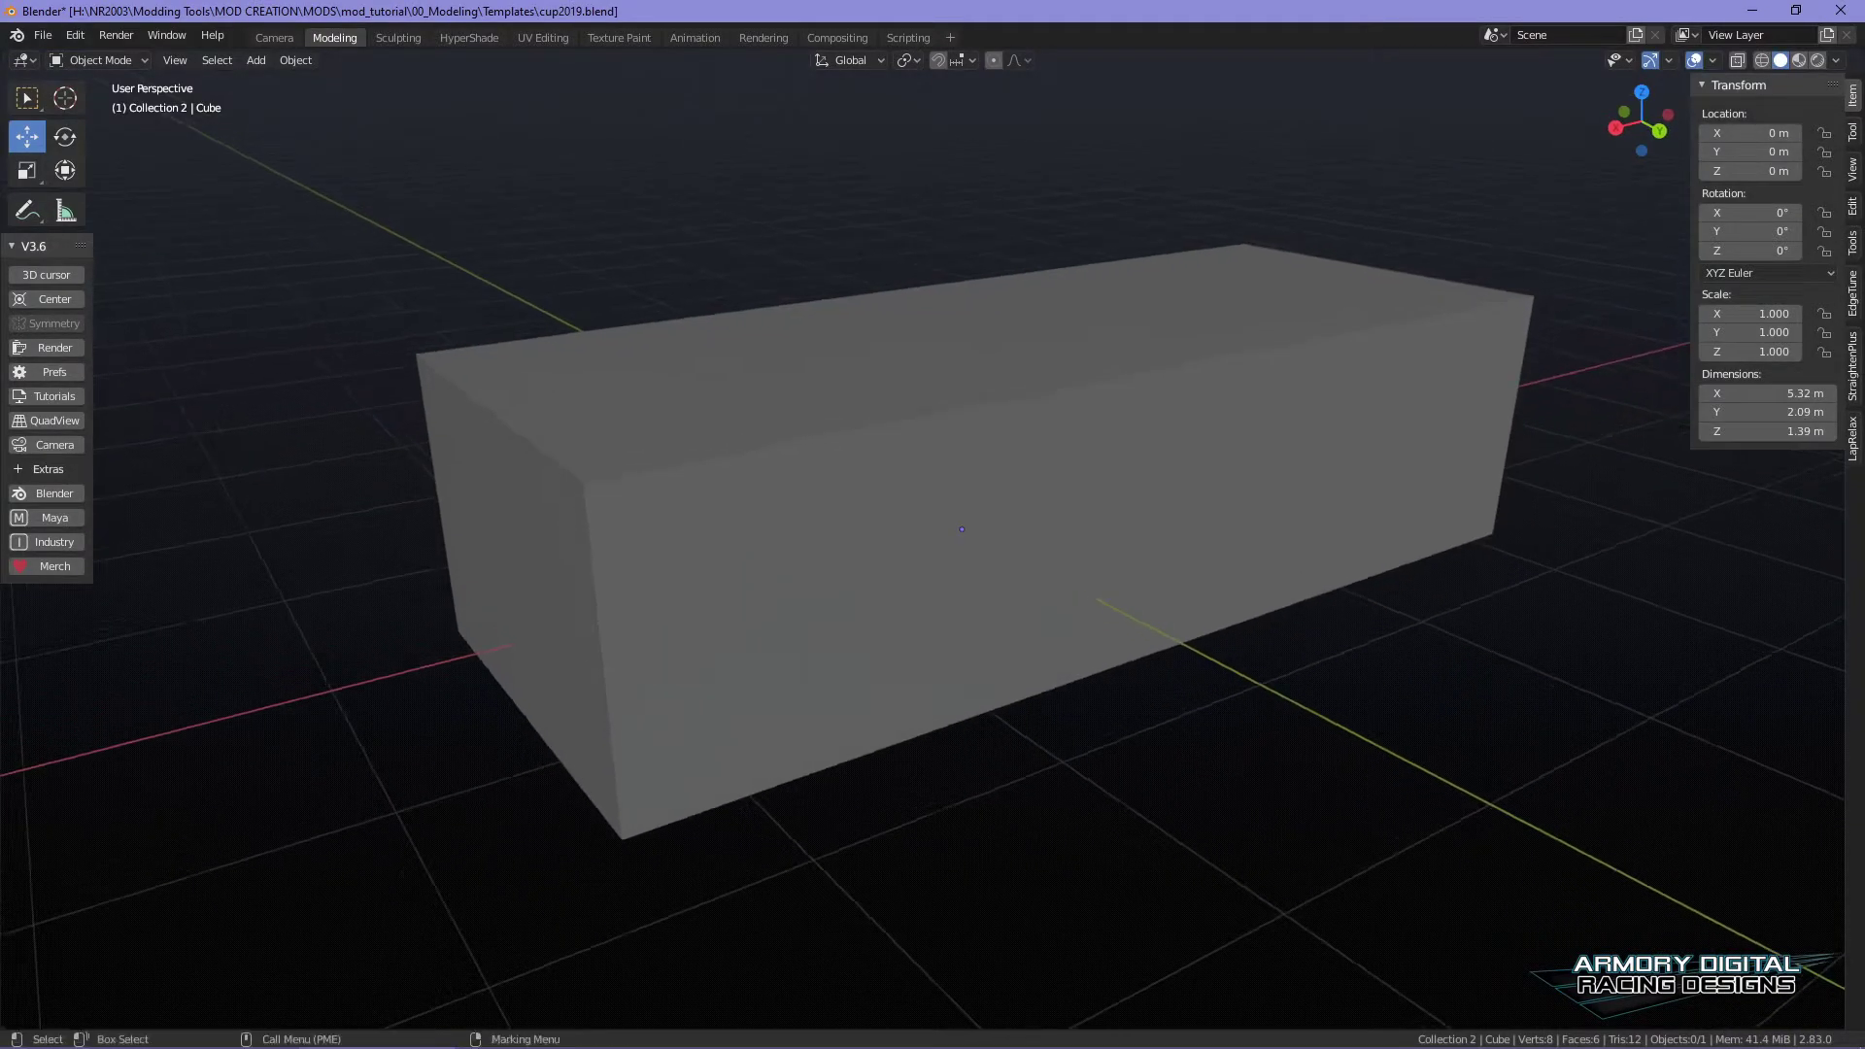
# - Delete the box from the scene
pyautogui.click(962, 529)
pyautogui.press('Delete')
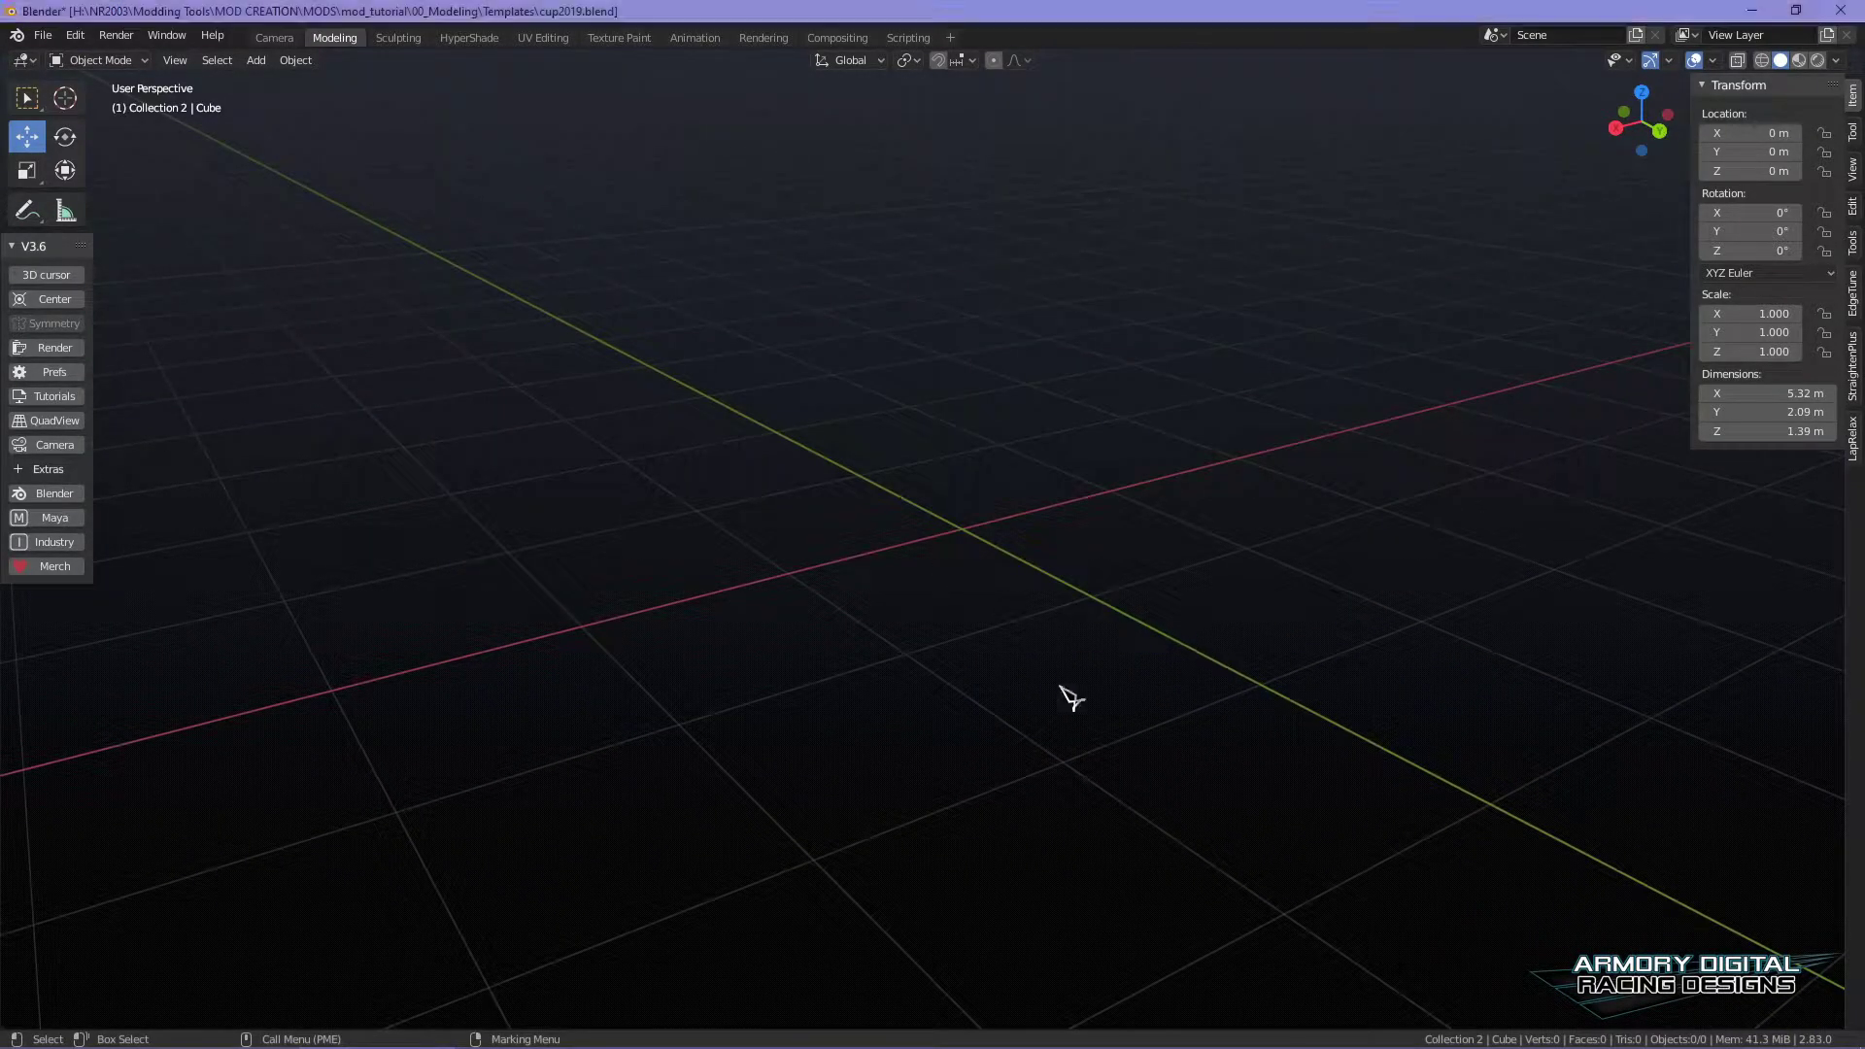
# - Add a mesh cylinder at the origin and set its vertex count to 20
pyautogui.hotkey('shift', 'a')
pyautogui.moveTo(1031, 583)
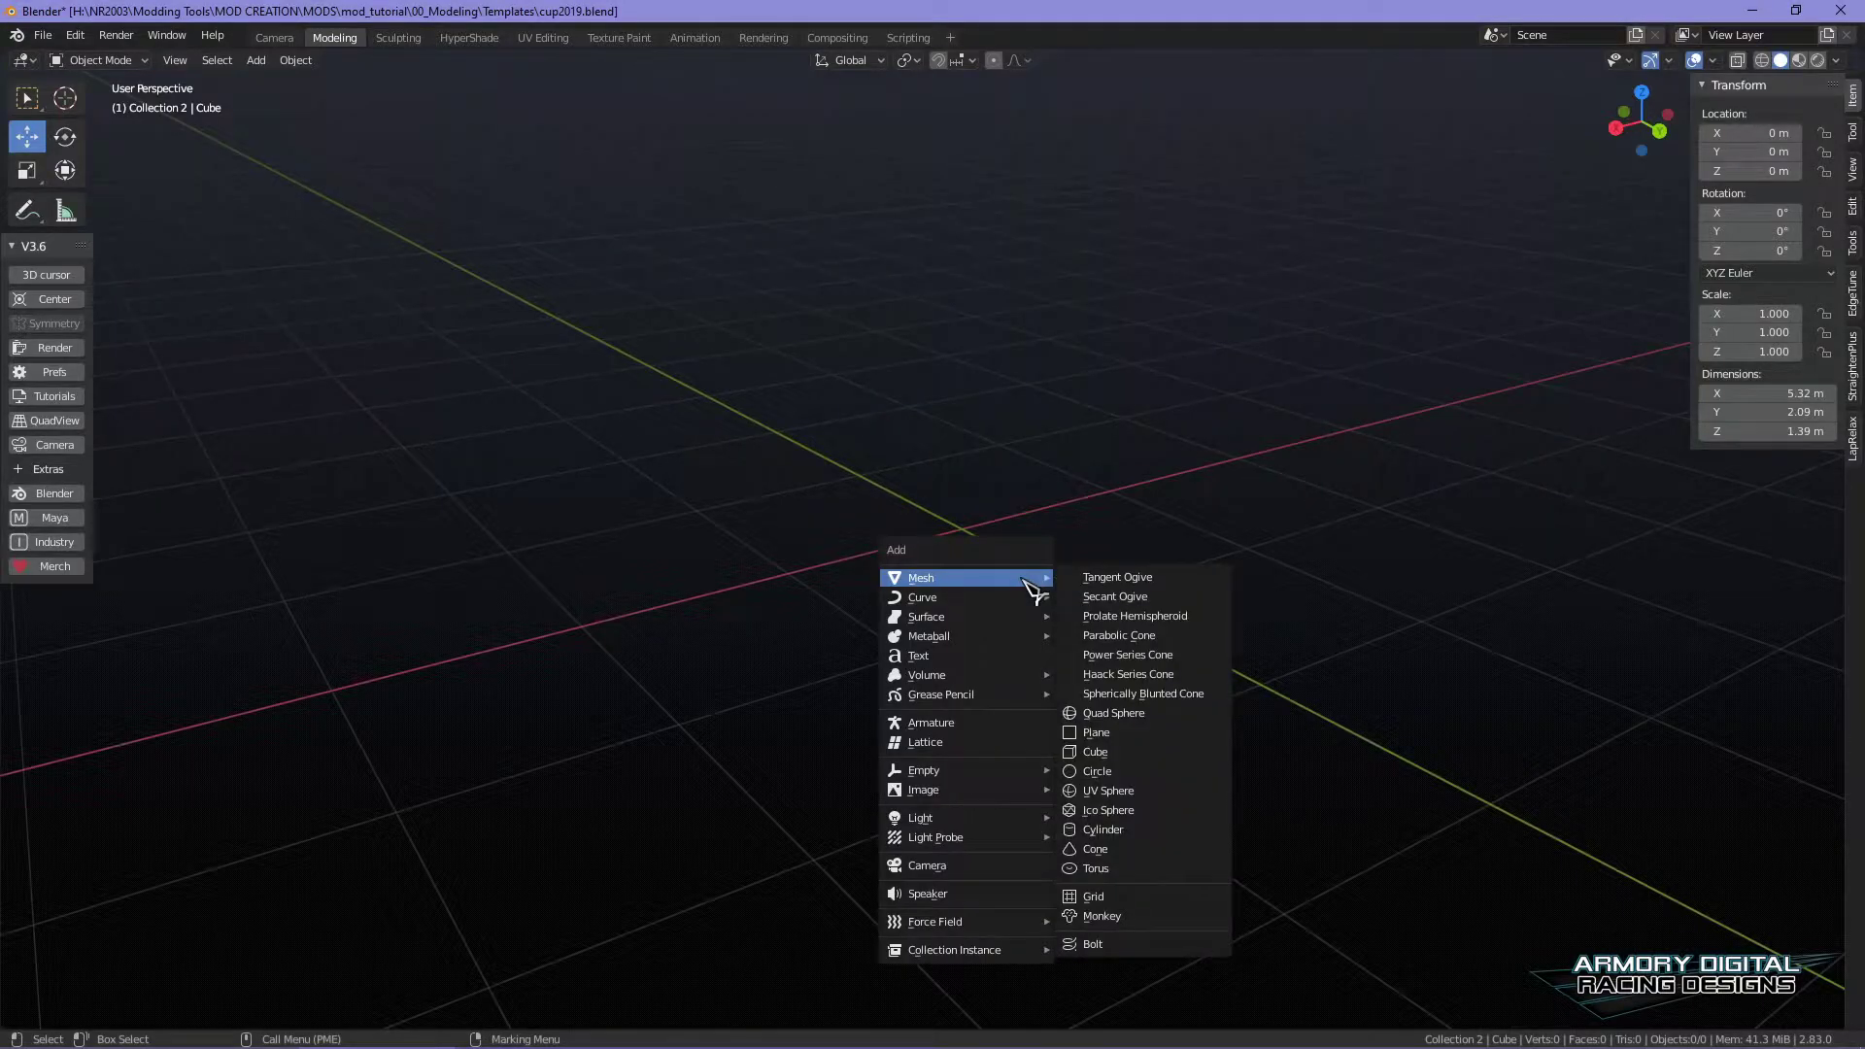
pyautogui.moveTo(1020, 646)
pyautogui.click(1185, 830)
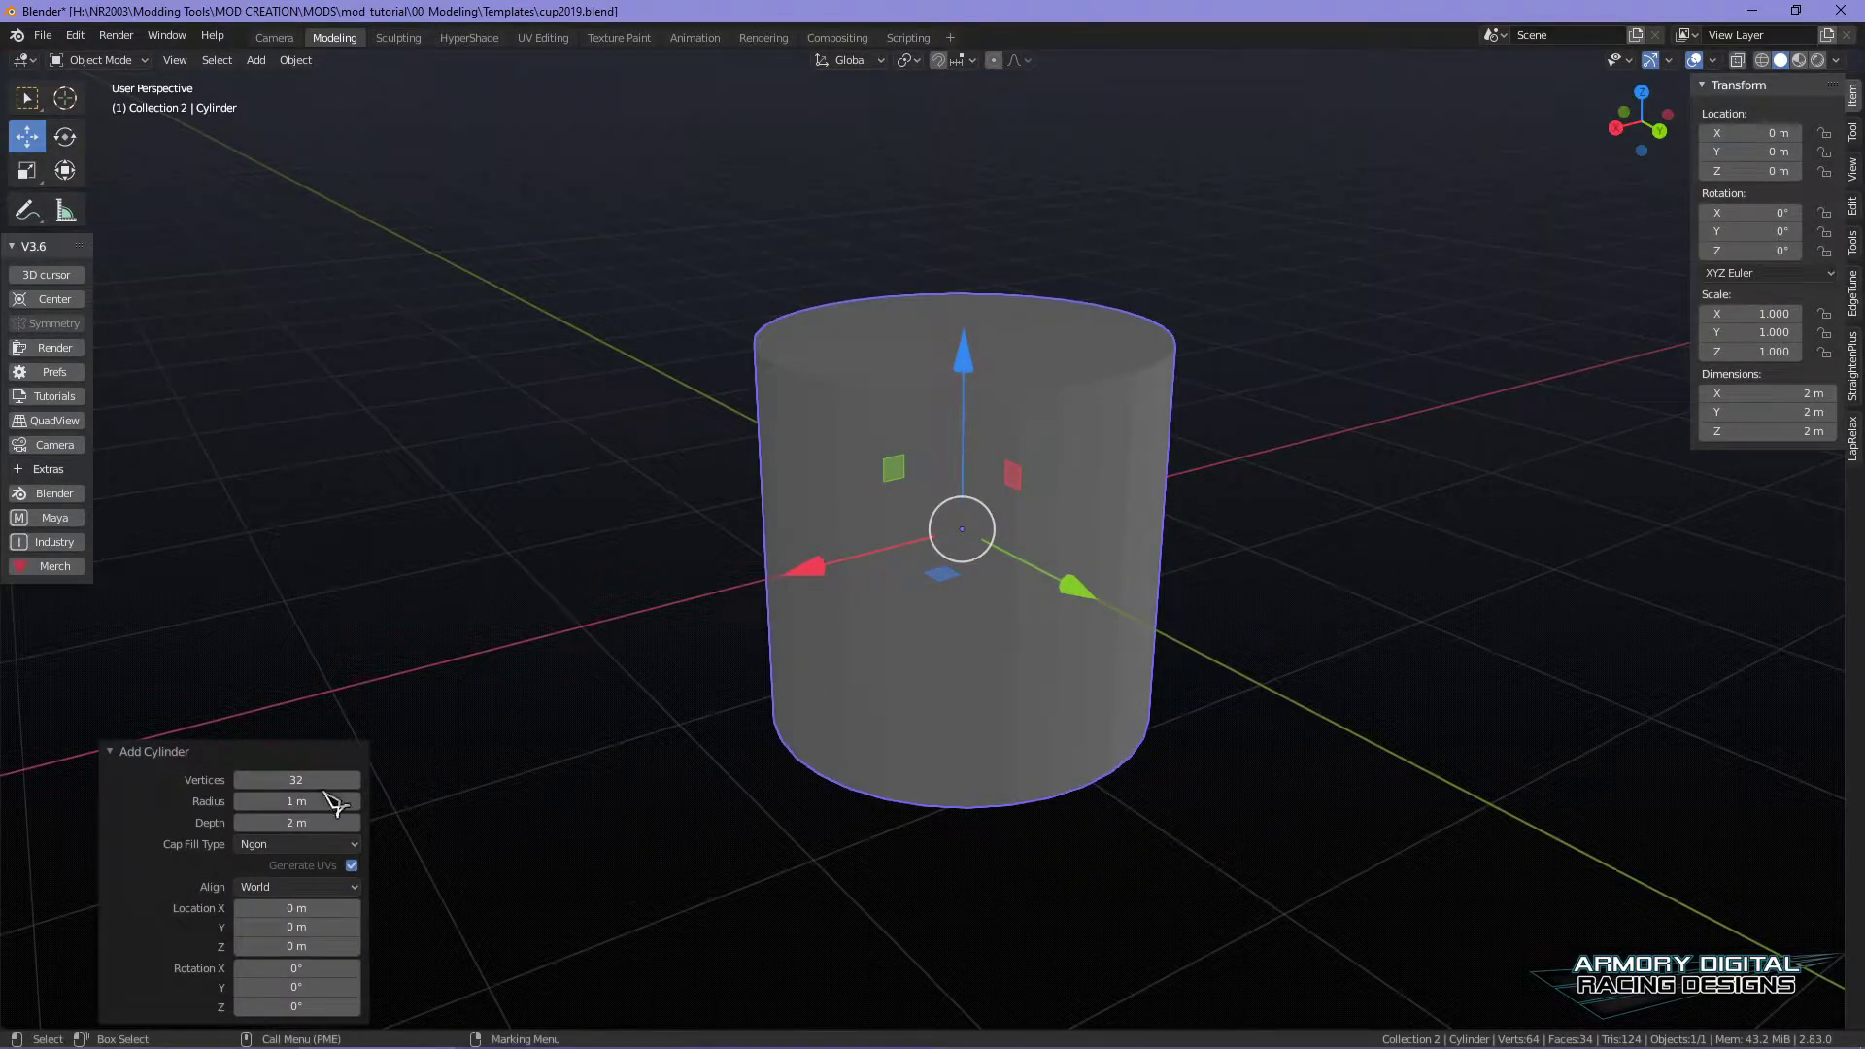
pyautogui.moveTo(304, 799); pyautogui.dragTo(300, 798)
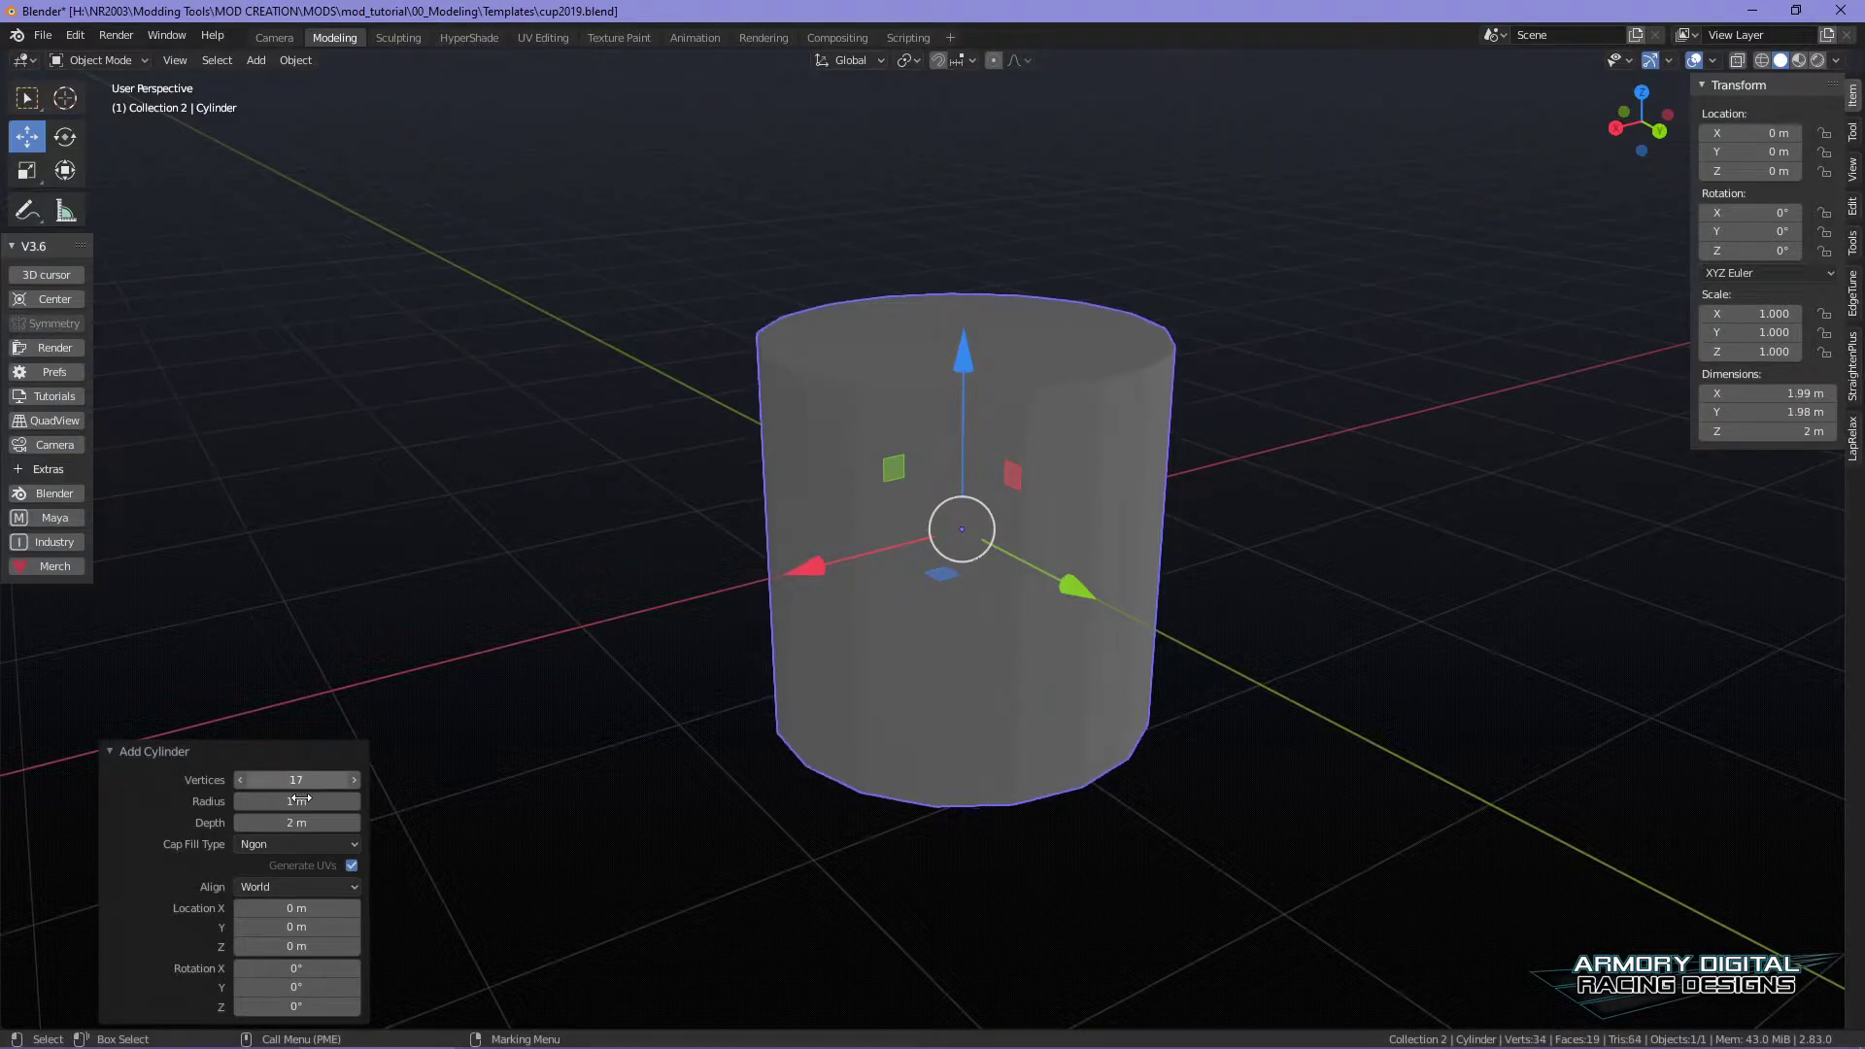
# - Set the cylinder's X rotation to 90° so that it lies on its side
pyautogui.moveTo(1318, 703); pyautogui.dragTo(1323, 507, button='middle')
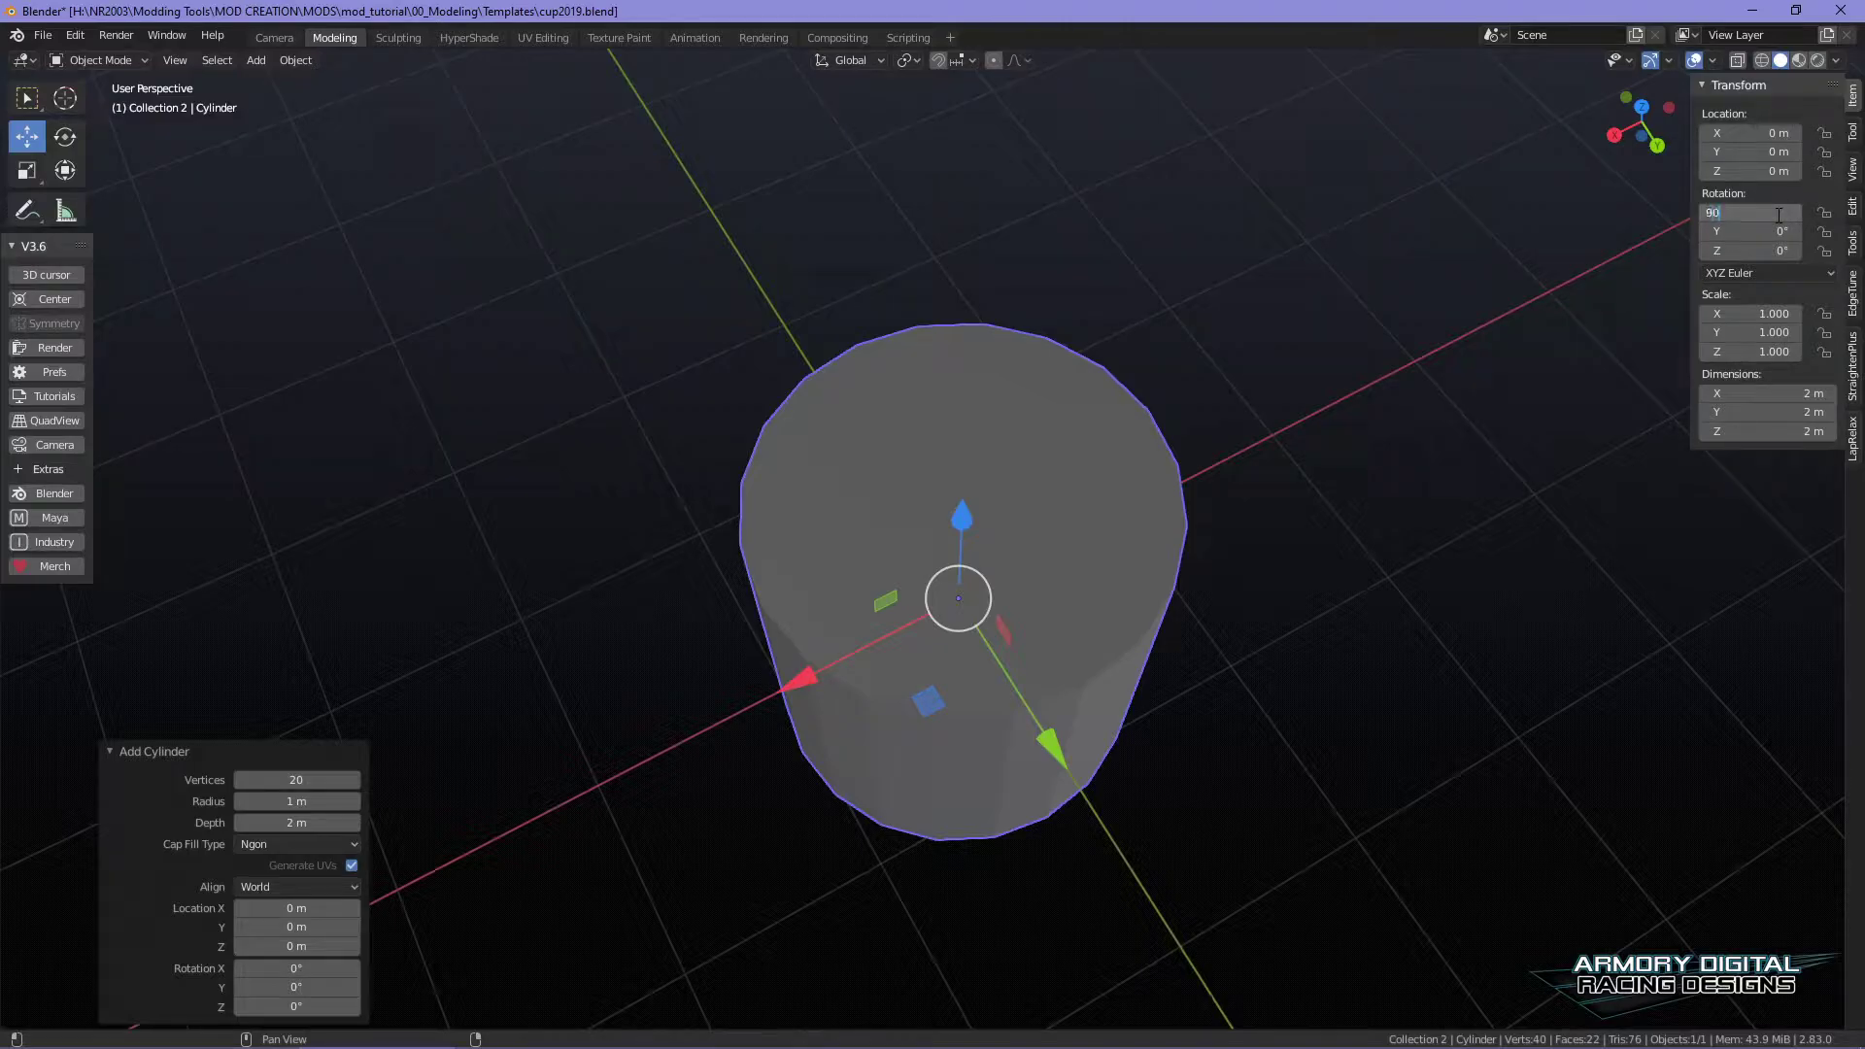
pyautogui.press('Return')
pyautogui.moveTo(1376, 536); pyautogui.dragTo(1472, 471, button='middle')
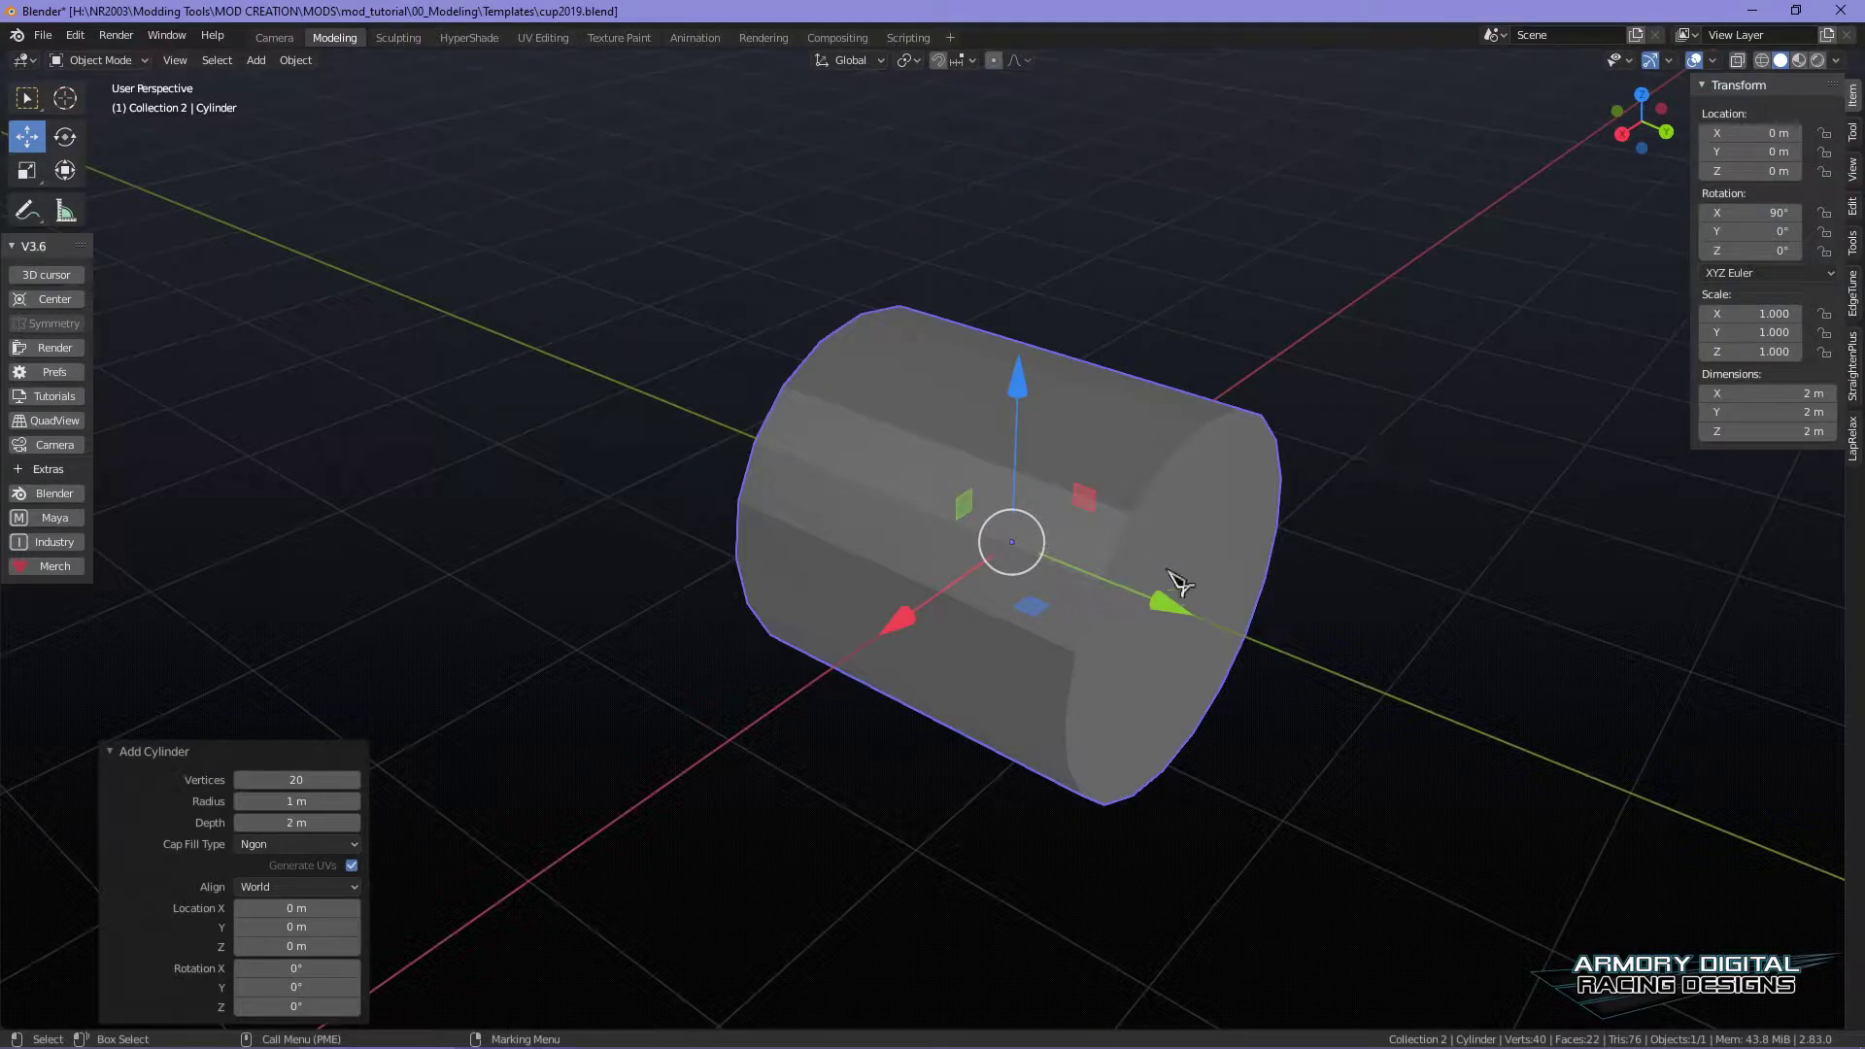
pyautogui.moveTo(1421, 580); pyautogui.dragTo(1341, 617, button='middle')
# - Enter face selection mode on the cylinder and select single faces on its side
pyautogui.moveTo(1049, 489); pyautogui.dragTo(1147, 555, button='right')
pyautogui.moveTo(1360, 700); pyautogui.dragTo(1405, 585, button='middle')
pyautogui.click(1042, 579)
pyautogui.moveTo(1331, 672); pyautogui.dragTo(1161, 721, button='middle')
pyautogui.moveTo(915, 621); pyautogui.dragTo(1241, 567, button='middle')
pyautogui.click(1127, 516)
pyautogui.moveTo(1332, 667); pyautogui.dragTo(1084, 570, button='middle')
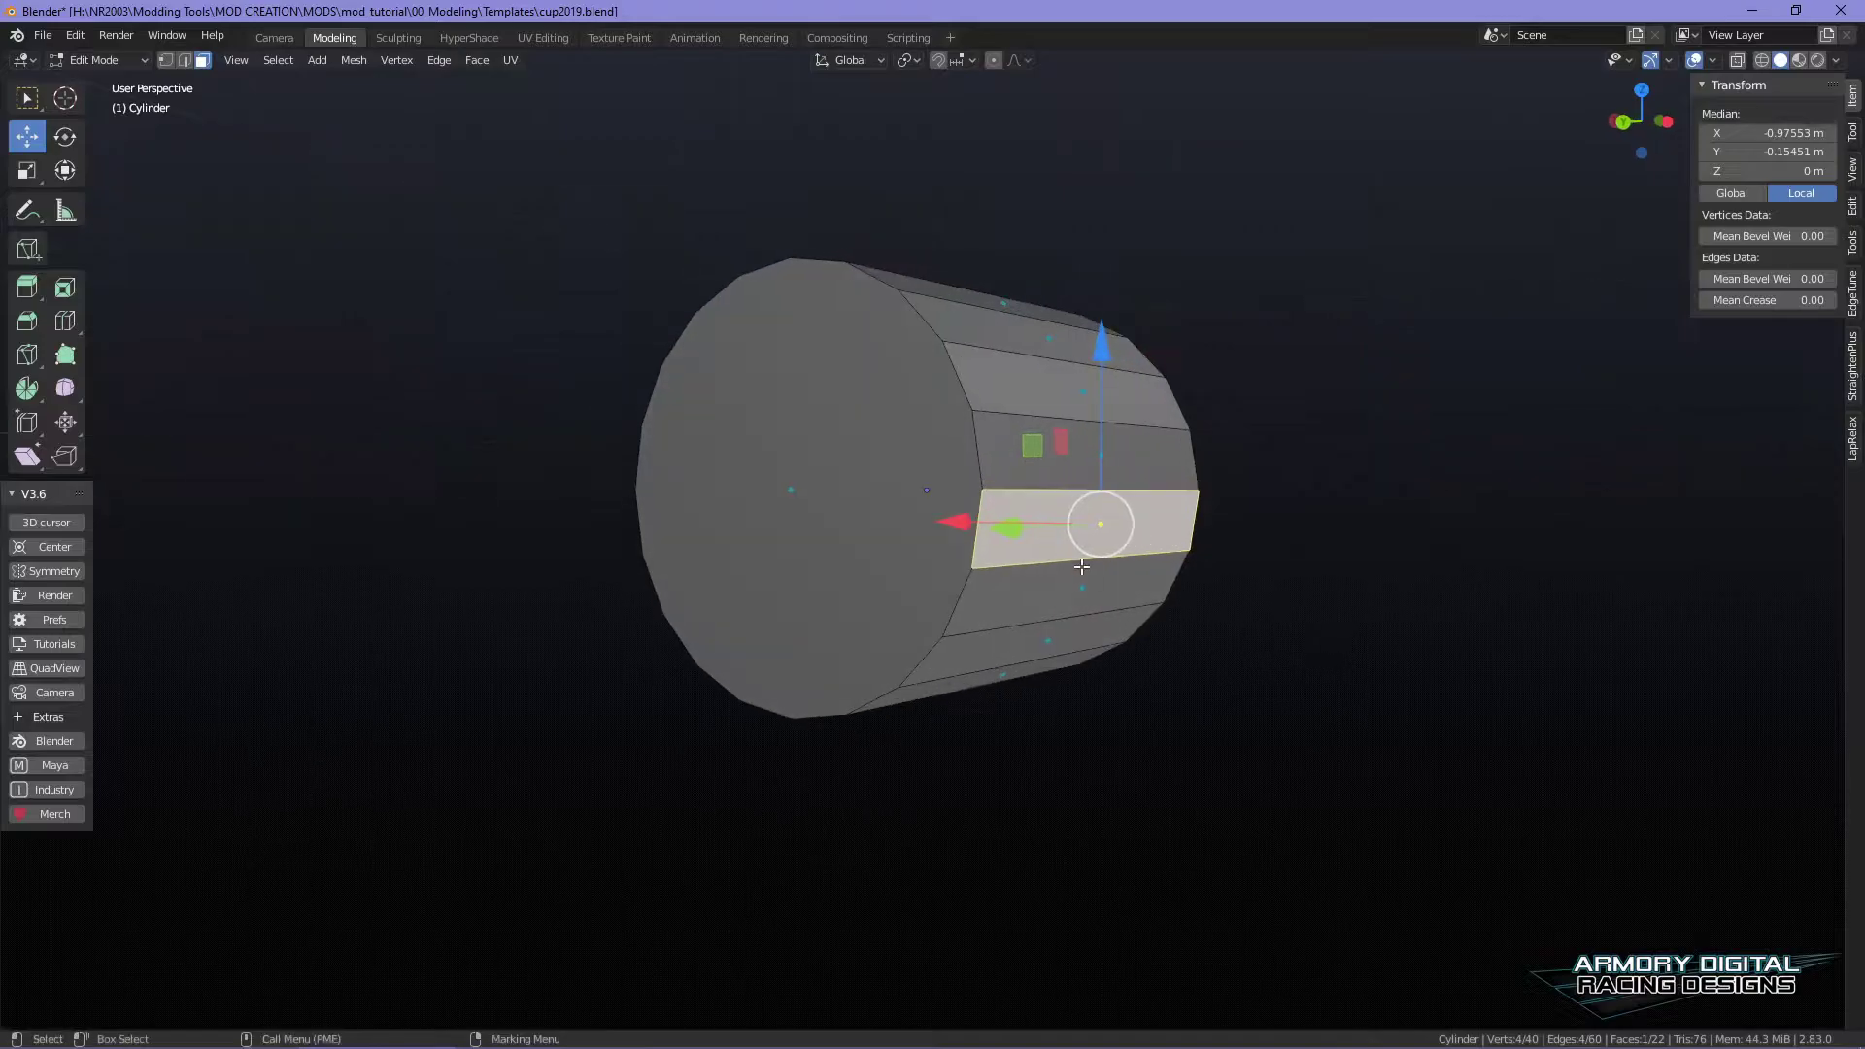
# - Cut a horizontal line across the middle of one end cap between opposite vertices with Make Line
pyautogui.moveTo(1202, 712); pyautogui.dragTo(991, 442, button='middle')
pyautogui.press('q')
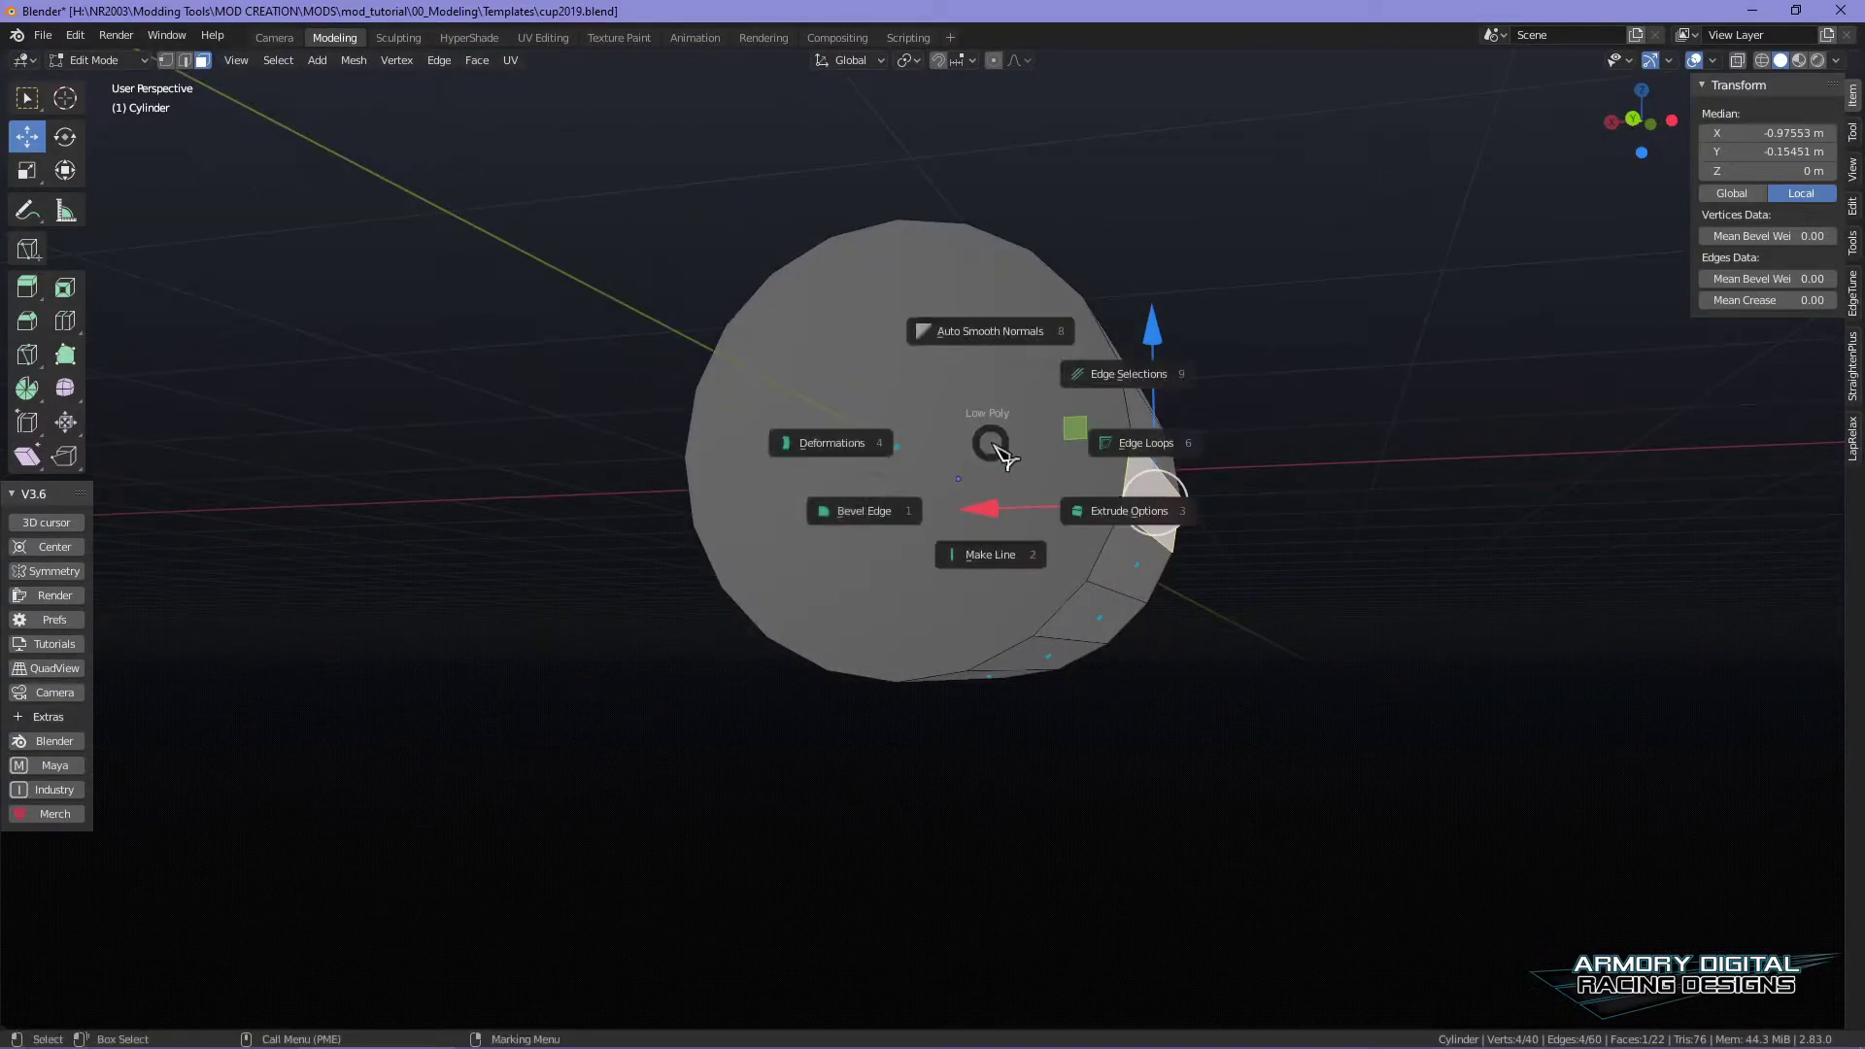
pyautogui.click(1010, 564)
pyautogui.moveTo(1010, 563); pyautogui.dragTo(1352, 735, button='middle')
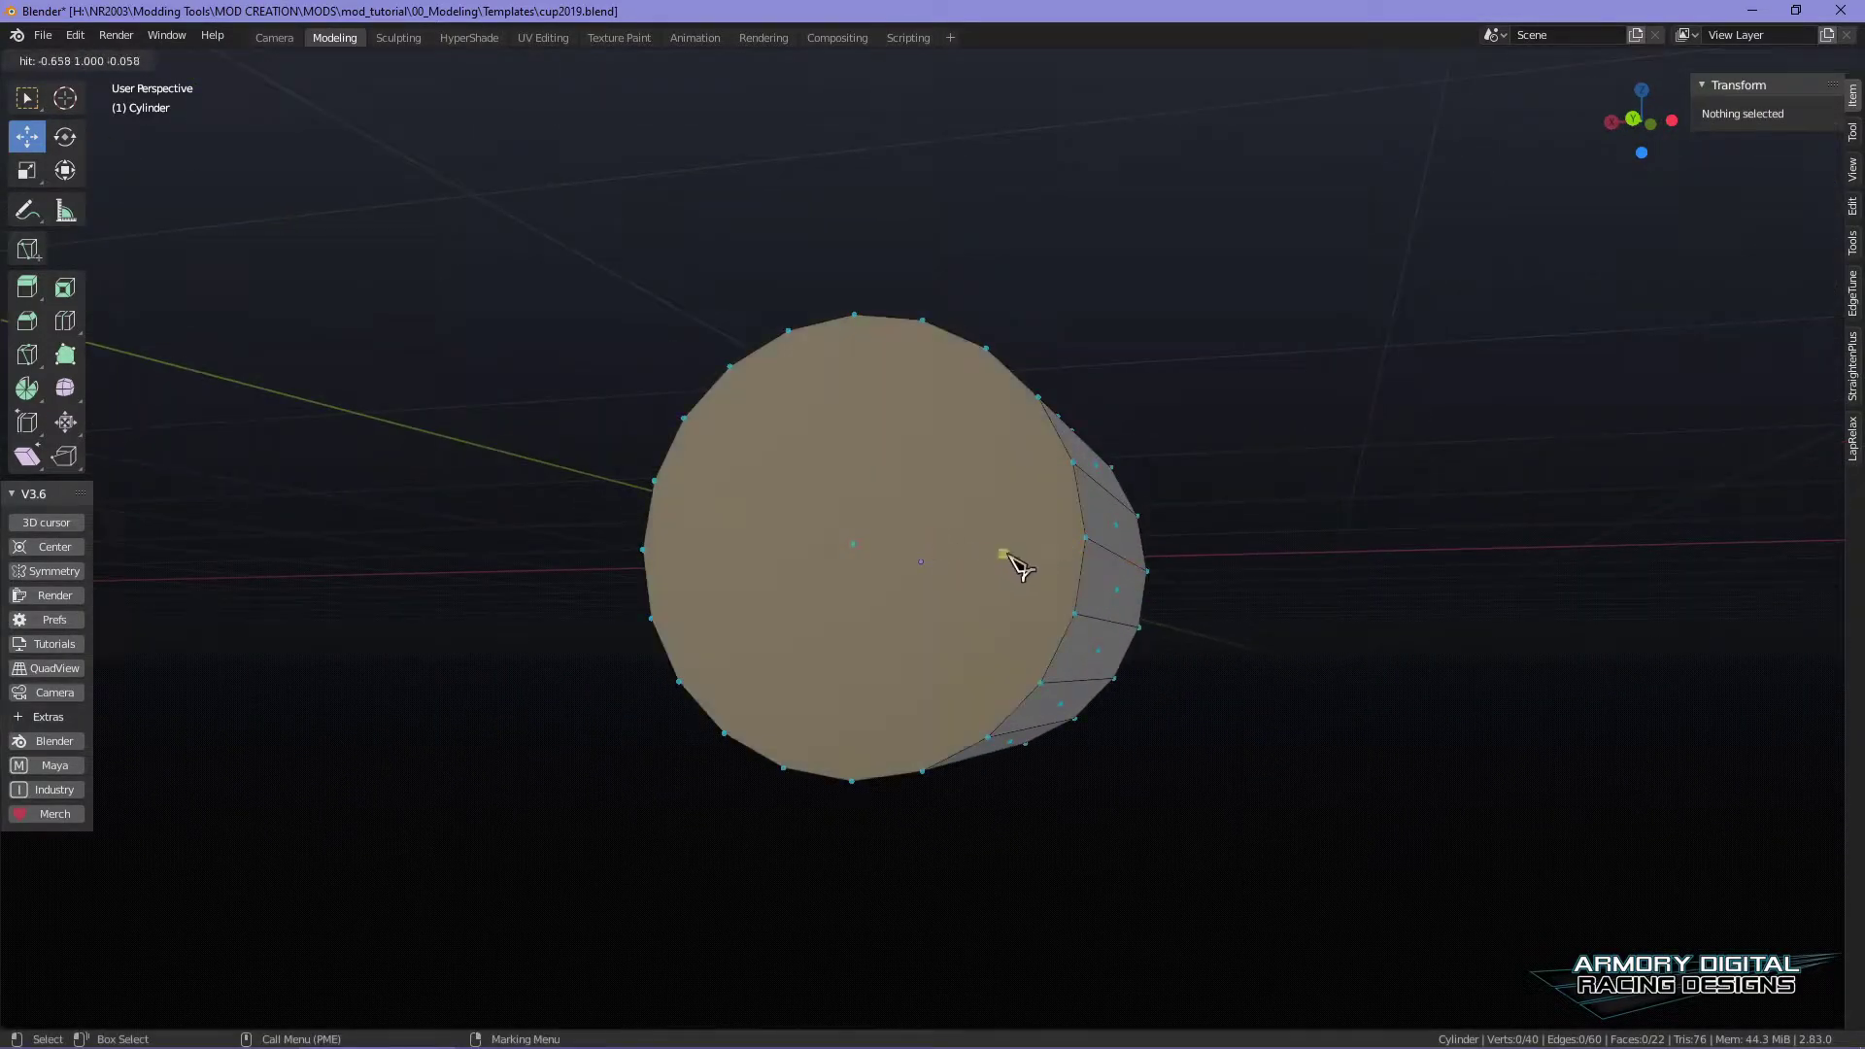
pyautogui.click(1086, 537)
pyautogui.click(642, 550)
pyautogui.press('Return')
# - Cut a matching horizontal line across the middle of the cylinder's other end cap
pyautogui.moveTo(699, 574); pyautogui.dragTo(1336, 701, button='middle')
pyautogui.keyDown('alt'); pyautogui.moveTo(1303, 721); pyautogui.dragTo(1565, 699); pyautogui.keyUp('alt')
pyautogui.keyDown('shift'); pyautogui.moveTo(1066, 568); pyautogui.dragTo(1091, 670, button='right'); pyautogui.keyUp('shift')
pyautogui.click(1050, 588)
pyautogui.click(709, 573)
pyautogui.press('Return')
# - Box-select all faces of the cylinder's lower half in X-ray view and delete them
pyautogui.moveTo(933, 493); pyautogui.dragTo(1066, 573, button='right')
pyautogui.keyDown('alt'); pyautogui.moveTo(1311, 707); pyautogui.dragTo(1329, 619, button='middle'); pyautogui.keyUp('alt')
pyautogui.keyDown('alt'); pyautogui.moveTo(1328, 619); pyautogui.dragTo(1456, 474); pyautogui.keyUp('alt')
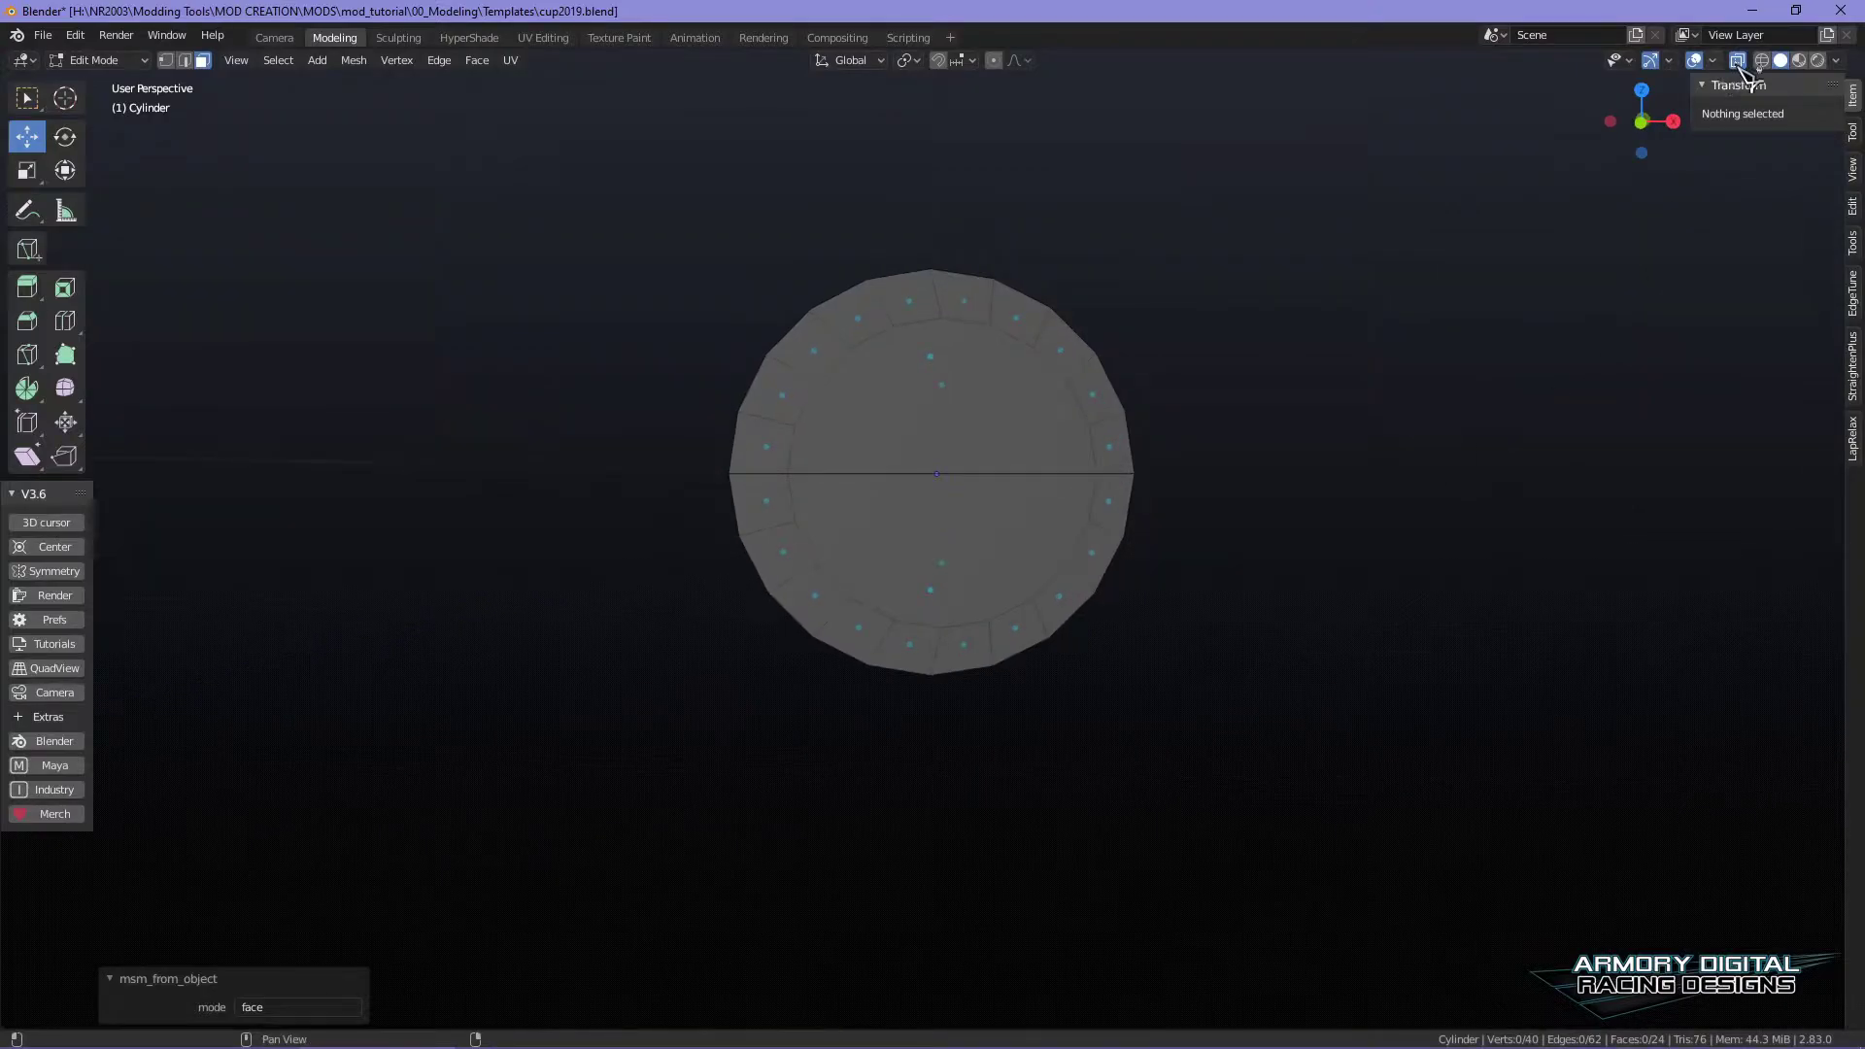
pyautogui.keyDown('alt'); pyautogui.moveTo(1204, 593); pyautogui.dragTo(679, 491); pyautogui.keyUp('alt')
pyautogui.keyDown('alt'); pyautogui.moveTo(1311, 666); pyautogui.dragTo(1266, 666); pyautogui.keyUp('alt')
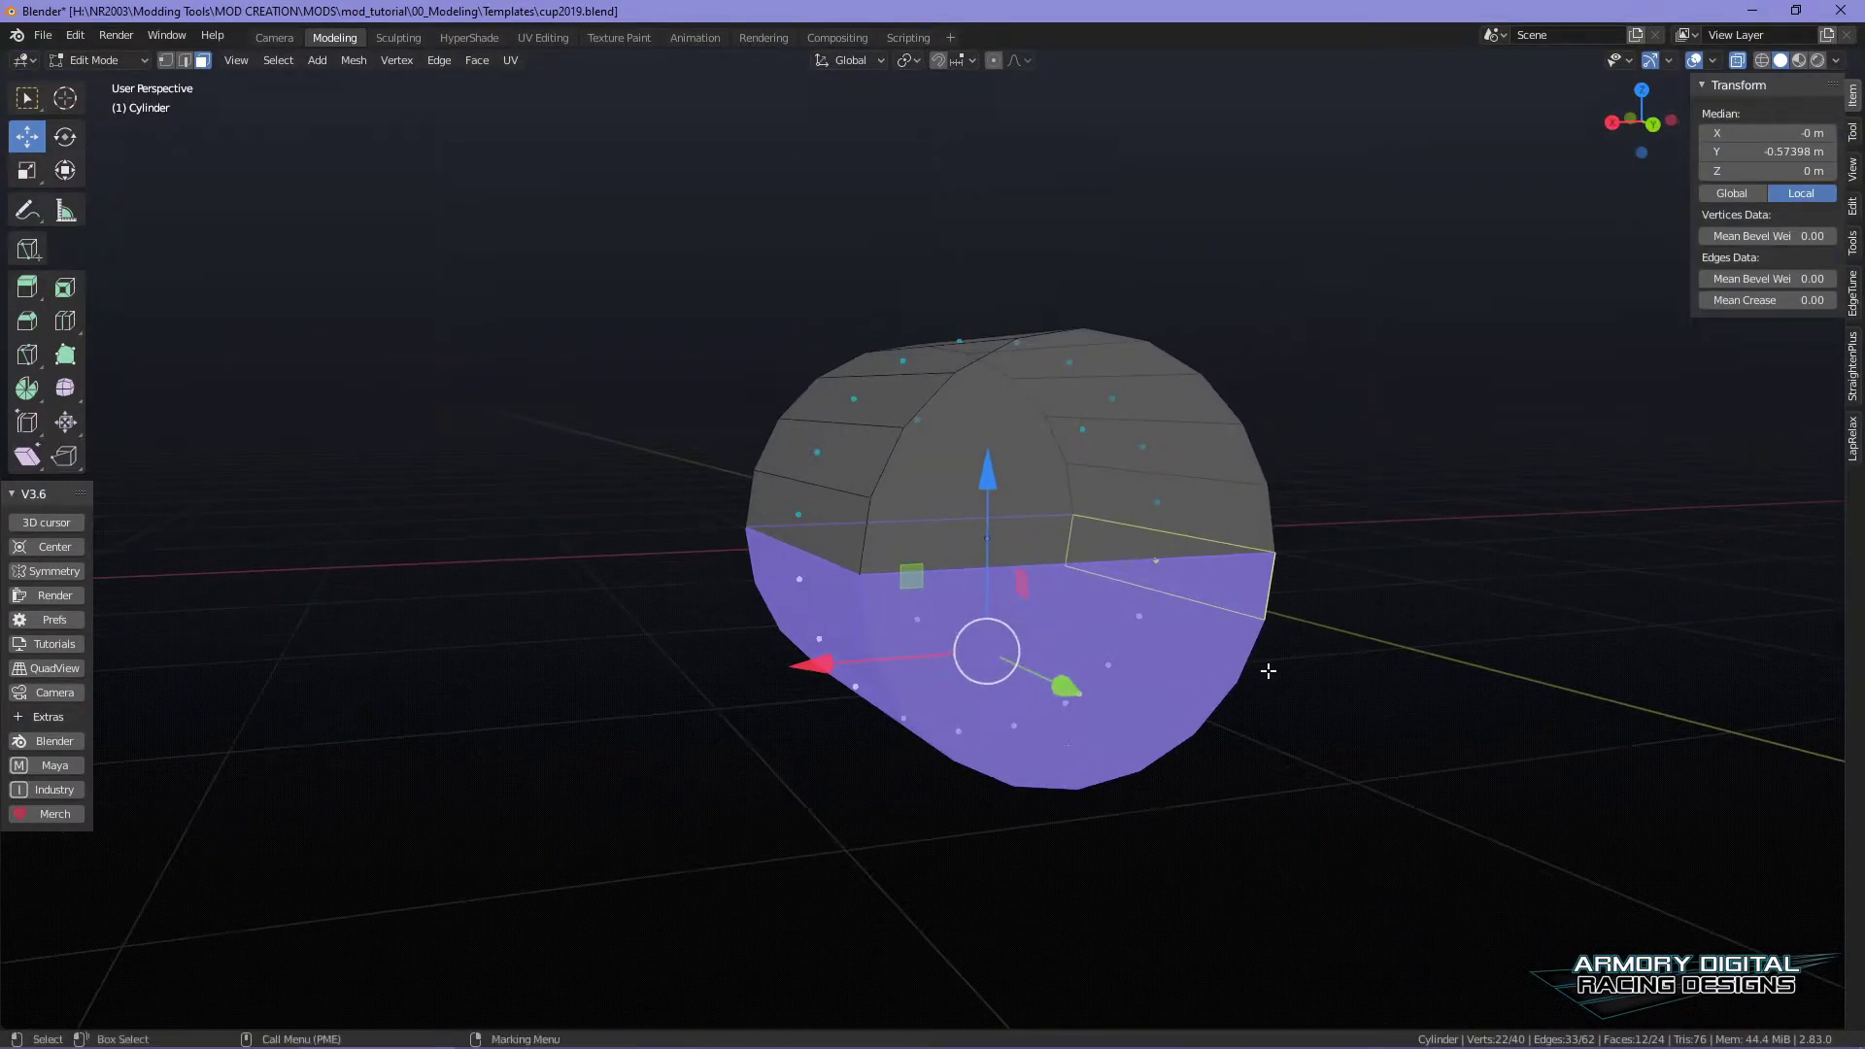
pyautogui.press('x')
pyautogui.click(1214, 631)
pyautogui.press('Tab')
# - Extrude the open border edges of the half cylinder straight down along Z by about 1 m to form walls
pyautogui.keyDown('alt'); pyautogui.moveTo(1450, 629); pyautogui.dragTo(1365, 631); pyautogui.keyUp('alt')
pyautogui.moveTo(1049, 400); pyautogui.dragTo(1069, 336, button='right')
pyautogui.keyDown('alt'); pyautogui.moveTo(1353, 628); pyautogui.dragTo(1264, 568); pyautogui.keyUp('alt')
pyautogui.doubleClick(1040, 503)
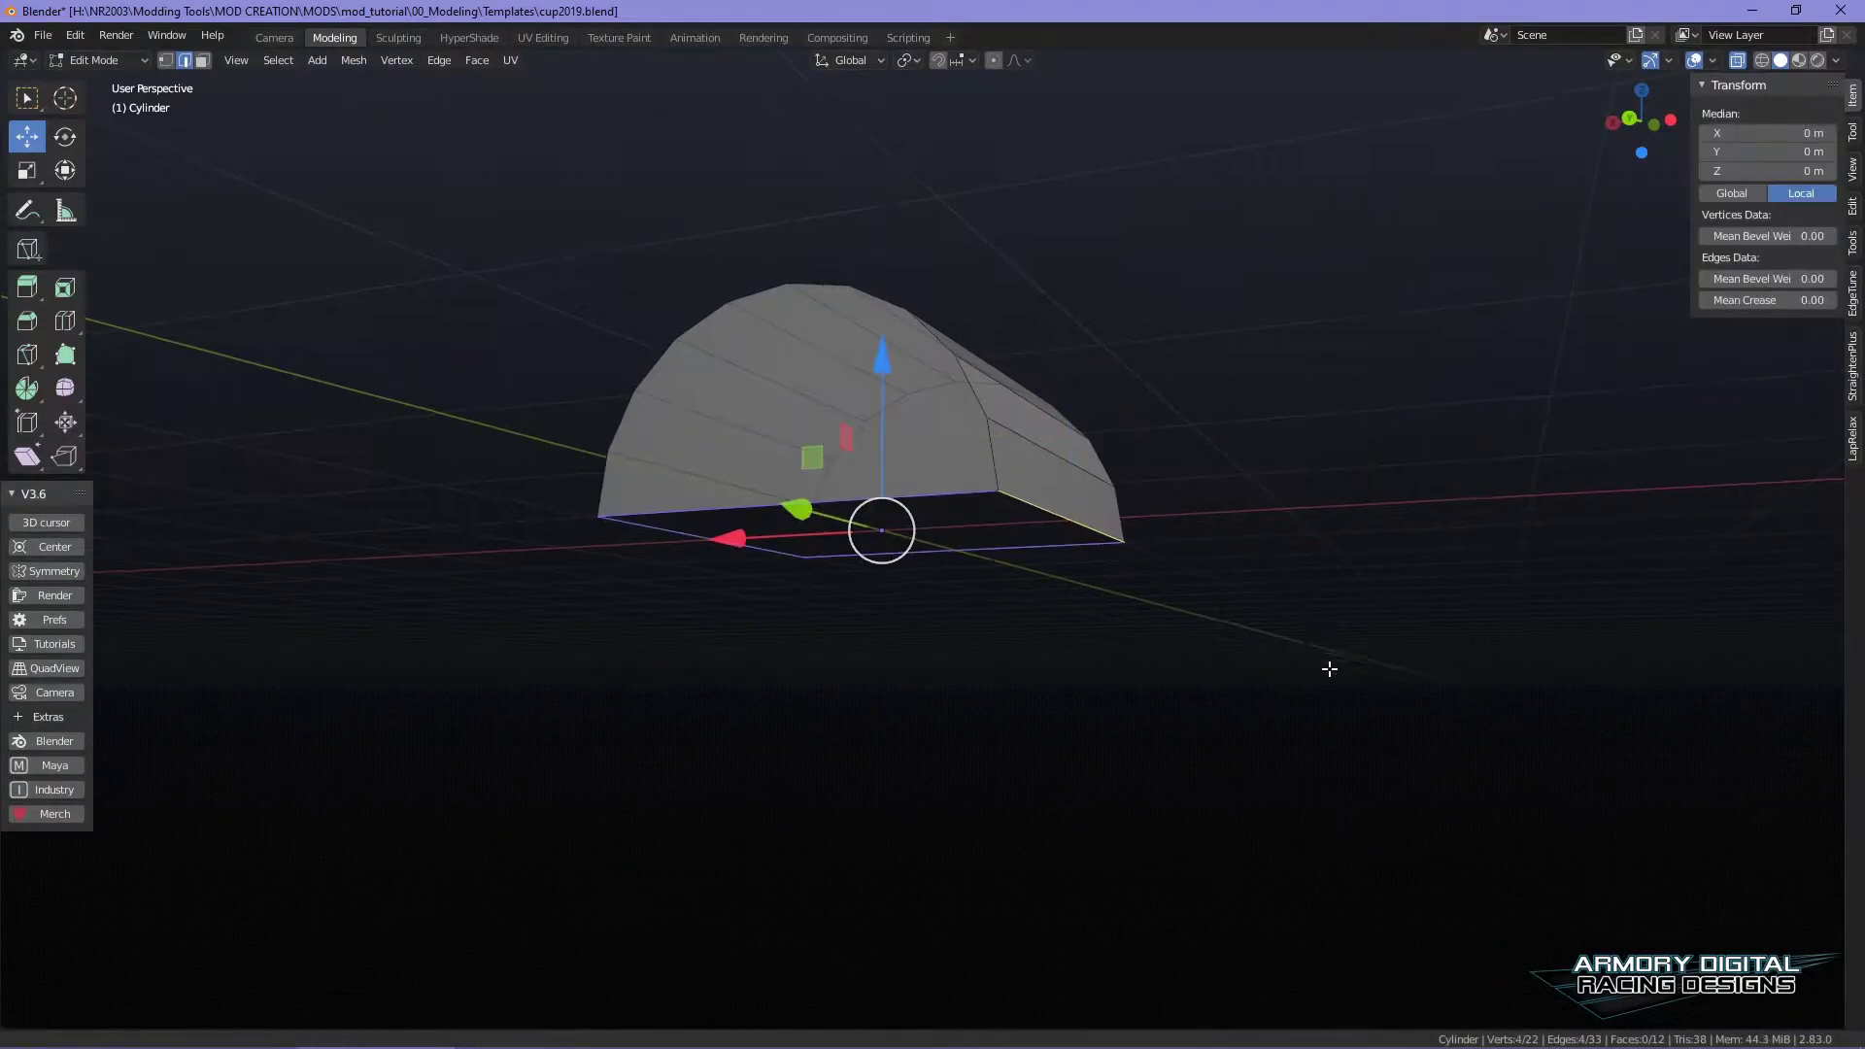
pyautogui.keyDown('alt'); pyautogui.moveTo(1319, 661); pyautogui.dragTo(1392, 719); pyautogui.keyUp('alt')
pyautogui.press('e')
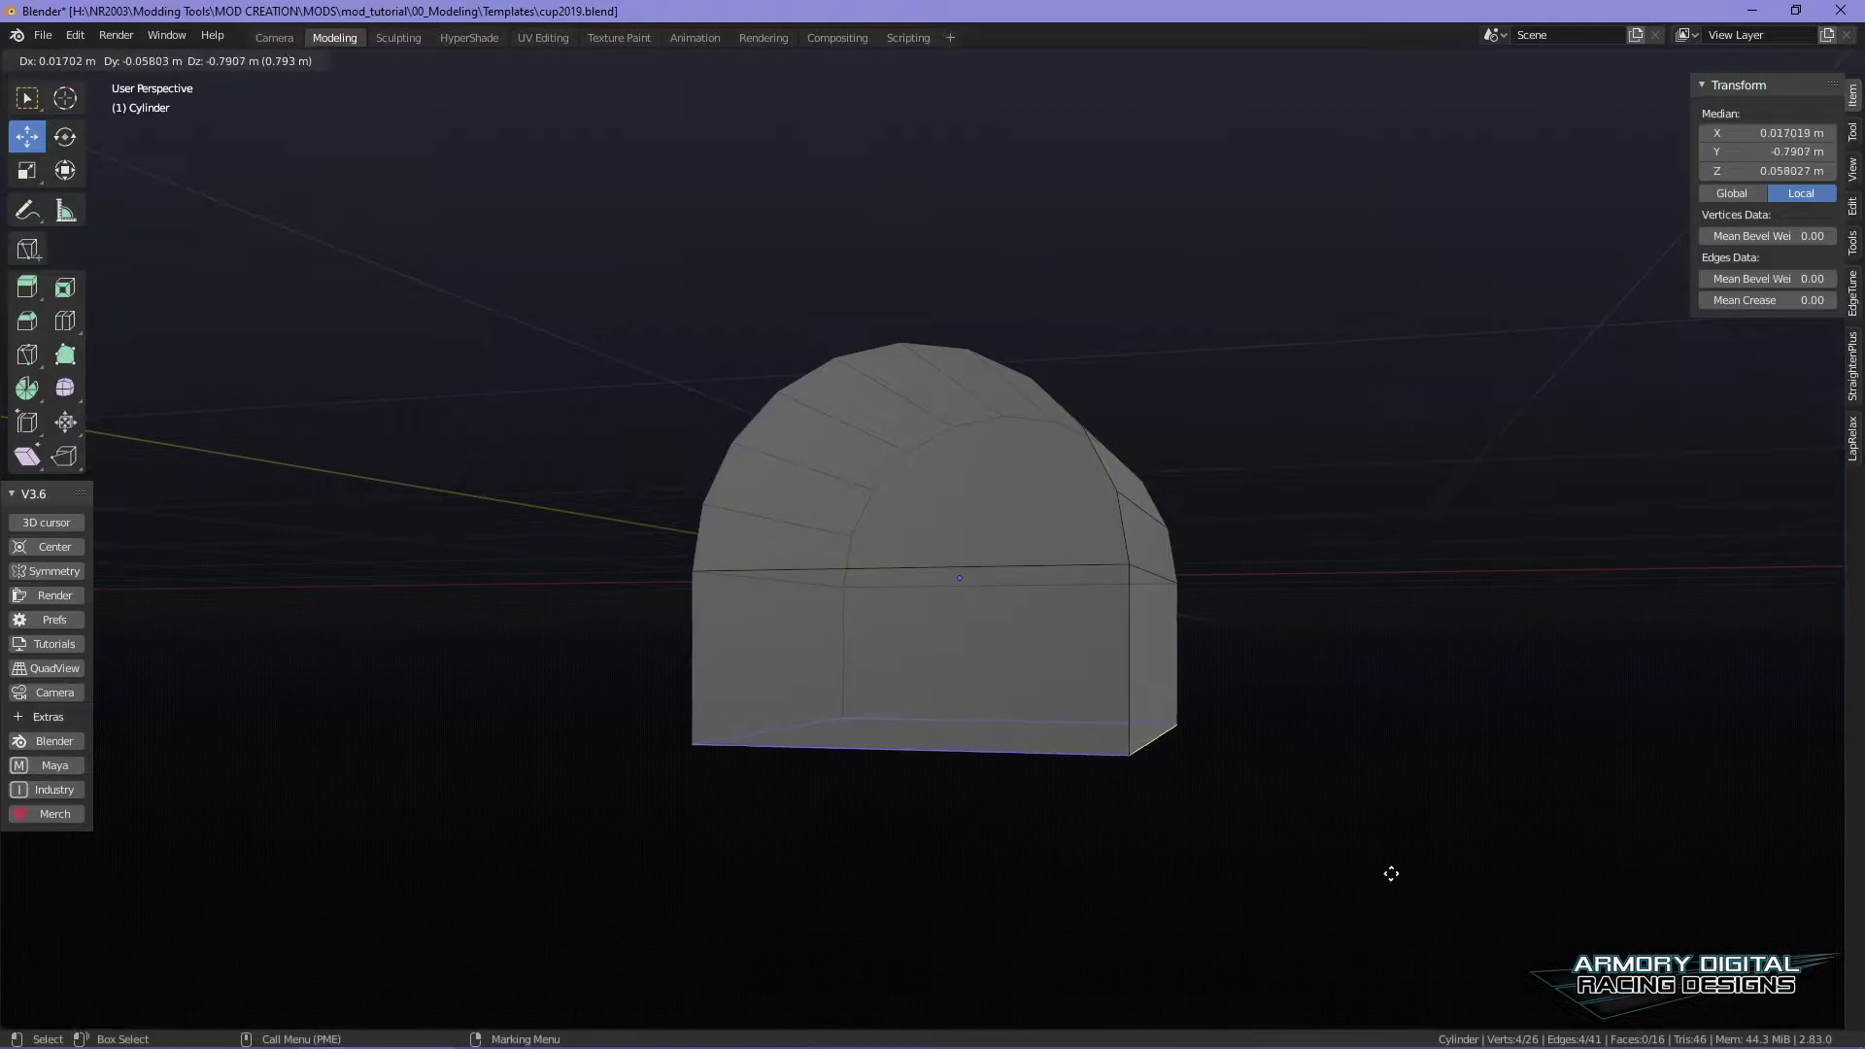
pyautogui.rightClick(1382, 908)
pyautogui.press('g')
pyautogui.press('z')
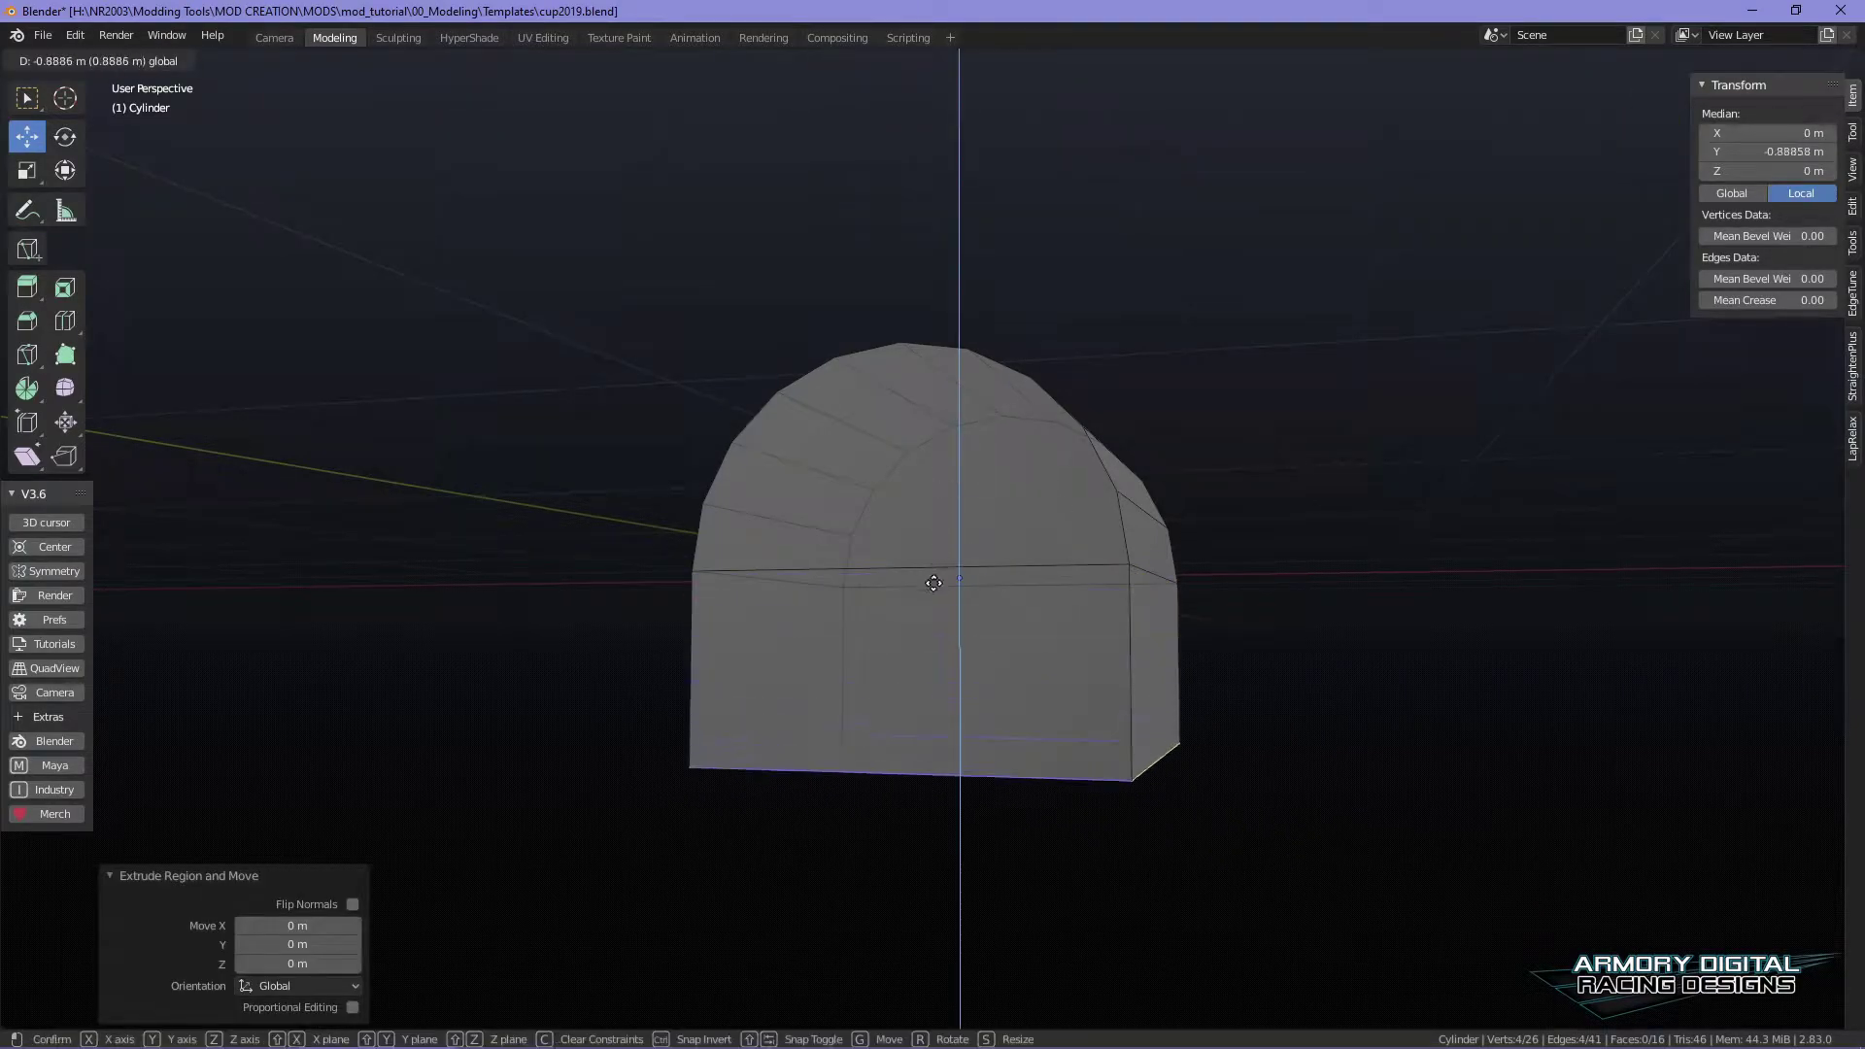
pyautogui.click(928, 608)
# - Fill the open underside of the walls with a face using Smart Face
pyautogui.keyDown('alt'); pyautogui.moveTo(1312, 704); pyautogui.dragTo(1243, 622); pyautogui.keyUp('alt')
pyautogui.rightClick(959, 375)
pyautogui.click(991, 296)
pyautogui.moveTo(1326, 724)
pyautogui.keyDown('alt'); pyautogui.mouseDown()
pyautogui.moveTo(1268, 659)
pyautogui.moveTo(1346, 700)
pyautogui.mouseUp(); pyautogui.keyUp('alt')
pyautogui.press('f')
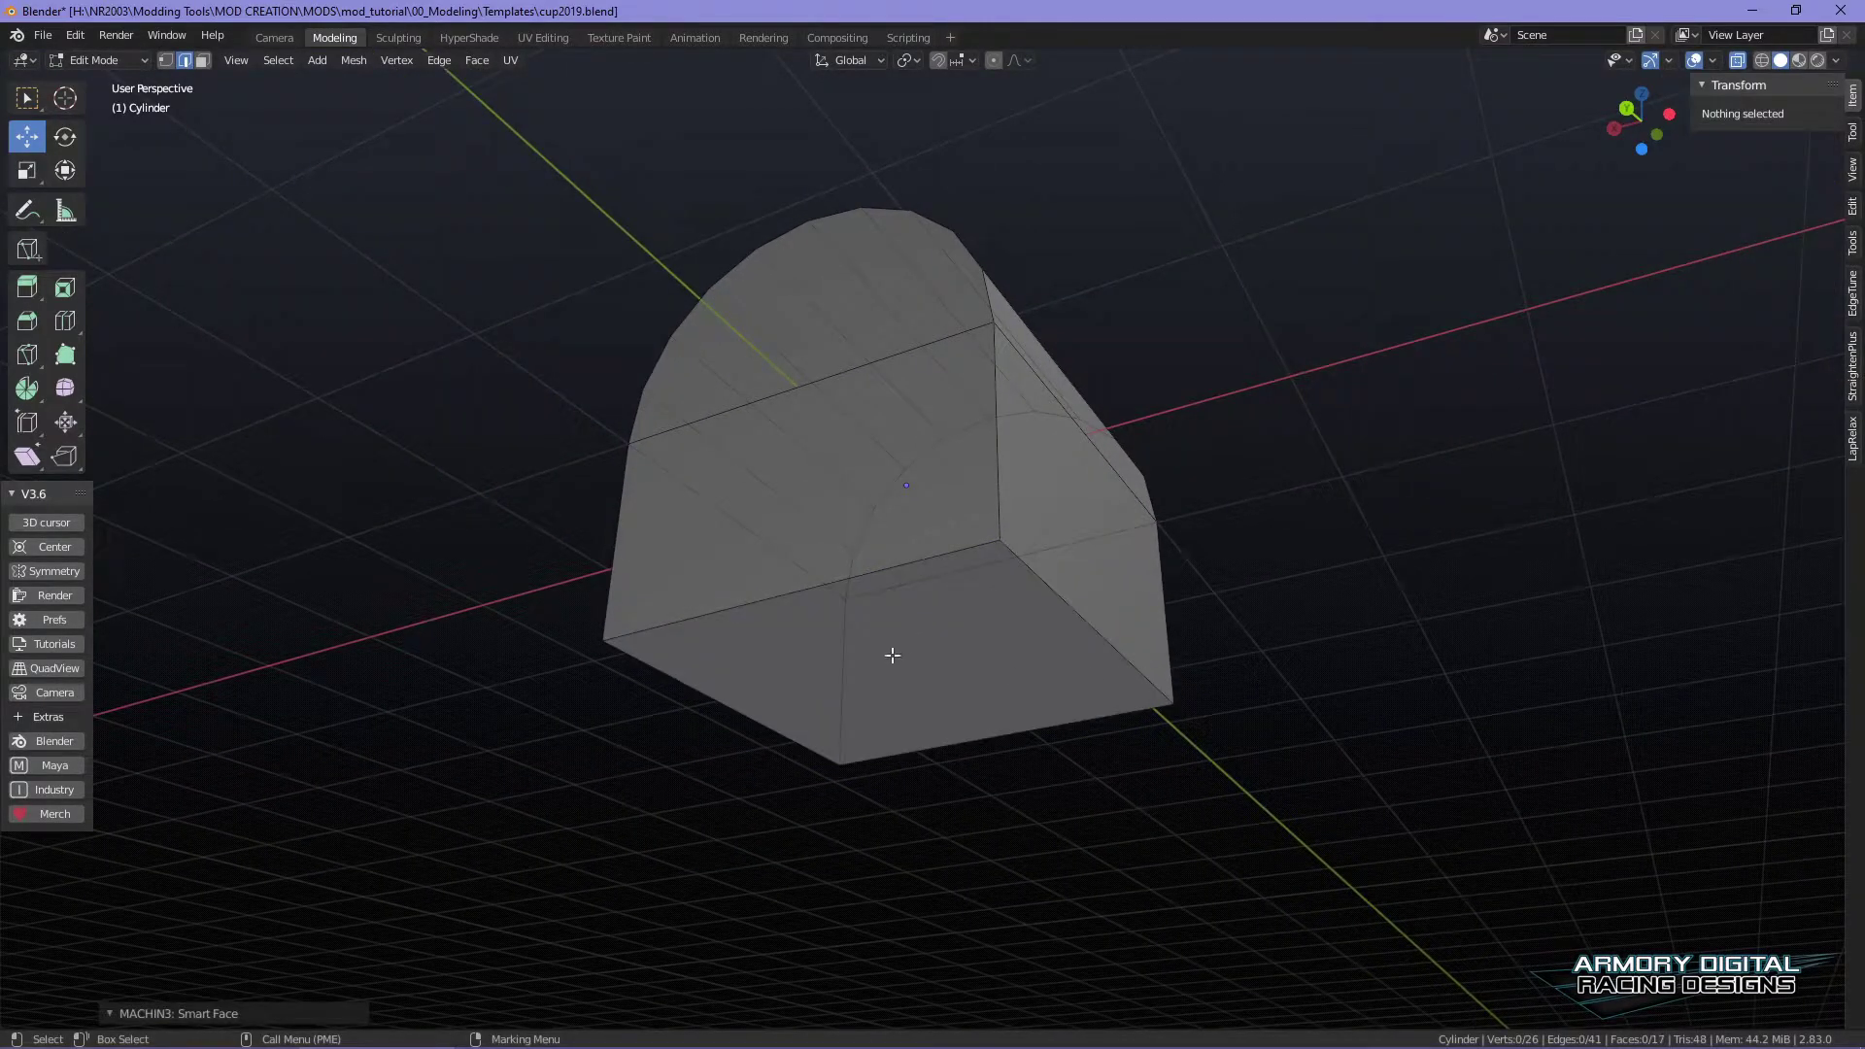
# - Switch the arched mesh from edge selection to face selection mode
pyautogui.rightClick(936, 529)
pyautogui.click(824, 458)
pyautogui.keyDown('alt'); pyautogui.moveTo(740, 234); pyautogui.dragTo(946, 498); pyautogui.keyUp('alt')
pyautogui.rightClick(946, 499)
pyautogui.click(1041, 432)
pyautogui.keyDown('alt'); pyautogui.moveTo(1042, 432); pyautogui.dragTo(1293, 757); pyautogui.keyUp('alt')
pyautogui.rightClick(1074, 534)
pyautogui.click(1088, 603)
# - Select neighbouring faces around the lower walls with Pick Shortest Path
pyautogui.click(1063, 734)
pyautogui.keyDown('ctrl'); pyautogui.click(1292, 756); pyautogui.keyUp('ctrl')
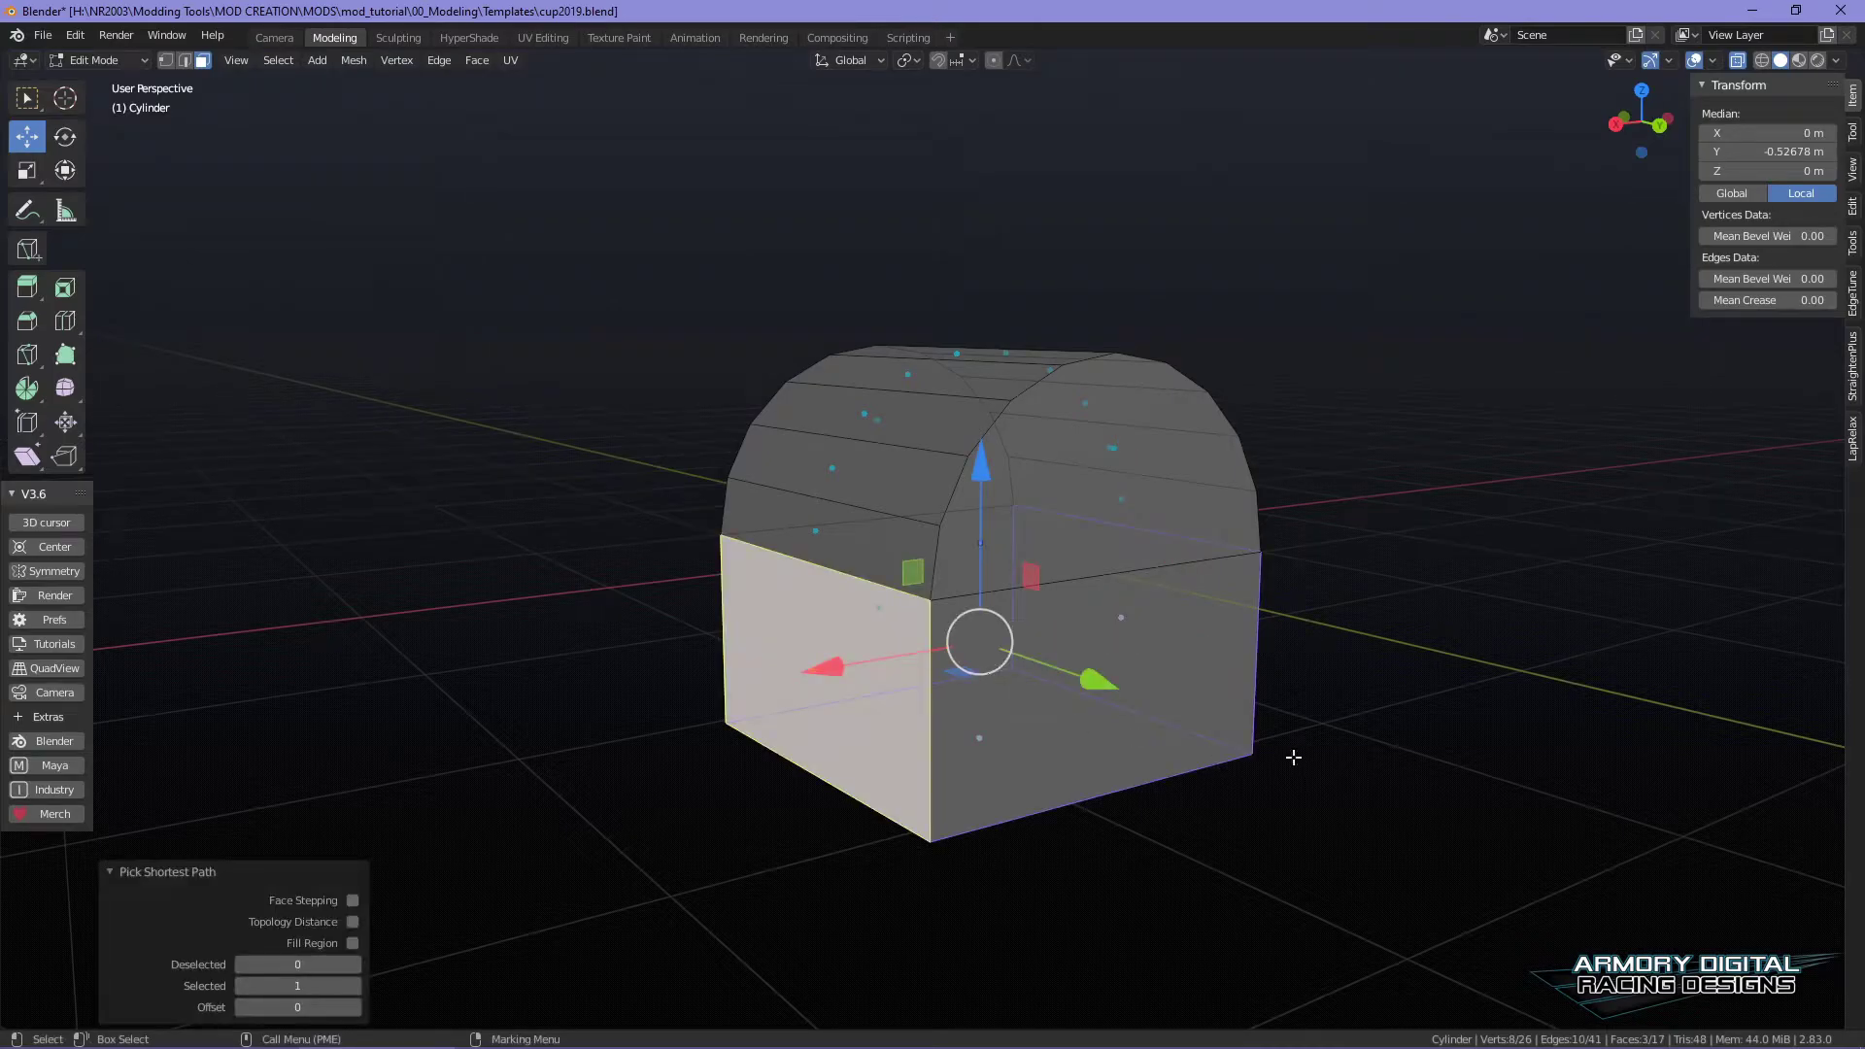
pyautogui.keyDown('shift'); pyautogui.click(929, 531); pyautogui.keyUp('shift')
pyautogui.keyDown('alt'); pyautogui.moveTo(1528, 599); pyautogui.dragTo(1300, 606); pyautogui.keyUp('alt')
pyautogui.keyDown('ctrl'); pyautogui.click(1006, 580); pyautogui.keyUp('ctrl')
pyautogui.click(1066, 535)
# - Select all curved roof faces and the two side walls beneath them
pyautogui.click(1029, 597)
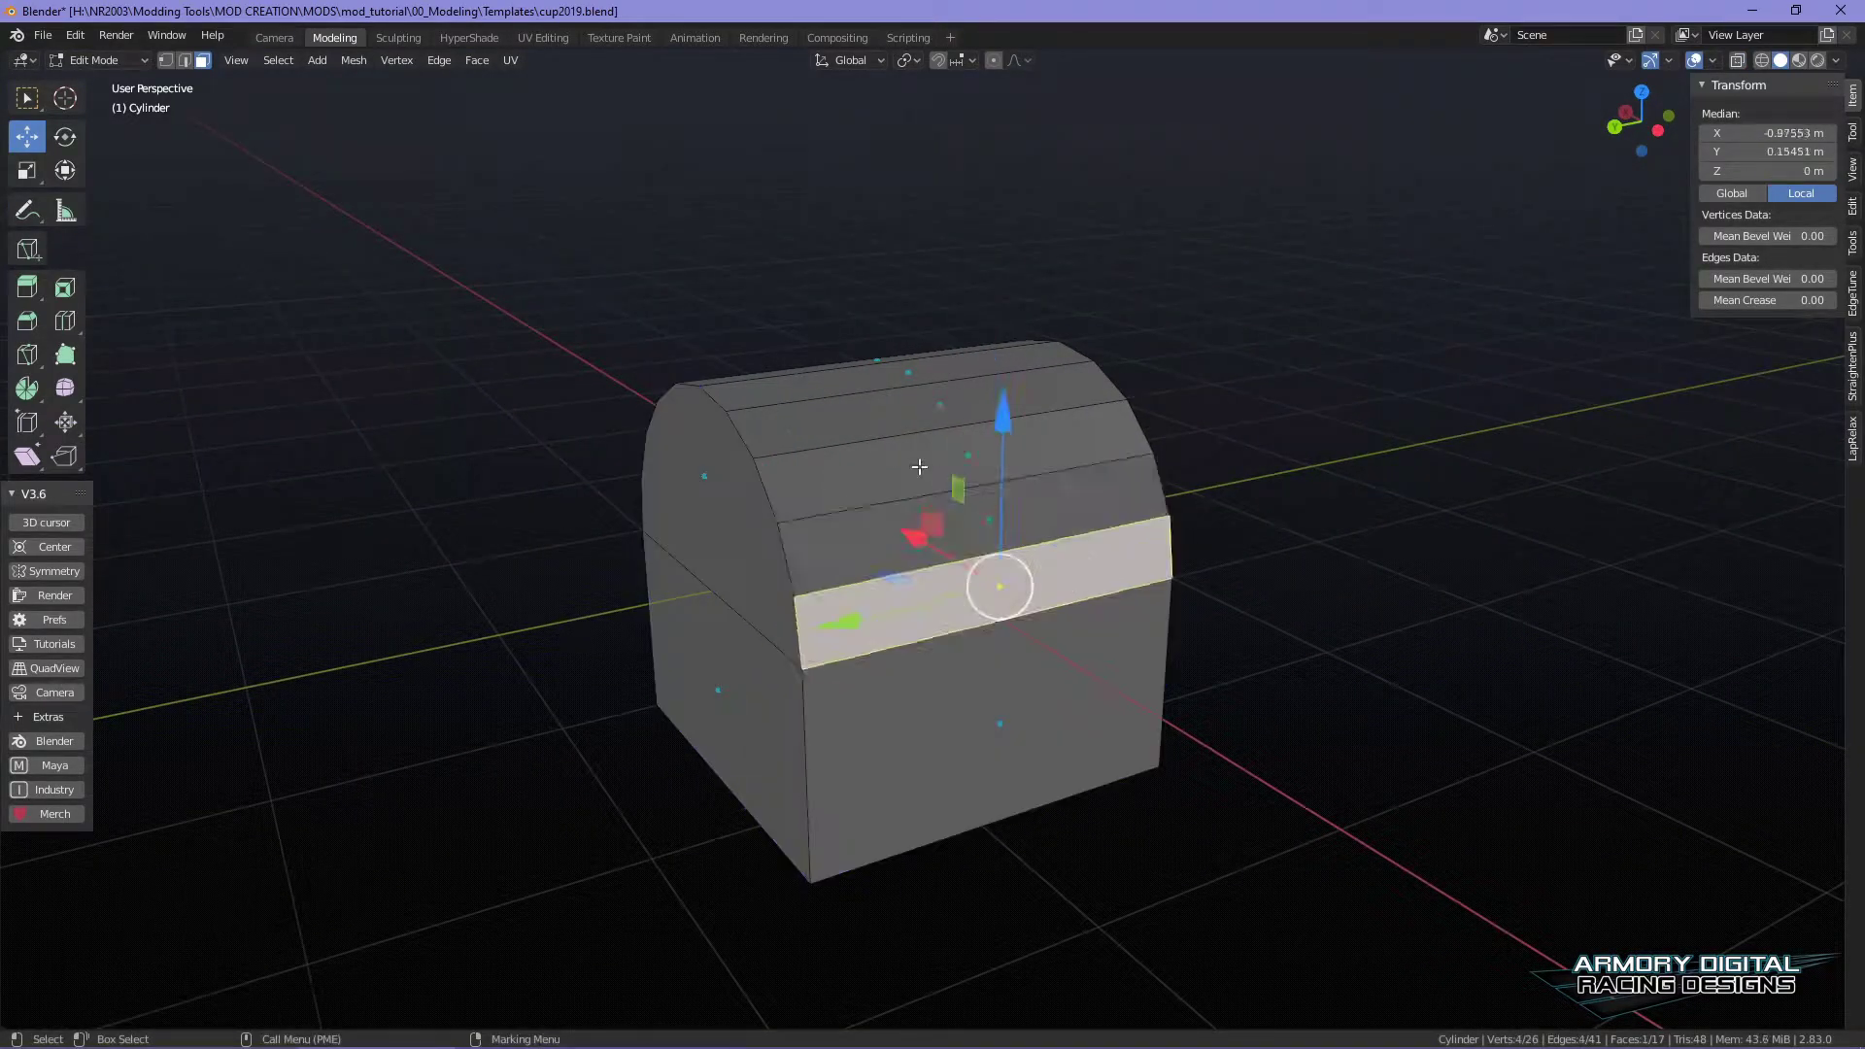
pyautogui.keyDown('ctrl'); pyautogui.click(813, 380); pyautogui.keyUp('ctrl')
pyautogui.keyDown('alt'); pyautogui.moveTo(1237, 709); pyautogui.dragTo(867, 732); pyautogui.keyUp('alt')
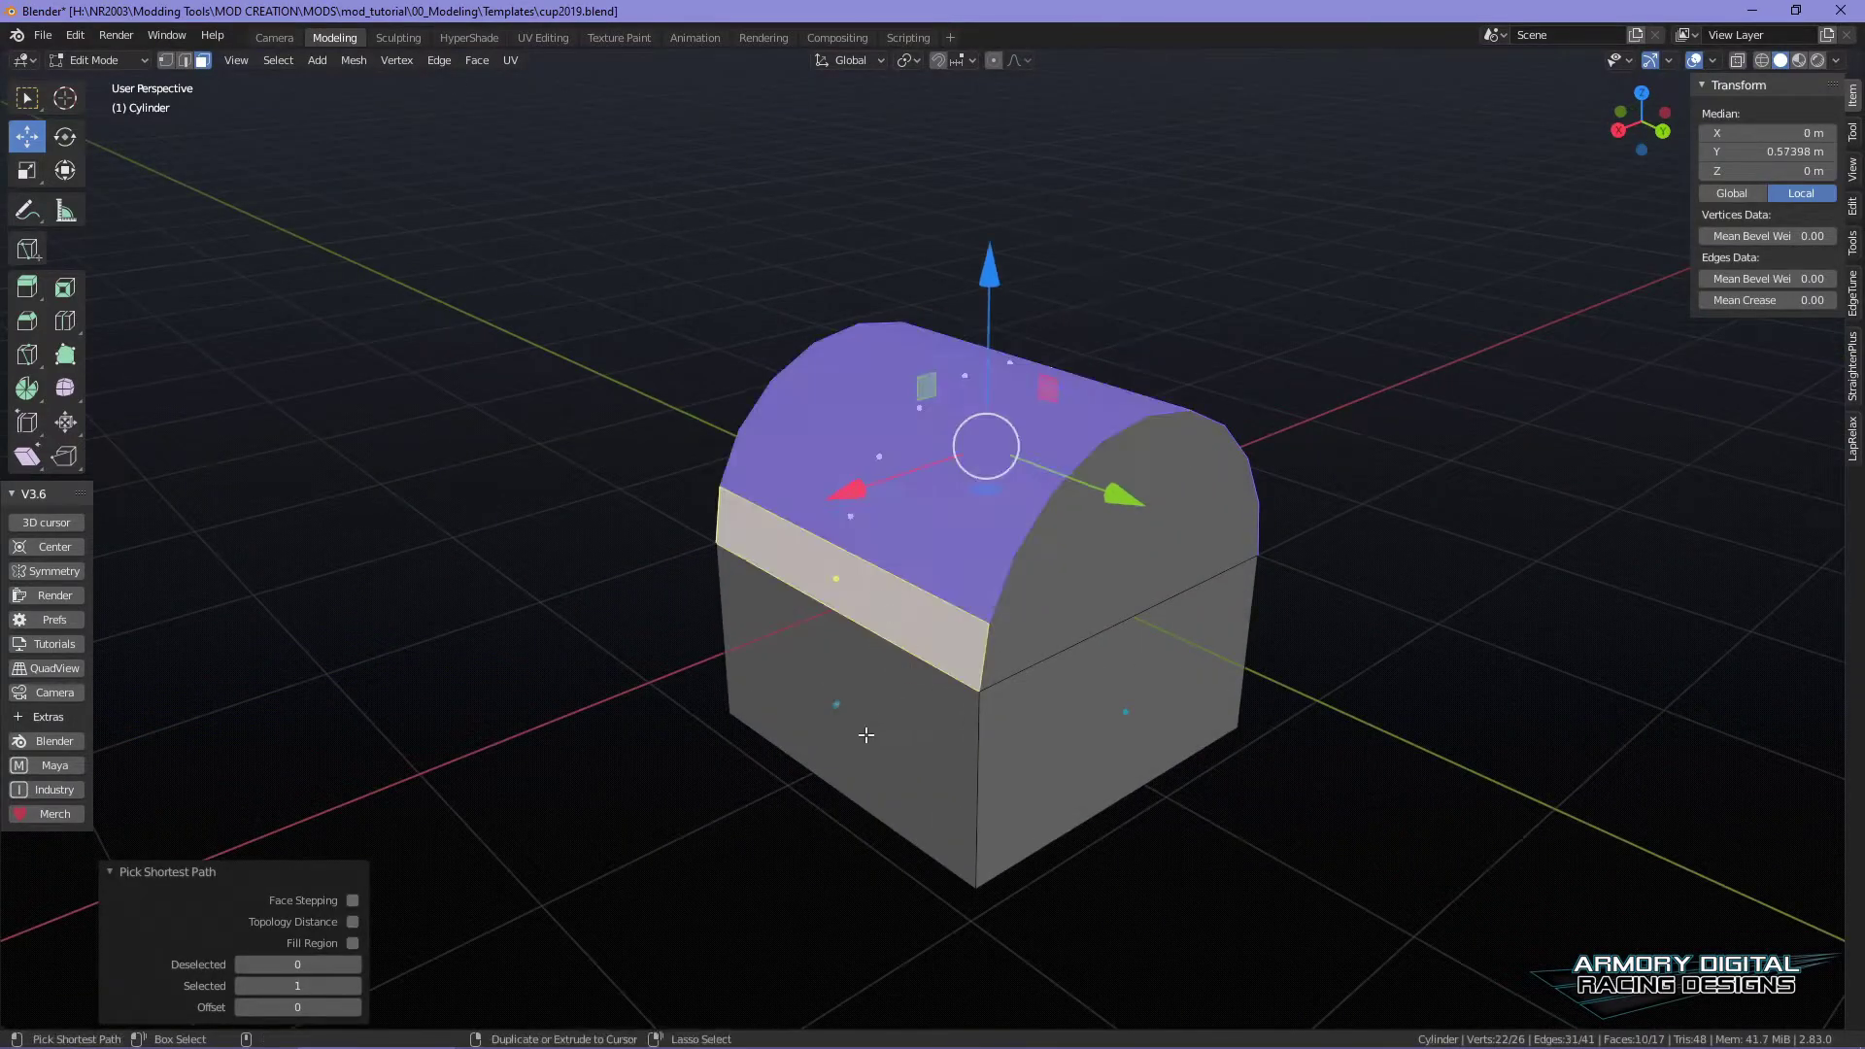
pyautogui.keyDown('shift'); pyautogui.click(867, 727); pyautogui.keyUp('shift')
pyautogui.keyDown('alt'); pyautogui.moveTo(1337, 733); pyautogui.dragTo(1186, 758); pyautogui.keyUp('alt')
pyautogui.keyDown('shift'); pyautogui.click(1186, 758); pyautogui.keyUp('shift')
pyautogui.keyDown('alt'); pyautogui.moveTo(1354, 761); pyautogui.dragTo(1203, 769); pyautogui.keyUp('alt')
# - Extrude the roof and side walls outward in two layers with Shrink/Fatten, offsetting the second layer by 0.267 m
pyautogui.hotkey('ctrl', 'e')
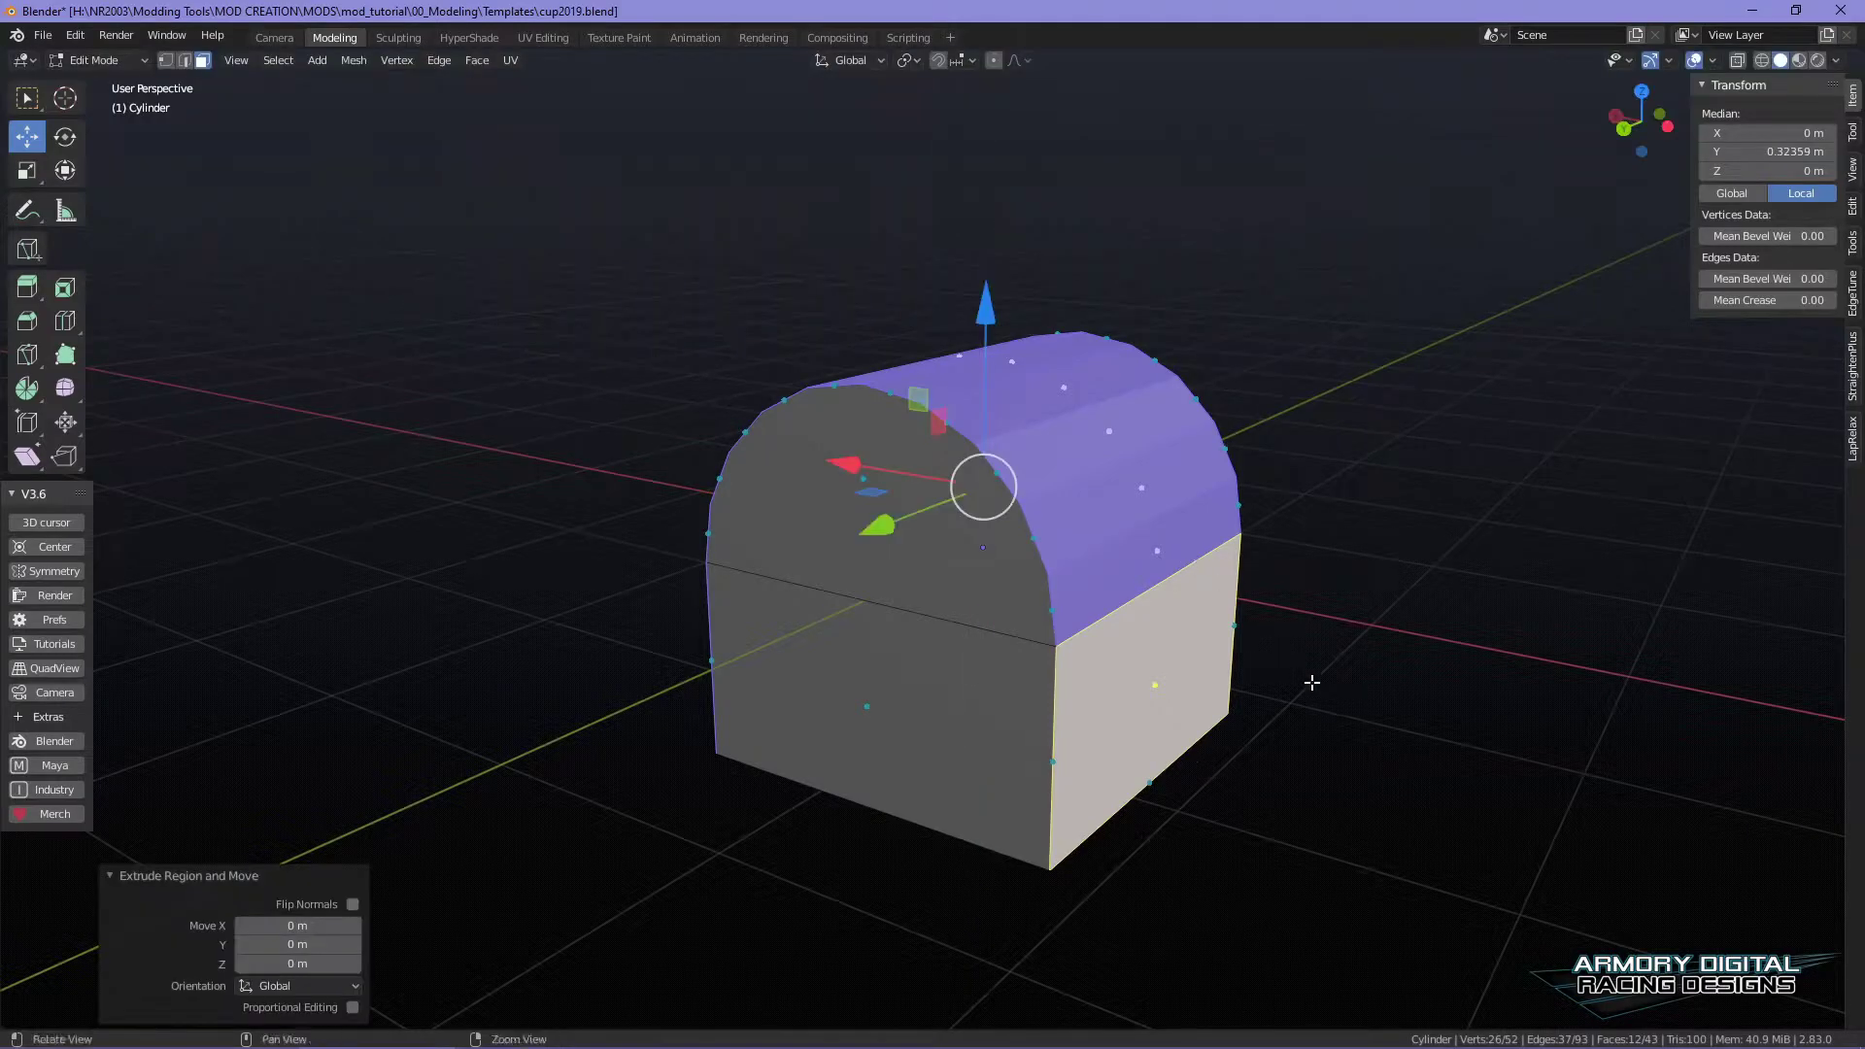
pyautogui.keyDown('alt'); pyautogui.moveTo(1303, 671); pyautogui.dragTo(1311, 740); pyautogui.keyUp('alt')
pyautogui.click(65, 422)
pyautogui.moveTo(986, 248); pyautogui.dragTo(977, 205)
pyautogui.press('e')
pyautogui.rightClick(1008, 370)
pyautogui.keyDown('alt'); pyautogui.moveTo(981, 209); pyautogui.dragTo(853, 132, button='middle'); pyautogui.keyUp('alt')
# - Delete the inner half-round end face, the rectangular face below it and the bottom face
pyautogui.keyDown('alt'); pyautogui.moveTo(860, 340); pyautogui.dragTo(971, 359); pyautogui.keyUp('alt')
pyautogui.rightClick(973, 364)
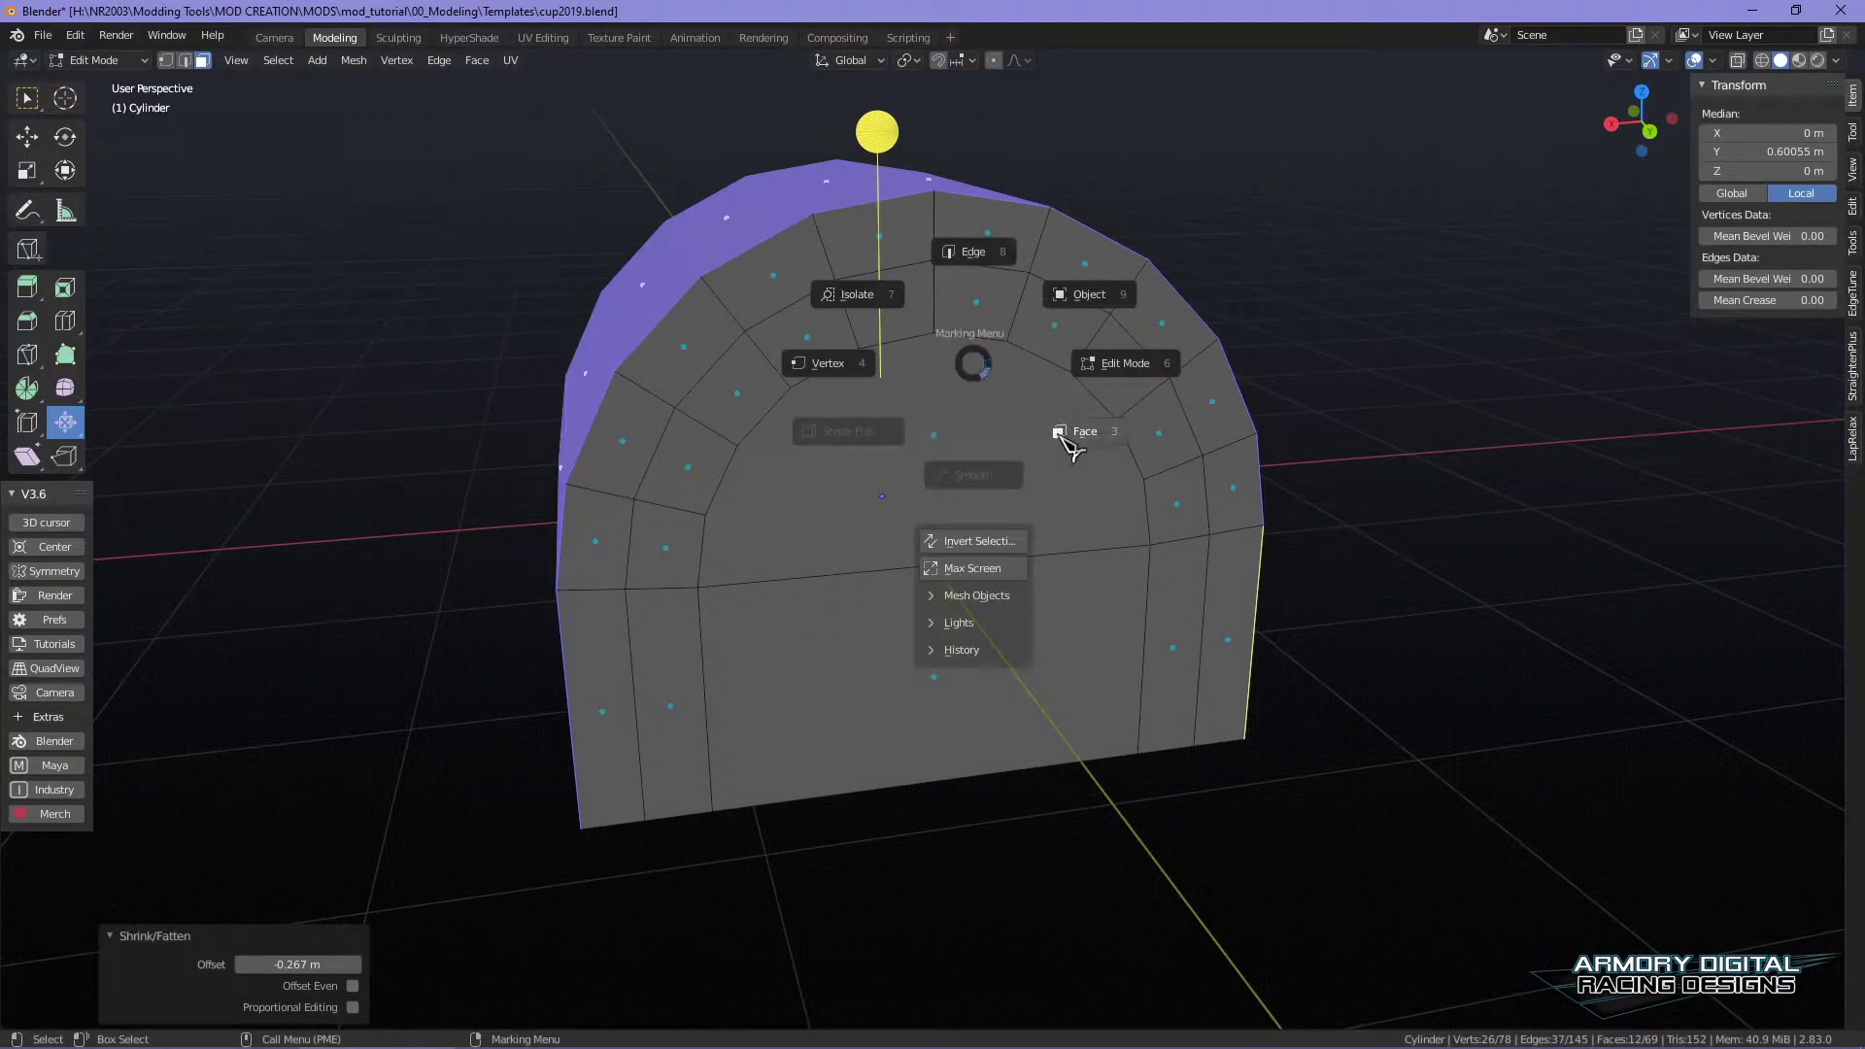
pyautogui.click(1059, 435)
pyautogui.keyDown('alt'); pyautogui.moveTo(1177, 563); pyautogui.dragTo(1082, 562, button='middle'); pyautogui.keyUp('alt')
pyautogui.keyDown('alt'); pyautogui.moveTo(867, 416); pyautogui.dragTo(944, 445); pyautogui.keyUp('alt')
pyautogui.click(944, 444)
pyautogui.keyDown('alt'); pyautogui.moveTo(1128, 626); pyautogui.dragTo(1133, 582); pyautogui.keyUp('alt')
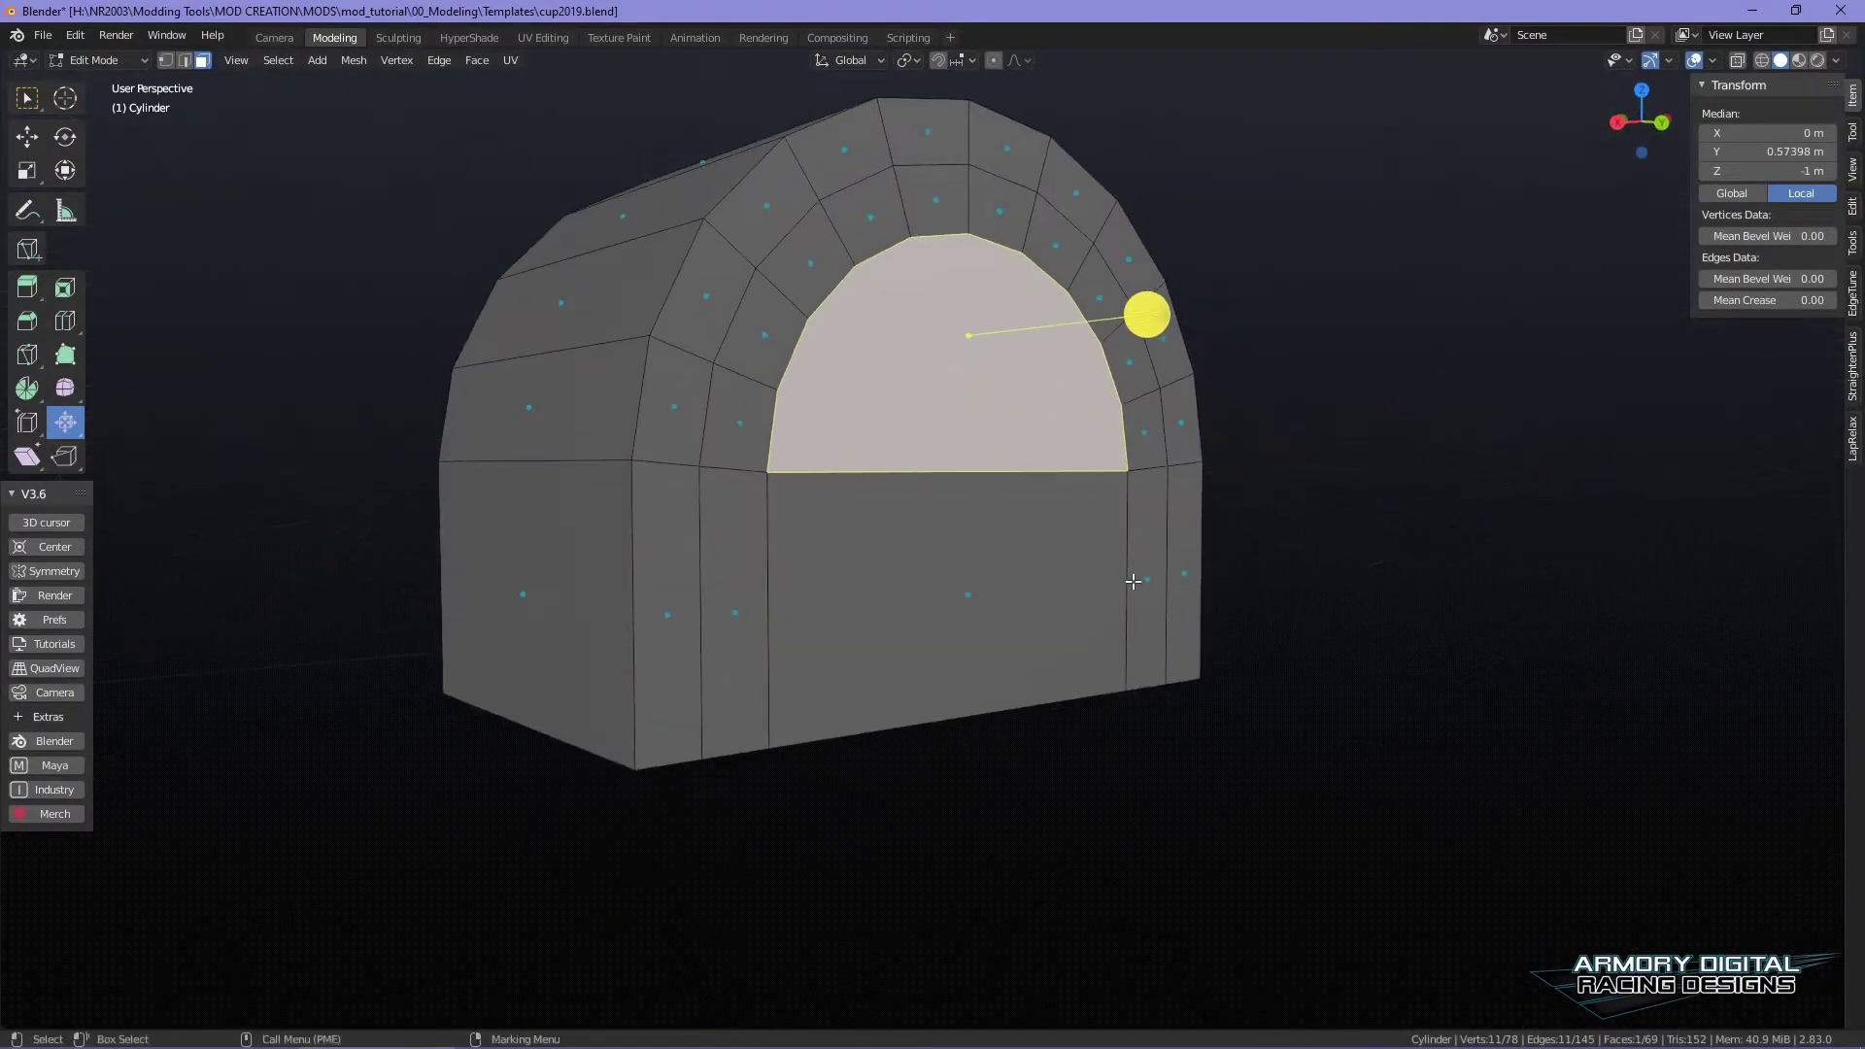
pyautogui.press('w')
pyautogui.keyDown('alt'); pyautogui.moveTo(1317, 543); pyautogui.dragTo(794, 716); pyautogui.keyUp('alt')
pyautogui.keyDown('shift'); pyautogui.click(854, 554); pyautogui.keyUp('shift')
pyautogui.keyDown('alt'); pyautogui.moveTo(1317, 685); pyautogui.dragTo(1058, 675); pyautogui.keyUp('alt')
pyautogui.keyDown('alt'); pyautogui.moveTo(1255, 762); pyautogui.dragTo(1278, 684); pyautogui.keyUp('alt')
pyautogui.keyDown('shift'); pyautogui.click(844, 716); pyautogui.keyUp('shift')
pyautogui.press('x')
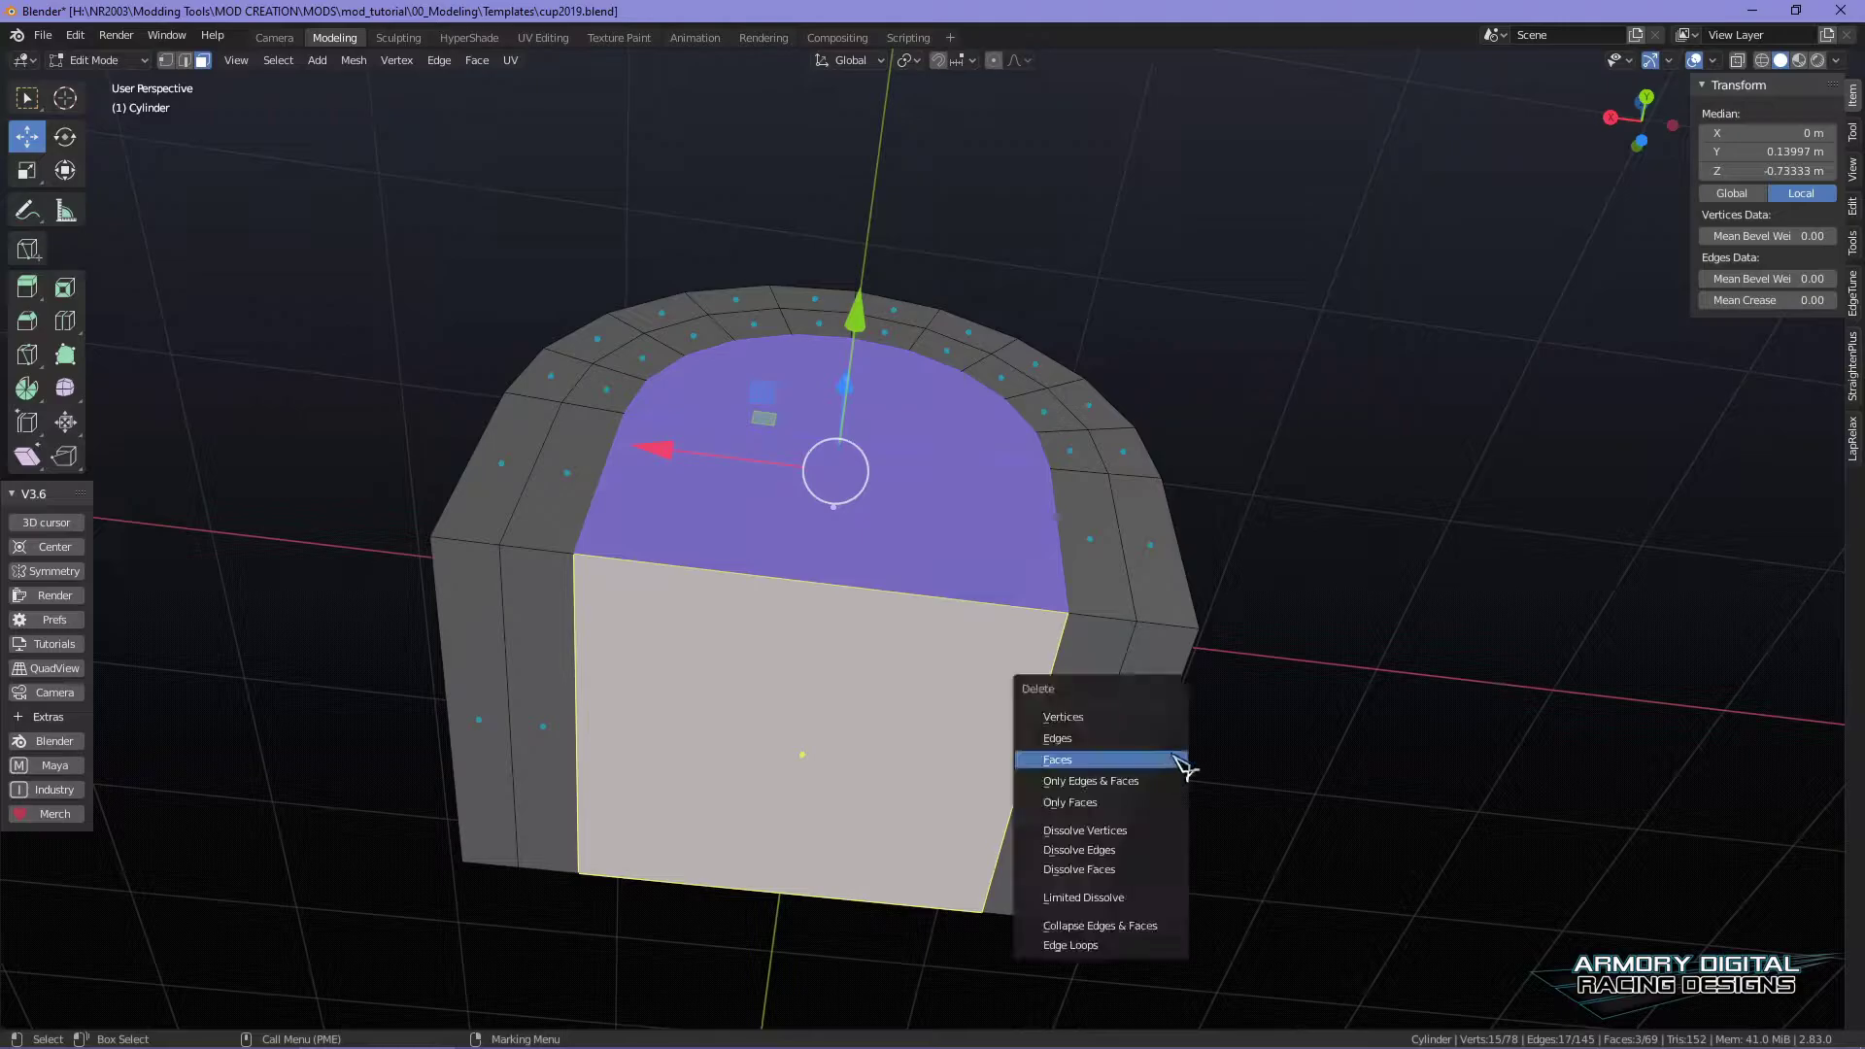
pyautogui.click(1185, 767)
# - Select every face on the opposite end of the arch, including both layer rings, and delete them
pyautogui.keyDown('alt'); pyautogui.moveTo(1395, 749); pyautogui.dragTo(1108, 670); pyautogui.keyUp('alt')
pyautogui.click(1082, 583)
pyautogui.moveTo(1194, 746)
pyautogui.keyDown('alt'); pyautogui.mouseDown()
pyautogui.moveTo(1182, 870)
pyautogui.moveTo(1196, 764)
pyautogui.mouseUp(); pyautogui.keyUp('alt')
pyautogui.keyDown('shift'); pyautogui.click(1195, 760); pyautogui.keyUp('shift')
pyautogui.keyDown('shift'); pyautogui.click(1030, 704); pyautogui.keyUp('shift')
pyautogui.keyDown('shift'); pyautogui.click(947, 530); pyautogui.keyUp('shift')
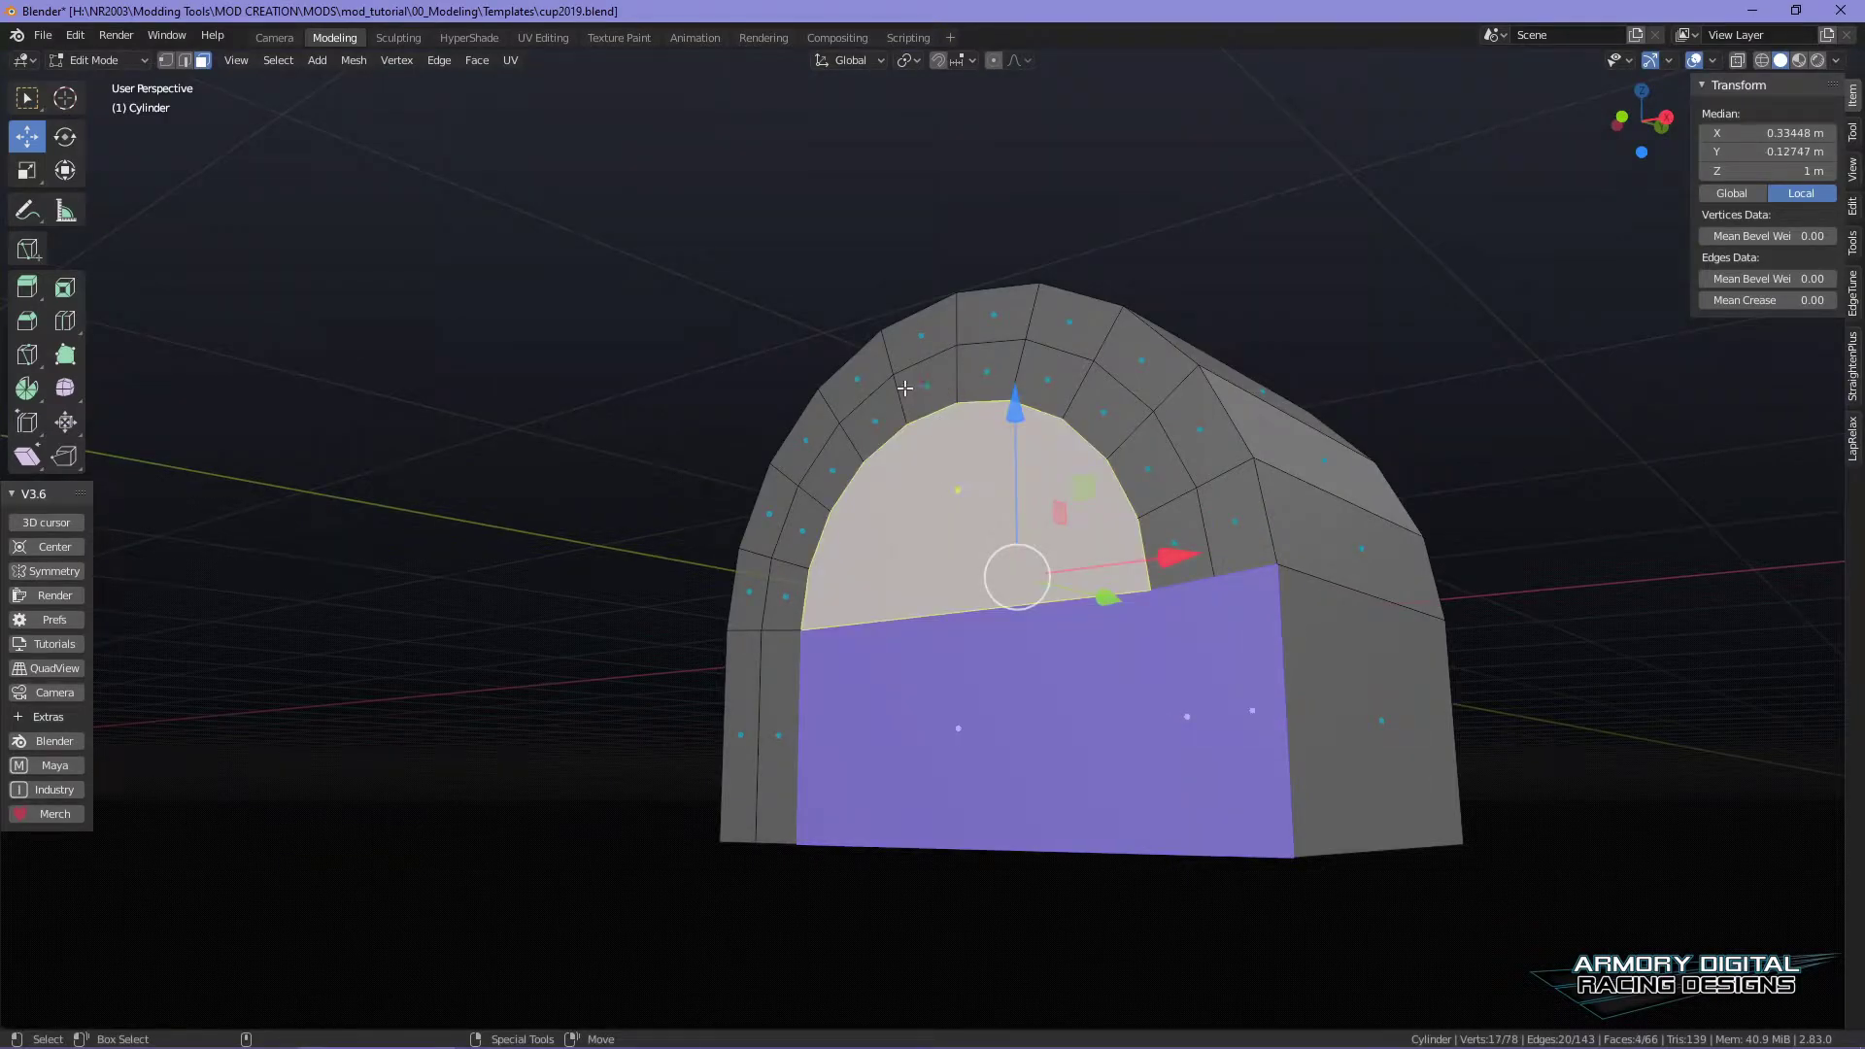
pyautogui.keyDown('shift'); pyautogui.click(905, 388); pyautogui.keyUp('shift')
pyautogui.keyDown('shift'); pyautogui.click(911, 338); pyautogui.keyUp('shift')
pyautogui.keyDown('shift'); pyautogui.click(993, 316); pyautogui.keyUp('shift')
pyautogui.keyDown('ctrl'); pyautogui.click(1230, 569); pyautogui.keyUp('ctrl')
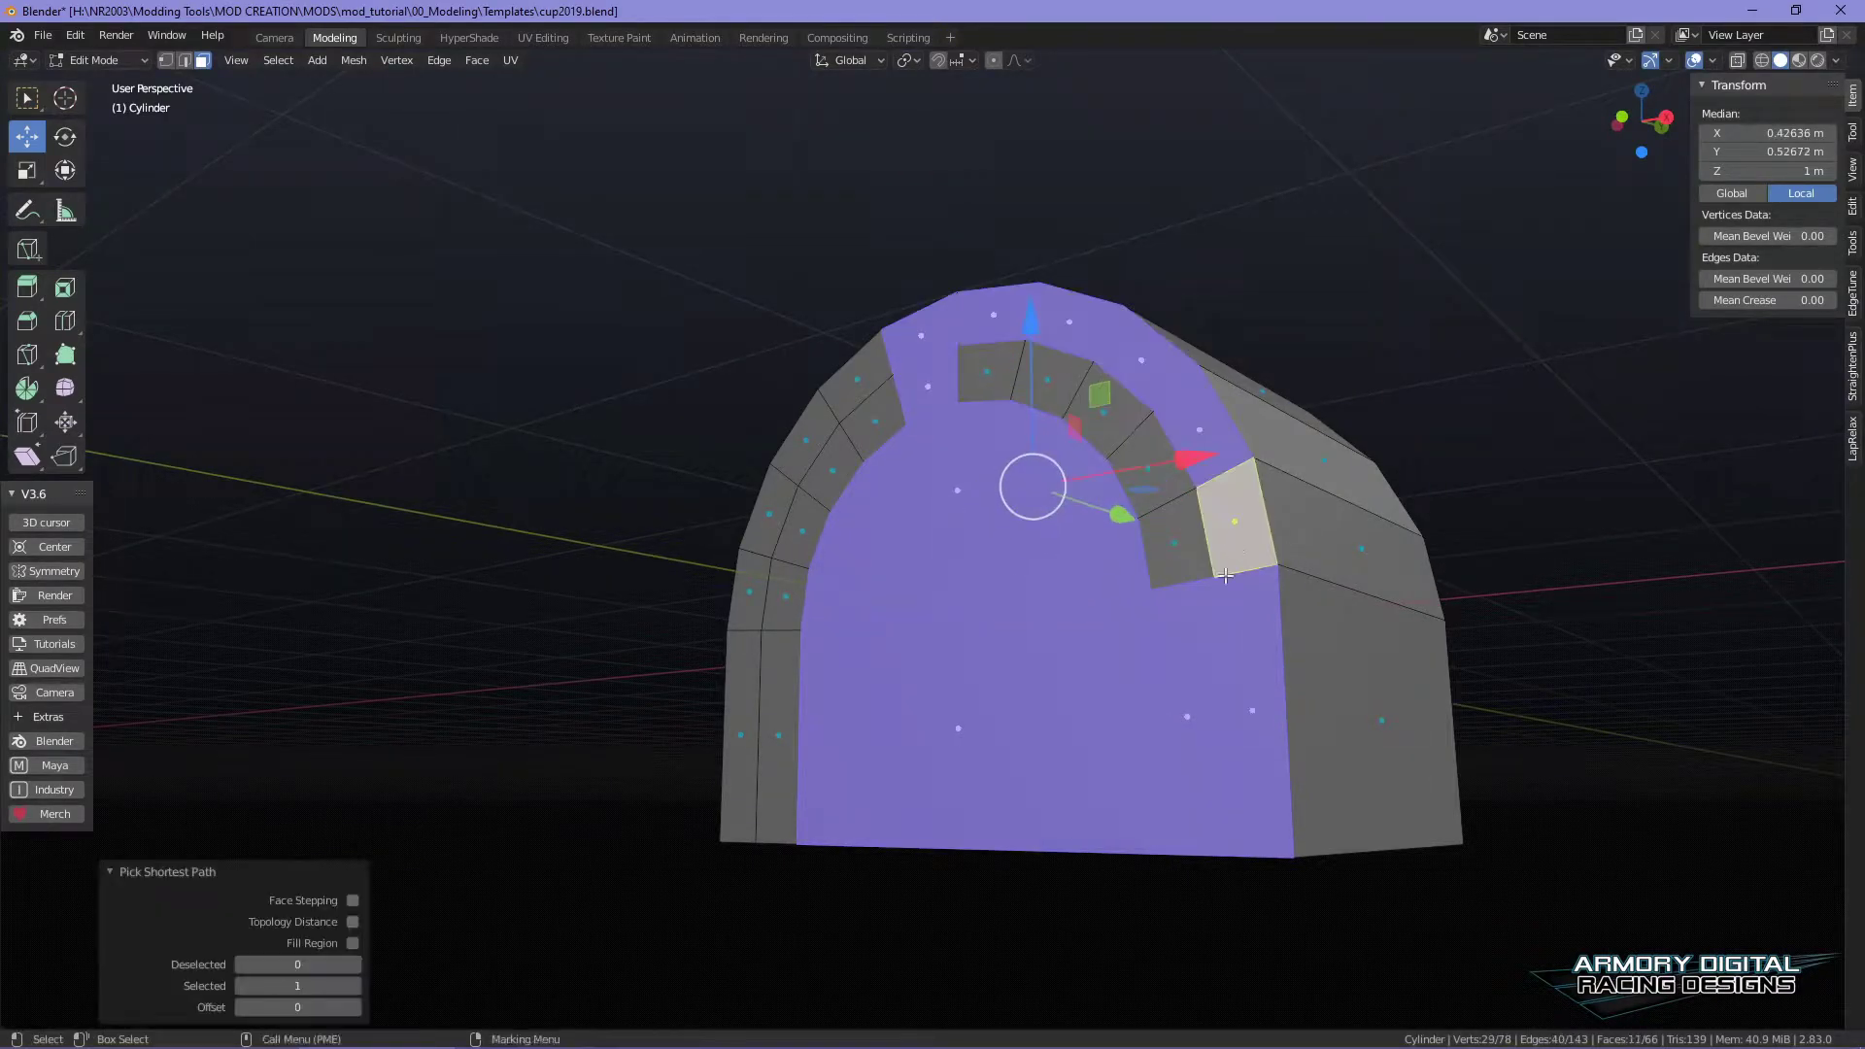
pyautogui.keyDown('shift'); pyautogui.click(1173, 556); pyautogui.keyUp('shift')
pyautogui.keyDown('ctrl'); pyautogui.click(988, 371); pyautogui.keyUp('ctrl')
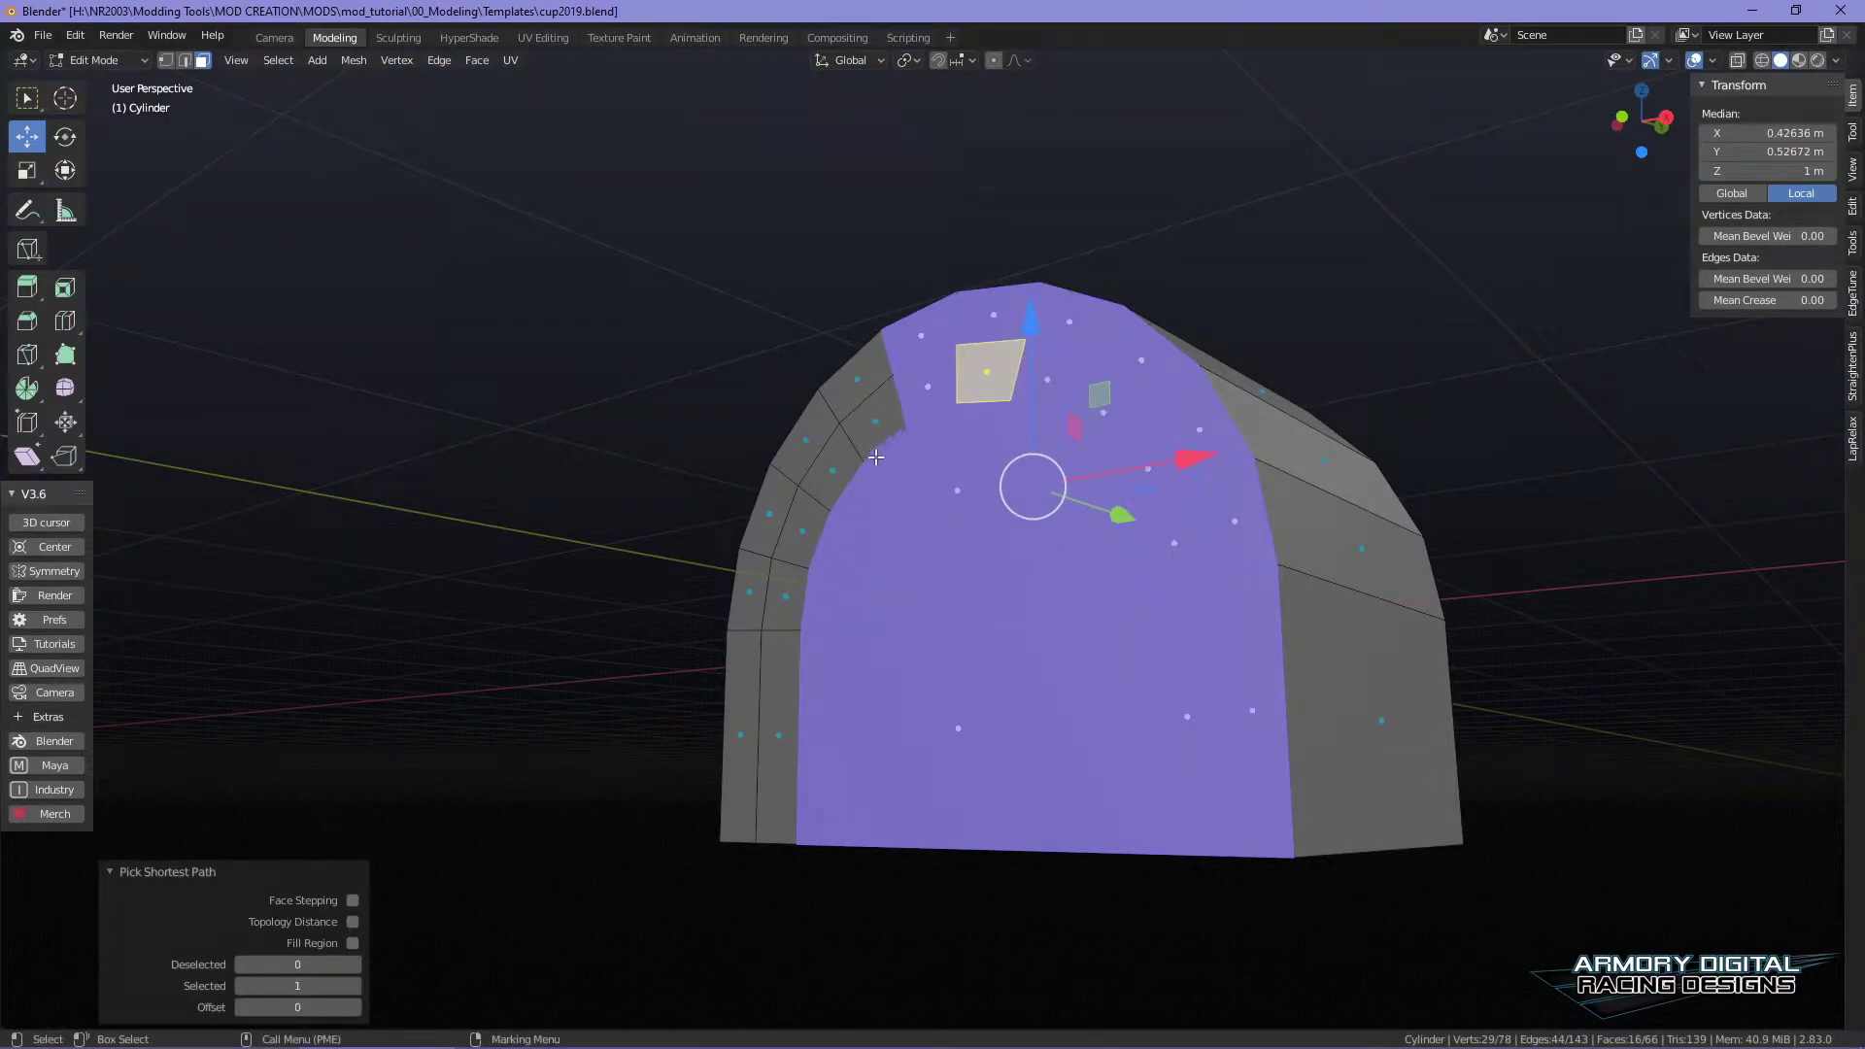
pyautogui.keyDown('ctrl'); pyautogui.click(778, 796); pyautogui.keyUp('ctrl')
pyautogui.keyDown('ctrl'); pyautogui.click(763, 680); pyautogui.keyUp('ctrl')
pyautogui.keyDown('ctrl'); pyautogui.click(862, 385); pyautogui.keyUp('ctrl')
pyautogui.press('x')
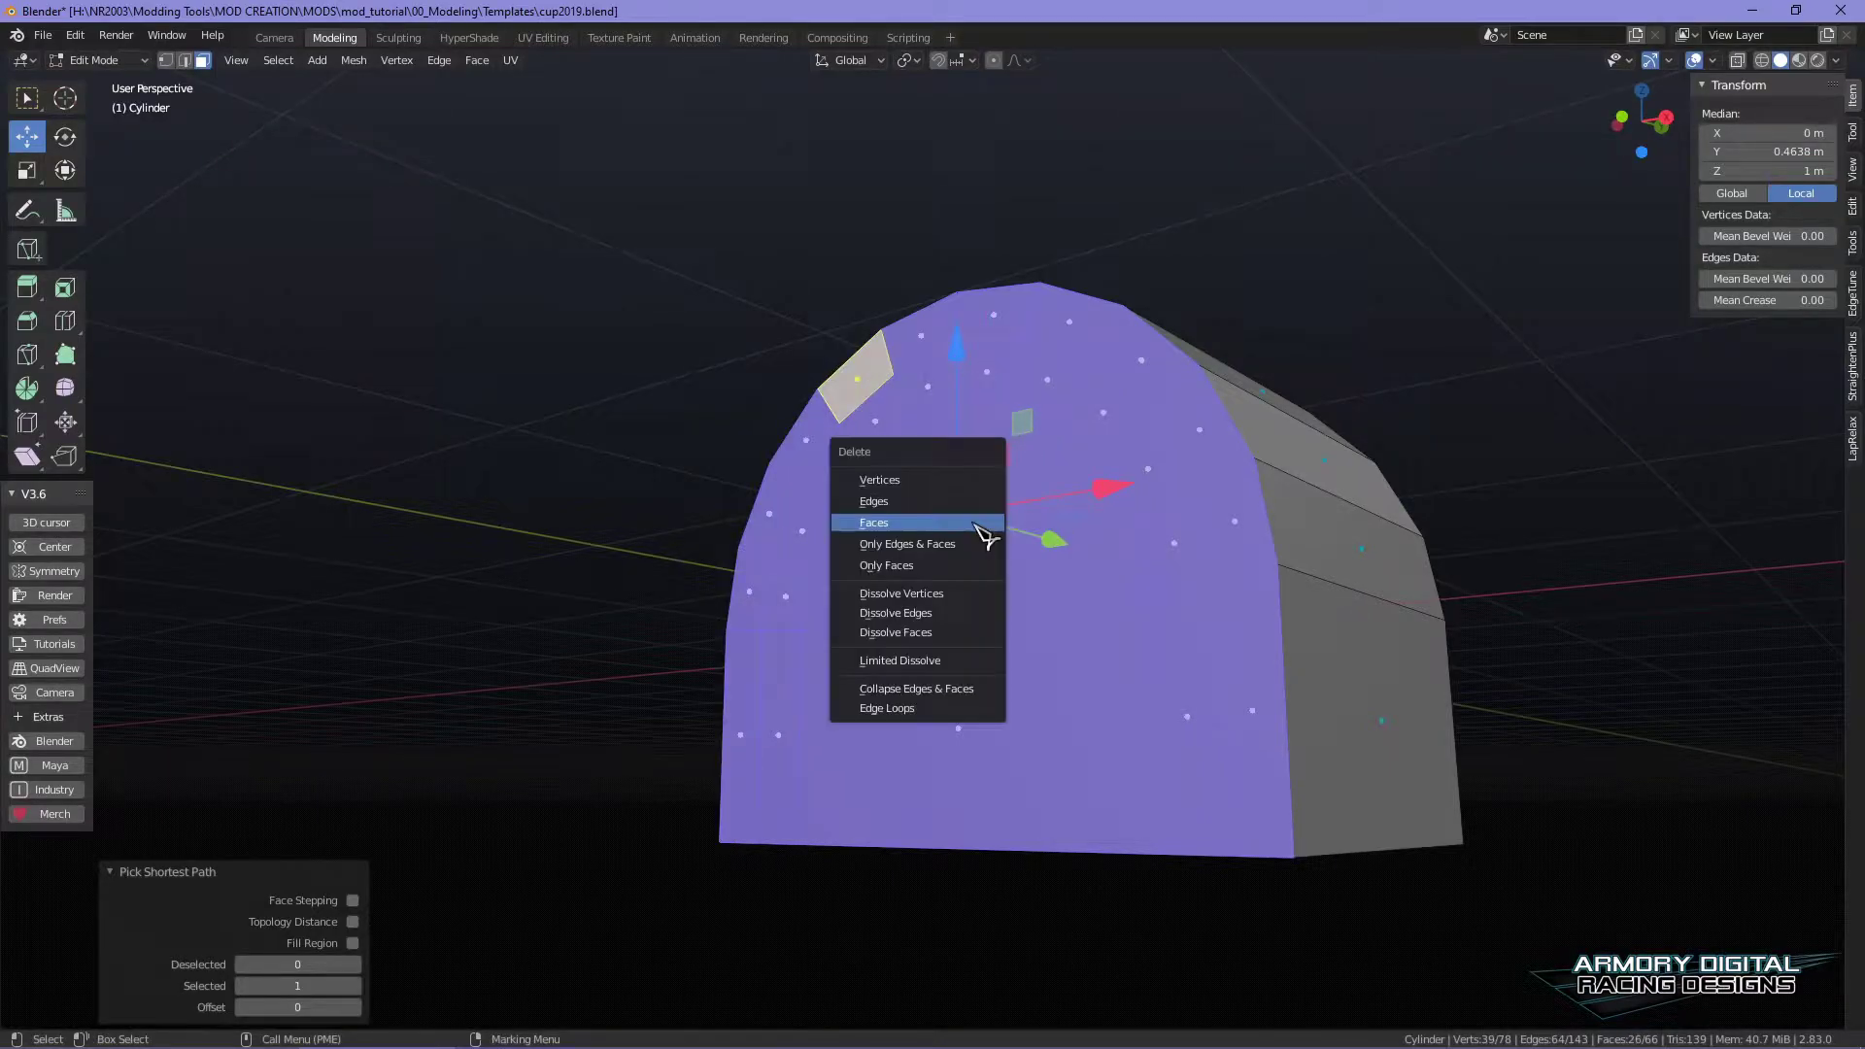
pyautogui.click(986, 535)
# - Select the edge loop around the arched opening and deselect the two ground-level edges running along the tunnel
pyautogui.moveTo(986, 535); pyautogui.dragTo(1180, 402, button='middle')
pyautogui.press('2')
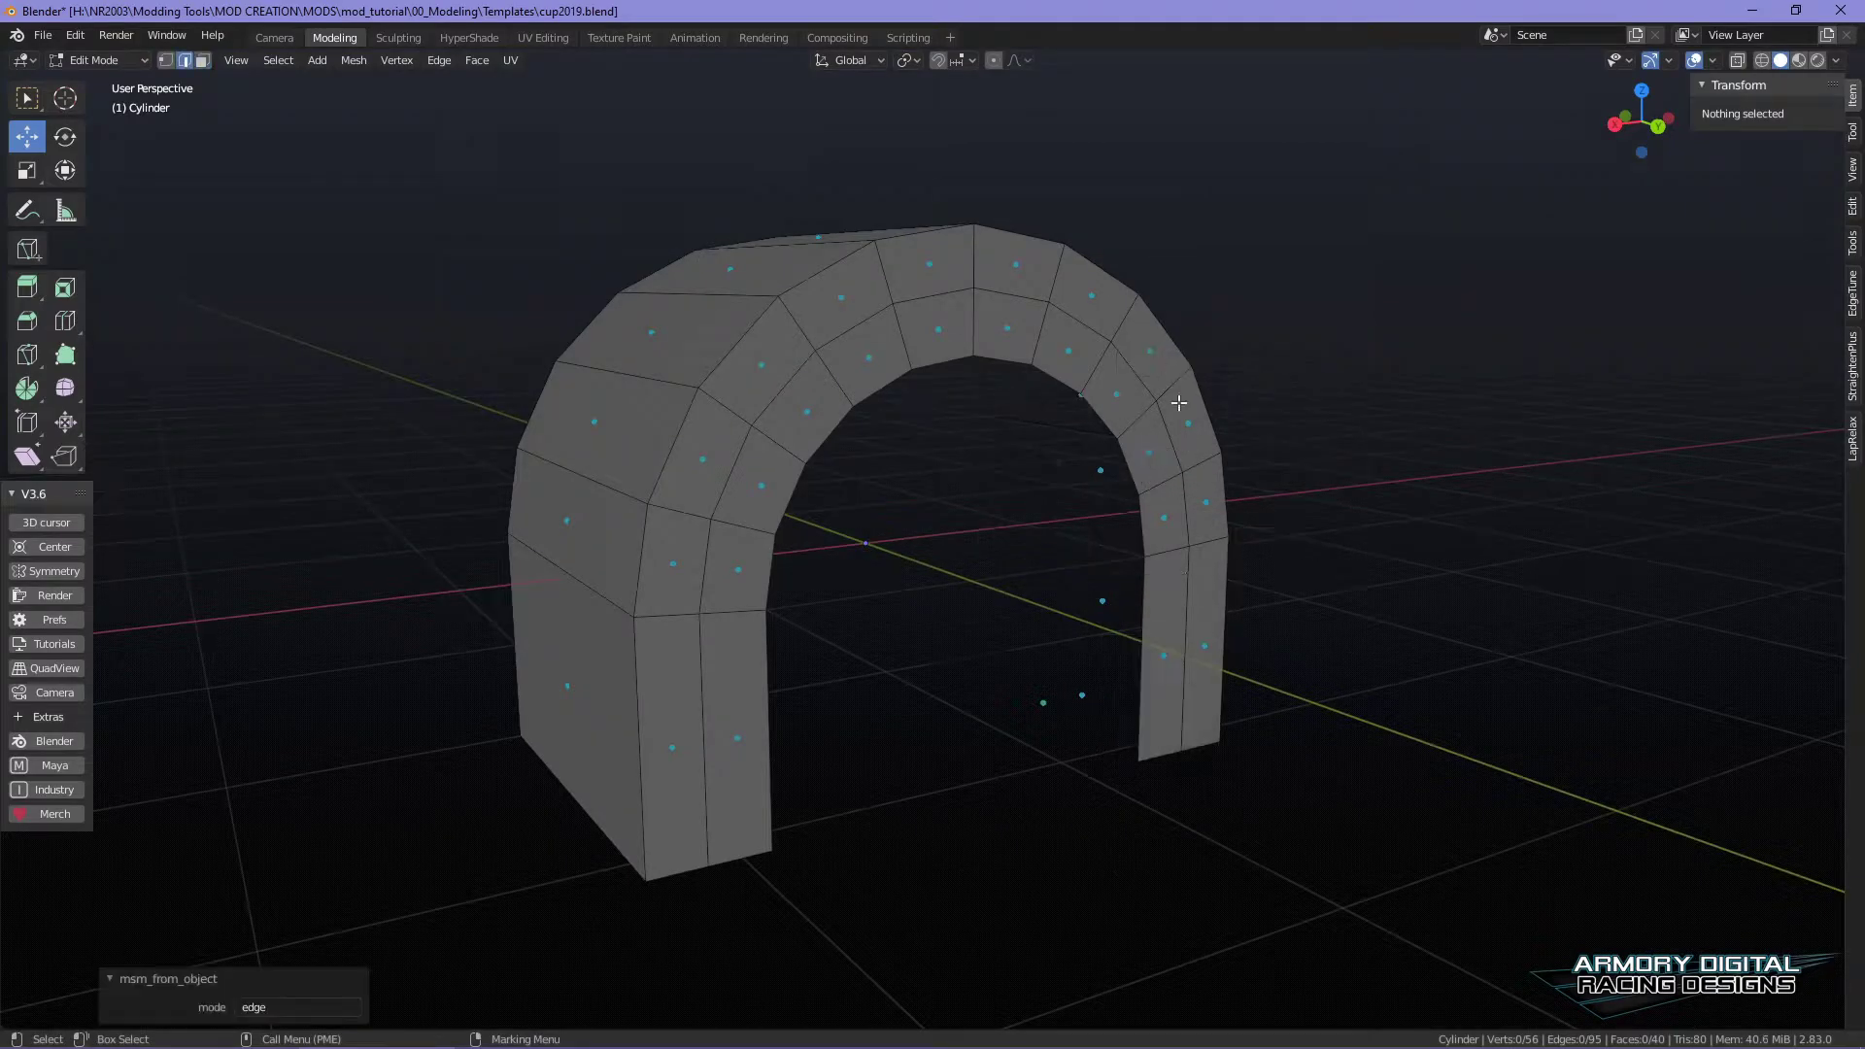
pyautogui.keyDown('alt'); pyautogui.click(1140, 614); pyautogui.keyUp('alt')
pyautogui.moveTo(1424, 713); pyautogui.dragTo(1147, 662, button='middle')
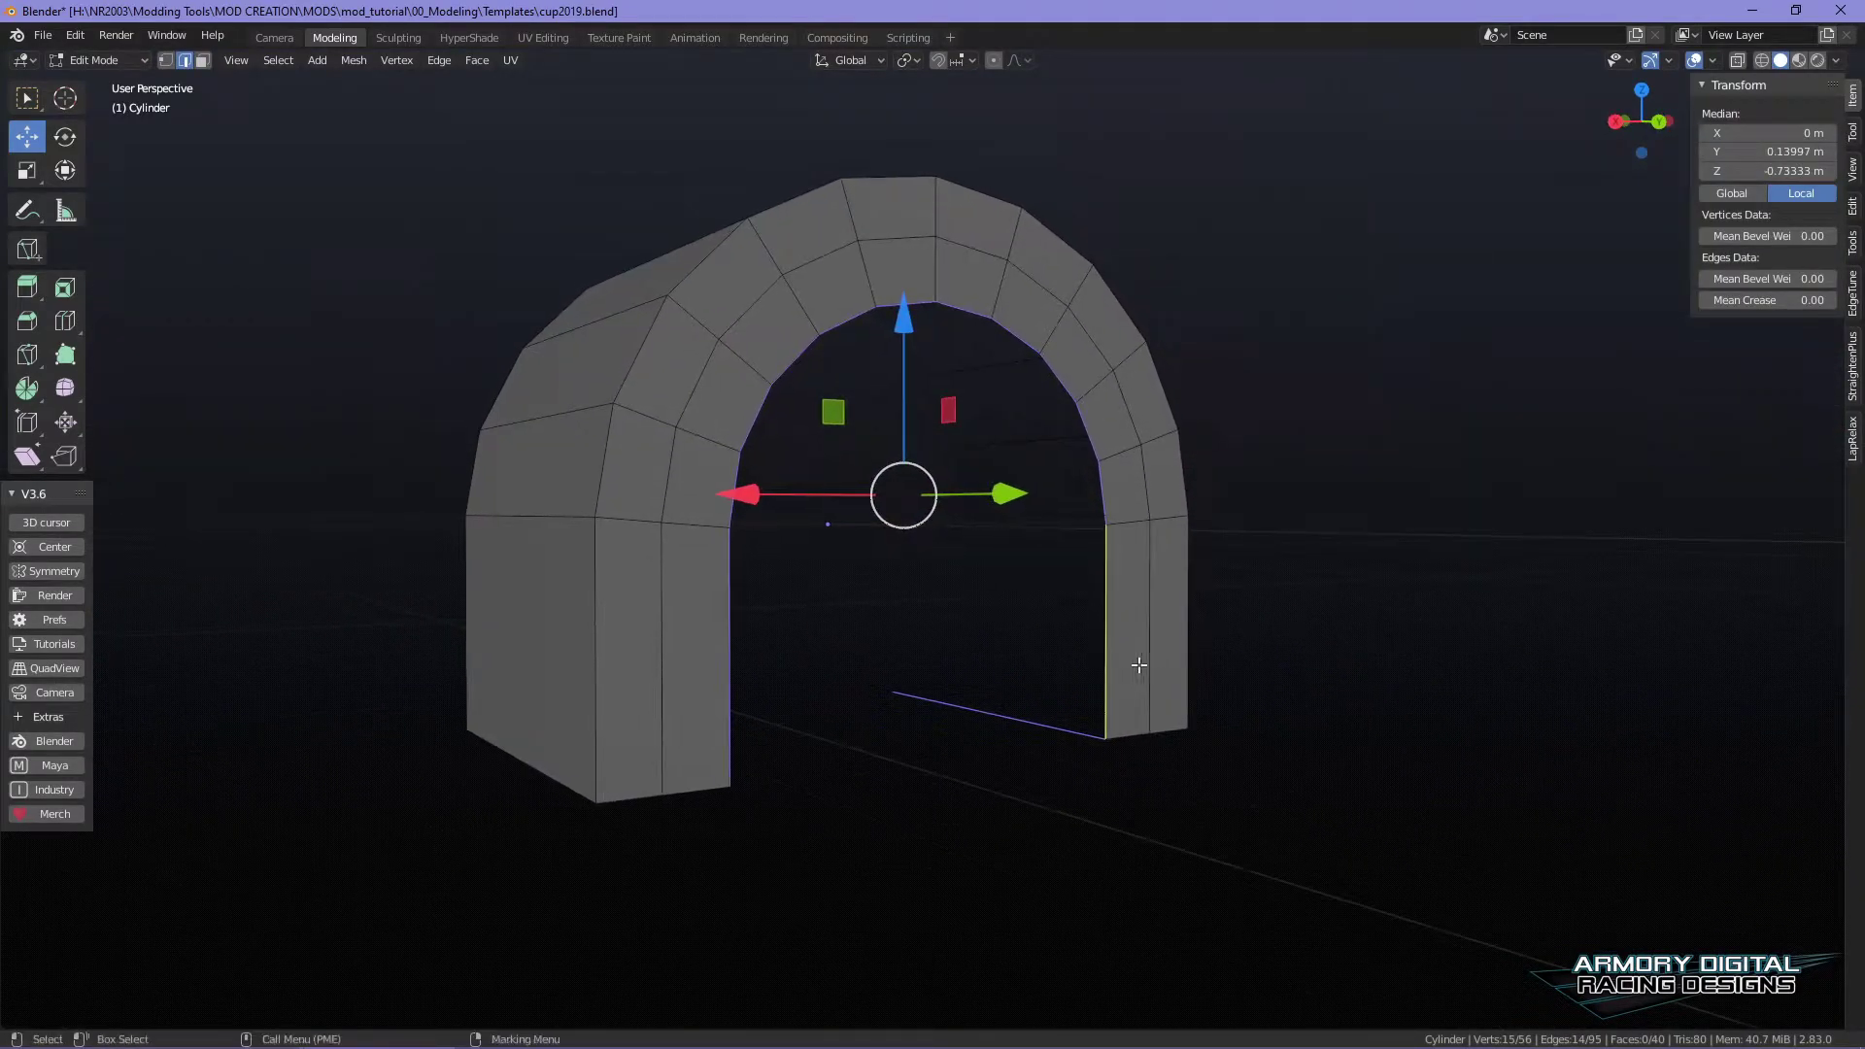
pyautogui.keyDown('shift'); pyautogui.click(996, 719); pyautogui.keyUp('shift')
pyautogui.keyDown('alt'); pyautogui.moveTo(1327, 830); pyautogui.dragTo(1232, 826); pyautogui.keyUp('alt')
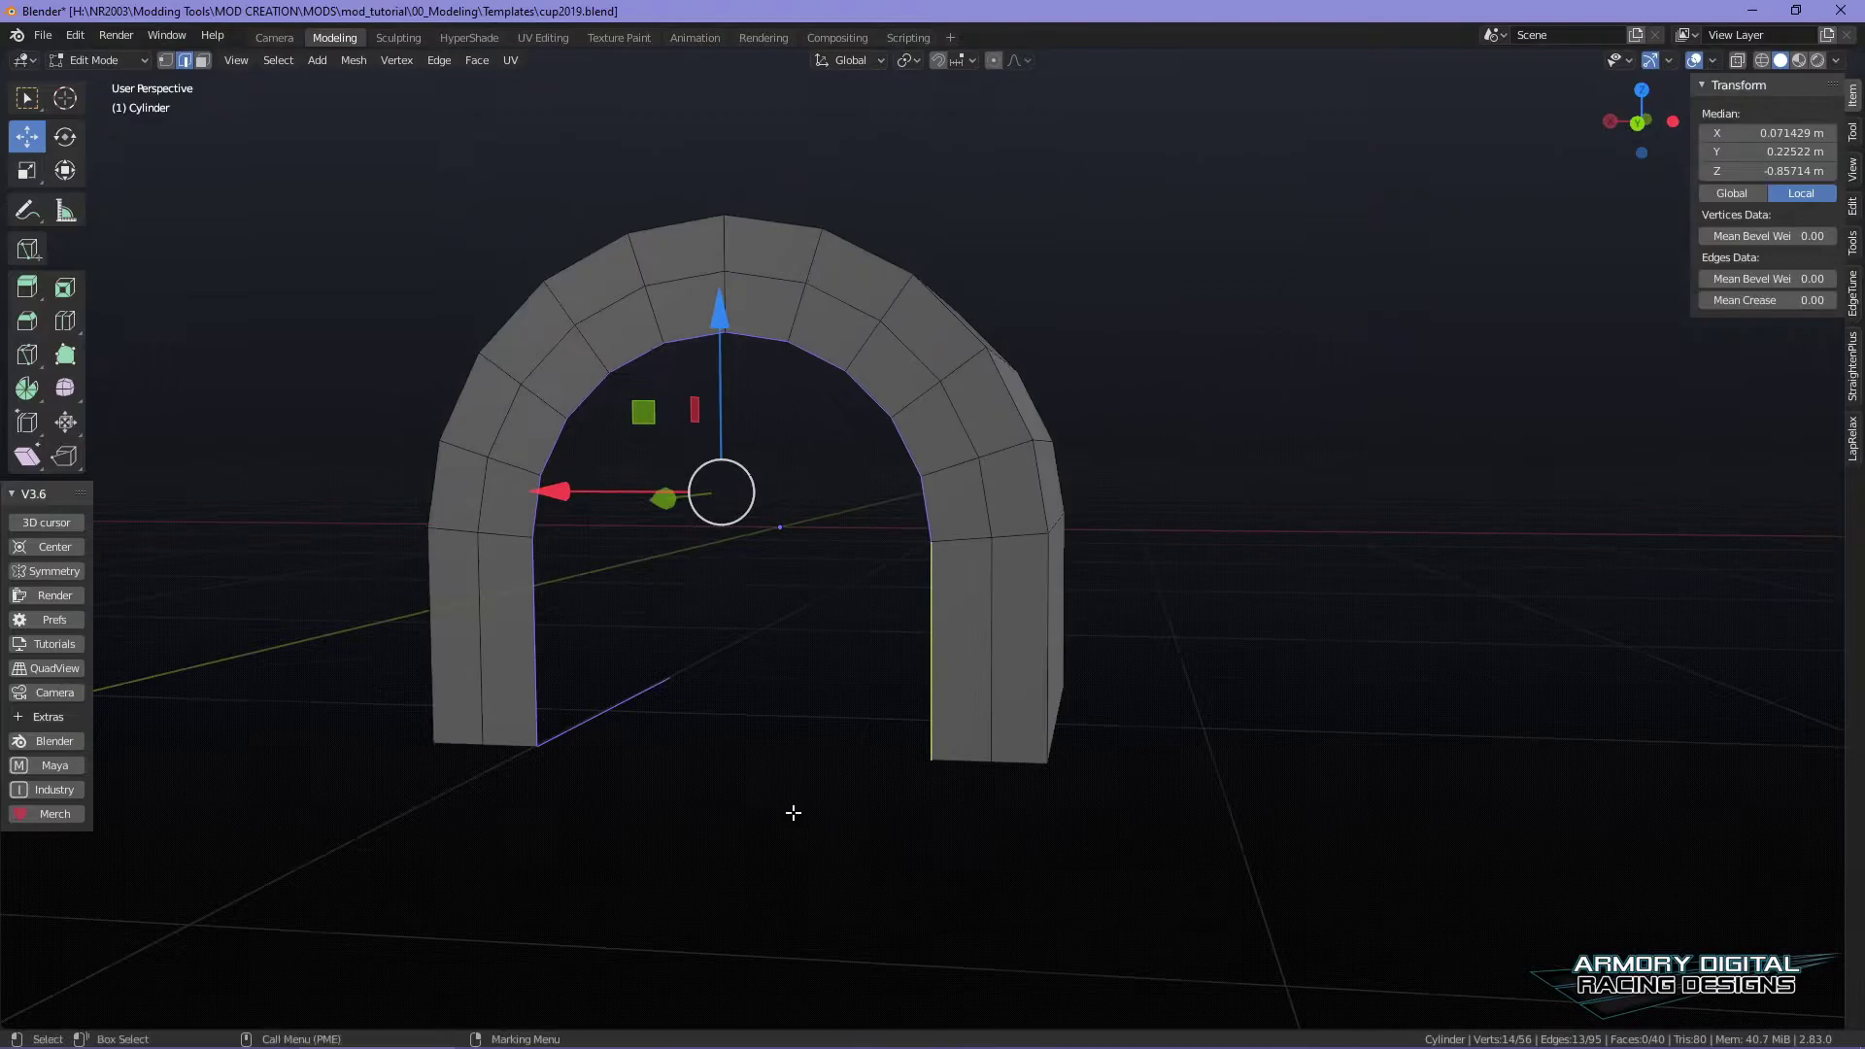
pyautogui.keyDown('shift'); pyautogui.click(607, 707); pyautogui.keyUp('shift')
pyautogui.keyDown('alt'); pyautogui.moveTo(965, 849); pyautogui.dragTo(1122, 816); pyautogui.keyUp('alt')
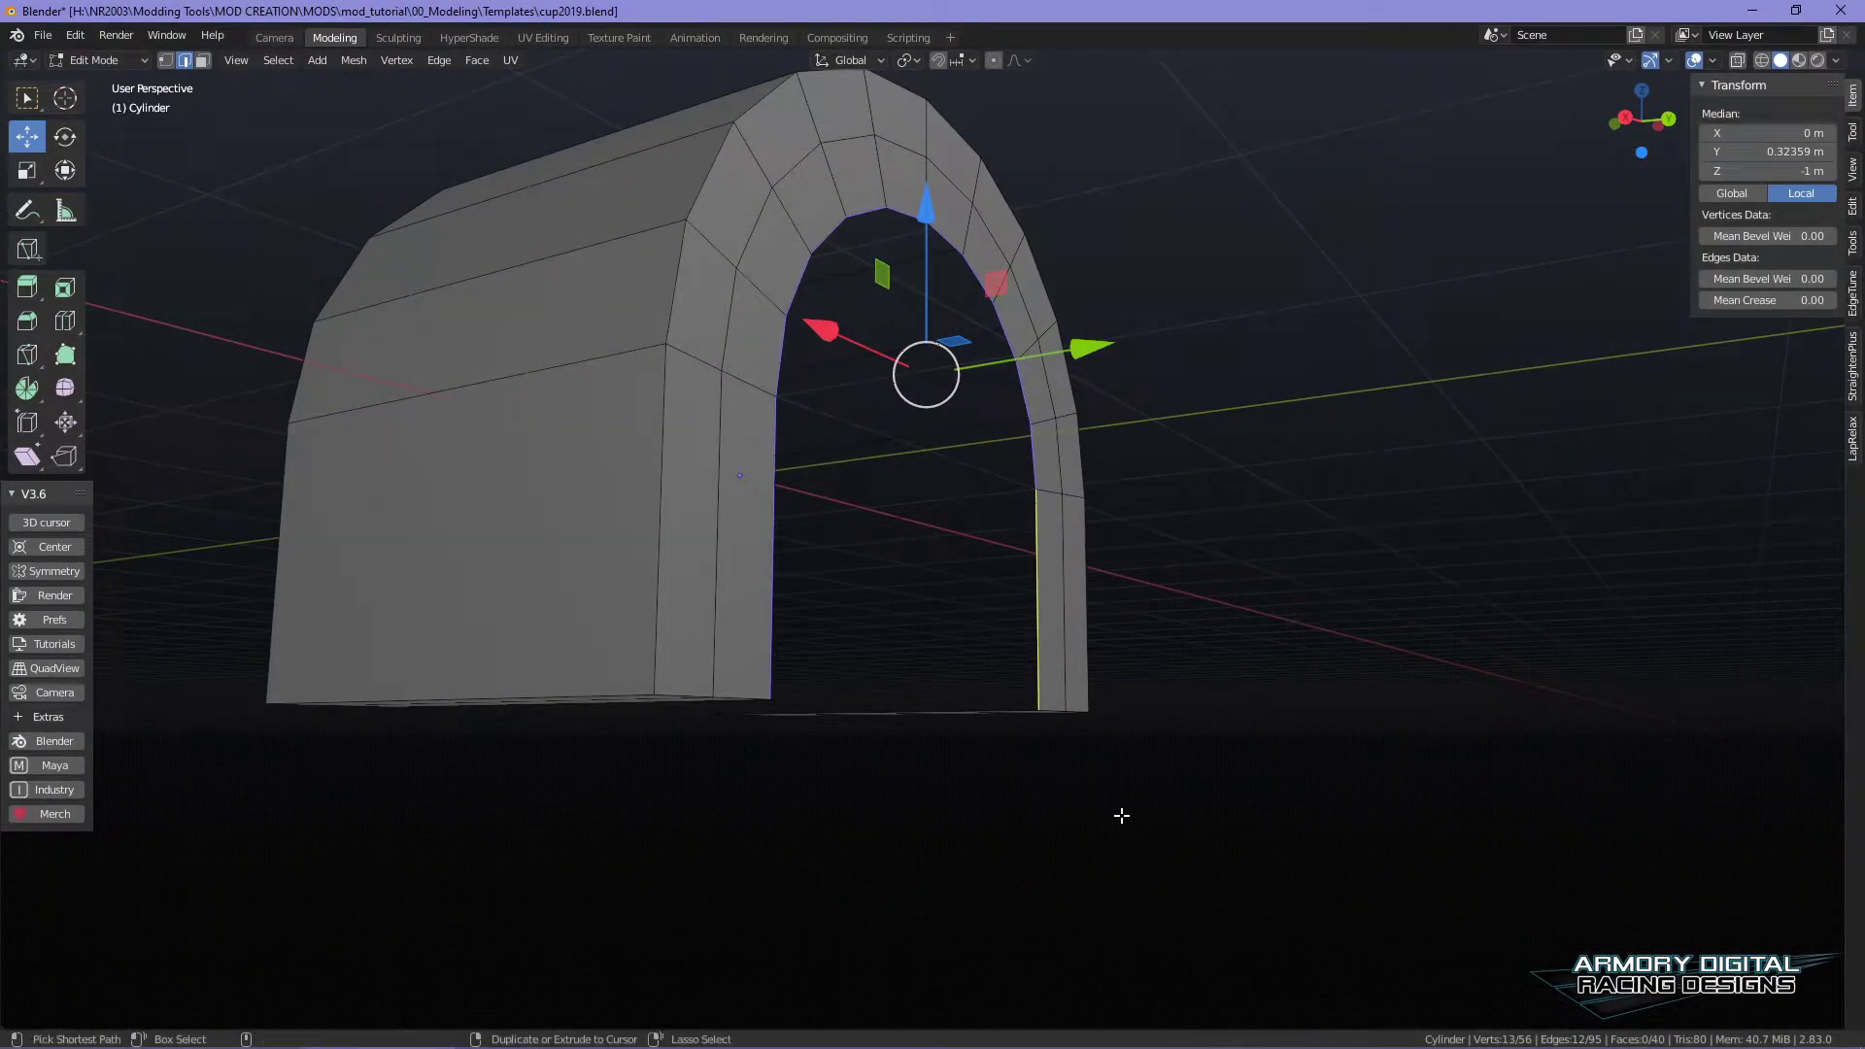
# - Extrude the opening's edges about 1.07 m along Y into the tunnel to form the inner lining
pyautogui.press('e')
pyautogui.rightClick(1161, 854)
pyautogui.keyDown('alt'); pyautogui.moveTo(1161, 854); pyautogui.dragTo(1175, 670); pyautogui.keyUp('alt')
pyautogui.press('g')
pyautogui.press('z')
pyautogui.click(913, 660)
pyautogui.keyDown('alt'); pyautogui.moveTo(1290, 802); pyautogui.dragTo(1344, 691); pyautogui.keyUp('alt')
pyautogui.keyDown('alt'); pyautogui.moveTo(1344, 690); pyautogui.dragTo(1436, 783, button='right'); pyautogui.keyUp('alt')
pyautogui.keyDown('alt'); pyautogui.moveTo(1437, 783); pyautogui.dragTo(1430, 750); pyautogui.keyUp('alt')
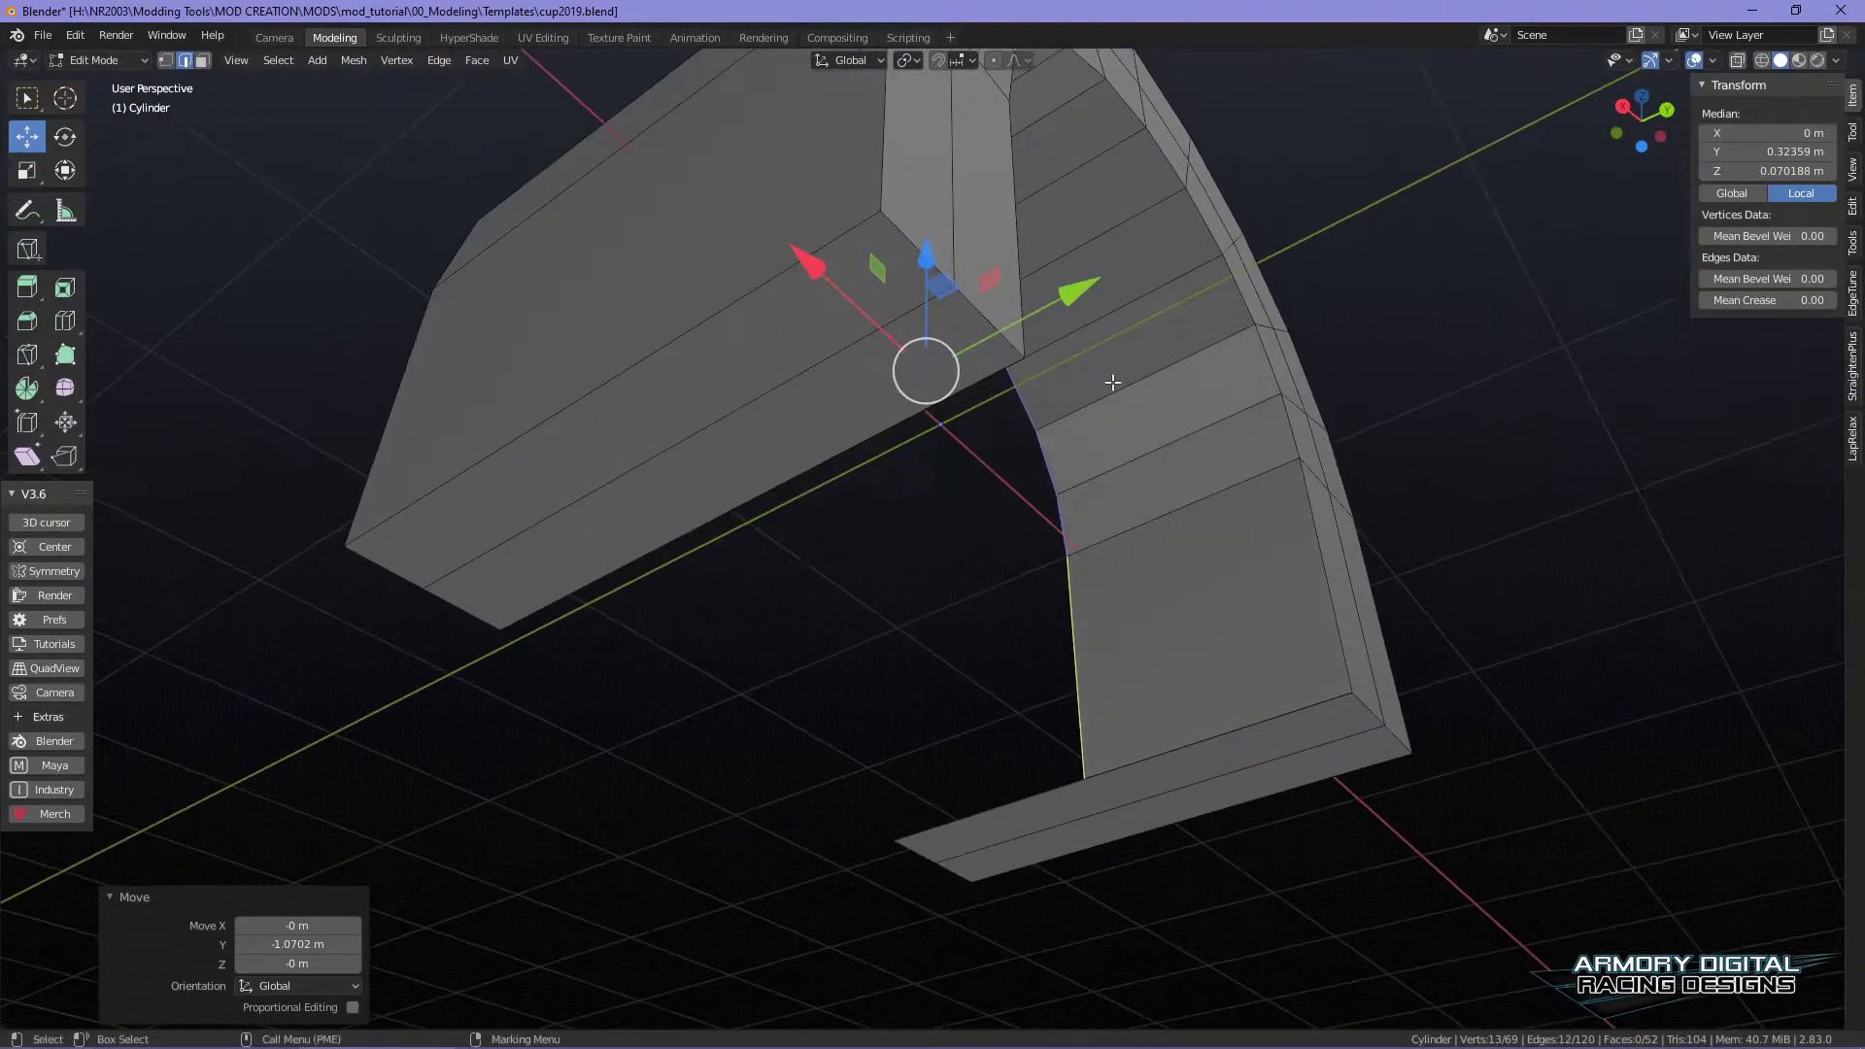
# - Move the extruded lining edges farther along Y to the tunnel's open end
pyautogui.press('g')
pyautogui.press('z')
pyautogui.click(894, 369)
# - Box-select the open end's vertices in vertex mode with X-ray and scale them to 0.626 along Y
pyautogui.keyDown('alt'); pyautogui.moveTo(1278, 625); pyautogui.dragTo(1346, 612); pyautogui.keyUp('alt')
pyautogui.moveTo(1036, 541); pyautogui.dragTo(918, 544, button='right')
pyautogui.keyDown('alt'); pyautogui.moveTo(1086, 595); pyautogui.dragTo(1250, 731); pyautogui.keyUp('alt')
pyautogui.moveTo(954, 875); pyautogui.dragTo(572, 142)
pyautogui.keyDown('alt'); pyautogui.moveTo(1365, 680); pyautogui.dragTo(1353, 700); pyautogui.keyUp('alt')
pyautogui.press('r')
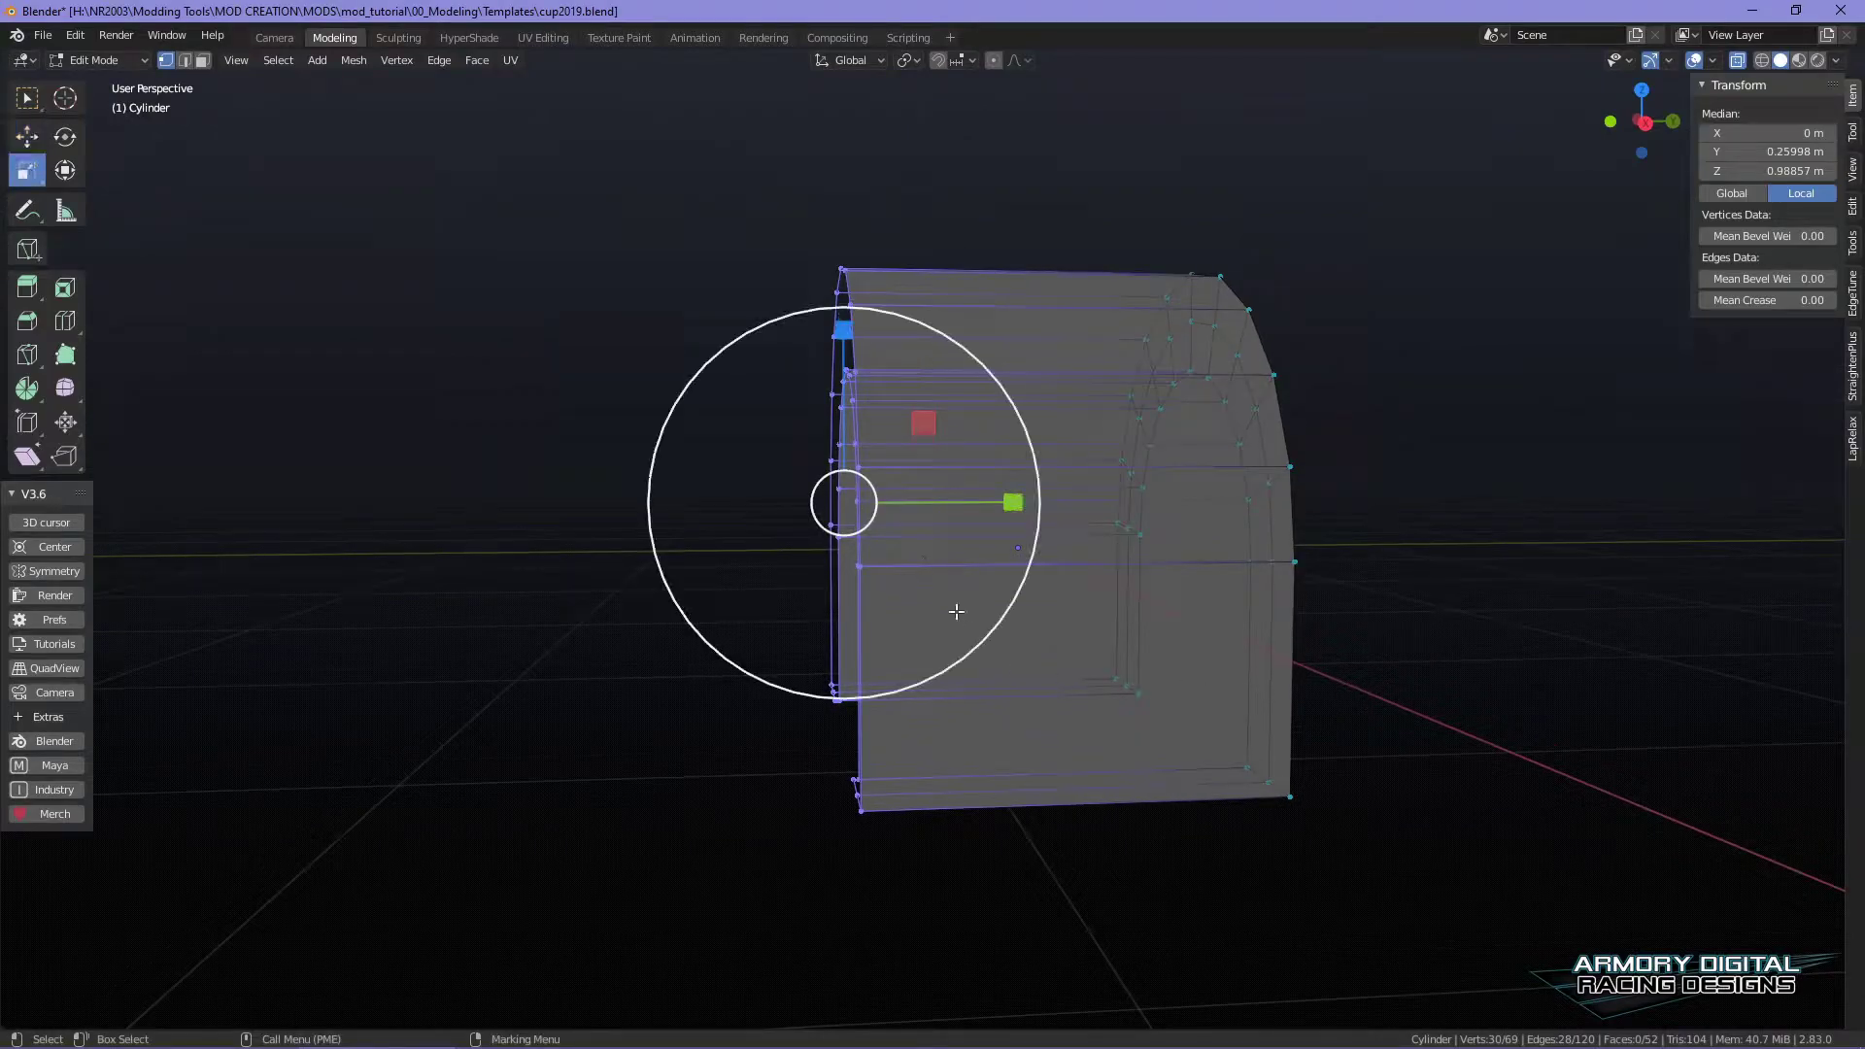
pyautogui.moveTo(1013, 502)
pyautogui.mouseDown()
pyautogui.moveTo(932, 506)
pyautogui.moveTo(1020, 507)
pyautogui.mouseUp()
# - Run Remove Double Vertices on the selected end vertices with a merge distance of 0.0001 m
pyautogui.moveTo(1020, 507); pyautogui.dragTo(1002, 688, button='middle')
pyautogui.middleClick(1012, 507)
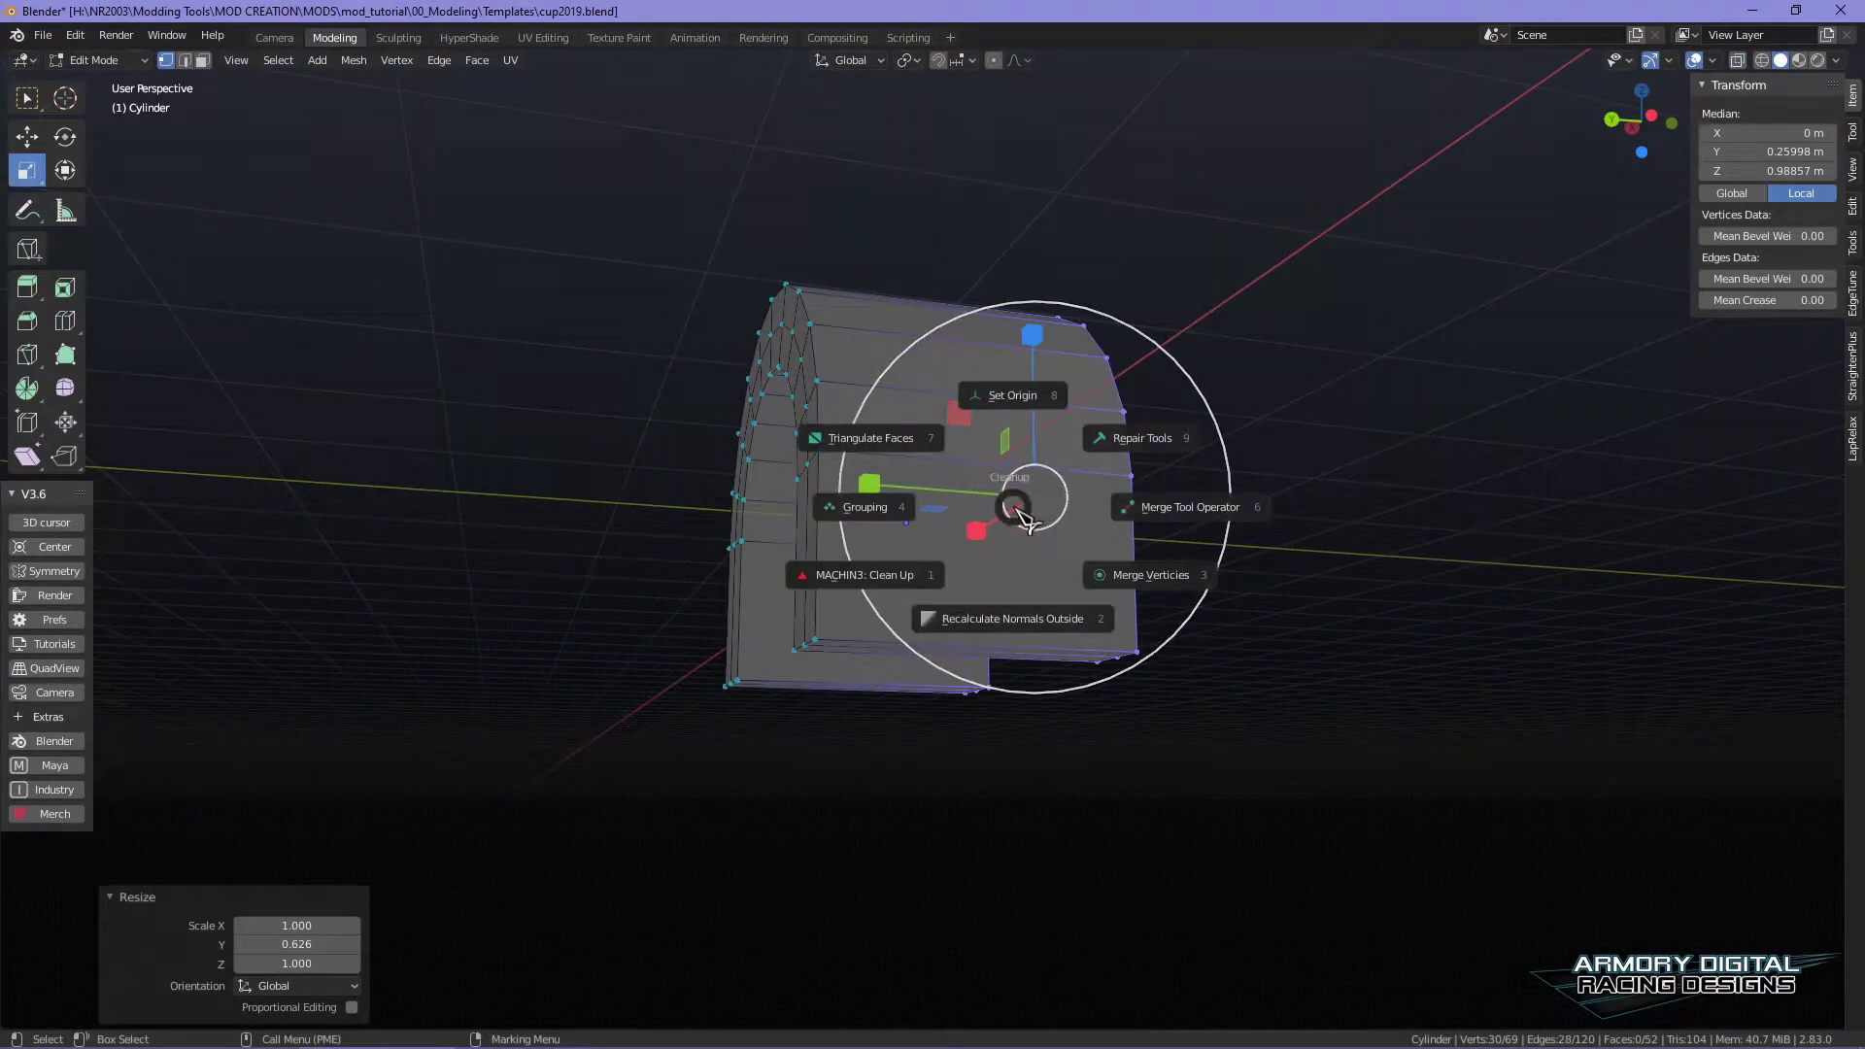
pyautogui.moveTo(1135, 440)
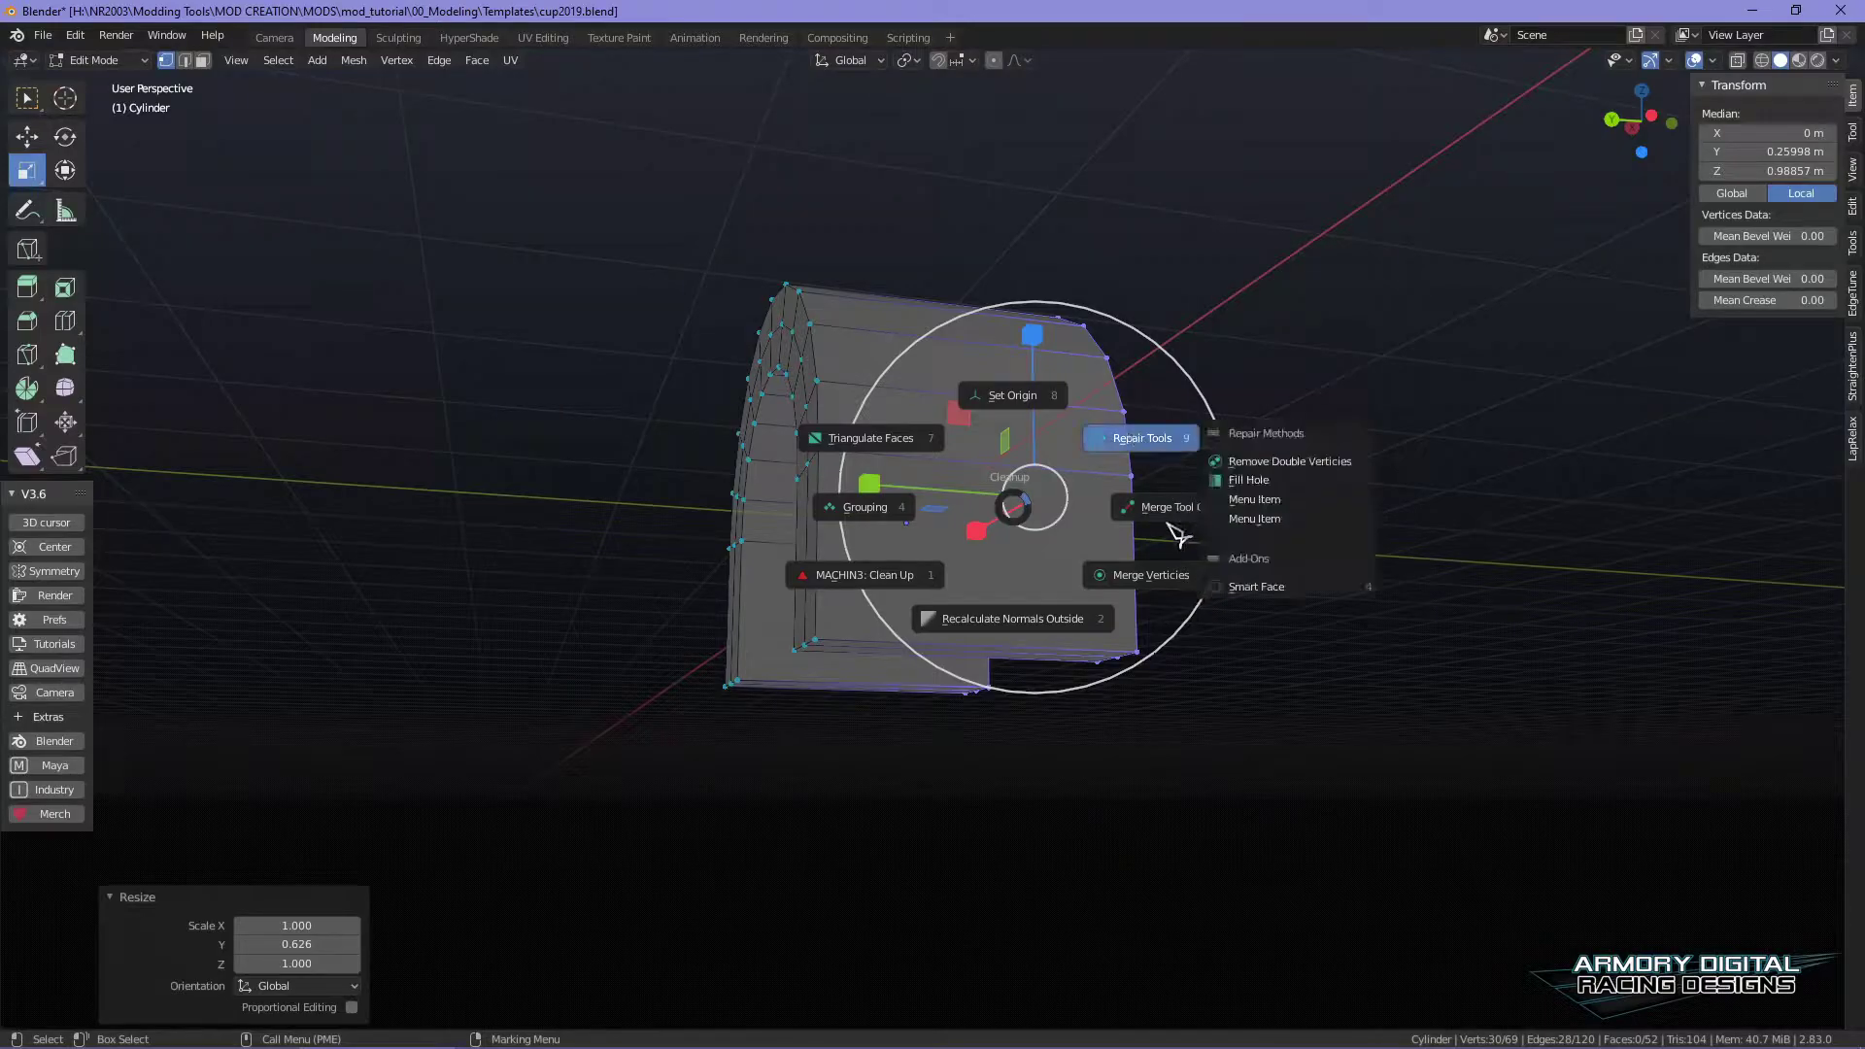
pyautogui.moveTo(1145, 580)
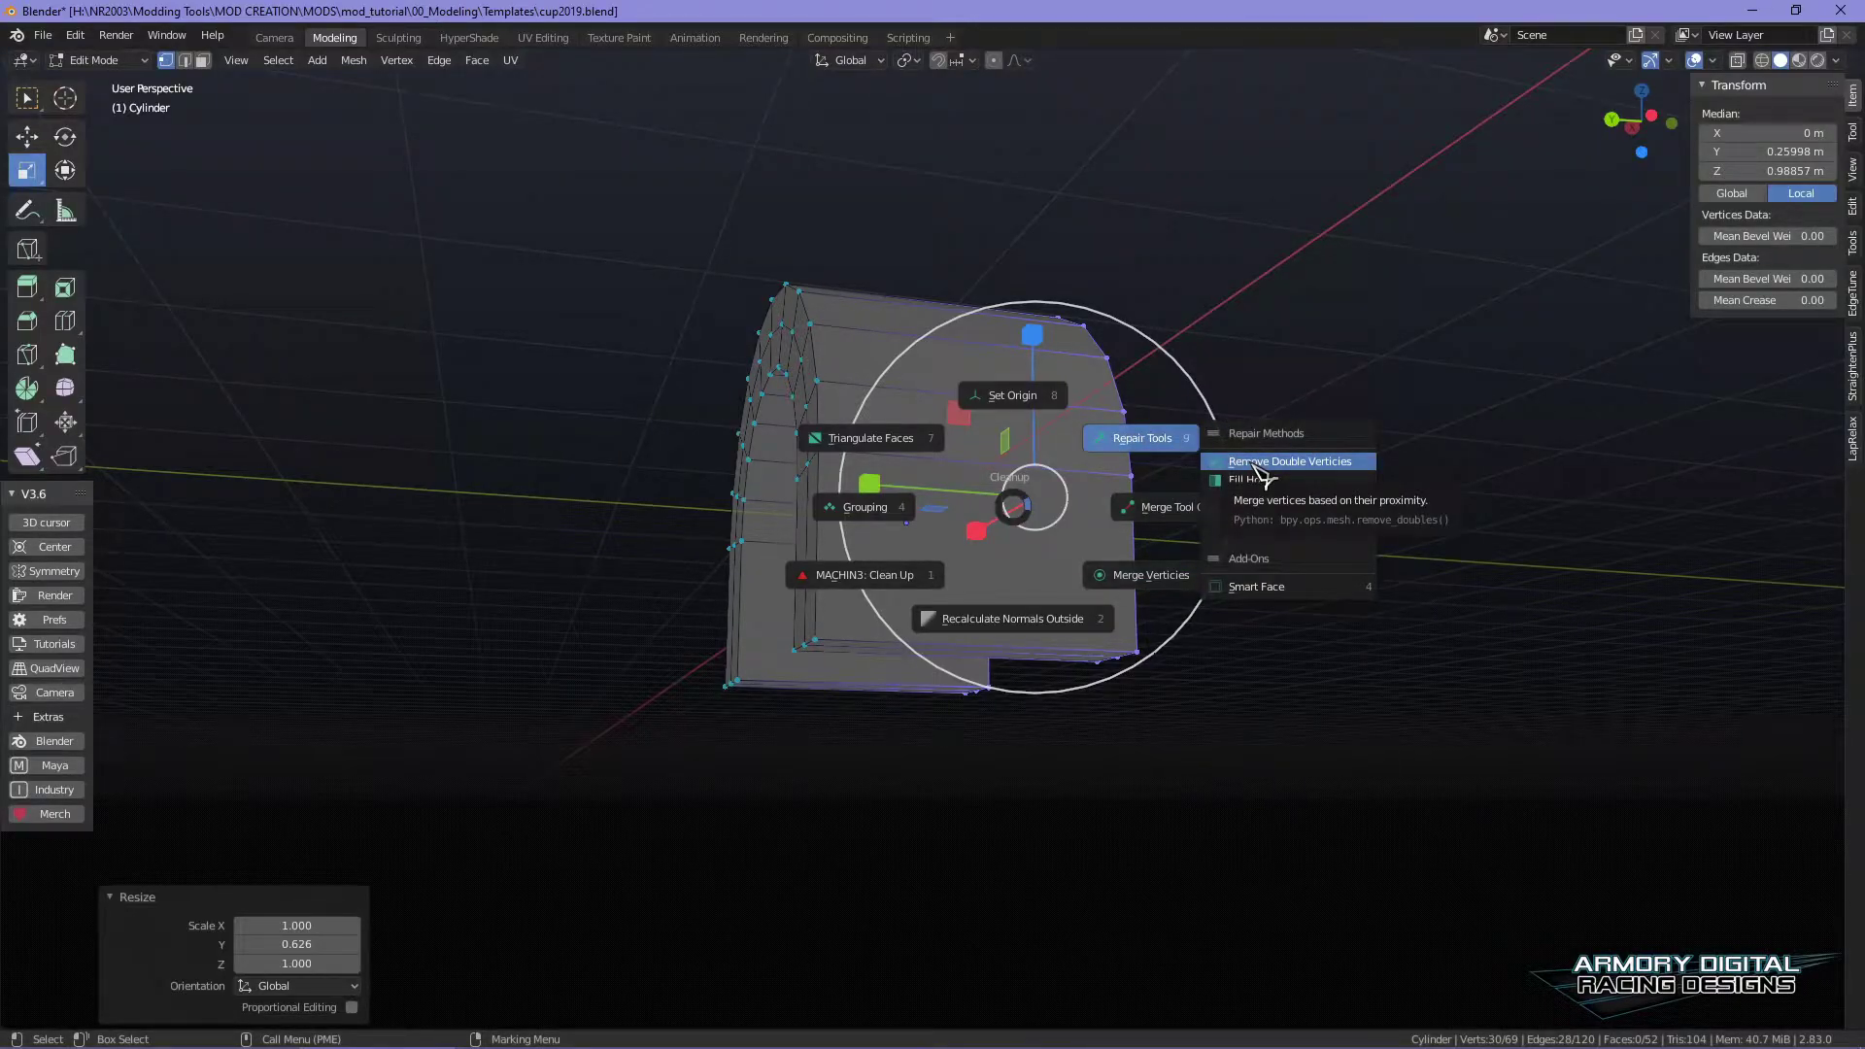
pyautogui.click(1260, 462)
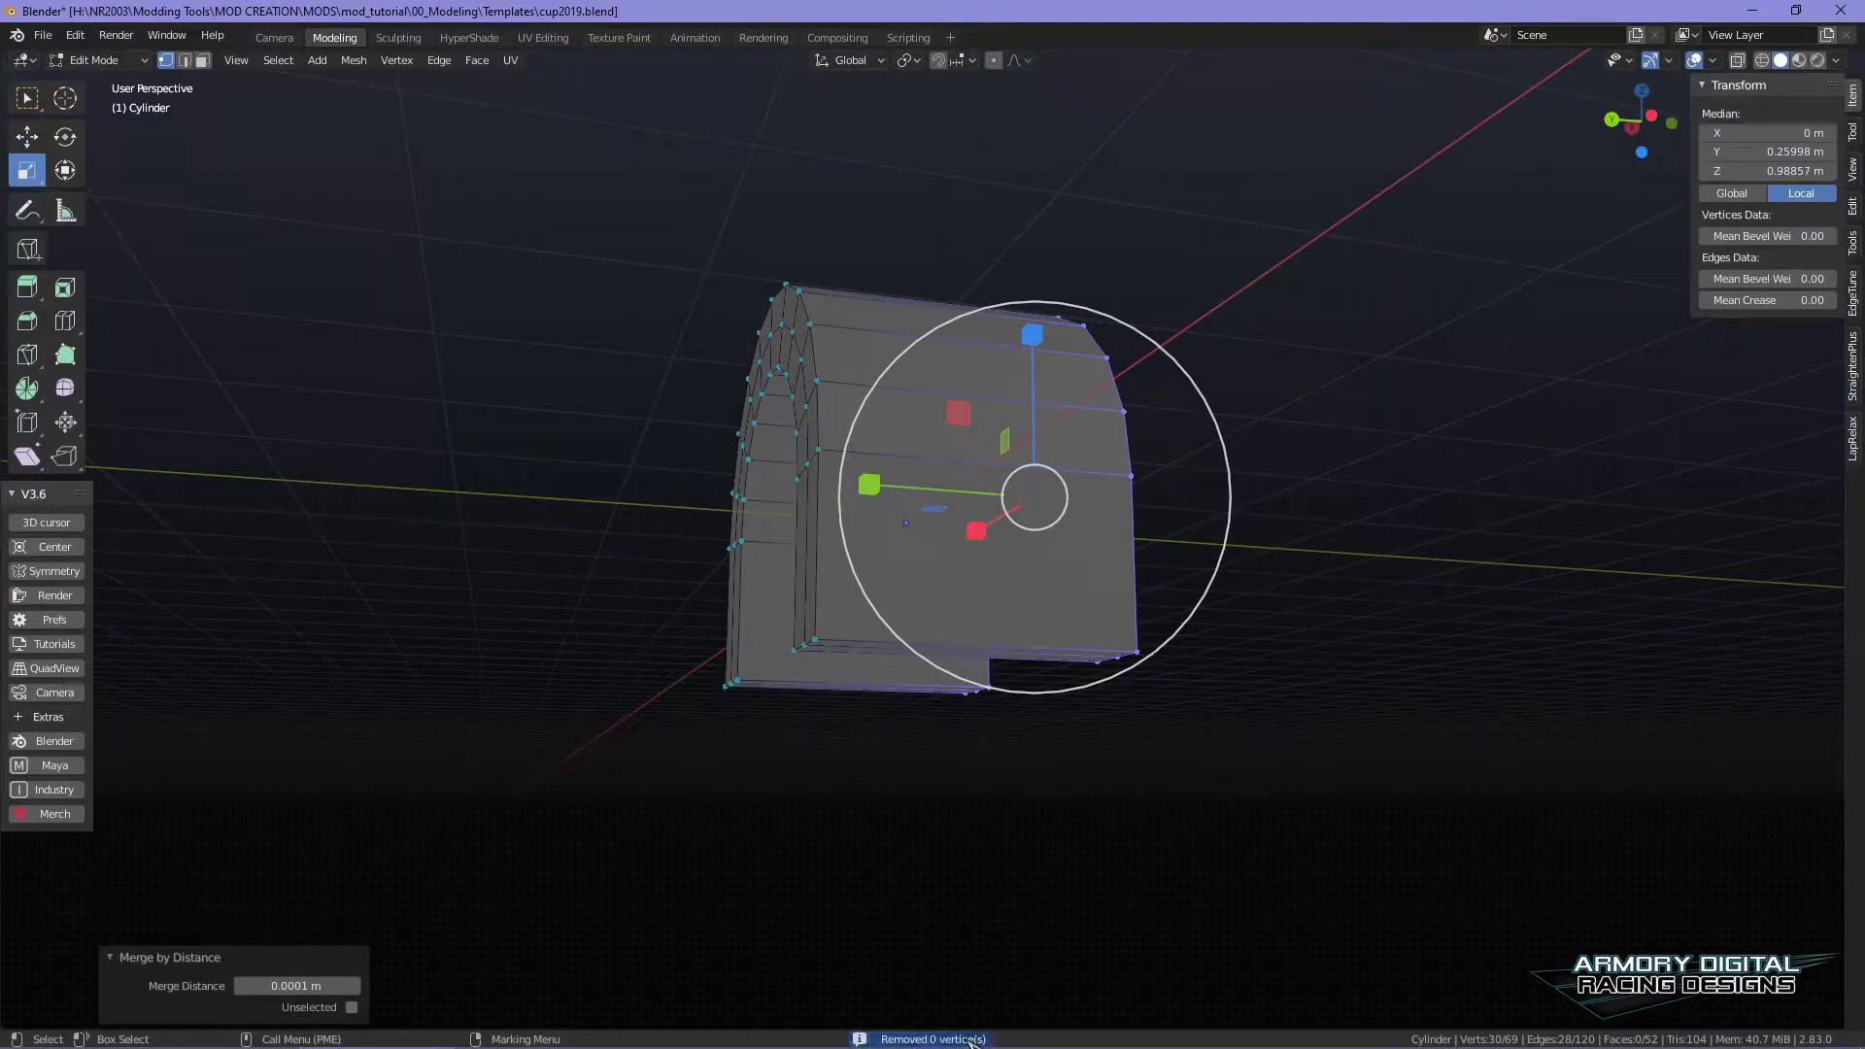
# - Try to rescale the selected vertices at the tunnel's open end along Y
pyautogui.moveTo(1287, 879); pyautogui.dragTo(1289, 706, button='middle')
pyautogui.scroll(3, 1265, 683)
pyautogui.scroll(-2, 653, 632)
pyautogui.moveTo(654, 632); pyautogui.dragTo(1373, 661, button='middle')
pyautogui.press('s')
pyautogui.press('y')
pyautogui.press('0')
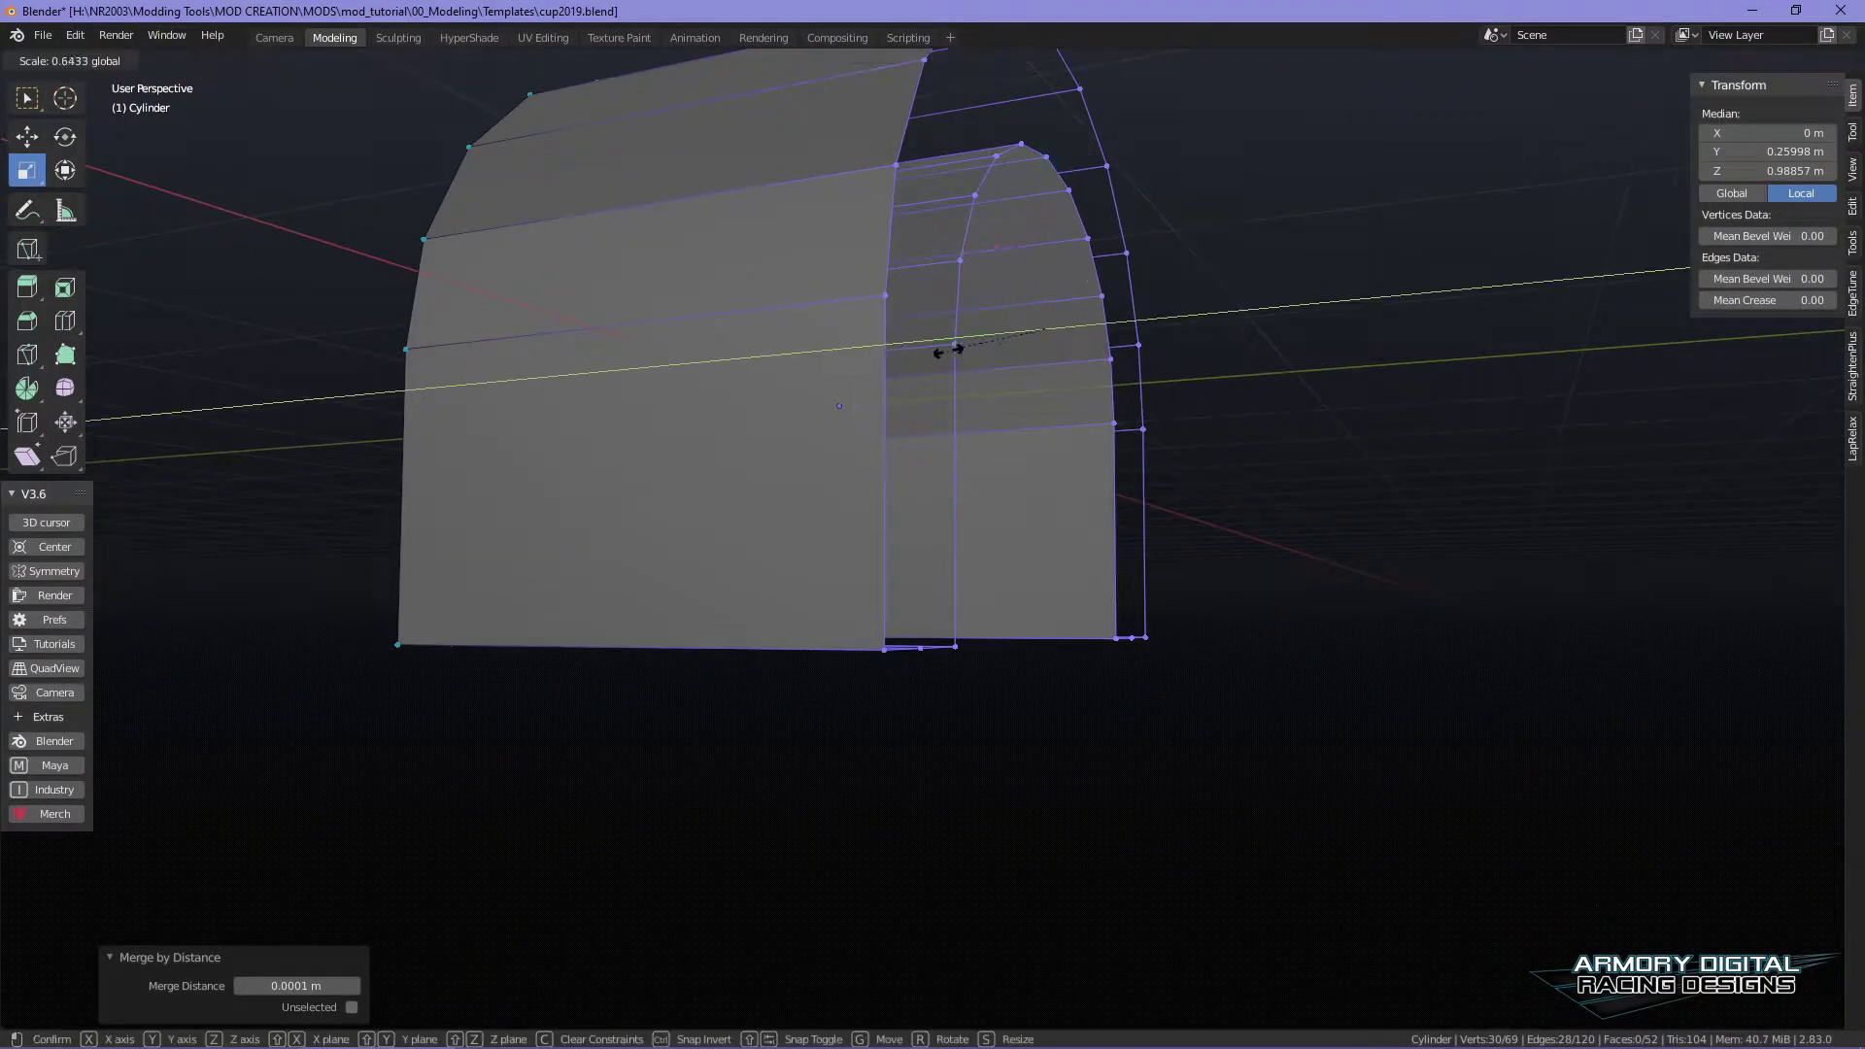
pyautogui.press('Return')
pyautogui.press('s')
pyautogui.click(931, 350)
pyautogui.hotkey('ctrl', 'z')
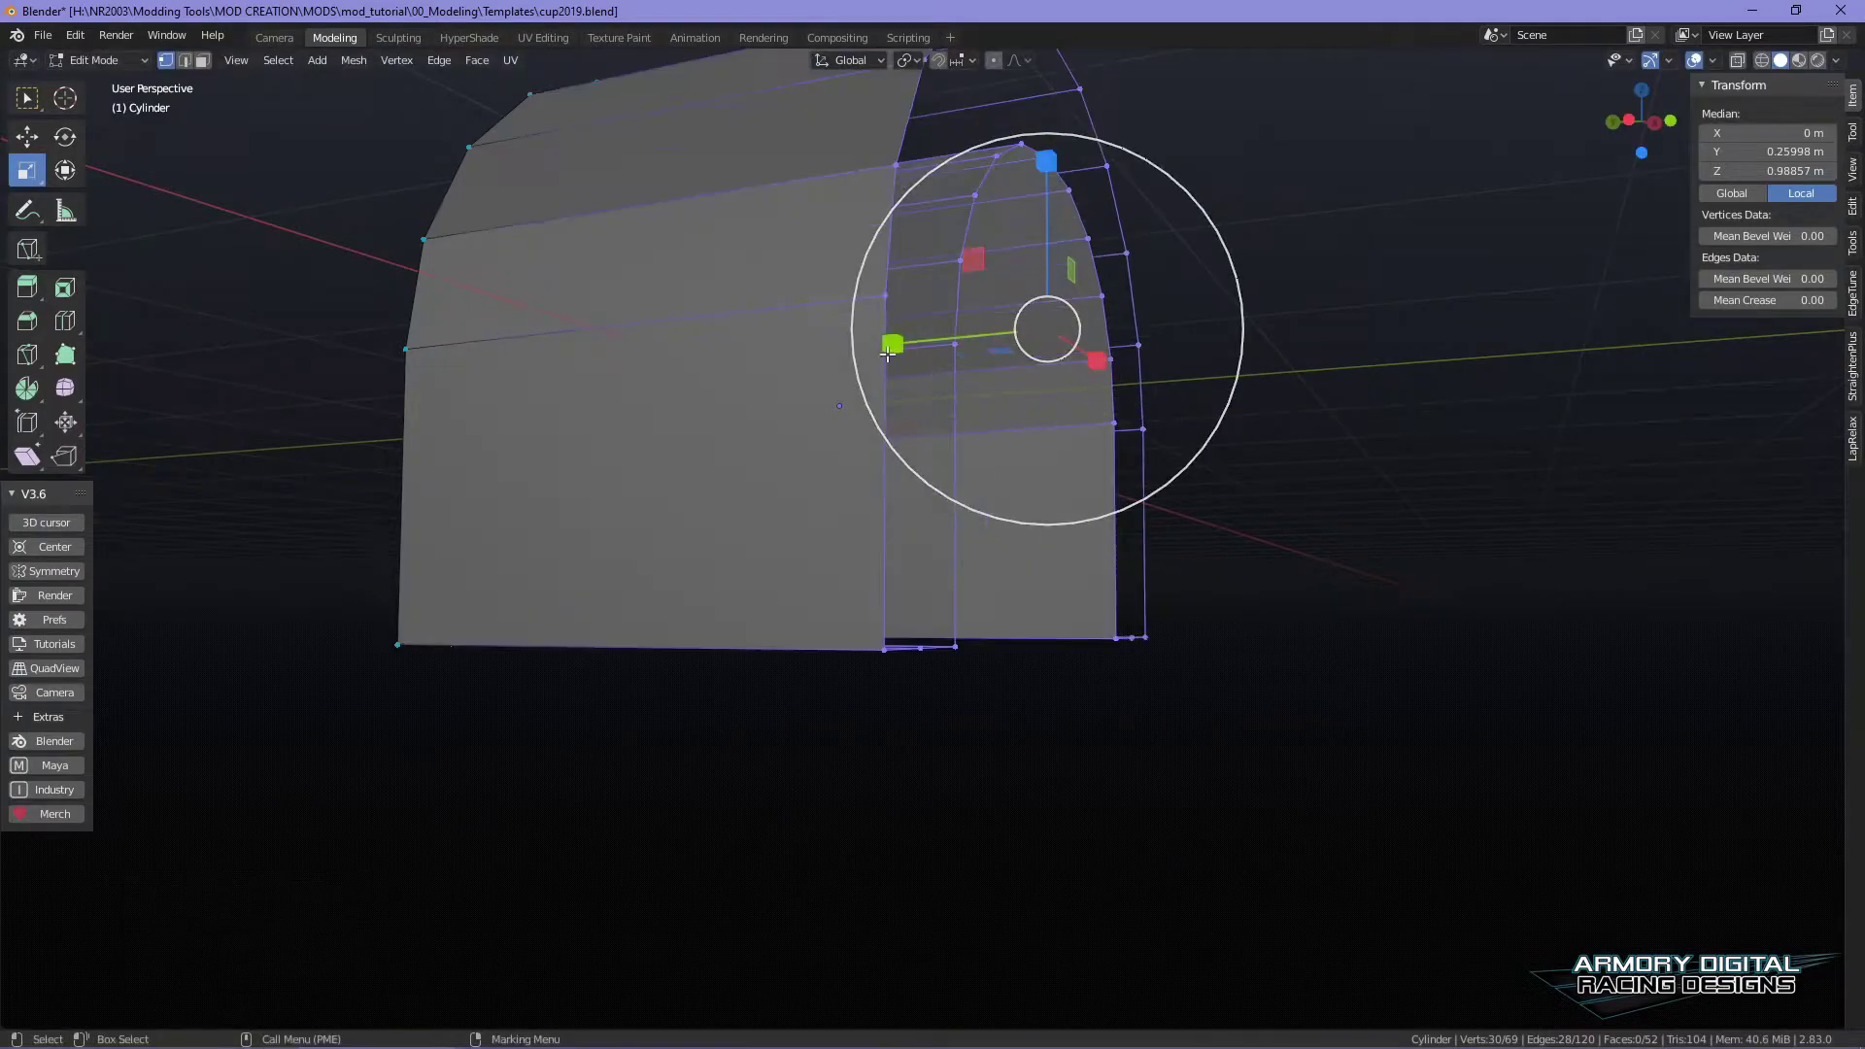
# - Scale the tunnel's open-end vertices to 0.681 along Y and remove double vertices with a merge distance of 0.0001 m
pyautogui.press('s')
pyautogui.moveTo(976, 341); pyautogui.dragTo(1026, 335)
pyautogui.moveTo(893, 344); pyautogui.dragTo(942, 342)
pyautogui.middleClick(828, 440)
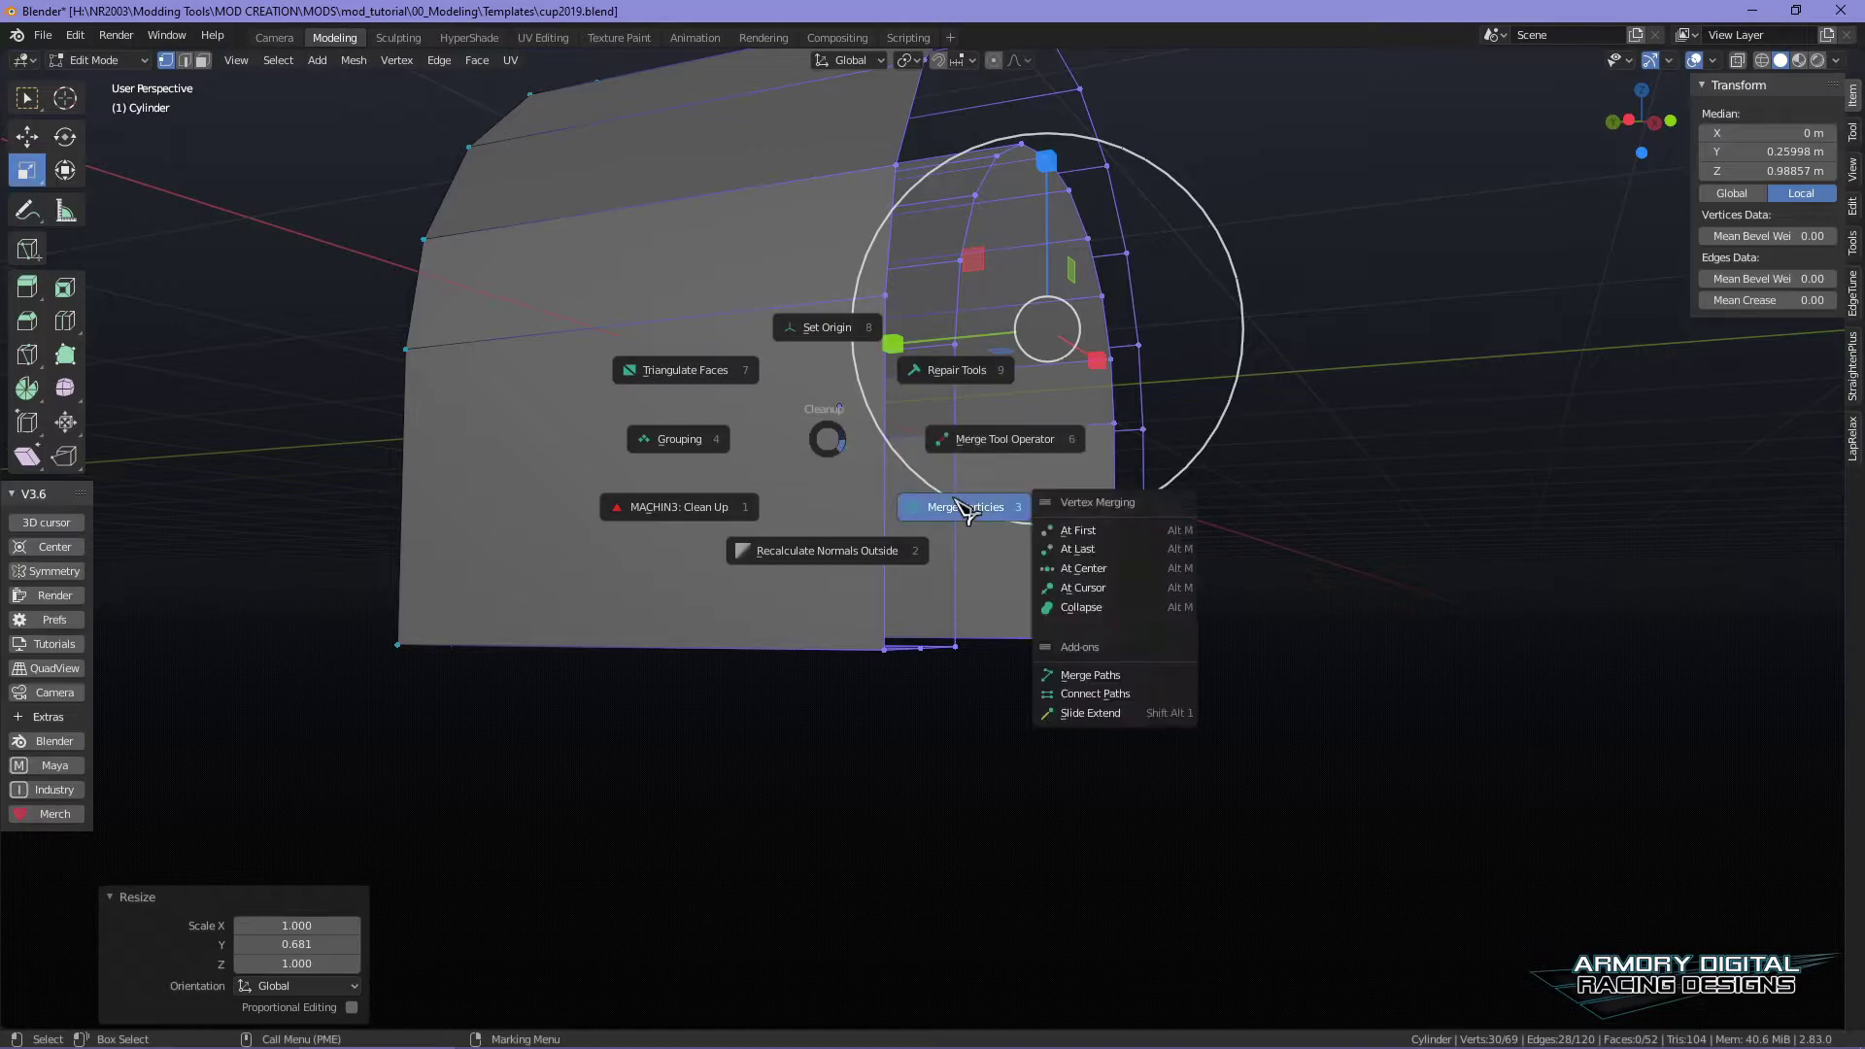
pyautogui.moveTo(989, 377)
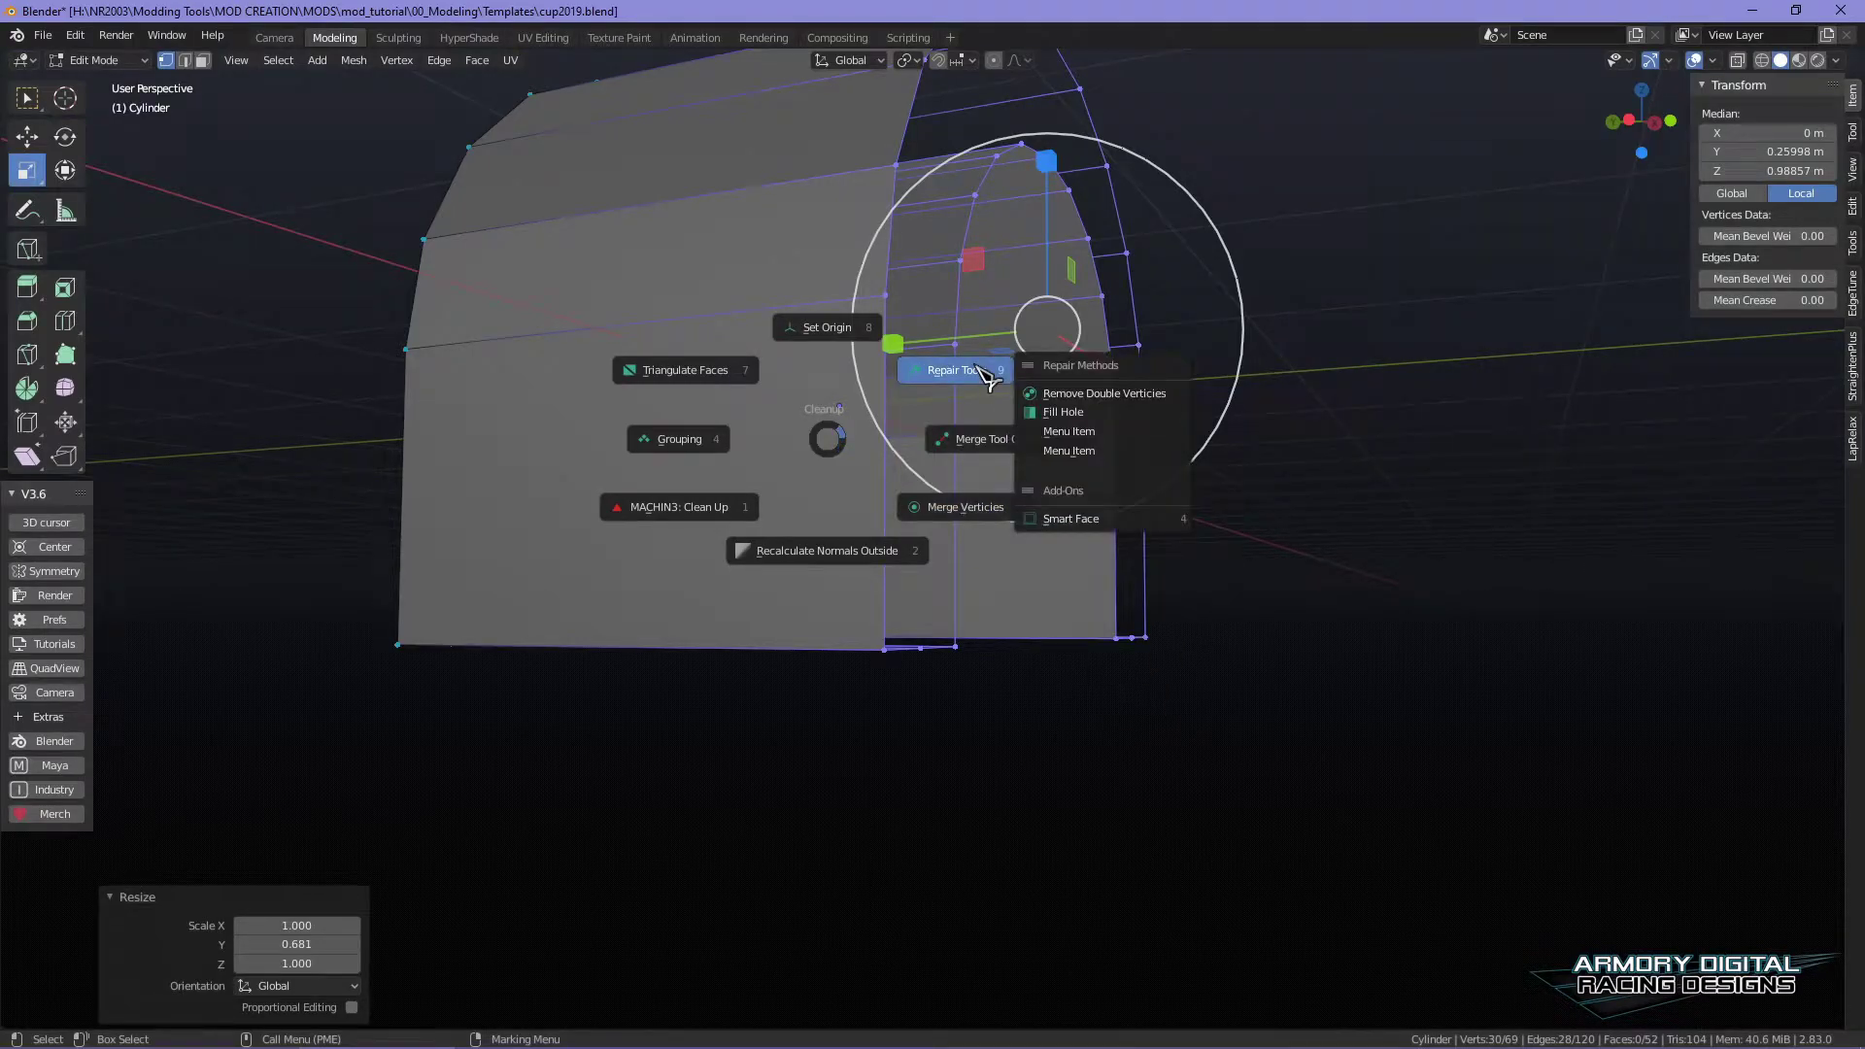
pyautogui.click(1079, 395)
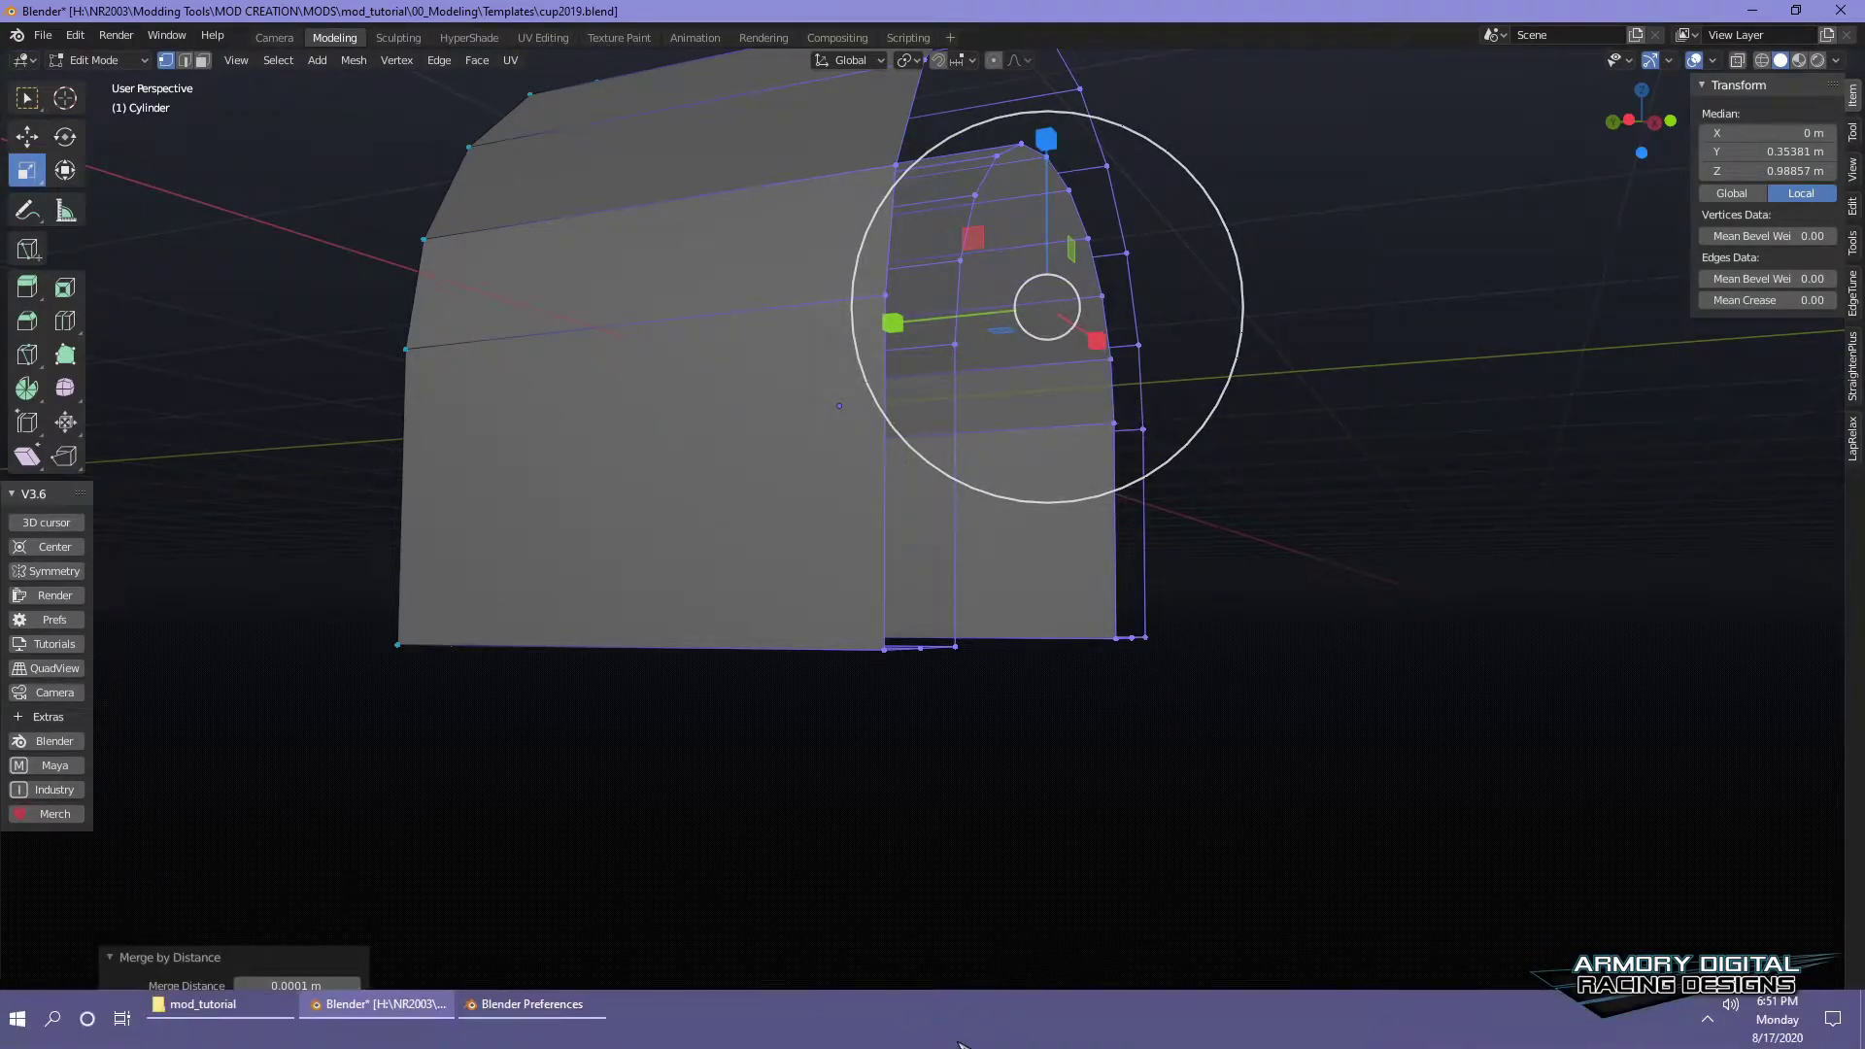
# - Return to Object Mode and examine the arch's lining and underside from several angles
pyautogui.keyDown('shift'); pyautogui.moveTo(1195, 708); pyautogui.dragTo(1224, 746, button='middle'); pyautogui.keyUp('shift')
pyautogui.moveTo(757, 516); pyautogui.dragTo(859, 447, button='right')
pyautogui.moveTo(1248, 653); pyautogui.dragTo(1042, 677, button='middle')
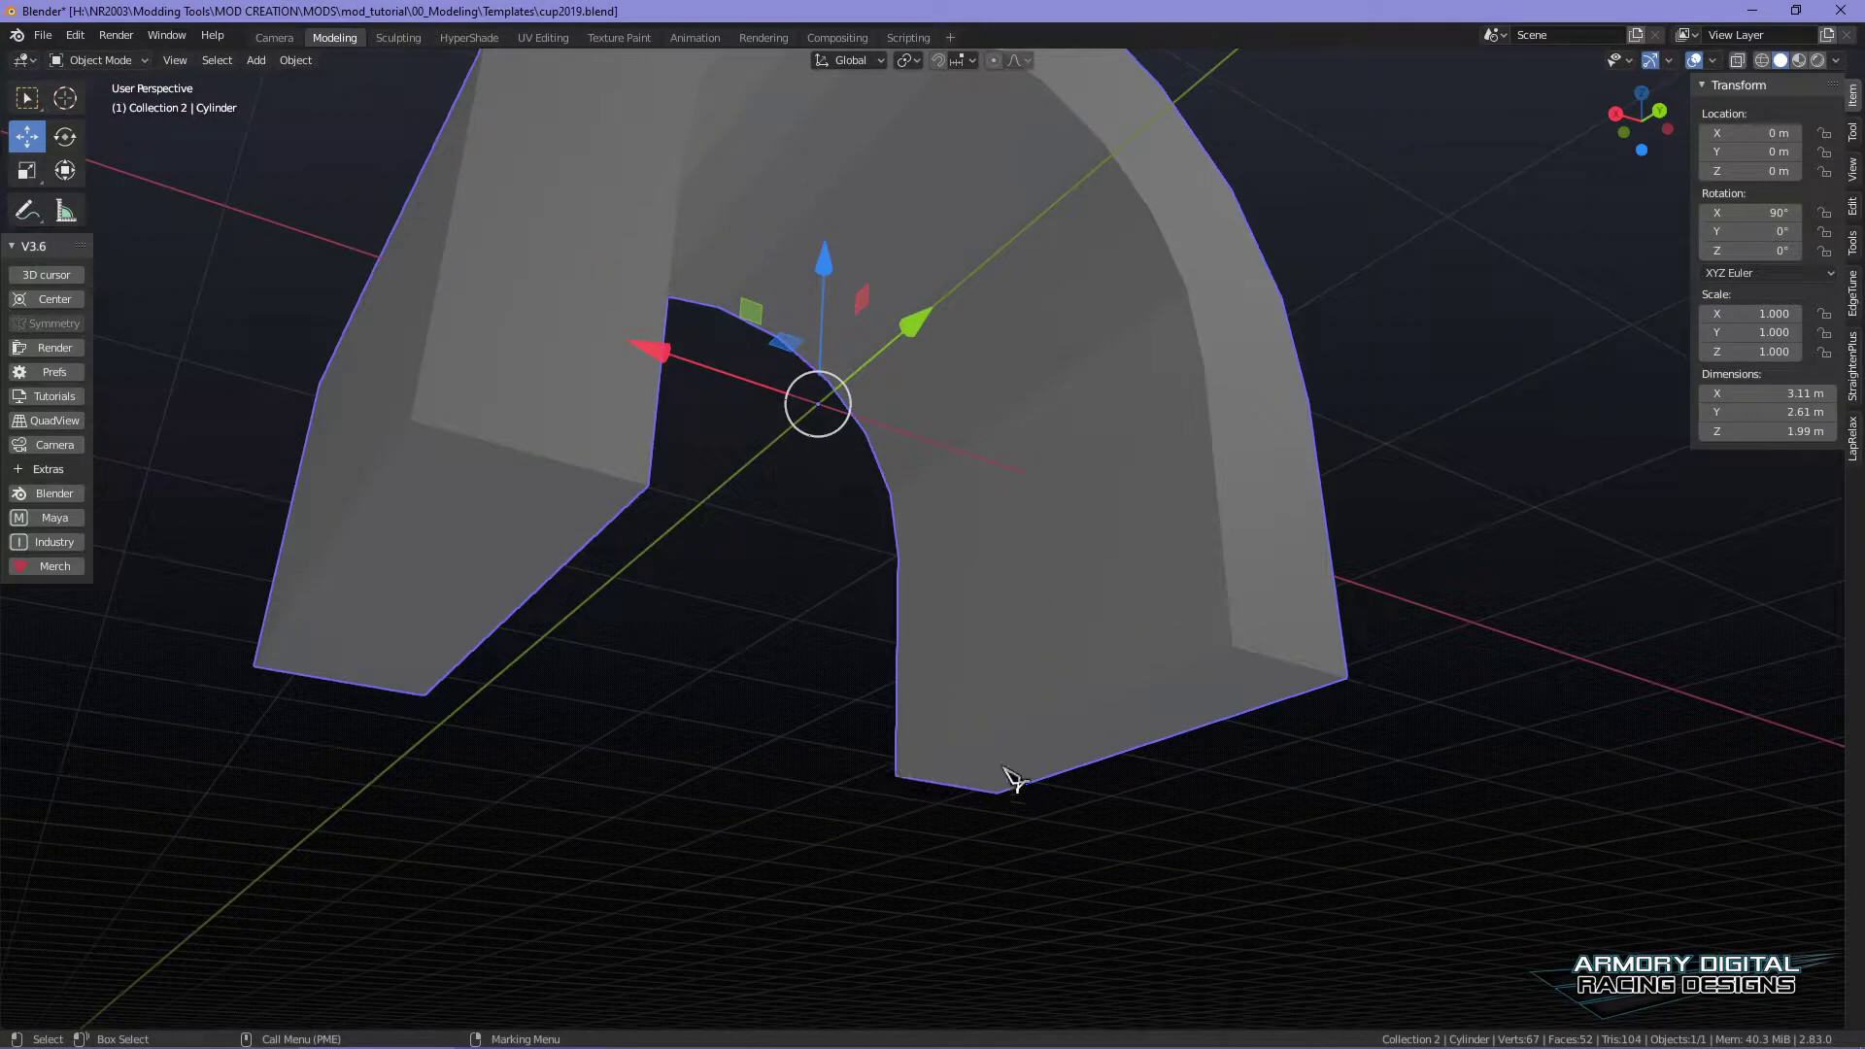
pyautogui.moveTo(991, 760); pyautogui.dragTo(1195, 719, button='middle')
pyautogui.keyDown('alt'); pyautogui.moveTo(1194, 718); pyautogui.dragTo(1277, 680); pyautogui.keyUp('alt')
# - Select the strip of faces forming the tunnel's outer shell in face mode and delete them
pyautogui.moveTo(825, 437); pyautogui.dragTo(913, 520, button='right')
pyautogui.moveTo(1229, 686)
pyautogui.keyDown('alt'); pyautogui.mouseDown()
pyautogui.moveTo(1241, 664)
pyautogui.moveTo(1208, 670)
pyautogui.mouseUp(); pyautogui.keyUp('alt')
pyautogui.click(699, 709)
pyautogui.keyDown('alt'); pyautogui.moveTo(1170, 778); pyautogui.dragTo(927, 513); pyautogui.keyUp('alt')
pyautogui.keyDown('ctrl'); pyautogui.click(661, 428); pyautogui.keyUp('ctrl')
pyautogui.press('x')
pyautogui.click(1347, 714)
# - Switch to edge mode and select the whole outer boundary of the arch's front face as an edge path
pyautogui.moveTo(928, 513); pyautogui.dragTo(967, 421, button='right')
pyautogui.click(1036, 729)
pyautogui.keyDown('alt'); pyautogui.moveTo(1270, 807); pyautogui.dragTo(935, 794); pyautogui.keyUp('alt')
pyautogui.keyDown('ctrl'); pyautogui.click(935, 794); pyautogui.keyUp('ctrl')
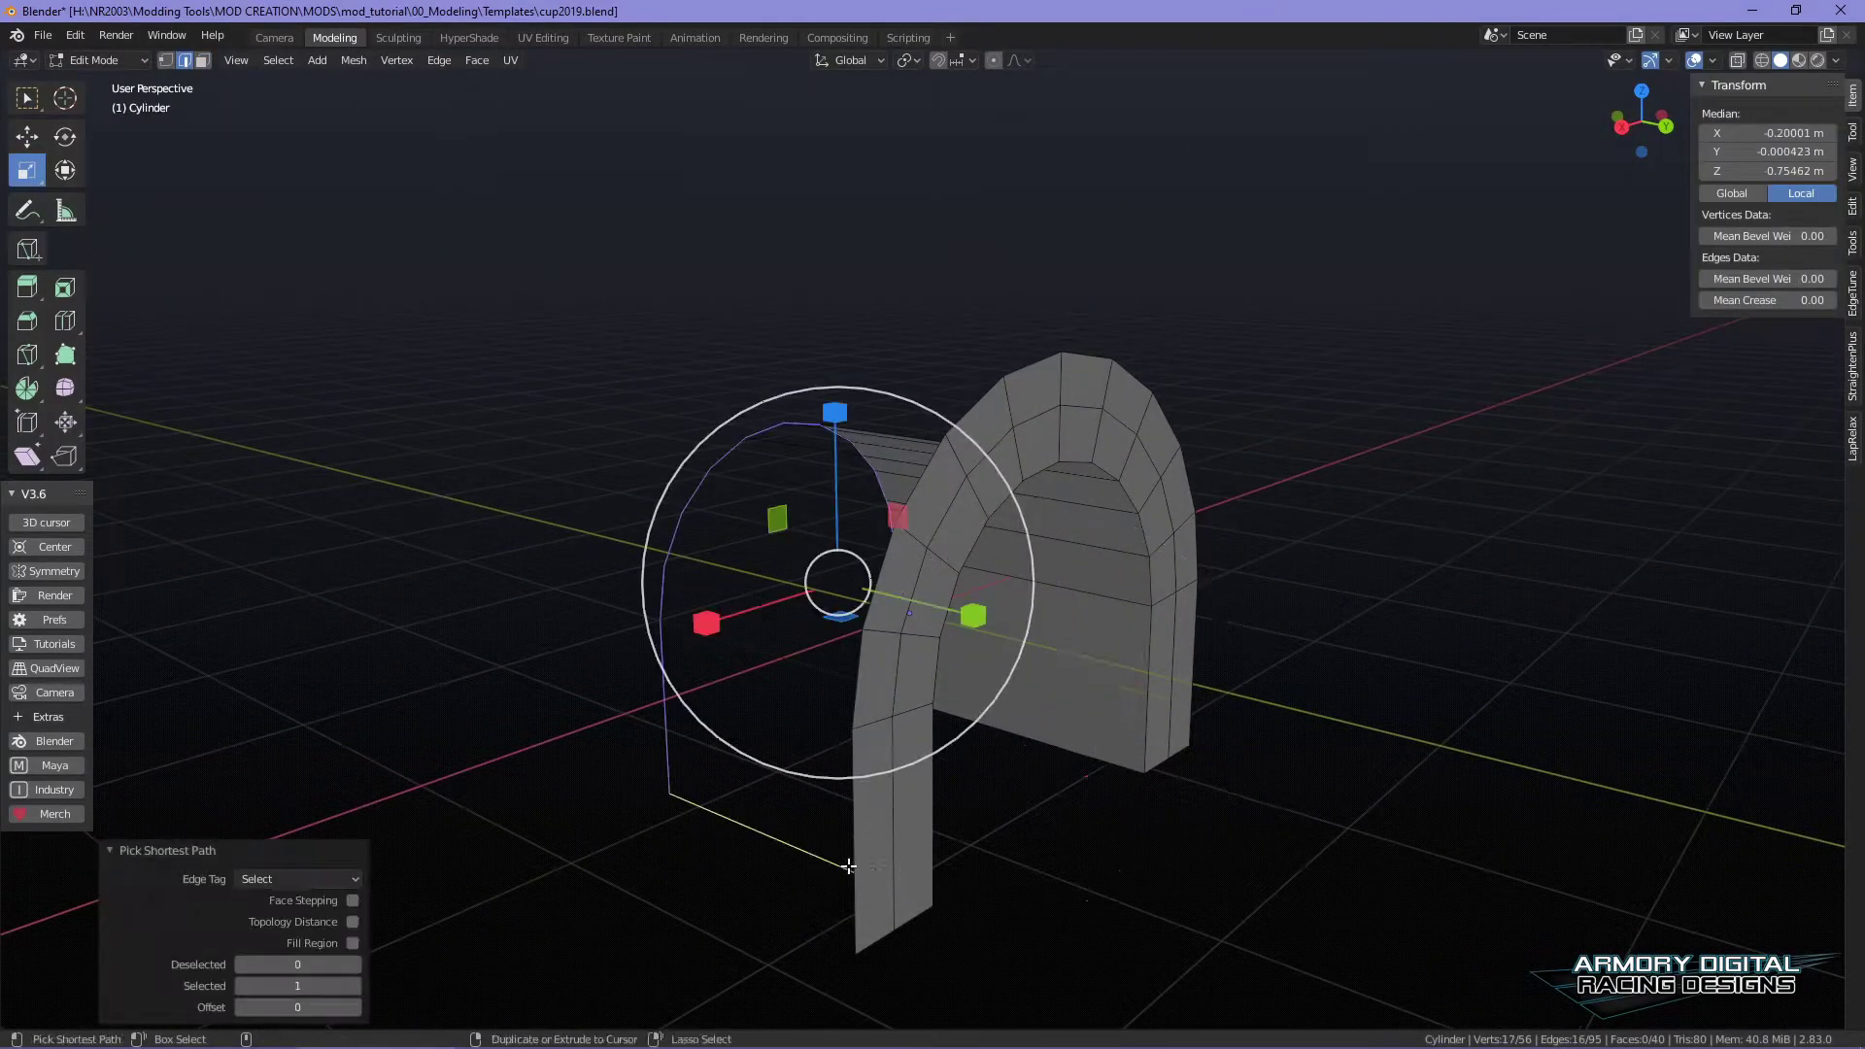
pyautogui.click(853, 885)
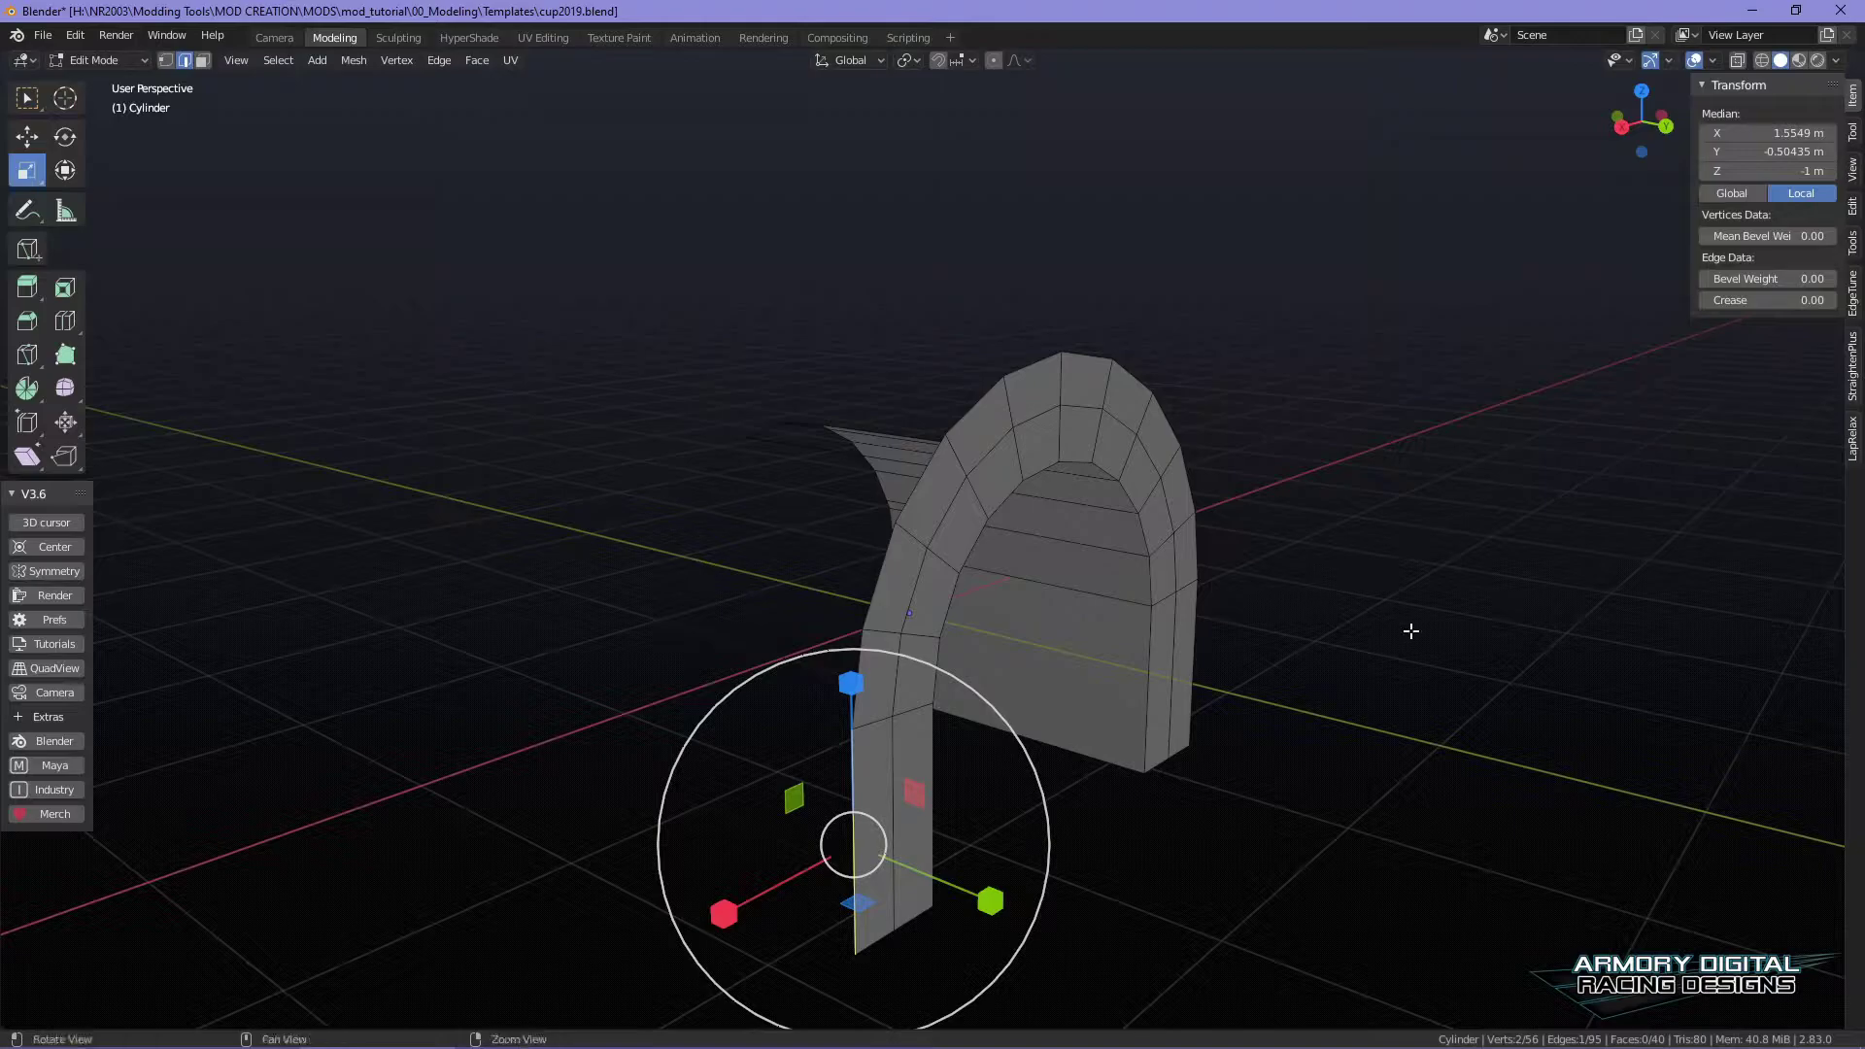
pyautogui.moveTo(1395, 637); pyautogui.dragTo(966, 703, button='middle')
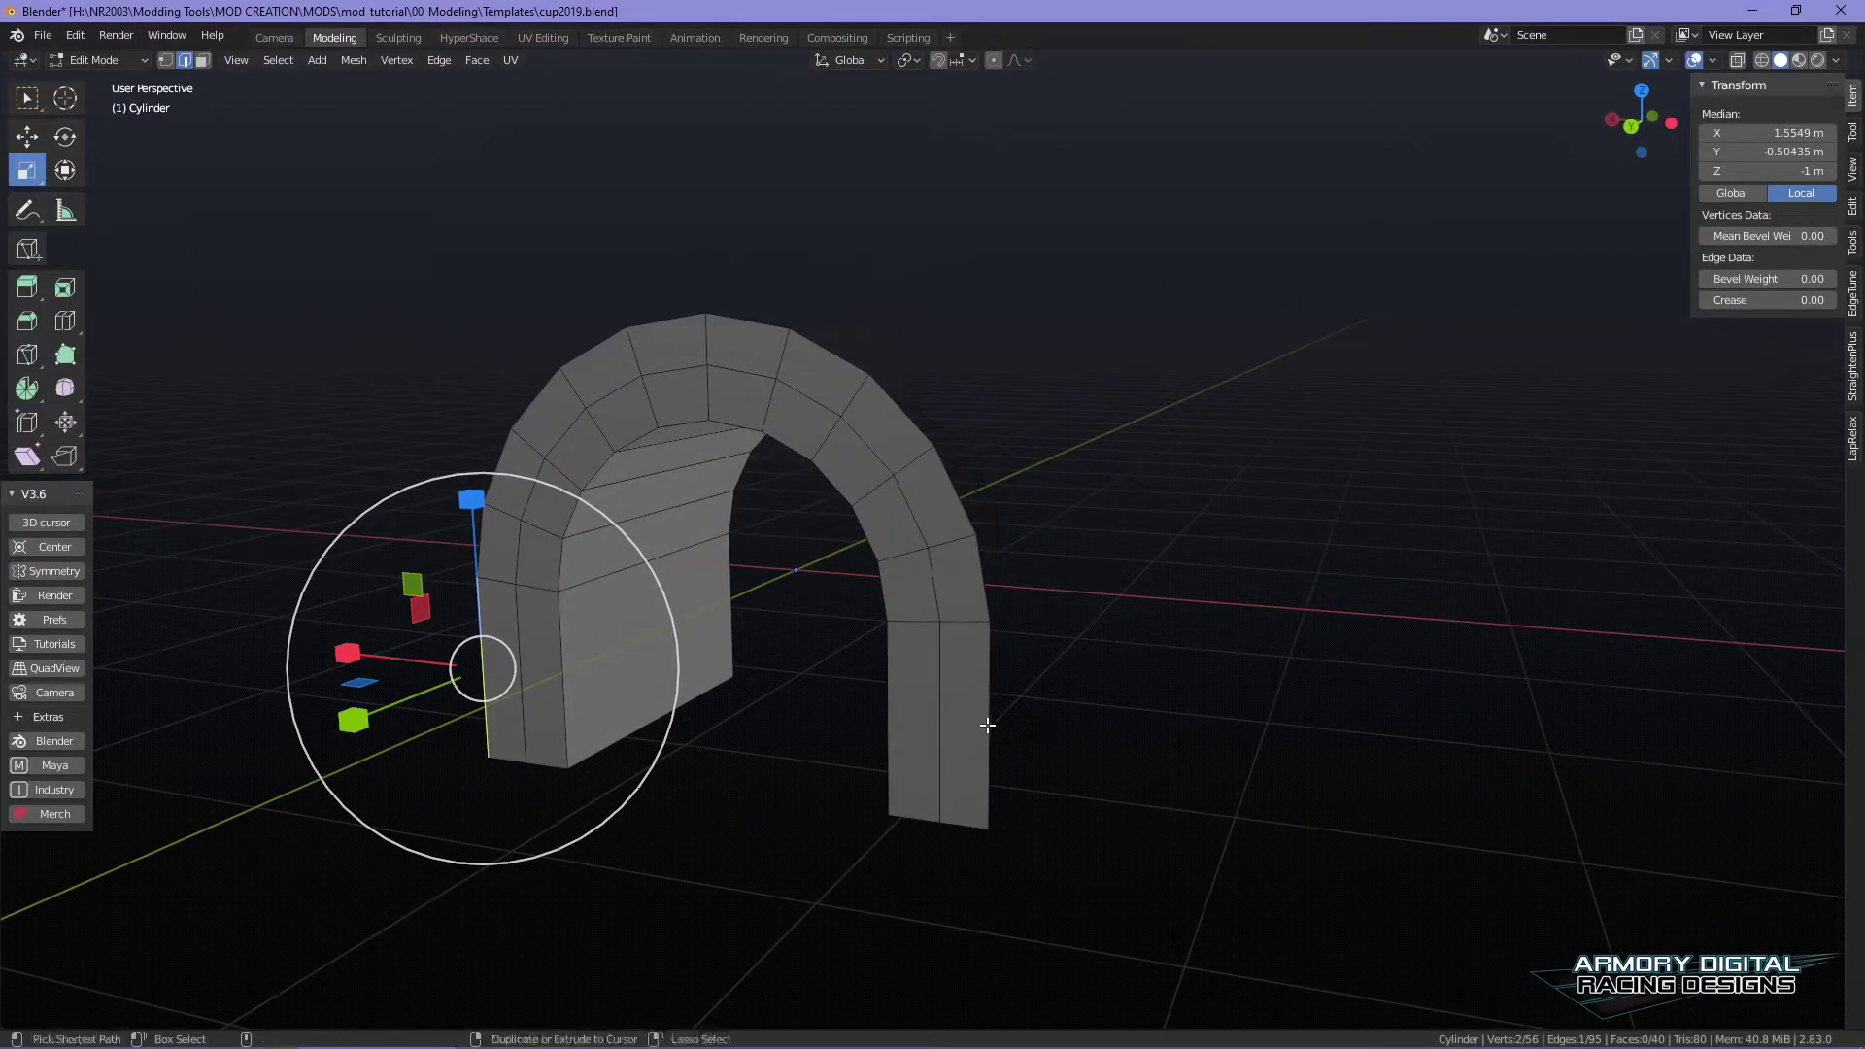
pyautogui.keyDown('ctrl'); pyautogui.click(746, 325); pyautogui.keyUp('ctrl')
pyautogui.keyDown('ctrl'); pyautogui.click(1000, 724); pyautogui.keyUp('ctrl')
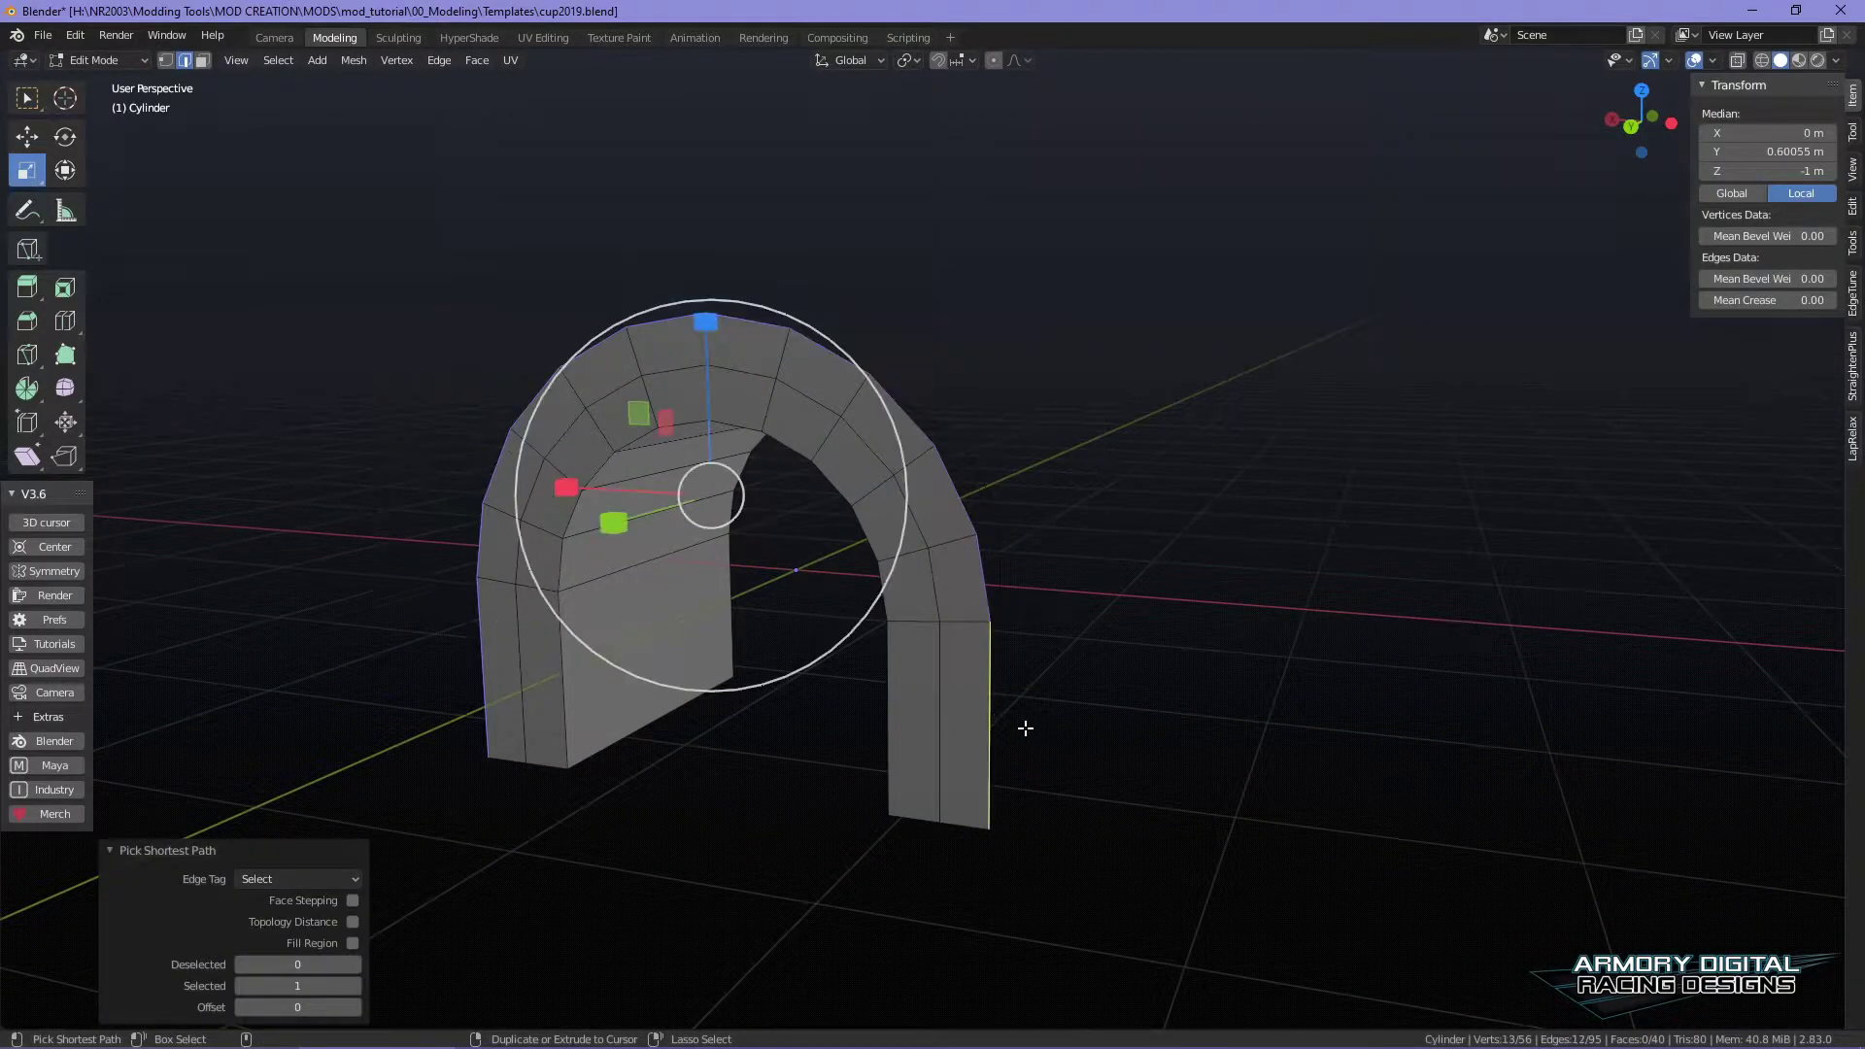
# - Extrude the front face's outer boundary edges in place and scale the extrusion to 1.481 along X
pyautogui.press('e')
pyautogui.rightClick(1237, 654)
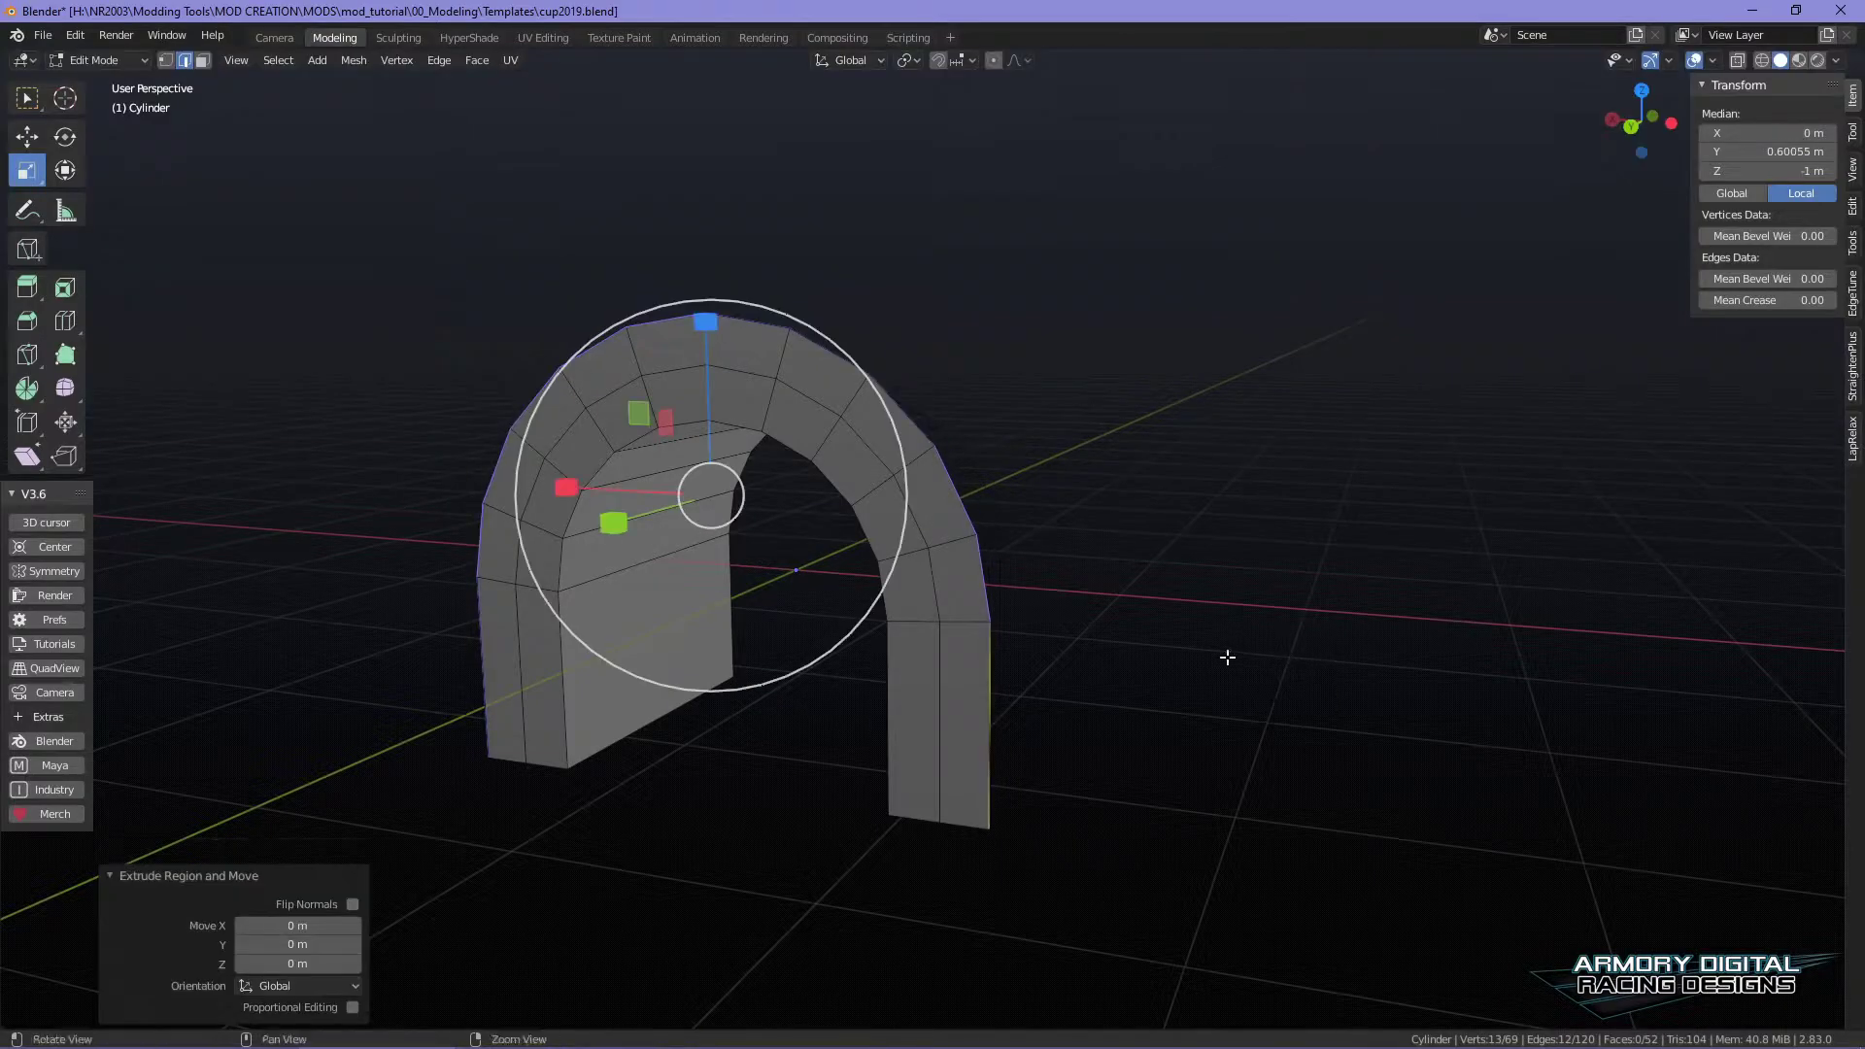
pyautogui.moveTo(1237, 654); pyautogui.dragTo(1166, 641, button='middle')
pyautogui.press('s')
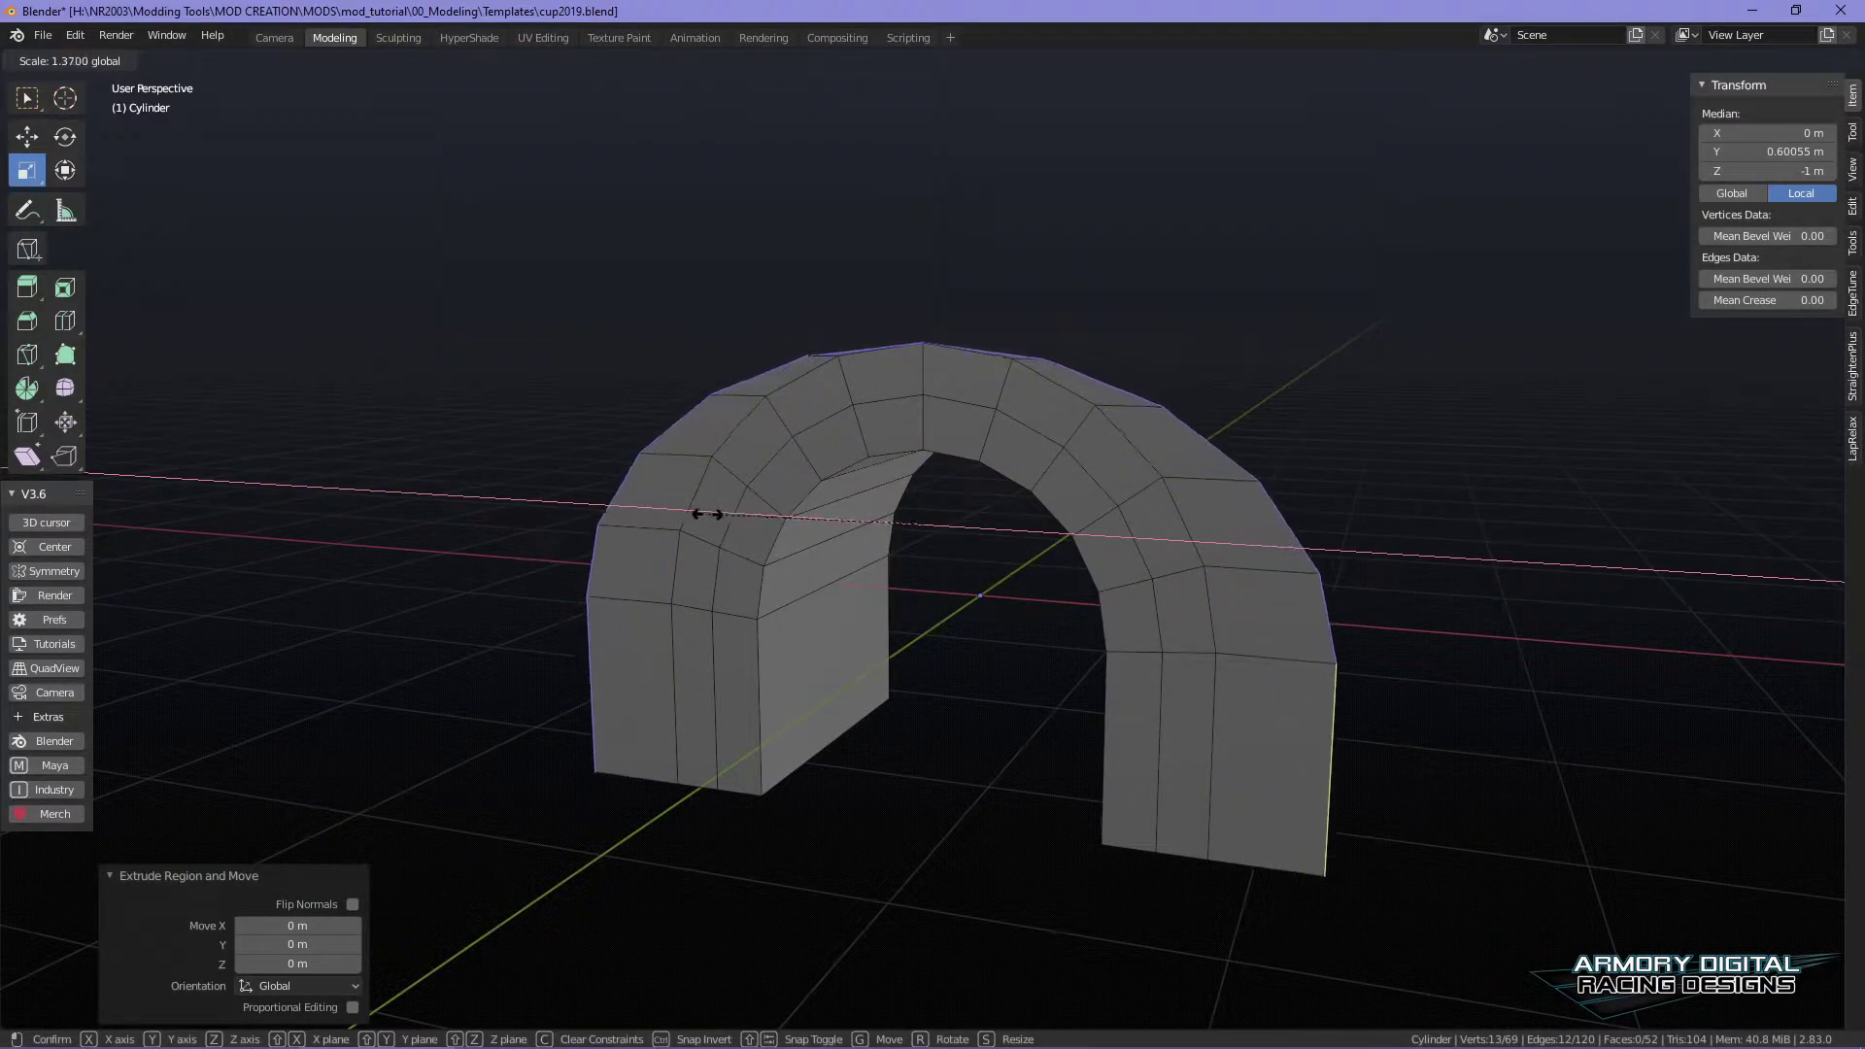
pyautogui.click(689, 513)
pyautogui.keyDown('shift'); pyautogui.moveTo(1115, 628); pyautogui.dragTo(1074, 672, button='middle'); pyautogui.keyUp('shift')
pyautogui.press('s')
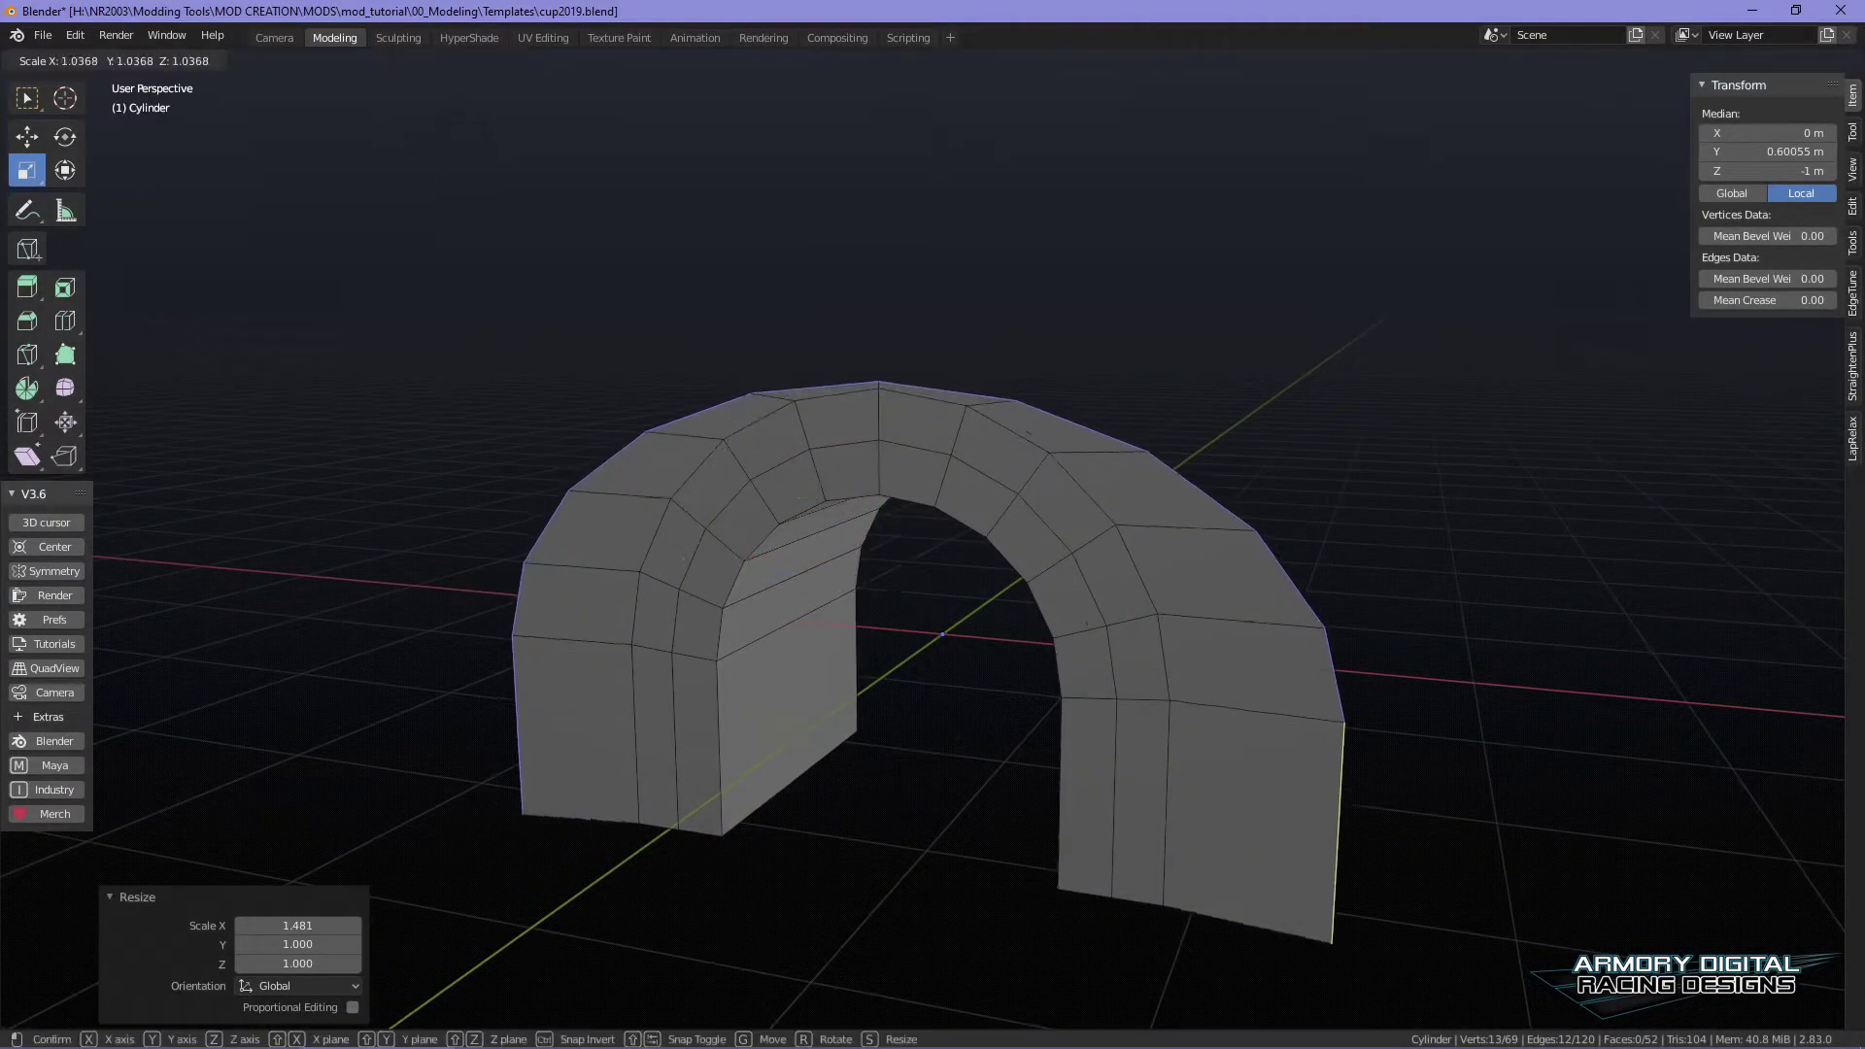
pyautogui.click(1074, 673)
# - Select the six upper edges of the front wall's outer boundary and move them up along Z
pyautogui.moveTo(1490, 566); pyautogui.dragTo(1447, 586, button='middle')
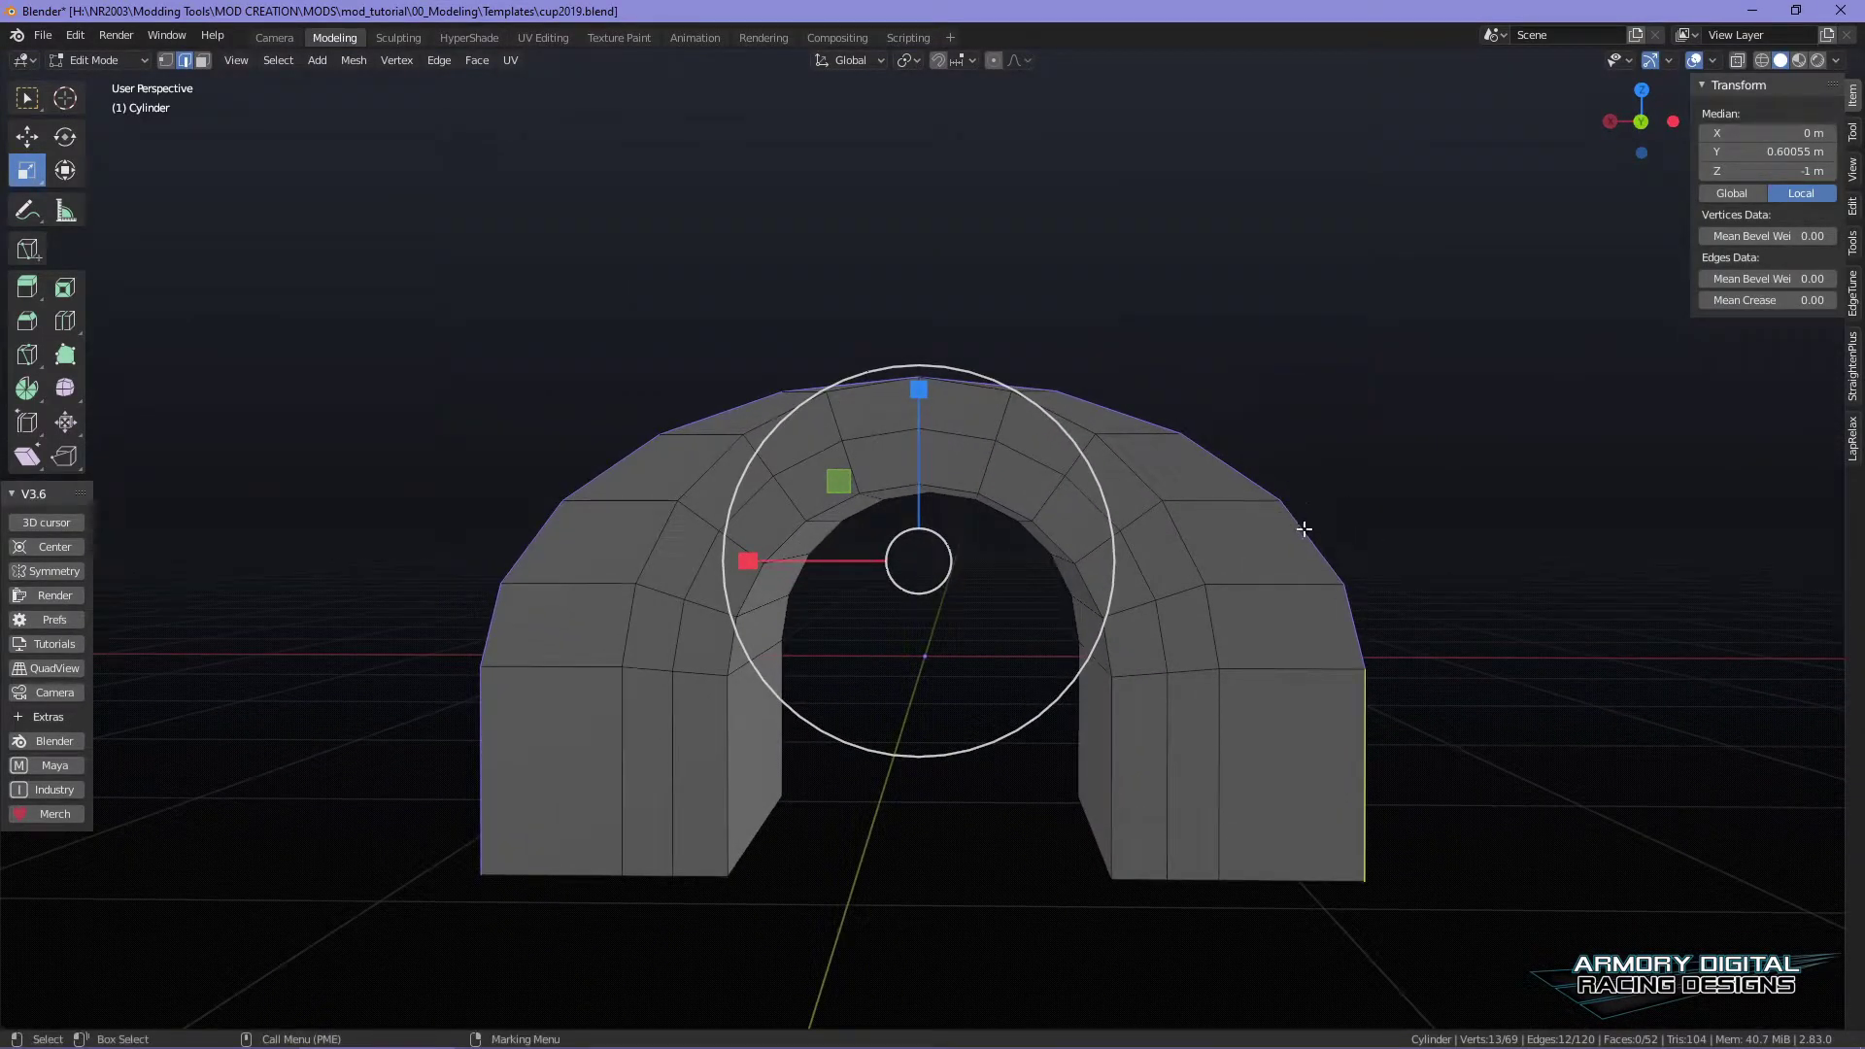
pyautogui.click(1232, 464)
pyautogui.keyDown('ctrl'); pyautogui.click(660, 448); pyautogui.keyUp('ctrl')
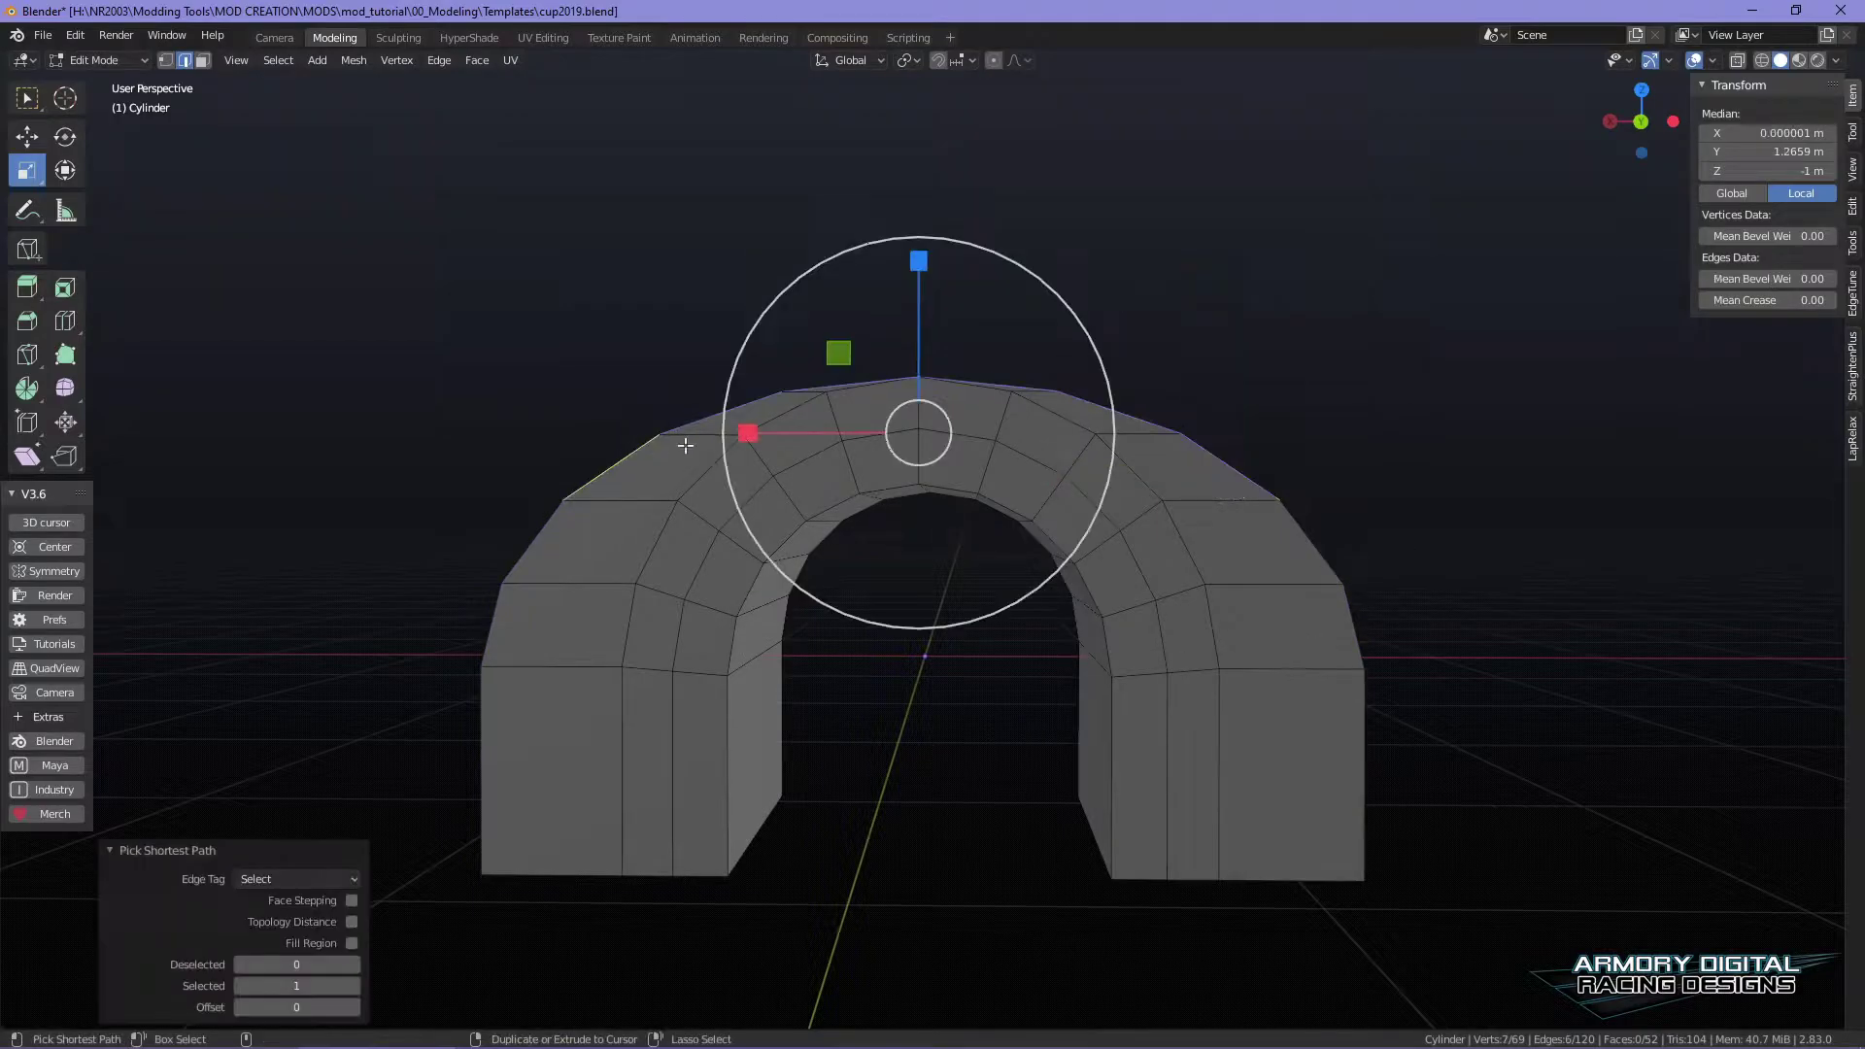
pyautogui.press('w')
pyautogui.moveTo(921, 255); pyautogui.dragTo(919, 214)
# - Flatten the six upper edges along Z into a straight top and widen them along X
pyautogui.press('r')
pyautogui.moveTo(920, 112); pyautogui.dragTo(919, 161)
pyautogui.moveTo(1428, 358); pyautogui.dragTo(1297, 449, button='middle')
pyautogui.keyDown('alt'); pyautogui.moveTo(1088, 340); pyautogui.dragTo(1203, 438, button='middle'); pyautogui.keyUp('alt')
pyautogui.moveTo(682, 322); pyautogui.dragTo(658, 321)
# - Box-select the outer vertices on the wall's negative X side in vertex mode and align them by scaling 0.427 along X
pyautogui.keyDown('alt'); pyautogui.moveTo(922, 340); pyautogui.dragTo(971, 406, button='right'); pyautogui.keyUp('alt')
pyautogui.keyDown('alt'); pyautogui.moveTo(971, 406); pyautogui.dragTo(1087, 432, button='middle'); pyautogui.keyUp('alt')
pyautogui.moveTo(1157, 465); pyautogui.dragTo(1080, 464, button='right')
pyautogui.keyDown('alt'); pyautogui.moveTo(1303, 550); pyautogui.dragTo(1174, 506, button='middle'); pyautogui.keyUp('alt')
pyautogui.moveTo(1345, 858); pyautogui.dragTo(1125, 342)
pyautogui.moveTo(981, 587); pyautogui.dragTo(982, 587)
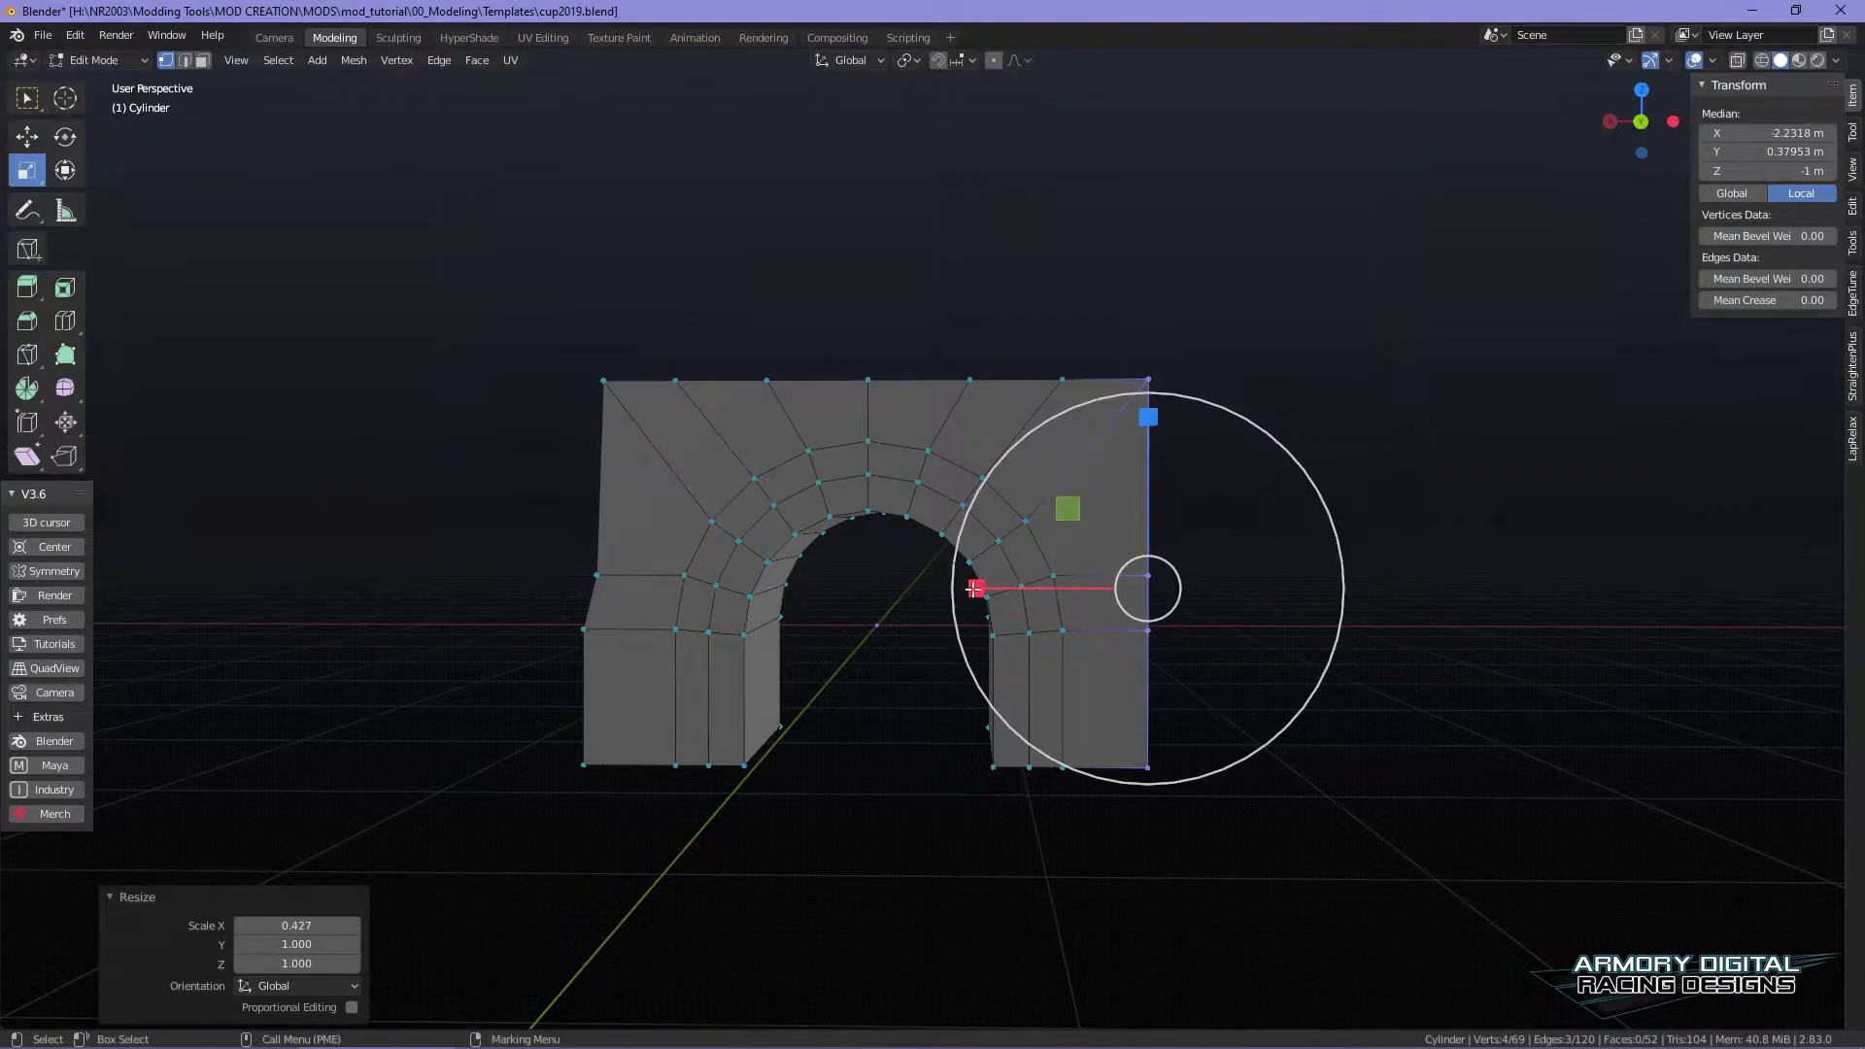
pyautogui.moveTo(954, 564); pyautogui.dragTo(1005, 547)
pyautogui.hotkey('ctrl', 'z')
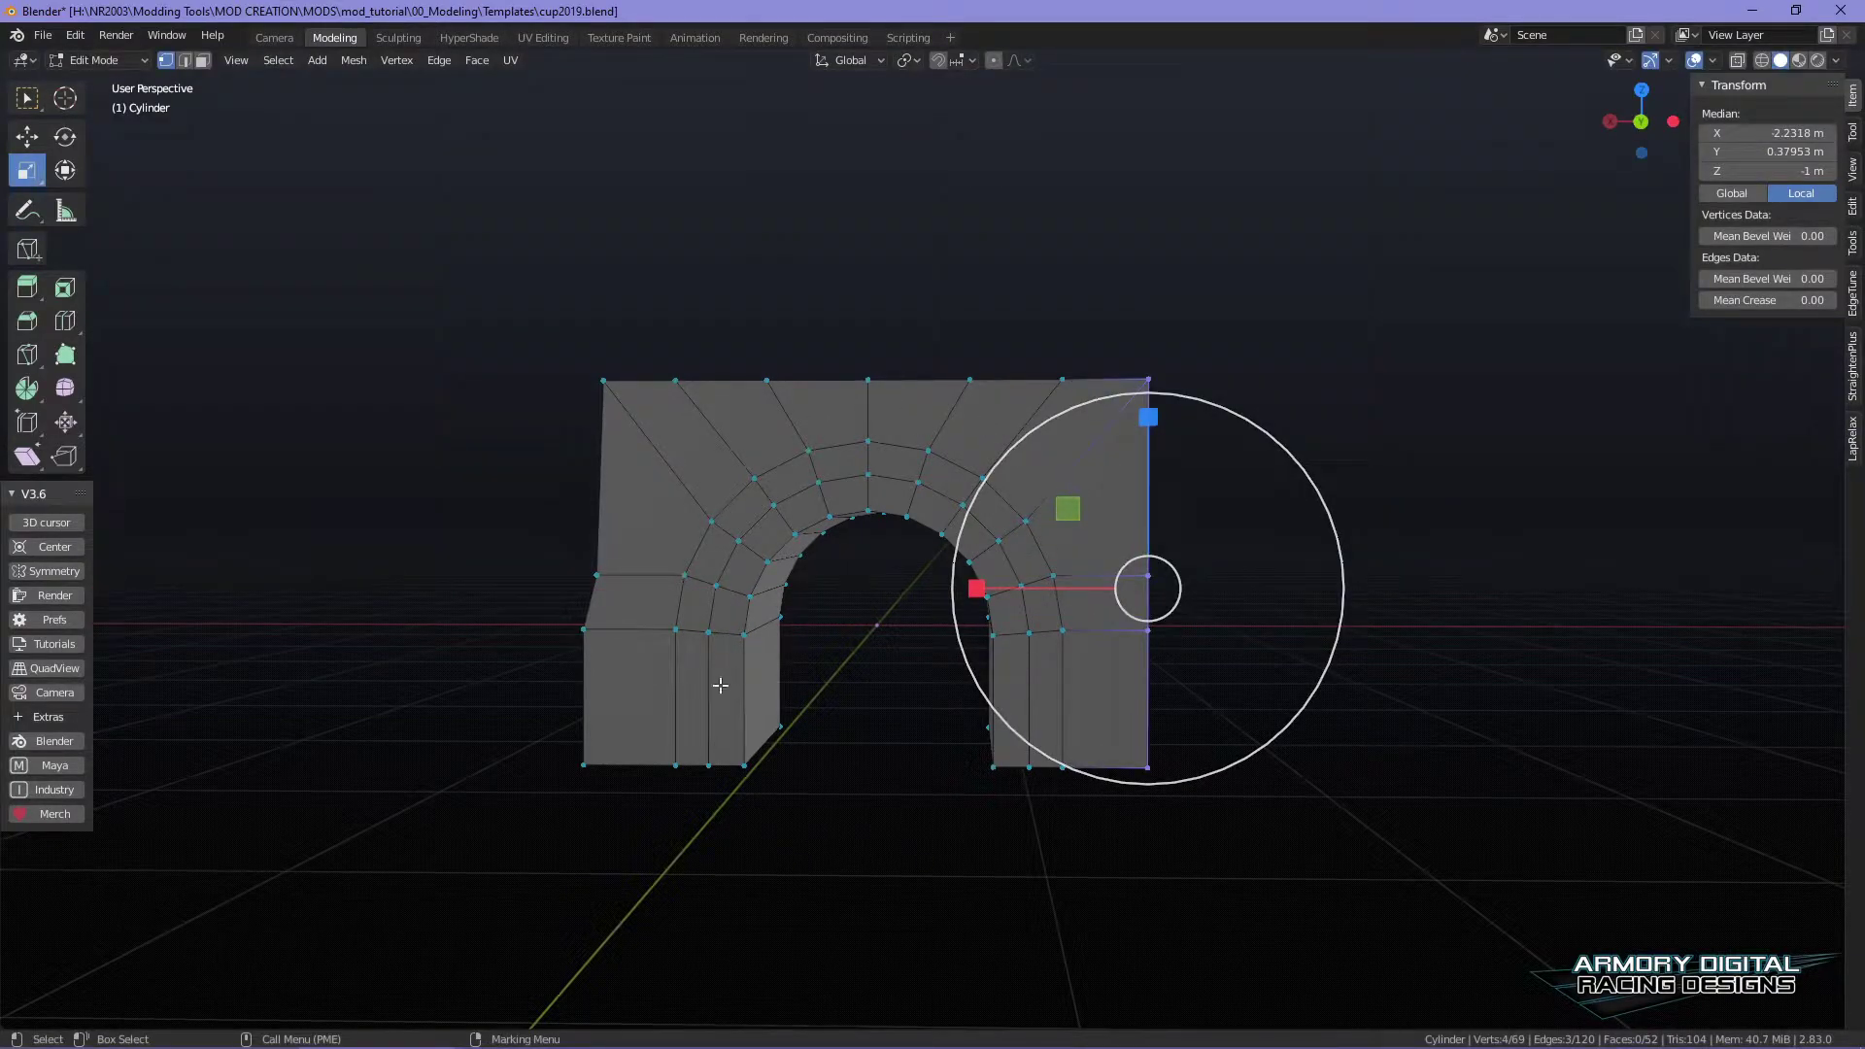
# - Box-select the outer vertices on the wall's positive X side and align them by scaling to 0.401 along X
pyautogui.moveTo(457, 337); pyautogui.dragTo(633, 847)
pyautogui.keyDown('alt'); pyautogui.moveTo(1385, 764); pyautogui.dragTo(1604, 694, button='middle'); pyautogui.keyUp('alt')
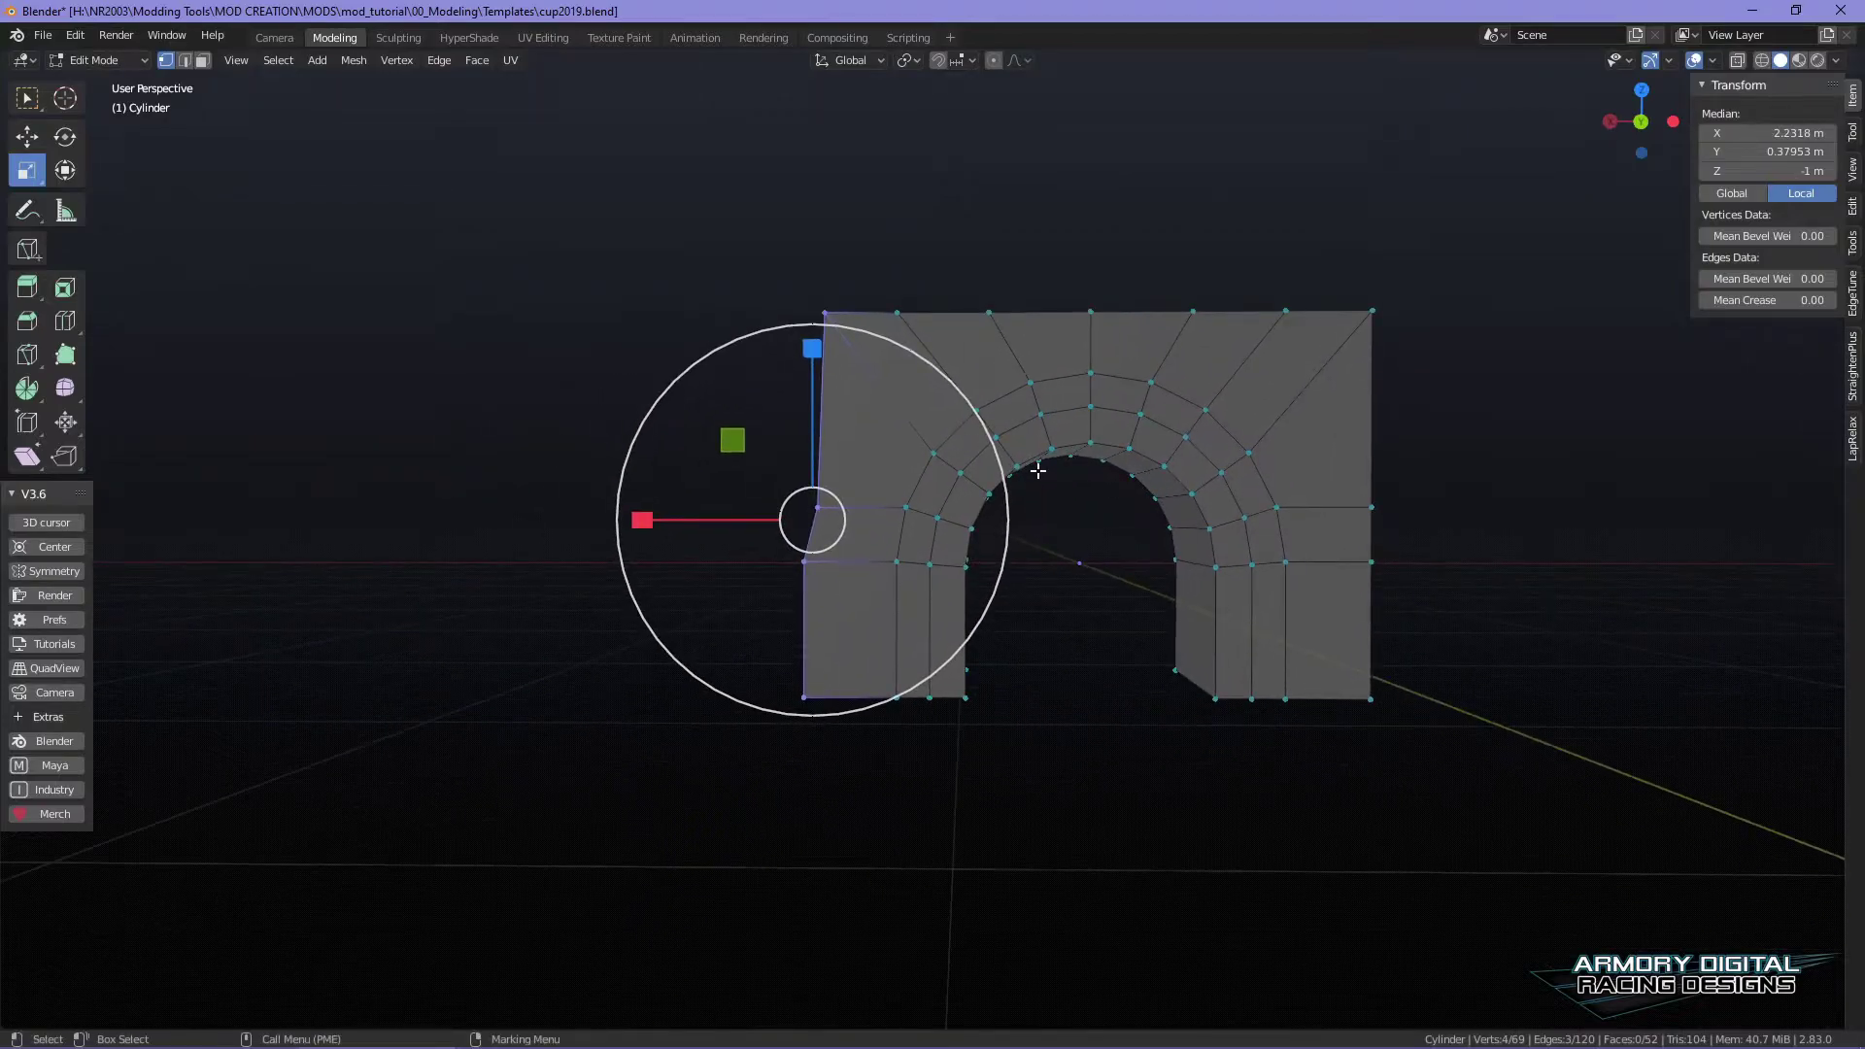
pyautogui.moveTo(653, 517); pyautogui.dragTo(782, 520)
pyautogui.moveTo(645, 520); pyautogui.dragTo(755, 525)
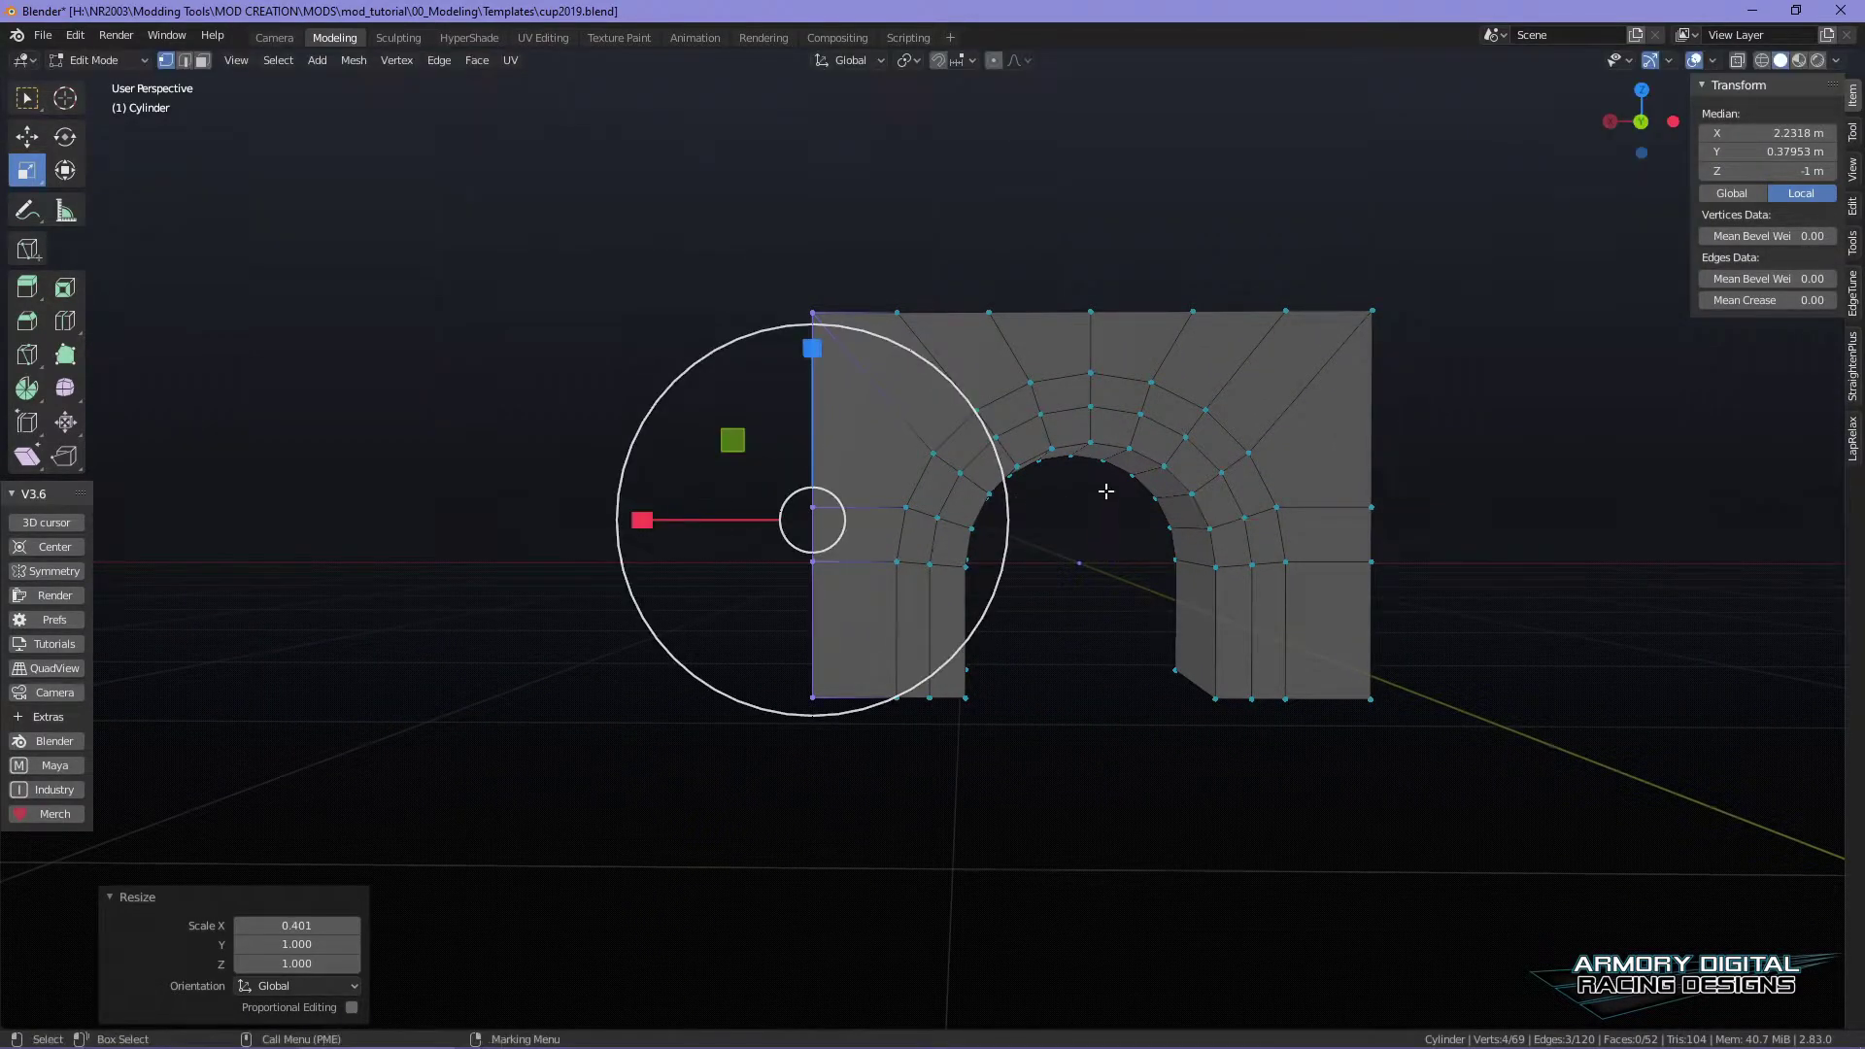
# - Return to Object Mode and leave isolation to show the box together with the arch wall
pyautogui.keyDown('alt'); pyautogui.moveTo(1363, 429); pyautogui.dragTo(1286, 433); pyautogui.keyUp('alt')
pyautogui.keyDown('alt'); pyautogui.moveTo(1378, 504); pyautogui.dragTo(1341, 485); pyautogui.keyUp('alt')
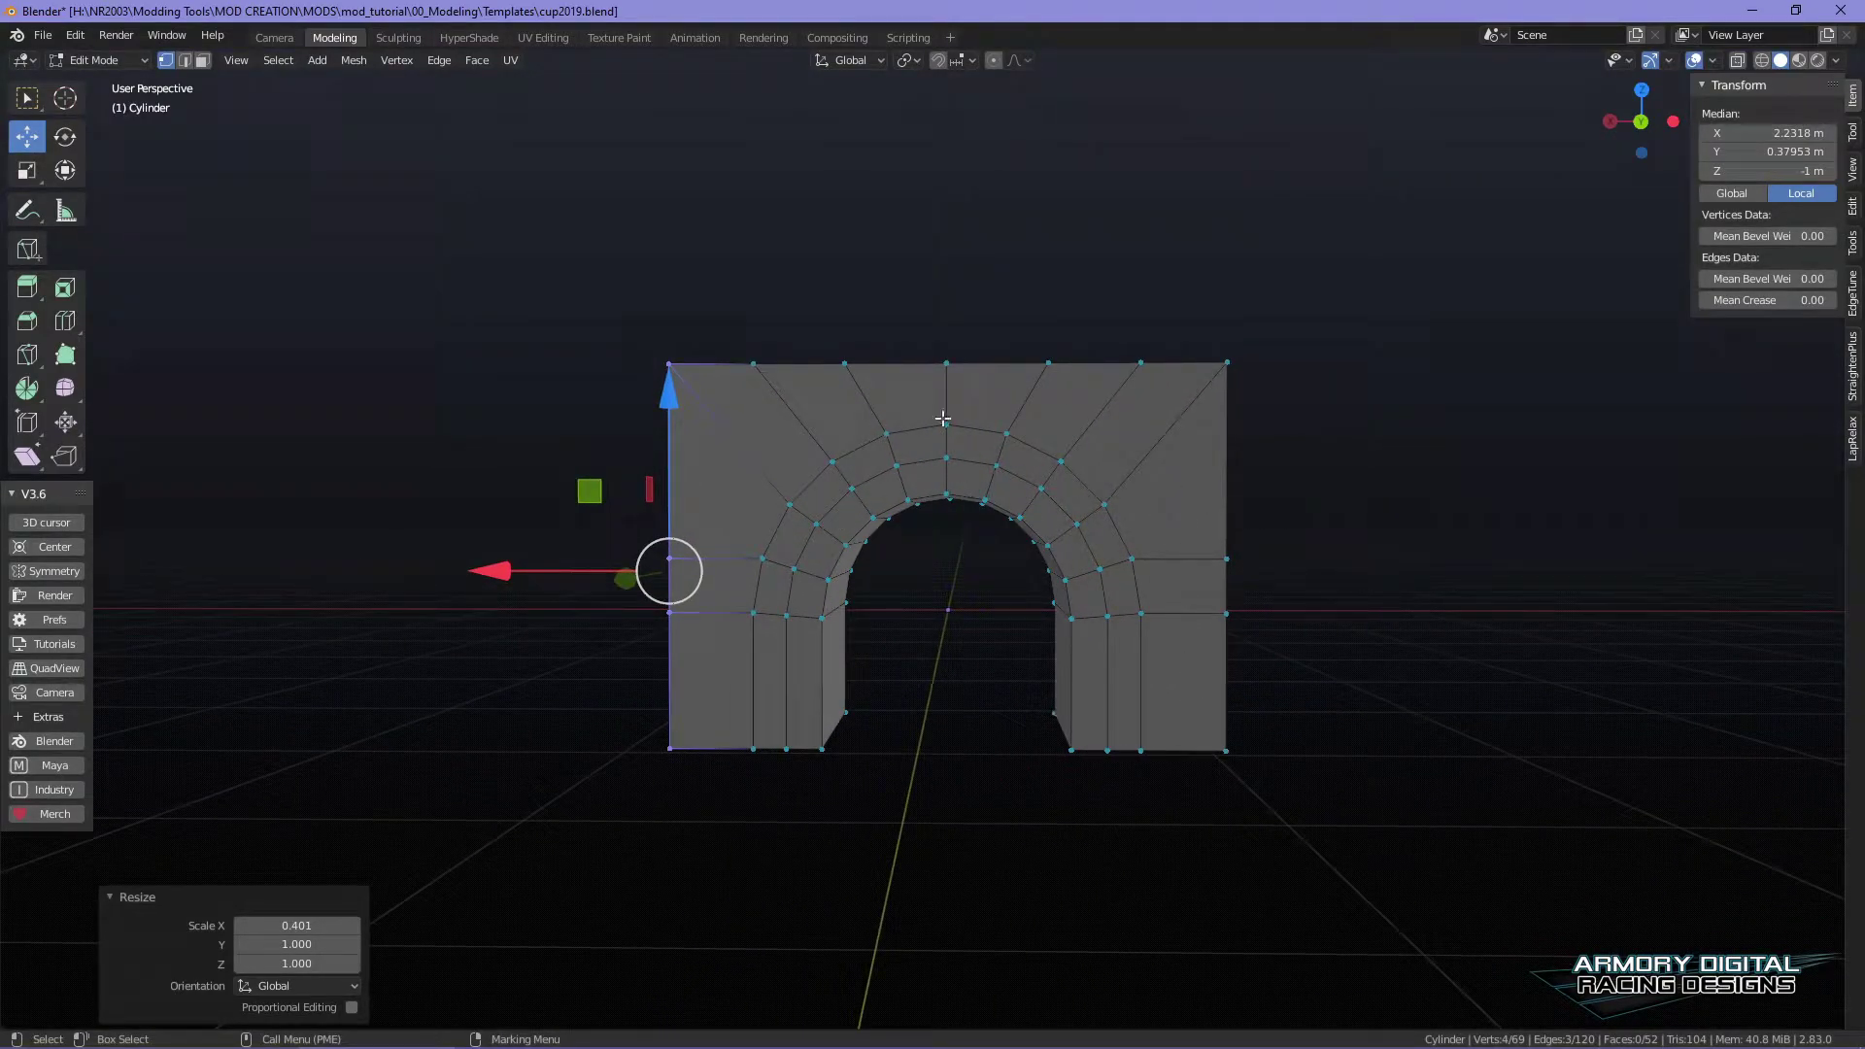
pyautogui.keyDown('alt'); pyautogui.moveTo(989, 501); pyautogui.dragTo(1295, 508); pyautogui.keyUp('alt')
pyautogui.moveTo(1007, 367); pyautogui.dragTo(1108, 301, button='right')
pyautogui.click(1107, 301)
pyautogui.keyDown('alt'); pyautogui.moveTo(1357, 470); pyautogui.dragTo(1254, 602); pyautogui.keyUp('alt')
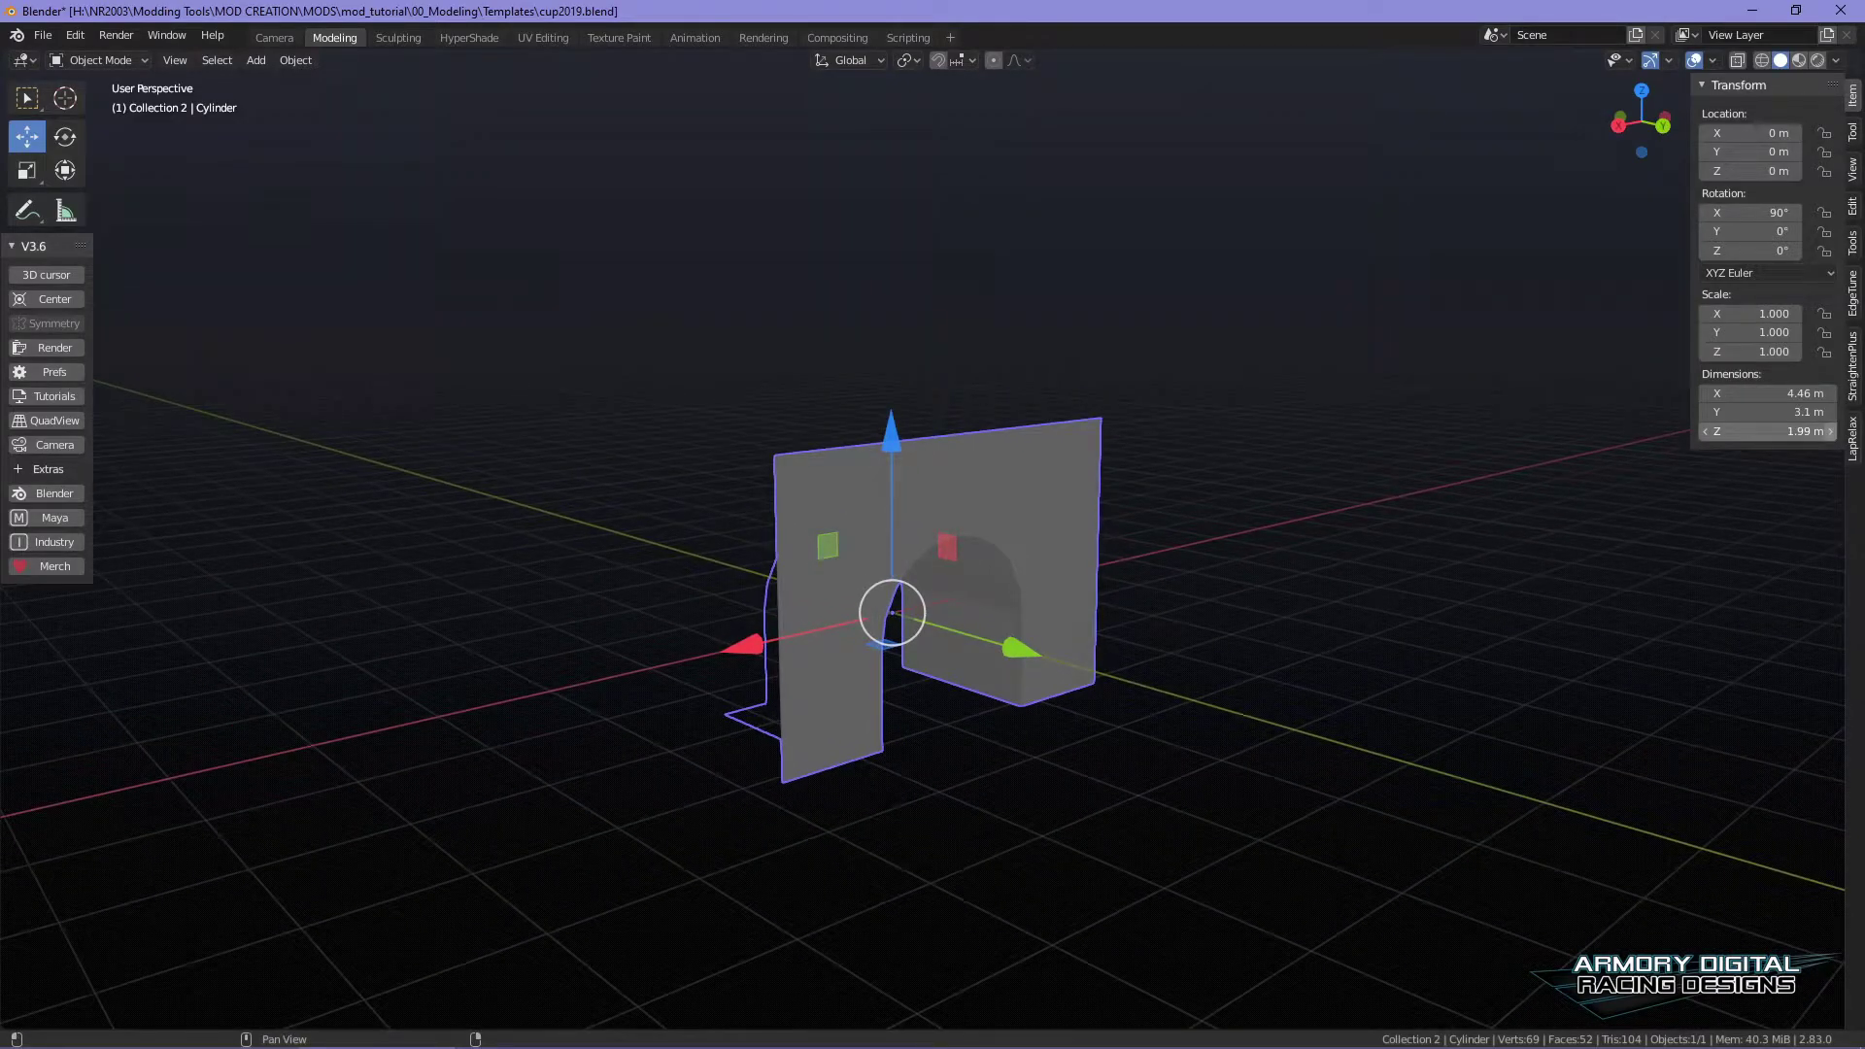
pyautogui.rightClick(1340, 634)
pyautogui.scroll(2, 1309, 603)
pyautogui.keyDown('alt'); pyautogui.moveTo(1372, 602); pyautogui.dragTo(1433, 566, button='middle'); pyautogui.keyUp('alt')
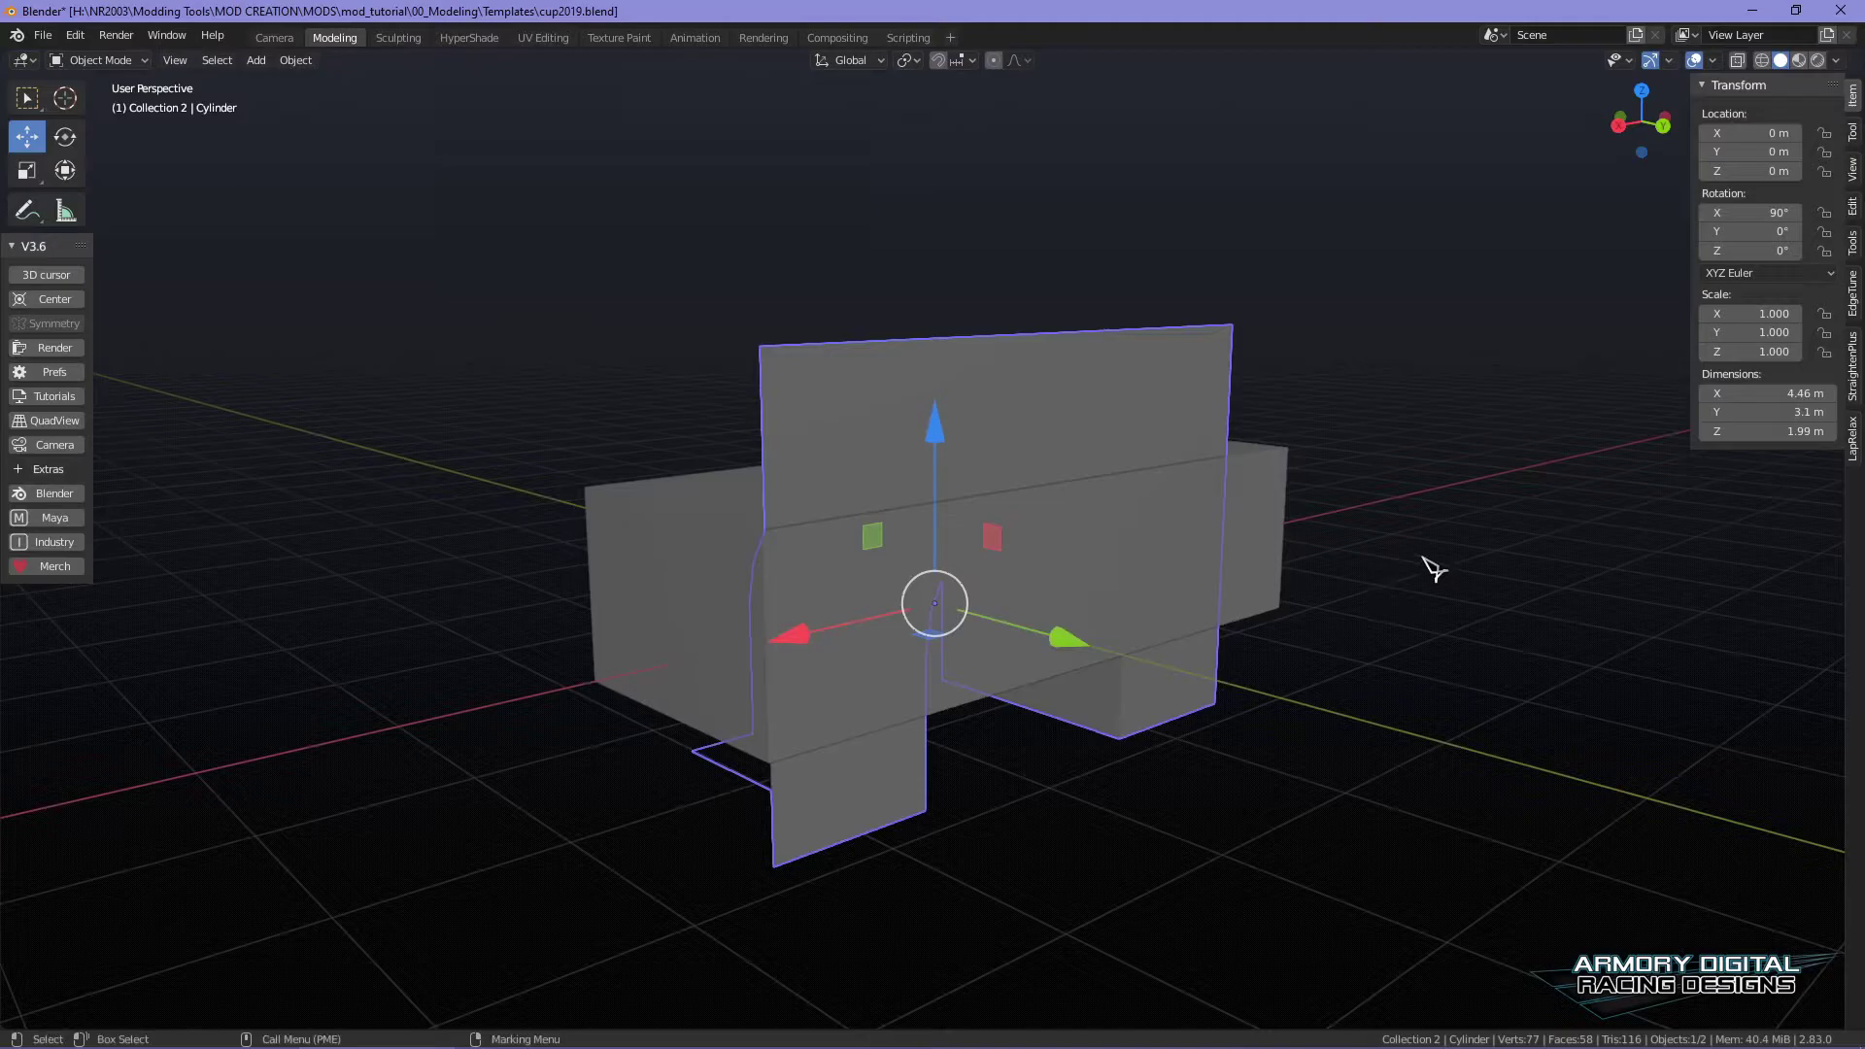
# - Scale the arch wall uniformly to 0.394 and move it 1.072 m along Y to the box's side
pyautogui.press('r')
pyautogui.moveTo(944, 632); pyautogui.dragTo(938, 595)
pyautogui.hotkey('ctrl', 'z')
pyautogui.hotkey('ctrl', 'z')
pyautogui.press('w')
pyautogui.moveTo(1069, 633); pyautogui.dragTo(1183, 668)
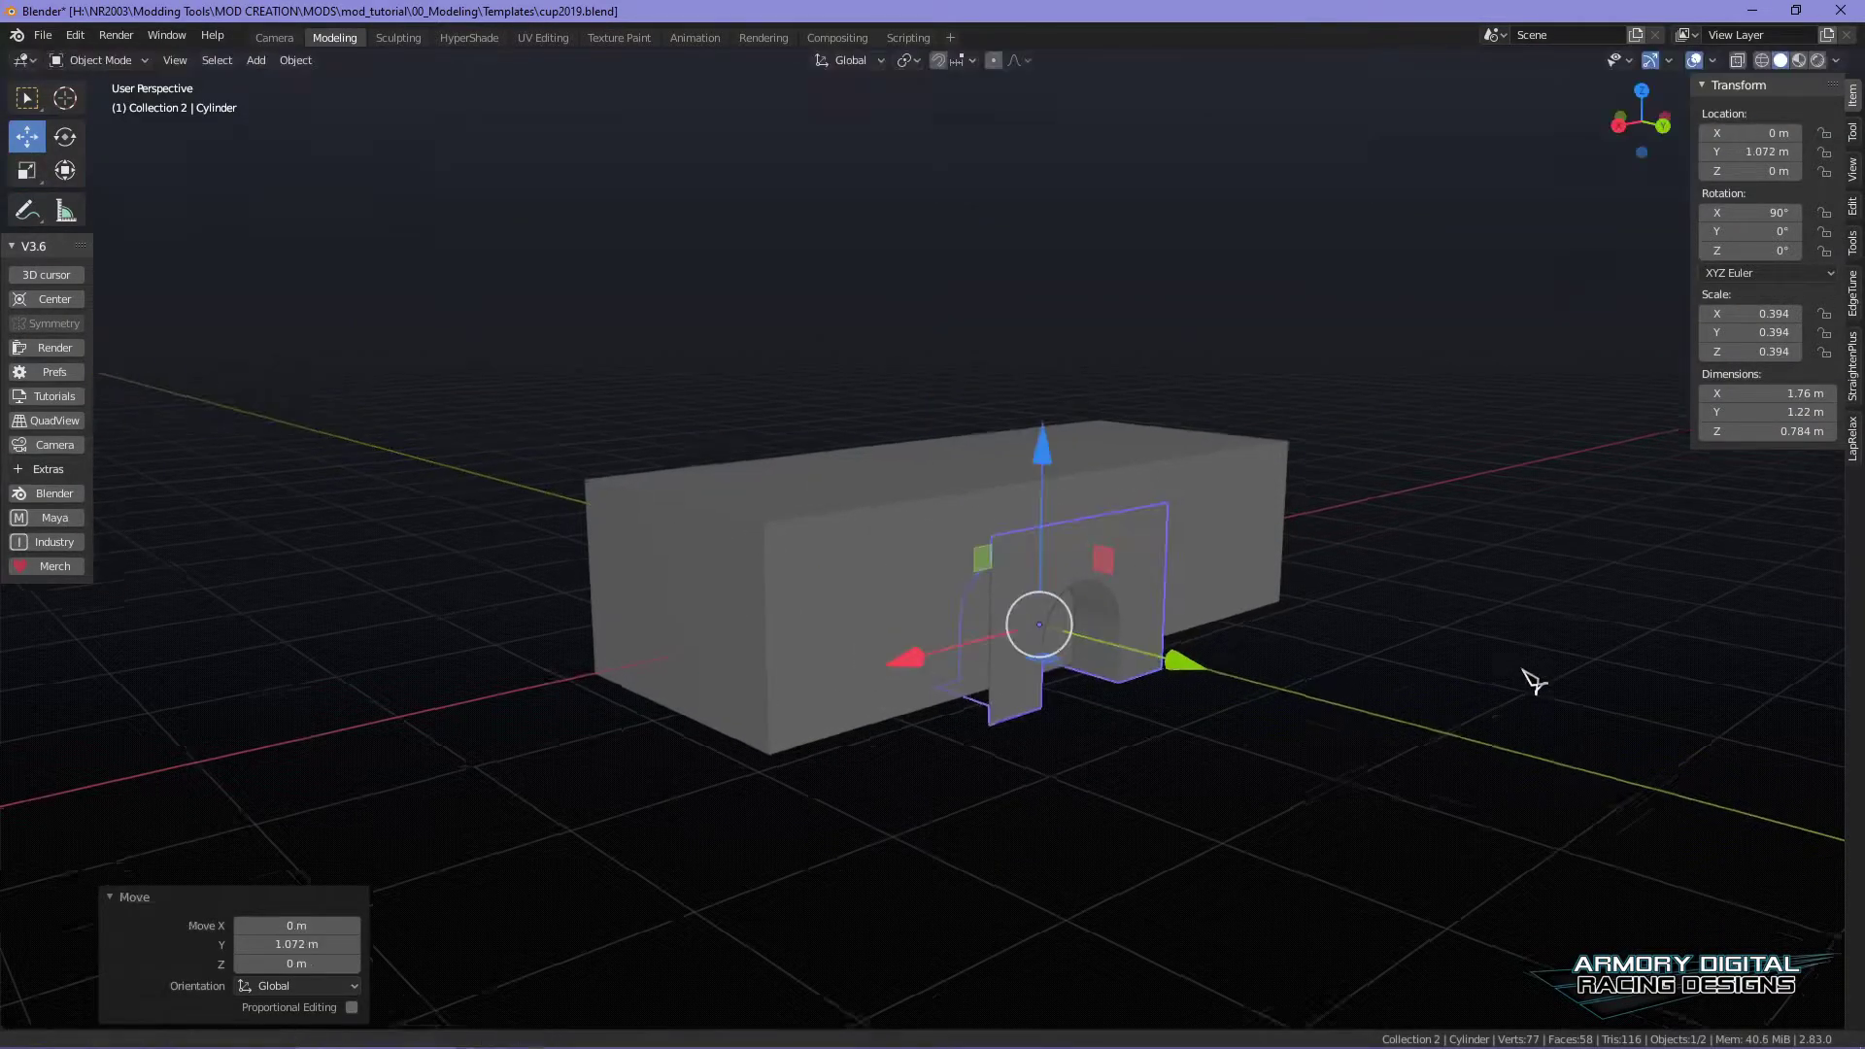
# - Move the arch wall along X toward one end of the box, to an X location of 0.82736 m
pyautogui.moveTo(1532, 689); pyautogui.dragTo(1494, 658, button='middle')
pyautogui.scroll(2, 1236, 644)
pyautogui.moveTo(785, 581); pyautogui.dragTo(654, 579)
pyautogui.keyDown('shift'); pyautogui.moveTo(816, 625); pyautogui.dragTo(1000, 625, button='middle'); pyautogui.keyUp('shift')
pyautogui.moveTo(802, 577); pyautogui.dragTo(759, 577)
pyautogui.scroll(-2, 1360, 614)
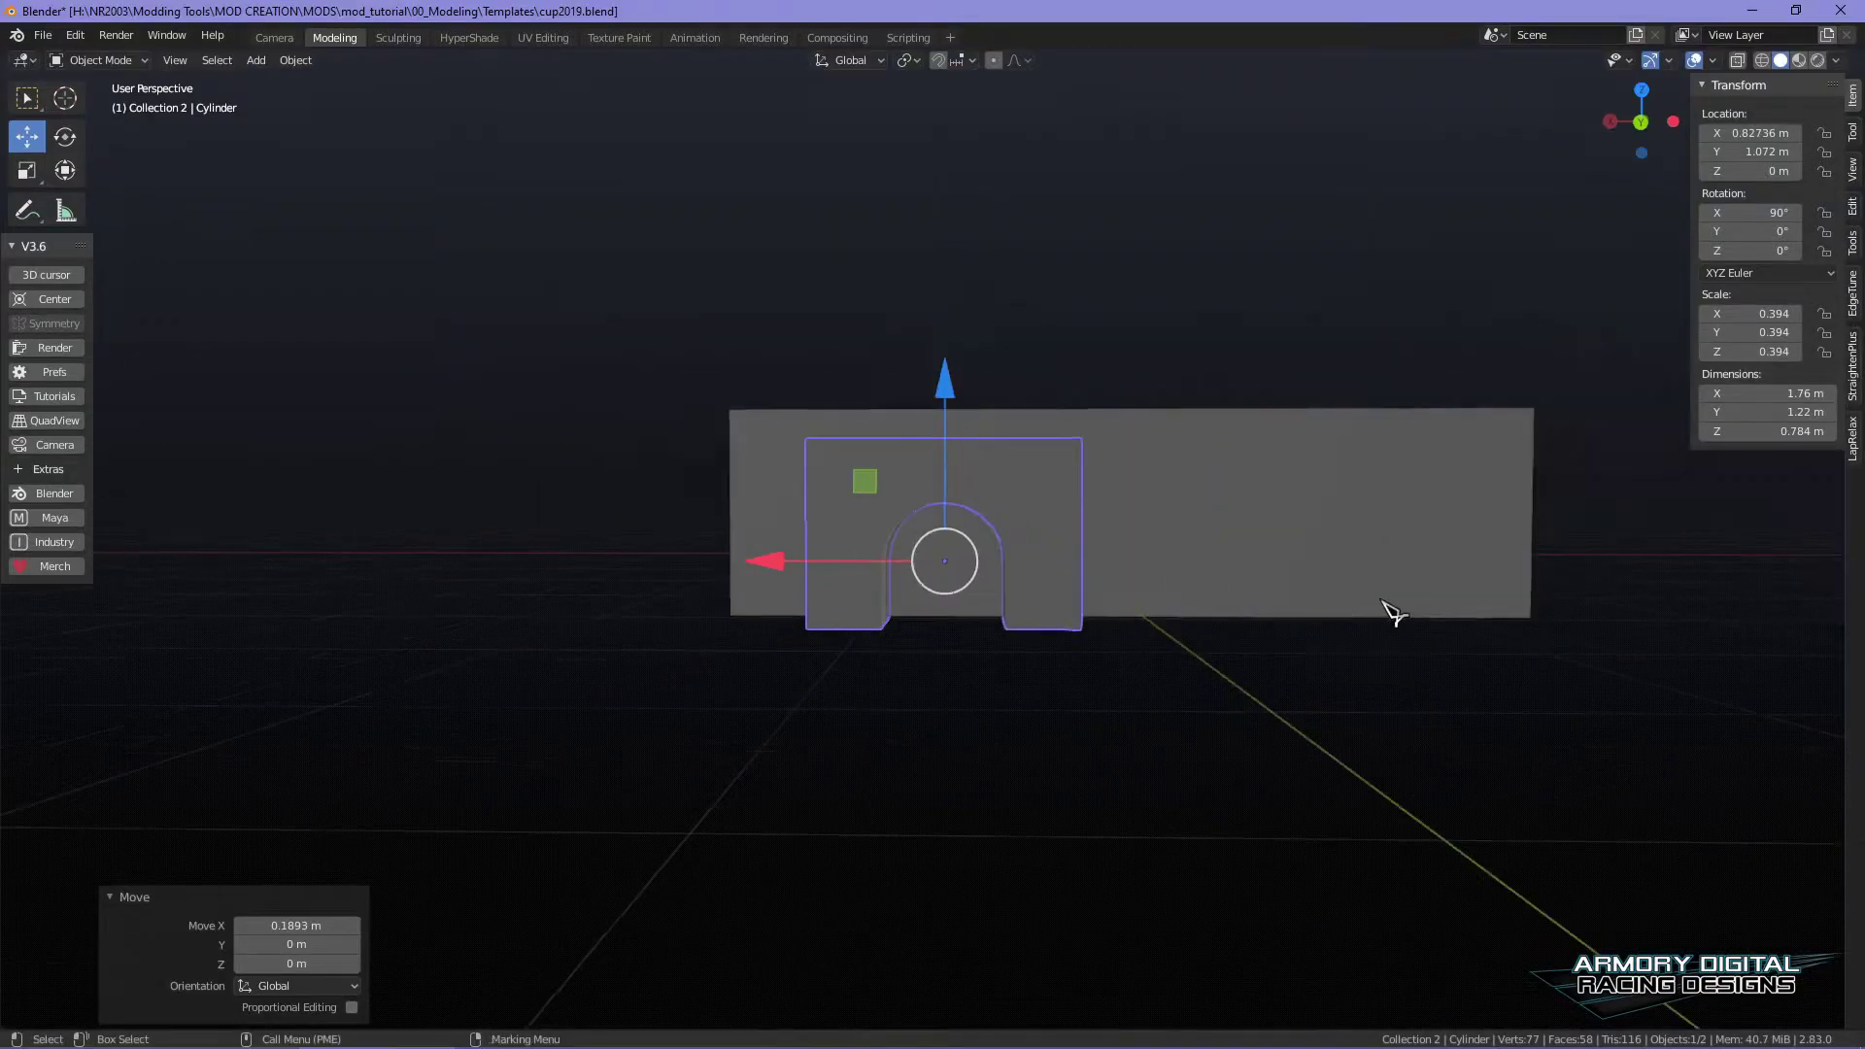
# - Select the box and add centred loop cuts across its width and along its length in edge mode
pyautogui.keyDown('alt'); pyautogui.moveTo(1373, 616); pyautogui.dragTo(1242, 651, button='middle'); pyautogui.keyUp('alt')
pyautogui.scroll(2, 1088, 629)
pyautogui.click(1049, 608)
pyautogui.moveTo(1052, 529); pyautogui.dragTo(1056, 453, button='right')
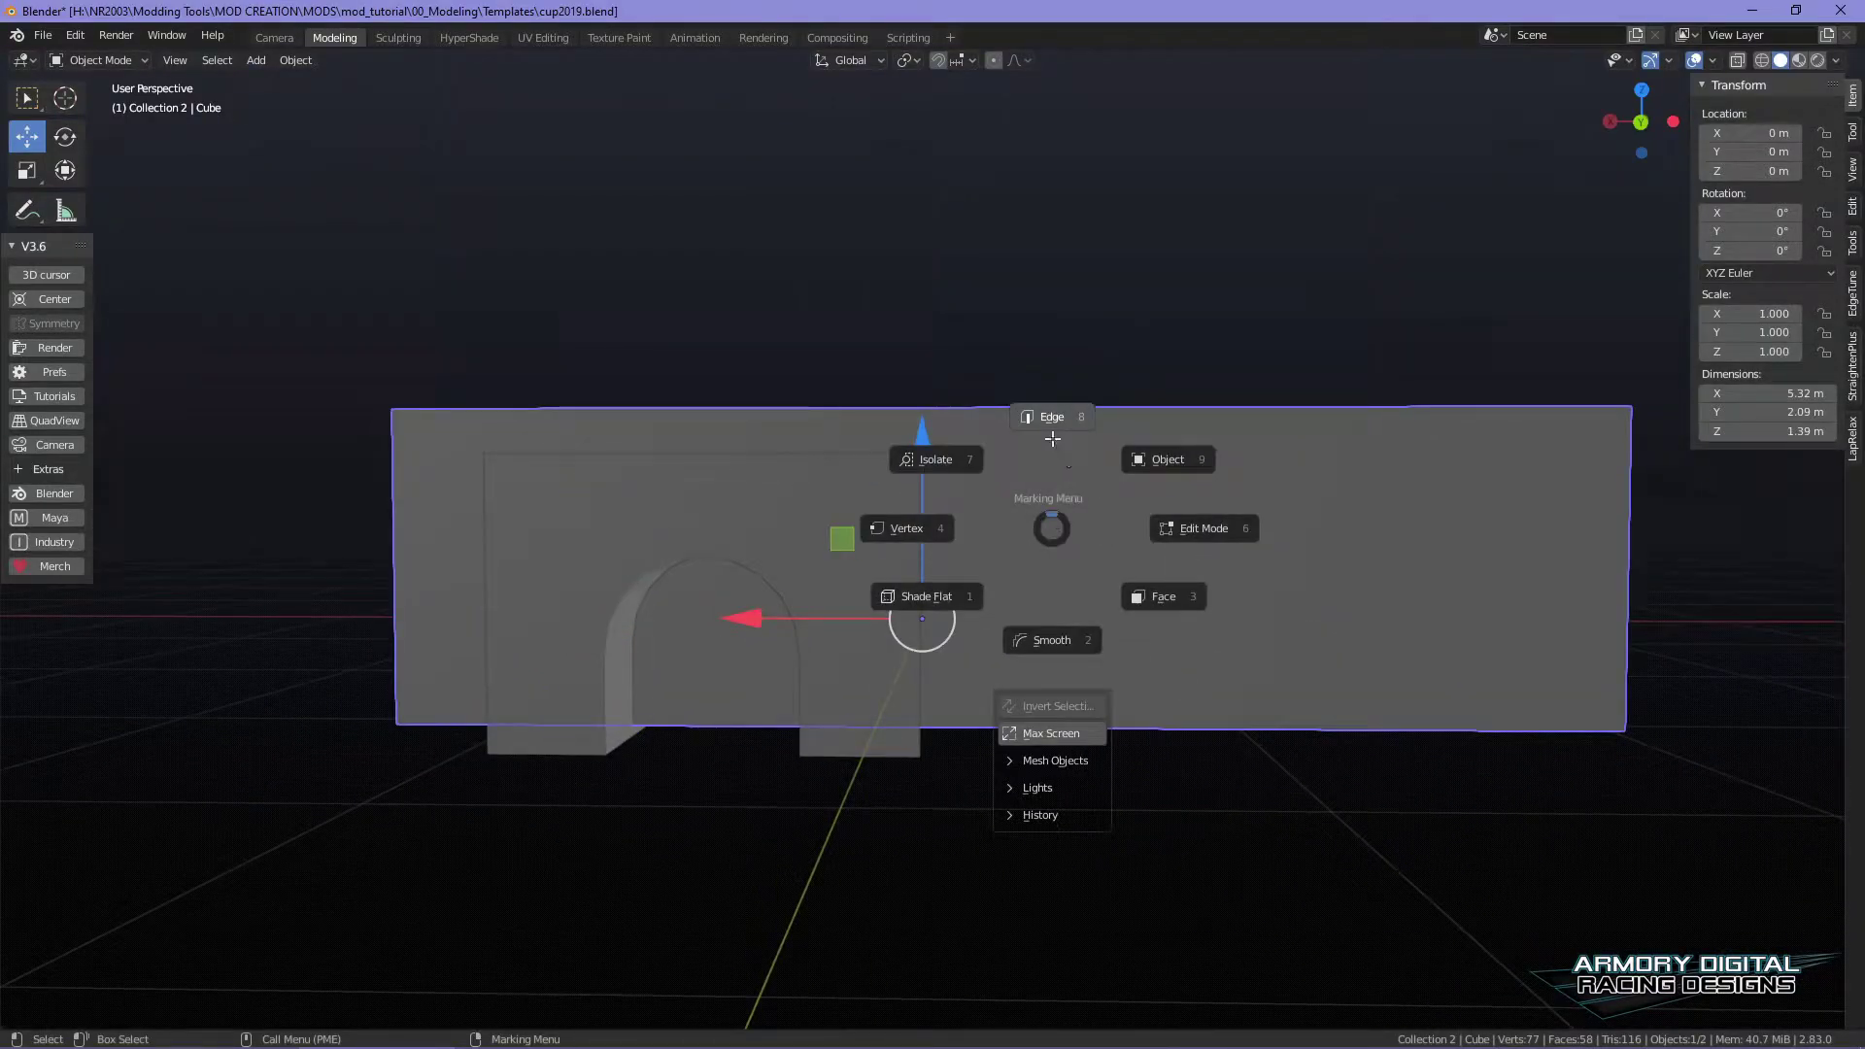
pyautogui.click(1052, 438)
pyautogui.moveTo(1307, 570); pyautogui.dragTo(1282, 612, button='middle')
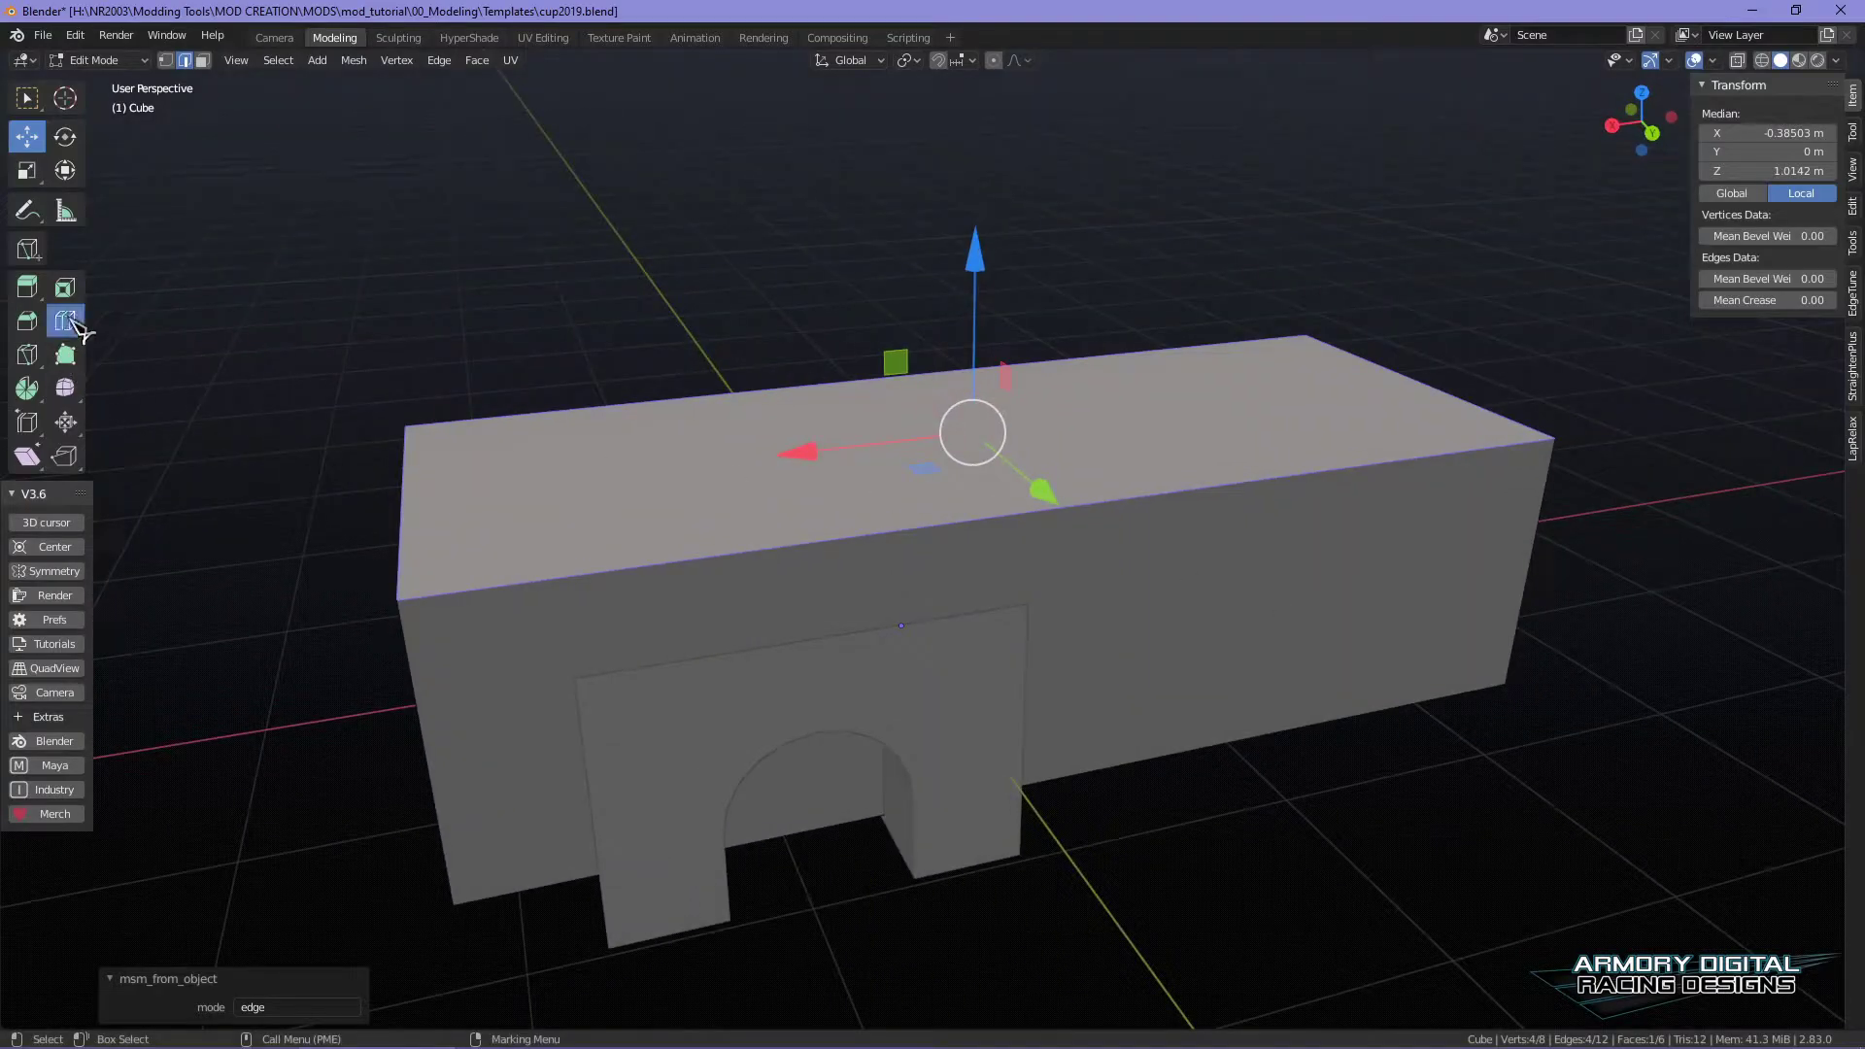
pyautogui.click(853, 523)
pyautogui.moveTo(1520, 741); pyautogui.dragTo(964, 468, button='middle')
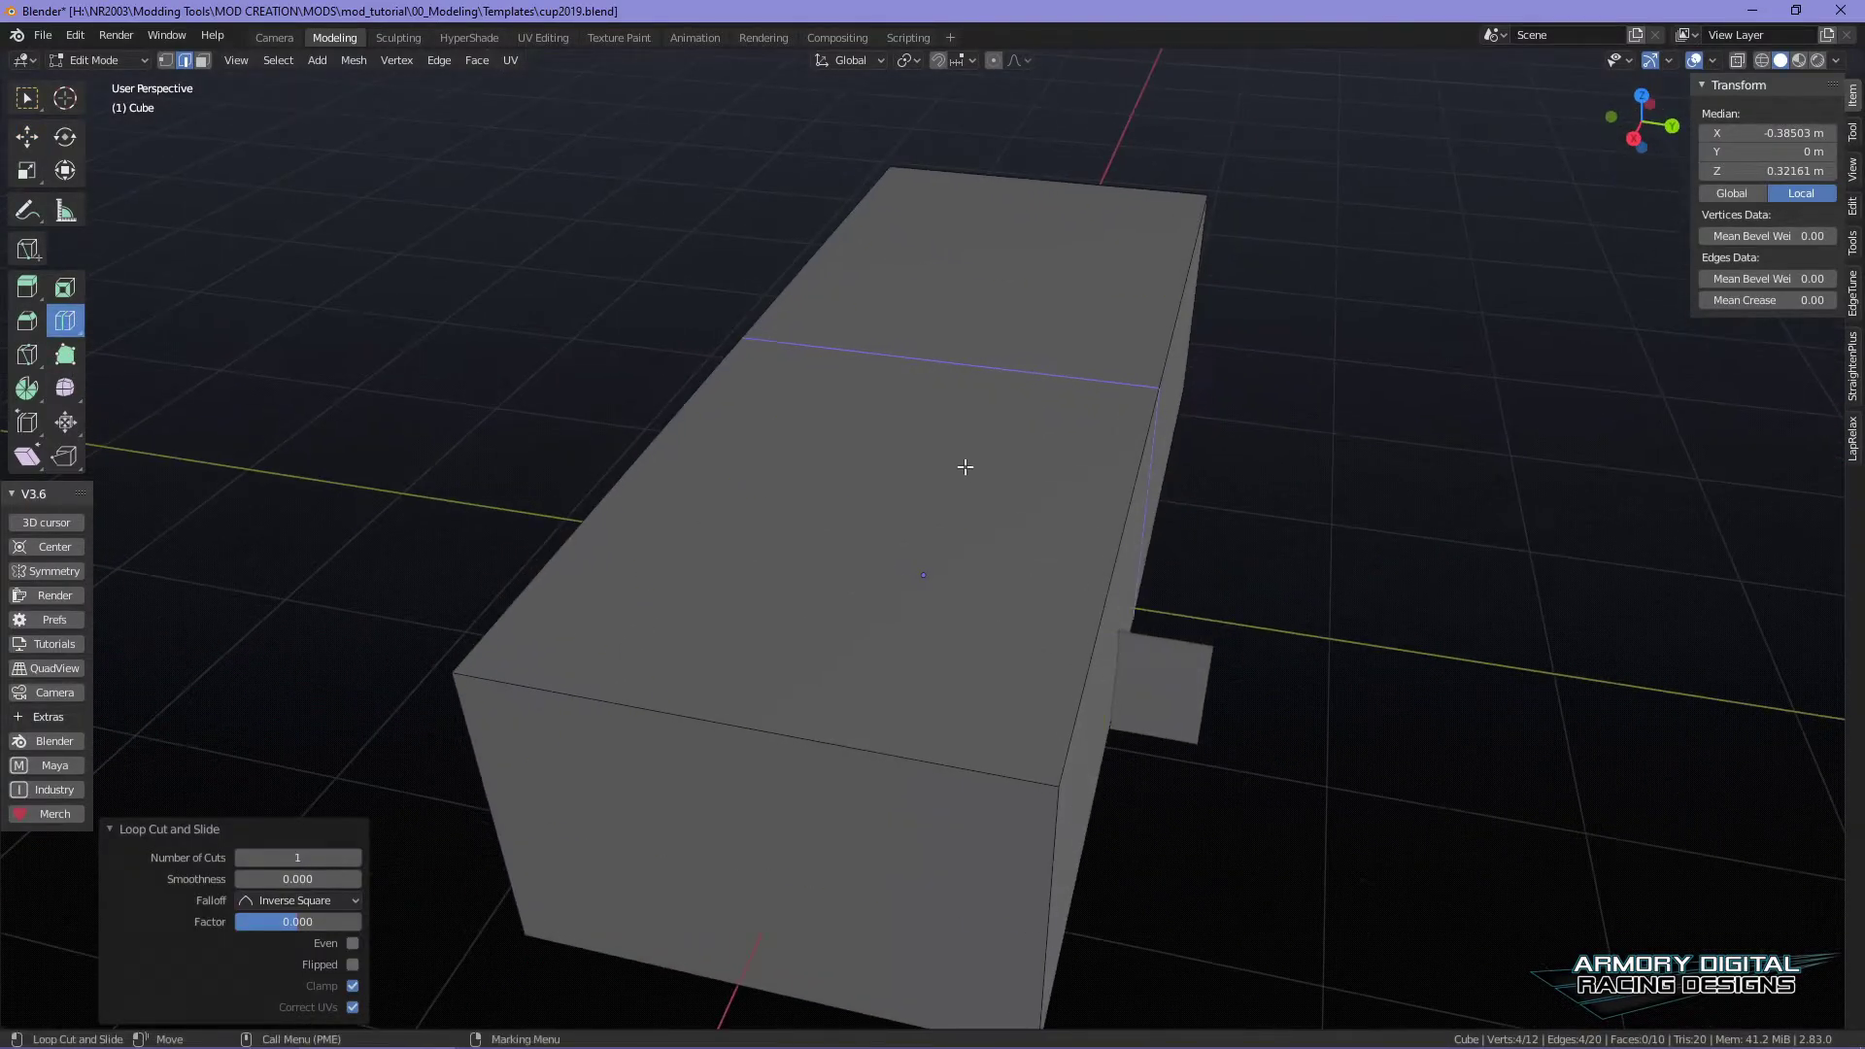
pyautogui.click(932, 369)
# - Box-select and delete half of the box's faces along each of X and Y in face mode, keeping one quarter
pyautogui.moveTo(1162, 295); pyautogui.dragTo(1253, 373, button='right')
pyautogui.keyDown('alt'); pyautogui.moveTo(1476, 529); pyautogui.dragTo(1359, 586); pyautogui.keyUp('alt')
pyautogui.moveTo(1336, 803); pyautogui.dragTo(1010, 282)
pyautogui.keyDown('alt'); pyautogui.moveTo(1360, 573); pyautogui.dragTo(1517, 618); pyautogui.keyUp('alt')
pyautogui.moveTo(1519, 764); pyautogui.dragTo(978, 308)
pyautogui.keyDown('alt'); pyautogui.moveTo(1407, 590); pyautogui.dragTo(1182, 550); pyautogui.keyUp('alt')
pyautogui.press('Delete')
pyautogui.click(1414, 602)
pyautogui.moveTo(840, 302); pyautogui.dragTo(1017, 714)
pyautogui.press('Delete')
pyautogui.click(1478, 667)
# - Return to Object Mode and add a Mirror modifier to the quarter box with the X and Y axes enabled
pyautogui.keyDown('alt'); pyautogui.moveTo(1490, 687); pyautogui.dragTo(1420, 784); pyautogui.keyUp('alt')
pyautogui.scroll(2, 1421, 784)
pyautogui.moveTo(902, 443); pyautogui.dragTo(1054, 444, button='right')
pyautogui.moveTo(1864, 121); pyautogui.dragTo(1331, 61)
pyautogui.click(1124, 330)
pyautogui.click(1207, 119)
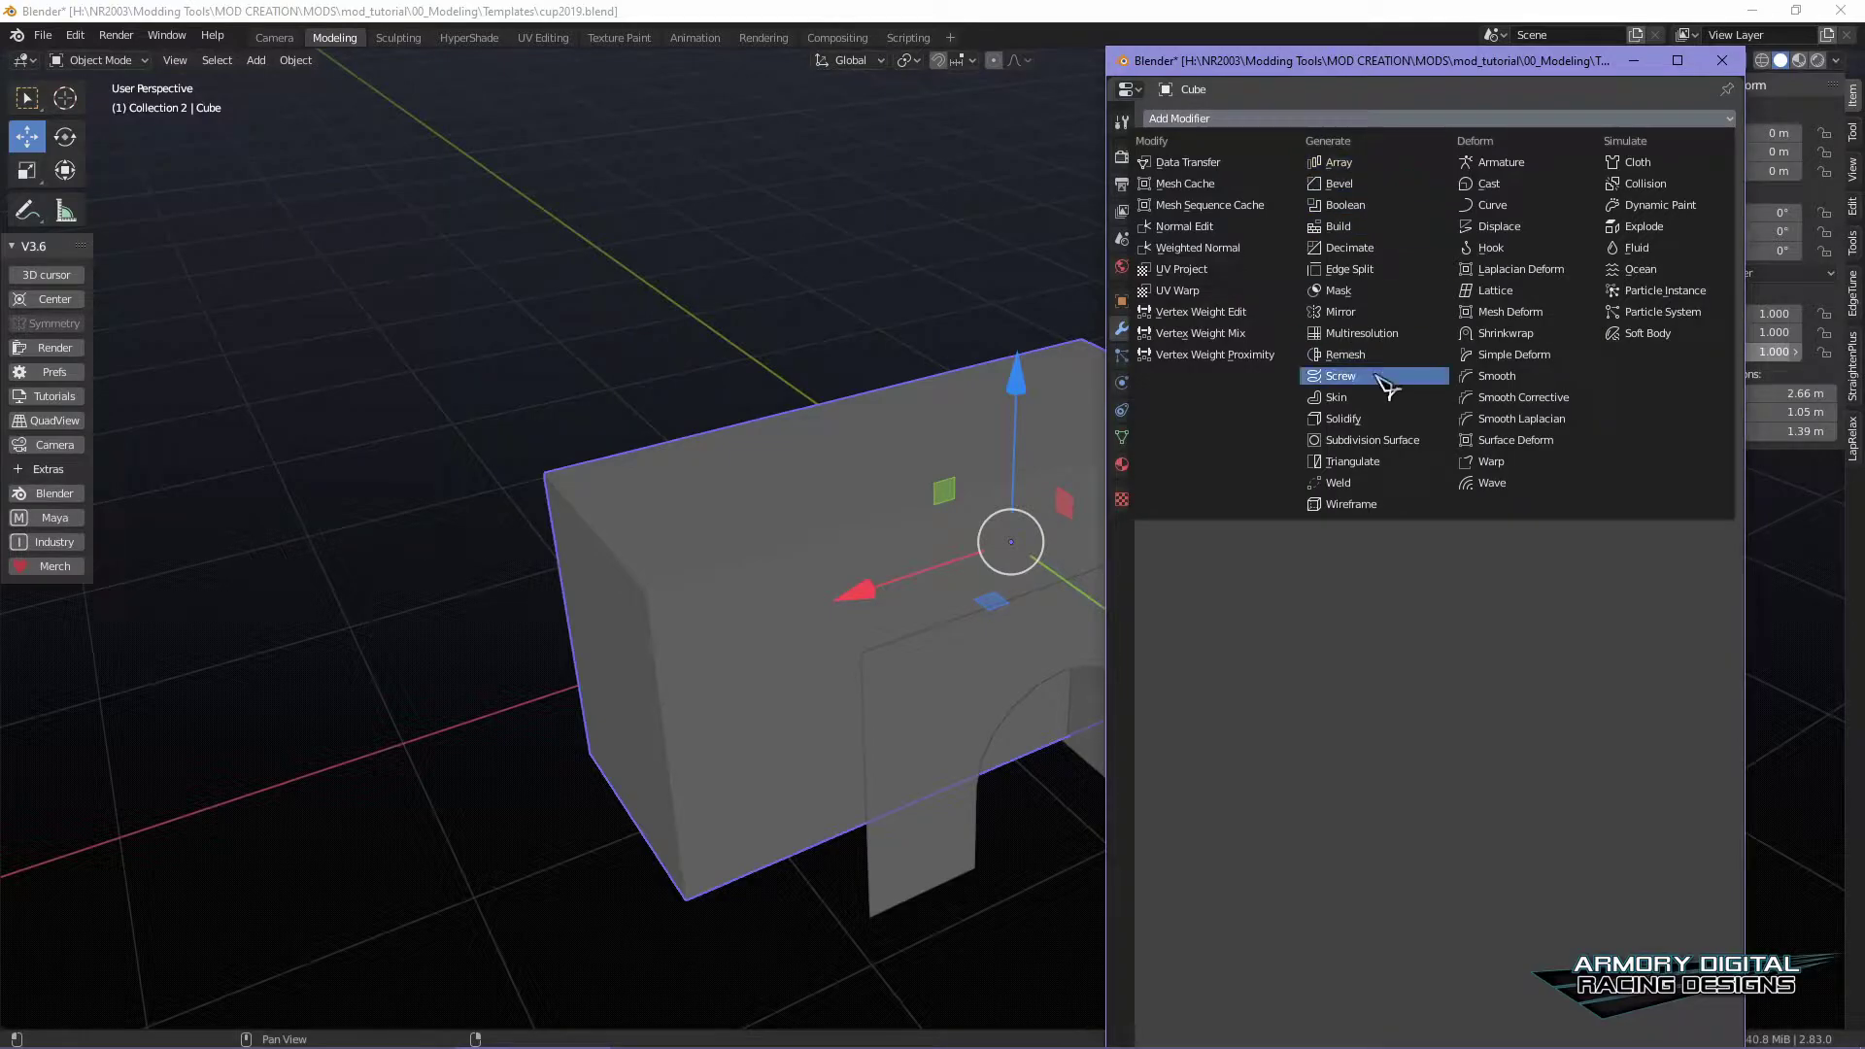
pyautogui.click(1379, 313)
pyautogui.click(1159, 249)
# - Enter vertex mode on the mirrored box and select the upper outer corner vertex of its original quarter
pyautogui.rightClick(877, 182)
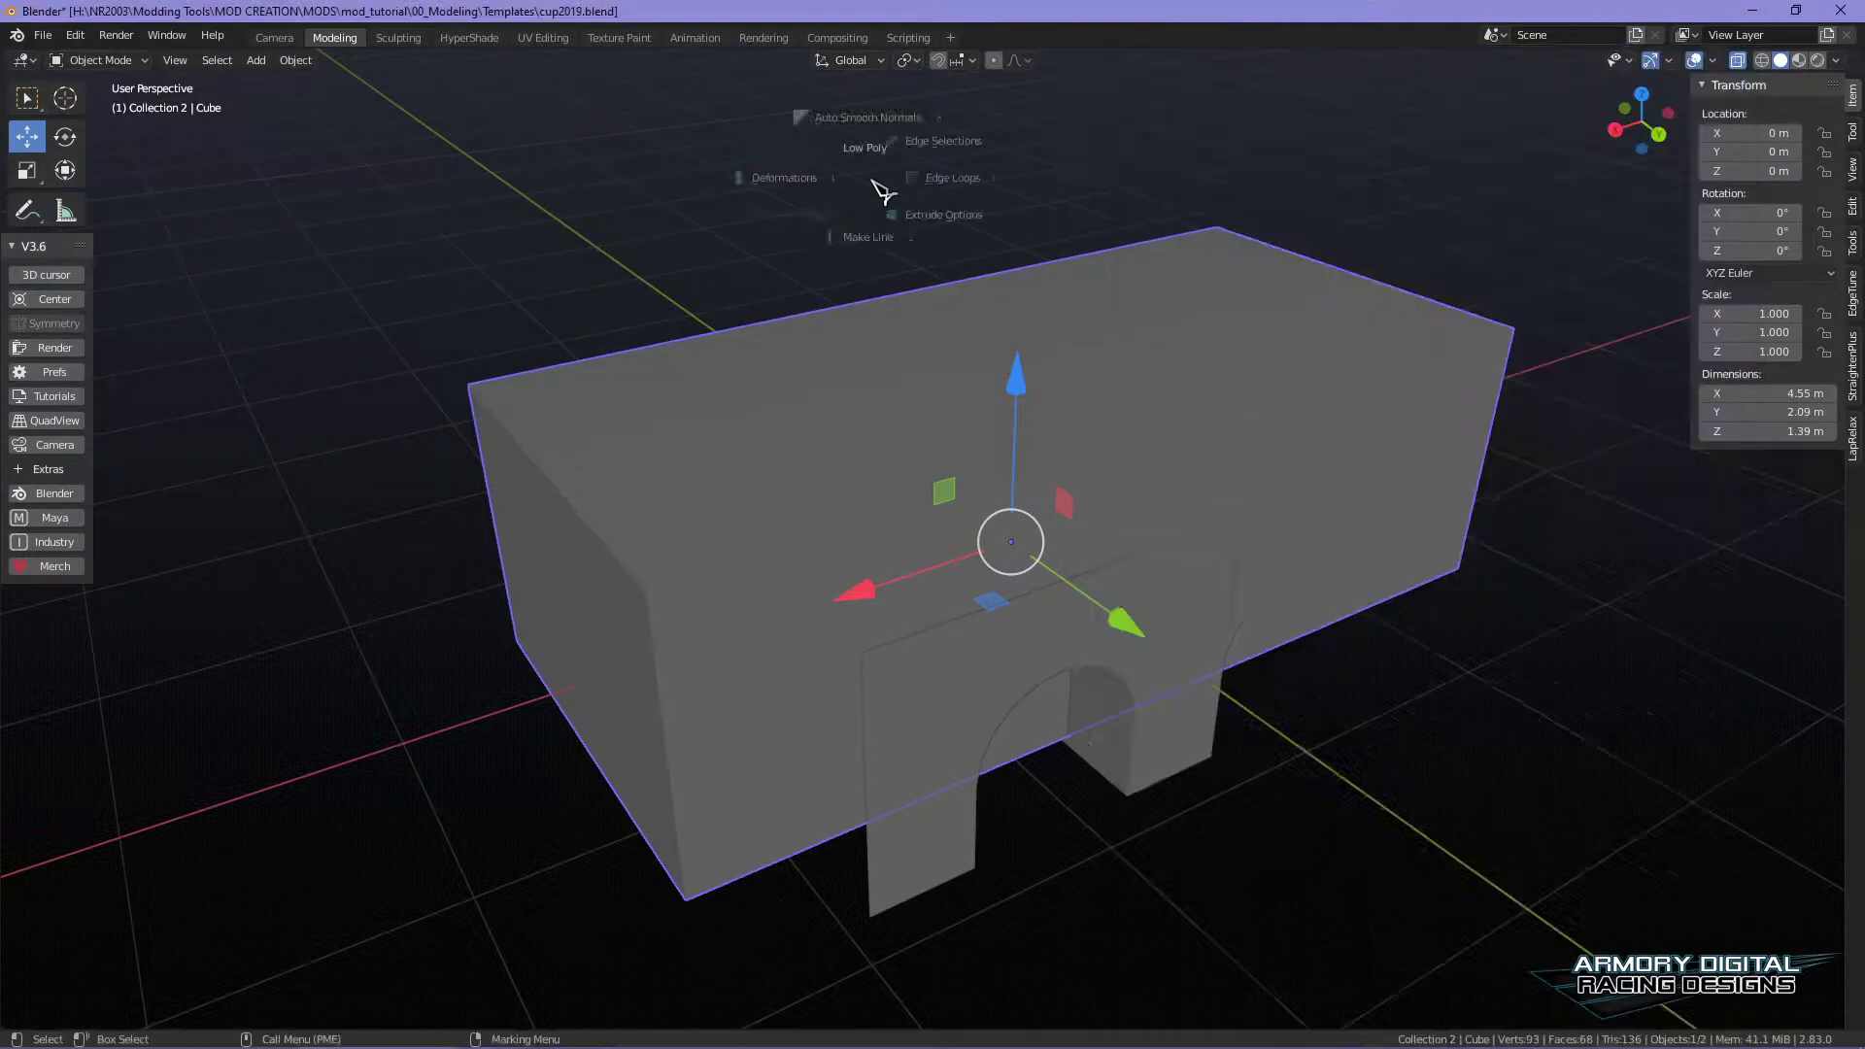
pyautogui.keyDown('alt'); pyautogui.moveTo(942, 461); pyautogui.dragTo(812, 494, button='middle'); pyautogui.keyUp('alt')
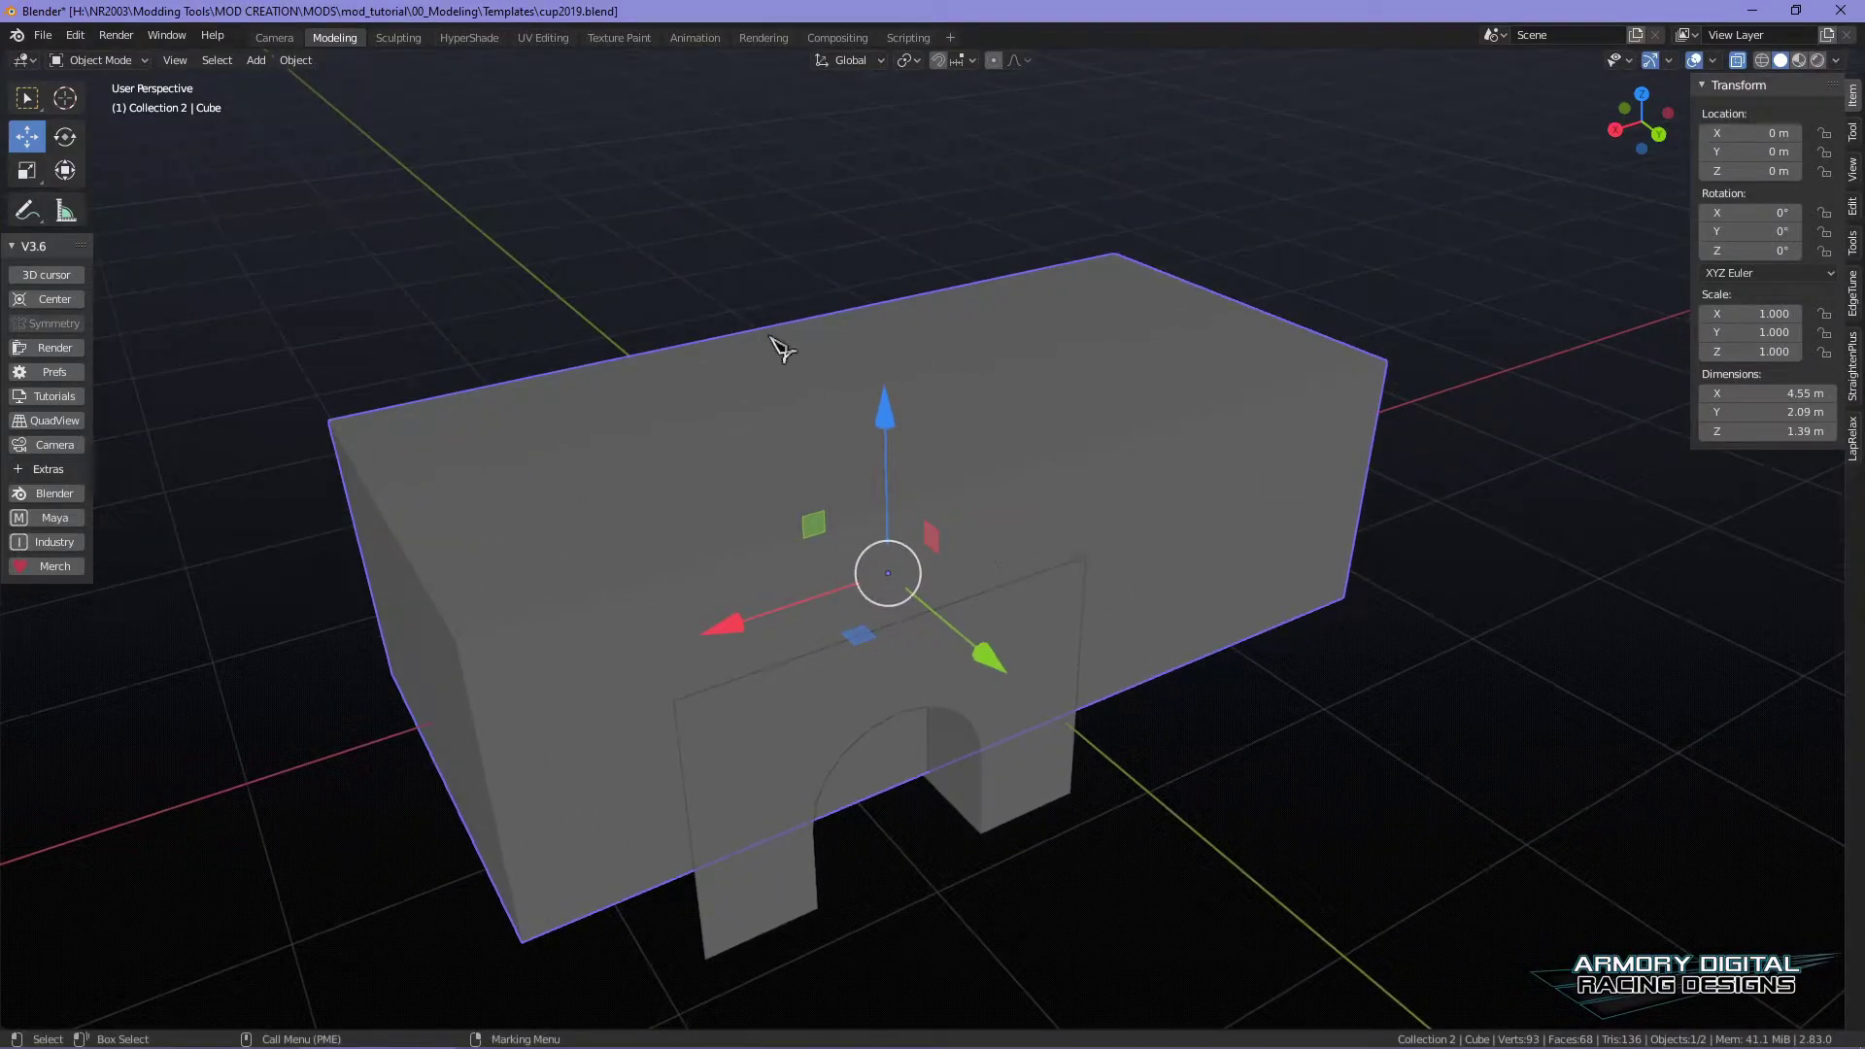
pyautogui.moveTo(936, 516); pyautogui.dragTo(780, 515, button='right')
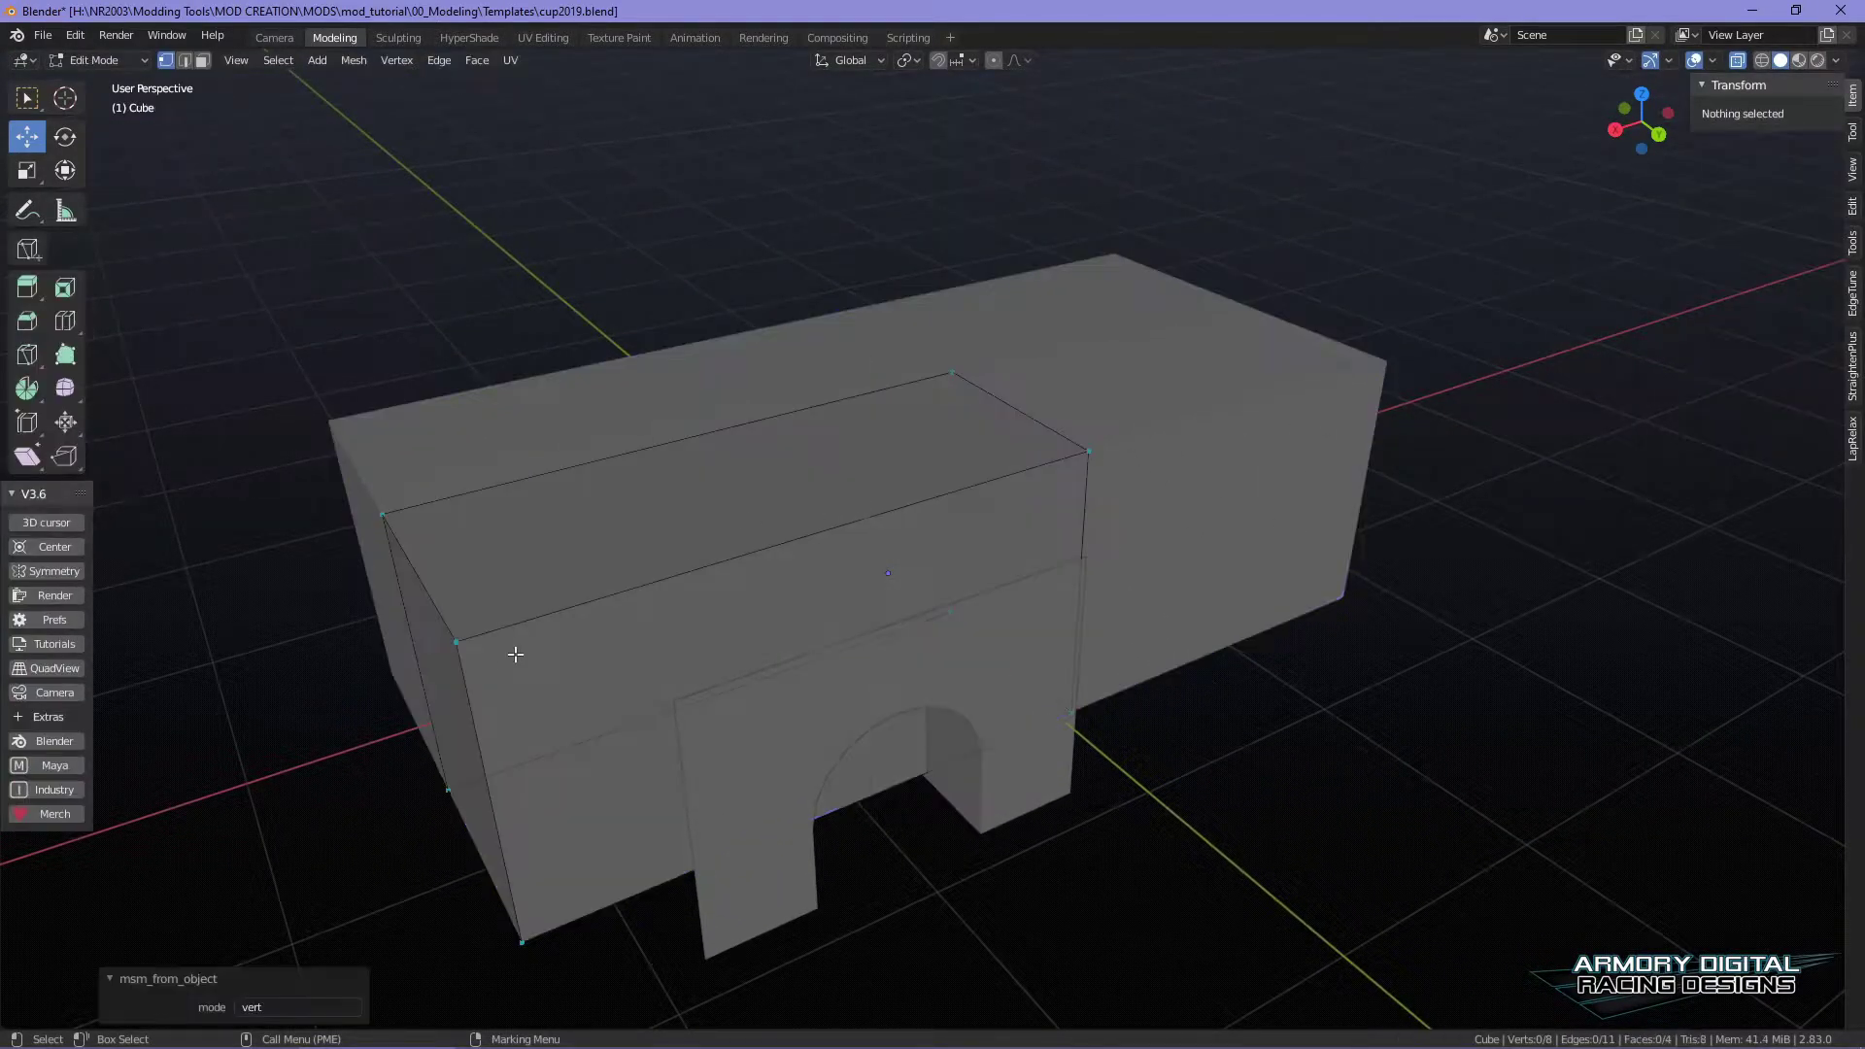
pyautogui.click(466, 636)
# - Close the Preferences window, then show the Mirror modifier's settings window and move it off the main view
pyautogui.moveTo(1043, 1023)
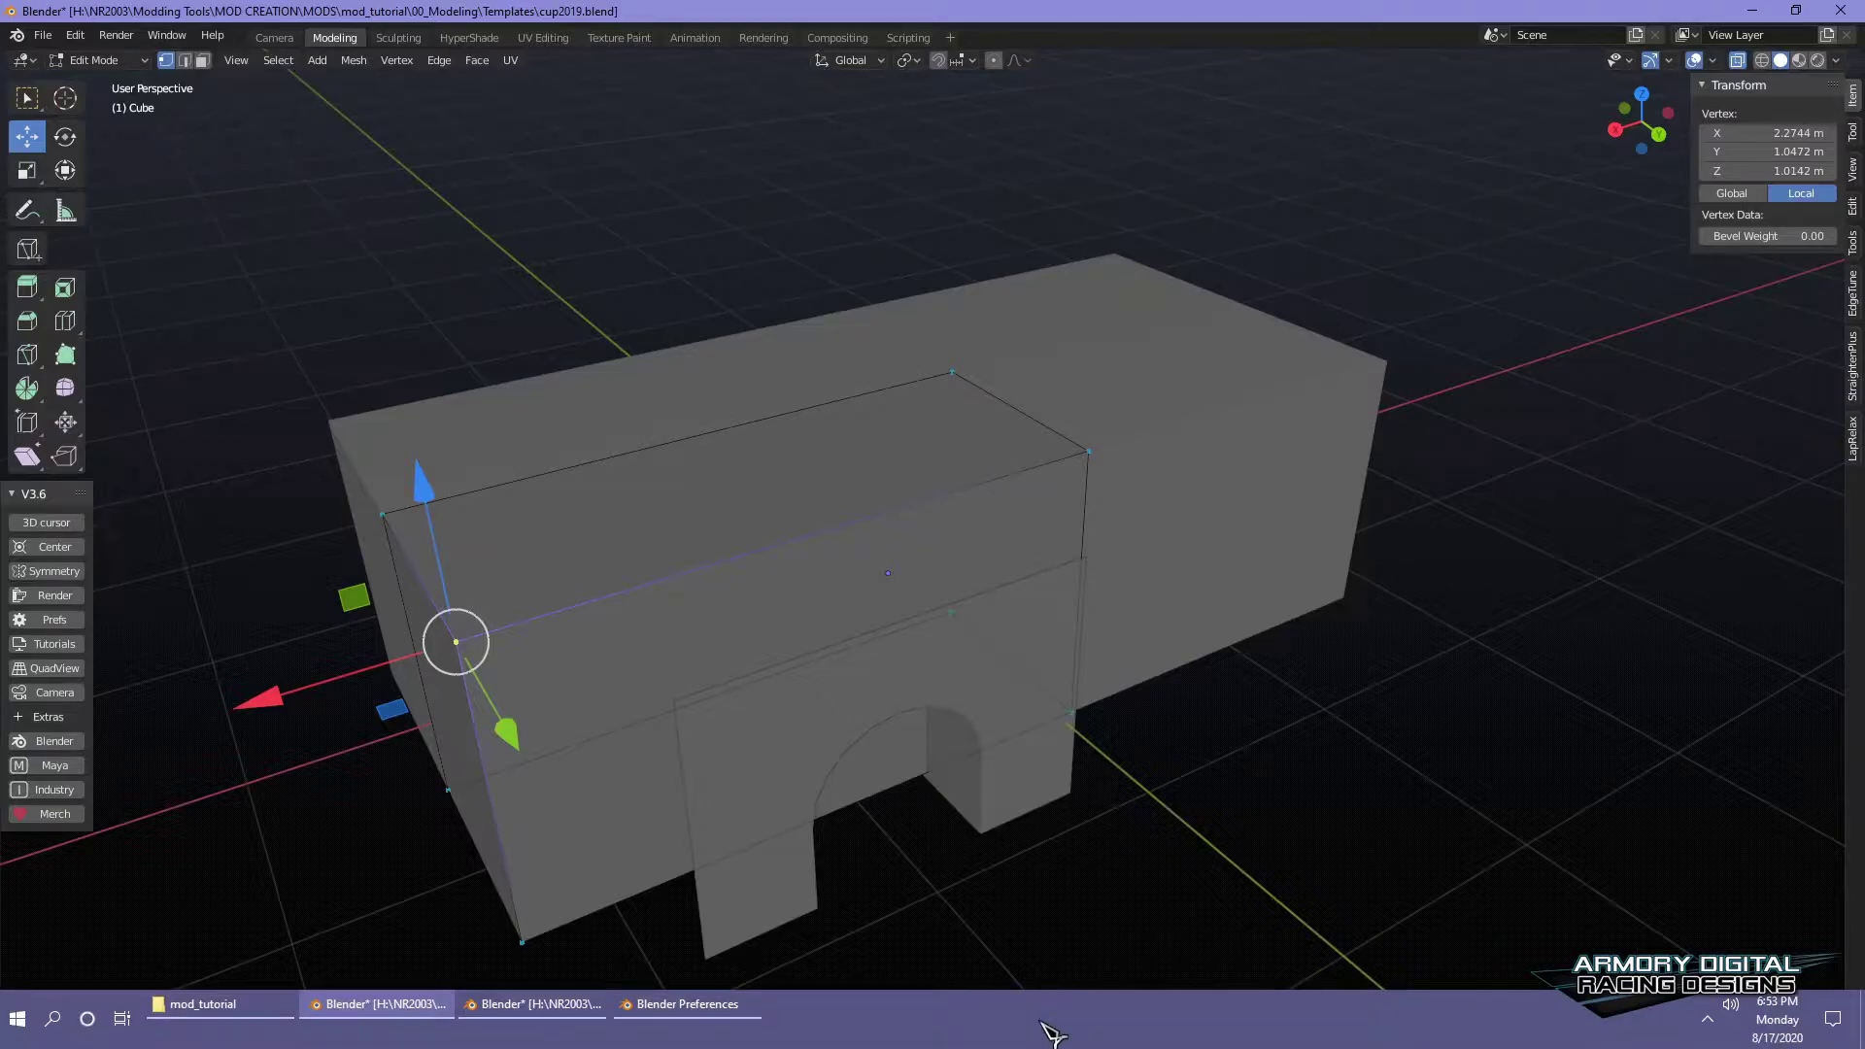
pyautogui.click(688, 1006)
pyautogui.click(1457, 175)
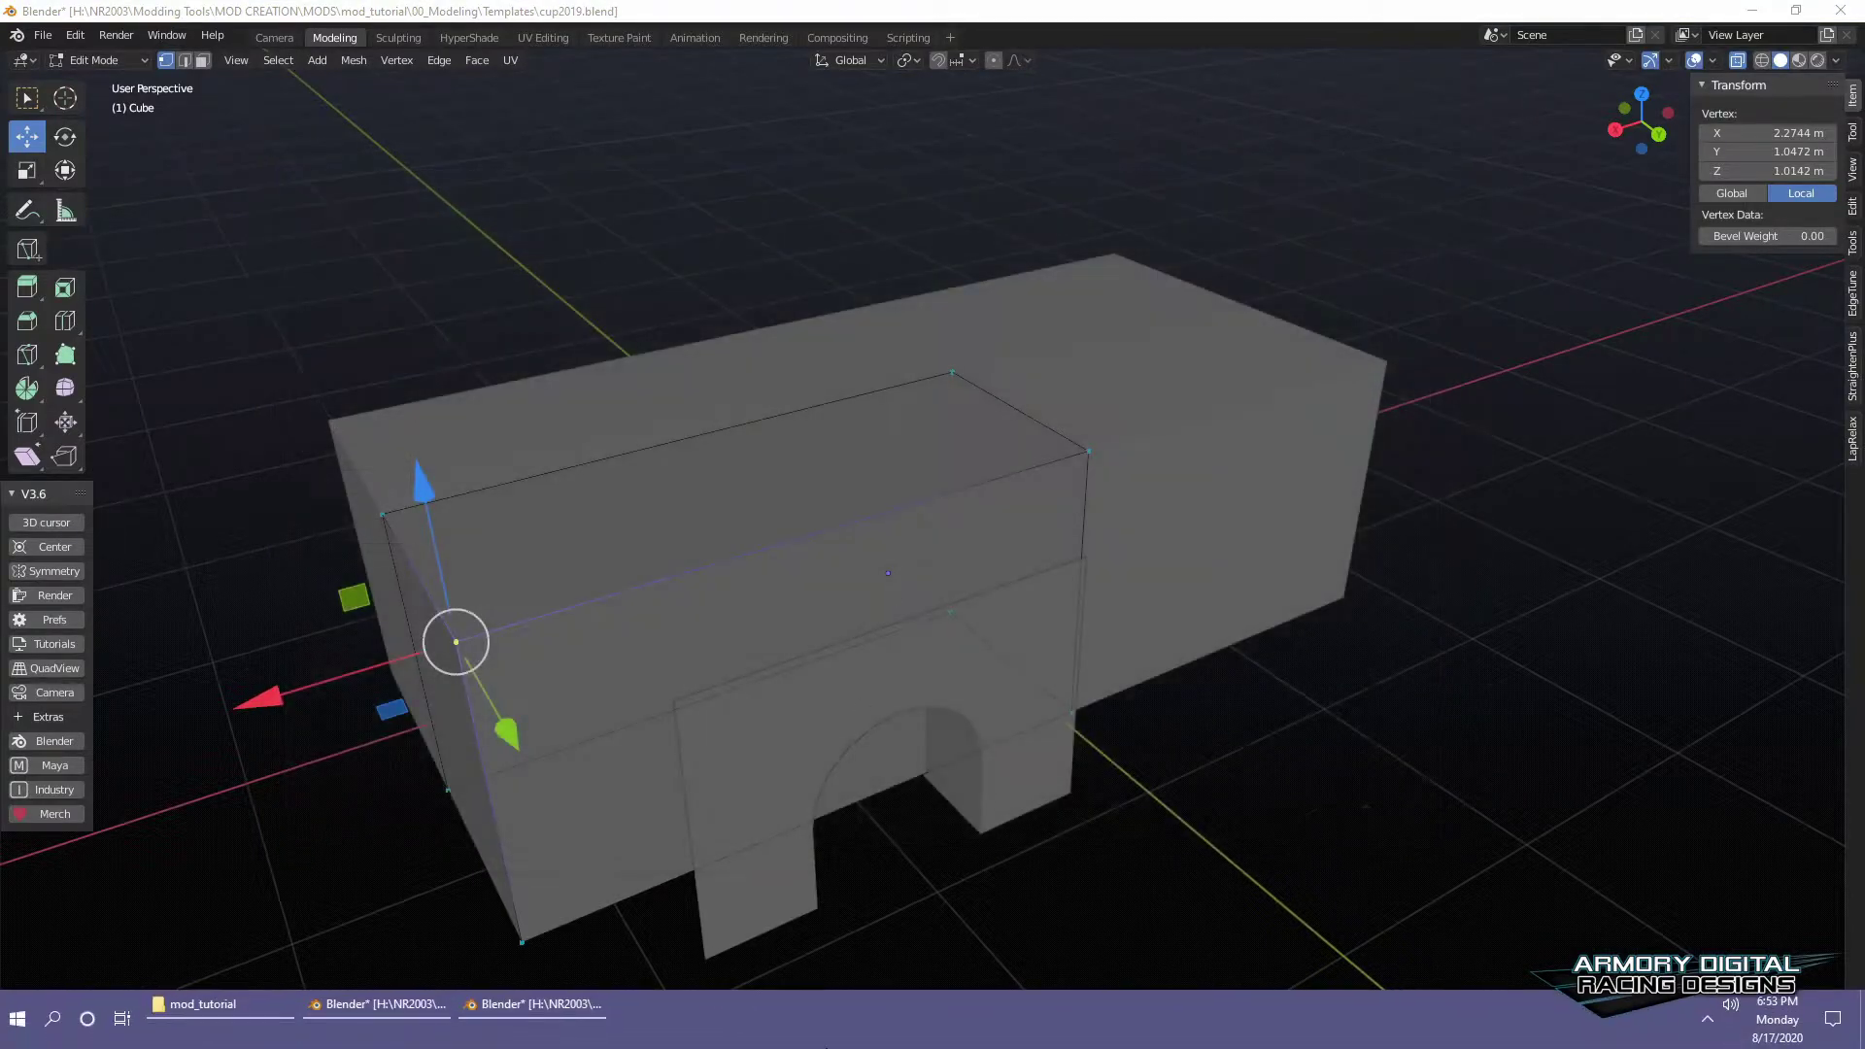
pyautogui.click(600, 1001)
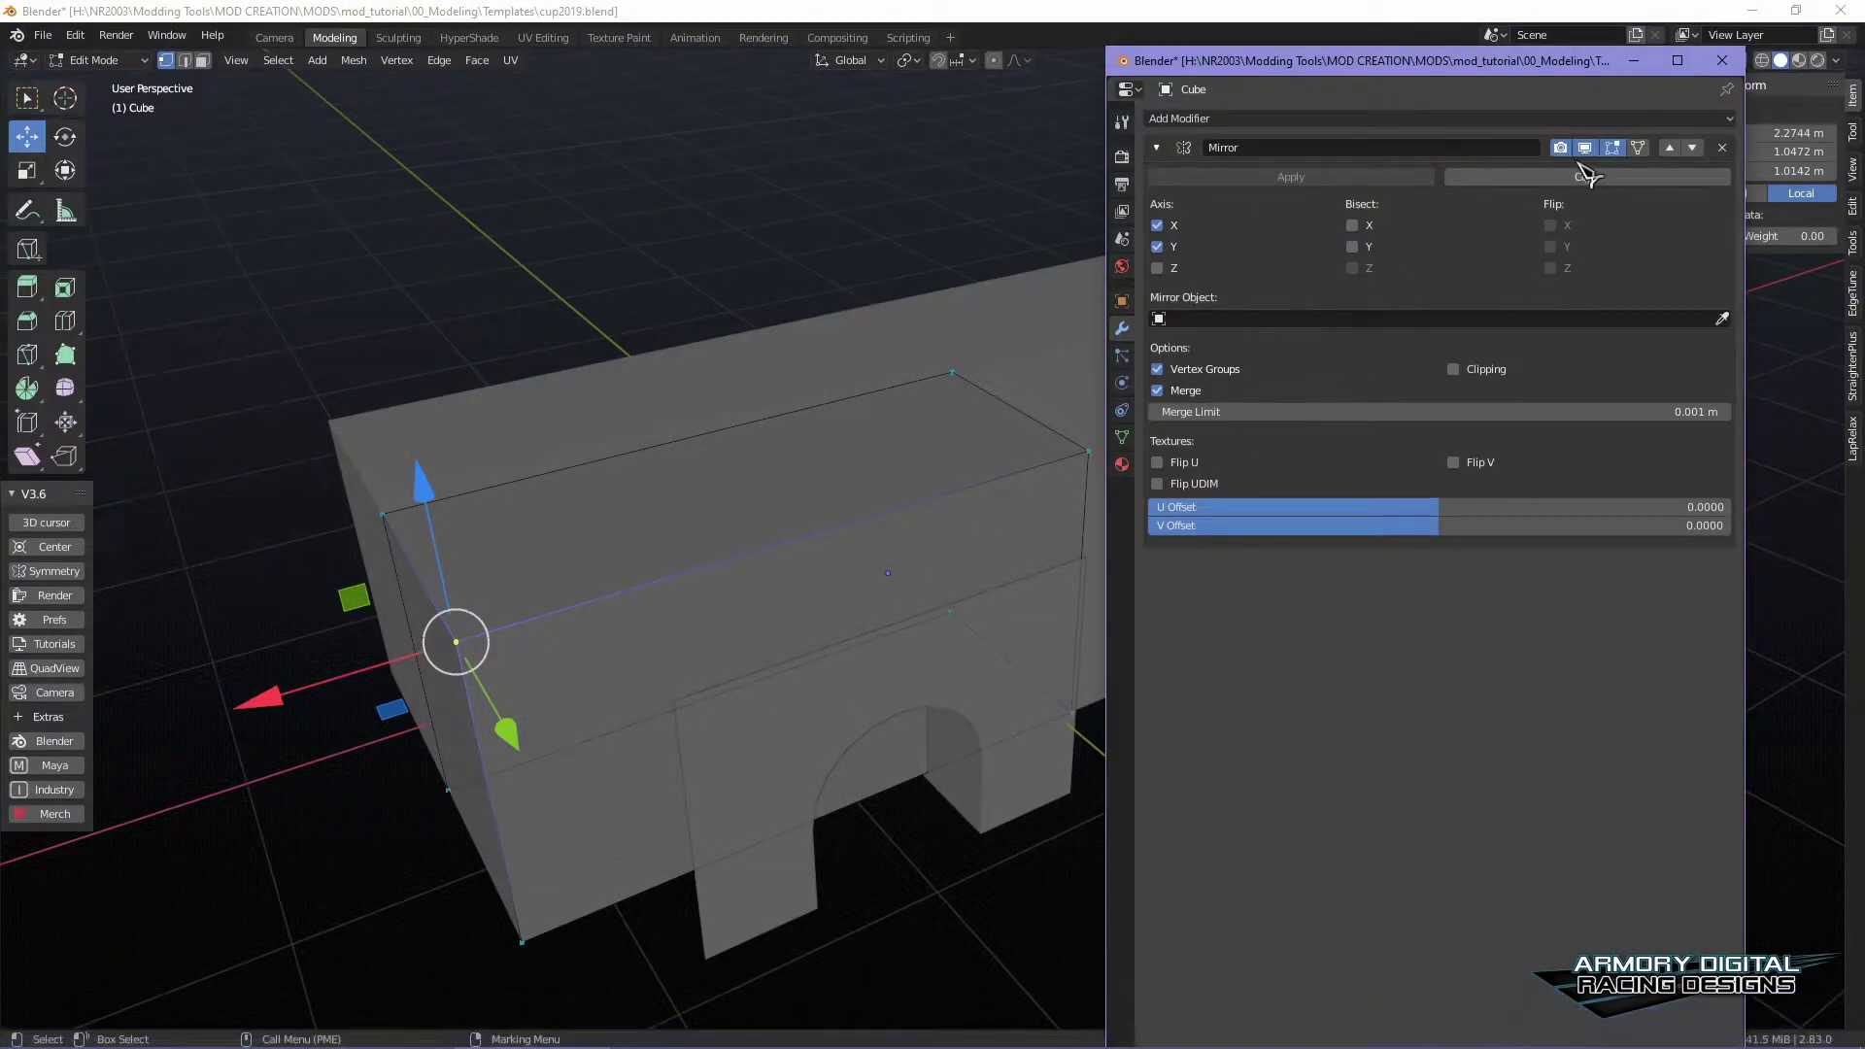
pyautogui.moveTo(1270, 62); pyautogui.dragTo(1864, 63)
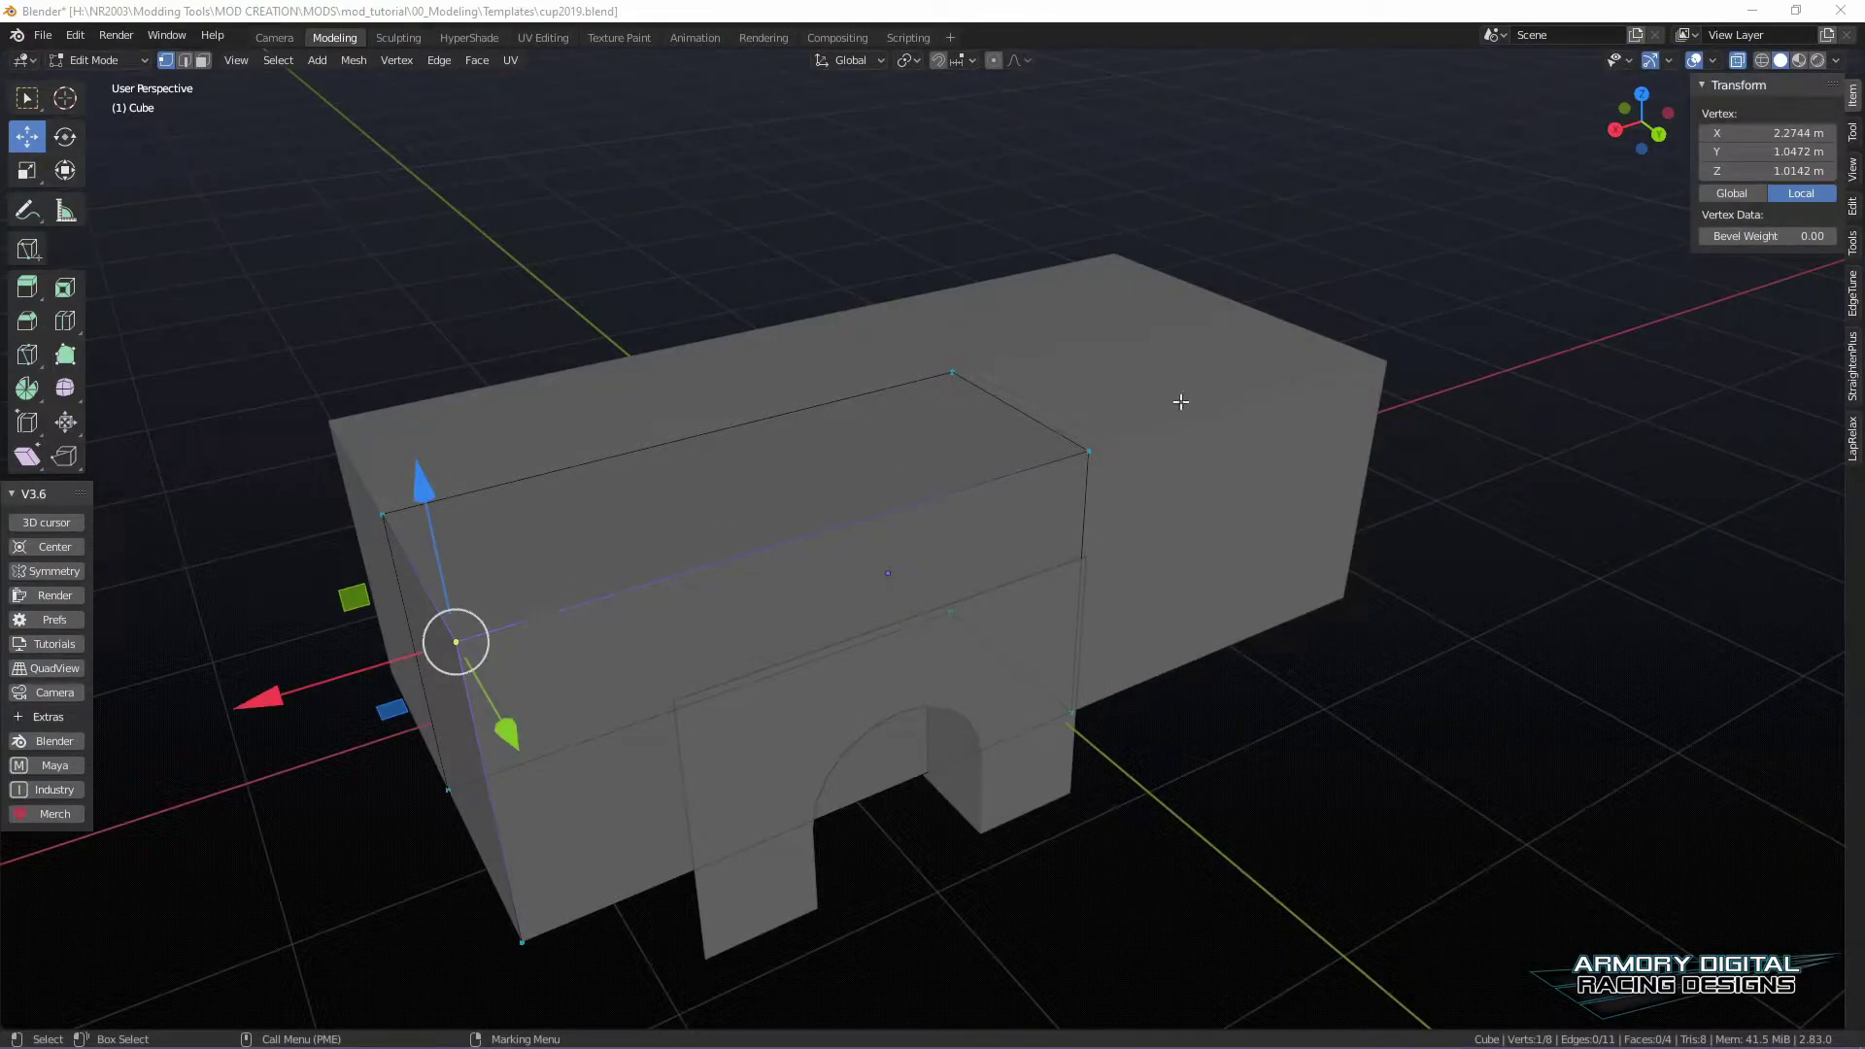
# - Try moving the box's selected corner vertex freely with mirroring active, and undo the move
pyautogui.moveTo(509, 730); pyautogui.dragTo(1221, 419)
pyautogui.hotkey('ctrl', 'z')
pyautogui.moveTo(1399, 554); pyautogui.dragTo(918, 442, button='middle')
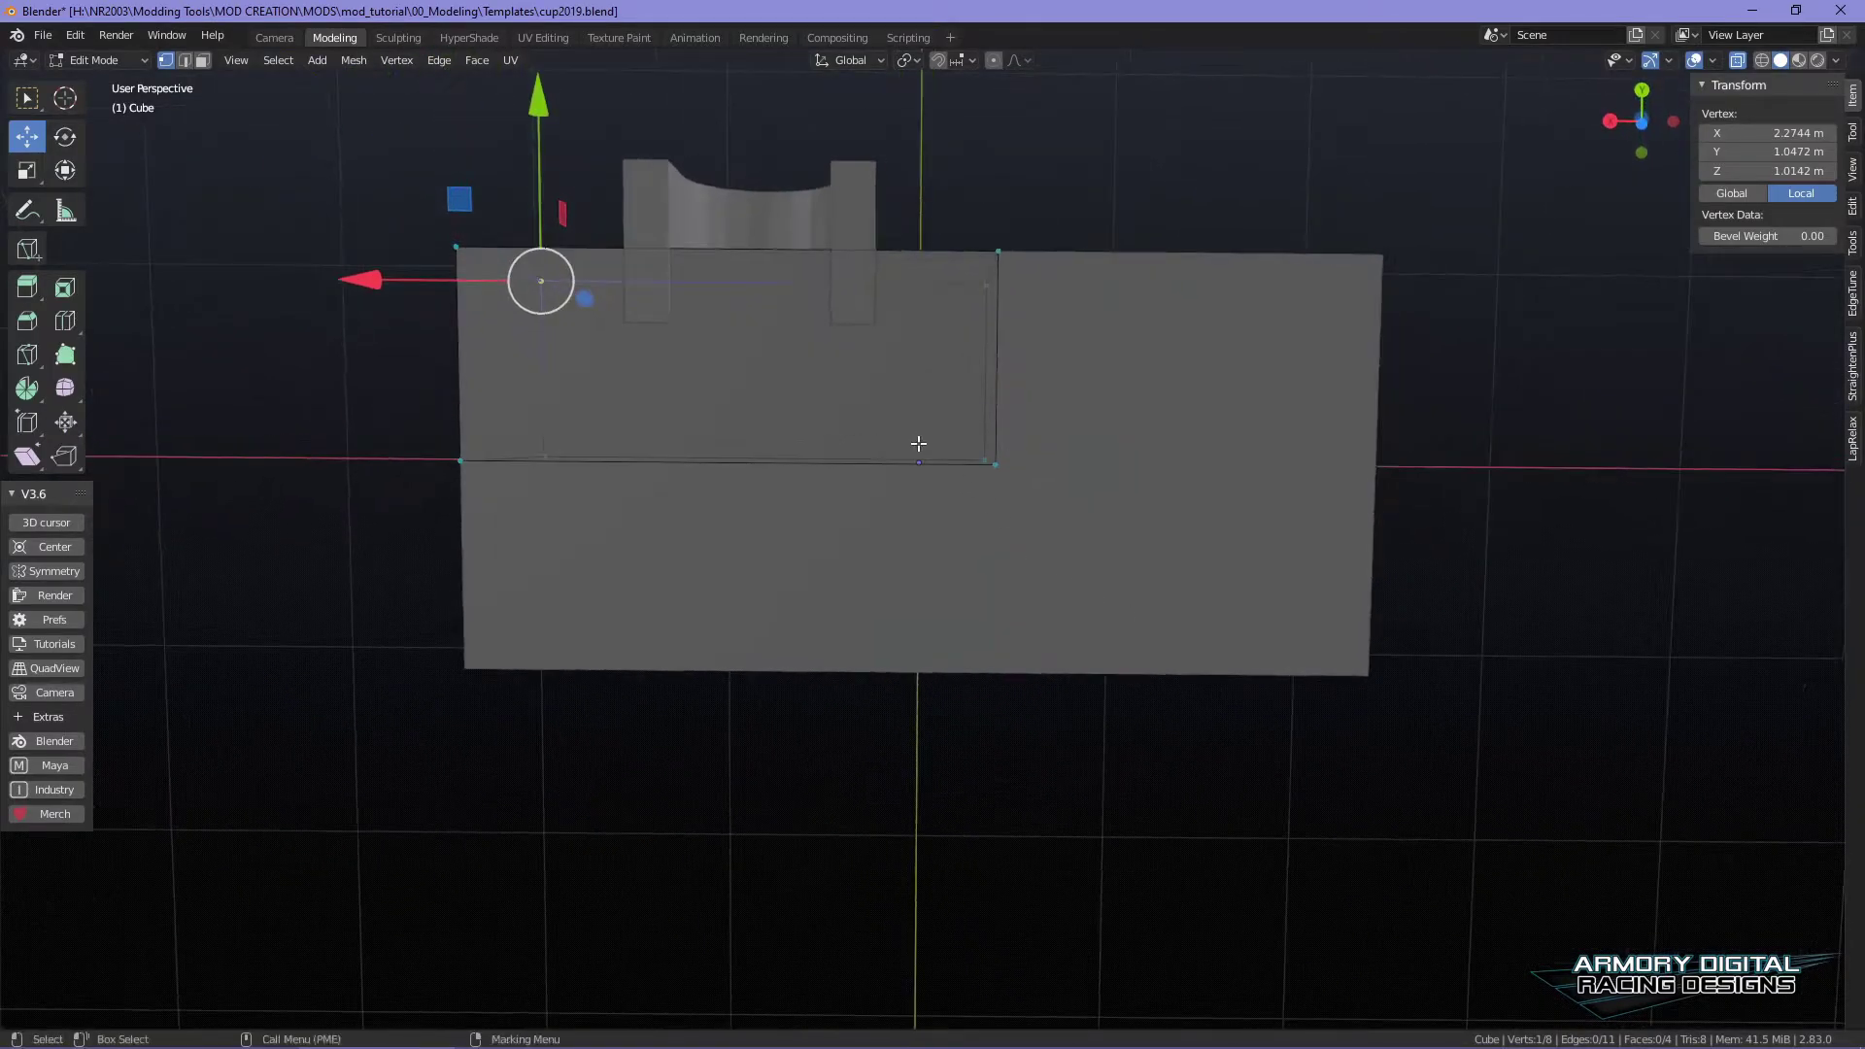
# - Box-select the quarter box's four vertices nearest the X mirror plane and move them to X about 0.05 m, opening a gap
pyautogui.moveTo(1348, 473); pyautogui.dragTo(1345, 900, button='middle')
pyautogui.moveTo(1226, 887); pyautogui.dragTo(982, 417)
pyautogui.press('g')
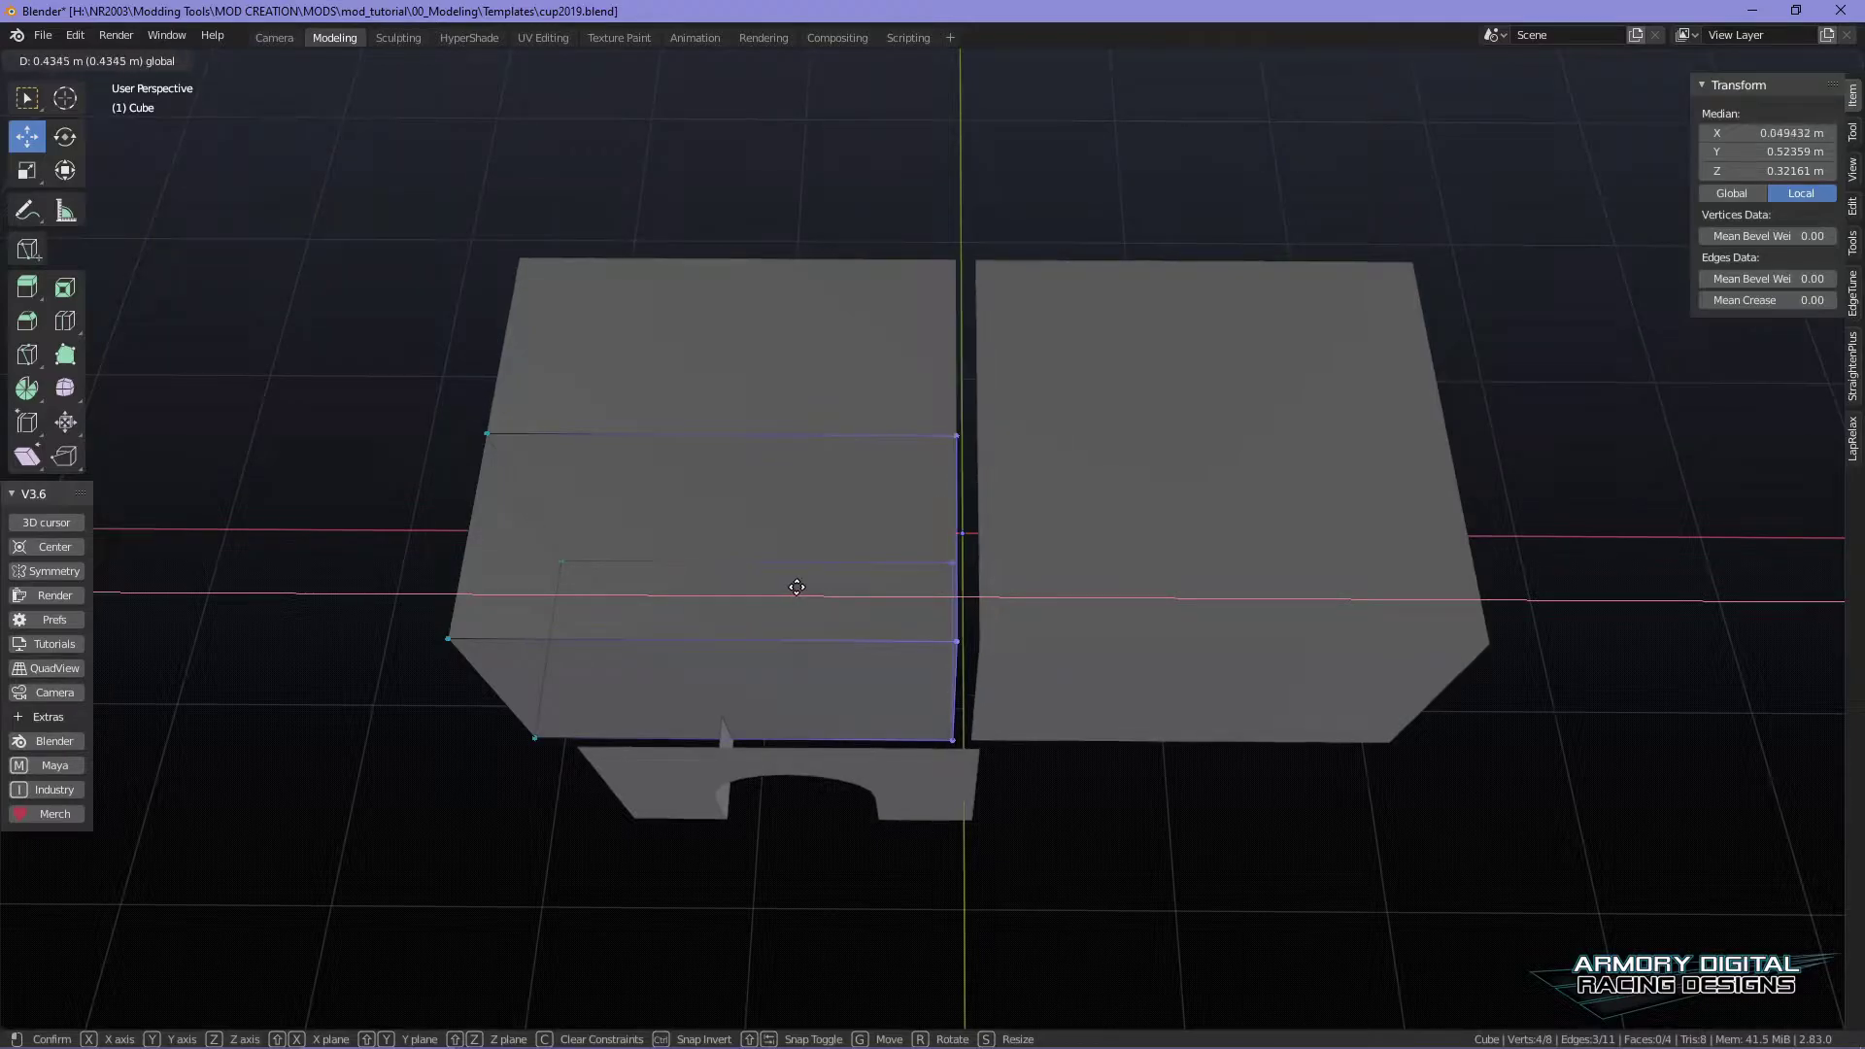
pyautogui.click(796, 587)
pyautogui.moveTo(1328, 800); pyautogui.dragTo(950, 426, button='middle')
# - Select the arch in Object Mode, shift it in front of one half of the box and scale it uniformly by 0.767
pyautogui.press('Tab')
pyautogui.scroll(2, 1172, 656)
pyautogui.click(833, 682)
pyautogui.moveTo(1418, 769); pyautogui.dragTo(850, 561, button='middle')
pyautogui.moveTo(767, 531); pyautogui.dragTo(662, 531)
pyautogui.moveTo(663, 544); pyautogui.dragTo(1044, 678, button='middle')
pyautogui.hotkey('shift', 'space')
pyautogui.press('s')
pyautogui.moveTo(1000, 562); pyautogui.dragTo(977, 552)
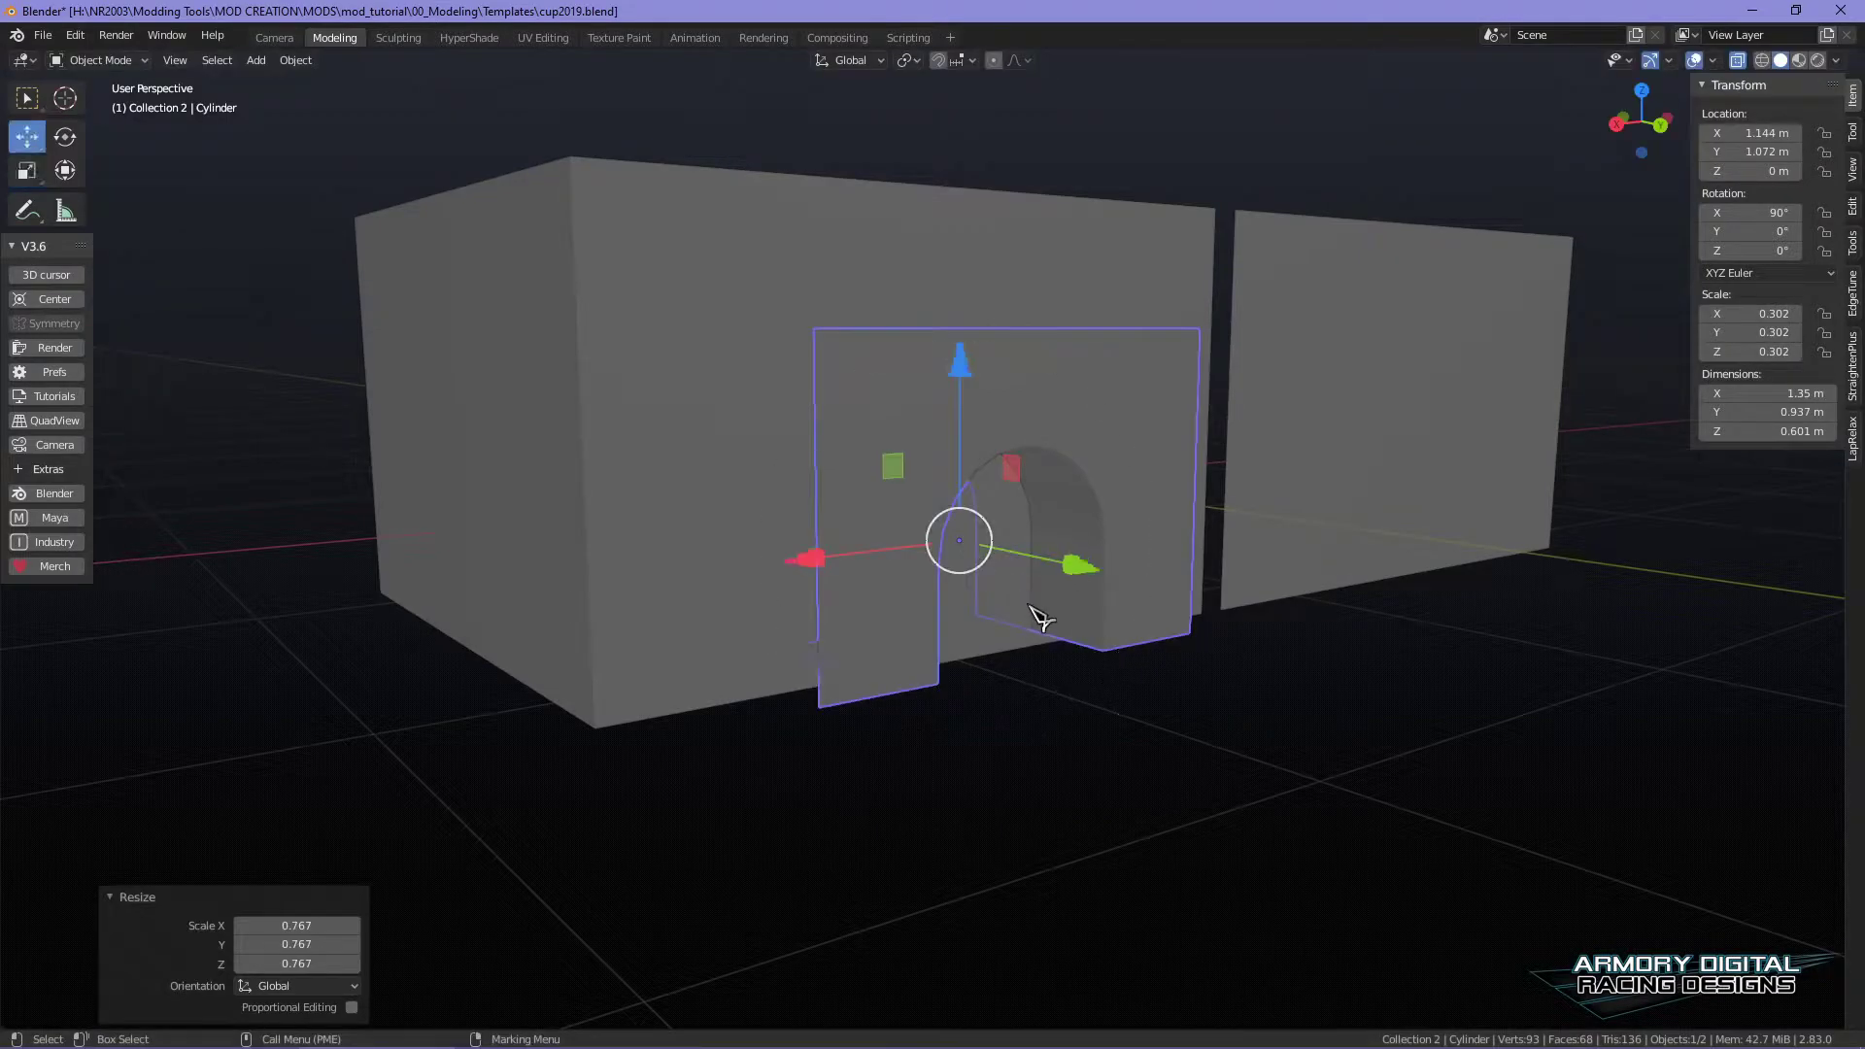
# - Scale the arch up uniformly by 1.106 to fit its height to the box
pyautogui.moveTo(1465, 722); pyautogui.dragTo(1142, 641, button='middle')
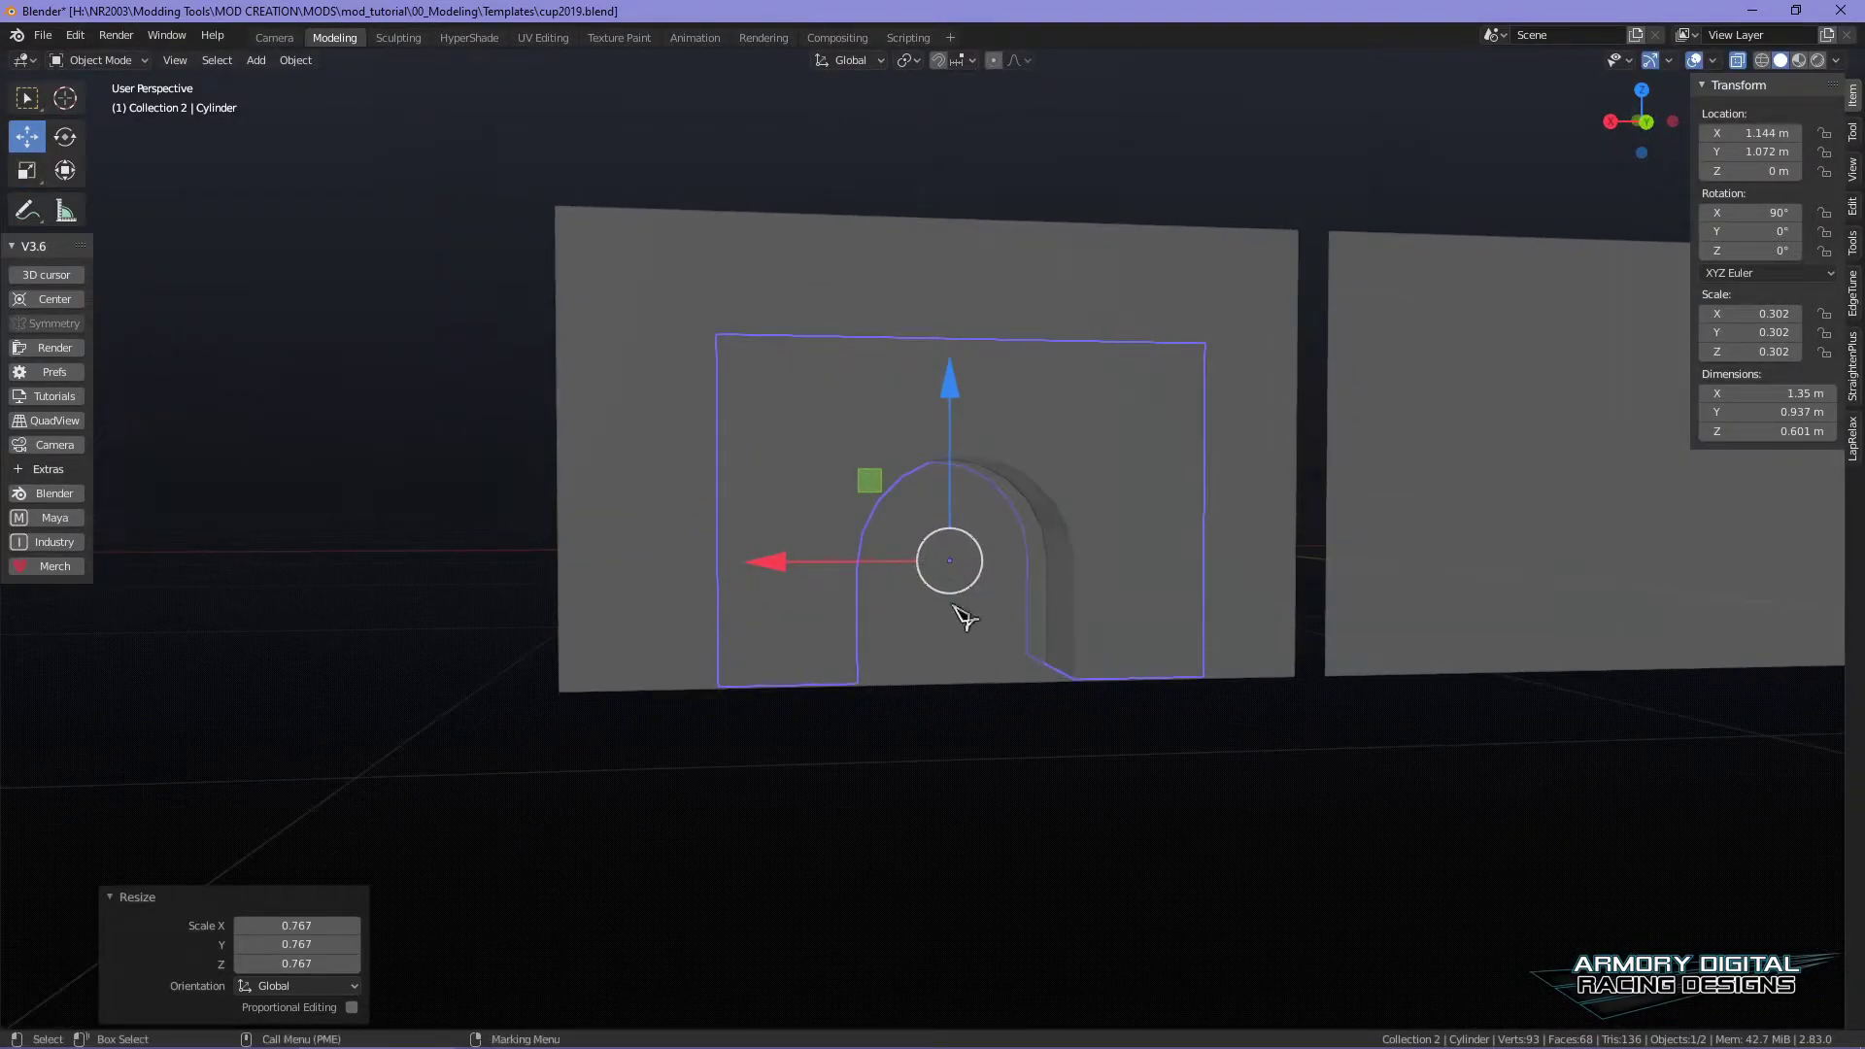
pyautogui.moveTo(916, 619); pyautogui.dragTo(1328, 699, button='middle')
pyautogui.scroll(2, 942, 634)
pyautogui.press('r')
pyautogui.moveTo(895, 601); pyautogui.dragTo(900, 603)
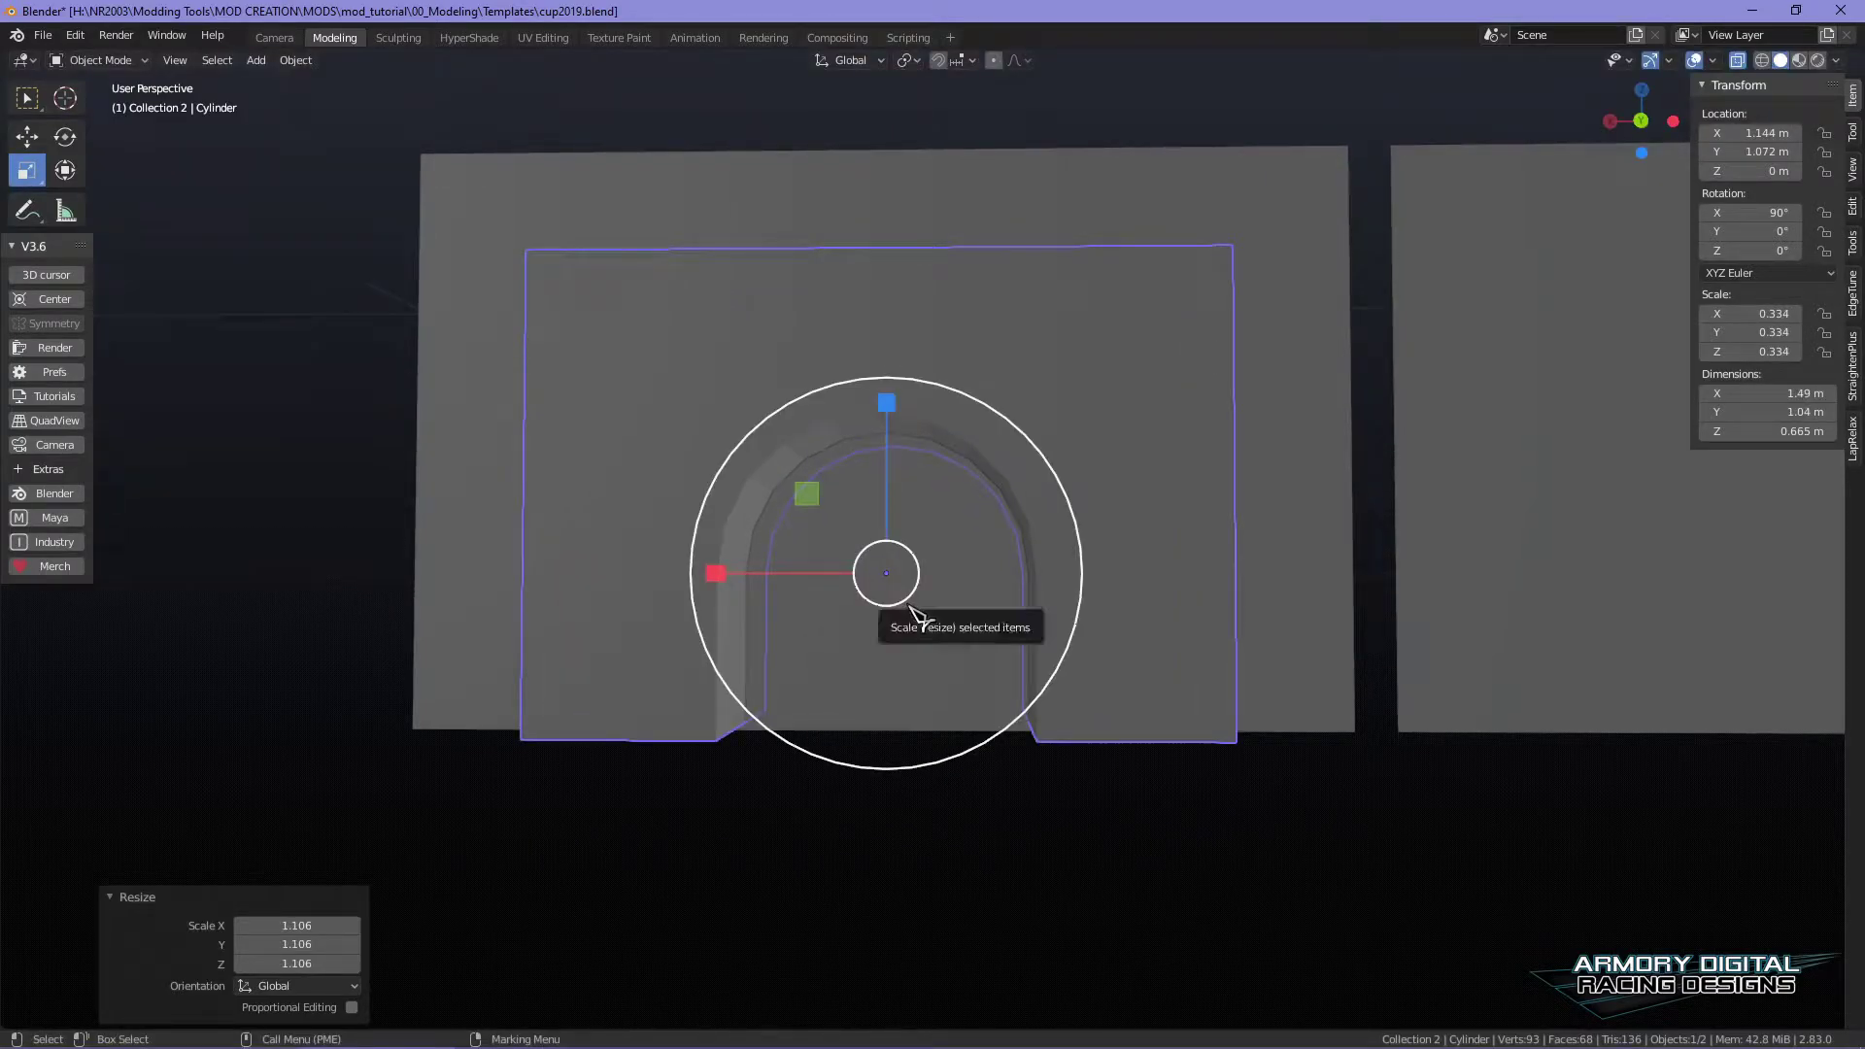
# - Select the vertices along both outer sides of the arch, scale them inward along X to 1.26 m wide, and return to Object Mode
pyautogui.press('w')
pyautogui.keyDown('shift'); pyautogui.scroll(2, 1399, 683); pyautogui.keyUp('shift')
pyautogui.press('Tab')
pyautogui.click(1234, 530)
pyautogui.scroll(-3, 1253, 534)
pyautogui.moveTo(1252, 796); pyautogui.dragTo(1093, 350)
pyautogui.moveTo(560, 434); pyautogui.dragTo(804, 610, button='middle')
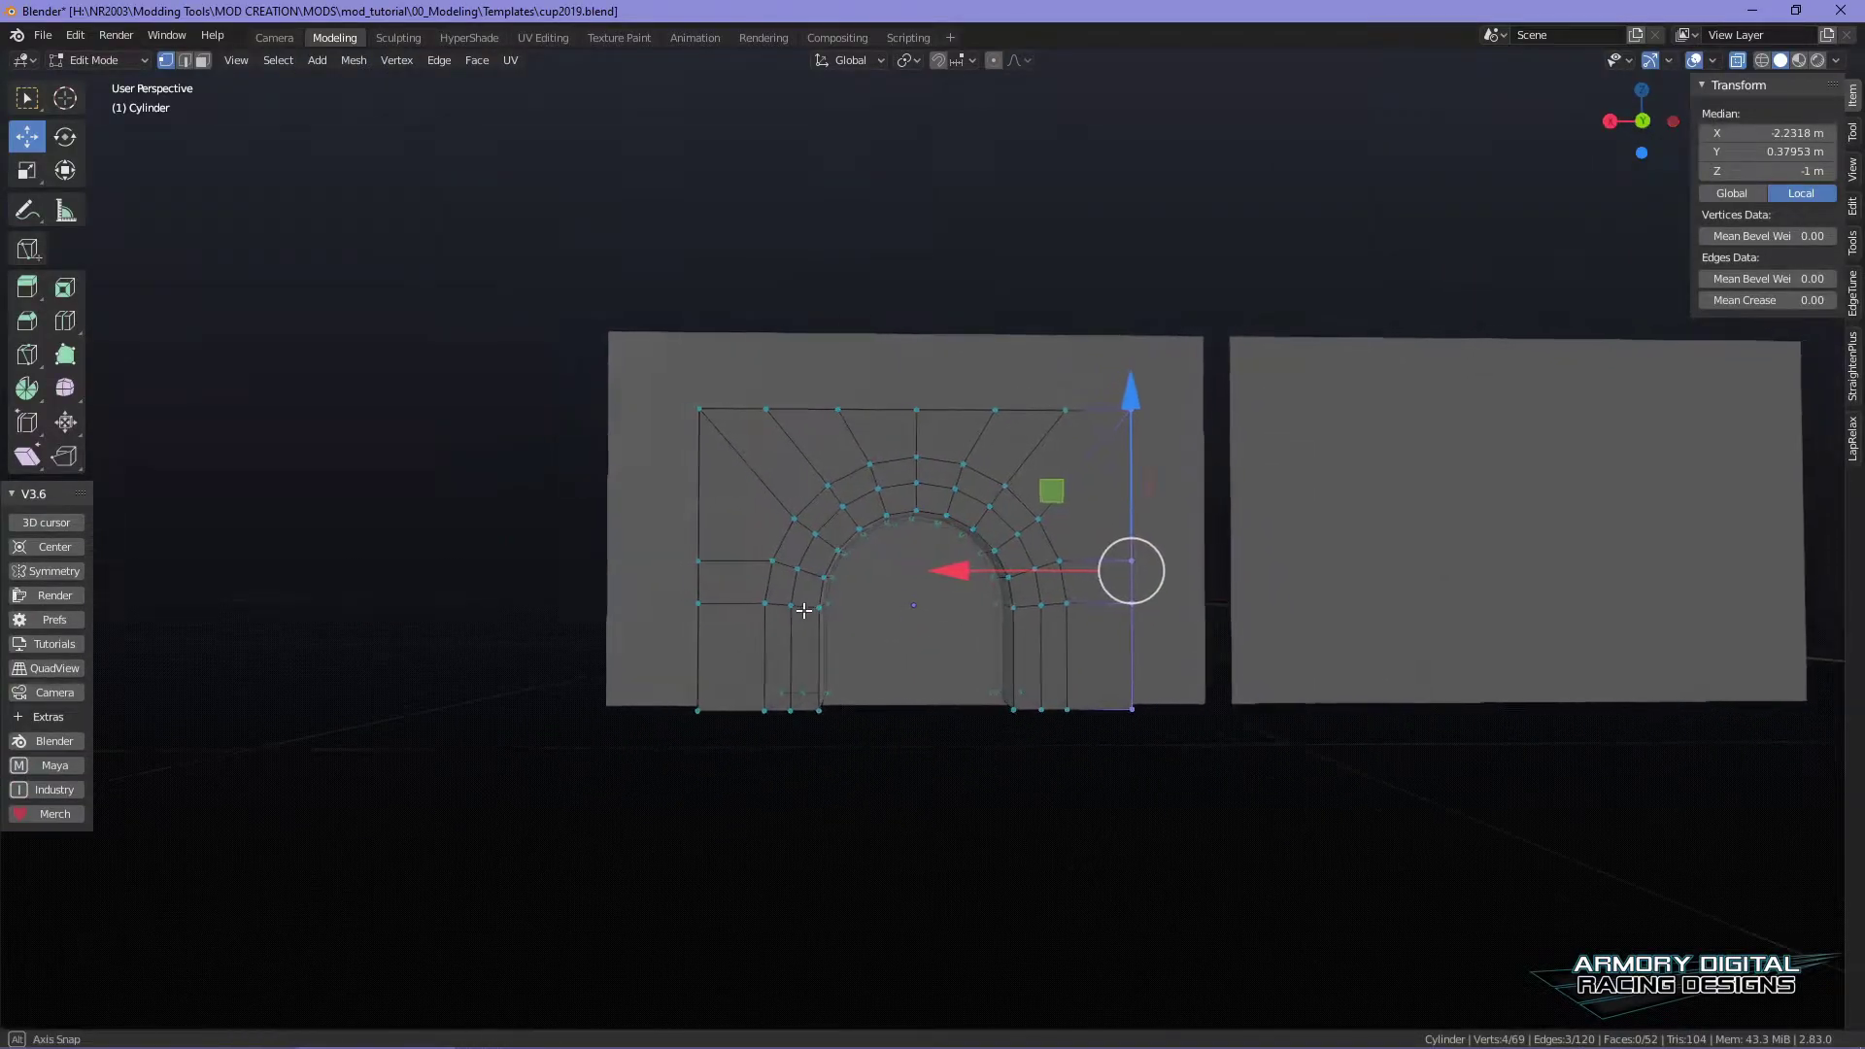
pyautogui.moveTo(569, 303); pyautogui.dragTo(717, 737)
pyautogui.keyDown('shift'); pyautogui.moveTo(1210, 843); pyautogui.dragTo(1117, 357); pyautogui.keyUp('shift')
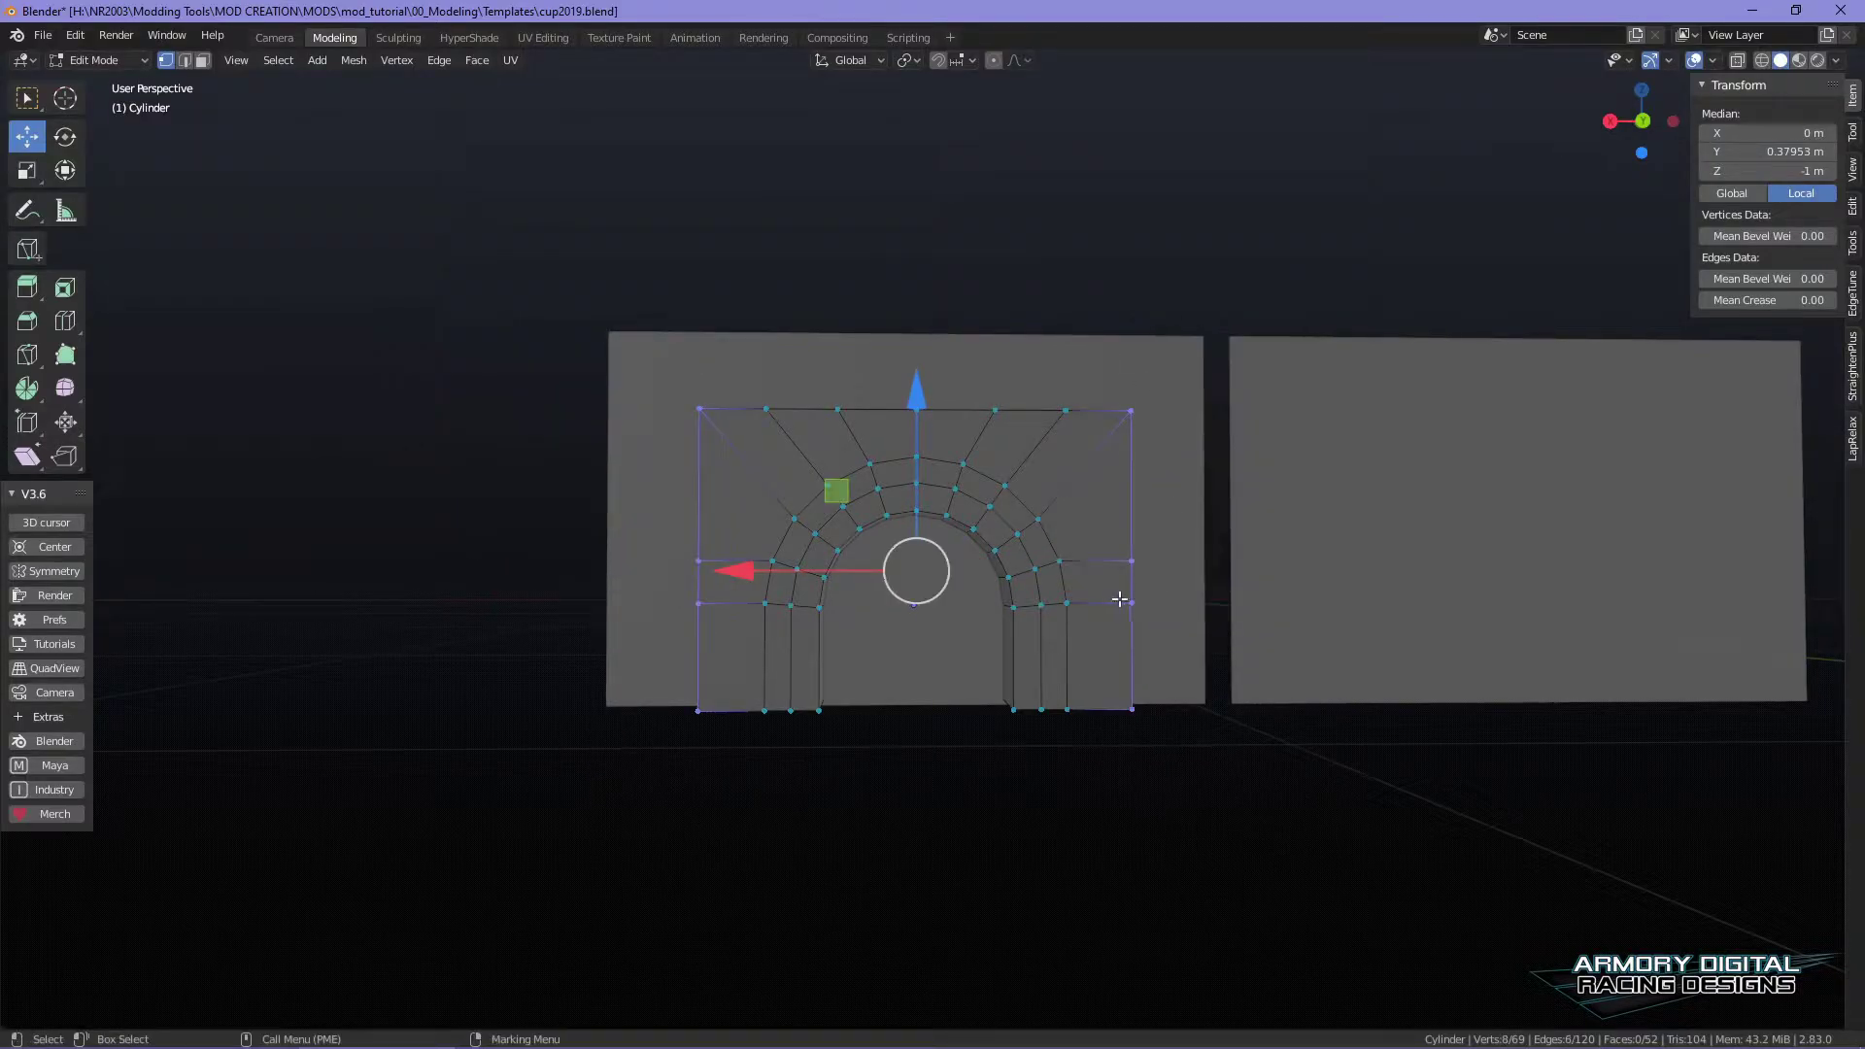
pyautogui.press('r')
pyautogui.moveTo(736, 571); pyautogui.dragTo(767, 575)
pyautogui.moveTo(916, 571); pyautogui.dragTo(865, 476, button='right')
pyautogui.click(959, 408)
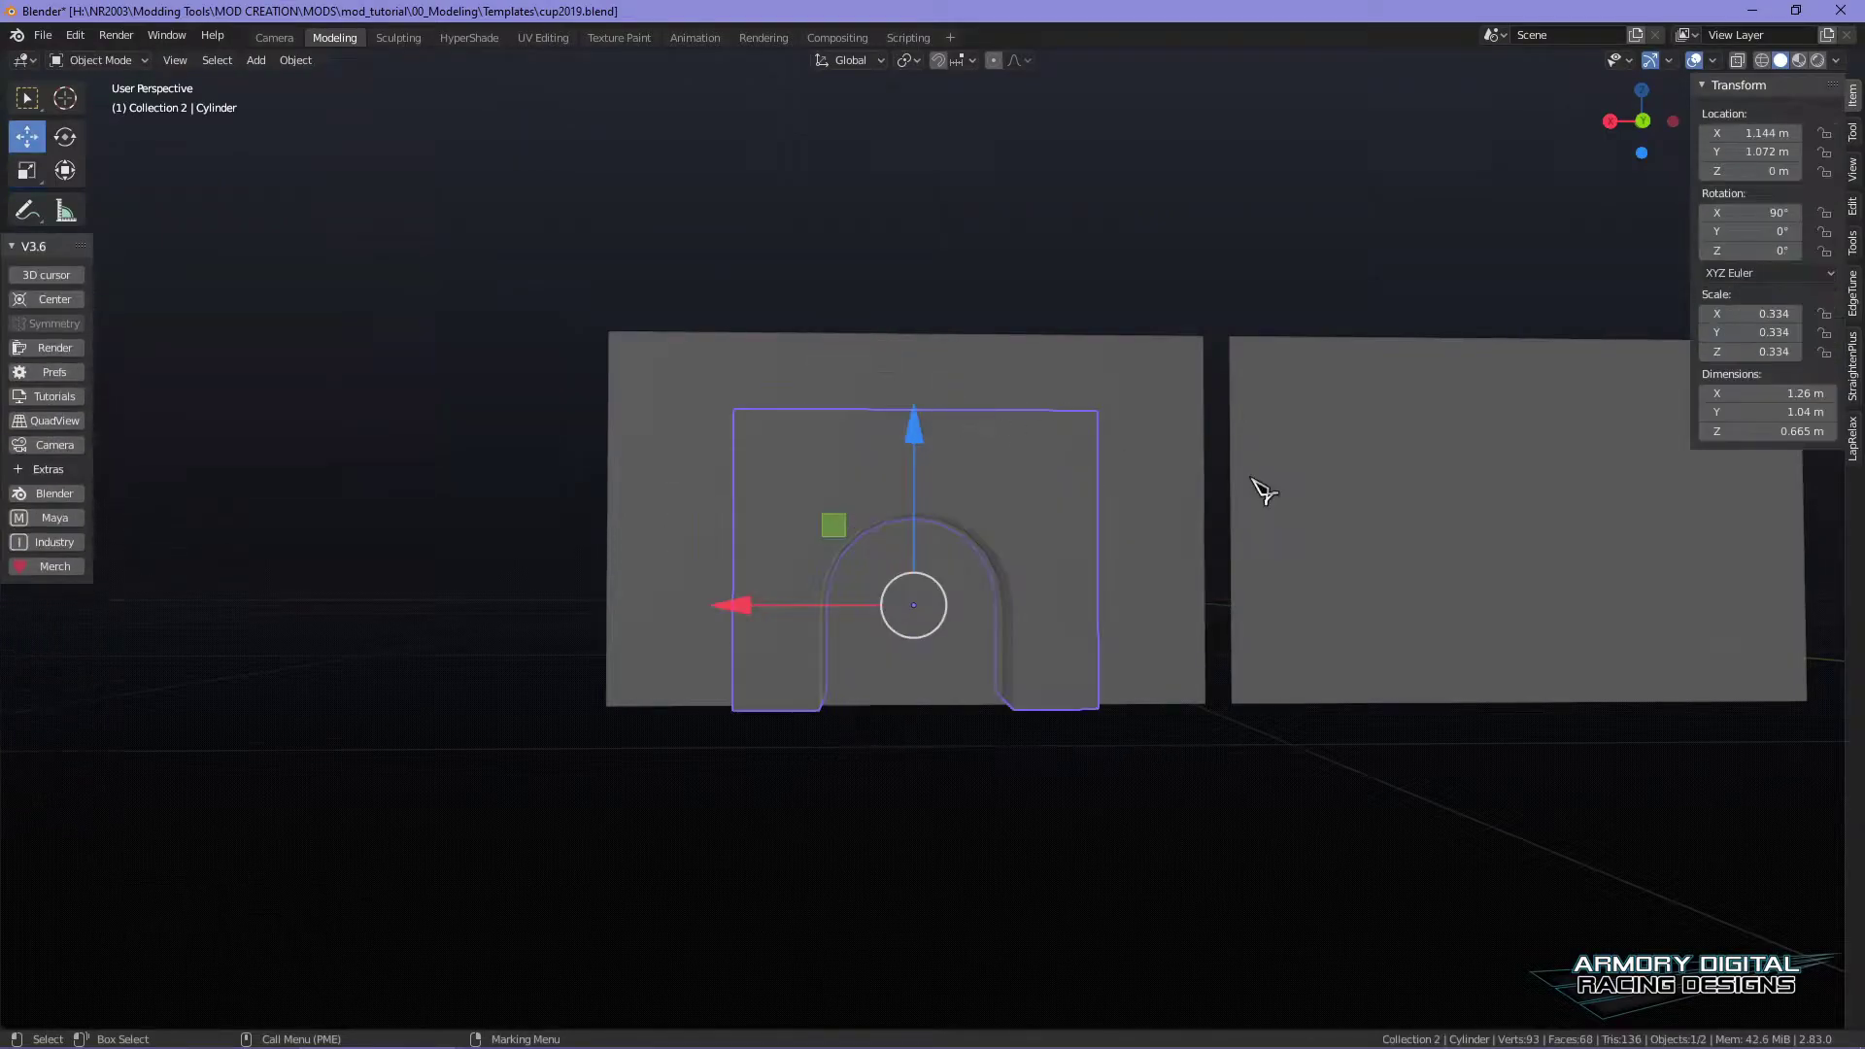
# - Enter edge mode on the box and add a vertical loop cut just outside the arch's outer side, with a factor of 0.653
pyautogui.click(1263, 524)
pyautogui.moveTo(1215, 566); pyautogui.dragTo(1130, 449, button='right')
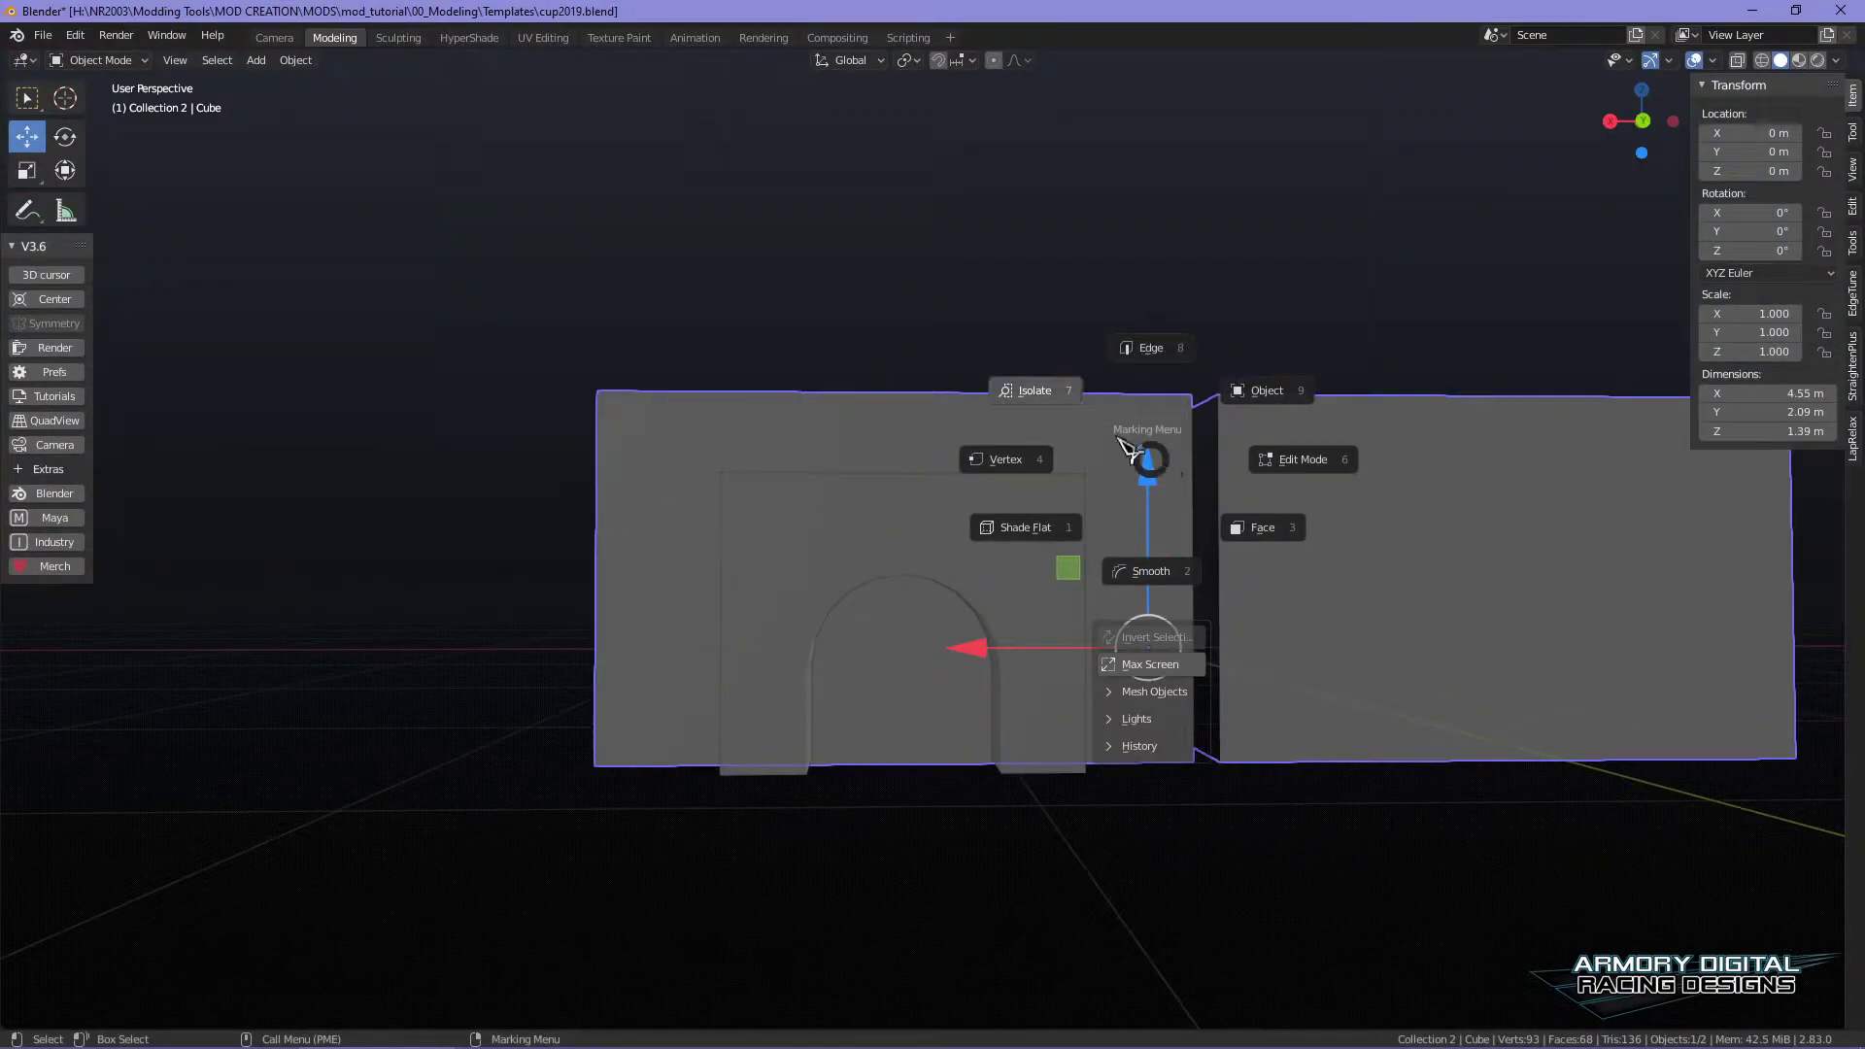
pyautogui.click(1130, 362)
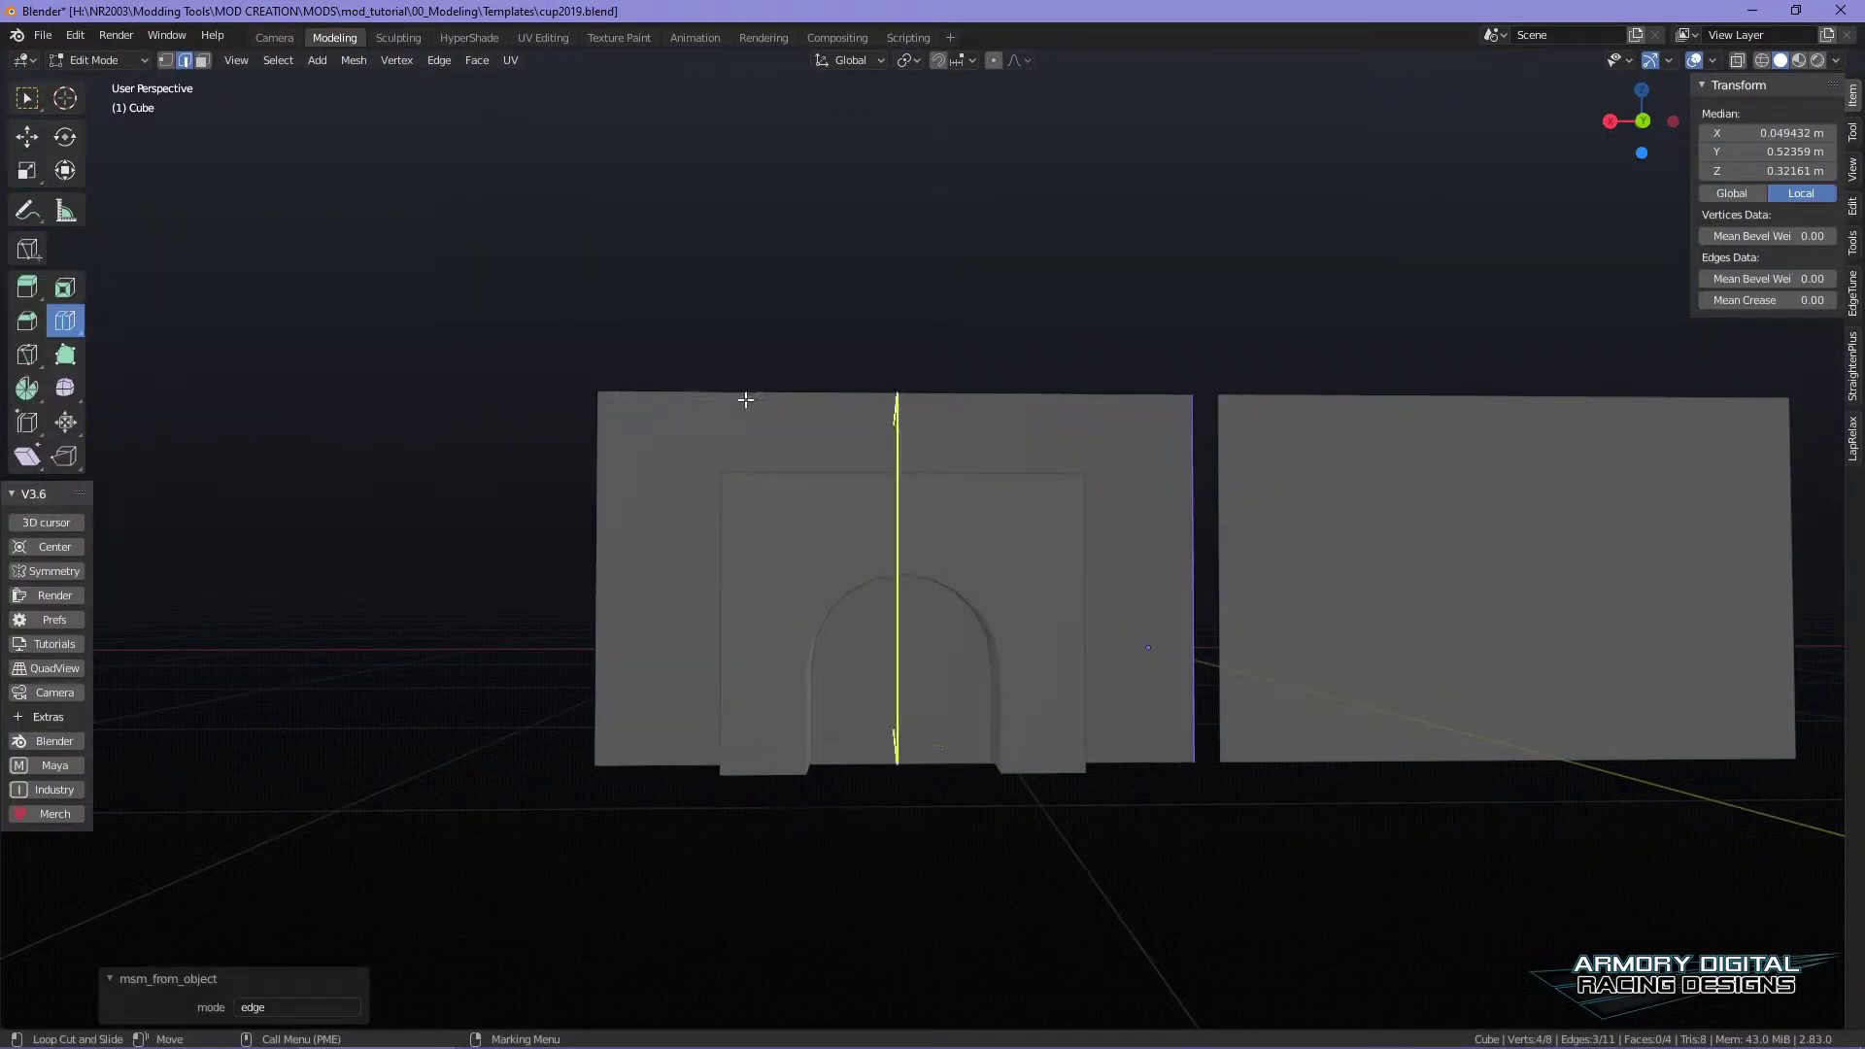
pyautogui.moveTo(745, 399); pyautogui.dragTo(679, 407)
pyautogui.moveTo(550, 423); pyautogui.dragTo(551, 423)
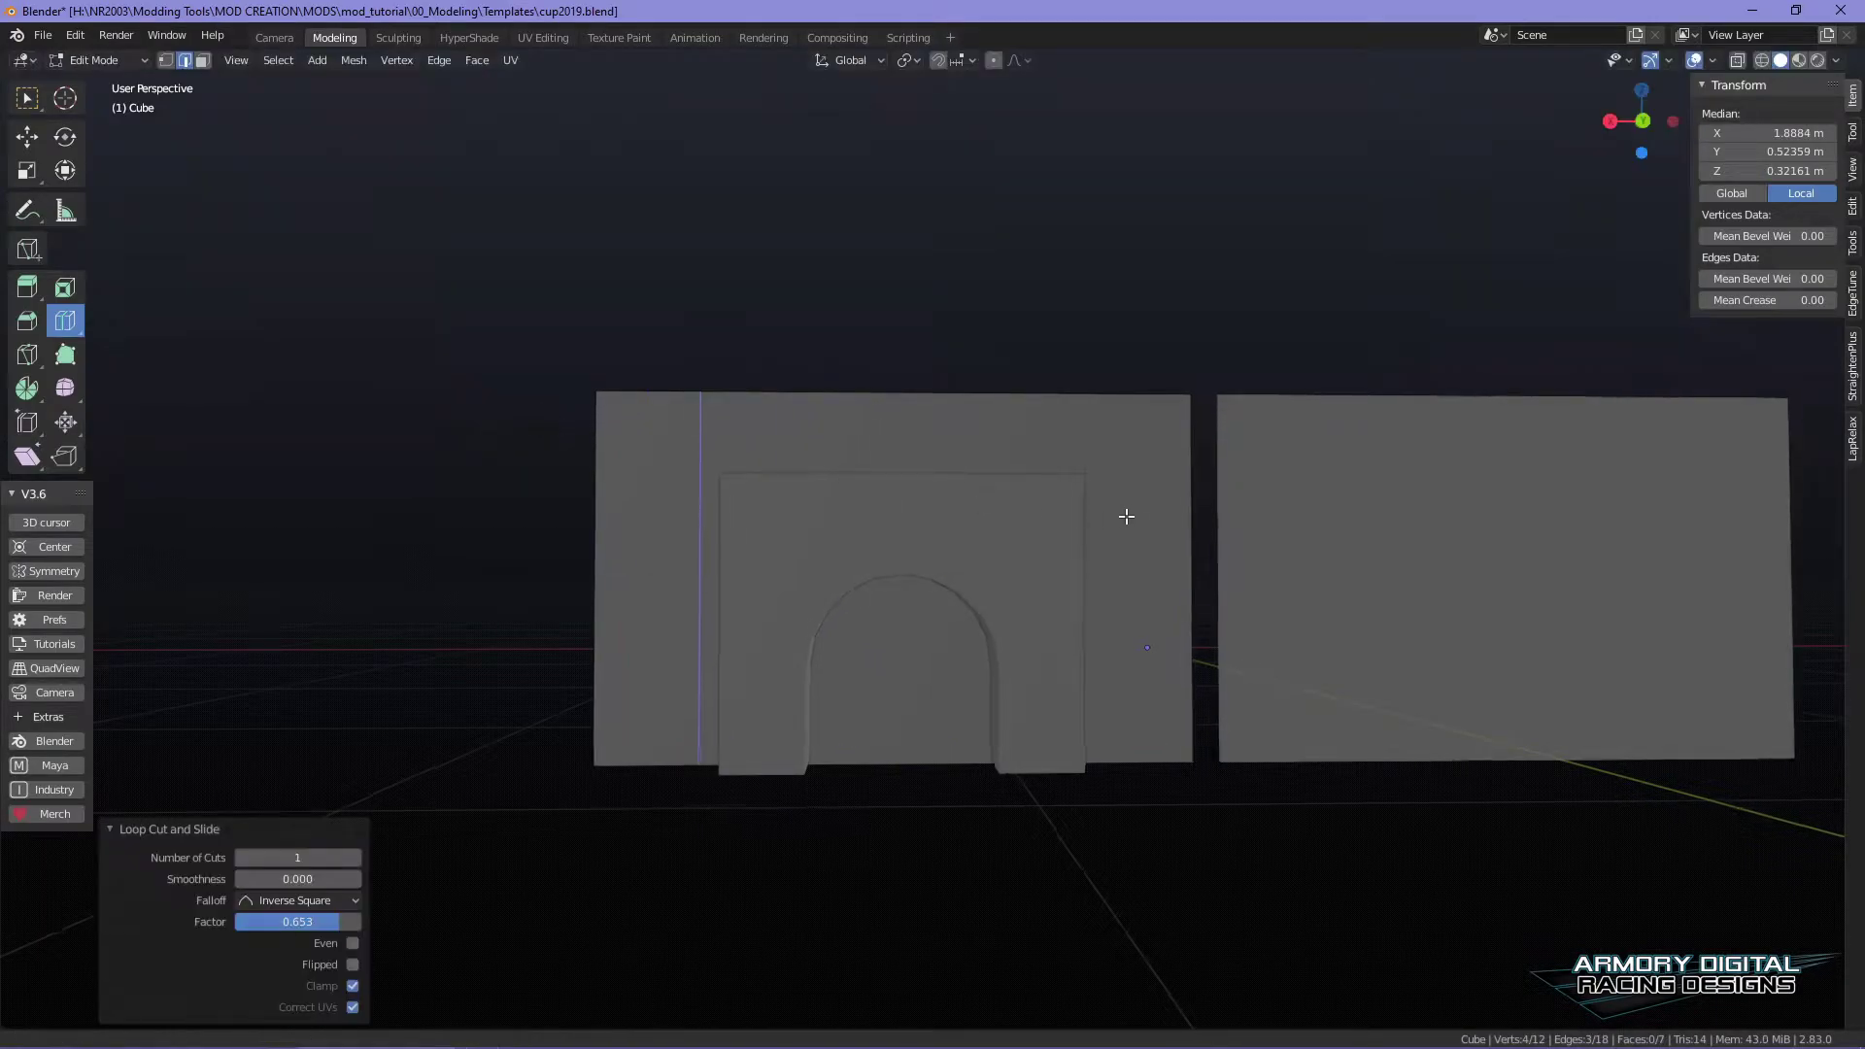
# - Add a second vertical loop cut beside the arch's inner side and a horizontal loop cut above the arch
pyautogui.keyDown('shift'); pyautogui.moveTo(1128, 516); pyautogui.dragTo(878, 458, button='middle'); pyautogui.keyUp('shift')
pyautogui.moveTo(878, 458); pyautogui.dragTo(871, 413)
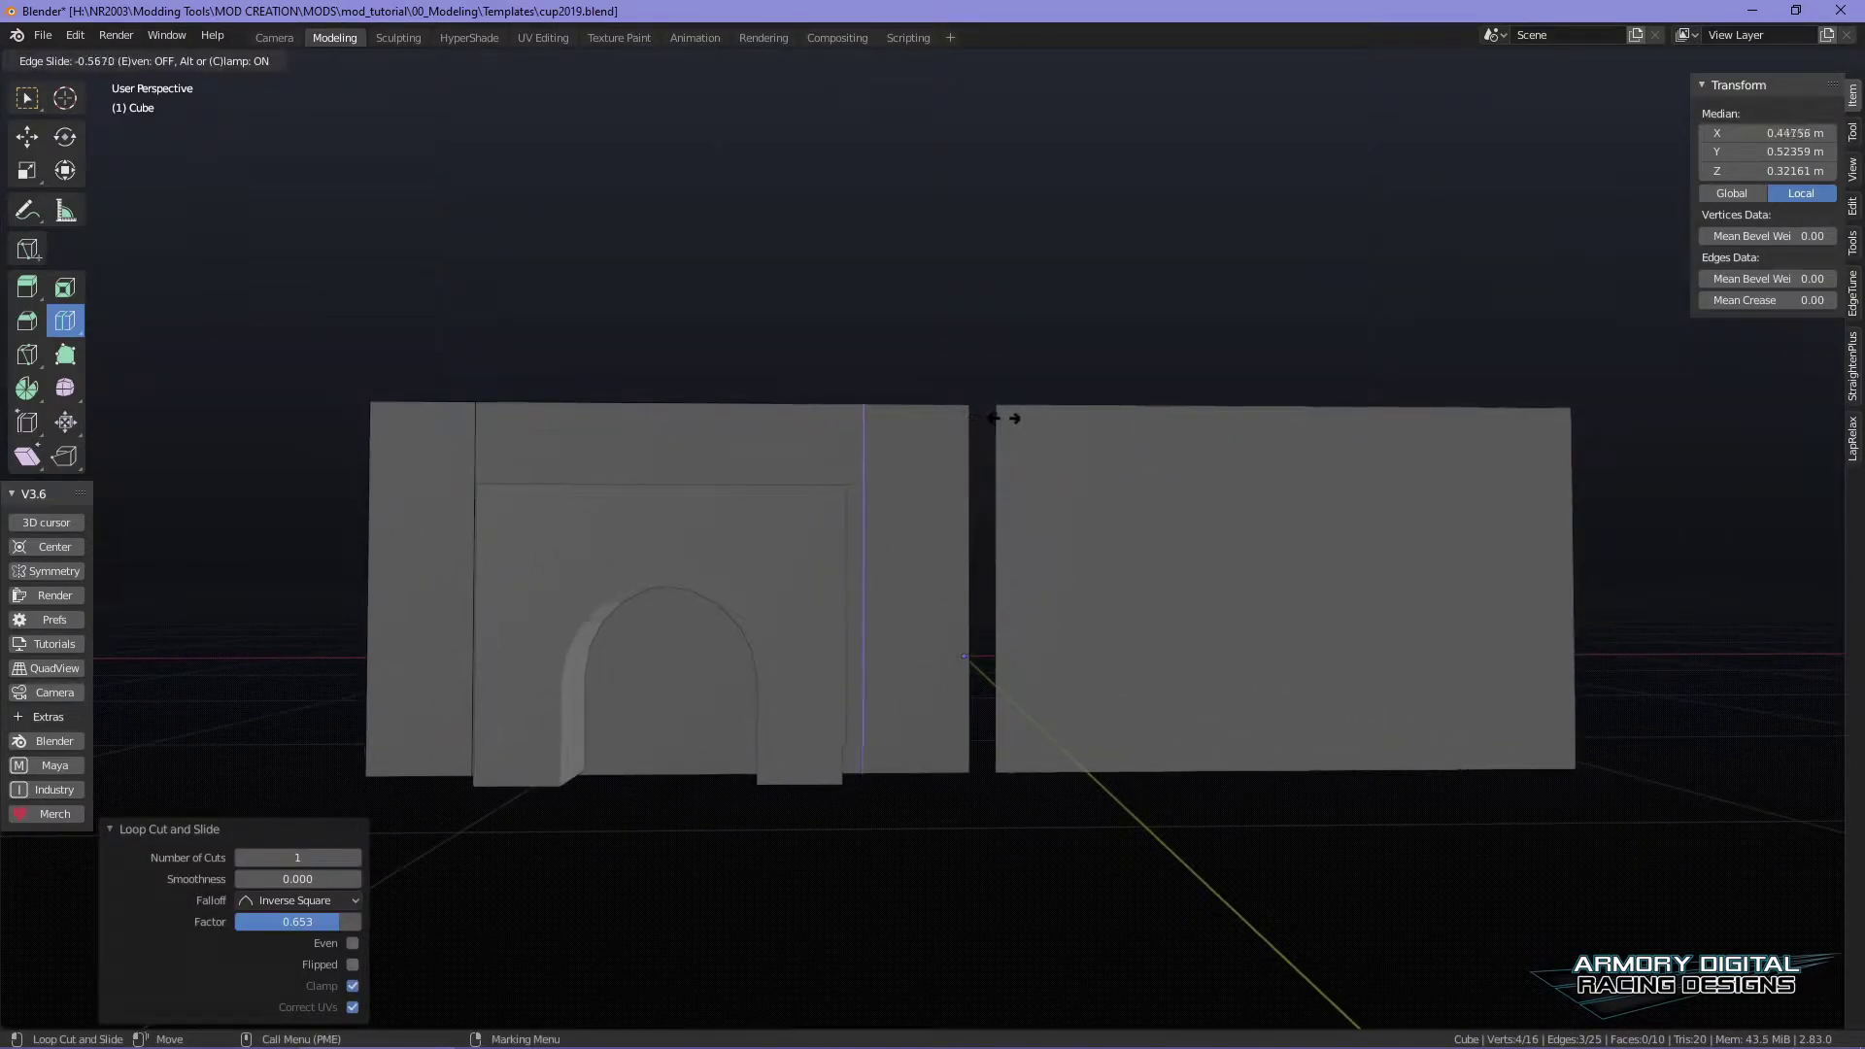
pyautogui.moveTo(1004, 417); pyautogui.dragTo(1000, 417)
pyautogui.moveTo(466, 441); pyautogui.dragTo(493, 327)
# - Switch the box to face mode and delete the front face enclosed by the loop cuts behind the arch
pyautogui.press('w')
pyautogui.moveTo(775, 401); pyautogui.dragTo(865, 476, button='right')
pyautogui.keyDown('alt'); pyautogui.moveTo(972, 618); pyautogui.dragTo(1053, 619, button='middle'); pyautogui.keyUp('alt')
pyautogui.scroll(3, 1050, 616)
pyautogui.click(685, 714)
pyautogui.press('x')
pyautogui.click(727, 721)
# - Skip deleting the whole middle underside face and add a lengthwise loop cut across the box's underside in edge mode
pyautogui.keyDown('alt'); pyautogui.moveTo(1117, 715); pyautogui.dragTo(875, 719); pyautogui.keyUp('alt')
pyautogui.click(819, 690)
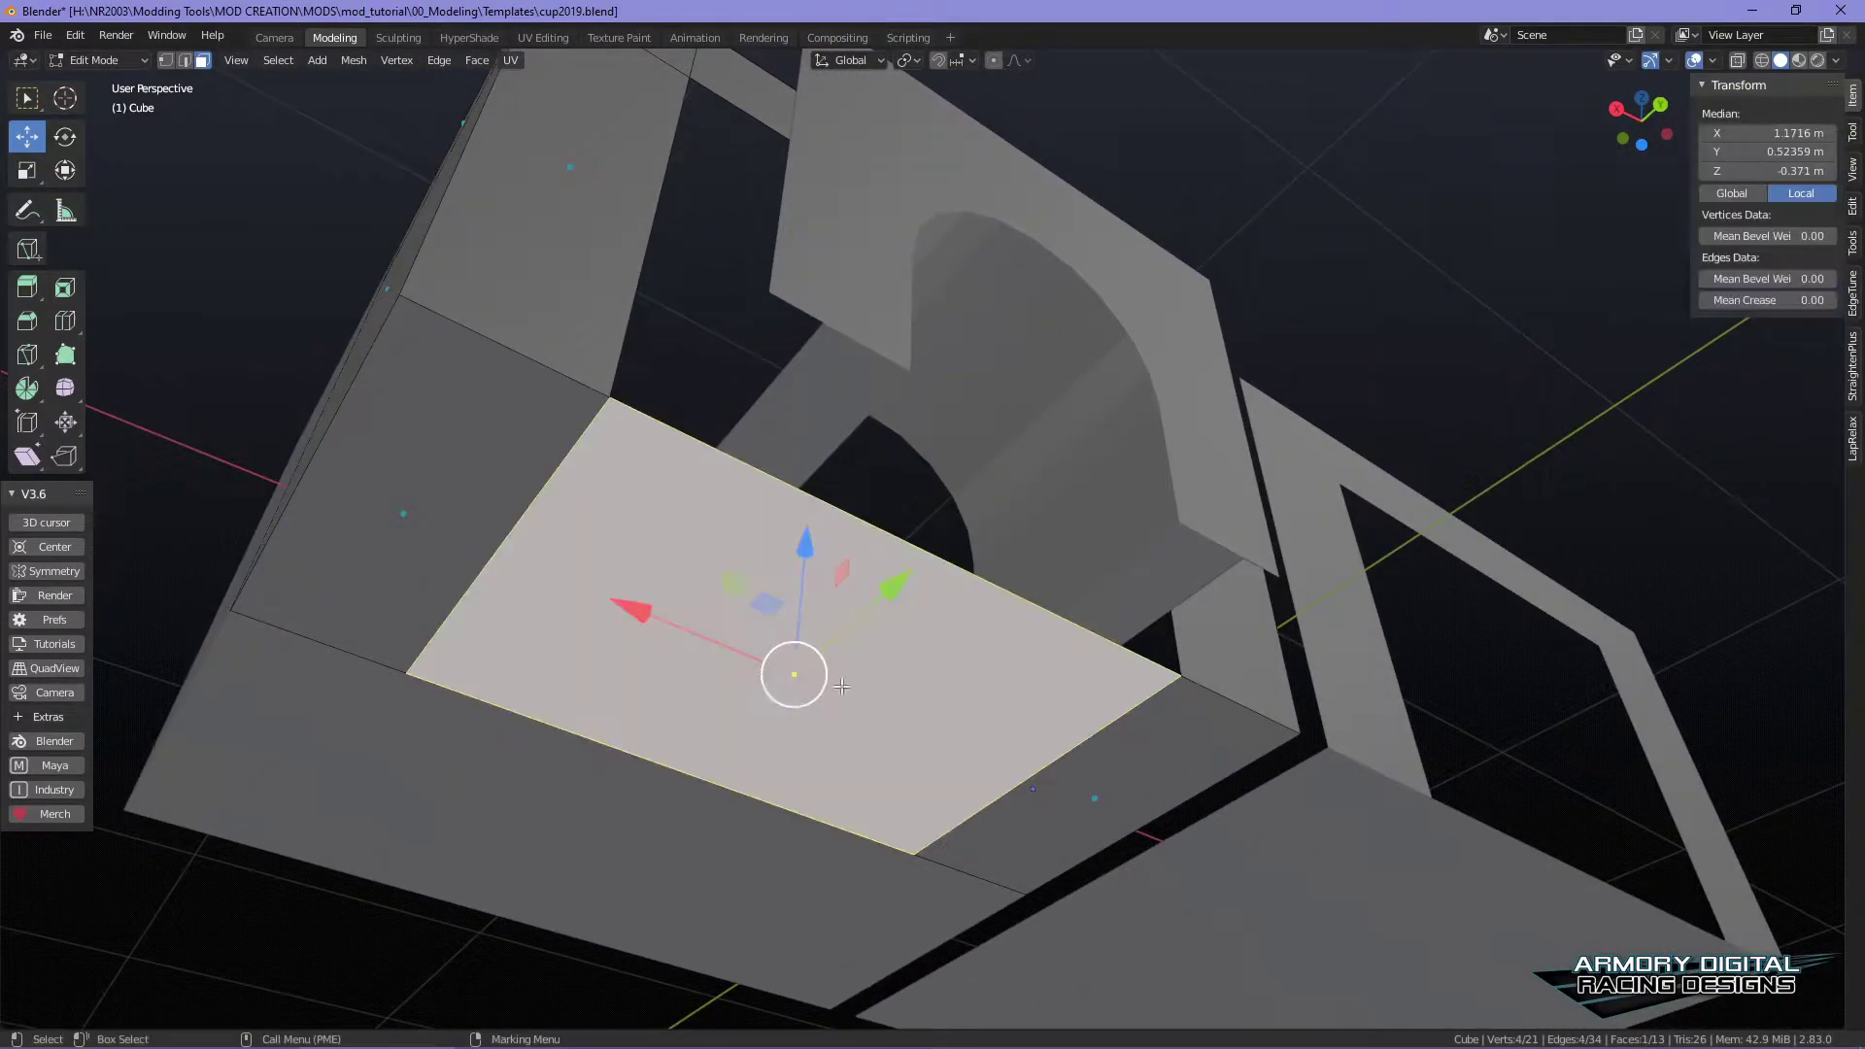
pyautogui.press('x')
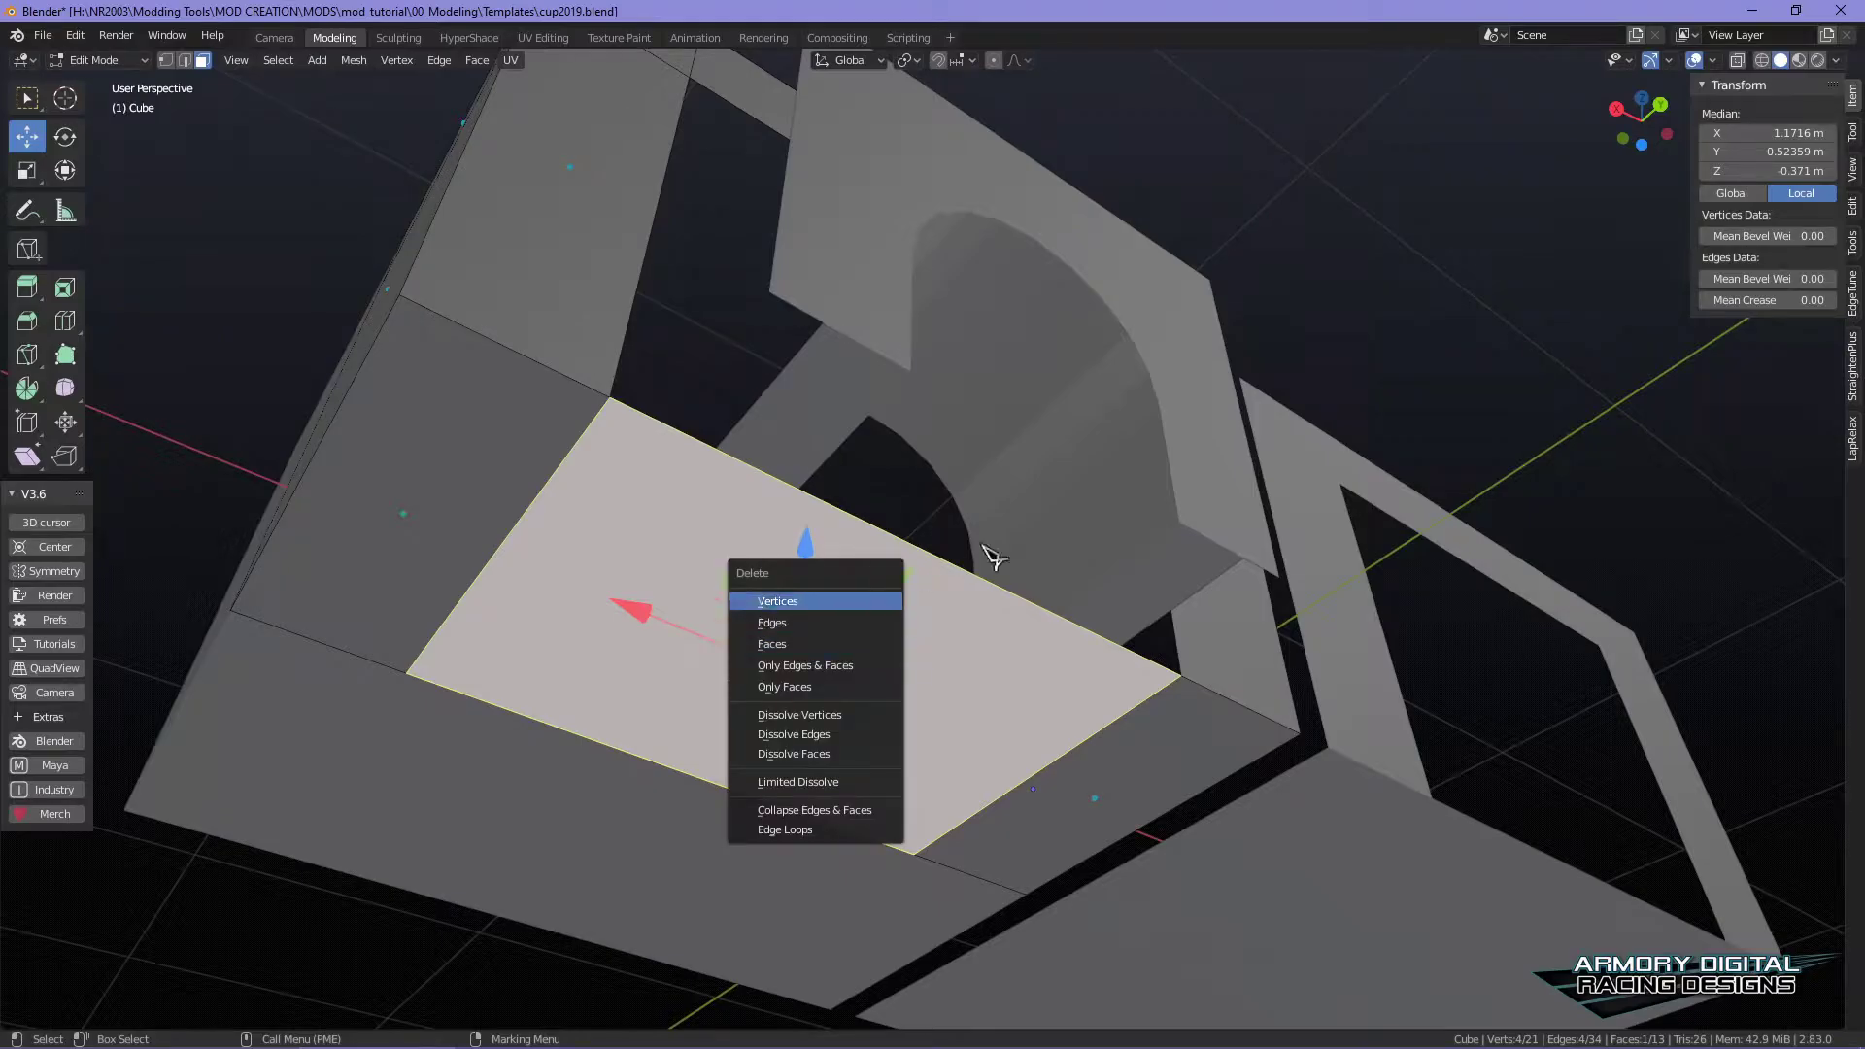
pyautogui.rightClick(627, 501)
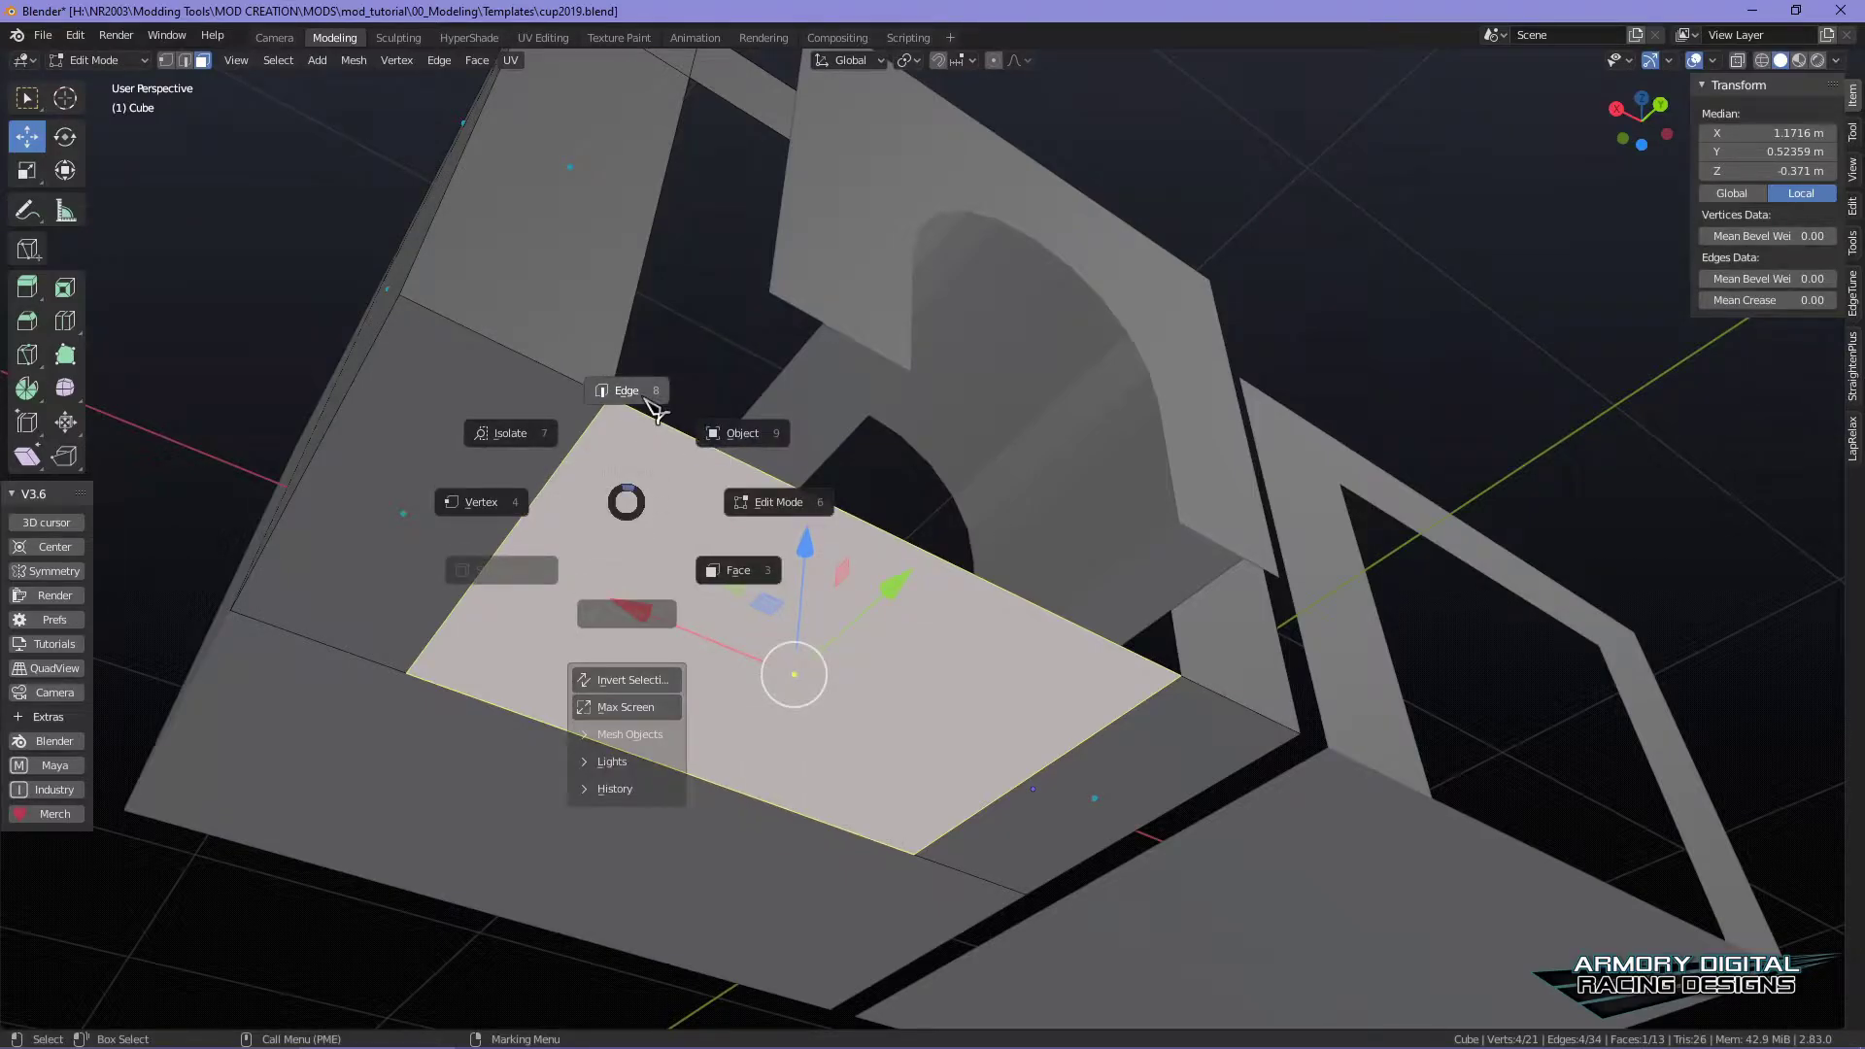
pyautogui.click(656, 408)
pyautogui.click(65, 321)
pyautogui.moveTo(522, 545); pyautogui.dragTo(498, 579)
# - In face mode, delete the underside face between the vertical cuts that borders the front opening
pyautogui.press('w')
pyautogui.rightClick(731, 540)
pyautogui.click(837, 612)
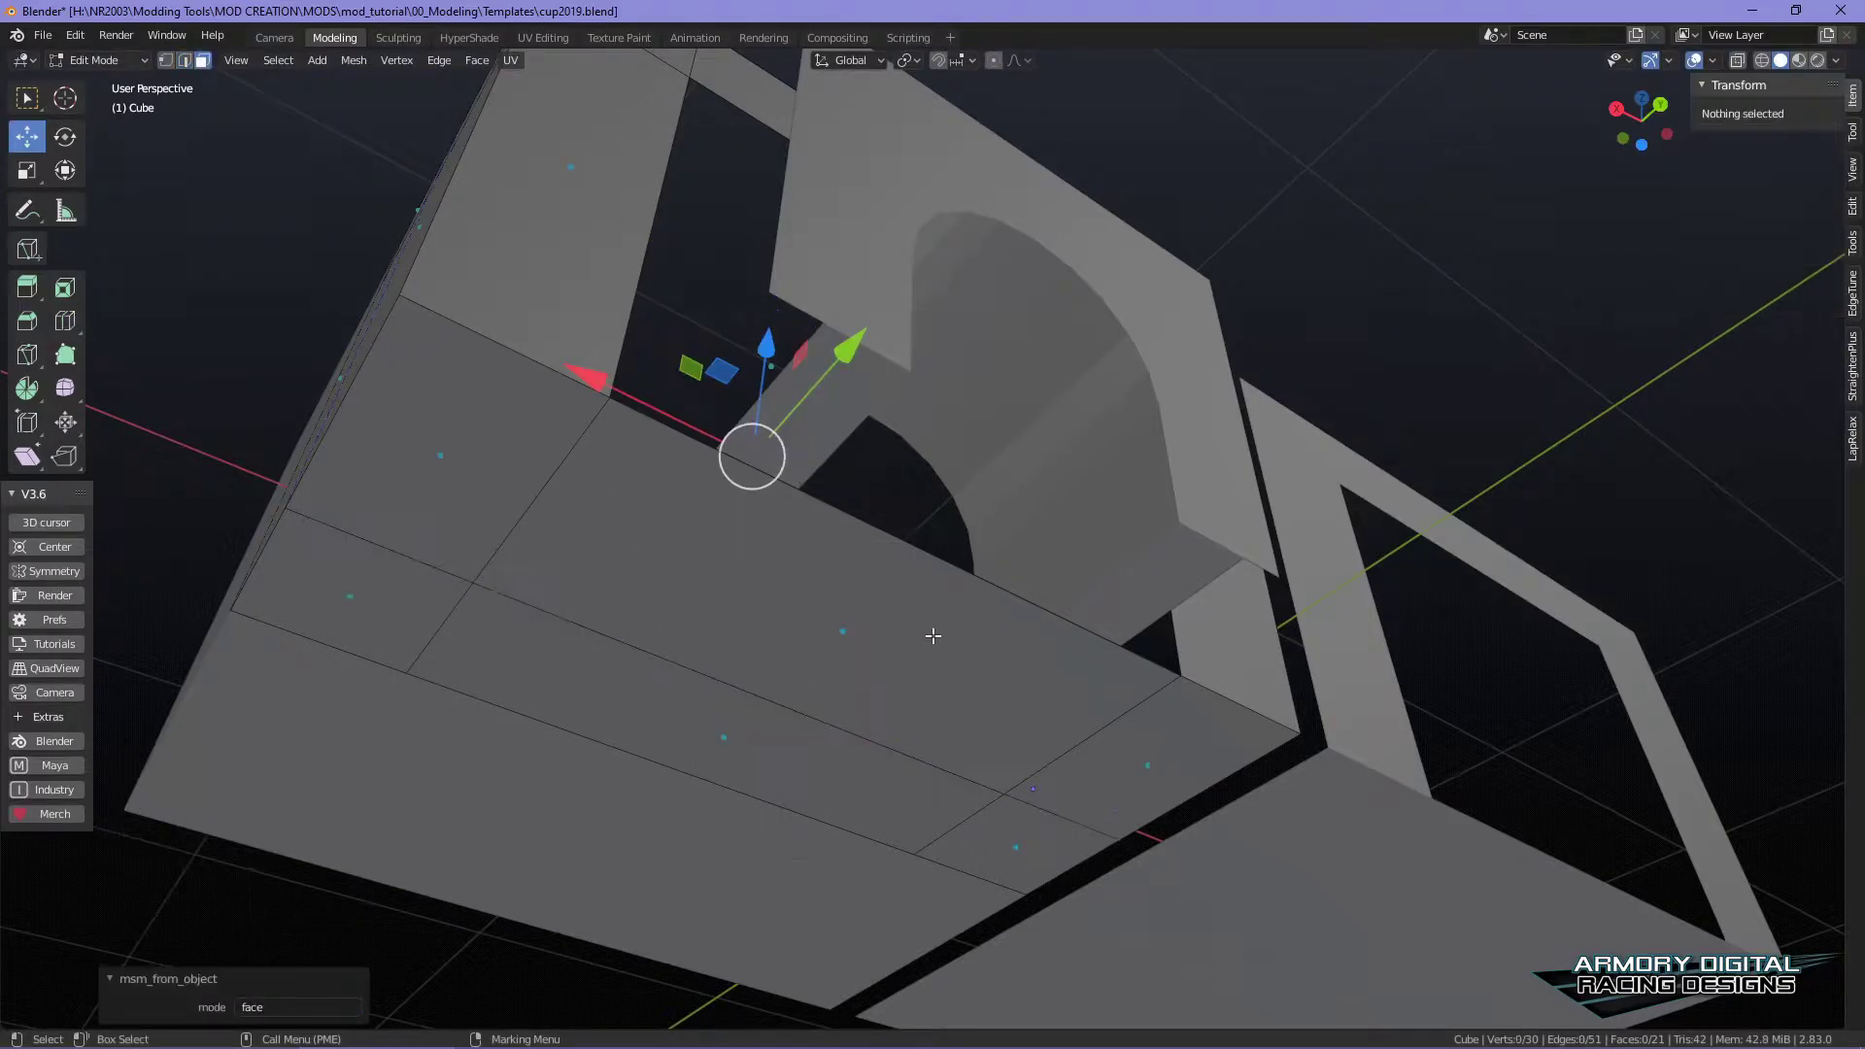
pyautogui.click(854, 609)
pyautogui.press('x')
pyautogui.click(944, 668)
# - Leave the box, enter face mode on the arch and delete the four faces on the bottoms of its two legs
pyautogui.moveTo(944, 668); pyautogui.dragTo(824, 553, button='middle')
pyautogui.rightClick(845, 544)
pyautogui.click(912, 621)
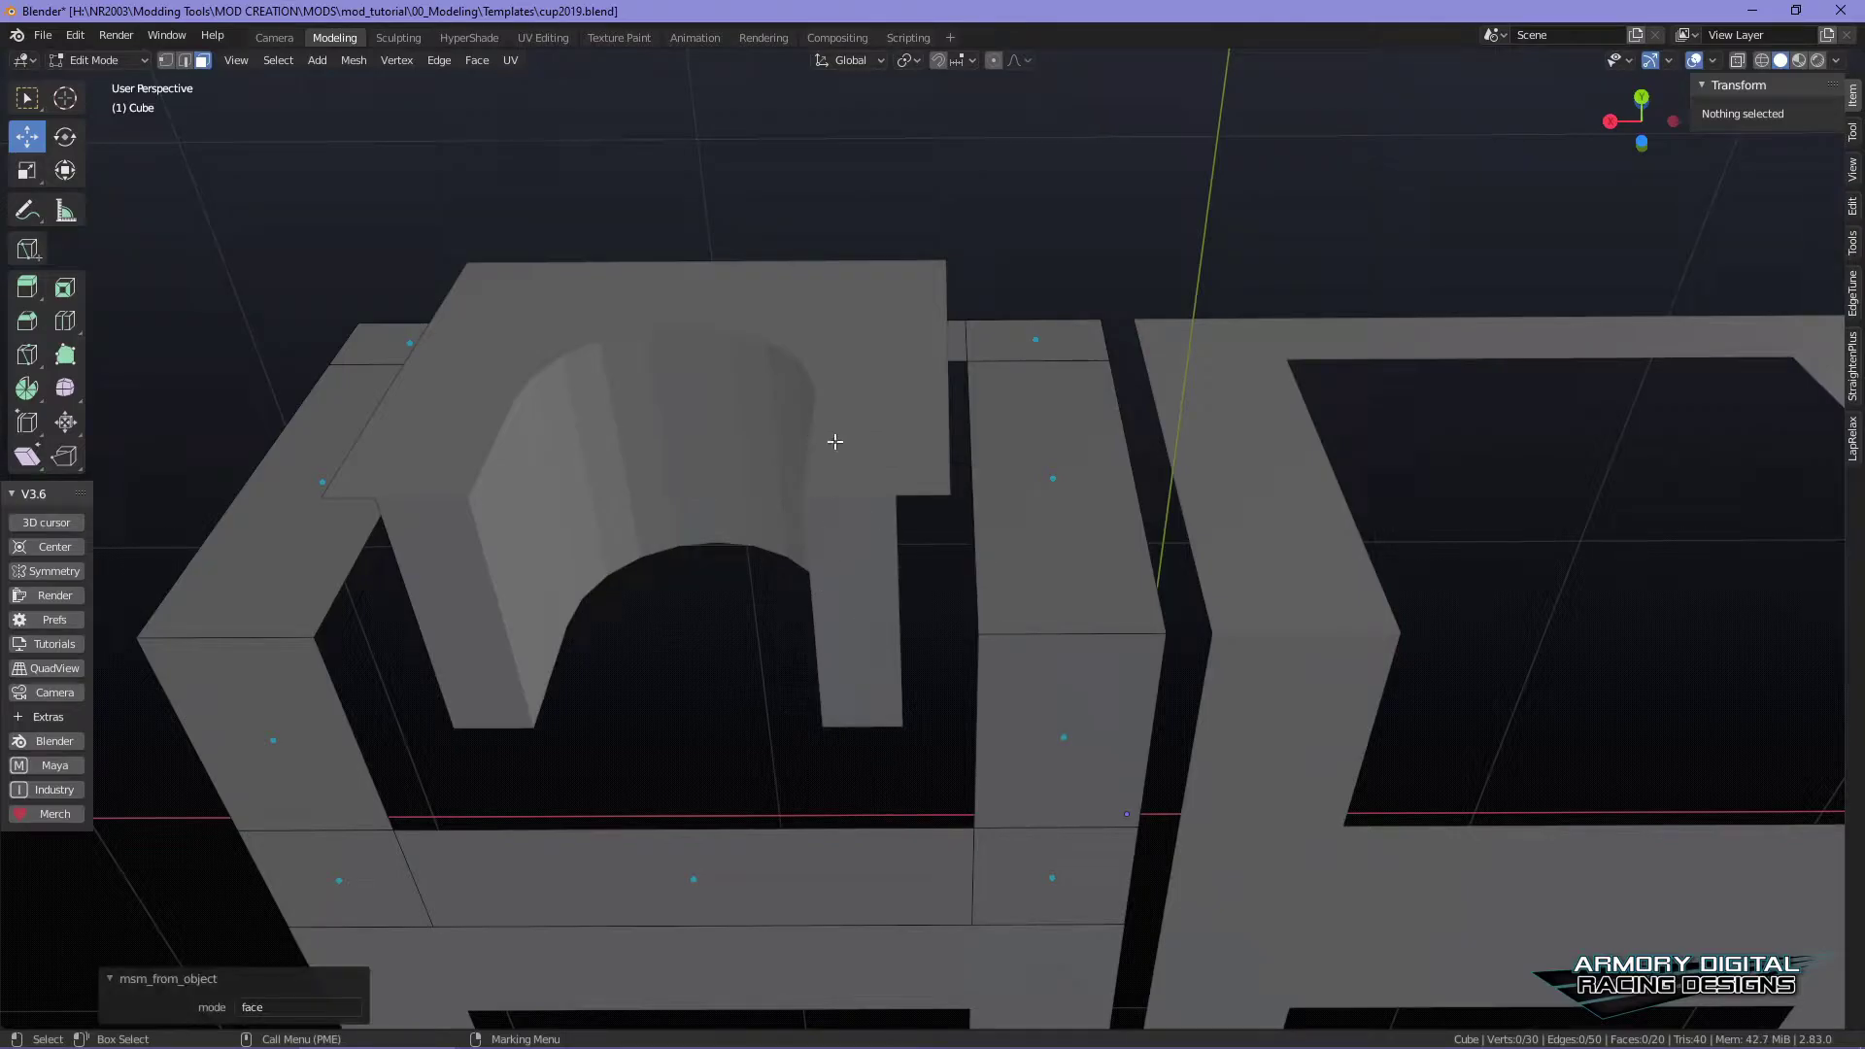
pyautogui.press('Tab')
pyautogui.rightClick(1053, 479)
pyautogui.click(1075, 446)
pyautogui.click(911, 439)
pyautogui.rightClick(845, 429)
pyautogui.click(947, 510)
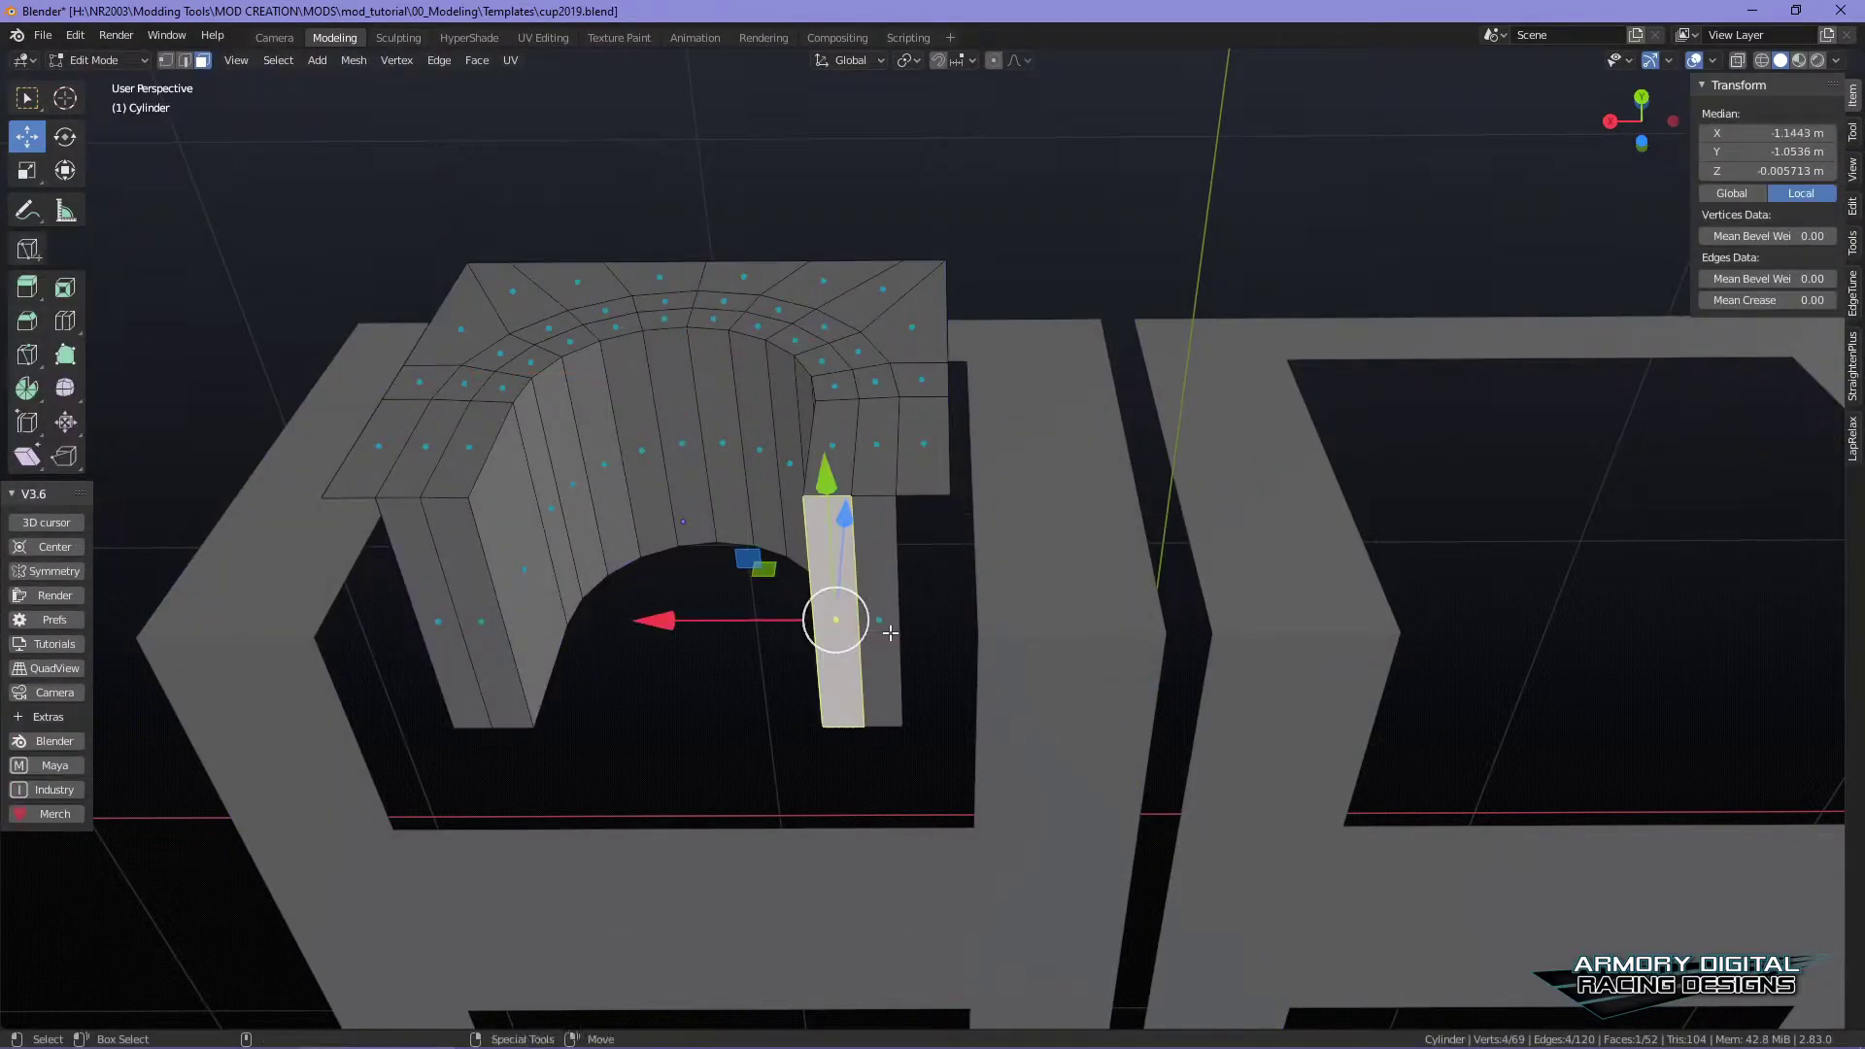
pyautogui.keyDown('shift'); pyautogui.click(890, 632); pyautogui.keyUp('shift')
pyautogui.keyDown('shift'); pyautogui.click(482, 622); pyautogui.keyUp('shift')
pyautogui.keyDown('shift'); pyautogui.click(438, 621); pyautogui.keyUp('shift')
pyautogui.press('x')
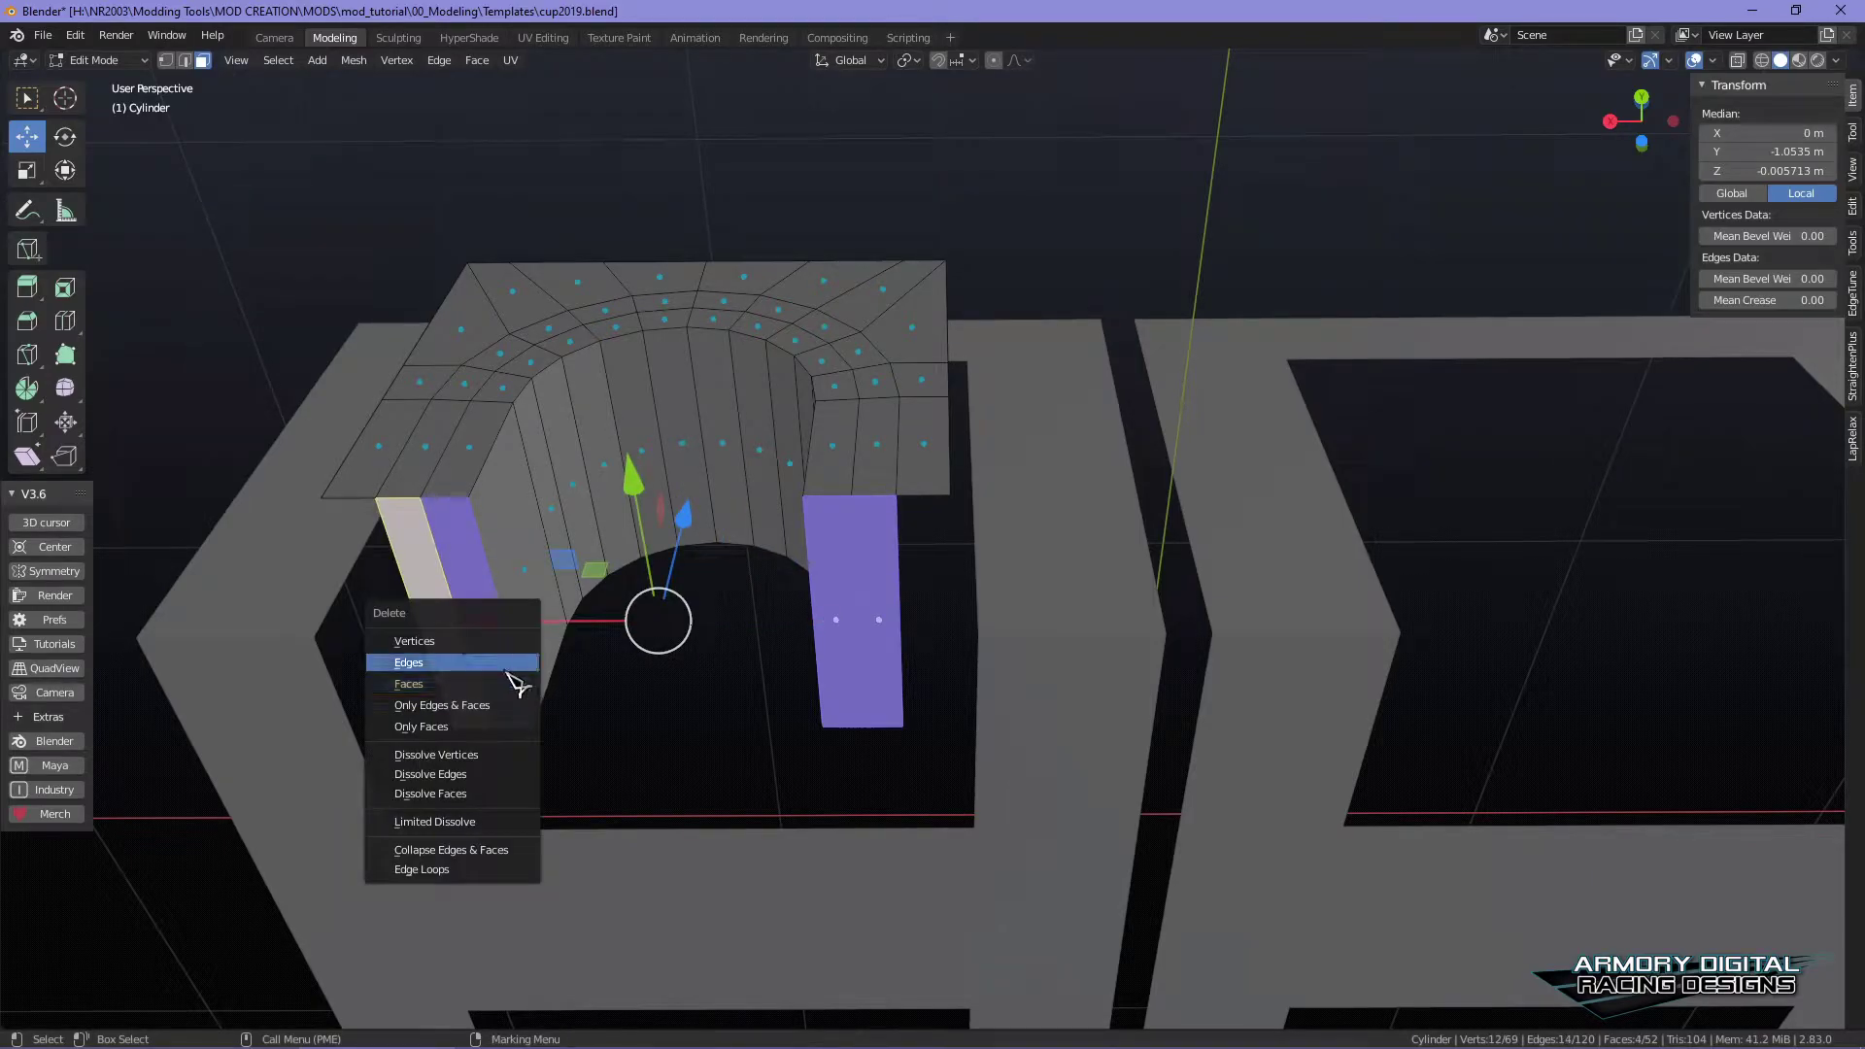
pyautogui.click(505, 684)
# - Return the arch to Object Mode and isolate it from the rest of the scene
pyautogui.moveTo(741, 699); pyautogui.dragTo(767, 352, button='middle')
pyautogui.moveTo(883, 466); pyautogui.dragTo(996, 402, button='right')
pyautogui.moveTo(1162, 665); pyautogui.dragTo(982, 417, button='middle')
pyautogui.moveTo(893, 357); pyautogui.dragTo(804, 360, button='right')
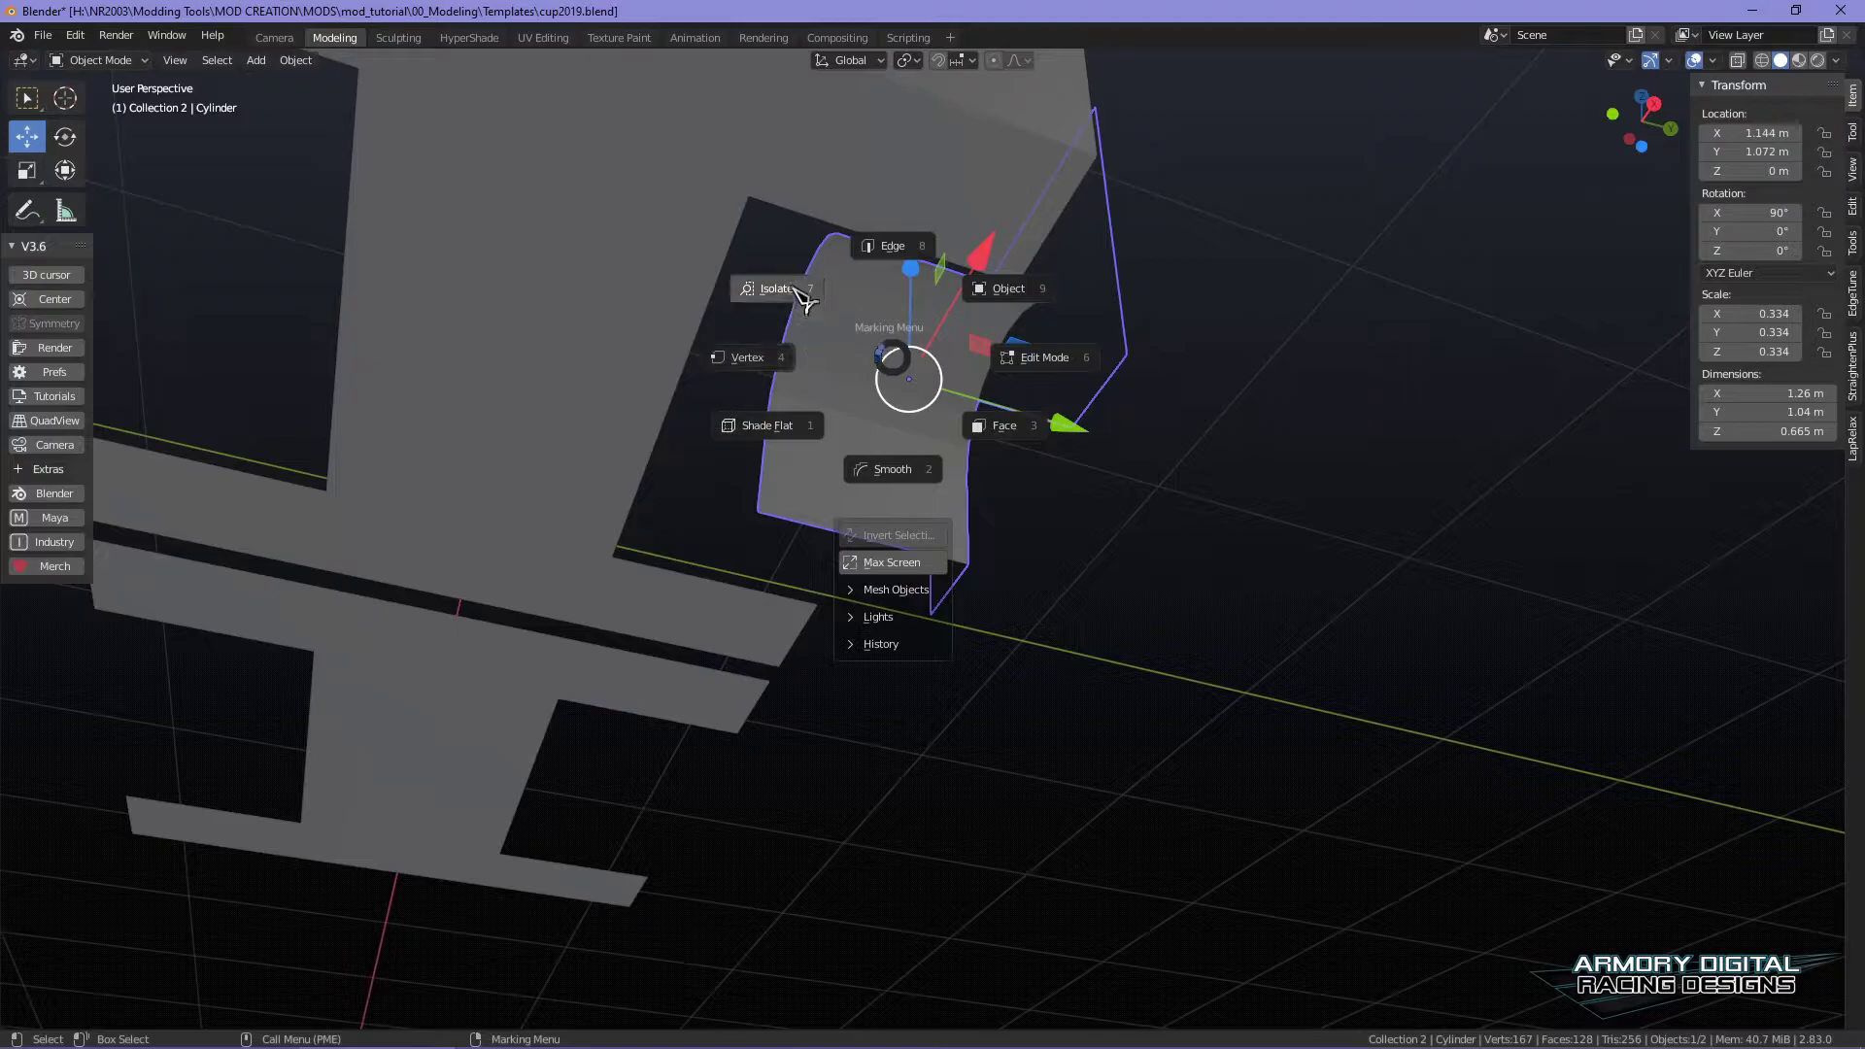
pyautogui.moveTo(800, 295); pyautogui.dragTo(800, 295, button='right')
# - Select the arch tunnel's rear edge loop, move it forward to reduce the depth to 0.491 m, and return to Object Mode
pyautogui.moveTo(862, 516); pyautogui.dragTo(794, 425, button='right')
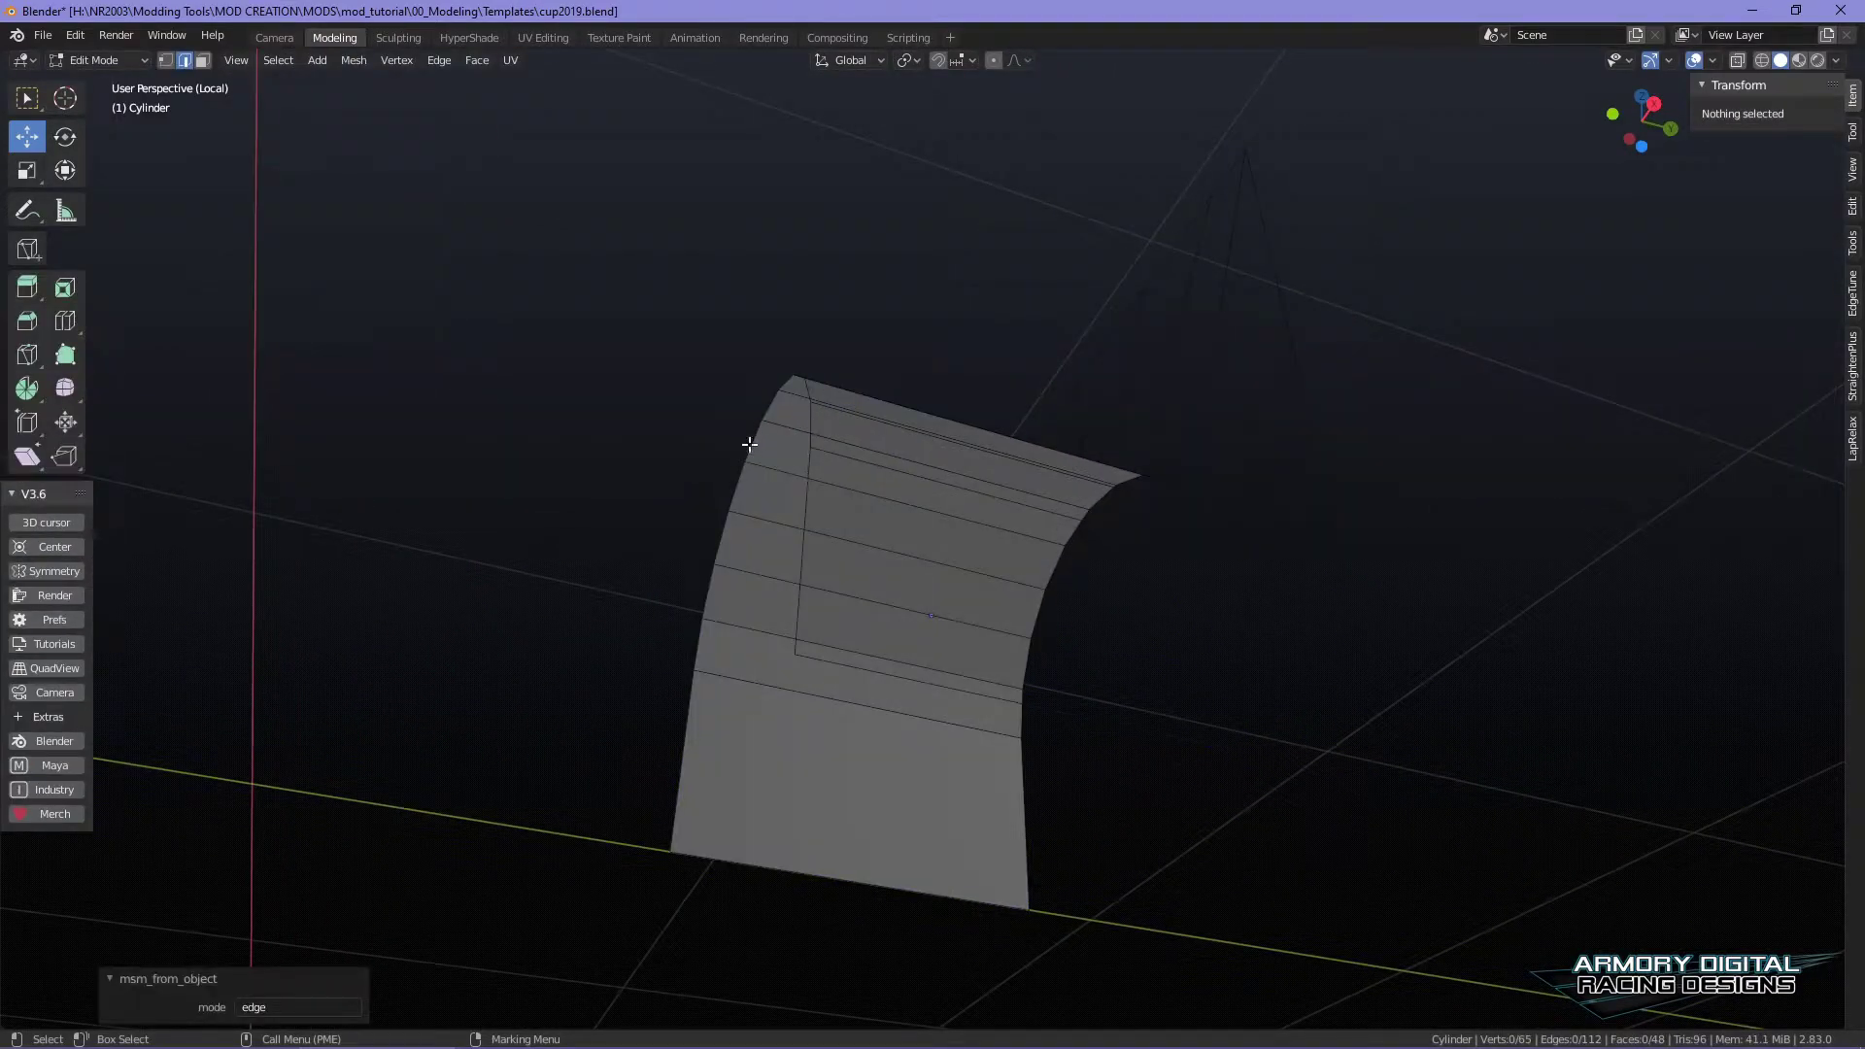
pyautogui.keyDown('alt'); pyautogui.click(750, 520); pyautogui.keyUp('alt')
pyautogui.moveTo(887, 557); pyautogui.dragTo(1012, 573)
pyautogui.moveTo(1053, 446); pyautogui.dragTo(1153, 393, button='right')
pyautogui.scroll(-3, 1282, 534)
pyautogui.keyDown('alt'); pyautogui.moveTo(1333, 550); pyautogui.dragTo(1186, 674); pyautogui.keyUp('alt')
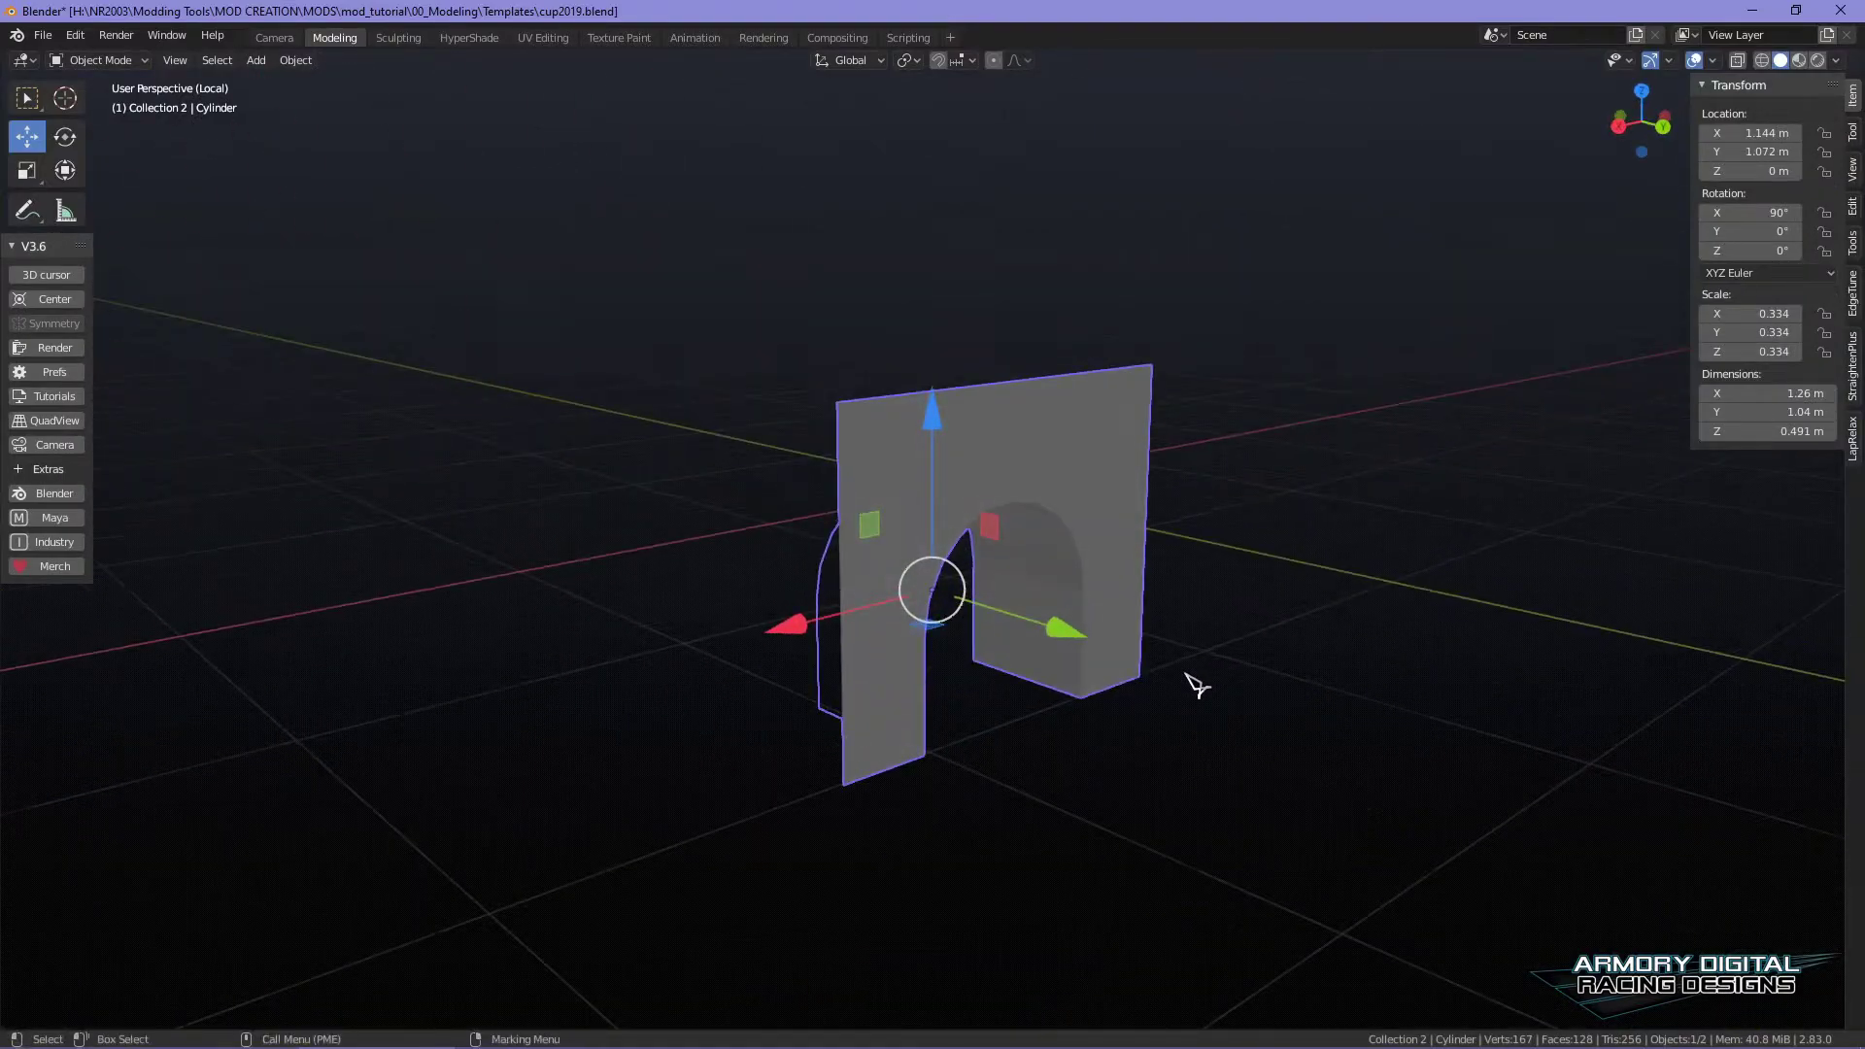
# - Exit isolation and move the arch into the wall opening at X 1.1797 m, Y 0.70011 m, Z -0.018541 m
pyautogui.moveTo(975, 476); pyautogui.dragTo(1103, 528, button='right')
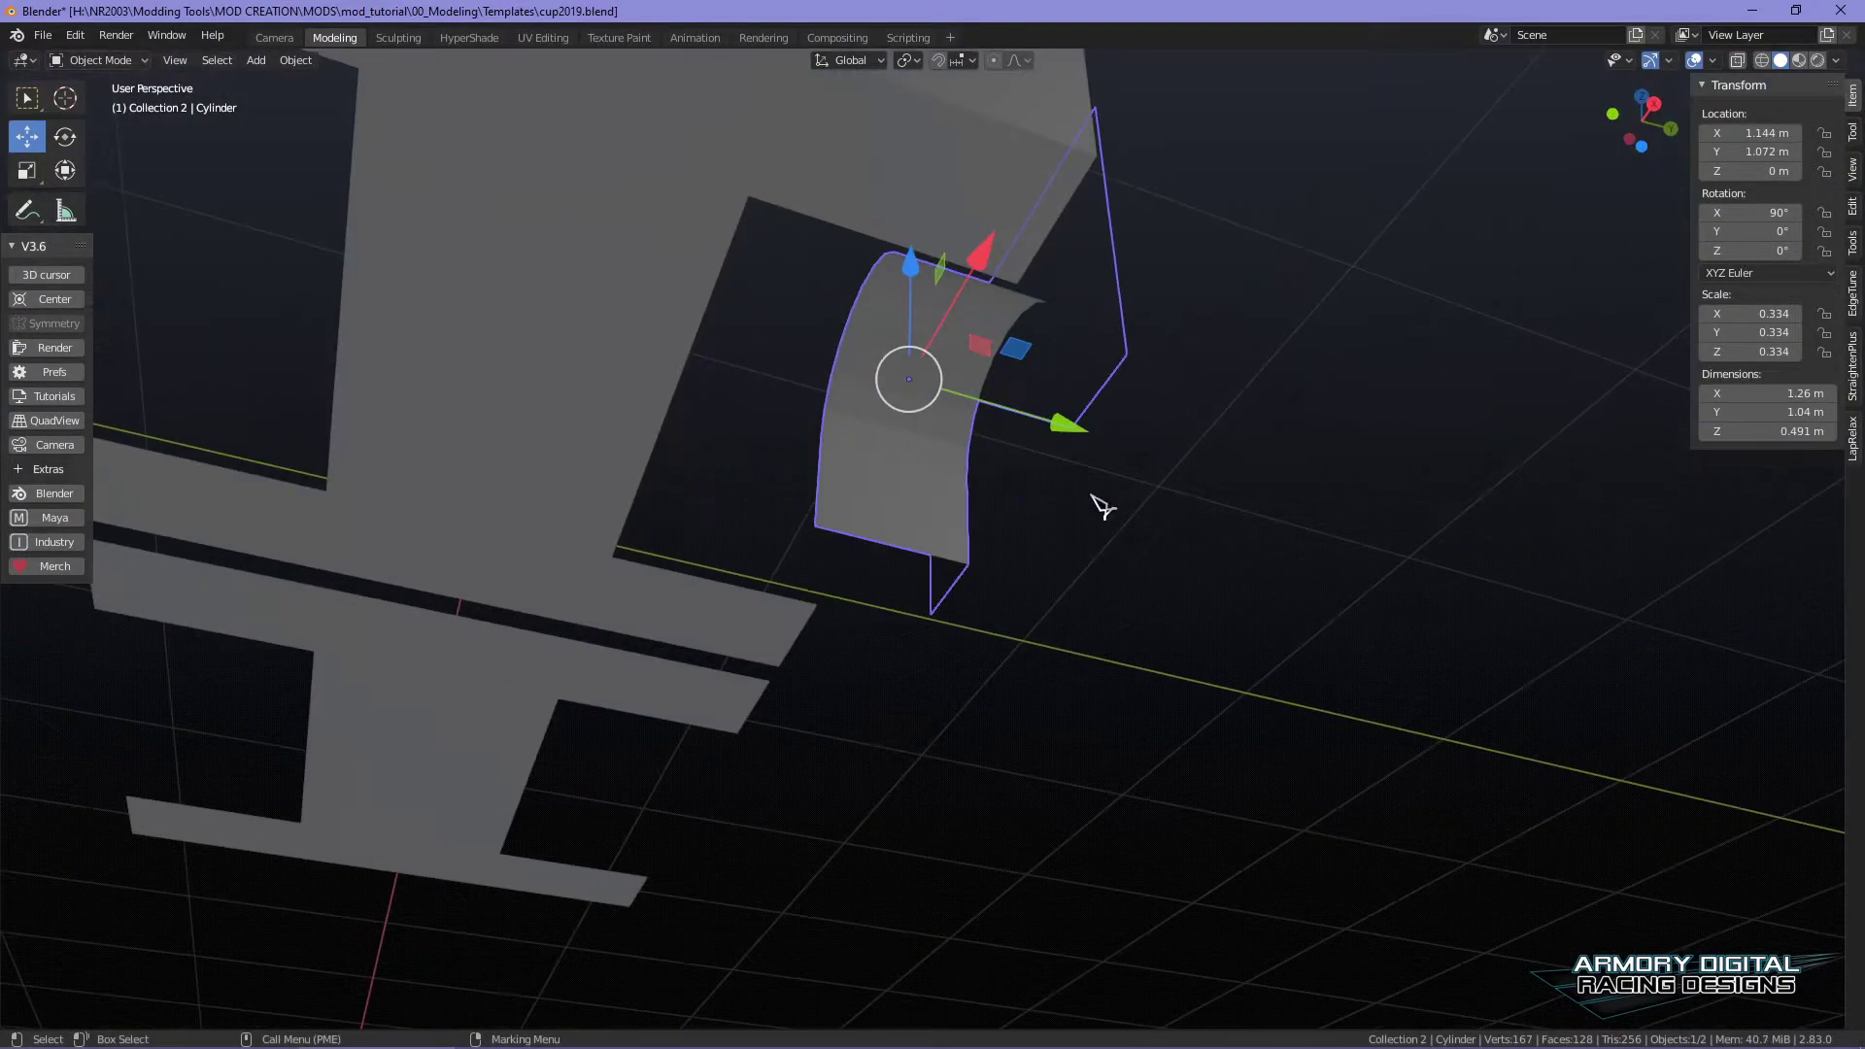
pyautogui.keyDown('alt'); pyautogui.moveTo(1233, 516); pyautogui.dragTo(1150, 755); pyautogui.keyUp('alt')
pyautogui.moveTo(1018, 589); pyautogui.dragTo(874, 582)
pyautogui.keyDown('alt'); pyautogui.moveTo(1126, 659); pyautogui.dragTo(1010, 661); pyautogui.keyUp('alt')
pyautogui.moveTo(687, 622); pyautogui.dragTo(1075, 692)
pyautogui.scroll(3, 1050, 700)
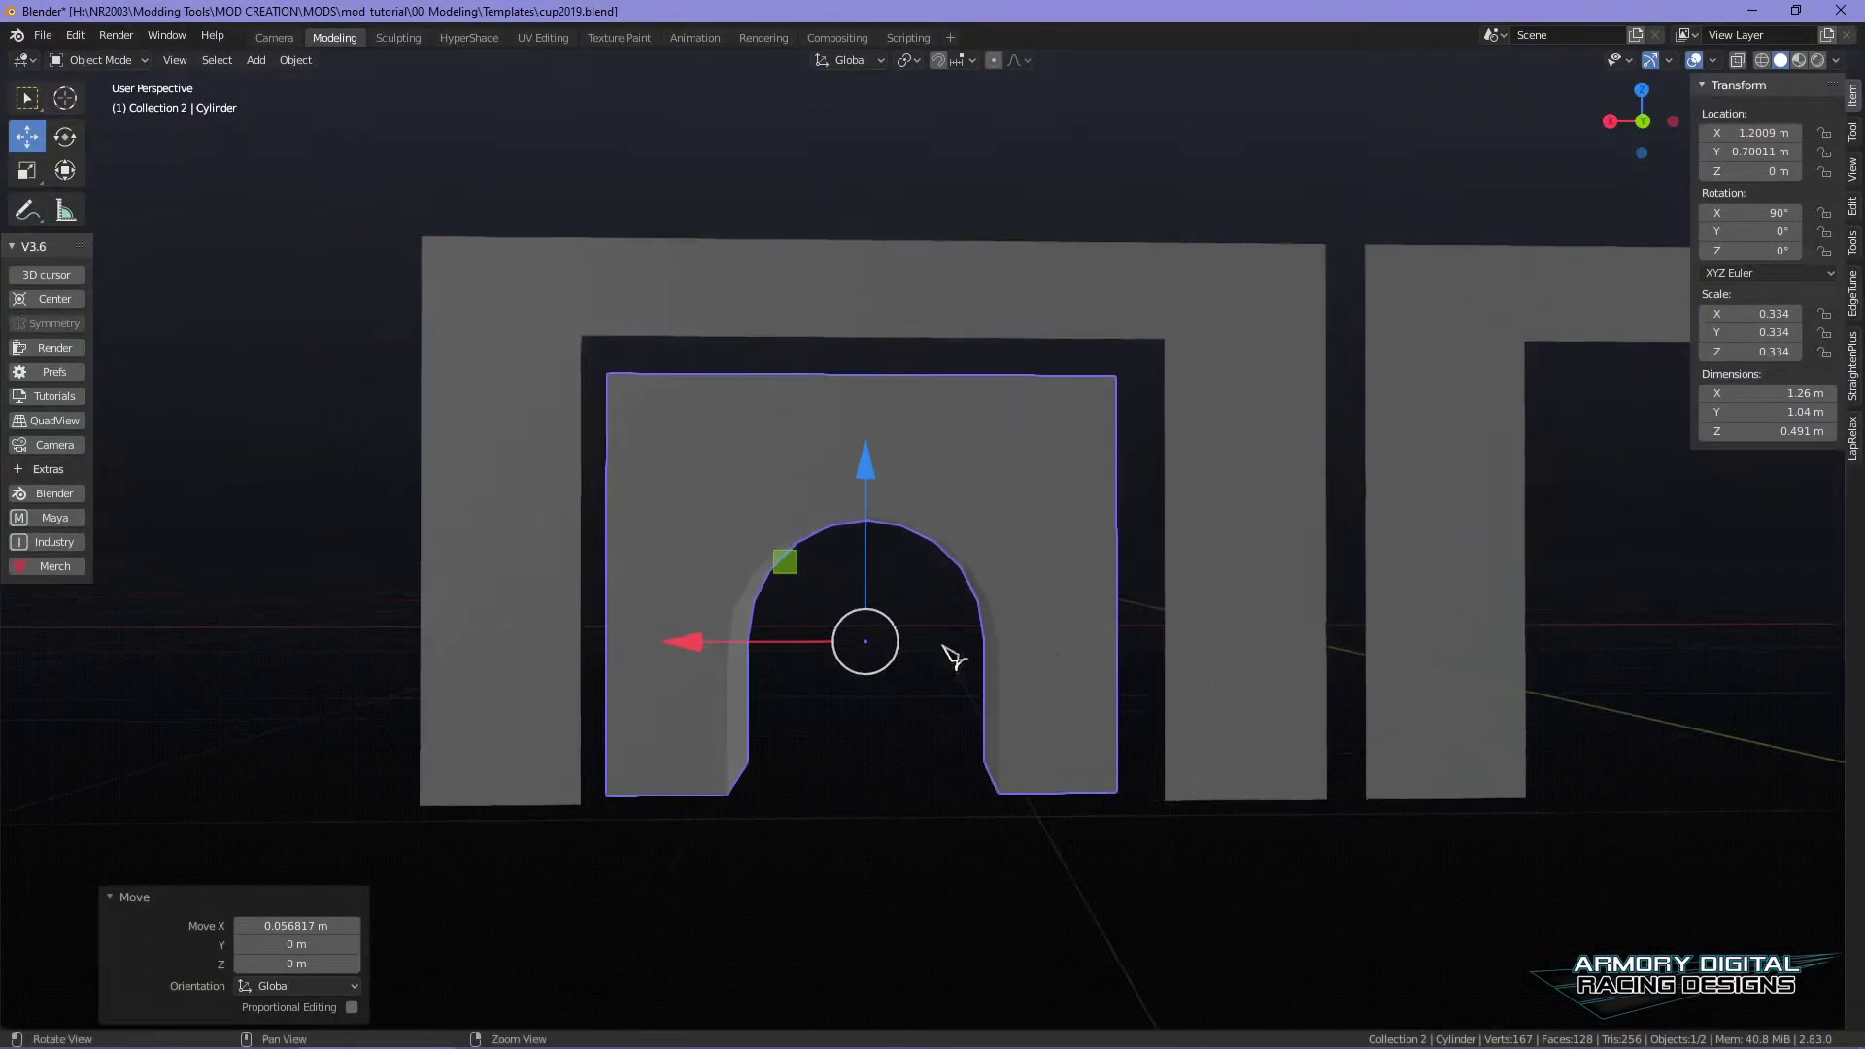
pyautogui.moveTo(687, 641); pyautogui.dragTo(696, 641)
pyautogui.moveTo(866, 464); pyautogui.dragTo(872, 469)
# - Toggle the arch's isolation on and off repeatedly, and examine it alone from the front and from below
pyautogui.rightClick(724, 420)
pyautogui.click(625, 347)
pyautogui.rightClick(774, 366)
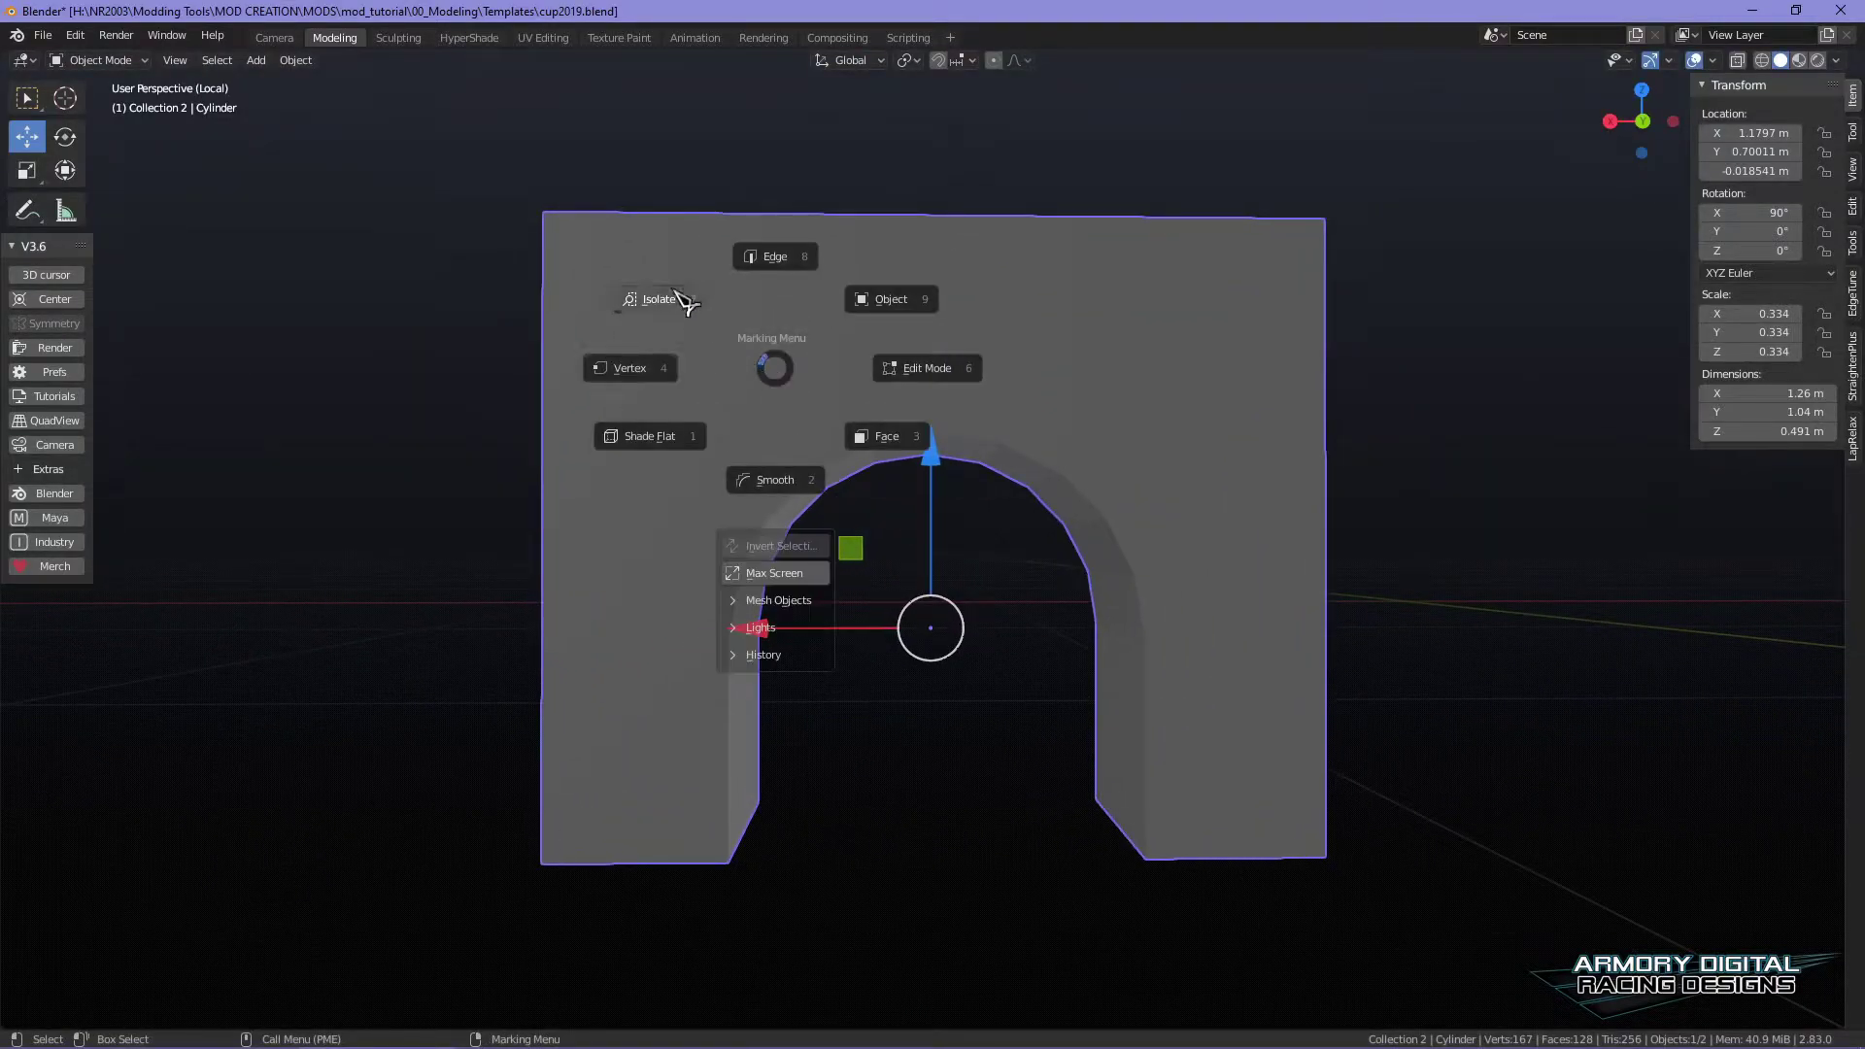
pyautogui.click(683, 299)
pyautogui.rightClick(807, 364)
pyautogui.press('Escape')
pyautogui.rightClick(774, 456)
pyautogui.click(659, 390)
pyautogui.rightClick(777, 472)
pyautogui.click(662, 405)
pyautogui.rightClick(762, 437)
pyautogui.click(666, 369)
pyautogui.moveTo(820, 479); pyautogui.dragTo(740, 630, button='middle')
pyautogui.rightClick(797, 583)
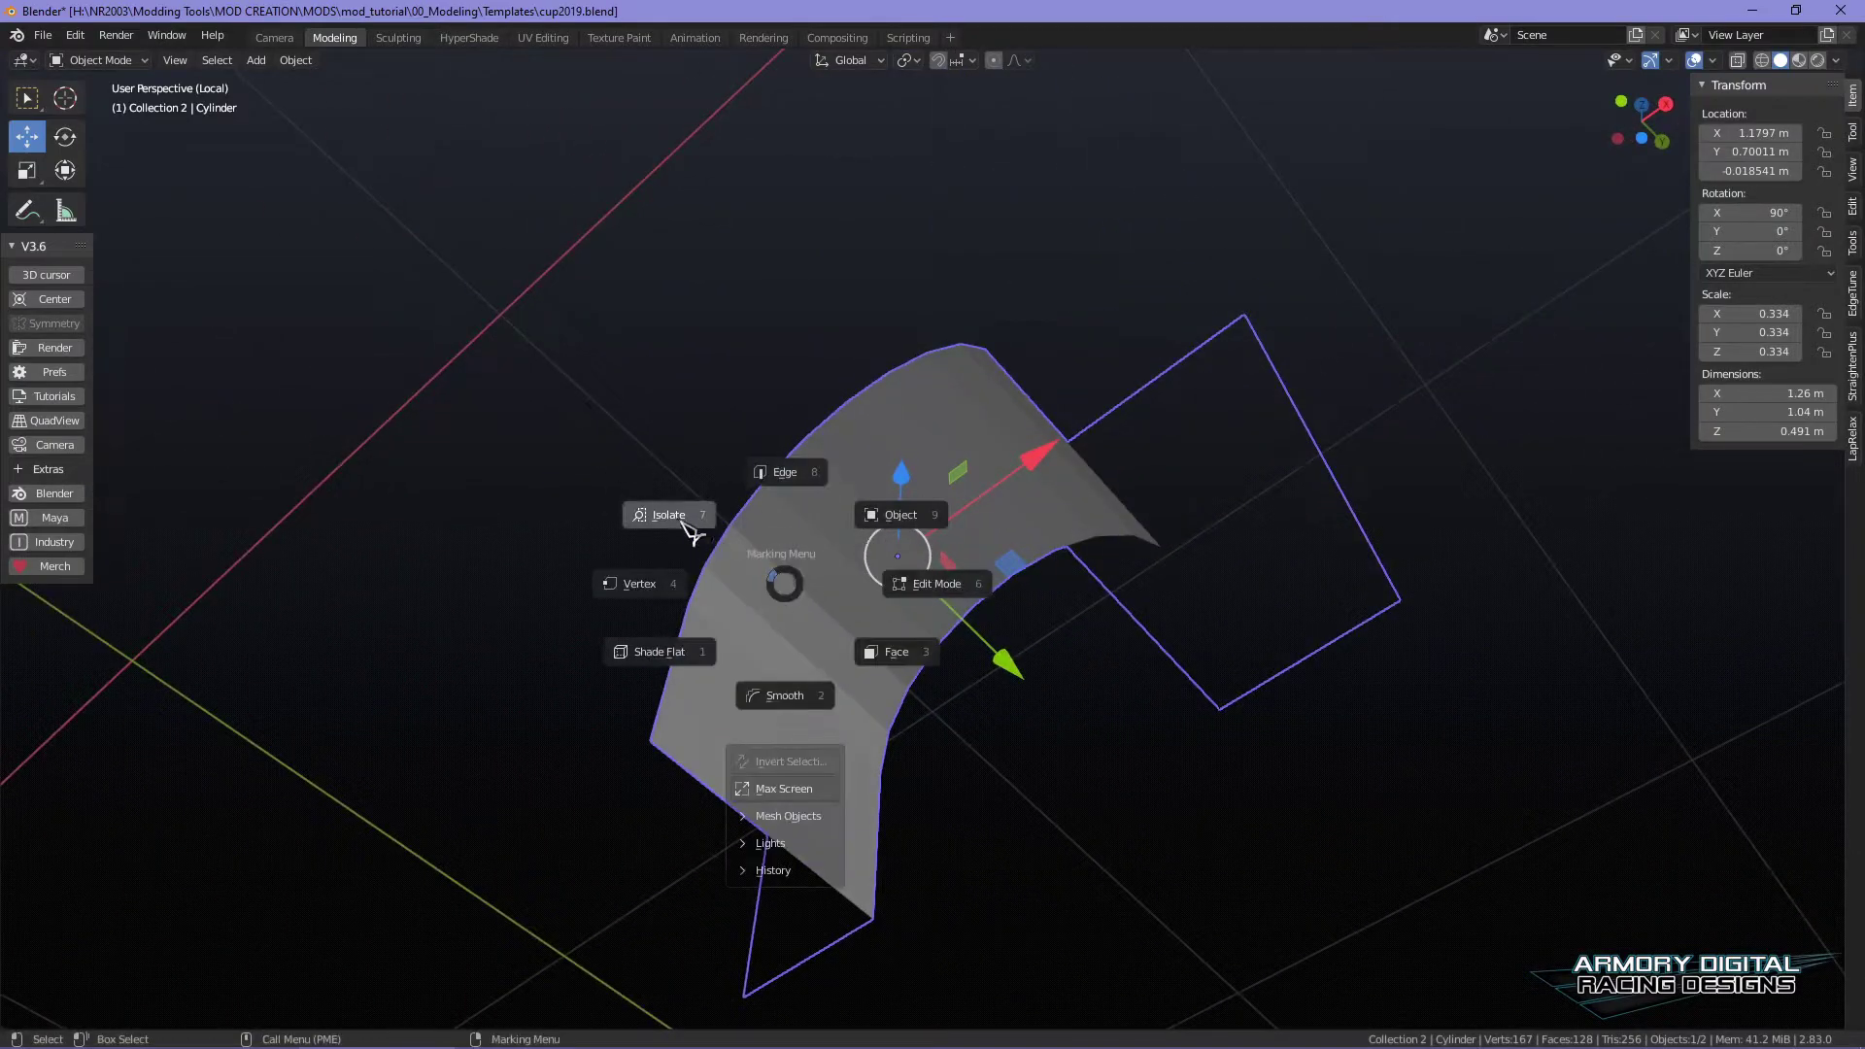
pyautogui.click(666, 516)
pyautogui.moveTo(1265, 636); pyautogui.dragTo(1203, 838, button='middle')
# - Enter edit mode on the arch, select the diagonal edge beside its upper outer corner, and switch to vertex mode
pyautogui.moveTo(988, 378); pyautogui.dragTo(1097, 528, button='middle')
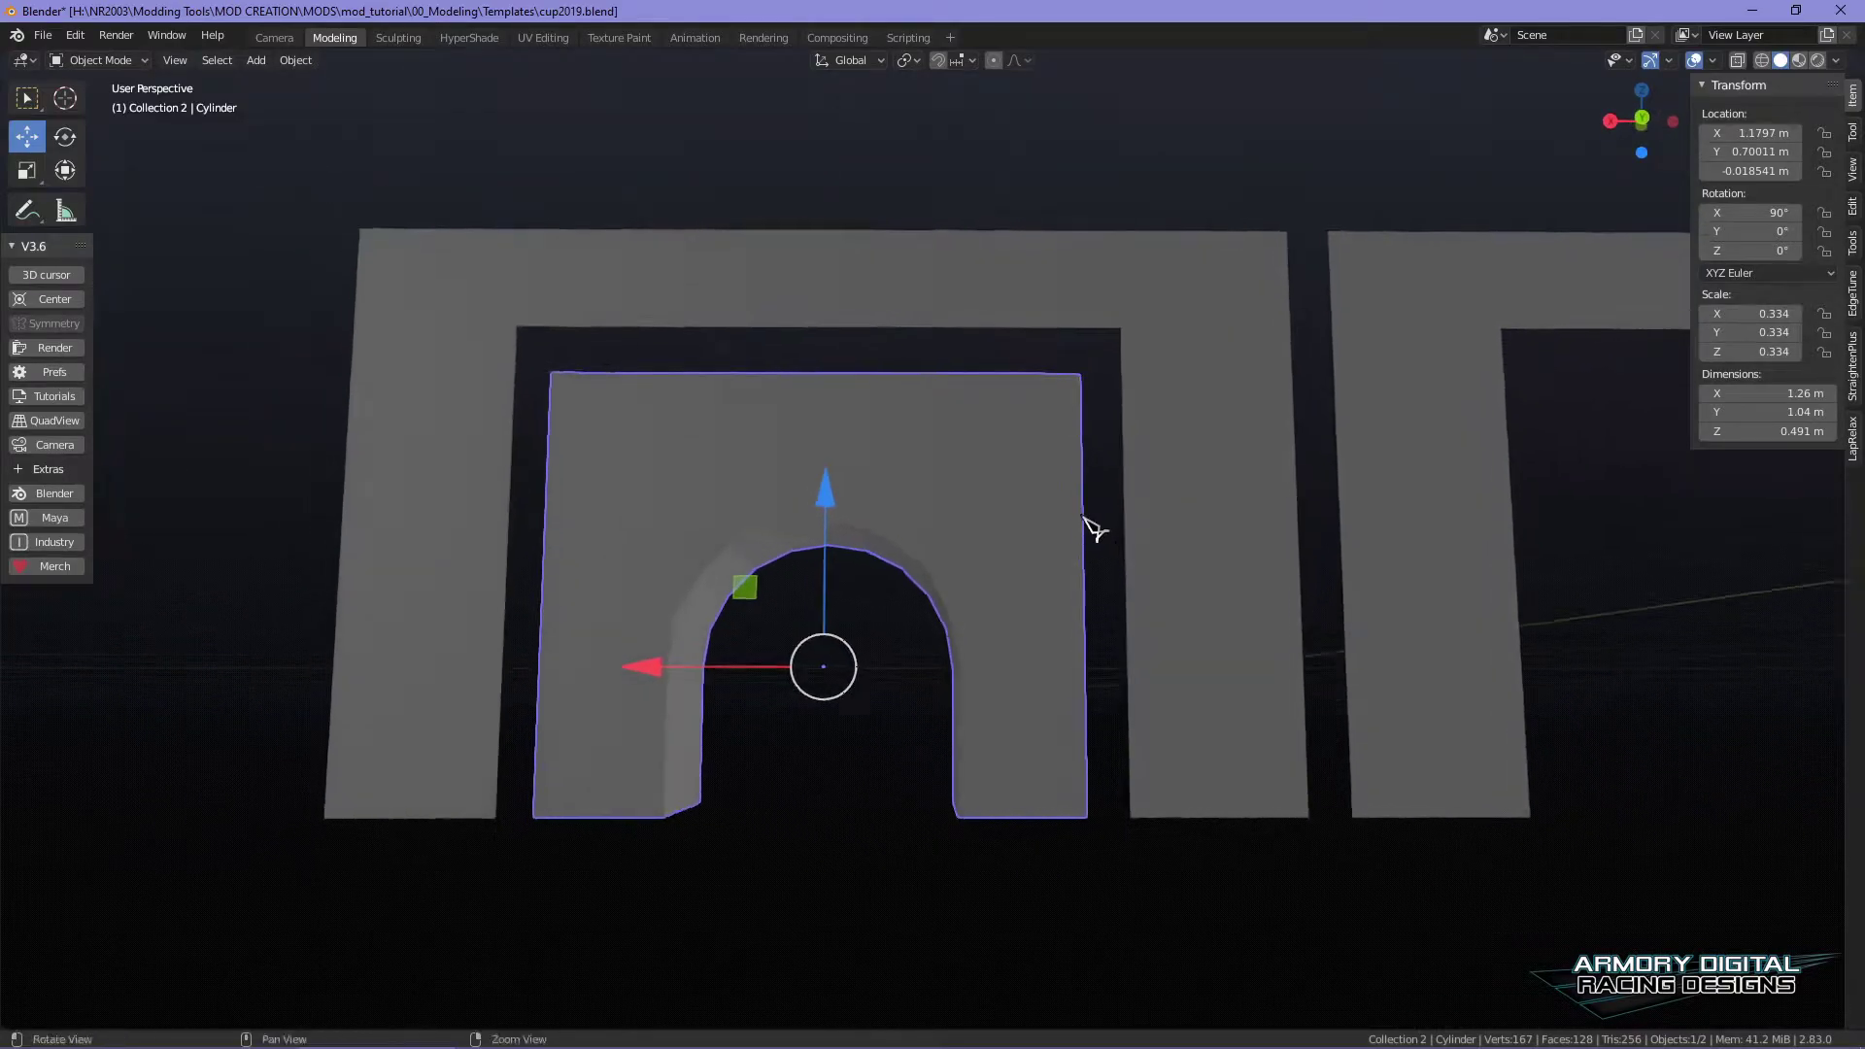
pyautogui.press('Tab')
pyautogui.click(982, 304)
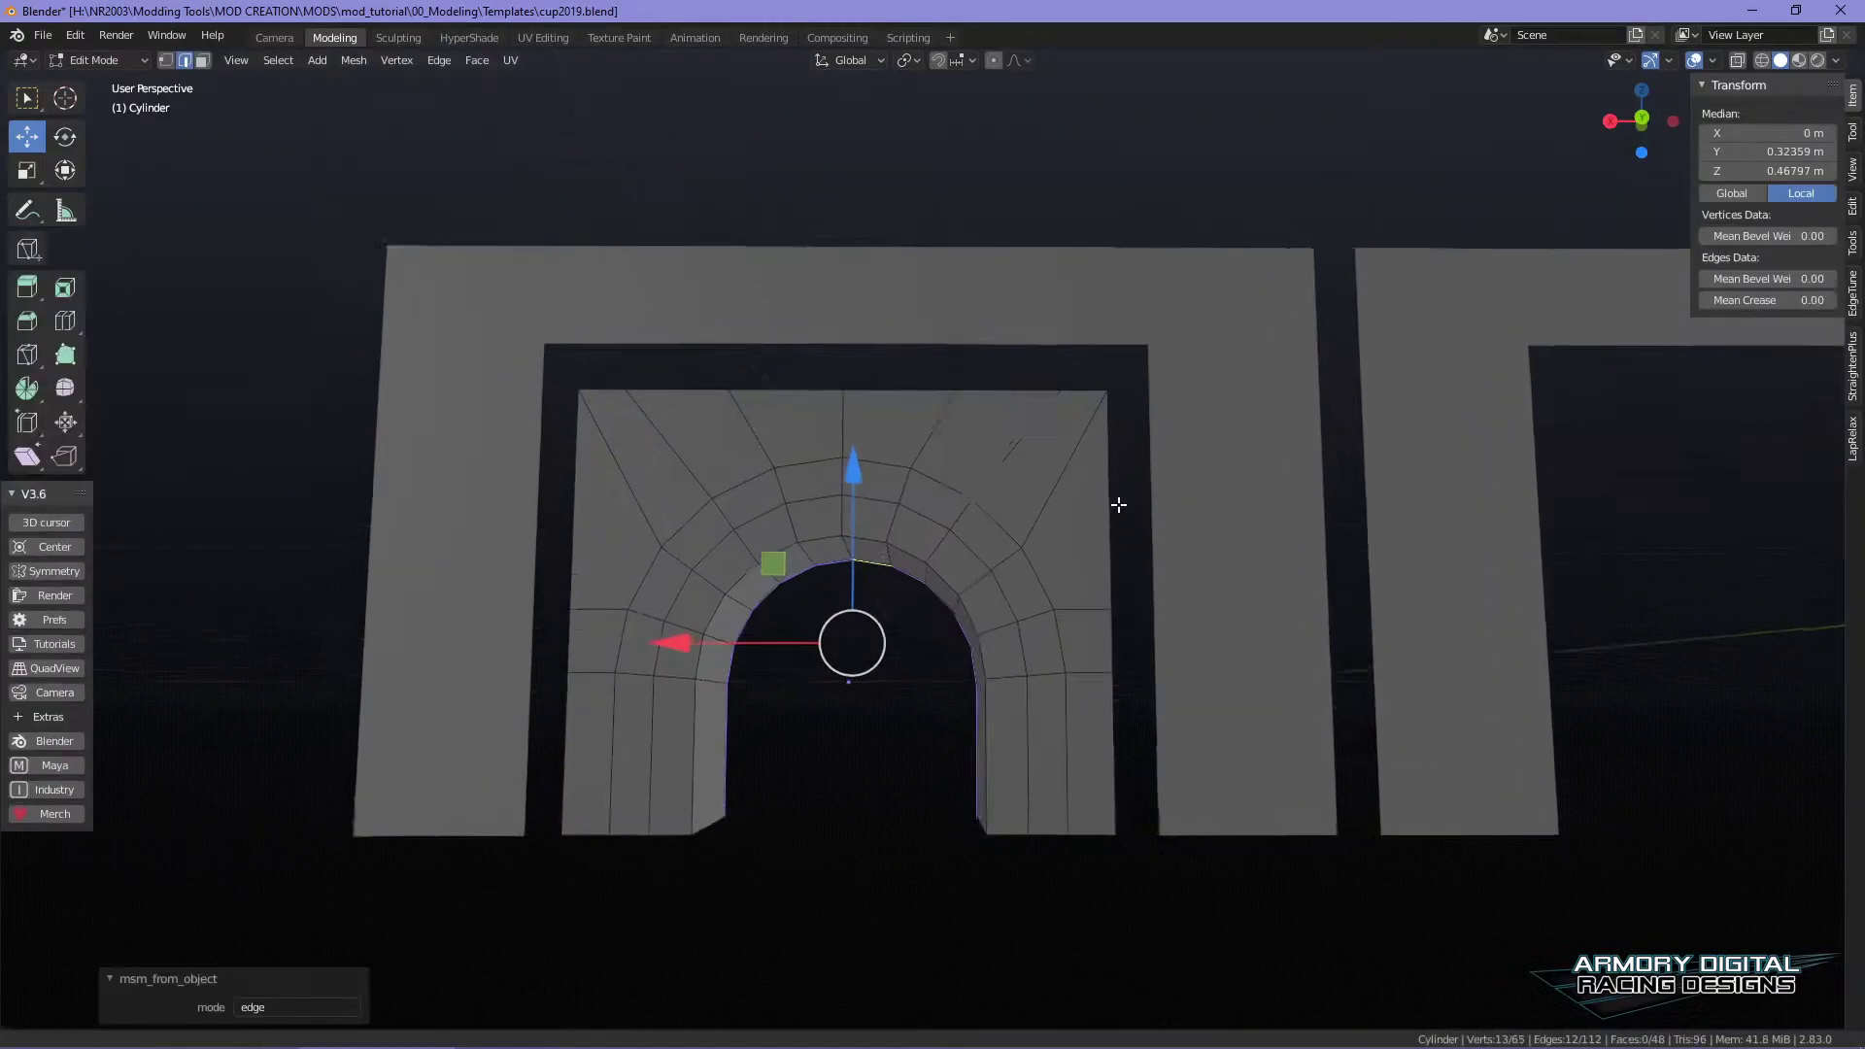
pyautogui.scroll(4, 1140, 544)
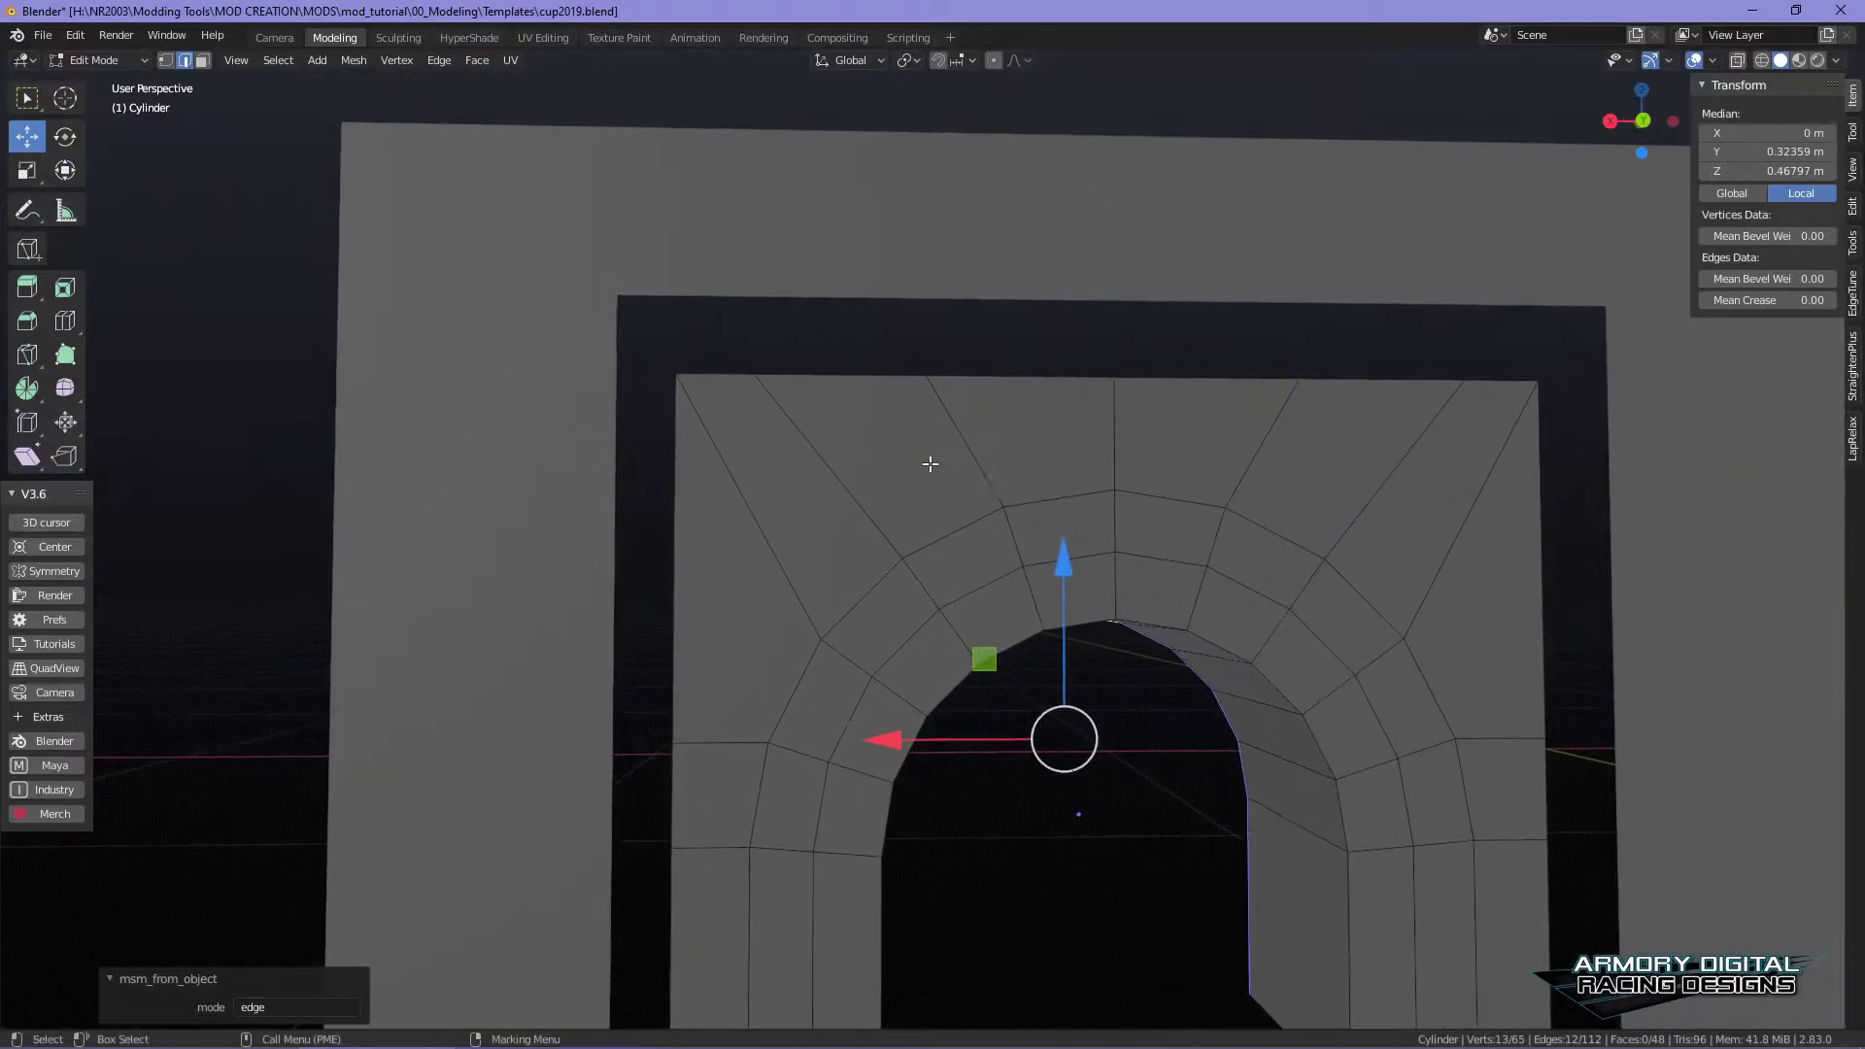
pyautogui.click(810, 450)
pyautogui.press('Tab')
pyautogui.click(712, 446)
# - Merge the upper-edge vertex next to the arch's outer corner into the corner vertex
pyautogui.scroll(-3, 759, 293)
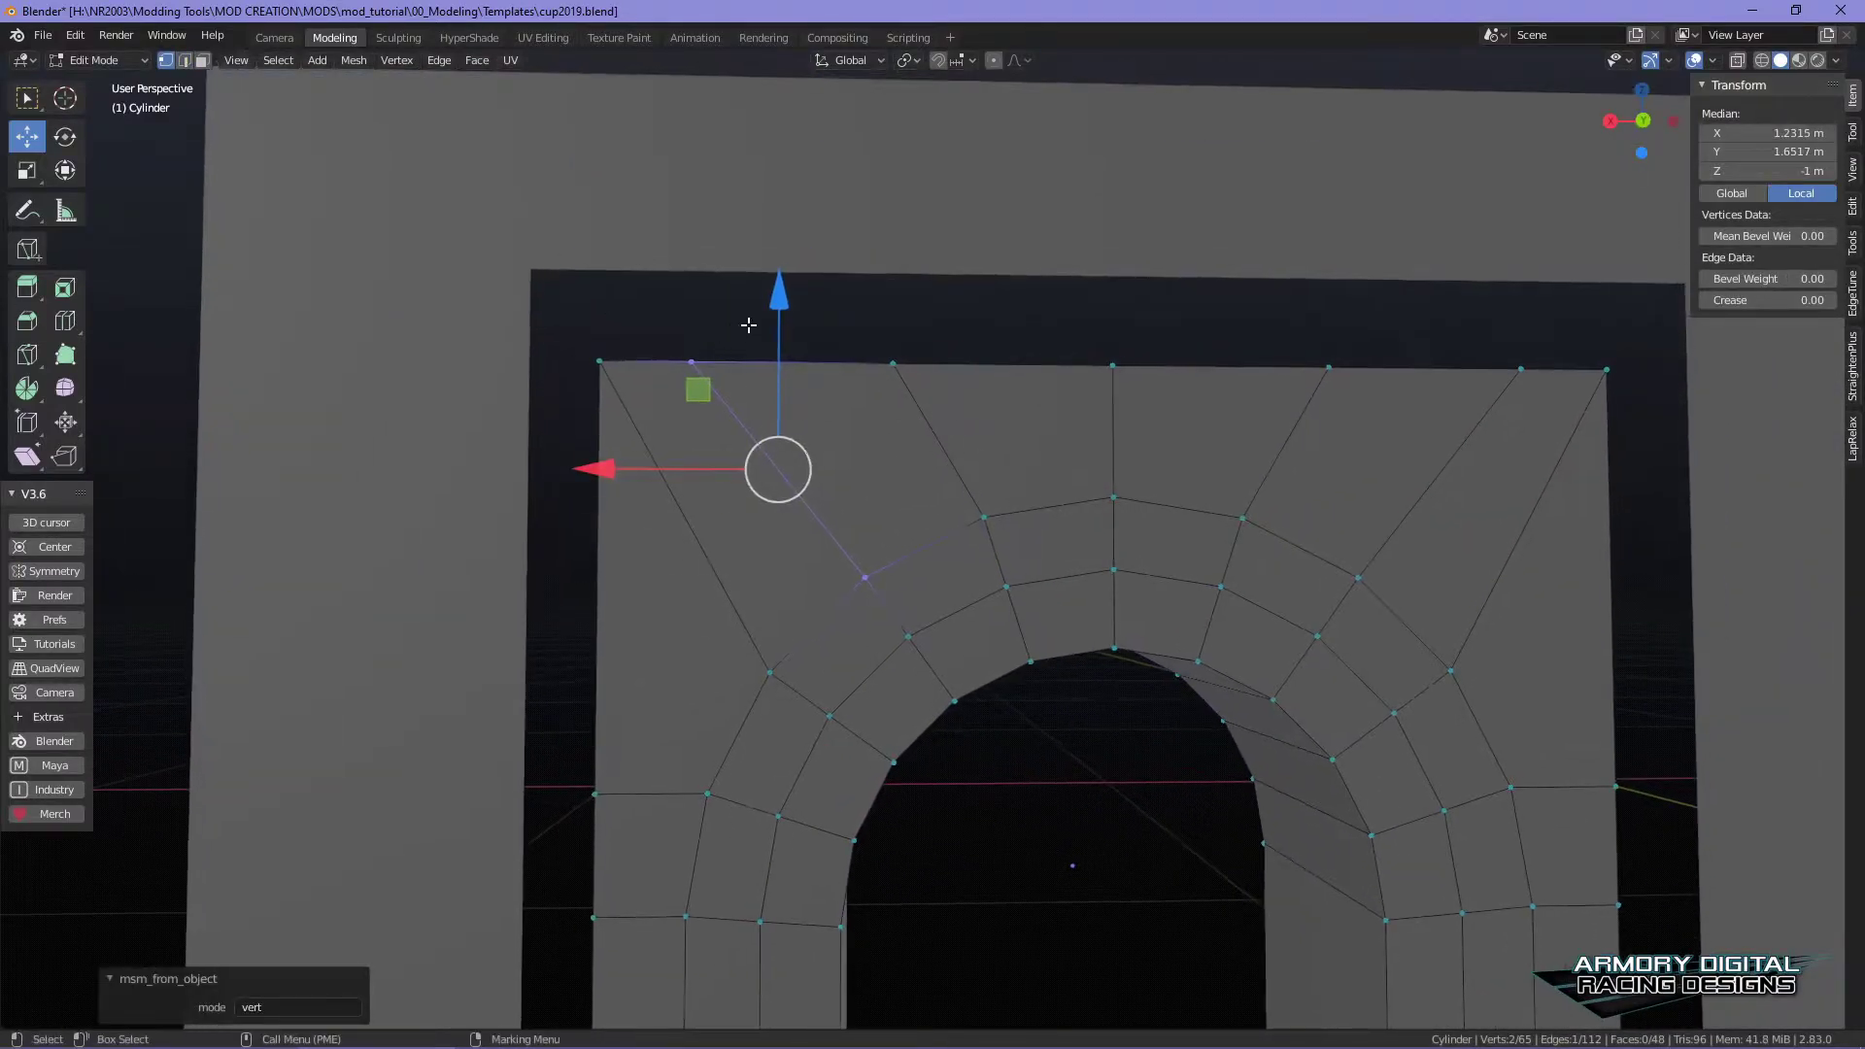
pyautogui.scroll(-2, 760, 293)
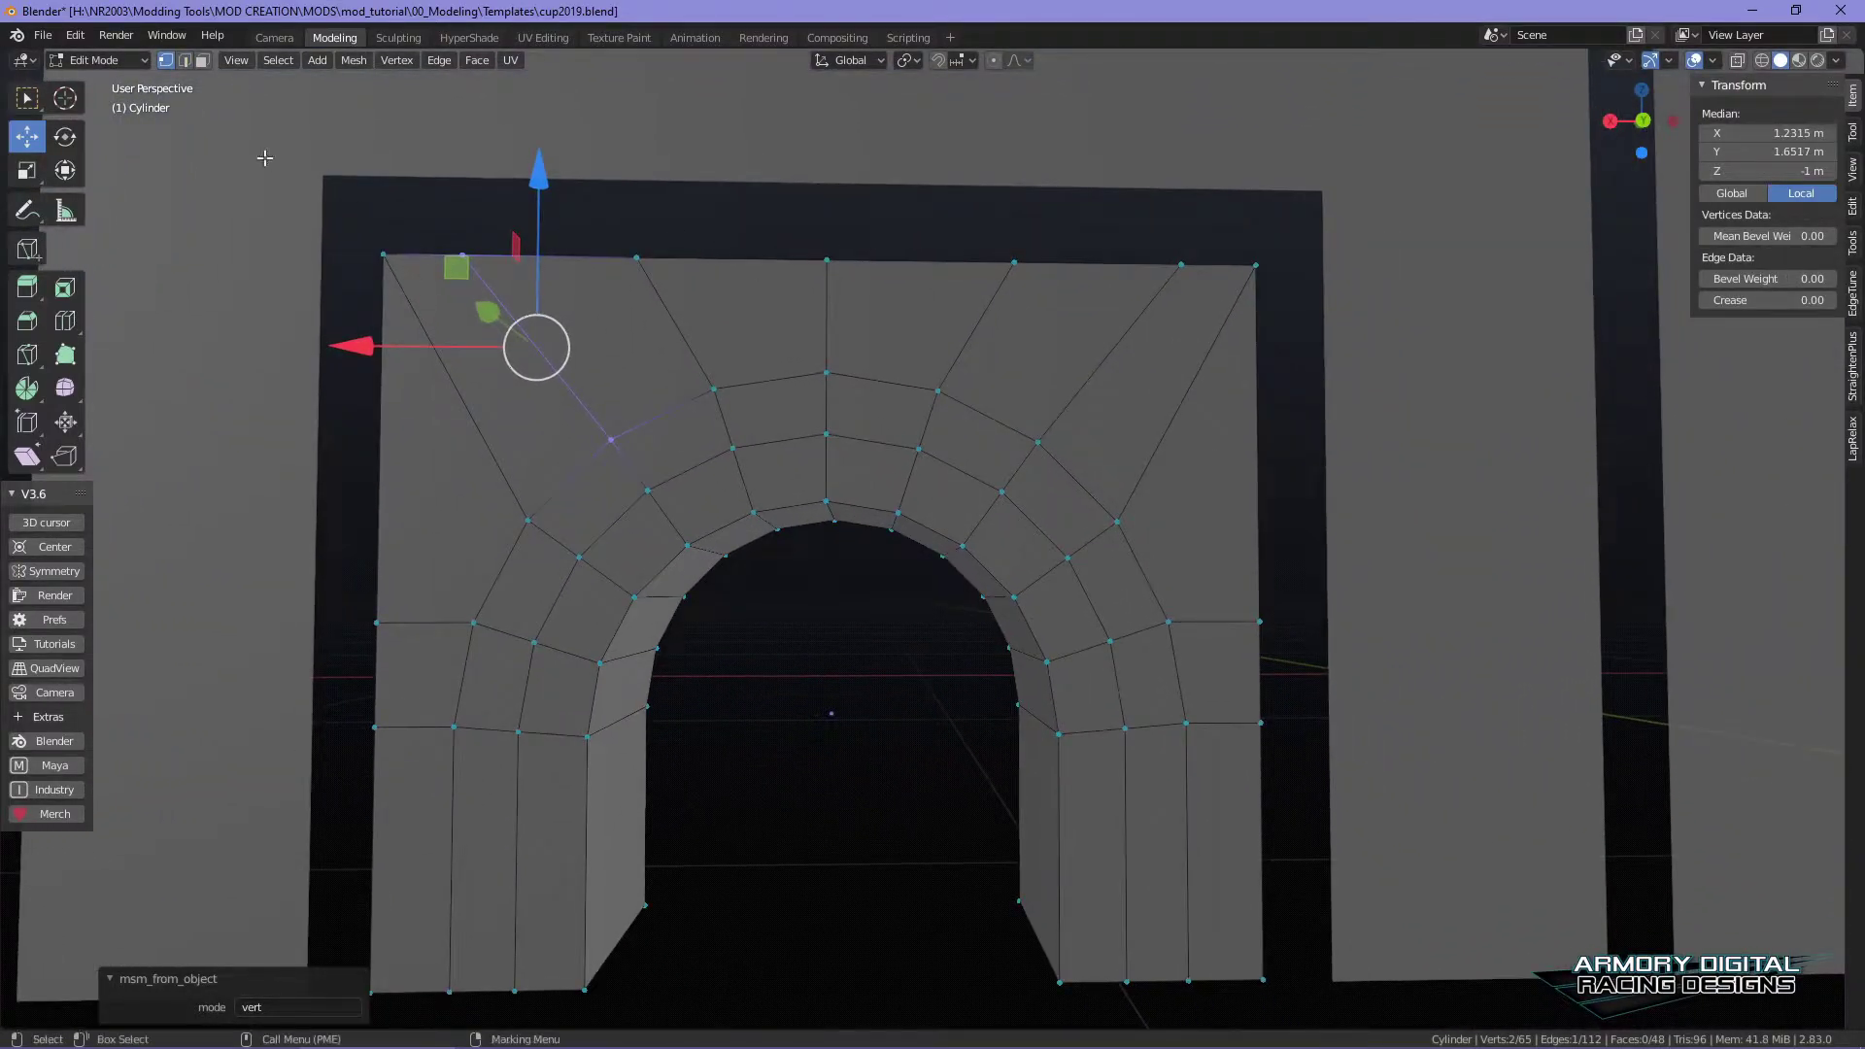
pyautogui.scroll(-2, 872, 289)
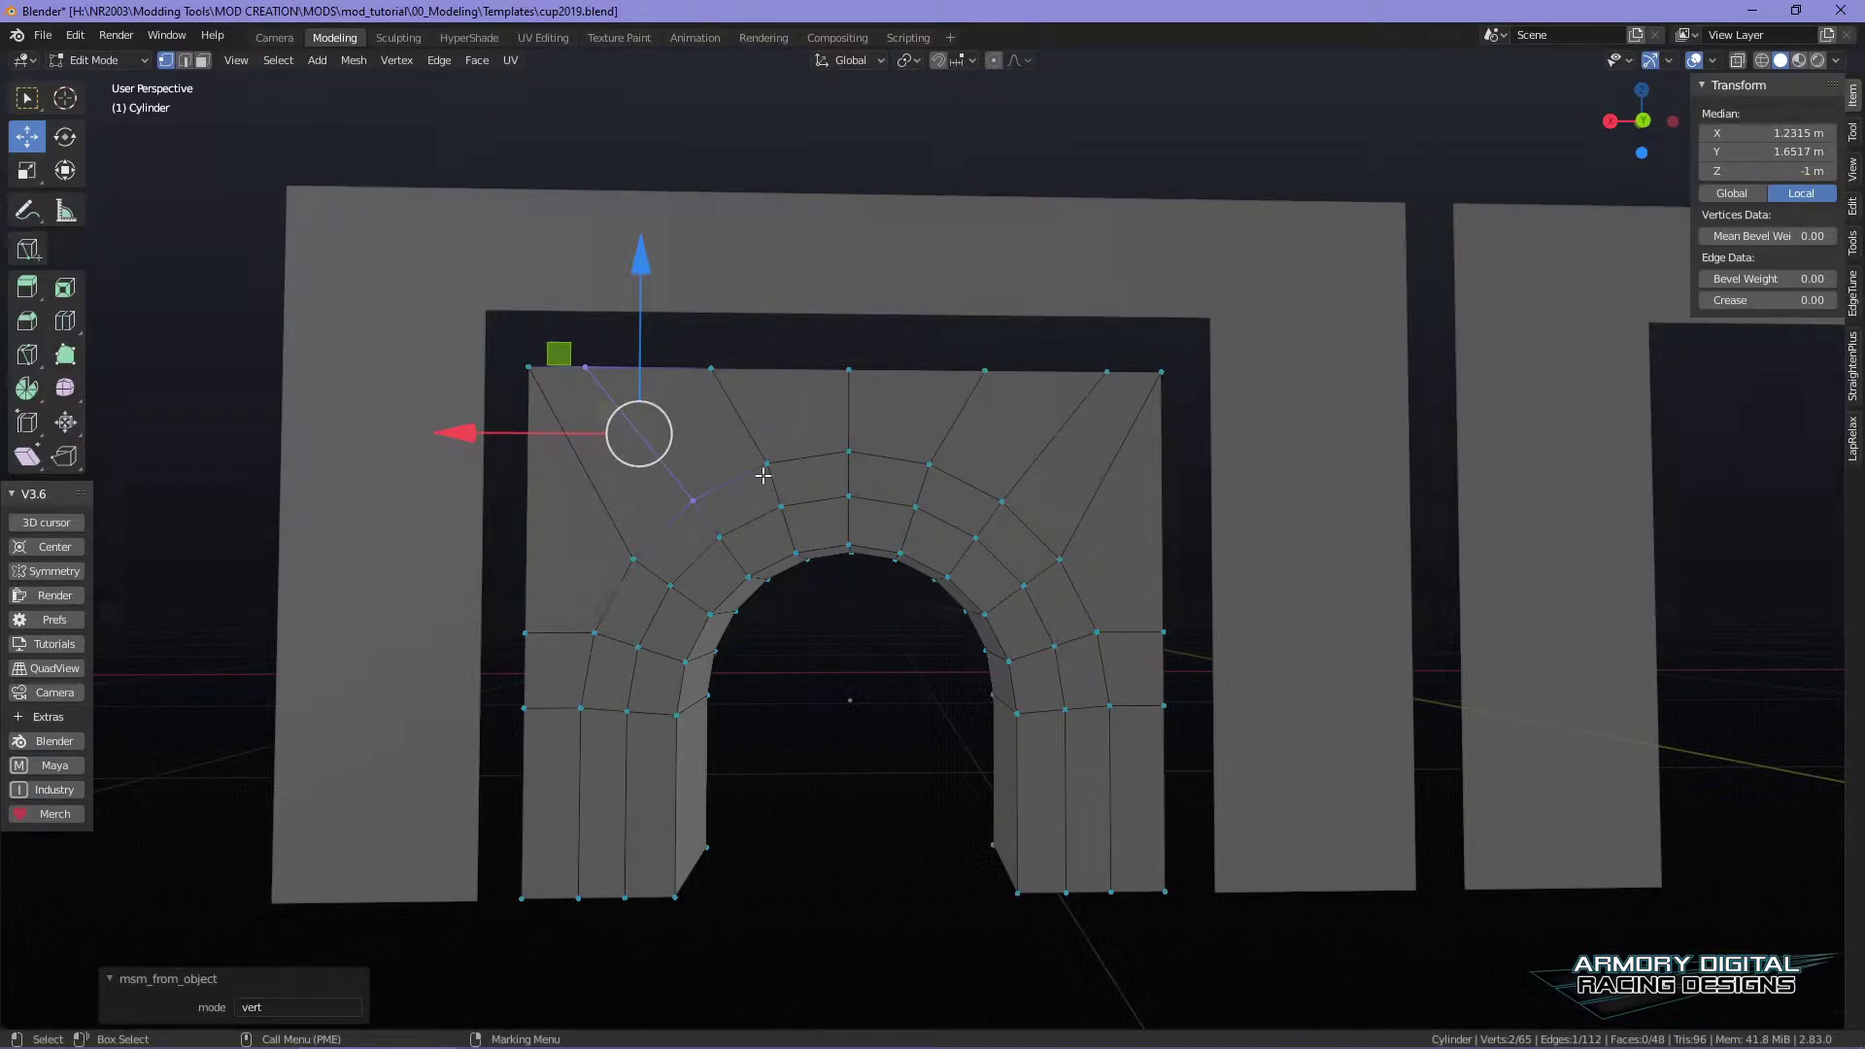
pyautogui.keyDown('shift'); pyautogui.moveTo(982, 404); pyautogui.dragTo(992, 422, button='middle'); pyautogui.keyUp('shift')
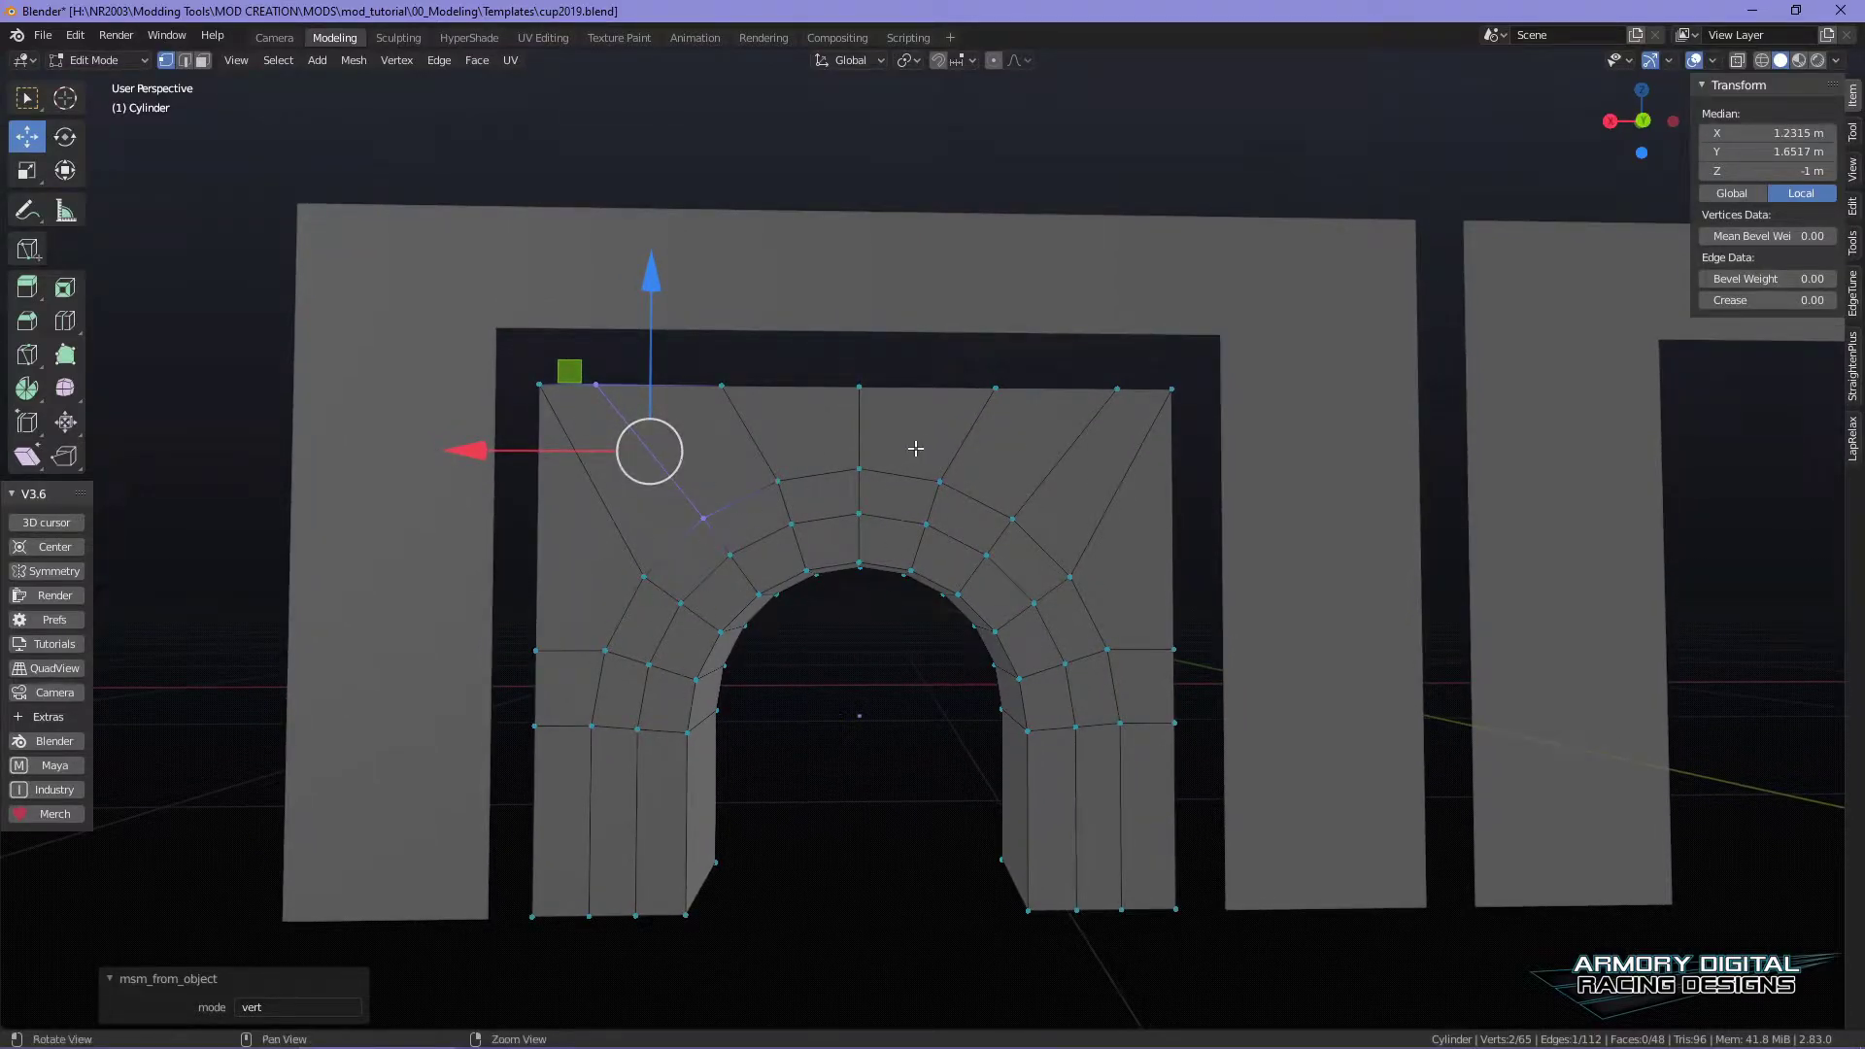
pyautogui.keyDown('shift'); pyautogui.moveTo(915, 448); pyautogui.dragTo(991, 476, button='middle'); pyautogui.keyUp('shift')
pyautogui.rightClick(853, 434)
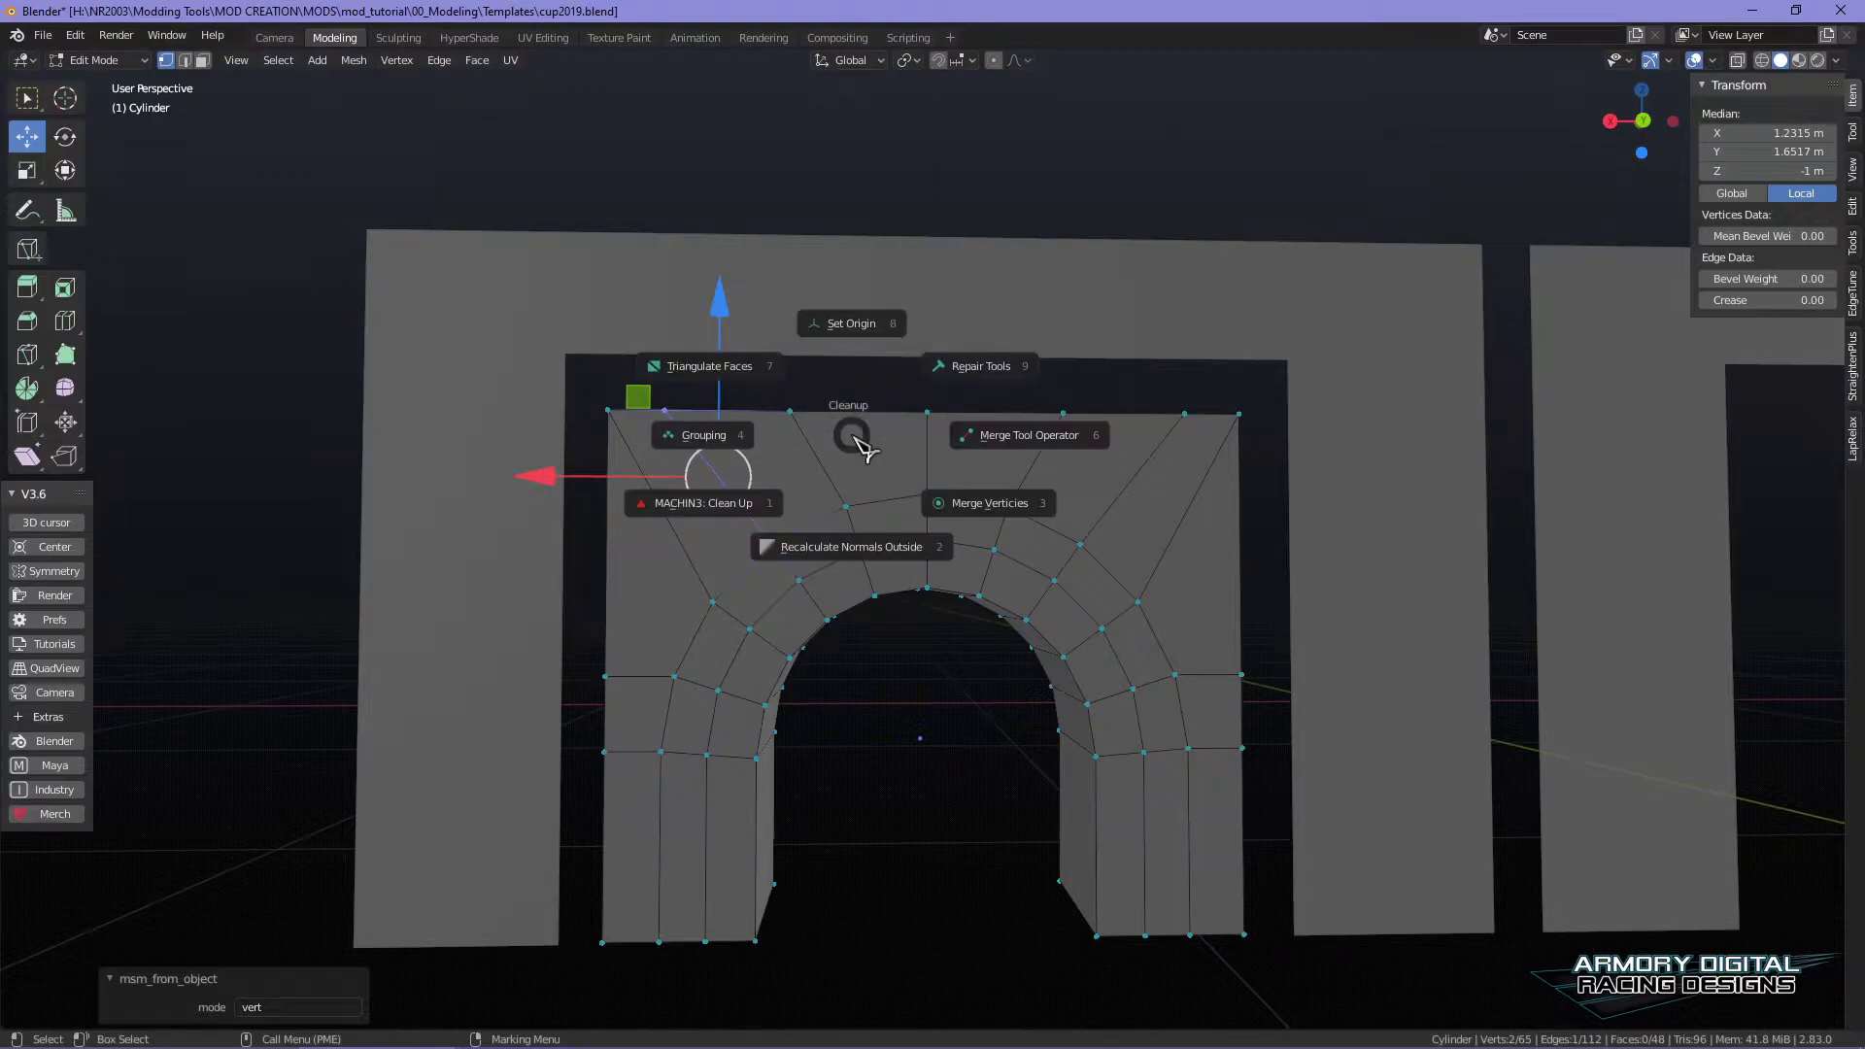
pyautogui.click(685, 429)
pyautogui.moveTo(685, 429); pyautogui.dragTo(673, 437)
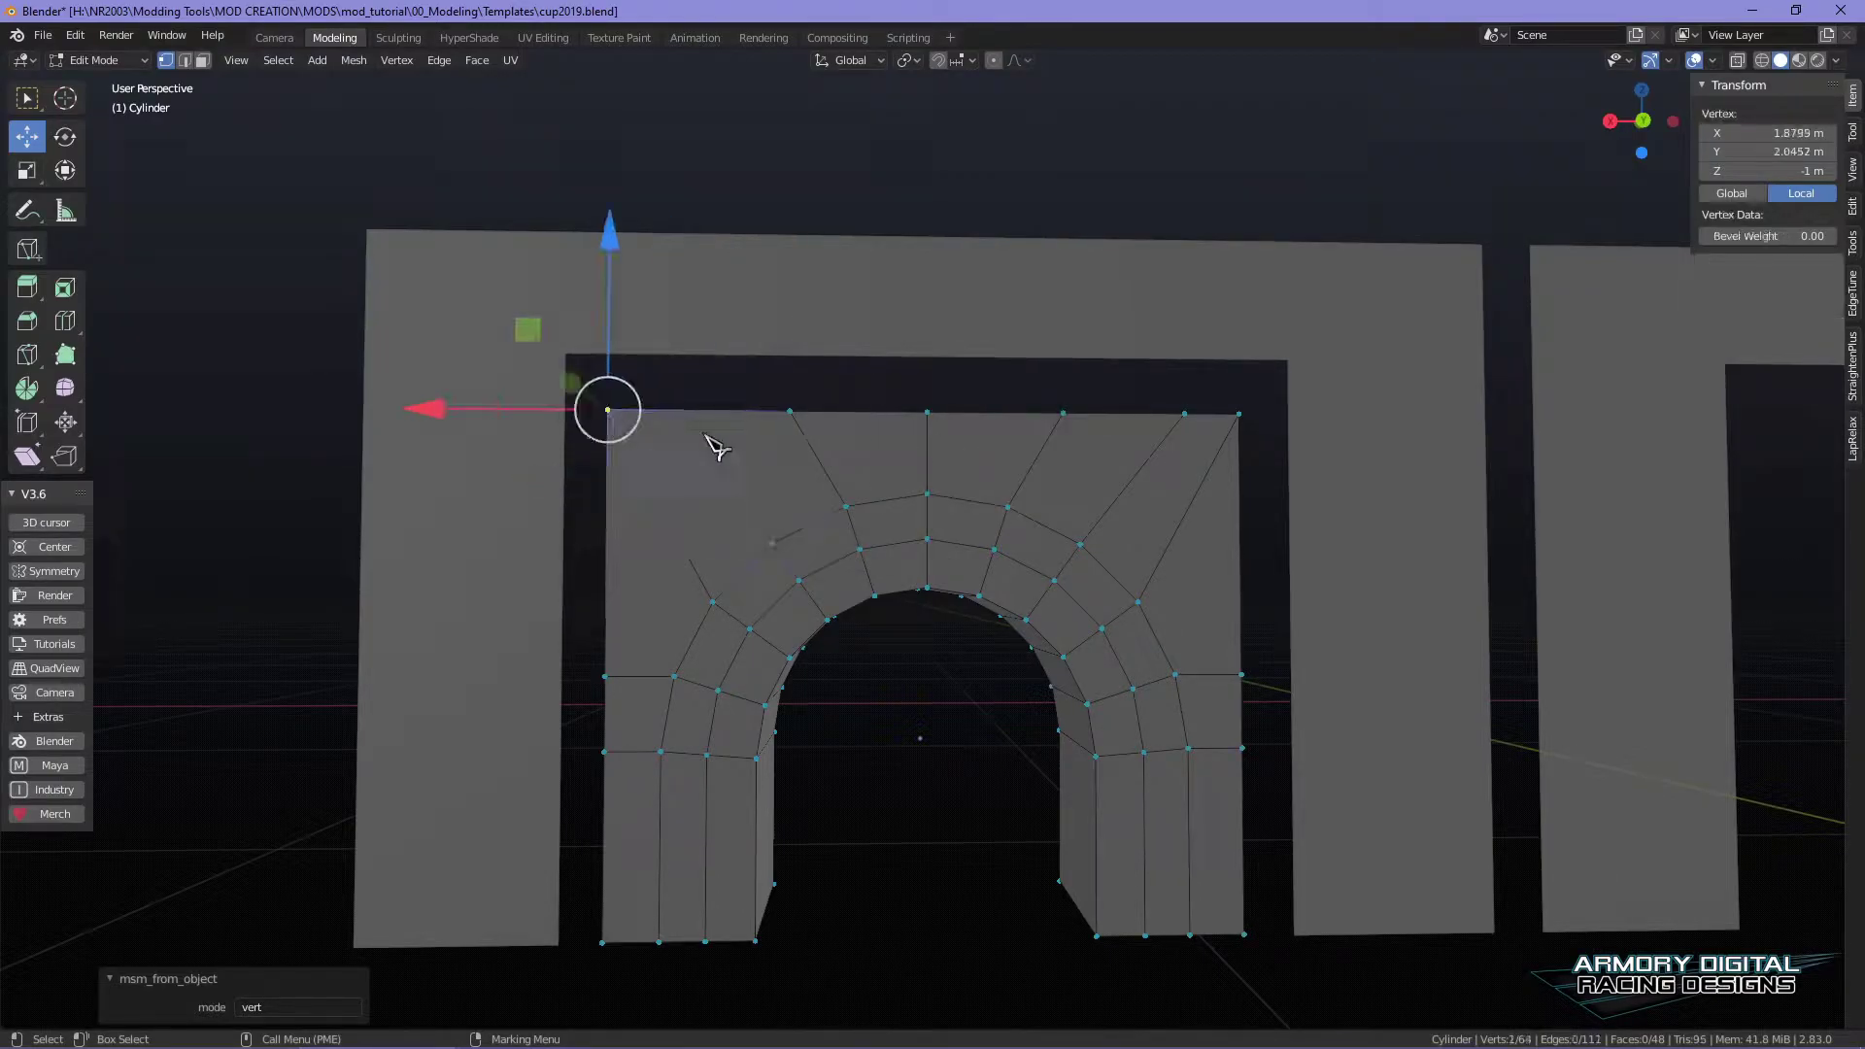
# - Merge the arch's remaining upper-edge vertices into its other corner and top centre, and the lower outer side vertices into those above them
pyautogui.moveTo(1184, 424); pyautogui.dragTo(1264, 426)
pyautogui.moveTo(1075, 428); pyautogui.dragTo(902, 421)
pyautogui.moveTo(770, 433); pyautogui.dragTo(933, 424)
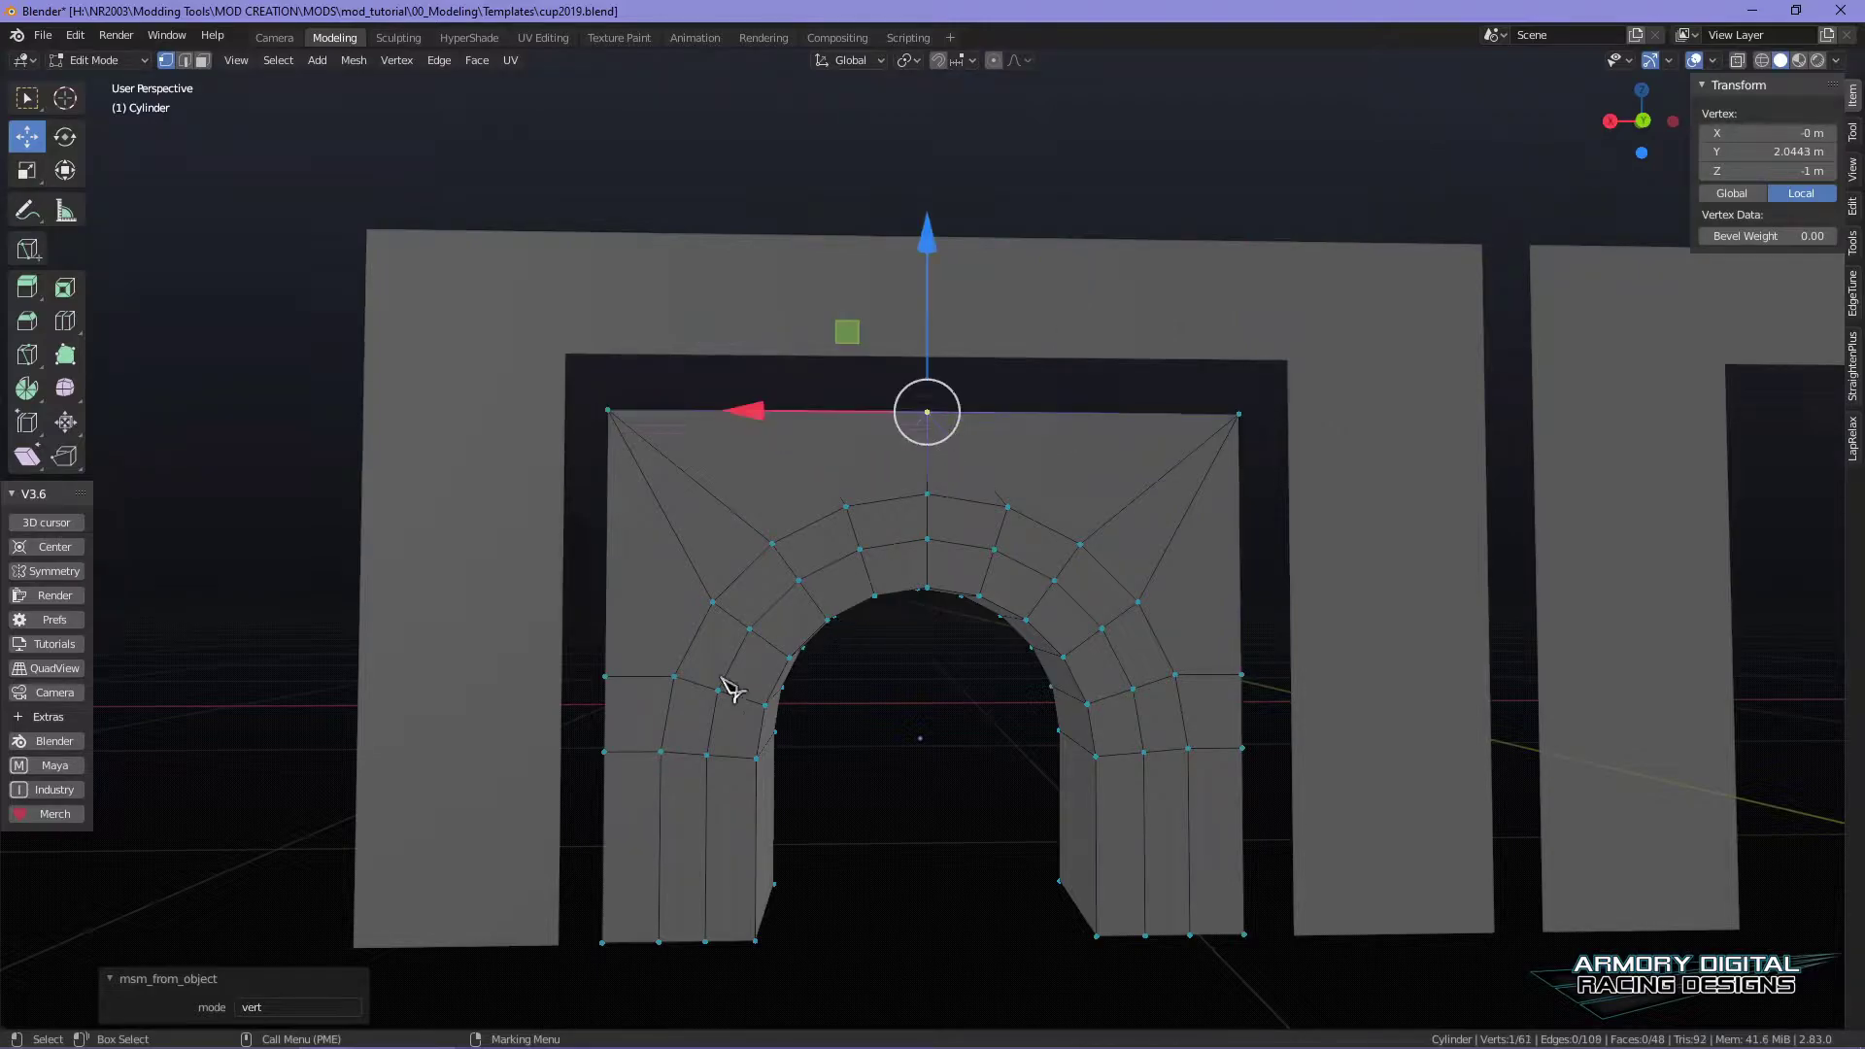
pyautogui.click(608, 762)
pyautogui.moveTo(606, 762); pyautogui.dragTo(601, 671)
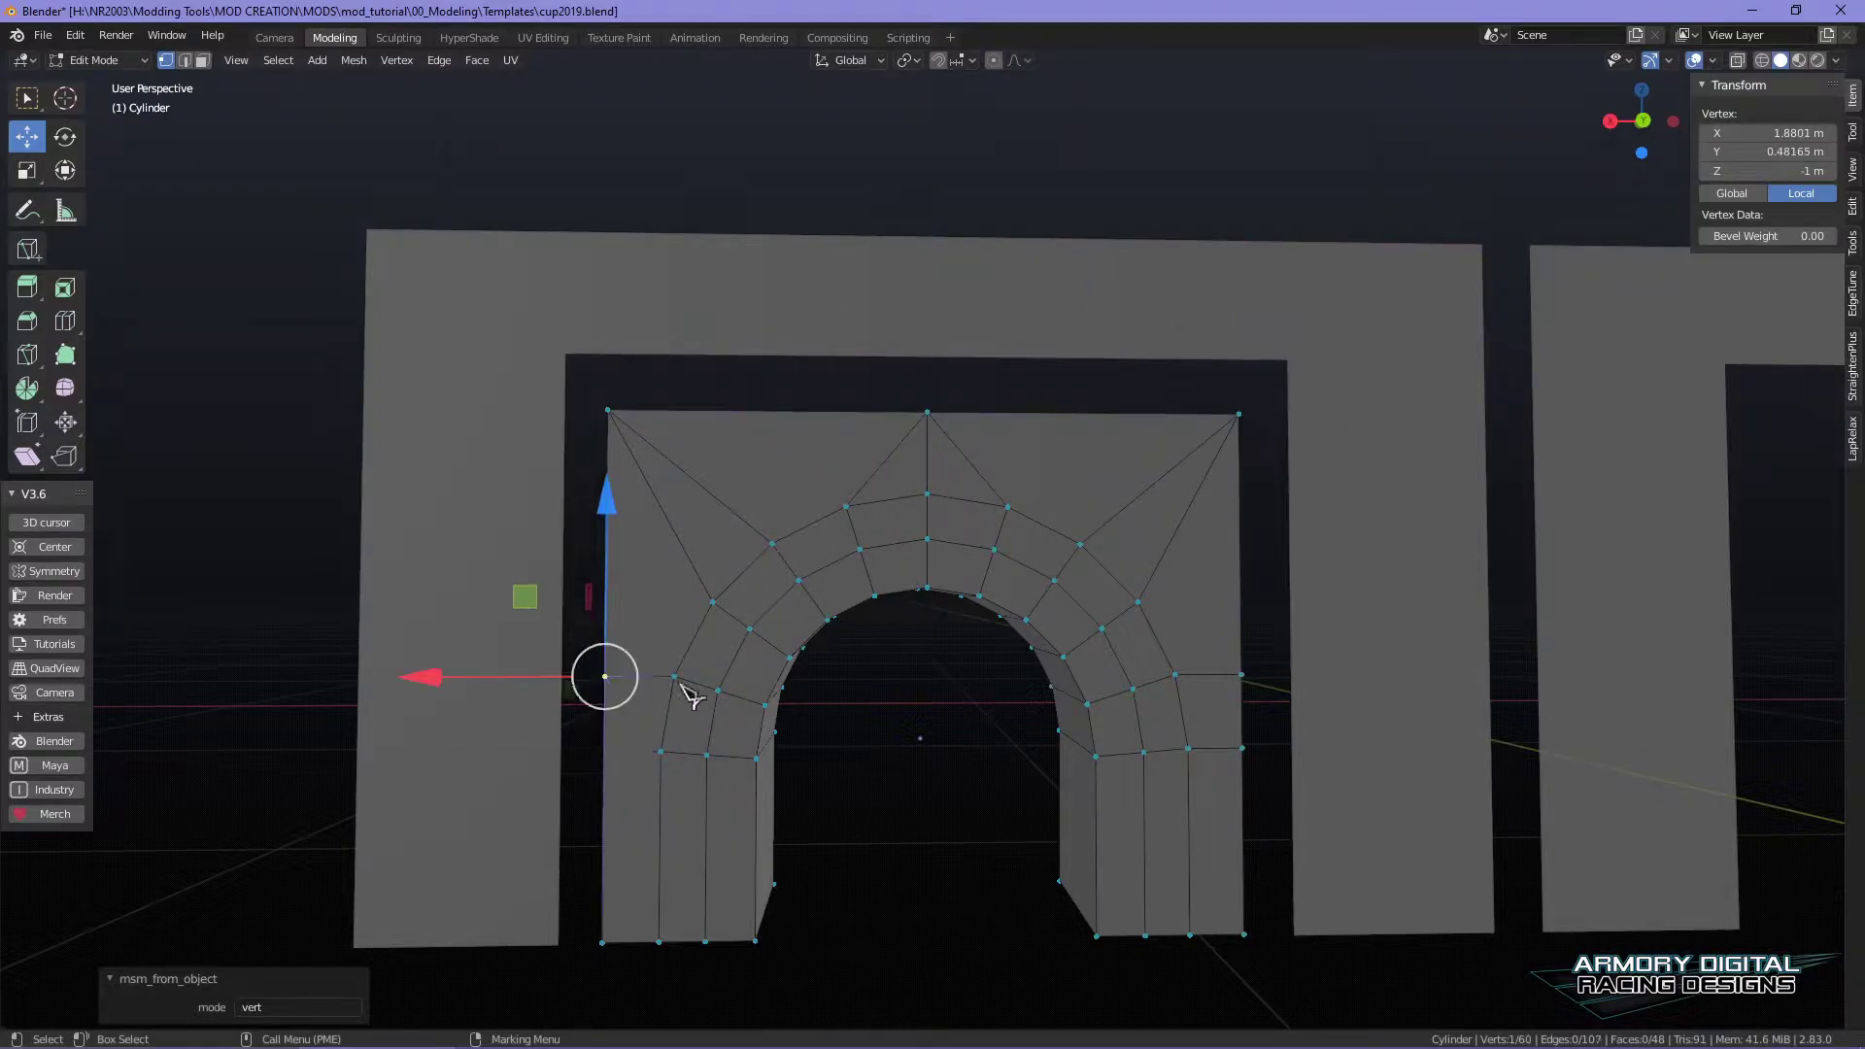
pyautogui.moveTo(1244, 752); pyautogui.dragTo(1247, 670)
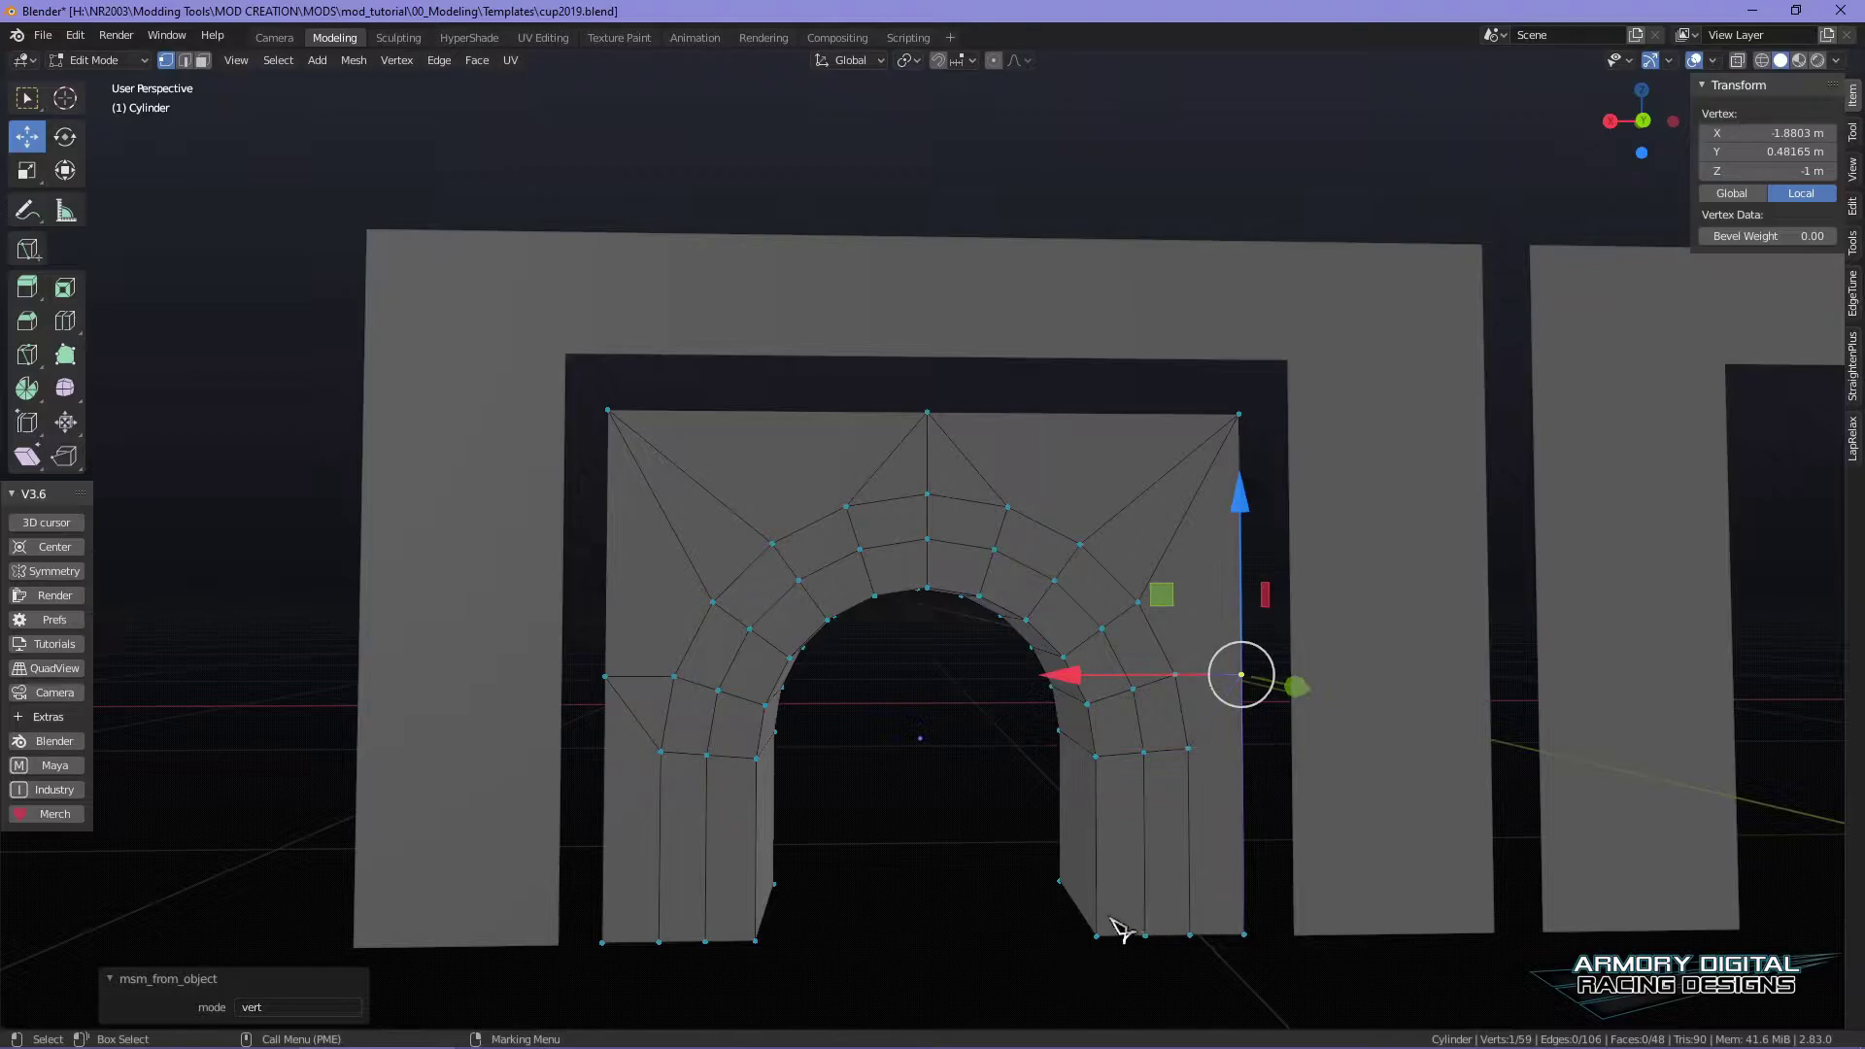
# - Enter edge mode on the box wall and add one centred loop cut across its +X pillar and one through the beam
pyautogui.moveTo(760, 479); pyautogui.dragTo(746, 597, button='right')
pyautogui.keyDown('alt'); pyautogui.moveTo(636, 546); pyautogui.dragTo(699, 533, button='middle'); pyautogui.keyUp('alt')
pyautogui.click(540, 503)
pyautogui.moveTo(532, 425); pyautogui.dragTo(260, 353, button='right')
pyautogui.click(65, 321)
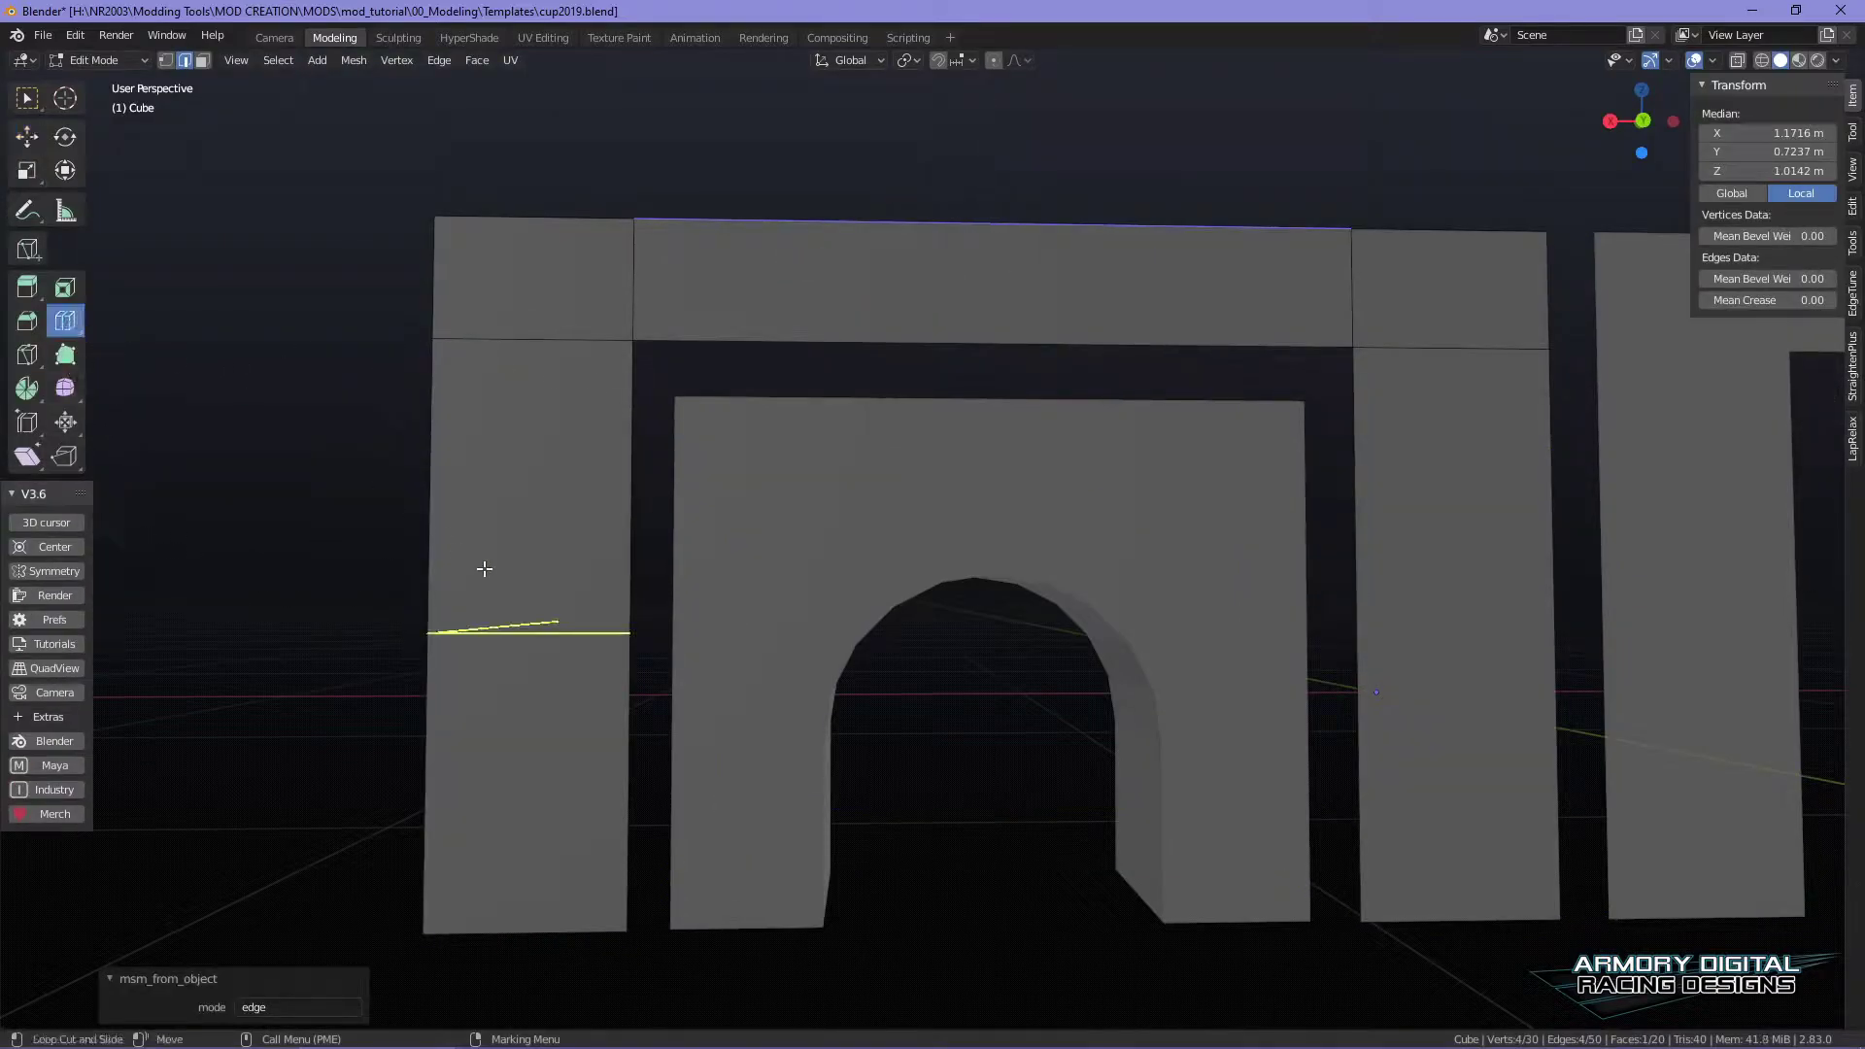
pyautogui.click(631, 578)
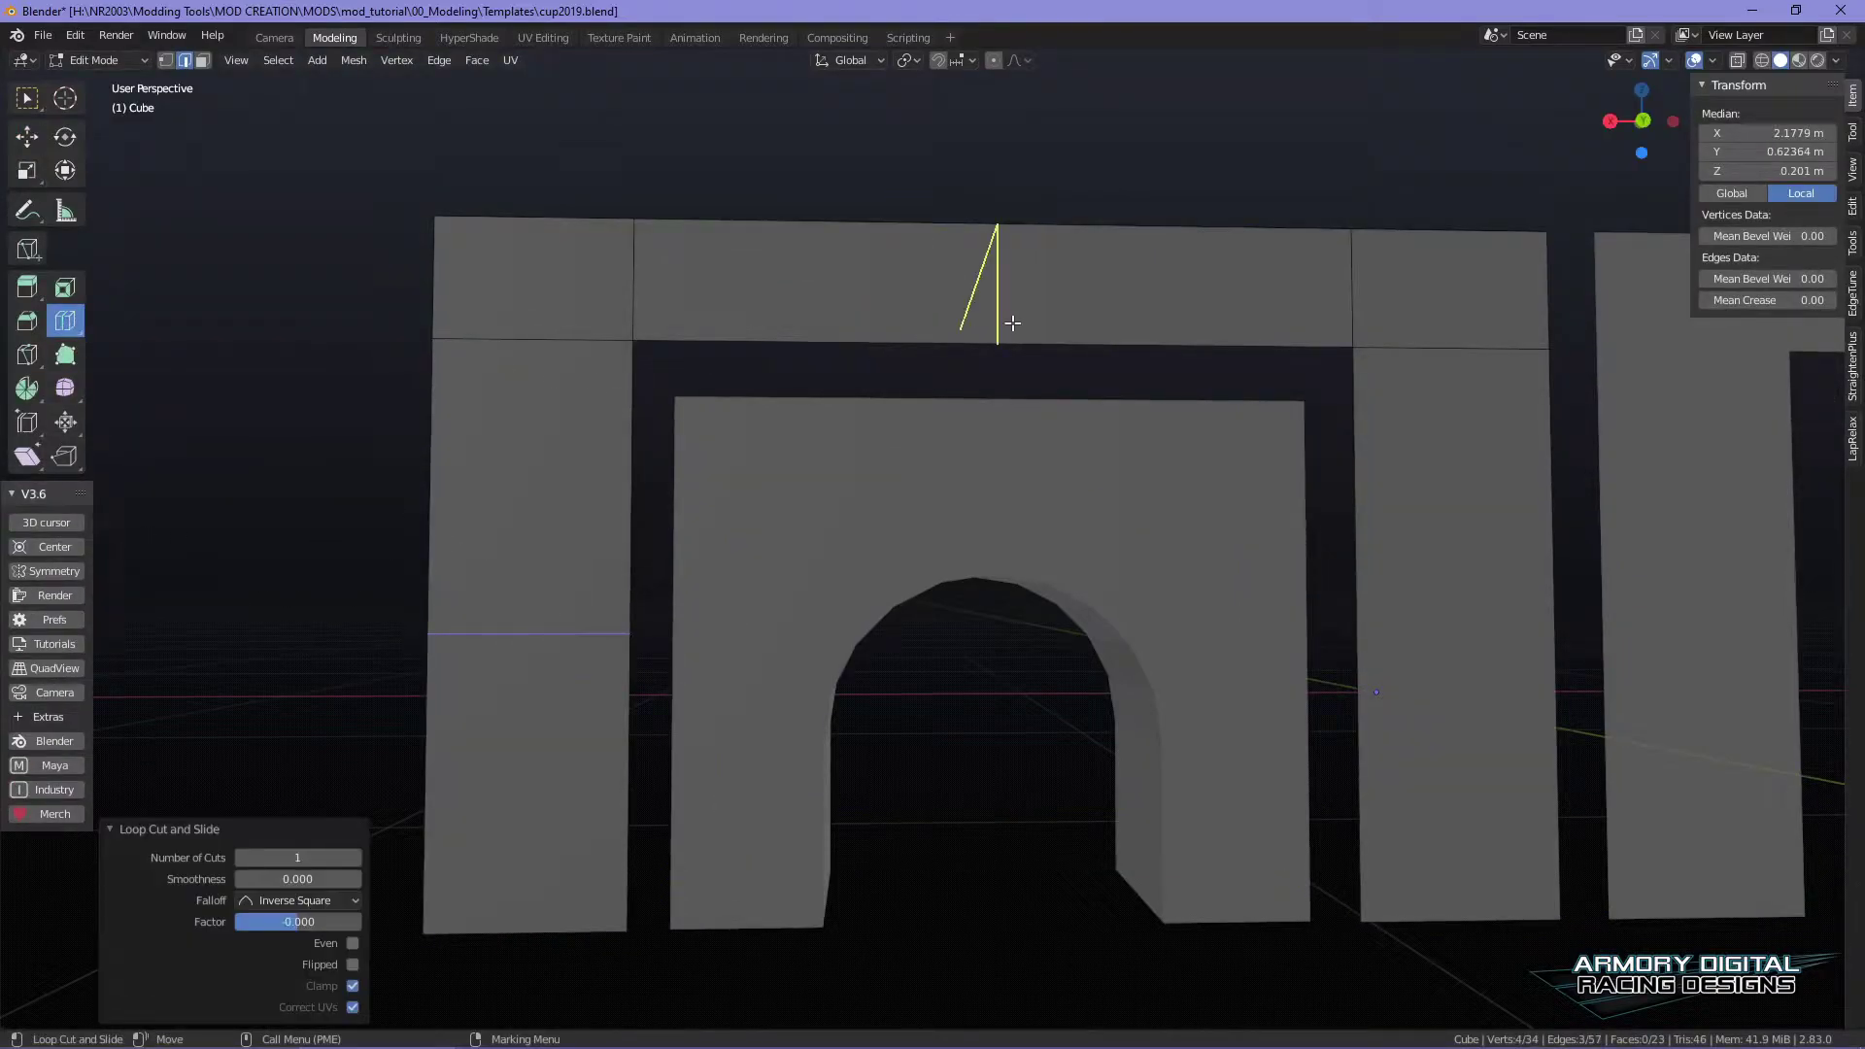
# - Enter vertex mode on the arch, return to object mode, and examine how the arch sits in the wall opening
pyautogui.moveTo(833, 492); pyautogui.dragTo(957, 408, button='right')
pyautogui.click(777, 632)
pyautogui.moveTo(709, 521); pyautogui.dragTo(765, 568, button='right')
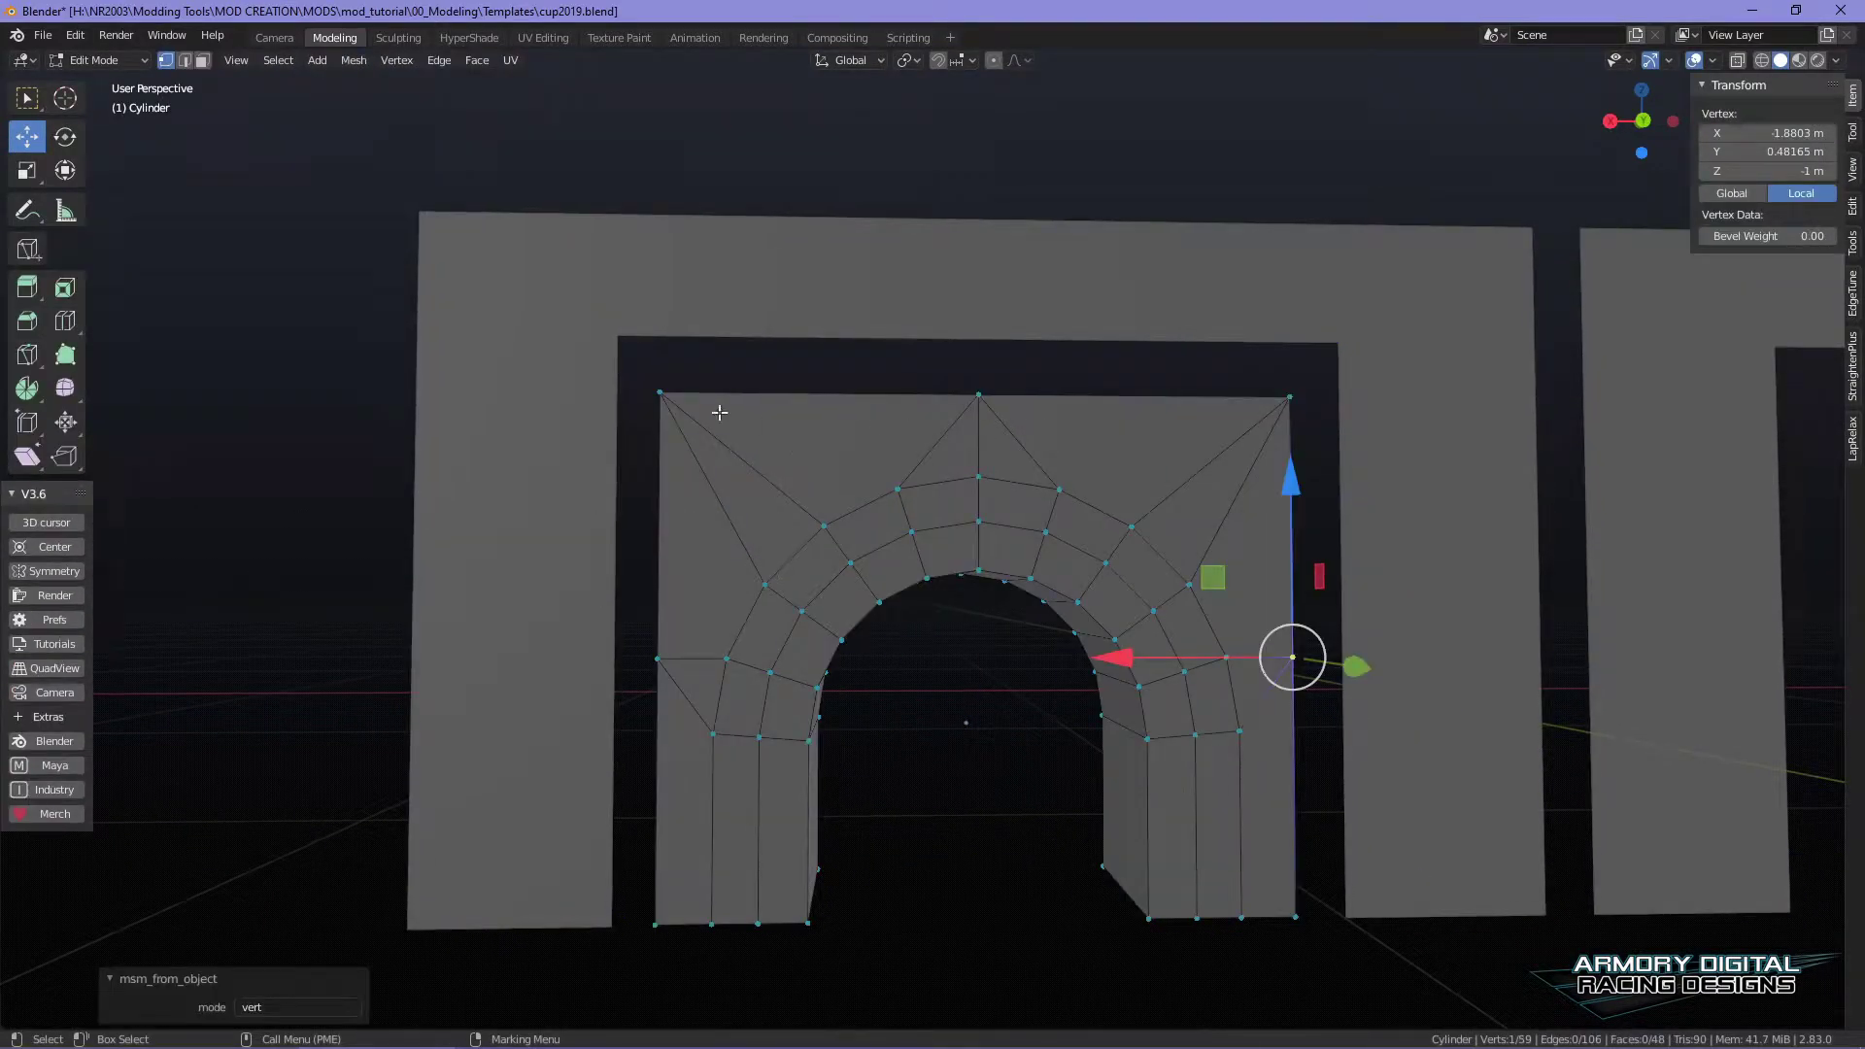
pyautogui.moveTo(1013, 865); pyautogui.dragTo(901, 675, button='middle')
pyautogui.press('Tab')
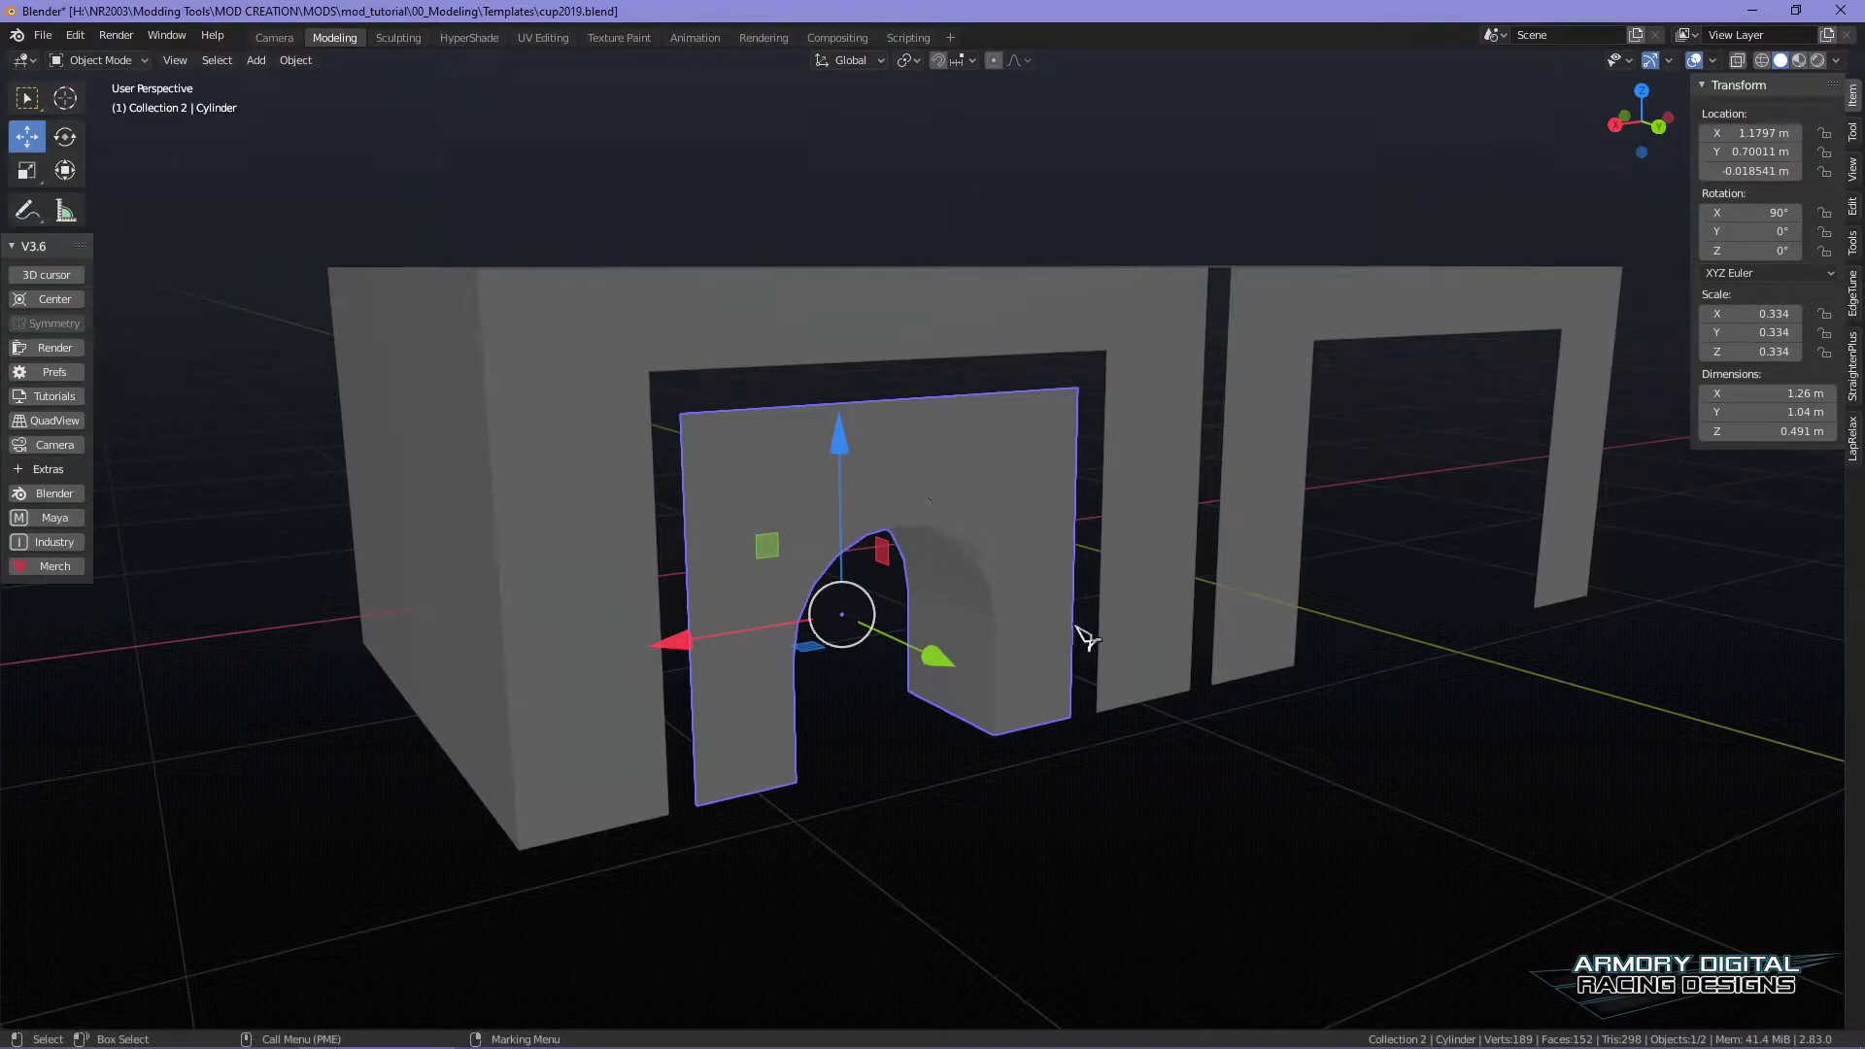
pyautogui.moveTo(1132, 580); pyautogui.dragTo(820, 508, button='middle')
pyautogui.scroll(4, 1245, 790)
pyautogui.moveTo(1215, 753); pyautogui.dragTo(783, 449, button='middle')
# - Select the box wall together with the arch and join them into one object
pyautogui.press('Tab')
pyautogui.click(714, 452)
pyautogui.press('Tab')
pyautogui.click(720, 573)
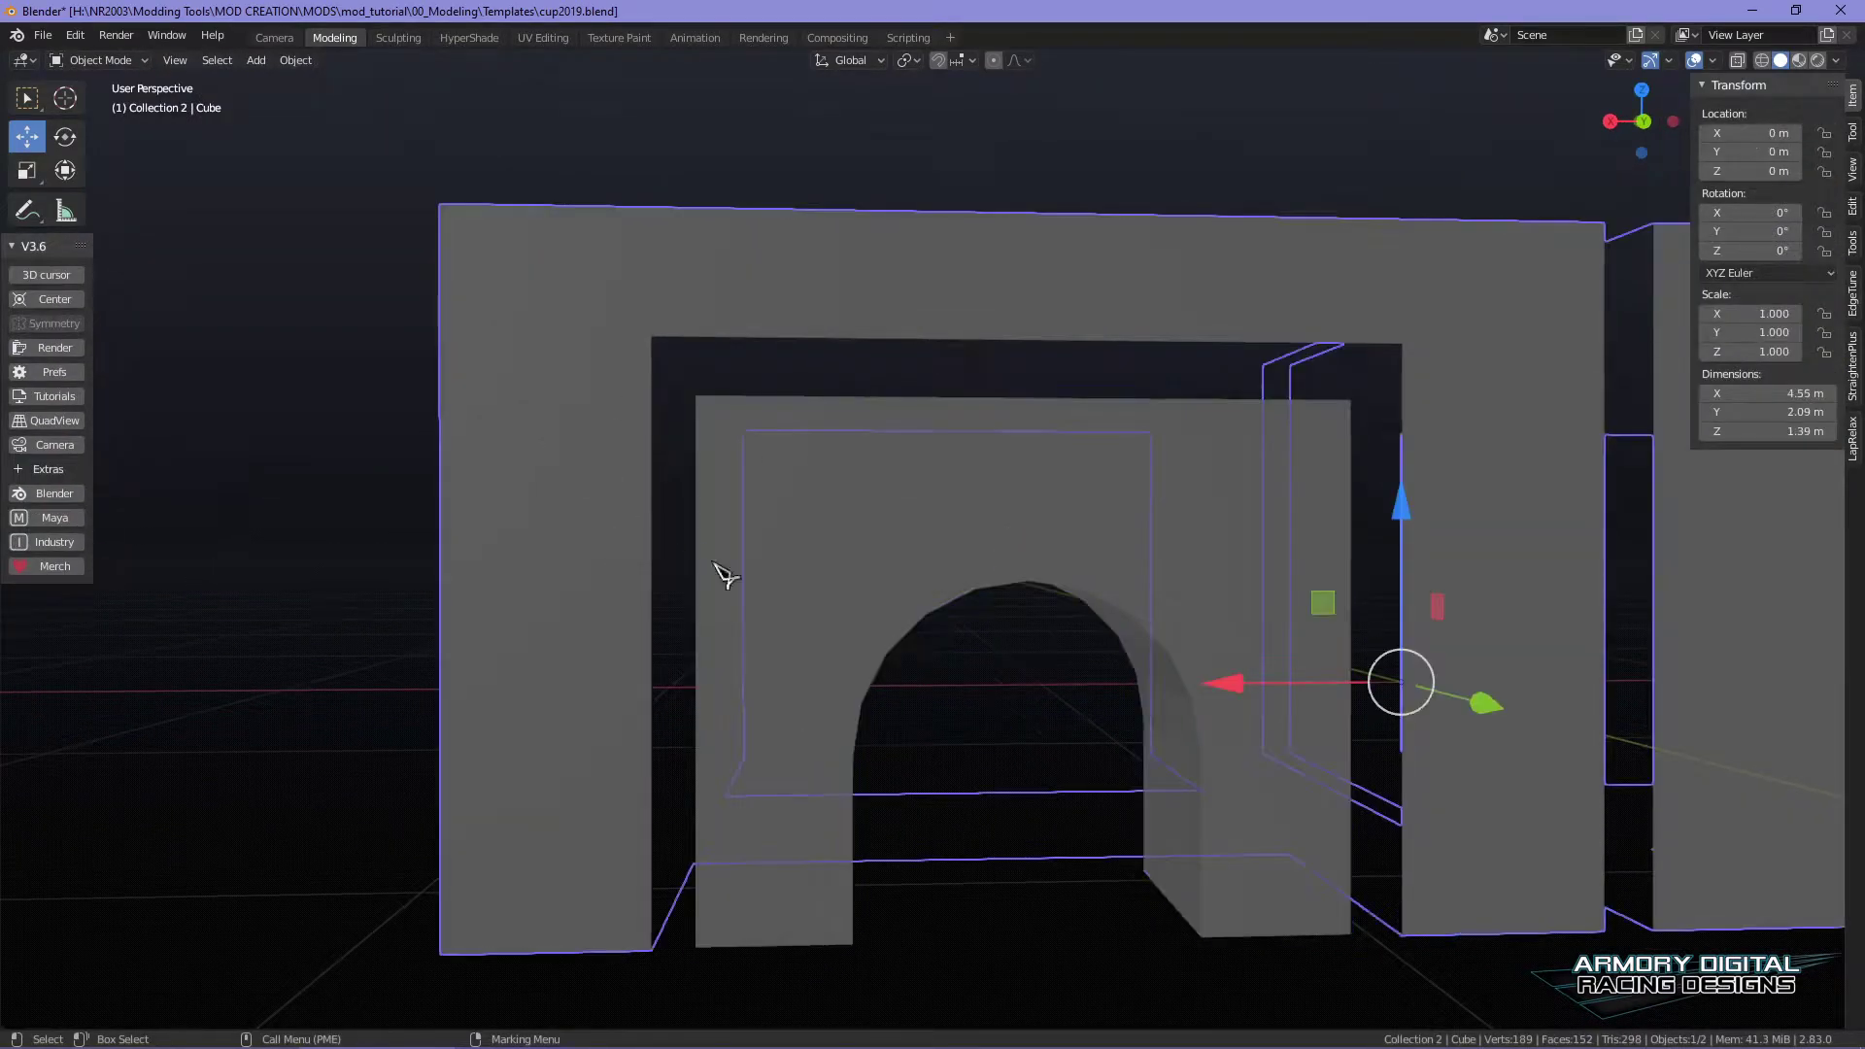
pyautogui.middleClick(827, 544)
pyautogui.click(783, 550)
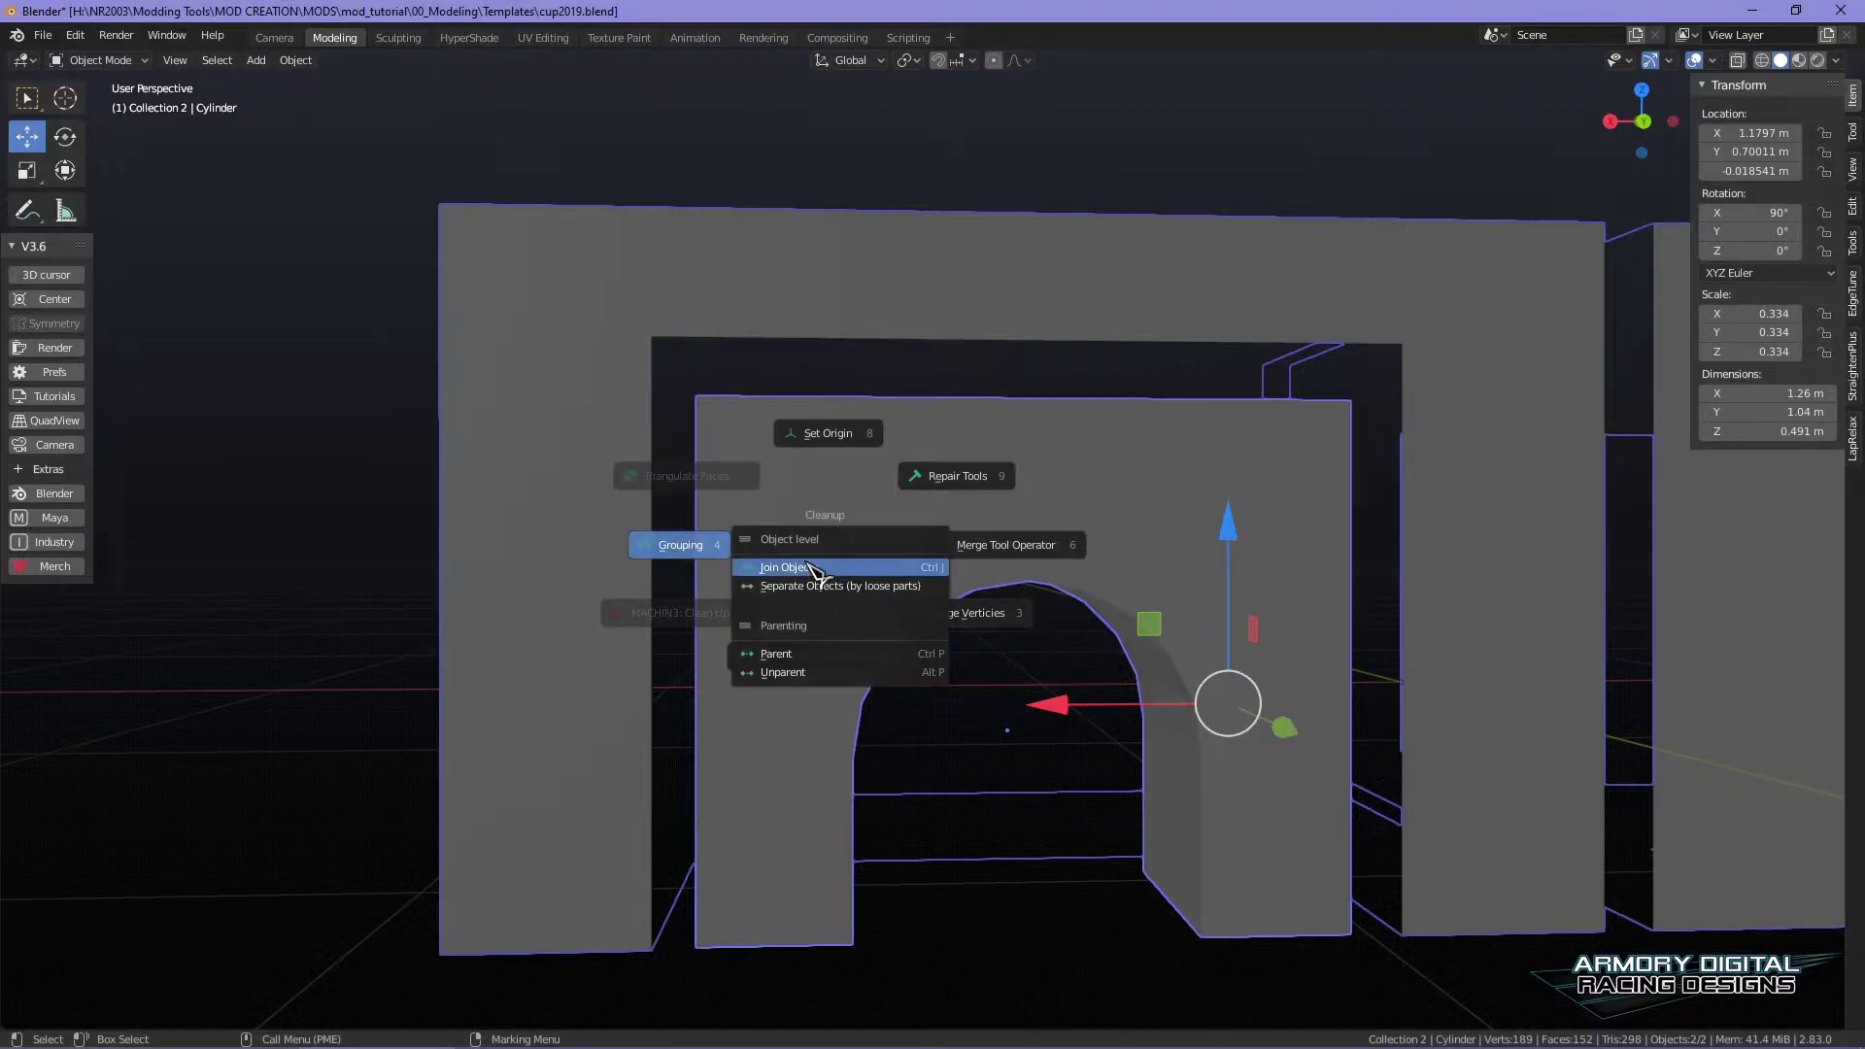
pyautogui.click(812, 566)
# - Enter face mode on the joined mesh and select the wall's front faces on both pillars and the beam
pyautogui.press('Tab')
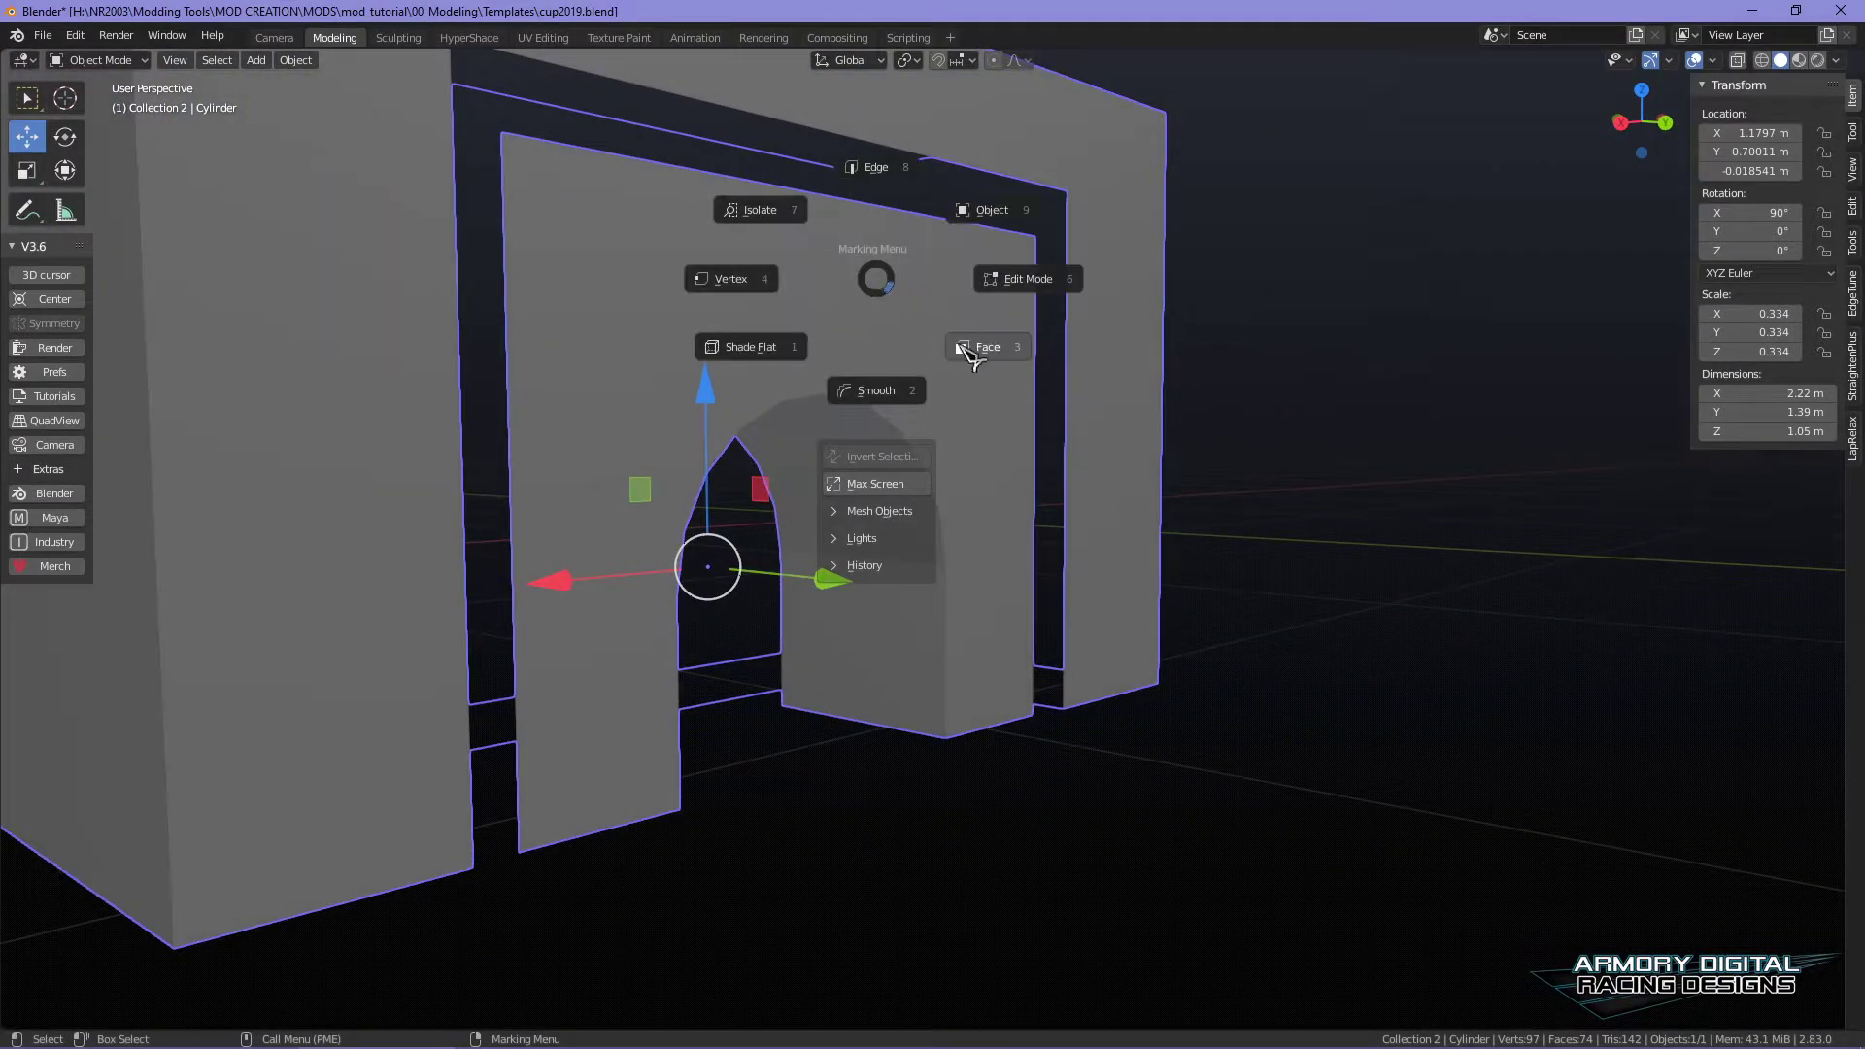
pyautogui.click(974, 355)
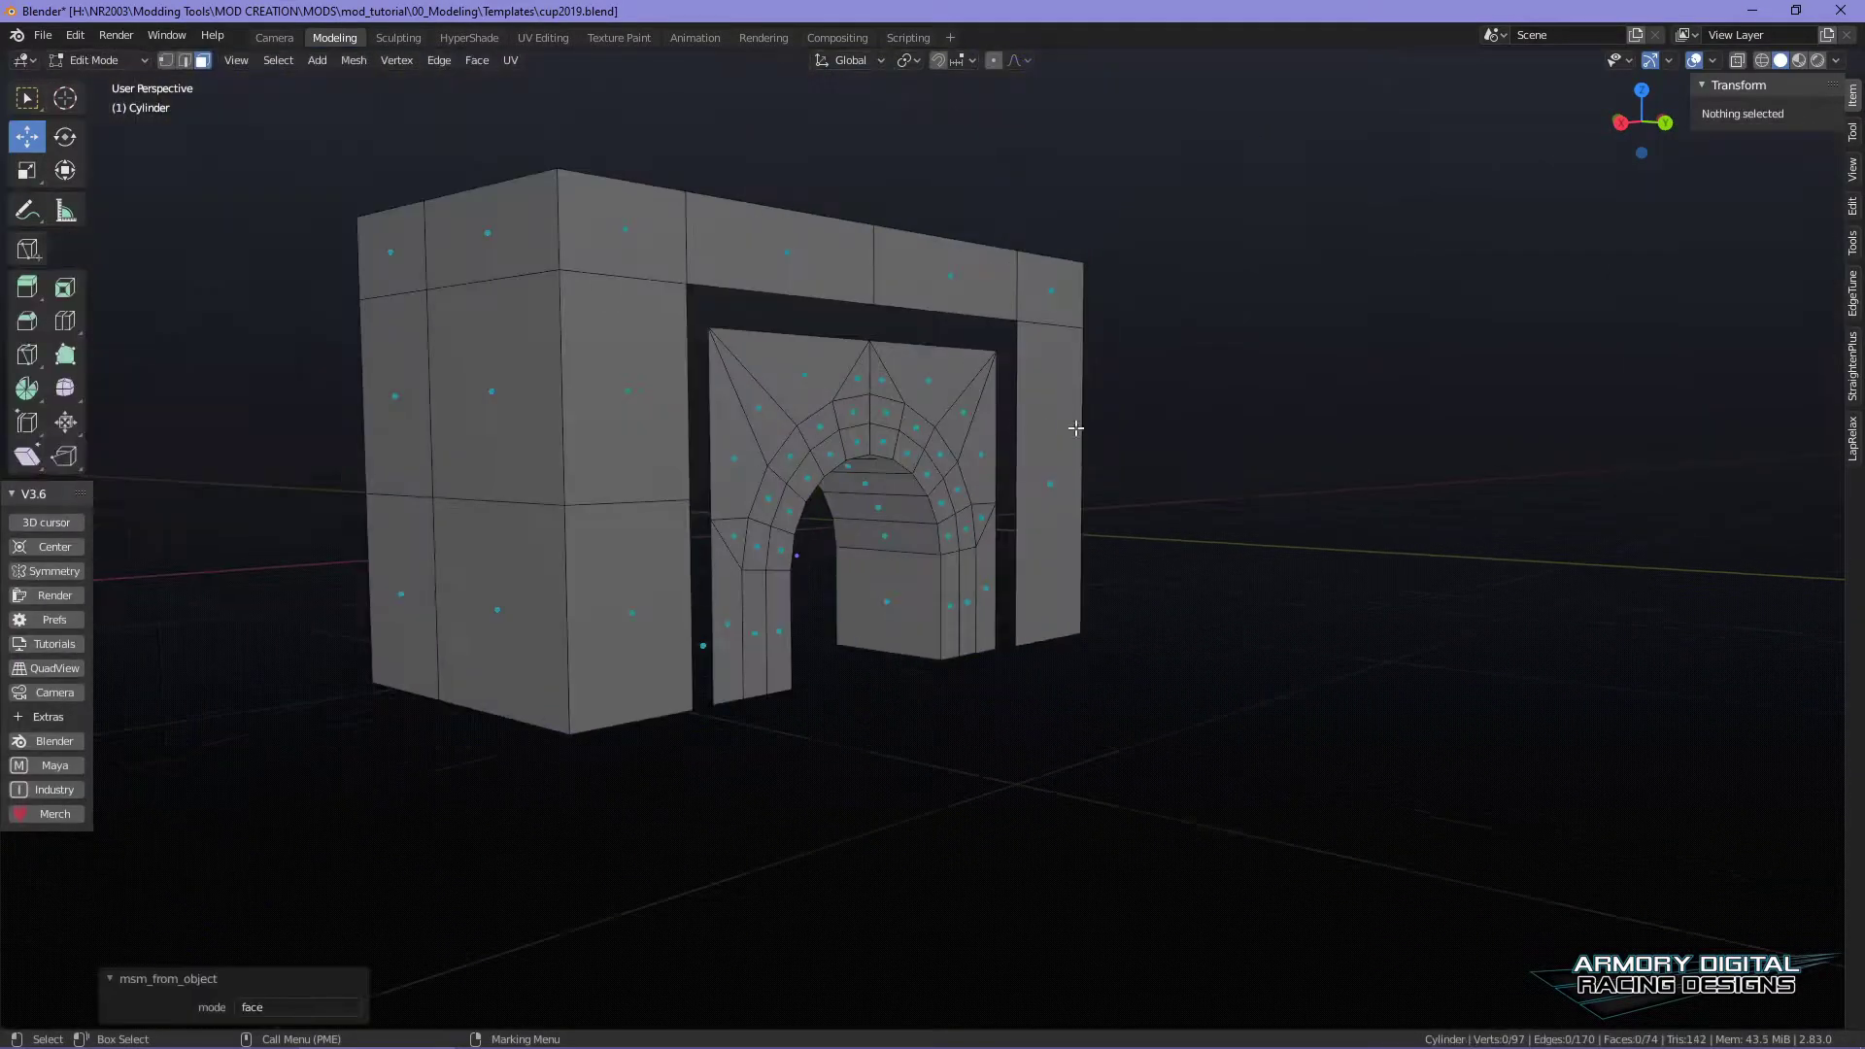
pyautogui.click(680, 726)
pyautogui.keyDown('ctrl'); pyautogui.click(665, 350); pyautogui.keyUp('ctrl')
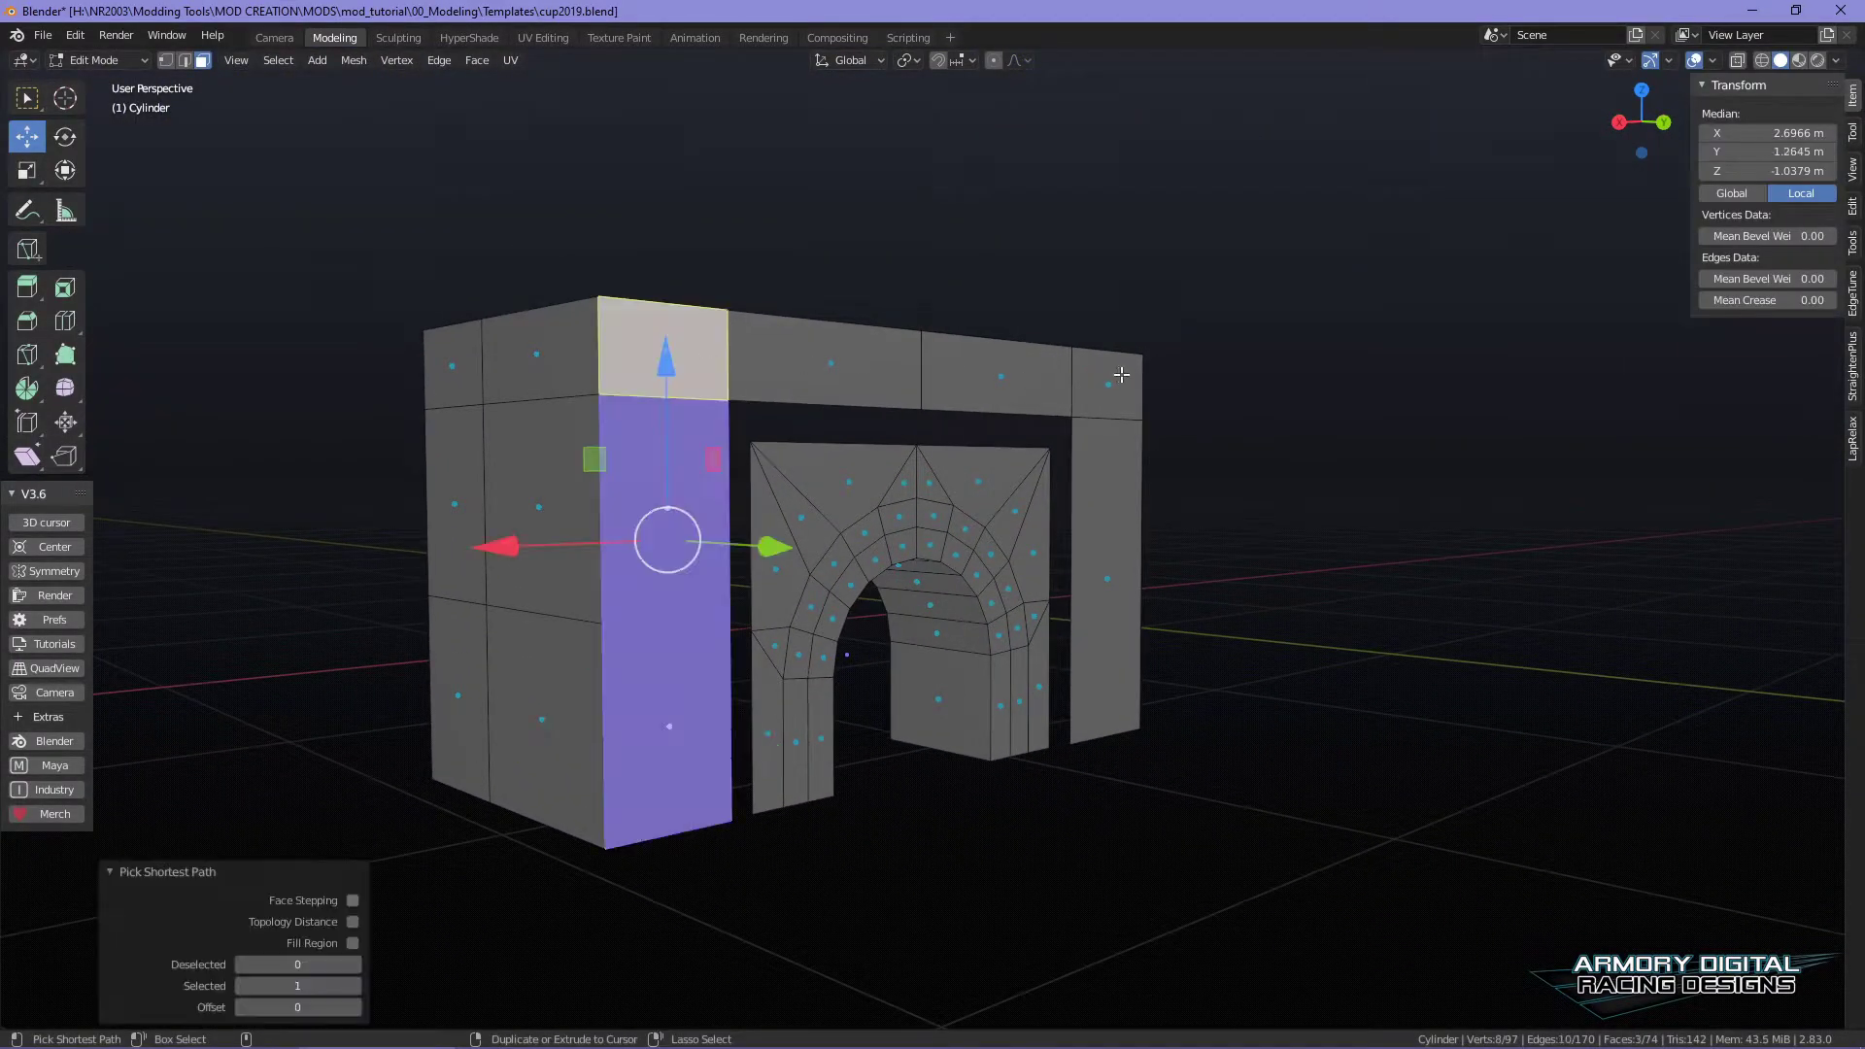
pyautogui.keyDown('ctrl'); pyautogui.click(1108, 583); pyautogui.keyUp('ctrl')
pyautogui.keyDown('ctrl'); pyautogui.click(1117, 651); pyautogui.keyUp('ctrl')
pyautogui.hotkey('ctrl', 'z')
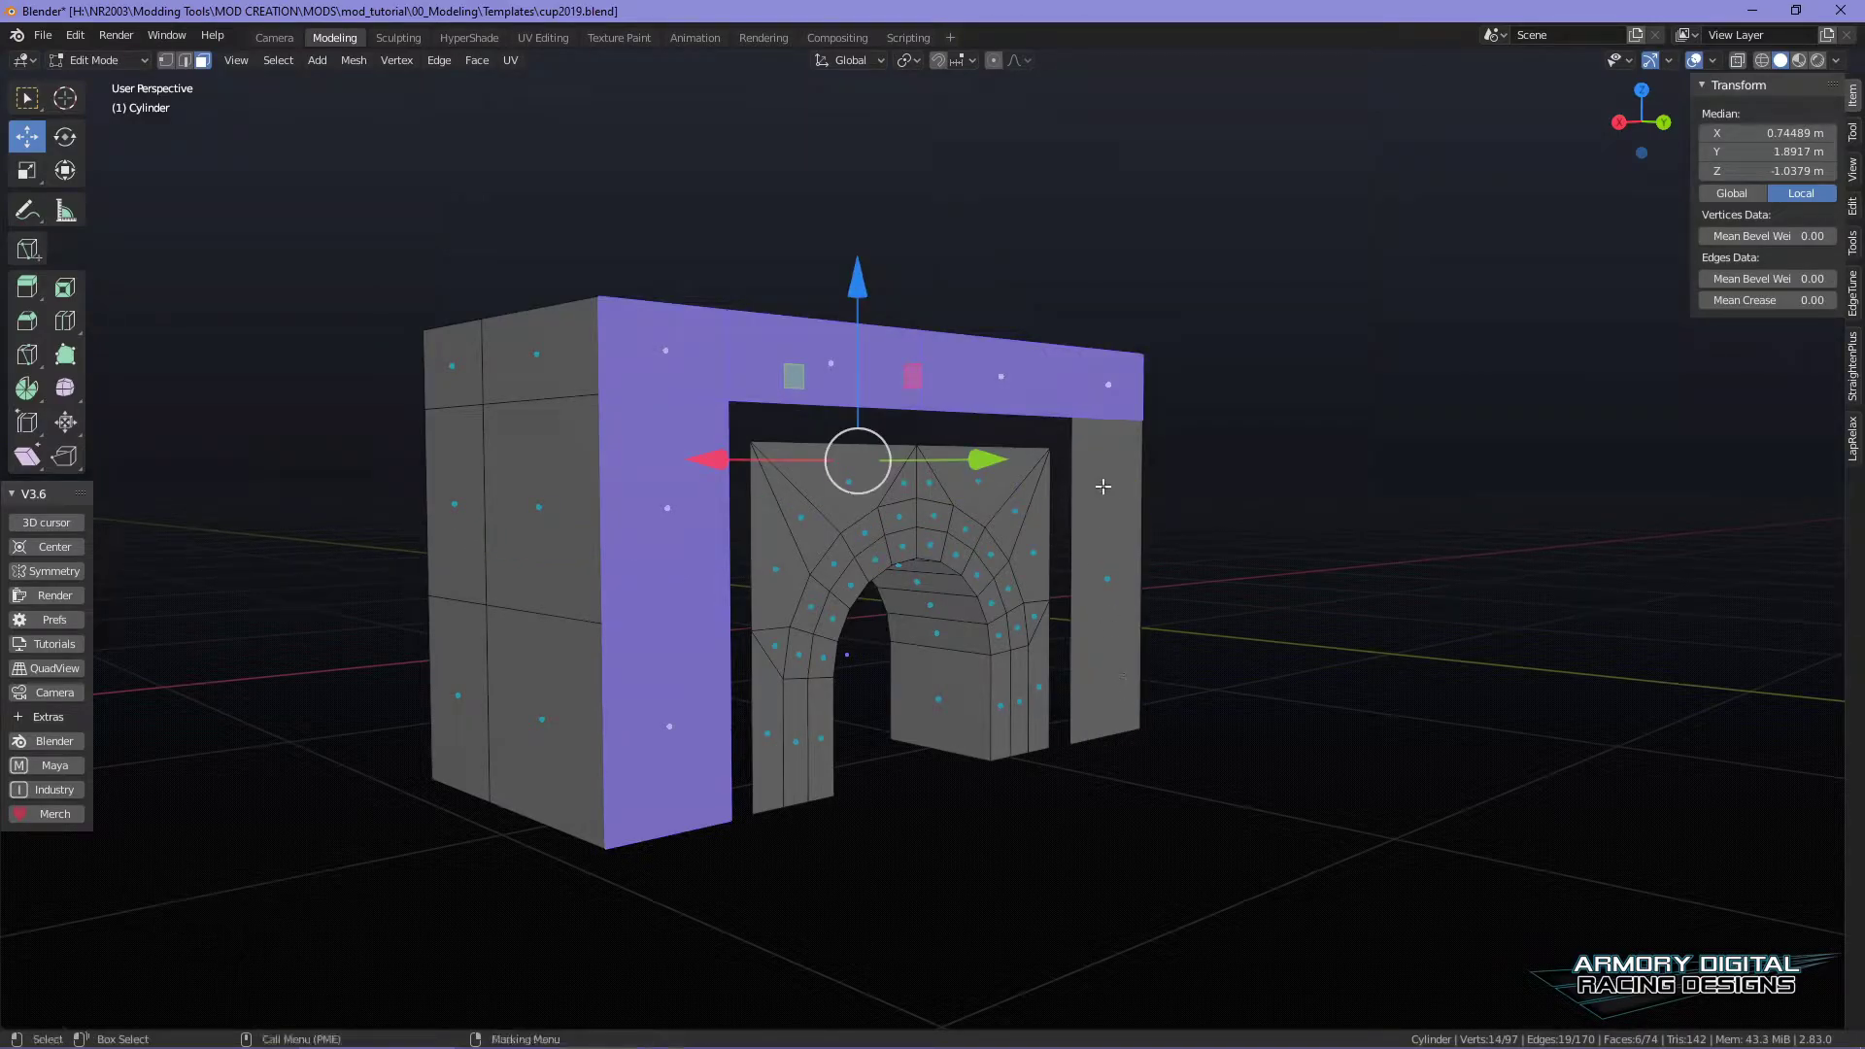
pyautogui.click(1115, 673)
# - Switch to vertex mode with x-ray and add all of the arch's front vertices to the selection with a box selection
pyautogui.moveTo(726, 347); pyautogui.dragTo(616, 362, button='right')
pyautogui.keyDown('alt'); pyautogui.moveTo(928, 560); pyautogui.dragTo(1036, 607); pyautogui.keyUp('alt')
pyautogui.moveTo(1155, 677)
pyautogui.keyDown('alt'); pyautogui.mouseDown()
pyautogui.moveTo(1095, 690)
pyautogui.moveTo(1136, 700)
pyautogui.mouseUp(); pyautogui.keyUp('alt')
pyautogui.press('b')
pyautogui.moveTo(974, 646); pyautogui.dragTo(816, 170)
pyautogui.keyDown('alt'); pyautogui.moveTo(1214, 680); pyautogui.dragTo(1260, 657); pyautogui.keyUp('alt')
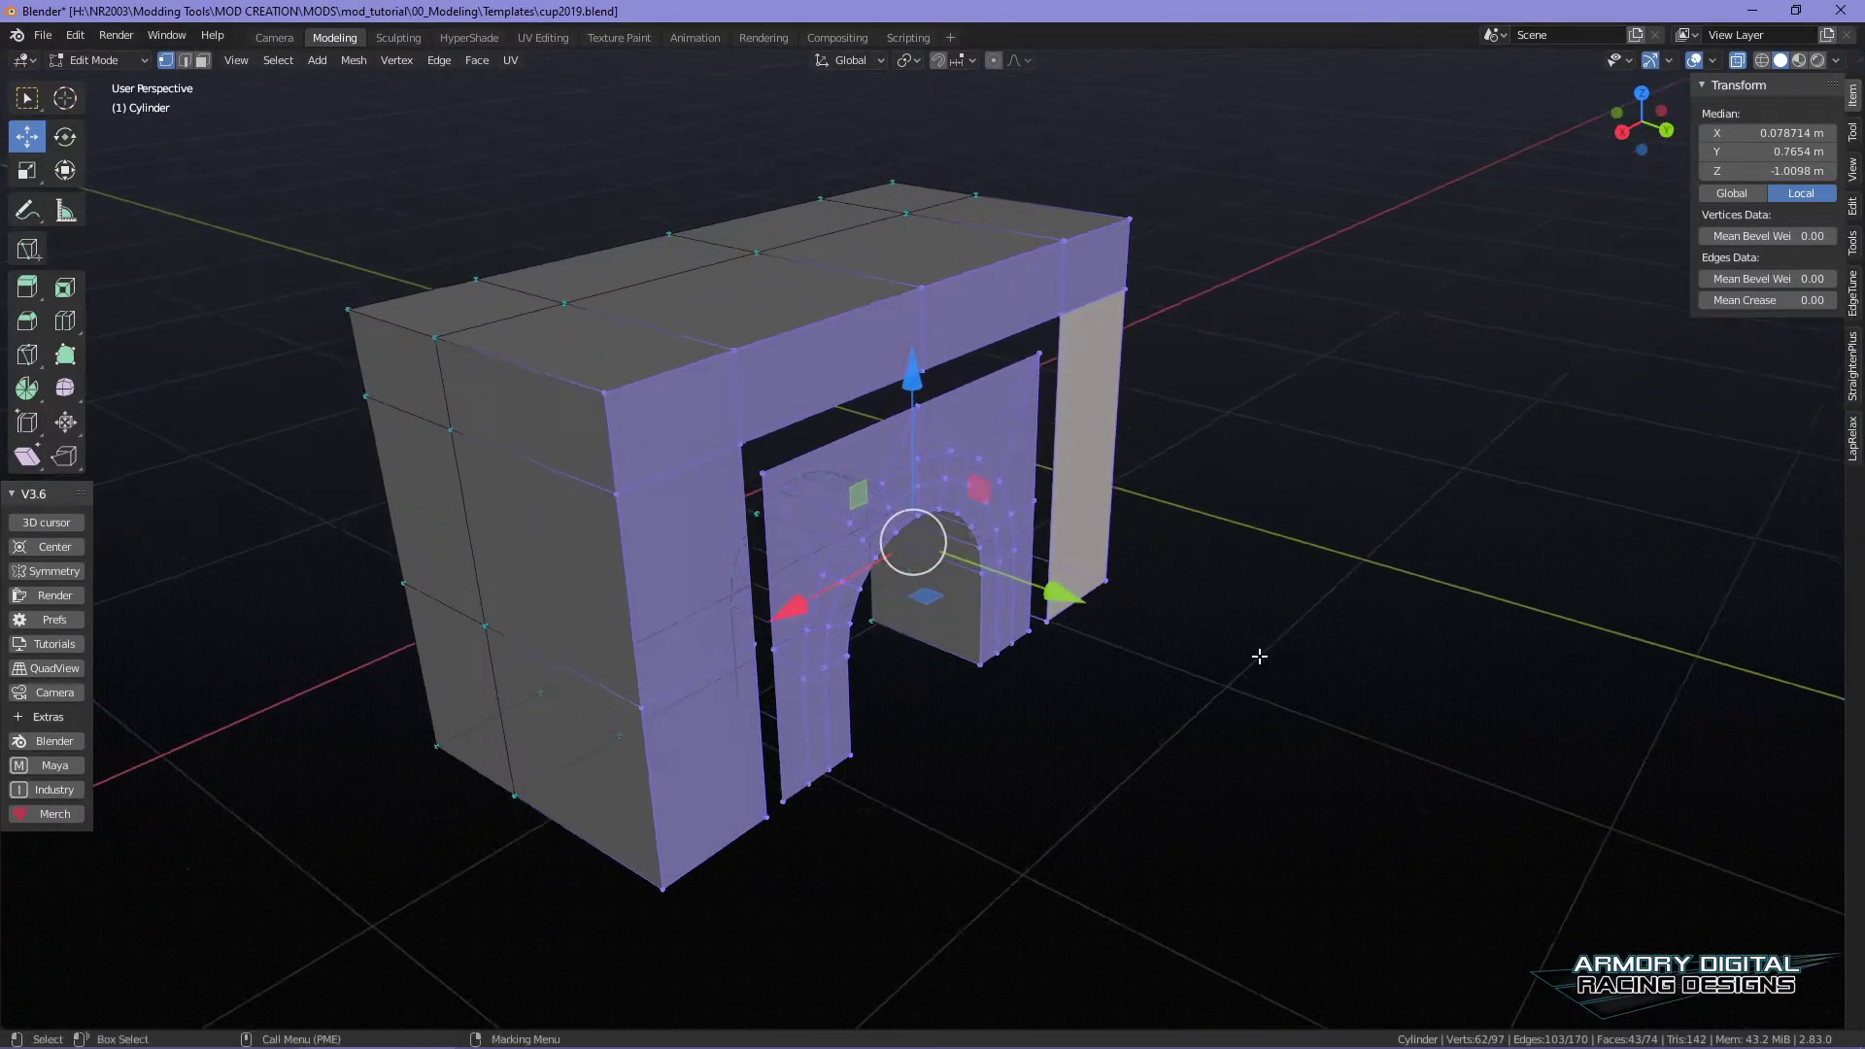
# - Flatten the selected front vertices into one plane by scaling repeatedly along Y, starting with a factor of 0.593
pyautogui.press('r')
pyautogui.scroll(2, 1169, 679)
pyautogui.moveTo(1049, 593); pyautogui.dragTo(963, 659)
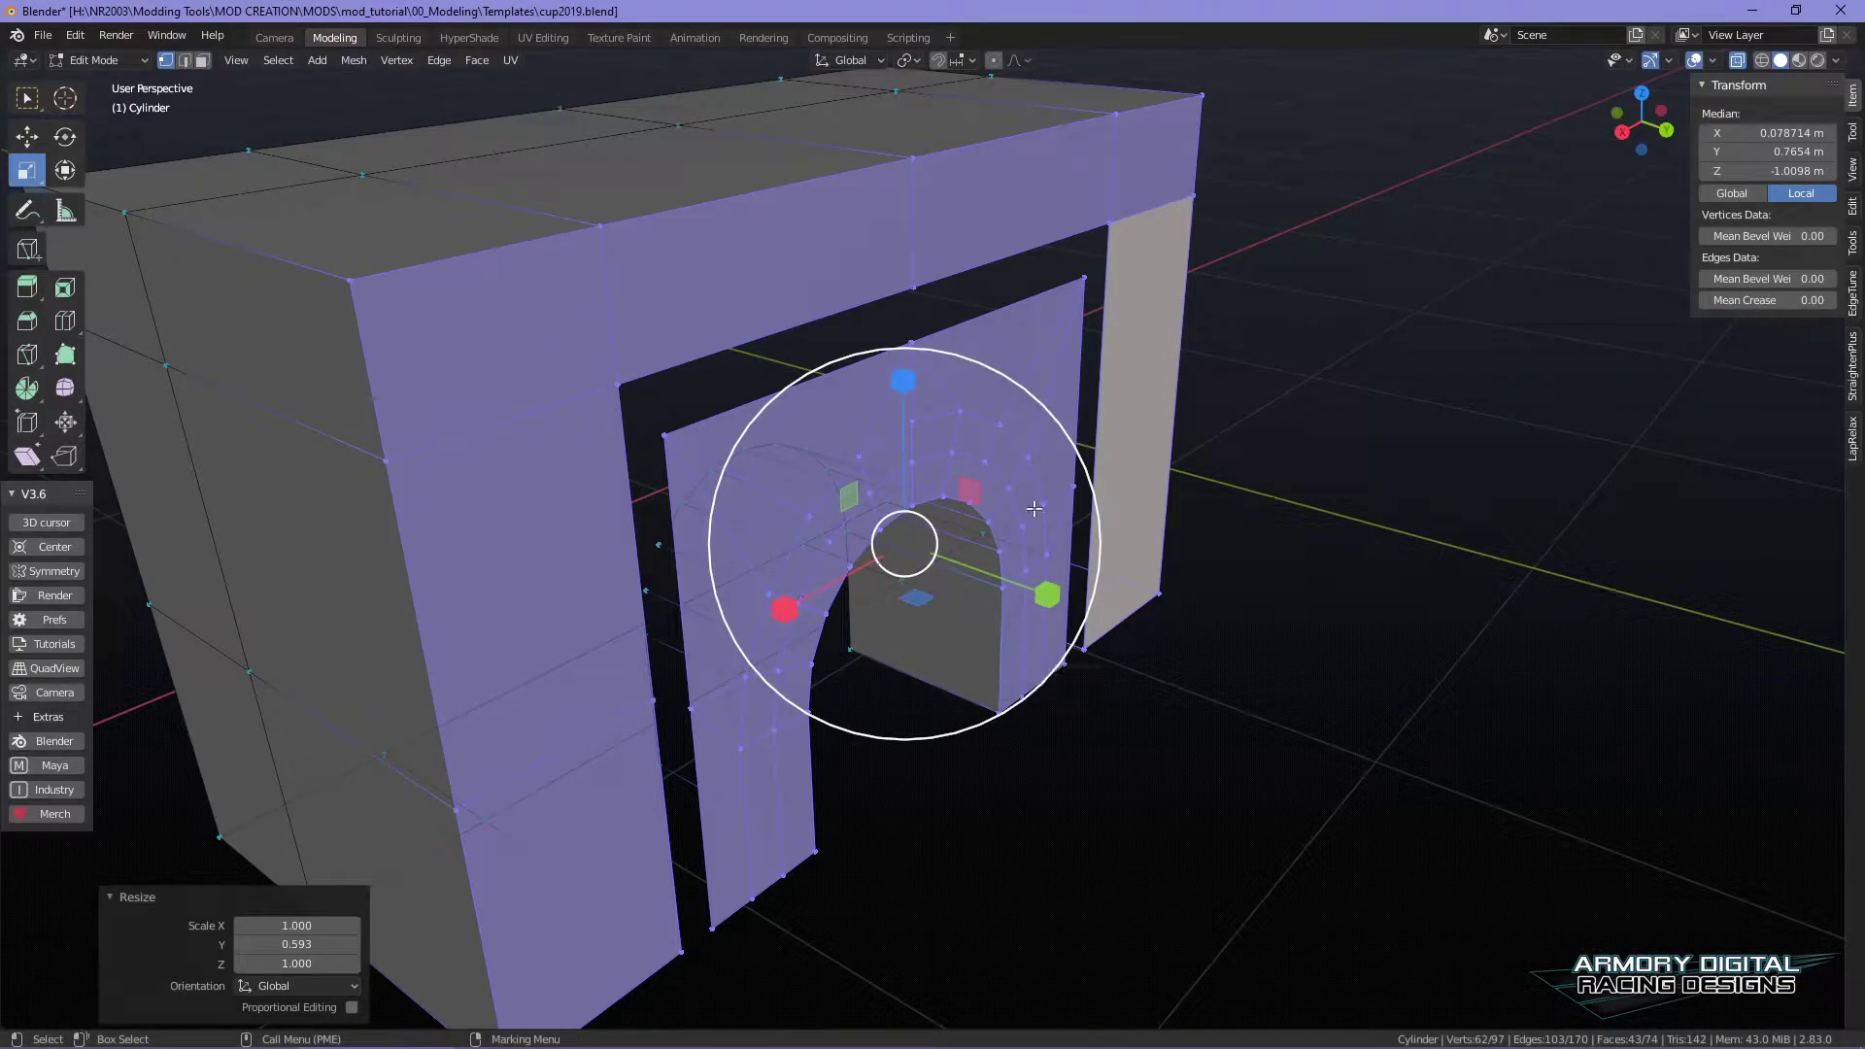
pyautogui.moveTo(1448, 519); pyautogui.dragTo(1239, 465, button='middle')
pyautogui.moveTo(1101, 367); pyautogui.dragTo(1332, 524, button='middle')
pyautogui.moveTo(1103, 452); pyautogui.dragTo(1028, 431)
pyautogui.moveTo(1342, 546); pyautogui.dragTo(1190, 439, button='middle')
# - Return to object mode and examine the alignment of the wall and arch fronts from several angles
pyautogui.moveTo(1092, 306); pyautogui.dragTo(1190, 256, button='right')
pyautogui.scroll(-2, 1365, 359)
pyautogui.keyDown('alt'); pyautogui.moveTo(1345, 347); pyautogui.dragTo(1238, 430, button='middle'); pyautogui.keyUp('alt')
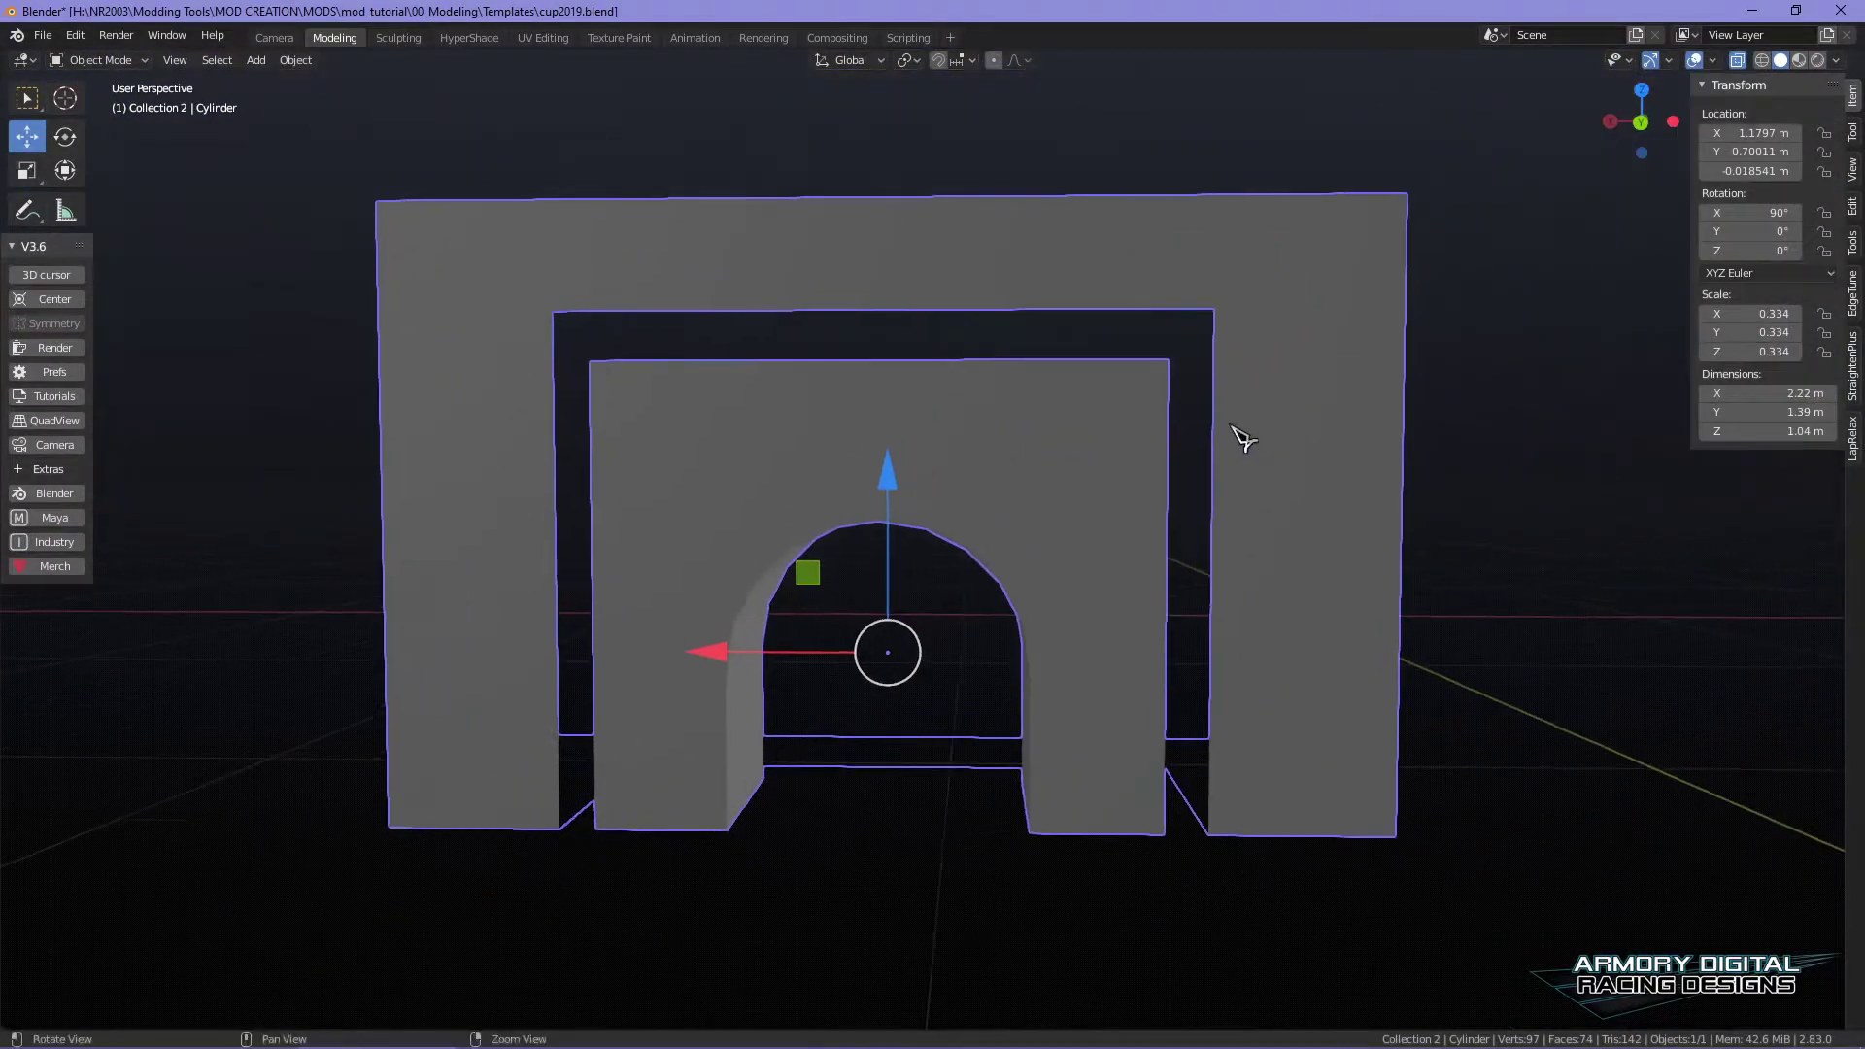
pyautogui.keyDown('alt'); pyautogui.moveTo(1239, 431); pyautogui.dragTo(1244, 439); pyautogui.keyUp('alt')
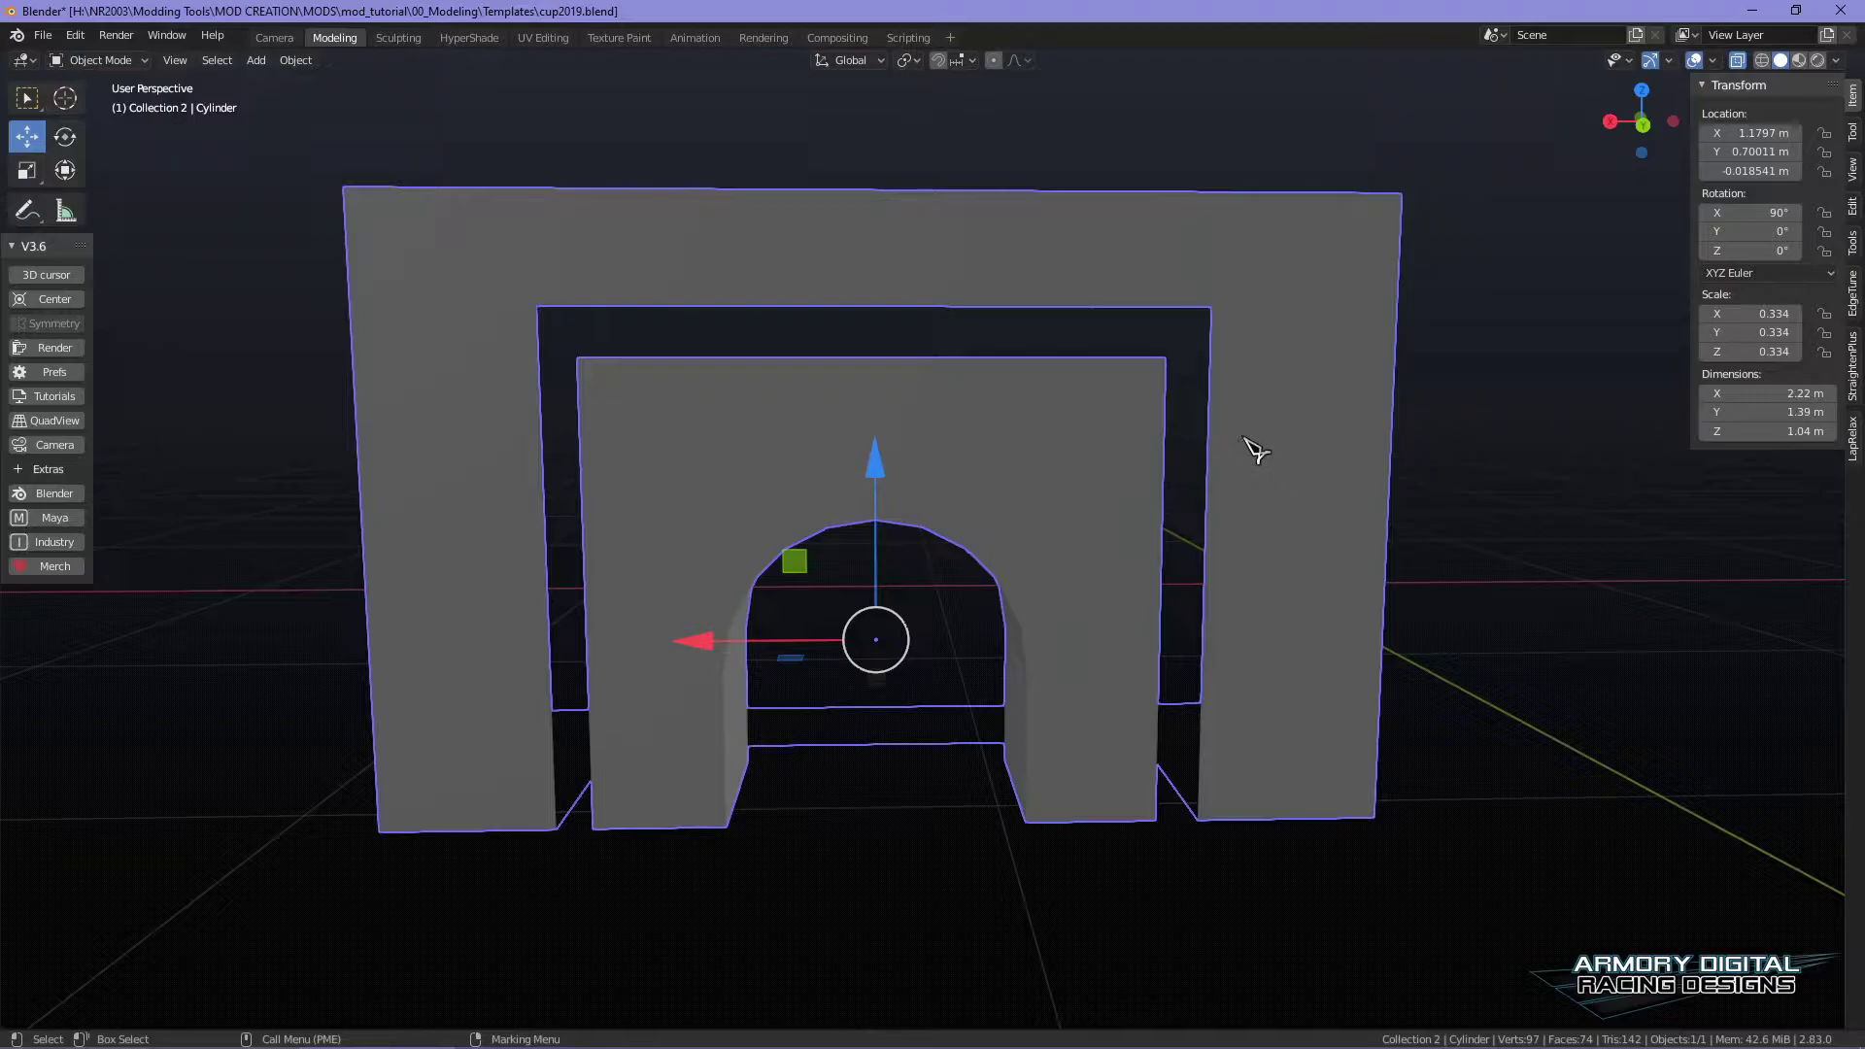
pyautogui.moveTo(1180, 325); pyautogui.dragTo(1078, 486, button='middle')
pyautogui.scroll(3, 1080, 485)
pyautogui.scroll(-4, 1081, 486)
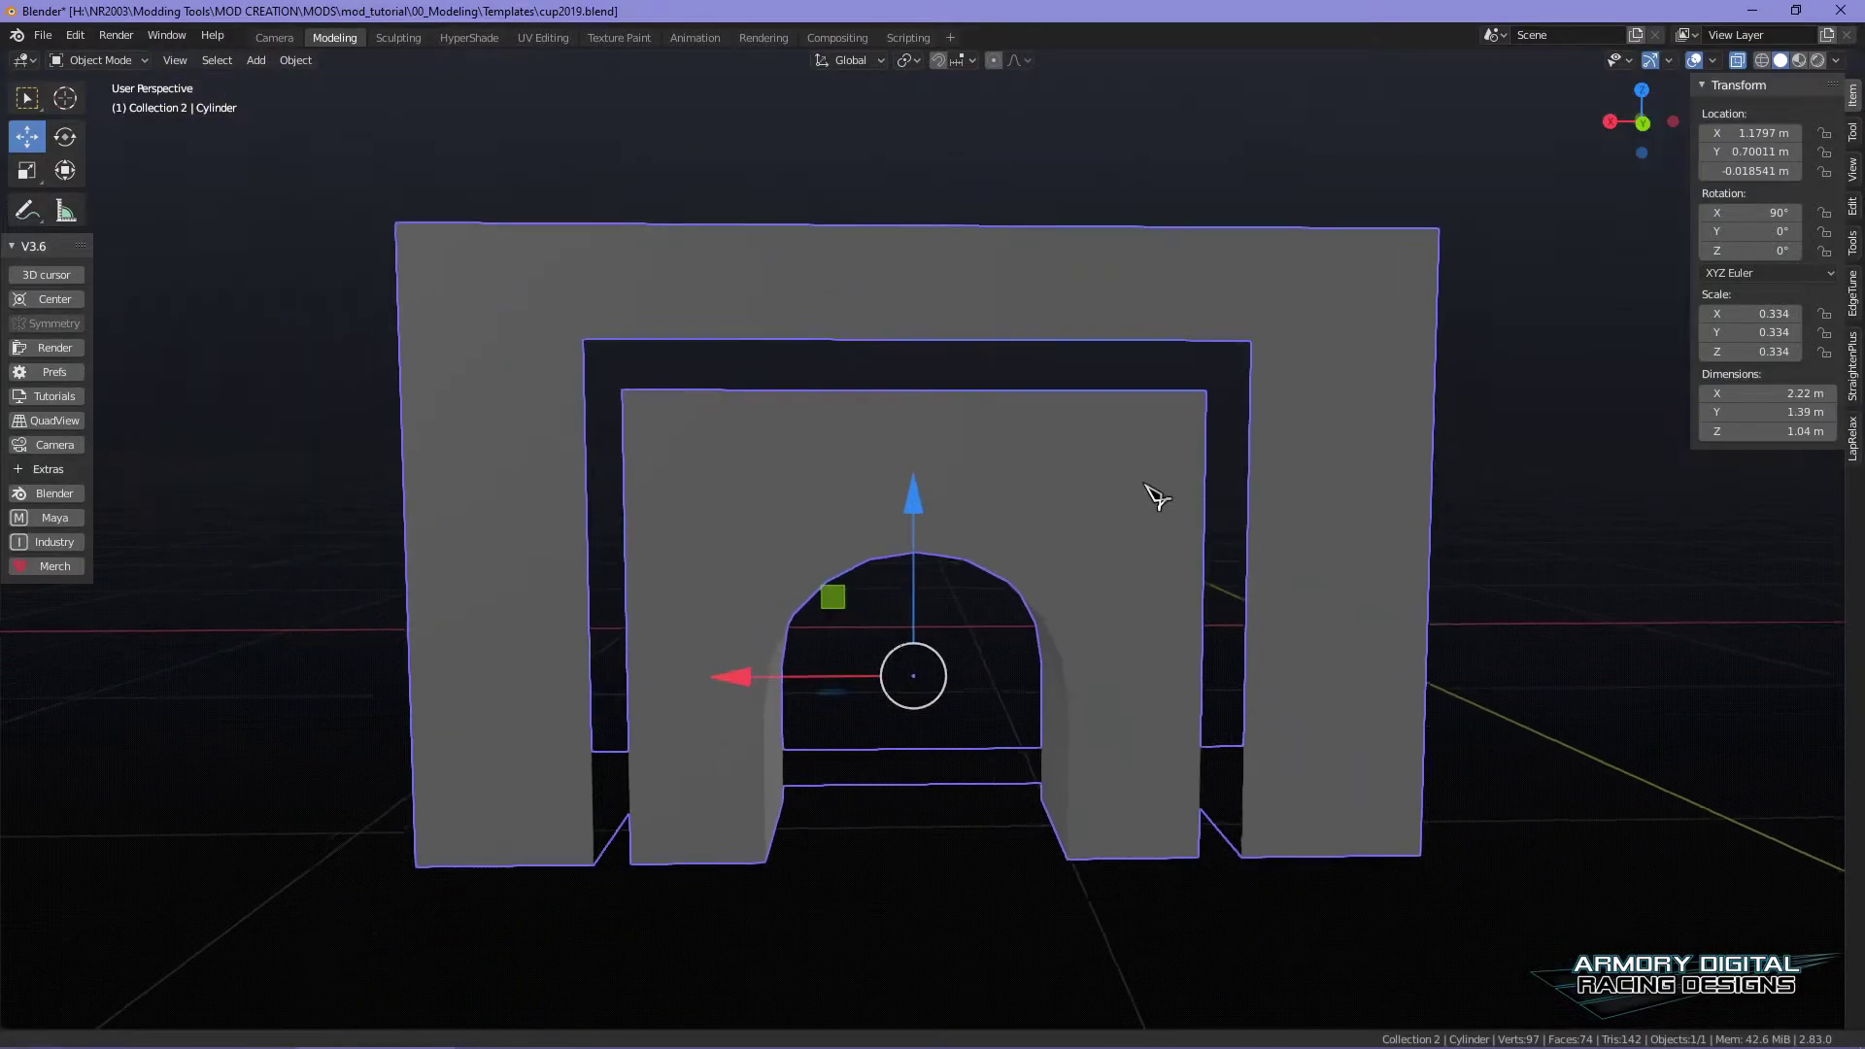
pyautogui.scroll(2, 1156, 497)
pyautogui.moveTo(1133, 486); pyautogui.dragTo(1073, 472, button='middle')
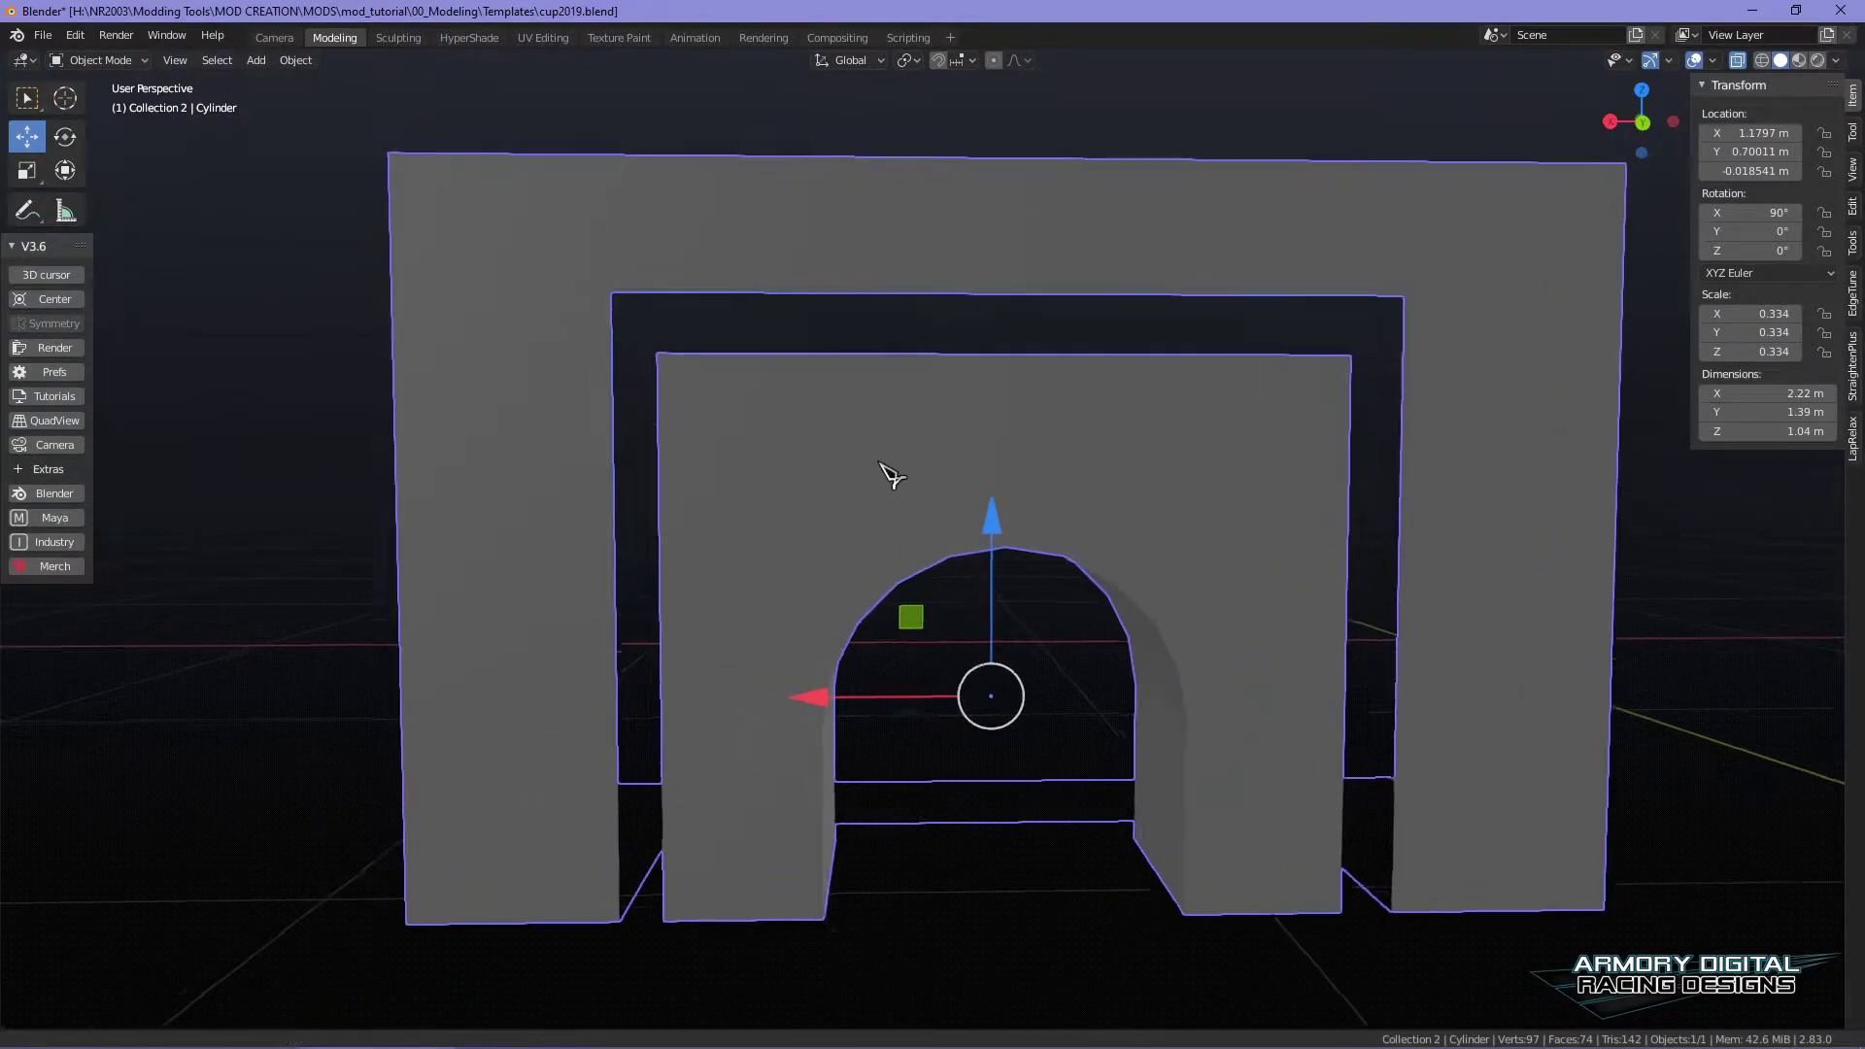
pyautogui.moveTo(874, 472); pyautogui.dragTo(871, 450, button='middle')
# - Enter vertex mode on the joined mesh and select only the arch's upper +X corner vertex
pyautogui.moveTo(925, 404); pyautogui.dragTo(1043, 486, button='right')
pyautogui.keyDown('shift'); pyautogui.moveTo(1044, 485); pyautogui.dragTo(1113, 492, button='middle'); pyautogui.keyUp('shift')
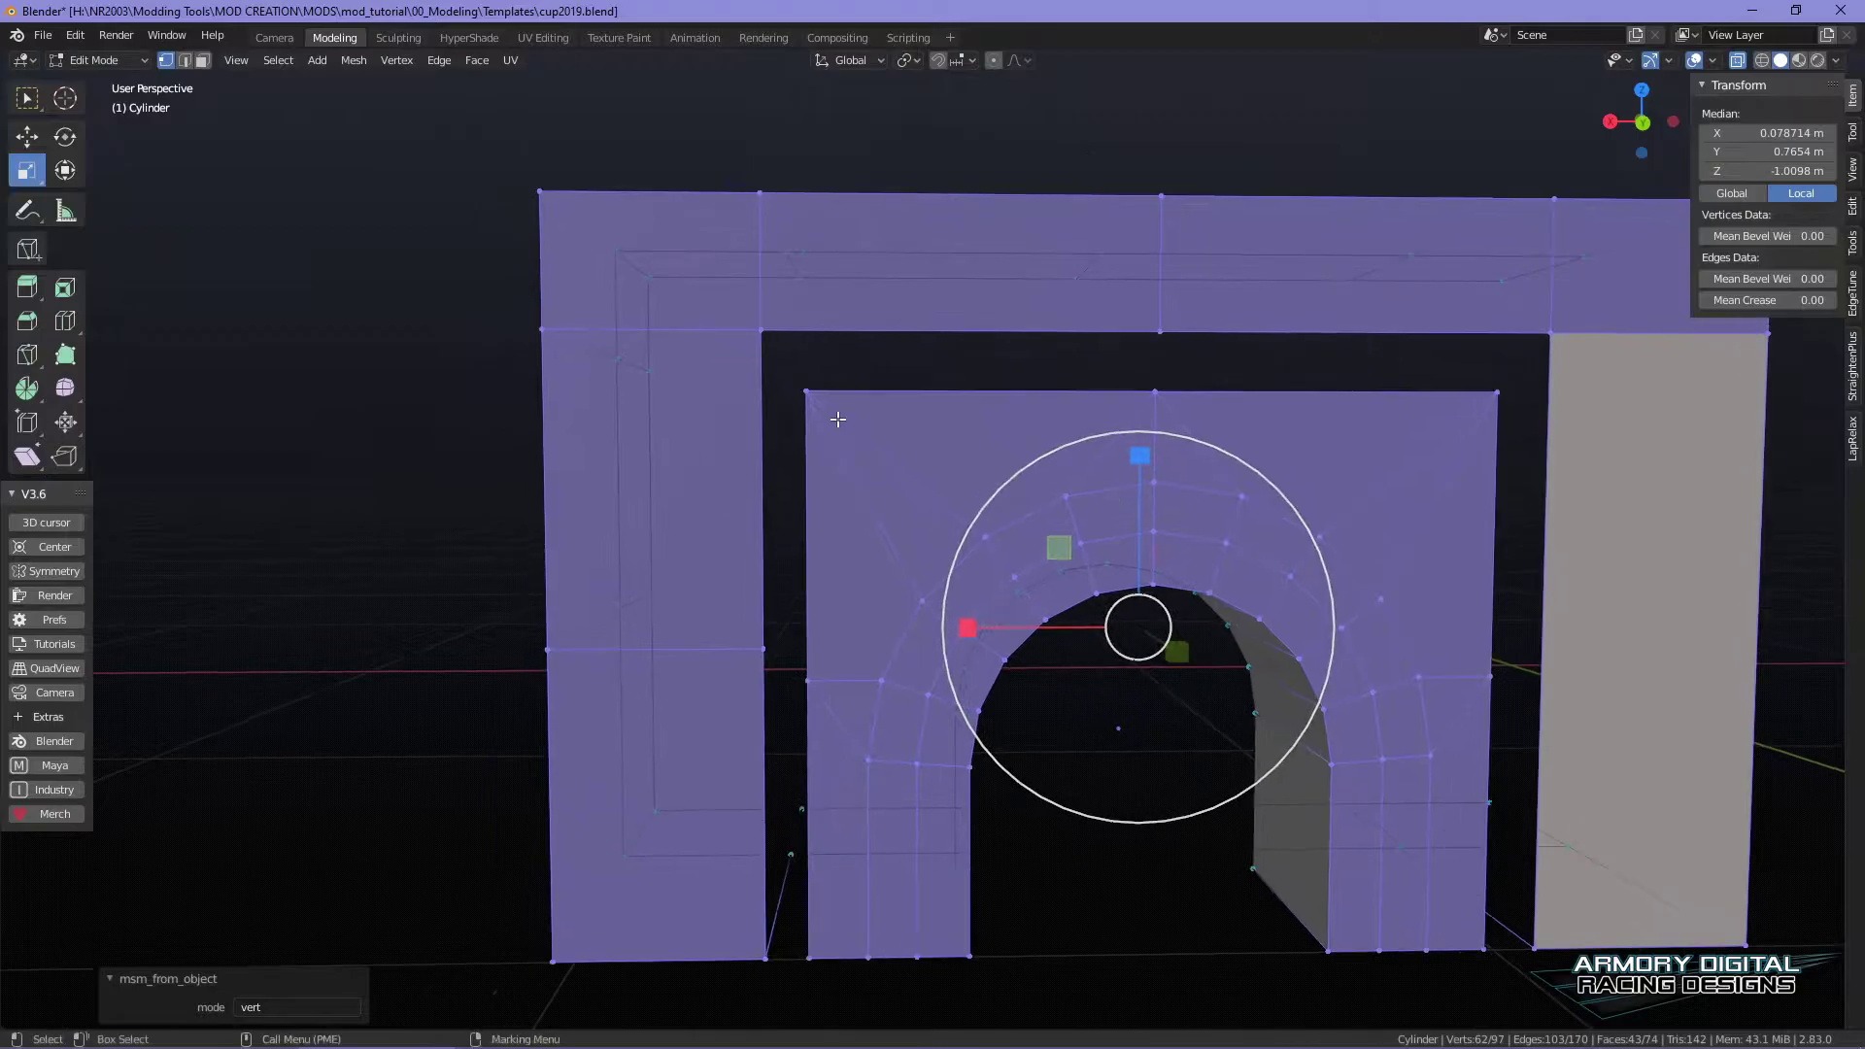
pyautogui.click(806, 390)
pyautogui.keyDown('alt'); pyautogui.moveTo(1348, 376); pyautogui.dragTo(1232, 320, button='middle'); pyautogui.keyUp('alt')
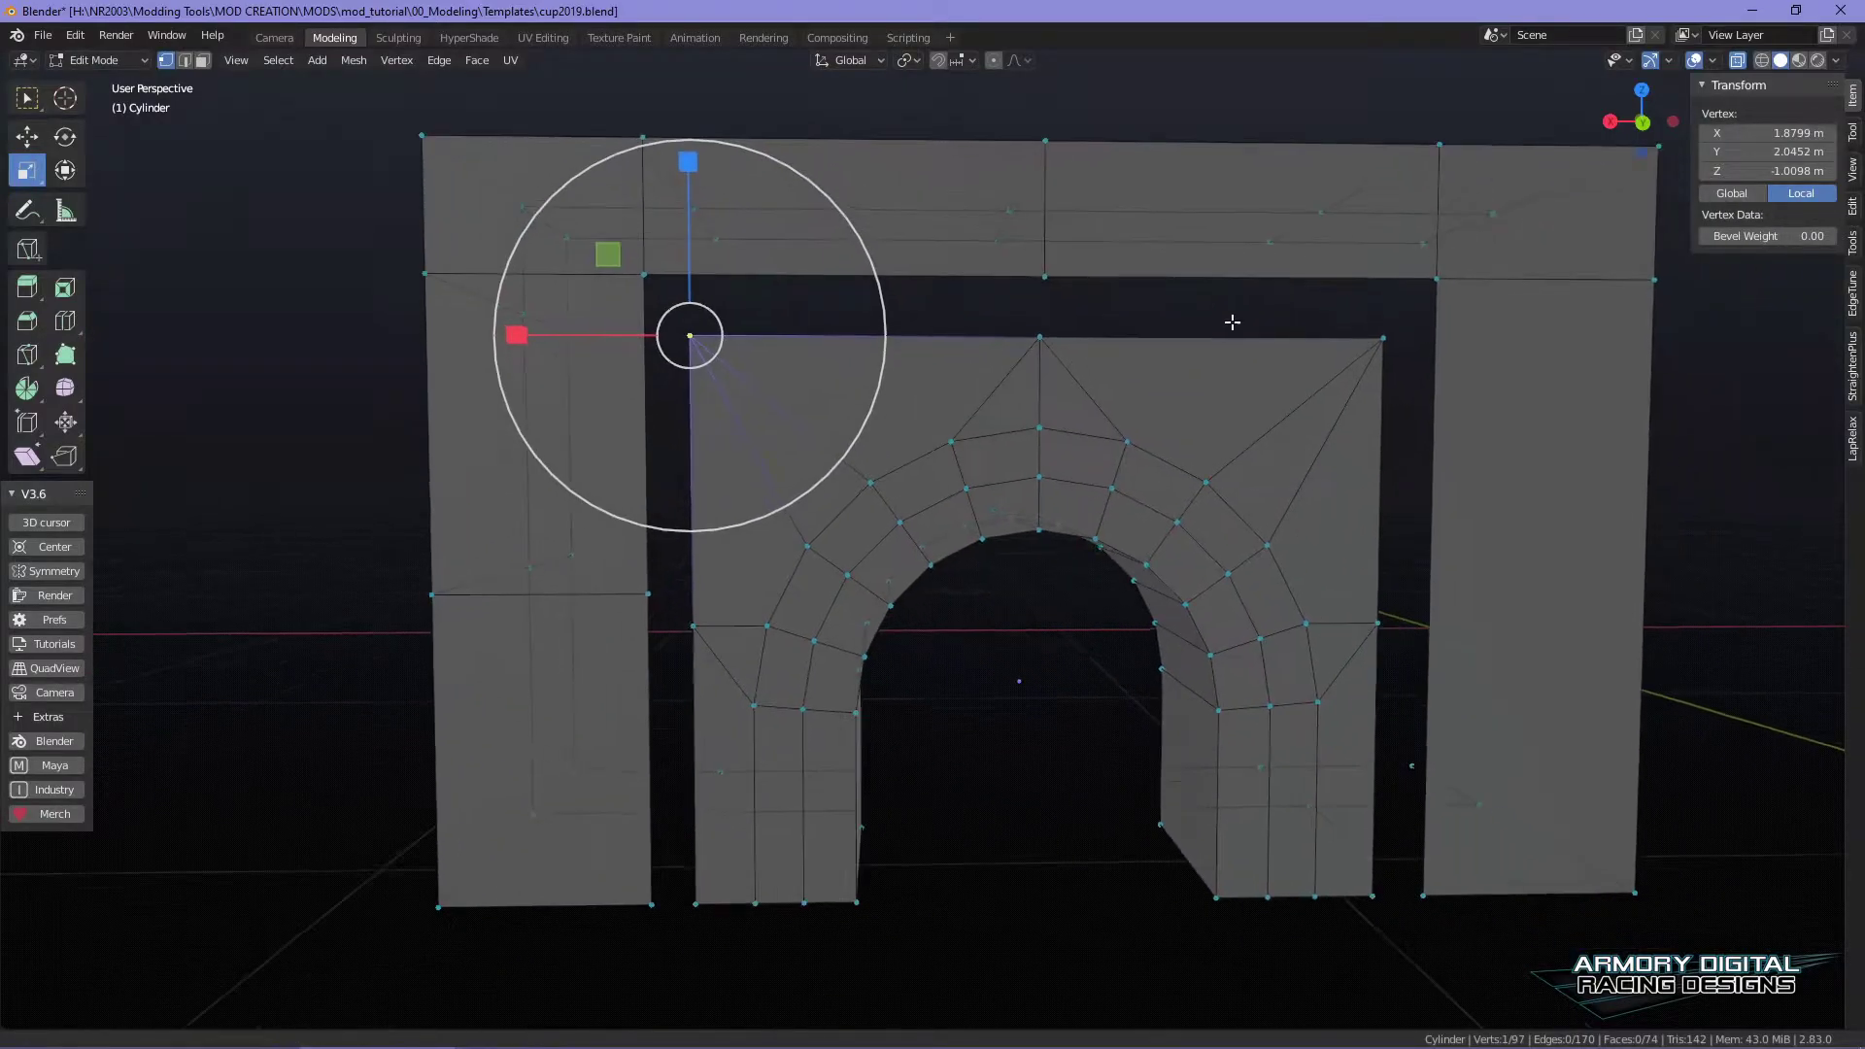
# - Try to merge the arch's upper +X corner vertex into the wall with the Merge Tool while x-ray is on
pyautogui.middleClick(944, 384)
pyautogui.click(945, 386)
pyautogui.middleClick(945, 386)
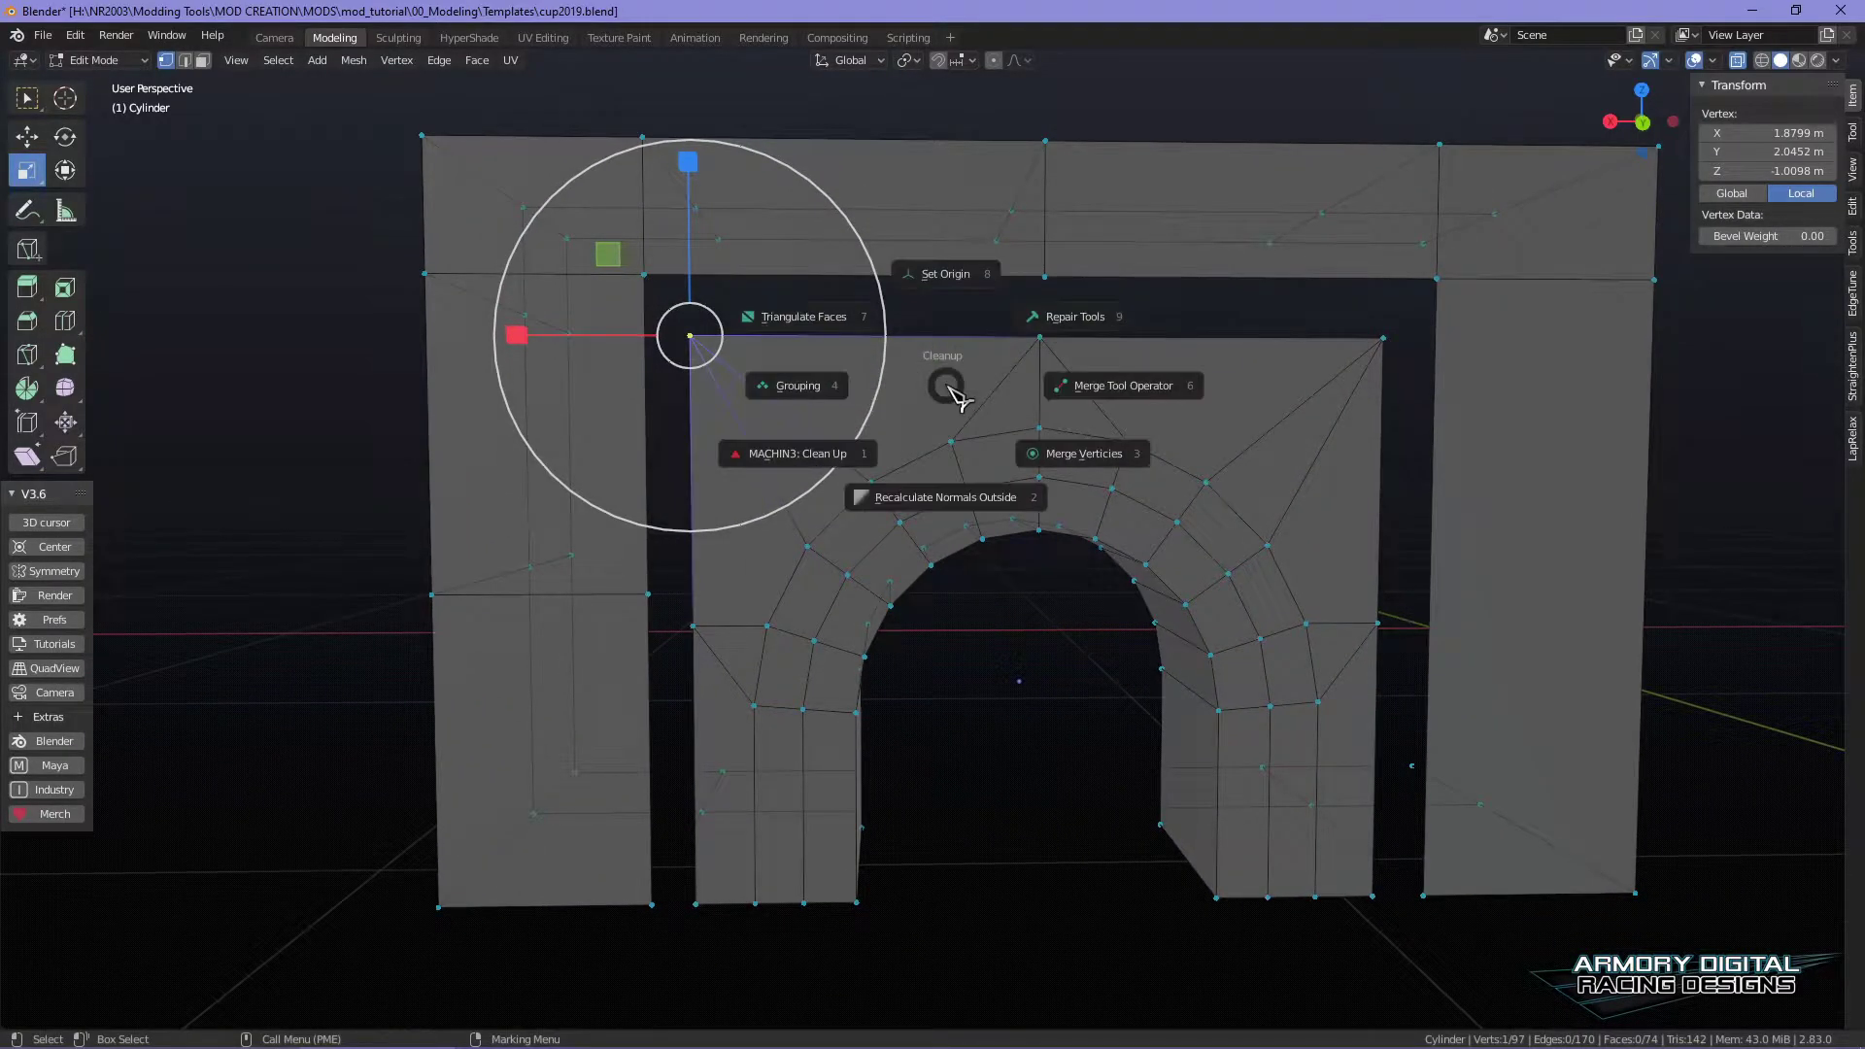
pyautogui.click(1108, 357)
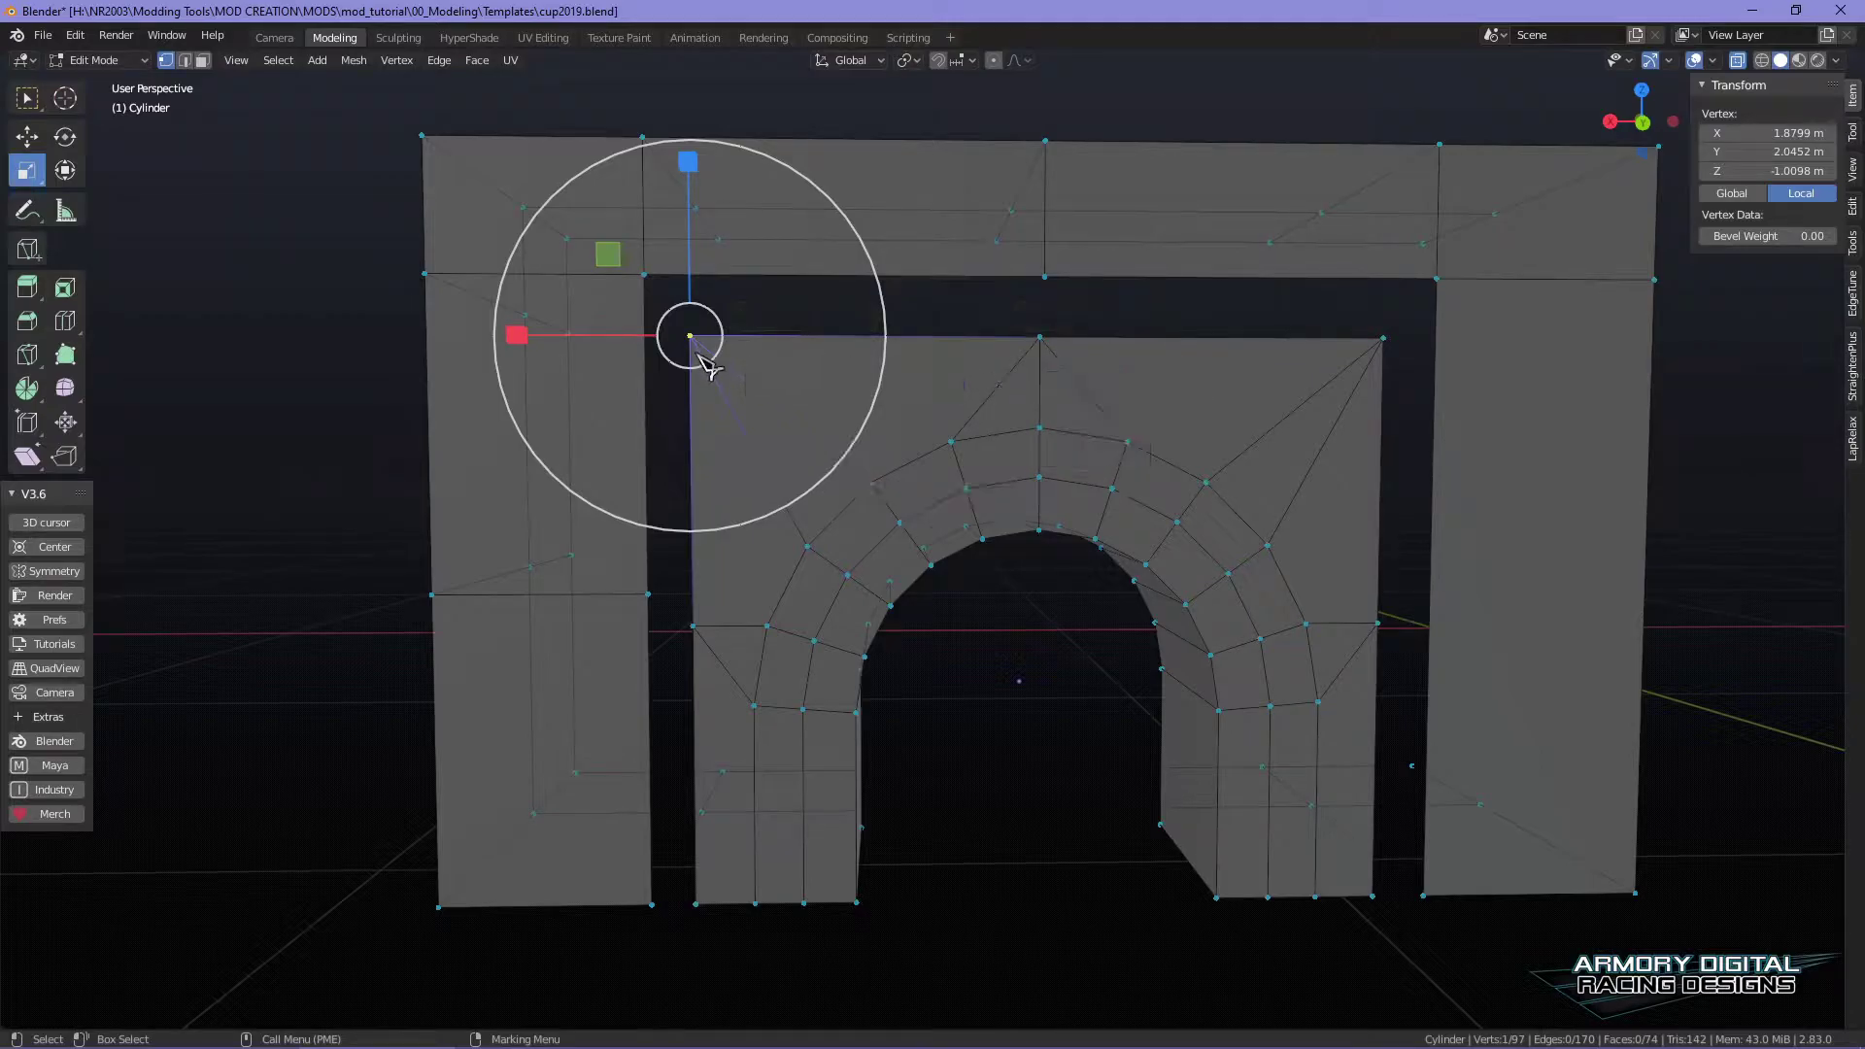
pyautogui.moveTo(699, 357); pyautogui.dragTo(571, 241)
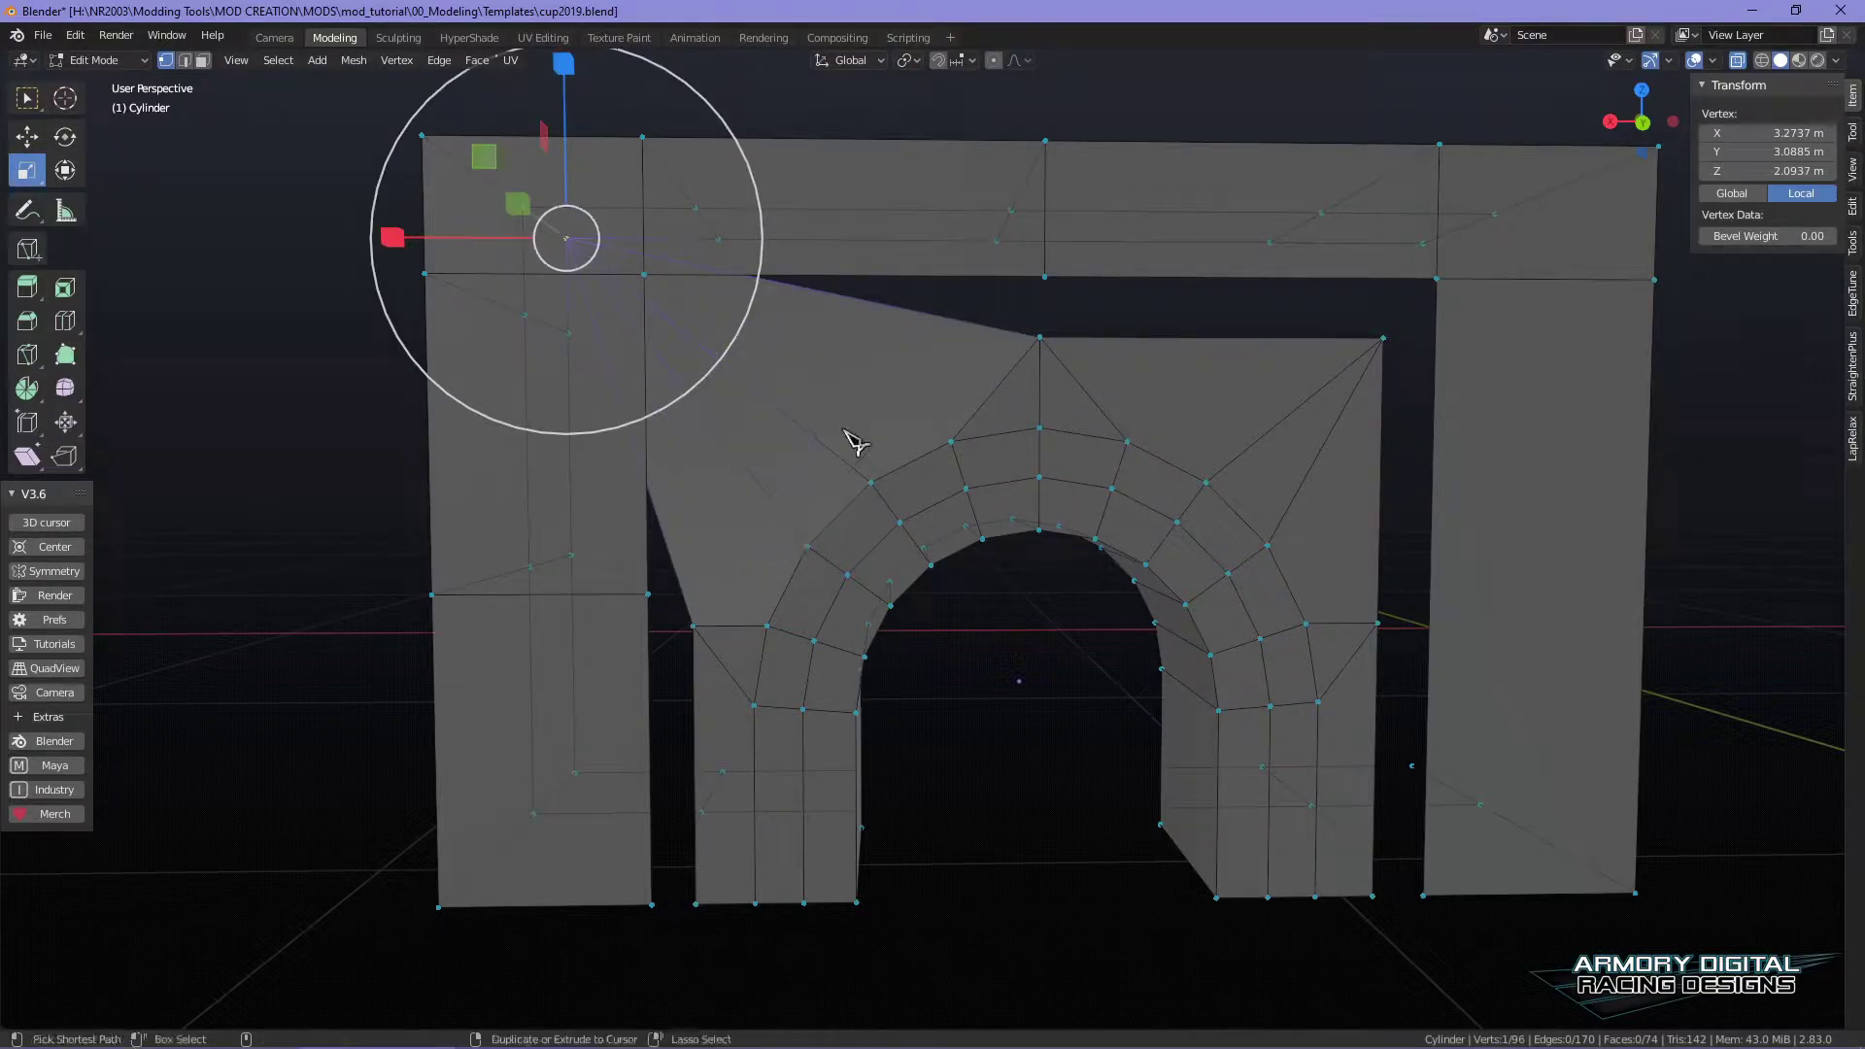
# - Undo the merge of the arch's corner vertex and turn off x-ray
pyautogui.moveTo(870, 350); pyautogui.dragTo(981, 296, button='right')
pyautogui.hotkey('ctrl', 'z')
pyautogui.hotkey('ctrl', 'z')
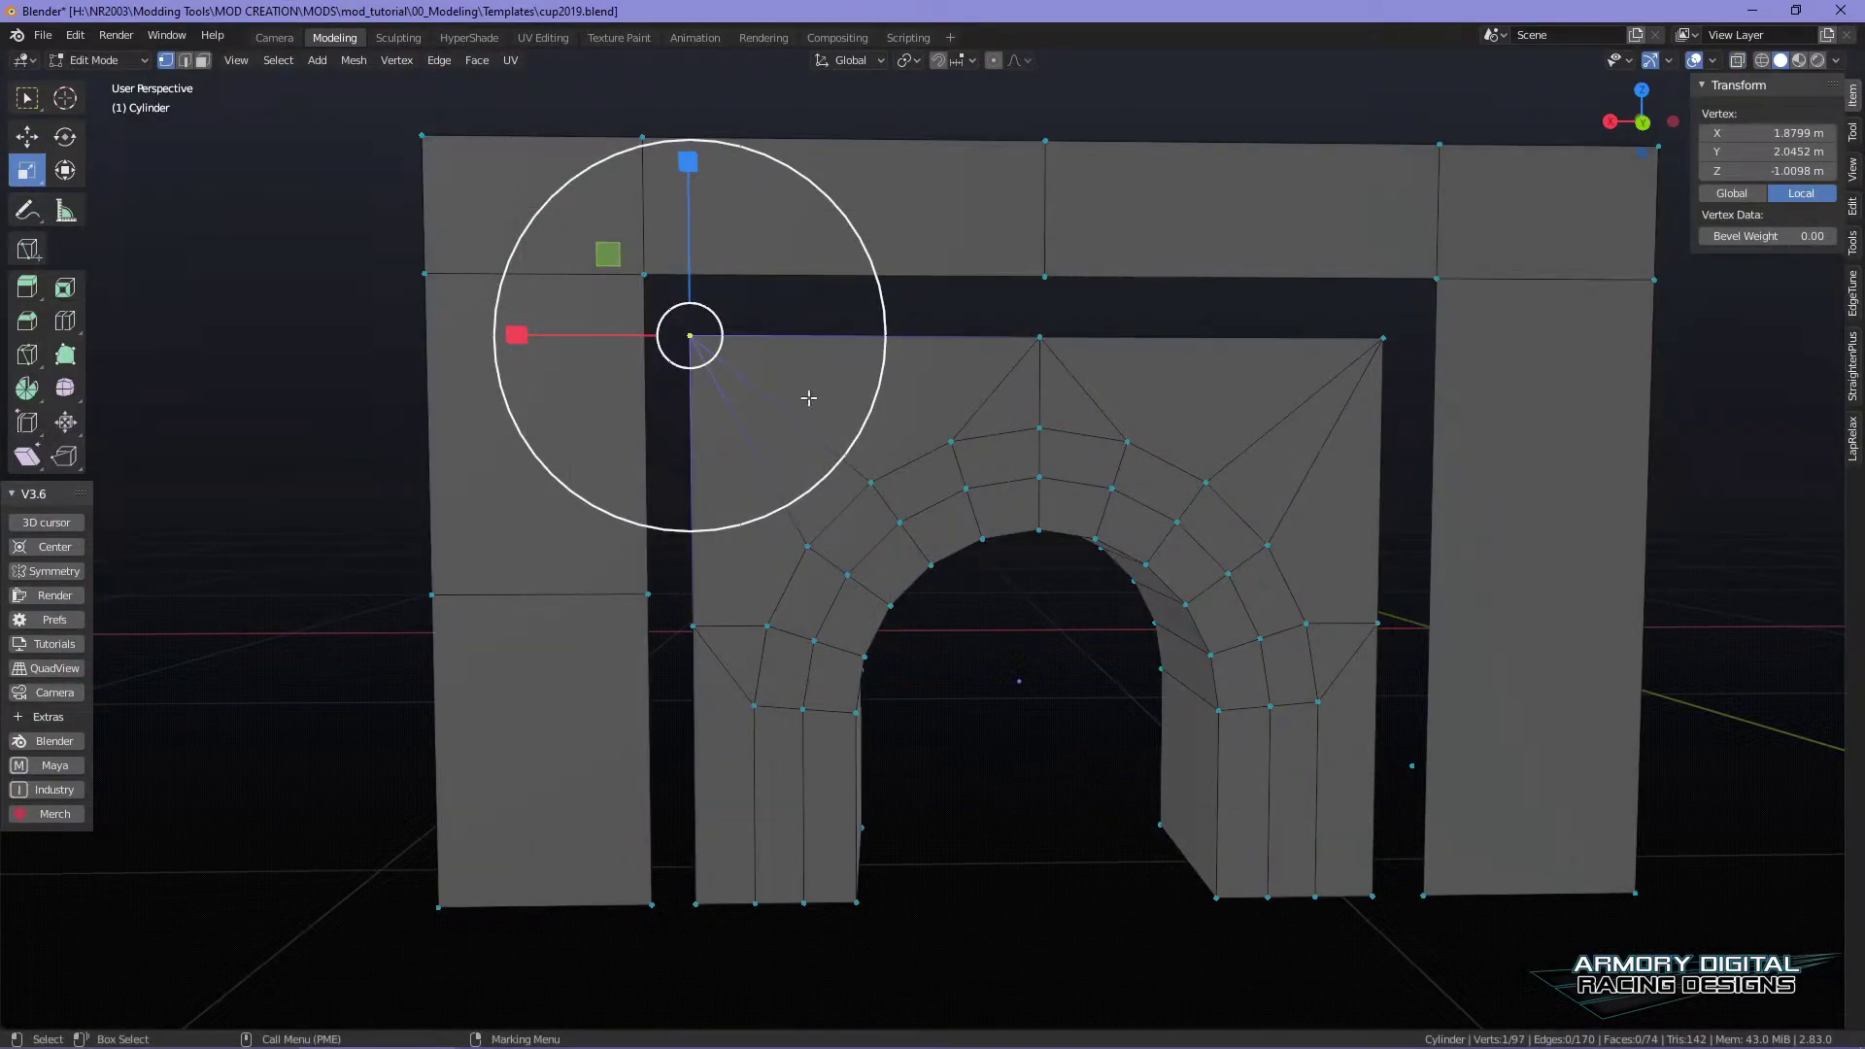
# - Merge the arch's two upper corner vertices and top centre vertex into the matching vertices of the wall opening's upper edge
pyautogui.moveTo(770, 383); pyautogui.dragTo(755, 378, button='right')
pyautogui.moveTo(614, 260); pyautogui.dragTo(616, 262)
pyautogui.moveTo(1037, 358); pyautogui.dragTo(1045, 276)
pyautogui.moveTo(1365, 347); pyautogui.dragTo(1437, 279)
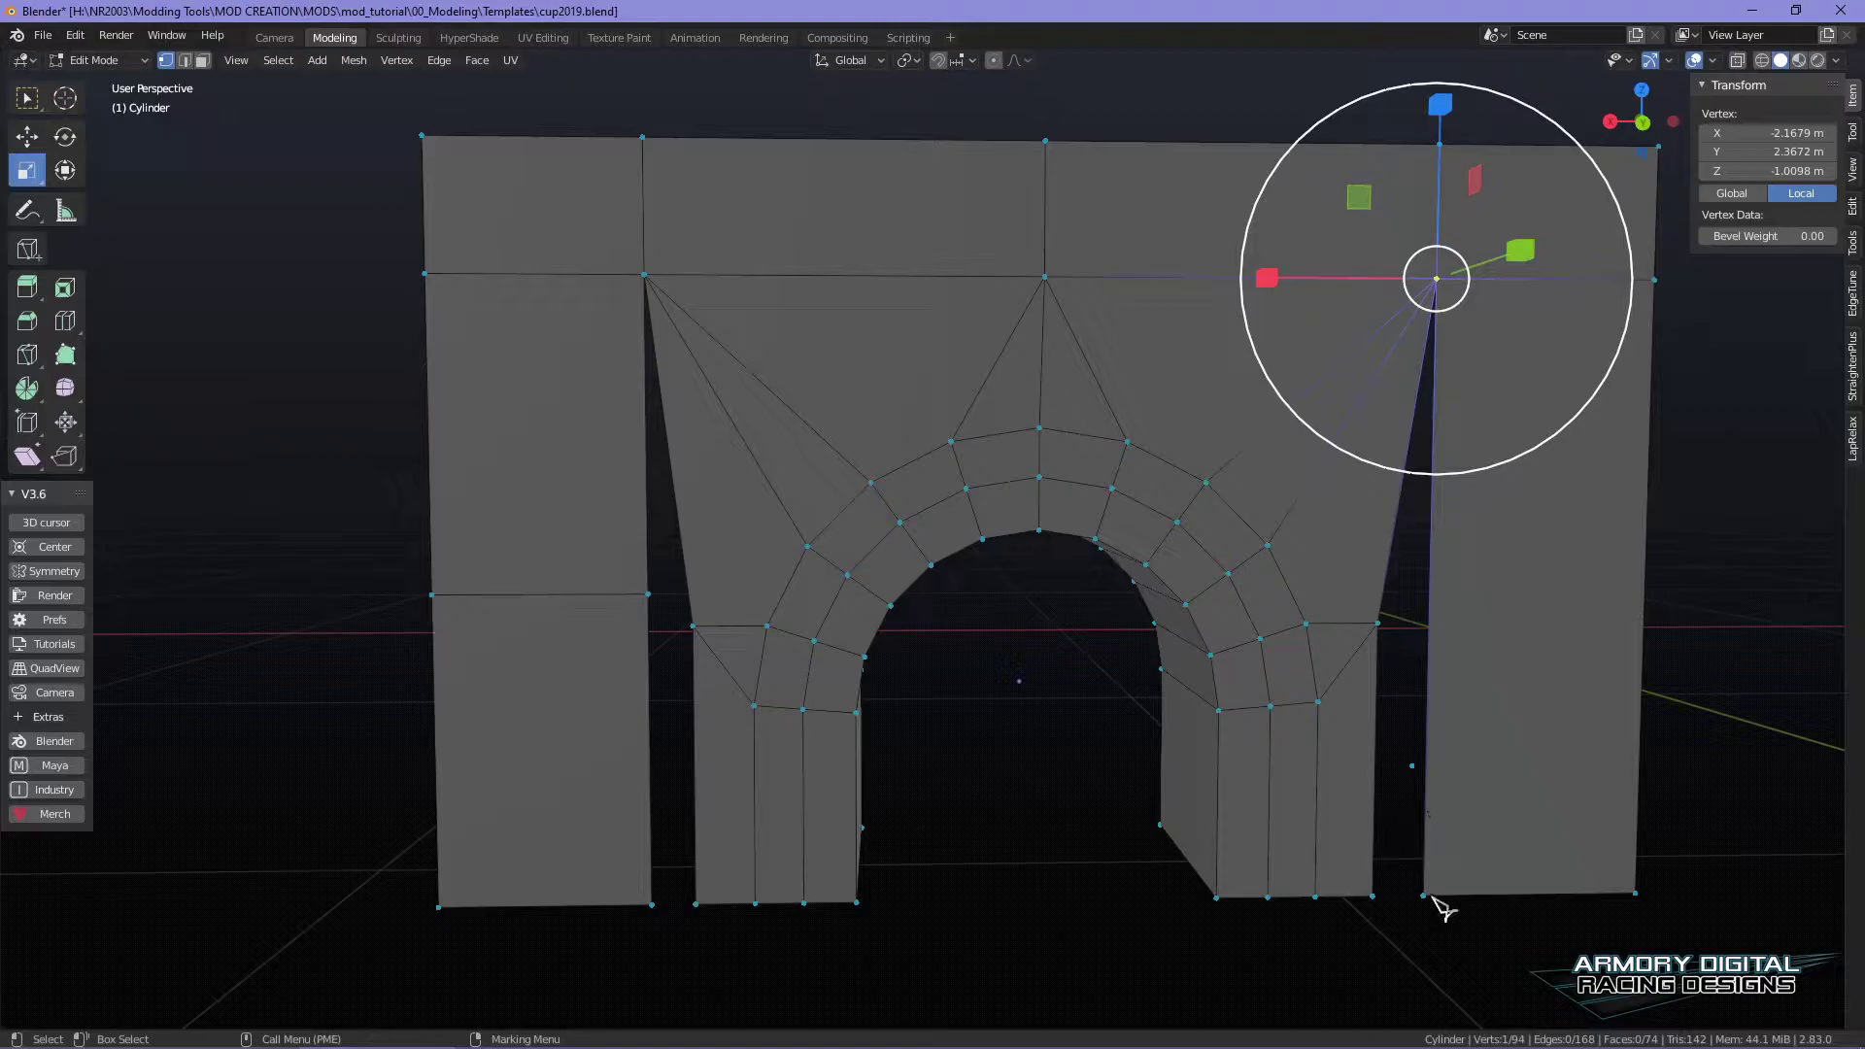
# - Merge the arch's +X side vertex and both outer bottom vertices into the adjacent pillar vertices
pyautogui.moveTo(692, 626); pyautogui.dragTo(648, 593)
pyautogui.moveTo(695, 903); pyautogui.dragTo(651, 905)
pyautogui.click(1373, 895)
pyautogui.moveTo(1373, 895); pyautogui.dragTo(1423, 894)
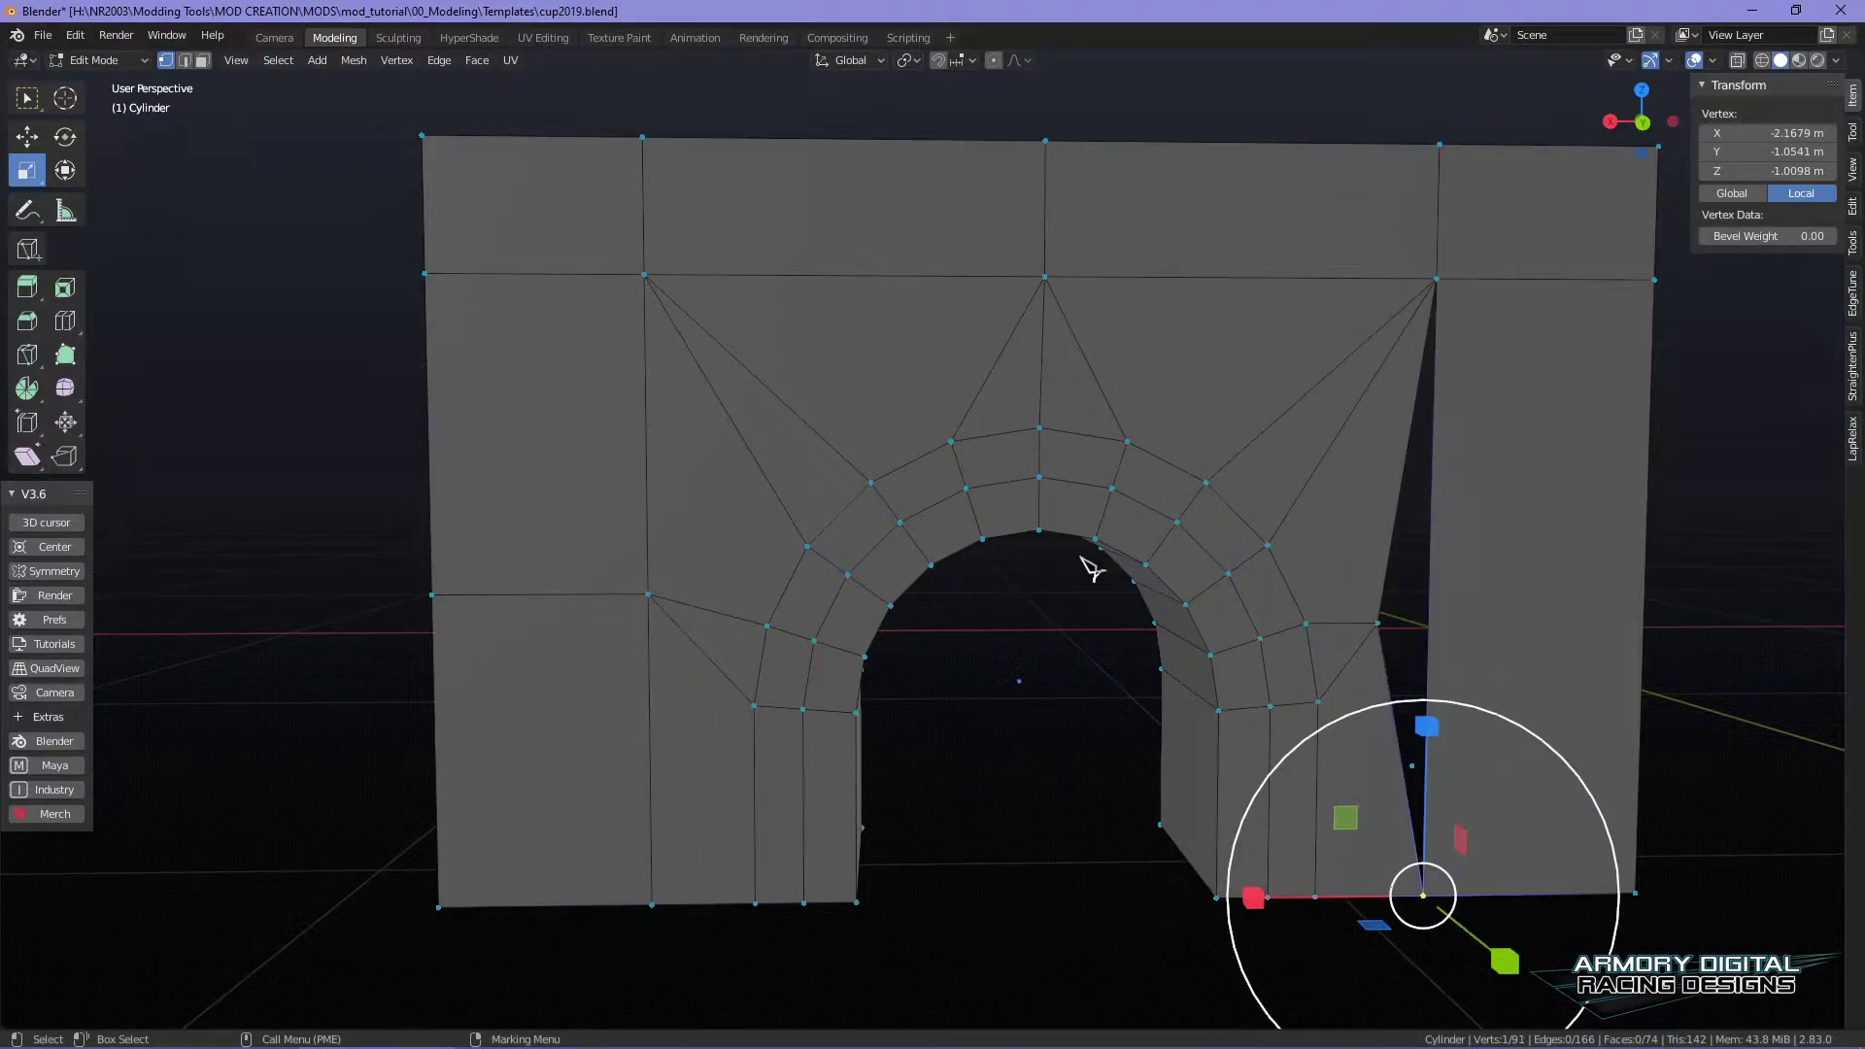
# - Switch to edge mode and add a horizontal loop cut across the -X pillar beside the arch's unmerged side vertex
pyautogui.moveTo(761, 363); pyautogui.dragTo(761, 319, button='right')
pyautogui.keyDown('alt'); pyautogui.moveTo(1196, 375); pyautogui.dragTo(1059, 353, button='middle'); pyautogui.keyUp('alt')
pyautogui.moveTo(1340, 452); pyautogui.dragTo(97, 309, button='right')
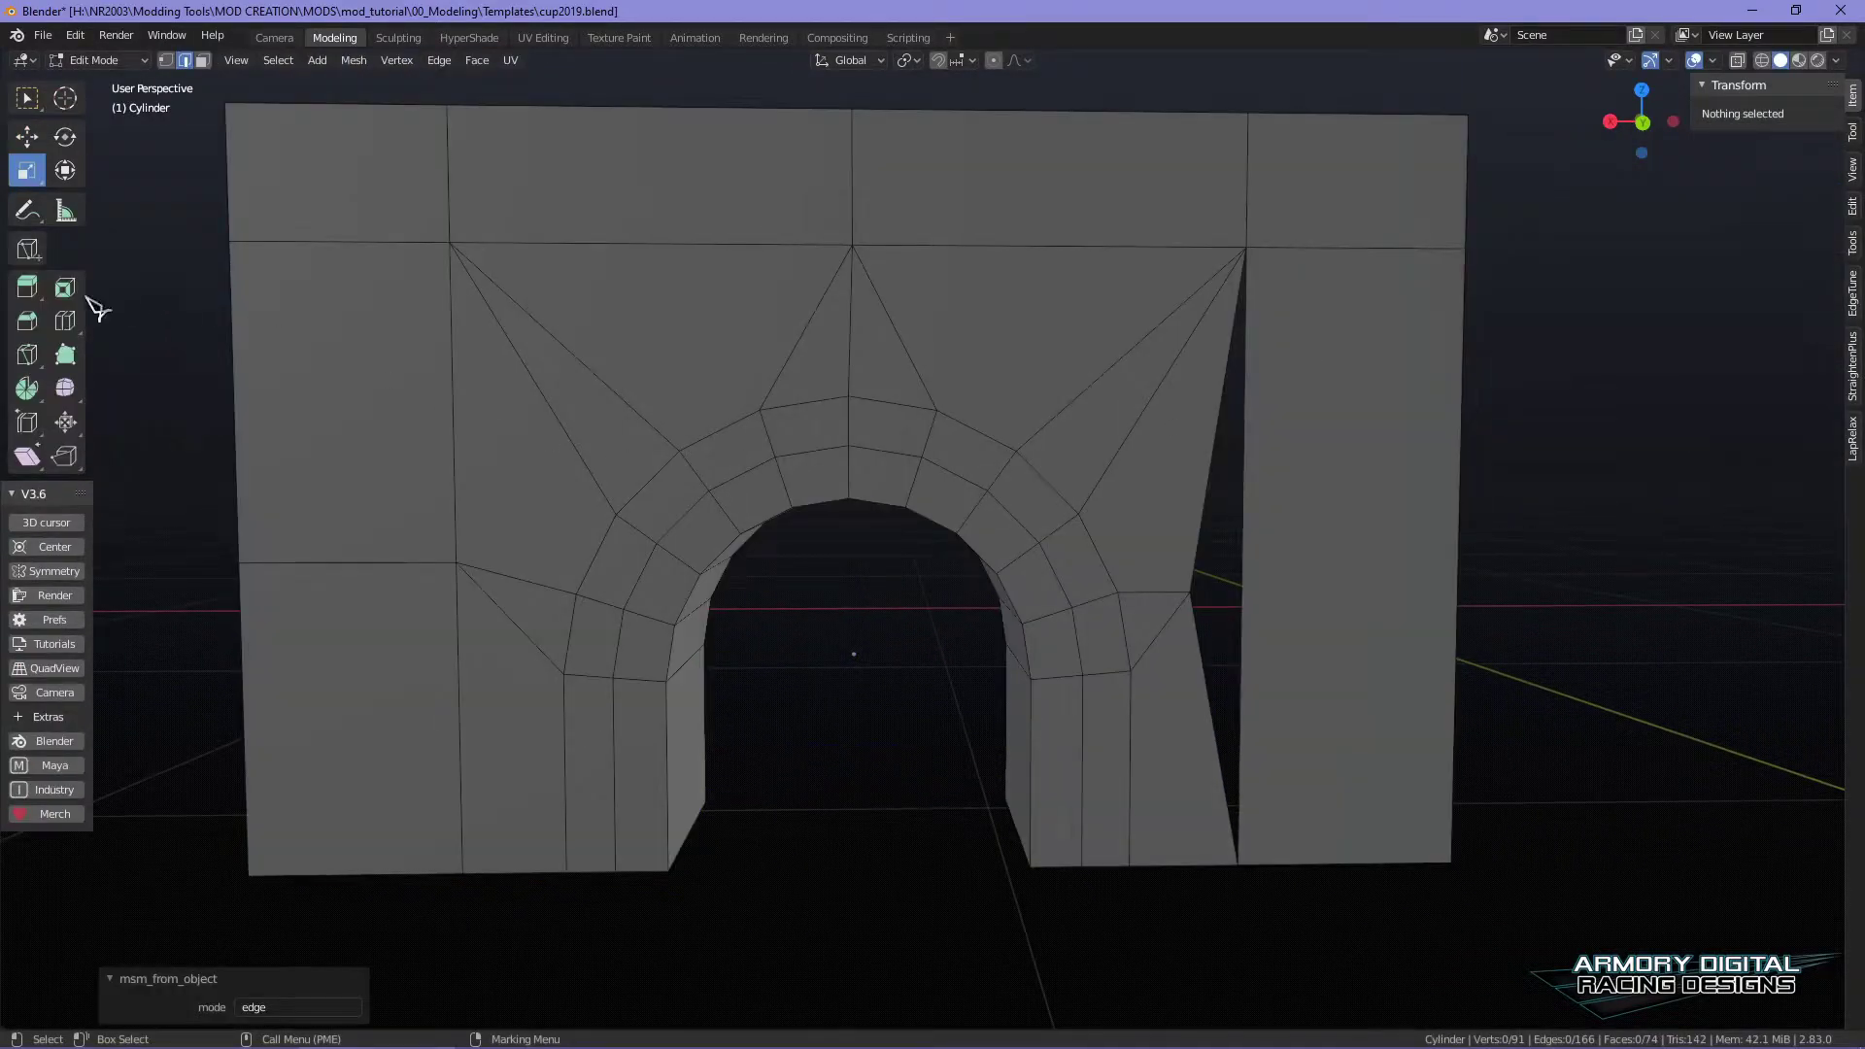
pyautogui.click(1255, 552)
pyautogui.press('w')
# - Merge the arch's -X side vertex into the pillar's new loop-cut vertex and return to object mode
pyautogui.moveTo(952, 408); pyautogui.dragTo(864, 427, button='right')
pyautogui.click(1190, 592)
pyautogui.rightClick(1019, 462)
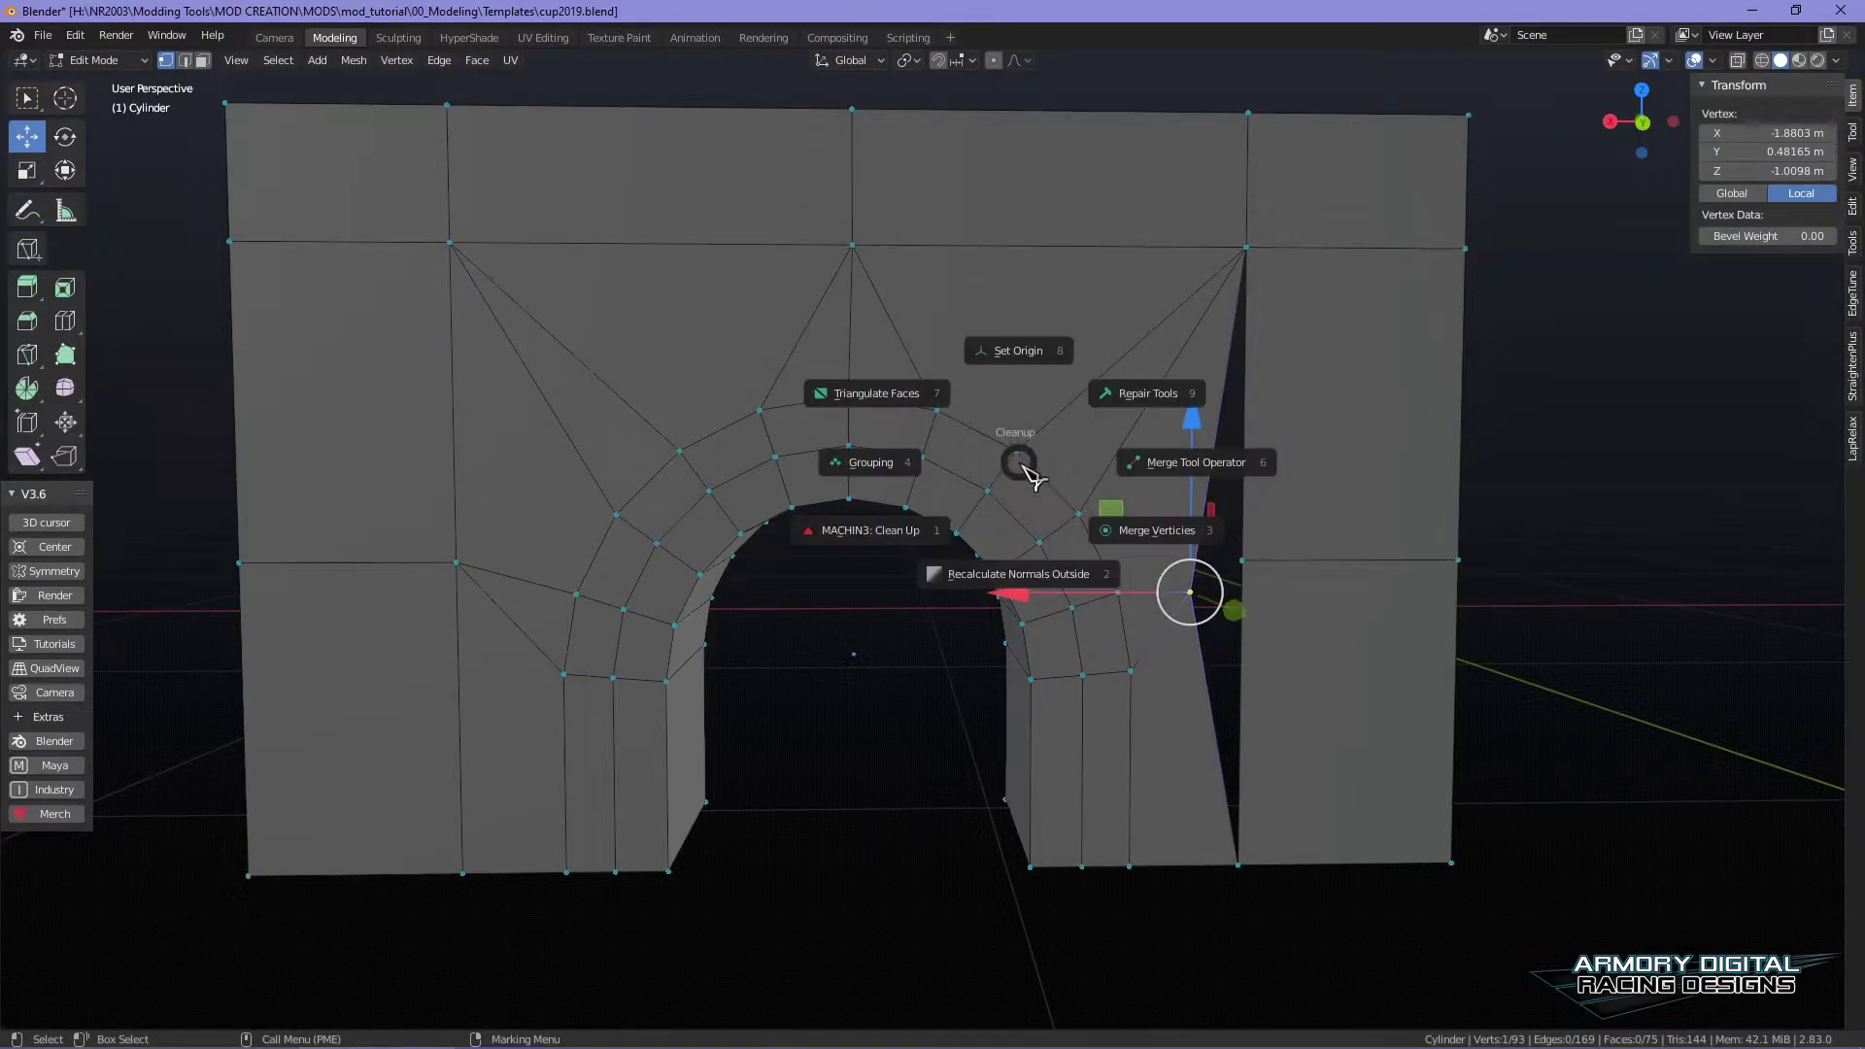
pyautogui.click(1172, 466)
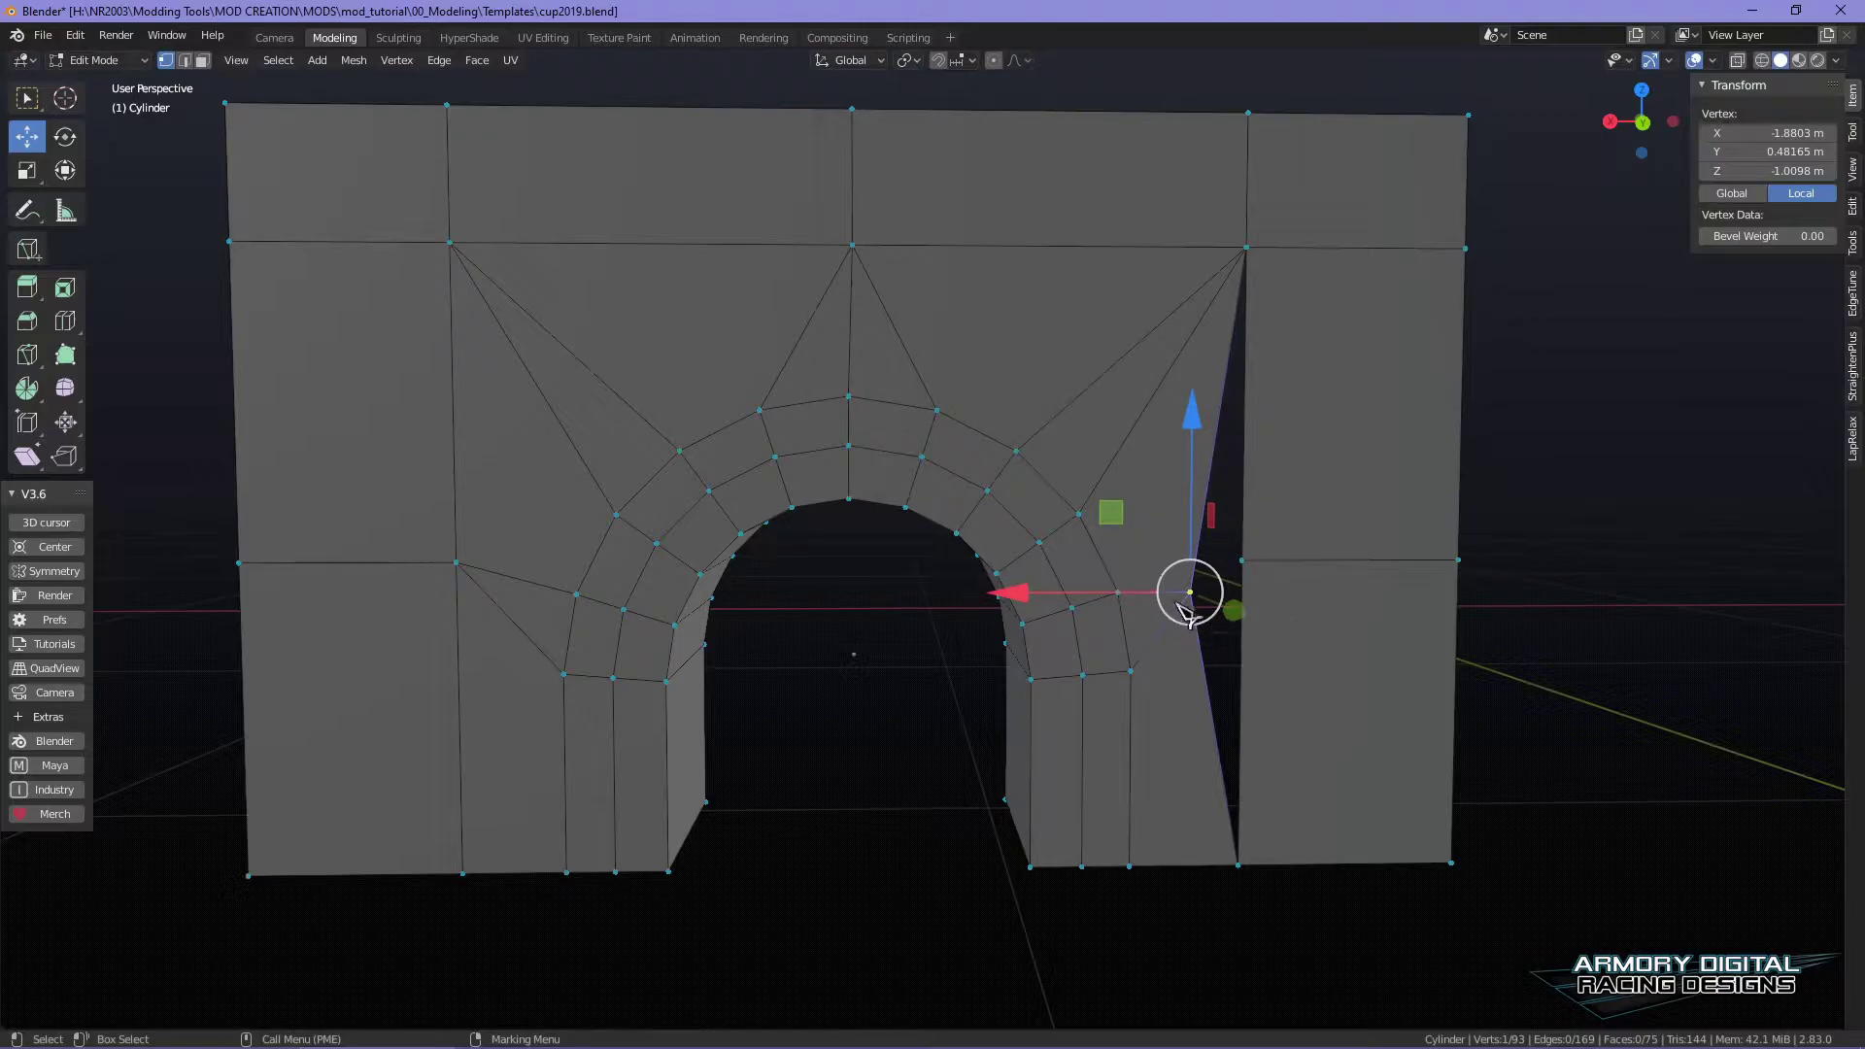
pyautogui.moveTo(1187, 612); pyautogui.dragTo(1242, 561)
pyautogui.press('Tab')
pyautogui.click(1011, 441)
# - Select the two bottom edges of the archway's inner side walls in edge mode and extrude them in place
pyautogui.moveTo(966, 508); pyautogui.dragTo(1068, 656, button='middle')
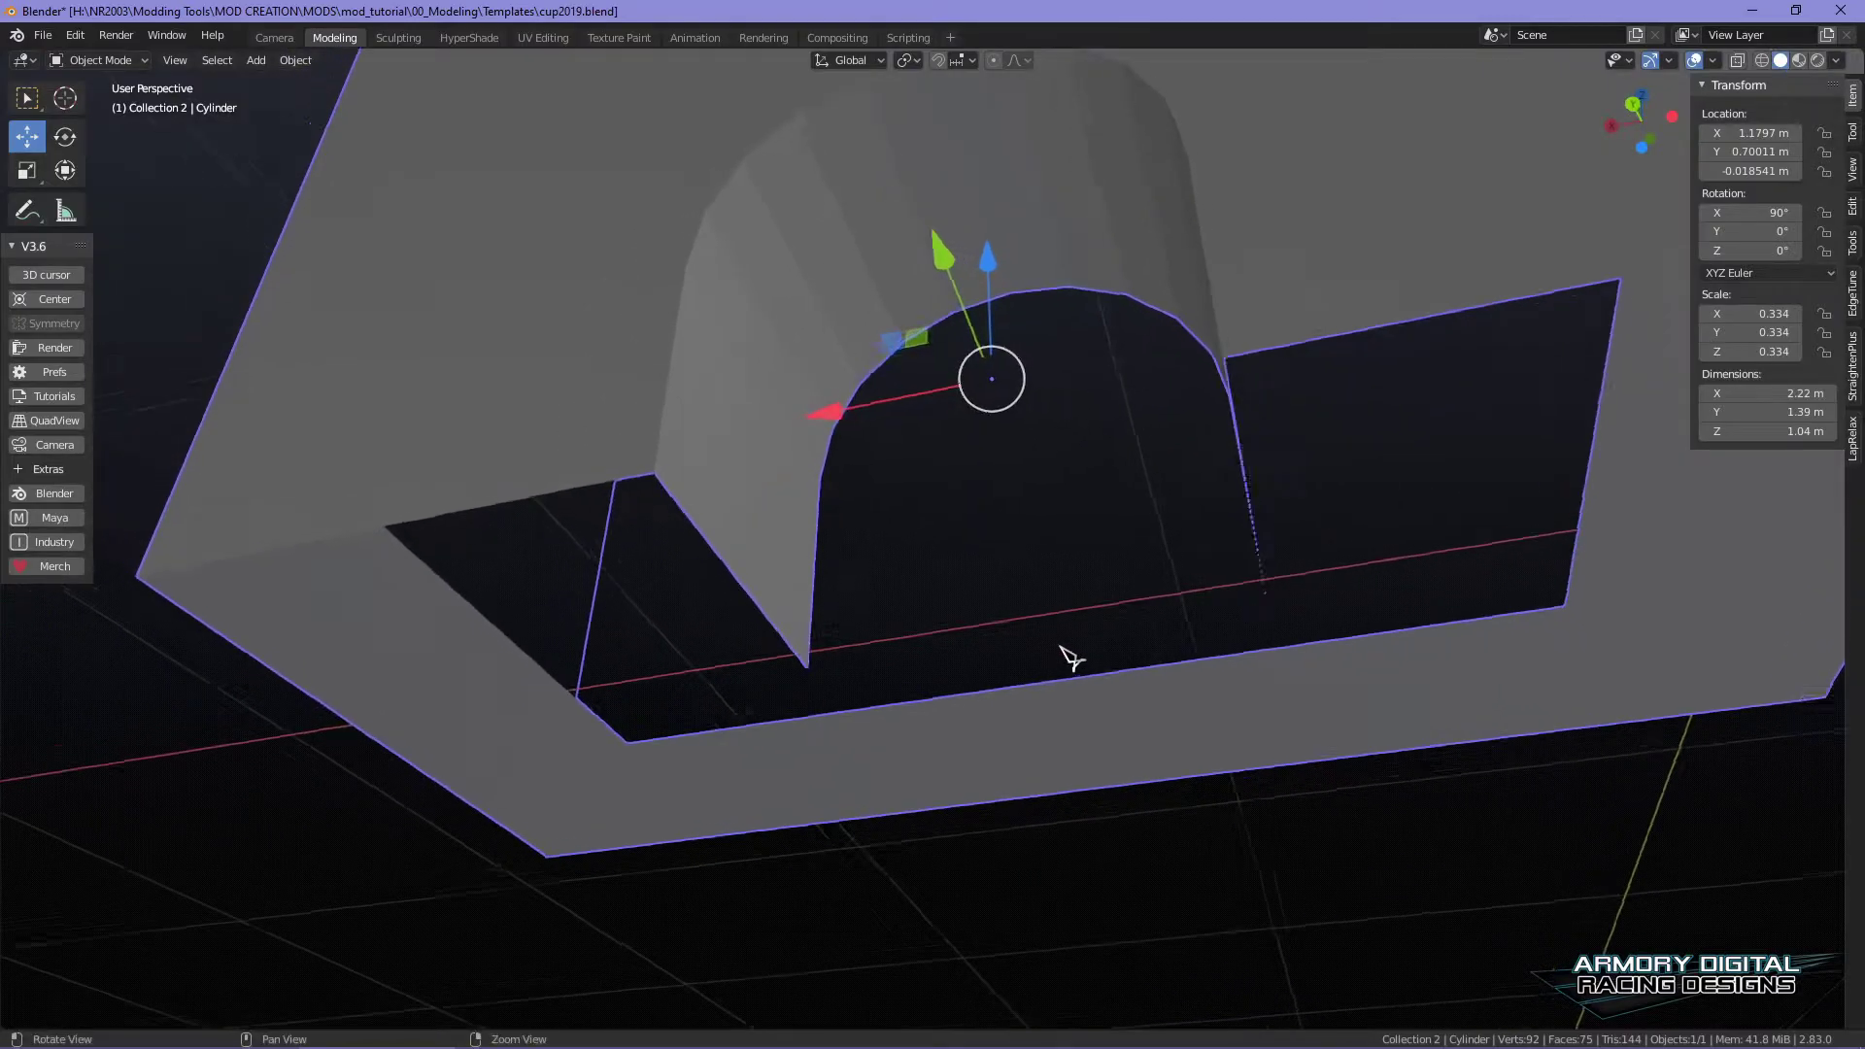
pyautogui.moveTo(986, 777); pyautogui.dragTo(1029, 650, button='middle')
pyautogui.keyDown('alt'); pyautogui.moveTo(1028, 650); pyautogui.dragTo(981, 593); pyautogui.keyUp('alt')
pyautogui.moveTo(906, 498); pyautogui.dragTo(972, 562, button='right')
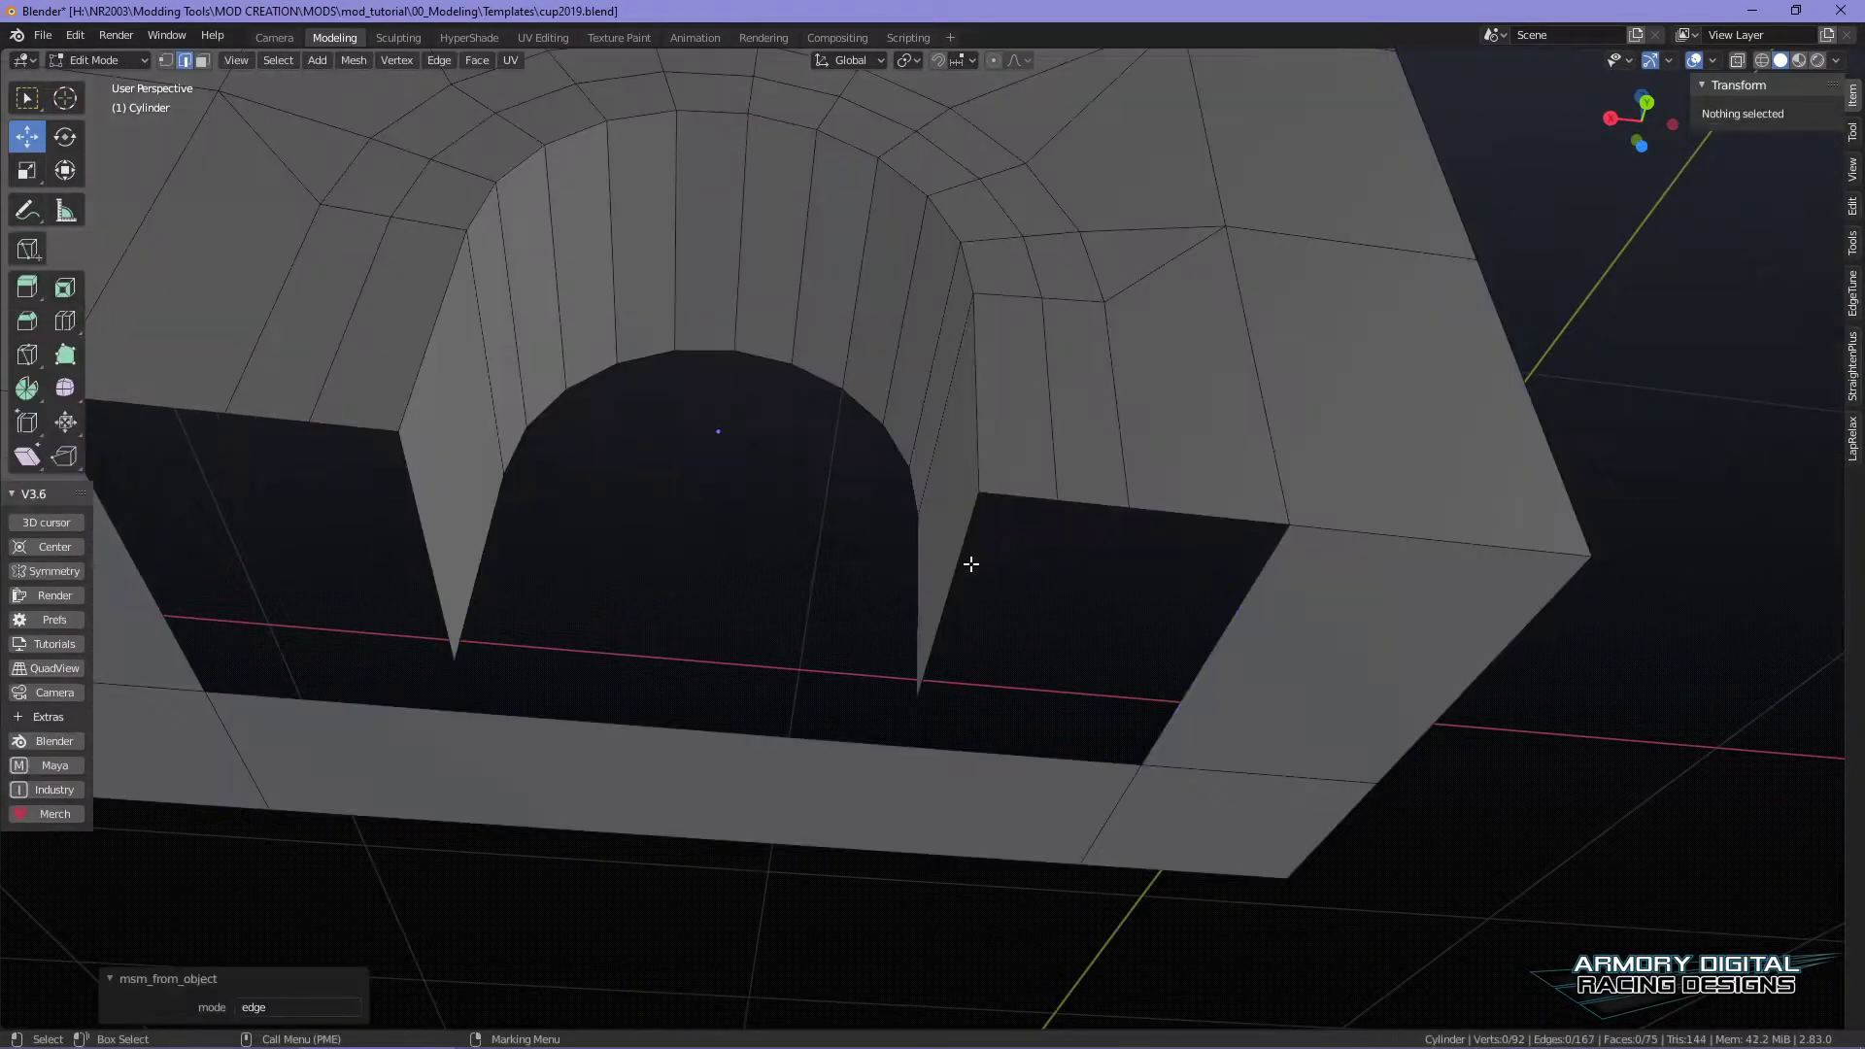
pyautogui.keyDown('shift'); pyautogui.click(424, 568); pyautogui.keyUp('shift')
pyautogui.press('e')
pyautogui.rightClick(606, 599)
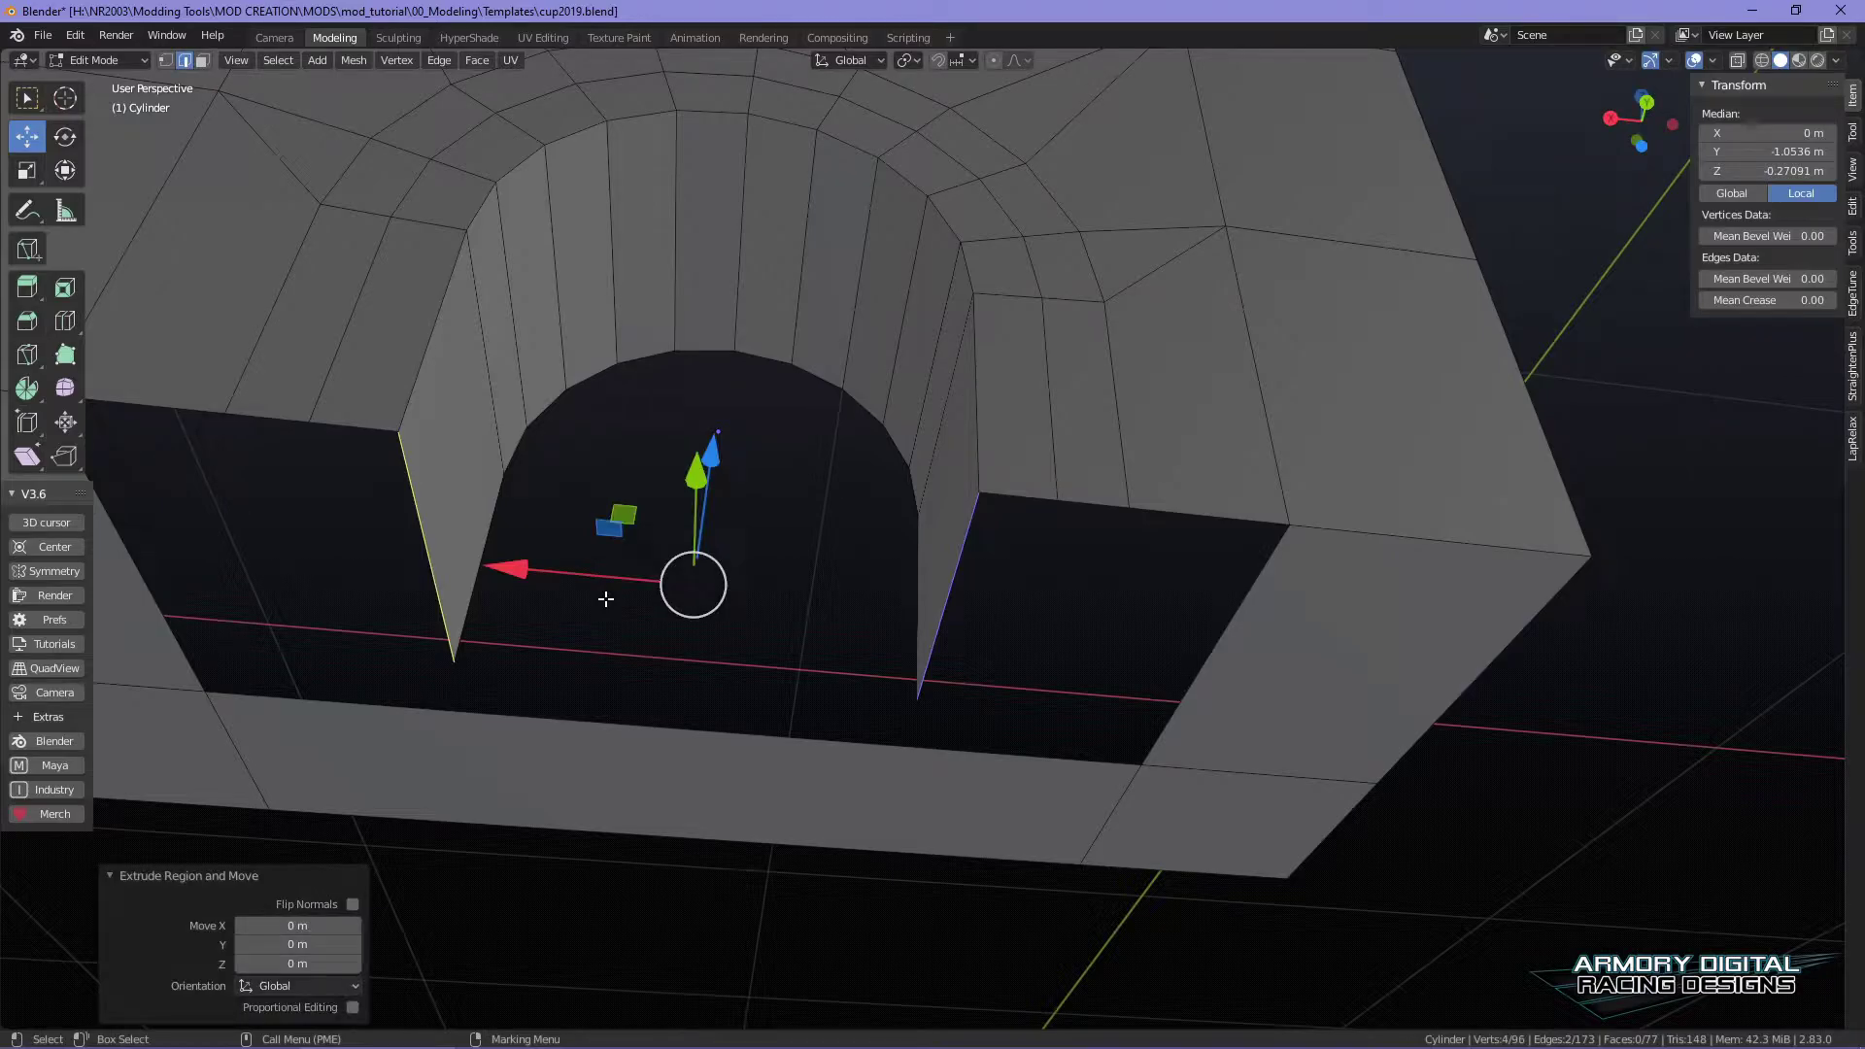
# - Scale the two extruded bottom edges apart along X to form narrow strips beneath the arch legs
pyautogui.press('r')
pyautogui.moveTo(512, 569)
pyautogui.mouseDown()
pyautogui.moveTo(461, 570)
pyautogui.moveTo(478, 571)
pyautogui.mouseUp()
pyautogui.keyDown('alt'); pyautogui.moveTo(544, 491); pyautogui.dragTo(883, 533, button='middle'); pyautogui.keyUp('alt')
pyautogui.moveTo(882, 520); pyautogui.dragTo(910, 477)
pyautogui.keyDown('alt'); pyautogui.moveTo(910, 477); pyautogui.dragTo(913, 365, button='middle'); pyautogui.keyUp('alt')
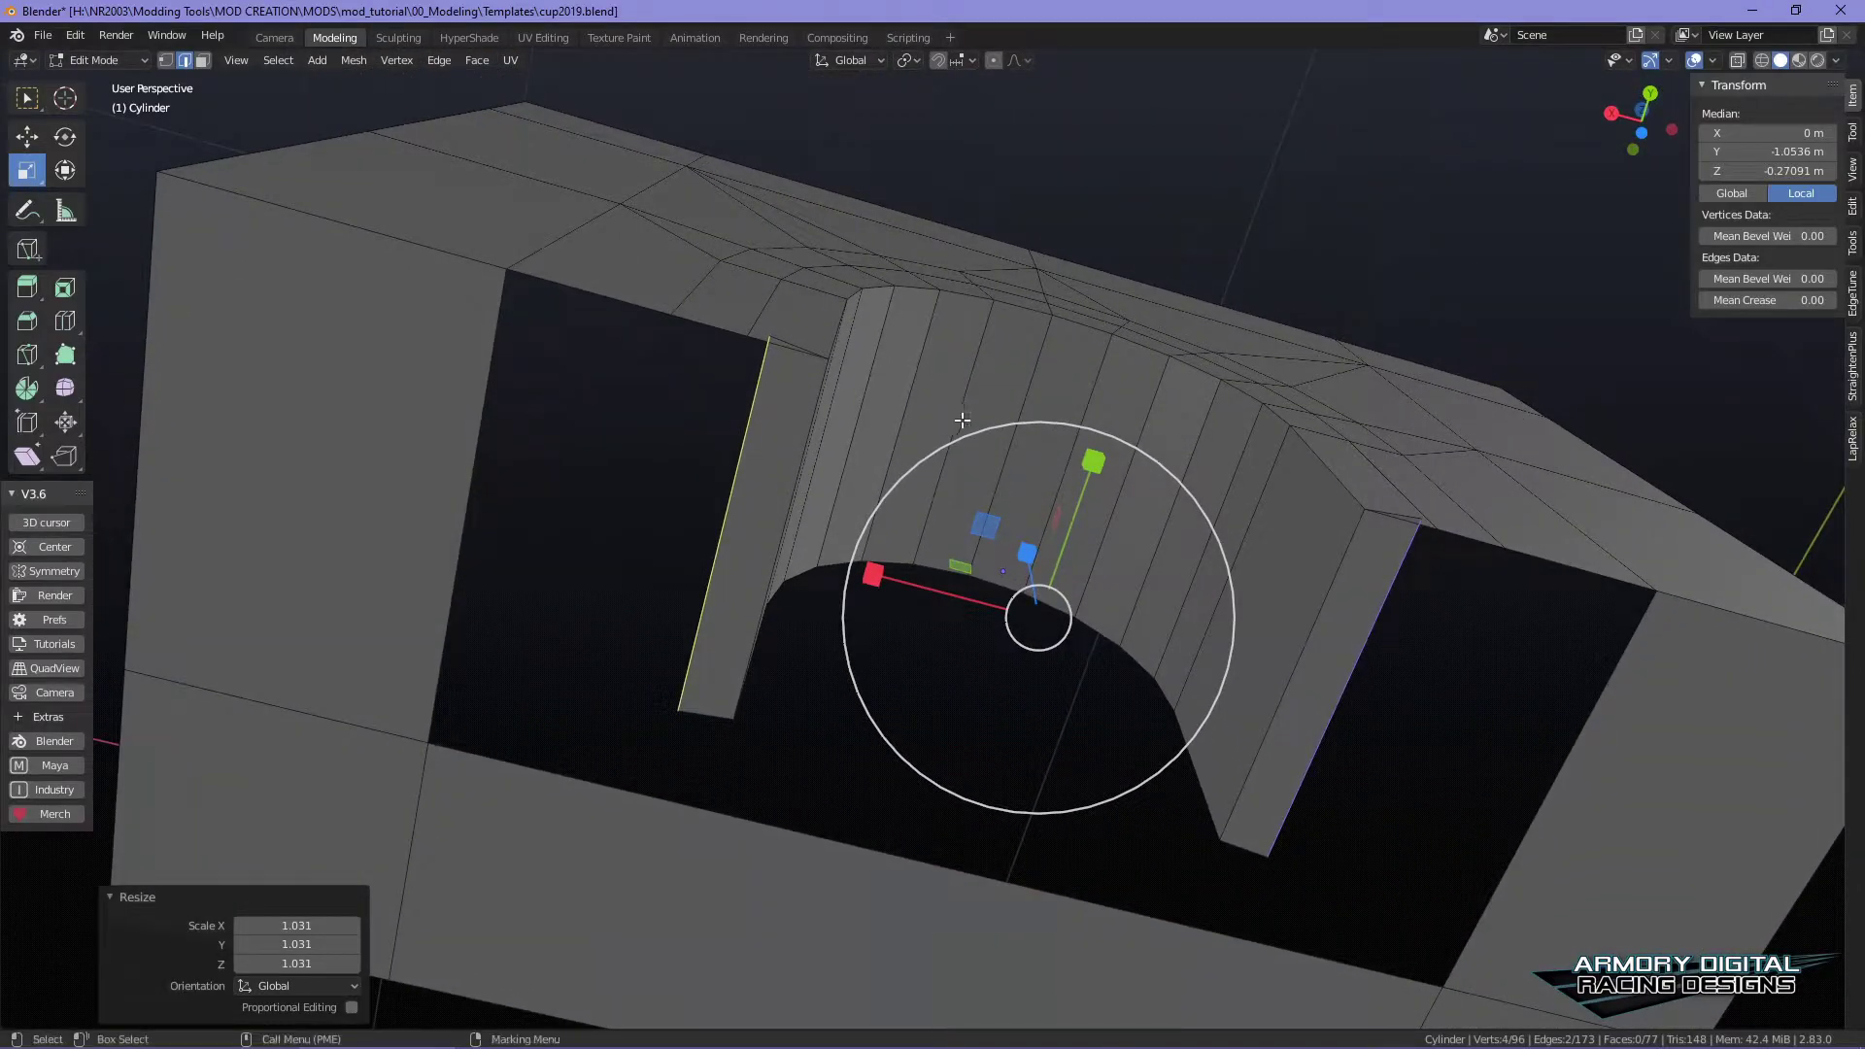
pyautogui.moveTo(874, 575); pyautogui.dragTo(855, 573)
# - Merge the front outer vertex of each extruded strip into the adjacent vertex on the wall's front bottom edge
pyautogui.keyDown('alt'); pyautogui.moveTo(814, 400); pyautogui.dragTo(836, 420, button='middle'); pyautogui.keyUp('alt')
pyautogui.click(835, 421)
pyautogui.moveTo(835, 421); pyautogui.dragTo(738, 446, button='right')
pyautogui.click(974, 739)
pyautogui.keyDown('shift'); pyautogui.moveTo(851, 445); pyautogui.dragTo(970, 476, button='right'); pyautogui.keyUp('shift')
pyautogui.click(810, 361)
pyautogui.click(1488, 555)
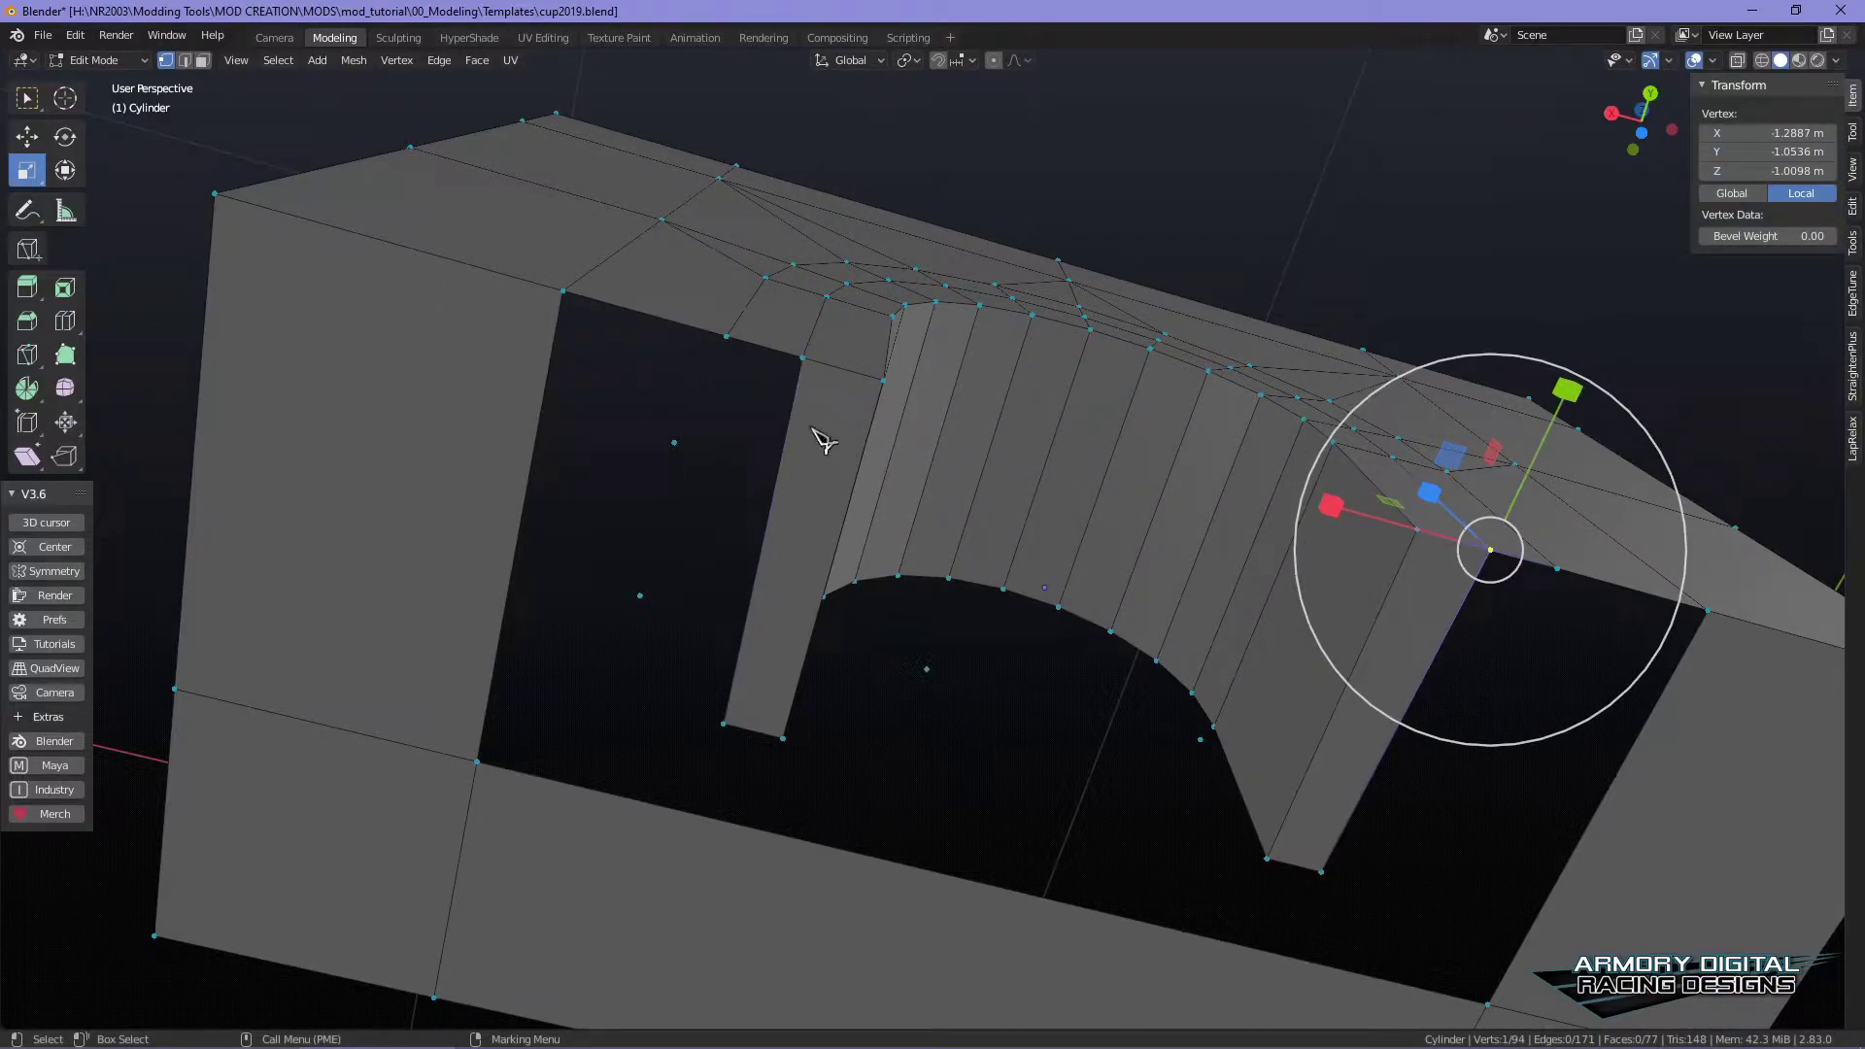
# - Extrude the outer edges of the two strips beside the arch legs and scale them apart along X to form second strips
pyautogui.moveTo(835, 408); pyautogui.dragTo(983, 415, button='right')
pyautogui.keyDown('shift'); pyautogui.click(1420, 699); pyautogui.keyUp('shift')
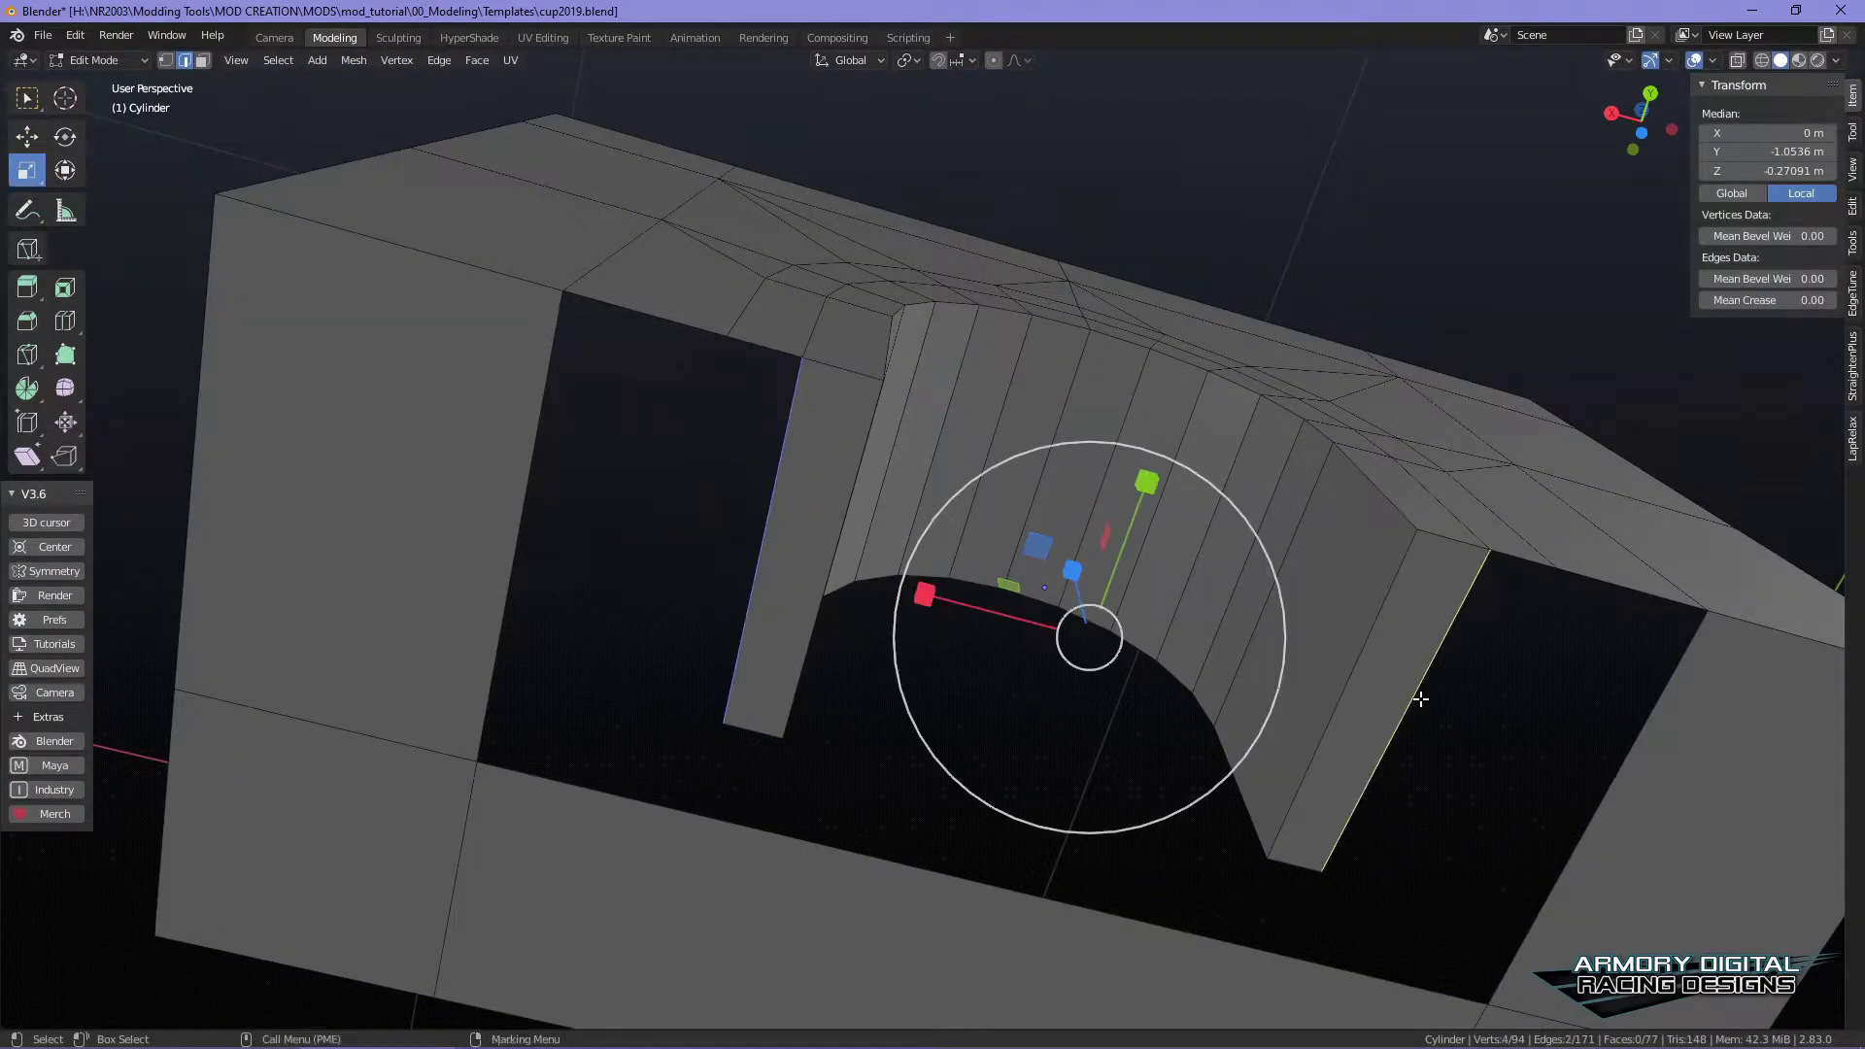
pyautogui.hotkey('ctrl', 'e')
pyautogui.rightClick(1437, 707)
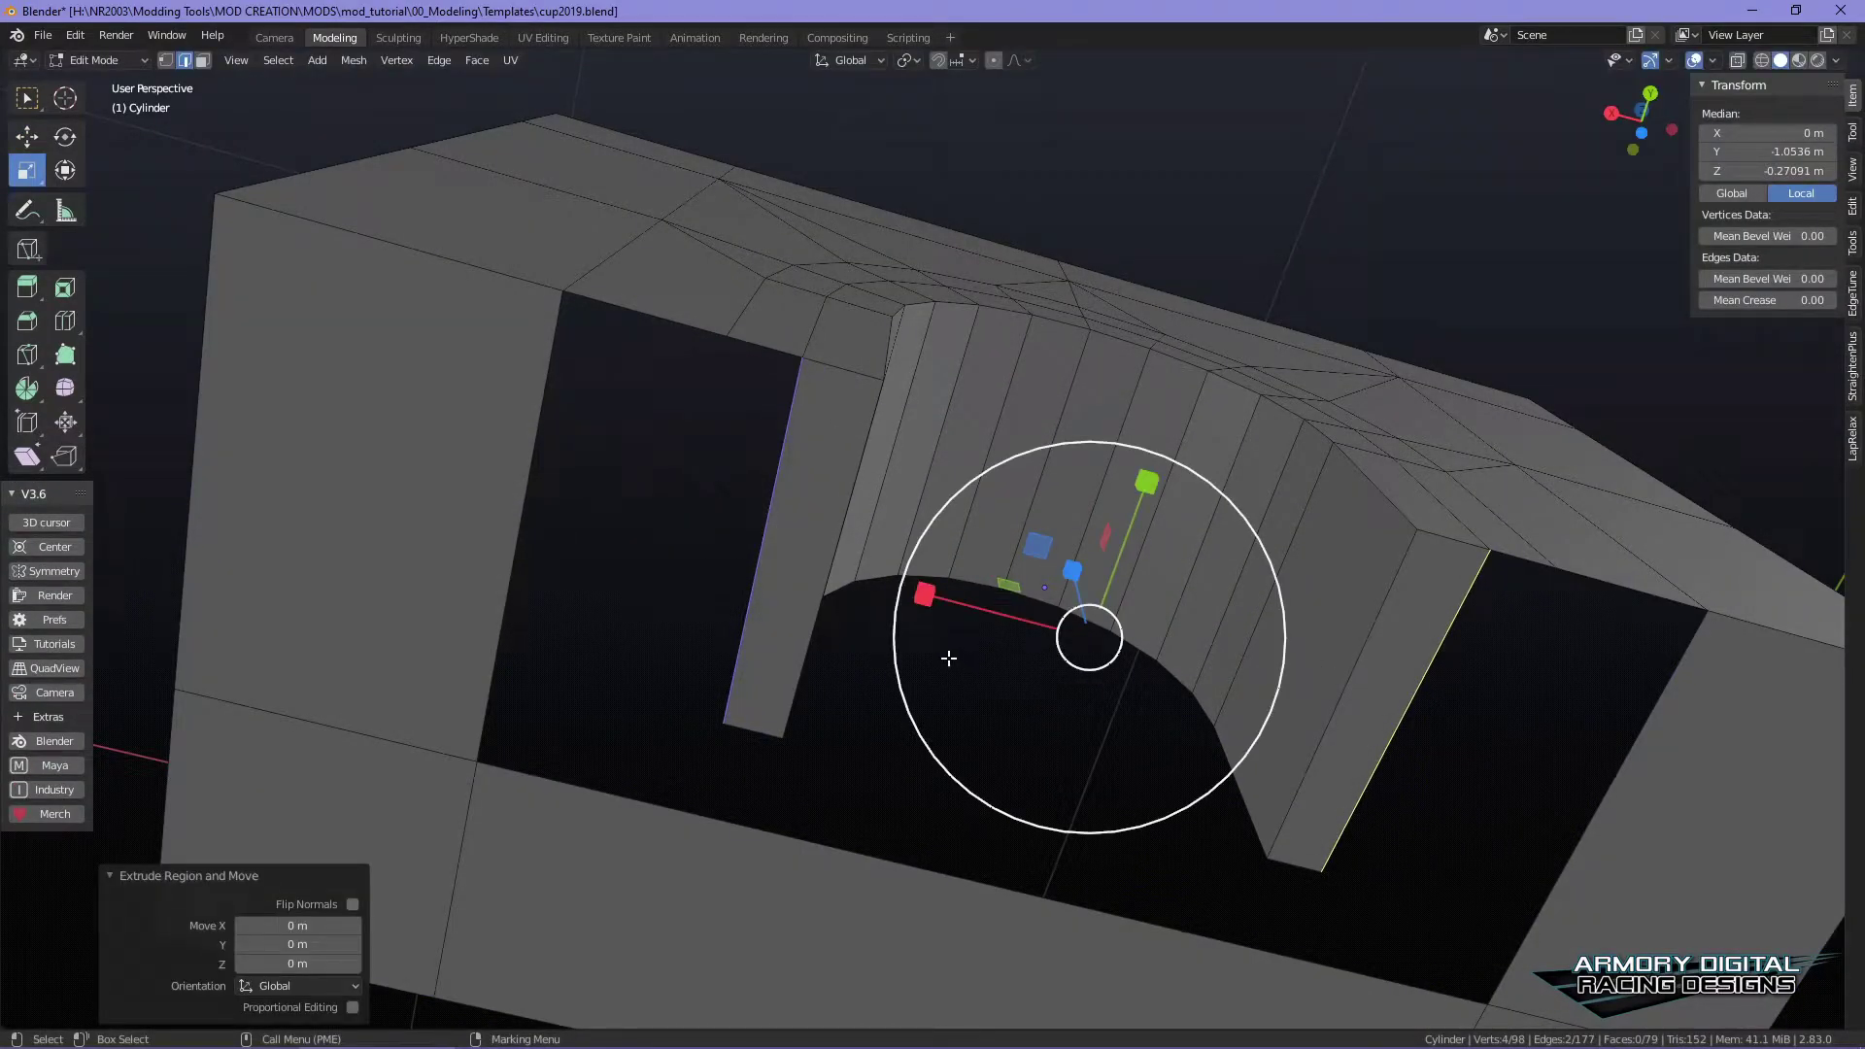
pyautogui.moveTo(907, 607); pyautogui.dragTo(947, 636)
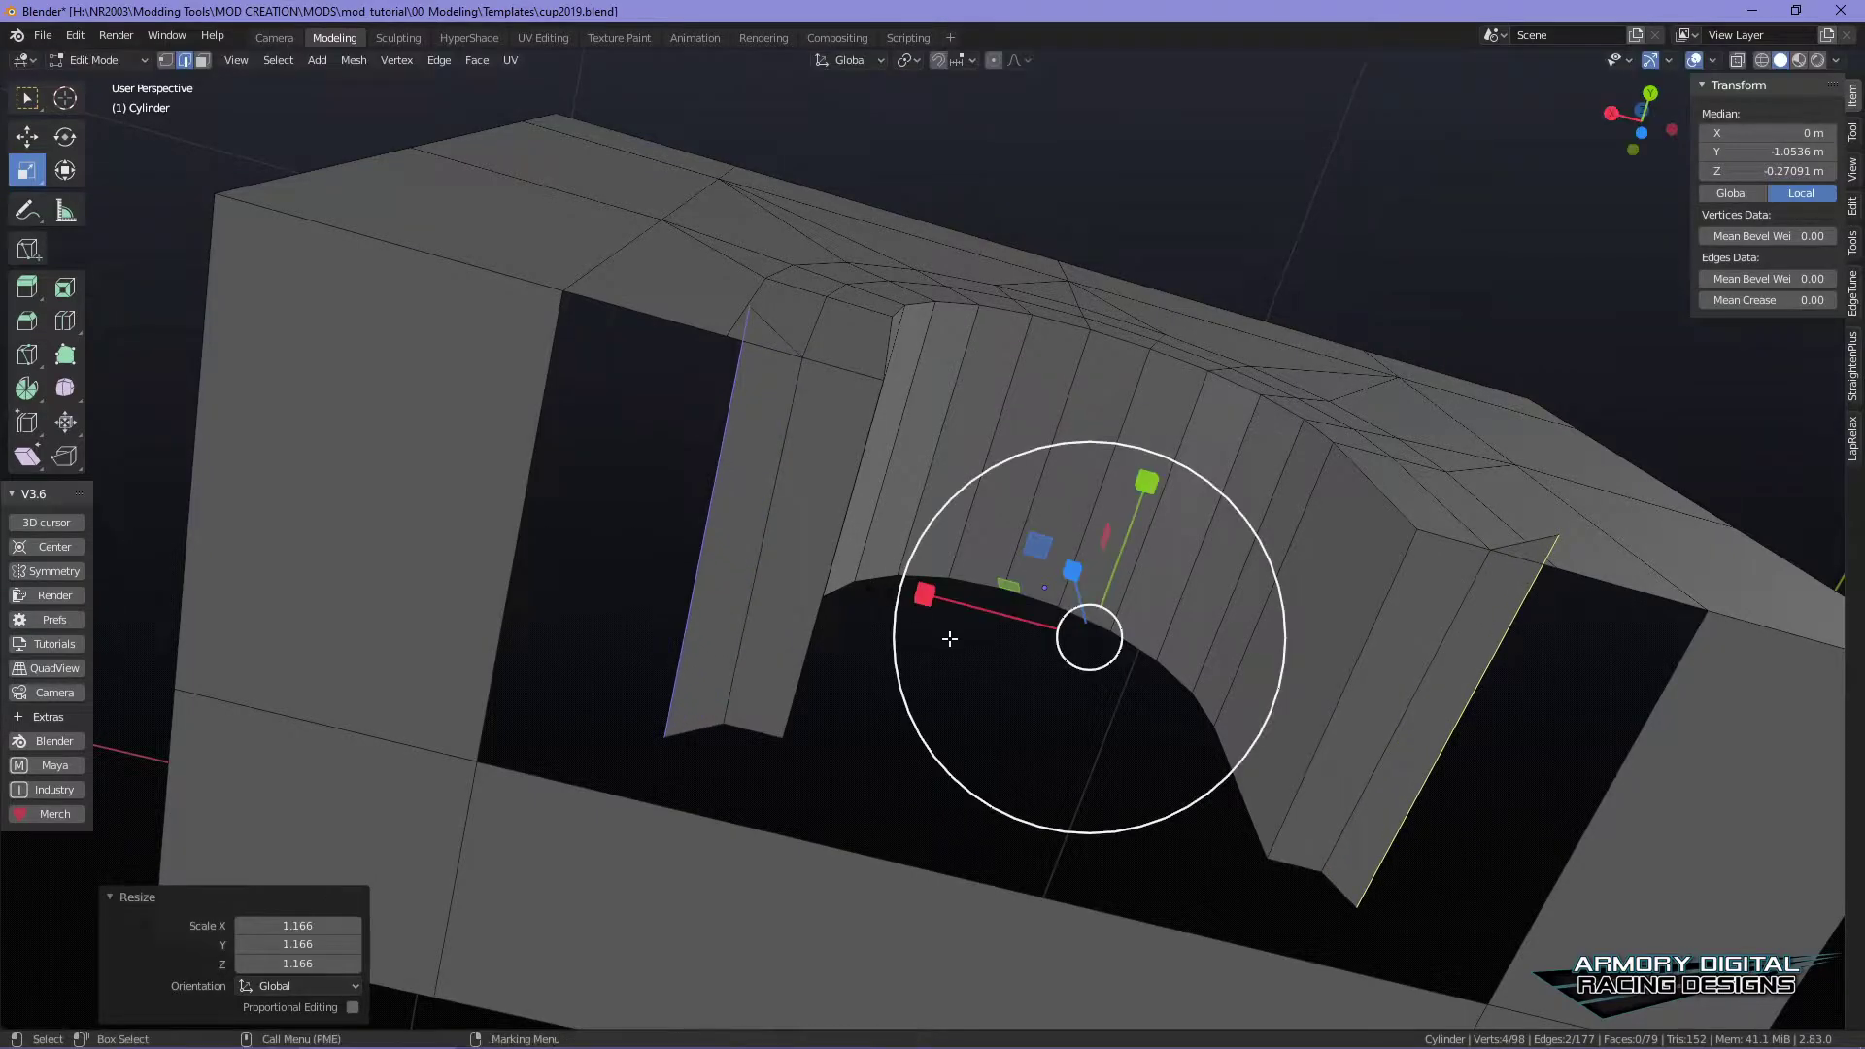
pyautogui.press('s')
pyautogui.press('x')
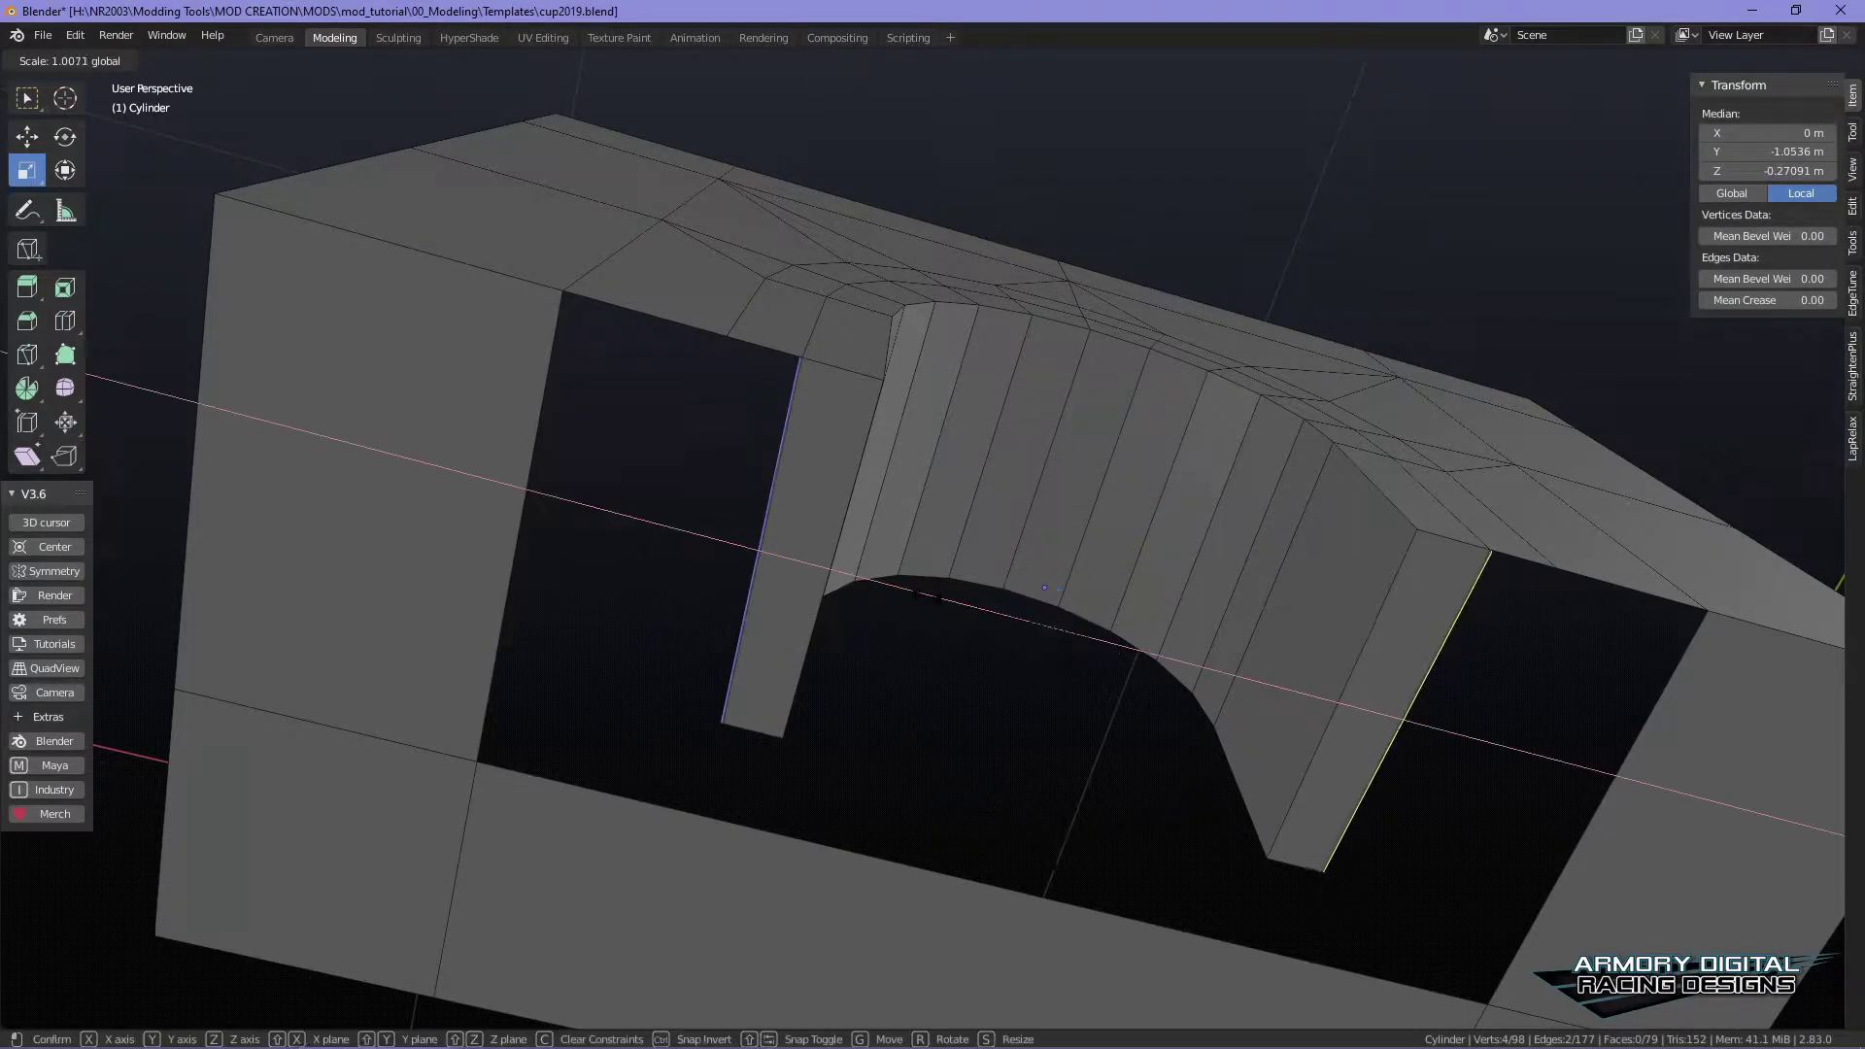
pyautogui.moveTo(910, 598); pyautogui.dragTo(913, 598)
# - Merge the front corner vertex of each second strip into the next vertex along the wall's front bottom edge
pyautogui.moveTo(812, 448); pyautogui.dragTo(731, 446, button='right')
pyautogui.keyDown('shift'); pyautogui.moveTo(837, 399); pyautogui.dragTo(778, 383, button='right'); pyautogui.keyUp('shift')
pyautogui.click(736, 354)
pyautogui.moveTo(725, 341); pyautogui.dragTo(726, 339)
pyautogui.moveTo(1526, 562); pyautogui.dragTo(1560, 569)
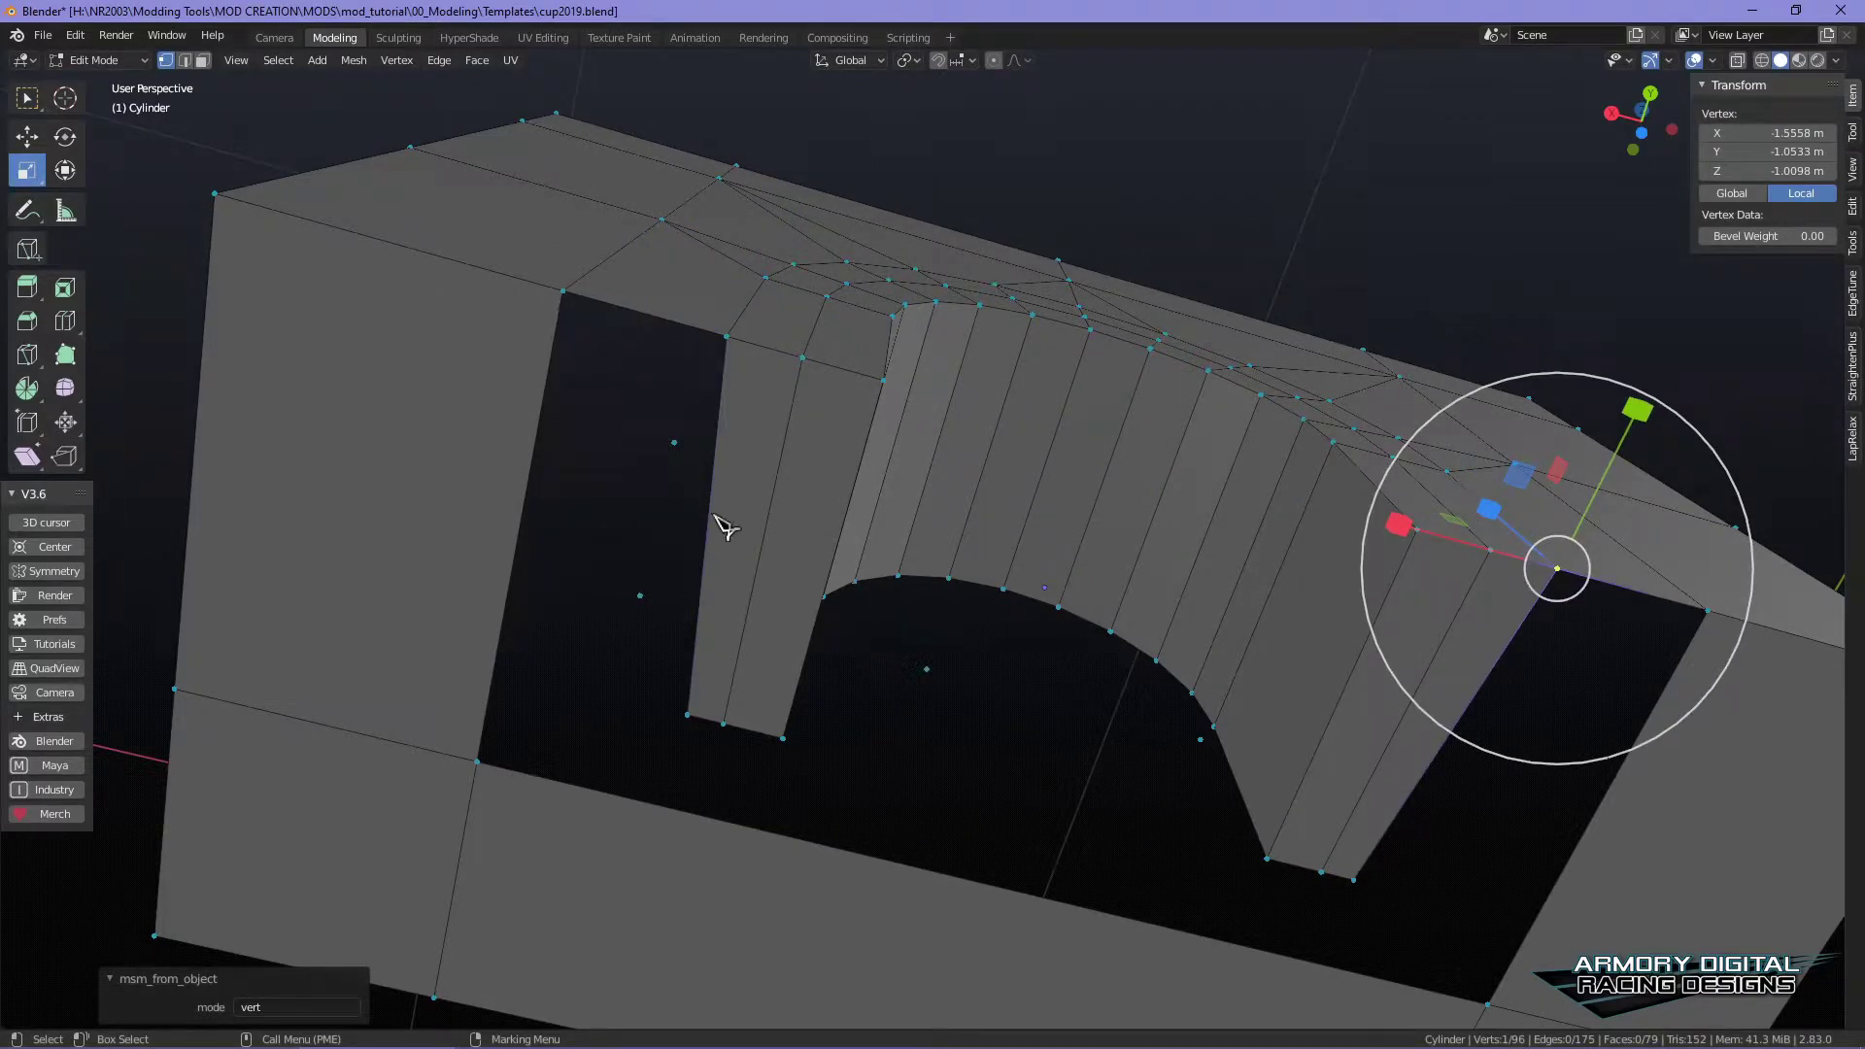
# - Try to move only the underside opening's rear edge about 0.1 m along Y, and undo it
pyautogui.moveTo(746, 464); pyautogui.dragTo(851, 400, button='right')
pyautogui.keyDown('alt'); pyautogui.moveTo(1076, 636); pyautogui.dragTo(1016, 537, button='middle'); pyautogui.keyUp('alt')
pyautogui.keyDown('alt'); pyautogui.moveTo(1016, 537); pyautogui.dragTo(918, 622); pyautogui.keyUp('alt')
pyautogui.moveTo(897, 735)
pyautogui.mouseDown(button='right')
pyautogui.moveTo(903, 814)
pyautogui.moveTo(887, 771)
pyautogui.mouseUp(button='right')
pyautogui.click(893, 739)
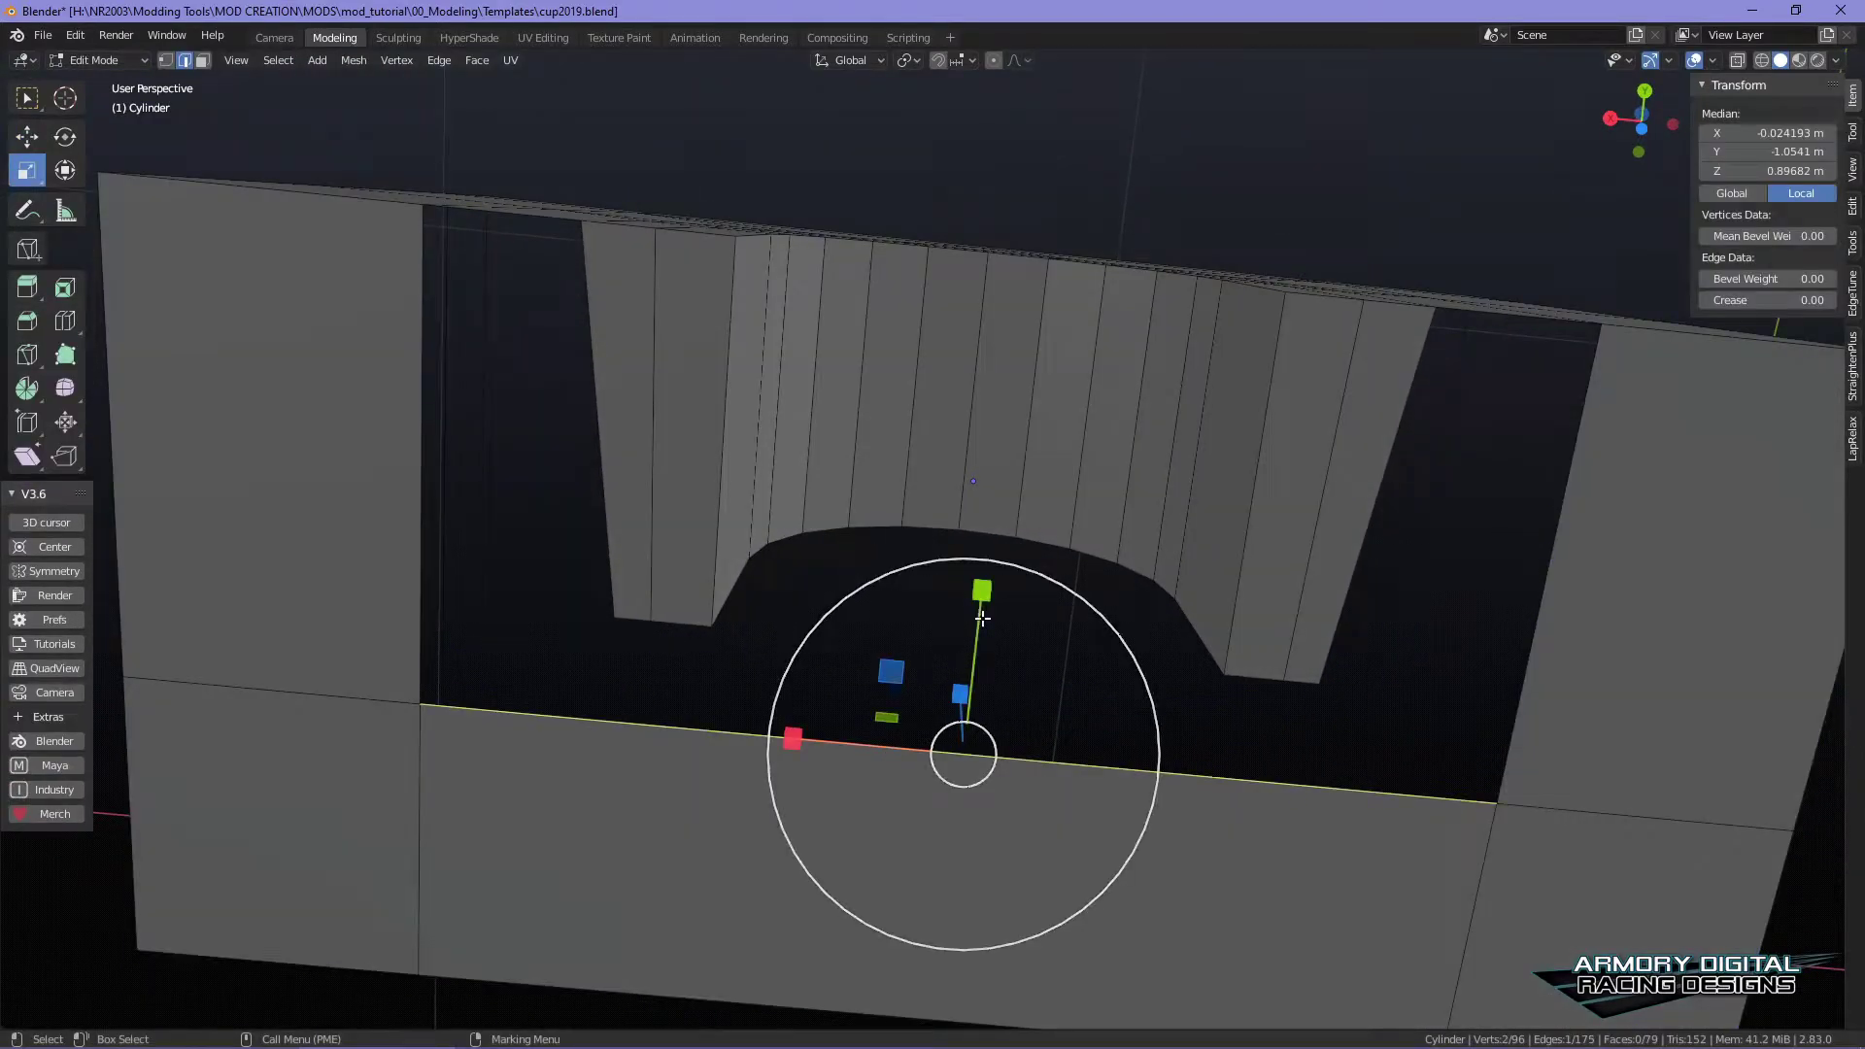
pyautogui.press('w')
pyautogui.moveTo(1011, 570); pyautogui.dragTo(870, 671)
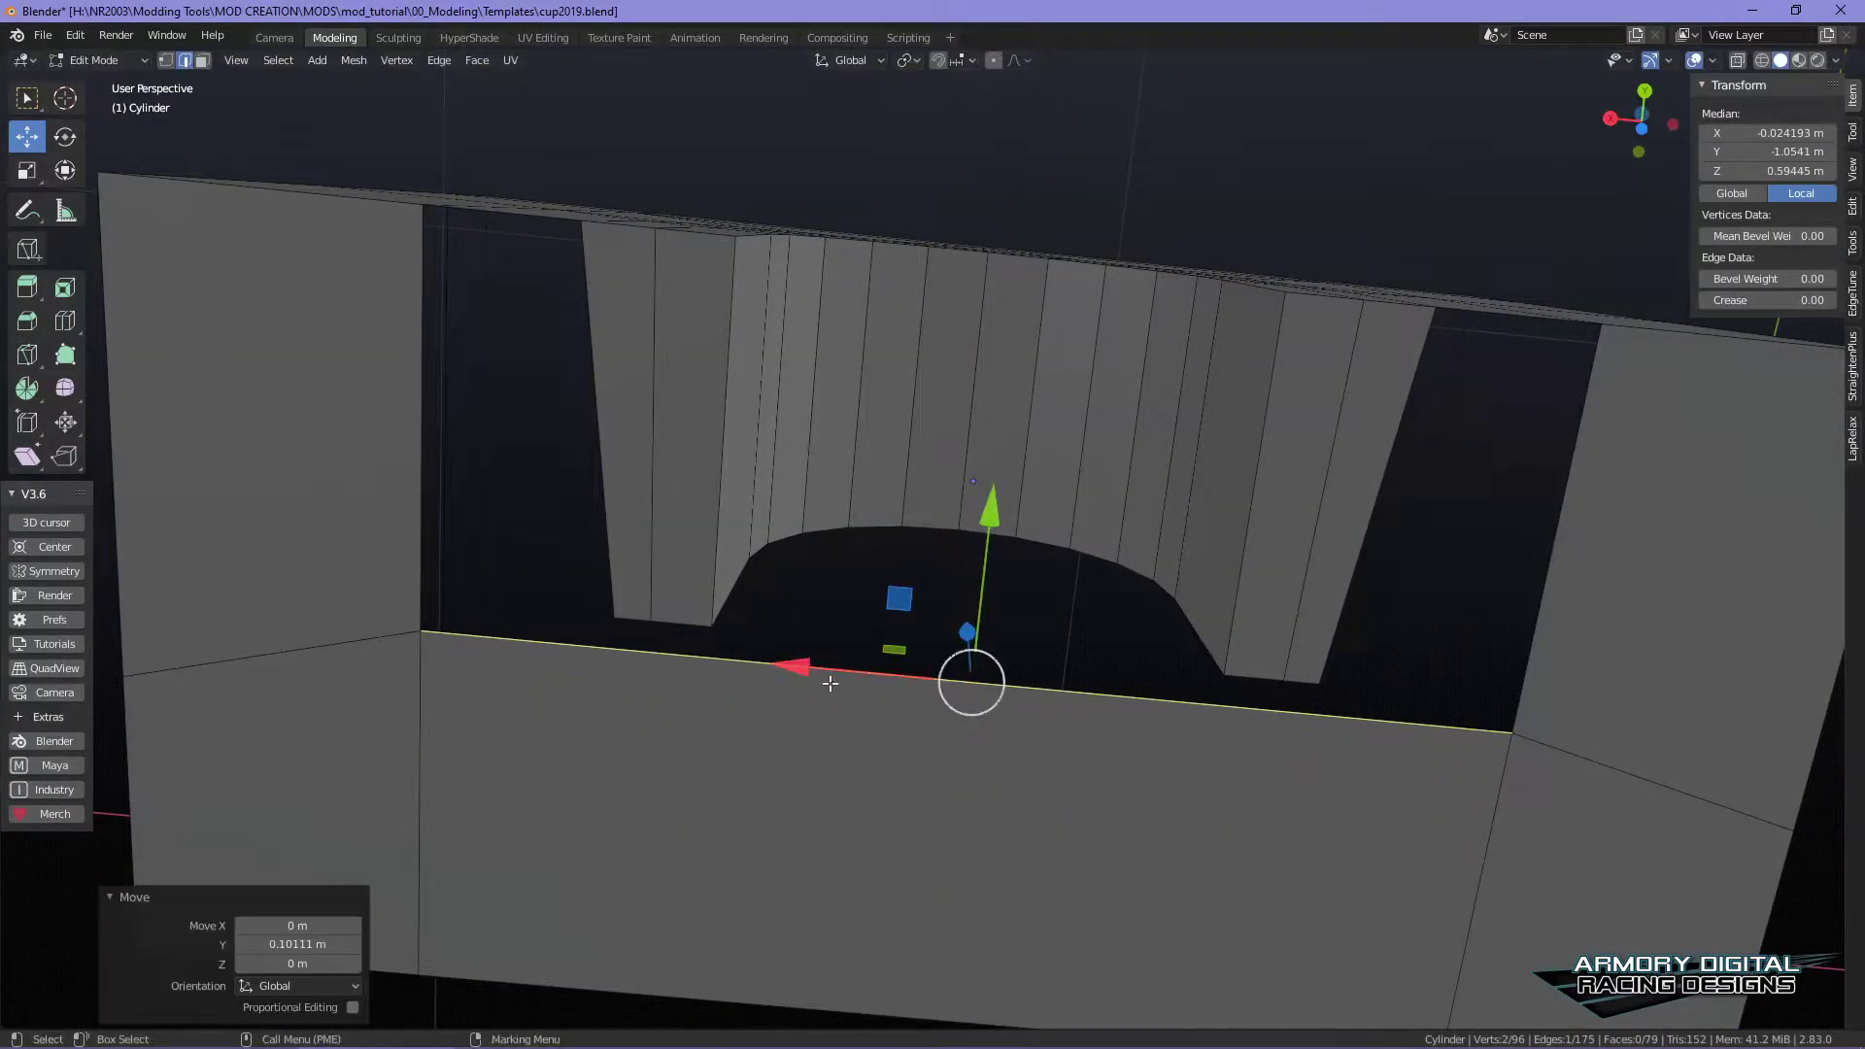
pyautogui.hotkey('ctrl', 'z')
# - Select the full edge loop around the block, including the opening's rear edge, and move it about 0.105 m along Y towards the arch
pyautogui.keyDown('alt'); pyautogui.click(336, 702); pyautogui.keyUp('alt')
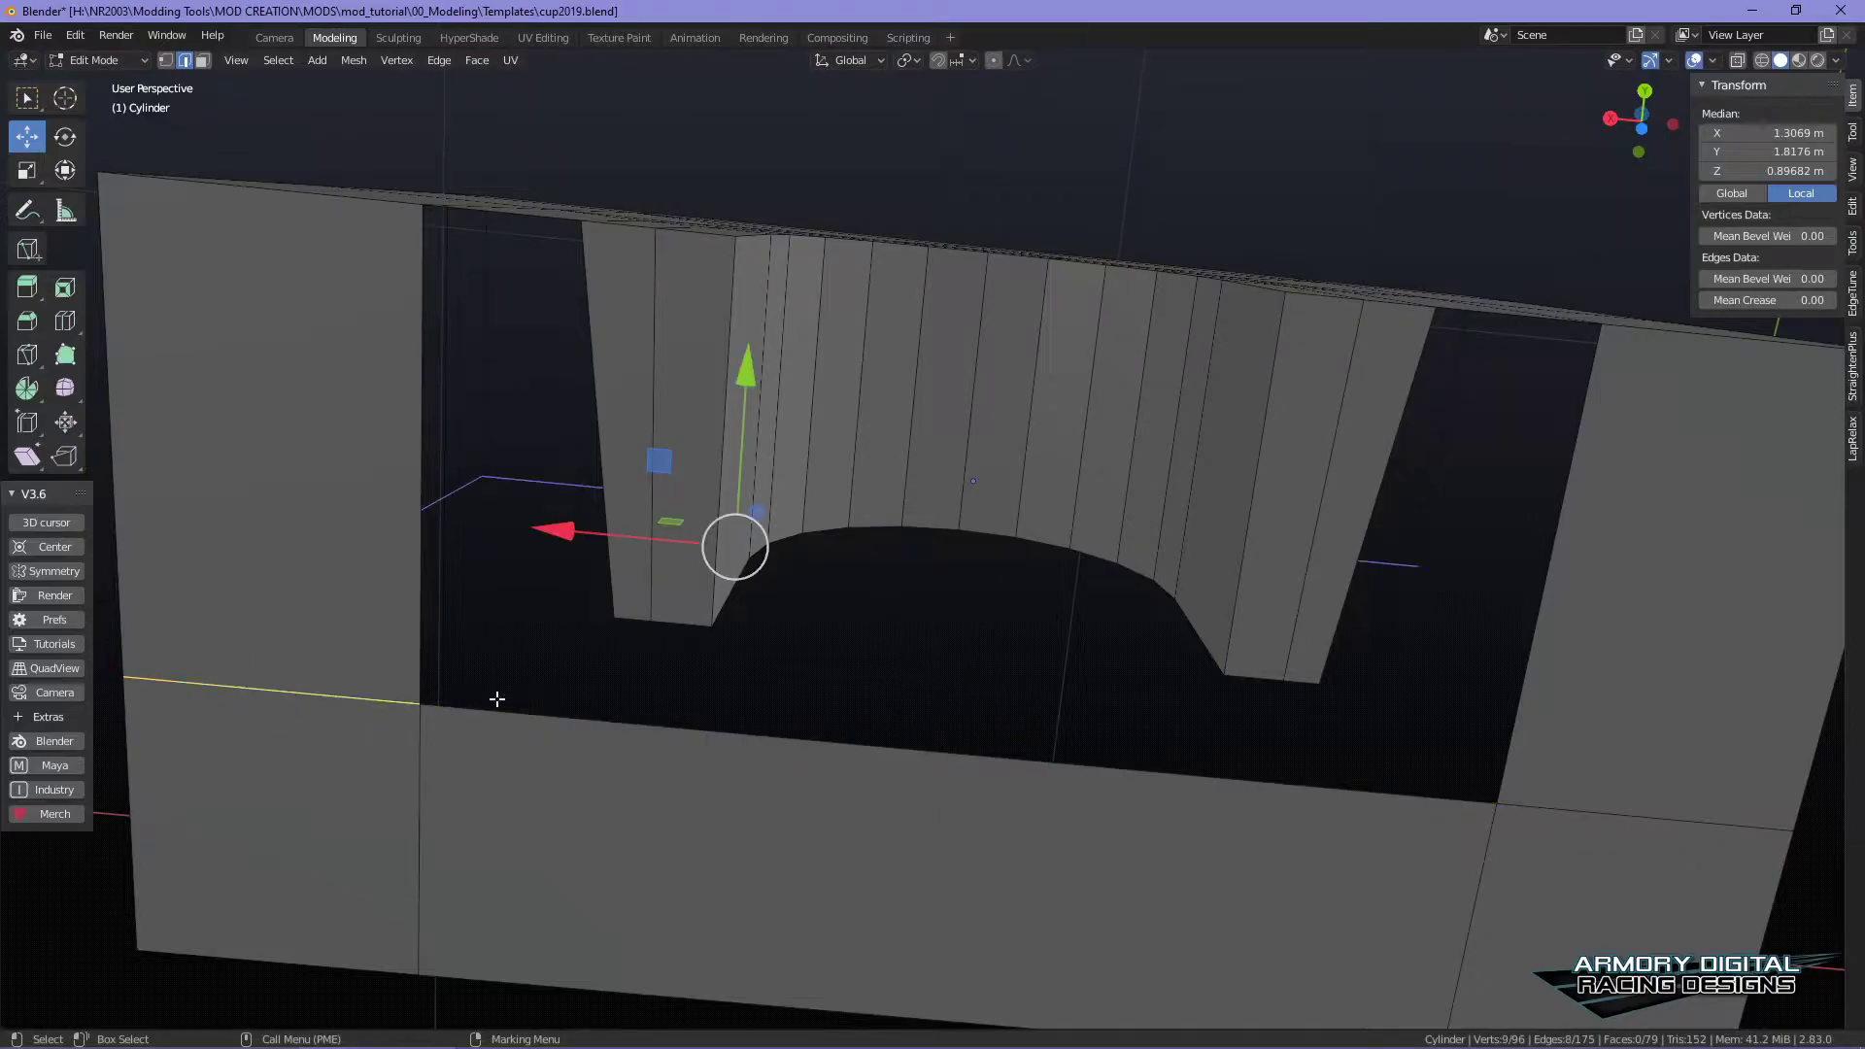
pyautogui.keyDown('shift'); pyautogui.click(1554, 805); pyautogui.keyUp('shift')
pyautogui.keyDown('shift'); pyautogui.click(1377, 798); pyautogui.keyUp('shift')
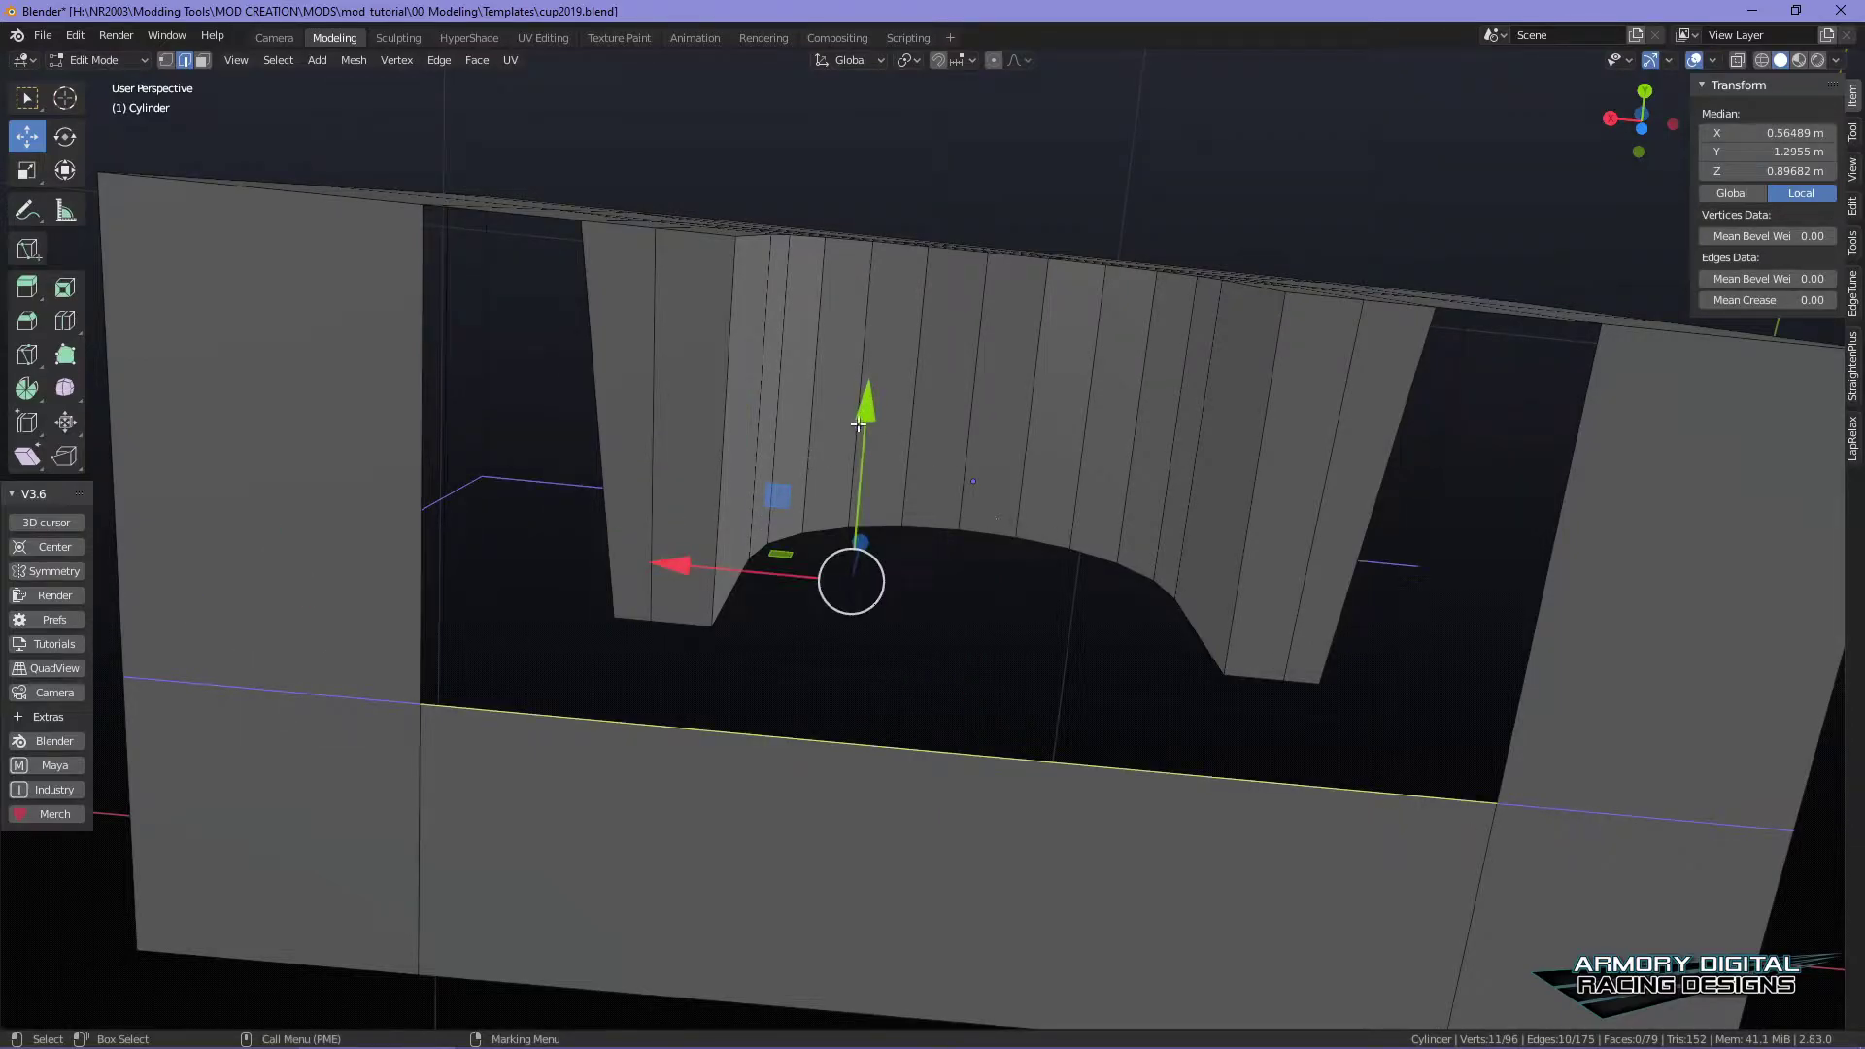
pyautogui.moveTo(882, 401); pyautogui.dragTo(916, 358)
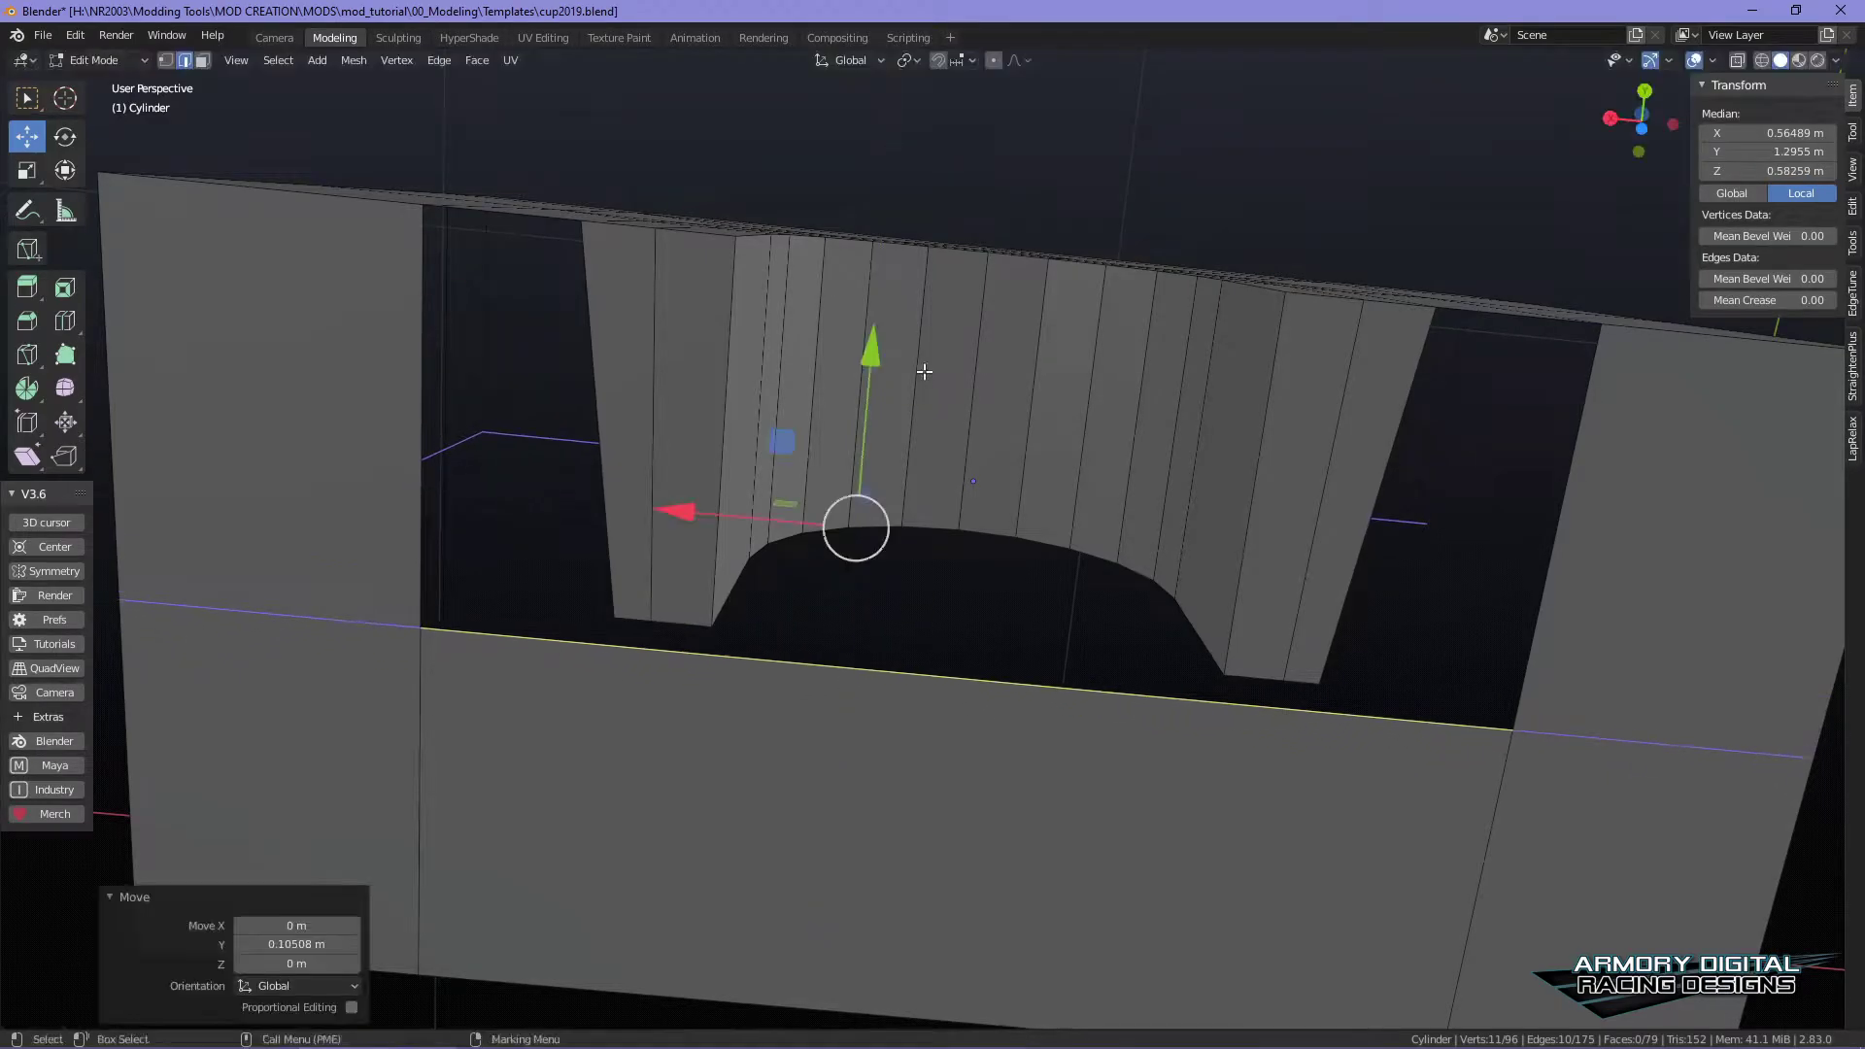
# - Add a centred loop cut and one in each half across the underside panel behind the opening
pyautogui.keyDown('alt'); pyautogui.moveTo(1062, 620); pyautogui.dragTo(1062, 524, button='middle'); pyautogui.keyUp('alt')
pyautogui.keyDown('alt'); pyautogui.moveTo(1061, 524); pyautogui.dragTo(1062, 645); pyautogui.keyUp('alt')
pyautogui.keyDown('alt'); pyautogui.moveTo(873, 622); pyautogui.dragTo(896, 620, button='middle'); pyautogui.keyUp('alt')
pyautogui.press('Tab')
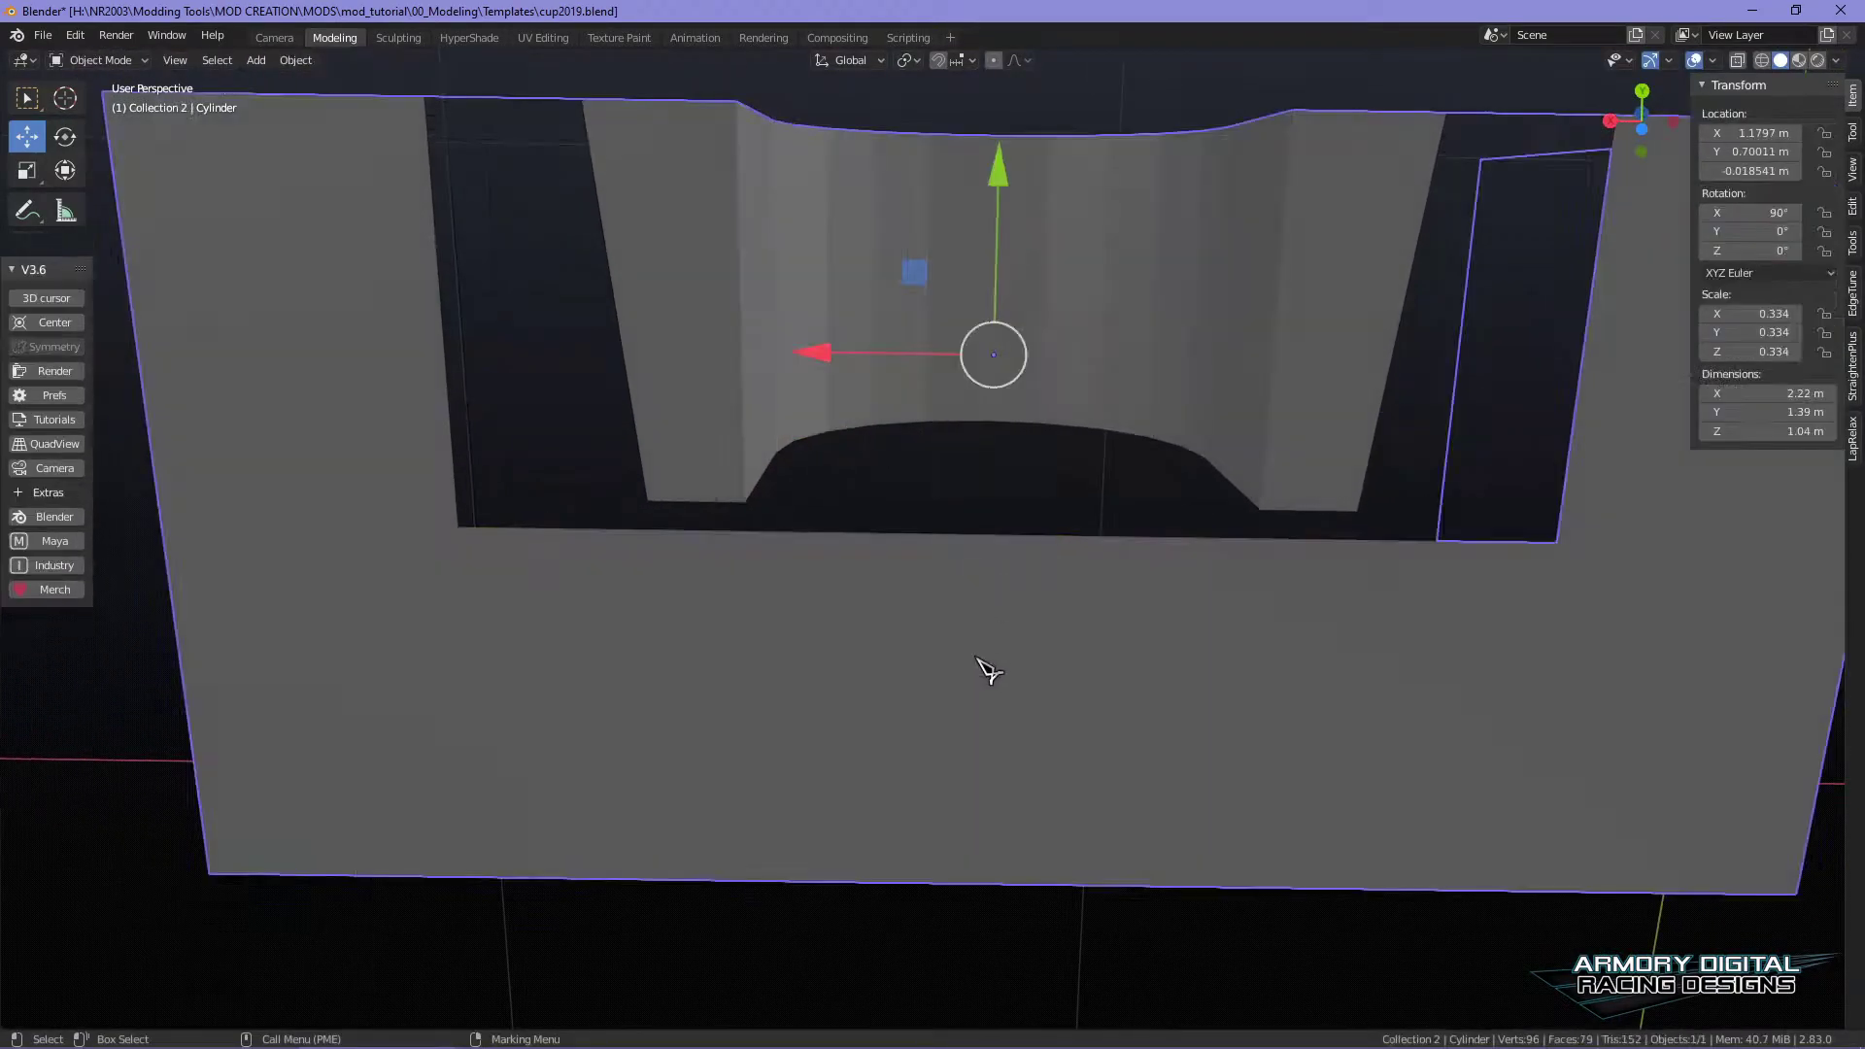
pyautogui.moveTo(617, 573); pyautogui.dragTo(595, 486, button='right')
pyautogui.hotkey('ctrl', 'r')
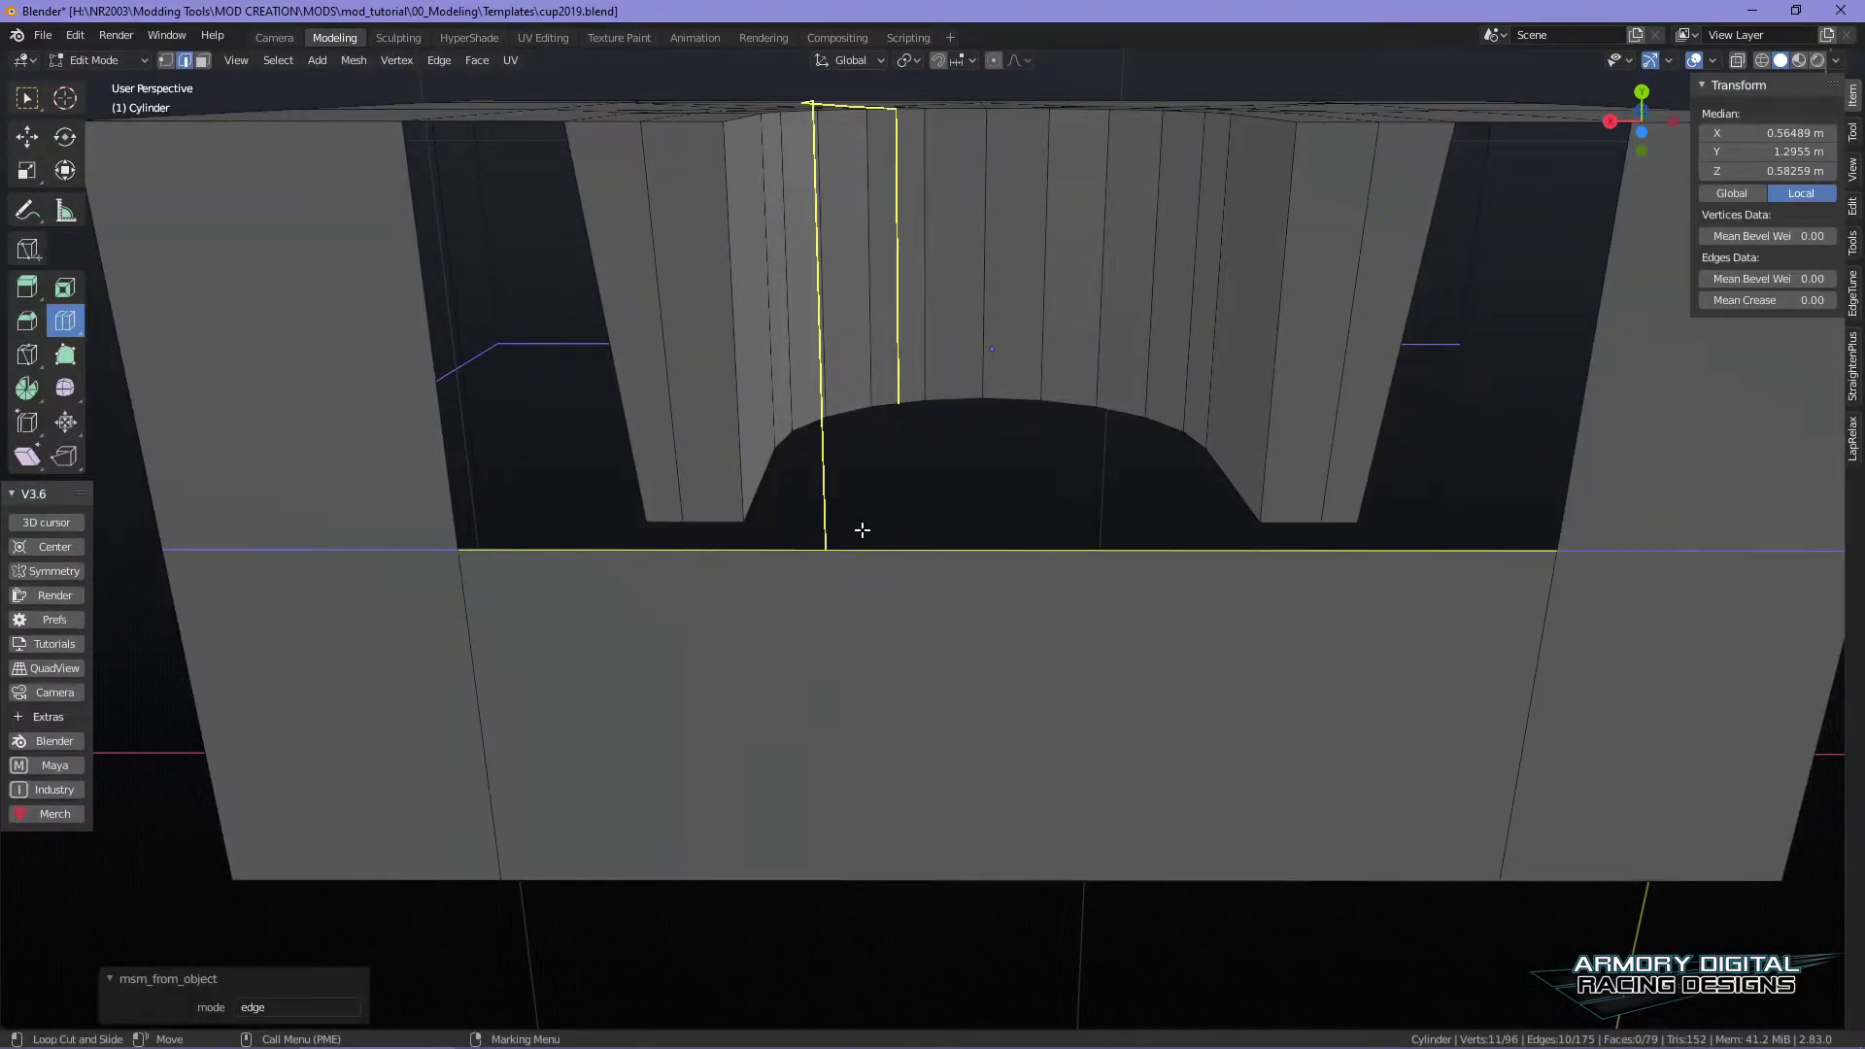
pyautogui.click(991, 581)
pyautogui.moveTo(740, 586); pyautogui.dragTo(720, 582)
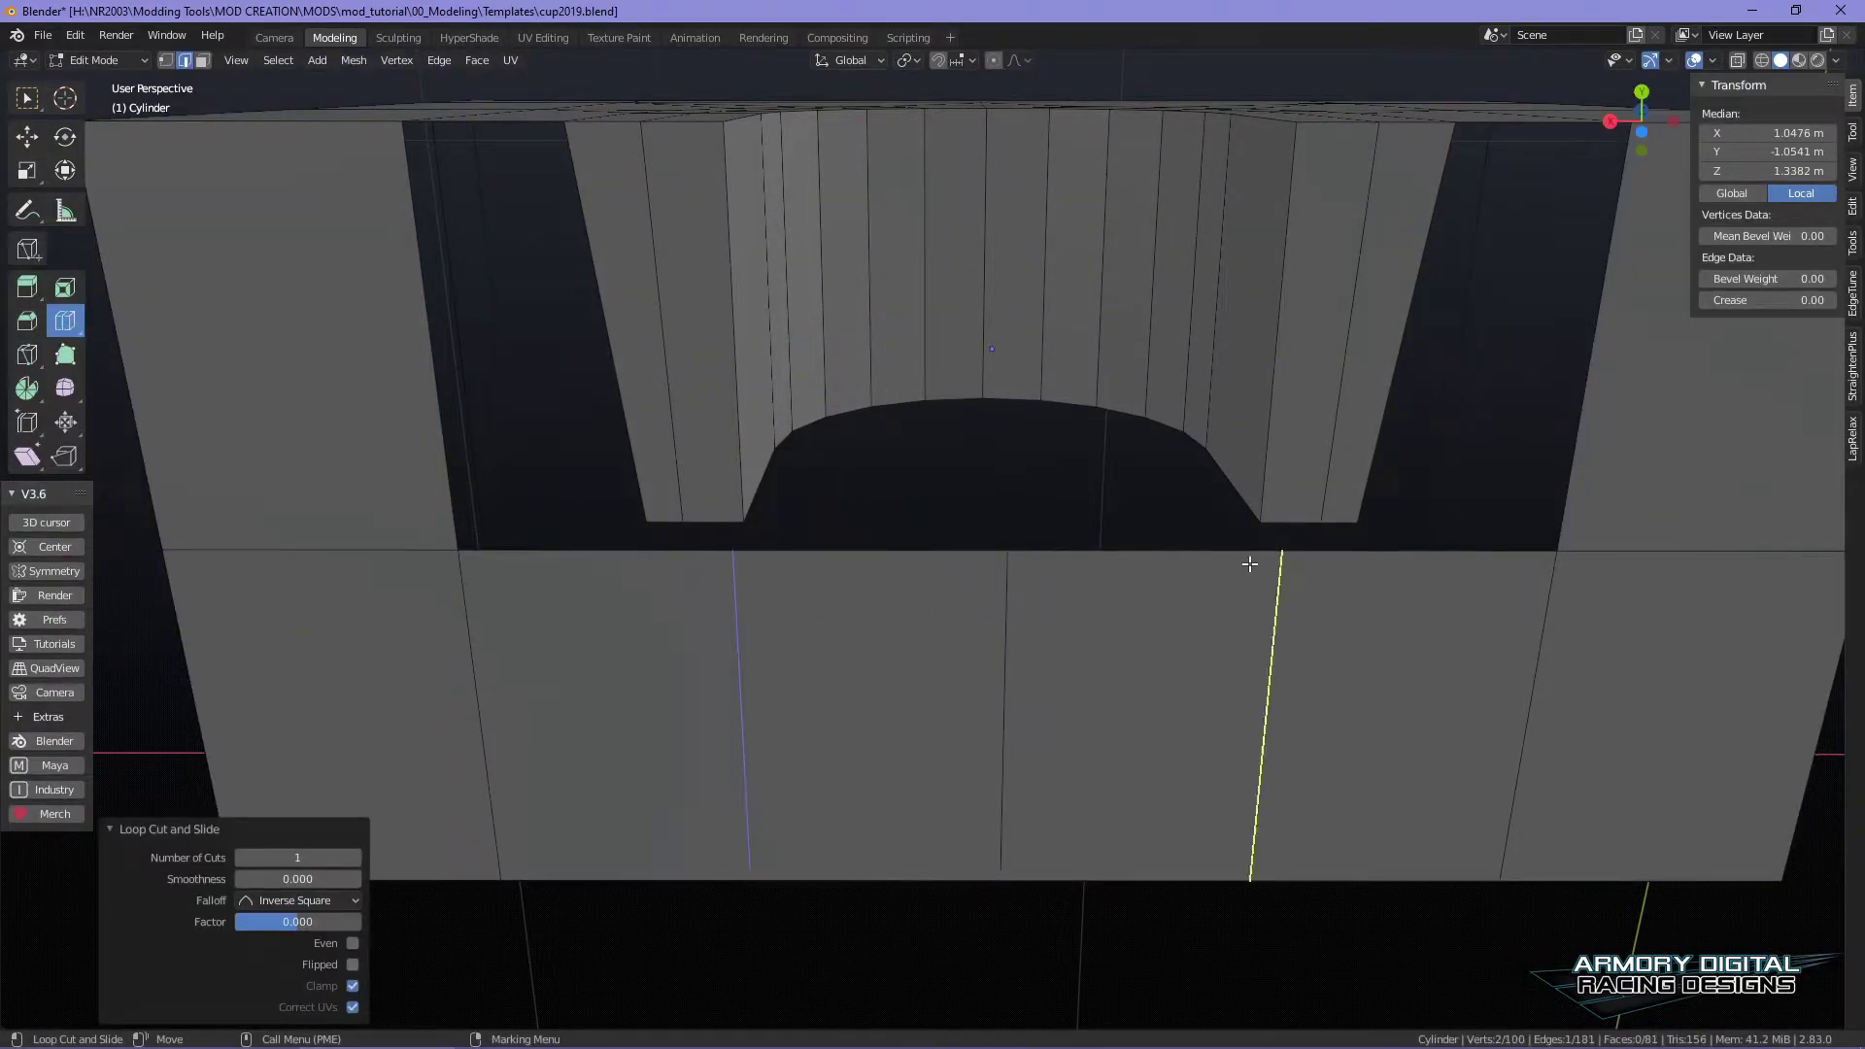
# - Add four more loop cuts across the rear underside panel so each arch leg has three cuts near its strip vertices
pyautogui.press('g')
pyautogui.press('g')
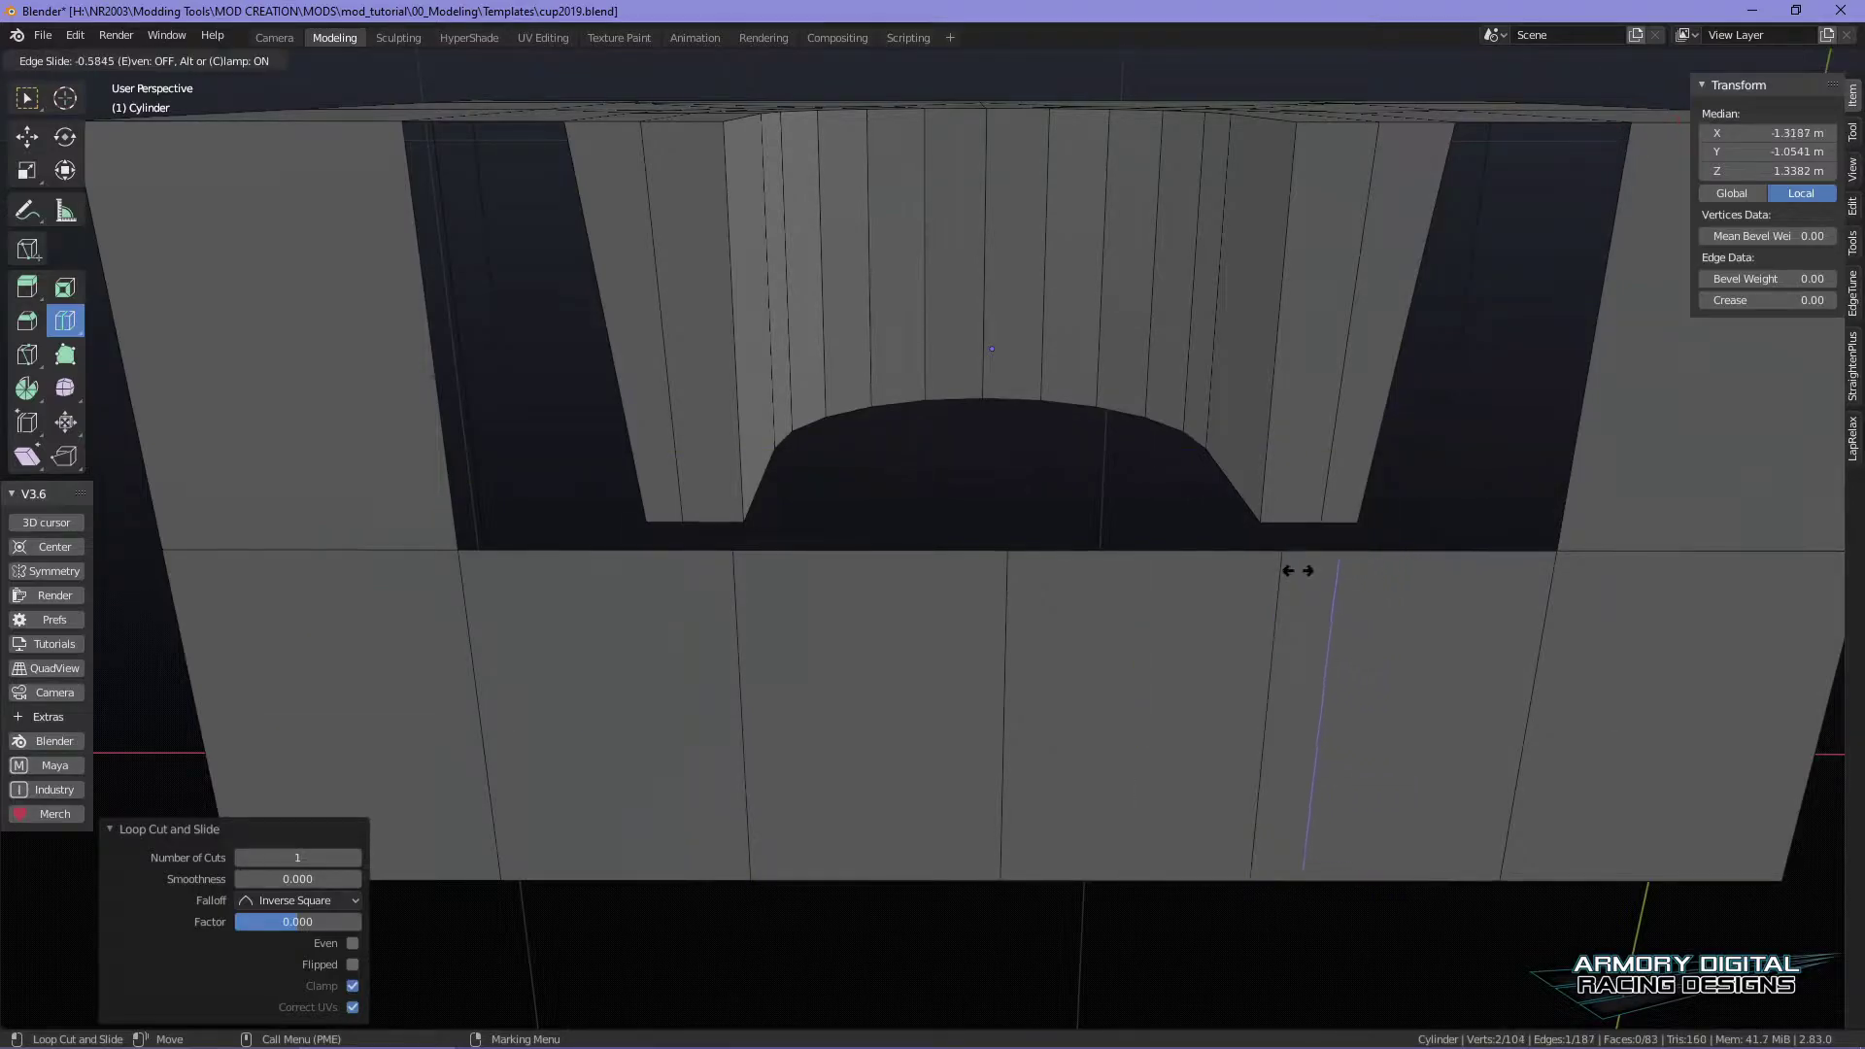
pyautogui.click(1289, 571)
pyautogui.moveTo(658, 545); pyautogui.dragTo(748, 556)
pyautogui.click(758, 554)
pyautogui.moveTo(612, 574); pyautogui.dragTo(664, 566)
pyautogui.click(680, 565)
pyautogui.moveTo(1390, 600); pyautogui.dragTo(1341, 564)
pyautogui.press('w')
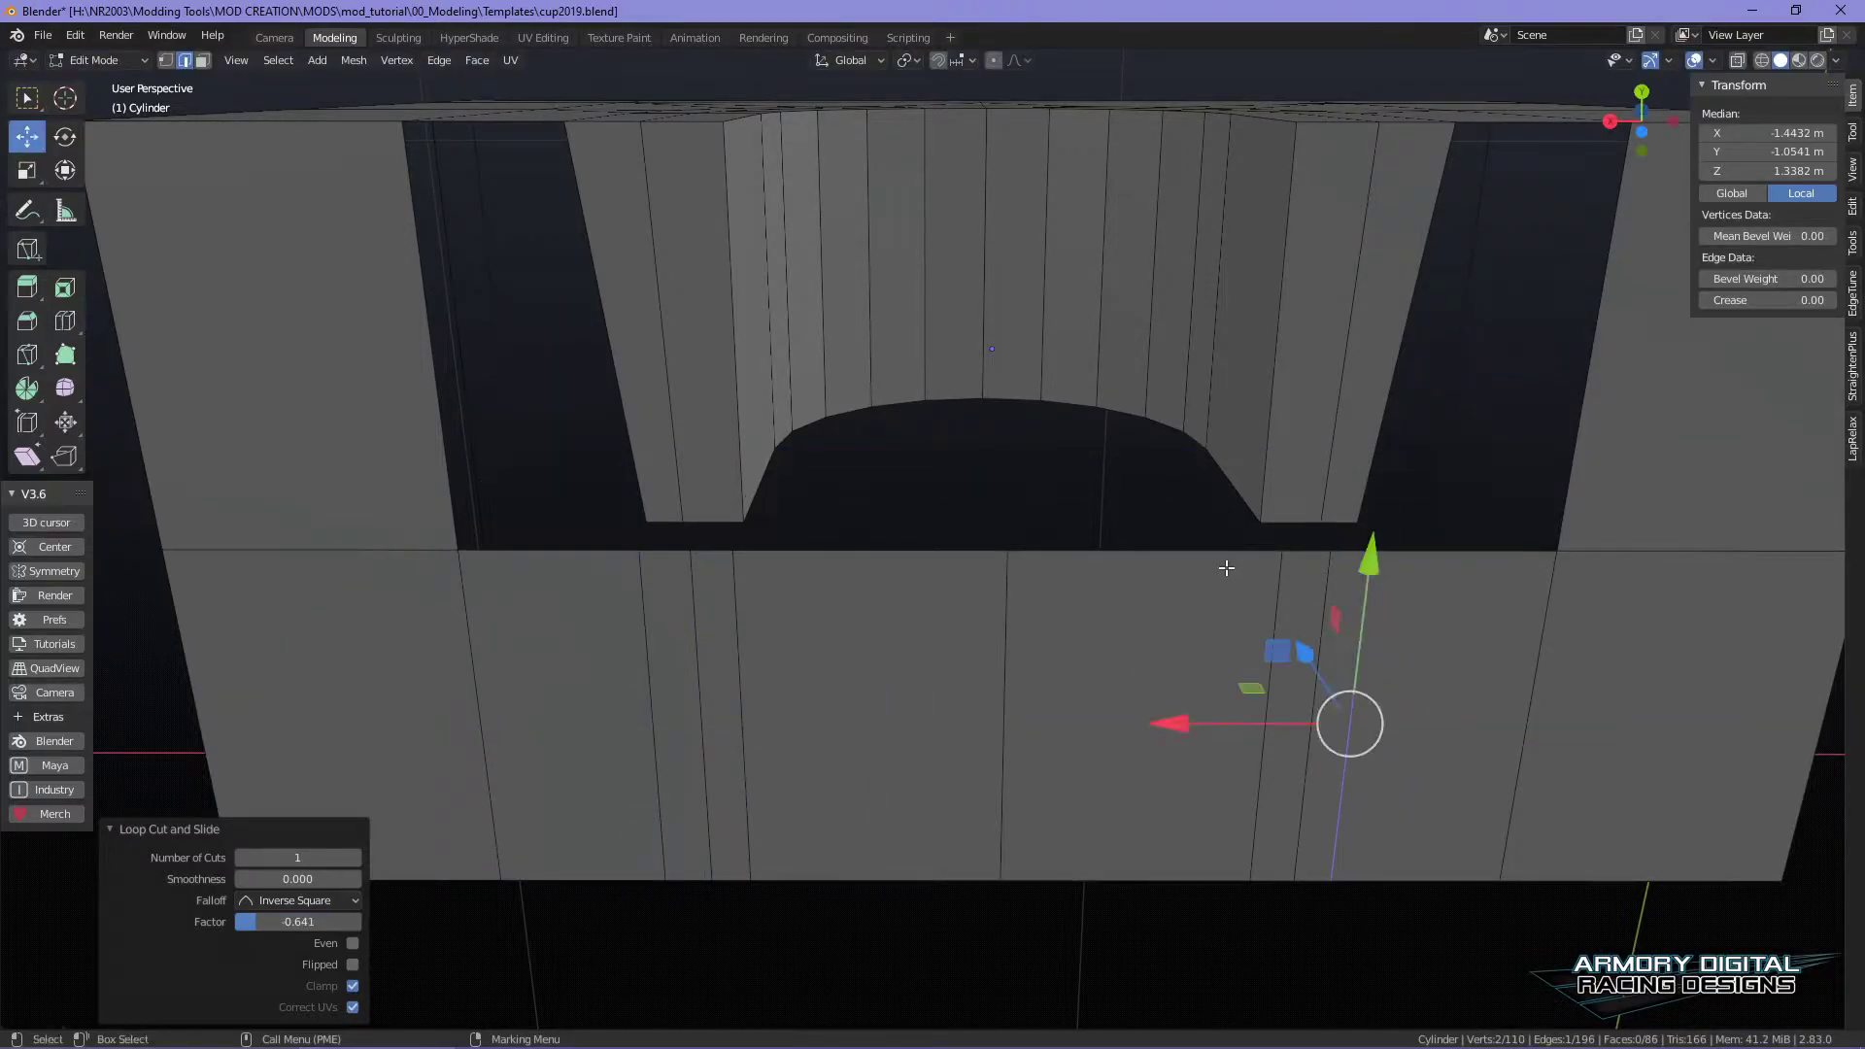
# - Merge the six loop-cut vertices along the opening's rear edge into the matching rear vertices of the arch legs and strips
pyautogui.rightClick(909, 605)
pyautogui.click(763, 604)
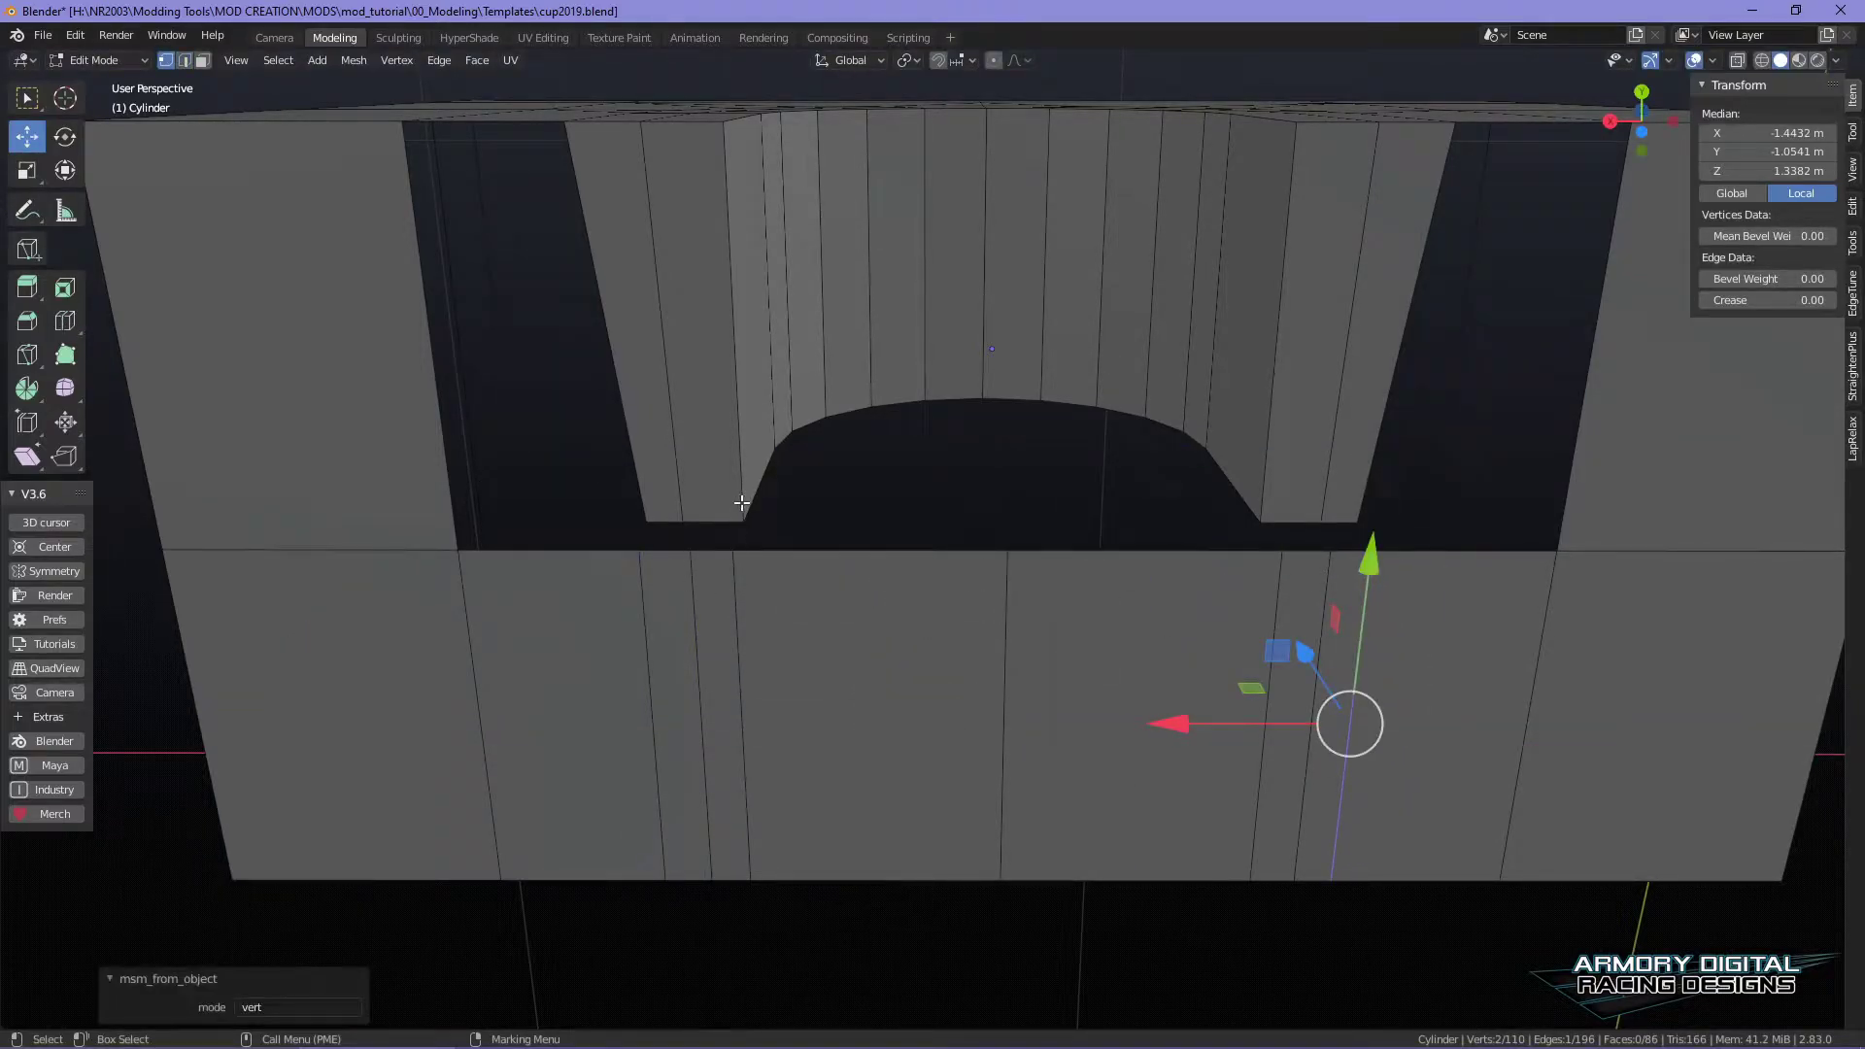
pyautogui.moveTo(906, 612); pyautogui.dragTo(859, 502, button='middle')
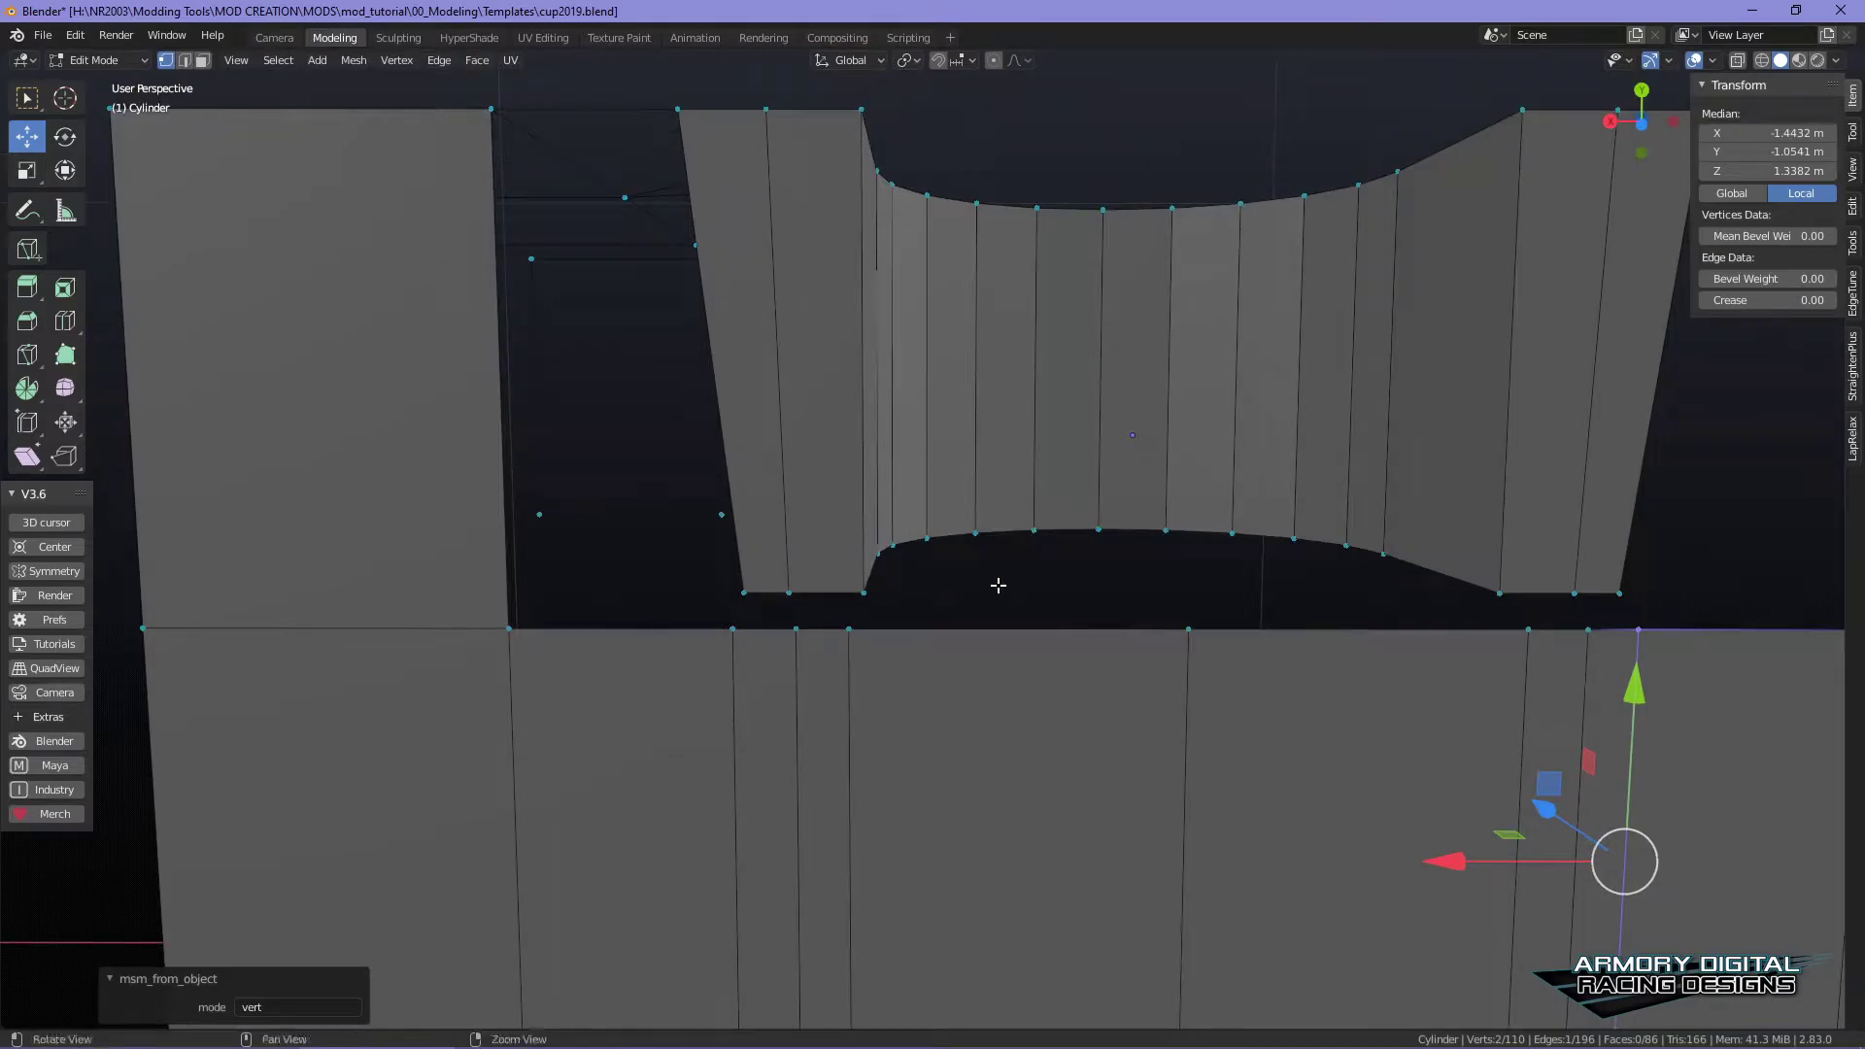
pyautogui.keyDown('shift'); pyautogui.moveTo(974, 570); pyautogui.dragTo(969, 525, button='middle'); pyautogui.keyUp('shift')
pyautogui.keyDown('shift'); pyautogui.rightClick(984, 625); pyautogui.keyUp('shift')
pyautogui.keyDown('ctrl'); pyautogui.keyDown('shift'); pyautogui.rightClick(984, 624); pyautogui.keyUp('shift'); pyautogui.keyUp('ctrl')
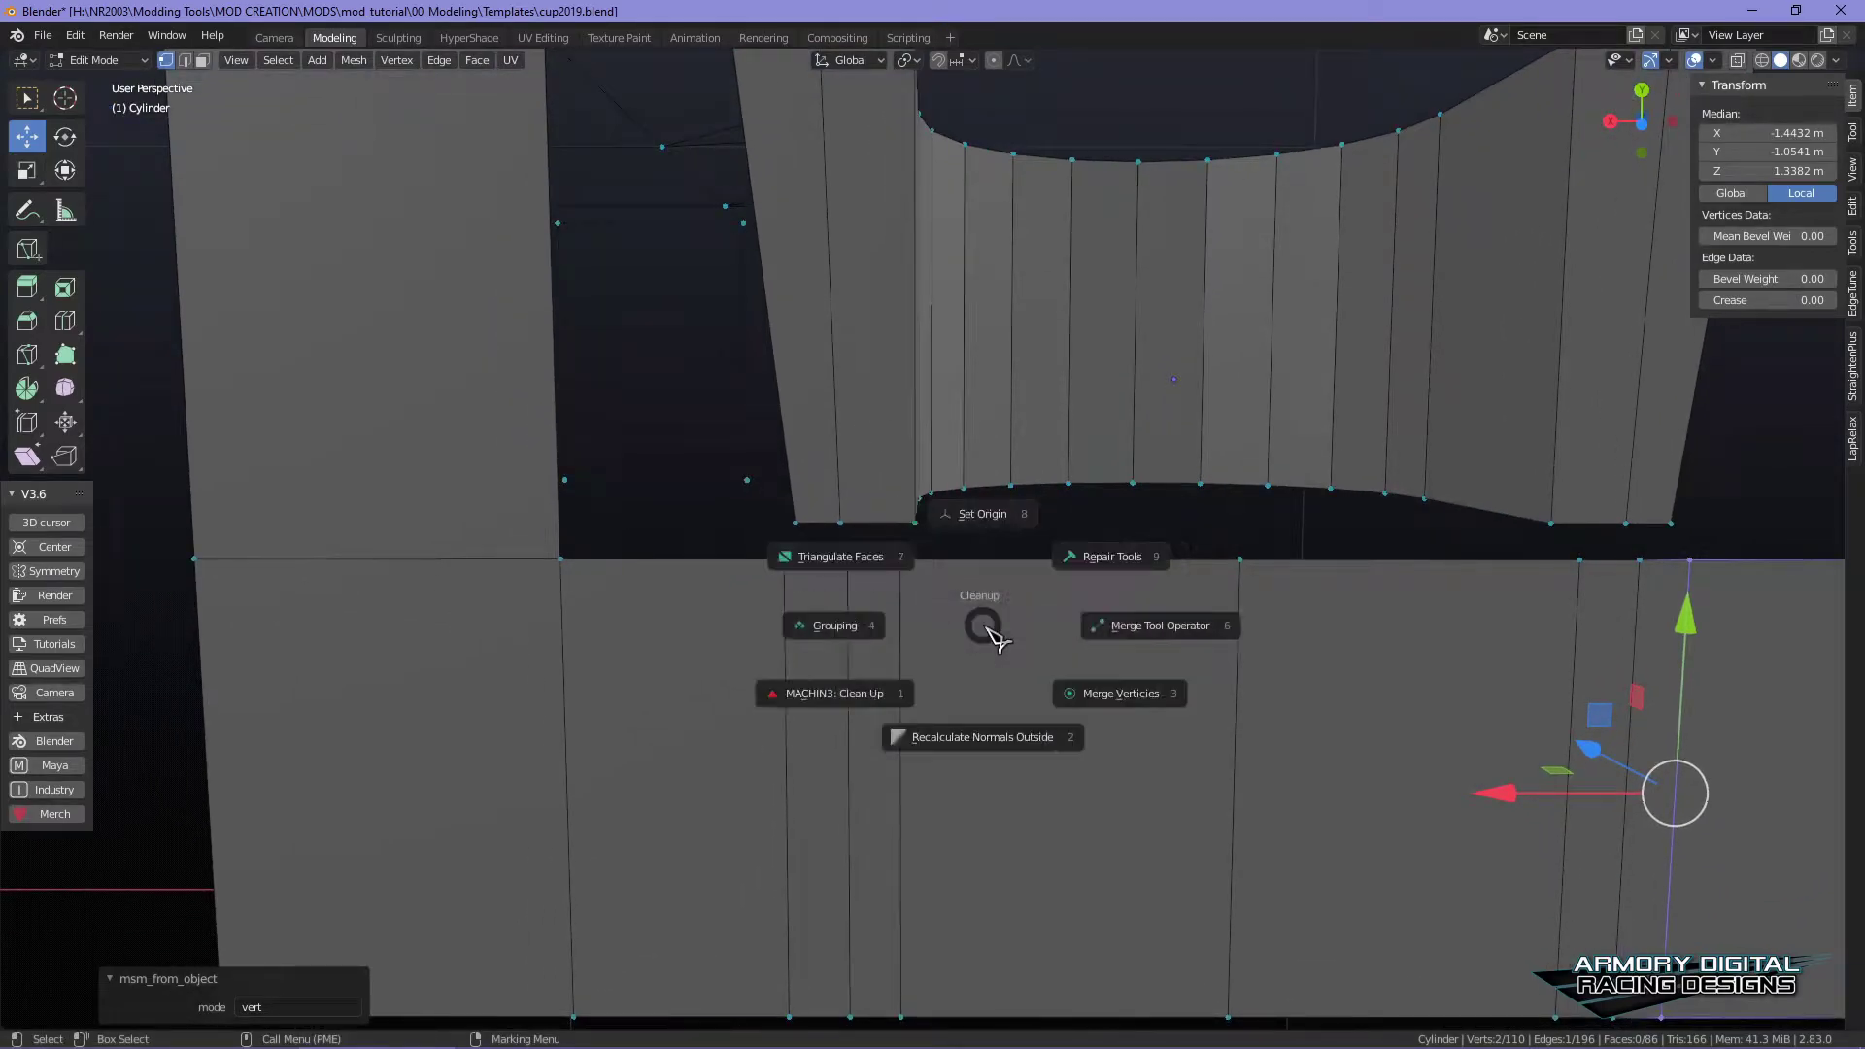
pyautogui.click(1105, 630)
pyautogui.moveTo(907, 571); pyautogui.dragTo(796, 525)
pyautogui.moveTo(1590, 581); pyautogui.dragTo(1628, 526)
pyautogui.moveTo(1692, 575); pyautogui.dragTo(1673, 525)
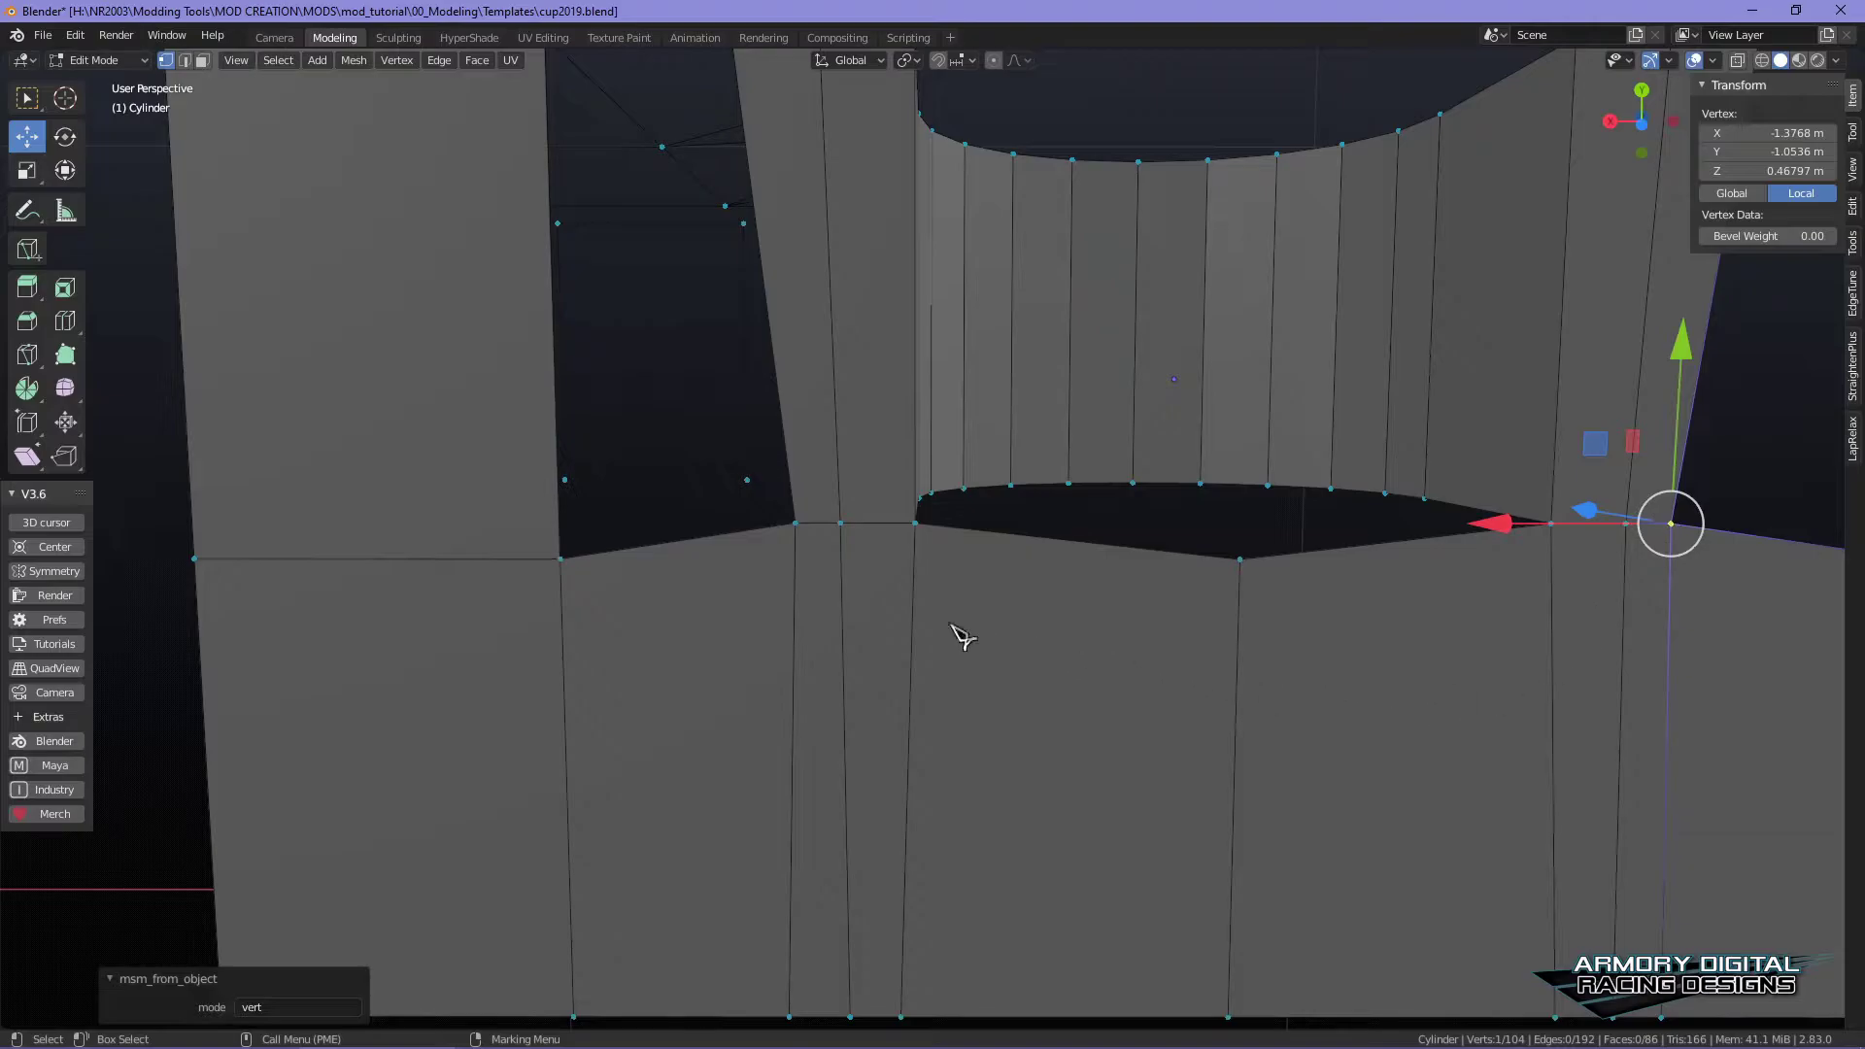
# - Fill the two remaining underside gaps on either side of the arch legs with faces in edge mode
pyautogui.moveTo(875, 538); pyautogui.dragTo(989, 470, button='right')
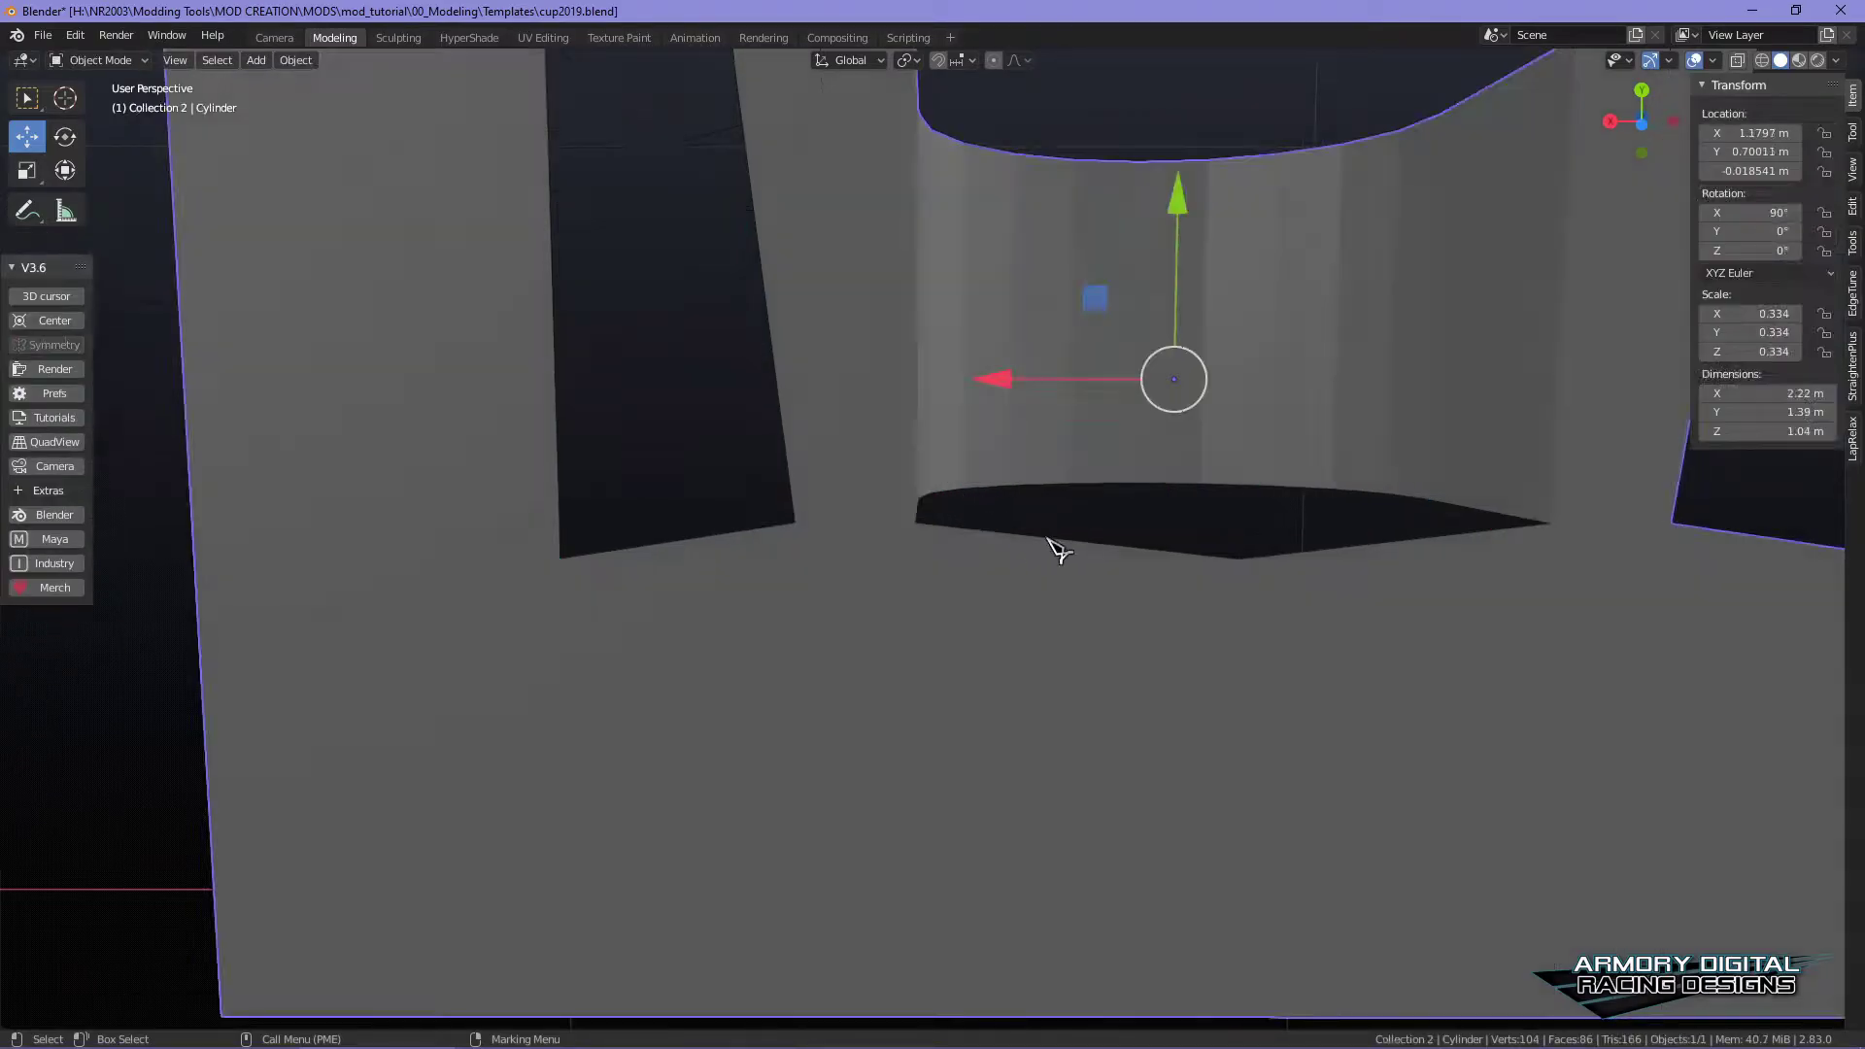
pyautogui.scroll(-2, 1045, 550)
pyautogui.keyDown('alt'); pyautogui.moveTo(1199, 612); pyautogui.dragTo(1244, 695); pyautogui.keyUp('alt')
pyautogui.moveTo(930, 470); pyautogui.dragTo(917, 387, button='right')
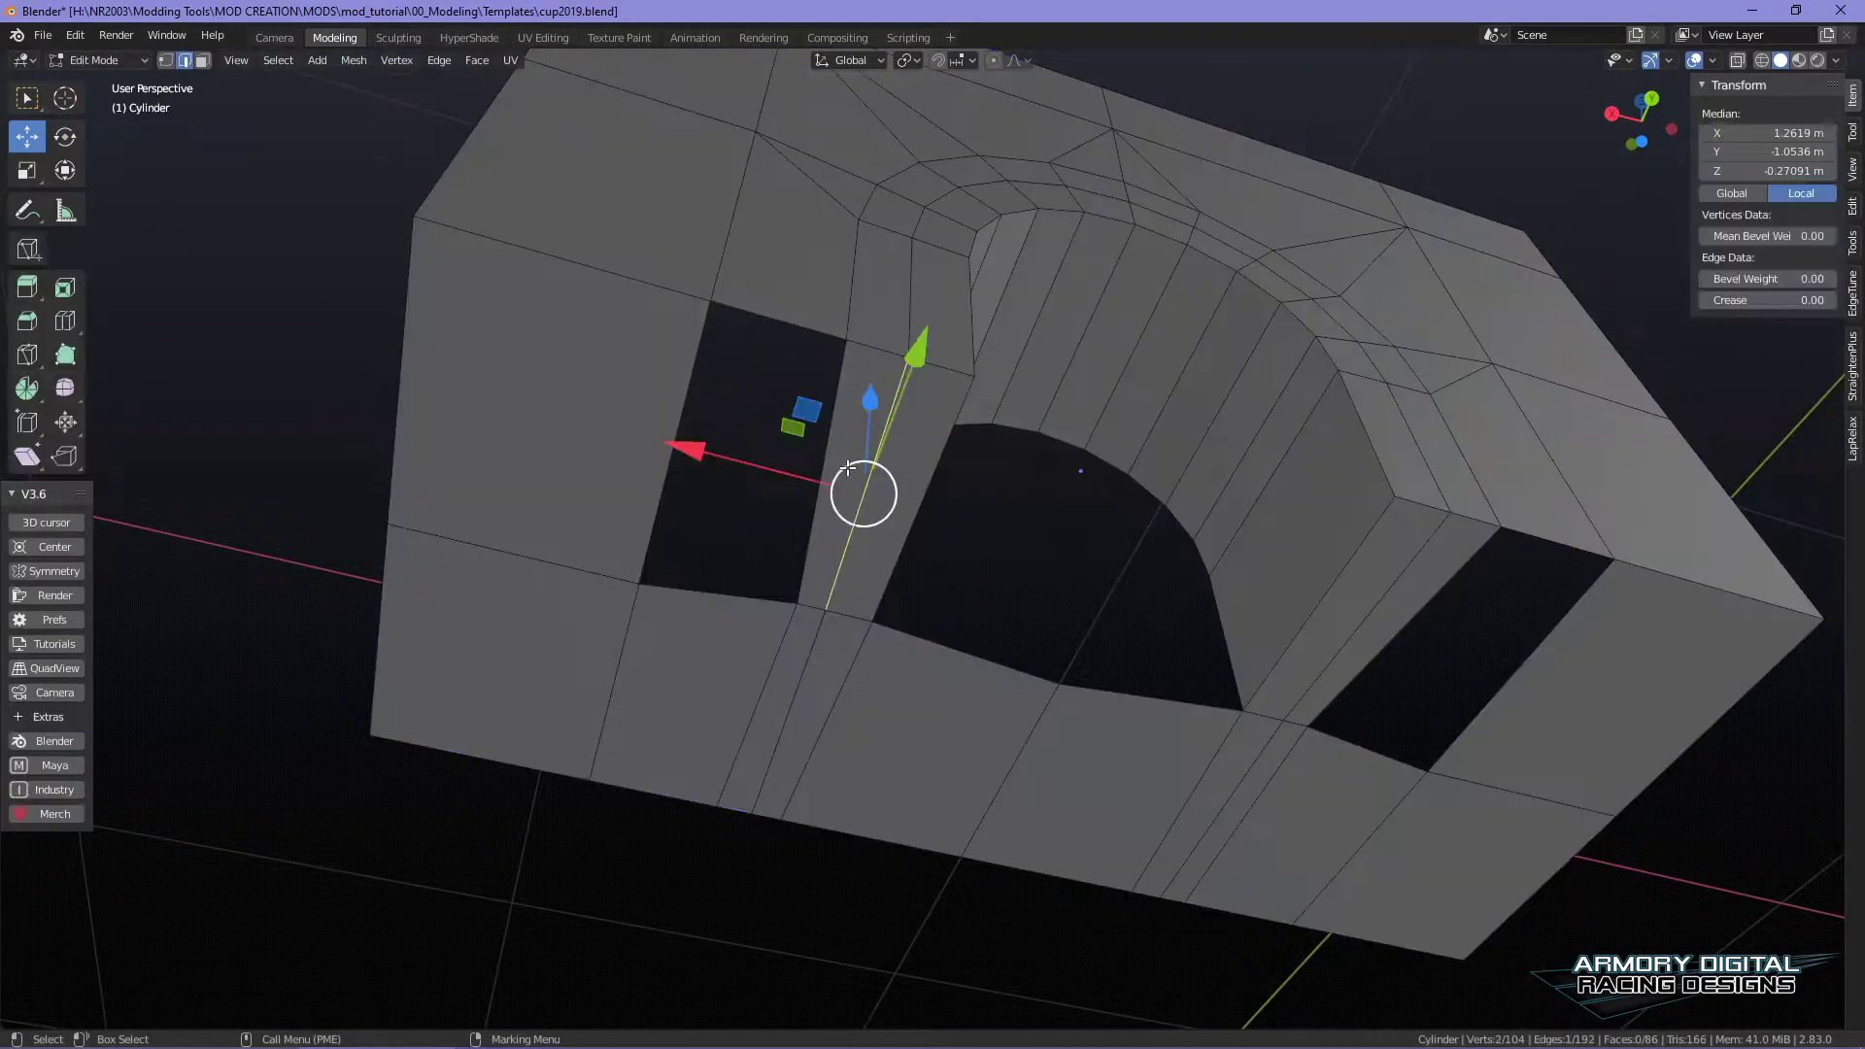
pyautogui.click(803, 553)
pyautogui.press('f')
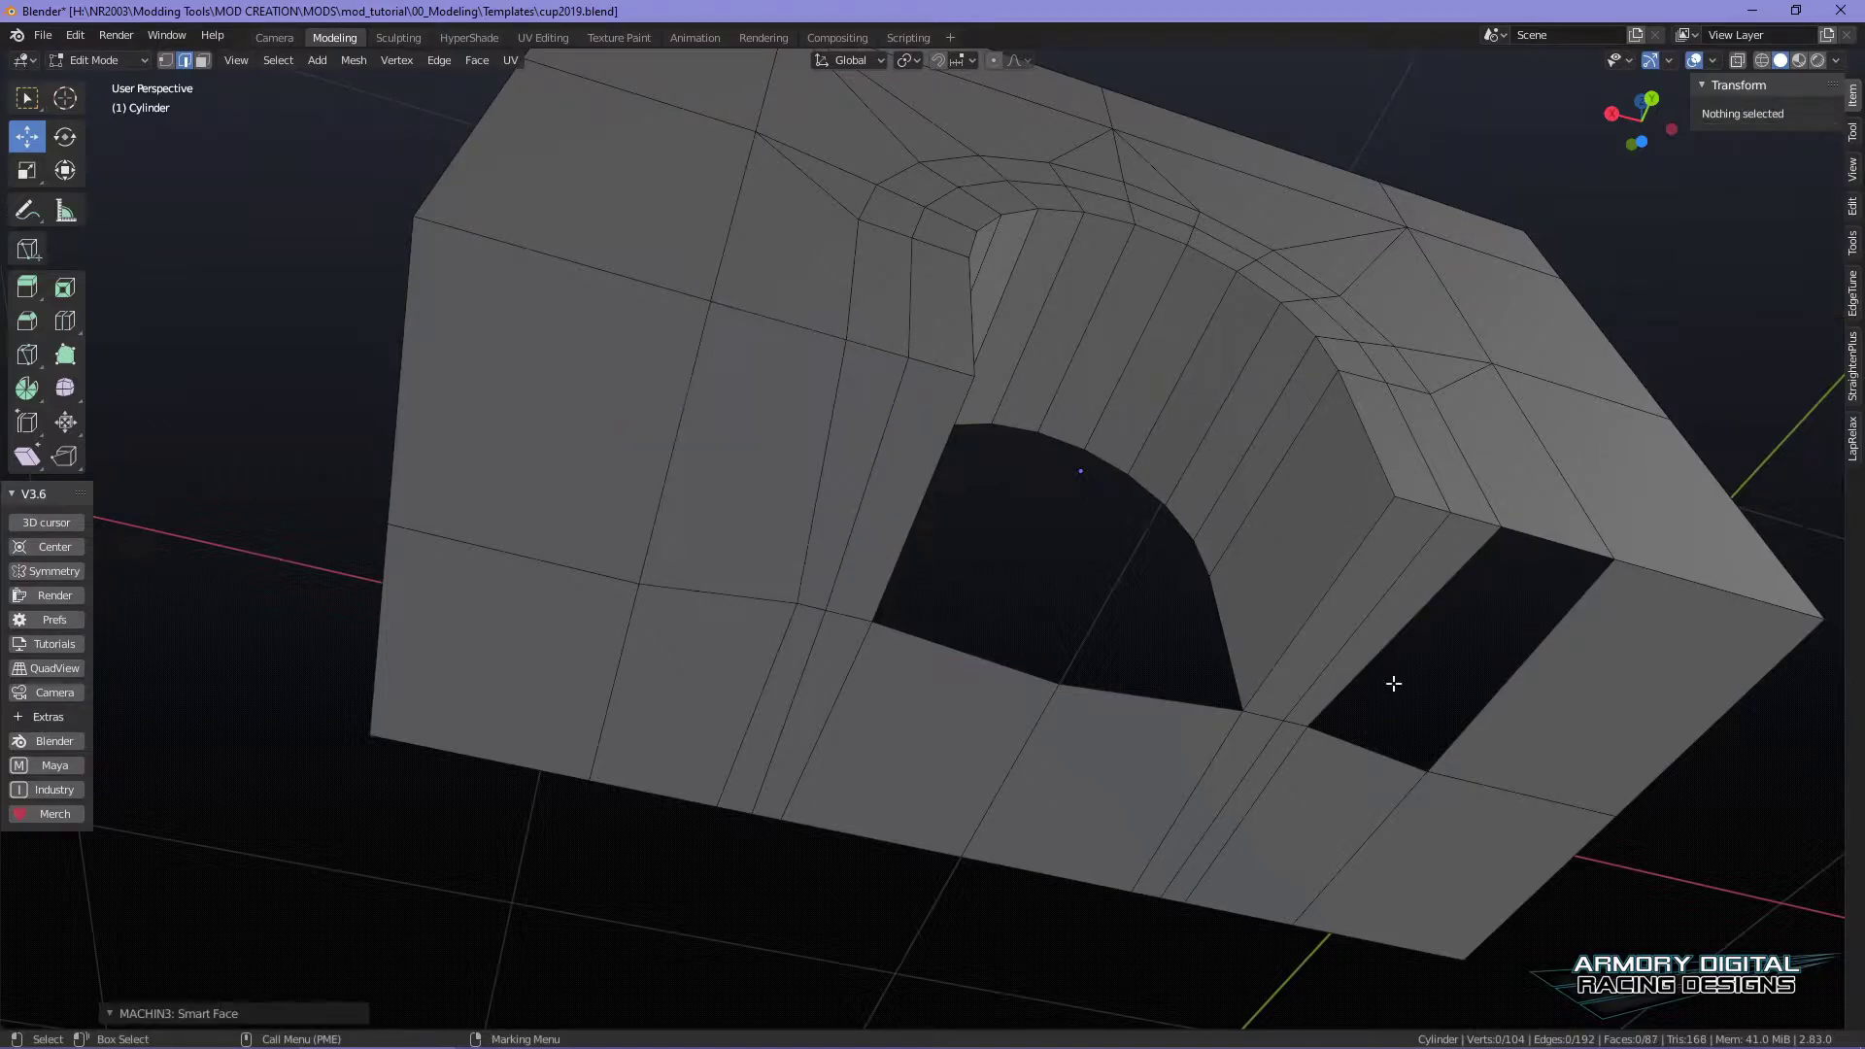
pyautogui.click(1512, 667)
pyautogui.press('f')
# - Close the back opening of the arch with a run of Smart Face fills starting from its bottom corner
pyautogui.moveTo(1150, 708); pyautogui.dragTo(1133, 771, button='middle')
pyautogui.keyDown('alt'); pyautogui.moveTo(1132, 771); pyautogui.dragTo(1127, 825); pyautogui.keyUp('alt')
pyautogui.keyDown('alt'); pyautogui.moveTo(1144, 690); pyautogui.dragTo(1111, 745, button='middle'); pyautogui.keyUp('alt')
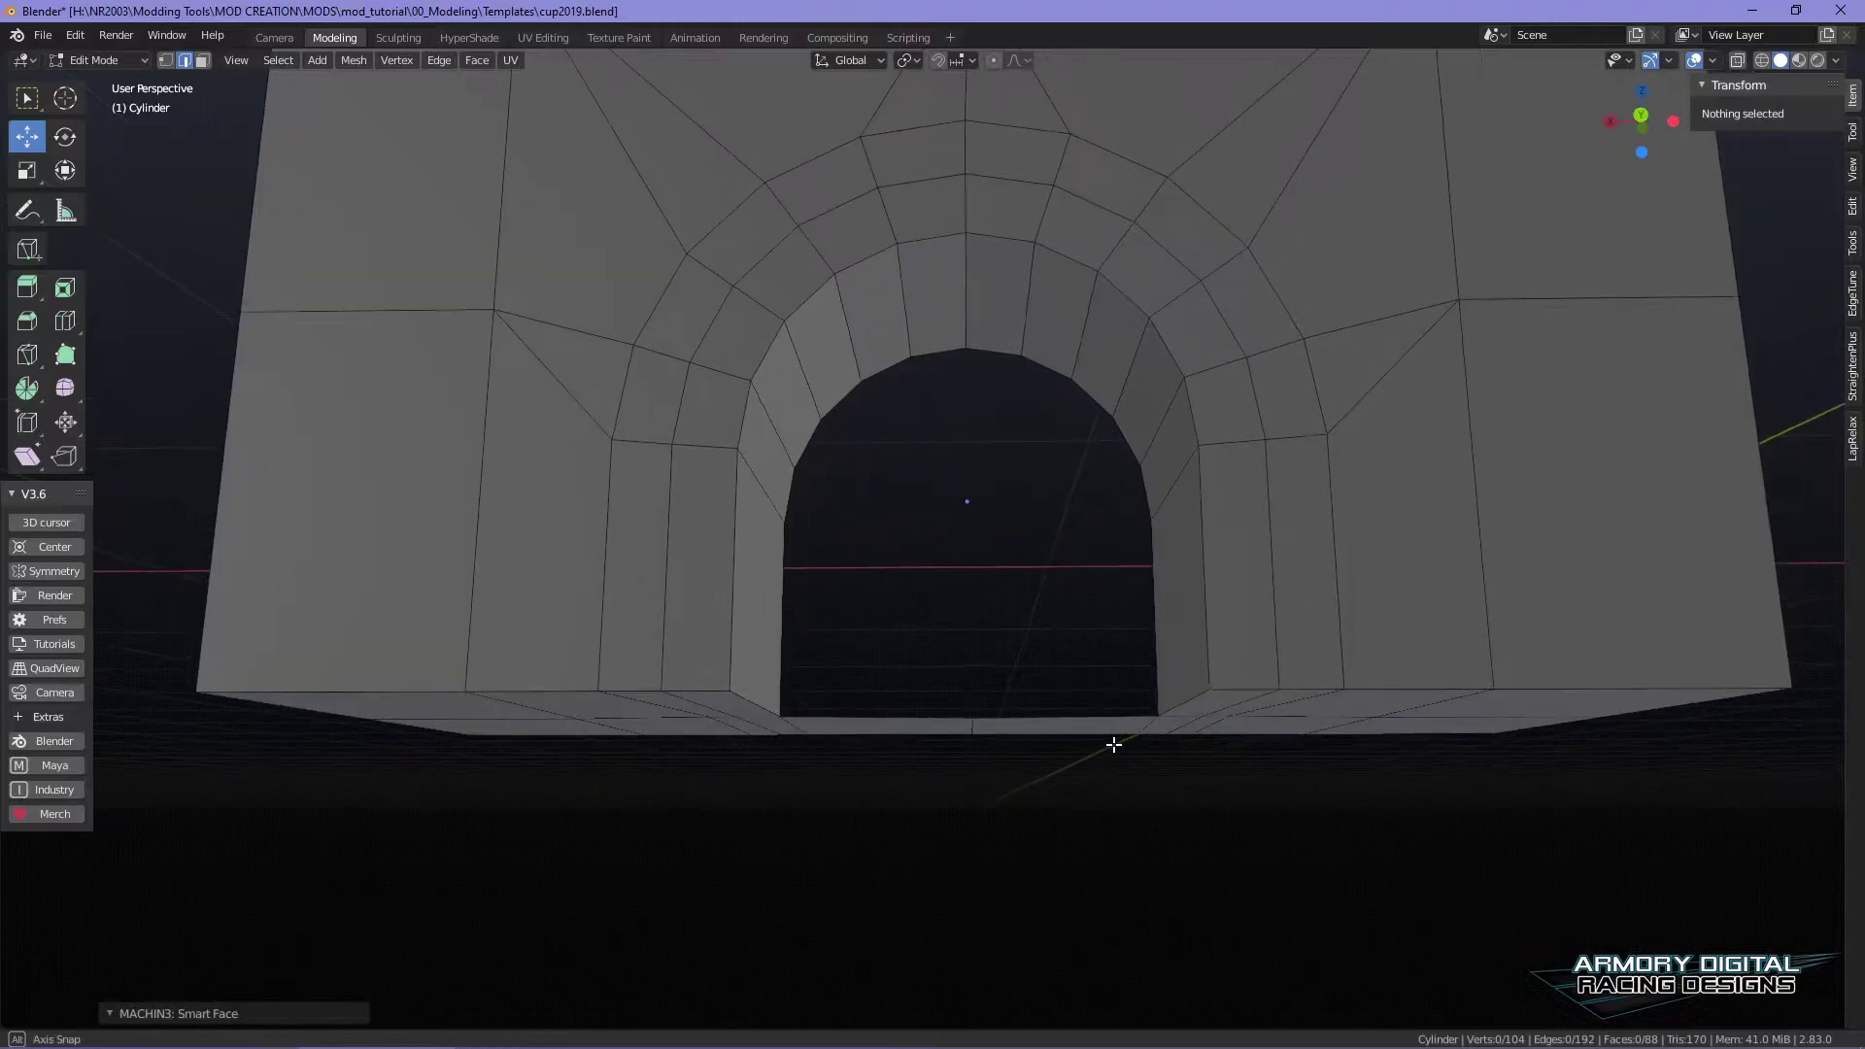
pyautogui.keyDown('alt'); pyautogui.moveTo(1111, 746); pyautogui.dragTo(1202, 616, button='right'); pyautogui.keyUp('alt')
pyautogui.keyDown('alt'); pyautogui.moveTo(1202, 617); pyautogui.dragTo(1146, 645, button='middle'); pyautogui.keyUp('alt')
pyautogui.moveTo(1264, 580); pyautogui.dragTo(1151, 803, button='right')
pyautogui.click(1150, 814)
pyautogui.press('f')
pyautogui.press('f')
pyautogui.press('f')
pyautogui.press('f')
pyautogui.press('f')
pyautogui.press('f')
pyautogui.press('f')
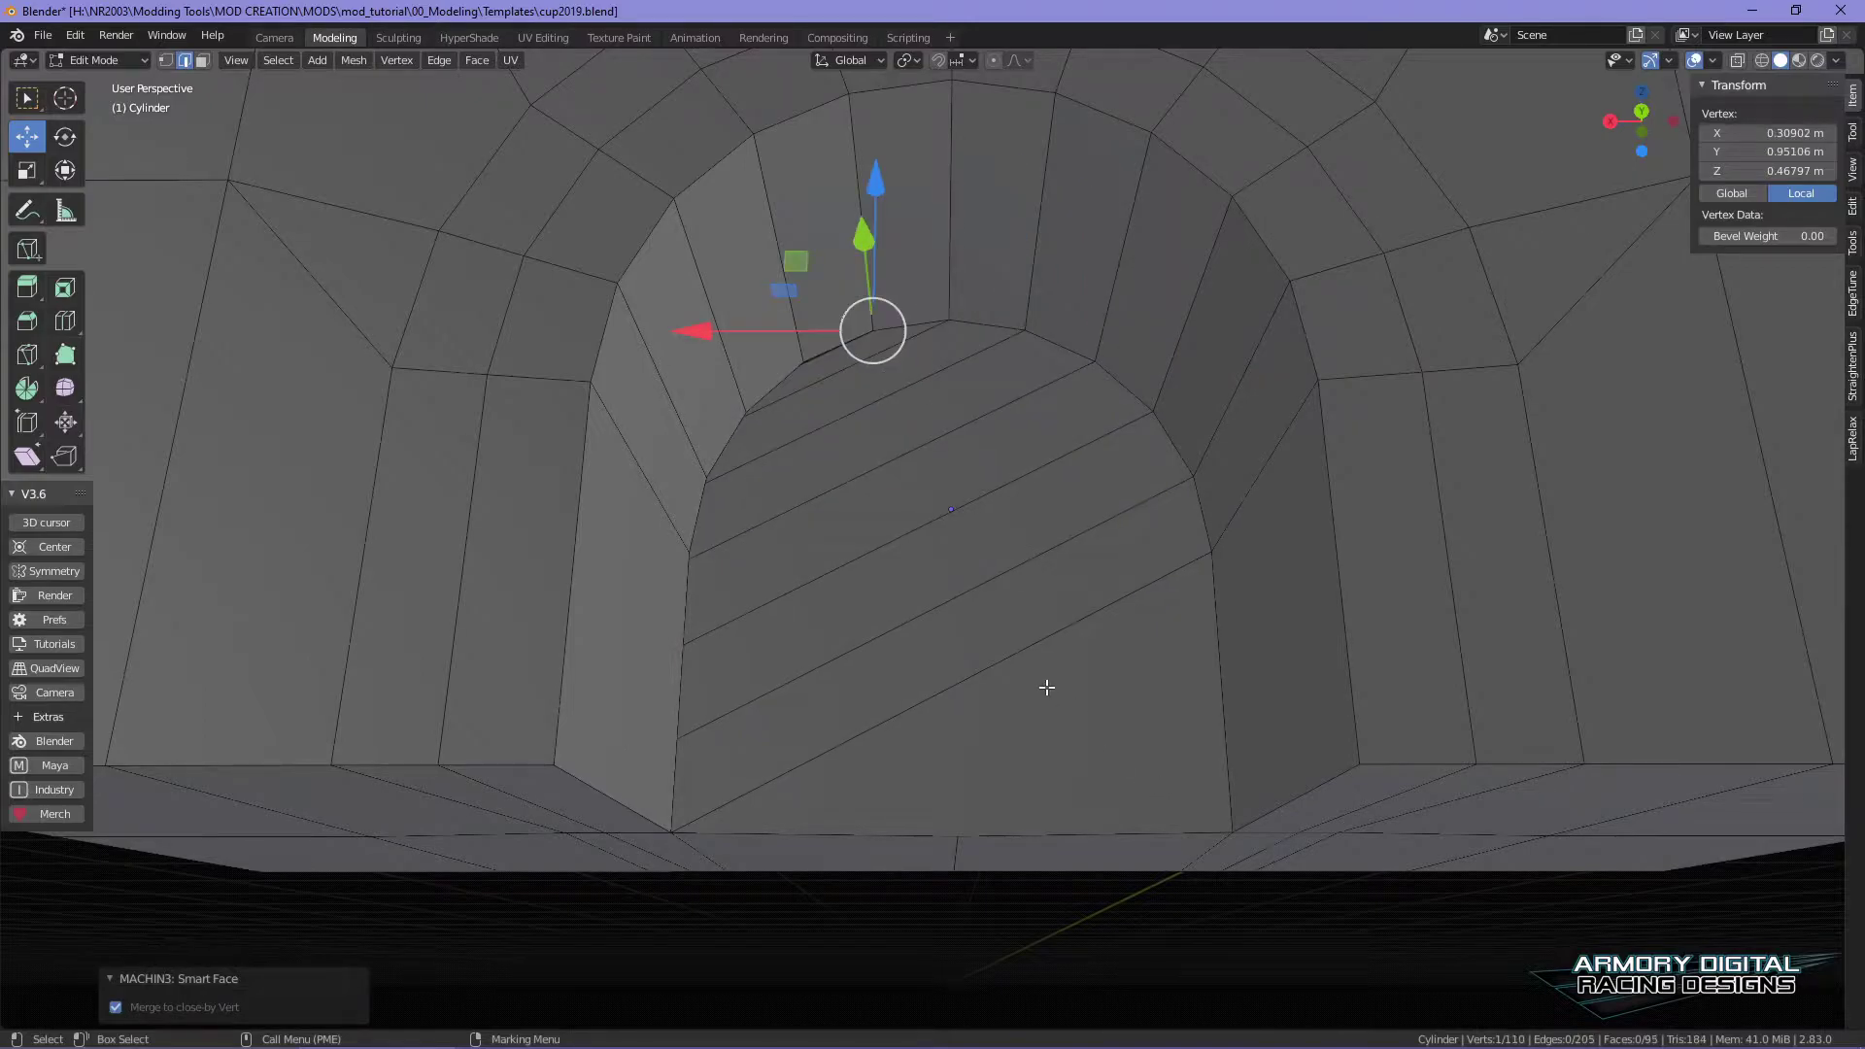
pyautogui.press('f')
# - Select the diagonal edges across the arch's filled back and dissolve them into a single face
pyautogui.keyDown('alt'); pyautogui.moveTo(1032, 584); pyautogui.dragTo(1067, 611); pyautogui.keyUp('alt')
pyautogui.click(1067, 629)
pyautogui.keyDown('shift'); pyautogui.click(1069, 529); pyautogui.keyUp('shift')
pyautogui.keyDown('shift'); pyautogui.click(982, 465); pyautogui.keyUp('shift')
pyautogui.keyDown('shift'); pyautogui.click(930, 382); pyautogui.keyUp('shift')
pyautogui.keyDown('shift'); pyautogui.click(868, 325); pyautogui.keyUp('shift')
pyautogui.keyDown('shift'); pyautogui.click(786, 275); pyautogui.keyUp('shift')
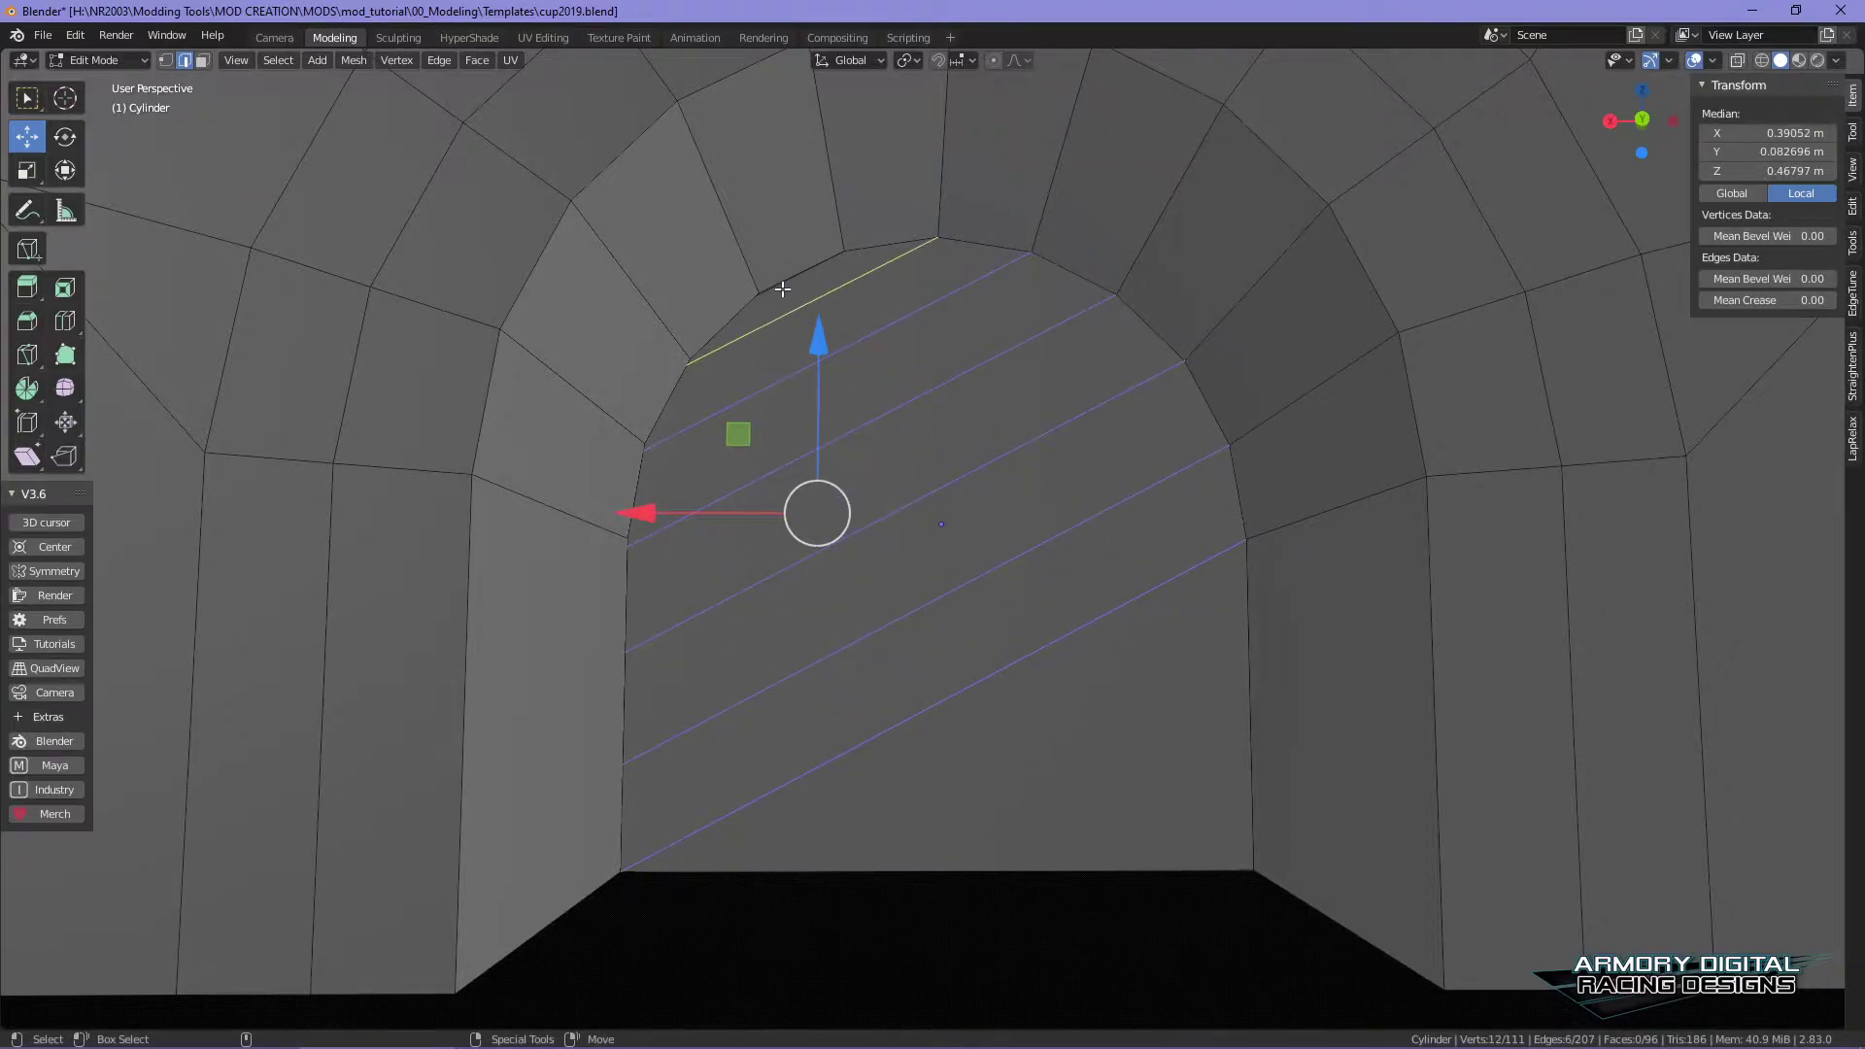
pyautogui.keyDown('shift'); pyautogui.click(783, 288); pyautogui.keyUp('shift')
pyautogui.press('x')
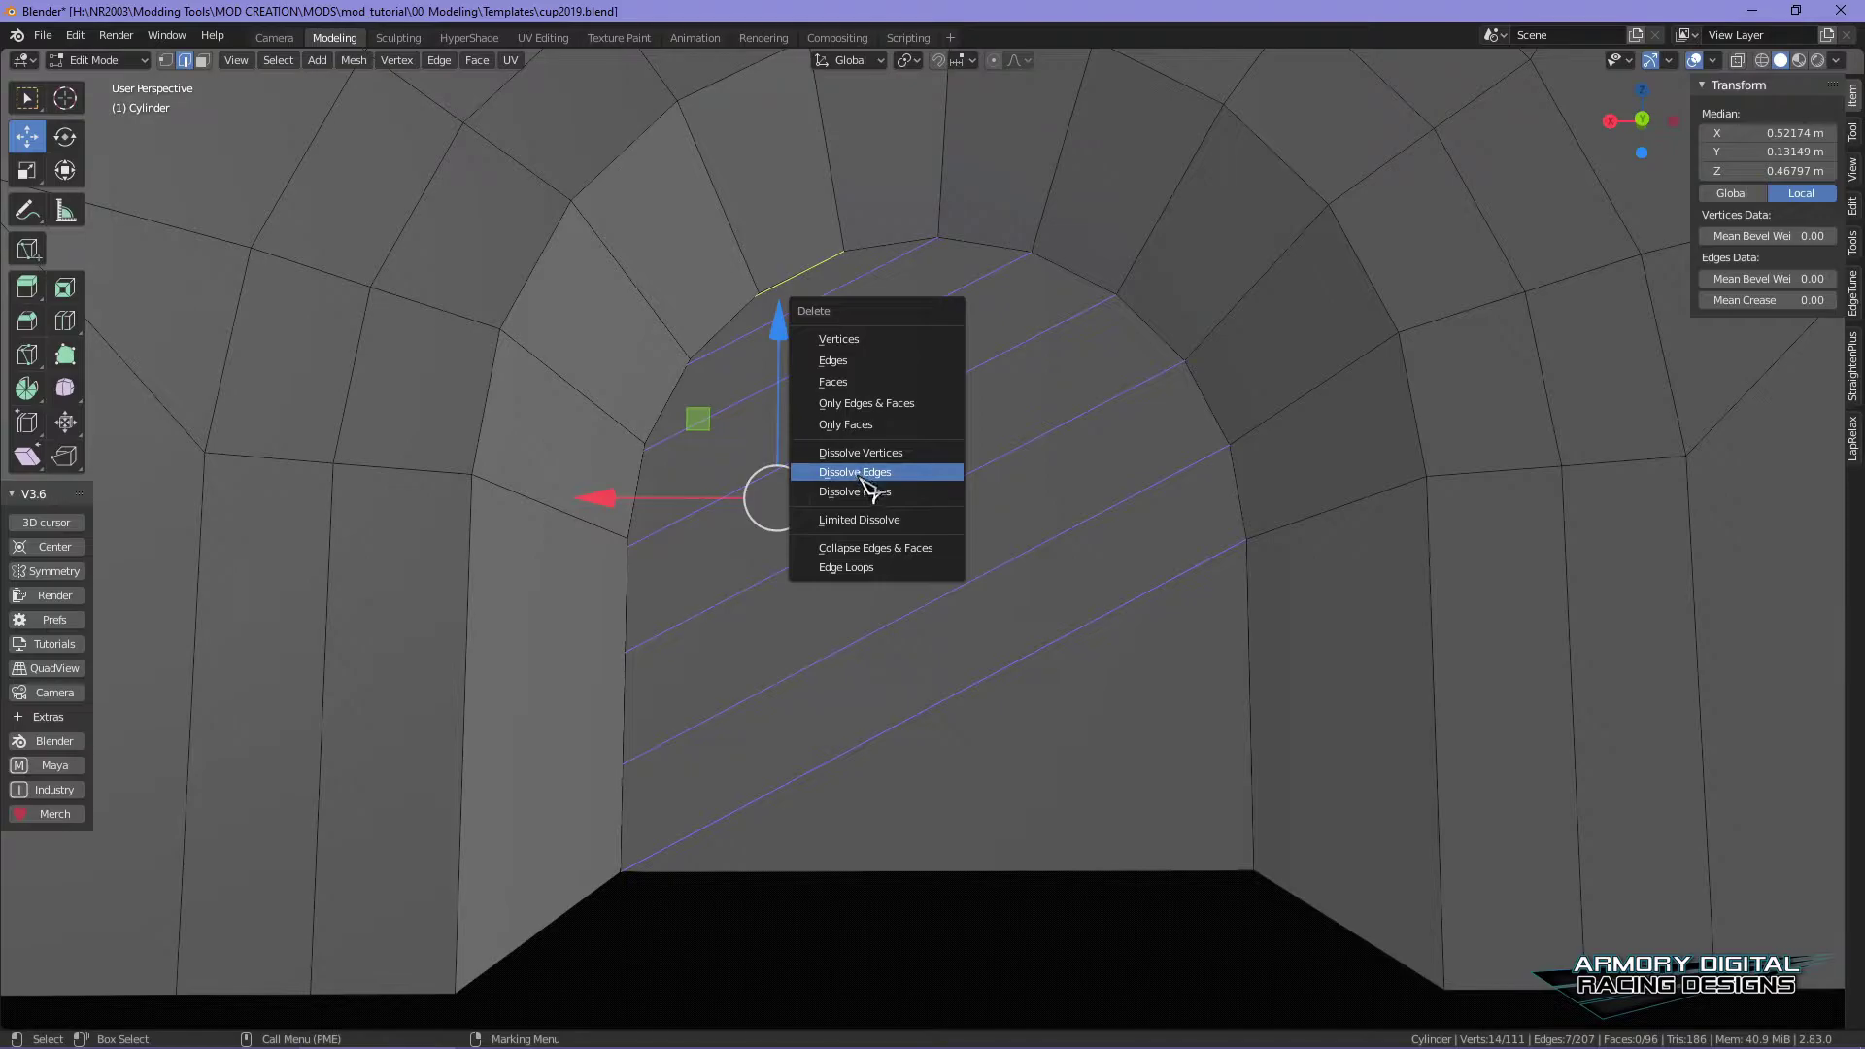
pyautogui.click(861, 478)
# - Start Make Line on the arch's back face, cancel it, and undo the edge dissolve
pyautogui.rightClick(739, 503)
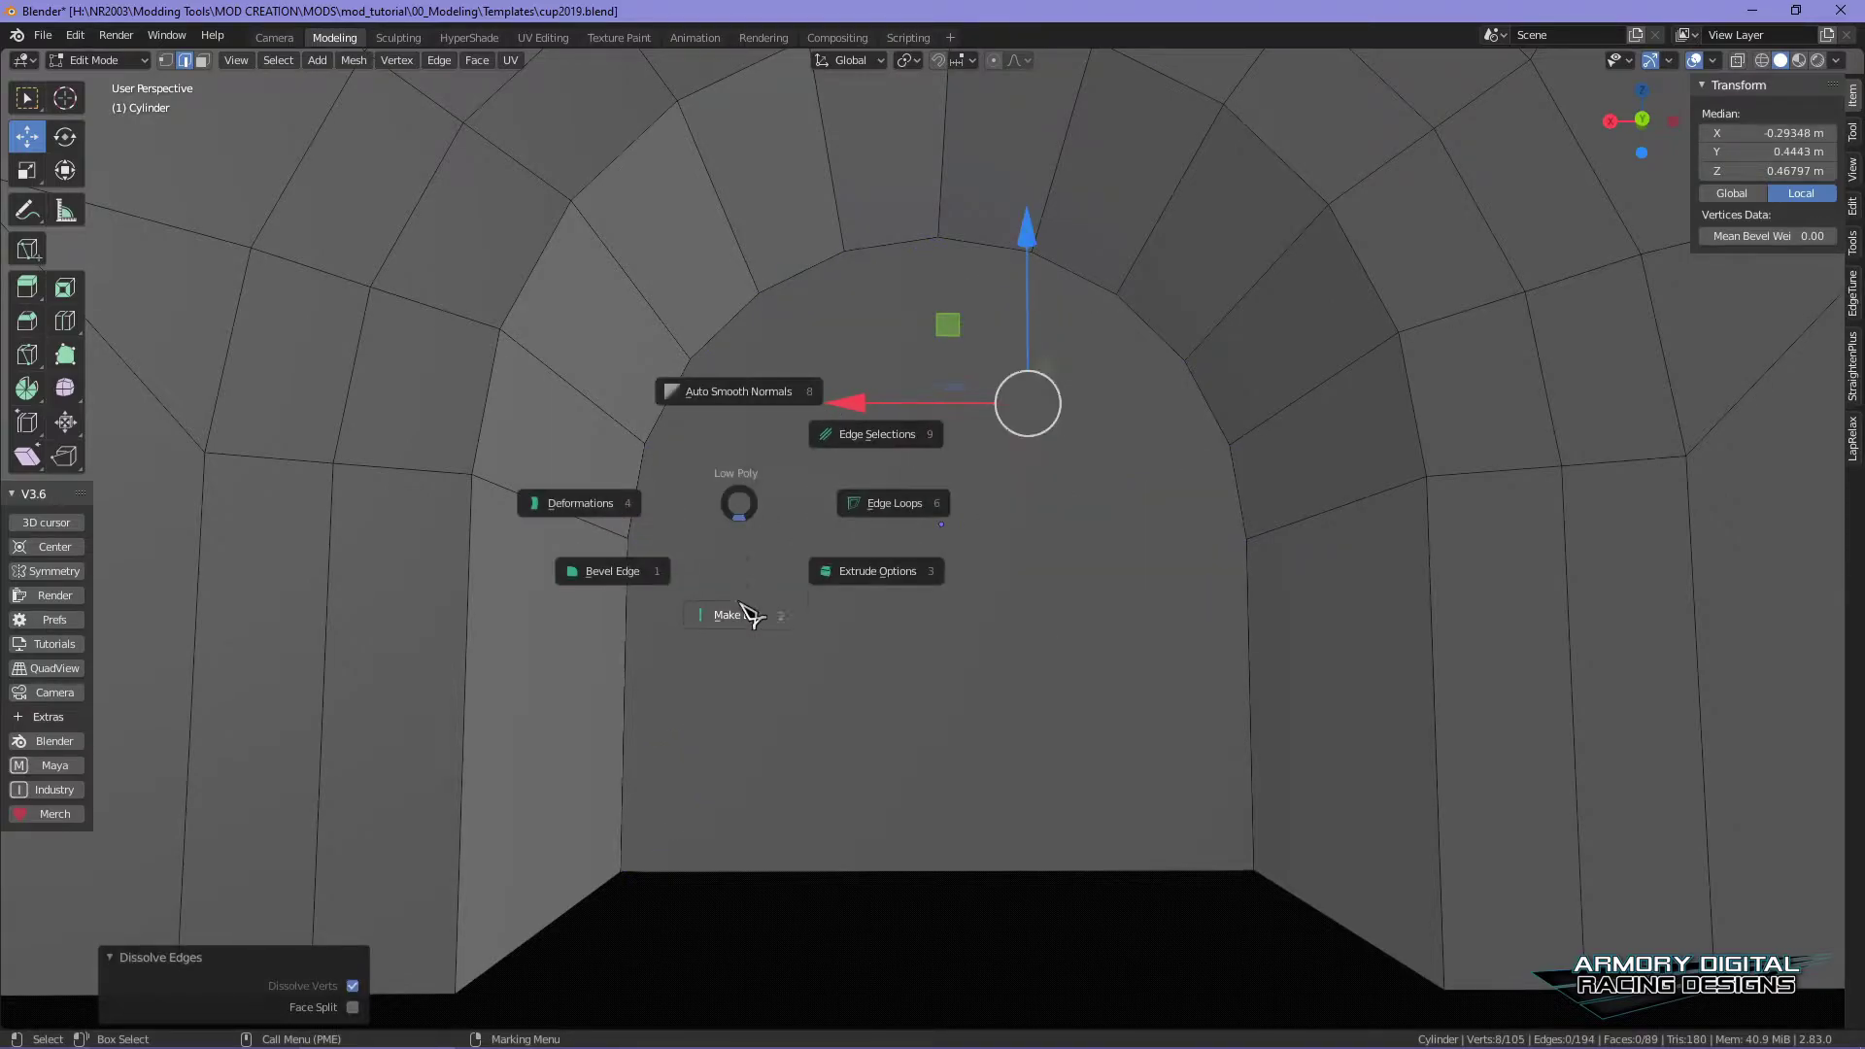
pyautogui.click(752, 615)
pyautogui.press('Escape')
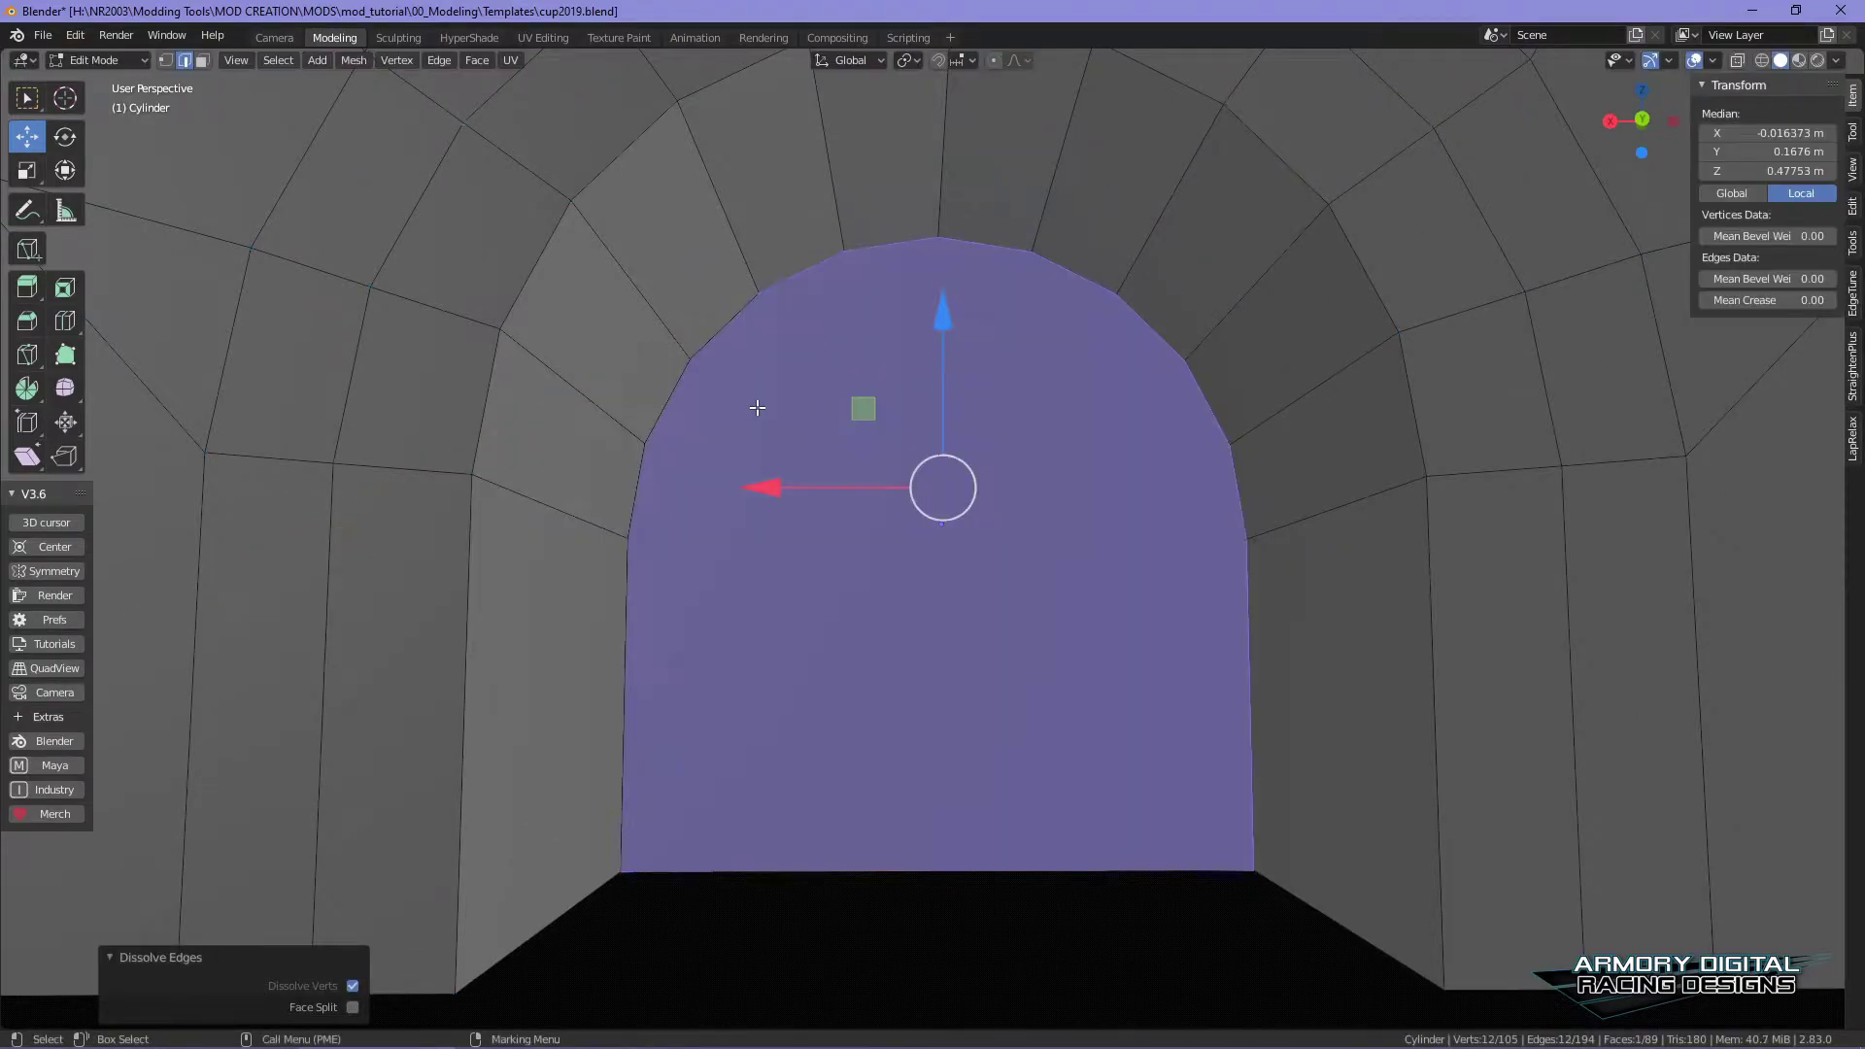
pyautogui.hotkey('ctrl', 'z')
pyautogui.rightClick(700, 387)
pyautogui.press('Escape')
# - Dissolve the still-selected diagonal edges again and return to object mode
pyautogui.press('x')
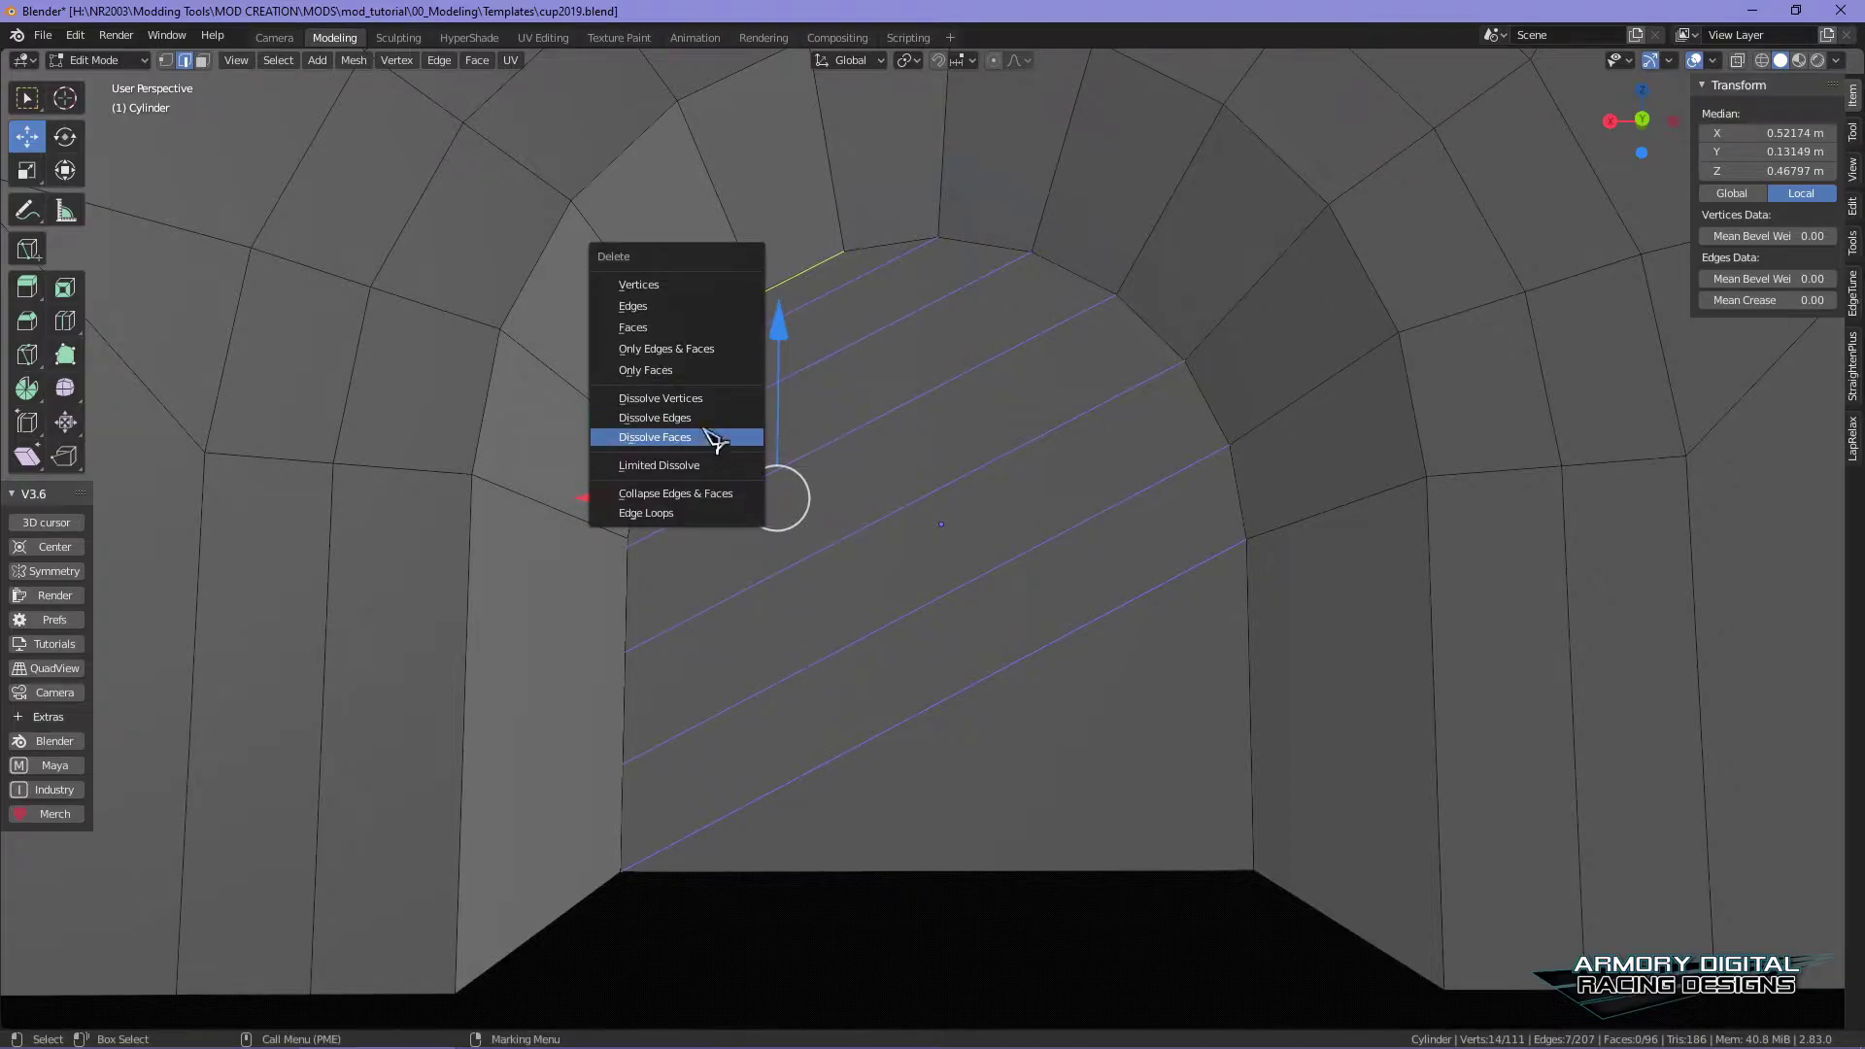
pyautogui.click(700, 420)
pyautogui.rightClick(666, 434)
pyautogui.click(776, 376)
pyautogui.click(996, 940)
pyautogui.click(916, 546)
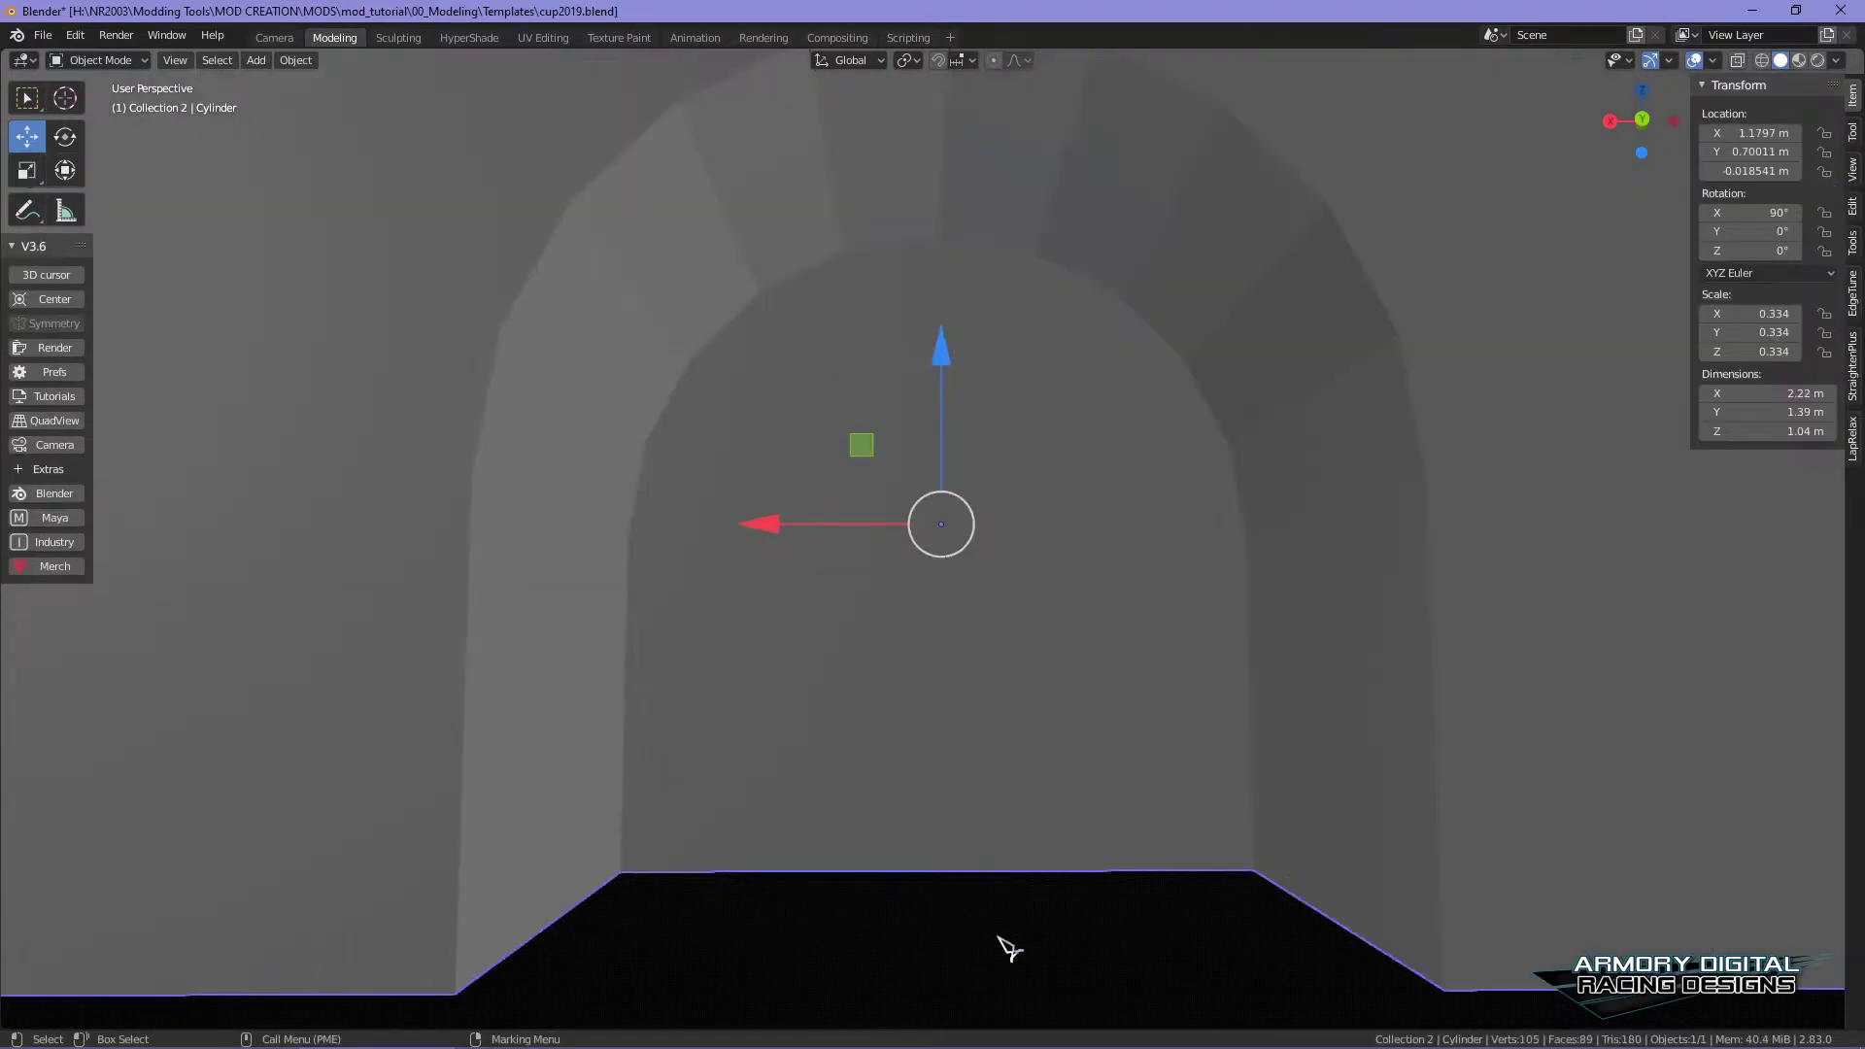
# - Use Make Line in edit mode to connect the two vertices where the back face's curve meets its straight sides
pyautogui.rightClick(887, 487)
pyautogui.click(705, 529)
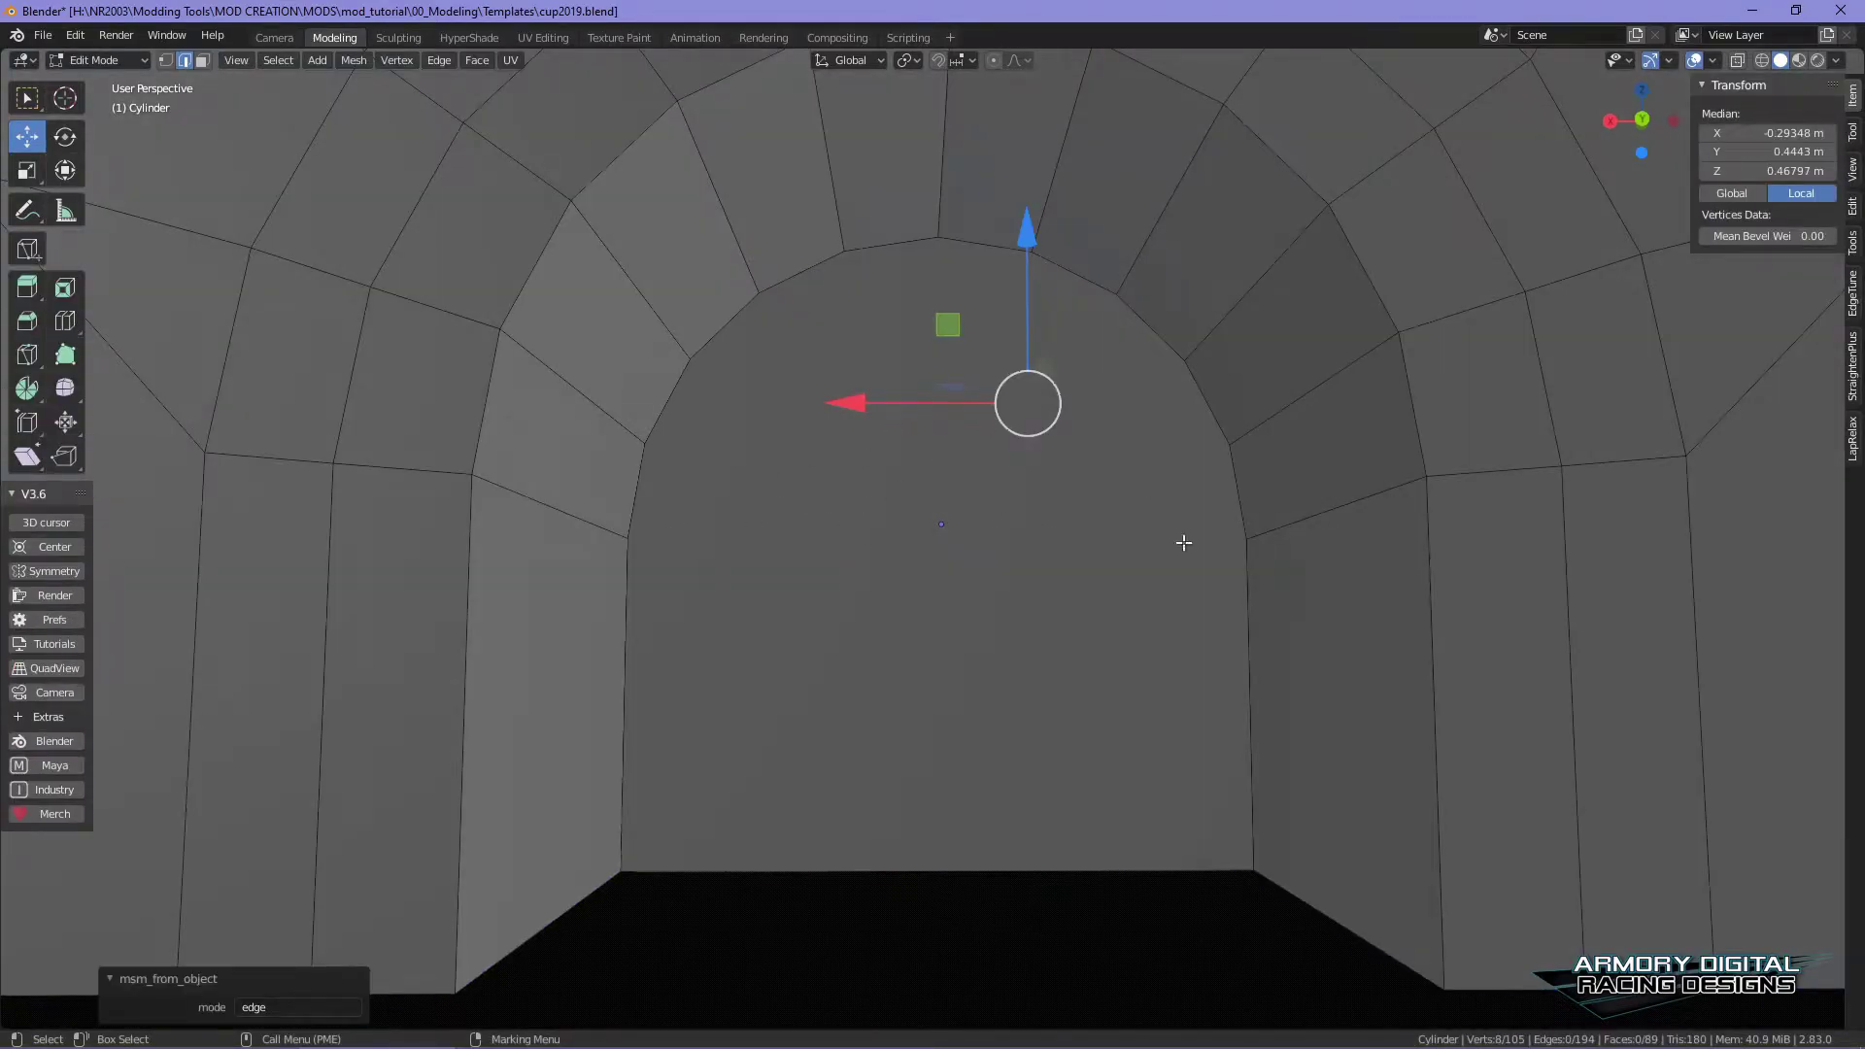
pyautogui.rightClick(868, 540)
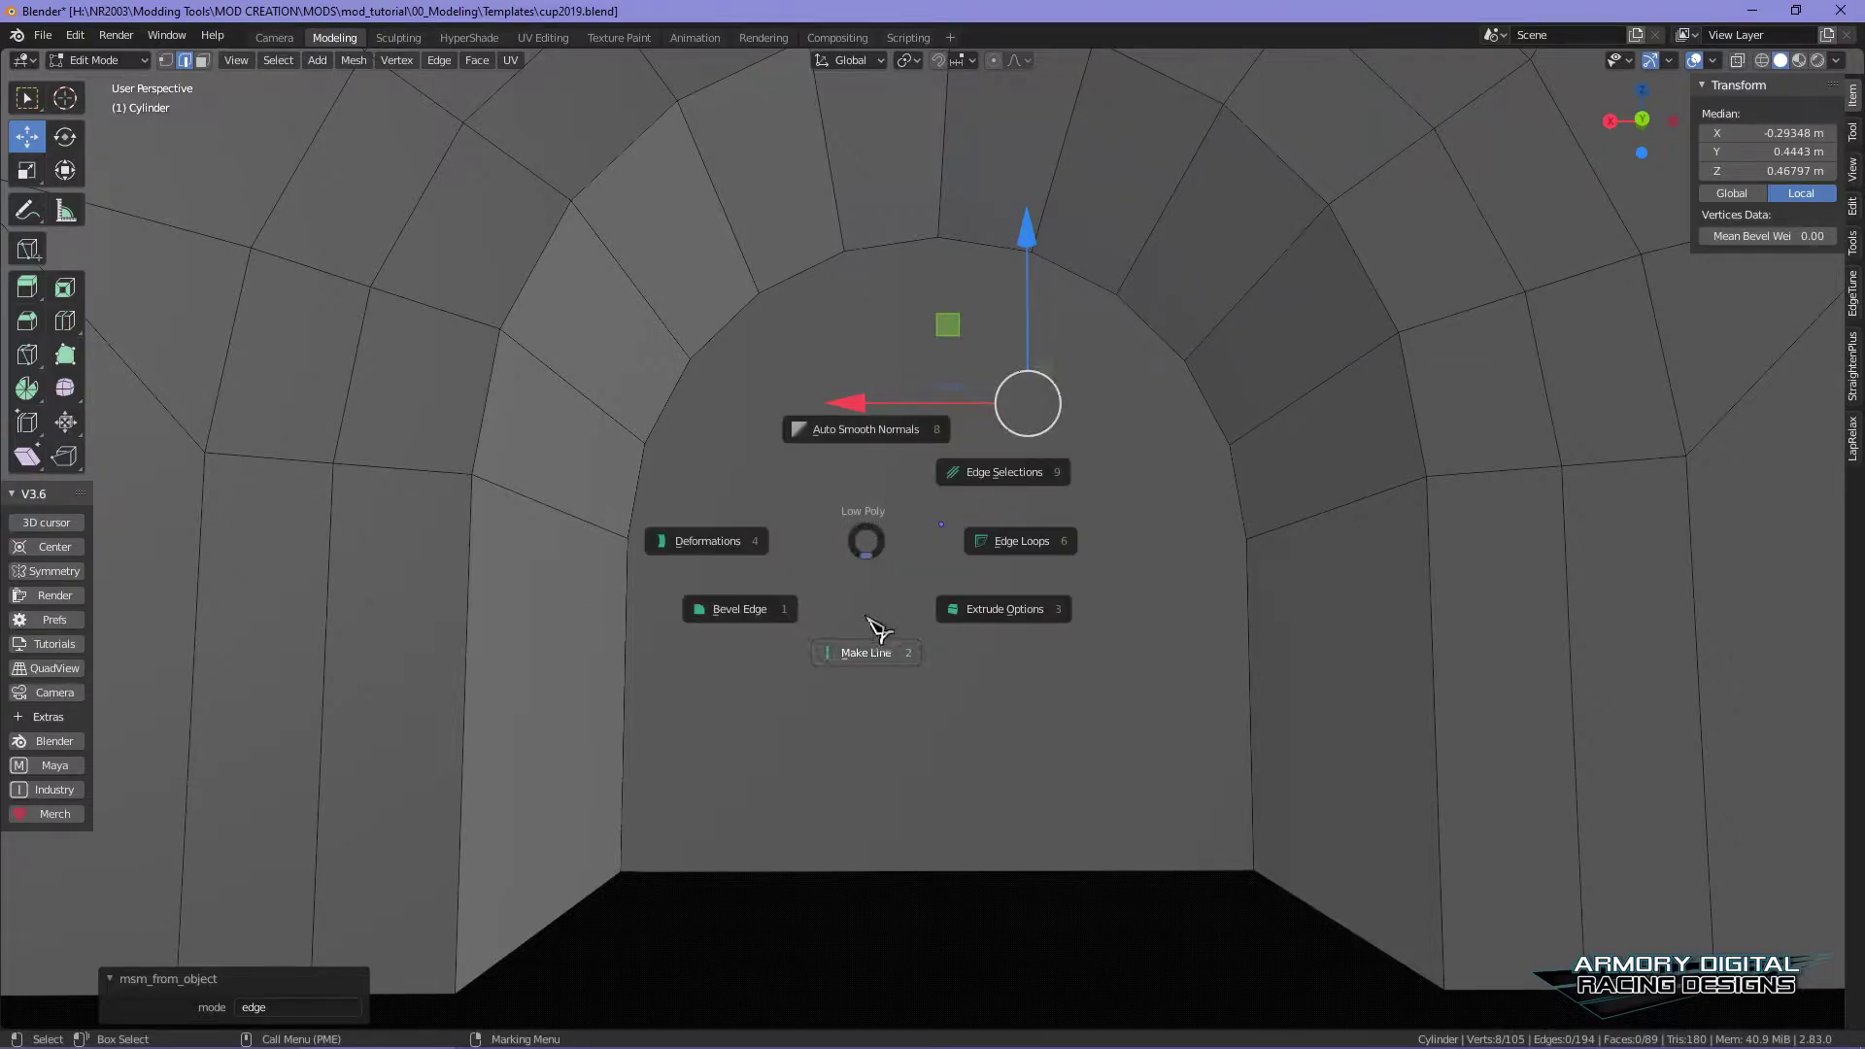
pyautogui.click(874, 652)
pyautogui.click(628, 538)
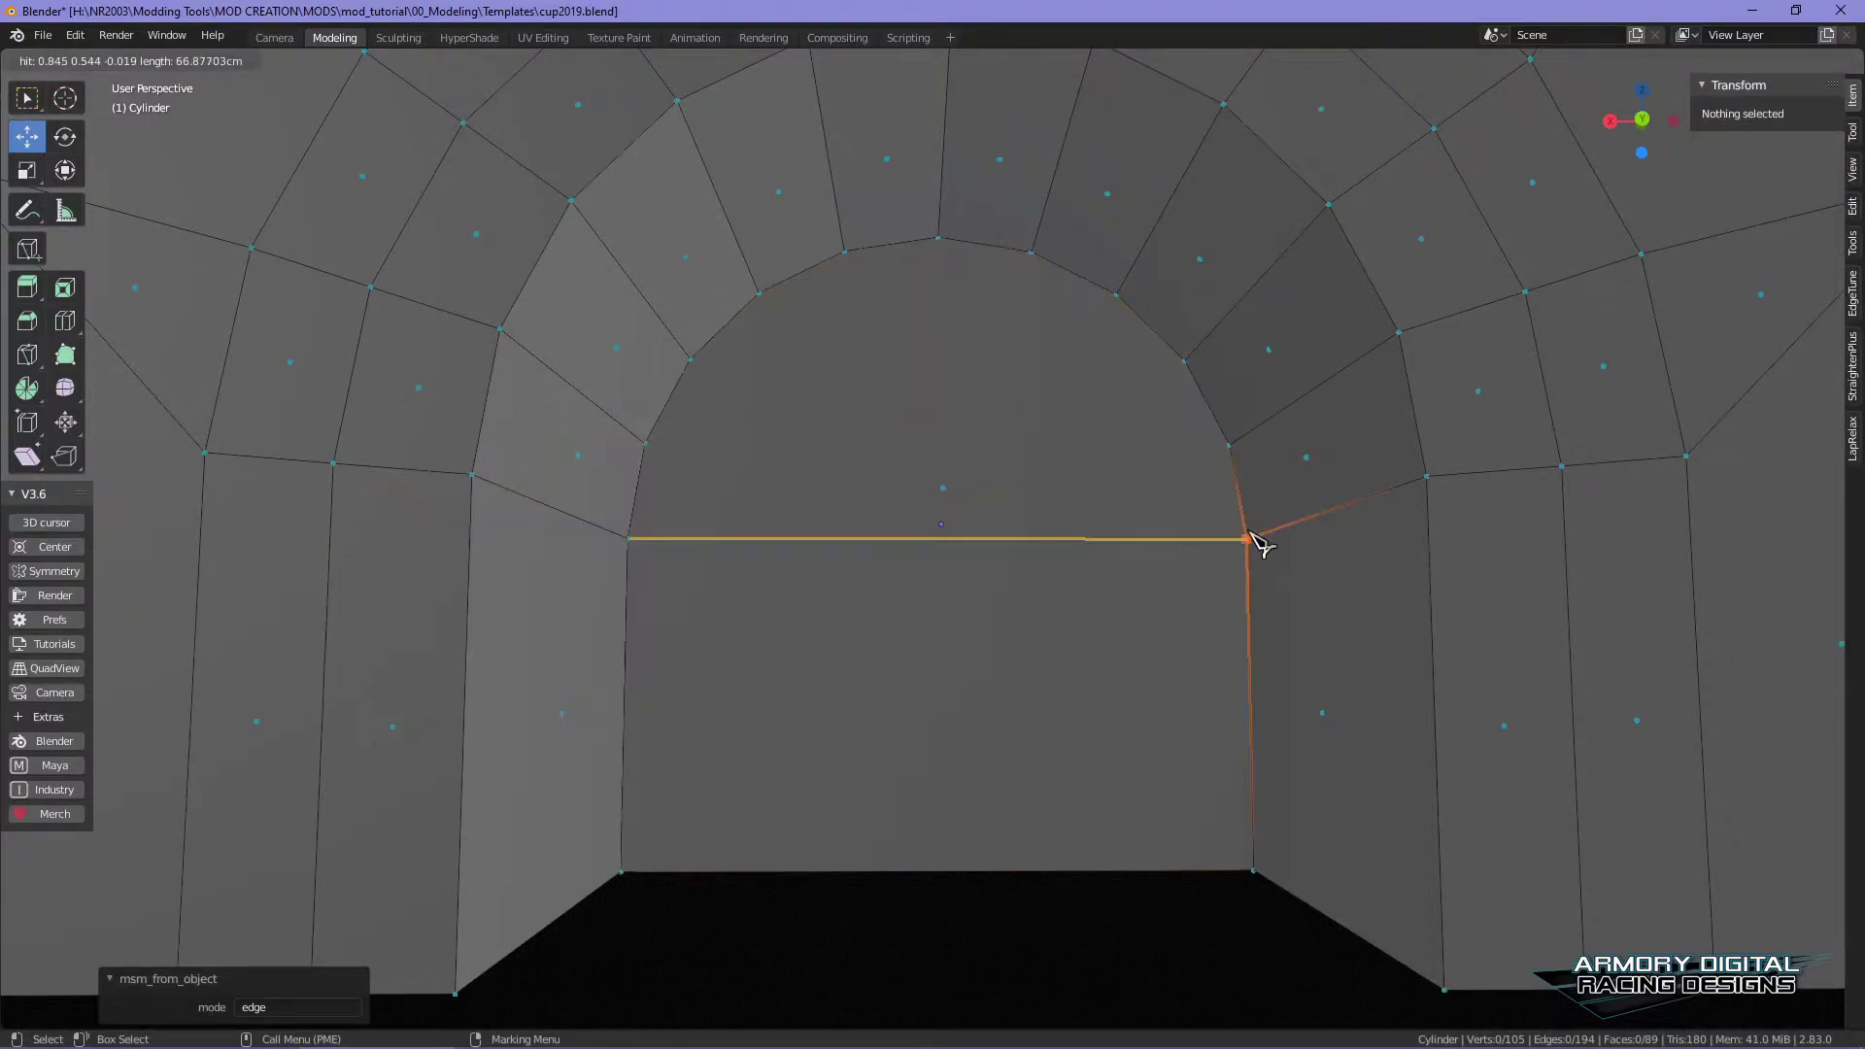
pyautogui.click(1248, 538)
pyautogui.press('Return')
pyautogui.scroll(-4, 1024, 709)
pyautogui.moveTo(1016, 737); pyautogui.dragTo(992, 595, button='middle')
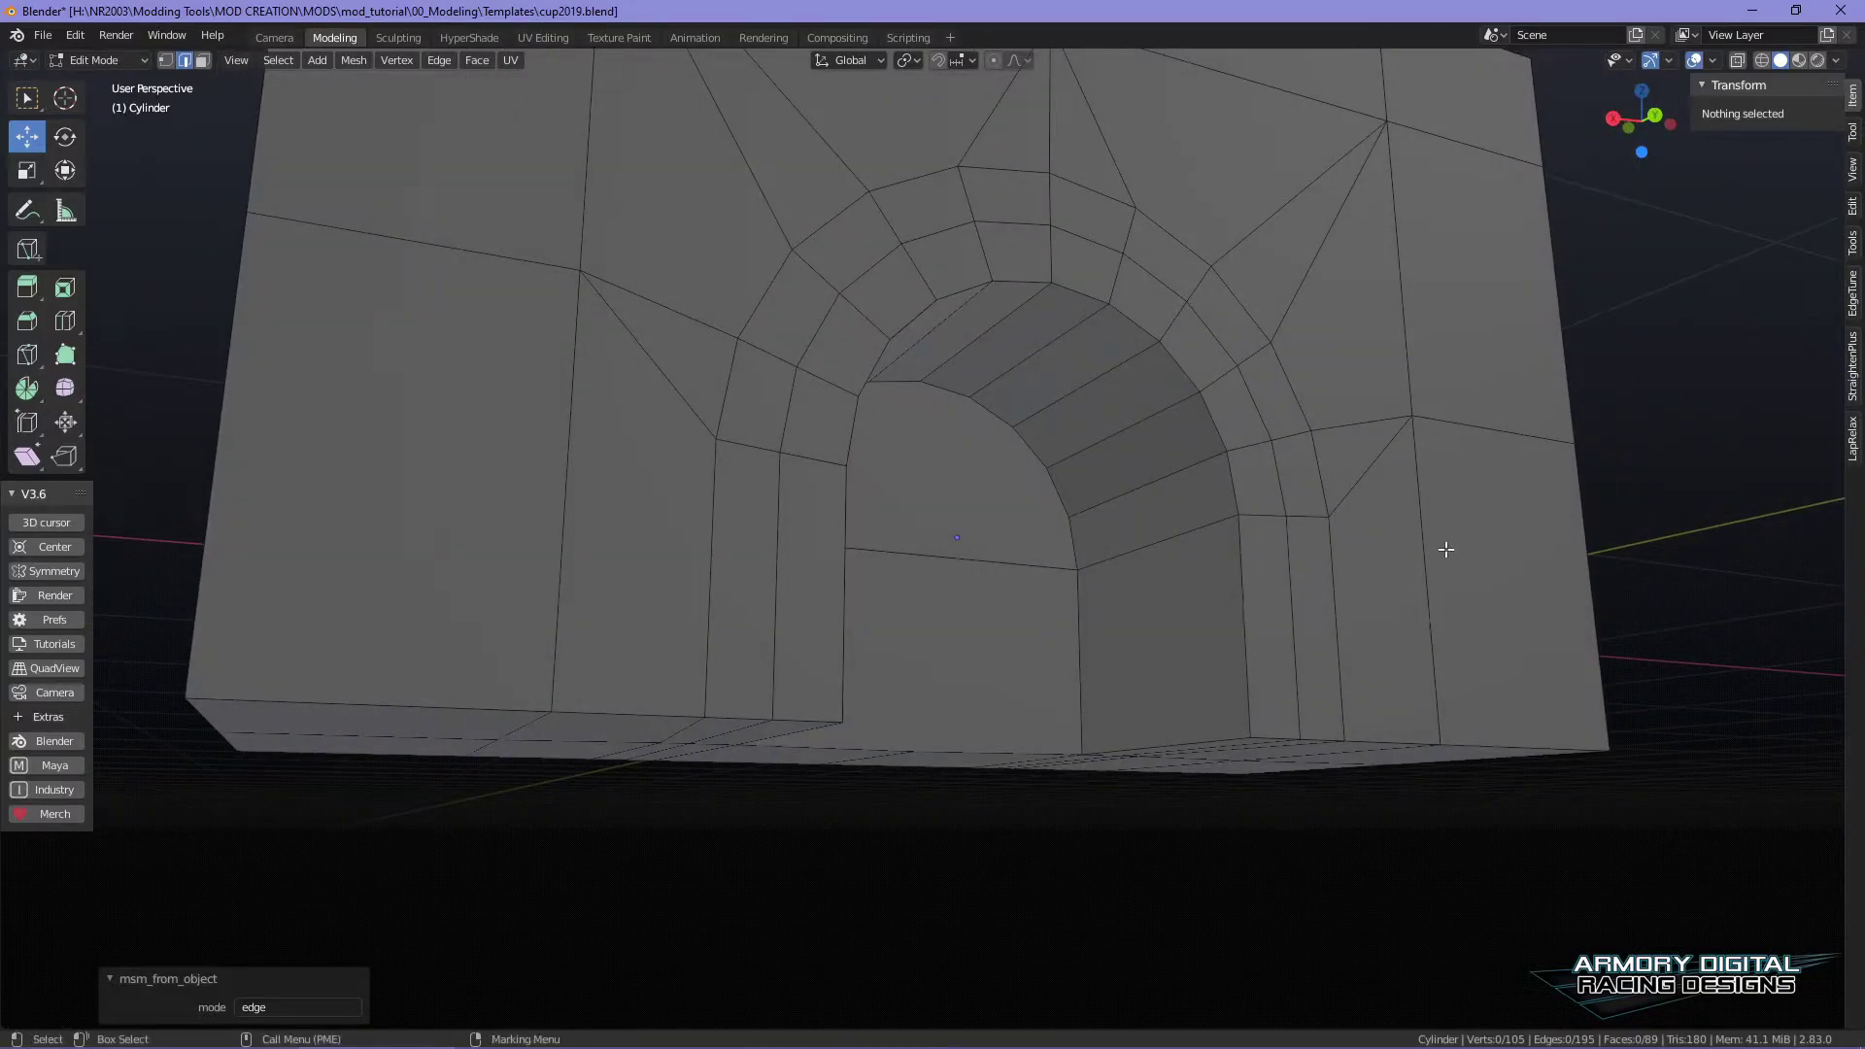
pyautogui.moveTo(1445, 550); pyautogui.dragTo(1211, 616, button='middle')
pyautogui.scroll(6, 1128, 638)
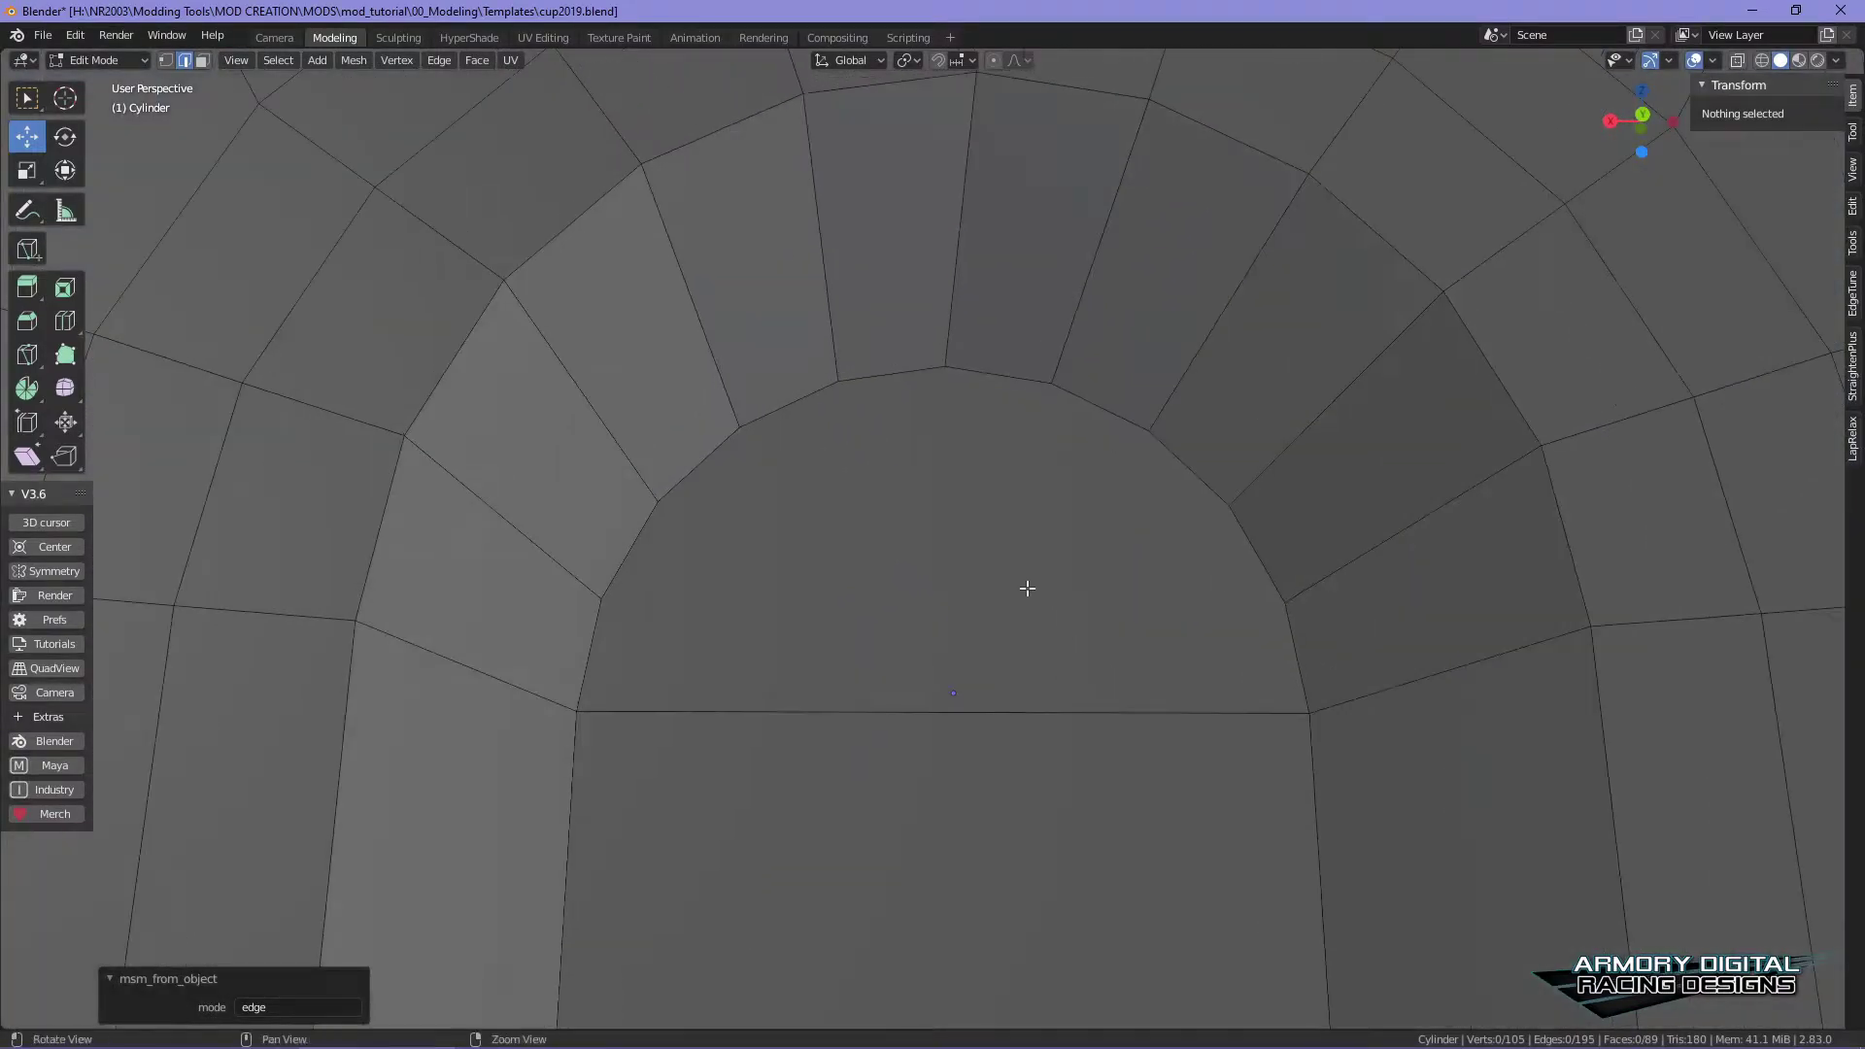
# - Select the arch's back face in face mode to check whether the drawn line divides it
pyautogui.rightClick(949, 430)
pyautogui.click(1040, 496)
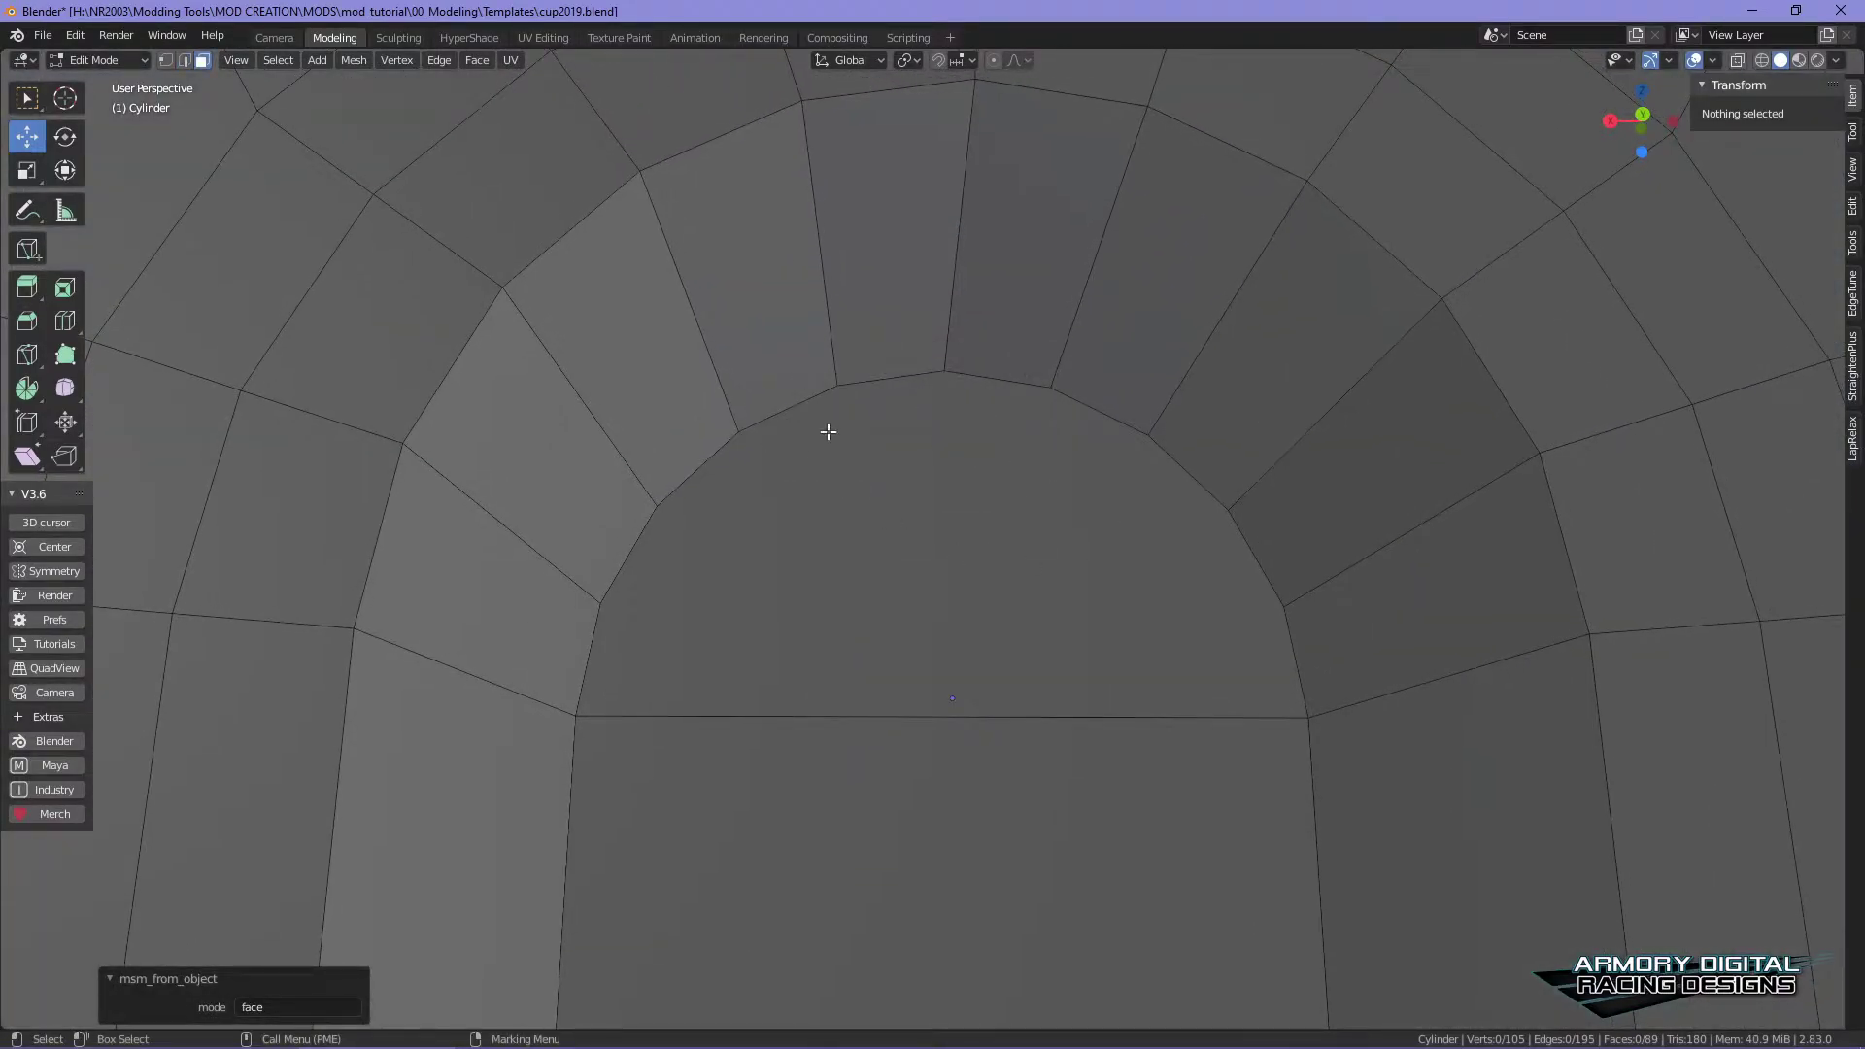
pyautogui.click(1000, 550)
pyautogui.scroll(-3, 1098, 598)
pyautogui.moveTo(1097, 597); pyautogui.dragTo(1166, 565, button='middle')
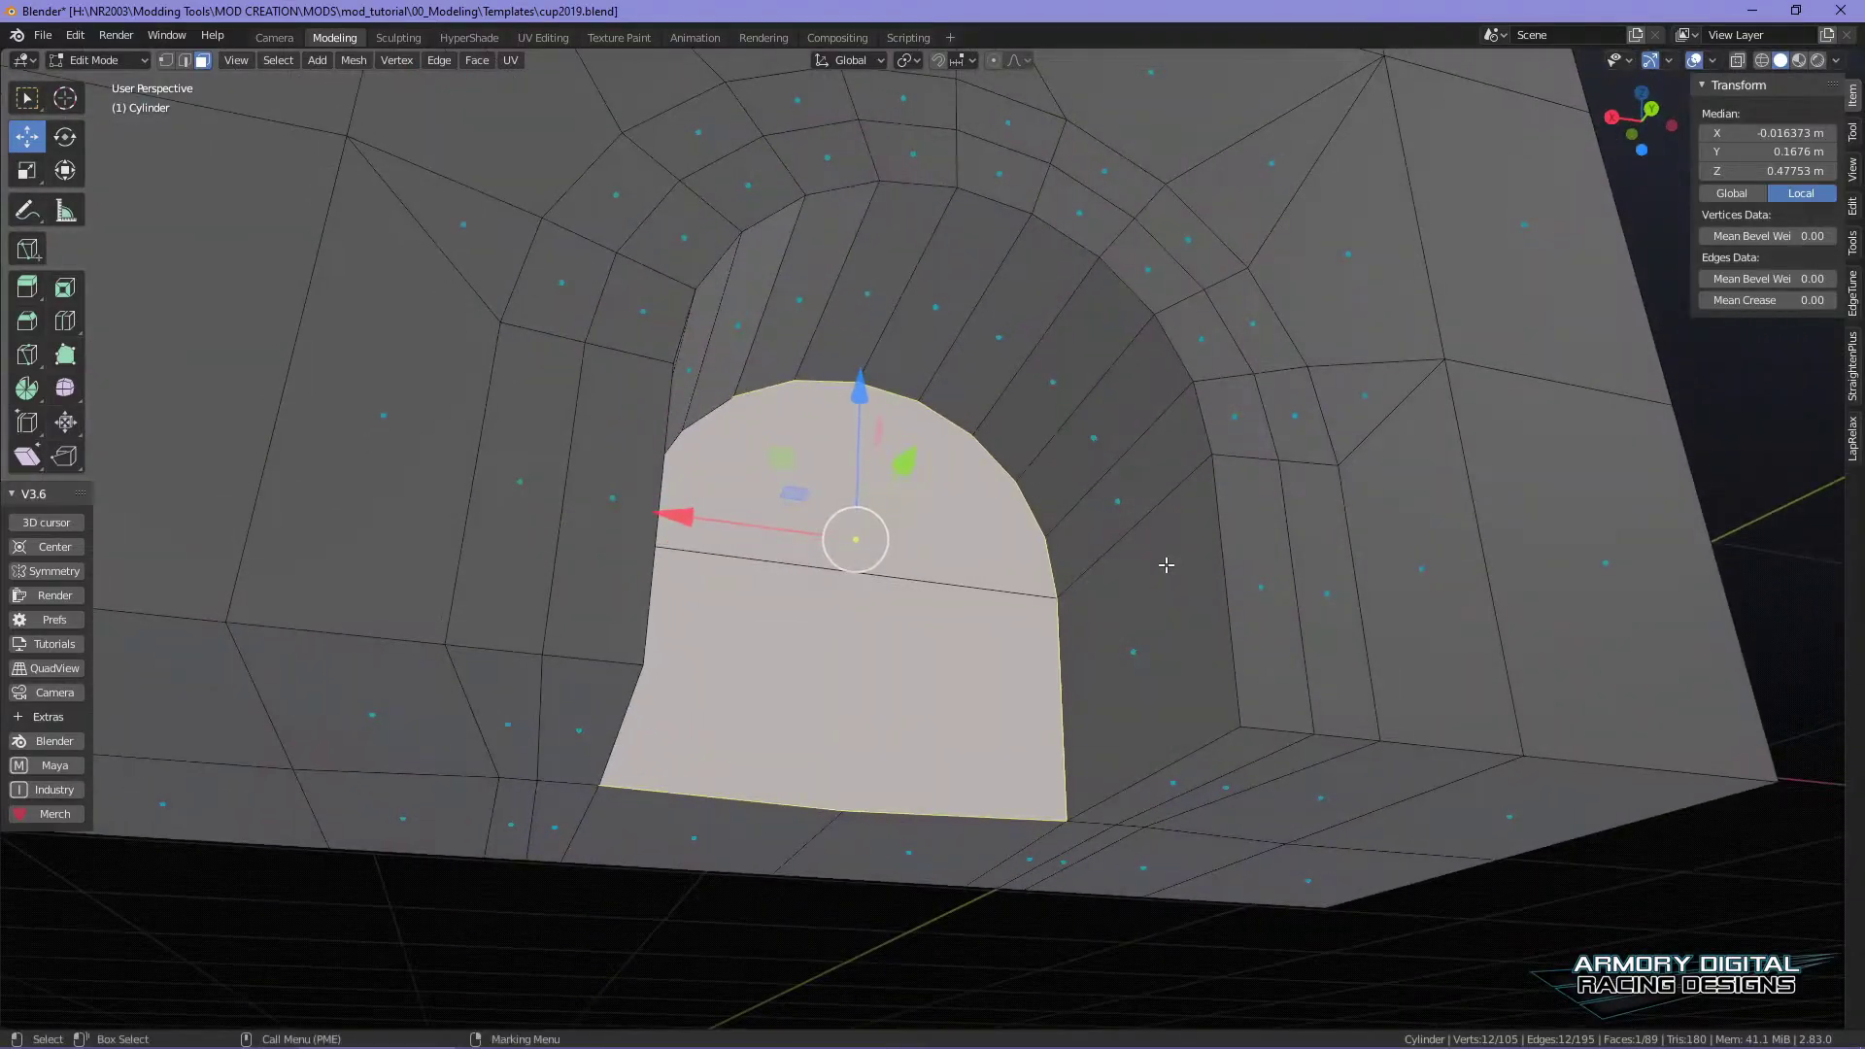
# - Undo back to the selected diagonal edges across the arch's back and dissolve them into one face again
pyautogui.hotkey('ctrl', 'z')
pyautogui.hotkey('ctrl', 'z')
pyautogui.hotkey('ctrl', 'z')
pyautogui.hotkey('ctrl', 'z')
pyautogui.hotkey('ctrl', 'z')
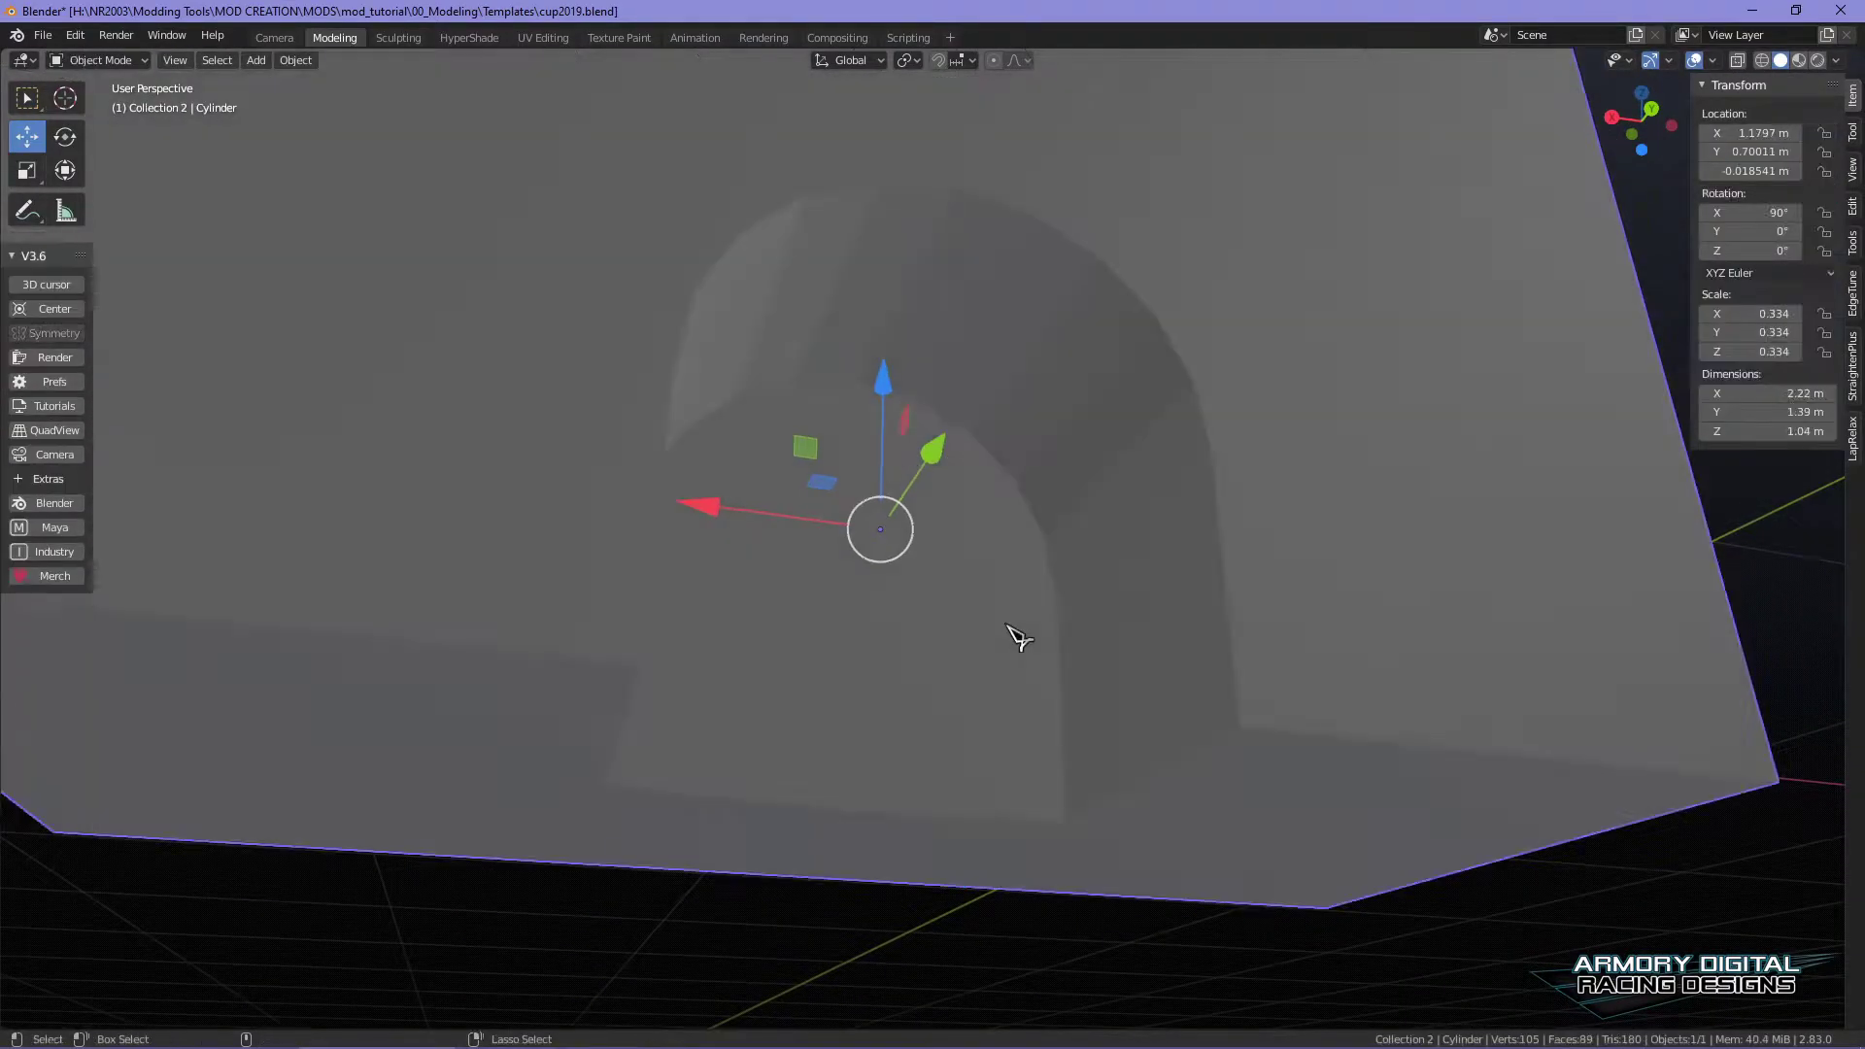
pyautogui.hotkey('ctrl', 'shift', 'z')
pyautogui.hotkey('ctrl', 'shift', 'z')
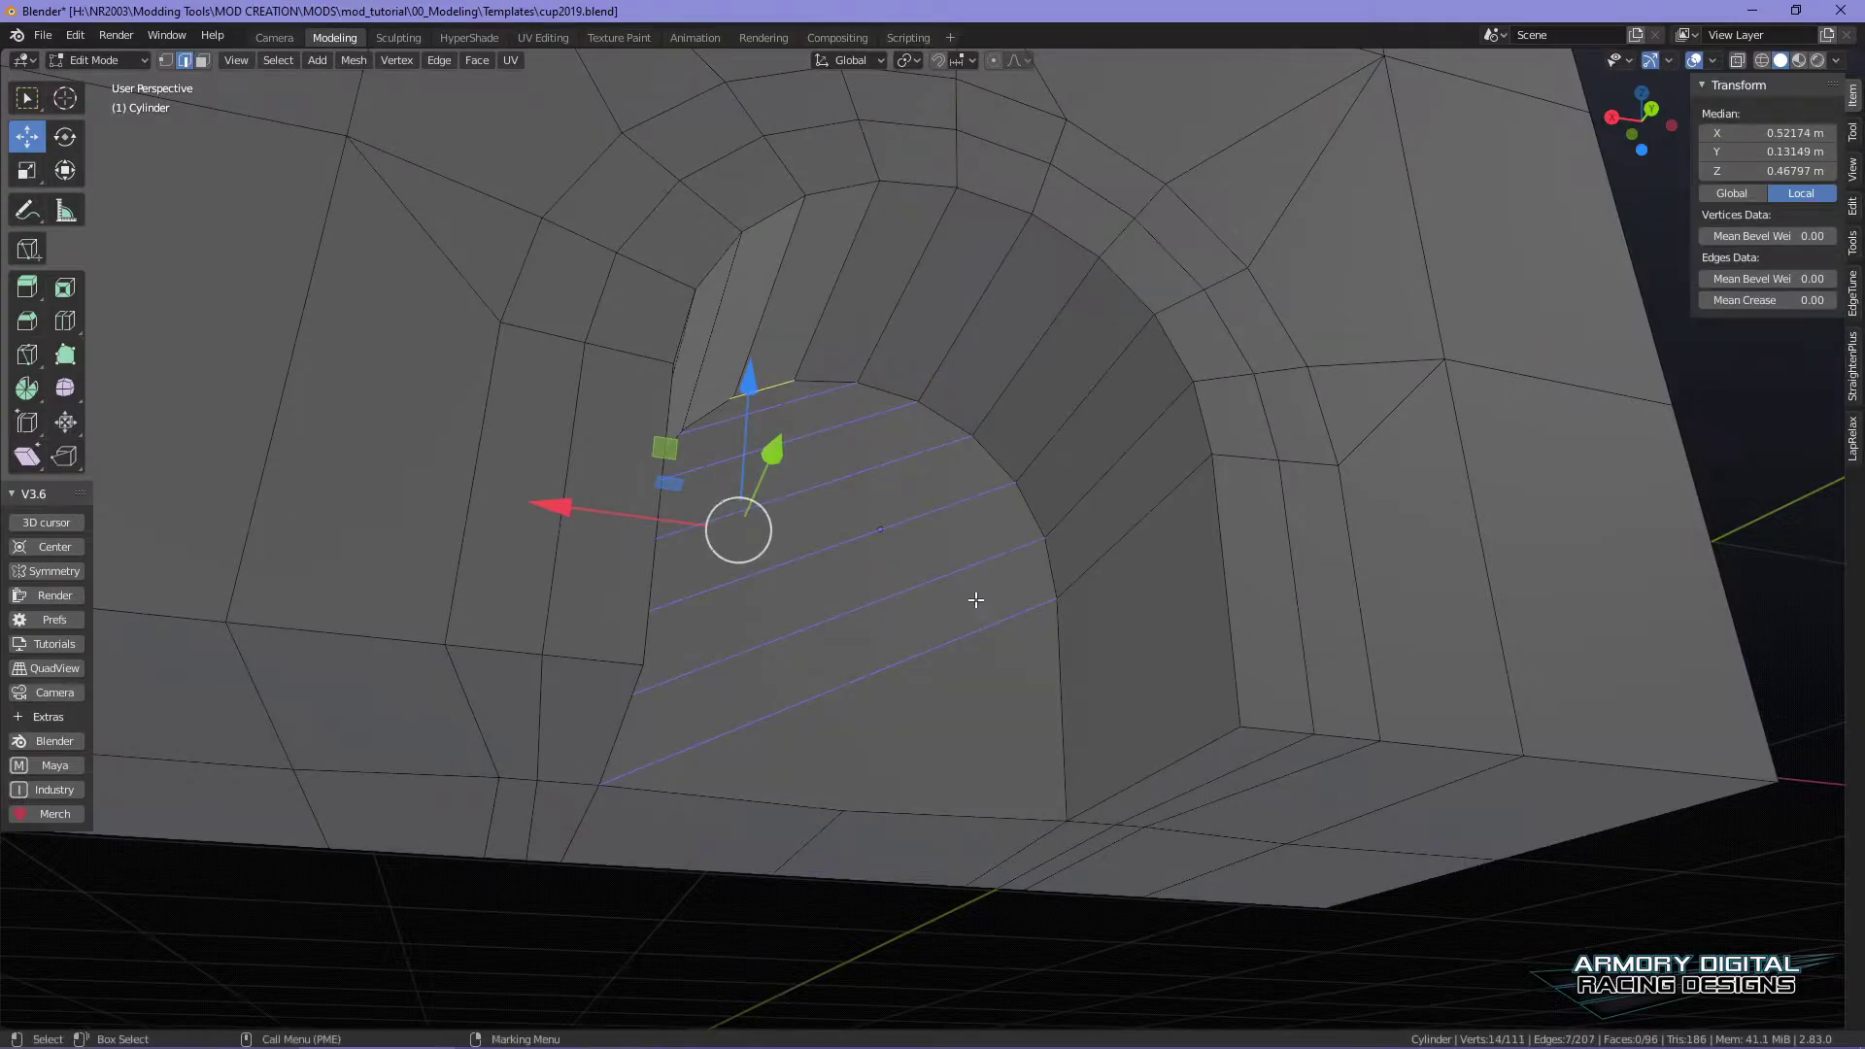
pyautogui.scroll(2, 974, 603)
pyautogui.moveTo(1020, 587); pyautogui.dragTo(1082, 574, button='middle')
pyautogui.press('x')
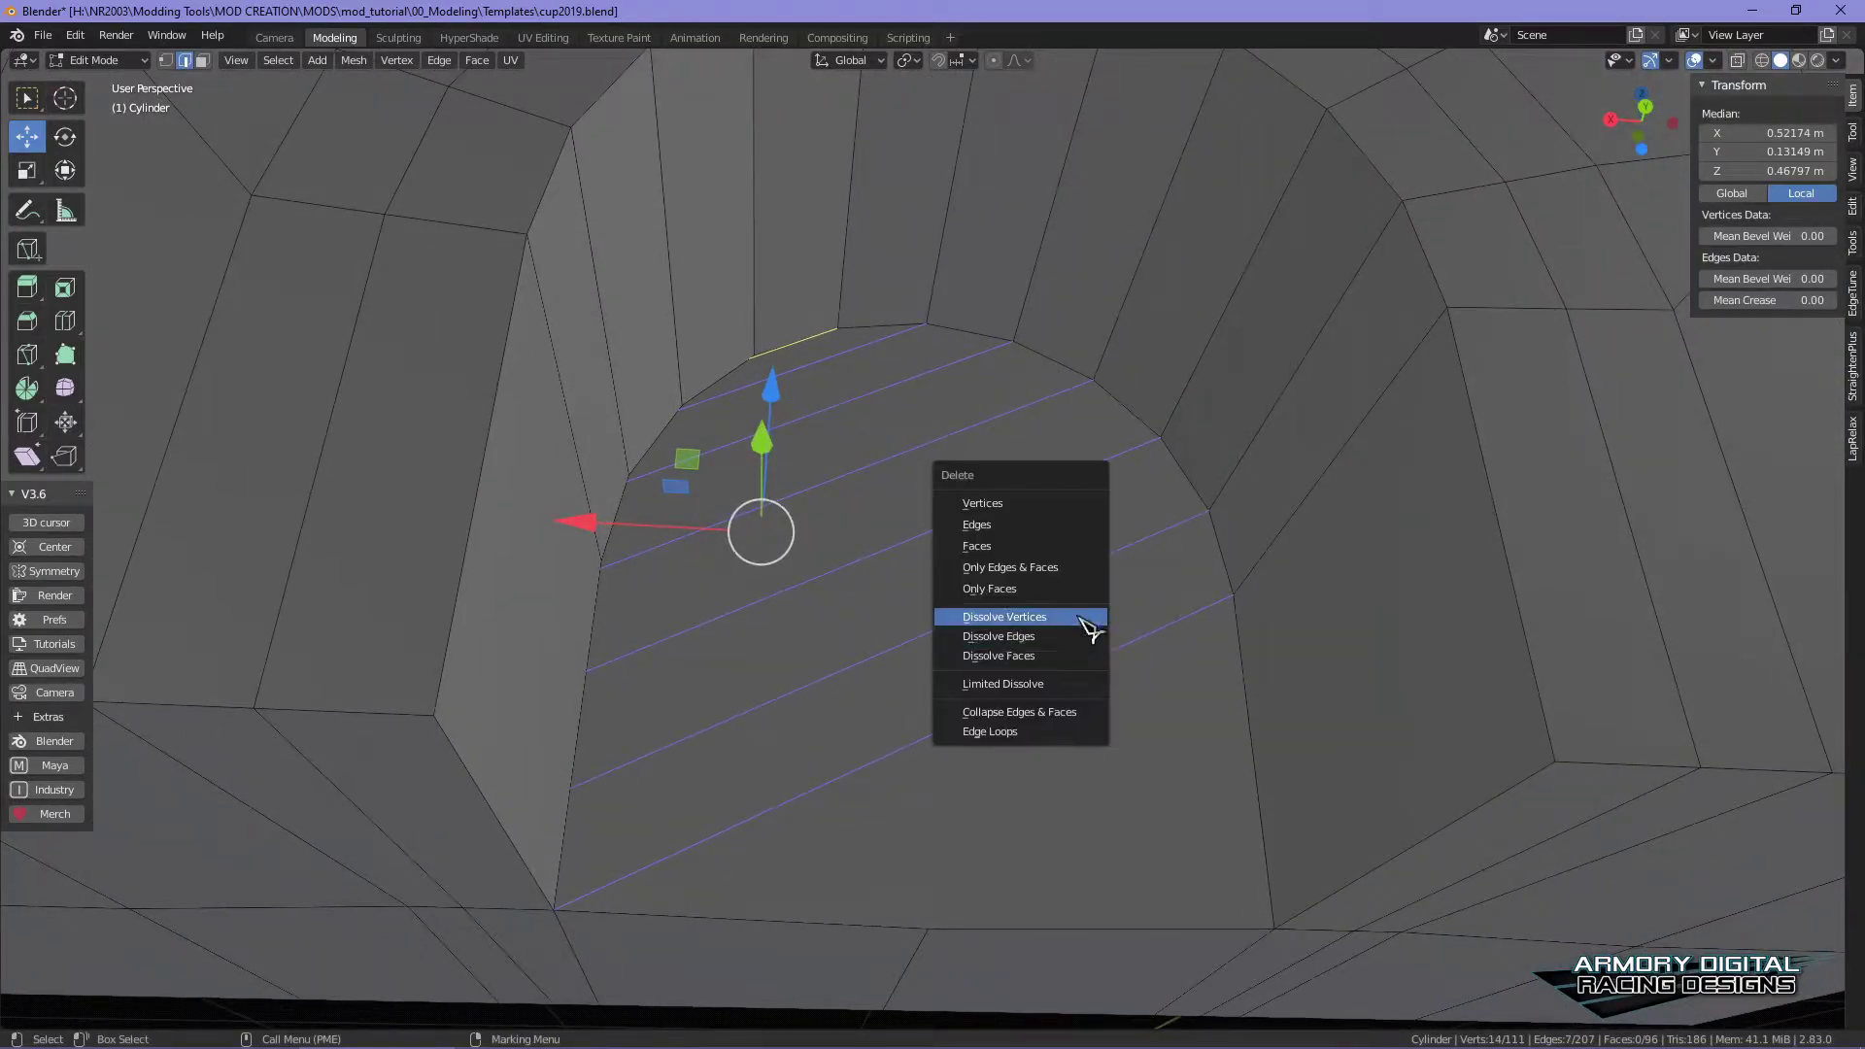
pyautogui.click(1070, 633)
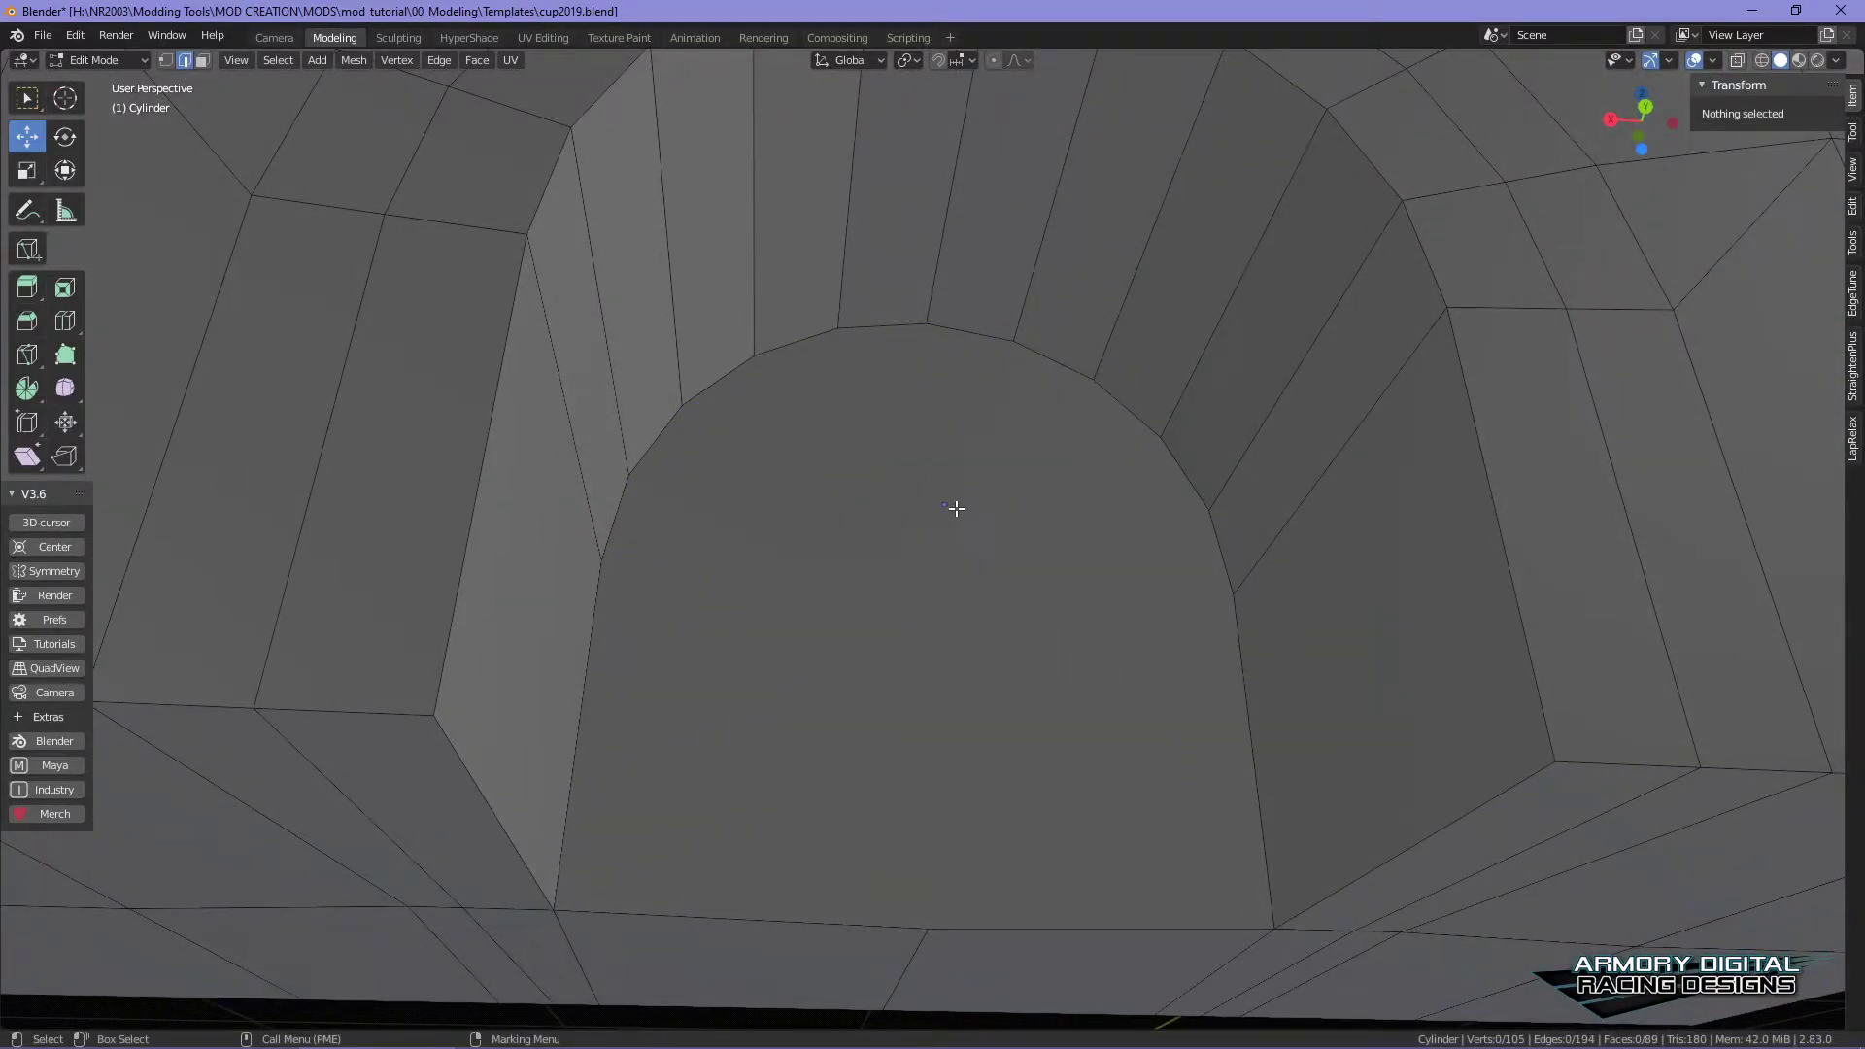
# - Select an edge at the top of the arch's back face in edge mode
pyautogui.middleClick(901, 425)
pyautogui.click(887, 312)
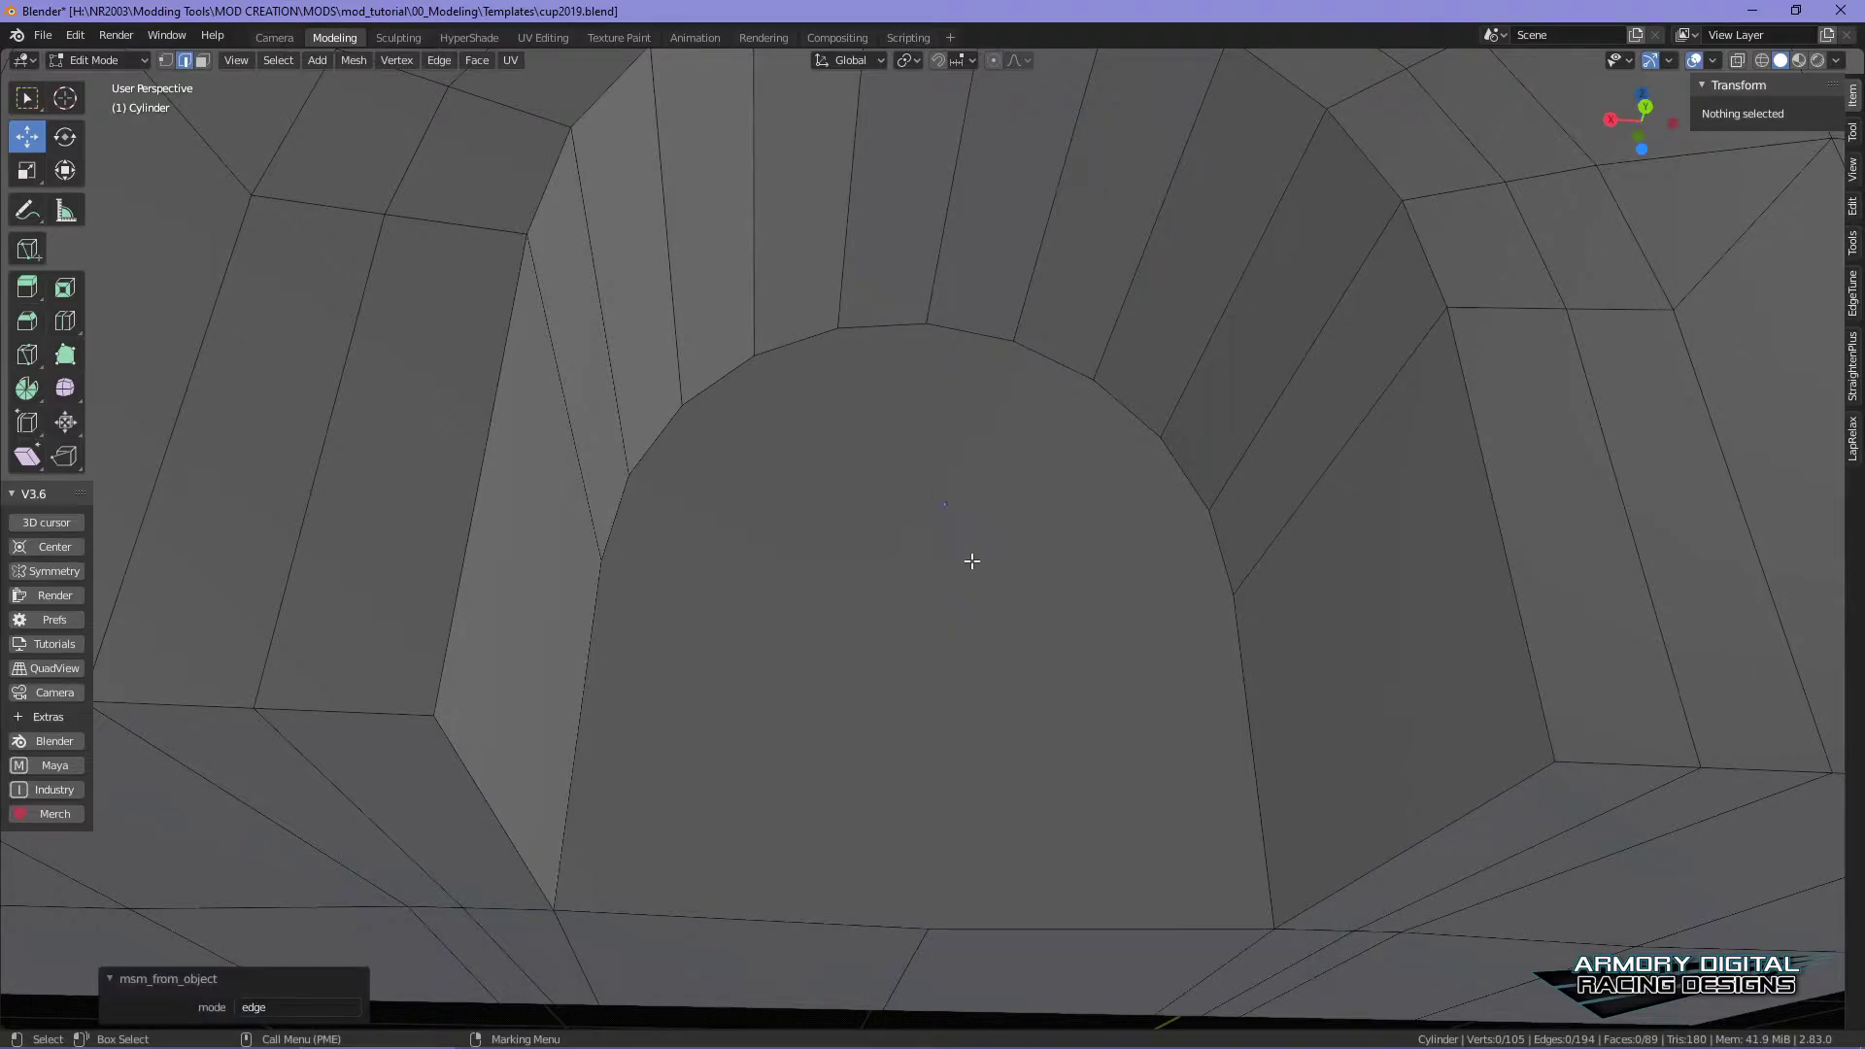
pyautogui.click(866, 350)
pyautogui.middleClick(979, 562)
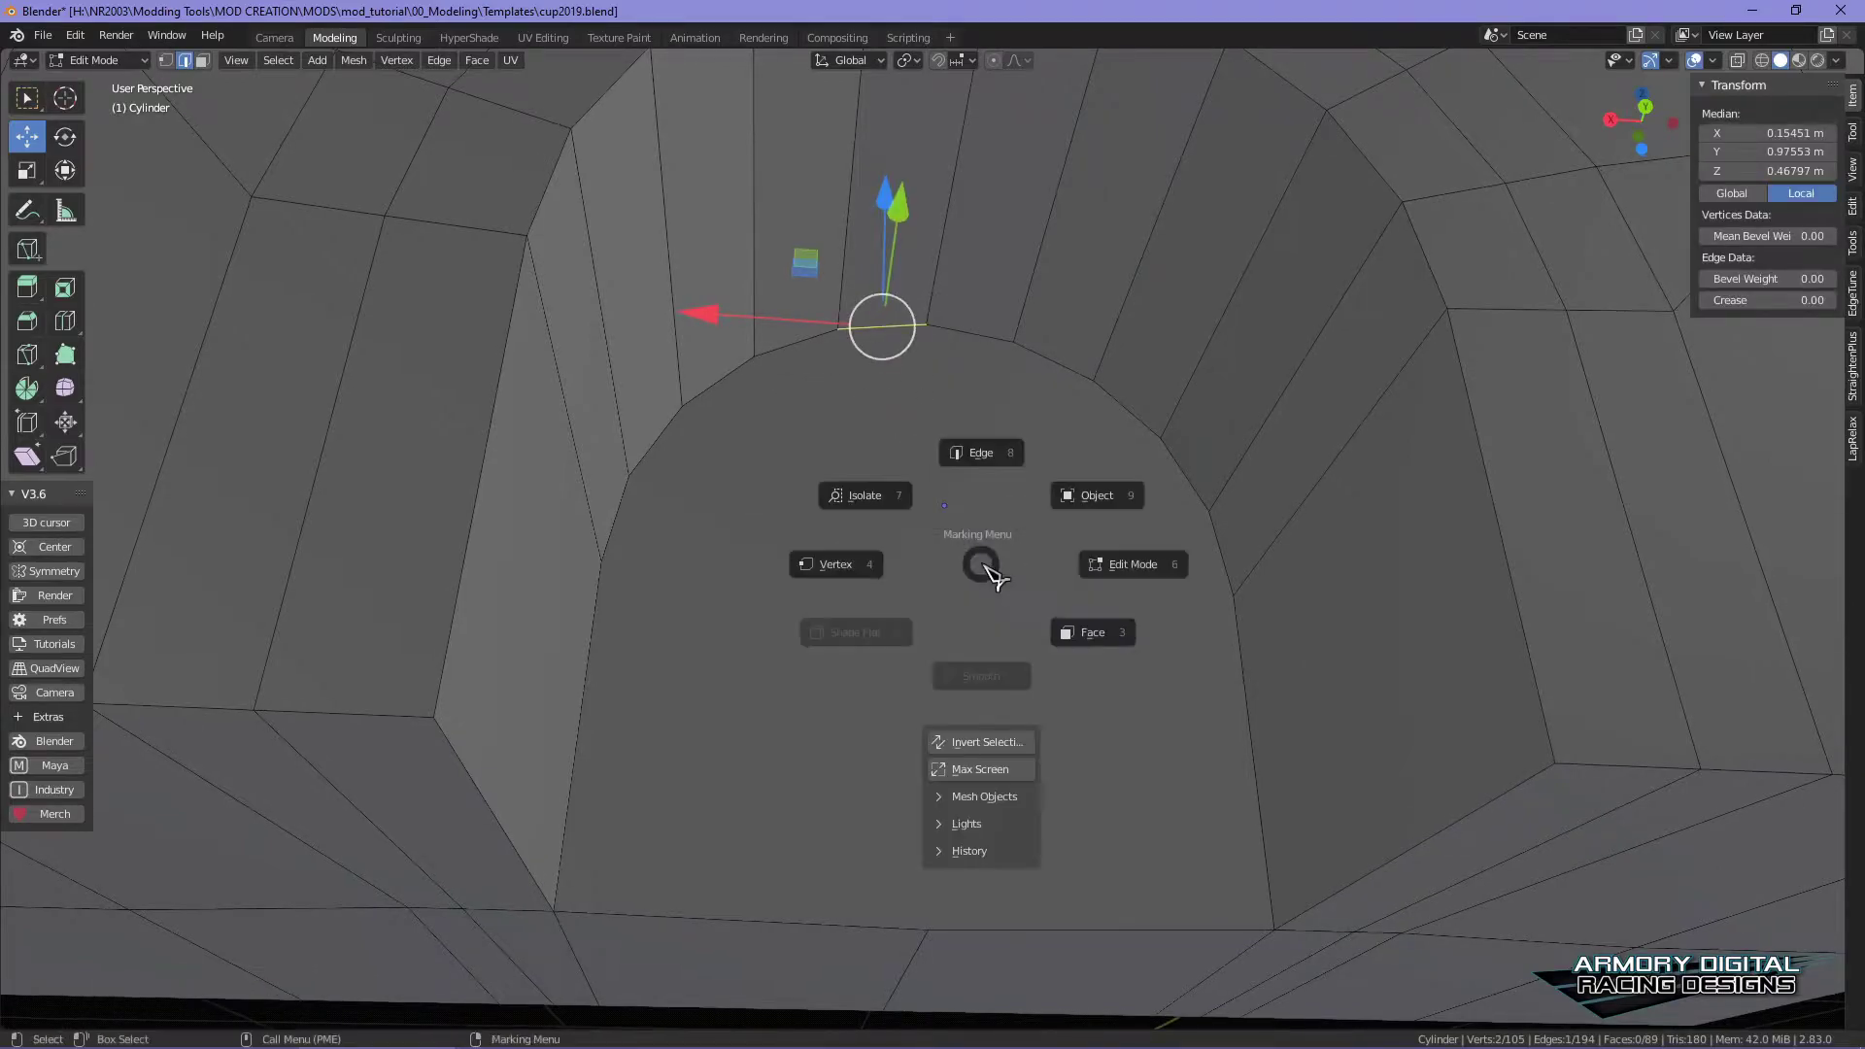
# - Select the single large face closing the arch's back in face mode and delete it
pyautogui.click(1122, 636)
pyautogui.moveTo(1162, 658); pyautogui.dragTo(944, 453, button='middle')
pyautogui.click(944, 453)
pyautogui.moveTo(1011, 628); pyautogui.dragTo(903, 667, button='middle')
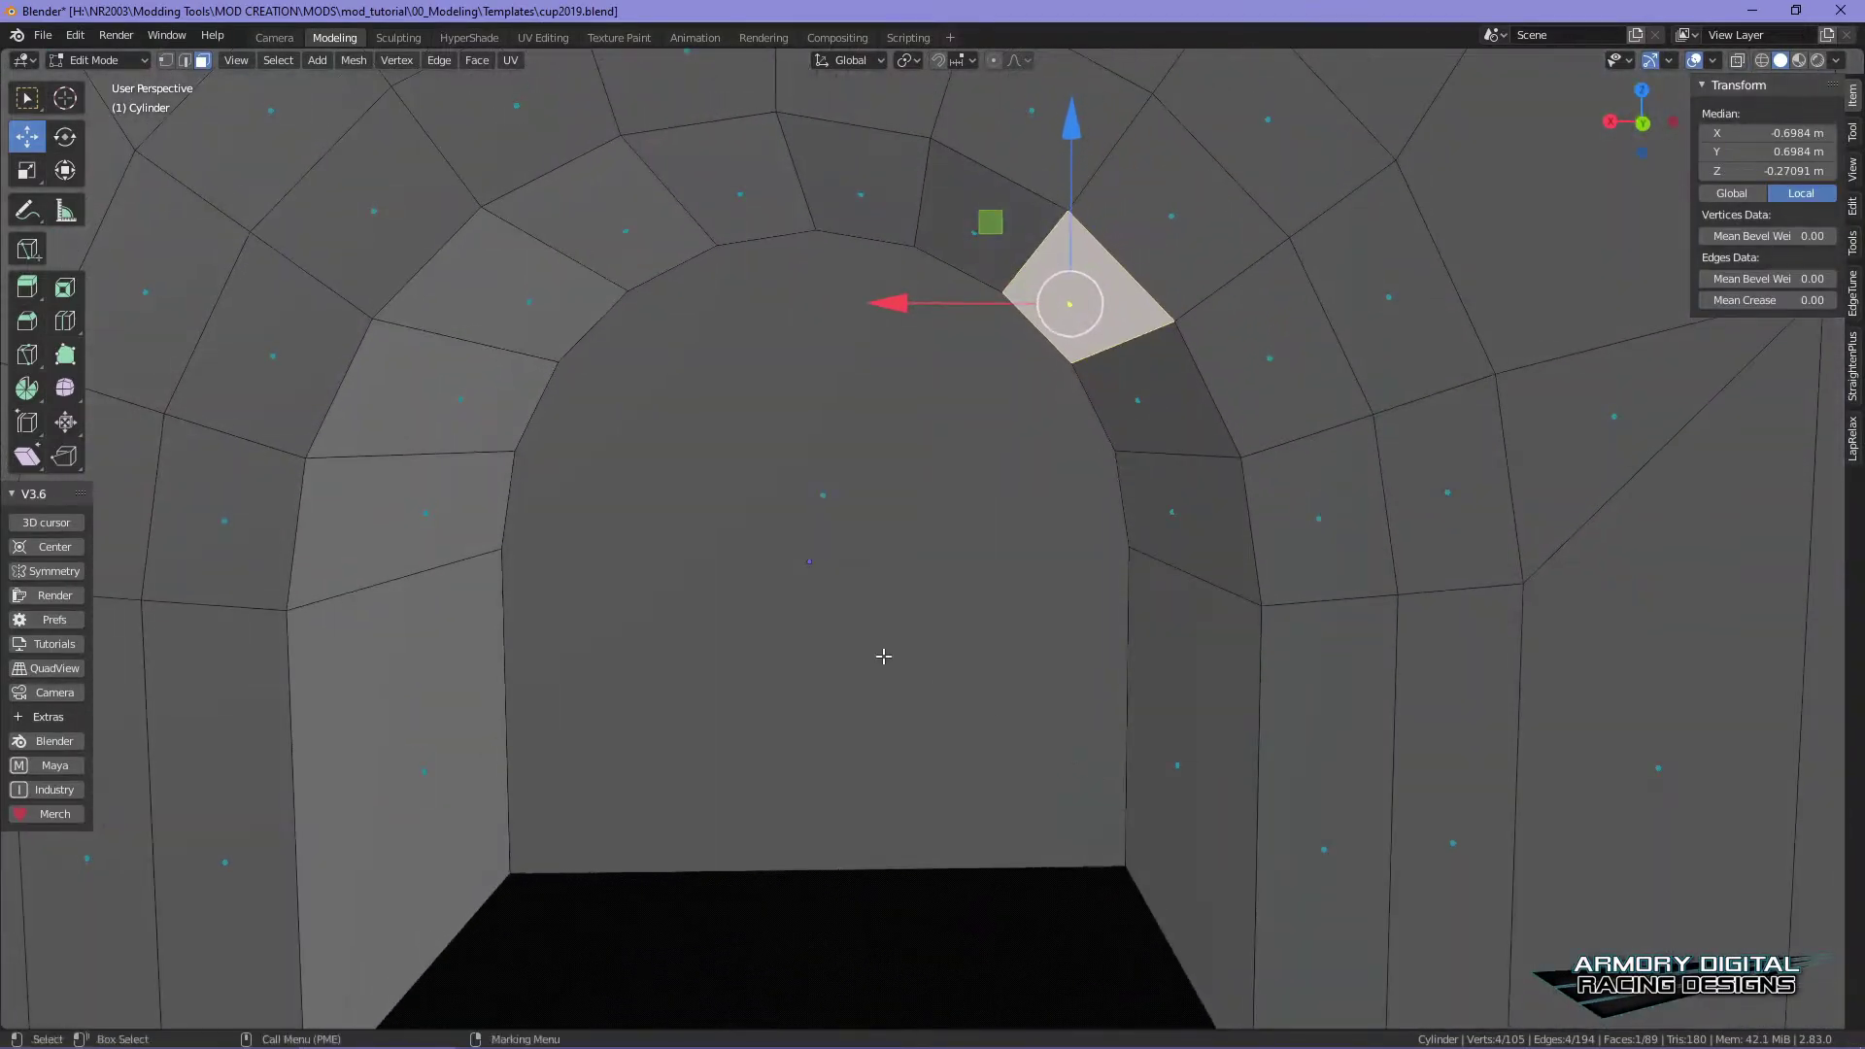
pyautogui.click(822, 490)
pyautogui.moveTo(822, 490); pyautogui.dragTo(827, 555, button='middle')
pyautogui.moveTo(754, 453); pyautogui.dragTo(933, 662)
pyautogui.moveTo(932, 662); pyautogui.dragTo(1018, 779, button='middle')
pyautogui.hotkey('ctrl', 'z')
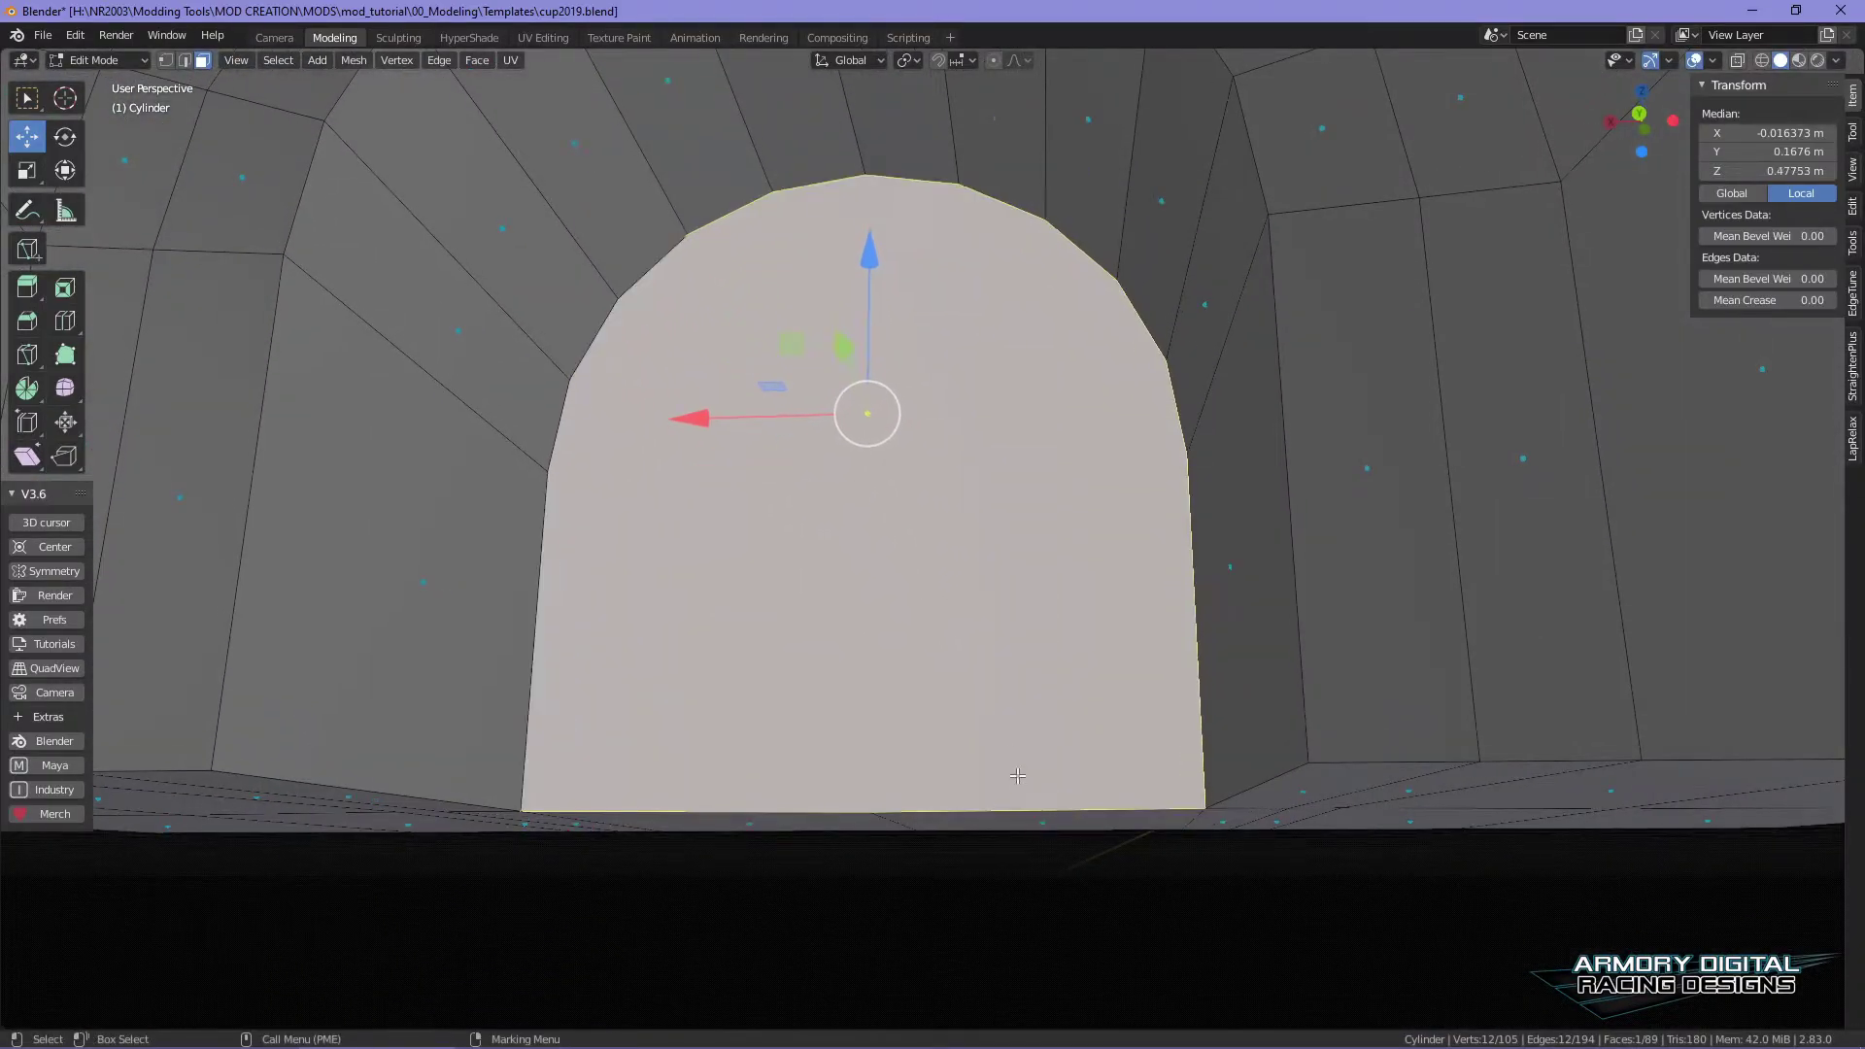
pyautogui.keyDown('shift'); pyautogui.moveTo(1039, 574); pyautogui.dragTo(1020, 662, button='middle'); pyautogui.keyUp('shift')
pyautogui.press('x')
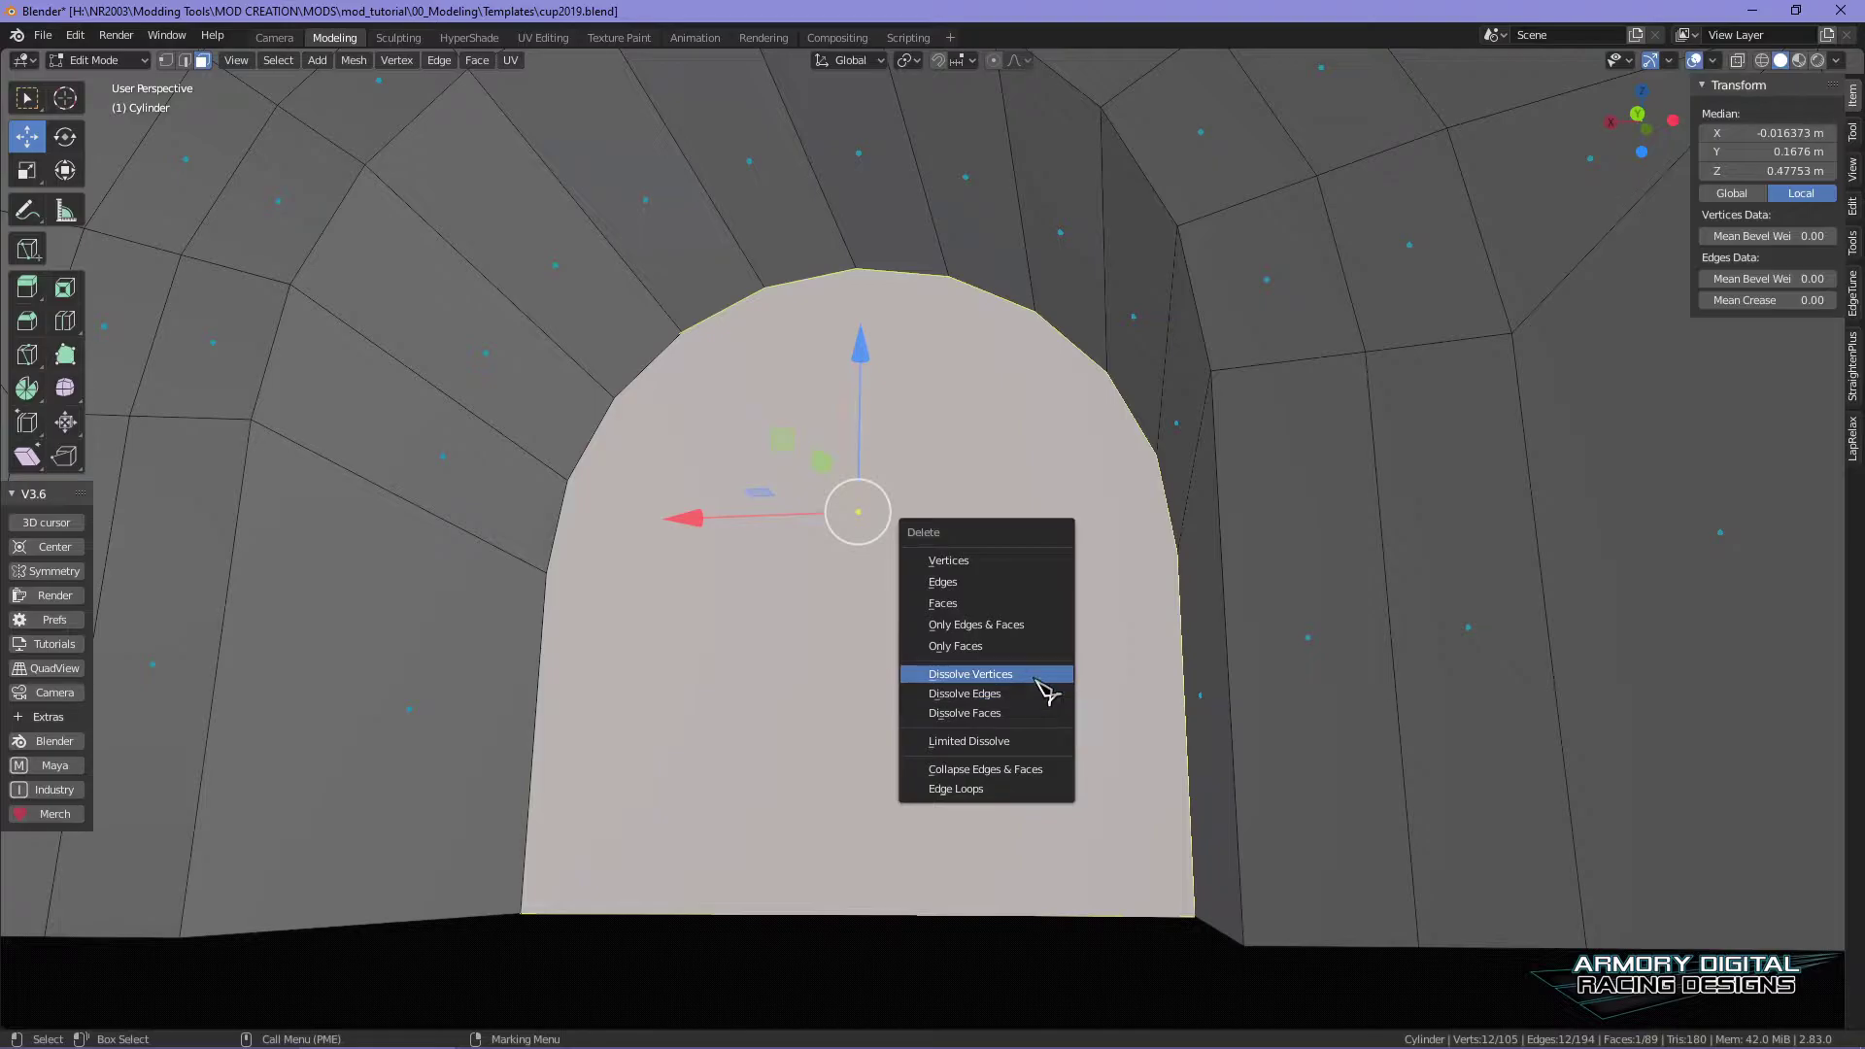
pyautogui.click(1010, 603)
# - Select the middle row of vertices through the box's underside and flatten it by scaling repeatedly along Y, last by a factor of 0.182
pyautogui.moveTo(1003, 716); pyautogui.dragTo(1017, 672, button='middle')
pyautogui.moveTo(1157, 521); pyautogui.dragTo(1061, 526, button='right')
pyautogui.keyDown('alt'); pyautogui.moveTo(1060, 526); pyautogui.dragTo(1062, 625, button='right'); pyautogui.keyUp('alt')
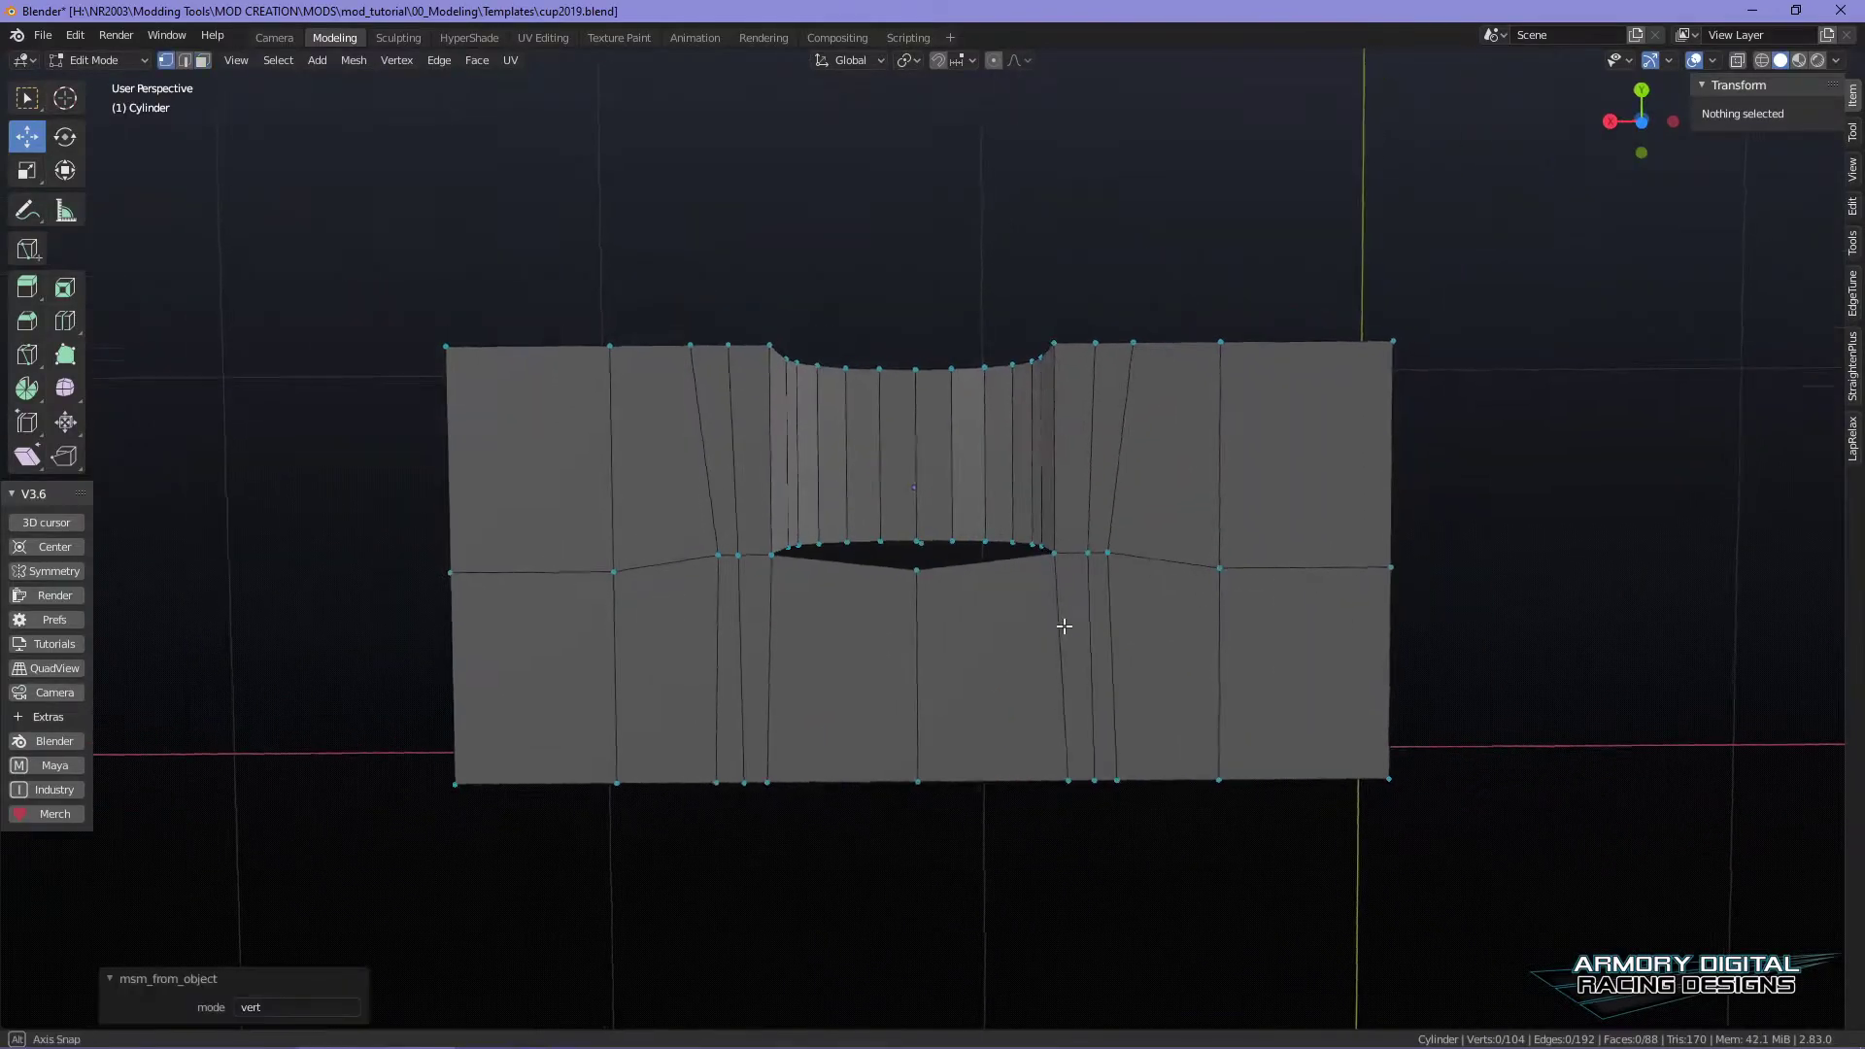
pyautogui.moveTo(1520, 629); pyautogui.dragTo(359, 497)
pyautogui.moveTo(1204, 760); pyautogui.dragTo(1207, 764, button='middle')
pyautogui.keyDown('alt'); pyautogui.moveTo(1207, 764); pyautogui.dragTo(1211, 762); pyautogui.keyUp('alt')
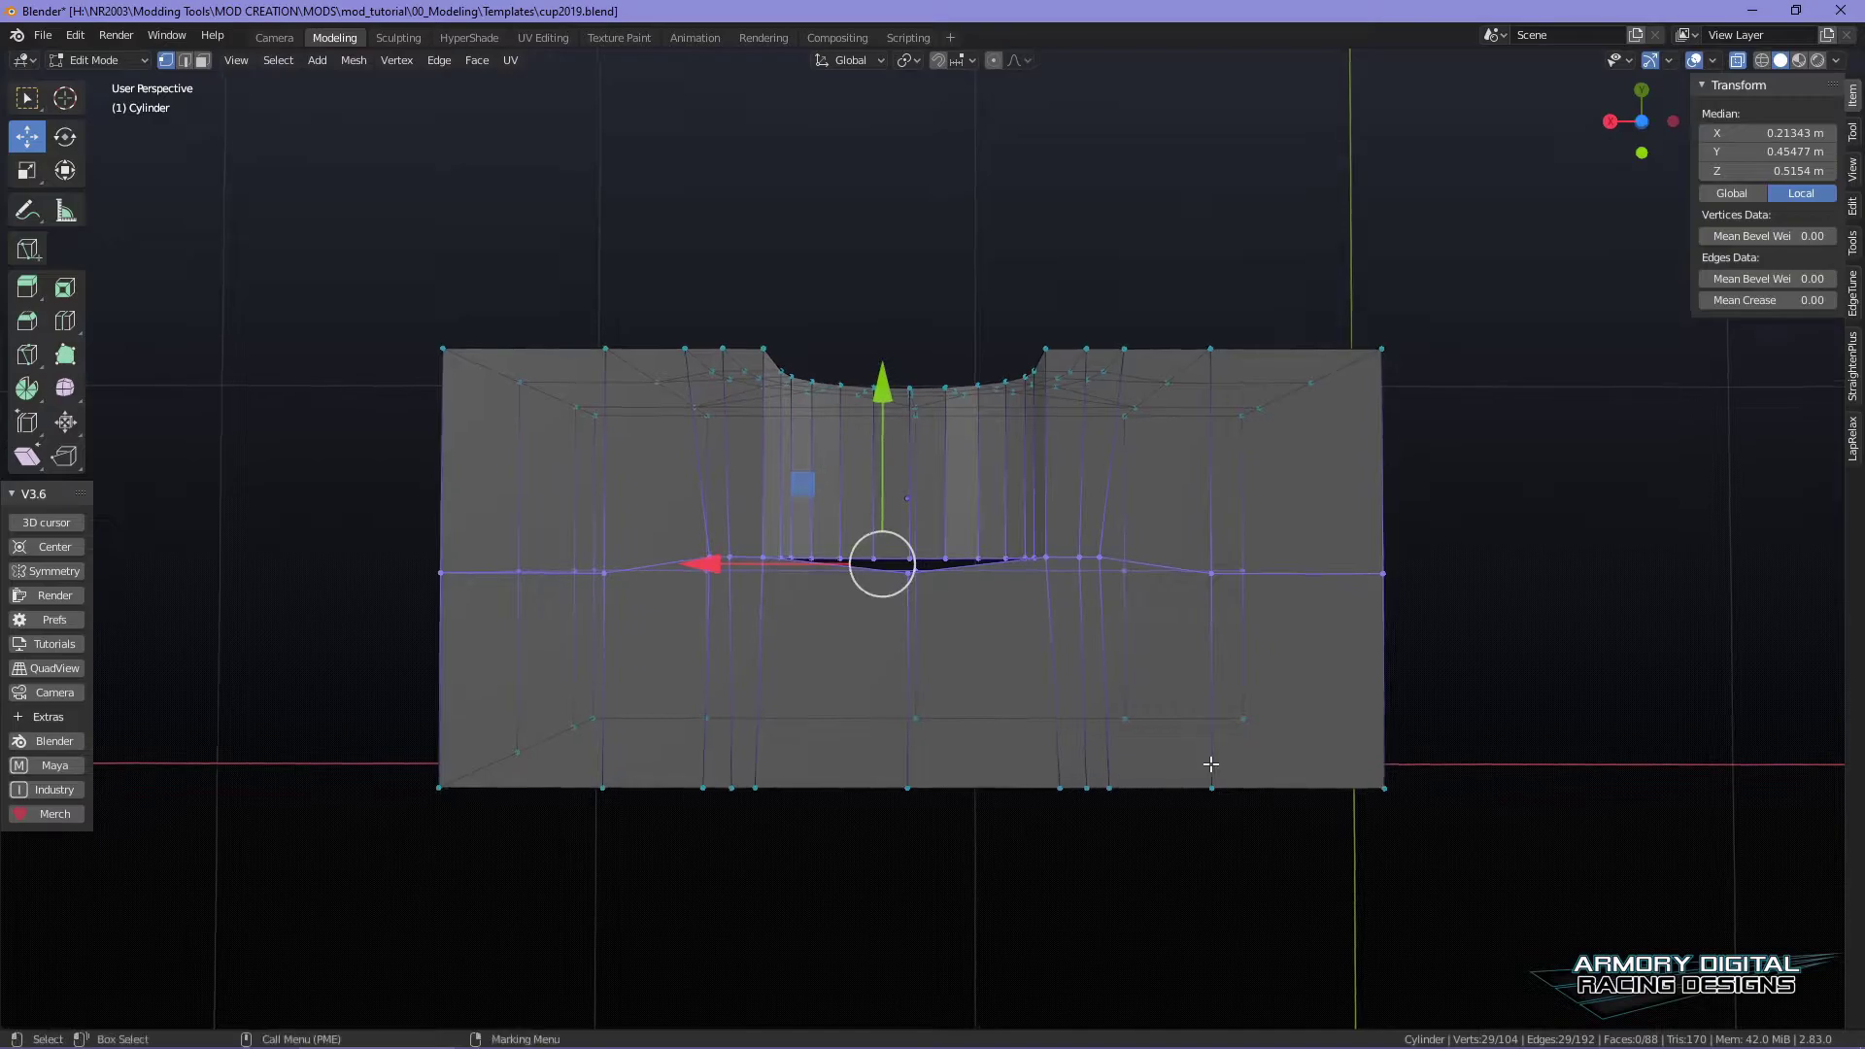
pyautogui.press('r')
pyautogui.moveTo(889, 401); pyautogui.dragTo(877, 445)
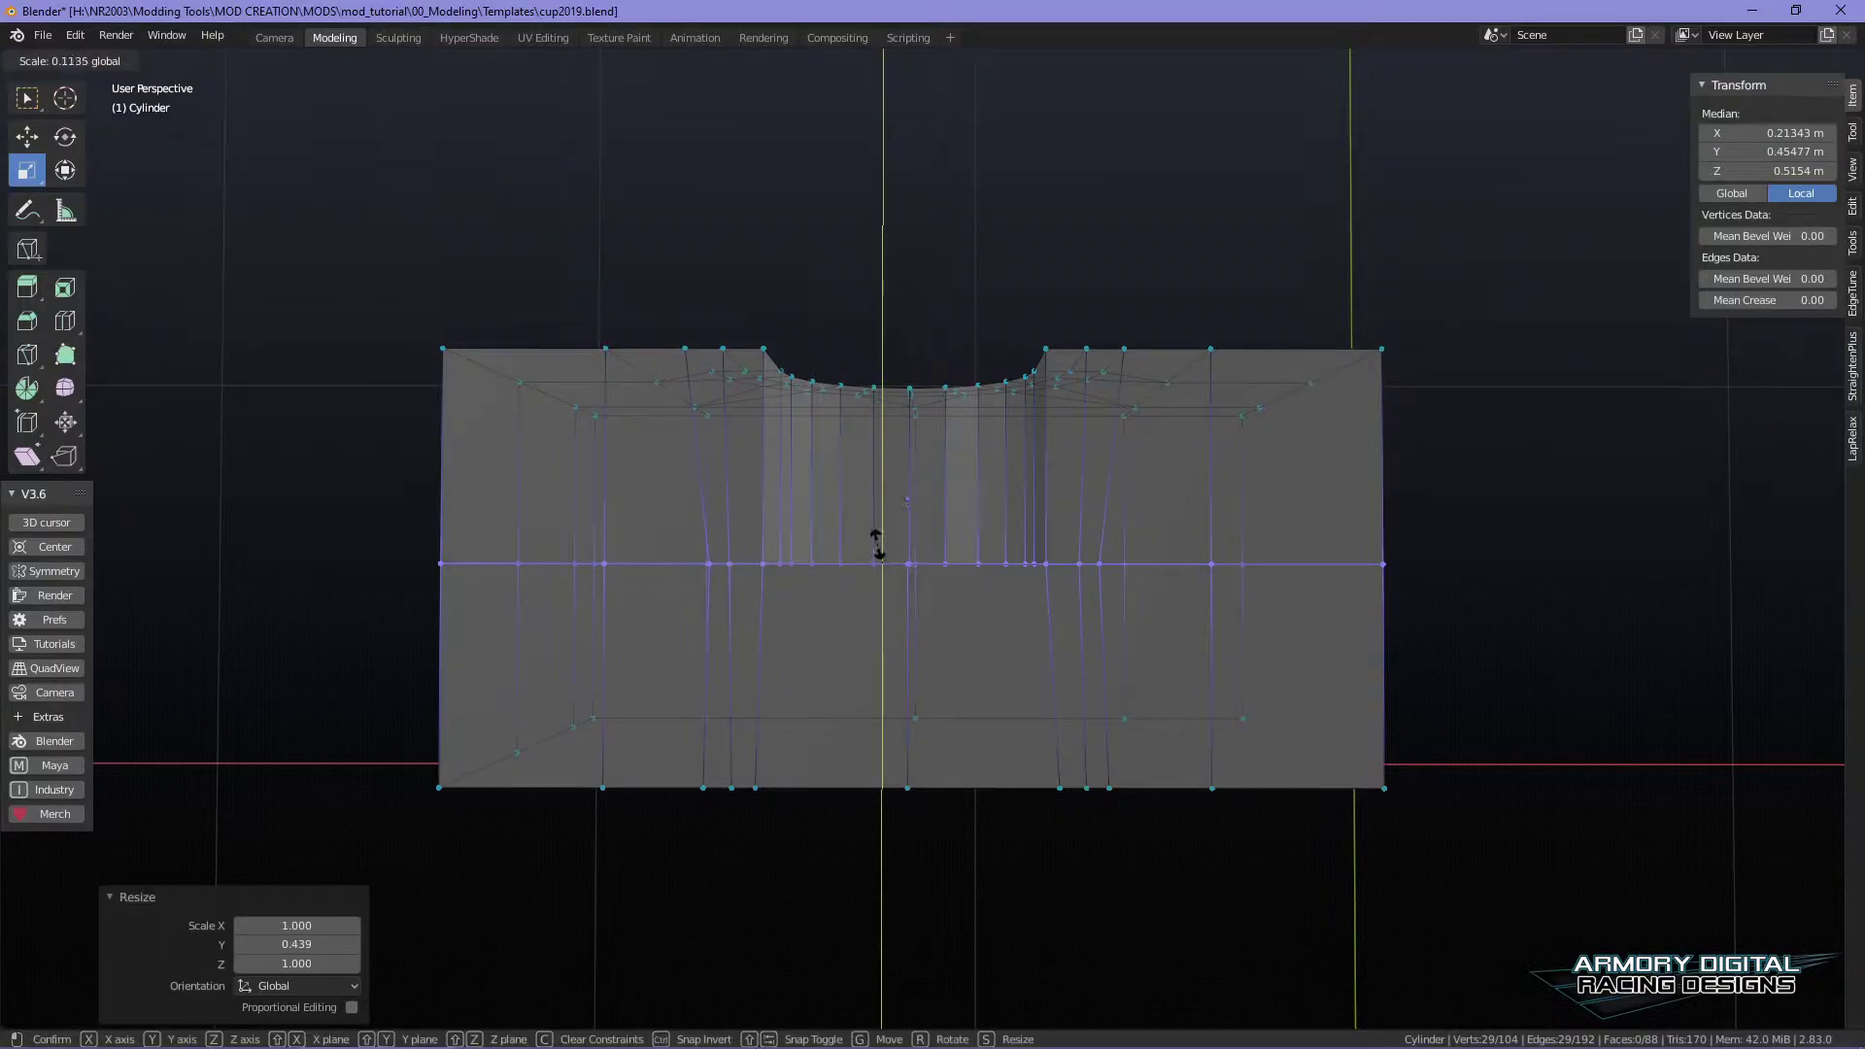
pyautogui.moveTo(878, 544); pyautogui.dragTo(878, 537)
pyautogui.press('w')
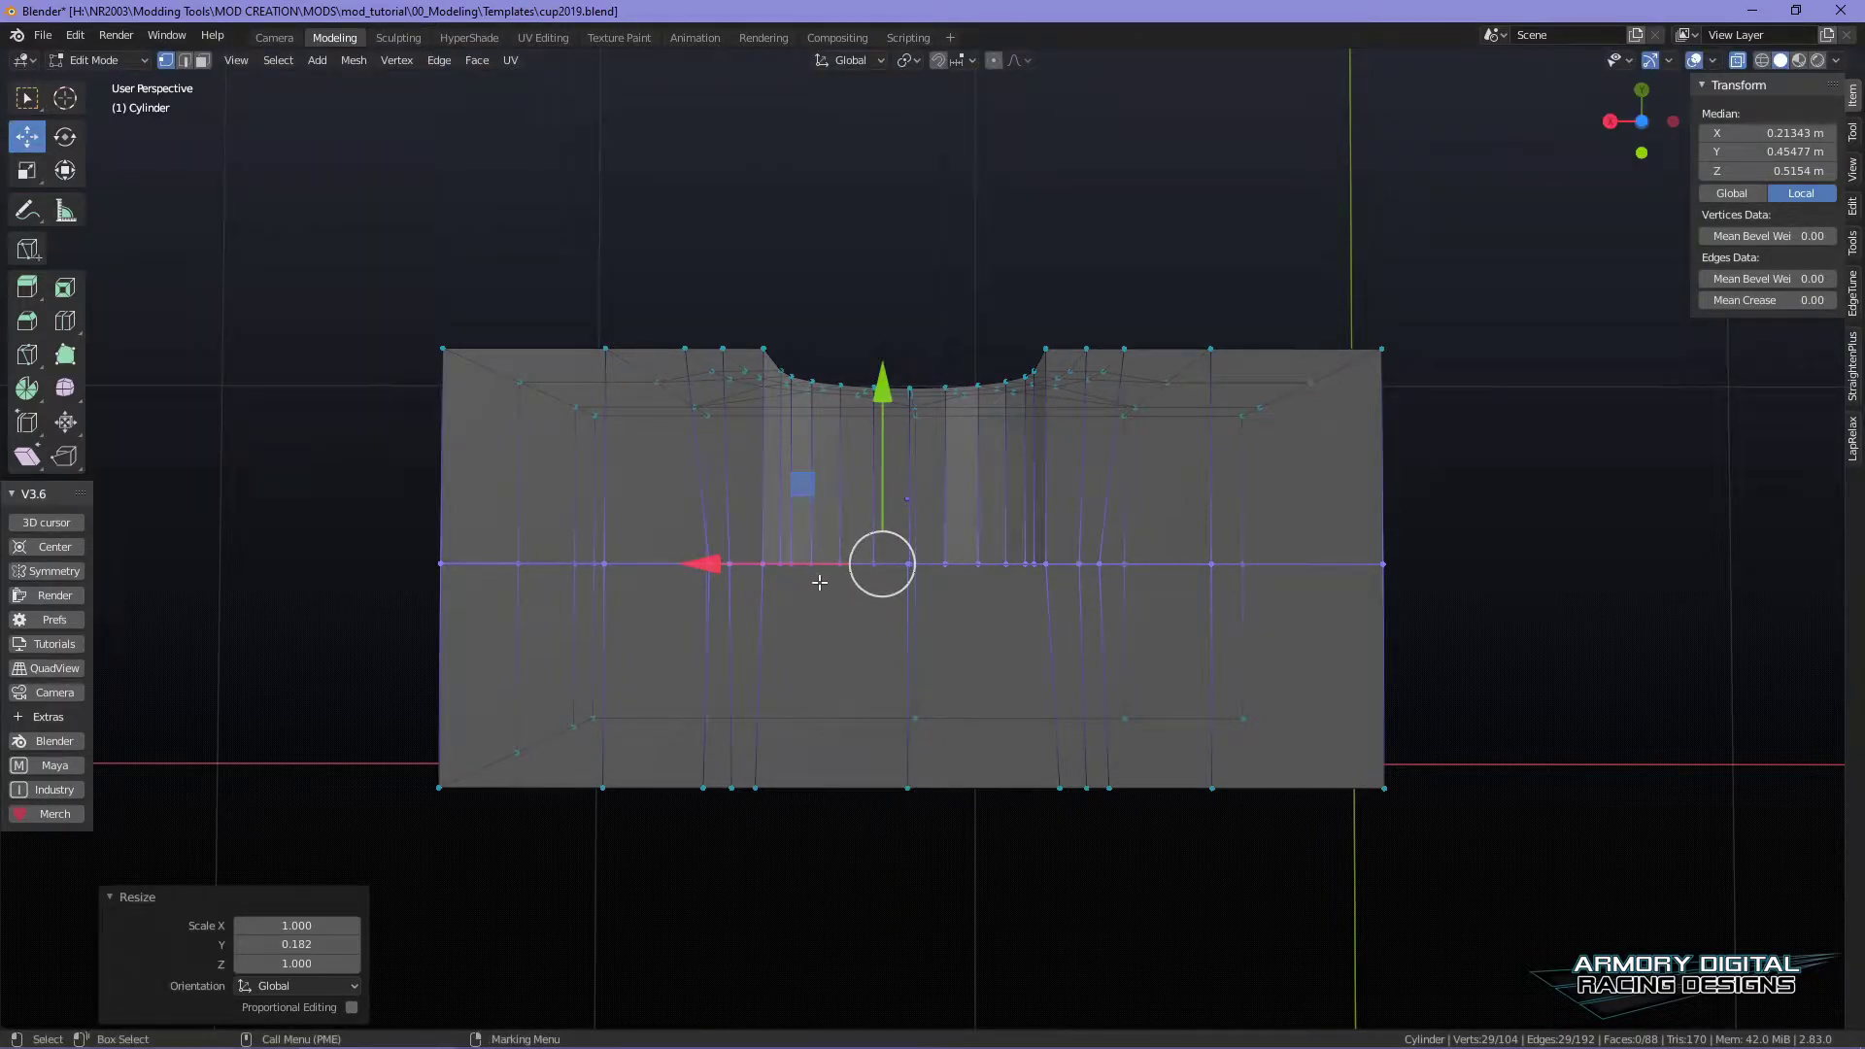
# - Select the right half of the bottom edge of the arch's back opening in edge mode
pyautogui.moveTo(787, 549); pyautogui.dragTo(905, 481, button='right')
pyautogui.keyDown('alt'); pyautogui.moveTo(1153, 625); pyautogui.dragTo(1237, 619, button='middle'); pyautogui.keyUp('alt')
pyautogui.scroll(5, 1230, 724)
pyautogui.keyDown('alt'); pyautogui.moveTo(1236, 620); pyautogui.dragTo(1228, 709); pyautogui.keyUp('alt')
pyautogui.rightClick(1269, 619)
pyautogui.click(1302, 626)
pyautogui.click(1116, 749)
pyautogui.keyDown('alt'); pyautogui.moveTo(1116, 749); pyautogui.dragTo(1307, 587); pyautogui.keyUp('alt')
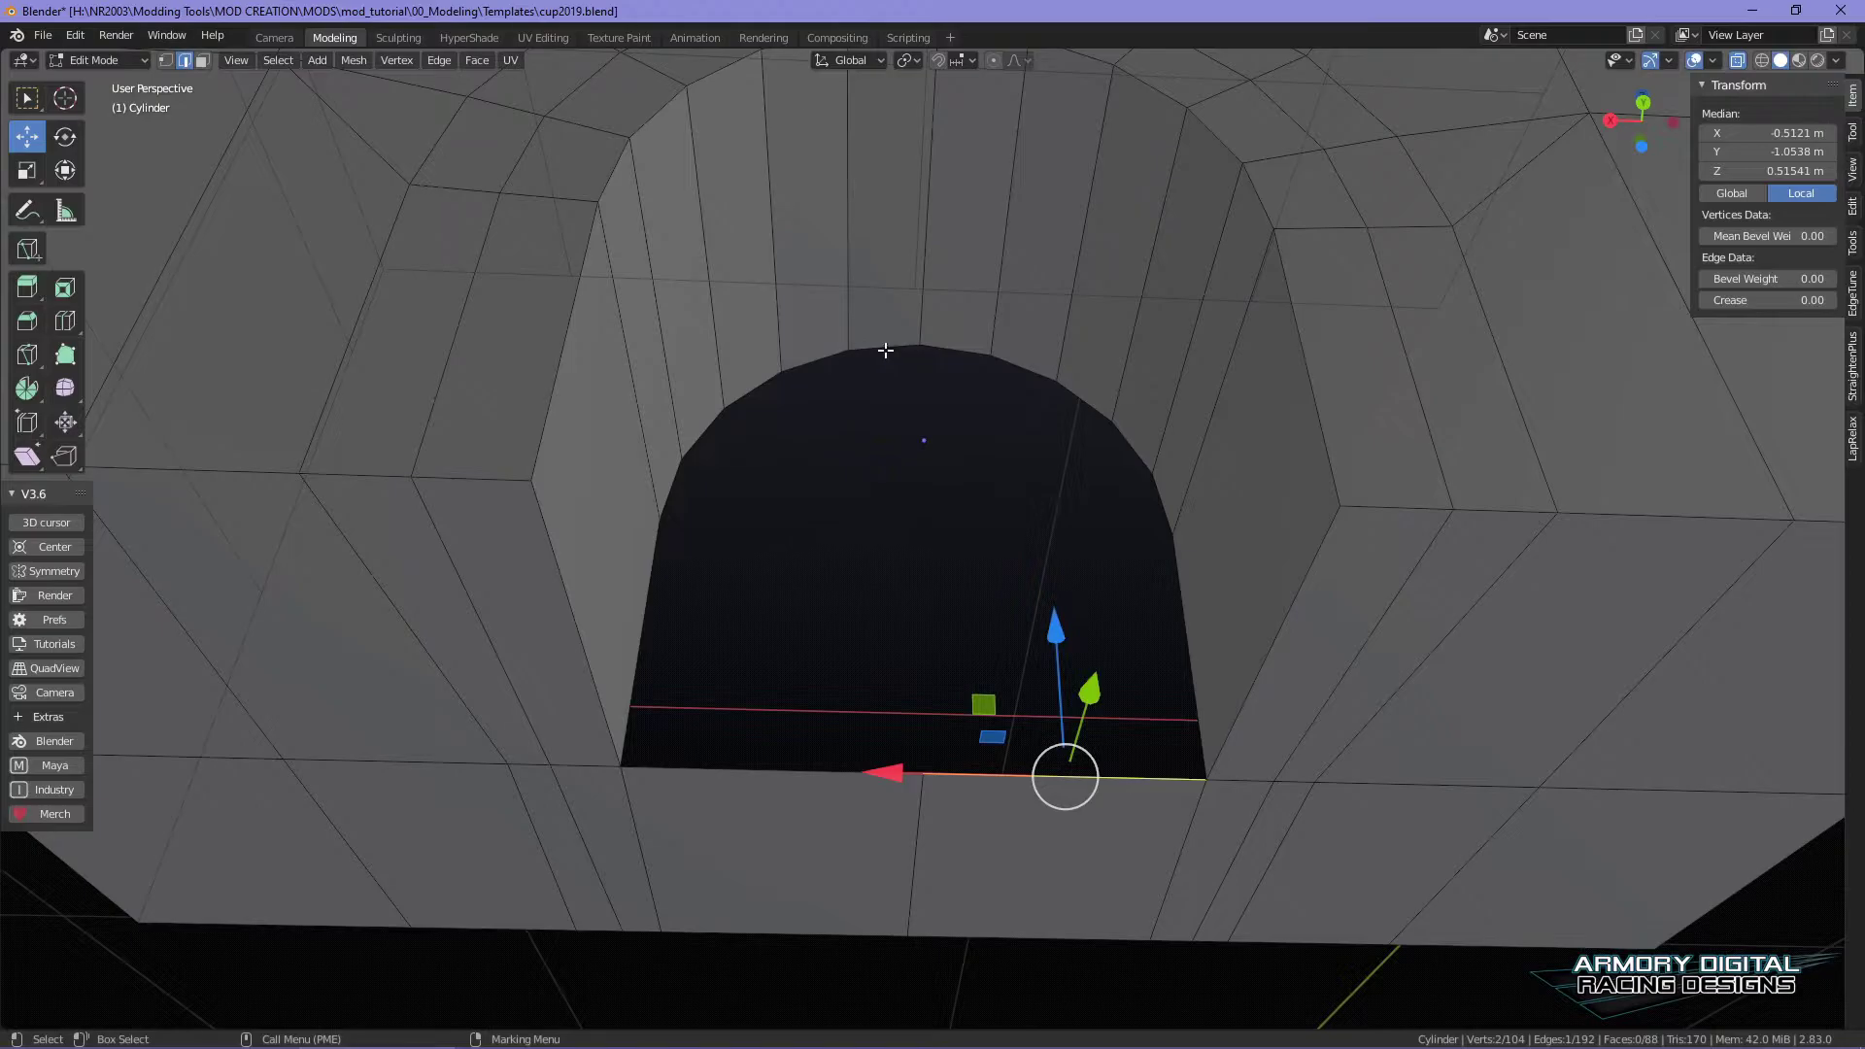
pyautogui.keyDown('alt'); pyautogui.moveTo(1146, 446); pyautogui.dragTo(1180, 580); pyautogui.keyUp('alt')
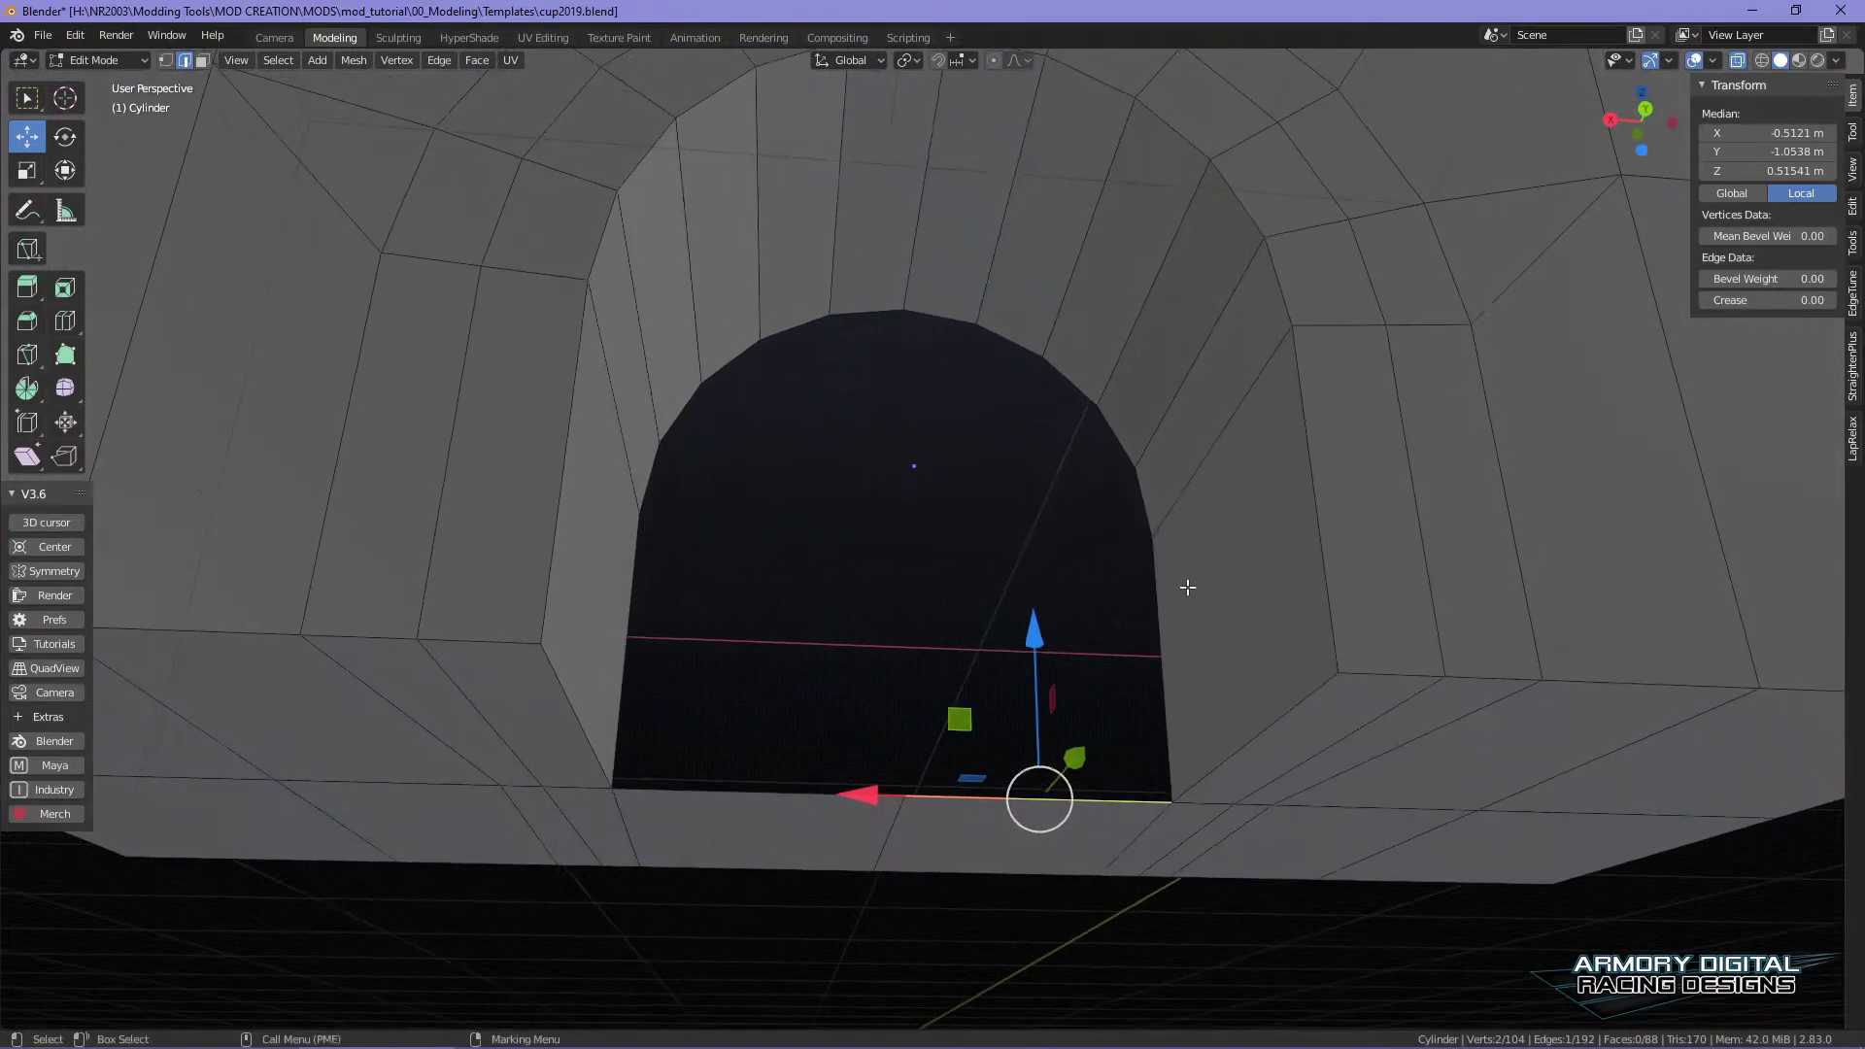
# - Try filling the arch's back opening with repeated Smart Face fills, starting from the selected bottom edge
pyautogui.press('f')
pyautogui.press('f')
pyautogui.press('f')
pyautogui.press('f')
pyautogui.press('f')
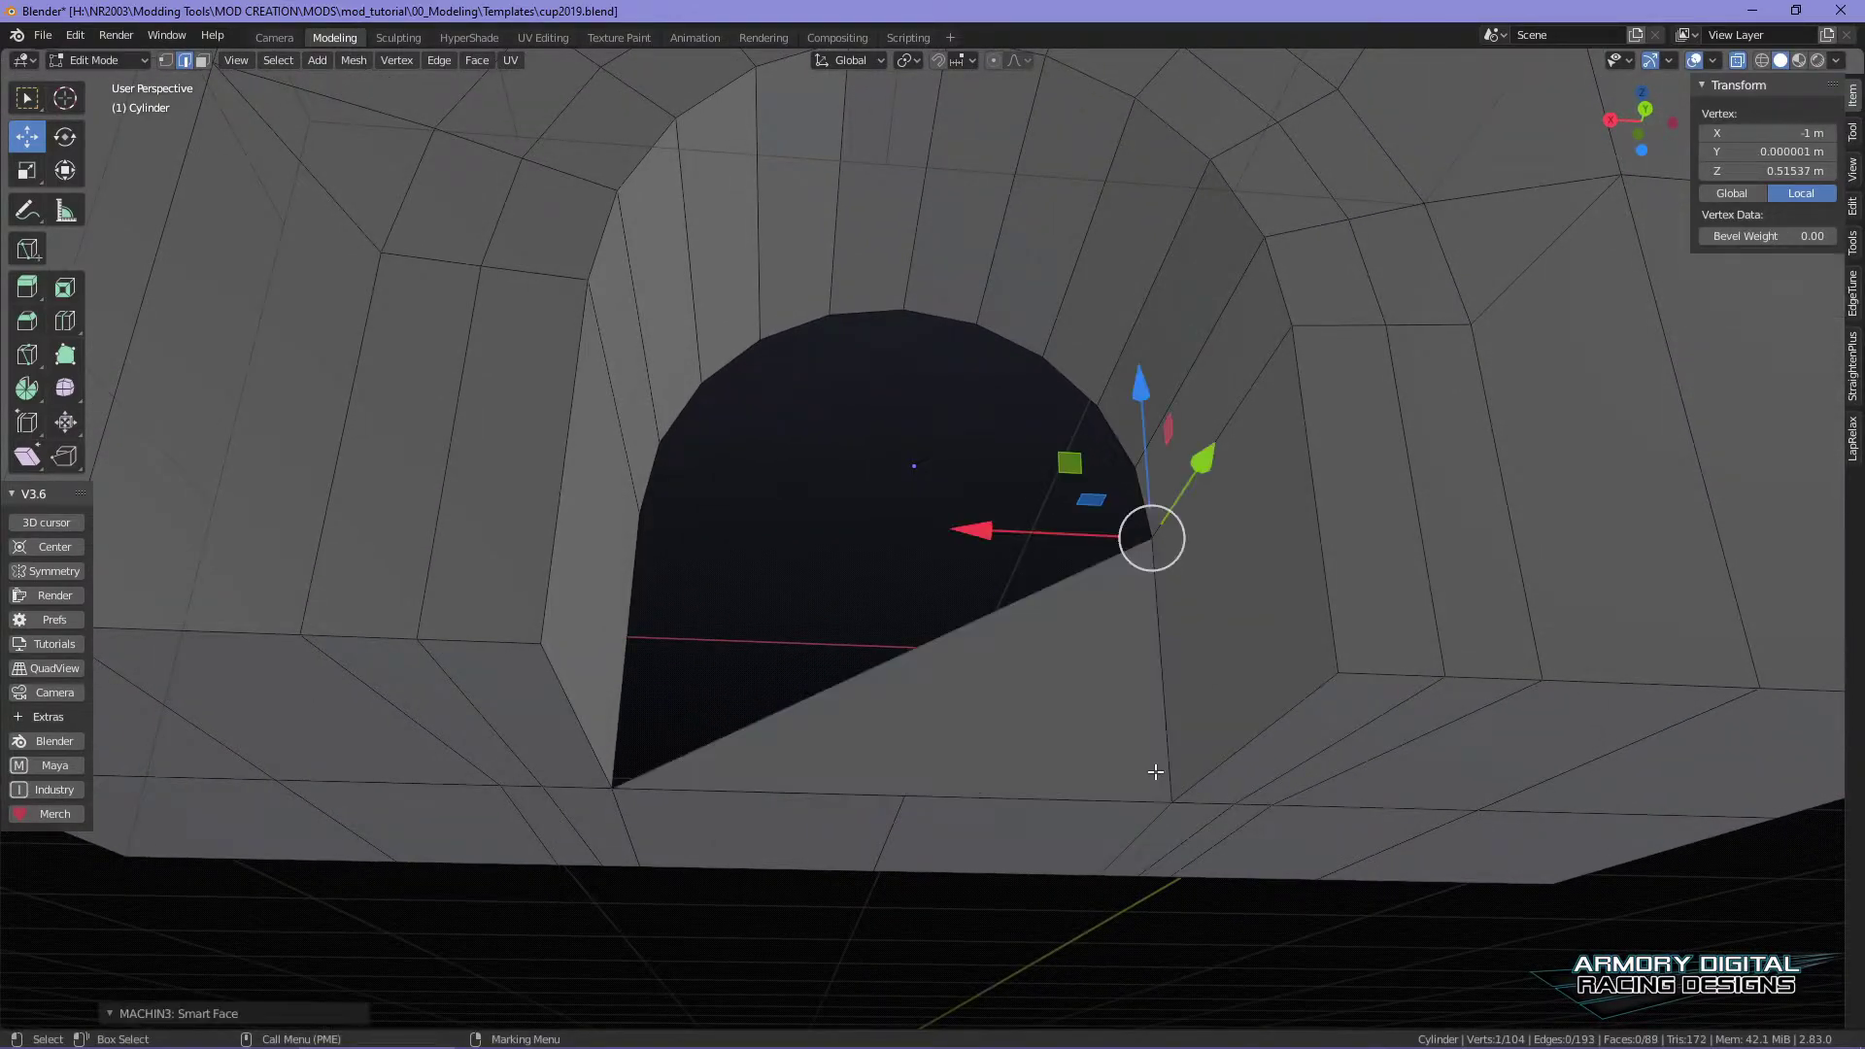
pyautogui.press('f')
pyautogui.press('f')
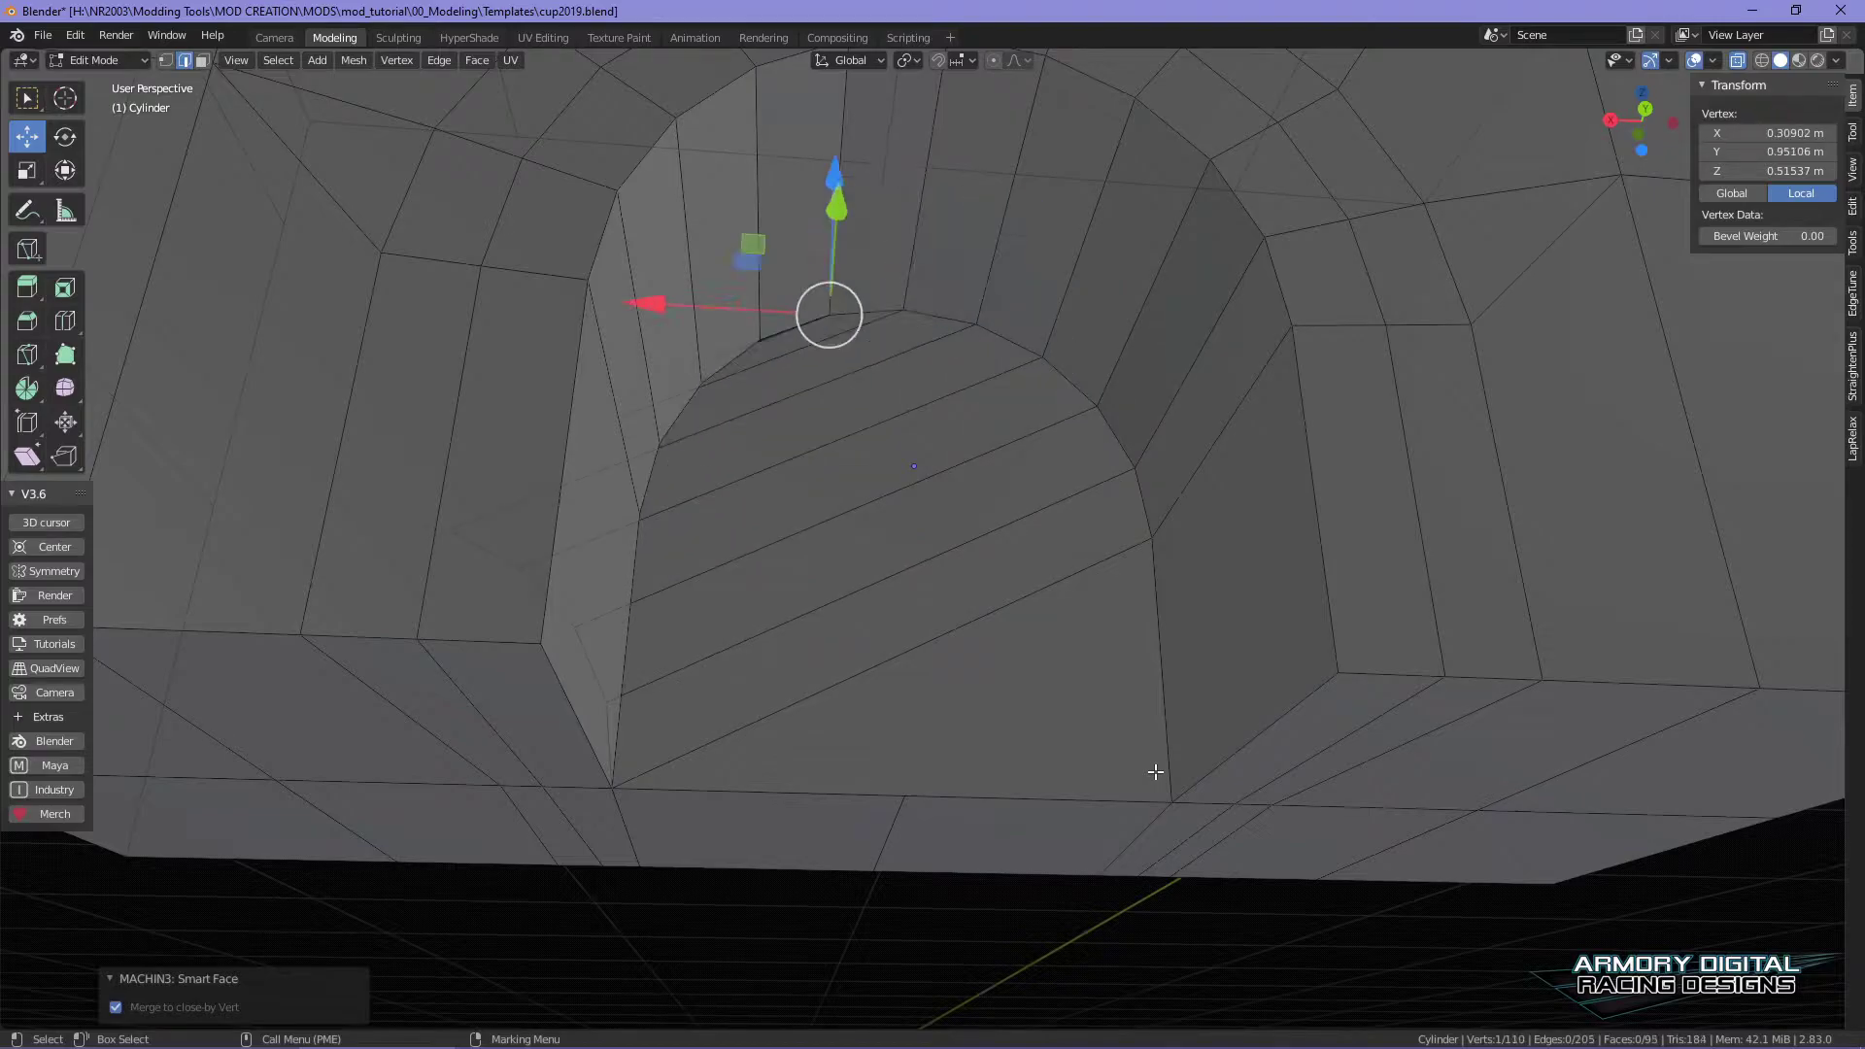
# - Undo all the Smart Face fills in the arch's back opening
pyautogui.hotkey('ctrl', 'z')
pyautogui.hotkey('ctrl', 'z')
pyautogui.hotkey('ctrl', 'z')
pyautogui.hotkey('ctrl', 'z')
pyautogui.hotkey('ctrl', 'z')
pyautogui.hotkey('ctrl', 'z')
pyautogui.hotkey('ctrl', 'z')
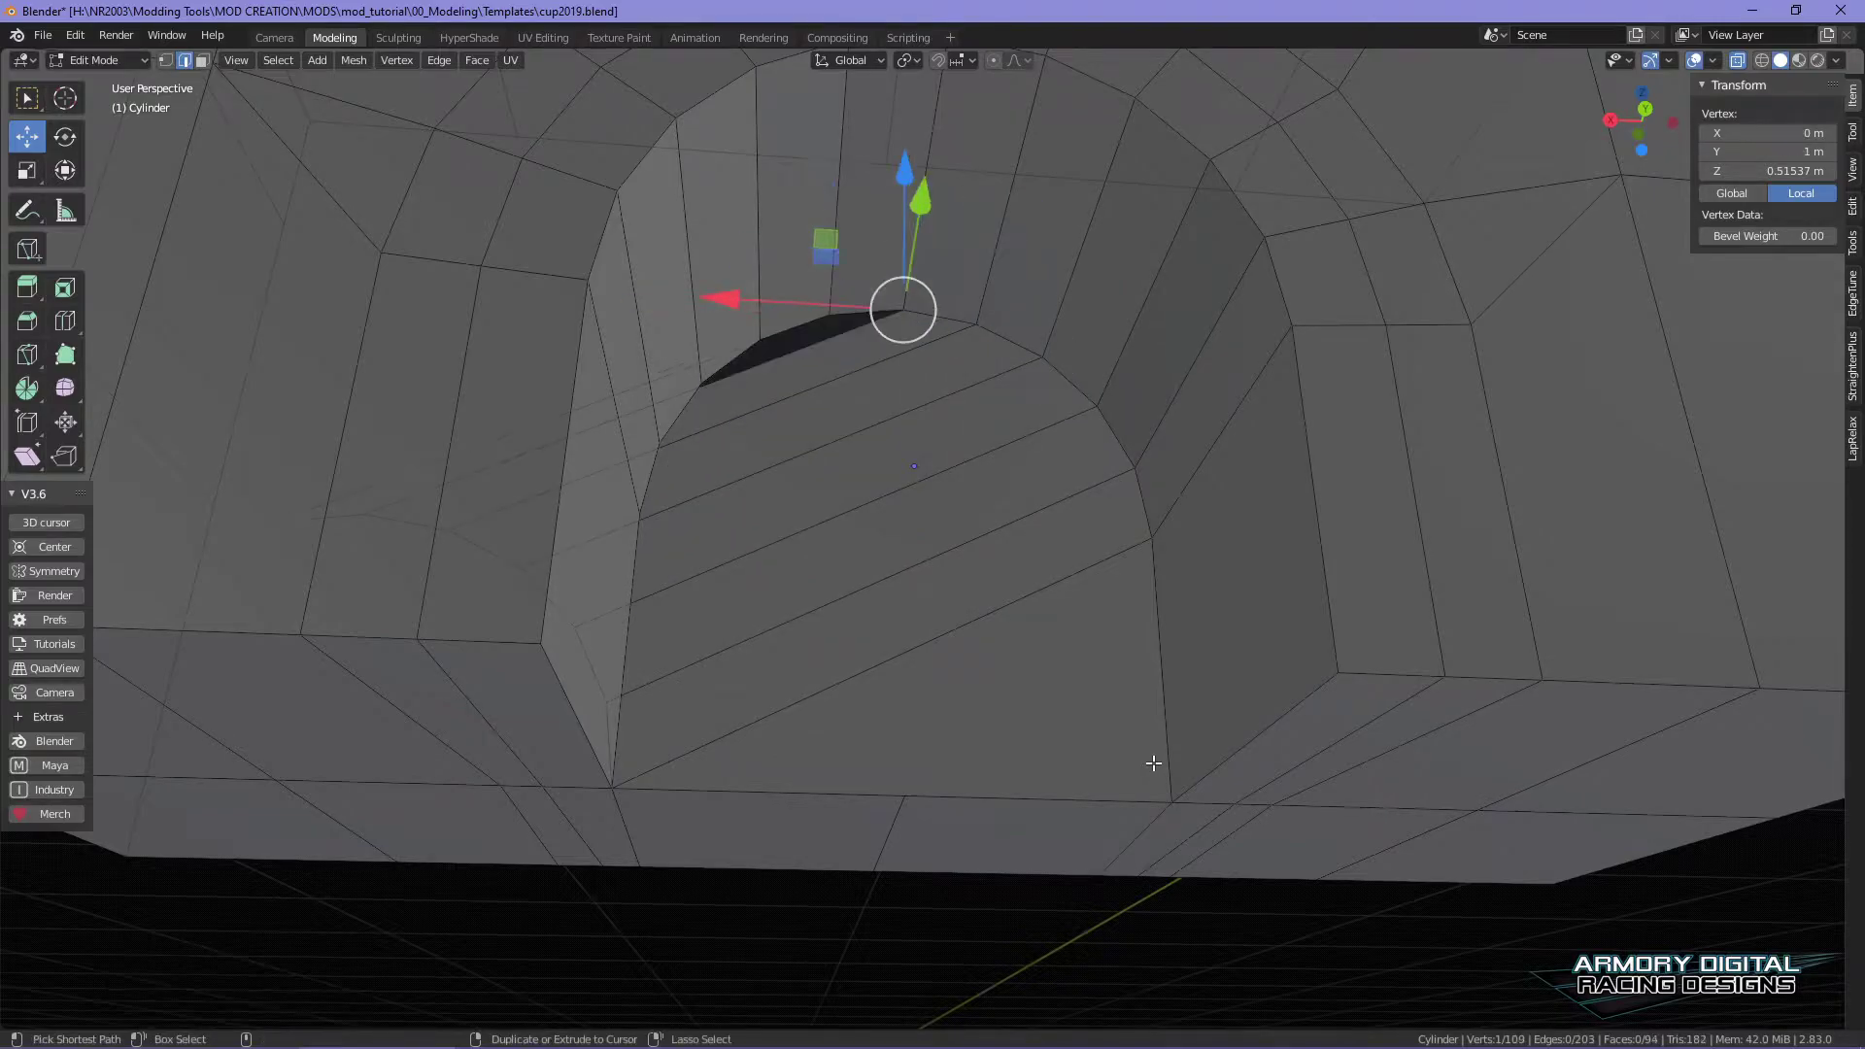
# - Add the other half of the opening's bottom edge to the selection, extrude both edges, and move them up 0.33539 m along Z
pyautogui.keyDown('alt'); pyautogui.moveTo(1305, 752); pyautogui.dragTo(1282, 658); pyautogui.keyUp('alt')
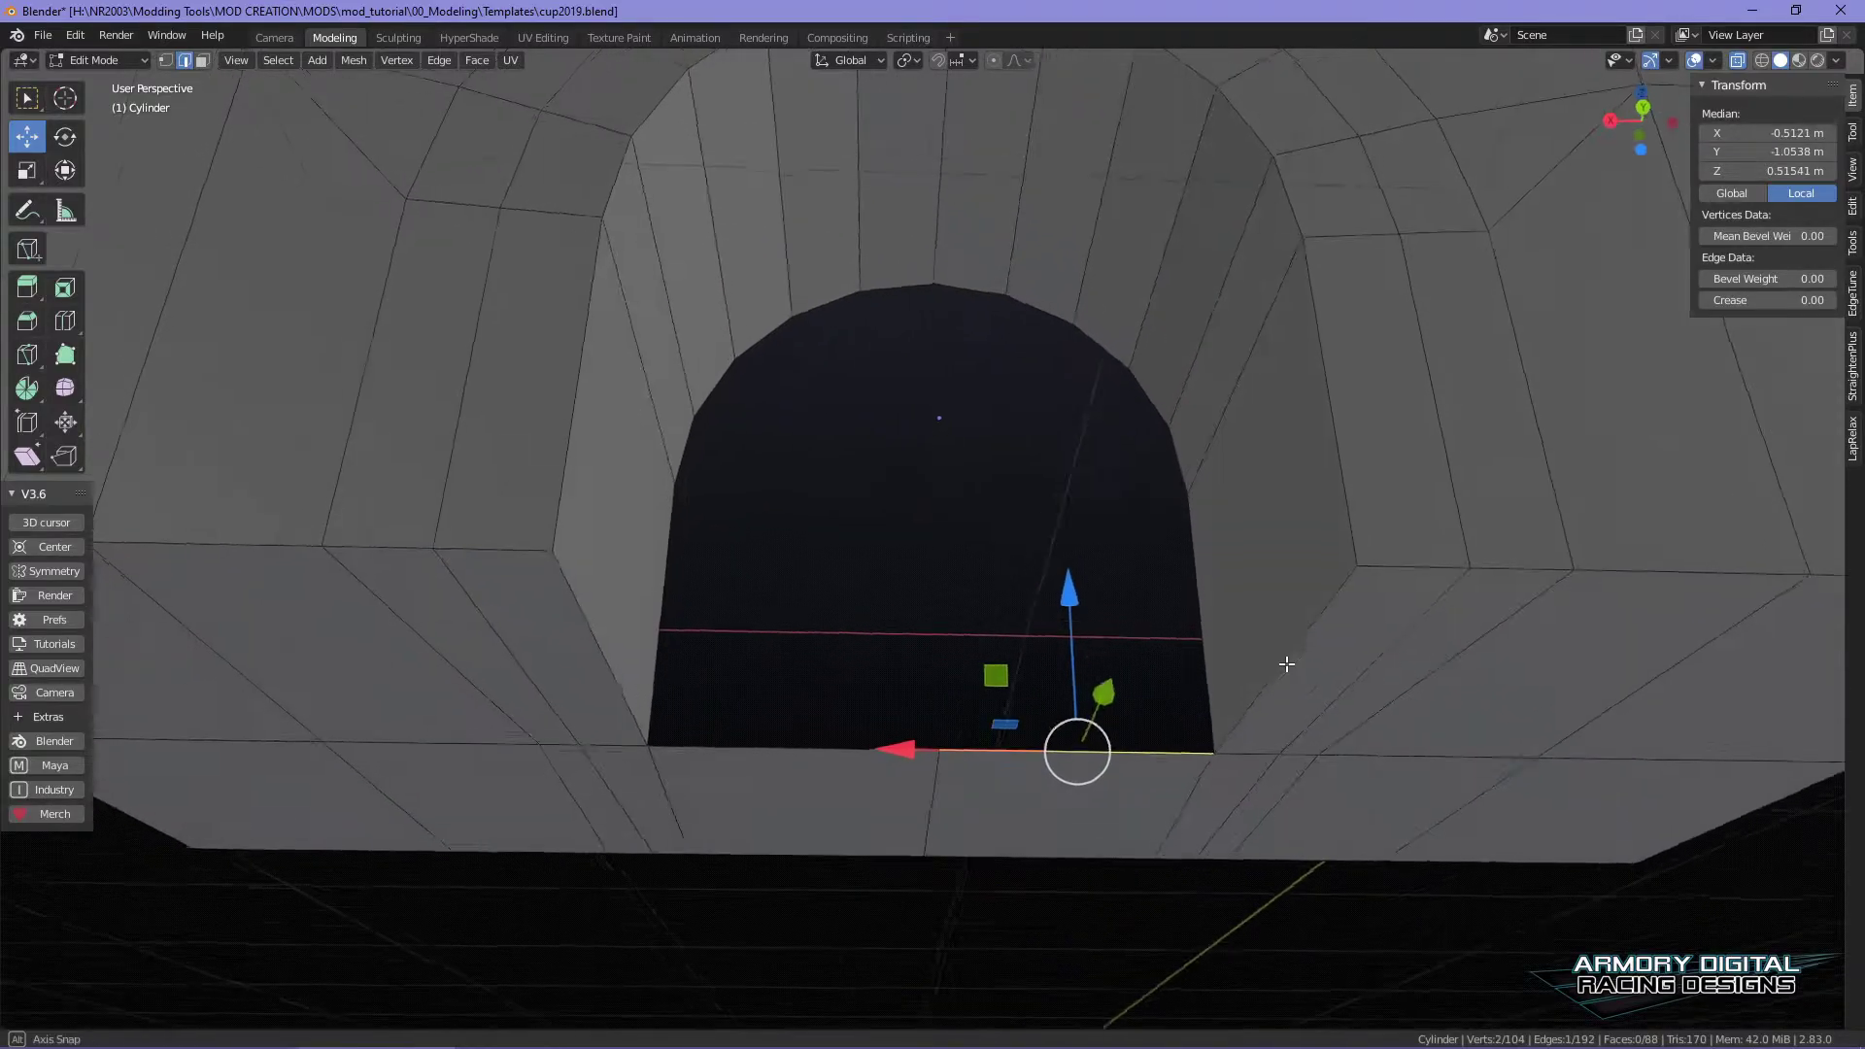
pyautogui.keyDown('shift'); pyautogui.click(660, 748); pyautogui.keyUp('shift')
pyautogui.keyDown('alt'); pyautogui.moveTo(1032, 558); pyautogui.dragTo(1032, 633); pyautogui.keyUp('alt')
pyautogui.press('e')
pyautogui.rightClick(1082, 539)
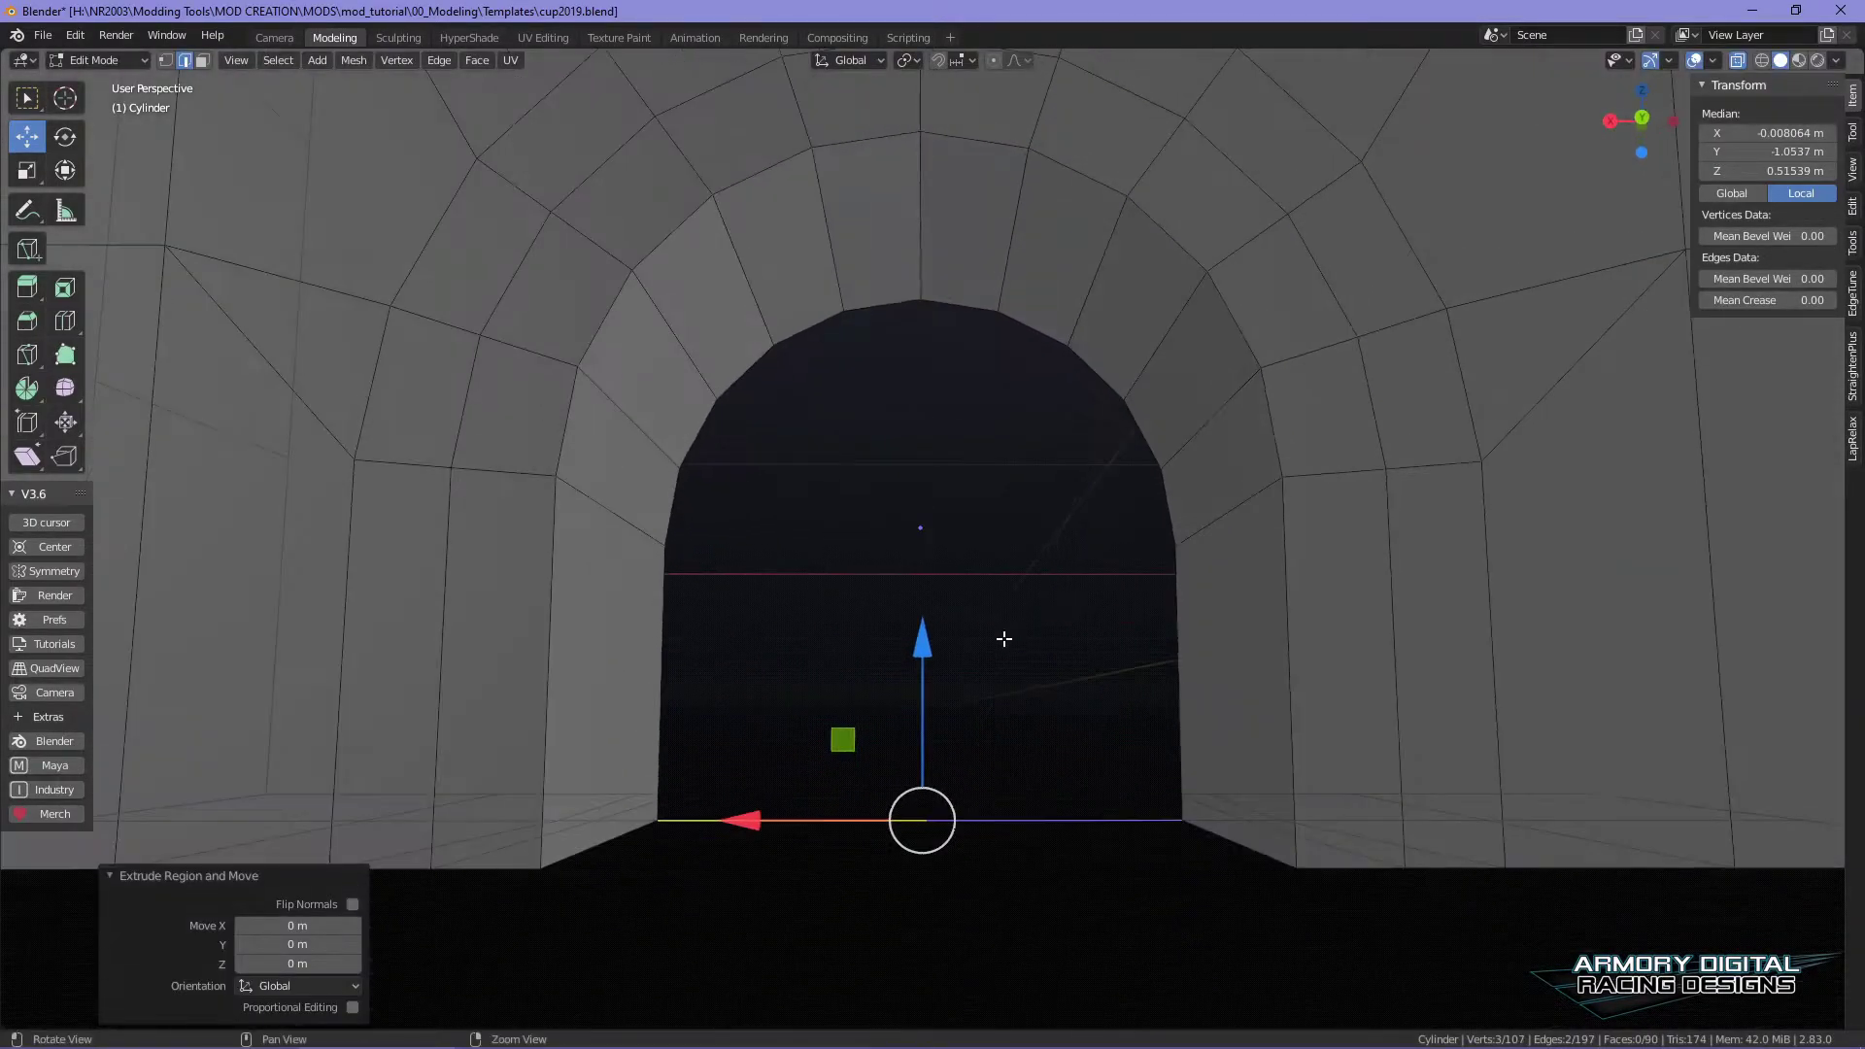
pyautogui.press('g')
pyautogui.press('z')
pyautogui.click(965, 388)
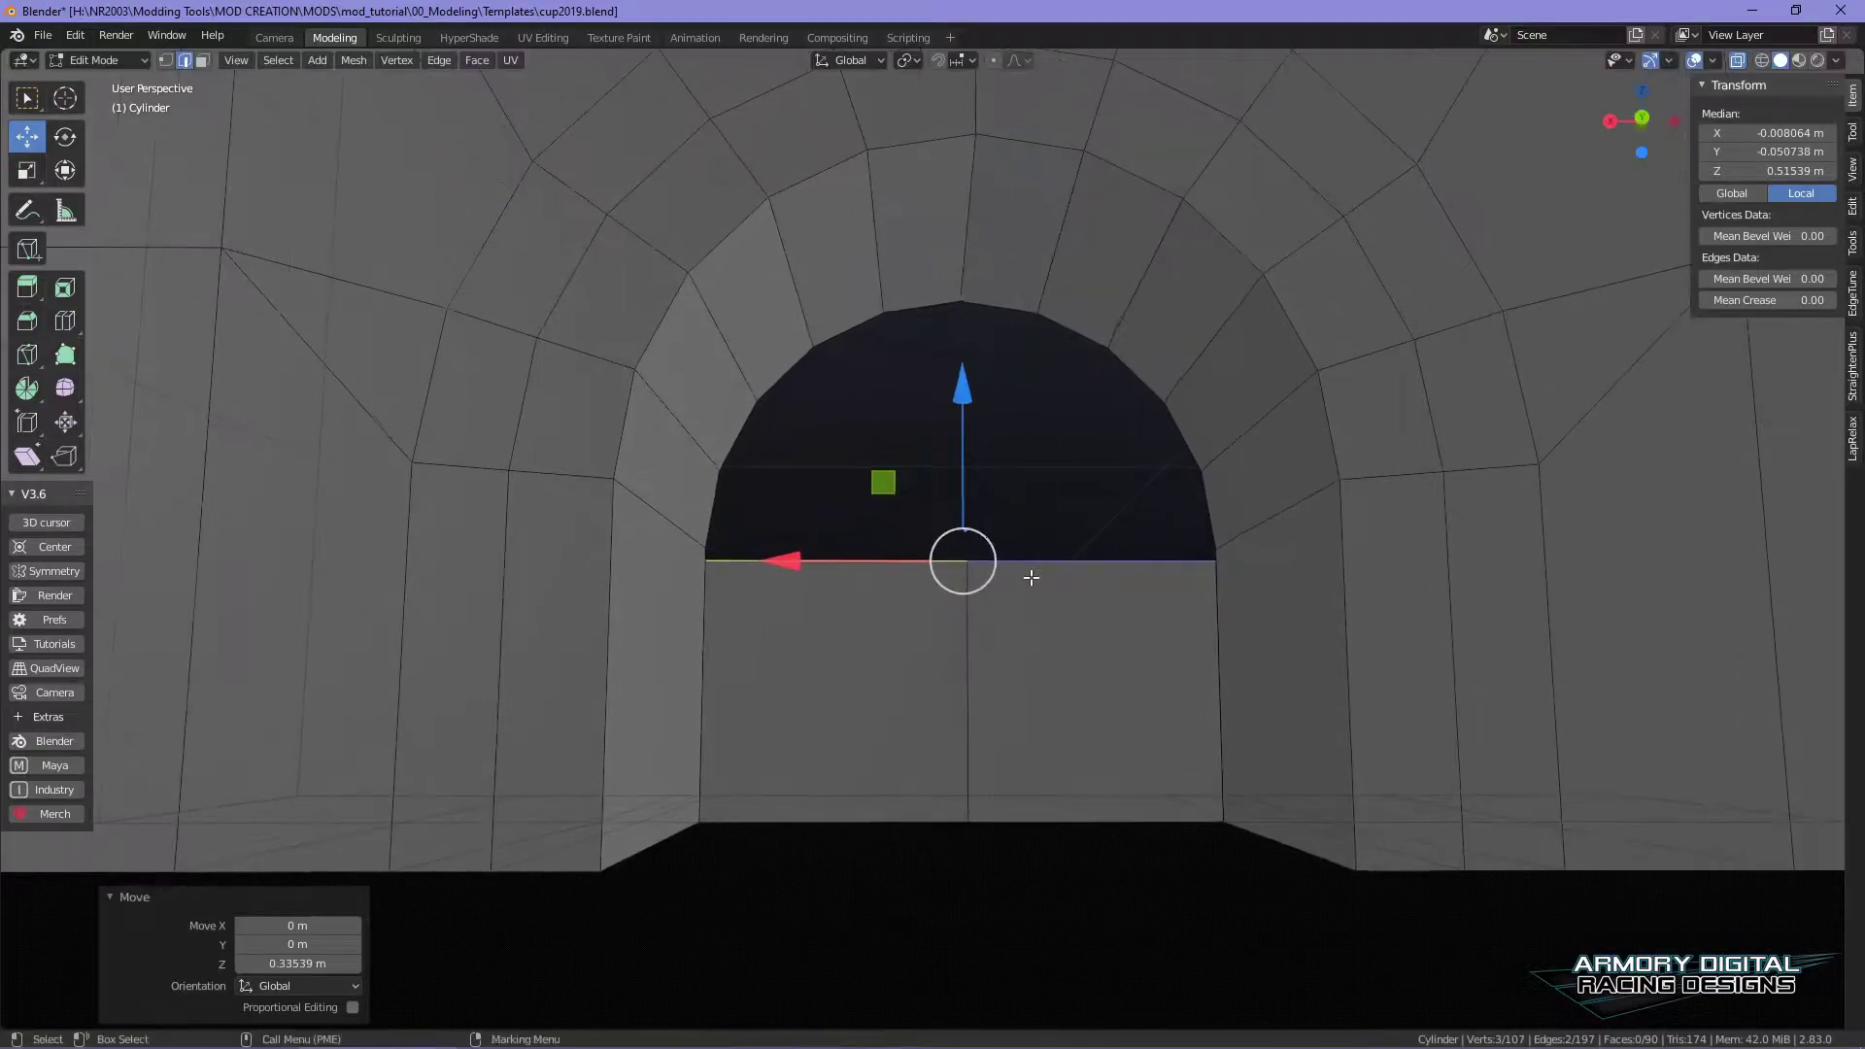
# - Merge the two outer corner vertices of the extruded faces onto the vertices where the arch's curve meets its straight sides
pyautogui.scroll(1, 1112, 616)
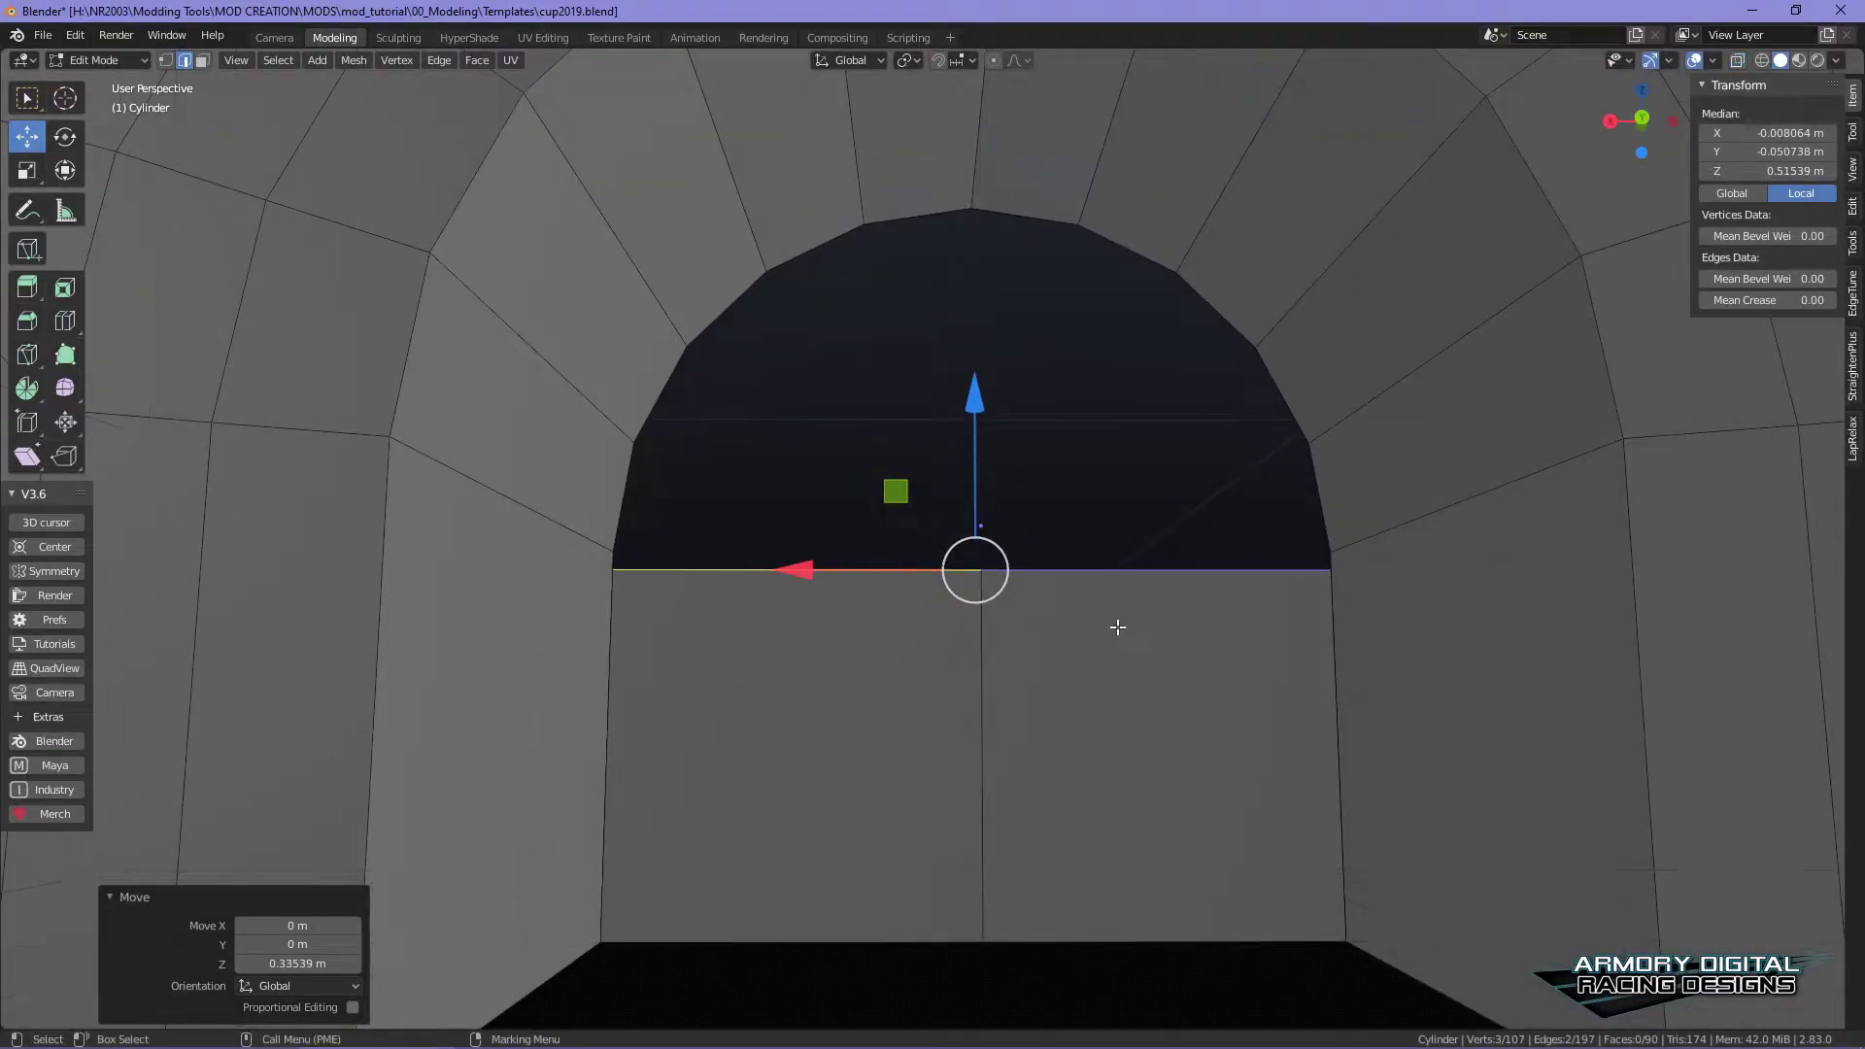
pyautogui.moveTo(887, 654); pyautogui.dragTo(789, 670, button='right')
pyautogui.moveTo(885, 675); pyautogui.dragTo(986, 677, button='middle')
pyautogui.moveTo(606, 576); pyautogui.dragTo(613, 552)
pyautogui.moveTo(1329, 575); pyautogui.dragTo(1330, 553)
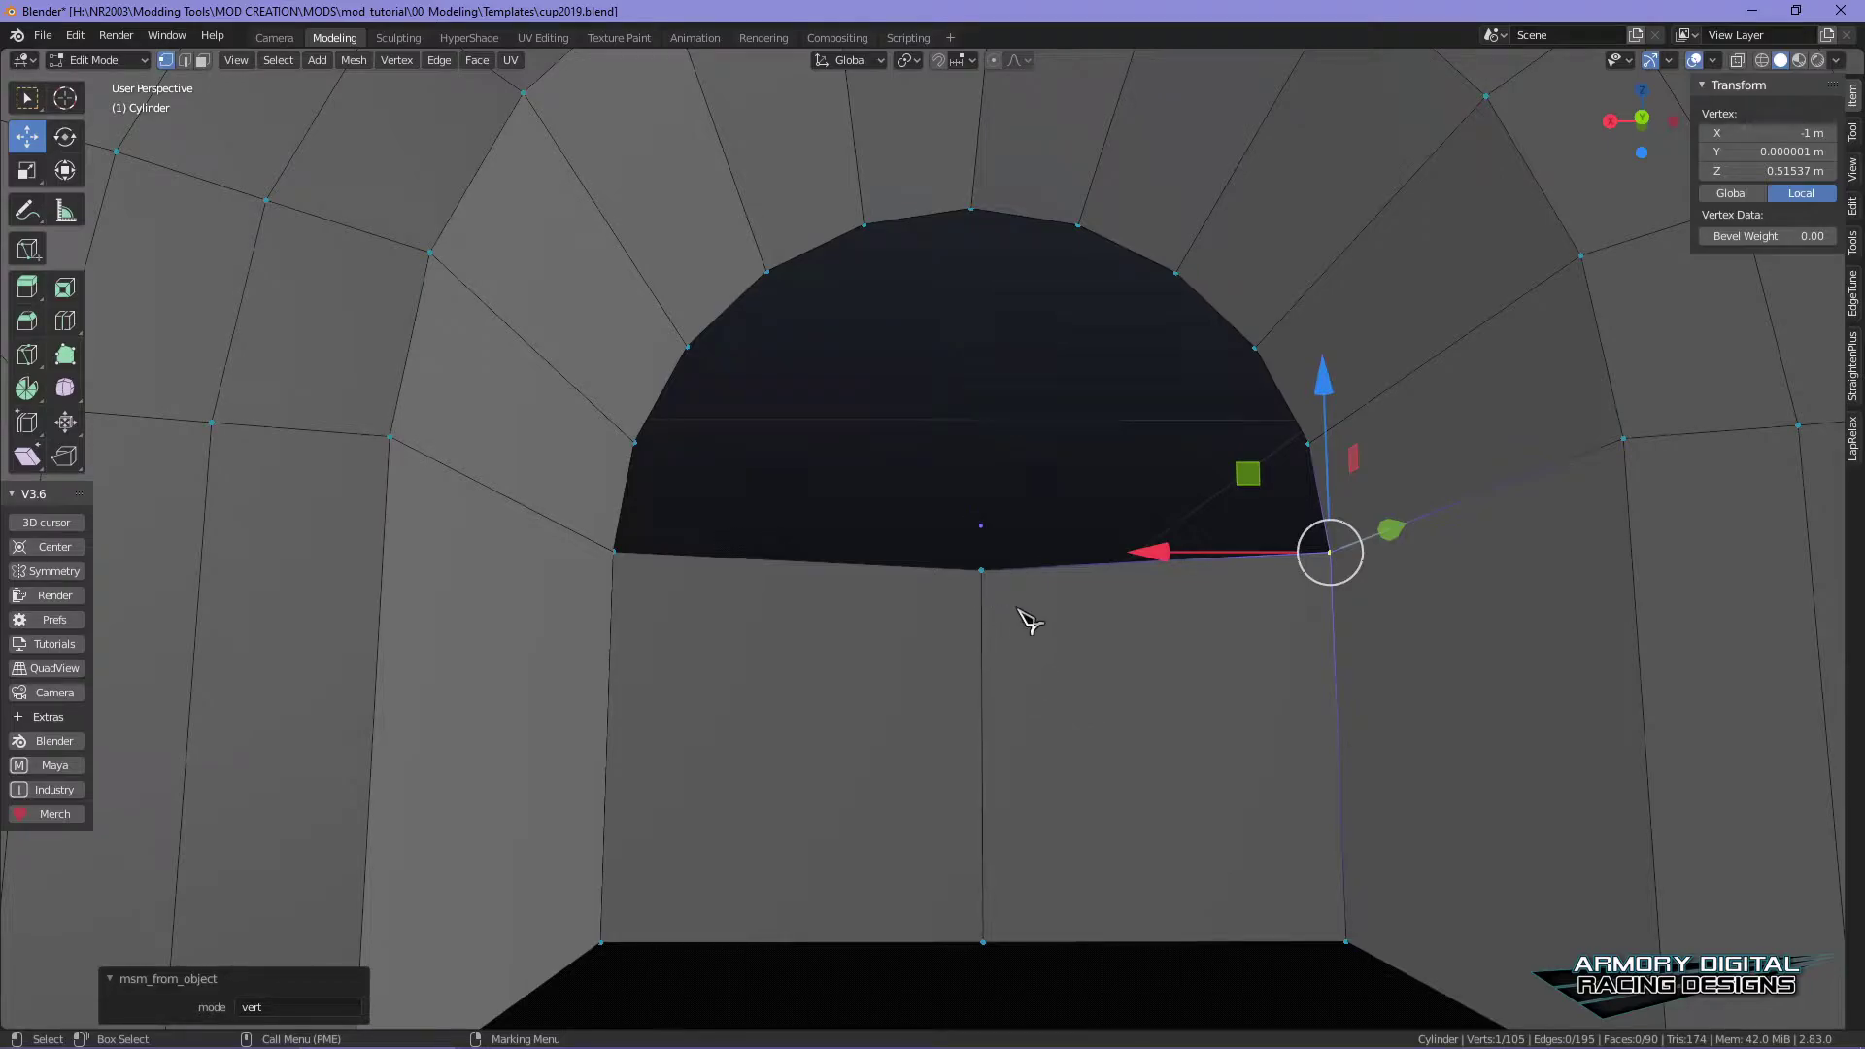
pyautogui.keyDown('alt'); pyautogui.moveTo(1125, 658); pyautogui.dragTo(1046, 664, button='middle'); pyautogui.keyUp('alt')
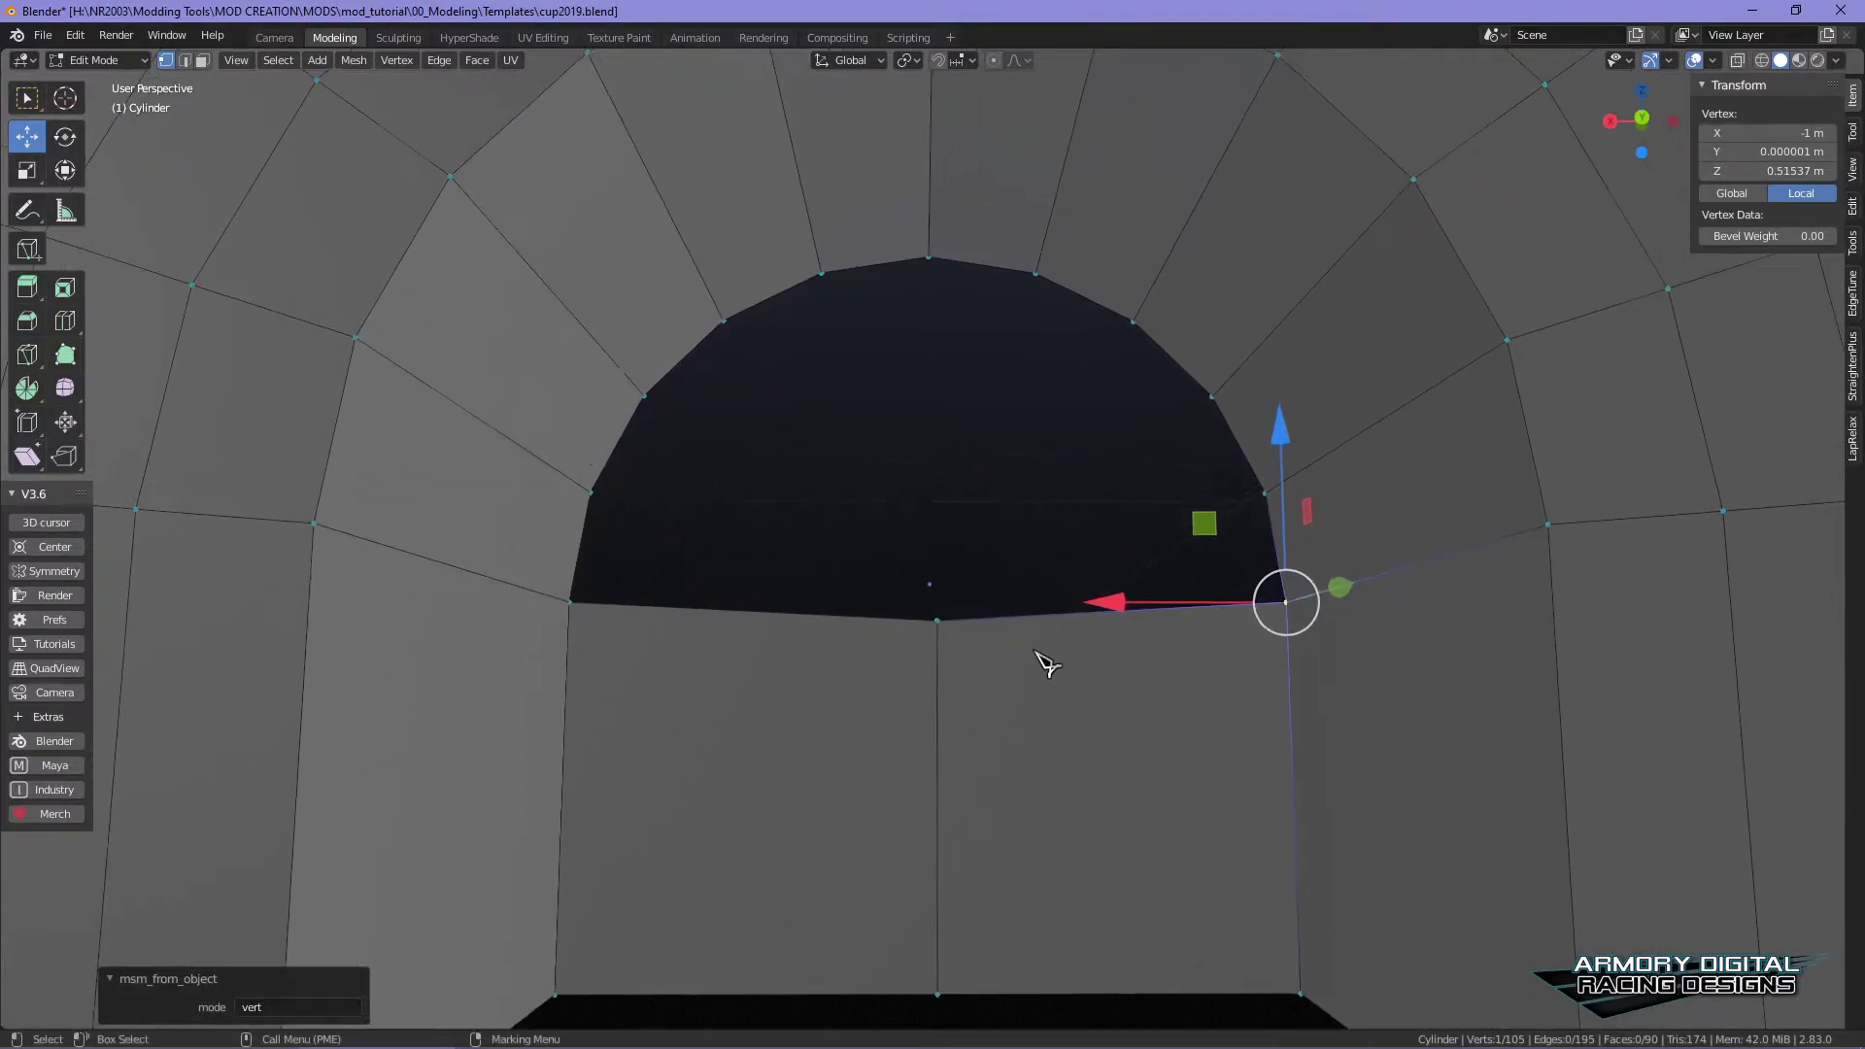
# - Extrude the two topmost edges of the arch's back opening down along Z to just above the lower faces
pyautogui.moveTo(842, 642); pyautogui.dragTo(829, 554, button='right')
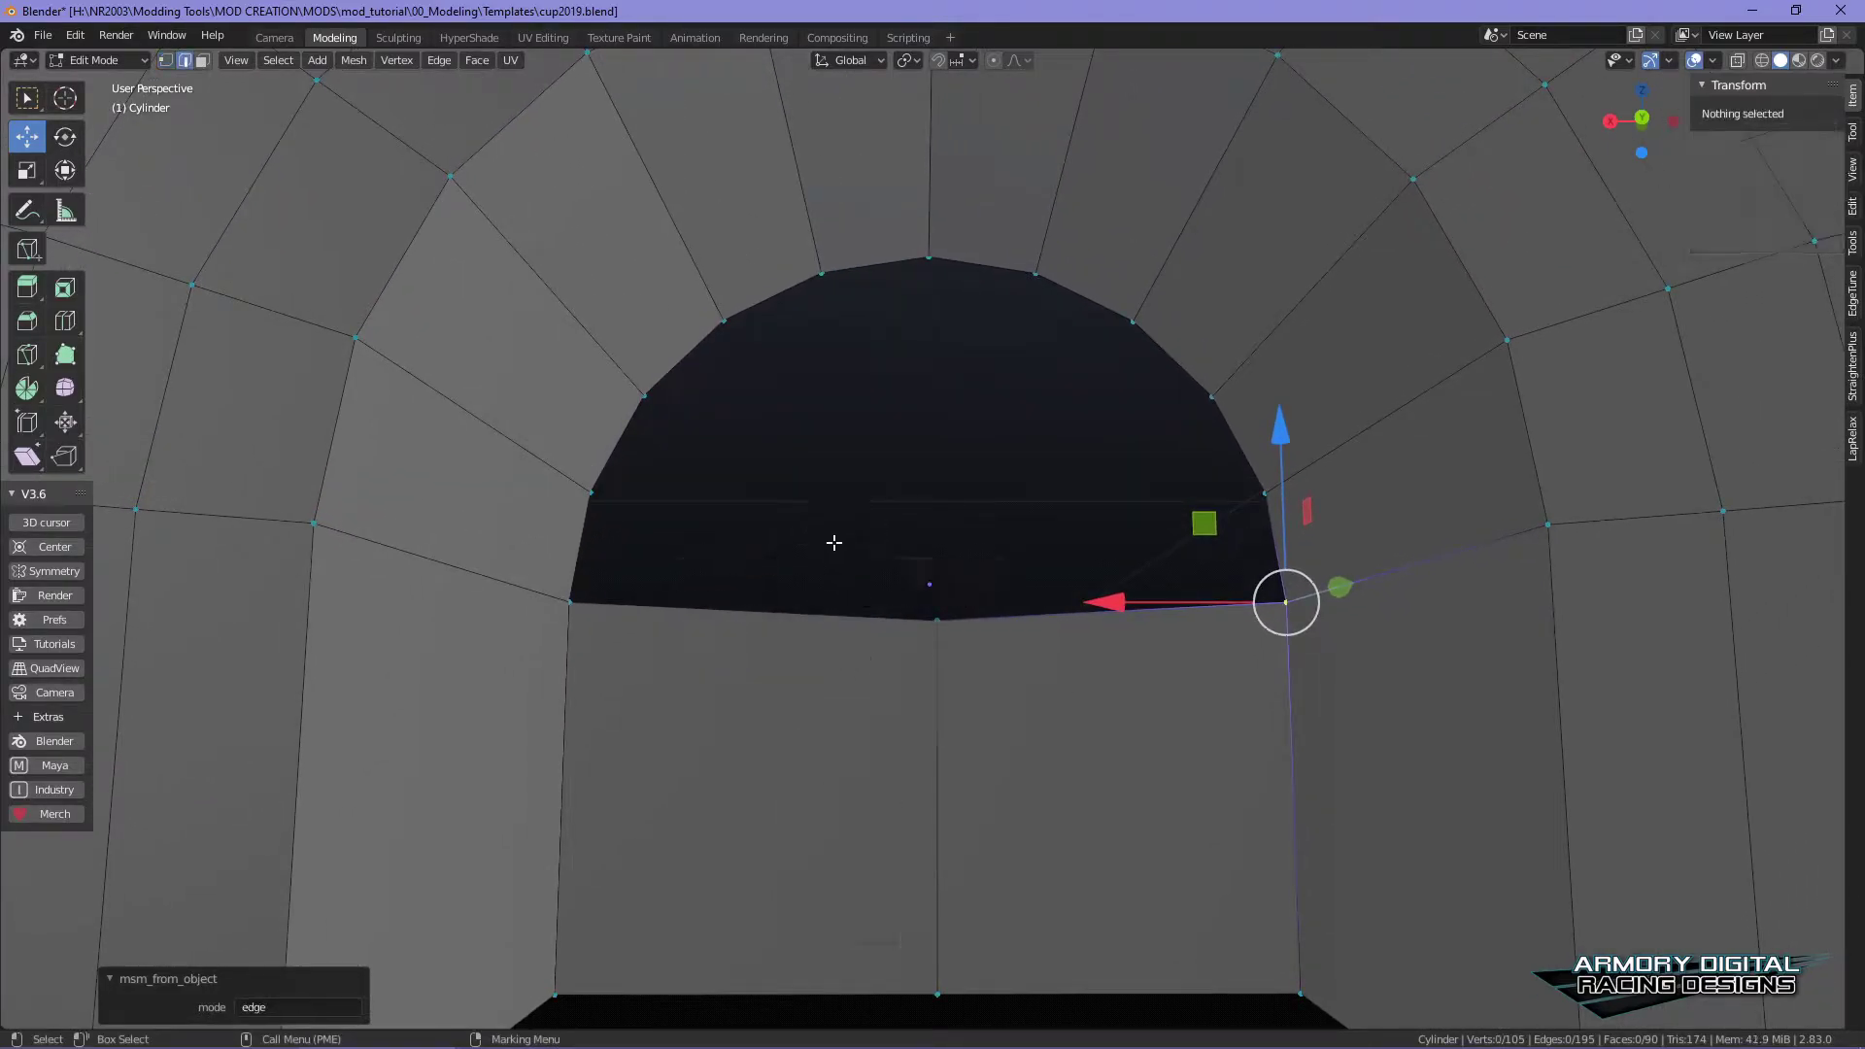
pyautogui.click(977, 261)
pyautogui.keyDown('shift'); pyautogui.click(843, 276); pyautogui.keyUp('shift')
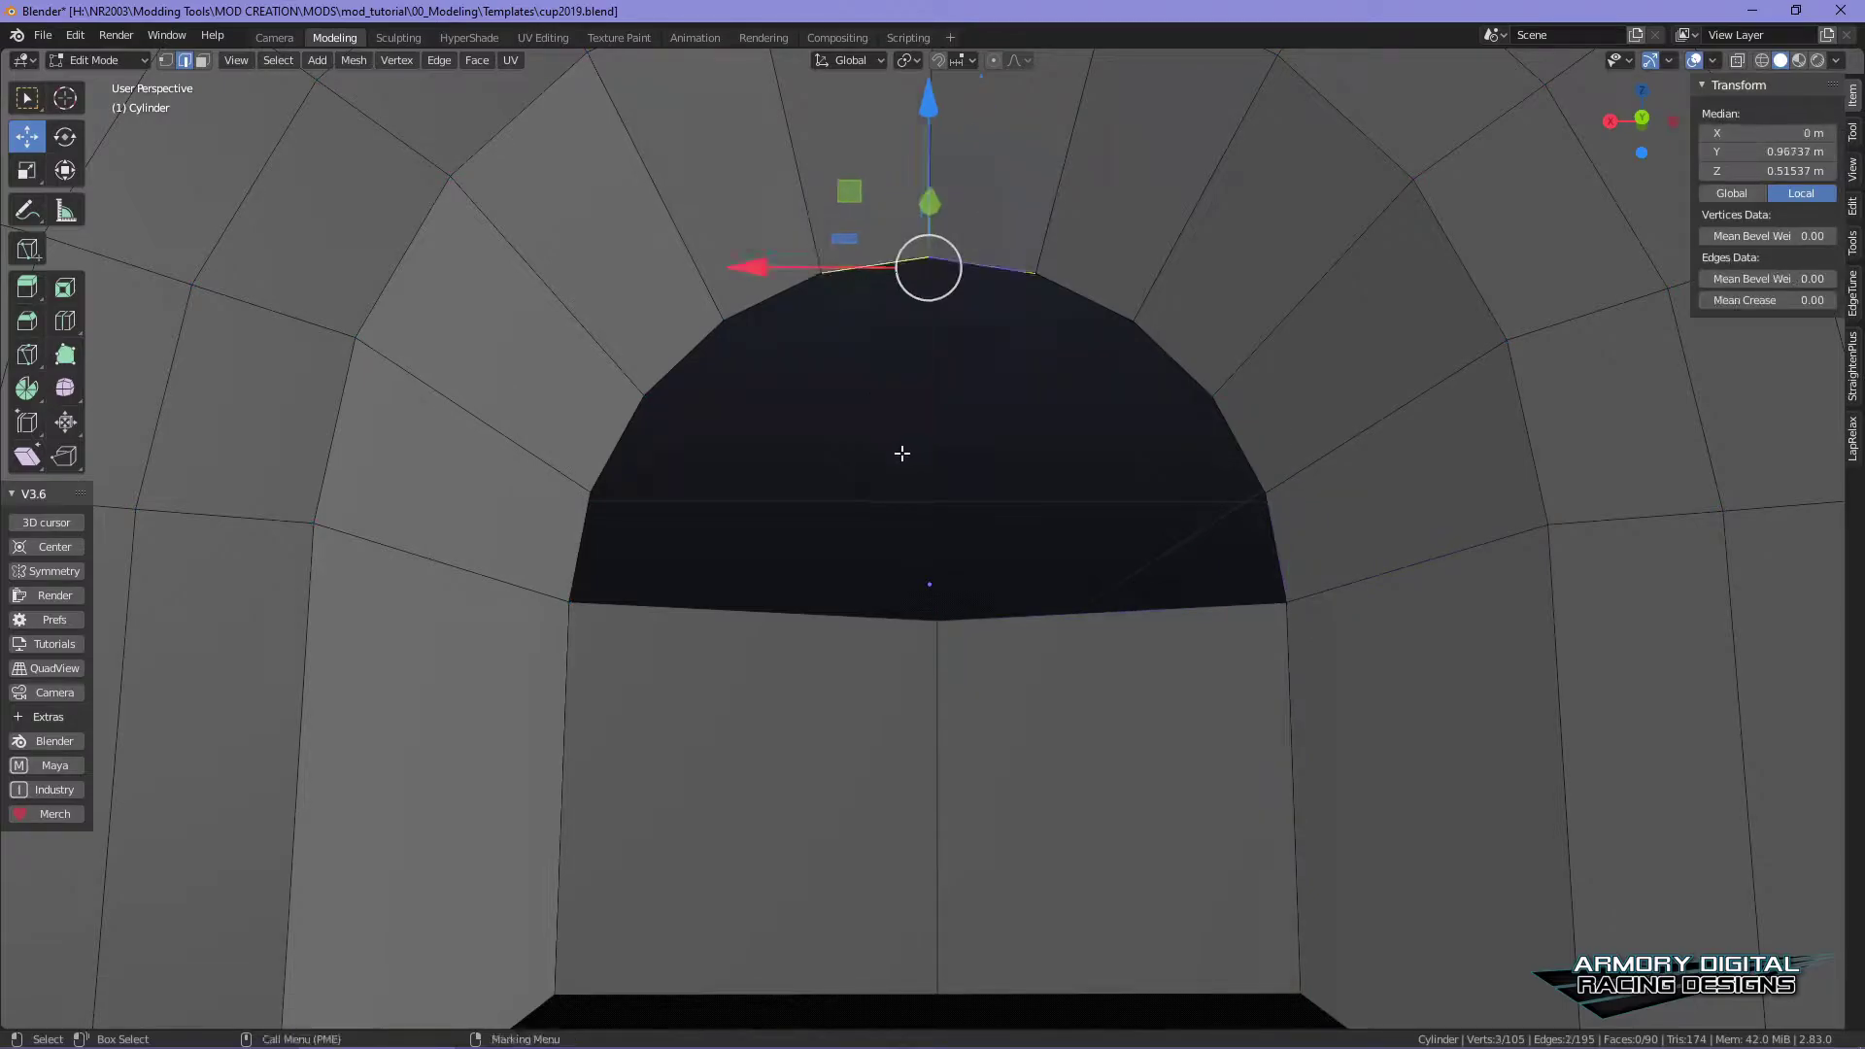
pyautogui.press('e')
pyautogui.press('Escape')
pyautogui.press('g')
pyautogui.press('z')
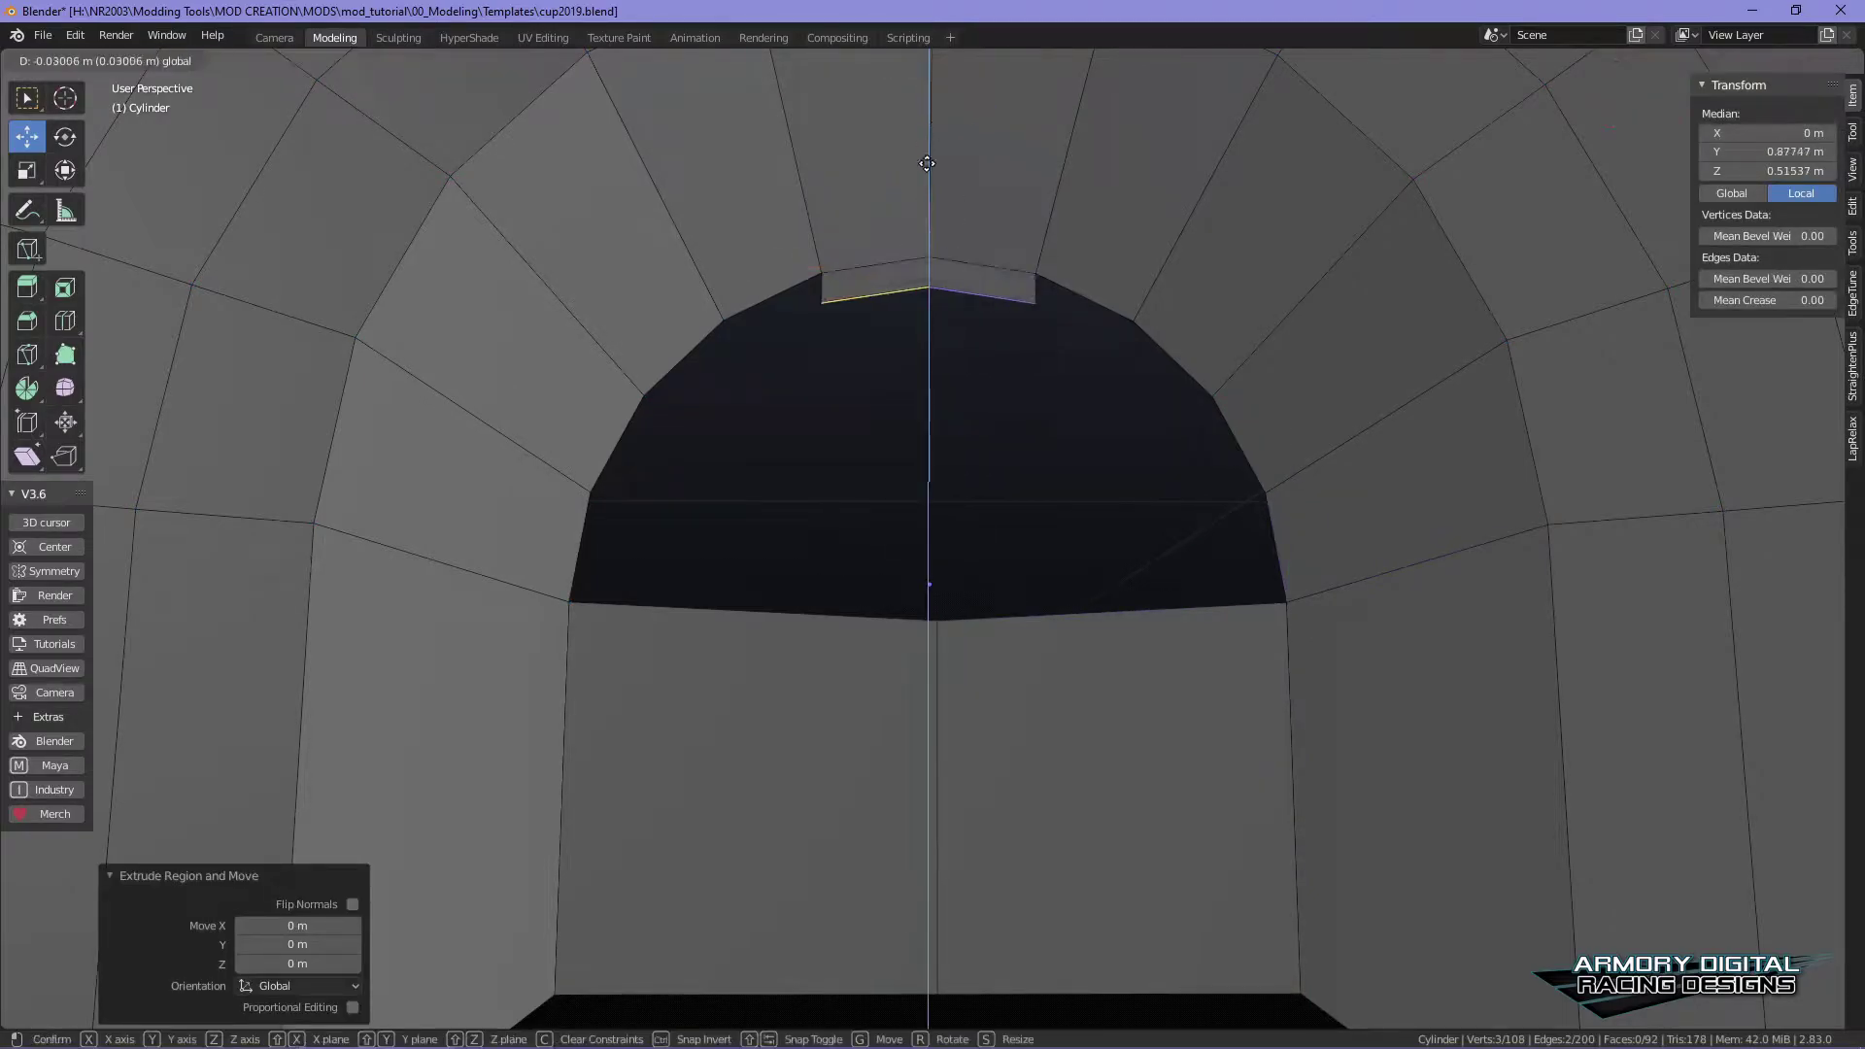
pyautogui.click(930, 427)
# - Select the strip's three lower vertices with the middle vertex of the lower faces and merge them at center
pyautogui.keyDown('shift'); pyautogui.moveTo(1208, 504); pyautogui.dragTo(1143, 354, button='middle'); pyautogui.keyUp('shift')
pyautogui.press('1')
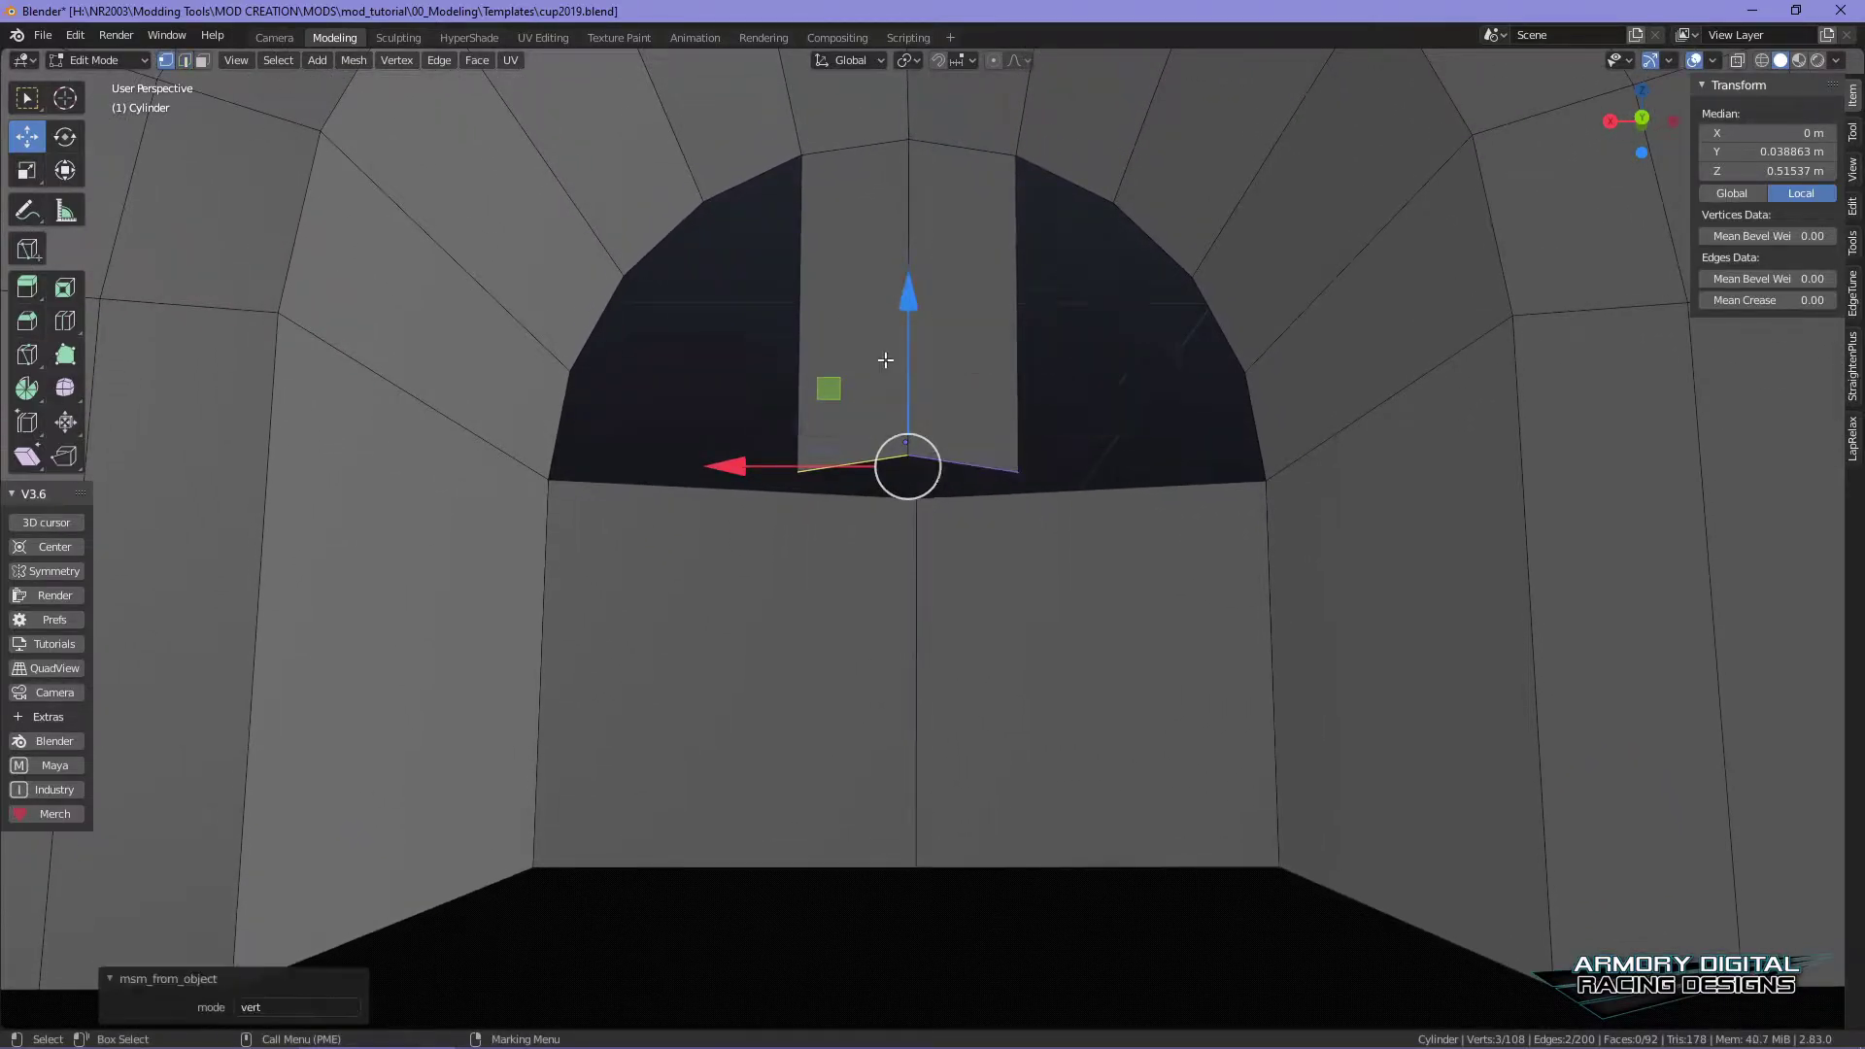
pyautogui.keyDown('shift'); pyautogui.moveTo(1076, 464); pyautogui.dragTo(1087, 504, button='middle'); pyautogui.keyUp('shift')
pyautogui.moveTo(1122, 469); pyautogui.dragTo(767, 579)
pyautogui.moveTo(996, 485); pyautogui.dragTo(762, 573)
pyautogui.hotkey('alt', 'c')
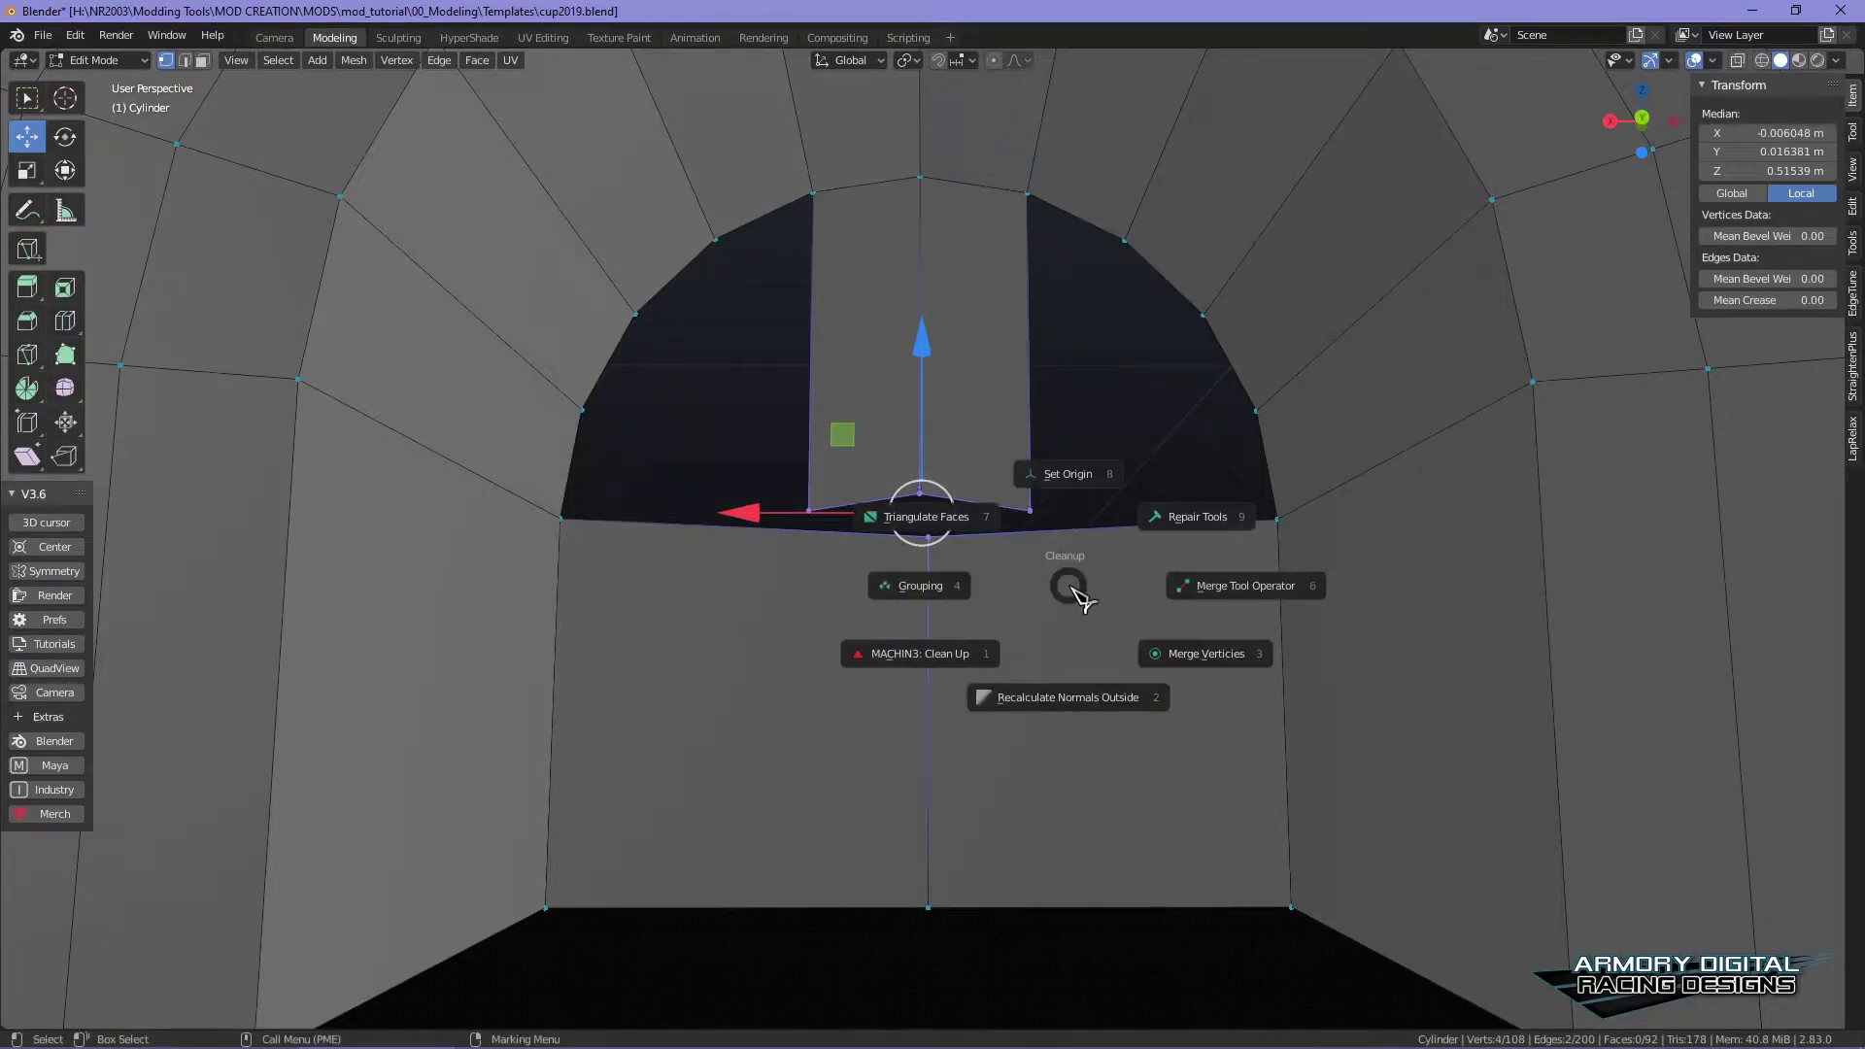
pyautogui.moveTo(1213, 660)
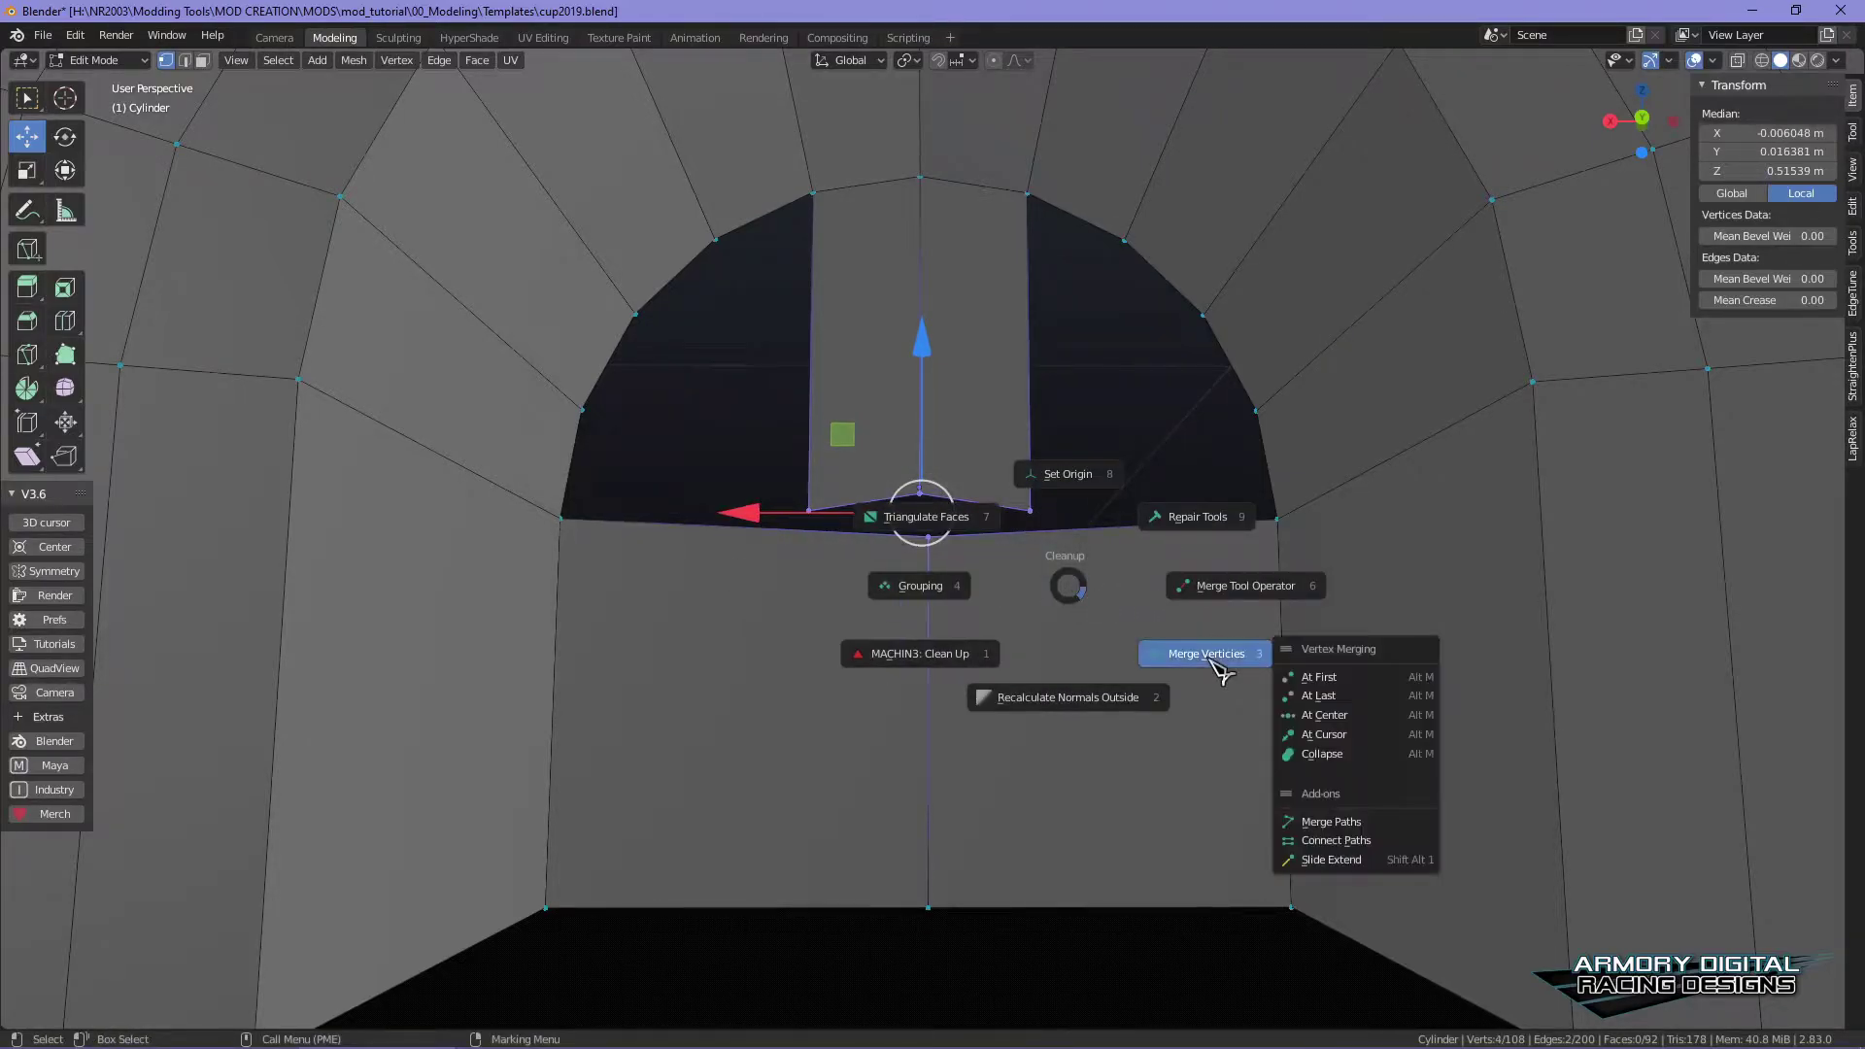
pyautogui.click(1370, 721)
# - Try filling the right gap with repeated Smart Face fills, starting from the wedge's slanted edge
pyautogui.moveTo(1286, 715); pyautogui.dragTo(1118, 765, button='middle')
pyautogui.keyDown('alt'); pyautogui.moveTo(1119, 766); pyautogui.dragTo(1128, 695); pyautogui.keyUp('alt')
pyautogui.moveTo(912, 330); pyautogui.dragTo(917, 277, button='right')
pyautogui.click(998, 350)
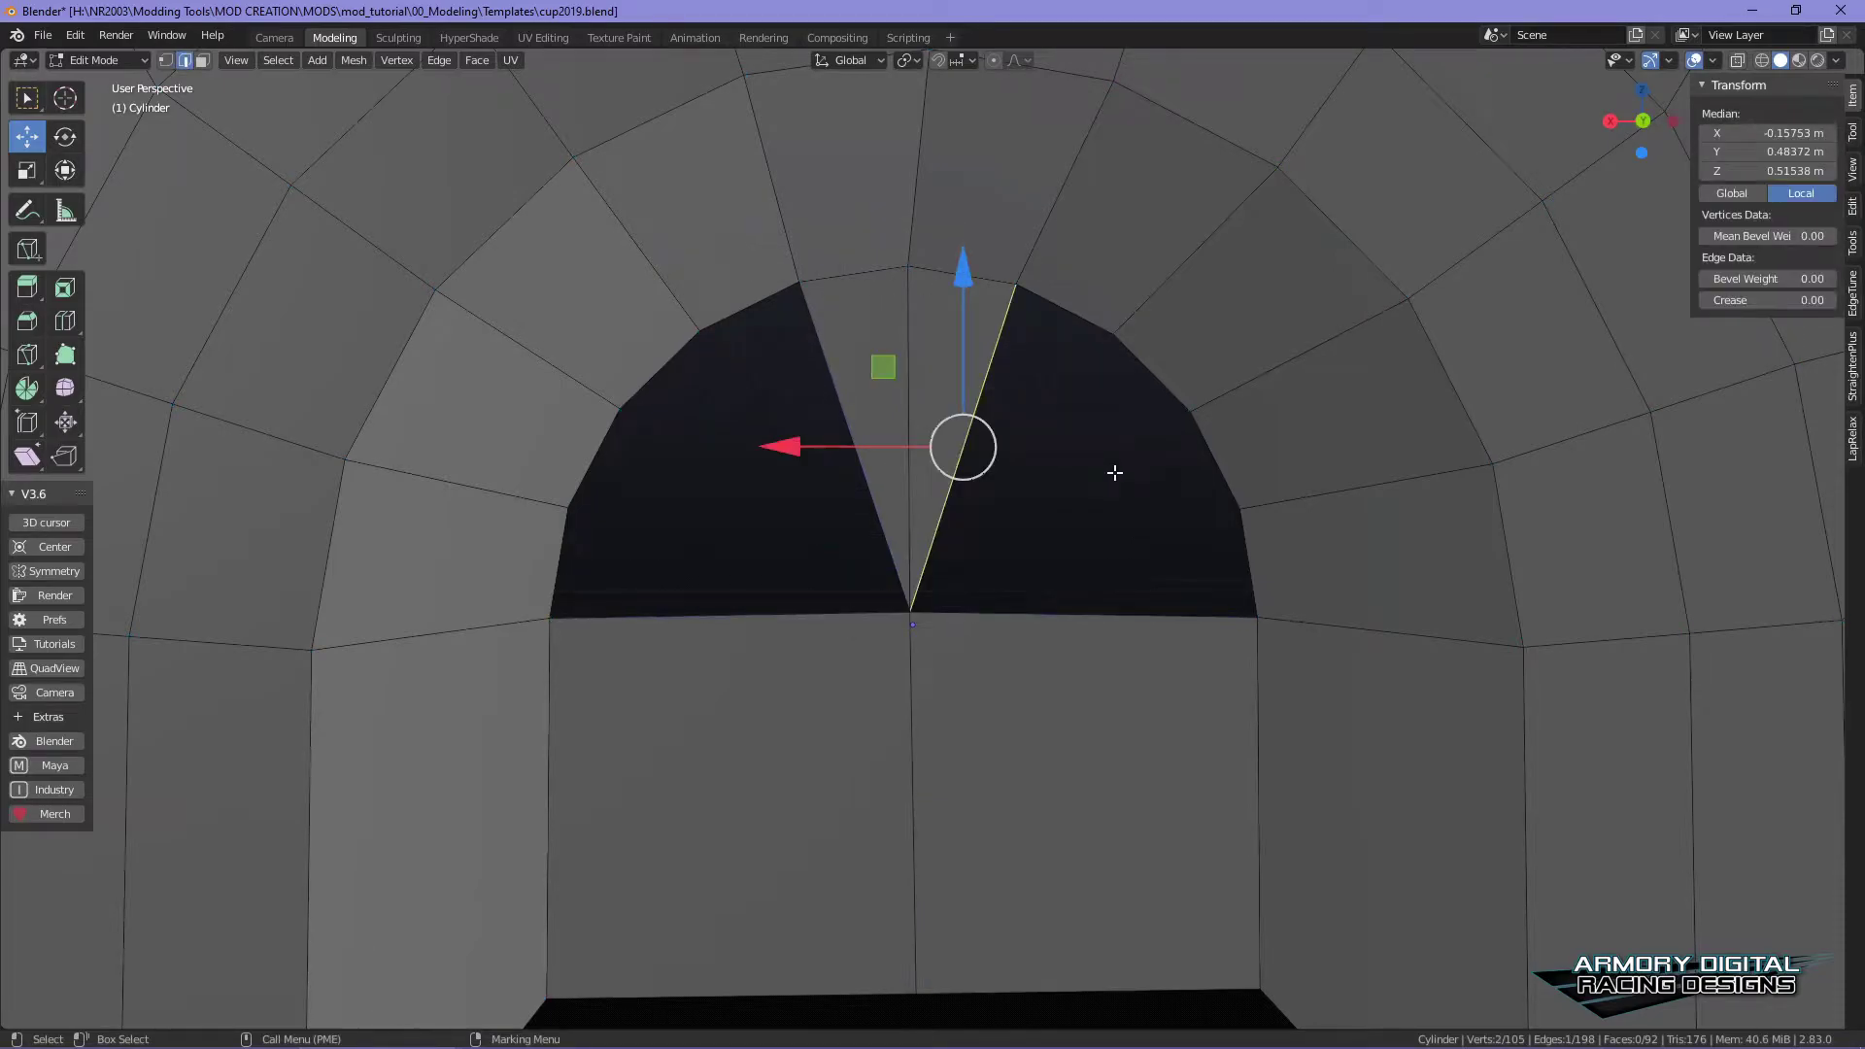
pyautogui.press('f')
pyautogui.press('f')
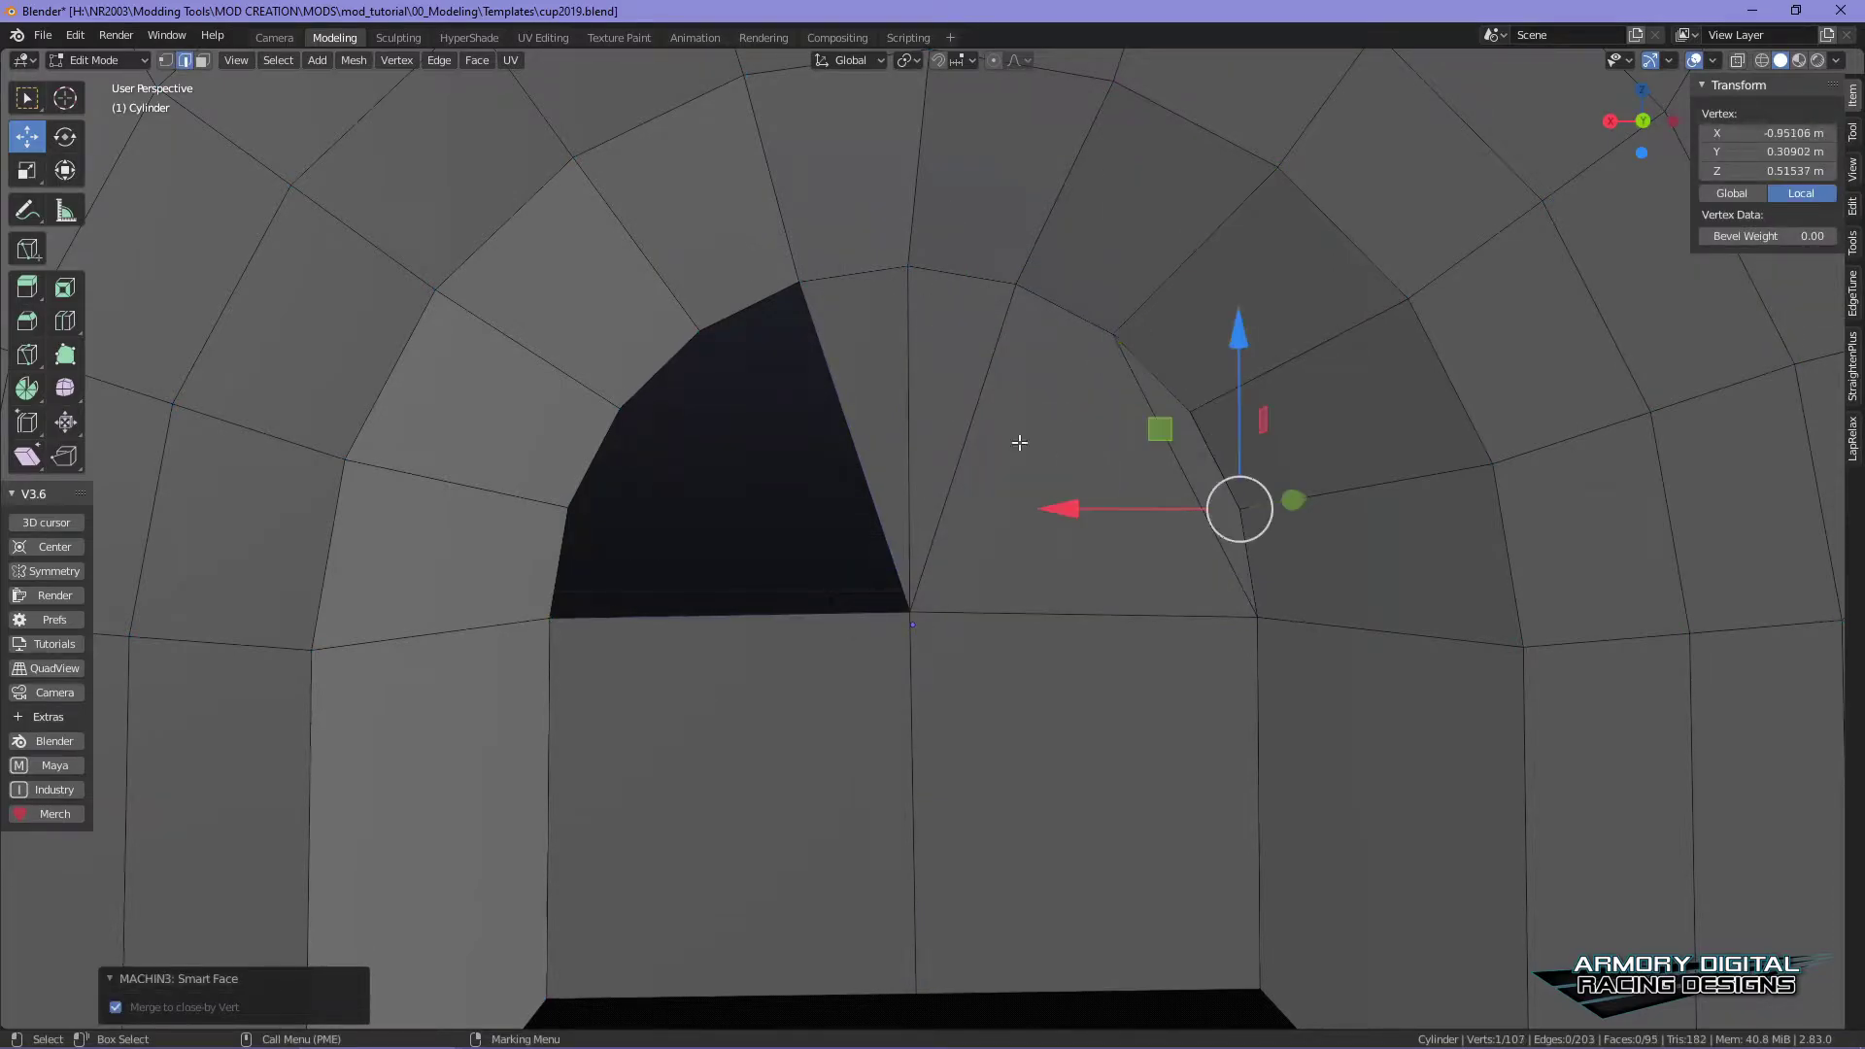
# - Undo the last fills and try Smart Face fills in the right gap again, starting from the lowest edge of its curve
pyautogui.hotkey('ctrl', 'z')
pyautogui.hotkey('ctrl', 'z')
pyautogui.click(1219, 617)
pyautogui.click(1248, 580)
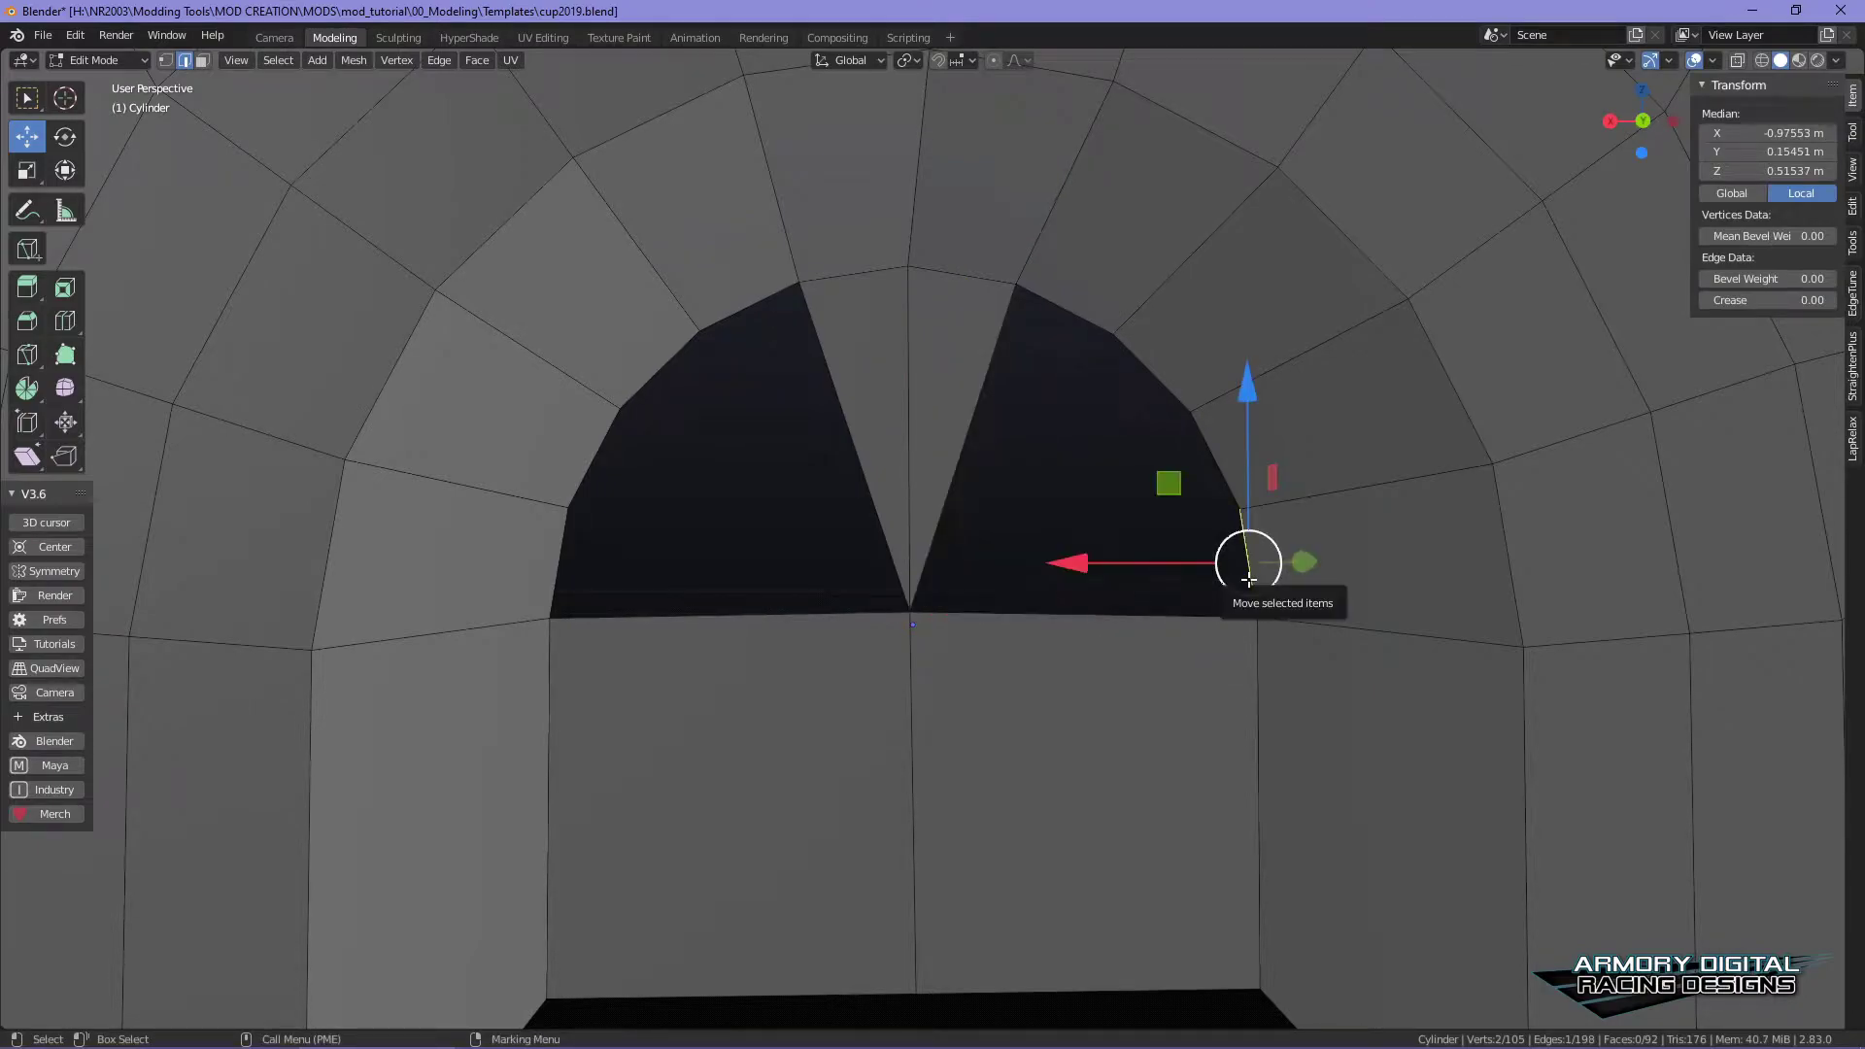
pyautogui.press('f')
pyautogui.press('f')
pyautogui.press('f')
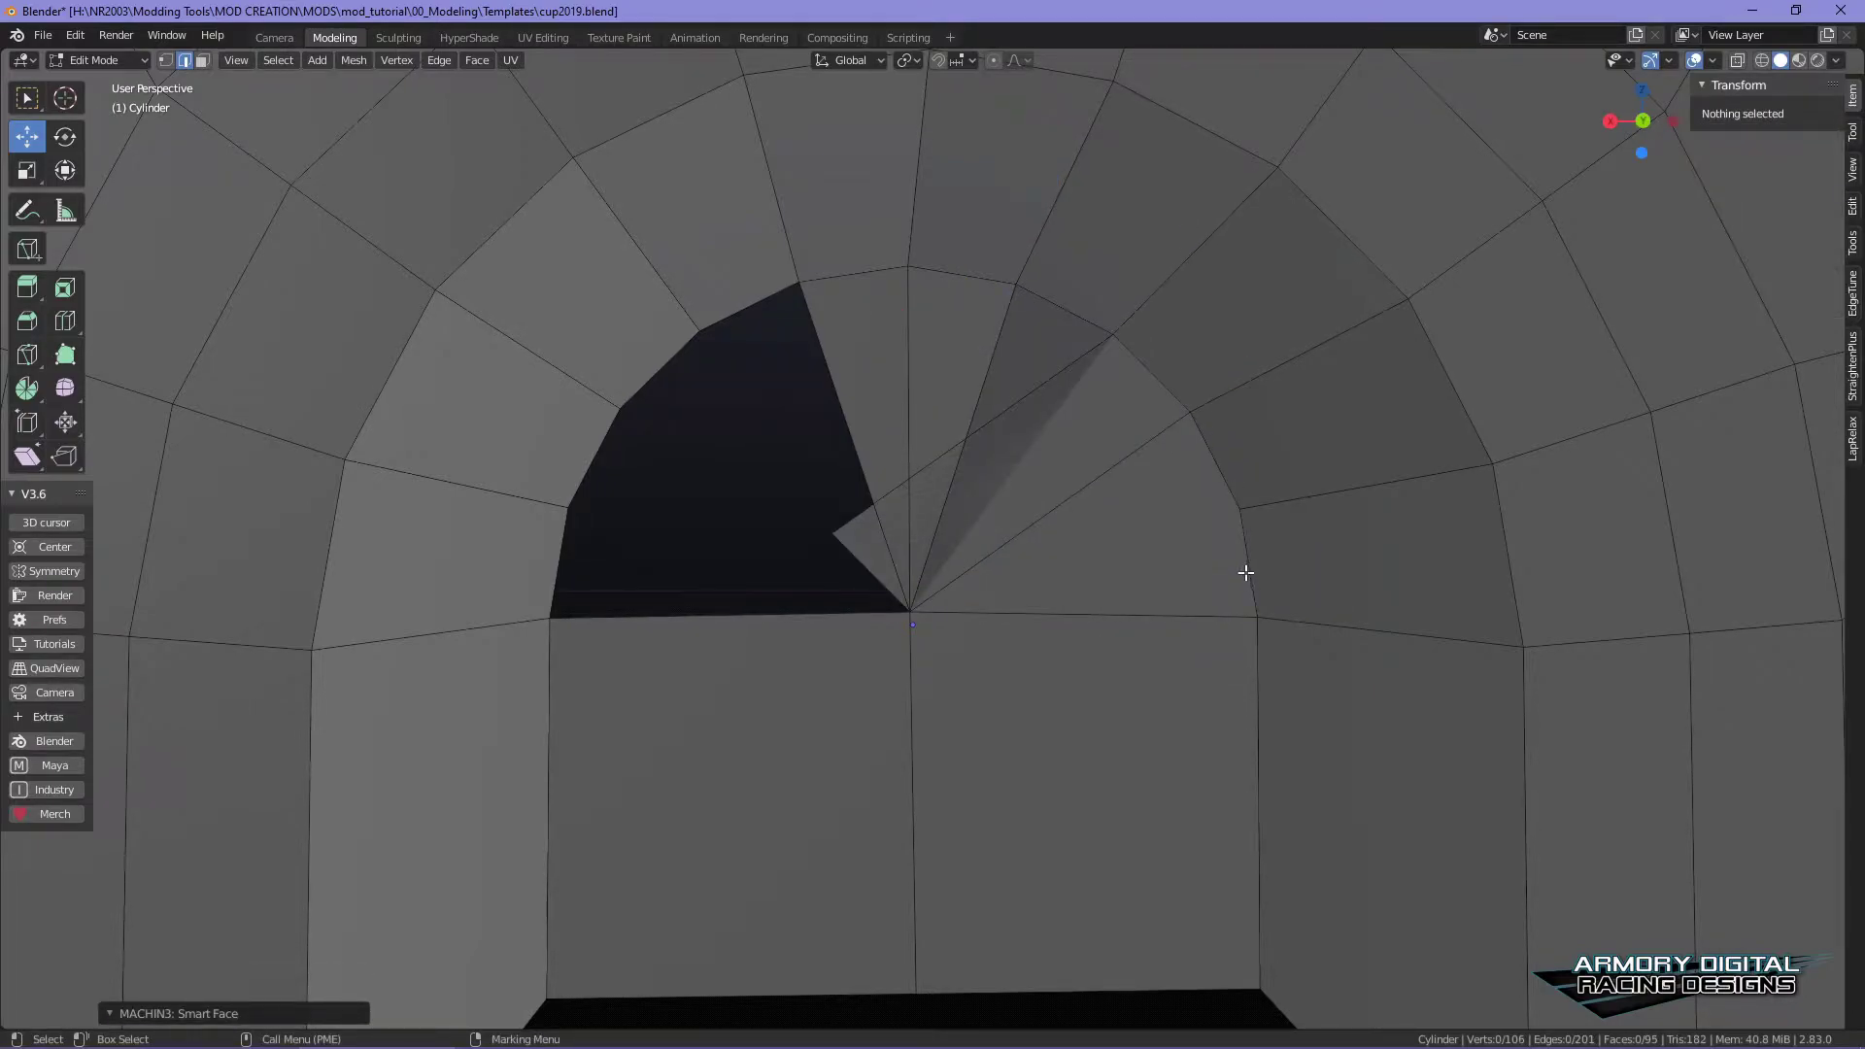
# - Undo the Smart Face fills made in the right gap
pyautogui.hotkey('ctrl', 'z')
pyautogui.hotkey('ctrl', 'z')
pyautogui.hotkey('ctrl', 'z')
pyautogui.hotkey('ctrl', 'z')
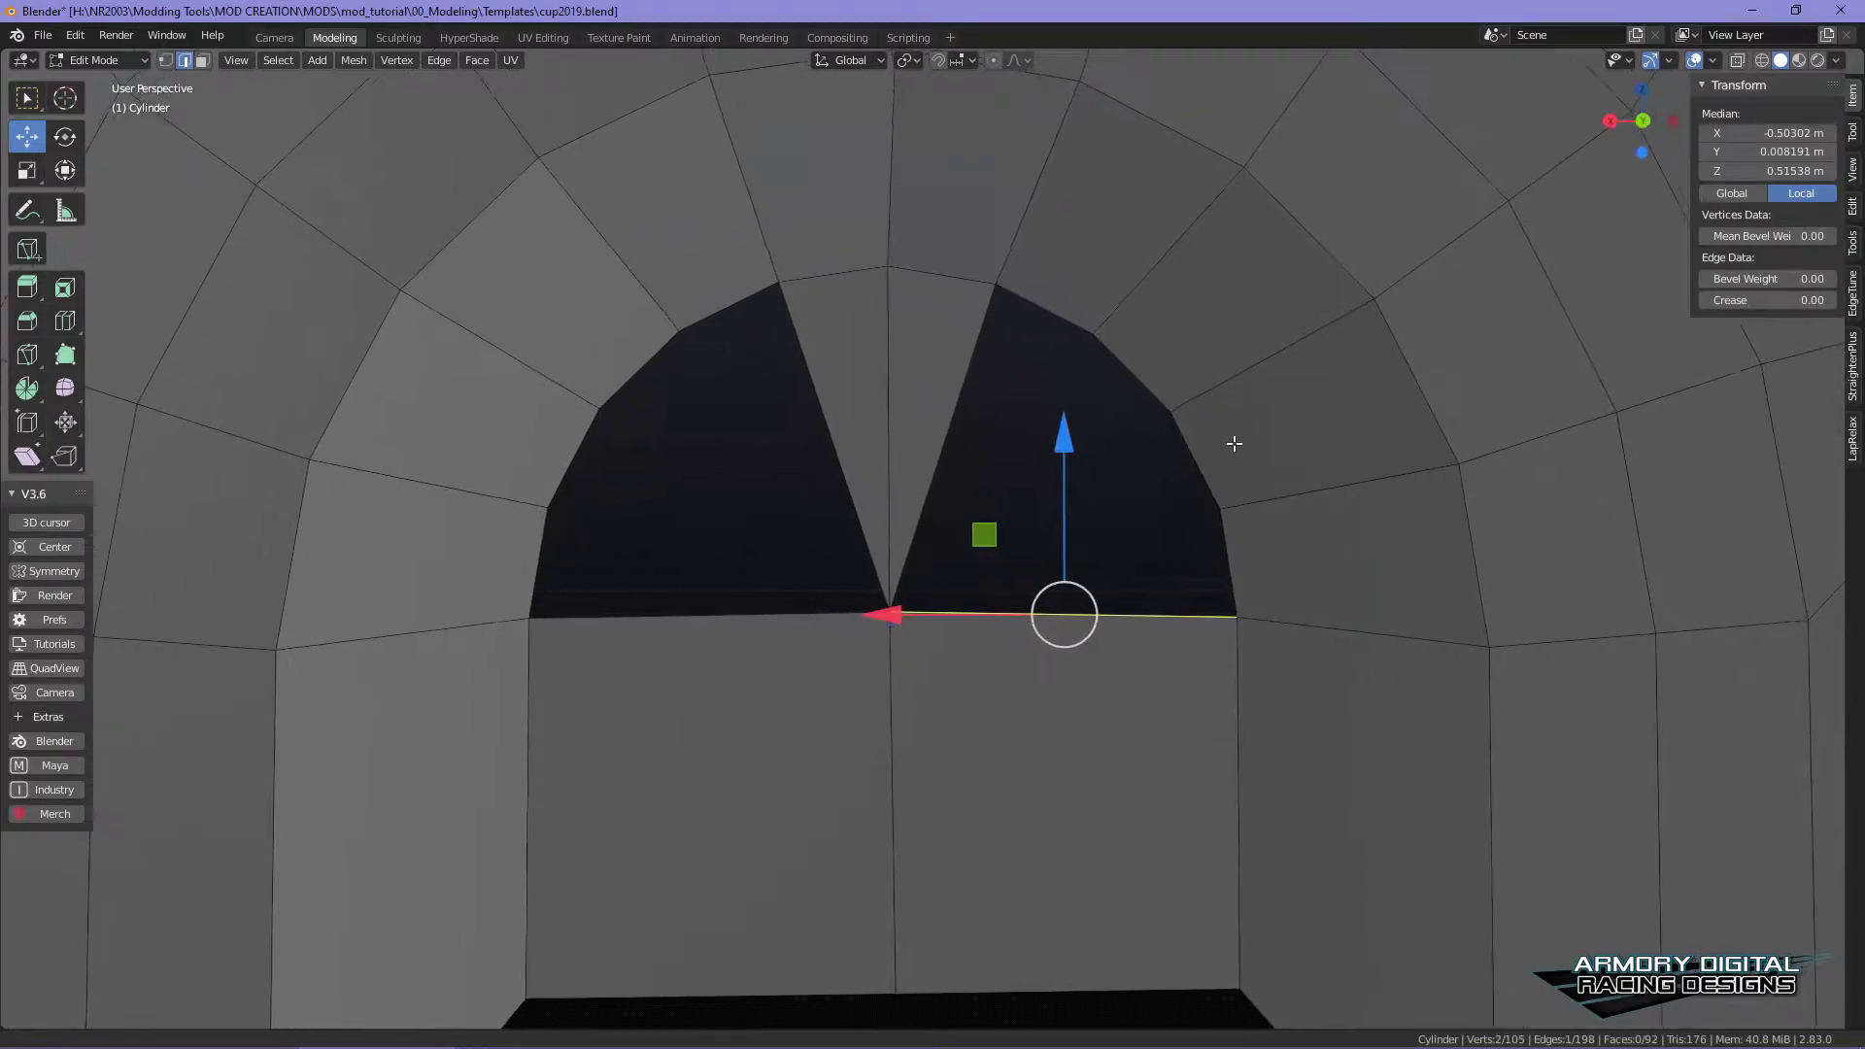
# - Extrude the four curved edges of the right gap and move the new edges inward along X toward the wedge
pyautogui.rightClick(1234, 429)
pyautogui.click(1244, 340)
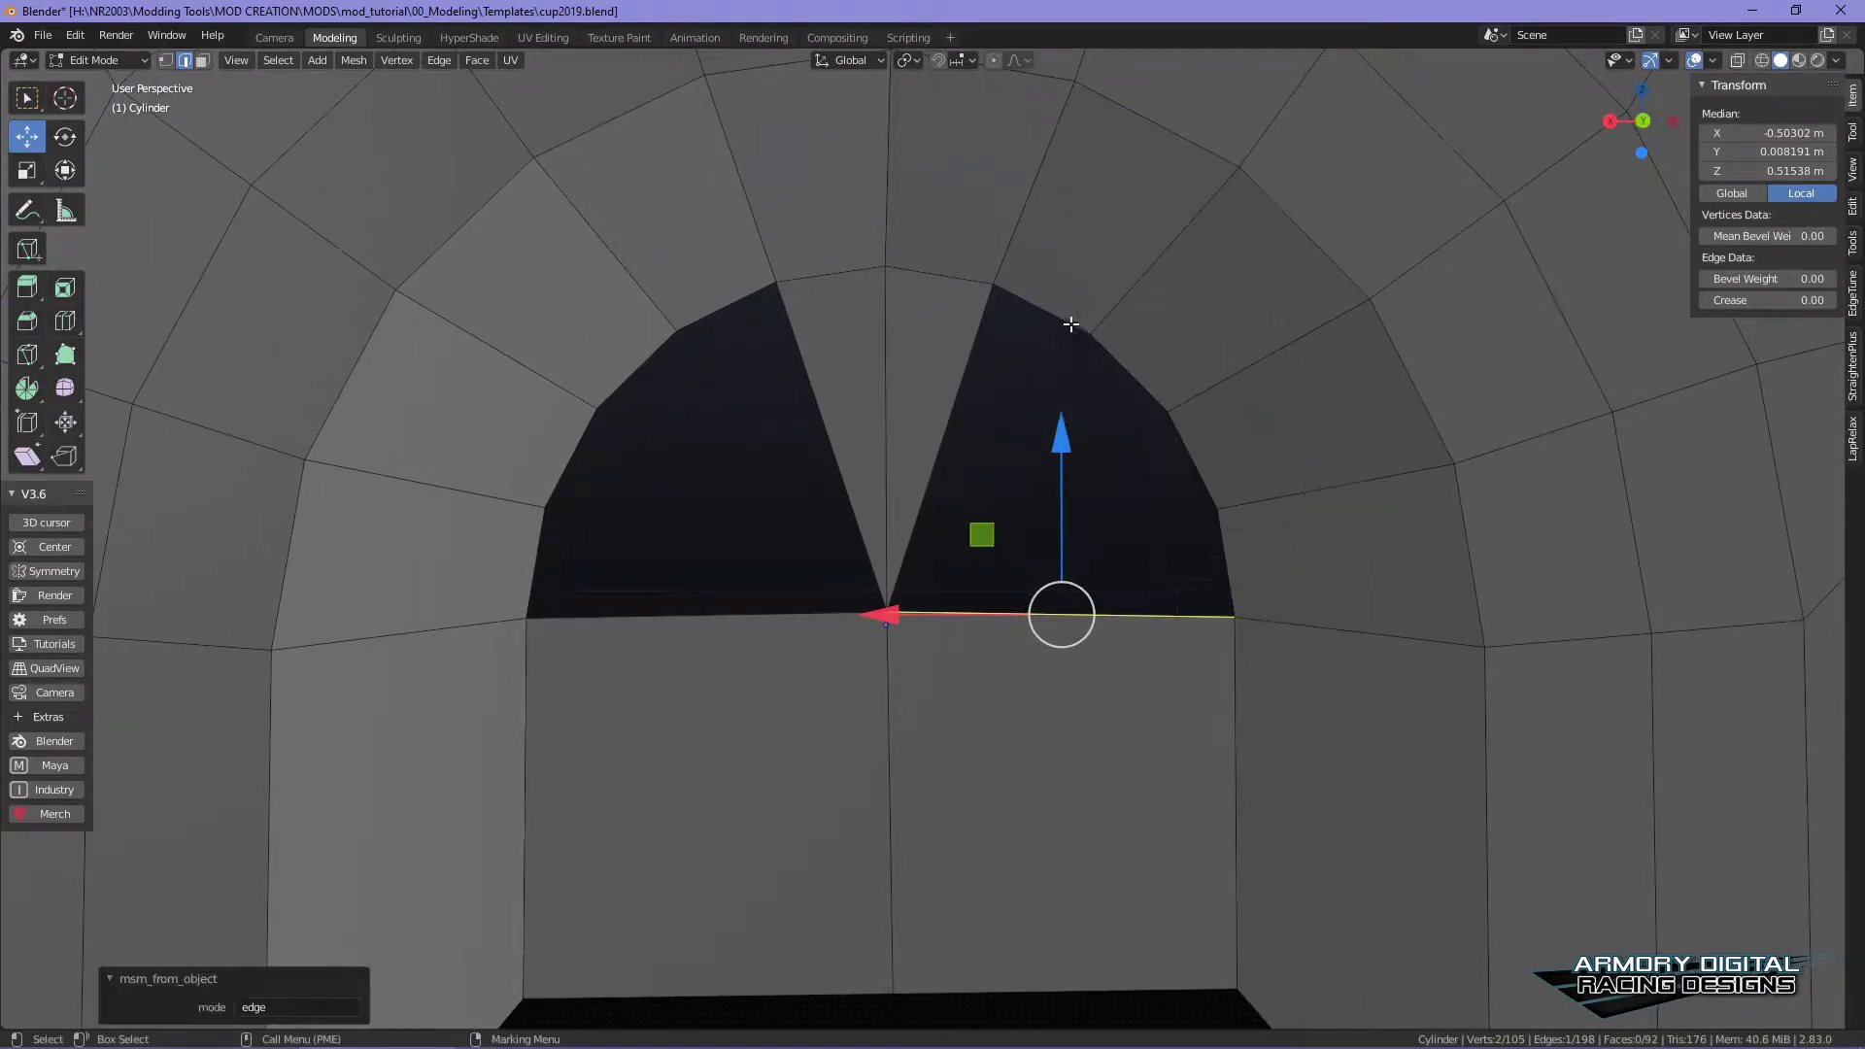
pyautogui.click(1061, 319)
pyautogui.keyDown('shift'); pyautogui.click(1127, 371); pyautogui.keyUp('shift')
pyautogui.keyDown('shift'); pyautogui.click(1189, 452); pyautogui.keyUp('shift')
pyautogui.keyDown('shift'); pyautogui.click(1228, 548); pyautogui.keyUp('shift')
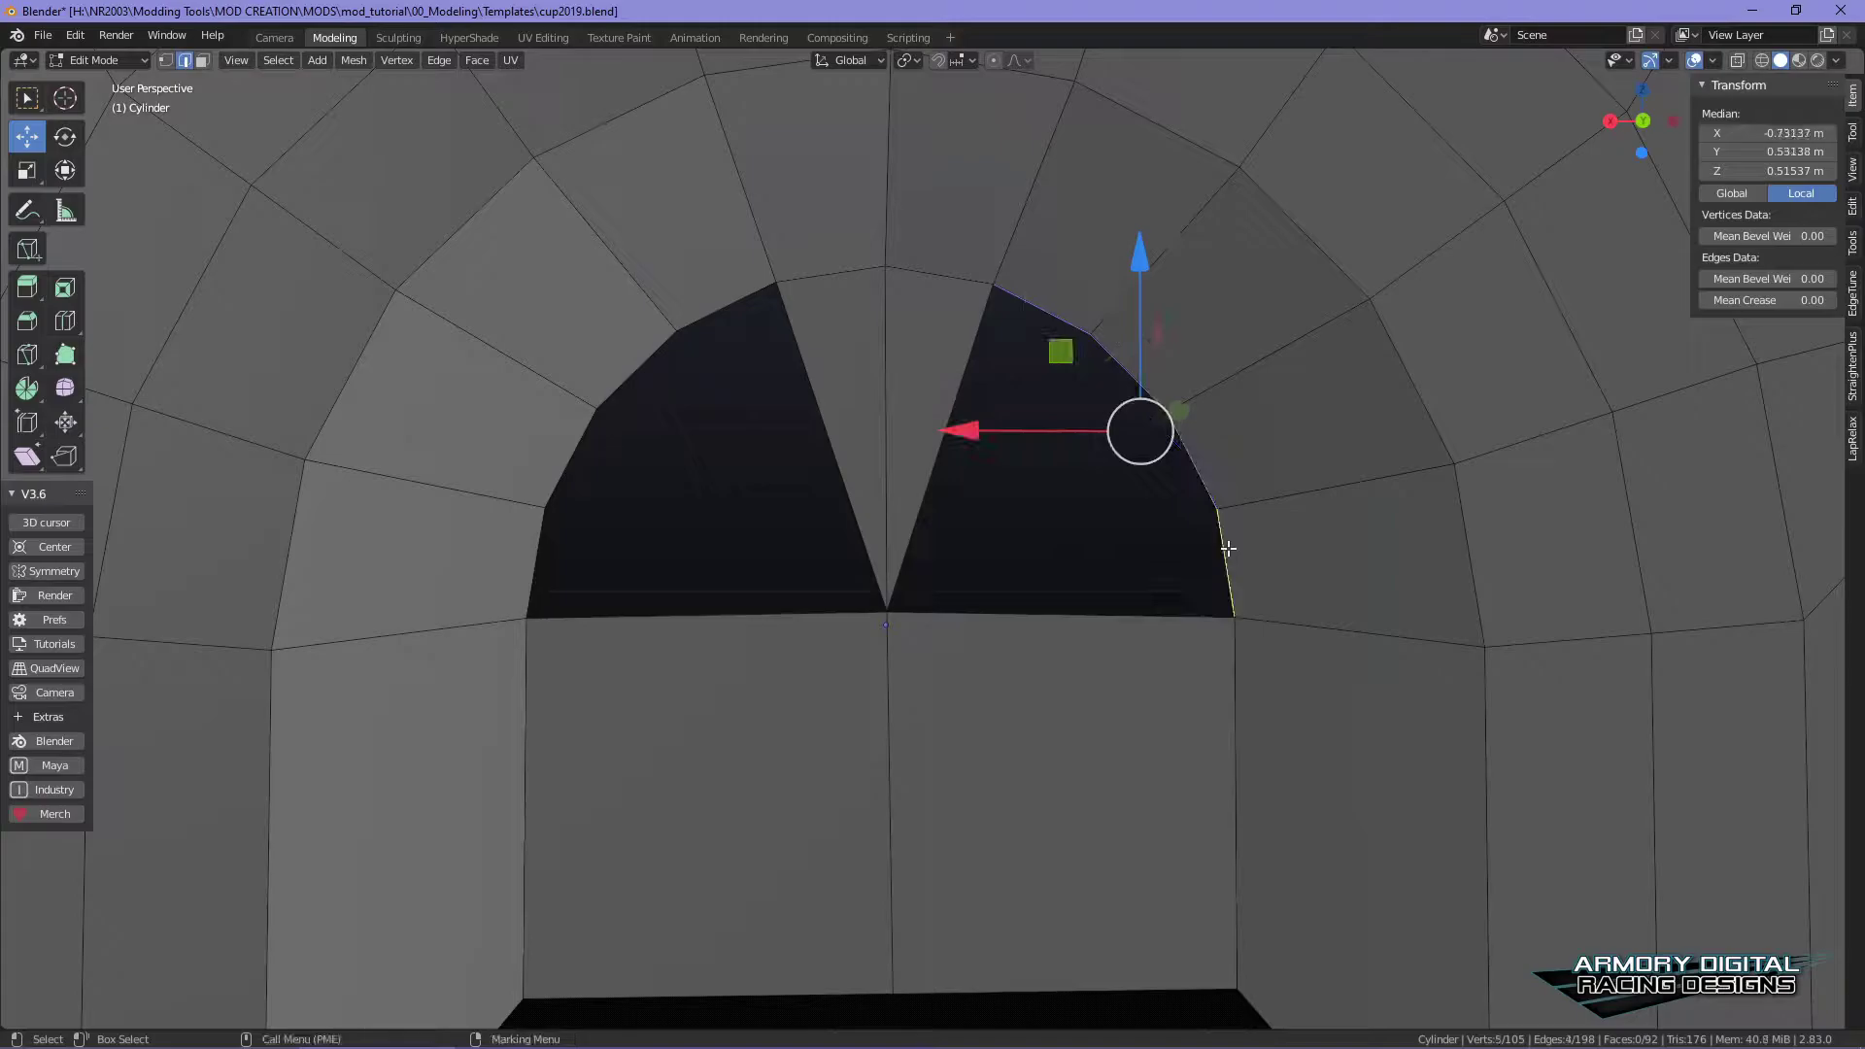
pyautogui.press('e')
pyautogui.press('Escape')
pyautogui.moveTo(996, 428); pyautogui.dragTo(829, 429)
# - Scale the right extruded edges to about 0.05 along Z and about 0.07 along X
pyautogui.hotkey('shift', 'space')
pyautogui.press('s')
pyautogui.moveTo(973, 260); pyautogui.dragTo(926, 442)
pyautogui.press('s')
pyautogui.press('x')
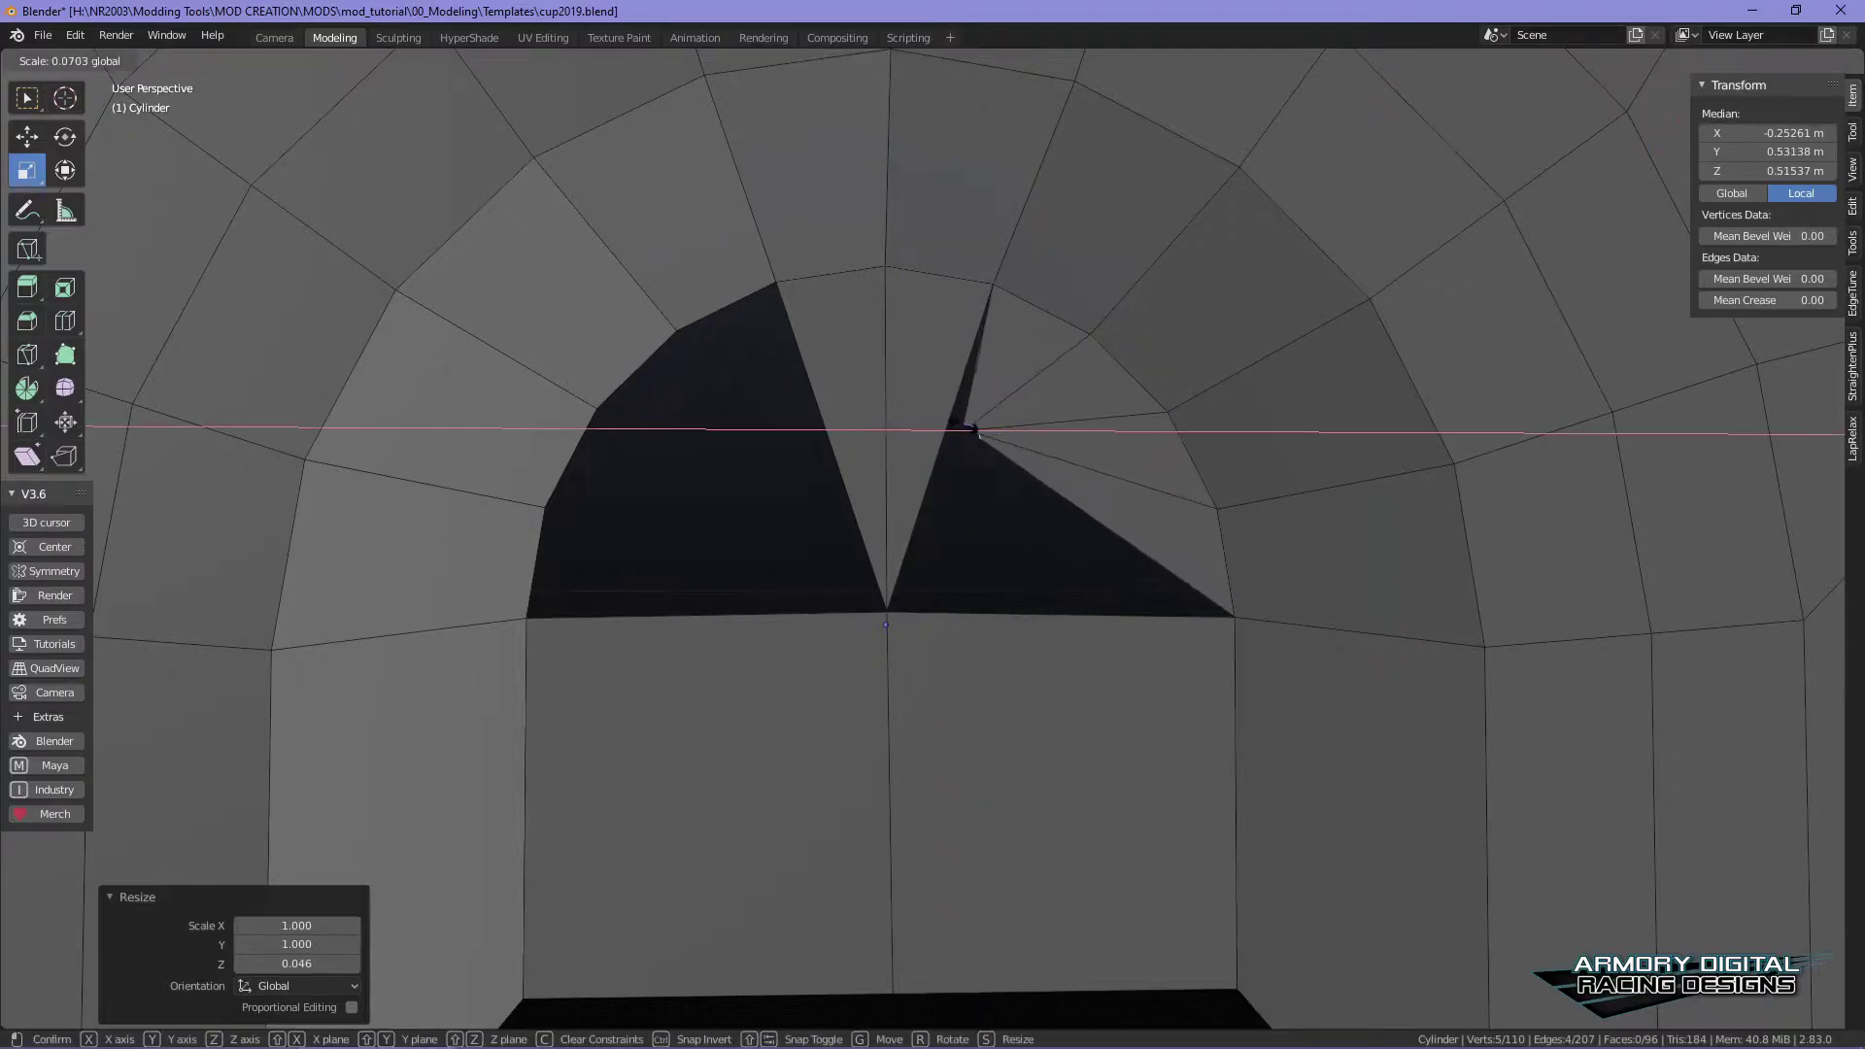
pyautogui.click(971, 427)
# - Extrude the left gap's four curved edges, shrink the new edges along Z and X, and move them inward and down
pyautogui.click(718, 311)
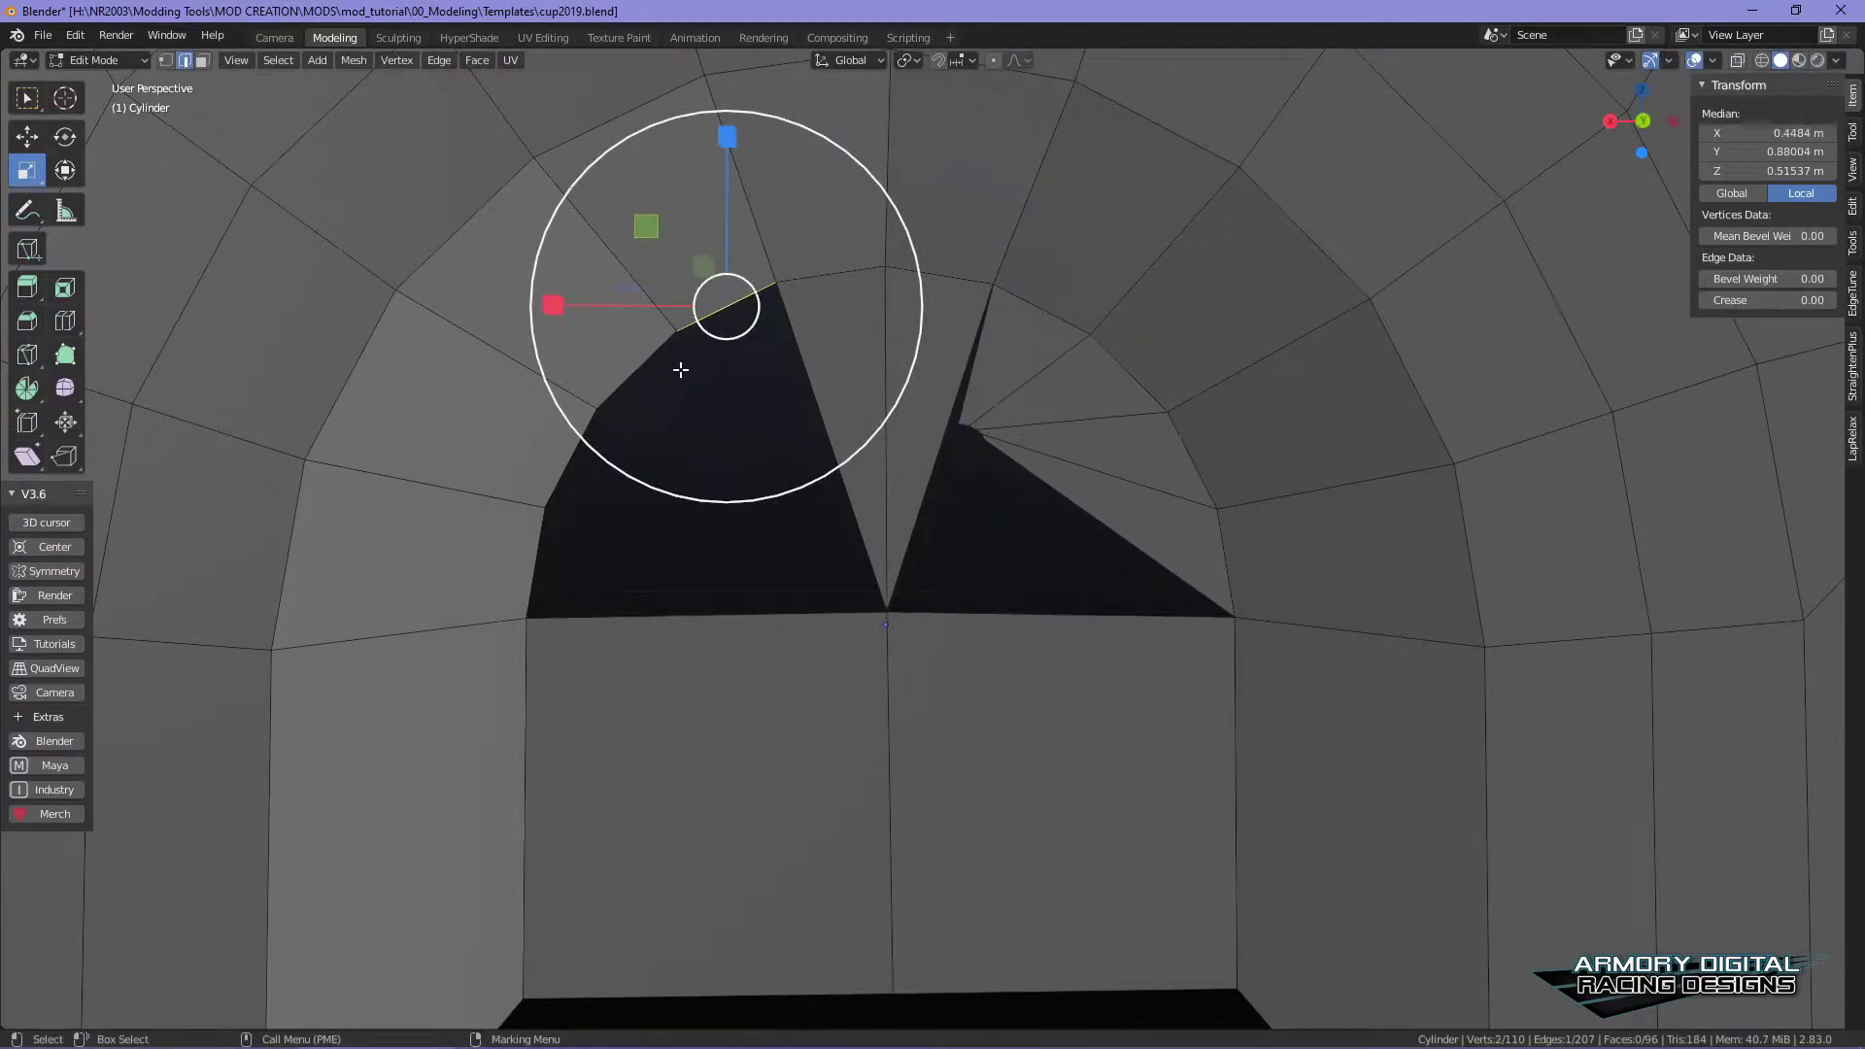
pyautogui.keyDown('ctrl'); pyautogui.click(560, 514); pyautogui.keyUp('ctrl')
pyautogui.press('e')
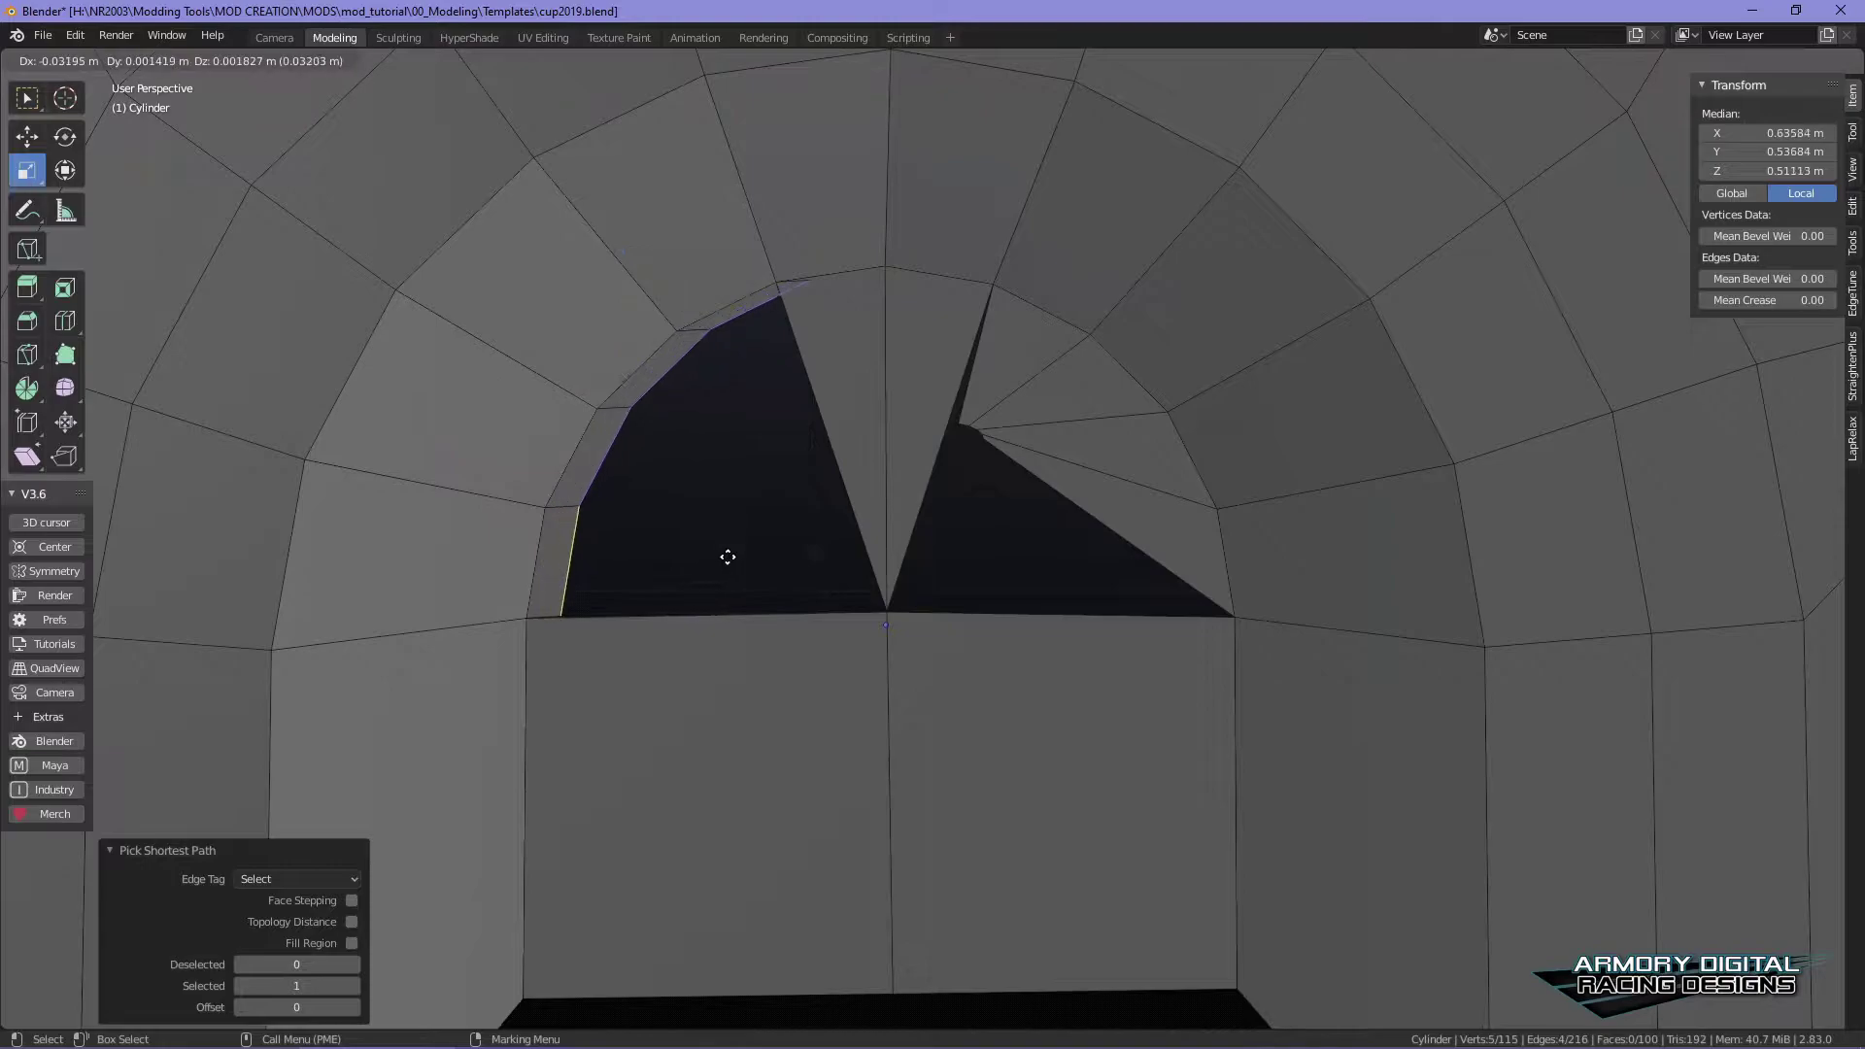
pyautogui.rightClick(725, 554)
pyautogui.moveTo(624, 270); pyautogui.dragTo(624, 392)
pyautogui.moveTo(450, 428); pyautogui.dragTo(582, 430)
pyautogui.press('w')
pyautogui.moveTo(746, 277); pyautogui.dragTo(842, 372)
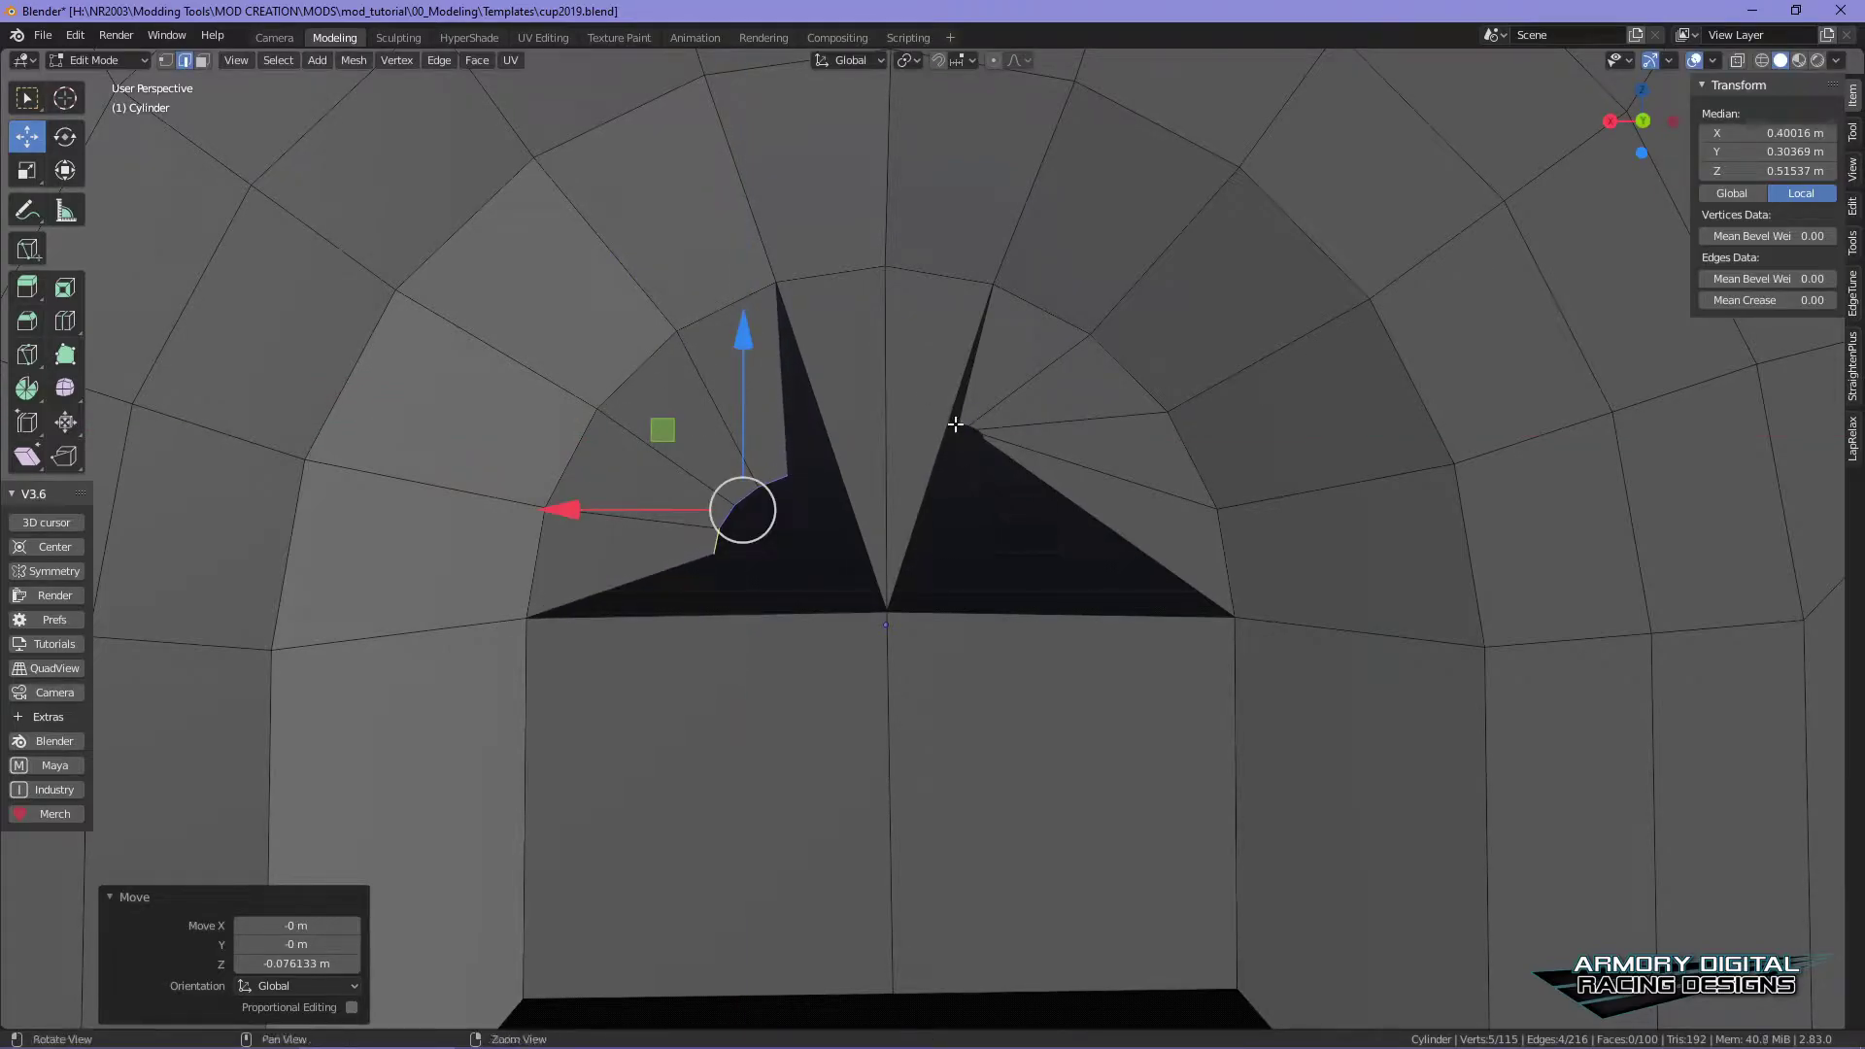
# - Select the inner vertices of both extruded fans together with the wedge's tip and merge them at center
pyautogui.press('Tab')
pyautogui.click(1010, 374)
pyautogui.moveTo(1058, 392); pyautogui.dragTo(654, 644)
pyautogui.hotkey('alt', 'x')
pyautogui.moveTo(1036, 645)
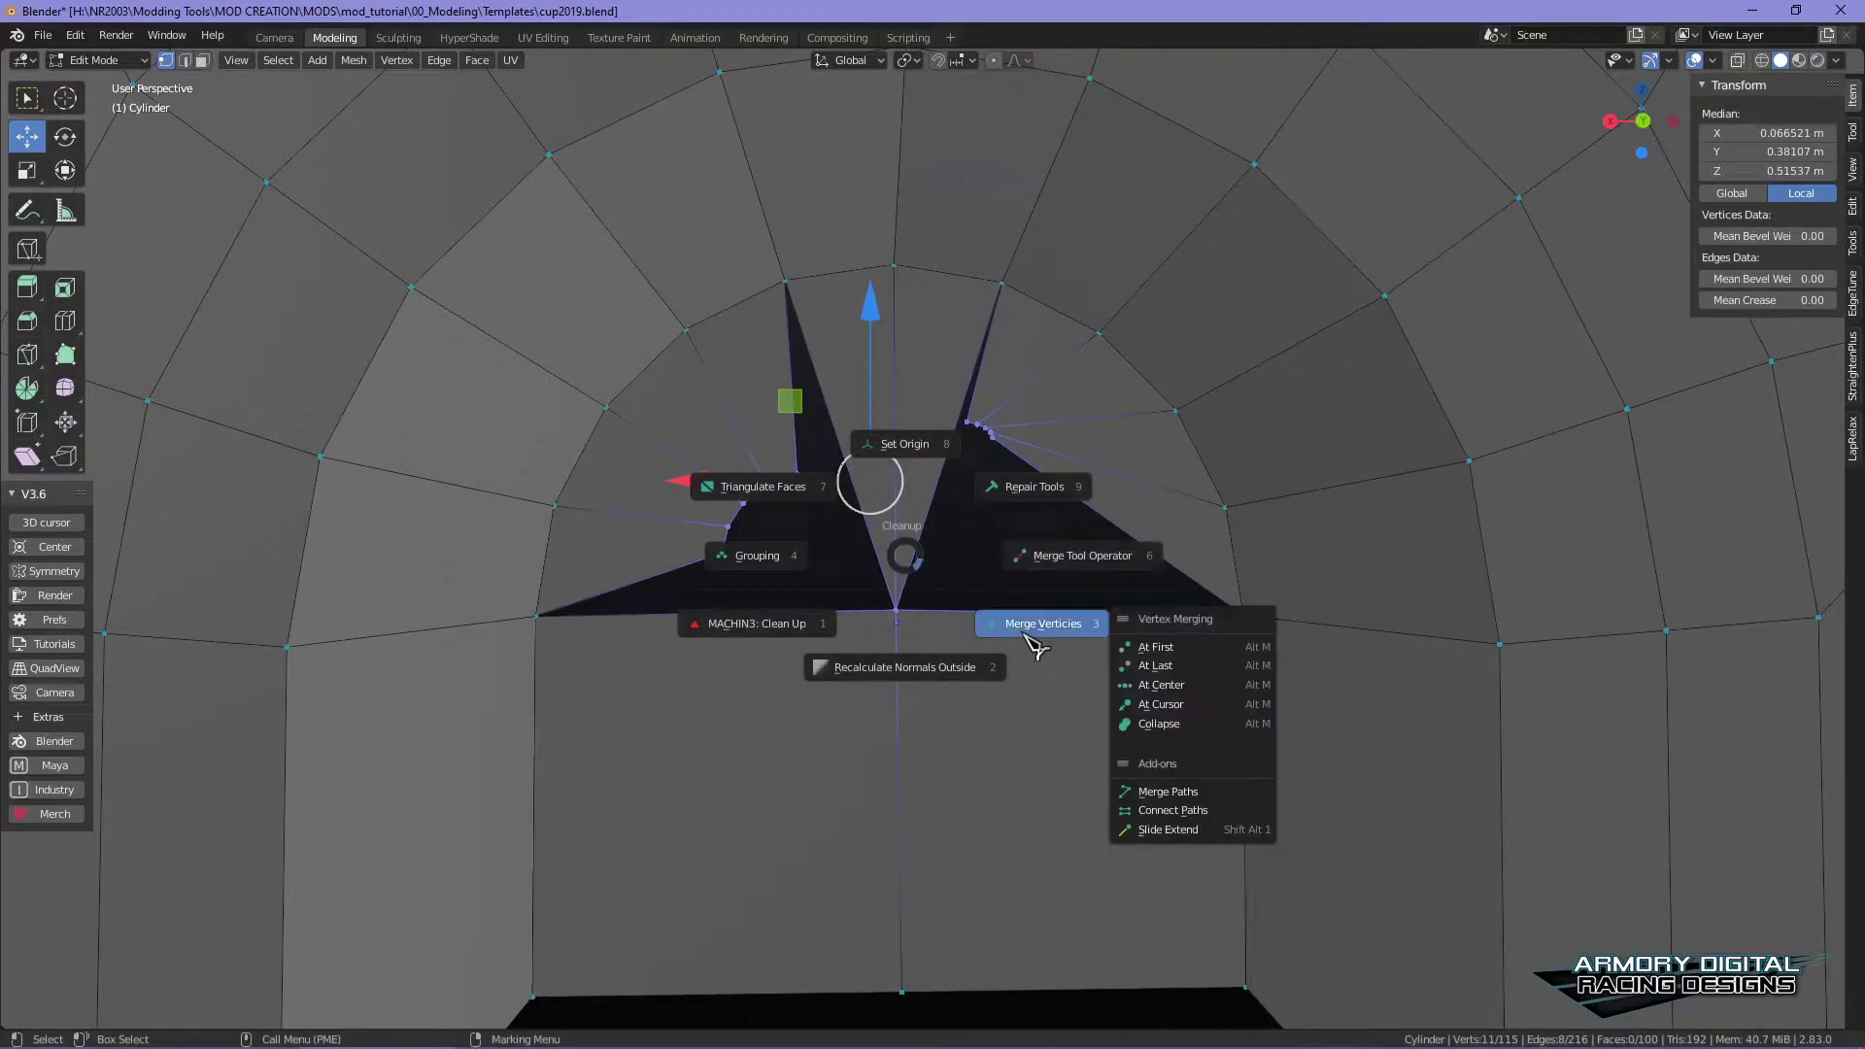
pyautogui.click(1190, 685)
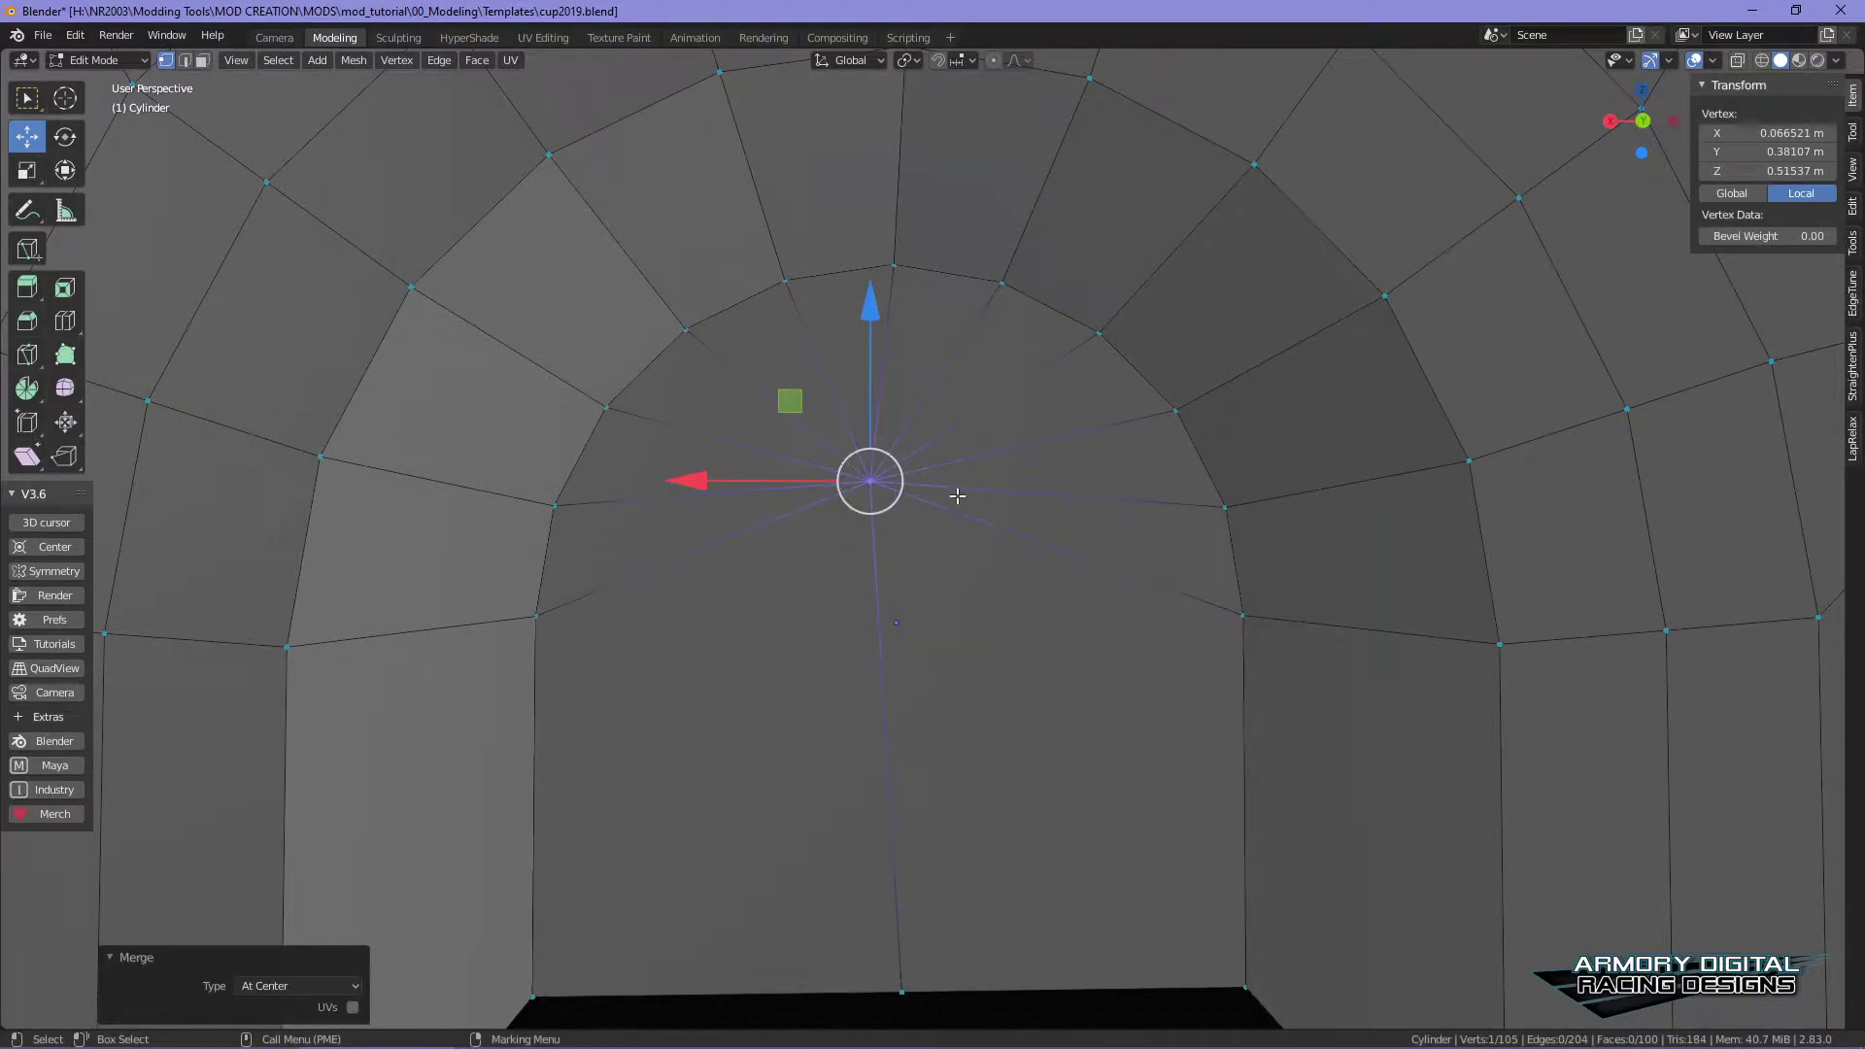
# - Move the merged vertex along Z and X to the arch's centreline, level with where the curve meets the straight sides
pyautogui.moveTo(875, 316); pyautogui.dragTo(881, 451)
pyautogui.moveTo(686, 612); pyautogui.dragTo(721, 616)
pyautogui.scroll(-2, 1074, 696)
pyautogui.moveTo(1074, 695); pyautogui.dragTo(1077, 654, button='middle')
pyautogui.scroll(2, 1037, 649)
pyautogui.moveTo(872, 363); pyautogui.dragTo(873, 372)
pyautogui.scroll(-3, 1091, 512)
pyautogui.moveTo(1091, 512); pyautogui.dragTo(987, 446, button='middle')
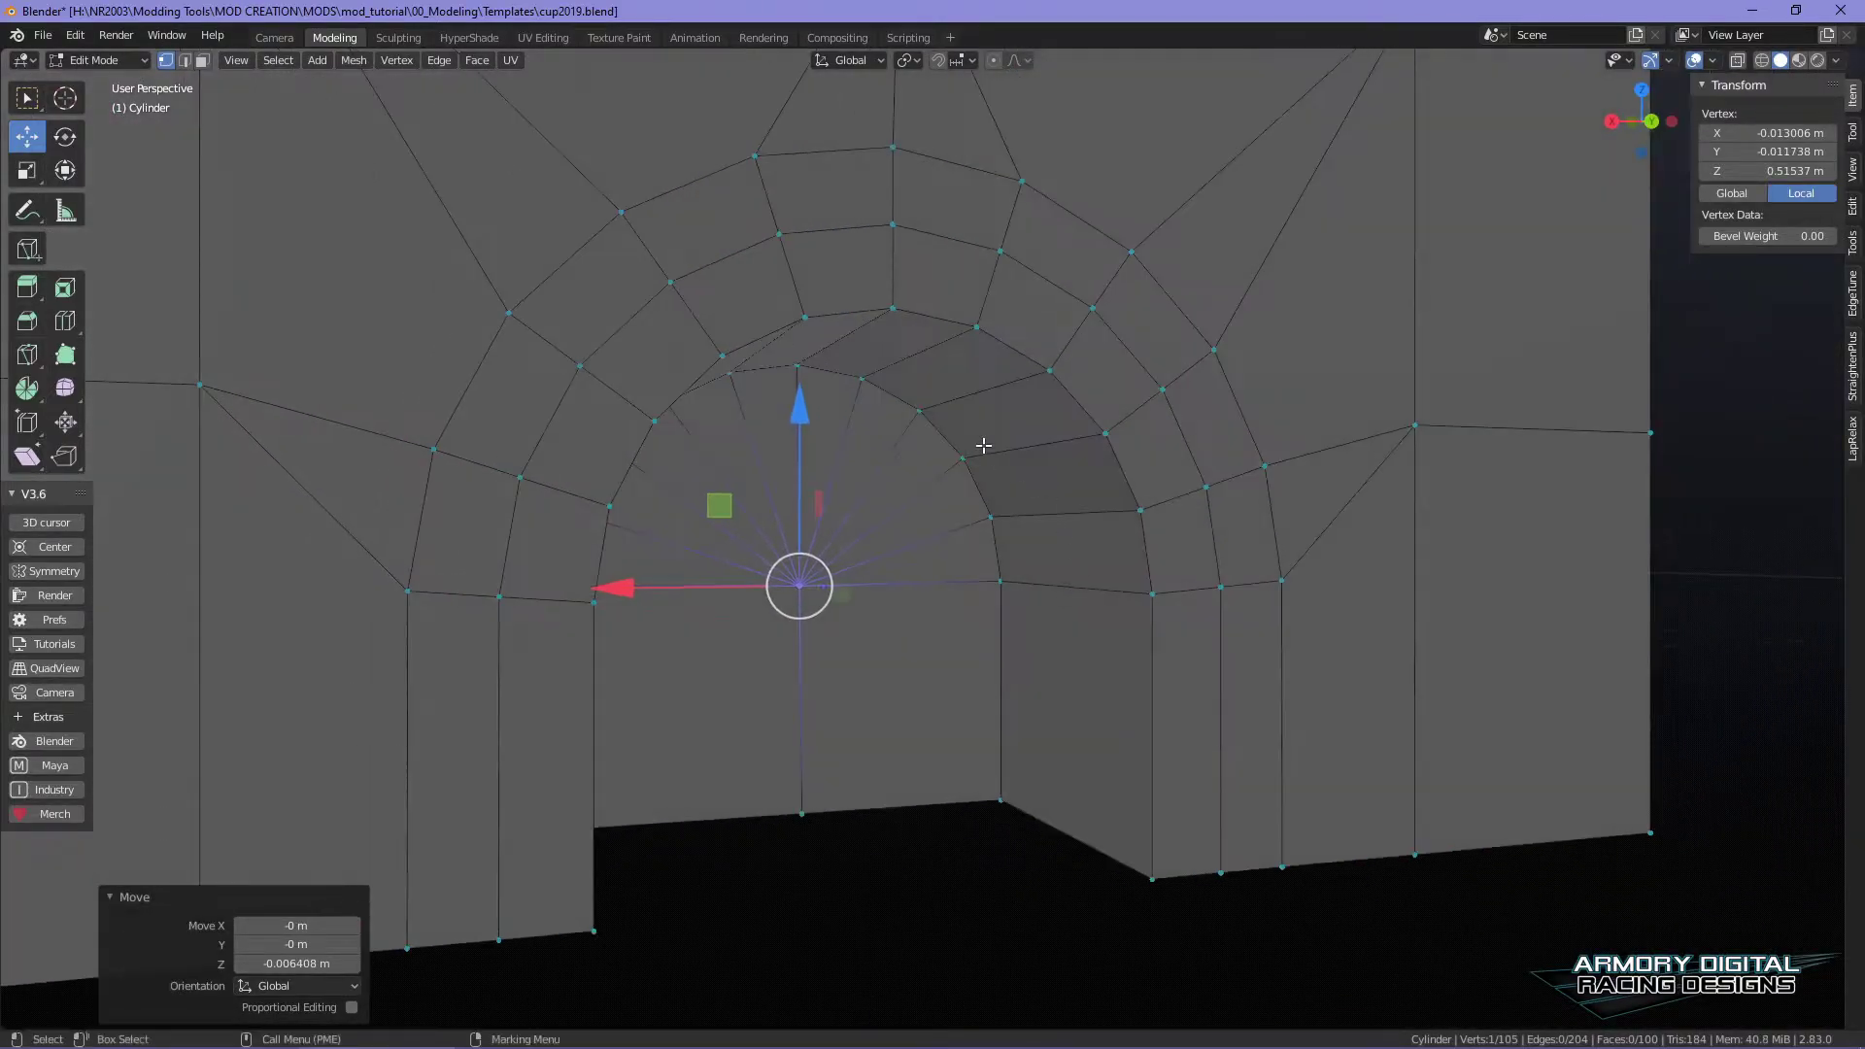
# - Leave mesh editing and examine the box, its closed arch and the mirrored copies from several sides
pyautogui.press('Tab')
pyautogui.scroll(4, 1127, 499)
pyautogui.scroll(-4, 1127, 500)
pyautogui.moveTo(1445, 690); pyautogui.dragTo(1414, 600, button='middle')
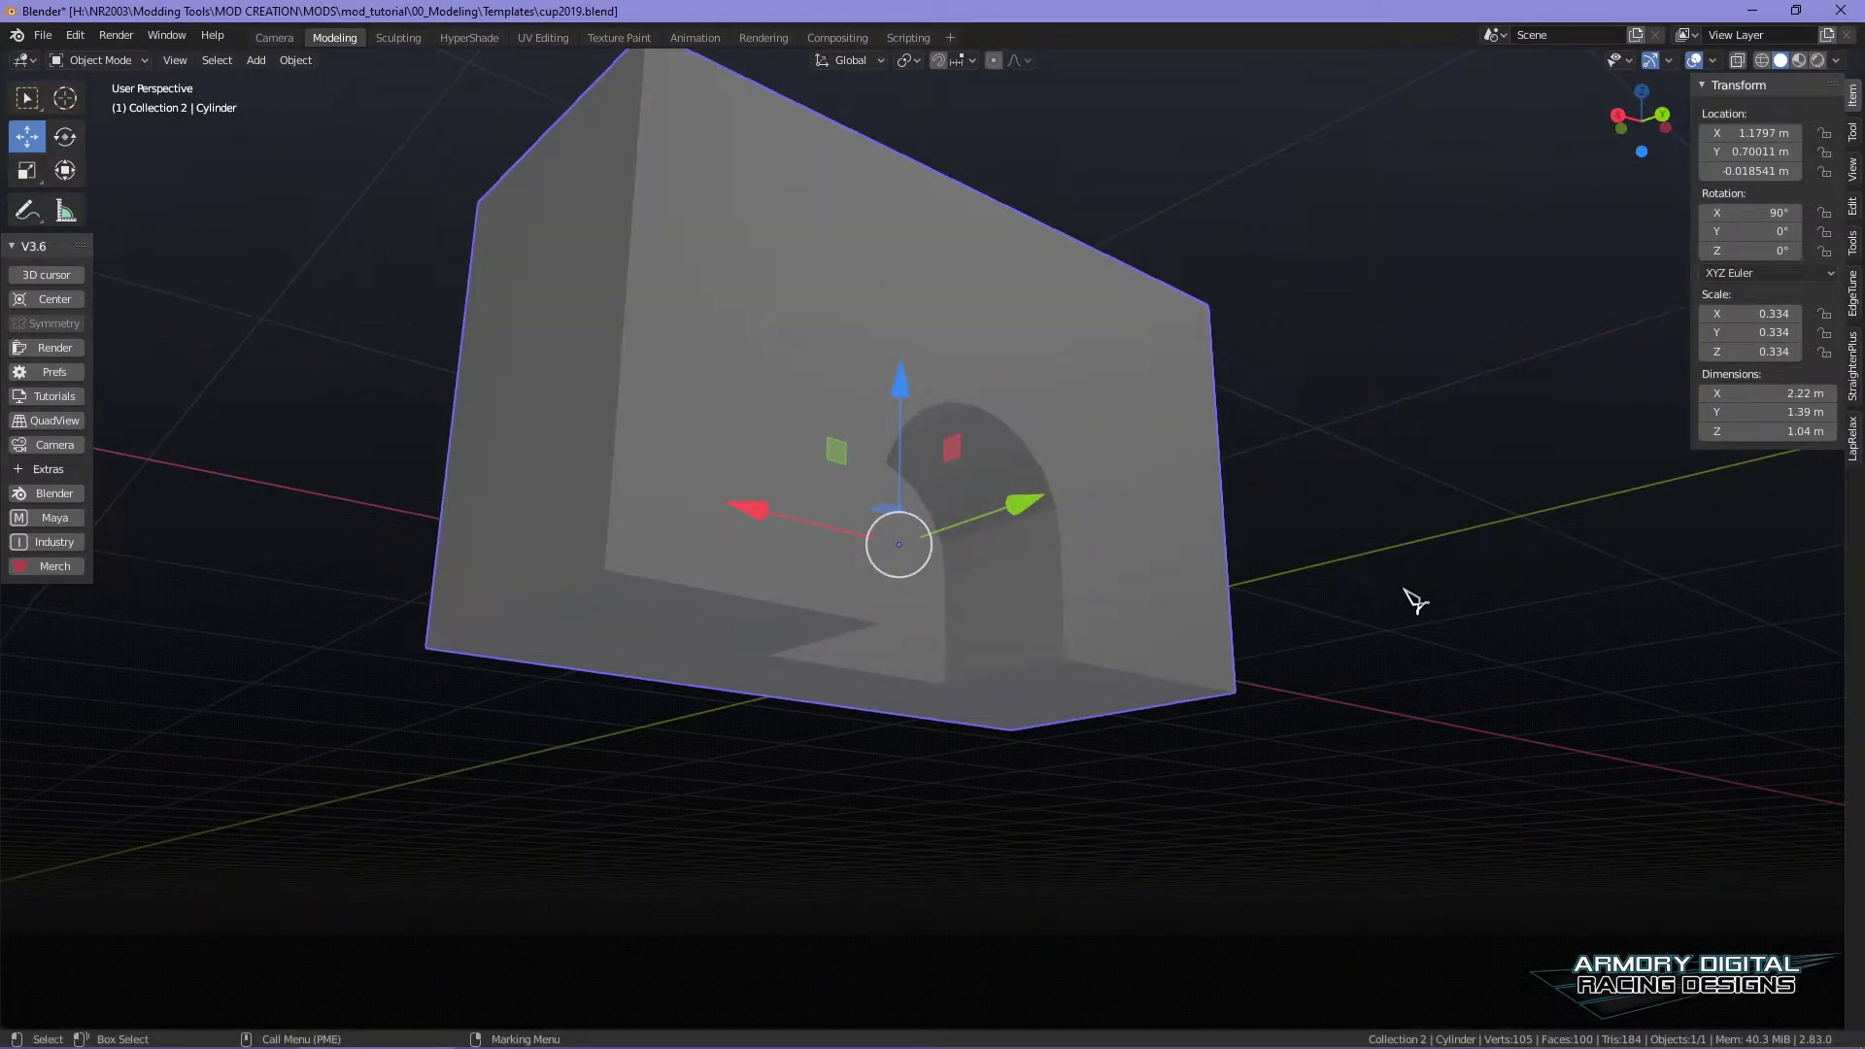
pyautogui.moveTo(1344, 578); pyautogui.dragTo(1231, 694, button='middle')
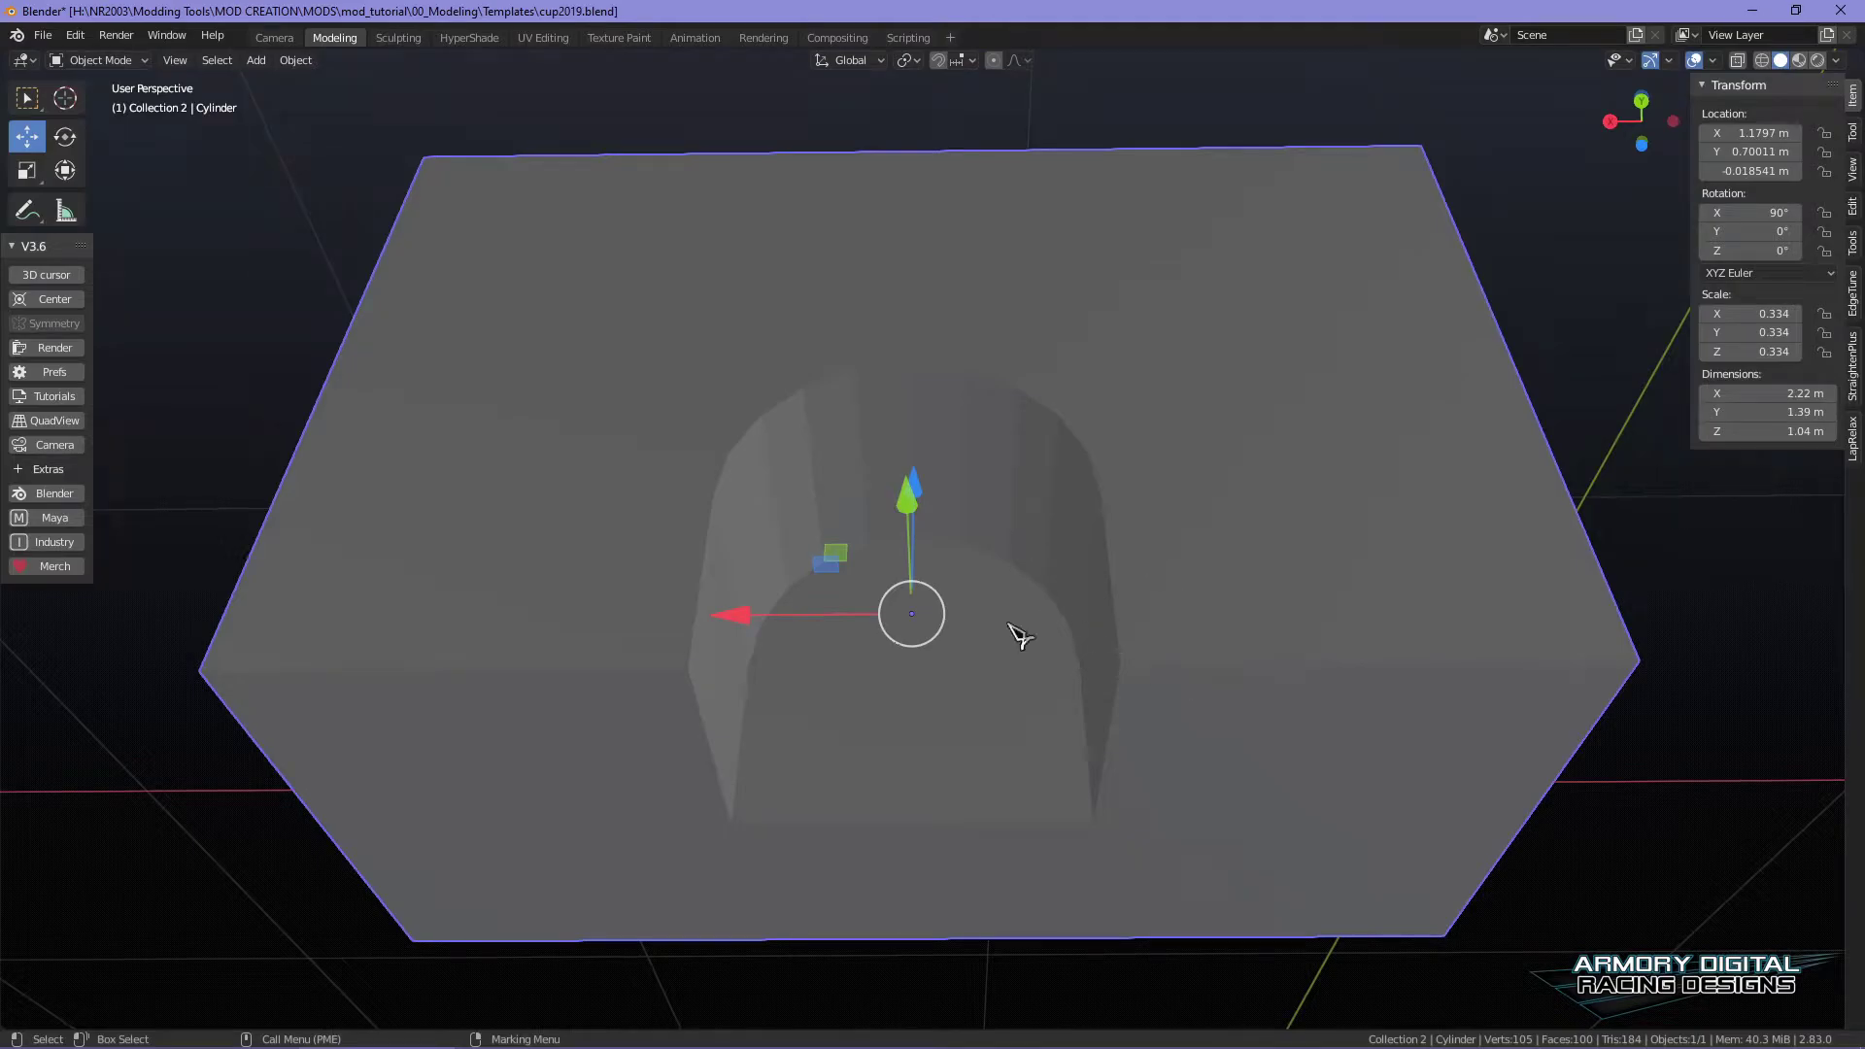
pyautogui.moveTo(1440, 712); pyautogui.dragTo(847, 504, button='middle')
pyautogui.rightClick(562, 406)
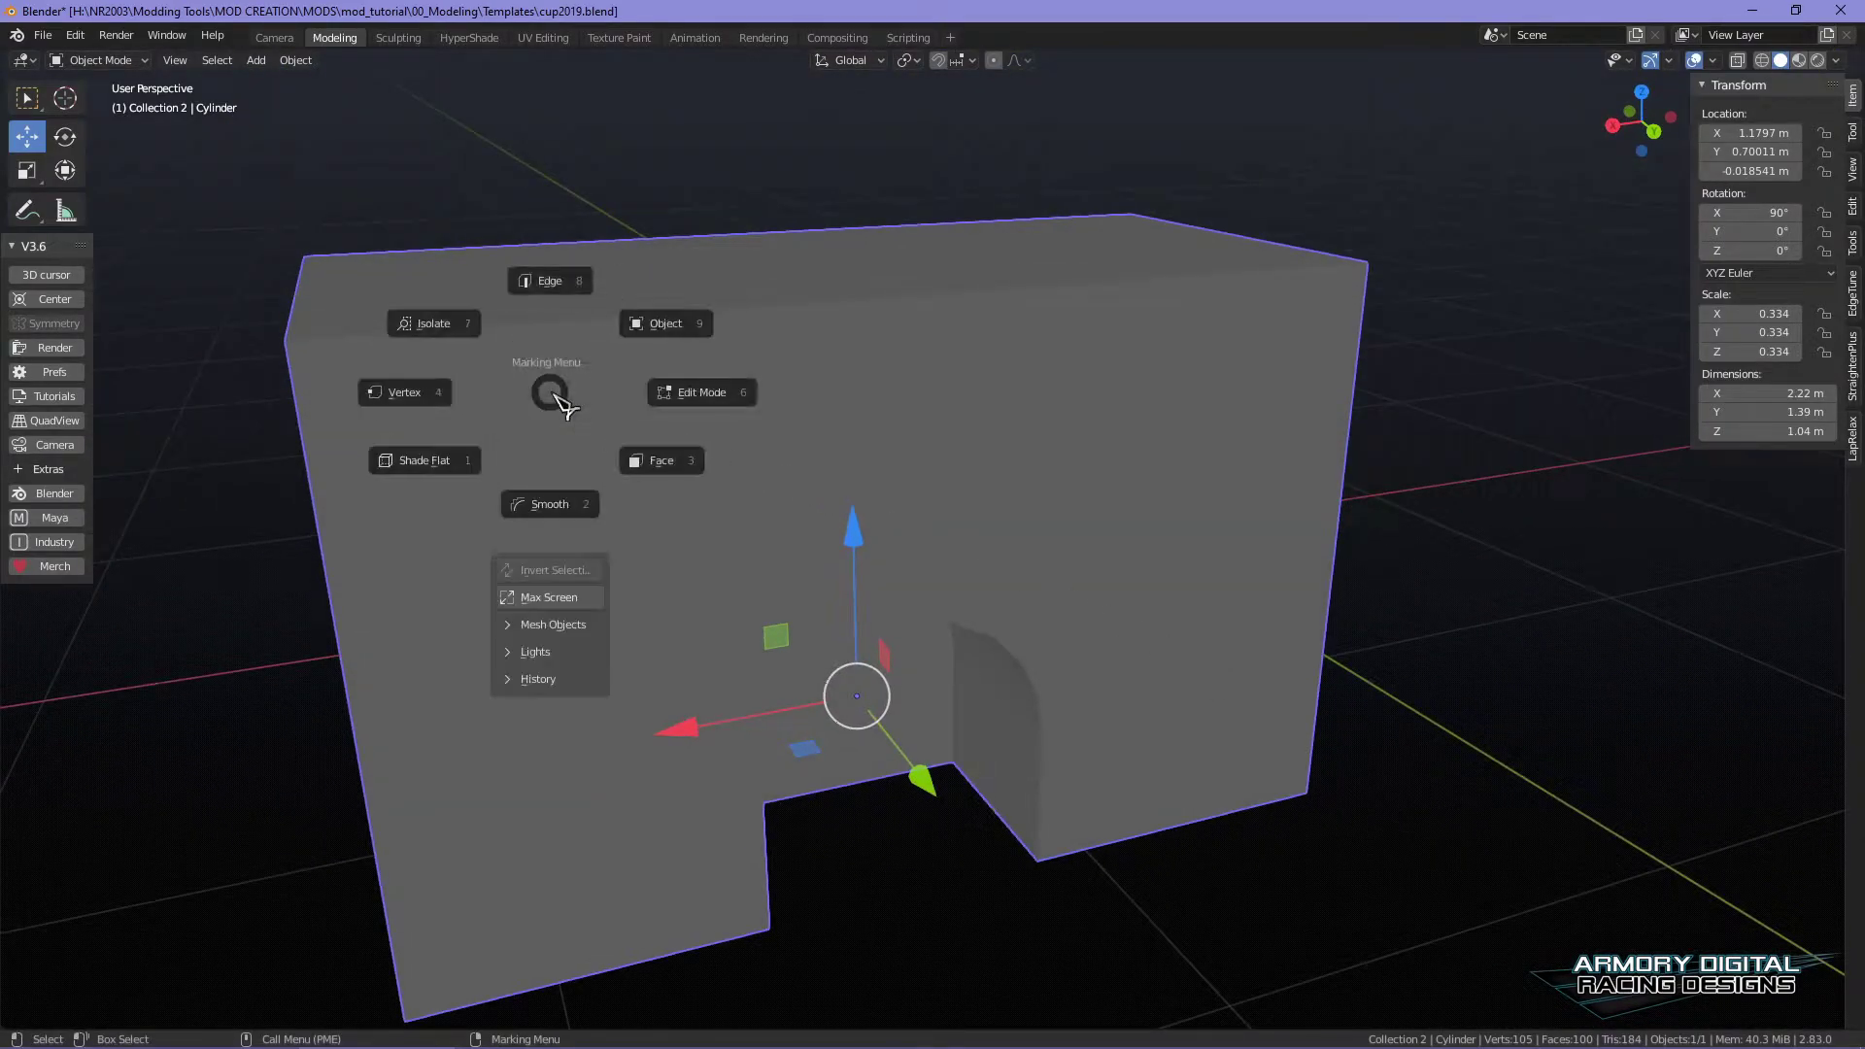
pyautogui.scroll(-5, 1090, 588)
pyautogui.moveTo(1253, 666); pyautogui.dragTo(1428, 566, button='middle')
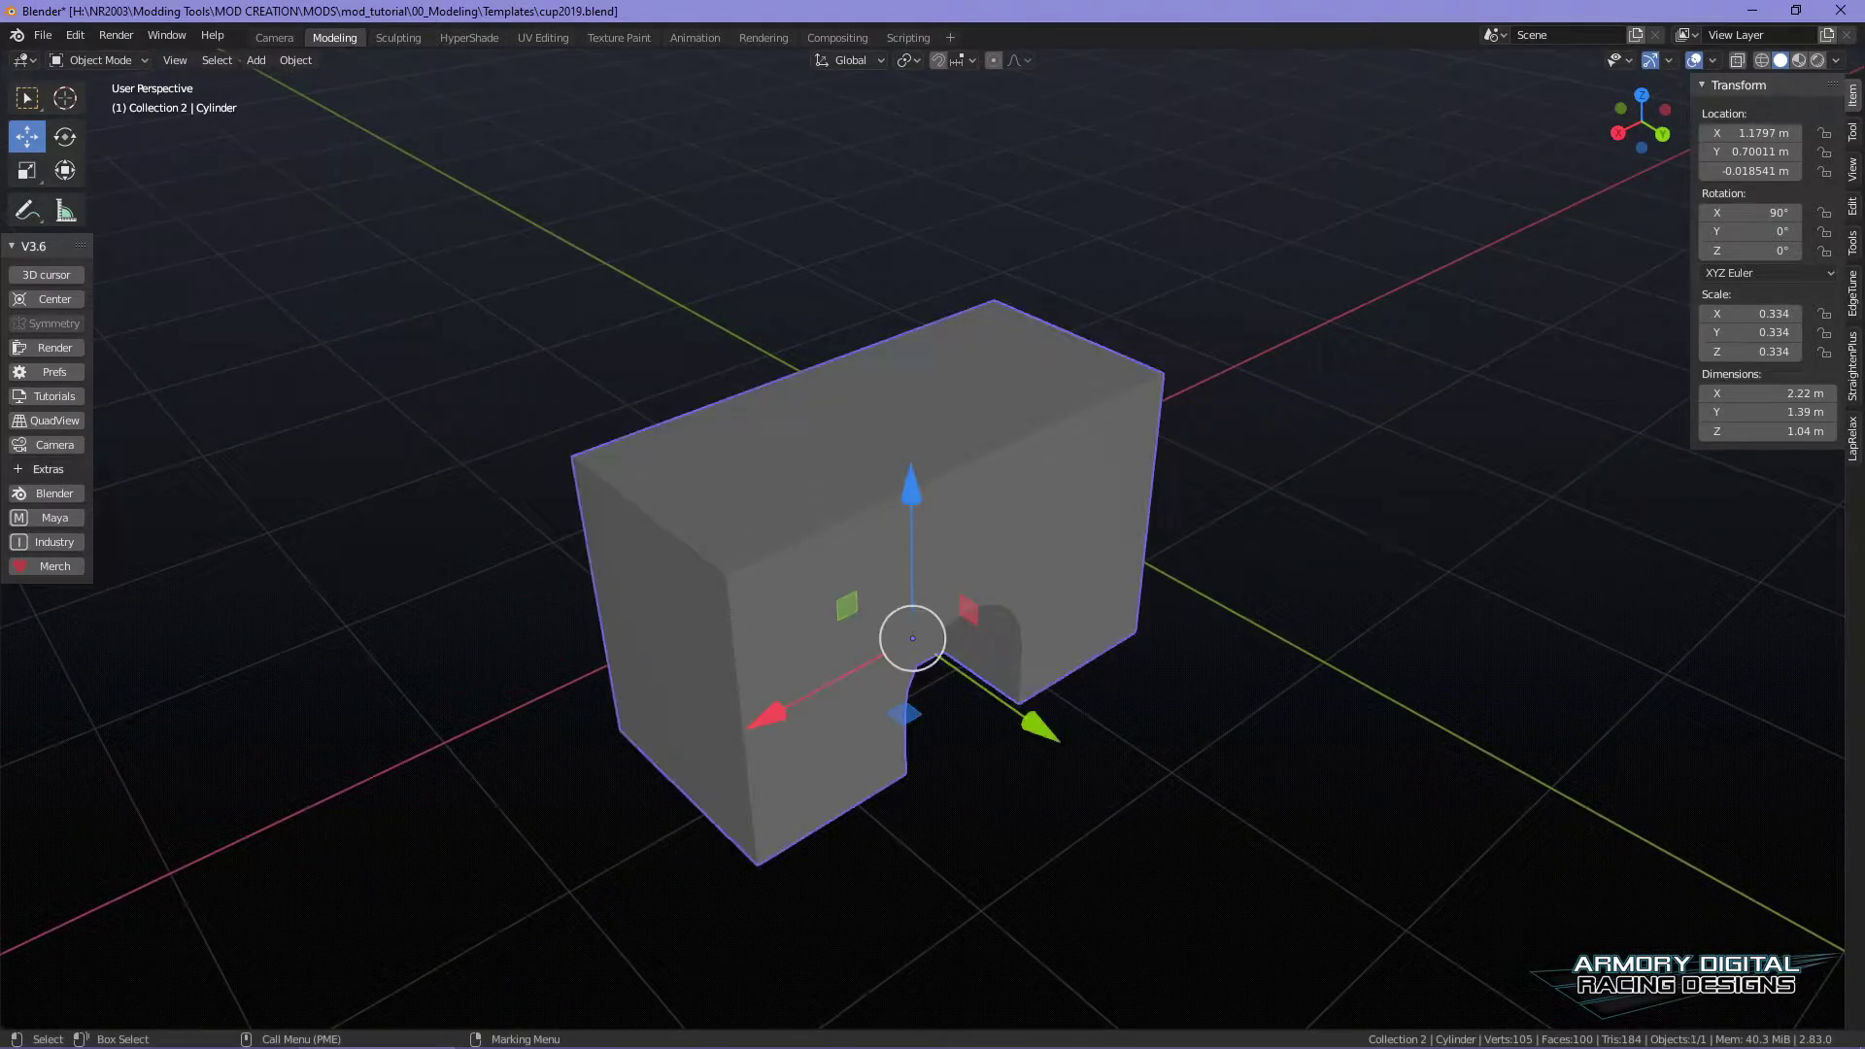
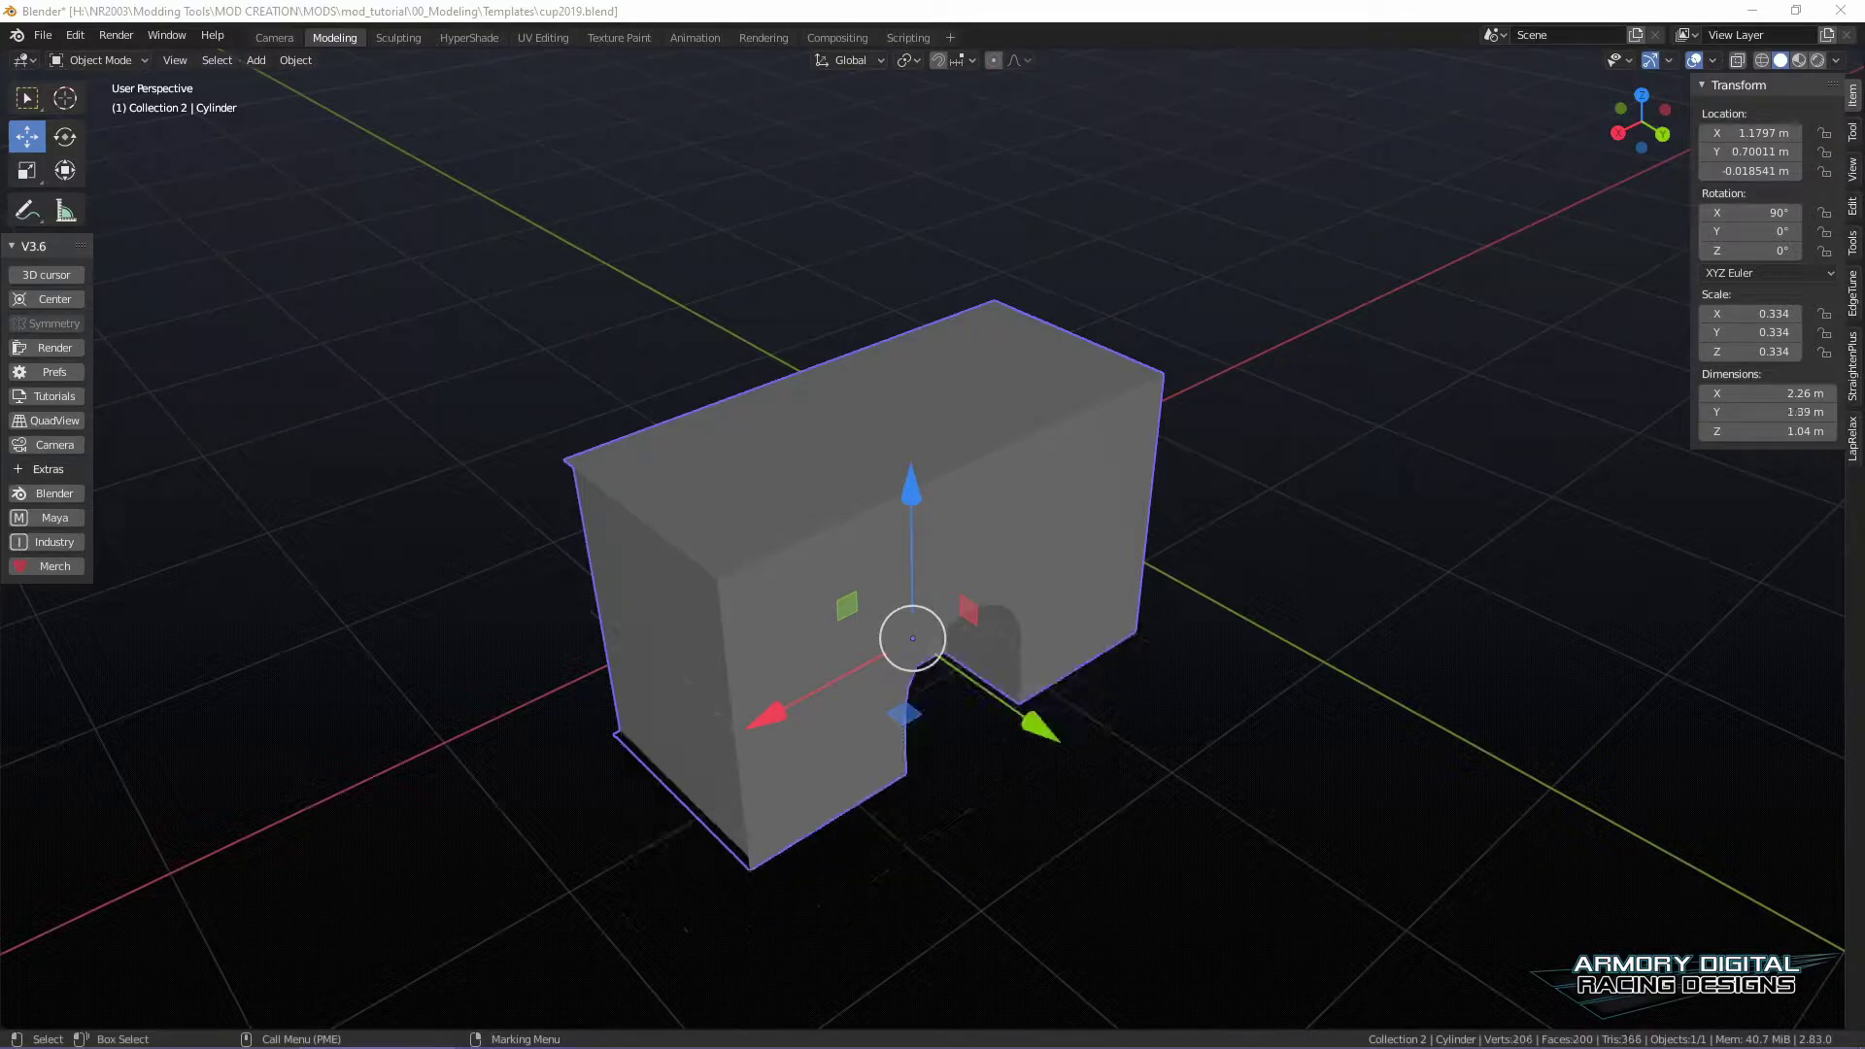
pyautogui.moveTo(1373, 583); pyautogui.dragTo(1302, 547, button='middle')
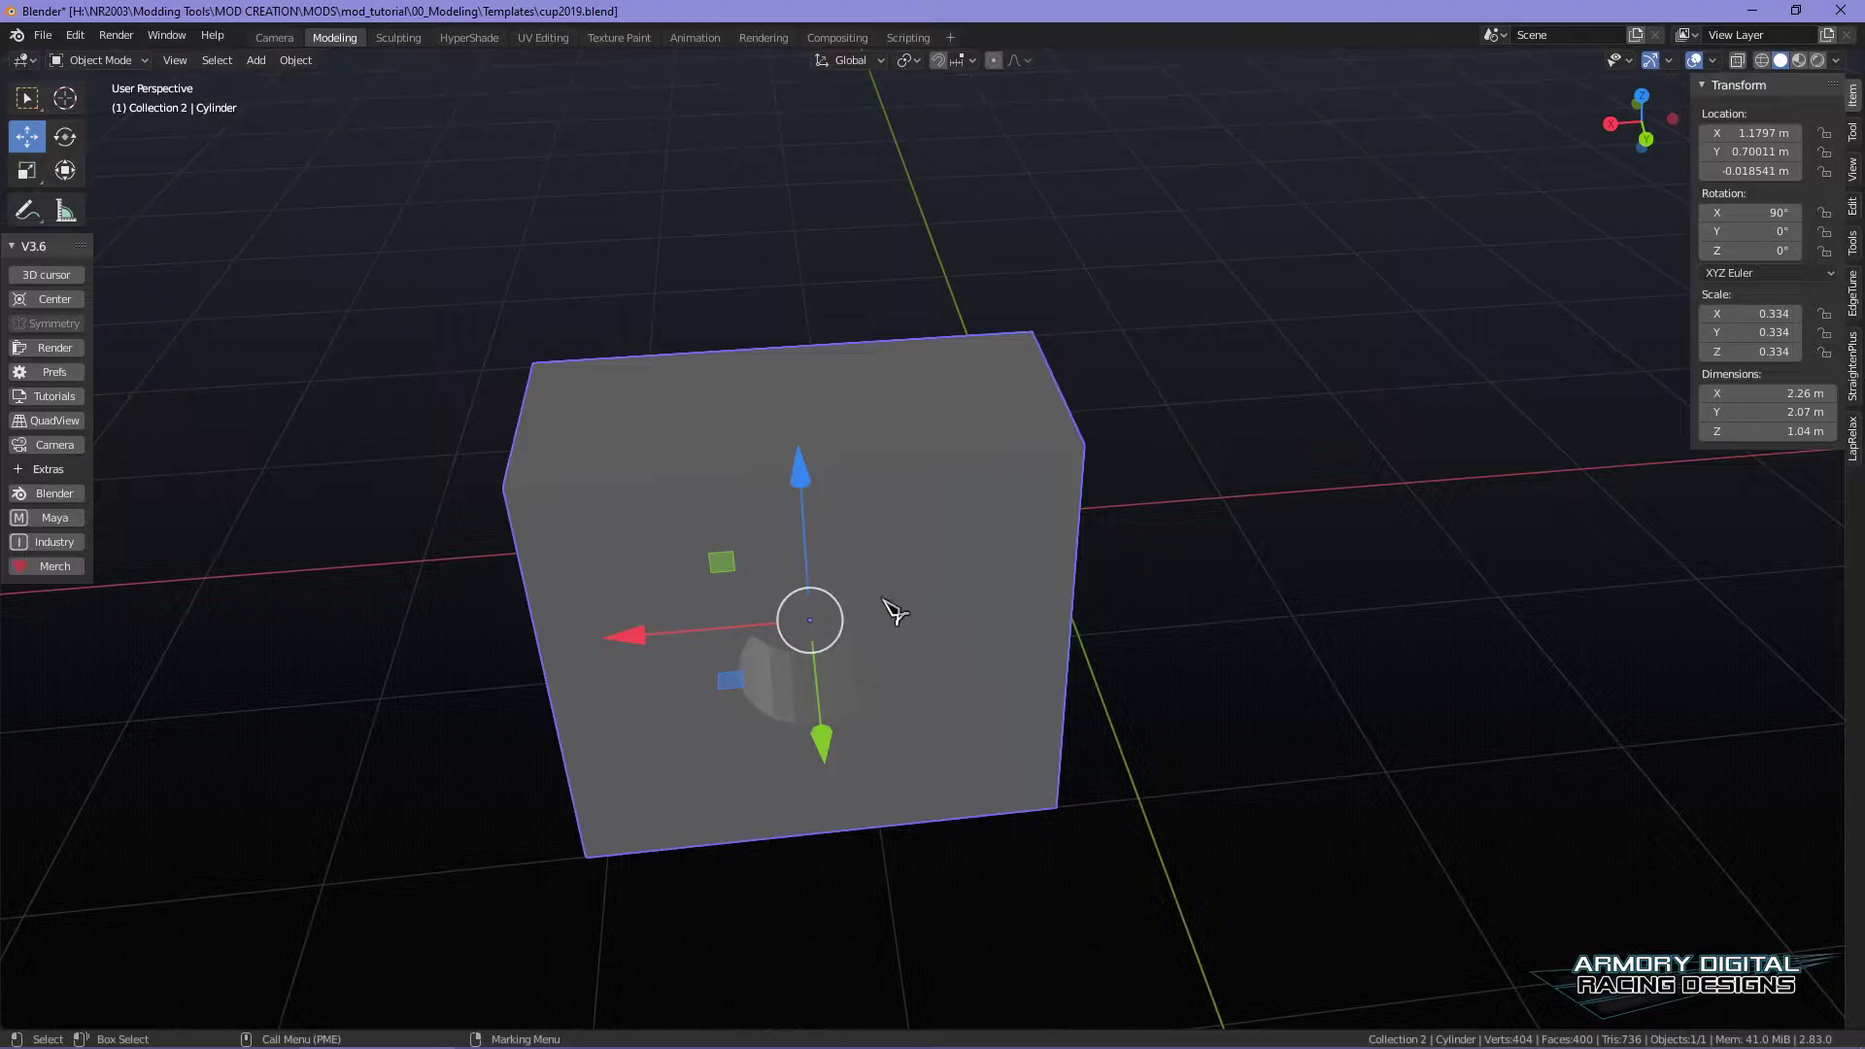
pyautogui.moveTo(854, 612); pyautogui.dragTo(875, 649, button='middle')
pyautogui.moveTo(1106, 554); pyautogui.dragTo(668, 330, button='middle')
# - Open Mod_0001.blend from the 00_Modeling folder without saving the changes to cup2019
pyautogui.click(43, 35)
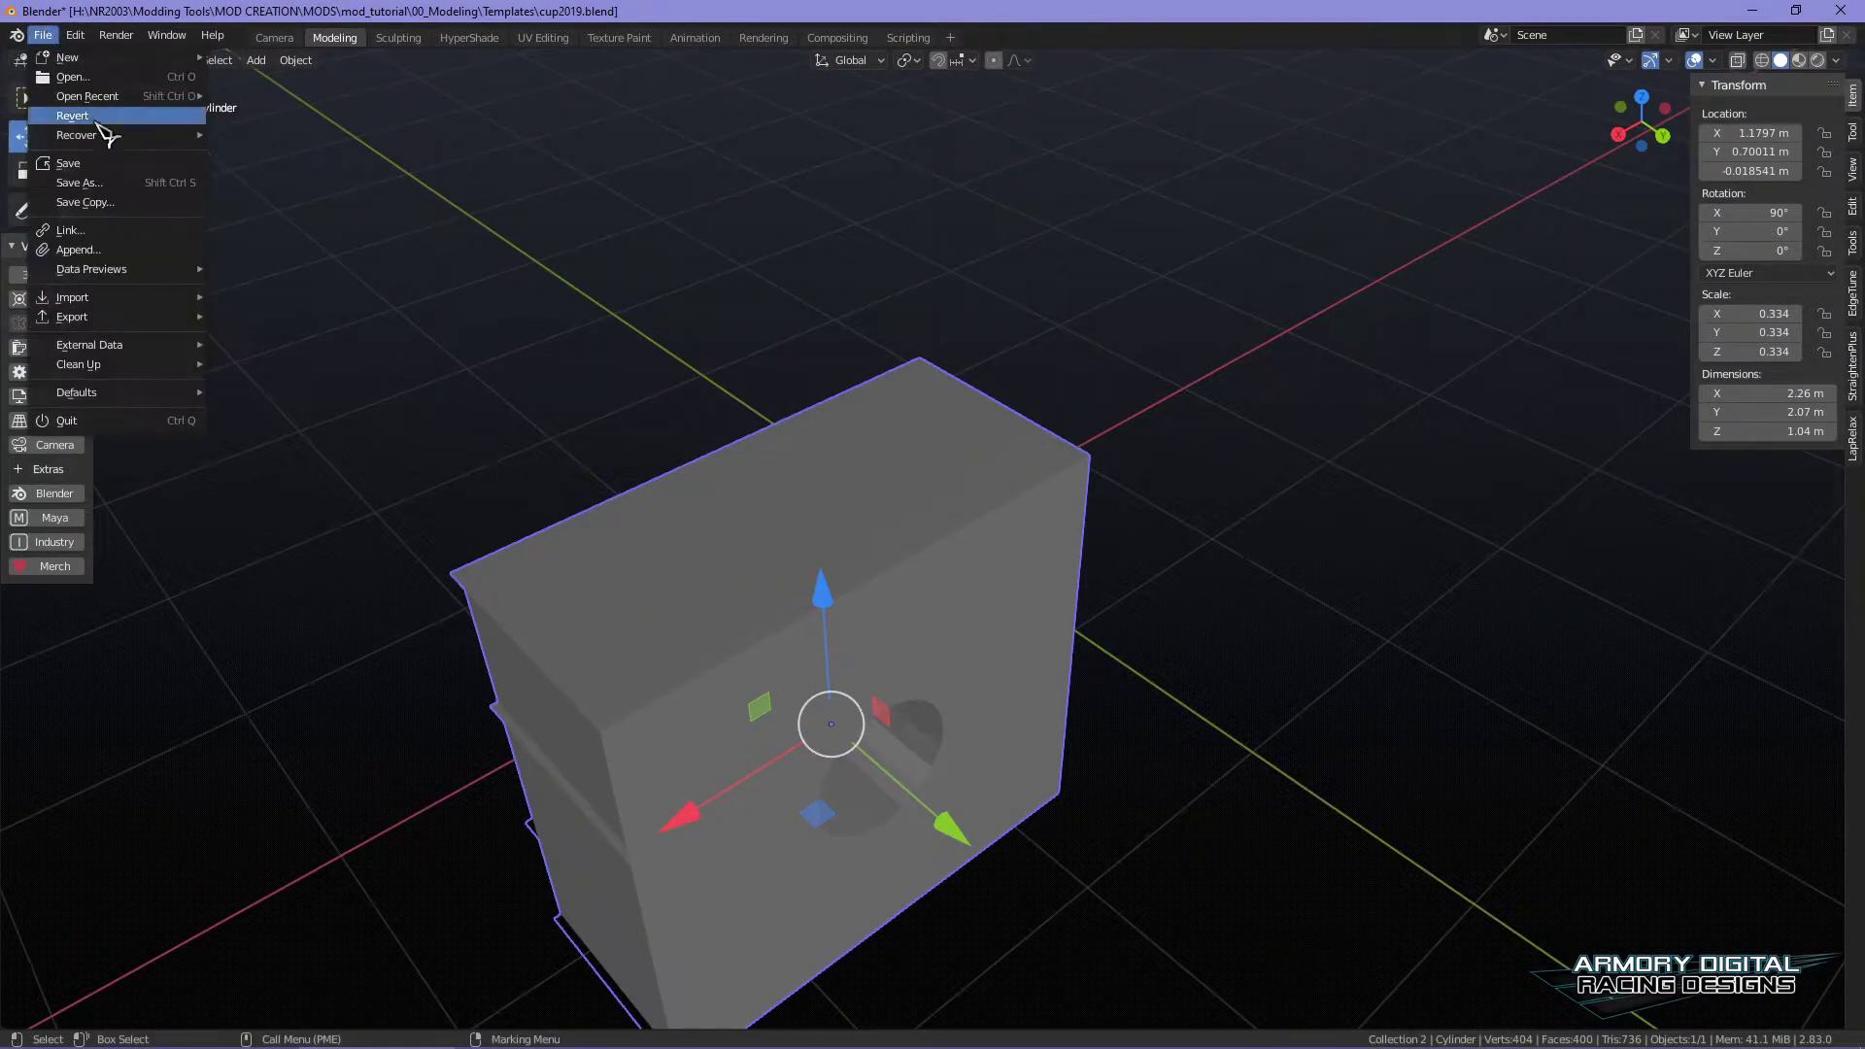
pyautogui.click(94, 78)
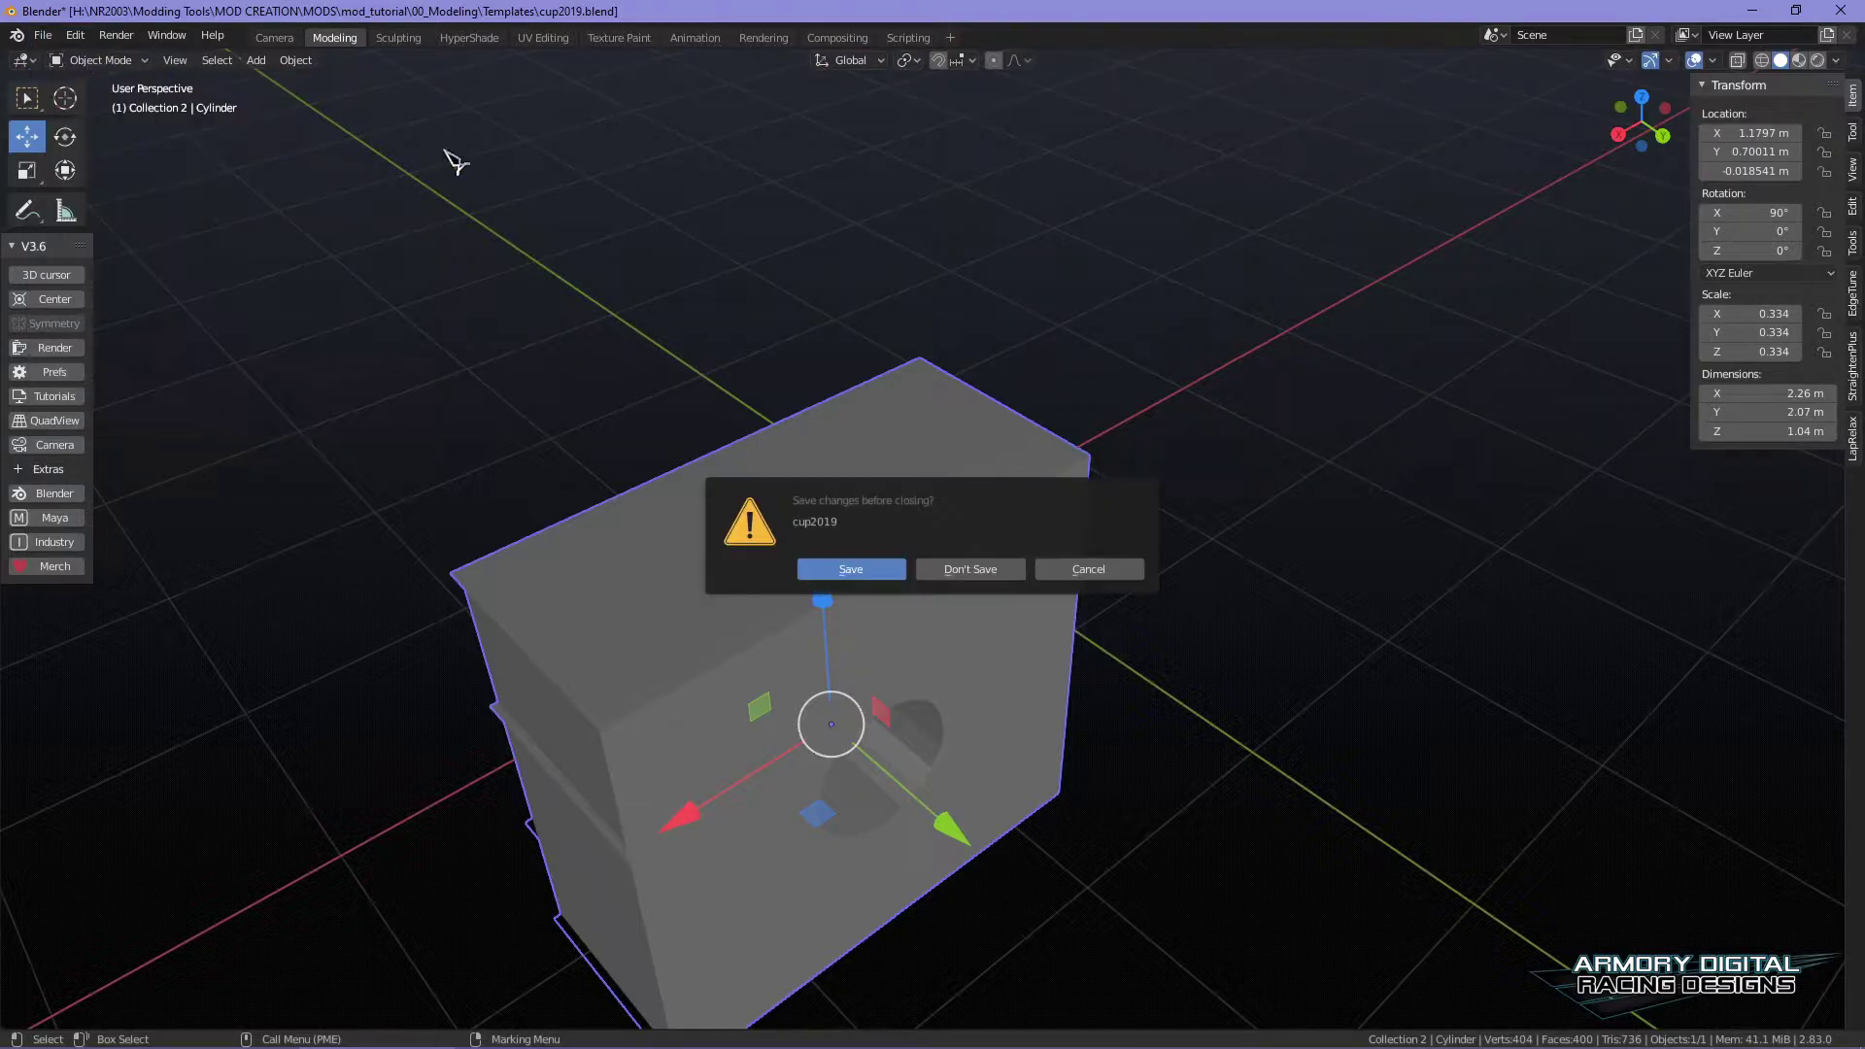
pyautogui.click(972, 569)
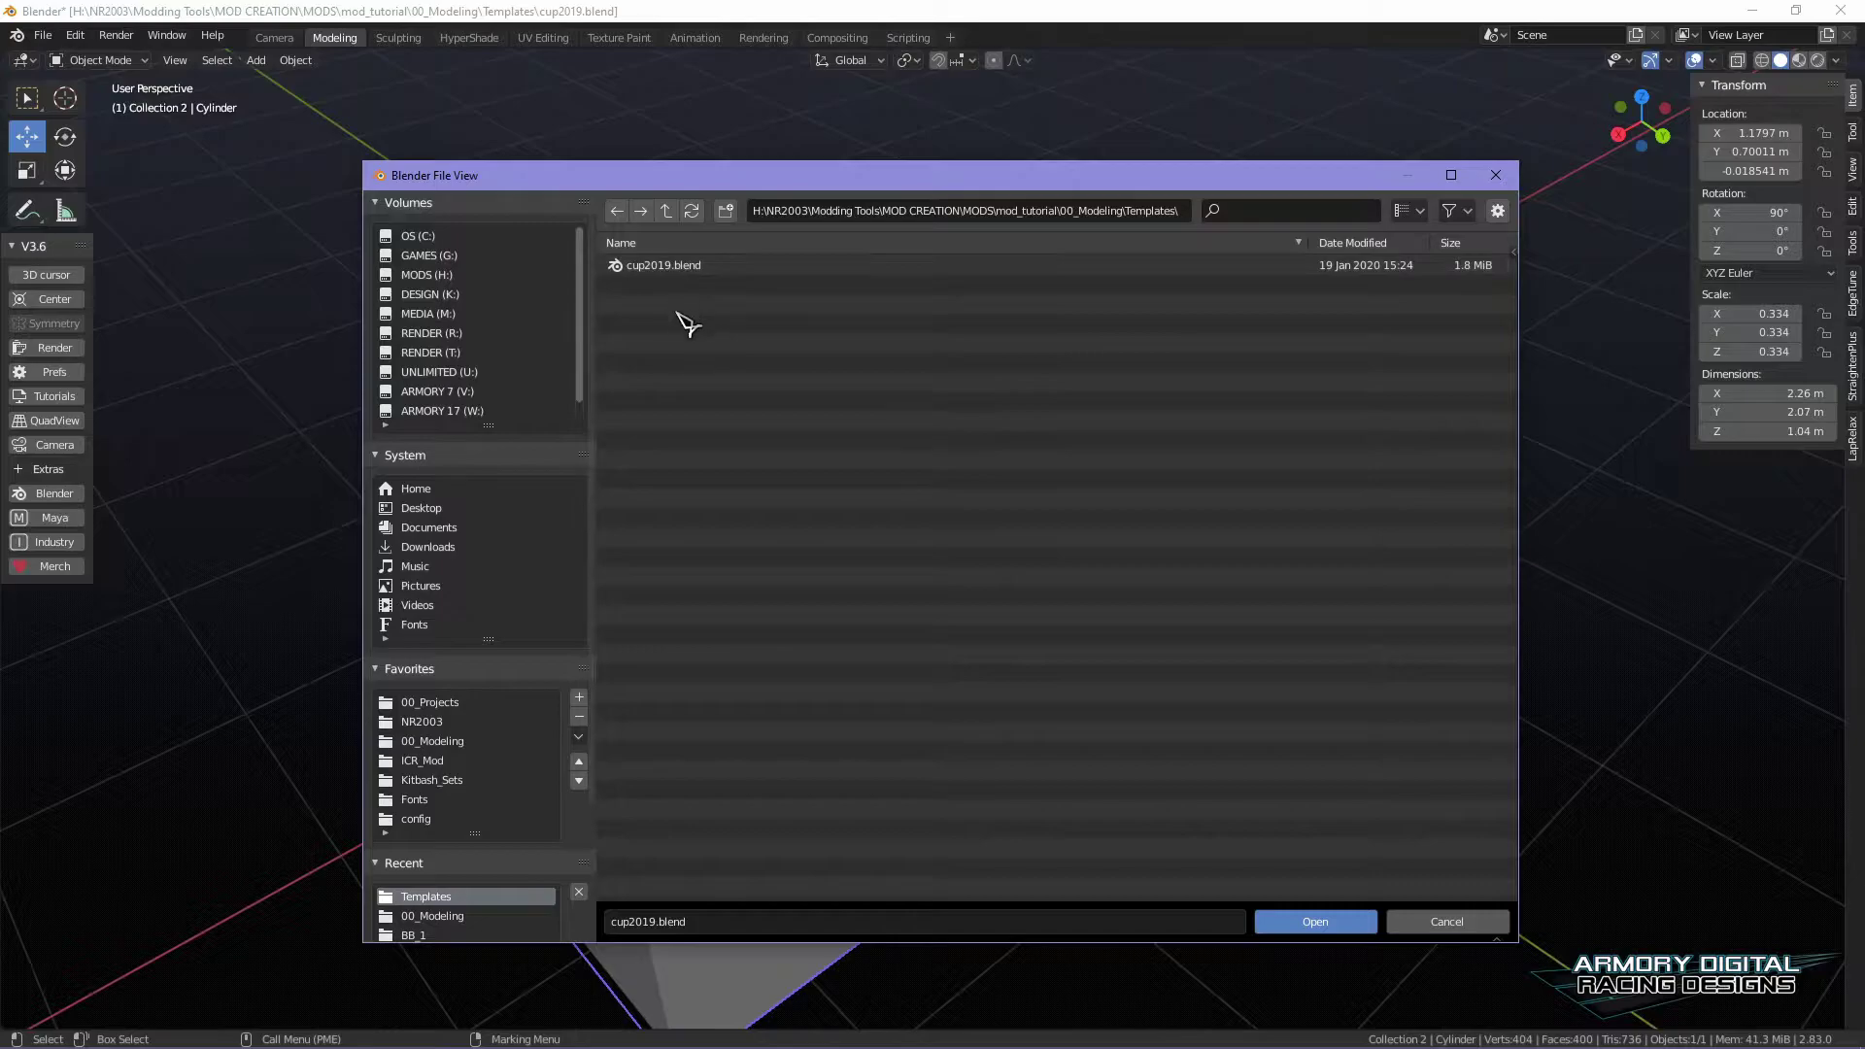
pyautogui.click(664, 212)
pyautogui.click(680, 285)
pyautogui.click(1311, 932)
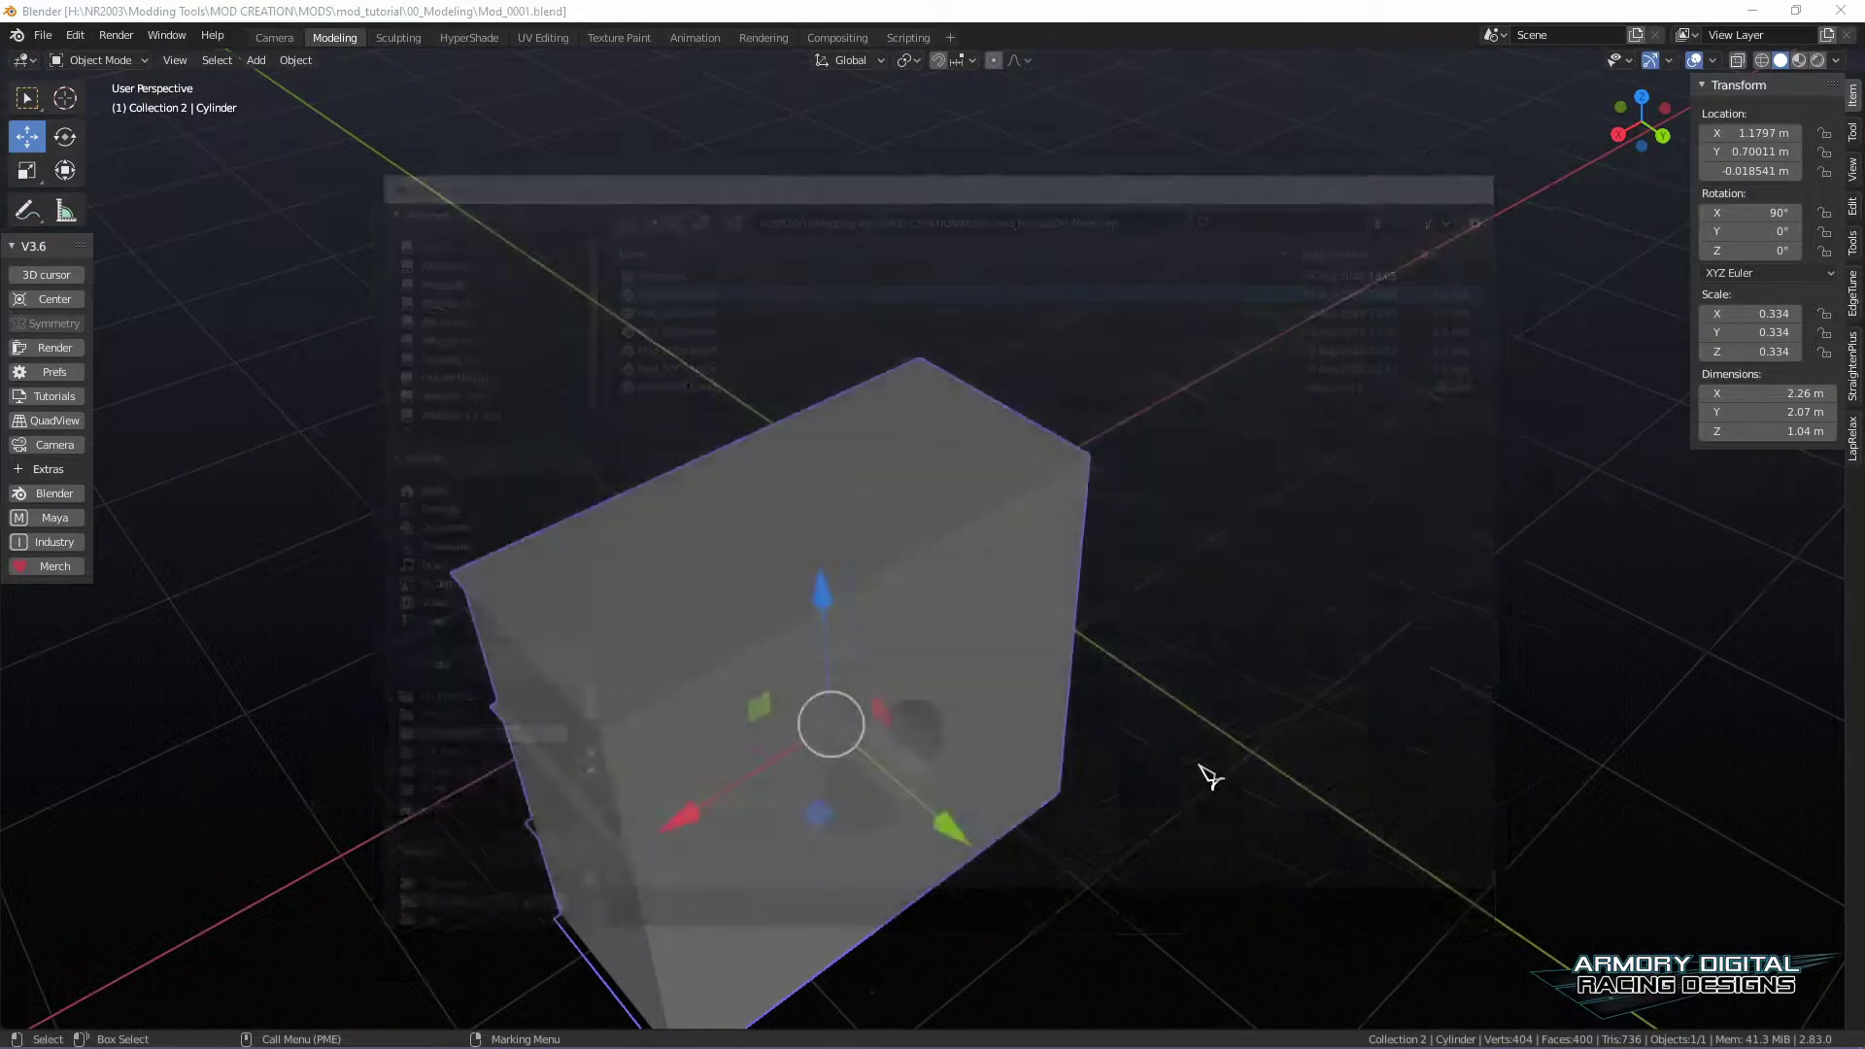
# - Examine the block's wheel arches and edge flow from several angles, showing its mesh in edge mode
pyautogui.moveTo(1355, 682); pyautogui.dragTo(1290, 713, button='right')
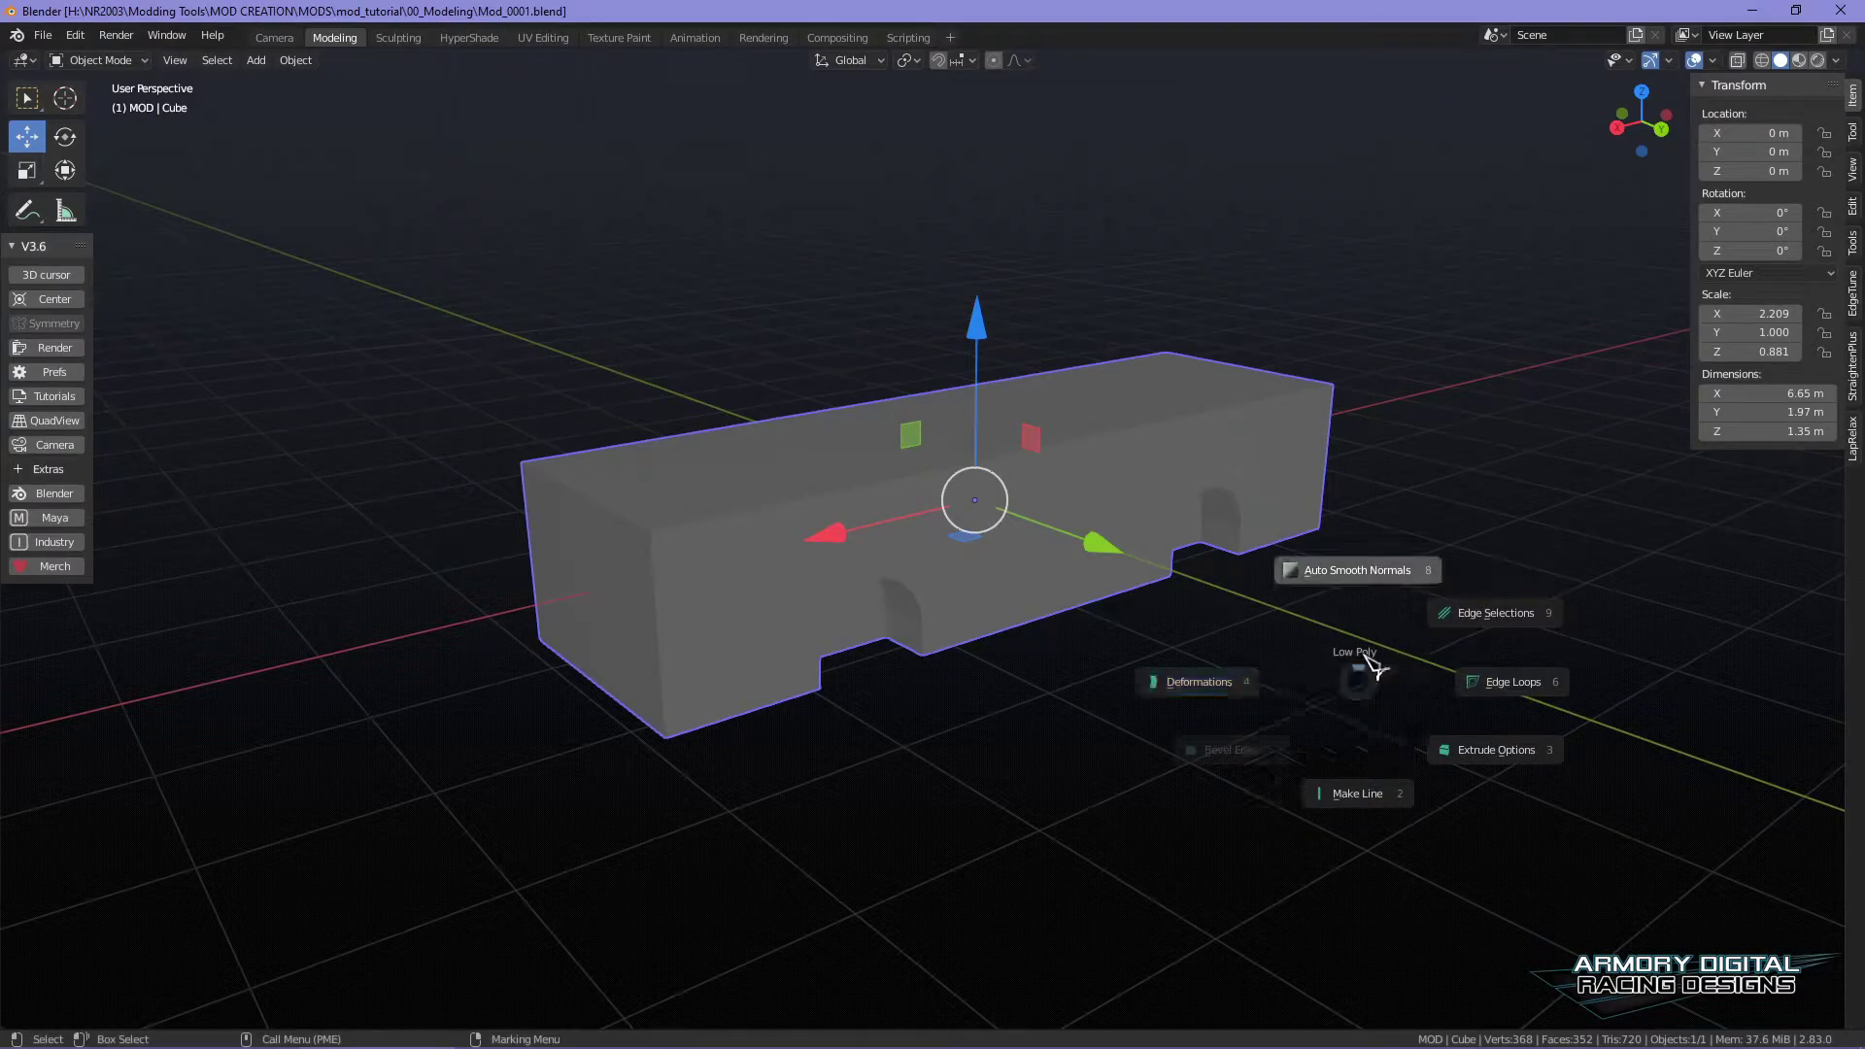
pyautogui.press('Escape')
pyautogui.keyDown('alt'); pyautogui.moveTo(1269, 658); pyautogui.dragTo(1278, 654); pyautogui.keyUp('alt')
pyautogui.scroll(4, 1120, 694)
pyautogui.scroll(-3, 1120, 694)
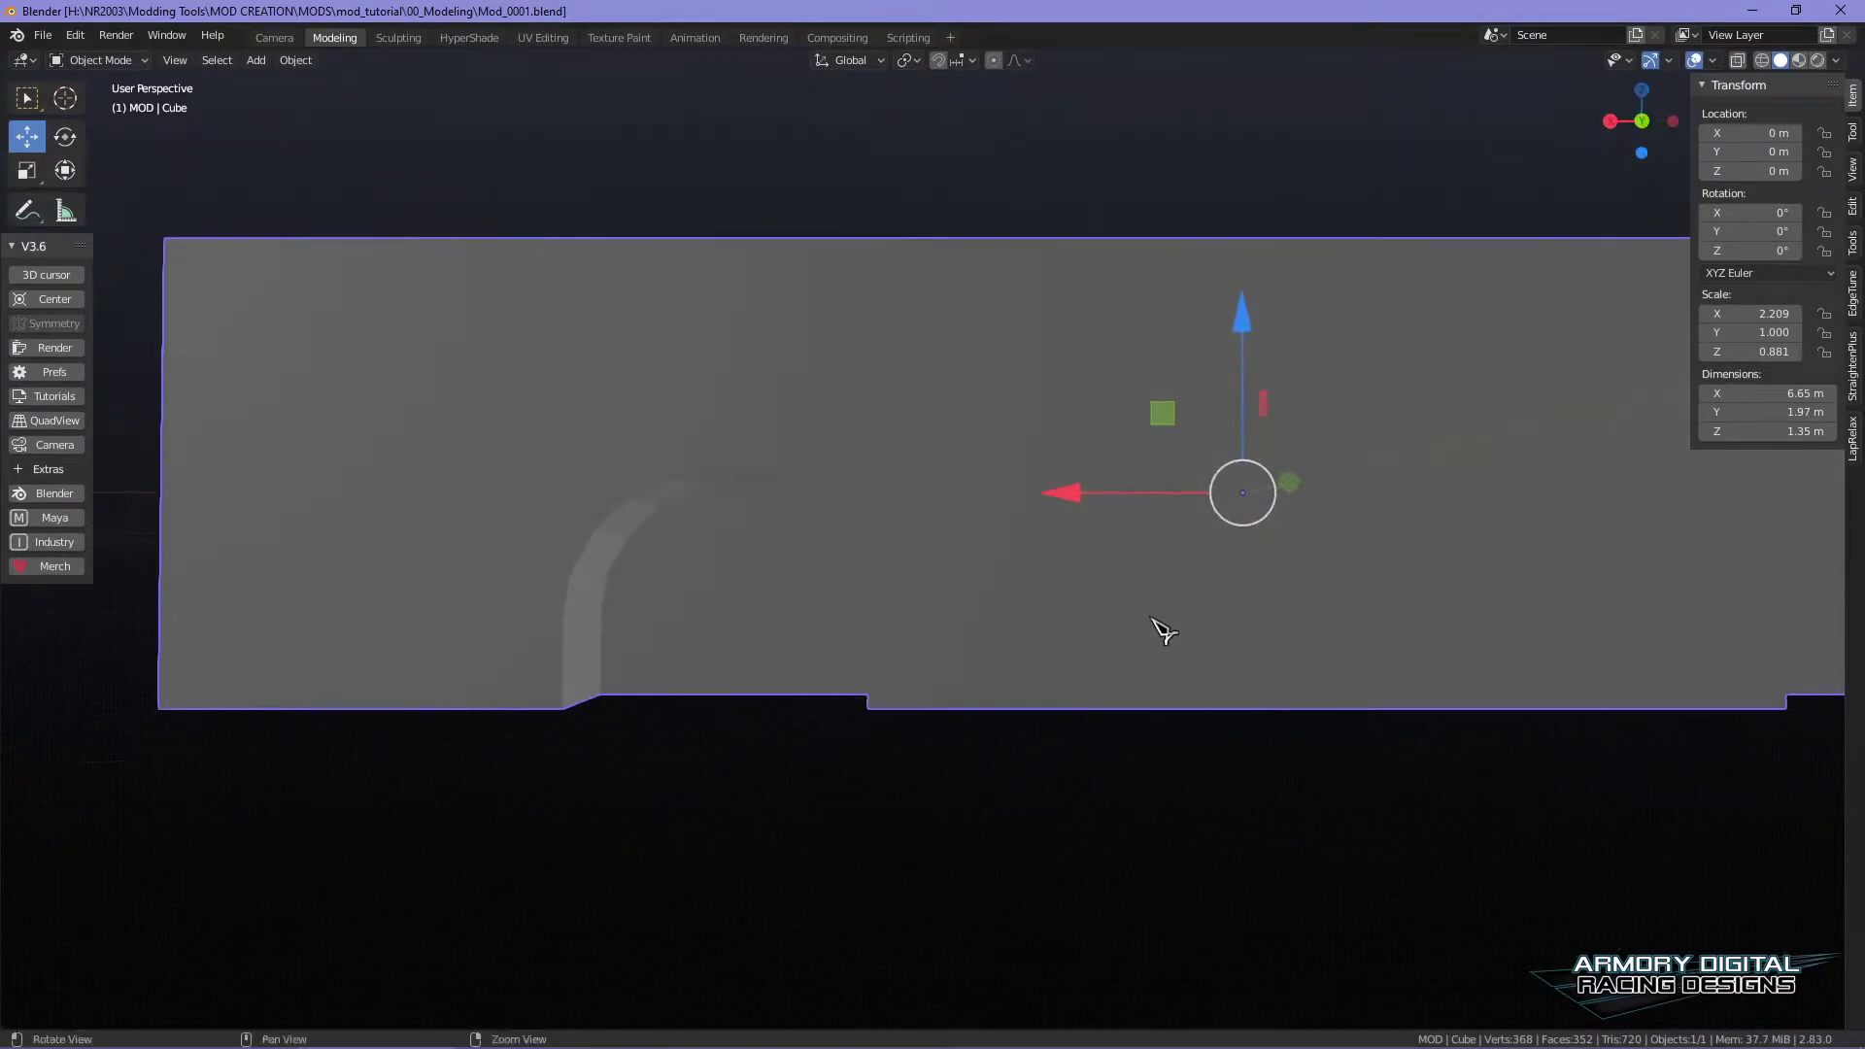
pyautogui.moveTo(923, 637); pyautogui.dragTo(1081, 612, button='middle')
pyautogui.moveTo(1066, 499); pyautogui.dragTo(1109, 525, button='right')
pyautogui.moveTo(1028, 525)
pyautogui.mouseDown(button='middle')
pyautogui.moveTo(1028, 557)
pyautogui.moveTo(1014, 541)
pyautogui.mouseUp(button='middle')
pyautogui.scroll(-3, 1025, 558)
pyautogui.keyDown('shift'); pyautogui.moveTo(1234, 616); pyautogui.dragTo(987, 518, button='middle'); pyautogui.keyUp('shift')
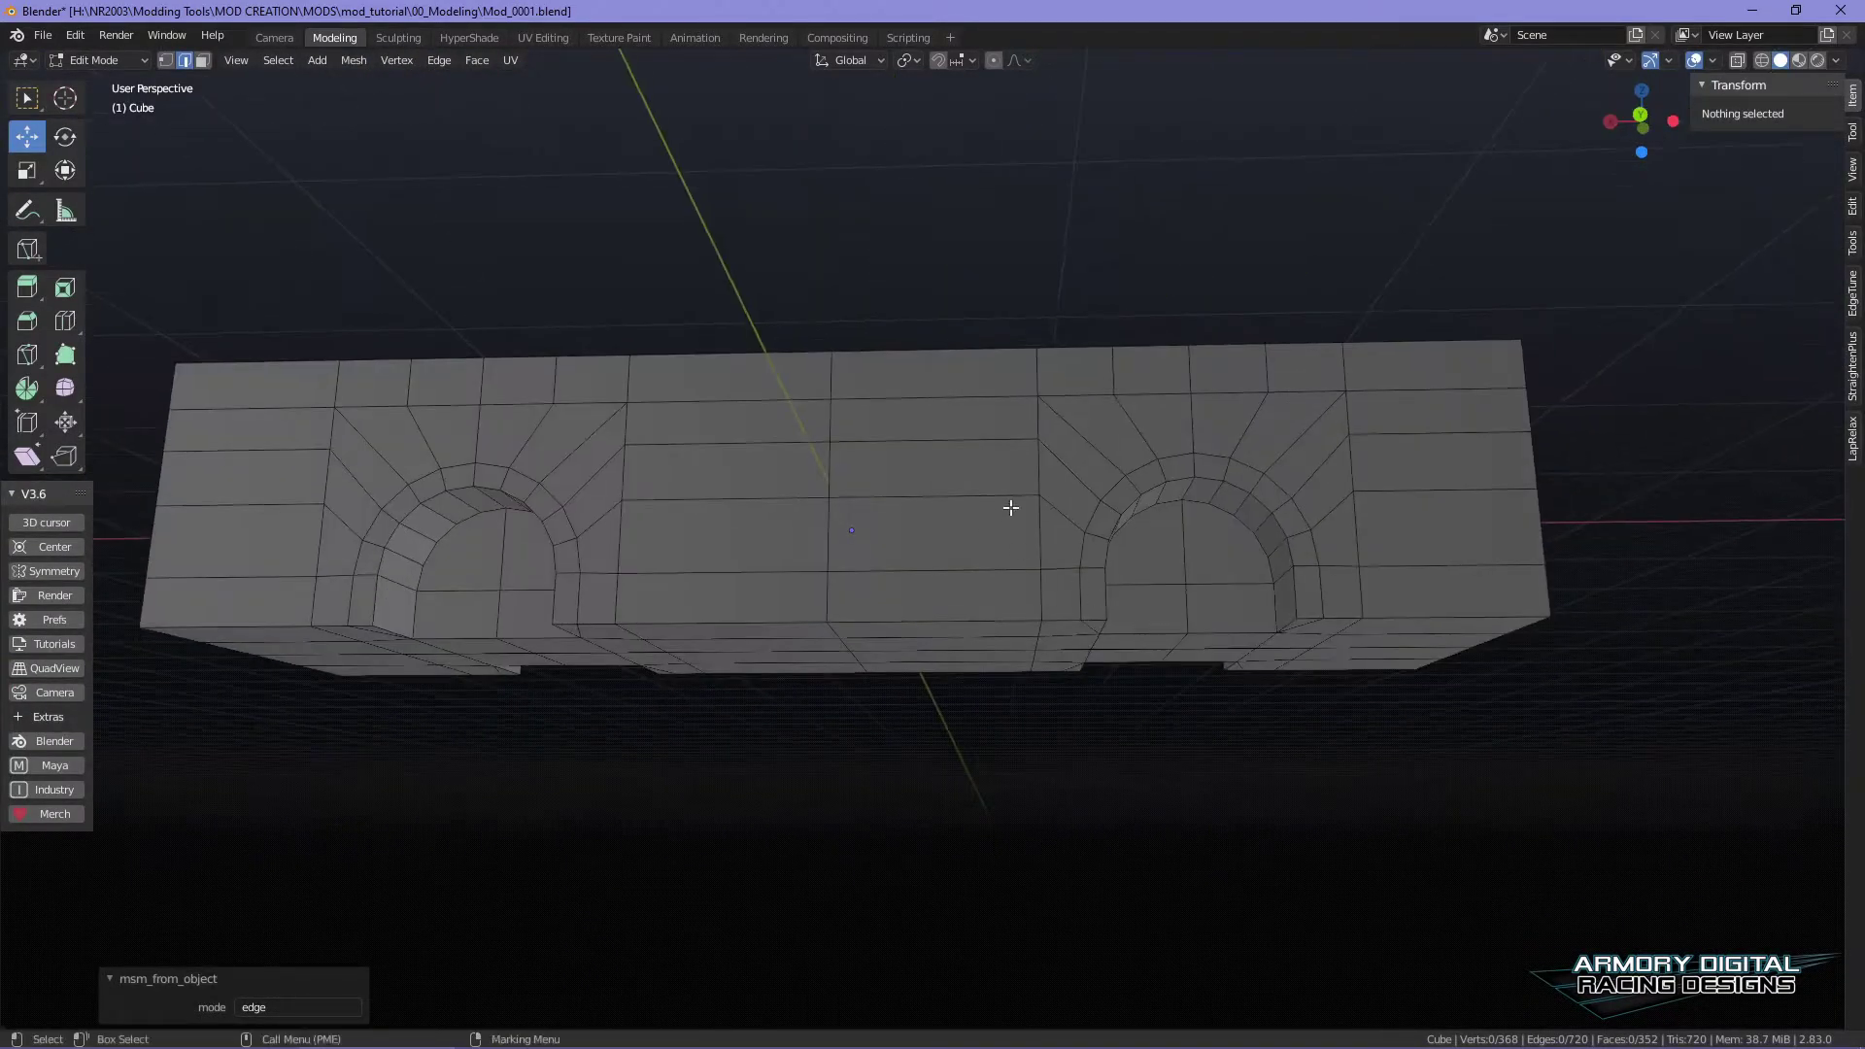
pyautogui.moveTo(921, 596); pyautogui.dragTo(1031, 622, button='middle')
pyautogui.scroll(-2, 1072, 571)
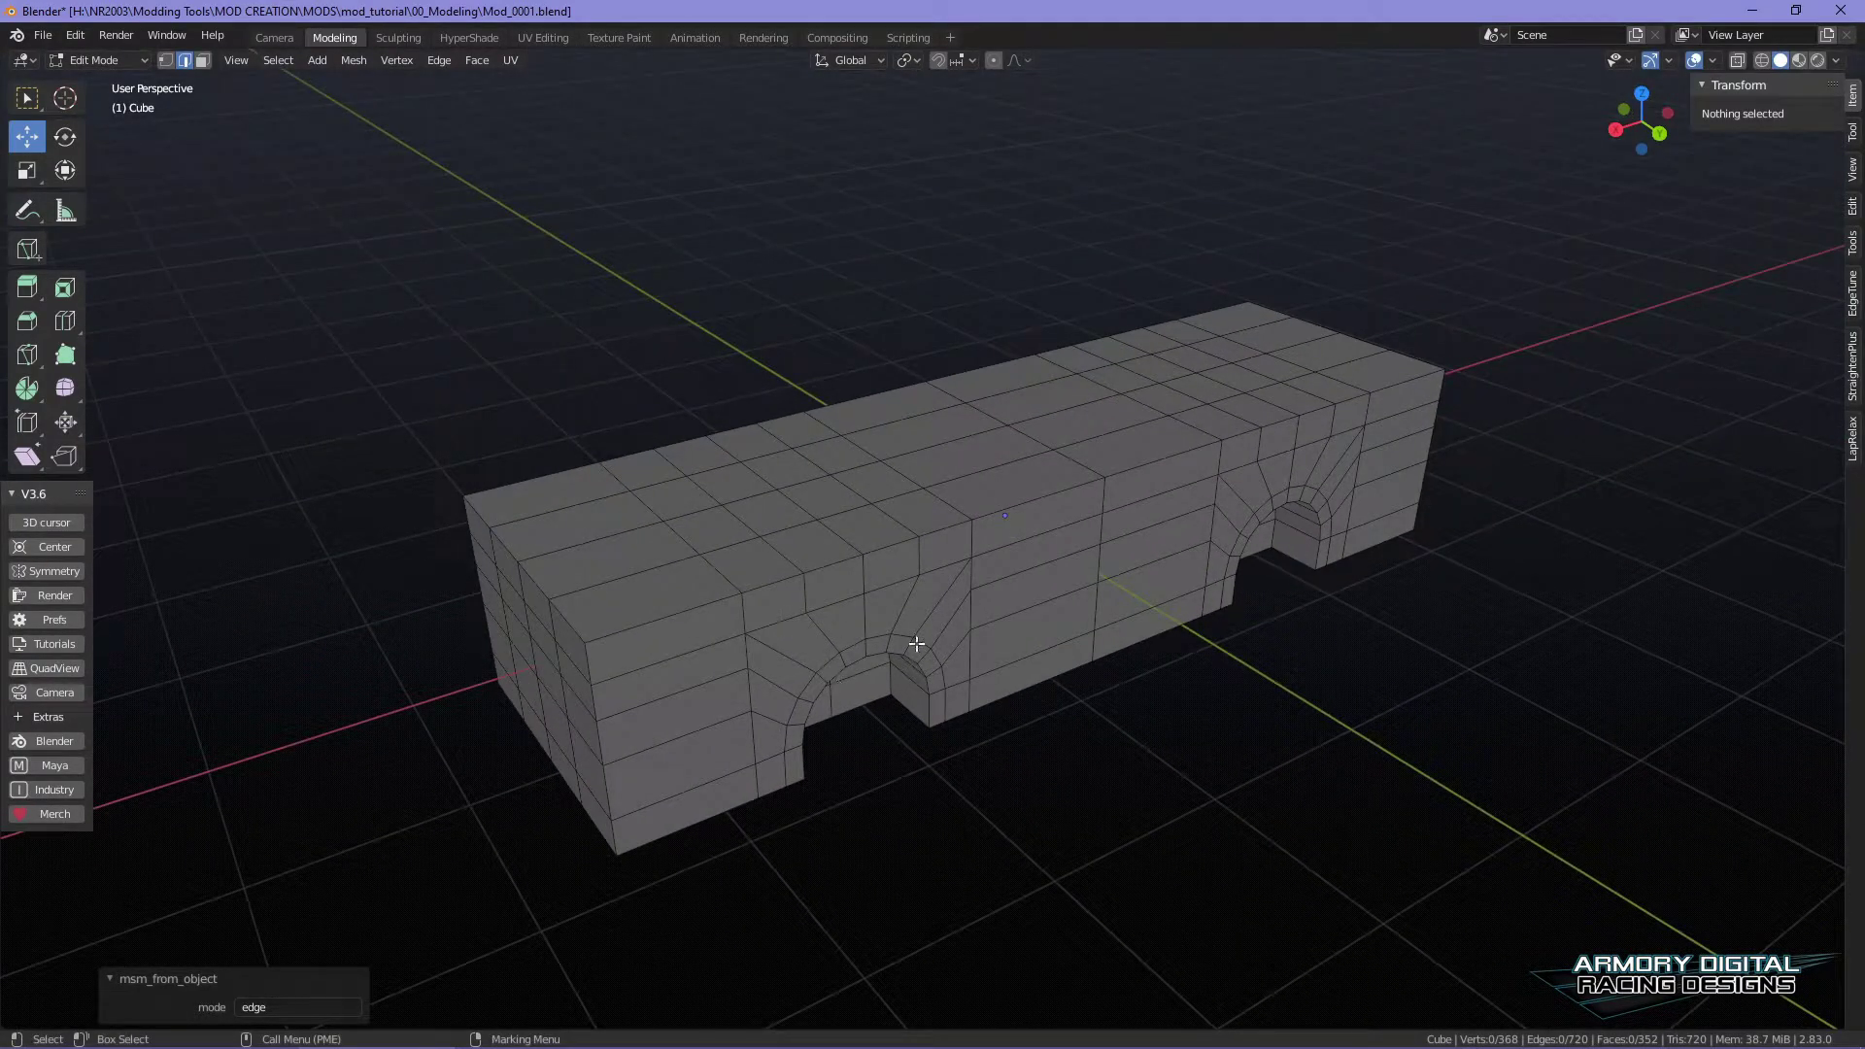
pyautogui.moveTo(1223, 434); pyautogui.dragTo(1086, 744, button='middle')
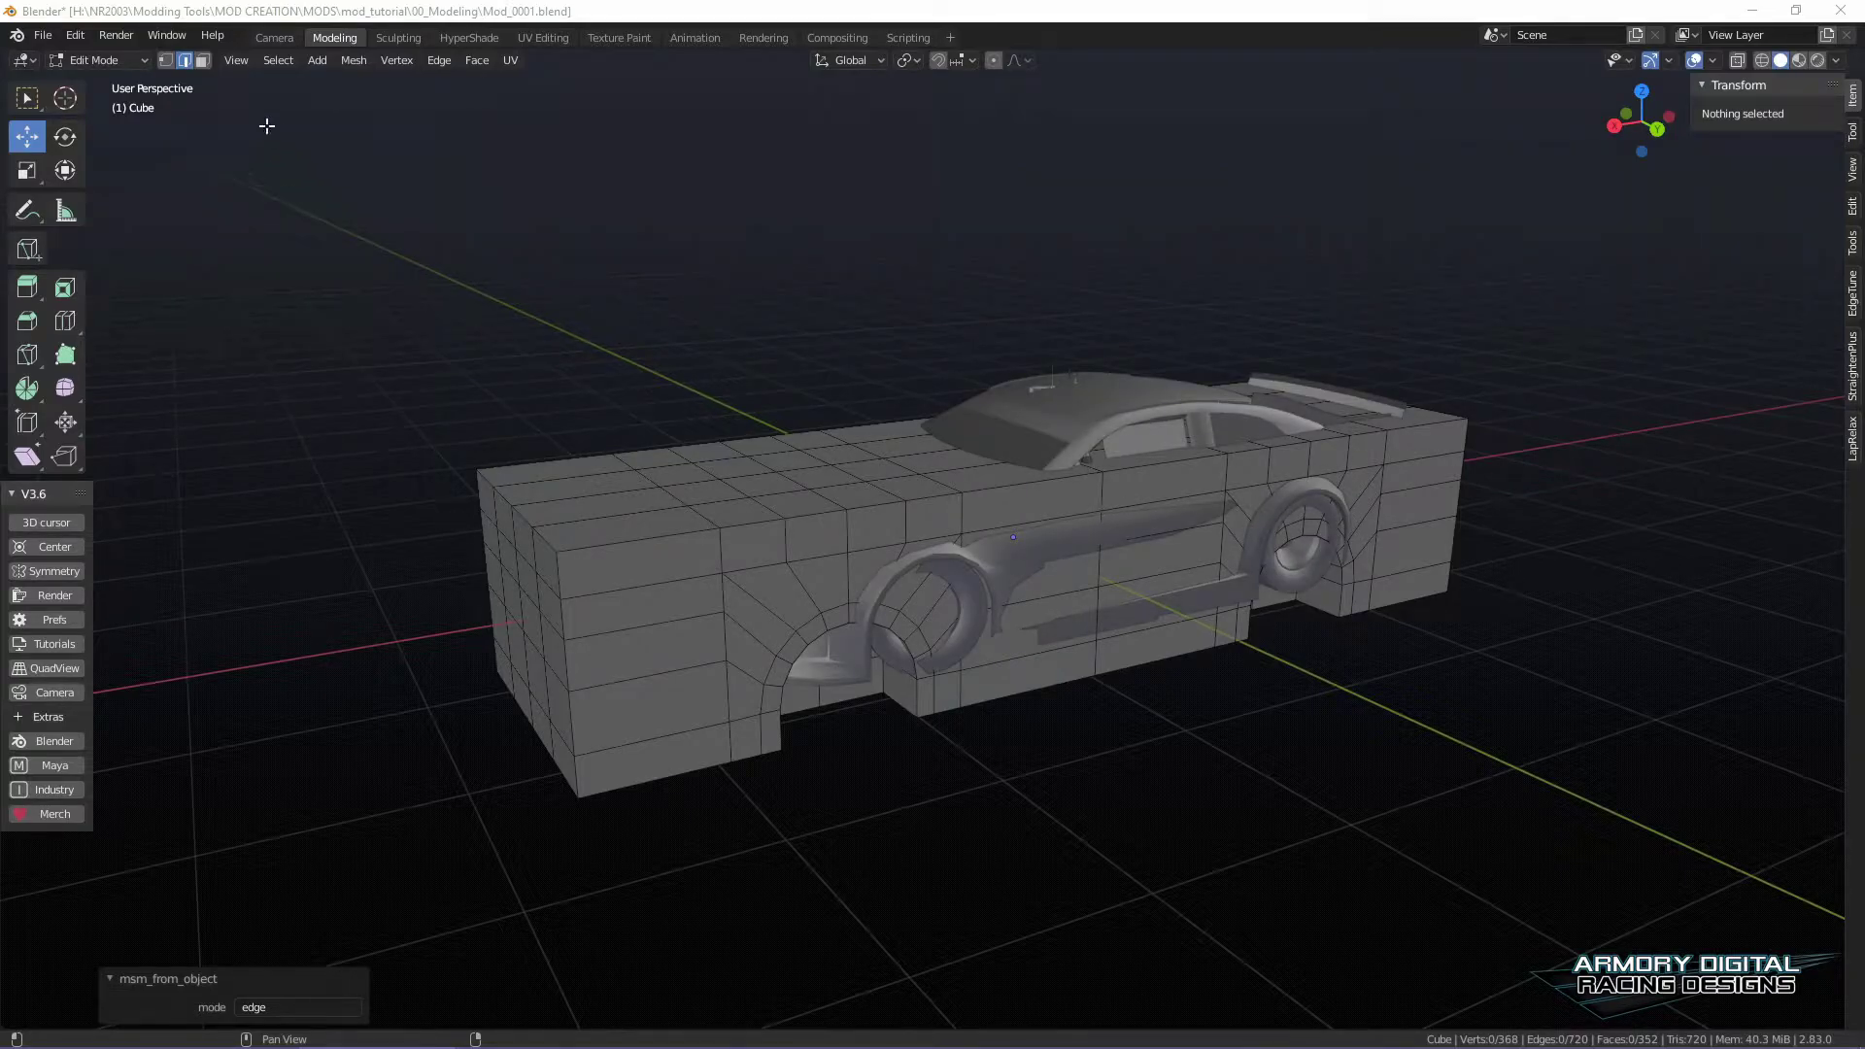
# - Open Mod_0002.blend without saving the changes to Mod_0001
pyautogui.click(43, 35)
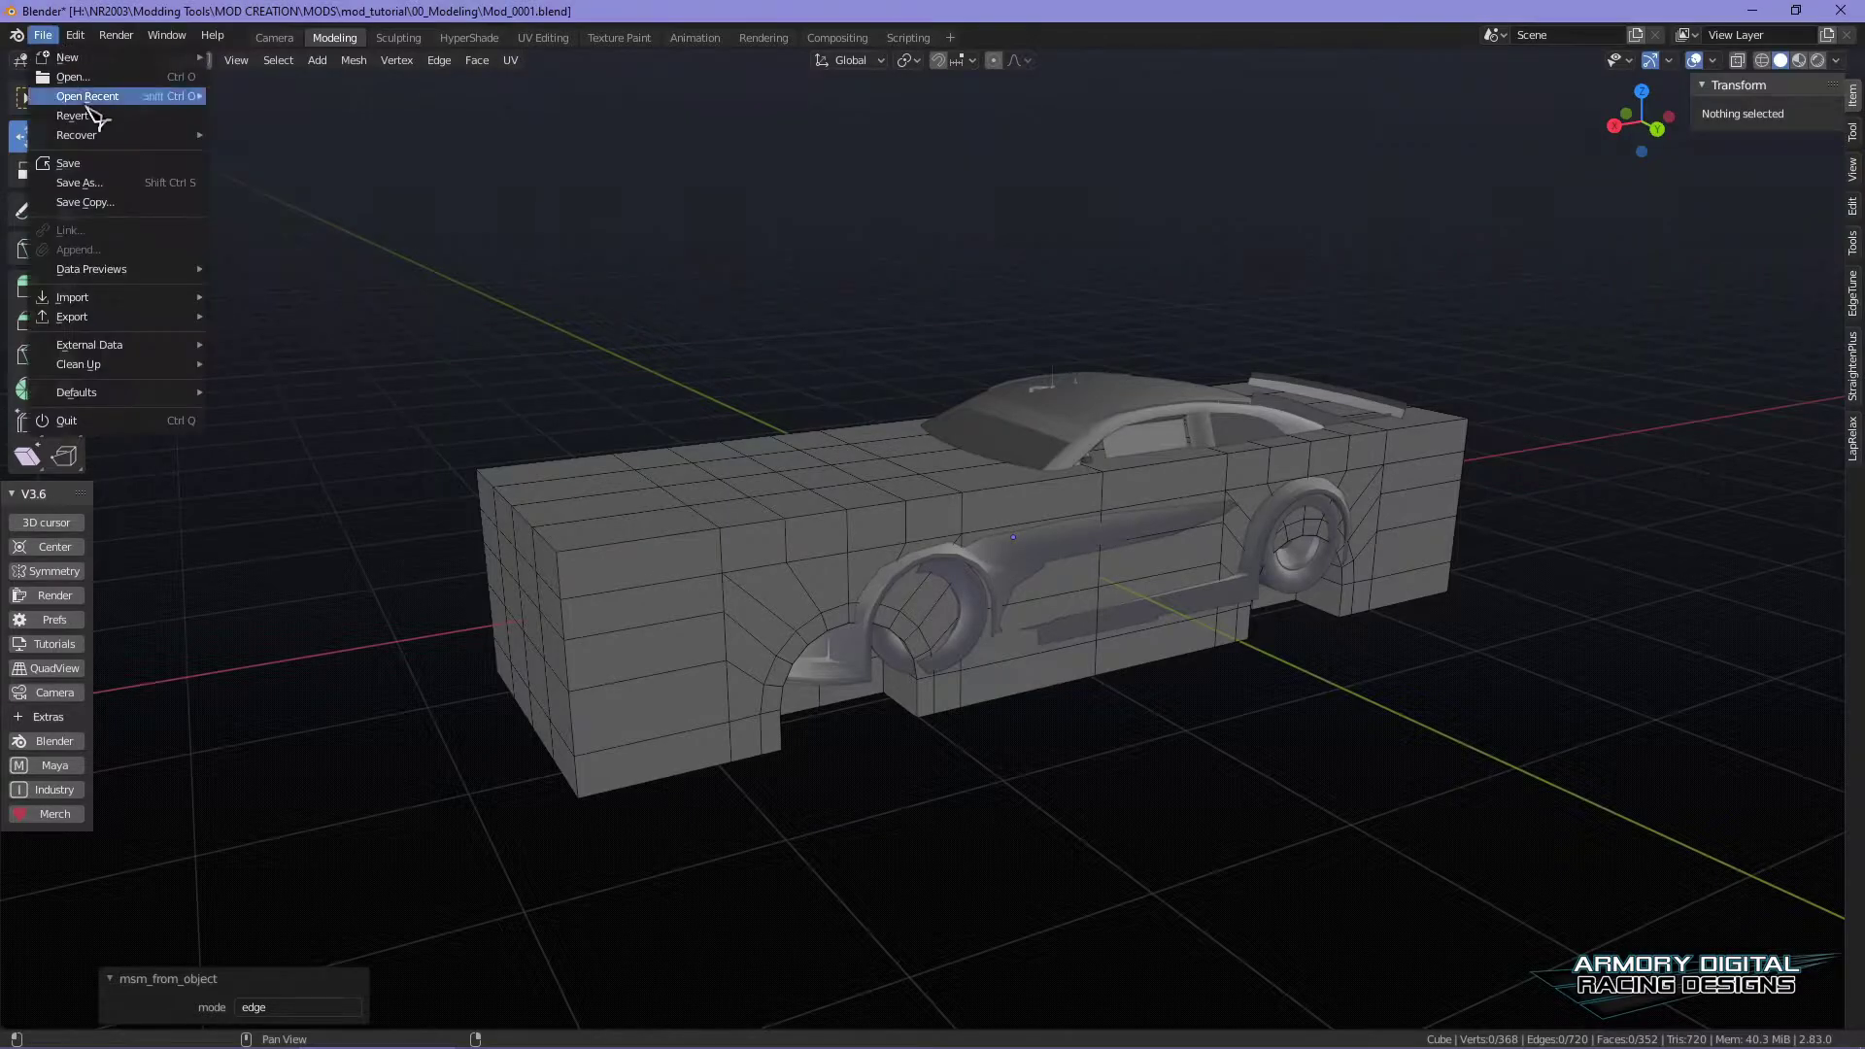
pyautogui.click(58, 54)
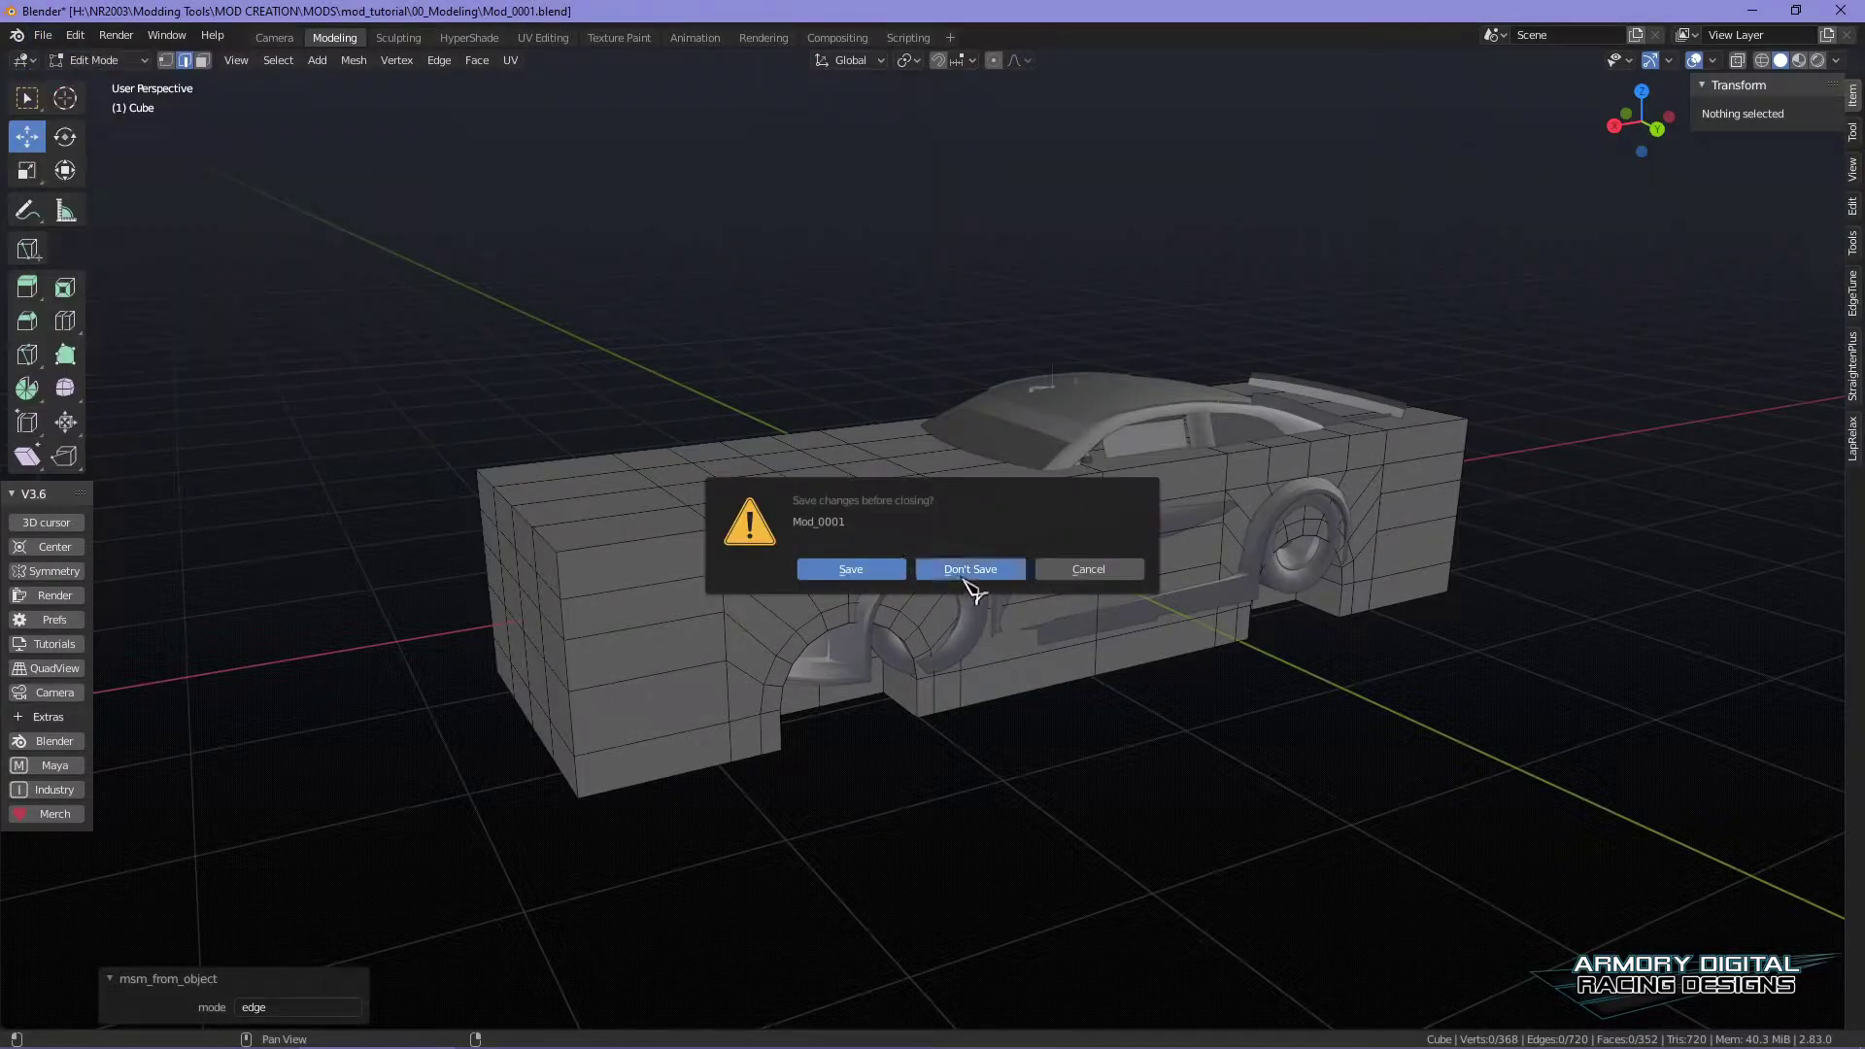
pyautogui.click(972, 569)
pyautogui.click(743, 307)
pyautogui.click(1303, 923)
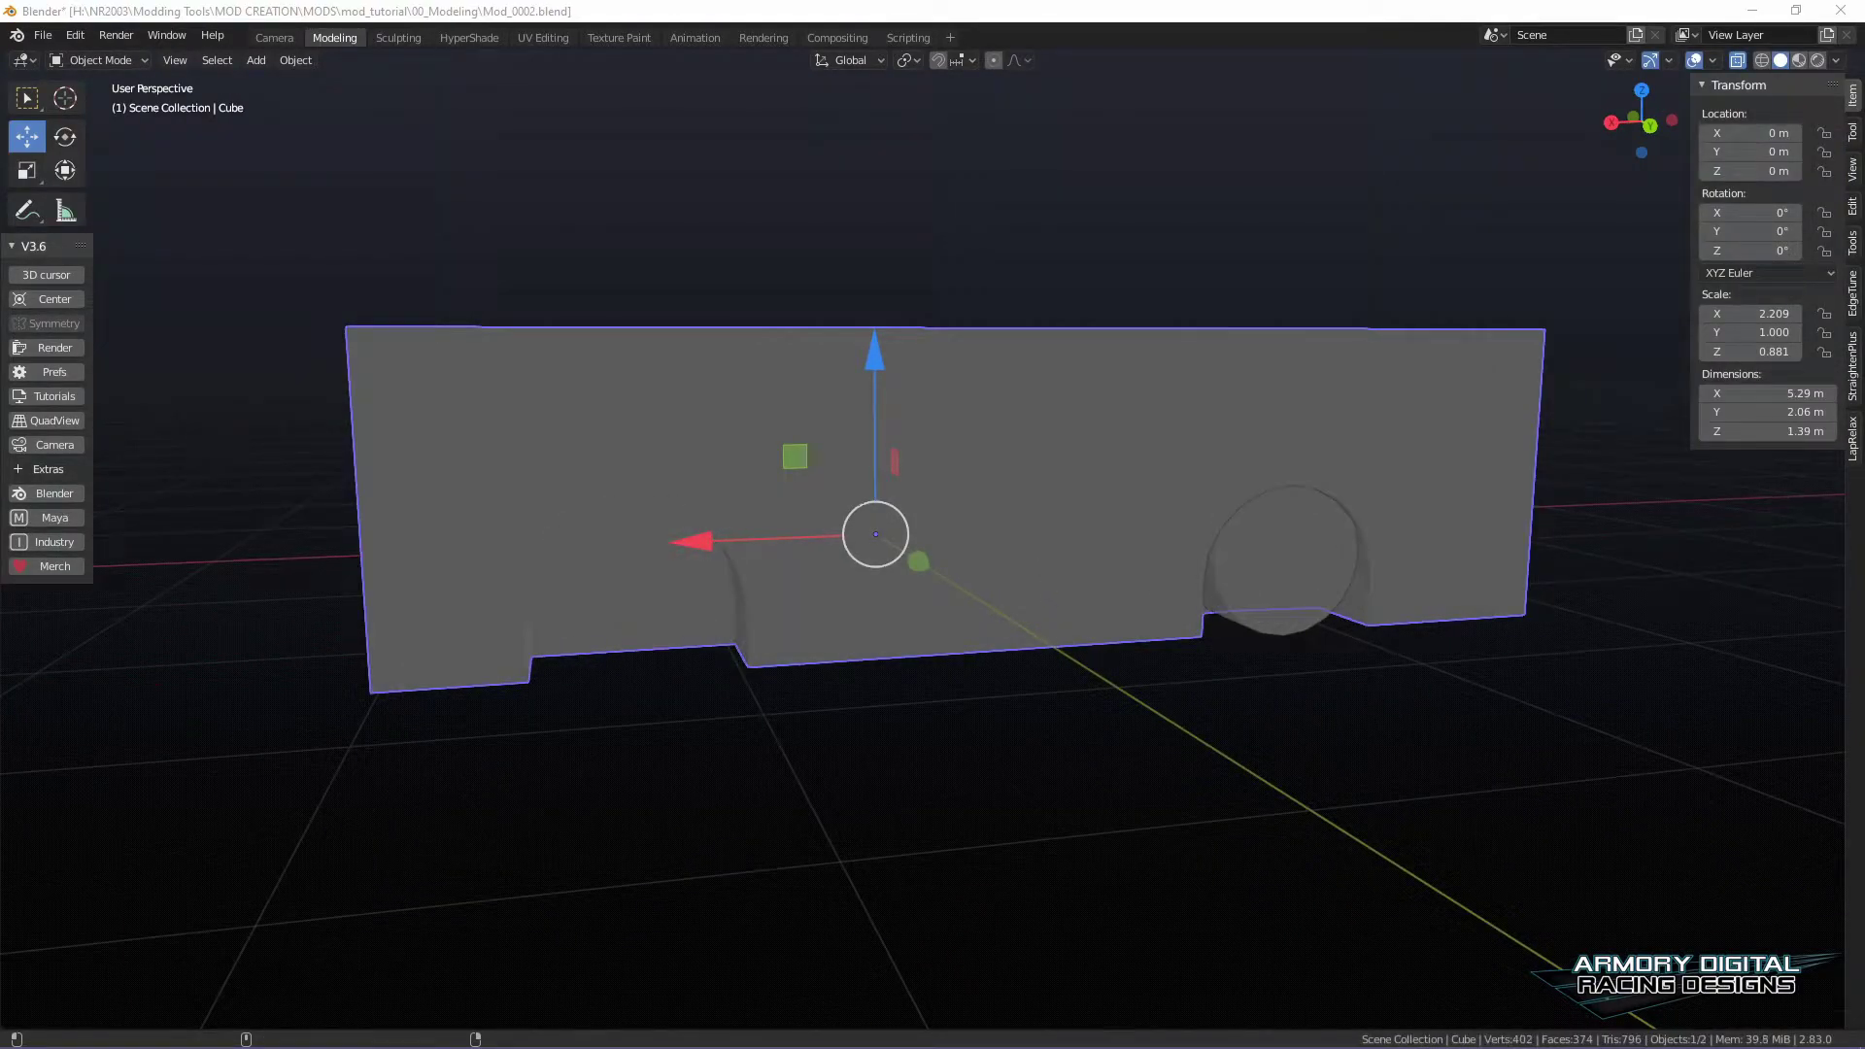
# - Examine the body block from several angles, then its arch topology up close in edge mode
pyautogui.moveTo(1524, 742); pyautogui.dragTo(816, 633, button='middle')
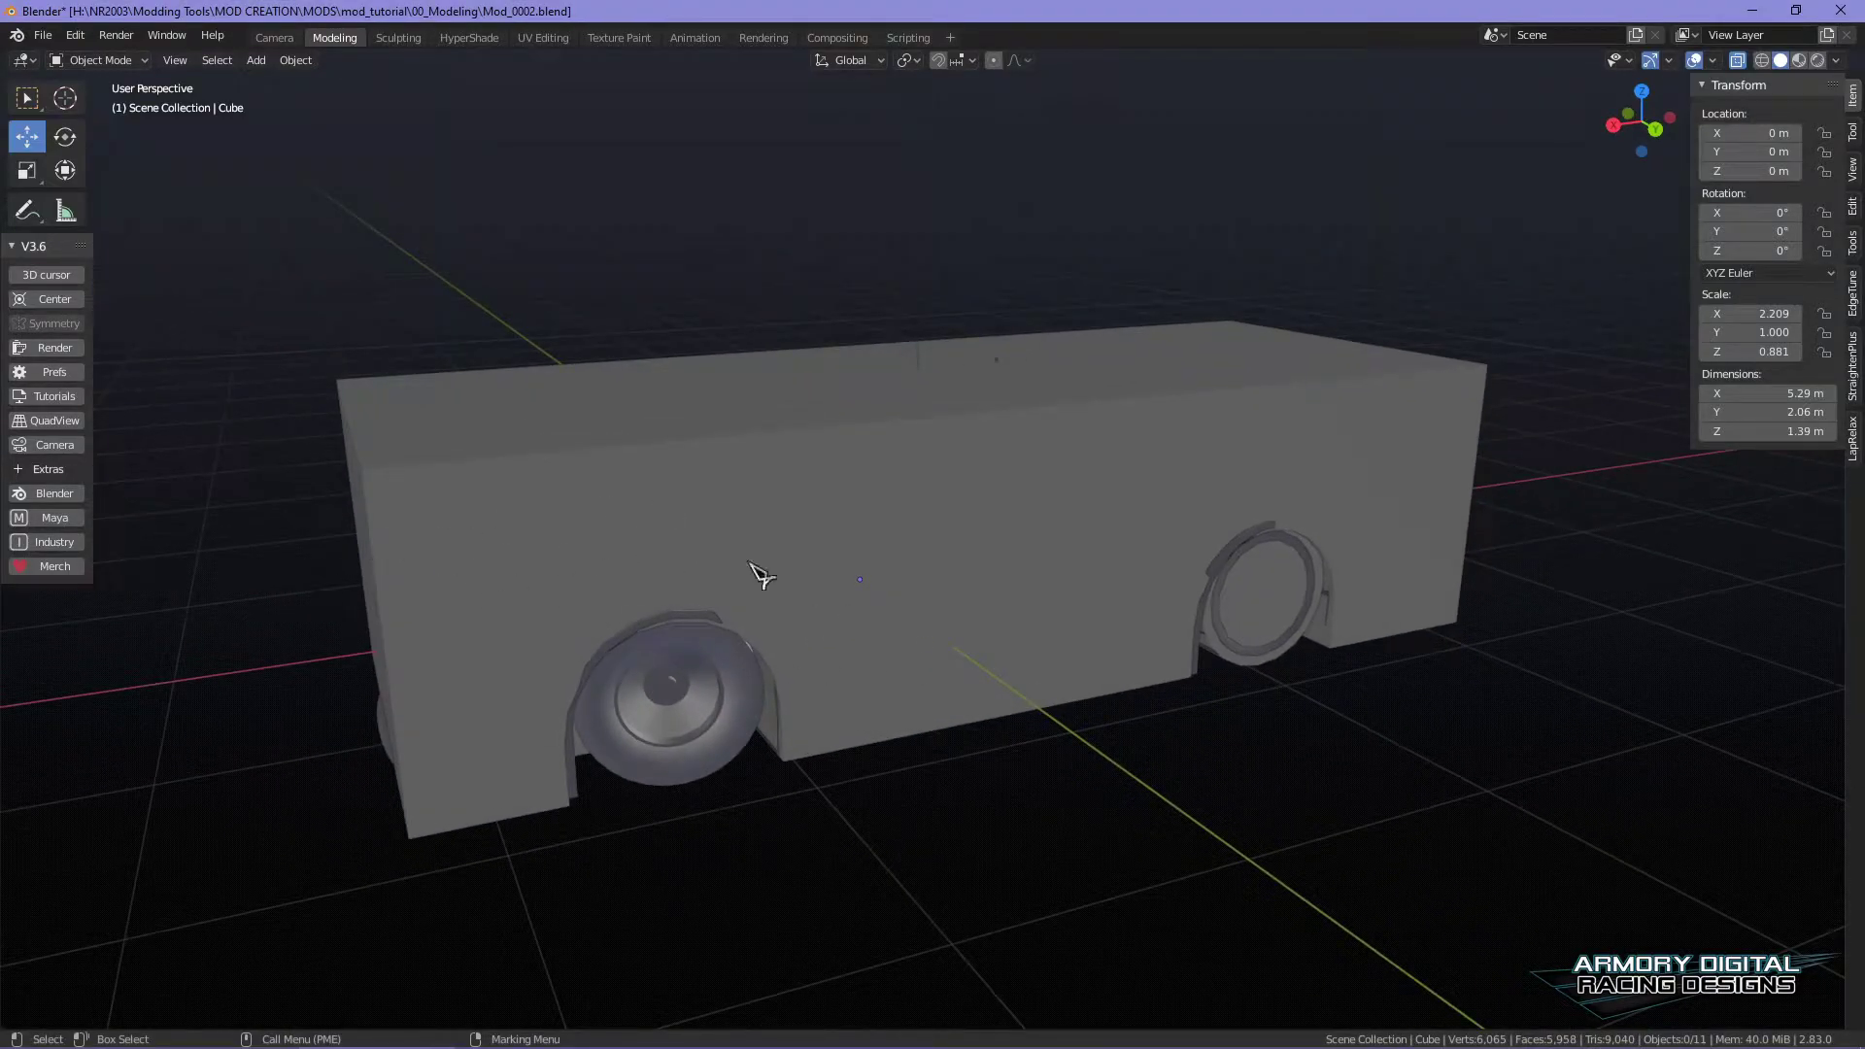
pyautogui.moveTo(1426, 782); pyautogui.dragTo(1222, 671, button='middle')
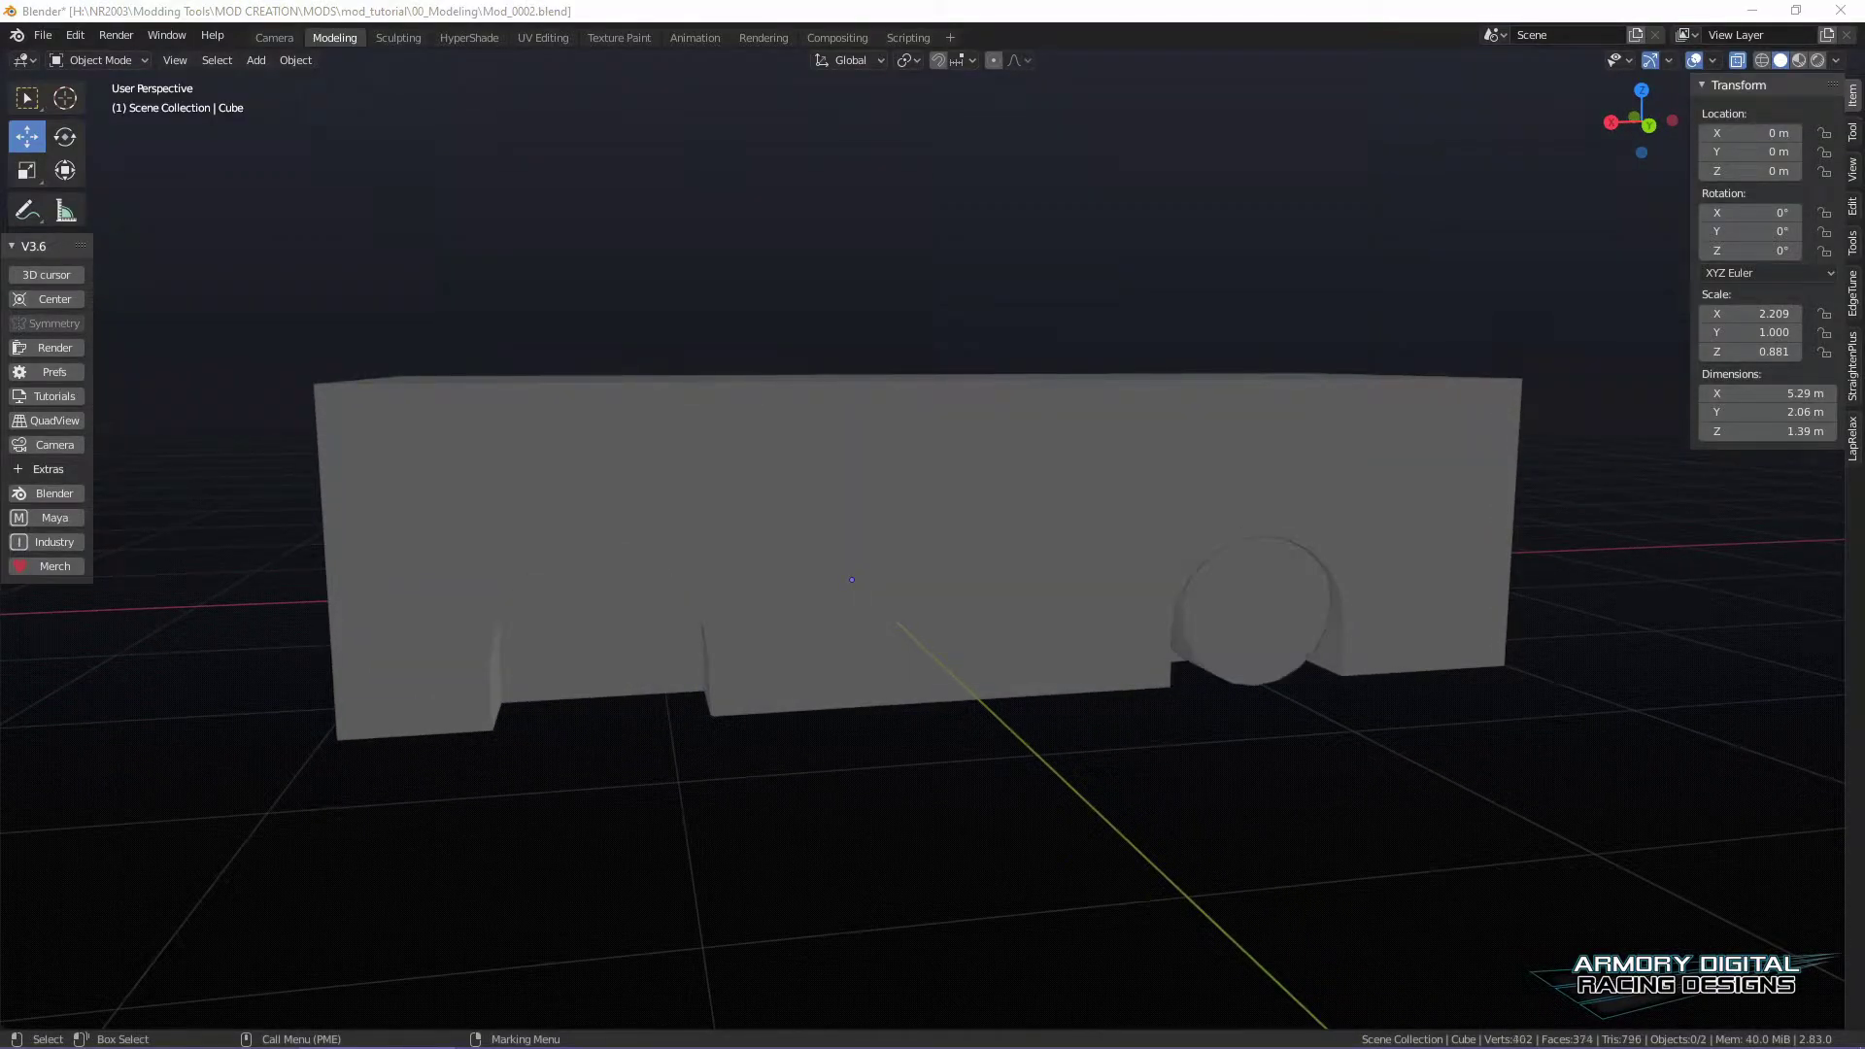
pyautogui.moveTo(1474, 804); pyautogui.dragTo(1146, 668, button='middle')
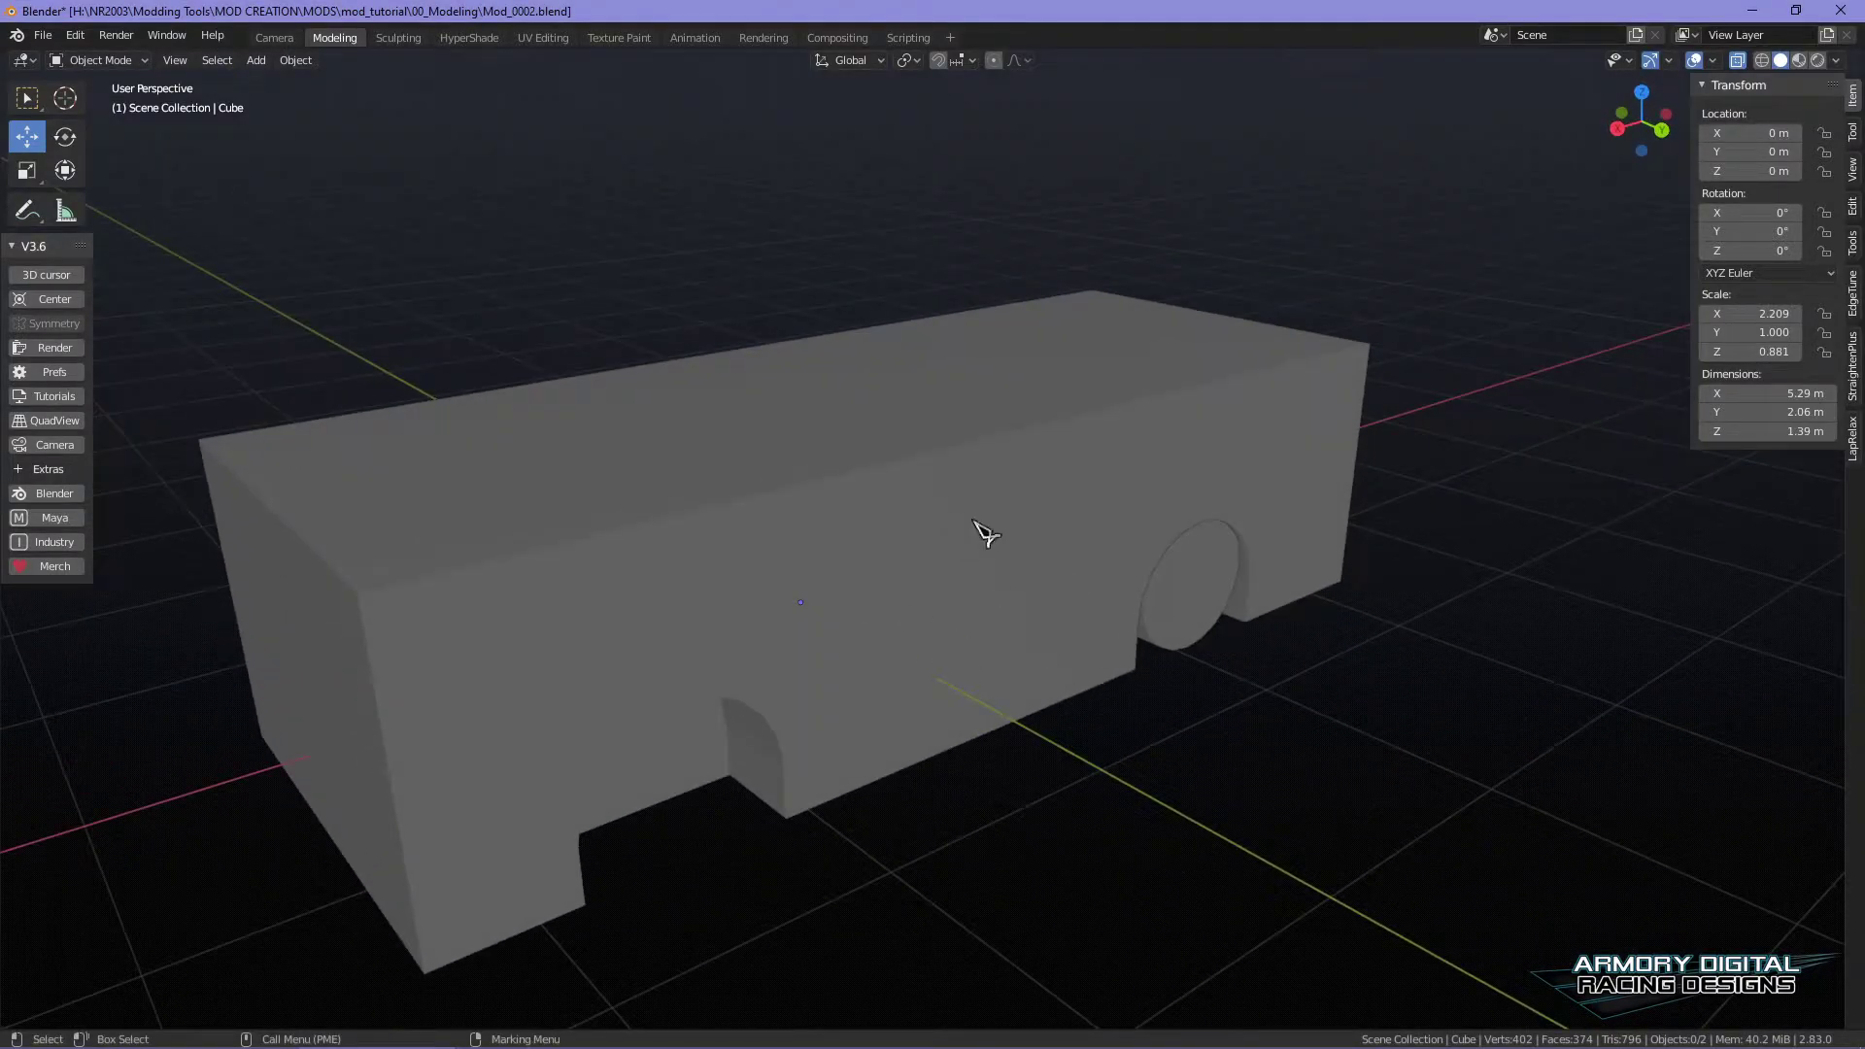
pyautogui.click(947, 500)
pyautogui.moveTo(1040, 527); pyautogui.dragTo(1036, 419, button='right')
pyautogui.keyDown('alt'); pyautogui.moveTo(1263, 680); pyautogui.dragTo(1195, 608); pyautogui.keyUp('alt')
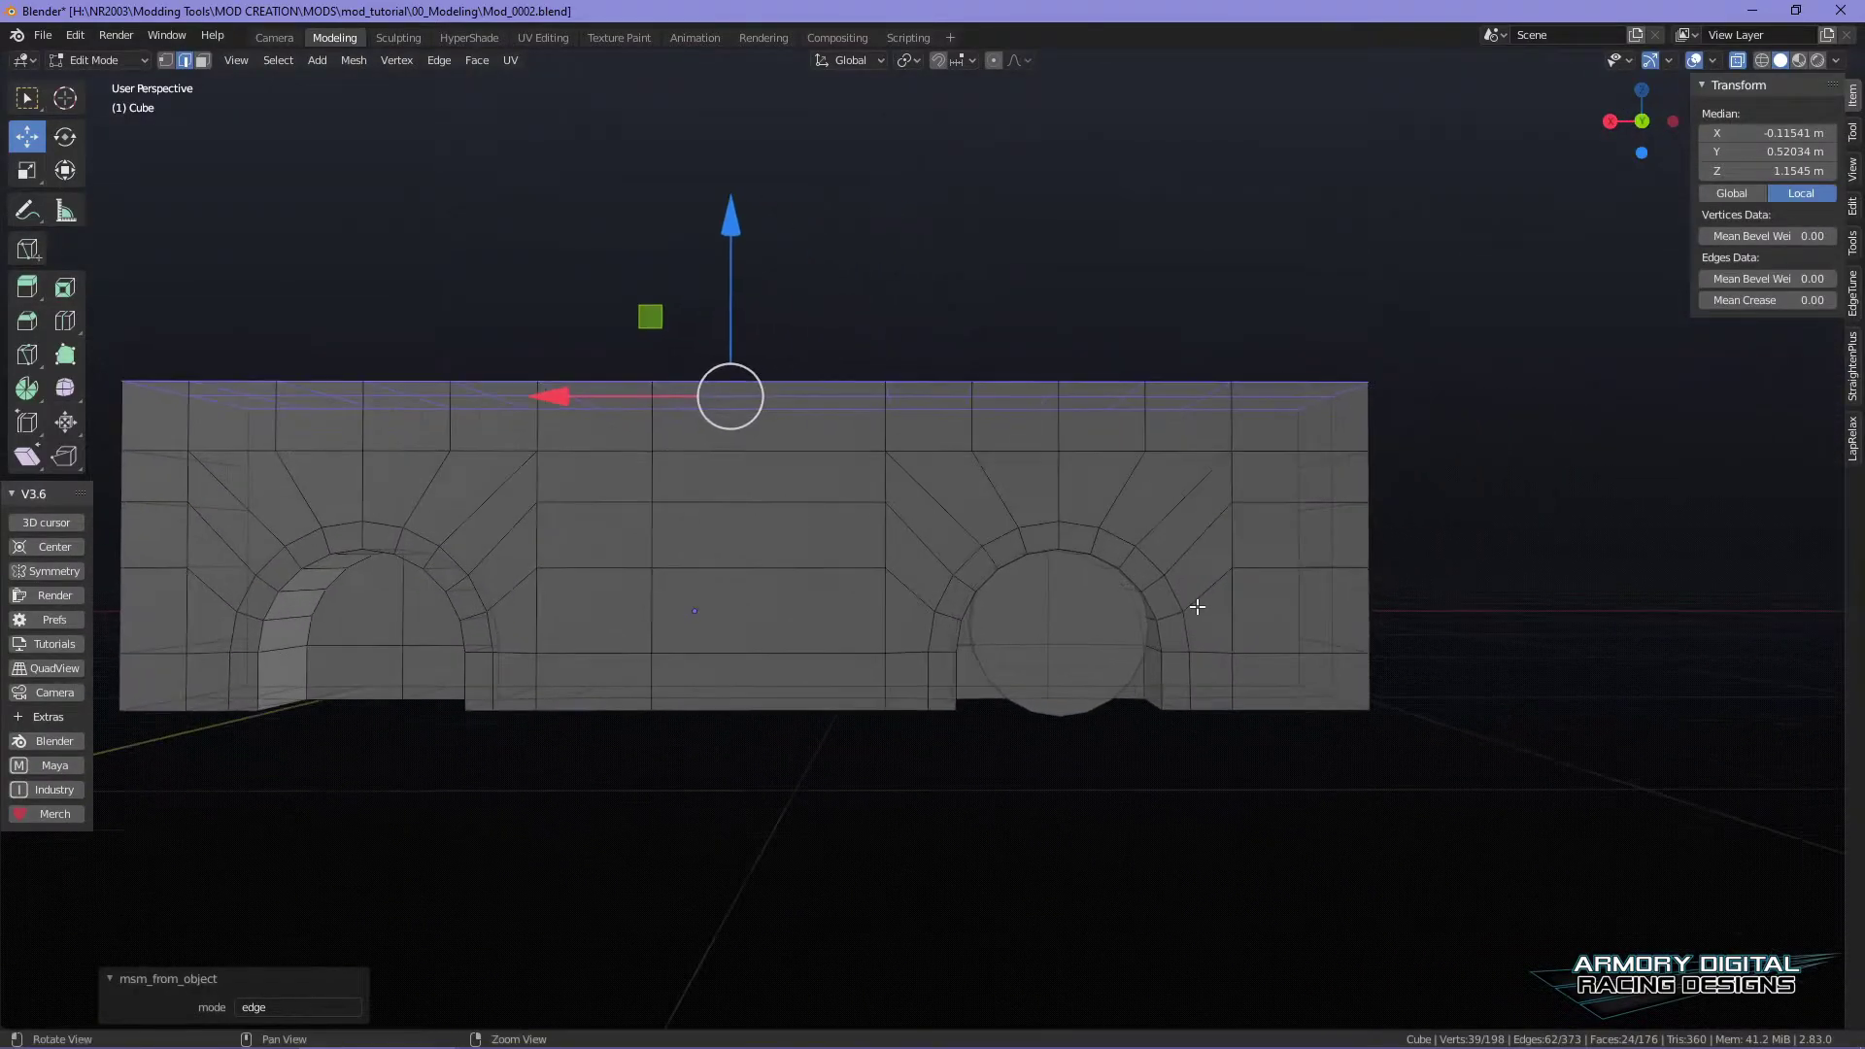
pyautogui.scroll(2, 875, 544)
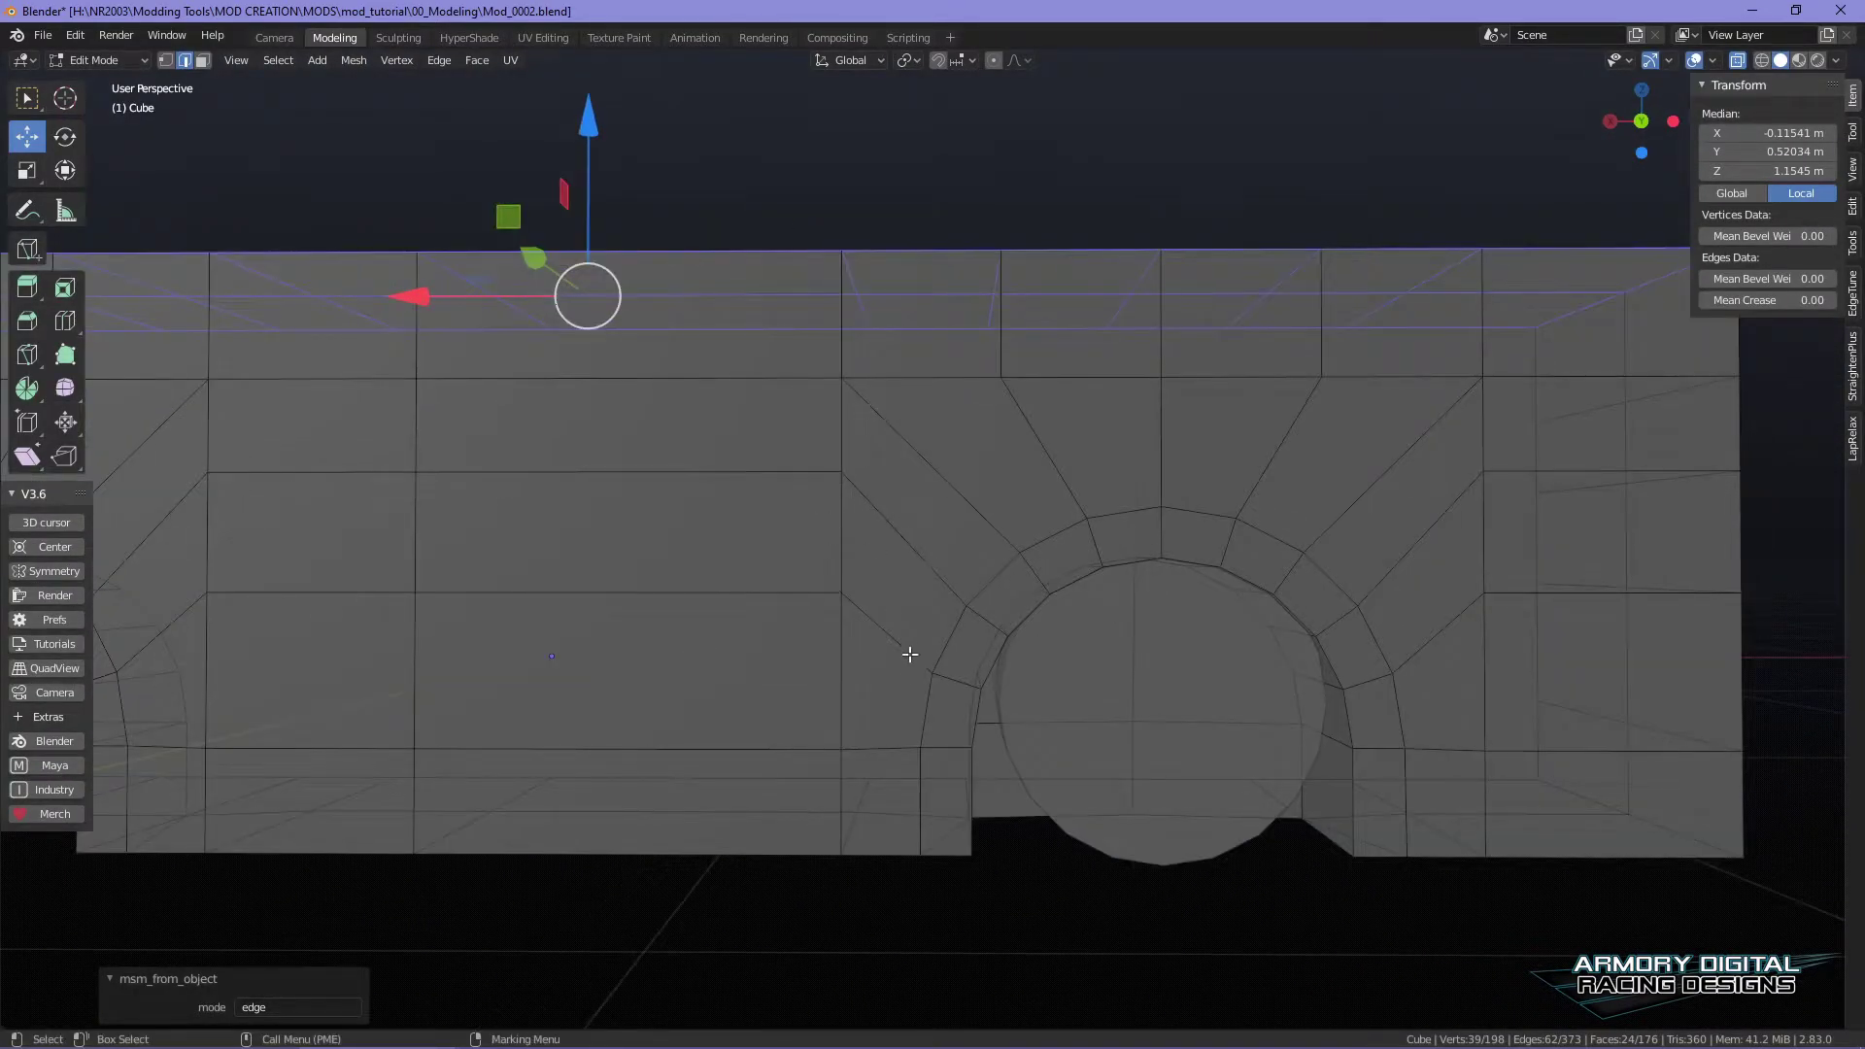
# - Examine both wheel arches of the body block from the side
pyautogui.scroll(-3, 1088, 486)
pyautogui.keyDown('alt'); pyautogui.moveTo(1174, 524); pyautogui.dragTo(893, 498); pyautogui.keyUp('alt')
pyautogui.keyDown('alt'); pyautogui.moveTo(1278, 580); pyautogui.dragTo(1142, 580); pyautogui.keyUp('alt')
pyautogui.scroll(-2, 1195, 531)
pyautogui.keyDown('alt'); pyautogui.moveTo(1198, 528); pyautogui.dragTo(1055, 507, button='middle'); pyautogui.keyUp('alt')
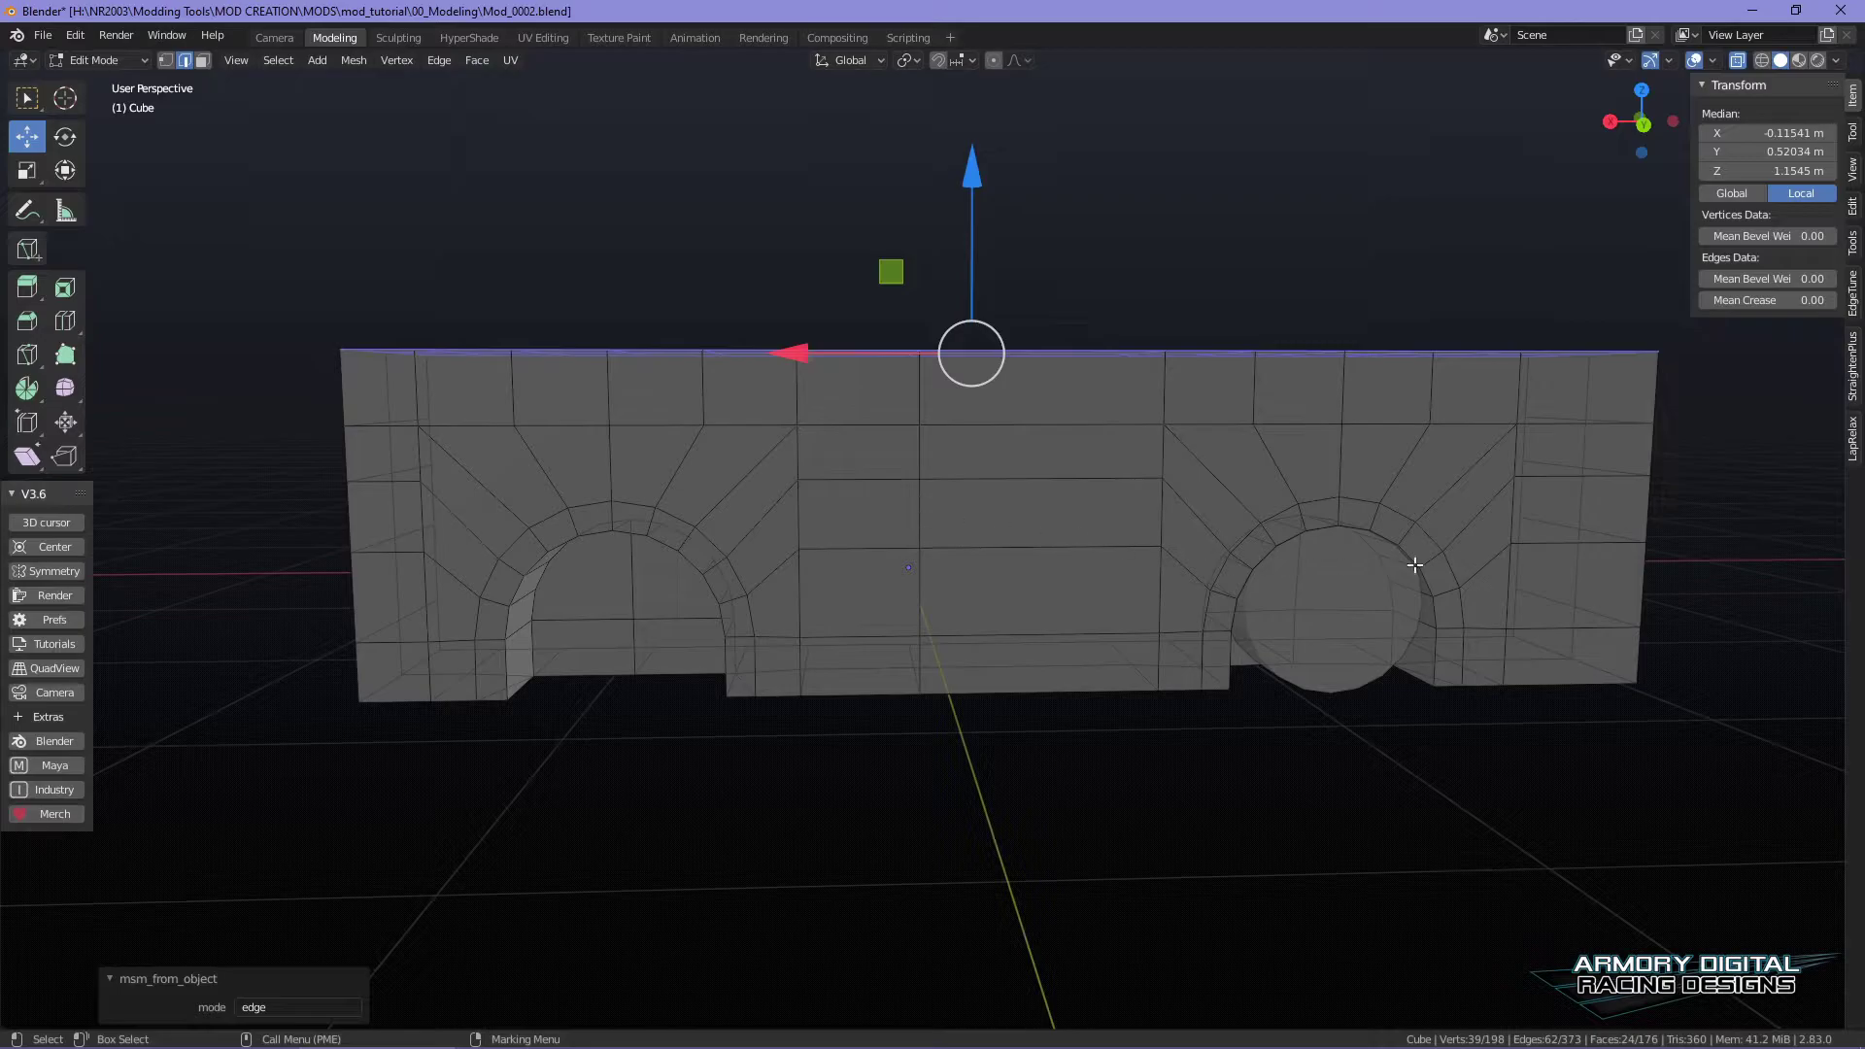
# - Open Mod_0003.blend without saving the changes to Mod_0002
pyautogui.click(42, 36)
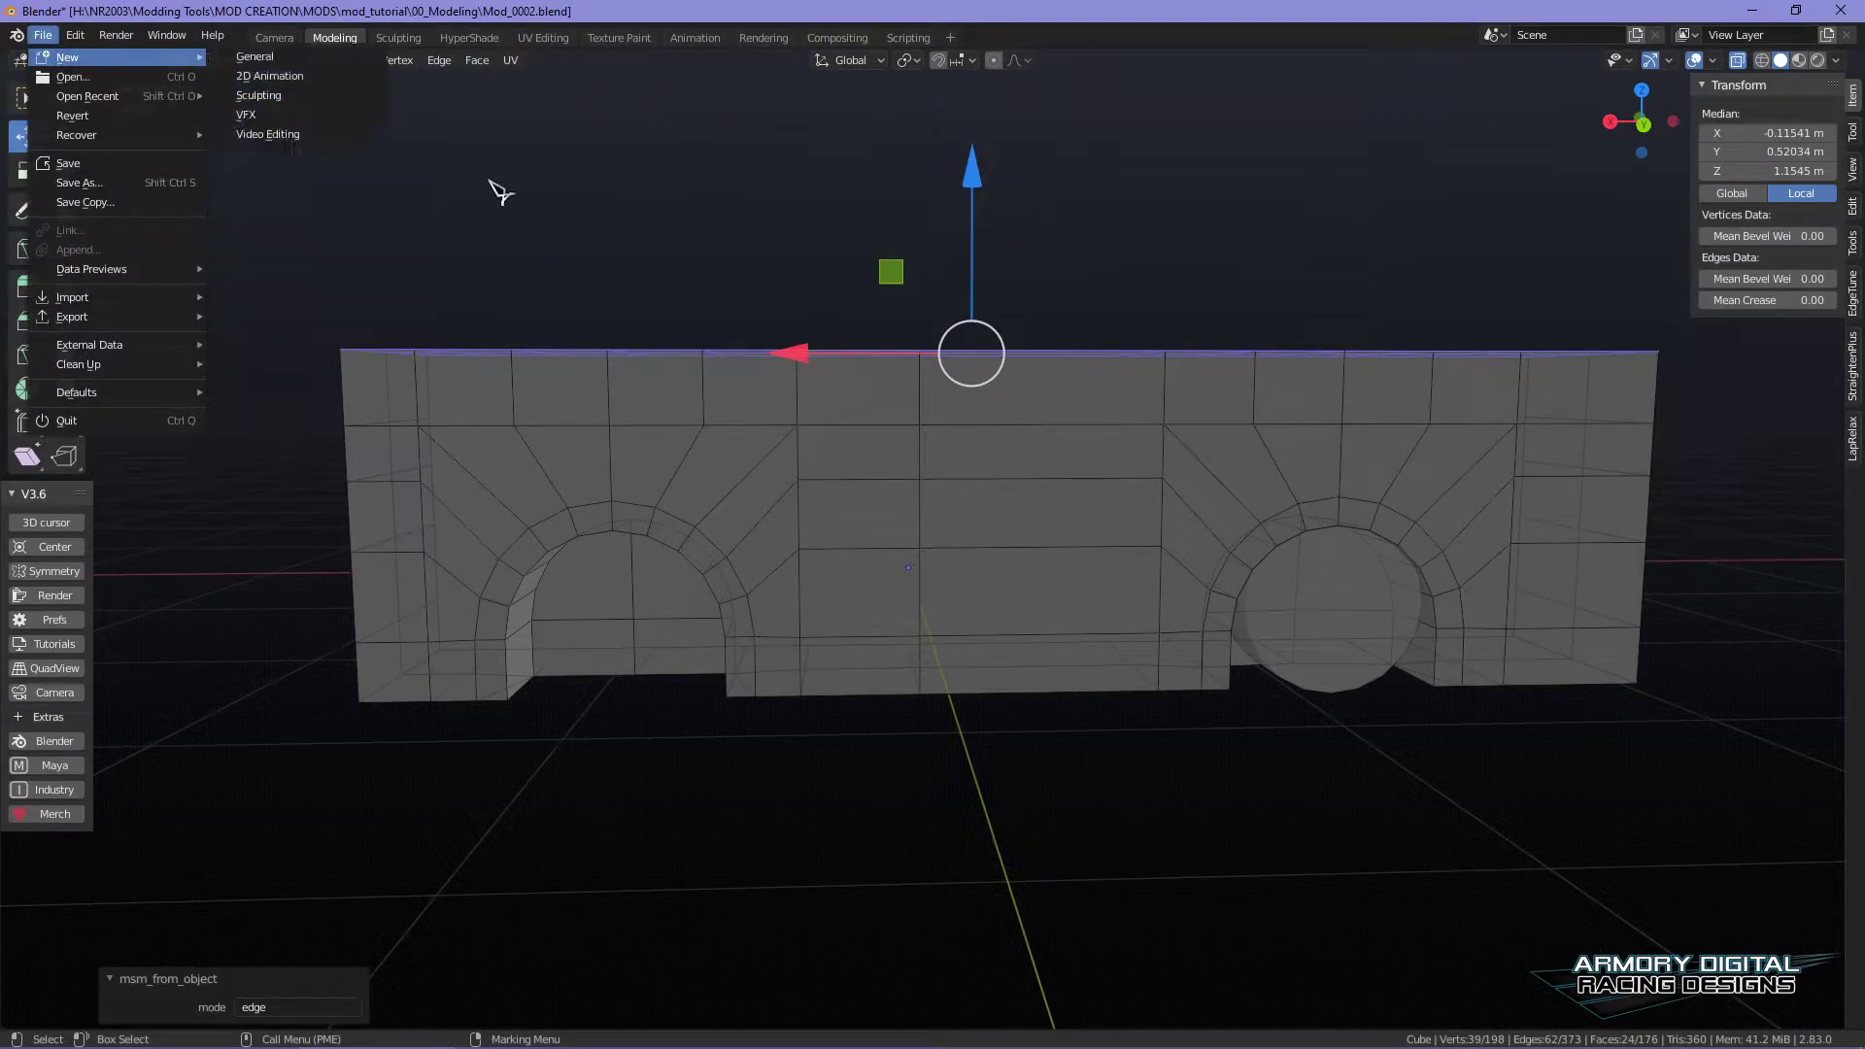
pyautogui.click(44, 36)
pyautogui.click(44, 36)
pyautogui.click(43, 416)
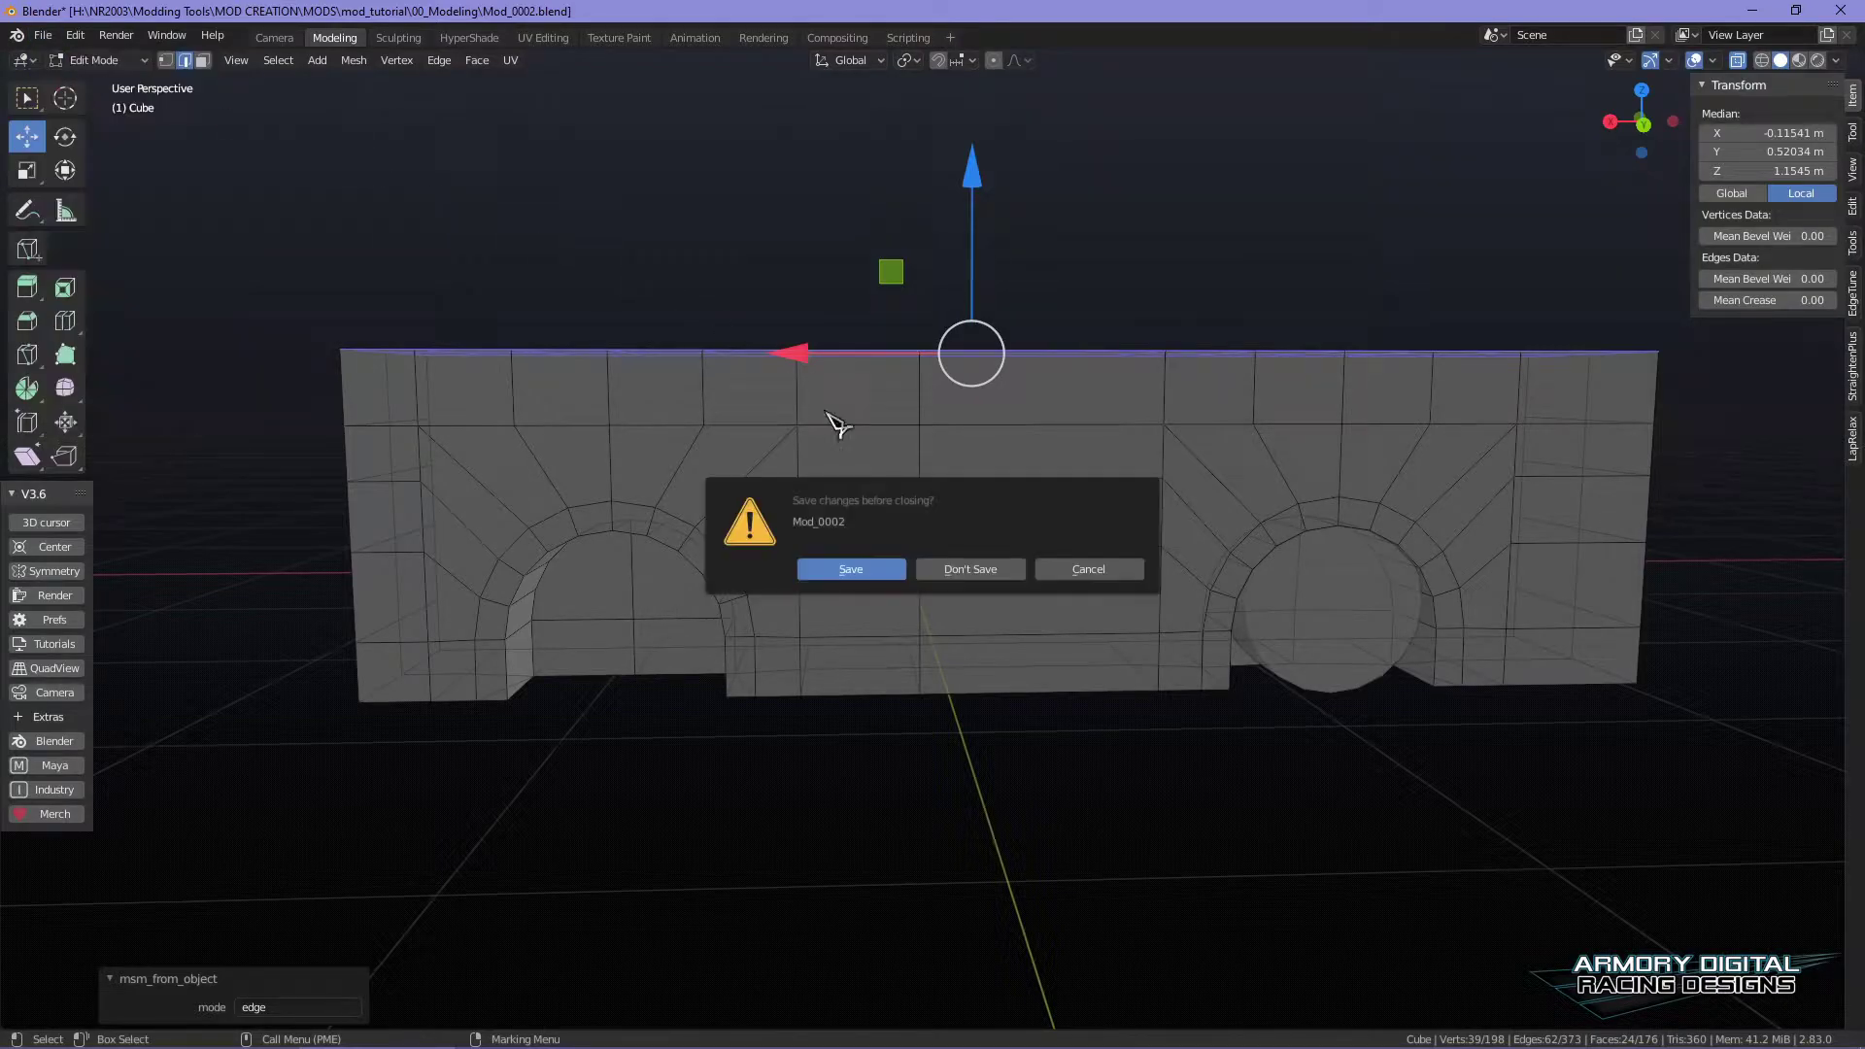
pyautogui.click(959, 573)
pyautogui.click(702, 330)
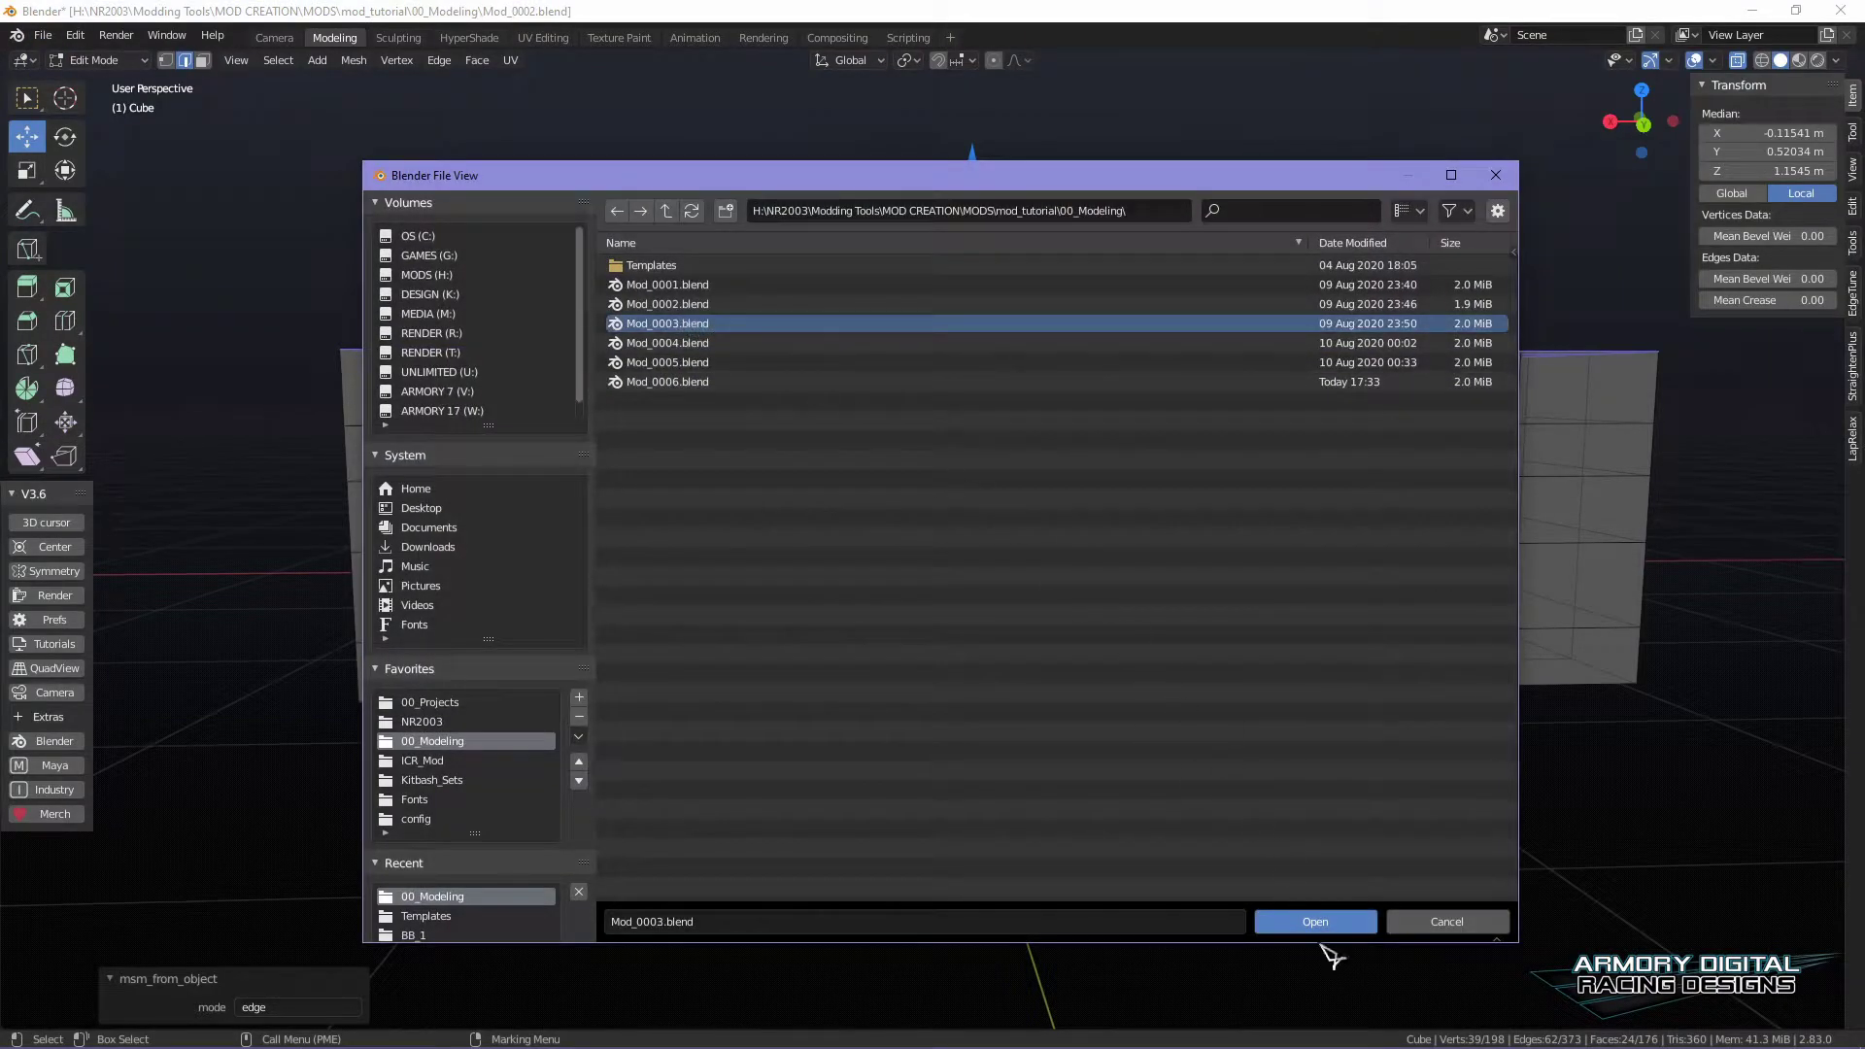
pyautogui.click(1318, 915)
# - Inspect the block's wheel arch mesh in edit mode from several angles, and return to object mode
pyautogui.moveTo(1197, 431); pyautogui.dragTo(1197, 349, button='right')
pyautogui.keyDown('alt'); pyautogui.moveTo(1471, 631); pyautogui.dragTo(1405, 648, button='middle'); pyautogui.keyUp('alt')
pyautogui.moveTo(1082, 441); pyautogui.dragTo(1056, 340, button='right')
pyautogui.moveTo(1333, 540); pyautogui.dragTo(796, 658, button='middle')
pyautogui.keyDown('alt'); pyautogui.moveTo(1444, 805); pyautogui.dragTo(1448, 610); pyautogui.keyUp('alt')
pyautogui.moveTo(842, 450); pyautogui.dragTo(938, 390, button='right')
# - Open Mod_0004.blend without saving the changes to Mod_0003
pyautogui.click(43, 35)
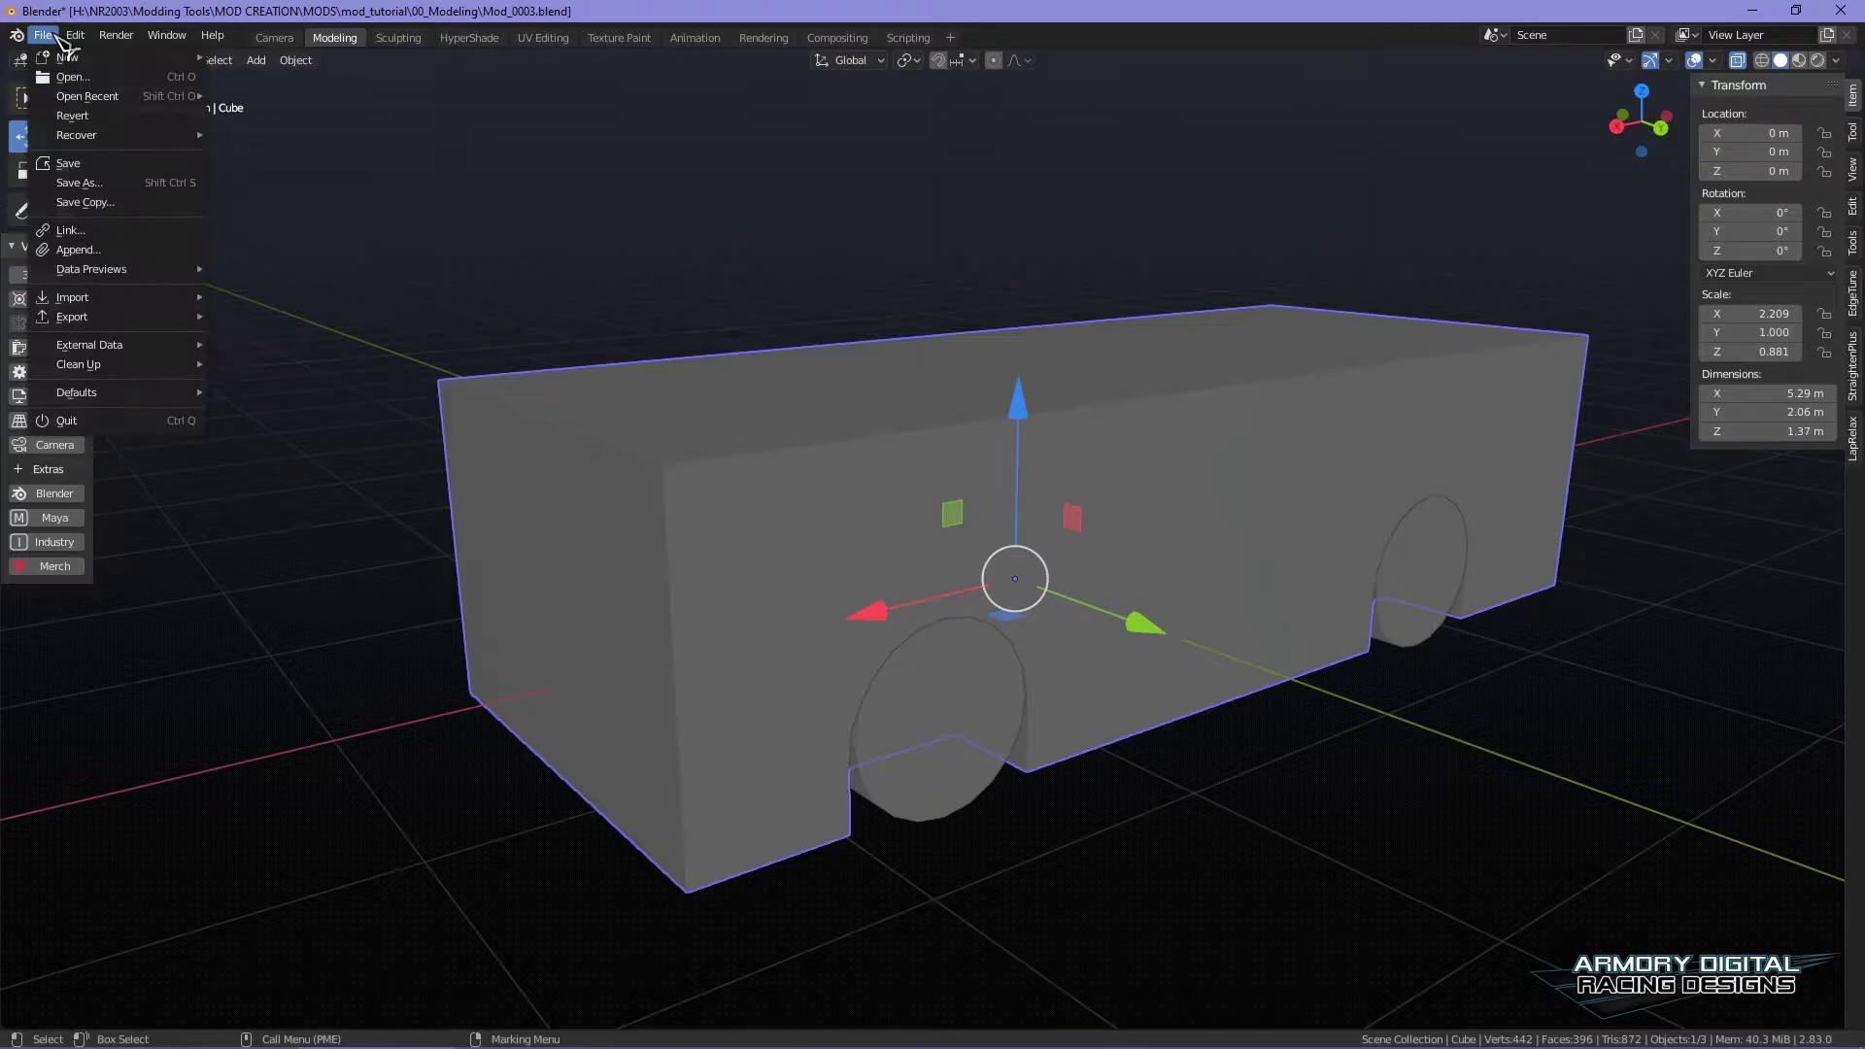
pyautogui.click(243, 97)
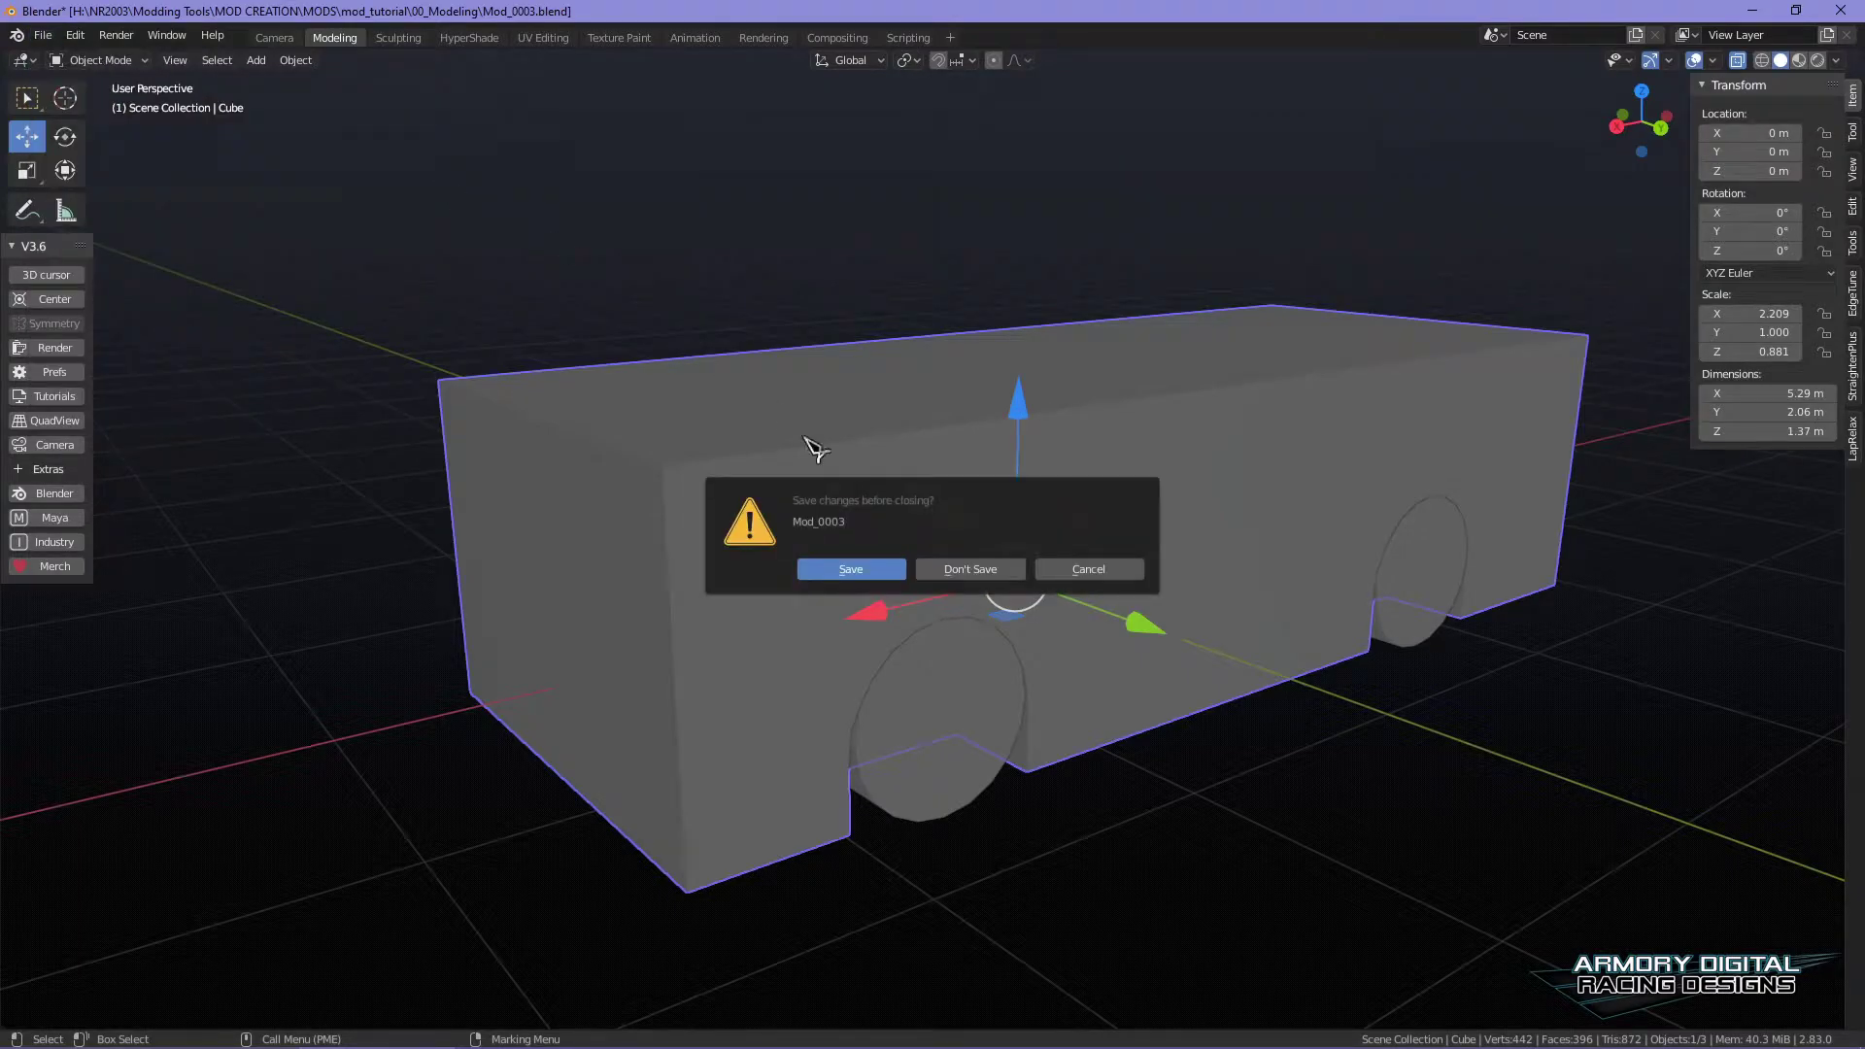
pyautogui.click(971, 570)
pyautogui.click(683, 350)
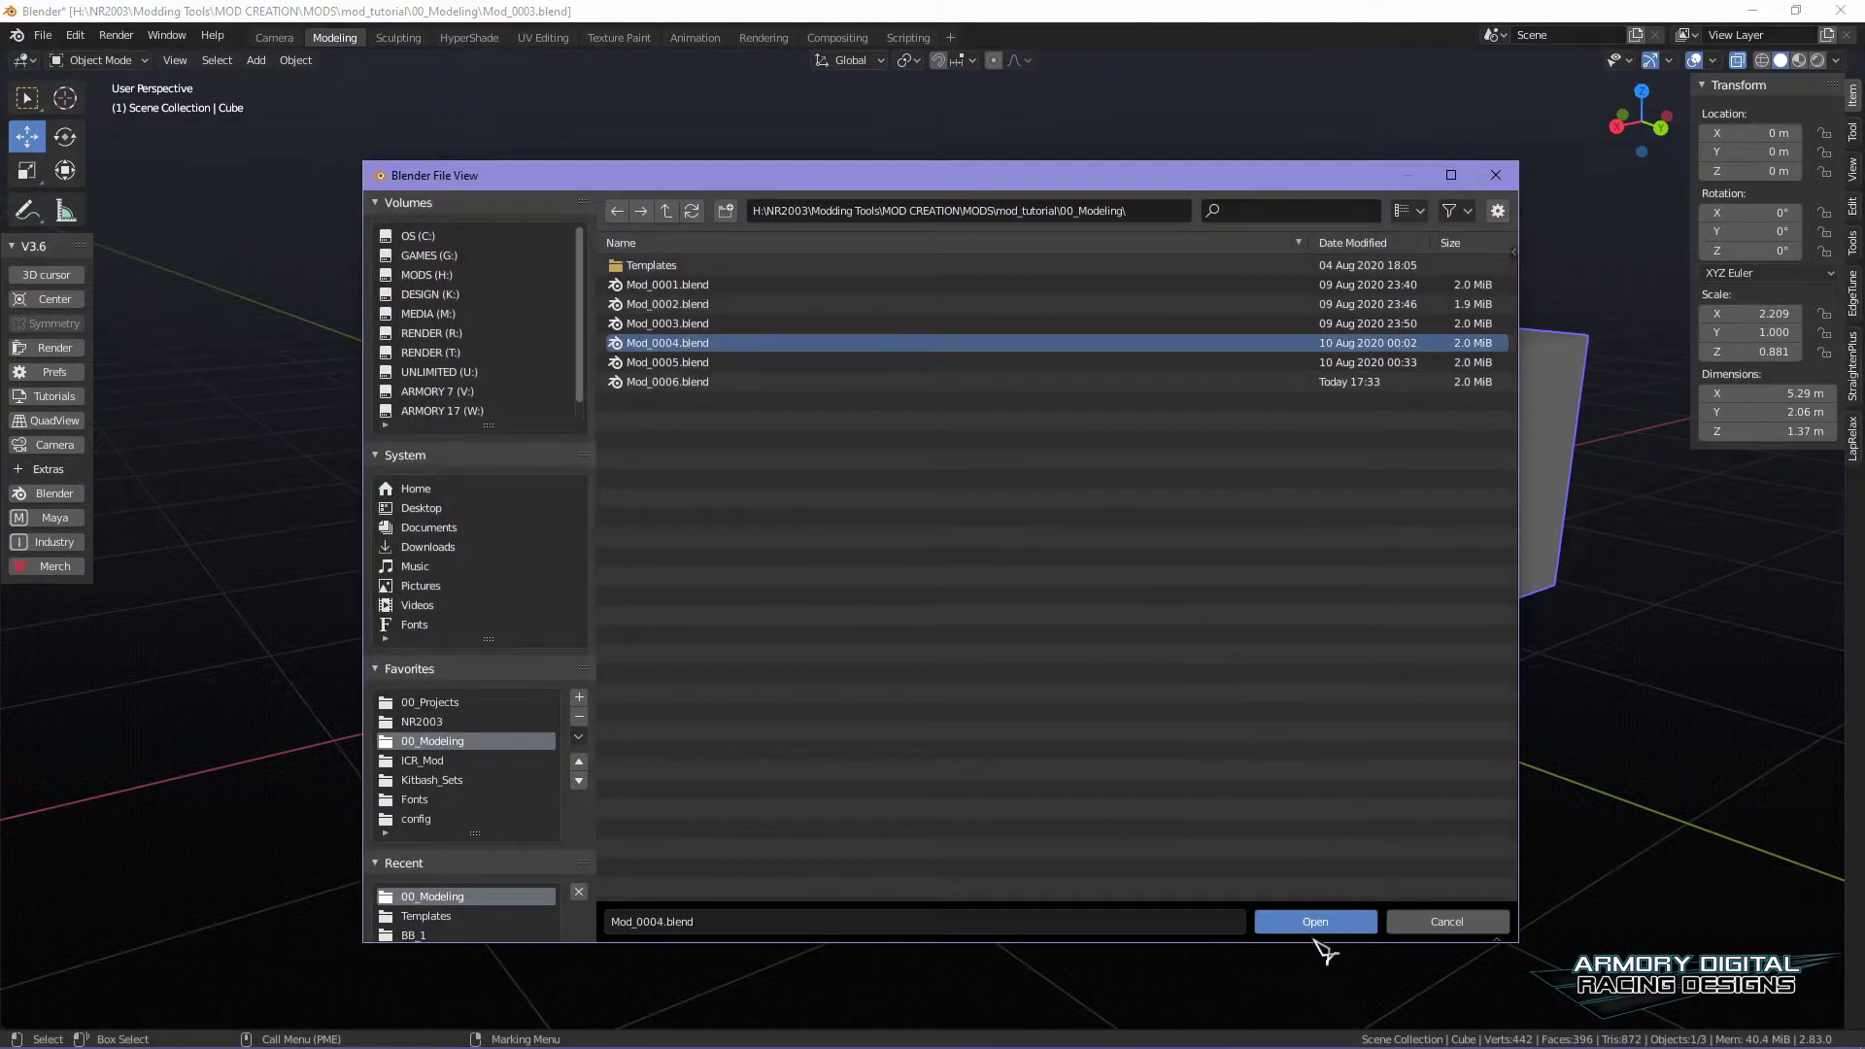
pyautogui.click(1316, 922)
# - Examine the rough car body around its front end and display its mesh in face mode
pyautogui.click(1629, 828)
pyautogui.moveTo(1629, 827); pyautogui.dragTo(1036, 787, button='middle')
pyautogui.scroll(3, 1392, 582)
pyautogui.scroll(-3, 1393, 582)
pyautogui.moveTo(1166, 591); pyautogui.dragTo(1104, 446, button='middle')
pyautogui.moveTo(901, 344); pyautogui.dragTo(981, 418, button='right')
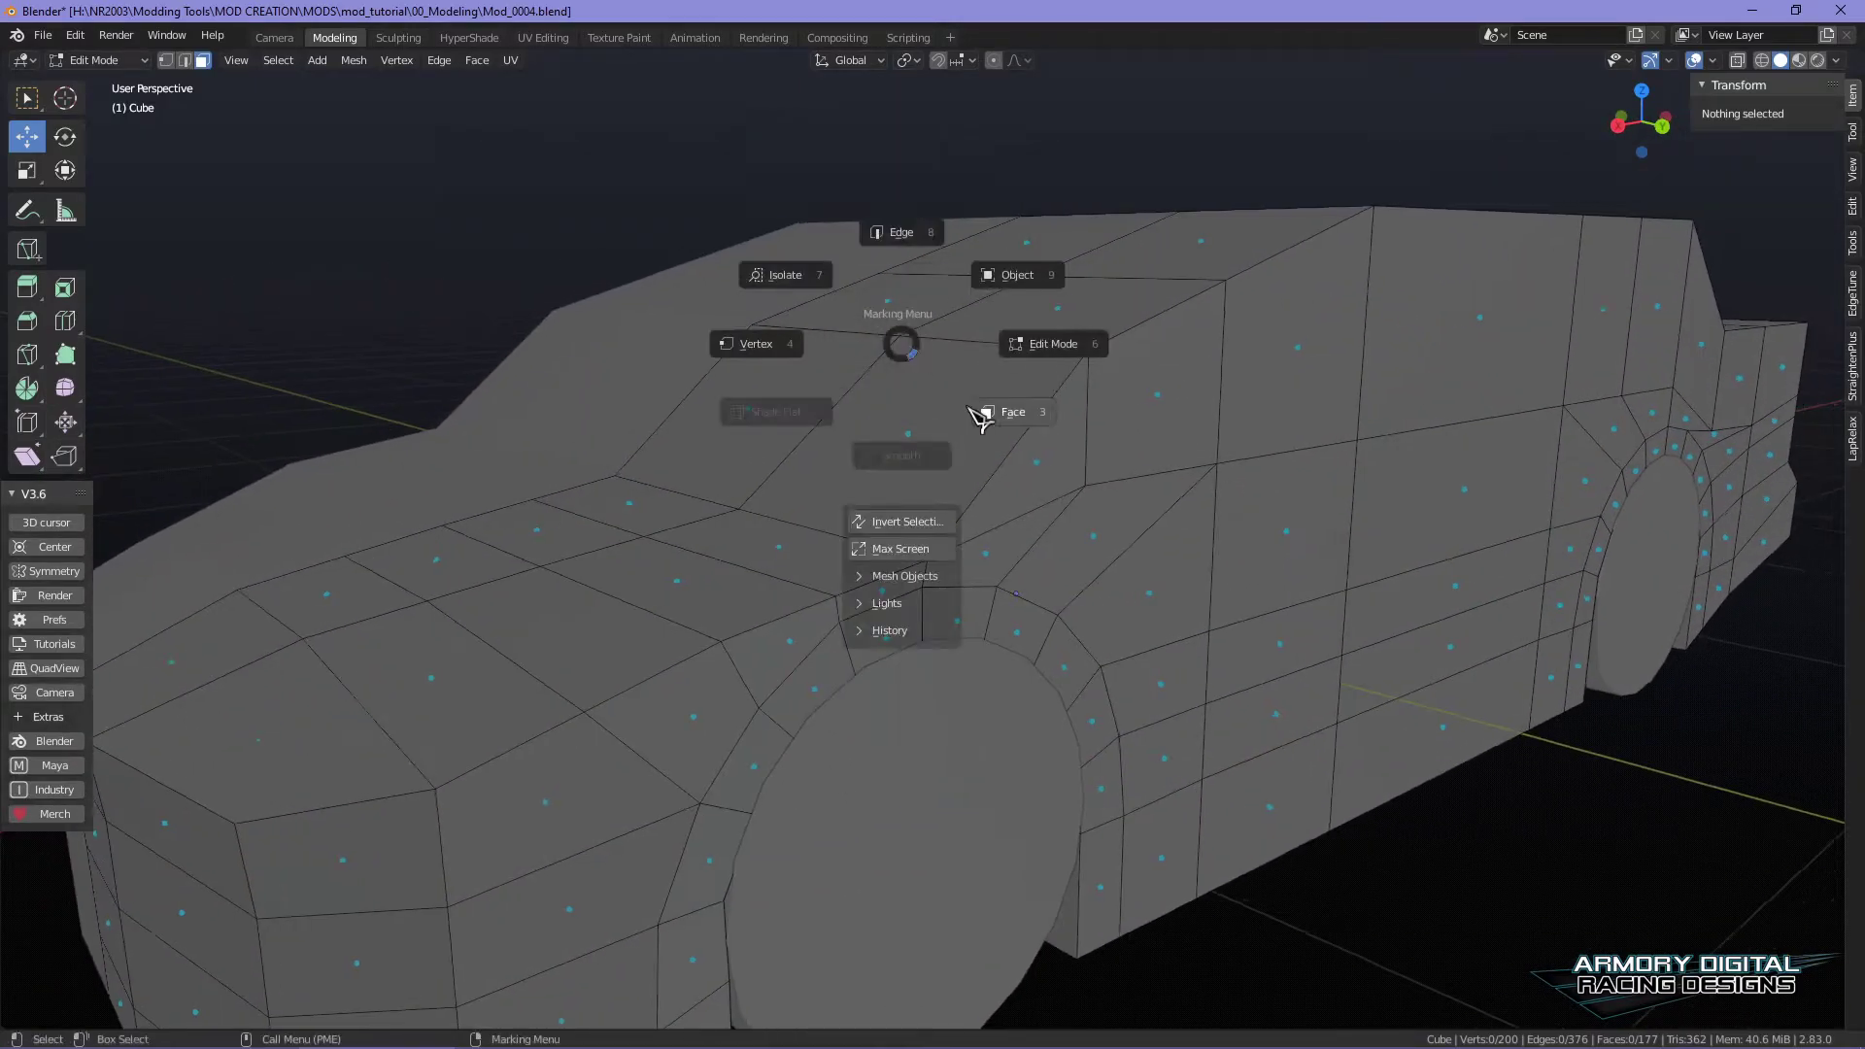
# - Try moving four selected faces around the windshield and roof, and undo the change
pyautogui.click(826, 438)
pyautogui.keyDown('shift'); pyautogui.click(727, 409); pyautogui.keyUp('shift')
pyautogui.keyDown('shift'); pyautogui.click(892, 299); pyautogui.keyUp('shift')
pyautogui.keyDown('shift'); pyautogui.click(1081, 312); pyautogui.keyUp('shift')
pyautogui.scroll(-3, 1204, 333)
pyautogui.keyDown('shift'); pyautogui.moveTo(1253, 332); pyautogui.dragTo(1142, 452, button='middle'); pyautogui.keyUp('shift')
pyautogui.moveTo(791, 374)
pyautogui.mouseDown()
pyautogui.moveTo(789, 356)
pyautogui.moveTo(780, 371)
pyautogui.mouseUp()
pyautogui.hotkey('ctrl', 'z')
# - Select the vertical edge chain at the front bumper's corner and move it along Y to a median of about 0.67 m
pyautogui.keyDown('alt'); pyautogui.moveTo(1252, 737); pyautogui.dragTo(946, 685); pyautogui.keyUp('alt')
pyautogui.keyDown('alt'); pyautogui.moveTo(1180, 700); pyautogui.dragTo(932, 583, button='middle'); pyautogui.keyUp('alt')
pyautogui.scroll(5, 915, 618)
pyautogui.click(764, 656)
pyautogui.scroll(-5, 798, 627)
pyautogui.press('2')
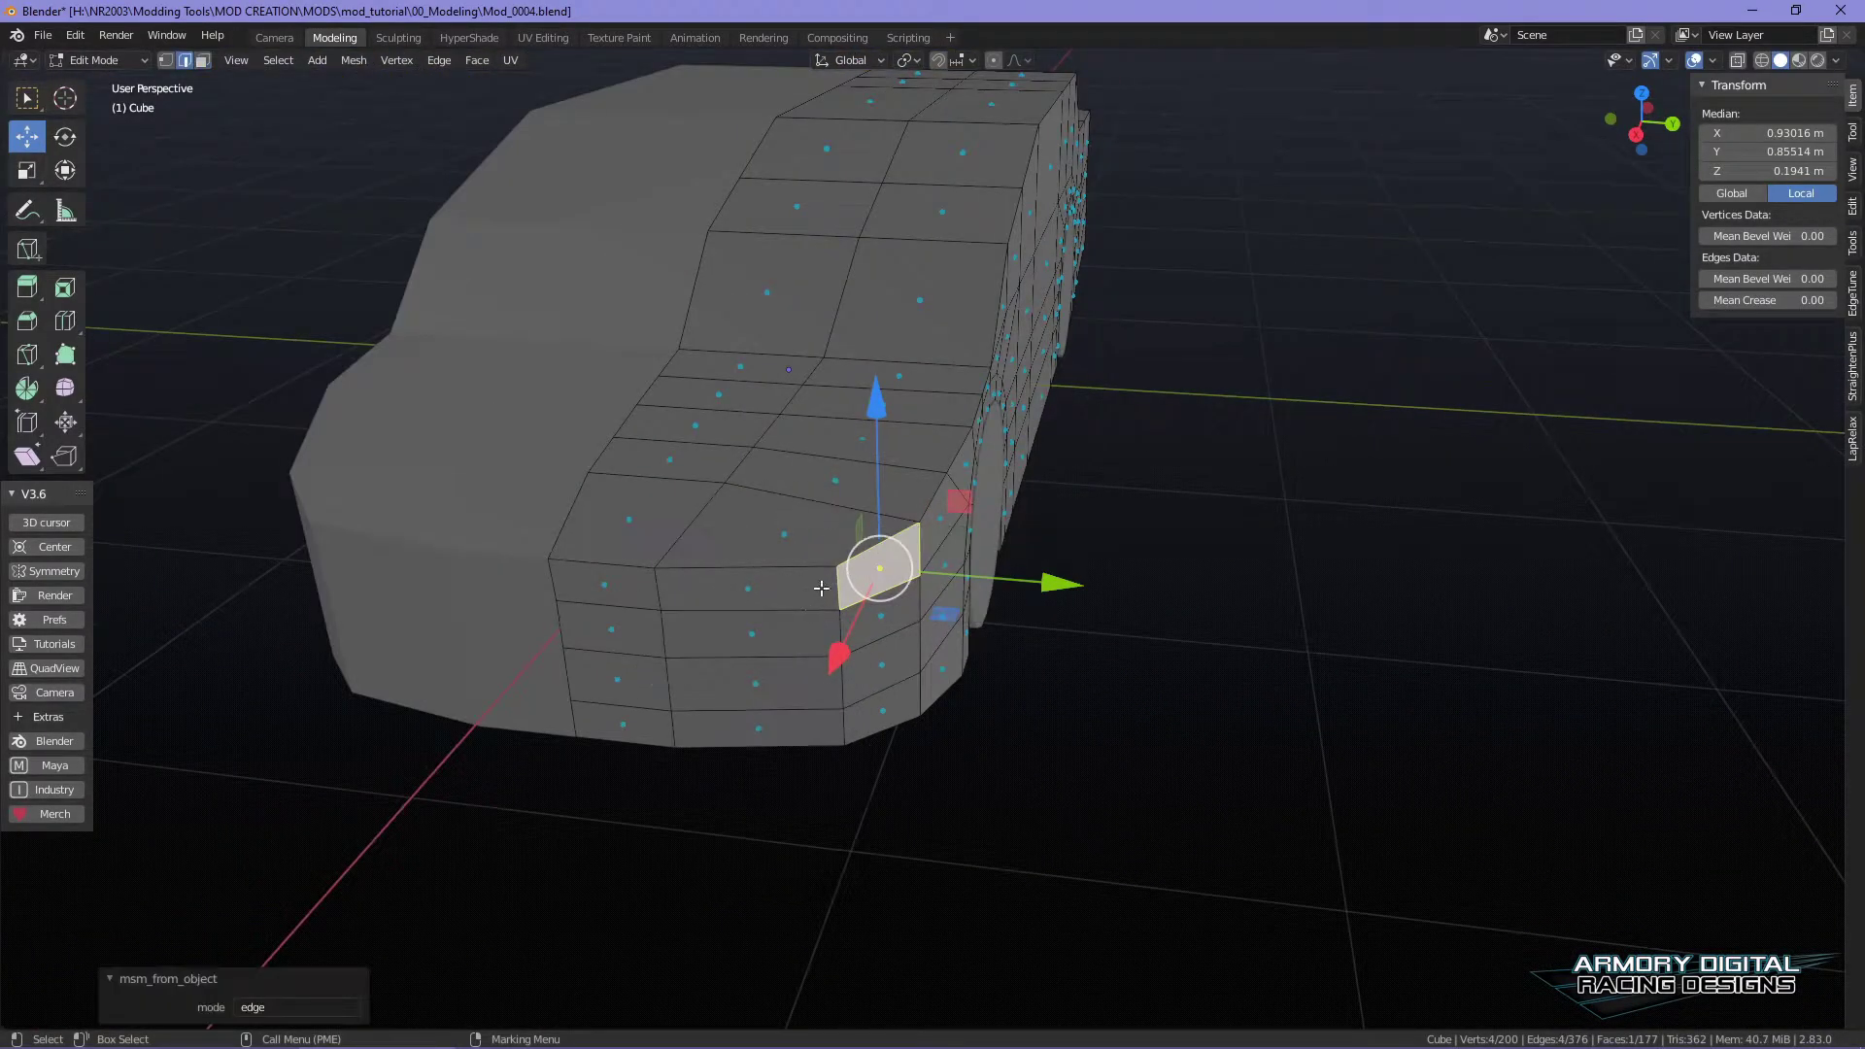
pyautogui.click(849, 717)
pyautogui.keyDown('ctrl'); pyautogui.click(816, 583); pyautogui.keyUp('ctrl')
pyautogui.press('g')
pyautogui.press('y')
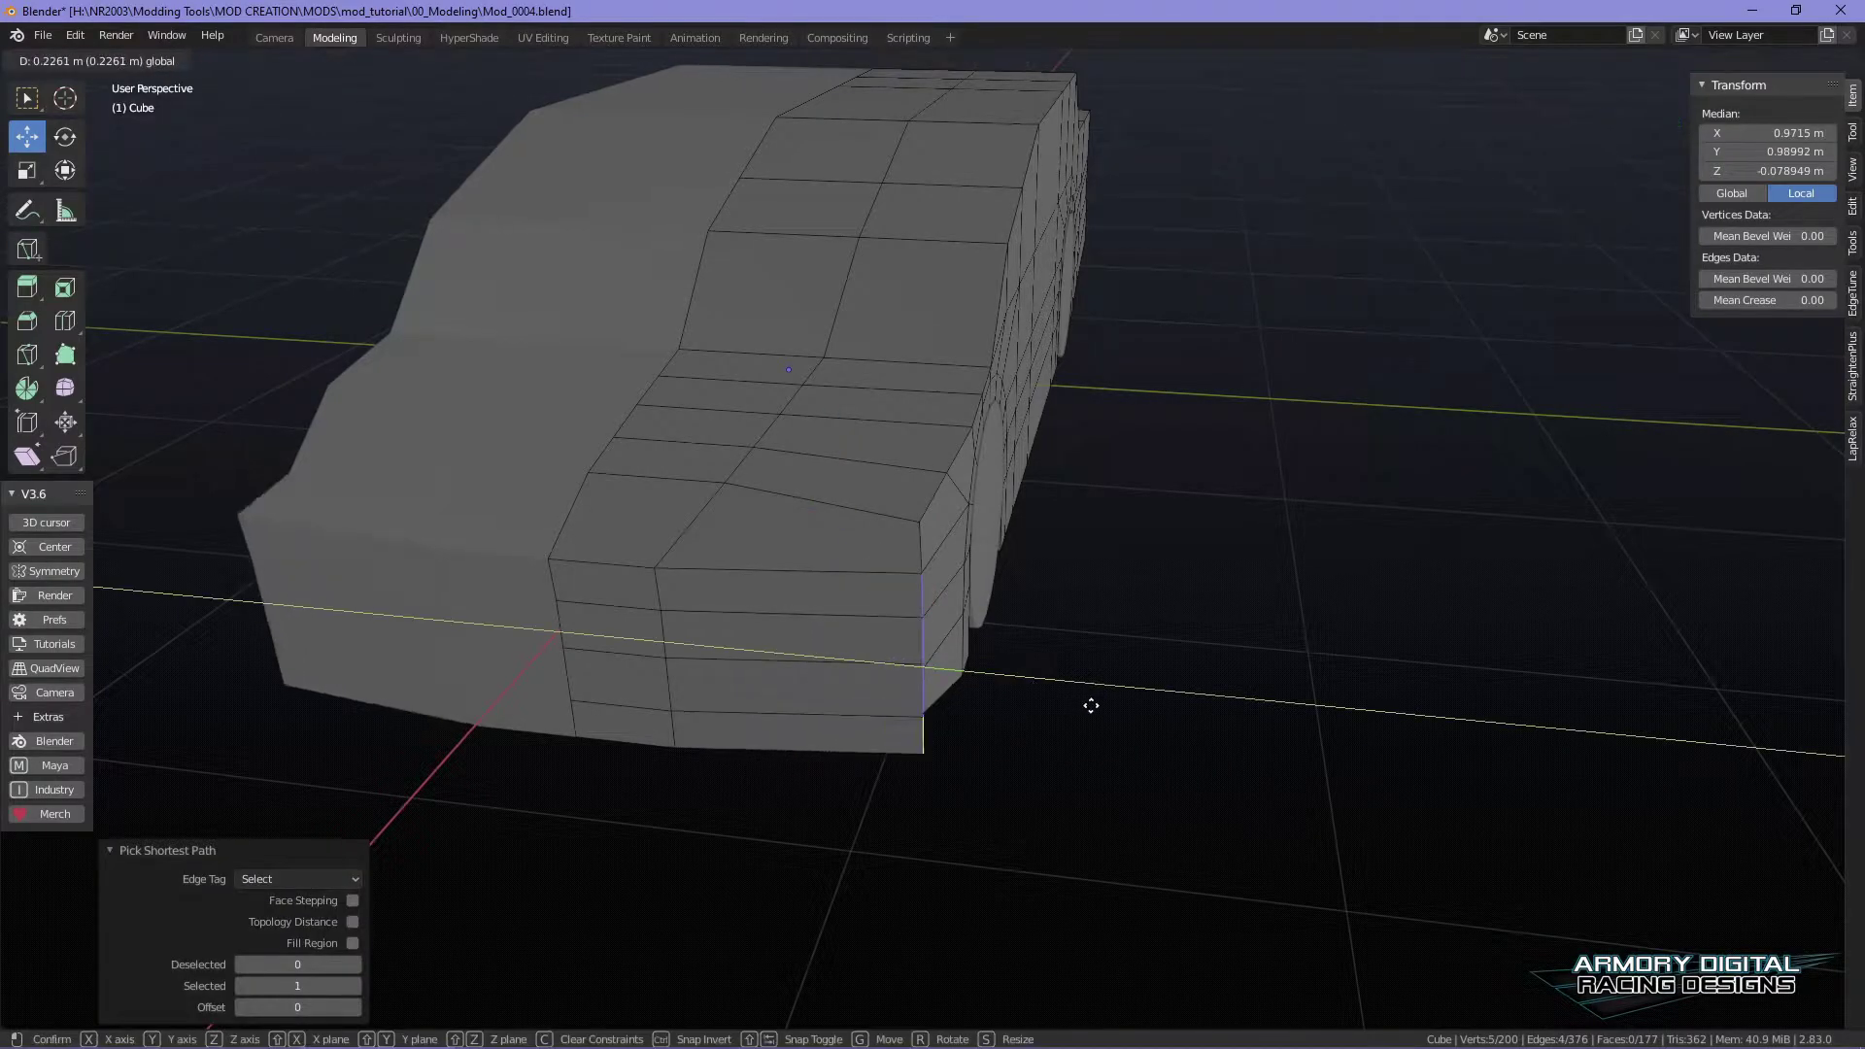
pyautogui.click(983, 704)
# - Try repositioning the bumper's corner edges freely from a top view, and undo that move
pyautogui.moveTo(1075, 517); pyautogui.dragTo(1036, 565, button='middle')
pyautogui.press('g')
pyautogui.click(1015, 710)
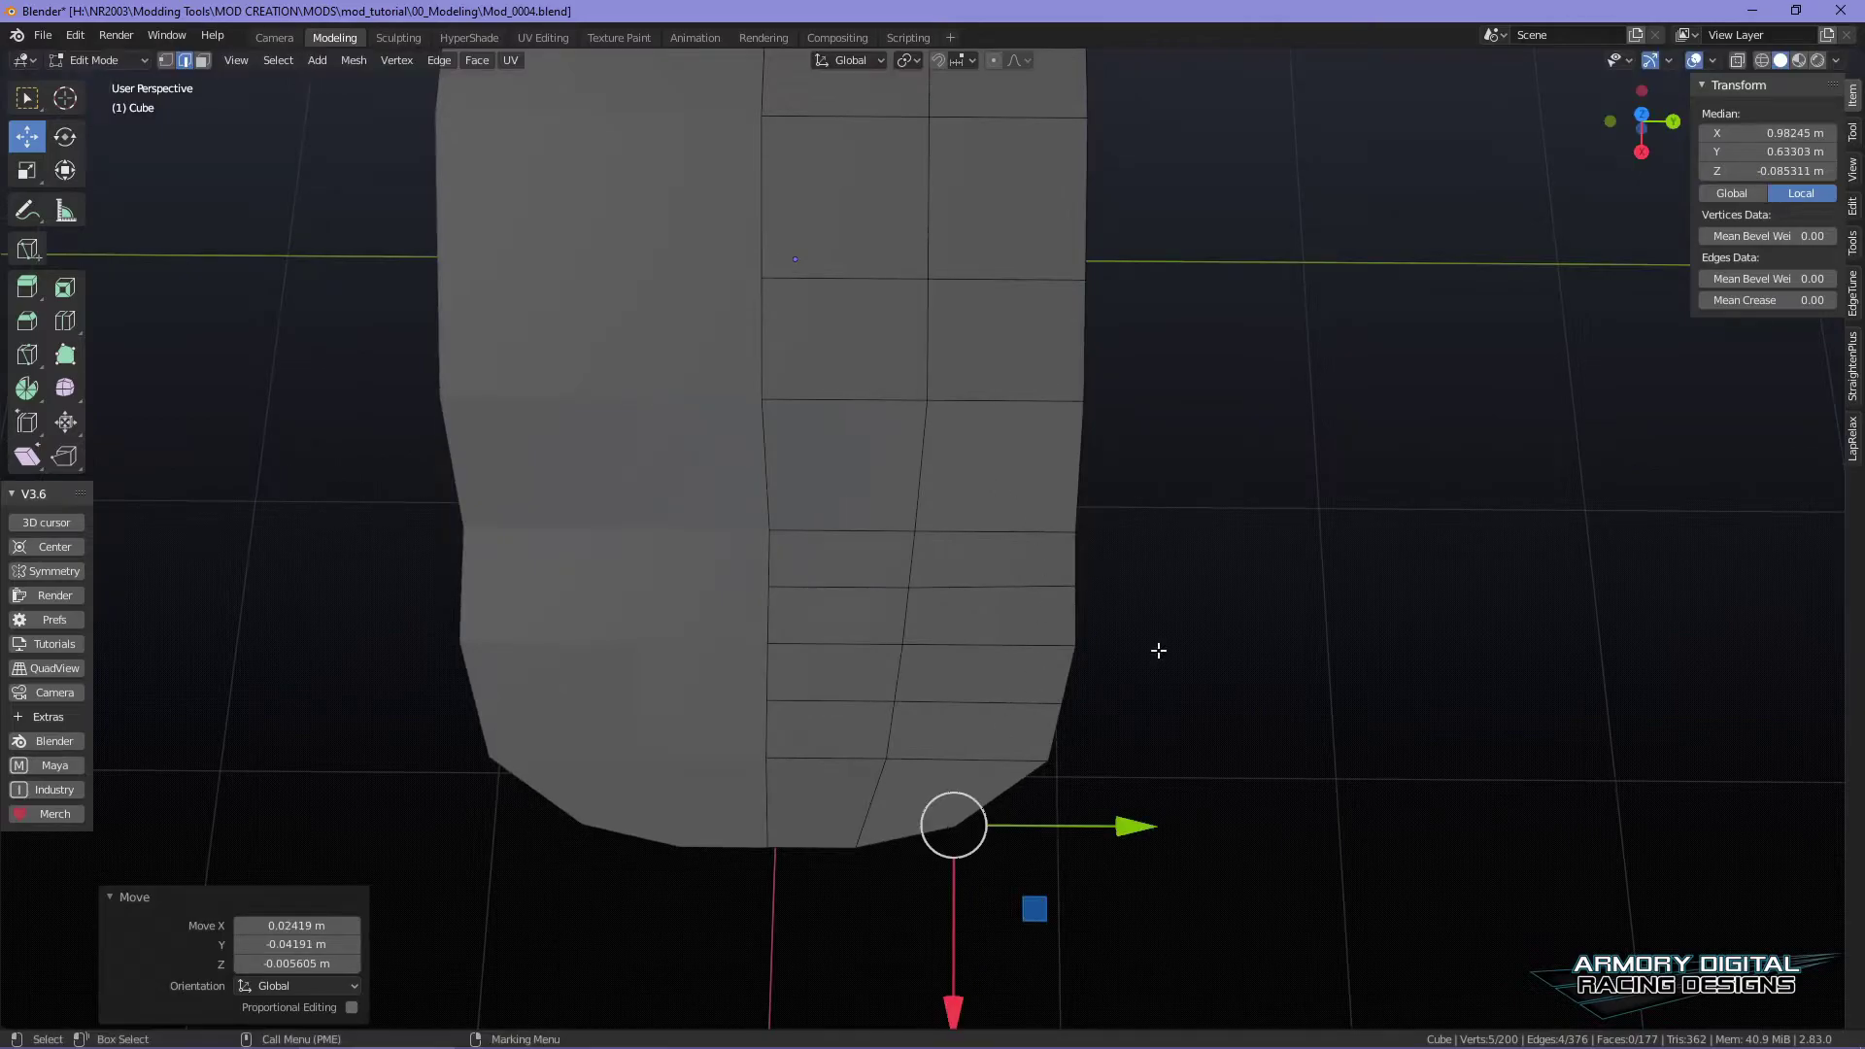
pyautogui.hotkey('ctrl', 'z')
pyautogui.moveTo(1194, 583); pyautogui.dragTo(898, 552, button='middle')
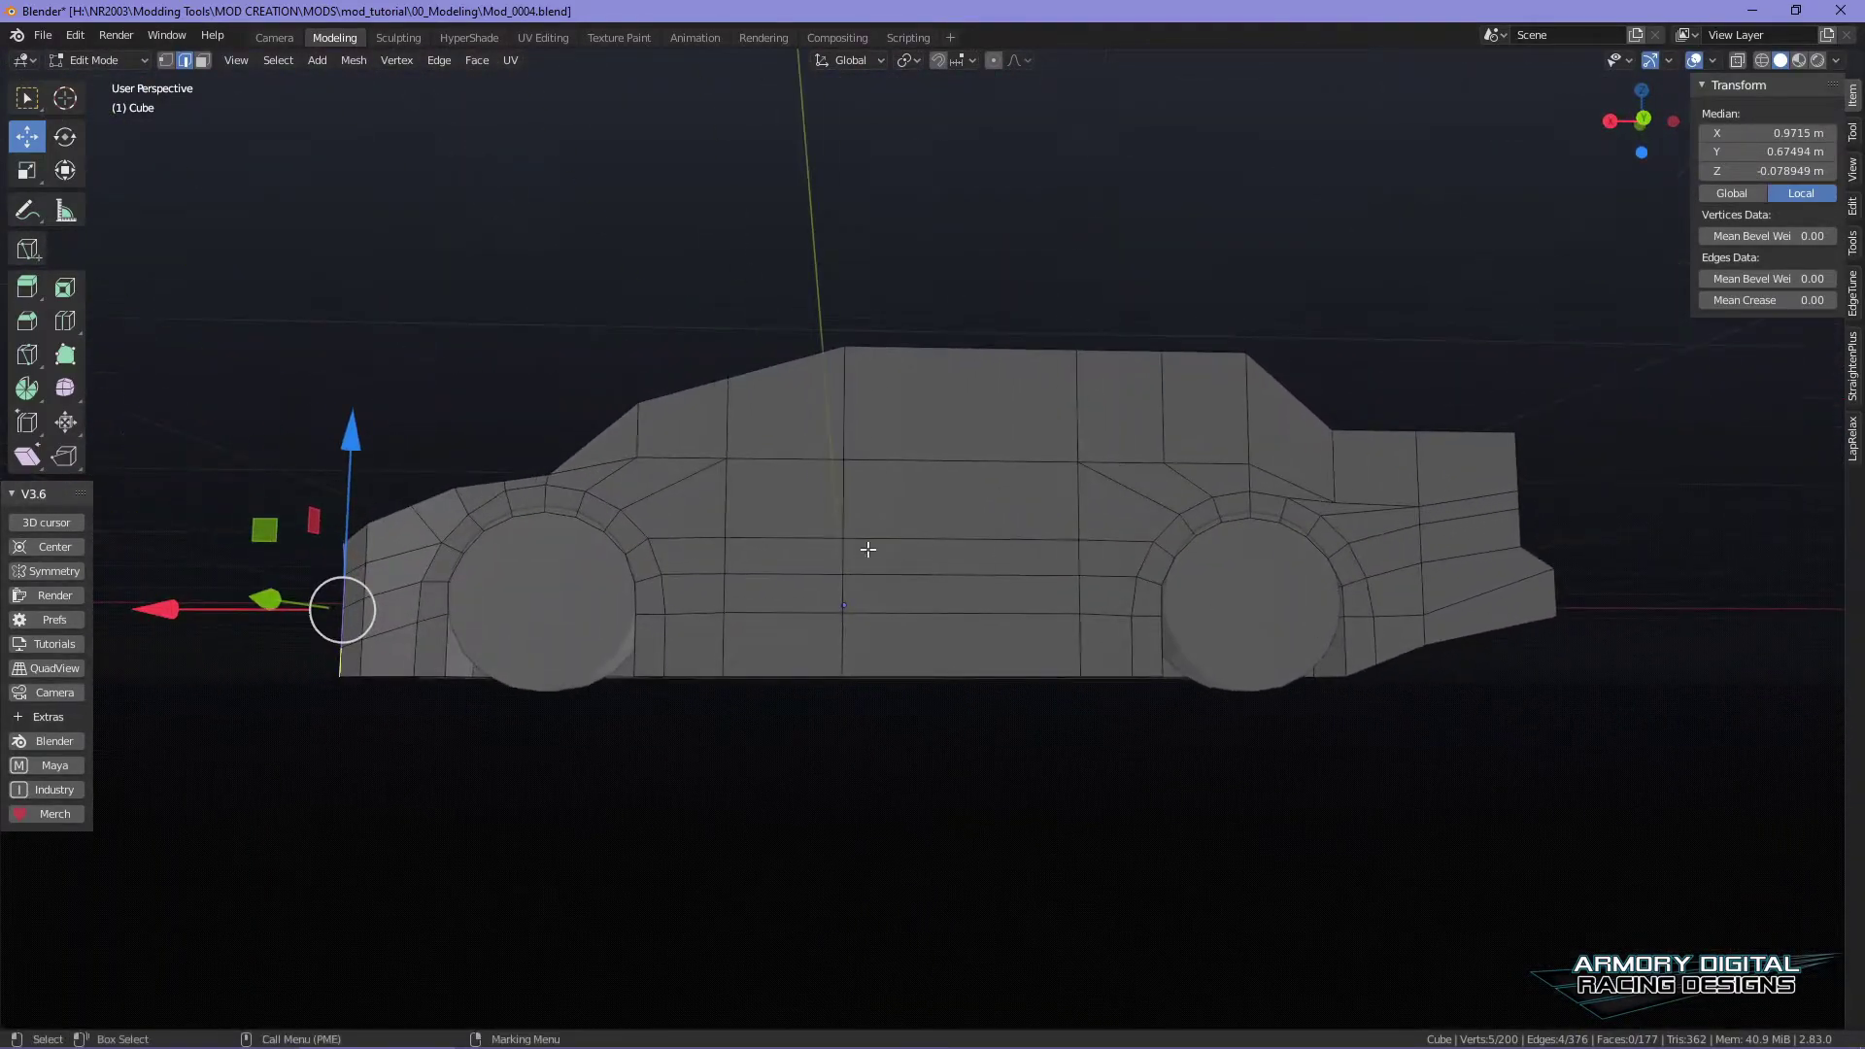
# - Open Mod_0005.blend without saving the changes to Mod_0004
pyautogui.click(43, 34)
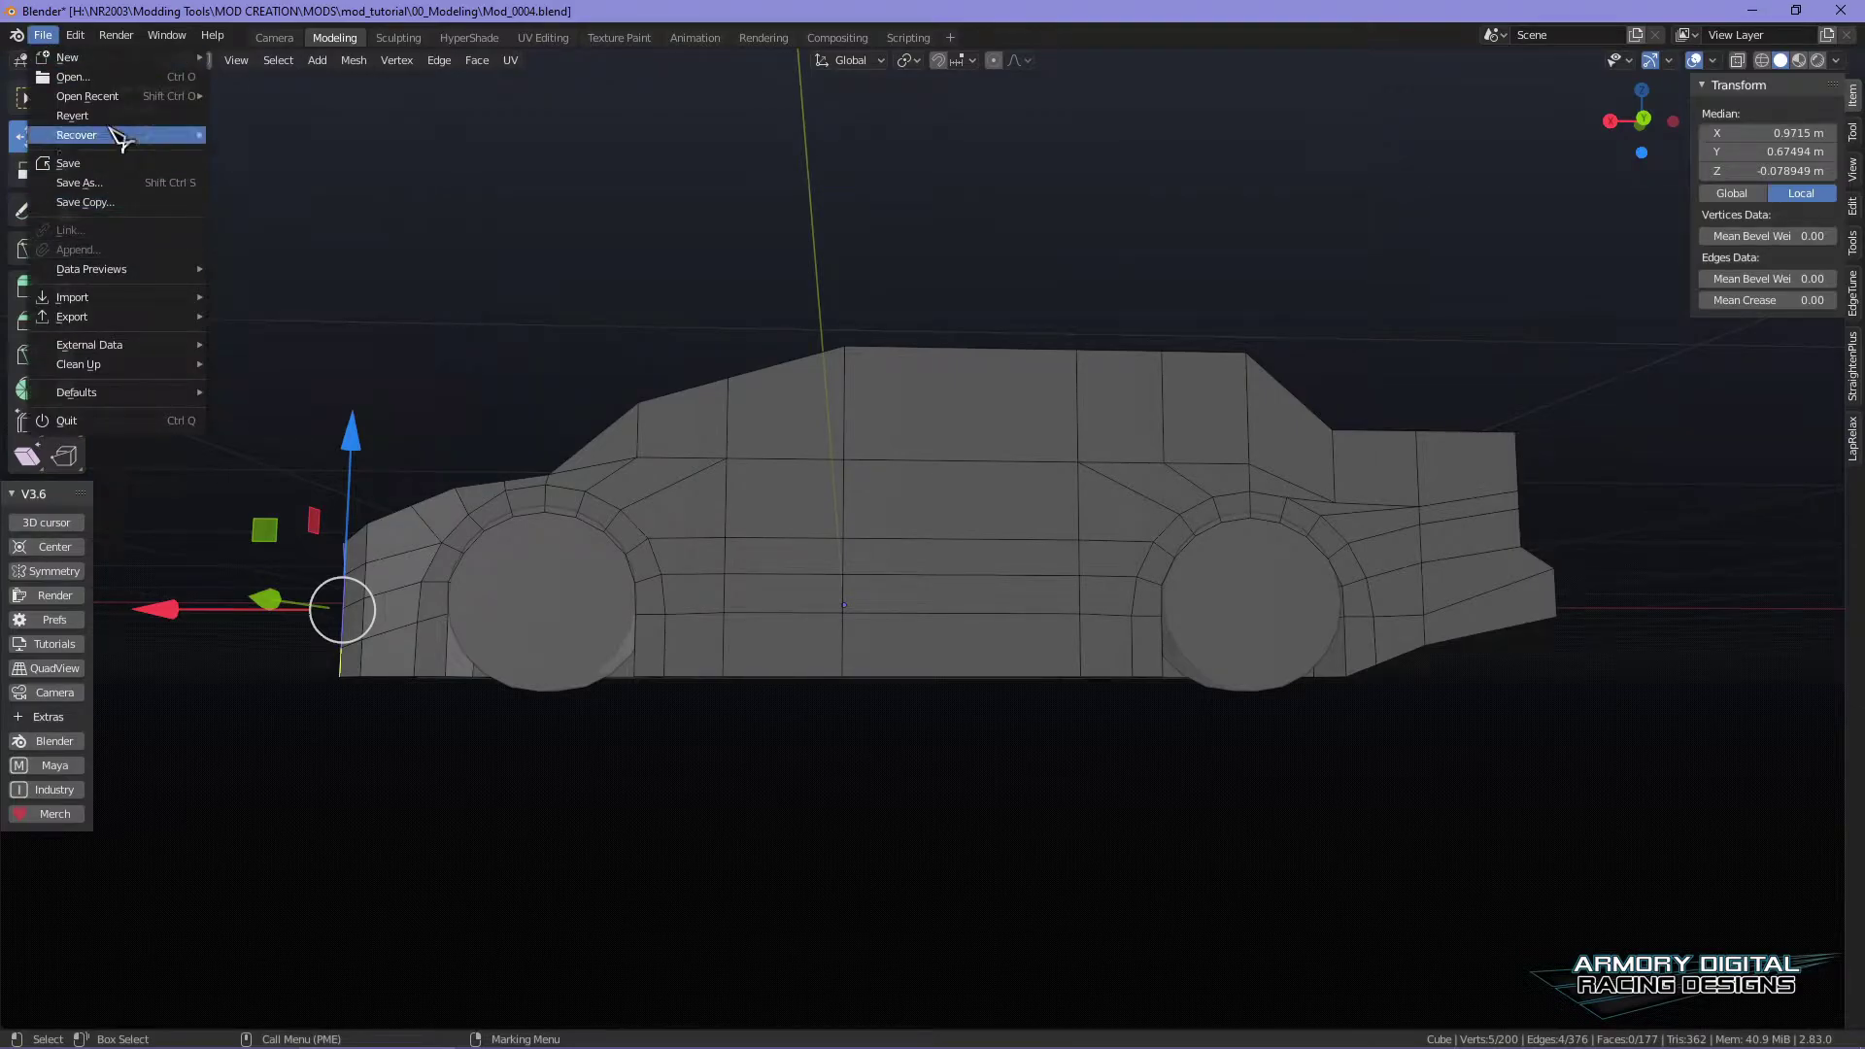
pyautogui.hotkey('ctrl', 'q')
pyautogui.click(932, 568)
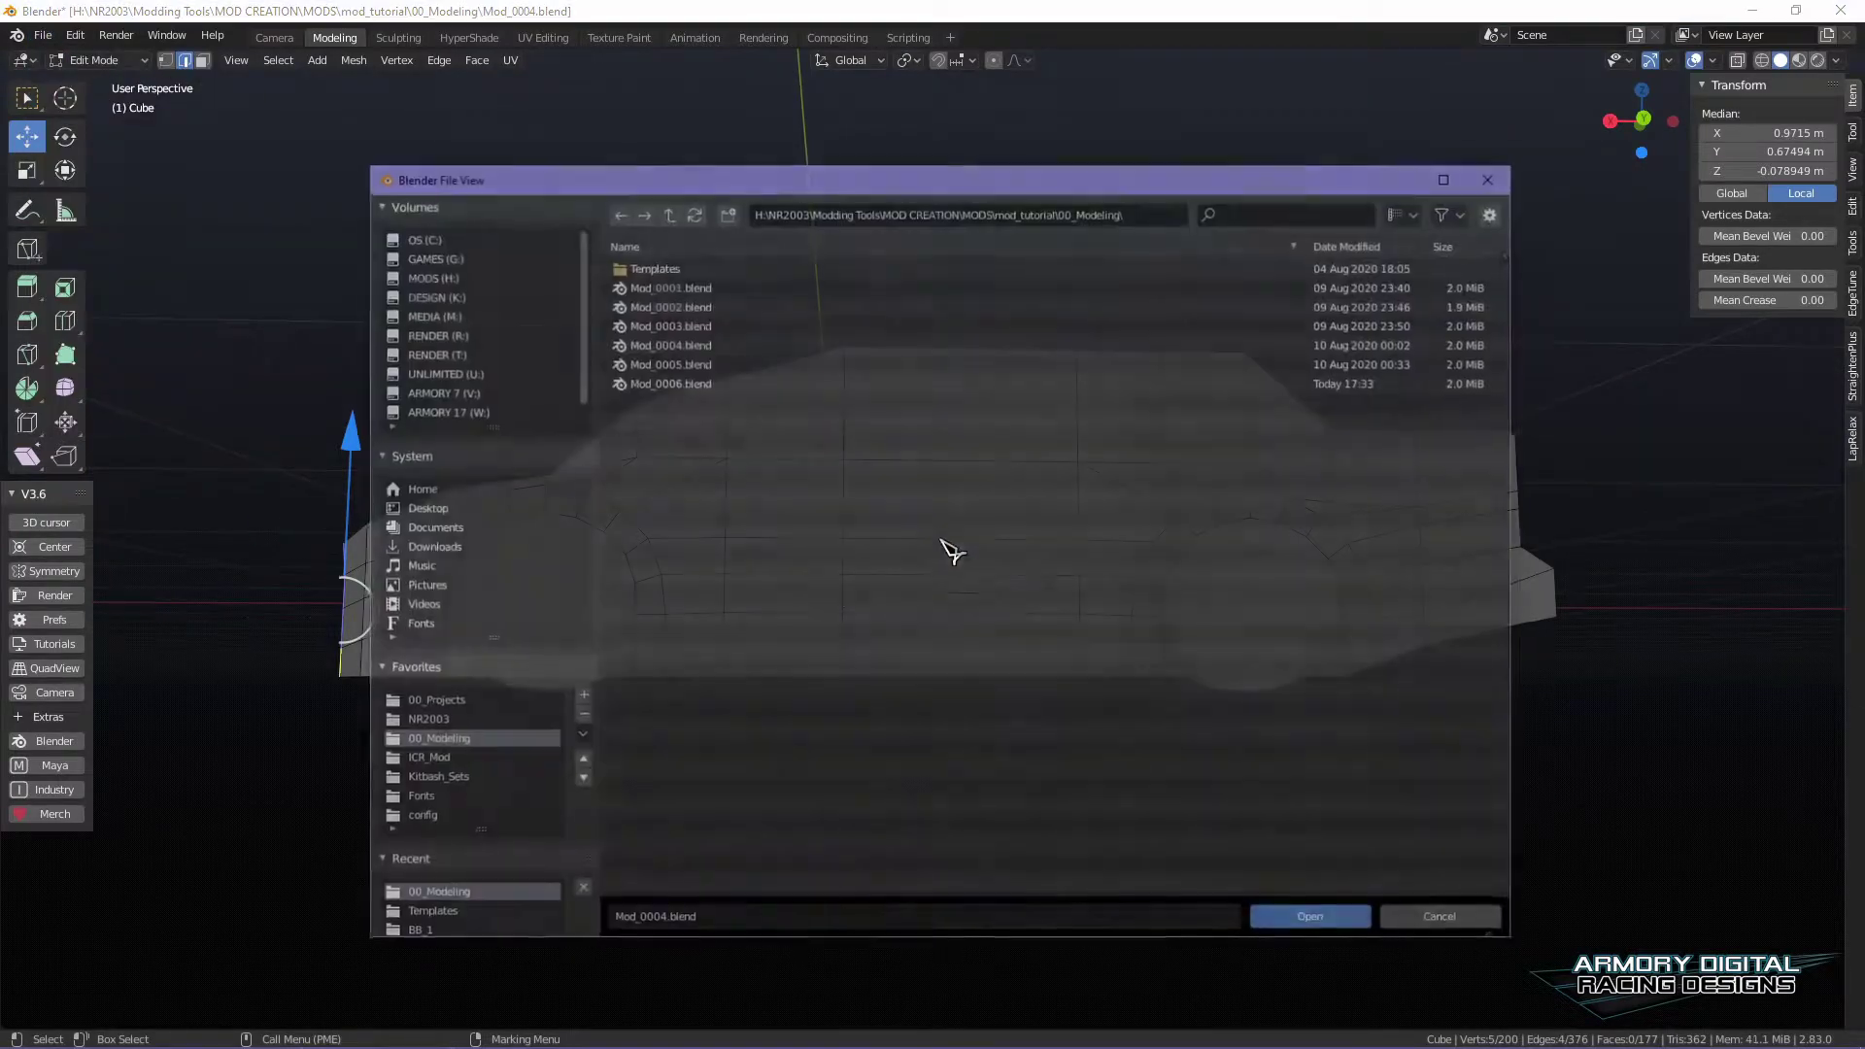
pyautogui.click(691, 363)
pyautogui.click(1307, 925)
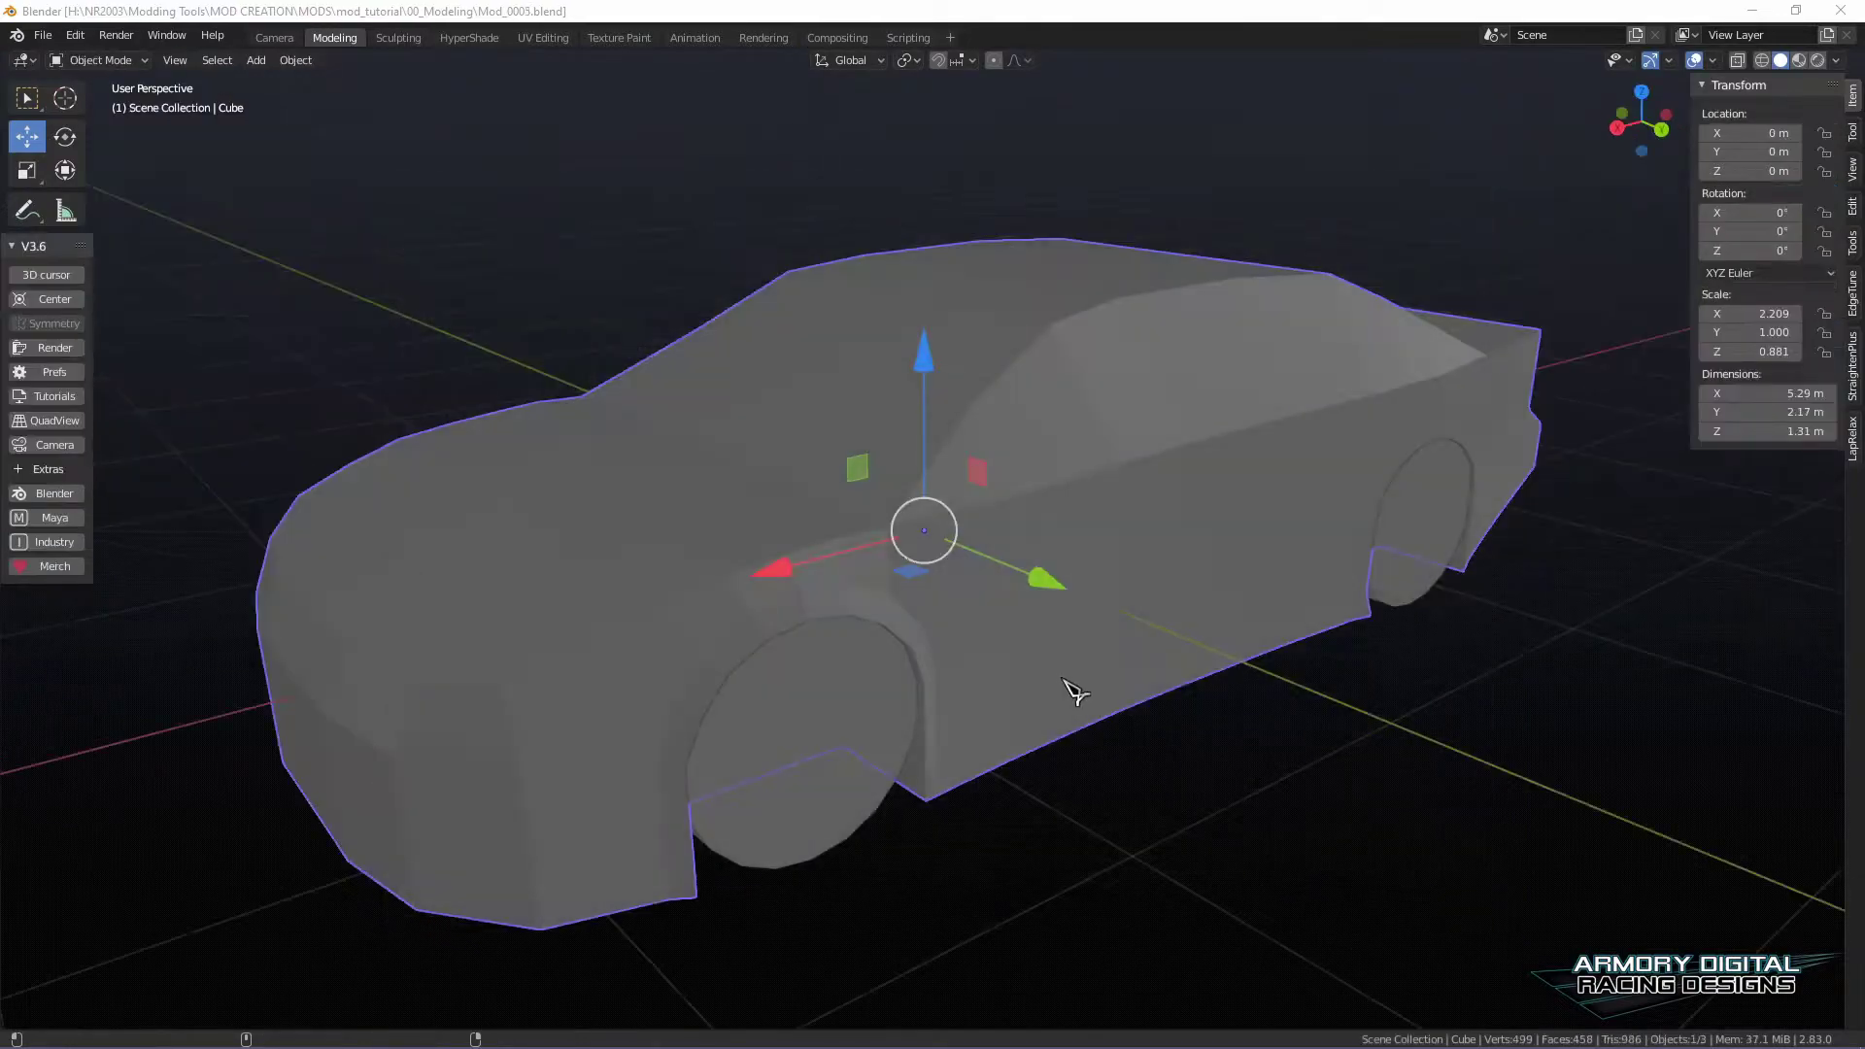
# - Examine the refined car body's edge flow around the front and rear wheel arches in edge mode
pyautogui.keyDown('alt'); pyautogui.moveTo(1428, 715); pyautogui.dragTo(1033, 608); pyautogui.keyUp('alt')
pyautogui.rightClick(1098, 459)
pyautogui.click(1100, 360)
pyautogui.keyDown('alt'); pyautogui.moveTo(1436, 505); pyautogui.dragTo(926, 602); pyautogui.keyUp('alt')
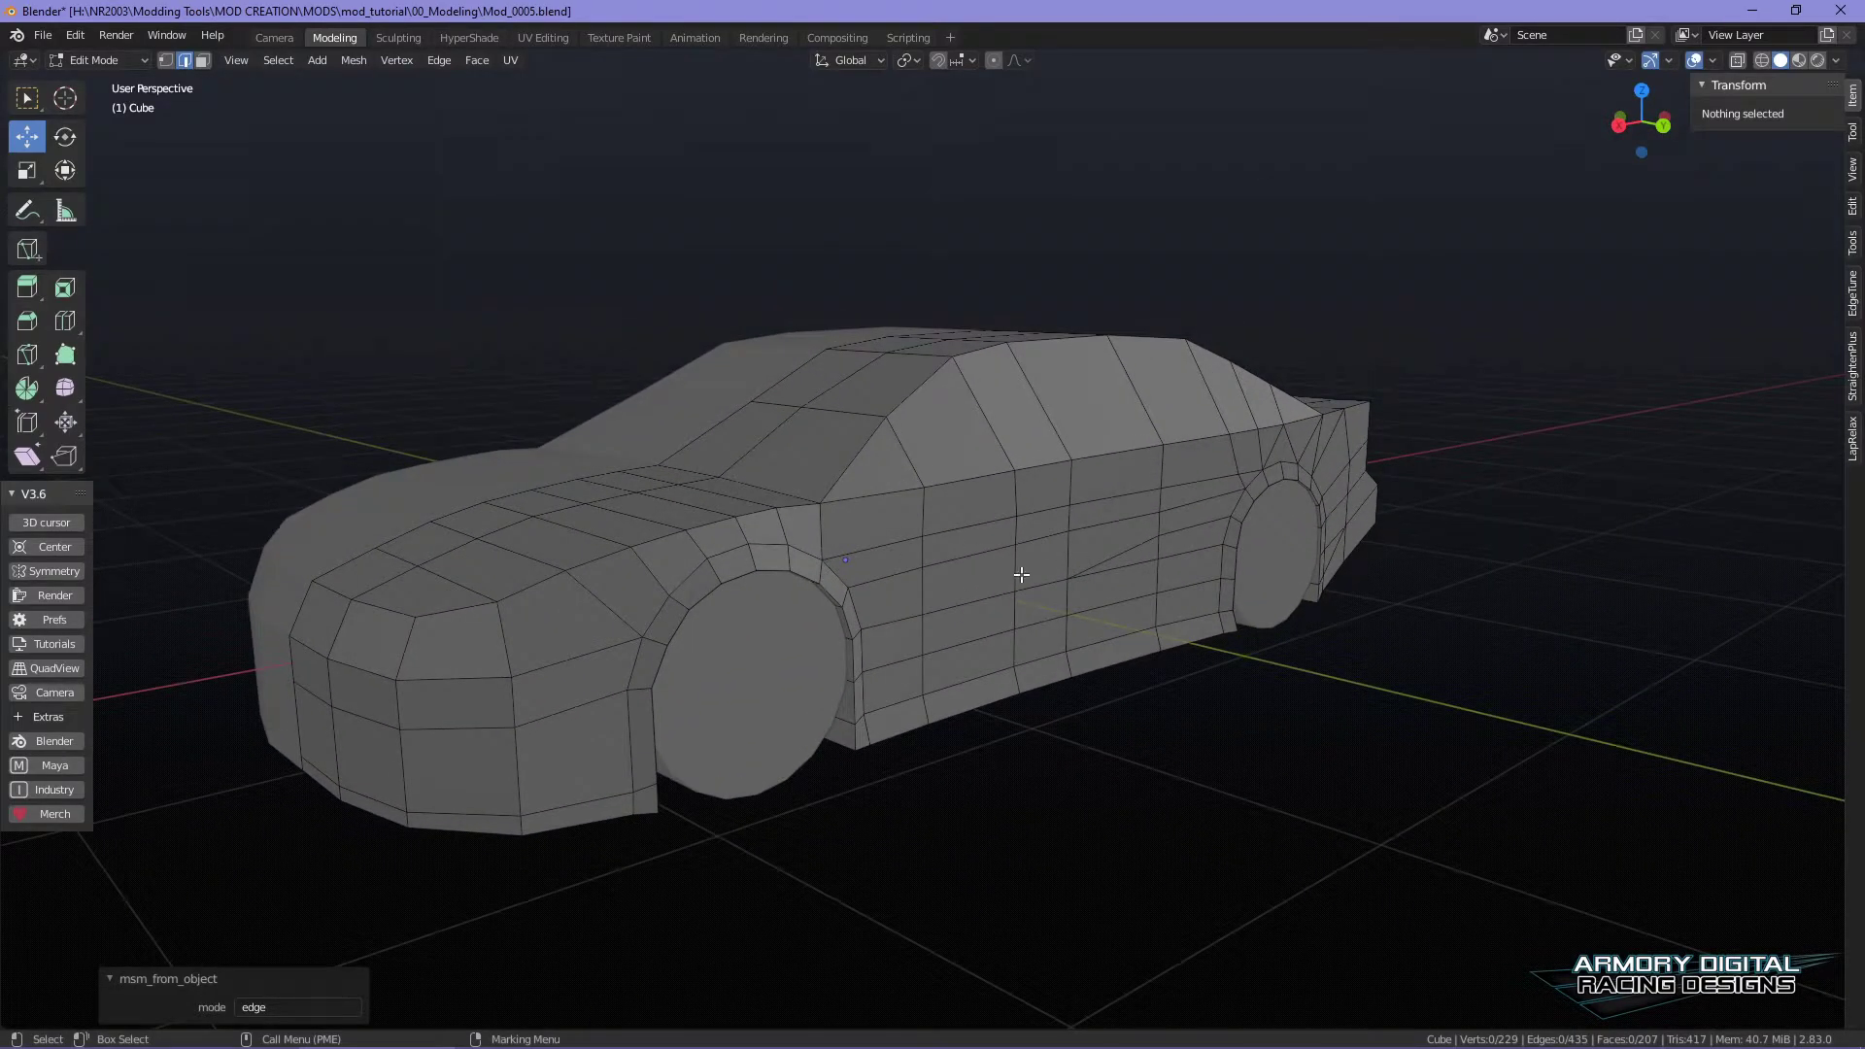
pyautogui.keyDown('alt'); pyautogui.moveTo(1251, 615); pyautogui.dragTo(1136, 670); pyautogui.keyUp('alt')
pyautogui.scroll(3, 812, 654)
pyautogui.keyDown('alt'); pyautogui.moveTo(812, 653); pyautogui.dragTo(1266, 628, button='middle'); pyautogui.keyUp('alt')
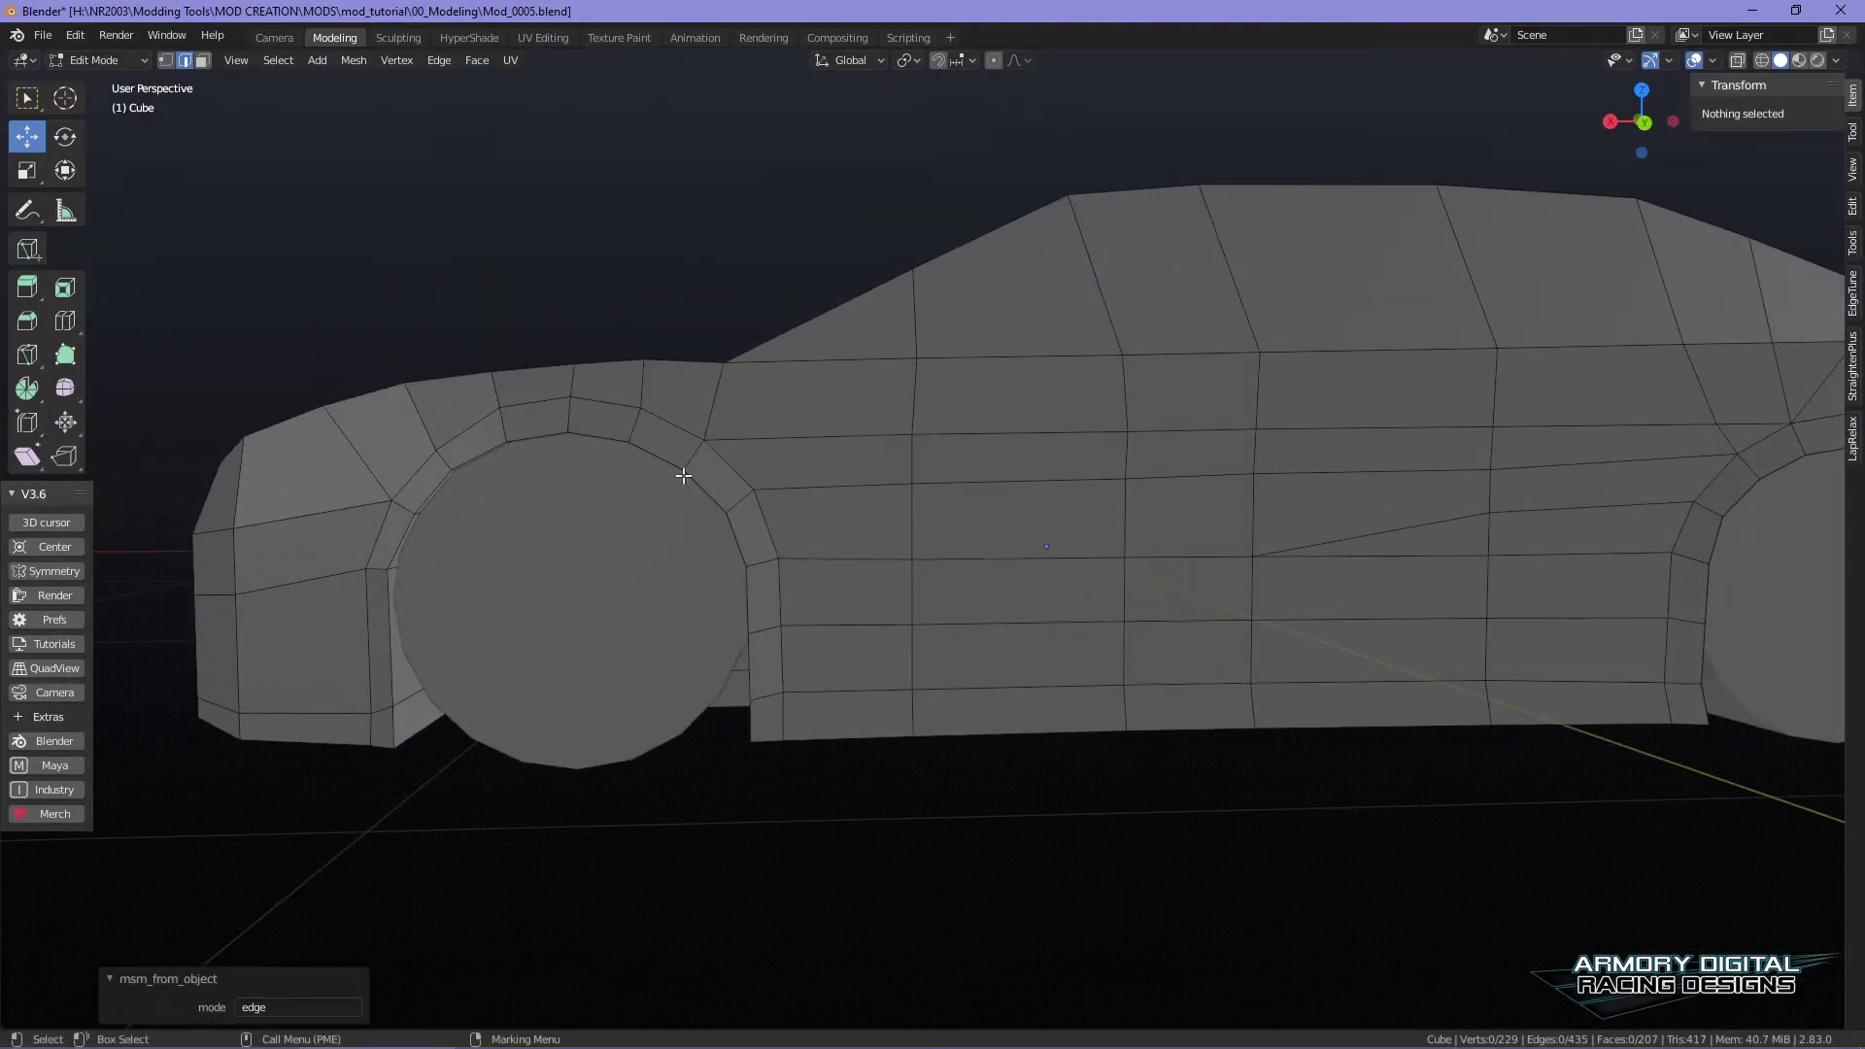
pyautogui.moveTo(949, 547)
pyautogui.keyDown('alt'); pyautogui.mouseDown(button='middle')
pyautogui.moveTo(651, 502)
pyautogui.moveTo(916, 531)
pyautogui.mouseUp(button='middle'); pyautogui.keyUp('alt')
pyautogui.keyDown('alt'); pyautogui.moveTo(1066, 555); pyautogui.dragTo(92, 530, button='middle'); pyautogui.keyUp('alt')
pyautogui.keyDown('alt'); pyautogui.moveTo(685, 555); pyautogui.dragTo(1066, 597, button='middle'); pyautogui.keyUp('alt')
pyautogui.scroll(-2, 573, 552)
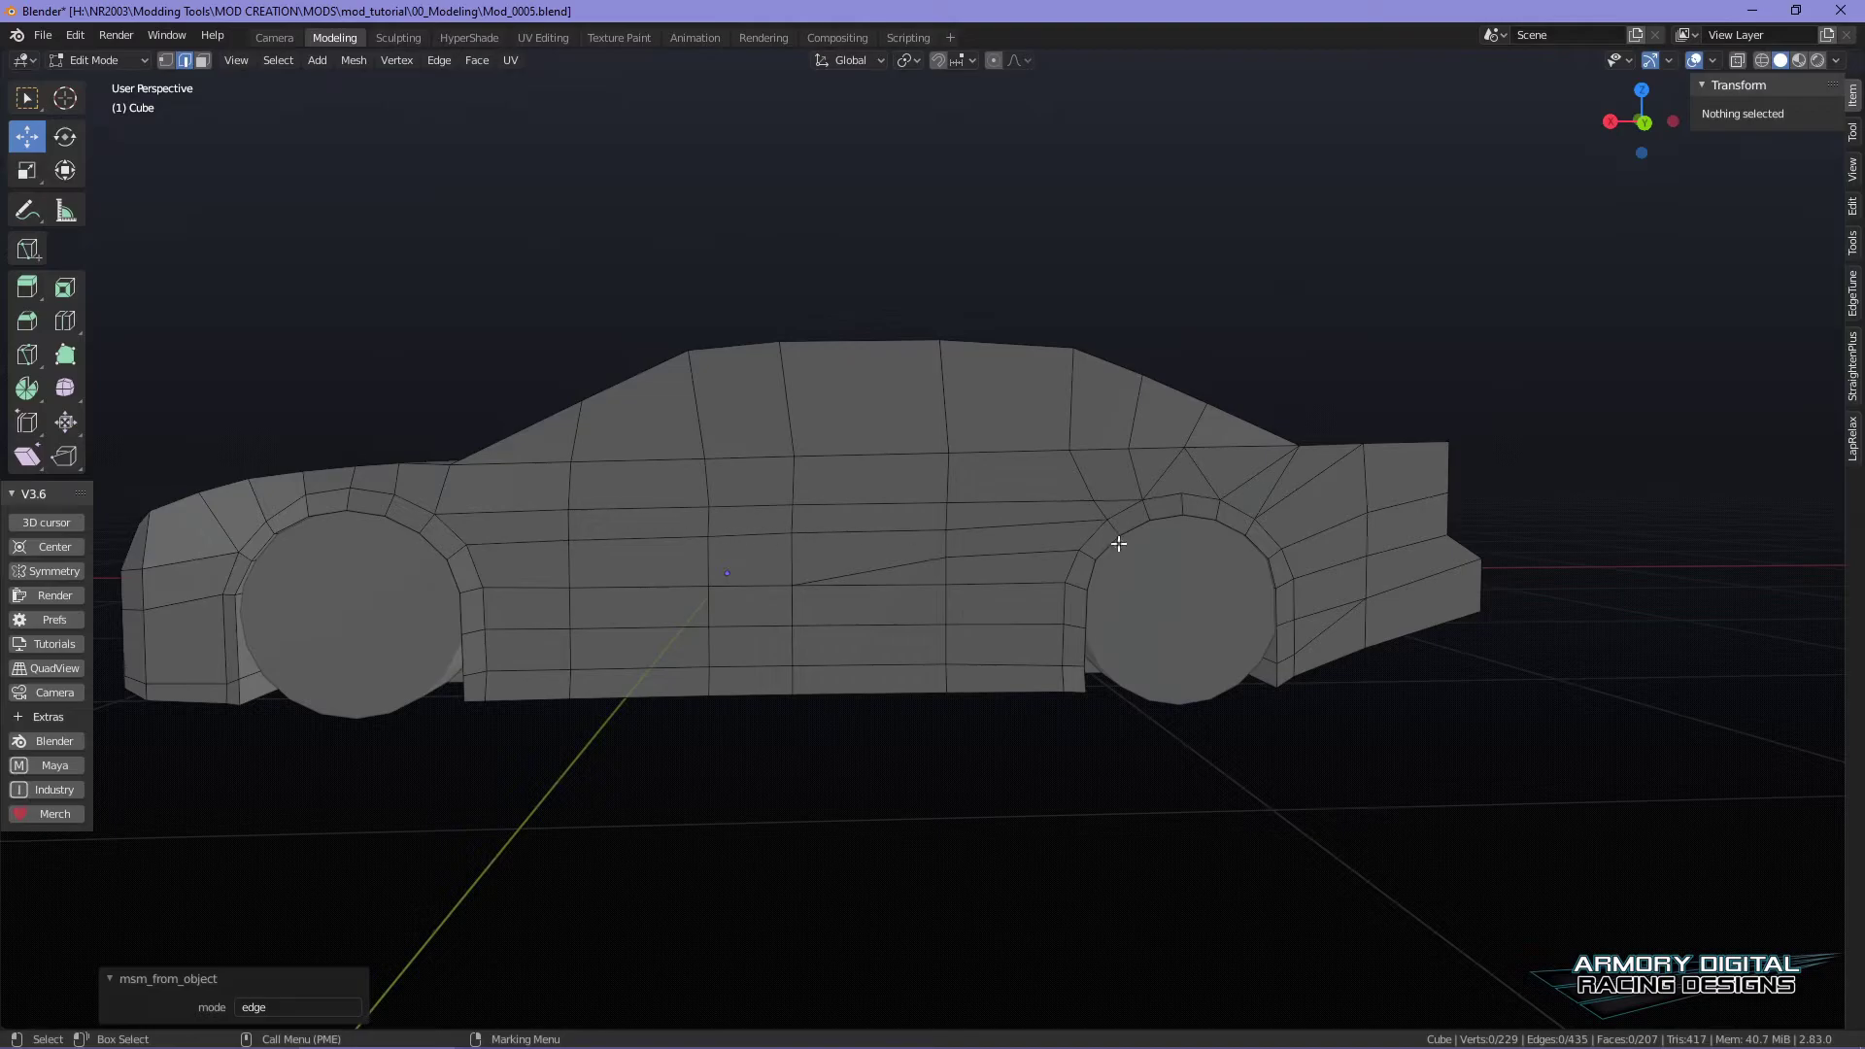
# - Open Mod_0006.blend without saving the changes to Mod_0005
pyautogui.click(44, 34)
pyautogui.click(58, 416)
pyautogui.click(973, 569)
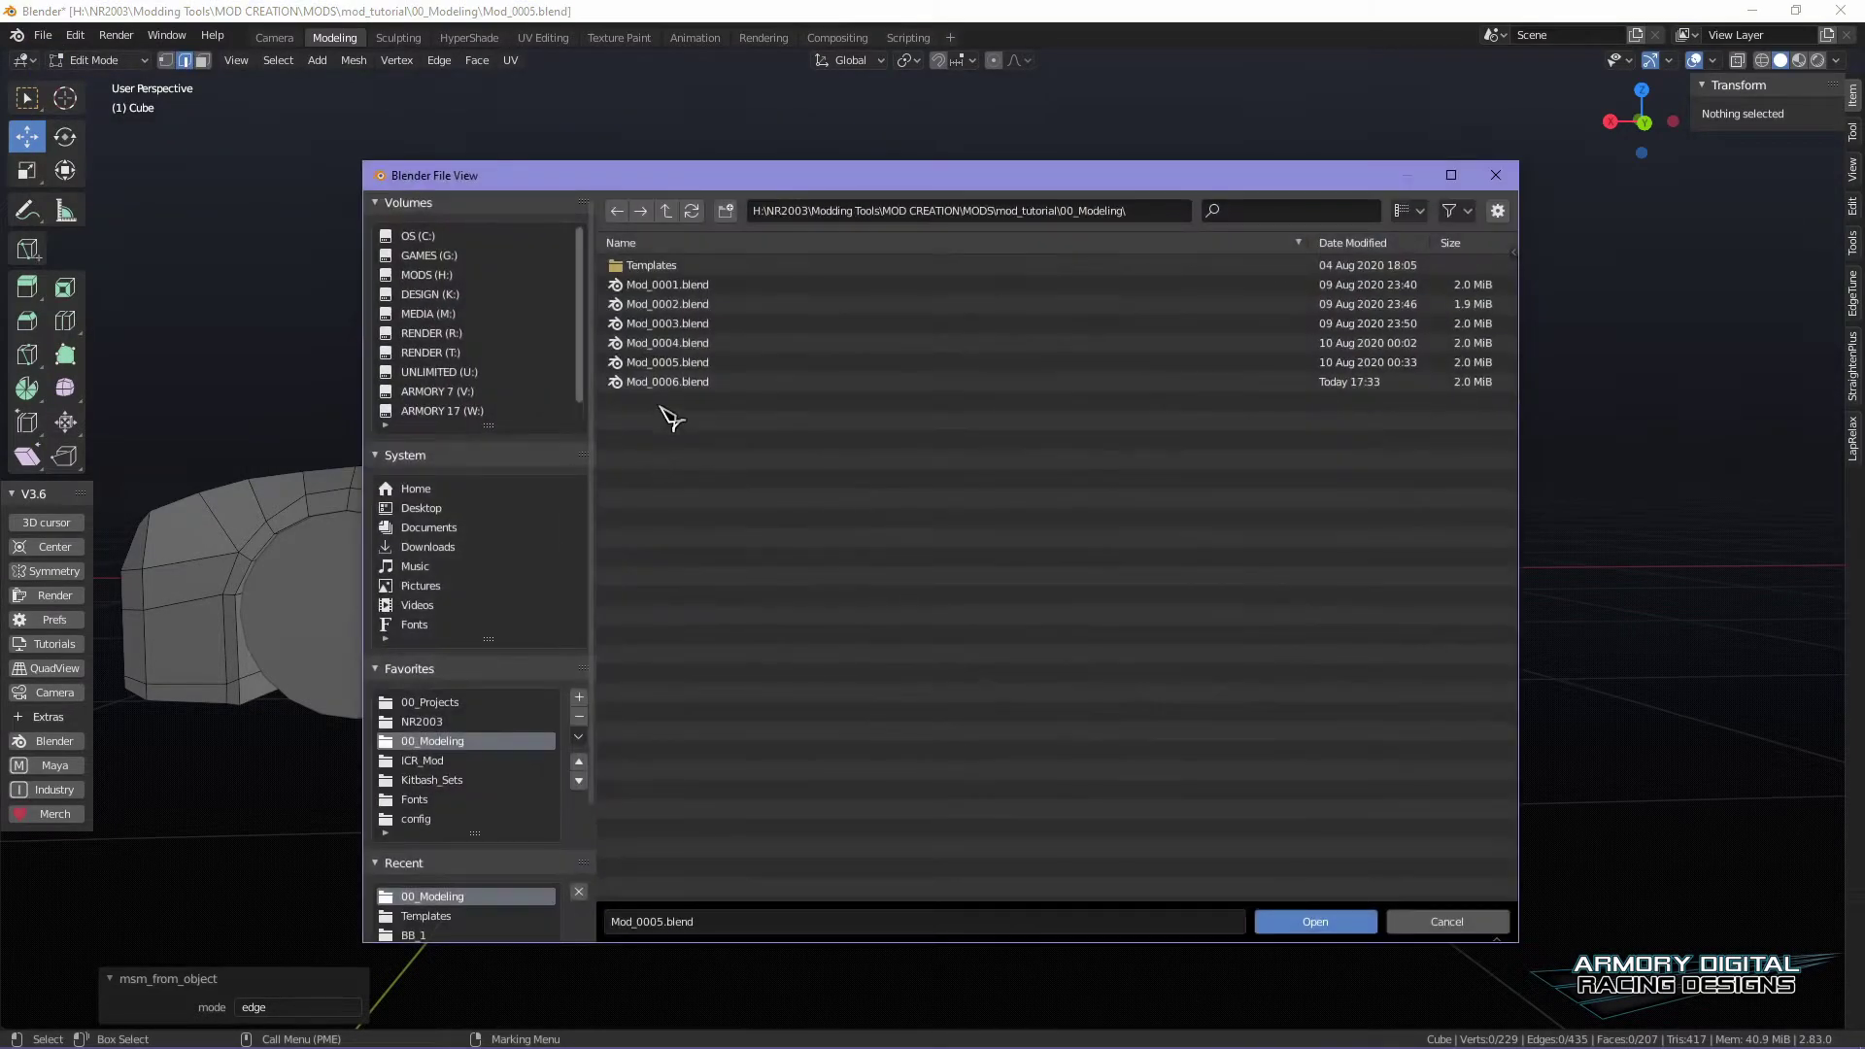
pyautogui.click(1326, 923)
# - Examine the denser car body mesh in edge mode from the front and side
pyautogui.click(1145, 595)
pyautogui.moveTo(1107, 505); pyautogui.dragTo(1113, 398, button='right')
pyautogui.keyDown('alt'); pyautogui.moveTo(1358, 783); pyautogui.dragTo(1331, 744); pyautogui.keyUp('alt')
pyautogui.click(1383, 837)
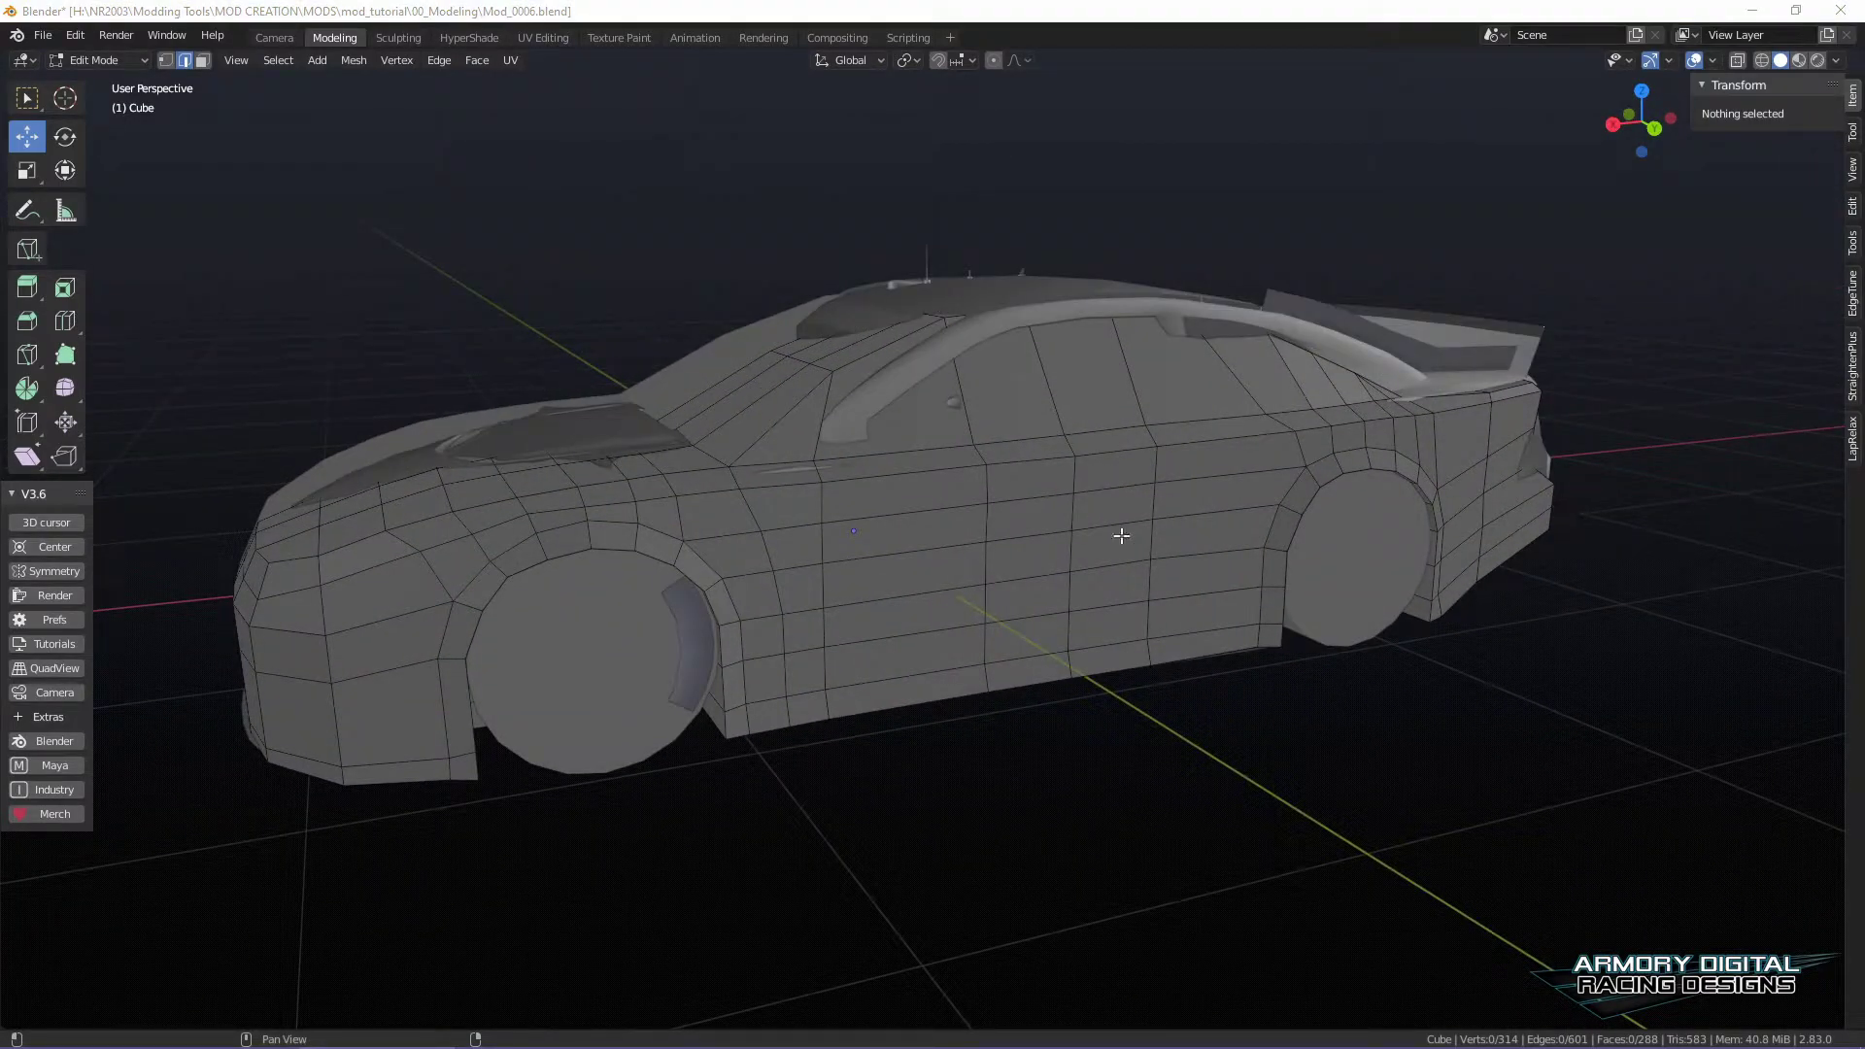
pyautogui.keyDown('shift'); pyautogui.rightClick(1261, 742); pyautogui.keyUp('shift')
pyautogui.click(1252, 741)
pyautogui.moveTo(1251, 741)
pyautogui.keyDown('alt'); pyautogui.mouseDown()
pyautogui.moveTo(1232, 670)
pyautogui.moveTo(1230, 712)
pyautogui.mouseUp(); pyautogui.keyUp('alt')
pyautogui.moveTo(1230, 712); pyautogui.dragTo(1411, 677, button='middle')
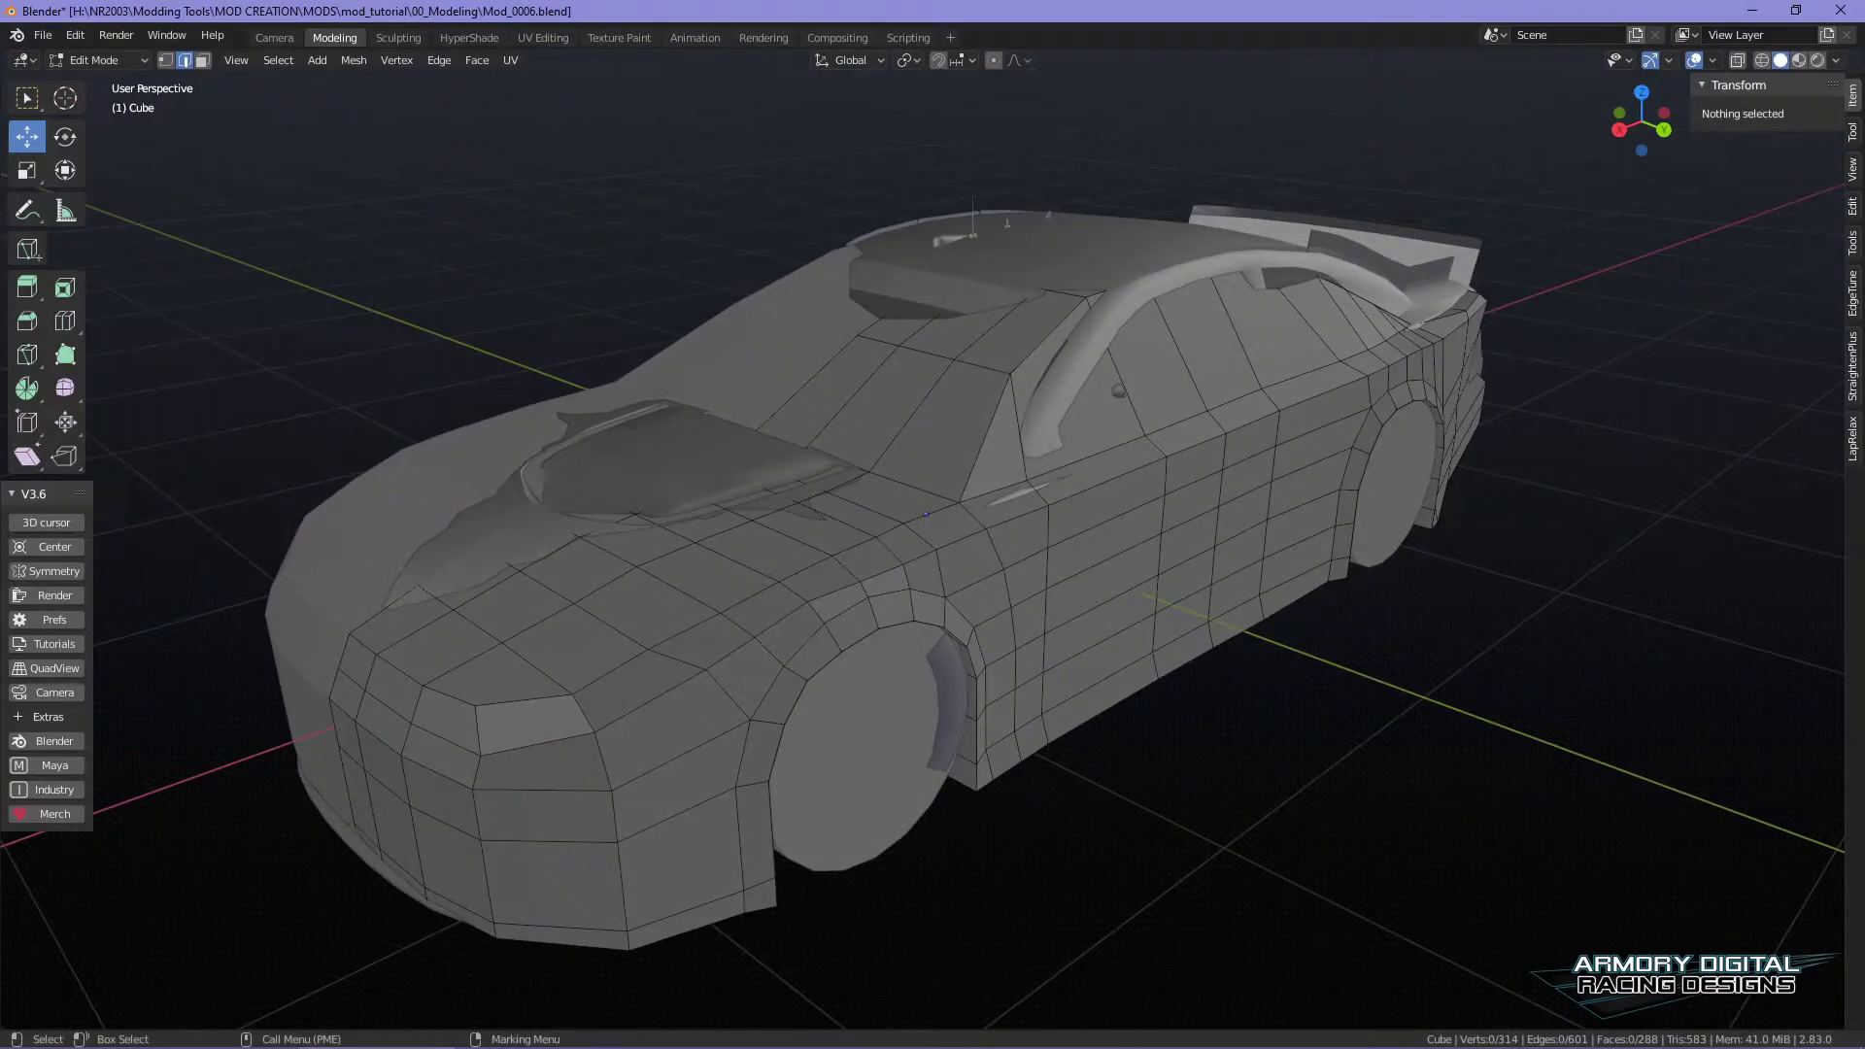
pyautogui.moveTo(1412, 677)
pyautogui.mouseDown(button='middle')
pyautogui.moveTo(1466, 670)
pyautogui.moveTo(1433, 673)
pyautogui.mouseUp(button='middle')
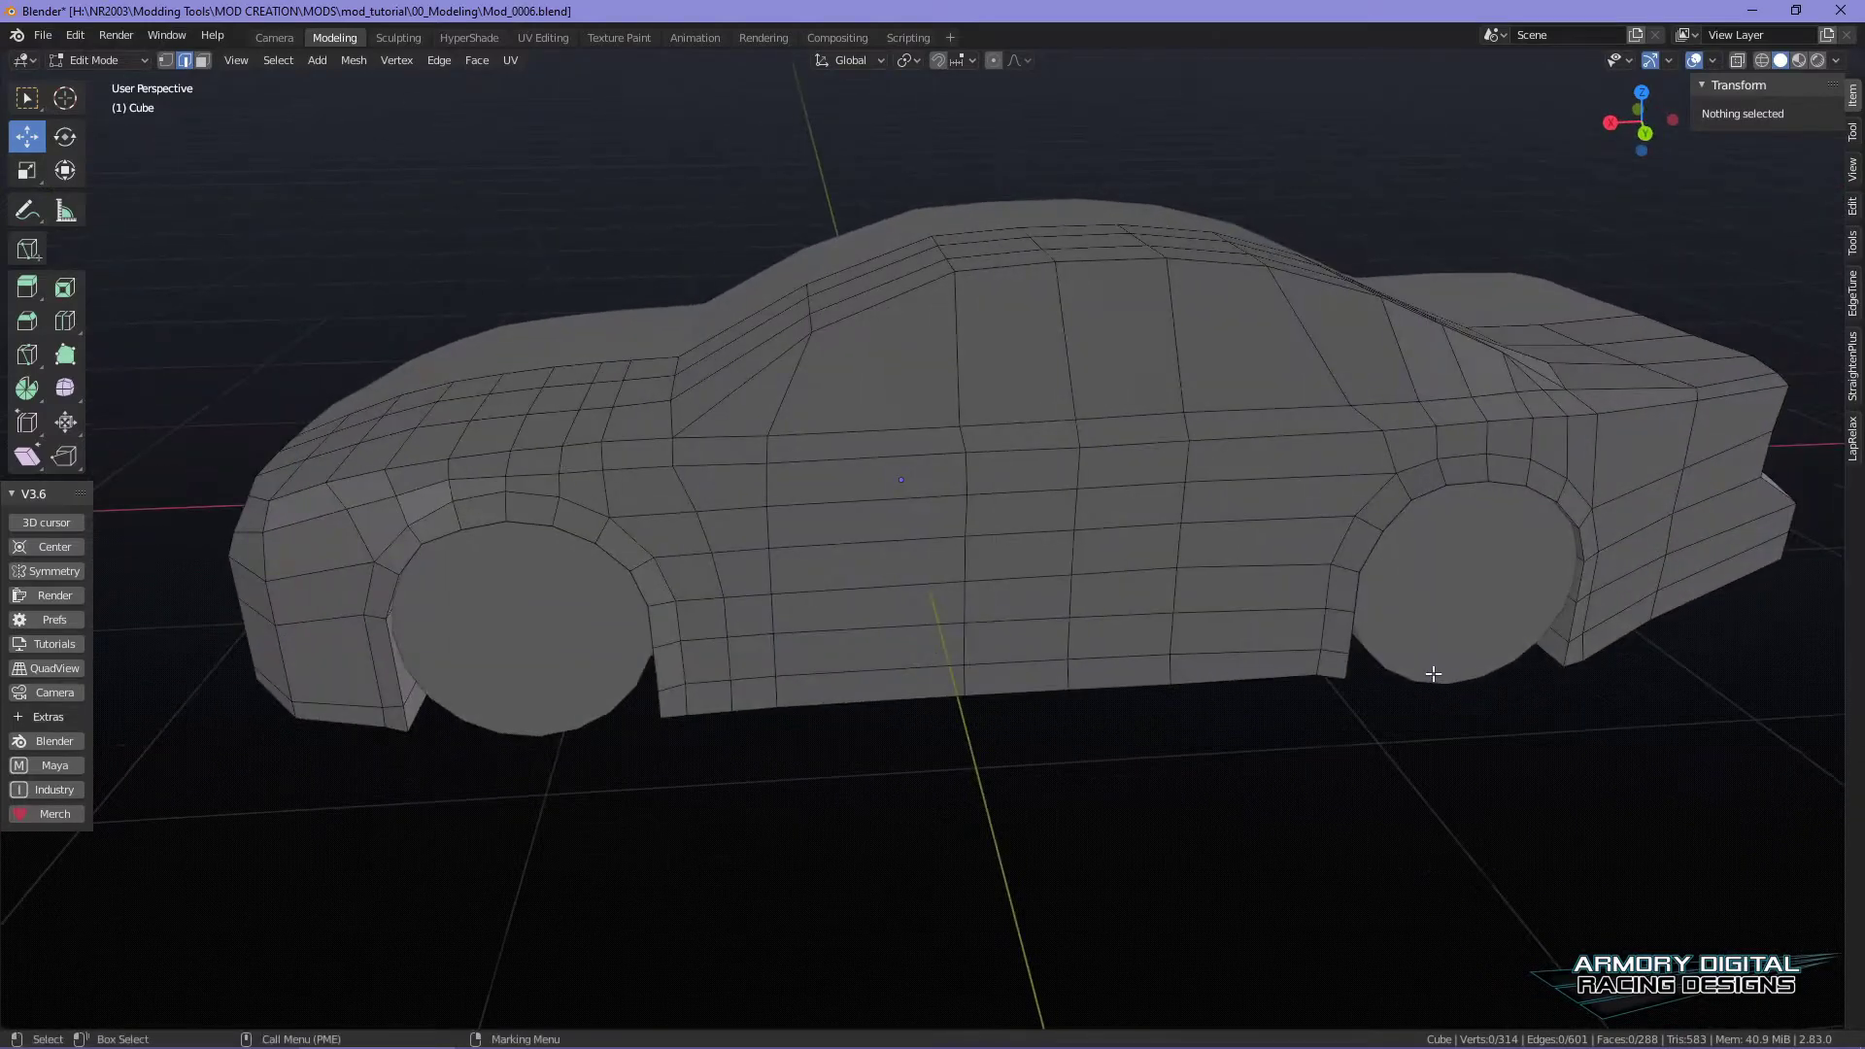
pyautogui.scroll(-5, 1568, 725)
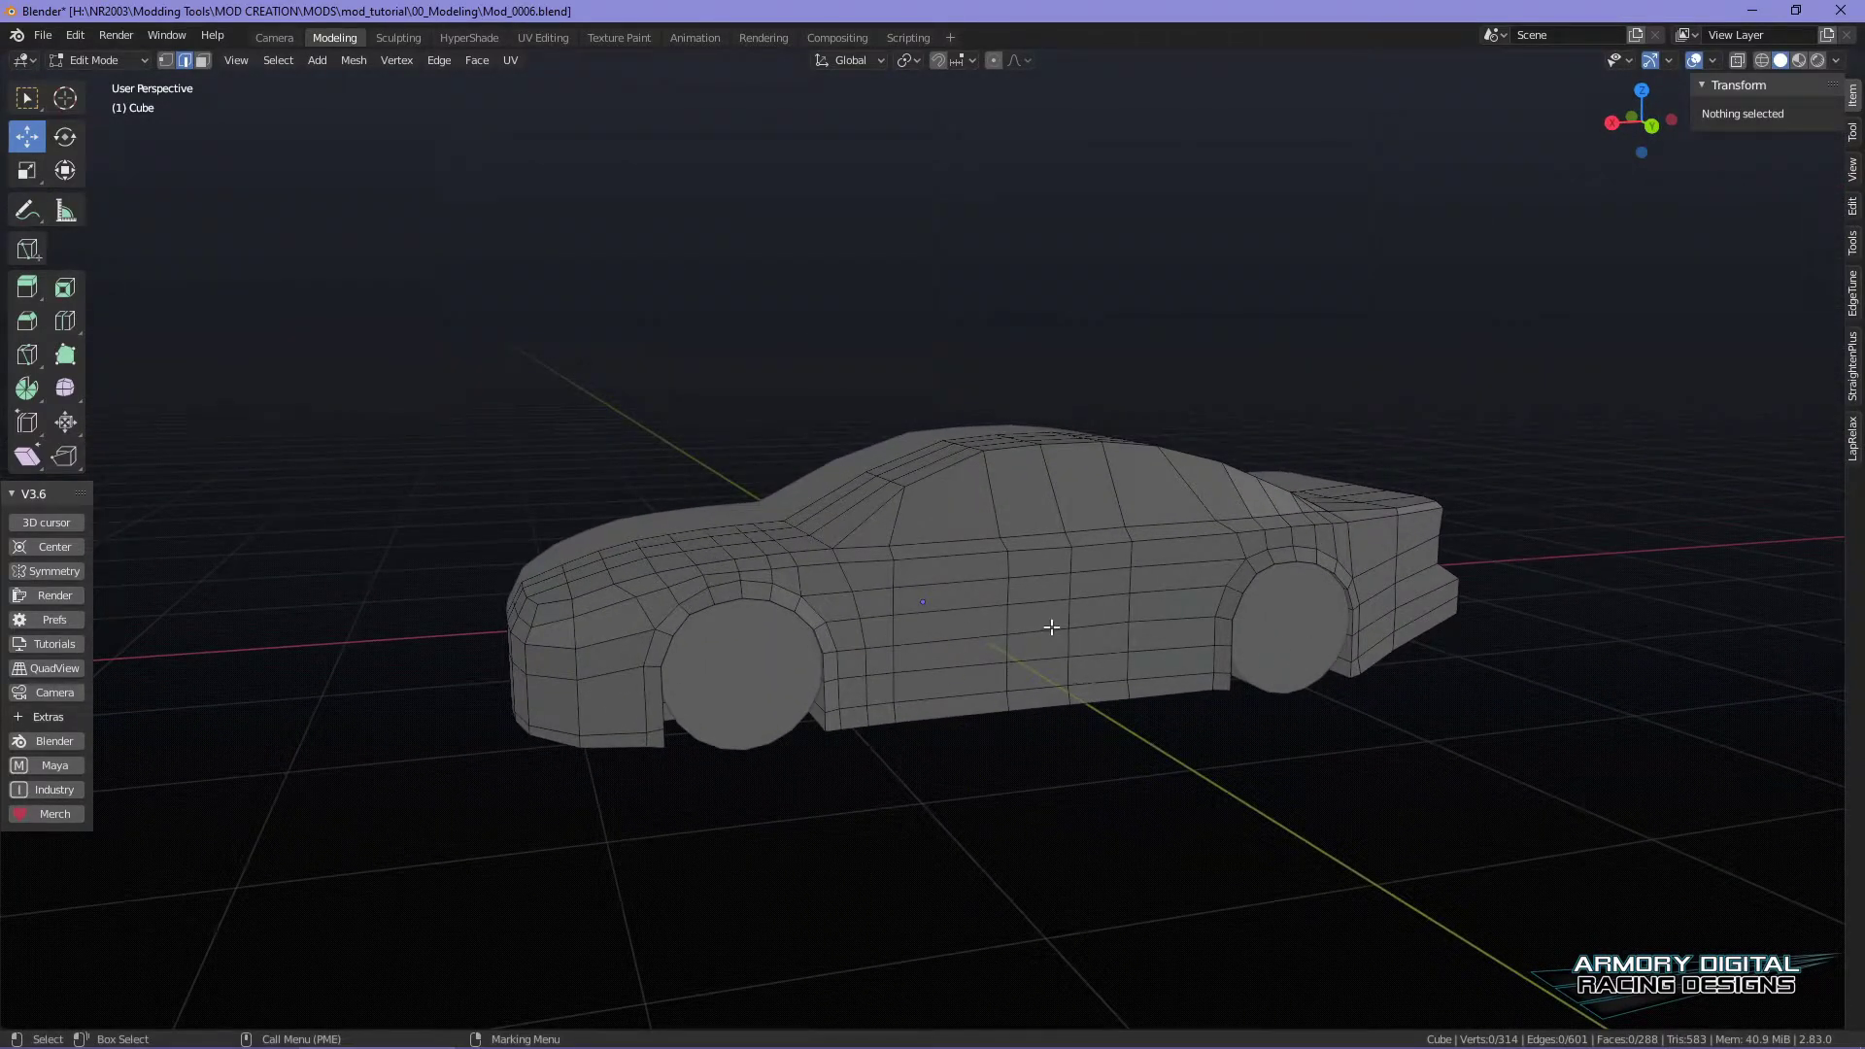
pyautogui.moveTo(1425, 764); pyautogui.dragTo(1295, 806, button='middle')
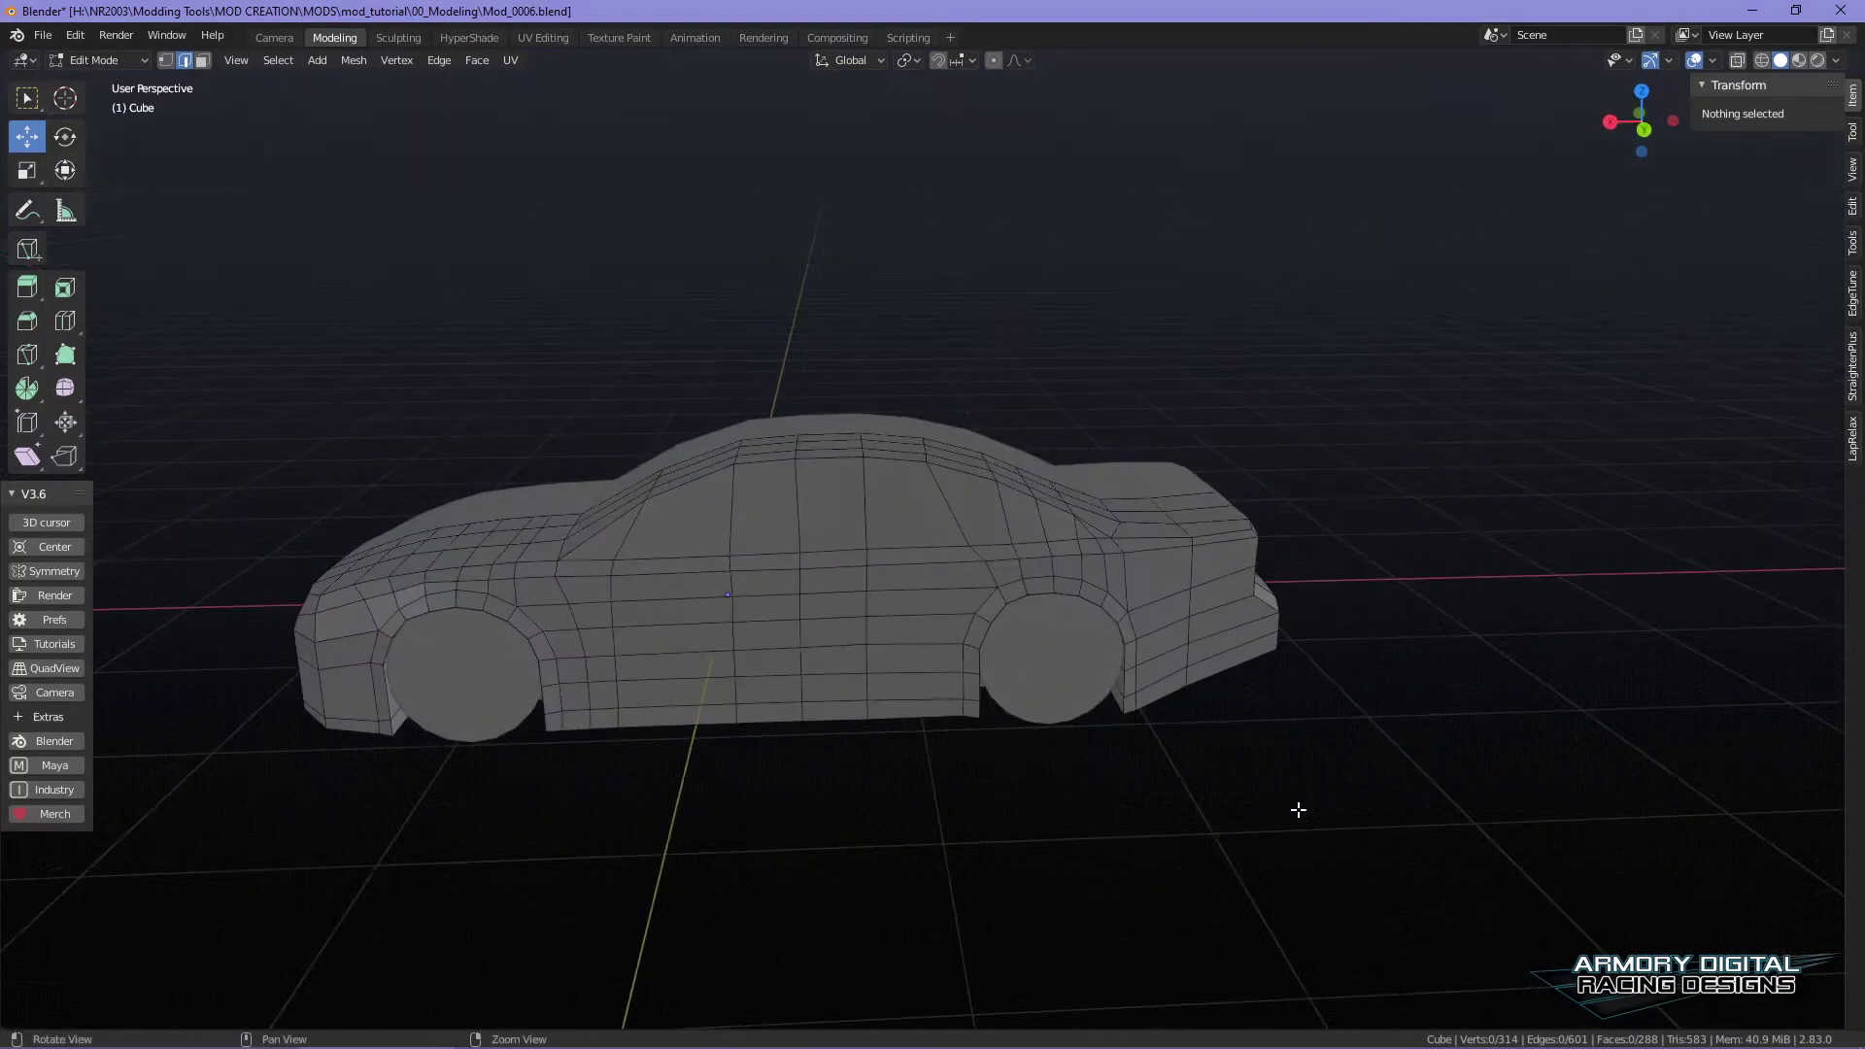
# - Try shifting the front wheel arch's edge loop sideways along Y, and undo the last shift
pyautogui.scroll(8, 1312, 767)
pyautogui.press('Tab')
pyautogui.click(852, 317)
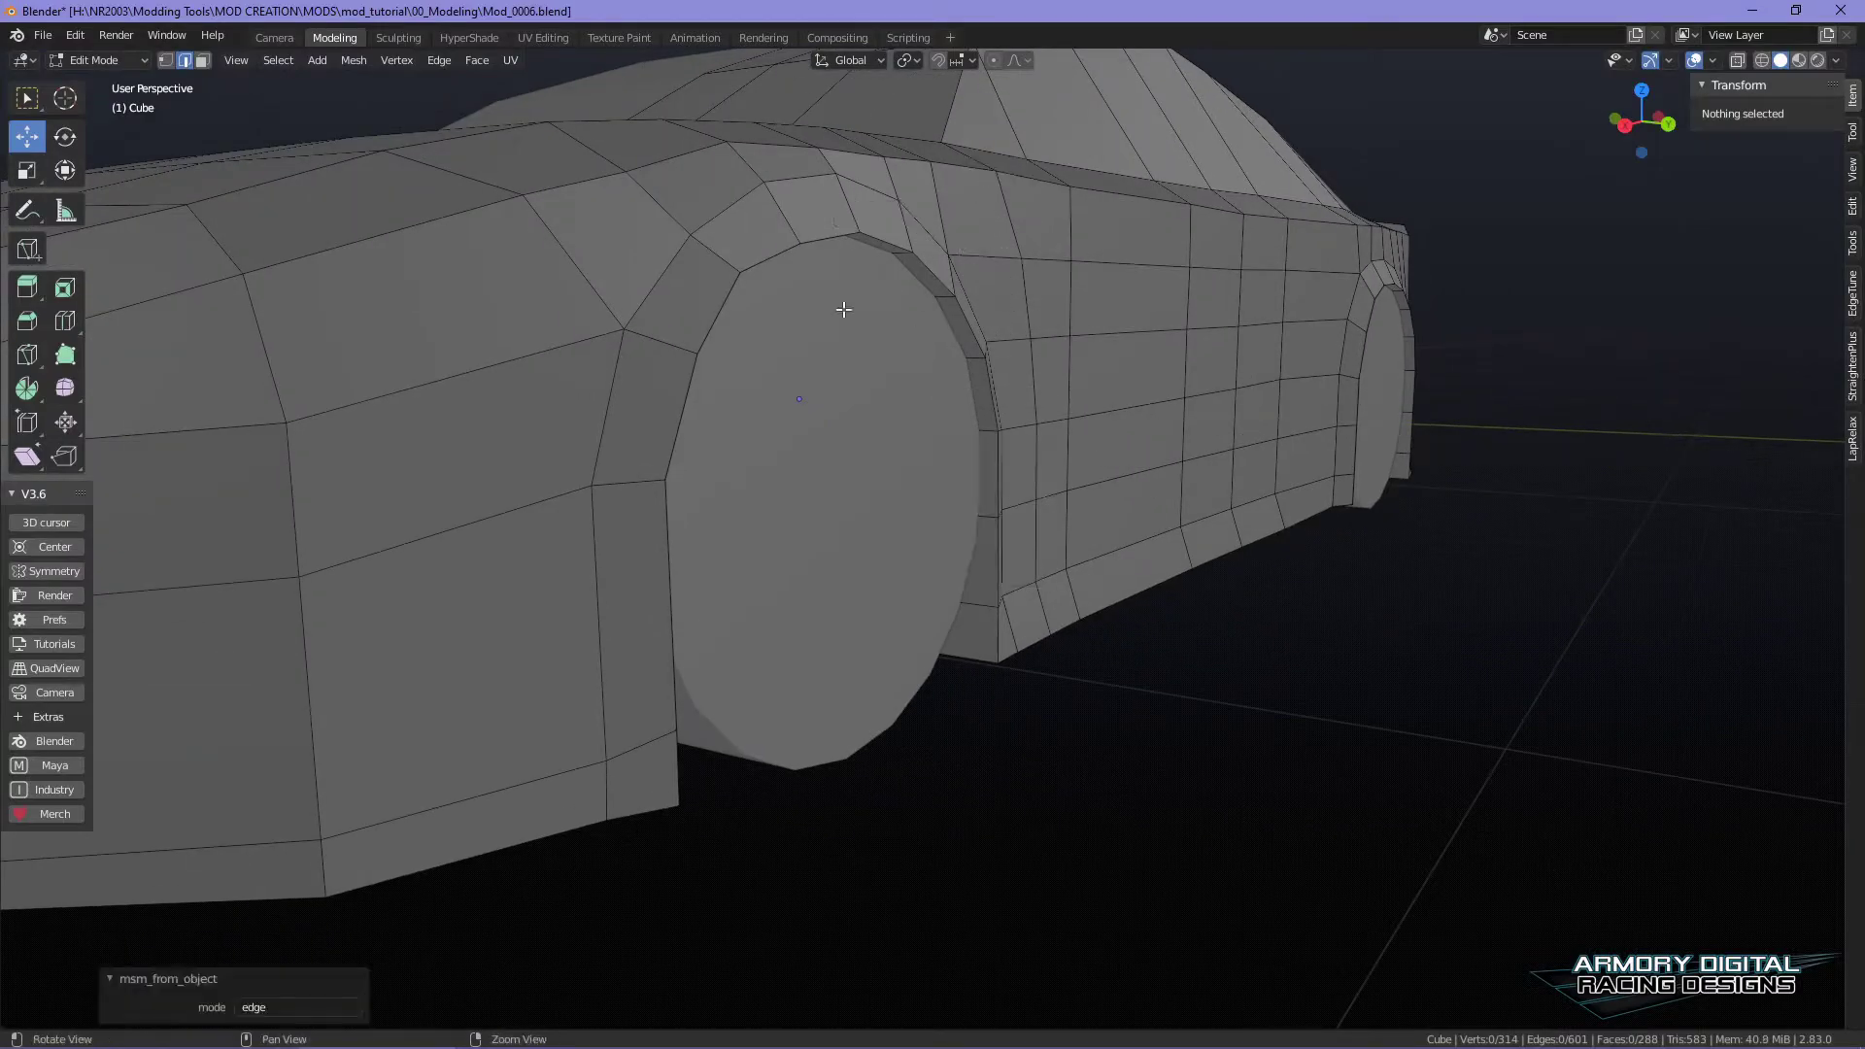
pyautogui.keyDown('alt'); pyautogui.moveTo(852, 319); pyautogui.dragTo(908, 356, button='middle'); pyautogui.keyUp('alt')
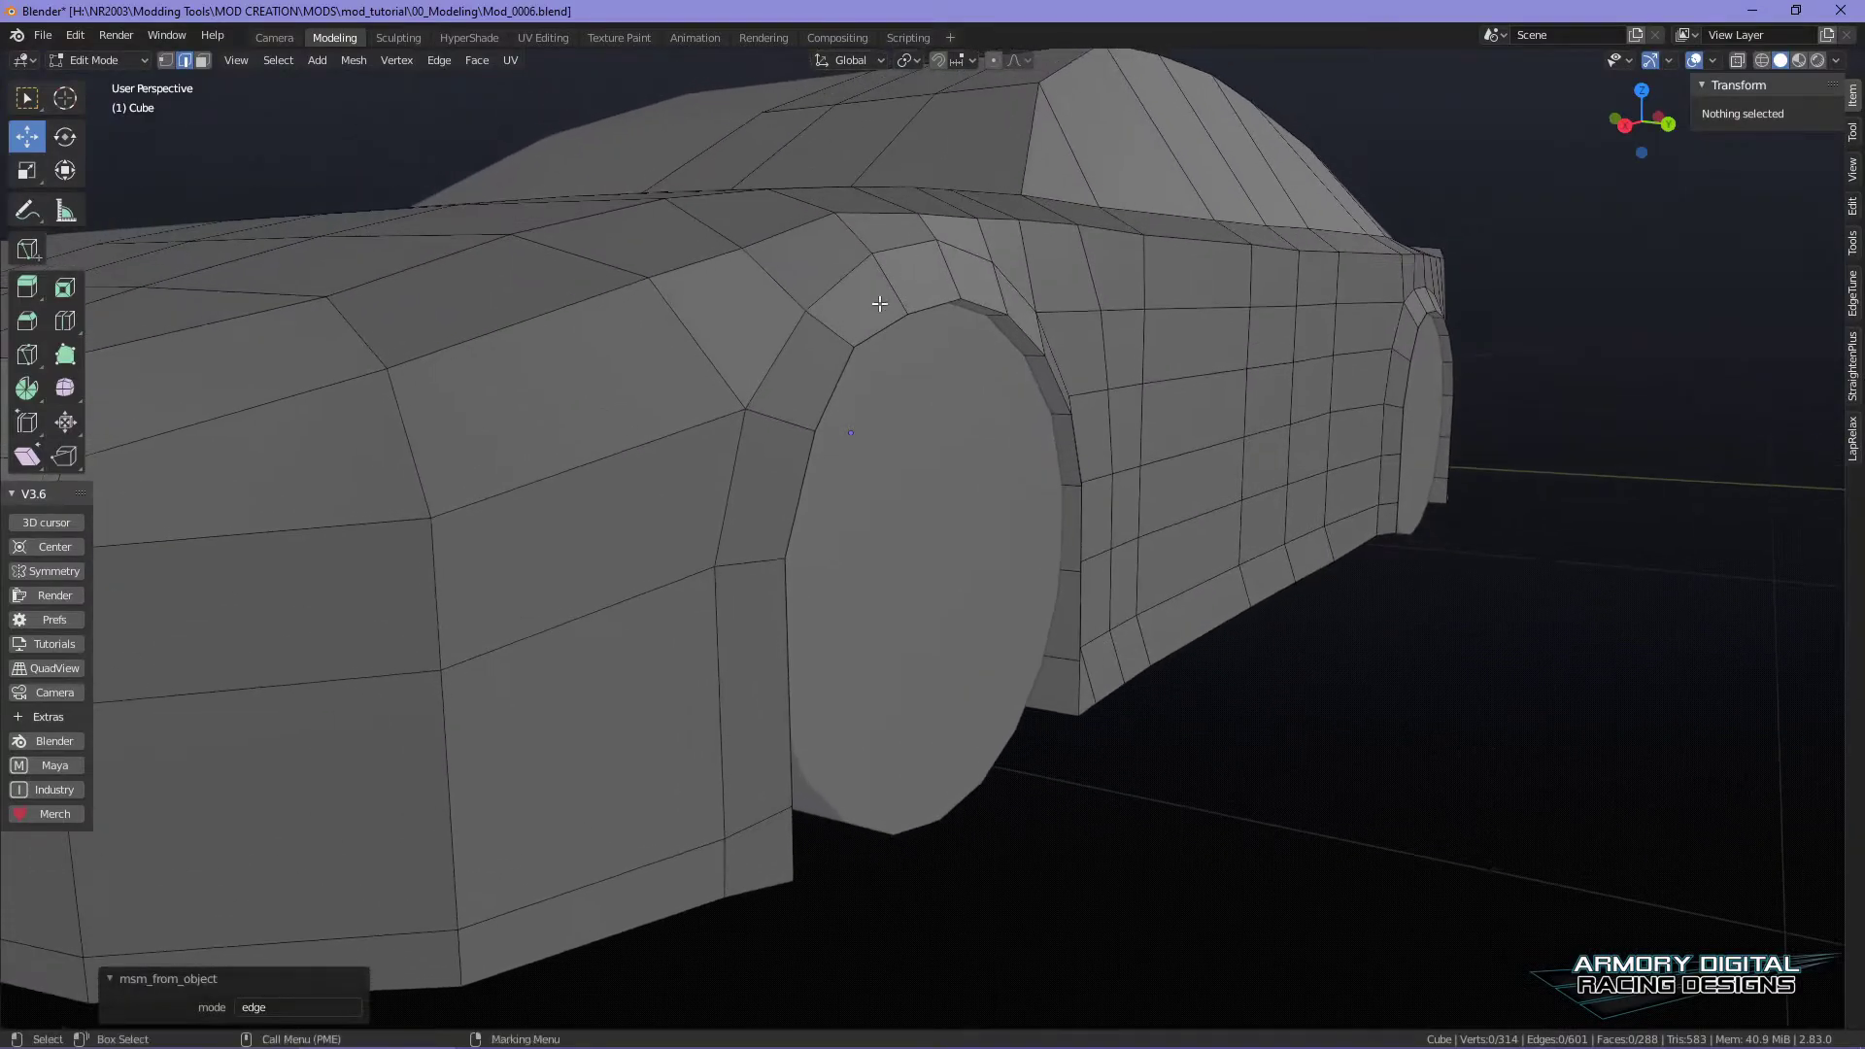
pyautogui.keyDown('alt'); pyautogui.click(1076, 442); pyautogui.keyUp('alt')
pyautogui.press('g')
pyautogui.press('y')
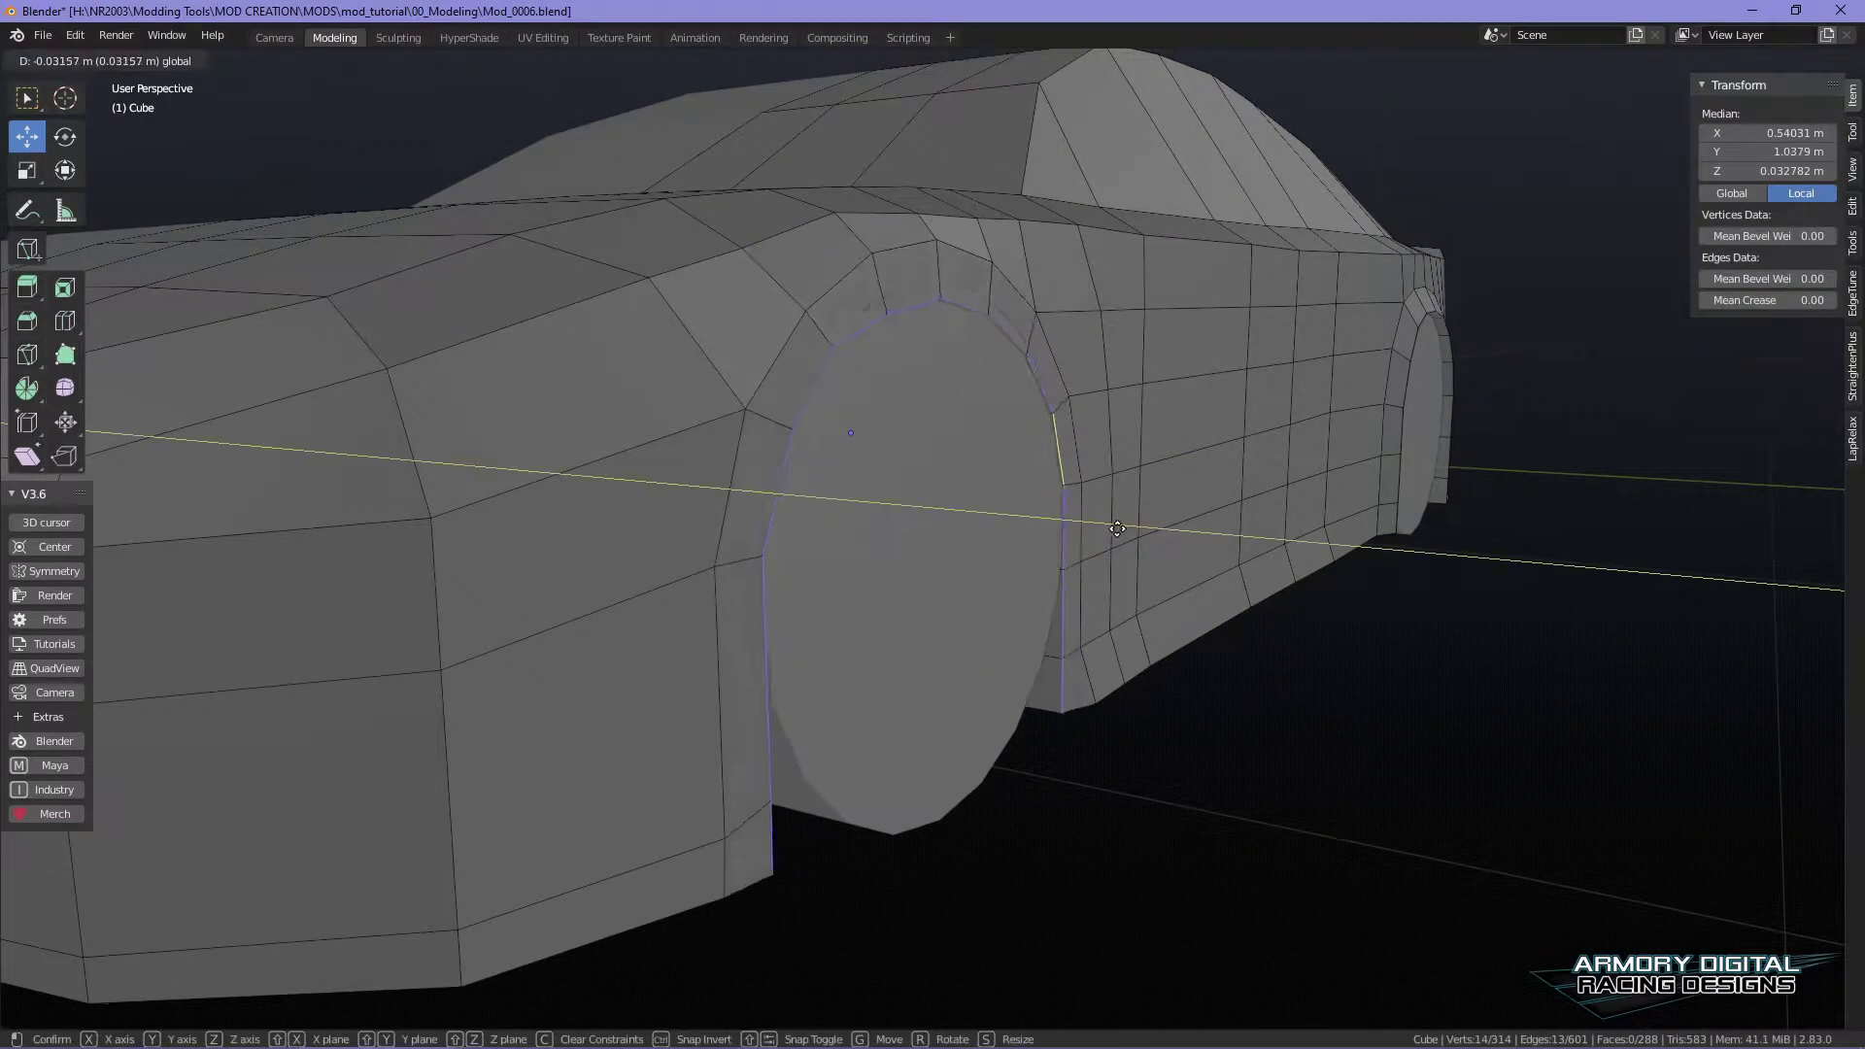
pyautogui.click(1157, 575)
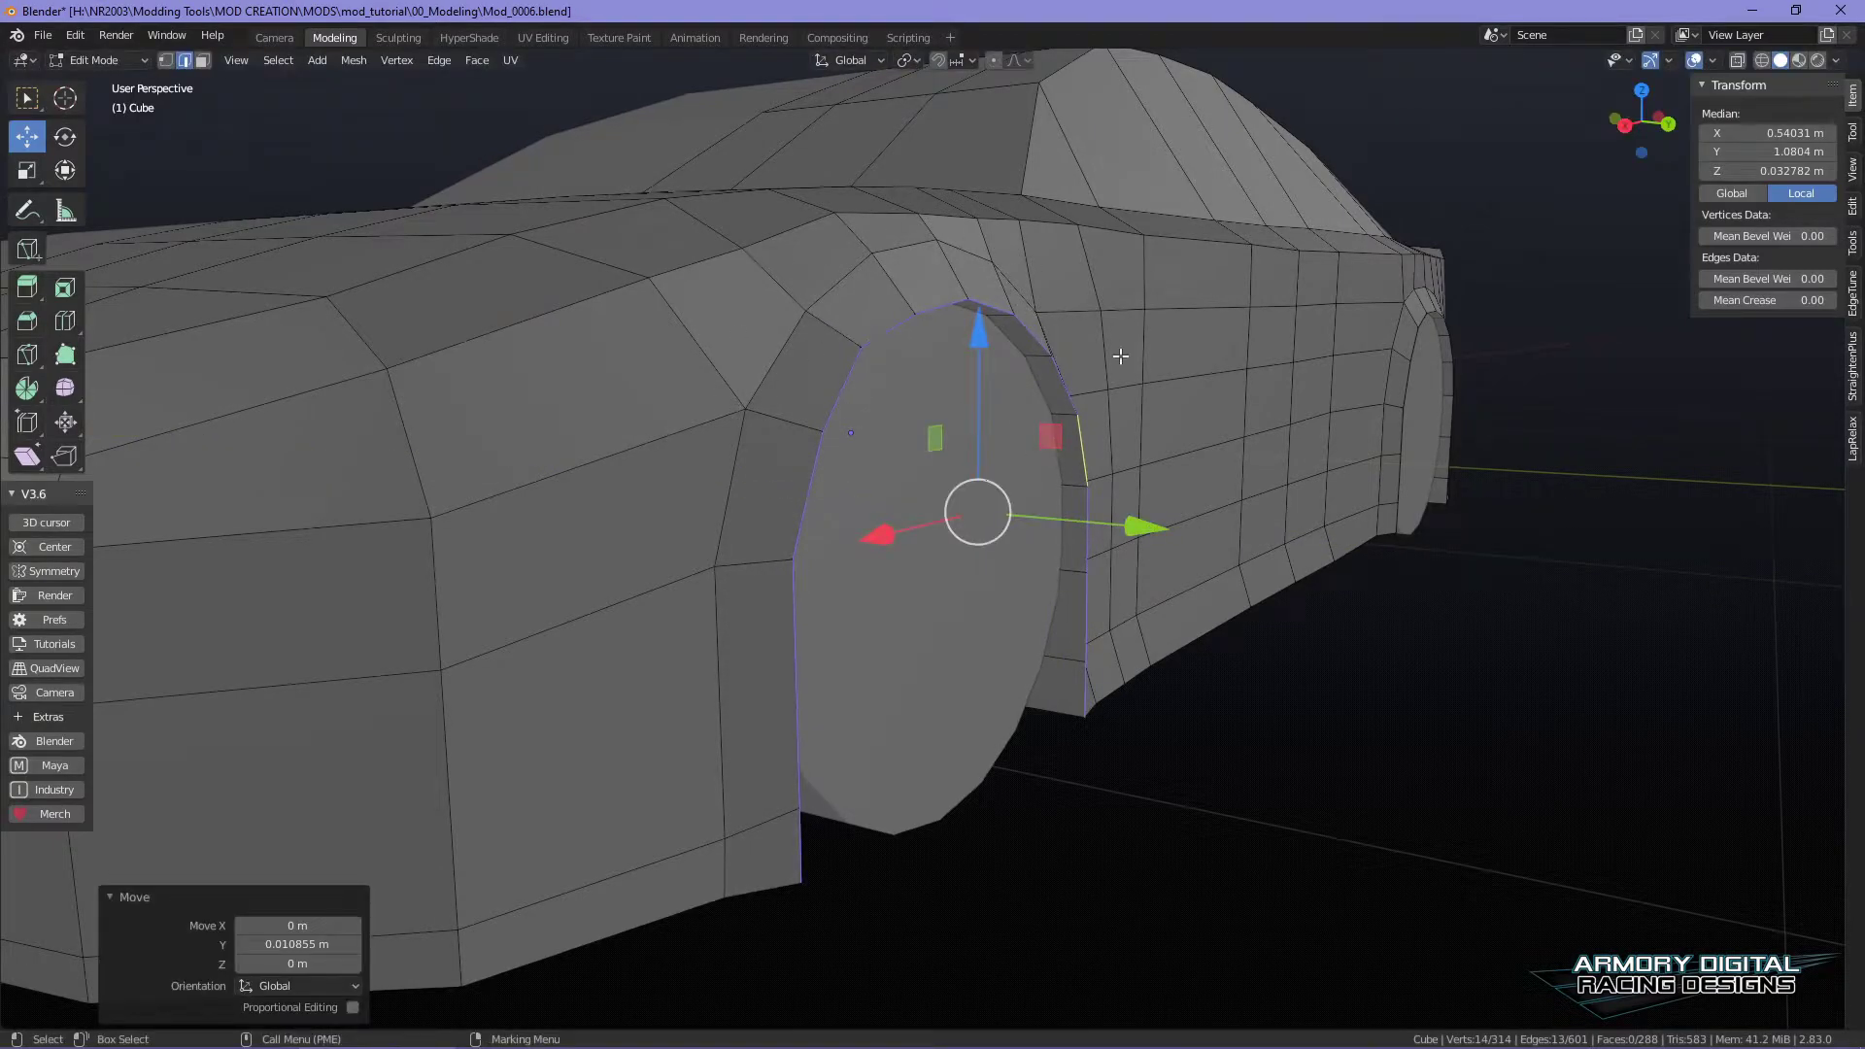
pyautogui.moveTo(1142, 525); pyautogui.dragTo(1138, 542)
pyautogui.hotkey('ctrl', 'z')
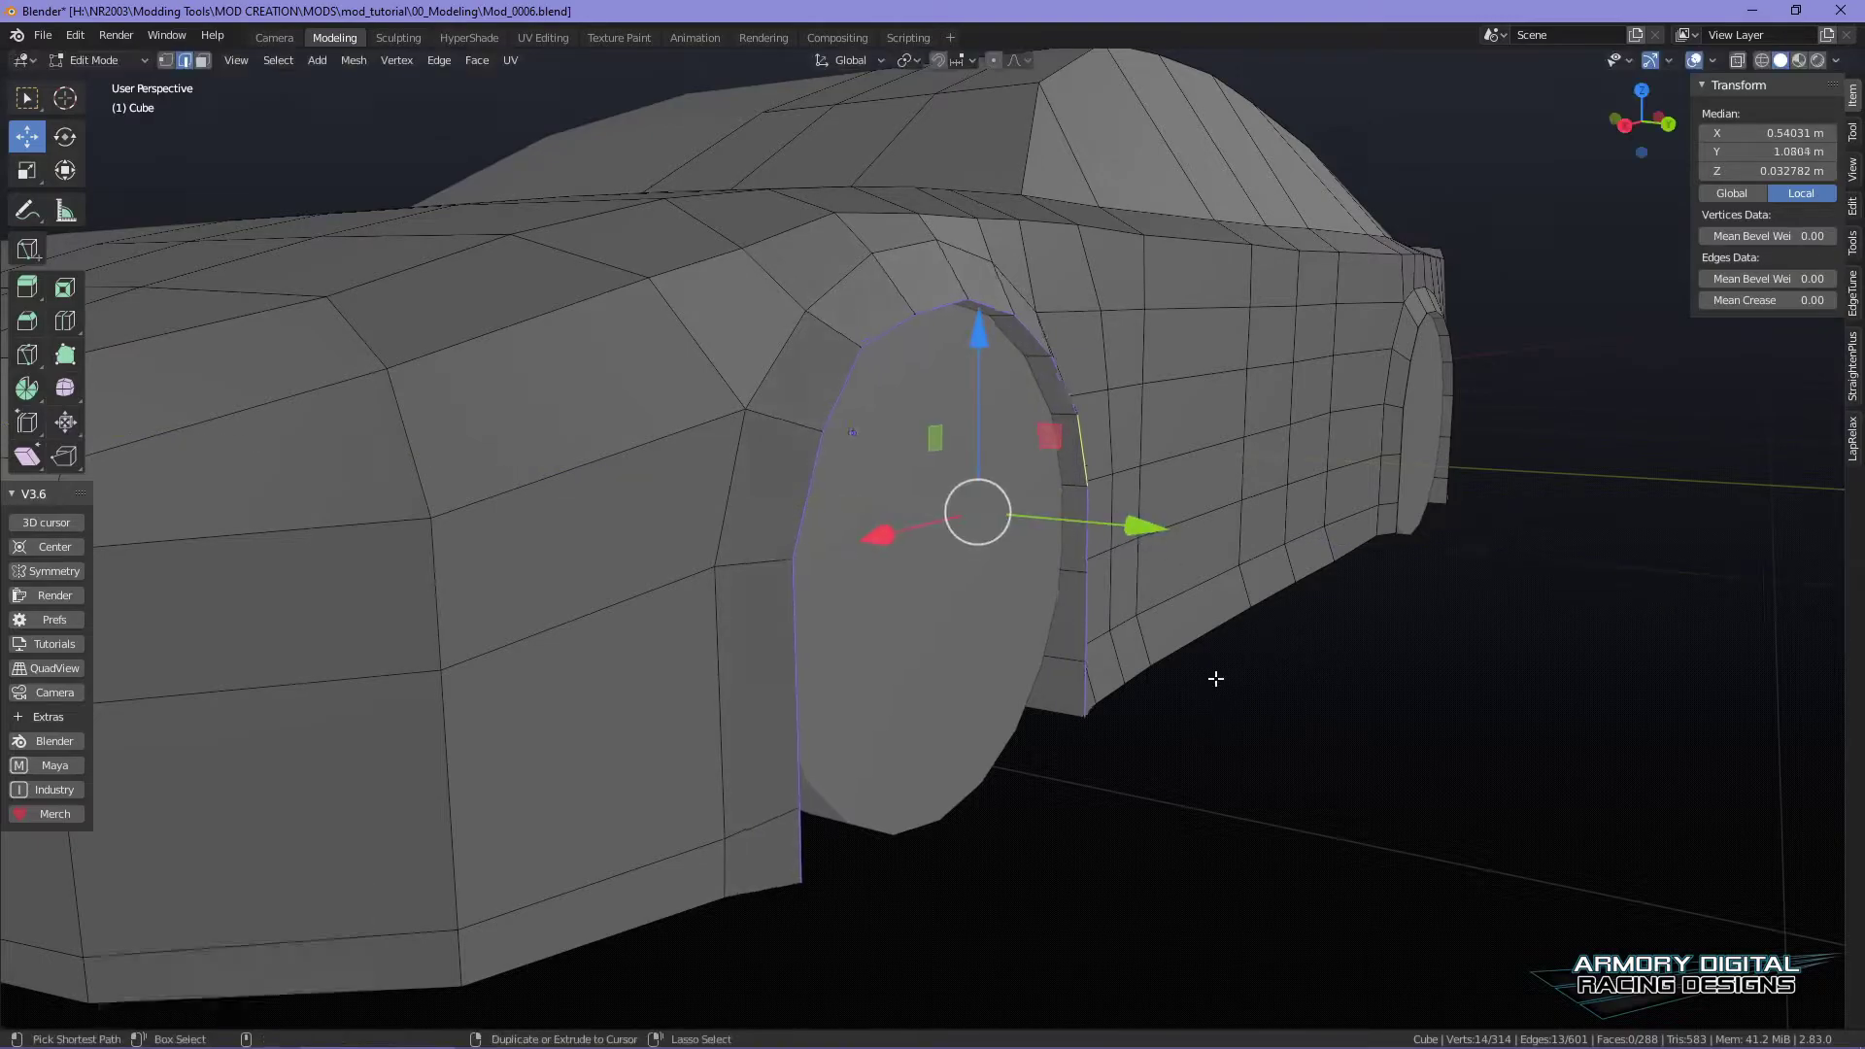
# - Try moving the front bumper's horizontal edge chain about 0.07 m rearward along X and about 0.12 m down along Z
pyautogui.moveTo(1036, 815); pyautogui.dragTo(761, 508, button='middle')
pyautogui.click(749, 524)
pyautogui.keyDown('ctrl'); pyautogui.click(918, 551); pyautogui.keyUp('ctrl')
pyautogui.keyDown('ctrl'); pyautogui.click(1037, 563); pyautogui.keyUp('ctrl')
pyautogui.moveTo(1173, 616)
pyautogui.mouseDown(button='middle')
pyautogui.moveTo(1295, 657)
pyautogui.moveTo(1315, 700)
pyautogui.moveTo(1169, 625)
pyautogui.mouseUp(button='middle')
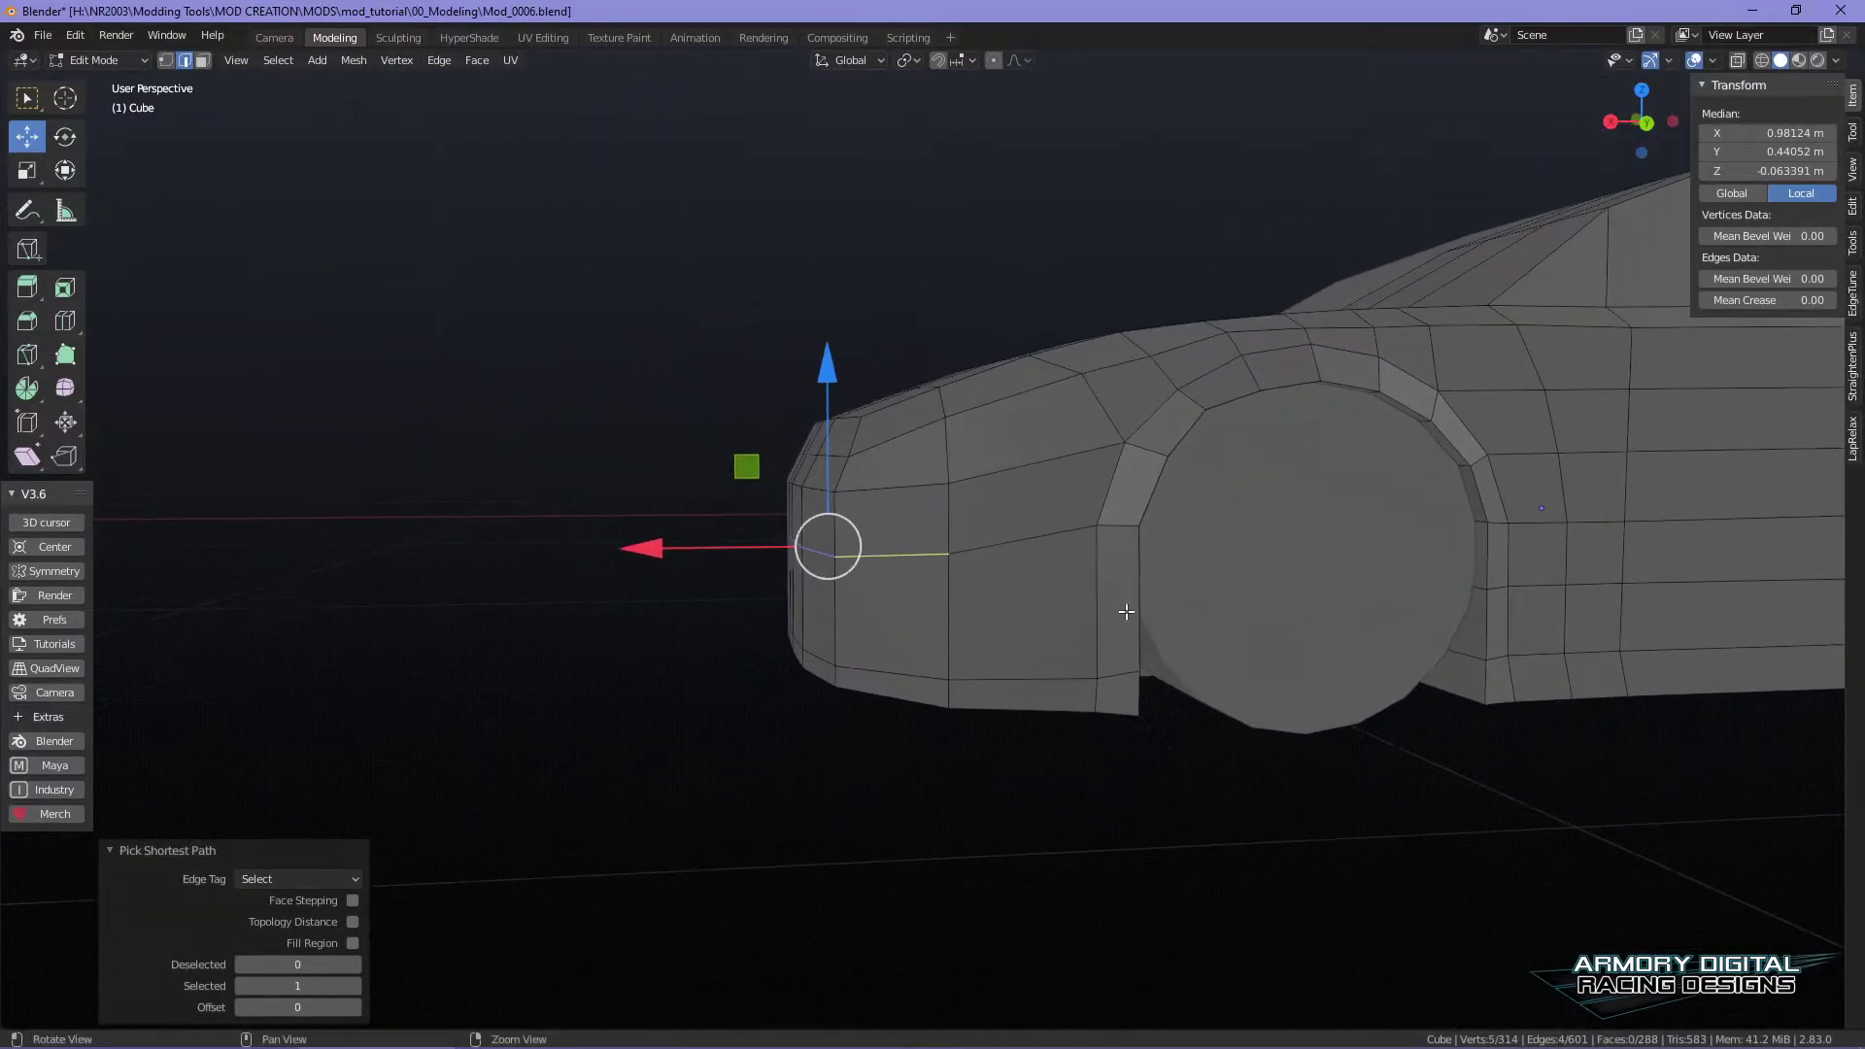
pyautogui.scroll(2, 919, 584)
pyautogui.moveTo(599, 560); pyautogui.dragTo(714, 548)
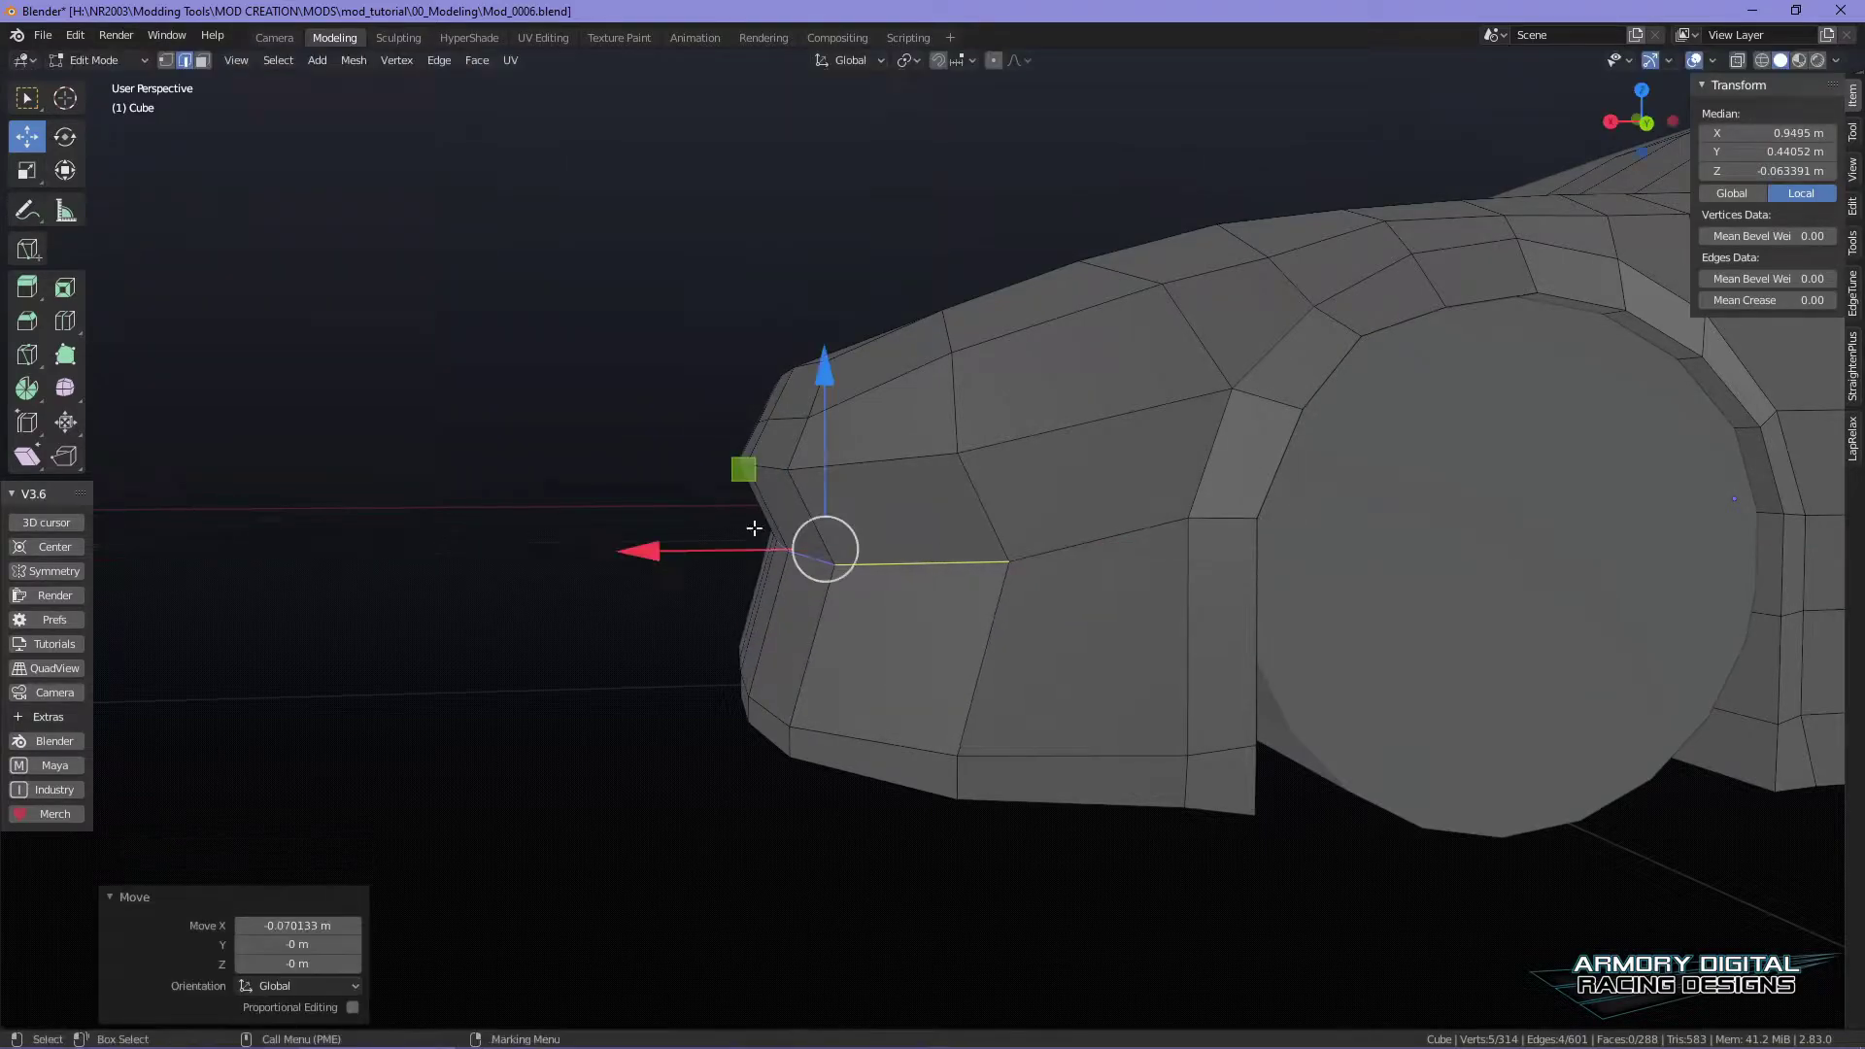
pyautogui.moveTo(827, 379); pyautogui.dragTo(829, 446)
# - Undo both moves of the front bumper's horizontal edge chain
pyautogui.moveTo(1049, 528); pyautogui.dragTo(1153, 637, button='middle')
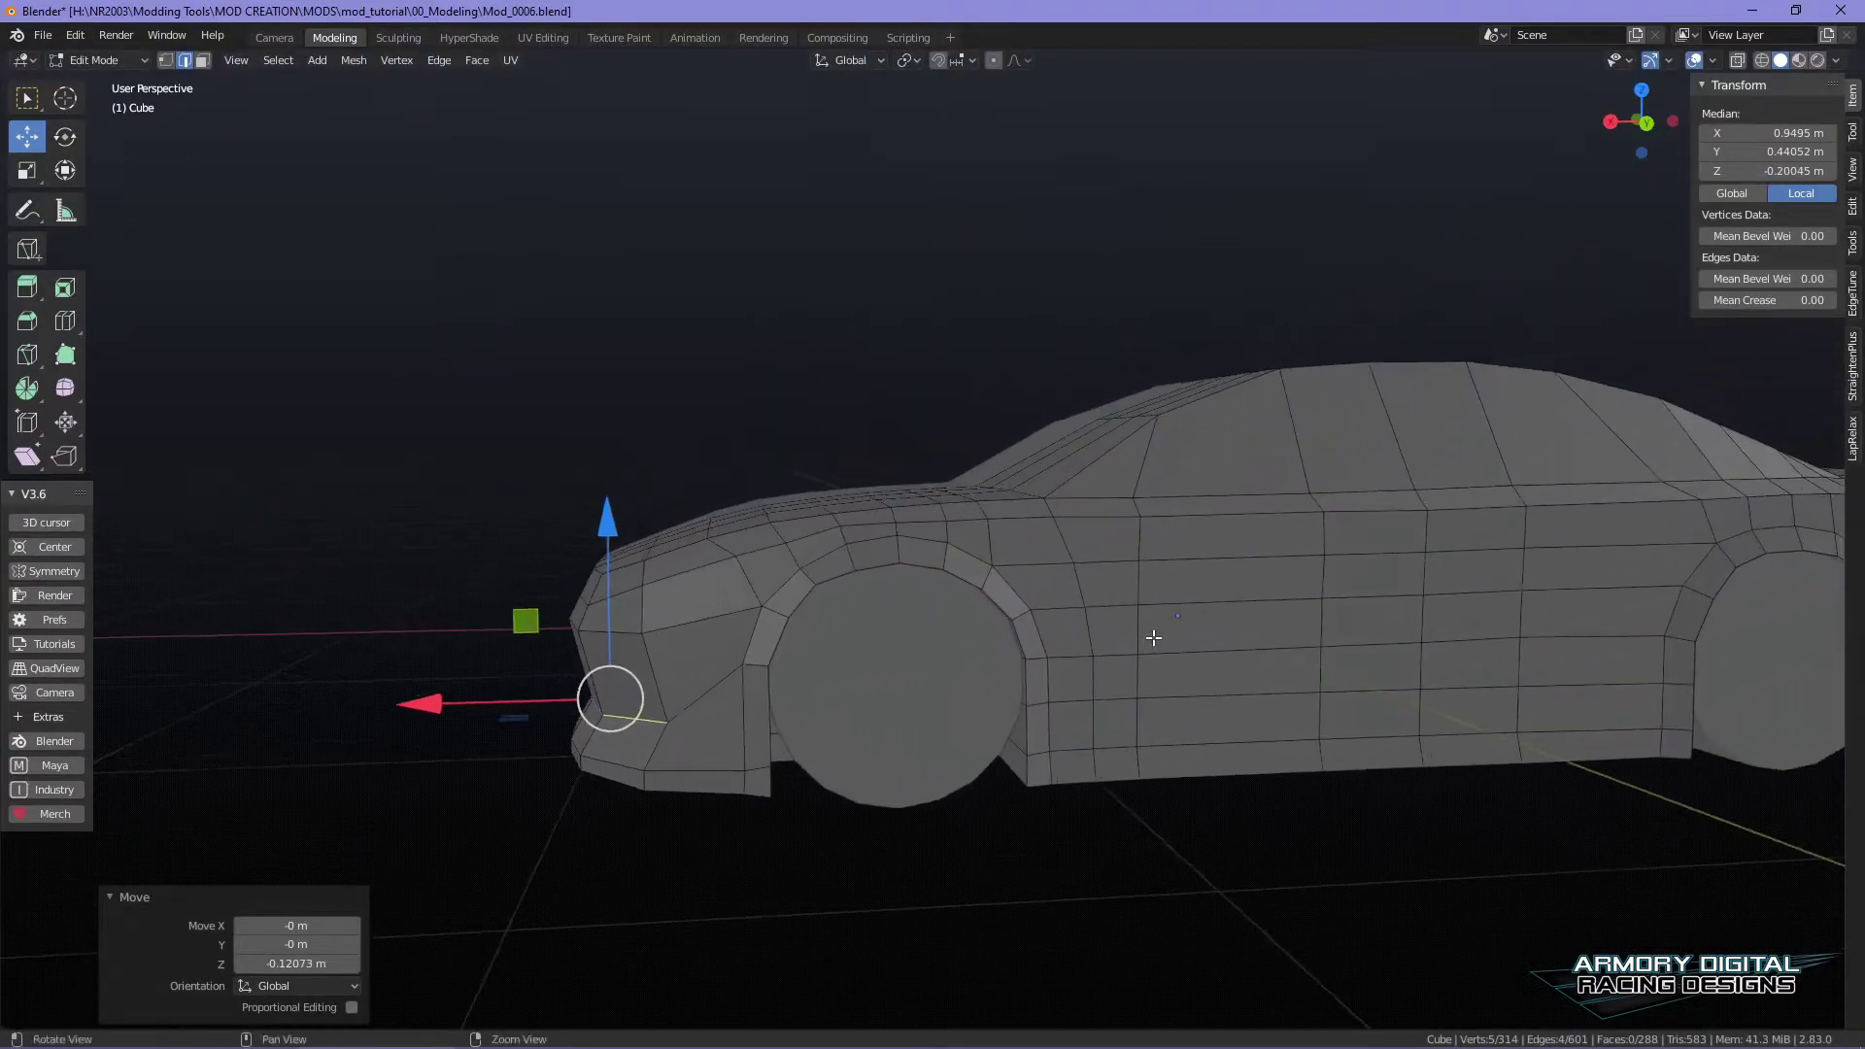
pyautogui.moveTo(1046, 574); pyautogui.dragTo(1190, 577, button='right')
pyautogui.scroll(-2, 1408, 847)
pyautogui.keyDown('alt'); pyautogui.moveTo(1407, 847); pyautogui.dragTo(1465, 811); pyautogui.keyUp('alt')
pyautogui.press('Tab')
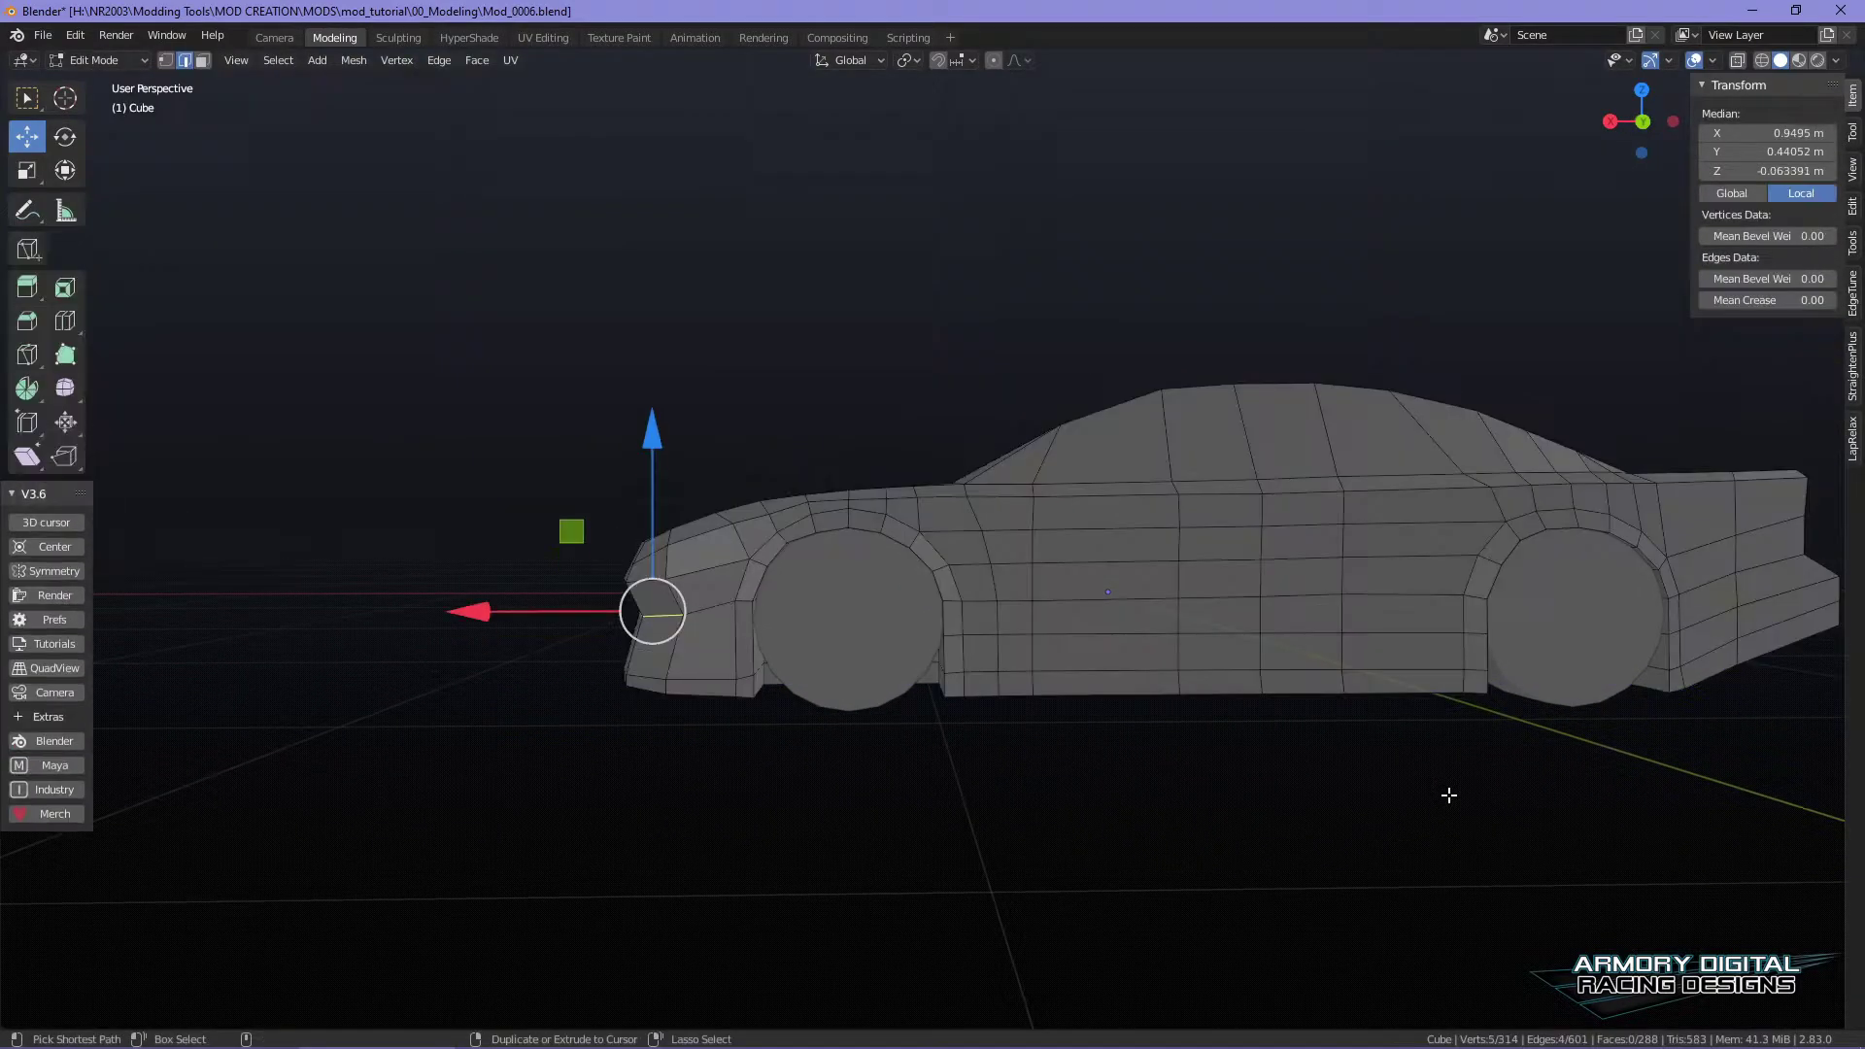
# - Select the front bumper's bottom strip of faces in face mode and extrude it without any offset
pyautogui.keyDown('alt'); pyautogui.moveTo(821, 695); pyautogui.dragTo(1120, 673); pyautogui.keyUp('alt')
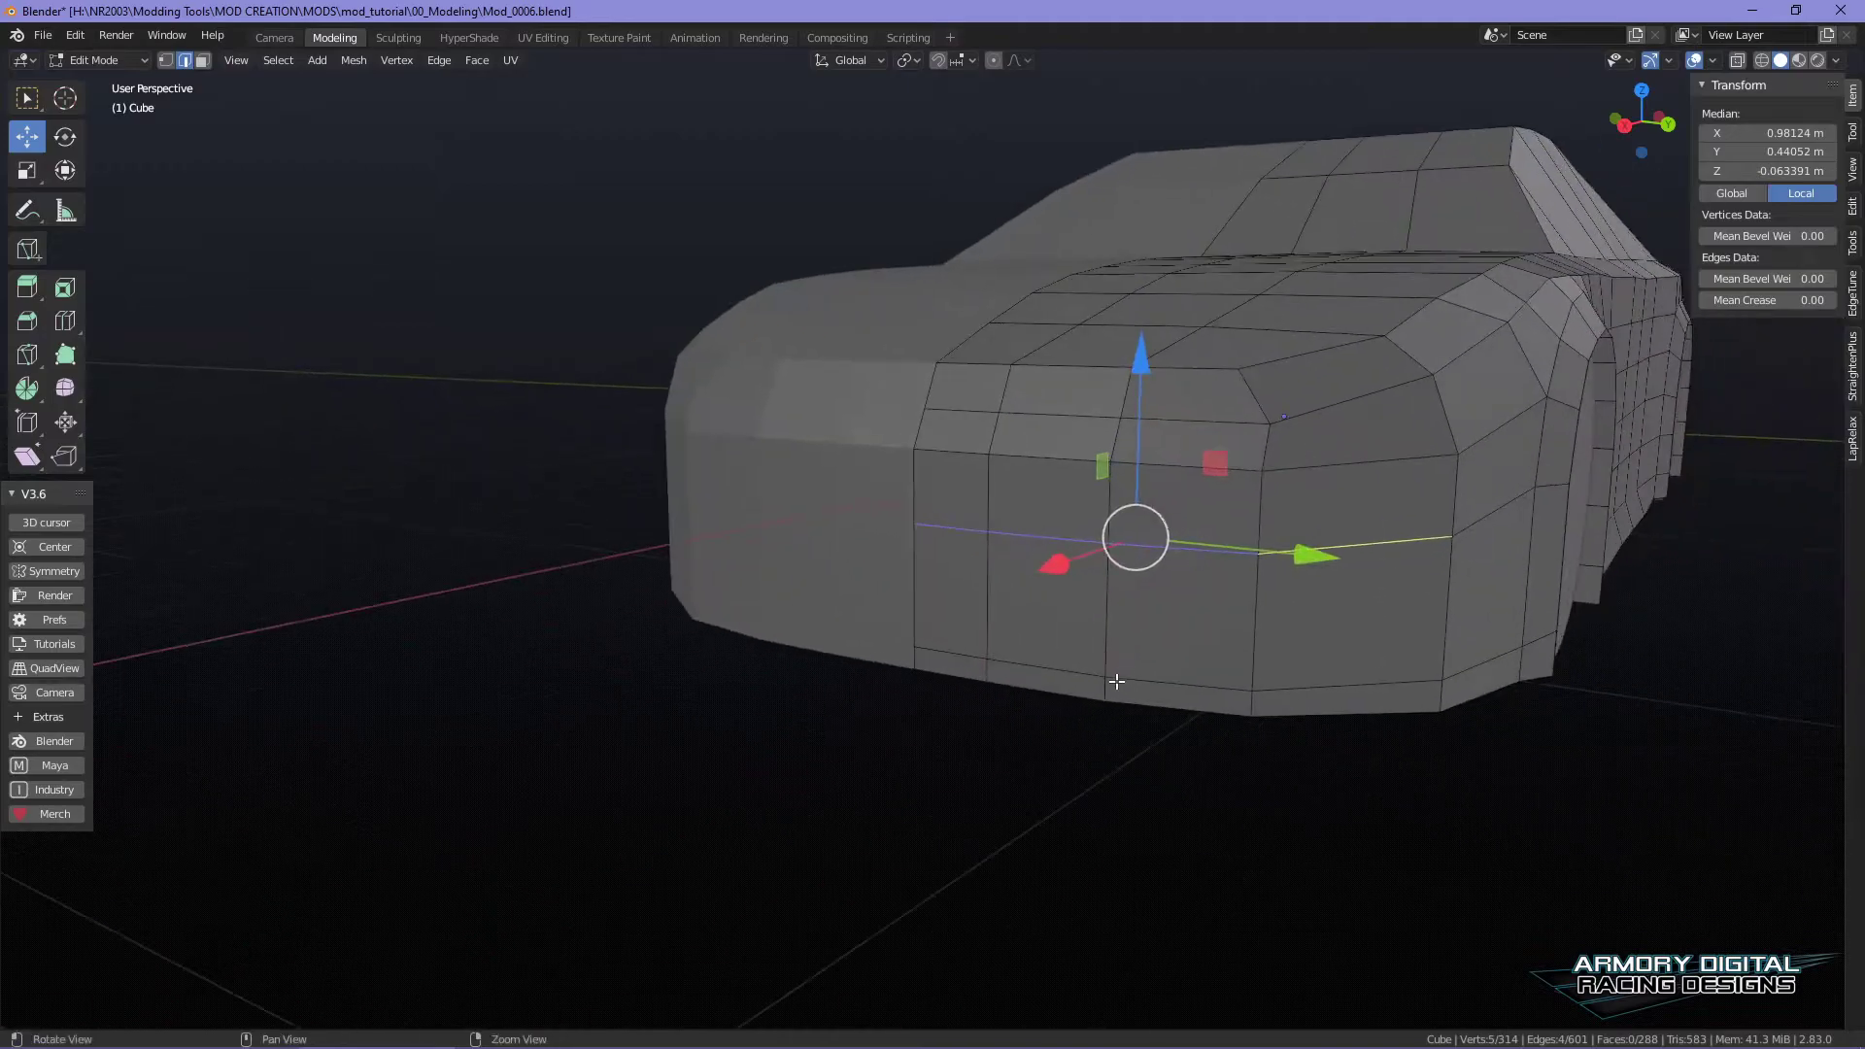
pyautogui.keyDown('alt'); pyautogui.moveTo(1216, 734); pyautogui.dragTo(841, 645); pyautogui.keyUp('alt')
pyautogui.moveTo(845, 545); pyautogui.dragTo(880, 600, button='right')
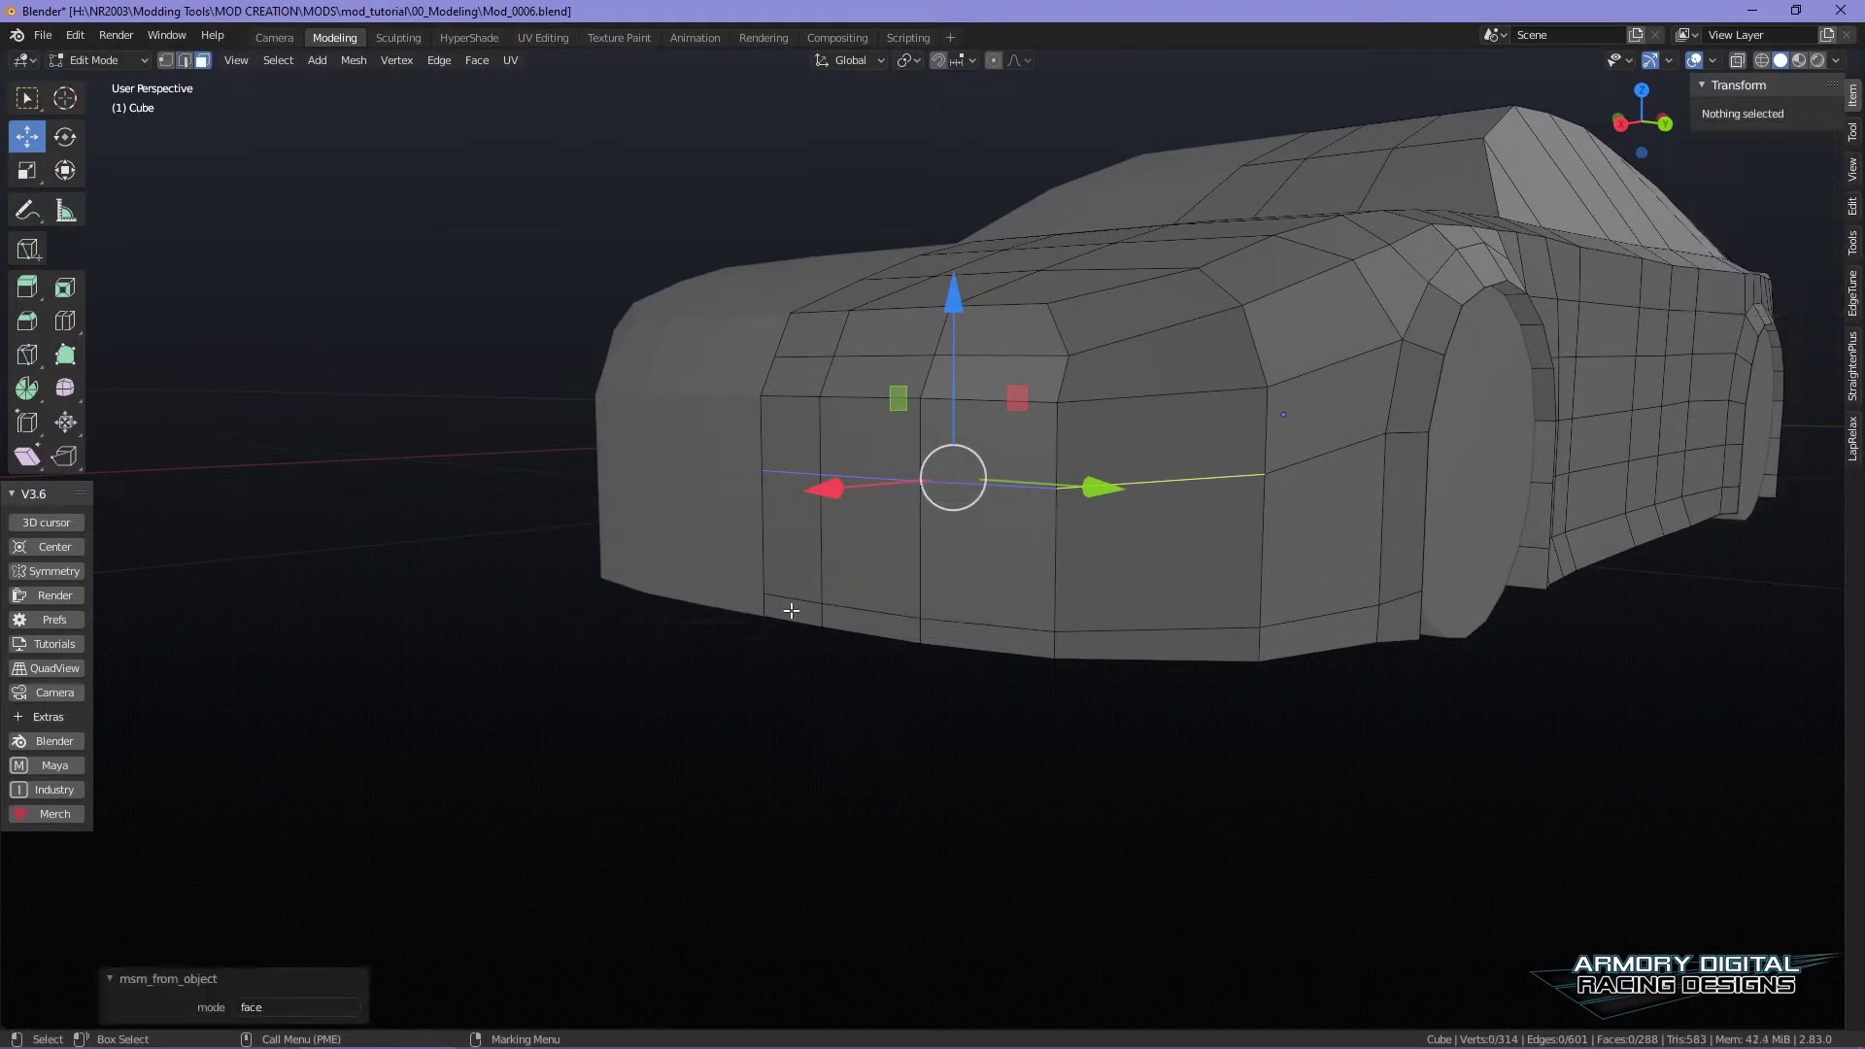
pyautogui.click(790, 612)
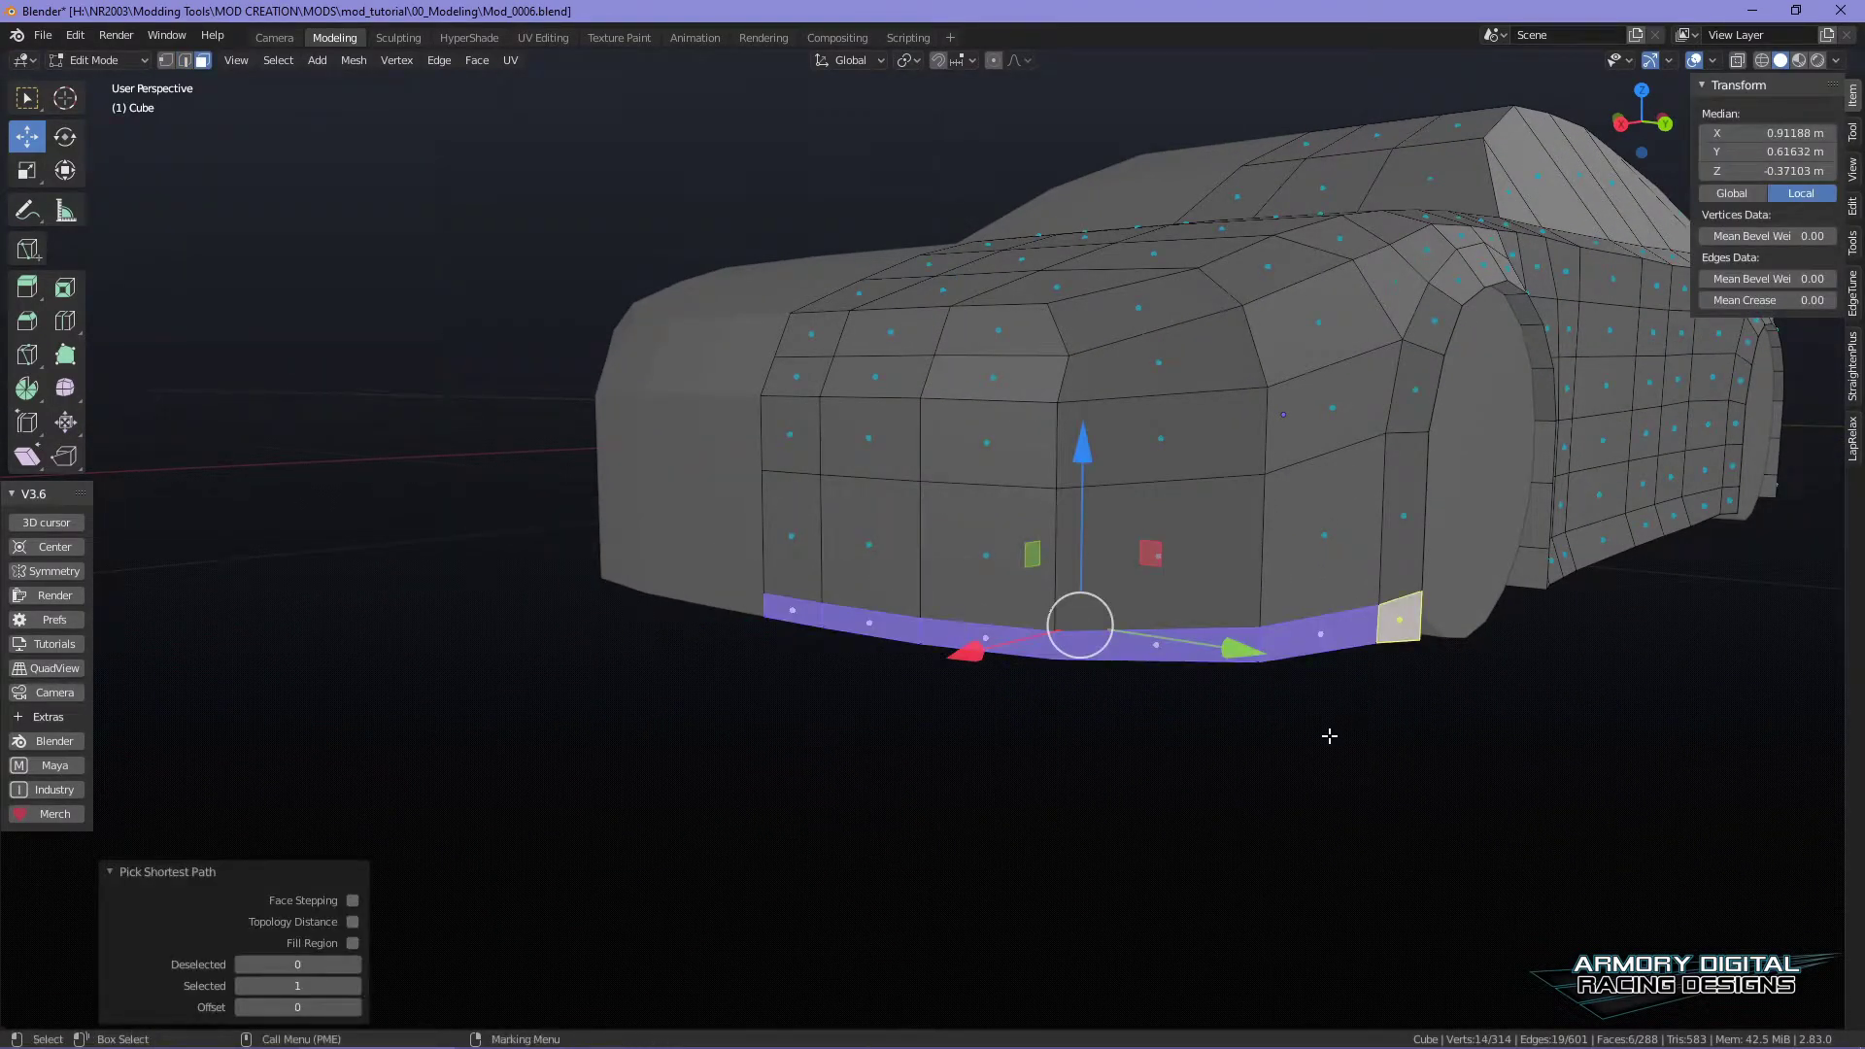
pyautogui.press('e')
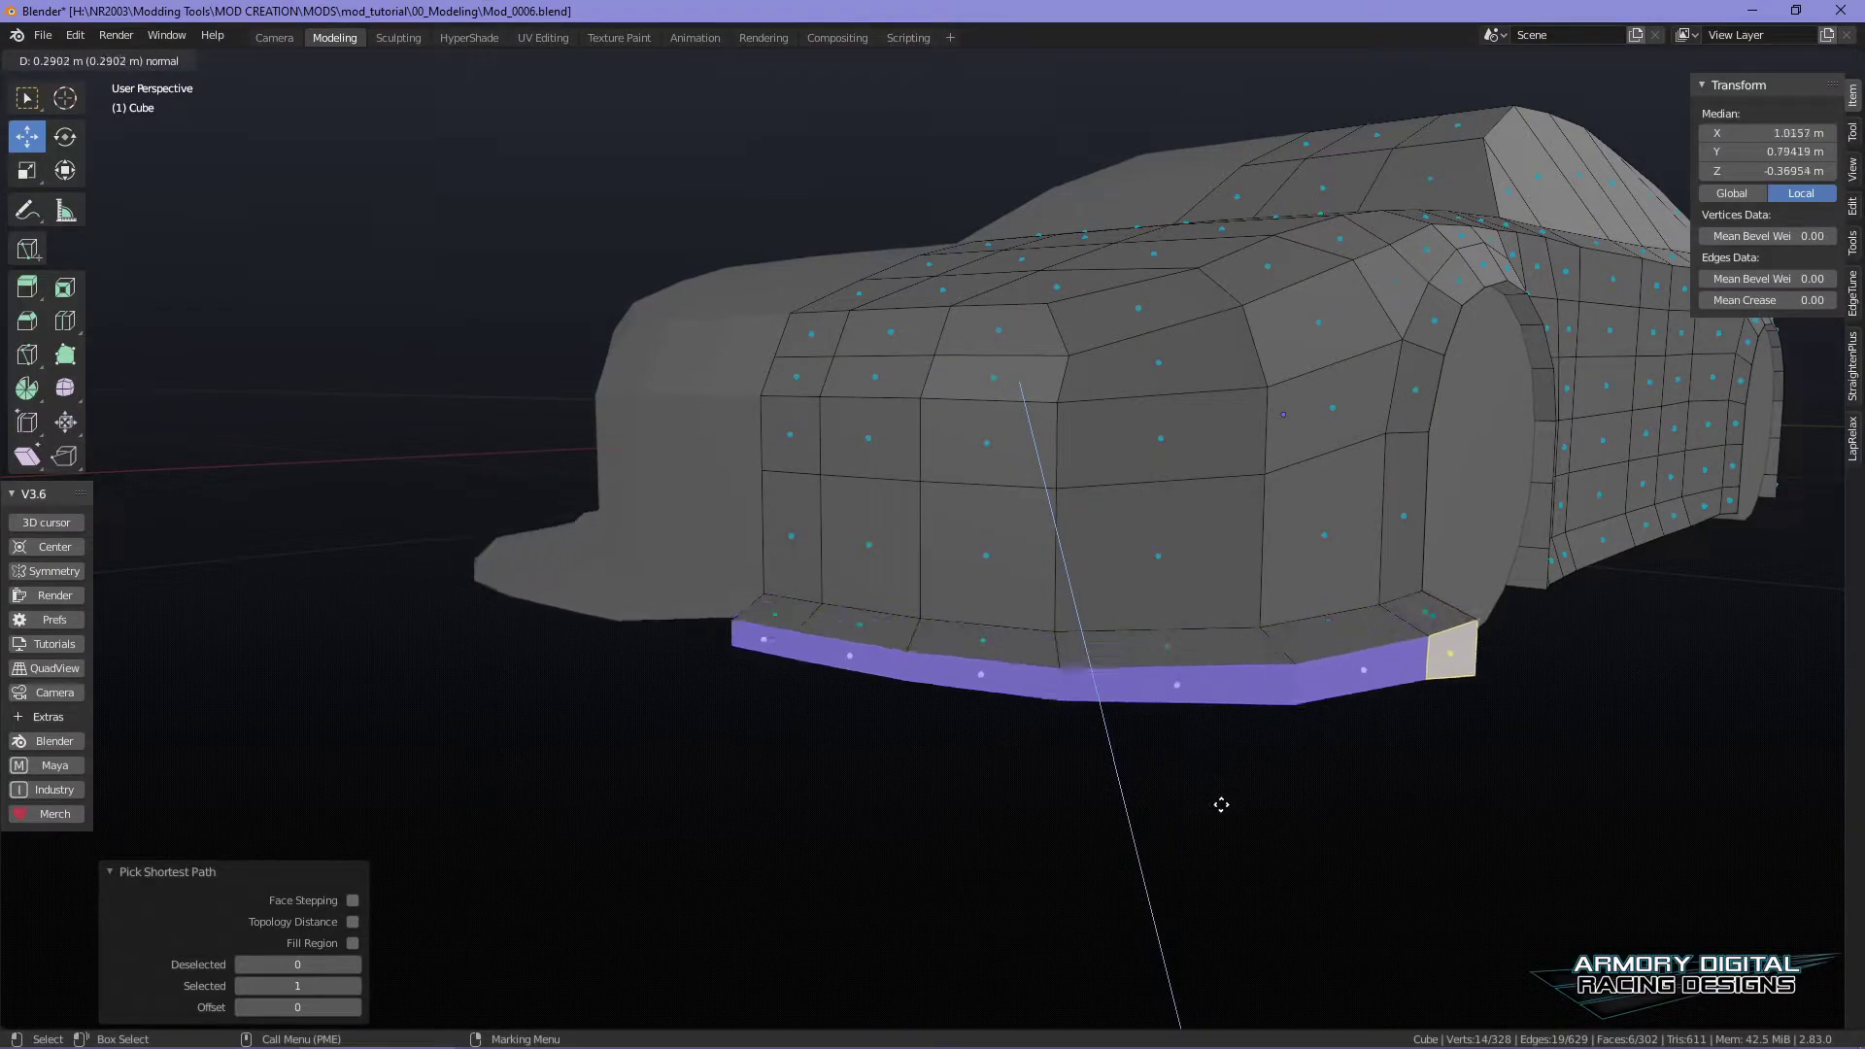
pyautogui.rightClick(1272, 761)
# - Try pulling the extruded bumper strip forward along X, starting with about 0.08 m, and dissolve its selected faces into one
pyautogui.moveTo(960, 656); pyautogui.dragTo(936, 667)
pyautogui.moveTo(949, 875); pyautogui.dragTo(748, 633, button='middle')
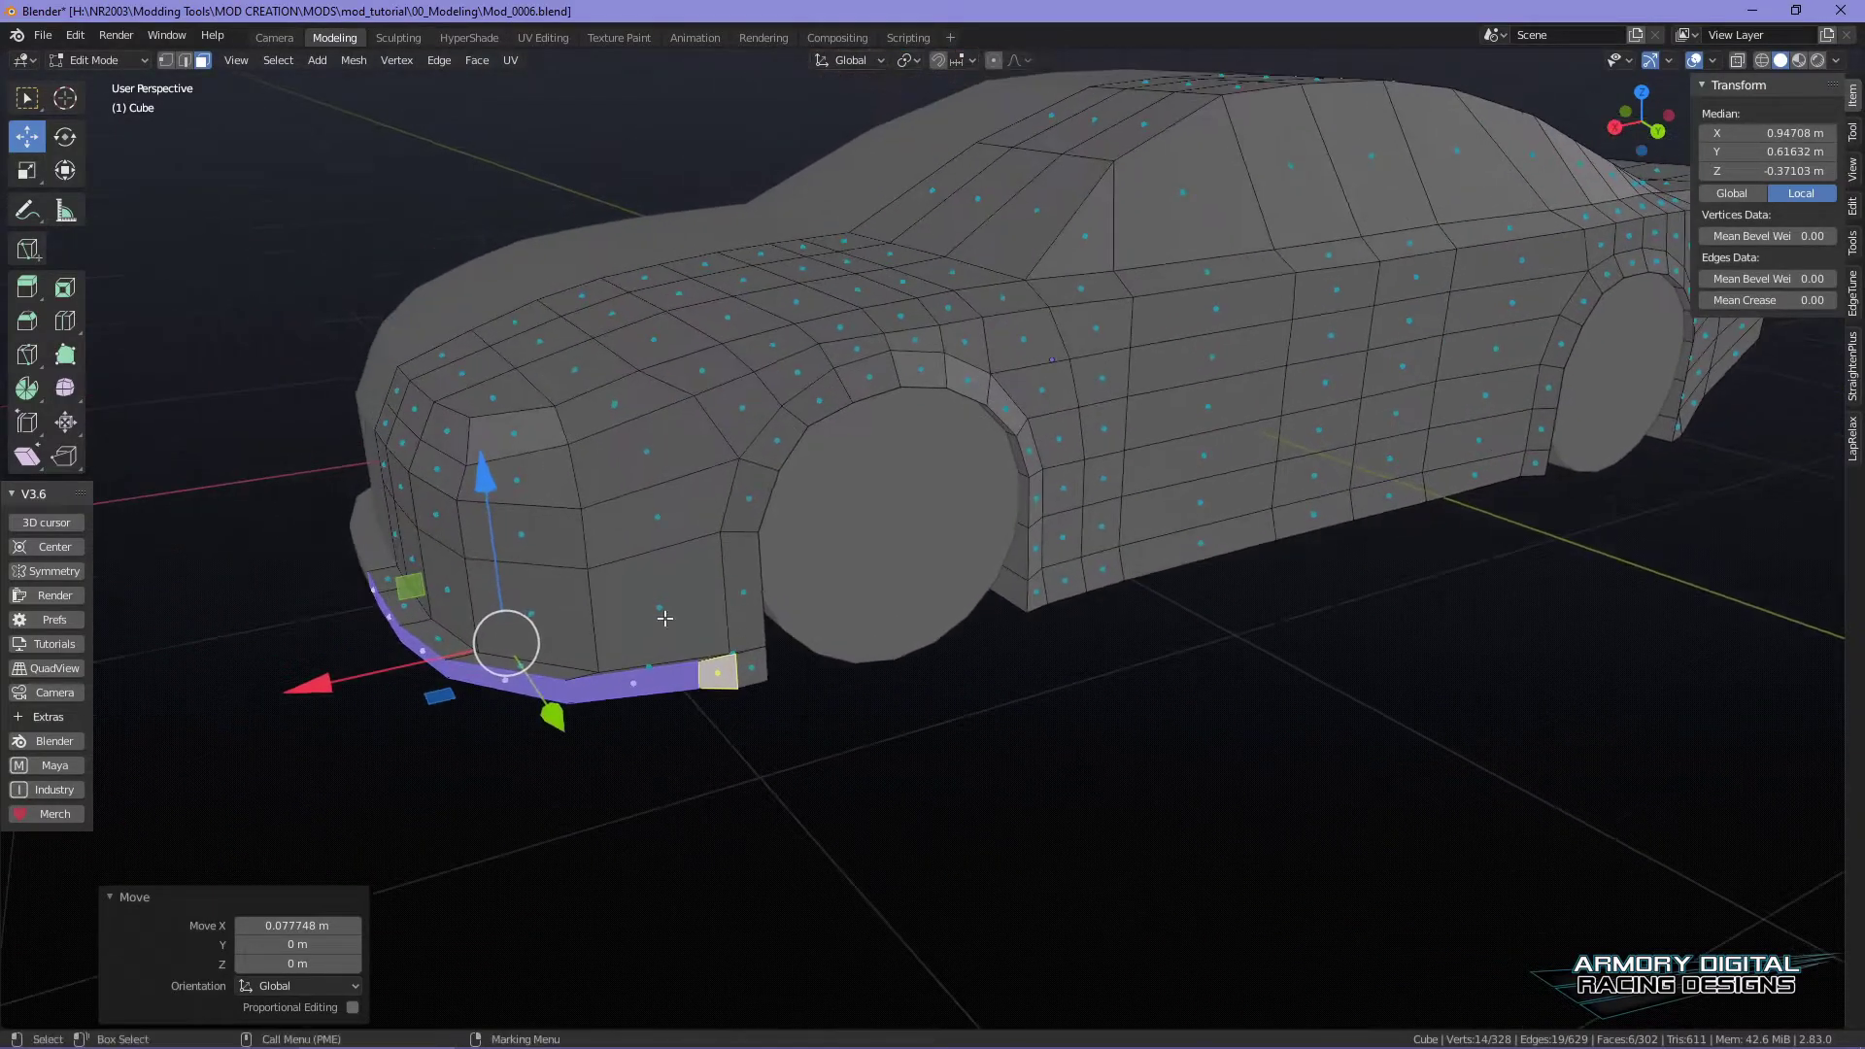
pyautogui.moveTo(361, 673); pyautogui.dragTo(252, 724)
pyautogui.hotkey('ctrl', 'x')
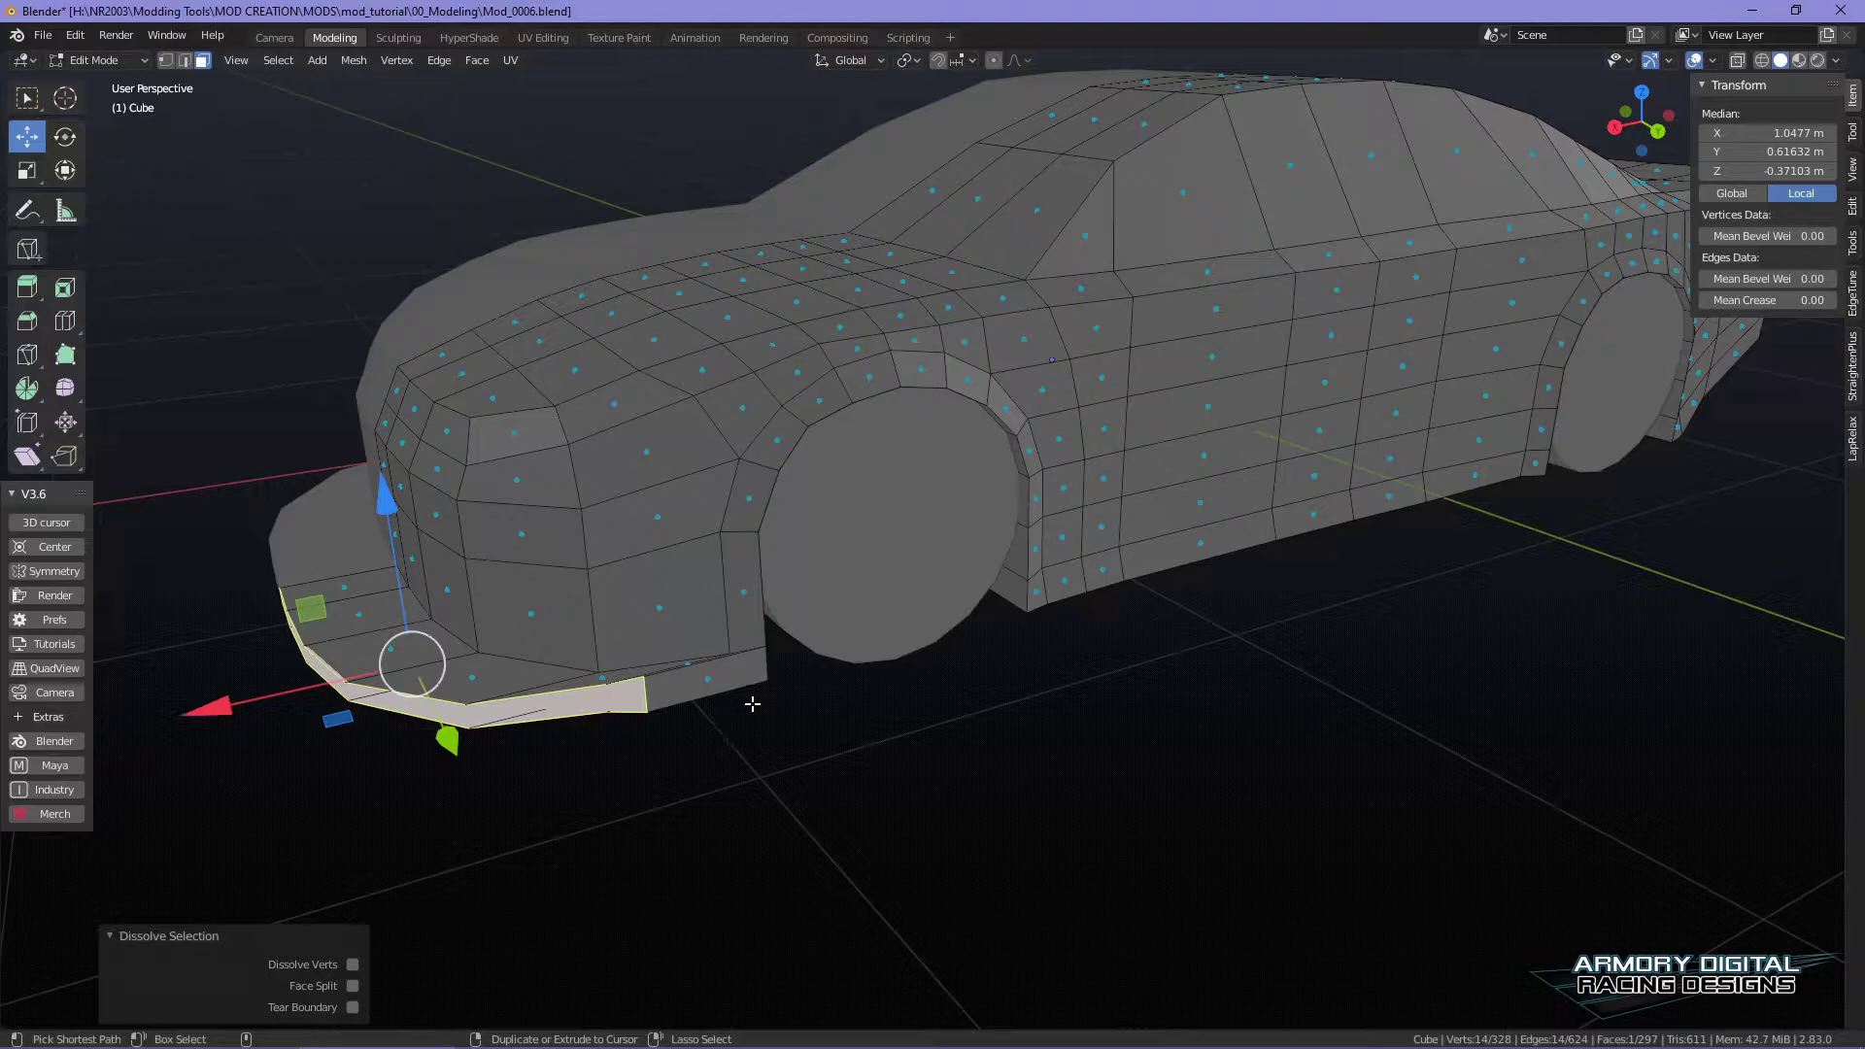
# - Undo the face dissolve and both forward moves of the extruded bumper strip
pyautogui.hotkey('ctrl', 'z')
pyautogui.hotkey('ctrl', 'z')
pyautogui.hotkey('ctrl', 'z')
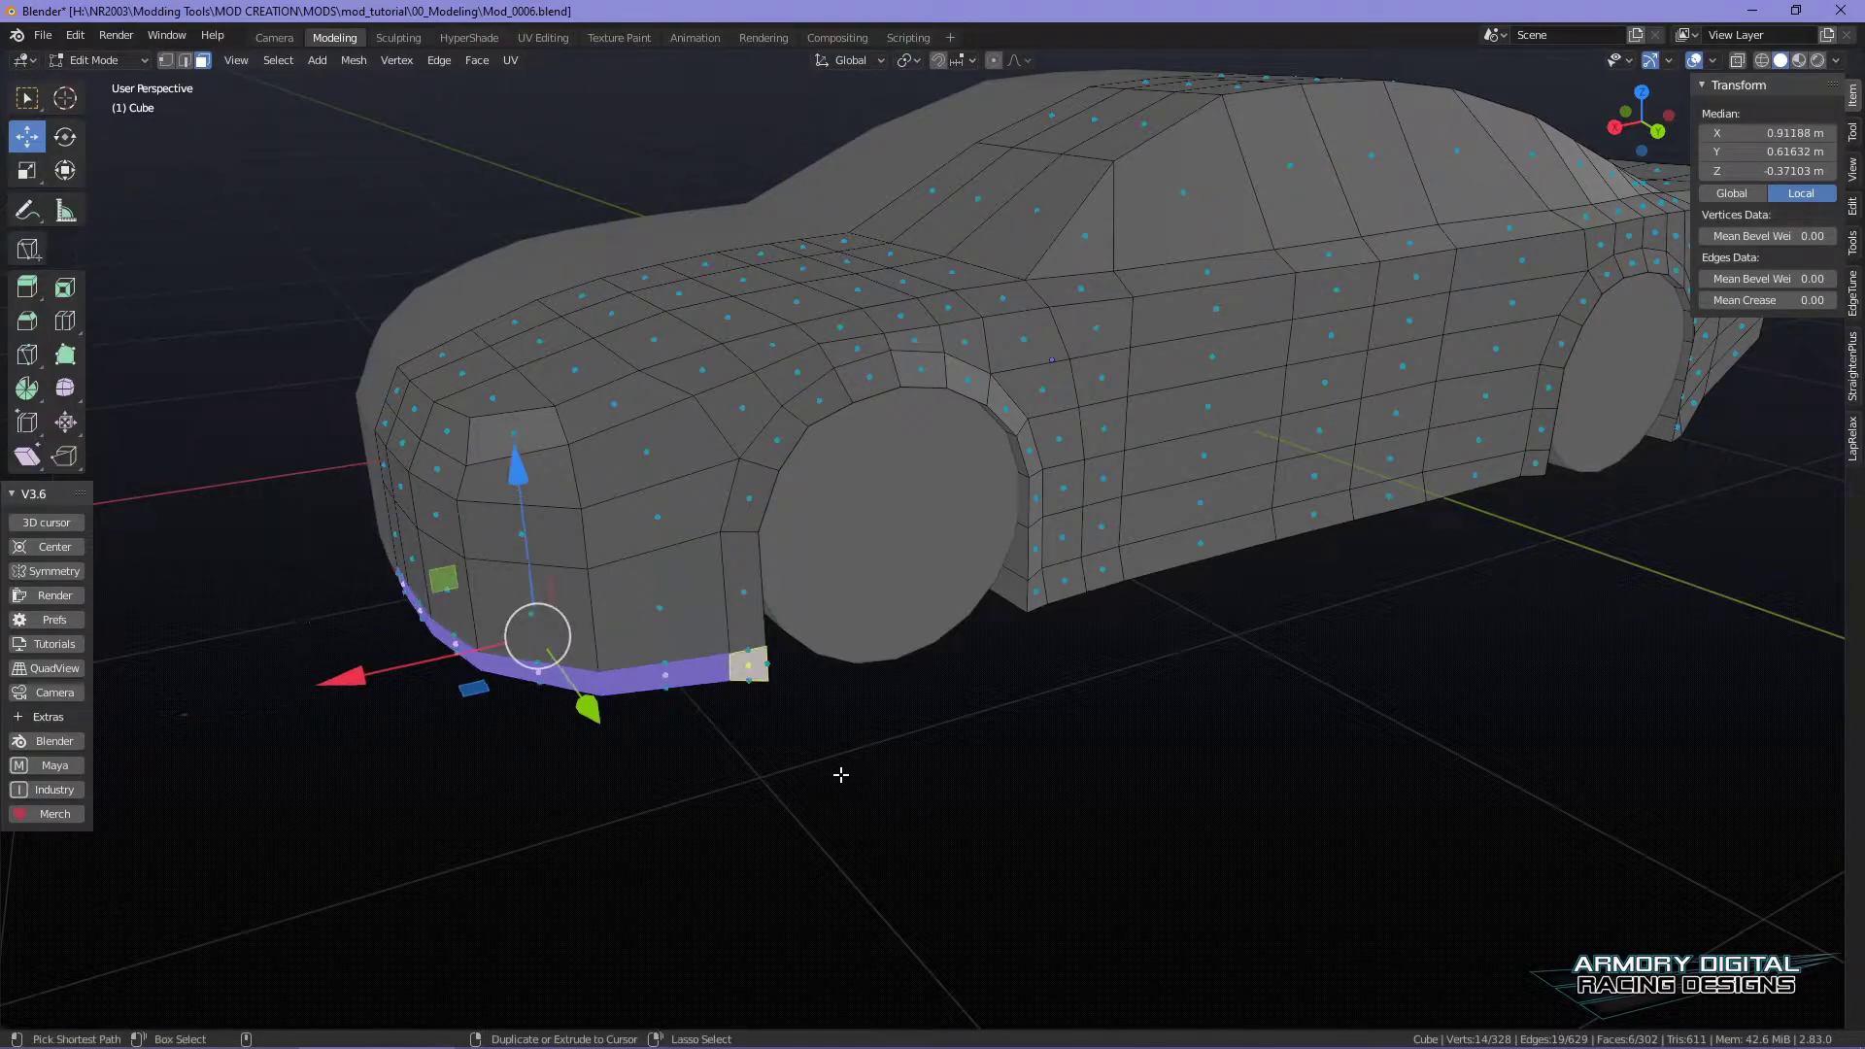
# - View the car body's side and rear in object mode, and return to edge mode on its mesh
pyautogui.moveTo(625, 461); pyautogui.dragTo(736, 394, button='right')
pyautogui.moveTo(1273, 604); pyautogui.dragTo(857, 771, button='middle')
pyautogui.scroll(3, 1020, 708)
pyautogui.moveTo(1020, 708); pyautogui.dragTo(1124, 616, button='middle')
pyautogui.press('`')
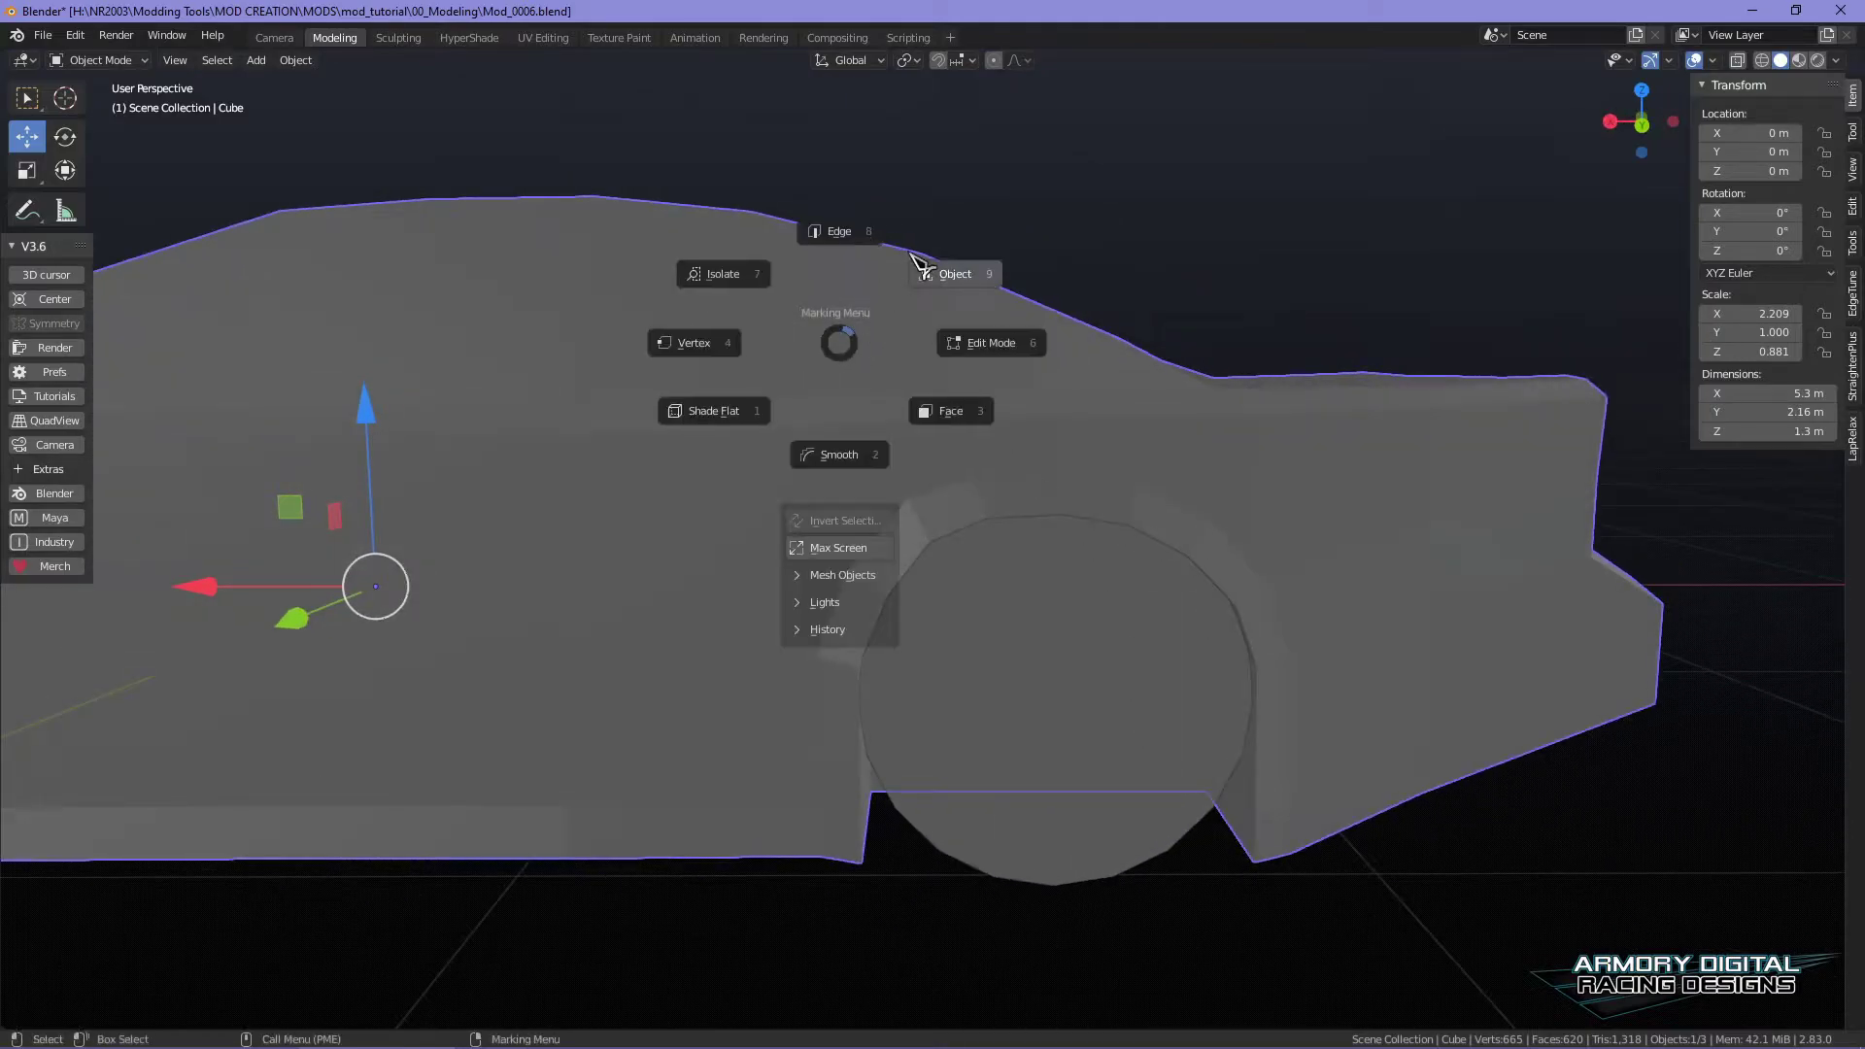
pyautogui.click(933, 264)
pyautogui.moveTo(845, 486); pyautogui.dragTo(888, 523, button='right')
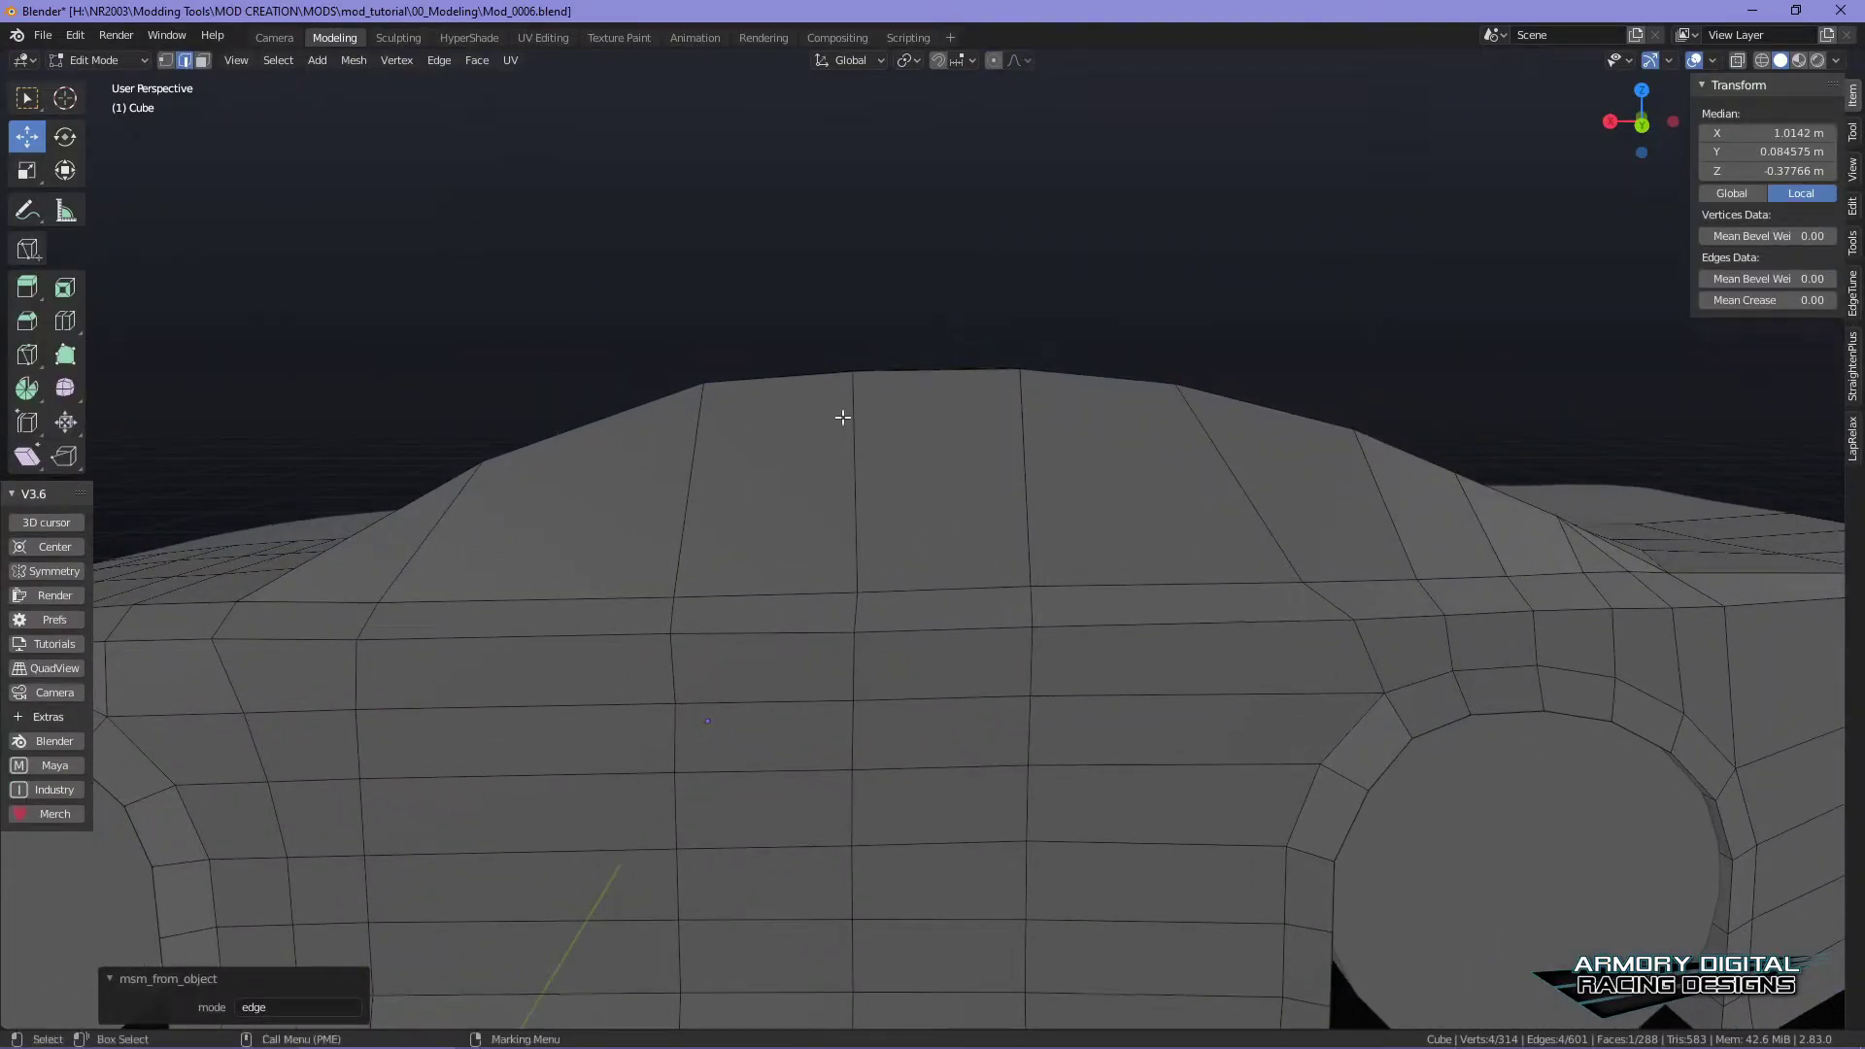
# - Examine the car body's edge flow over the roof and along the underside around the wheel wells
pyautogui.scroll(-5, 1508, 579)
pyautogui.moveTo(1508, 580); pyautogui.dragTo(957, 654, button='middle')
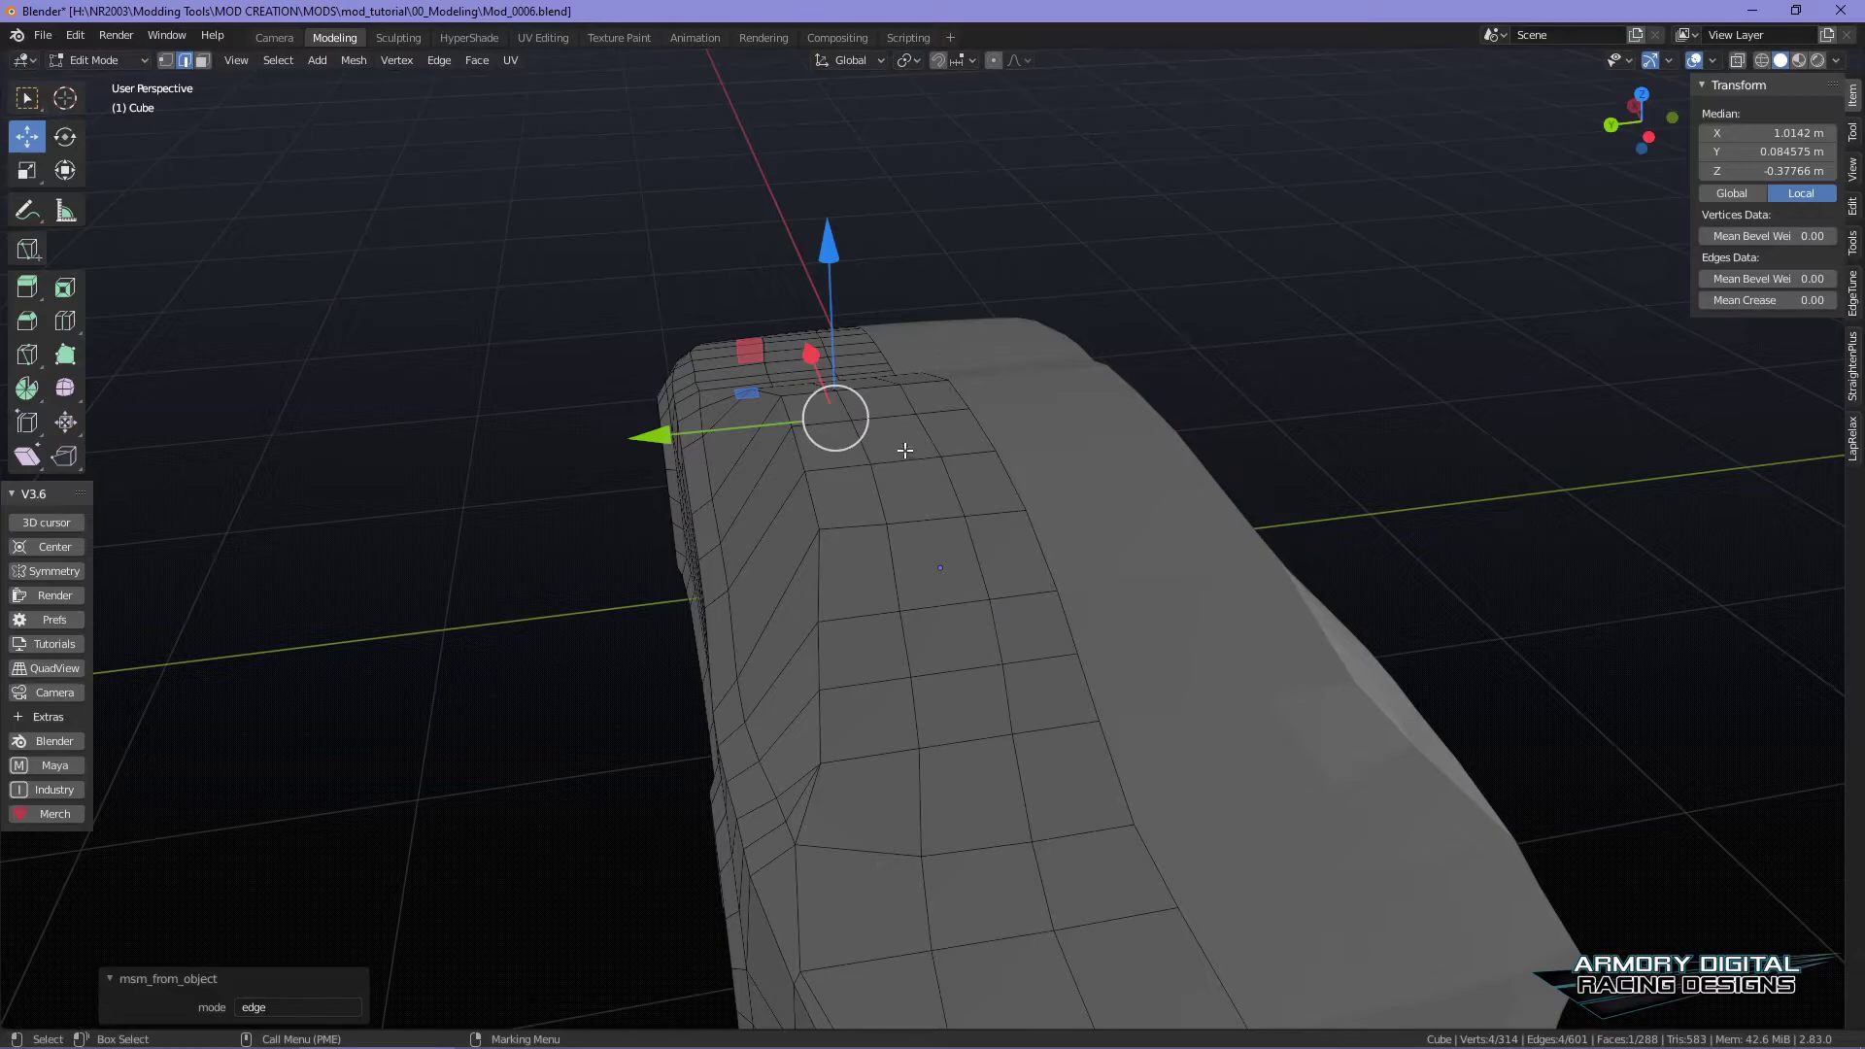
pyautogui.keyDown('alt'); pyautogui.moveTo(950, 624); pyautogui.dragTo(1094, 520); pyautogui.keyUp('alt')
pyautogui.keyDown('alt'); pyautogui.moveTo(1094, 520); pyautogui.dragTo(999, 516, button='middle'); pyautogui.keyUp('alt')
pyautogui.keyDown('alt'); pyautogui.moveTo(1000, 515); pyautogui.dragTo(1007, 457); pyautogui.keyUp('alt')
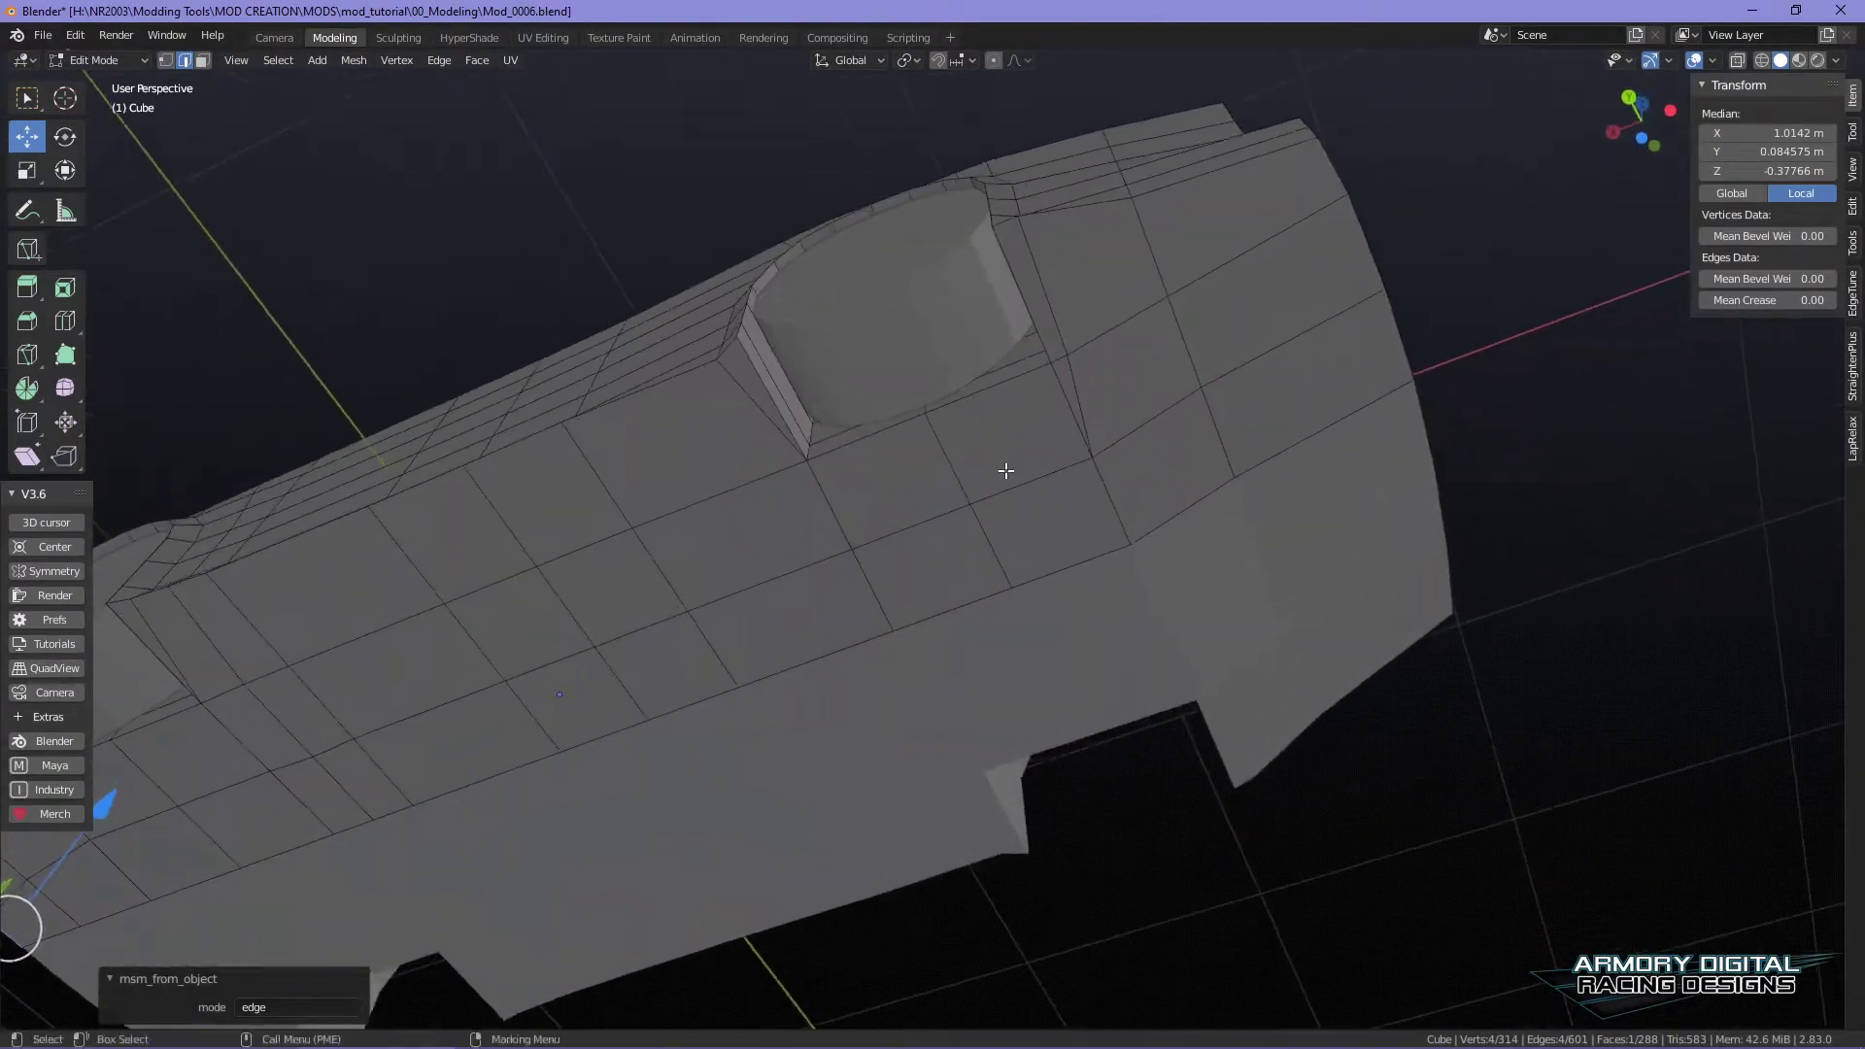
pyautogui.keyDown('alt'); pyautogui.moveTo(830, 668); pyautogui.dragTo(1185, 678, button='middle'); pyautogui.keyUp('alt')
pyautogui.keyDown('alt'); pyautogui.moveTo(1185, 678); pyautogui.dragTo(1161, 639); pyautogui.keyUp('alt')
pyautogui.keyDown('alt'); pyautogui.moveTo(1386, 398); pyautogui.dragTo(982, 650); pyautogui.keyUp('alt')
pyautogui.scroll(4, 1023, 498)
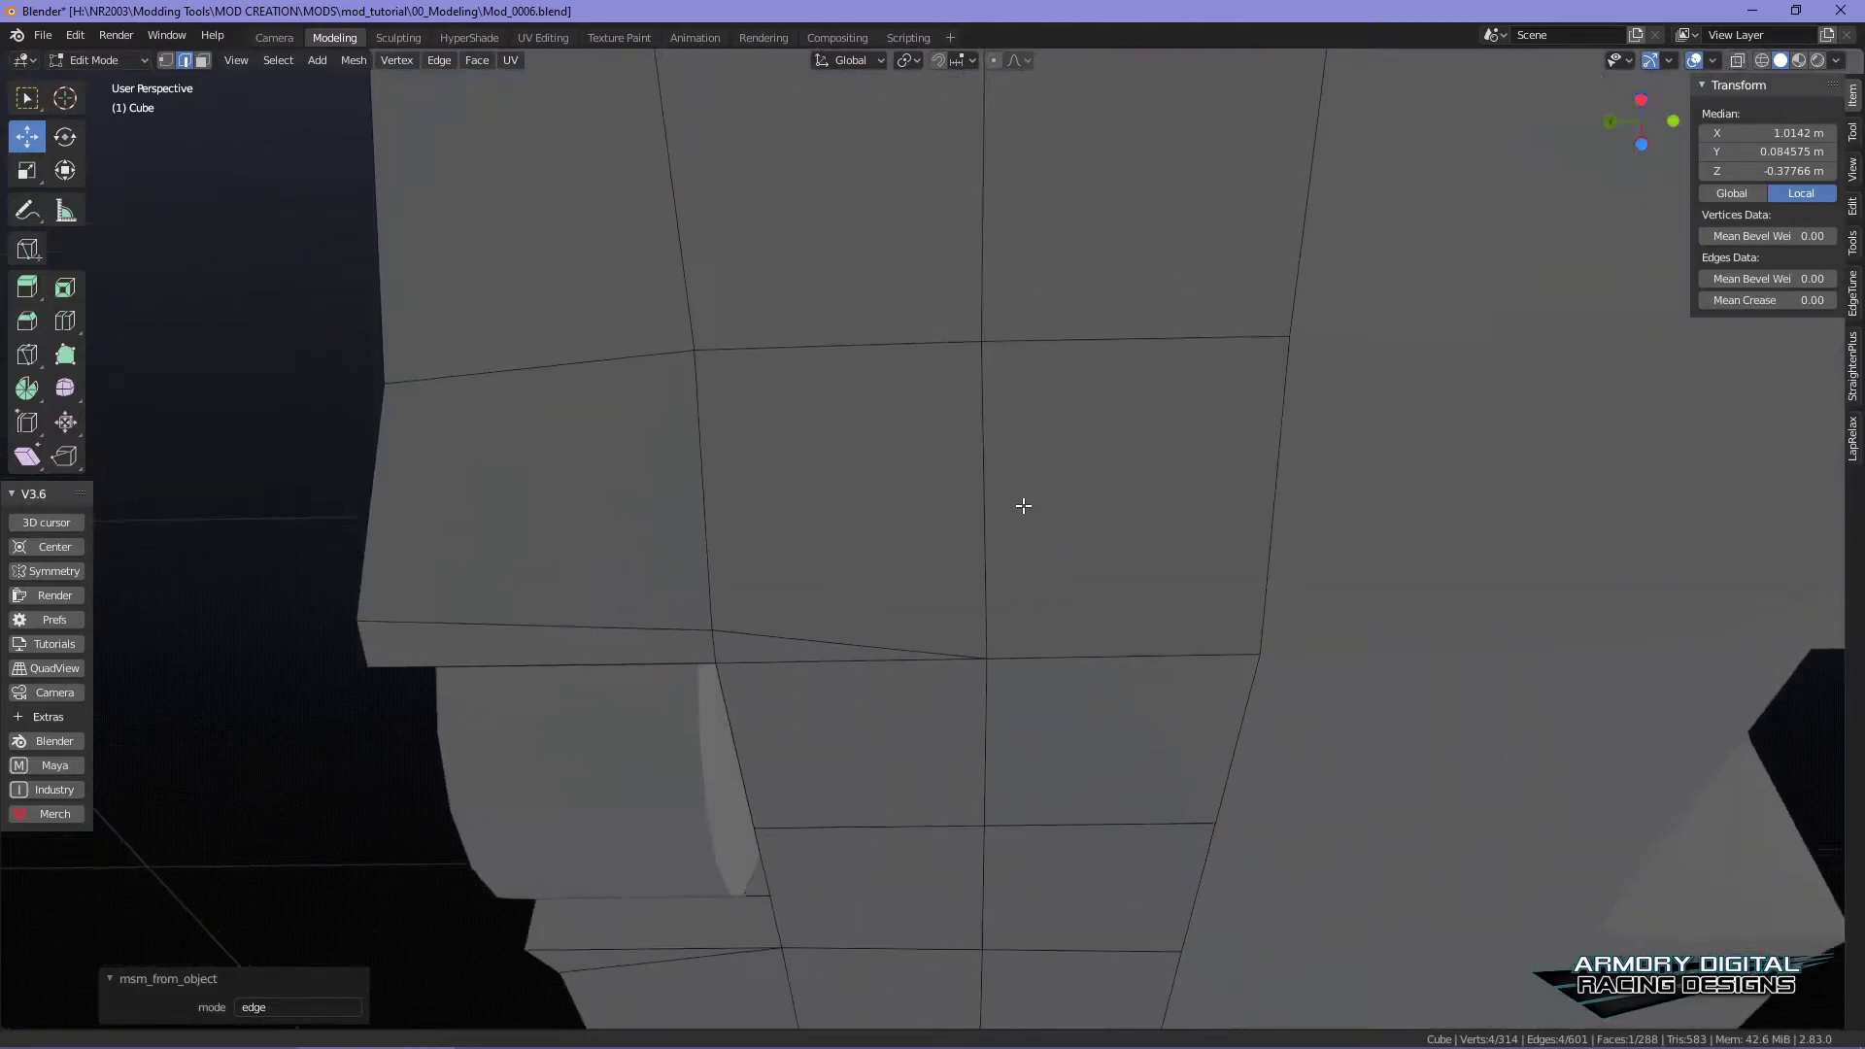
pyautogui.scroll(-5, 1023, 498)
pyautogui.keyDown('alt'); pyautogui.moveTo(1023, 498); pyautogui.dragTo(1295, 745); pyautogui.keyUp('alt')
pyautogui.scroll(2, 1127, 553)
# - Return to object mode and examine the overall car body shape from the front three-quarter view
pyautogui.press('Tab')
pyautogui.keyDown('alt'); pyautogui.moveTo(1126, 554); pyautogui.dragTo(1175, 770); pyautogui.keyUp('alt')
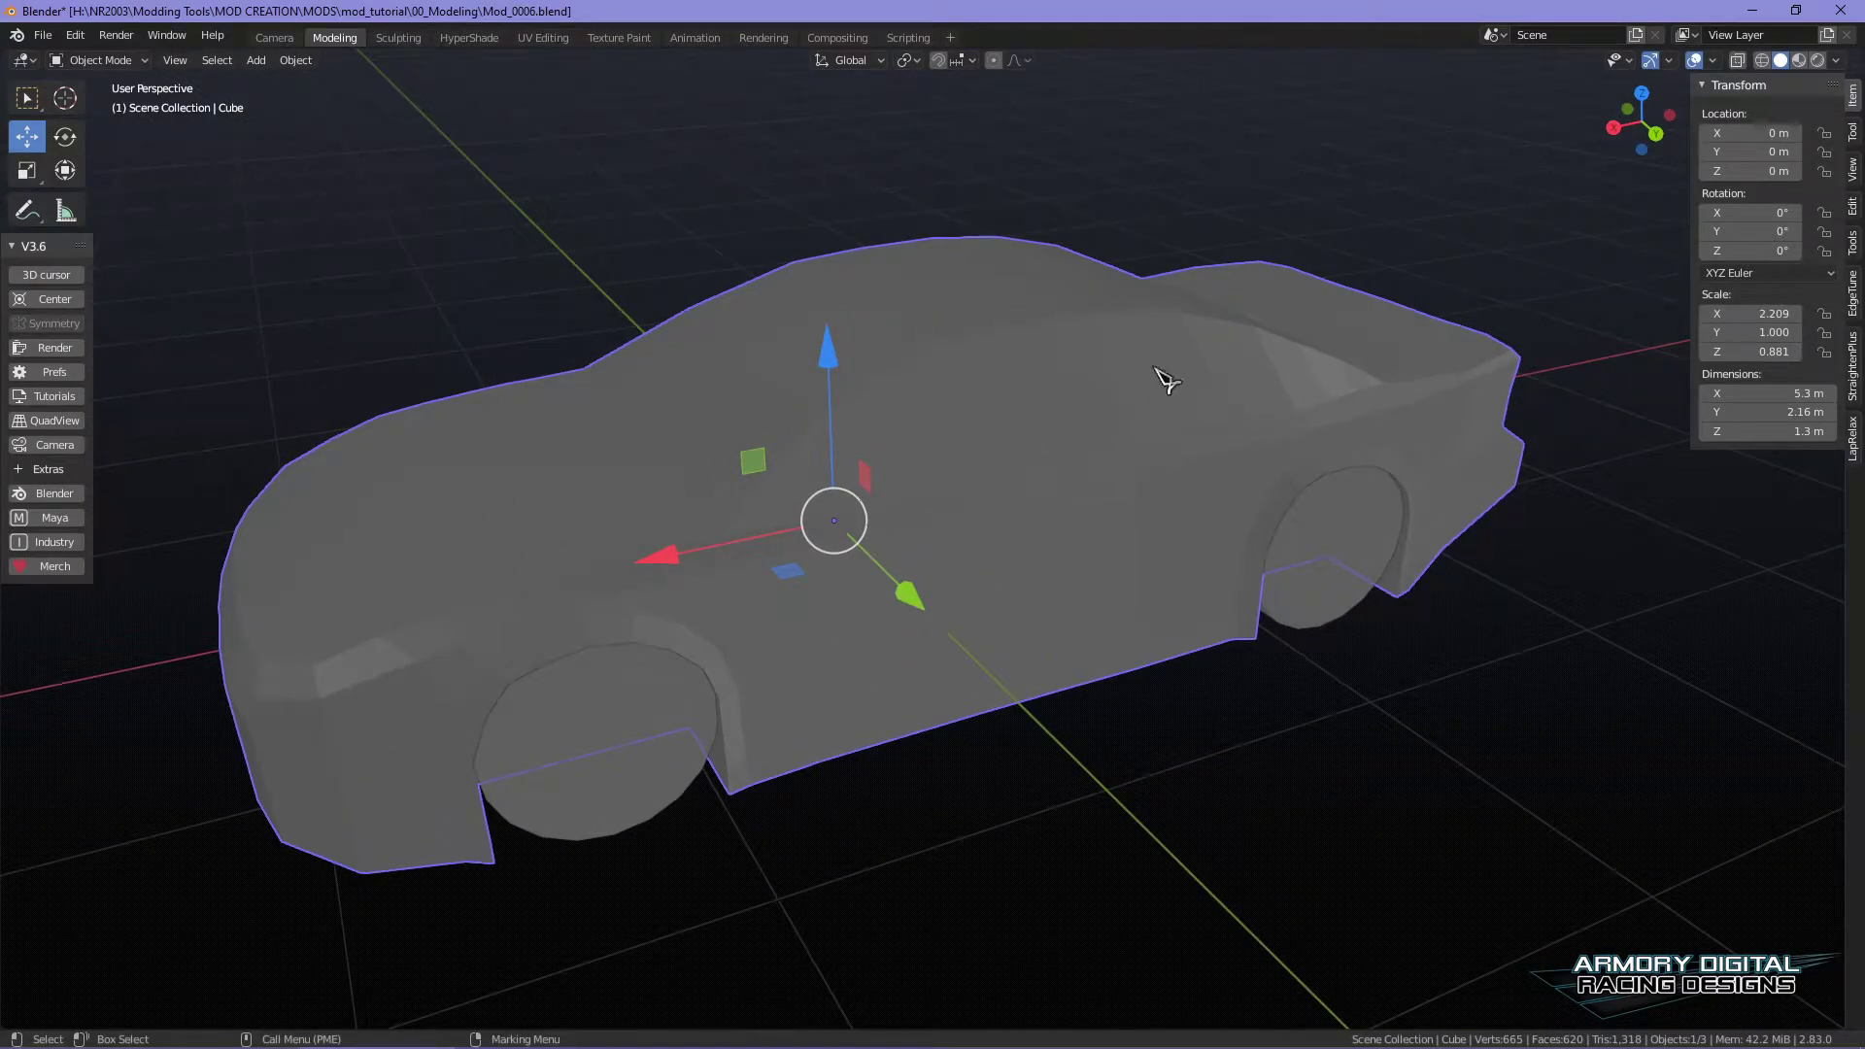
pyautogui.keyDown('alt'); pyautogui.moveTo(1248, 427); pyautogui.dragTo(1240, 767); pyautogui.keyUp('alt')
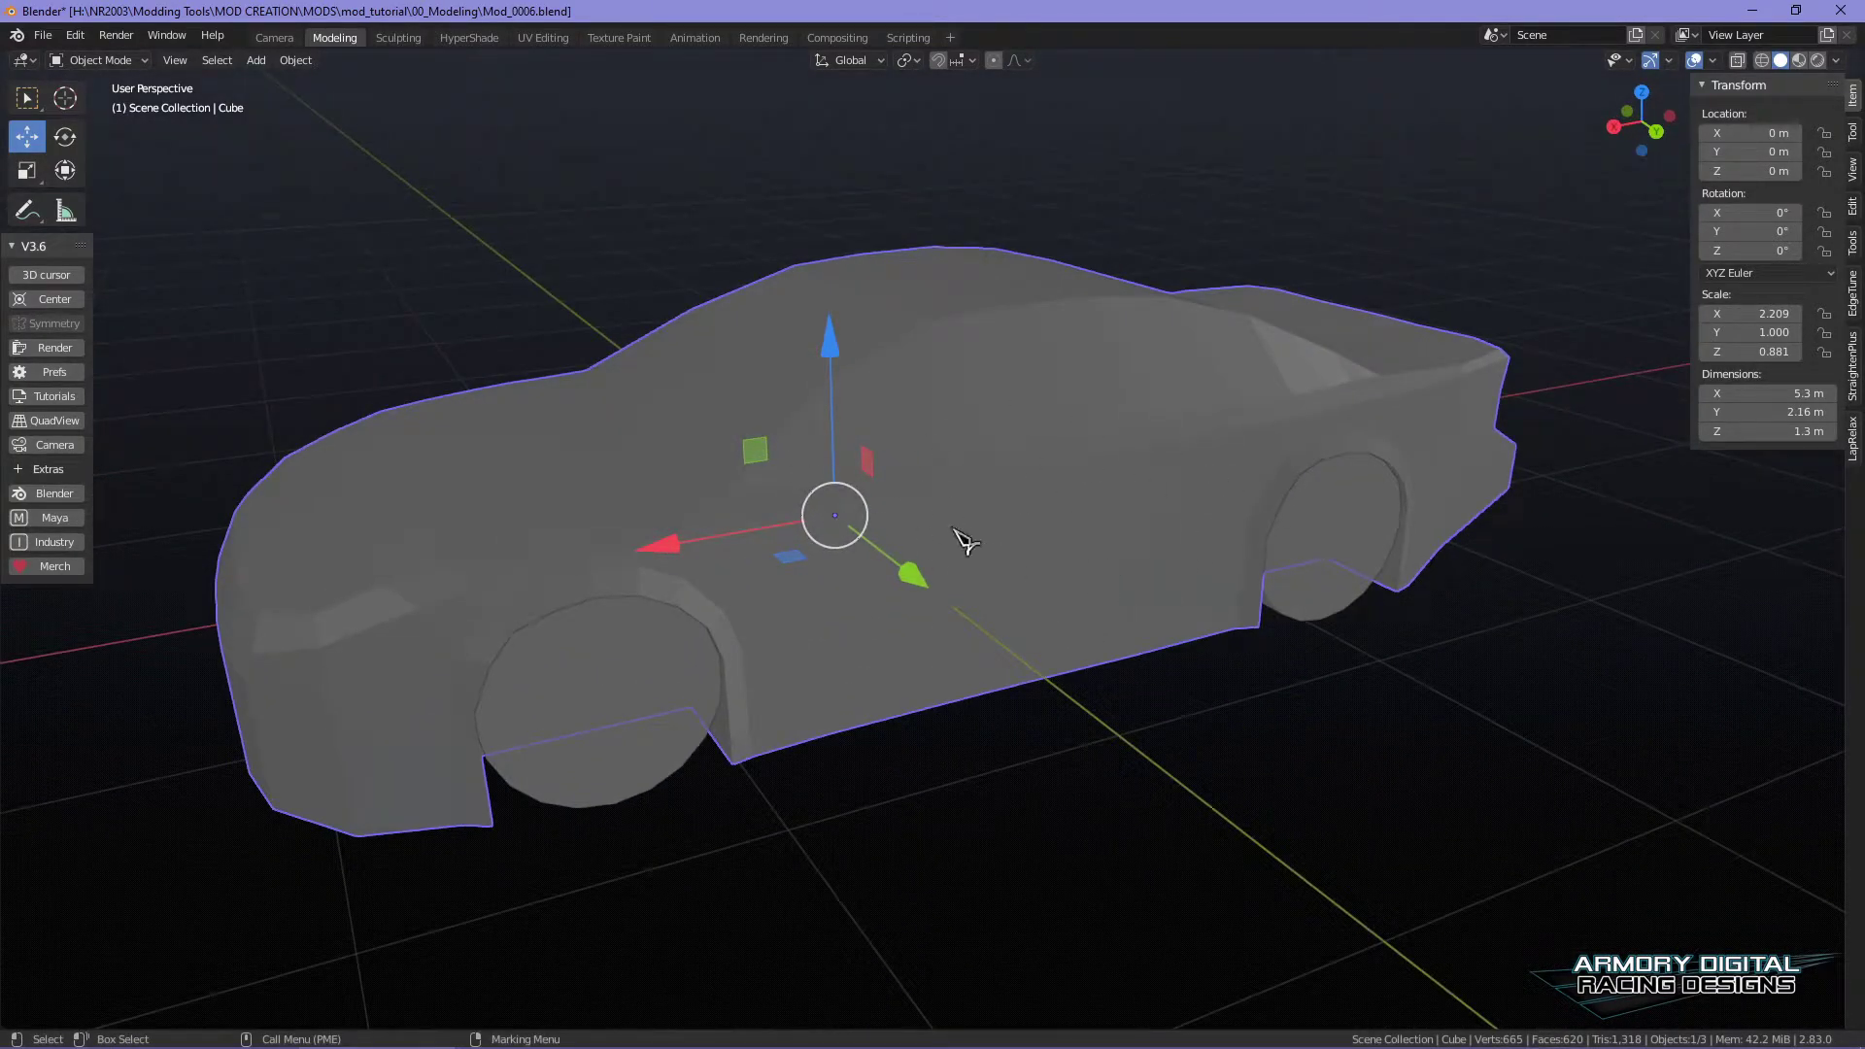
pyautogui.keyDown('alt'); pyautogui.moveTo(1260, 685); pyautogui.dragTo(1190, 701); pyautogui.keyUp('alt')
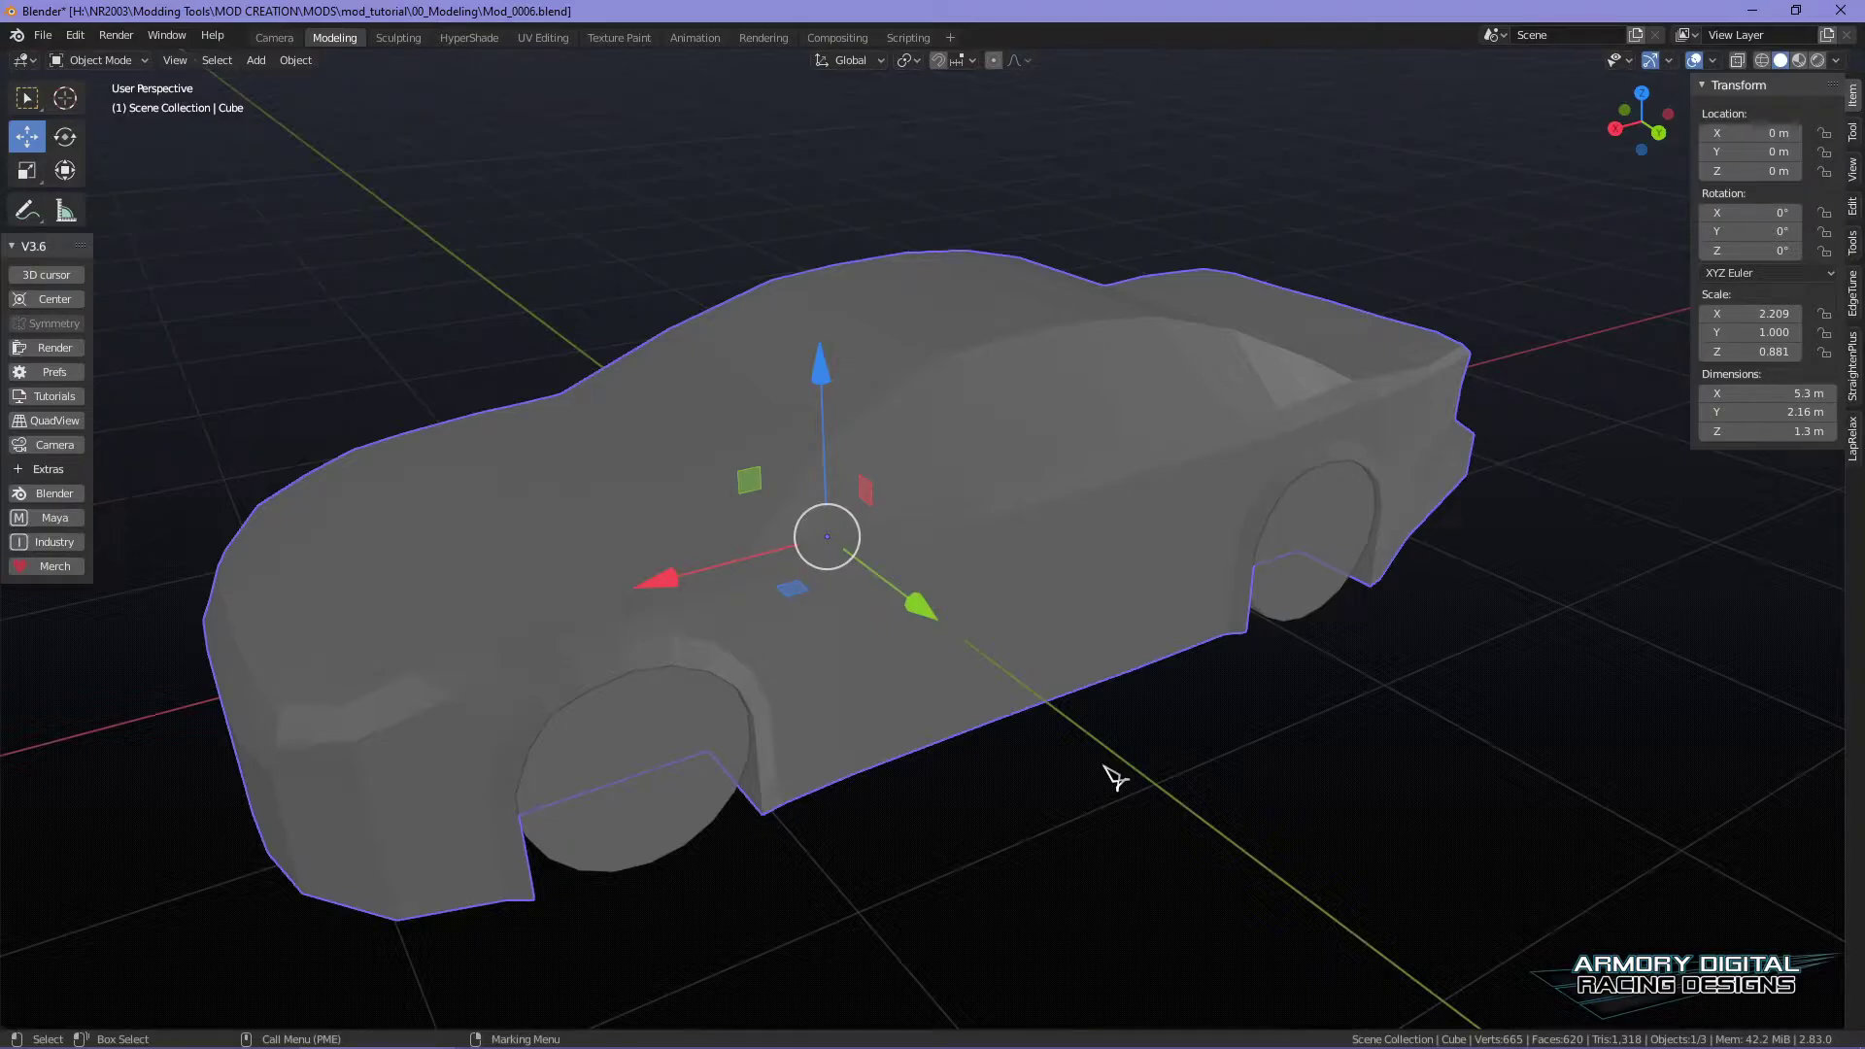
pyautogui.moveTo(1049, 697); pyautogui.dragTo(1202, 596, button='middle')
# - Enter face editing on the car body, focus on its side and switch to edge mode
pyautogui.moveTo(1039, 411); pyautogui.dragTo(1105, 461, button='right')
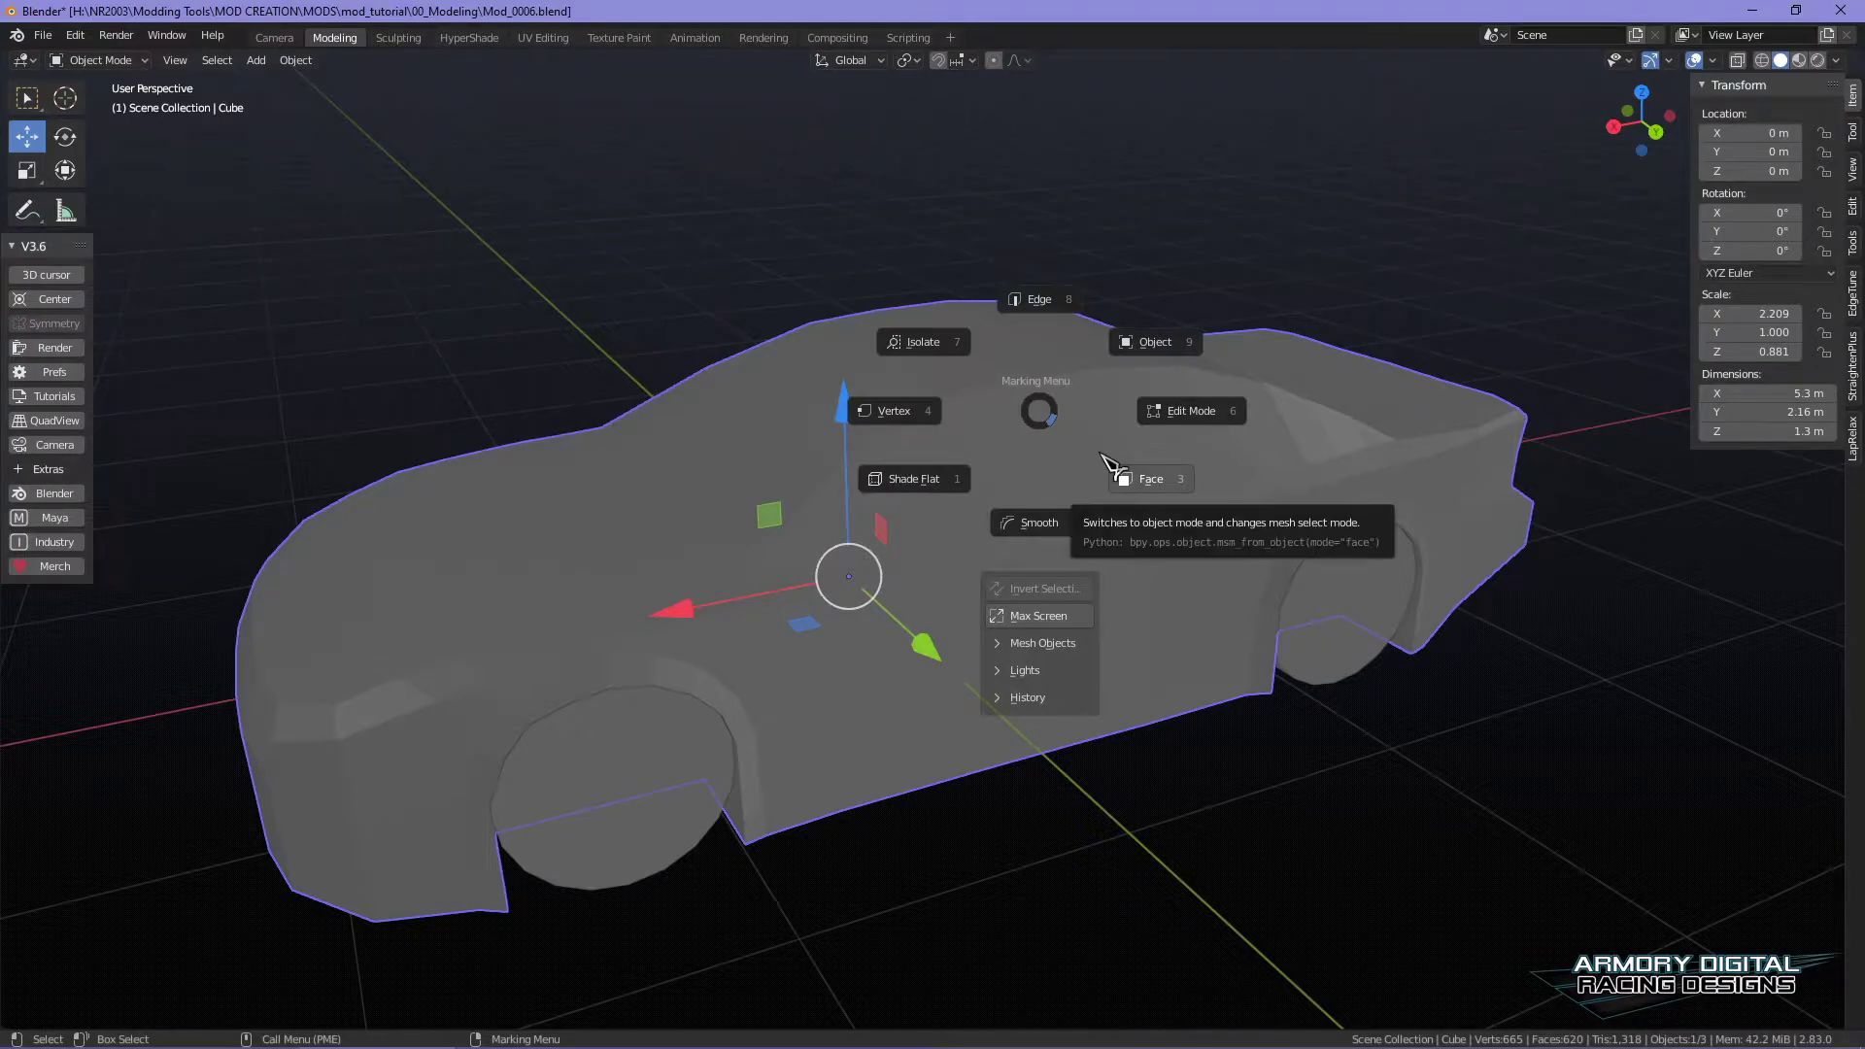
pyautogui.click(1117, 471)
pyautogui.moveTo(1182, 553); pyautogui.dragTo(1139, 603, button='middle')
pyautogui.scroll(4, 1221, 608)
pyautogui.moveTo(814, 407); pyautogui.dragTo(814, 308, button='right')
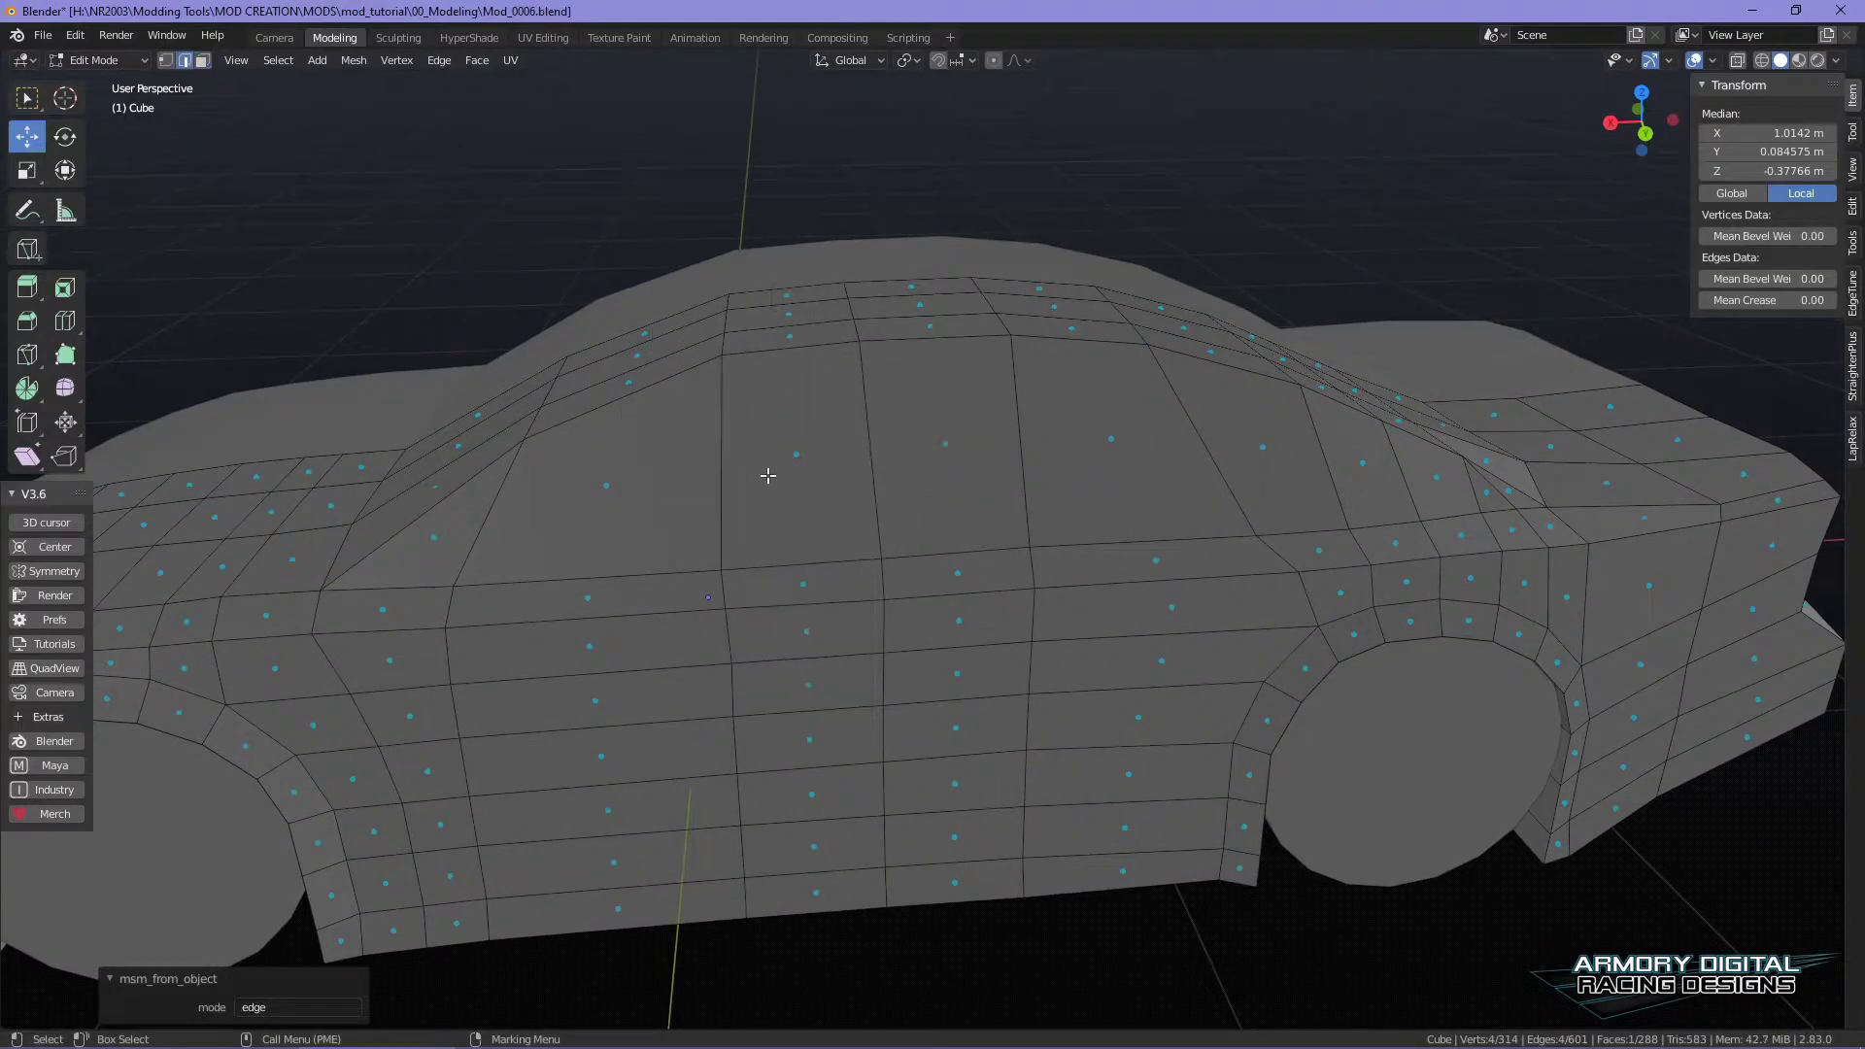
pyautogui.click(726, 470)
pyautogui.keyDown('ctrl'); pyautogui.click(466, 546); pyautogui.keyUp('ctrl')
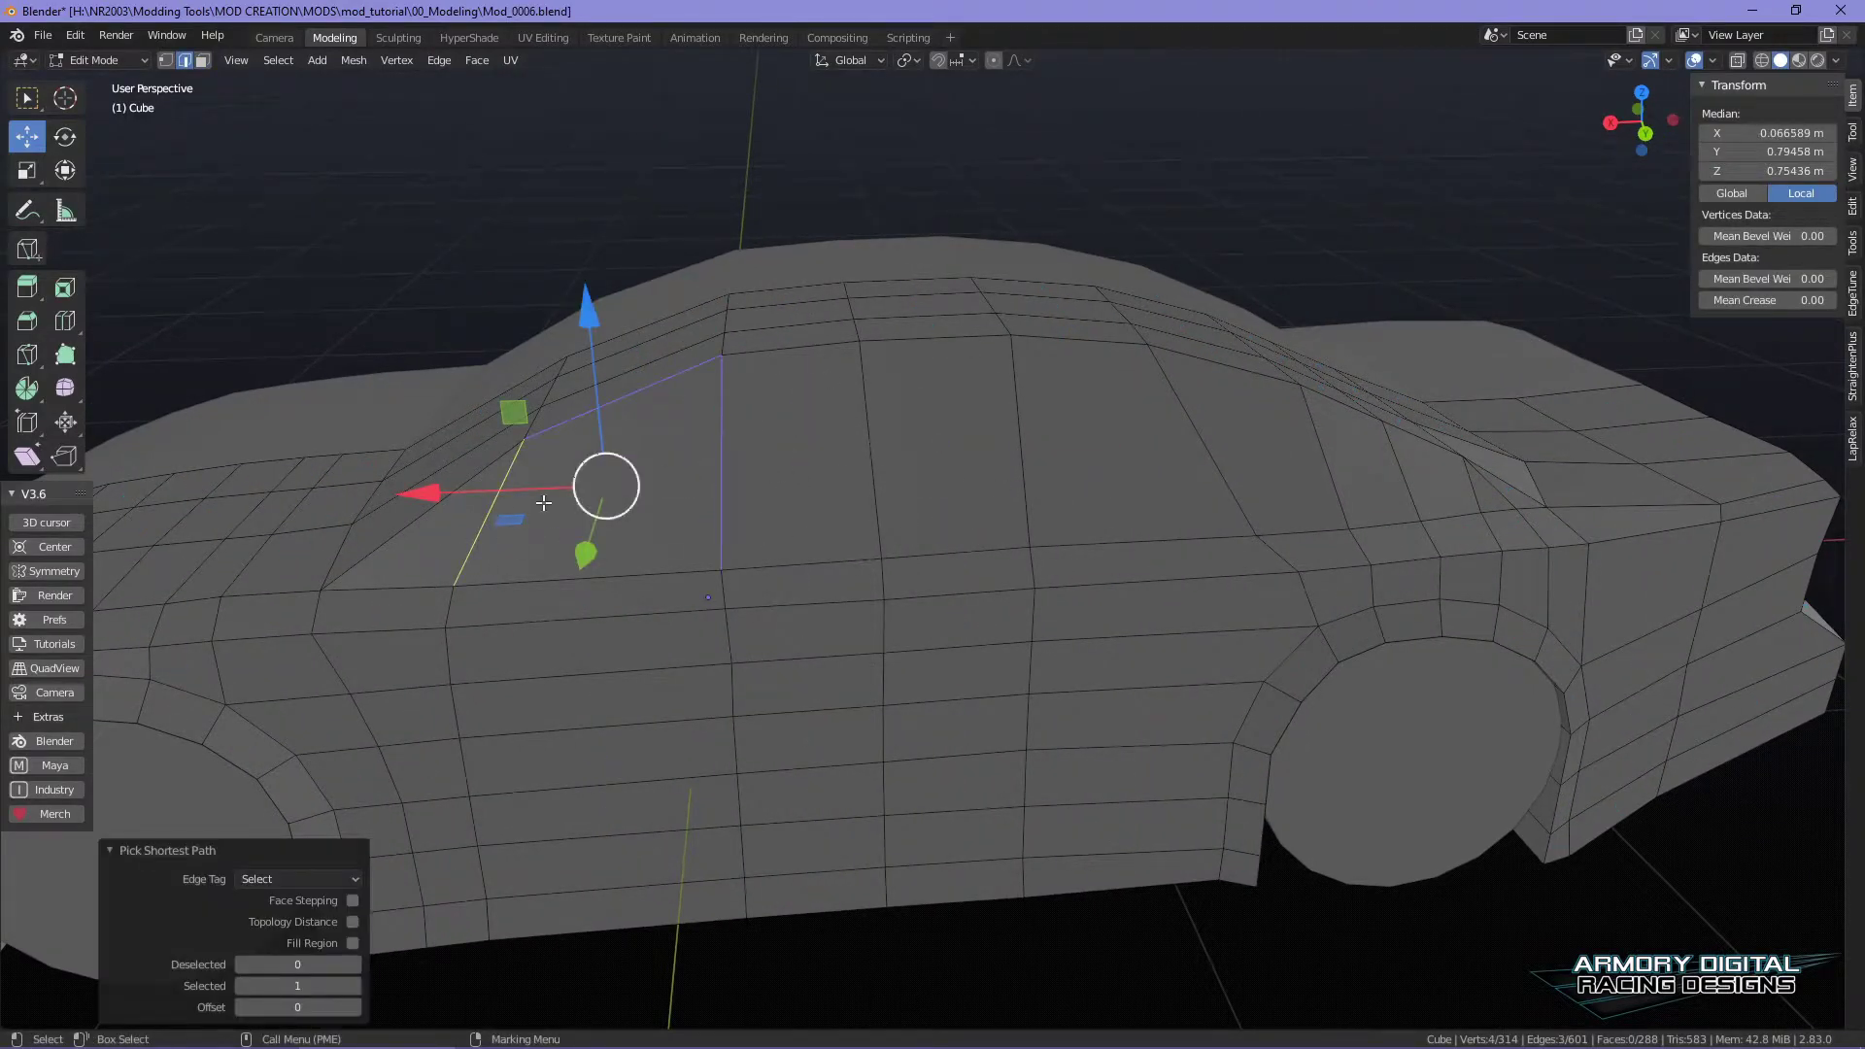
pyautogui.click(488, 522)
pyautogui.keyDown('shift'); pyautogui.click(721, 512); pyautogui.keyUp('shift')
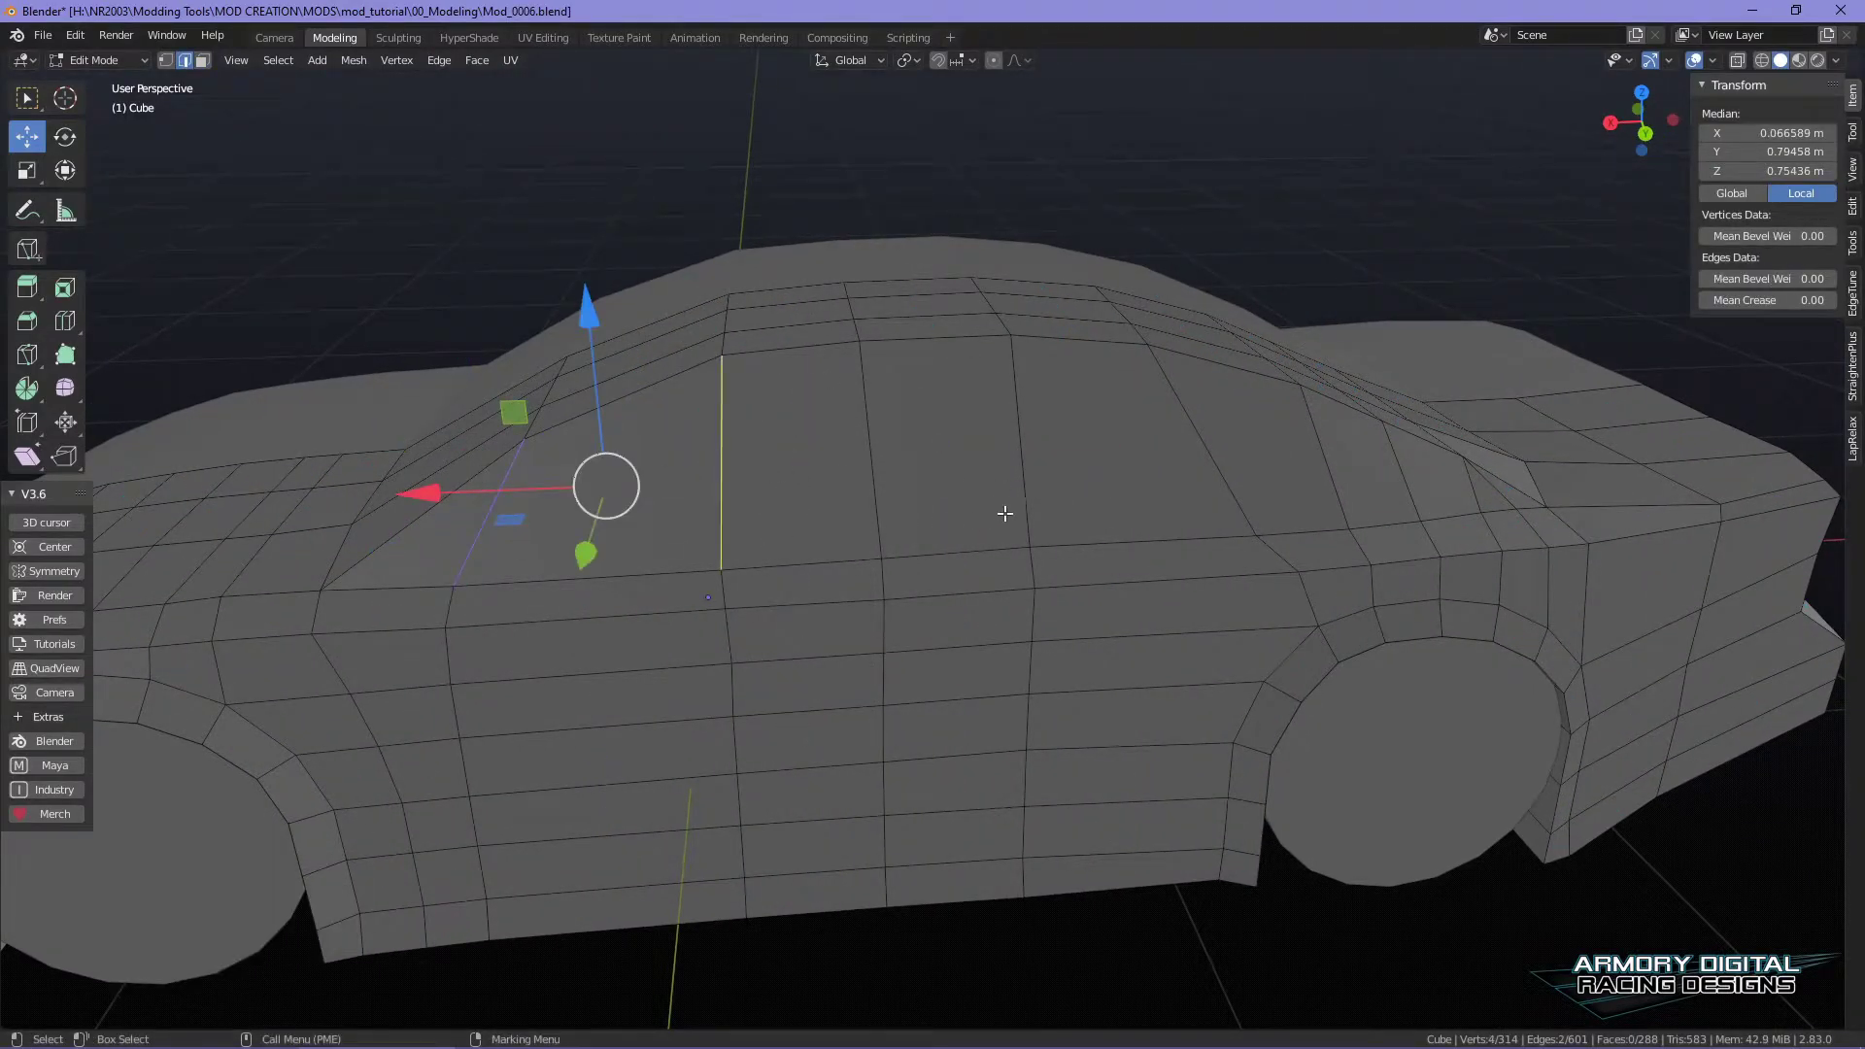
pyautogui.keyDown('shift'); pyautogui.click(871, 447); pyautogui.keyUp('shift')
pyautogui.keyDown('shift'); pyautogui.click(1305, 500); pyautogui.keyUp('shift')
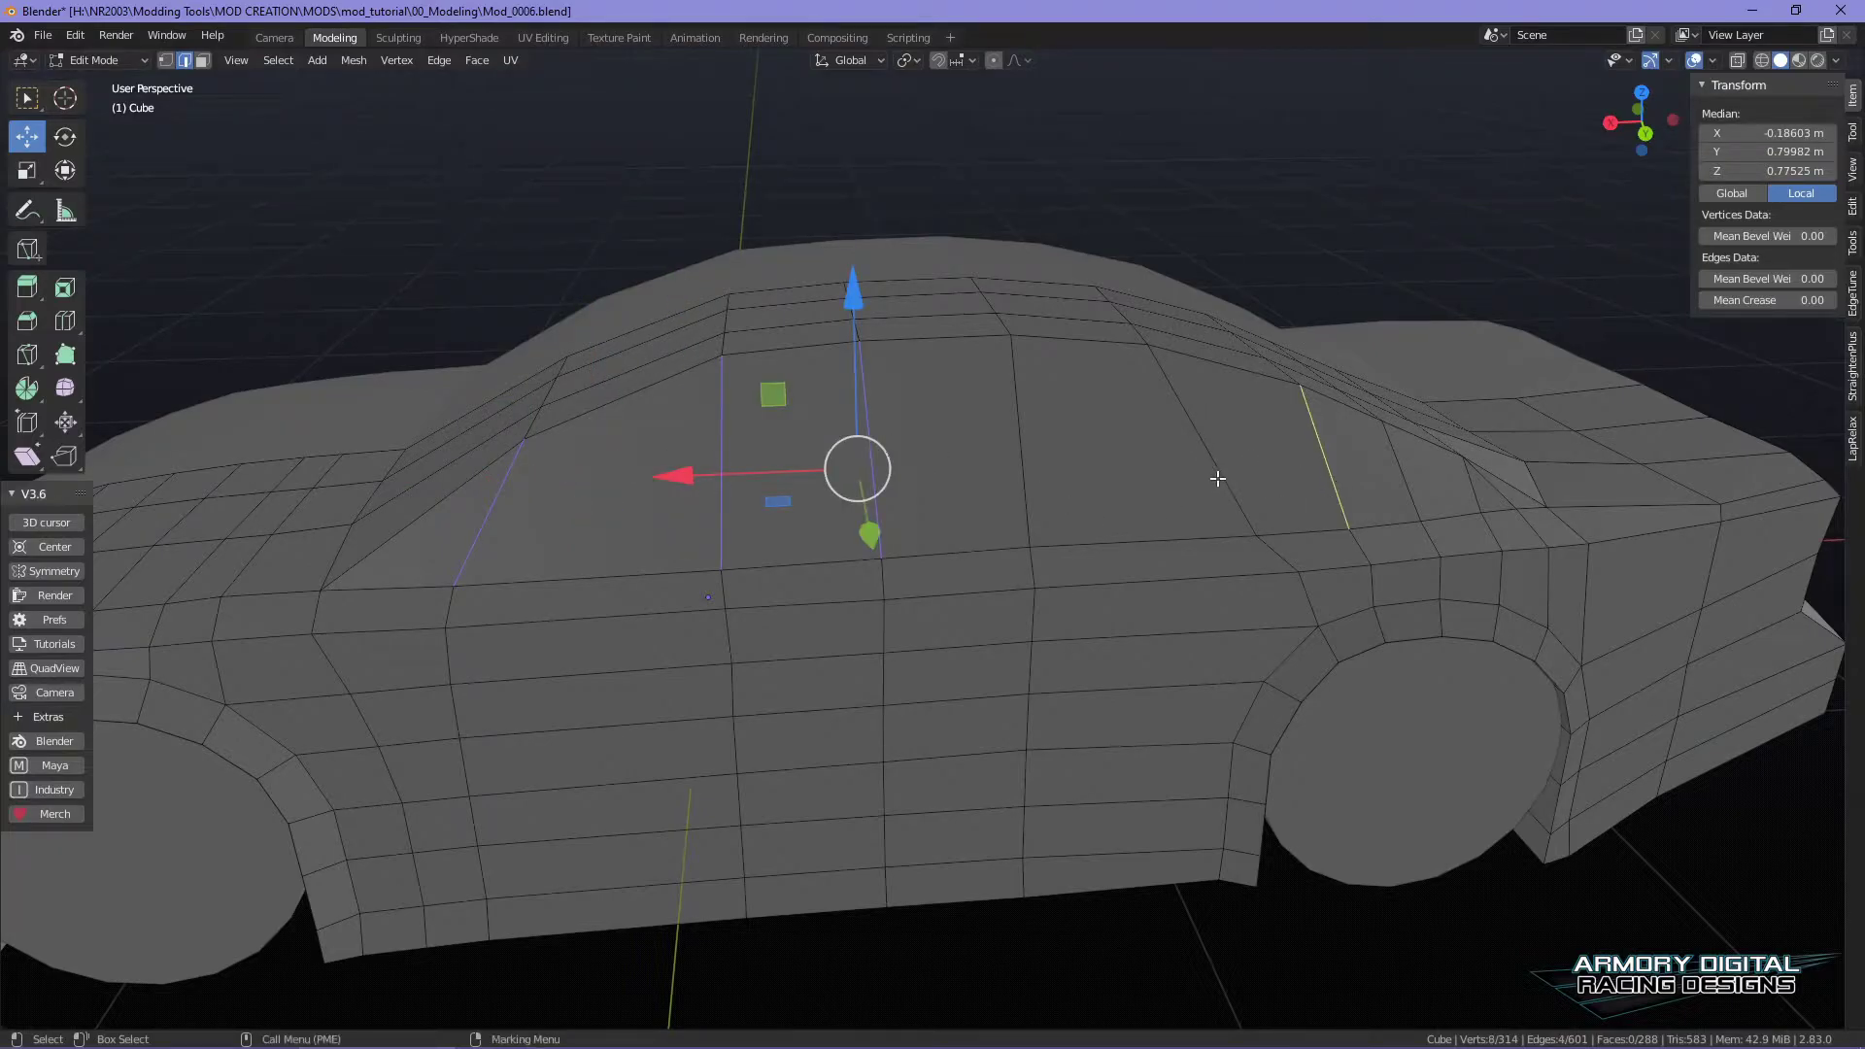
# - Dissolve the six vertical edges crossing the side window area, keeping only the pillar edge between the front and rear windows
pyautogui.click(1218, 478)
pyautogui.keyDown('shift'); pyautogui.click(1331, 473); pyautogui.keyUp('shift')
pyautogui.keyDown('shift'); pyautogui.click(1411, 489); pyautogui.keyUp('shift')
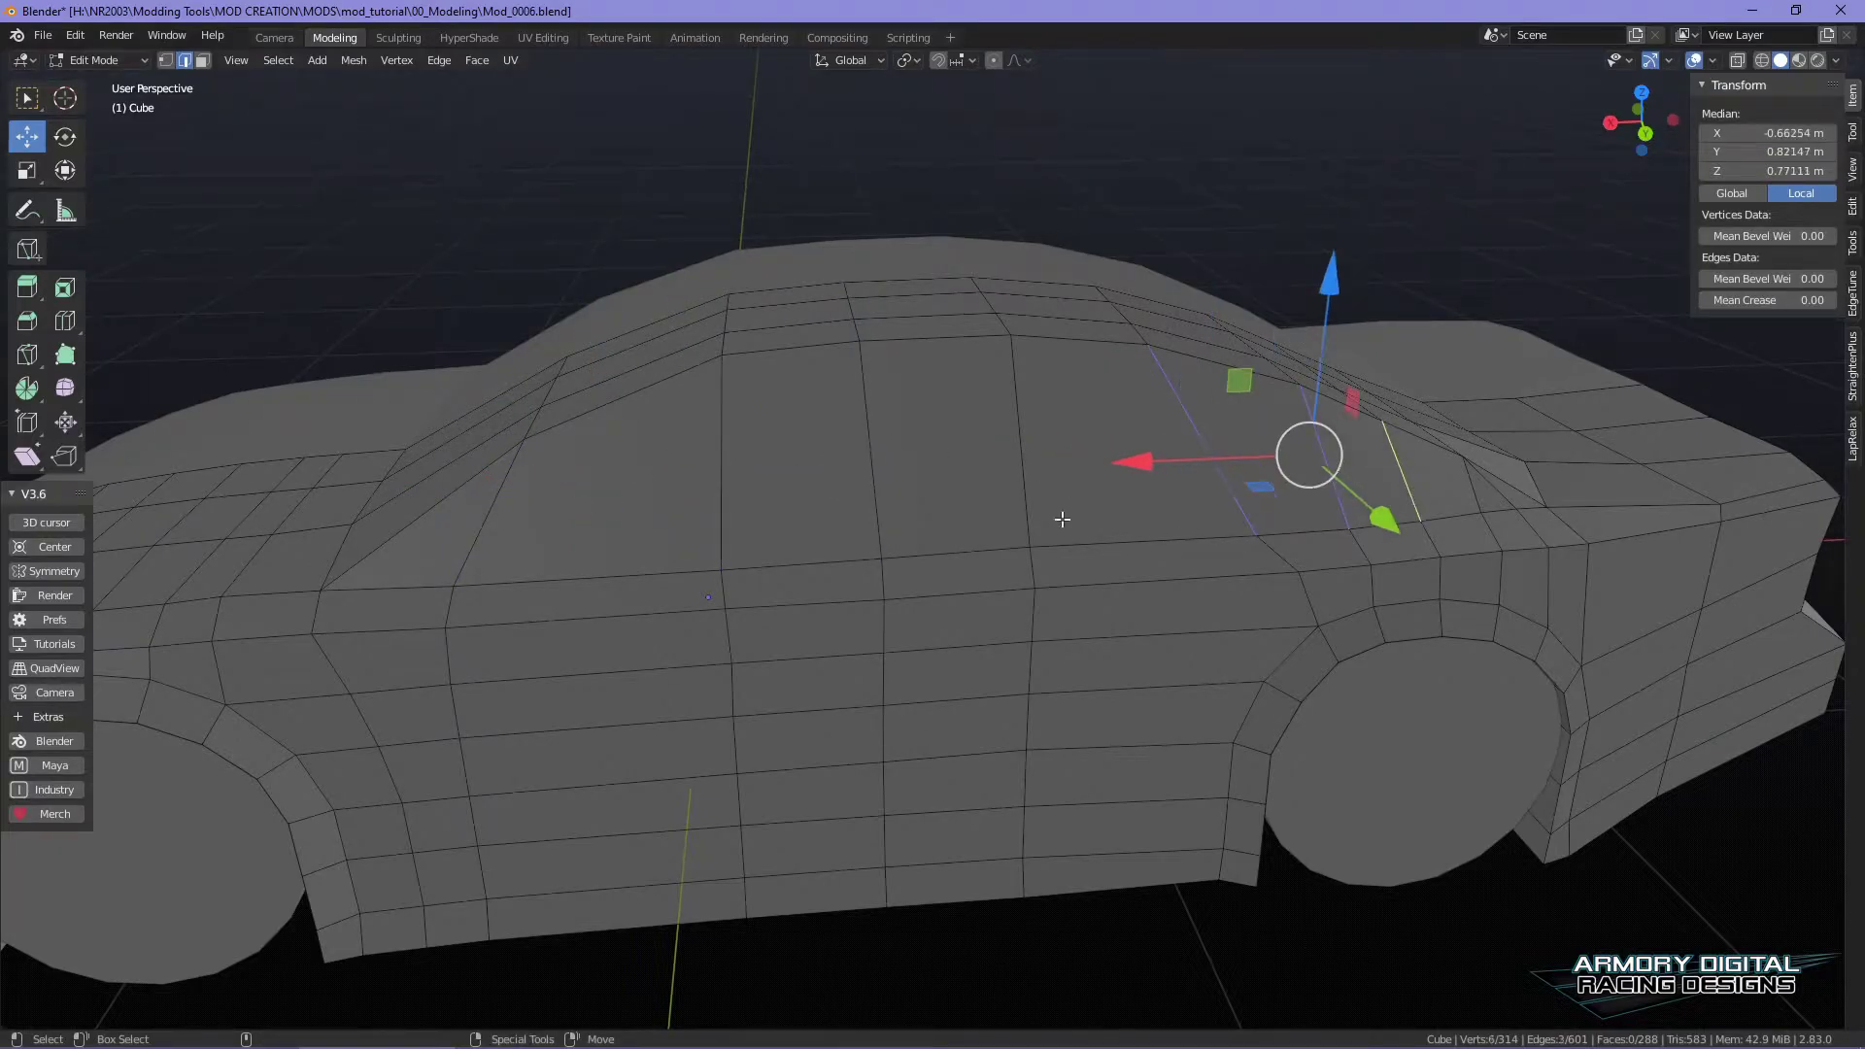
pyautogui.keyDown('shift'); pyautogui.click(879, 492); pyautogui.keyUp('shift')
pyautogui.keyDown('shift'); pyautogui.click(722, 493); pyautogui.keyUp('shift')
pyautogui.keyDown('shift'); pyautogui.click(486, 517); pyautogui.keyUp('shift')
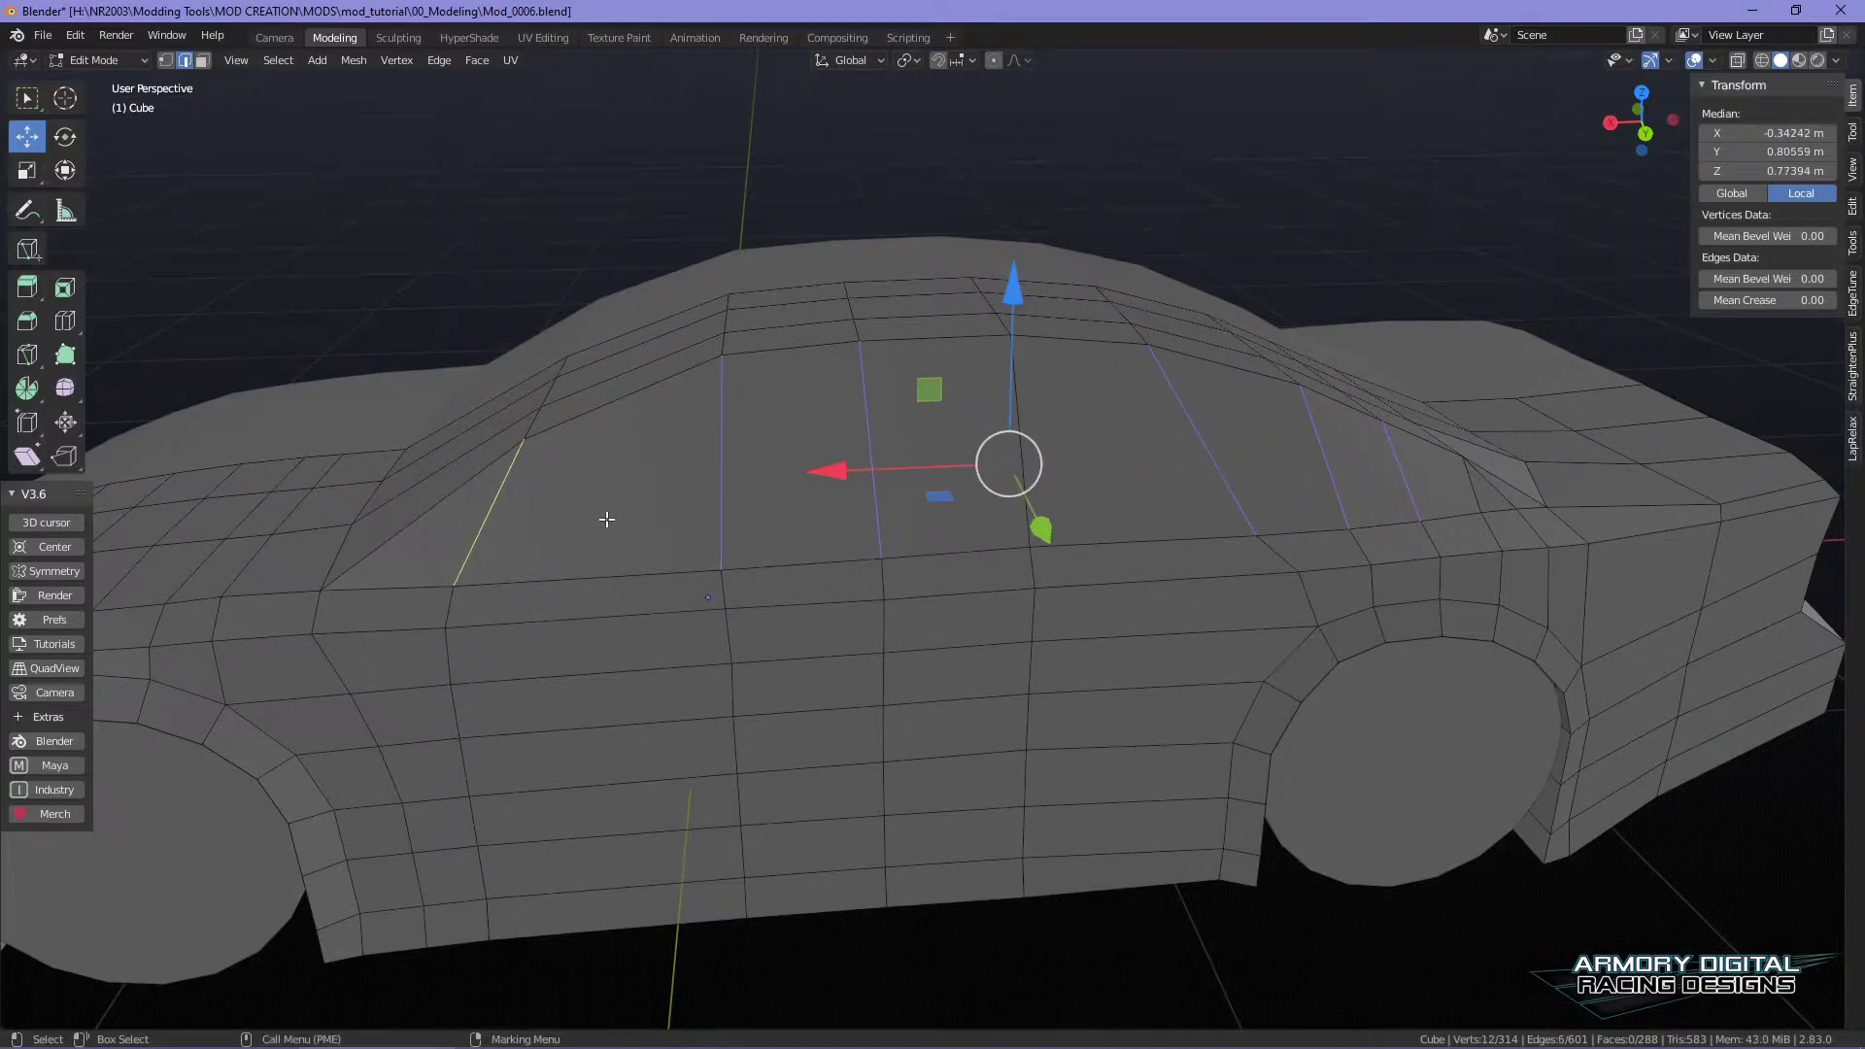
pyautogui.press('x')
pyautogui.click(614, 501)
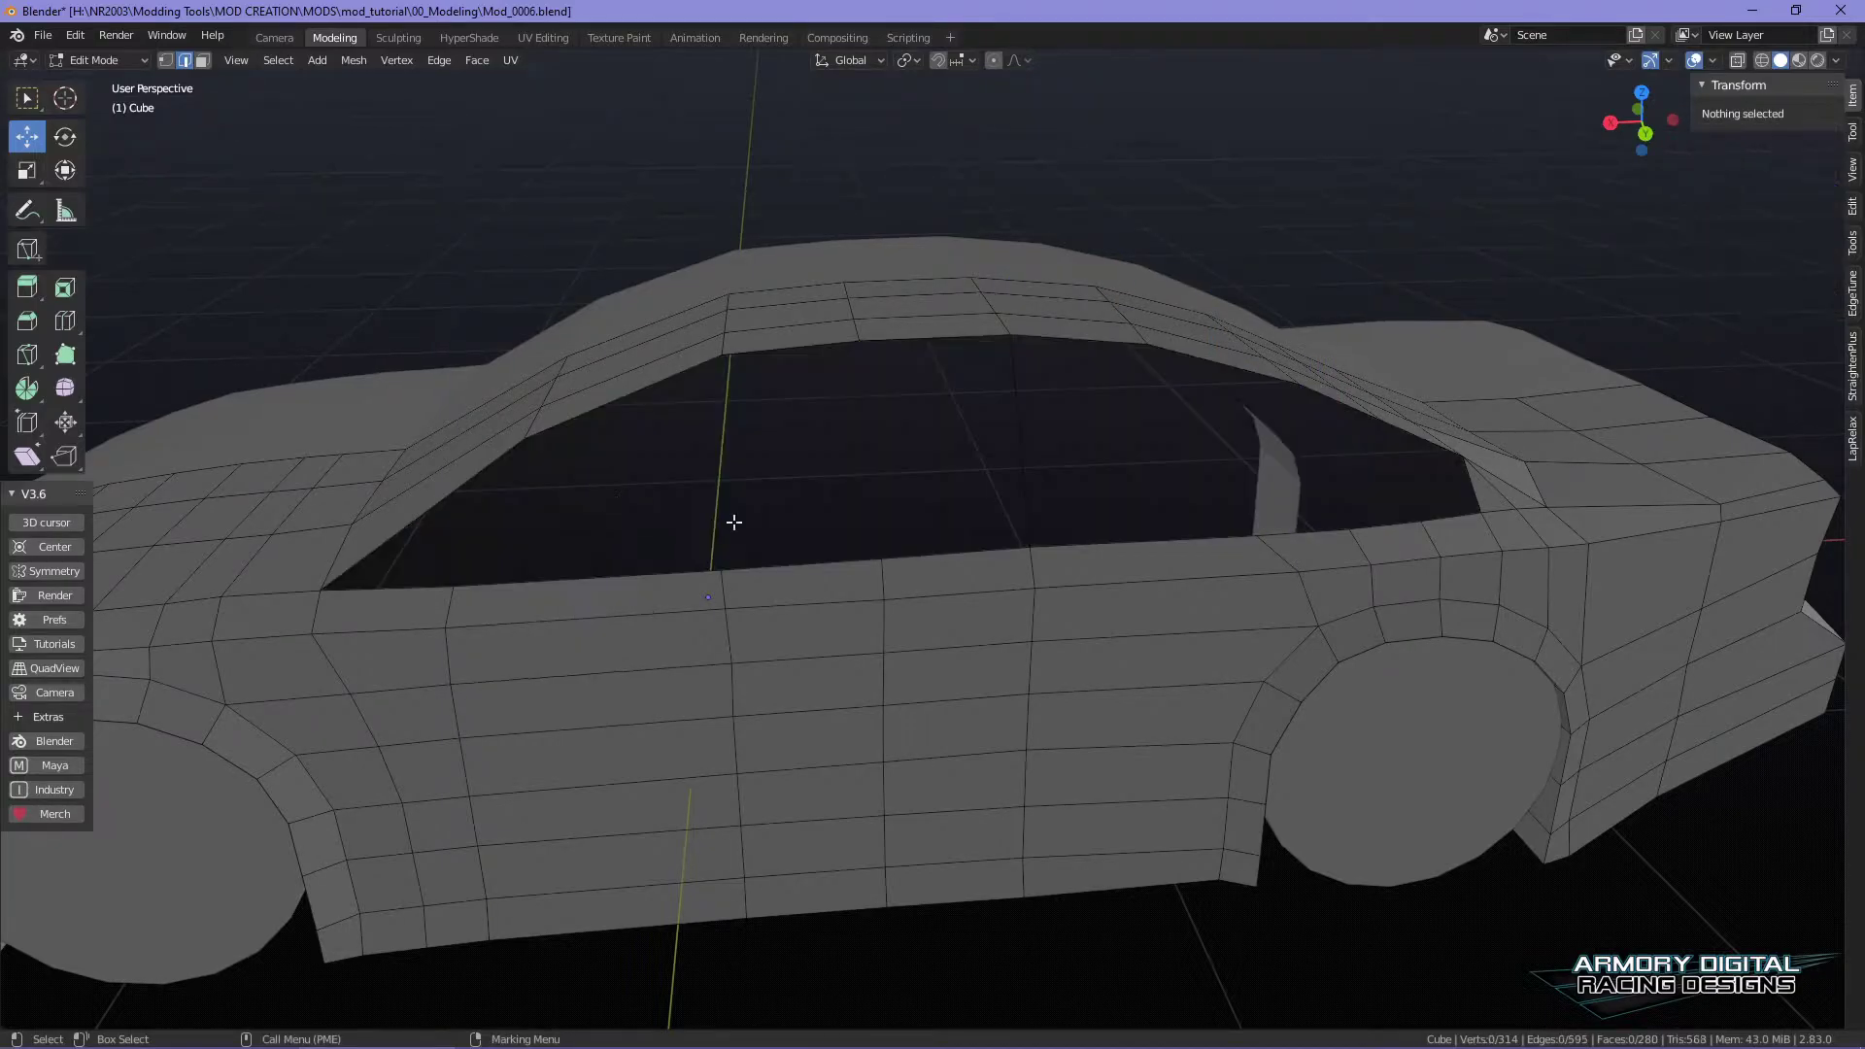
pyautogui.hotkey('ctrl', 'z')
pyautogui.press('x')
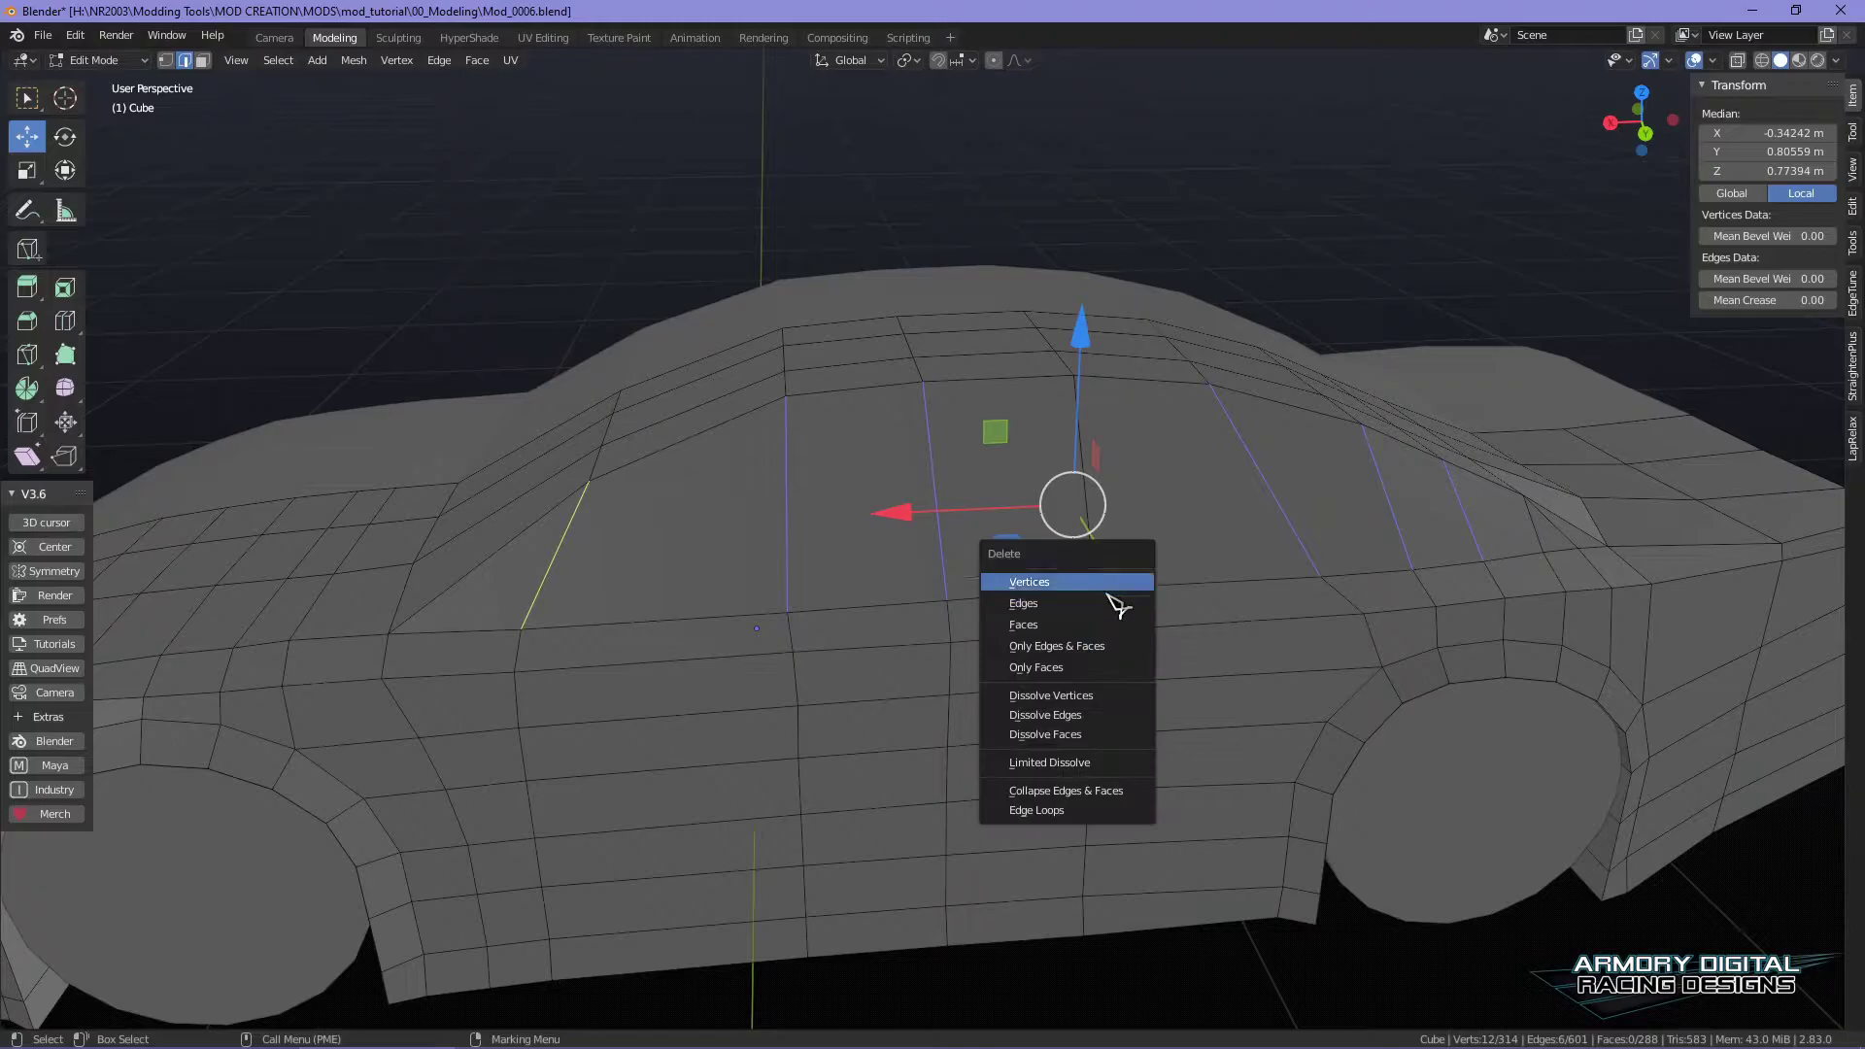
pyautogui.click(1098, 736)
# - Extrude the front side window face in place with zero offset and scale it down to form a surrounding frame
pyautogui.moveTo(1098, 735); pyautogui.dragTo(1276, 633, button='middle')
pyautogui.press('Tab')
pyautogui.click(1334, 570)
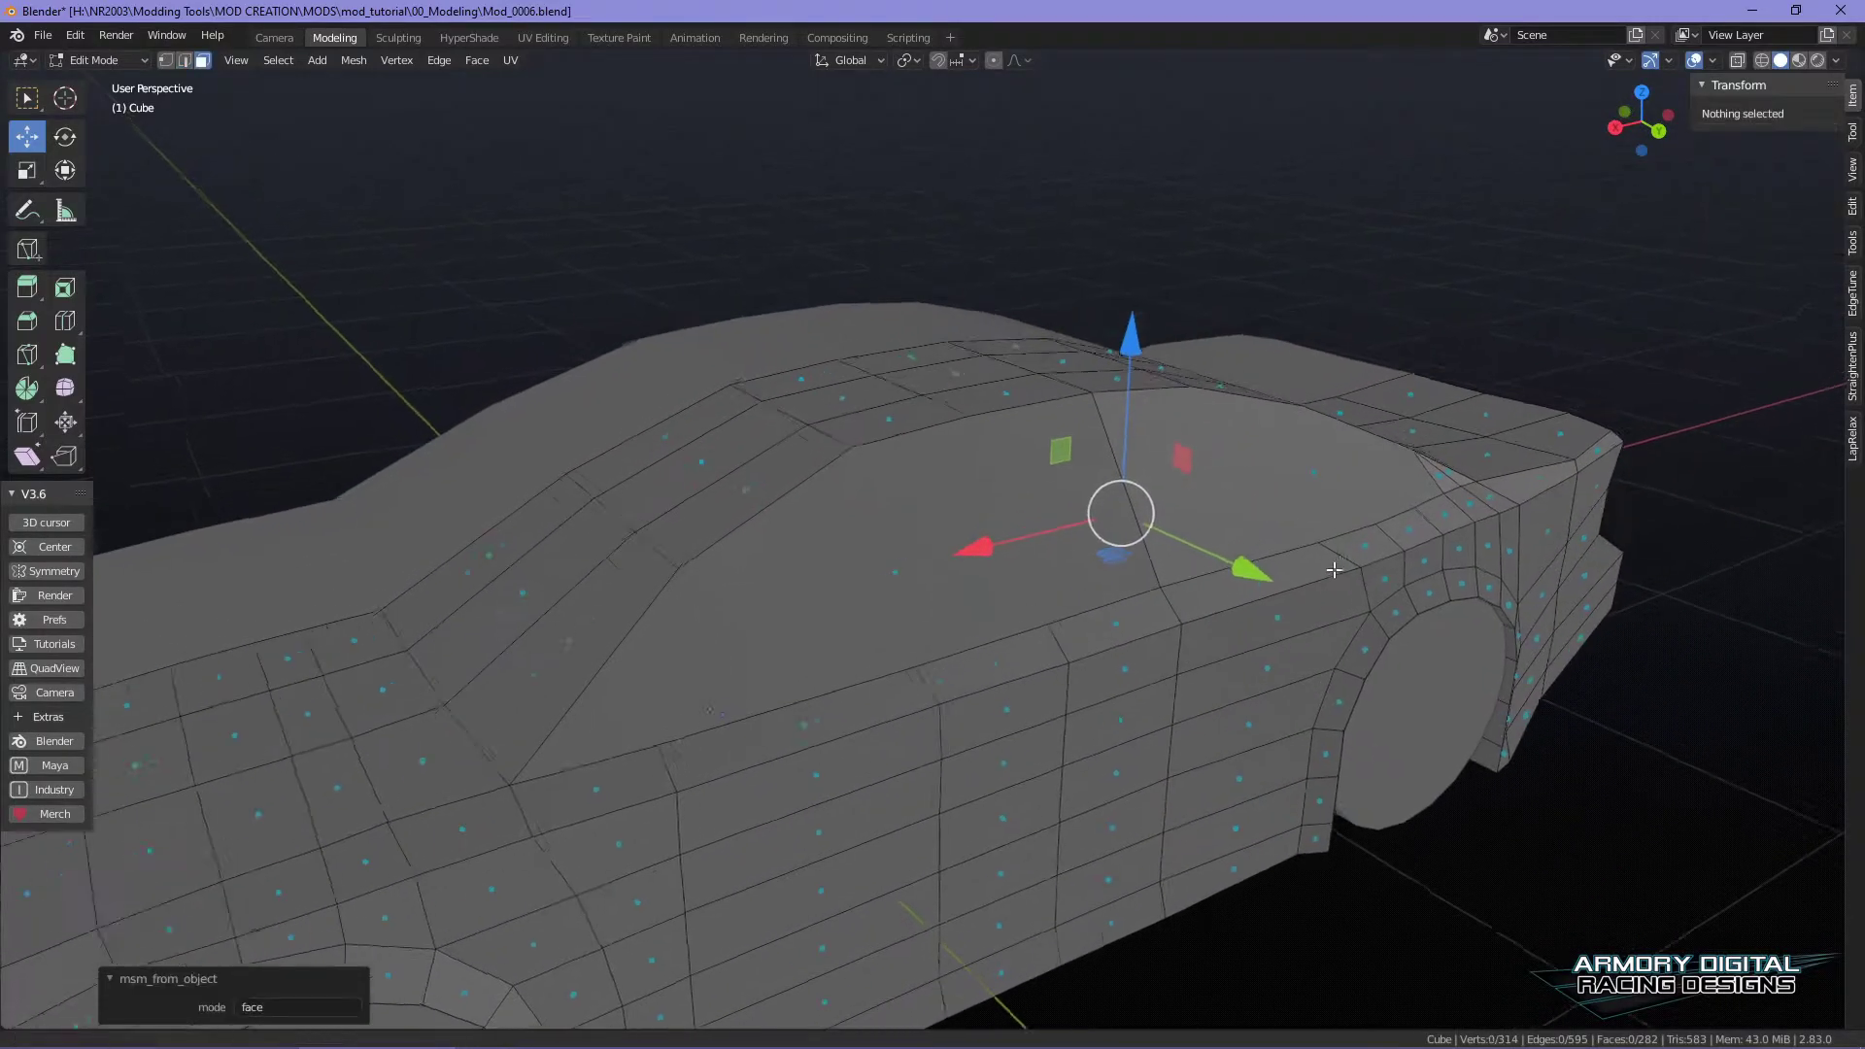
pyautogui.click(1002, 612)
pyautogui.press('e')
pyautogui.rightClick(1000, 601)
pyautogui.hotkey('shift', 'space')
pyautogui.press('s')
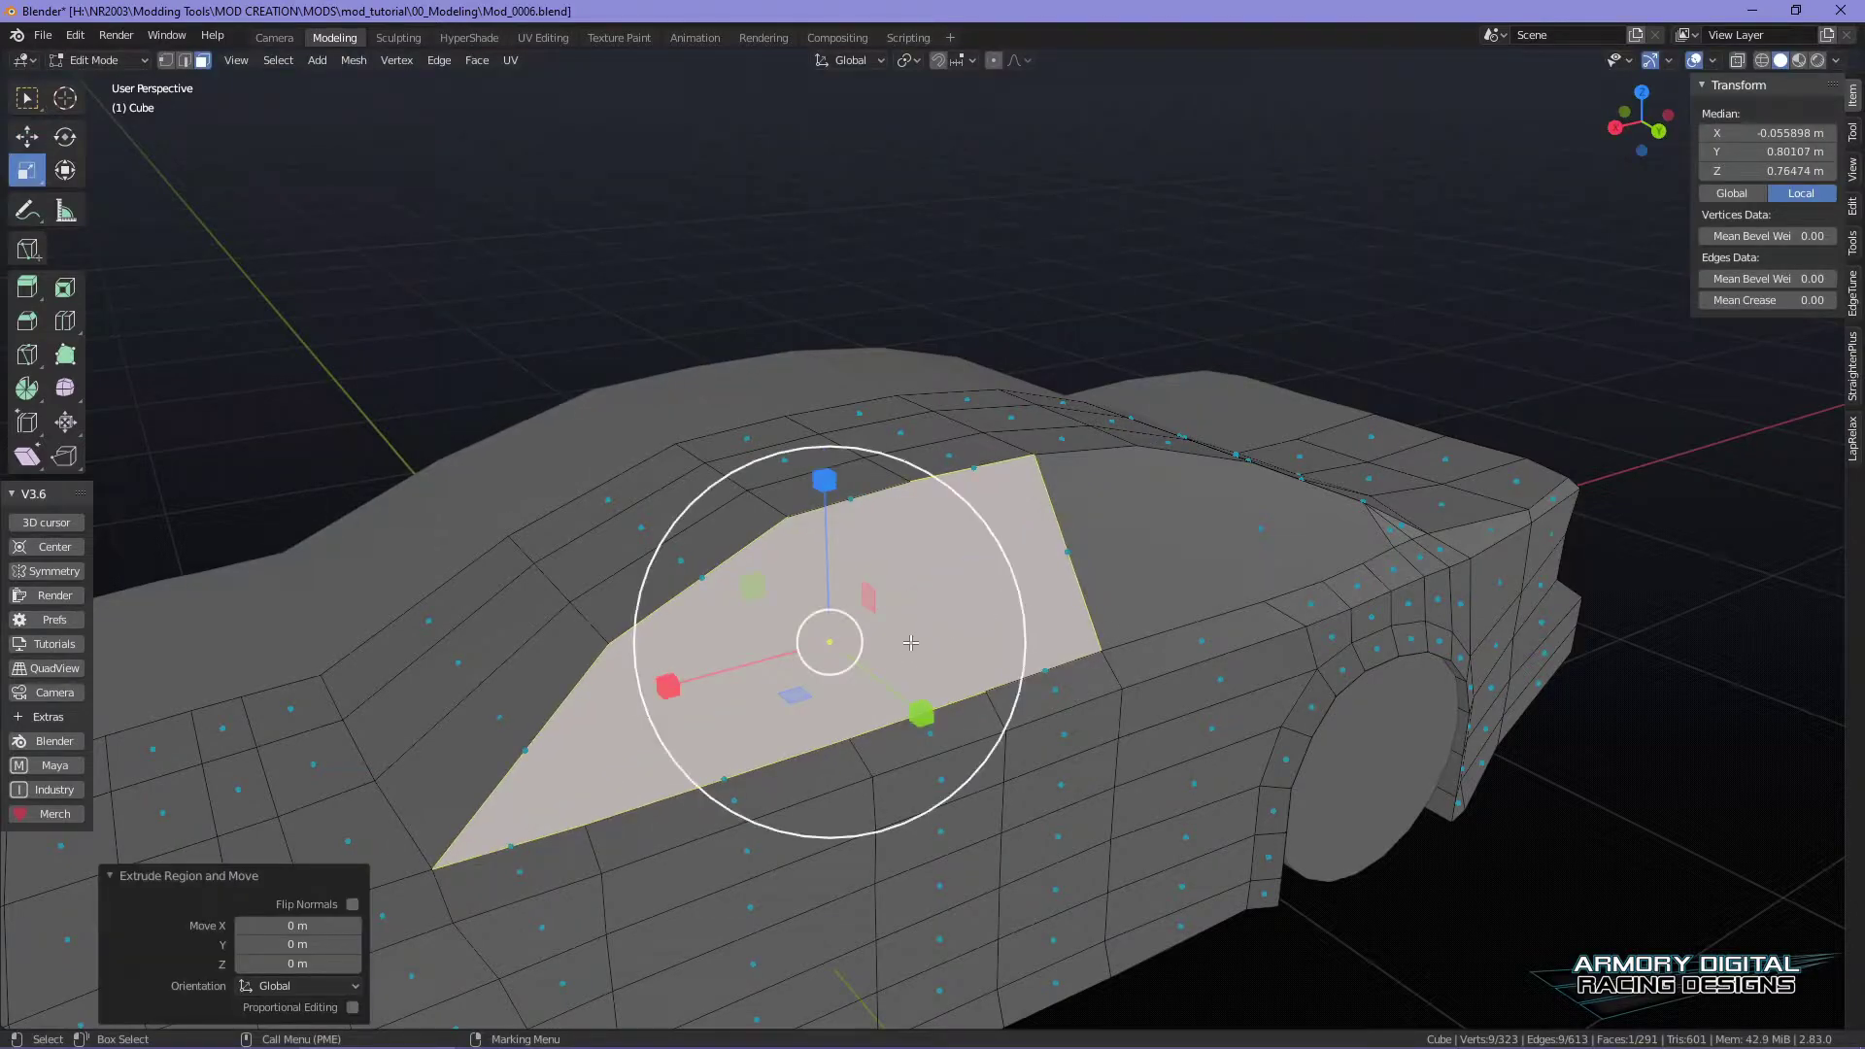
pyautogui.moveTo(846, 662); pyautogui.dragTo(816, 657)
# - Extrude the rear side window face in place with zero offset and scale it to 0.767
pyautogui.keyDown('alt'); pyautogui.moveTo(1216, 593); pyautogui.dragTo(977, 637); pyautogui.keyUp('alt')
pyautogui.keyDown('alt'); pyautogui.moveTo(976, 636); pyautogui.dragTo(825, 595, button='right'); pyautogui.keyUp('alt')
pyautogui.keyDown('alt'); pyautogui.moveTo(824, 595); pyautogui.dragTo(1045, 588); pyautogui.keyUp('alt')
pyautogui.click(998, 587)
pyautogui.press('e')
pyautogui.rightClick(986, 602)
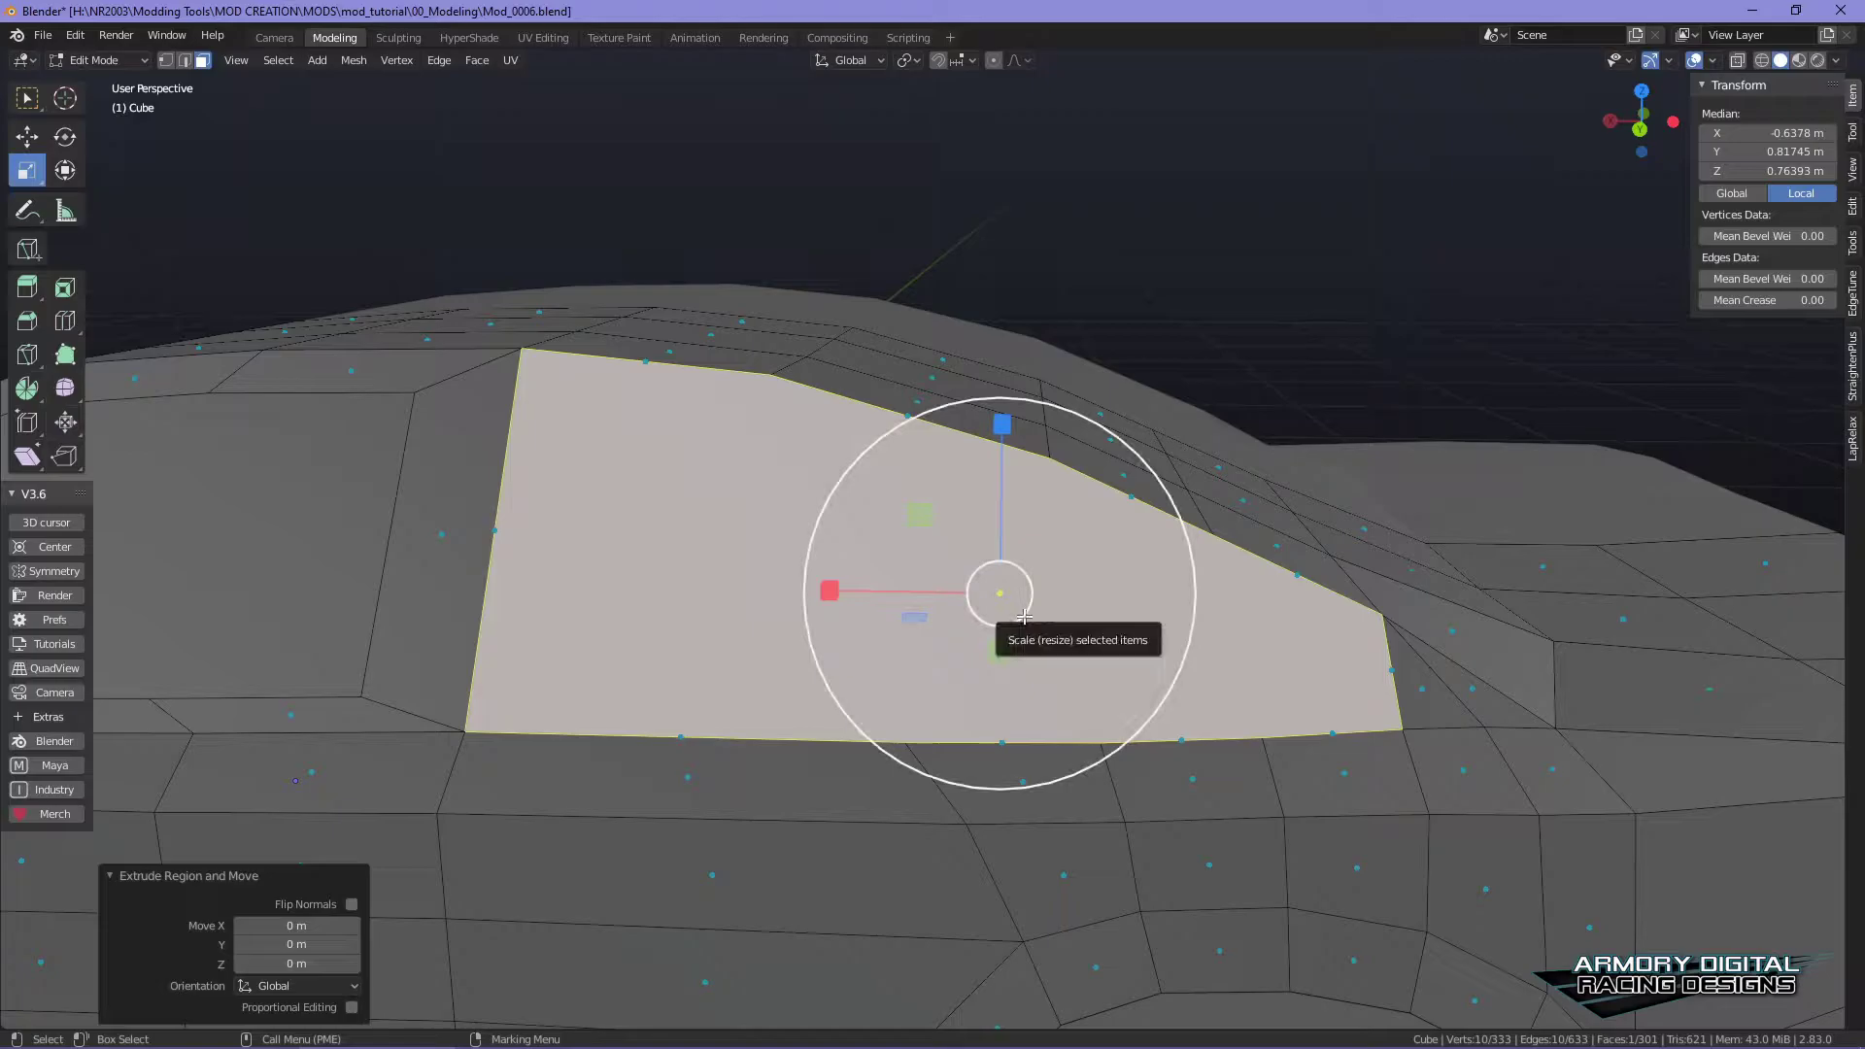
pyautogui.press('s')
pyautogui.click(1012, 616)
# - Move the inset rear side window face about 0.012 m forward along the X axis
pyautogui.moveTo(1011, 616)
pyautogui.keyDown('alt'); pyautogui.mouseDown()
pyautogui.moveTo(1304, 693)
pyautogui.moveTo(998, 622)
pyautogui.mouseUp(); pyautogui.keyUp('alt')
pyautogui.press('w')
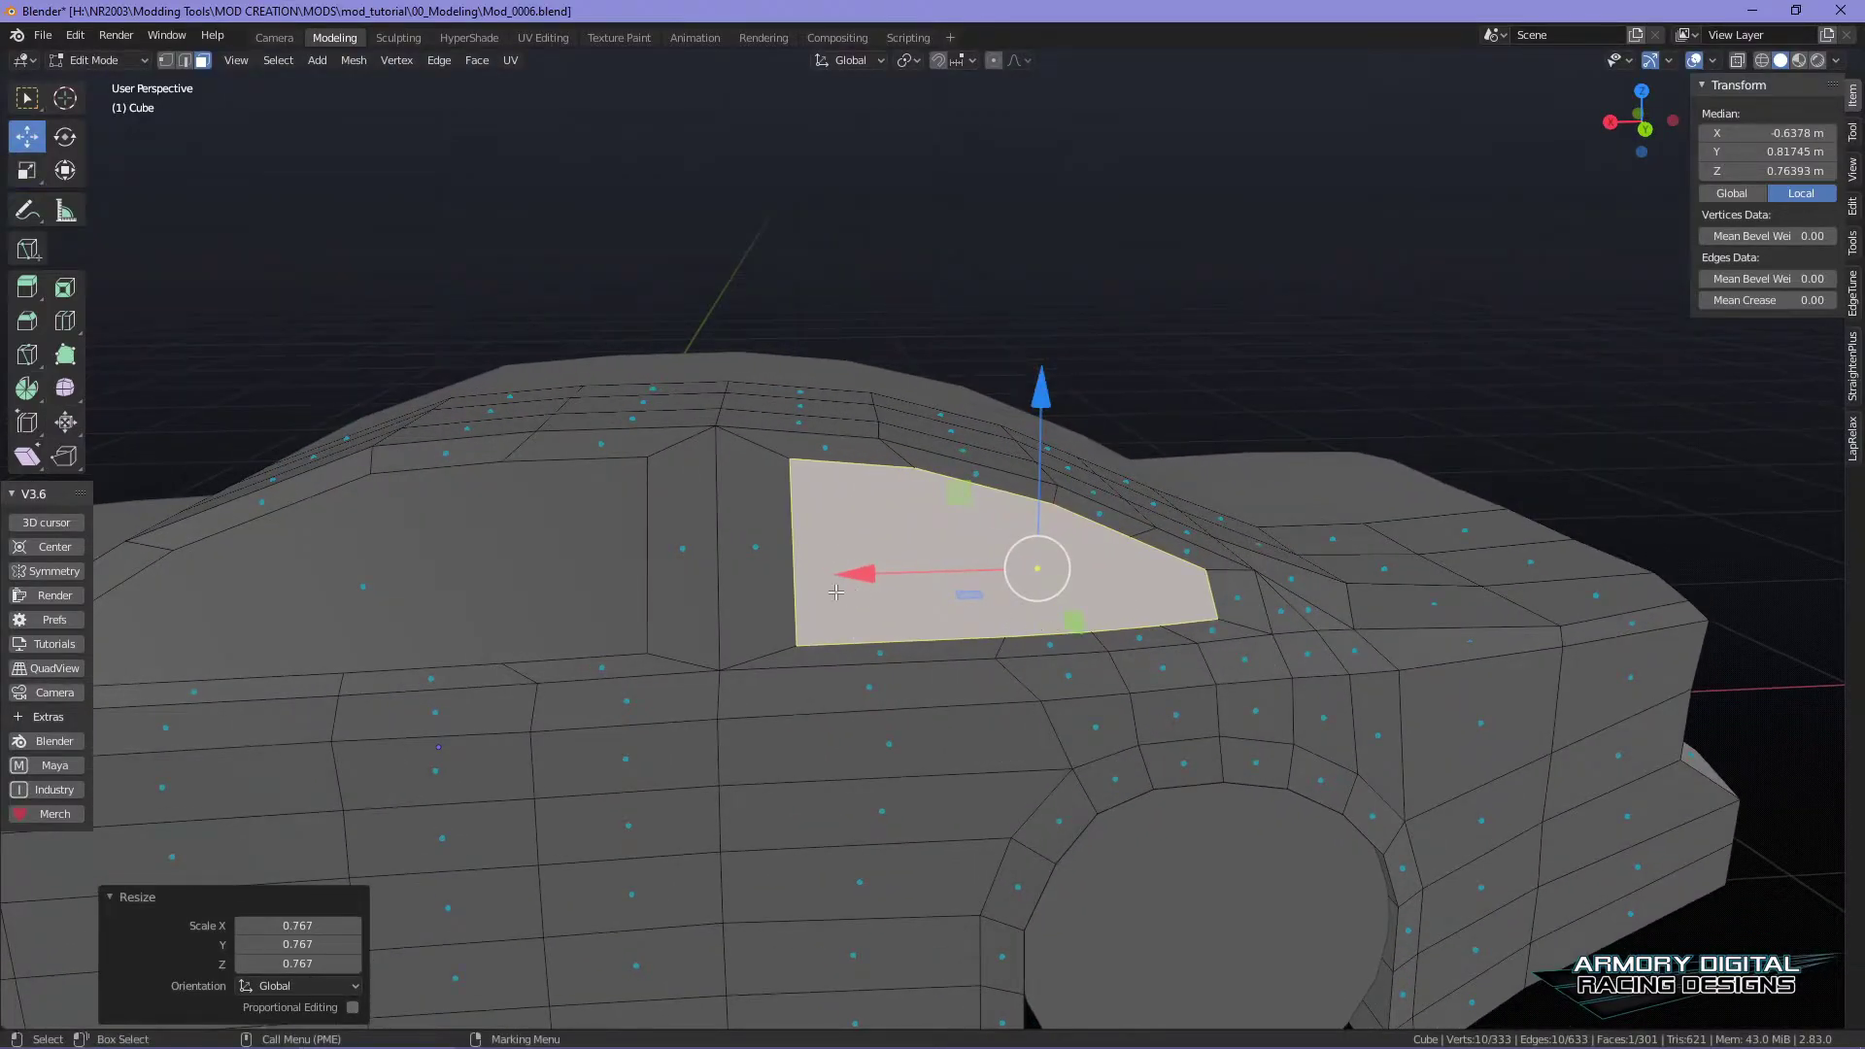
pyautogui.moveTo(853, 580); pyautogui.dragTo(848, 575)
# - Examine the side window frames, the rear window corner and the overall body shape from several angles
pyautogui.scroll(4, 1142, 741)
pyautogui.keyDown('alt'); pyautogui.moveTo(1175, 689); pyautogui.dragTo(1614, 845, button='middle'); pyautogui.keyUp('alt')
pyautogui.scroll(-3, 942, 555)
pyautogui.moveTo(942, 556); pyautogui.dragTo(1051, 486, button='right')
pyautogui.keyDown('alt'); pyautogui.moveTo(1399, 662); pyautogui.dragTo(1192, 589, button='middle'); pyautogui.keyUp('alt')
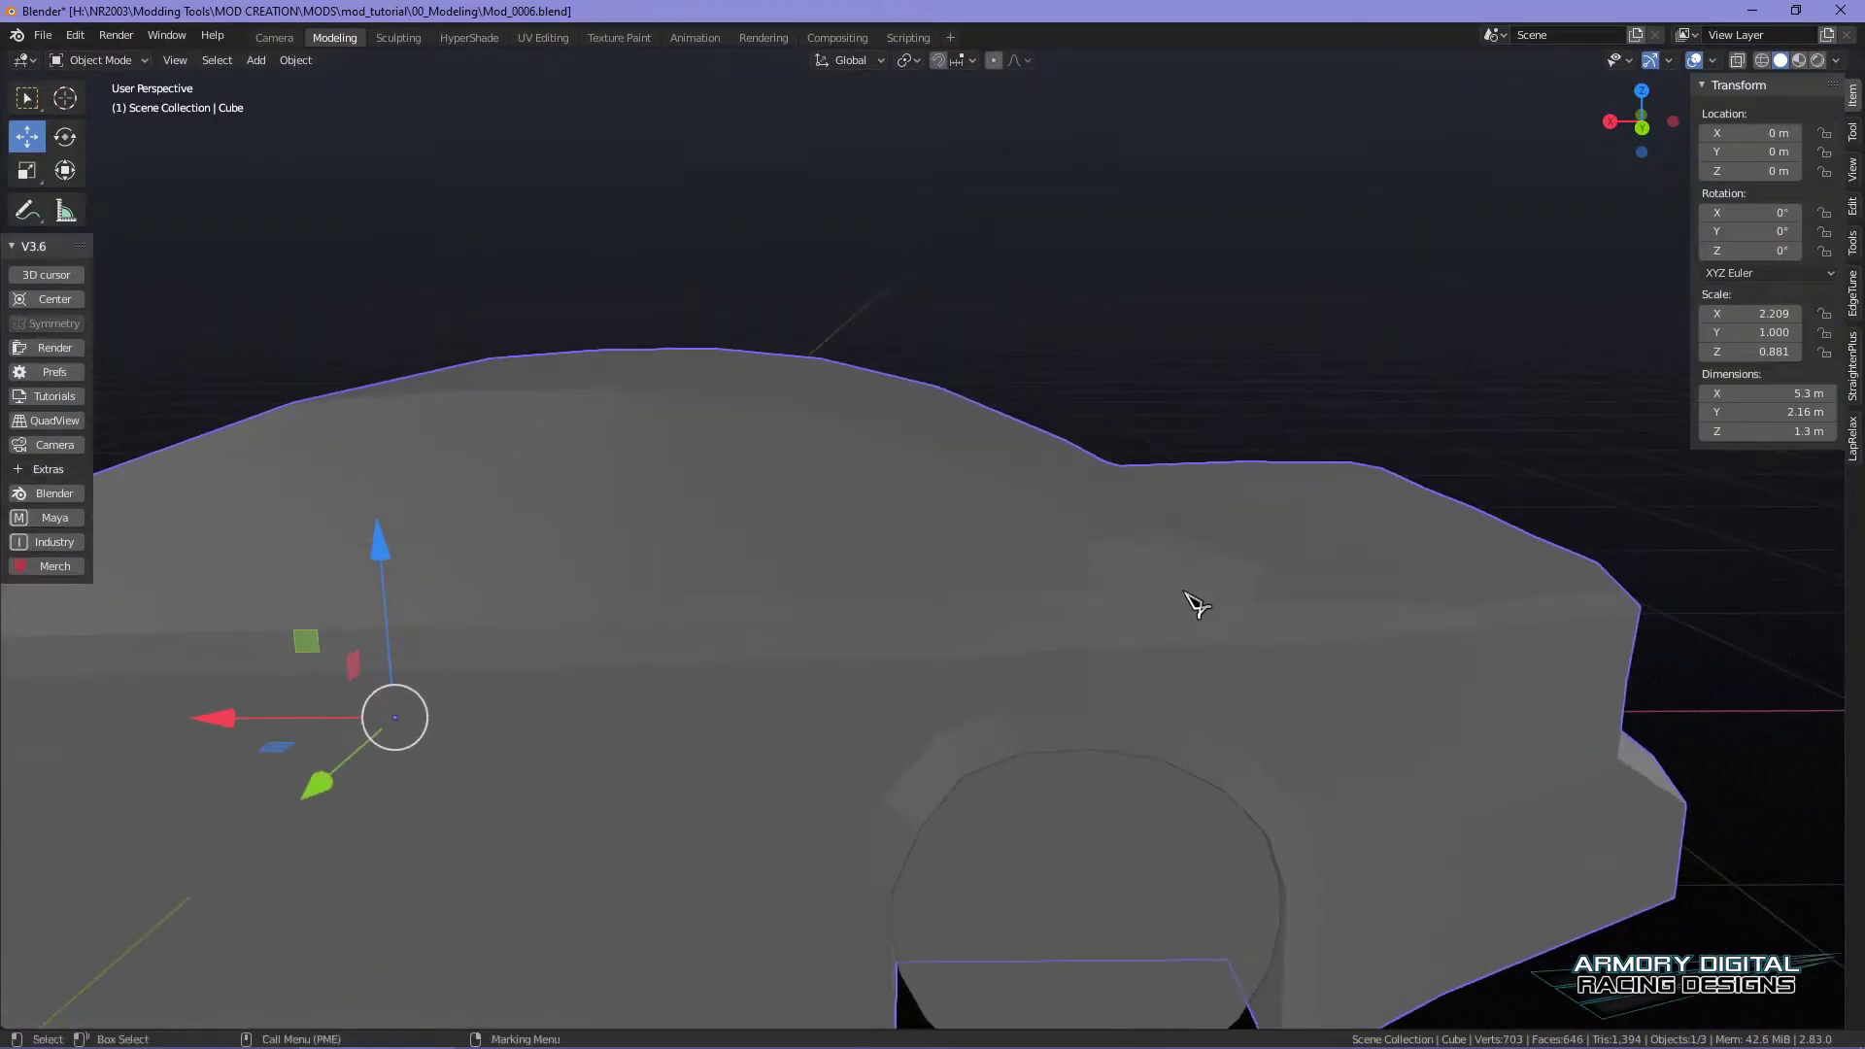
pyautogui.scroll(3, 949, 524)
pyautogui.moveTo(939, 476); pyautogui.dragTo(843, 465, button='right')
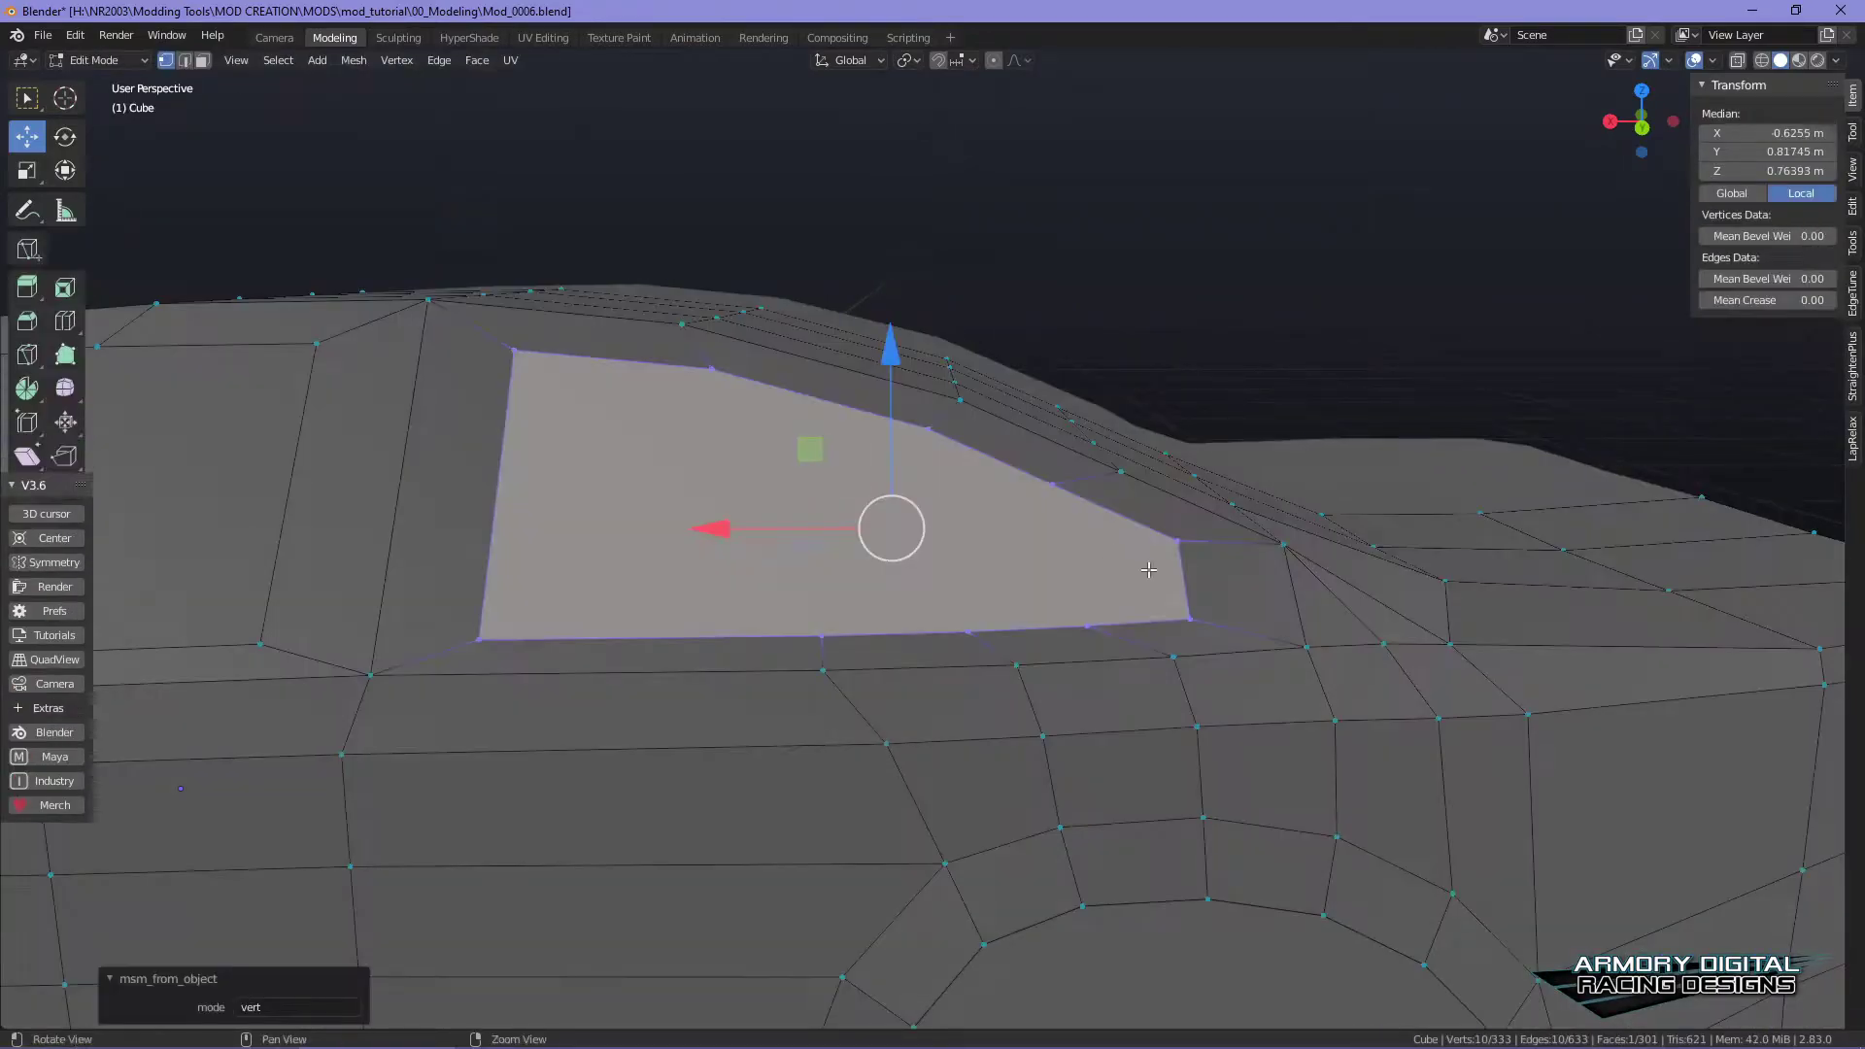
pyautogui.scroll(4, 1263, 690)
pyautogui.click(1303, 718)
pyautogui.scroll(-3, 1499, 708)
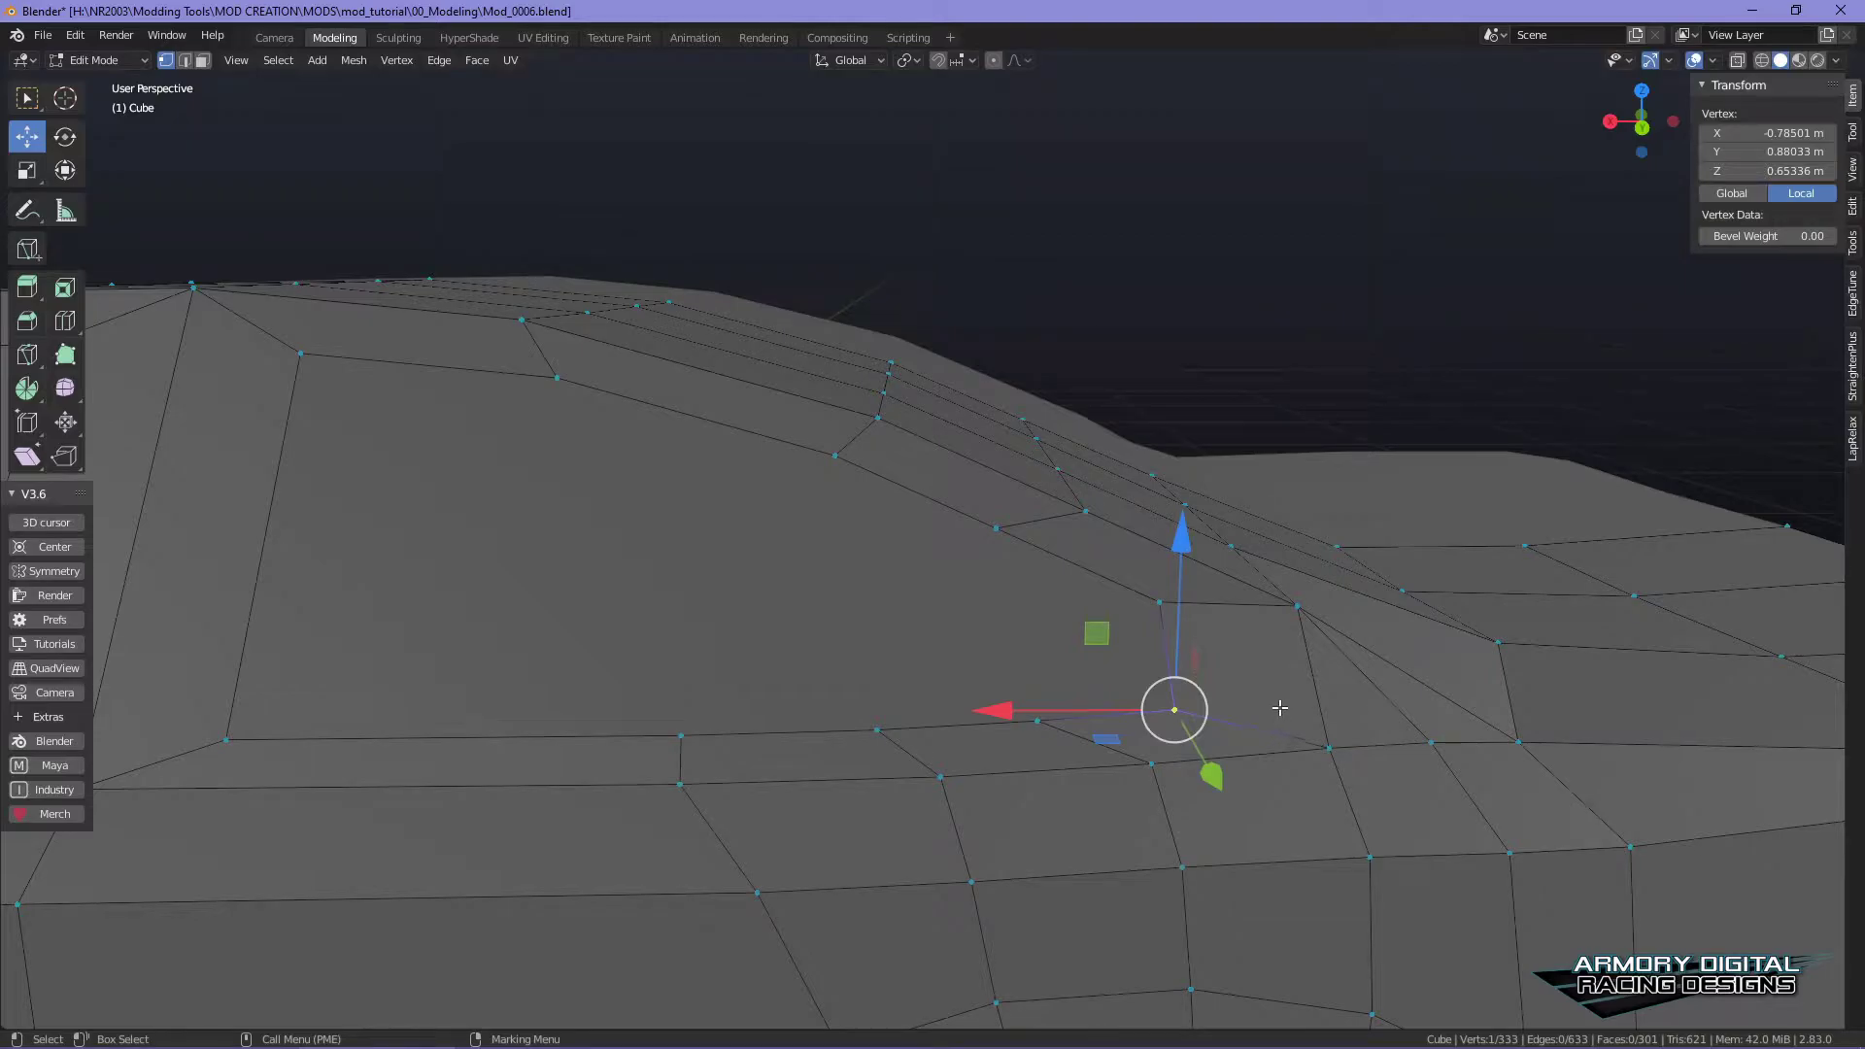
pyautogui.scroll(-3, 1297, 639)
pyautogui.keyDown('alt'); pyautogui.moveTo(1364, 634); pyautogui.dragTo(1340, 598, button='middle'); pyautogui.keyUp('alt')
pyautogui.scroll(2, 1428, 649)
pyautogui.scroll(1, 1360, 608)
pyautogui.scroll(-3, 1342, 598)
pyautogui.moveTo(1257, 654); pyautogui.dragTo(1311, 601, button='middle')
pyautogui.moveTo(770, 542); pyautogui.dragTo(768, 419, button='middle')
pyautogui.scroll(-3, 1049, 491)
pyautogui.press('Tab')
pyautogui.scroll(3, 1010, 505)
pyautogui.moveTo(1010, 505); pyautogui.dragTo(1307, 603, button='middle')
pyautogui.scroll(3, 1160, 522)
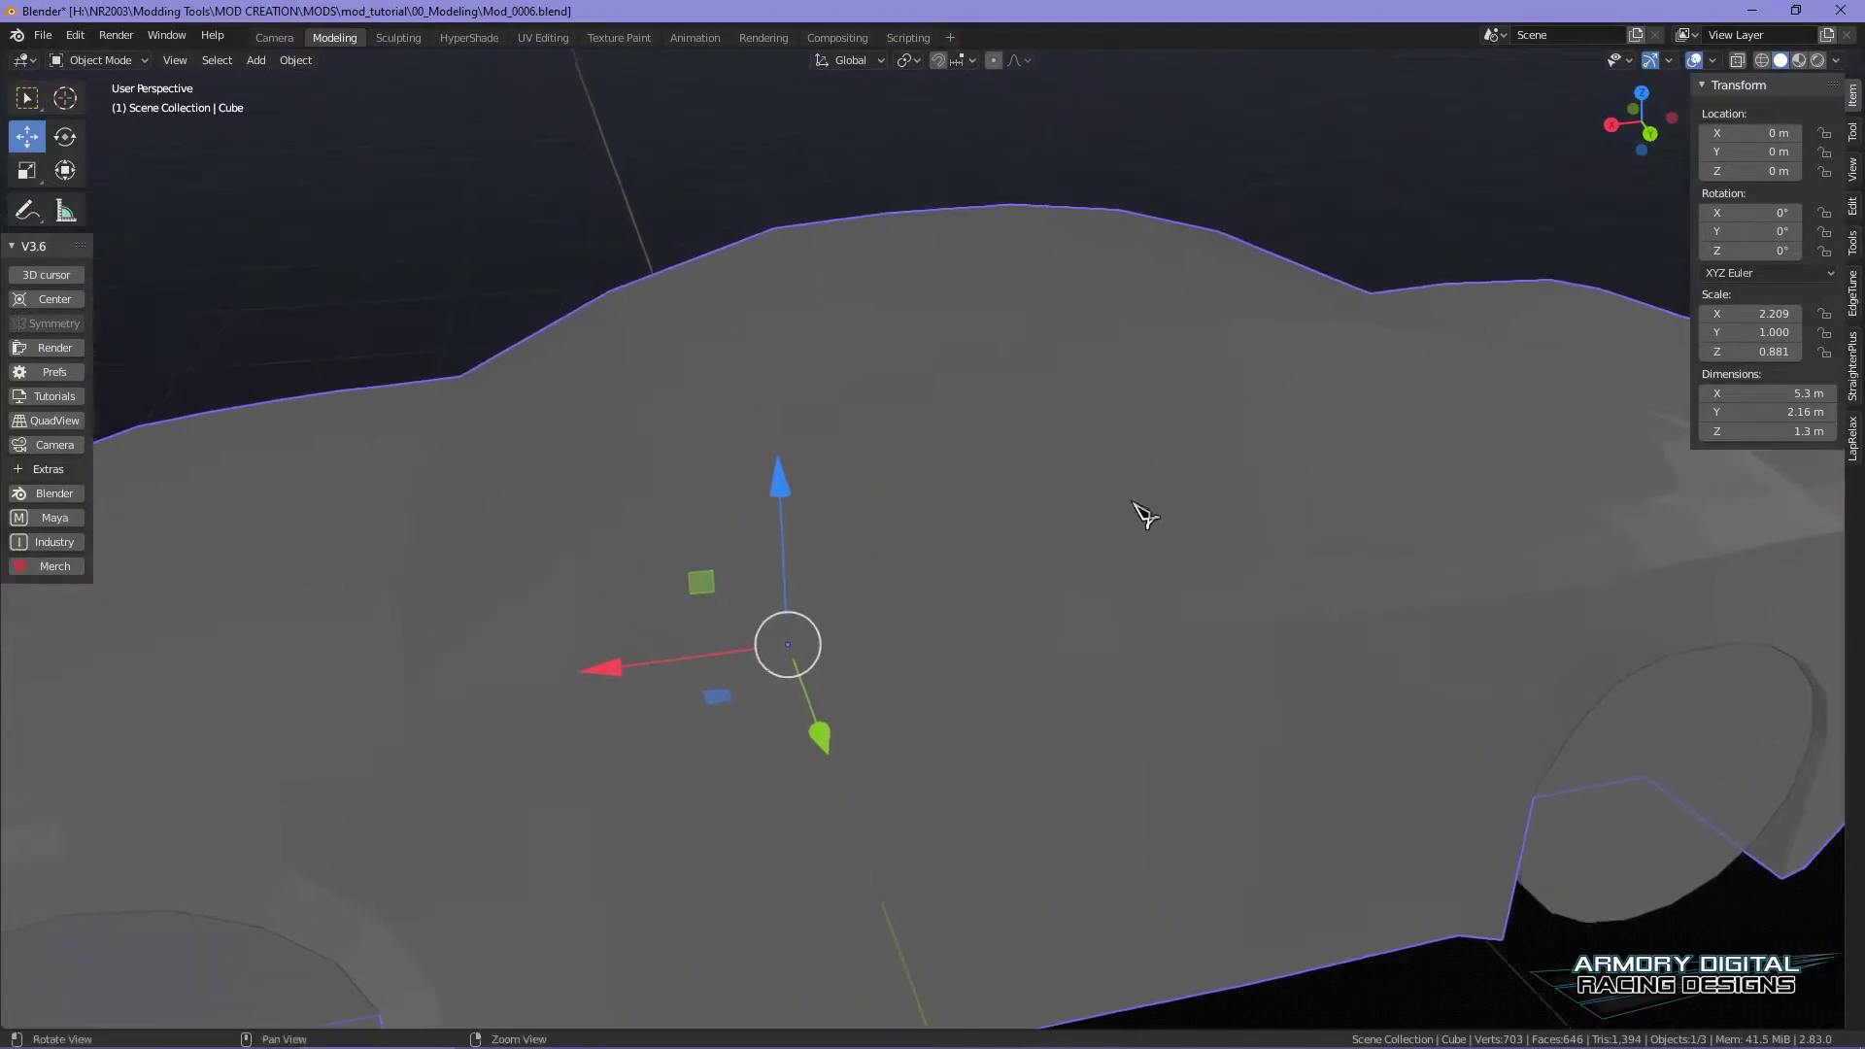
pyautogui.middleClick(1058, 399)
pyautogui.moveTo(1074, 470); pyautogui.dragTo(740, 382, button='middle')
pyautogui.scroll(-3, 1162, 449)
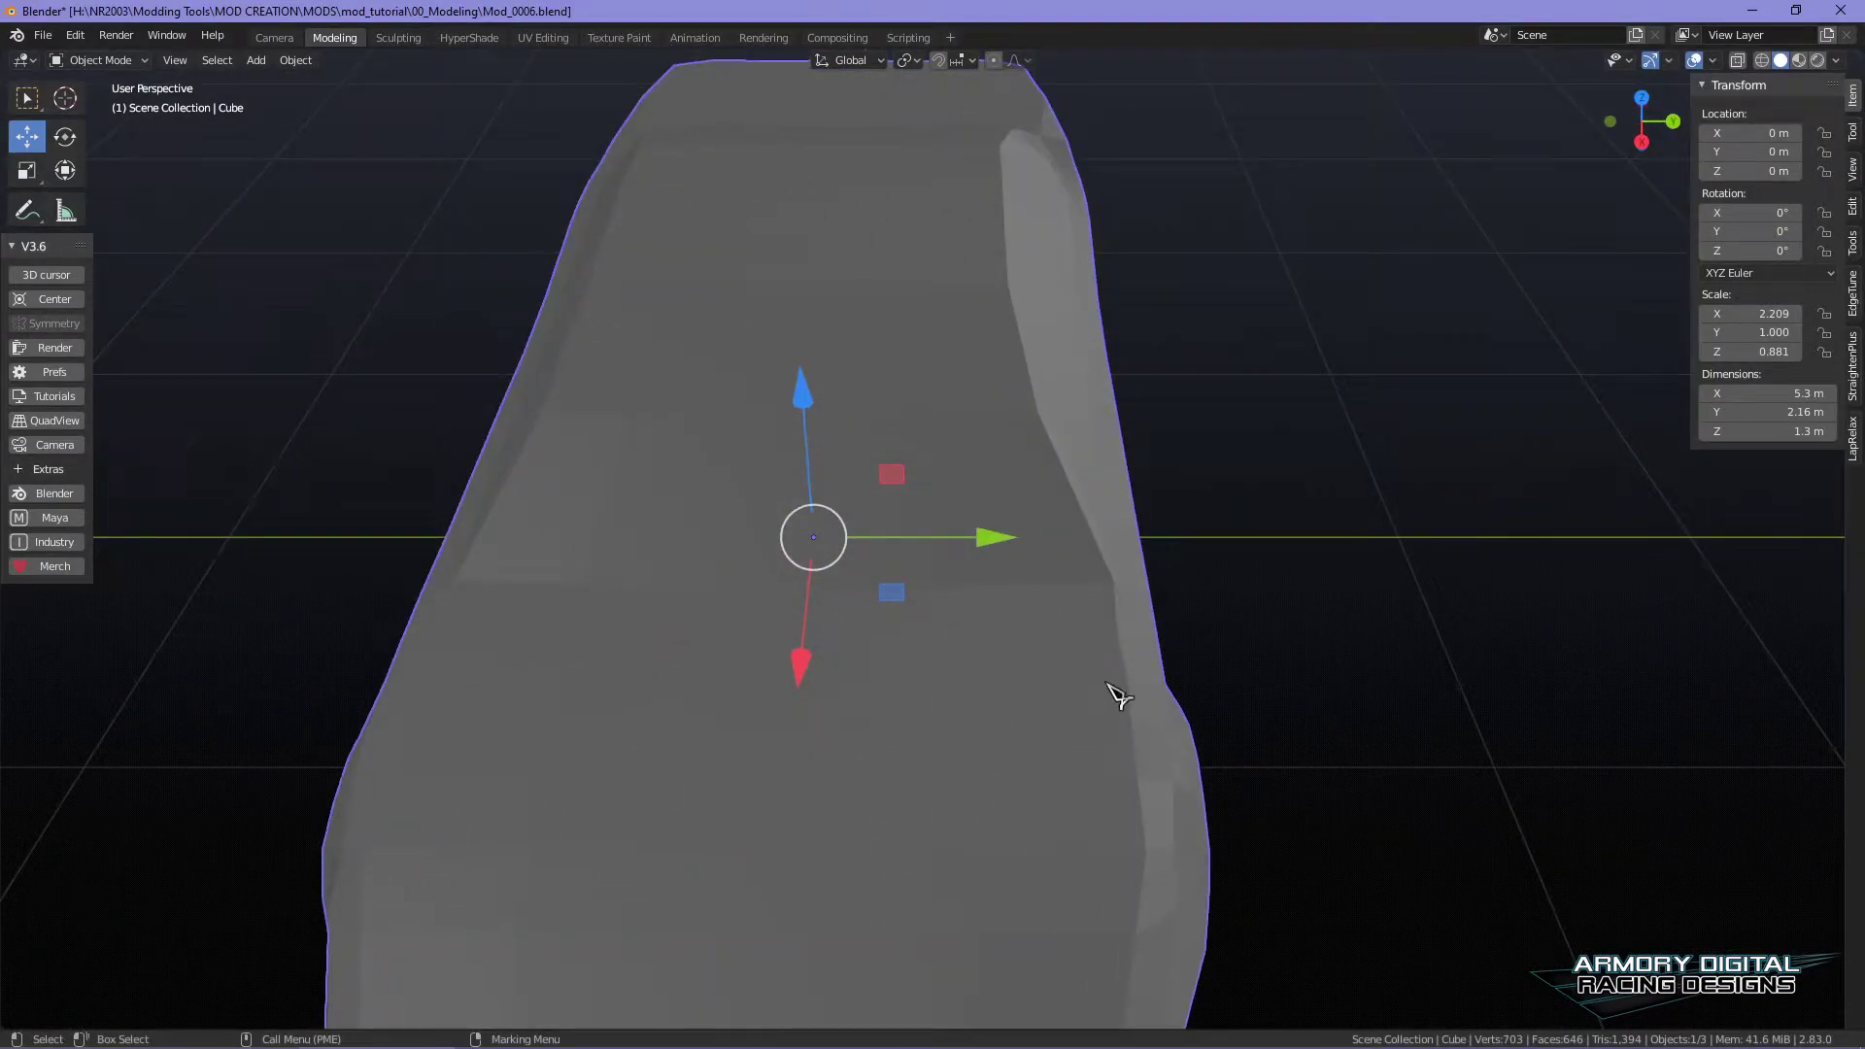
pyautogui.scroll(-4, 1119, 696)
pyautogui.moveTo(1315, 696); pyautogui.dragTo(1641, 447, button='middle')
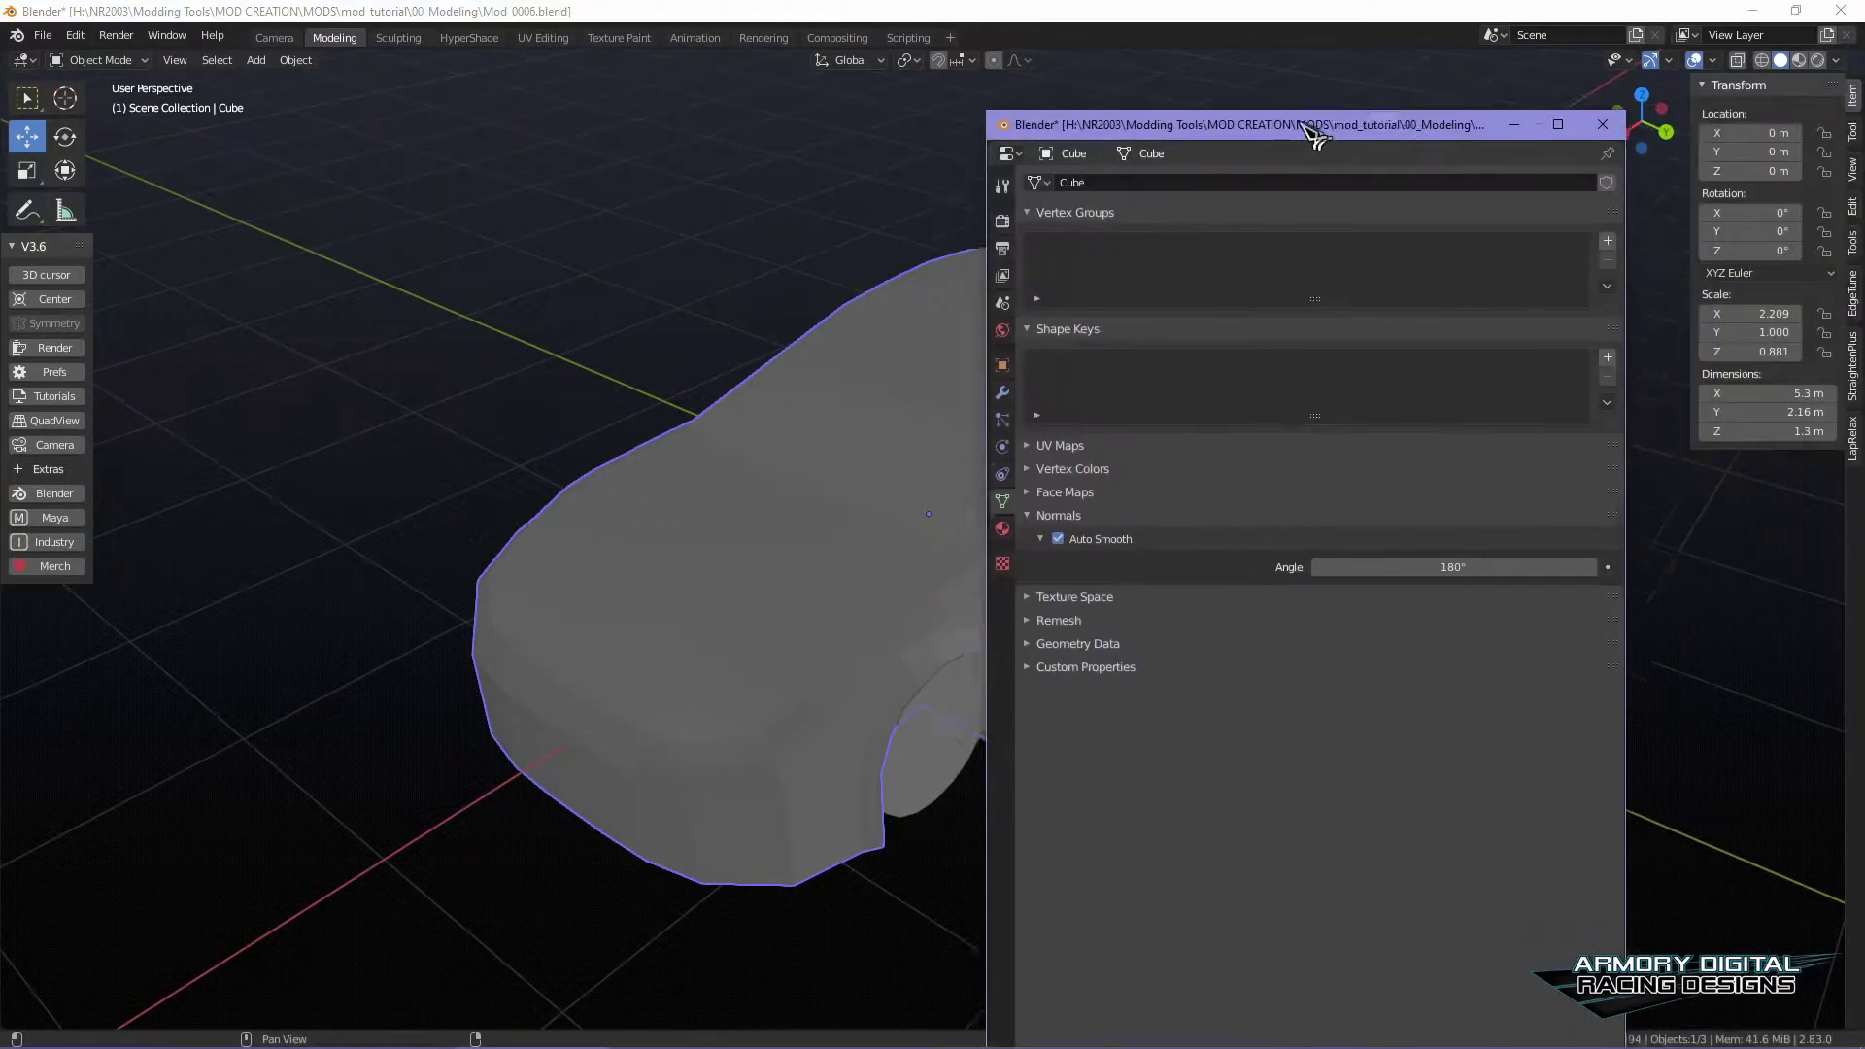
# - Apply the Mirror modifier on the car body
pyautogui.moveTo(1315, 137); pyautogui.dragTo(1271, 83)
pyautogui.click(958, 346)
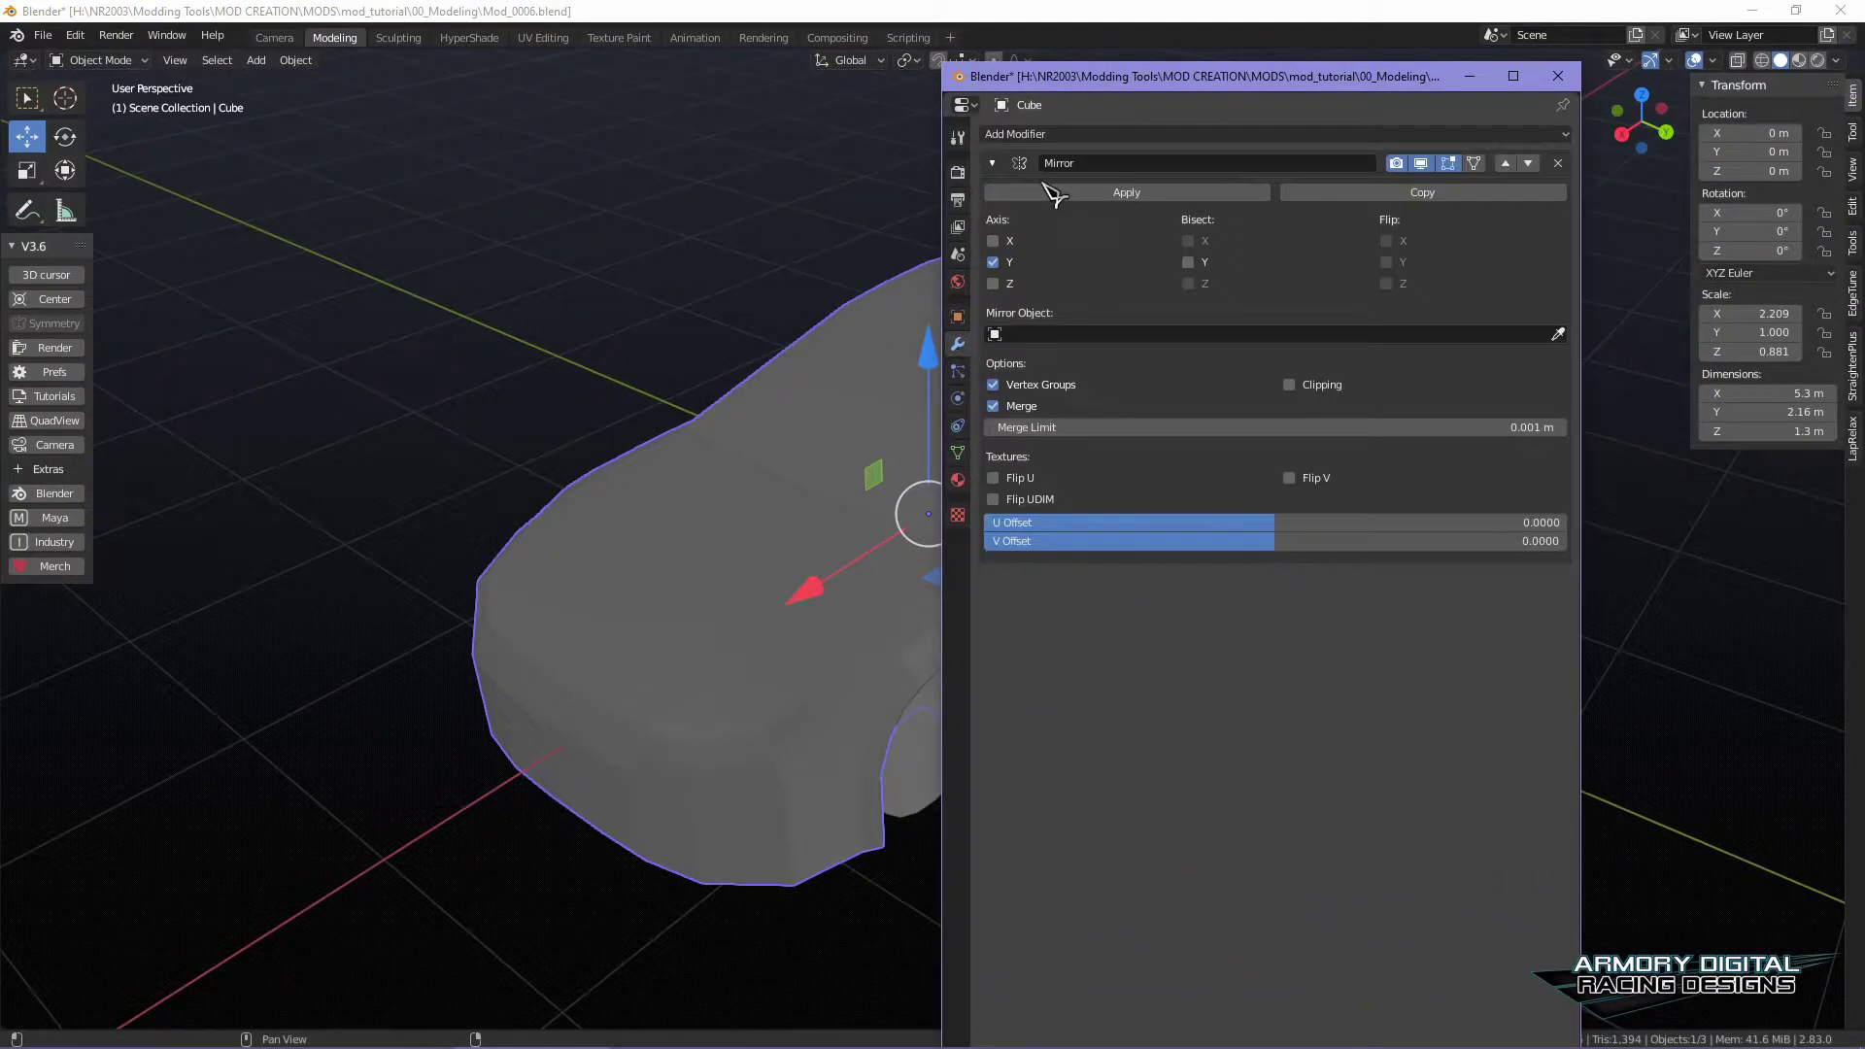
pyautogui.click(1108, 193)
pyautogui.click(1558, 76)
# - Test moving the middle vertex on the windshield's centre line and undo the move
pyautogui.moveTo(1065, 296); pyautogui.dragTo(981, 298, button='right')
pyautogui.keyDown('alt'); pyautogui.moveTo(1341, 458); pyautogui.dragTo(1398, 545); pyautogui.keyUp('alt')
pyautogui.scroll(4, 1399, 545)
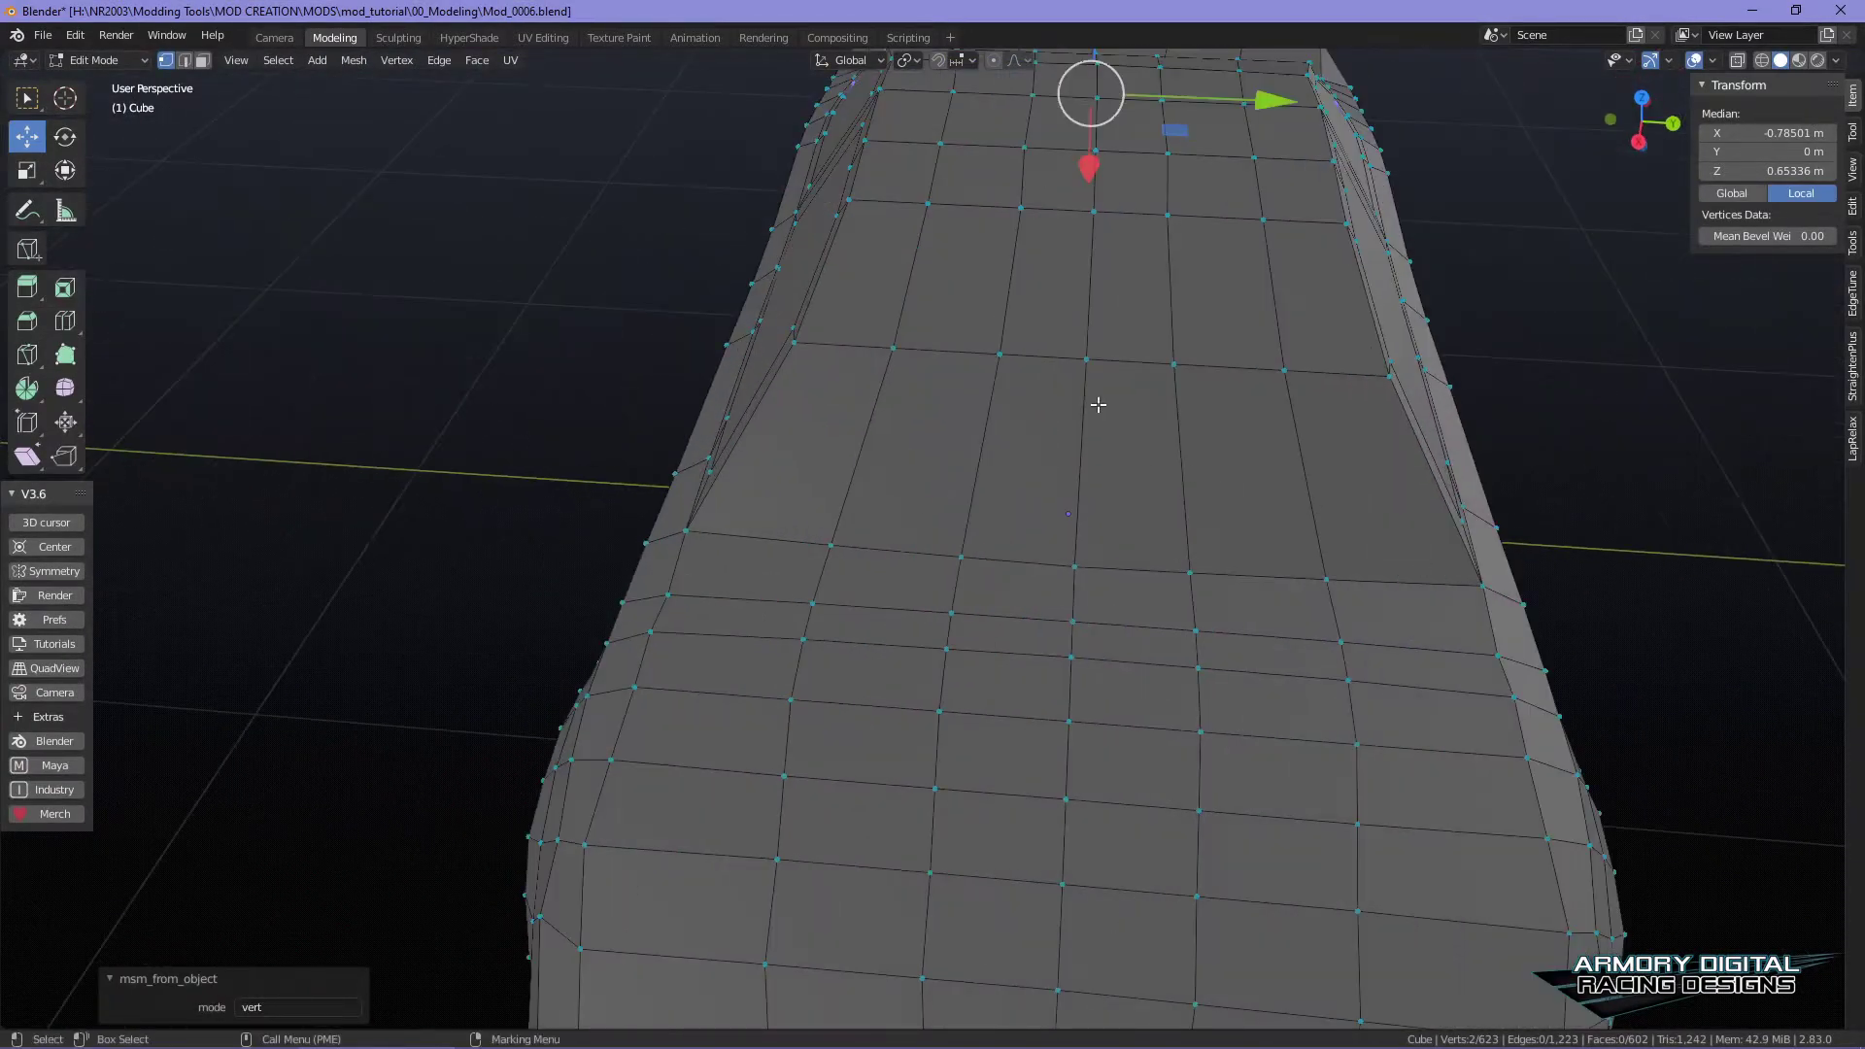
pyautogui.click(1088, 368)
pyautogui.moveTo(1096, 277); pyautogui.dragTo(1089, 242)
pyautogui.moveTo(1114, 99); pyautogui.dragTo(1129, 138)
pyautogui.hotkey('ctrl', 'z')
# - Extrude the twelve windshield faces in place with zero offset and scale them to 0.921 to form a frame
pyautogui.scroll(-3, 1400, 343)
pyautogui.moveTo(1312, 455)
pyautogui.keyDown('alt'); pyautogui.mouseDown()
pyautogui.moveTo(1291, 475)
pyautogui.moveTo(1315, 469)
pyautogui.mouseUp(); pyautogui.keyUp('alt')
pyautogui.scroll(3, 1088, 413)
pyautogui.moveTo(1038, 371); pyautogui.dragTo(1131, 439, button='right')
pyautogui.keyDown('alt'); pyautogui.moveTo(1483, 507); pyautogui.dragTo(1437, 495); pyautogui.keyUp('alt')
pyautogui.click(1135, 374)
pyautogui.keyDown('shift'); pyautogui.click(1114, 546); pyautogui.keyUp('shift')
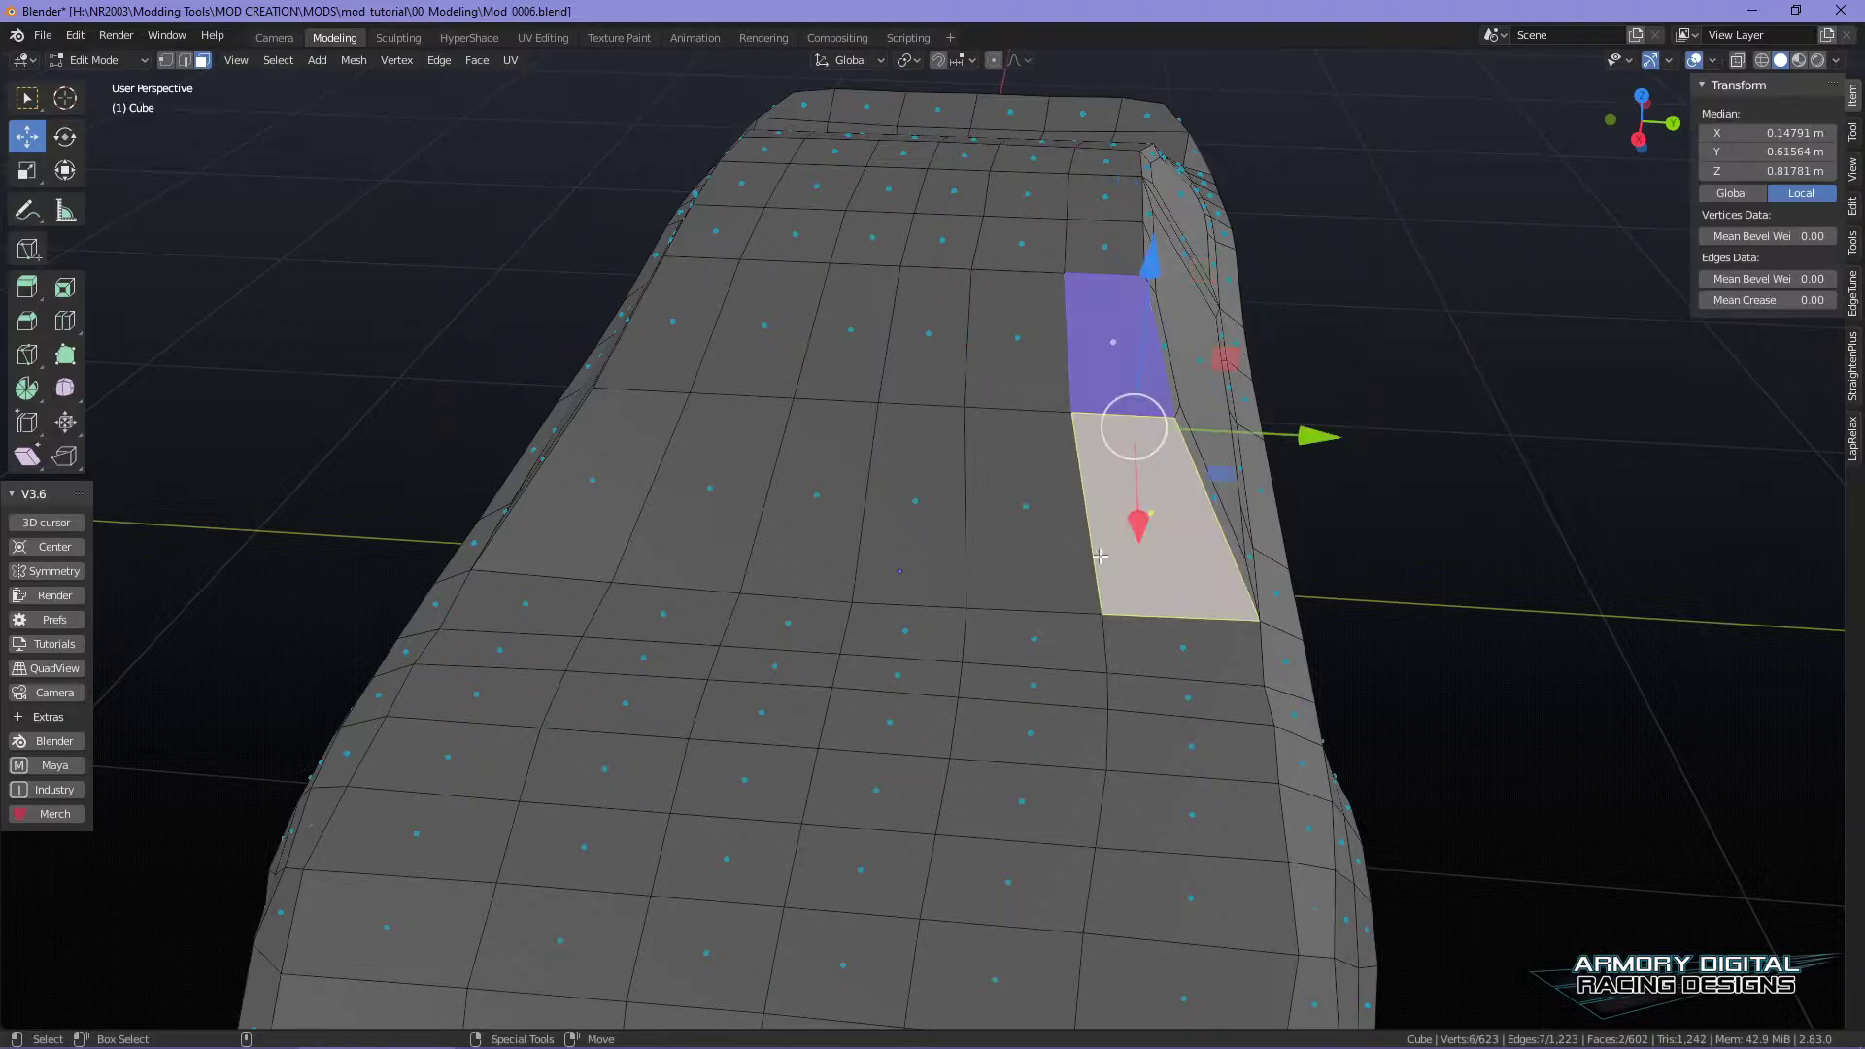
pyautogui.keyDown('shift'); pyautogui.click(996, 510); pyautogui.keyUp('shift')
pyautogui.keyDown('shift'); pyautogui.click(1003, 358); pyautogui.keyUp('shift')
pyautogui.keyDown('shift'); pyautogui.click(903, 334); pyautogui.keyUp('shift')
pyautogui.keyDown('shift'); pyautogui.click(842, 335); pyautogui.keyUp('shift')
pyautogui.keyDown('shift'); pyautogui.click(763, 337); pyautogui.keyUp('shift')
pyautogui.keyDown('shift'); pyautogui.click(673, 345); pyautogui.keyUp('shift')
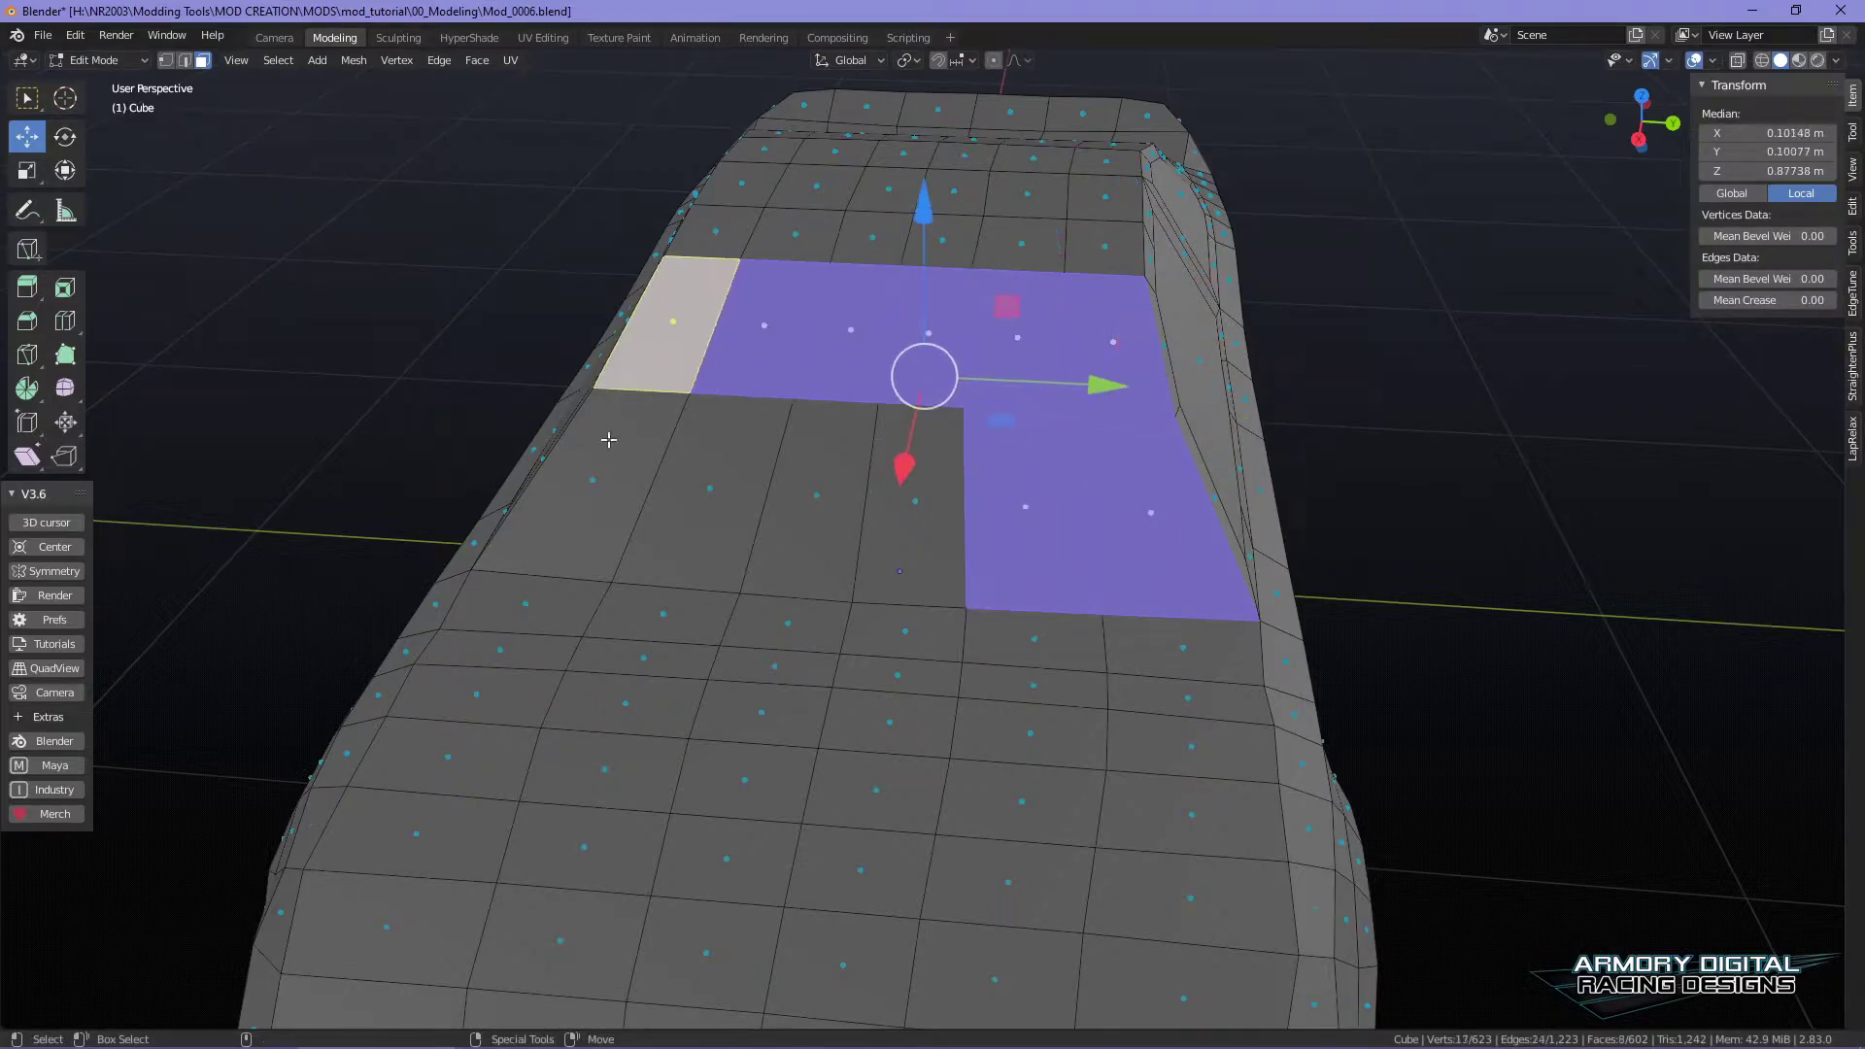
pyautogui.keyDown('shift'); pyautogui.click(585, 485); pyautogui.keyUp('shift')
pyautogui.keyDown('shift'); pyautogui.click(714, 520); pyautogui.keyUp('shift')
pyautogui.keyDown('shift'); pyautogui.click(810, 559); pyautogui.keyUp('shift')
pyautogui.keyDown('shift'); pyautogui.click(908, 555); pyautogui.keyUp('shift')
pyautogui.scroll(-3, 1415, 466)
pyautogui.keyDown('alt'); pyautogui.moveTo(1416, 467); pyautogui.dragTo(1334, 507); pyautogui.keyUp('alt')
pyautogui.scroll(4, 1334, 507)
pyautogui.press('r')
pyautogui.moveTo(984, 467); pyautogui.dragTo(969, 470)
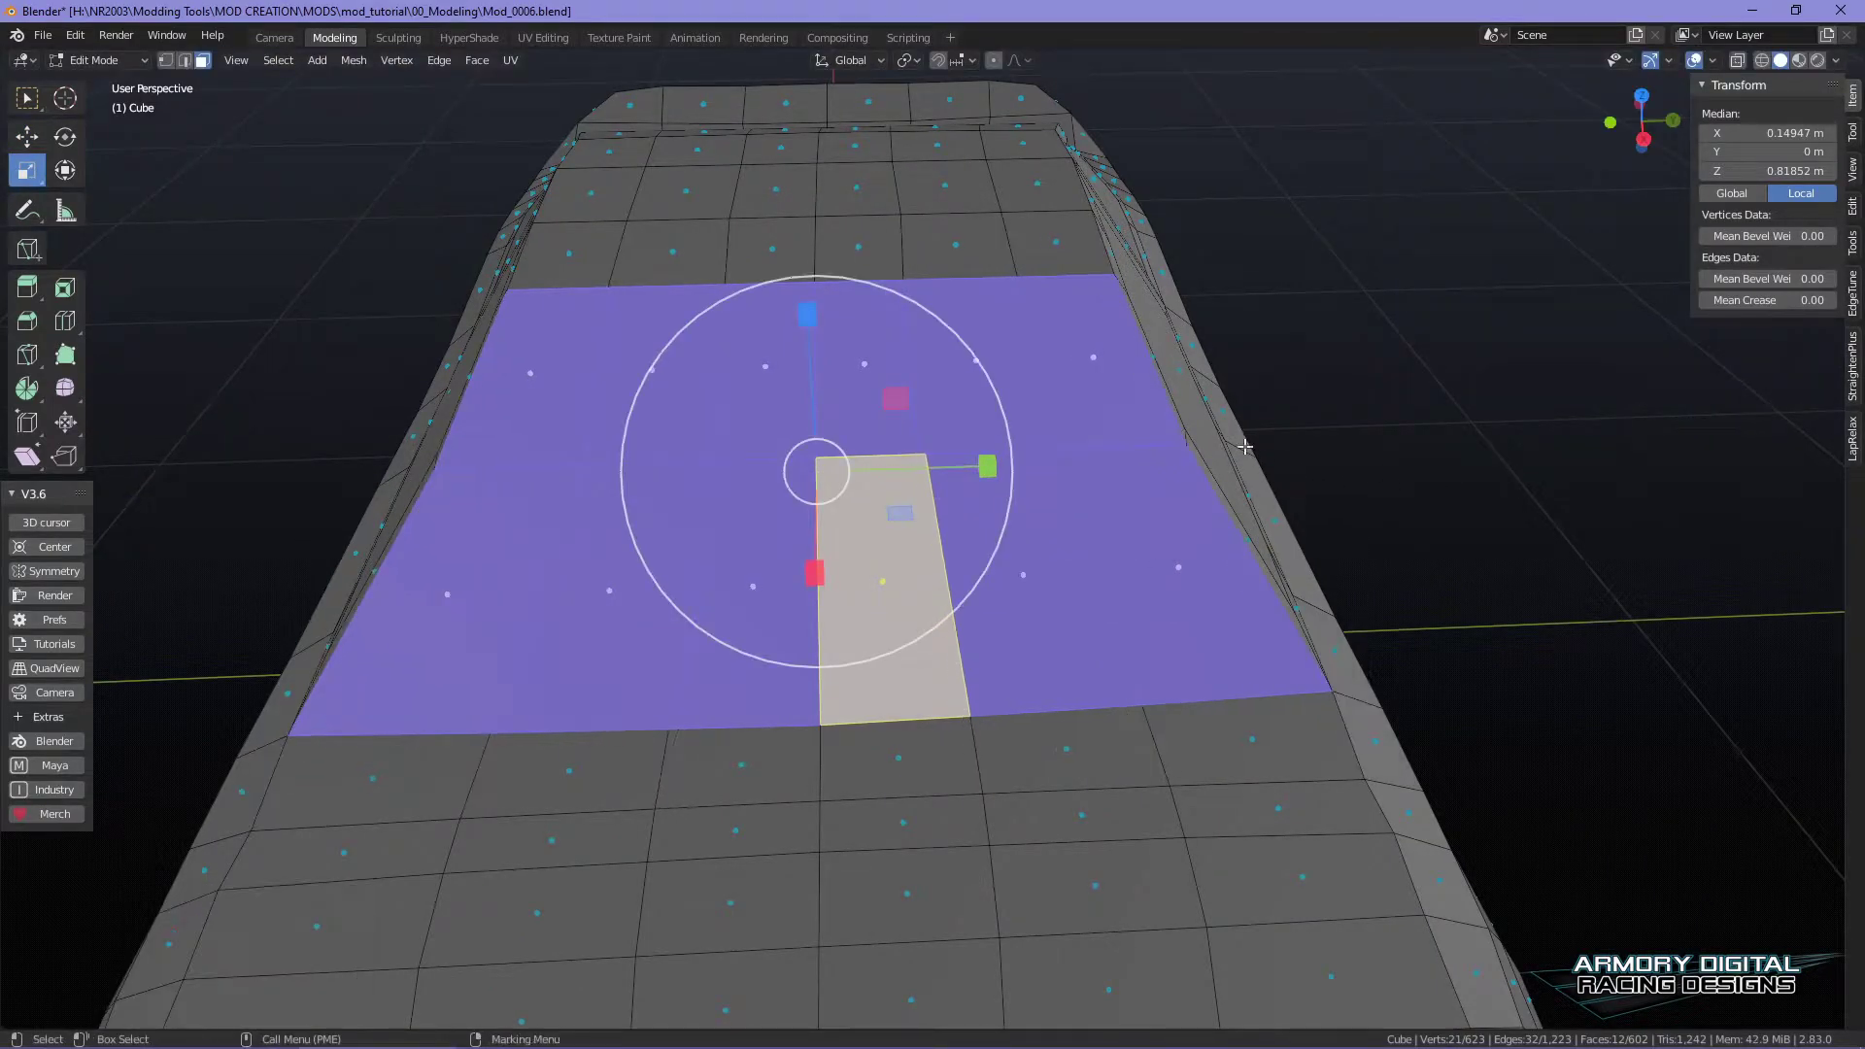
pyautogui.press('e')
pyautogui.rightClick(1139, 484)
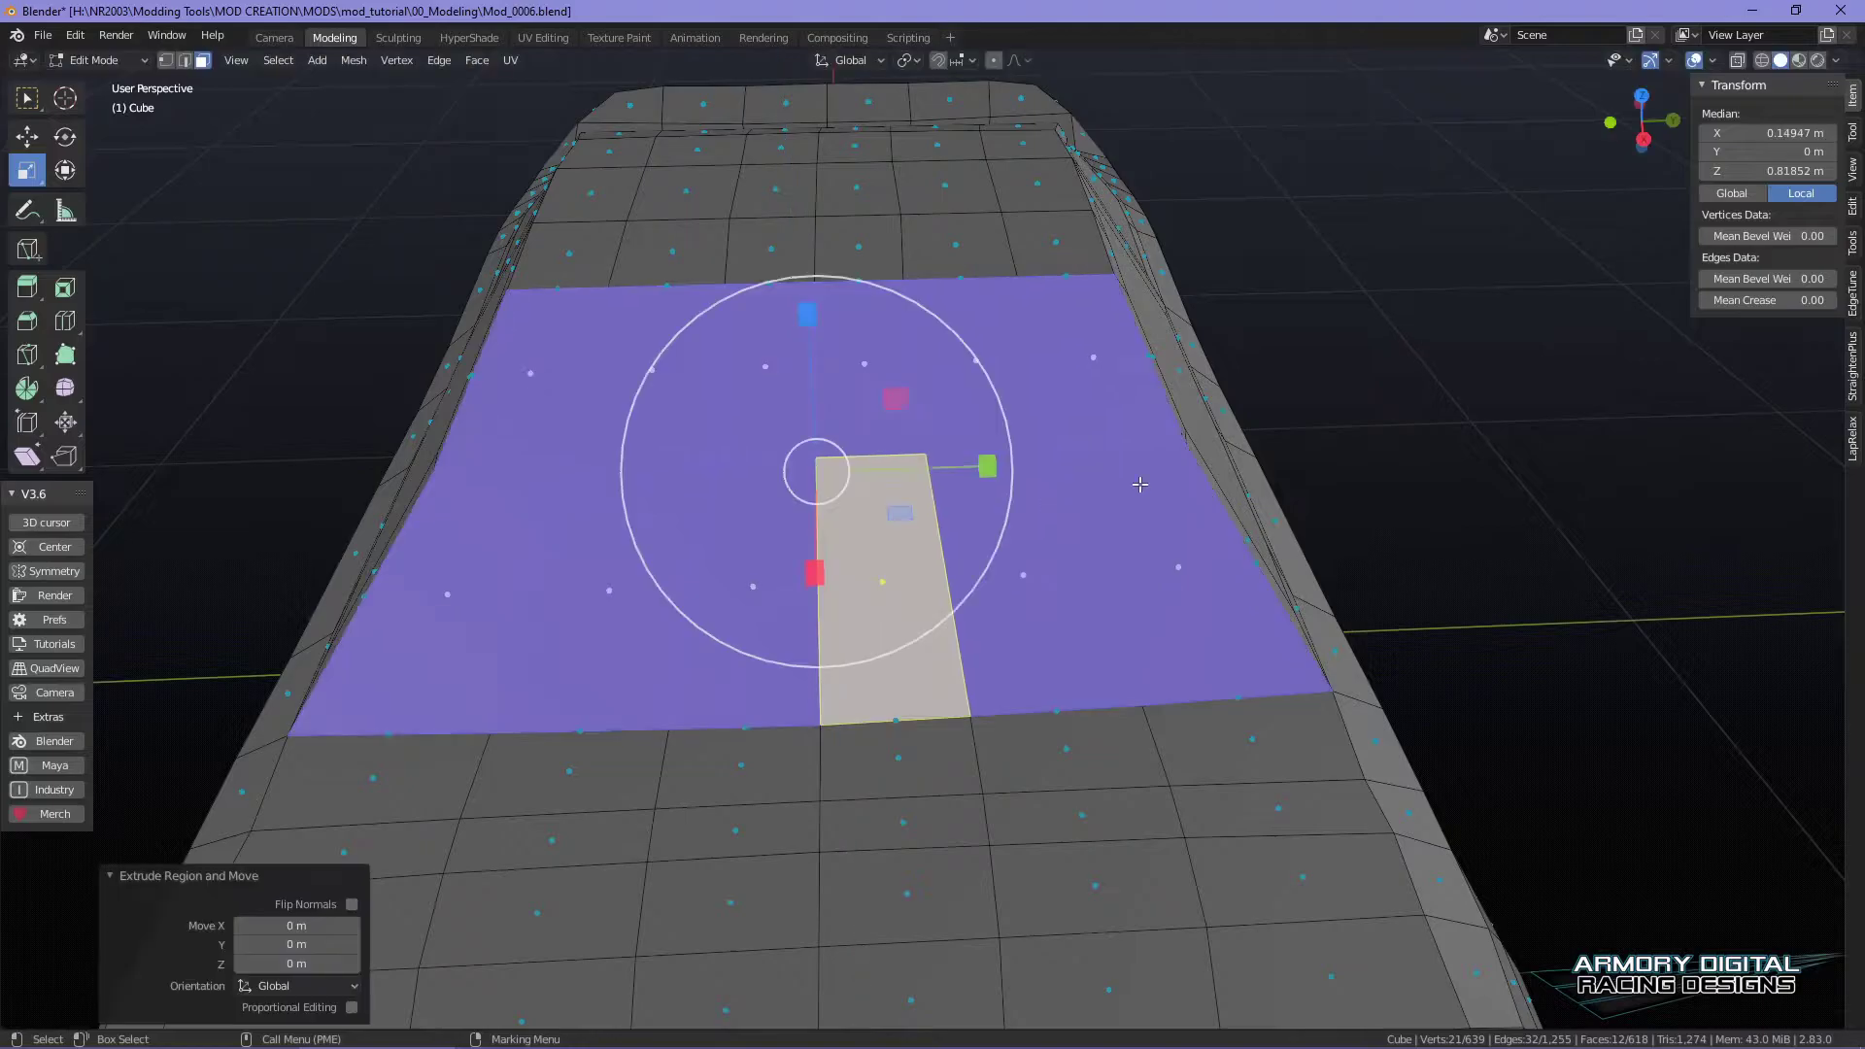
pyautogui.moveTo(829, 488); pyautogui.dragTo(828, 487)
pyautogui.moveTo(828, 488); pyautogui.dragTo(796, 592, button='middle')
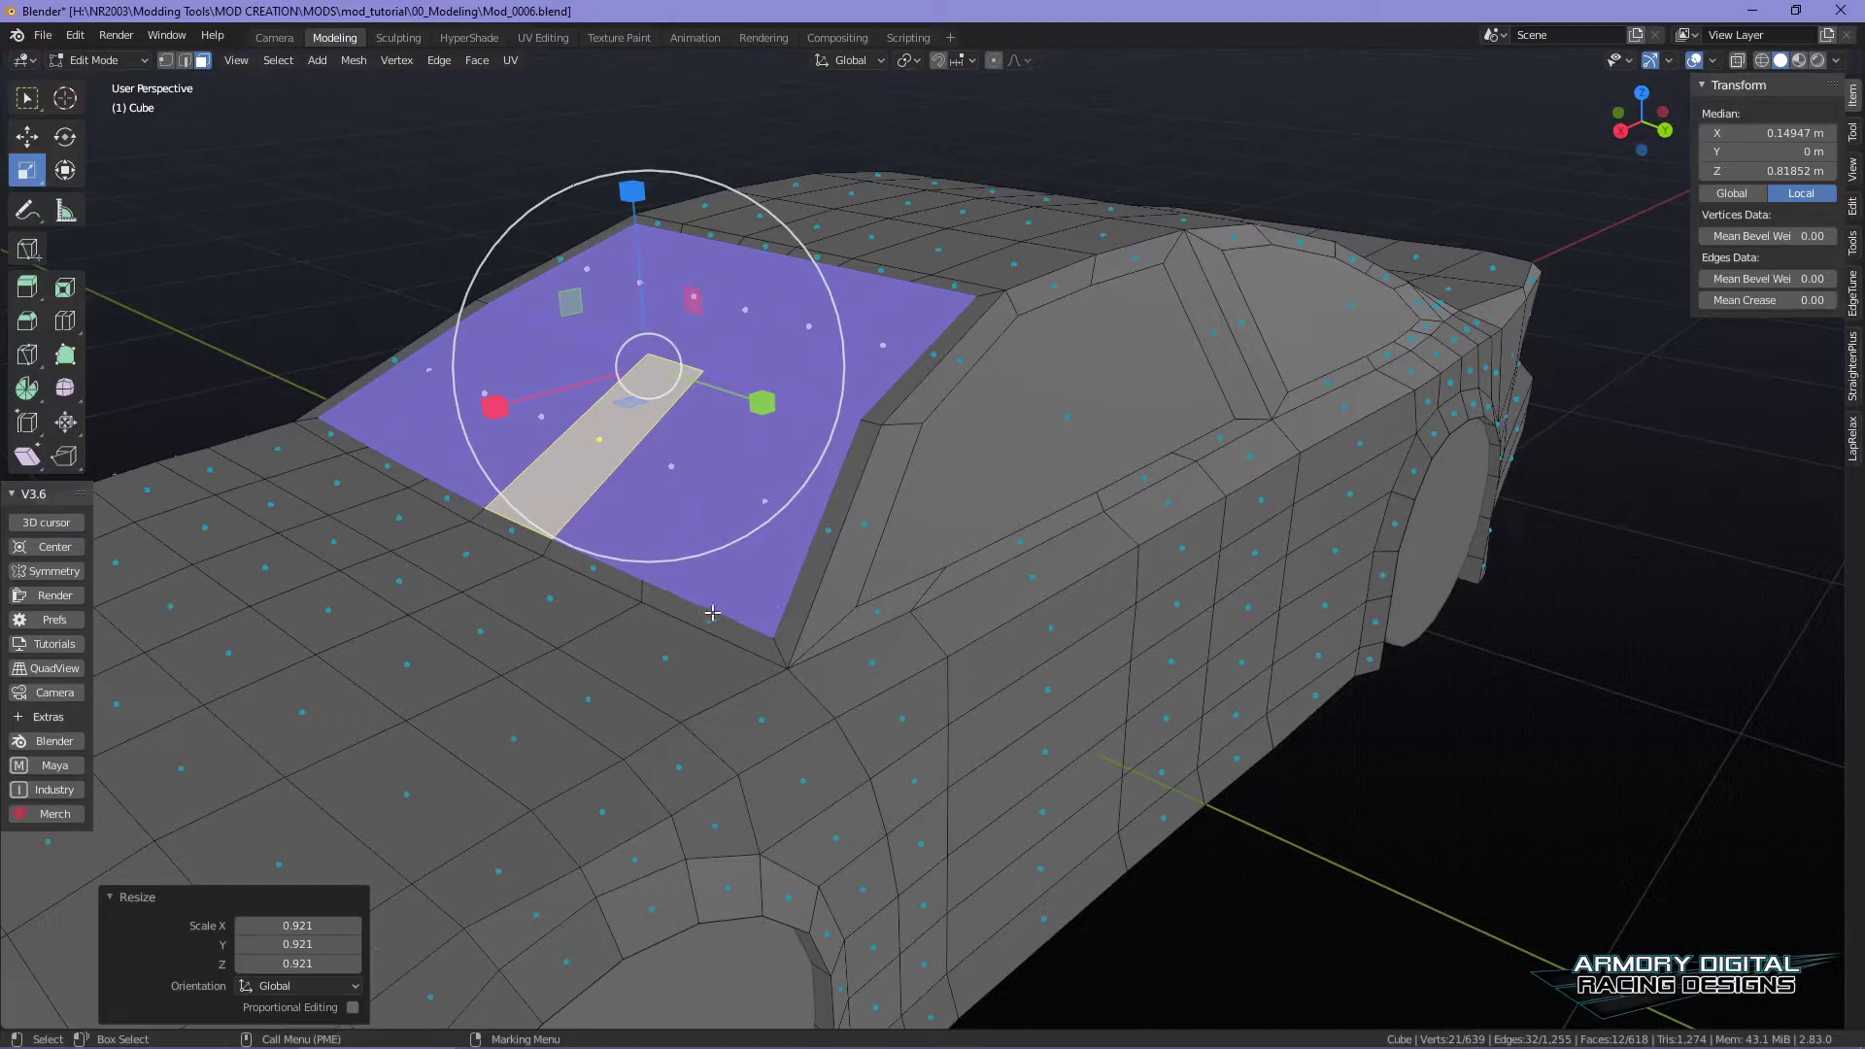
# - Edge-slide the six inner edges along the windshield's upper border away from the roof by a factor of about -0.086
pyautogui.keyDown('alt'); pyautogui.moveTo(1068, 295); pyautogui.dragTo(1344, 421); pyautogui.keyUp('alt')
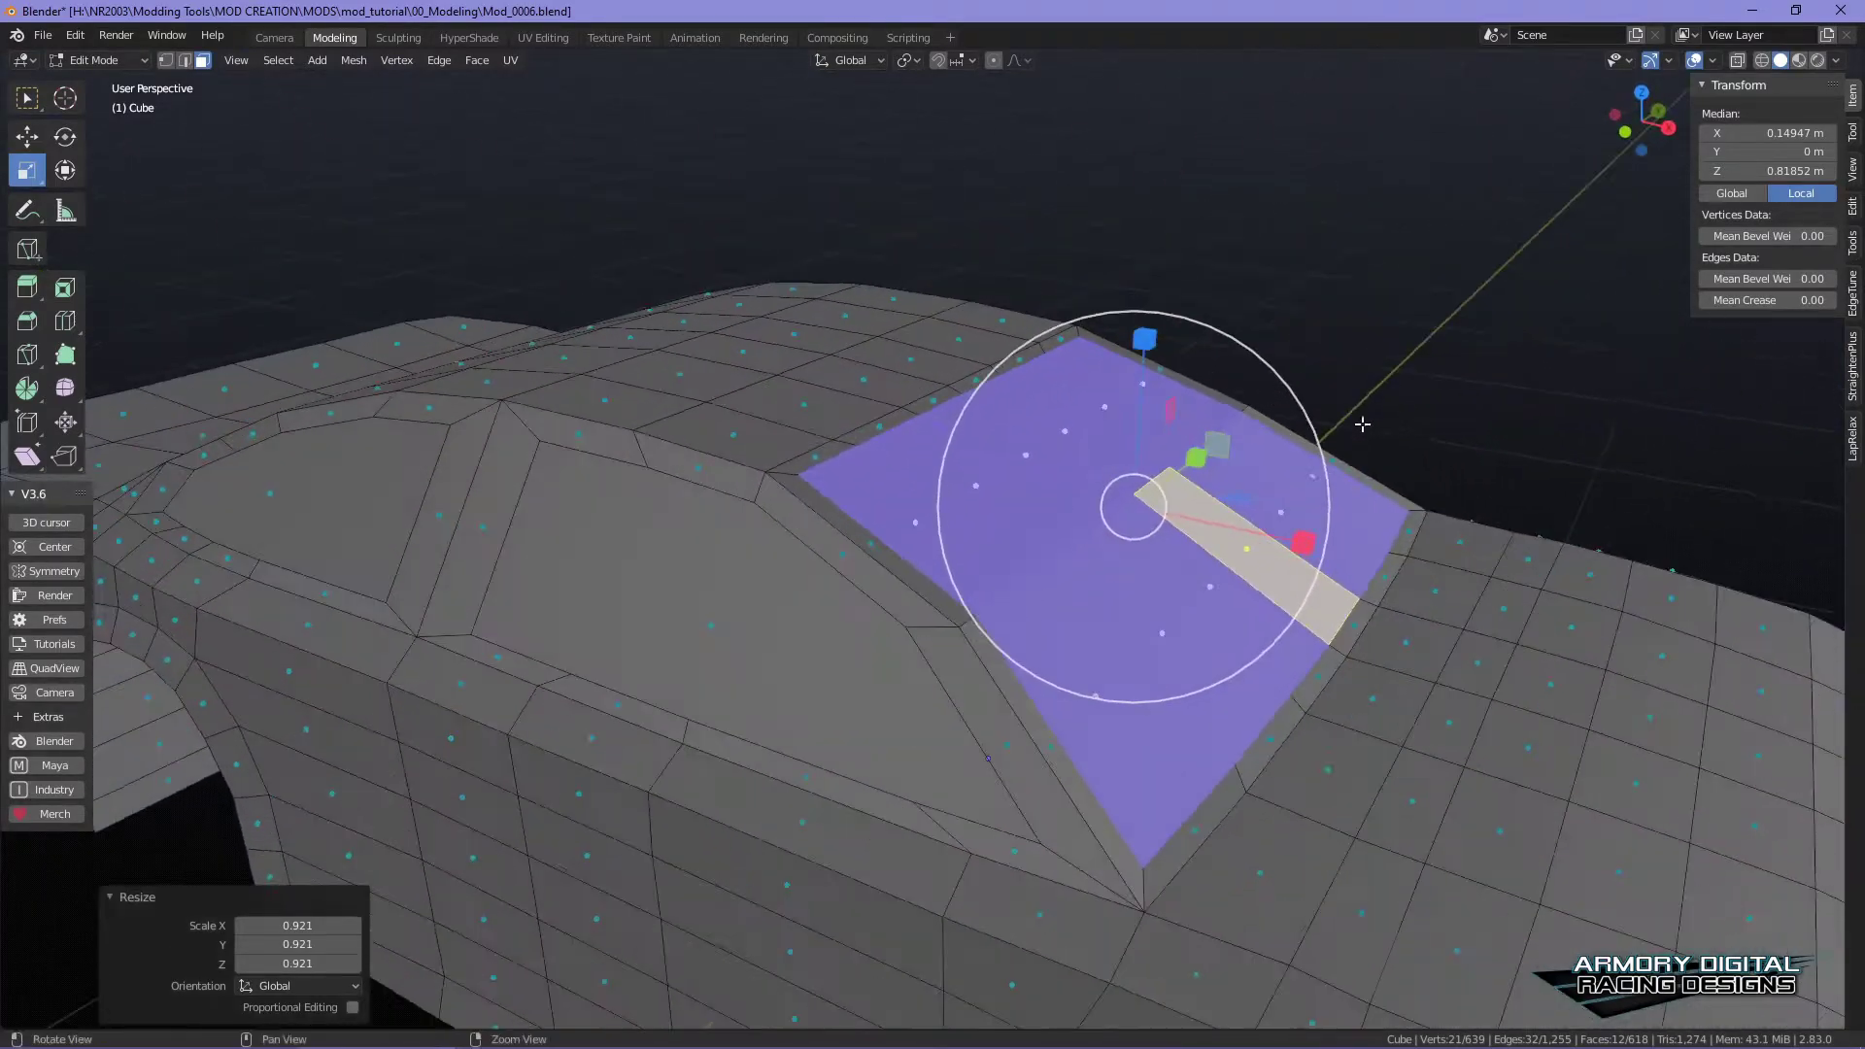
pyautogui.keyDown('alt'); pyautogui.moveTo(1344, 421); pyautogui.dragTo(1170, 427, button='middle'); pyautogui.keyUp('alt')
pyautogui.scroll(3, 936, 487)
pyautogui.rightClick(558, 398)
pyautogui.click(543, 297)
pyautogui.click(476, 394)
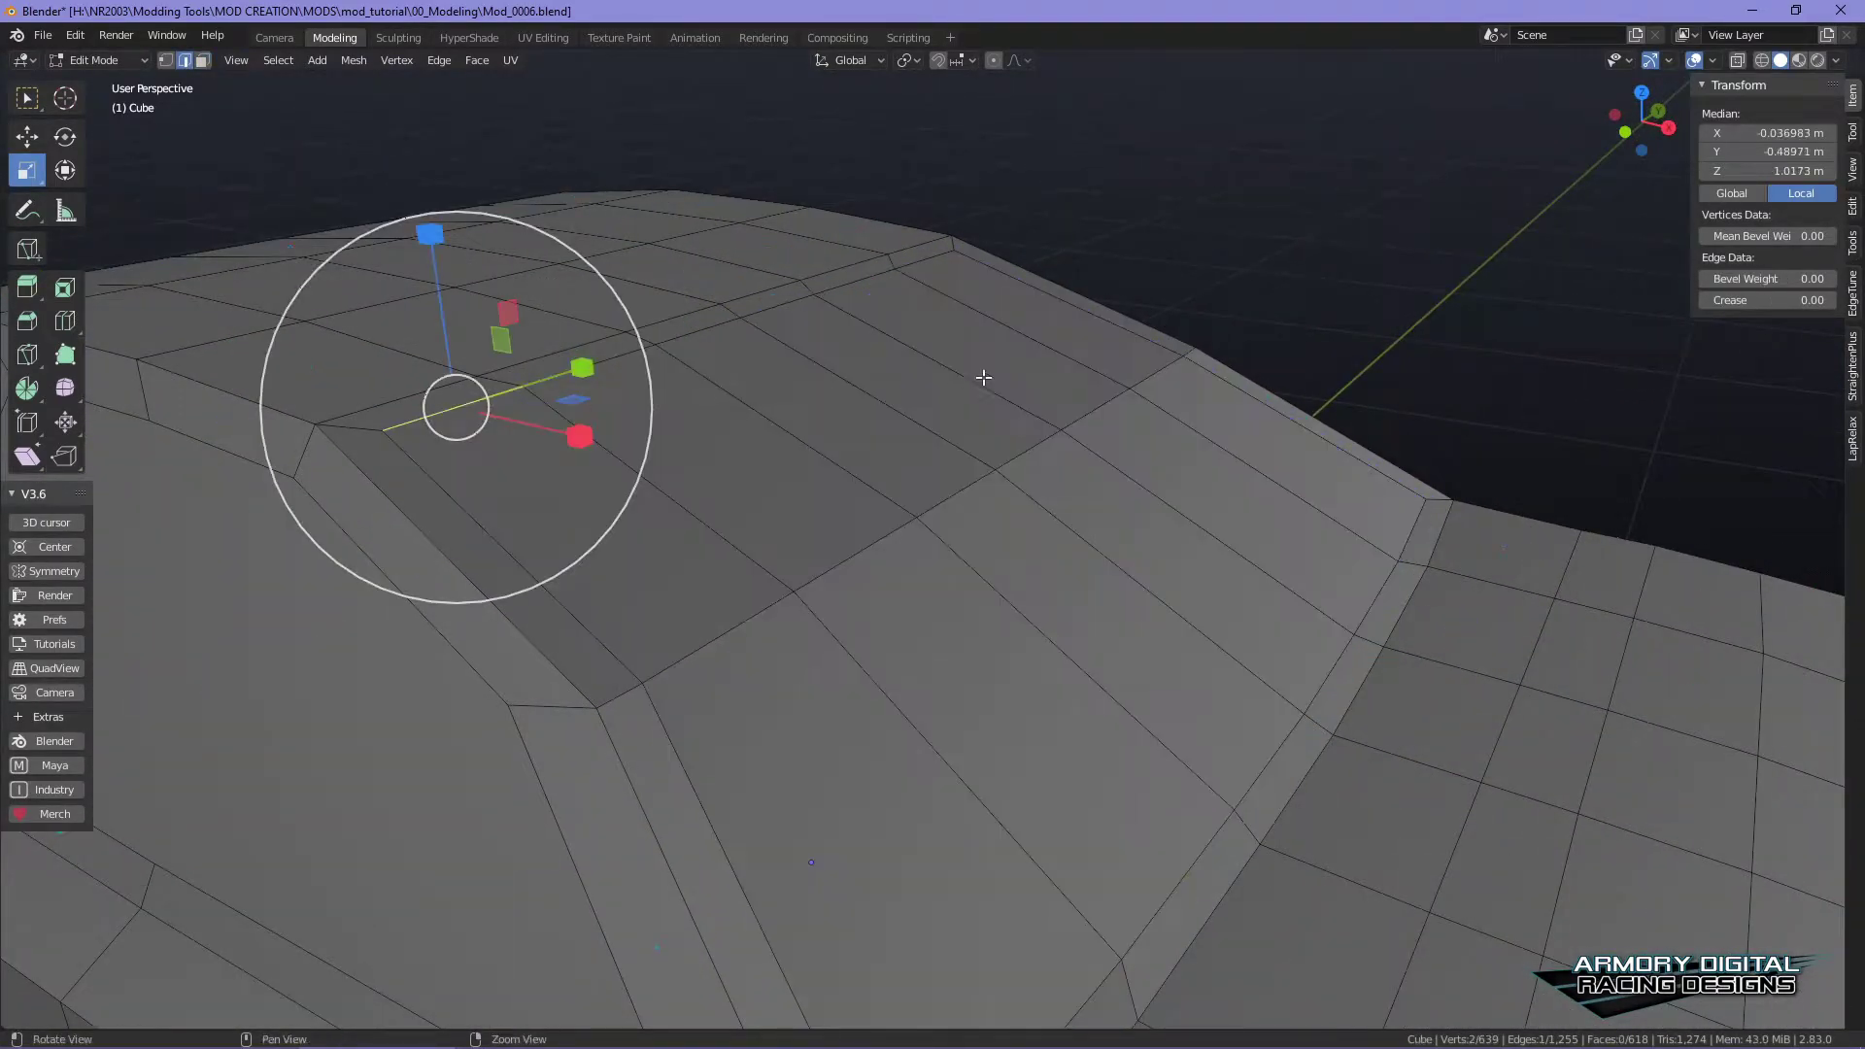
pyautogui.keyDown('alt'); pyautogui.moveTo(979, 379); pyautogui.dragTo(975, 469); pyautogui.keyUp('alt')
pyautogui.keyDown('ctrl'); pyautogui.click(914, 305); pyautogui.keyUp('ctrl')
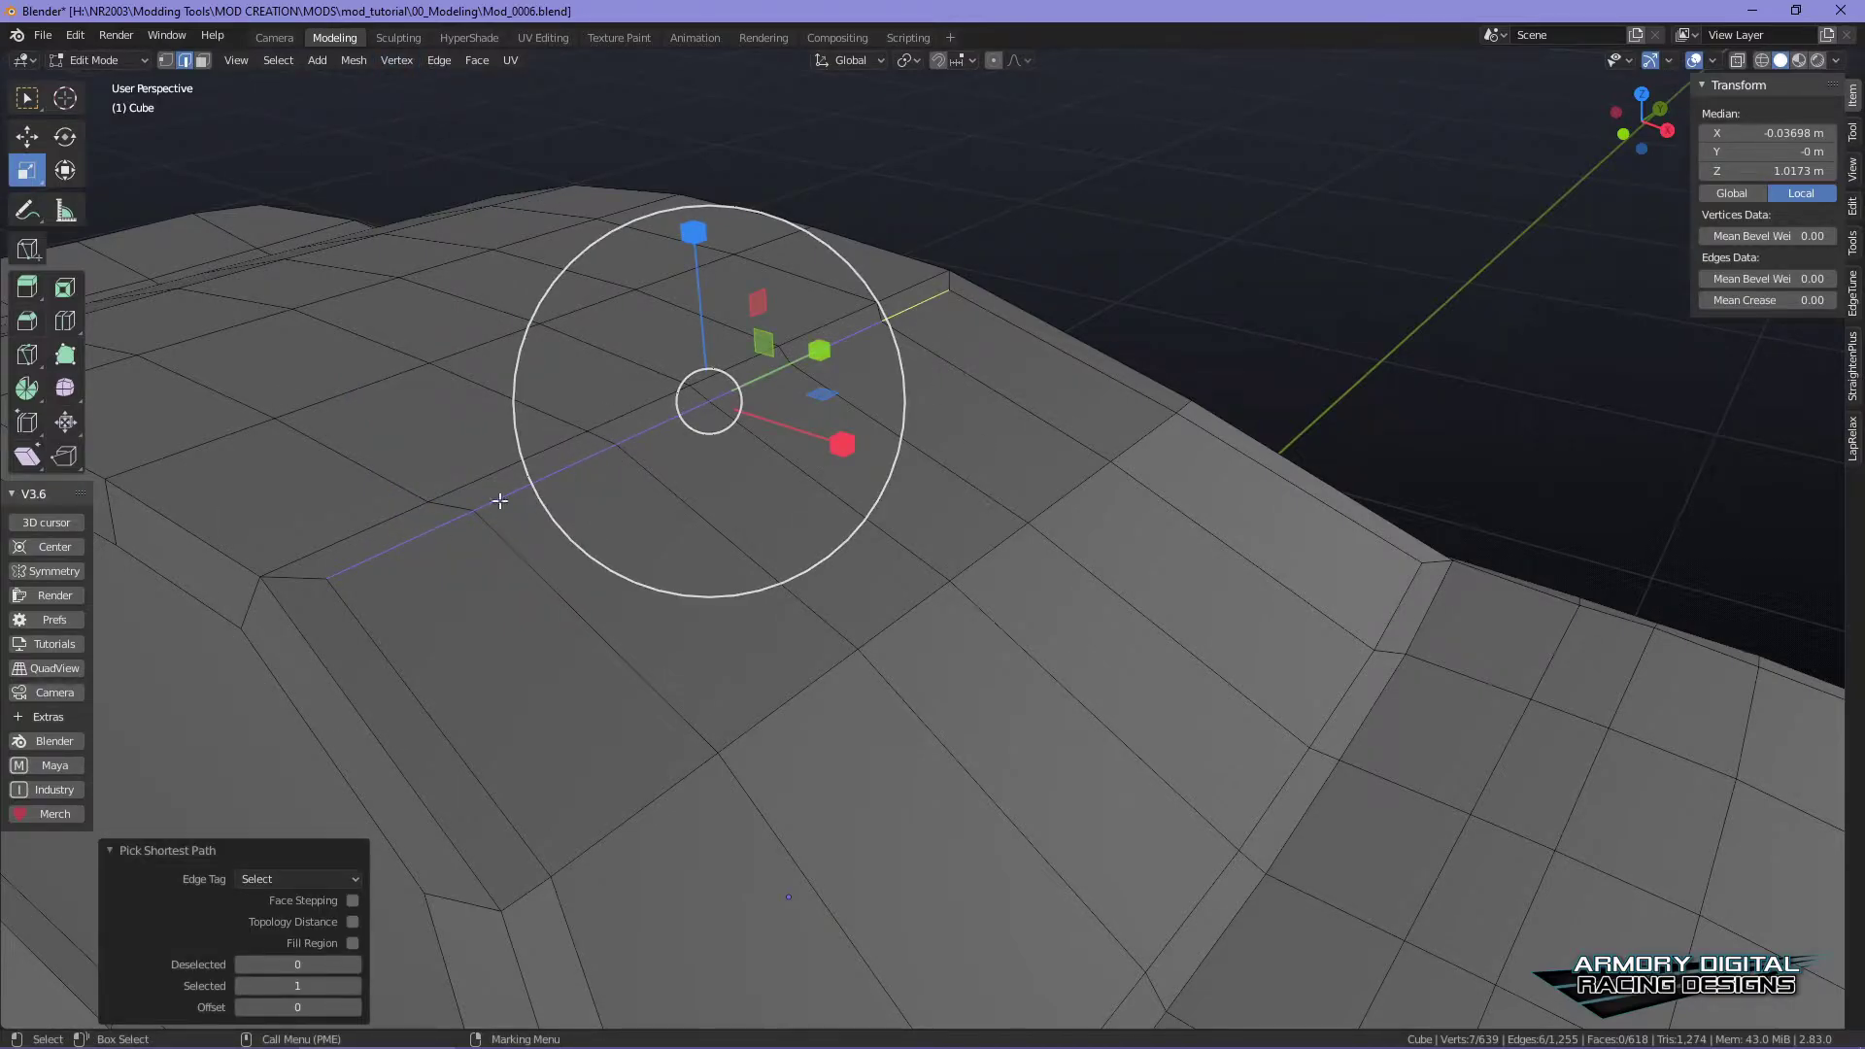
pyautogui.click(439, 60)
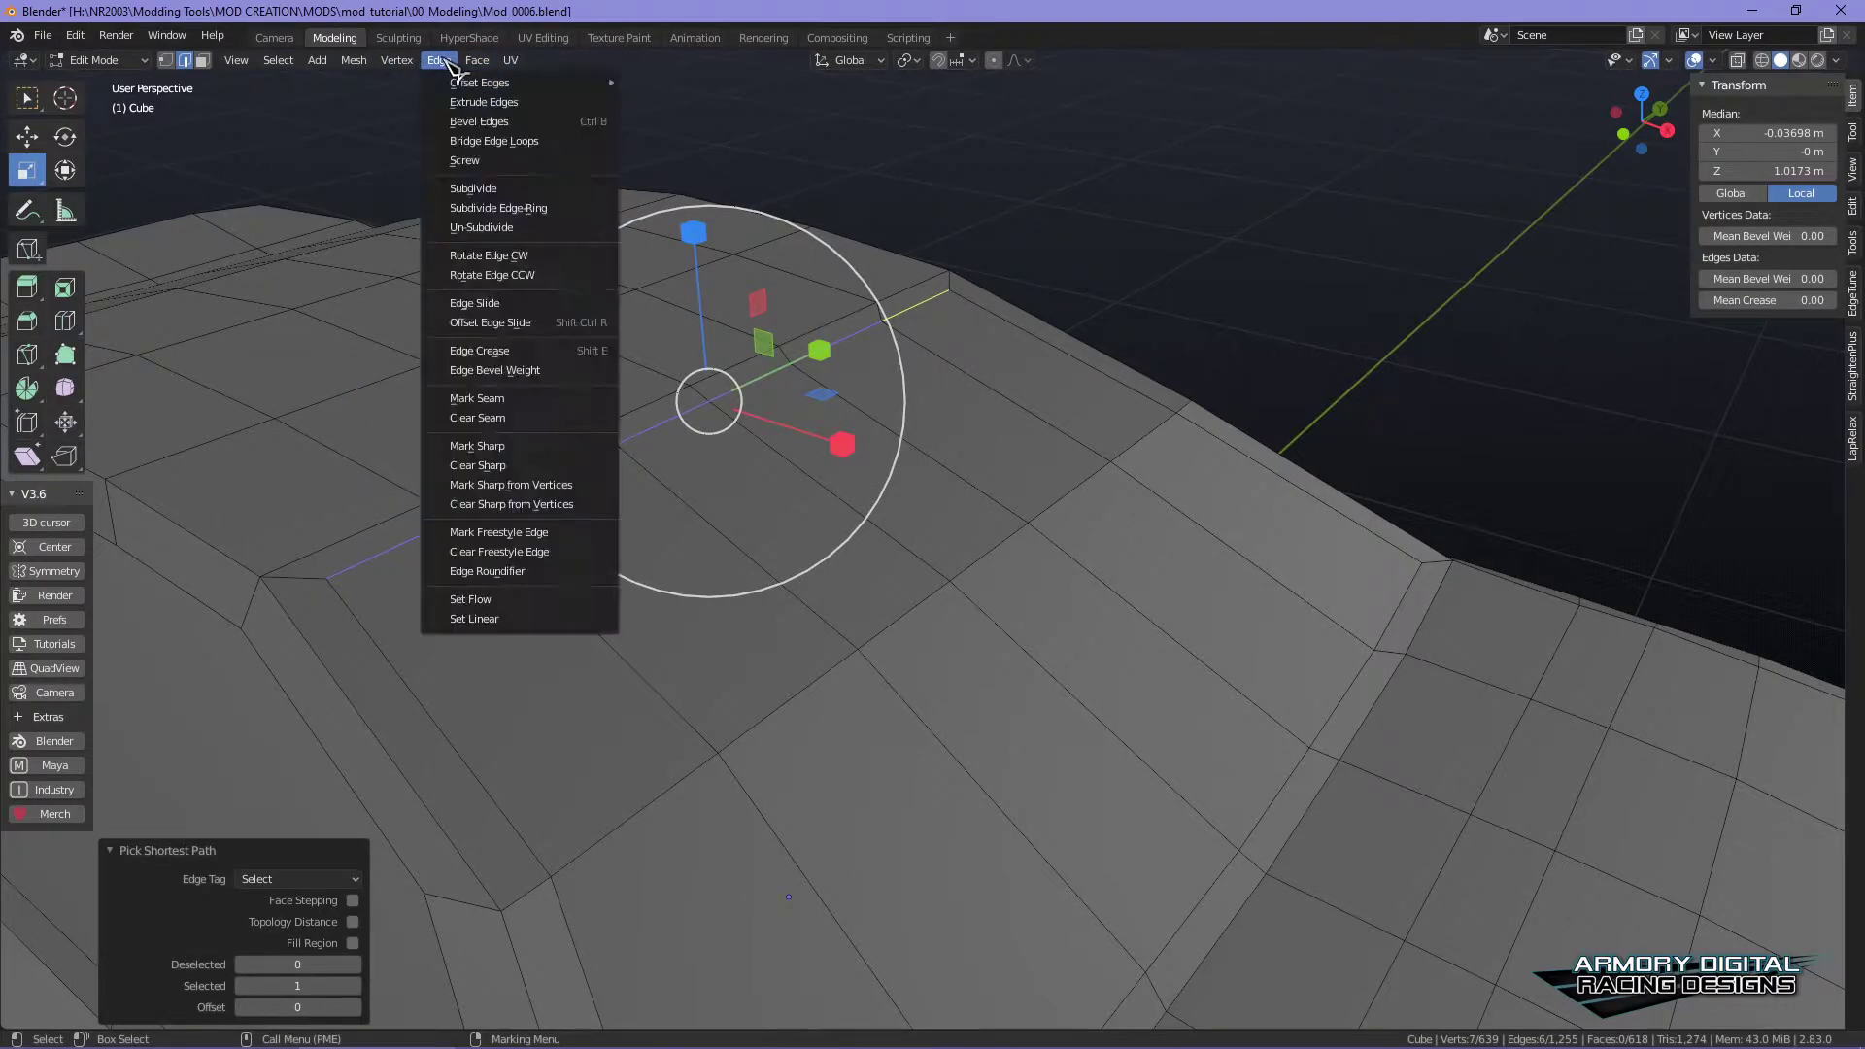
pyautogui.click(516, 306)
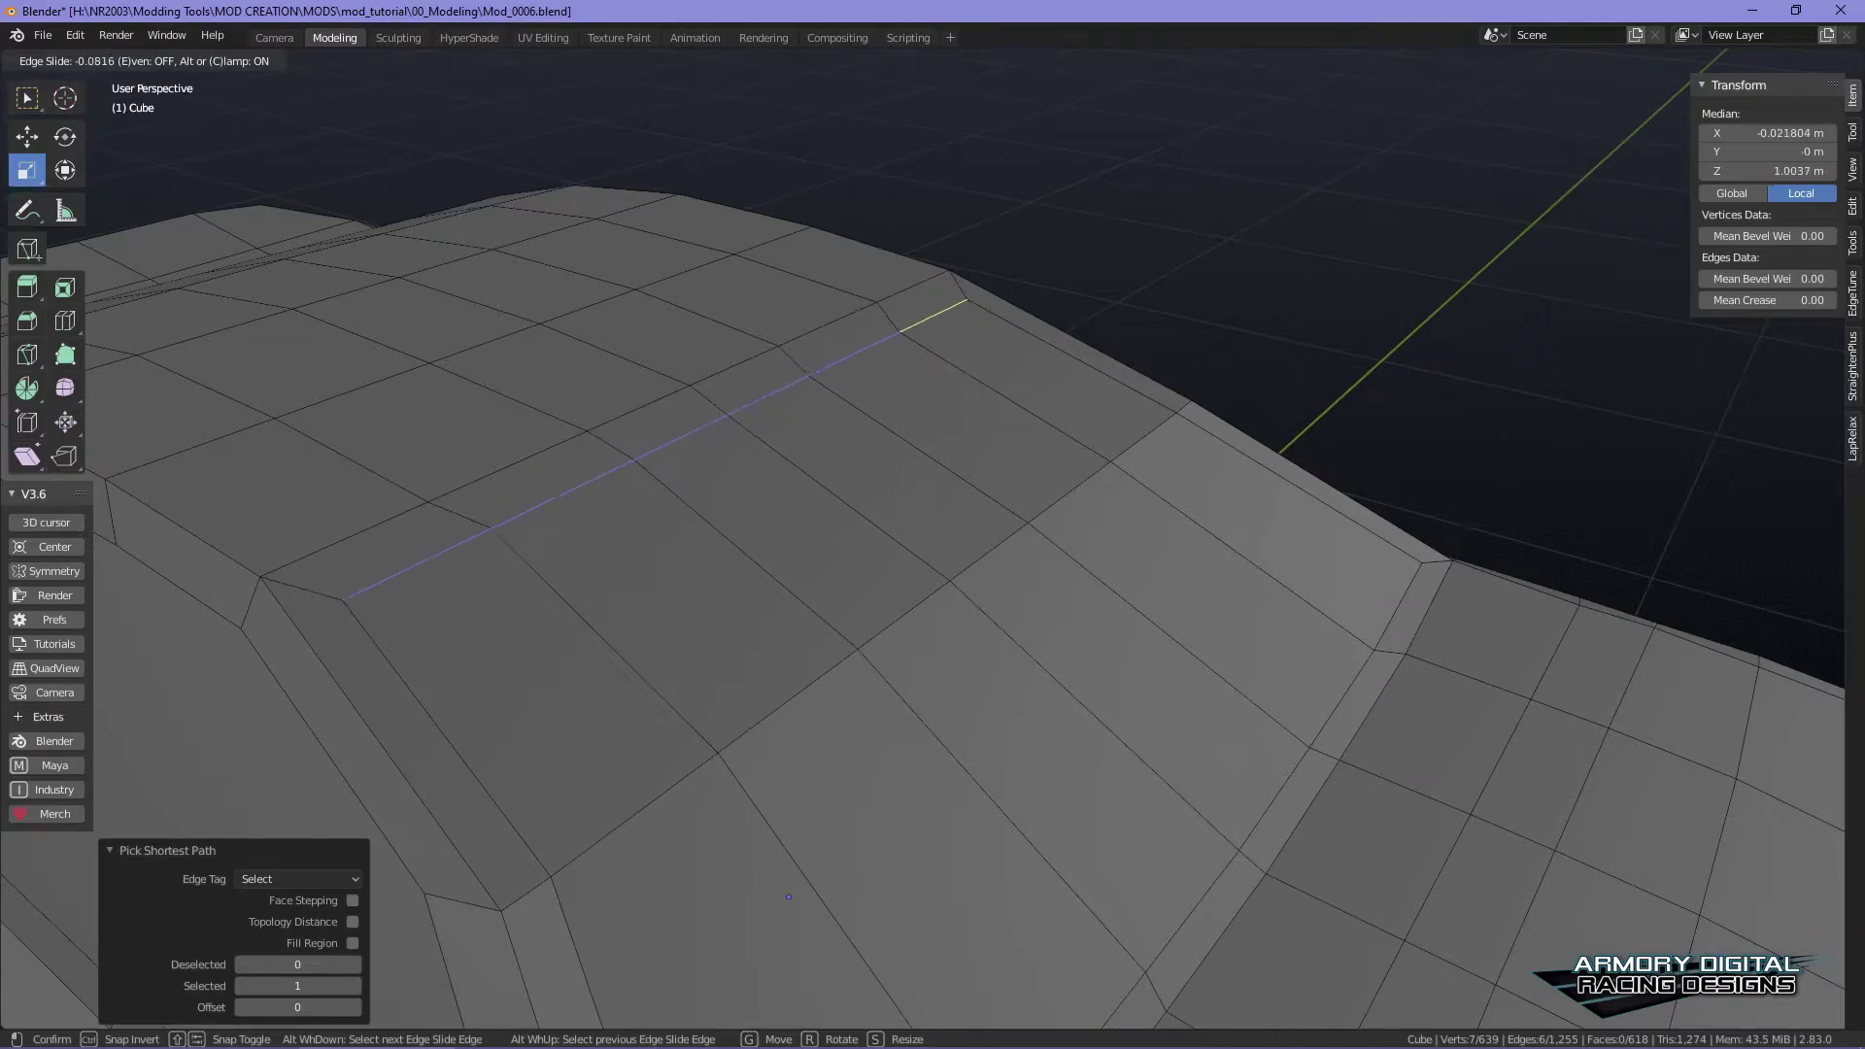
pyautogui.click(508, 369)
# - Edge-slide the six inner edges along the windshield's lower border away from the hood by a factor of about -0.077
pyautogui.keyDown('alt'); pyautogui.moveTo(1154, 585); pyautogui.dragTo(1040, 416, button='middle'); pyautogui.keyUp('alt')
pyautogui.keyDown('alt'); pyautogui.moveTo(1041, 417); pyautogui.dragTo(1147, 427); pyautogui.keyUp('alt')
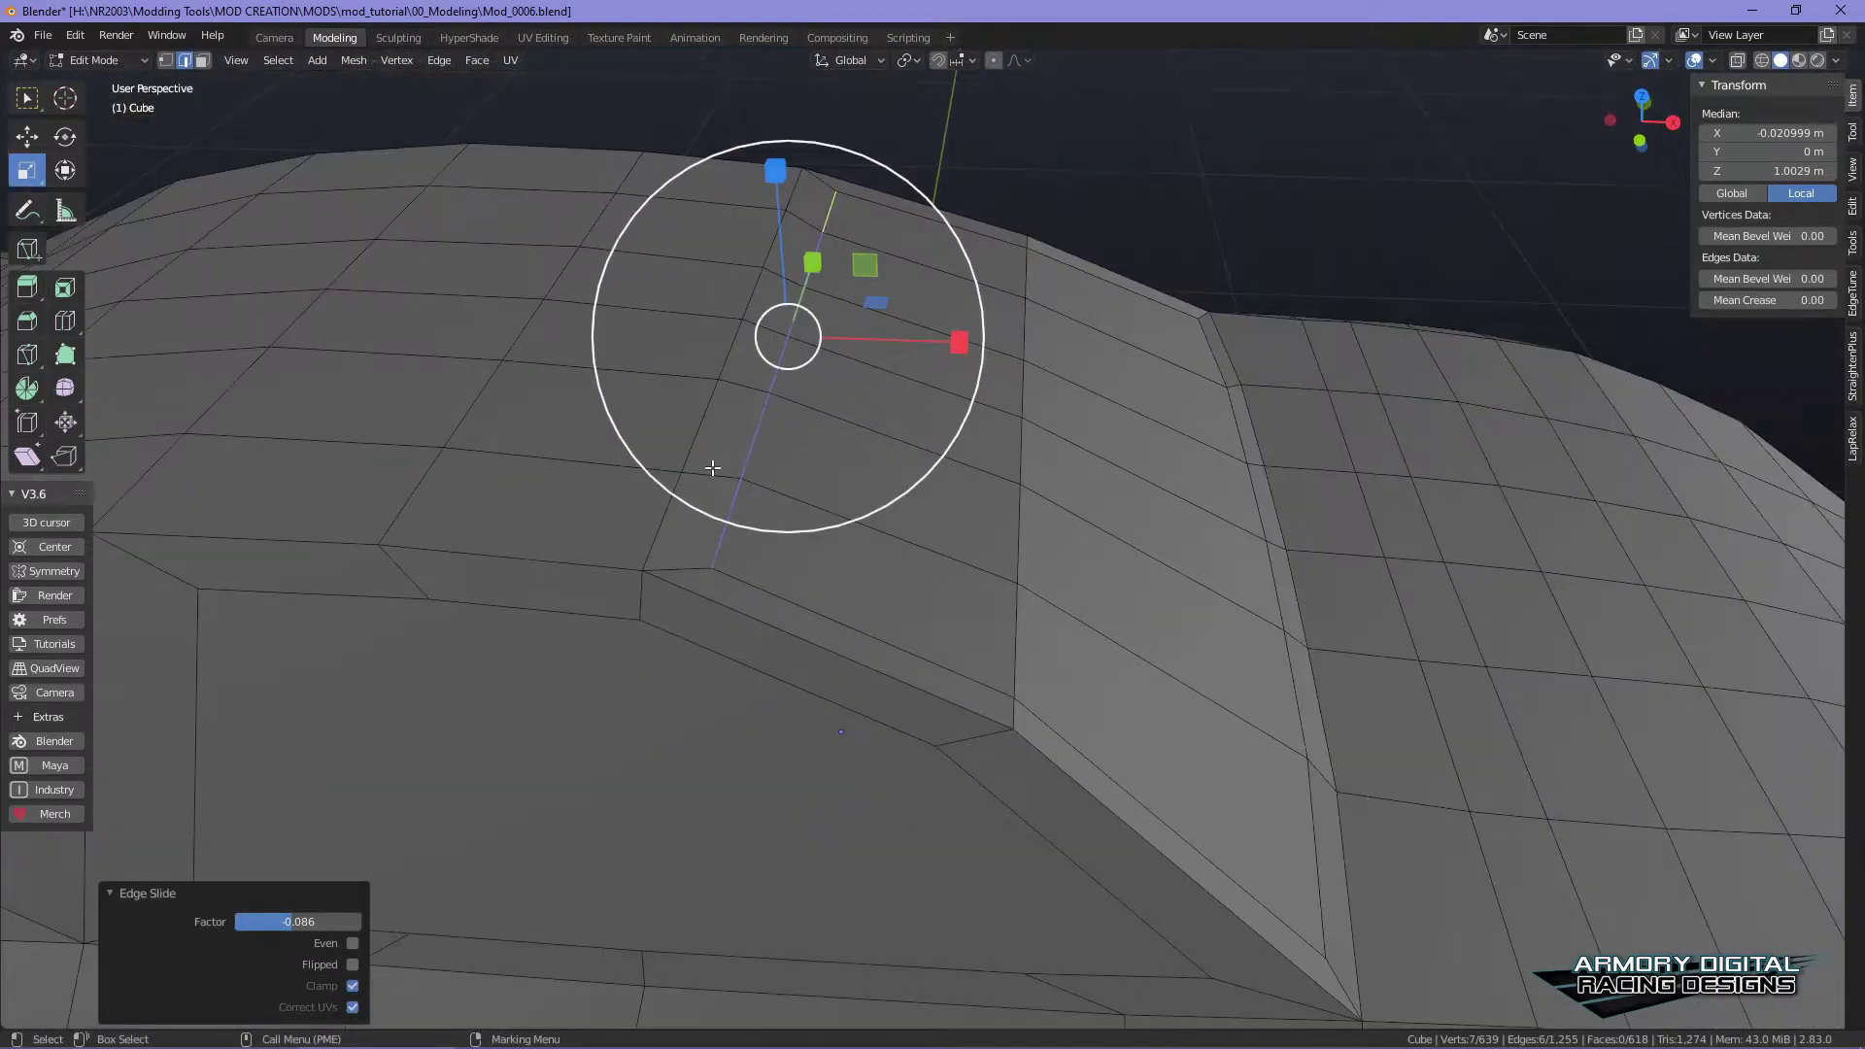
pyautogui.keyDown('shift'); pyautogui.moveTo(768, 286); pyautogui.dragTo(909, 459, button='middle'); pyautogui.keyUp('shift')
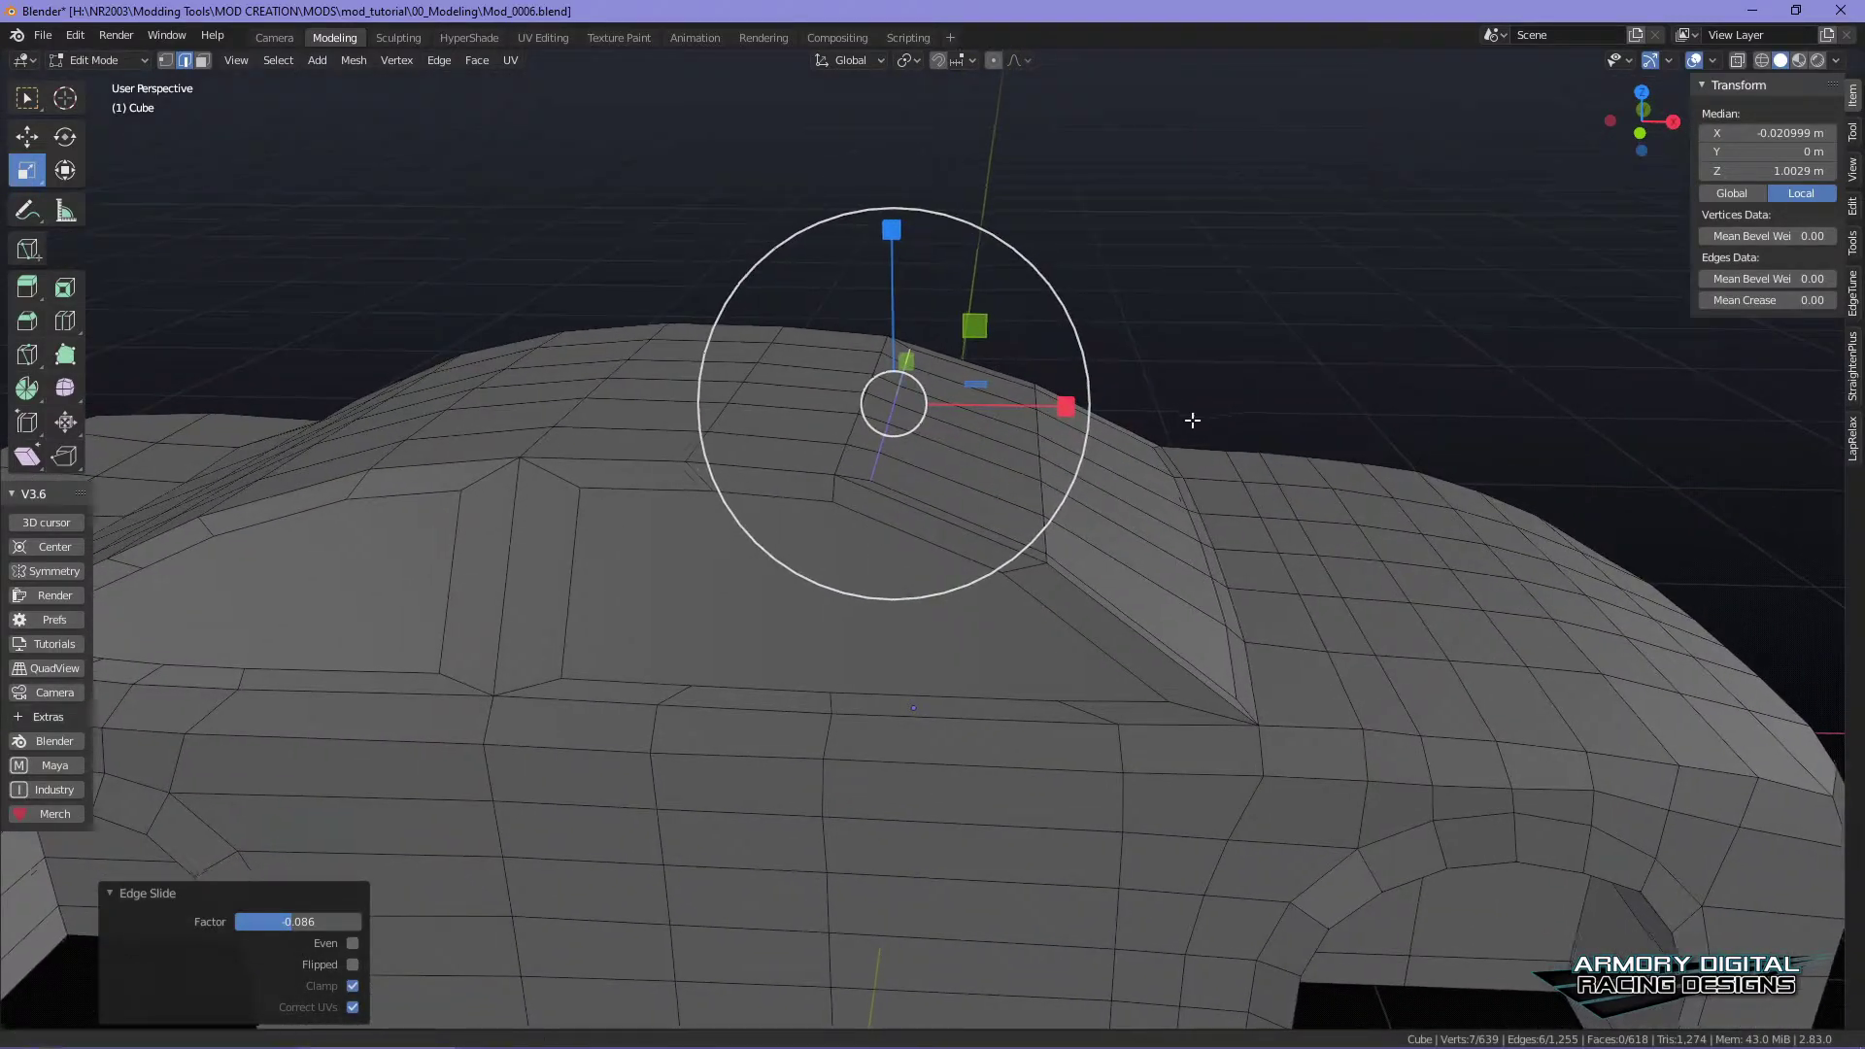
pyautogui.keyDown('alt'); pyautogui.moveTo(1207, 420); pyautogui.dragTo(1128, 454); pyautogui.keyUp('alt')
pyautogui.scroll(2, 1128, 454)
pyautogui.click(727, 674)
pyautogui.keyDown('alt'); pyautogui.moveTo(1370, 604); pyautogui.dragTo(1037, 593); pyautogui.keyUp('alt')
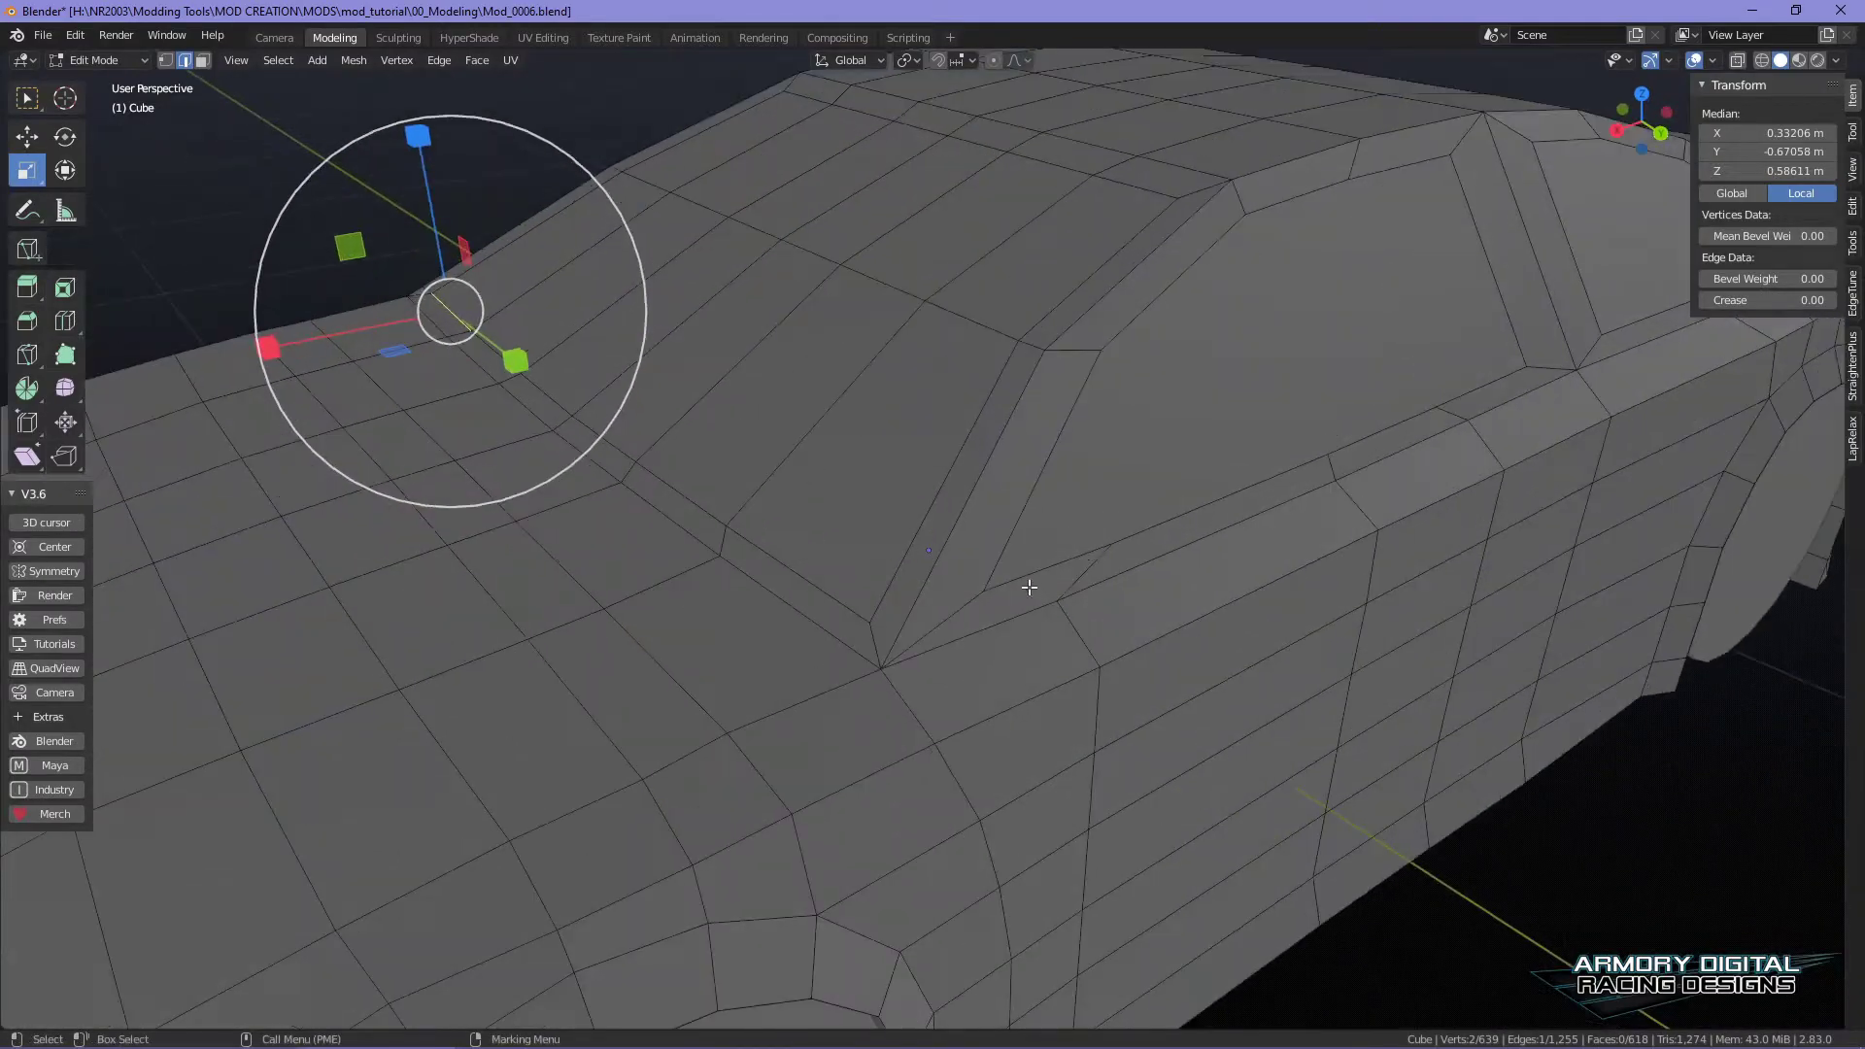
pyautogui.keyDown('ctrl'); pyautogui.click(801, 572); pyautogui.keyUp('ctrl')
pyautogui.moveTo(970, 304); pyautogui.dragTo(814, 303, button='middle')
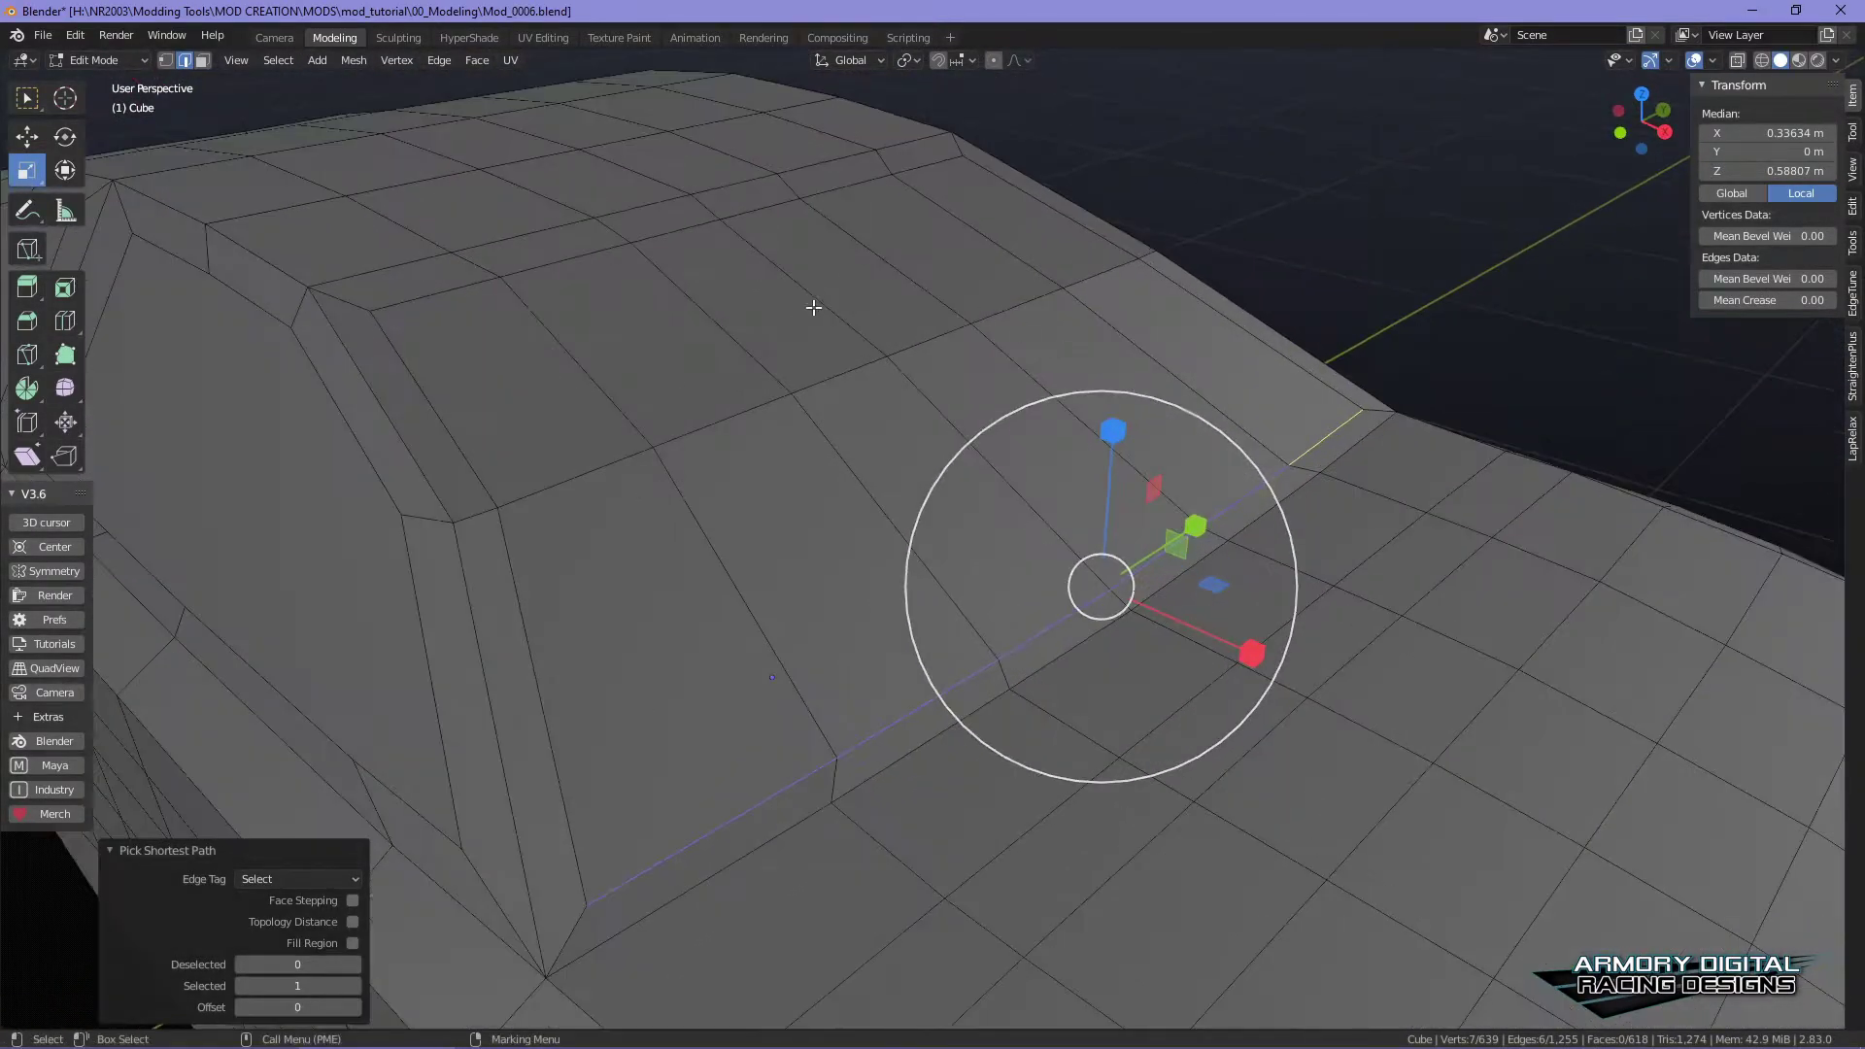
pyautogui.click(433, 68)
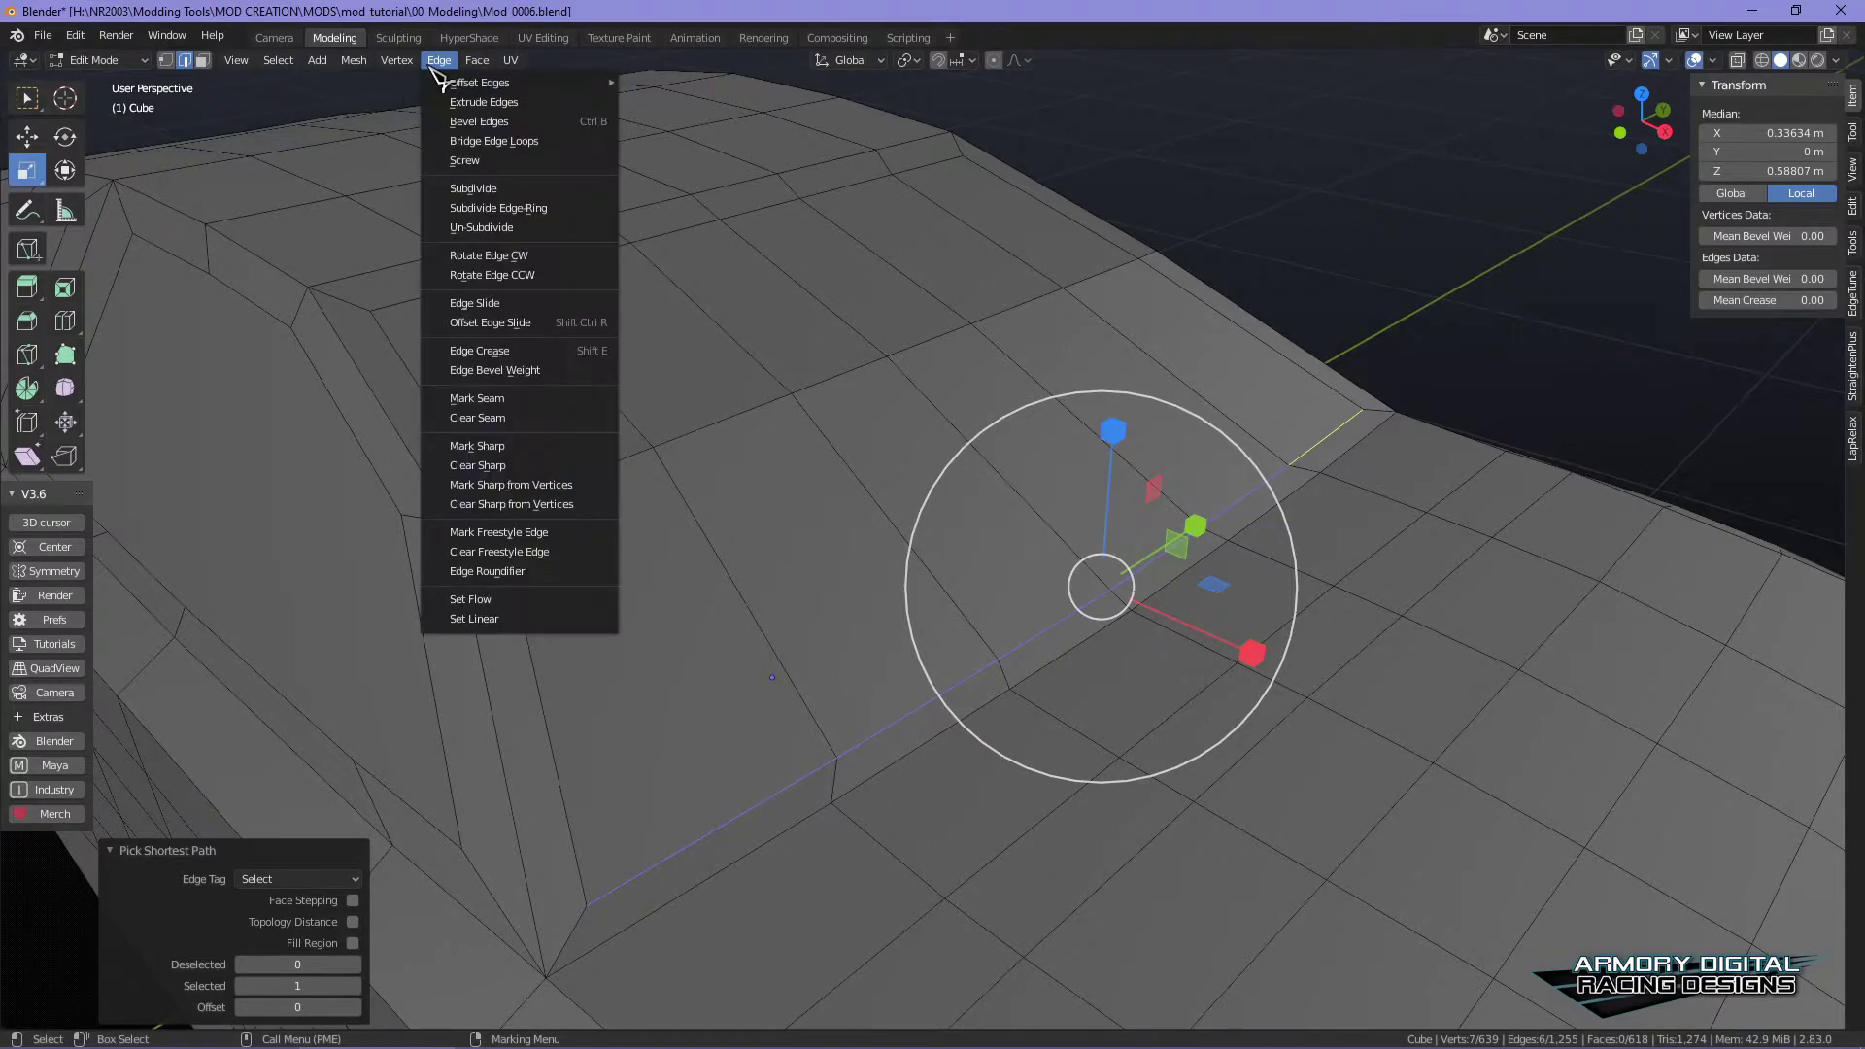
pyautogui.click(489, 305)
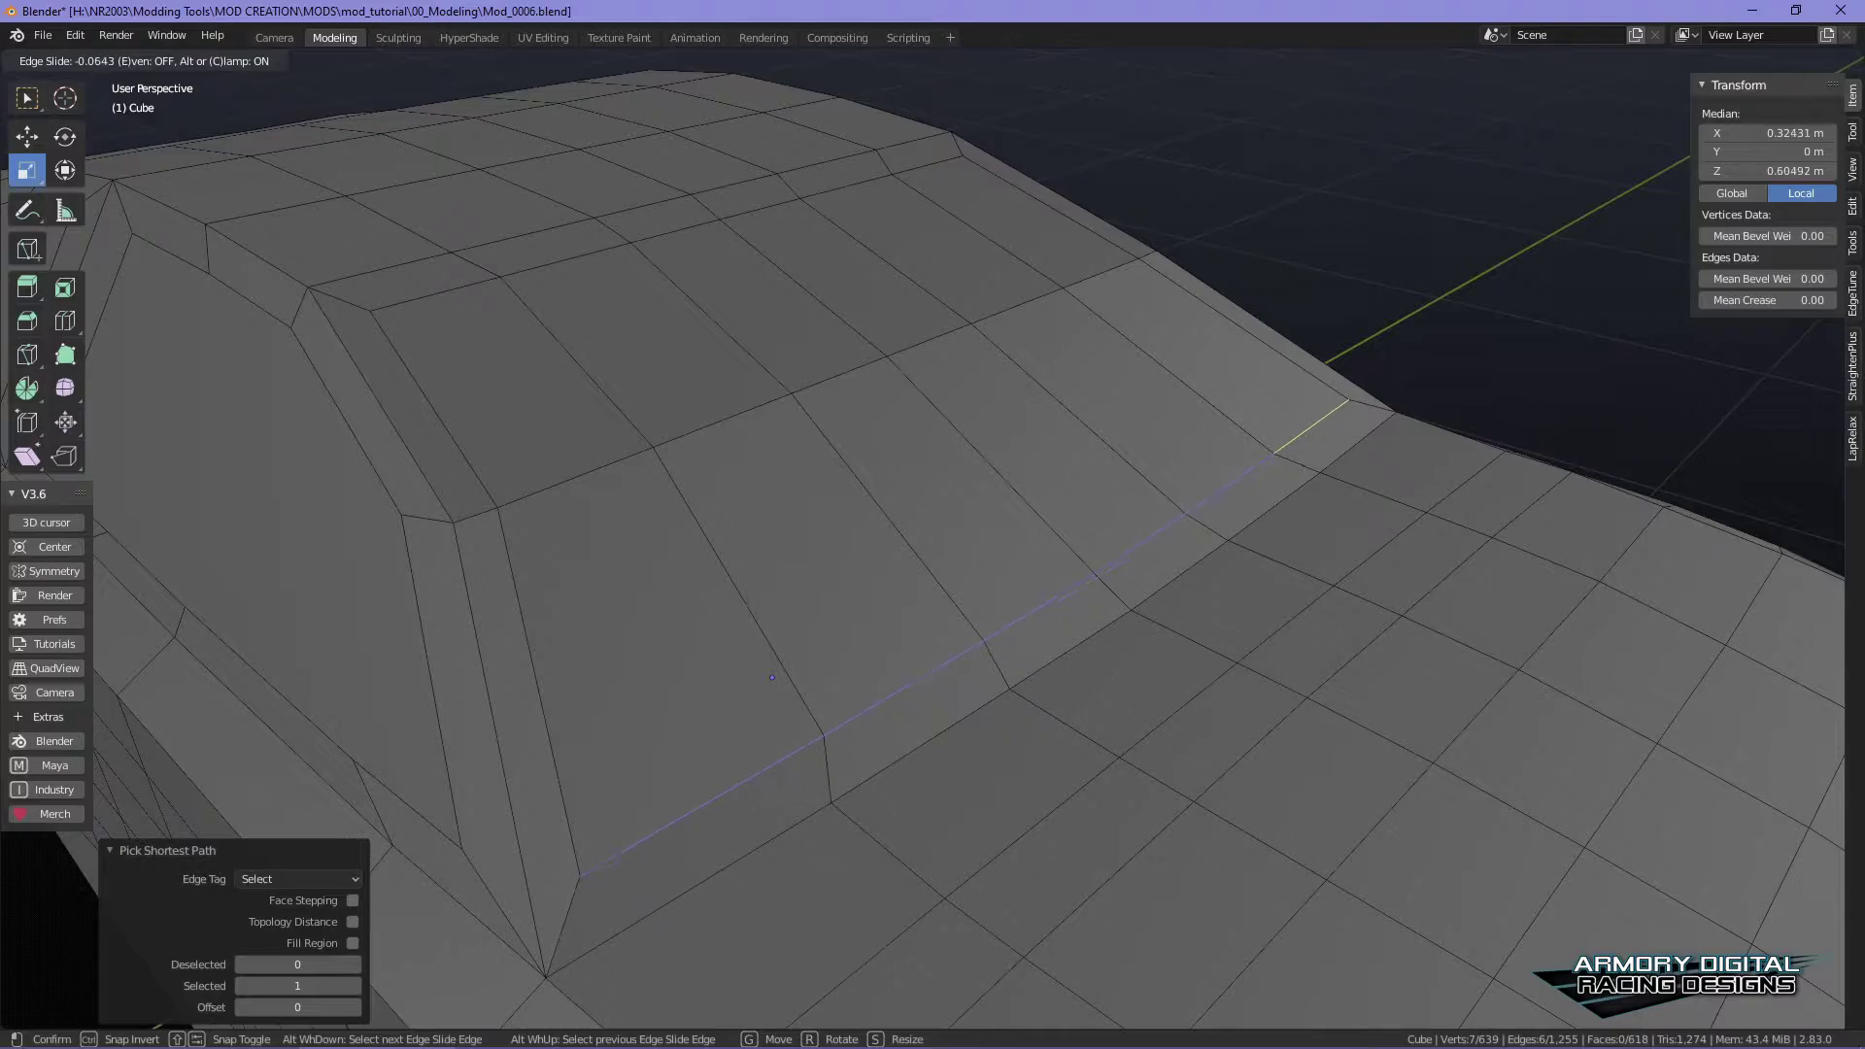
pyautogui.click(440, 281)
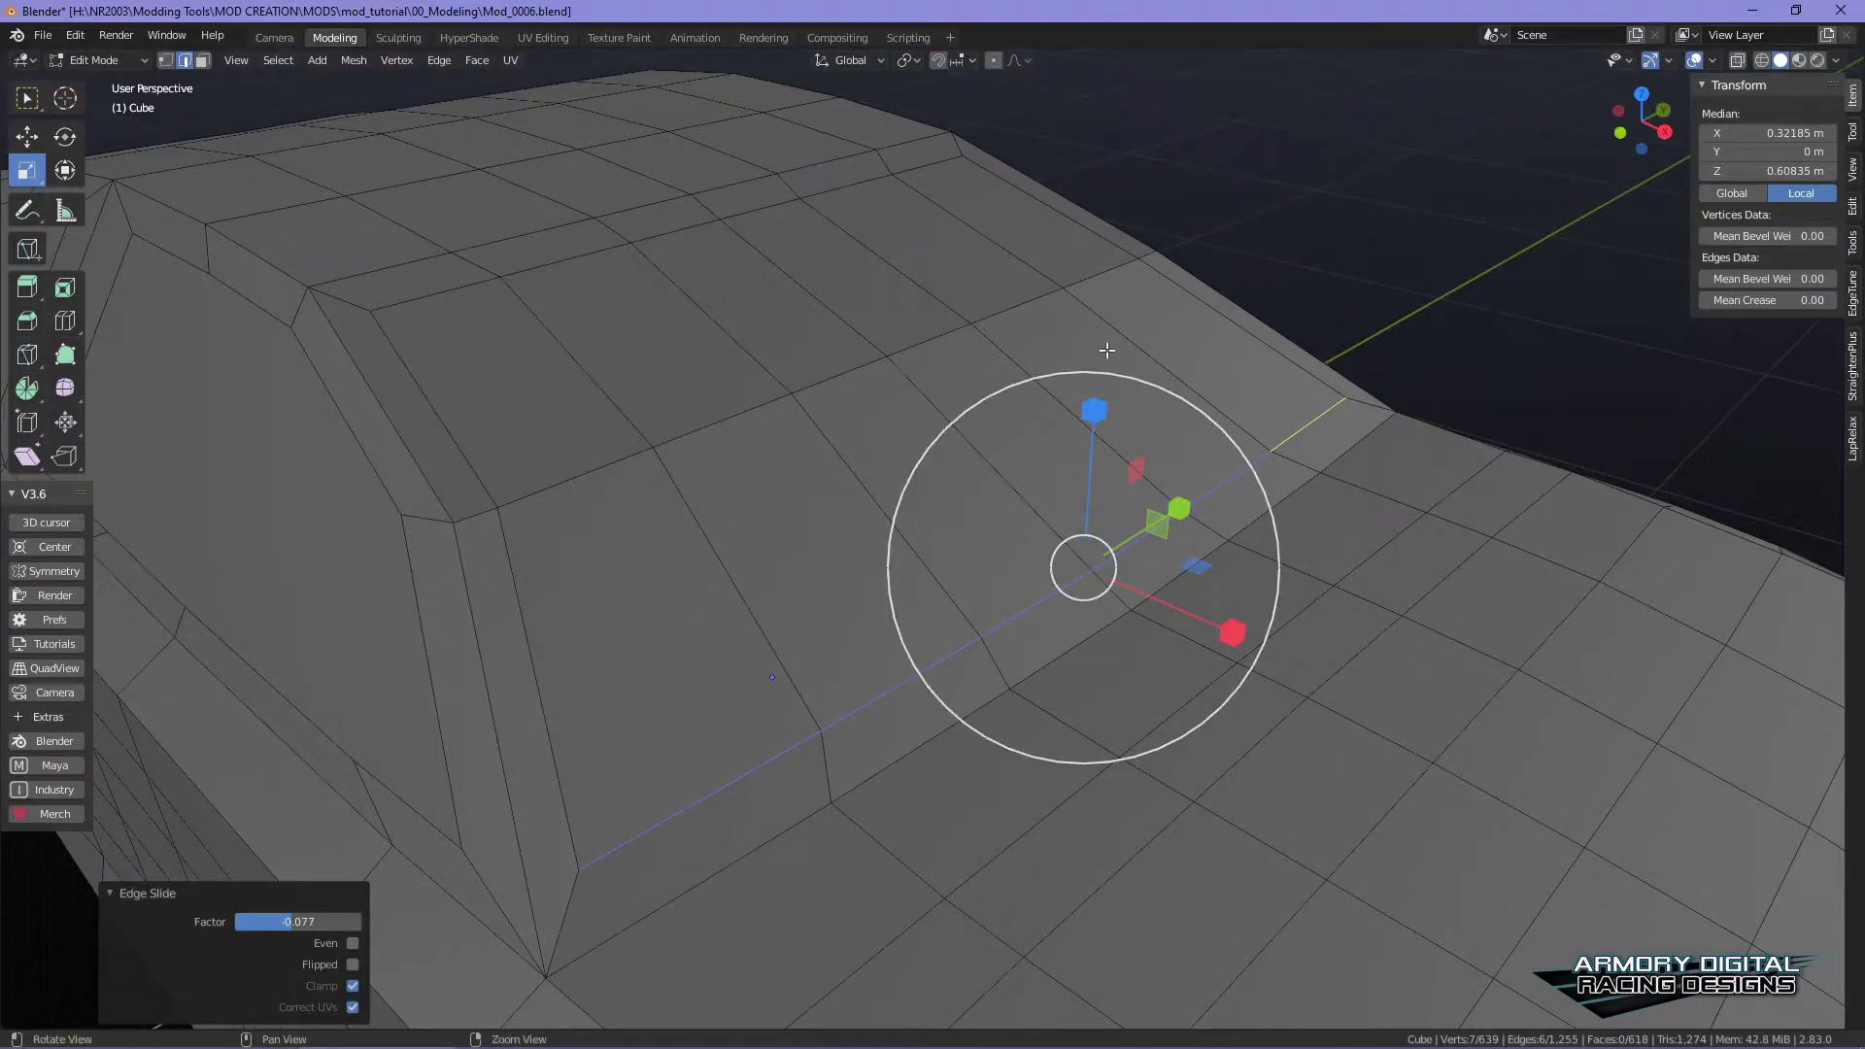
# - Examine the windshield frame and overall body shape from both sides, in Object Mode and in Edit Mode
pyautogui.scroll(-3, 1095, 346)
pyautogui.moveTo(1095, 346); pyautogui.dragTo(1510, 371, button='middle')
pyautogui.moveTo(1509, 371); pyautogui.dragTo(1448, 406)
pyautogui.hotkey('ctrl', 'z')
pyautogui.moveTo(988, 336); pyautogui.dragTo(1127, 337, button='right')
pyautogui.scroll(-2, 1139, 336)
pyautogui.keyDown('alt'); pyautogui.moveTo(1140, 336); pyautogui.dragTo(1184, 392); pyautogui.keyUp('alt')
pyautogui.moveTo(1194, 401); pyautogui.dragTo(1178, 528, button='middle')
pyautogui.scroll(2, 1053, 527)
pyautogui.moveTo(923, 367); pyautogui.dragTo(911, 396, button='middle')
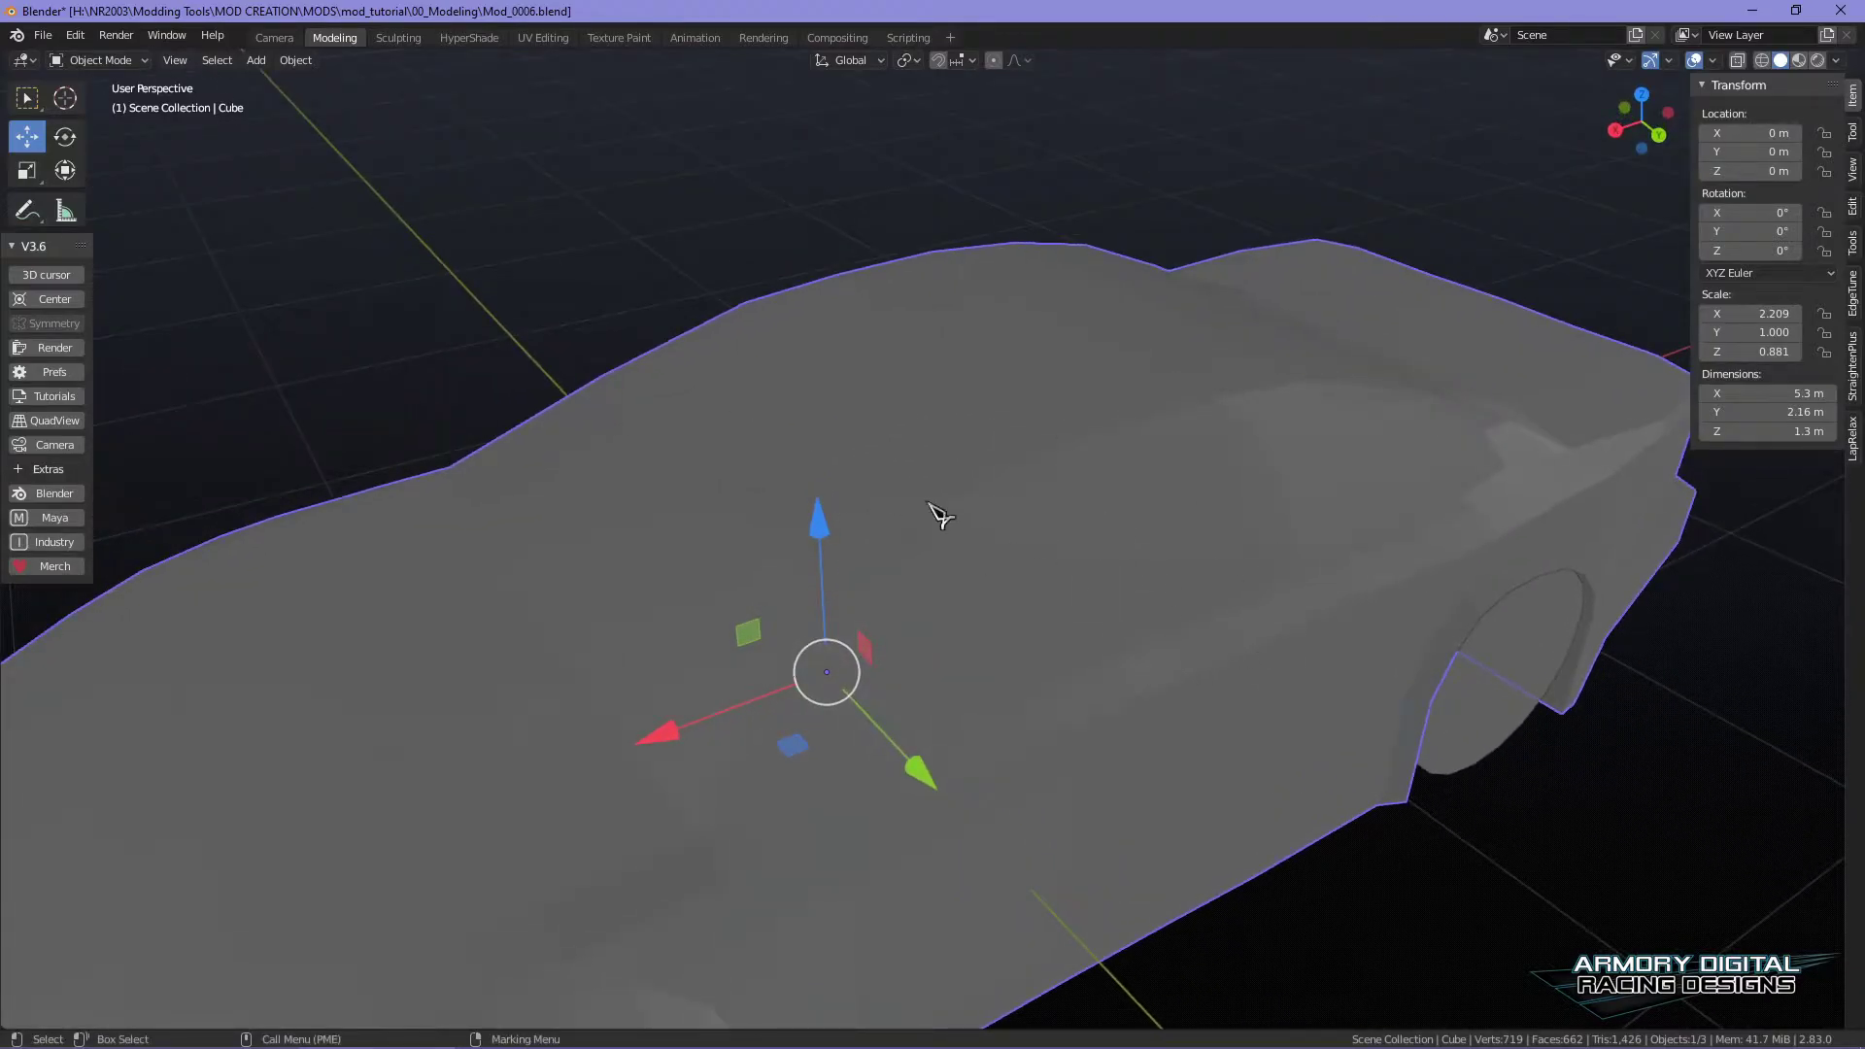
pyautogui.moveTo(952, 516); pyautogui.dragTo(971, 425, button='right')
pyautogui.scroll(-3, 974, 425)
pyautogui.moveTo(1271, 631); pyautogui.dragTo(1240, 600, button='middle')
pyautogui.scroll(3, 1241, 597)
pyautogui.keyDown('shift'); pyautogui.moveTo(1231, 501); pyautogui.dragTo(1062, 610, button='middle'); pyautogui.keyUp('shift')
pyautogui.scroll(-3, 1249, 593)
pyautogui.scroll(-1, 1208, 613)
pyautogui.moveTo(933, 602); pyautogui.dragTo(1219, 583, button='middle')
pyautogui.scroll(4, 1221, 584)
pyautogui.moveTo(1079, 446); pyautogui.dragTo(938, 455, button='right')
pyautogui.click(851, 449)
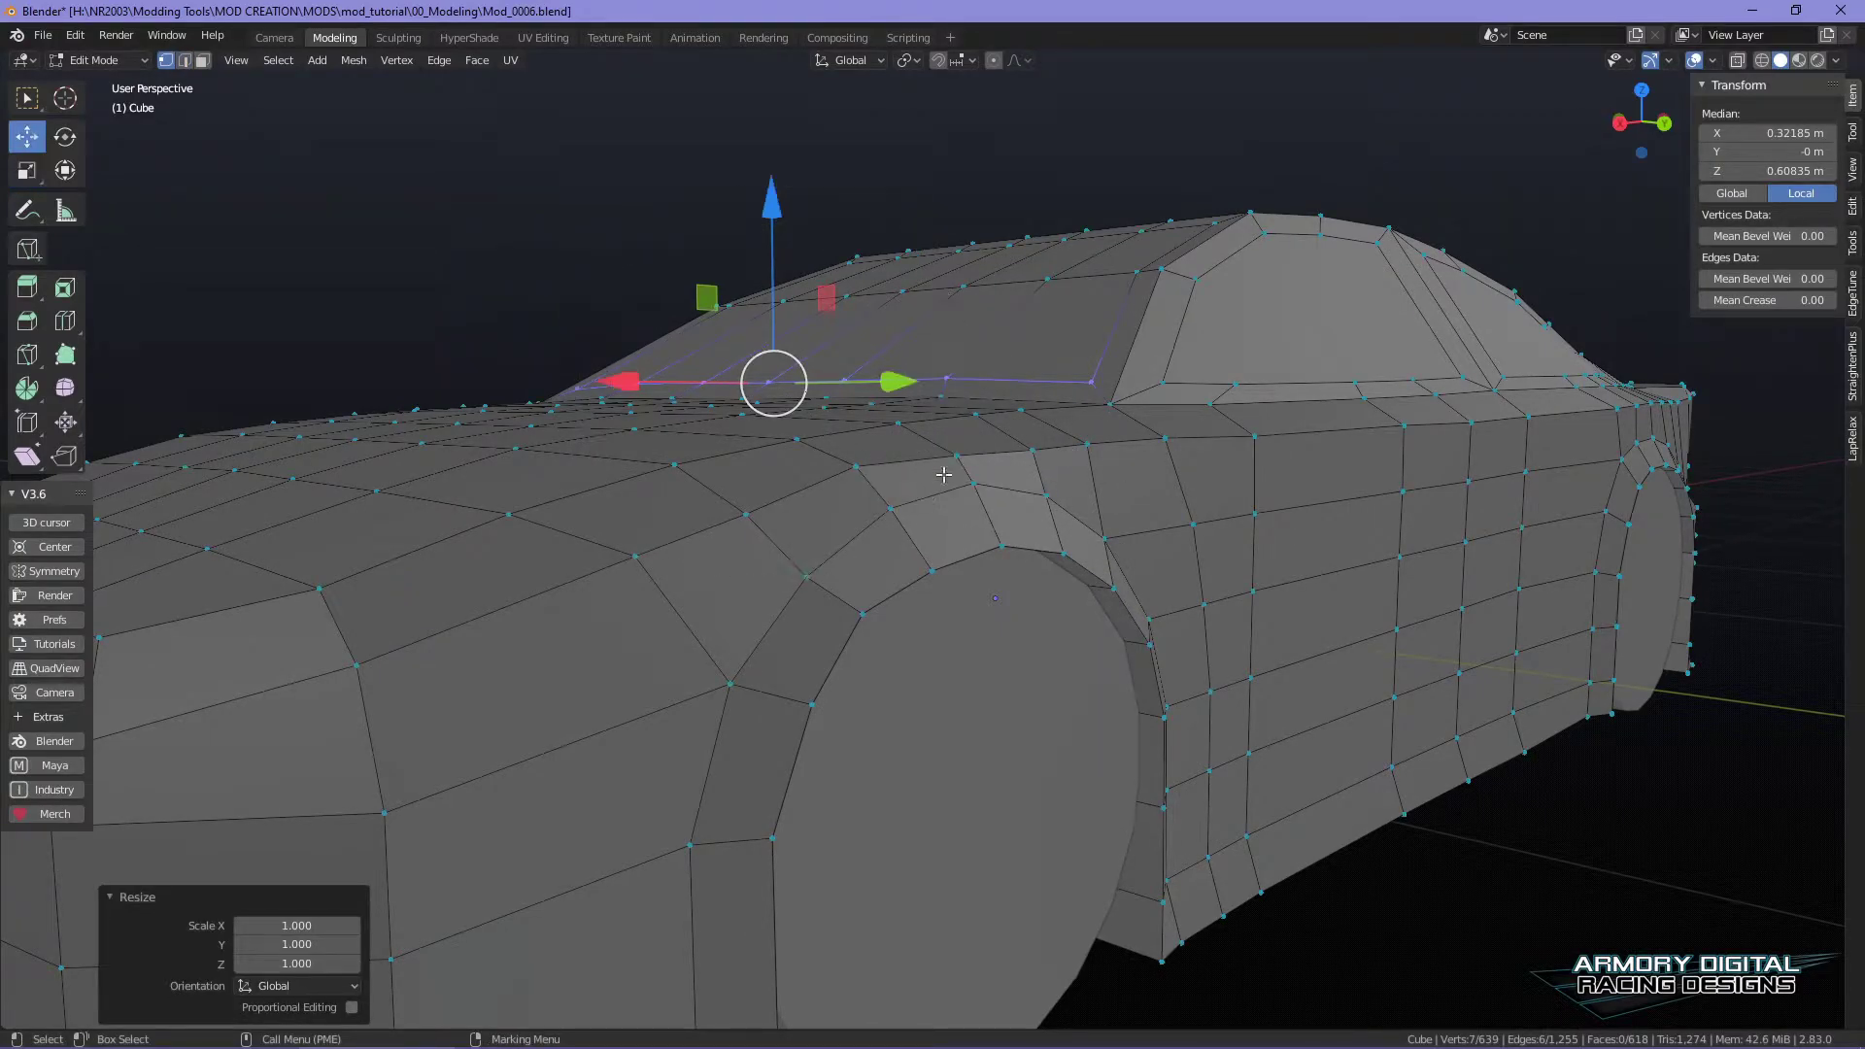
pyautogui.click(1163, 437)
pyautogui.press('Tab')
pyautogui.moveTo(1207, 434); pyautogui.dragTo(1001, 451, button='right')
pyautogui.moveTo(1226, 663); pyautogui.dragTo(1210, 580, button='middle')
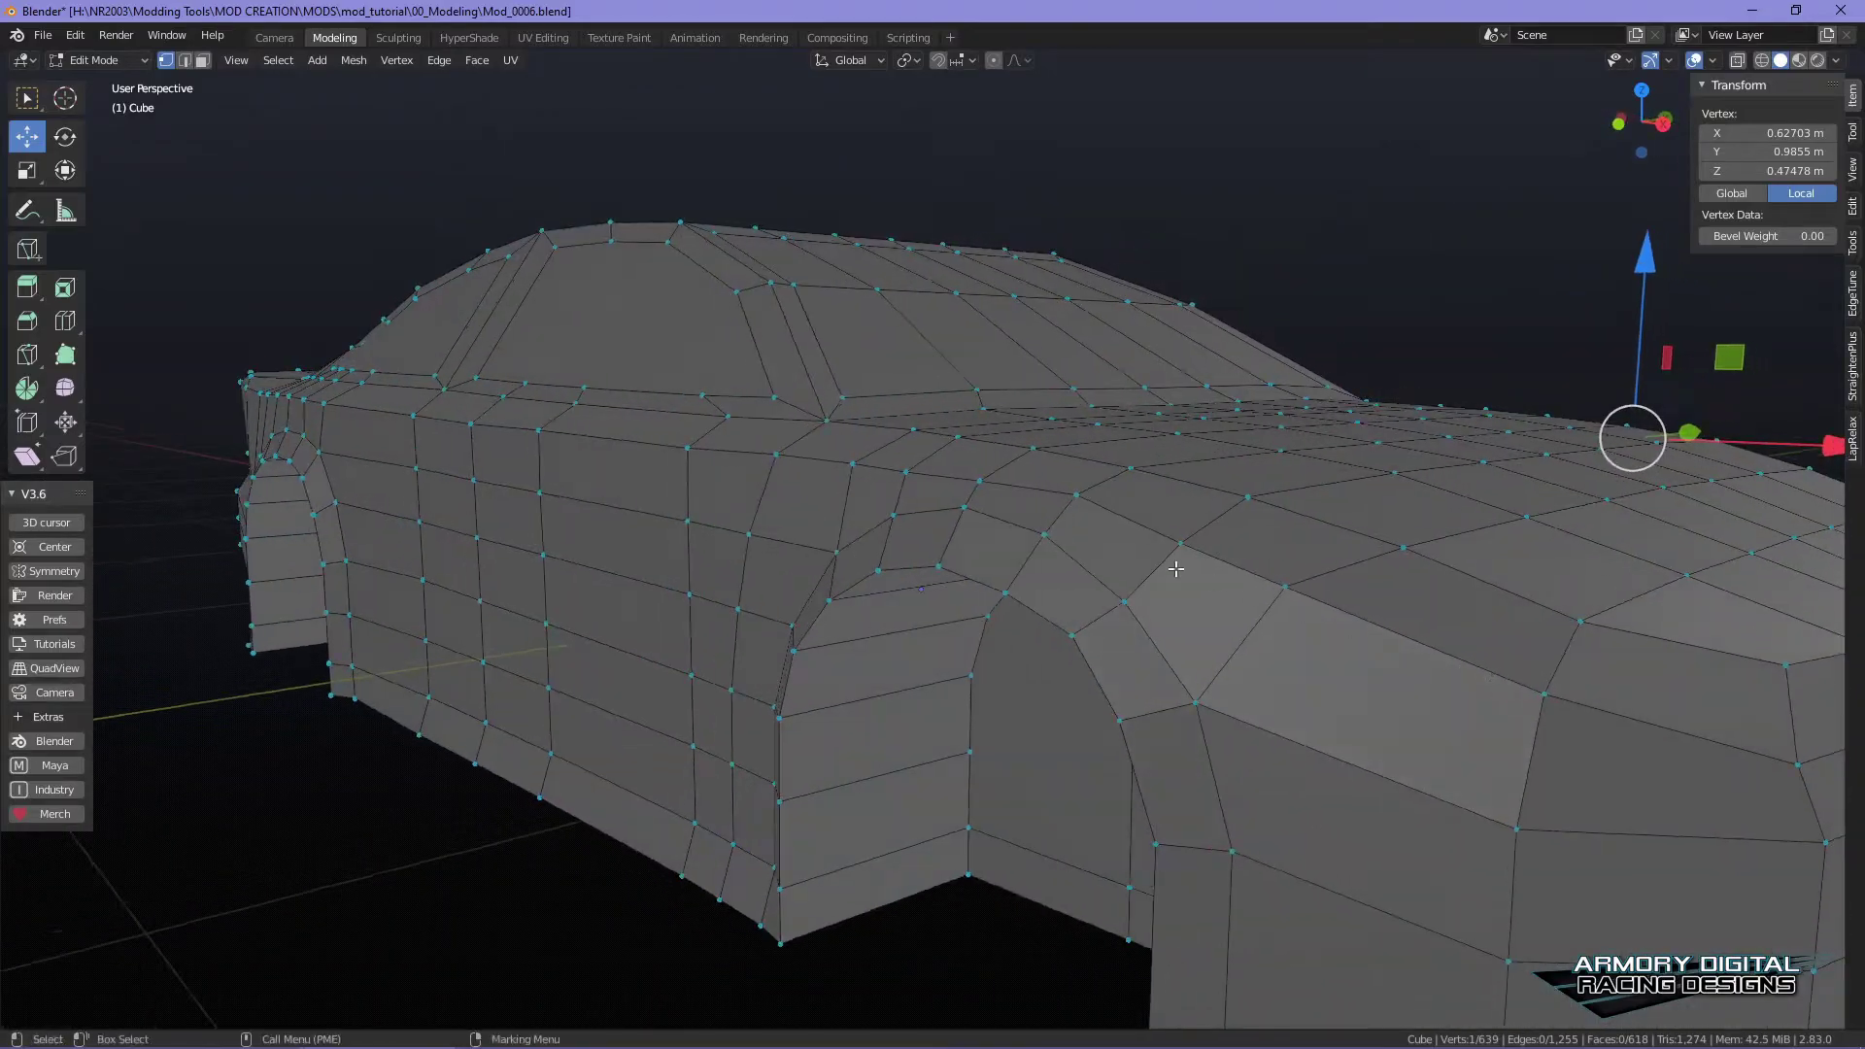
pyautogui.keyDown('shift'); pyautogui.click(1078, 498); pyautogui.keyUp('shift')
pyautogui.moveTo(1428, 285); pyautogui.dragTo(1447, 281)
# - Extrude the eighteen rear-window faces, three rows of six, in place with zero offset and scale them down to form a frame
pyautogui.moveTo(1178, 421); pyautogui.dragTo(1300, 353, button='right')
pyautogui.scroll(-5, 1545, 375)
pyautogui.scroll(4, 1544, 375)
pyautogui.keyDown('alt'); pyautogui.moveTo(1545, 375); pyautogui.dragTo(1169, 583); pyautogui.keyUp('alt')
pyautogui.moveTo(1154, 412); pyautogui.dragTo(1186, 468, button='right')
pyautogui.keyDown('alt'); pyautogui.moveTo(1186, 467); pyautogui.dragTo(1156, 520); pyautogui.keyUp('alt')
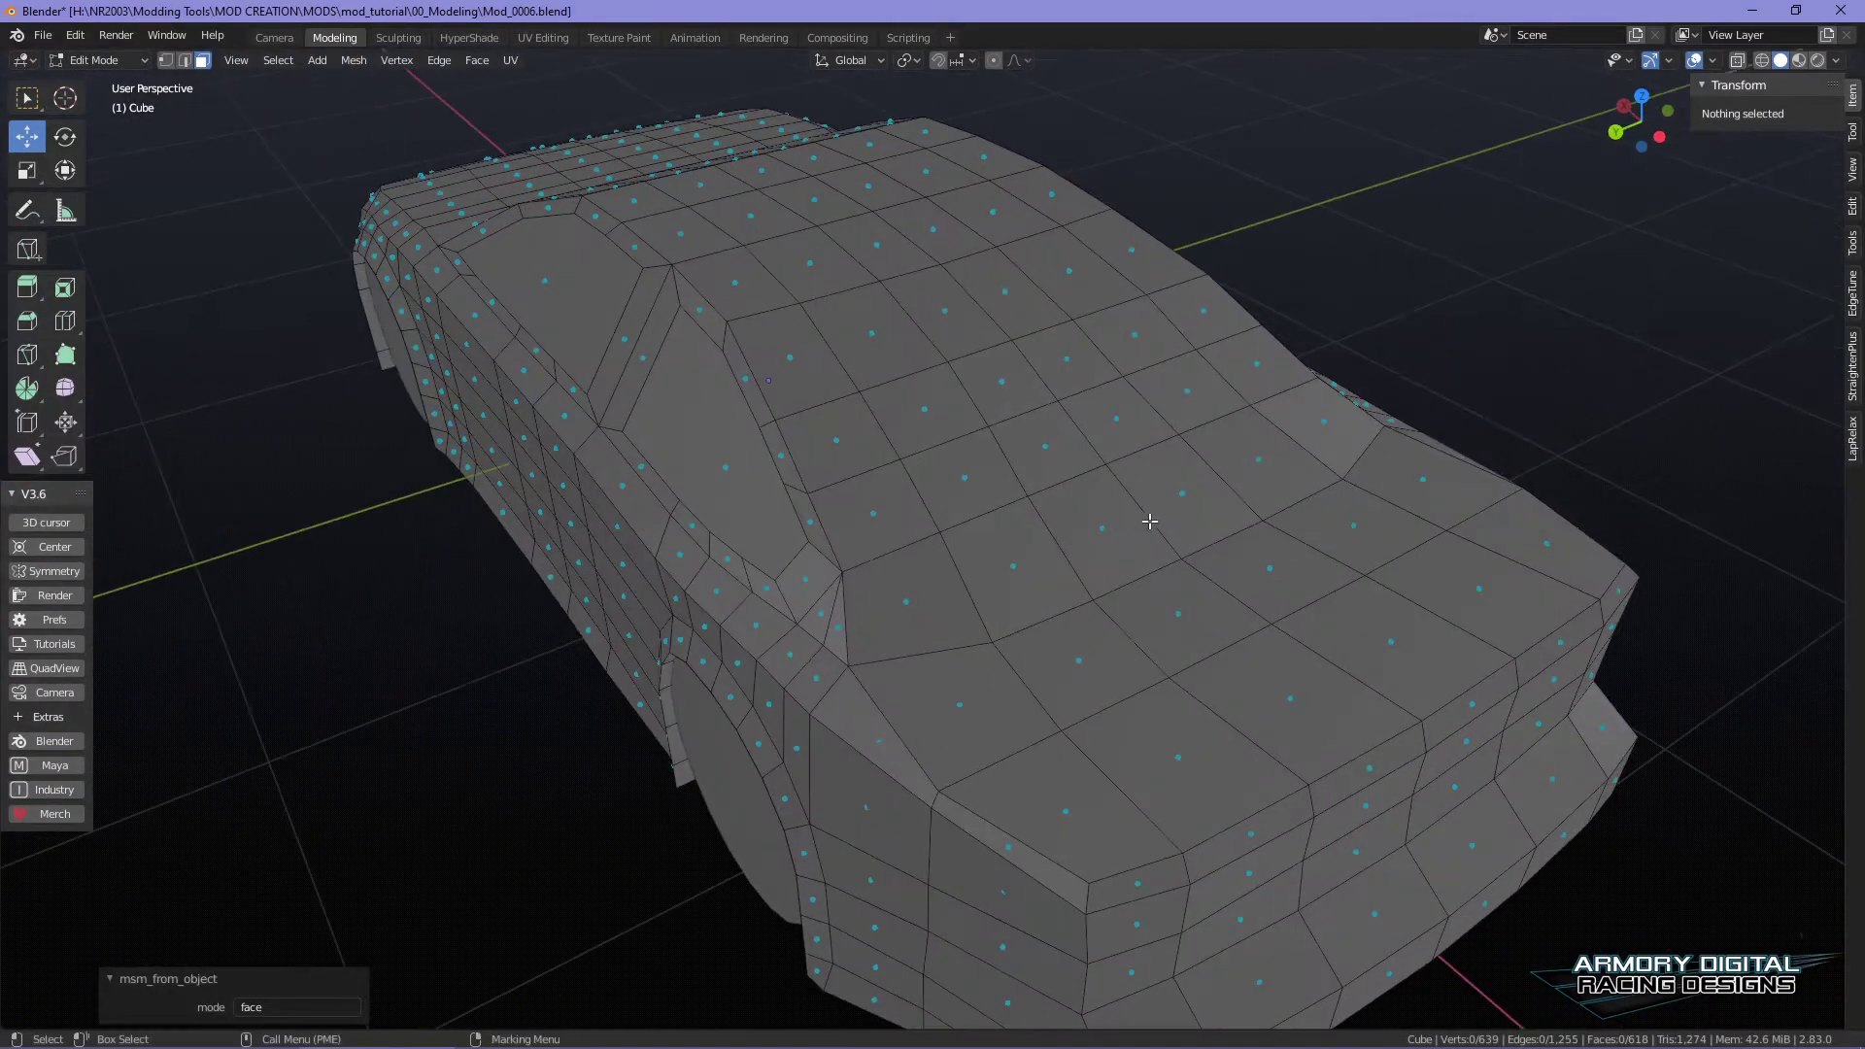
pyautogui.click(952, 576)
pyautogui.keyDown('alt'); pyautogui.moveTo(952, 576); pyautogui.dragTo(838, 642); pyautogui.keyUp('alt')
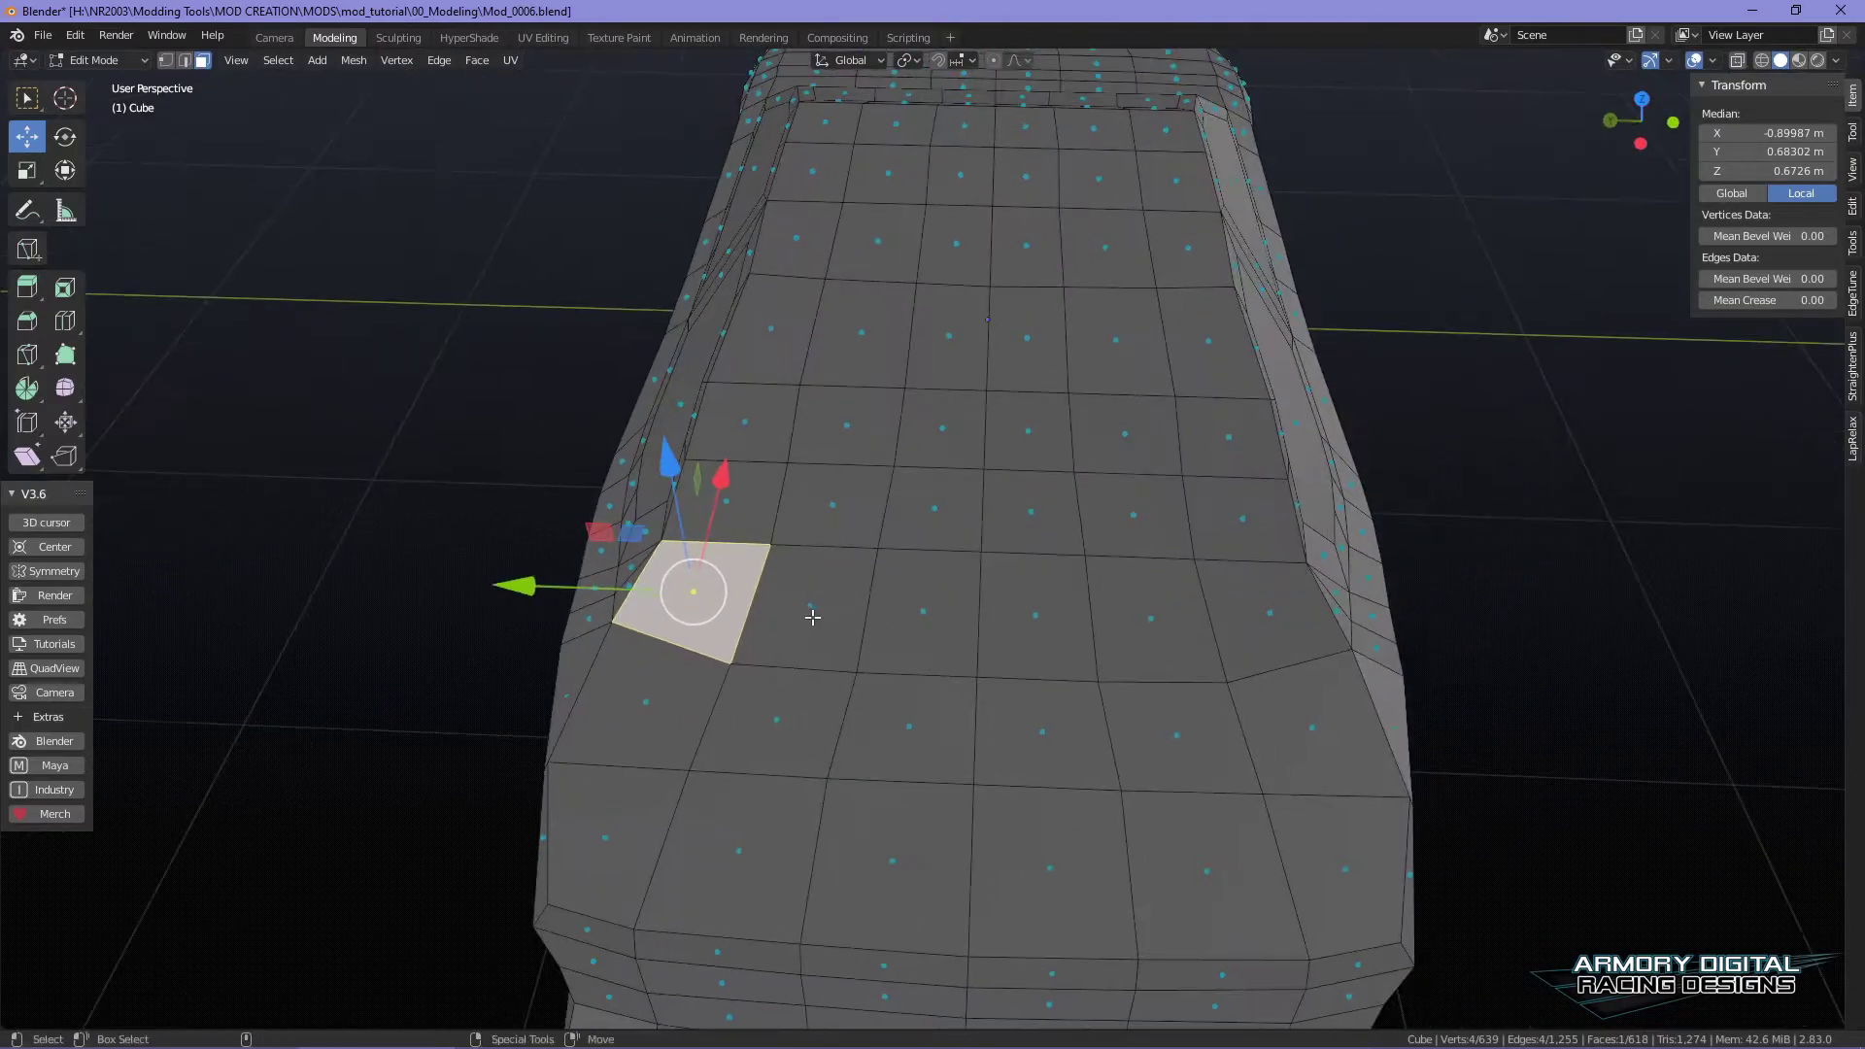
pyautogui.keyDown('shift'); pyautogui.click(837, 631); pyautogui.keyUp('shift')
pyautogui.keyDown('shift'); pyautogui.click(923, 614); pyautogui.keyUp('shift')
pyautogui.keyDown('shift'); pyautogui.click(1038, 616); pyautogui.keyUp('shift')
pyautogui.keyDown('shift'); pyautogui.click(1151, 619); pyautogui.keyUp('shift')
pyautogui.keyDown('shift'); pyautogui.click(1283, 612); pyautogui.keyUp('shift')
pyautogui.keyDown('shift'); pyautogui.click(1232, 515); pyautogui.keyUp('shift')
pyautogui.keyDown('shift'); pyautogui.click(1125, 512); pyautogui.keyUp('shift')
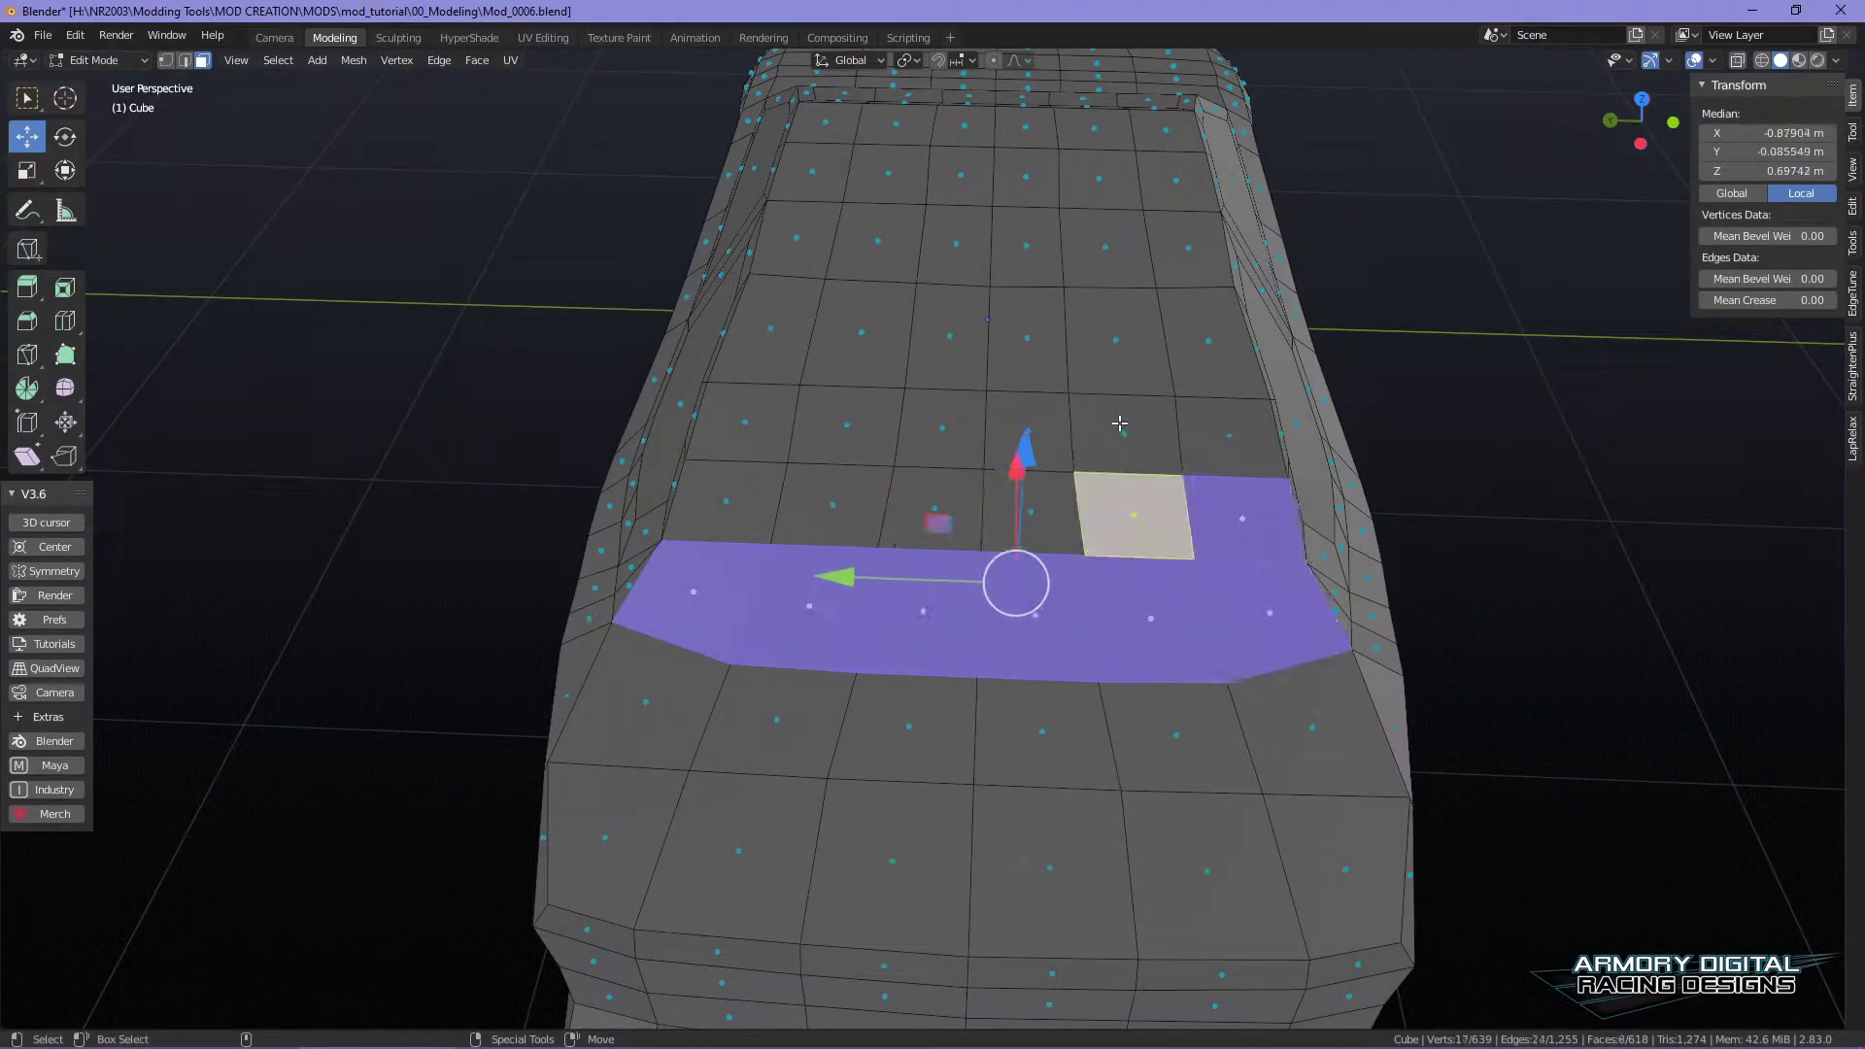
pyautogui.keyDown('shift'); pyautogui.click(1122, 434); pyautogui.keyUp('shift')
pyautogui.keyDown('shift'); pyautogui.click(1229, 437); pyautogui.keyUp('shift')
pyautogui.keyDown('shift'); pyautogui.click(1005, 425); pyautogui.keyUp('shift')
pyautogui.keyDown('shift'); pyautogui.click(924, 423); pyautogui.keyUp('shift')
pyautogui.keyDown('shift'); pyautogui.click(840, 425); pyautogui.keyUp('shift')
pyautogui.keyDown('shift'); pyautogui.click(743, 422); pyautogui.keyUp('shift')
pyautogui.keyDown('shift'); pyautogui.click(719, 501); pyautogui.keyUp('shift')
pyautogui.keyDown('shift'); pyautogui.click(828, 486); pyautogui.keyUp('shift')
pyautogui.keyDown('shift'); pyautogui.click(935, 495); pyautogui.keyUp('shift')
pyautogui.keyDown('shift'); pyautogui.click(1038, 505); pyautogui.keyUp('shift')
pyautogui.moveTo(1102, 513)
pyautogui.keyDown('alt'); pyautogui.mouseDown()
pyautogui.moveTo(1301, 561)
pyautogui.moveTo(1309, 576)
pyautogui.moveTo(1175, 549)
pyautogui.moveTo(1410, 622)
pyautogui.moveTo(1083, 545)
pyautogui.mouseUp(); pyautogui.keyUp('alt')
pyautogui.scroll(3, 1088, 543)
pyautogui.press('e')
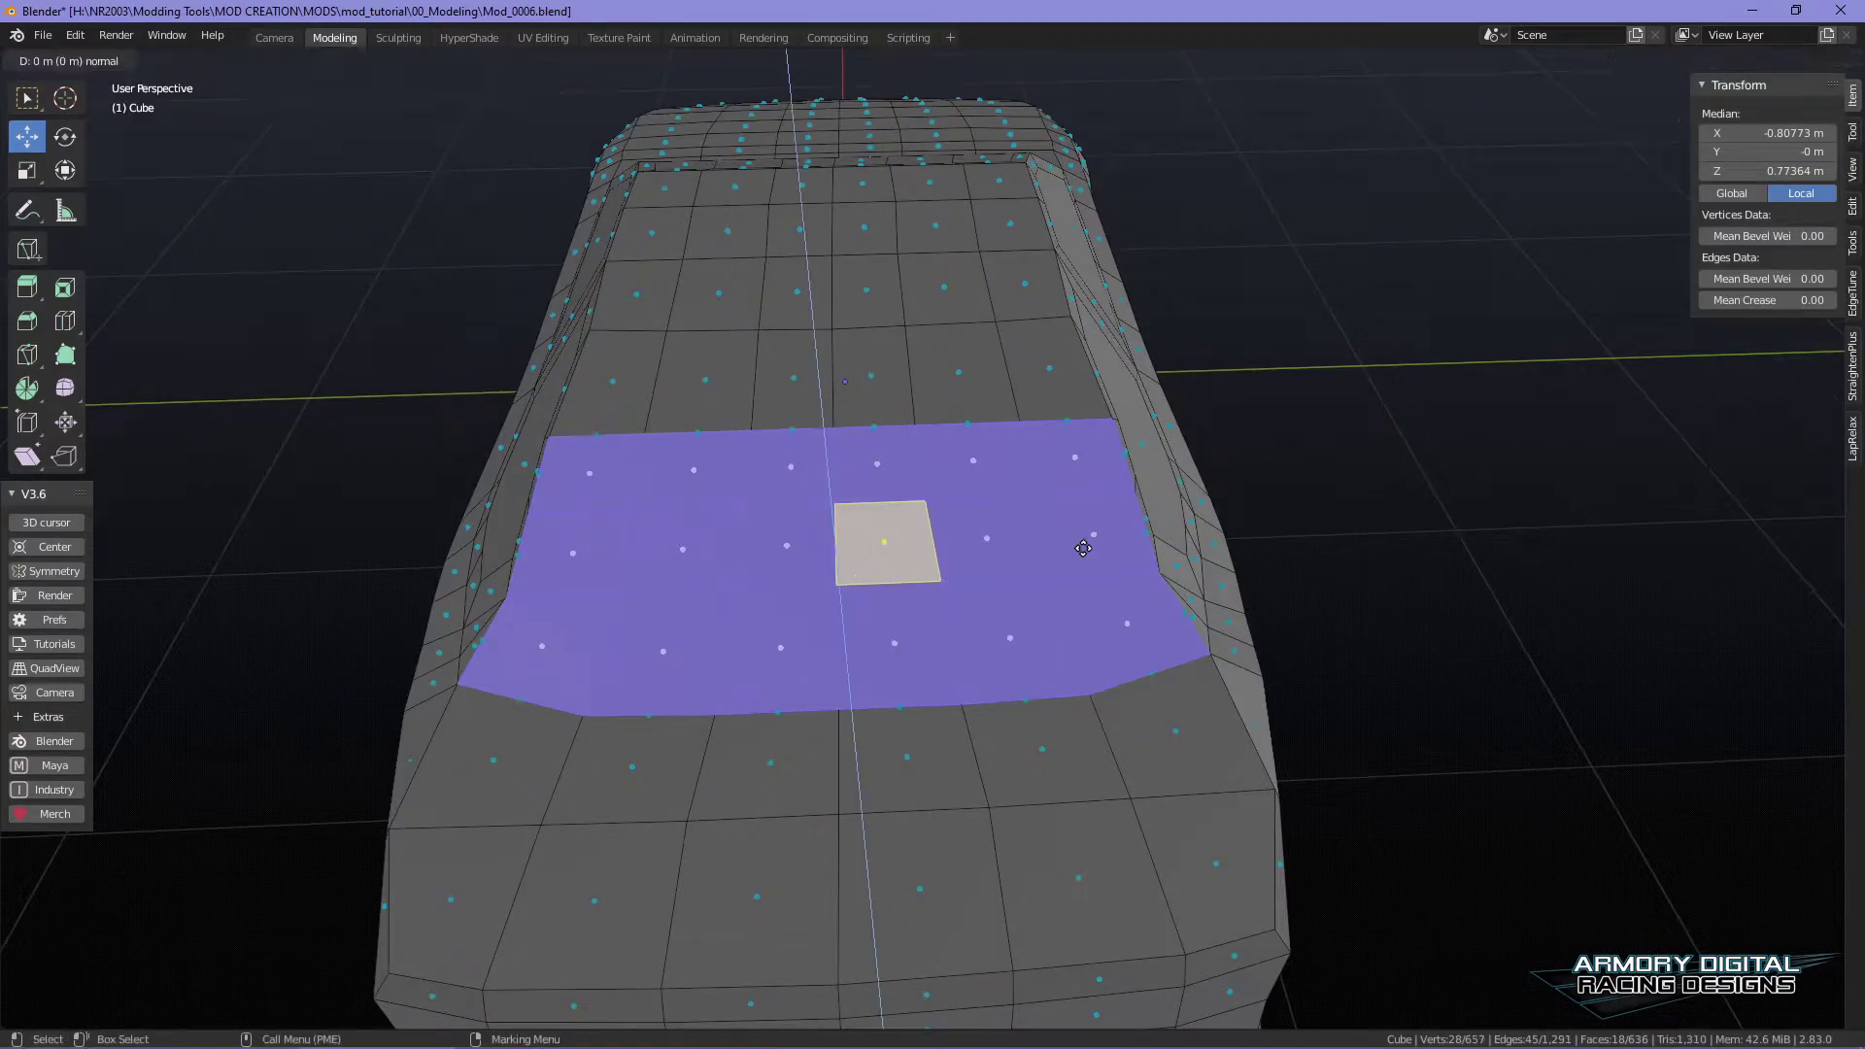
pyautogui.rightClick(1084, 548)
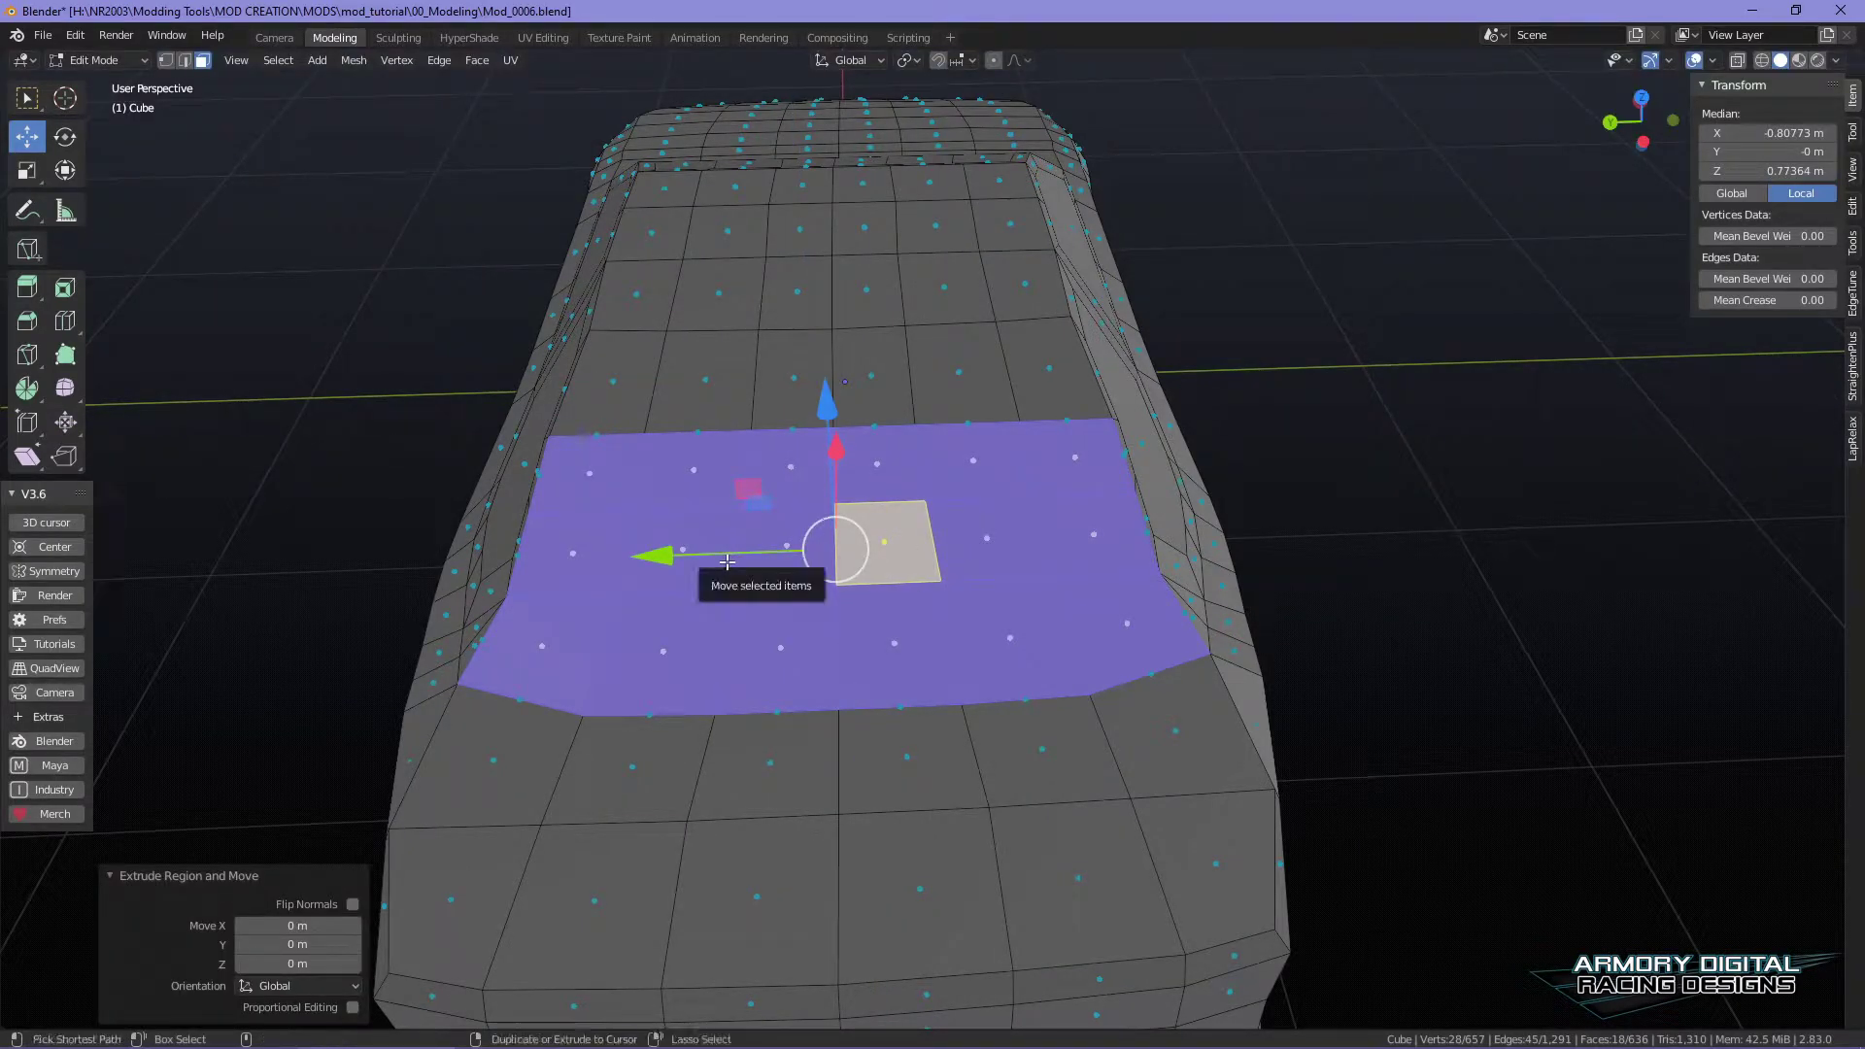
pyautogui.hotkey('ctrl', 'z')
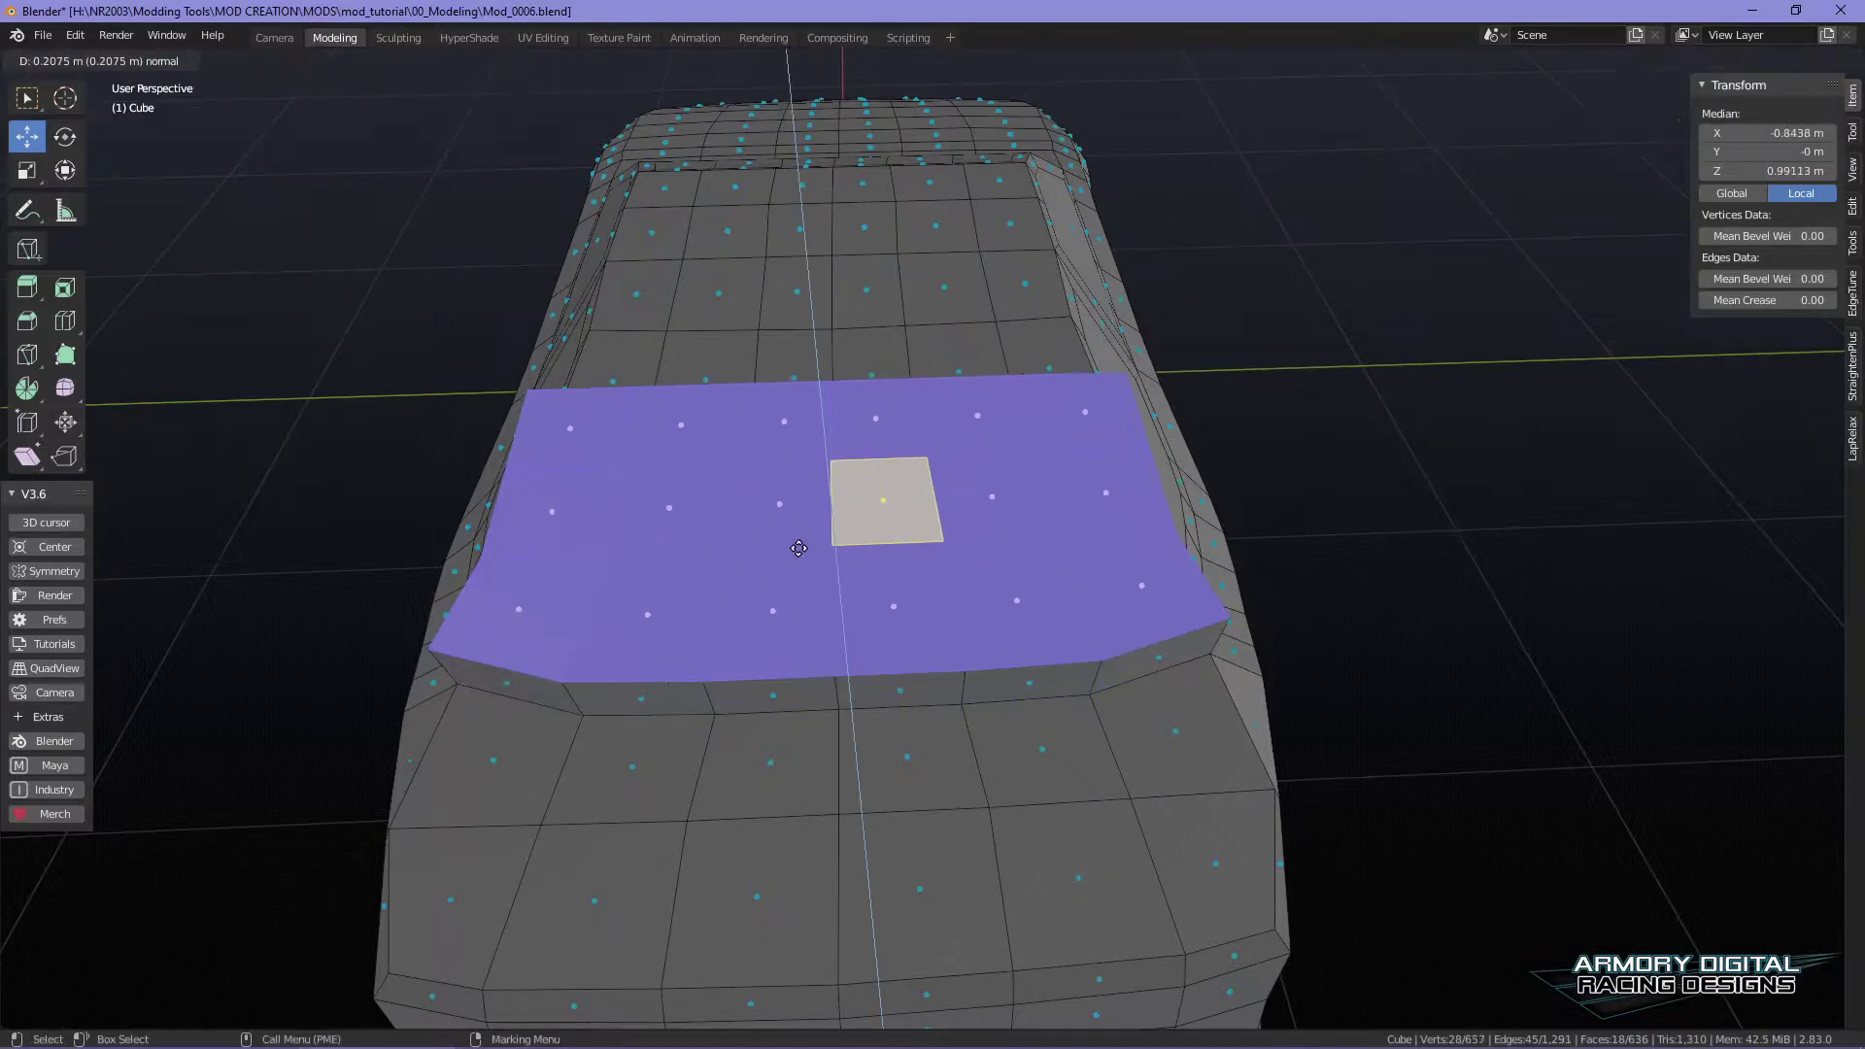
pyautogui.hotkey('ctrl', 'shift', 'z')
pyautogui.press('r')
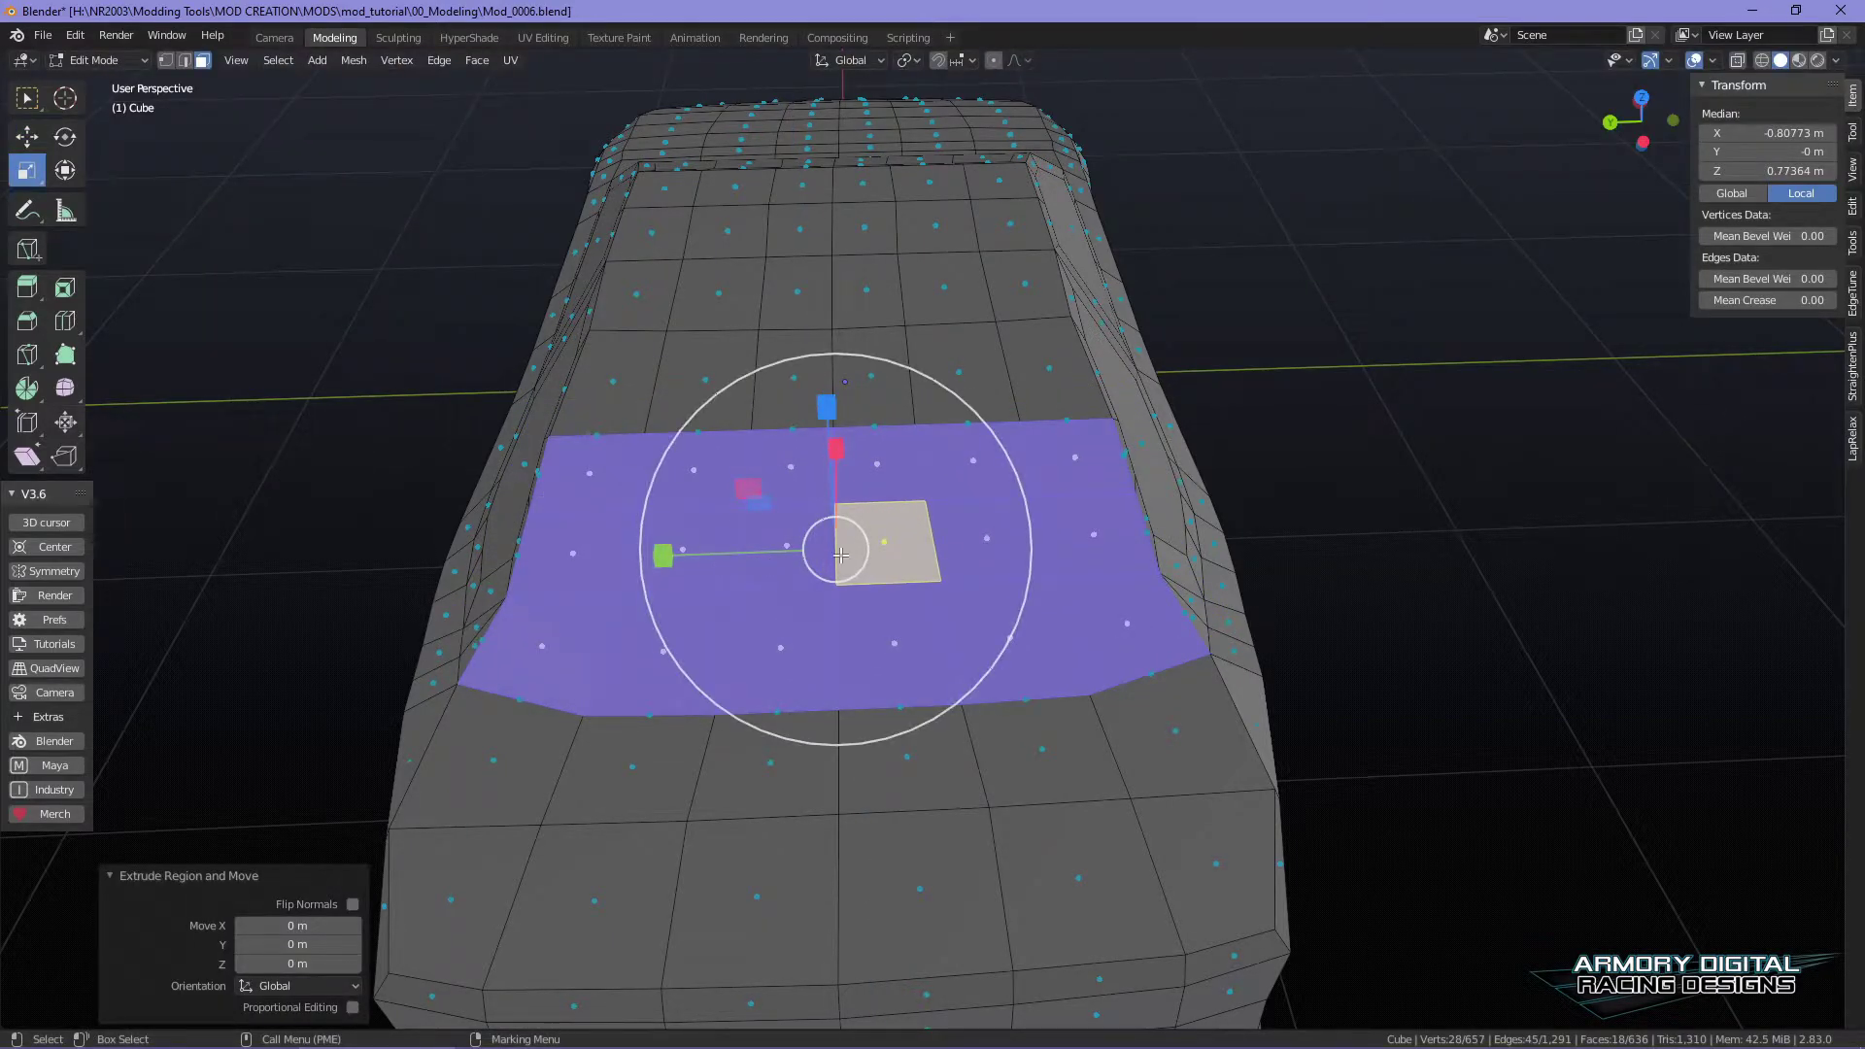
pyautogui.moveTo(843, 569); pyautogui.dragTo(843, 567)
pyautogui.click(842, 563)
# - Examine the rear-window frame and the edges along its upper border from several angles
pyautogui.moveTo(842, 563); pyautogui.dragTo(1069, 485, button='middle')
pyautogui.hotkey('ctrl', 'Tab')
pyautogui.click(1220, 467)
pyautogui.keyDown('alt'); pyautogui.moveTo(1220, 467); pyautogui.dragTo(1291, 463); pyautogui.keyUp('alt')
pyautogui.scroll(3, 1291, 464)
pyautogui.scroll(-3, 1291, 463)
pyautogui.moveTo(712, 528); pyautogui.dragTo(723, 435, button='right')
pyautogui.click(681, 585)
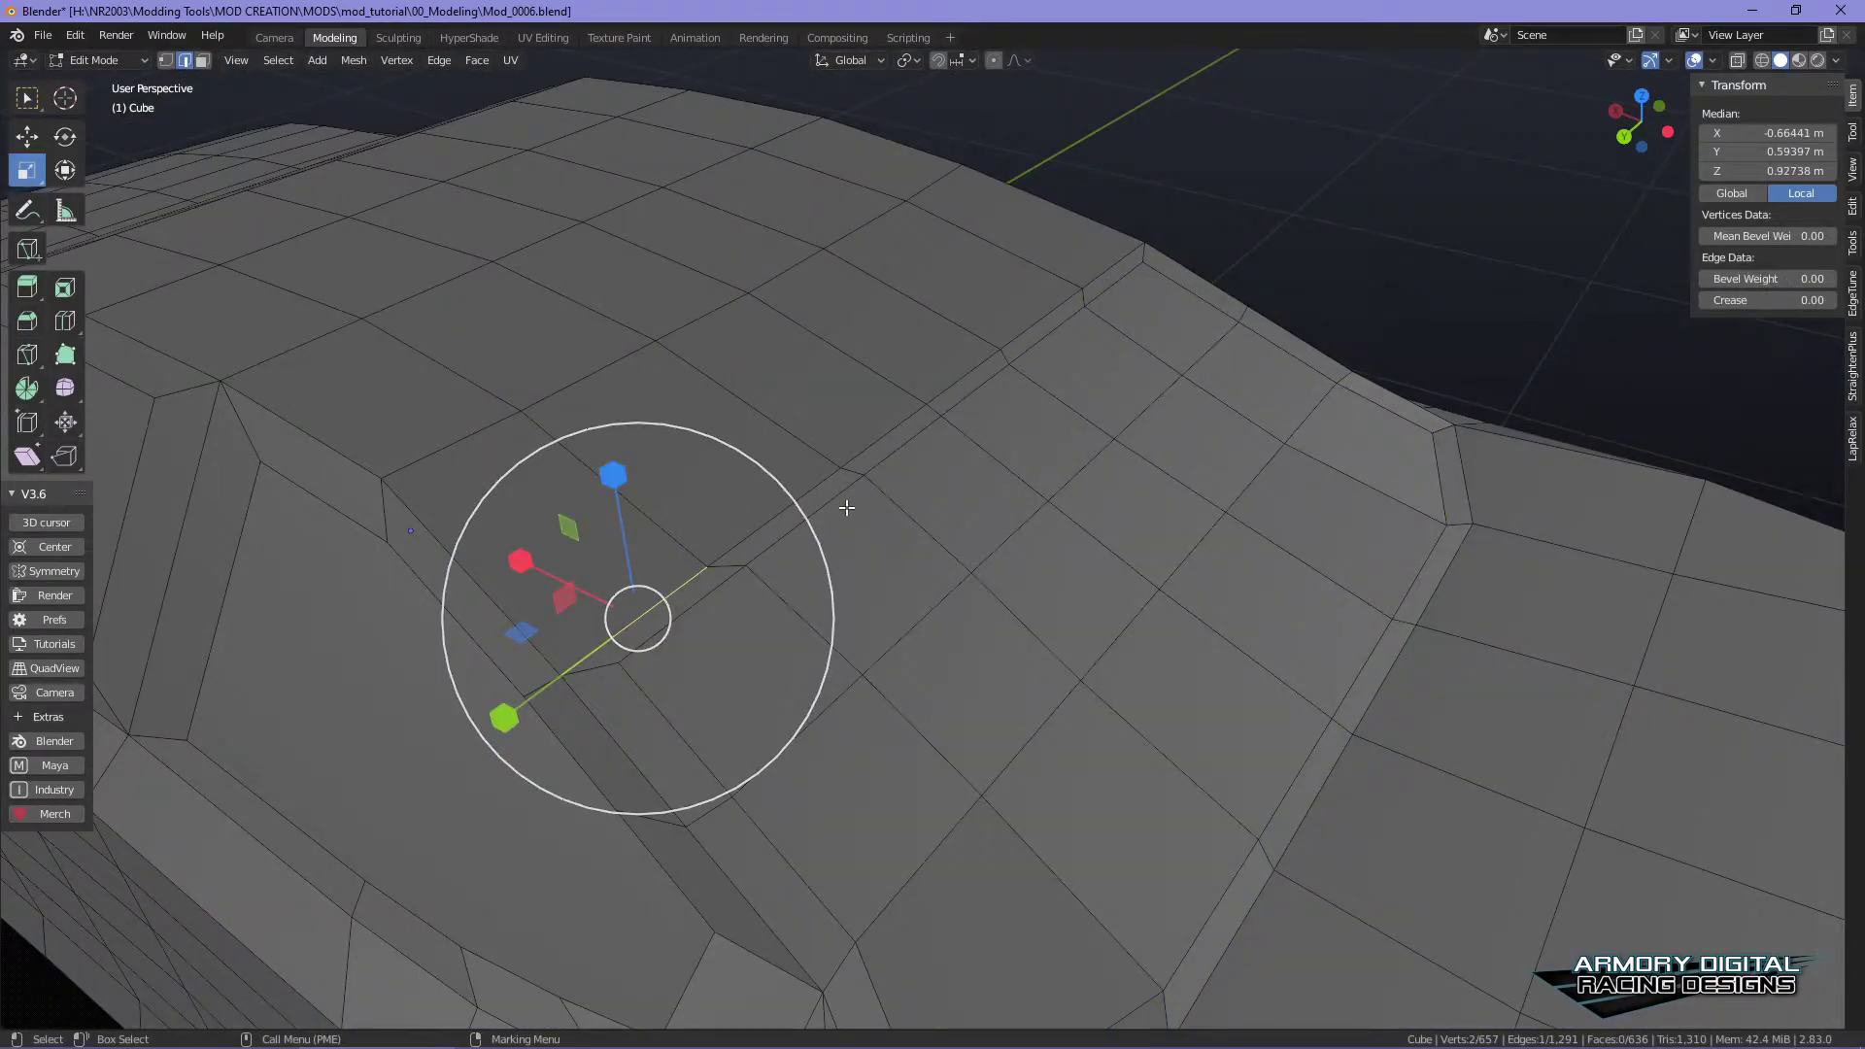
pyautogui.scroll(-2, 1166, 458)
pyautogui.keyDown('alt'); pyautogui.moveTo(1166, 491); pyautogui.dragTo(1115, 430); pyautogui.keyUp('alt')
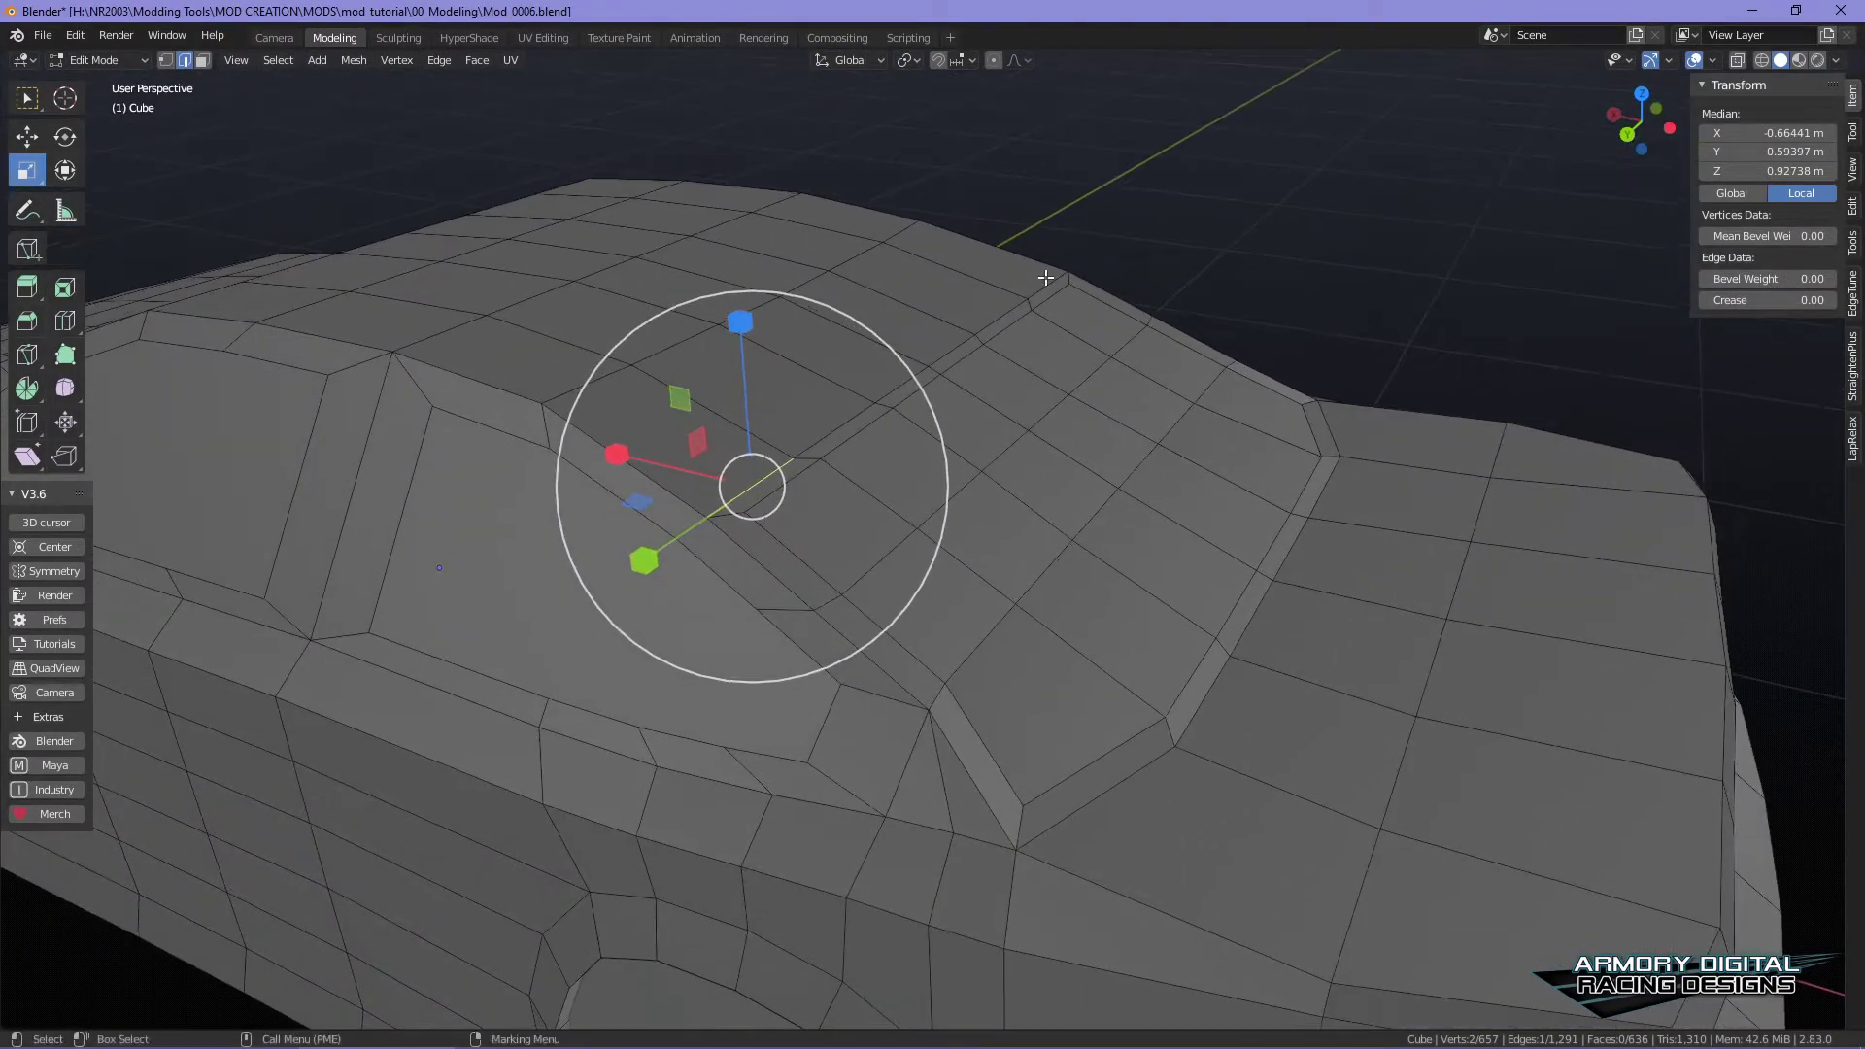
pyautogui.keyDown('alt'); pyautogui.moveTo(1047, 344); pyautogui.dragTo(944, 522); pyautogui.keyUp('alt')
# - Edge-slide the eight outer edges along the rear window's upper border and onto the pillars toward the roof by a factor of 0.383
pyautogui.moveTo(609, 260); pyautogui.dragTo(635, 156, button='right')
pyautogui.press('e')
pyautogui.press('w')
pyautogui.click(819, 534)
pyautogui.keyDown('alt'); pyautogui.moveTo(819, 533); pyautogui.dragTo(1150, 537); pyautogui.keyUp('alt')
pyautogui.keyDown('shift'); pyautogui.click(843, 306); pyautogui.keyUp('shift')
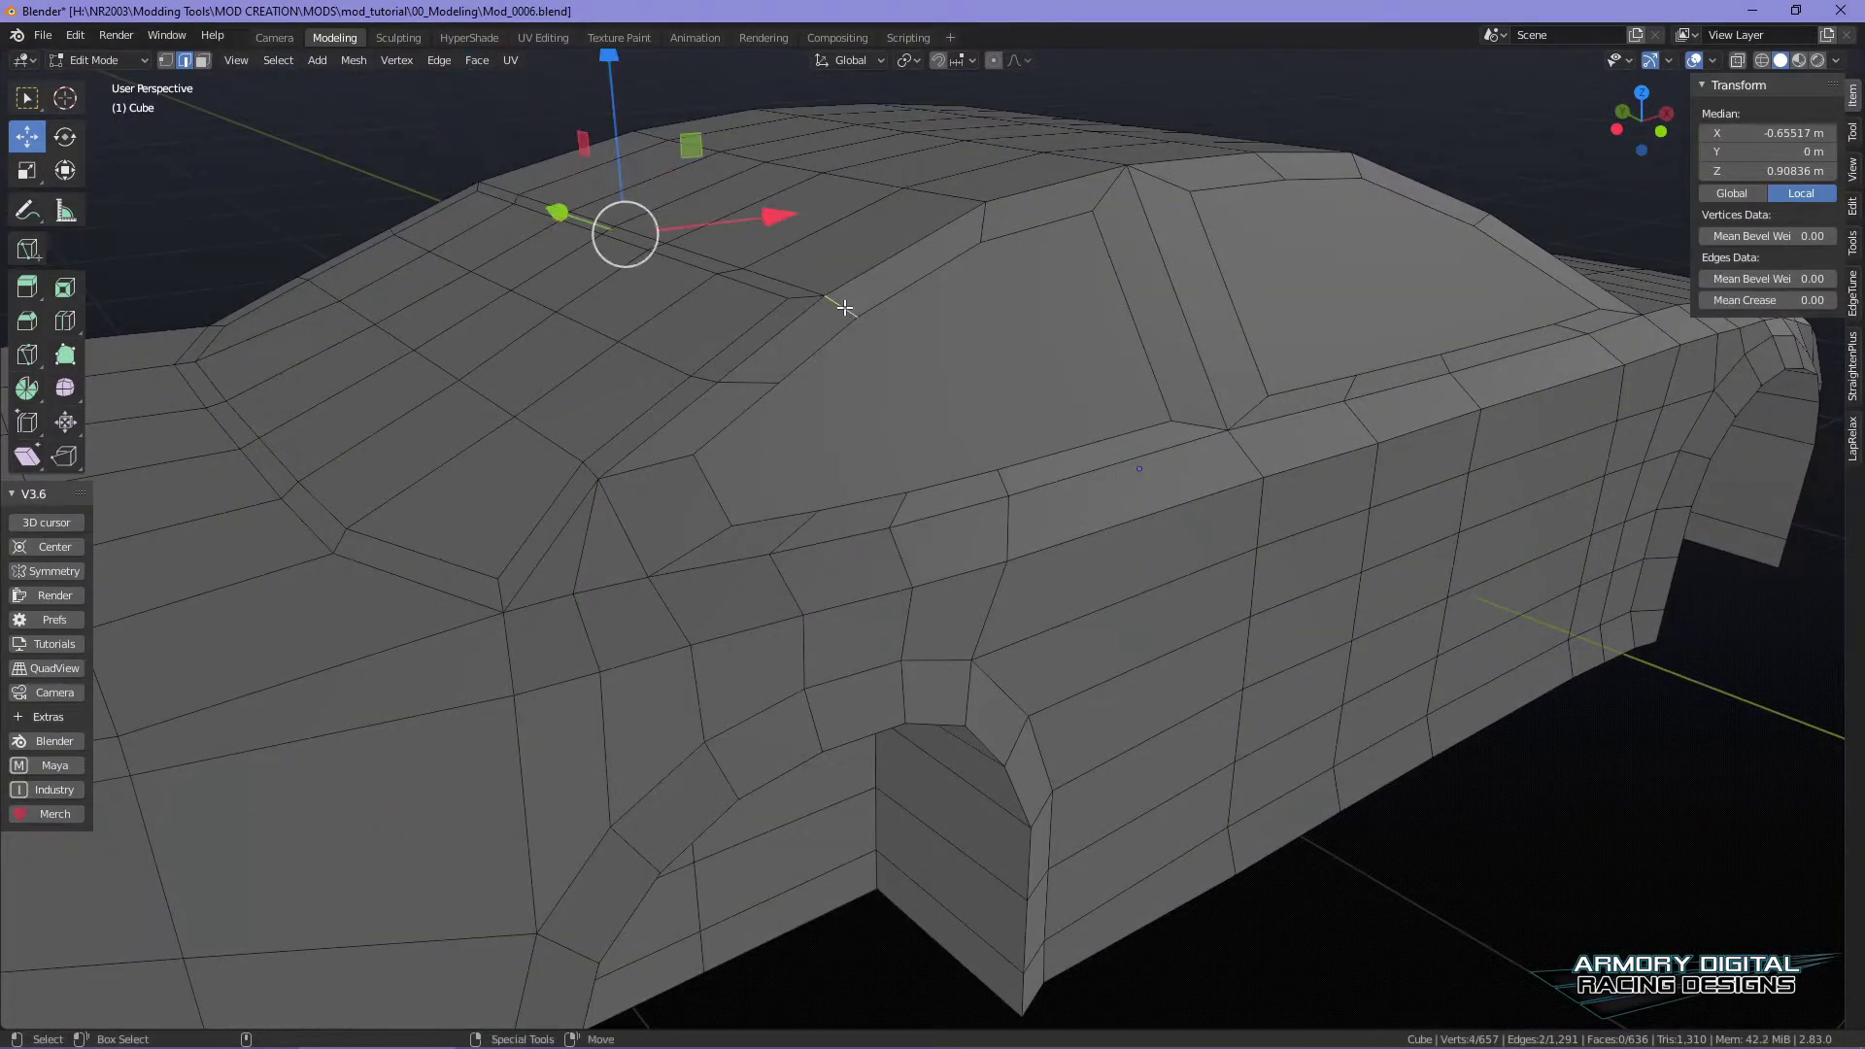
pyautogui.keyDown('shift'); pyautogui.click(787, 282); pyautogui.keyUp('shift')
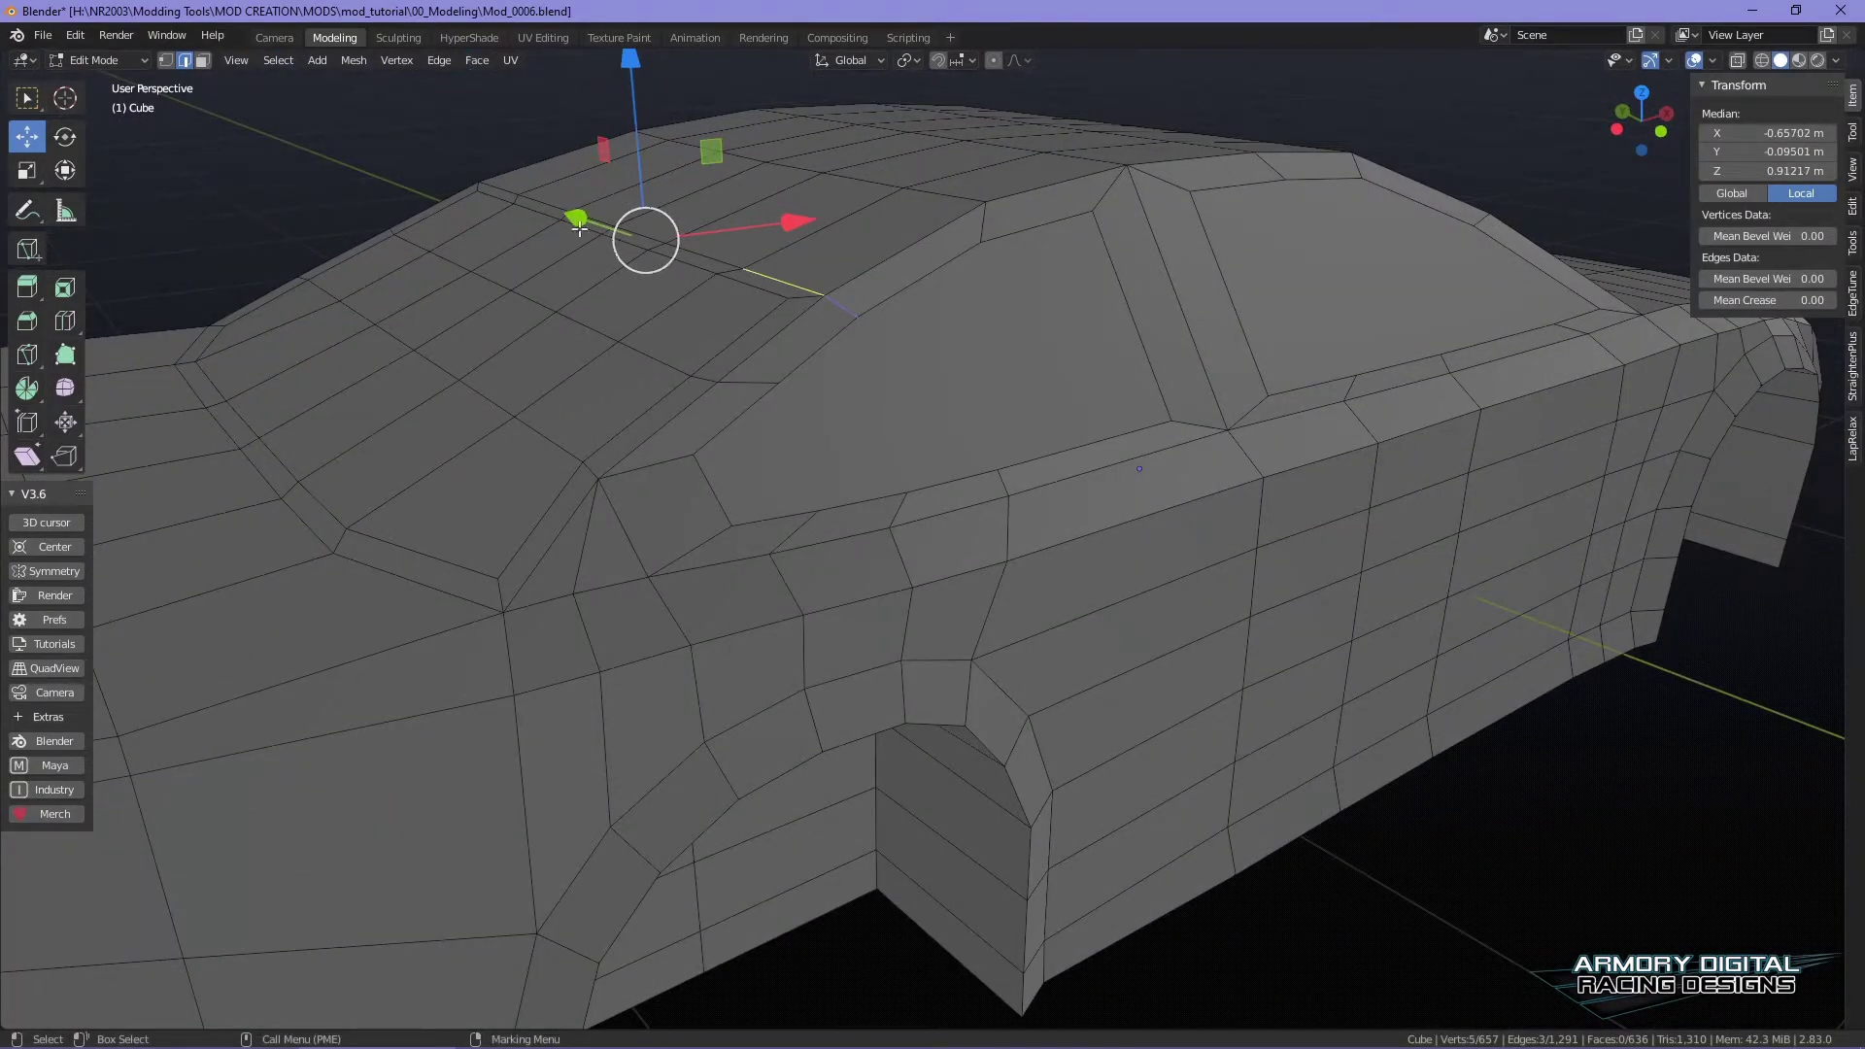
pyautogui.keyDown('ctrl'); pyautogui.click(511, 191); pyautogui.keyUp('ctrl')
pyautogui.keyDown('alt'); pyautogui.moveTo(511, 191); pyautogui.dragTo(664, 176); pyautogui.keyUp('alt')
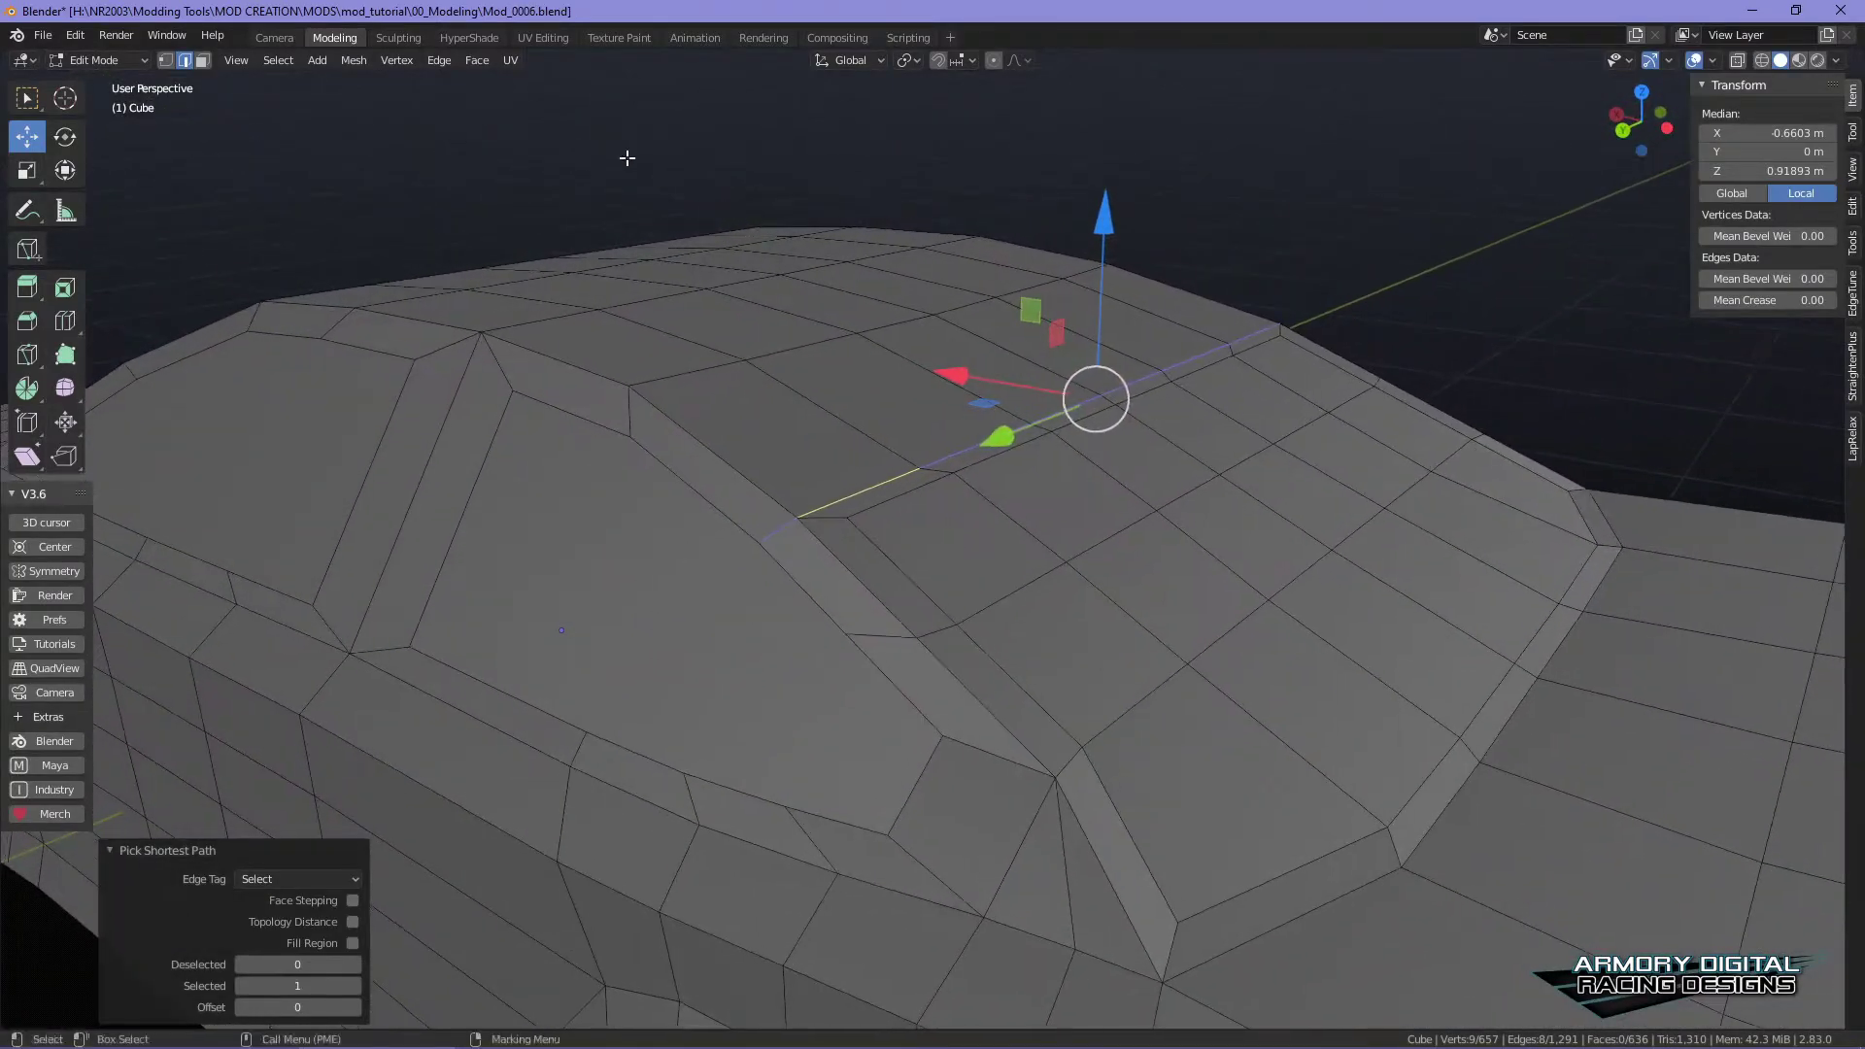
pyautogui.click(437, 62)
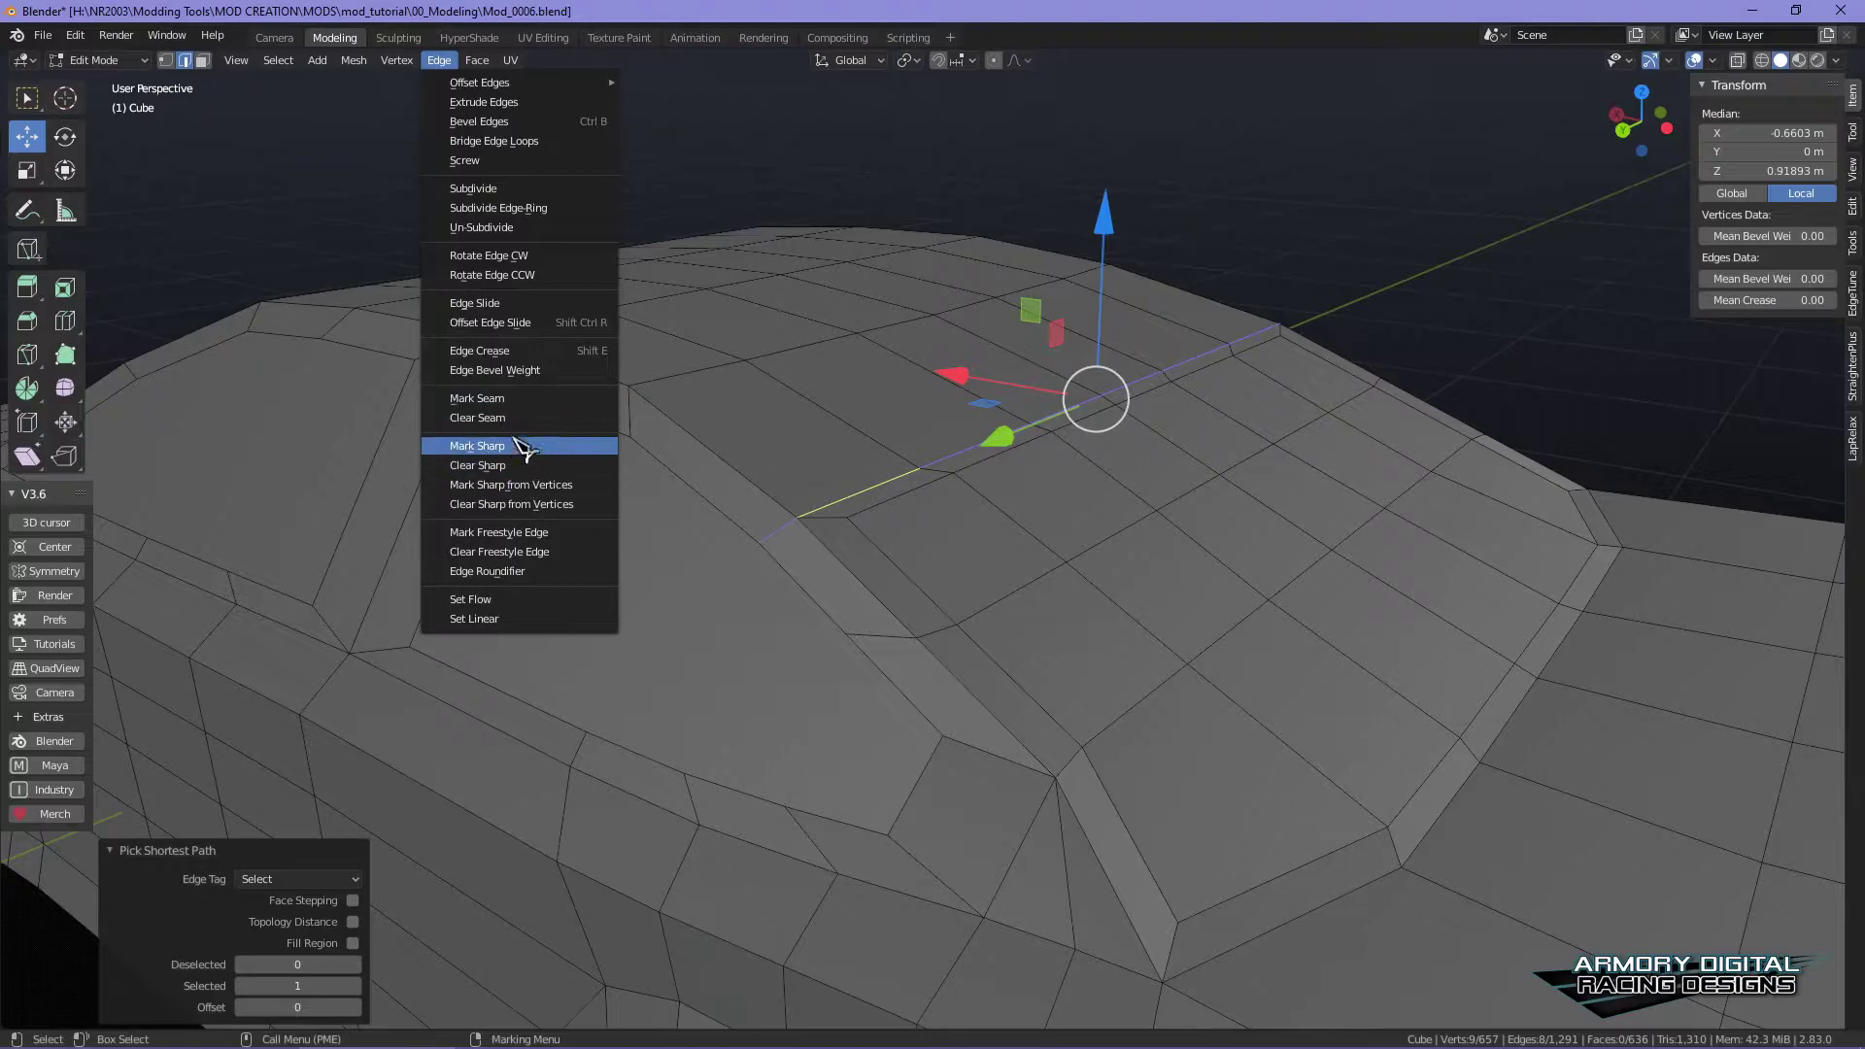
pyautogui.click(486, 303)
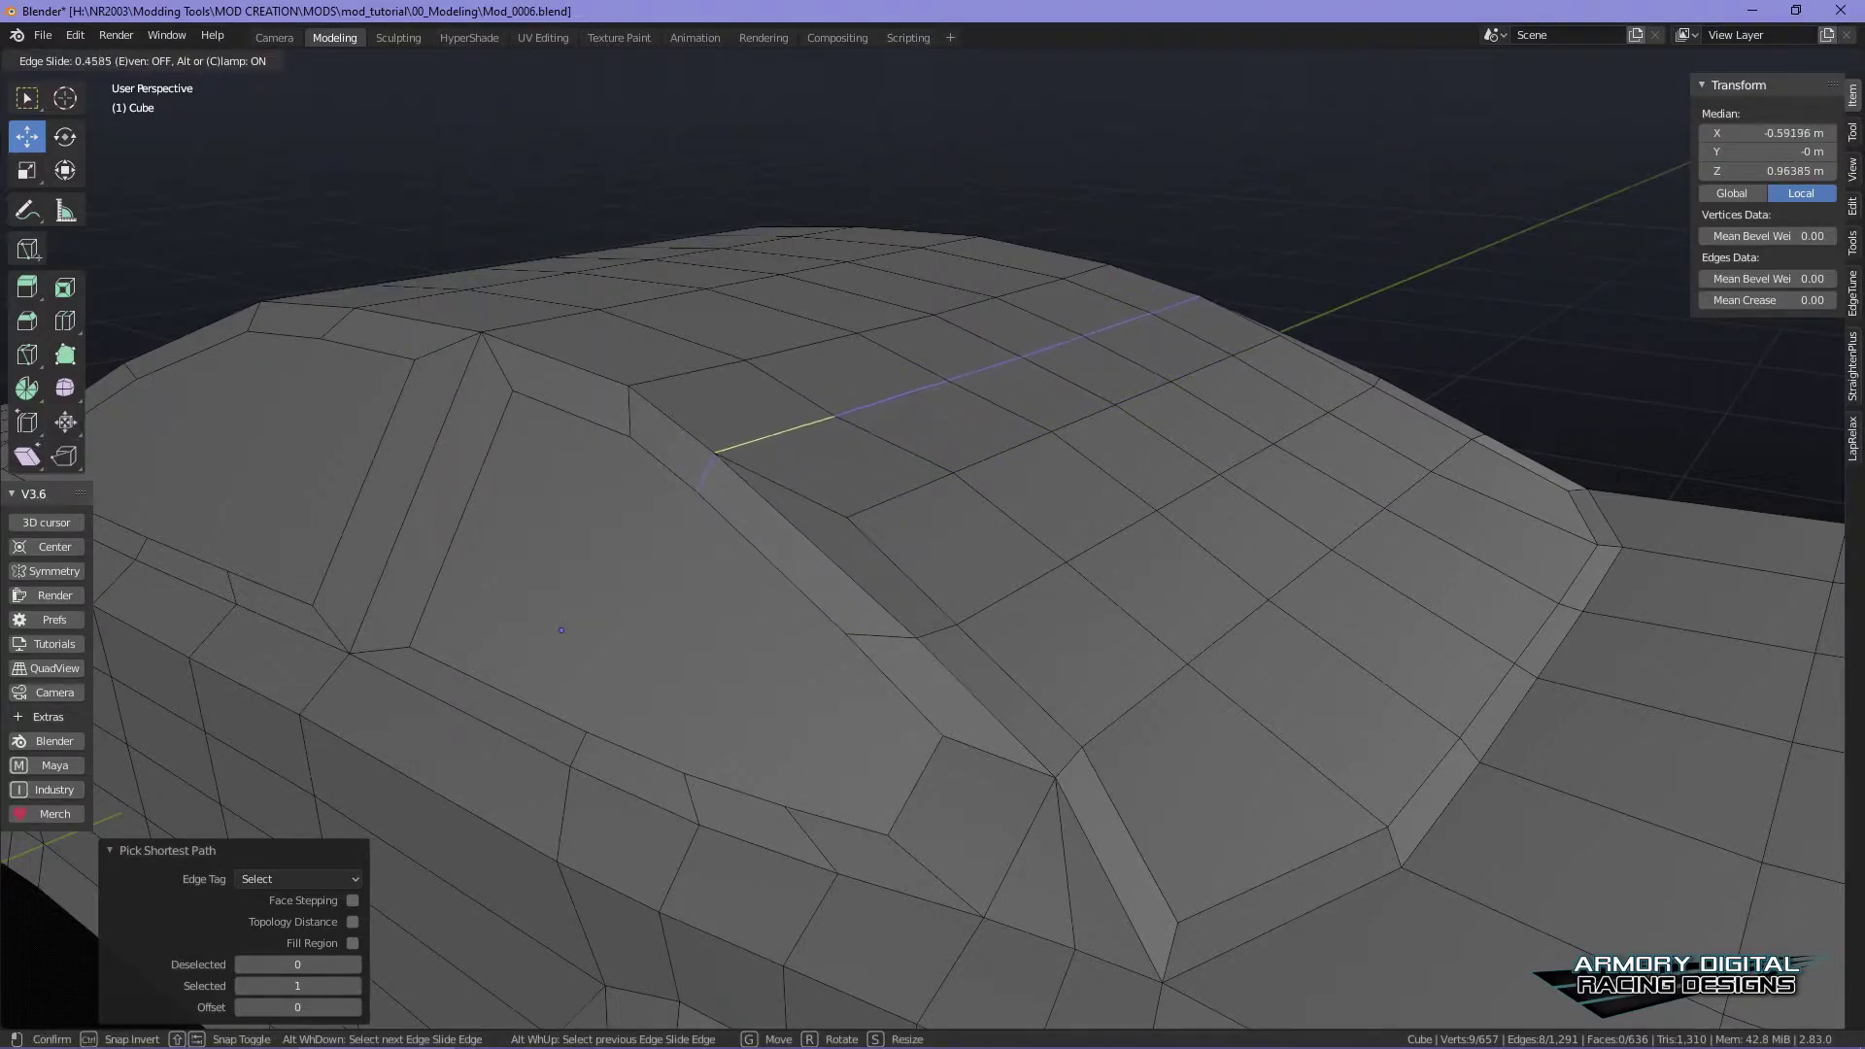
pyautogui.click(722, 346)
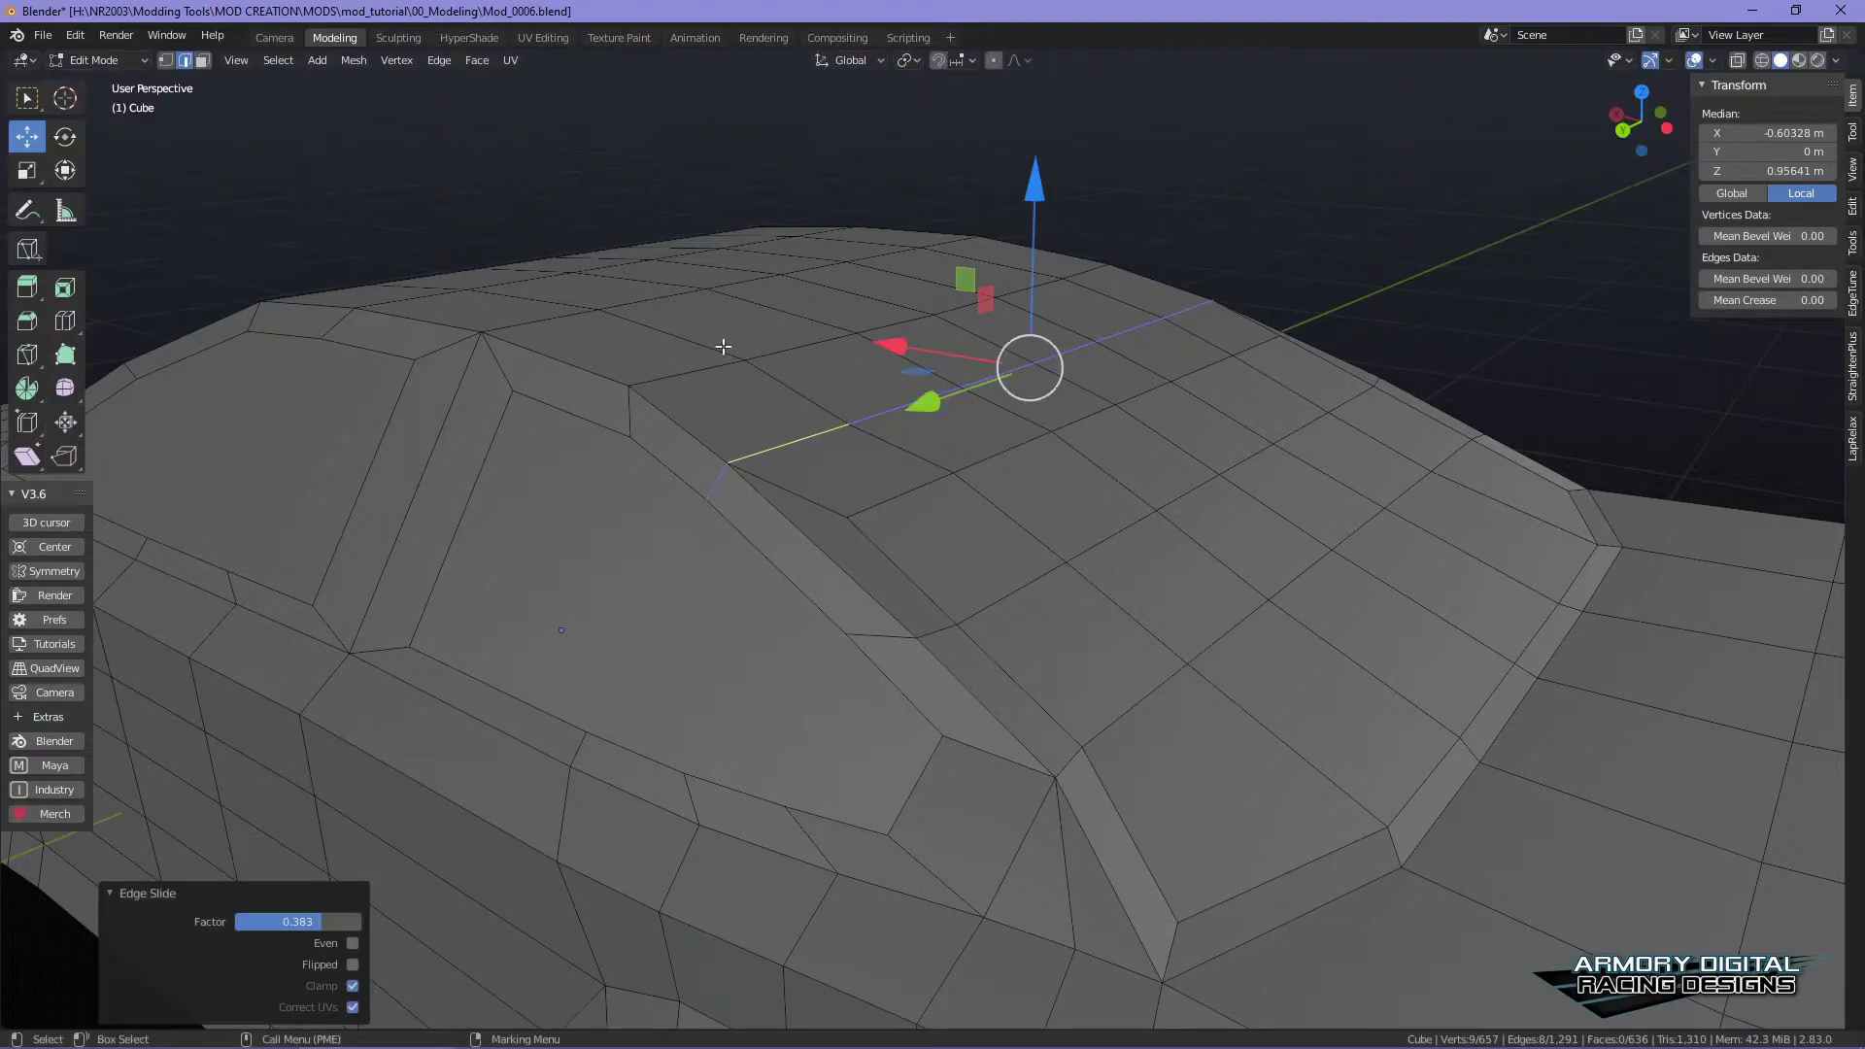
# - Edge-slide the six inner edges along the rear window's upper border toward the roof by a factor of about 0.613
pyautogui.click(870, 503)
pyautogui.moveTo(1319, 562); pyautogui.dragTo(968, 534, button='middle')
pyautogui.keyDown('ctrl'); pyautogui.click(970, 434); pyautogui.keyUp('ctrl')
pyautogui.click(439, 60)
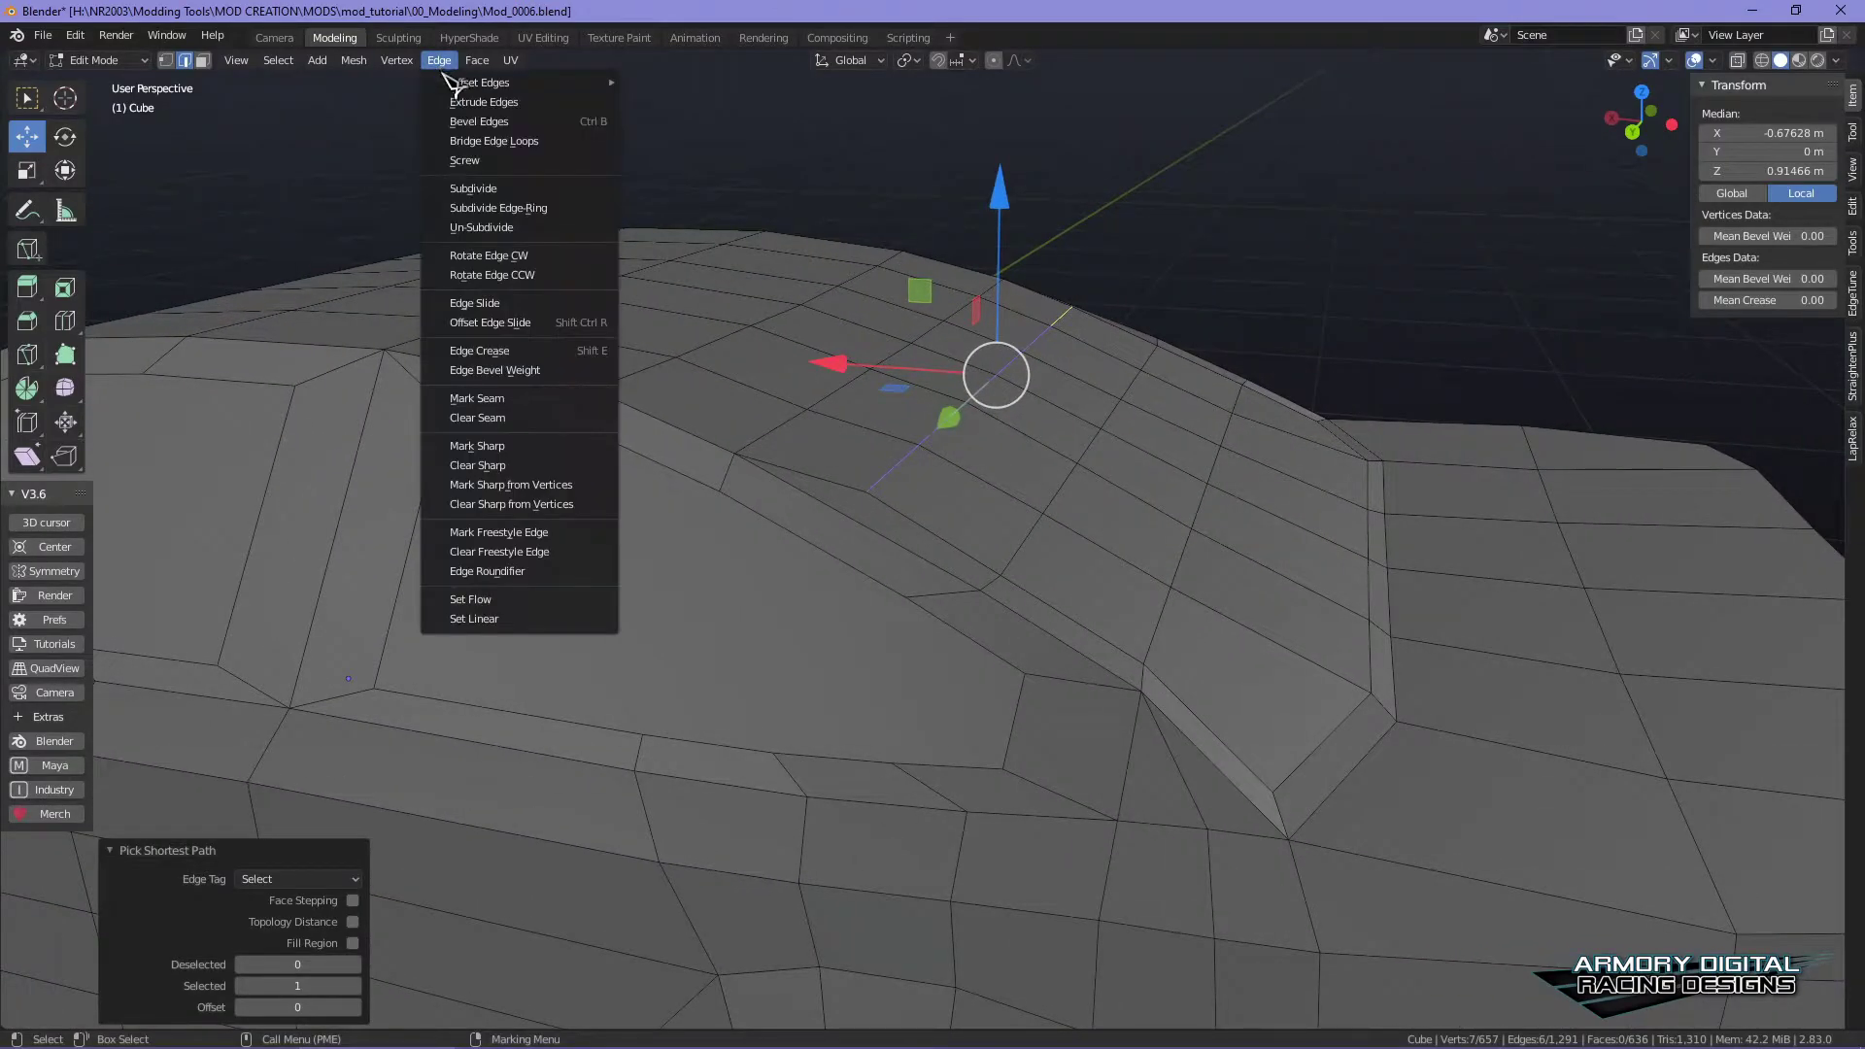
pyautogui.click(525, 300)
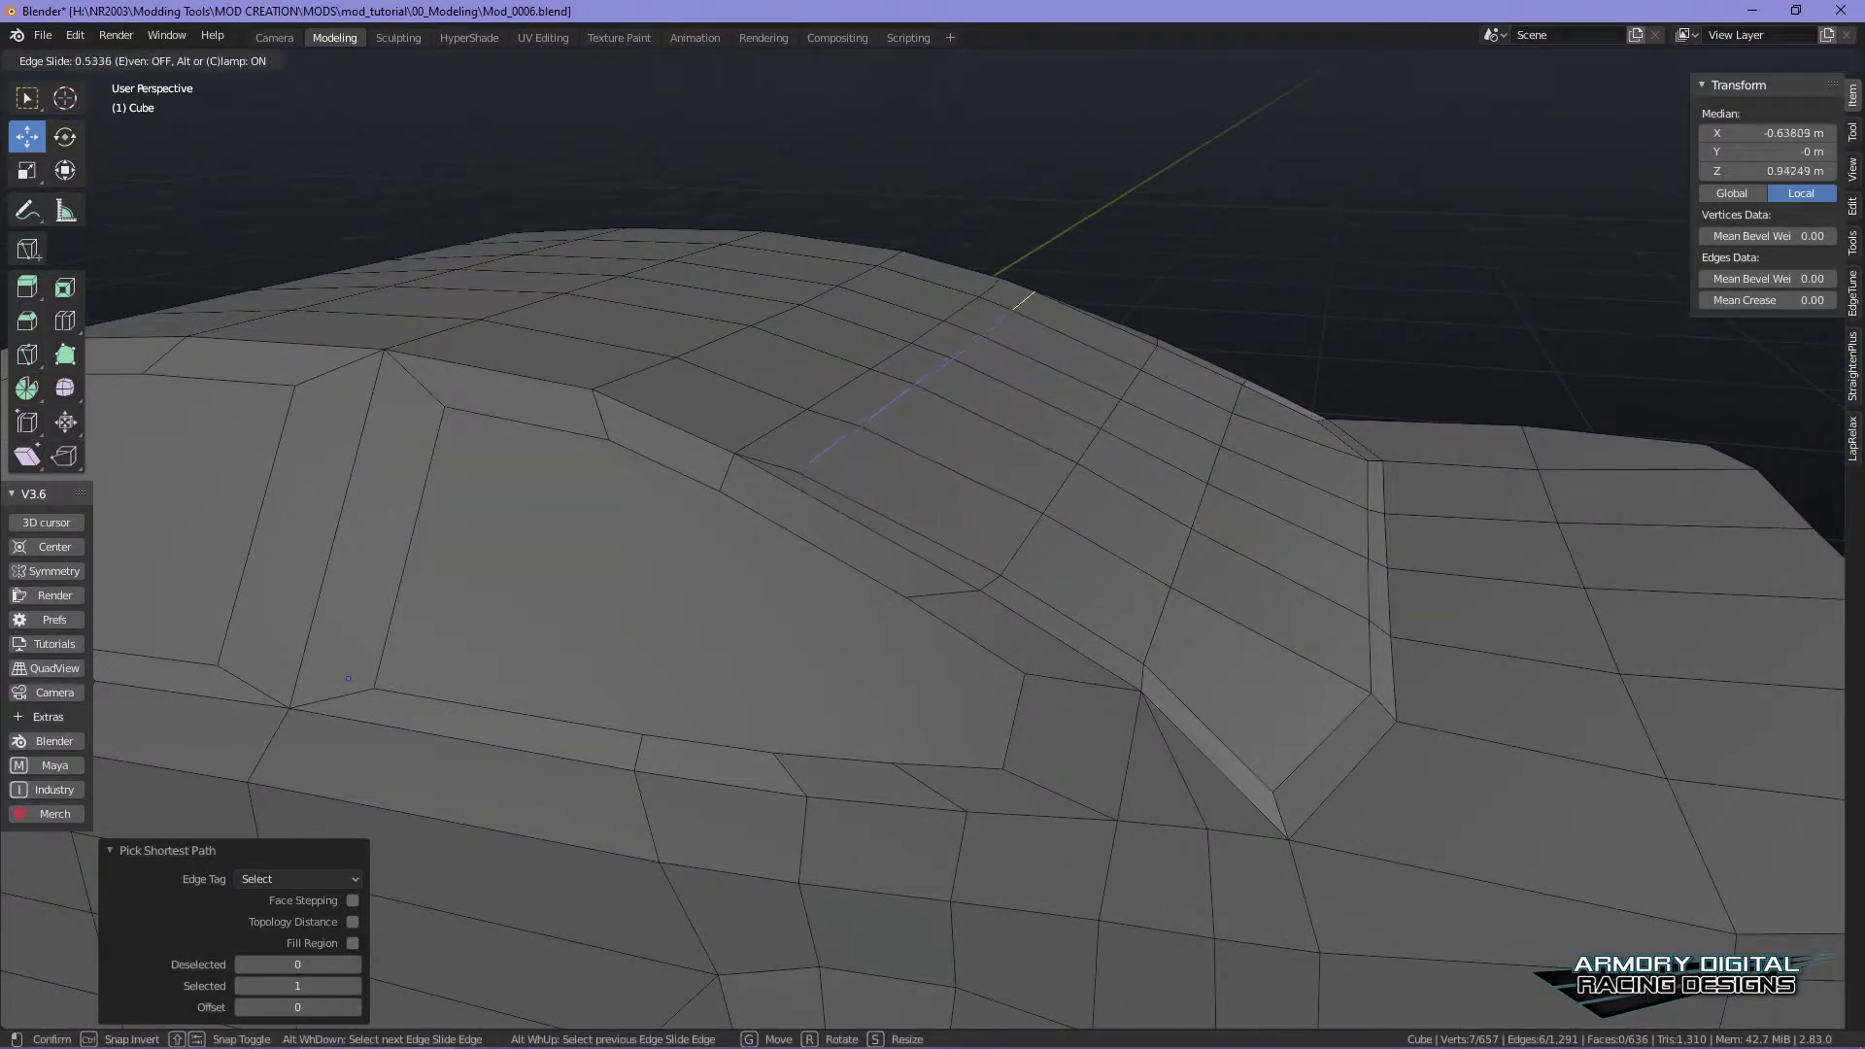
pyautogui.click(1104, 579)
# - Scale the rear window's six inner upper-border edges slightly narrower along the Y axis
pyautogui.keyDown('alt'); pyautogui.moveTo(1104, 579); pyautogui.dragTo(908, 495); pyautogui.keyUp('alt')
pyautogui.rightClick(732, 313)
pyautogui.keyDown('alt'); pyautogui.moveTo(945, 433); pyautogui.dragTo(912, 496); pyautogui.keyUp('alt')
pyautogui.keyDown('alt'); pyautogui.moveTo(912, 495); pyautogui.dragTo(1011, 556, button='middle'); pyautogui.keyUp('alt')
pyautogui.rightClick(743, 367)
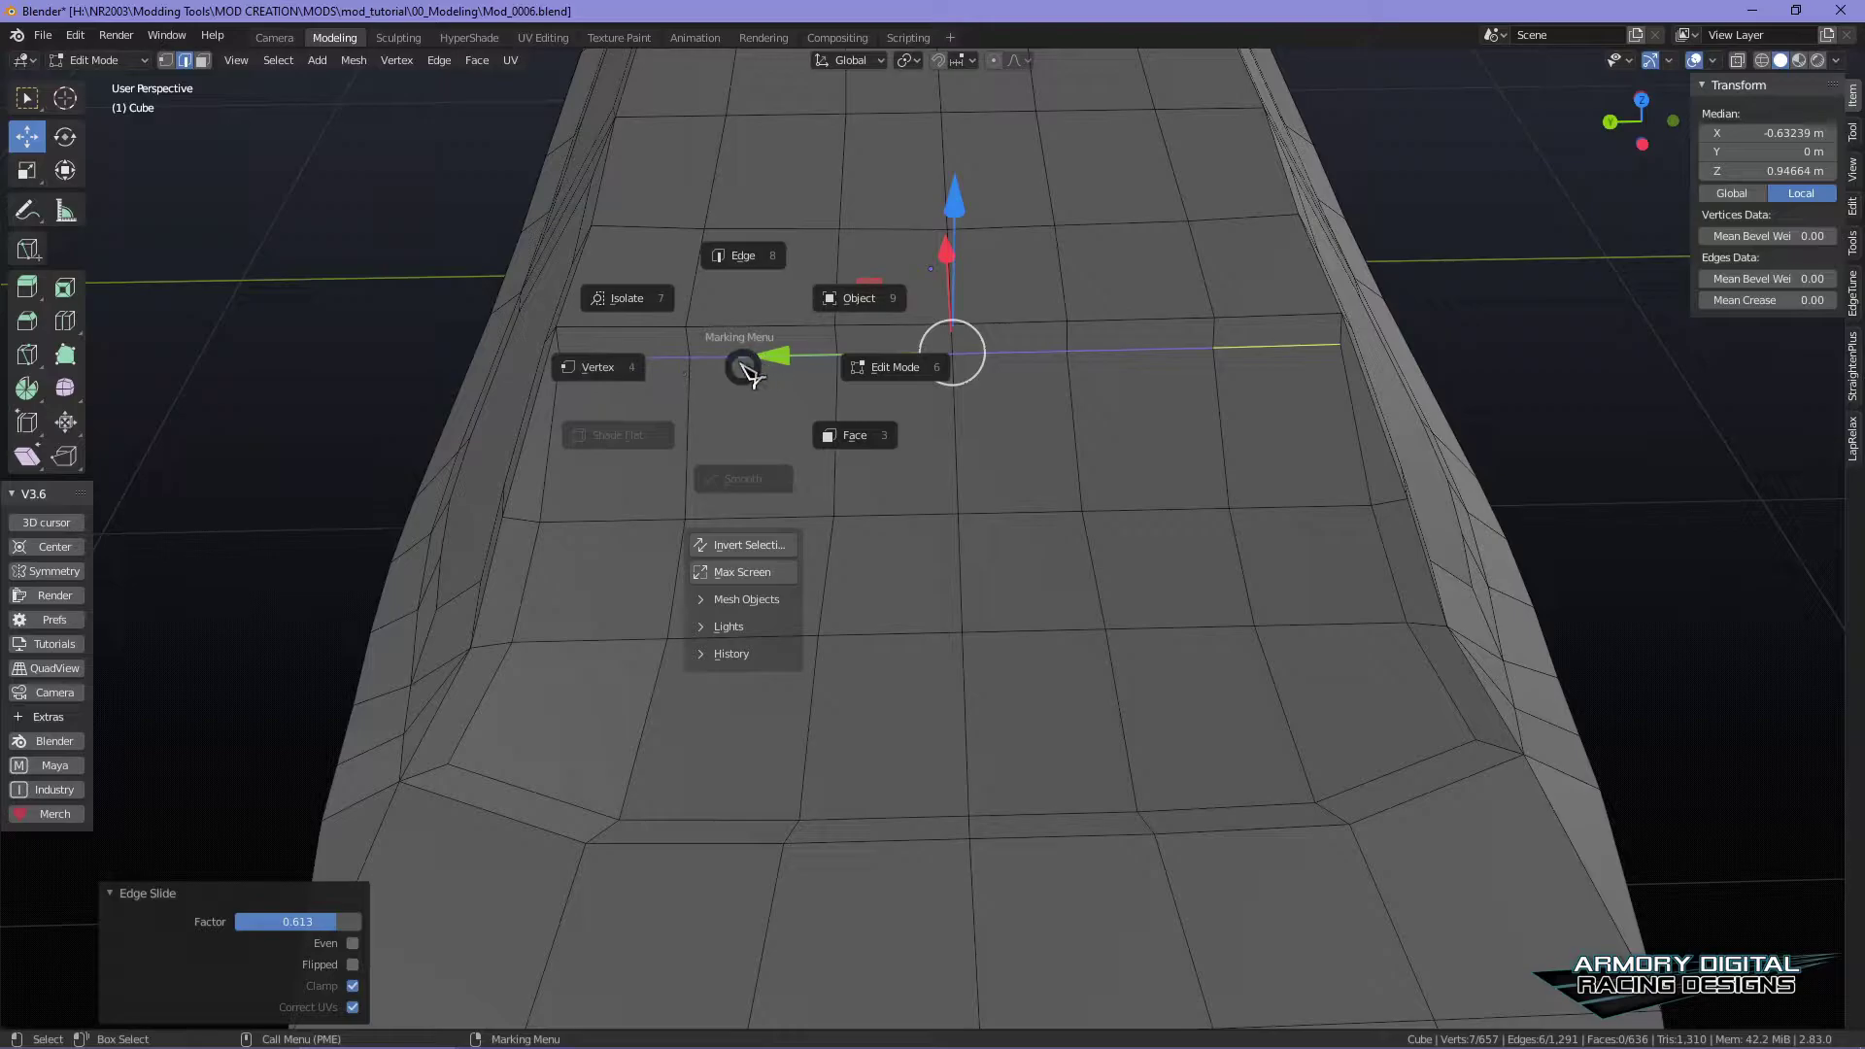
pyautogui.click(744, 366)
pyautogui.press('r')
pyautogui.moveTo(780, 358); pyautogui.dragTo(791, 362)
# - Examine the rear window and the car's side from several angles, in Object Mode and in Vertex mode
pyautogui.keyDown('alt'); pyautogui.moveTo(1054, 564); pyautogui.dragTo(825, 392); pyautogui.keyUp('alt')
pyautogui.moveTo(825, 391); pyautogui.dragTo(957, 398, button='right')
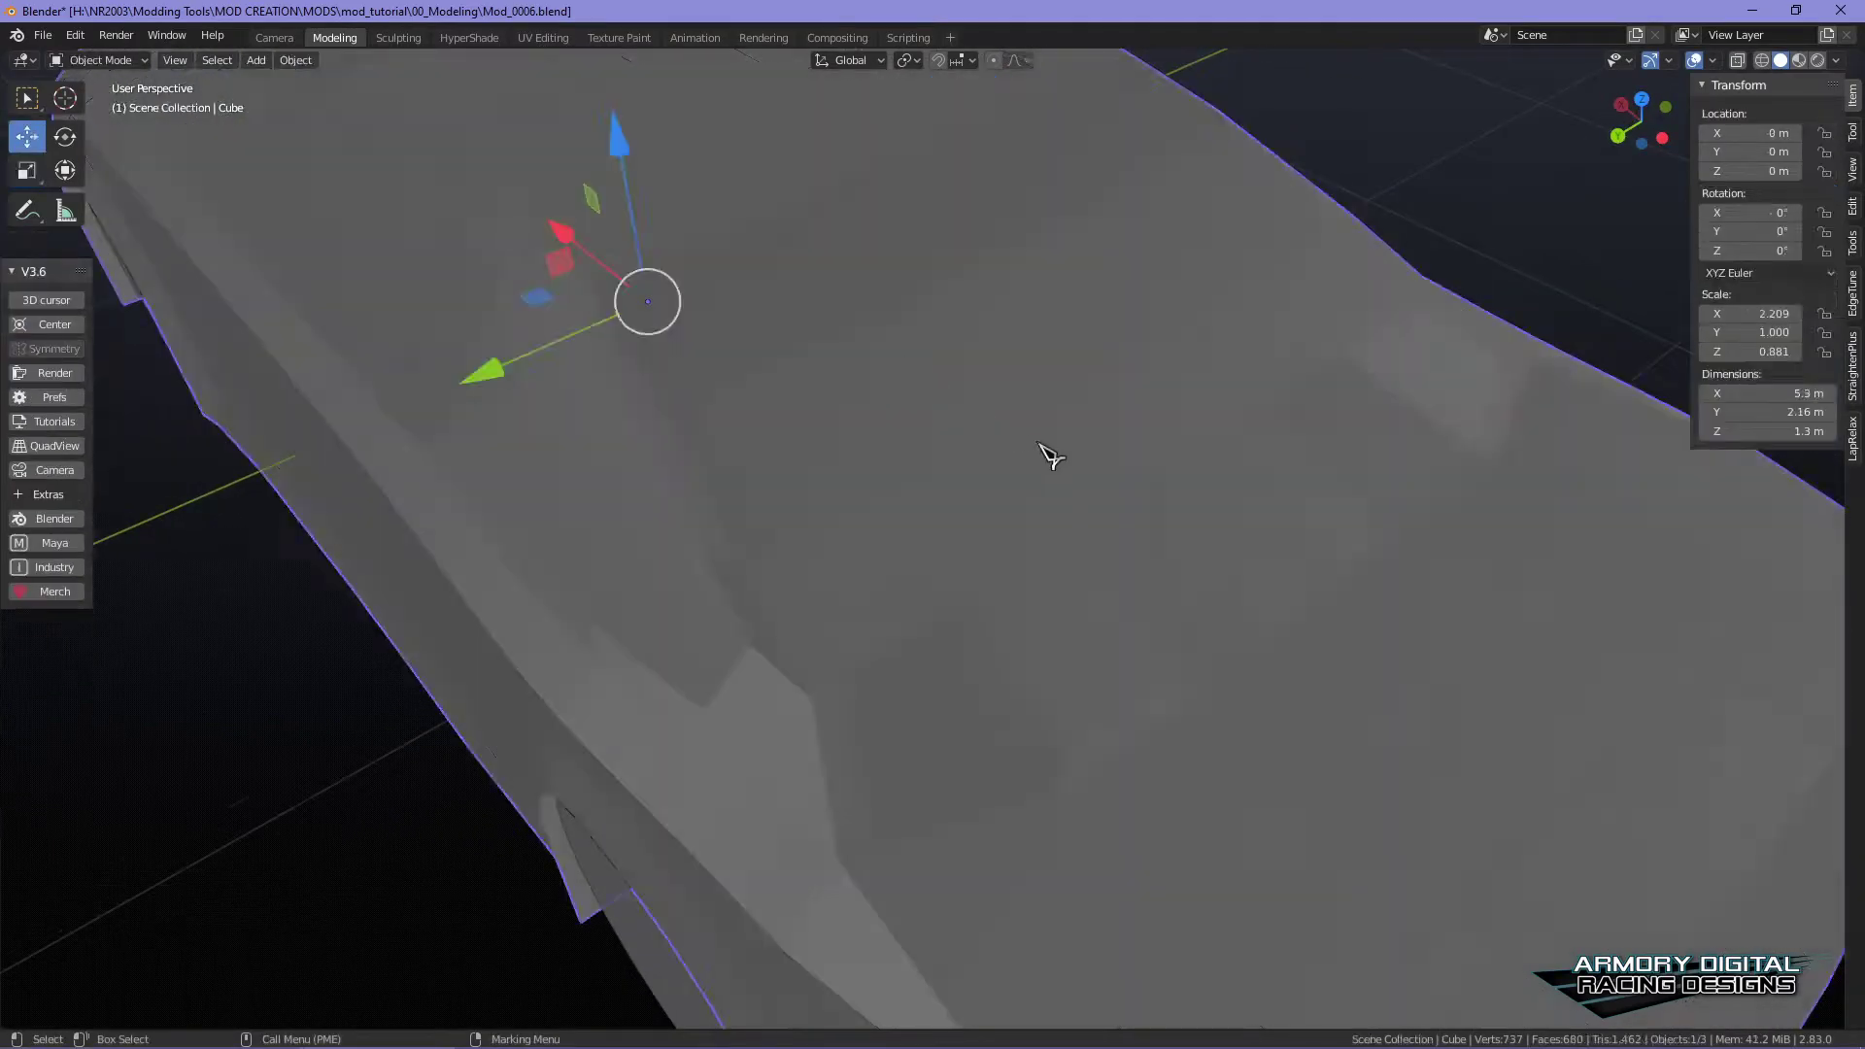
pyautogui.keyDown('alt'); pyautogui.moveTo(1029, 449); pyautogui.dragTo(1088, 583, button='right'); pyautogui.keyUp('alt')
pyautogui.keyDown('alt'); pyautogui.moveTo(1098, 594); pyautogui.dragTo(1124, 521); pyautogui.keyUp('alt')
pyautogui.moveTo(1044, 420); pyautogui.dragTo(962, 422, button='right')
pyautogui.keyDown('alt'); pyautogui.moveTo(1030, 544); pyautogui.dragTo(1076, 583); pyautogui.keyUp('alt')
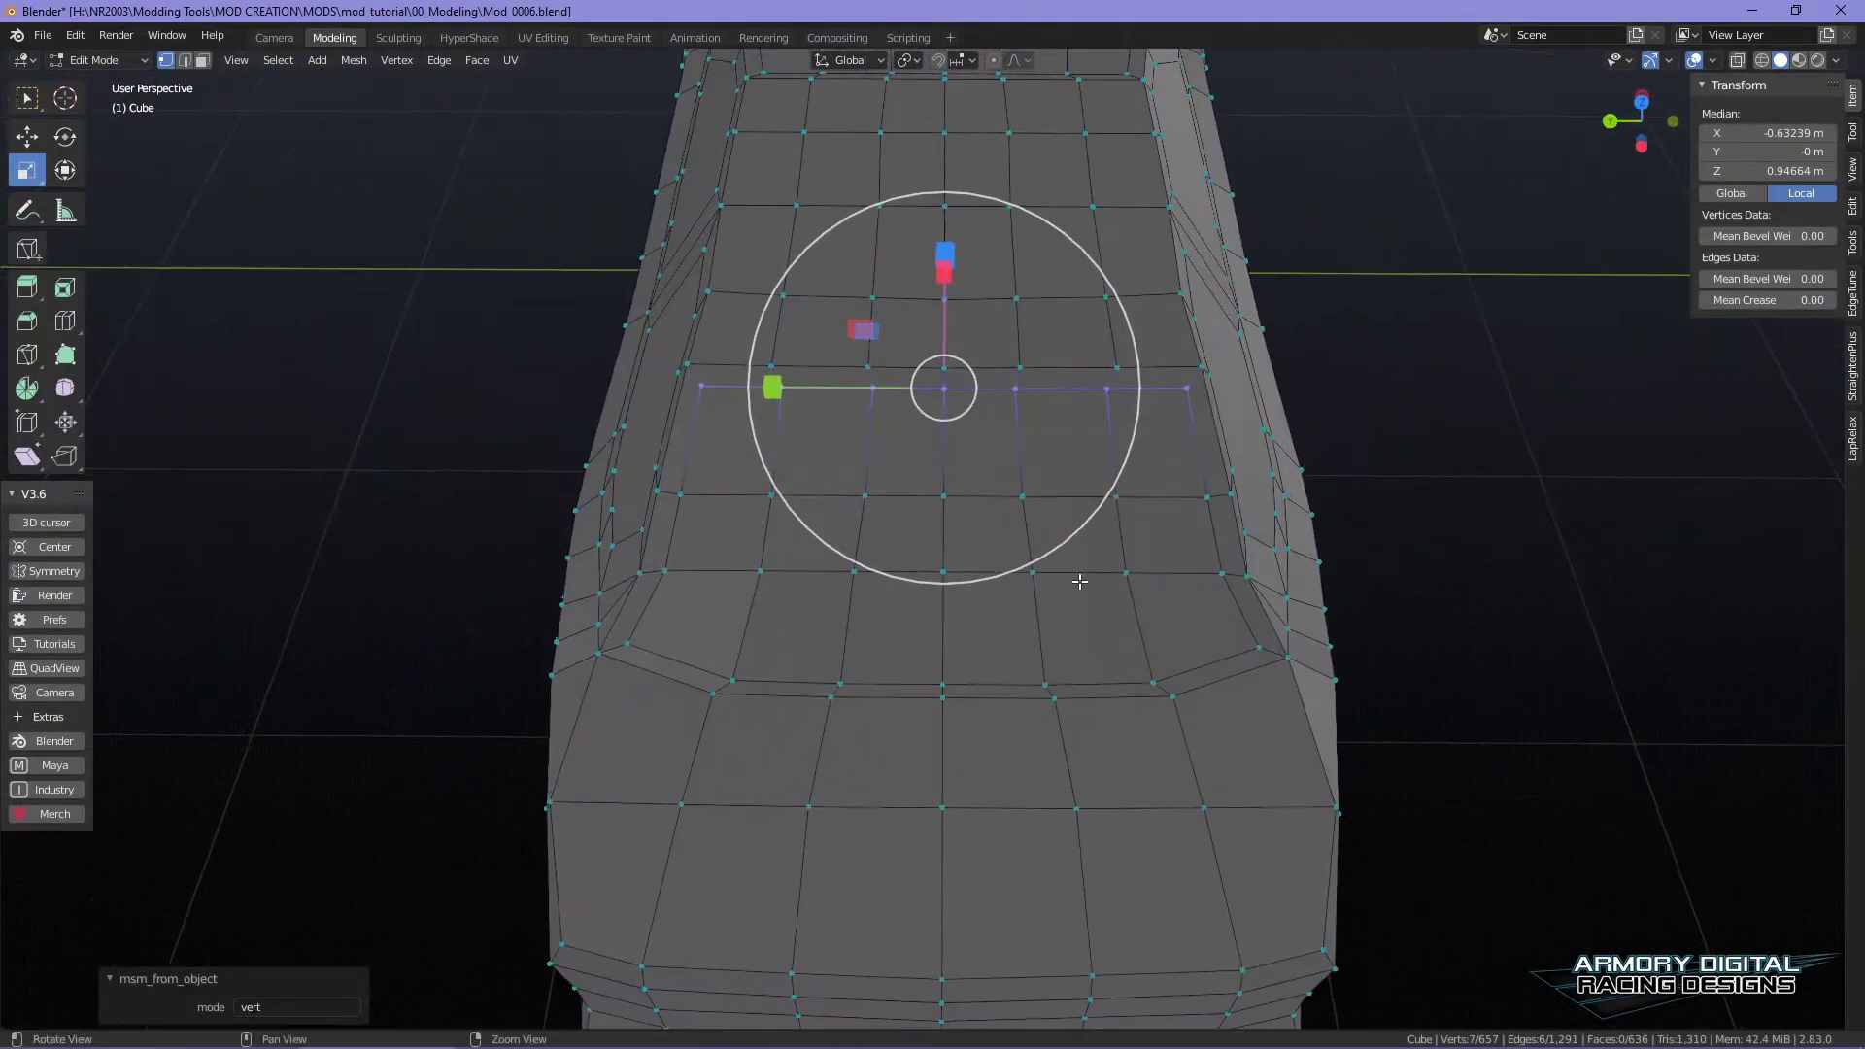
pyautogui.keyDown('alt'); pyautogui.moveTo(1172, 687); pyautogui.dragTo(896, 387); pyautogui.keyUp('alt')
pyautogui.keyDown('alt'); pyautogui.moveTo(883, 509); pyautogui.dragTo(744, 409); pyautogui.keyUp('alt')
pyautogui.keyDown('alt'); pyautogui.moveTo(1456, 427); pyautogui.dragTo(609, 419); pyautogui.keyUp('alt')
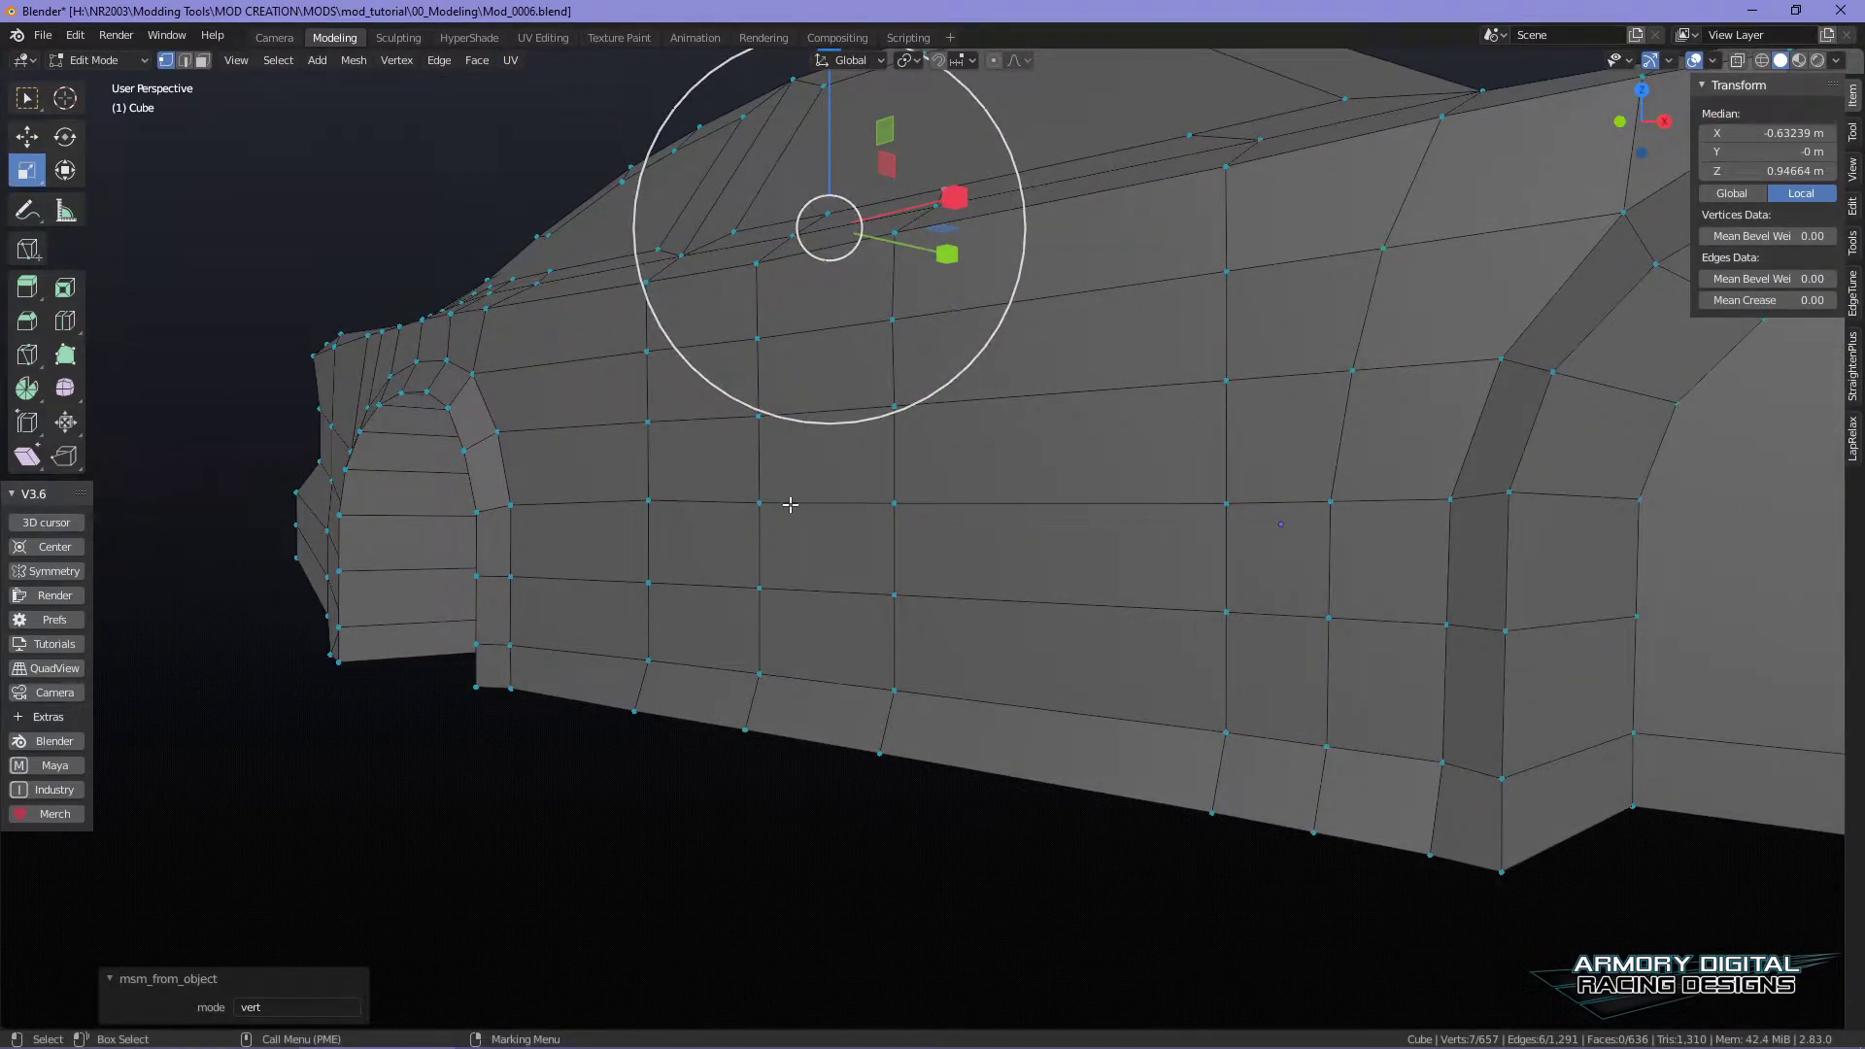
# - Test moving a single face on the car's side along the Y axis and undo each move
pyautogui.moveTo(924, 434); pyautogui.dragTo(1015, 503, button='right')
pyautogui.click(833, 459)
pyautogui.keyDown('alt'); pyautogui.moveTo(1272, 622); pyautogui.dragTo(1048, 499); pyautogui.keyUp('alt')
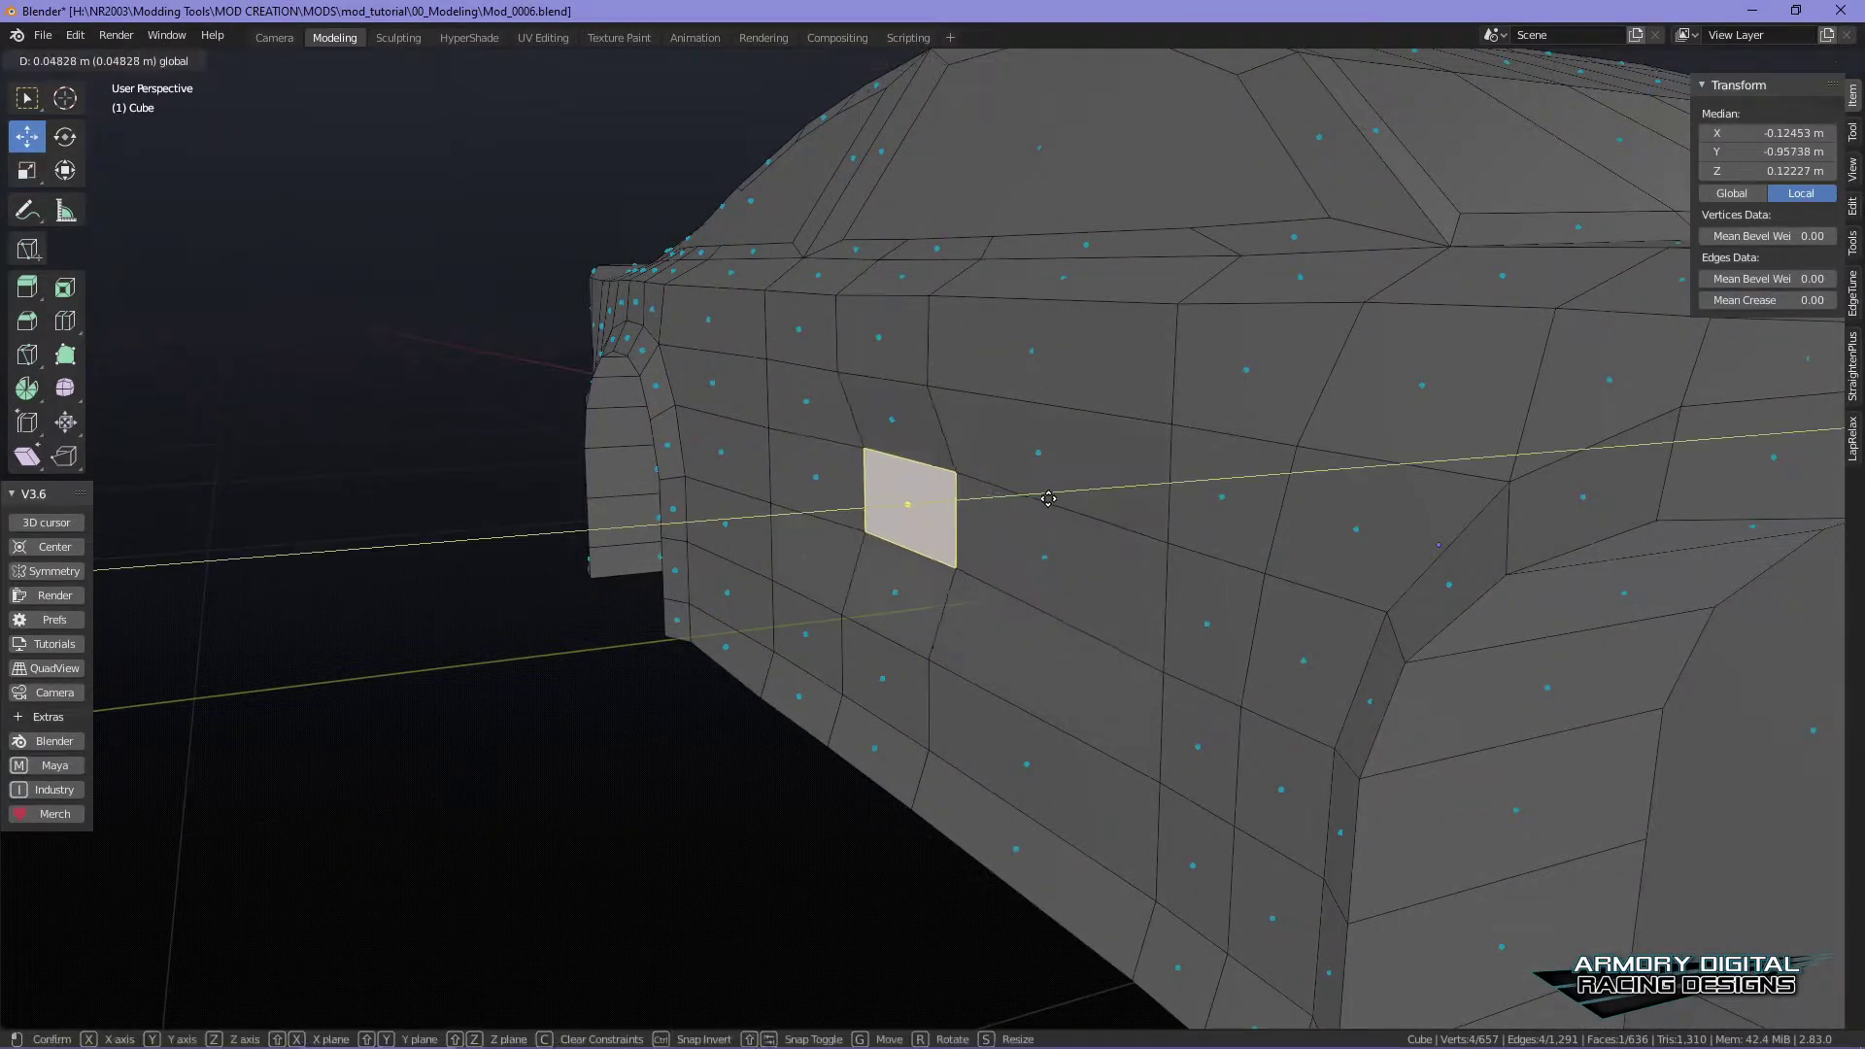
pyautogui.click(1142, 495)
pyautogui.hotkey('ctrl', 'z')
pyautogui.press('g')
pyautogui.press('y')
pyautogui.click(755, 470)
pyautogui.hotkey('ctrl', 'z')
# - Push the face on the car's side inward along the Y axis and clear the selection
pyautogui.keyDown('alt'); pyautogui.moveTo(755, 470); pyautogui.dragTo(855, 583); pyautogui.keyUp('alt')
pyautogui.press('g')
pyautogui.press('y')
pyautogui.click(932, 670)
pyautogui.keyDown('alt'); pyautogui.moveTo(933, 670); pyautogui.dragTo(968, 499); pyautogui.keyUp('alt')
pyautogui.click(744, 768)
# - Examine the car's side panels and rear window from several angles, switching between Object Mode and Edit Mode
pyautogui.rightClick(968, 500)
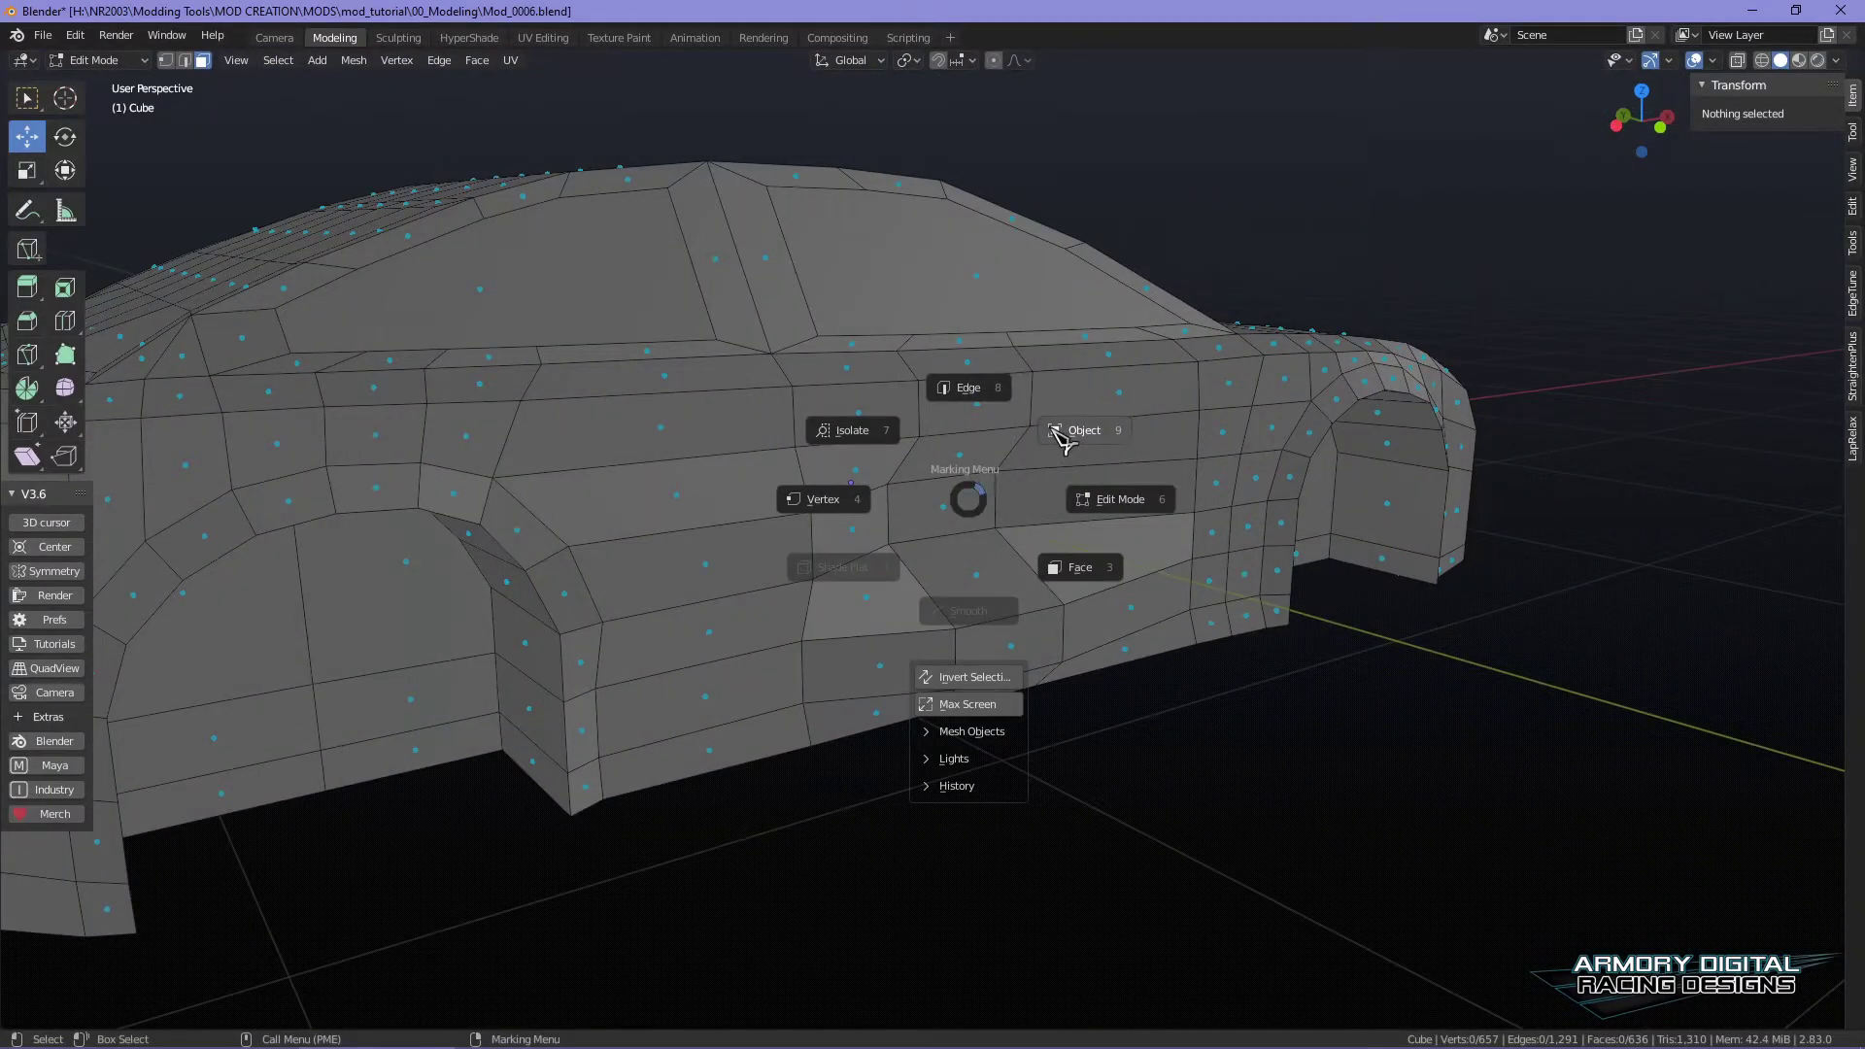
pyautogui.click(1062, 440)
pyautogui.press('Tab')
pyautogui.click(961, 621)
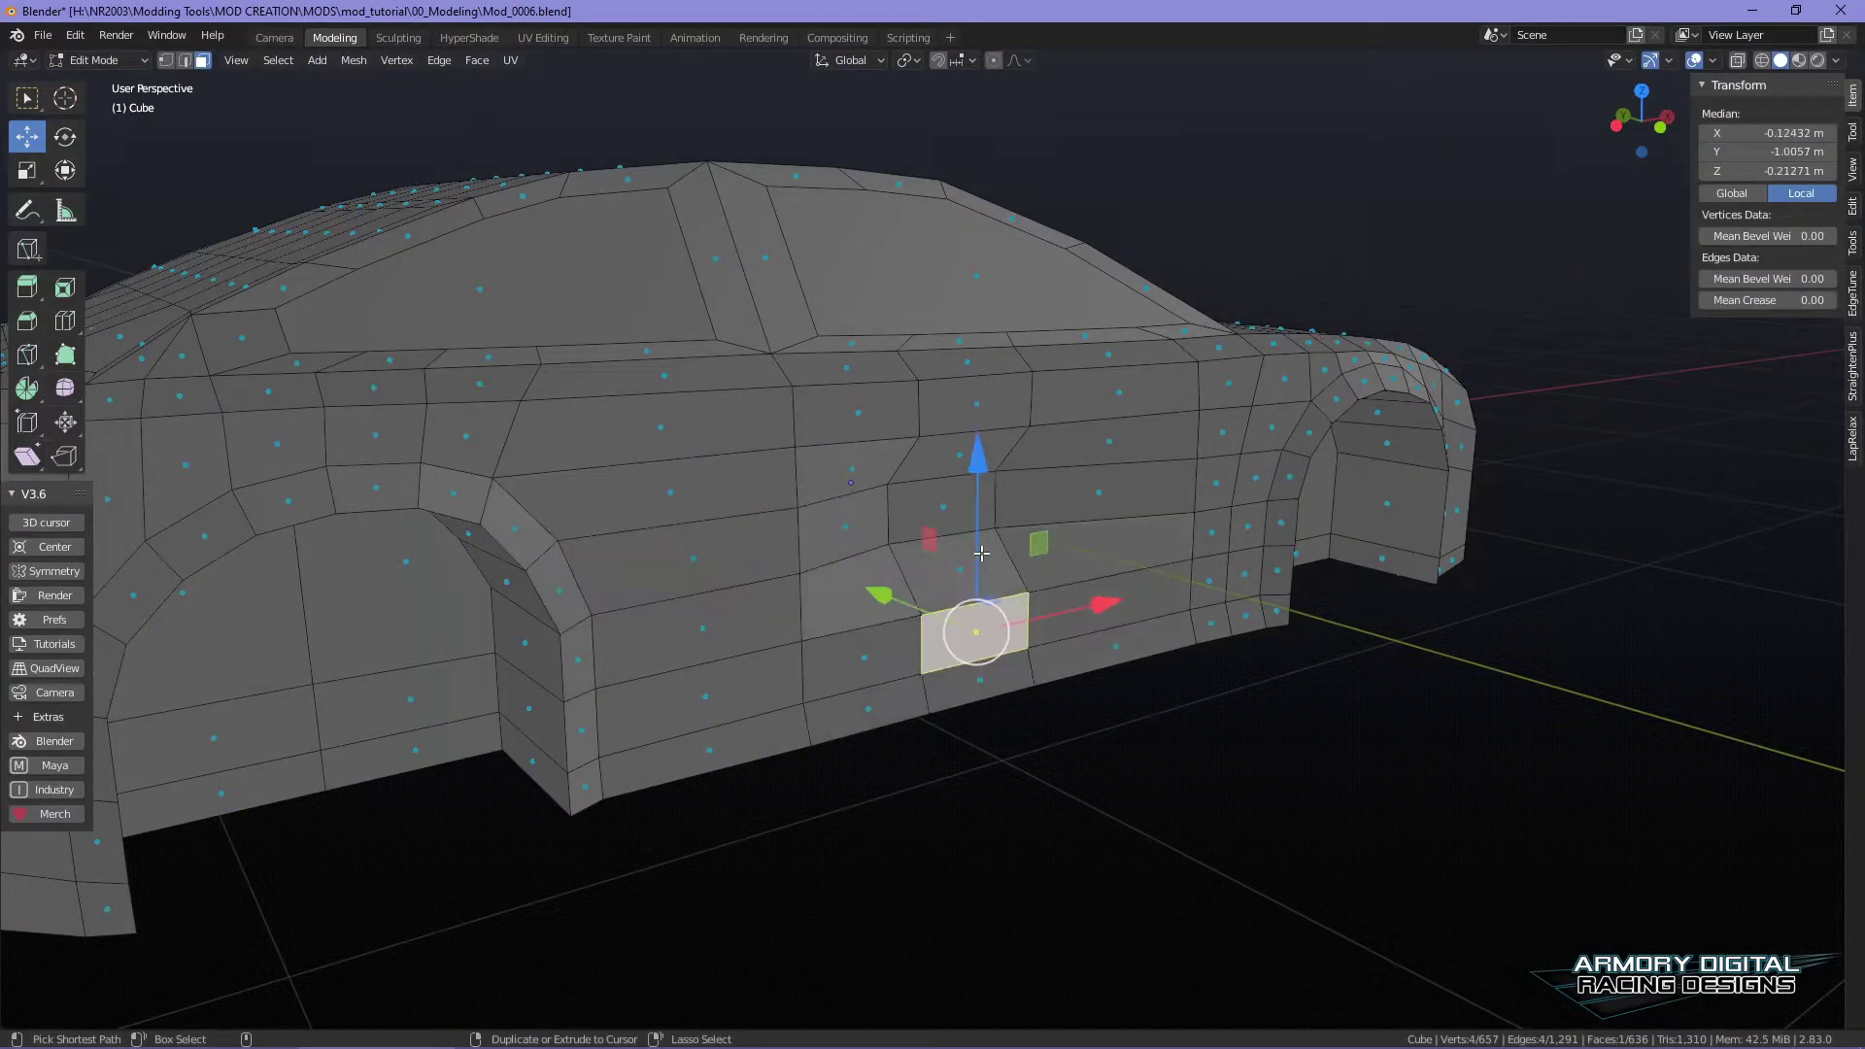
pyautogui.click(951, 549)
pyautogui.moveTo(1207, 784); pyautogui.dragTo(1204, 680, button='middle')
pyautogui.moveTo(1046, 492); pyautogui.dragTo(1156, 422, button='right')
pyautogui.moveTo(1194, 525); pyautogui.dragTo(1210, 632, button='middle')
pyautogui.moveTo(962, 514); pyautogui.dragTo(1069, 581, button='right')
pyautogui.moveTo(1068, 581); pyautogui.dragTo(1163, 636, button='middle')
pyautogui.moveTo(1144, 493); pyautogui.dragTo(1190, 449, button='right')
pyautogui.moveTo(1190, 449); pyautogui.dragTo(1044, 615, button='middle')
pyautogui.moveTo(964, 420); pyautogui.dragTo(952, 420, button='right')
pyautogui.moveTo(1263, 497); pyautogui.dragTo(1333, 707, button='middle')
pyautogui.keyDown('shift'); pyautogui.moveTo(1332, 707); pyautogui.dragTo(1431, 439, button='middle'); pyautogui.keyUp('shift')
pyautogui.moveTo(993, 422); pyautogui.dragTo(1117, 497, button='right')
pyautogui.moveTo(1117, 497); pyautogui.dragTo(973, 599, button='middle')
pyautogui.click(712, 632)
pyautogui.moveTo(712, 632); pyautogui.dragTo(1086, 562, button='middle')
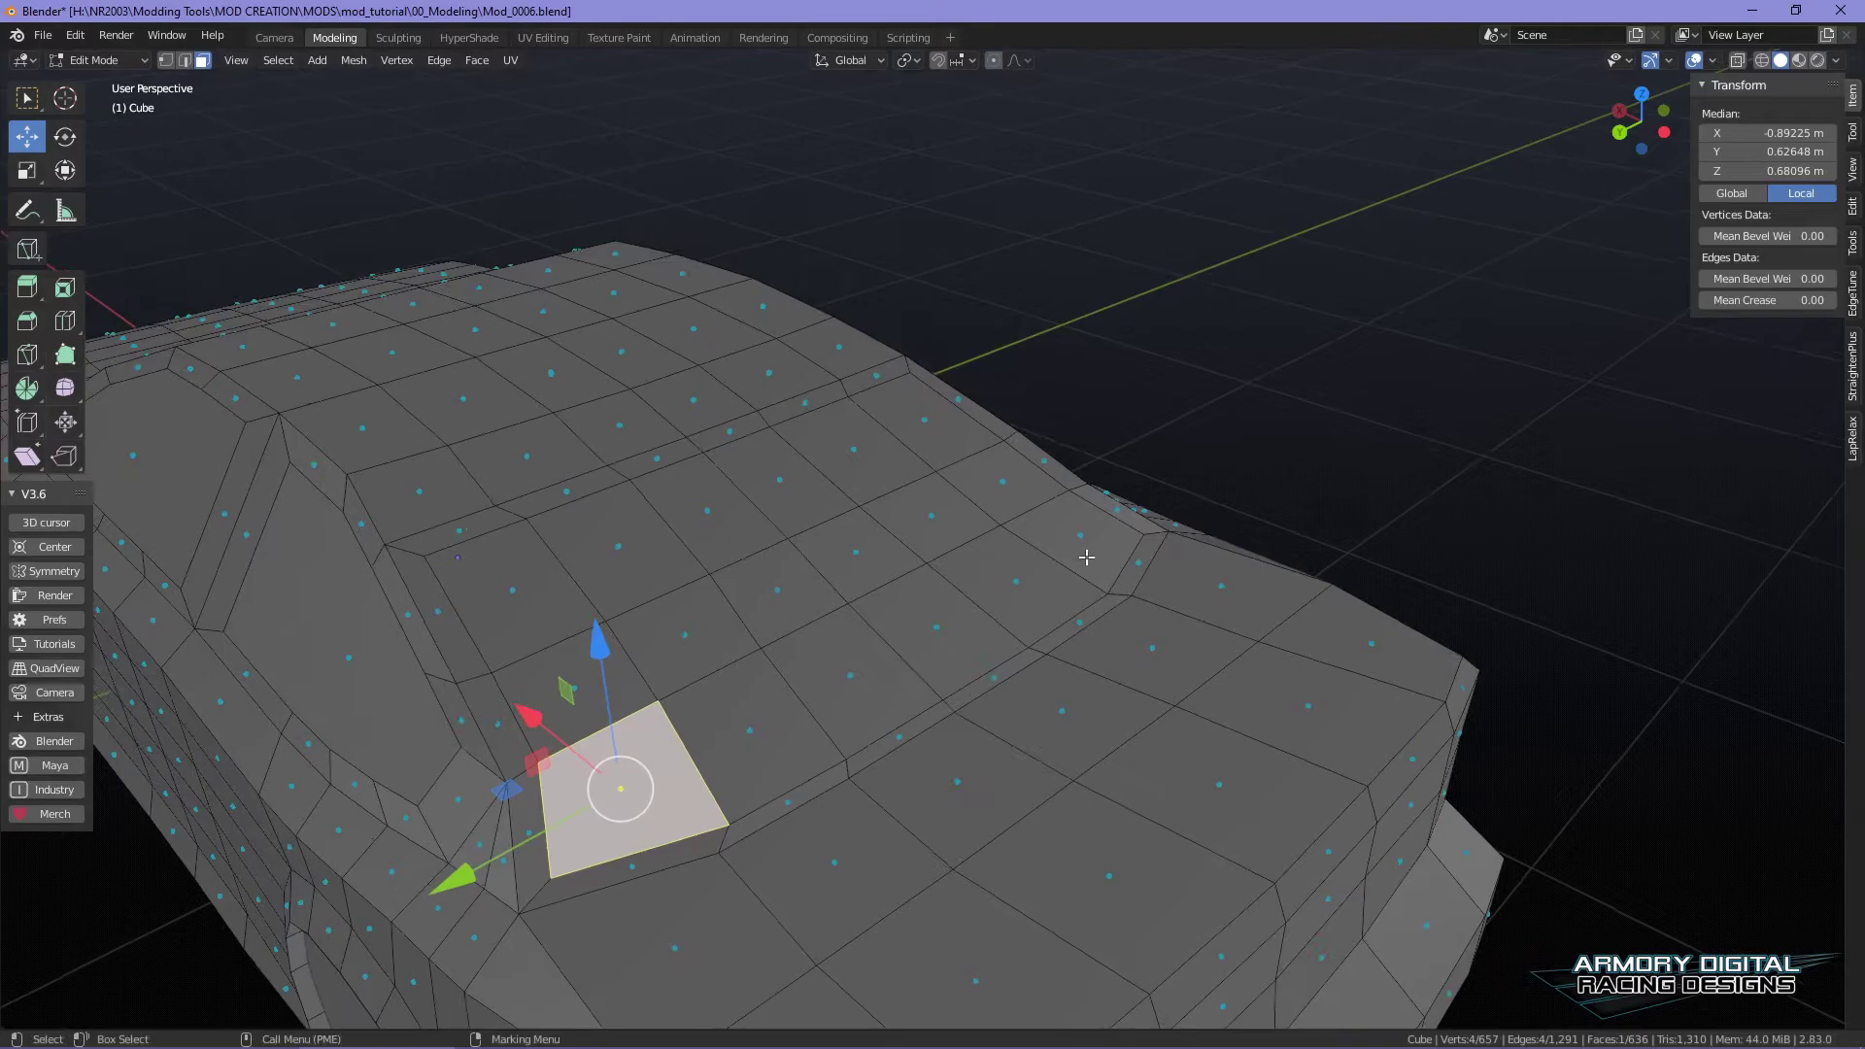
# - Select all faces of the inset rear window on the car body, leaving its surrounding frame unselected
pyautogui.keyDown('ctrl'); pyautogui.click(1083, 537); pyautogui.keyUp('ctrl')
pyautogui.keyDown('shift'); pyautogui.click(996, 480); pyautogui.keyUp('shift')
pyautogui.keyDown('shift'); pyautogui.click(928, 515); pyautogui.keyUp('shift')
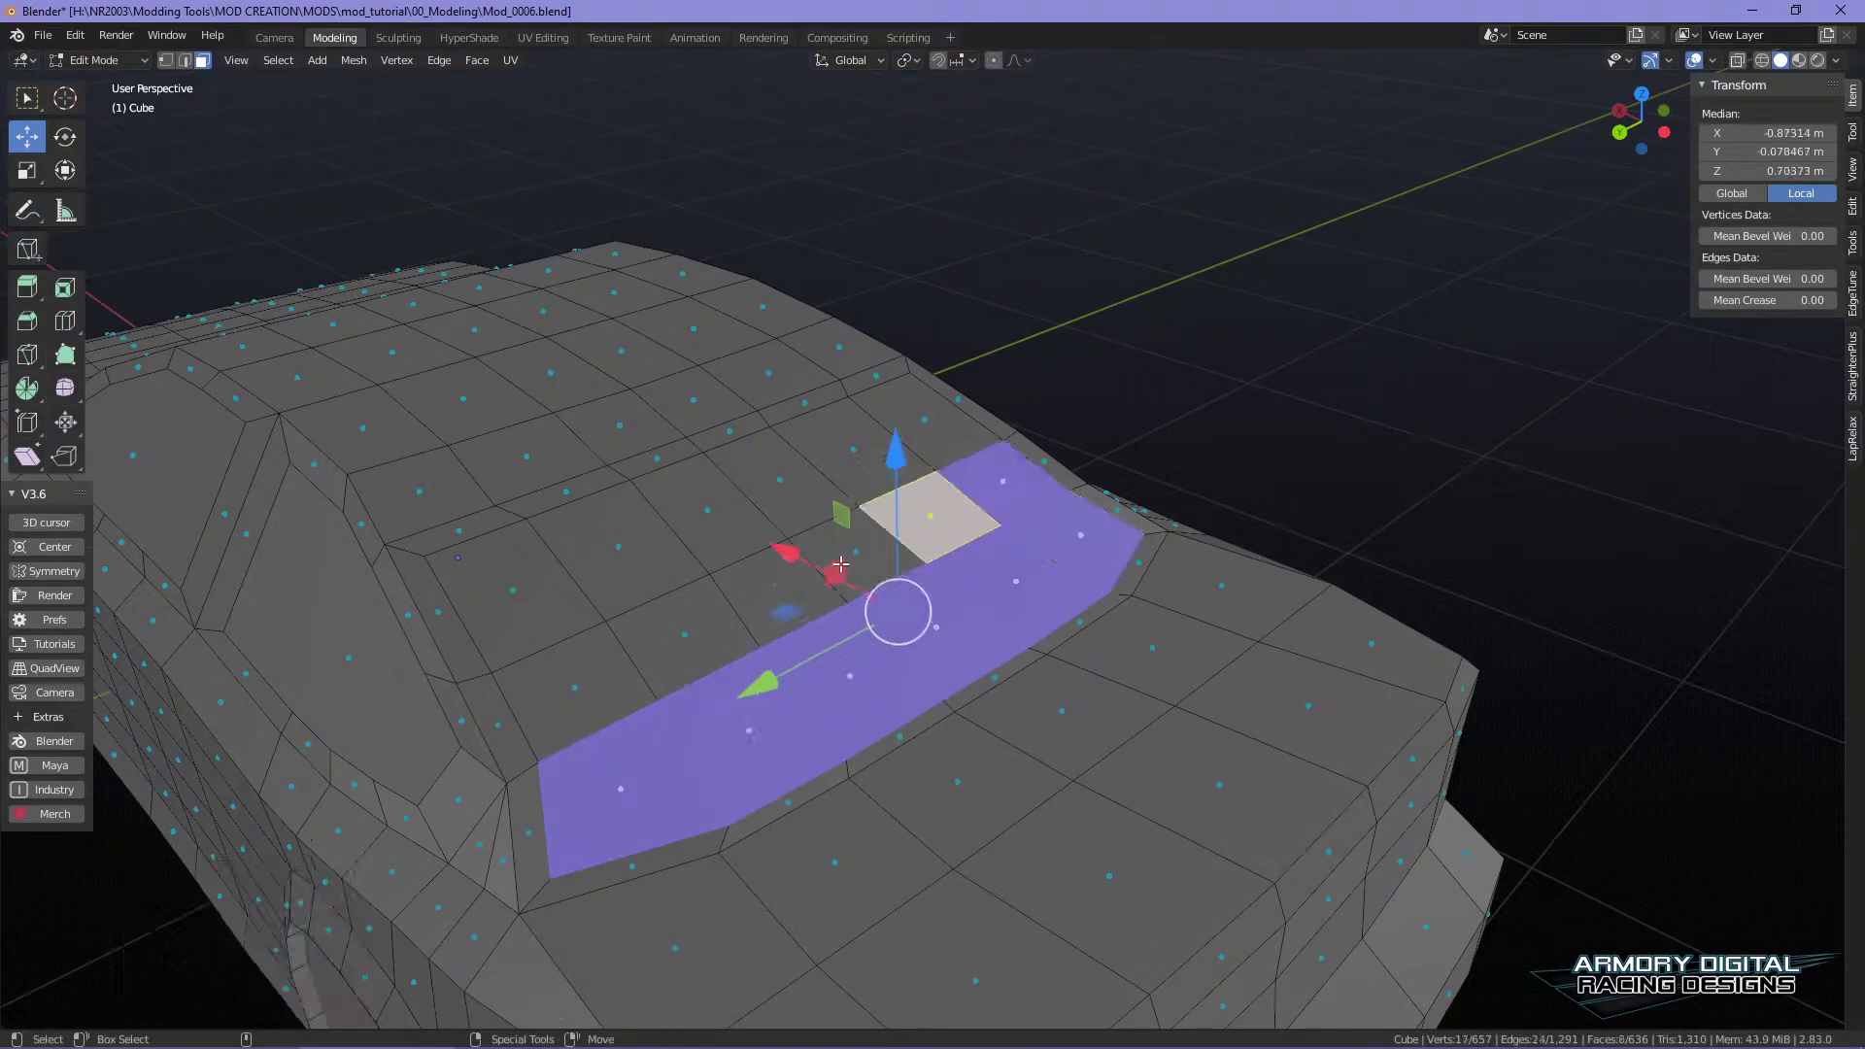
pyautogui.keyDown('shift'); pyautogui.click(719, 614); pyautogui.keyUp('shift')
pyautogui.keyDown('shift'); pyautogui.click(575, 686); pyautogui.keyUp('shift')
pyautogui.keyDown('shift'); pyautogui.click(511, 590); pyautogui.keyUp('shift')
pyautogui.keyDown('shift'); pyautogui.click(619, 547); pyautogui.keyUp('shift')
pyautogui.keyDown('shift'); pyautogui.click(707, 512); pyautogui.keyUp('shift')
pyautogui.keyDown('shift'); pyautogui.click(777, 466); pyautogui.keyUp('shift')
pyautogui.keyDown('shift'); pyautogui.click(913, 428); pyautogui.keyUp('shift')
pyautogui.keyDown('shift'); pyautogui.click(845, 564); pyautogui.keyUp('shift')
pyautogui.keyDown('shift'); pyautogui.click(777, 593); pyautogui.keyUp('shift')
# - Add the front and rear side window faces on both sides of the car to the selection
pyautogui.keyDown('alt'); pyautogui.moveTo(1024, 711); pyautogui.dragTo(1120, 587); pyautogui.keyUp('alt')
pyautogui.keyDown('shift'); pyautogui.click(1120, 587); pyautogui.keyUp('shift')
pyautogui.keyDown('shift'); pyautogui.click(825, 602); pyautogui.keyUp('shift')
pyautogui.scroll(-1, 971, 660)
pyautogui.keyDown('alt'); pyautogui.moveTo(1007, 704); pyautogui.dragTo(1095, 650, button='middle'); pyautogui.keyUp('alt')
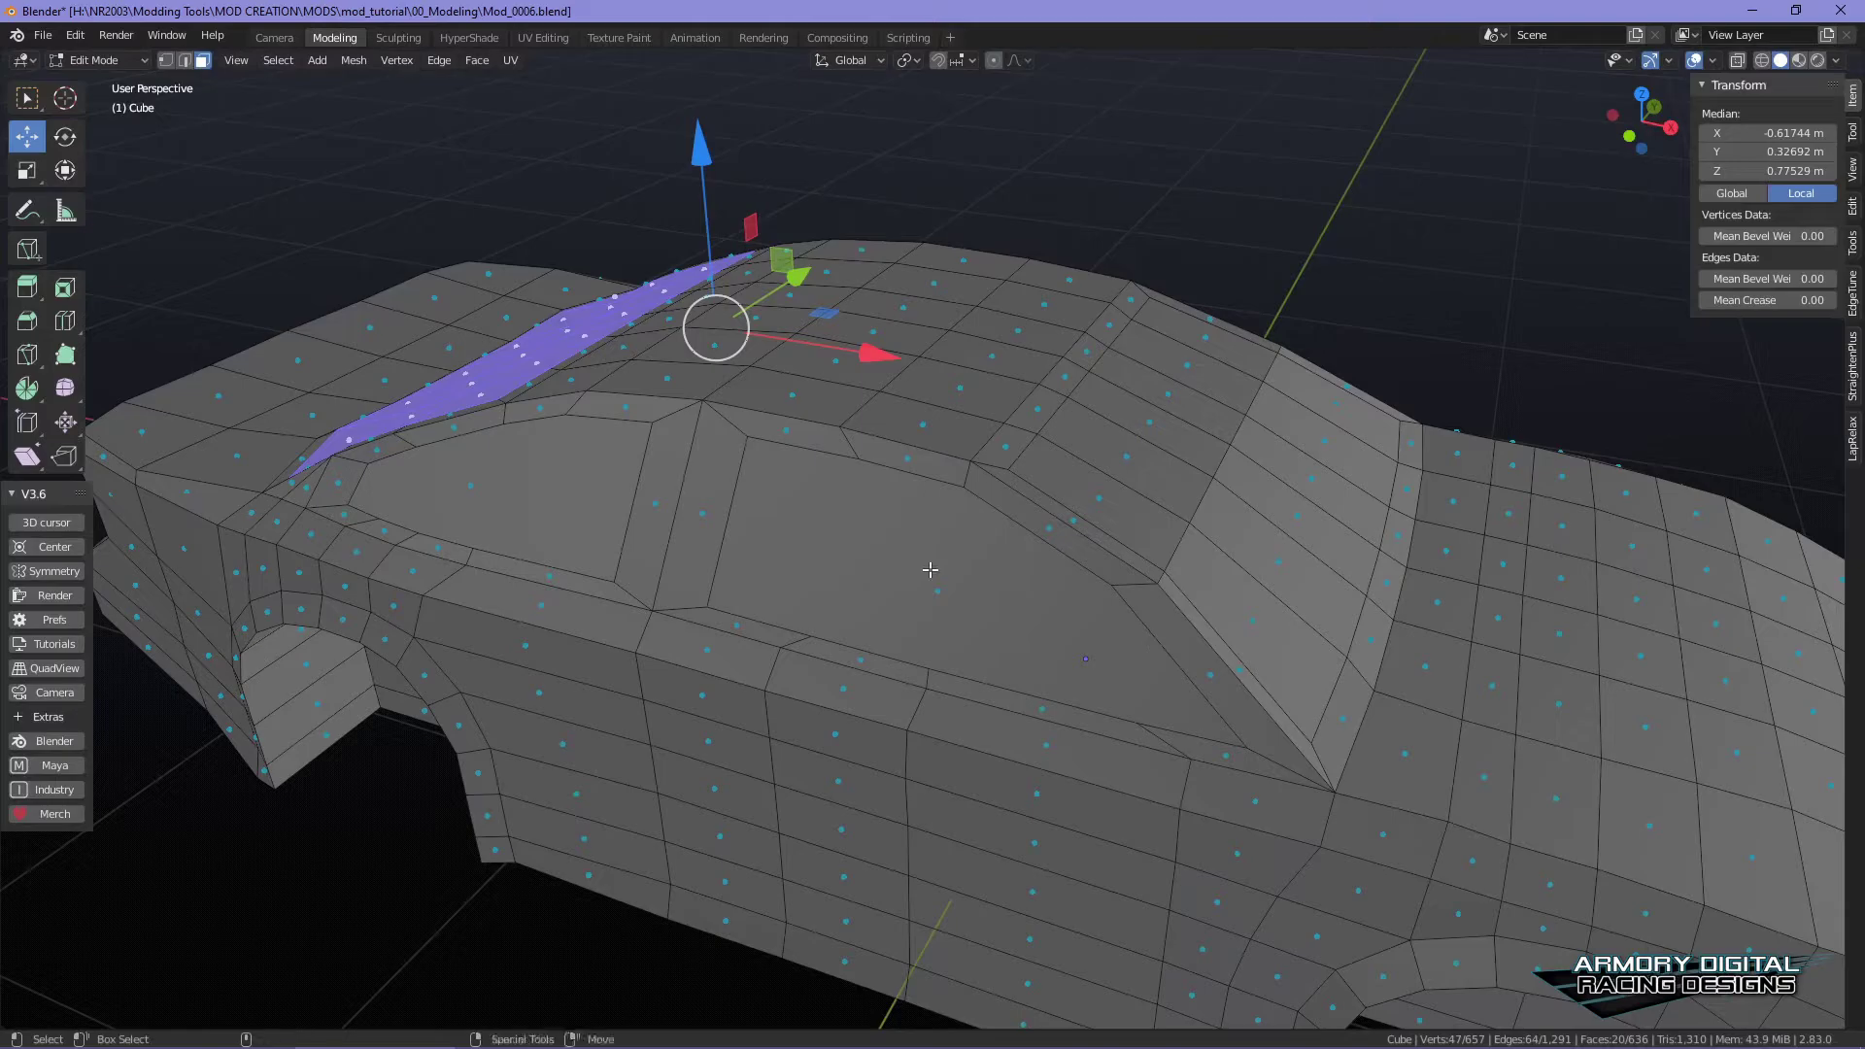
pyautogui.keyDown('shift'); pyautogui.click(549, 496); pyautogui.keyUp('shift')
pyautogui.keyDown('shift'); pyautogui.click(960, 617); pyautogui.keyUp('shift')
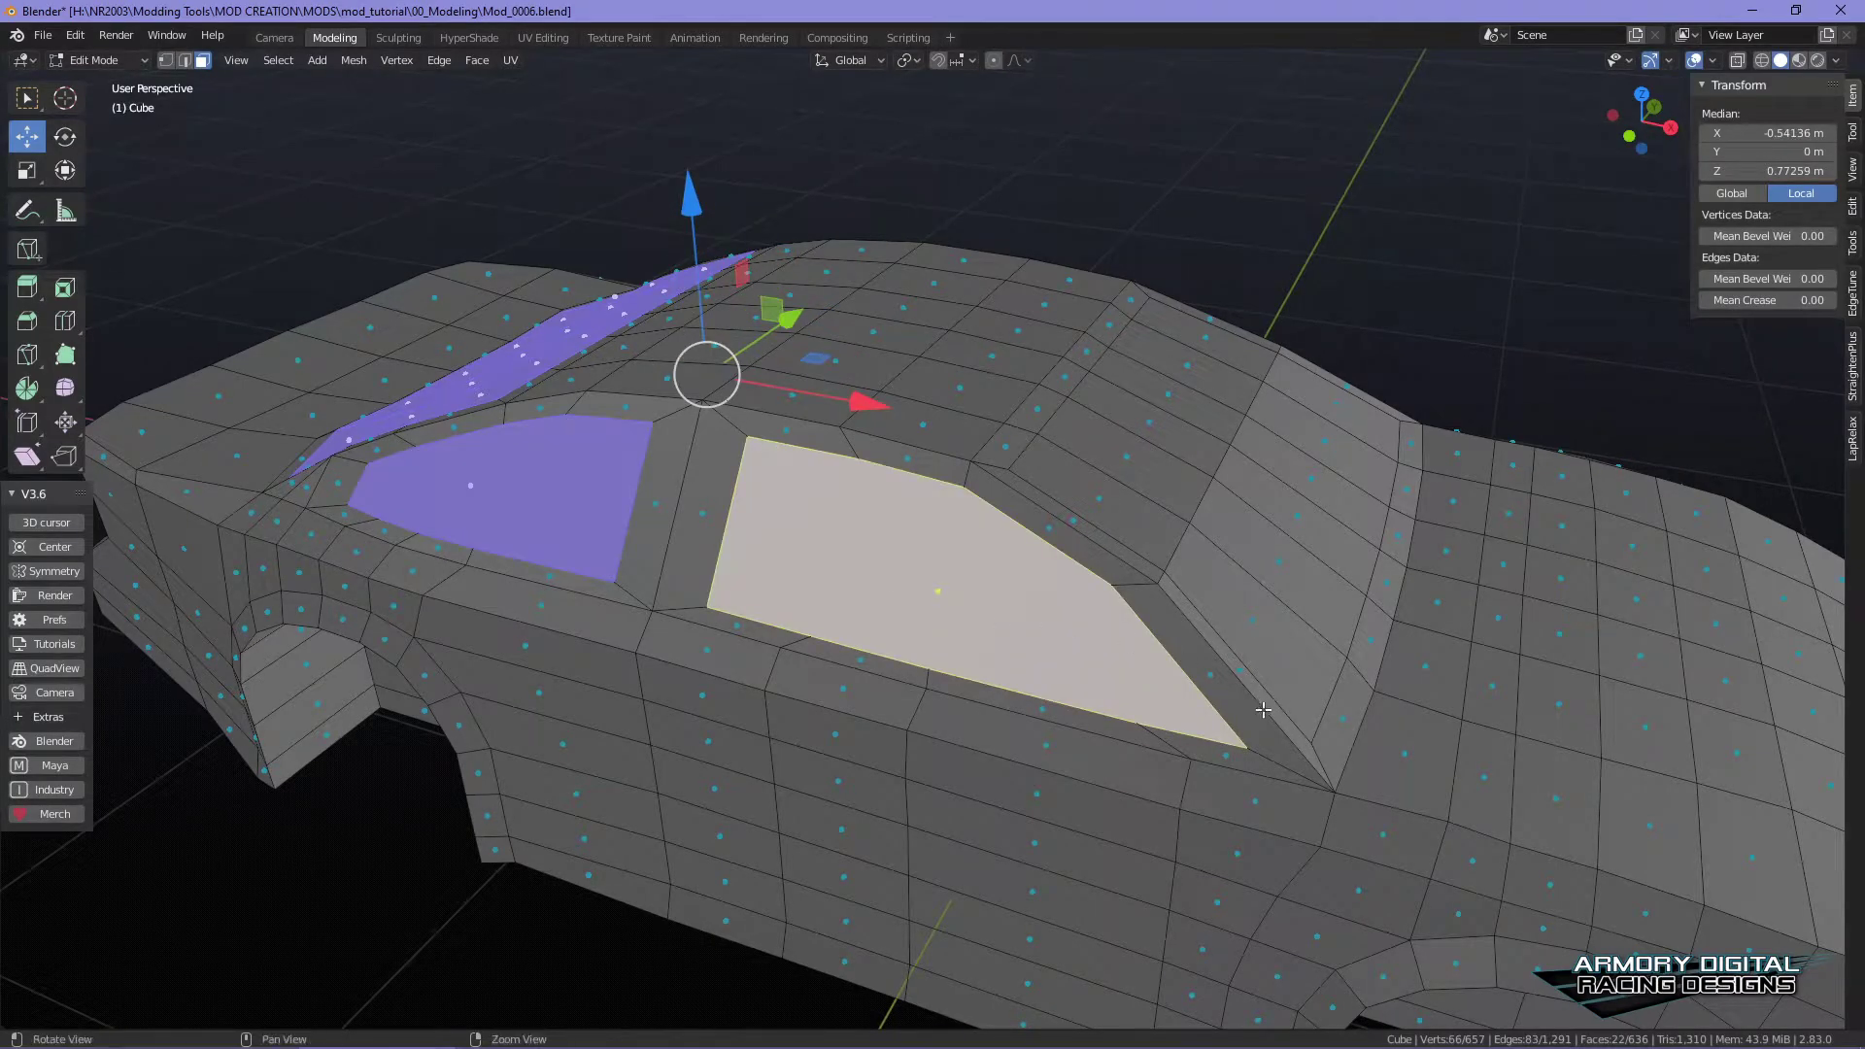
# - Add all windshield faces inside the inset frame to the selection
pyautogui.keyDown('alt'); pyautogui.moveTo(1271, 711); pyautogui.dragTo(1192, 493, button='middle'); pyautogui.keyUp('alt')
pyautogui.moveTo(1268, 661); pyautogui.dragTo(1365, 700, button='middle')
pyautogui.keyDown('shift'); pyautogui.click(870, 444); pyautogui.keyUp('shift')
pyautogui.keyDown('shift'); pyautogui.click(795, 428); pyautogui.keyUp('shift')
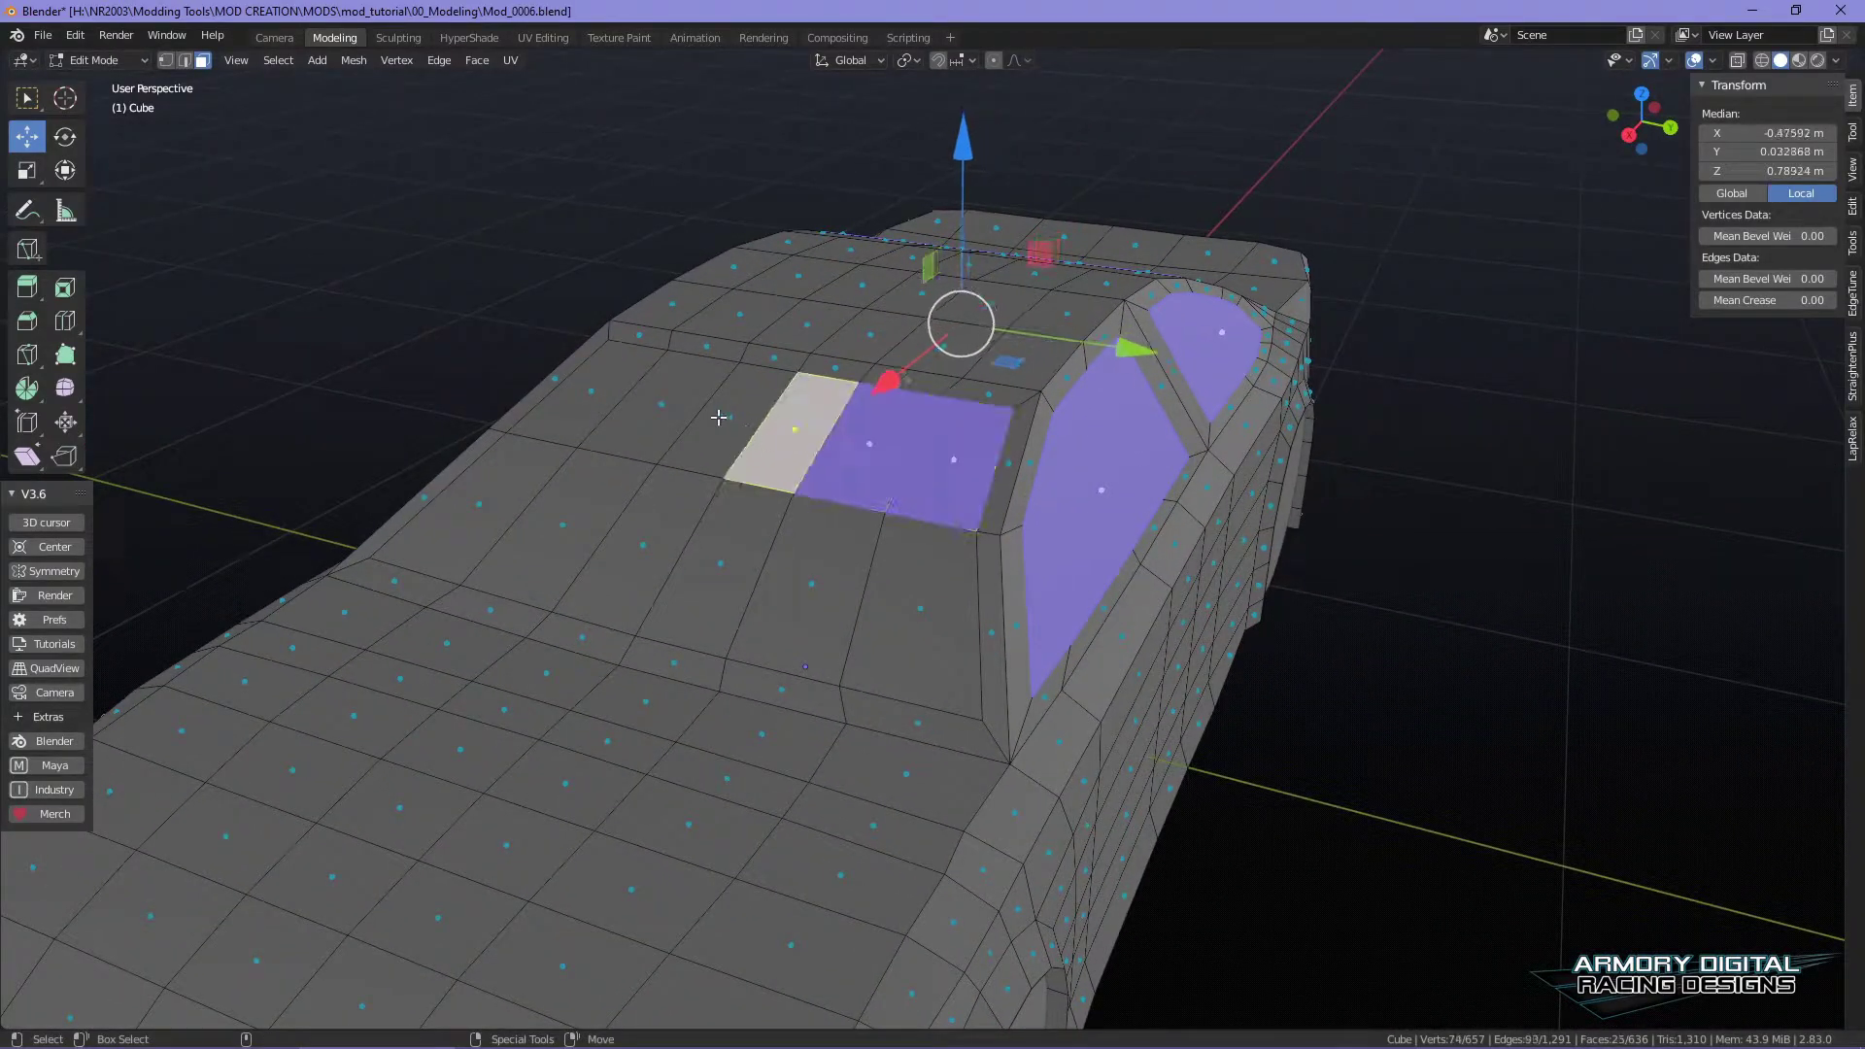
pyautogui.keyDown('shift'); pyautogui.click(731, 417); pyautogui.keyUp('shift')
pyautogui.keyDown('shift'); pyautogui.click(661, 403); pyautogui.keyUp('shift')
pyautogui.keyDown('shift'); pyautogui.click(590, 390); pyautogui.keyUp('shift')
pyautogui.keyDown('shift'); pyautogui.click(479, 504); pyautogui.keyUp('shift')
pyautogui.keyDown('shift'); pyautogui.click(558, 524); pyautogui.keyUp('shift')
pyautogui.keyDown('shift'); pyautogui.click(637, 576); pyautogui.keyUp('shift')
pyautogui.keyDown('shift'); pyautogui.click(720, 573); pyautogui.keyUp('shift')
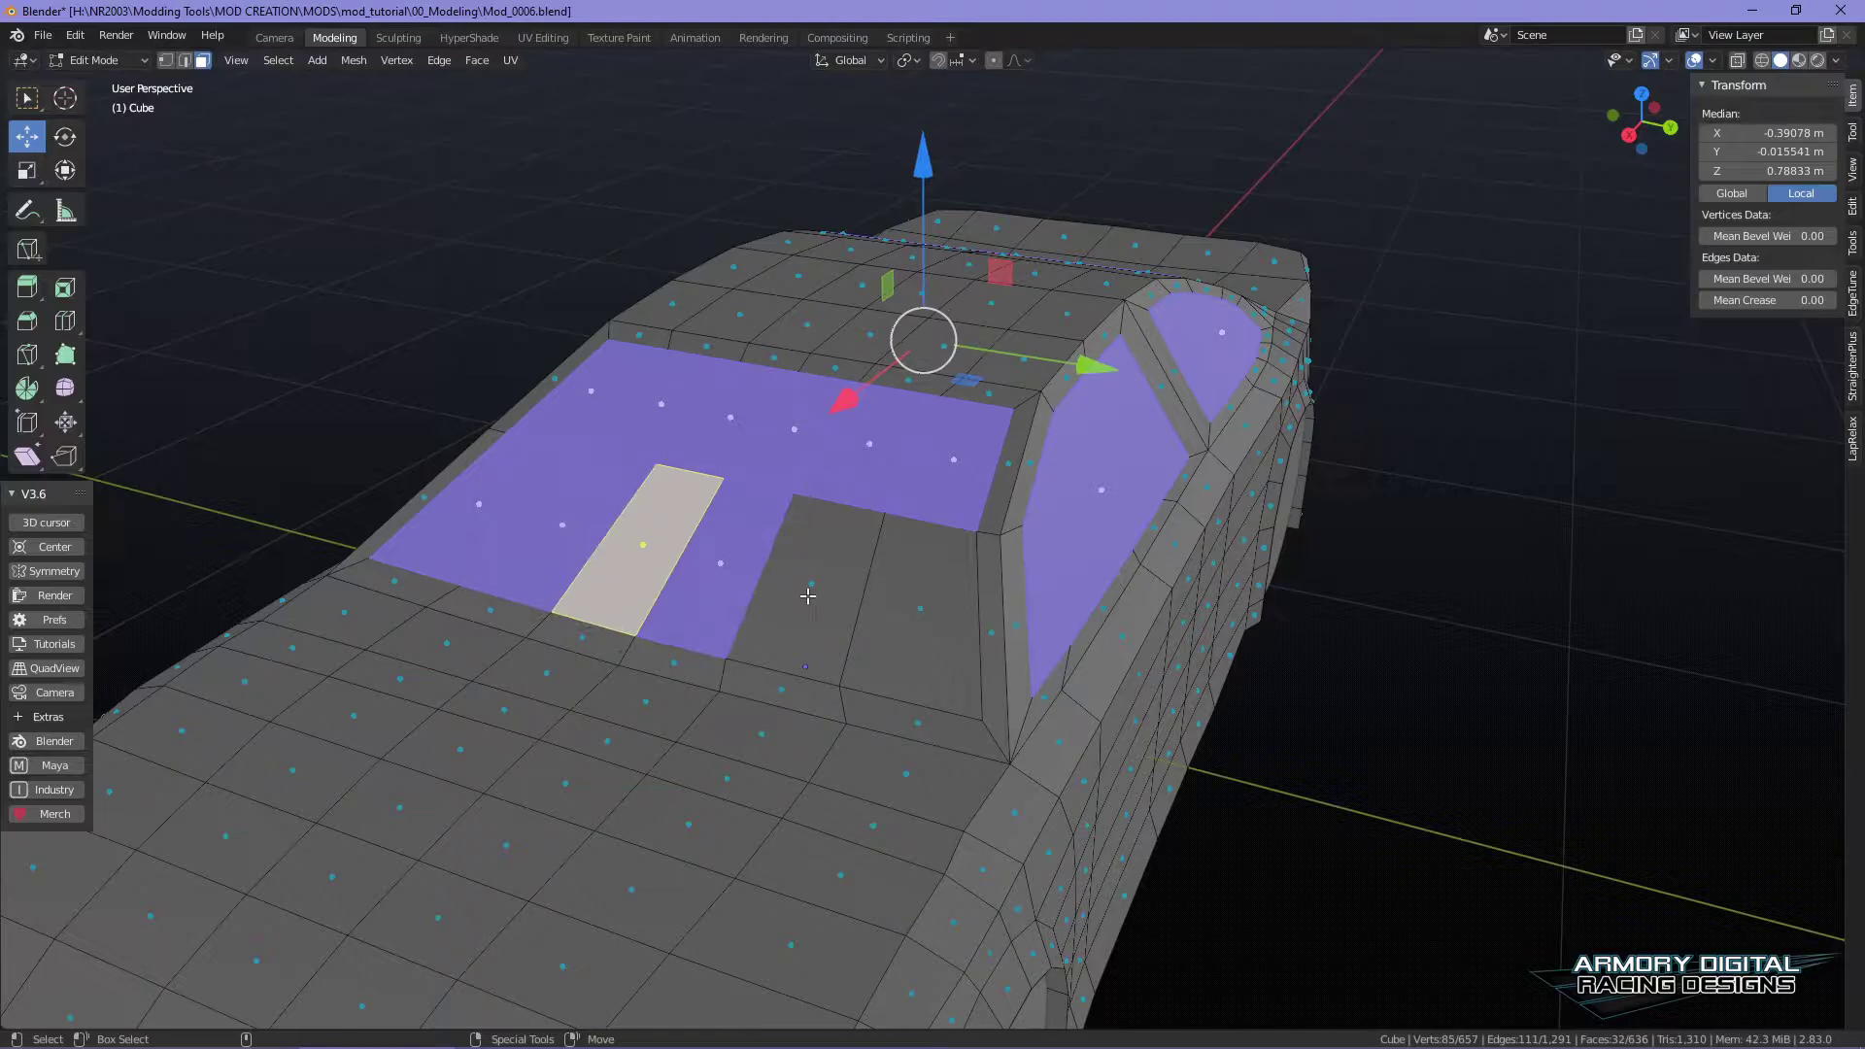
pyautogui.keyDown('shift'); pyautogui.click(812, 592); pyautogui.keyUp('shift')
pyautogui.keyDown('shift'); pyautogui.click(921, 612); pyautogui.keyUp('shift')
pyautogui.moveTo(921, 612); pyautogui.dragTo(1365, 652, button='middle')
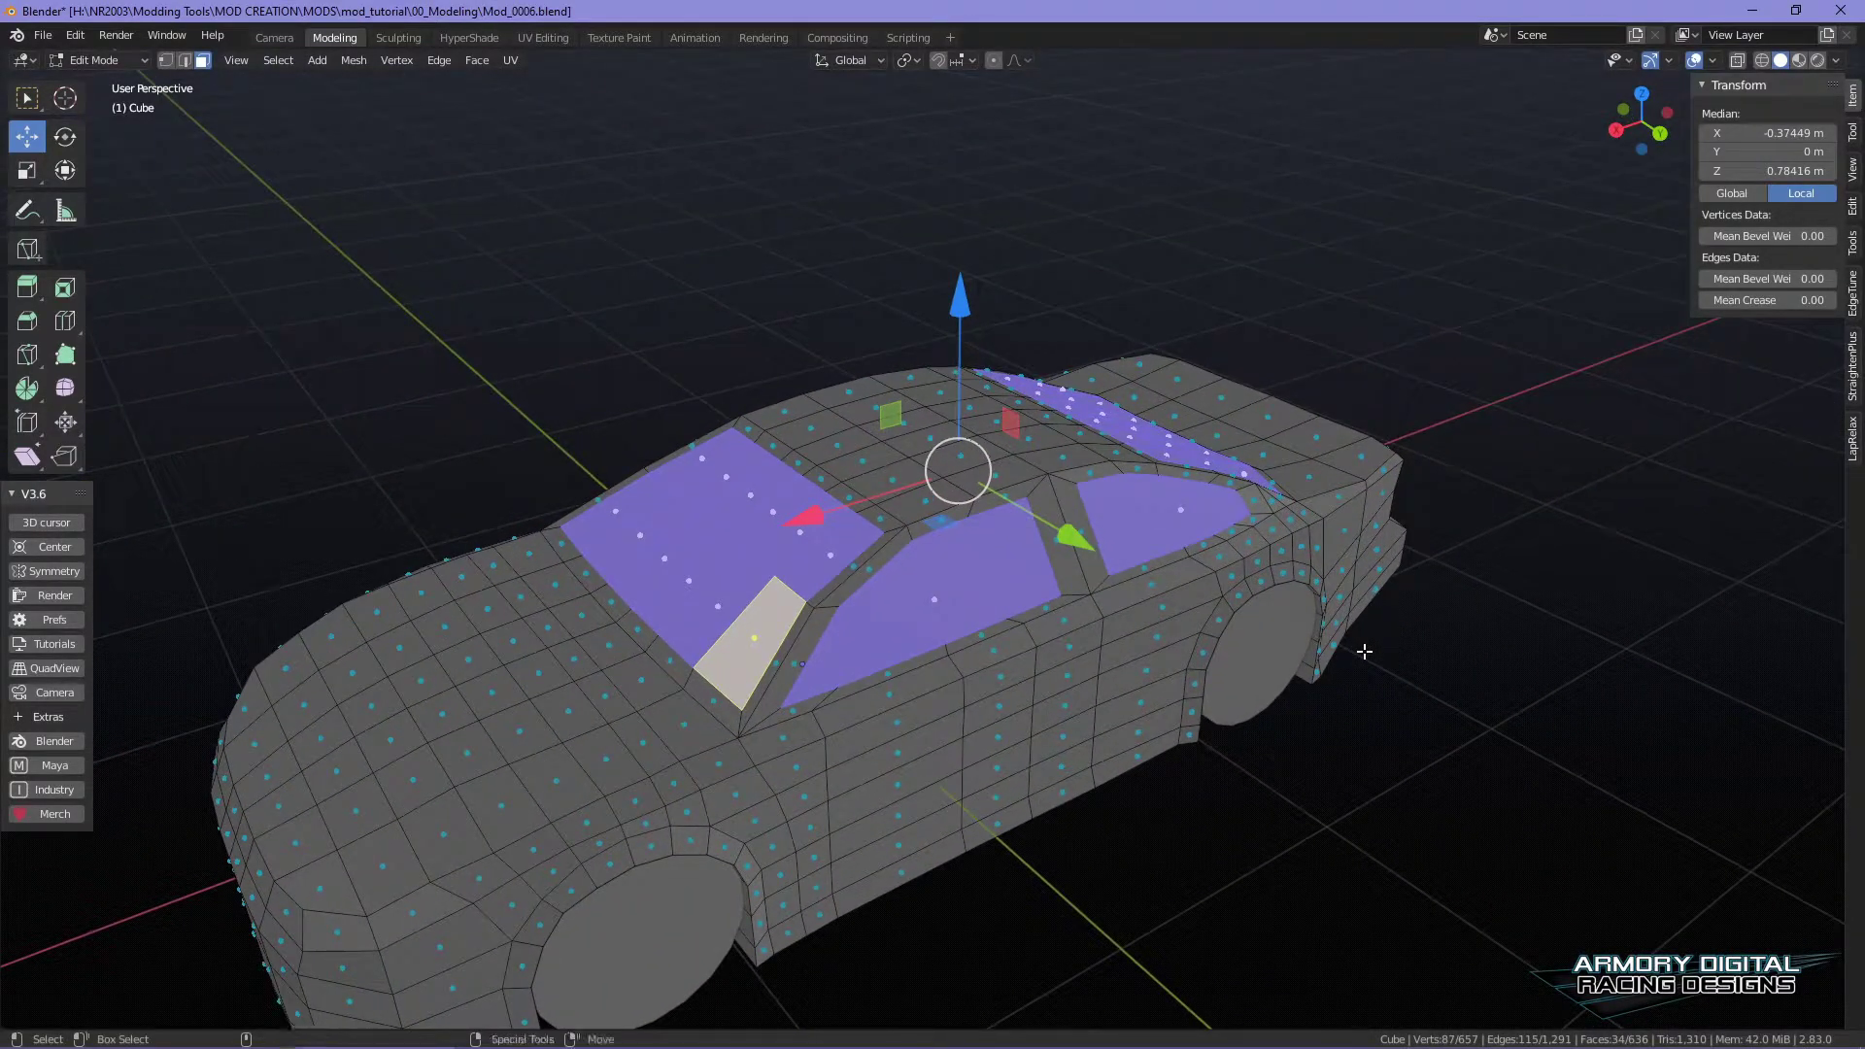
# - Duplicate the selected window faces in place and undo a trial move of the copies along the Z axis
pyautogui.hotkey('shift', 'd')
pyautogui.rightClick(1124, 398)
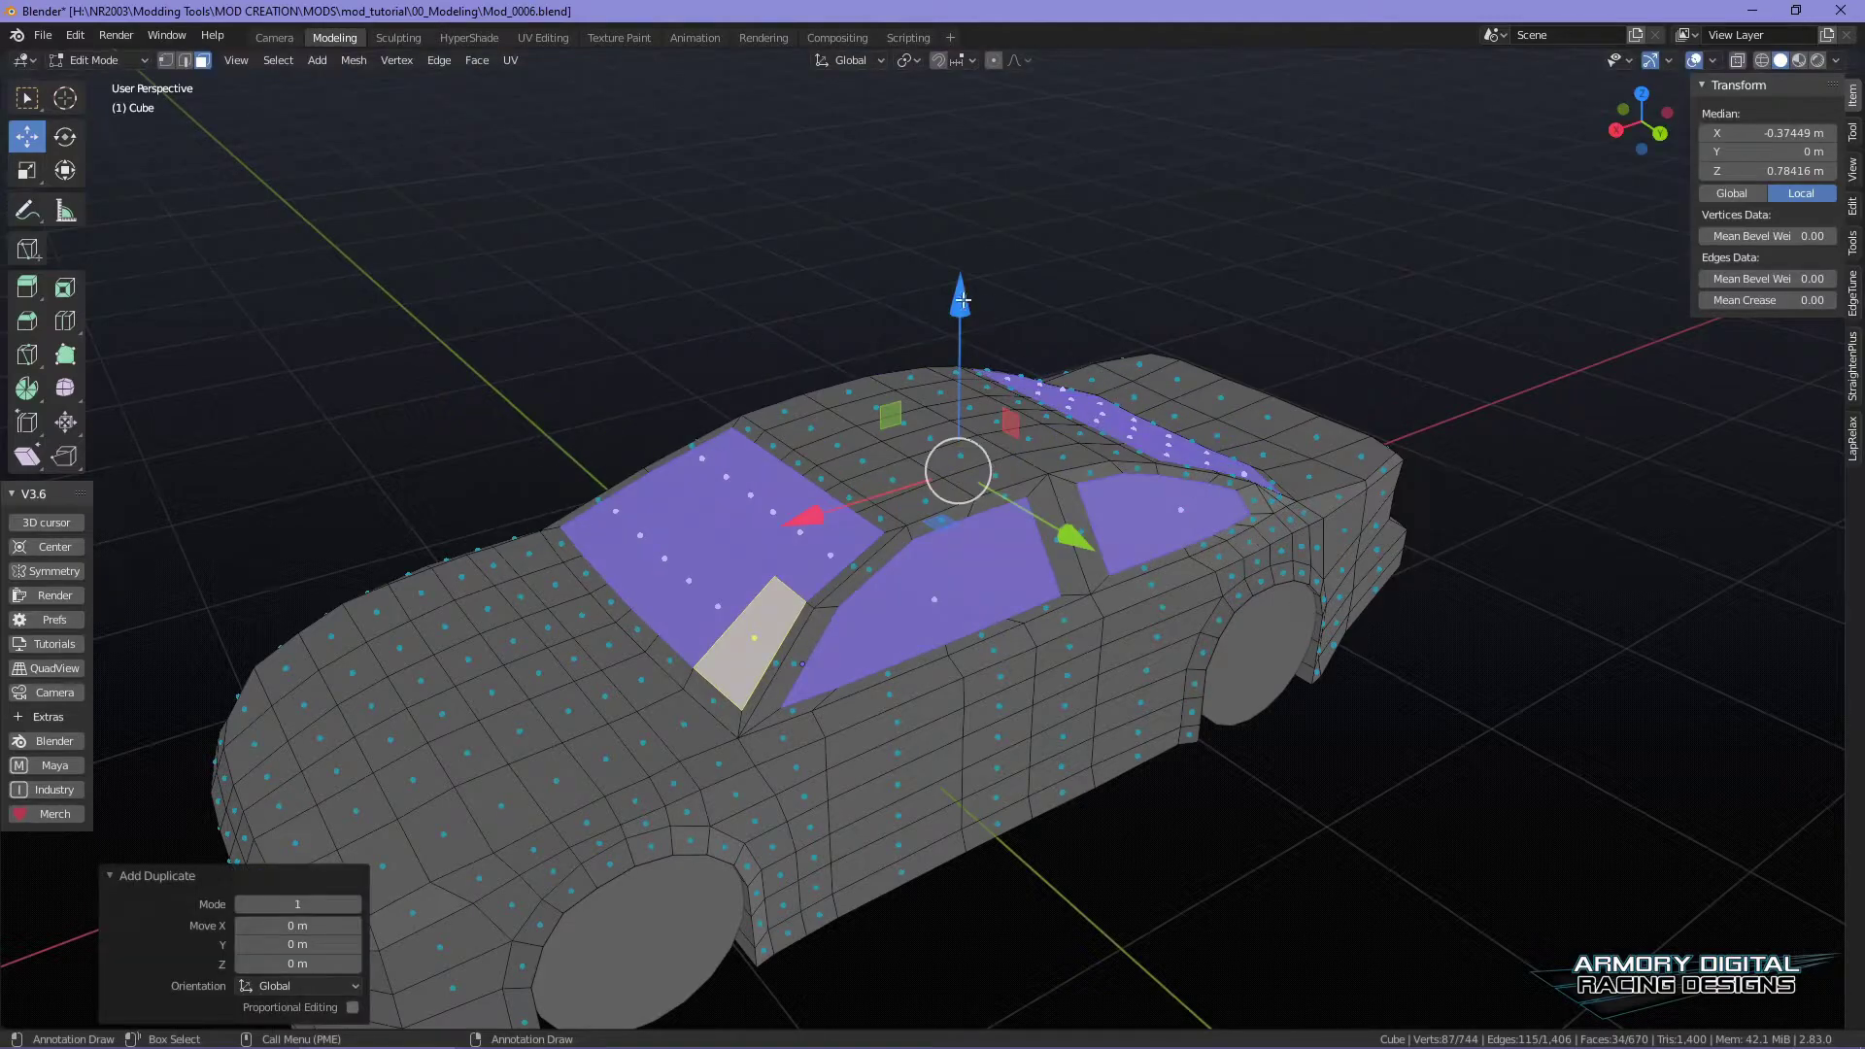
pyautogui.moveTo(963, 300); pyautogui.dragTo(927, 67)
pyautogui.hotkey('ctrl', 'z')
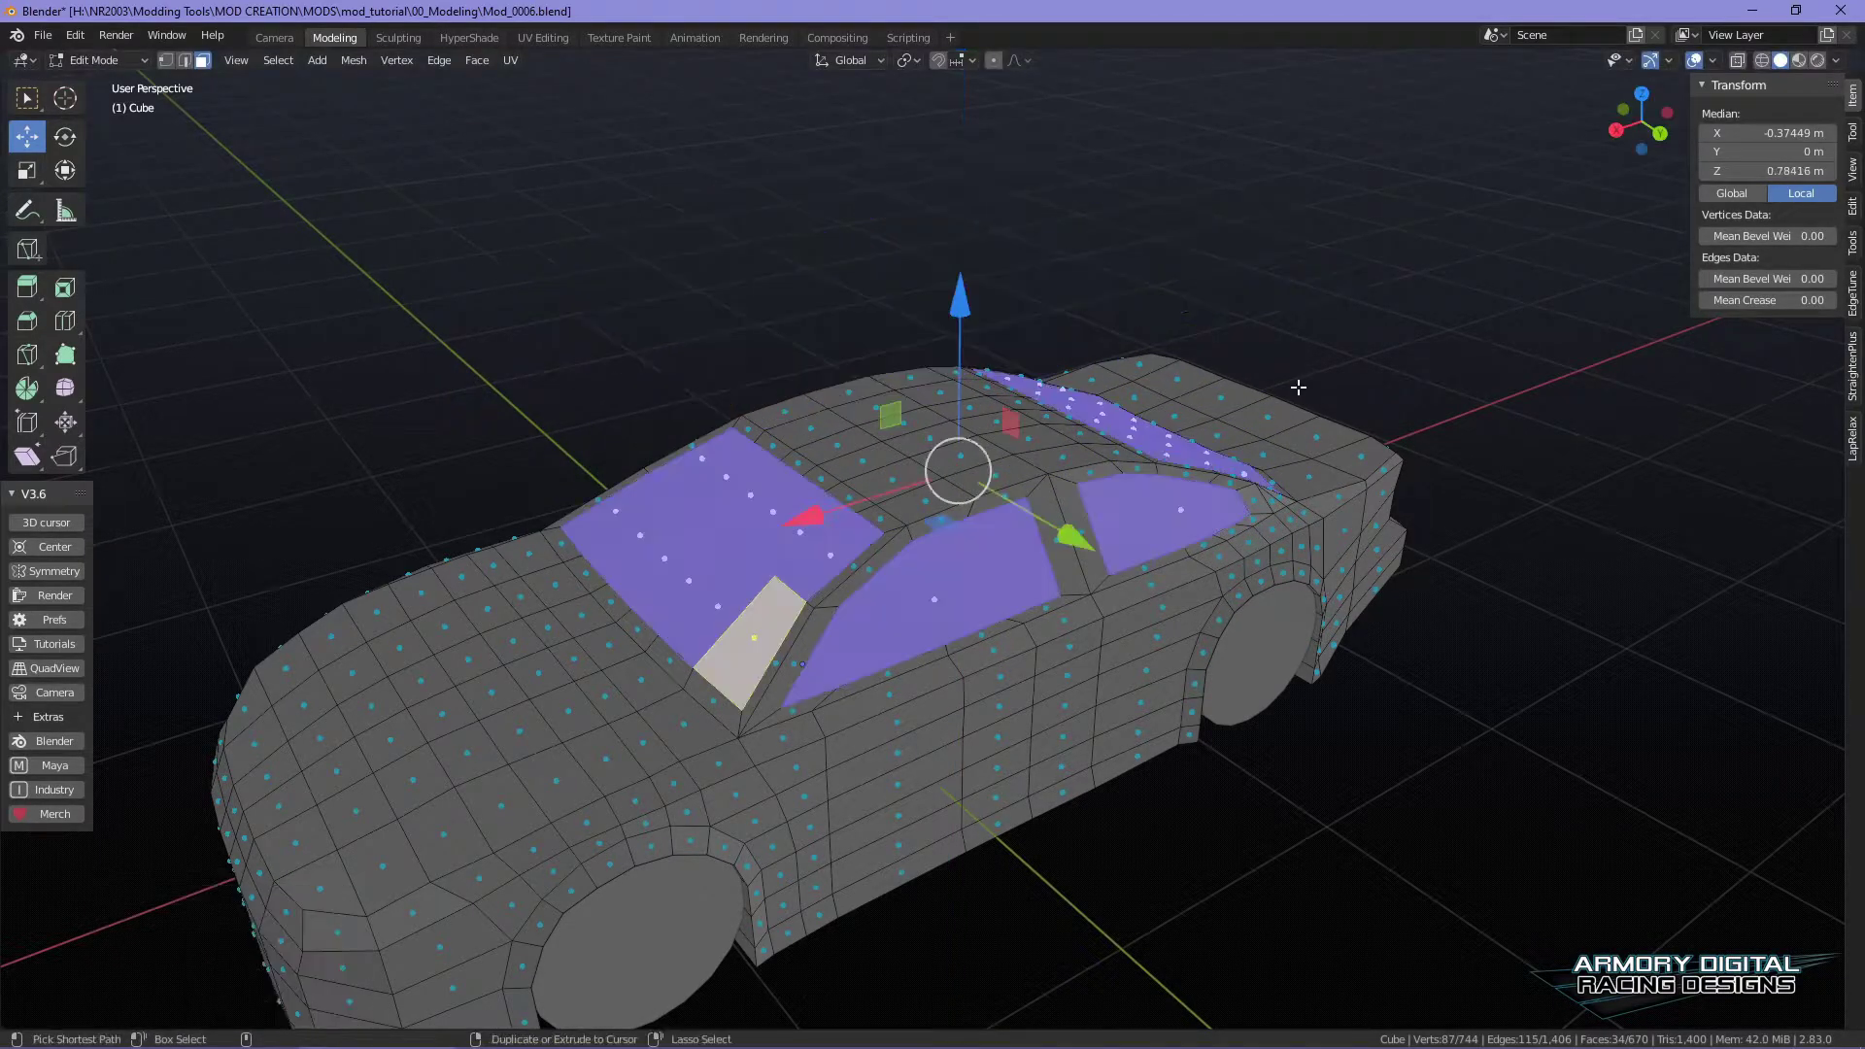
# - Separate the duplicated window faces from the car body into individual objects by loose parts
pyautogui.scroll(-5, 1056, 542)
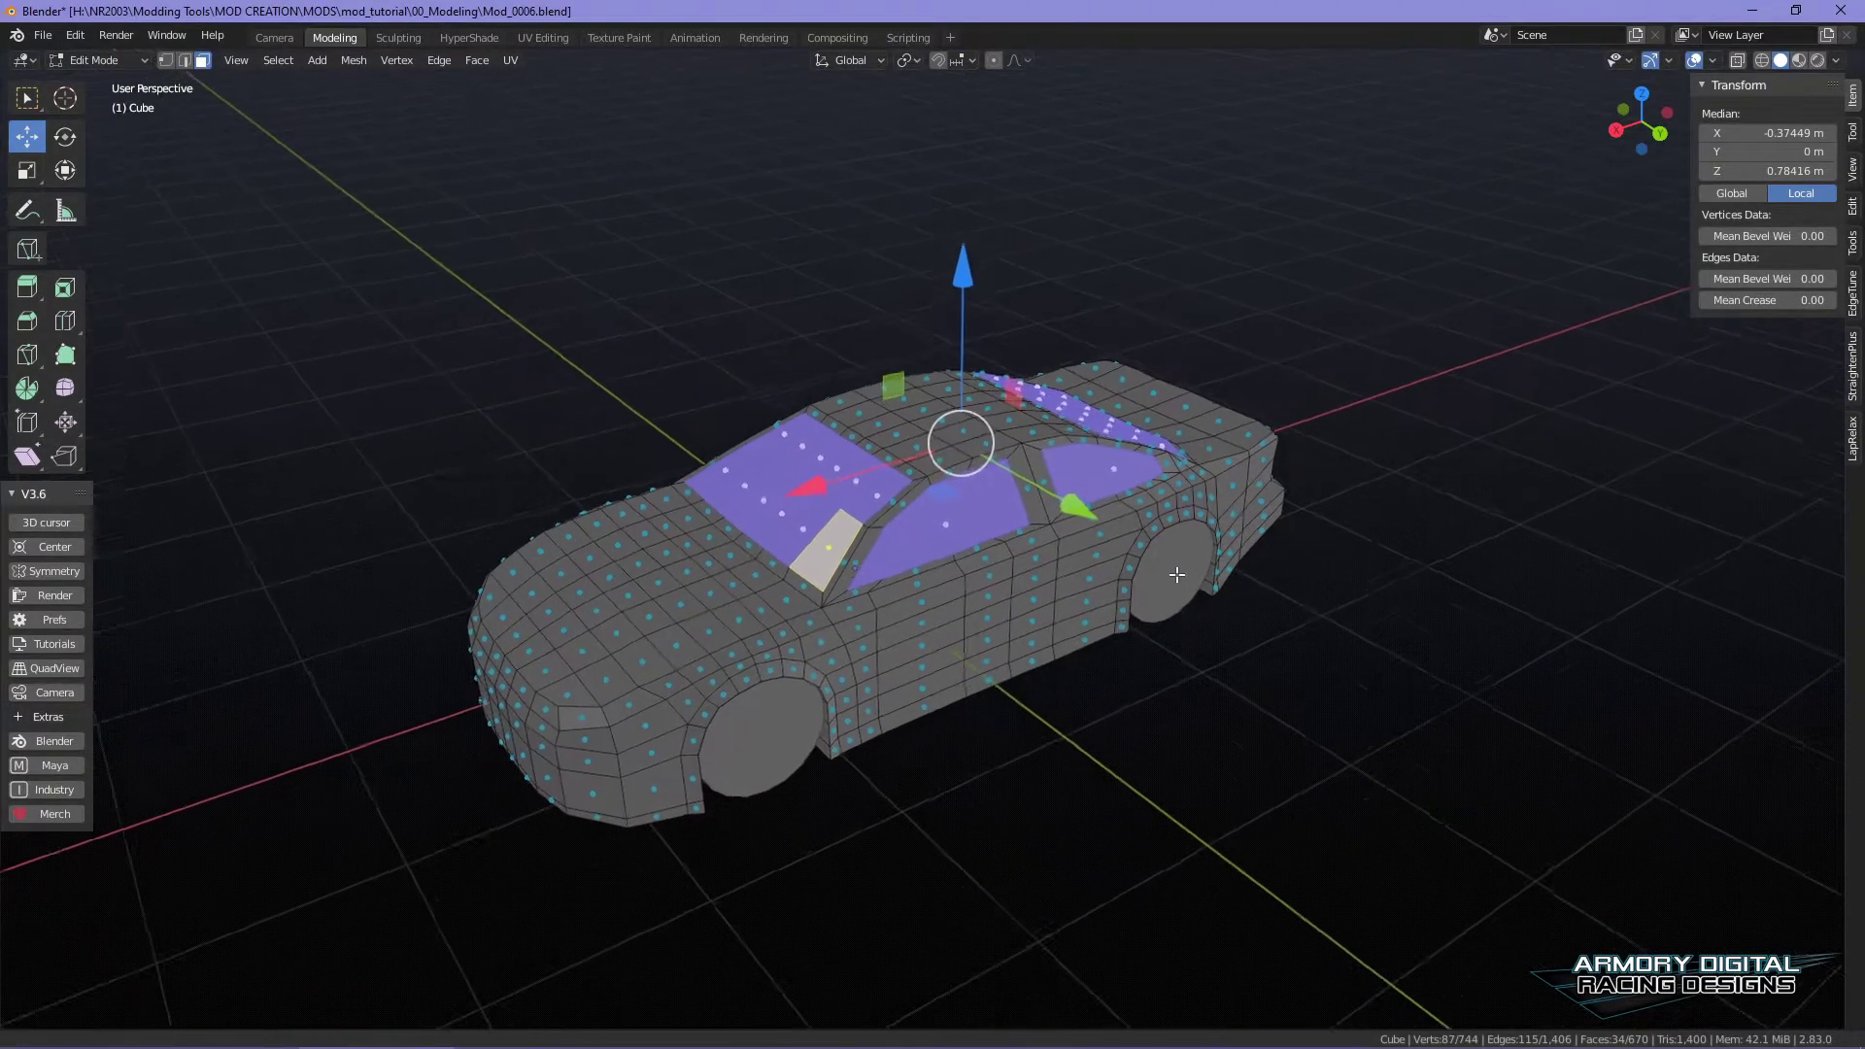
pyautogui.middleClick(965, 457)
pyautogui.click(831, 483)
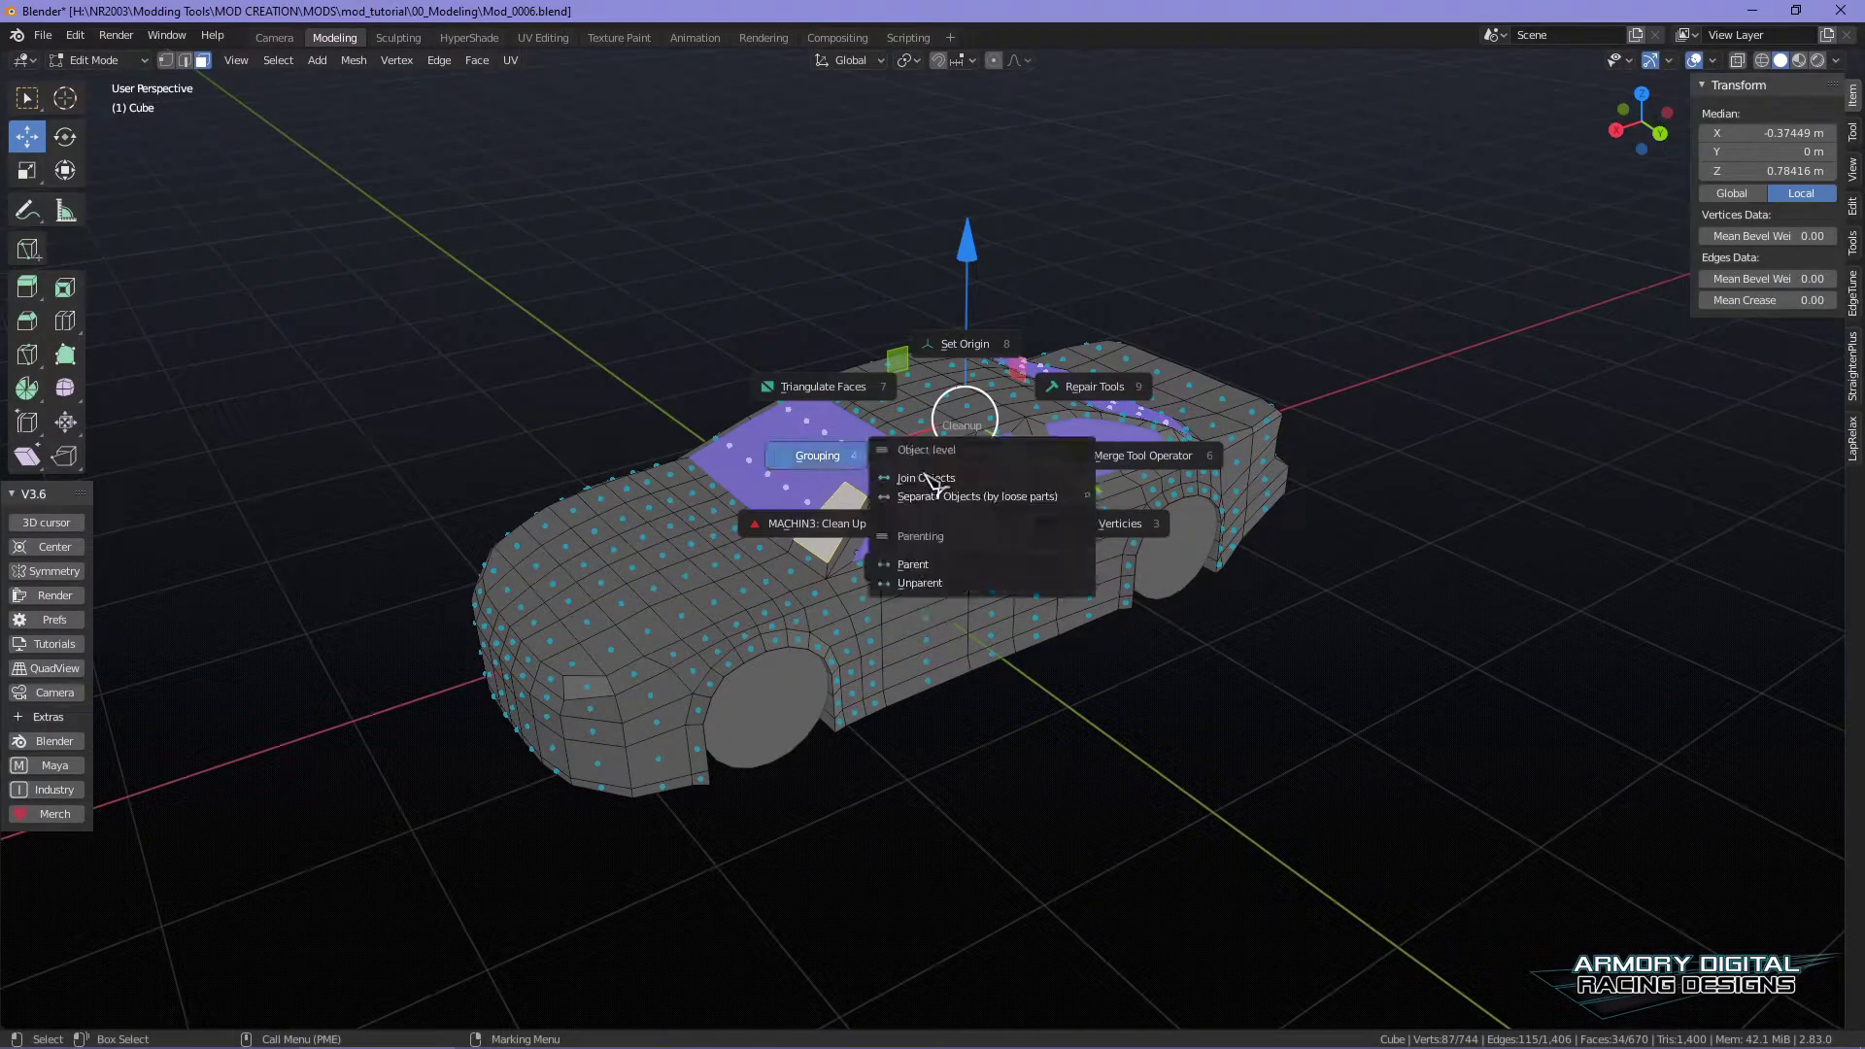
pyautogui.click(962, 491)
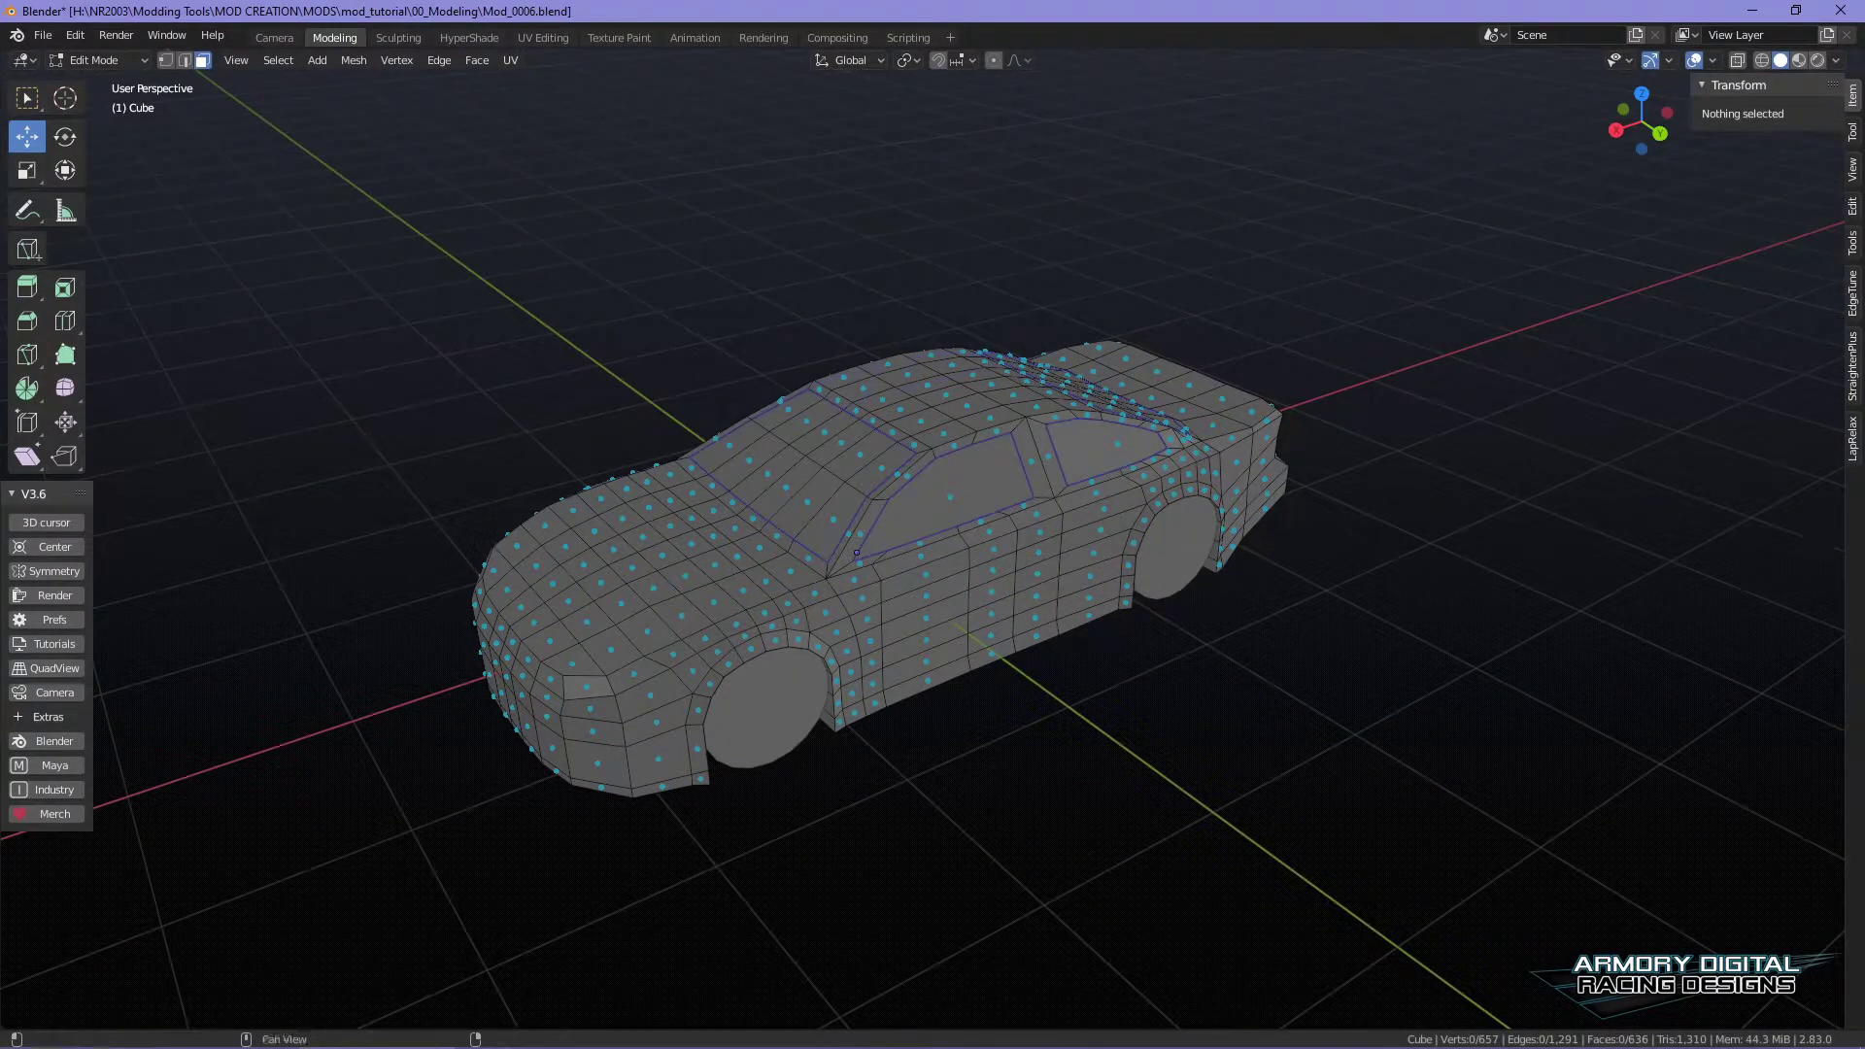
# - Switch to Object Mode and hide the car body
pyautogui.scroll(6, 1014, 463)
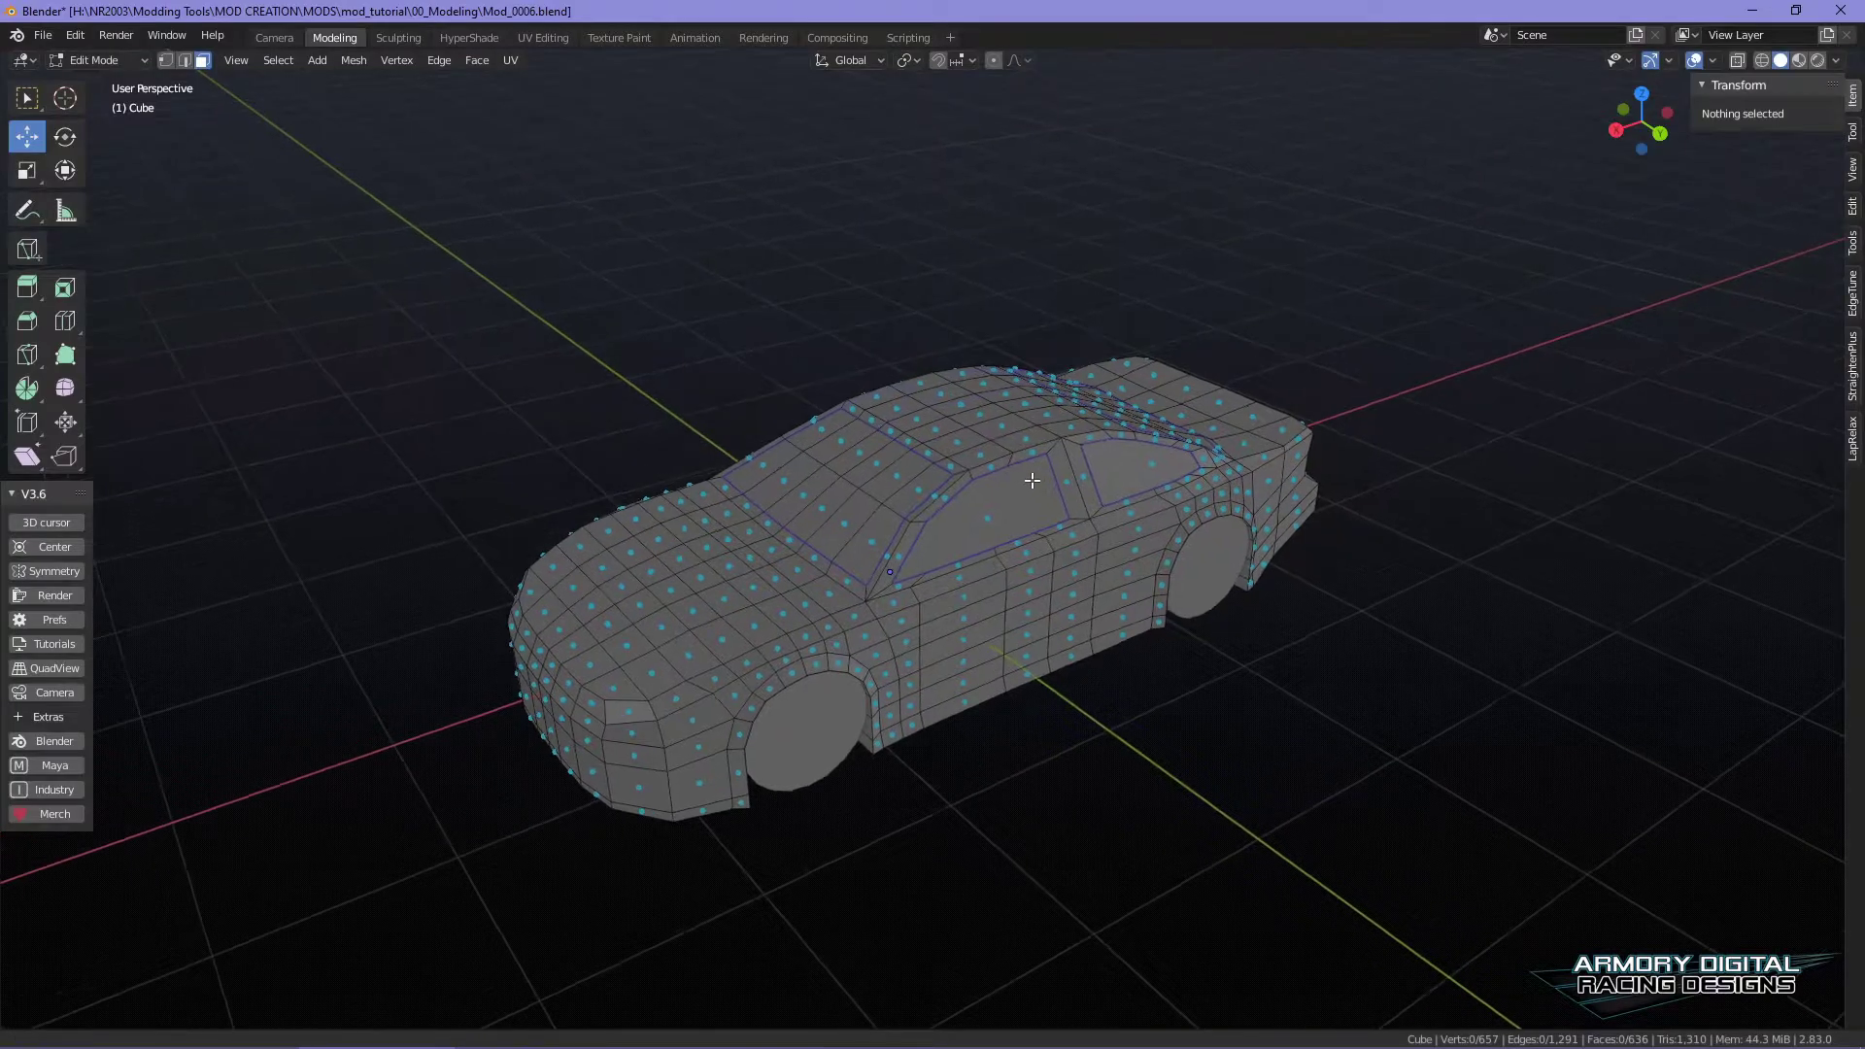
pyautogui.moveTo(1026, 469); pyautogui.dragTo(1122, 413, button='right')
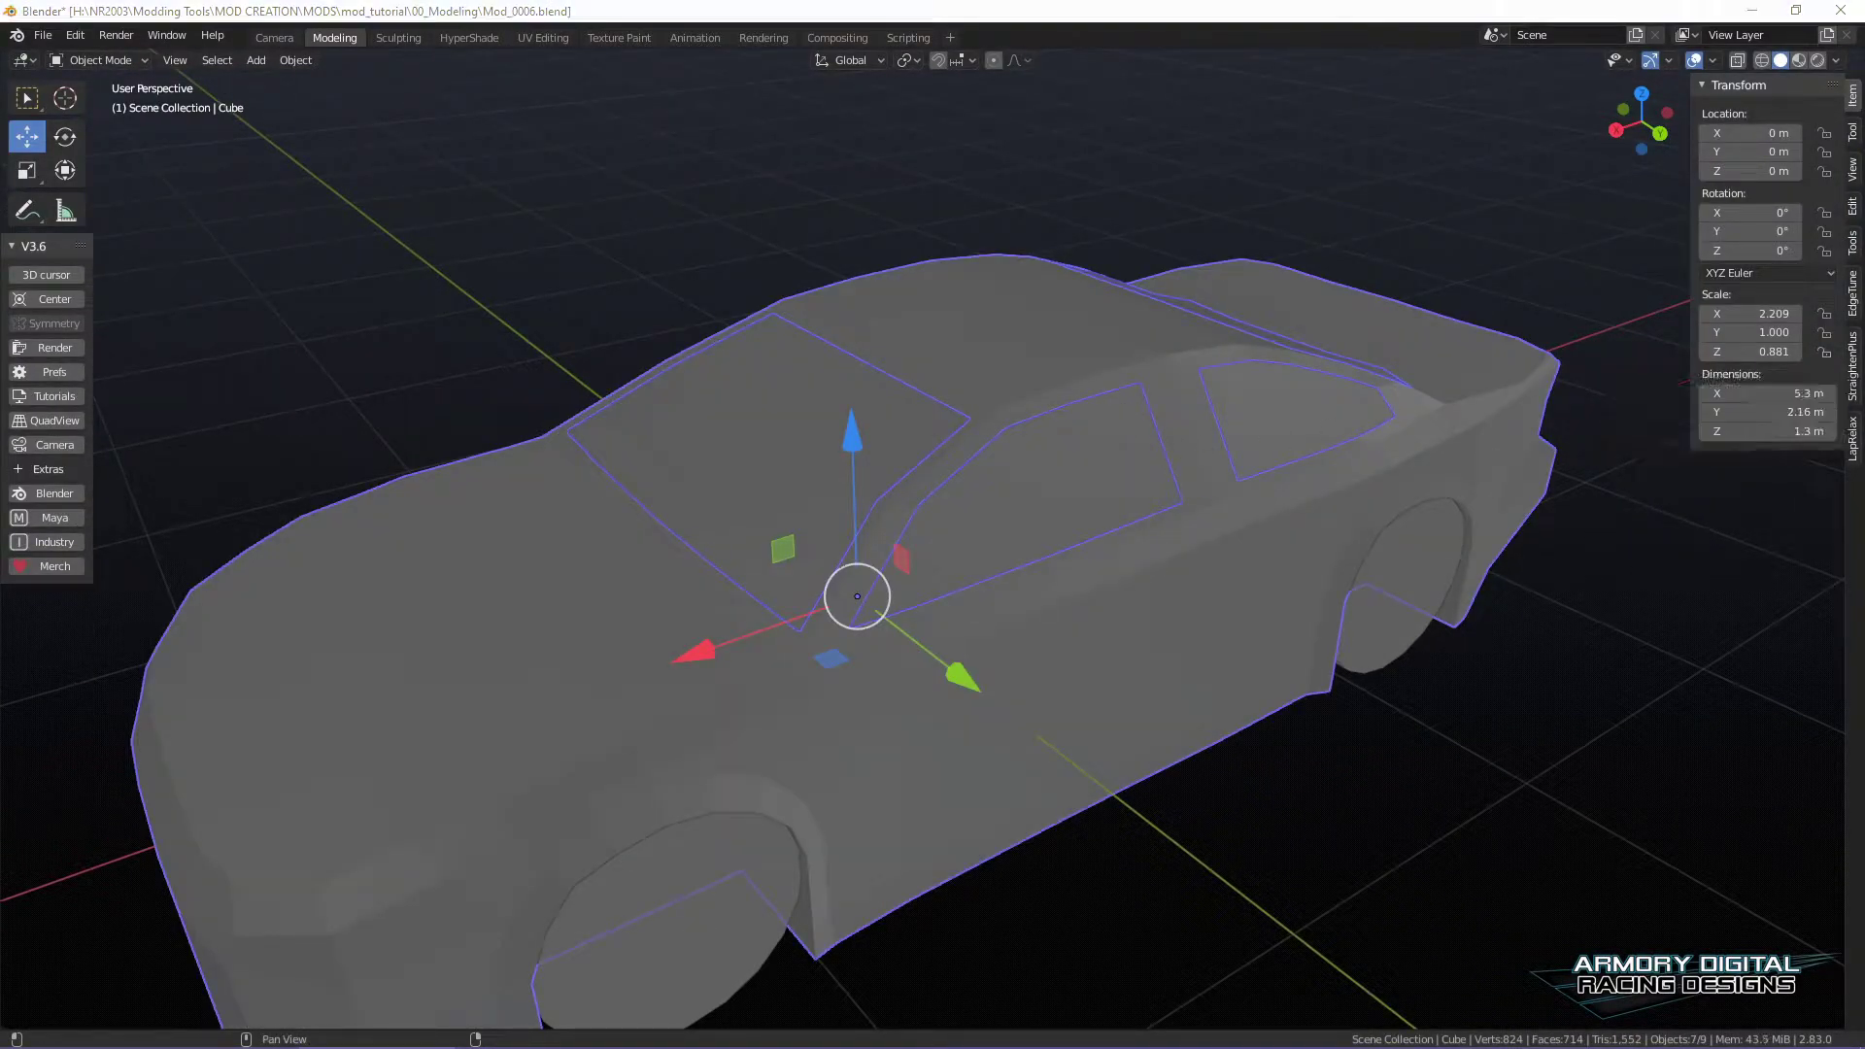
pyautogui.press('h')
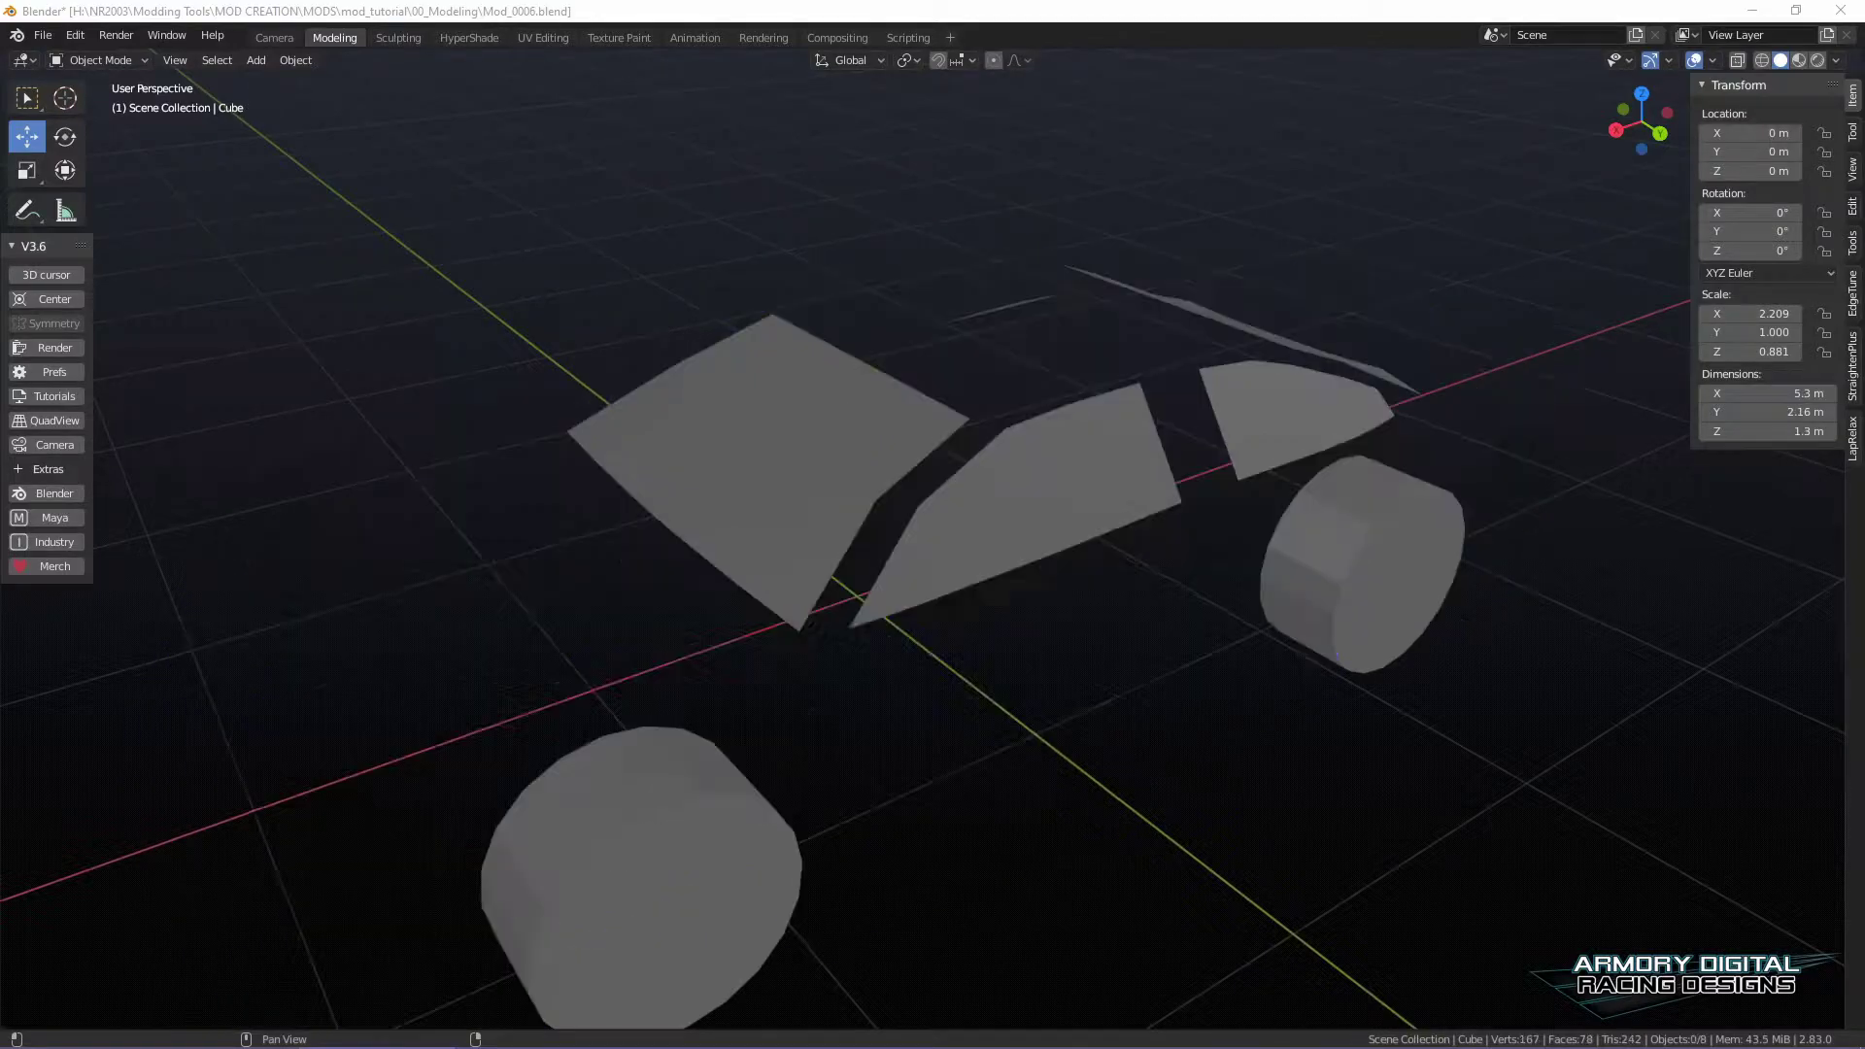
# - Select the windshield, rear window and all four side window pieces and join them into one object
pyautogui.click(1113, 481)
pyautogui.moveTo(1487, 517); pyautogui.dragTo(1092, 484, button='middle')
pyautogui.click(1142, 515)
pyautogui.keyDown('shift'); pyautogui.click(837, 522); pyautogui.keyUp('shift')
pyautogui.keyDown('shift'); pyautogui.click(612, 428); pyautogui.keyUp('shift')
pyautogui.keyDown('shift'); pyautogui.click(1283, 456); pyautogui.keyUp('shift')
pyautogui.moveTo(1332, 528); pyautogui.dragTo(1135, 671, button='middle')
pyautogui.keyDown('shift'); pyautogui.click(1235, 560); pyautogui.keyUp('shift')
pyautogui.keyDown('shift'); pyautogui.click(1293, 466); pyautogui.keyUp('shift')
pyautogui.moveTo(1284, 478); pyautogui.dragTo(1173, 487, button='middle')
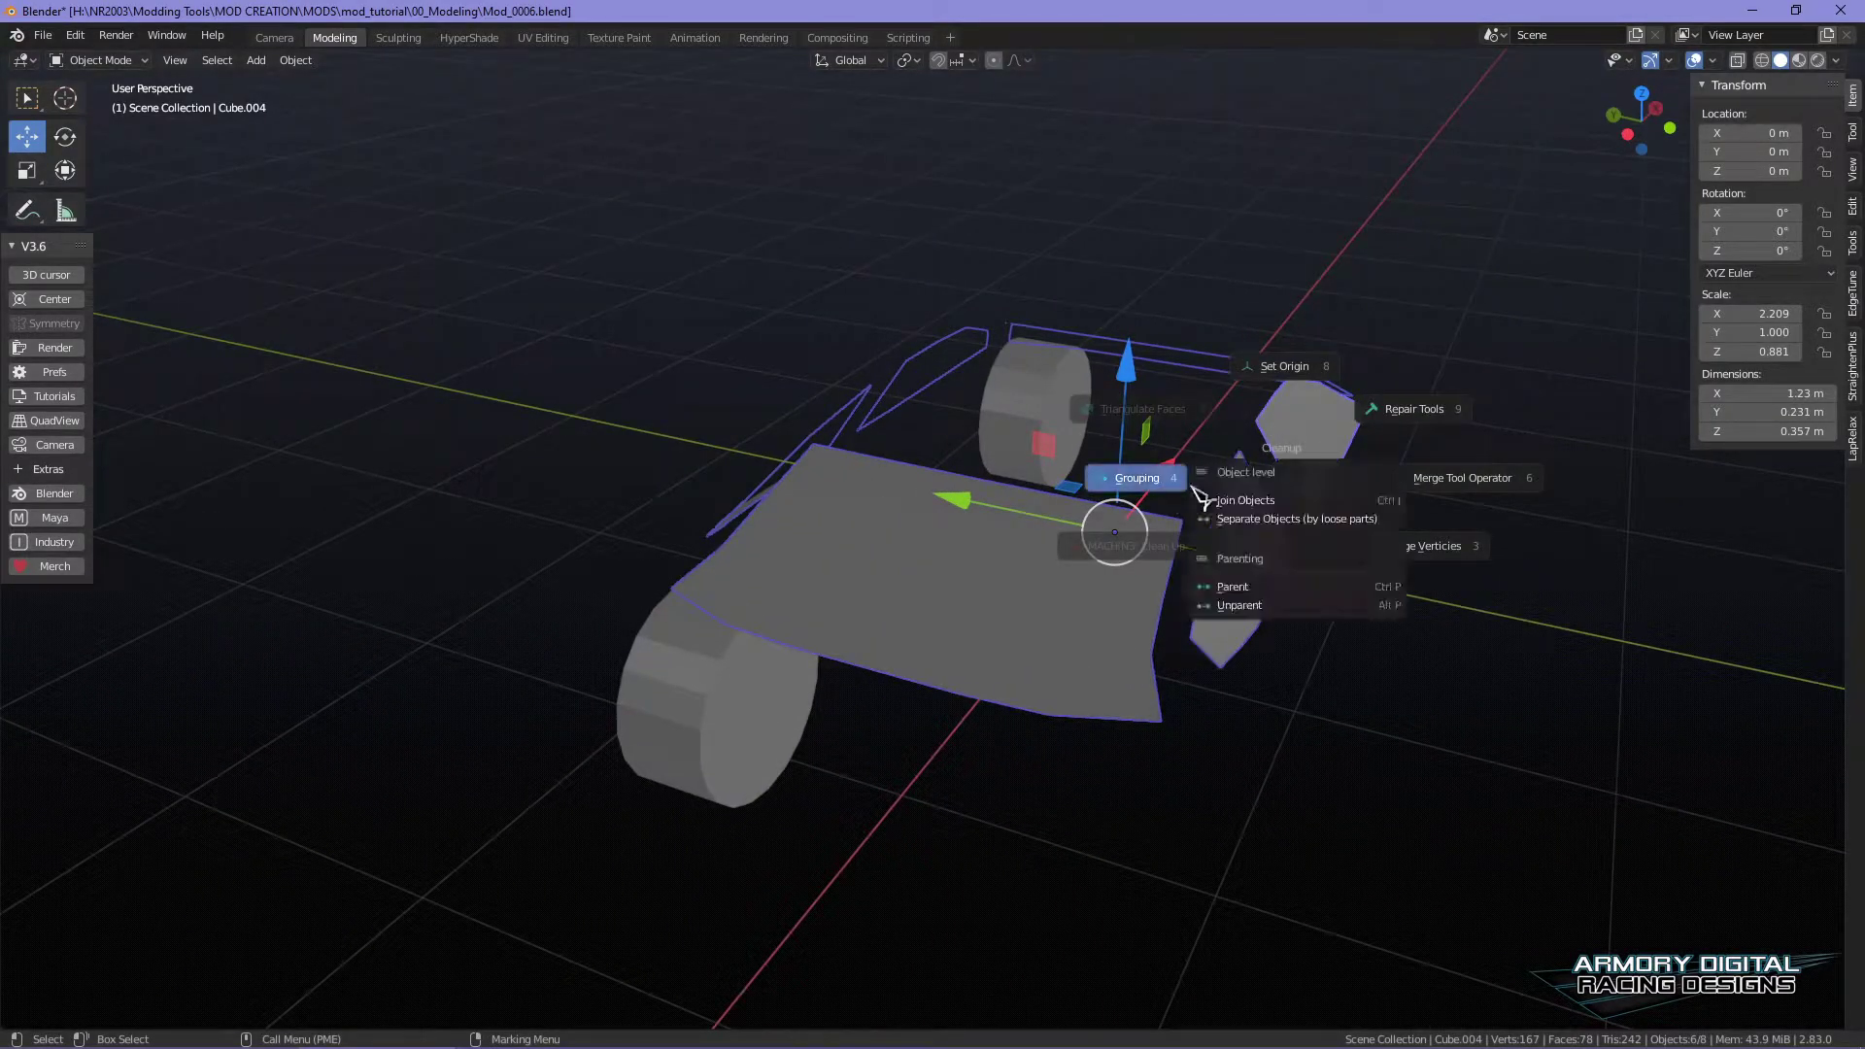
pyautogui.click(1210, 501)
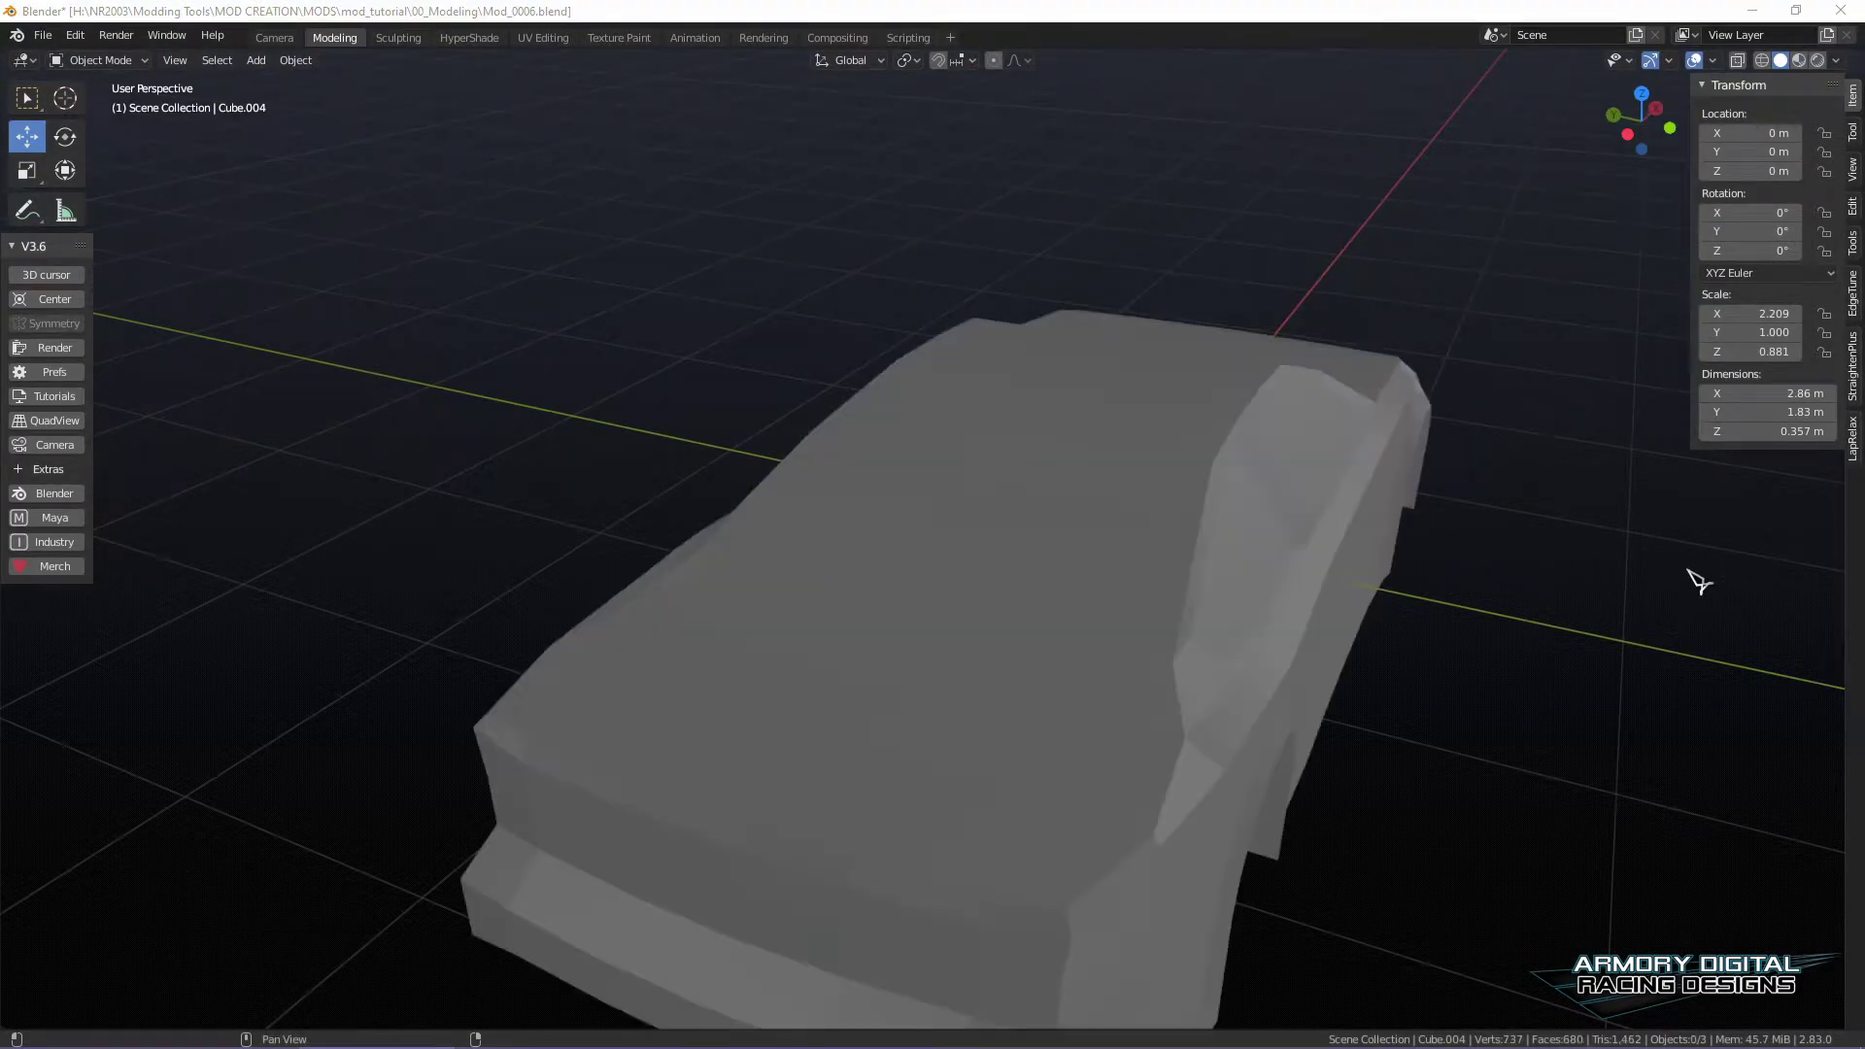
# - Open the car body for face editing and select all faces of its rear window inside the frame
pyautogui.click(1286, 545)
pyautogui.moveTo(1263, 421); pyautogui.dragTo(1326, 490, button='right')
pyautogui.click(1372, 490)
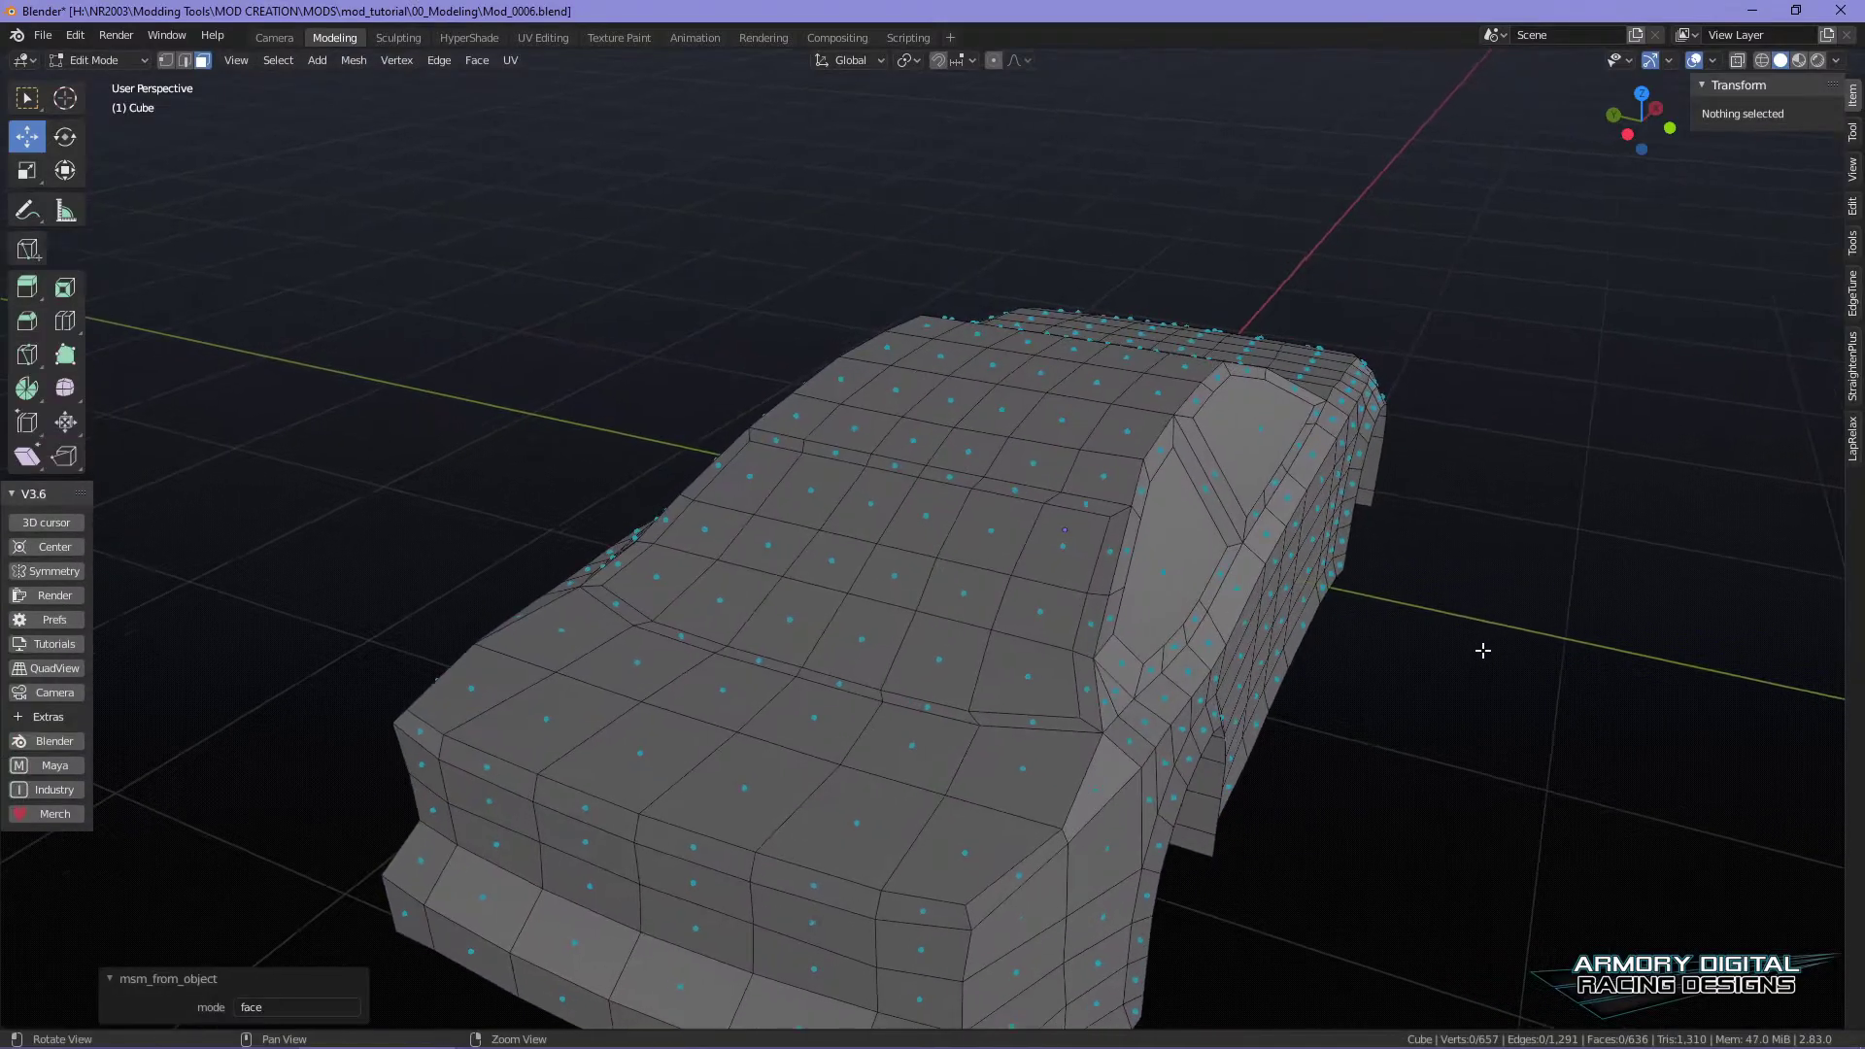
pyautogui.click(1284, 475)
pyautogui.keyDown('ctrl'); pyautogui.click(772, 510); pyautogui.keyUp('ctrl')
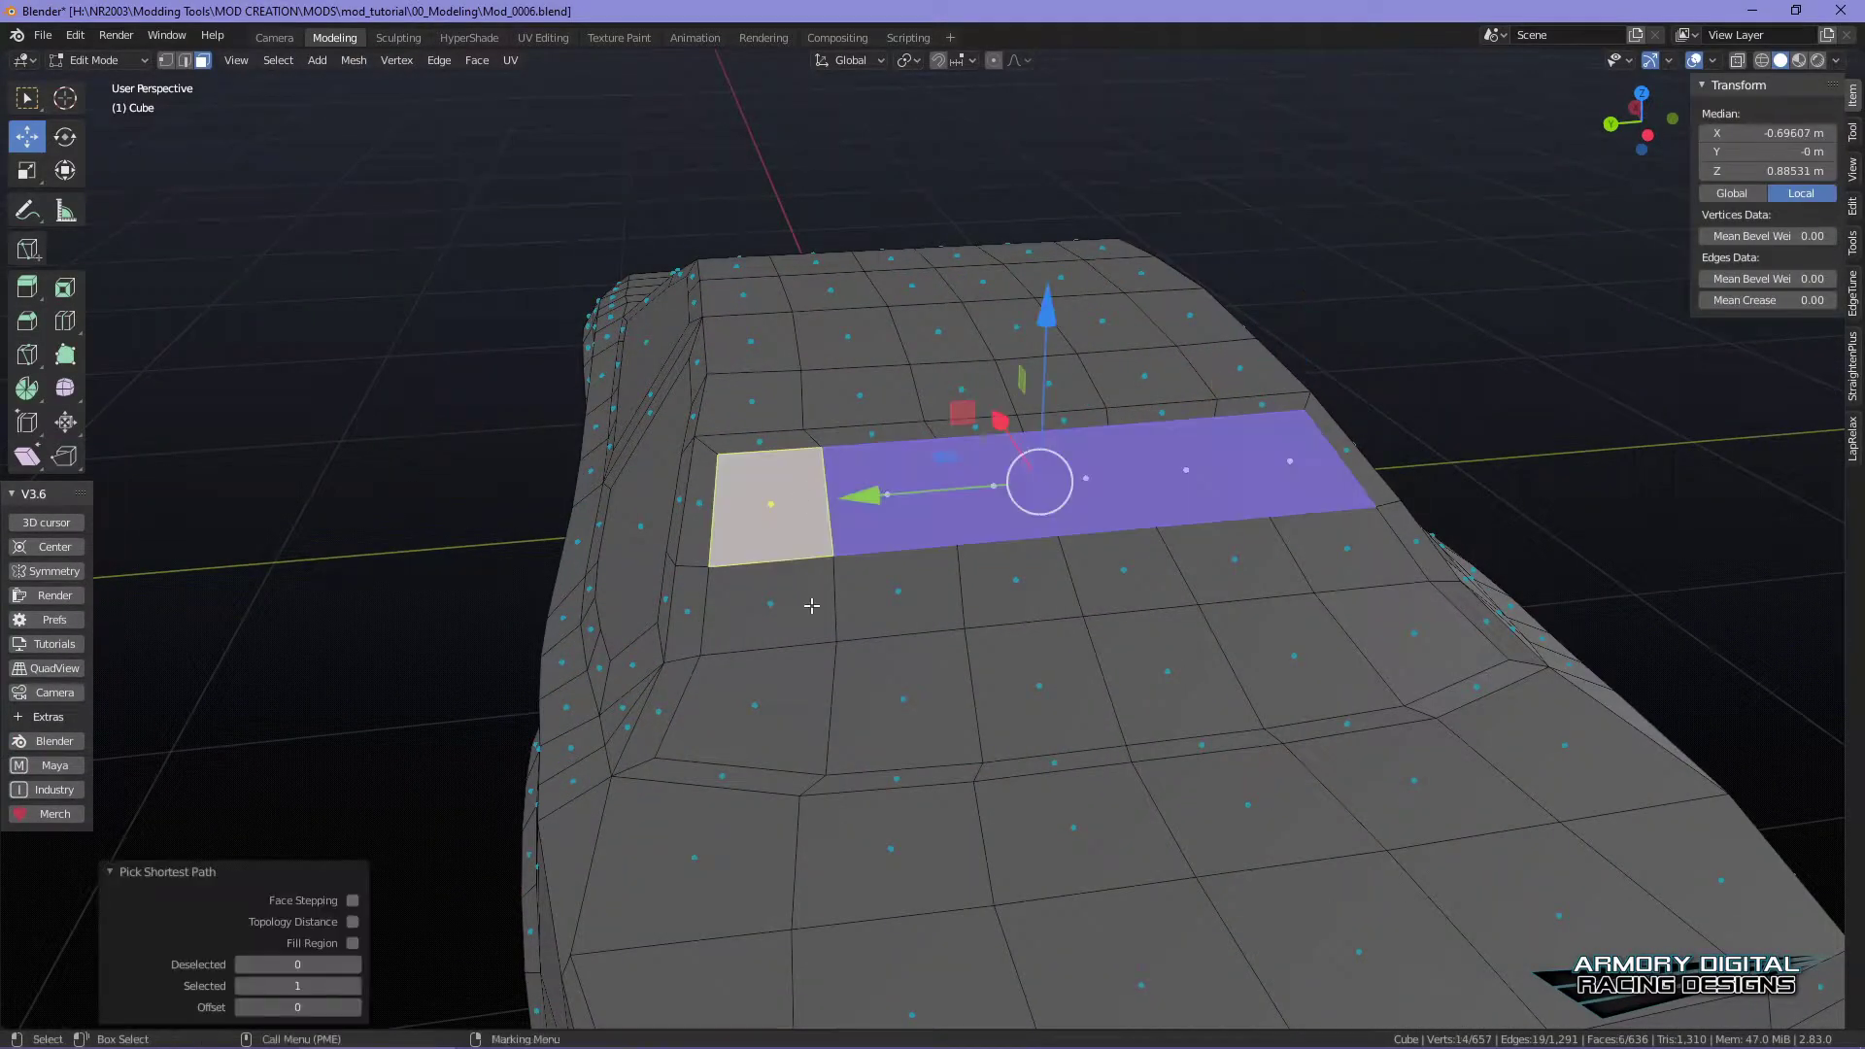
pyautogui.keyDown('ctrl'); pyautogui.click(1408, 631); pyautogui.keyUp('ctrl')
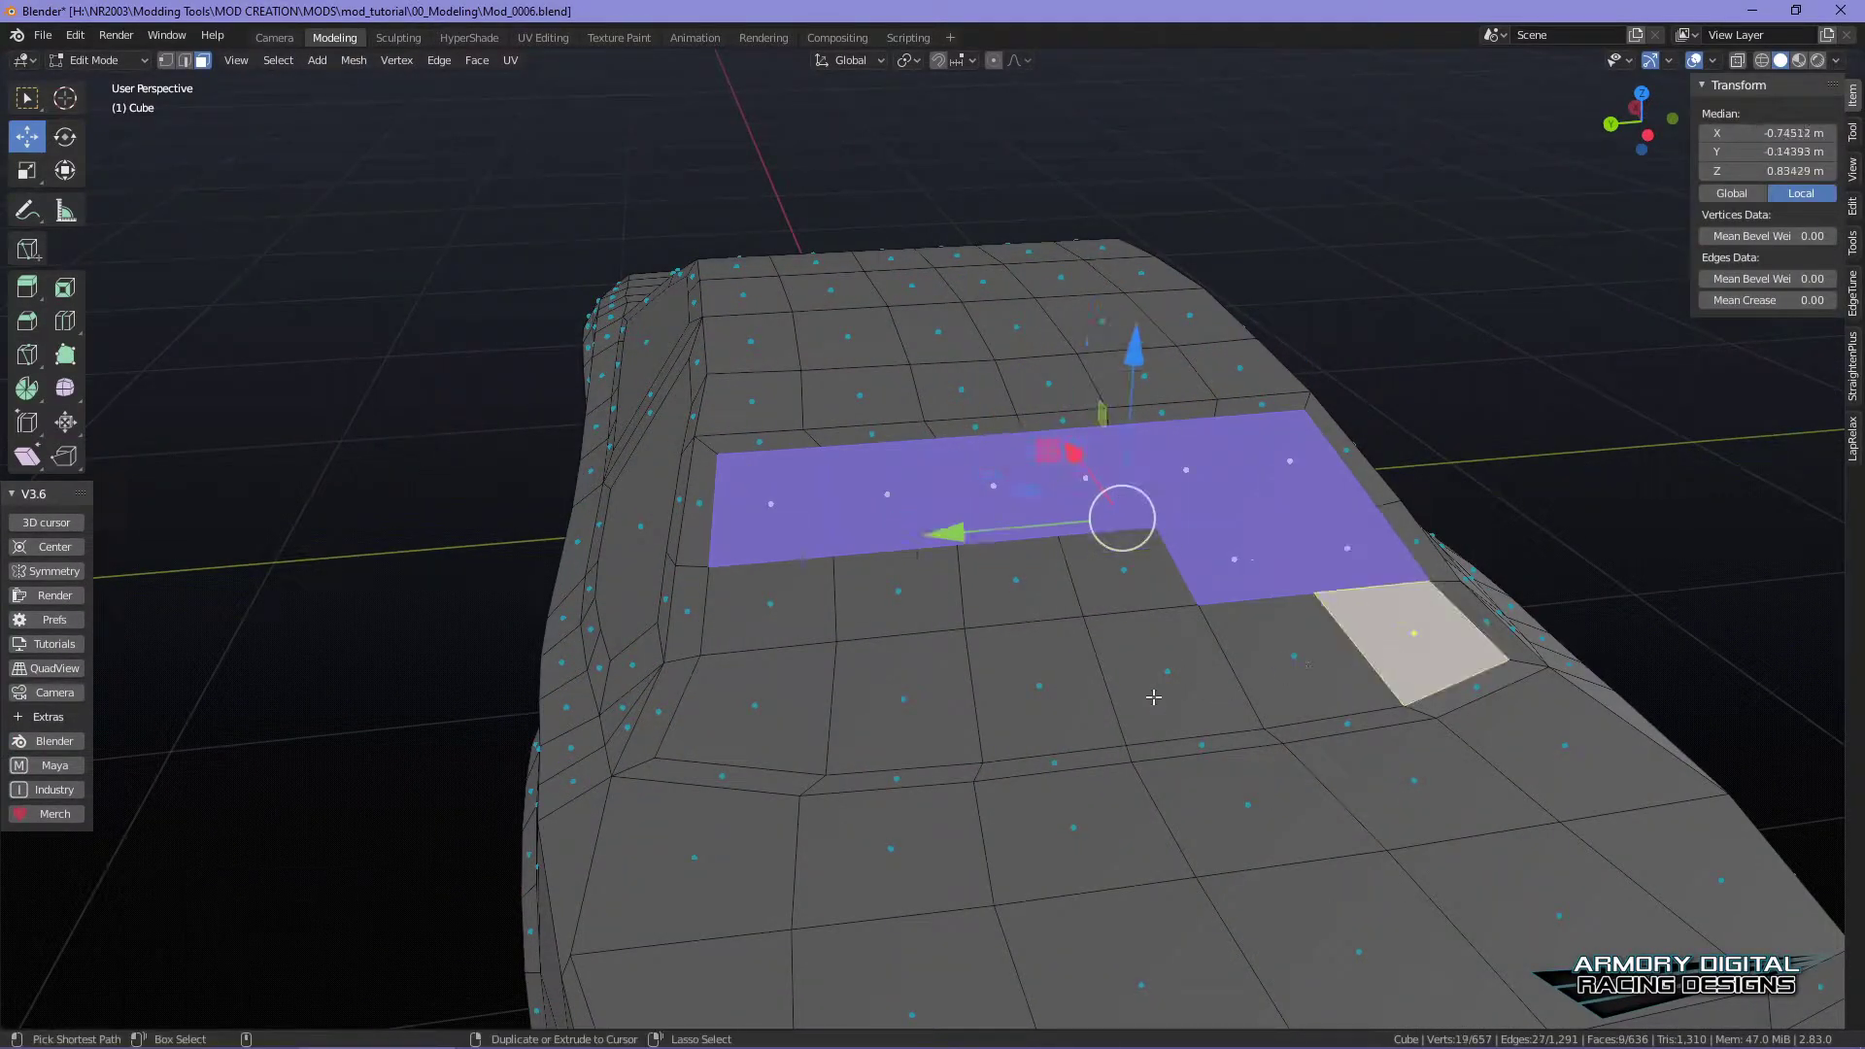
pyautogui.keyDown('ctrl'); pyautogui.click(755, 701); pyautogui.keyUp('ctrl')
pyautogui.keyDown('ctrl'); pyautogui.click(770, 604); pyautogui.keyUp('ctrl')
pyautogui.keyDown('ctrl'); pyautogui.click(1146, 581); pyautogui.keyUp('ctrl')
# - Add the body's two side window faces on the +Y side to the selection
pyautogui.moveTo(1146, 581); pyautogui.dragTo(1091, 533, button='middle')
pyautogui.keyDown('shift'); pyautogui.click(1091, 525); pyautogui.keyUp('shift')
pyautogui.keyDown('shift'); pyautogui.click(792, 492); pyautogui.keyUp('shift')
# - Add every windshield face of the car body inside the frame to the selection
pyautogui.keyDown('alt'); pyautogui.moveTo(1058, 676); pyautogui.dragTo(1263, 696); pyautogui.keyUp('alt')
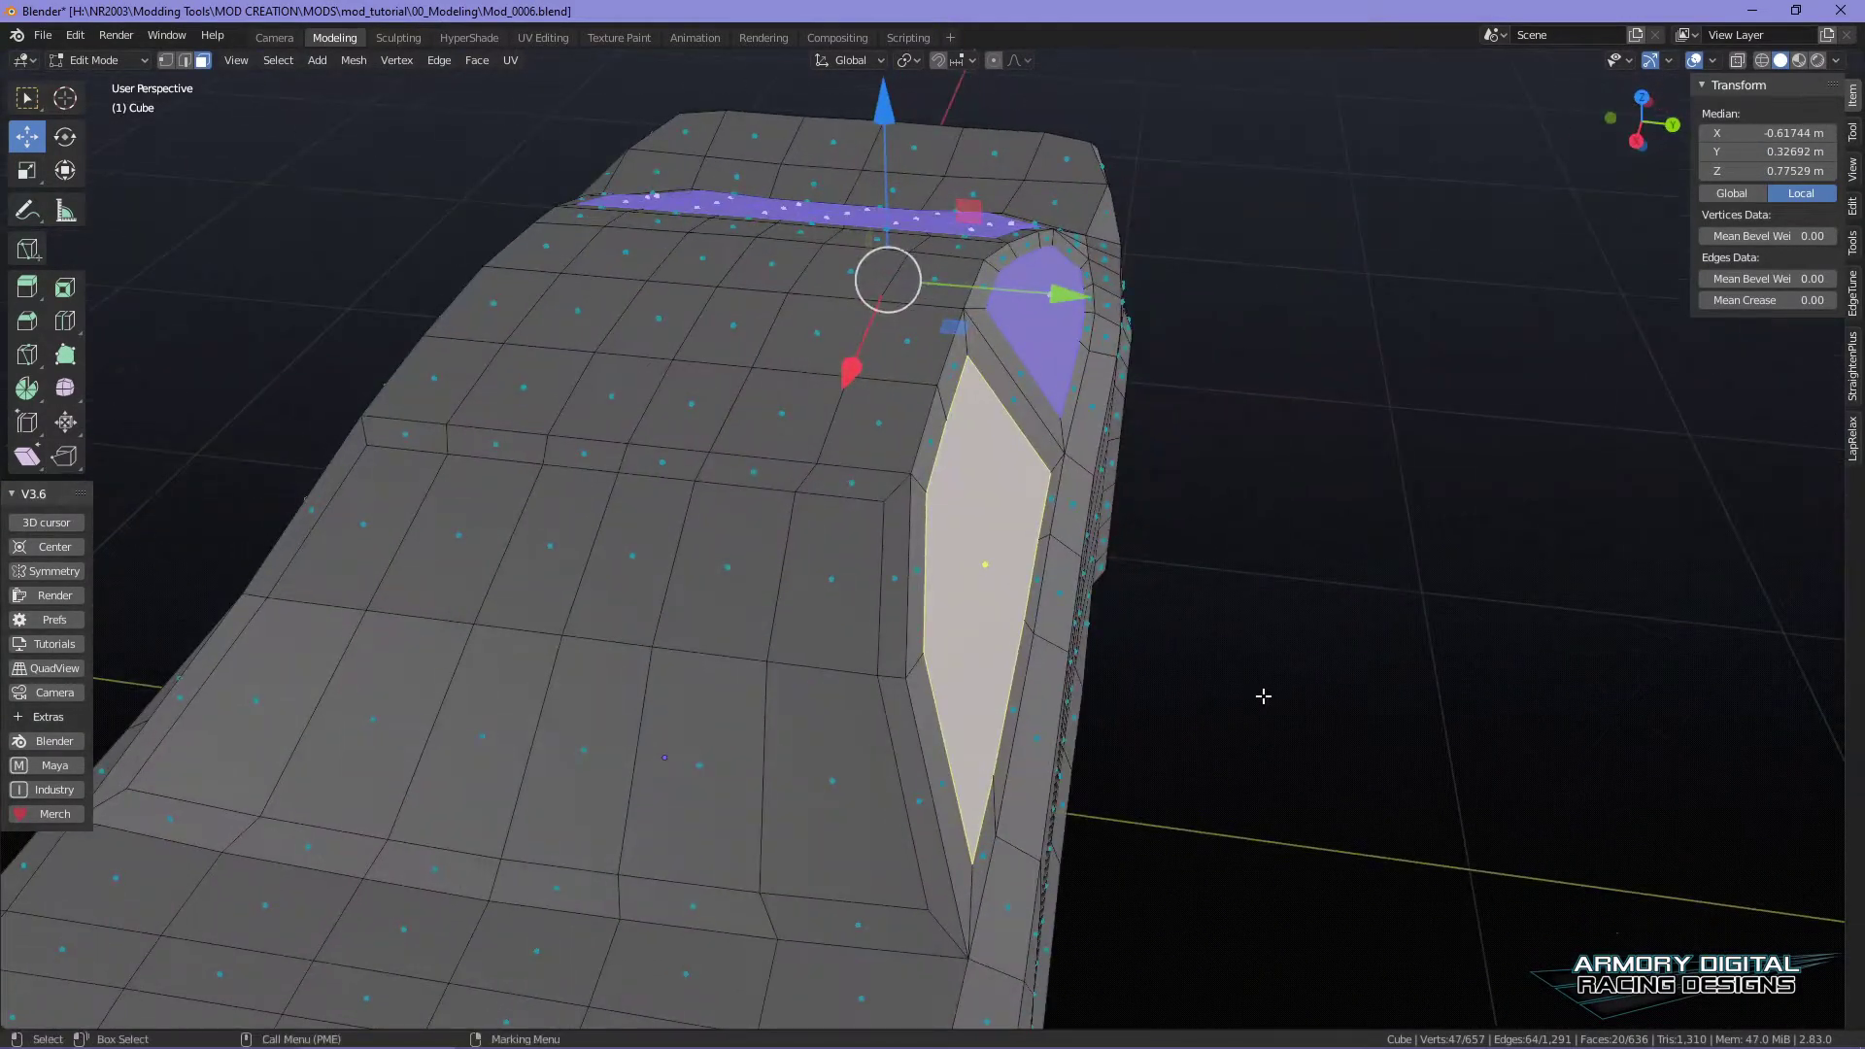
pyautogui.keyDown('shift'); pyautogui.click(837, 785); pyautogui.keyUp('shift')
pyautogui.keyDown('shift'); pyautogui.click(828, 595); pyautogui.keyUp('shift')
pyautogui.keyDown('shift'); pyautogui.click(720, 579); pyautogui.keyUp('shift')
pyautogui.keyDown('shift'); pyautogui.click(691, 731); pyautogui.keyUp('shift')
pyautogui.keyDown('shift'); pyautogui.click(574, 709); pyautogui.keyUp('shift')
pyautogui.keyDown('shift'); pyautogui.click(622, 573); pyautogui.keyUp('shift')
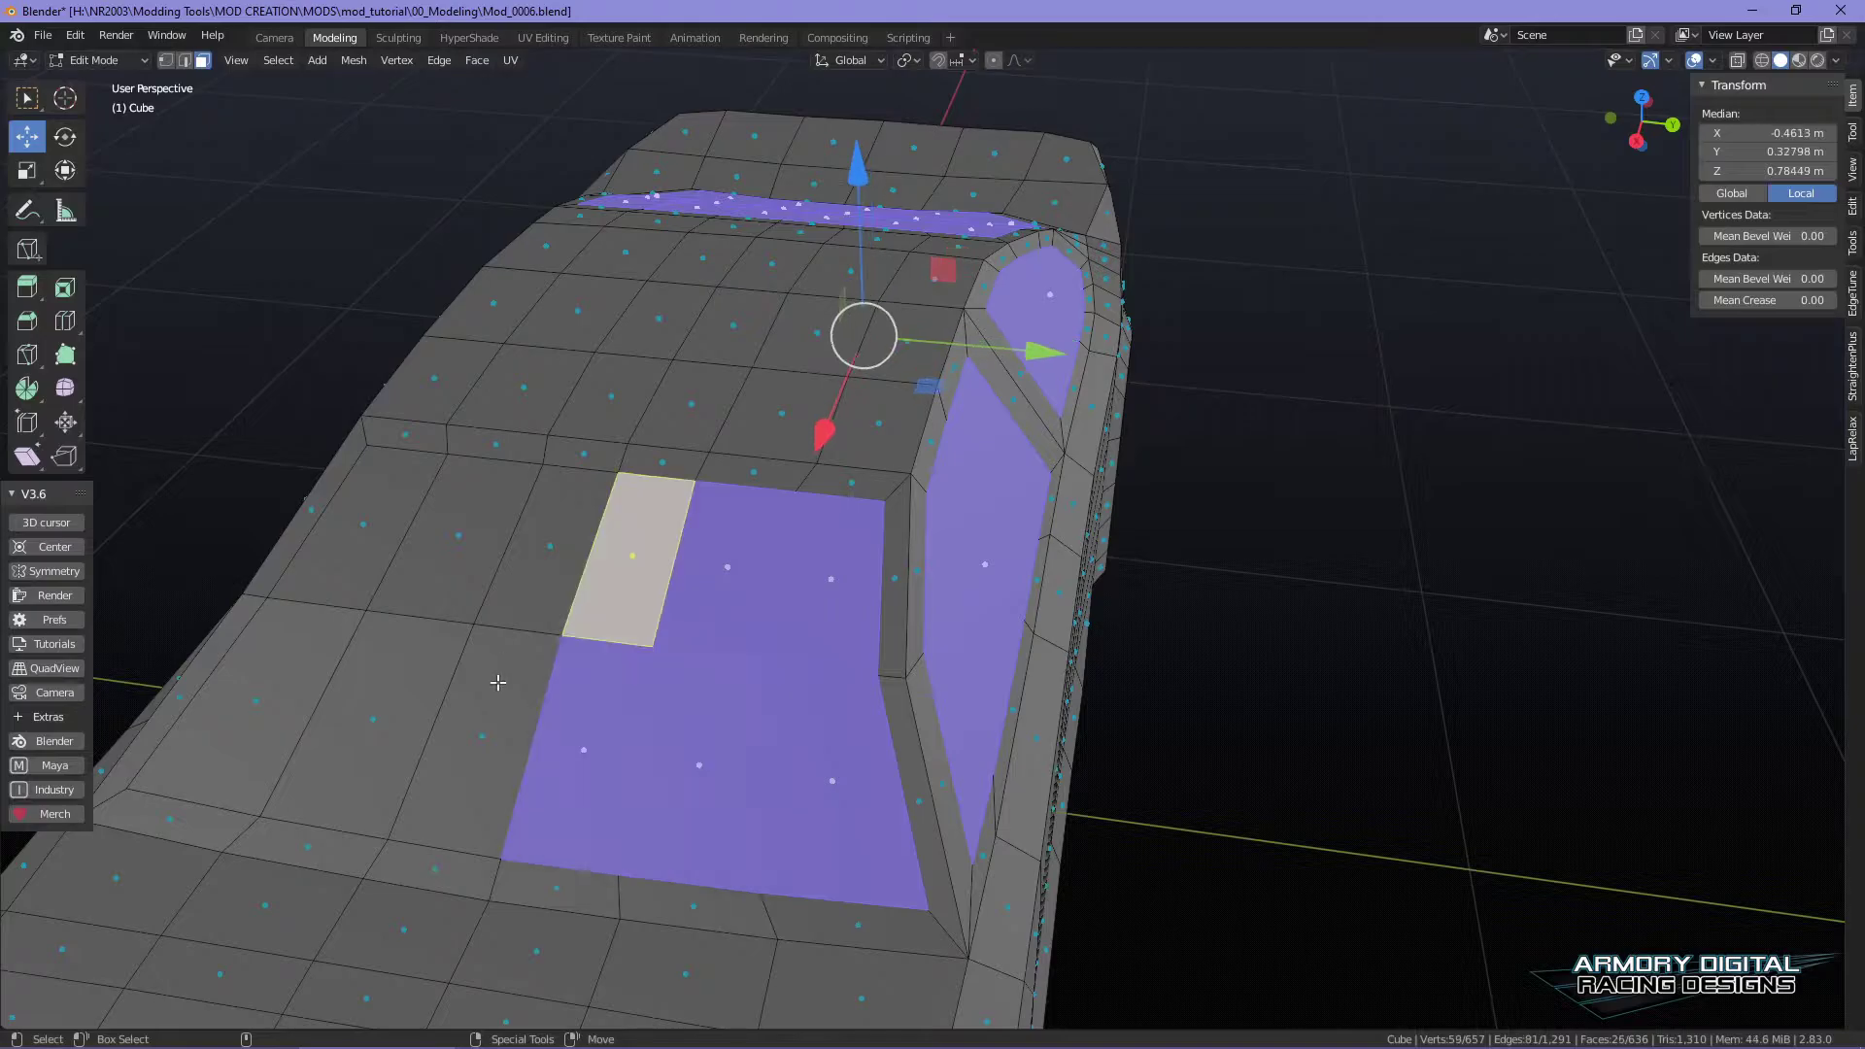
pyautogui.keyDown('shift'); pyautogui.click(489, 692); pyautogui.keyUp('shift')
pyautogui.keyDown('shift'); pyautogui.click(542, 563); pyautogui.keyUp('shift')
pyautogui.keyDown('shift'); pyautogui.click(438, 559); pyautogui.keyUp('shift')
pyautogui.keyDown('shift'); pyautogui.click(373, 702); pyautogui.keyUp('shift')
pyautogui.keyDown('shift'); pyautogui.click(369, 533); pyautogui.keyUp('shift')
pyautogui.keyDown('shift'); pyautogui.click(257, 684); pyautogui.keyUp('shift')
# - Add the body's two side window faces on the -Y side and delete all selected window faces
pyautogui.keyDown('alt'); pyautogui.moveTo(597, 656); pyautogui.dragTo(955, 472); pyautogui.keyUp('alt')
pyautogui.keyDown('shift'); pyautogui.click(1100, 731); pyautogui.keyUp('shift')
pyautogui.scroll(-2, 1282, 733)
pyautogui.keyDown('shift'); pyautogui.click(798, 769); pyautogui.keyUp('shift')
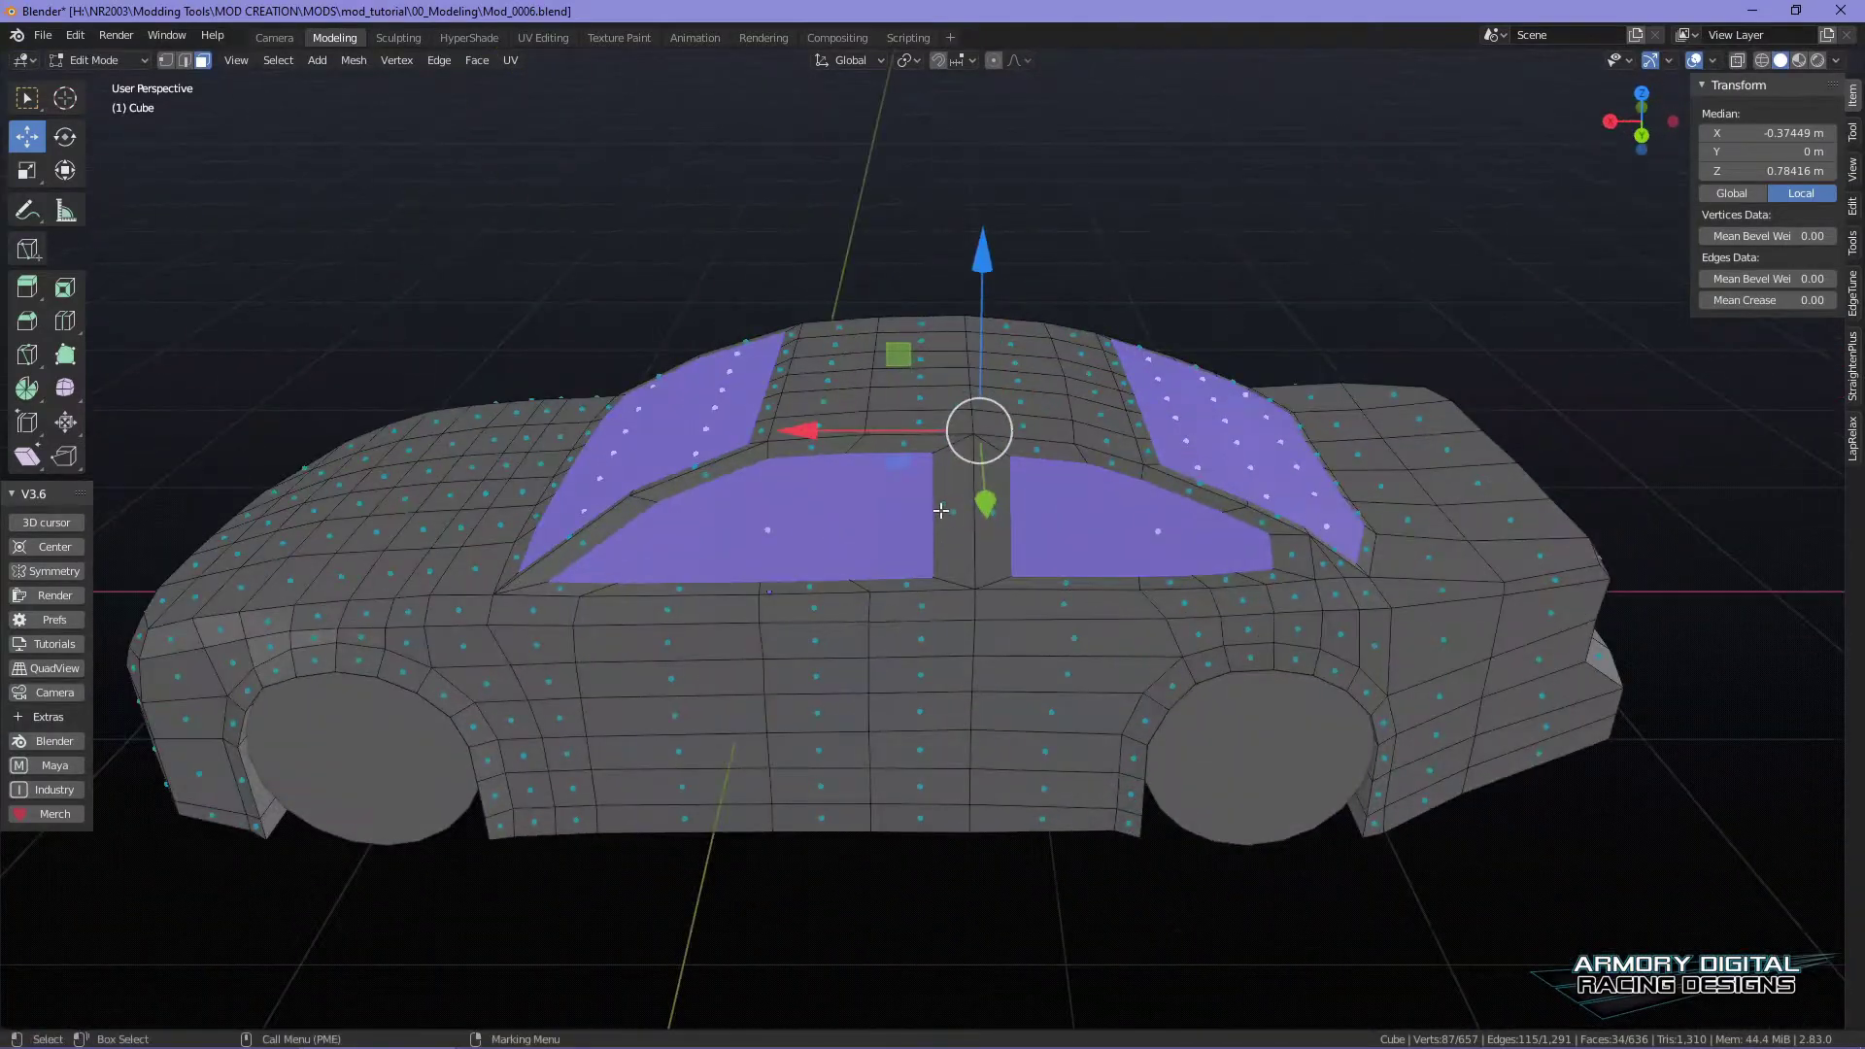
pyautogui.press('x')
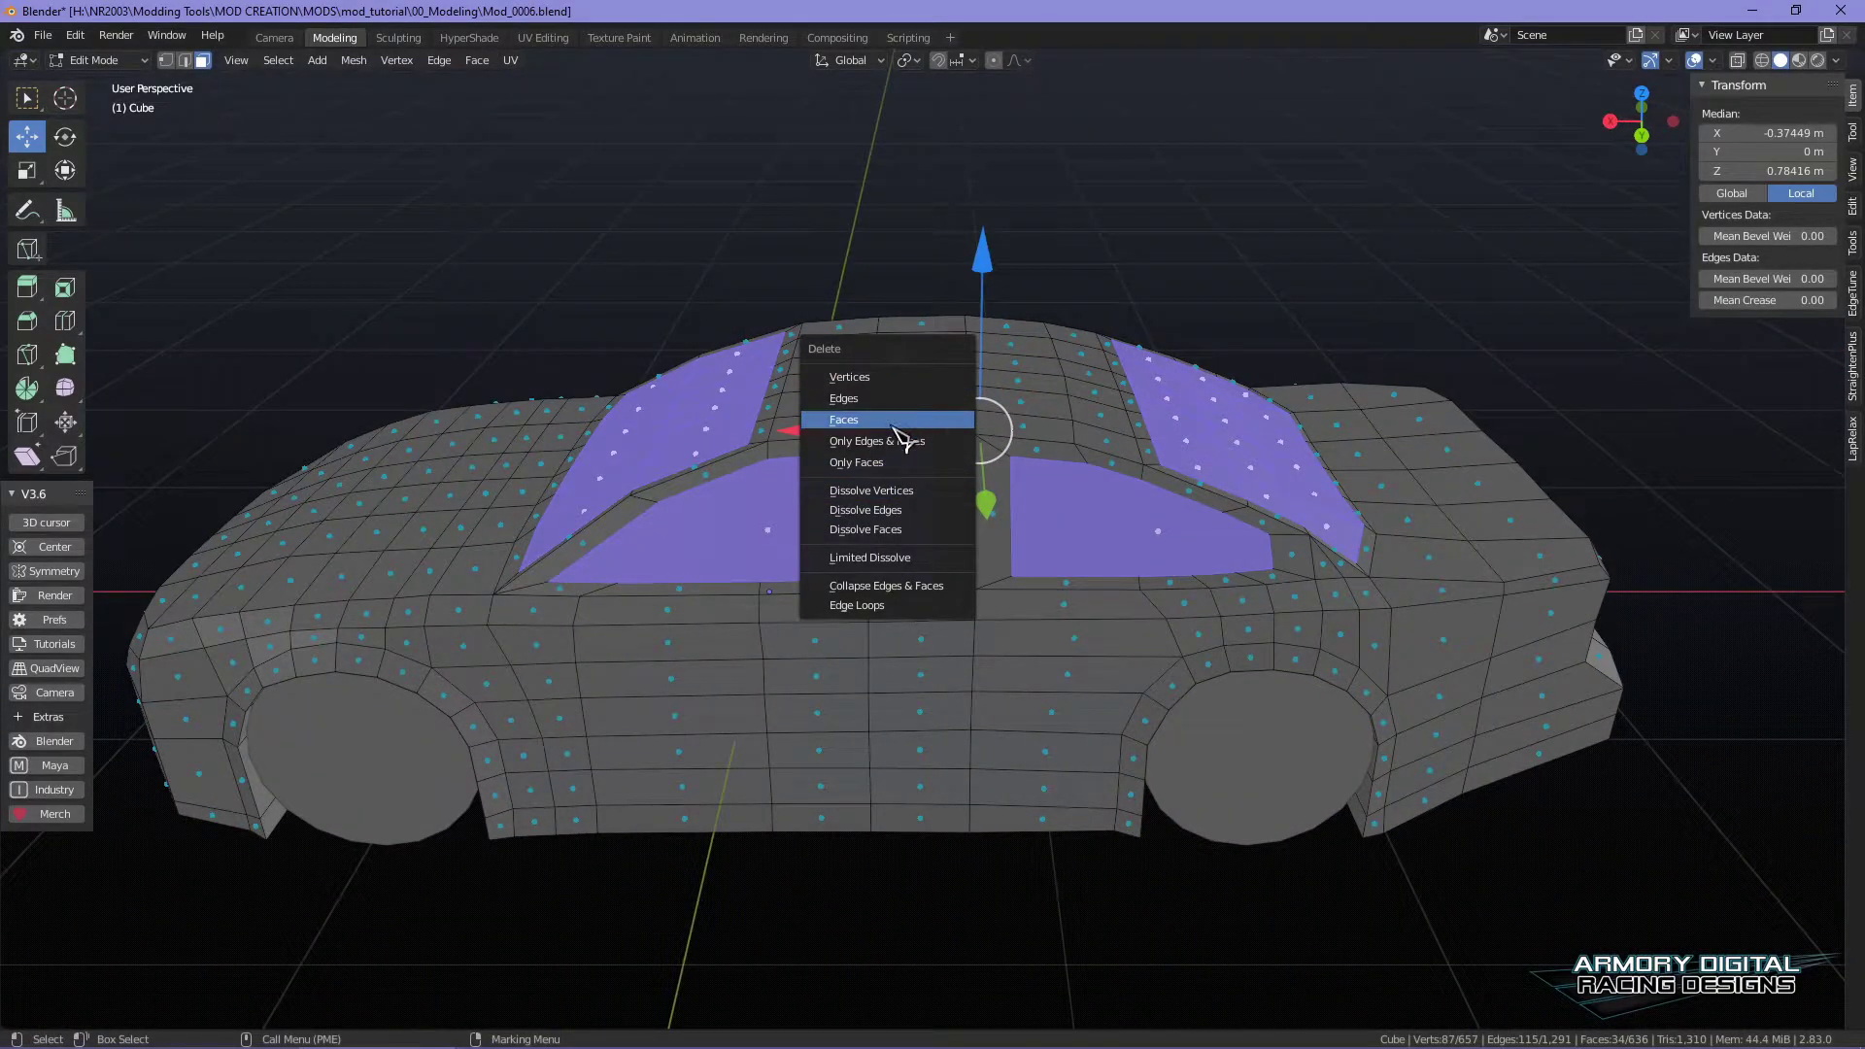
pyautogui.click(892, 424)
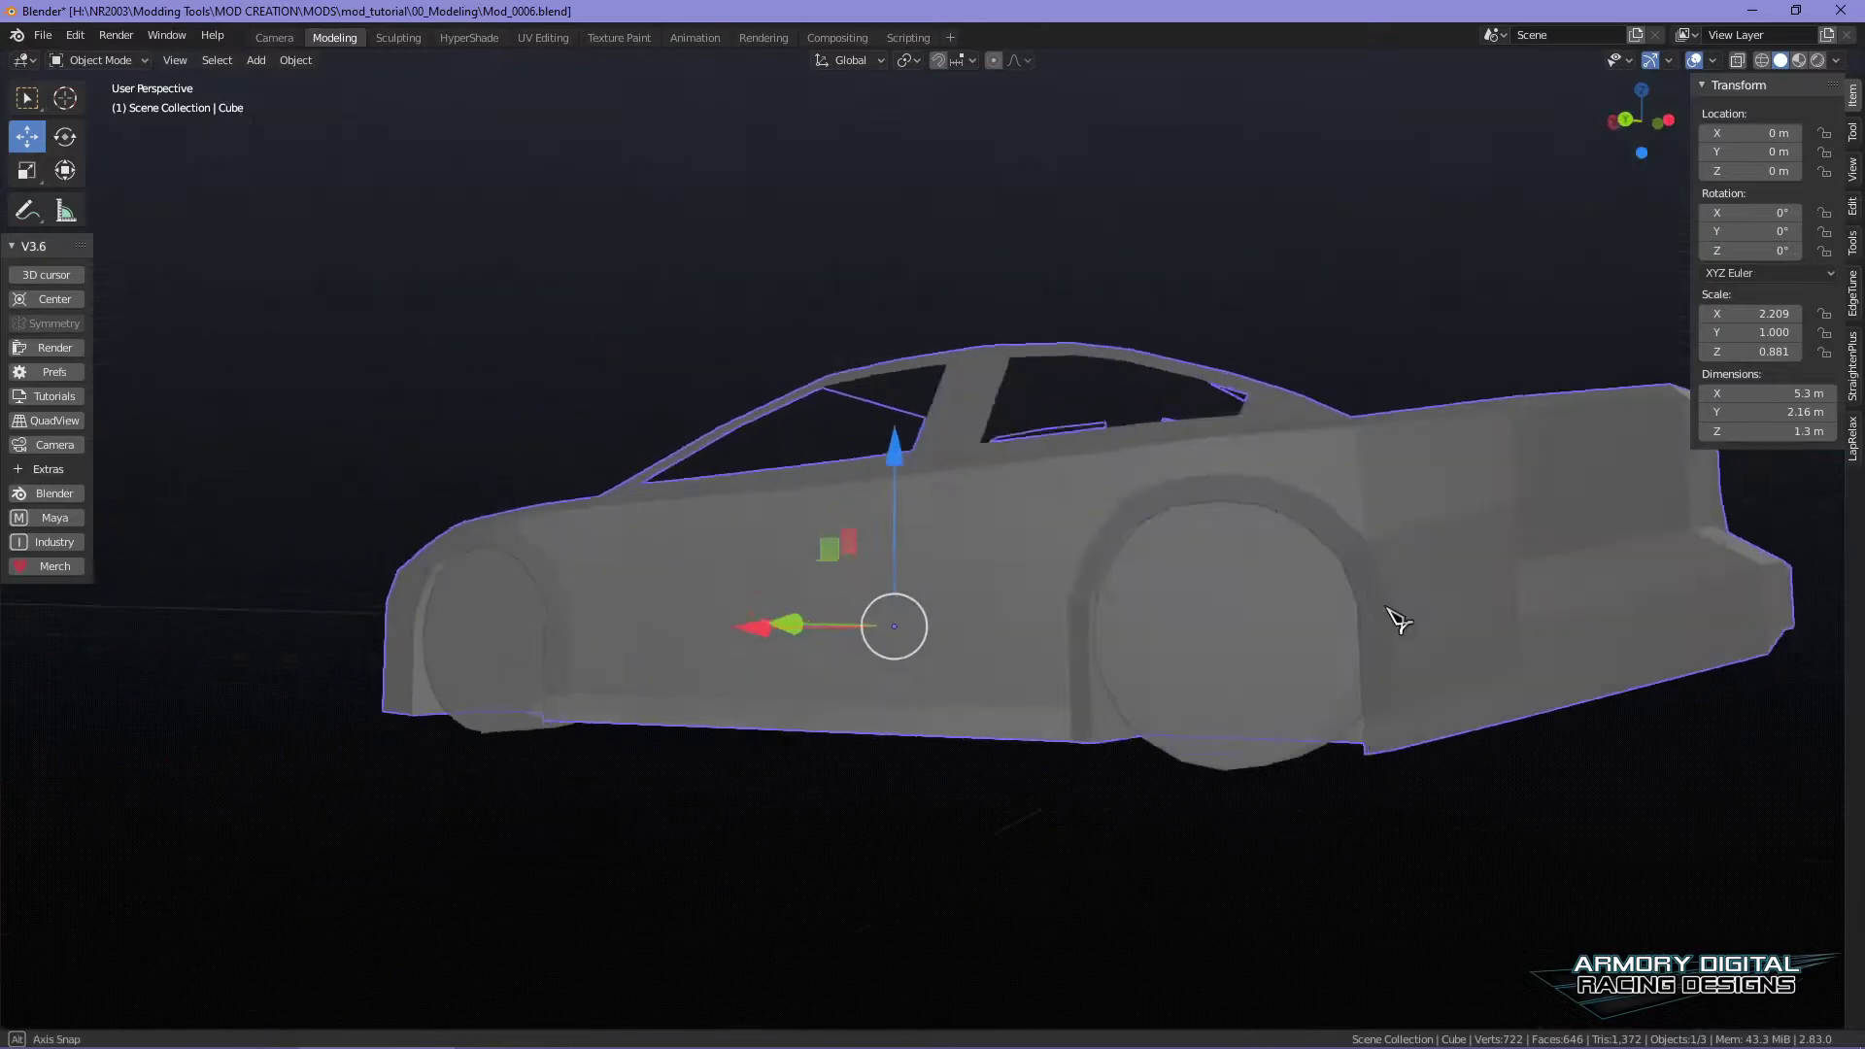
# - Return to Object Mode, unhide the joined window object and check how it fits in the body's openings
pyautogui.moveTo(1399, 620); pyautogui.dragTo(1389, 704, button='middle')
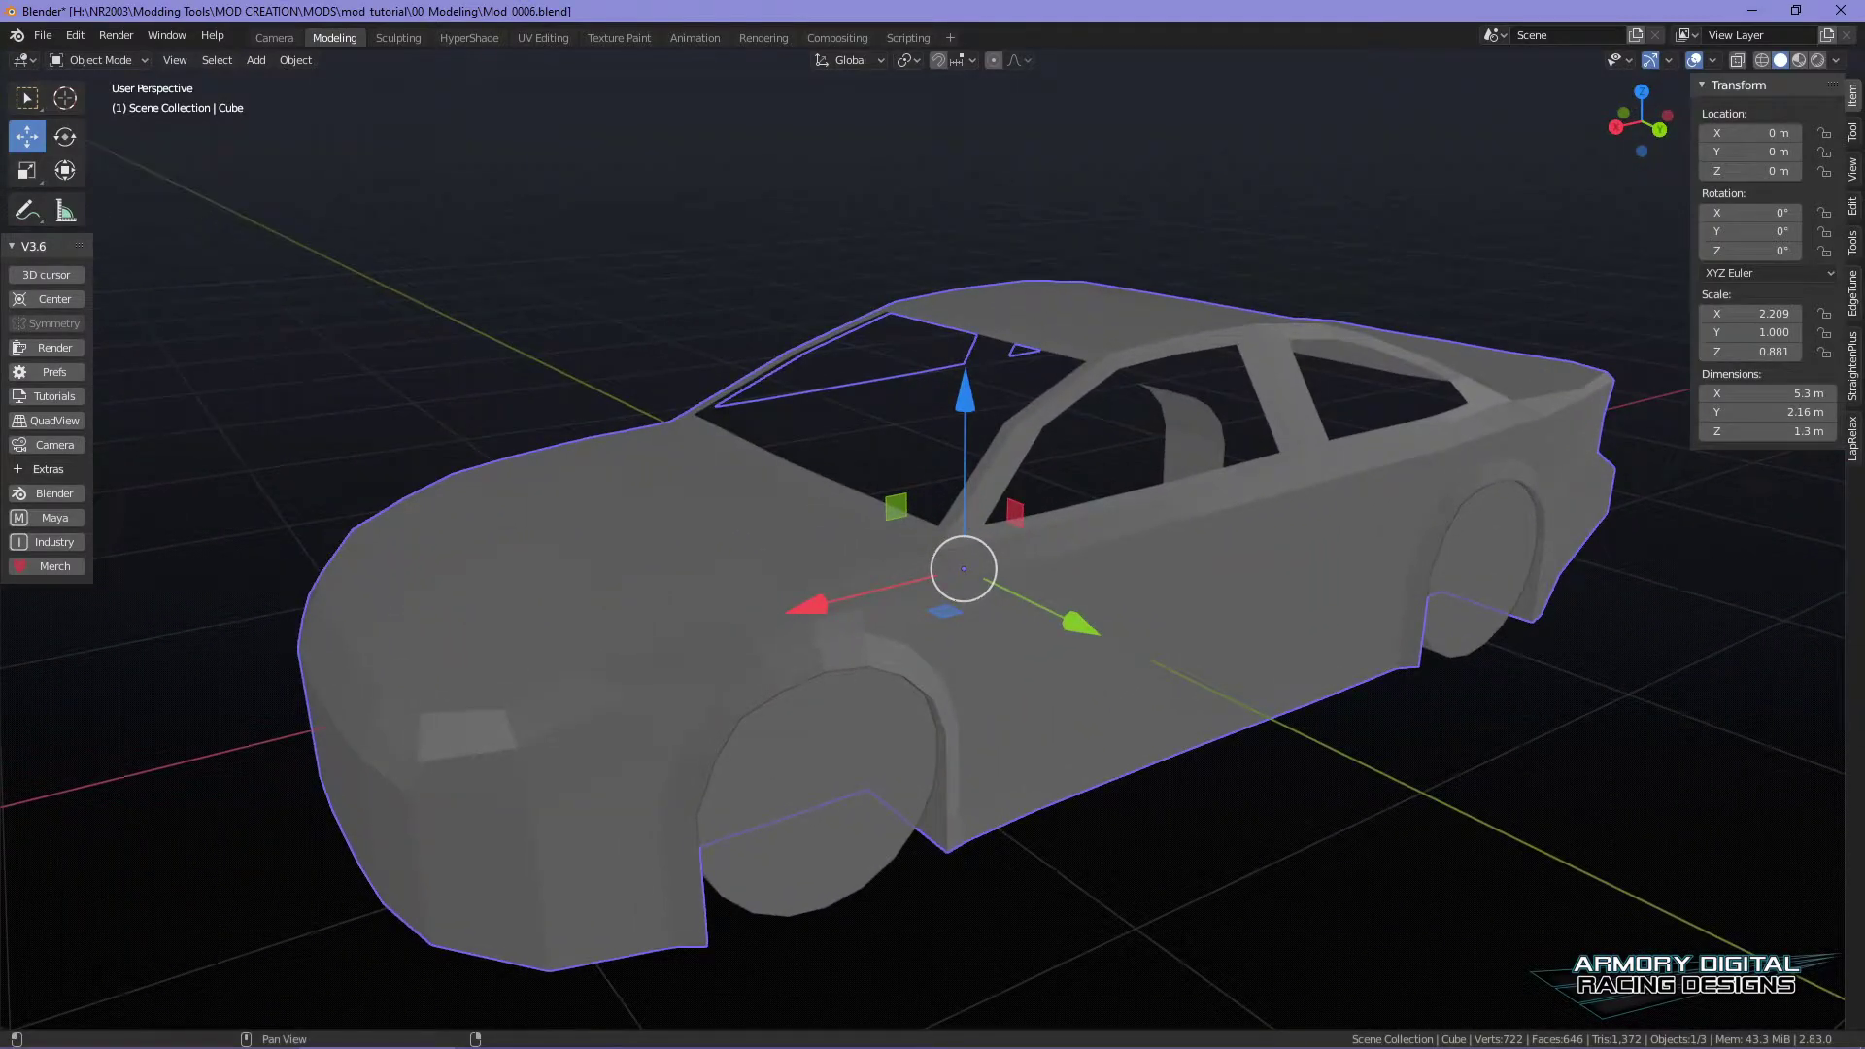
pyautogui.click(1253, 427)
pyautogui.click(1304, 230)
pyautogui.scroll(3, 1331, 248)
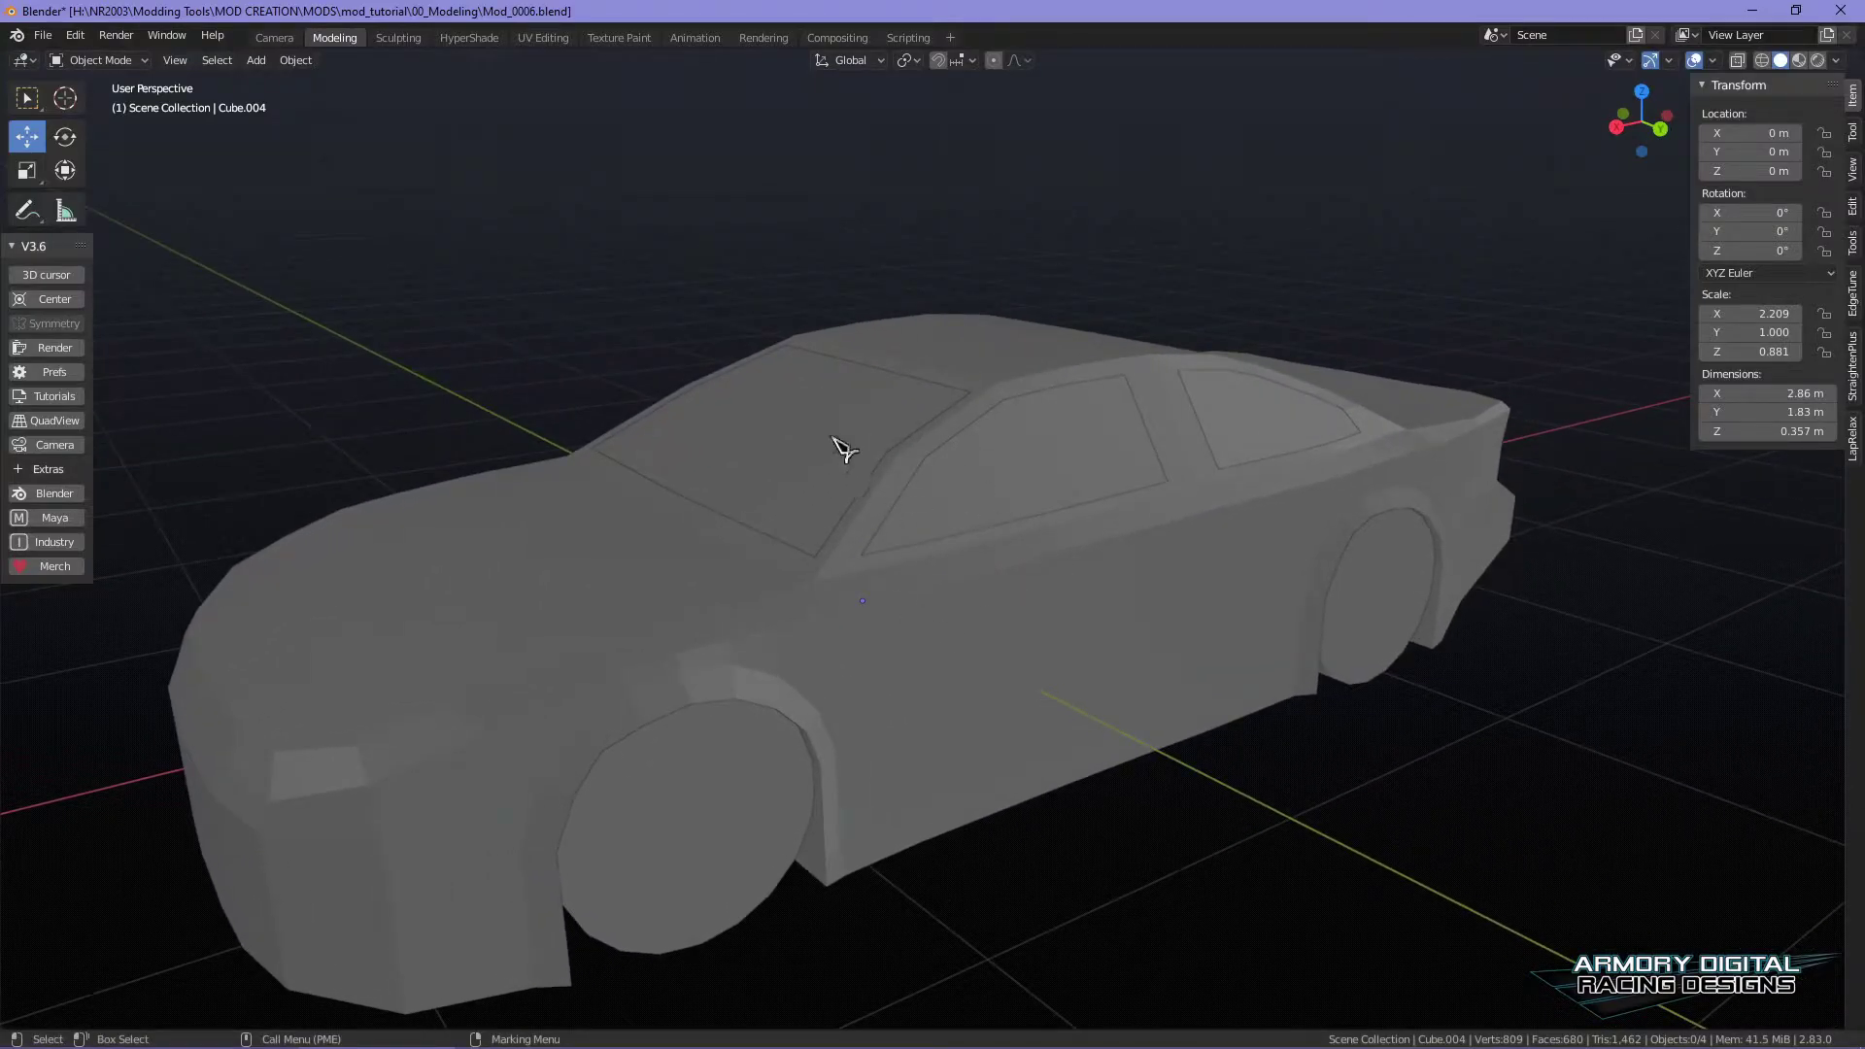
pyautogui.scroll(4, 1144, 541)
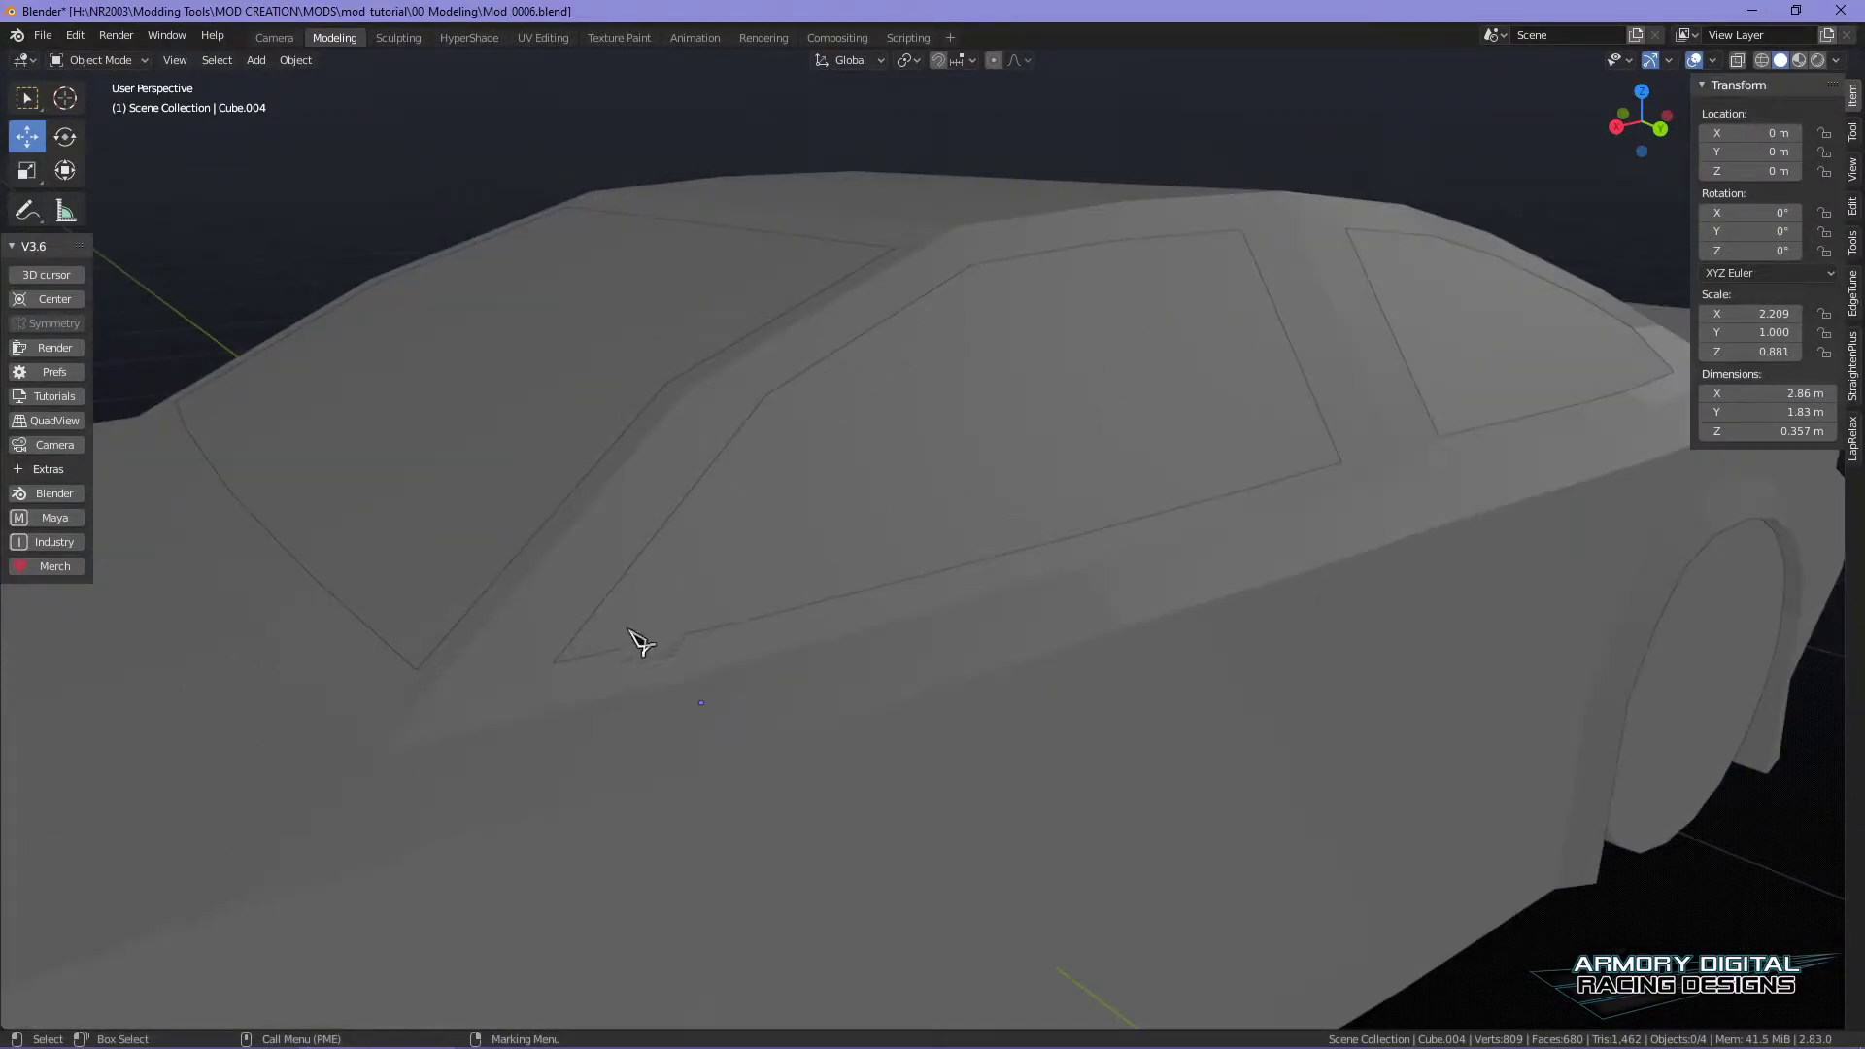
pyautogui.scroll(-5, 1219, 438)
pyautogui.moveTo(1224, 632); pyautogui.dragTo(1321, 525, button='middle')
pyautogui.scroll(-2, 877, 544)
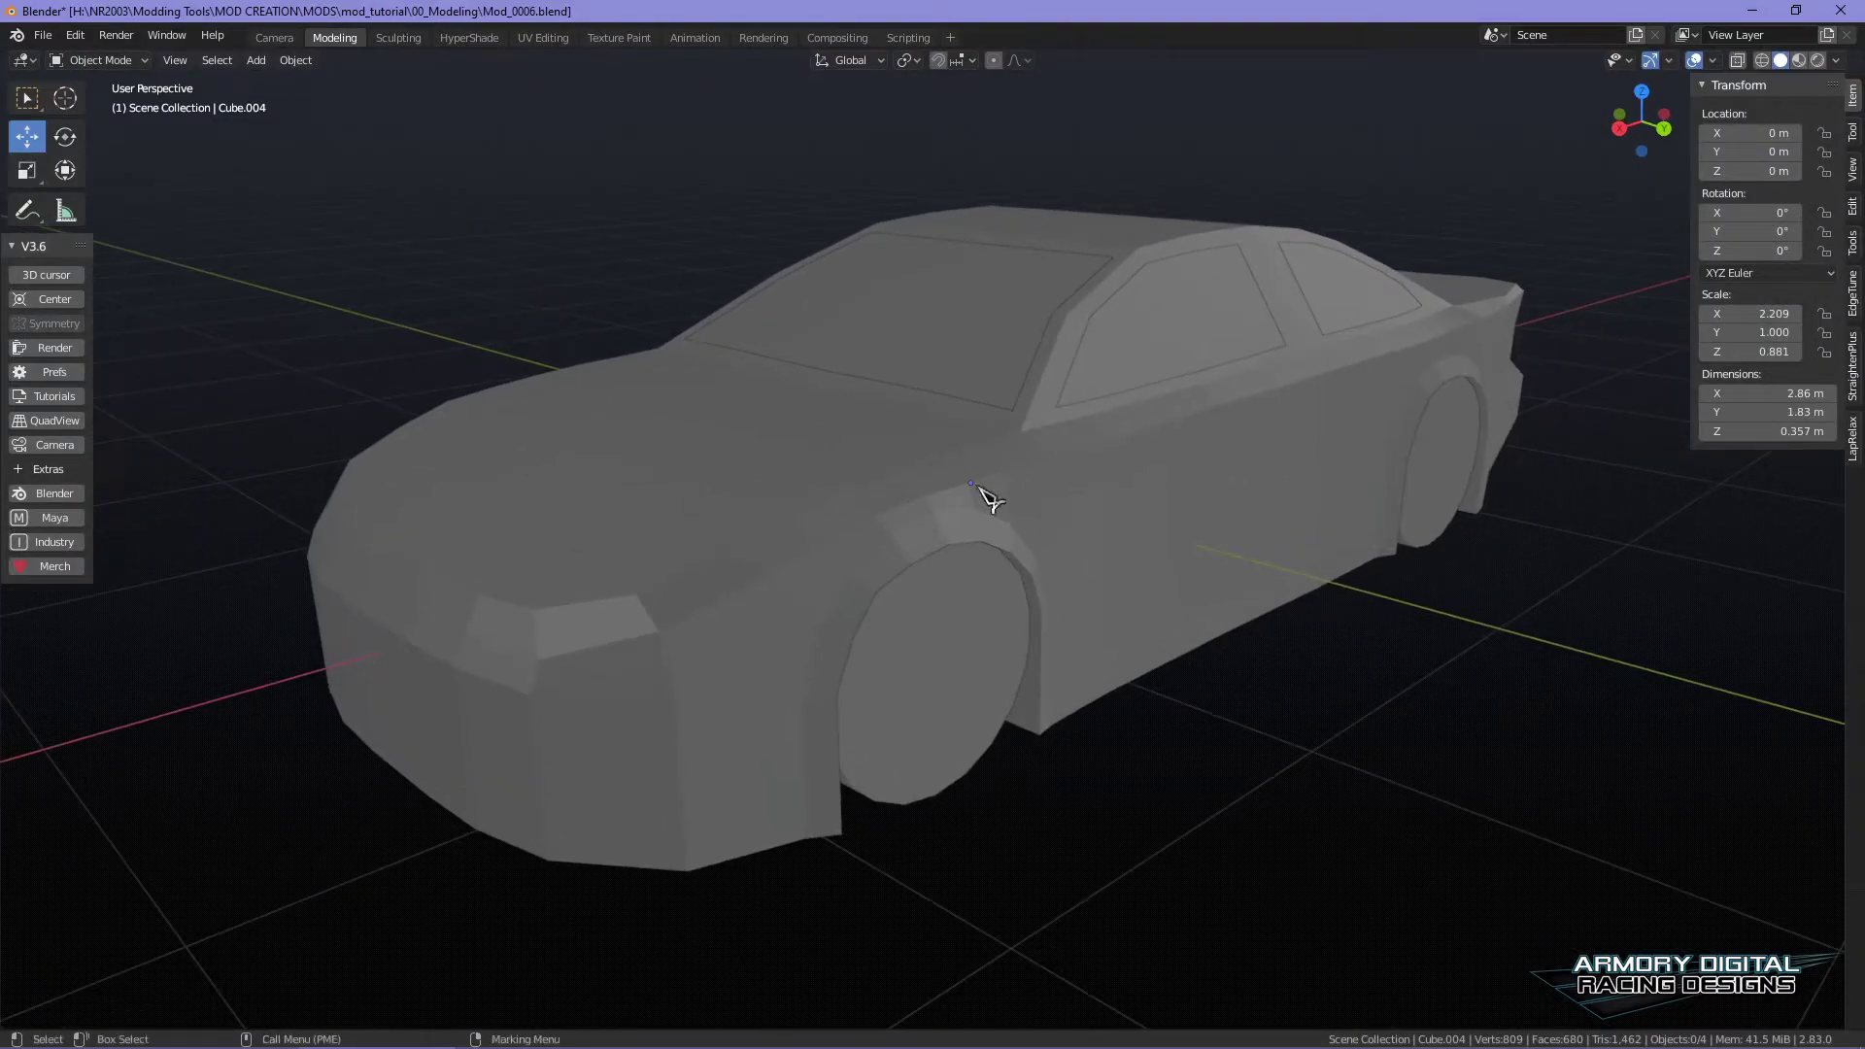
# - Test smooth shading on the car body and return it to flat shading
pyautogui.click(921, 533)
pyautogui.rightClick(828, 368)
pyautogui.click(848, 468)
pyautogui.click(1472, 721)
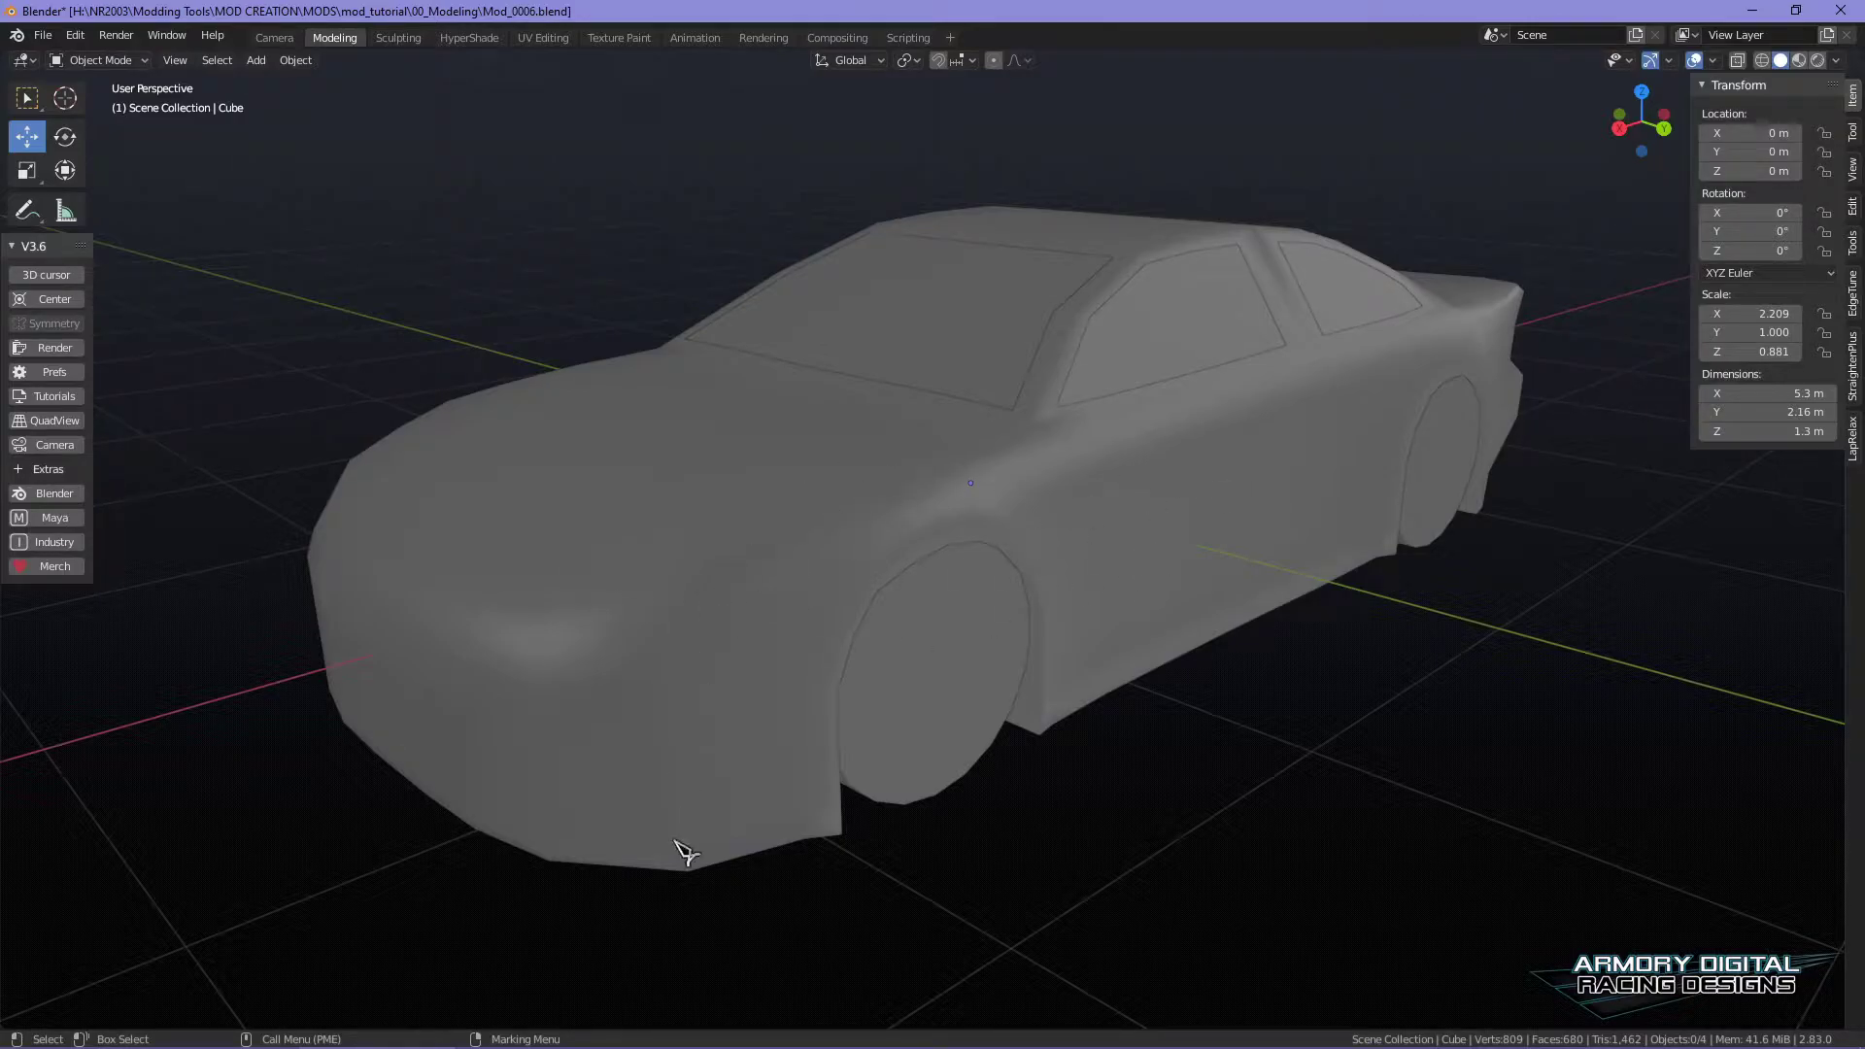
pyautogui.click(1049, 476)
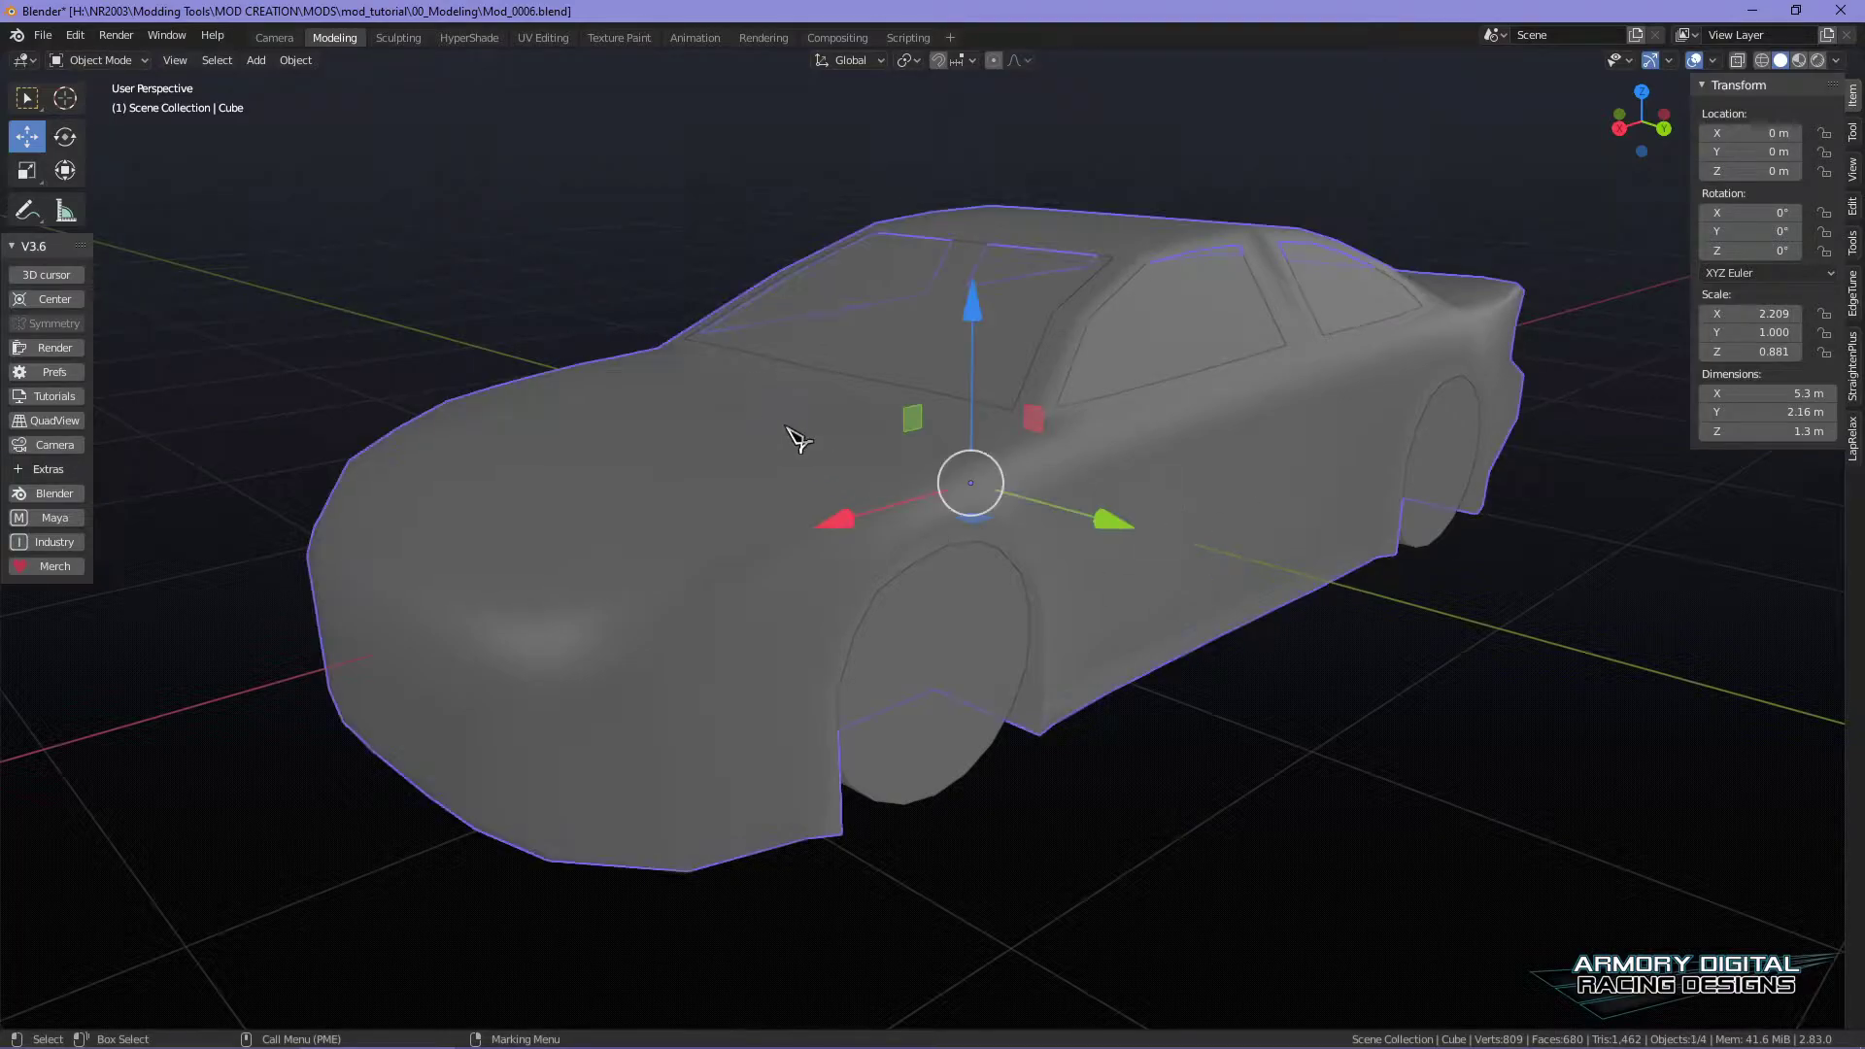
pyautogui.moveTo(783, 424); pyautogui.dragTo(746, 505, button='right')
pyautogui.click(689, 495)
# - Examine the car from the side and front, selecting the window object and the body in turn
pyautogui.moveTo(690, 496)
pyautogui.mouseDown(button='middle')
pyautogui.moveTo(1415, 761)
pyautogui.moveTo(1146, 778)
pyautogui.moveTo(1283, 654)
pyautogui.moveTo(1263, 709)
pyautogui.moveTo(1052, 489)
pyautogui.mouseUp(button='middle')
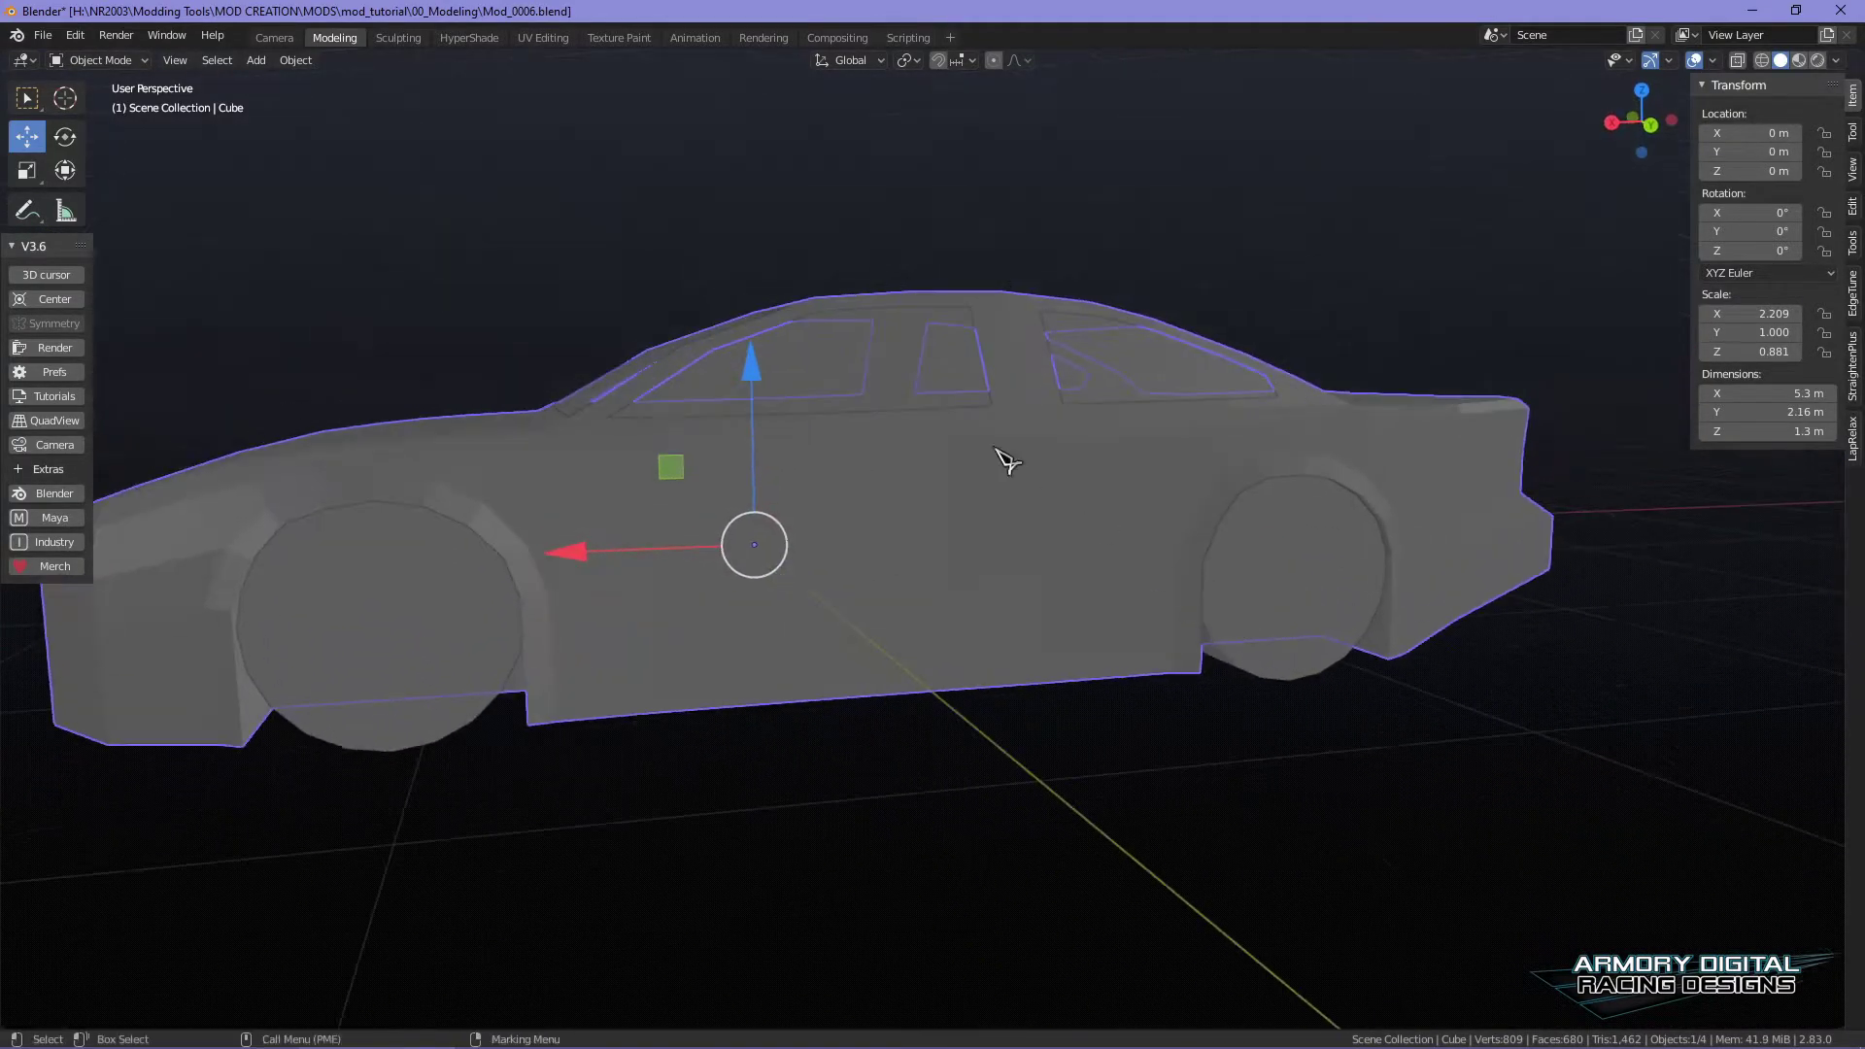
pyautogui.moveTo(1115, 771); pyautogui.dragTo(1011, 600, button='middle')
pyautogui.moveTo(1001, 420); pyautogui.dragTo(1424, 666, button='middle')
pyautogui.click(1344, 749)
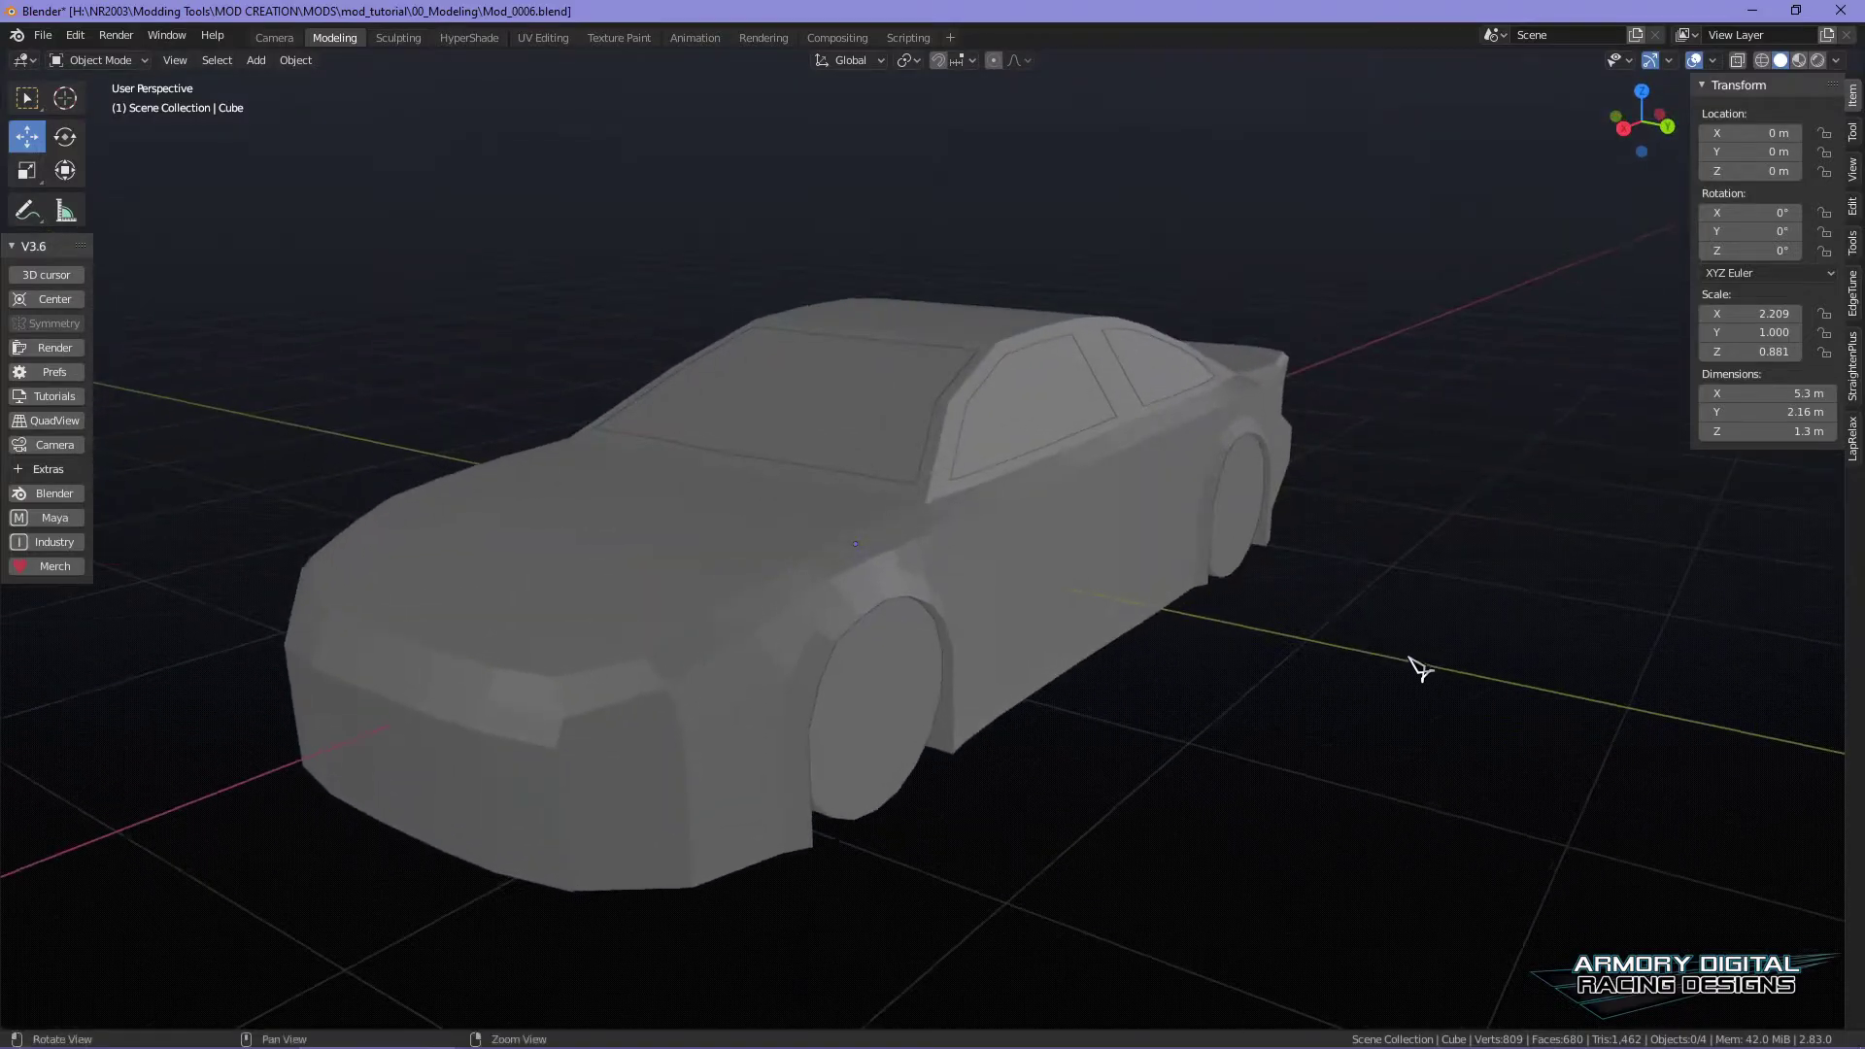
pyautogui.moveTo(1156, 530); pyautogui.dragTo(1134, 601, button='middle')
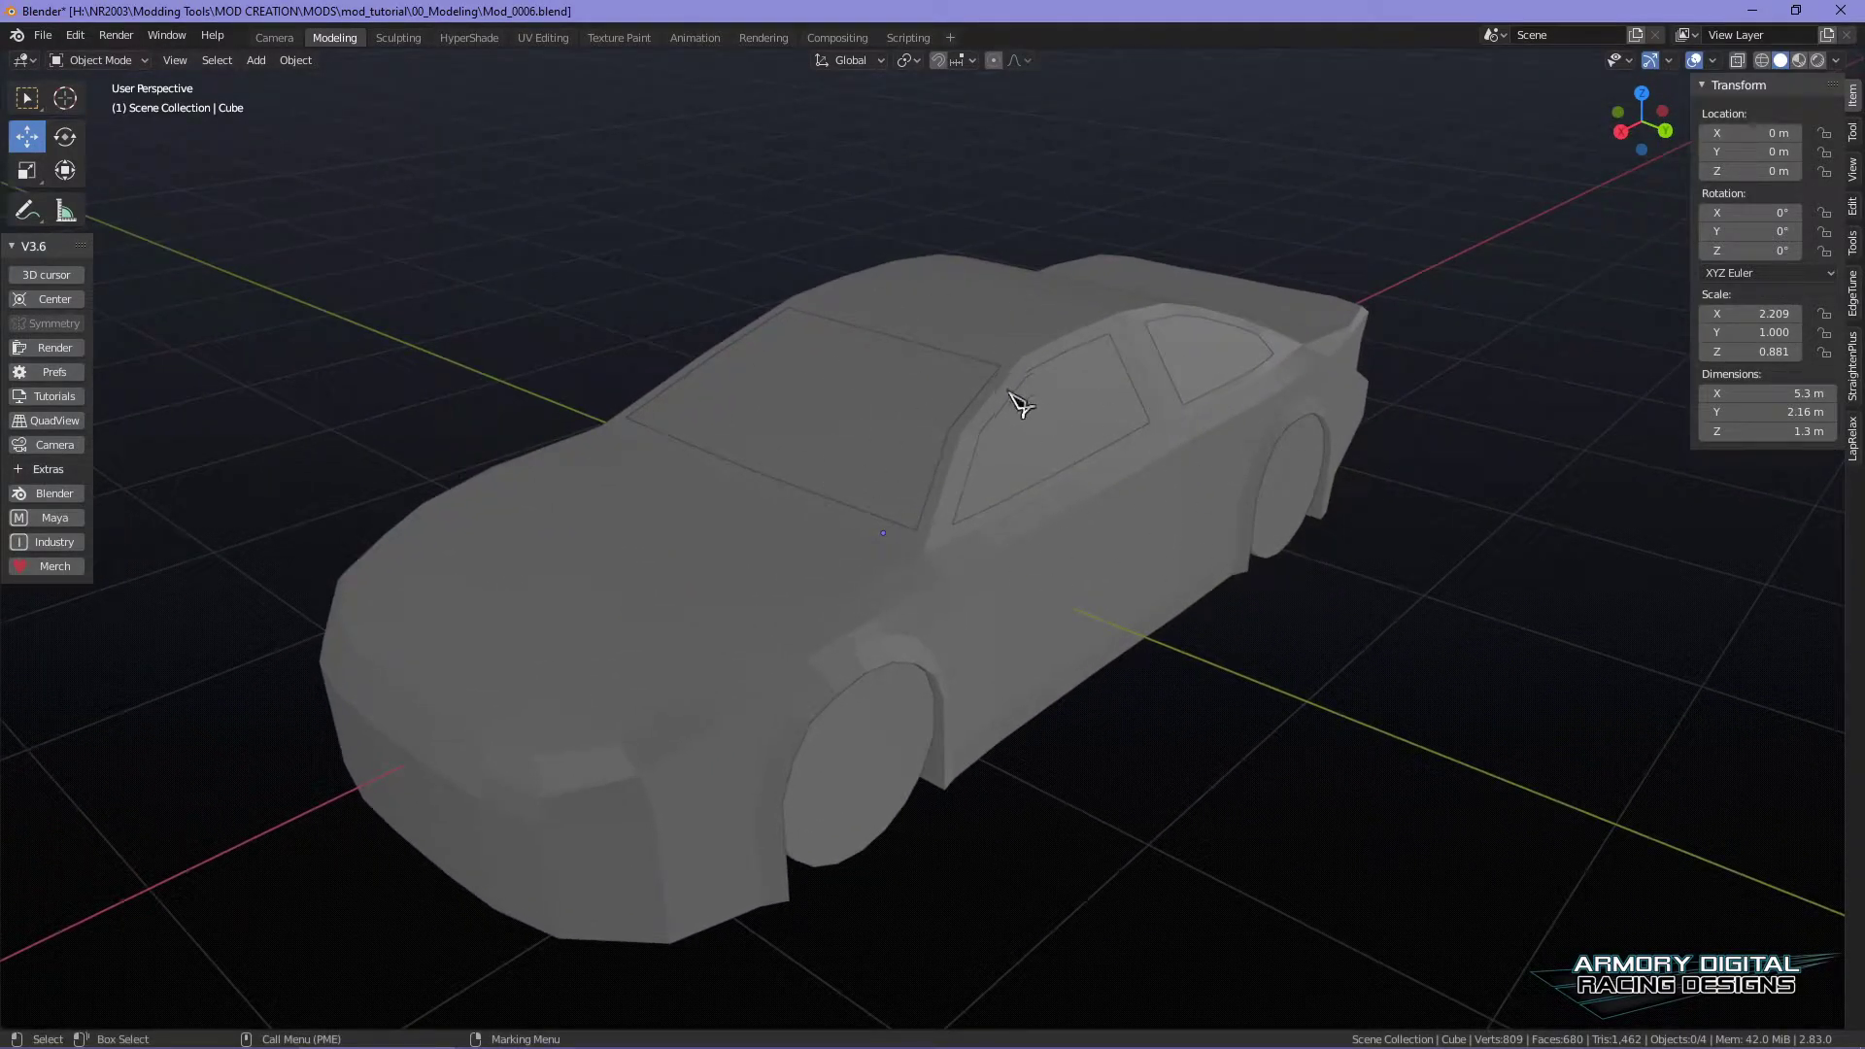
pyautogui.click(846, 446)
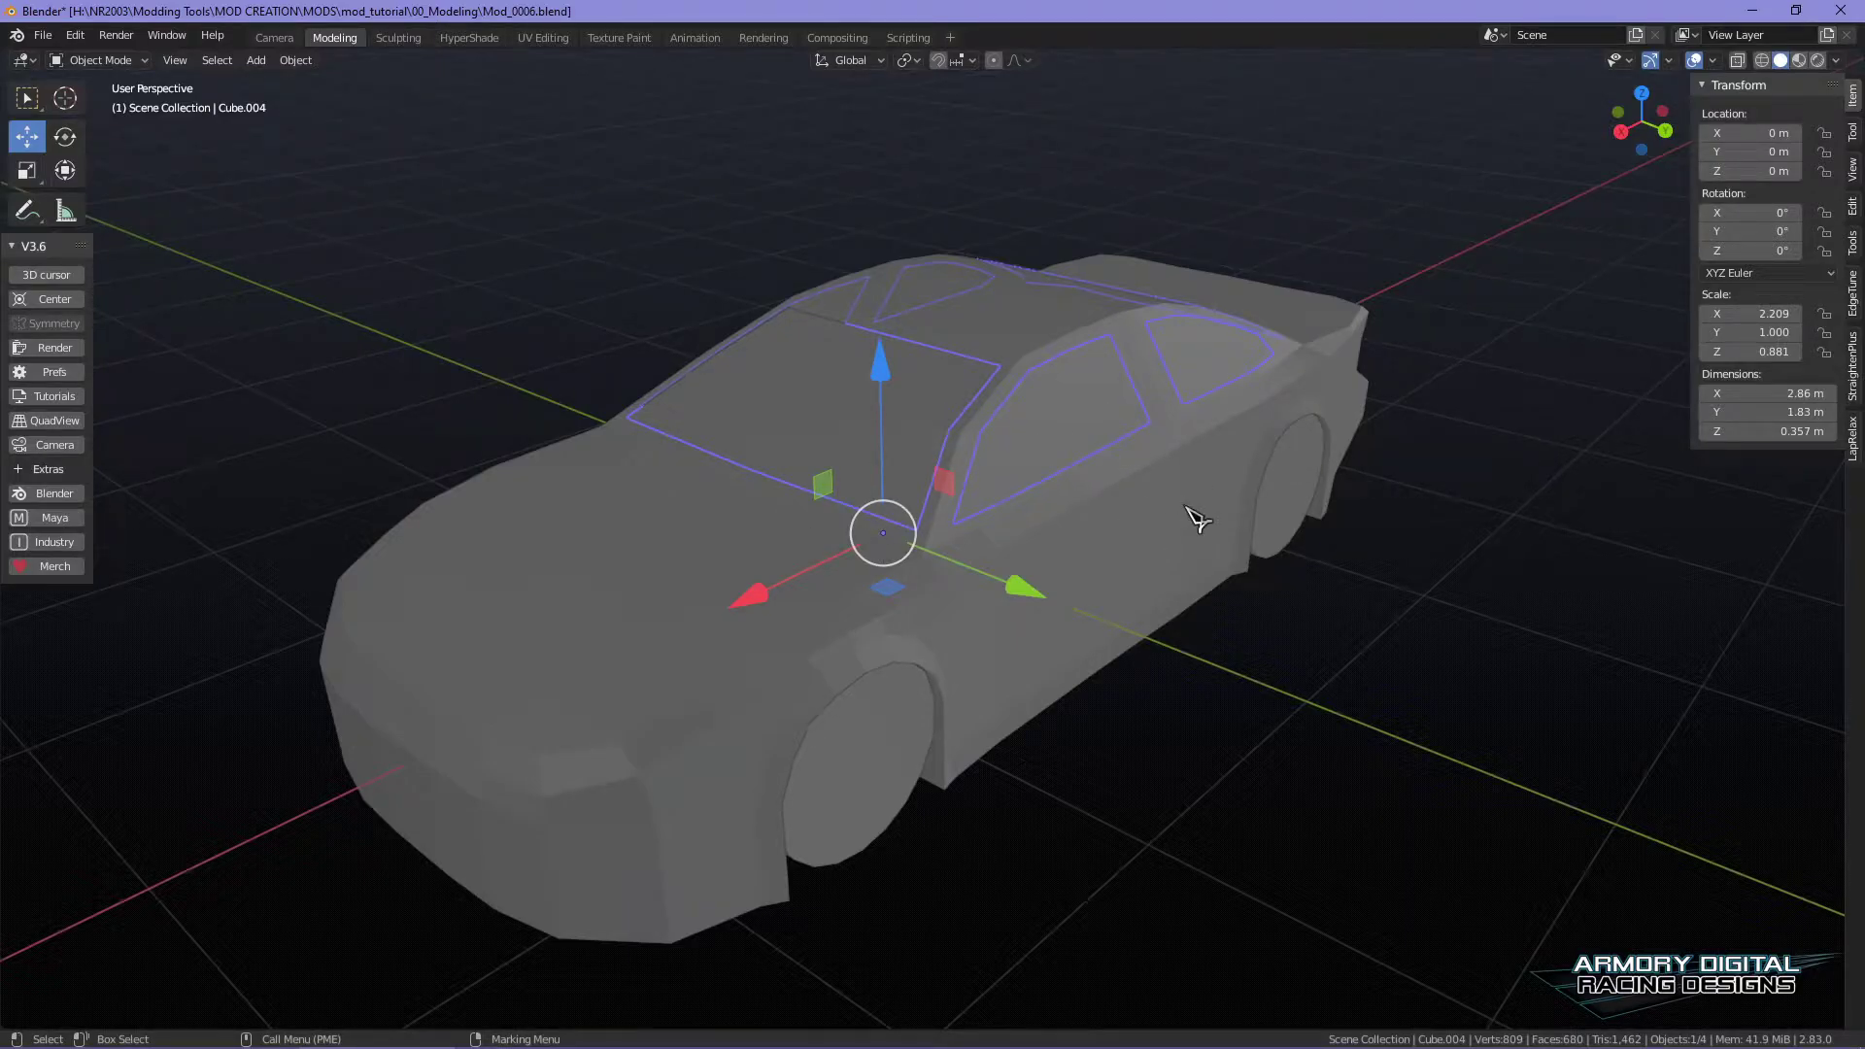
pyautogui.click(1258, 741)
pyautogui.click(882, 615)
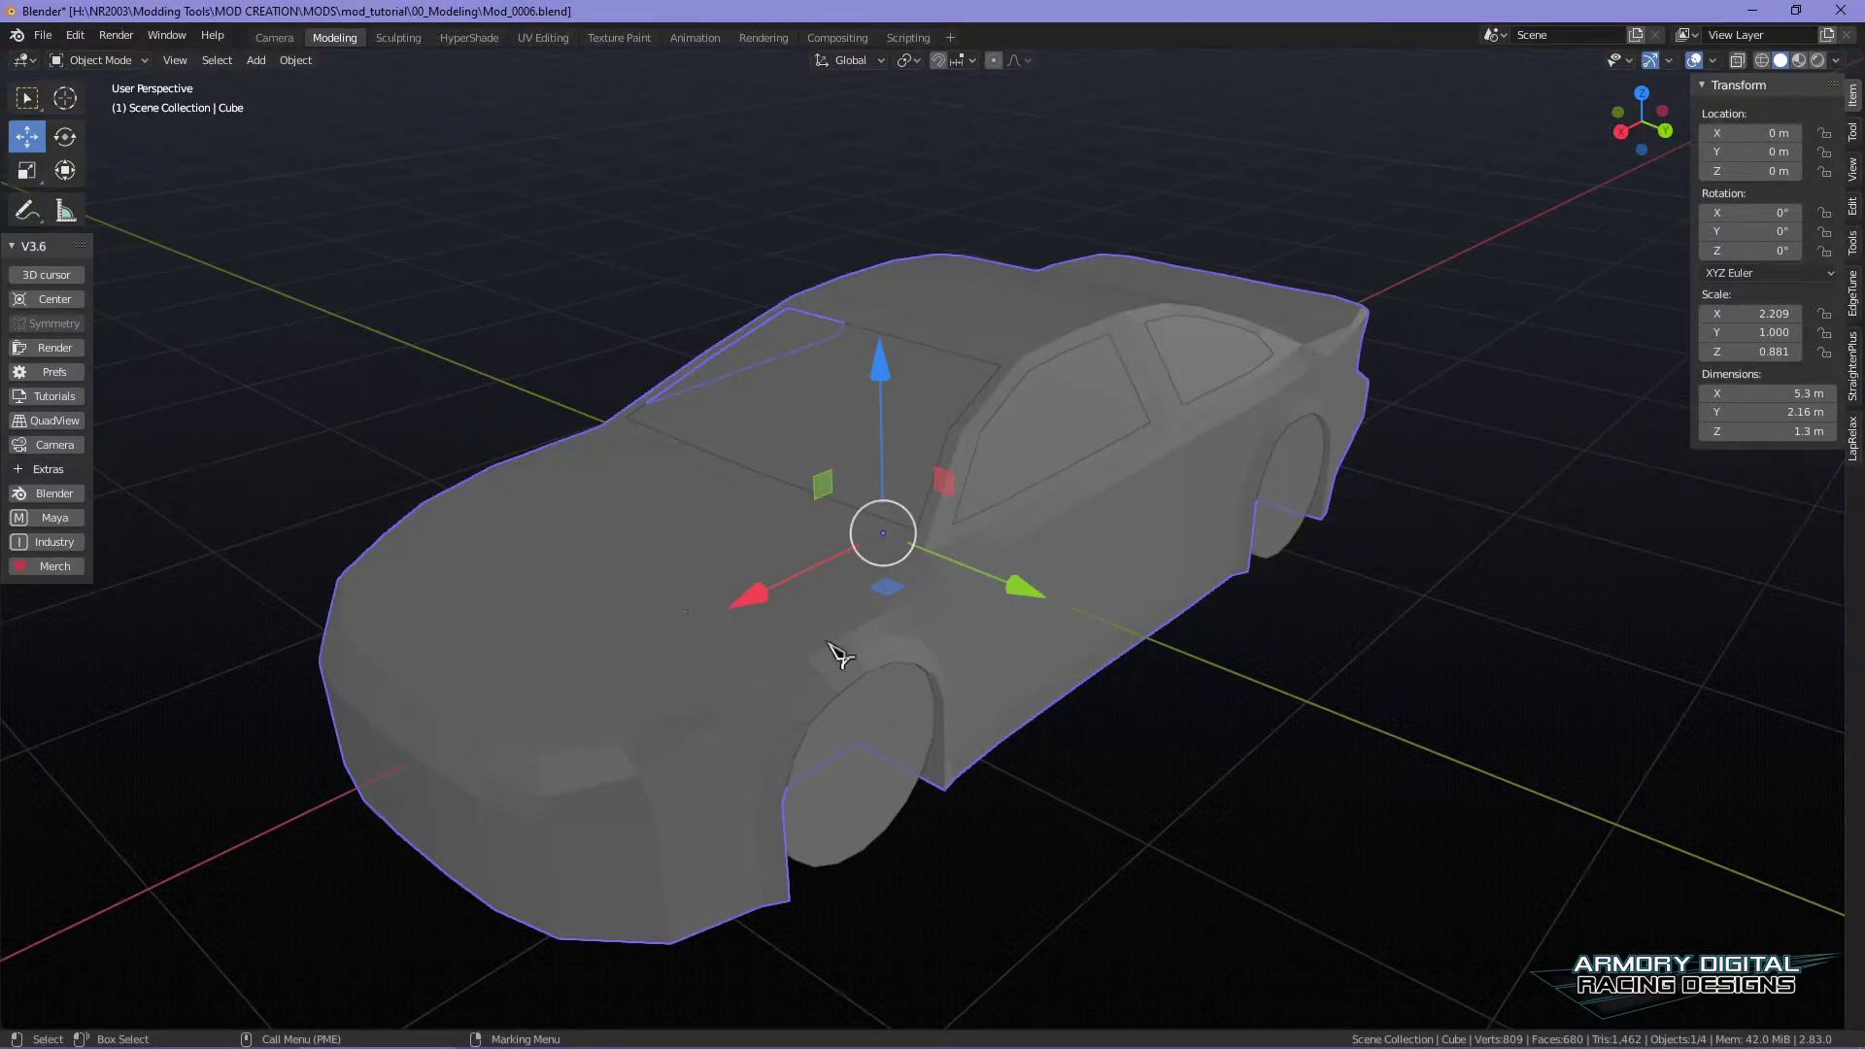
# - Hide the window object and examine the car body's open window areas from the front and side
pyautogui.moveTo(974, 670); pyautogui.dragTo(1369, 754, button='middle')
pyautogui.moveTo(1053, 654); pyautogui.dragTo(1448, 700, button='middle')
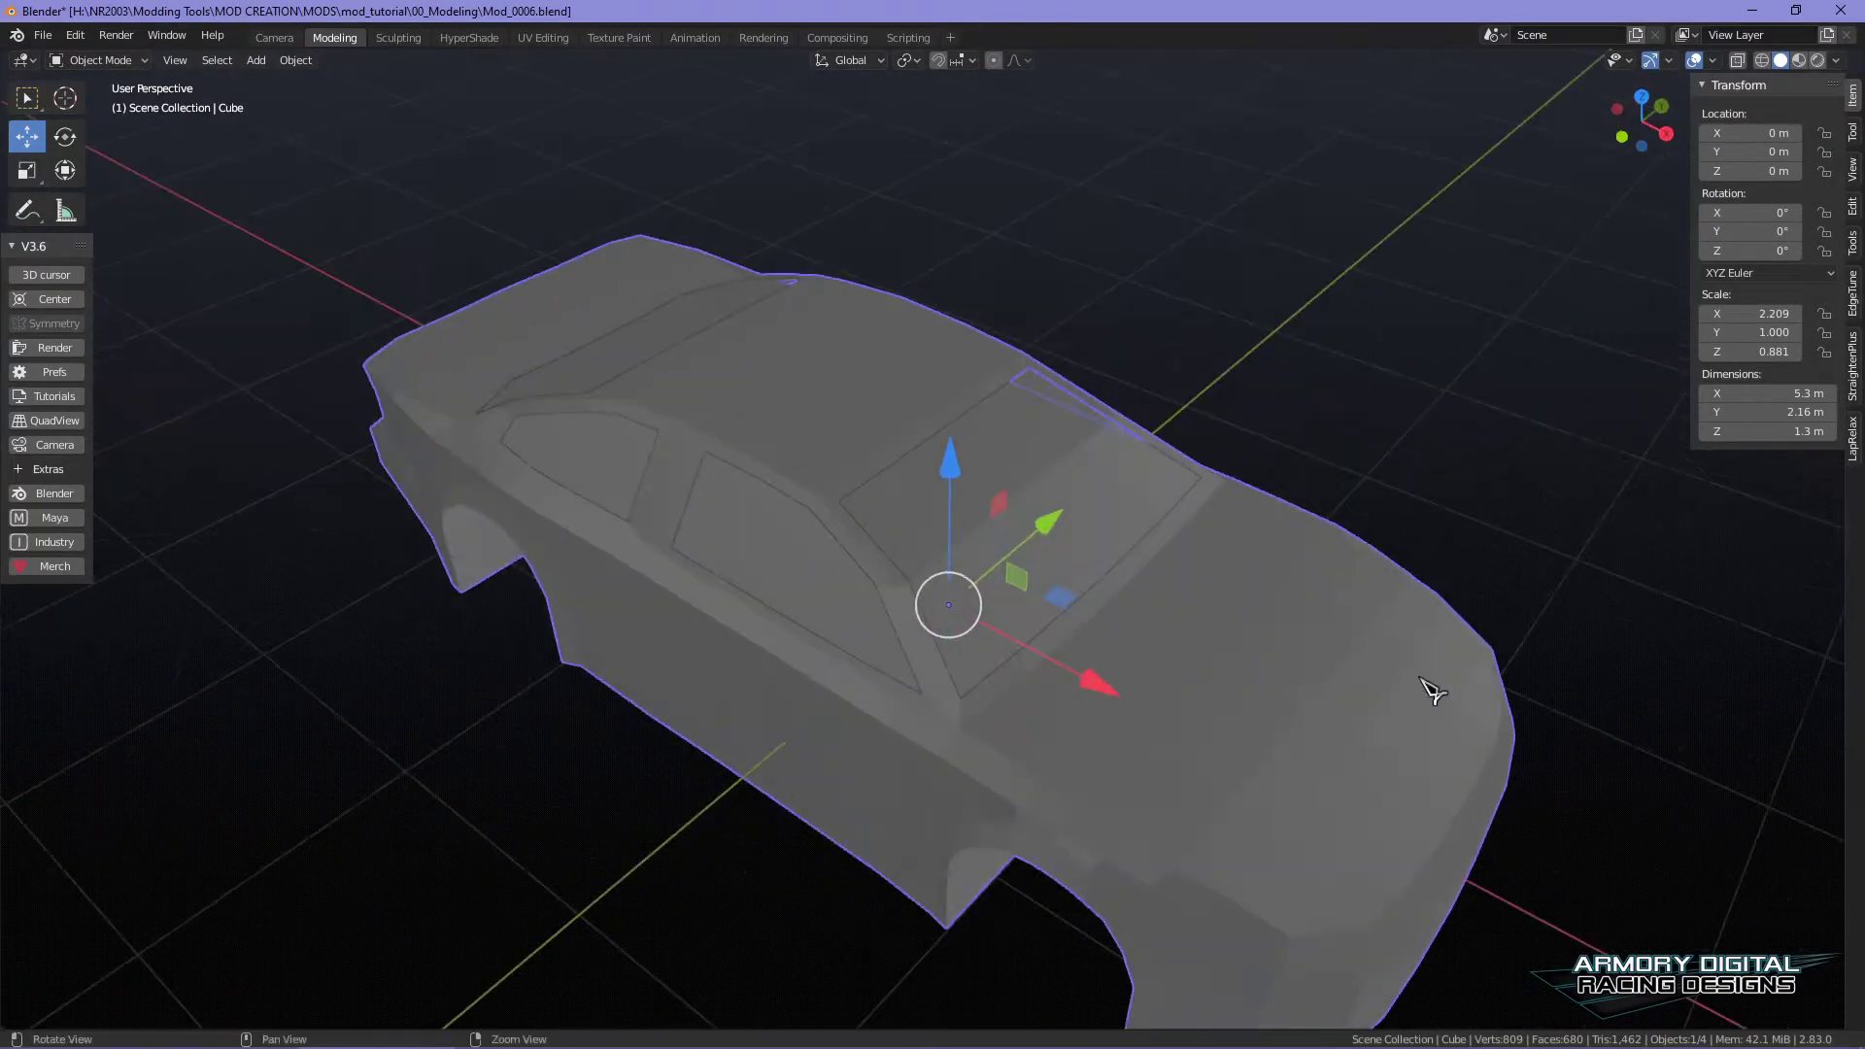
pyautogui.keyDown('alt'); pyautogui.moveTo(1213, 504); pyautogui.dragTo(1438, 485); pyautogui.keyUp('alt')
pyautogui.keyDown('alt'); pyautogui.moveTo(1360, 505); pyautogui.dragTo(1284, 437, button='right'); pyautogui.keyUp('alt')
pyautogui.keyDown('alt'); pyautogui.moveTo(1285, 437); pyautogui.dragTo(1241, 541); pyautogui.keyUp('alt')
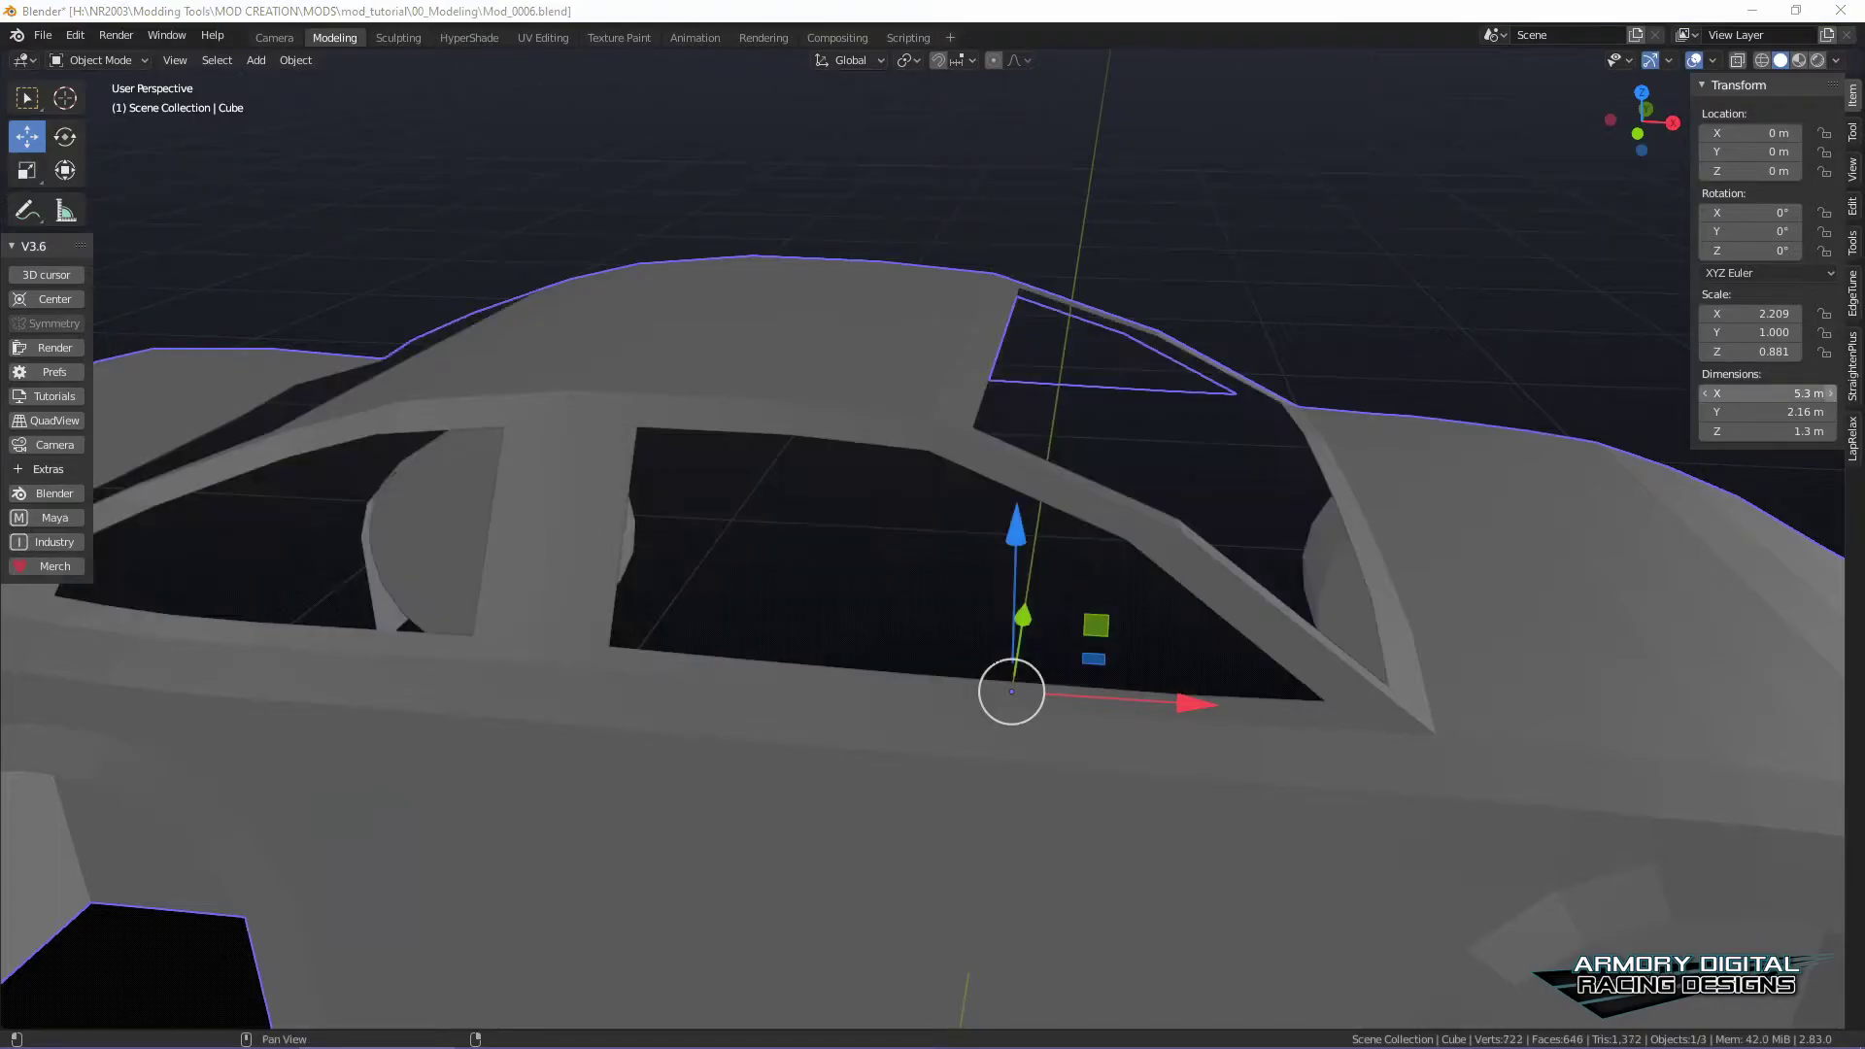
pyautogui.click(1462, 233)
pyautogui.keyDown('alt'); pyautogui.moveTo(1462, 235); pyautogui.dragTo(1420, 269); pyautogui.keyUp('alt')
pyautogui.keyDown('alt'); pyautogui.moveTo(1420, 269); pyautogui.dragTo(1279, 375, button='right'); pyautogui.keyUp('alt')
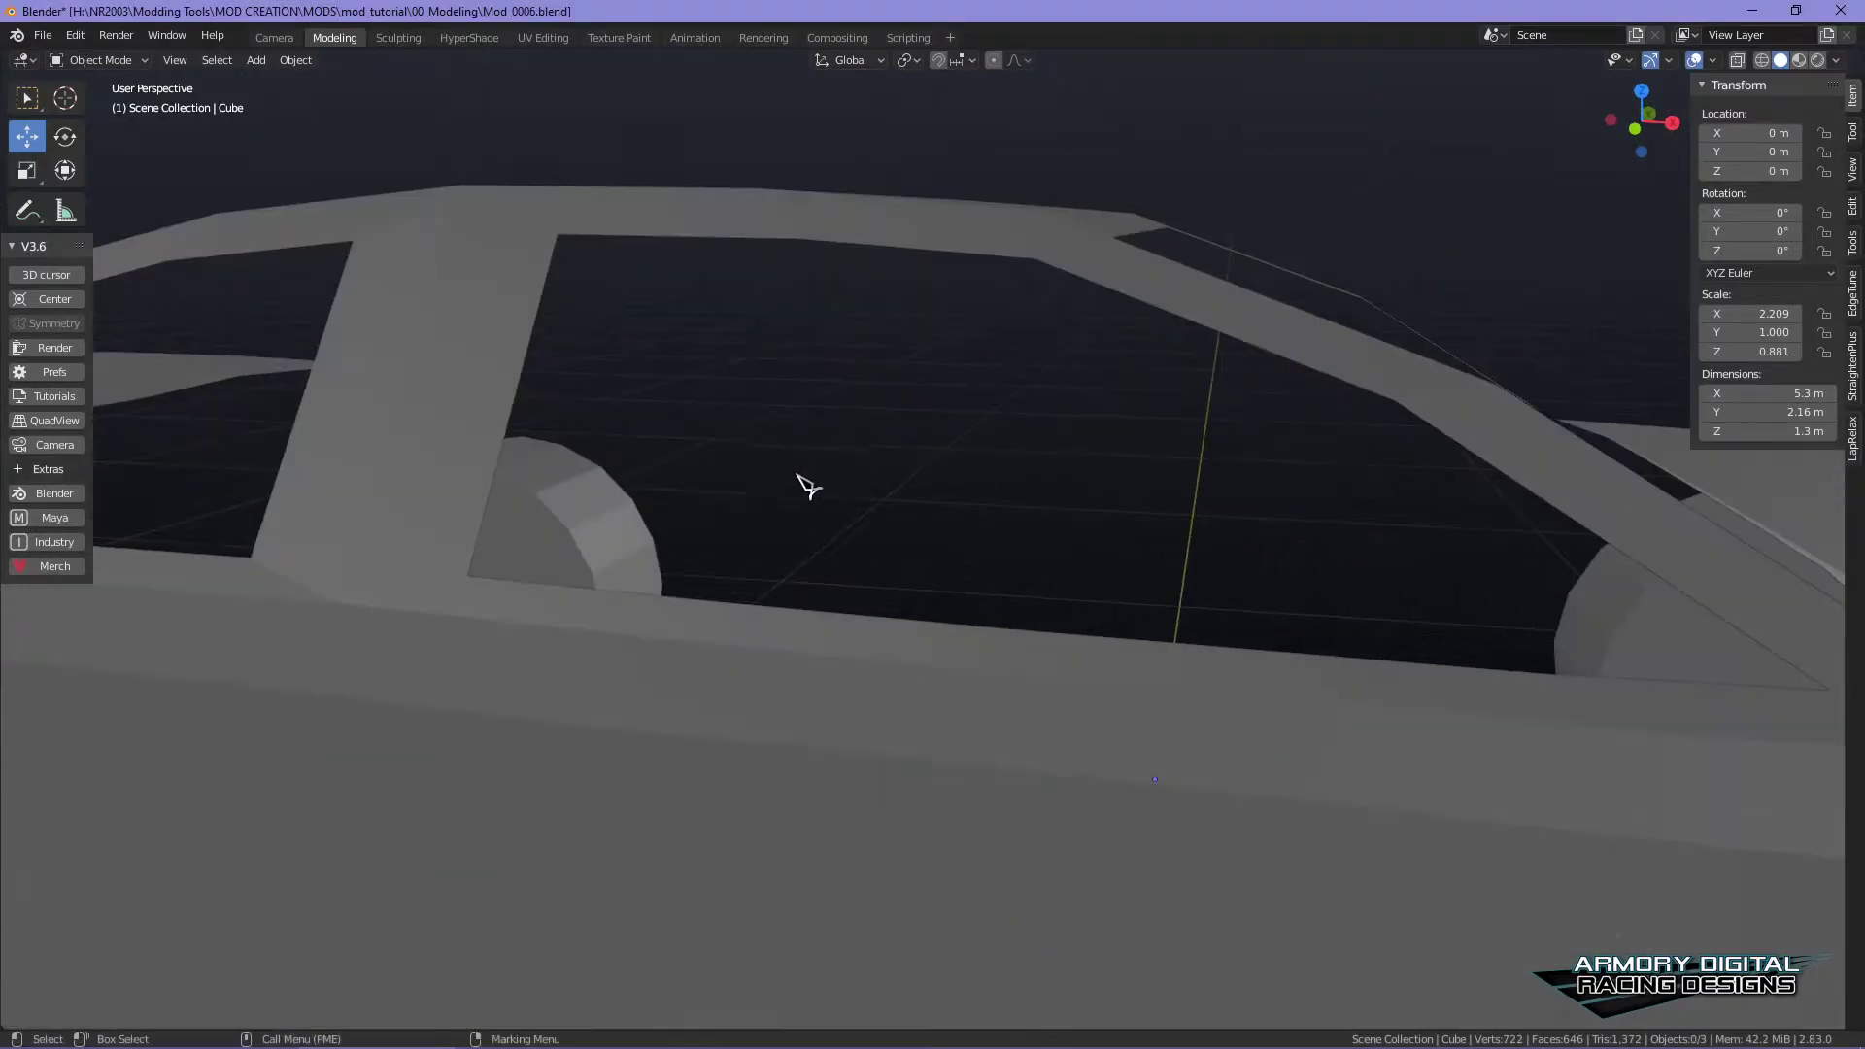
pyautogui.keyDown('alt'); pyautogui.moveTo(1321, 551); pyautogui.dragTo(1313, 648); pyautogui.keyUp('alt')
pyautogui.click(1467, 867)
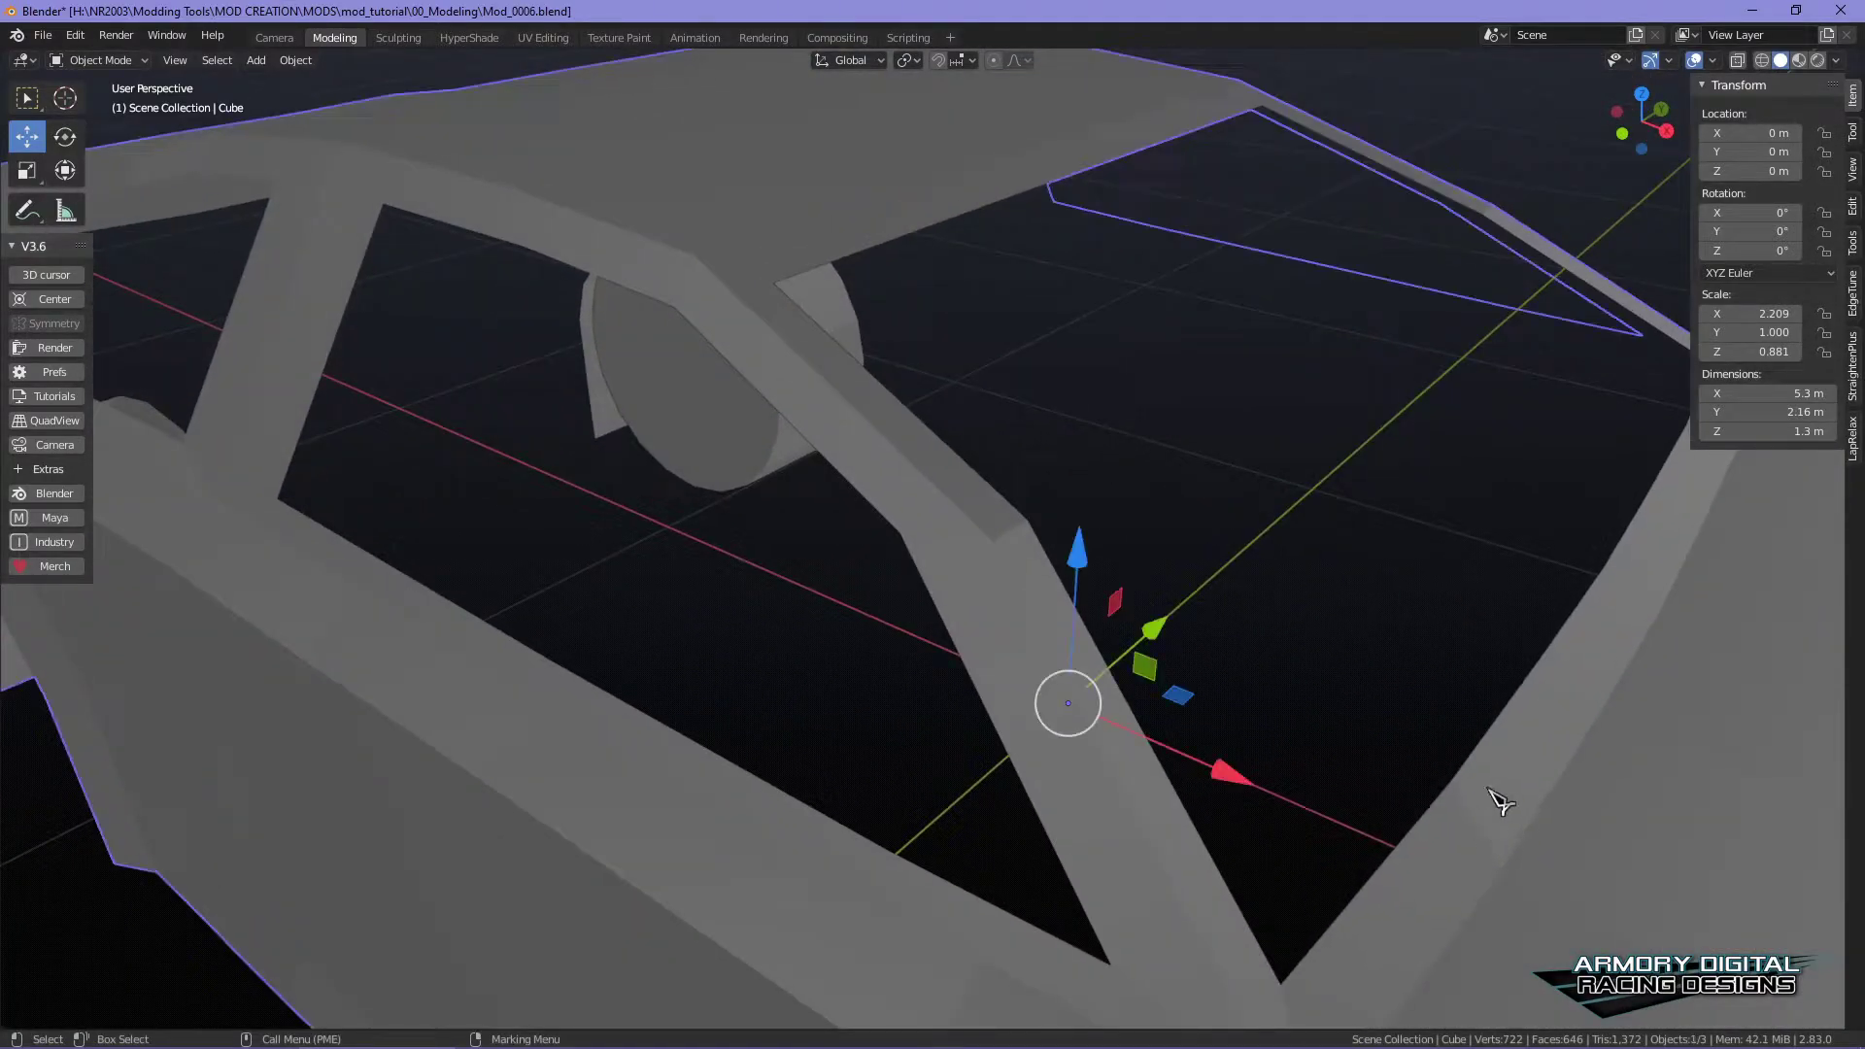
# - Duplicate the car body in place and clear the original from view, leaving the copy selected
pyautogui.keyDown('alt'); pyautogui.moveTo(1495, 800); pyautogui.dragTo(1531, 729, button='right'); pyautogui.keyUp('alt')
pyautogui.keyDown('alt'); pyautogui.moveTo(1530, 728); pyautogui.dragTo(1404, 579, button='middle'); pyautogui.keyUp('alt')
pyautogui.keyDown('alt'); pyautogui.moveTo(1404, 579); pyautogui.dragTo(1395, 541, button='right'); pyautogui.keyUp('alt')
pyautogui.keyDown('alt'); pyautogui.moveTo(1395, 541); pyautogui.dragTo(1421, 547); pyautogui.keyUp('alt')
pyautogui.keyDown('alt'); pyautogui.moveTo(1433, 561); pyautogui.dragTo(1389, 620, button='middle'); pyautogui.keyUp('alt')
pyautogui.hotkey('shift', 'd')
pyautogui.rightClick(1323, 609)
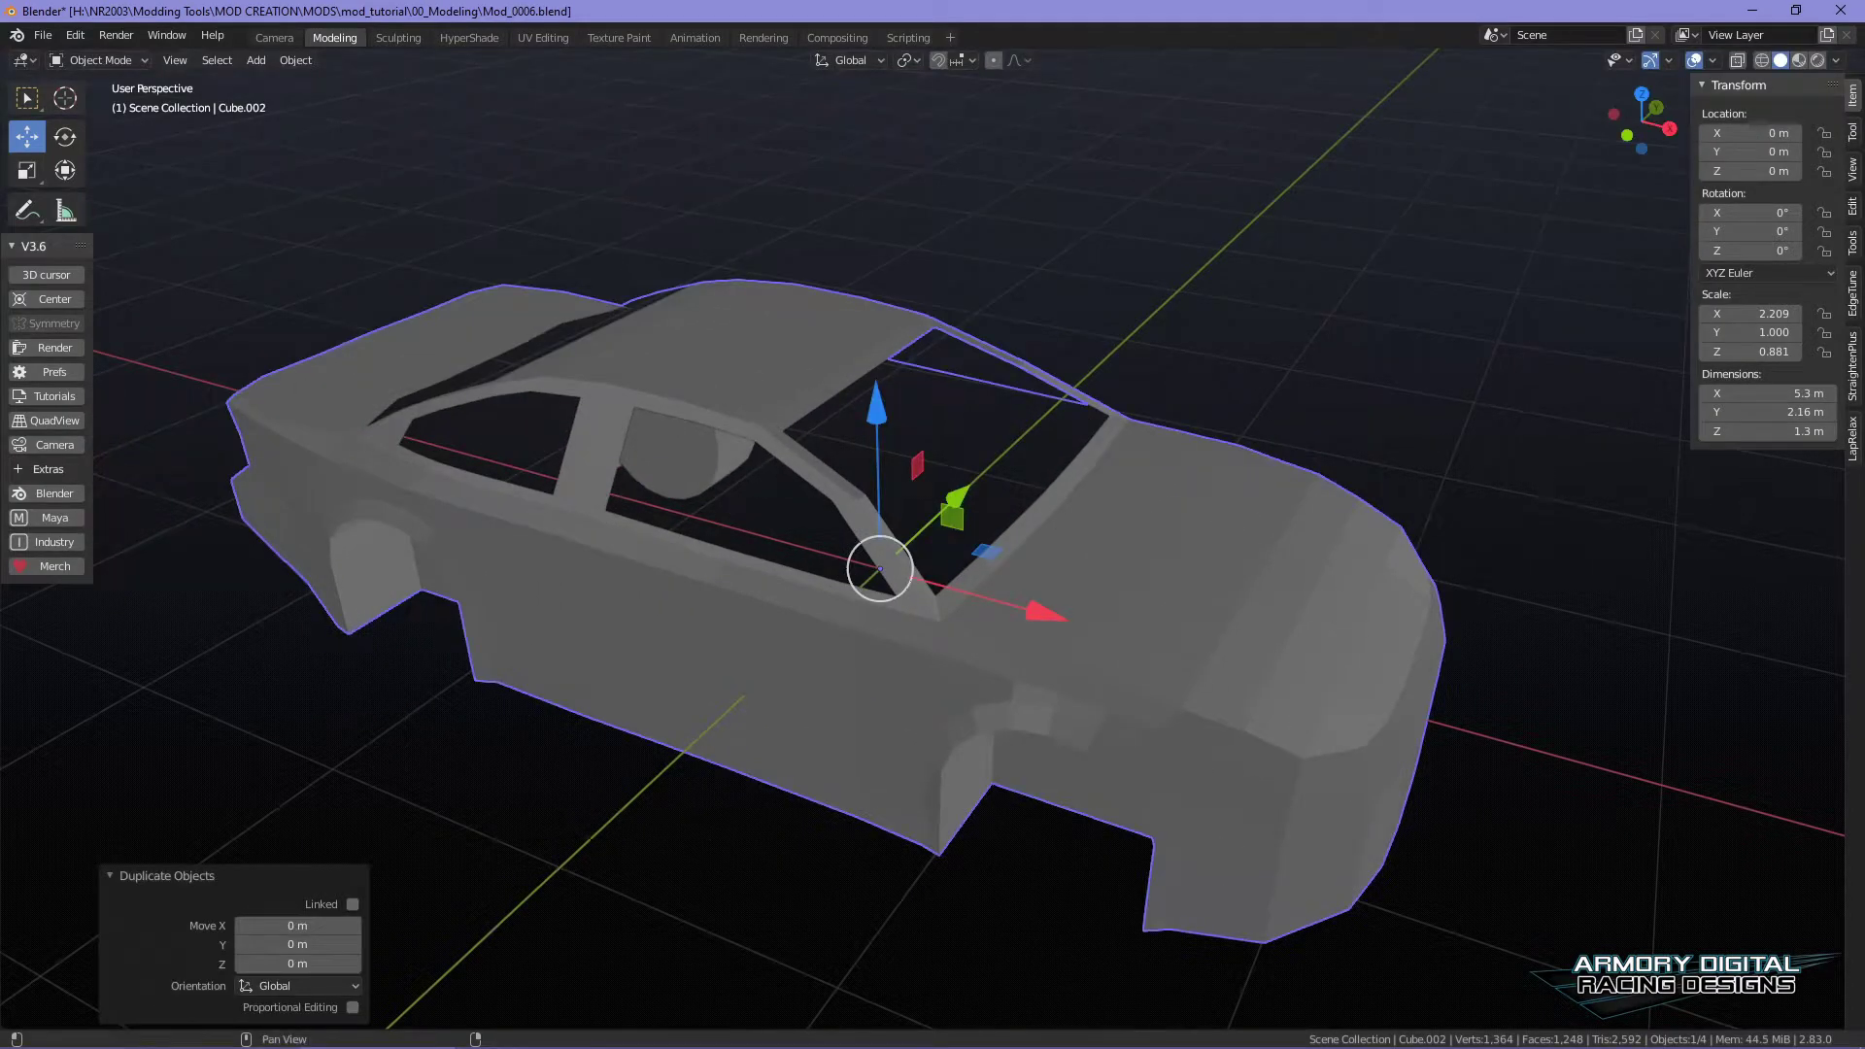
pyautogui.press('Delete')
pyautogui.click(1186, 633)
# - Examine the duplicated body's underside, wheel wells and window openings from several angles
pyautogui.keyDown('alt'); pyautogui.moveTo(1186, 632); pyautogui.dragTo(1090, 695); pyautogui.keyUp('alt')
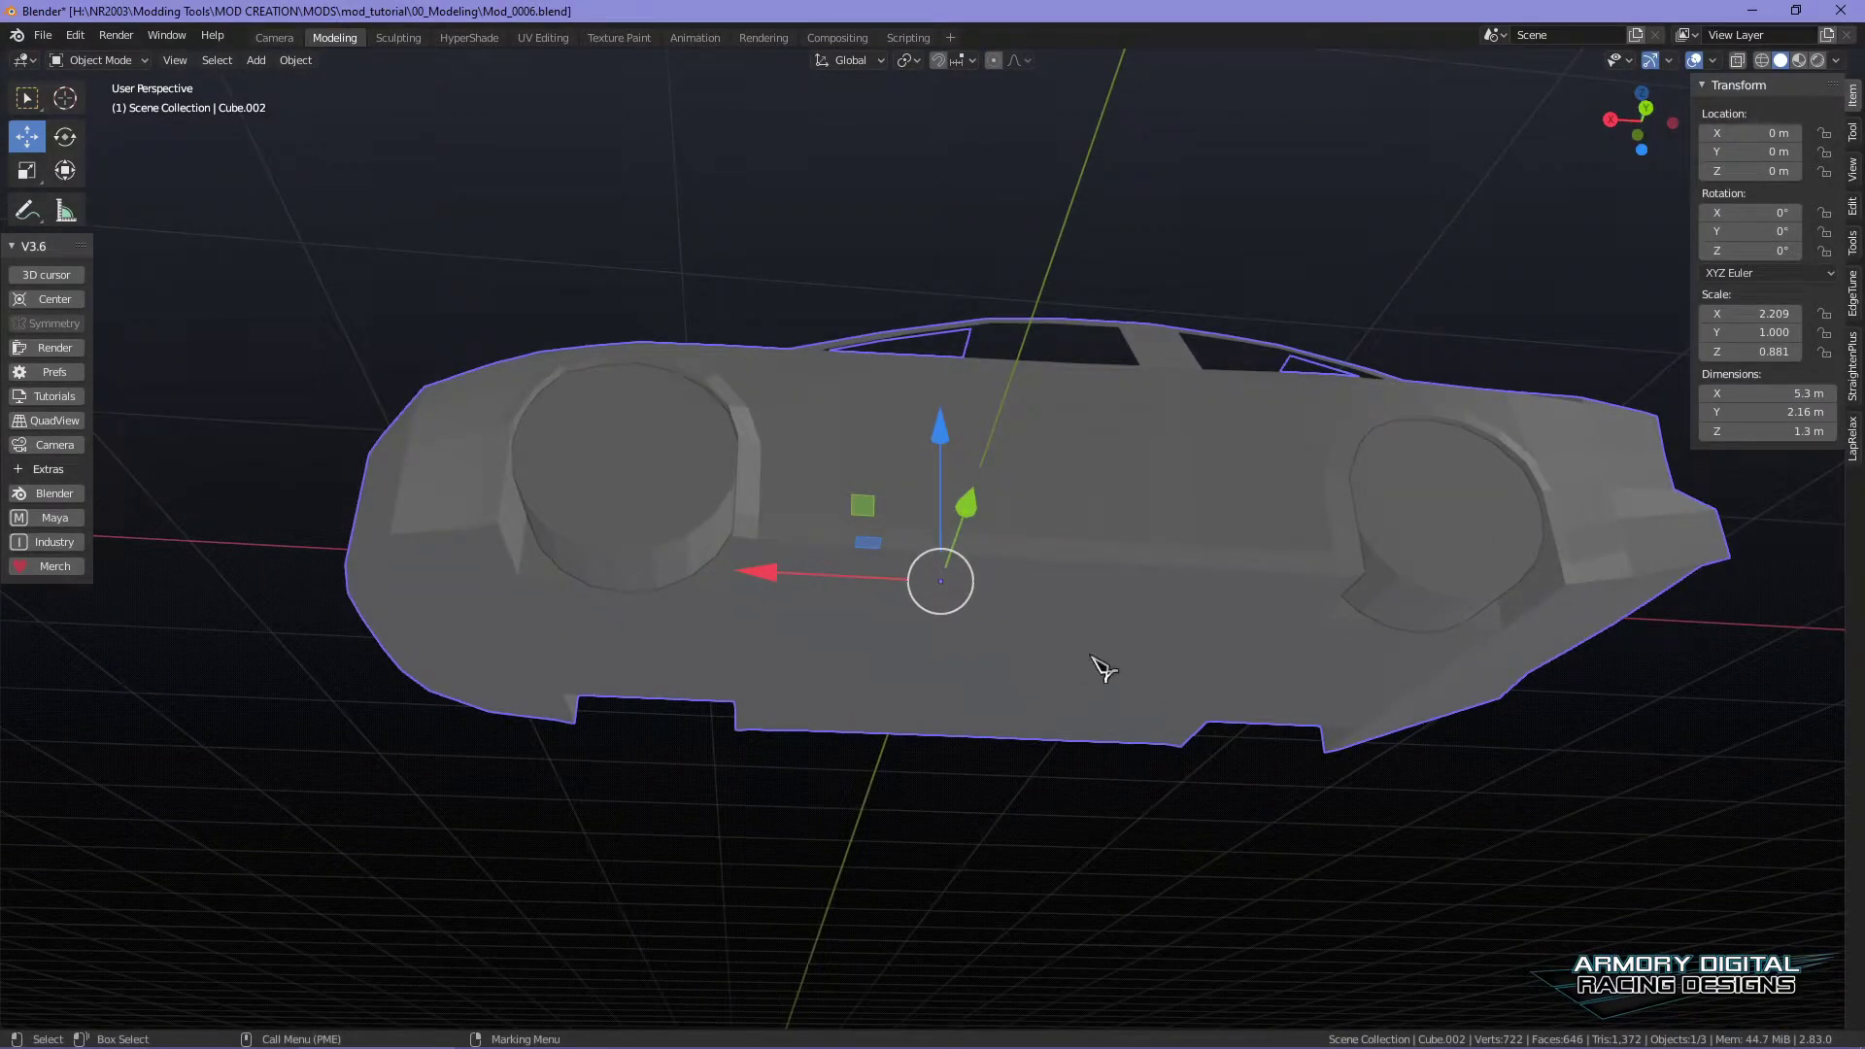
pyautogui.keyDown('alt'); pyautogui.moveTo(1295, 470); pyautogui.dragTo(1127, 673); pyautogui.keyUp('alt')
pyautogui.keyDown('alt'); pyautogui.moveTo(1246, 385); pyautogui.dragTo(983, 712); pyautogui.keyUp('alt')
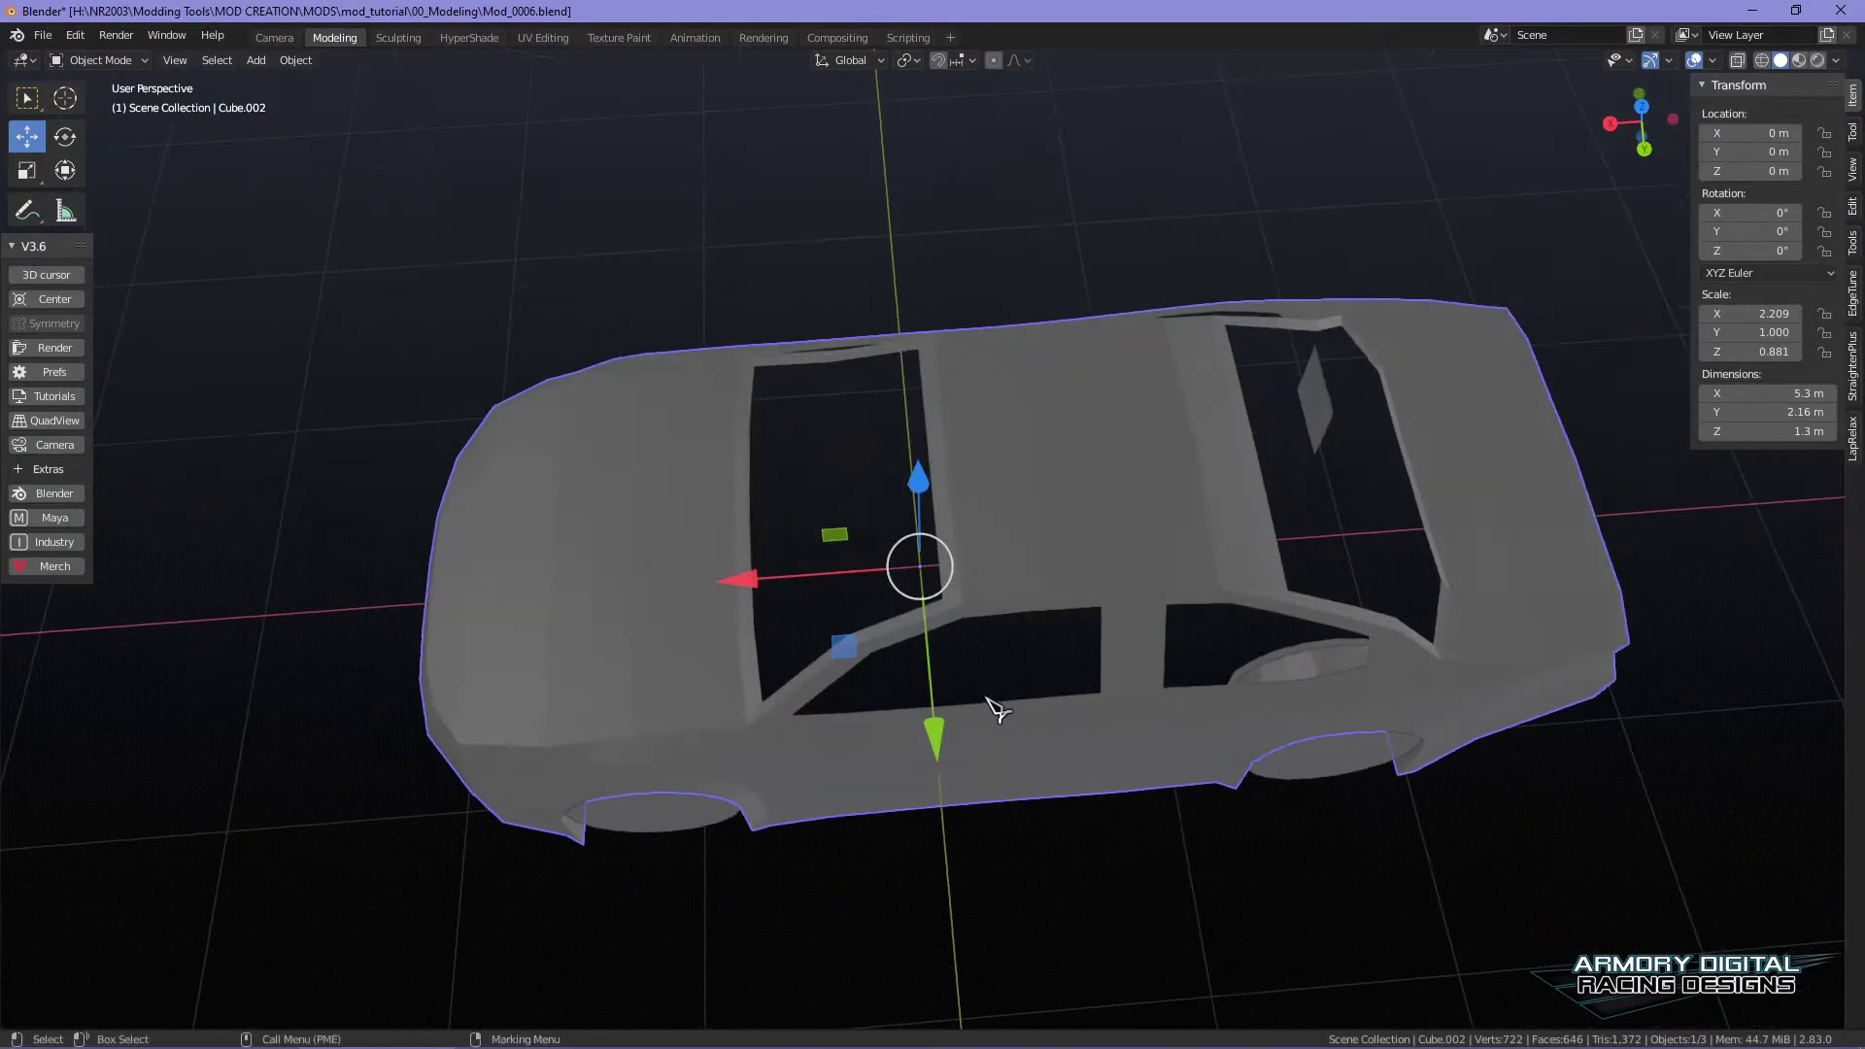
pyautogui.keyDown('alt'); pyautogui.moveTo(1072, 664); pyautogui.dragTo(799, 473); pyautogui.keyUp('alt')
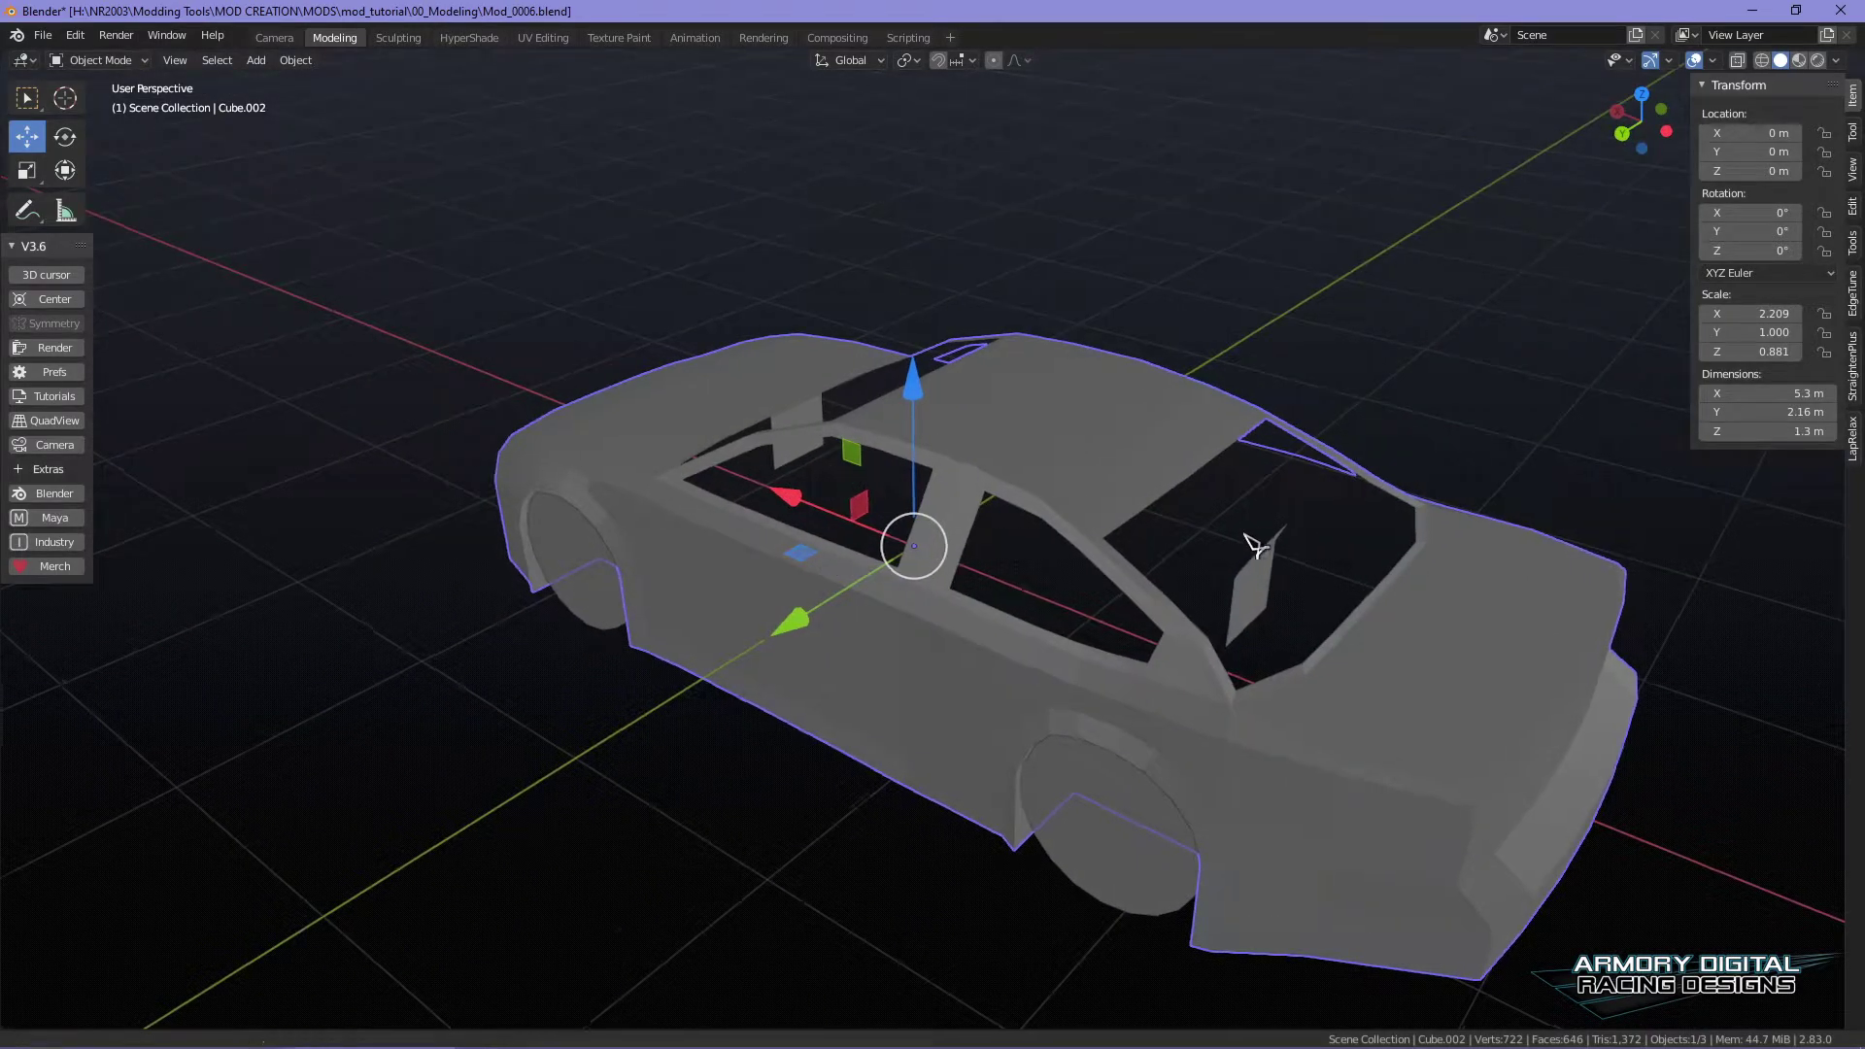
pyautogui.keyDown('alt'); pyautogui.moveTo(1283, 549); pyautogui.dragTo(1345, 491); pyautogui.keyUp('alt')
pyautogui.keyDown('alt'); pyautogui.moveTo(1581, 598); pyautogui.dragTo(1570, 700); pyautogui.keyUp('alt')
pyautogui.keyDown('alt'); pyautogui.moveTo(1561, 591); pyautogui.dragTo(1421, 625); pyautogui.keyUp('alt')
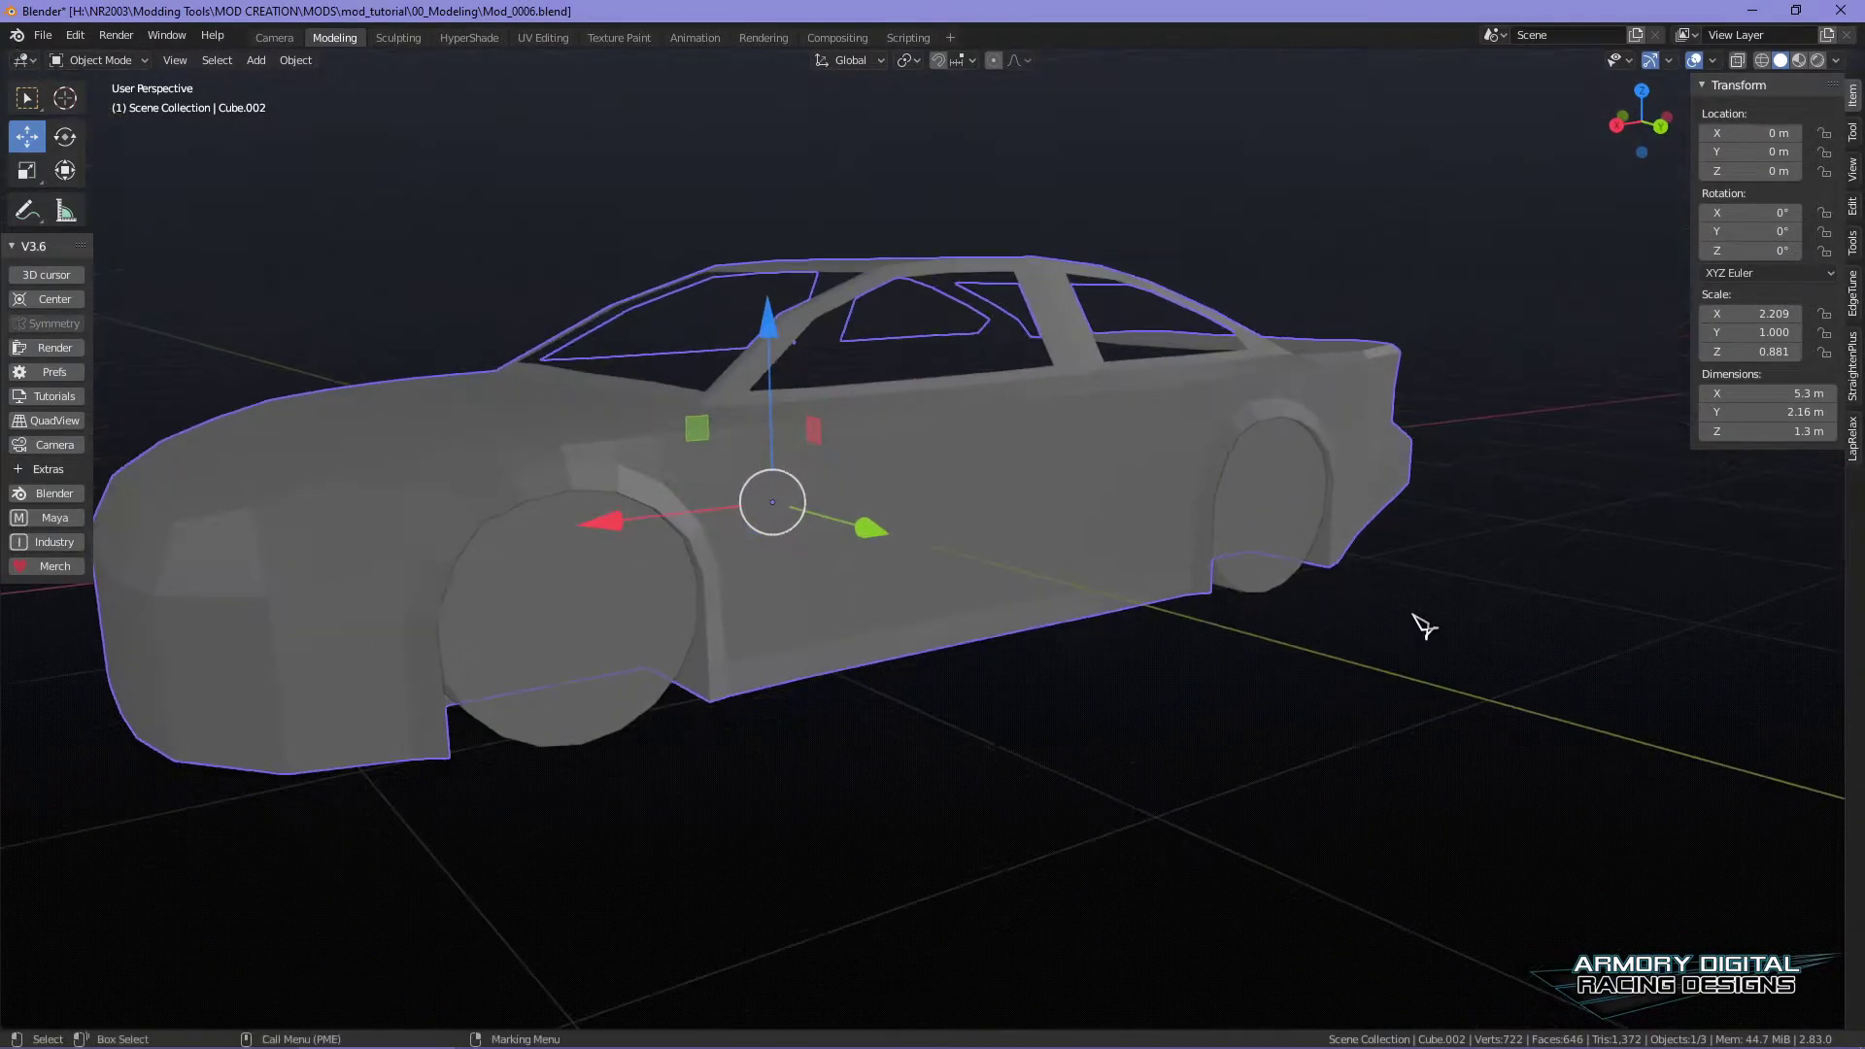
pyautogui.keyDown('alt'); pyautogui.moveTo(1404, 619); pyautogui.dragTo(1428, 721, button='middle'); pyautogui.keyUp('alt')
pyautogui.keyDown('alt'); pyautogui.moveTo(1428, 721); pyautogui.dragTo(1417, 630); pyautogui.keyUp('alt')
pyautogui.keyDown('alt'); pyautogui.moveTo(1512, 680); pyautogui.dragTo(1473, 670); pyautogui.keyUp('alt')
# - Enter face editing on the duplicated body and select the underside faces between the front wheel wells
pyautogui.rightClick(1062, 477)
pyautogui.click(1126, 556)
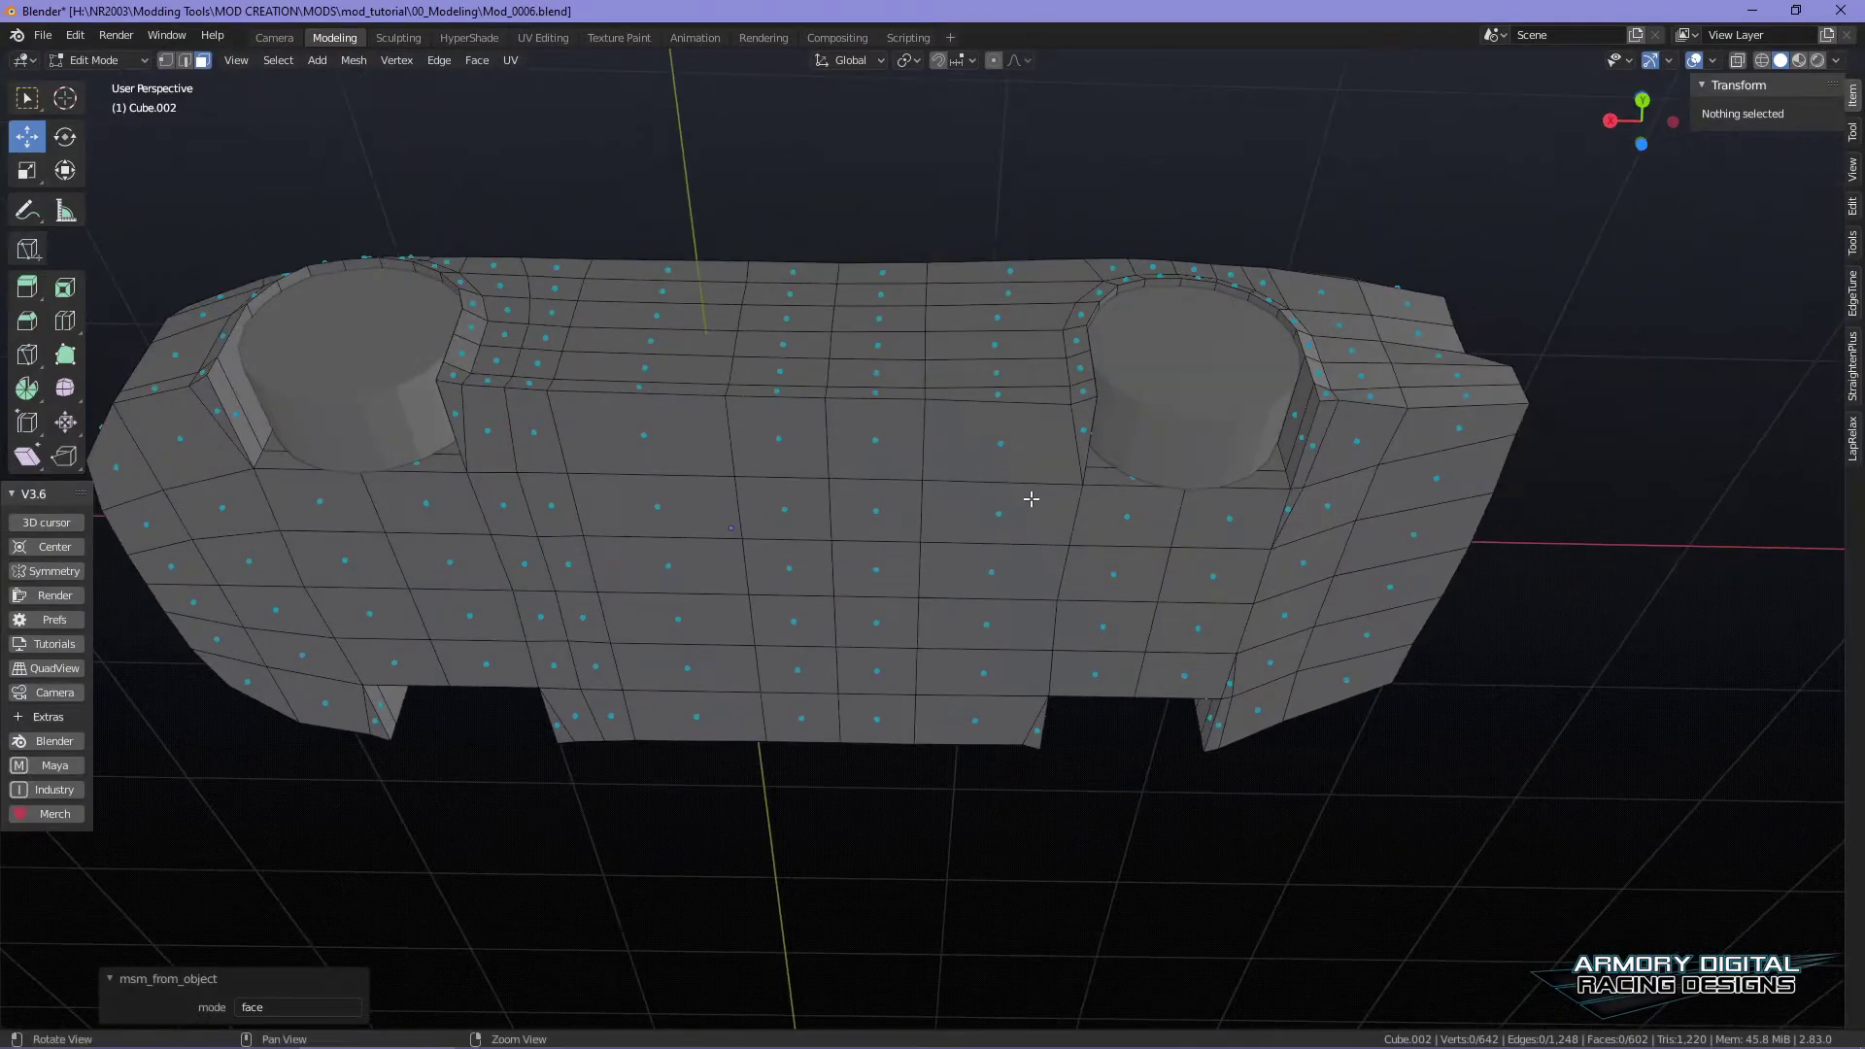
pyautogui.keyDown('alt'); pyautogui.moveTo(1029, 495); pyautogui.dragTo(1301, 505, button='middle'); pyautogui.keyUp('alt')
pyautogui.scroll(3, 1032, 516)
pyautogui.click(432, 516)
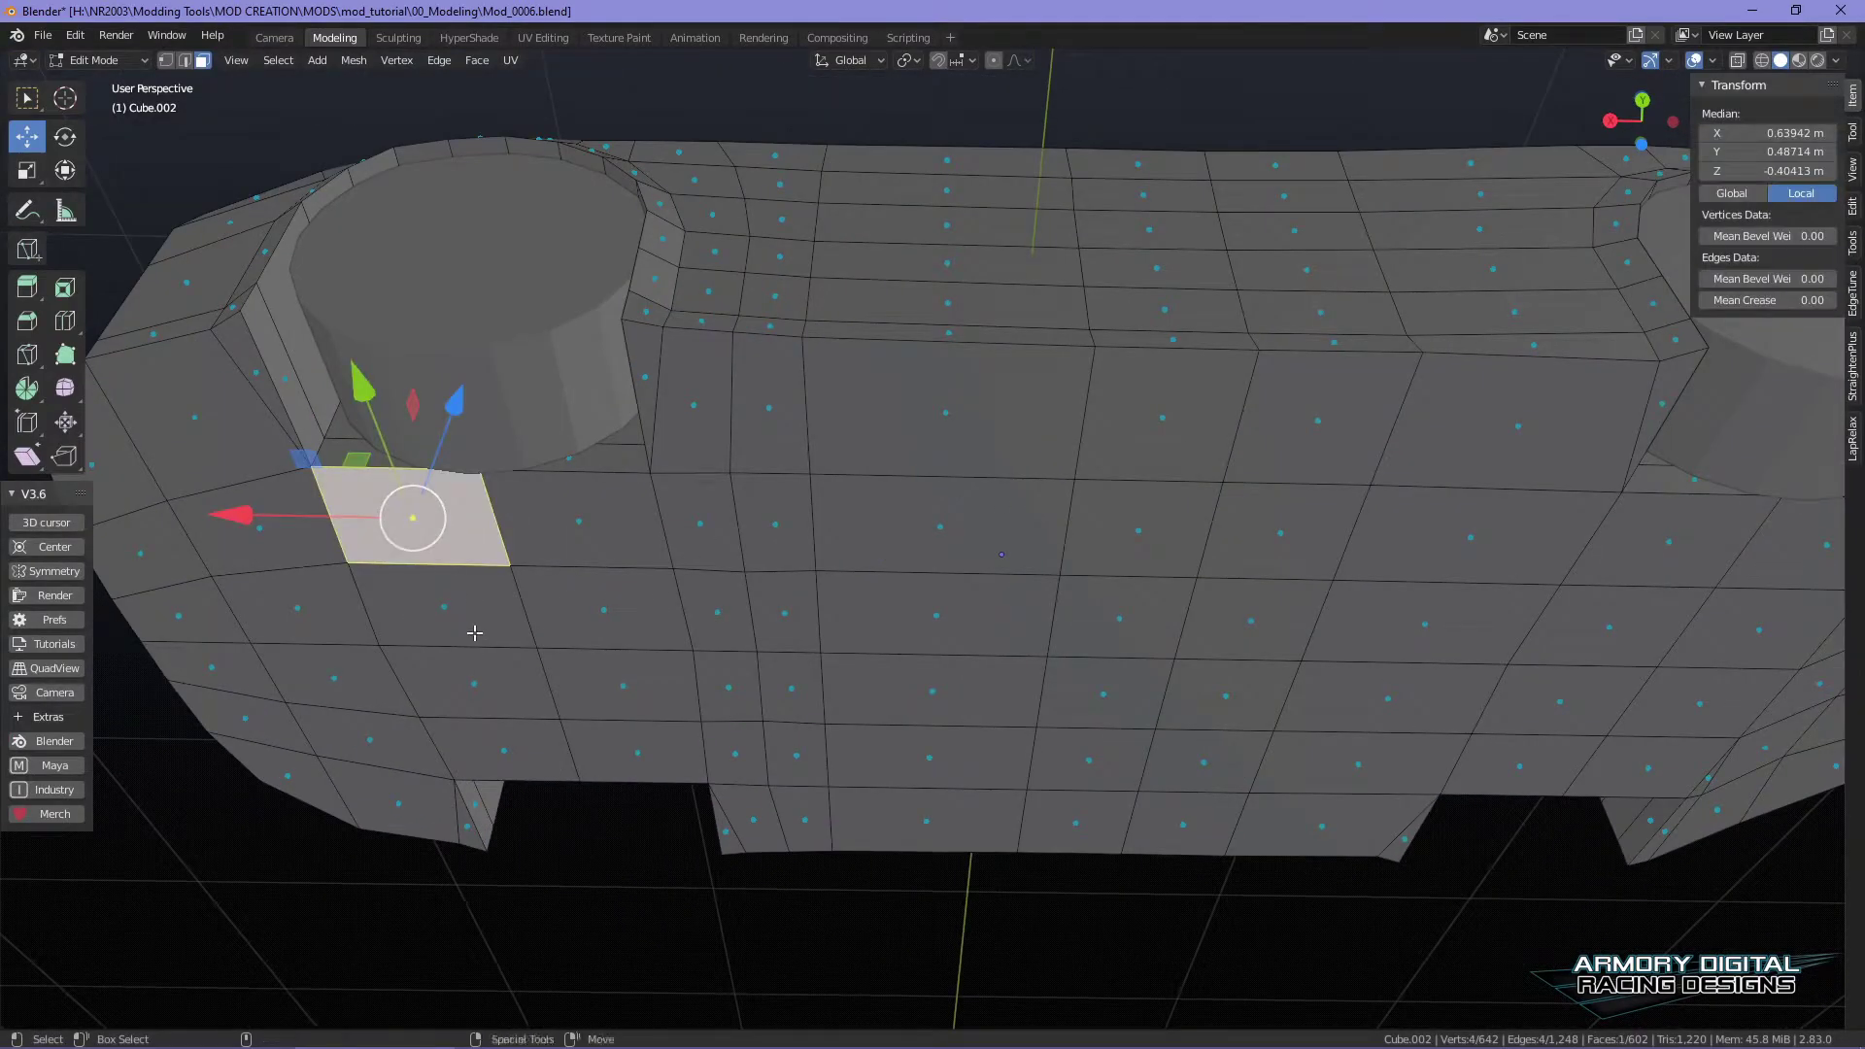
pyautogui.keyDown('shift'); pyautogui.click(474, 633); pyautogui.keyUp('shift')
pyautogui.keyDown('shift'); pyautogui.click(505, 690); pyautogui.keyUp('shift')
pyautogui.keyDown('shift'); pyautogui.click(544, 758); pyautogui.keyUp('shift')
pyautogui.keyDown('shift'); pyautogui.click(641, 758); pyautogui.keyUp('shift')
pyautogui.keyDown('shift'); pyautogui.click(622, 680); pyautogui.keyUp('shift')
pyautogui.keyDown('shift'); pyautogui.click(621, 612); pyautogui.keyUp('shift')
pyautogui.keyDown('shift'); pyautogui.click(641, 515); pyautogui.keyUp('shift')
# - Extend the selection over the narrow underside face columns directly behind the front wheel wells
pyautogui.keyDown('shift'); pyautogui.click(697, 520); pyautogui.keyUp('shift')
pyautogui.keyDown('shift'); pyautogui.click(721, 612); pyautogui.keyUp('shift')
pyautogui.keyDown('shift'); pyautogui.click(730, 687); pyautogui.keyUp('shift')
pyautogui.keyDown('shift'); pyautogui.click(746, 758); pyautogui.keyUp('shift')
pyautogui.keyDown('shift'); pyautogui.click(758, 811); pyautogui.keyUp('shift')
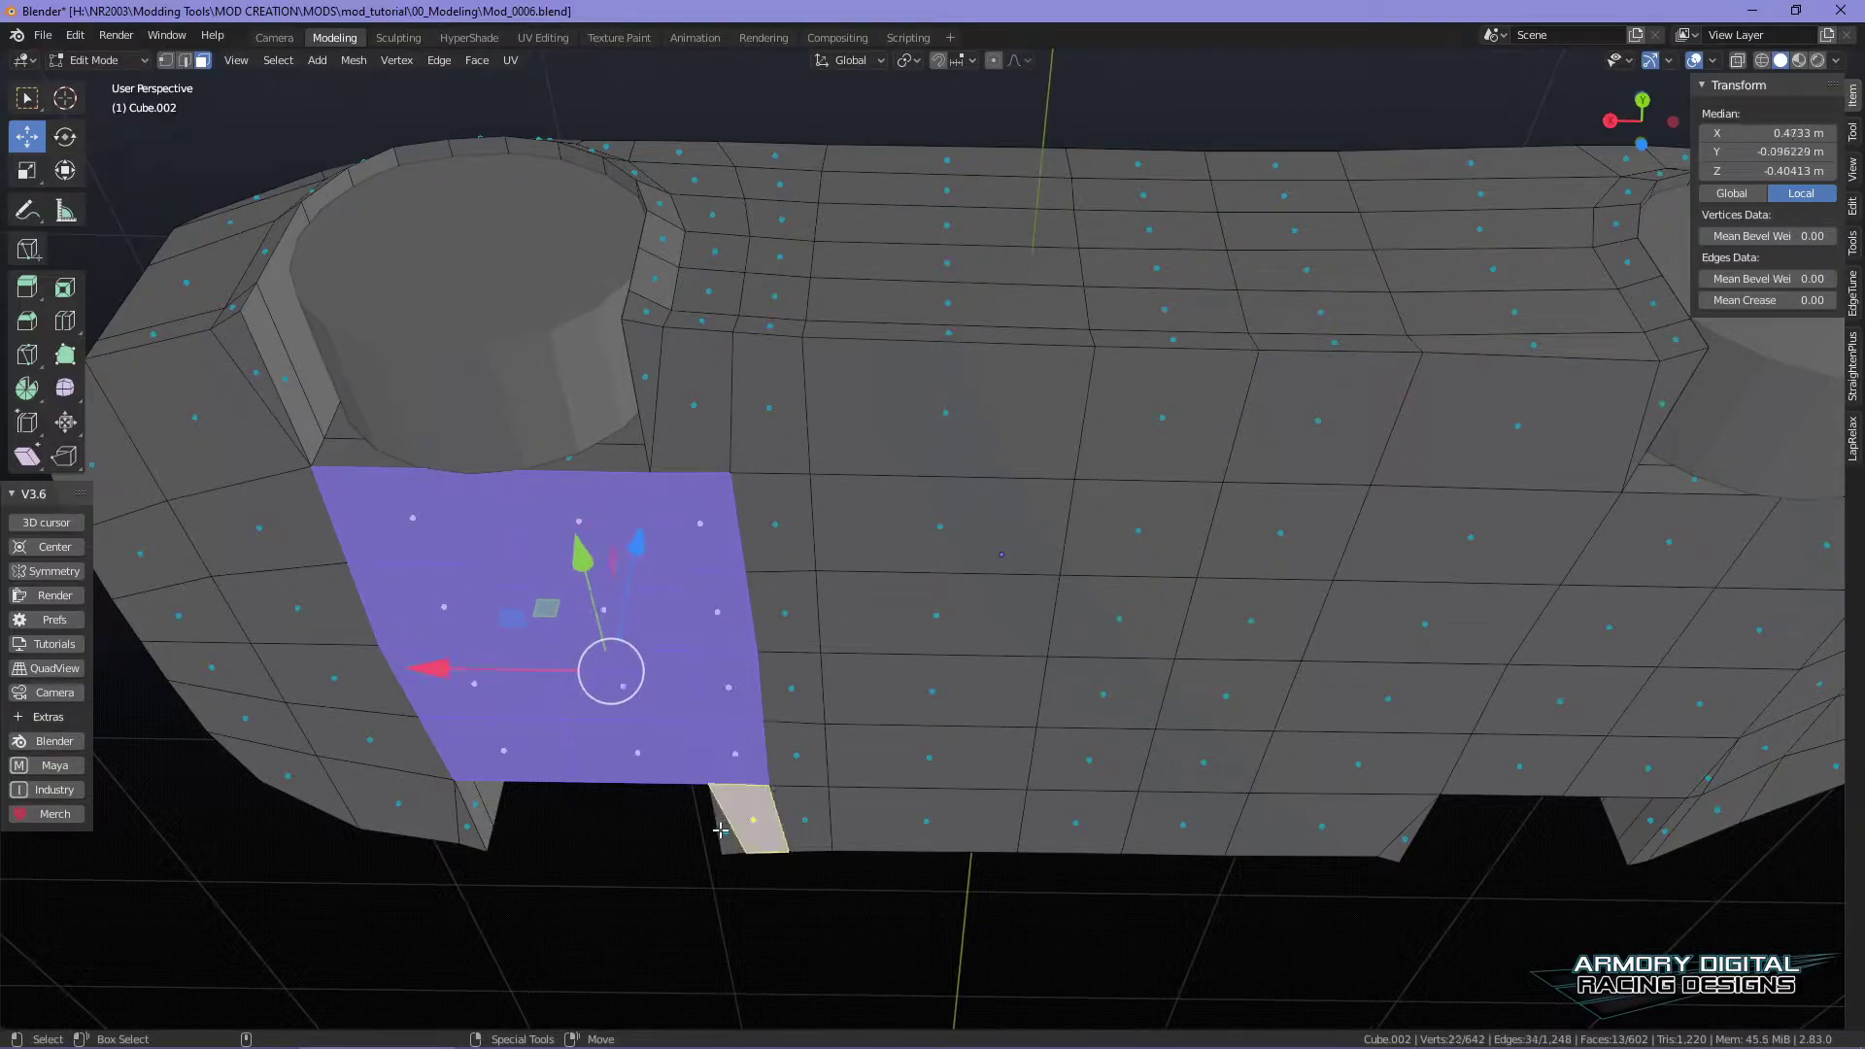
pyautogui.keyDown('shift'); pyautogui.click(694, 405); pyautogui.keyUp('shift')
pyautogui.keyDown('shift'); pyautogui.click(645, 377); pyautogui.keyUp('shift')
pyautogui.keyDown('shift'); pyautogui.click(768, 407); pyautogui.keyUp('shift')
pyautogui.keyDown('shift'); pyautogui.click(774, 524); pyautogui.keyUp('shift')
pyautogui.keyDown('shift'); pyautogui.click(790, 612); pyautogui.keyUp('shift')
pyautogui.keyDown('shift'); pyautogui.click(797, 756); pyautogui.keyUp('shift')
pyautogui.keyDown('shift'); pyautogui.click(791, 685); pyautogui.keyUp('shift')
pyautogui.keyDown('shift'); pyautogui.click(804, 819); pyautogui.keyUp('shift')
# - Add the middle floor faces across the full underside width, up to the start of the rear wheel wells
pyautogui.keyDown('shift'); pyautogui.click(922, 820); pyautogui.keyUp('shift')
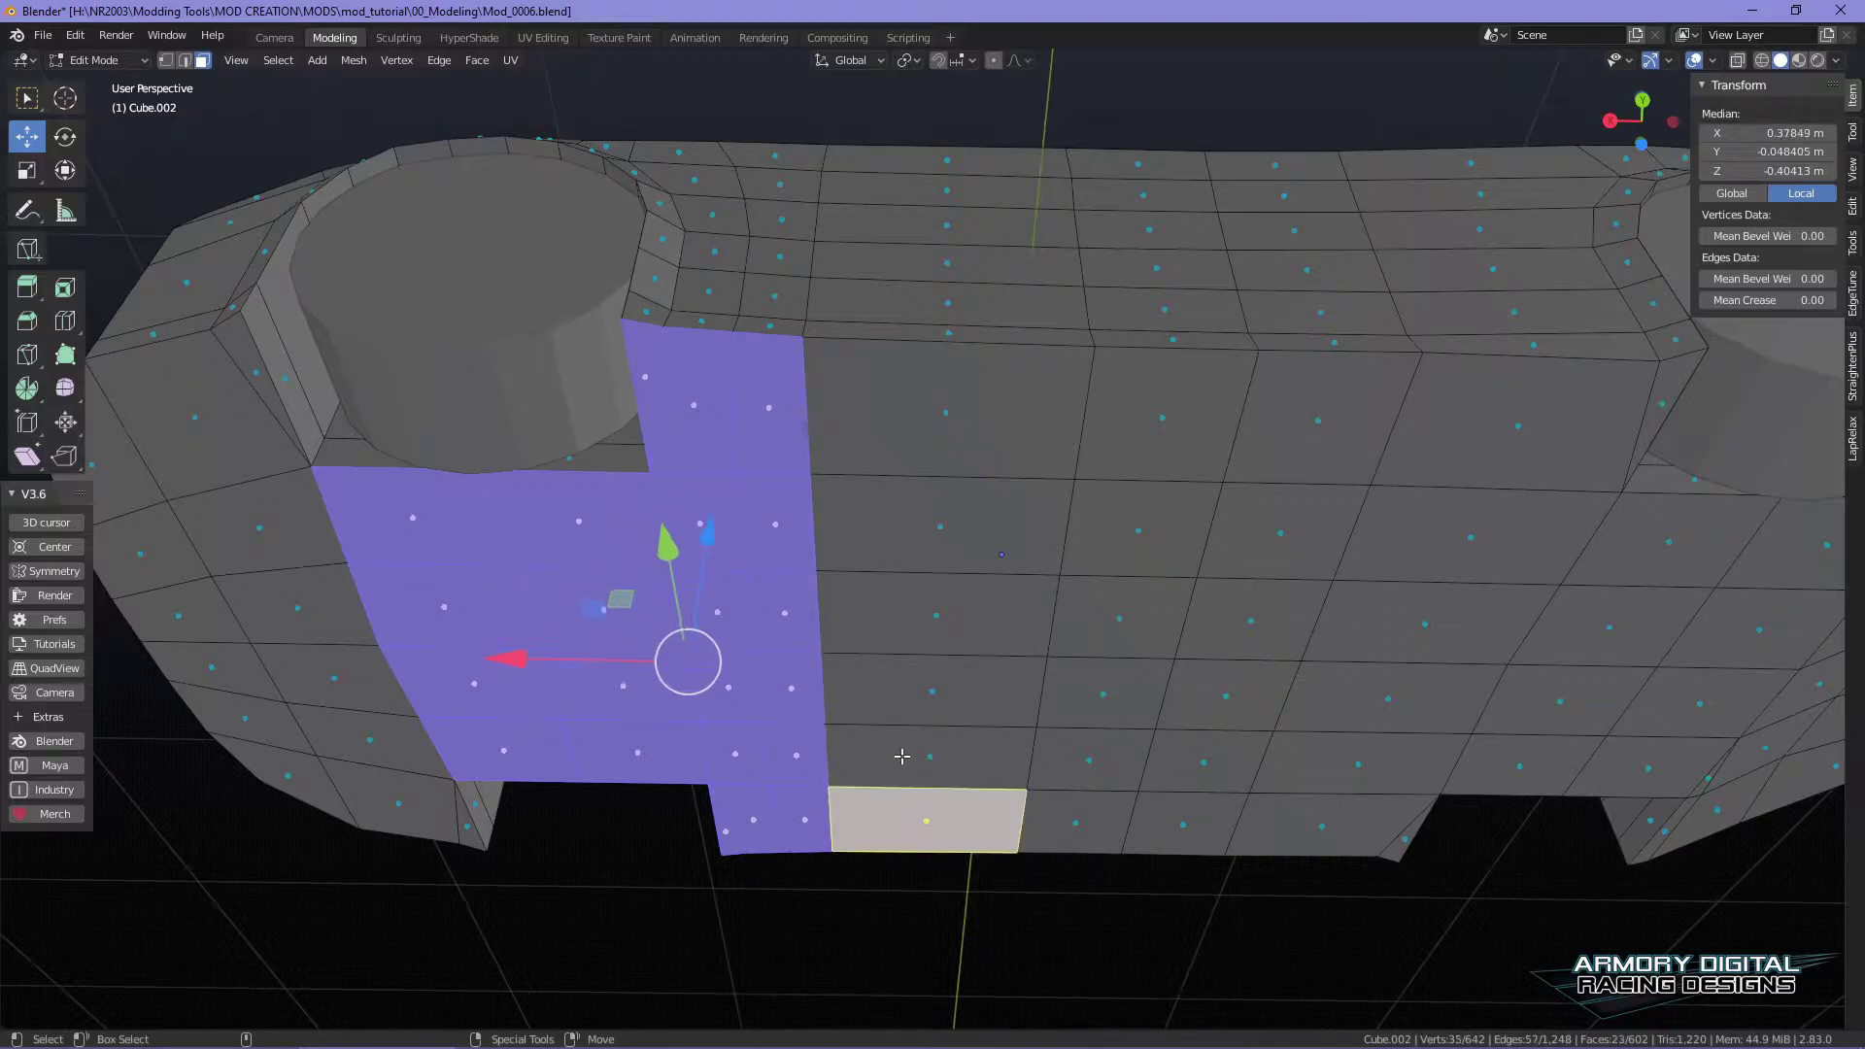
pyautogui.keyDown('shift'); pyautogui.click(909, 756); pyautogui.keyUp('shift')
pyautogui.keyDown('shift'); pyautogui.click(931, 691); pyautogui.keyUp('shift')
pyautogui.keyDown('shift'); pyautogui.click(937, 615); pyautogui.keyUp('shift')
pyautogui.keyDown('ctrl'); pyautogui.click(942, 411); pyautogui.keyUp('ctrl')
pyautogui.keyDown('ctrl'); pyautogui.click(1127, 799); pyautogui.keyUp('ctrl')
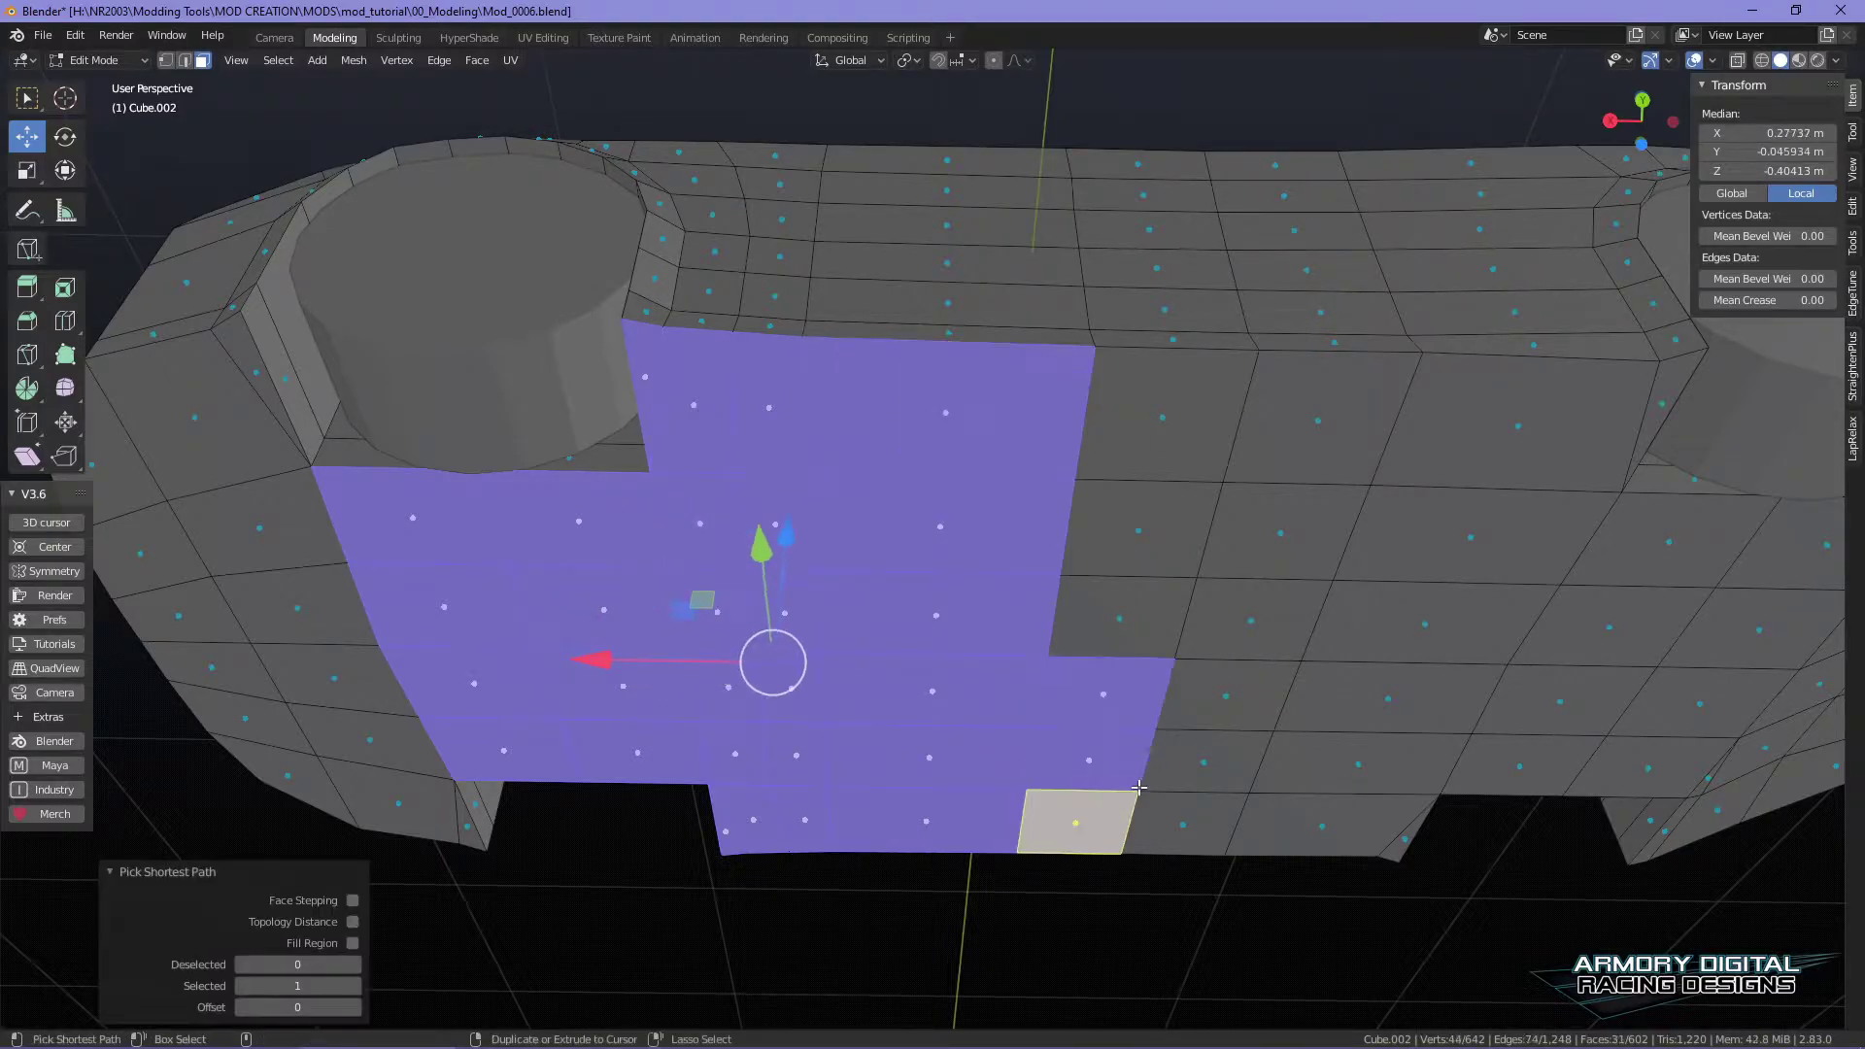
pyautogui.keyDown('ctrl'); pyautogui.click(1146, 422); pyautogui.keyUp('ctrl')
pyautogui.keyDown('ctrl'); pyautogui.click(1239, 826); pyautogui.keyUp('ctrl')
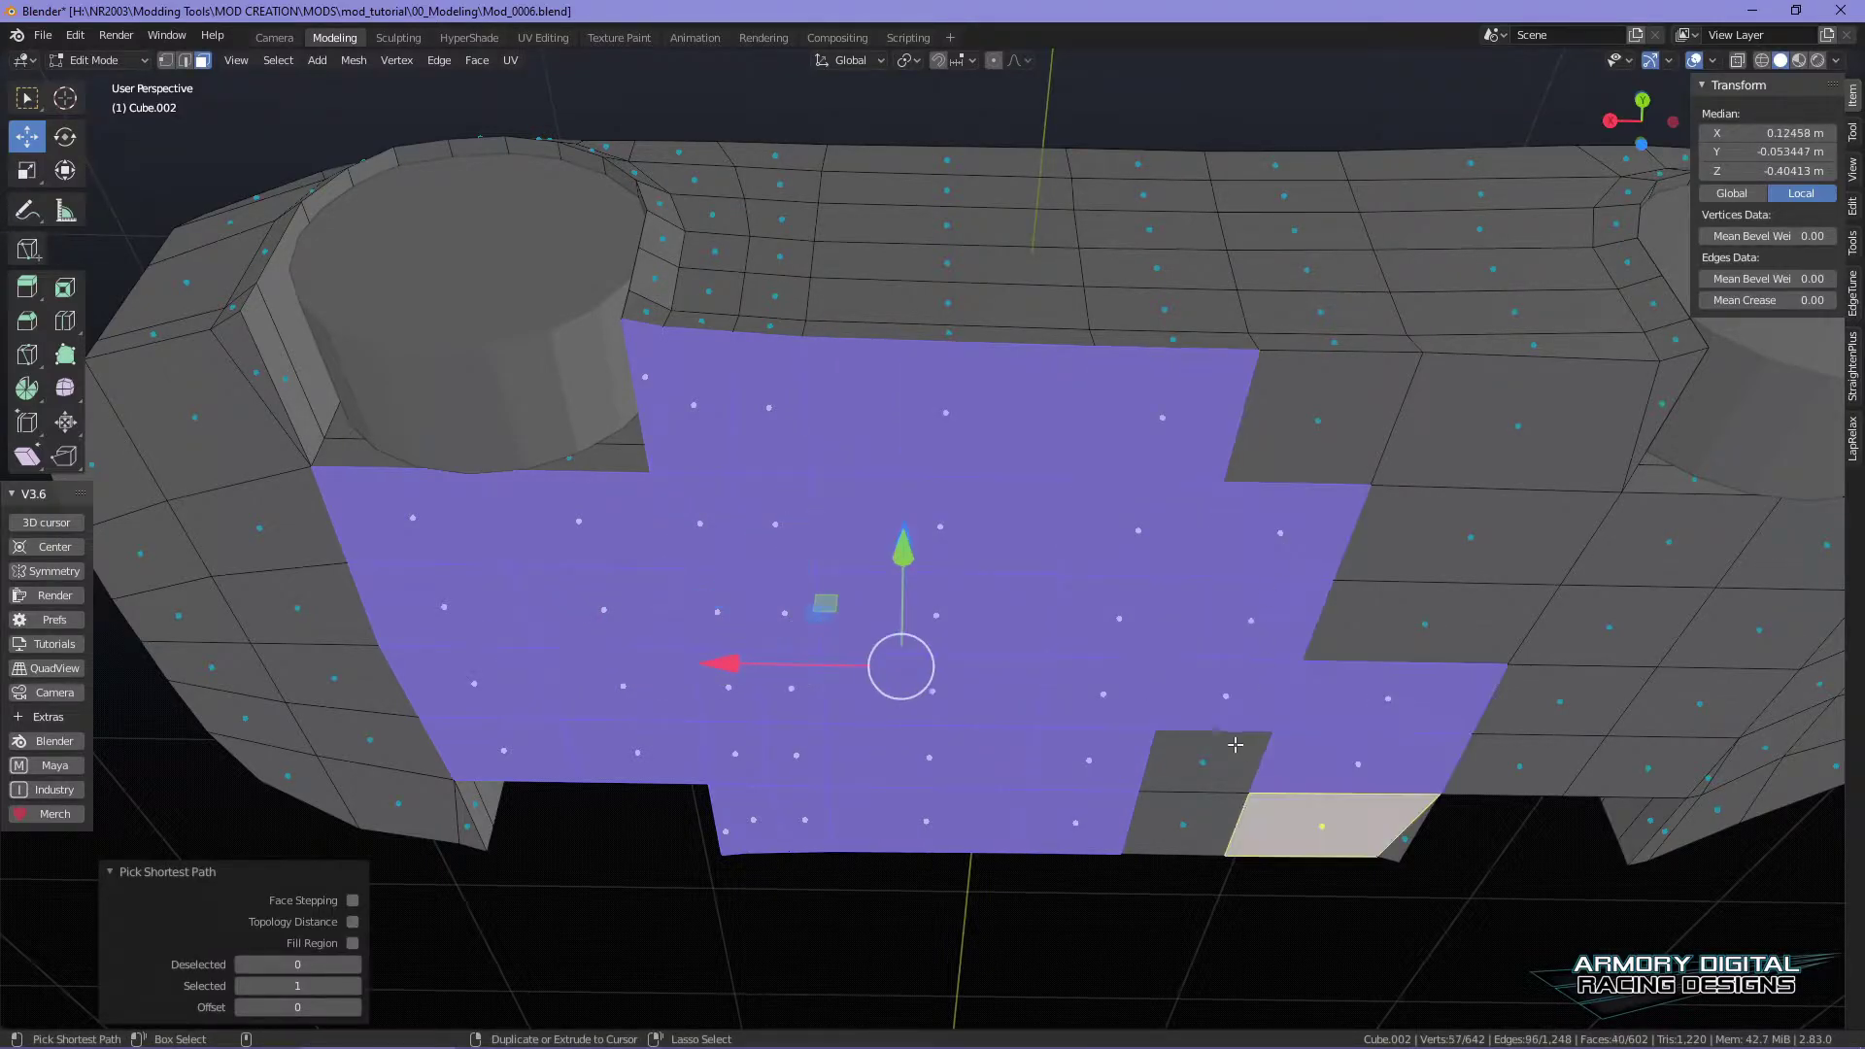
pyautogui.keyDown('shift'); pyautogui.click(1205, 760); pyautogui.keyUp('shift')
pyautogui.keyDown('shift'); pyautogui.click(1312, 428); pyautogui.keyUp('shift')
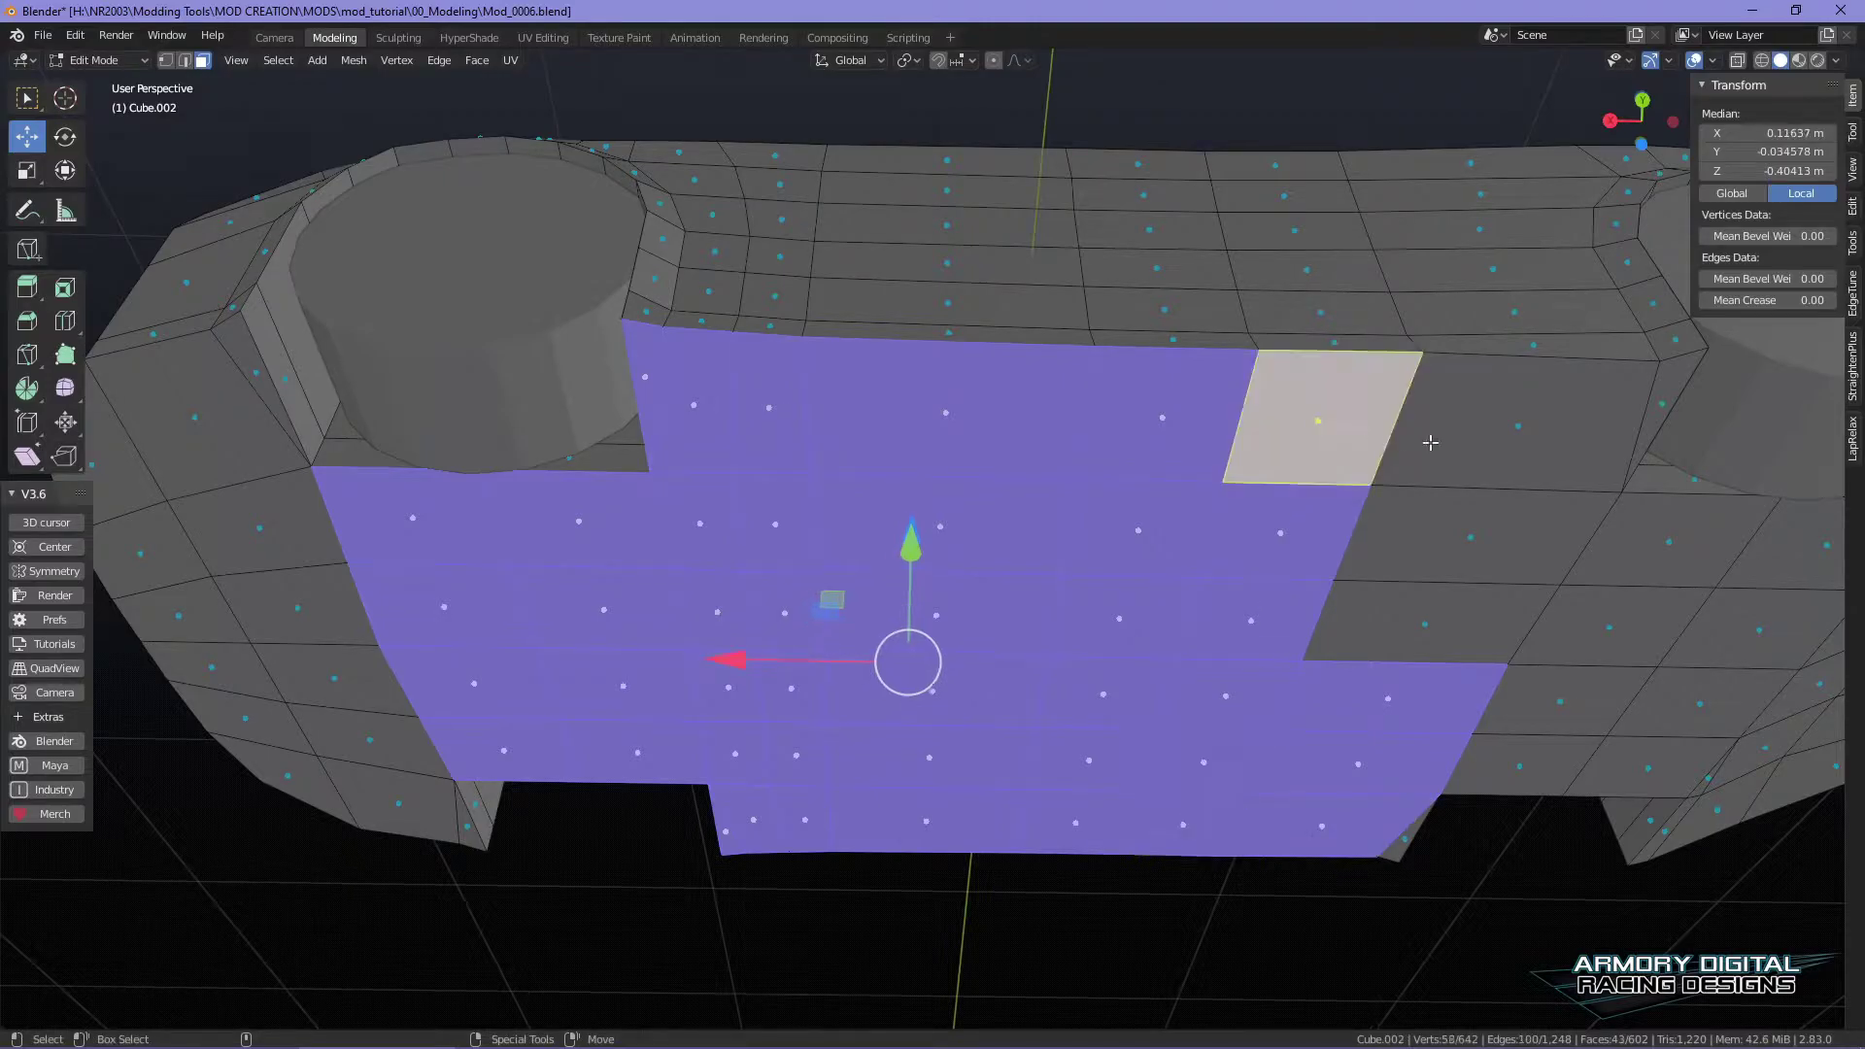
pyautogui.keyDown('shift'); pyautogui.click(1419, 535); pyautogui.keyUp('shift')
pyautogui.keyDown('shift'); pyautogui.click(1399, 622); pyautogui.keyUp('shift')
pyautogui.keyDown('shift'); pyautogui.moveTo(1505, 545); pyautogui.dragTo(1006, 562, button='middle'); pyautogui.keyUp('shift')
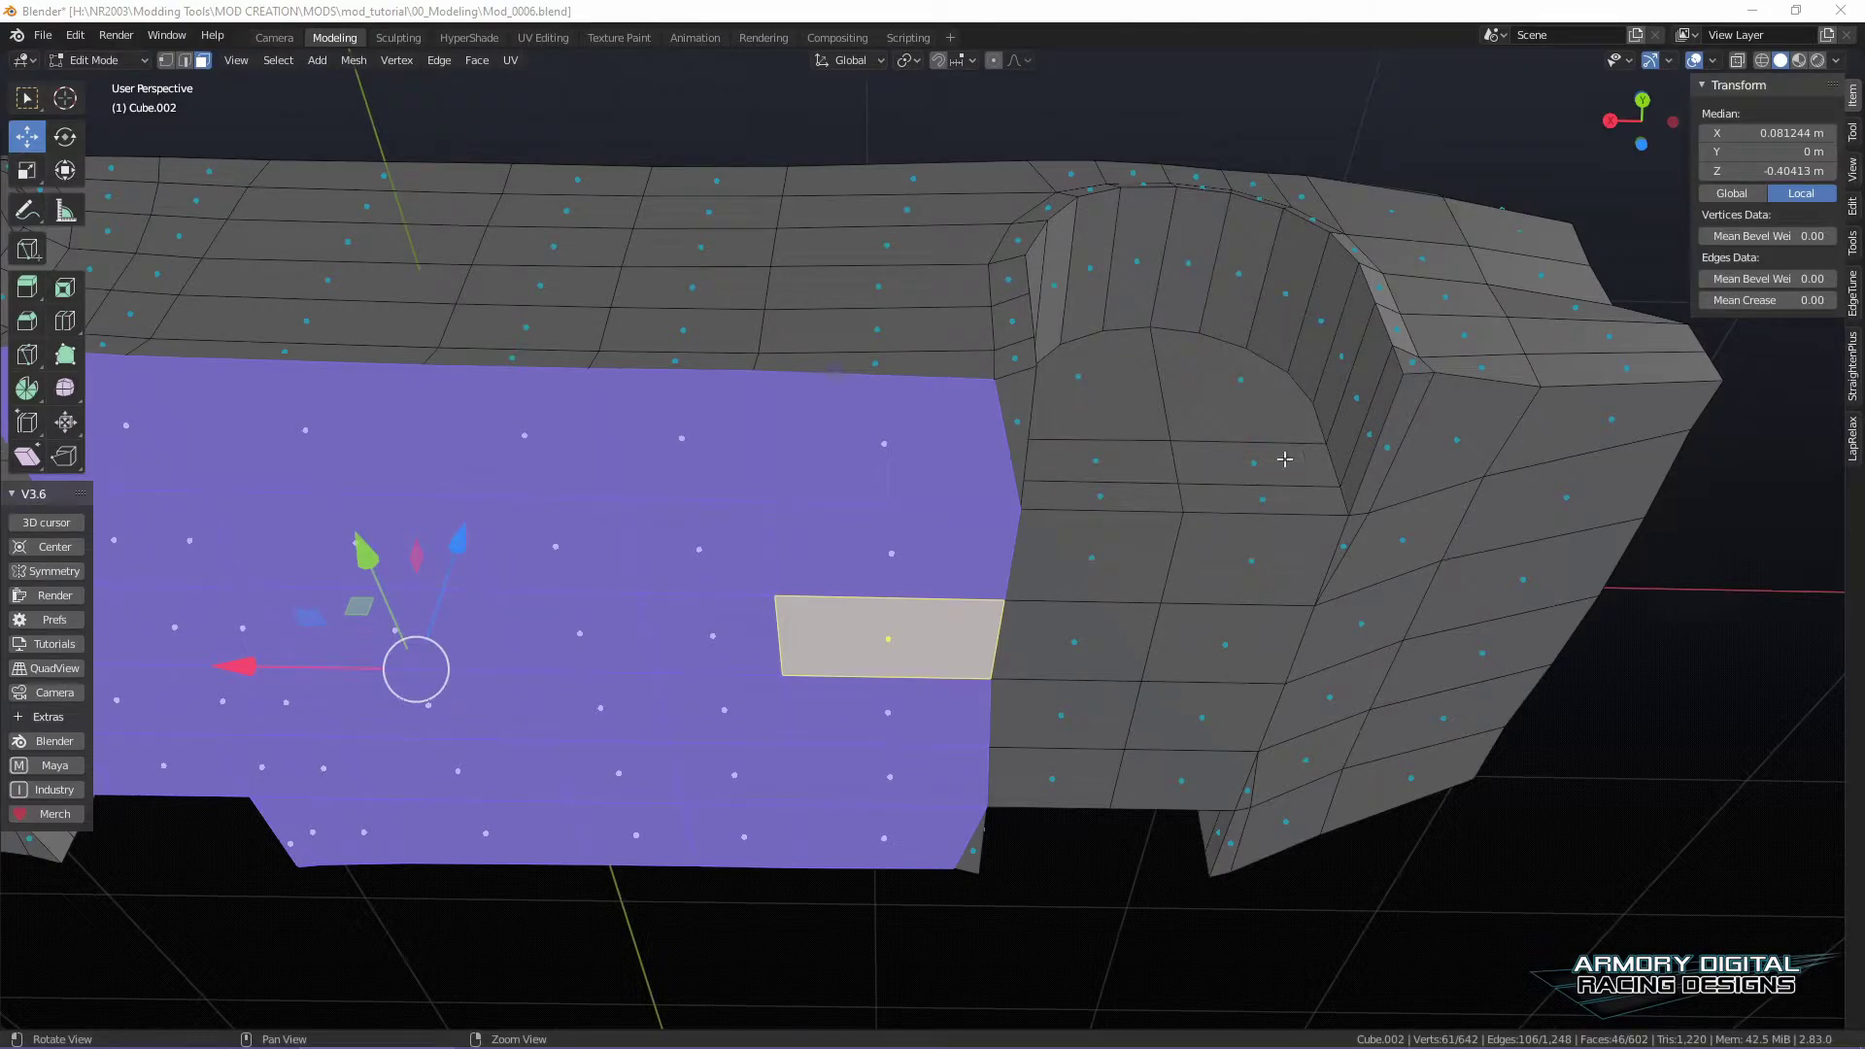
# - Restore the floor selection and extend it across the underside faces between the rear wheel wells
pyautogui.click(1056, 528)
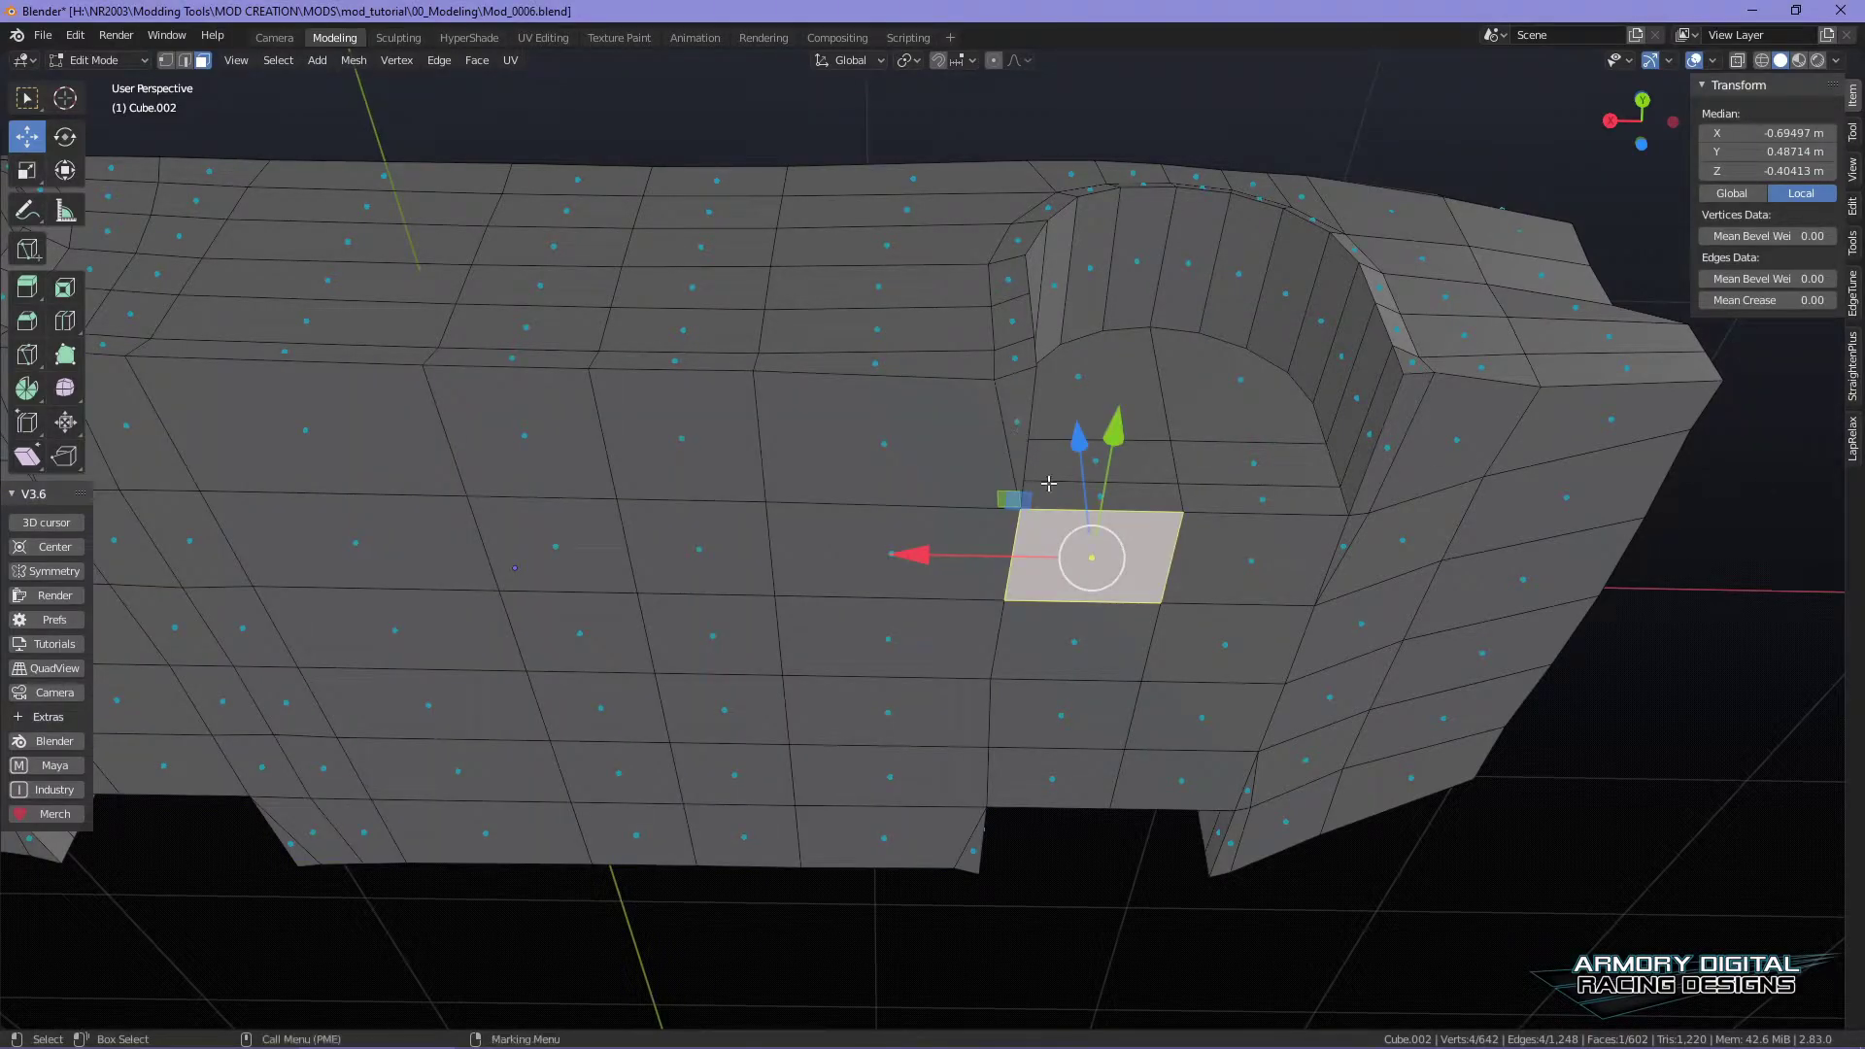
pyautogui.hotkey('ctrl', 'z')
pyautogui.keyDown('shift'); pyautogui.click(1018, 418); pyautogui.keyUp('shift')
pyautogui.keyDown('shift'); pyautogui.click(1074, 557); pyautogui.keyUp('shift')
pyautogui.keyDown('shift'); pyautogui.click(1064, 641); pyautogui.keyUp('shift')
pyautogui.keyDown('shift'); pyautogui.click(1053, 716); pyautogui.keyUp('shift')
pyautogui.keyDown('shift'); pyautogui.click(1049, 775); pyautogui.keyUp('shift')
pyautogui.keyDown('shift'); pyautogui.click(967, 863); pyautogui.keyUp('shift')
pyautogui.keyDown('shift'); pyautogui.click(1214, 714); pyautogui.keyUp('shift')
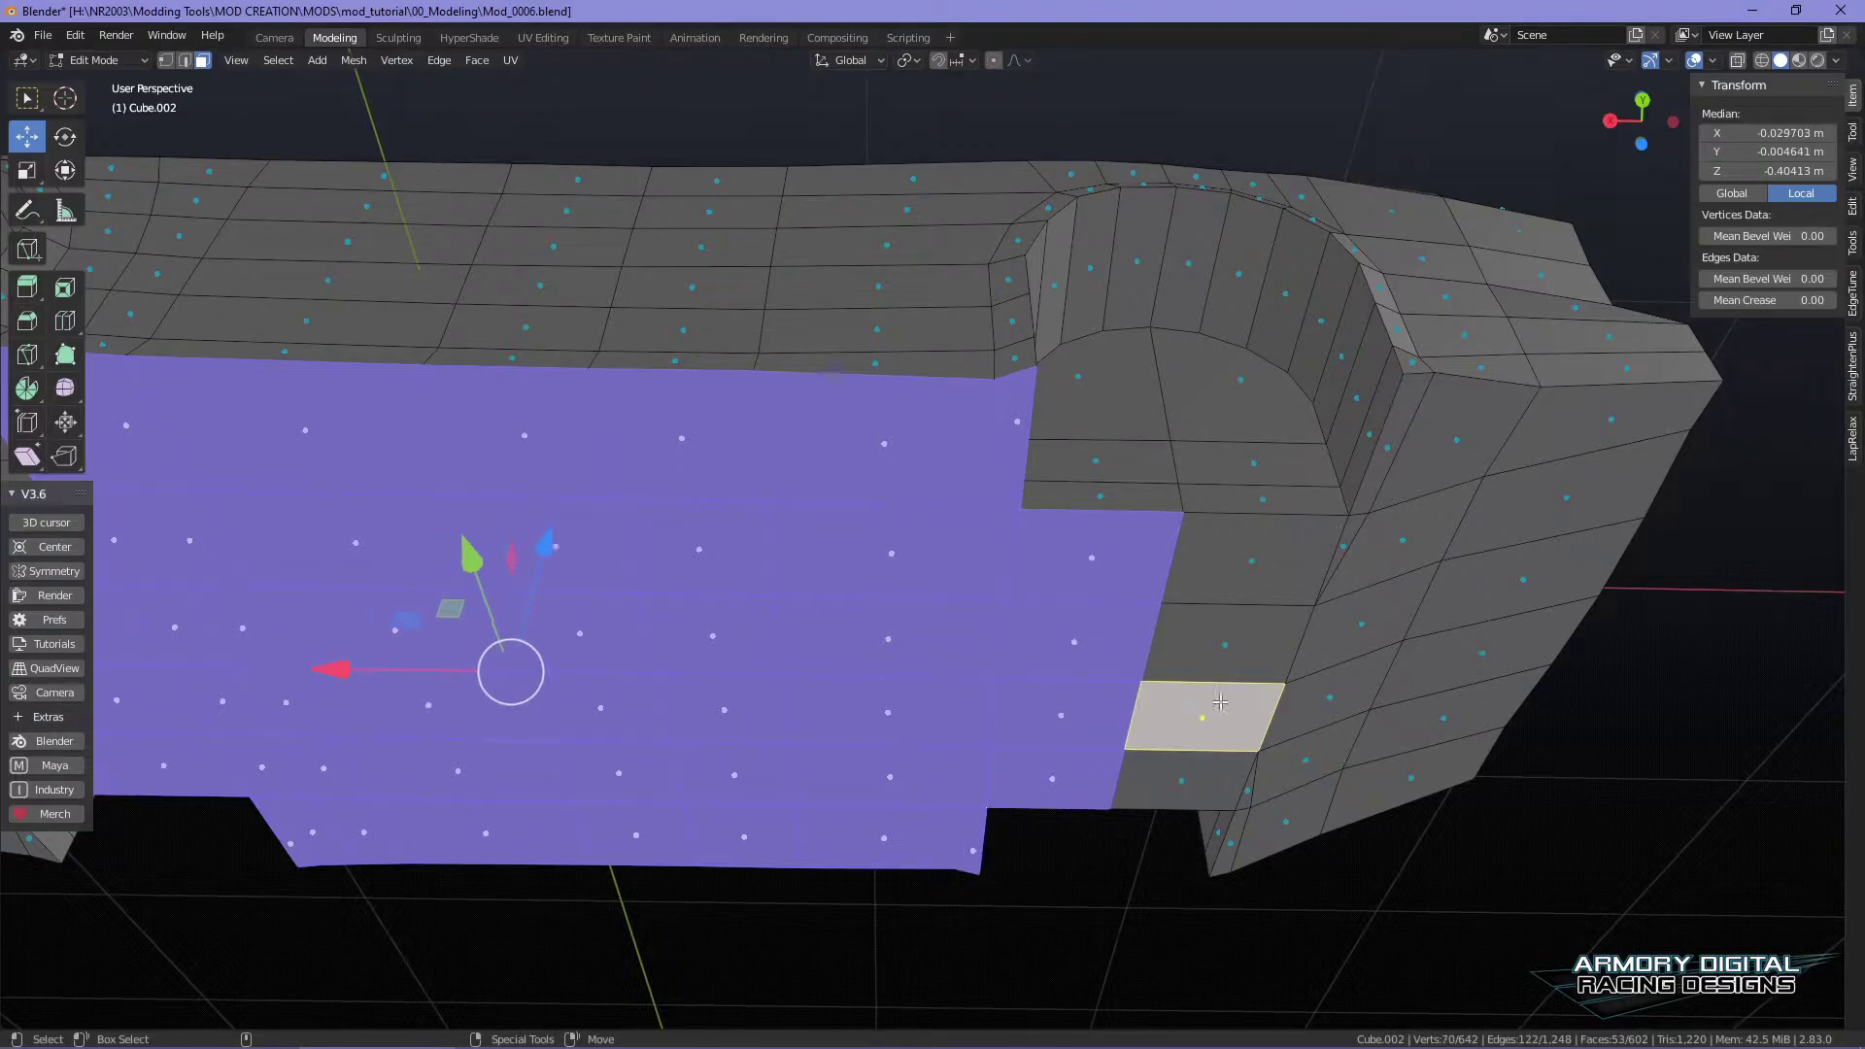
pyautogui.keyDown('shift'); pyautogui.click(1183, 778); pyautogui.keyUp('shift')
pyautogui.keyDown('shift'); pyautogui.click(1226, 643); pyautogui.keyUp('shift')
pyautogui.keyDown('shift'); pyautogui.click(1251, 560); pyautogui.keyUp('shift')
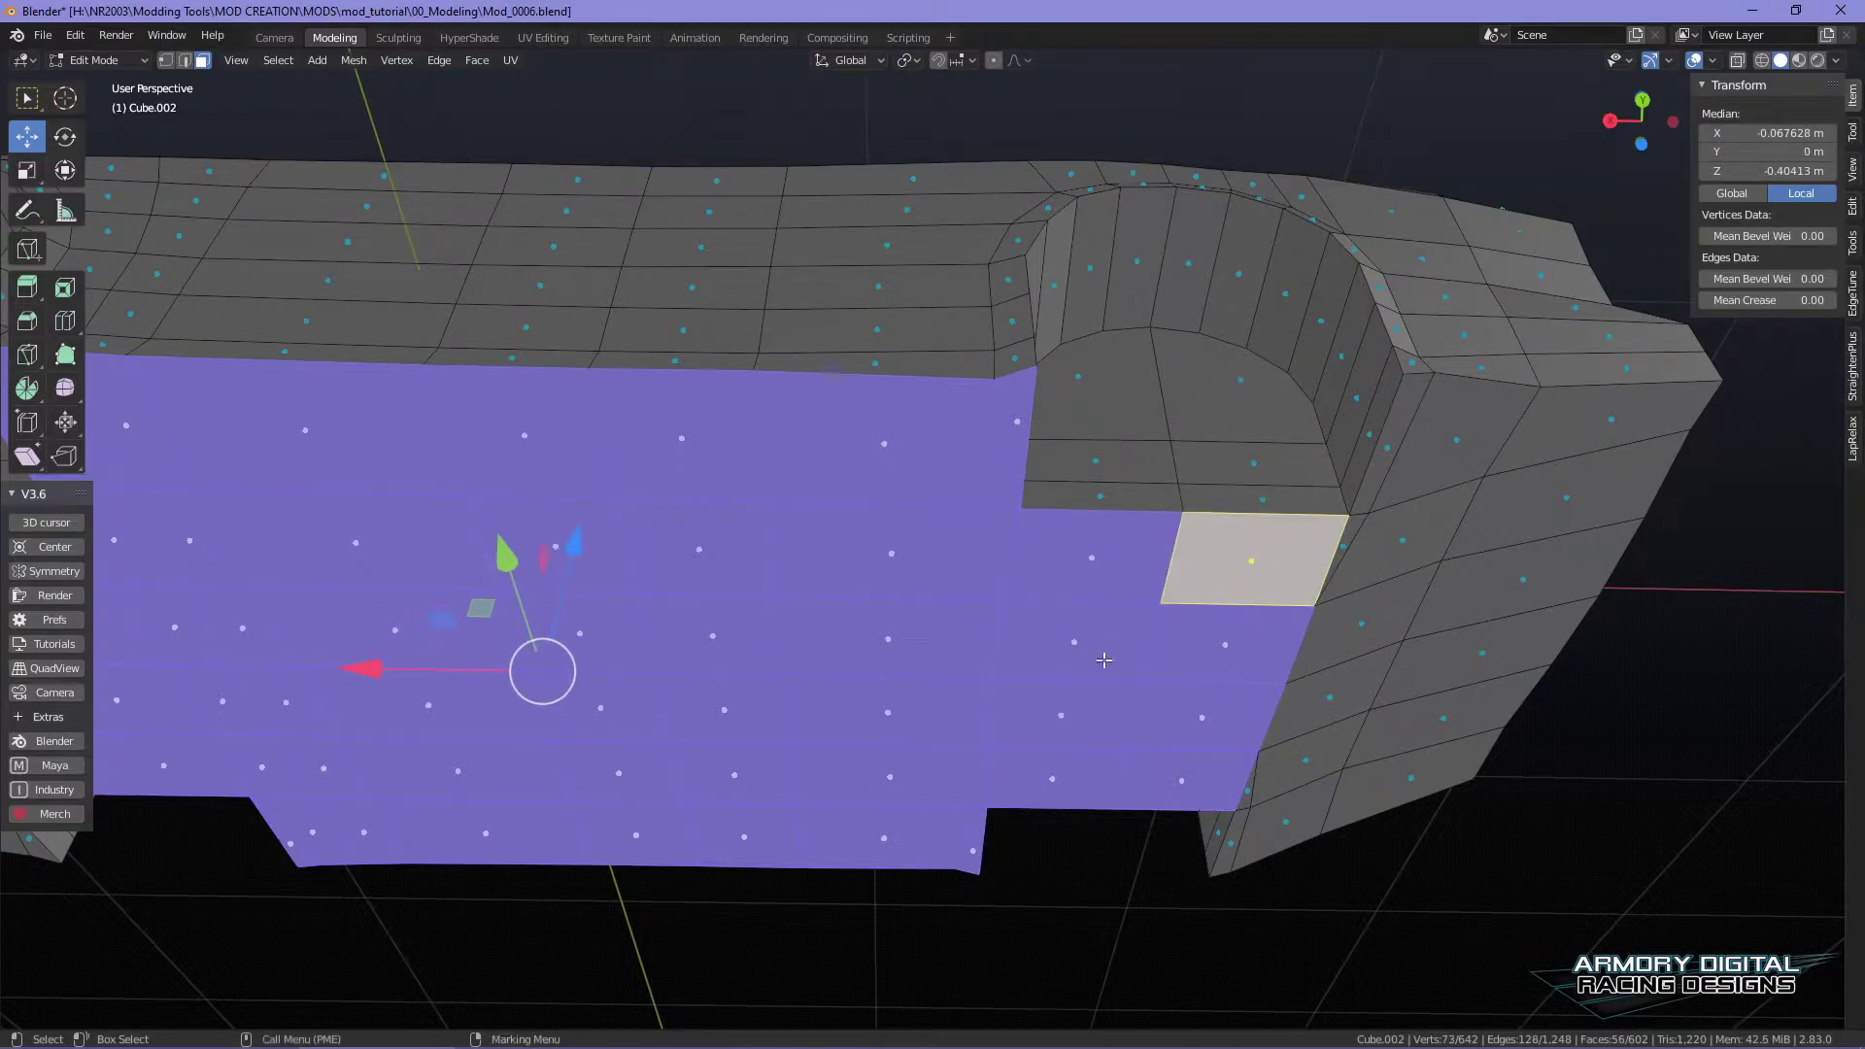
# - Add the first underside faces behind the +Y rear wheel well to the floor selection
pyautogui.click(1152, 477)
pyautogui.hotkey('ctrl', 'z')
pyautogui.keyDown('shift'); pyautogui.moveTo(1161, 635); pyautogui.dragTo(940, 579, button='middle'); pyautogui.keyUp('shift')
pyautogui.keyDown('shift'); pyautogui.click(1056, 489); pyautogui.keyUp('shift')
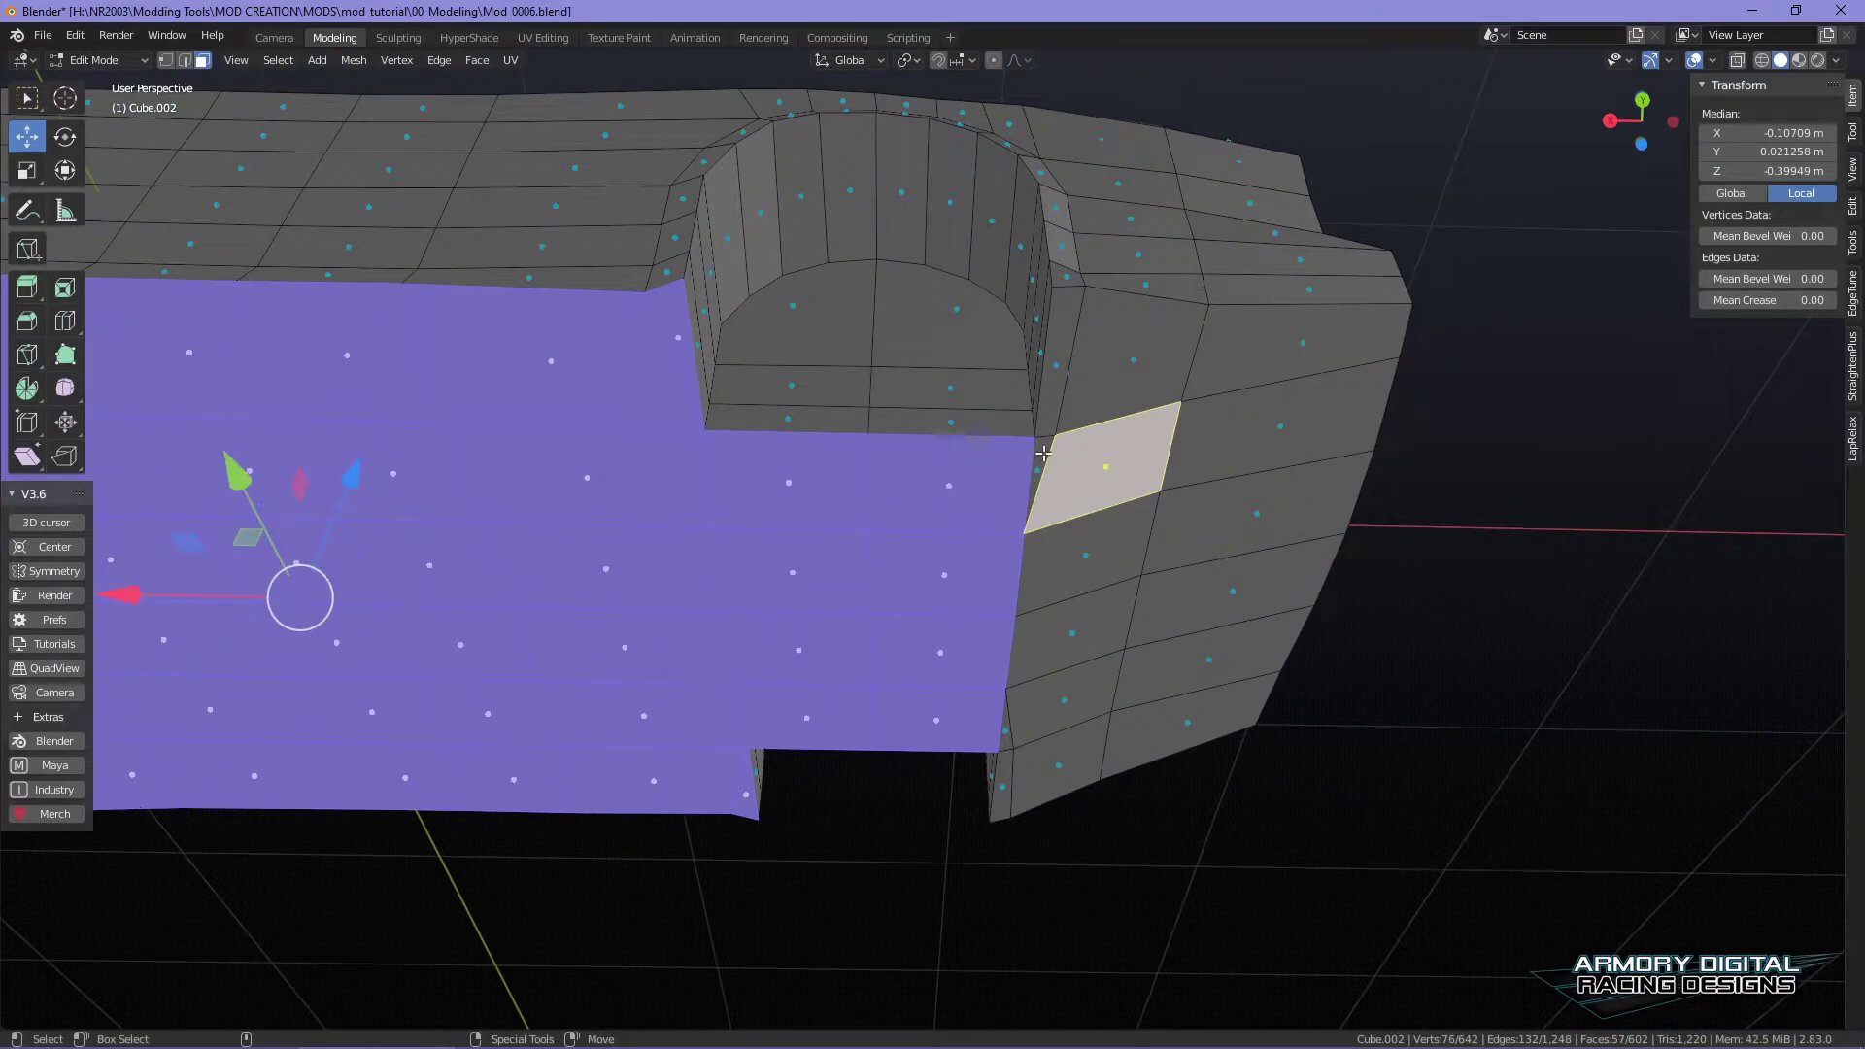
pyautogui.keyDown('shift'); pyautogui.click(1044, 453); pyautogui.keyUp('shift')
pyautogui.keyDown('shift'); pyautogui.click(1045, 388); pyautogui.keyUp('shift')
# - Add the remaining underside faces beneath the rear bumper to the floor selection
pyautogui.keyDown('shift'); pyautogui.click(1268, 446); pyautogui.keyUp('shift')
pyautogui.keyDown('shift'); pyautogui.click(1262, 507); pyautogui.keyUp('shift')
pyautogui.keyDown('shift'); pyautogui.click(1186, 612); pyautogui.keyUp('shift')
pyautogui.keyDown('shift'); pyautogui.click(1078, 651); pyautogui.keyUp('shift')
pyautogui.keyDown('shift'); pyautogui.click(1093, 694); pyautogui.keyUp('shift')
pyautogui.keyDown('shift'); pyautogui.click(1209, 666); pyautogui.keyUp('shift')
pyautogui.keyDown('shift'); pyautogui.click(1187, 724); pyautogui.keyUp('shift')
pyautogui.keyDown('shift'); pyautogui.click(1059, 768); pyautogui.keyUp('shift')
pyautogui.keyDown('shift'); pyautogui.click(1005, 724); pyautogui.keyUp('shift')
pyautogui.keyDown('shift'); pyautogui.click(1007, 785); pyautogui.keyUp('shift')
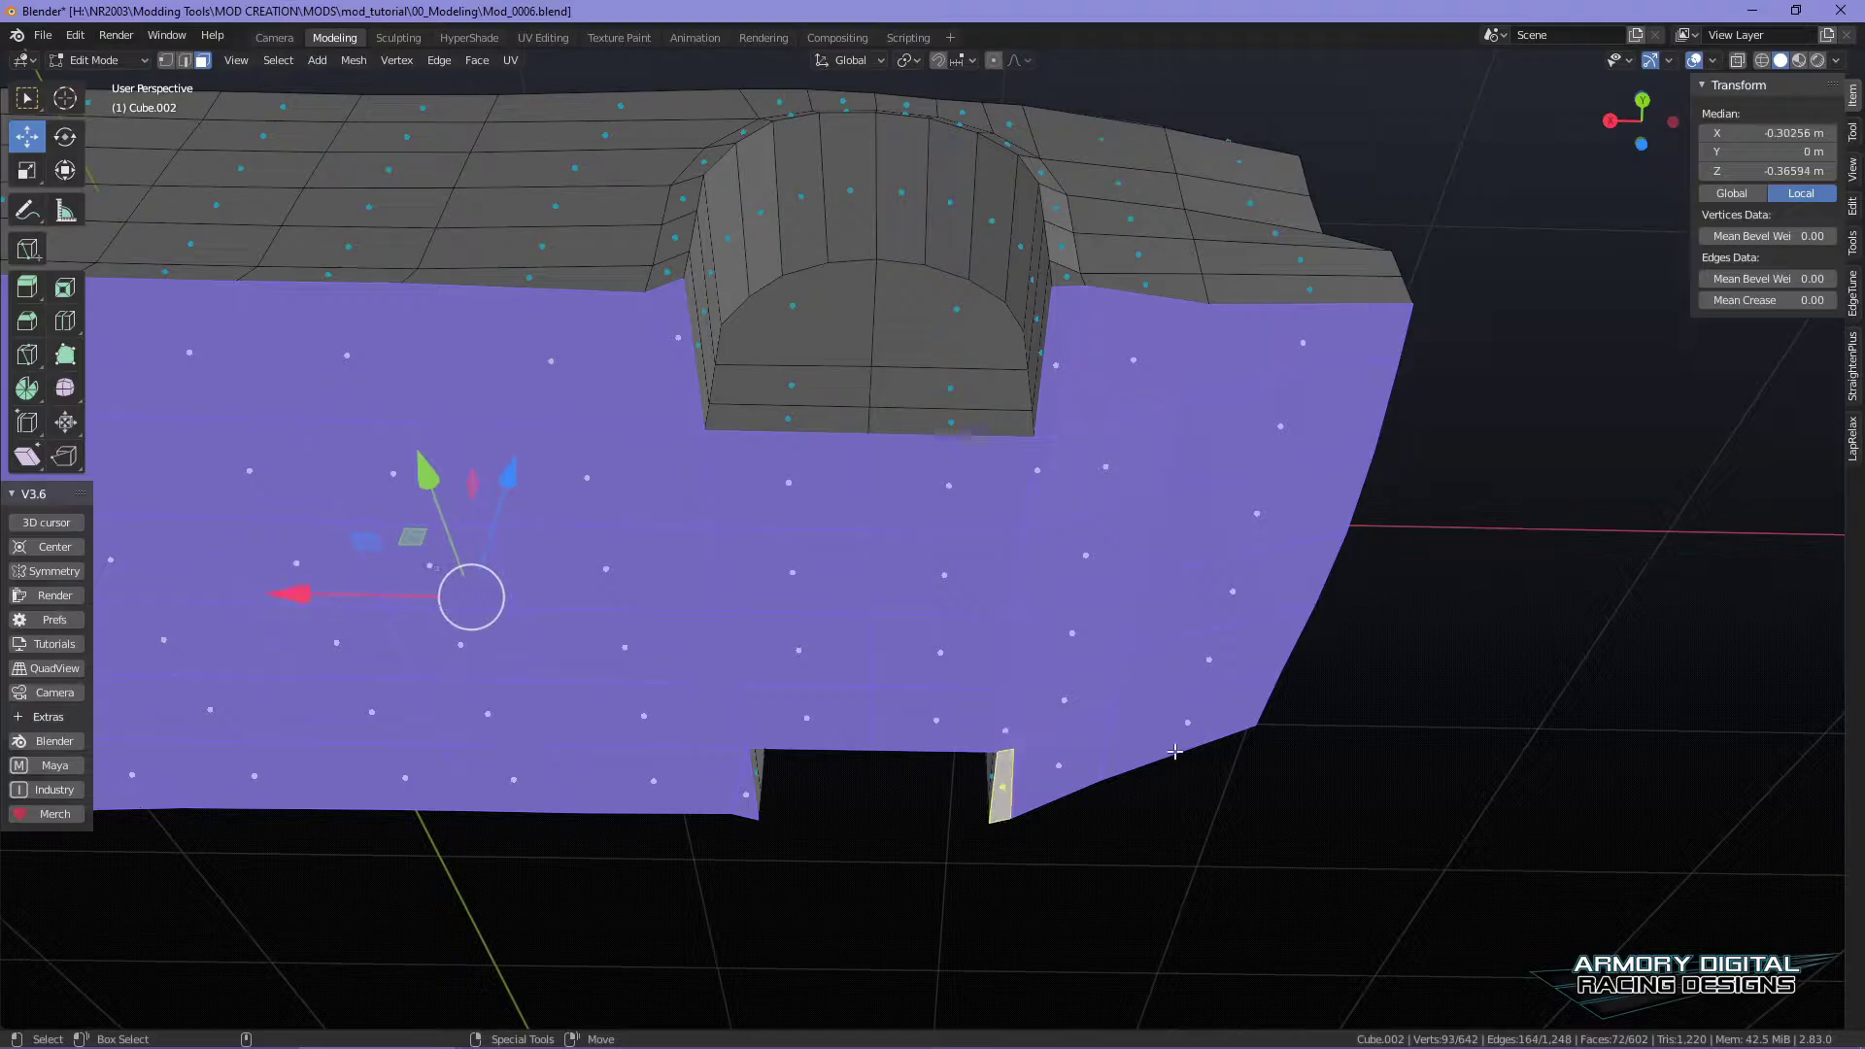
# - Duplicate the selected floor faces, test moving the copy straight down about 0.28 m and undo the move
pyautogui.keyDown('shift'); pyautogui.moveTo(879, 656); pyautogui.dragTo(1423, 583, button='middle'); pyautogui.keyUp('shift')
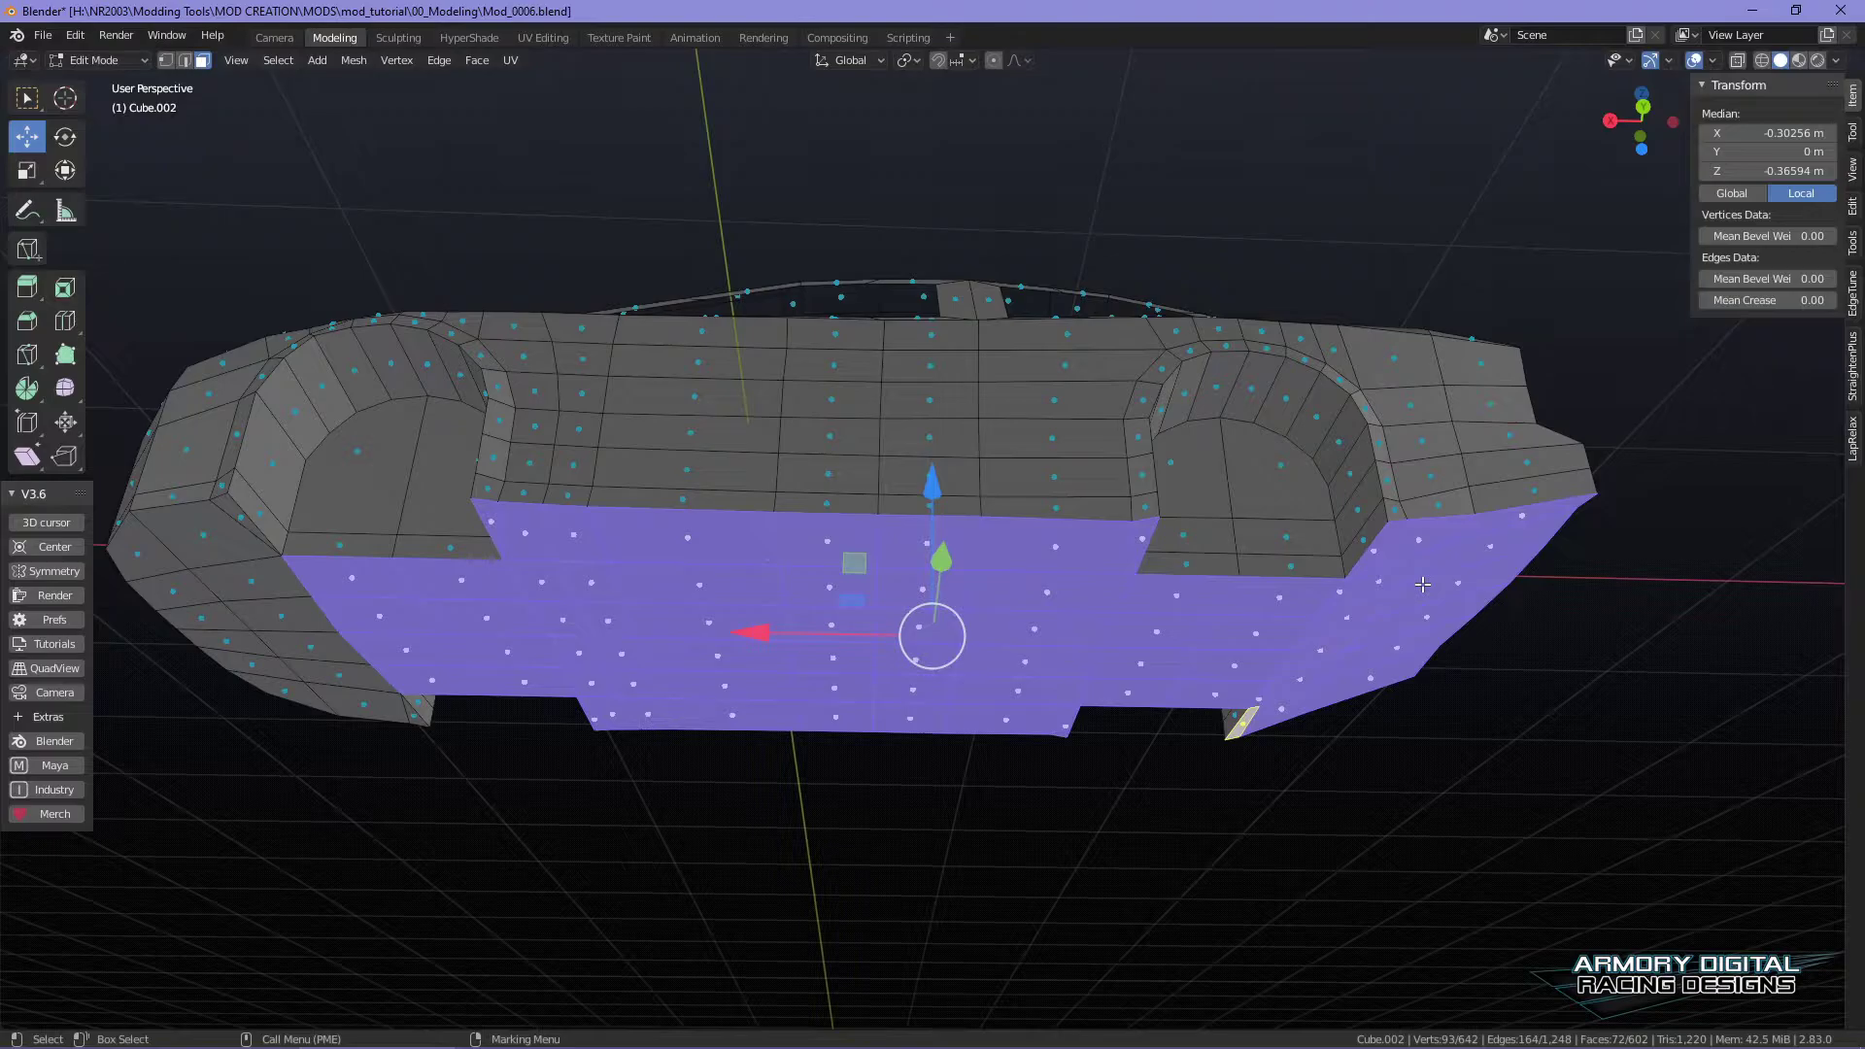
pyautogui.moveTo(1426, 704); pyautogui.dragTo(1216, 802, button='middle')
pyautogui.scroll(-2, 1365, 672)
pyautogui.scroll(2, 1293, 749)
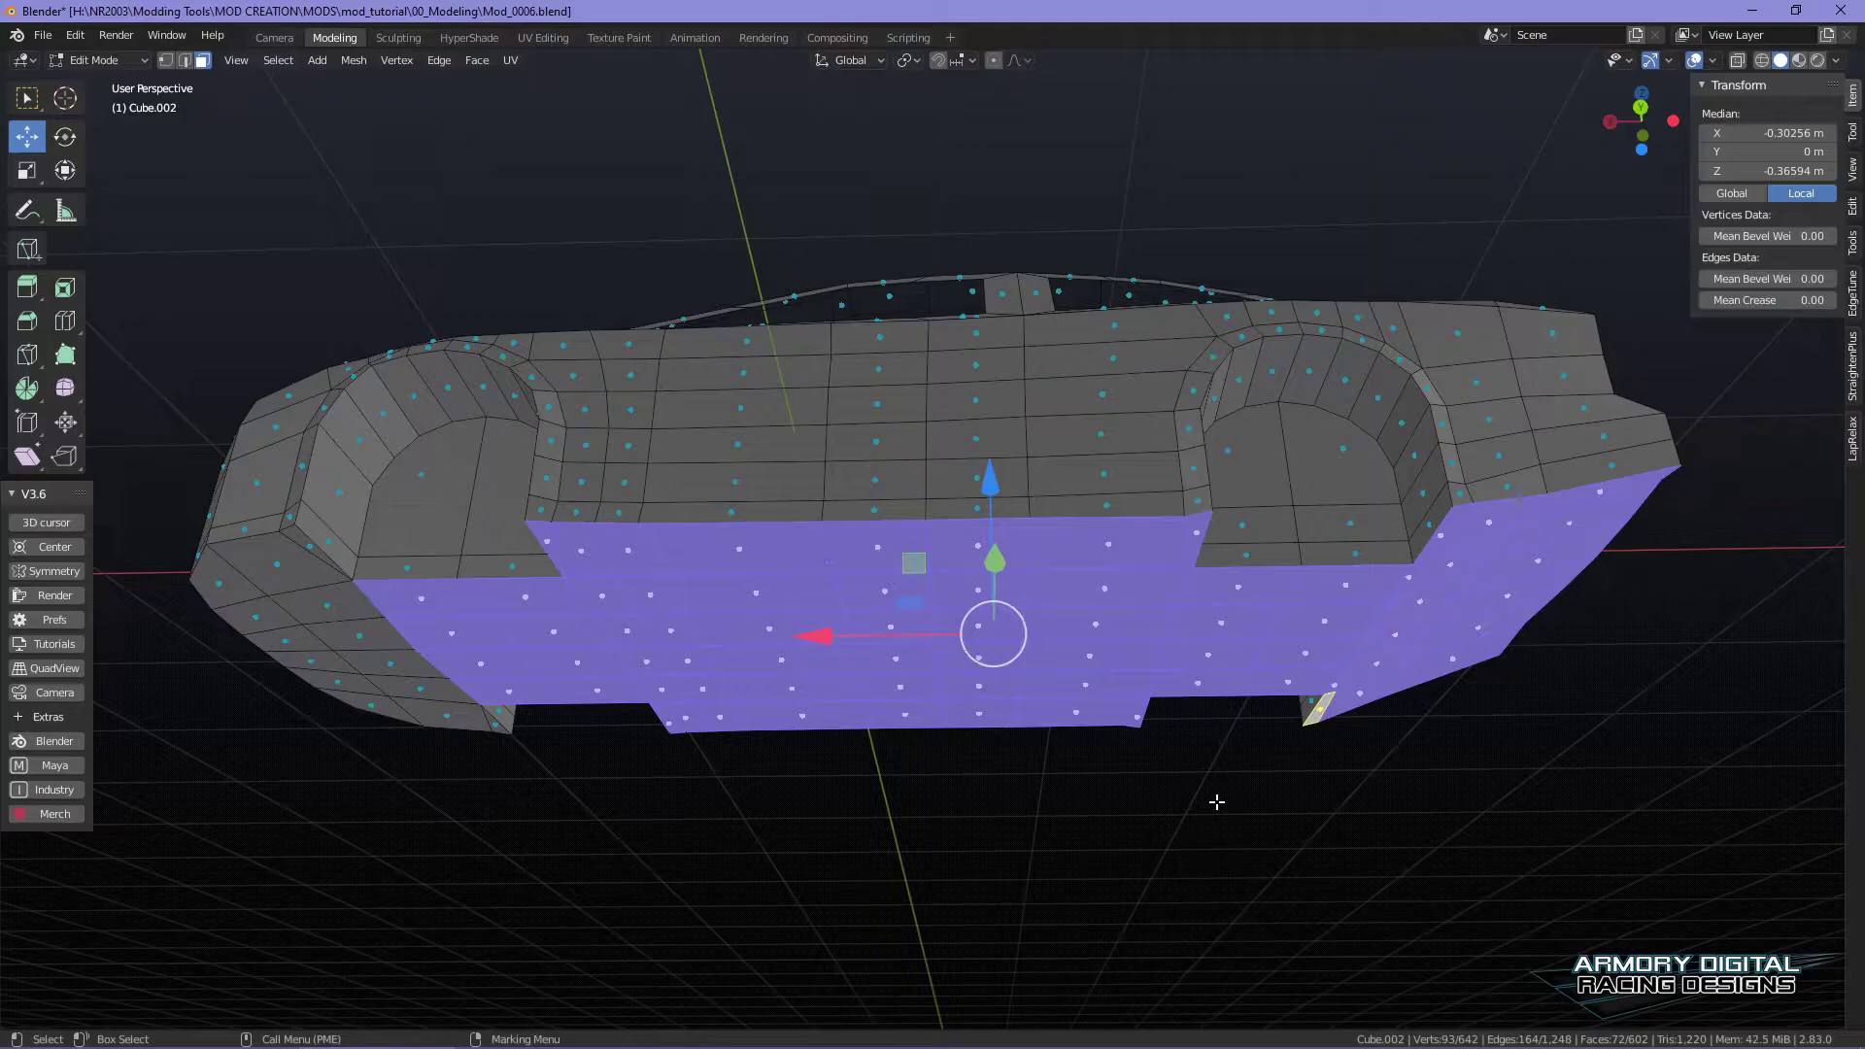
pyautogui.hotkey('shift', 'd')
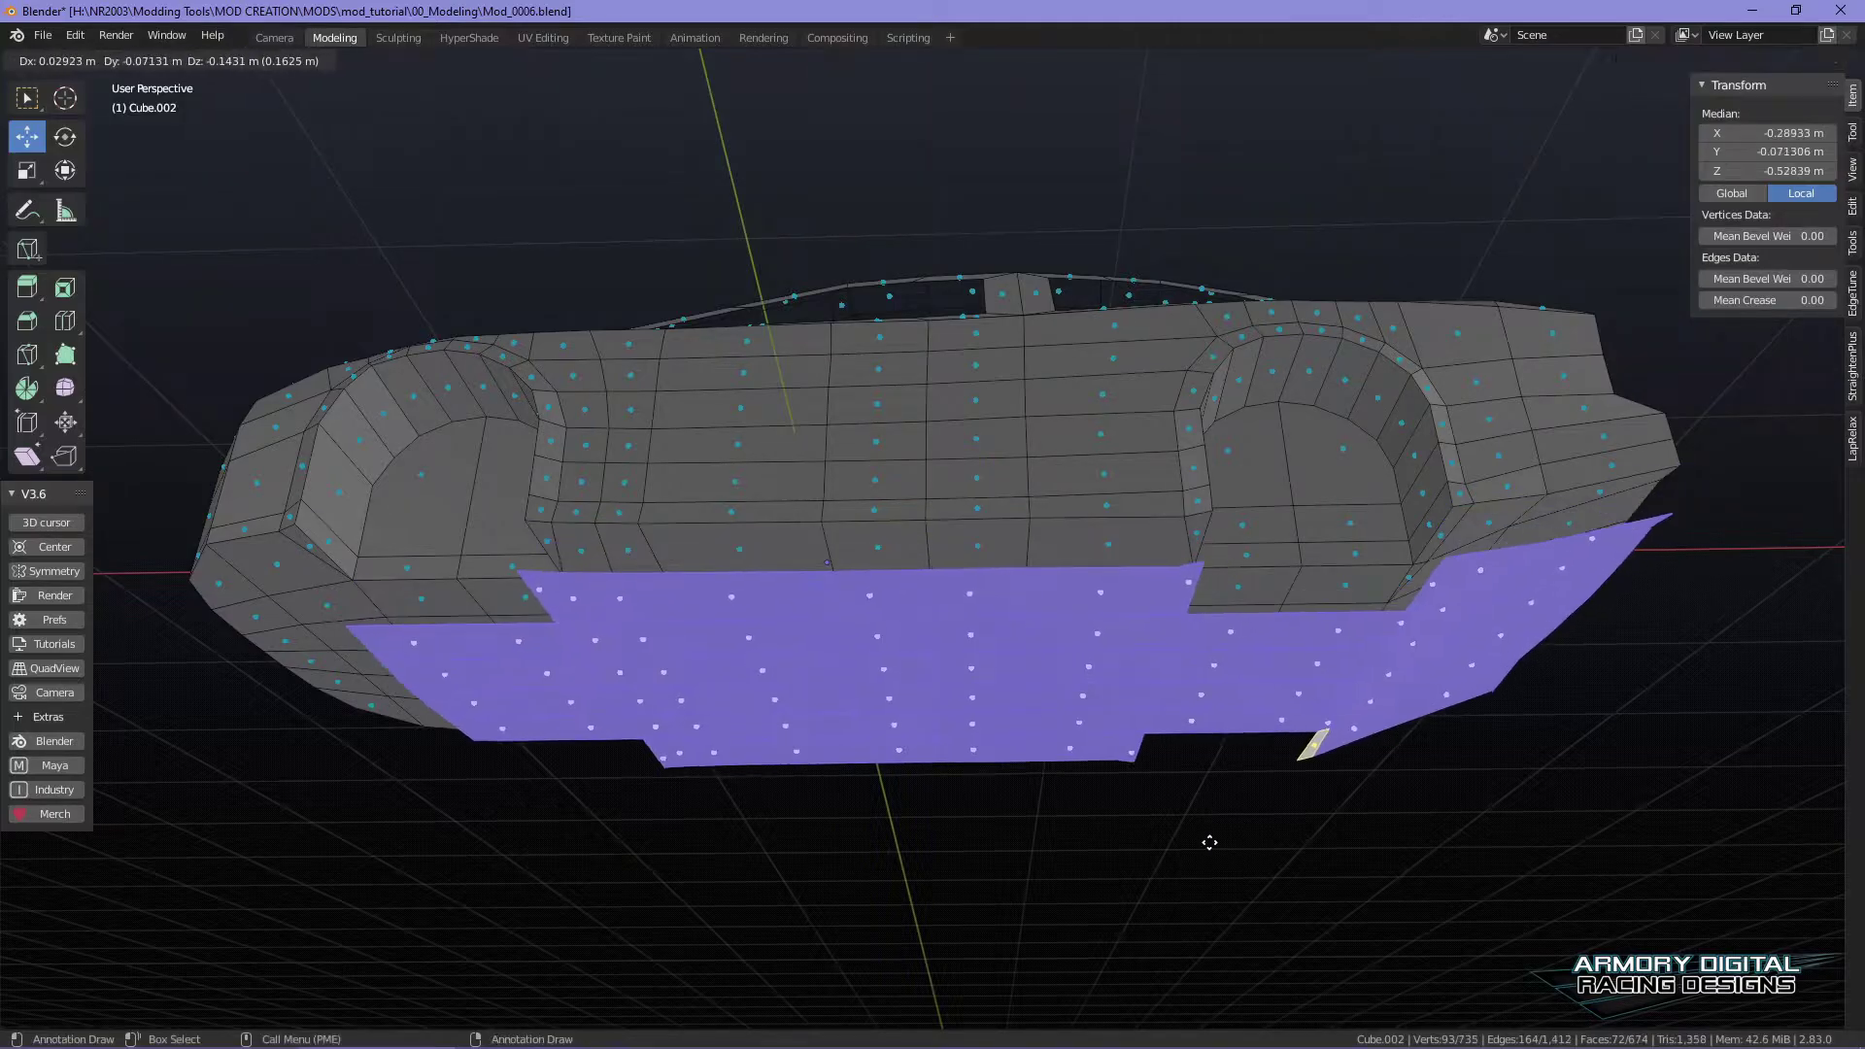
pyautogui.rightClick(1285, 872)
pyautogui.moveTo(1009, 493); pyautogui.dragTo(1061, 818)
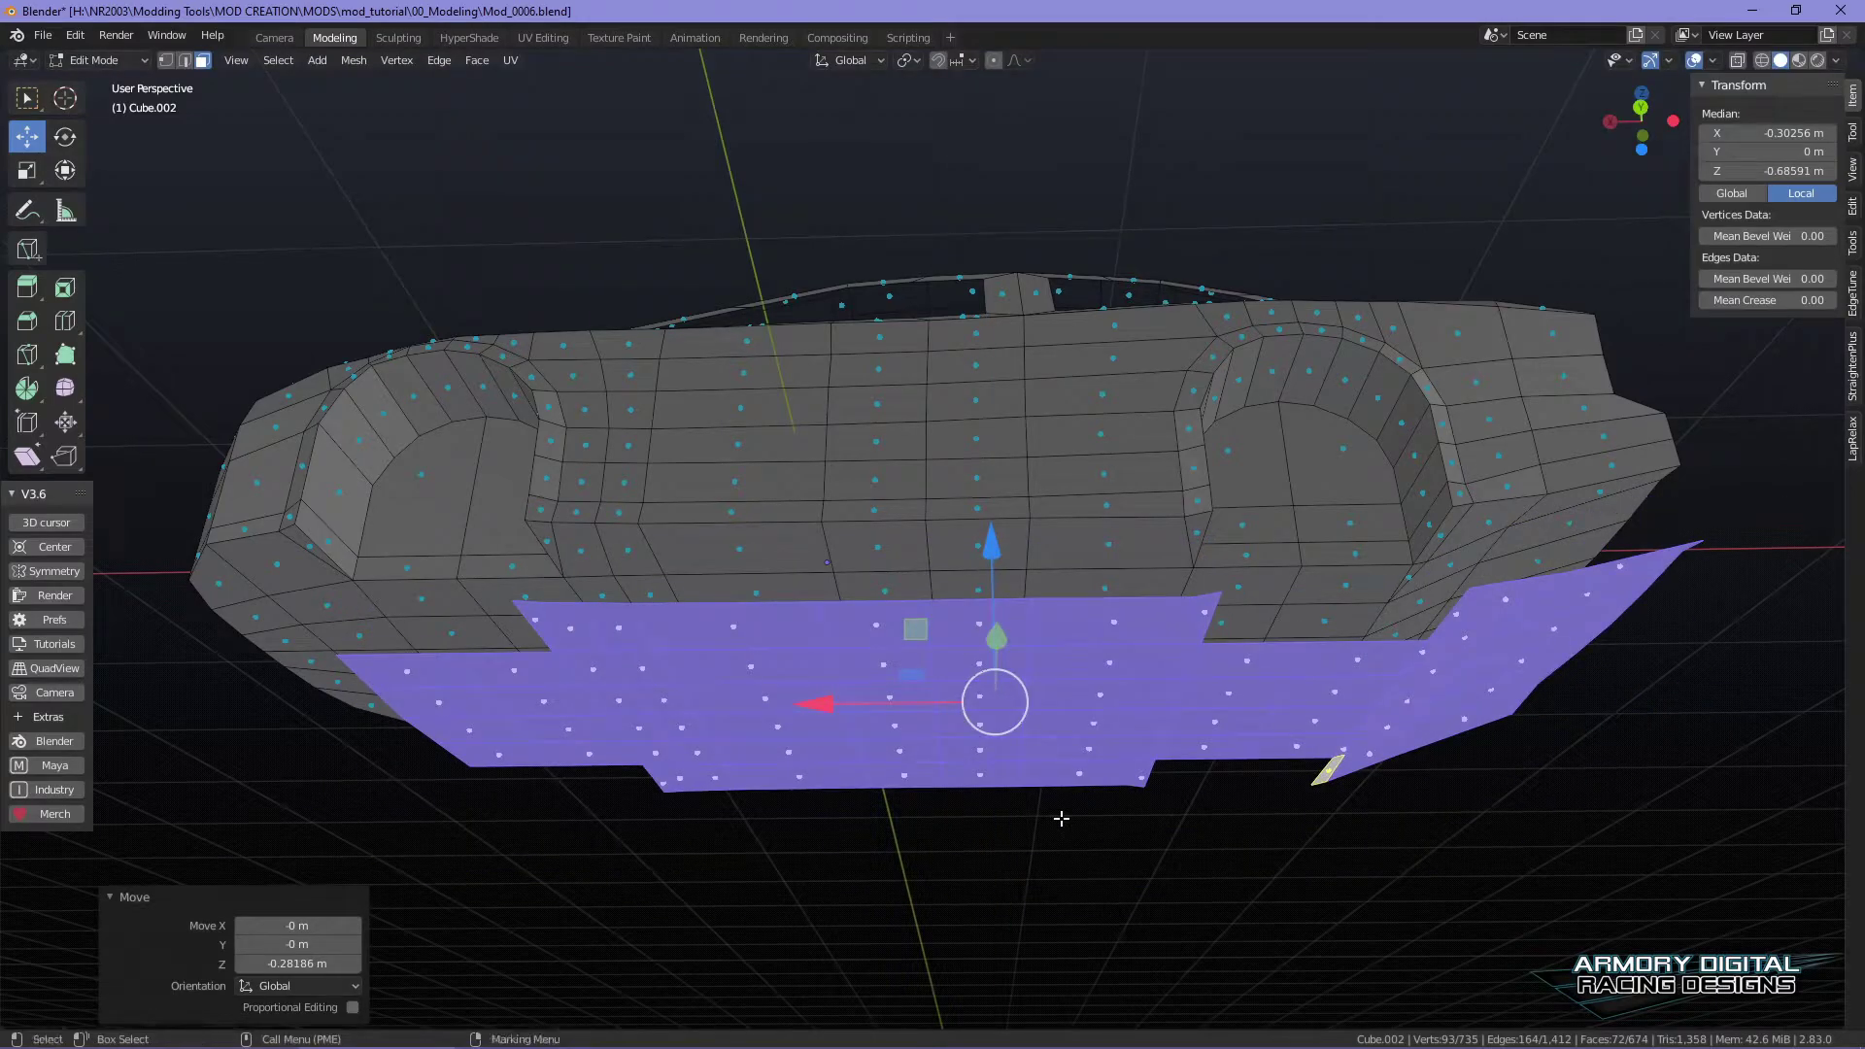
pyautogui.hotkey('ctrl', 'z')
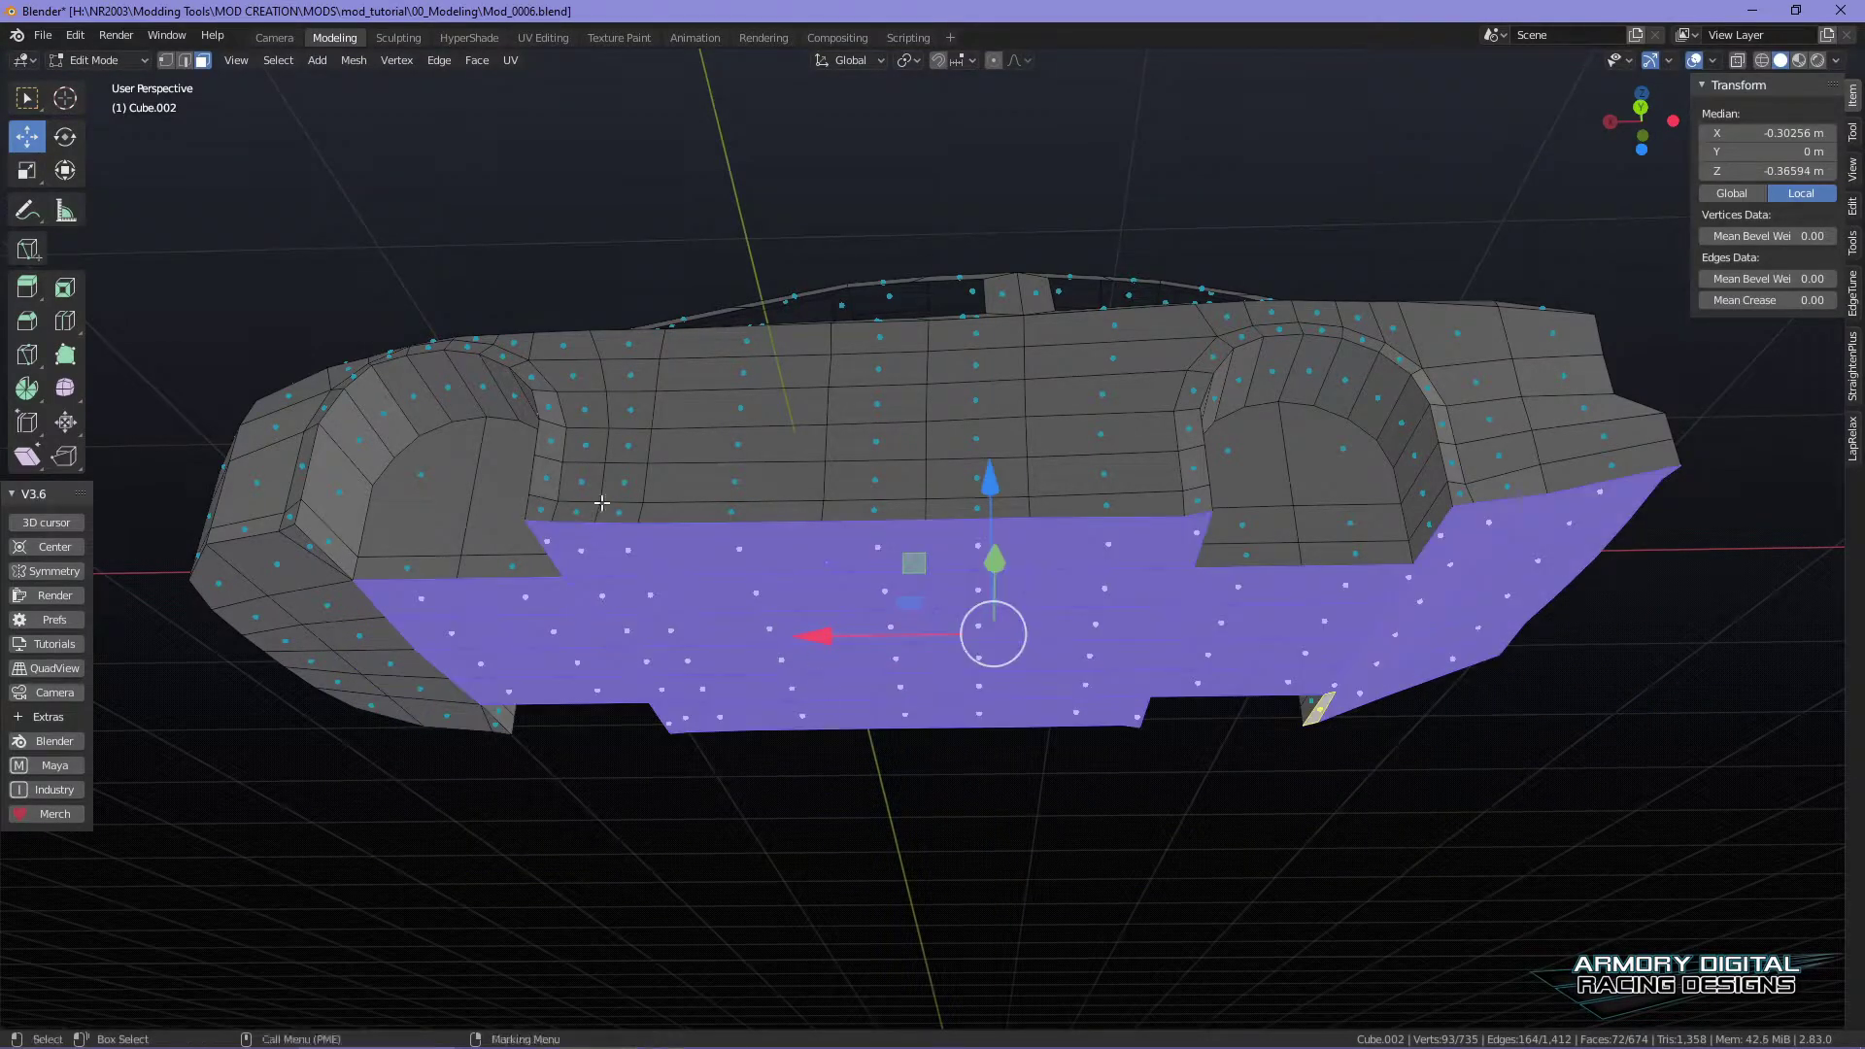
# - Separate the duplicated floor faces into their own object and return to editing the body mesh
pyautogui.rightClick(834, 571)
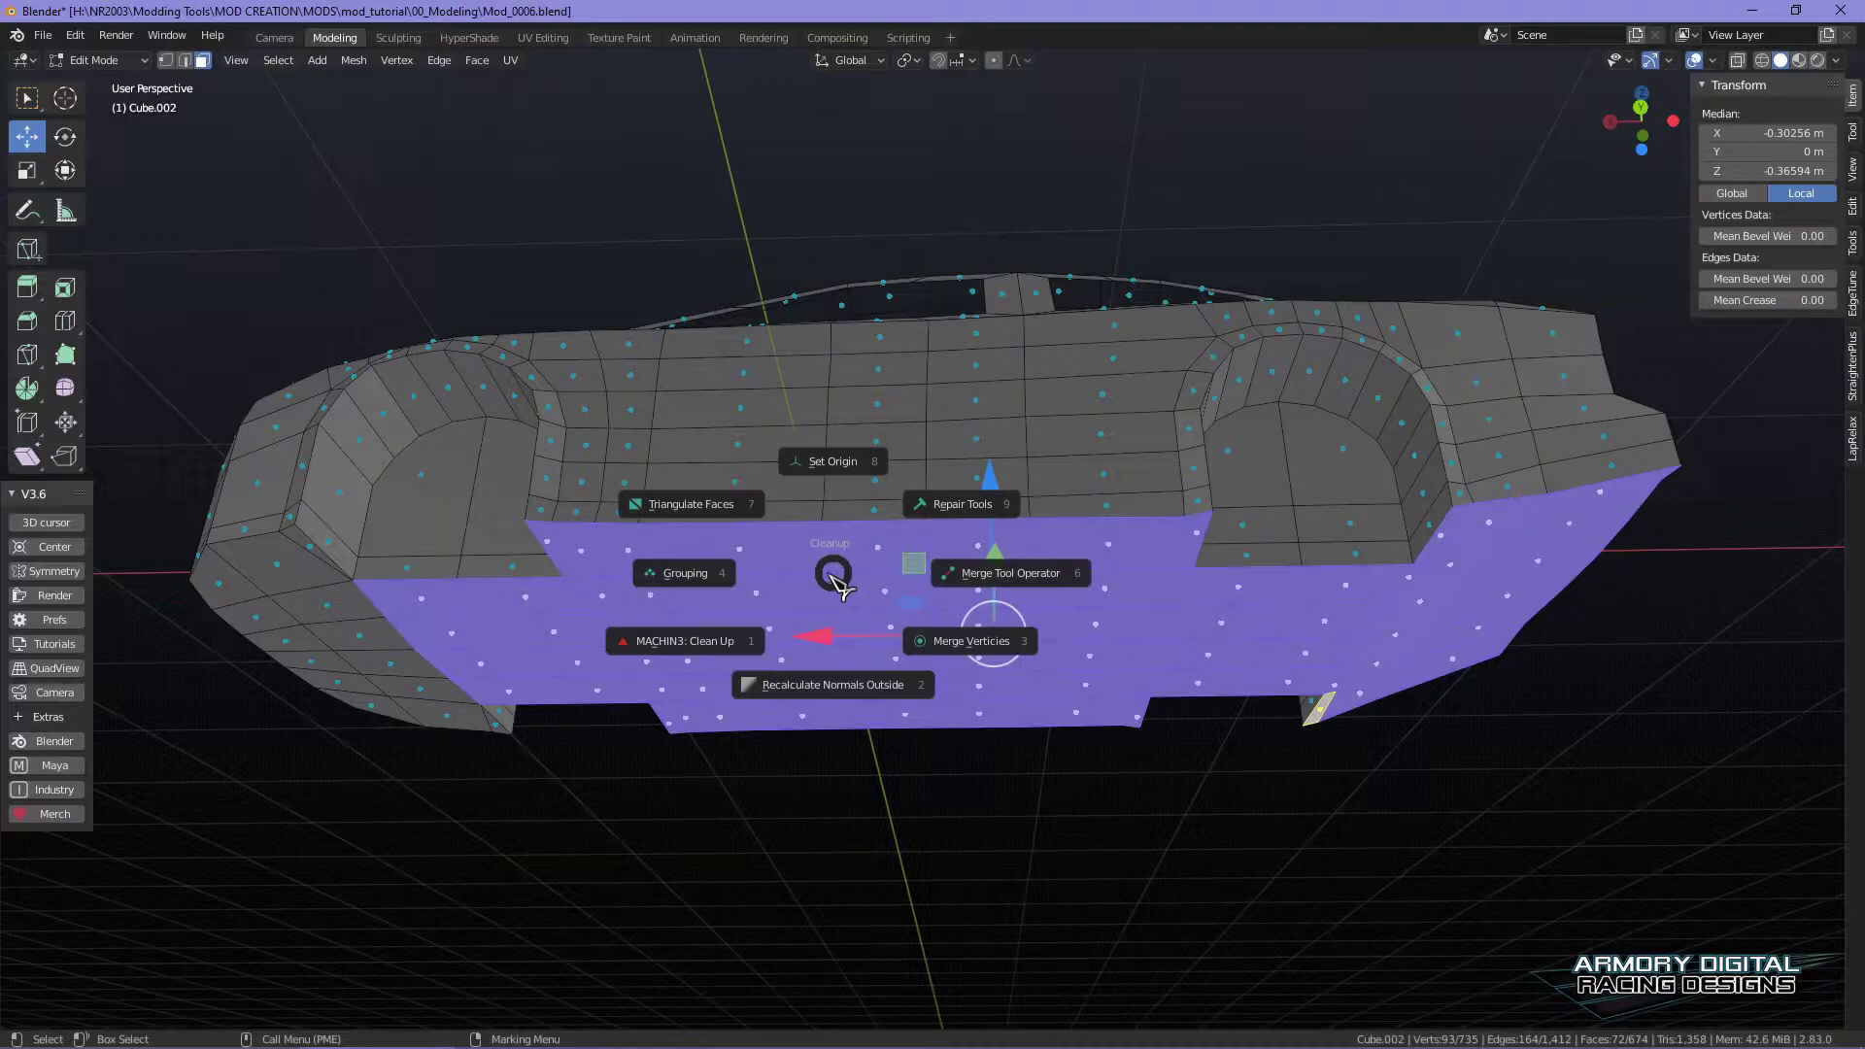
pyautogui.click(687, 586)
pyautogui.click(833, 616)
pyautogui.keyDown('shift'); pyautogui.moveTo(1237, 760); pyautogui.dragTo(1238, 760, button='middle'); pyautogui.keyUp('shift')
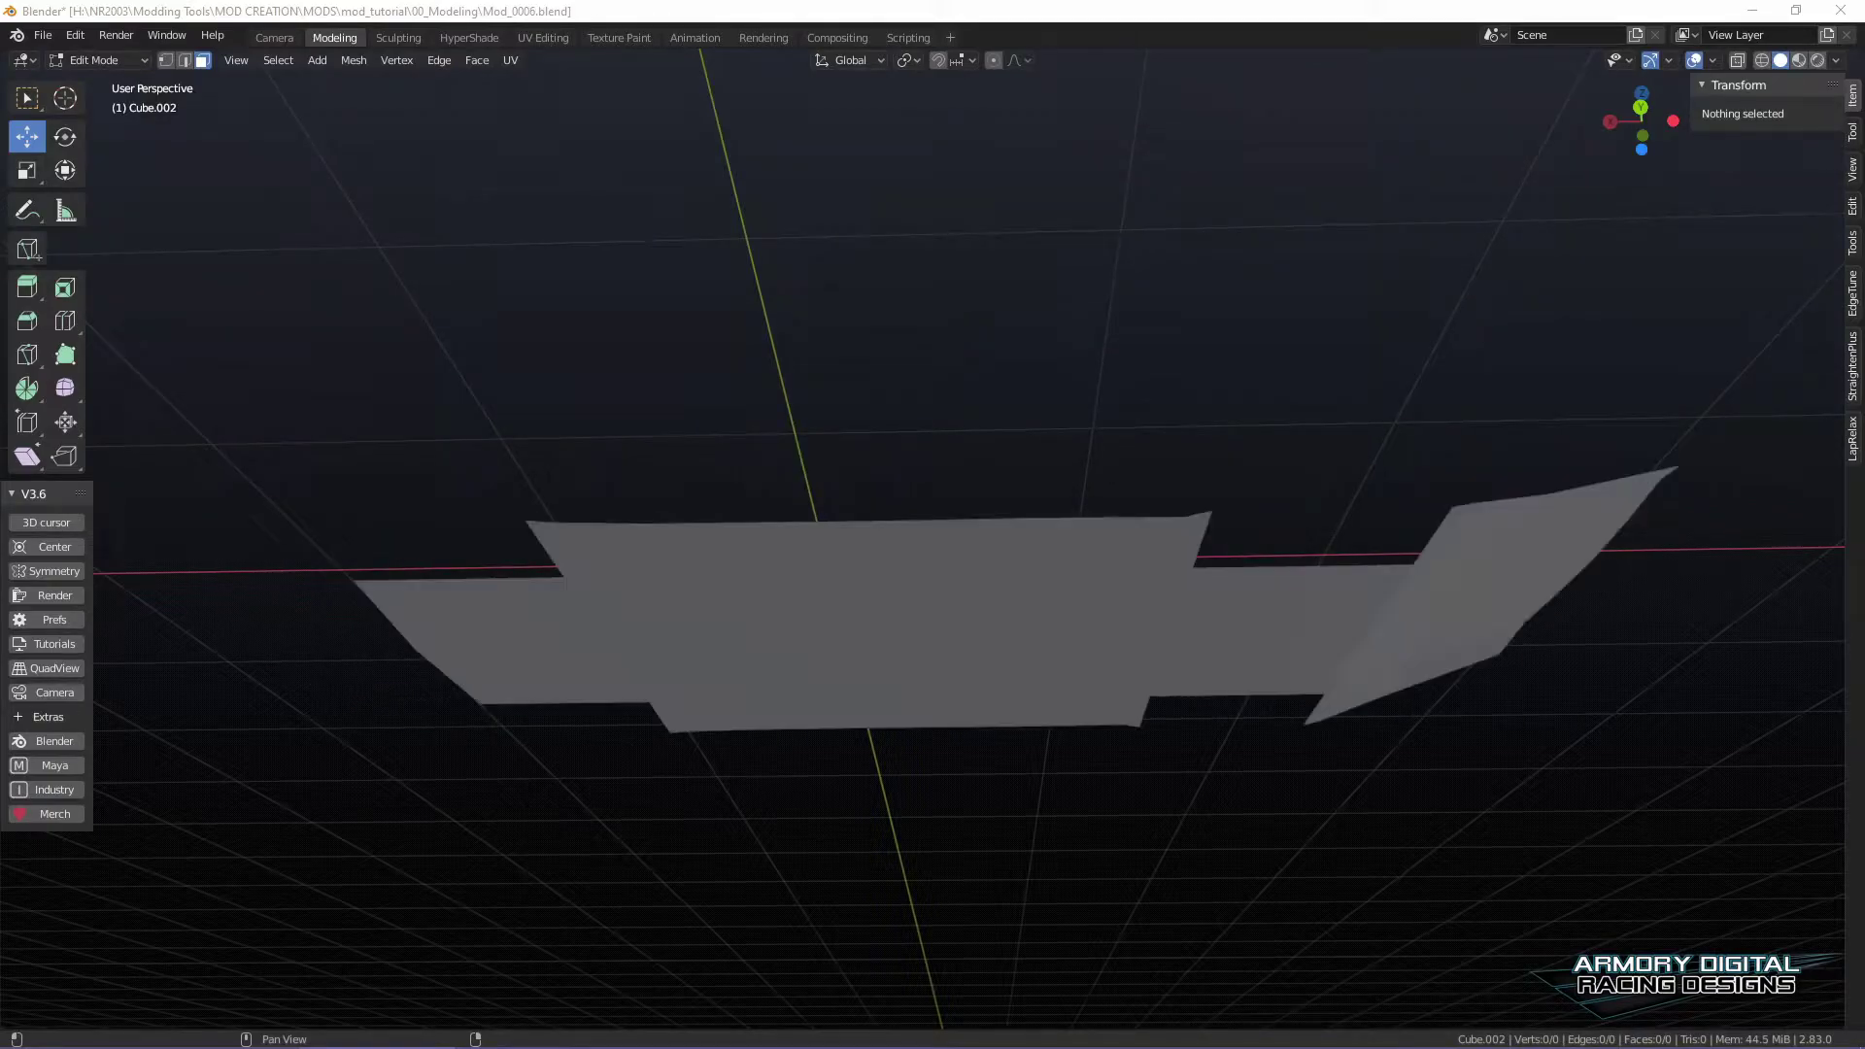
pyautogui.moveTo(1239, 618); pyautogui.dragTo(1262, 492, button='middle')
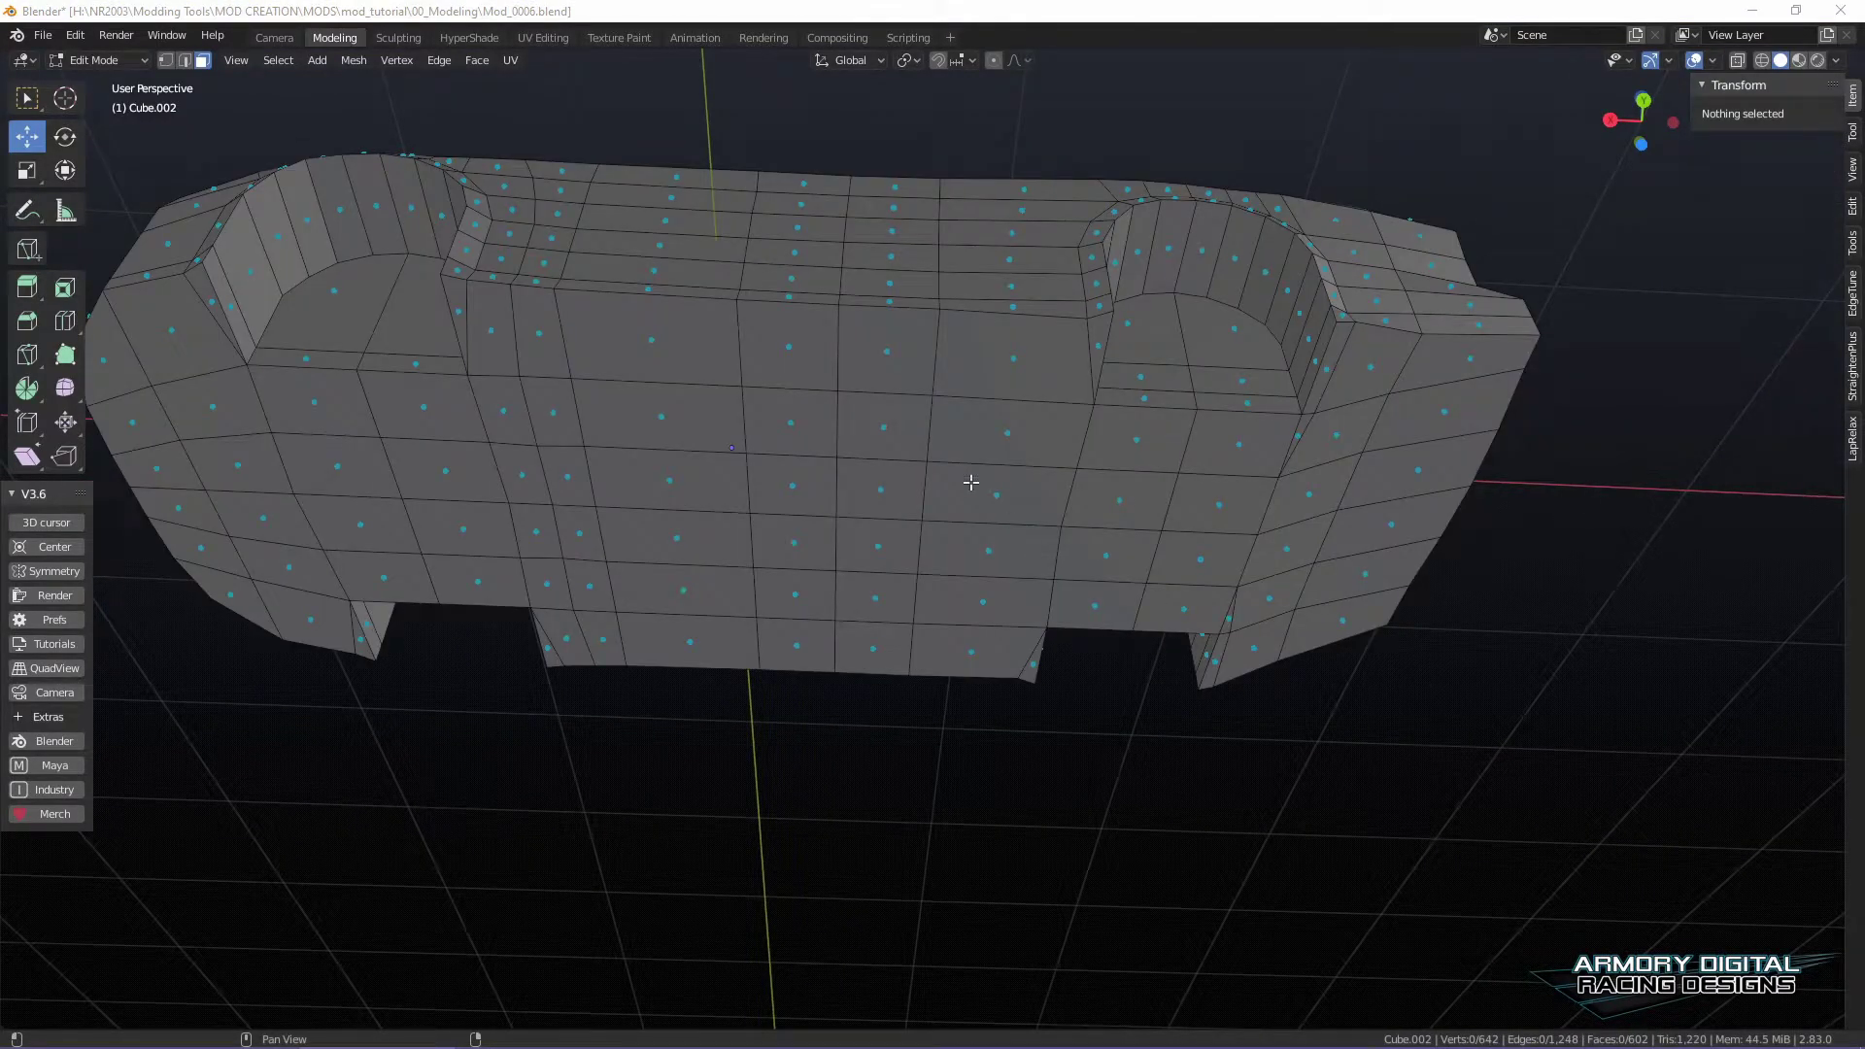
pyautogui.click(971, 482)
pyautogui.moveTo(970, 483); pyautogui.dragTo(1512, 749, button='middle')
pyautogui.click(1653, 575)
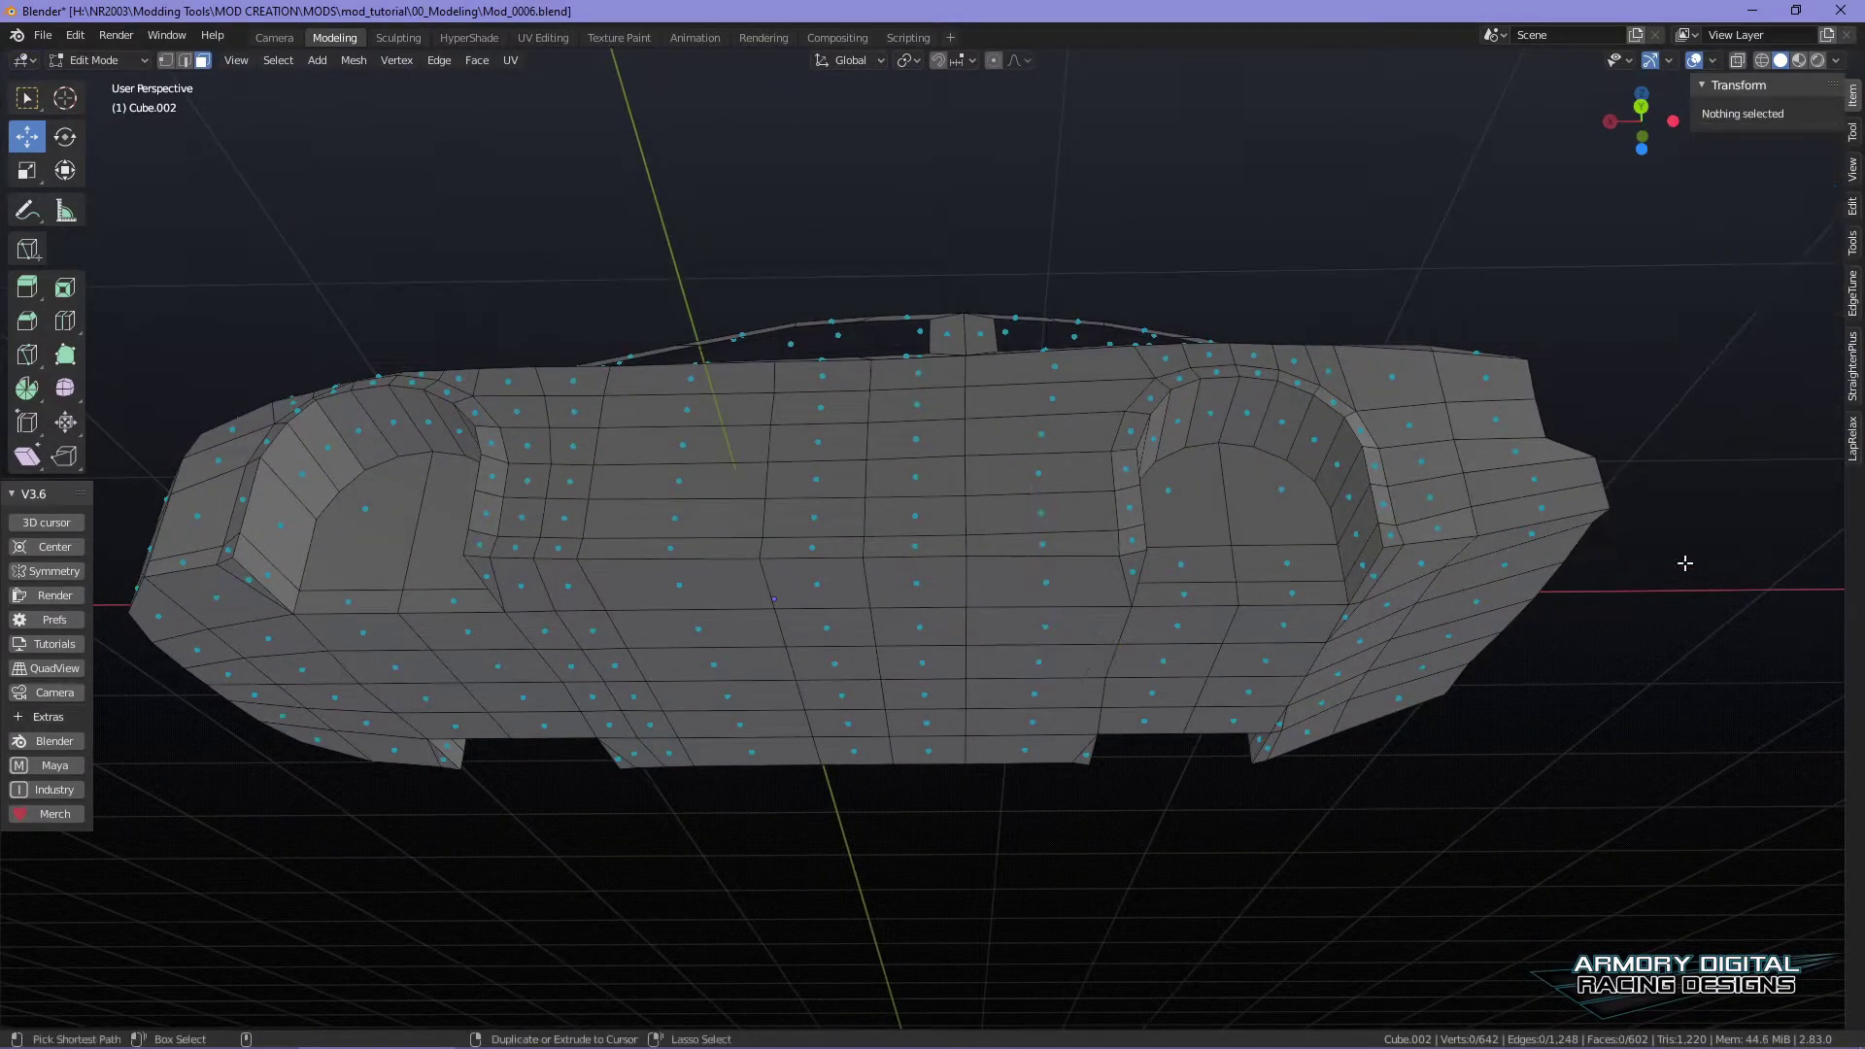
# - Undo the floor separation, the duplication and the last rear underside face selections
pyautogui.hotkey('ctrl', 'z')
pyautogui.hotkey('ctrl', 'z')
pyautogui.hotkey('ctrl', 'z')
pyautogui.hotkey('ctrl', 'z')
pyautogui.hotkey('ctrl', 'z')
pyautogui.hotkey('ctrl', 'z')
pyautogui.hotkey('ctrl', 'z')
pyautogui.hotkey('ctrl', 'z')
pyautogui.hotkey('ctrl', 'z')
pyautogui.hotkey('ctrl', 'z')
pyautogui.hotkey('ctrl', 'z')
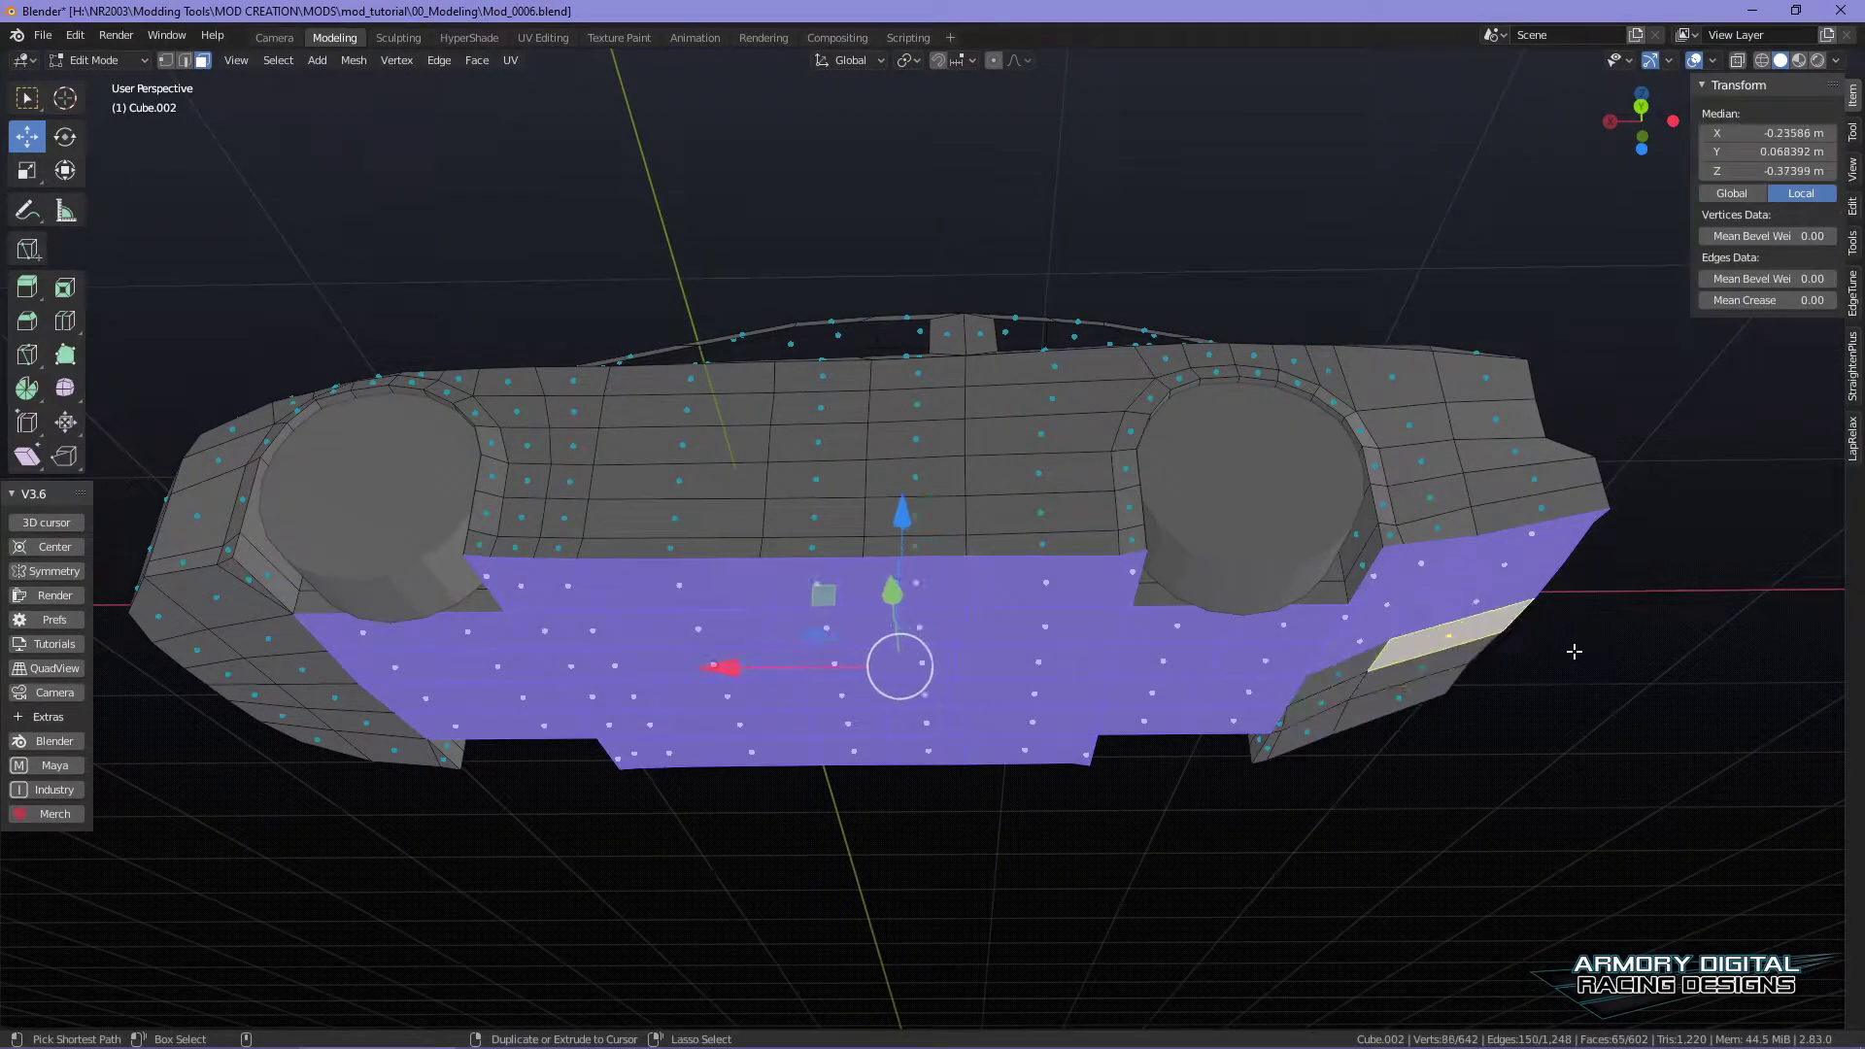
pyautogui.hotkey('ctrl', 'z')
pyautogui.hotkey('ctrl', 'z')
# - Add the forward and upper faces of the +Y rear wheel well, plus its inner wall's forward half, to the selection
pyautogui.moveTo(1544, 645); pyautogui.dragTo(1690, 645, button='middle')
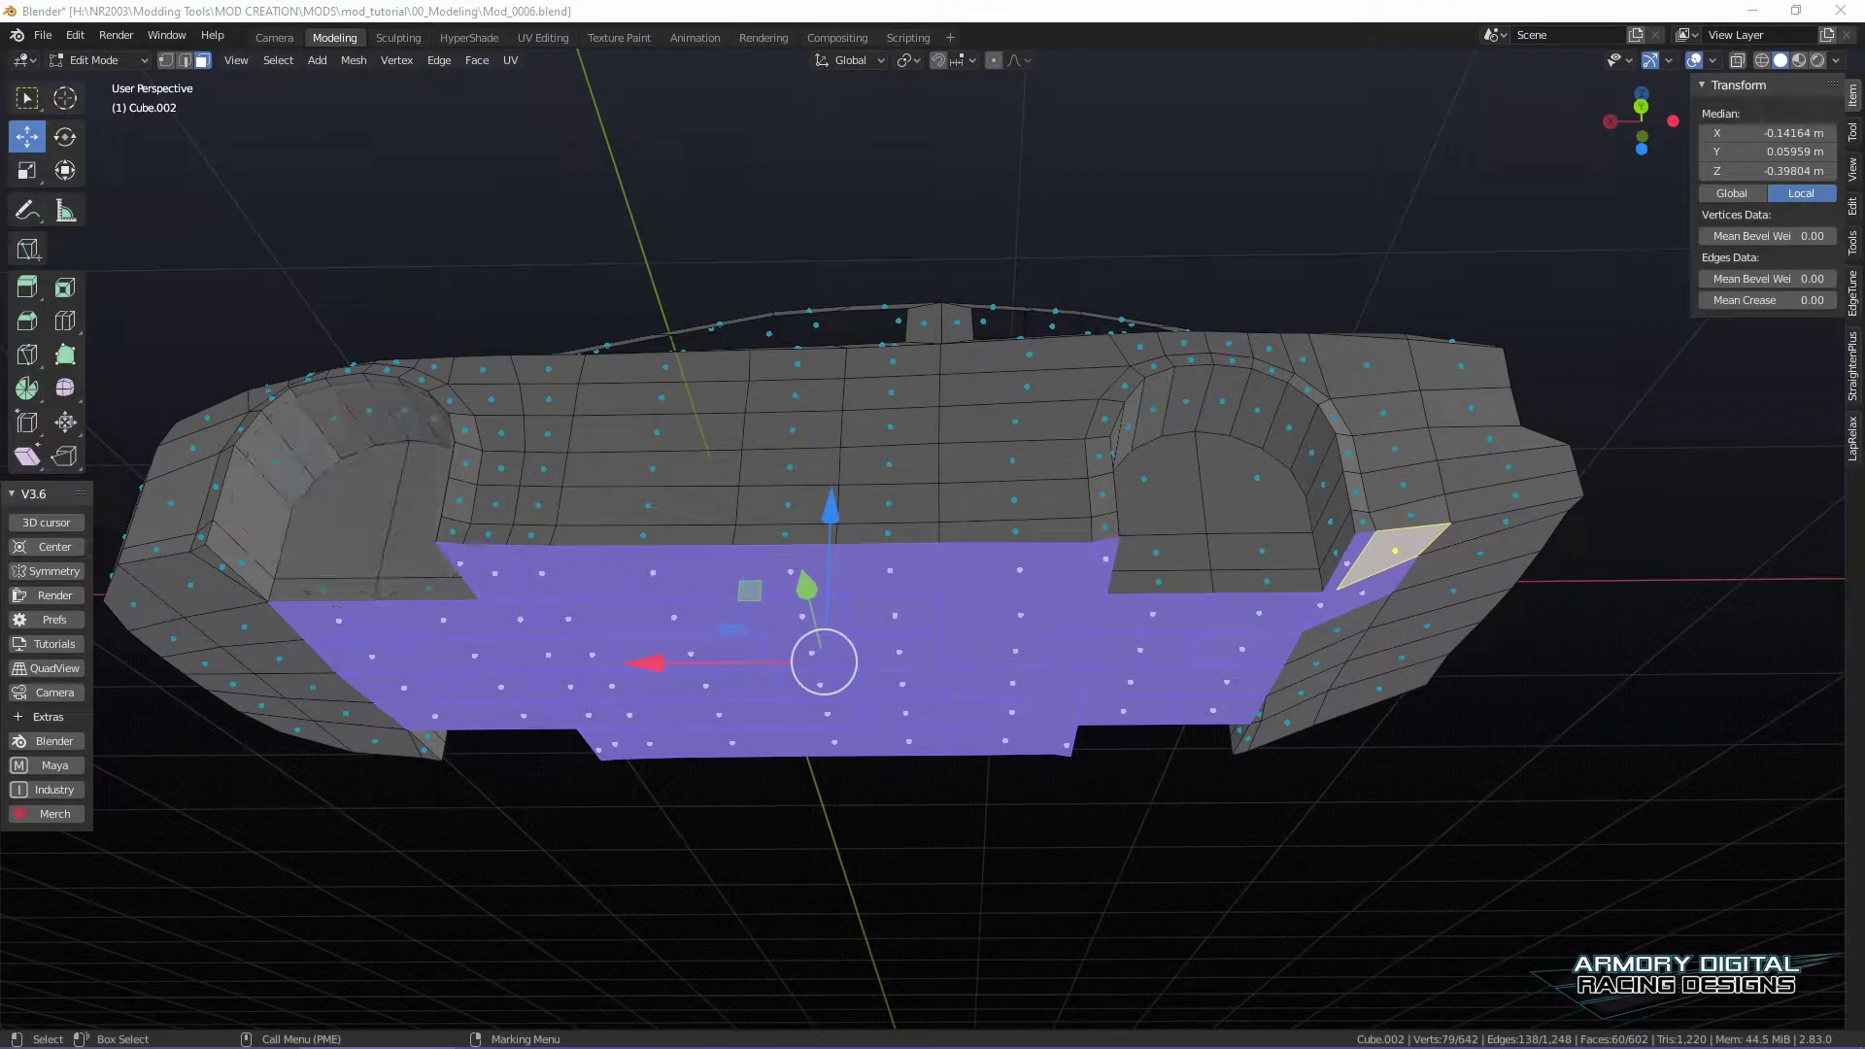
pyautogui.moveTo(1505, 700)
pyautogui.keyDown('shift'); pyautogui.mouseDown(button='right')
pyautogui.moveTo(1438, 710)
pyautogui.moveTo(1513, 670)
pyautogui.mouseUp(button='right'); pyautogui.keyUp('shift')
pyautogui.keyDown('alt'); pyautogui.moveTo(1515, 671); pyautogui.dragTo(1378, 691, button='middle'); pyautogui.keyUp('alt')
pyautogui.scroll(4, 1350, 686)
pyautogui.keyDown('alt'); pyautogui.moveTo(1232, 674); pyautogui.dragTo(695, 722, button='middle'); pyautogui.keyUp('alt')
pyautogui.keyDown('shift'); pyautogui.click(656, 741); pyautogui.keyUp('shift')
pyautogui.keyDown('shift'); pyautogui.click(647, 678); pyautogui.keyUp('shift')
pyautogui.keyDown('shift'); pyautogui.click(641, 525); pyautogui.keyUp('shift')
pyautogui.keyDown('shift'); pyautogui.click(475, 700); pyautogui.keyUp('shift')
pyautogui.keyDown('shift'); pyautogui.click(487, 630); pyautogui.keyUp('shift')
pyautogui.keyDown('shift'); pyautogui.click(500, 547); pyautogui.keyUp('shift')
pyautogui.keyDown('shift'); pyautogui.click(530, 474); pyautogui.keyUp('shift')
pyautogui.keyDown('shift'); pyautogui.click(587, 422); pyautogui.keyUp('shift')
pyautogui.keyDown('shift'); pyautogui.click(633, 381); pyautogui.keyUp('shift')
pyautogui.keyDown('shift'); pyautogui.click(706, 367); pyautogui.keyUp('shift')
pyautogui.keyDown('shift'); pyautogui.click(778, 371); pyautogui.keyUp('shift')
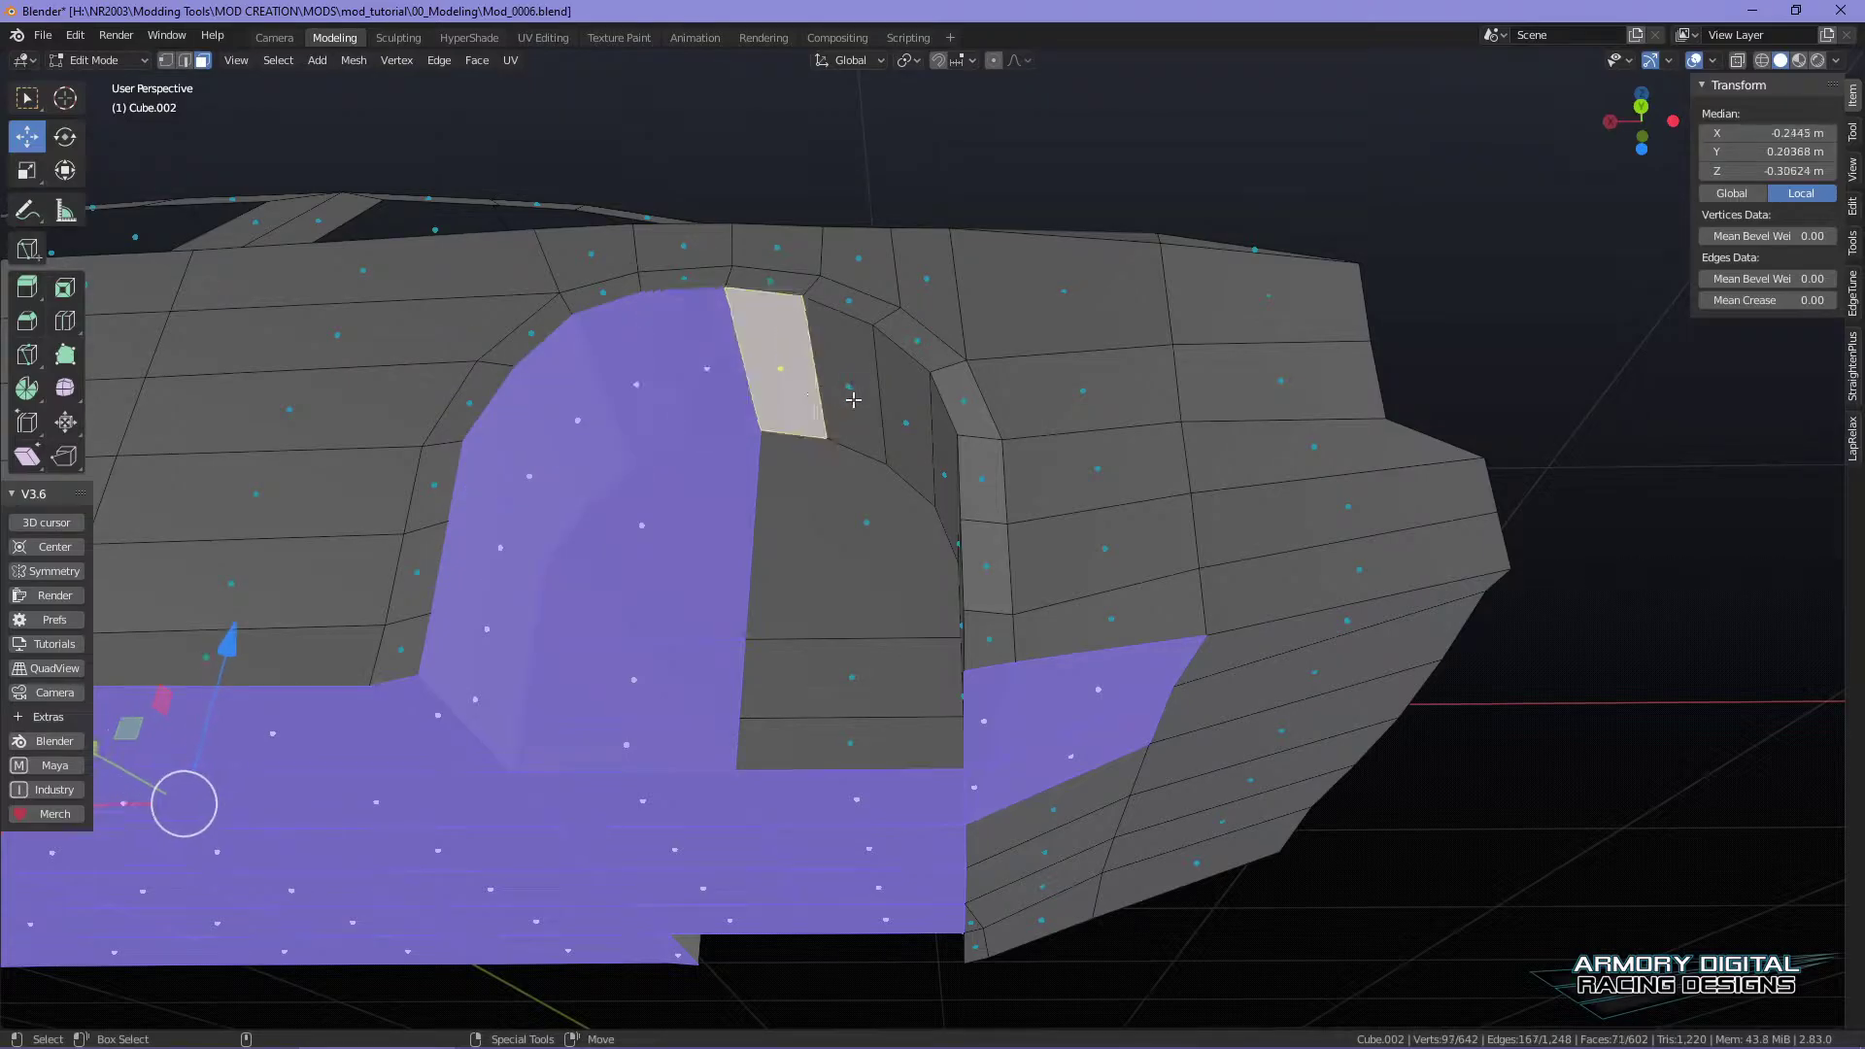
# - Add the rearward arch faces and the inner wall's rear half of the +Y rear wheel well to the selection
pyautogui.keyDown('shift'); pyautogui.click(848, 391); pyautogui.keyUp('shift')
pyautogui.keyDown('shift'); pyautogui.click(923, 457); pyautogui.keyUp('shift')
pyautogui.keyDown('shift'); pyautogui.click(947, 481); pyautogui.keyUp('shift')
pyautogui.keyDown('shift'); pyautogui.click(874, 521); pyautogui.keyUp('shift')
pyautogui.keyDown('shift'); pyautogui.click(846, 679); pyautogui.keyUp('shift')
pyautogui.keyDown('shift'); pyautogui.click(845, 743); pyautogui.keyUp('shift')
pyautogui.keyDown('alt'); pyautogui.moveTo(845, 744); pyautogui.dragTo(1324, 686, button='middle'); pyautogui.keyUp('alt')
pyautogui.keyDown('shift'); pyautogui.click(1062, 637); pyautogui.keyUp('shift')
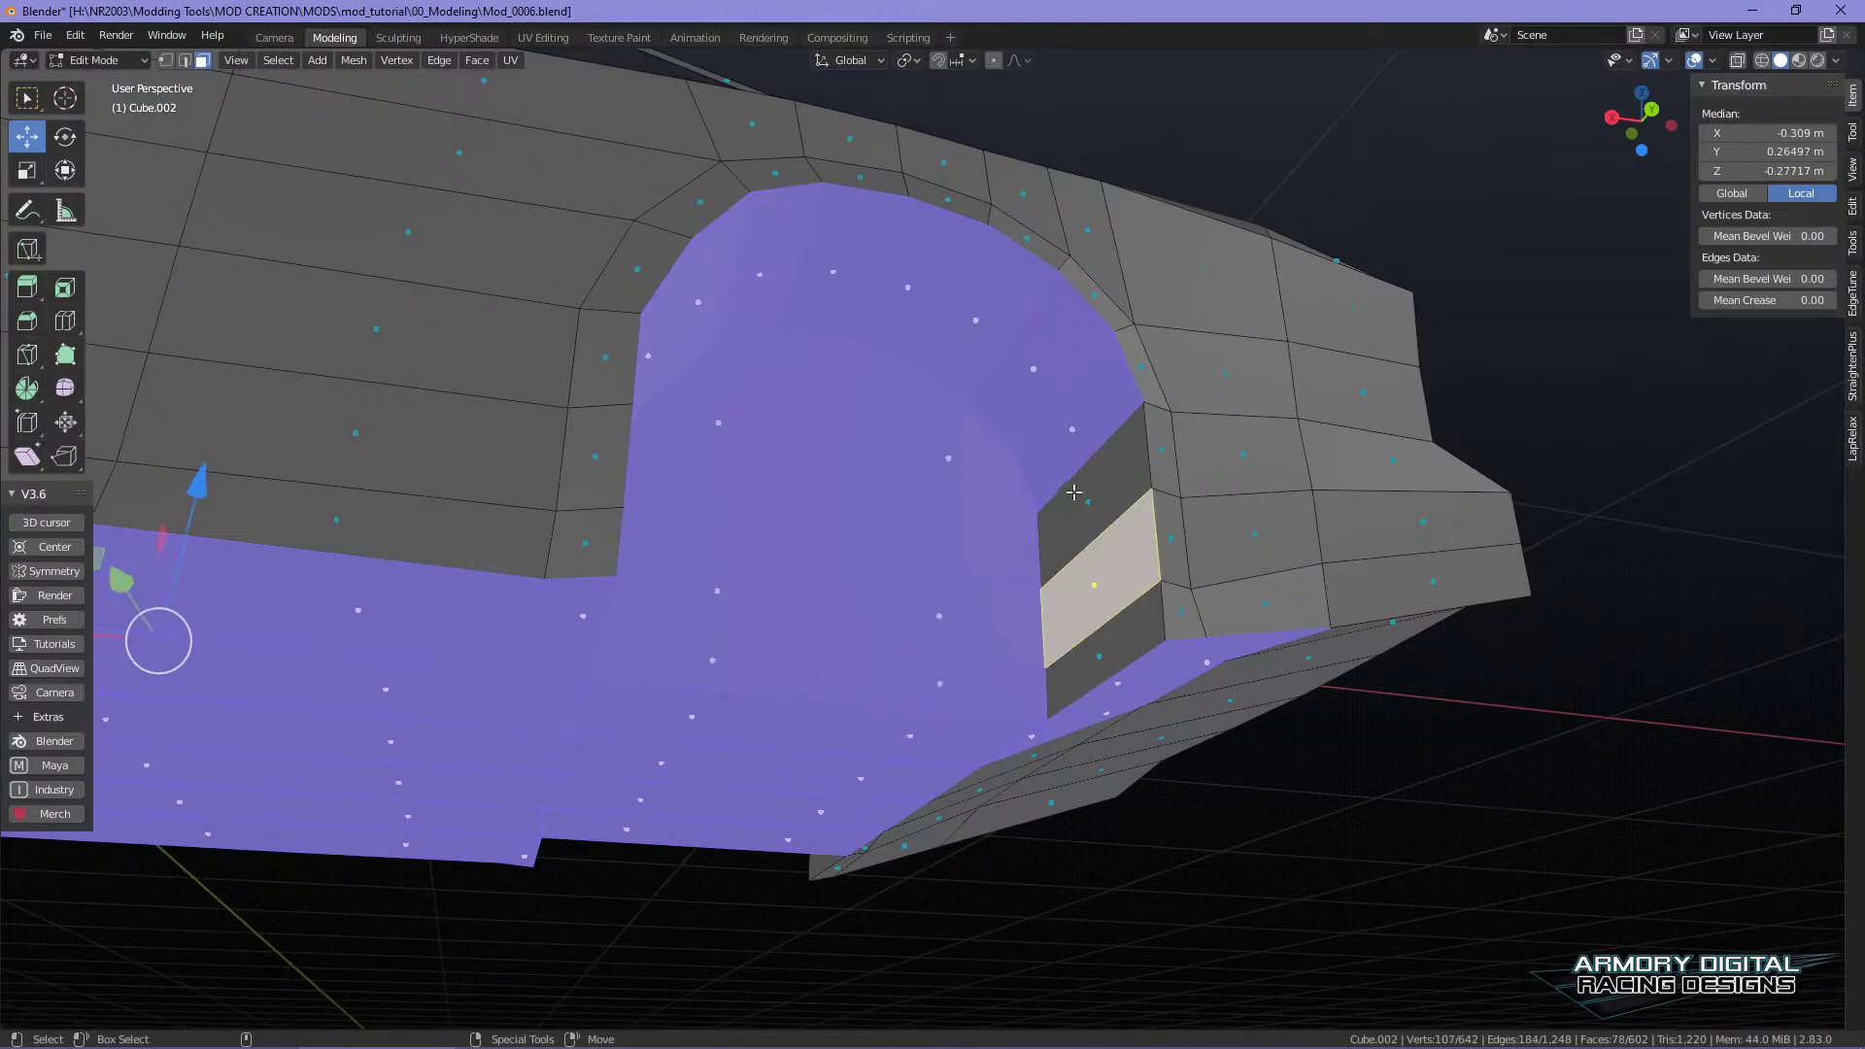
pyautogui.keyDown('shift'); pyautogui.click(1083, 662); pyautogui.keyUp('shift')
pyautogui.keyDown('shift'); pyautogui.click(1086, 664); pyautogui.keyUp('shift')
# - Add all inner wall faces of the -Y rear wheel well to the selection
pyautogui.keyDown('alt'); pyautogui.moveTo(1457, 833); pyautogui.dragTo(833, 783, button='middle'); pyautogui.keyUp('alt')
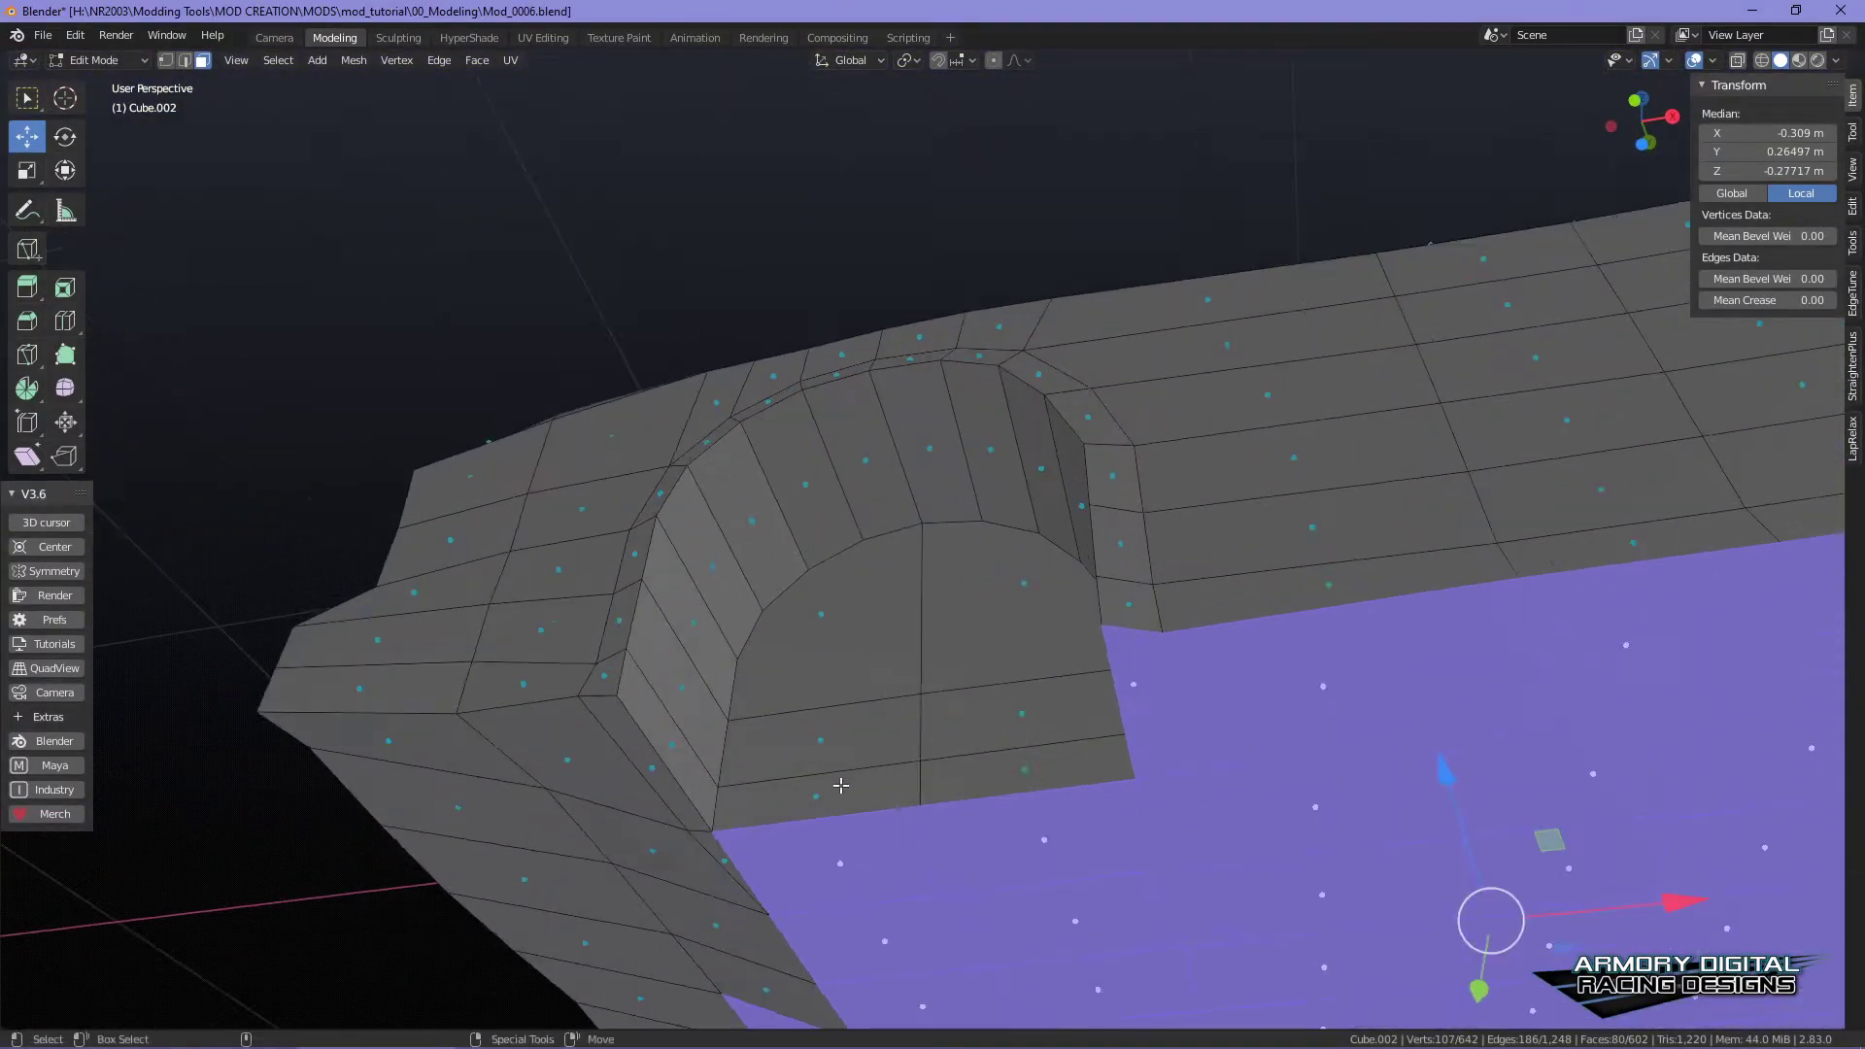
pyautogui.keyDown('shift'); pyautogui.click(821, 743); pyautogui.keyUp('shift')
pyautogui.keyDown('shift'); pyautogui.click(821, 633); pyautogui.keyUp('shift')
pyautogui.keyDown('shift'); pyautogui.click(1005, 717); pyautogui.keyUp('shift')
pyautogui.keyDown('shift'); pyautogui.click(1018, 767); pyautogui.keyUp('shift')
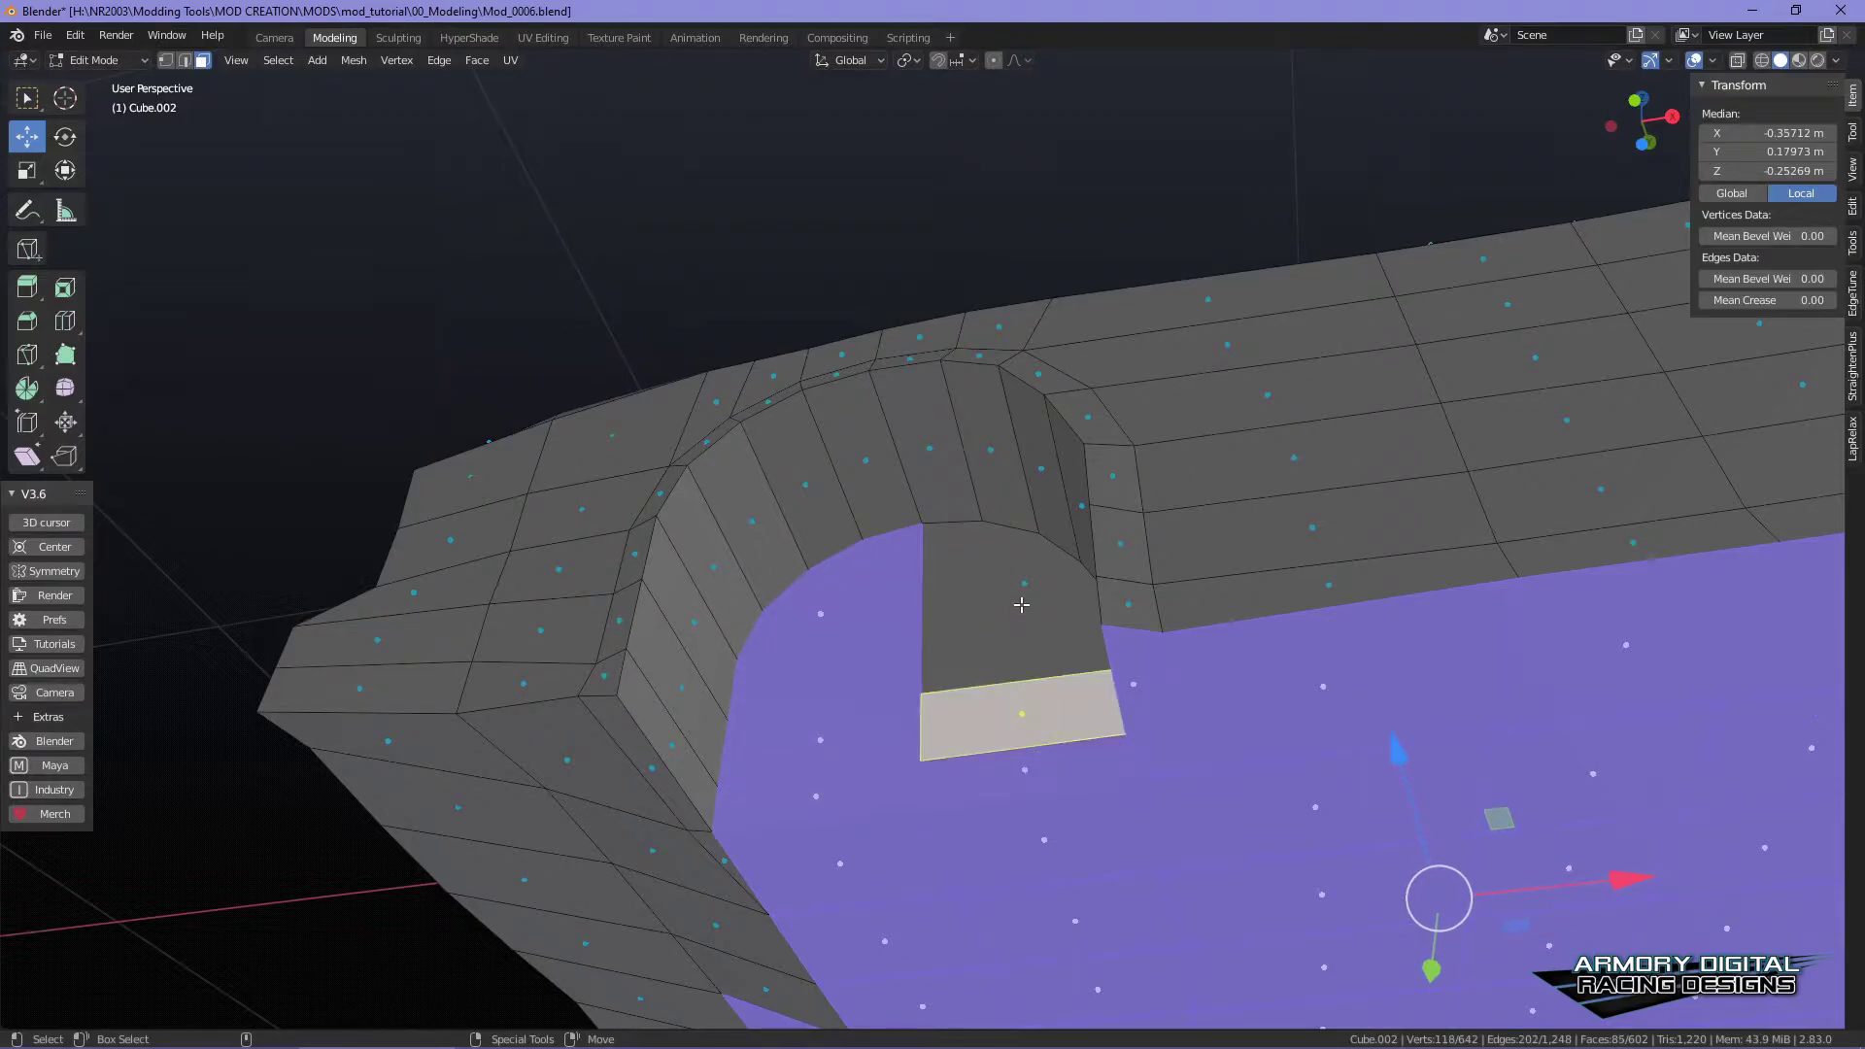
pyautogui.keyDown('shift'); pyautogui.click(1022, 606); pyautogui.keyUp('shift')
# - Add the rearward and upper arch faces of the -Y rear wheel well to the selection
pyautogui.keyDown('shift'); pyautogui.click(649, 719); pyautogui.keyUp('shift')
pyautogui.keyDown('shift'); pyautogui.click(680, 676); pyautogui.keyUp('shift')
pyautogui.keyDown('shift'); pyautogui.click(695, 616); pyautogui.keyUp('shift')
pyautogui.keyDown('shift'); pyautogui.click(716, 565); pyautogui.keyUp('shift')
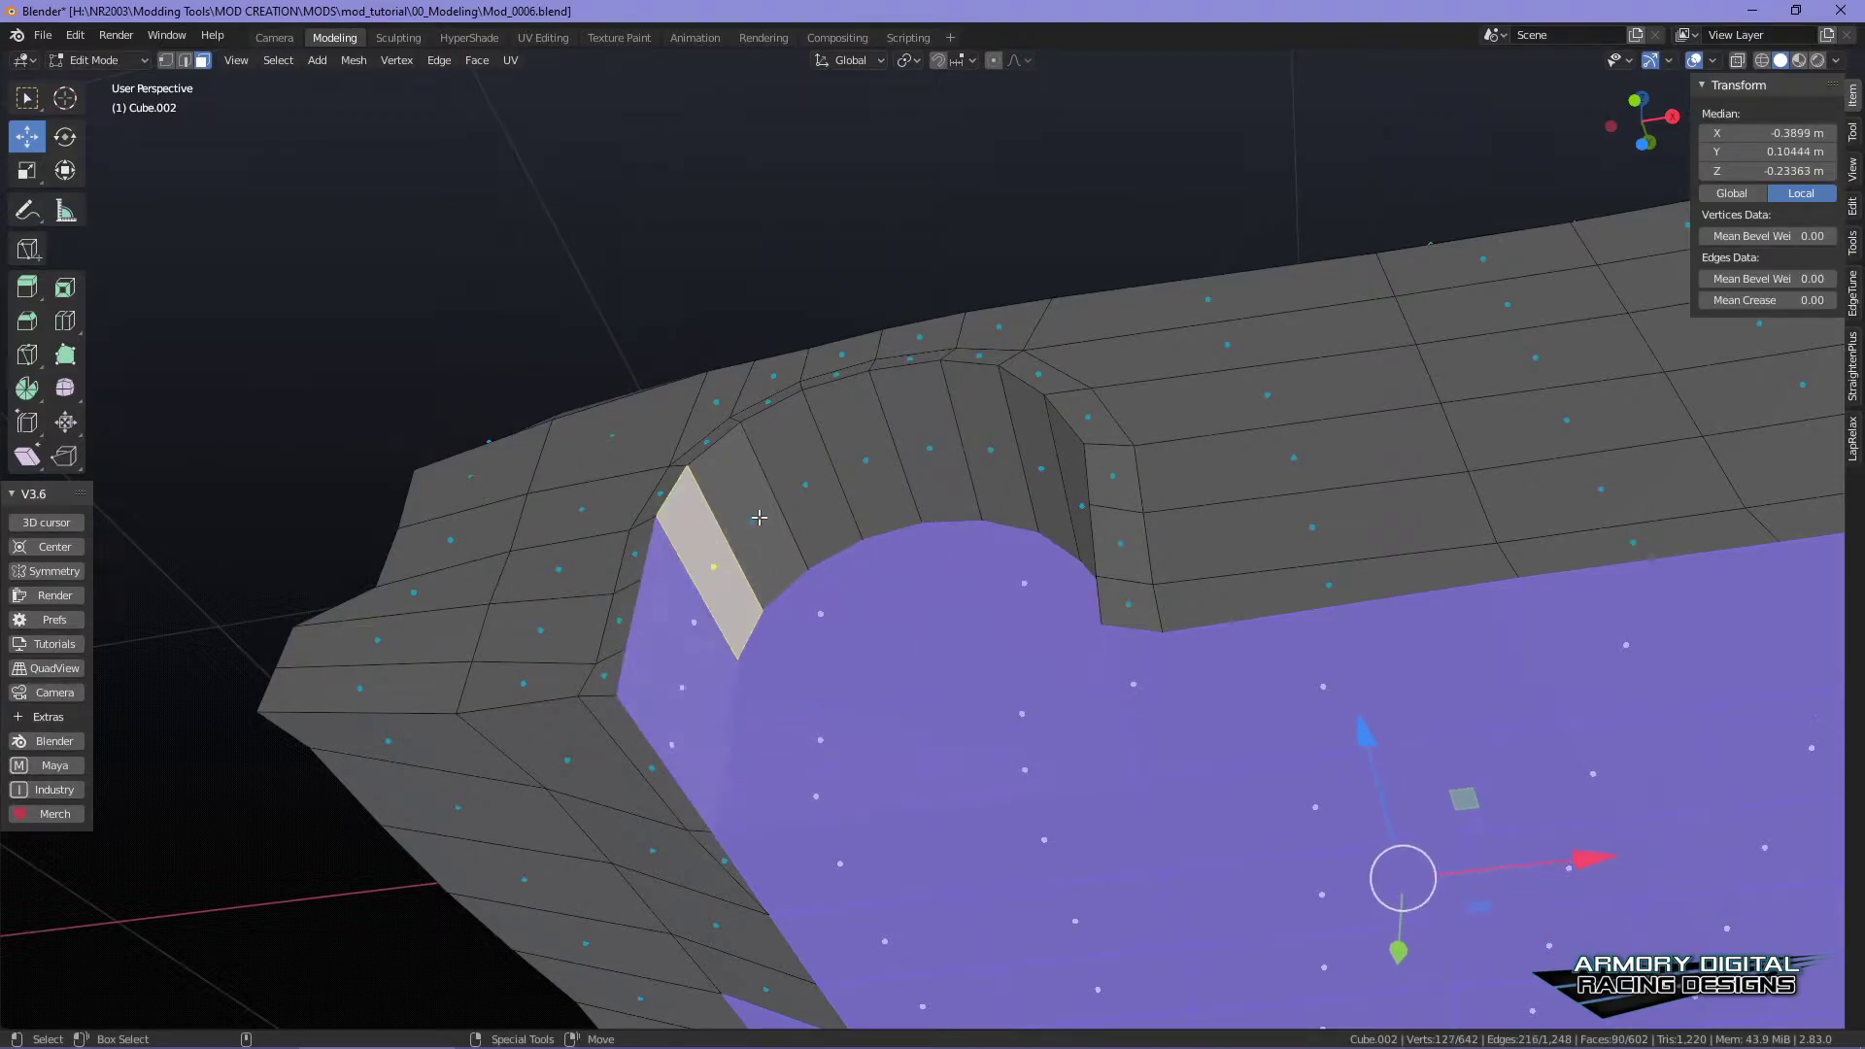
pyautogui.keyDown('shift'); pyautogui.click(753, 519); pyautogui.keyUp('shift')
pyautogui.keyDown('shift'); pyautogui.click(805, 481); pyautogui.keyUp('shift')
pyautogui.keyDown('shift'); pyautogui.click(868, 458); pyautogui.keyUp('shift')
pyautogui.keyDown('shift'); pyautogui.click(930, 449); pyautogui.keyUp('shift')
pyautogui.keyDown('shift'); pyautogui.click(991, 450); pyautogui.keyUp('shift')
pyautogui.keyDown('shift'); pyautogui.click(1041, 469); pyautogui.keyUp('shift')
pyautogui.keyDown('shift'); pyautogui.click(1082, 506); pyautogui.keyUp('shift')
# - Add the remaining forward lower faces of the -Y rear wheel well to the selection
pyautogui.moveTo(1050, 661); pyautogui.dragTo(1146, 594, button='middle')
pyautogui.keyDown('shift'); pyautogui.click(1103, 544); pyautogui.keyUp('shift')
pyautogui.keyDown('shift'); pyautogui.click(1107, 680); pyautogui.keyUp('shift')
pyautogui.keyDown('shift'); pyautogui.click(1104, 762); pyautogui.keyUp('shift')
pyautogui.keyDown('shift'); pyautogui.click(1146, 593); pyautogui.keyUp('shift')
pyautogui.keyDown('shift'); pyautogui.click(1166, 716); pyautogui.keyUp('shift')
pyautogui.keyDown('shift'); pyautogui.click(1154, 726); pyautogui.keyUp('shift')
pyautogui.keyDown('shift'); pyautogui.click(1131, 705); pyautogui.keyUp('shift')
pyautogui.keyDown('shift'); pyautogui.click(1174, 717); pyautogui.keyUp('shift')
# - Add the remaining underside faces behind the rear wheel wells, out to the tail's lower corner, to the selection
pyautogui.keyDown('shift'); pyautogui.click(1034, 799); pyautogui.keyUp('shift')
pyautogui.keyDown('shift'); pyautogui.click(995, 874); pyautogui.keyUp('shift')
pyautogui.keyDown('shift'); pyautogui.click(825, 807); pyautogui.keyUp('shift')
pyautogui.keyDown('shift'); pyautogui.click(796, 876); pyautogui.keyUp('shift')
pyautogui.keyDown('shift'); pyautogui.click(785, 928); pyautogui.keyUp('shift')
pyautogui.keyDown('shift'); pyautogui.click(818, 717); pyautogui.keyUp('shift')
pyautogui.keyDown('shift'); pyautogui.click(814, 595); pyautogui.keyUp('shift')
pyautogui.keyDown('shift'); pyautogui.click(842, 499); pyautogui.keyUp('shift')
# - Test moving the selected floor and rear wheel well faces away from the body and undo the move
pyautogui.scroll(-3, 1214, 705)
pyautogui.keyDown('shift'); pyautogui.moveTo(1312, 728); pyautogui.dragTo(1079, 607, button='middle'); pyautogui.keyUp('shift')
pyautogui.moveTo(1078, 608); pyautogui.dragTo(1057, 656)
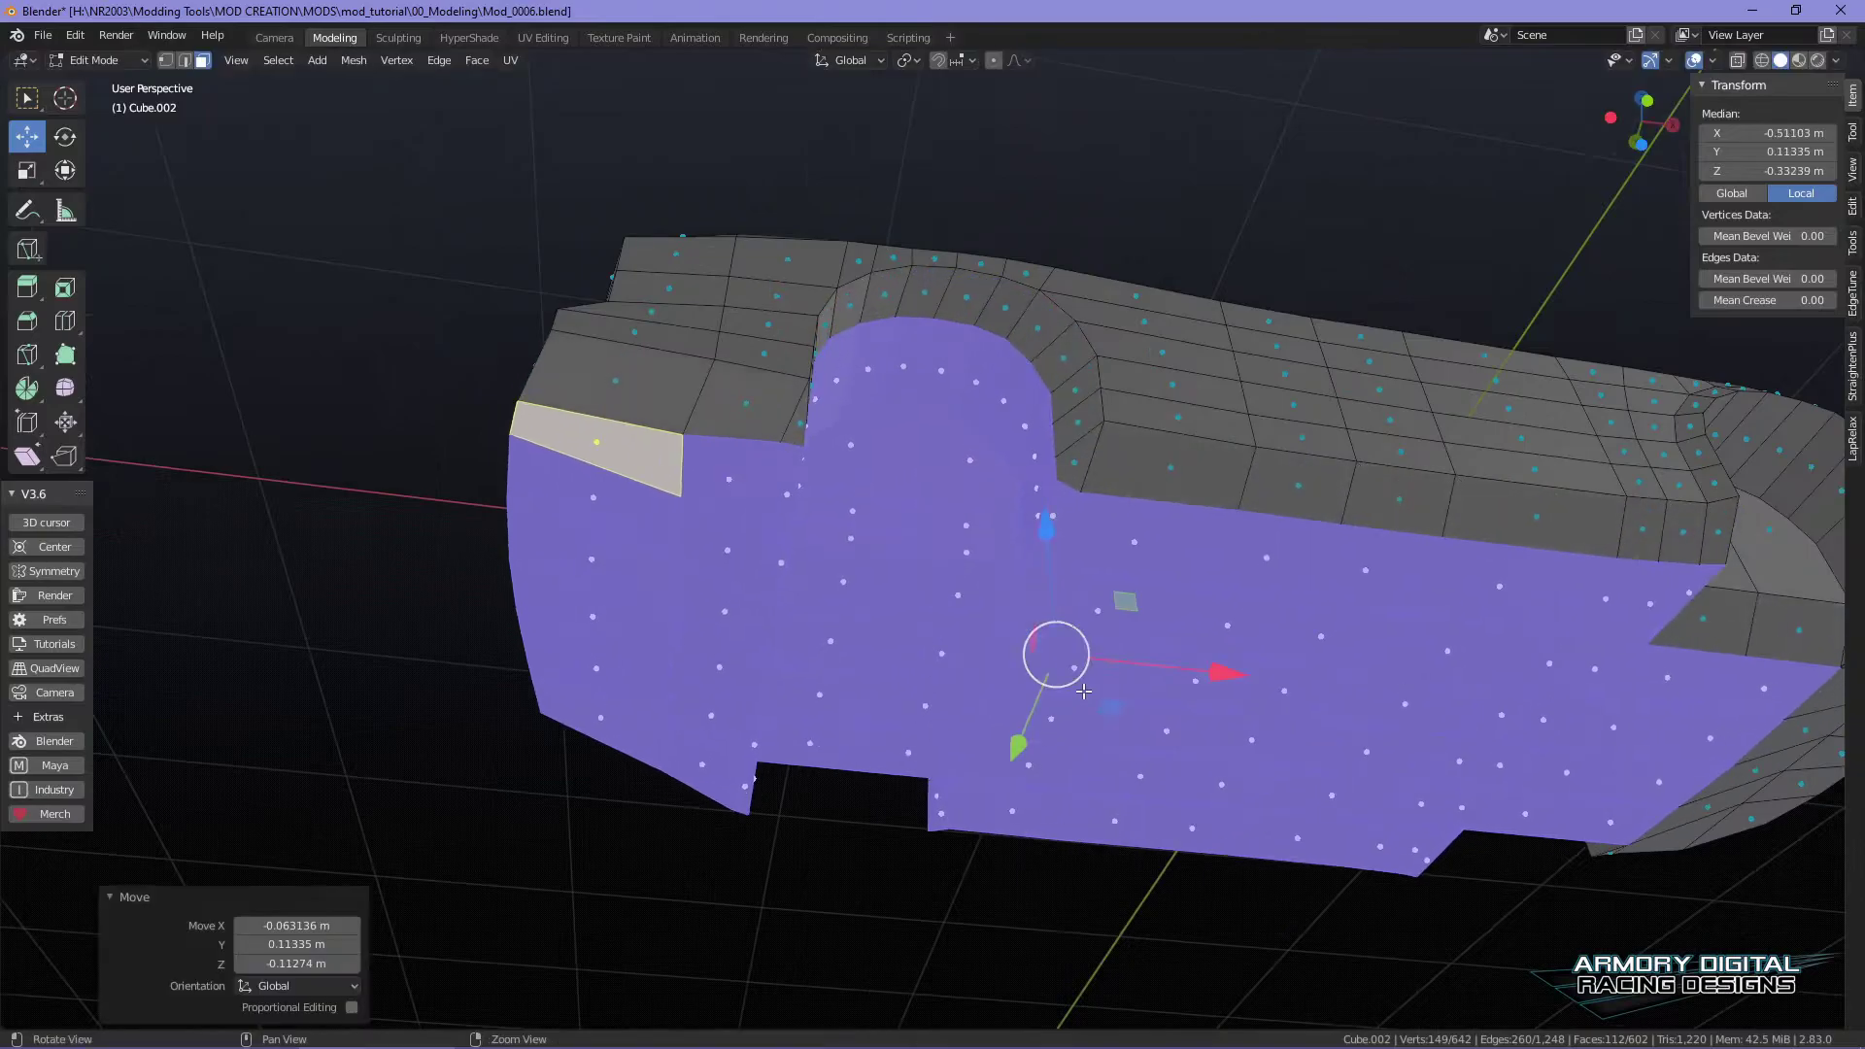
pyautogui.moveTo(1167, 895); pyautogui.dragTo(1166, 836, button='middle')
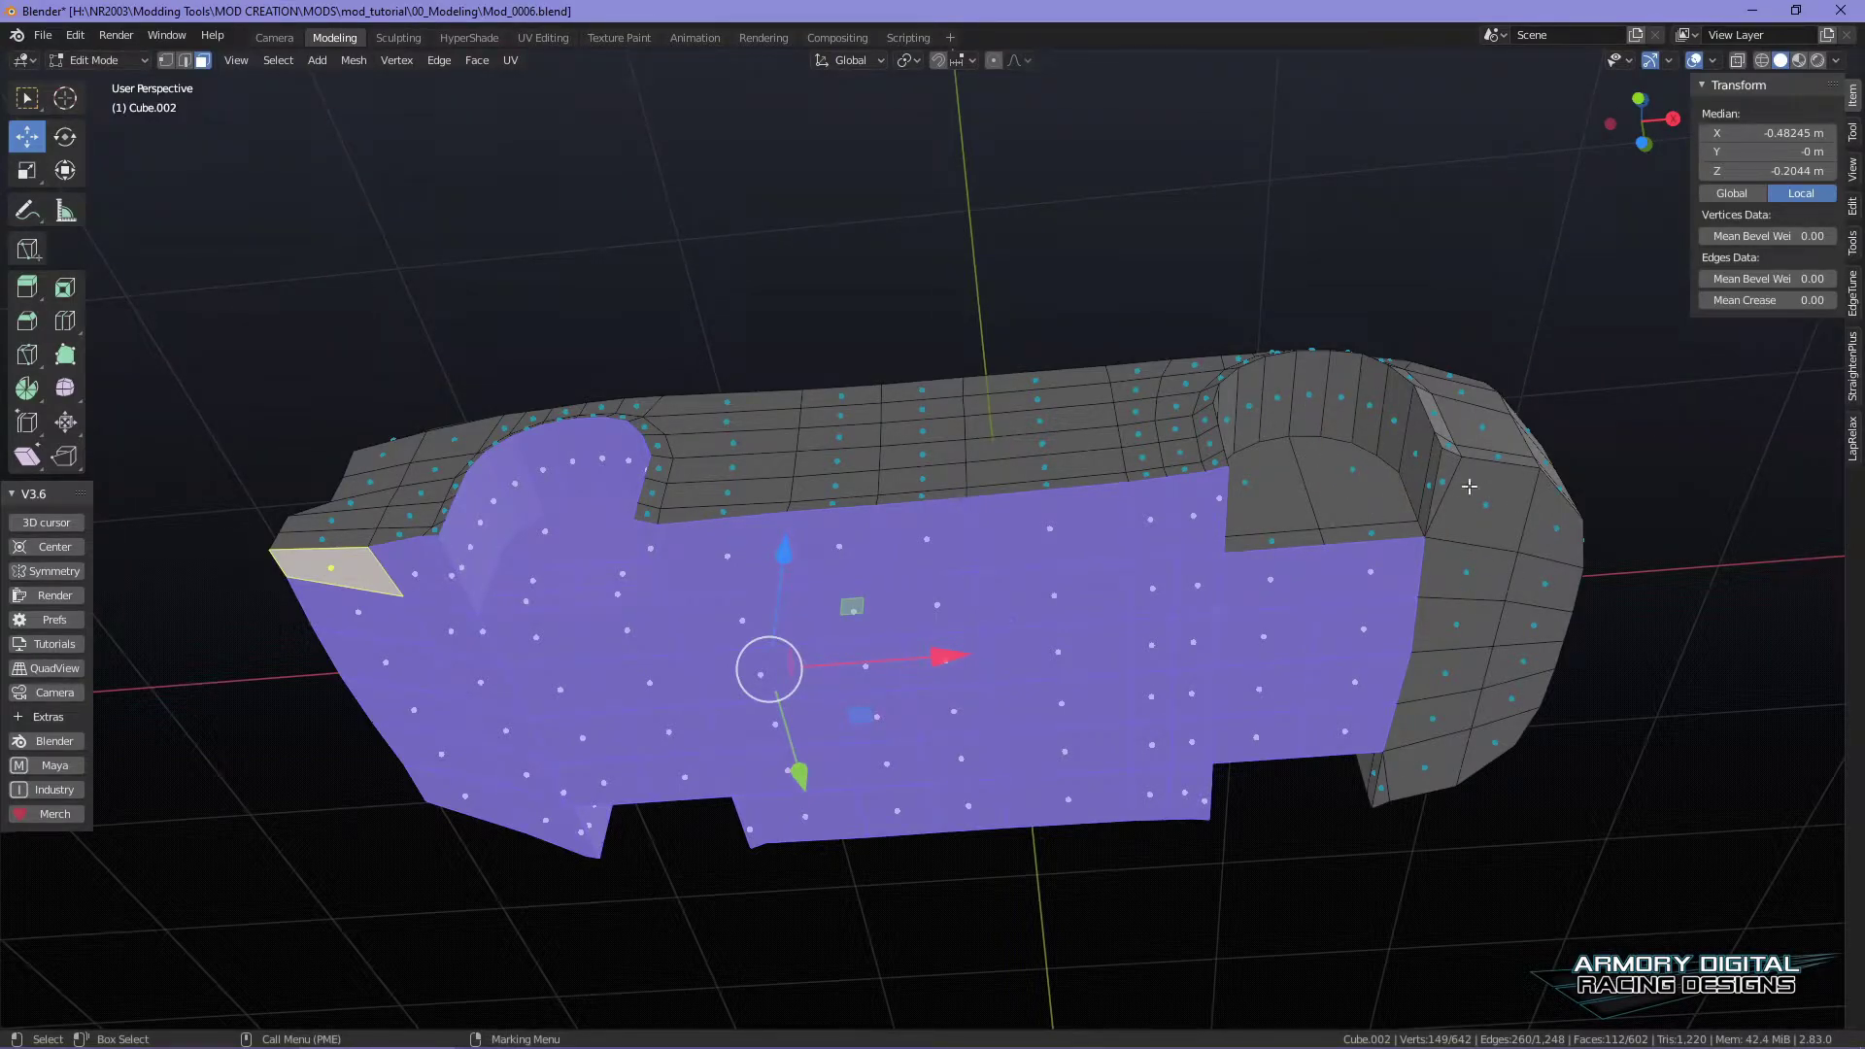
pyautogui.moveTo(1249, 840); pyautogui.dragTo(1428, 748, button='middle')
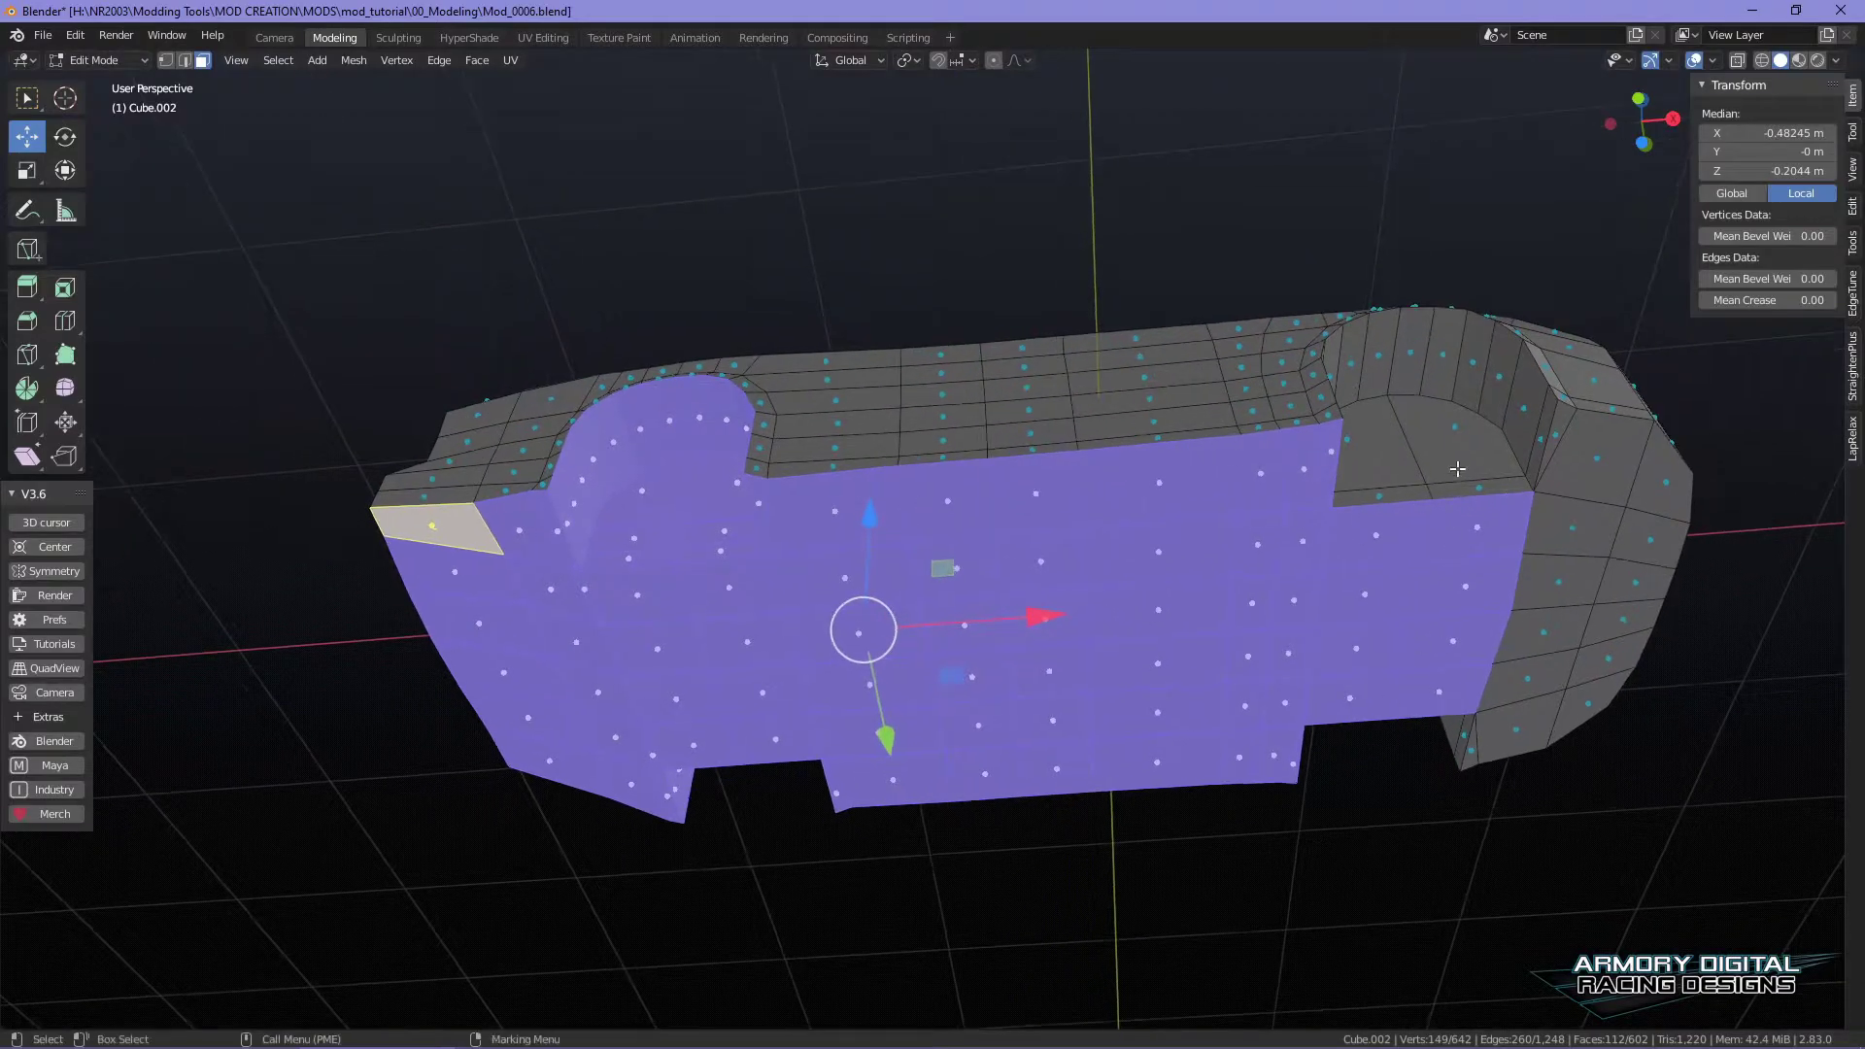
pyautogui.click(1520, 678)
pyautogui.hotkey('ctrl', 'z')
pyautogui.hotkey('shift', 'c')
pyautogui.moveTo(869, 515); pyautogui.dragTo(833, 696)
pyautogui.hotkey('ctrl', 'z')
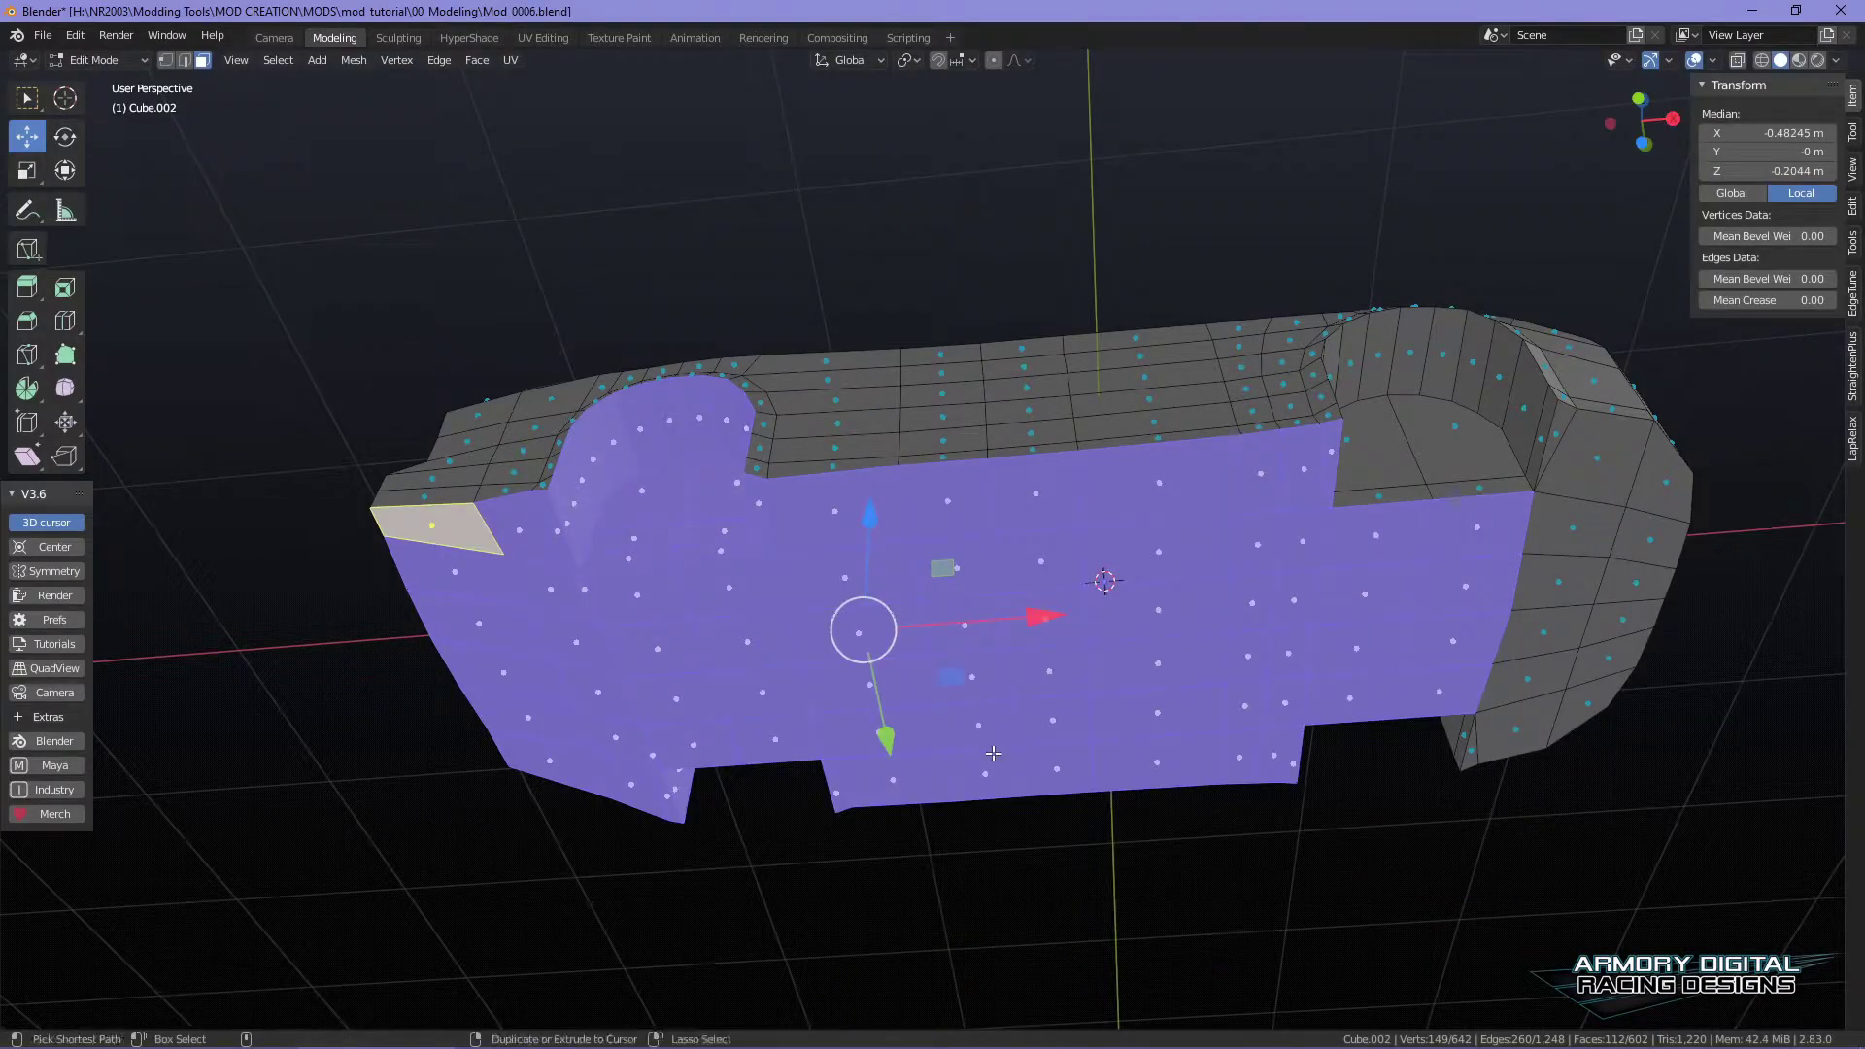
# - Duplicate the selected floor and rear wheel well faces in place and separate the copy into its own object
pyautogui.hotkey('shift', 'd')
pyautogui.rightClick(873, 584)
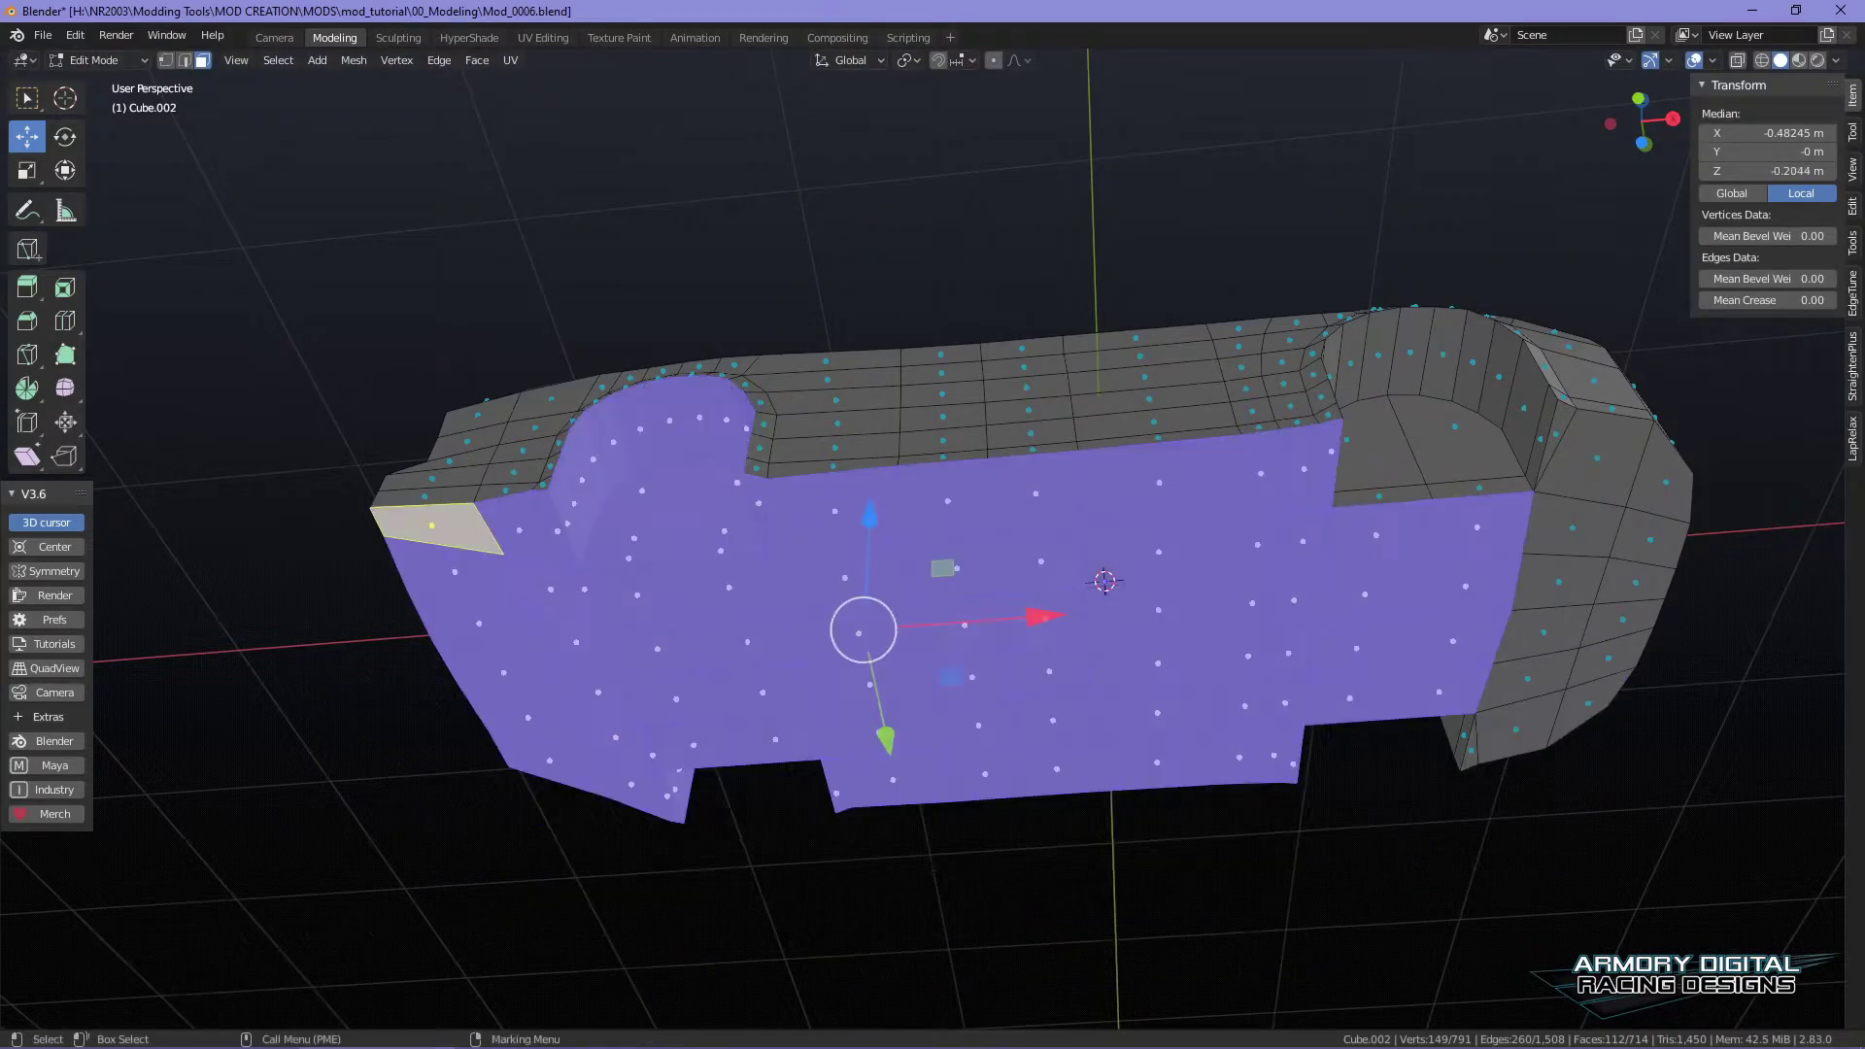
pyautogui.middleClick(1177, 602)
pyautogui.click(1029, 588)
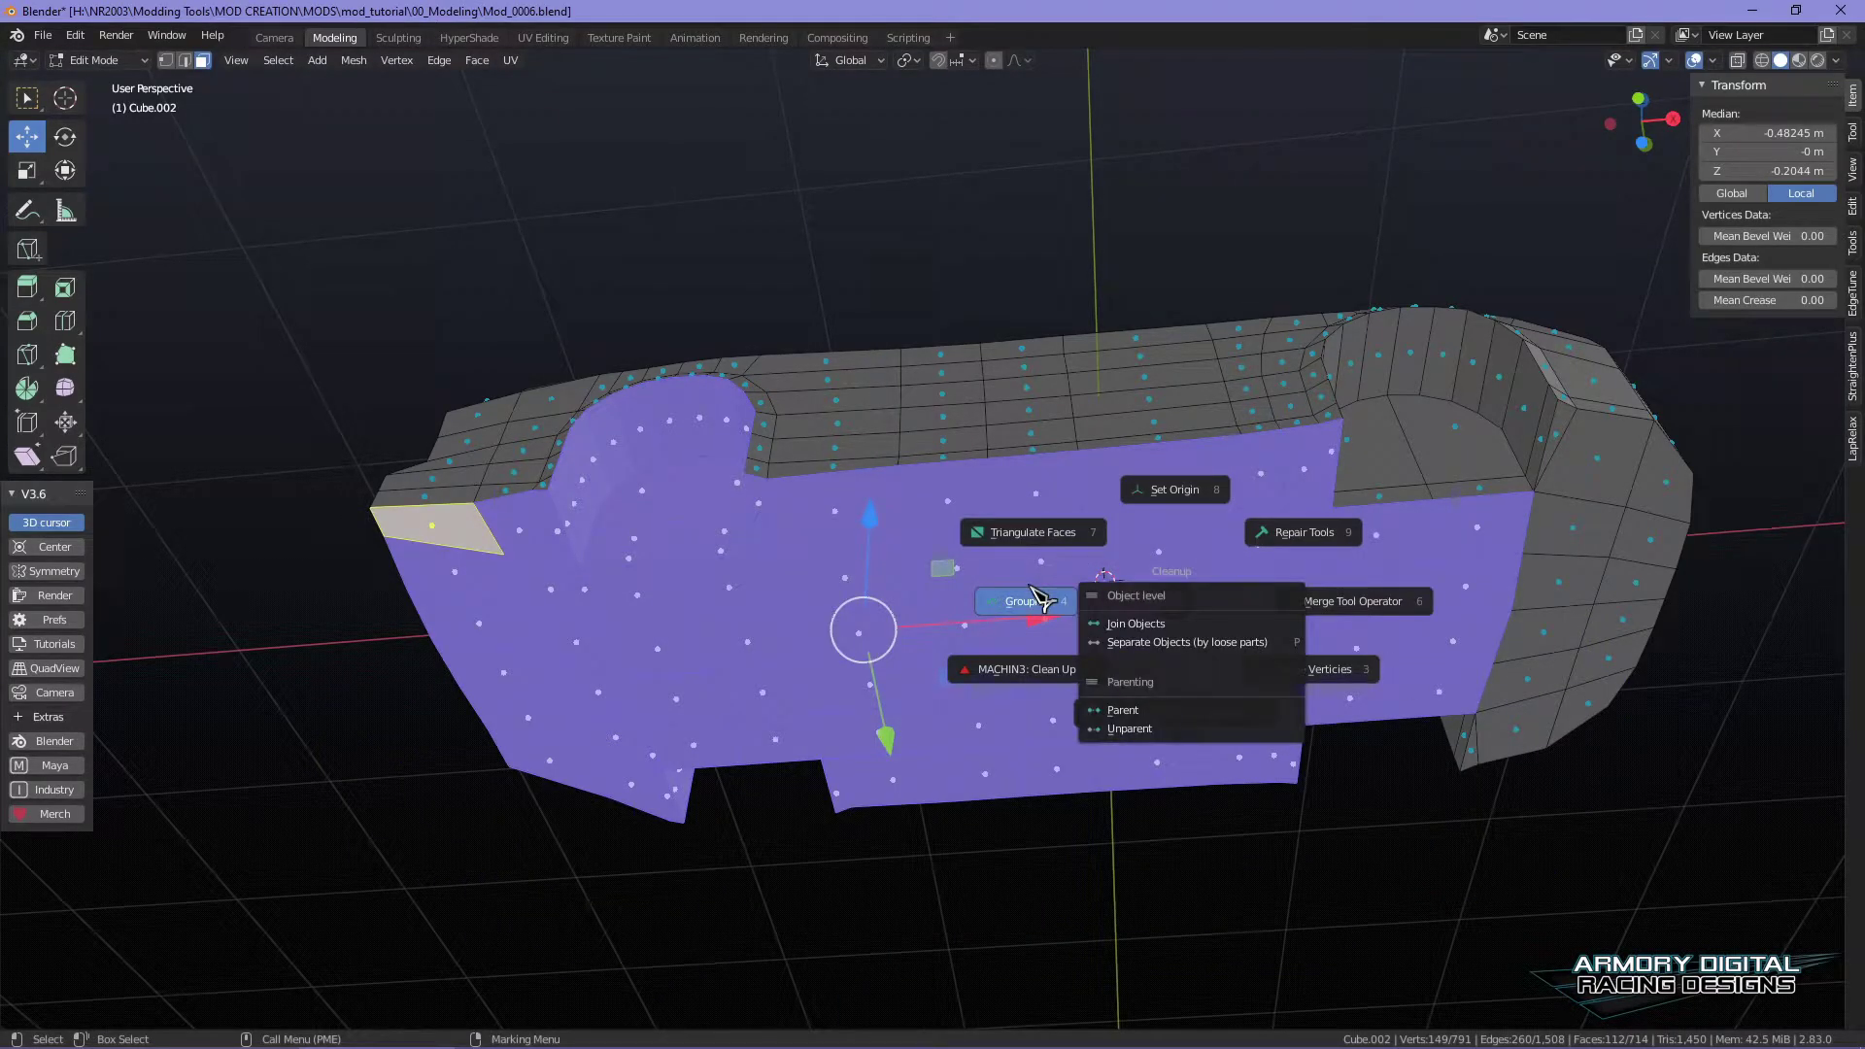
pyautogui.click(1151, 643)
pyautogui.moveTo(1151, 651); pyautogui.dragTo(1288, 749, button='middle')
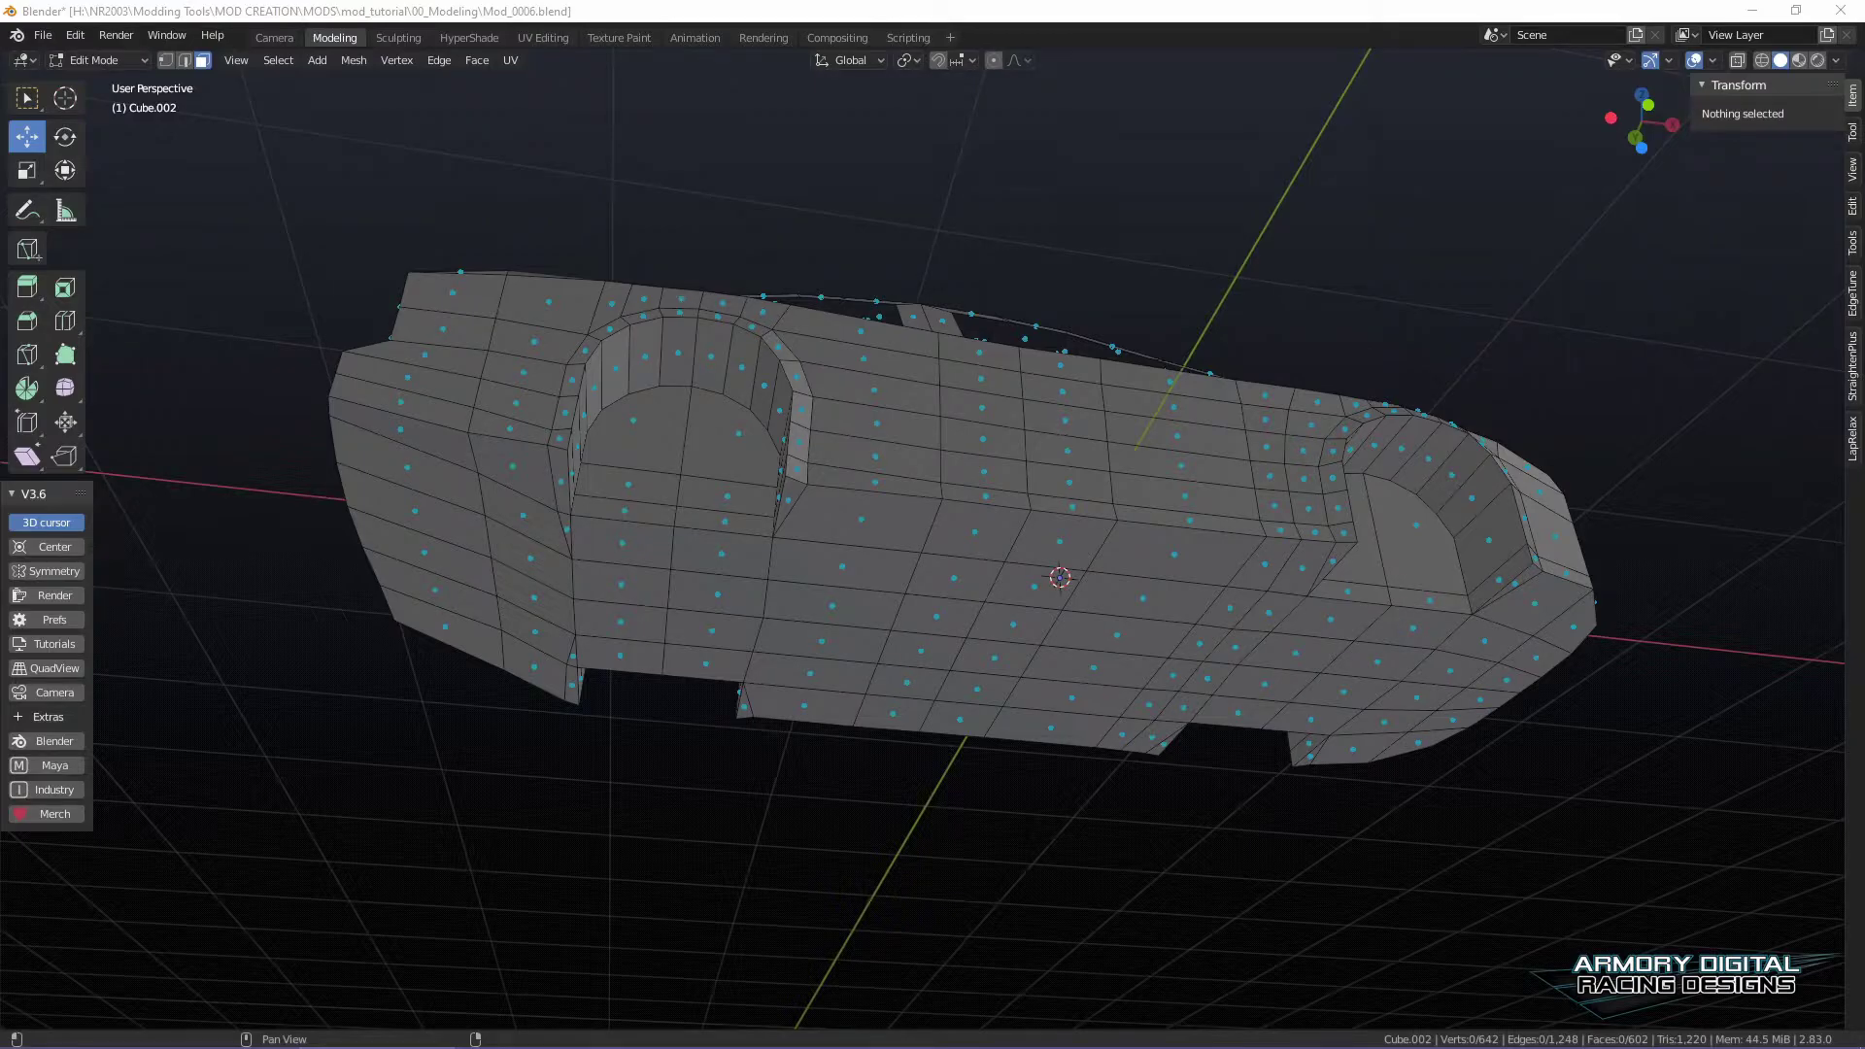
pyautogui.moveTo(1340, 407); pyautogui.dragTo(1361, 470, button='middle')
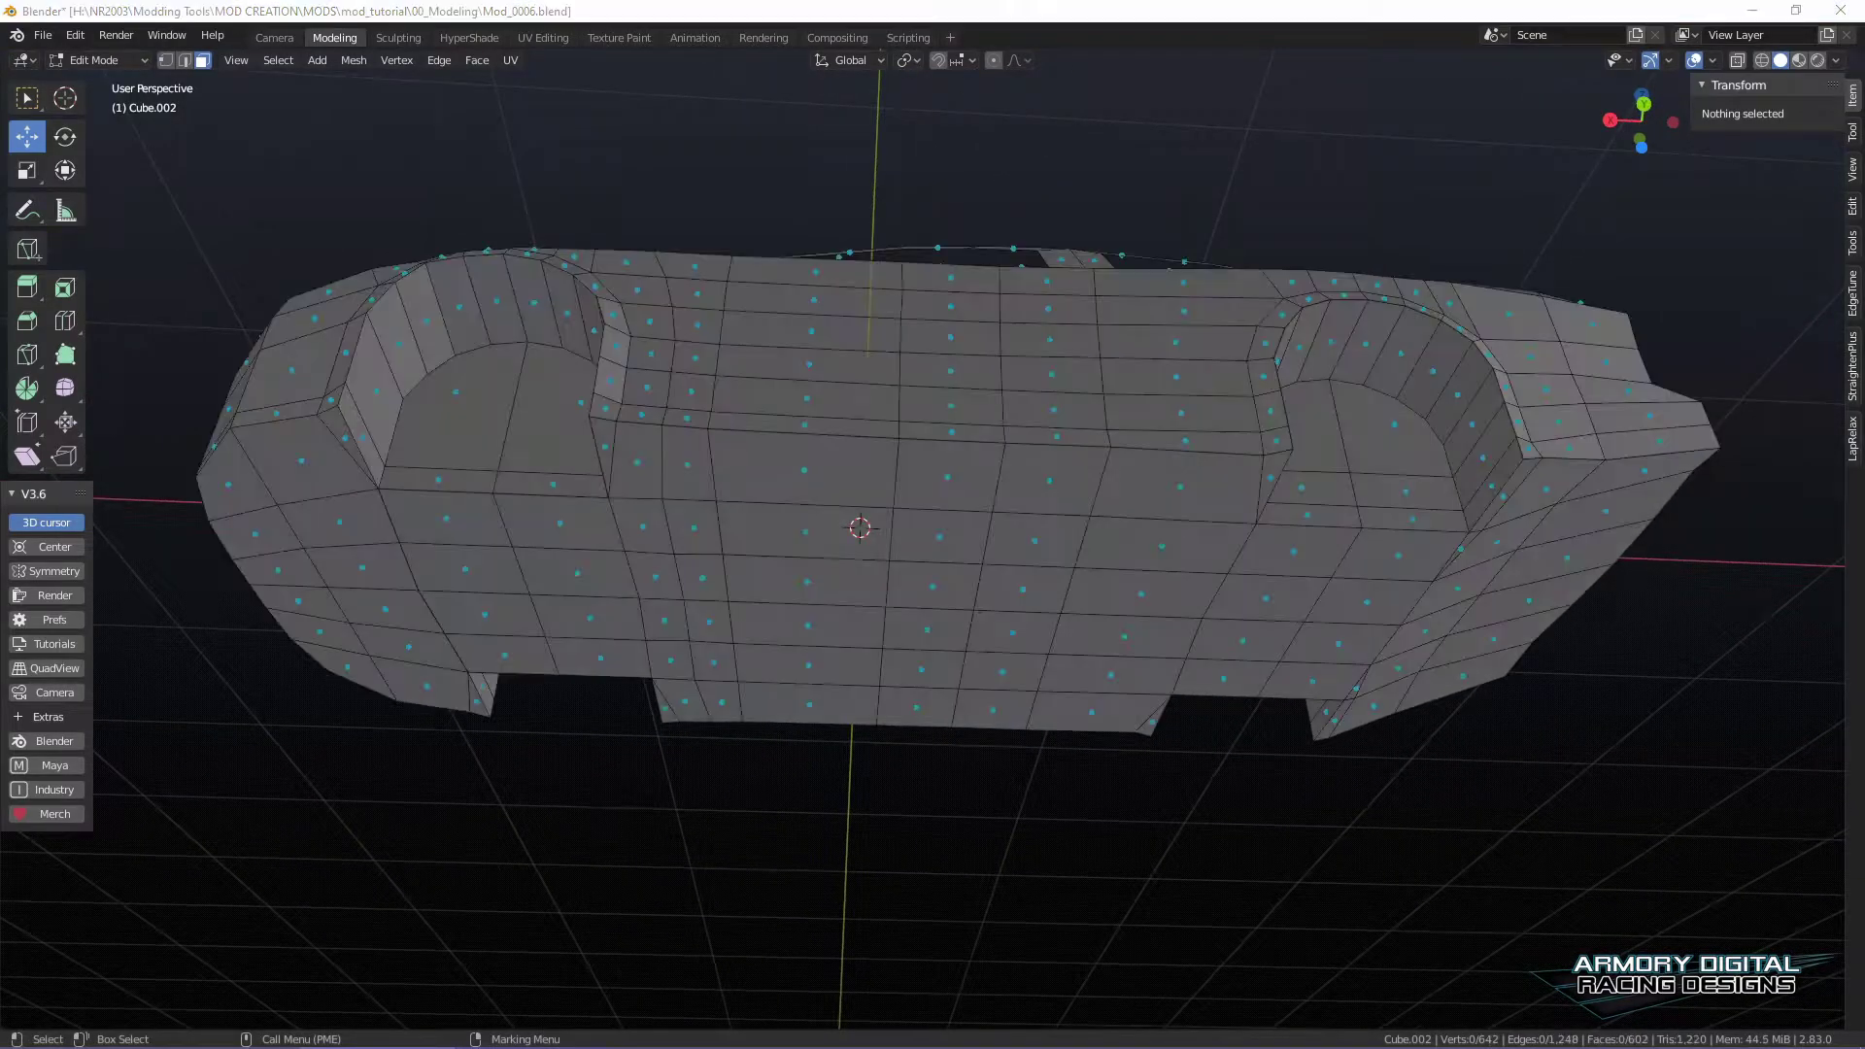
pyautogui.click(1222, 586)
pyautogui.moveTo(1594, 737); pyautogui.dragTo(1748, 727, button='middle')
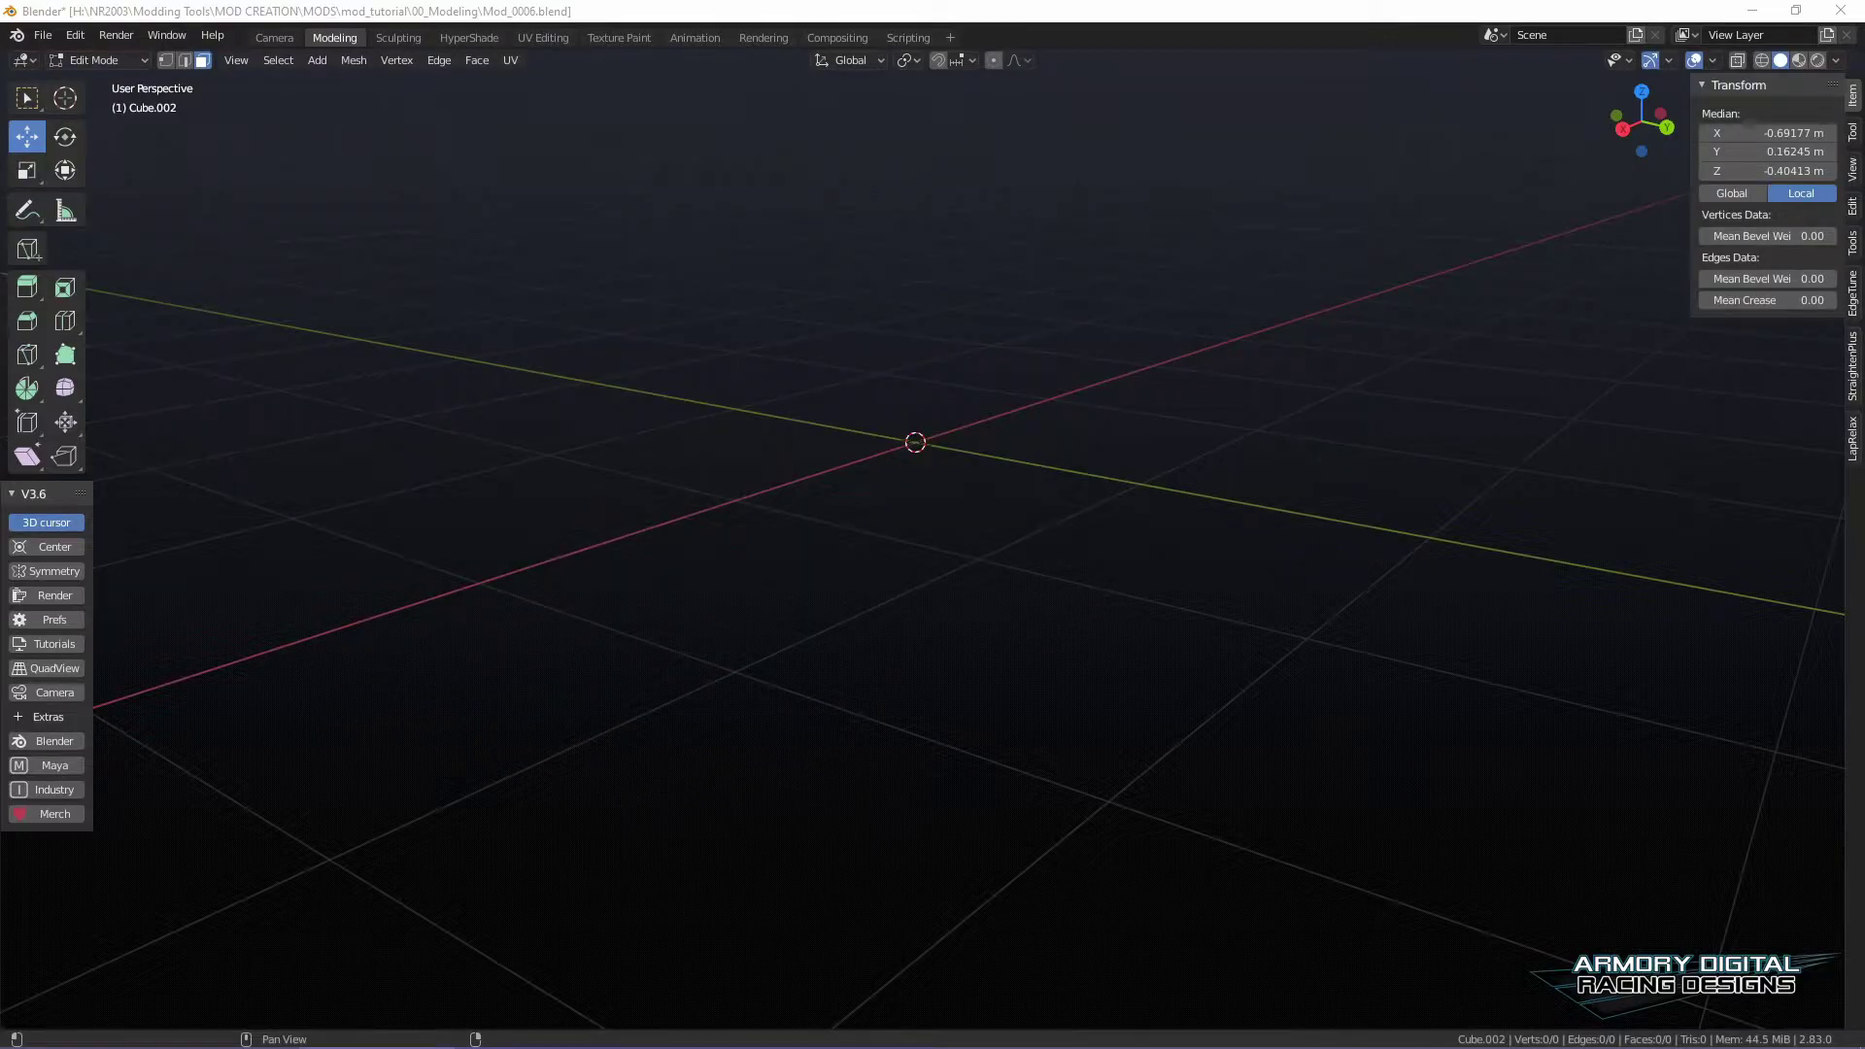
pyautogui.keyDown('shift'); pyautogui.moveTo(1428, 576); pyautogui.dragTo(1409, 616, button='right'); pyautogui.keyUp('shift')
pyautogui.press('Escape')
pyautogui.moveTo(755, 391); pyautogui.dragTo(945, 322, button='right')
pyautogui.hotkey('ctrl', 'z')
pyautogui.hotkey('ctrl', 'z')
pyautogui.hotkey('ctrl', 'z')
pyautogui.keyDown('alt'); pyautogui.moveTo(1342, 655); pyautogui.dragTo(1302, 650); pyautogui.keyUp('alt')
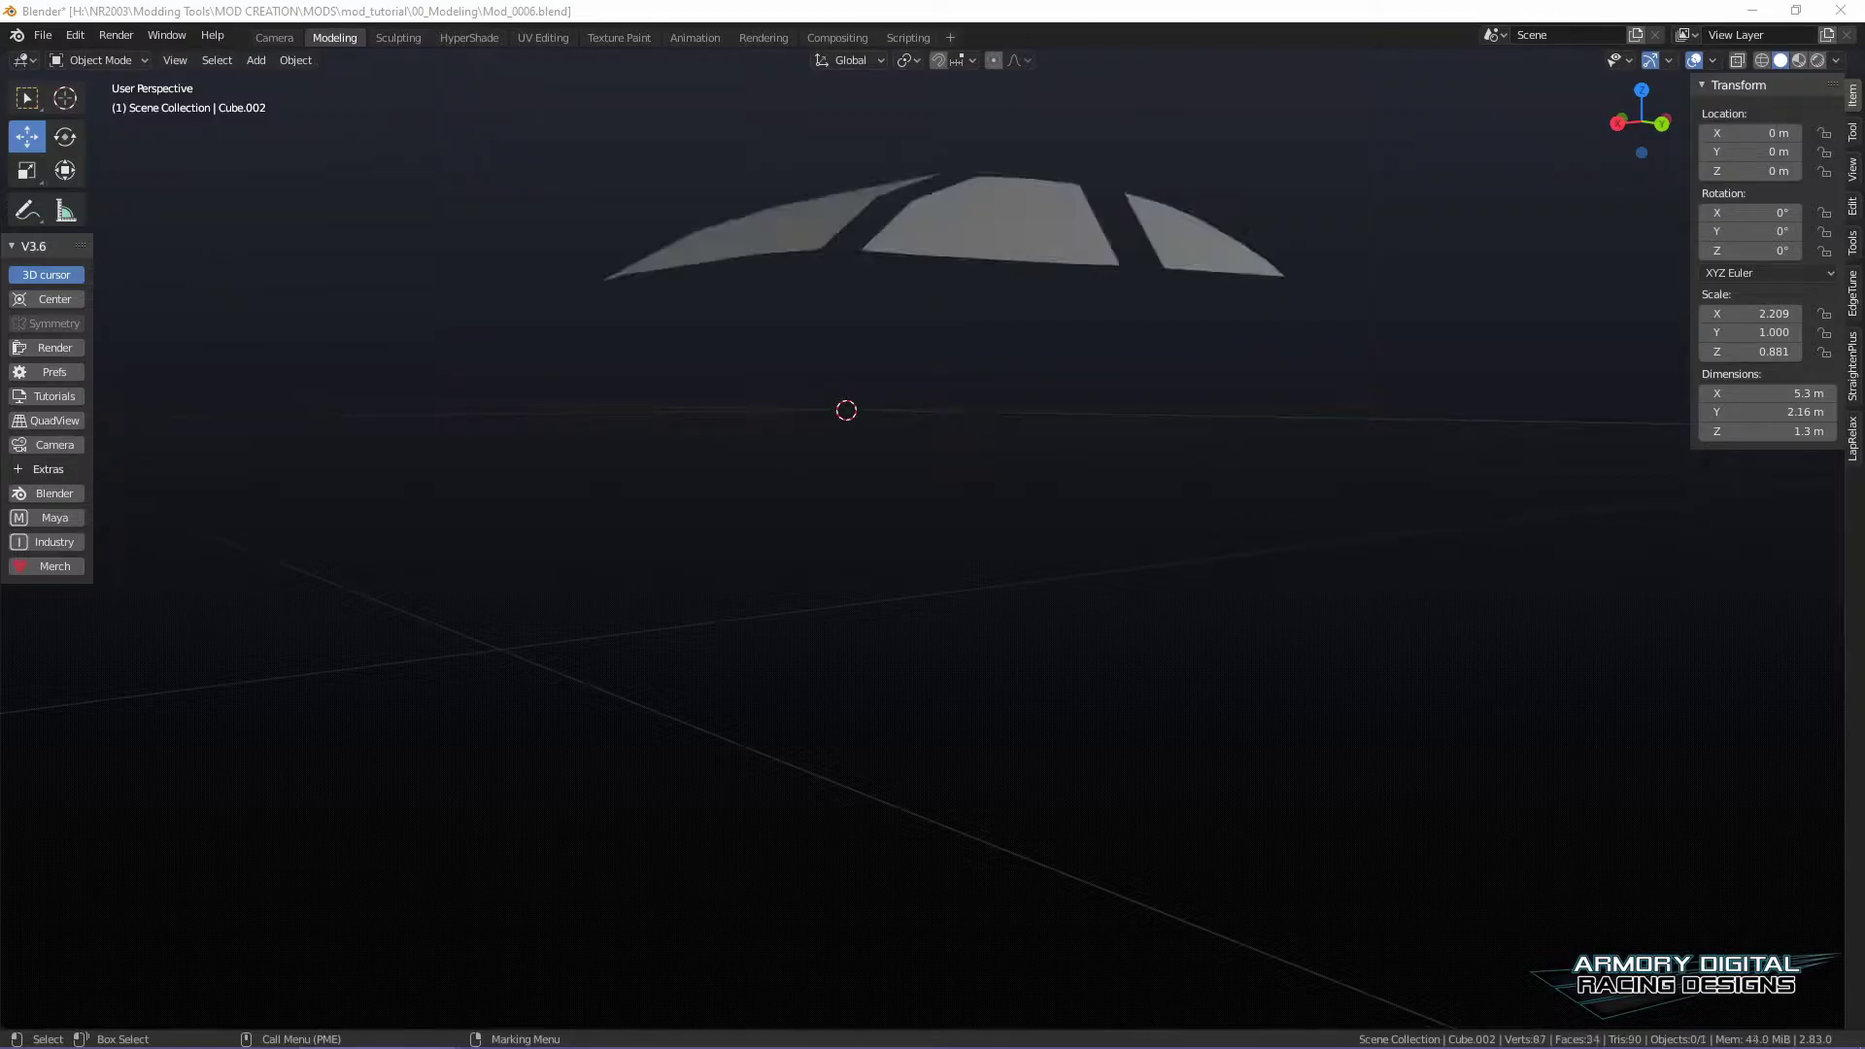
# - Step back through the undo history to the separated floor and wheel well object
pyautogui.click(79, 36)
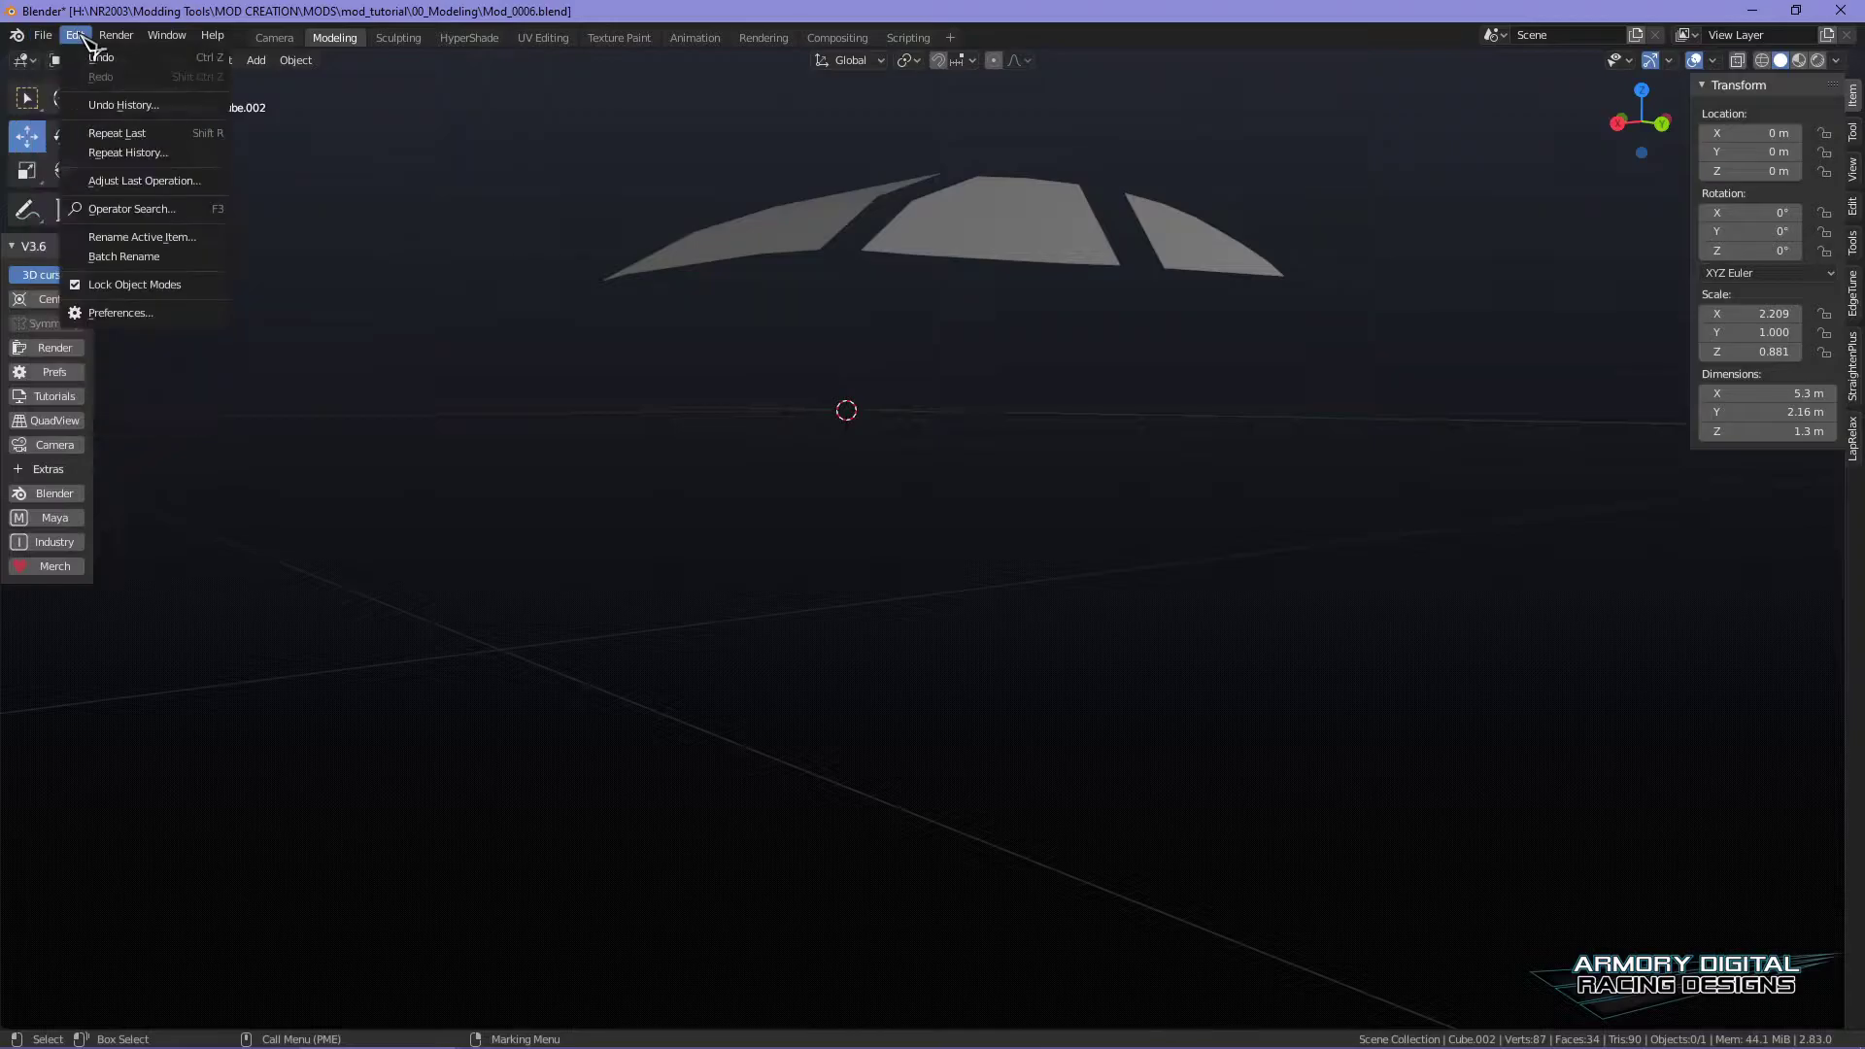
pyautogui.click(143, 107)
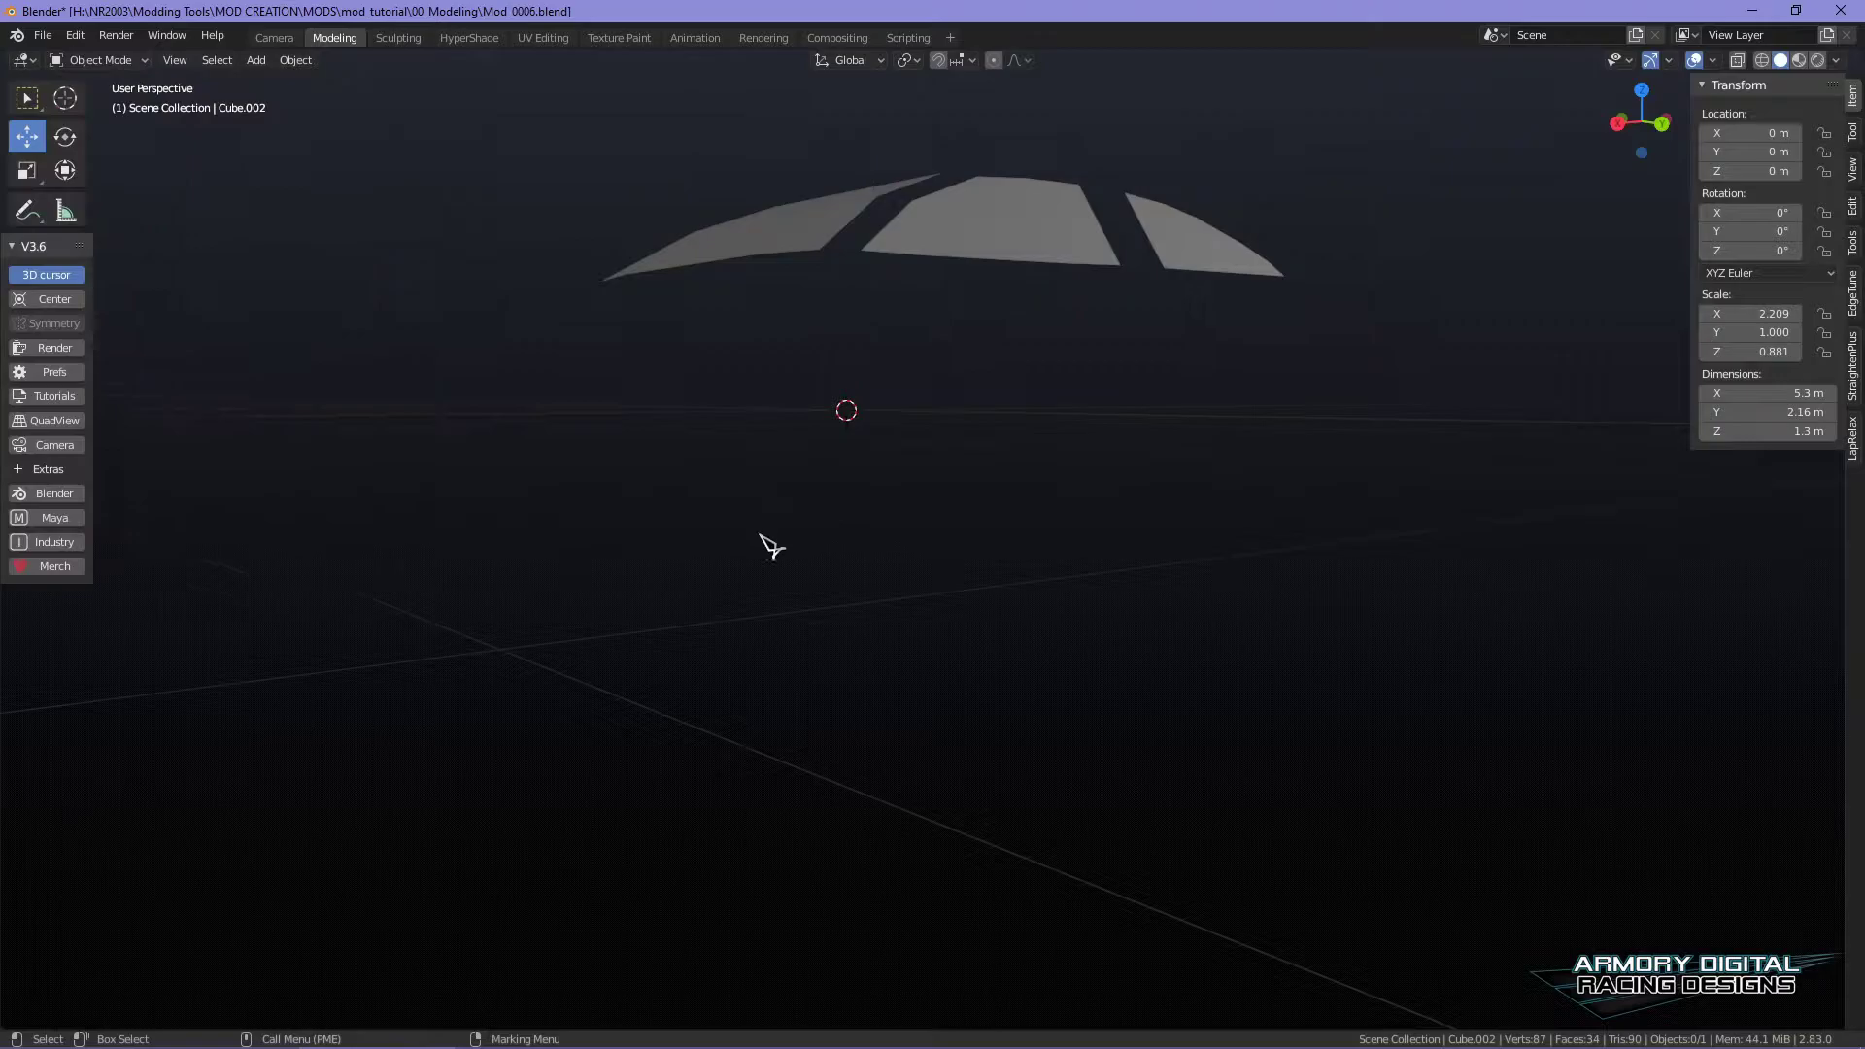
pyautogui.hotkey('ctrl', 'z')
pyautogui.hotkey('ctrl', 'z')
pyautogui.hotkey('ctrl', 'z')
pyautogui.hotkey('ctrl', 'z')
pyautogui.hotkey('ctrl', 'z')
pyautogui.hotkey('ctrl', 'z')
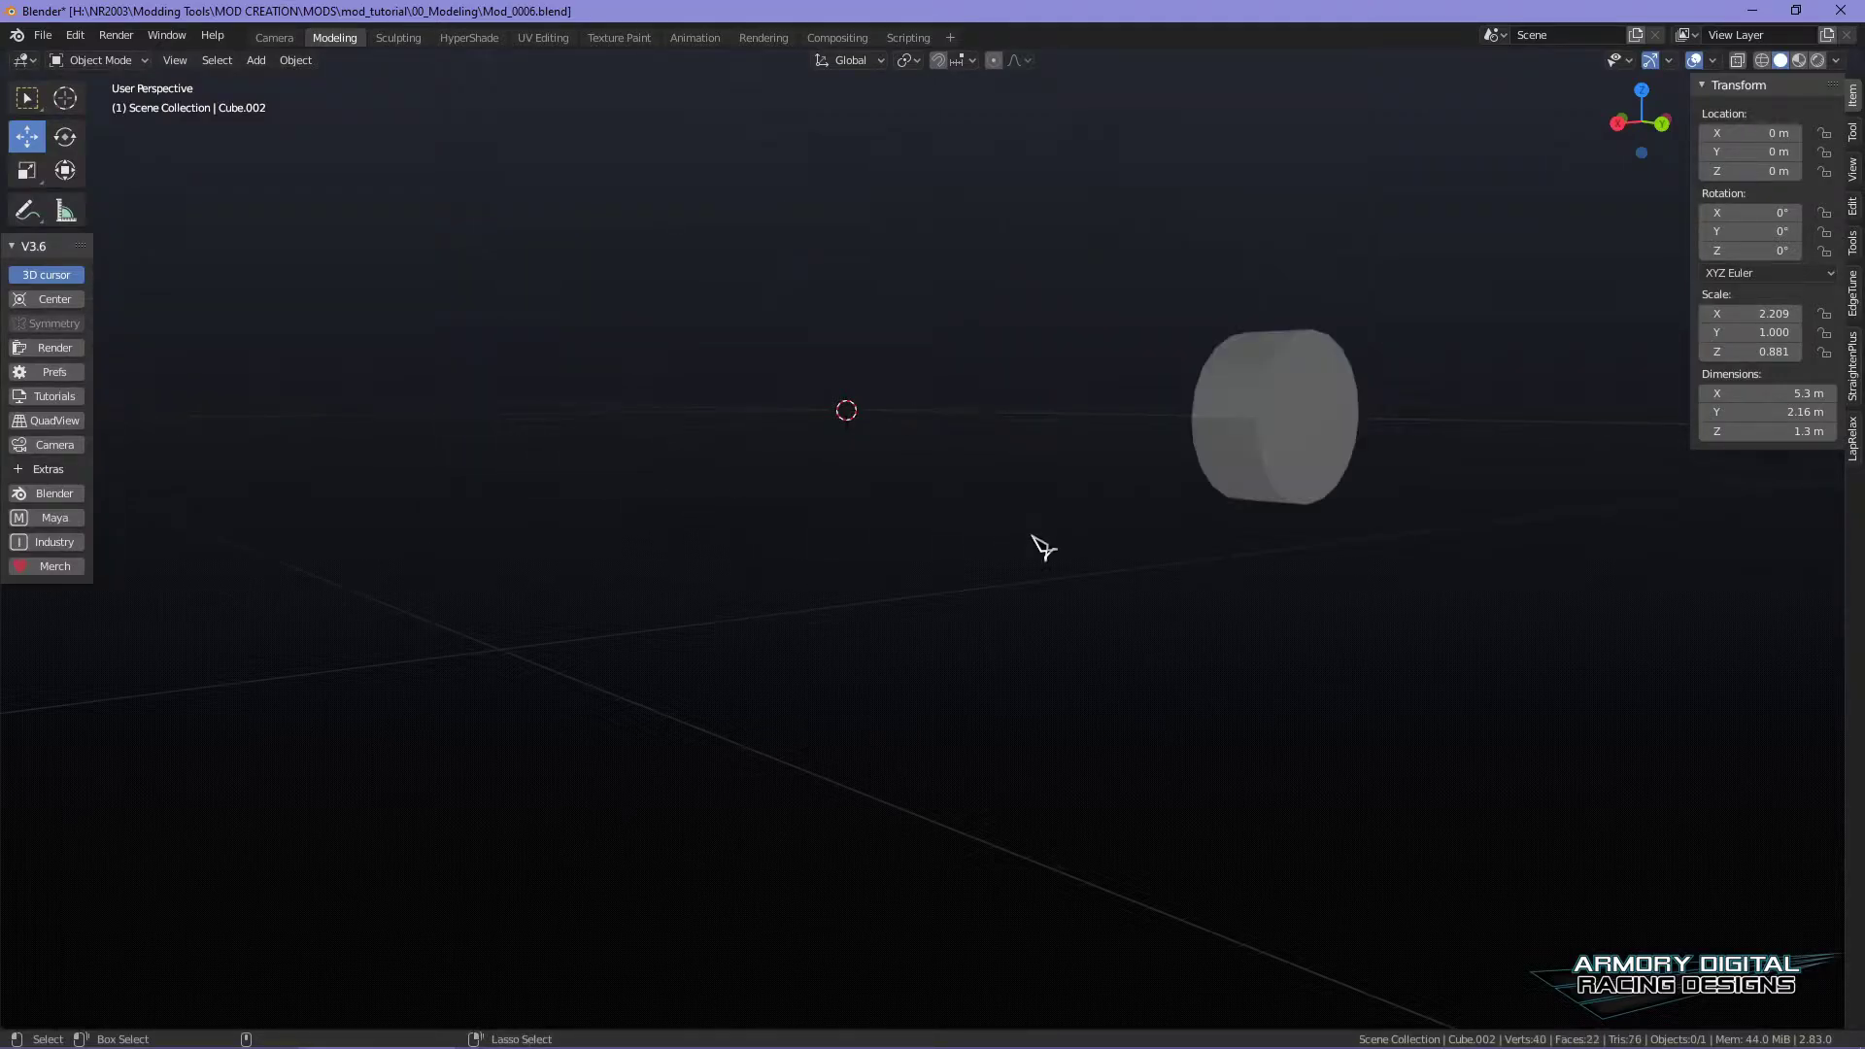
pyautogui.hotkey('ctrl', 'z')
pyautogui.hotkey('ctrl', 'z')
pyautogui.hotkey('ctrl', 'z')
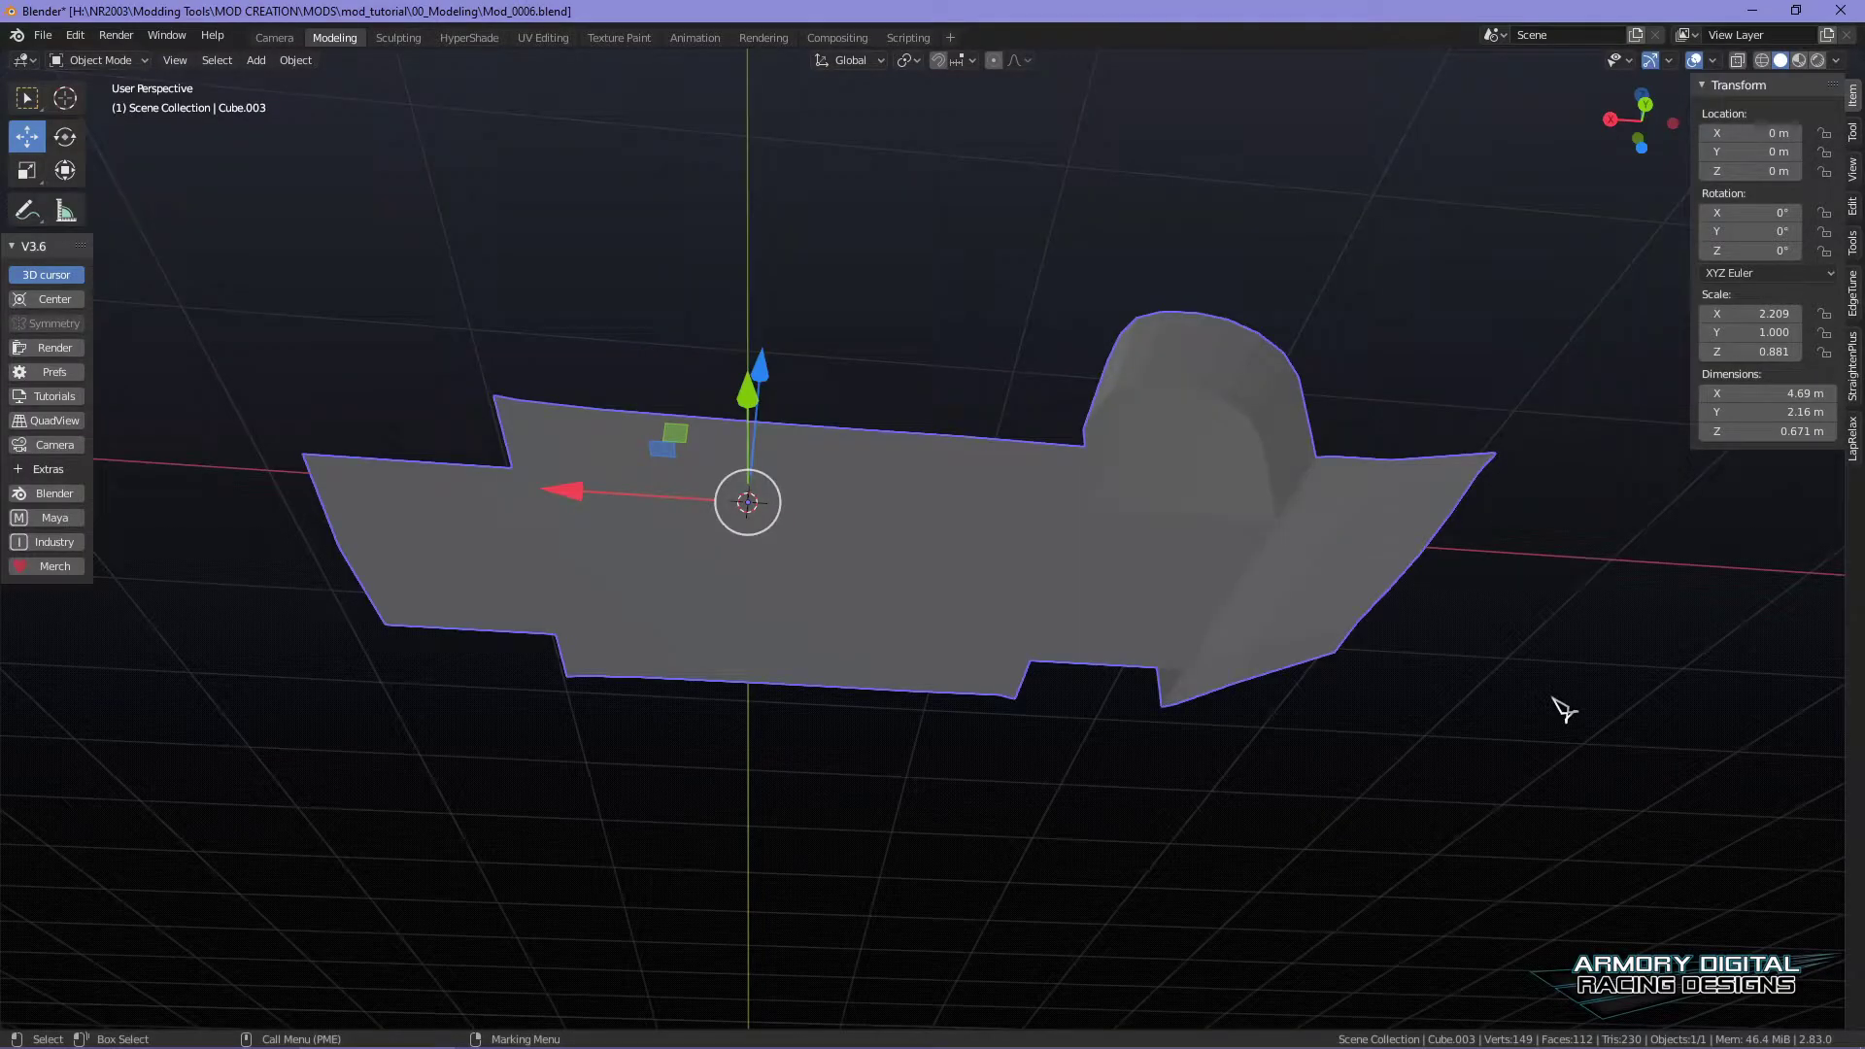
# - Save the scene incrementally as Mod_0007.blend
pyautogui.moveTo(1564, 709); pyautogui.dragTo(1486, 762, button='middle')
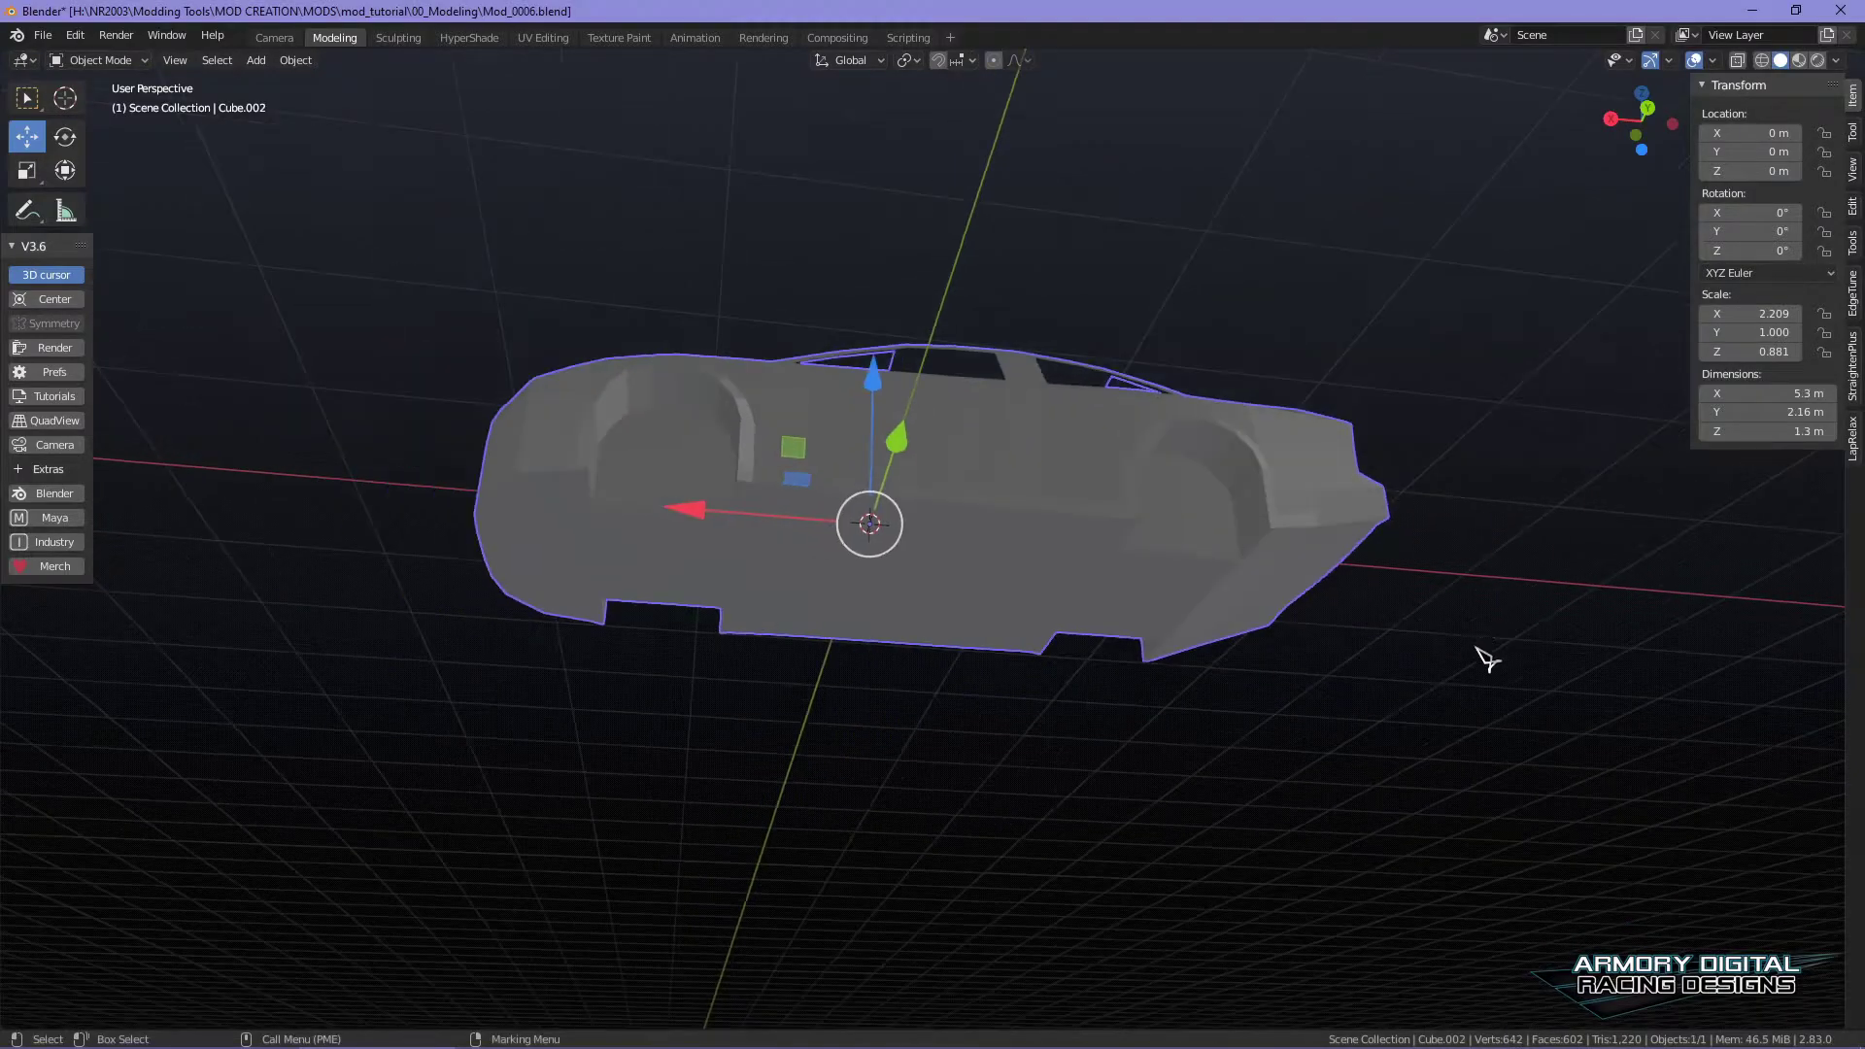
pyautogui.moveTo(1486, 654); pyautogui.dragTo(1402, 666, button='middle')
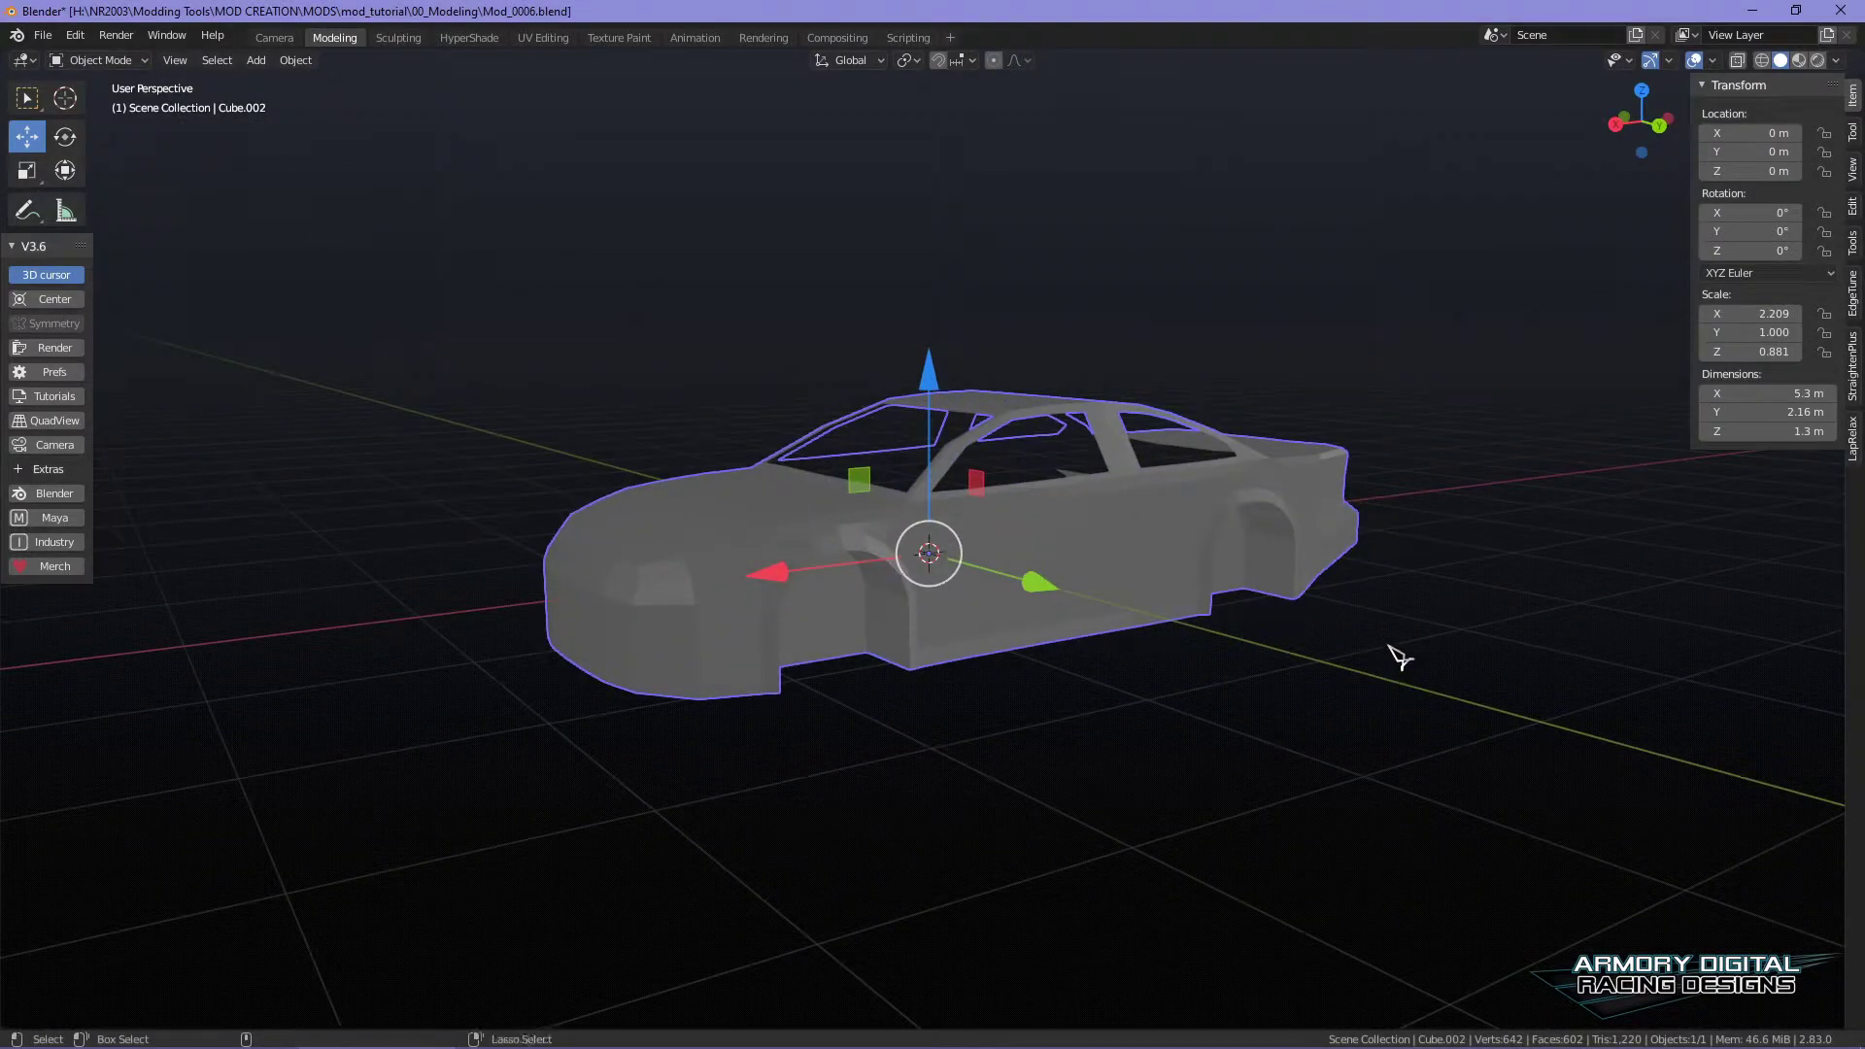
pyautogui.hotkey('ctrl', 's')
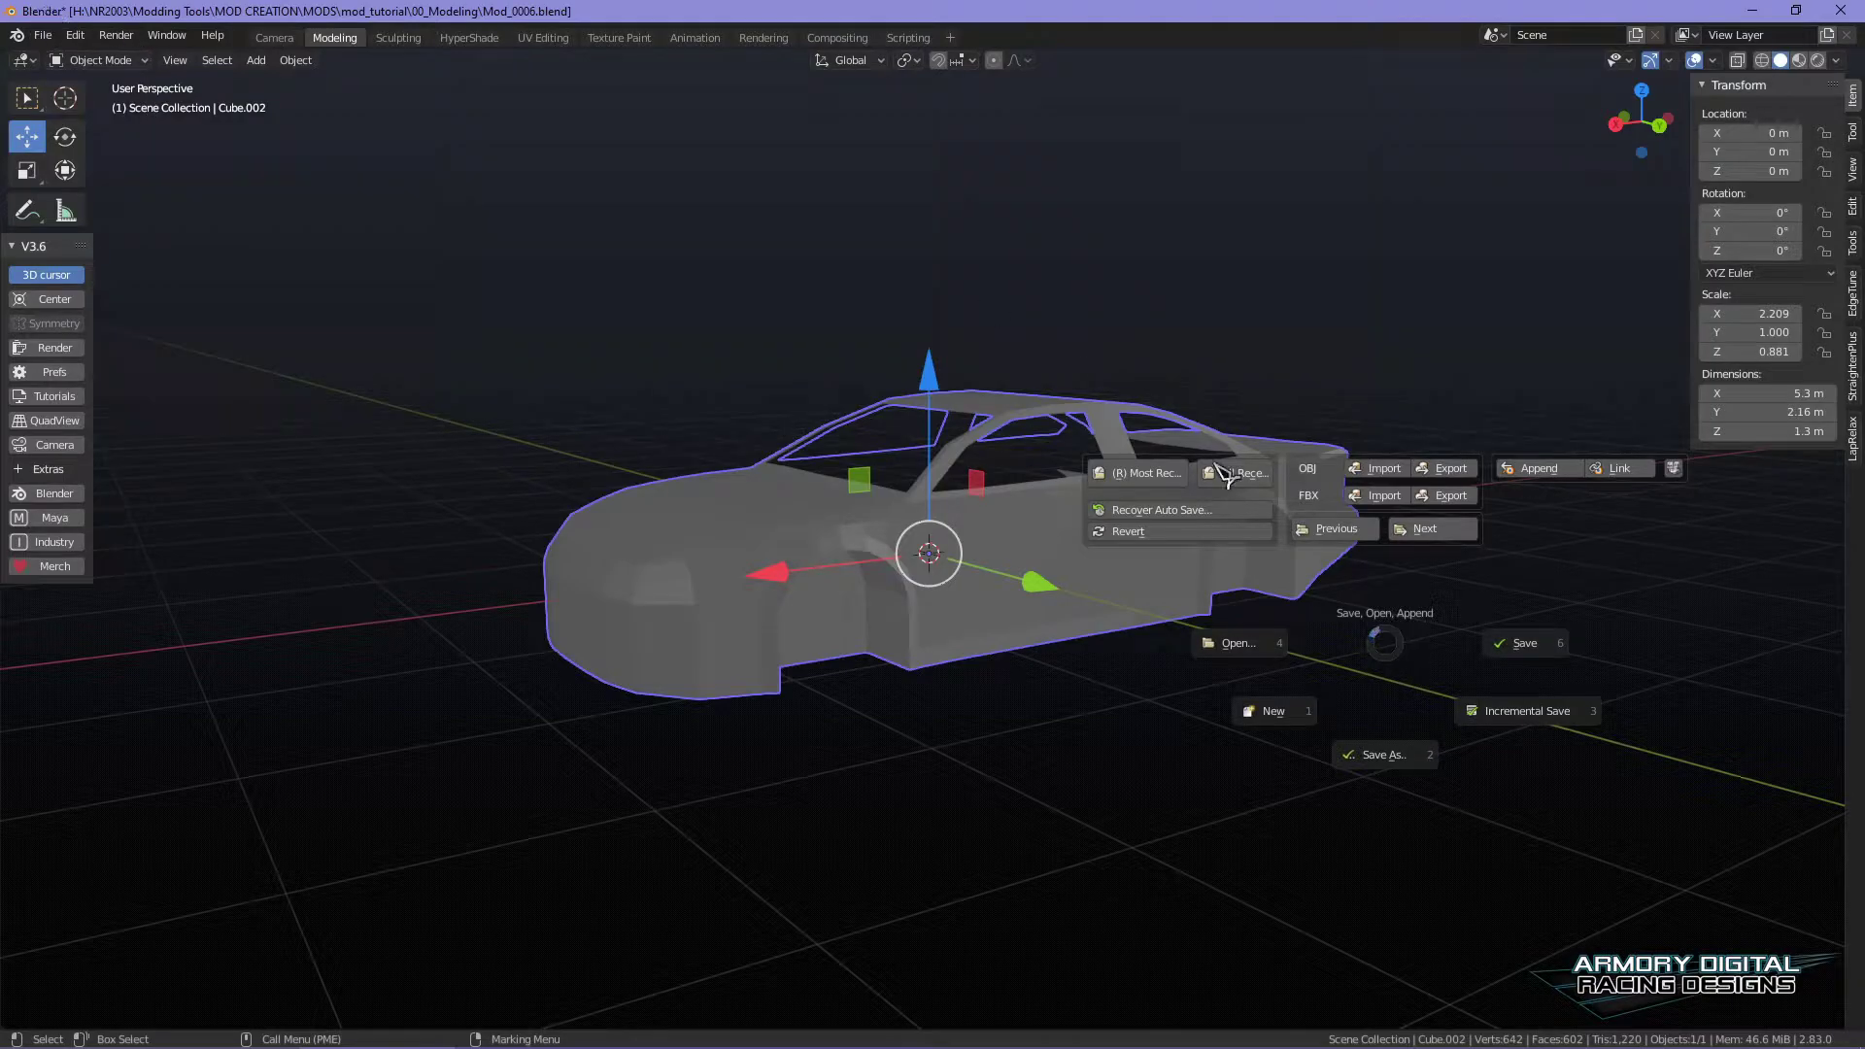
pyautogui.click(1509, 718)
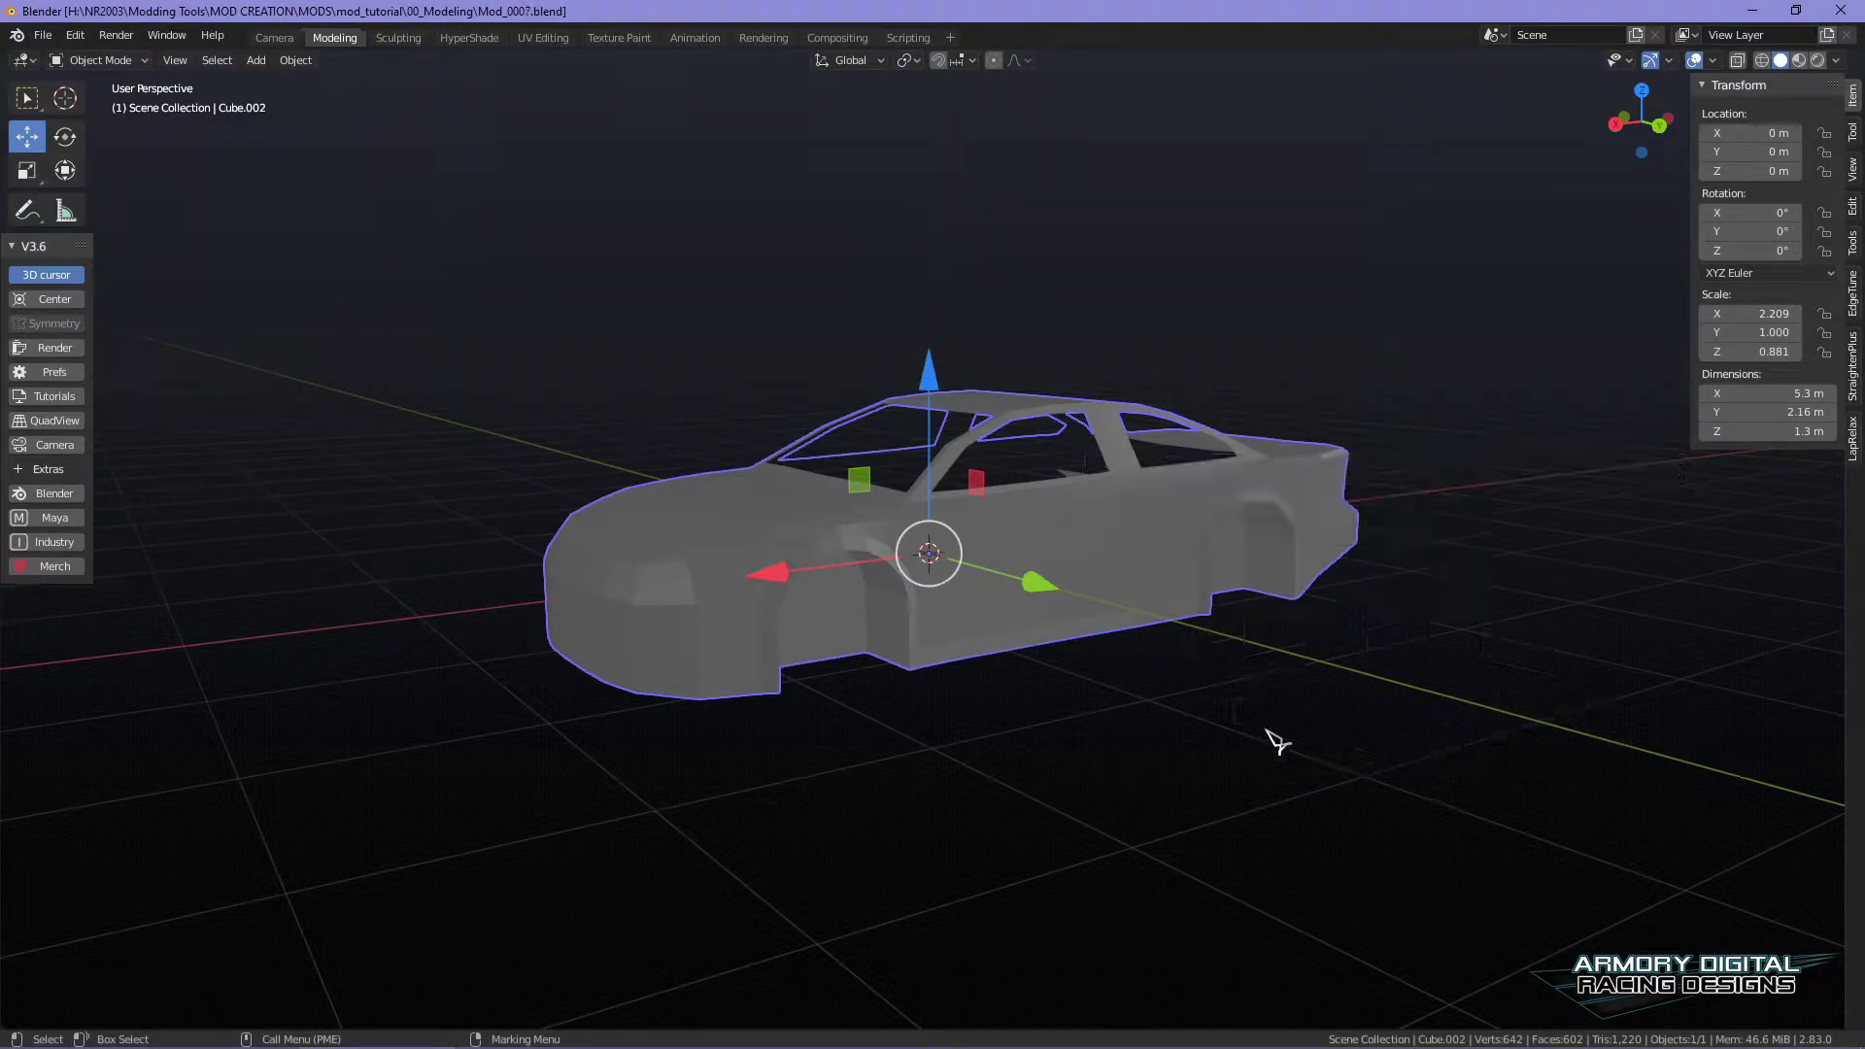
# - Check the car body from below, and undo the latest changes to return to the isolated floor object
pyautogui.moveTo(1382, 724); pyautogui.dragTo(1324, 678, button='middle')
pyautogui.scroll(3, 1357, 774)
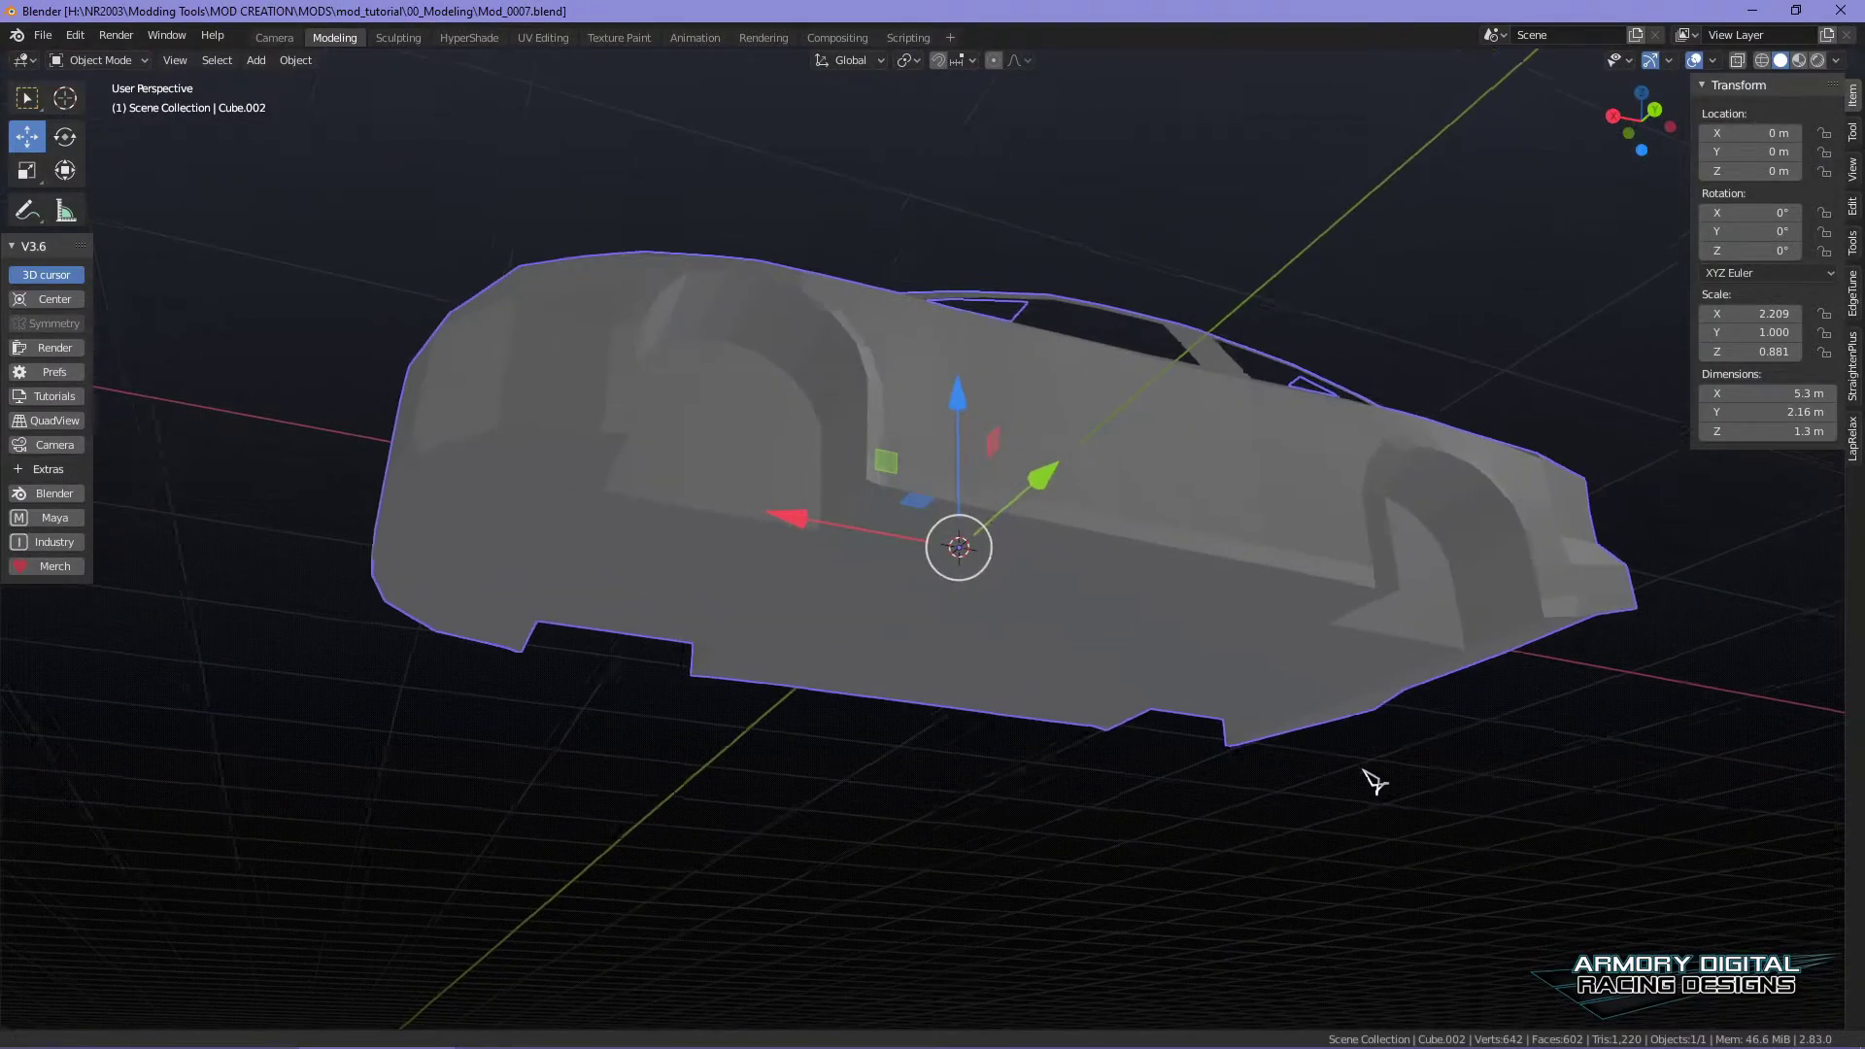
pyautogui.moveTo(1472, 818); pyautogui.dragTo(1596, 787, button='middle')
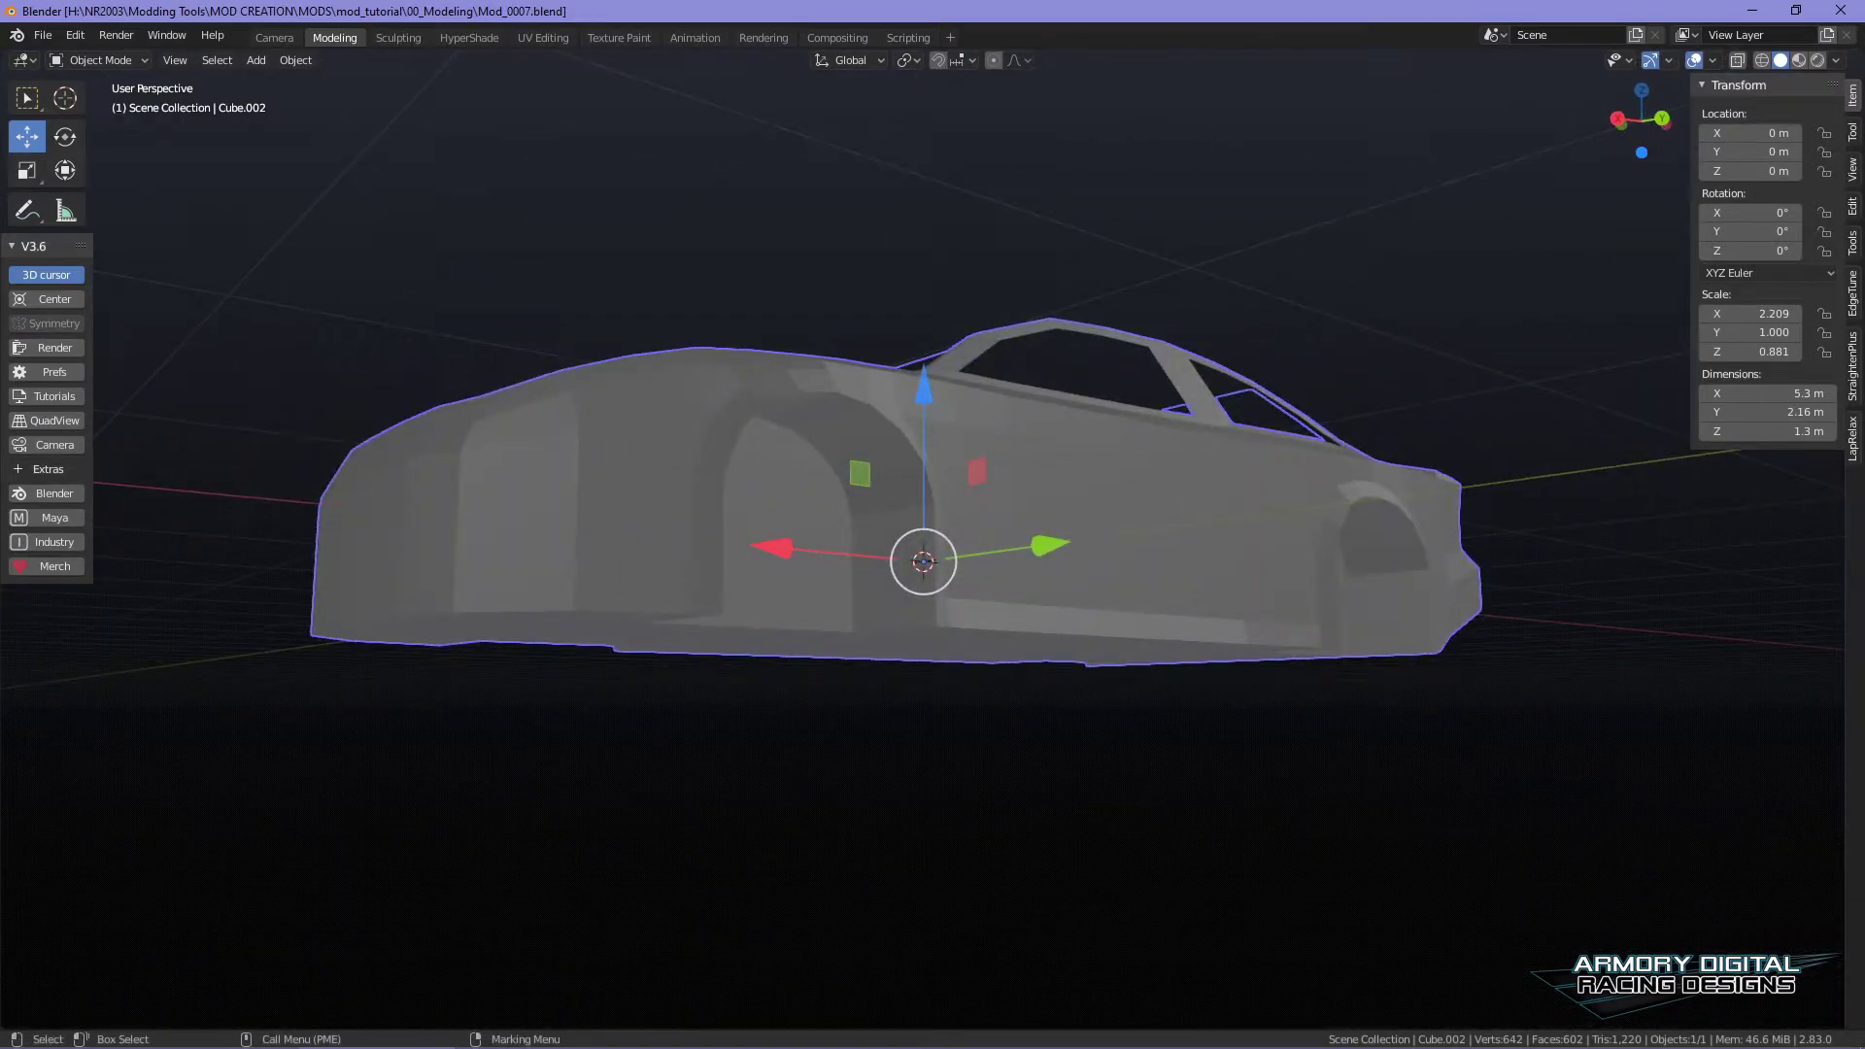
pyautogui.hotkey('ctrl', 'z')
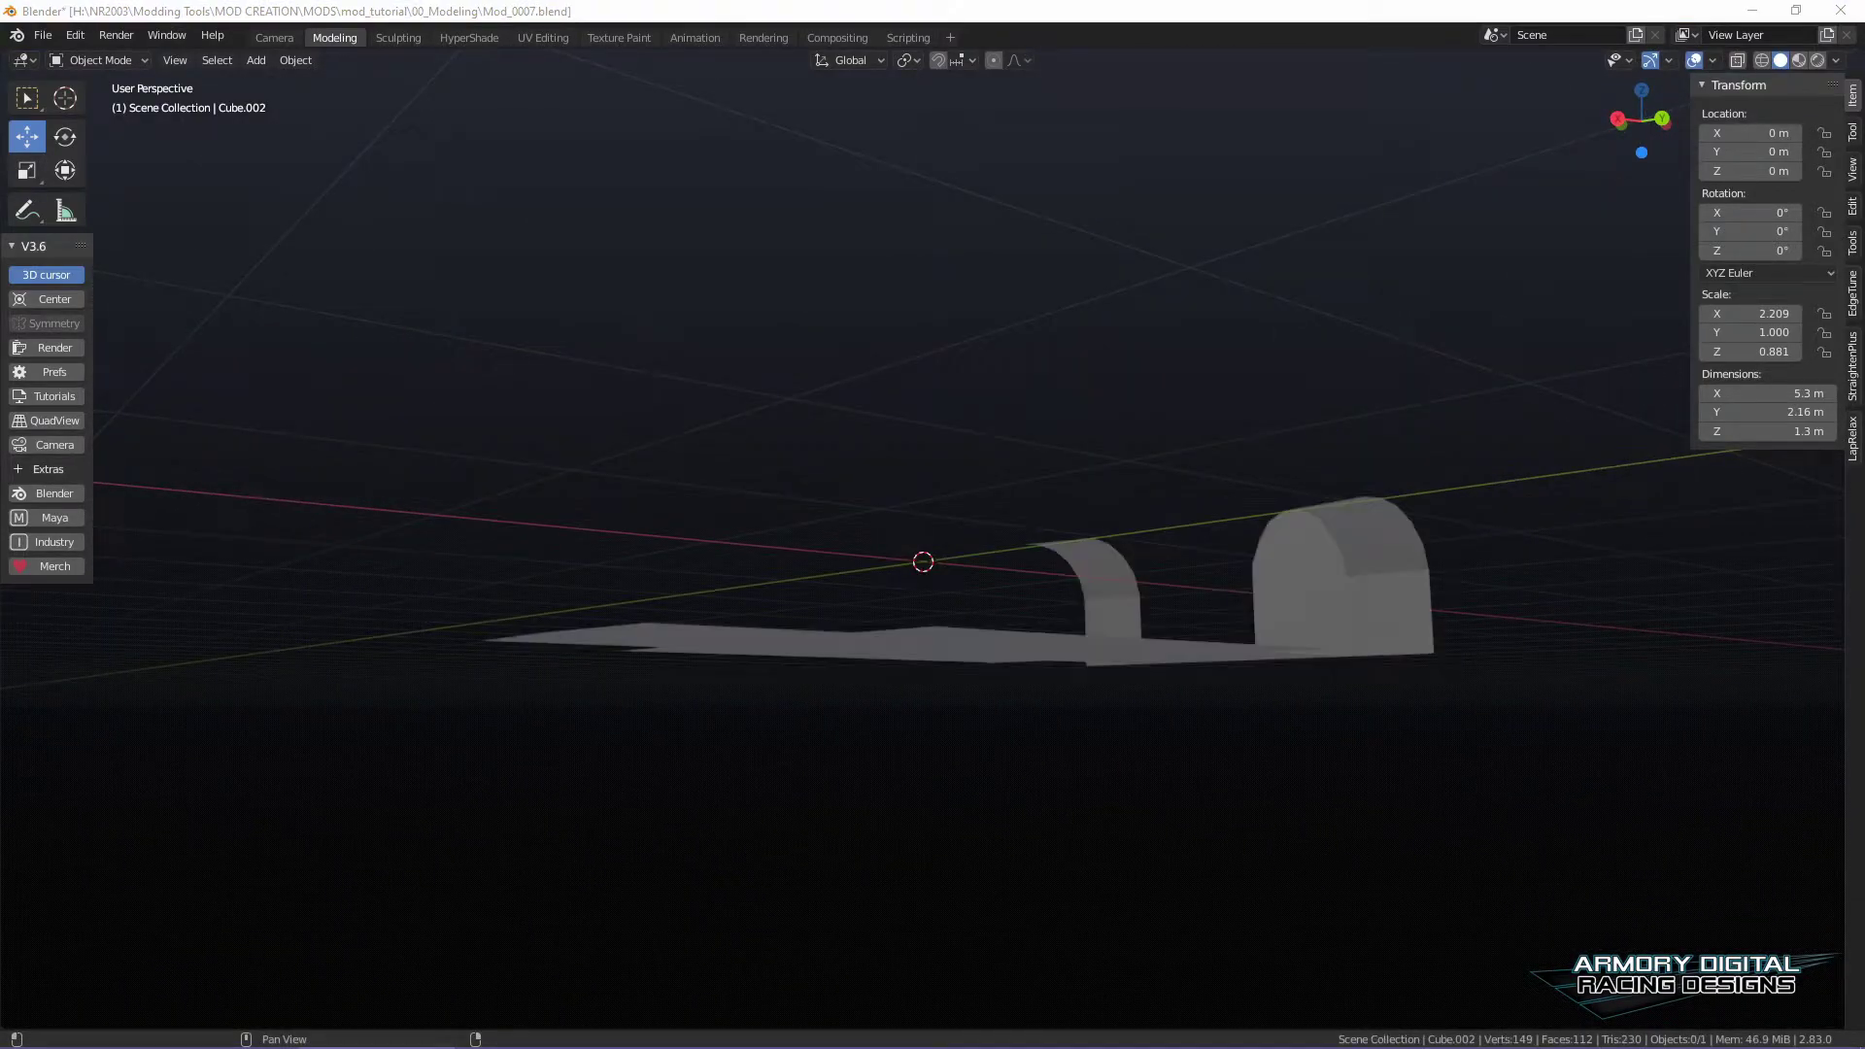
pyautogui.hotkey('ctrl', 'z')
# - Inspect the objects in the MOD collection and locate the floor object Cube.003 in the outliner
pyautogui.moveTo(1864, 78); pyautogui.dragTo(1155, 134)
pyautogui.doubleClick(1159, 302)
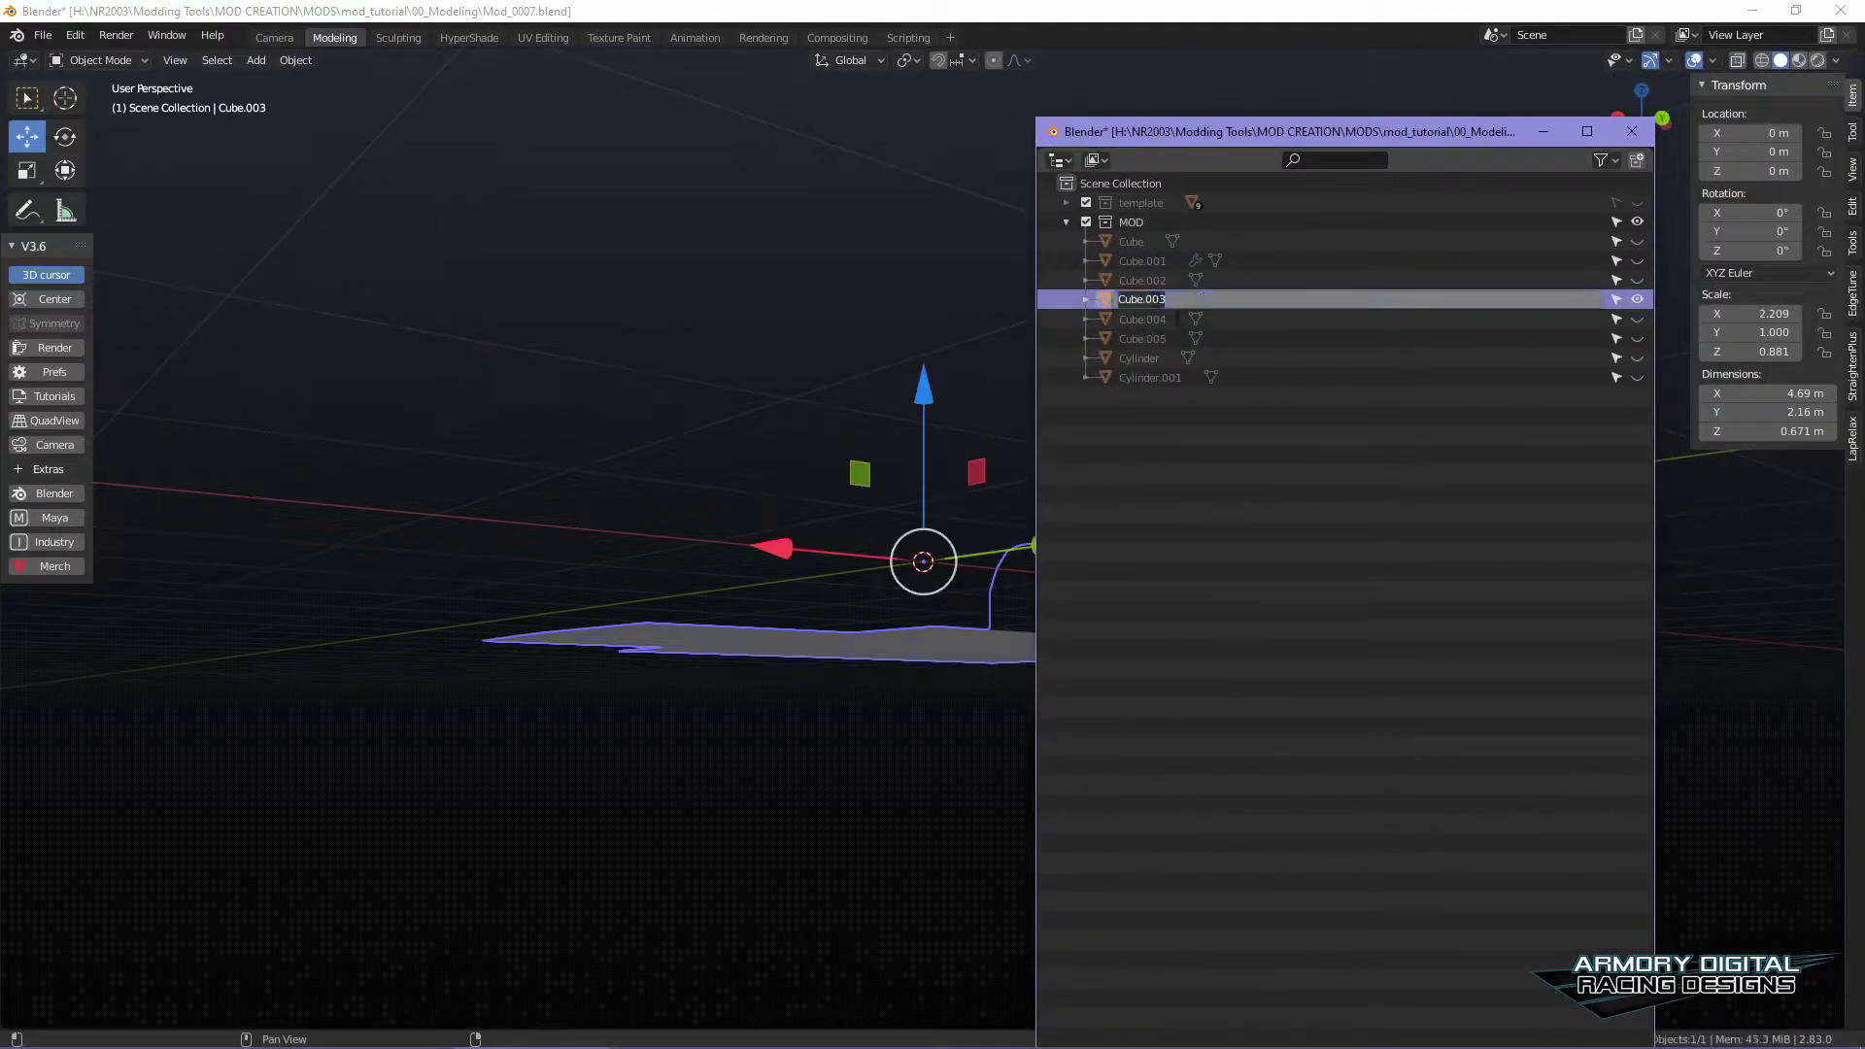
pyautogui.click(1151, 295)
pyautogui.click(1151, 286)
pyautogui.click(1153, 319)
pyautogui.click(1154, 300)
pyautogui.moveTo(1324, 135); pyautogui.dragTo(1864, 146)
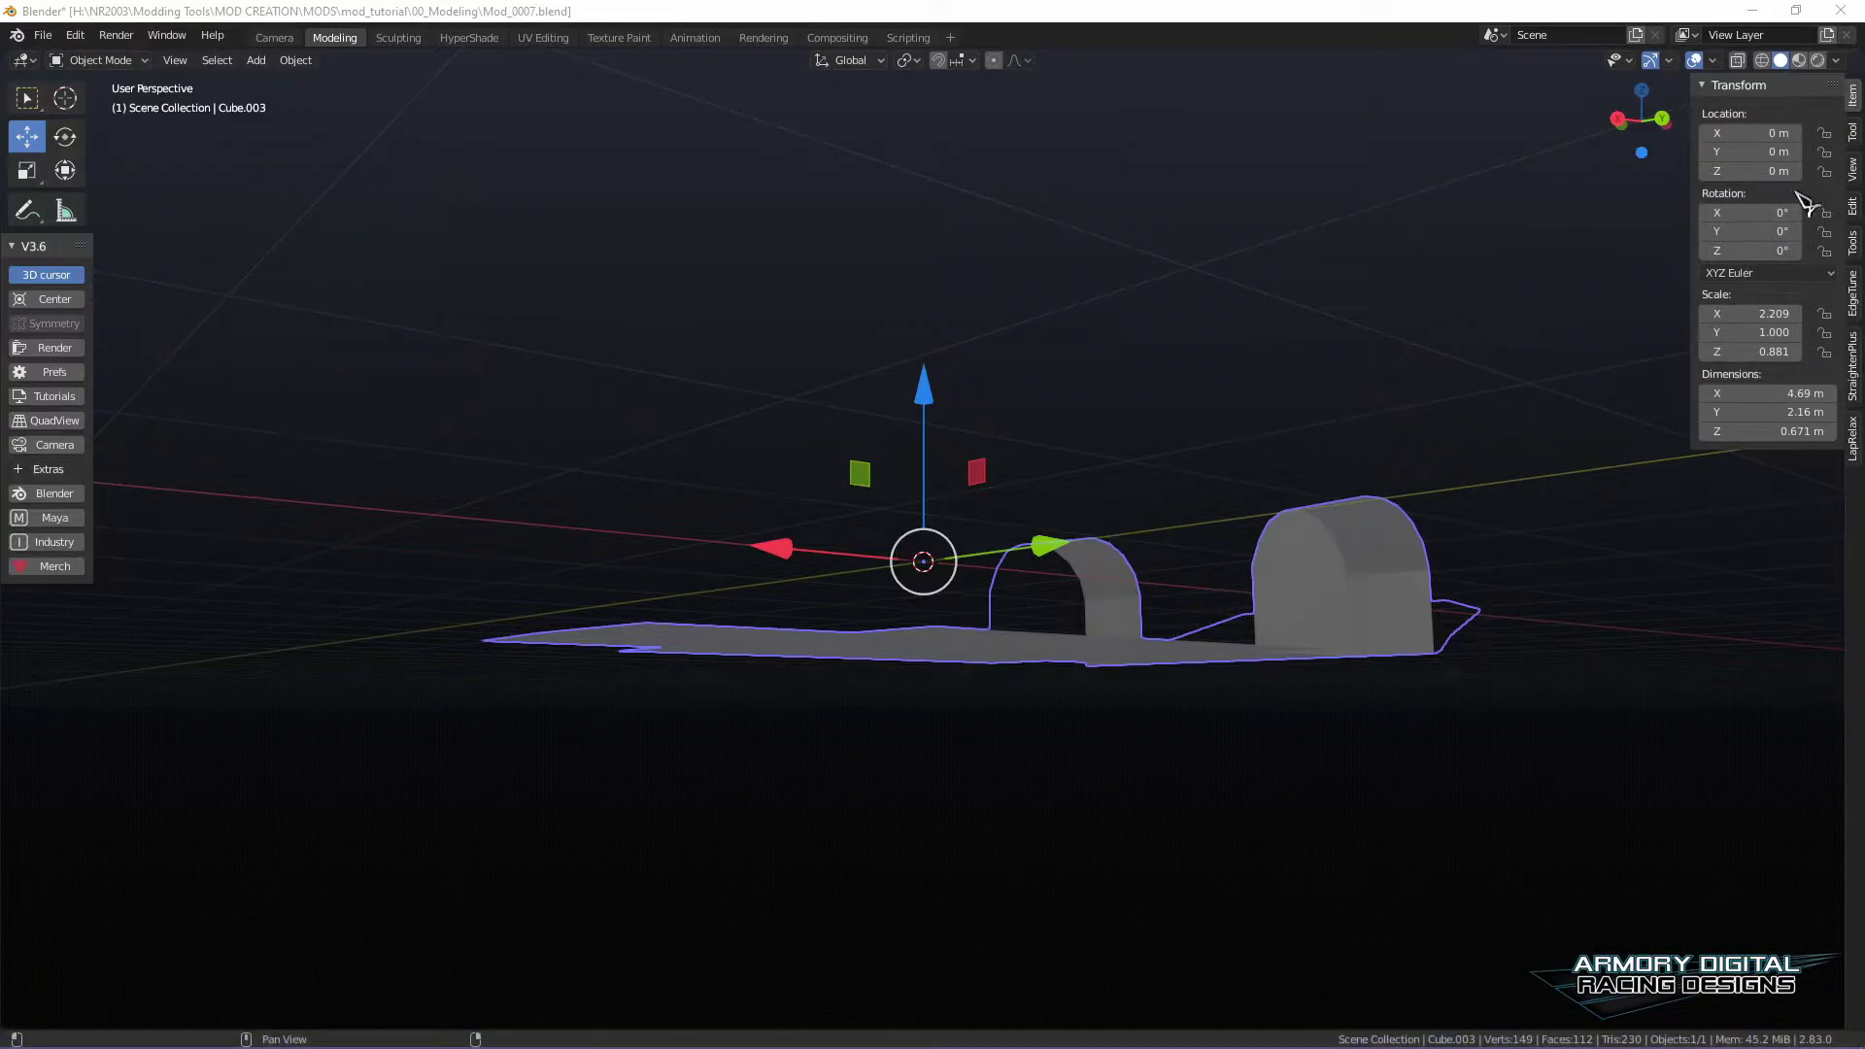
pyautogui.click(42, 35)
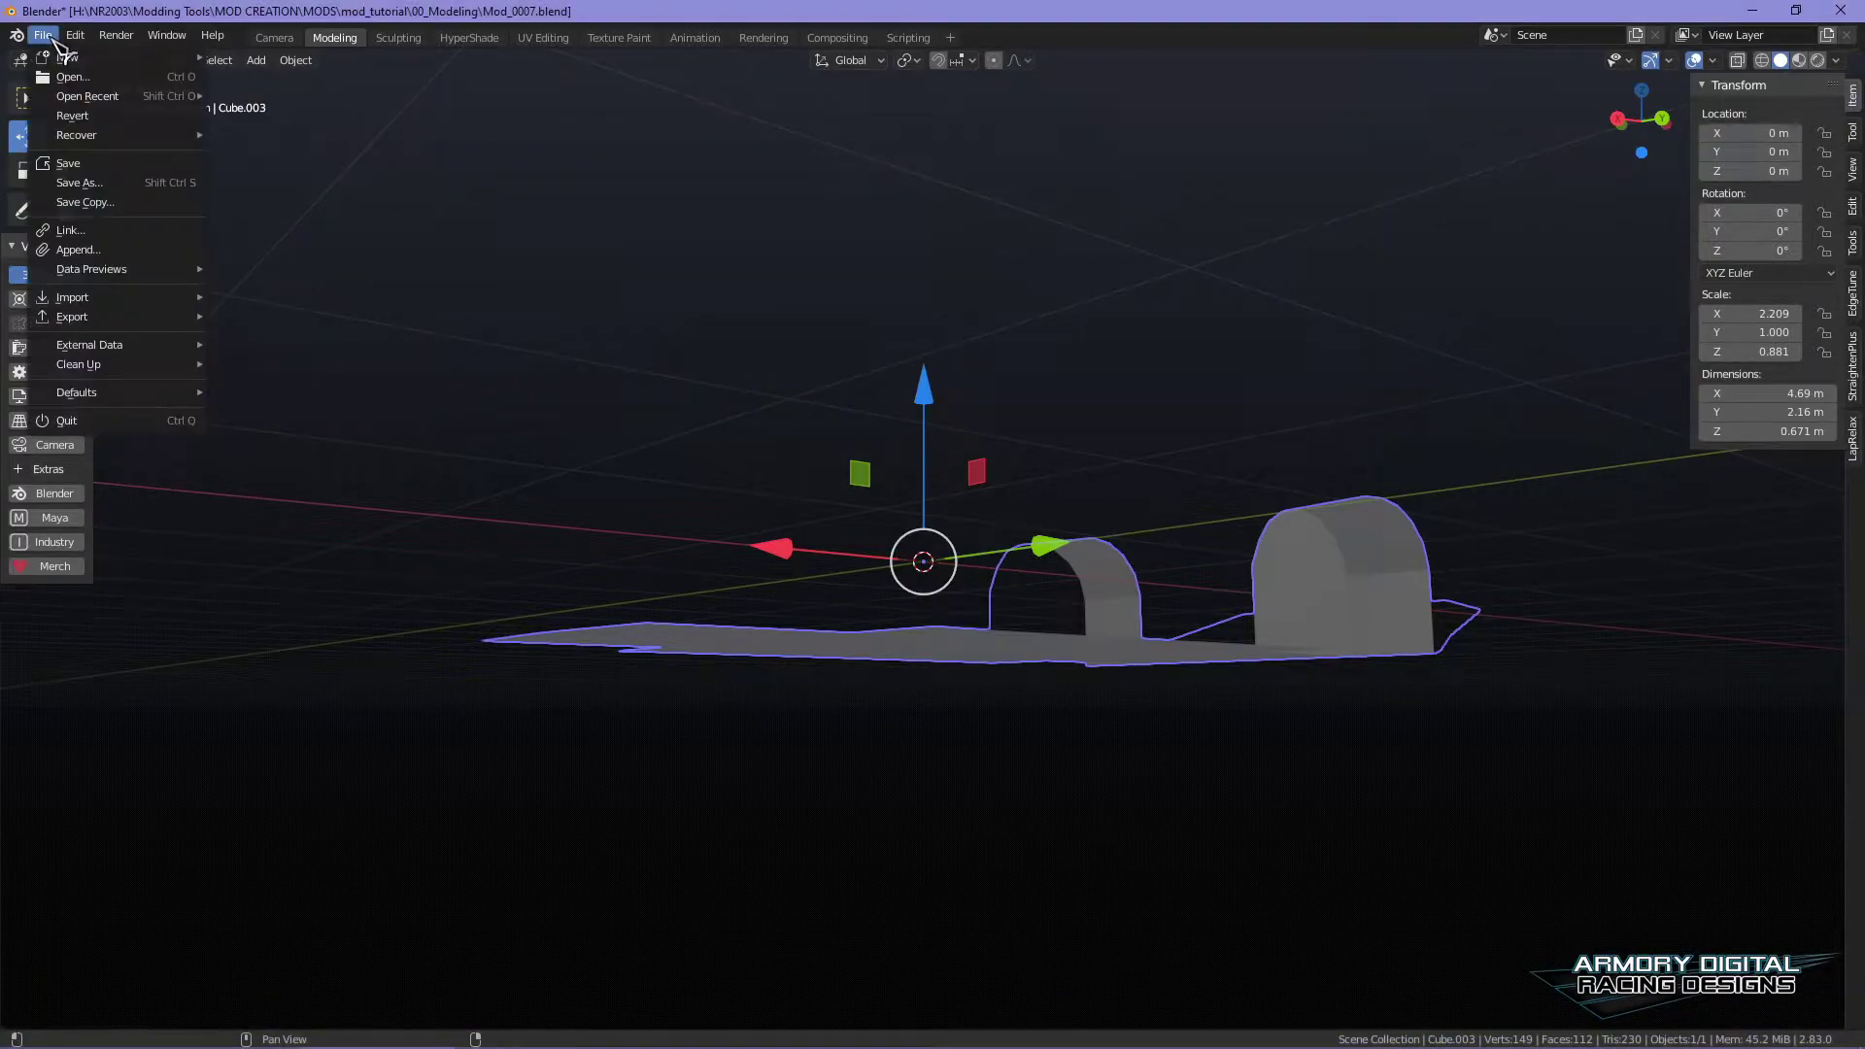
pyautogui.click(204, 117)
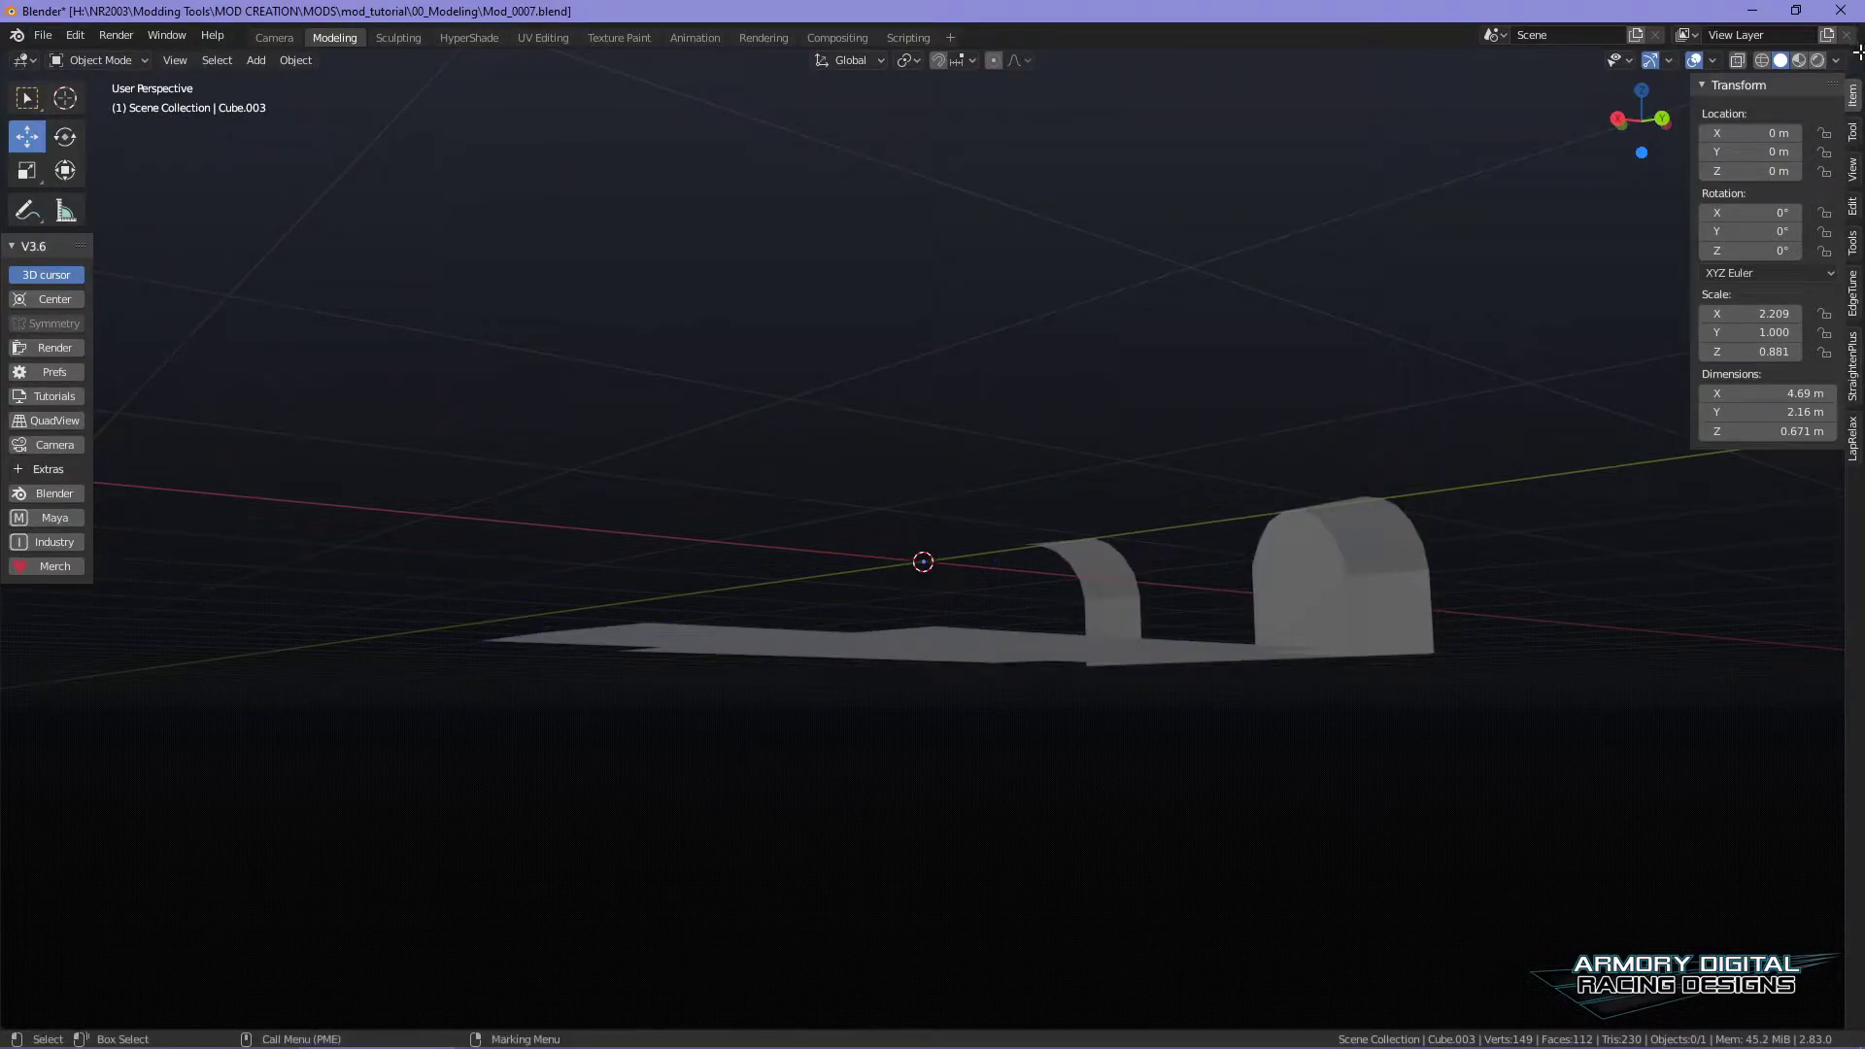
# - Open a second window as a Properties editor, place it beside the viewport, and select the floor object
pyautogui.keyDown('shift'); pyautogui.moveTo(1836, 60); pyautogui.dragTo(1802, 73); pyautogui.keyUp('shift')
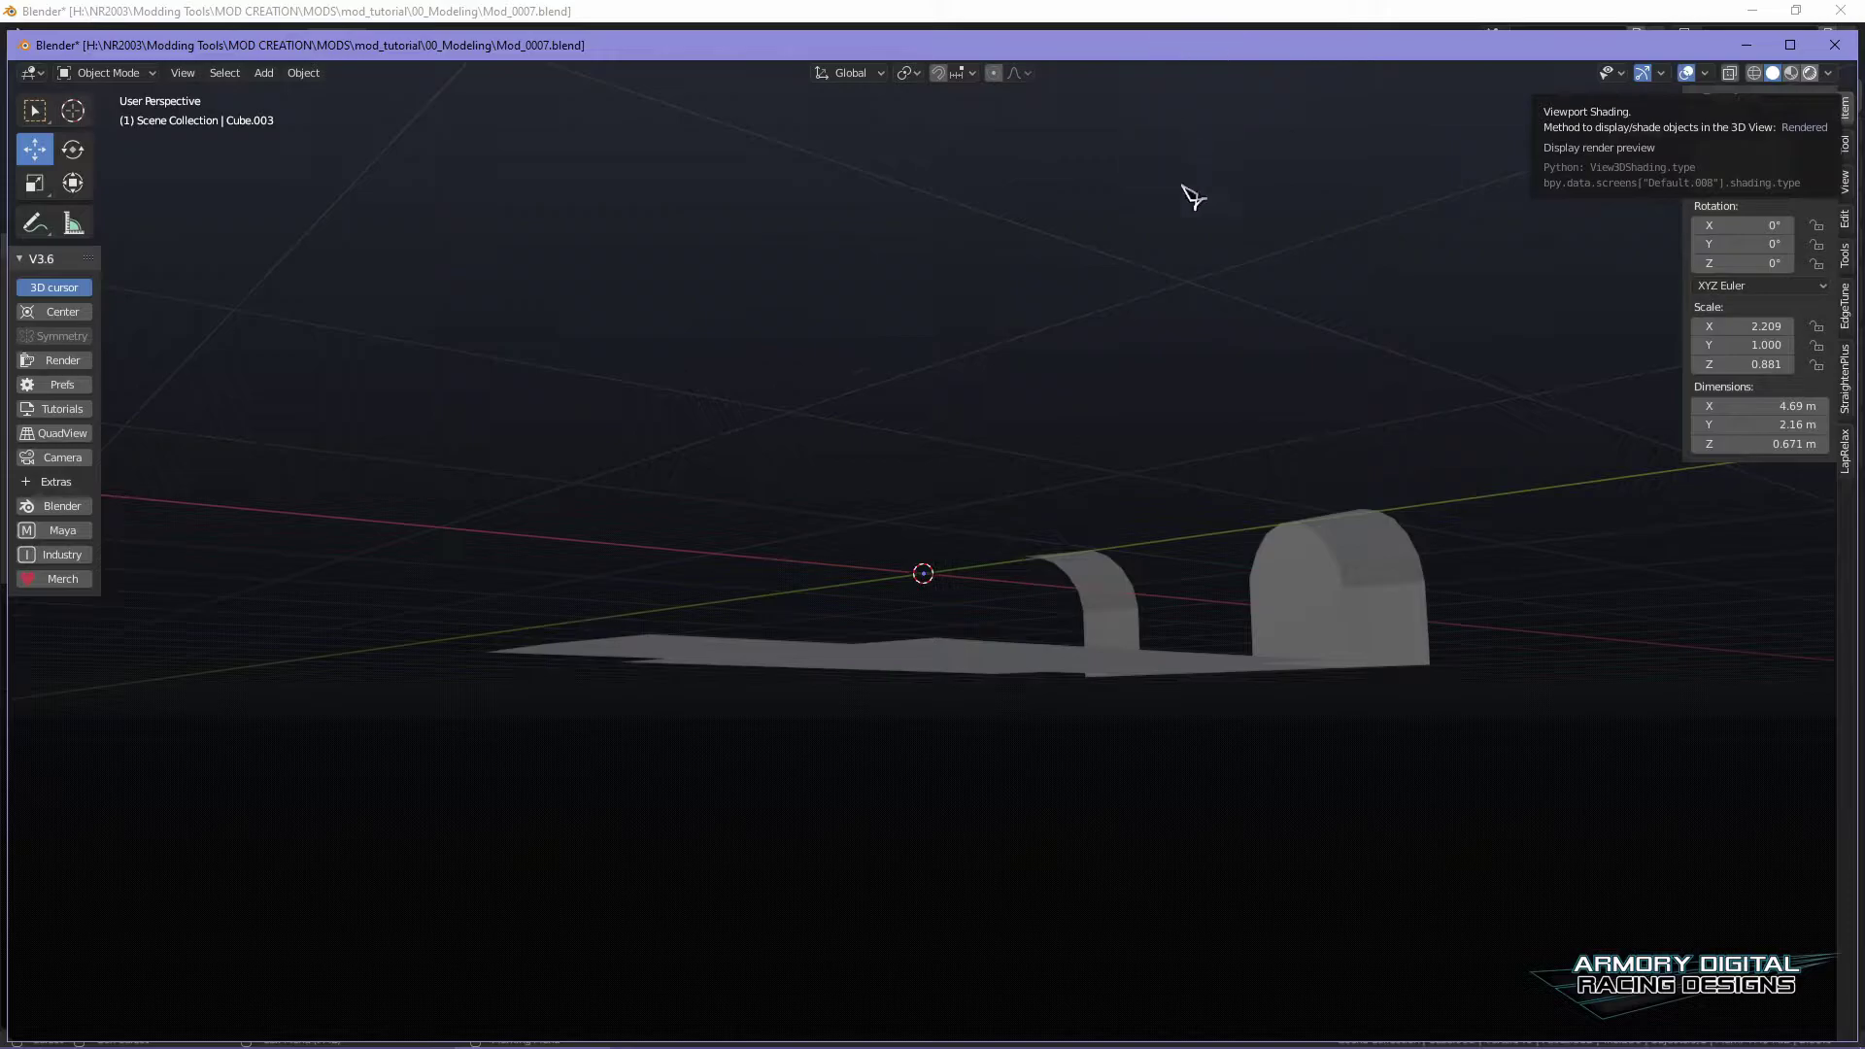
pyautogui.moveTo(1025, 71); pyautogui.dragTo(1044, 254)
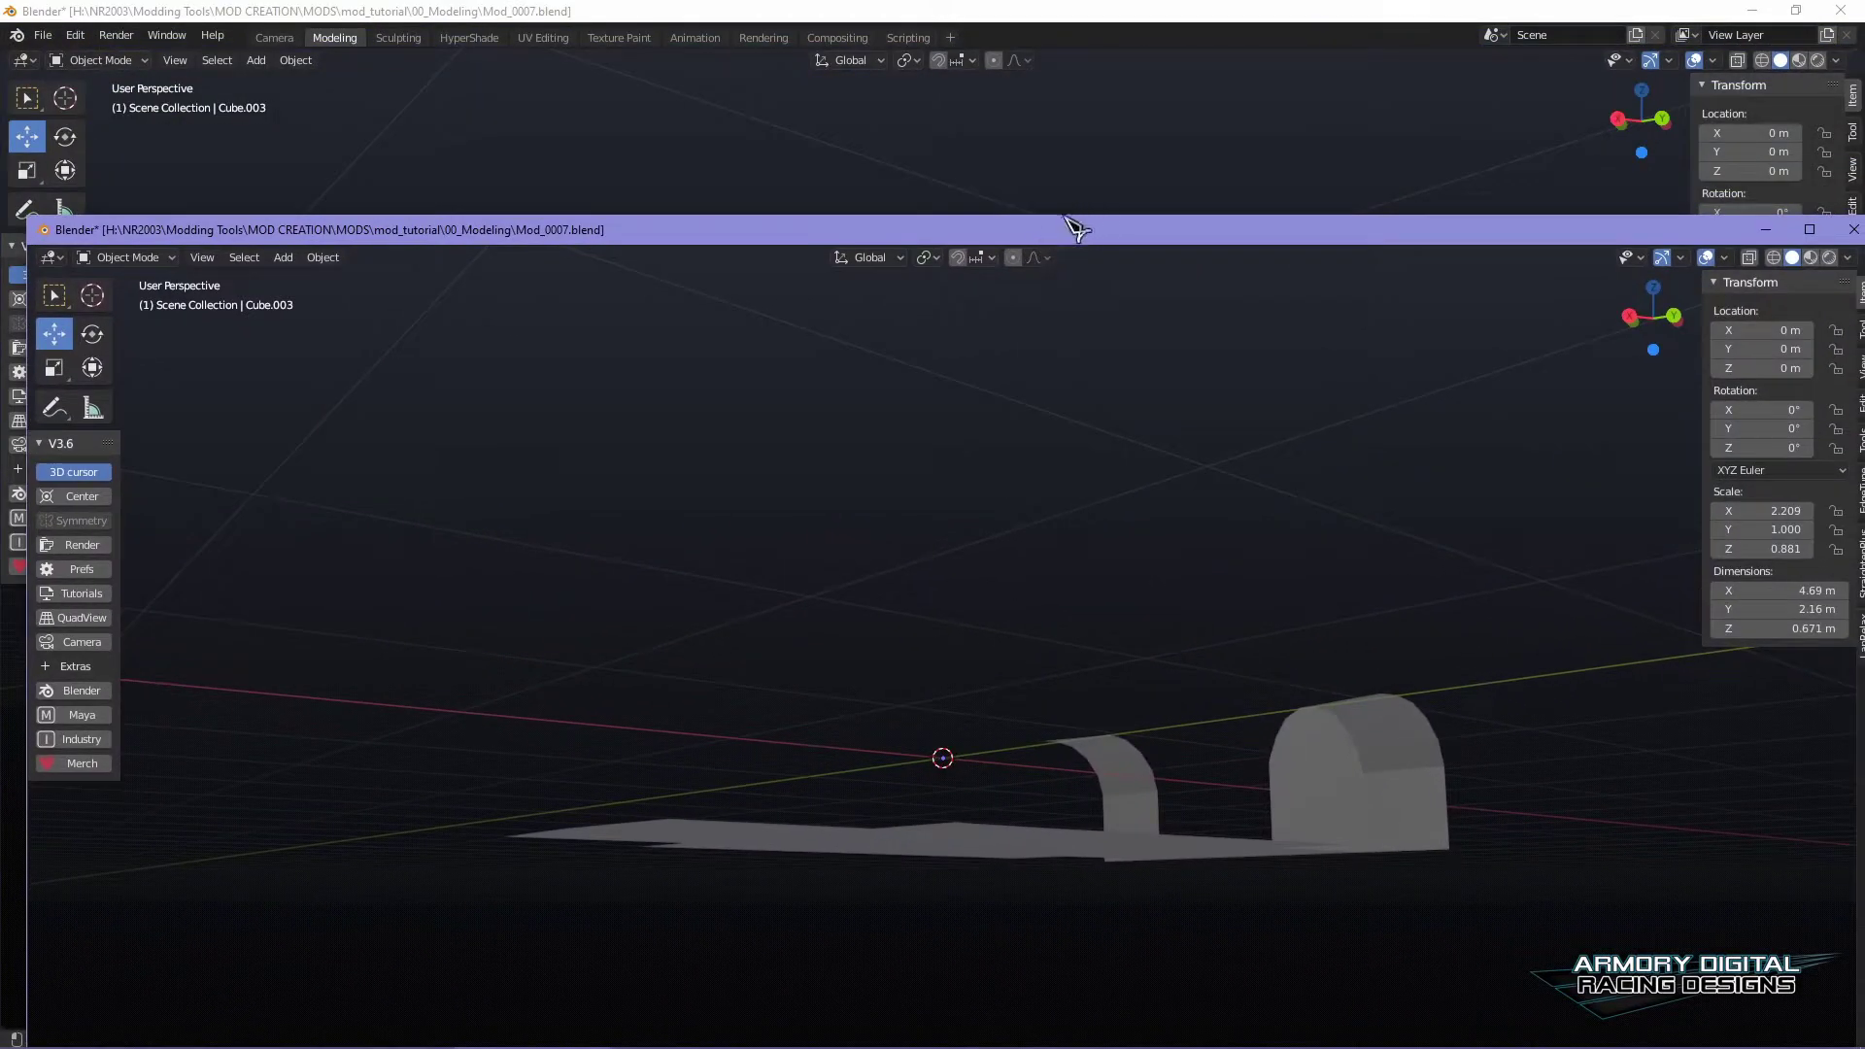
pyautogui.moveTo(841, 237); pyautogui.dragTo(962, 185)
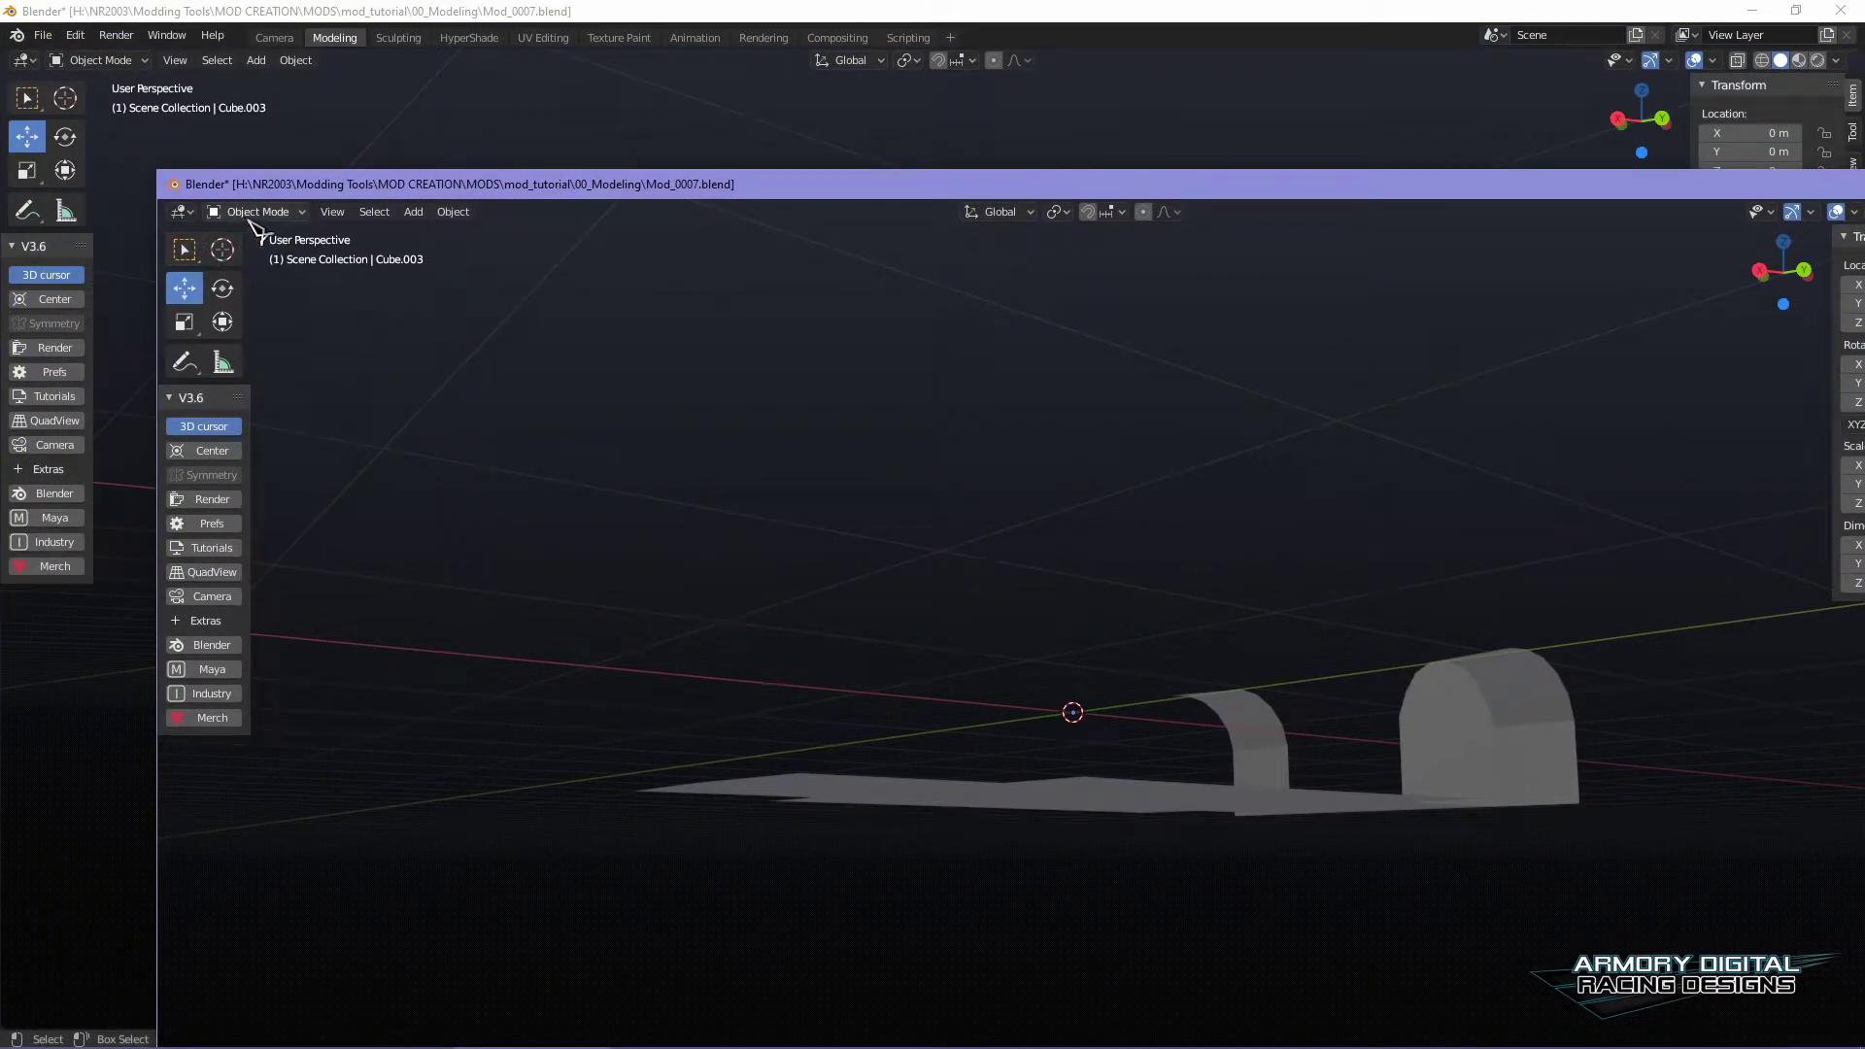
pyautogui.click(184, 213)
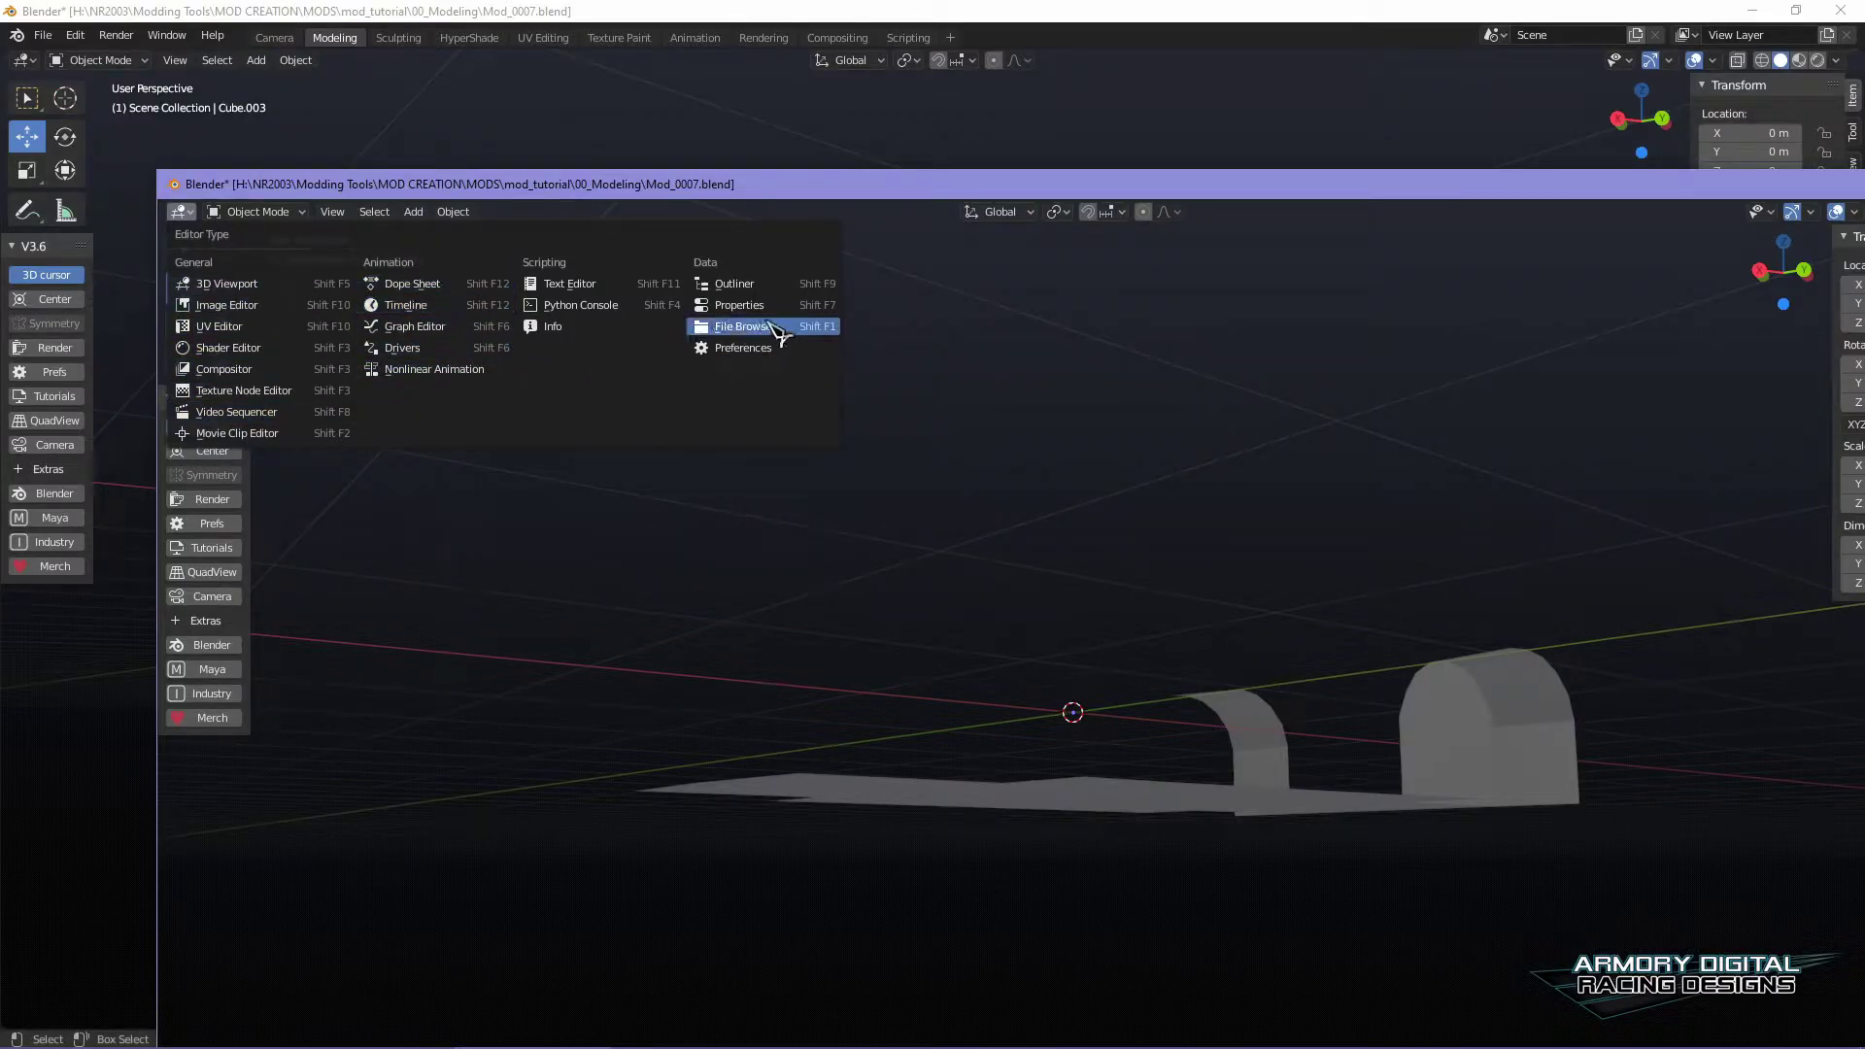
pyautogui.click(739, 305)
pyautogui.moveTo(174, 186); pyautogui.dragTo(1440, 299)
pyautogui.moveTo(1621, 314); pyautogui.dragTo(1864, 282)
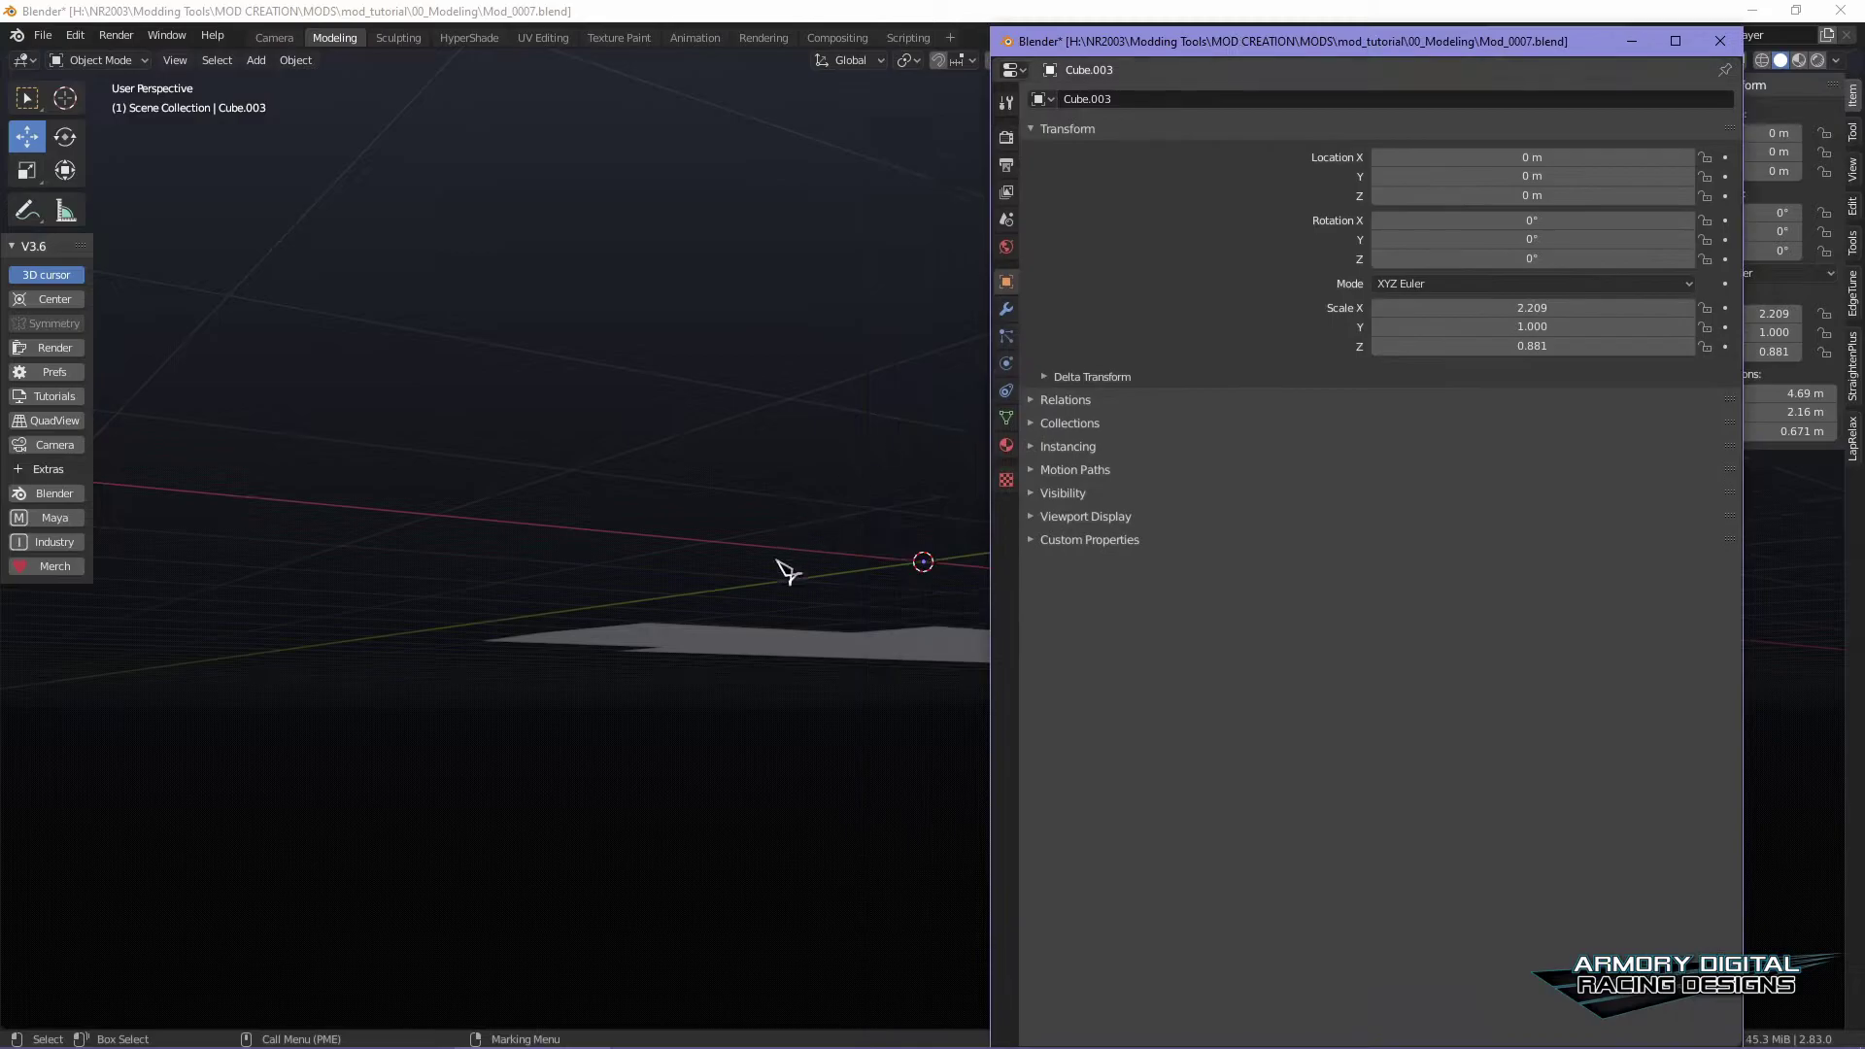
pyautogui.click(755, 654)
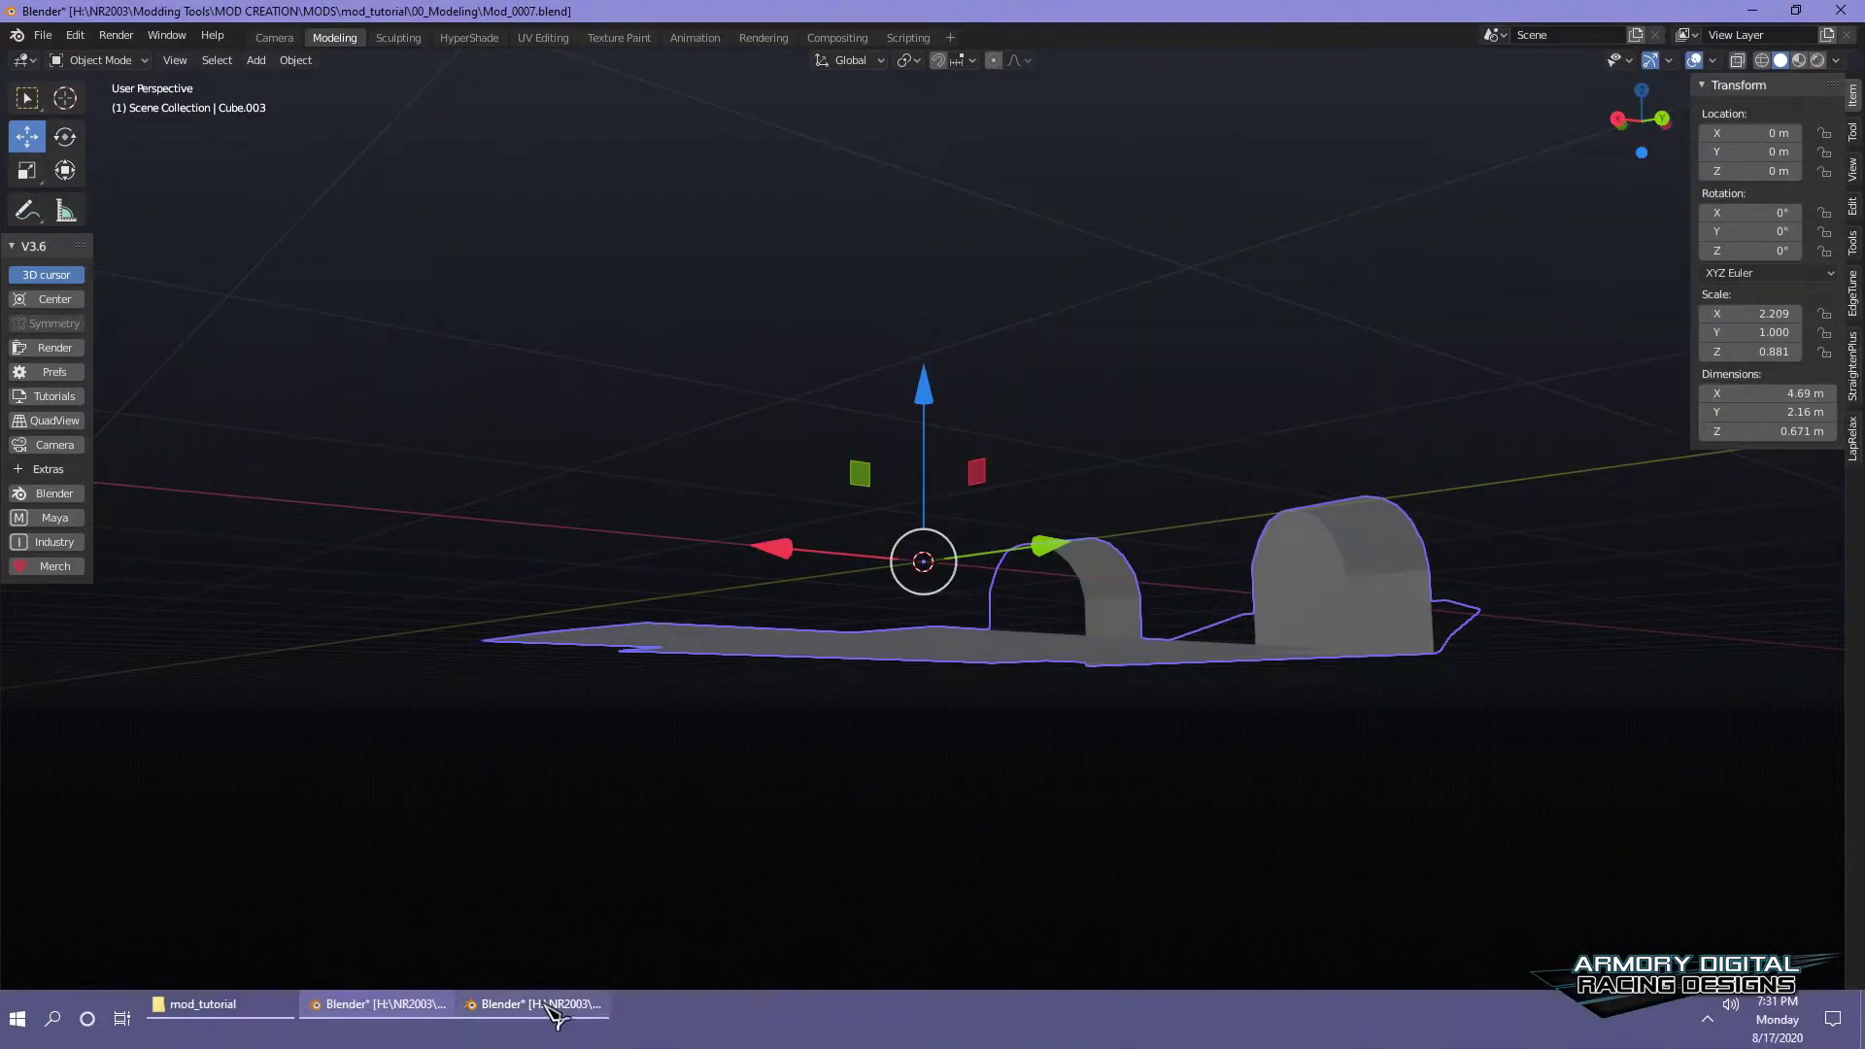
# - Rename the selected floor object as bottom in the Properties editor window
pyautogui.click(544, 1013)
pyautogui.click(1147, 101)
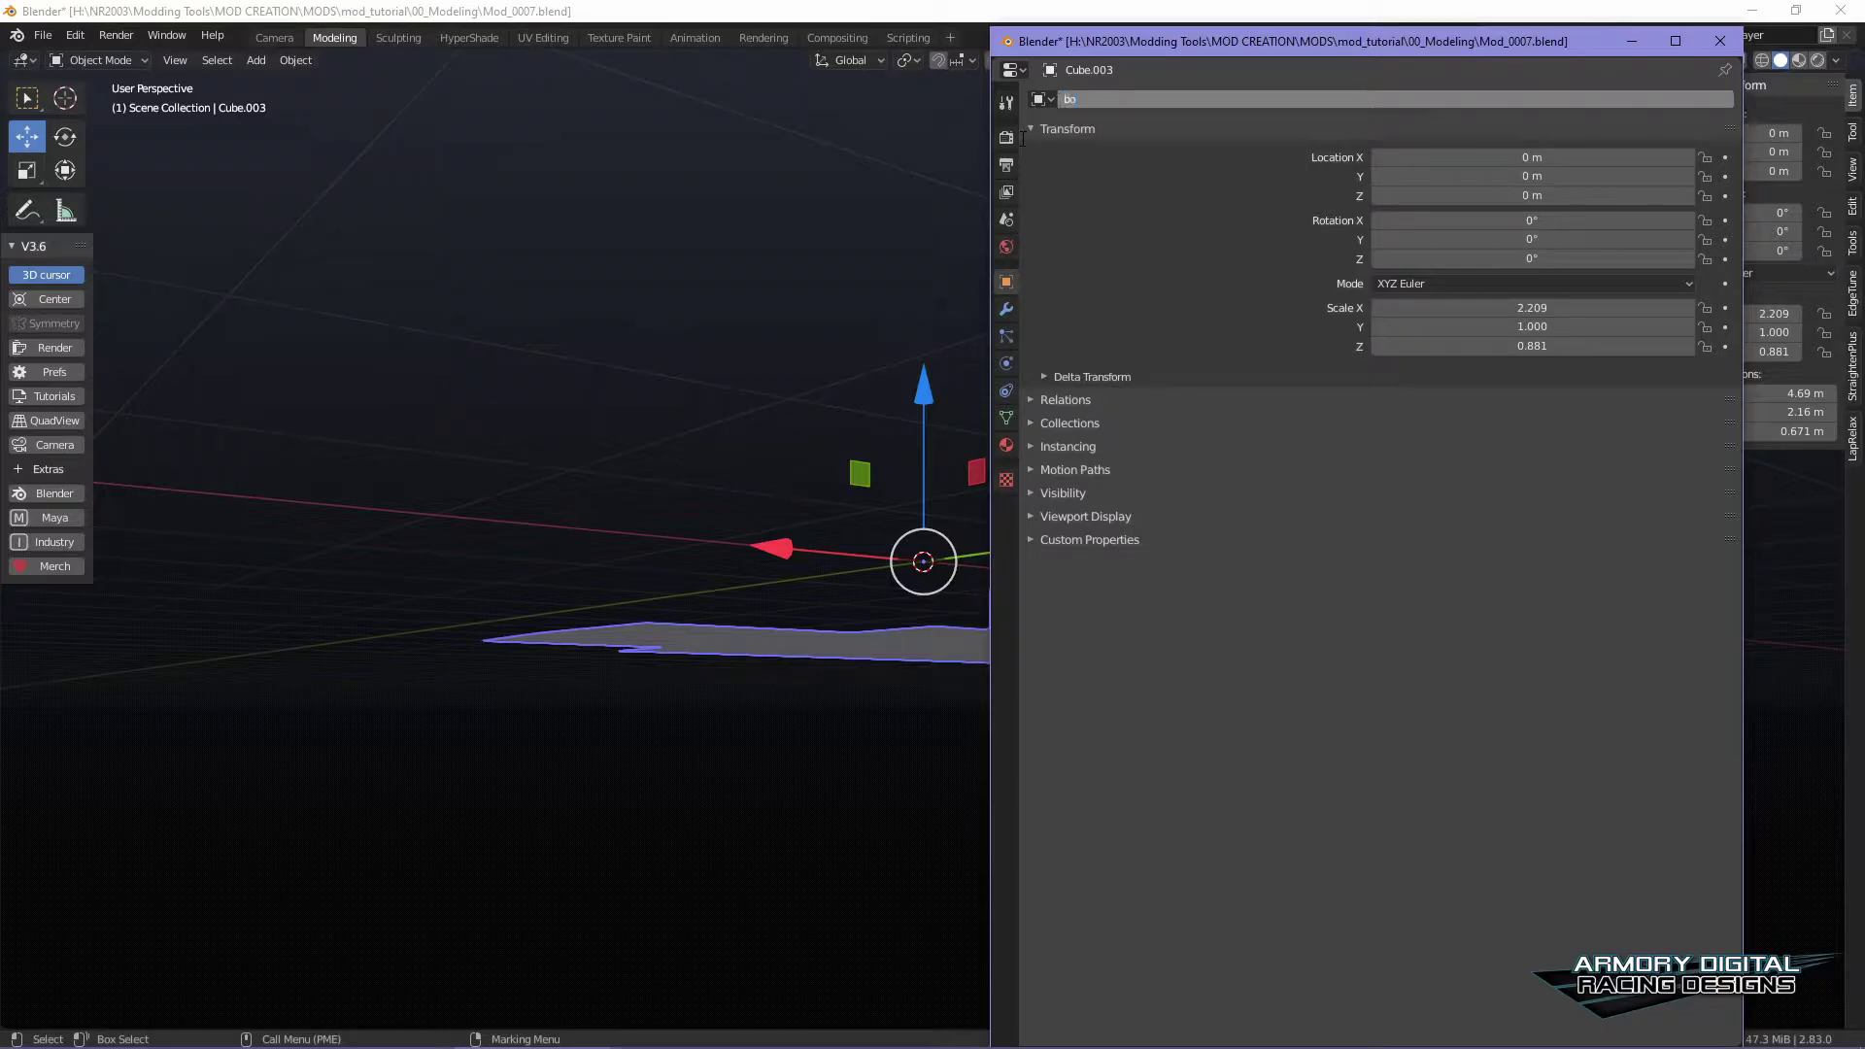
pyautogui.write('bottom')
pyautogui.press('Return')
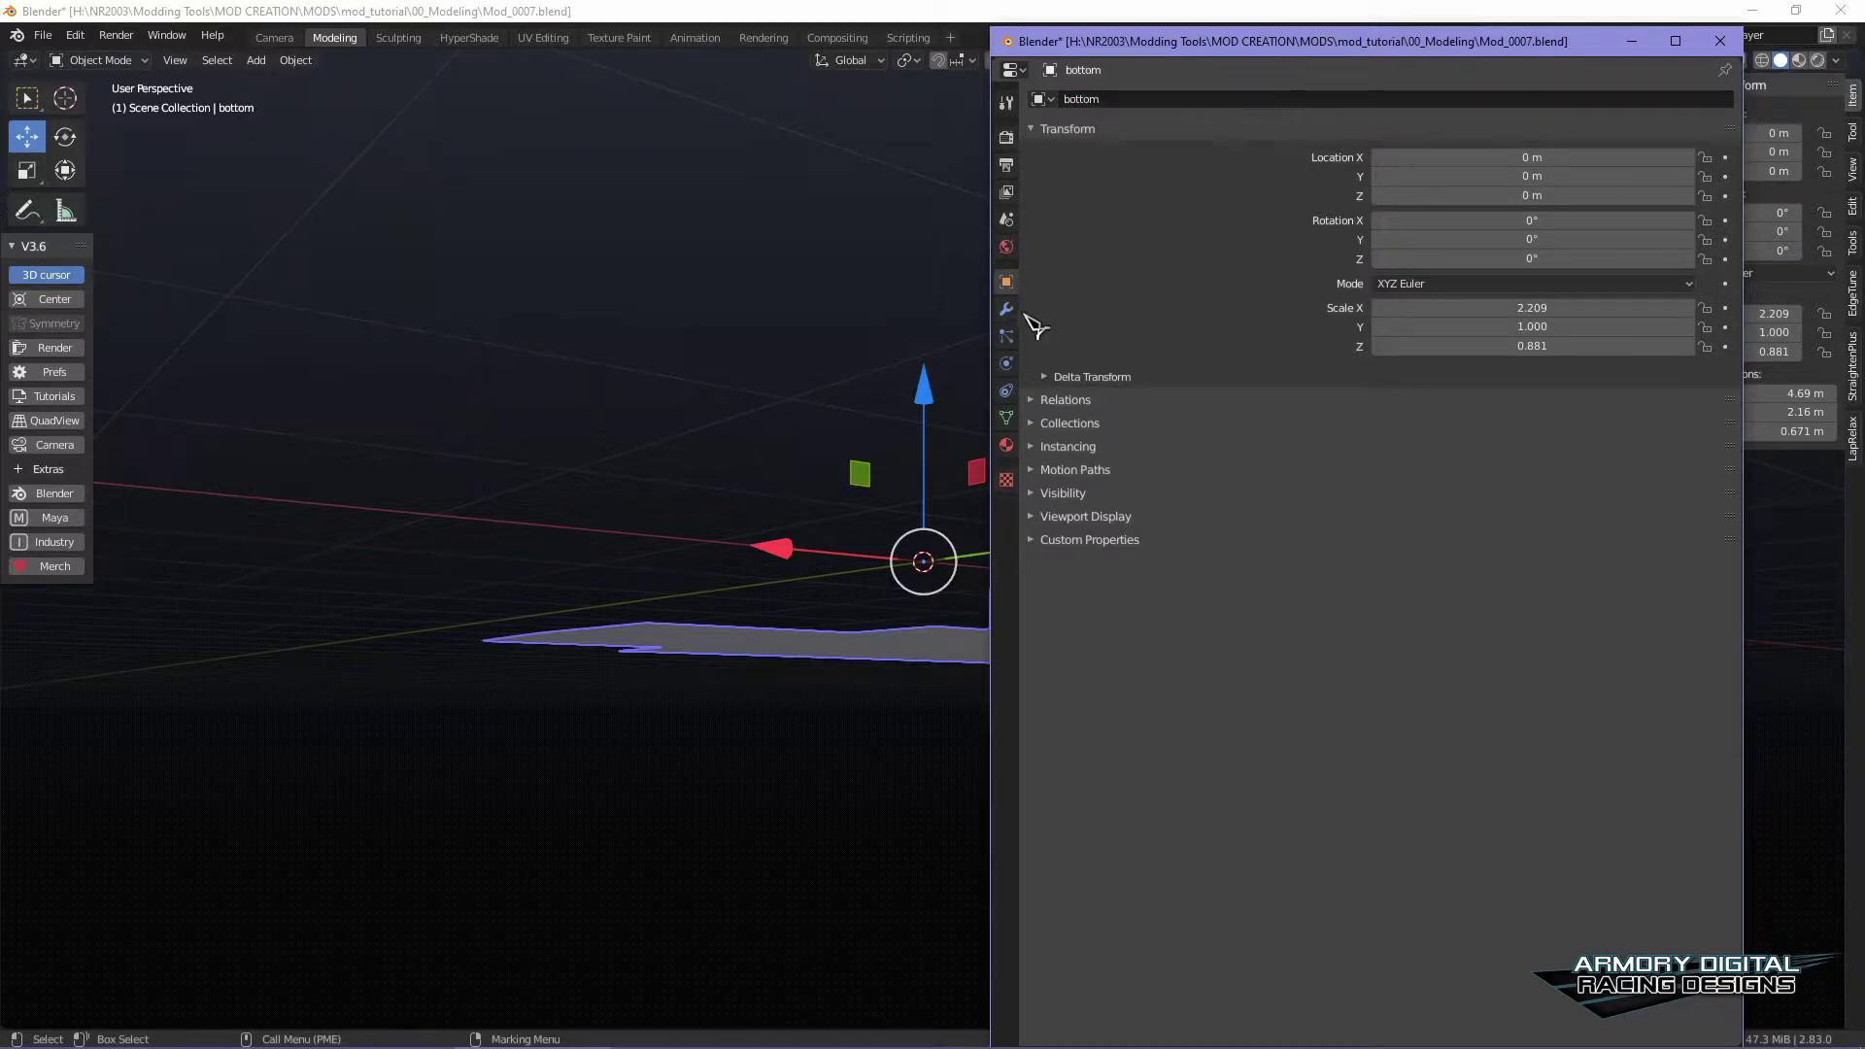
pyautogui.hotkey('alt', 'Tab')
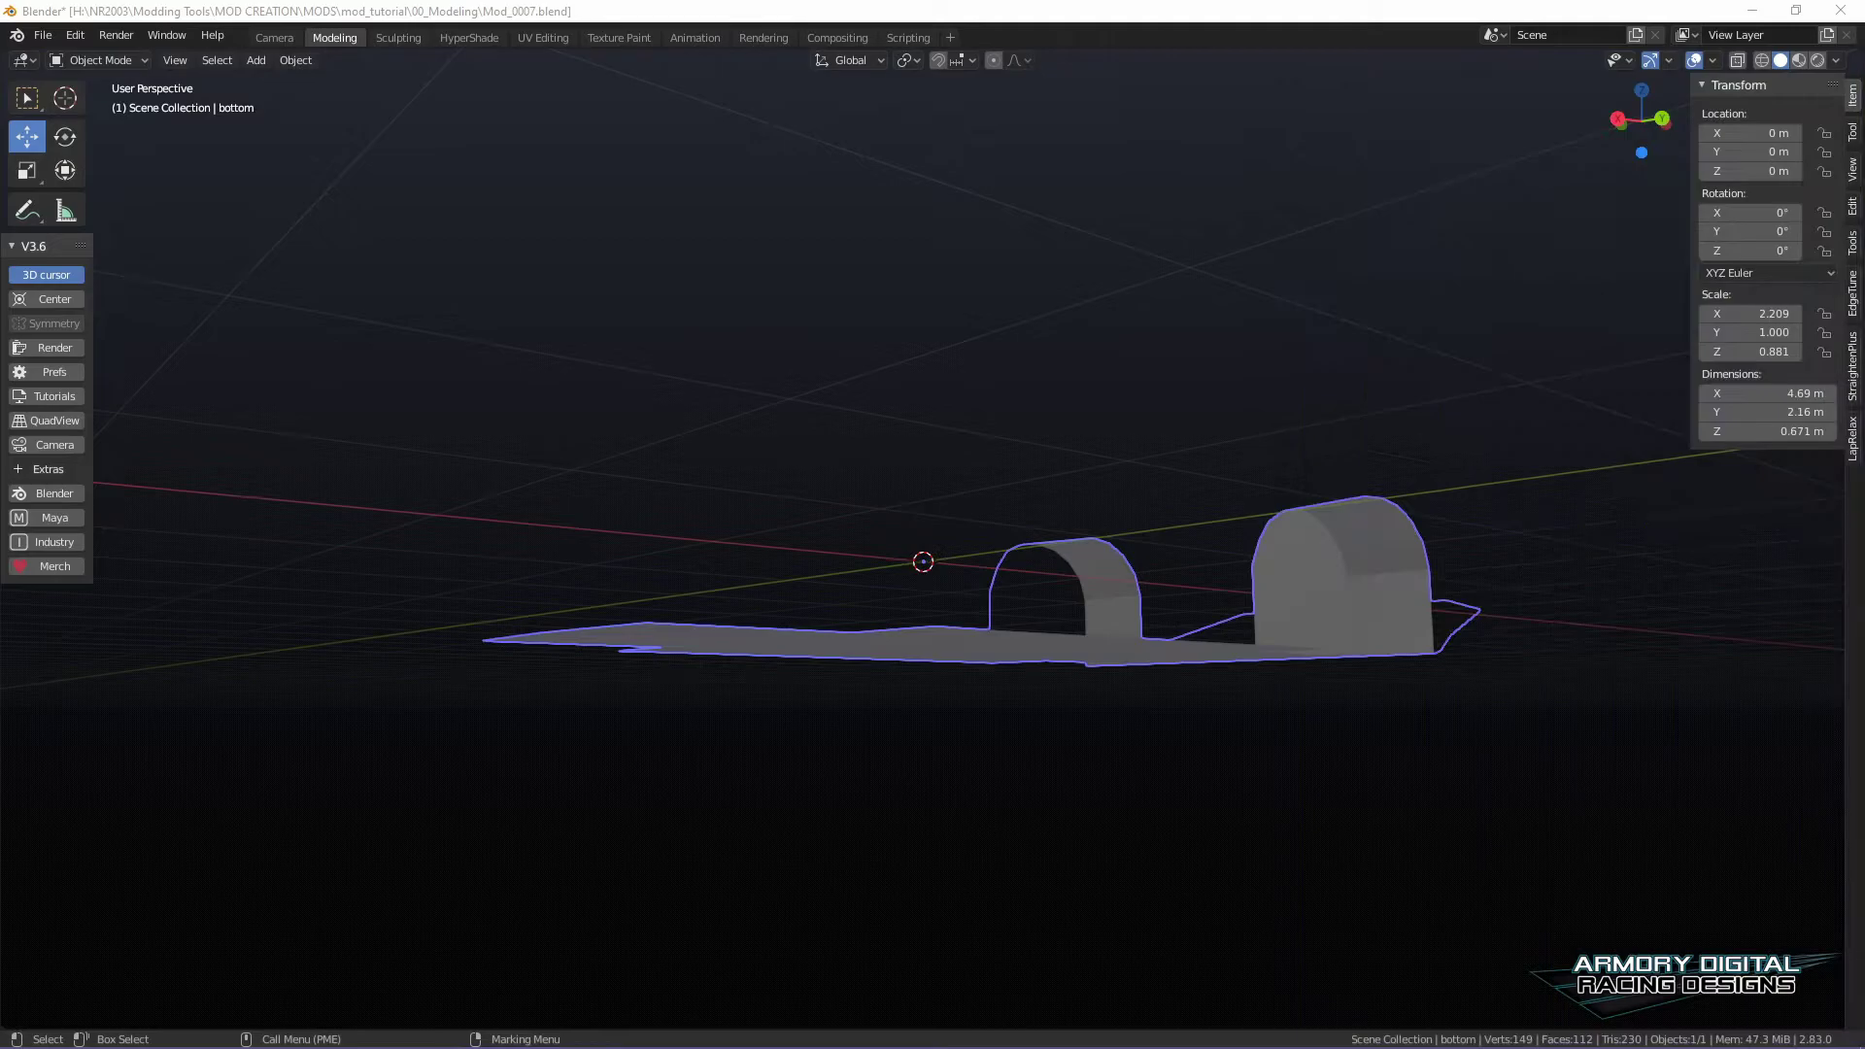
# - Find the bottom object in the MOD collection, hide it, and show the car body Cube.002 instead
pyautogui.moveTo(1864, 116); pyautogui.dragTo(1347, 162)
pyautogui.click(1107, 304)
pyautogui.click(1116, 269)
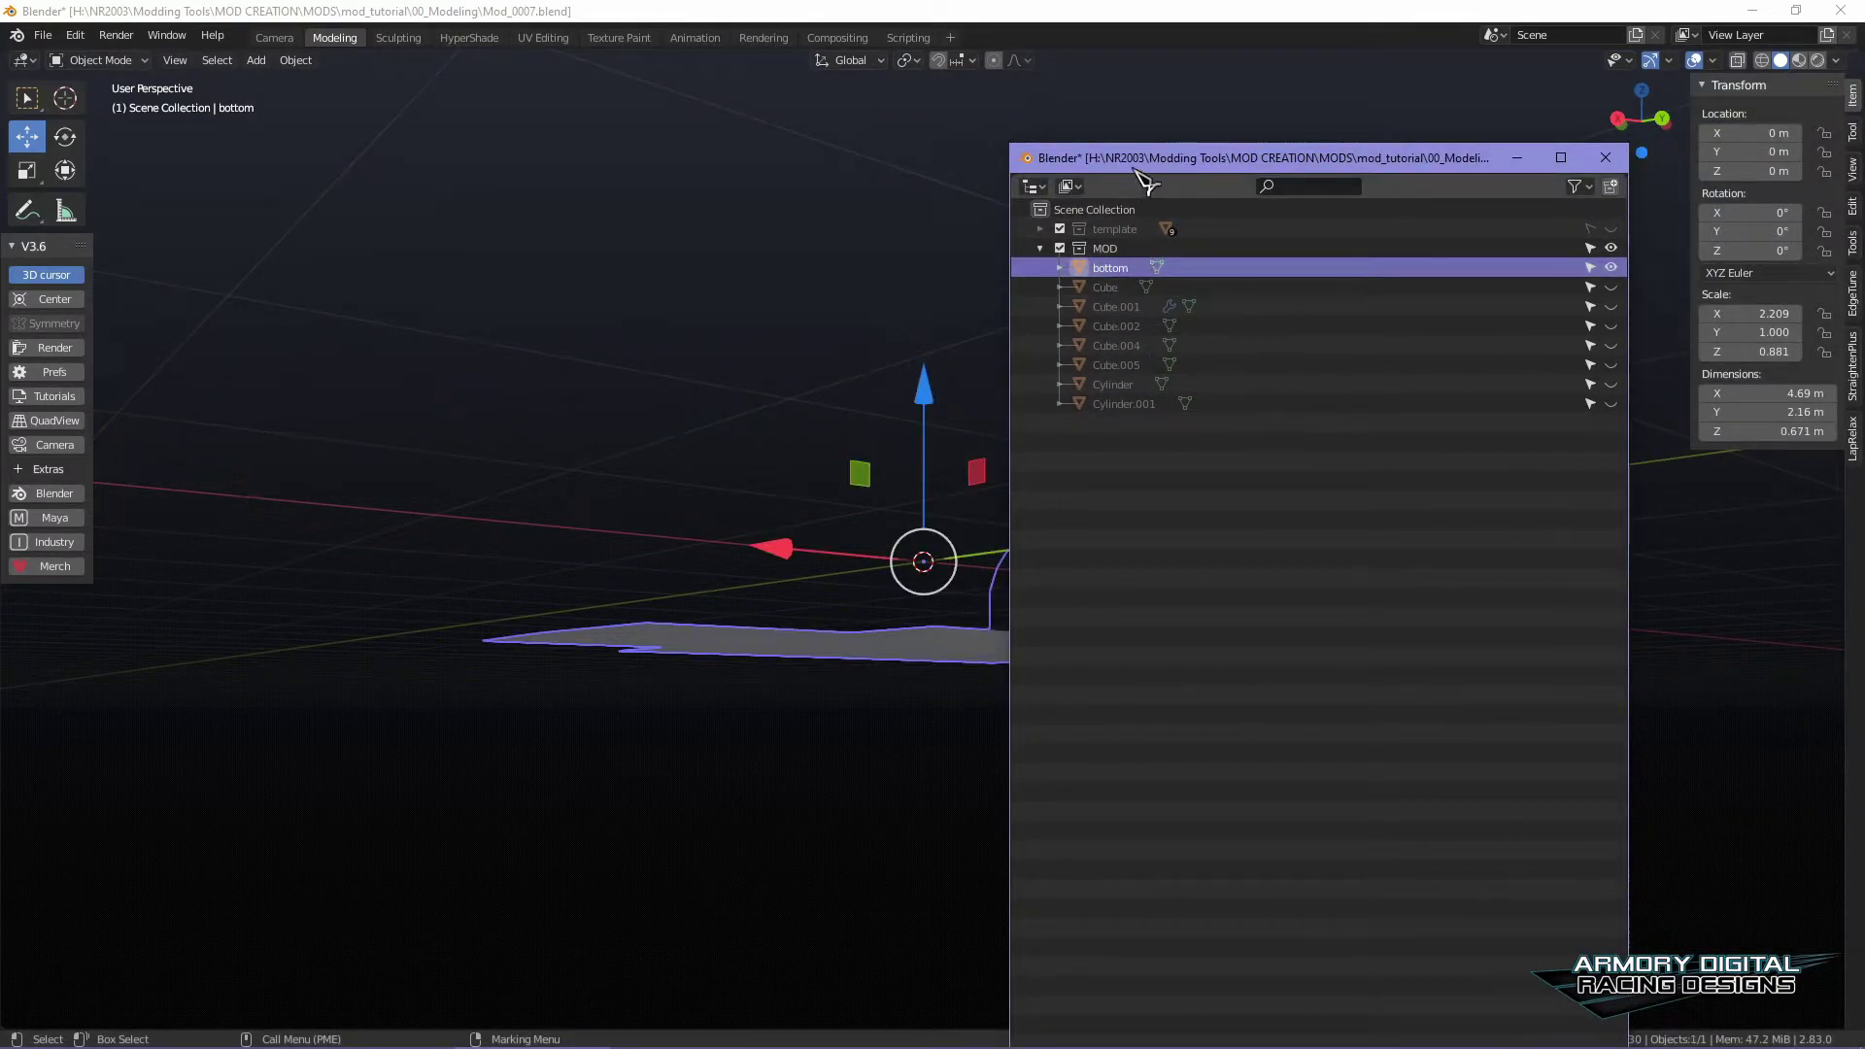
pyautogui.hotkey('alt', 'Tab')
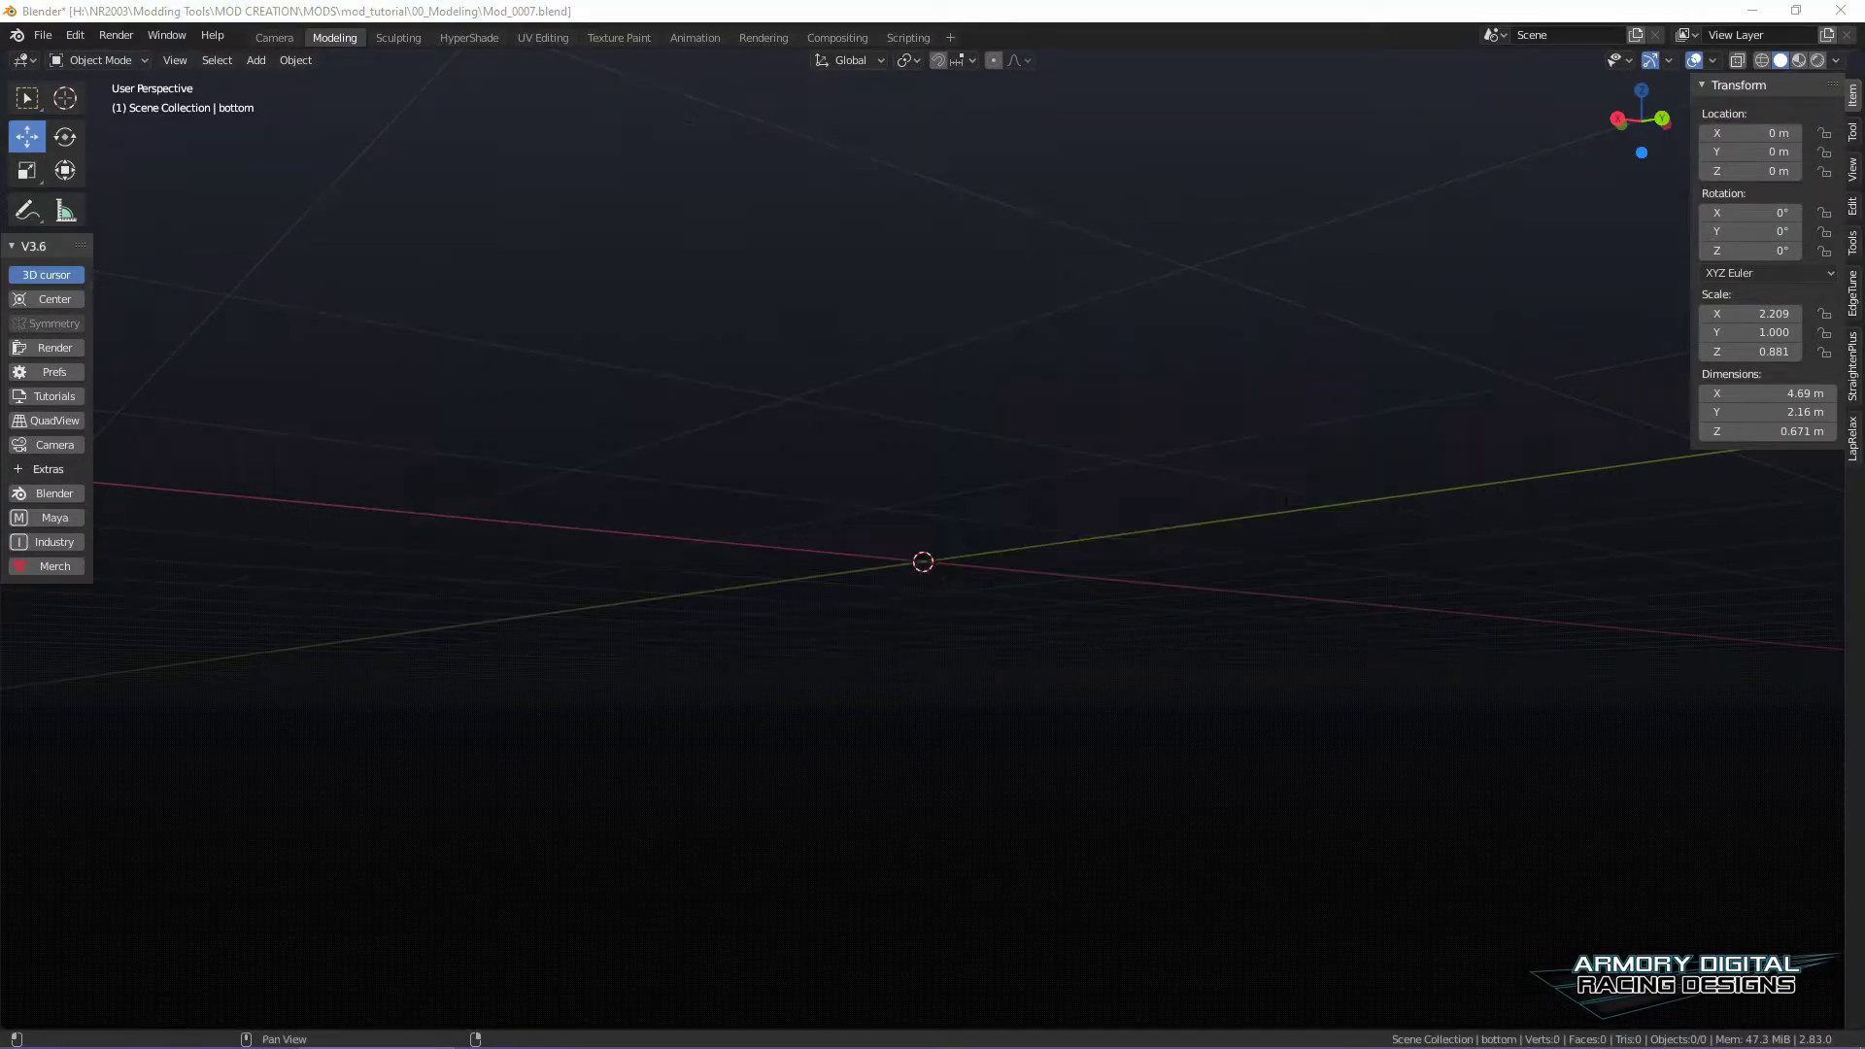
# - Examine the car body from underneath, from the side and from above, checking the floor and window openings
pyautogui.moveTo(1571, 739); pyautogui.dragTo(1149, 608, button='middle')
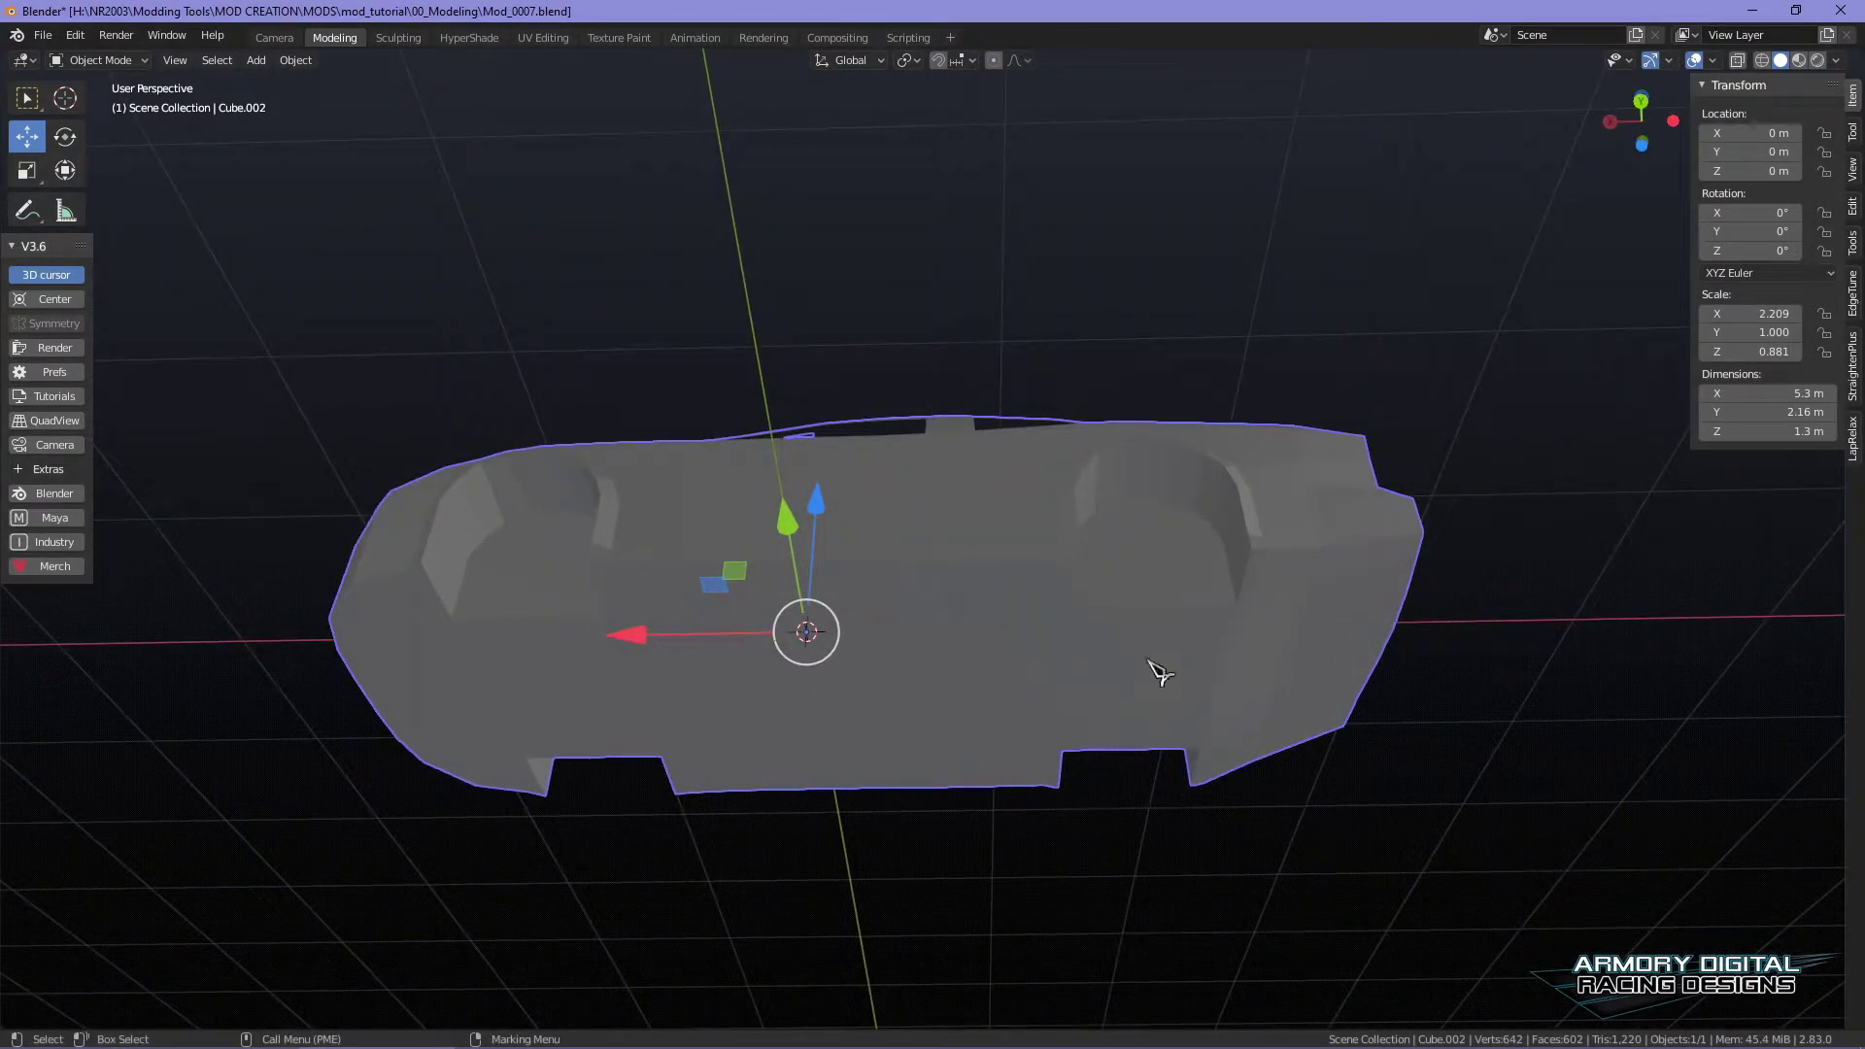
pyautogui.moveTo(1453, 728); pyautogui.dragTo(834, 556, button='middle')
pyautogui.scroll(3, 1366, 766)
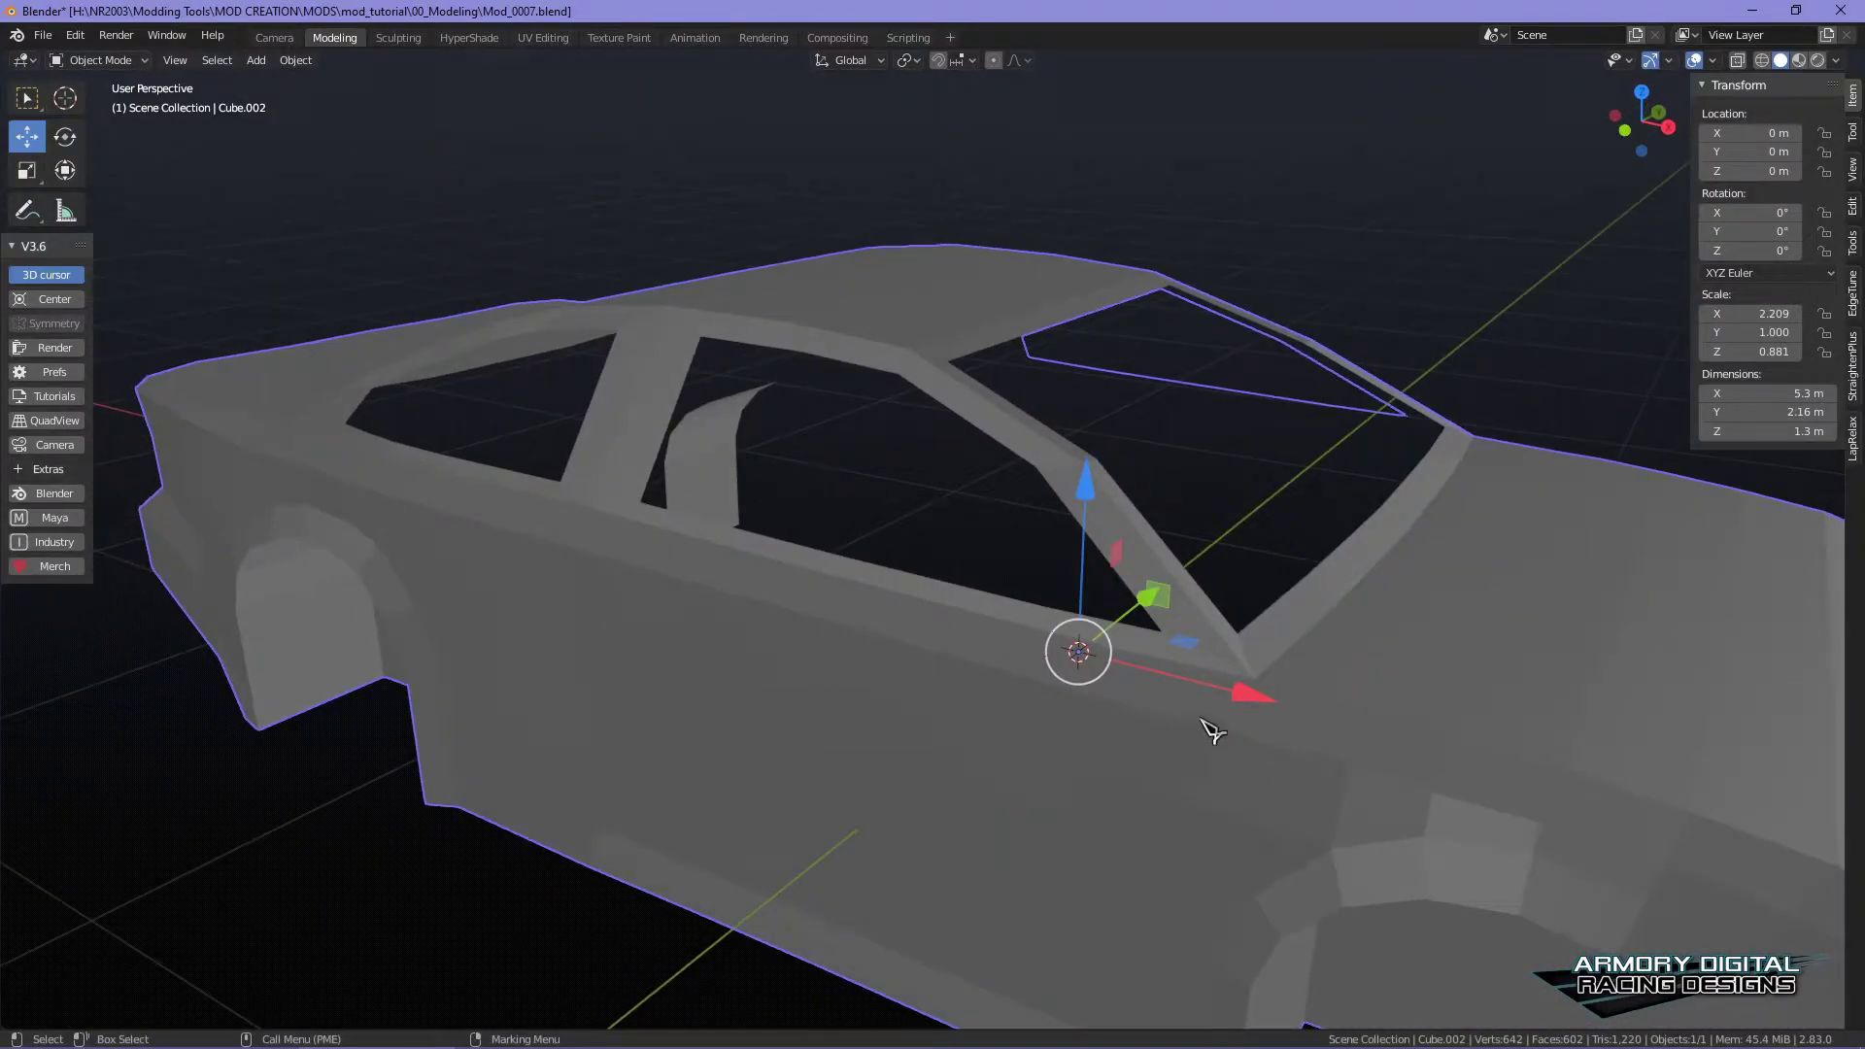
pyautogui.scroll(-3, 1193, 733)
pyautogui.moveTo(1253, 650); pyautogui.dragTo(1309, 662)
pyautogui.hotkey('ctrl', 'z')
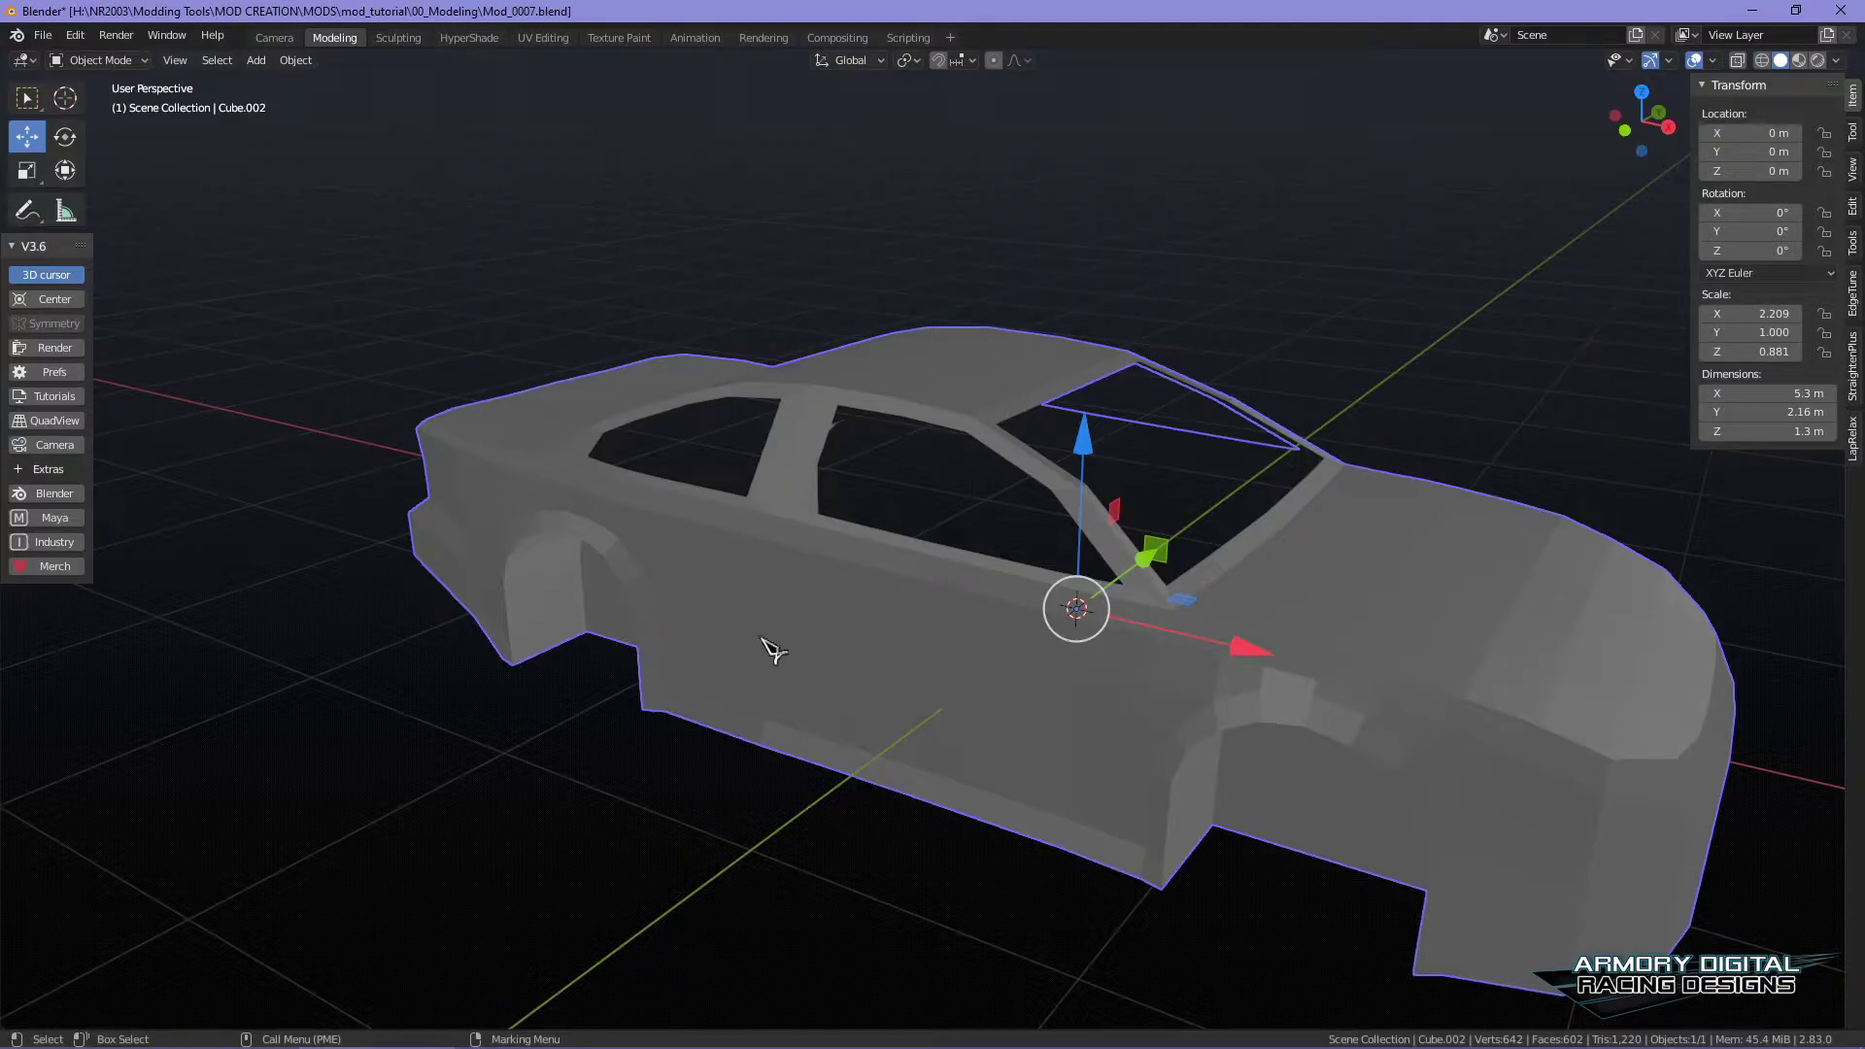
pyautogui.moveTo(1410, 503); pyautogui.dragTo(1204, 667, button='middle')
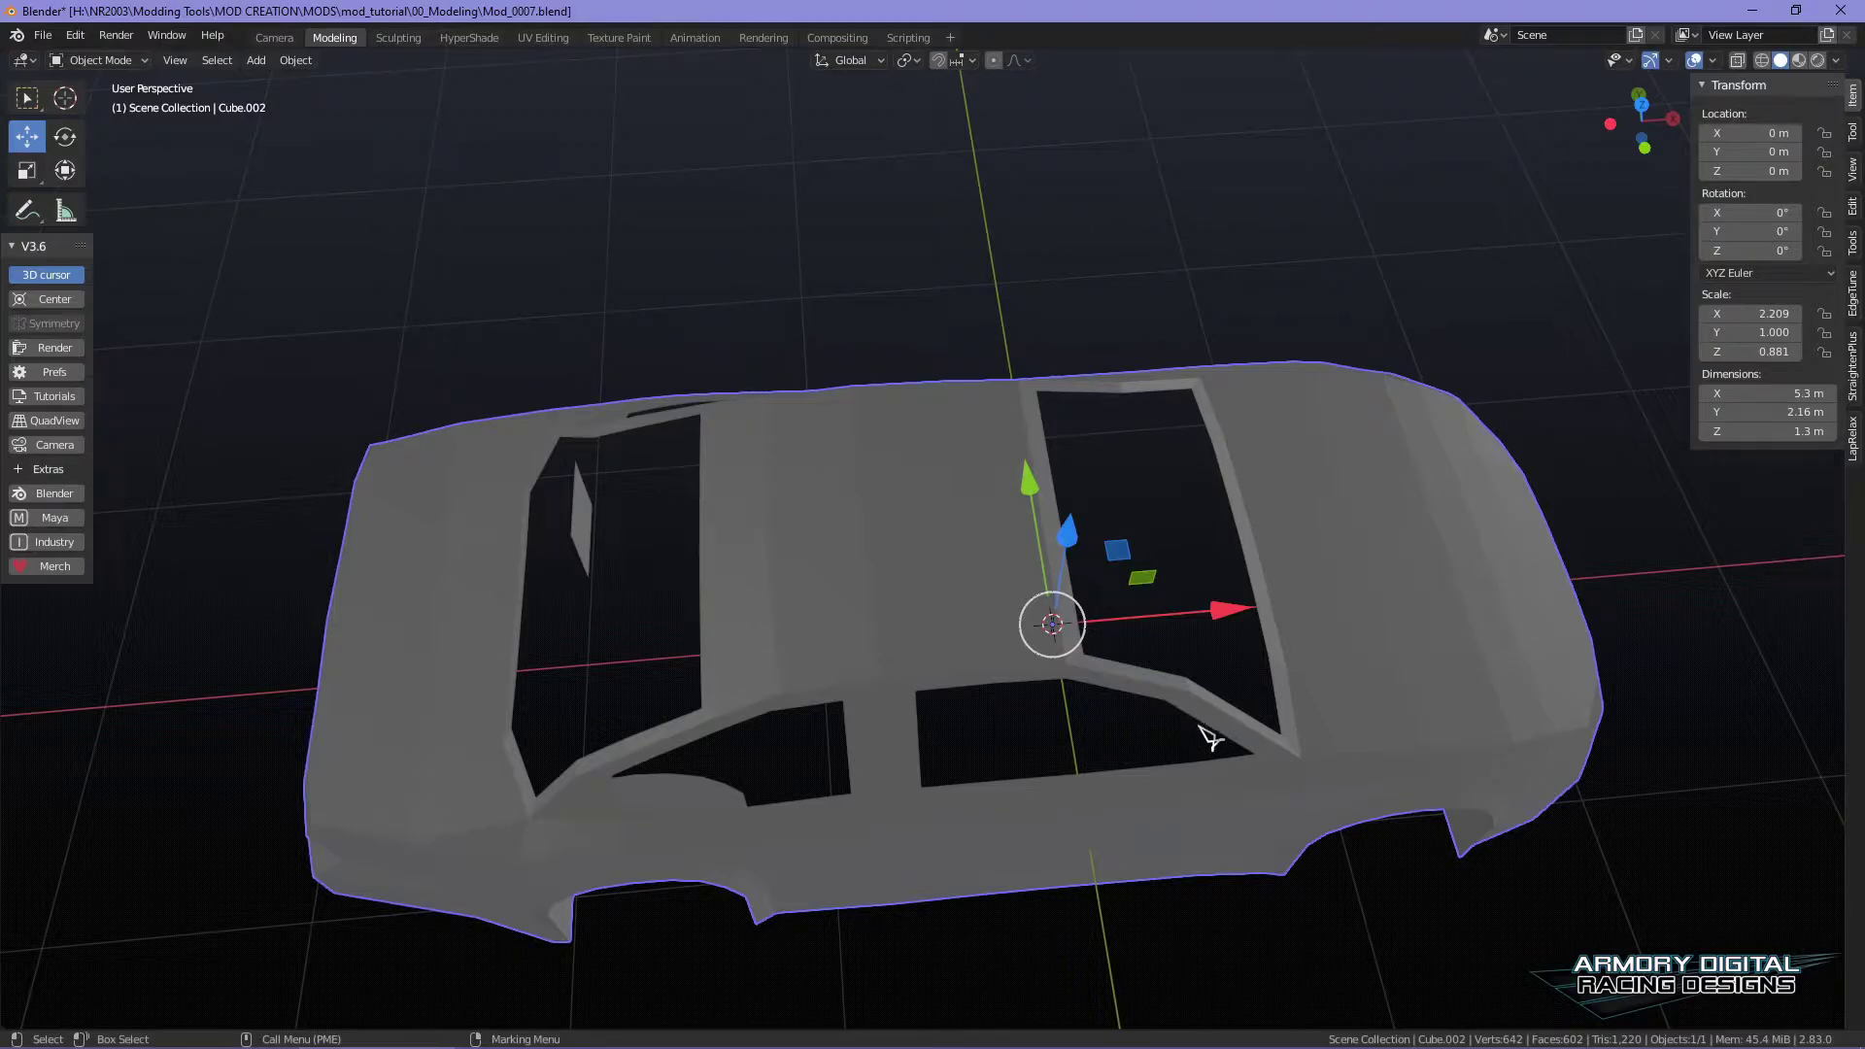
pyautogui.keyDown('shift'); pyautogui.moveTo(1041, 600); pyautogui.dragTo(1196, 580, button='middle'); pyautogui.keyUp('shift')
pyautogui.moveTo(1177, 472); pyautogui.dragTo(1161, 409)
pyautogui.hotkey('ctrl', 'z')
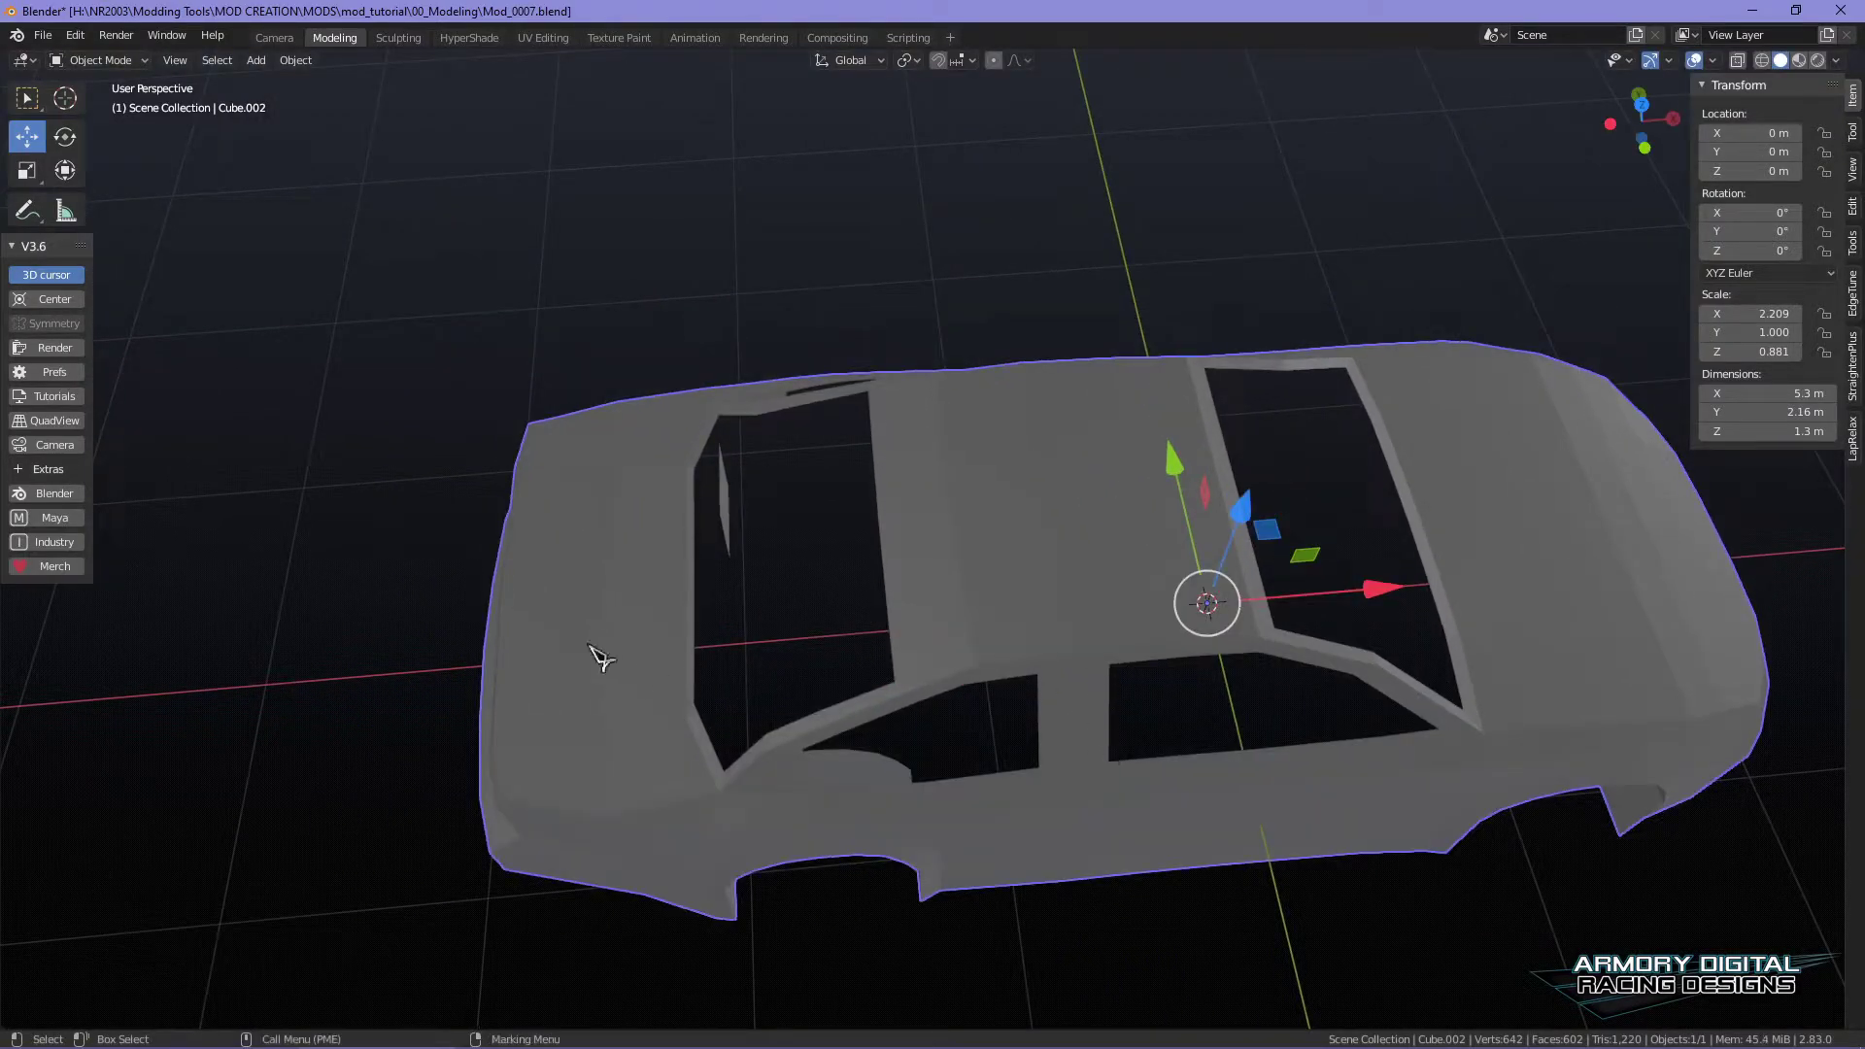
# - Examine the inside faces around the rear wheel wells and side windows, and the body's outer side
pyautogui.moveTo(764, 541); pyautogui.dragTo(1104, 586, button='middle')
pyautogui.scroll(5, 1215, 537)
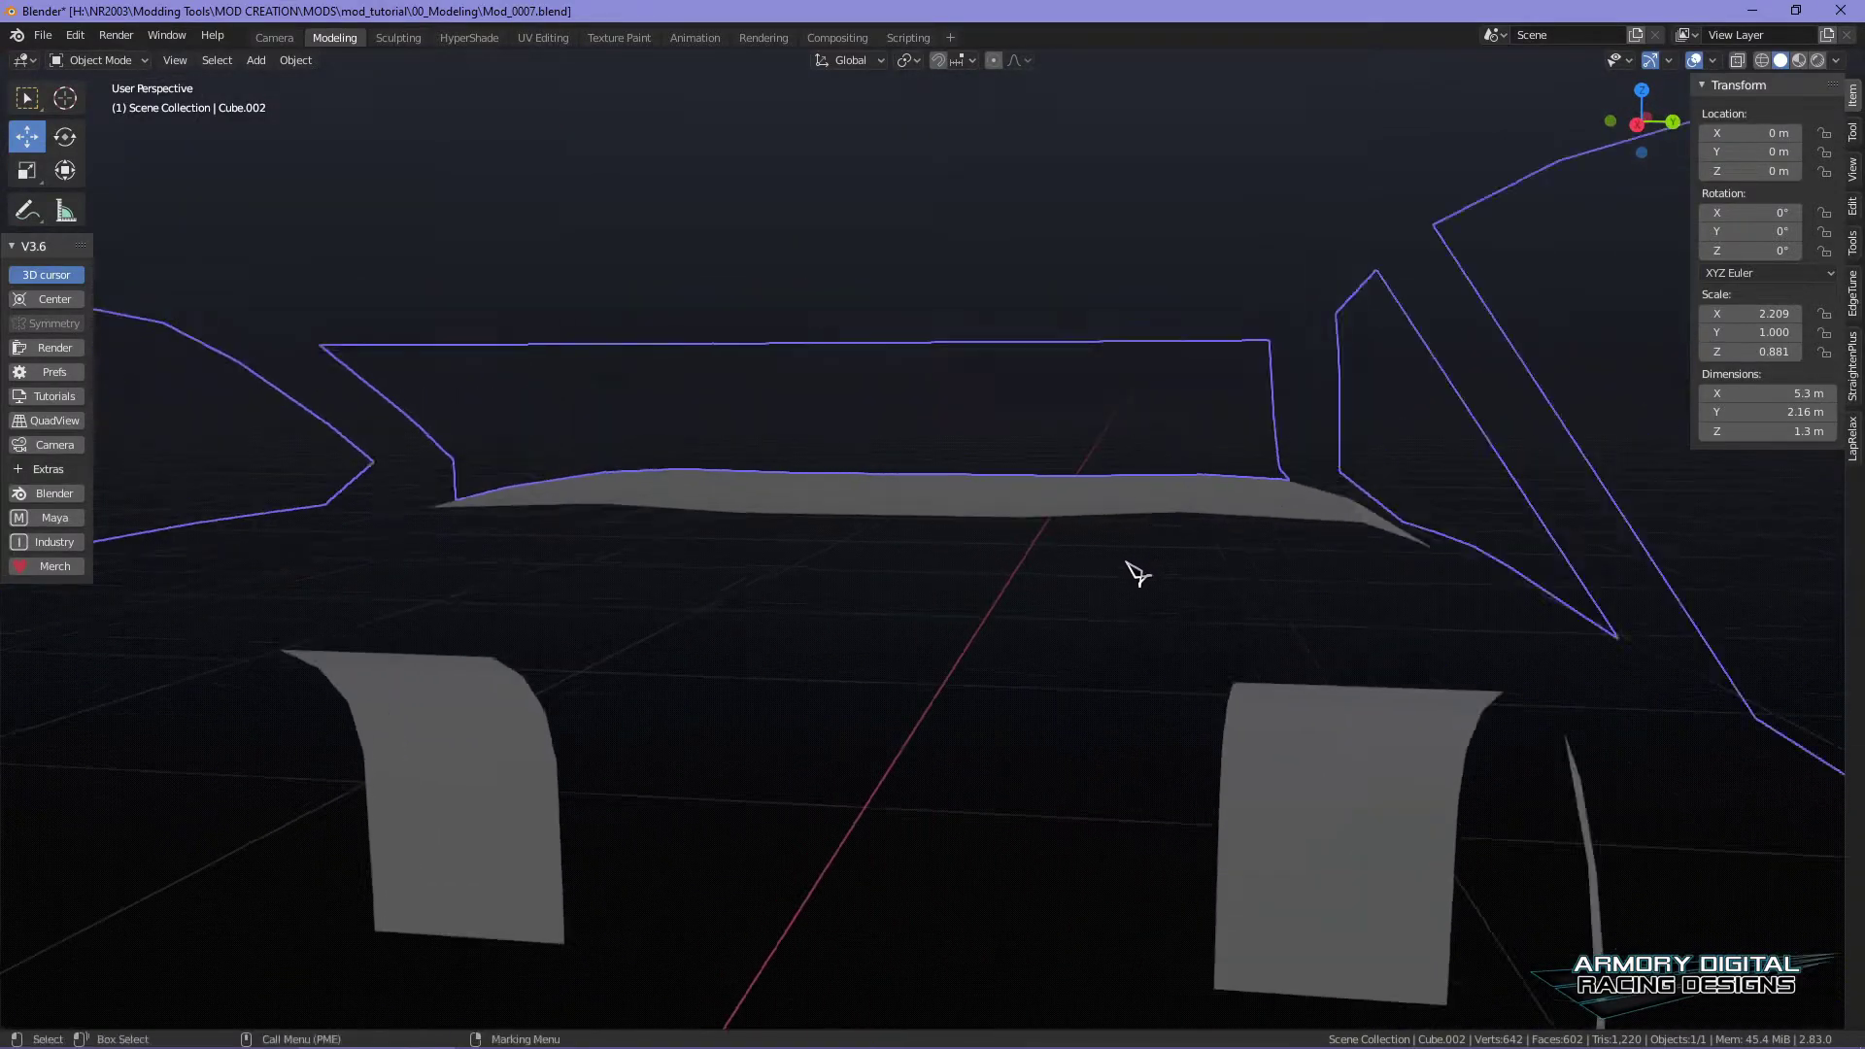
pyautogui.scroll(-8, 961, 574)
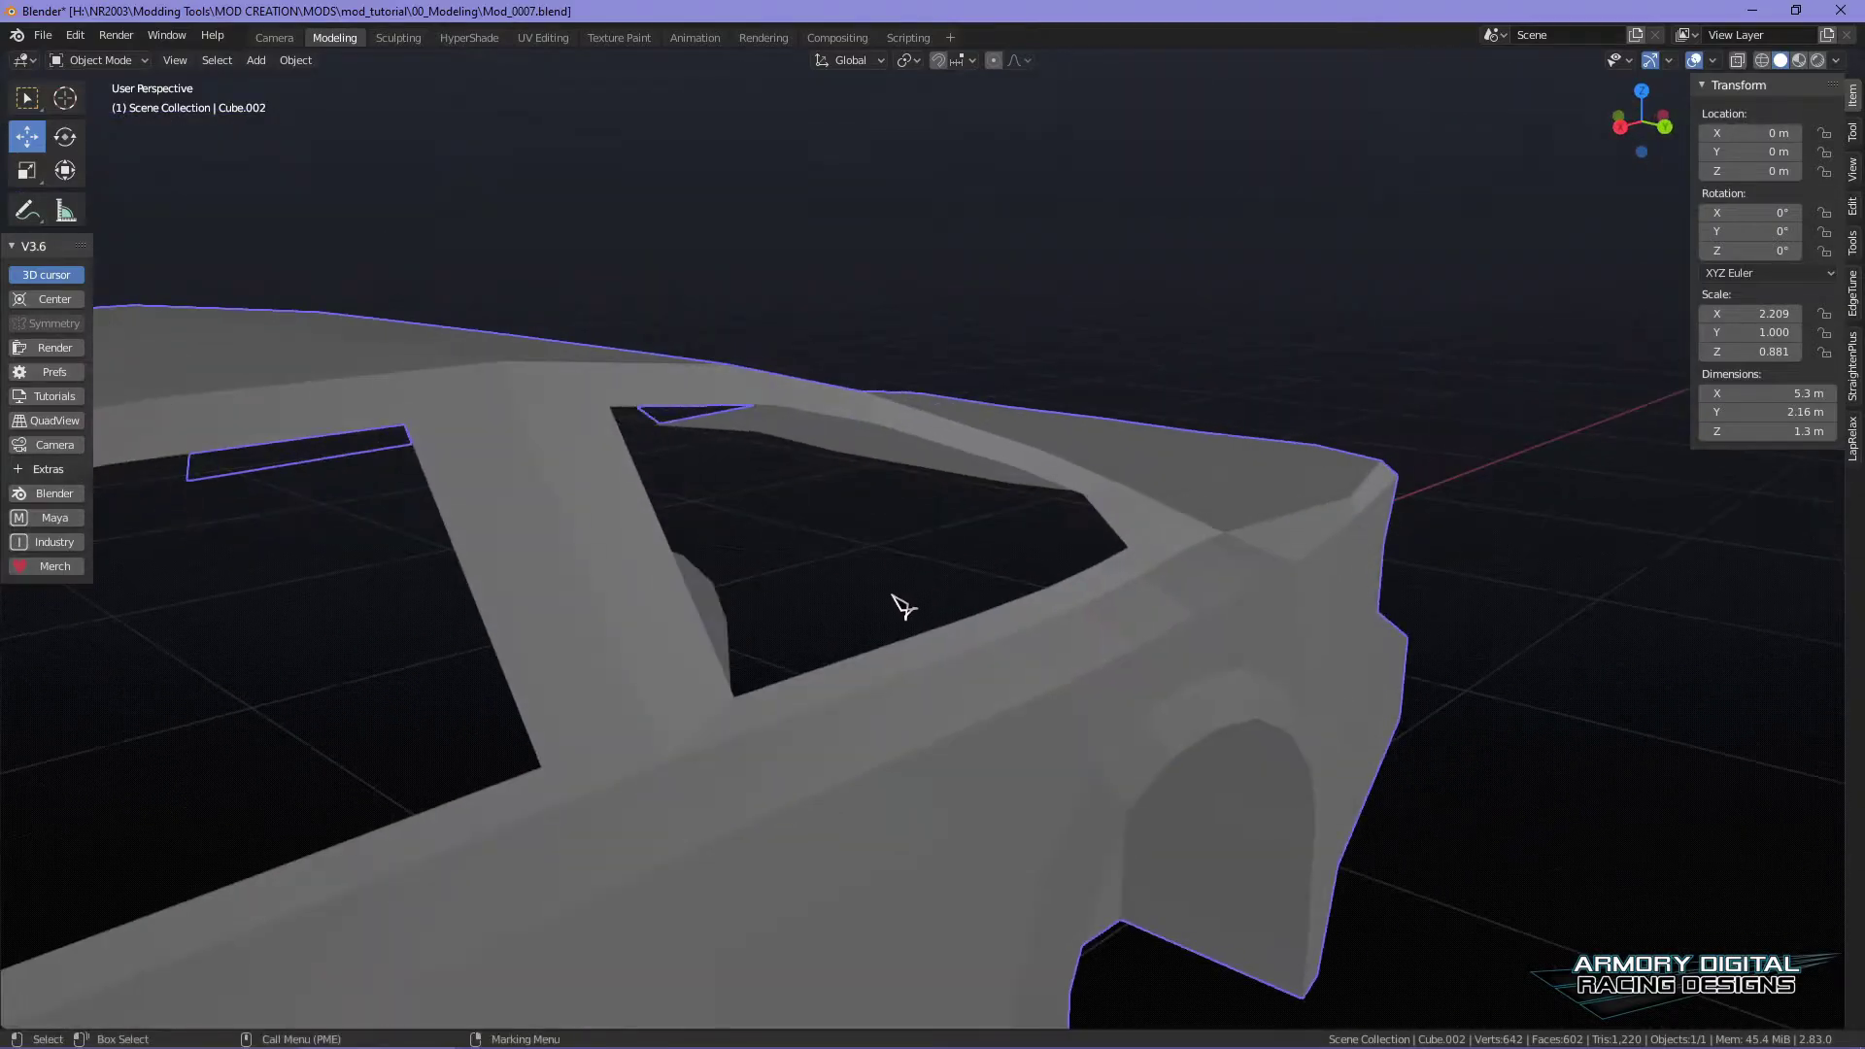
pyautogui.moveTo(899, 608); pyautogui.dragTo(1034, 566, button='middle')
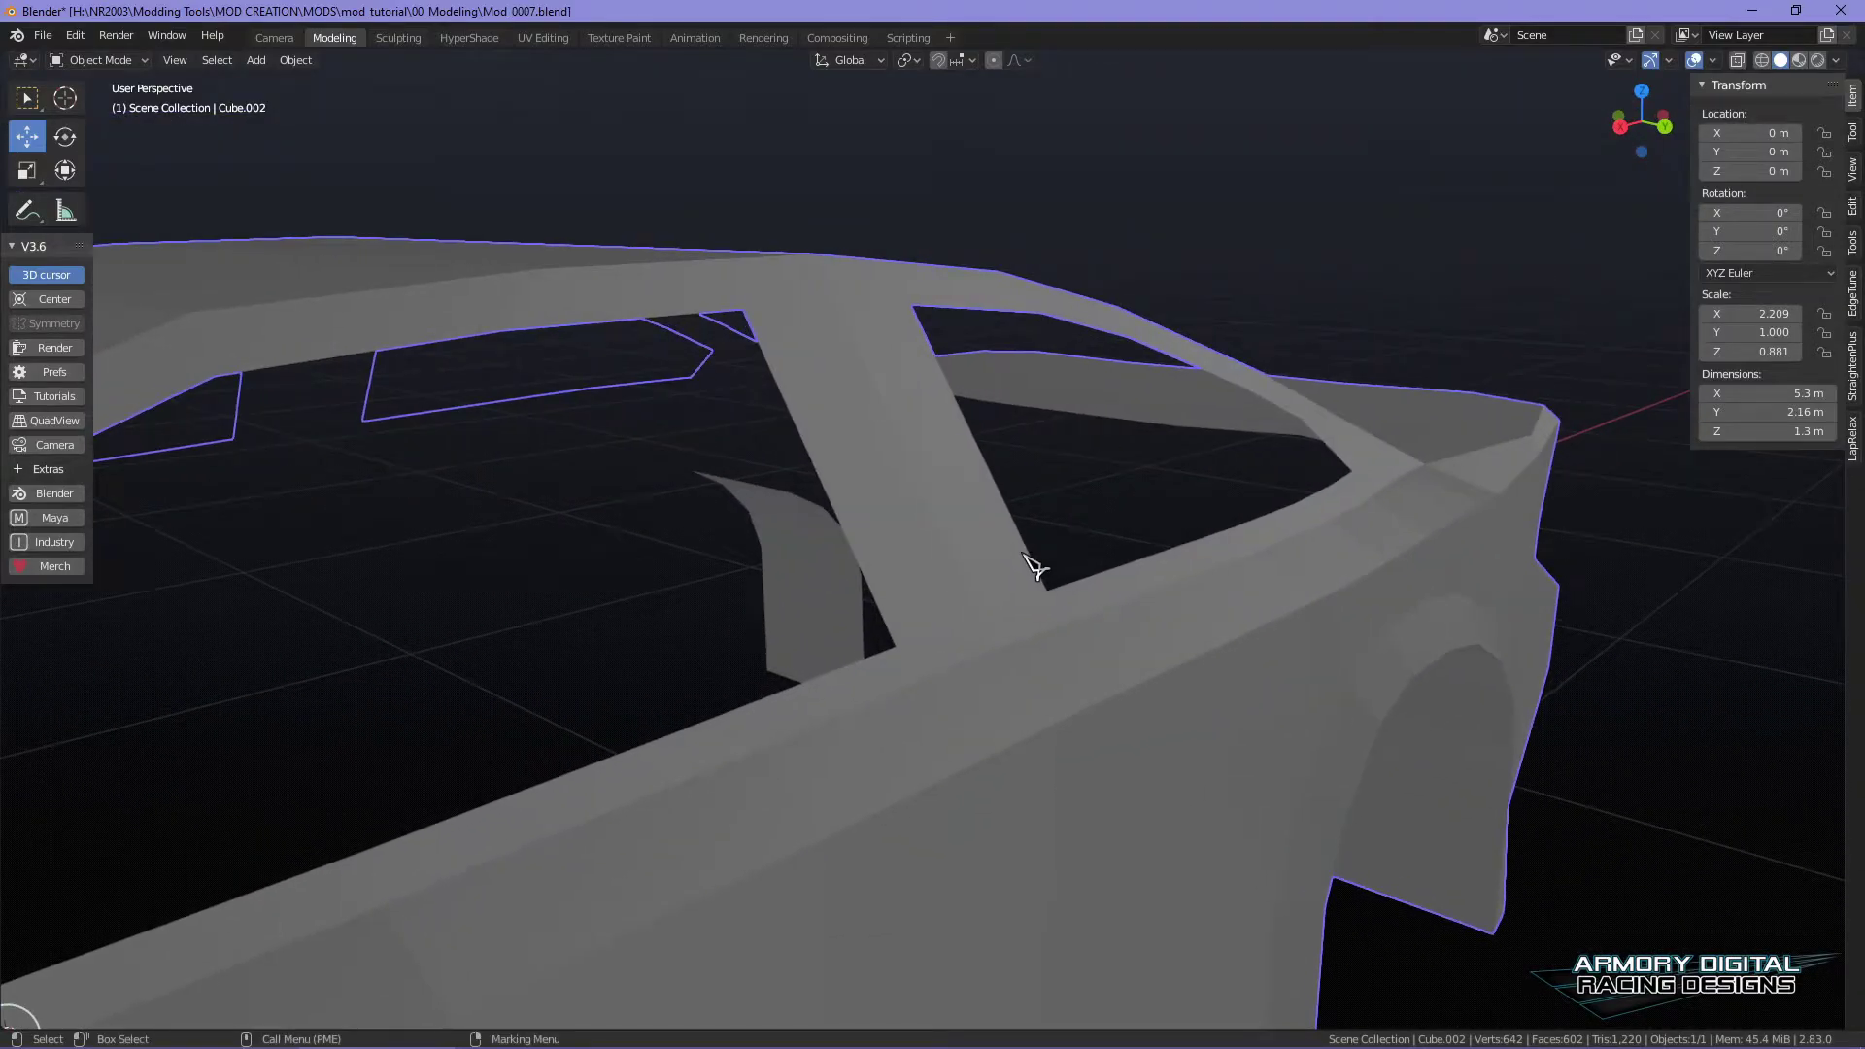
pyautogui.scroll(-6, 1066, 580)
pyautogui.moveTo(1082, 579); pyautogui.dragTo(1307, 562, button='middle')
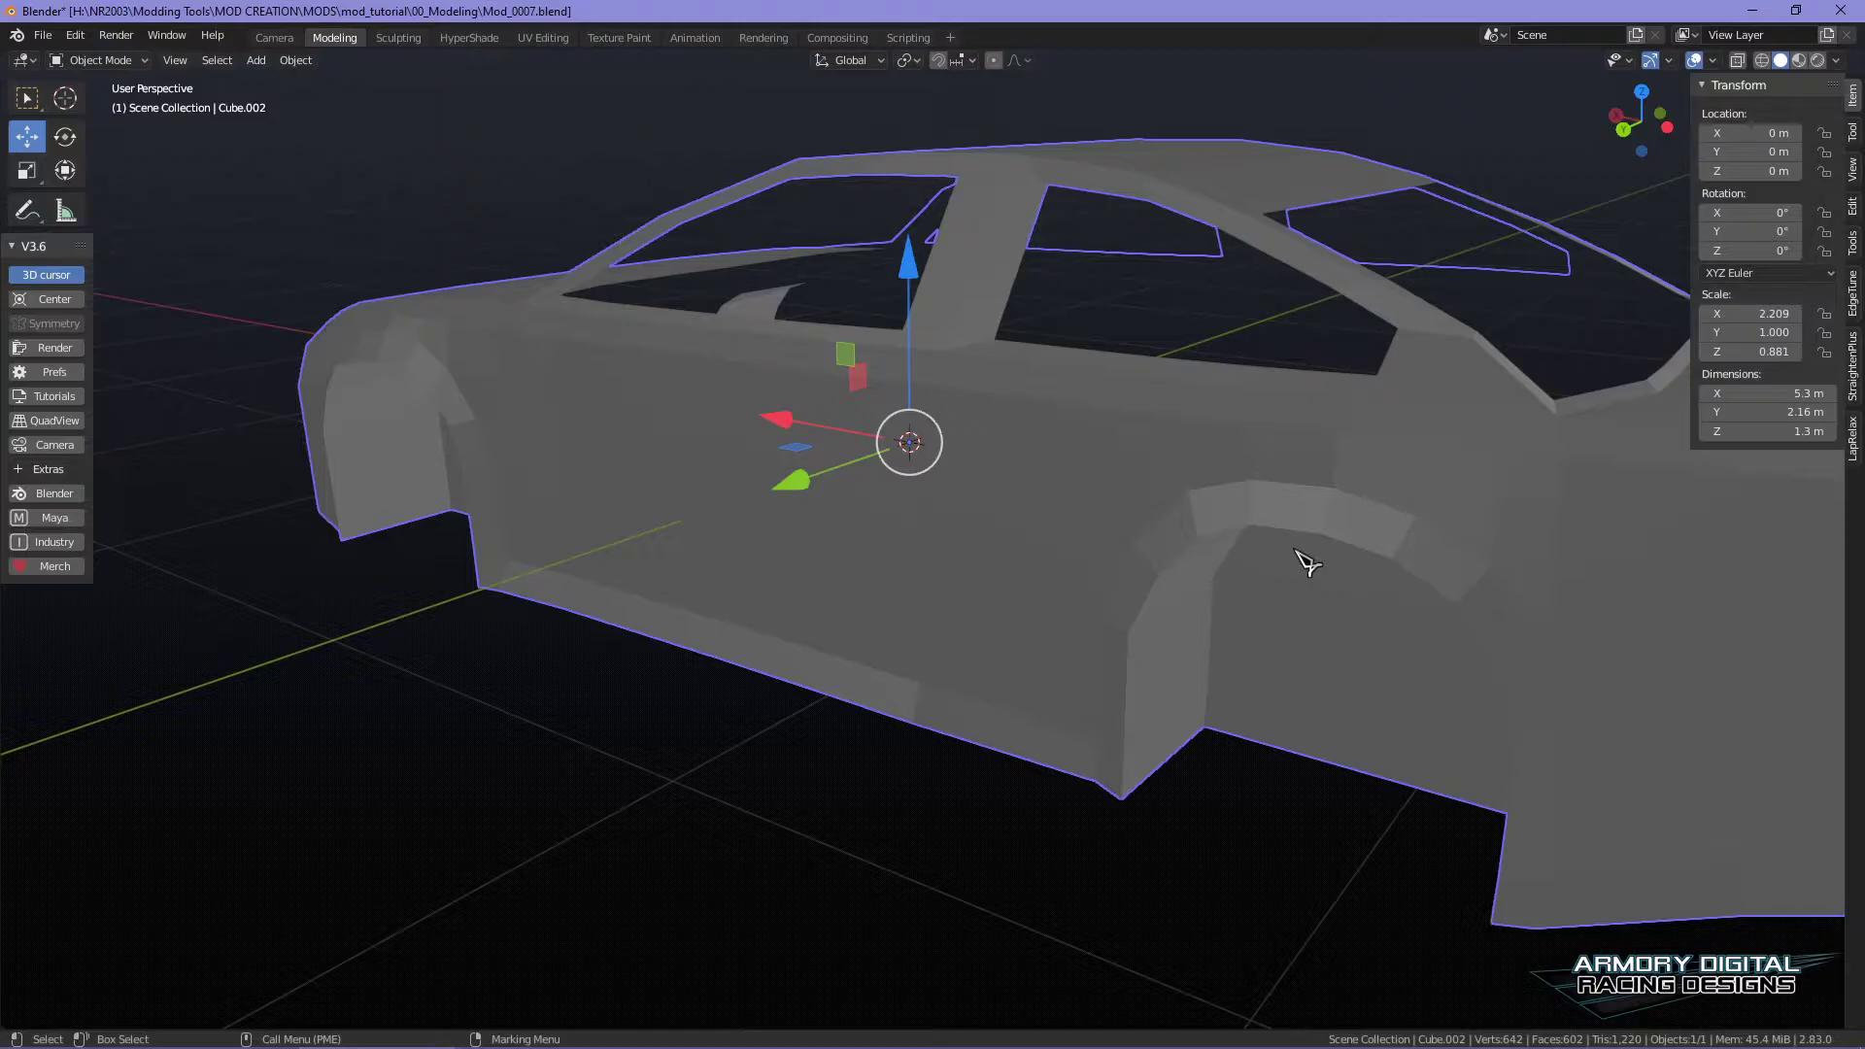
pyautogui.scroll(-3, 1307, 561)
pyautogui.moveTo(1344, 553); pyautogui.dragTo(1258, 607, button='middle')
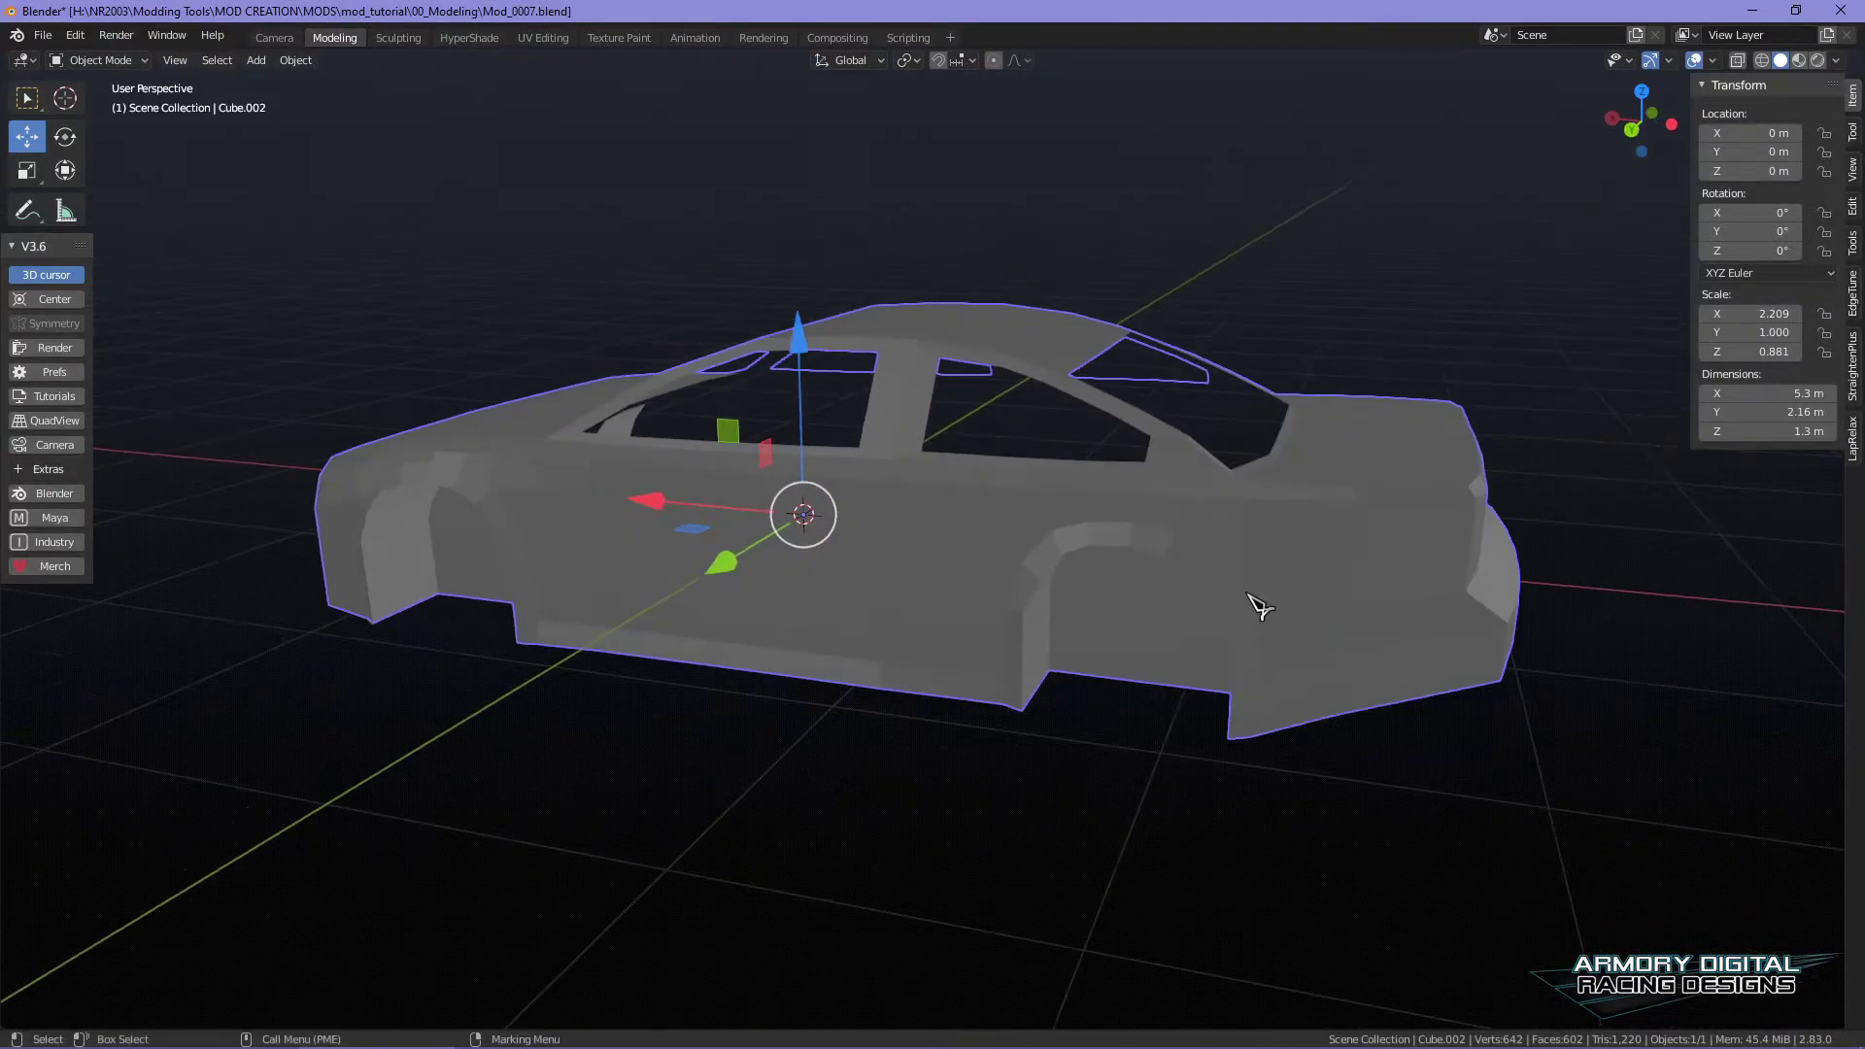
pyautogui.hotkey('shift', 'd')
pyautogui.rightClick(1322, 795)
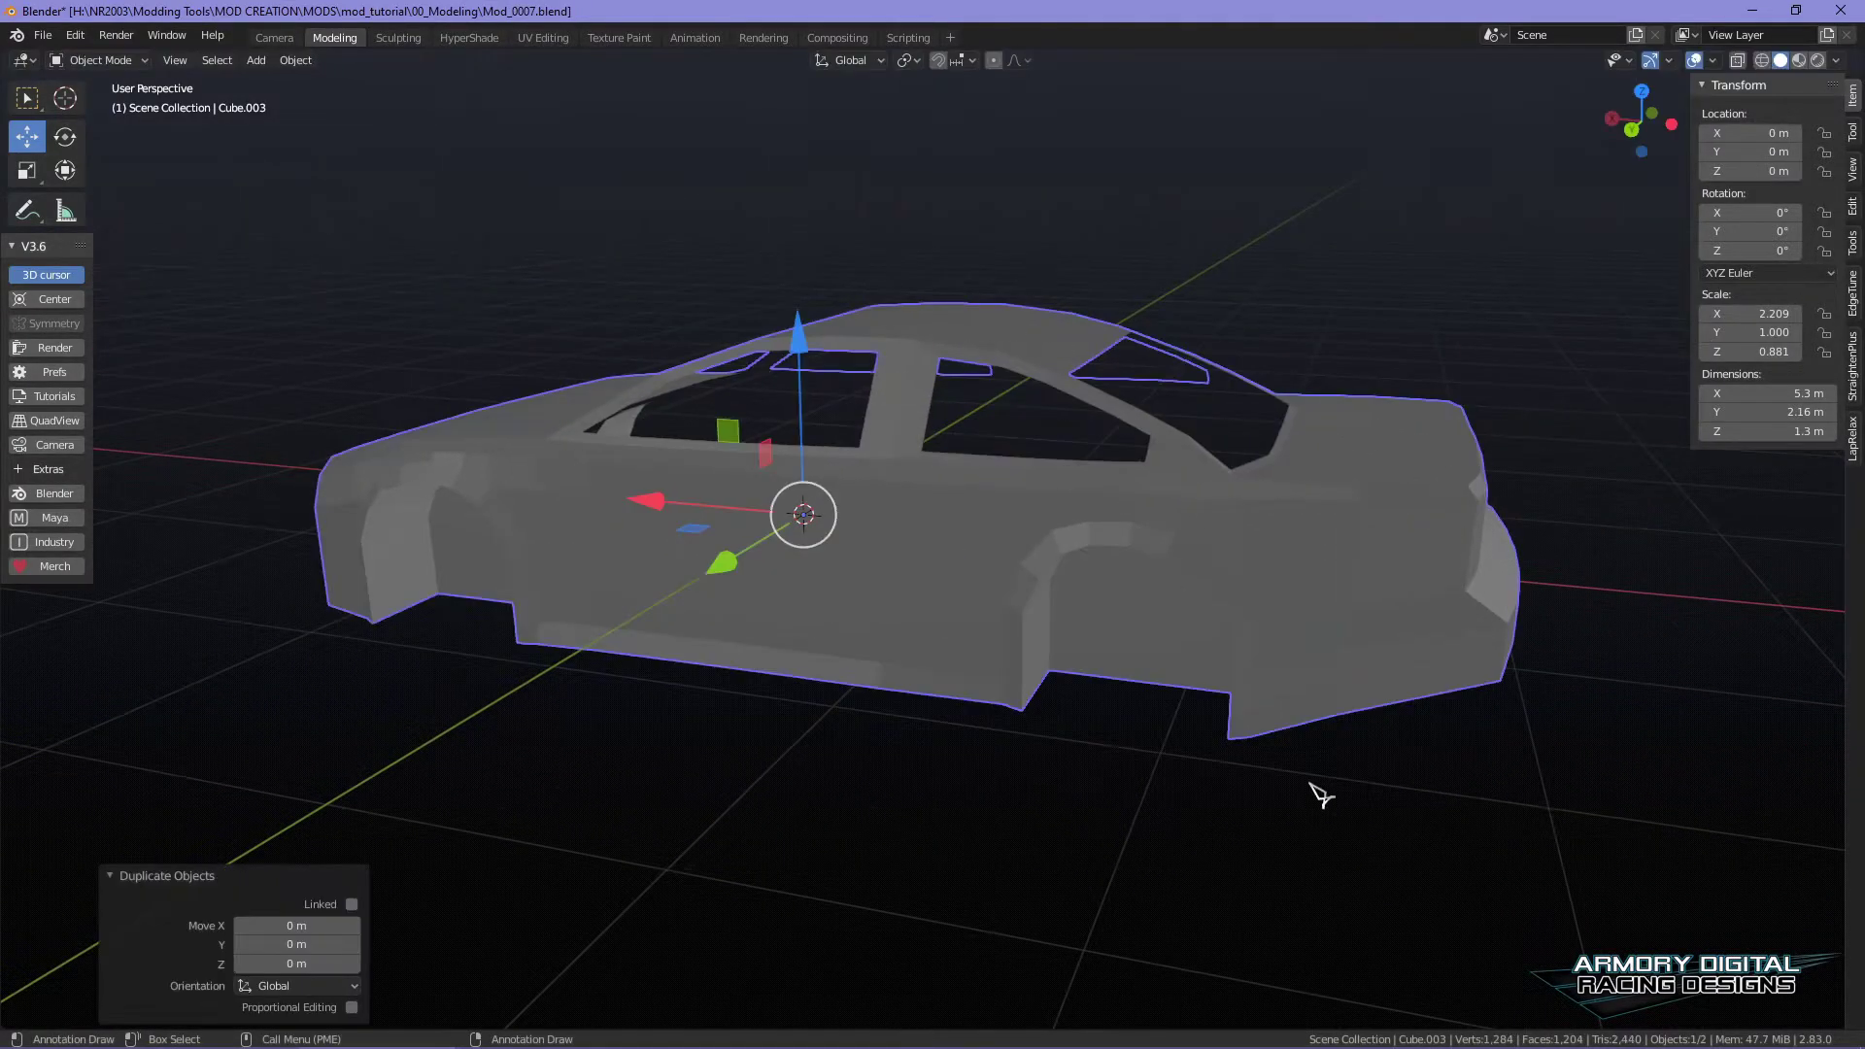
pyautogui.hotkey('ctrl', 'z')
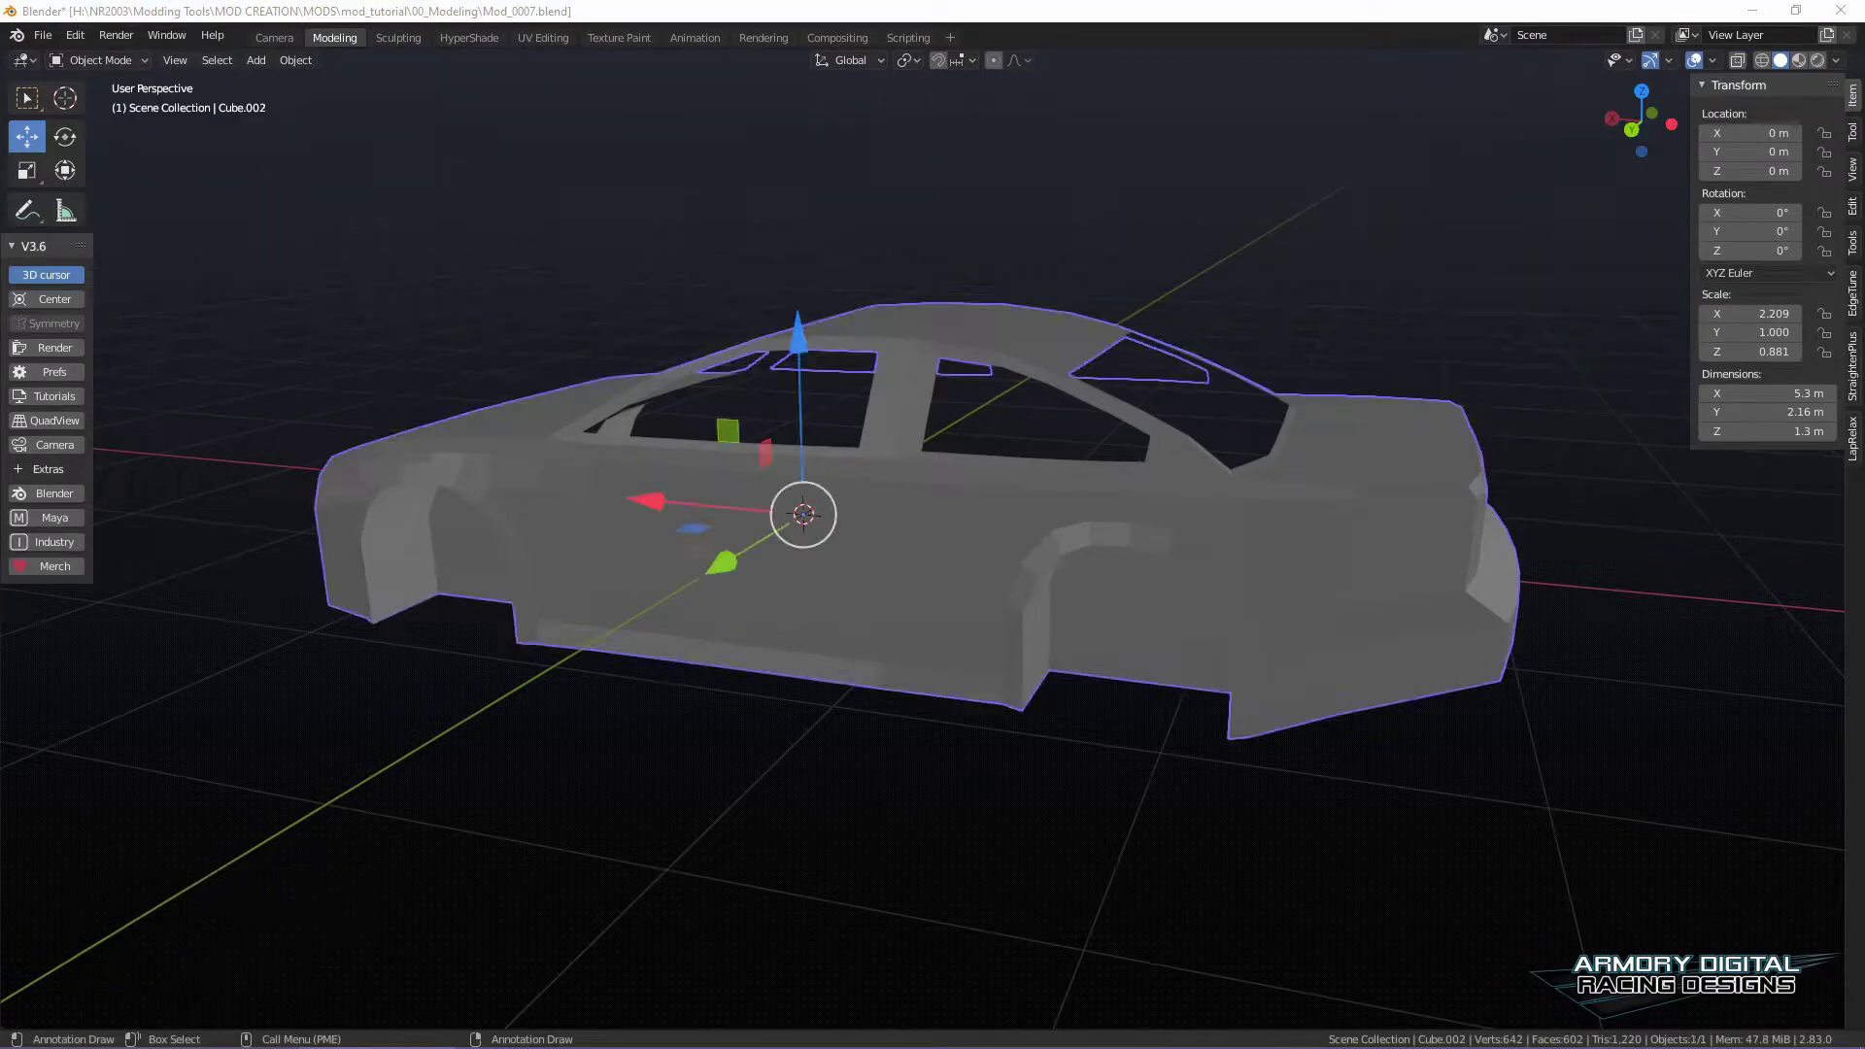
# - Enter face editing on the car body and select the crosswise strip of floor faces just ahead of the rear wheel wells
pyautogui.moveTo(1142, 478); pyautogui.dragTo(1226, 544, button='right')
pyautogui.keyDown('alt'); pyautogui.moveTo(1390, 807); pyautogui.dragTo(1436, 609); pyautogui.keyUp('alt')
pyautogui.keyDown('alt'); pyautogui.moveTo(1436, 609); pyautogui.dragTo(1497, 734, button='middle'); pyautogui.keyUp('alt')
pyautogui.click(935, 470)
pyautogui.keyDown('alt'); pyautogui.moveTo(1078, 612); pyautogui.dragTo(1172, 657, button='right'); pyautogui.keyUp('alt')
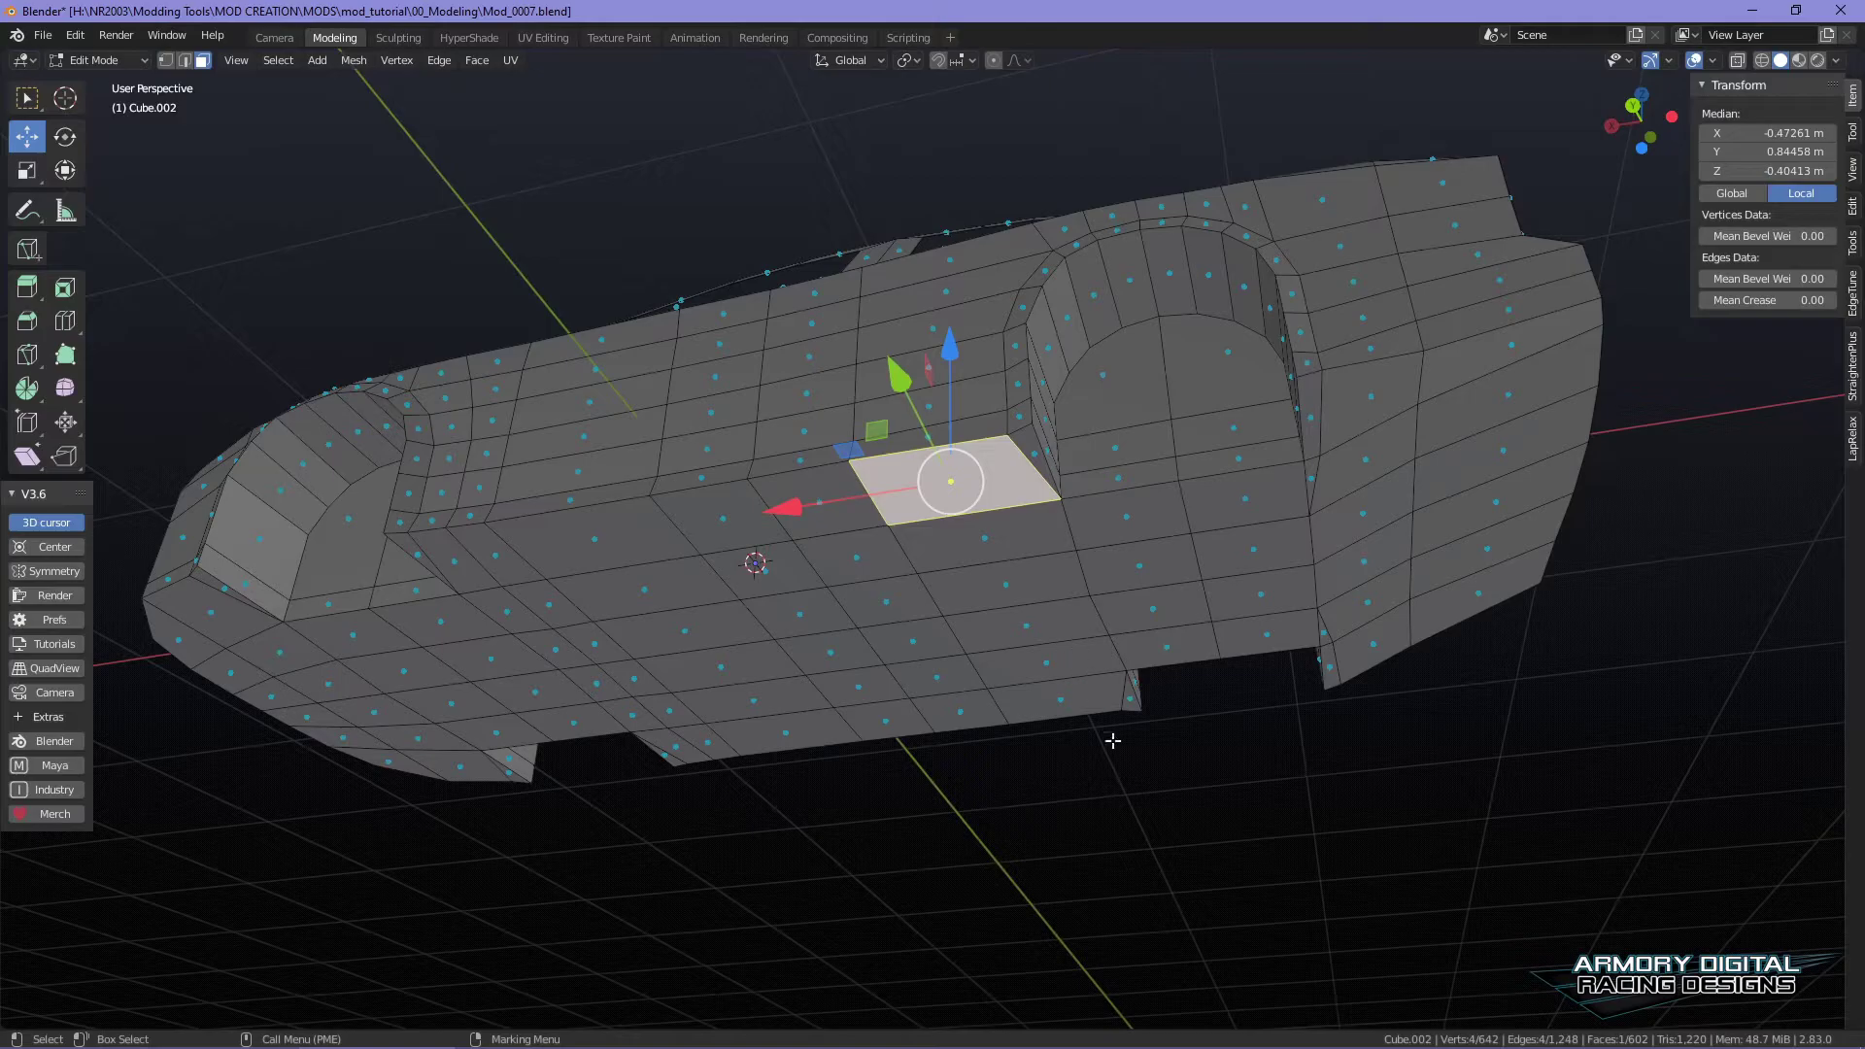
pyautogui.keyDown('ctrl'); pyautogui.click(1072, 702); pyautogui.keyUp('ctrl')
pyautogui.scroll(3, 1079, 750)
pyautogui.keyDown('shift'); pyautogui.click(1113, 377); pyautogui.keyUp('shift')
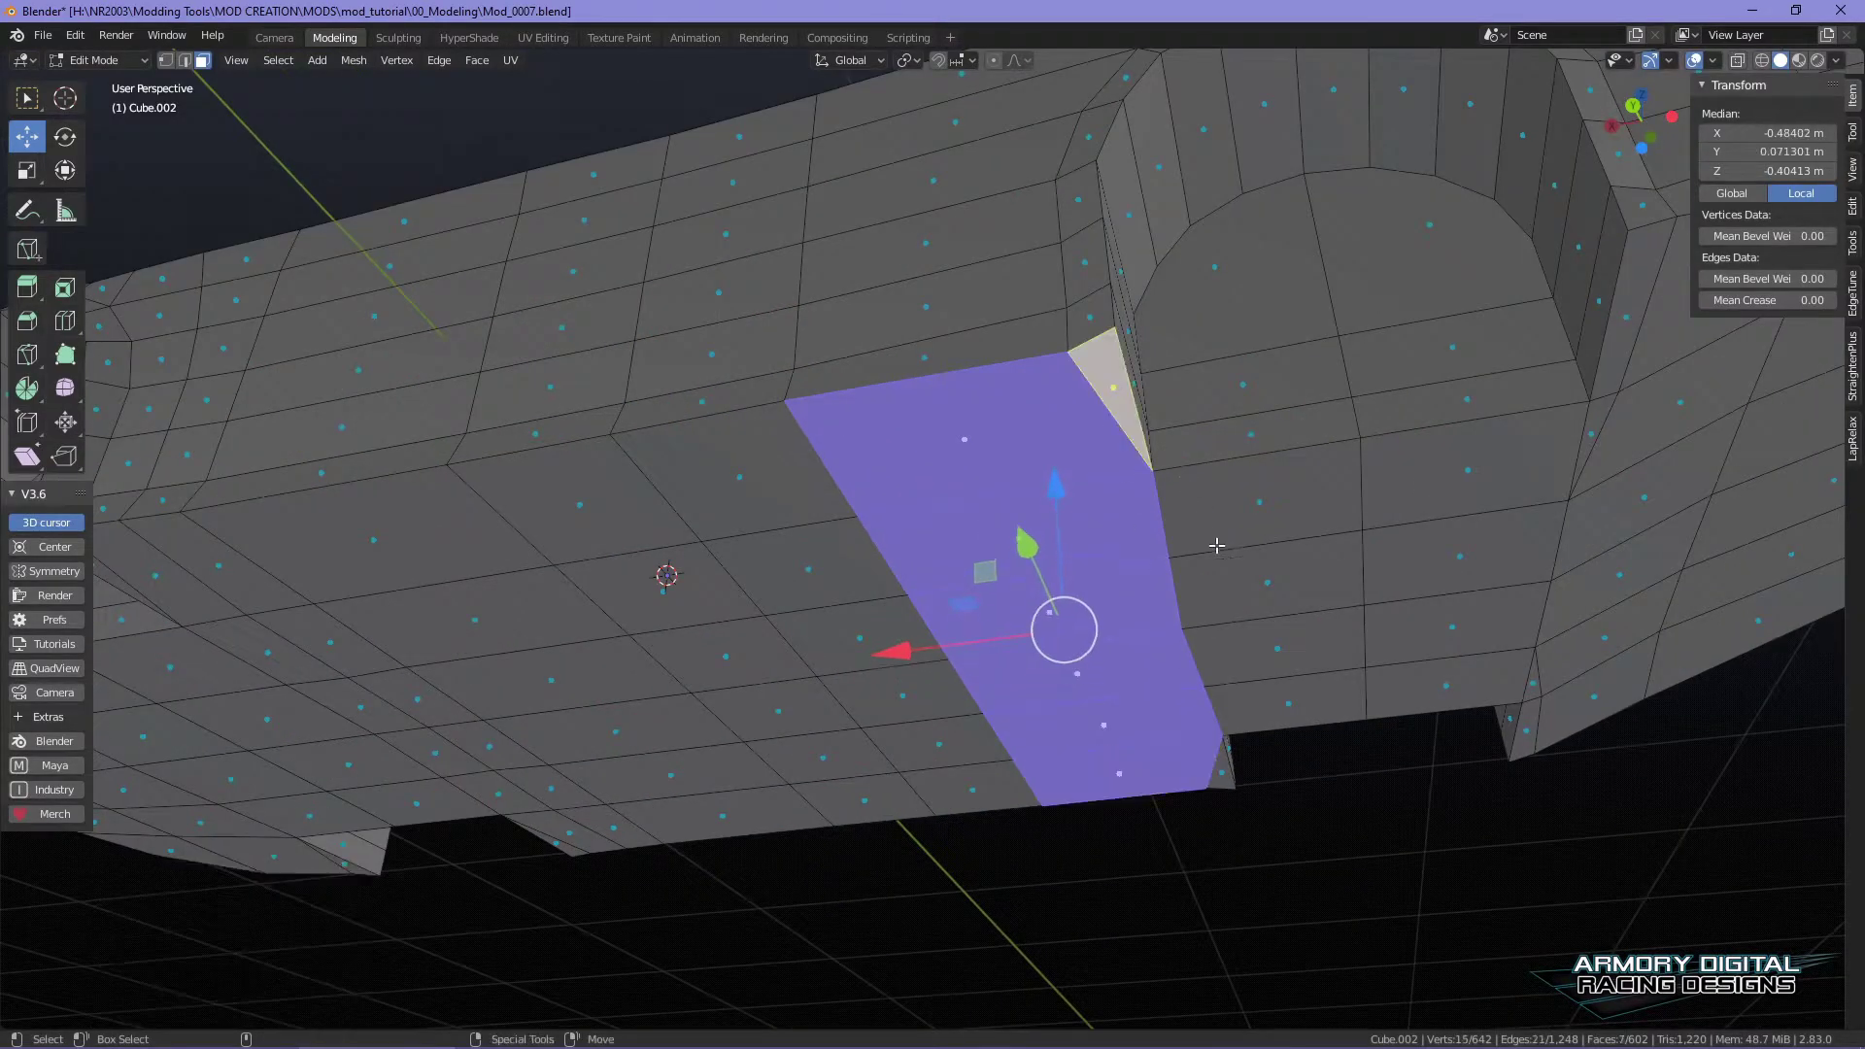
pyautogui.keyDown('shift'); pyautogui.click(1222, 777); pyautogui.keyUp('shift')
# - Add the next two crosswise rows of floor faces toward the front to the selection
pyautogui.keyDown('shift'); pyautogui.click(941, 791); pyautogui.keyUp('shift')
pyautogui.keyDown('shift'); pyautogui.click(928, 746); pyautogui.keyUp('shift')
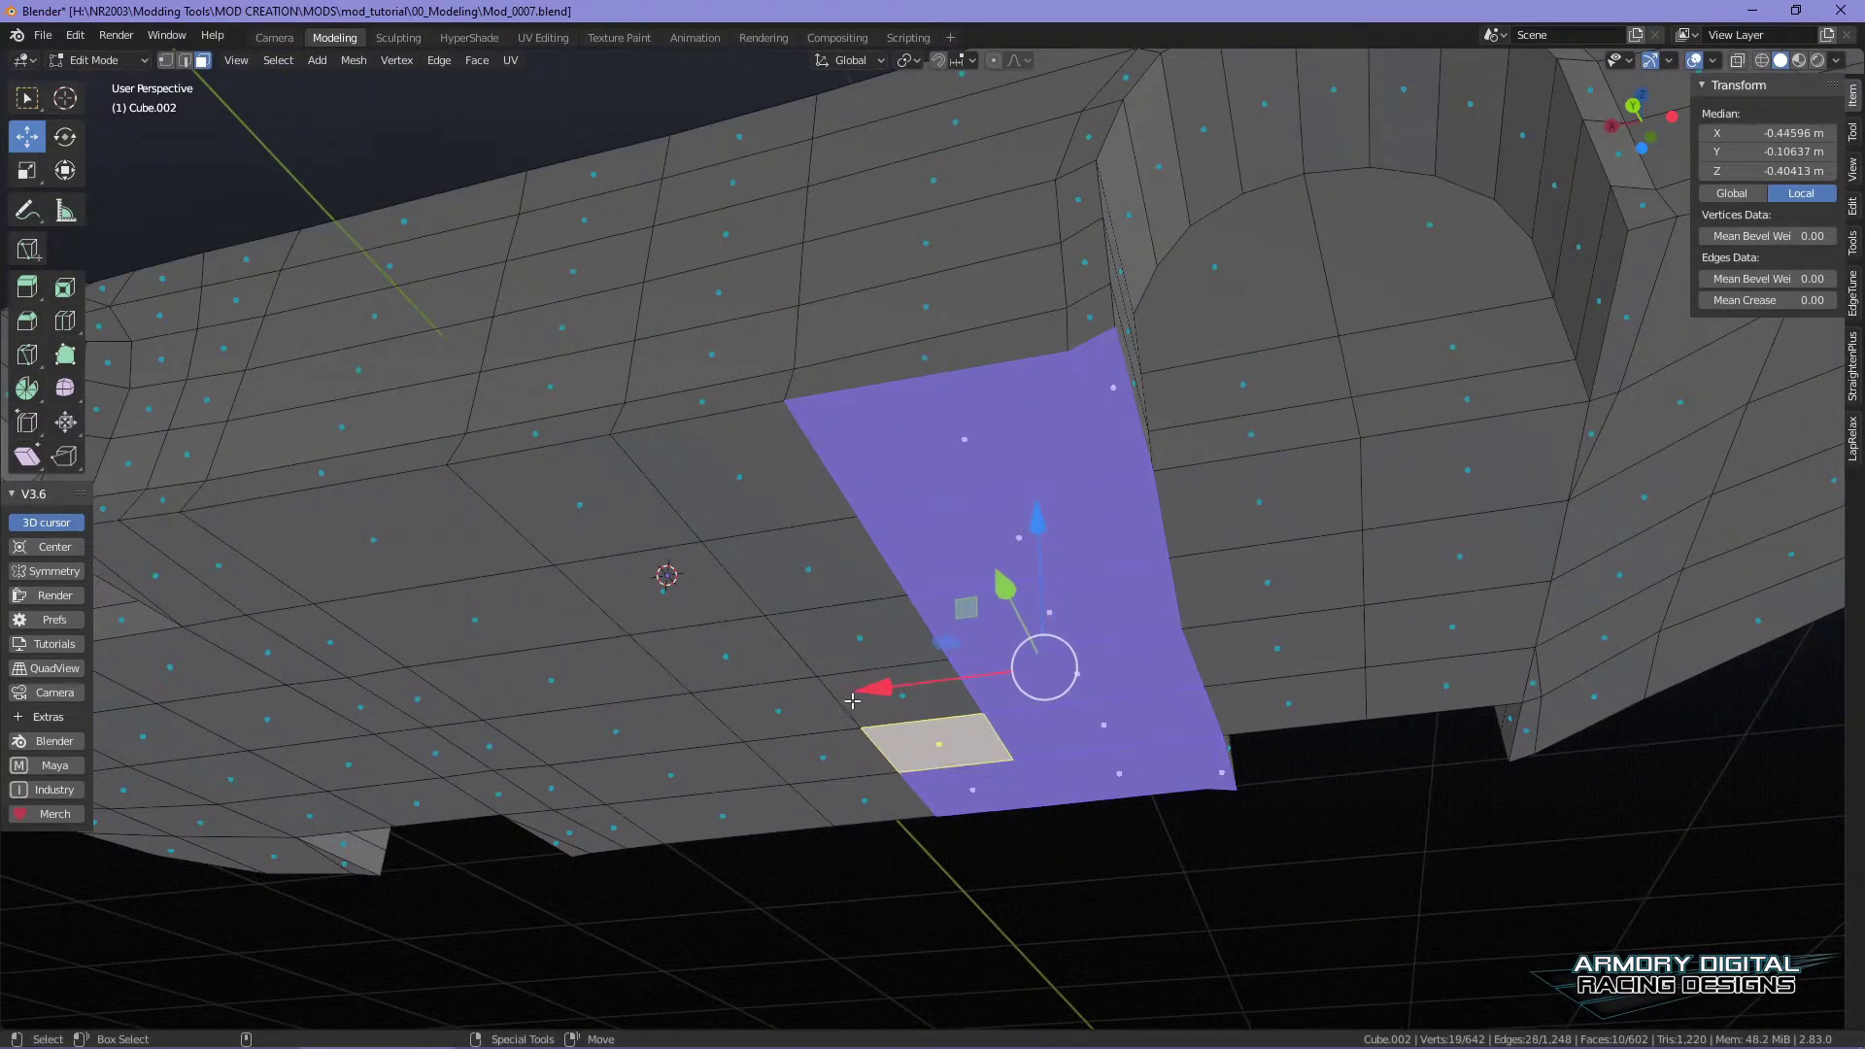
pyautogui.keyDown('shift'); pyautogui.click(855, 684); pyautogui.keyUp('shift')
pyautogui.keyDown('shift'); pyautogui.click(845, 636); pyautogui.keyUp('shift')
pyautogui.keyDown('shift'); pyautogui.click(797, 568); pyautogui.keyUp('shift')
pyautogui.keyDown('shift'); pyautogui.click(694, 490); pyautogui.keyUp('shift')
pyautogui.keyDown('shift'); pyautogui.click(571, 486); pyautogui.keyUp('shift')
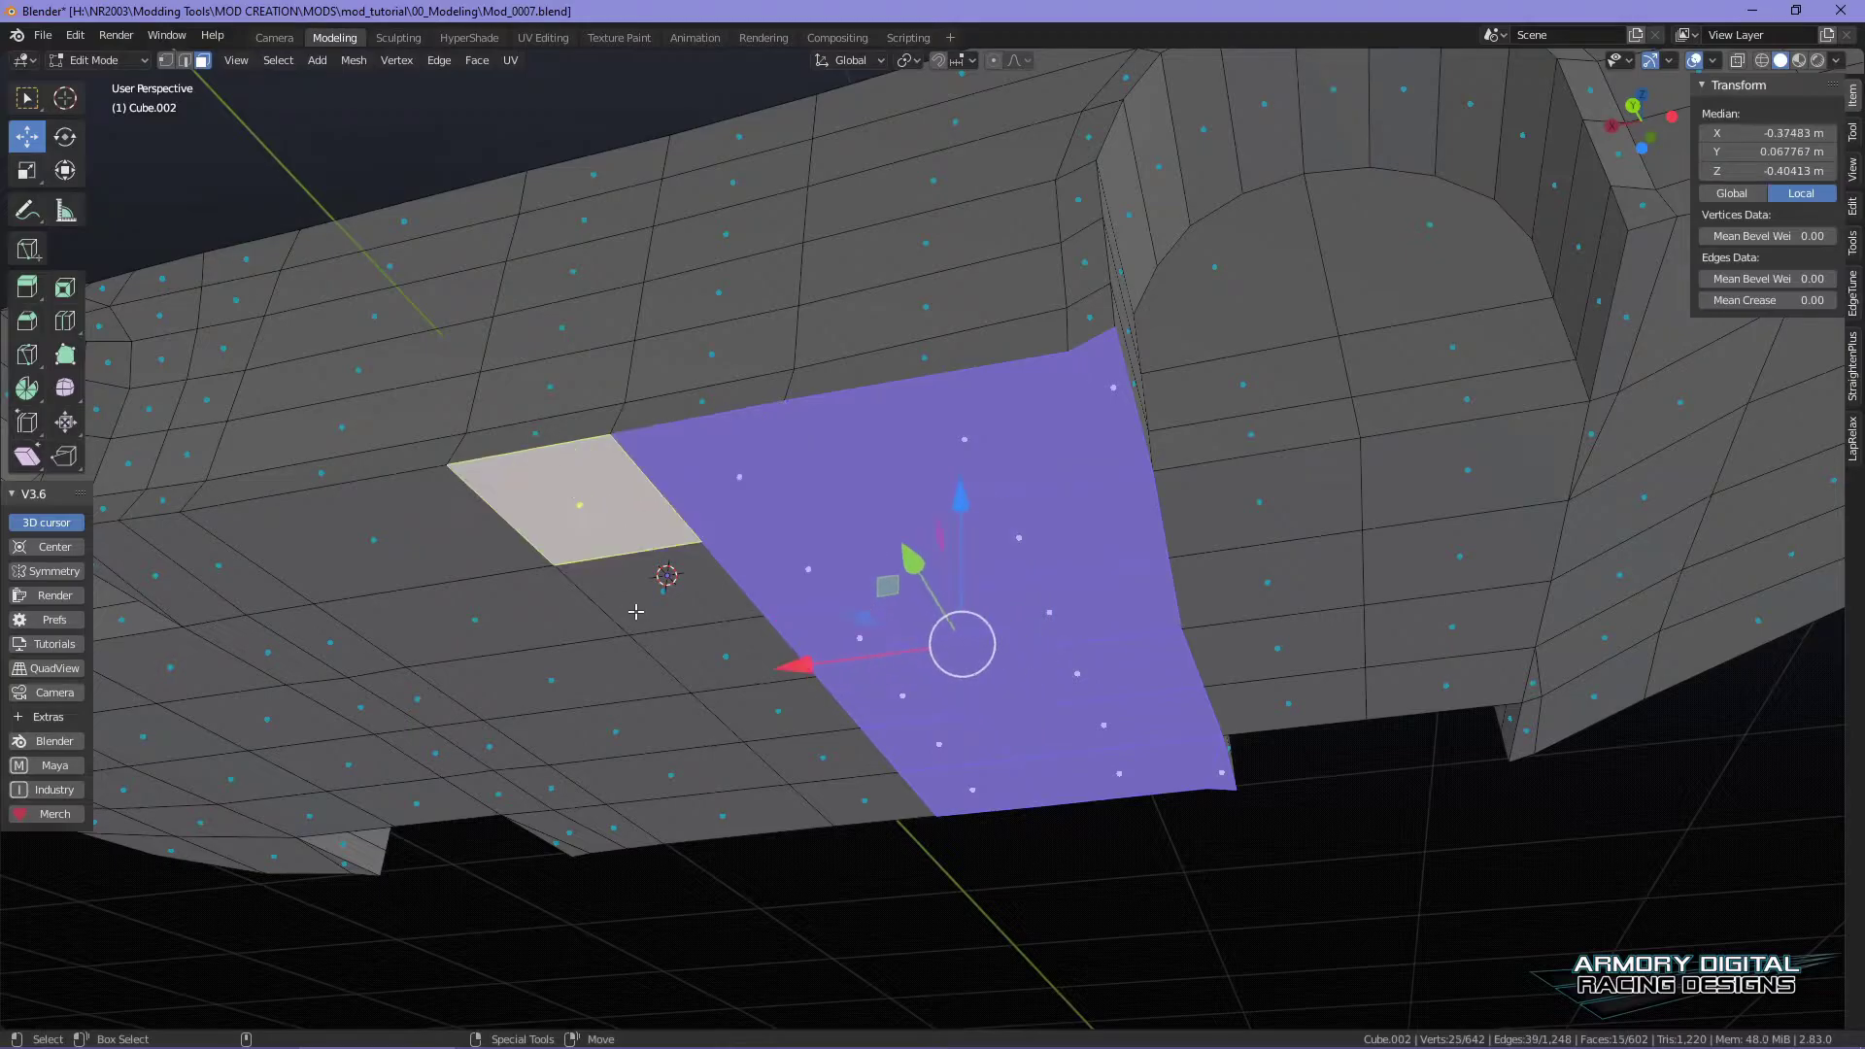
pyautogui.keyDown('shift'); pyautogui.click(660, 583); pyautogui.keyUp('shift')
pyautogui.keyDown('shift'); pyautogui.click(726, 680); pyautogui.keyUp('shift')
pyautogui.keyDown('shift'); pyautogui.click(741, 711); pyautogui.keyUp('shift')
pyautogui.keyDown('shift'); pyautogui.click(813, 769); pyautogui.keyUp('shift')
pyautogui.keyDown('shift'); pyautogui.click(854, 792); pyautogui.keyUp('shift')
# - Add the floor faces along the far sill, up to the far front wheel well, to the selection
pyautogui.keyDown('shift'); pyautogui.click(709, 821); pyautogui.keyUp('shift')
pyautogui.keyDown('shift'); pyautogui.click(641, 787); pyautogui.keyUp('shift')
pyautogui.keyDown('shift'); pyautogui.click(583, 791); pyautogui.keyUp('shift')
pyautogui.keyDown('shift'); pyautogui.click(496, 789); pyautogui.keyUp('shift')
pyautogui.keyDown('shift'); pyautogui.click(544, 811); pyautogui.keyUp('shift')
pyautogui.keyDown('shift'); pyautogui.click(610, 828); pyautogui.keyUp('shift')
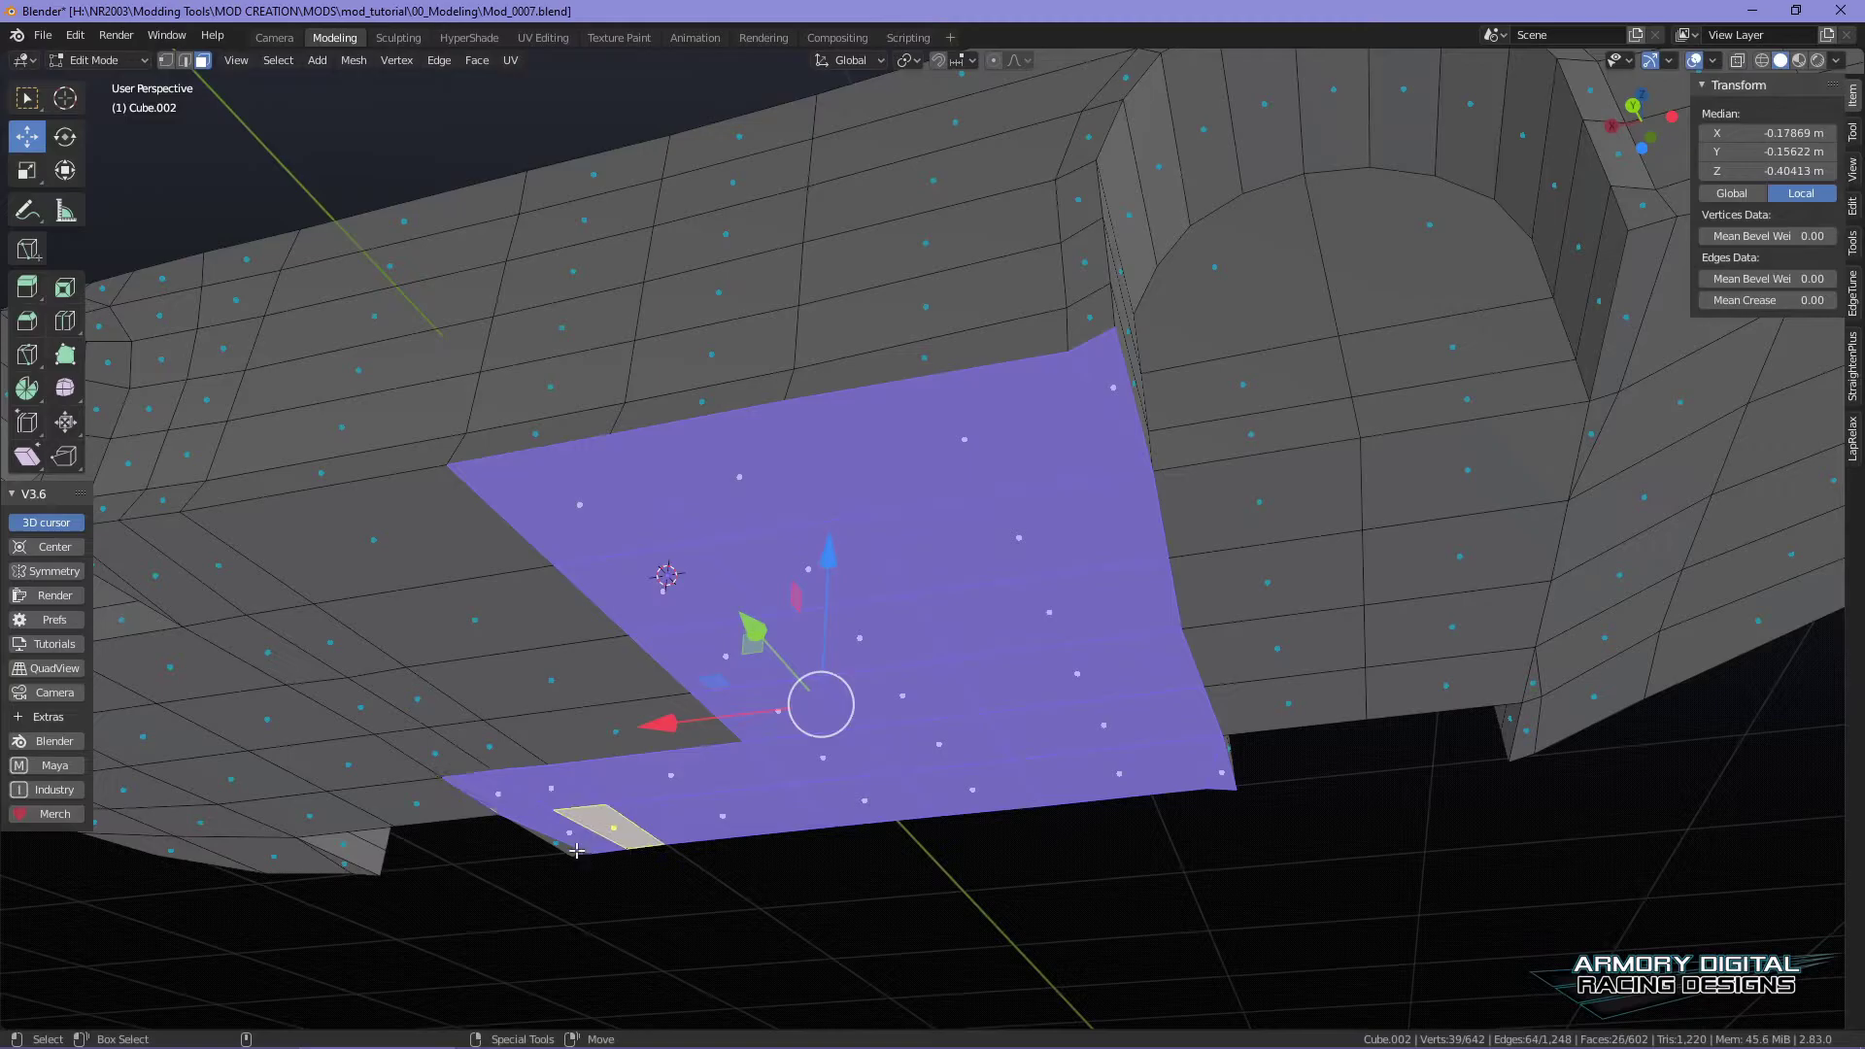
pyautogui.keyDown('shift'); pyautogui.click(563, 849); pyautogui.keyUp('shift')
# - Add the floor faces just behind the front wheel wells to the selection, working across to the near sill
pyautogui.keyDown('shift'); pyautogui.click(446, 755); pyautogui.keyUp('shift')
pyautogui.keyDown('shift'); pyautogui.click(491, 746); pyautogui.keyUp('shift')
pyautogui.keyDown('shift'); pyautogui.click(416, 700); pyautogui.keyUp('shift')
pyautogui.keyDown('shift'); pyautogui.click(357, 706); pyautogui.keyUp('shift')
pyautogui.keyDown('shift'); pyautogui.click(275, 651); pyautogui.keyUp('shift')
pyautogui.keyDown('shift'); pyautogui.click(192, 580); pyautogui.keyUp('shift')
pyautogui.keyDown('shift'); pyautogui.click(224, 574); pyautogui.keyUp('shift')
pyautogui.keyDown('shift'); pyautogui.click(389, 525); pyautogui.keyUp('shift')
# - Add the unselected faces in the middle of the floor and the small triangle behind the near front wheel well
pyautogui.keyDown('shift'); pyautogui.click(439, 608); pyautogui.keyUp('shift')
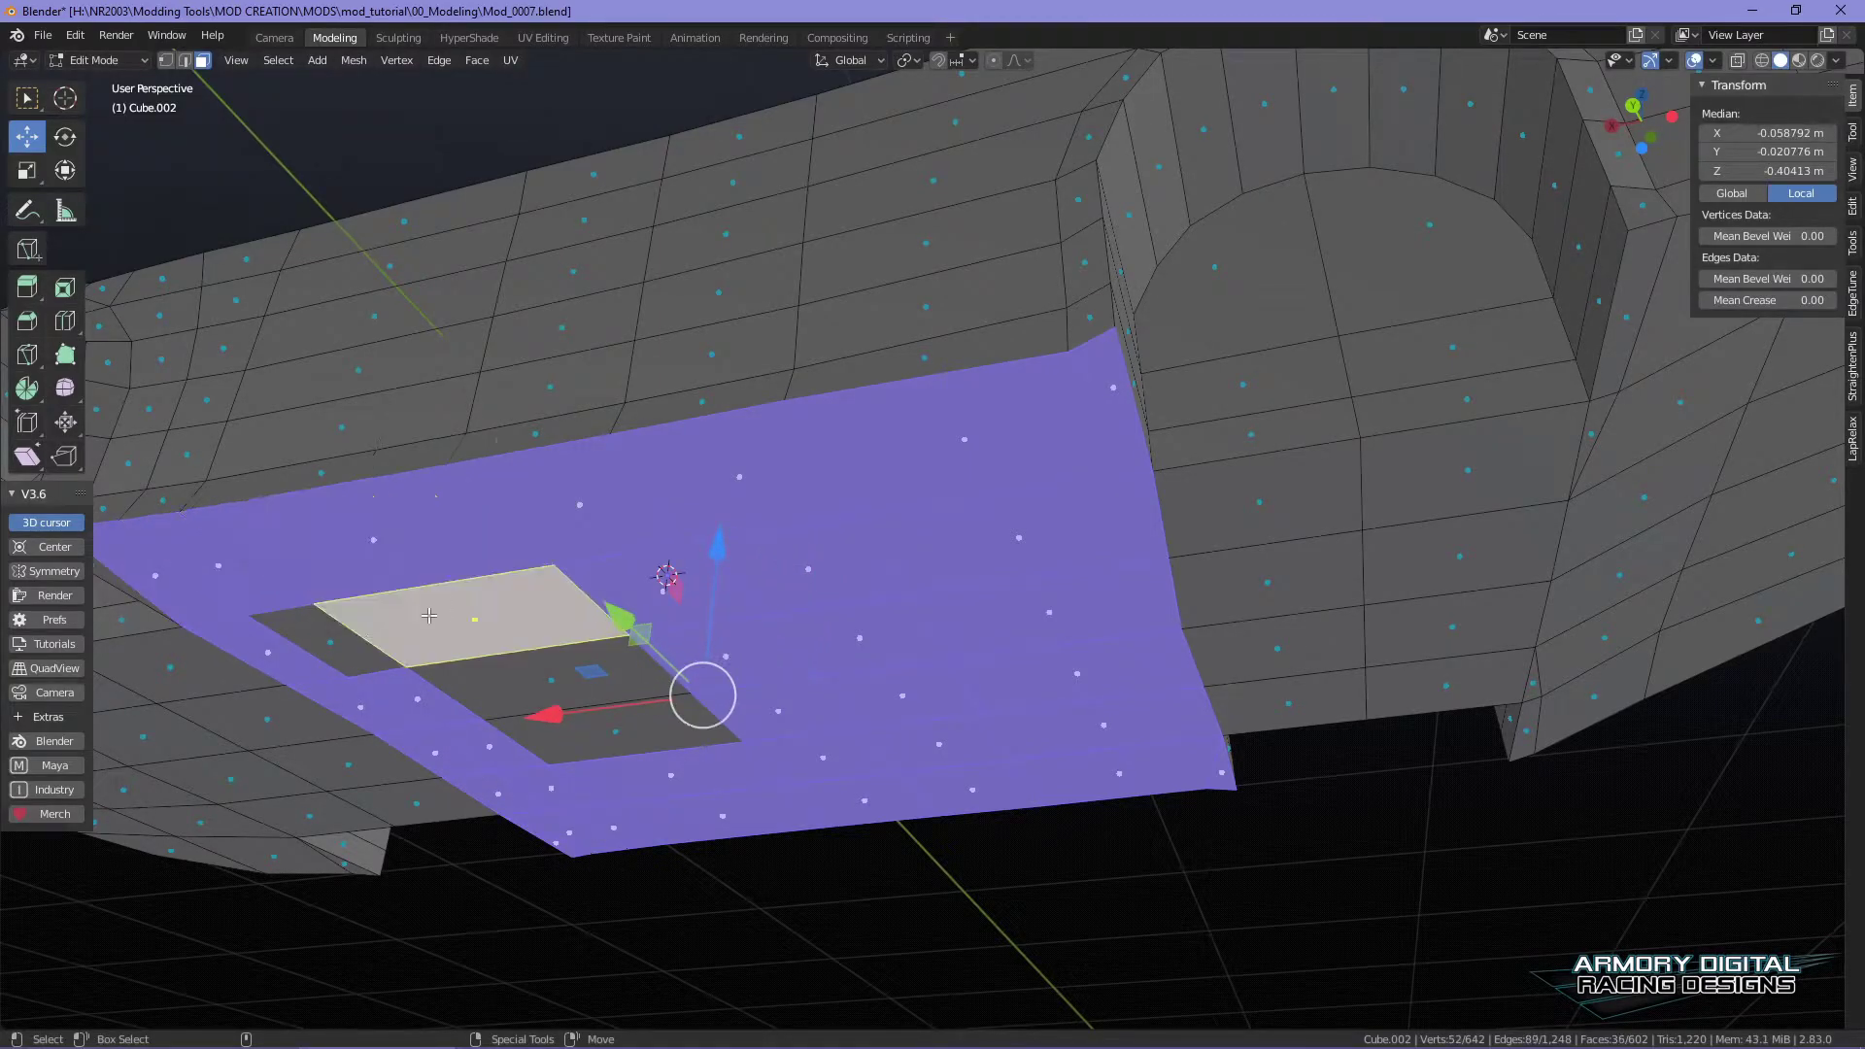
pyautogui.keyDown('shift'); pyautogui.click(332, 641); pyautogui.keyUp('shift')
pyautogui.keyDown('shift'); pyautogui.click(504, 685); pyautogui.keyUp('shift')
pyautogui.keyDown('shift'); pyautogui.click(606, 740); pyautogui.keyUp('shift')
pyautogui.moveTo(606, 740); pyautogui.dragTo(987, 552, button='middle')
pyautogui.keyDown('shift'); pyautogui.click(883, 522); pyautogui.keyUp('shift')
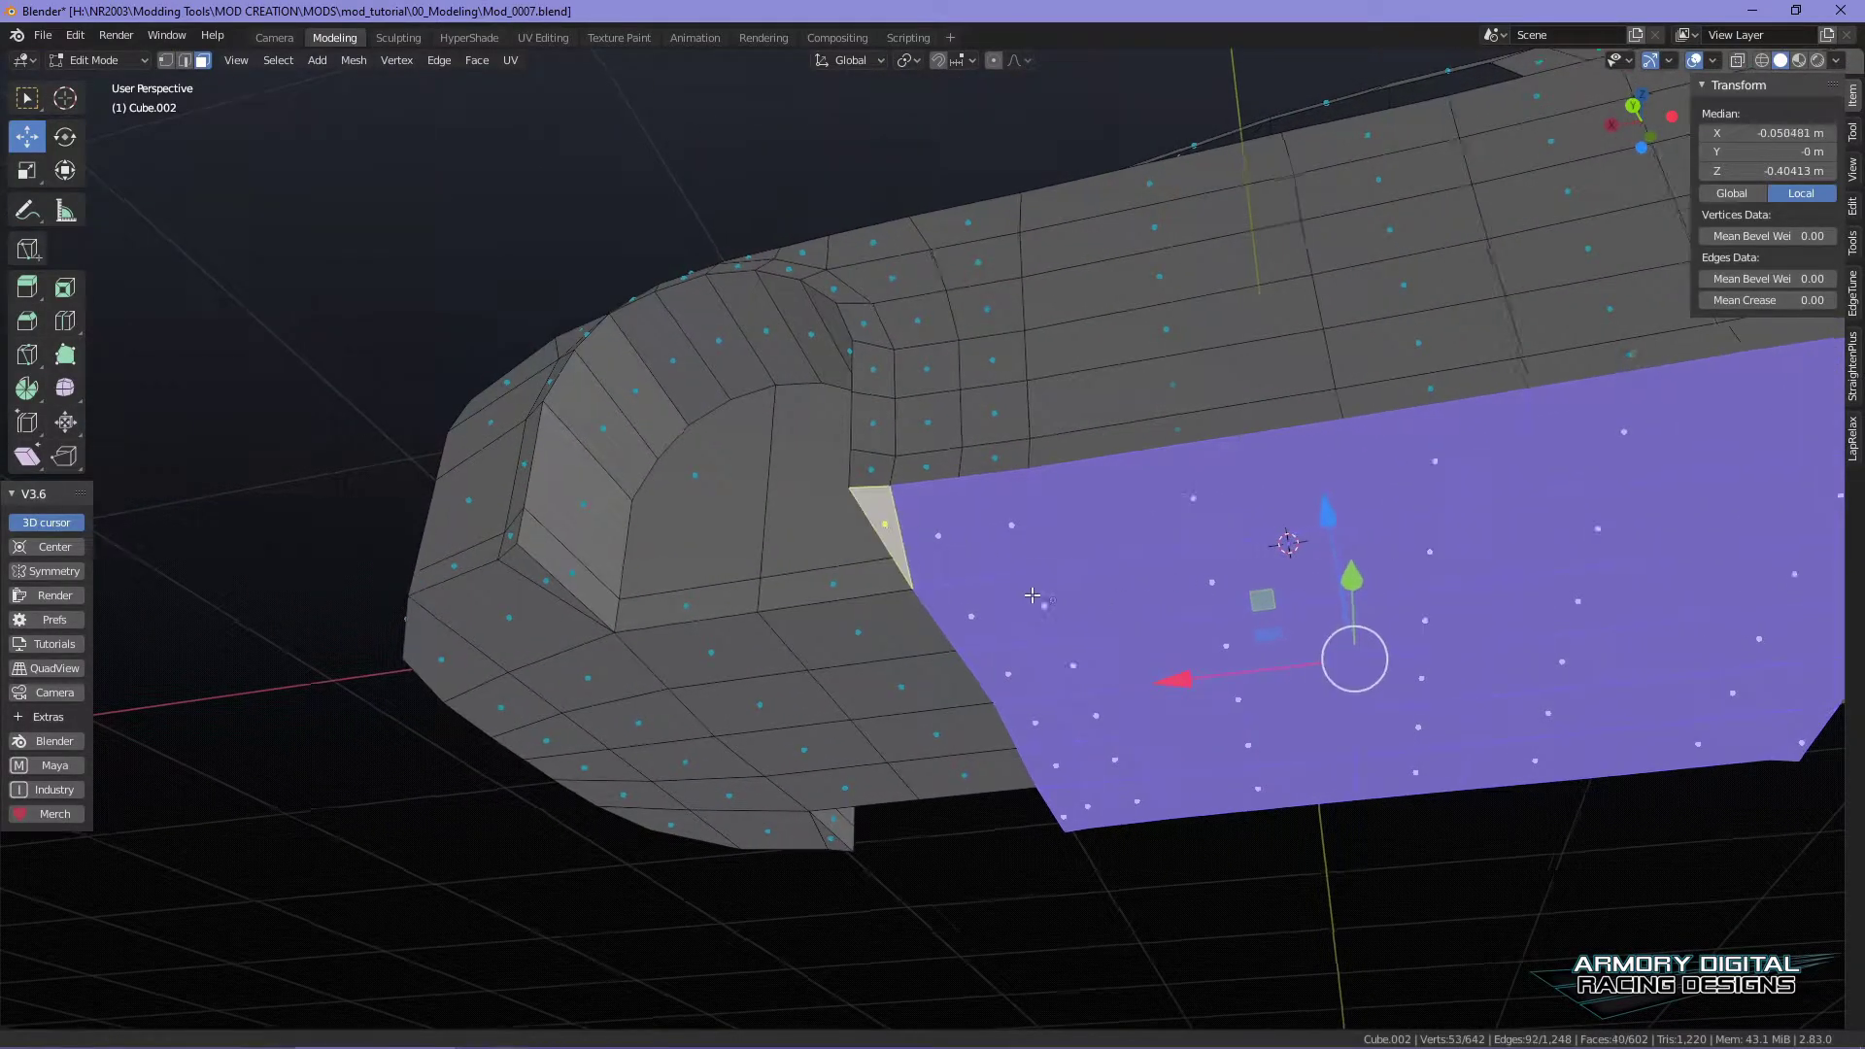
# - Add the floor faces between the two front wheel wells to the selection
pyautogui.moveTo(883, 523); pyautogui.dragTo(1149, 531, button='middle')
pyautogui.keyDown('shift'); pyautogui.click(938, 490); pyautogui.keyUp('shift')
pyautogui.keyDown('shift'); pyautogui.click(1035, 519); pyautogui.keyUp('shift')
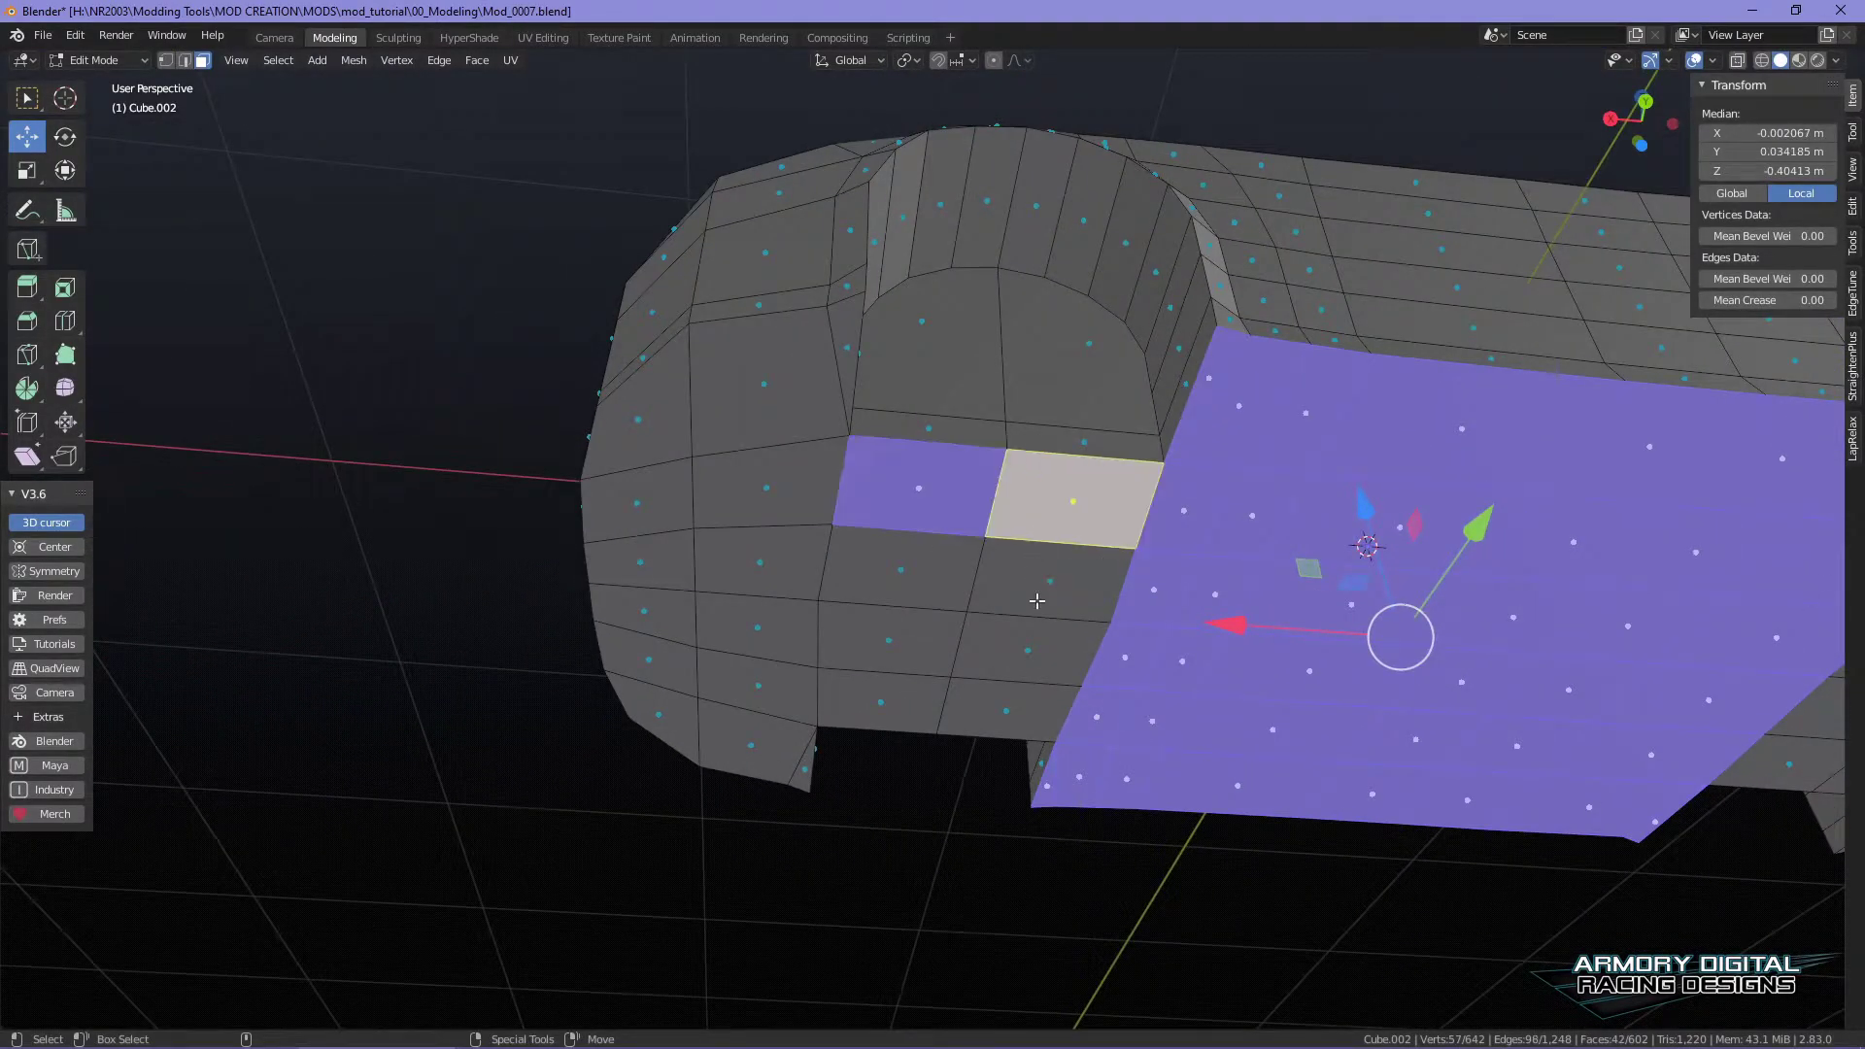
pyautogui.keyDown('shift'); pyautogui.click(1036, 587); pyautogui.keyUp('shift')
pyautogui.keyDown('shift'); pyautogui.click(880, 564); pyautogui.keyUp('shift')
pyautogui.keyDown('shift'); pyautogui.click(1010, 677); pyautogui.keyUp('shift')
pyautogui.keyDown('shift'); pyautogui.click(991, 714); pyautogui.keyUp('shift')
pyautogui.keyDown('shift'); pyautogui.click(879, 701); pyautogui.keyUp('shift')
pyautogui.keyDown('shift'); pyautogui.click(887, 643); pyautogui.keyUp('shift')
# - Add the underside faces of the nose ahead of the front wheel wells to the selection
pyautogui.keyDown('shift'); pyautogui.click(767, 621); pyautogui.keyUp('shift')
pyautogui.keyDown('shift'); pyautogui.click(756, 684); pyautogui.keyUp('shift')
pyautogui.keyDown('shift'); pyautogui.click(740, 746); pyautogui.keyUp('shift')
pyautogui.keyDown('shift'); pyautogui.click(803, 778); pyautogui.keyUp('shift')
pyautogui.keyDown('shift'); pyautogui.click(663, 695); pyautogui.keyUp('shift')
pyautogui.keyDown('shift'); pyautogui.click(653, 660); pyautogui.keyUp('shift')
pyautogui.keyDown('shift'); pyautogui.click(644, 602); pyautogui.keyUp('shift')
pyautogui.keyDown('shift'); pyautogui.click(639, 561); pyautogui.keyUp('shift')
pyautogui.keyDown('shift'); pyautogui.click(637, 502); pyautogui.keyUp('shift')
pyautogui.keyDown('shift'); pyautogui.click(637, 428); pyautogui.keyUp('shift')
pyautogui.keyDown('shift'); pyautogui.click(765, 383); pyautogui.keyUp('shift')
pyautogui.keyDown('shift'); pyautogui.click(767, 485); pyautogui.keyUp('shift')
pyautogui.keyDown('shift'); pyautogui.click(776, 549); pyautogui.keyUp('shift')
pyautogui.keyDown('shift'); pyautogui.click(851, 340); pyautogui.keyUp('shift')
# - Add the front wall and the upper arch faces of the near front wheel well to the selection
pyautogui.moveTo(850, 340); pyautogui.dragTo(570, 596, button='middle')
pyautogui.keyDown('shift'); pyautogui.click(503, 650); pyautogui.keyUp('shift')
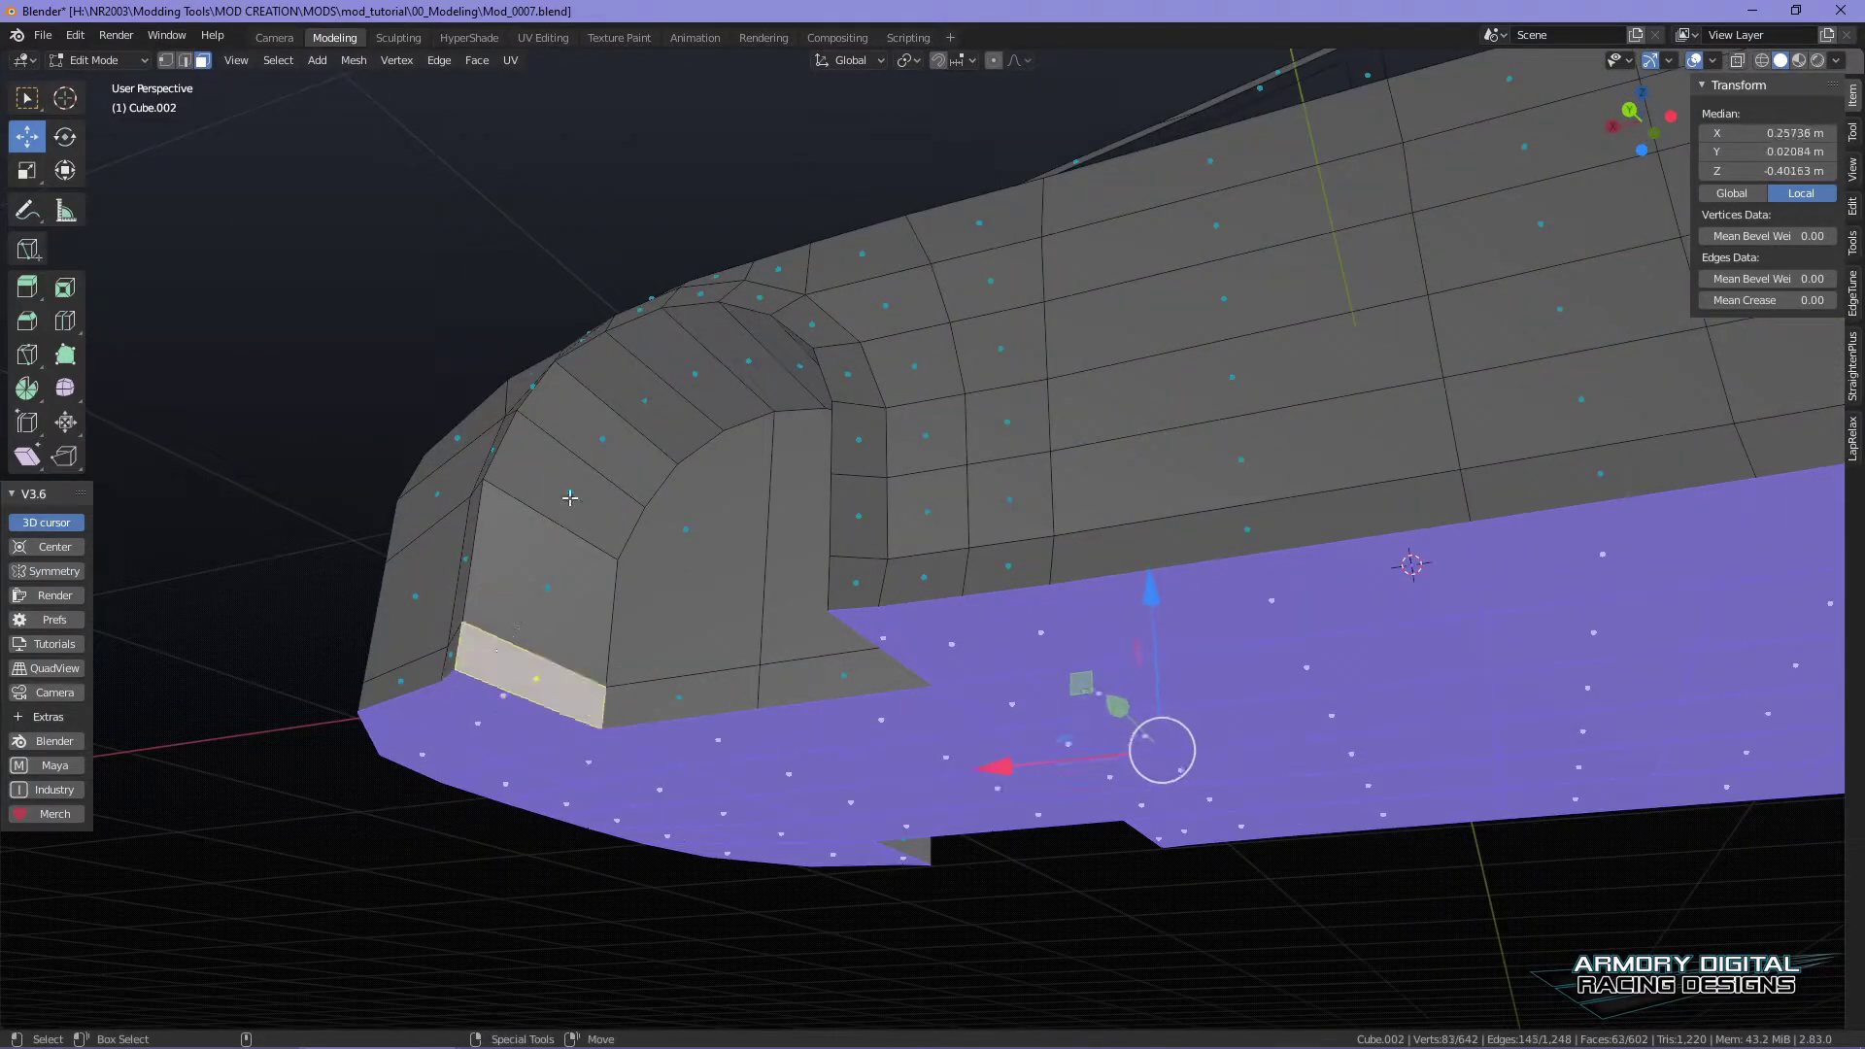
pyautogui.keyDown('shift'); pyautogui.click(568, 500); pyautogui.keyUp('shift')
pyautogui.keyDown('shift'); pyautogui.click(611, 454); pyautogui.keyUp('shift')
pyautogui.keyDown('shift'); pyautogui.click(539, 583); pyautogui.keyUp('shift')
pyautogui.keyDown('shift'); pyautogui.click(649, 394); pyautogui.keyUp('shift')
pyautogui.keyDown('shift'); pyautogui.click(699, 364); pyautogui.keyUp('shift')
pyautogui.keyDown('shift'); pyautogui.click(753, 352); pyautogui.keyUp('shift')
pyautogui.keyDown('shift'); pyautogui.click(811, 357); pyautogui.keyUp('shift')
# - Add the rear arch faces and the inner wall of the same front wheel well to the selection
pyautogui.moveTo(1218, 500); pyautogui.dragTo(1088, 388, button='middle')
pyautogui.keyDown('shift'); pyautogui.click(1084, 384); pyautogui.keyUp('shift')
pyautogui.keyDown('shift'); pyautogui.click(1161, 462); pyautogui.keyUp('shift')
pyautogui.keyDown('shift'); pyautogui.click(1165, 569); pyautogui.keyUp('shift')
pyautogui.keyDown('shift'); pyautogui.click(1170, 592); pyautogui.keyUp('shift')
pyautogui.keyDown('shift'); pyautogui.click(1125, 659); pyautogui.keyUp('shift')
pyautogui.keyDown('shift'); pyautogui.click(988, 676); pyautogui.keyUp('shift')
pyautogui.keyDown('shift'); pyautogui.click(868, 670); pyautogui.keyUp('shift')
pyautogui.keyDown('shift'); pyautogui.click(871, 536); pyautogui.keyUp('shift')
pyautogui.keyDown('shift'); pyautogui.click(1035, 497); pyautogui.keyUp('shift')
# - Add the inner wall faces of the opposite front wheel well to the selection
pyautogui.moveTo(1036, 497); pyautogui.dragTo(1090, 398, button='middle')
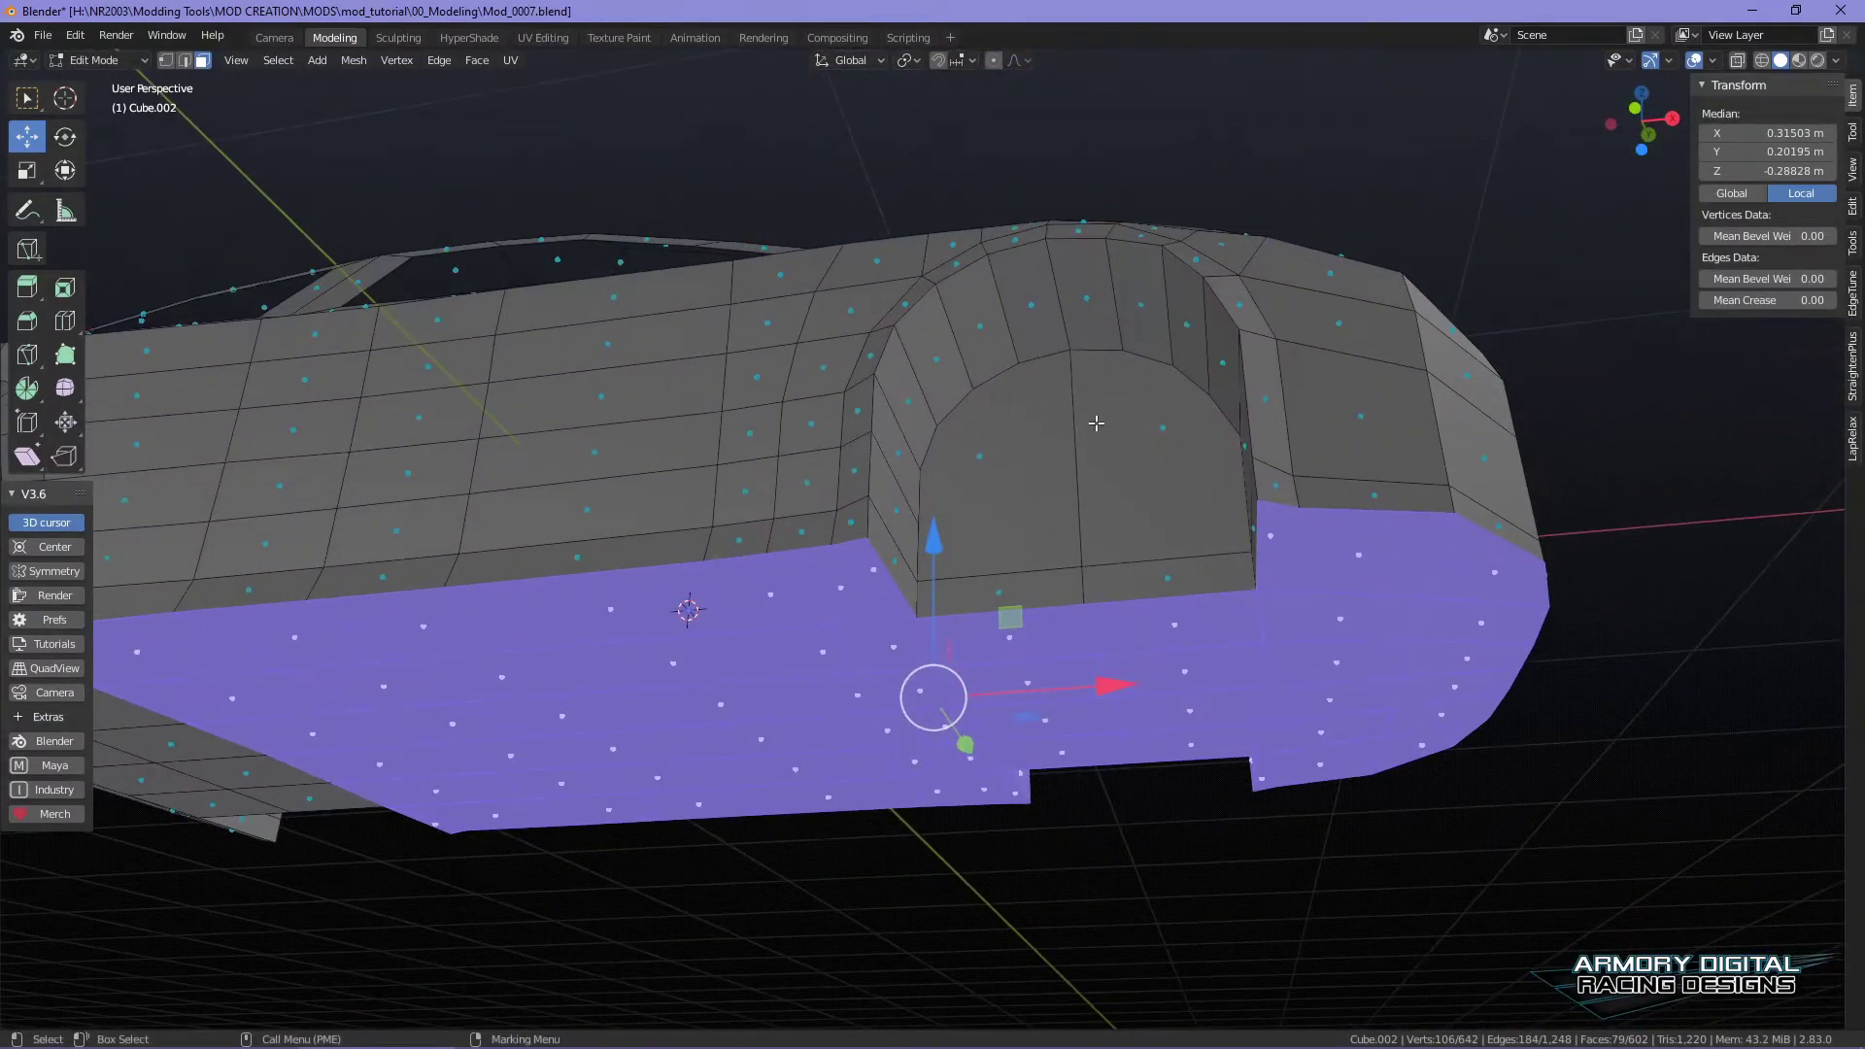
pyautogui.keyDown('shift'); pyautogui.click(1014, 452); pyautogui.keyUp('shift')
pyautogui.keyDown('shift'); pyautogui.click(1185, 591); pyautogui.keyUp('shift')
pyautogui.keyDown('shift'); pyautogui.click(1144, 461); pyautogui.keyUp('shift')
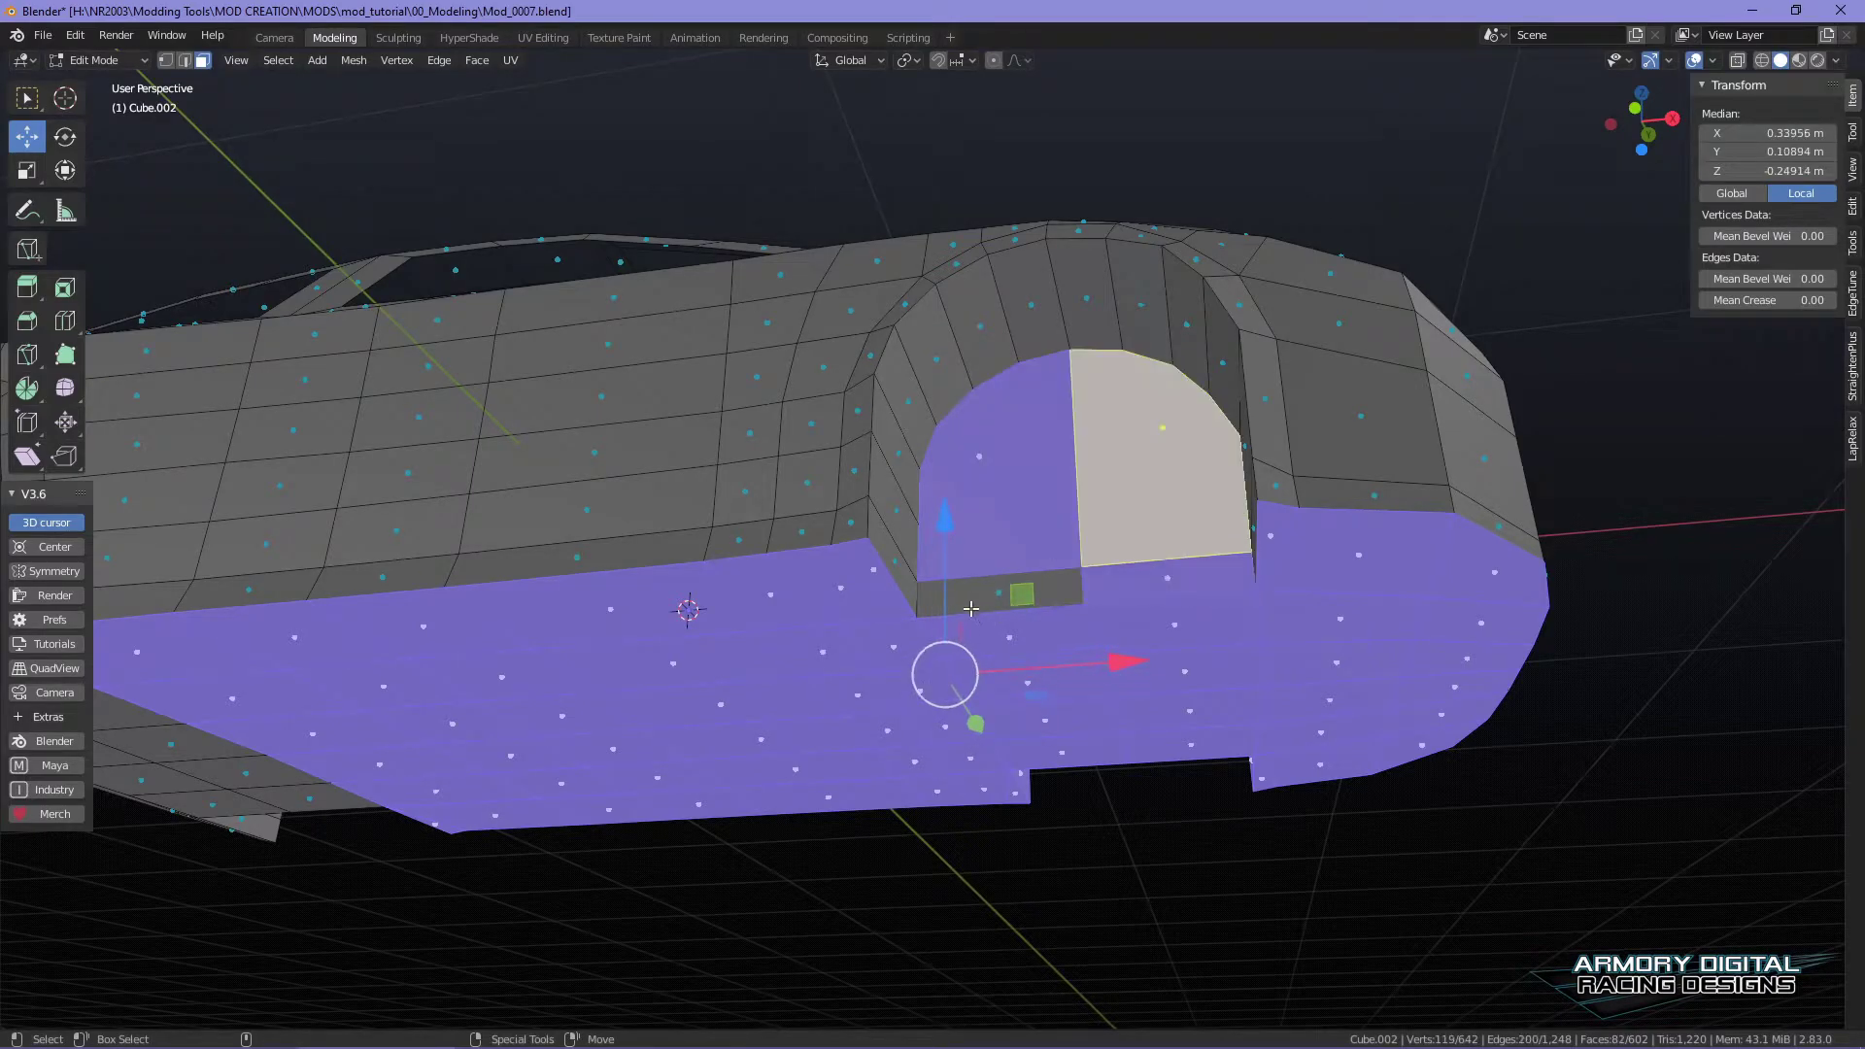
pyautogui.keyDown('shift'); pyautogui.click(1007, 610); pyautogui.keyUp('shift')
# - Add the arch faces of the opposite front wheel well, from its rear wall over to its front wall
pyautogui.keyDown('shift'); pyautogui.click(892, 558); pyautogui.keyUp('shift')
pyautogui.keyDown('shift'); pyautogui.click(892, 496); pyautogui.keyUp('shift')
pyautogui.keyDown('shift'); pyautogui.click(893, 433); pyautogui.keyUp('shift')
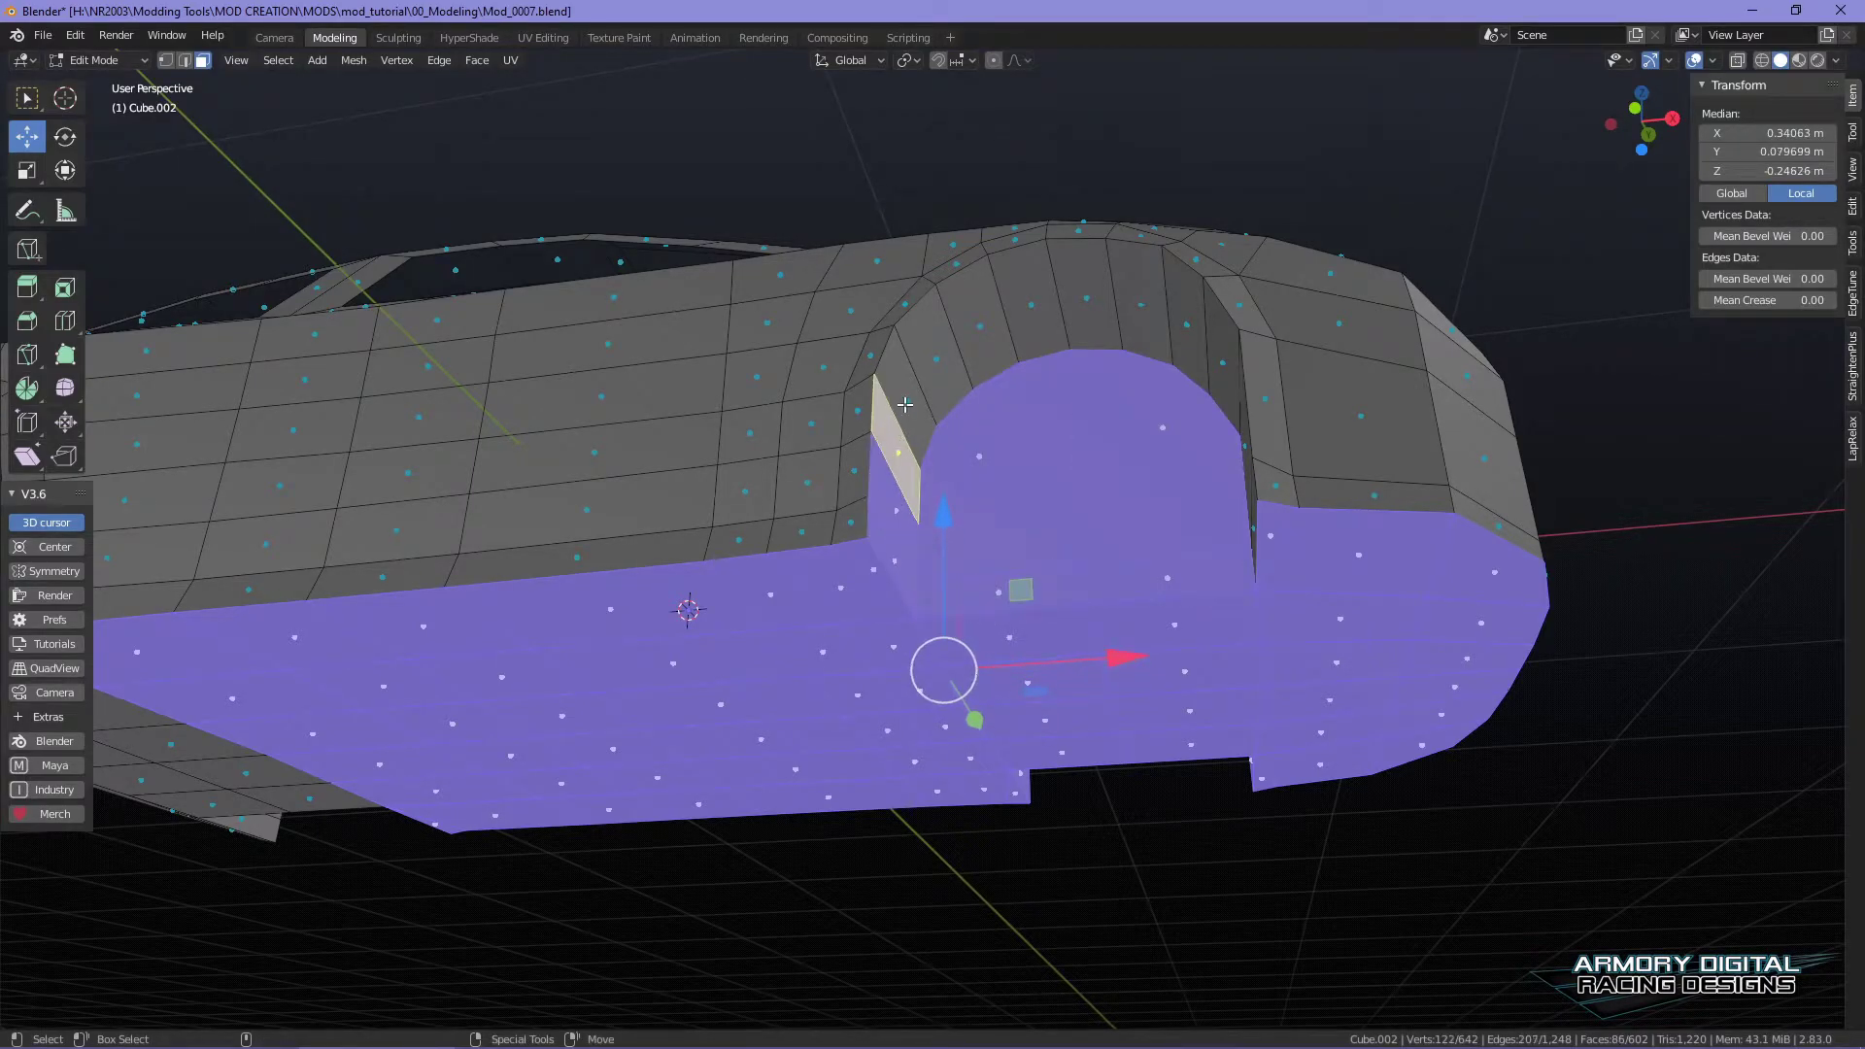
pyautogui.keyDown('shift'); pyautogui.click(902, 384); pyautogui.keyUp('shift')
pyautogui.keyDown('shift'); pyautogui.click(928, 331); pyautogui.keyUp('shift')
pyautogui.keyDown('shift'); pyautogui.click(978, 320); pyautogui.keyUp('shift')
pyautogui.keyDown('shift'); pyautogui.click(1038, 311); pyautogui.keyUp('shift')
pyautogui.keyDown('shift'); pyautogui.click(1093, 291); pyautogui.keyUp('shift')
pyautogui.keyDown('shift'); pyautogui.click(1142, 296); pyautogui.keyUp('shift')
pyautogui.keyDown('shift'); pyautogui.click(1187, 313); pyautogui.keyUp('shift')
pyautogui.keyDown('shift'); pyautogui.click(1219, 369); pyautogui.keyUp('shift')
pyautogui.moveTo(1219, 369); pyautogui.dragTo(1262, 609, button='middle')
pyautogui.keyDown('shift'); pyautogui.click(1262, 608); pyautogui.keyUp('shift')
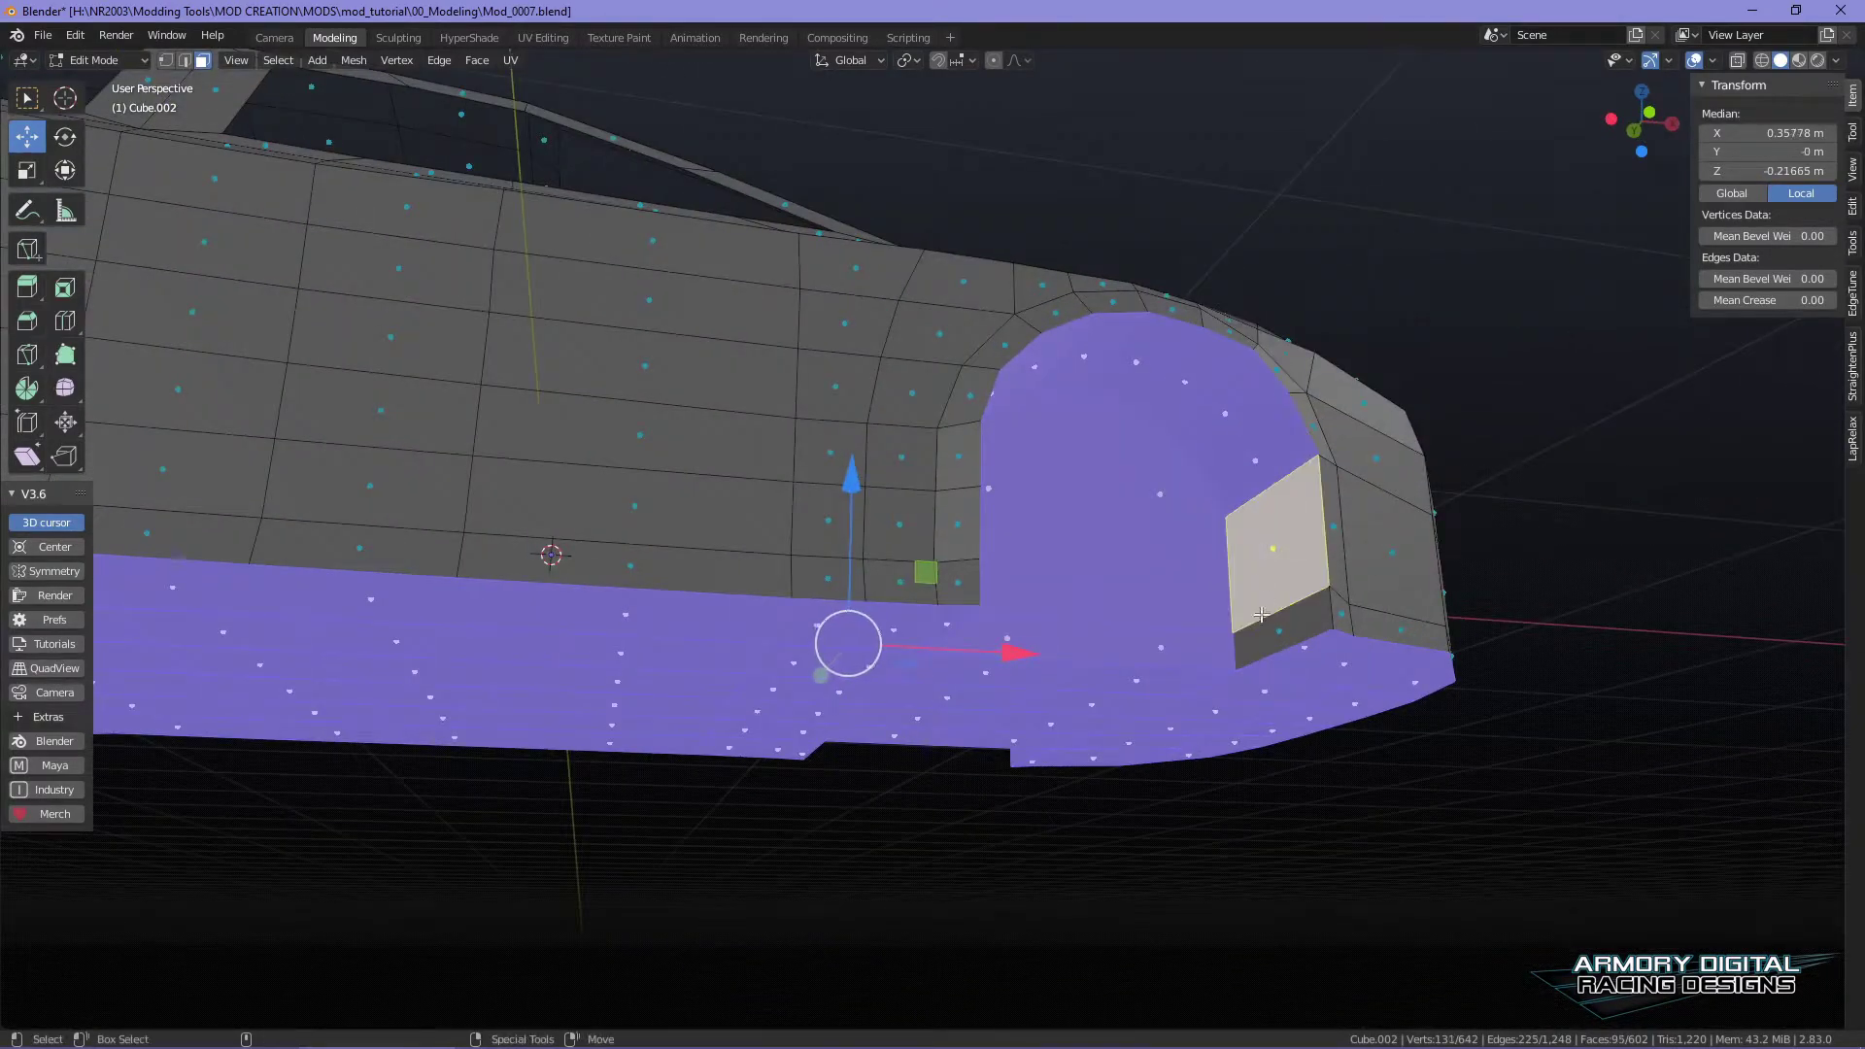
pyautogui.keyDown('shift'); pyautogui.click(1269, 630); pyautogui.keyUp('shift')
# - Add the floor faces between the two rear wheel wells to the selection
pyautogui.scroll(-2, 1269, 631)
pyautogui.keyDown('shift'); pyautogui.moveTo(632, 701); pyautogui.dragTo(1020, 571, button='middle'); pyautogui.keyUp('shift')
pyautogui.scroll(3, 1020, 570)
pyautogui.keyDown('shift'); pyautogui.click(1020, 570); pyautogui.keyUp('shift')
pyautogui.keyDown('shift'); pyautogui.click(850, 562); pyautogui.keyUp('shift')
pyautogui.keyDown('shift'); pyautogui.click(823, 634); pyautogui.keyUp('shift')
pyautogui.keyDown('shift'); pyautogui.click(1012, 633); pyautogui.keyUp('shift')
pyautogui.keyDown('shift'); pyautogui.click(1001, 691); pyautogui.keyUp('shift')
pyautogui.keyDown('shift'); pyautogui.click(831, 692); pyautogui.keyUp('shift')
pyautogui.keyDown('shift'); pyautogui.click(835, 741); pyautogui.keyUp('shift')
pyautogui.keyDown('shift'); pyautogui.click(984, 744); pyautogui.keyUp('shift')
# - Add the inner wall faces of the first rear wheel well to the selection
pyautogui.keyDown('shift'); pyautogui.click(1008, 493); pyautogui.keyUp('shift')
pyautogui.keyDown('shift'); pyautogui.click(981, 432); pyautogui.keyUp('shift')
pyautogui.keyDown('shift'); pyautogui.click(861, 433); pyautogui.keyUp('shift')
pyautogui.keyDown('shift'); pyautogui.click(848, 332); pyautogui.keyUp('shift')
pyautogui.keyDown('shift'); pyautogui.click(1061, 333); pyautogui.keyUp('shift')
pyautogui.keyDown('shift'); pyautogui.click(812, 485); pyautogui.keyUp('shift')
# - Add the arch faces of the first rear wheel well, from its front wall up to its top, to the selection
pyautogui.keyDown('shift'); pyautogui.click(1158, 423); pyautogui.keyUp('shift')
pyautogui.keyDown('shift'); pyautogui.click(1154, 361); pyautogui.keyUp('shift')
pyautogui.keyDown('shift'); pyautogui.click(1148, 291); pyautogui.keyUp('shift')
pyautogui.keyDown('shift'); pyautogui.click(1135, 225); pyautogui.keyUp('shift')
pyautogui.keyDown('shift'); pyautogui.click(1082, 166); pyautogui.keyUp('shift')
pyautogui.keyDown('shift'); pyautogui.click(1015, 160); pyautogui.keyUp('shift')
pyautogui.keyDown('shift'); pyautogui.click(944, 164); pyautogui.keyUp('shift')
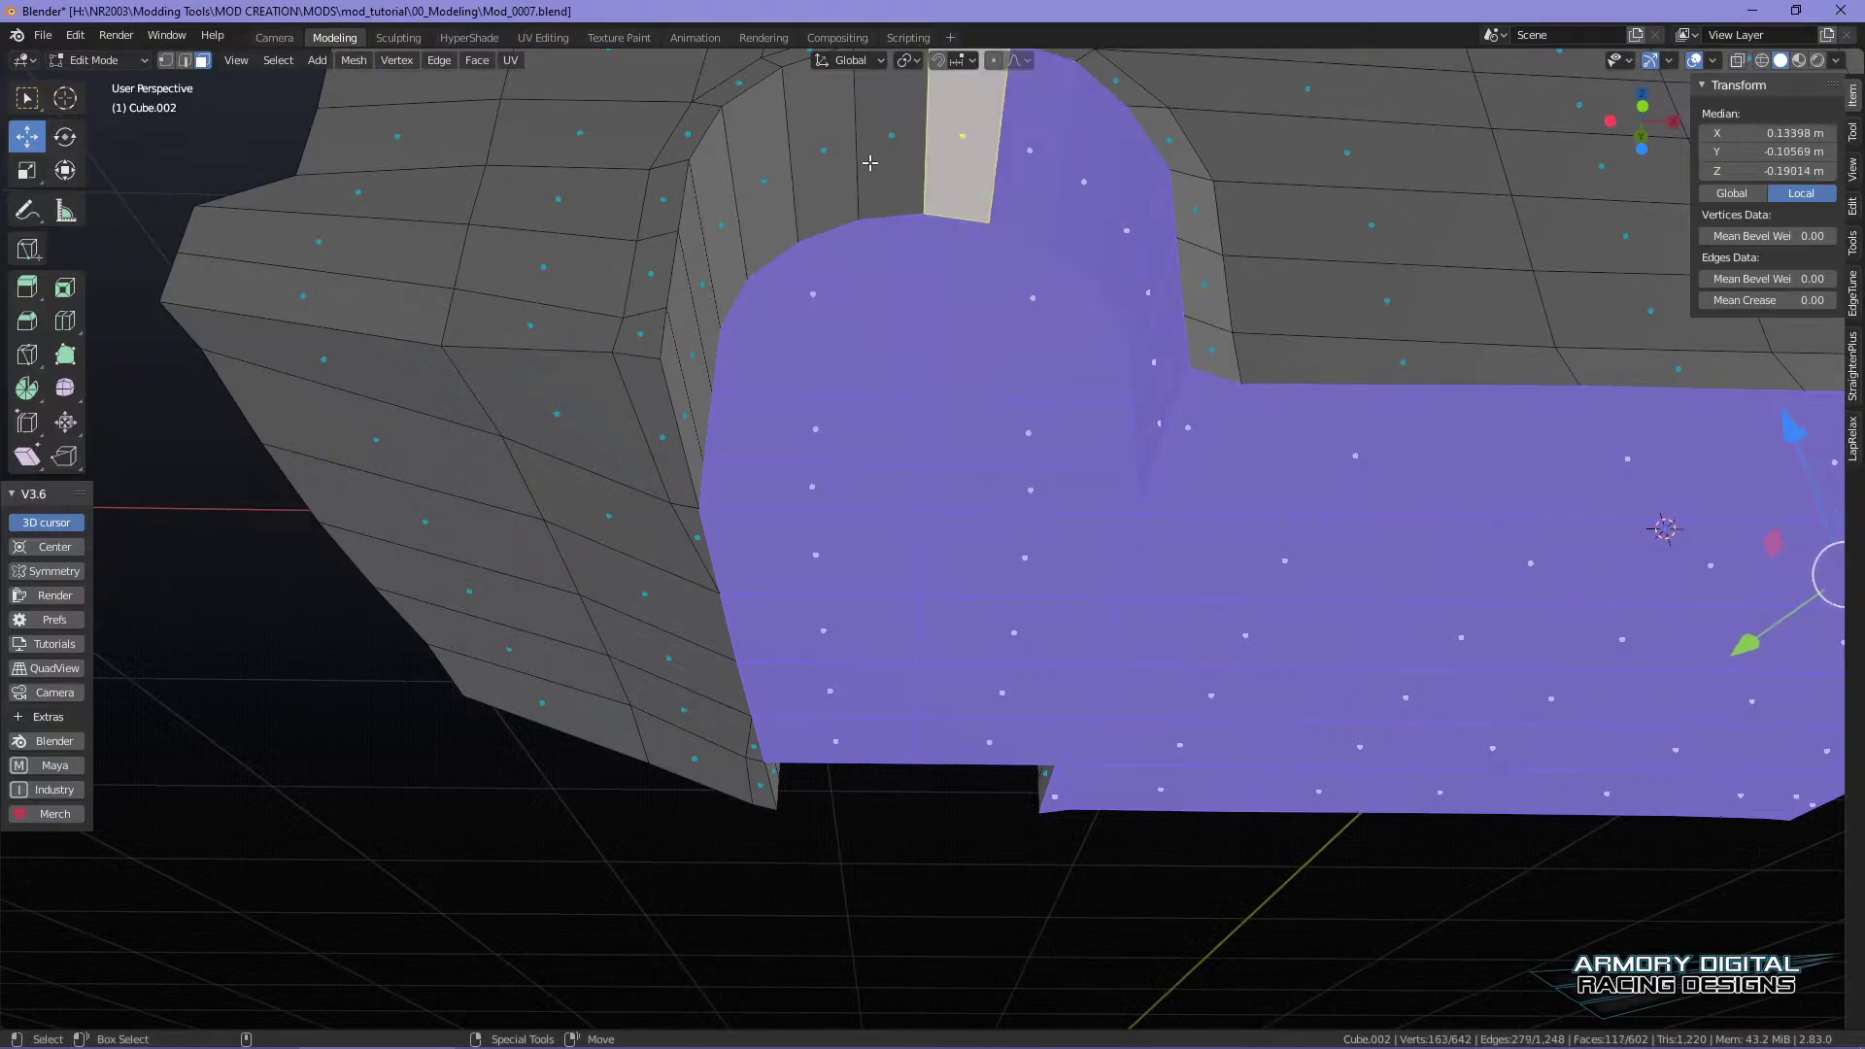
# - Add the rest of the first rear wheel well's arch faces, from the top down its rear wall
pyautogui.keyDown('shift'); pyautogui.click(879, 151); pyautogui.keyUp('shift')
pyautogui.keyDown('shift'); pyautogui.click(807, 169); pyautogui.keyUp('shift')
pyautogui.keyDown('shift'); pyautogui.click(768, 178); pyautogui.keyUp('shift')
pyautogui.keyDown('shift'); pyautogui.click(714, 216); pyautogui.keyUp('shift')
pyautogui.keyDown('shift'); pyautogui.click(690, 281); pyautogui.keyUp('shift')
pyautogui.keyDown('shift'); pyautogui.click(680, 369); pyautogui.keyUp('shift')
pyautogui.keyDown('shift'); pyautogui.click(685, 418); pyautogui.keyUp('shift')
# - Add the floor faces behind the first rear wheel well and along the rear bumper edge to the selection
pyautogui.keyDown('shift'); pyautogui.click(652, 428); pyautogui.keyUp('shift')
pyautogui.keyDown('shift'); pyautogui.click(549, 418); pyautogui.keyUp('shift')
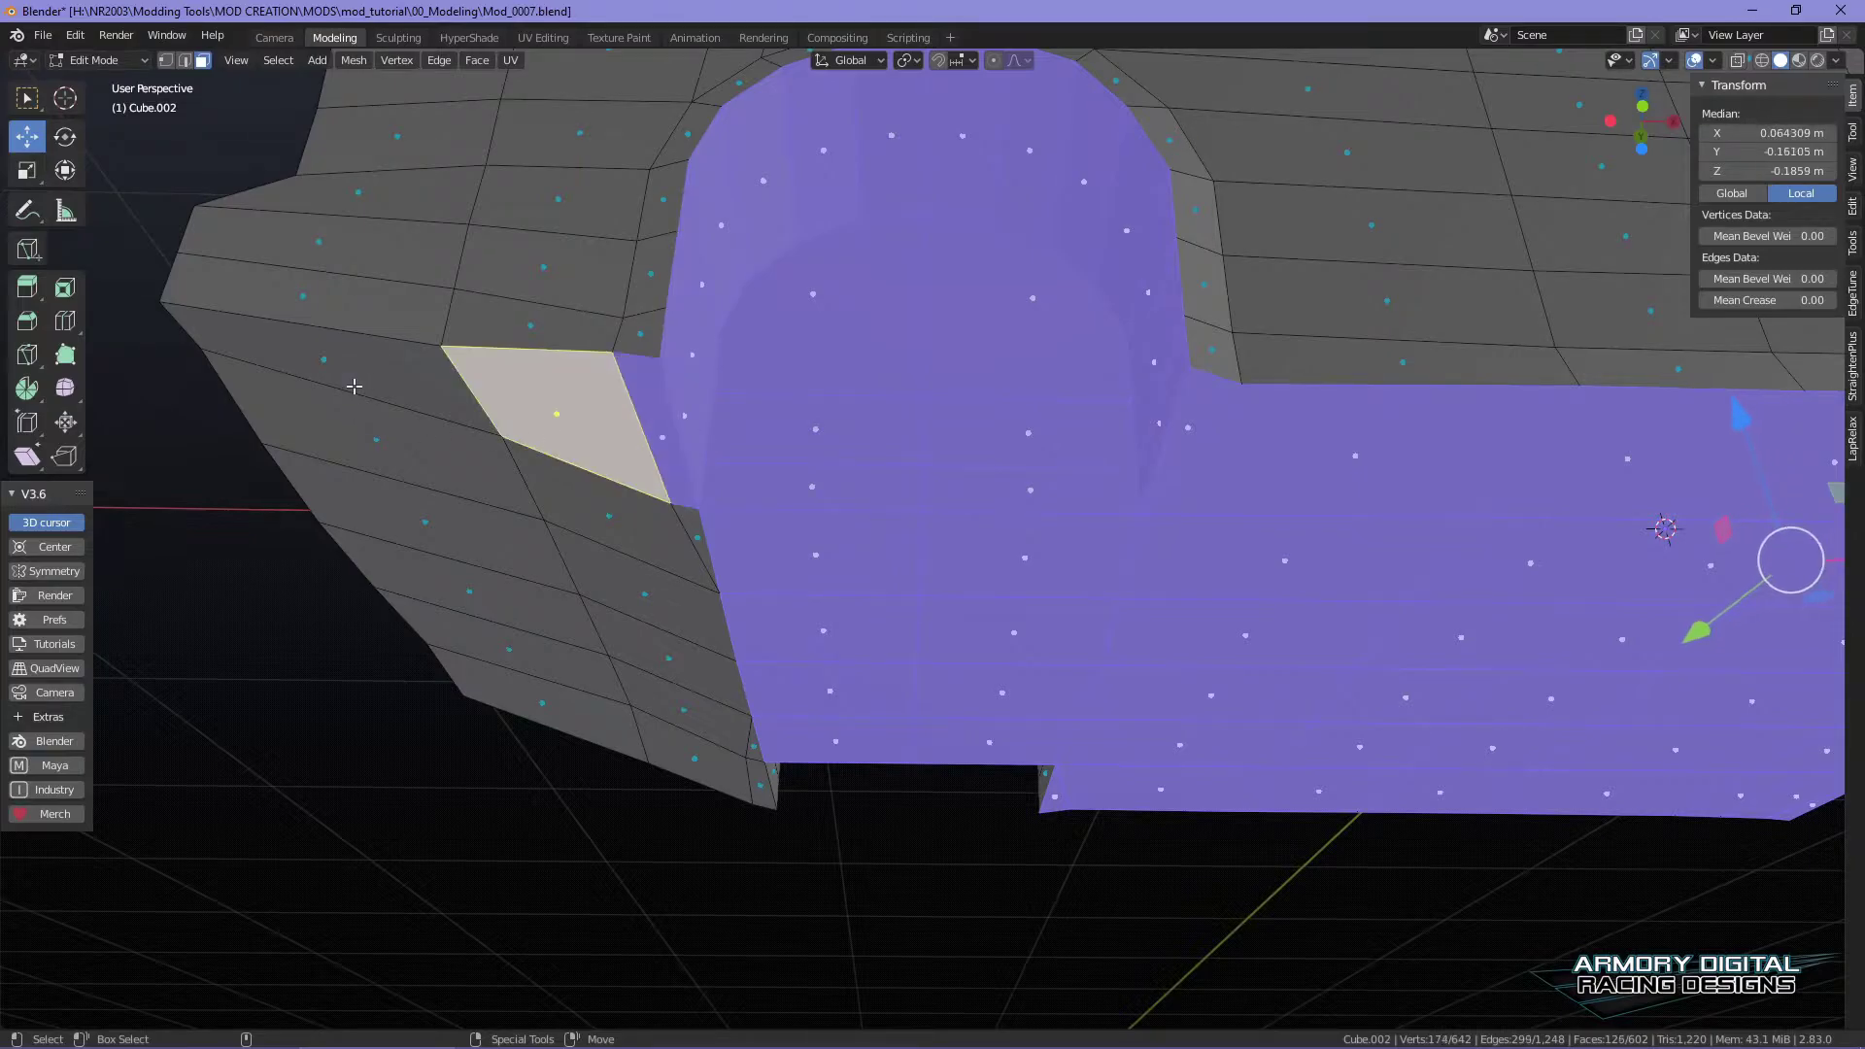
pyautogui.keyDown('shift'); pyautogui.click(325, 364); pyautogui.keyUp('shift')
pyautogui.keyDown('shift'); pyautogui.click(398, 462); pyautogui.keyUp('shift')
pyautogui.keyDown('shift'); pyautogui.click(426, 519); pyautogui.keyUp('shift')
pyautogui.keyDown('shift'); pyautogui.click(476, 588); pyautogui.keyUp('shift')
pyautogui.keyDown('shift'); pyautogui.click(511, 647); pyautogui.keyUp('shift')
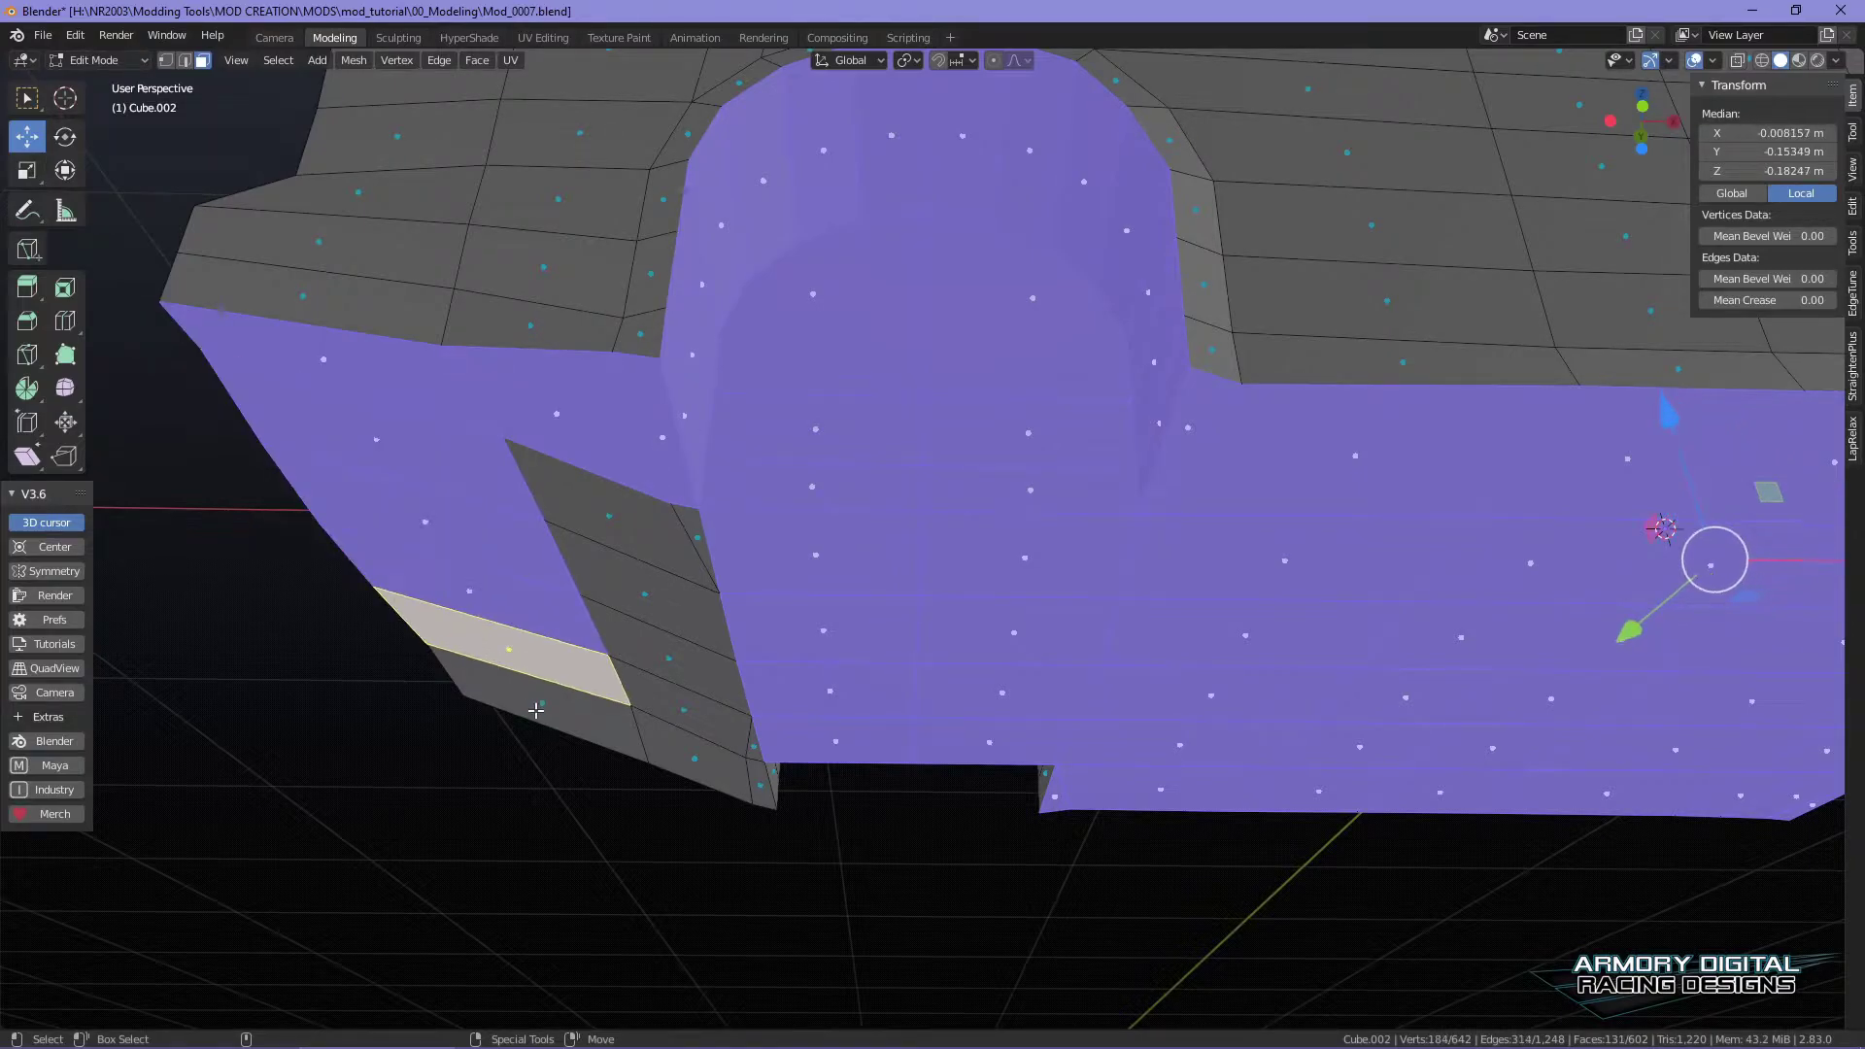
pyautogui.keyDown('shift'); pyautogui.click(623, 725); pyautogui.keyUp('shift')
pyautogui.keyDown('shift'); pyautogui.click(679, 749); pyautogui.keyUp('shift')
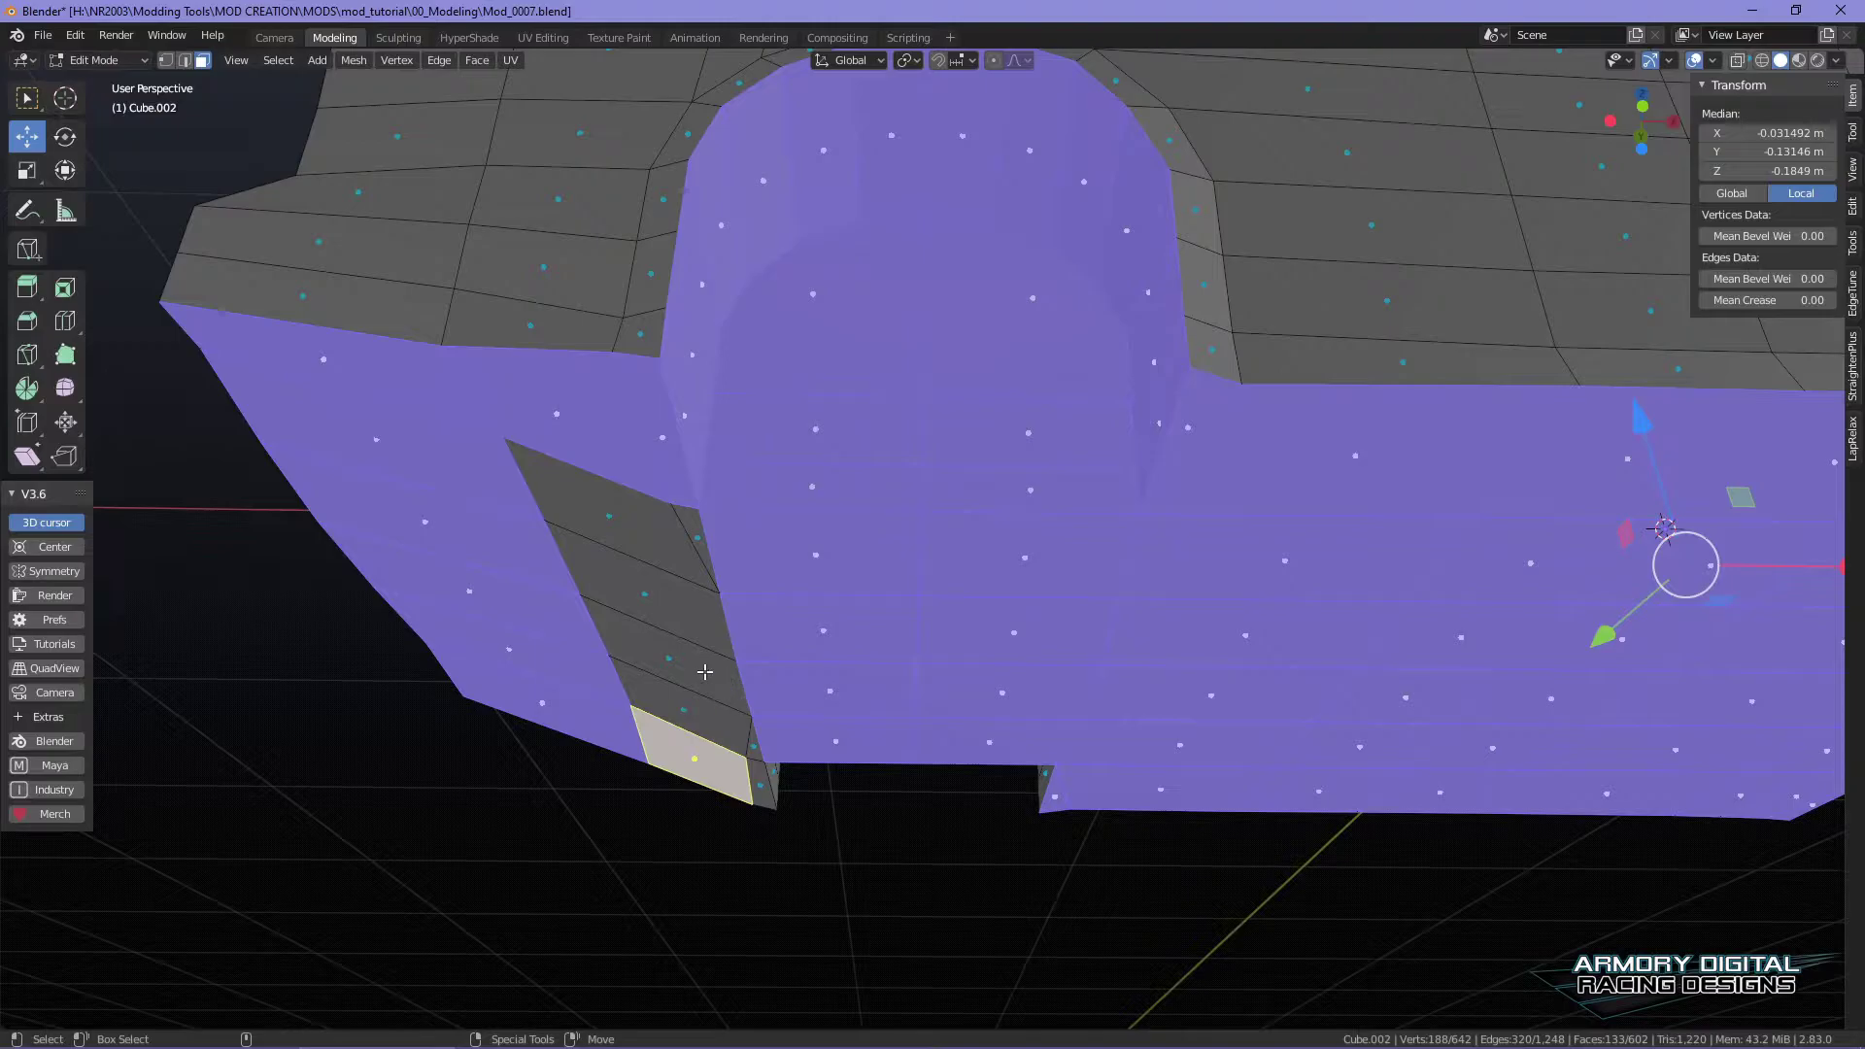
# - Add the remaining floor faces between the rear bumper row and the rear wheel wells to the selection
pyautogui.keyDown('shift'); pyautogui.click(706, 671); pyautogui.keyUp('shift')
pyautogui.keyDown('shift'); pyautogui.click(644, 593); pyautogui.keyUp('shift')
pyautogui.keyDown('shift'); pyautogui.click(609, 516); pyautogui.keyUp('shift')
pyautogui.keyDown('shift'); pyautogui.click(696, 537); pyautogui.keyUp('shift')
pyautogui.keyDown('shift'); pyautogui.click(729, 725); pyautogui.keyUp('shift')
pyautogui.keyDown('shift'); pyautogui.click(754, 749); pyautogui.keyUp('shift')
pyautogui.keyDown('shift'); pyautogui.click(760, 786); pyautogui.keyUp('shift')
# - Add the inner wall faces of the opposite rear wheel well to the selection
pyautogui.scroll(-4, 1120, 845)
pyautogui.moveTo(1156, 845); pyautogui.dragTo(1321, 892, button='middle')
pyautogui.scroll(5, 1283, 895)
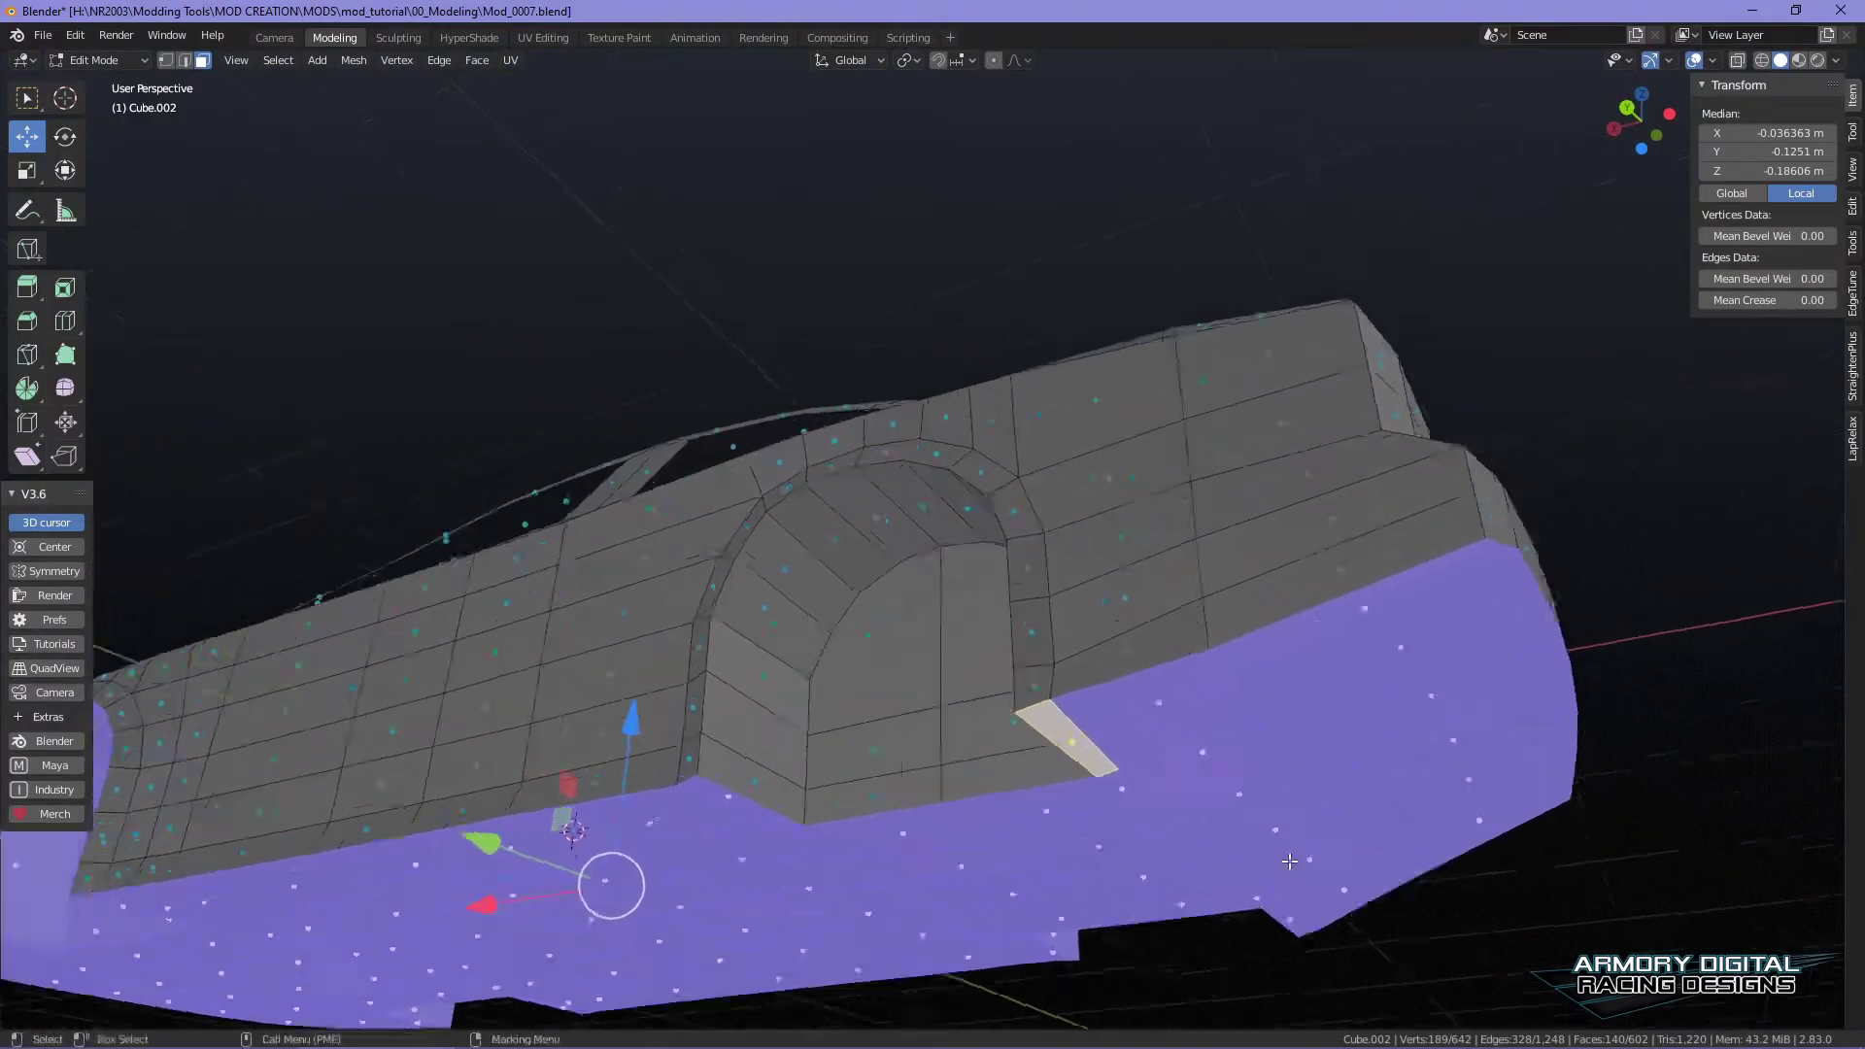
pyautogui.keyDown('shift'); pyautogui.click(845, 923); pyautogui.keyUp('shift')
pyautogui.keyDown('shift'); pyautogui.click(845, 846); pyautogui.keyUp('shift')
pyautogui.keyDown('shift'); pyautogui.click(845, 699); pyautogui.keyUp('shift')
pyautogui.keyDown('shift'); pyautogui.click(1033, 731); pyautogui.keyUp('shift')
pyautogui.keyDown('shift'); pyautogui.click(1001, 816); pyautogui.keyUp('shift')
pyautogui.keyDown('shift'); pyautogui.click(1030, 894); pyautogui.keyUp('shift')
# - Add the arch faces of the opposite rear wheel well, from its front wall over to its rear wall
pyautogui.keyDown('shift'); pyautogui.click(680, 908); pyautogui.keyUp('shift')
pyautogui.keyDown('shift'); pyautogui.click(680, 743); pyautogui.keyUp('shift')
pyautogui.keyDown('shift'); pyautogui.click(704, 662); pyautogui.keyUp('shift')
pyautogui.keyDown('shift'); pyautogui.click(769, 562); pyautogui.keyUp('shift')
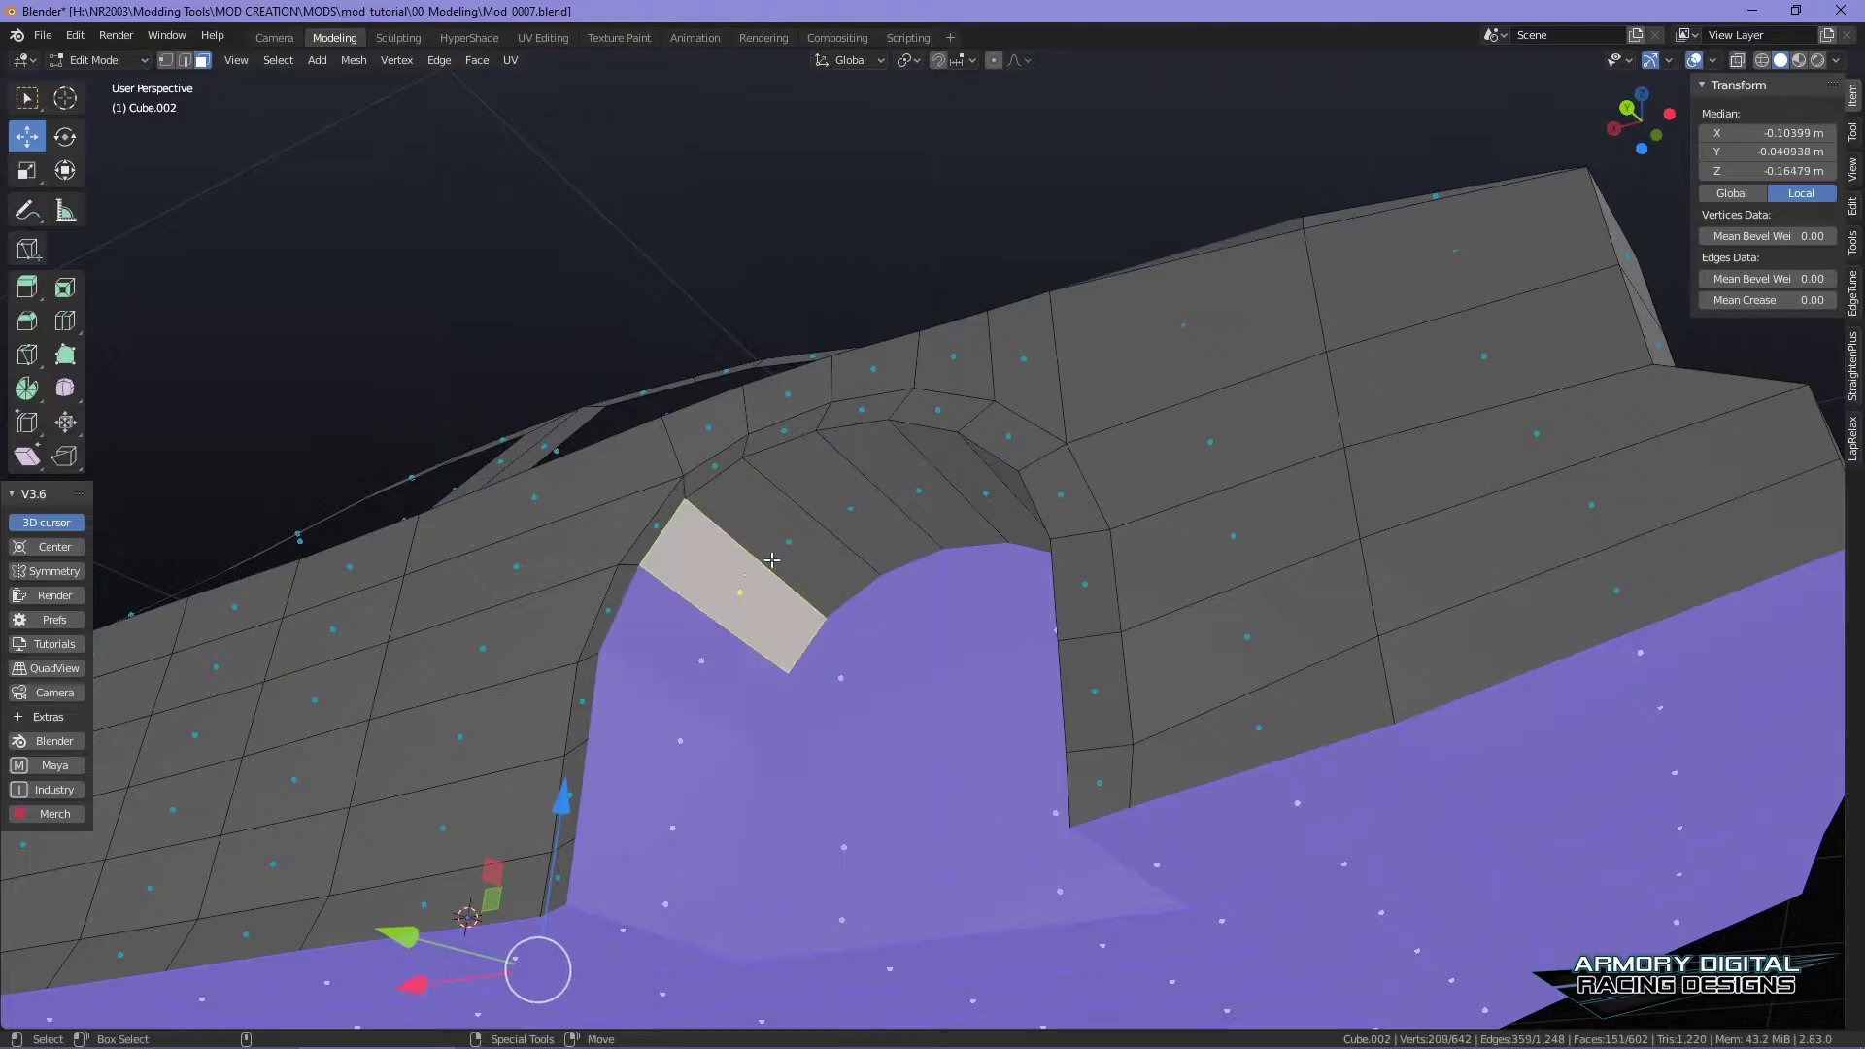
pyautogui.keyDown('alt'); pyautogui.moveTo(1146, 685); pyautogui.dragTo(1248, 680); pyautogui.keyUp('alt')
pyautogui.keyDown('shift'); pyautogui.click(1127, 485); pyautogui.keyUp('shift')
pyautogui.keyDown('shift'); pyautogui.click(1142, 566); pyautogui.keyUp('shift')
pyautogui.keyDown('shift'); pyautogui.click(1149, 649); pyautogui.keyUp('shift')
pyautogui.keyDown('shift'); pyautogui.click(1155, 740); pyautogui.keyUp('shift')
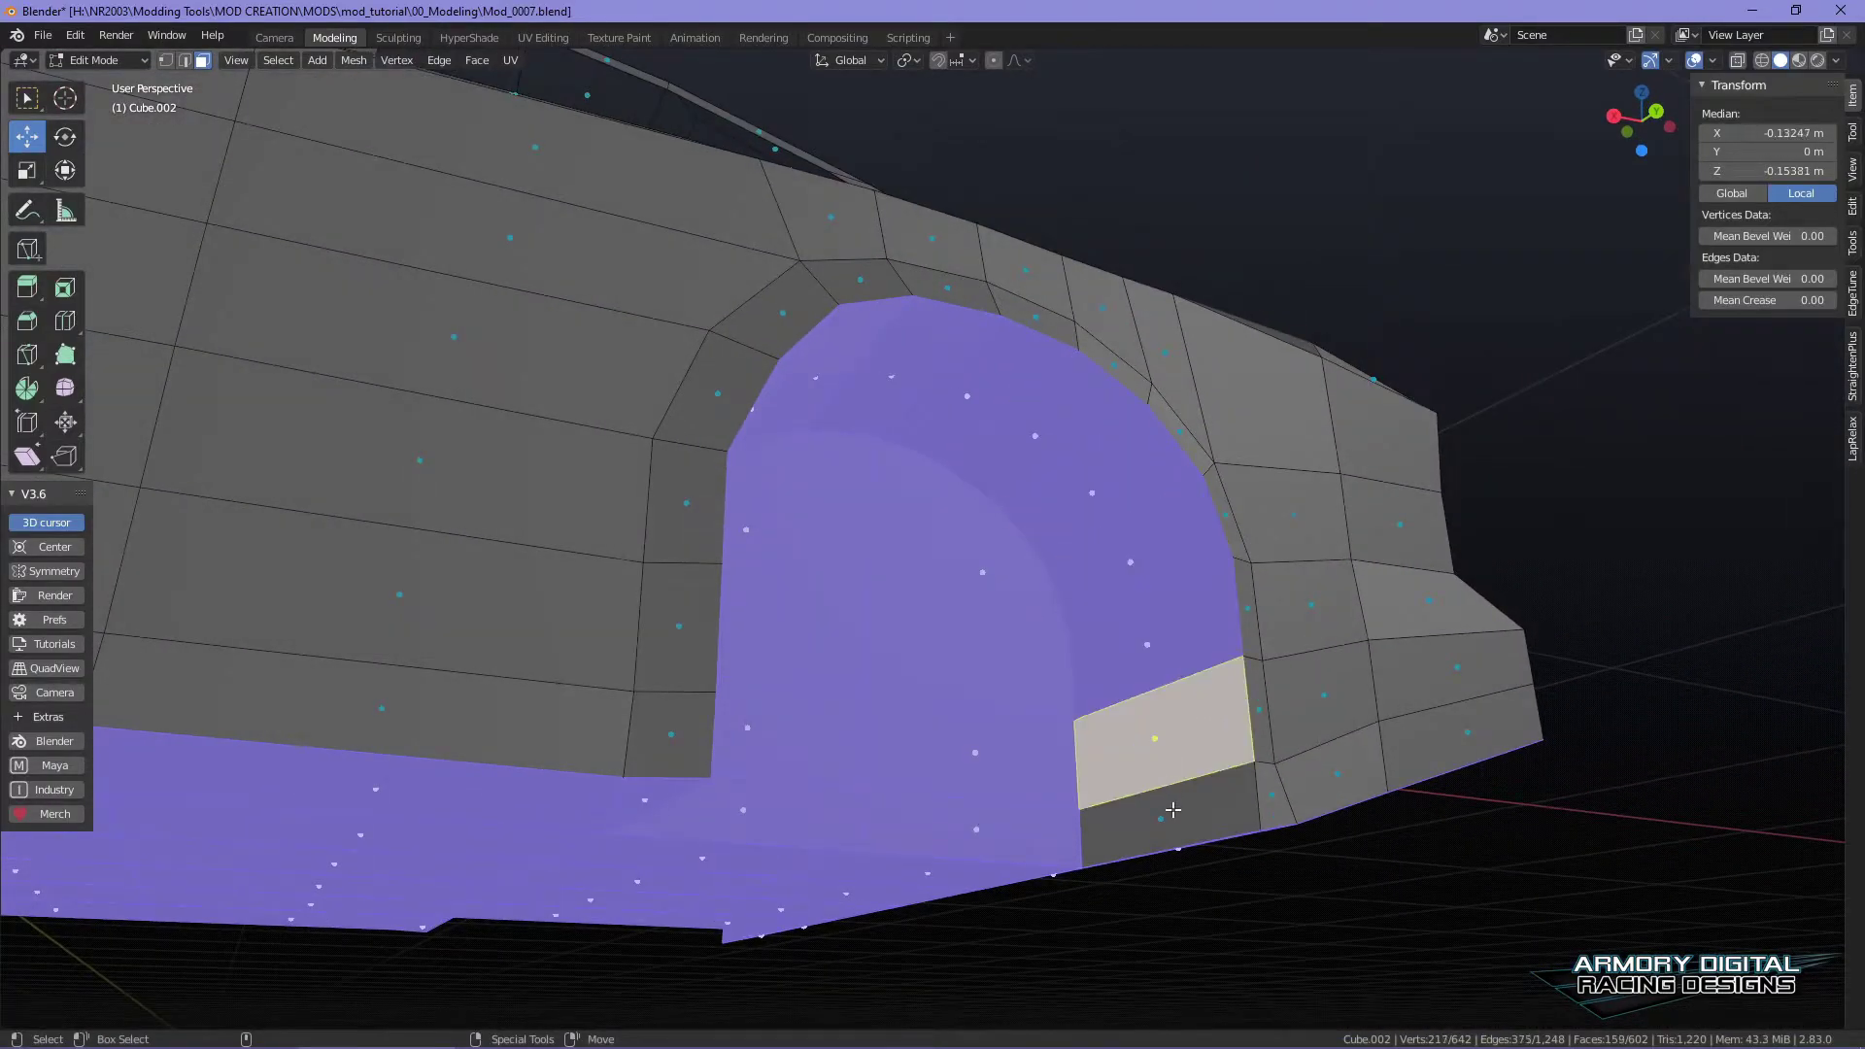
pyautogui.keyDown('shift'); pyautogui.click(1161, 819); pyautogui.keyUp('shift')
# - Delete the selected floor and wheel well faces from the body copy and return to Object Mode
pyautogui.keyDown('alt'); pyautogui.moveTo(1161, 819); pyautogui.dragTo(1423, 879); pyautogui.keyUp('alt')
pyautogui.rightClick(1336, 678)
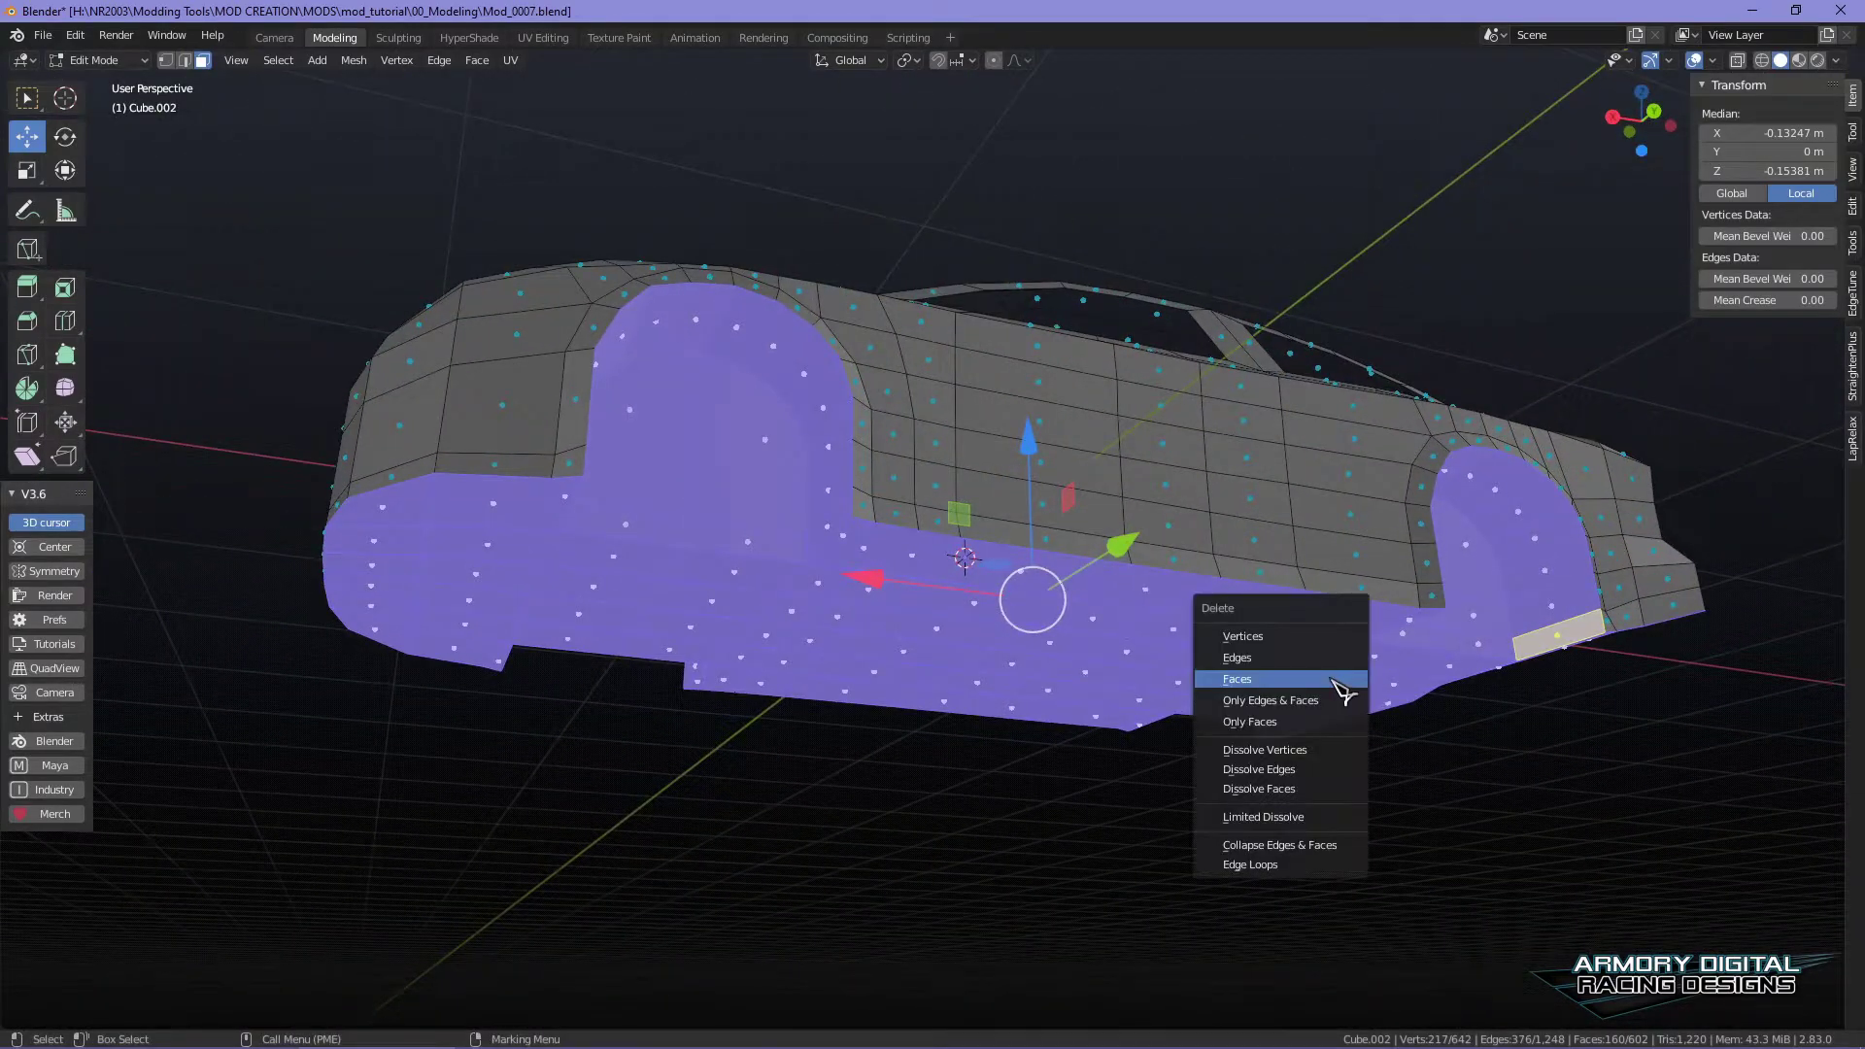
pyautogui.click(1292, 692)
pyautogui.keyDown('alt'); pyautogui.moveTo(1292, 692); pyautogui.dragTo(1248, 807); pyautogui.keyUp('alt')
pyautogui.press('Tab')
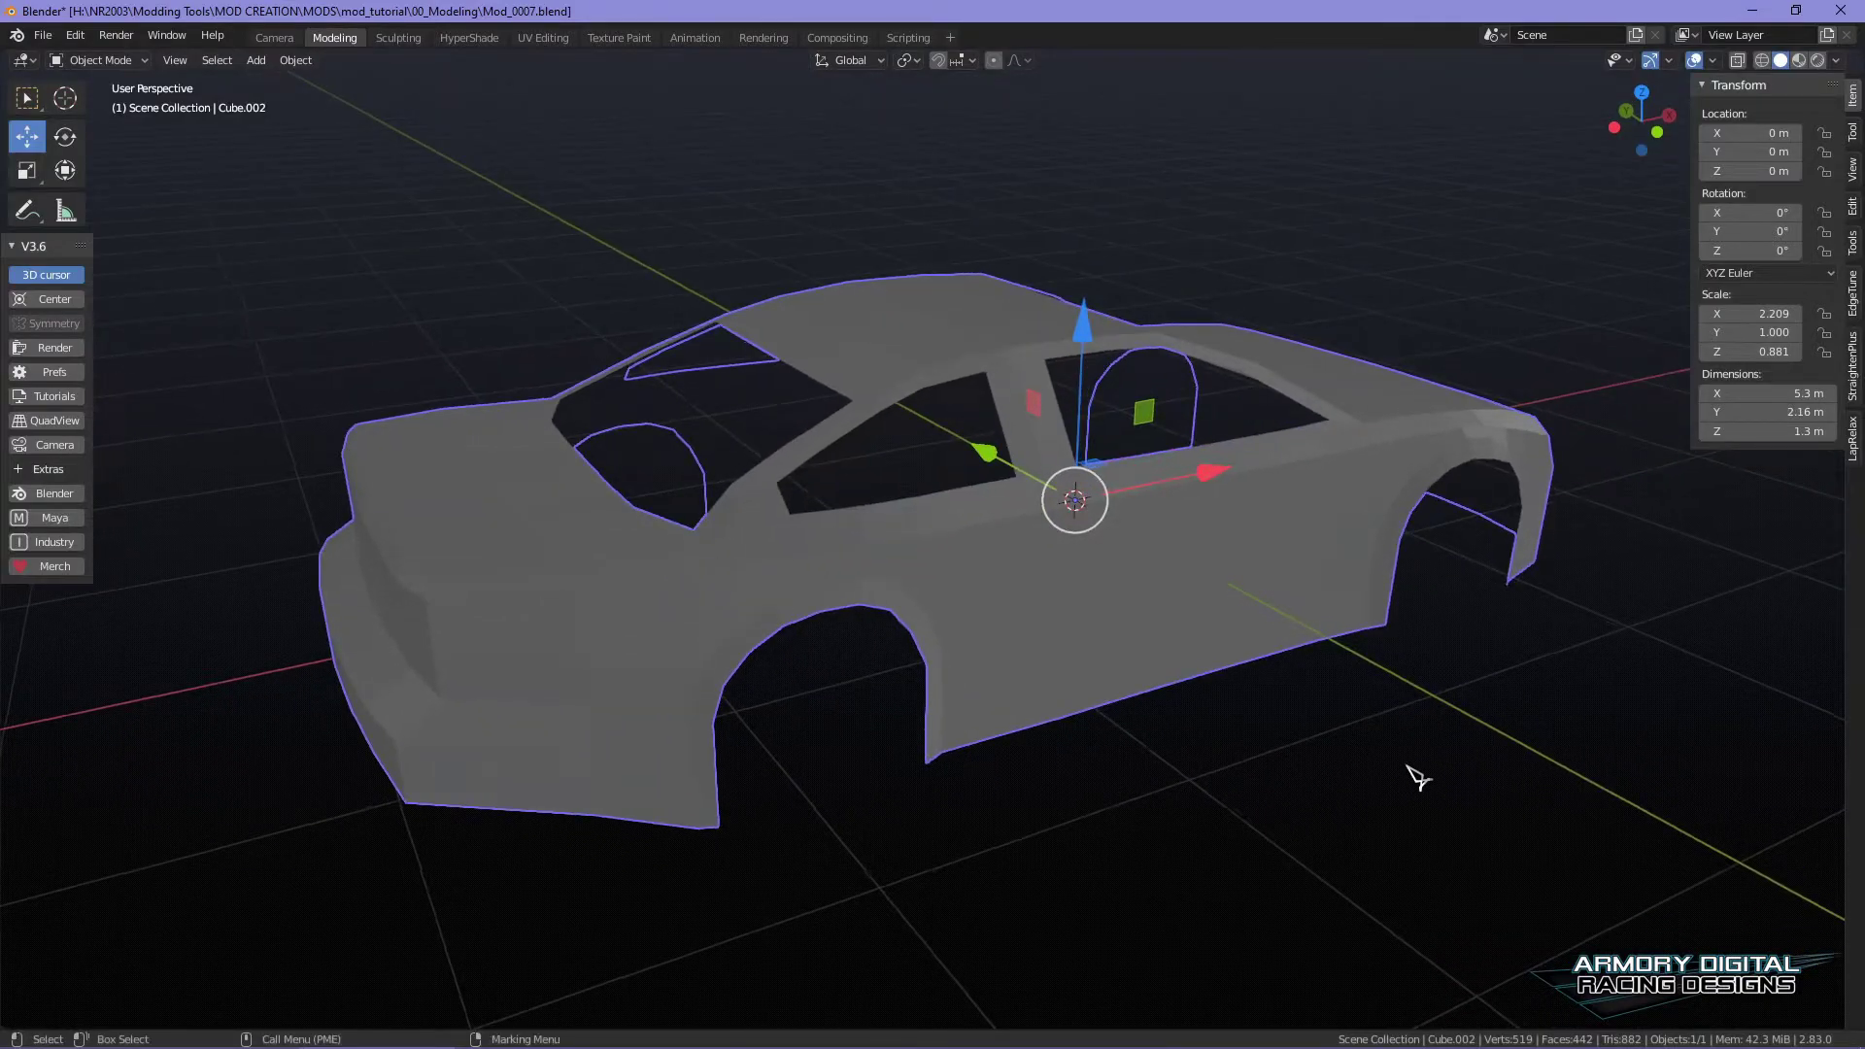
# - Enter face editing on the body copy, turn on X-ray and select all of its faces
pyautogui.keyDown('alt'); pyautogui.moveTo(1338, 565); pyautogui.dragTo(1315, 483); pyautogui.keyUp('alt')
pyautogui.moveTo(1332, 411); pyautogui.dragTo(1433, 485, button='right')
pyautogui.scroll(-2, 1457, 505)
pyautogui.keyDown('alt'); pyautogui.moveTo(1516, 582); pyautogui.dragTo(1390, 726); pyautogui.keyUp('alt')
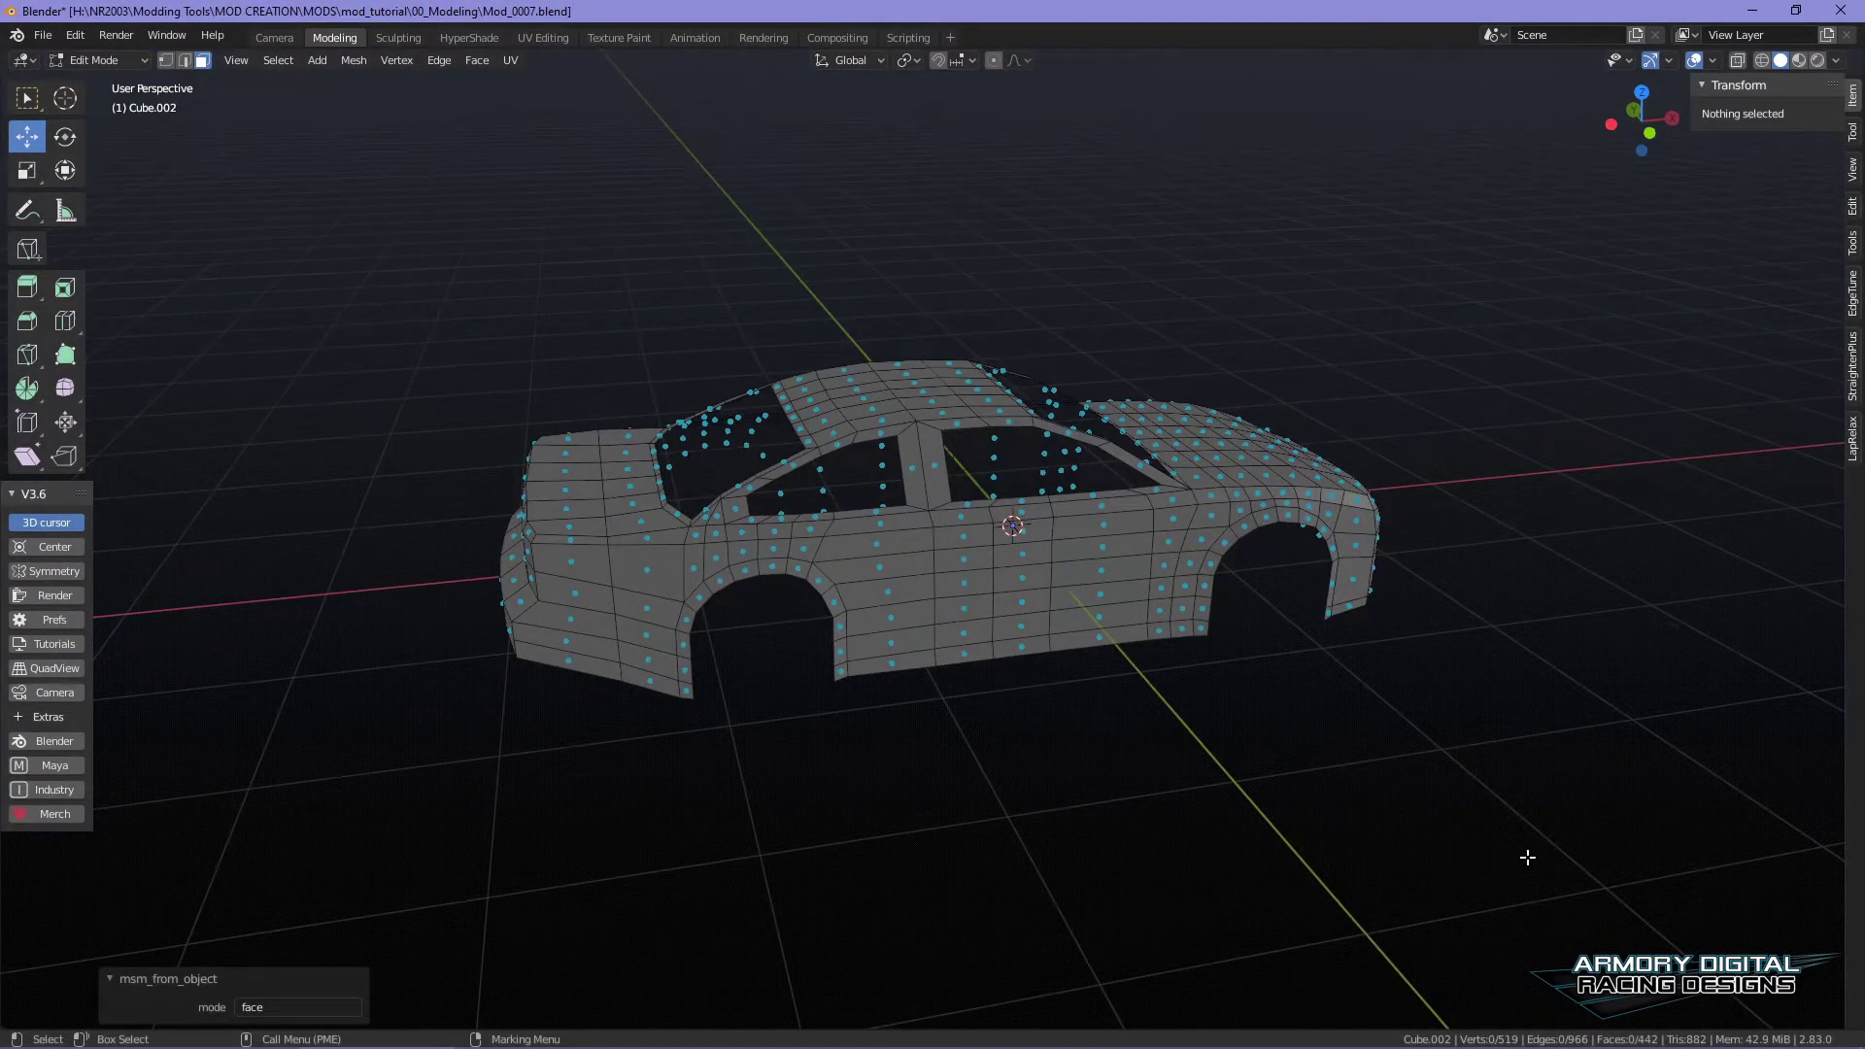
pyautogui.hotkey('alt', 'z')
pyautogui.moveTo(1591, 877); pyautogui.dragTo(482, 217)
pyautogui.keyDown('alt'); pyautogui.moveTo(1214, 767); pyautogui.dragTo(1312, 730); pyautogui.keyUp('alt')
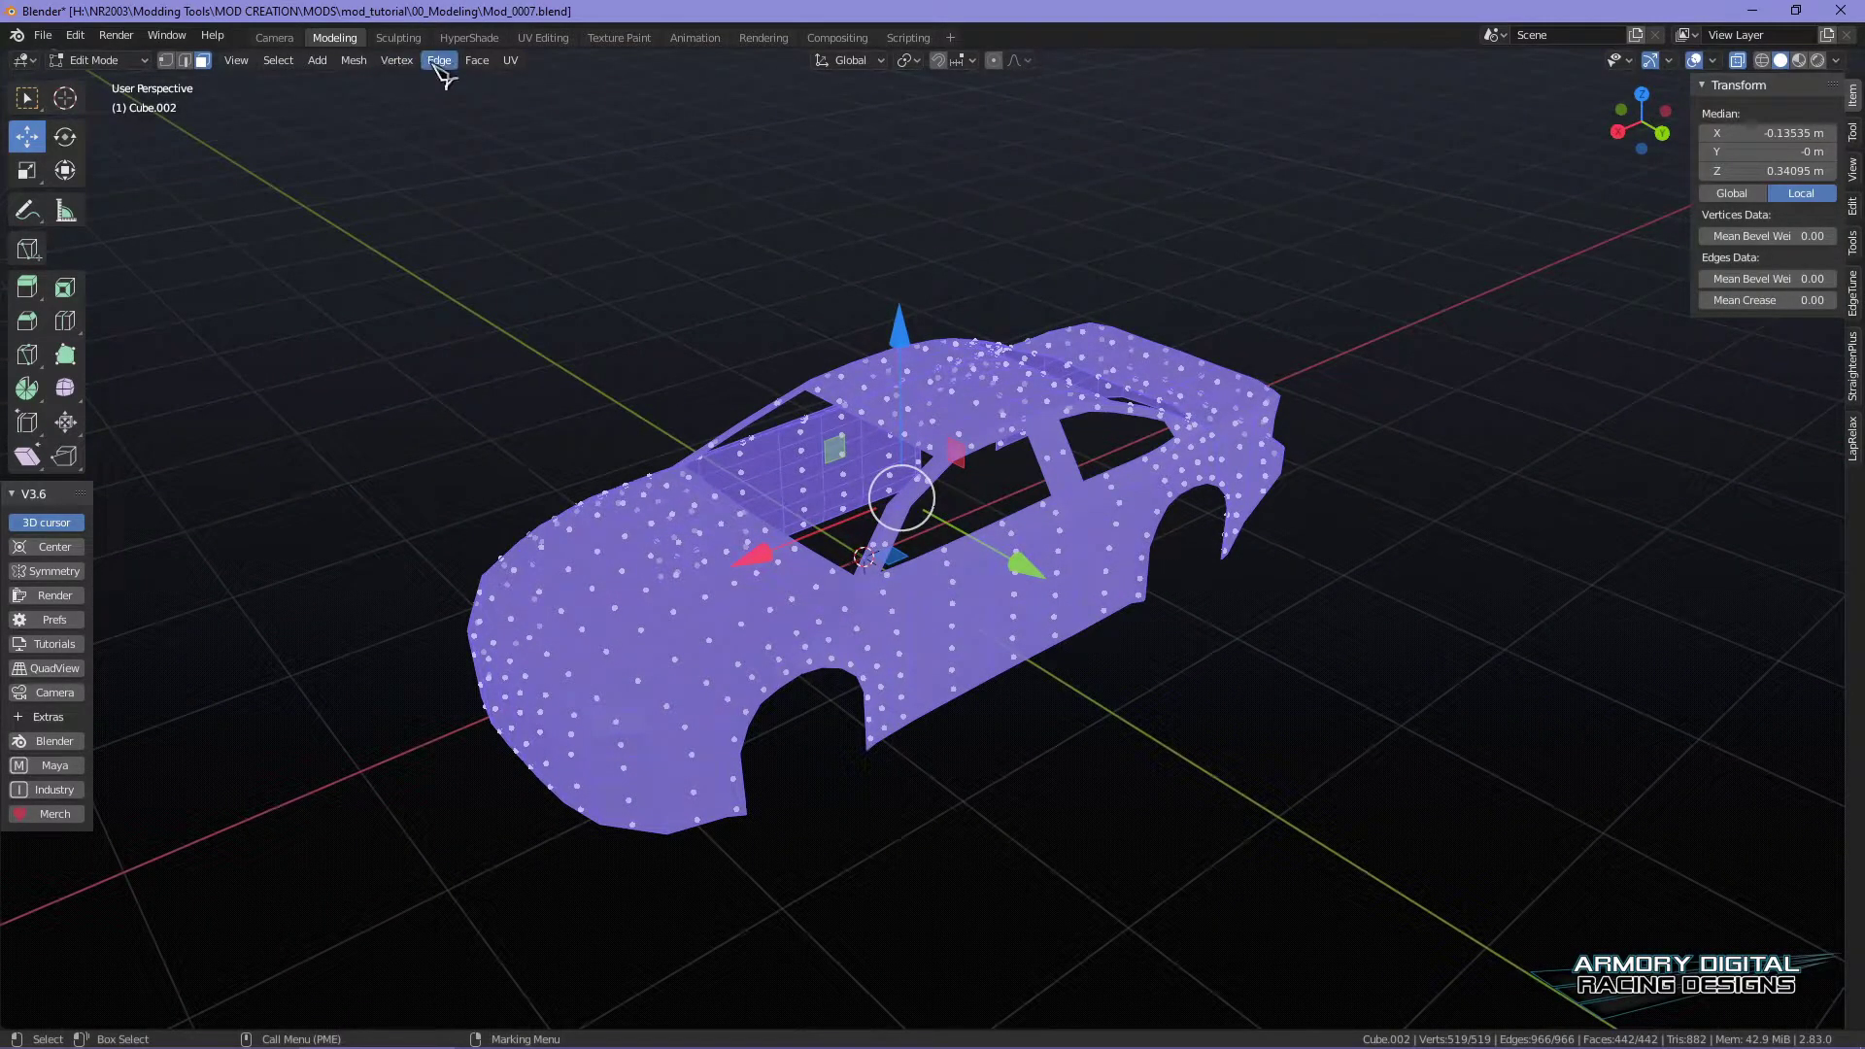
# - Recalculate the normals of all selected faces to the inside and return to Object Mode
pyautogui.click(402, 62)
pyautogui.moveTo(354, 60)
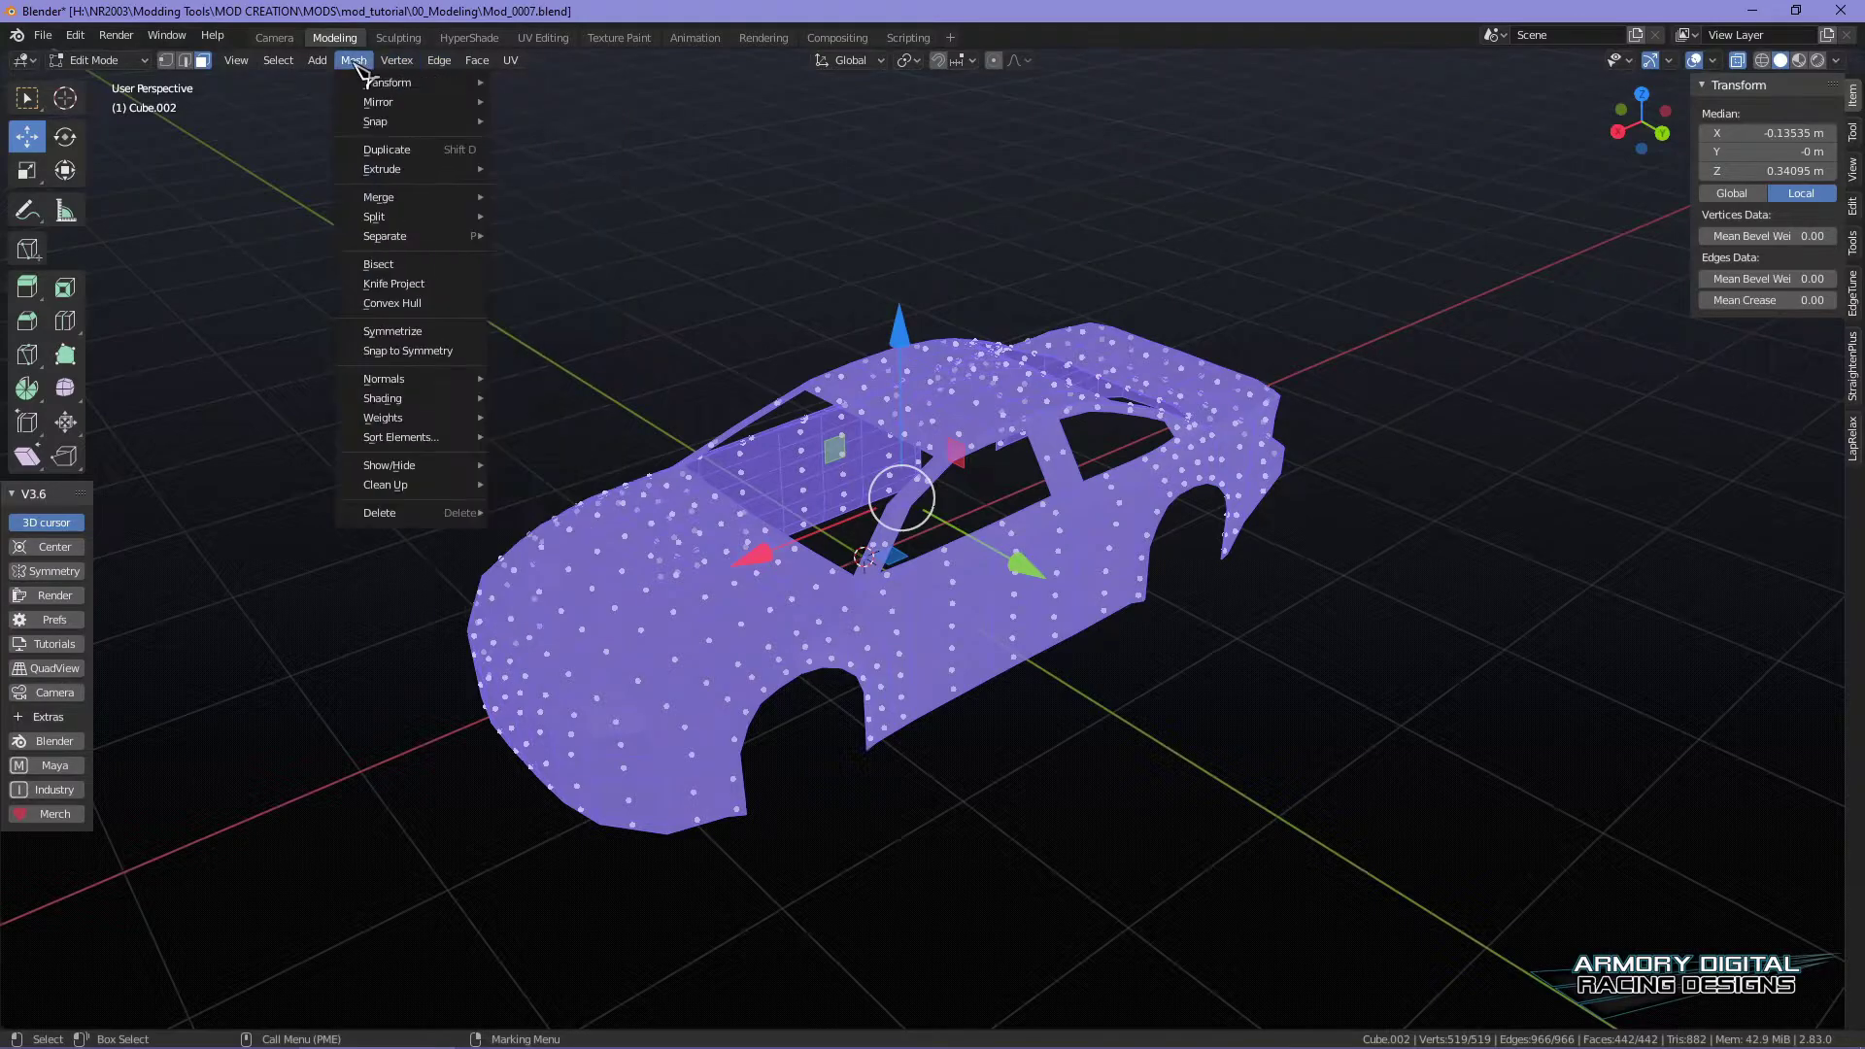
pyautogui.moveTo(457, 379)
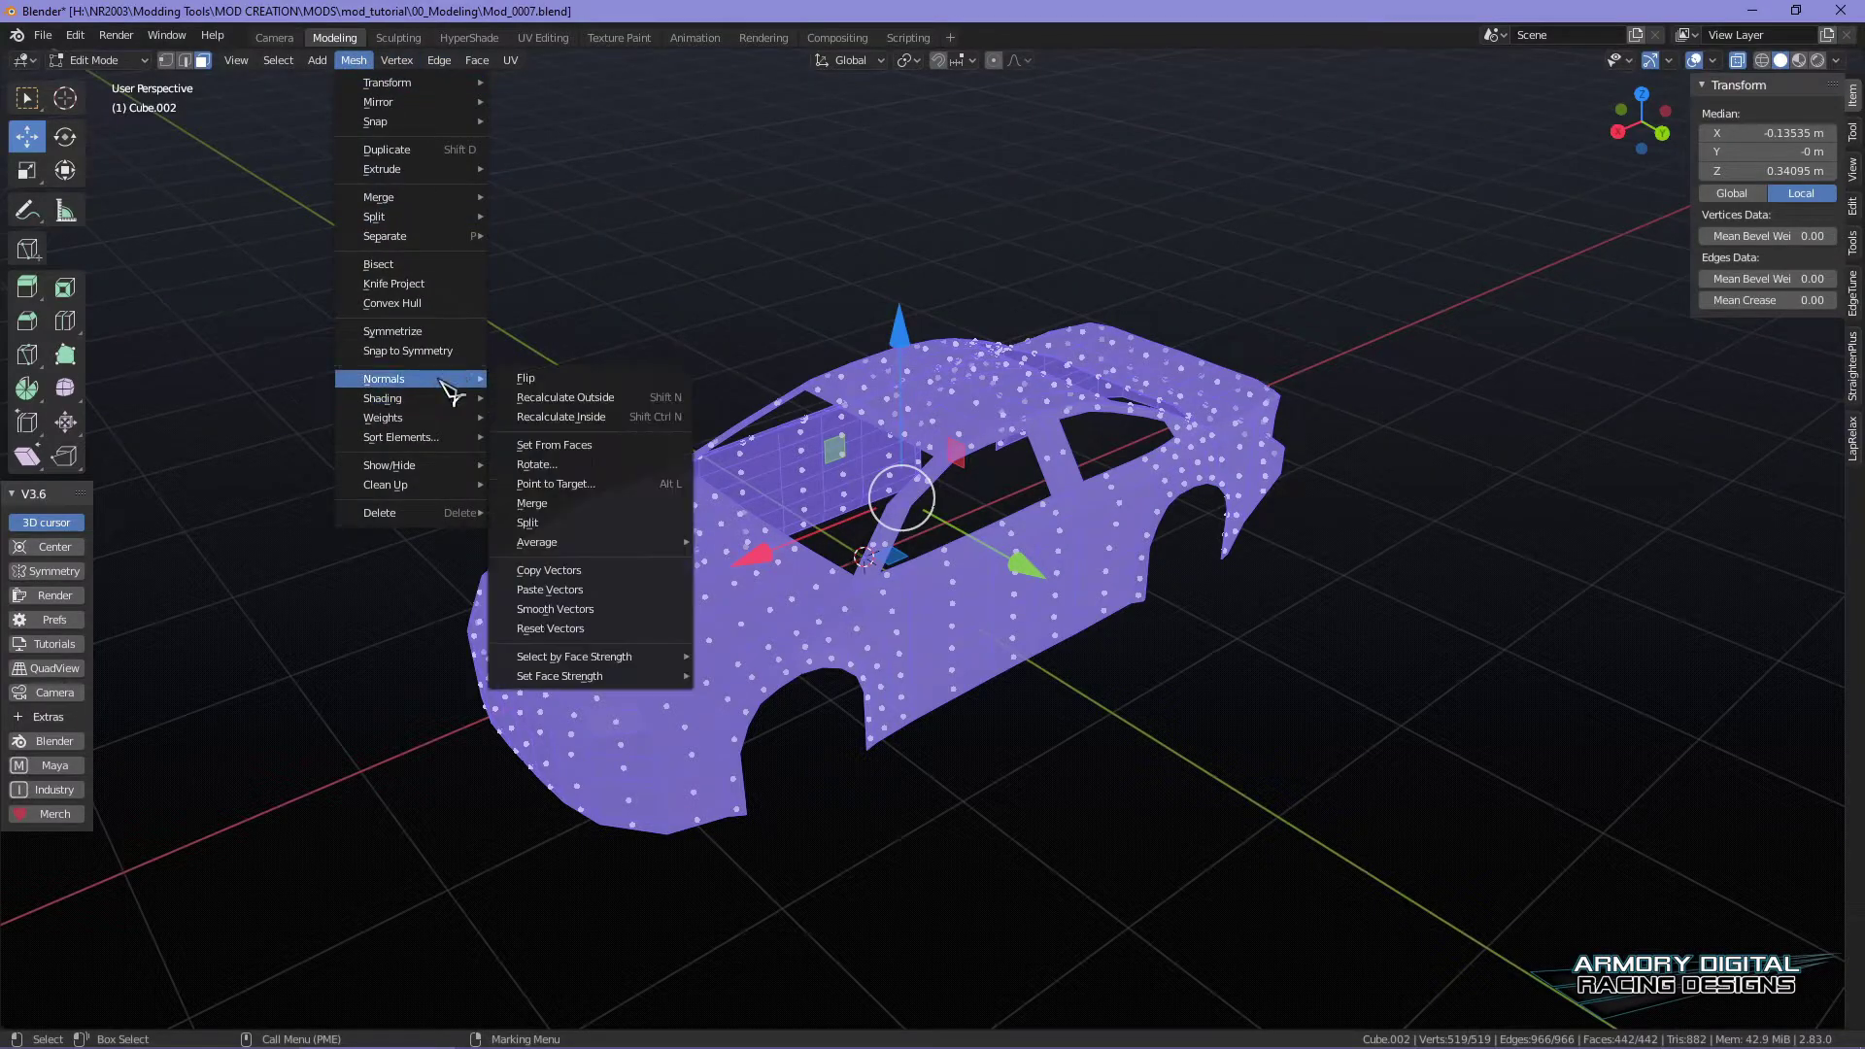
pyautogui.click(568, 416)
pyautogui.press('Tab')
pyautogui.moveTo(1287, 525); pyautogui.dragTo(1098, 730, button='middle')
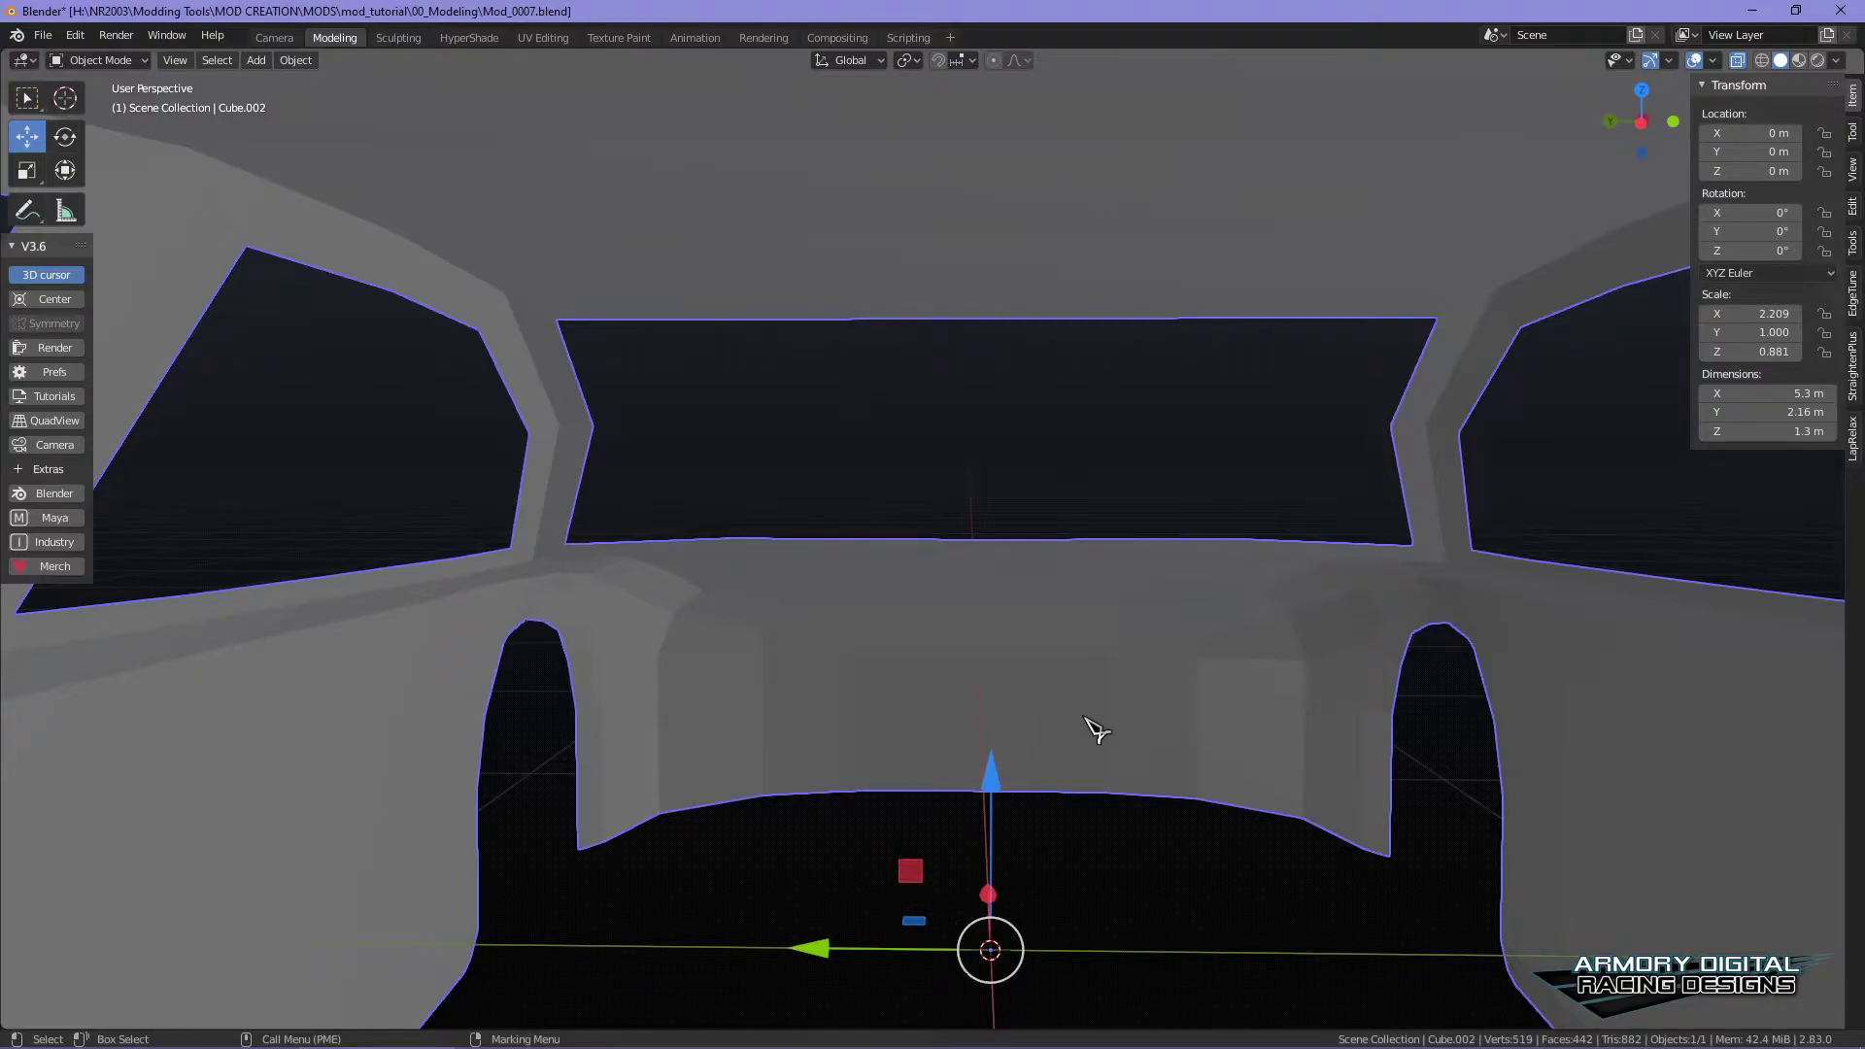
pyautogui.moveTo(1161, 458); pyautogui.dragTo(1379, 583, button='middle')
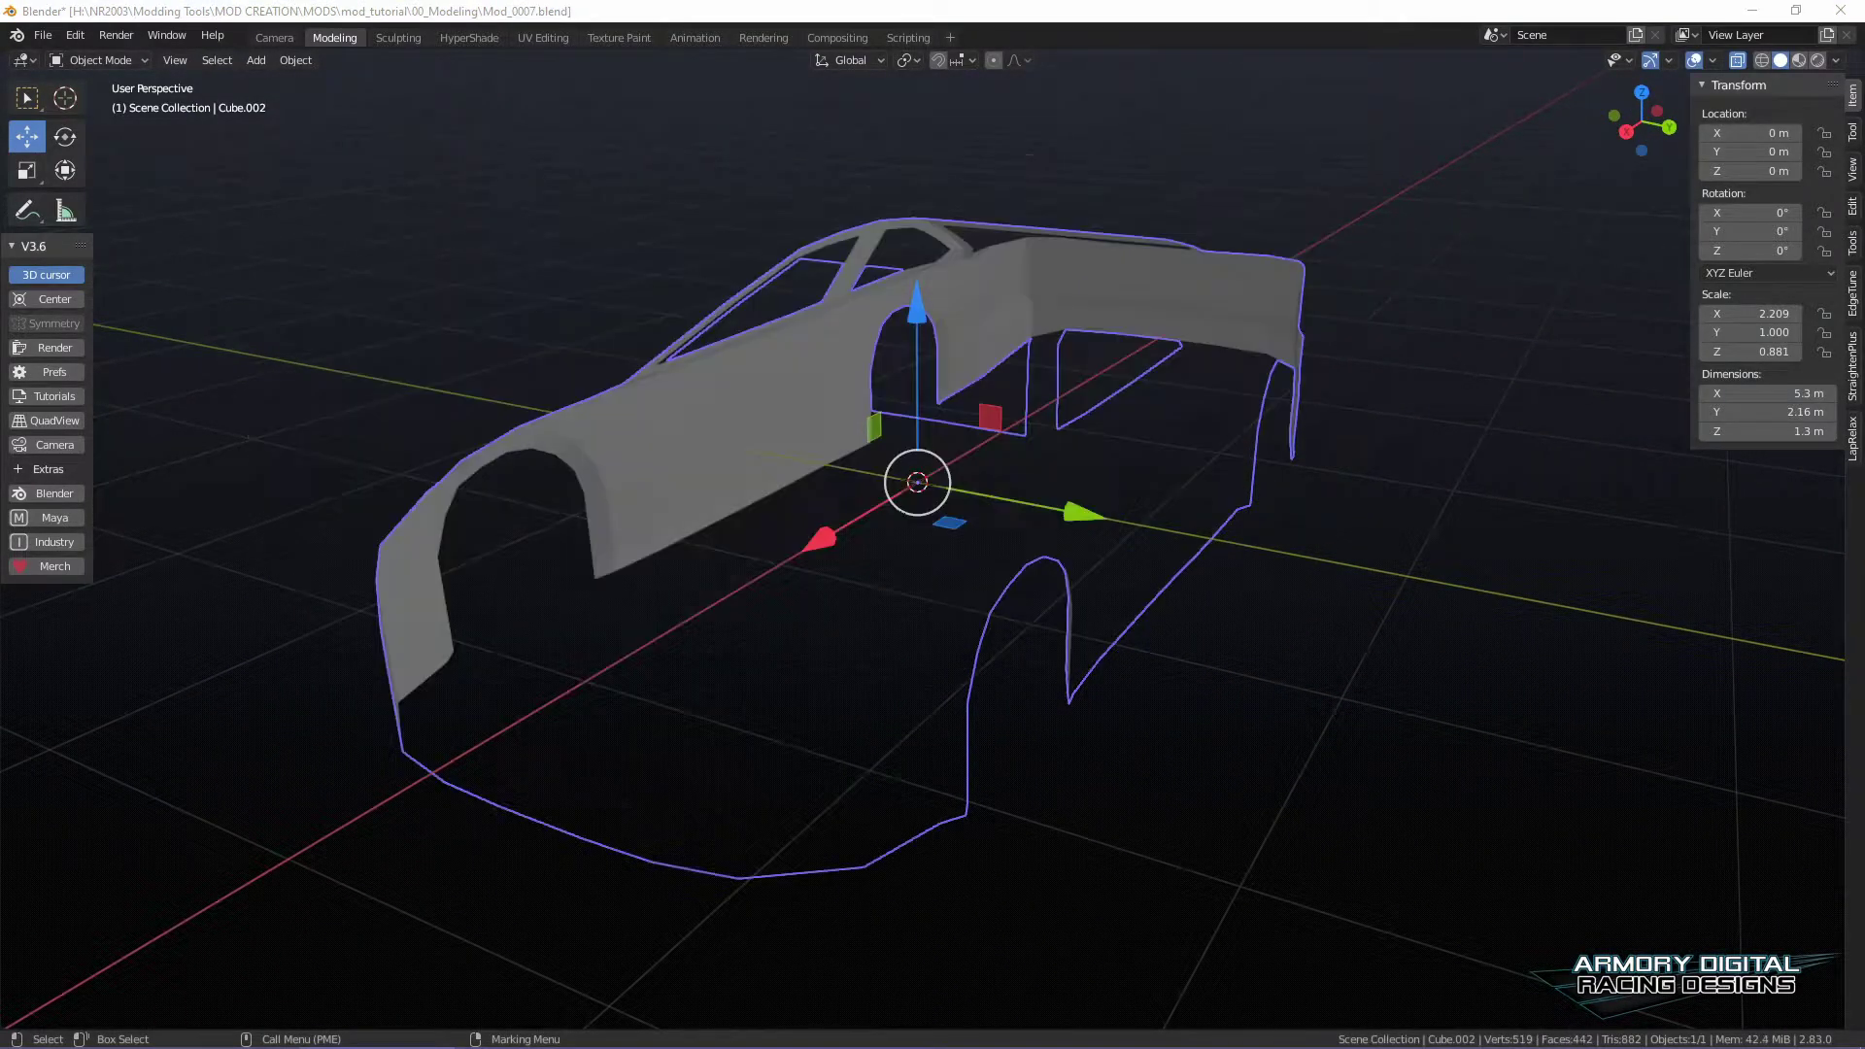
# - Bring the original body back into view and select the inward-facing copy
pyautogui.click(1407, 677)
pyautogui.moveTo(1396, 574); pyautogui.dragTo(1204, 530, button='middle')
pyautogui.moveTo(965, 461); pyautogui.dragTo(1410, 534, button='middle')
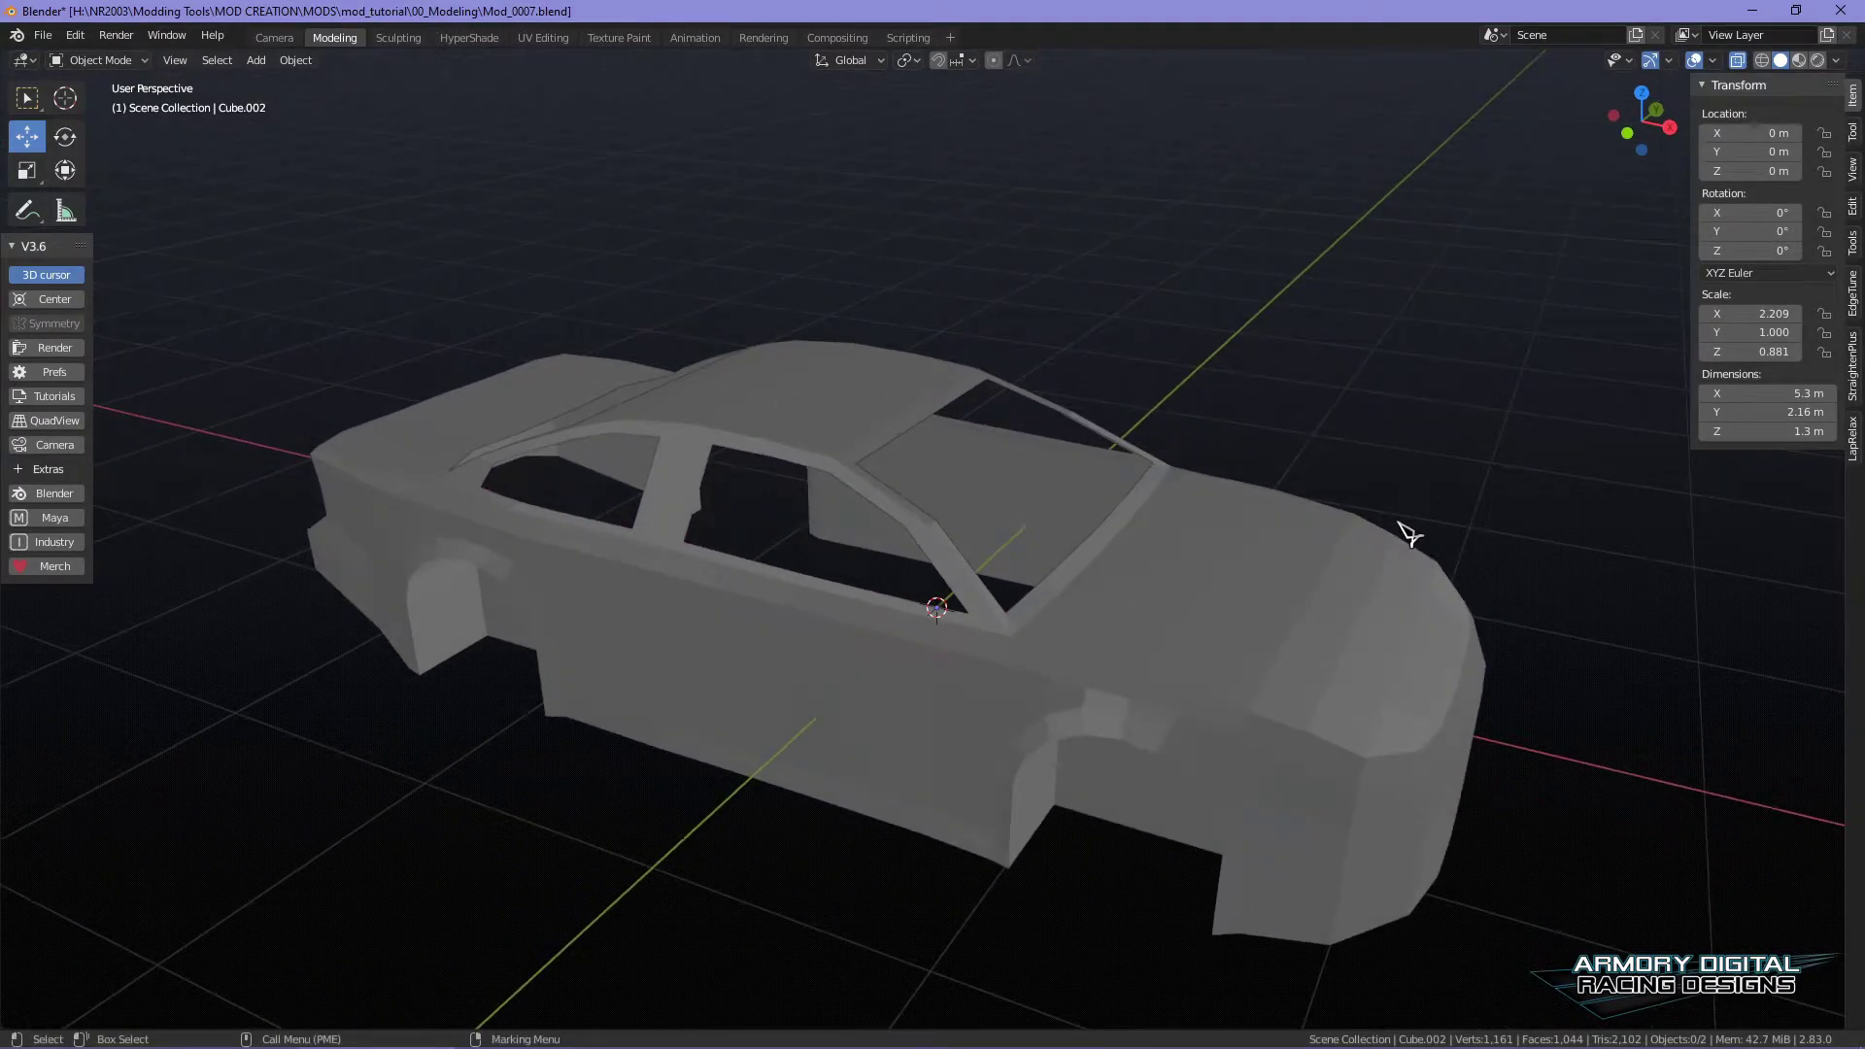
pyautogui.click(1014, 559)
# - Examine how the inward-facing shell sits against the body around the wheel openings and windows
pyautogui.moveTo(1416, 534); pyautogui.dragTo(1250, 505, button='middle')
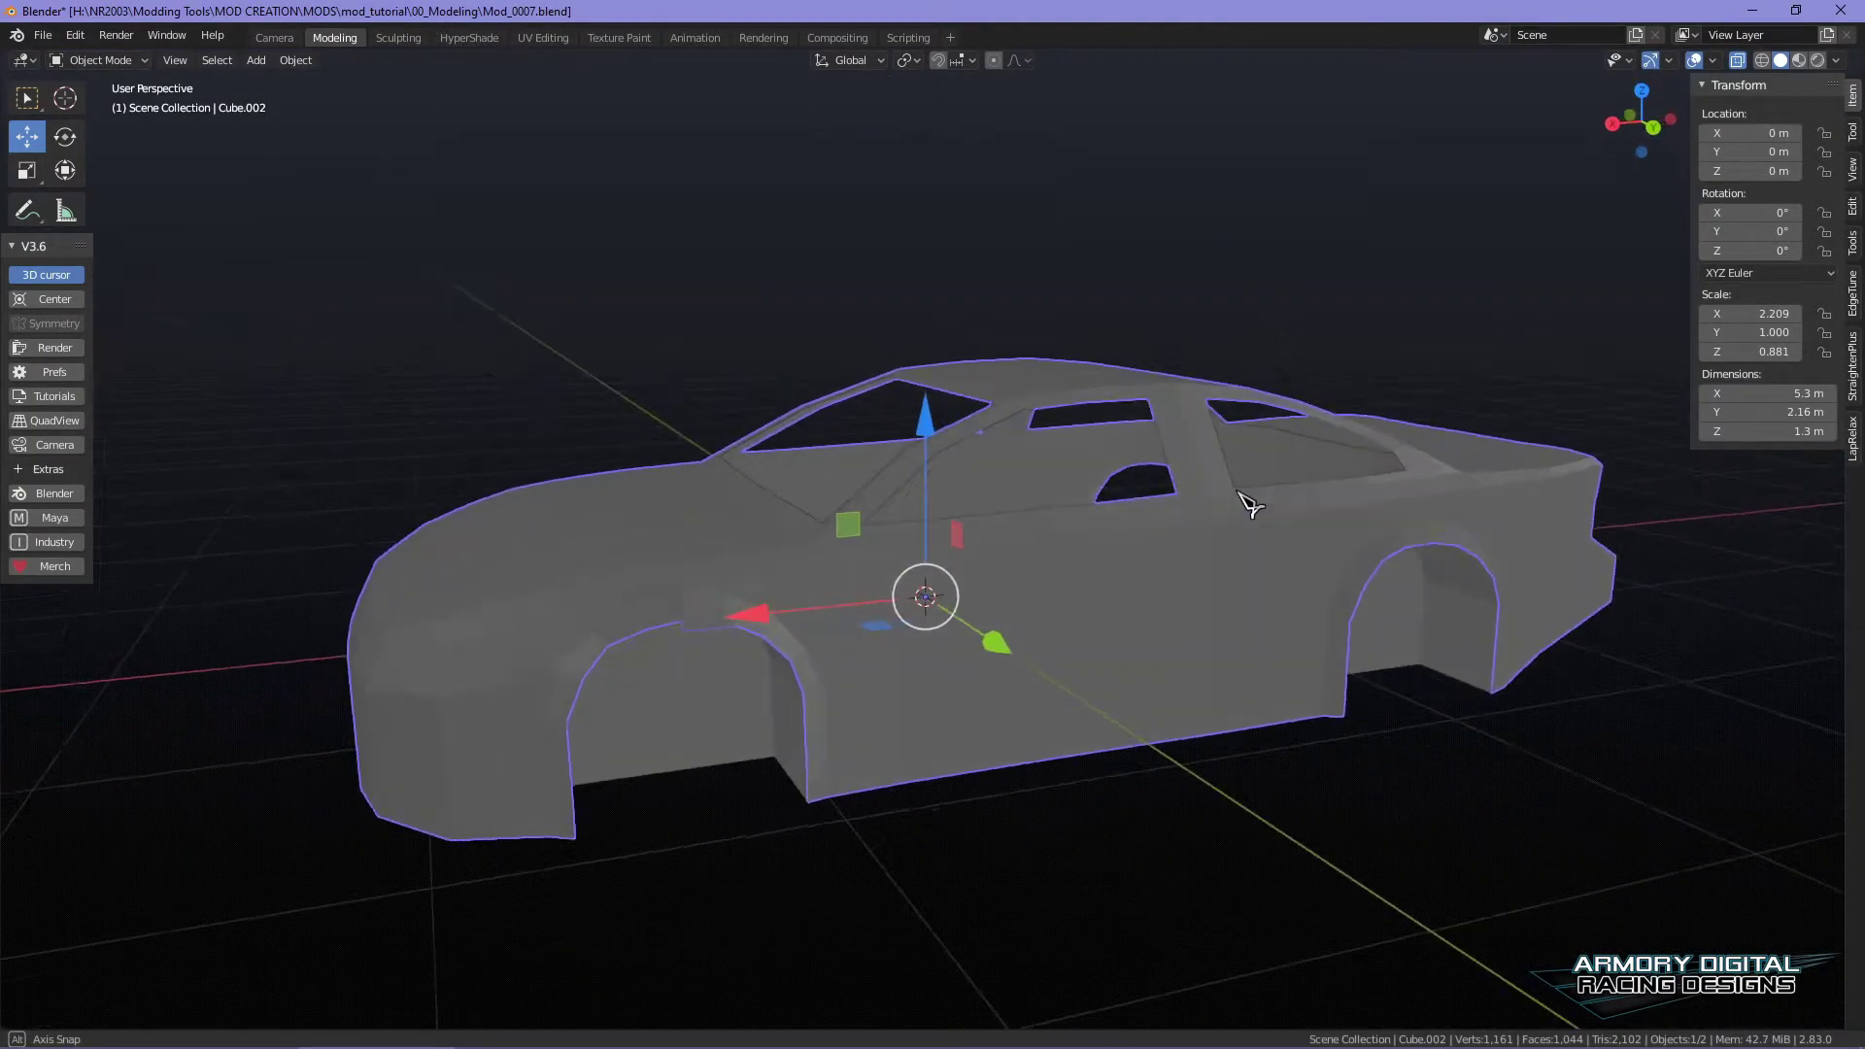
pyautogui.moveTo(1353, 854); pyautogui.dragTo(1457, 716, button='middle')
pyautogui.scroll(5, 1358, 701)
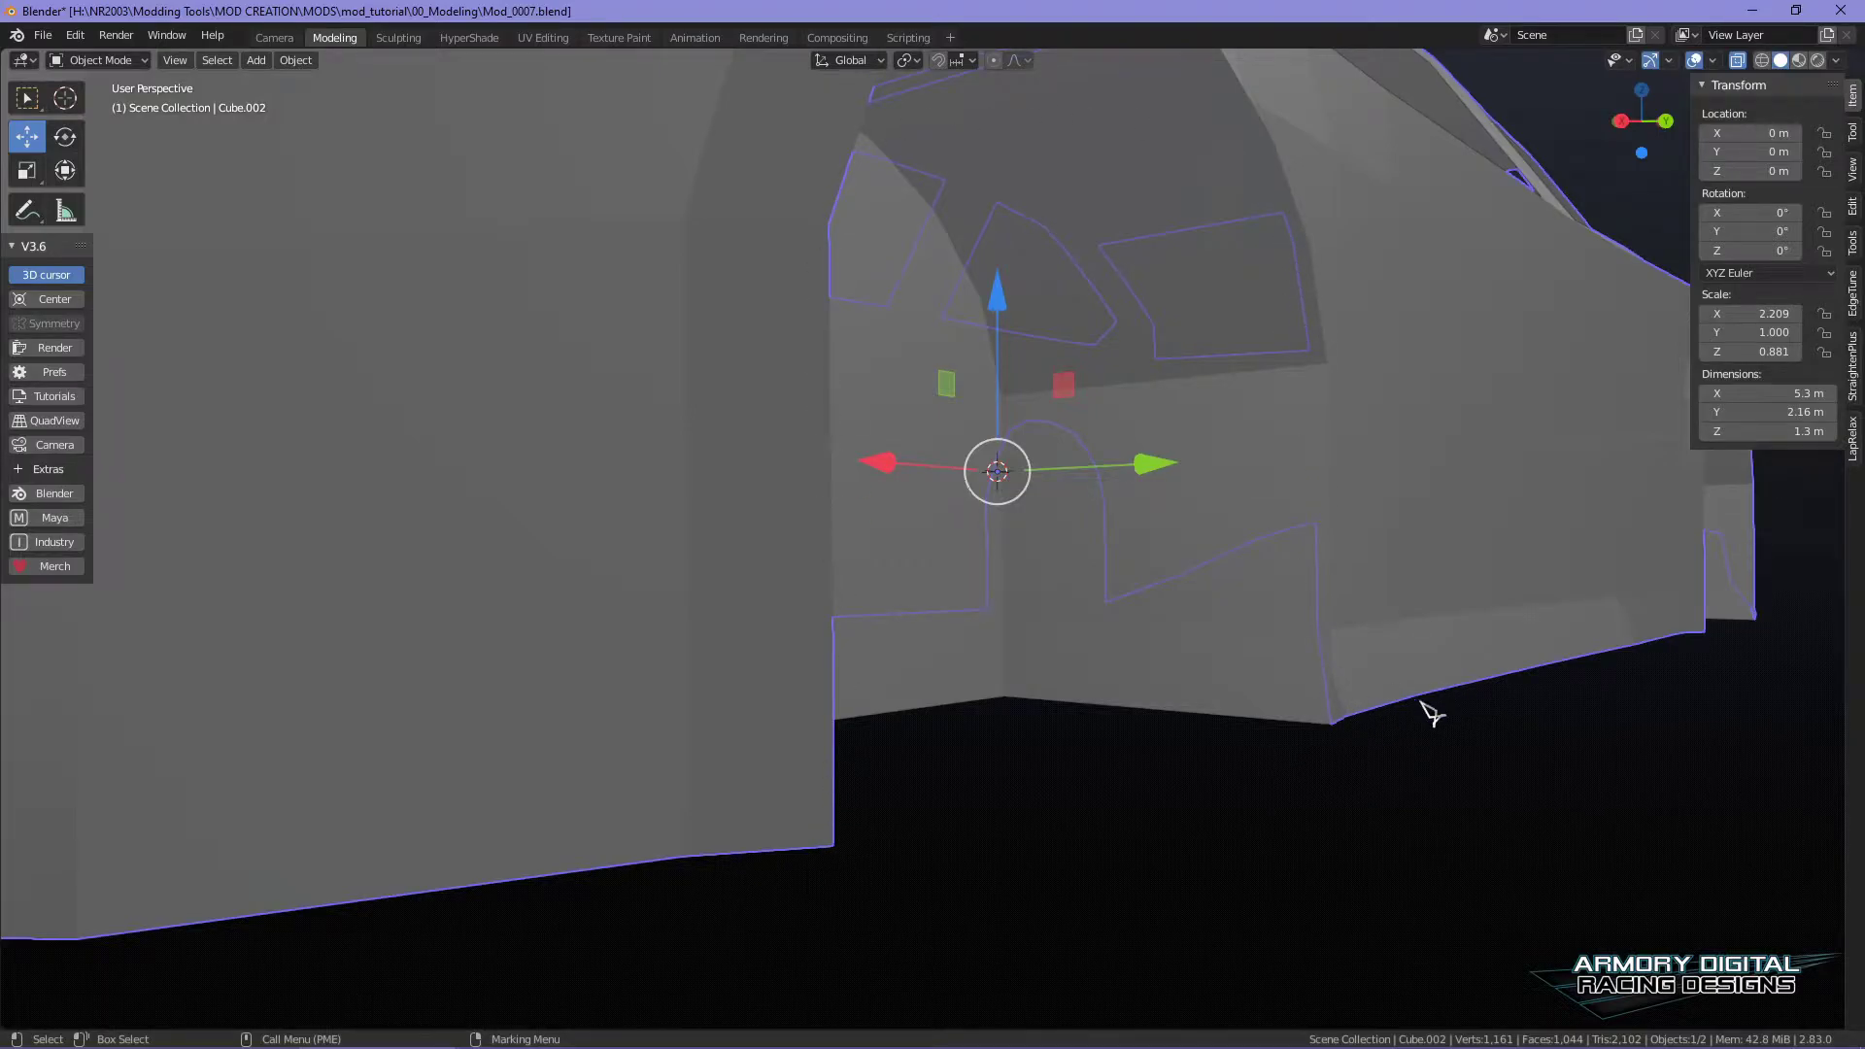
pyautogui.scroll(-4, 1458, 719)
pyautogui.moveTo(1461, 749); pyautogui.dragTo(1387, 607, button='middle')
pyautogui.moveTo(1376, 537); pyautogui.dragTo(1260, 583, button='middle')
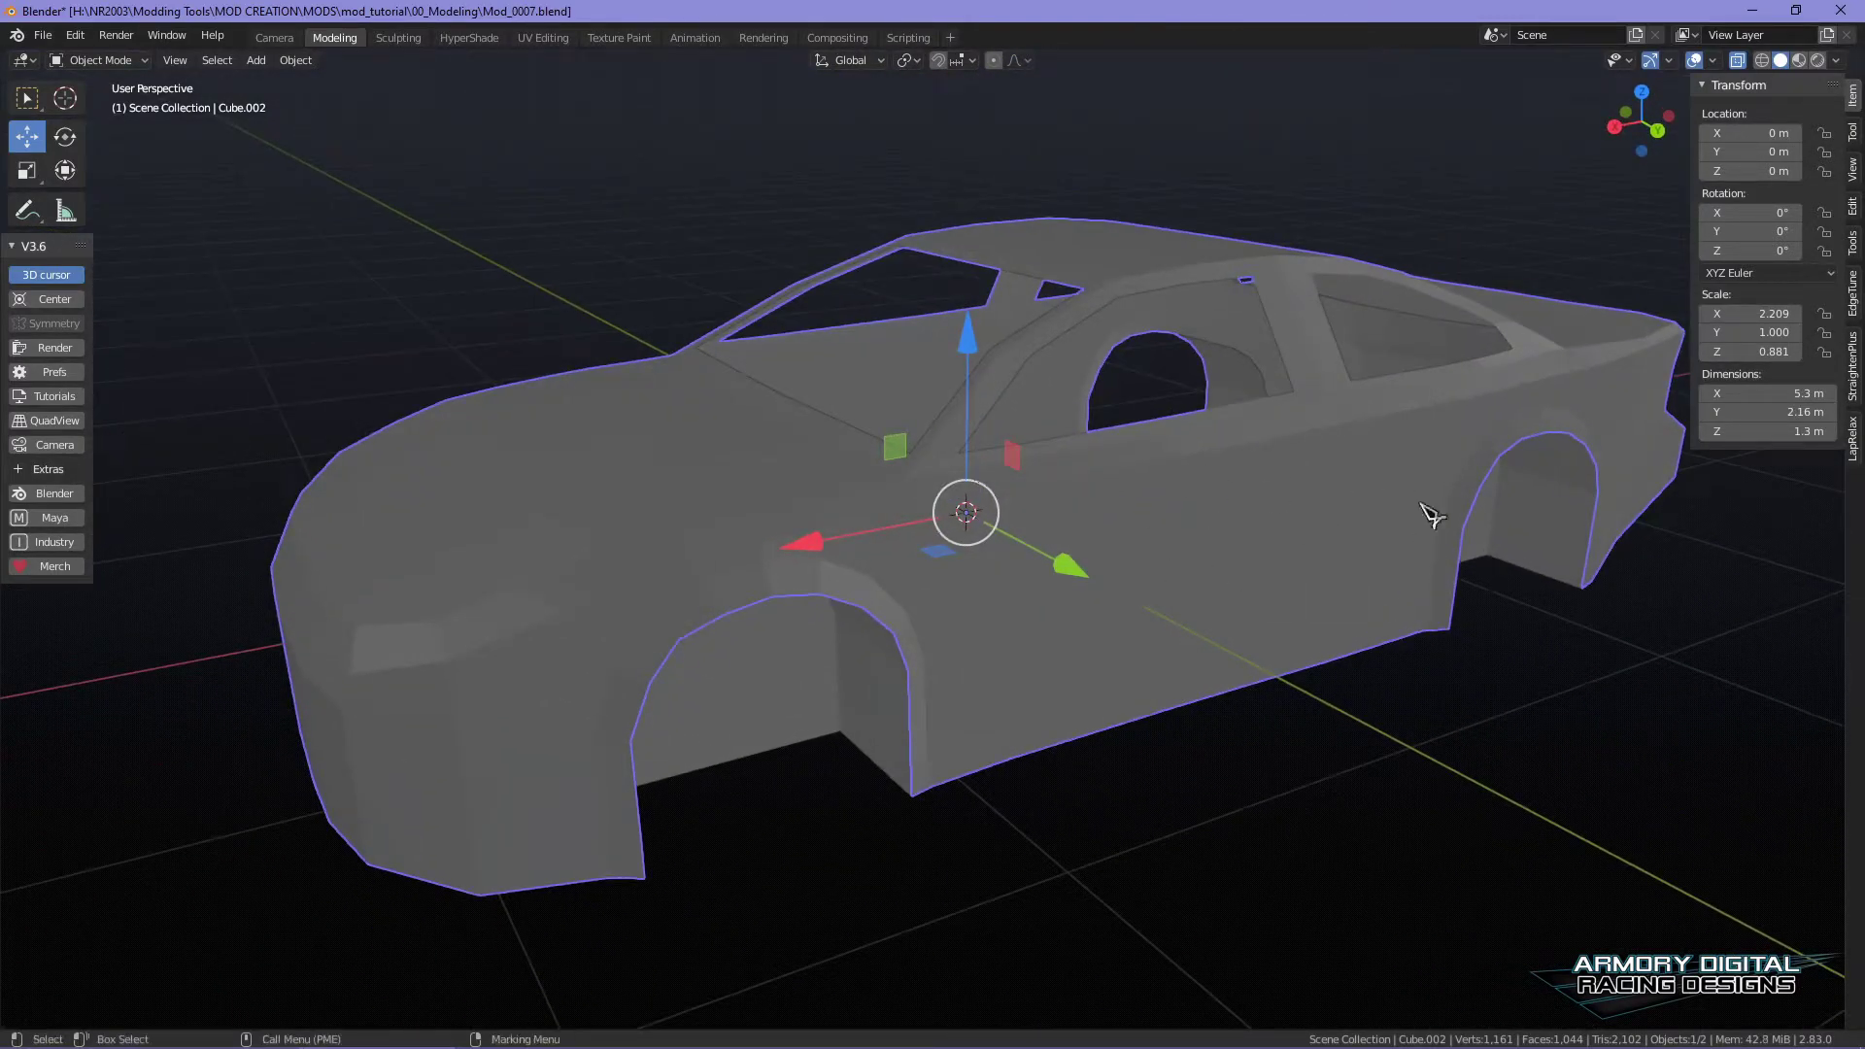
pyautogui.moveTo(1399, 618); pyautogui.dragTo(1428, 658, button='middle')
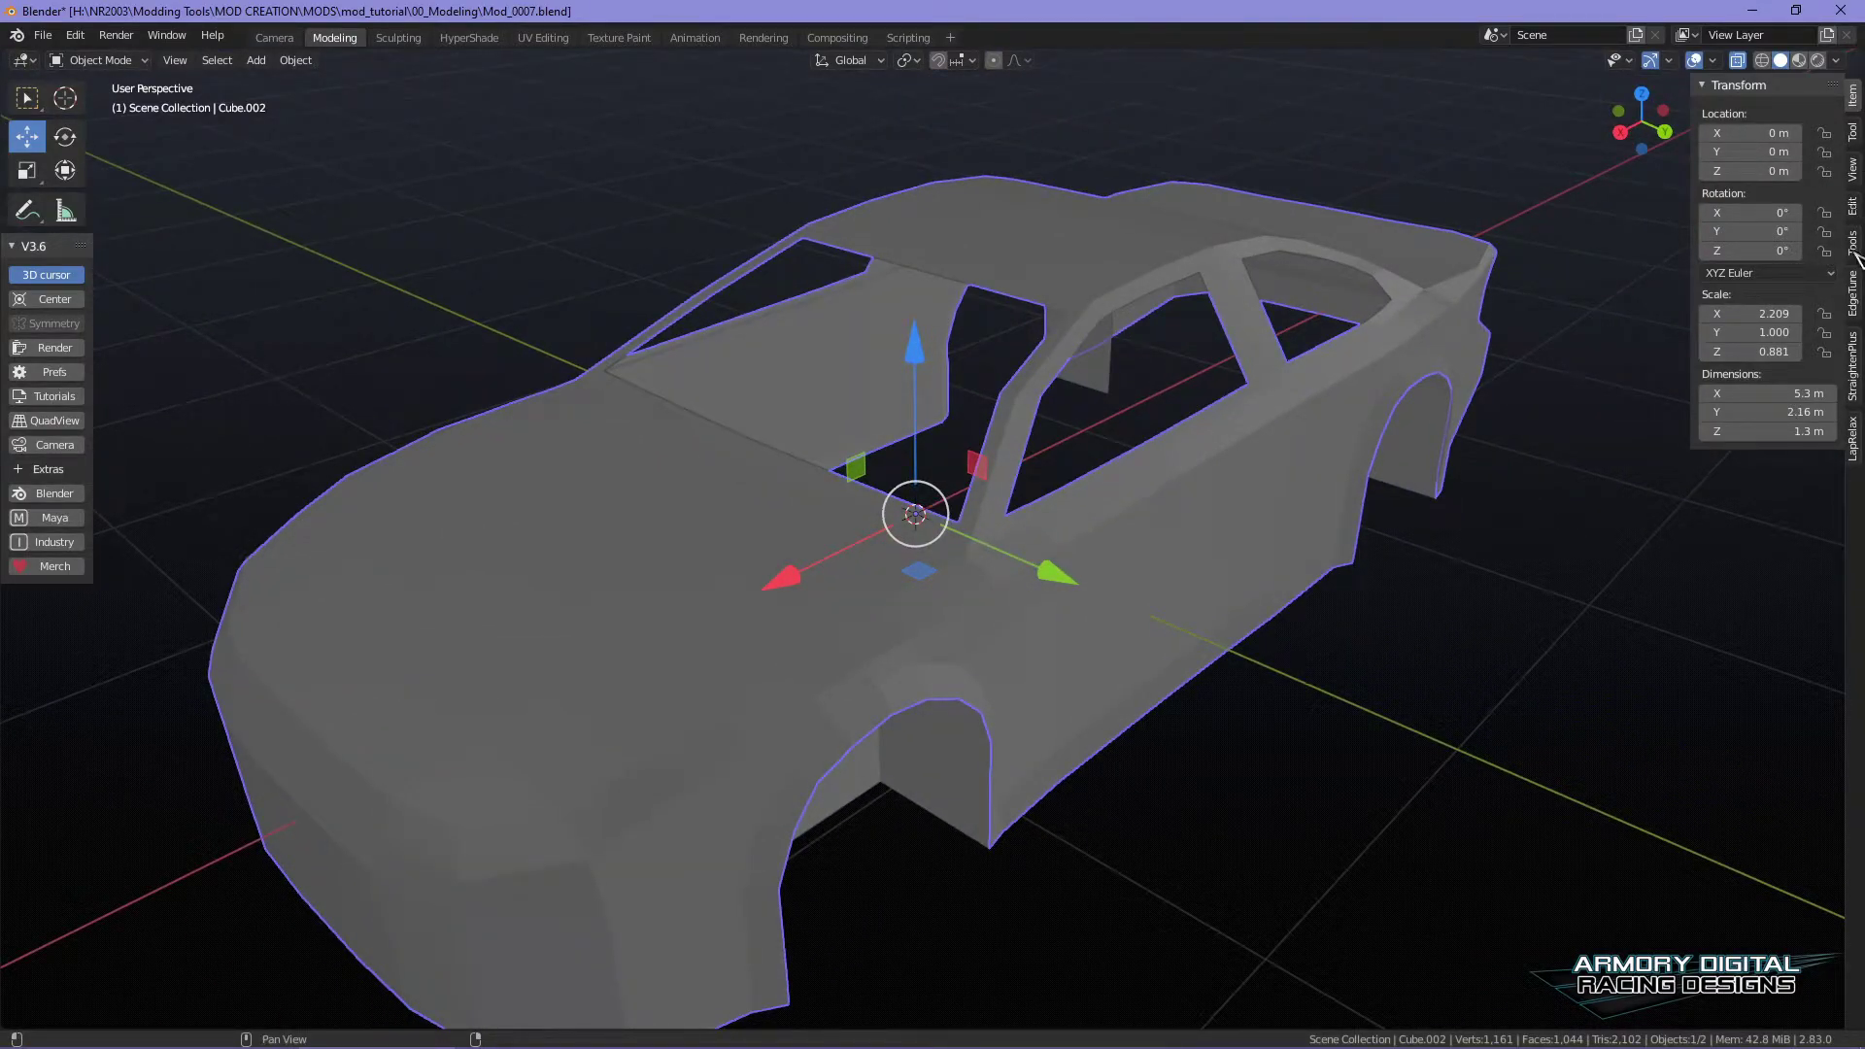
# - Apply all transforms to the inward-facing shell
pyautogui.click(1855, 173)
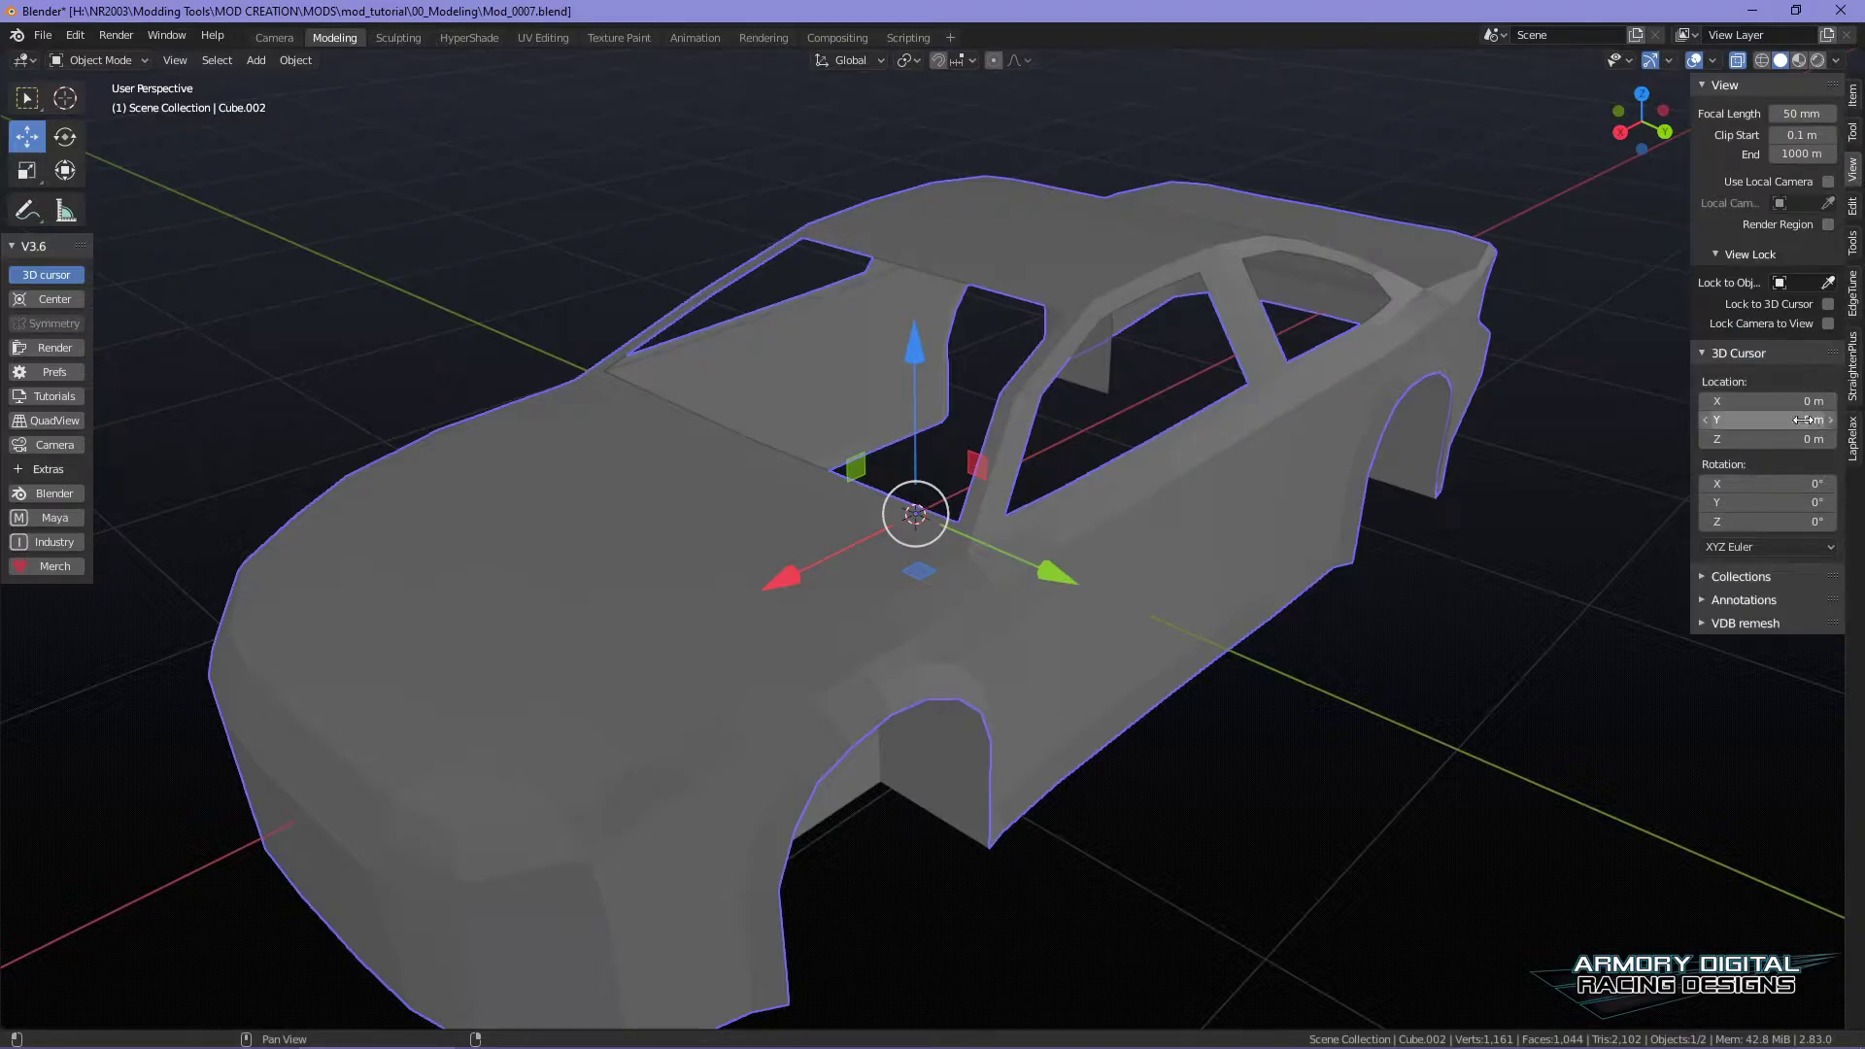
pyautogui.click(1855, 100)
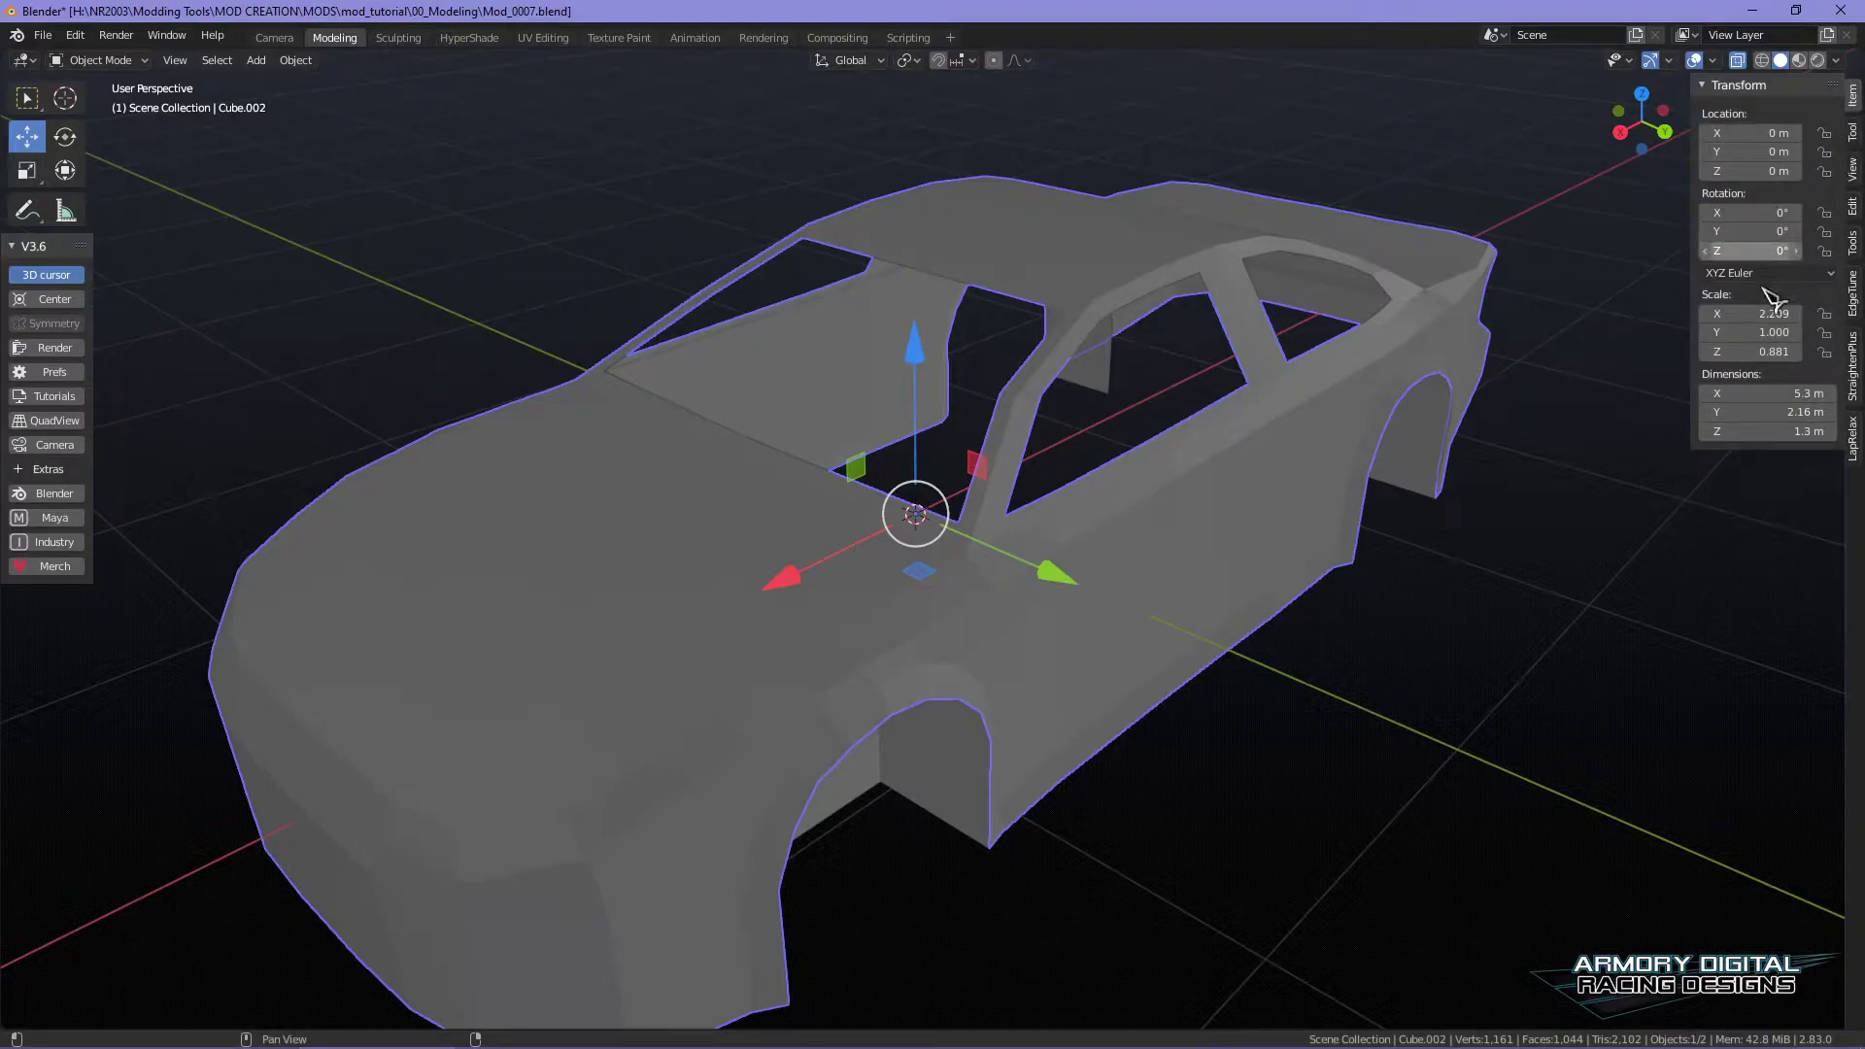
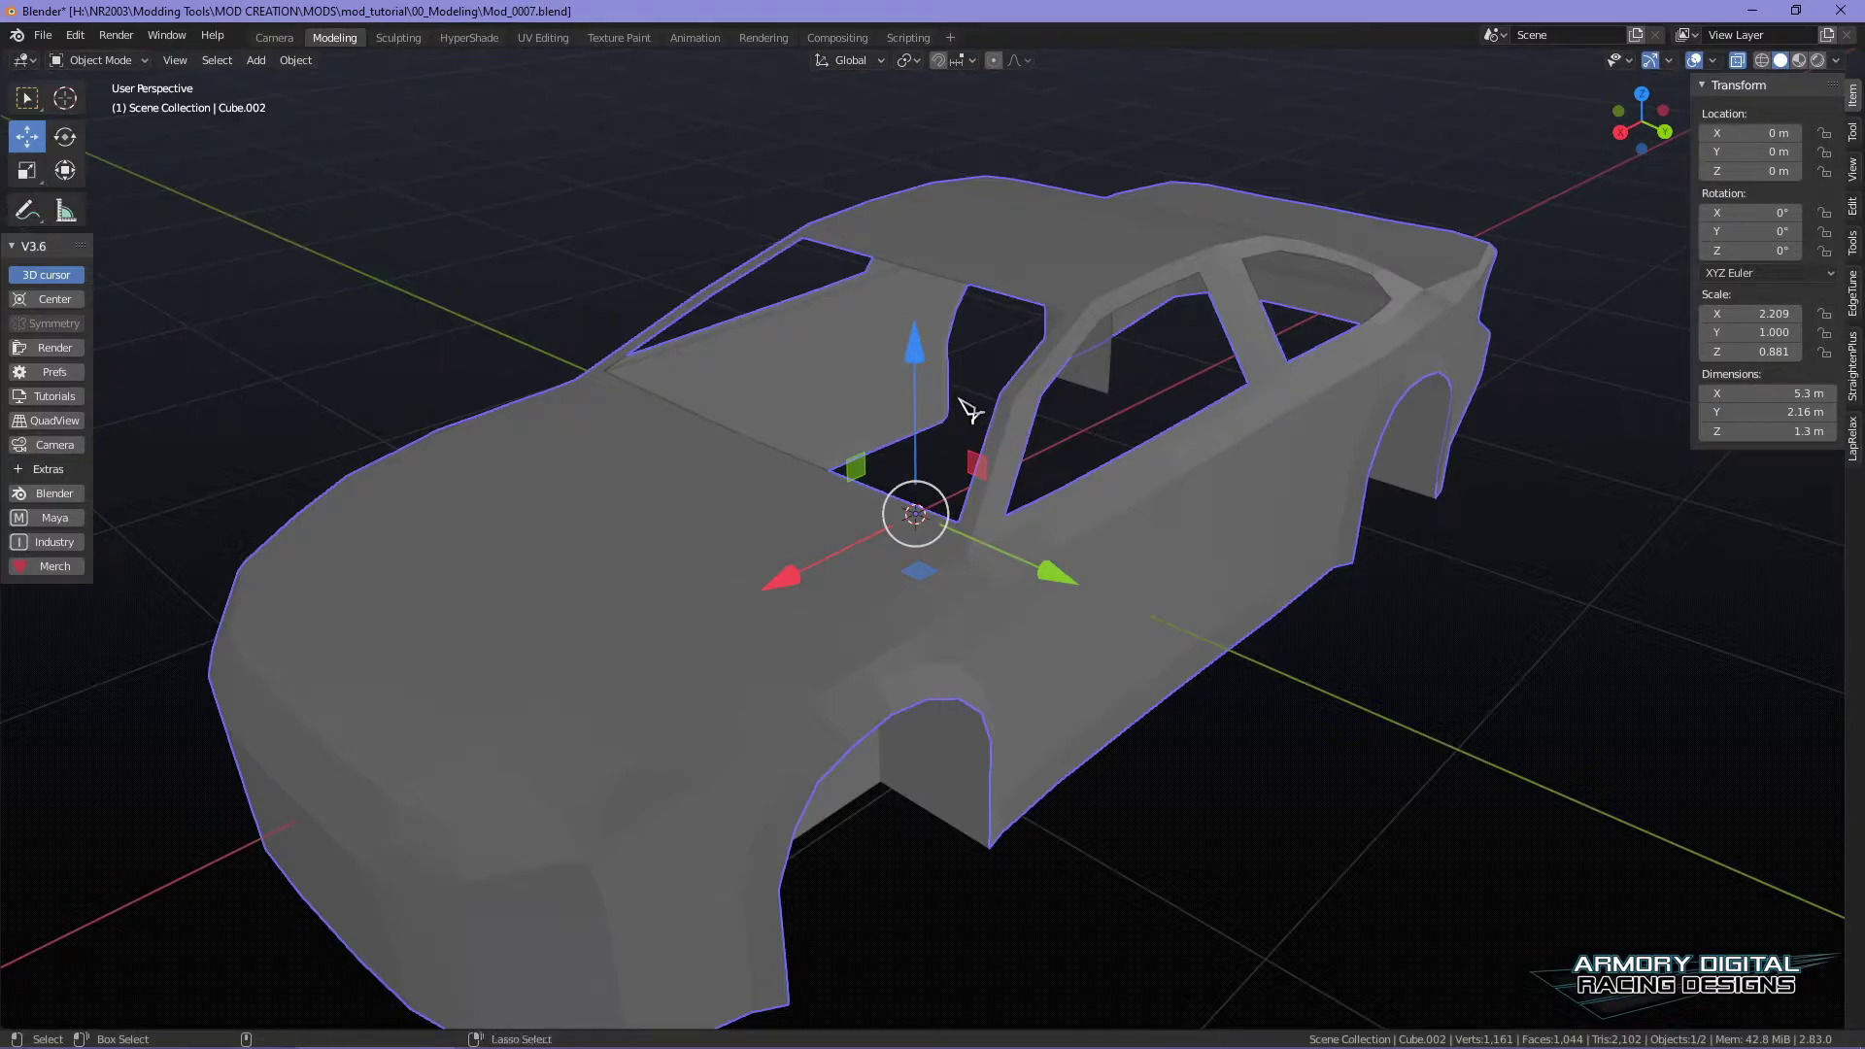
pyautogui.hotkey('ctrl', 'a')
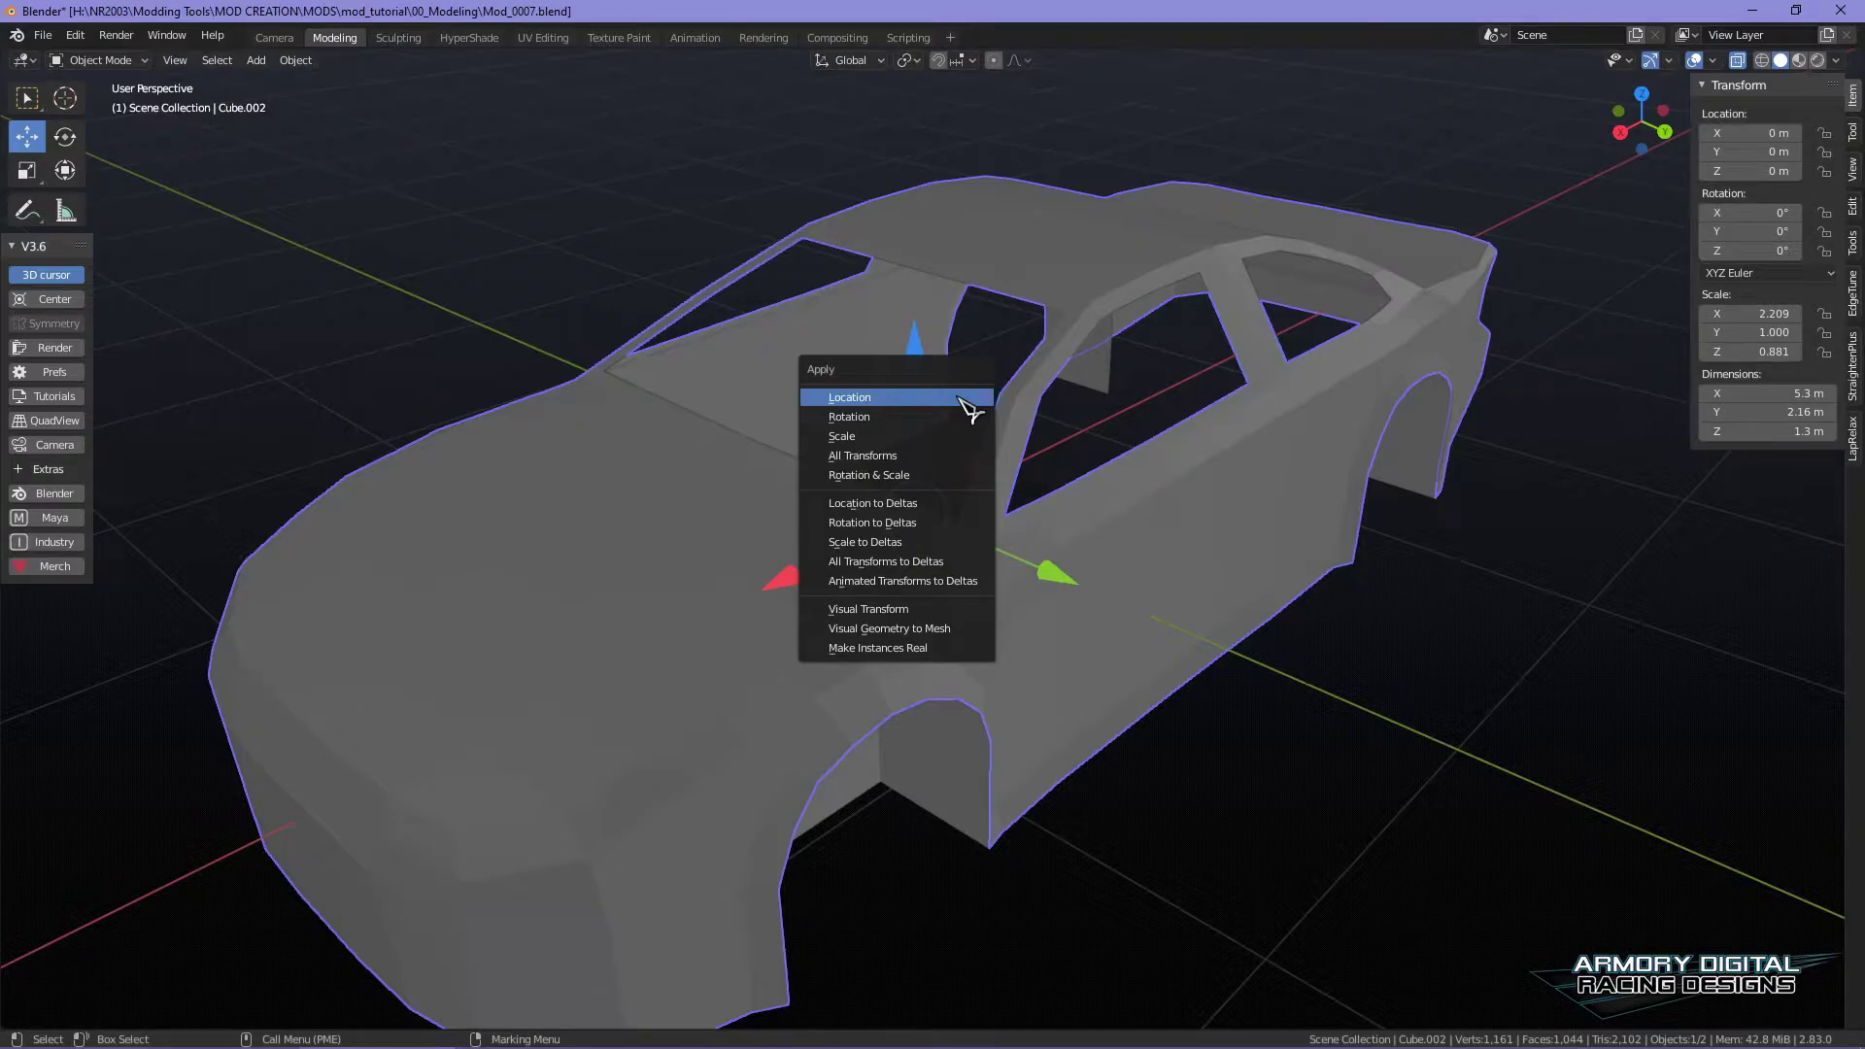
pyautogui.click(948, 456)
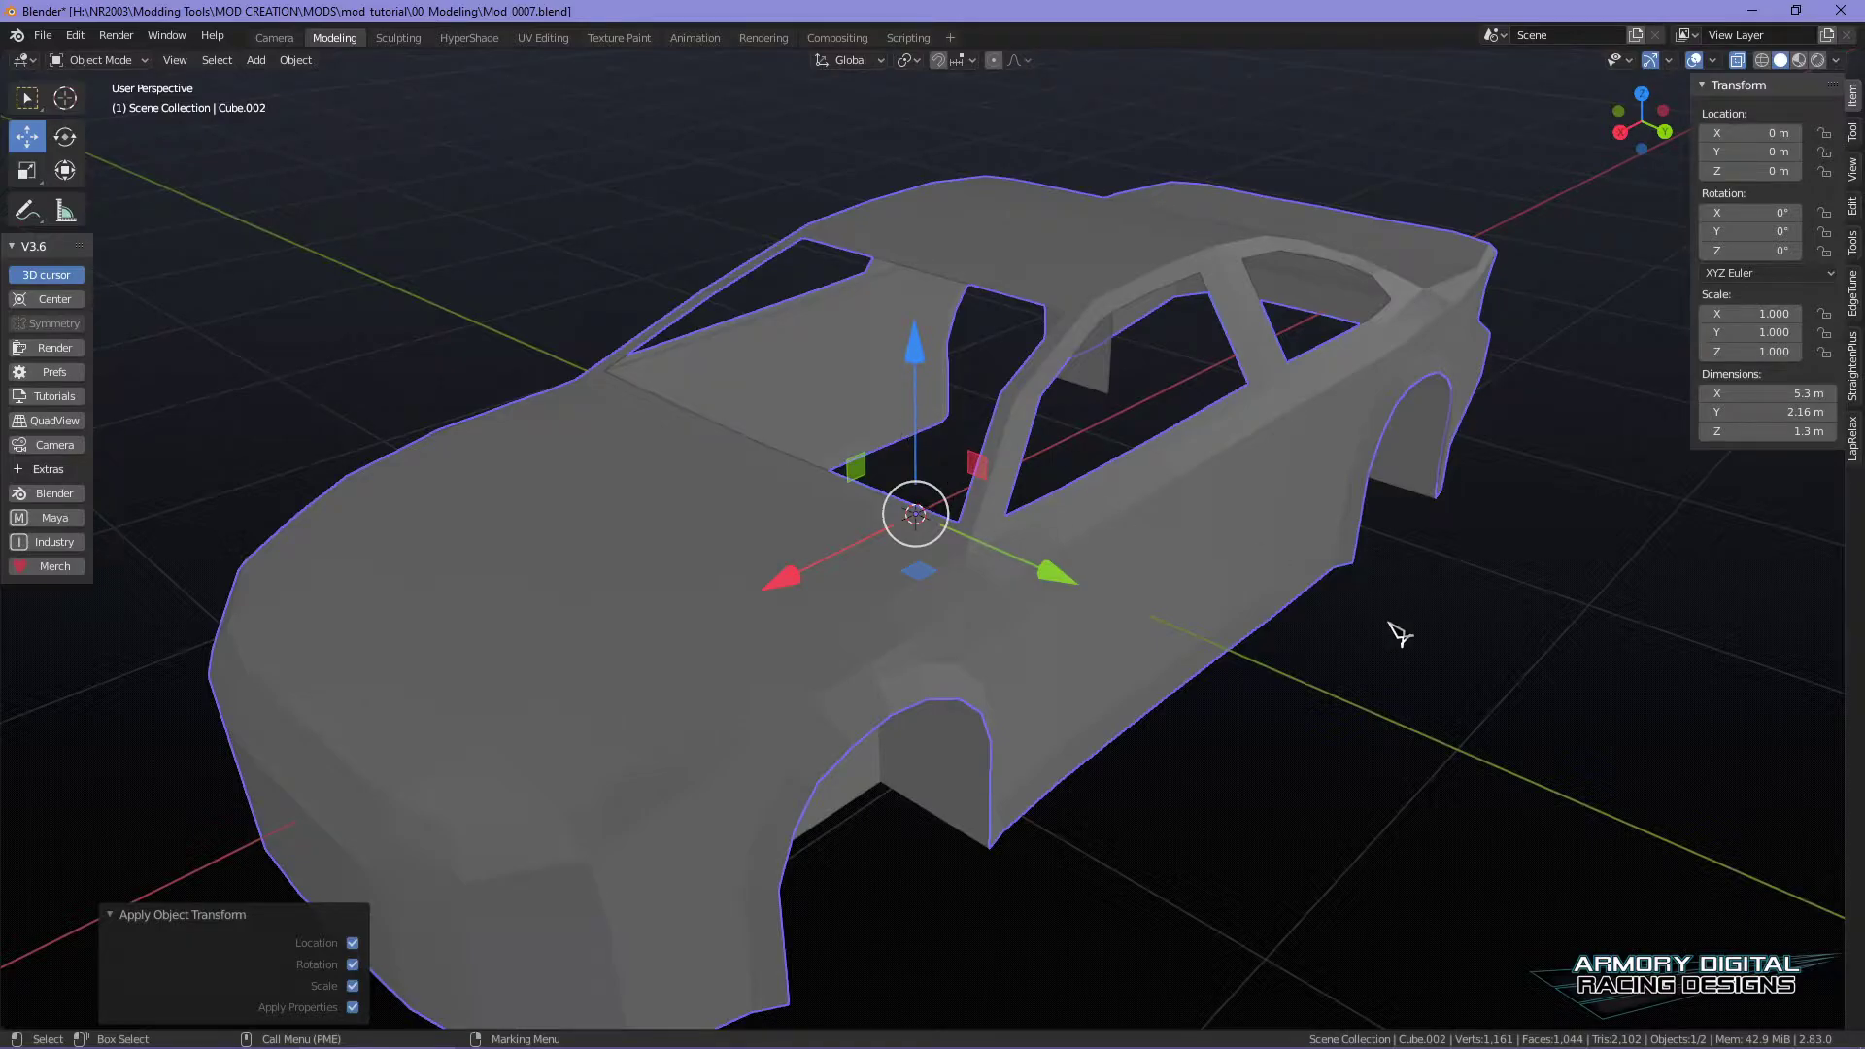
# - Set the inward-facing shell's scale to 0.99 on X, Y and Z
pyautogui.moveTo(1398, 631); pyautogui.dragTo(1466, 645, button='middle')
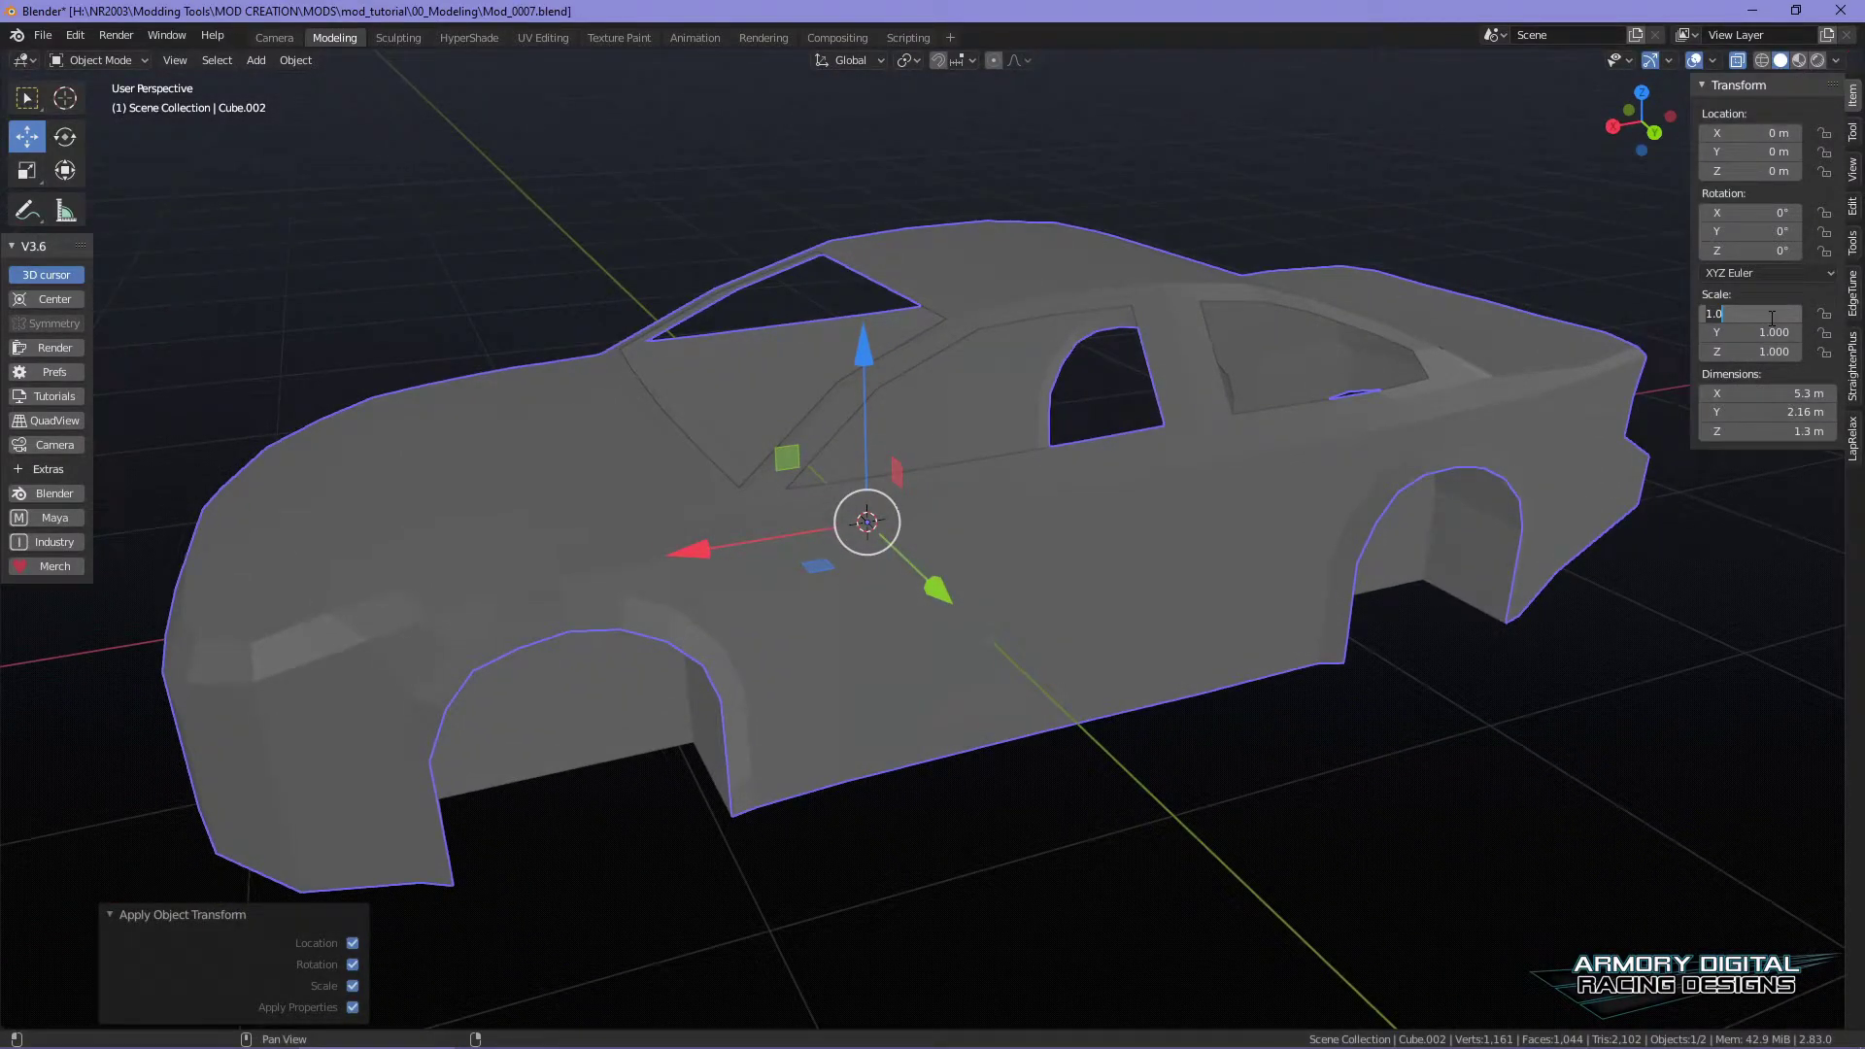
pyautogui.press('Return')
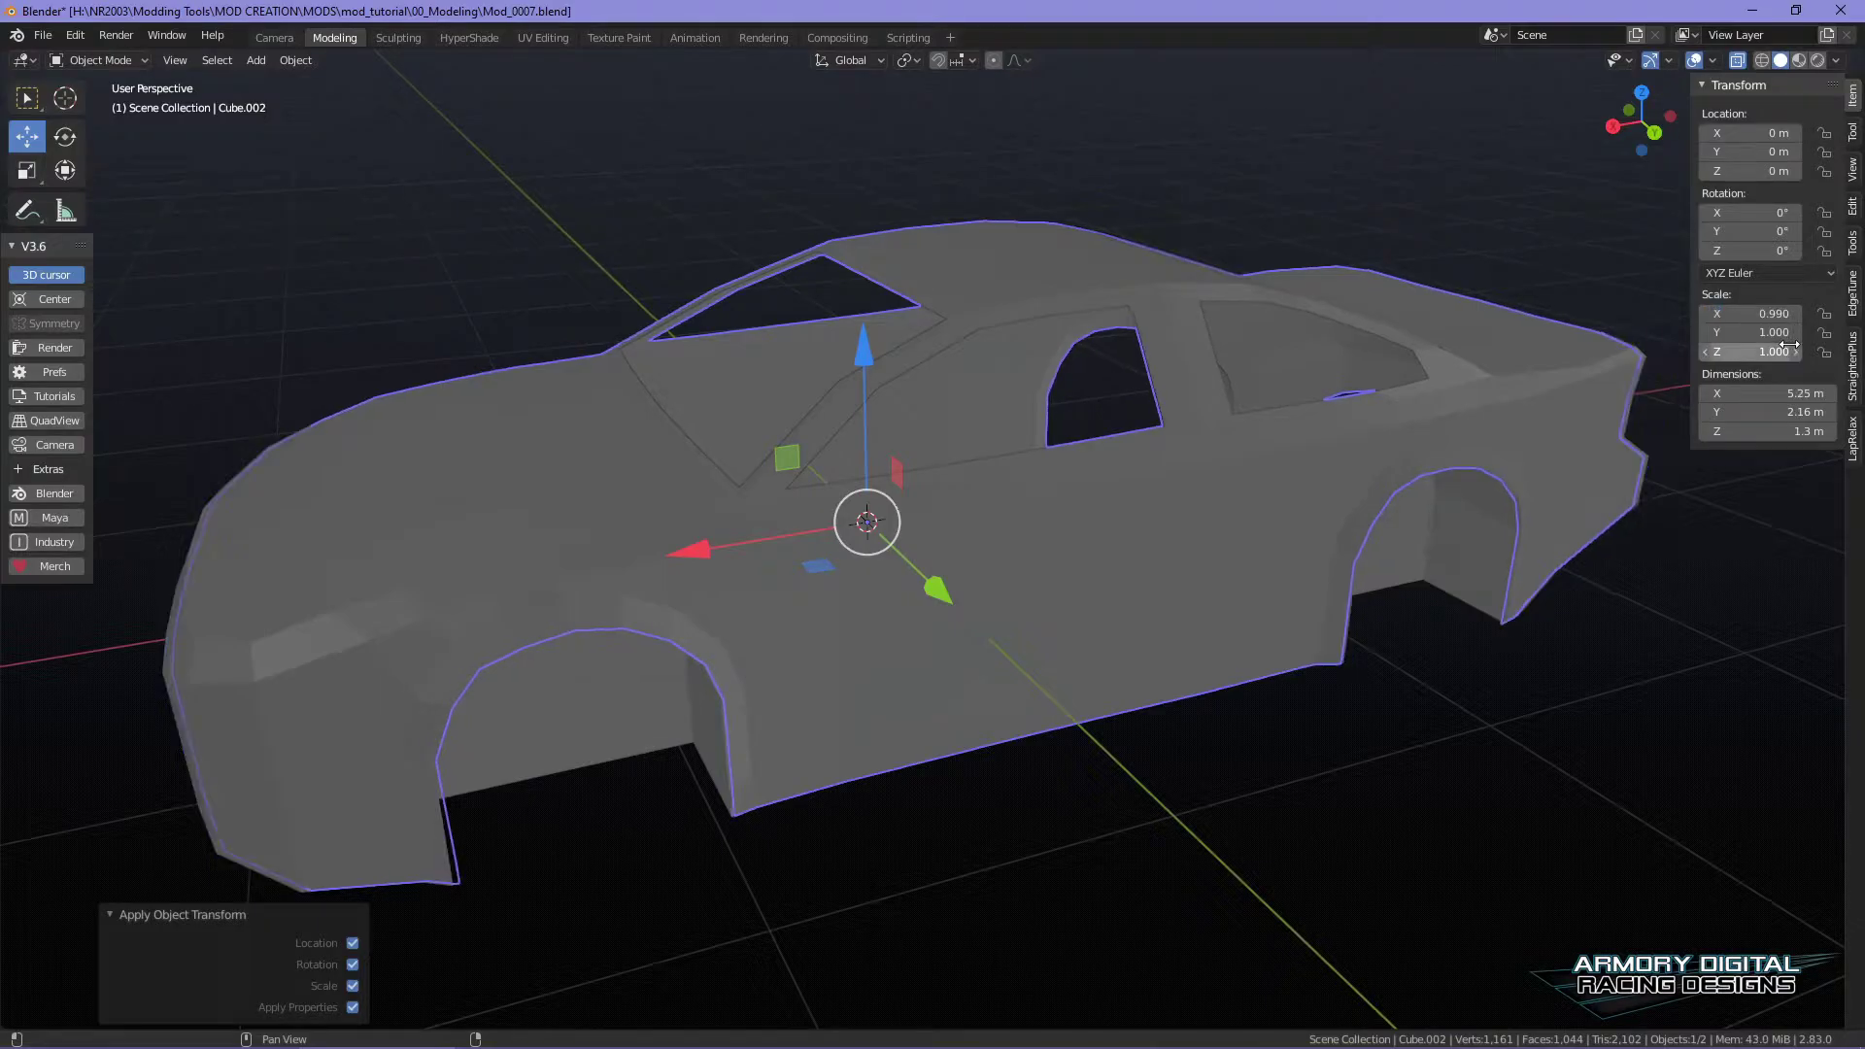
pyautogui.click(1784, 315)
pyautogui.press('Return')
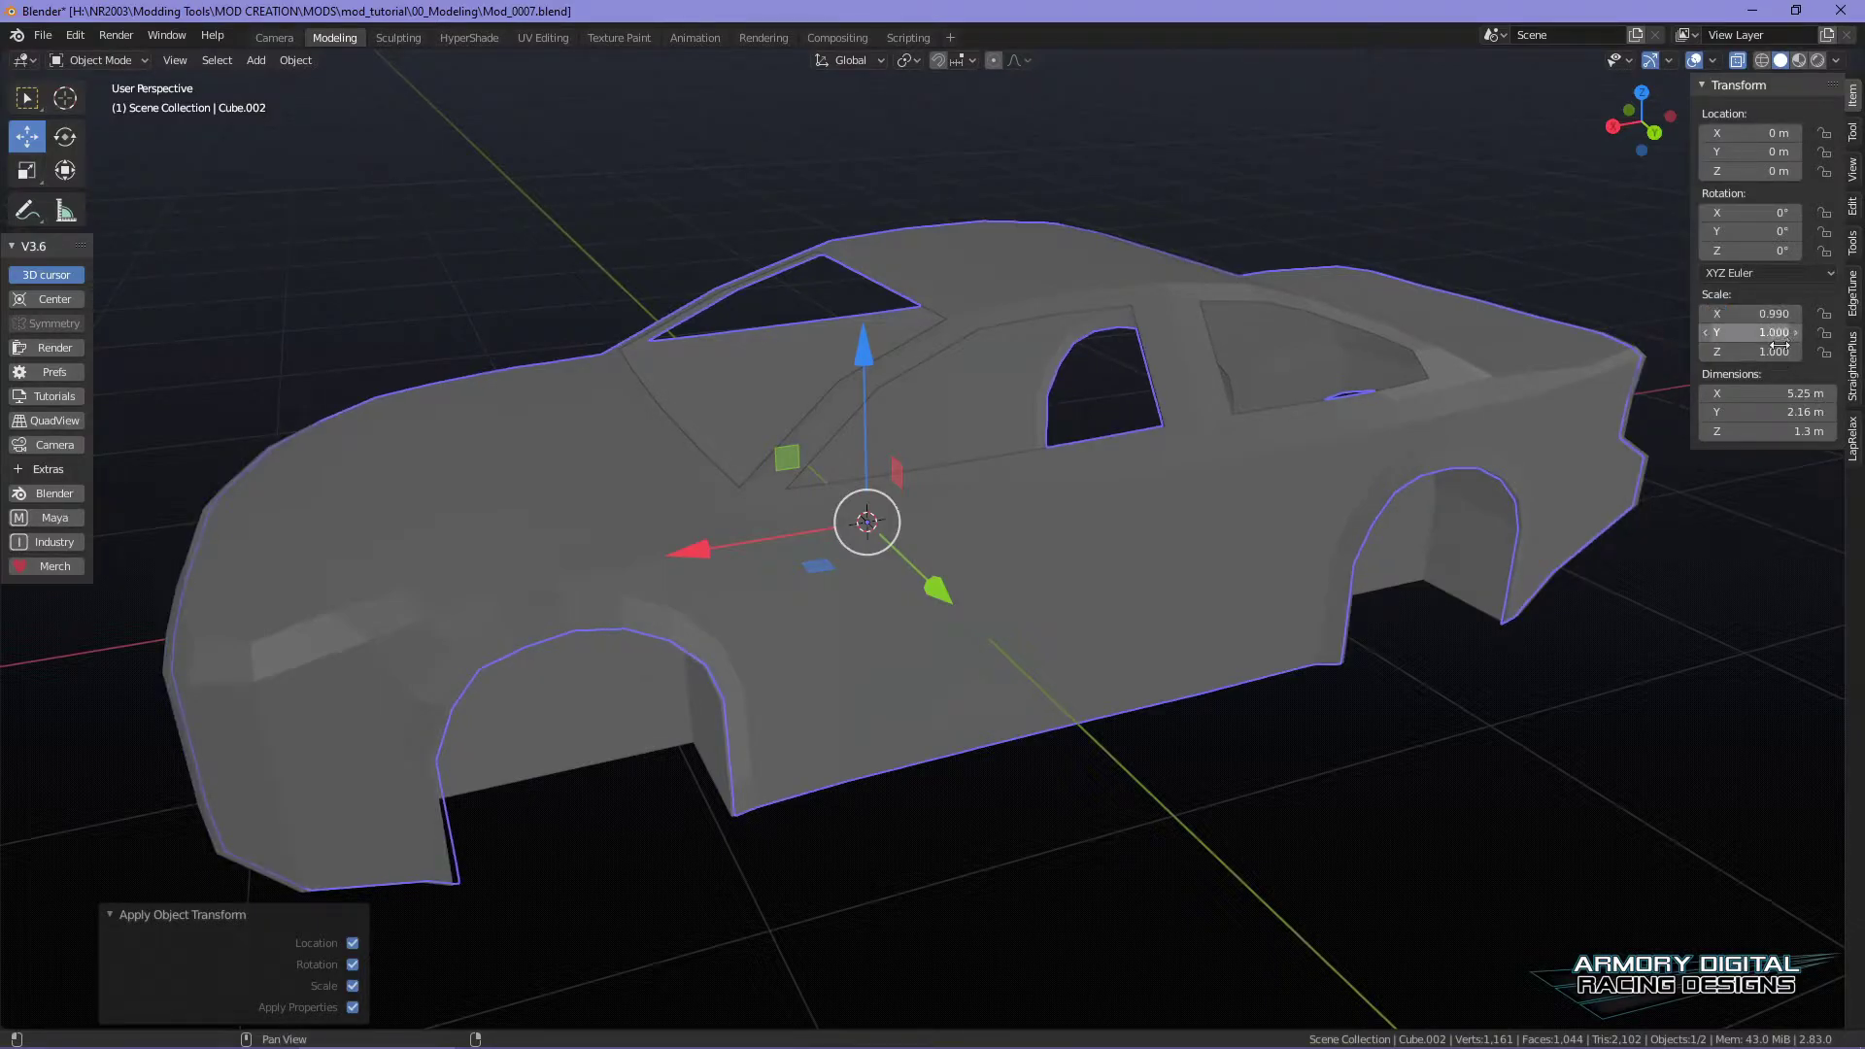
pyautogui.hotkey('ctrl', 'a')
pyautogui.write('.99')
pyautogui.press('Return')
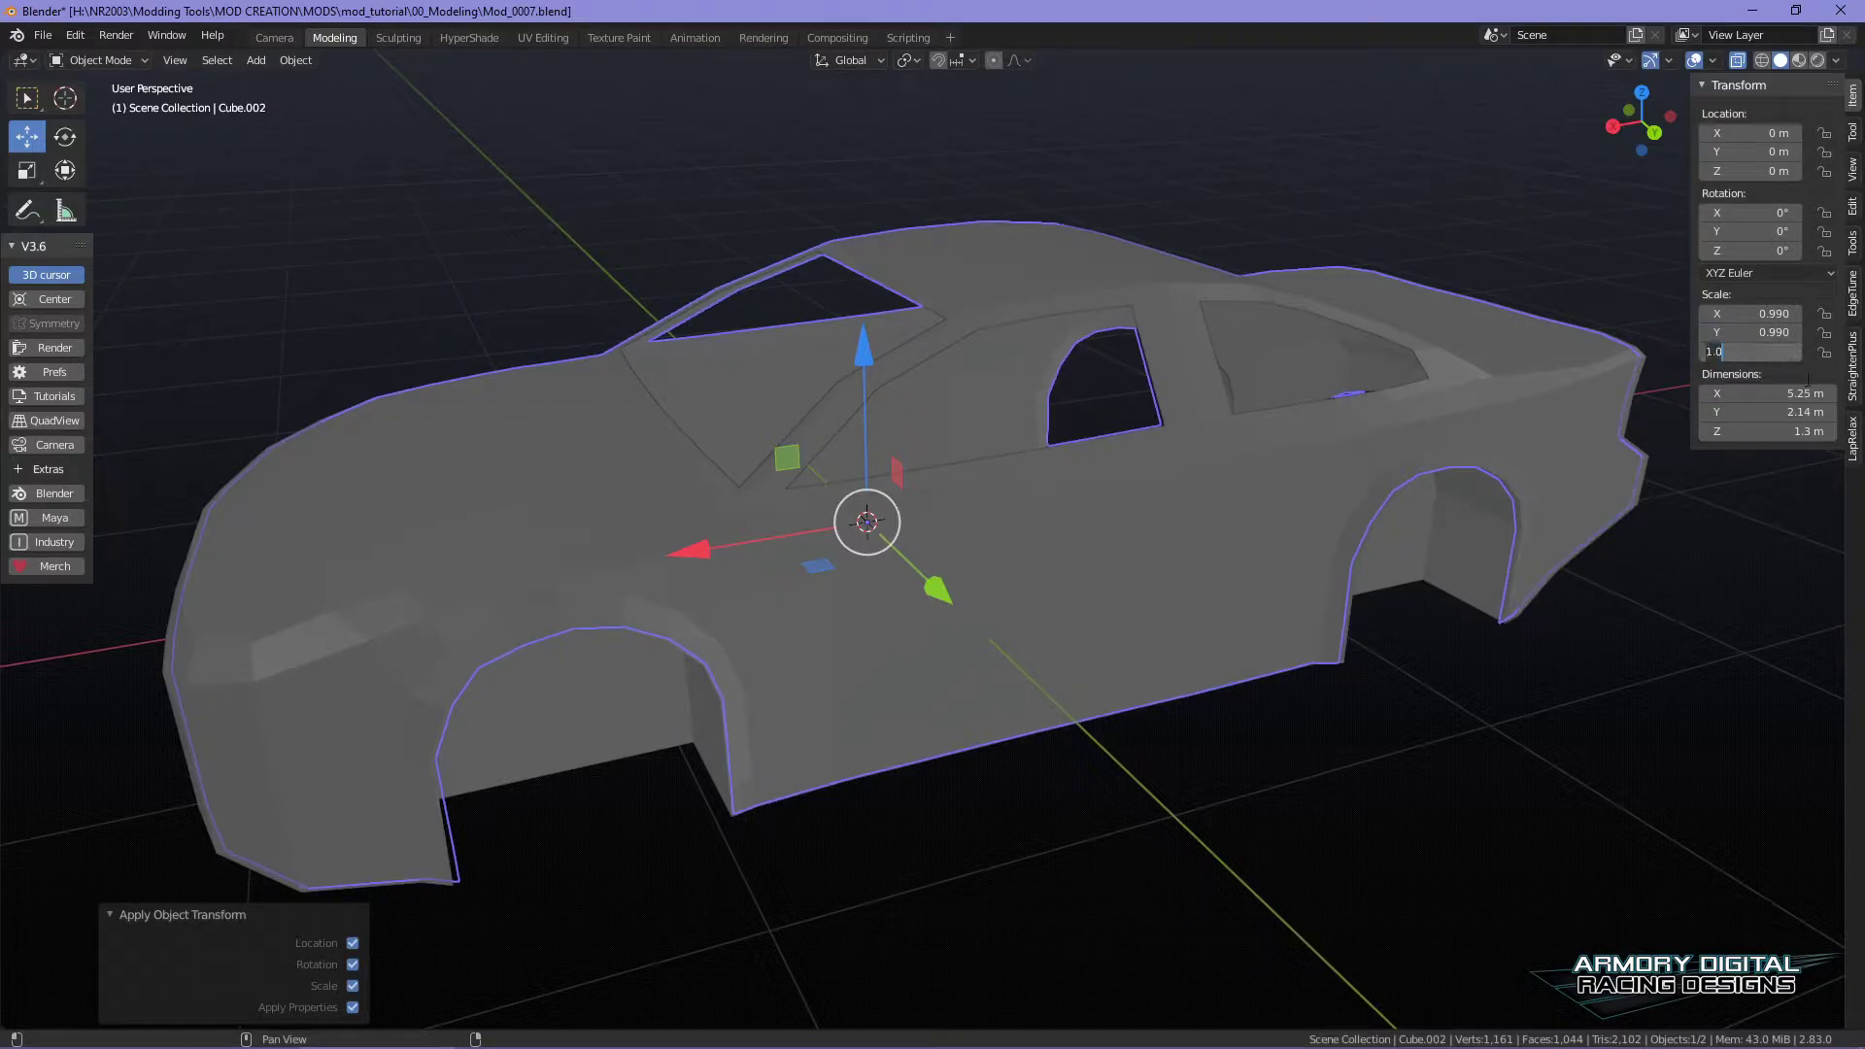
pyautogui.press('Return')
pyautogui.click(1585, 733)
# - Set the inward-facing shell's X scale to 0.999
pyautogui.moveTo(1443, 746)
pyautogui.keyDown('alt'); pyautogui.mouseDown()
pyautogui.moveTo(1408, 746)
pyautogui.moveTo(1447, 783)
pyautogui.mouseUp(); pyautogui.keyUp('alt')
pyautogui.keyDown('alt'); pyautogui.moveTo(1297, 670); pyautogui.dragTo(1477, 637); pyautogui.keyUp('alt')
pyautogui.keyDown('alt'); pyautogui.moveTo(1477, 637); pyautogui.dragTo(1149, 528, button='right'); pyautogui.keyUp('alt')
pyautogui.keyDown('alt'); pyautogui.moveTo(1150, 529); pyautogui.dragTo(1077, 477); pyautogui.keyUp('alt')
pyautogui.click(1140, 580)
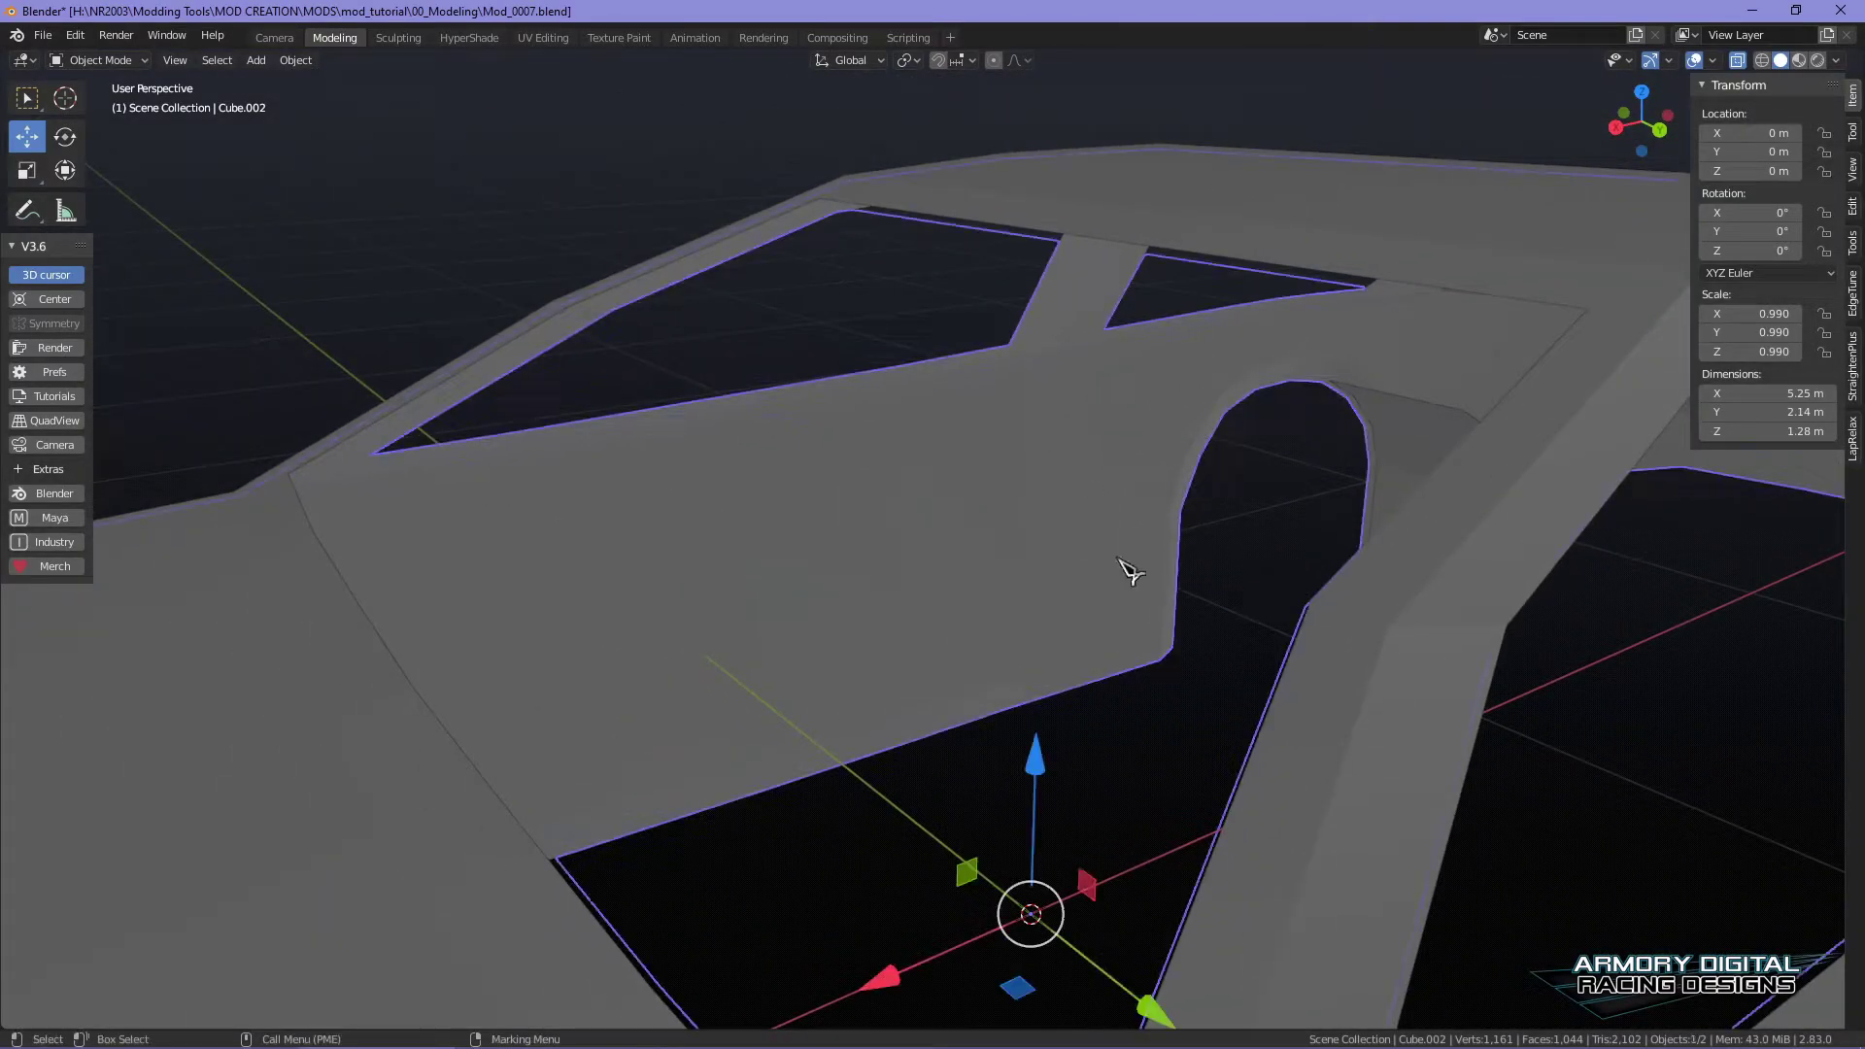
pyautogui.keyDown('alt'); pyautogui.moveTo(1090, 367); pyautogui.dragTo(1085, 566); pyautogui.keyUp('alt')
pyautogui.press('Return')
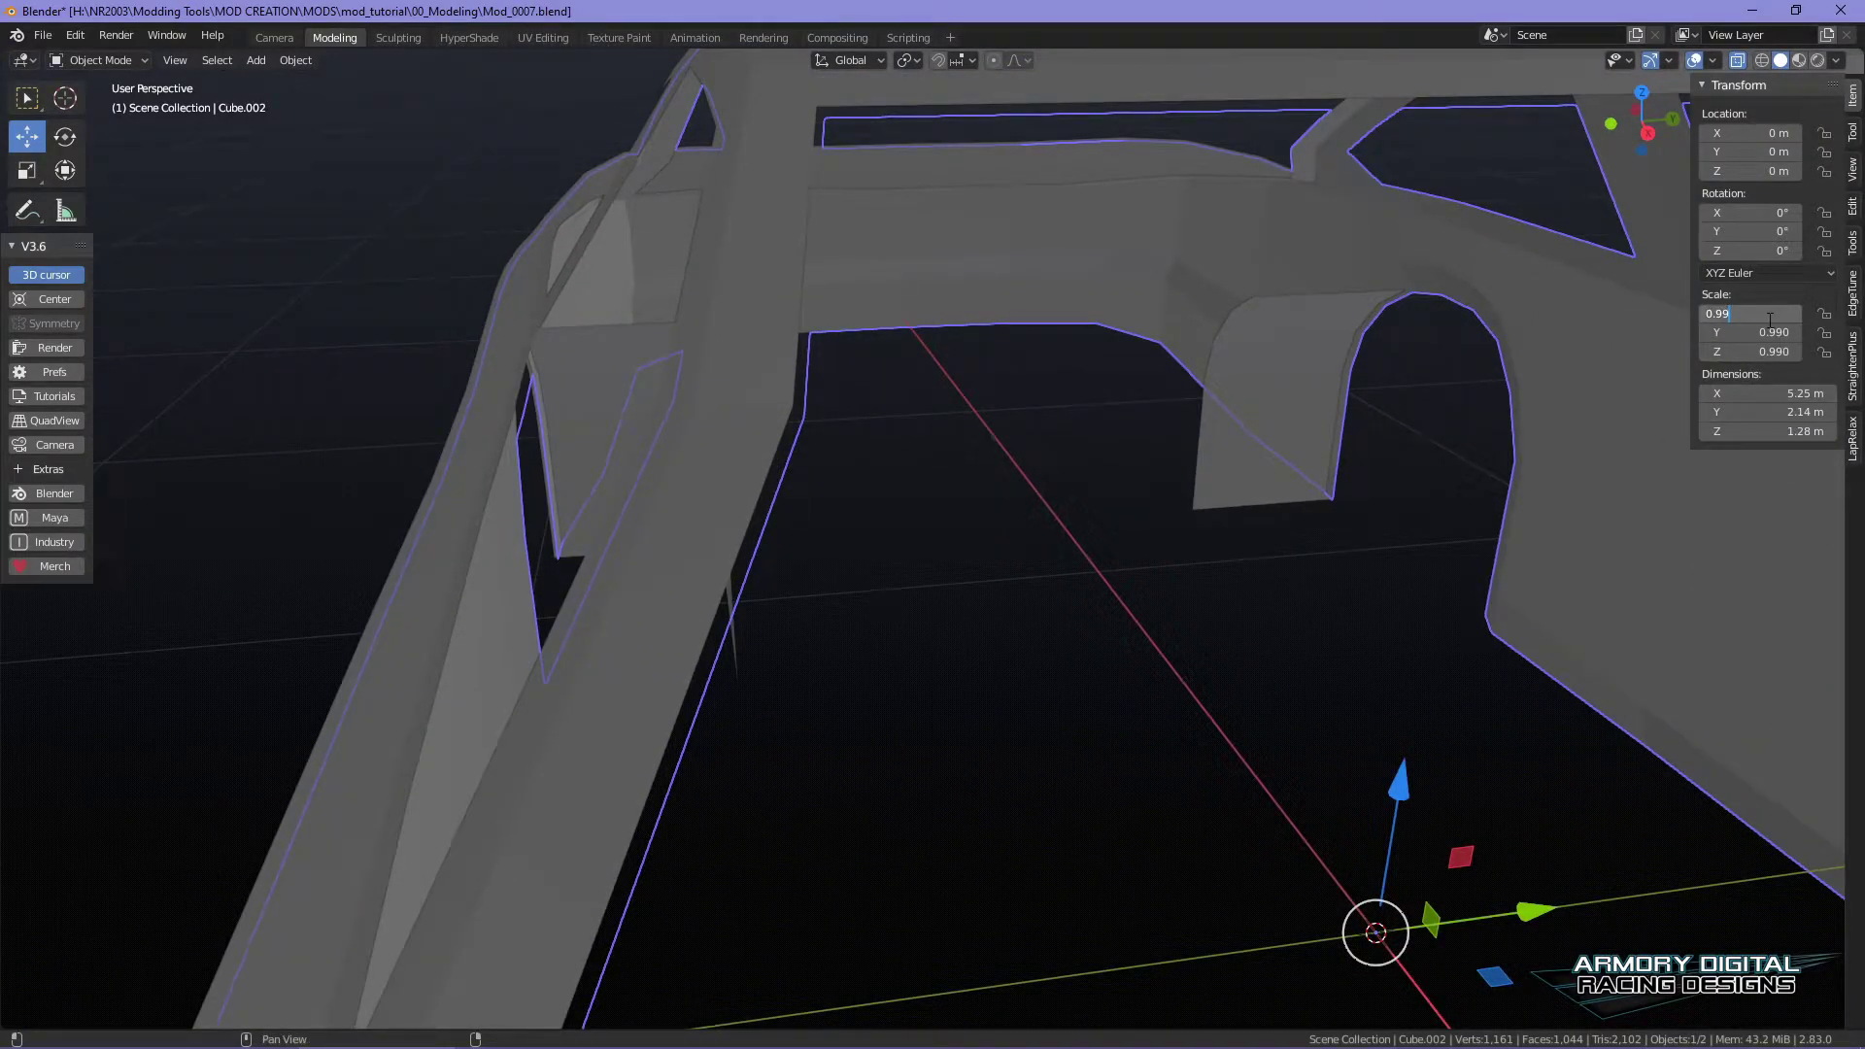
pyautogui.press('Return')
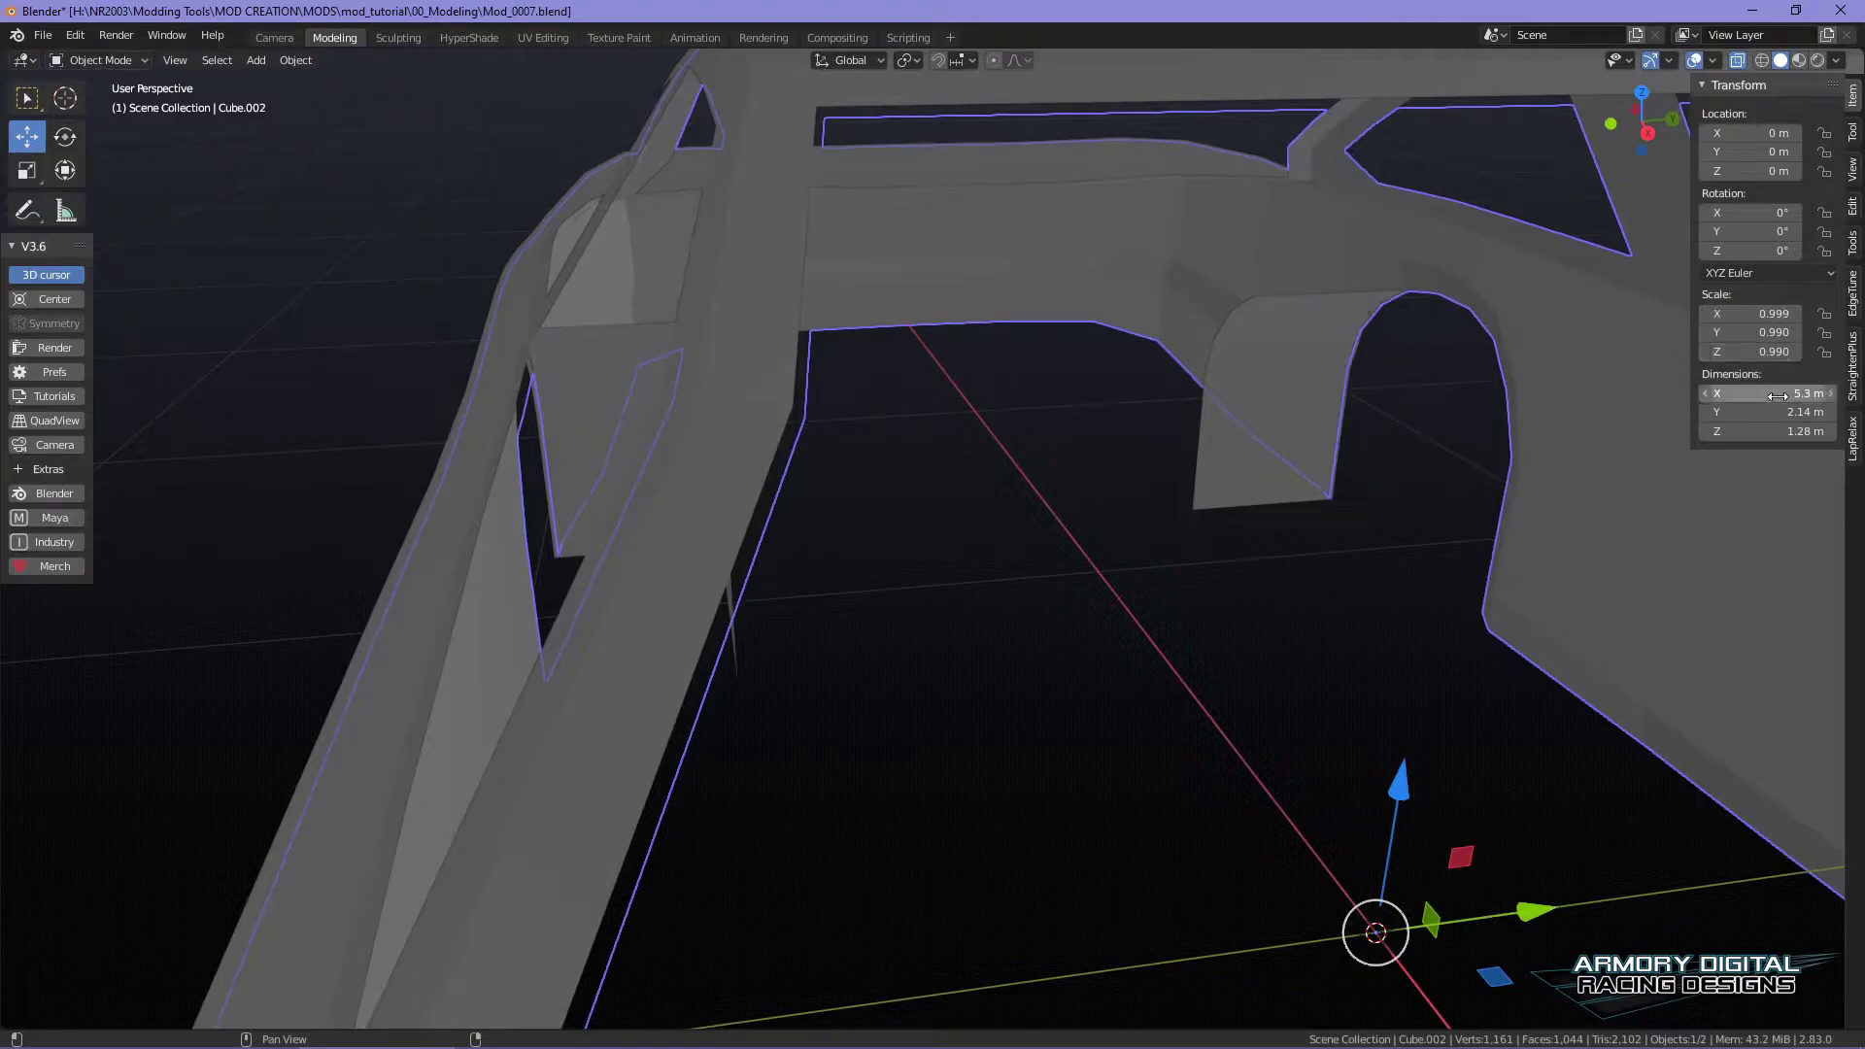
# - Set the inward-facing shell's Y and Z scale to 1
pyautogui.press('Tab')
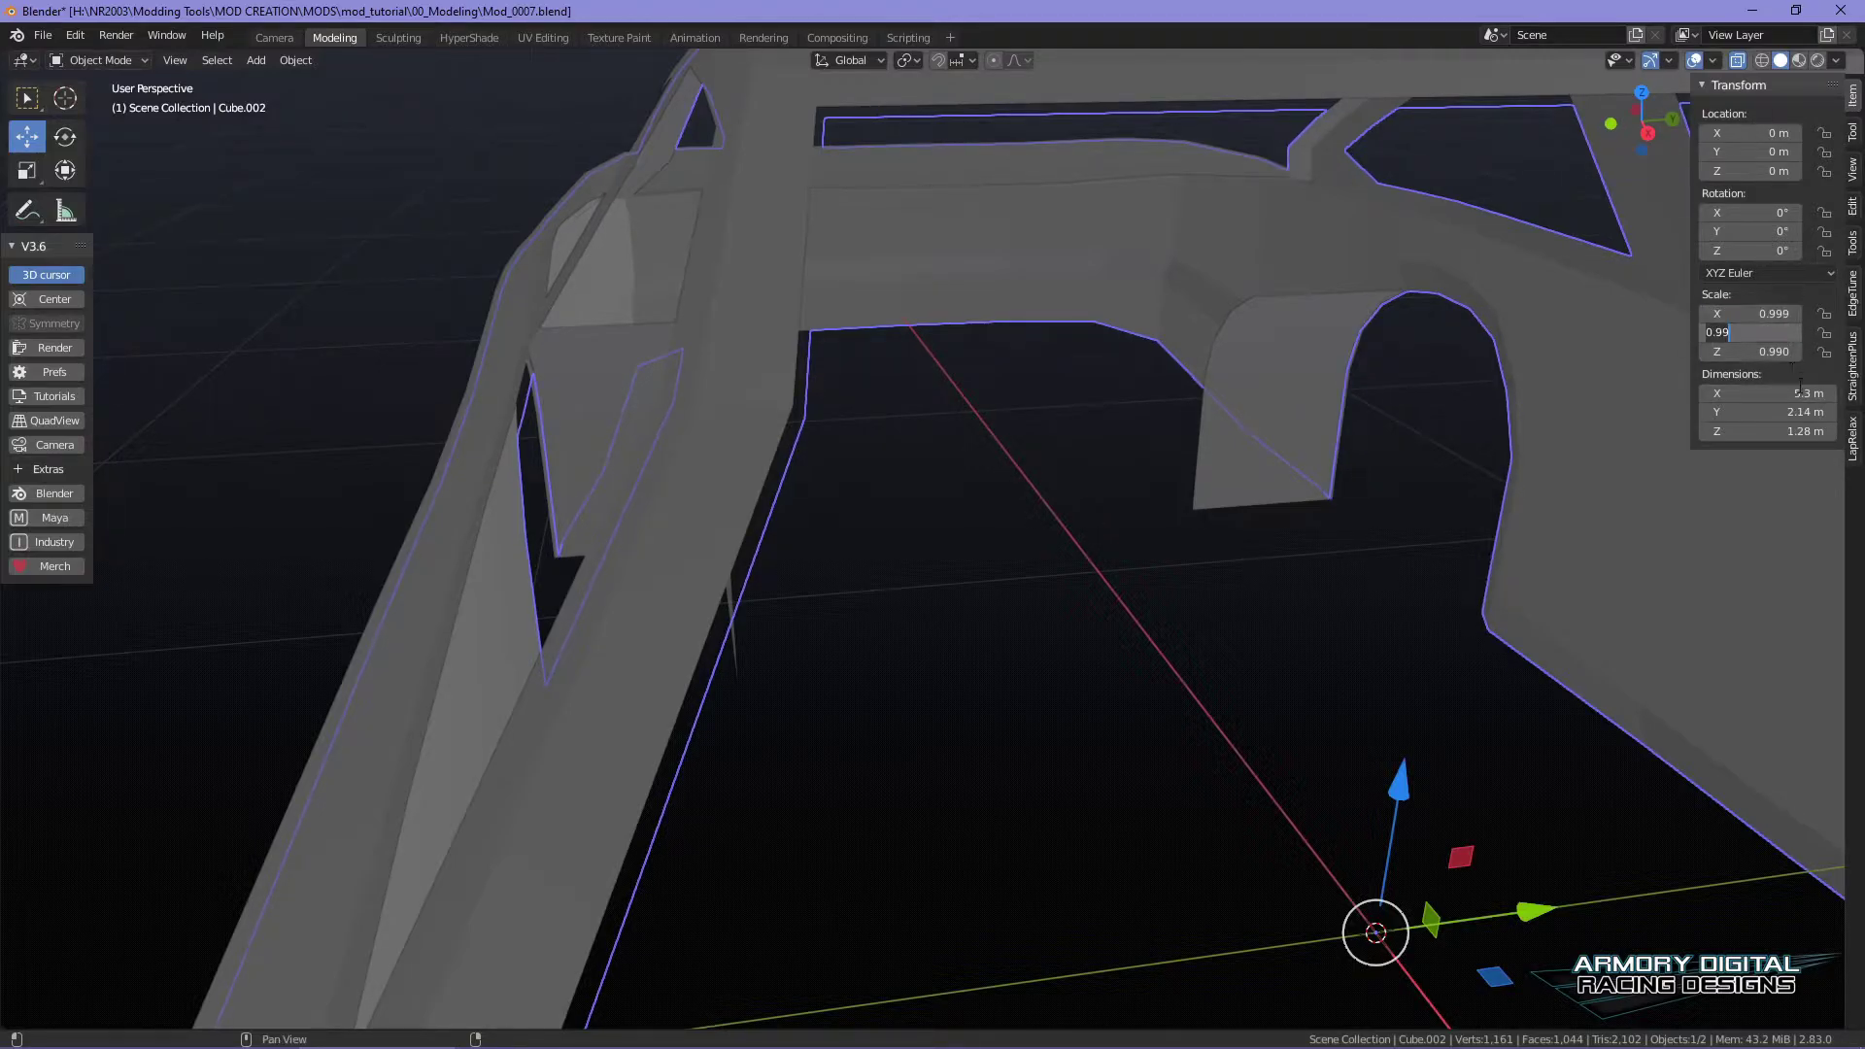
pyautogui.write('000')
pyautogui.press('Return')
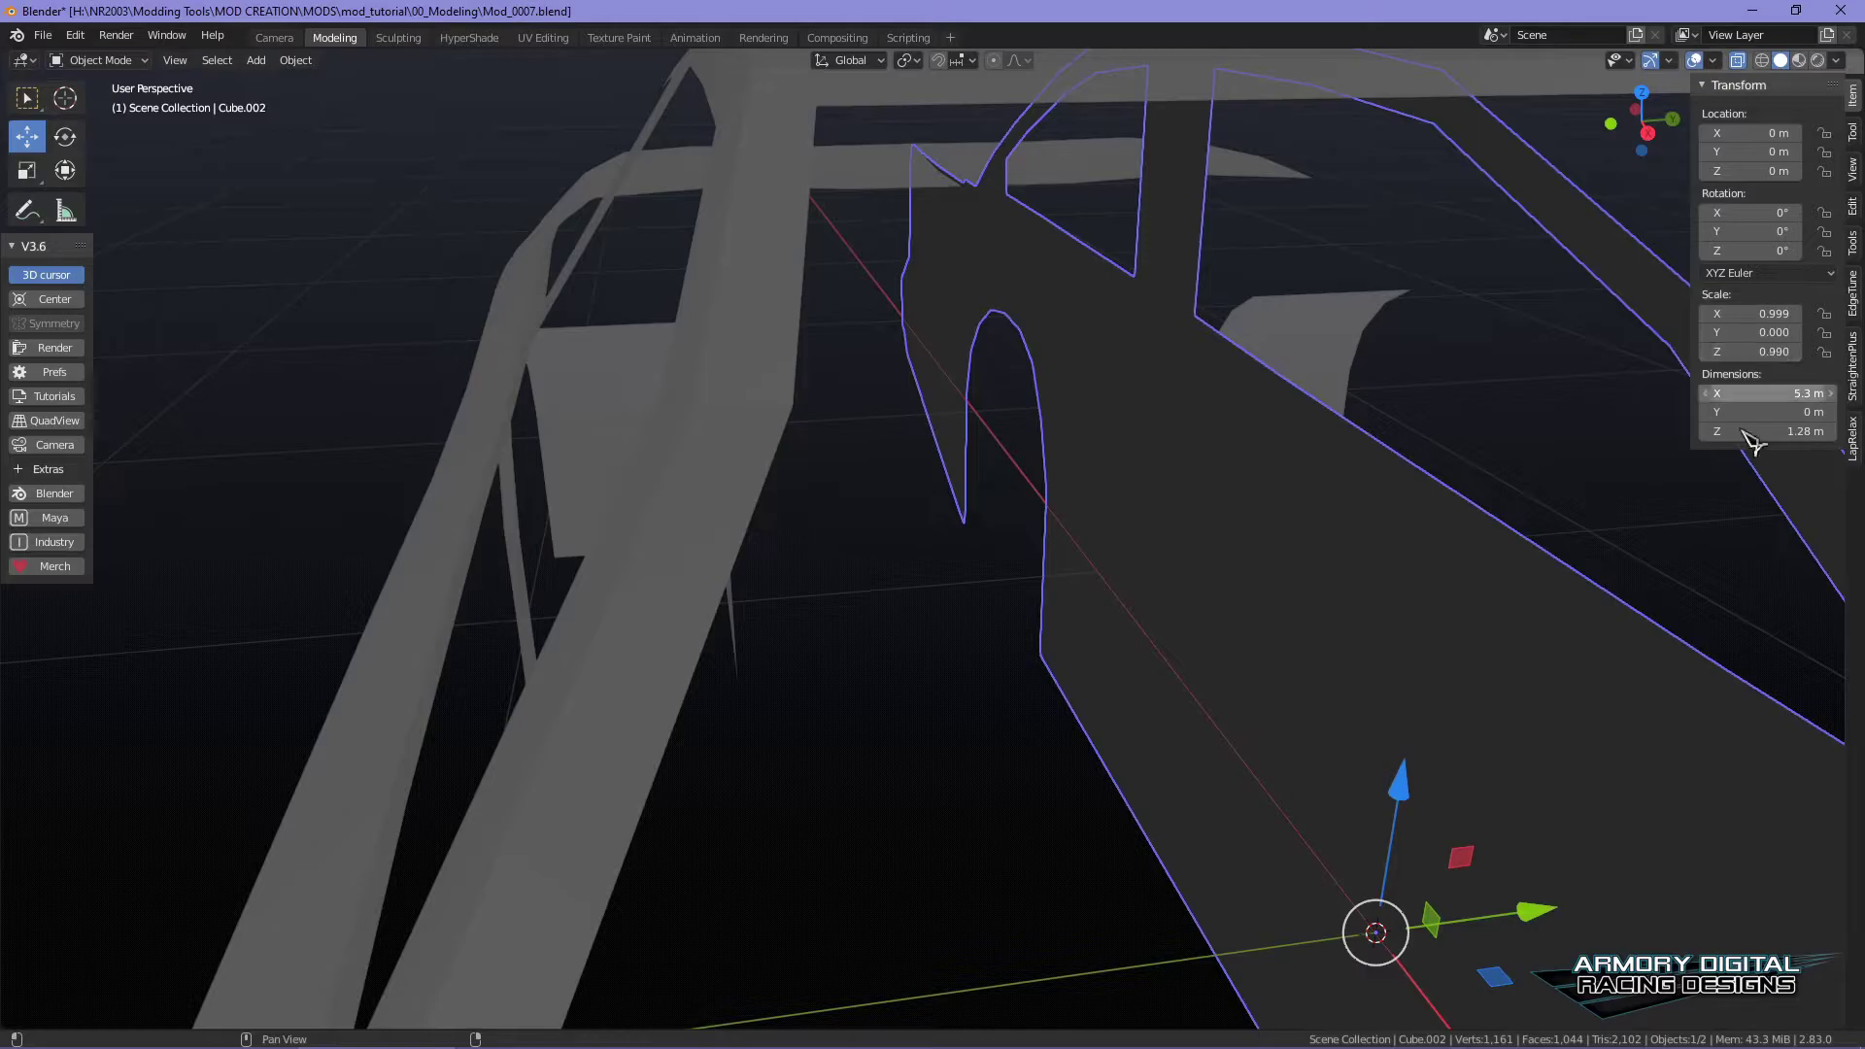
pyautogui.hotkey('ctrl', 'z')
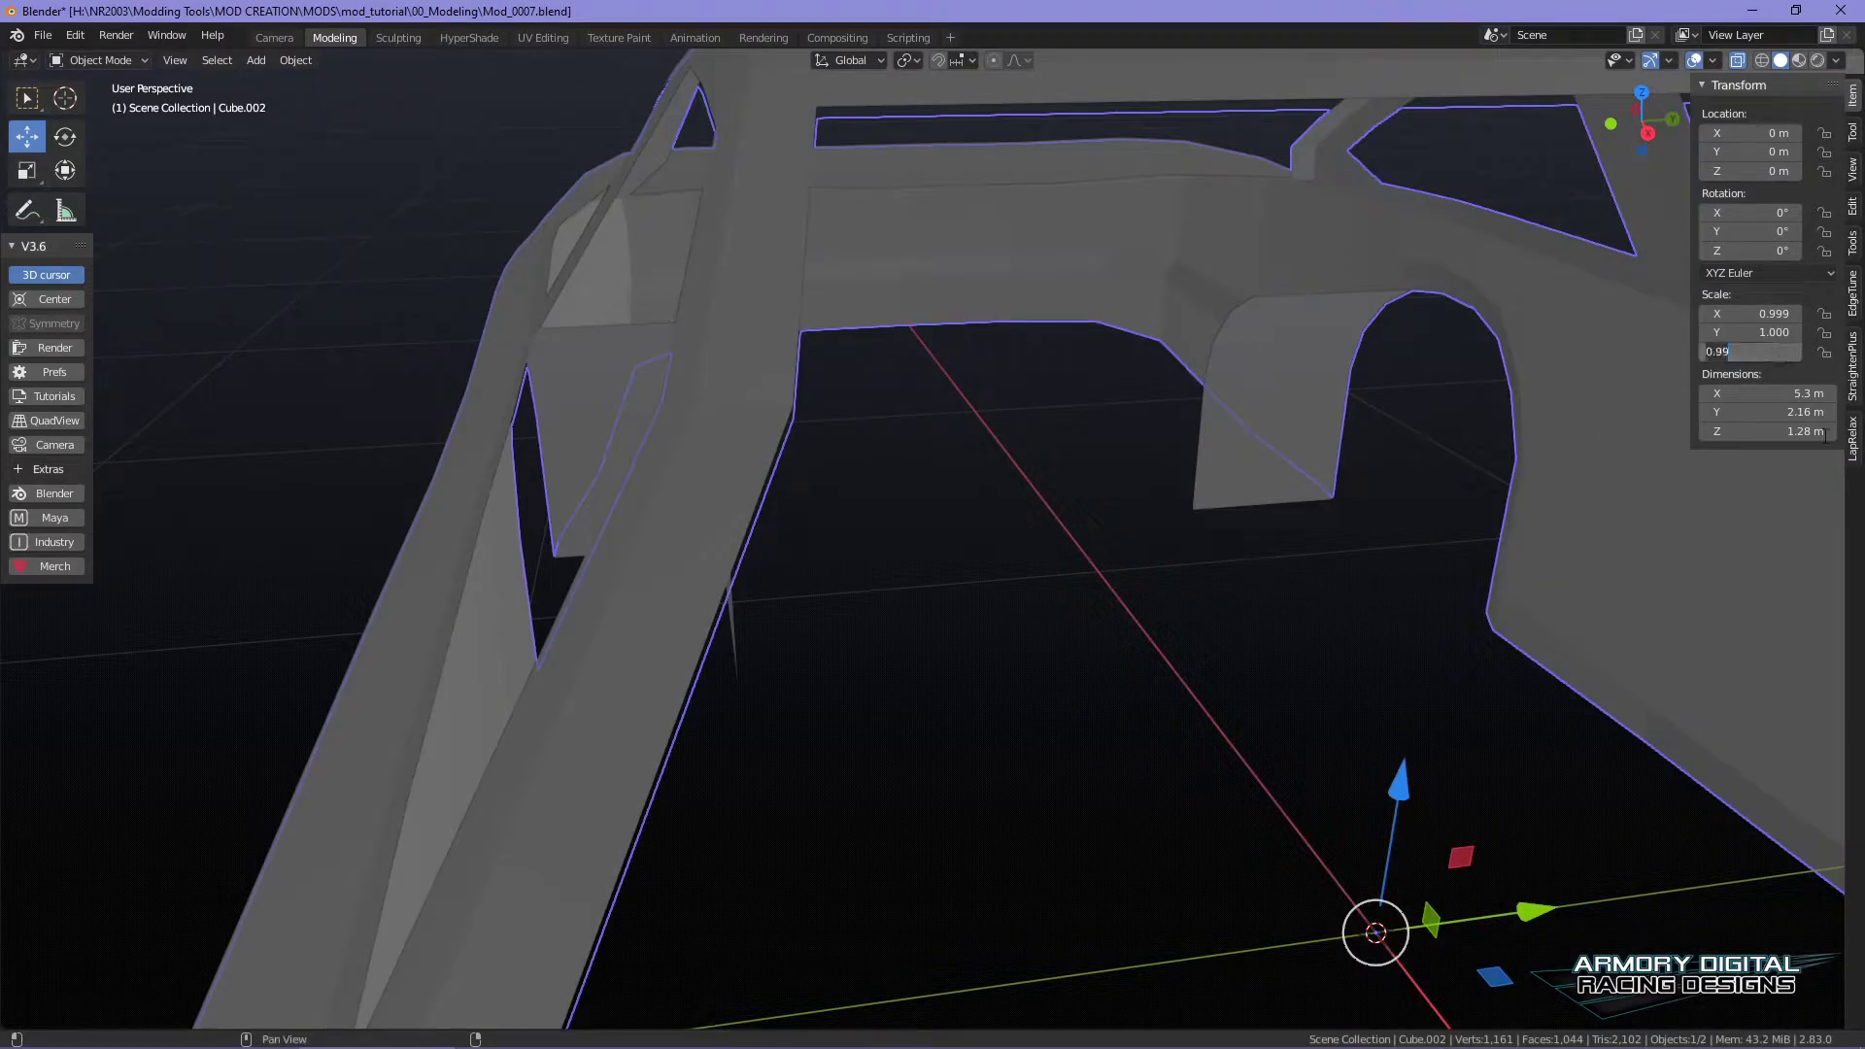
pyautogui.write('1')
pyautogui.press('Return')
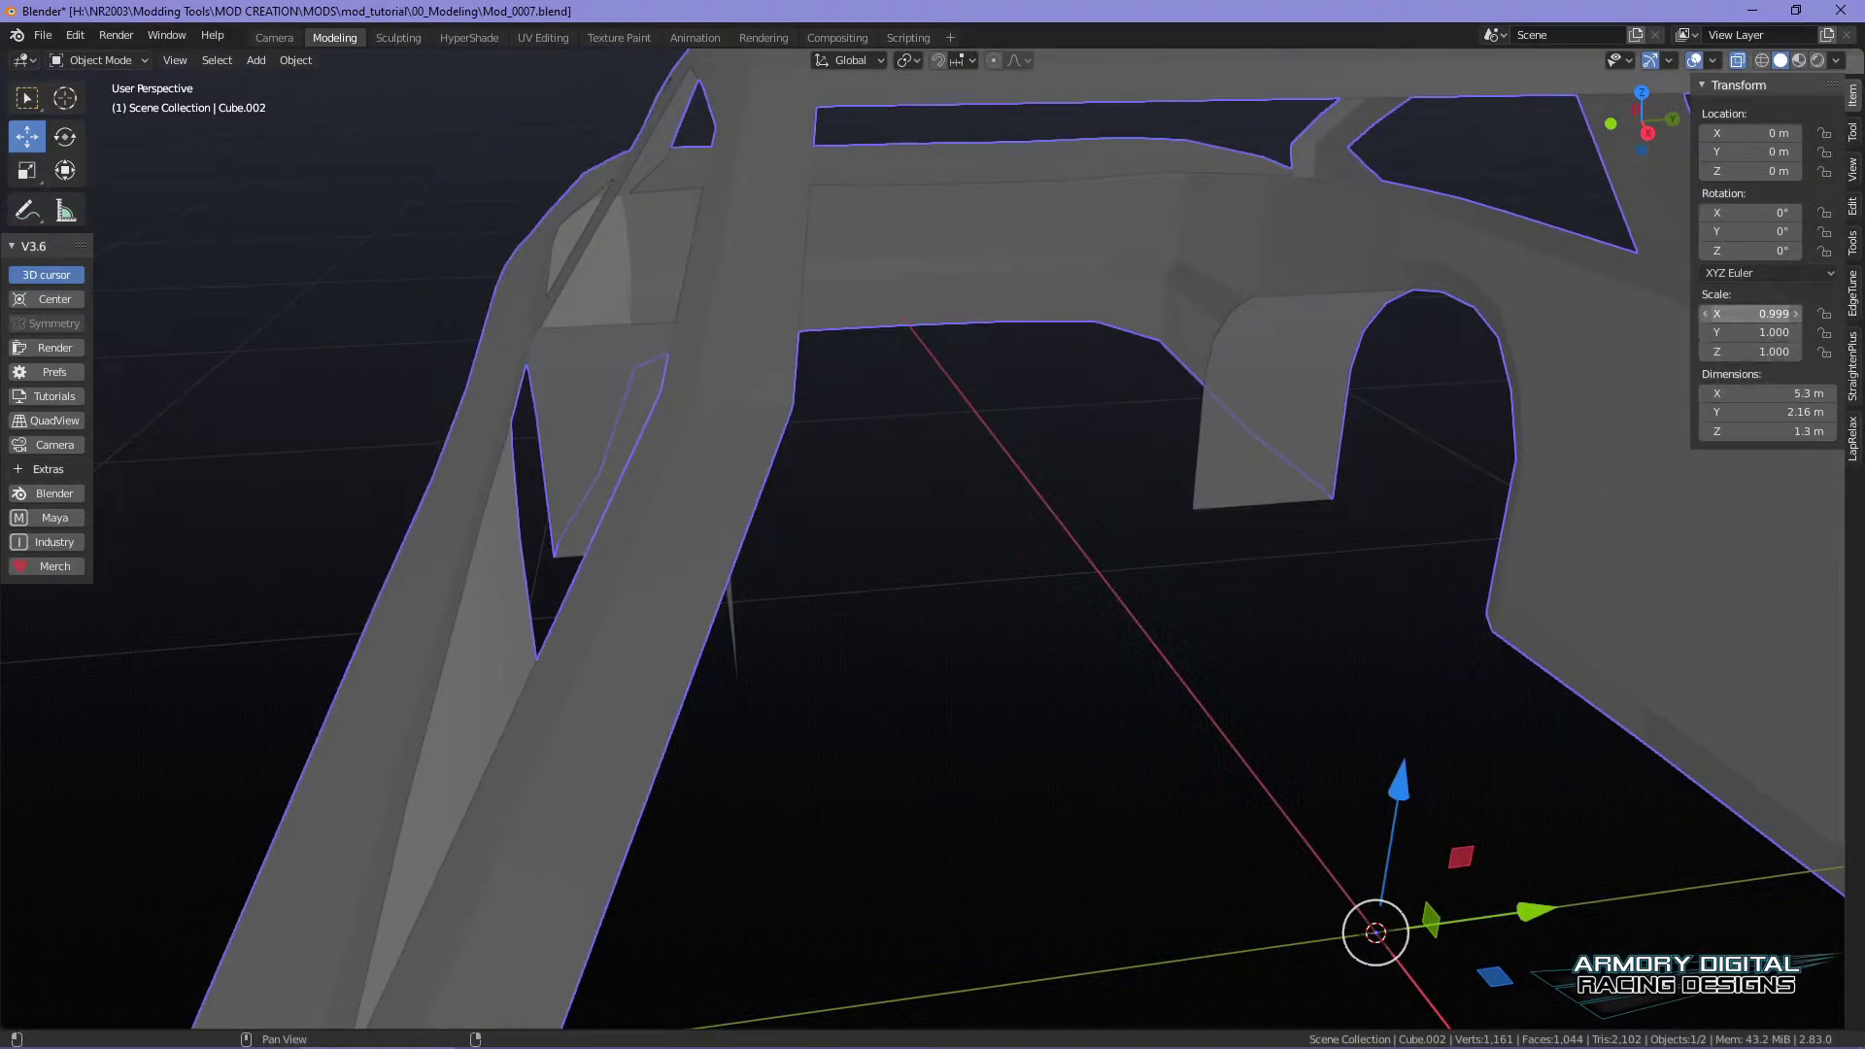
# - Set the inward-facing shell's Y and Z scale to 0.999
pyautogui.click(1783, 331)
pyautogui.write('1.0')
pyautogui.press('Return')
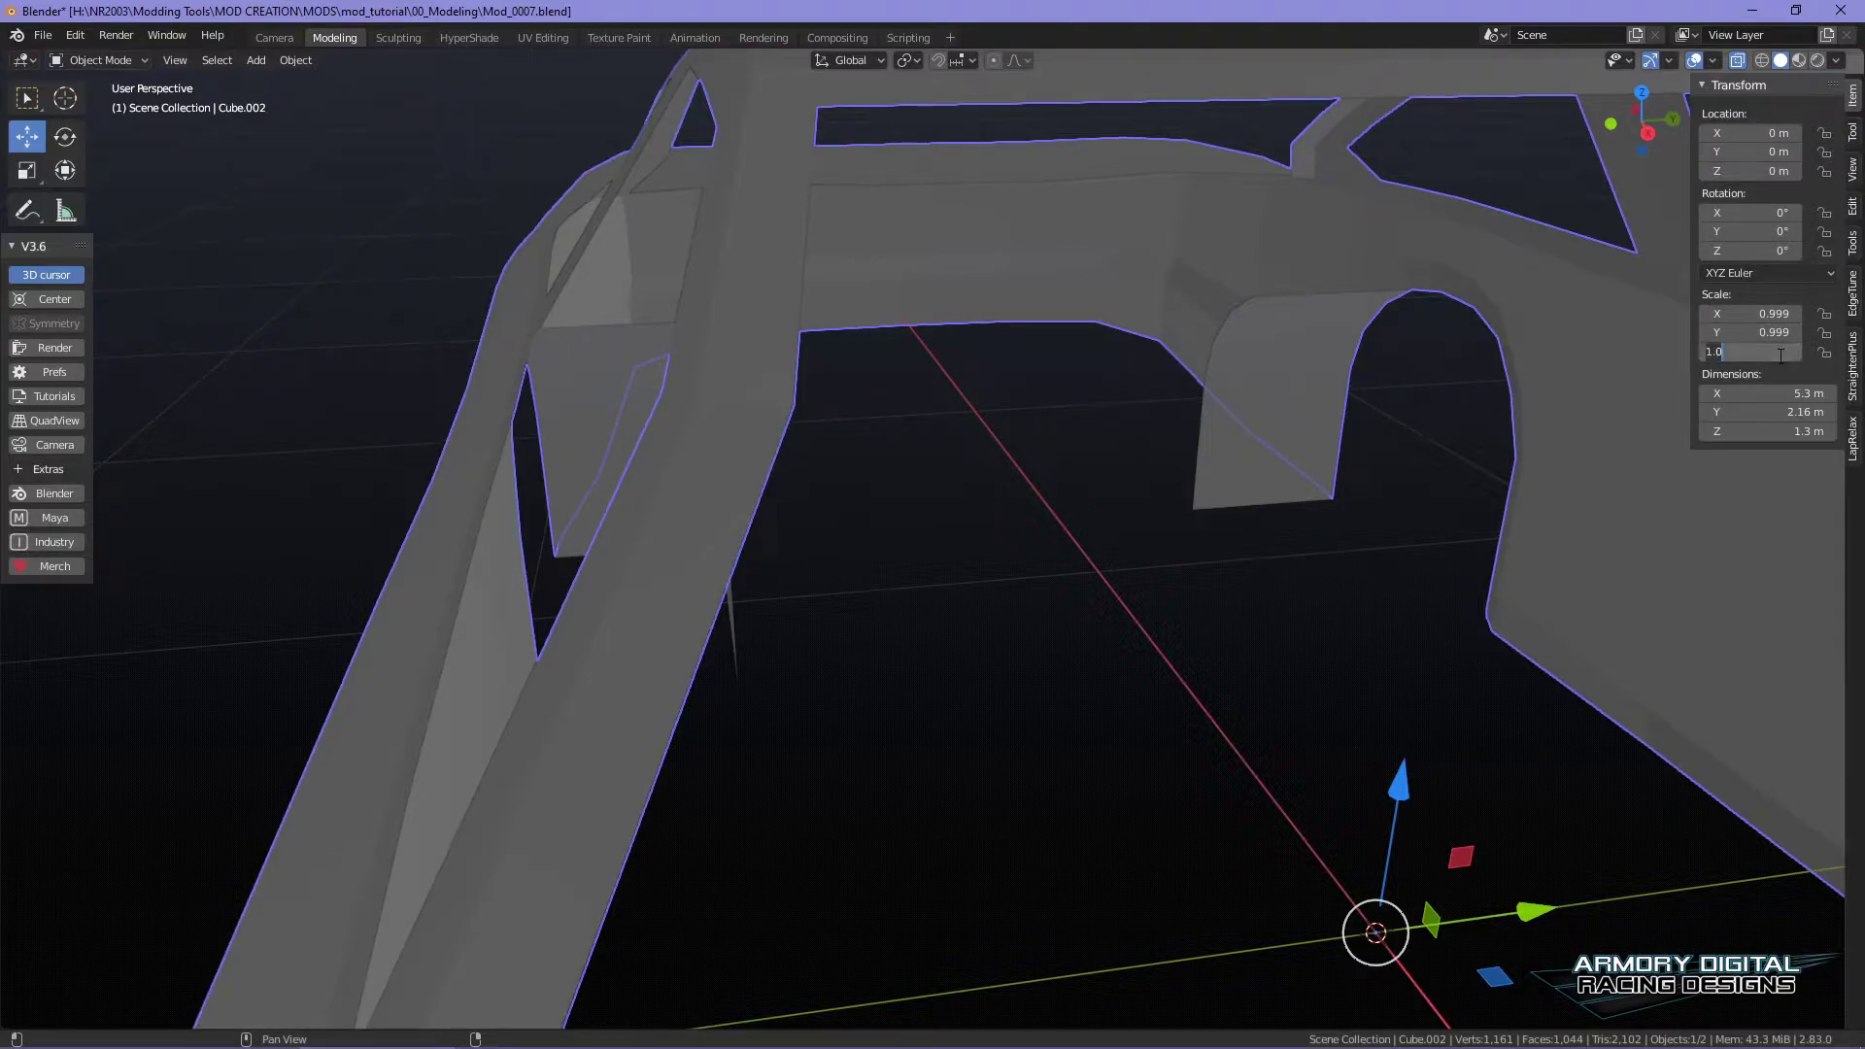
pyautogui.write('0.999')
pyautogui.press('Return')
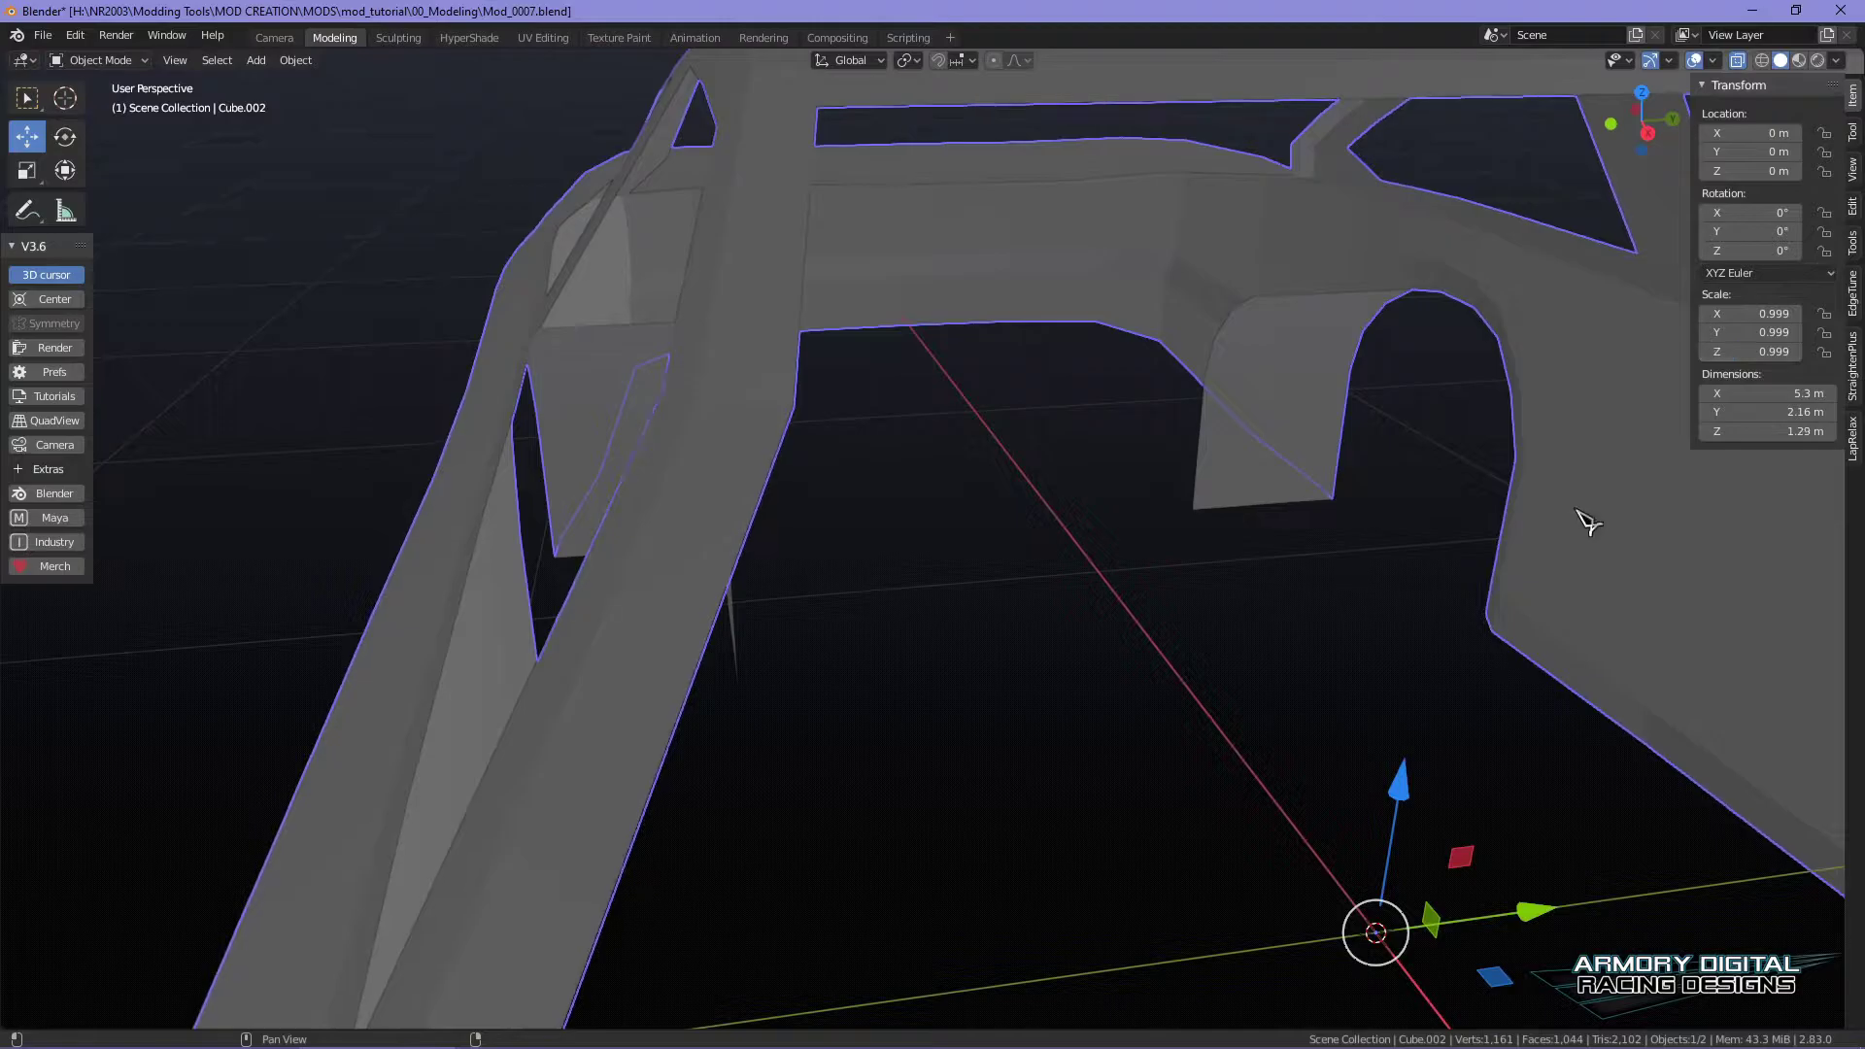
# - Examine the shell's fit against the body along the wheel openings and windows from inside and outside the car
pyautogui.moveTo(1000, 666); pyautogui.dragTo(1157, 645, button='middle')
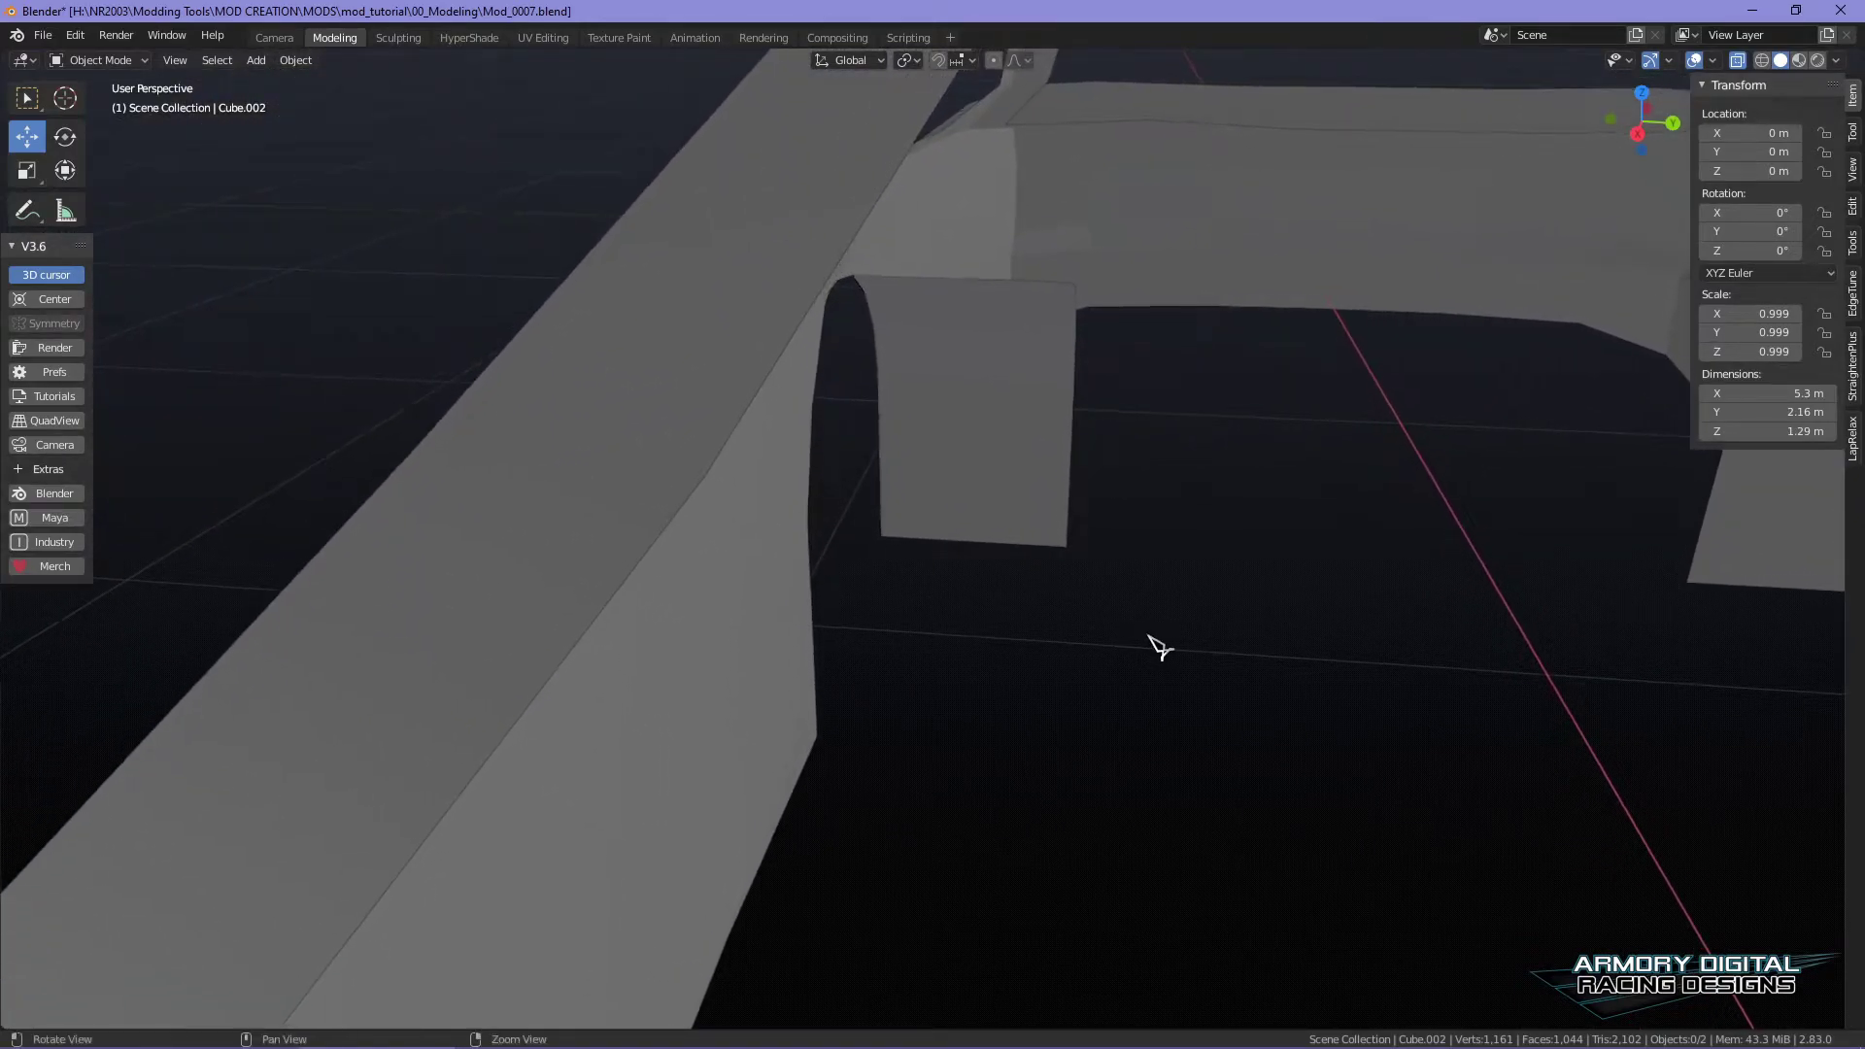
pyautogui.moveTo(690, 775); pyautogui.dragTo(1277, 563, button='middle')
pyautogui.scroll(2, 1353, 587)
pyautogui.scroll(-3, 1273, 565)
pyautogui.keyDown('alt'); pyautogui.moveTo(1224, 583); pyautogui.dragTo(1291, 616); pyautogui.keyUp('alt')
pyautogui.keyDown('alt'); pyautogui.moveTo(1291, 616); pyautogui.dragTo(1226, 436, button='middle'); pyautogui.keyUp('alt')
pyautogui.click(1299, 512)
pyautogui.moveTo(1299, 512); pyautogui.dragTo(1263, 680, button='middle')
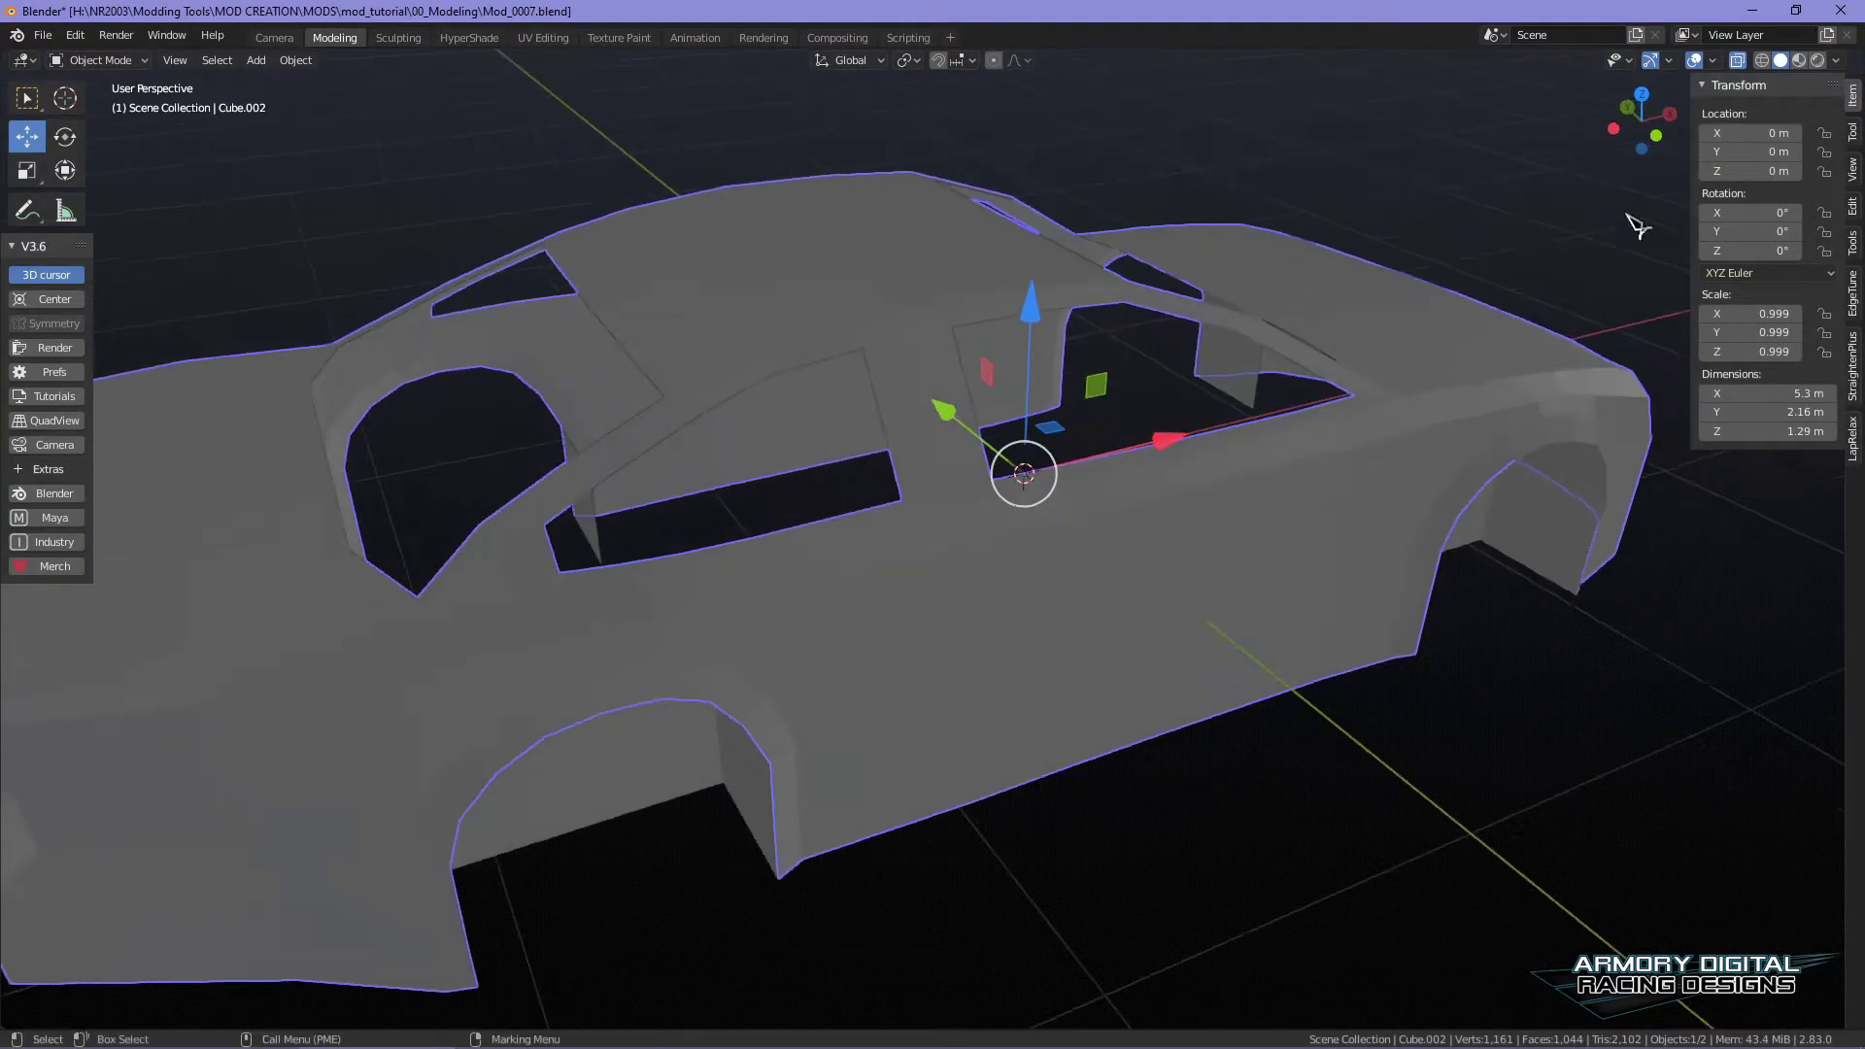
# - Compare the car in Material Preview and Solid shading with the inward-facing shell shown and hidden
pyautogui.click(1799, 60)
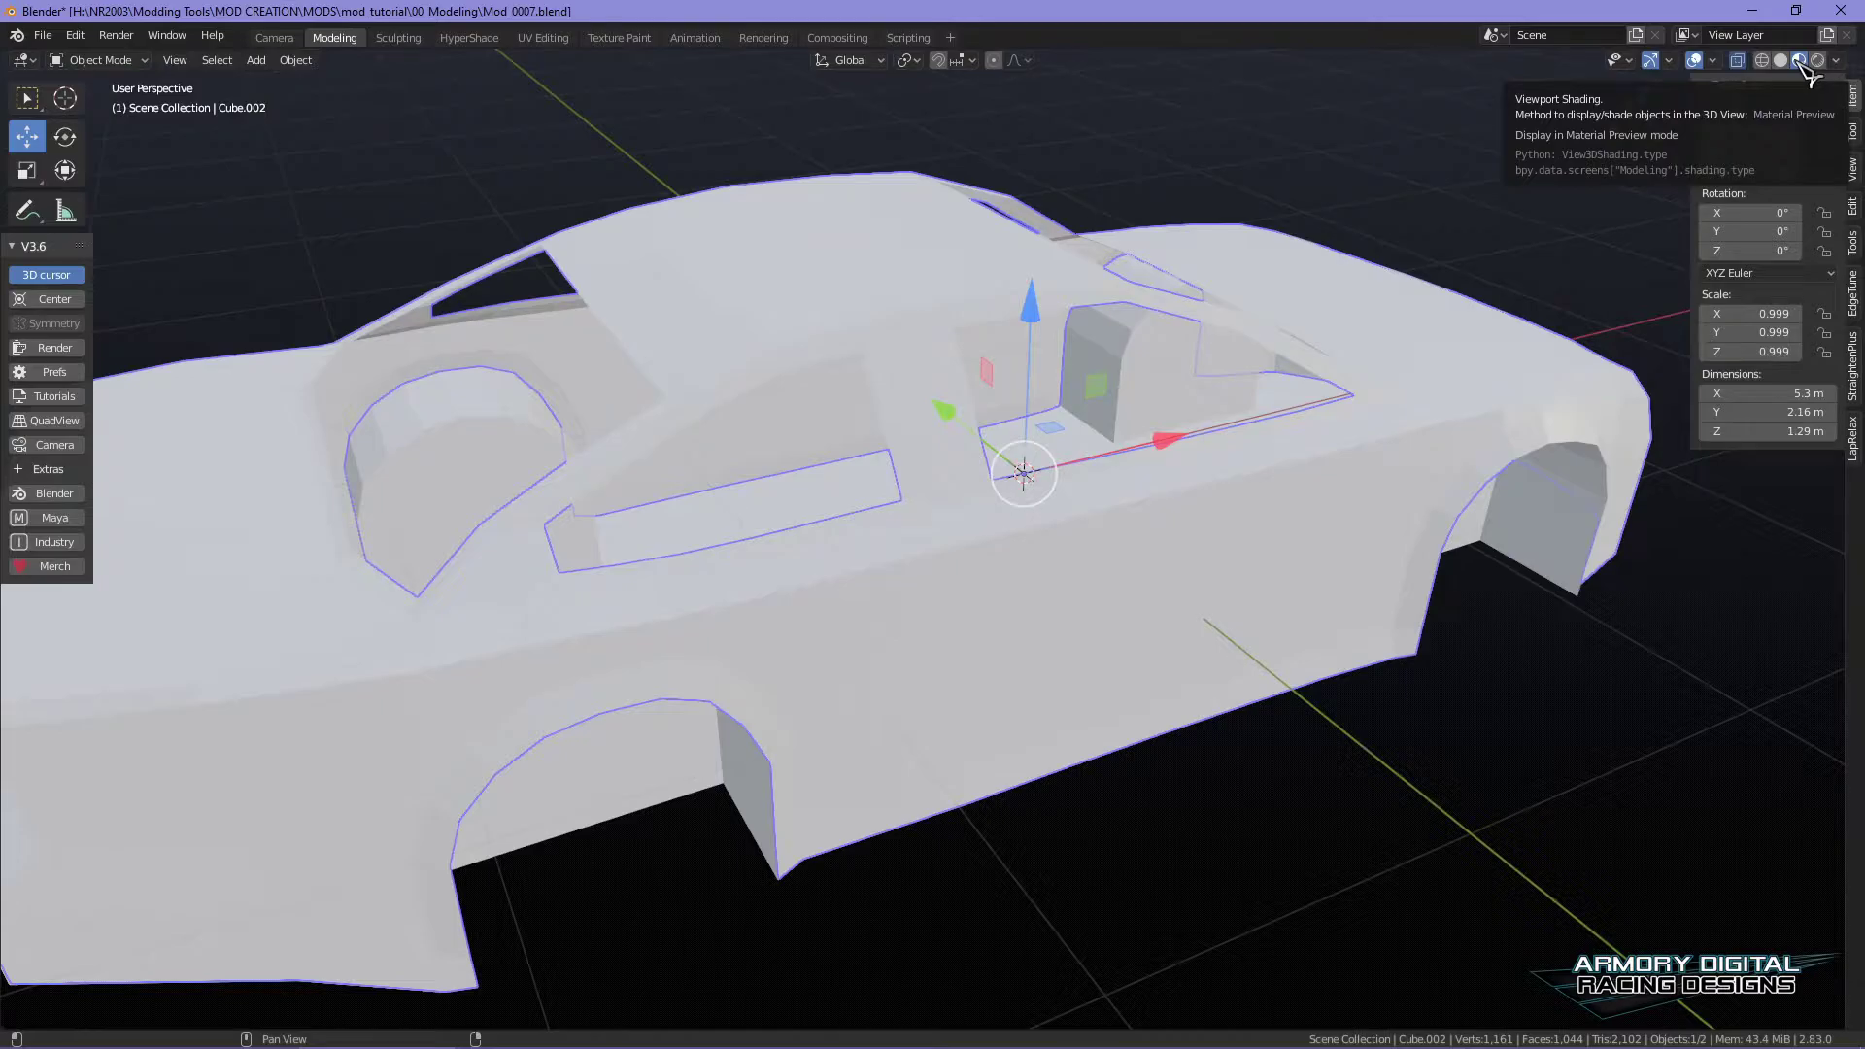
pyautogui.hotkey('alt', 'a')
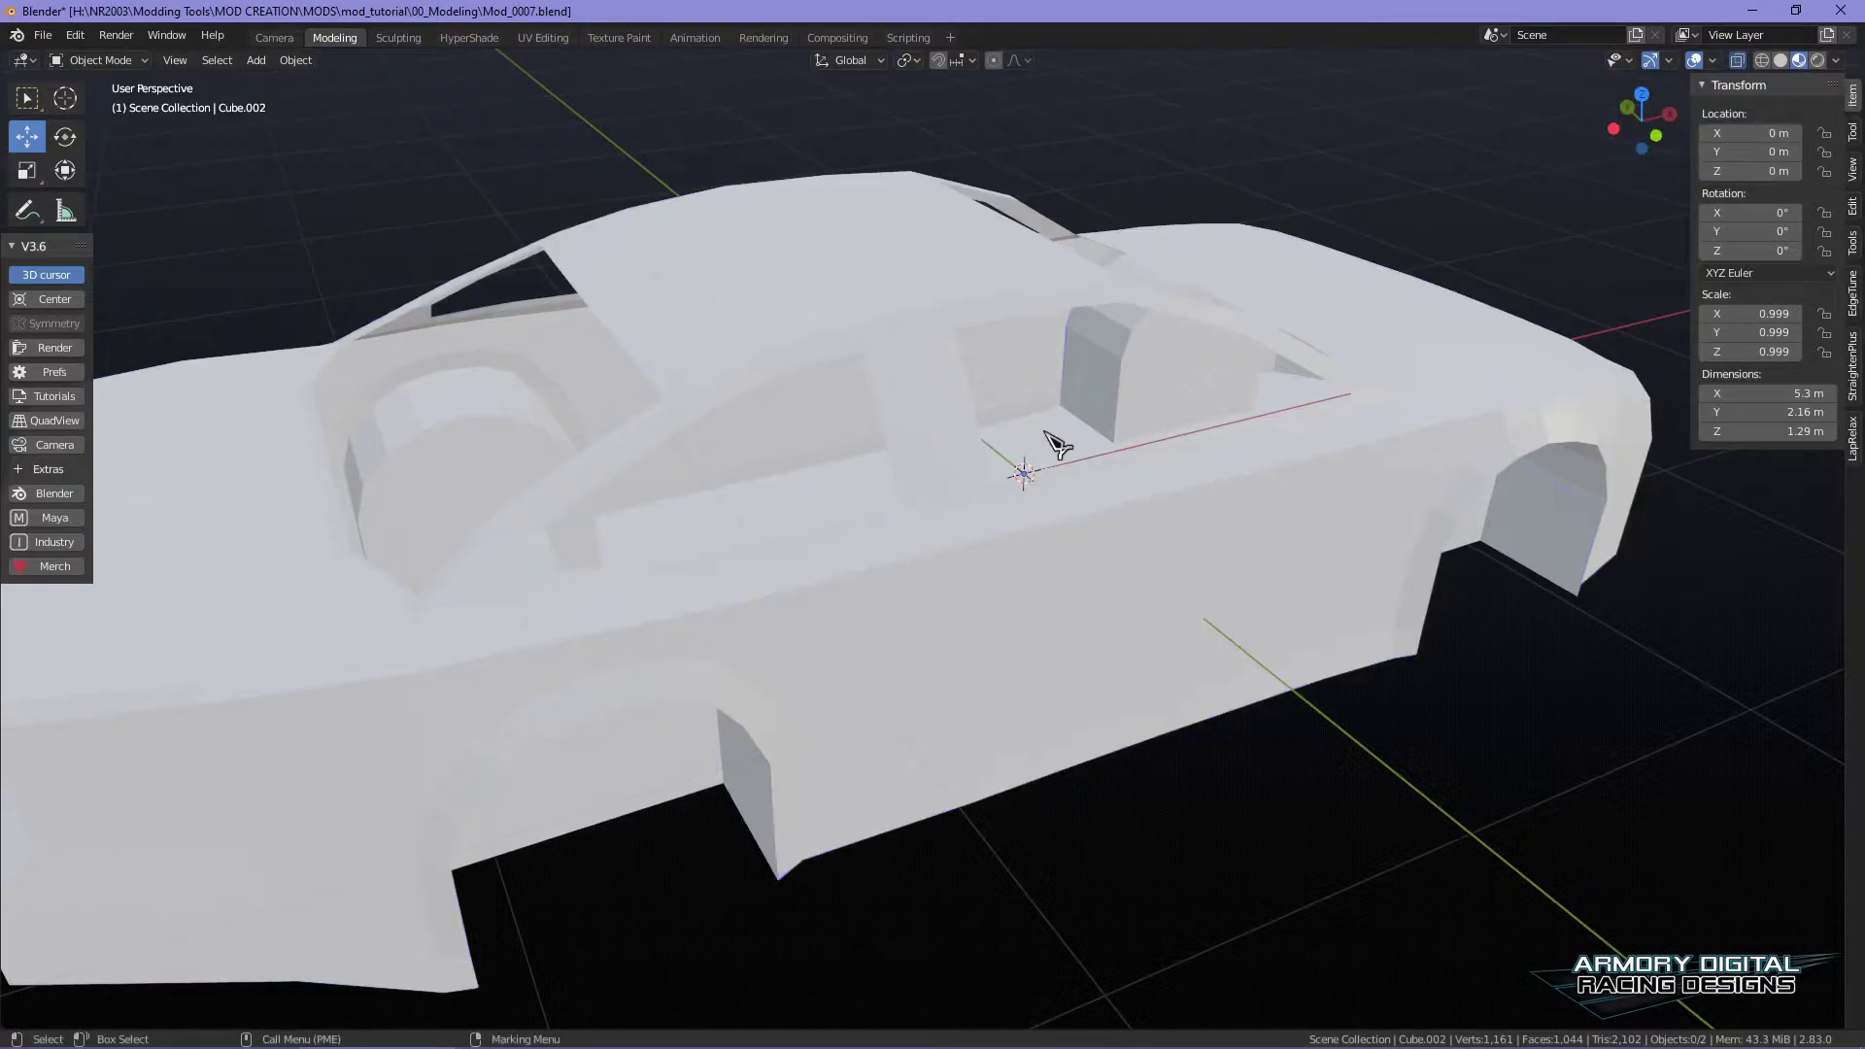
pyautogui.click(1175, 701)
pyautogui.click(783, 457)
pyautogui.keyDown('shift'); pyautogui.moveTo(1428, 727); pyautogui.dragTo(1428, 726, button='middle'); pyautogui.keyUp('shift')
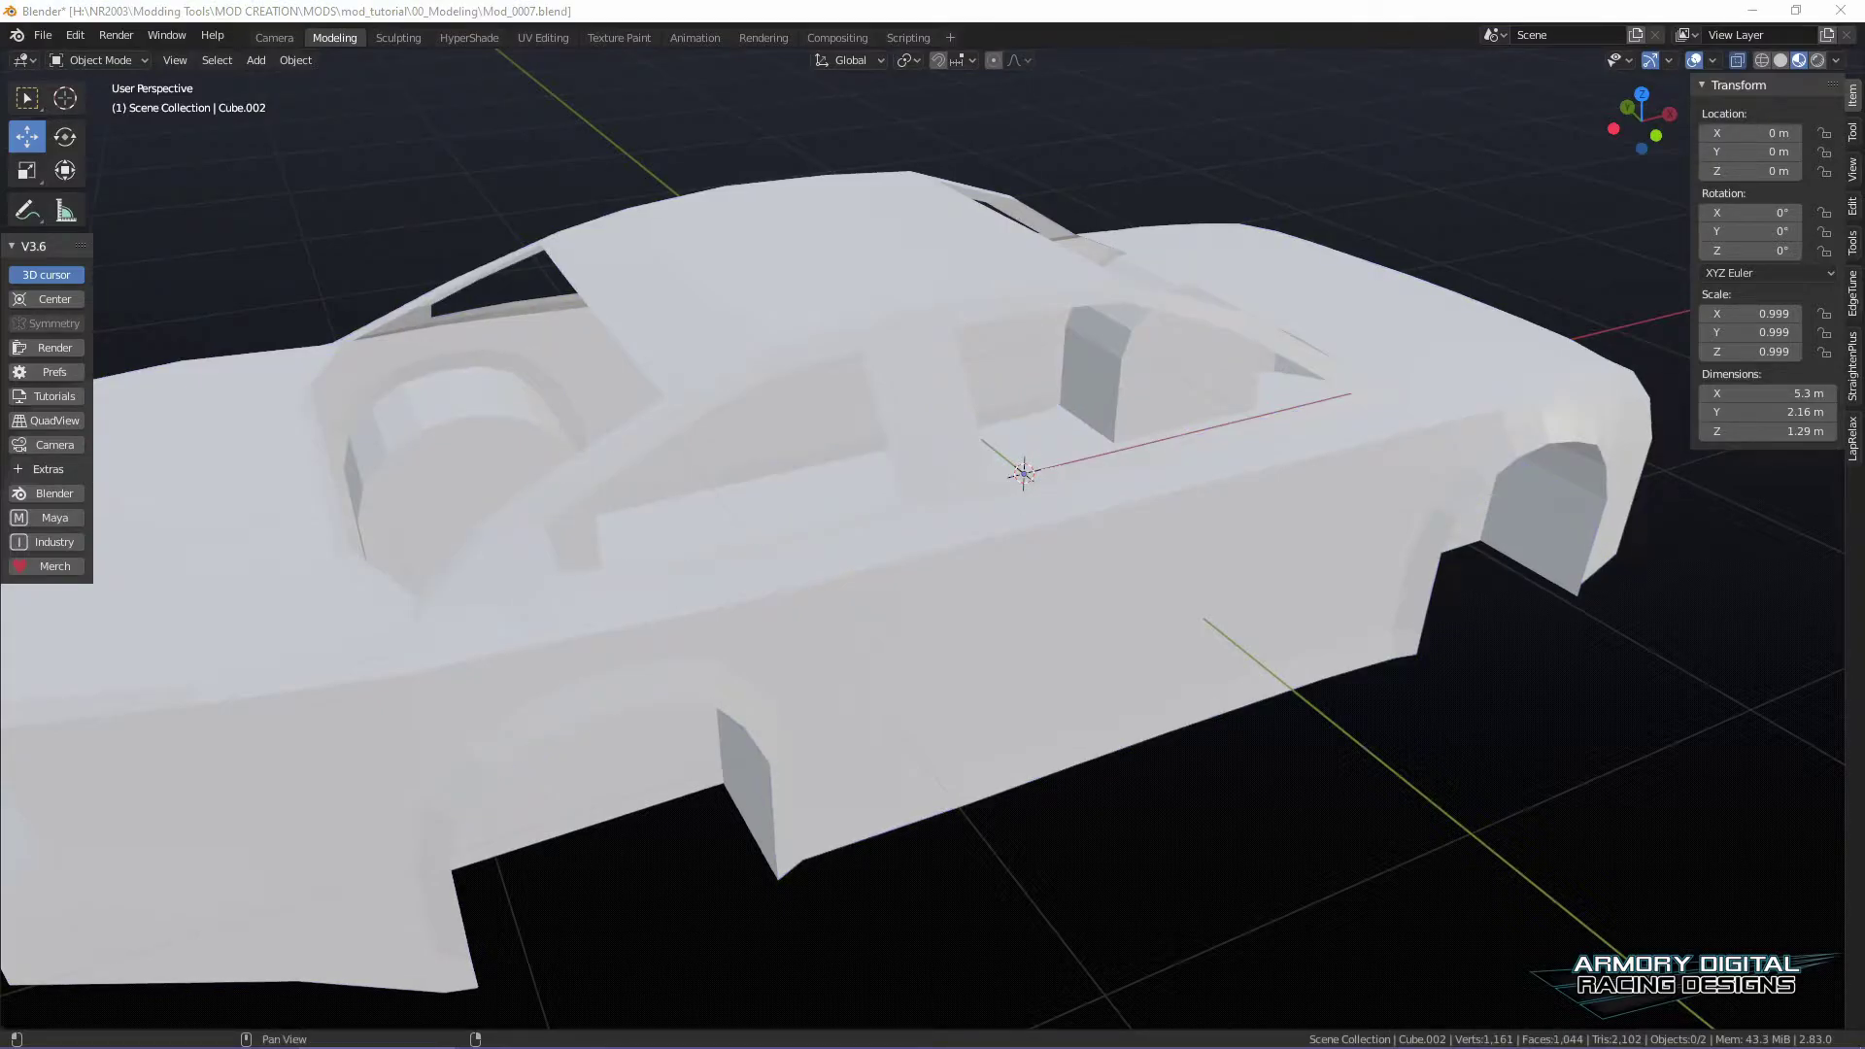
pyautogui.hotkey('ctrl', 'z')
pyautogui.moveTo(1498, 785)
pyautogui.keyDown('shift'); pyautogui.mouseDown(button='middle')
pyautogui.moveTo(1537, 780)
pyautogui.moveTo(1522, 768)
pyautogui.mouseUp(button='middle'); pyautogui.keyUp('shift')
pyautogui.click(1783, 61)
pyautogui.moveTo(1377, 470); pyautogui.dragTo(1819, 97, button='middle')
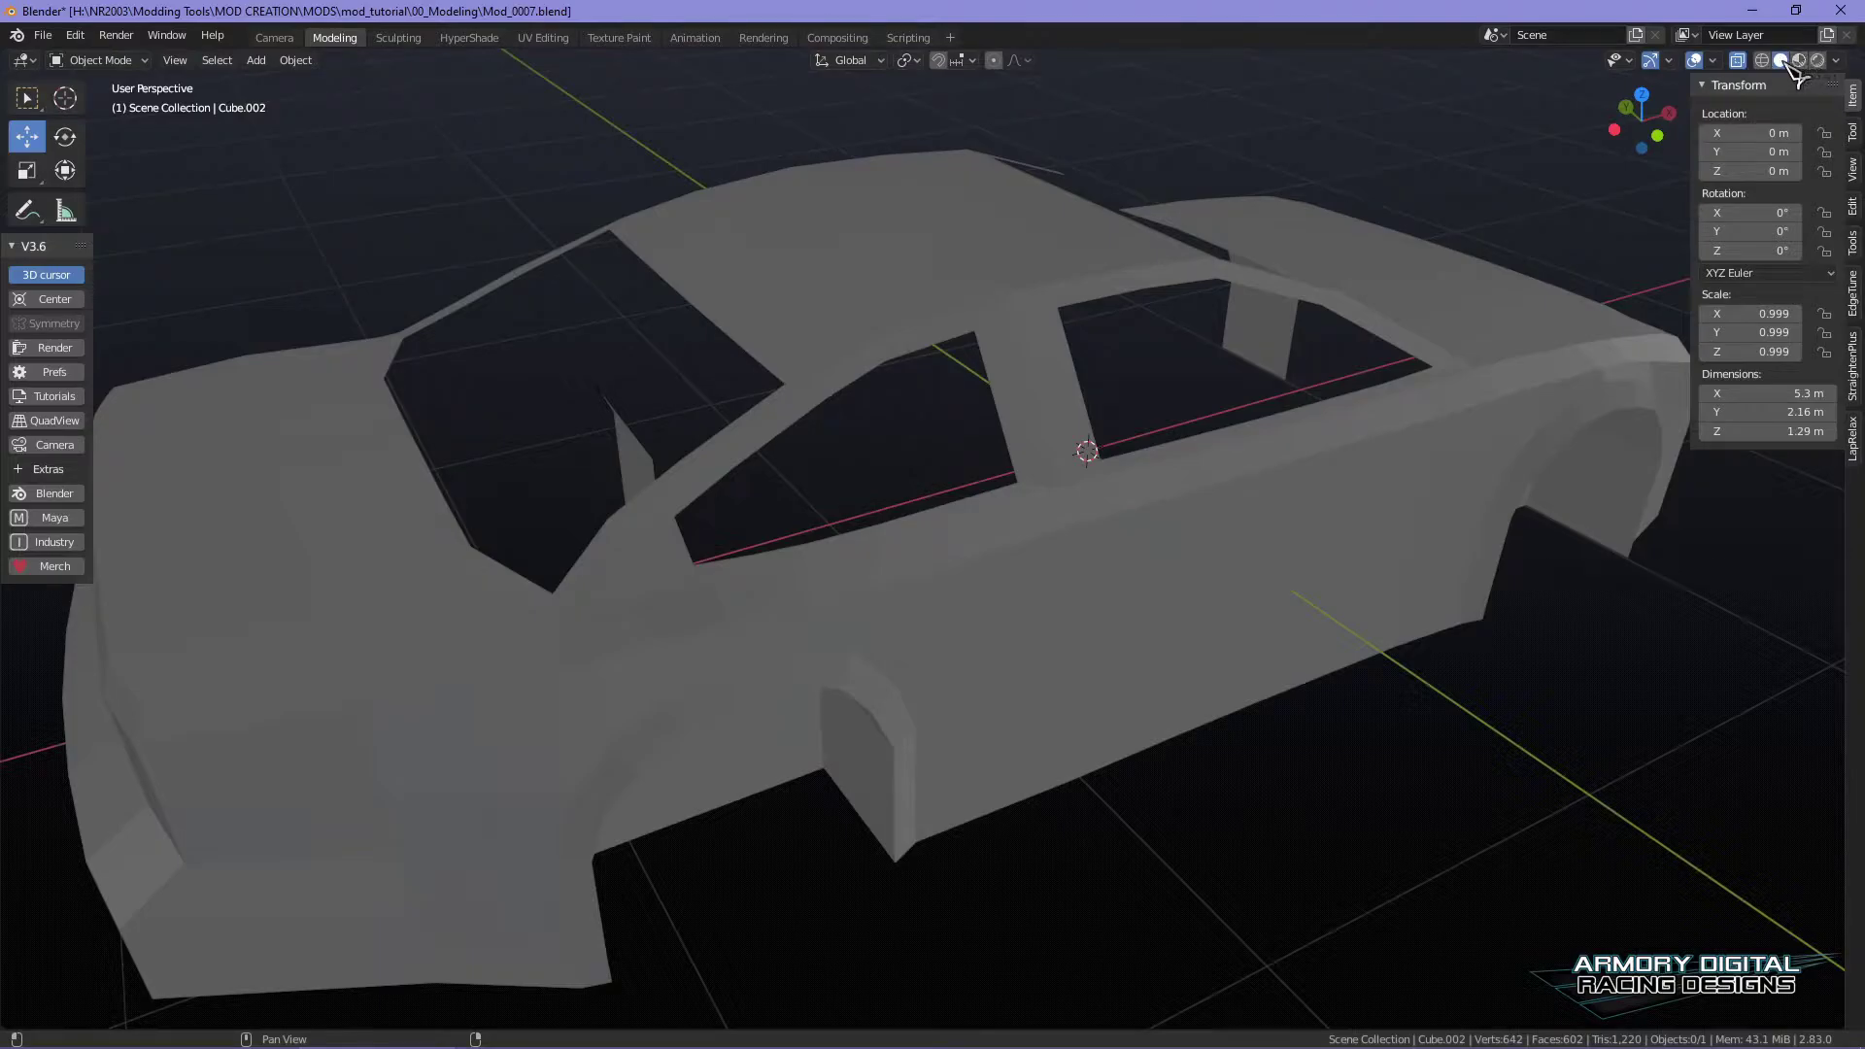
pyautogui.click(1799, 60)
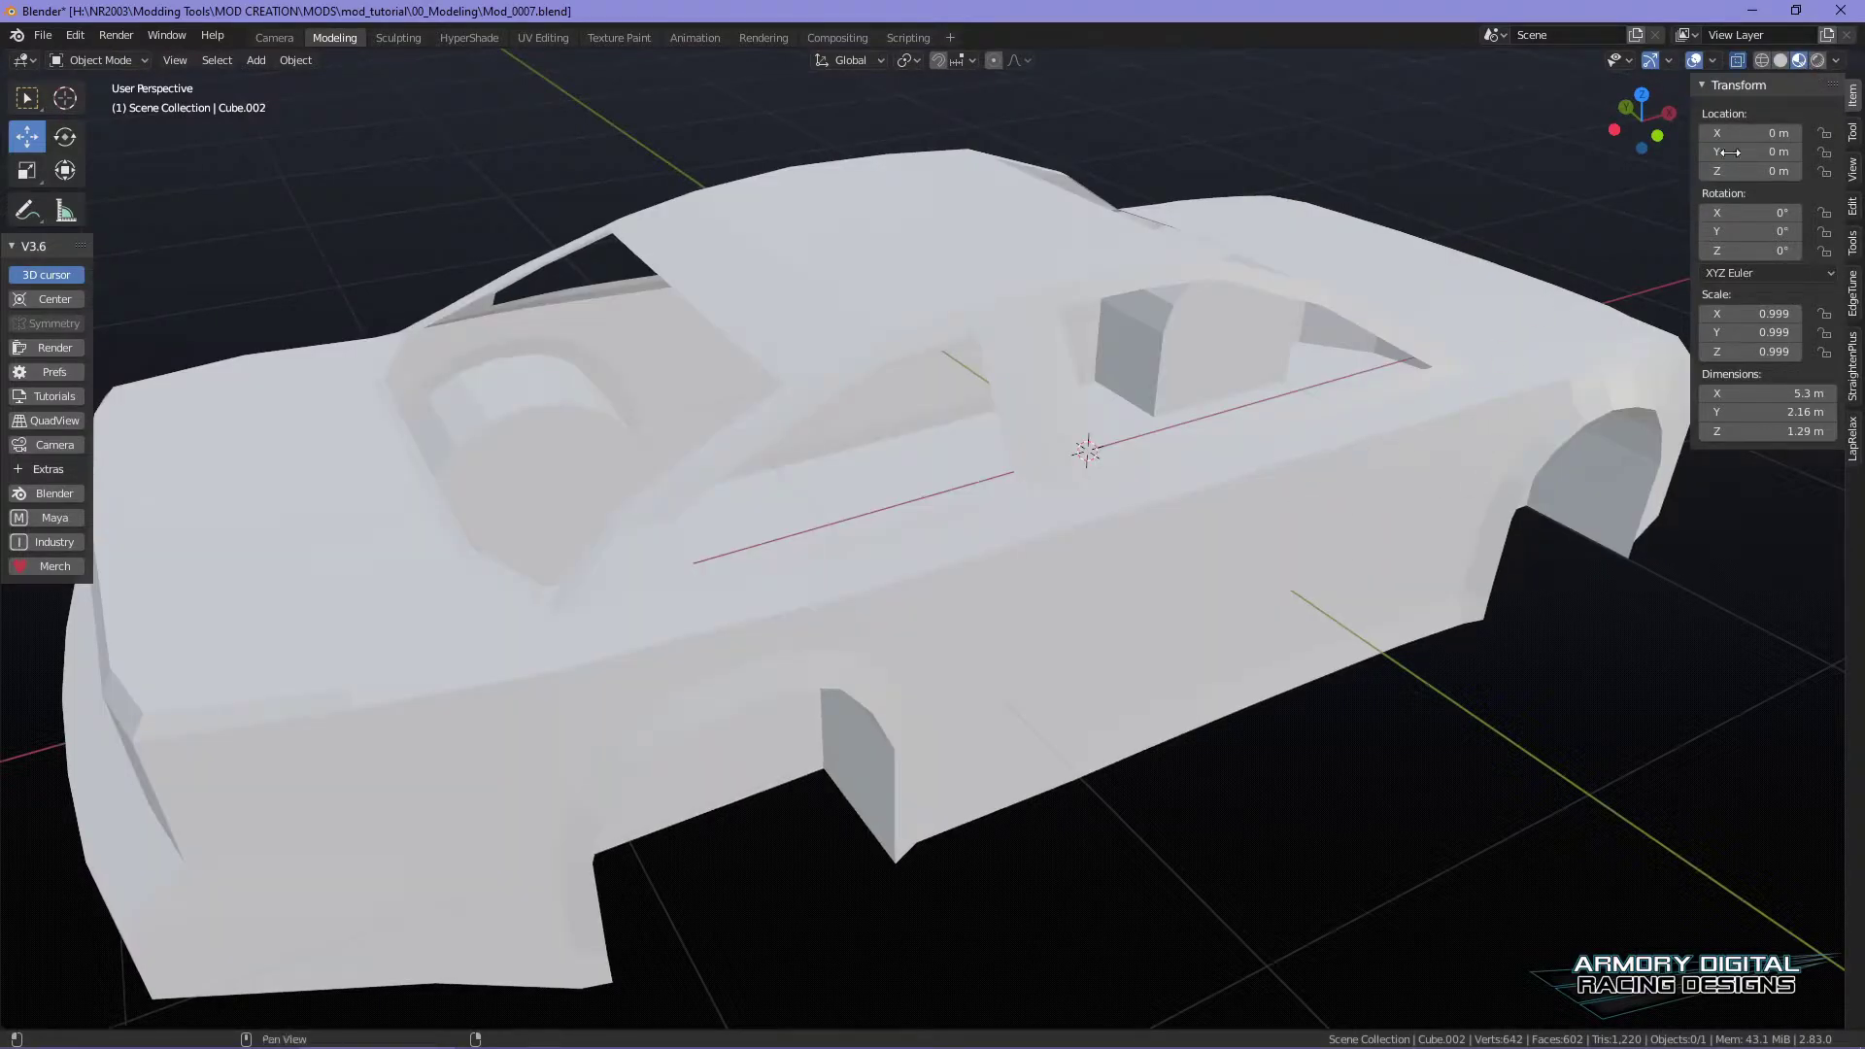
pyautogui.click(1781, 60)
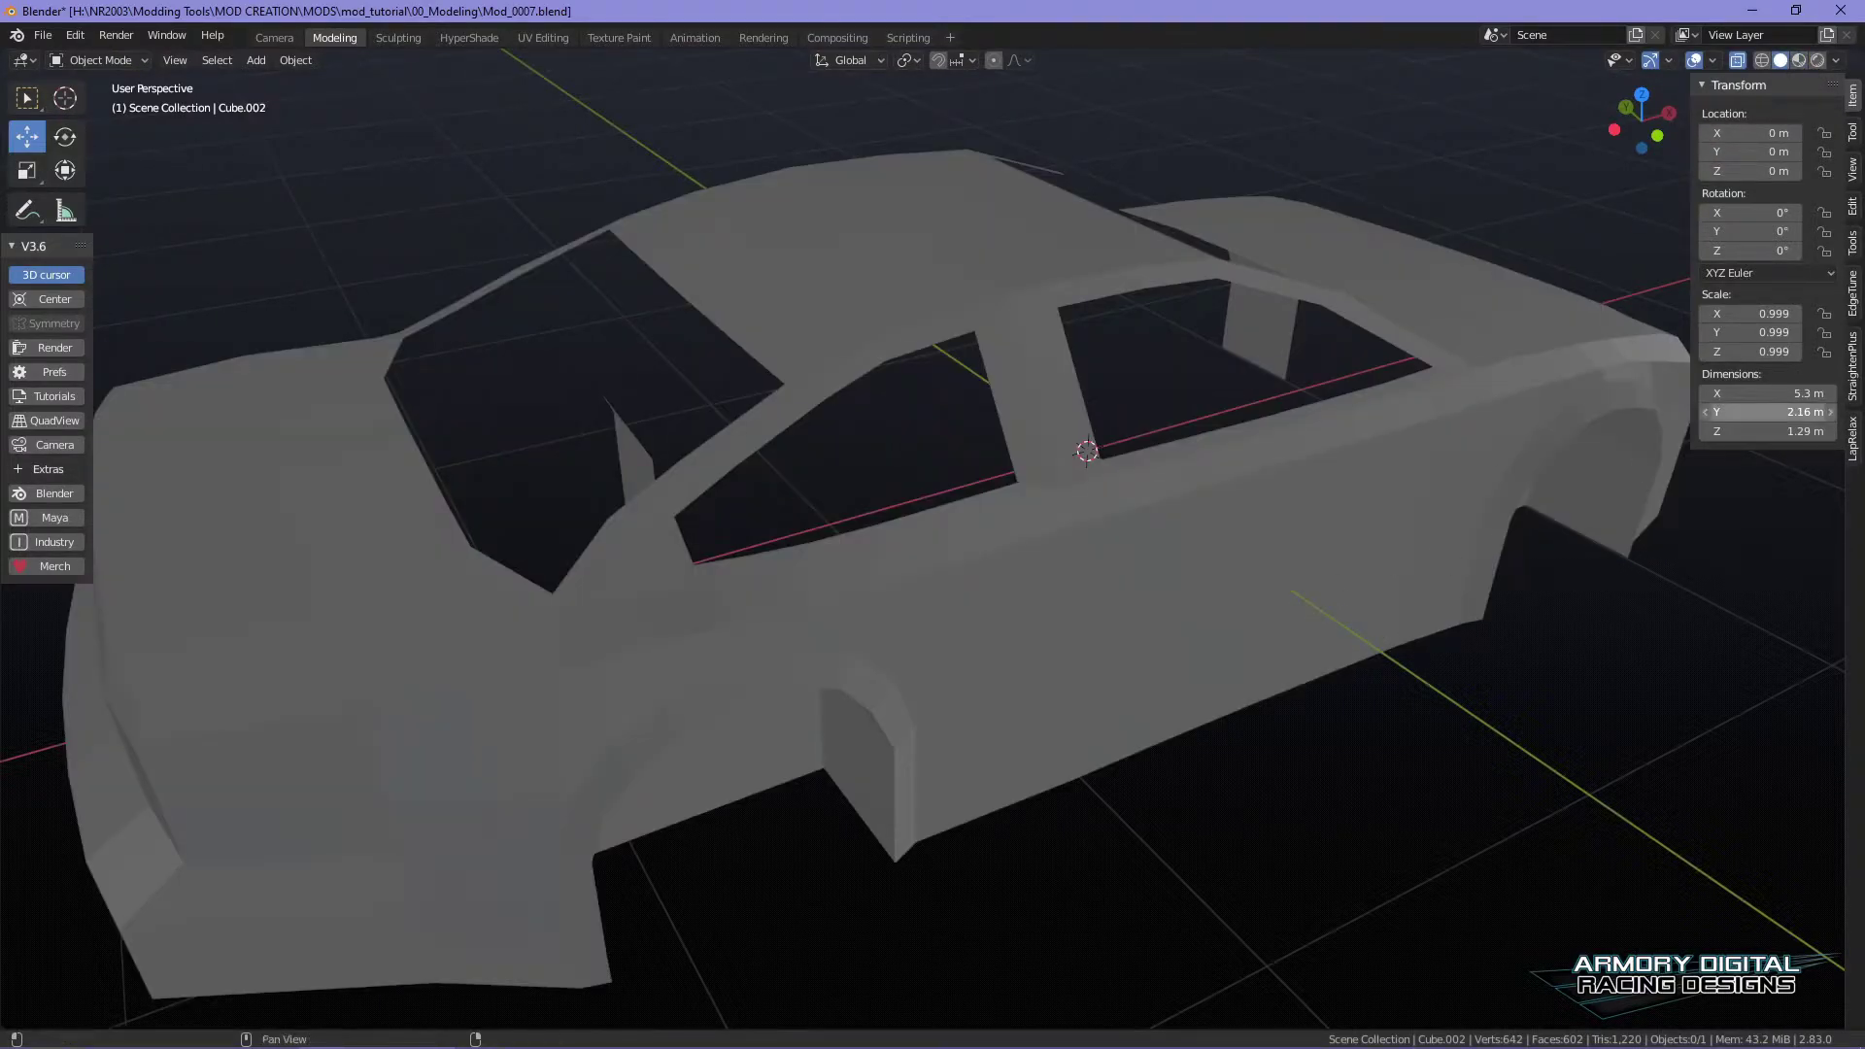
# - Isolate the inward-facing shell, set its material's Base Color to red, and display it with the body in Material Preview shading
pyautogui.hotkey('ctrl', 'z')
pyautogui.hotkey('ctrl', 'z')
pyautogui.hotkey('ctrl', 'z')
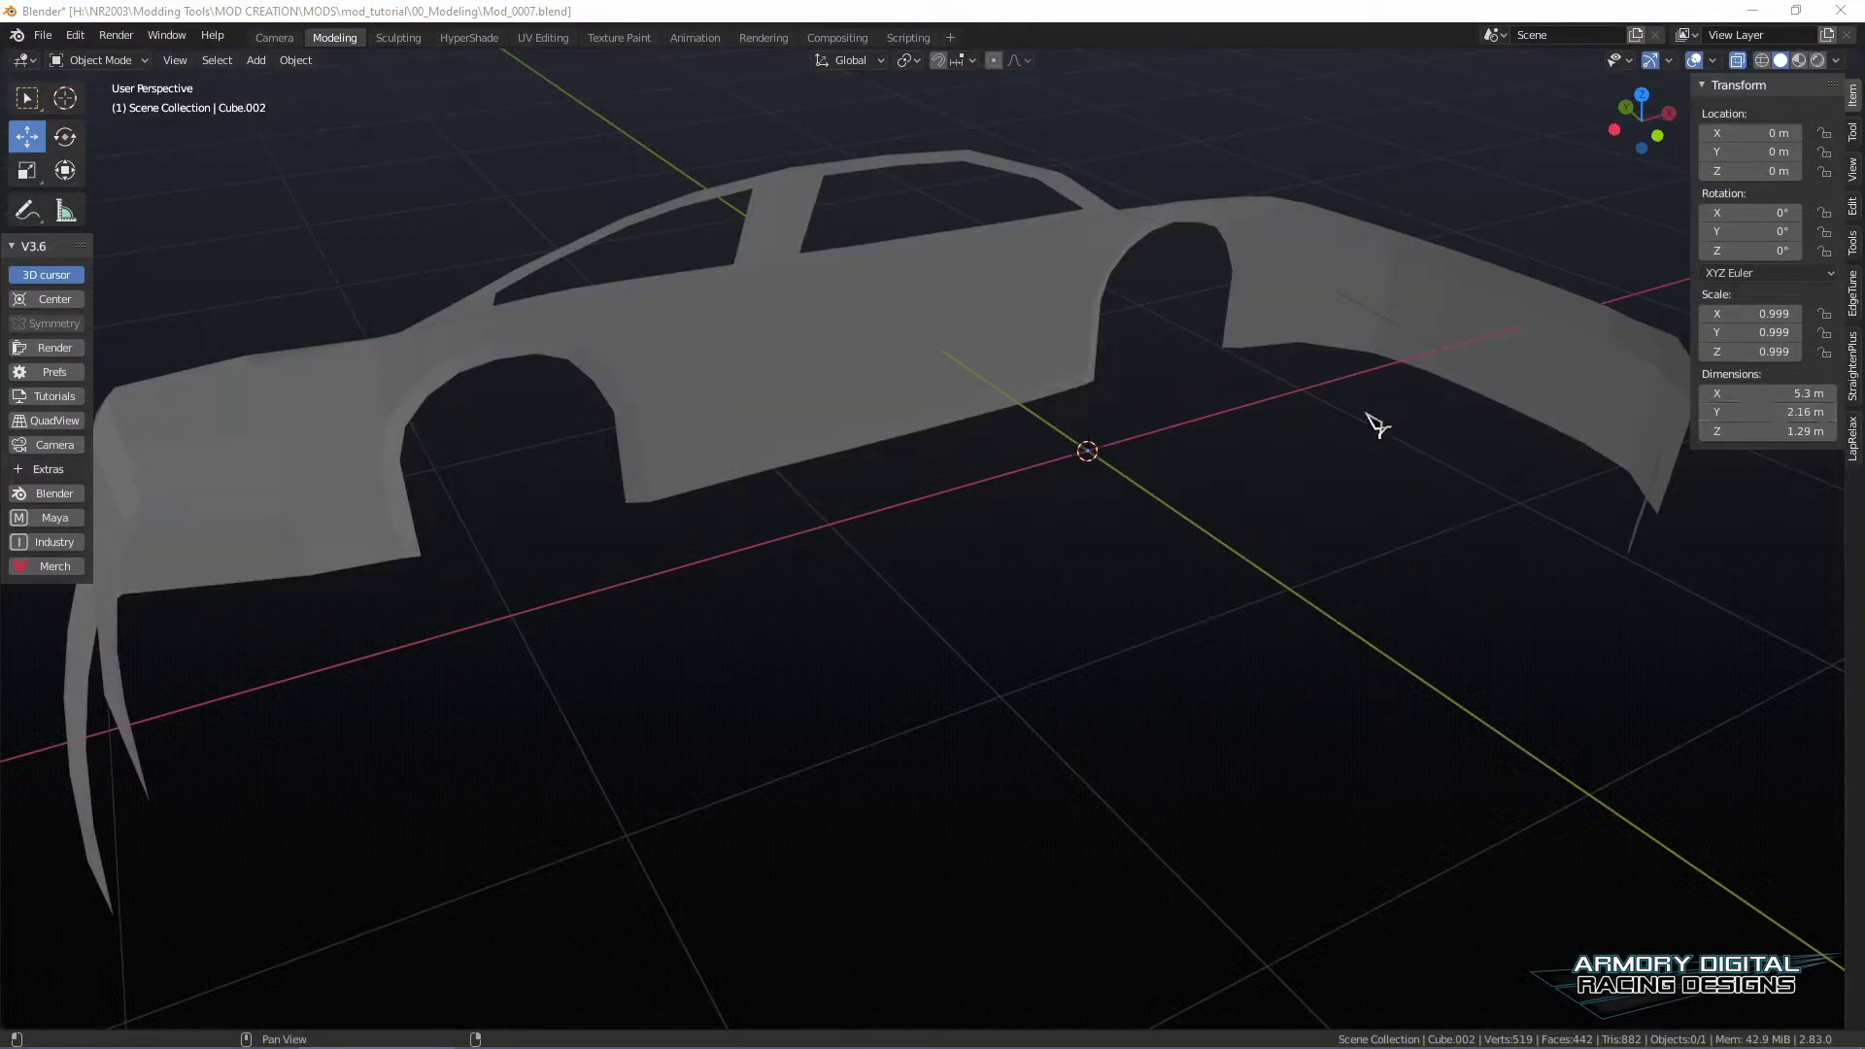
pyautogui.moveTo(1864, 156); pyautogui.dragTo(1264, 72)
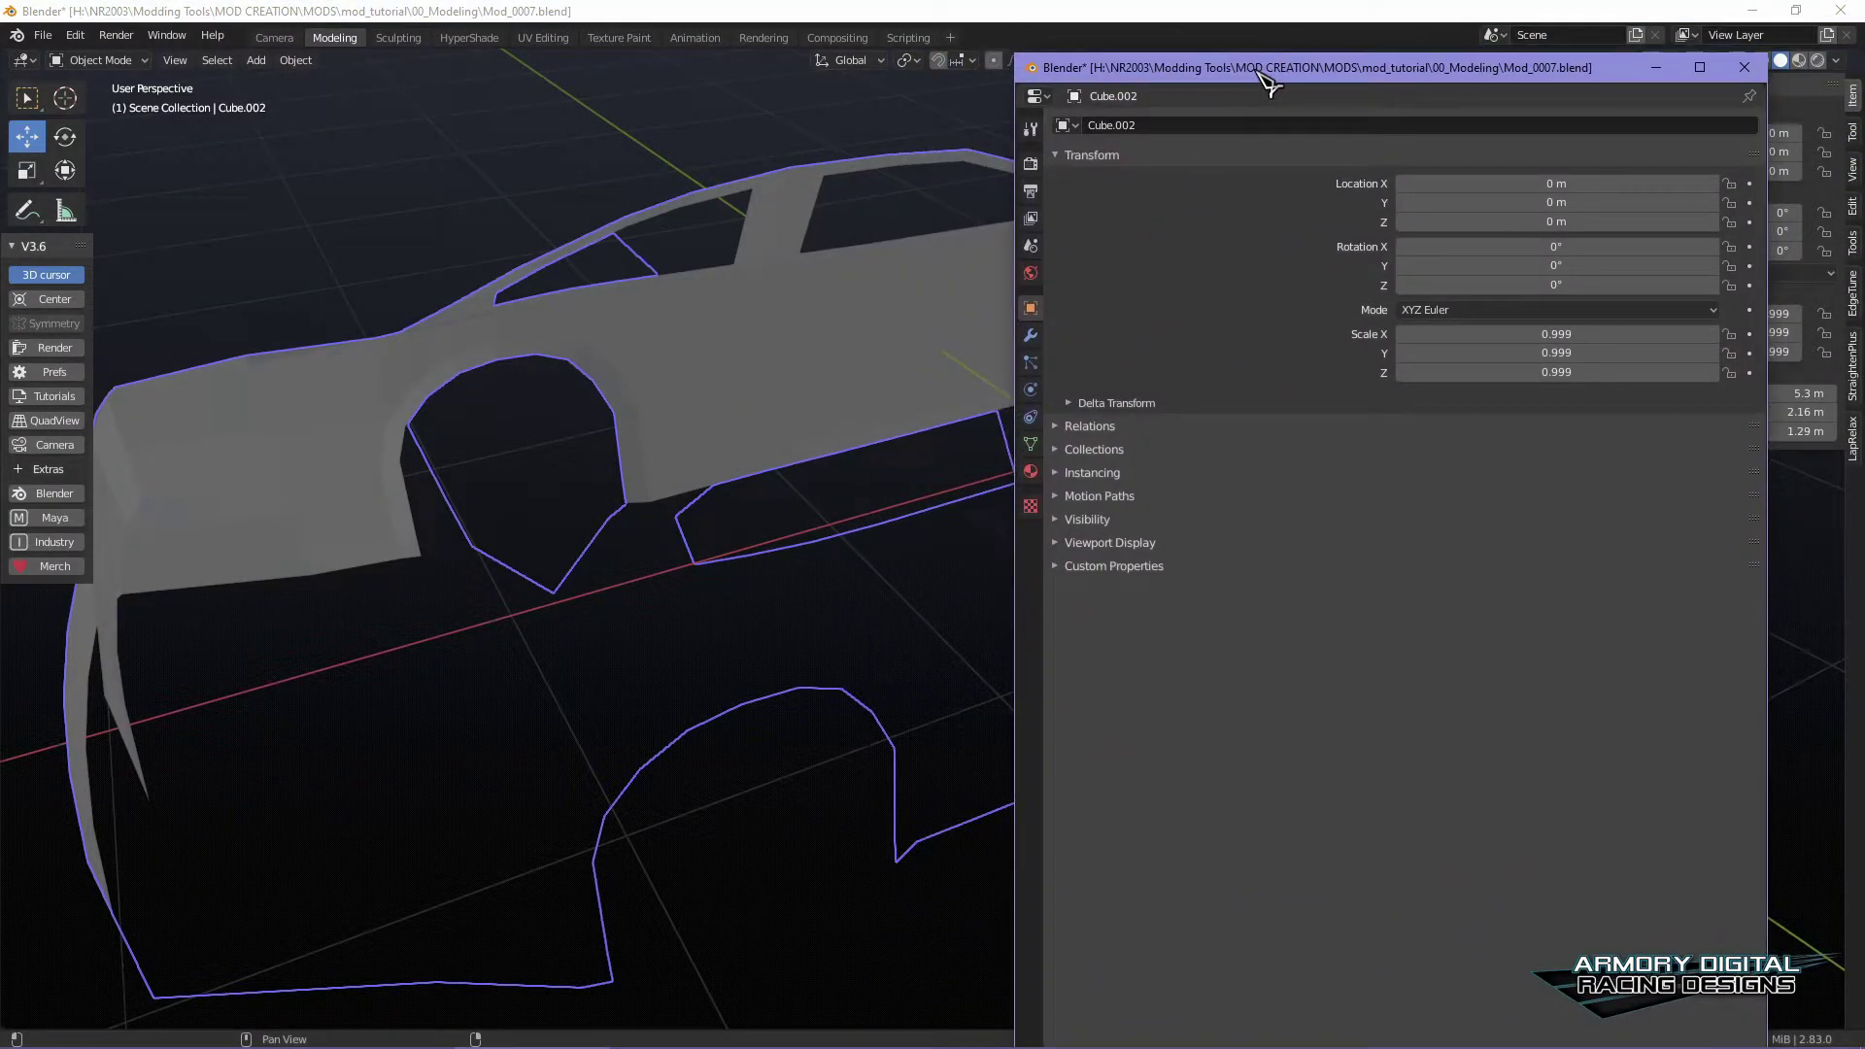
pyautogui.click(1030, 472)
pyautogui.click(1102, 210)
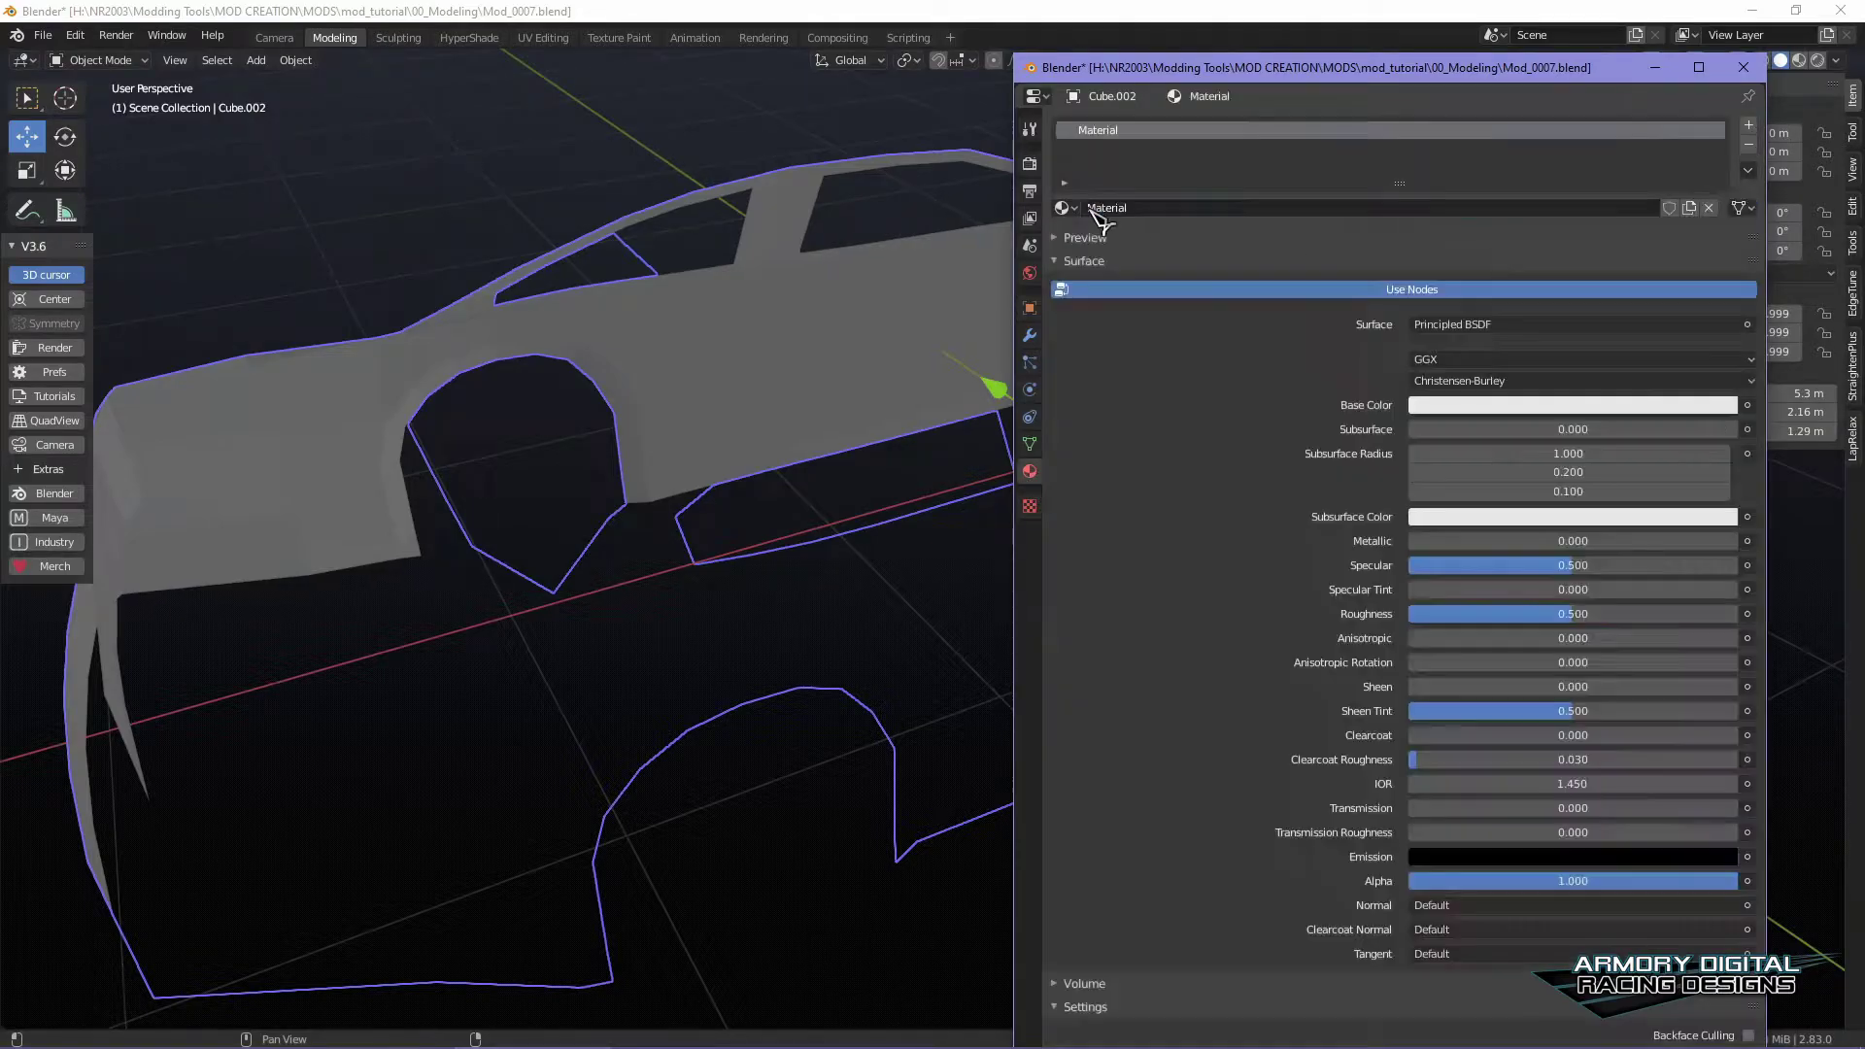
pyautogui.click(1483, 407)
pyautogui.click(1641, 261)
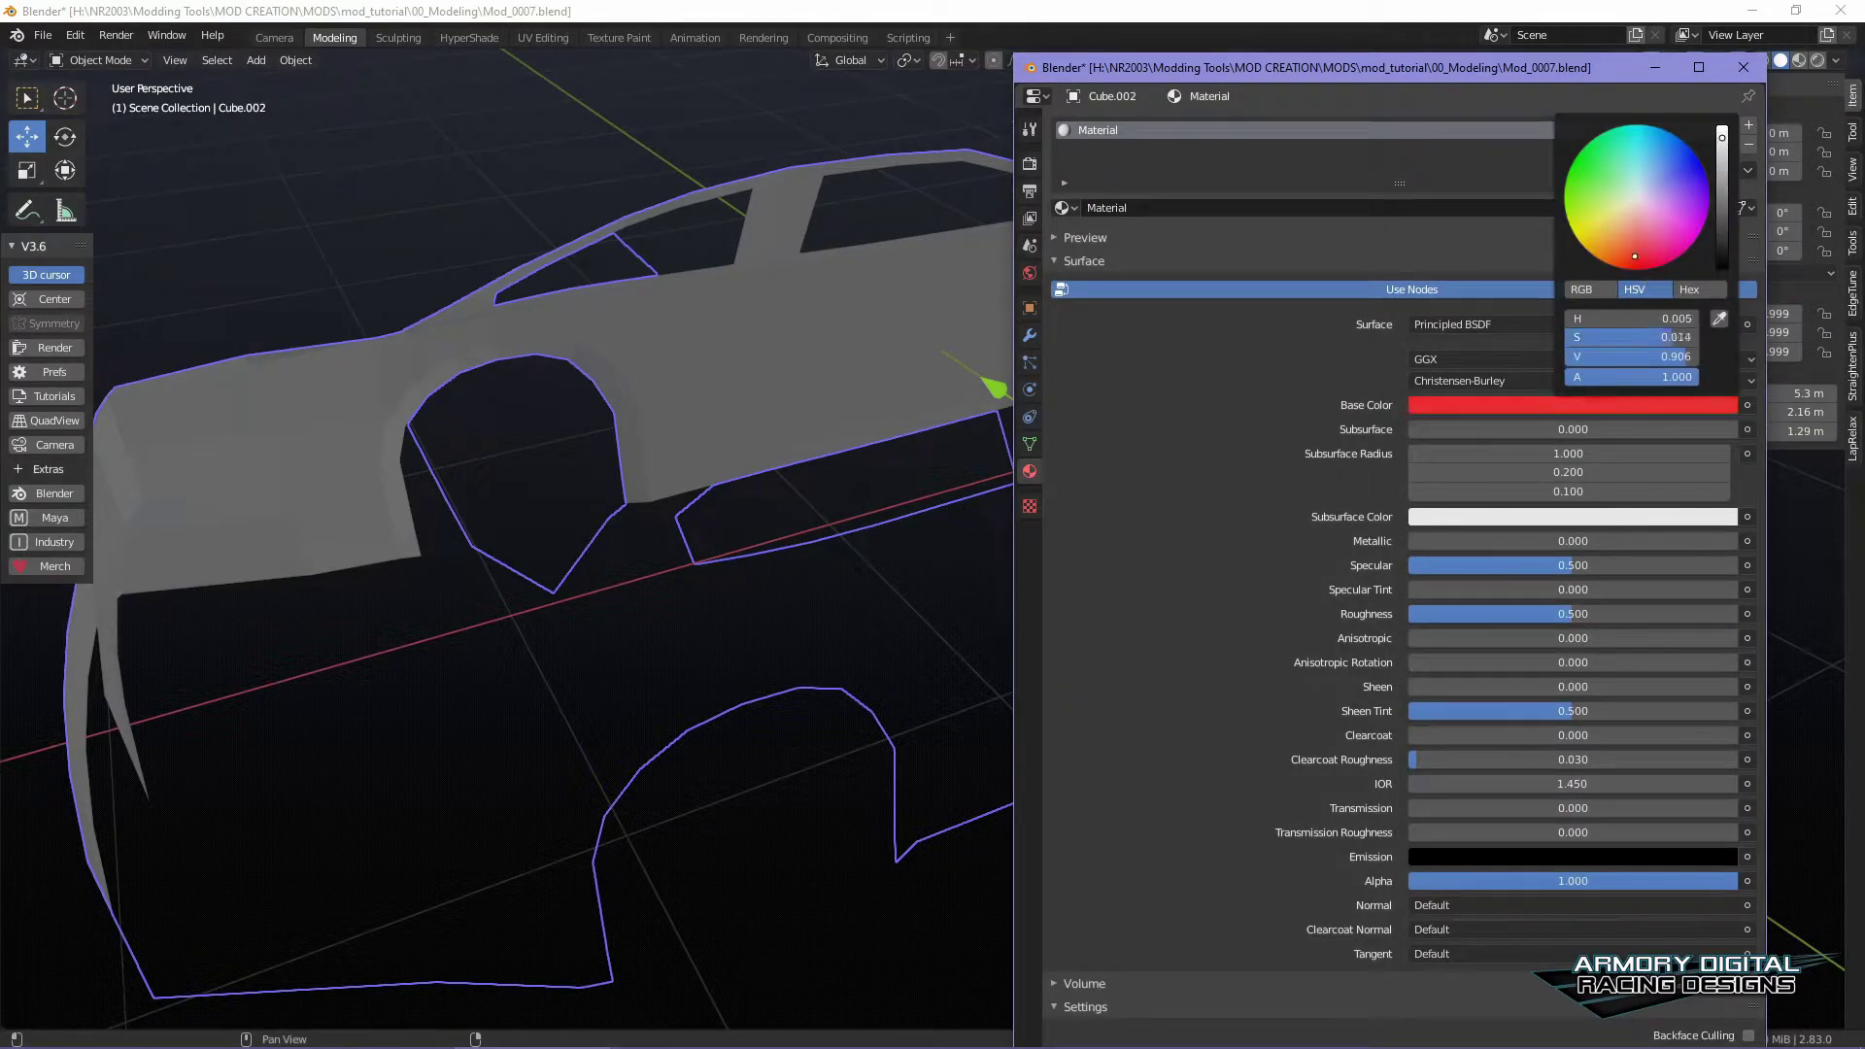
pyautogui.moveTo(1392, 82); pyautogui.dragTo(1864, 74)
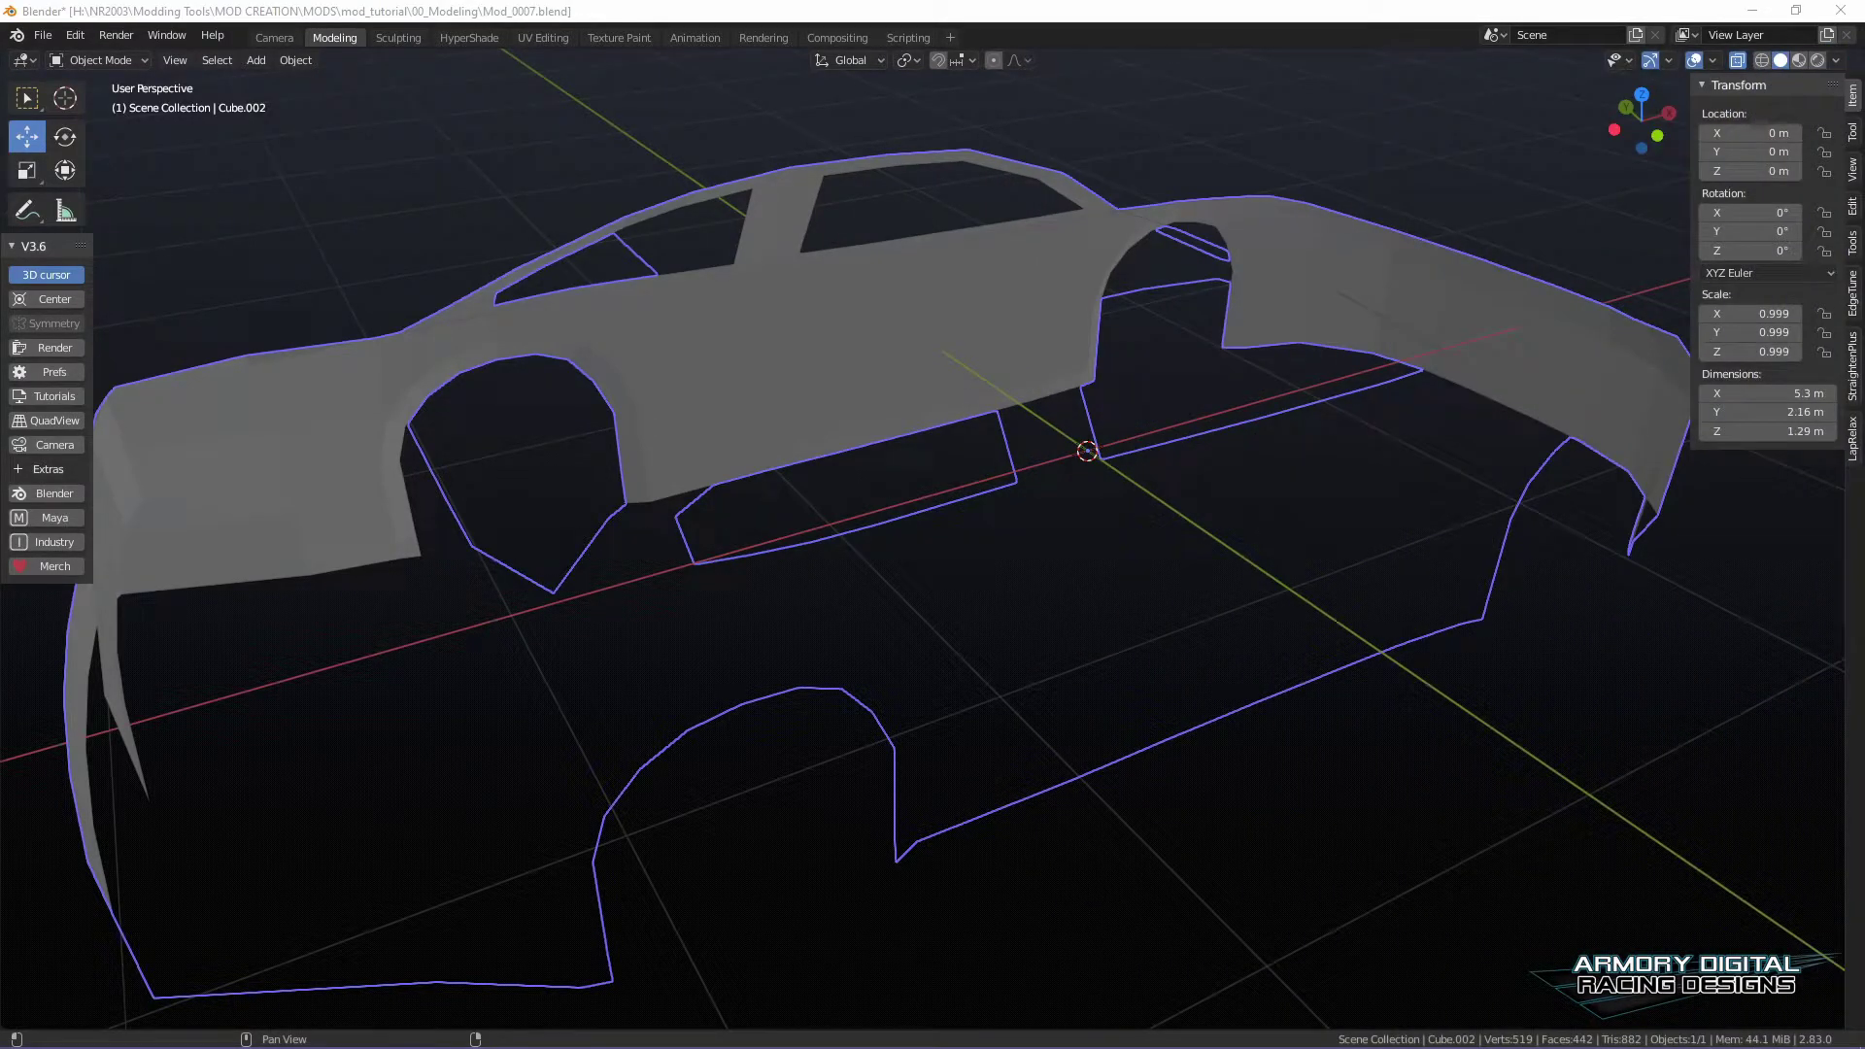
pyautogui.click(1799, 62)
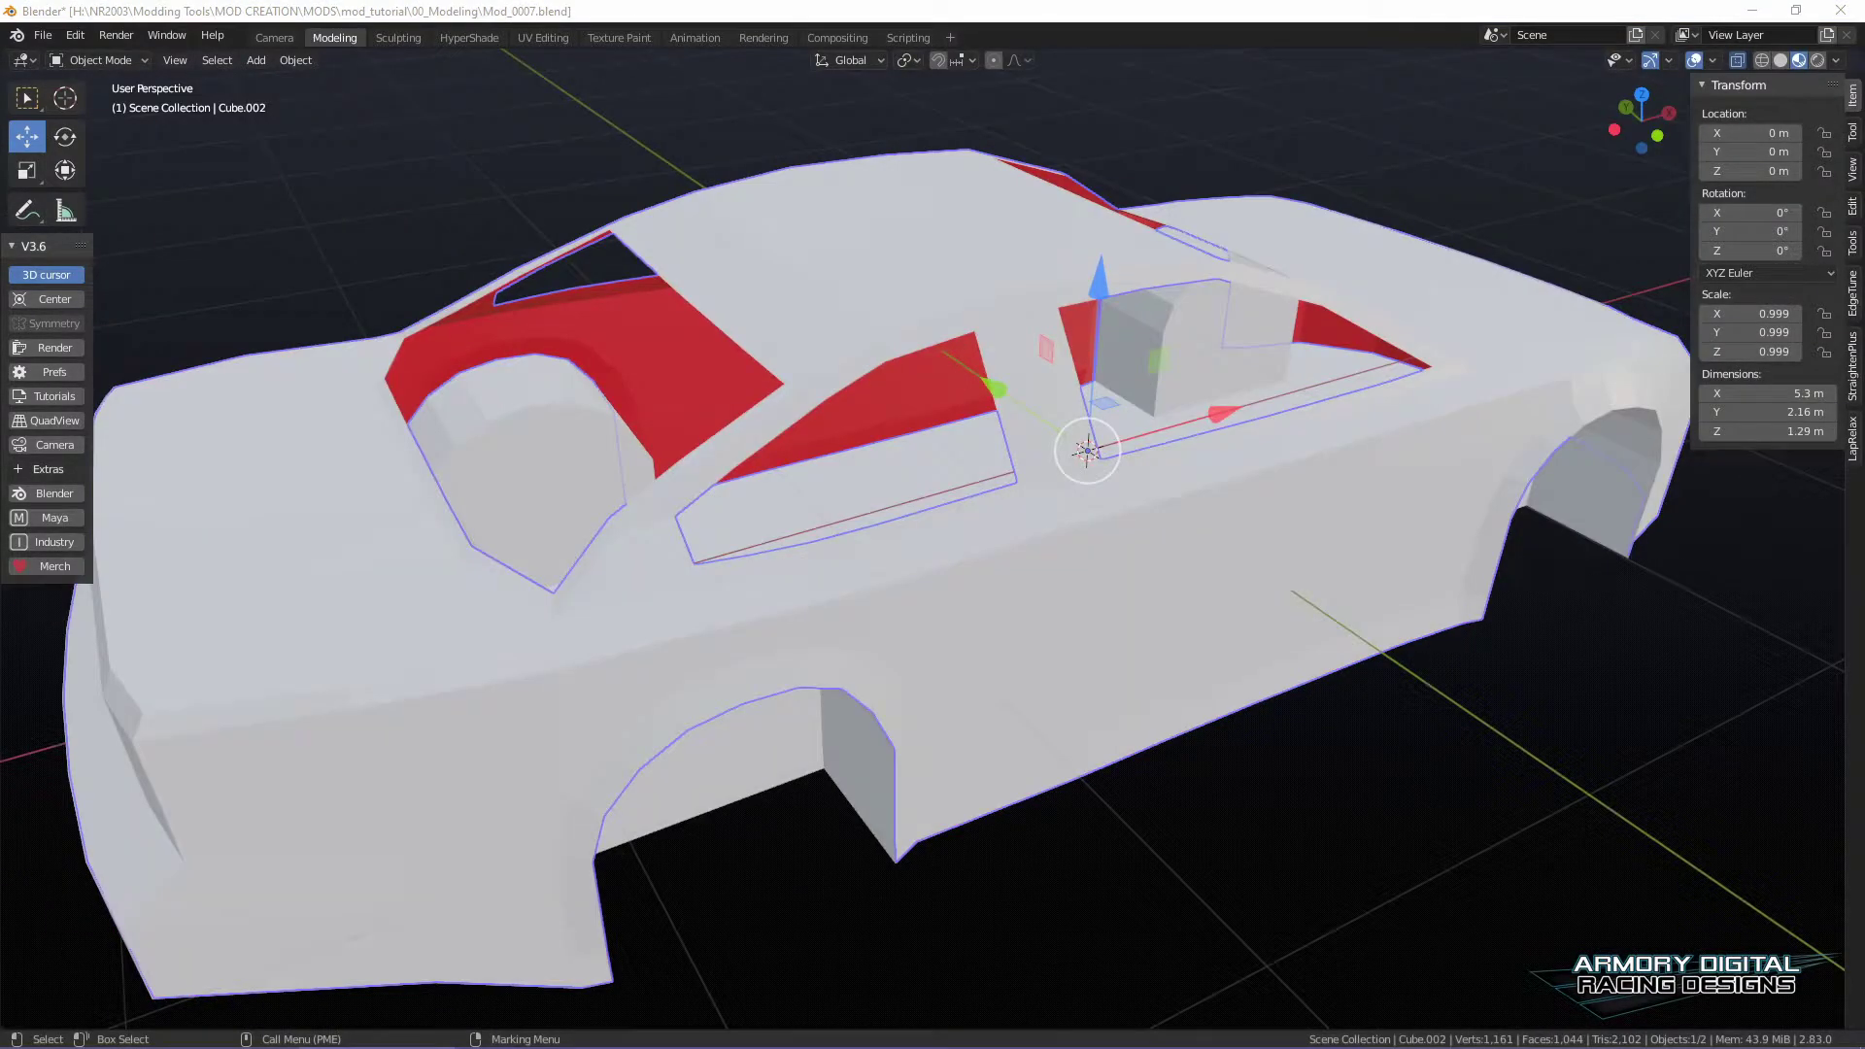
pyautogui.moveTo(1413, 947); pyautogui.dragTo(1311, 738, button='middle')
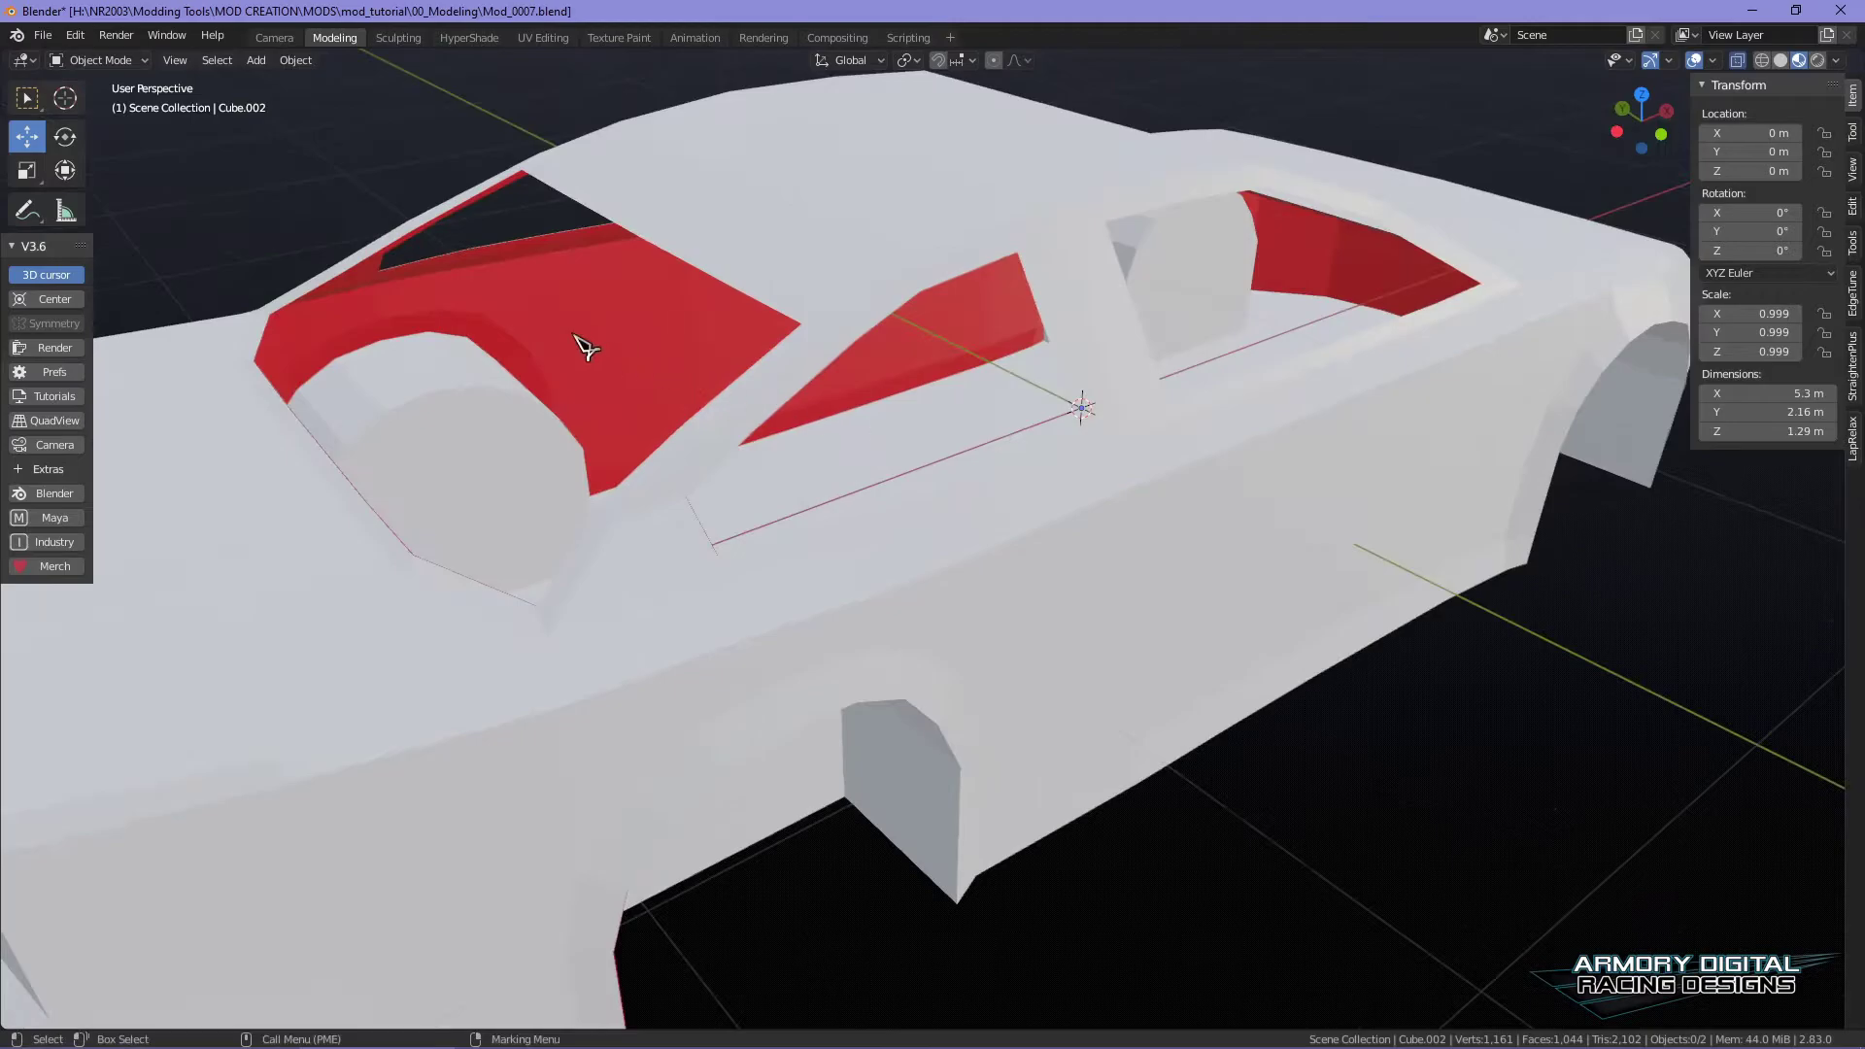
# - Set the red shell's scale to 1 on X, Y and Z to compare it with the body
pyautogui.click(583, 346)
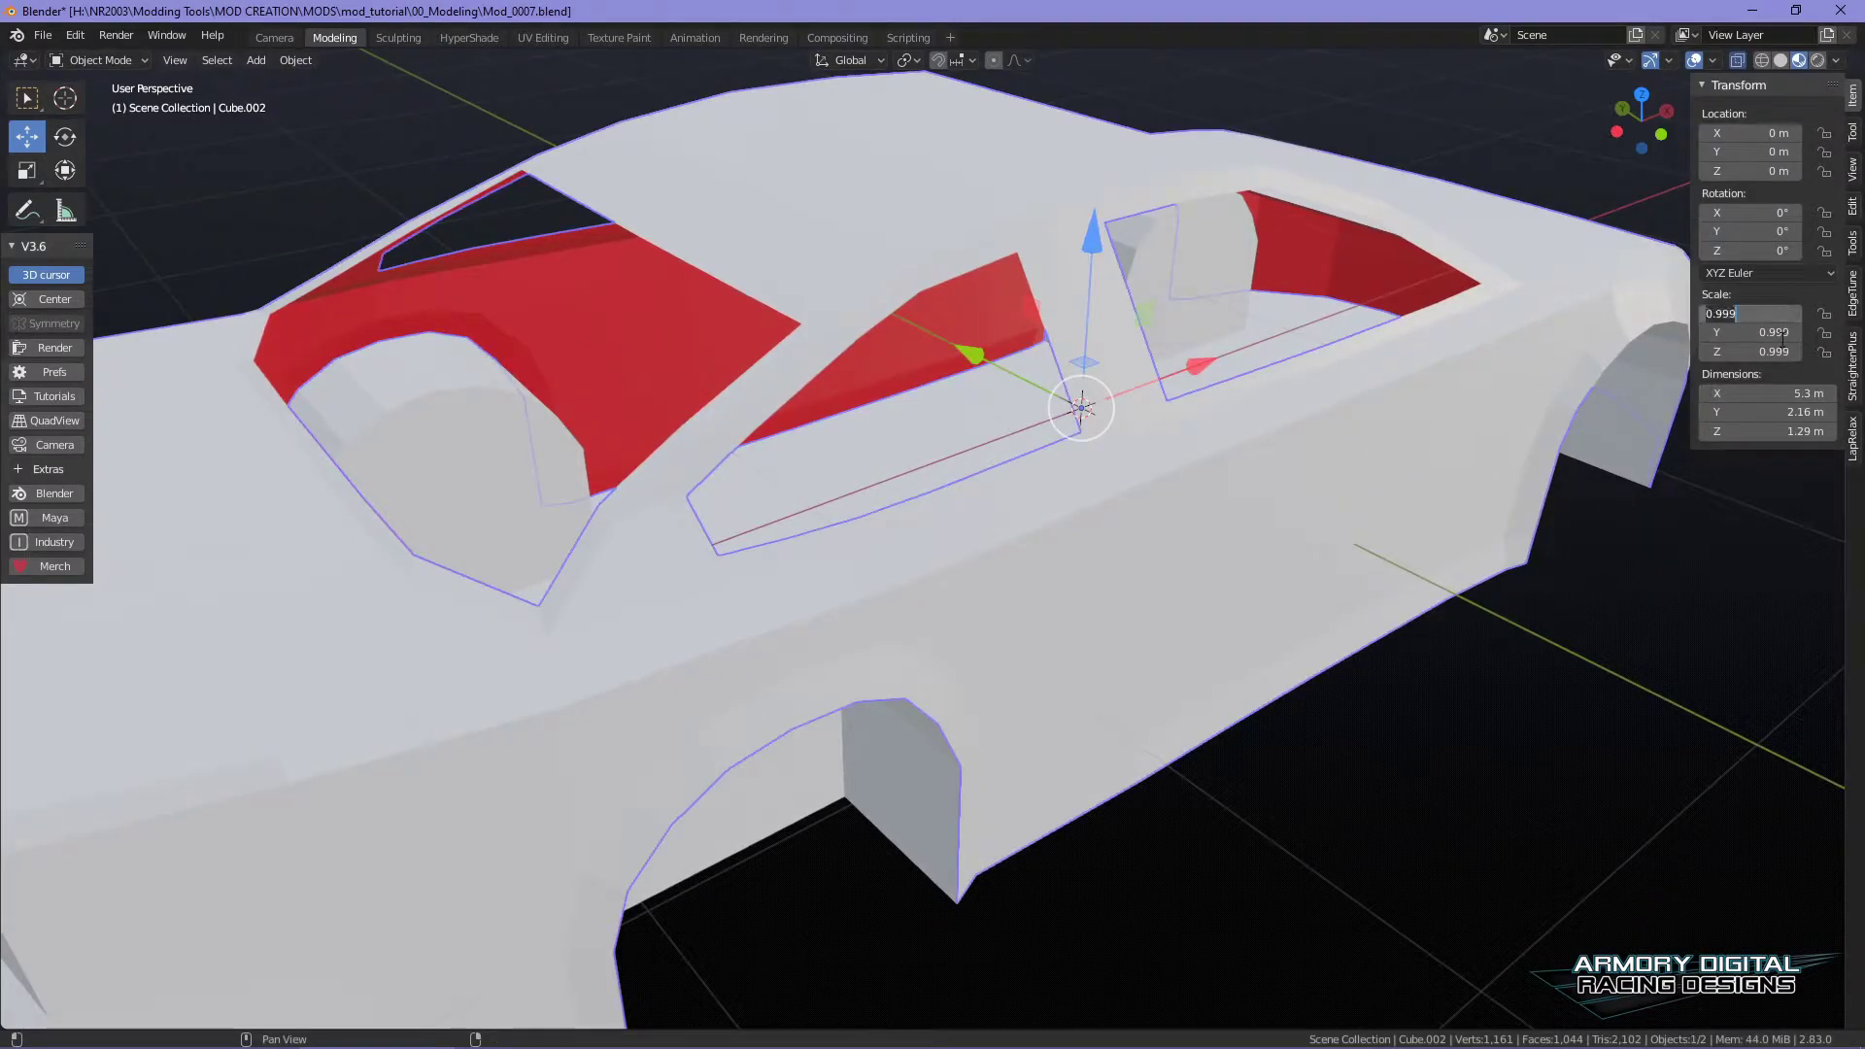
pyautogui.write('1')
pyautogui.press('Return')
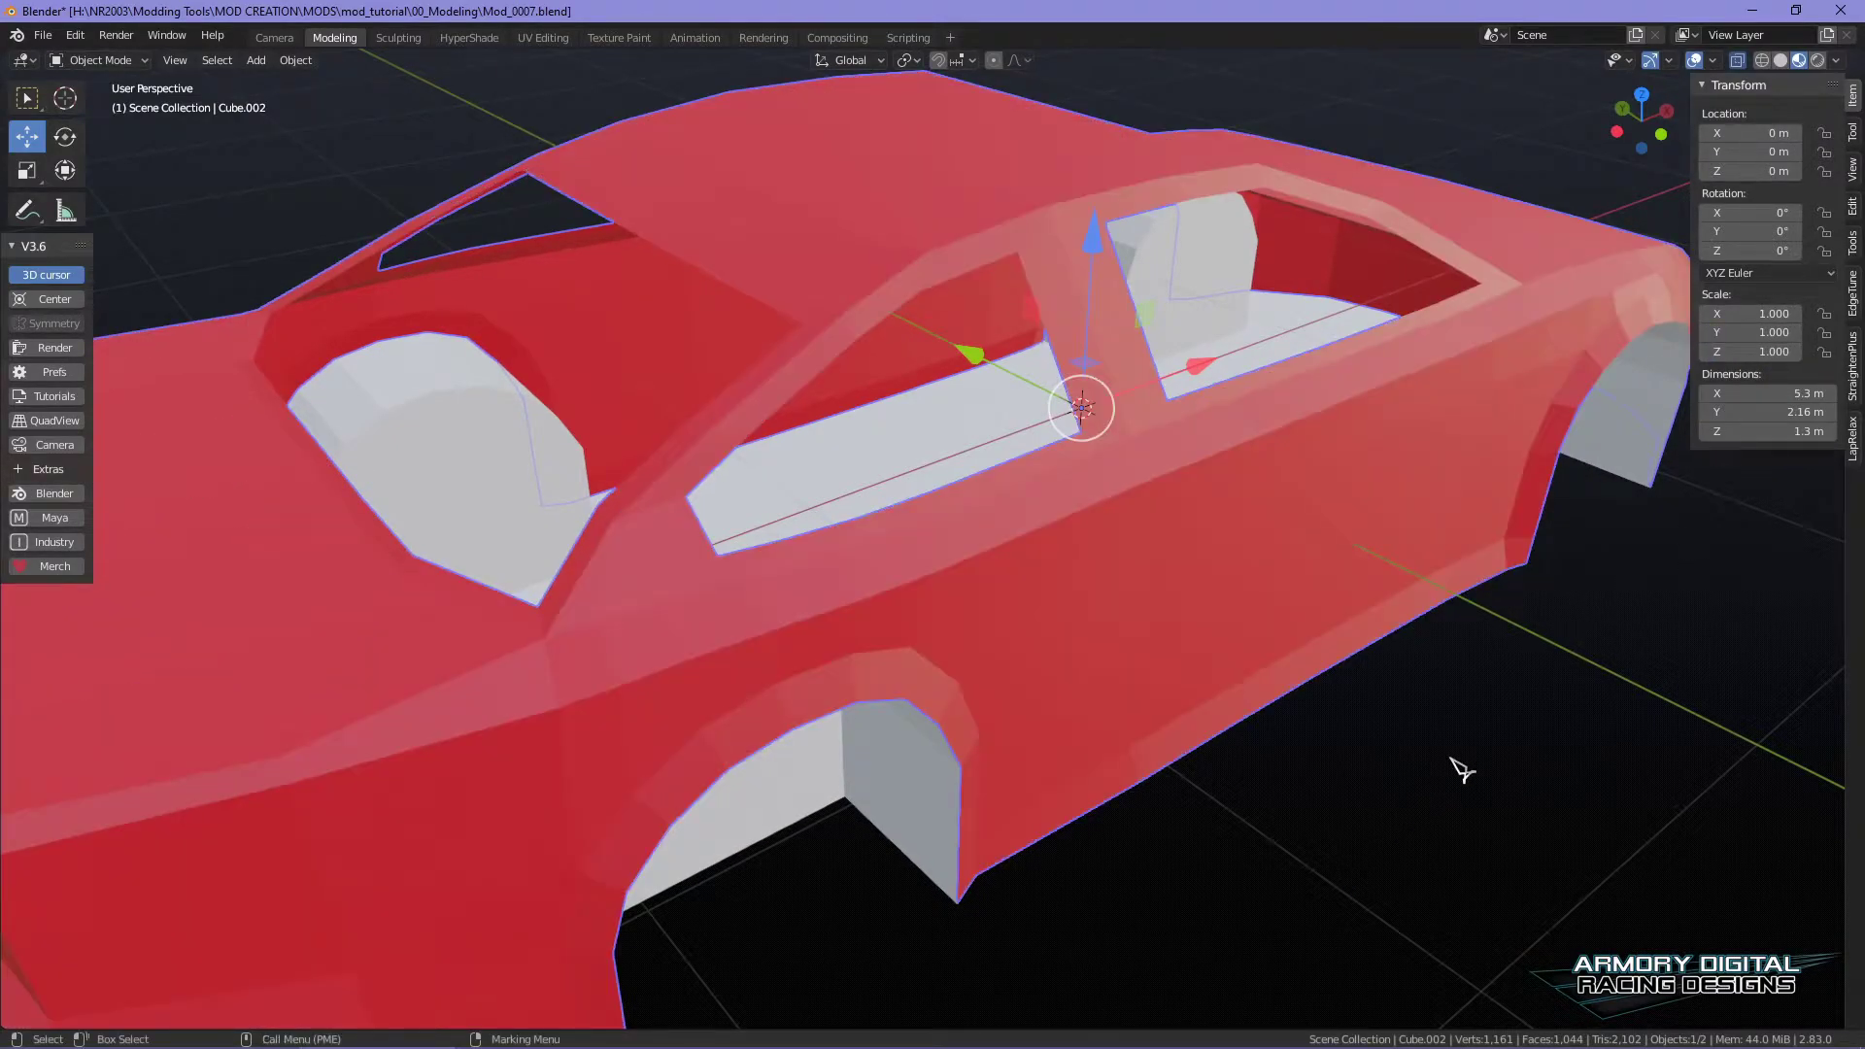
pyautogui.moveTo(1528, 742); pyautogui.dragTo(1353, 657, button='middle')
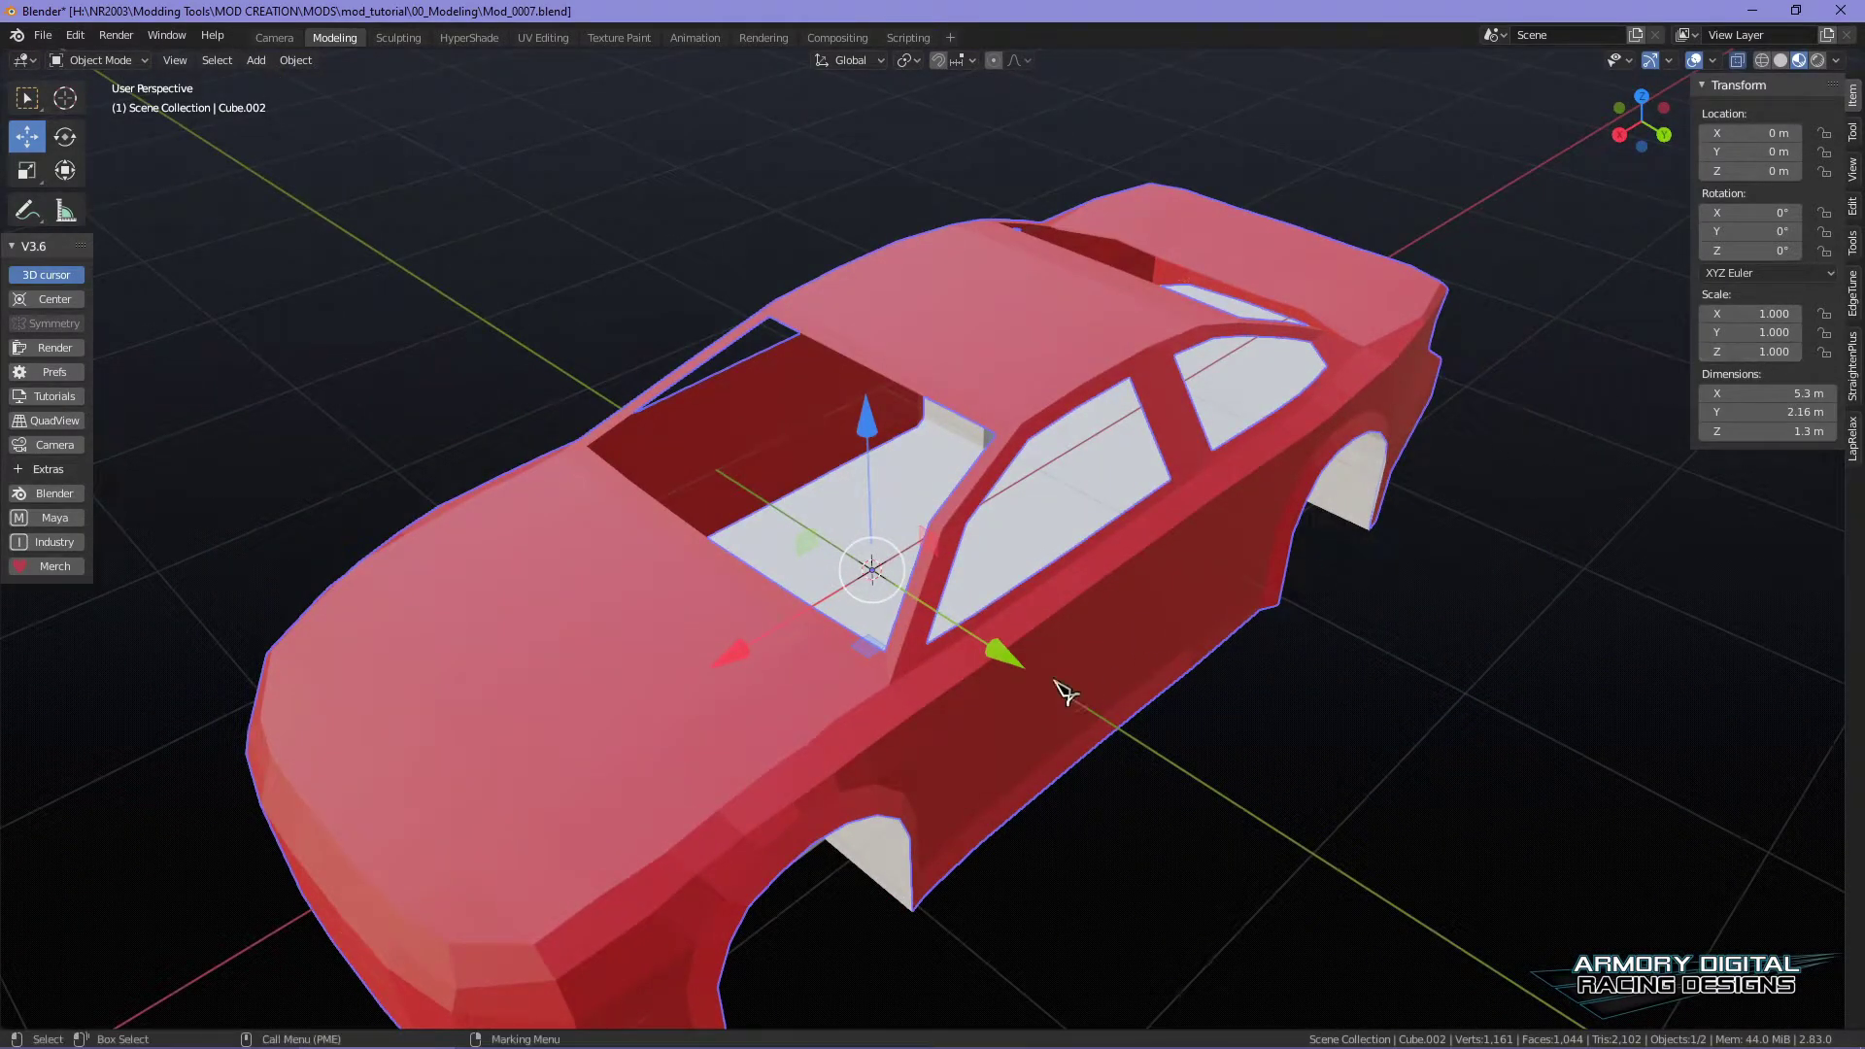
# - Try to scale the red shell along the Y axis with the Scale tool
pyautogui.hotkey('shift', 'space')
pyautogui.press('s')
pyautogui.moveTo(1010, 671); pyautogui.dragTo(1000, 646)
pyautogui.hotkey('ctrl', 'z')
# - Set the red shell's scale to 0.999 on X, Y and Z and check the car's interior surfaces
pyautogui.click(1785, 313)
pyautogui.write('1.0')
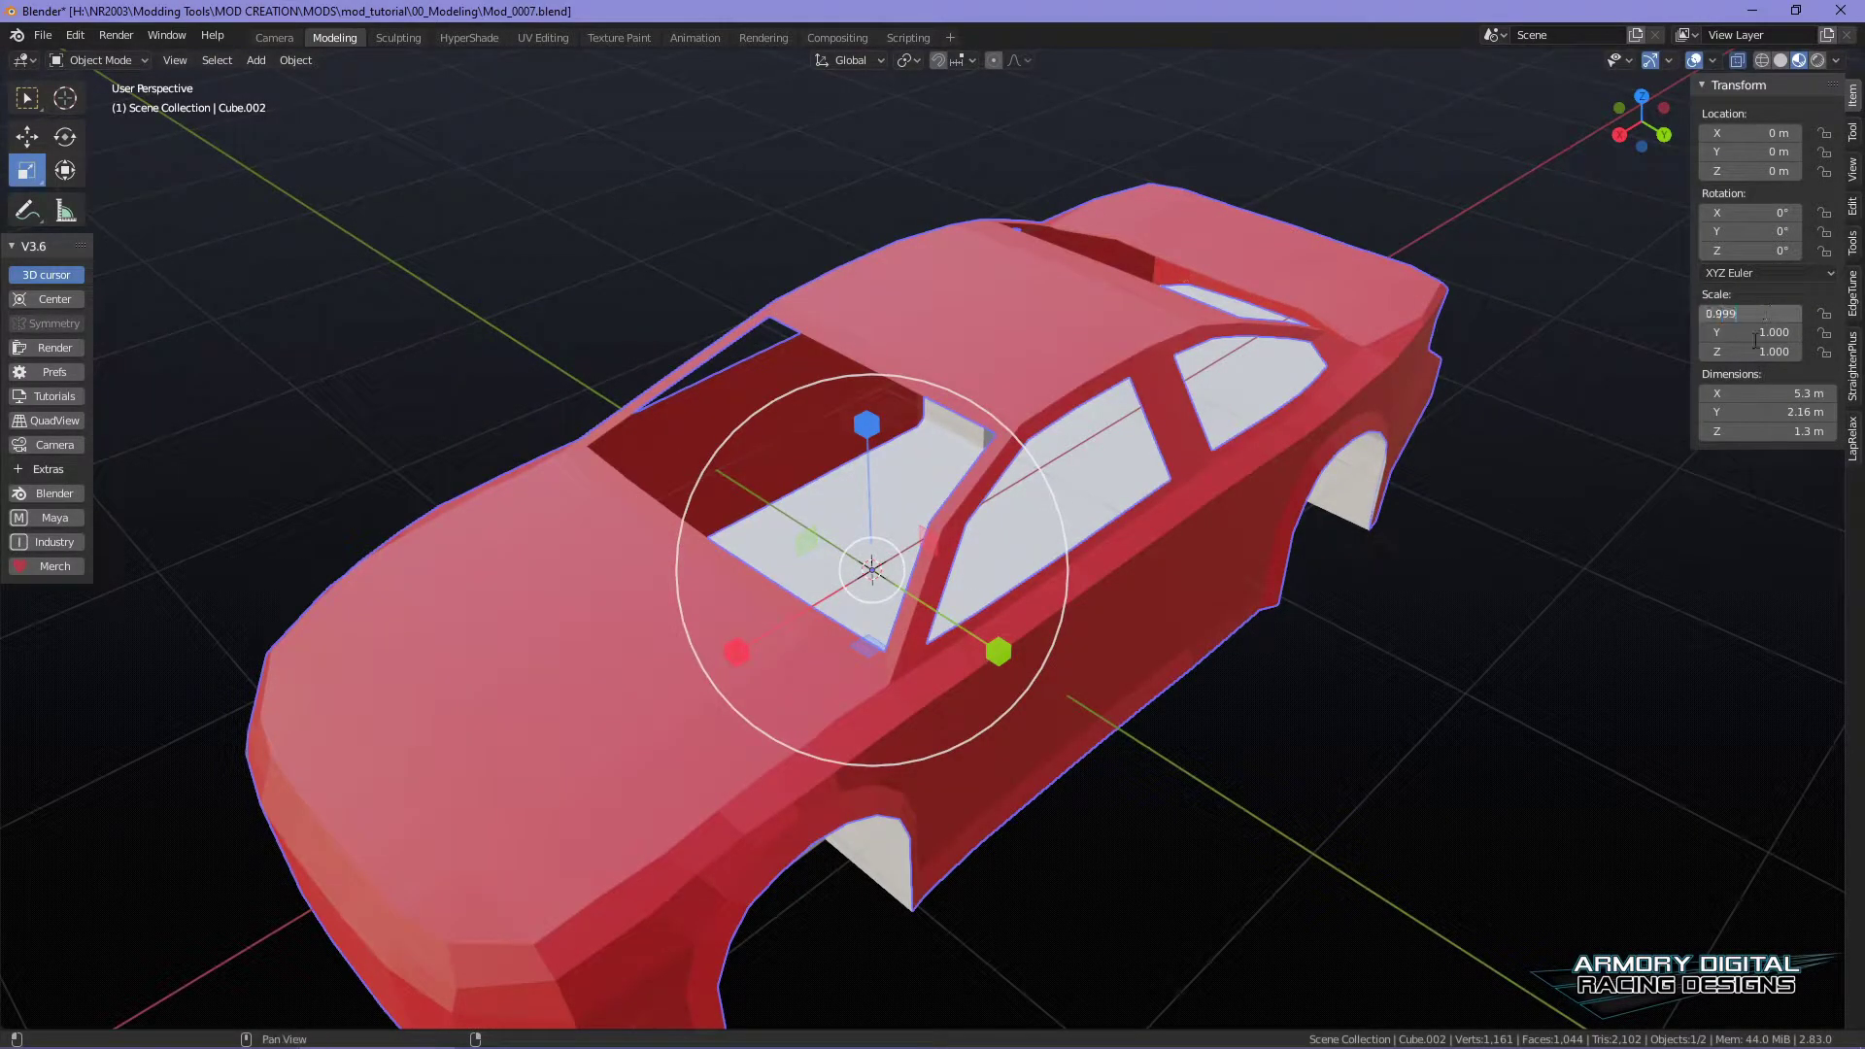
pyautogui.press('Tab')
pyautogui.write('1.0')
pyautogui.click(1785, 352)
pyautogui.write('1.0')
pyautogui.press('Return')
pyautogui.moveTo(1447, 651); pyautogui.dragTo(1496, 541, button='middle')
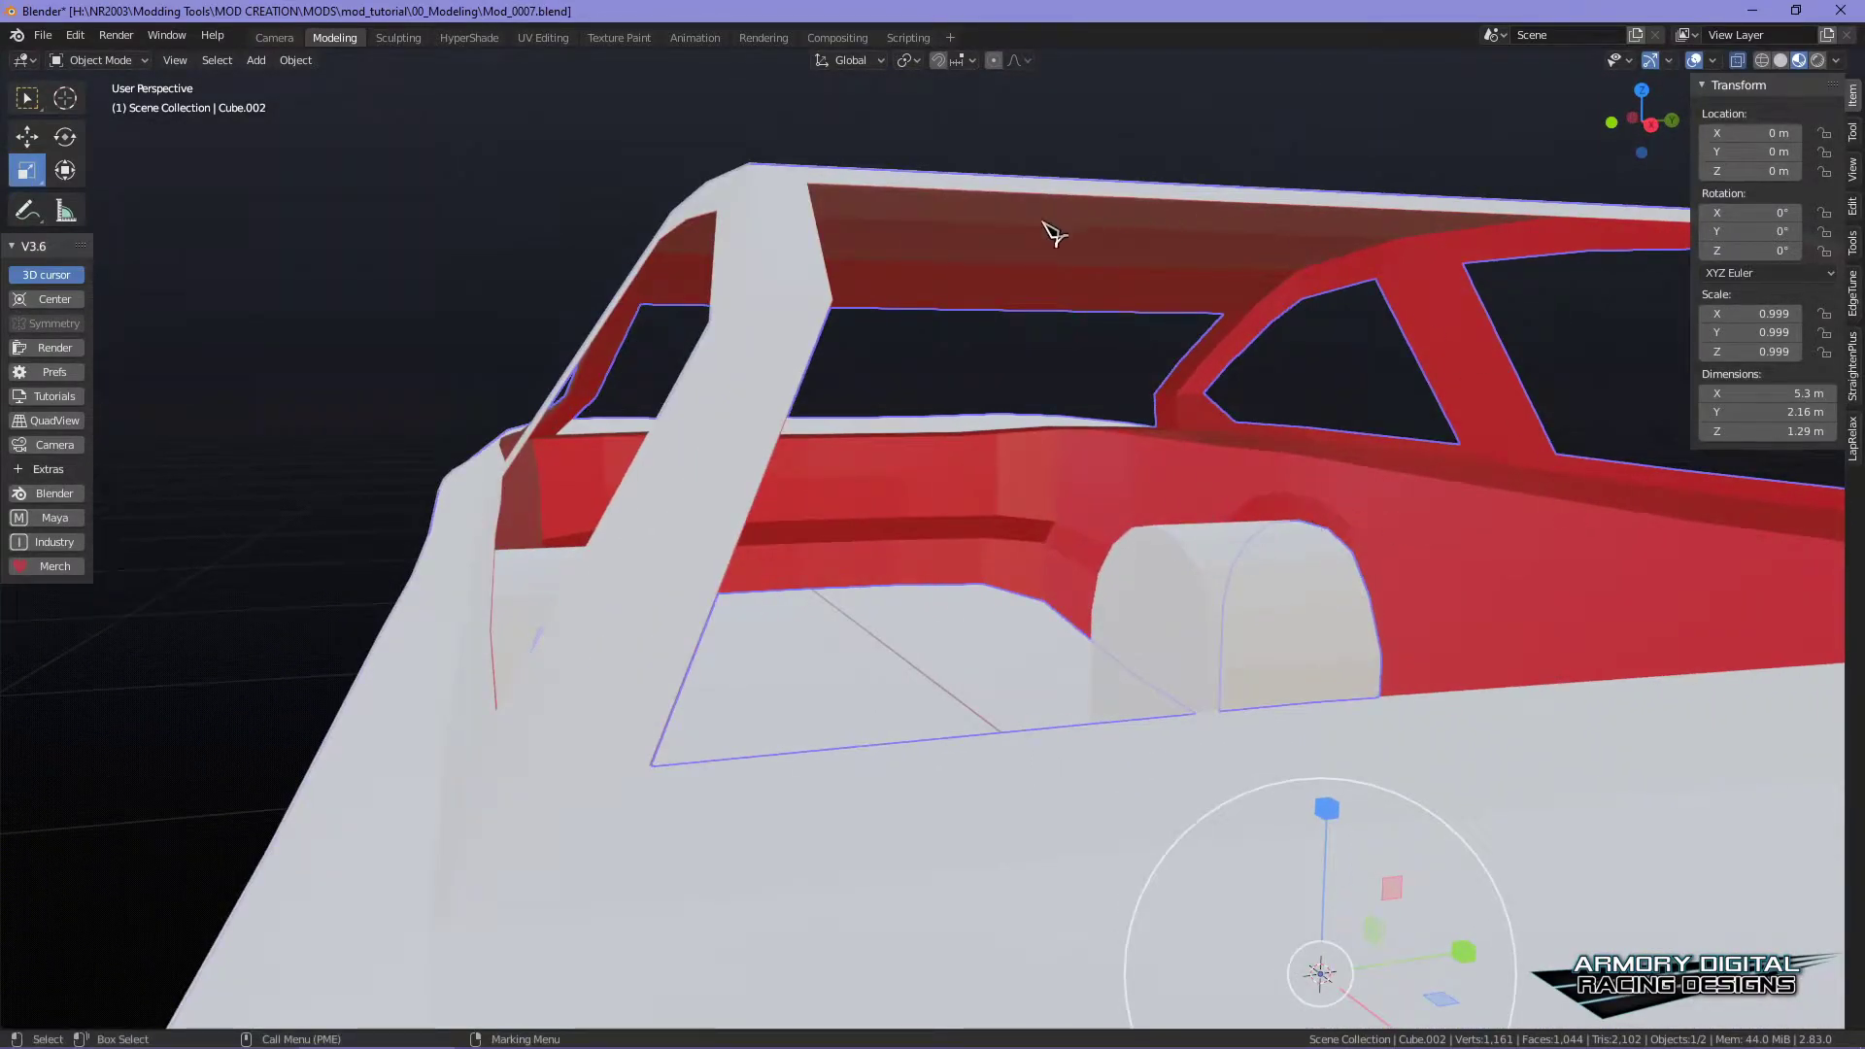
pyautogui.moveTo(1211, 520); pyautogui.dragTo(809, 417, button='middle')
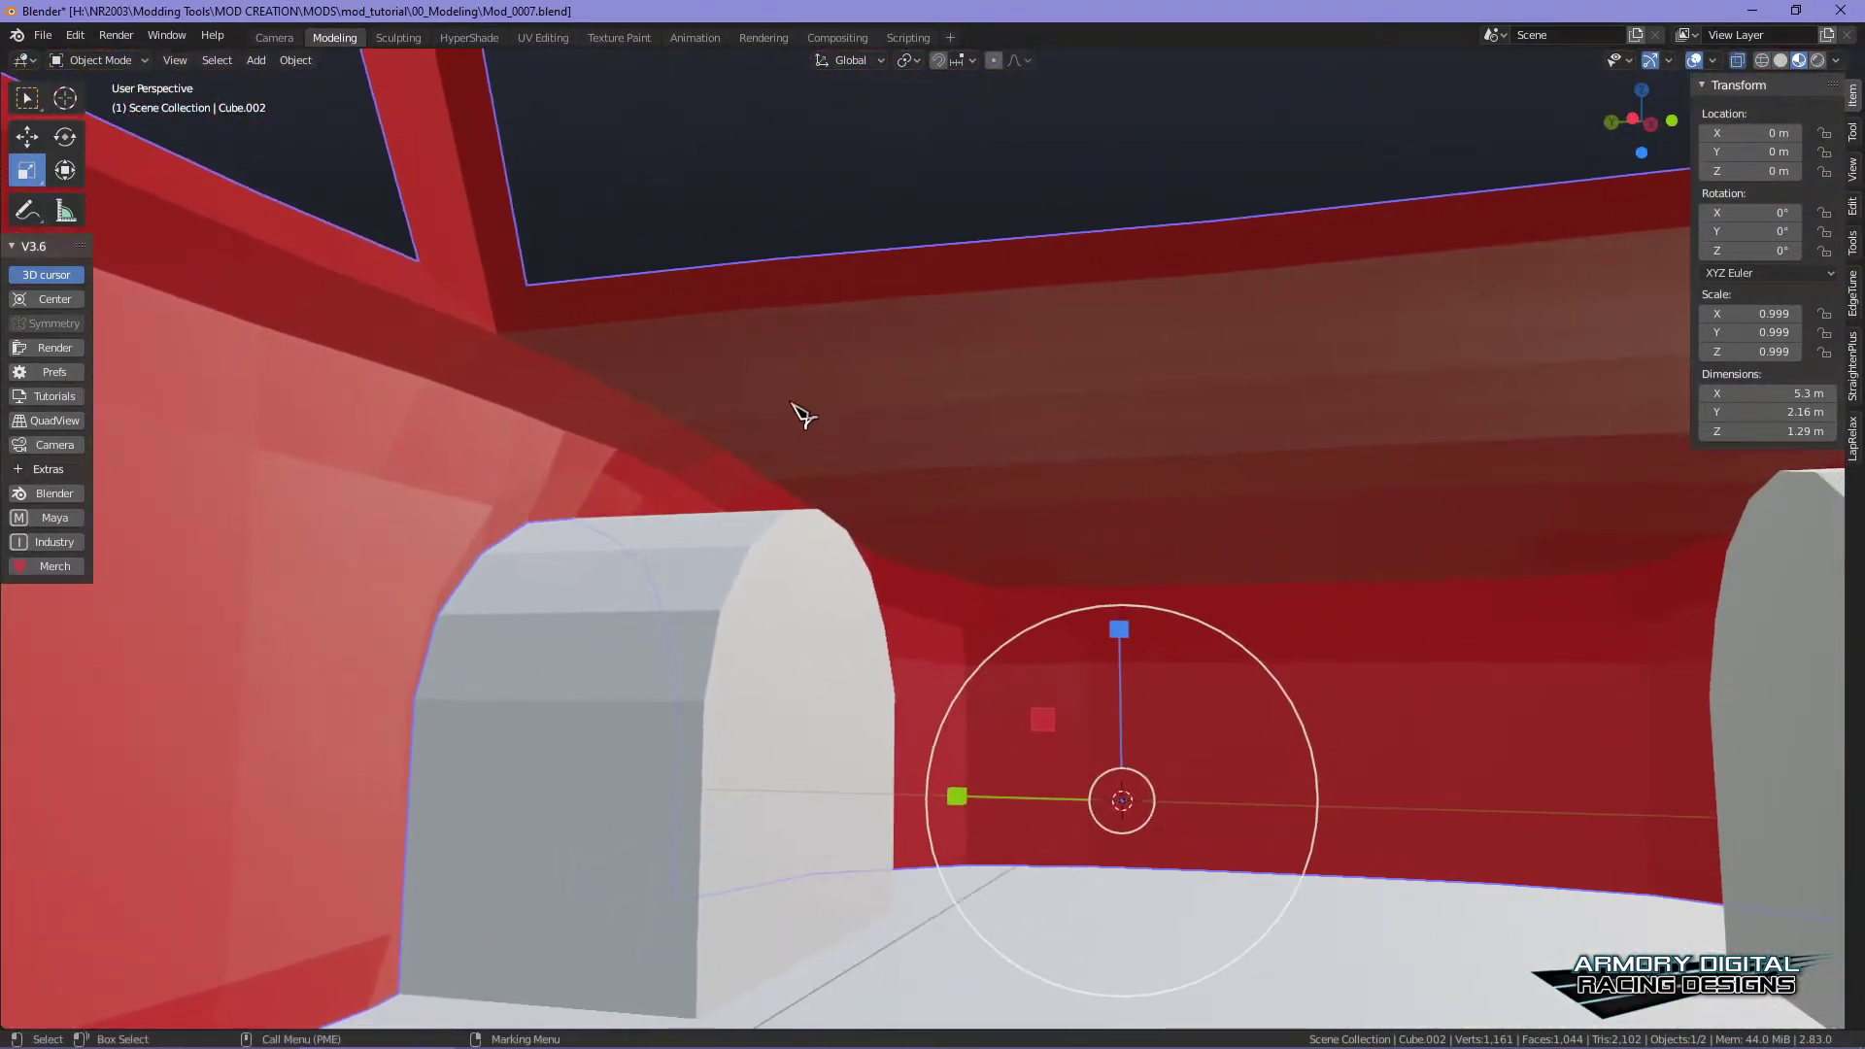
pyautogui.moveTo(898, 491); pyautogui.dragTo(1370, 704, button='middle')
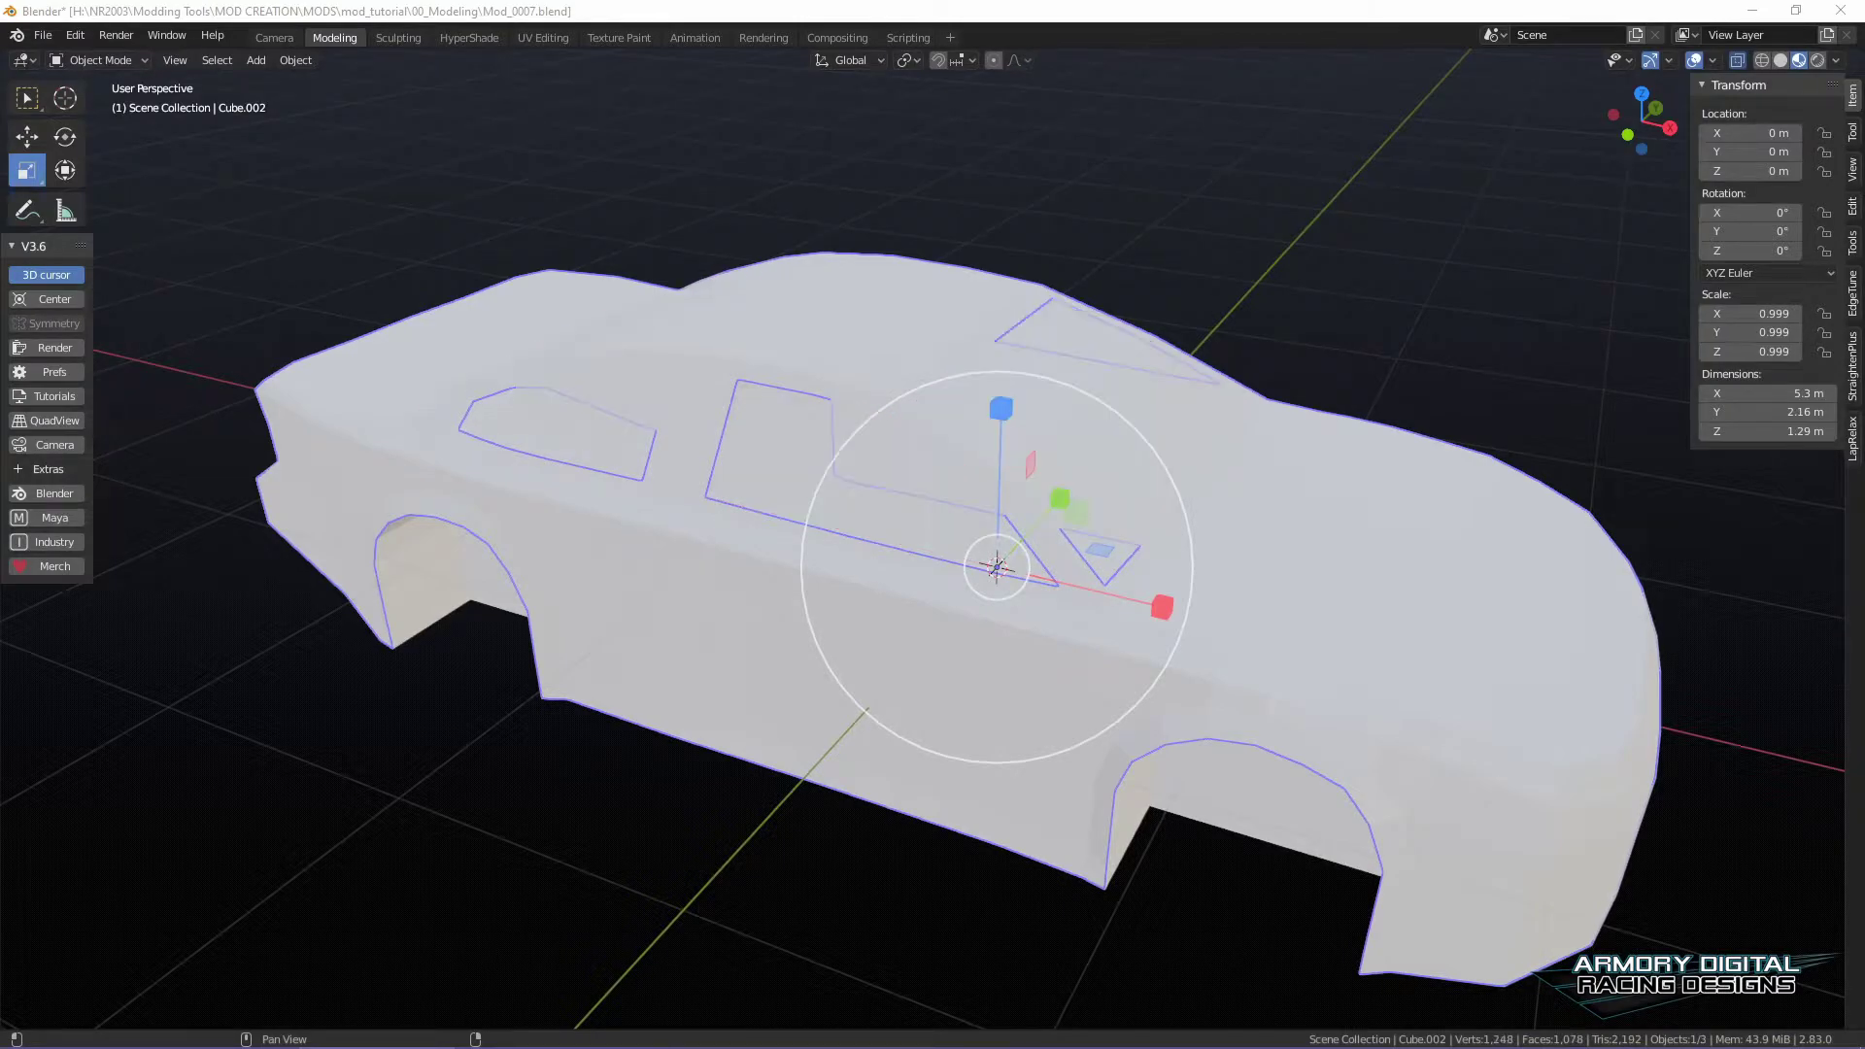
# - Hide the window glass object and return the viewport to Solid shading
pyautogui.click(1160, 387)
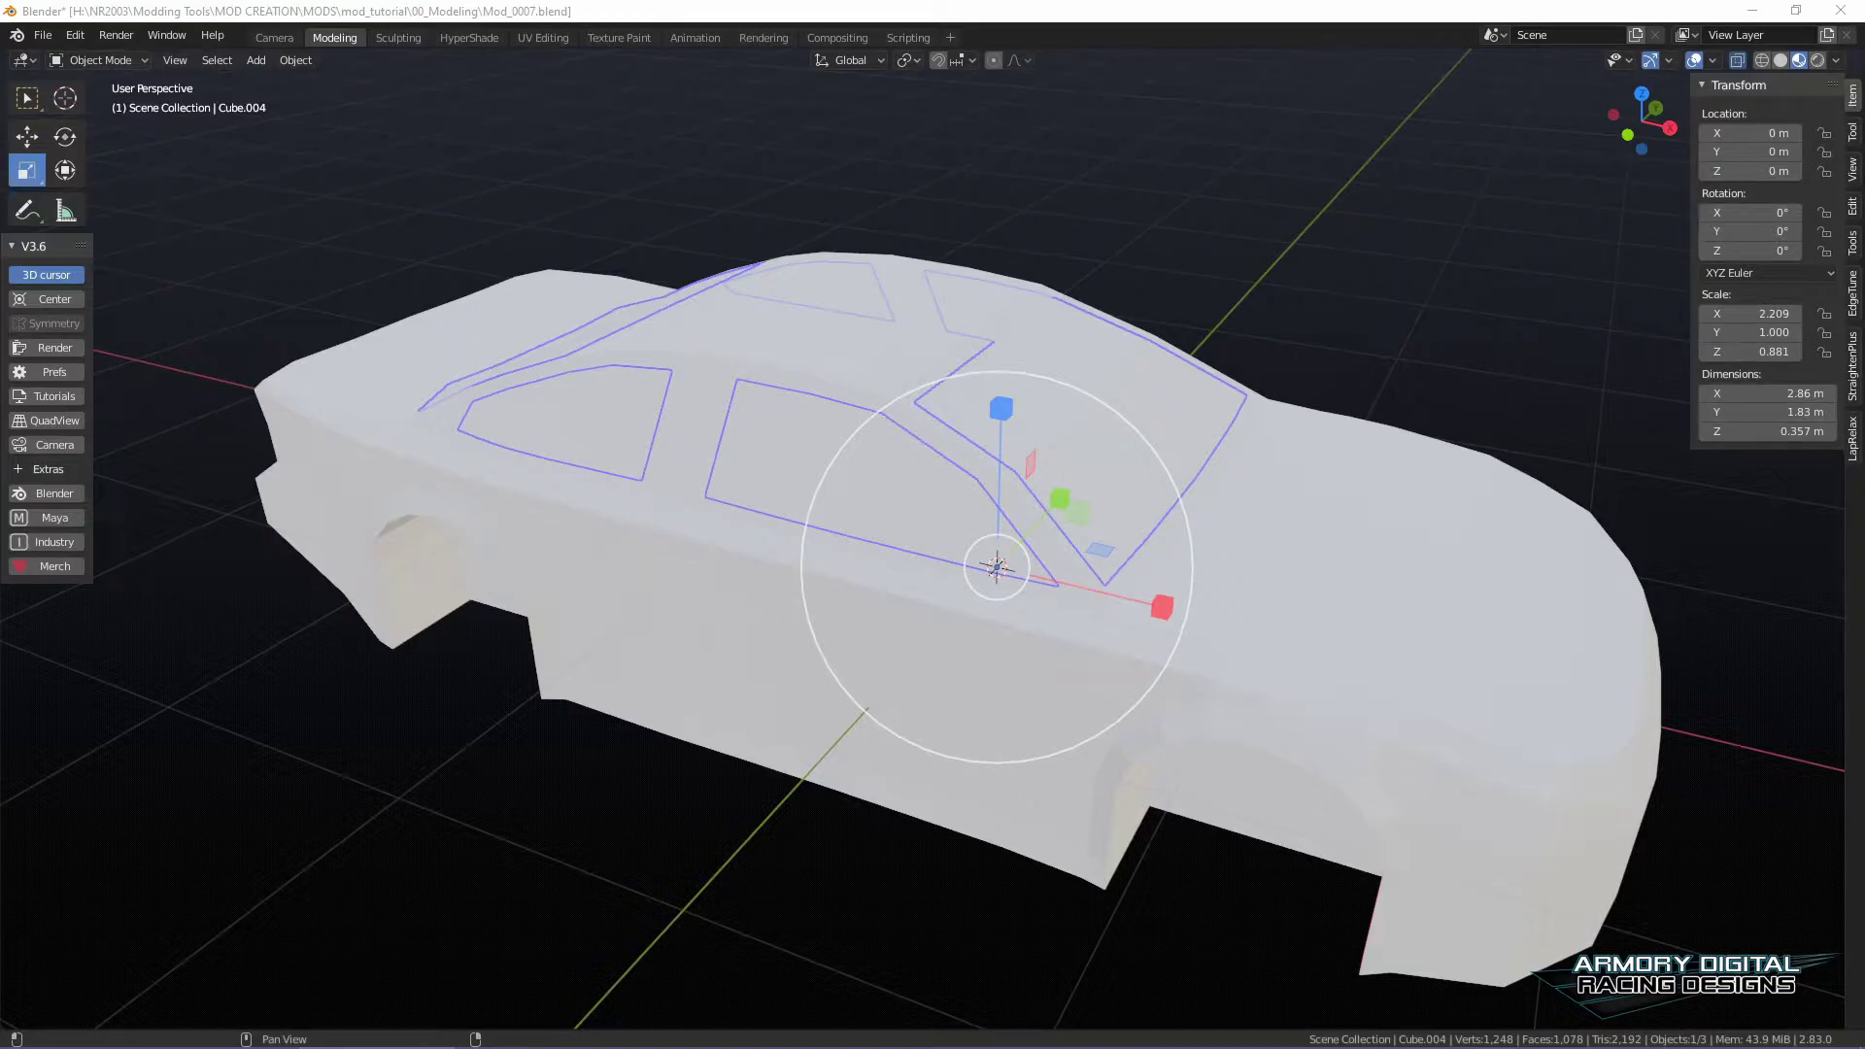
pyautogui.press('Delete')
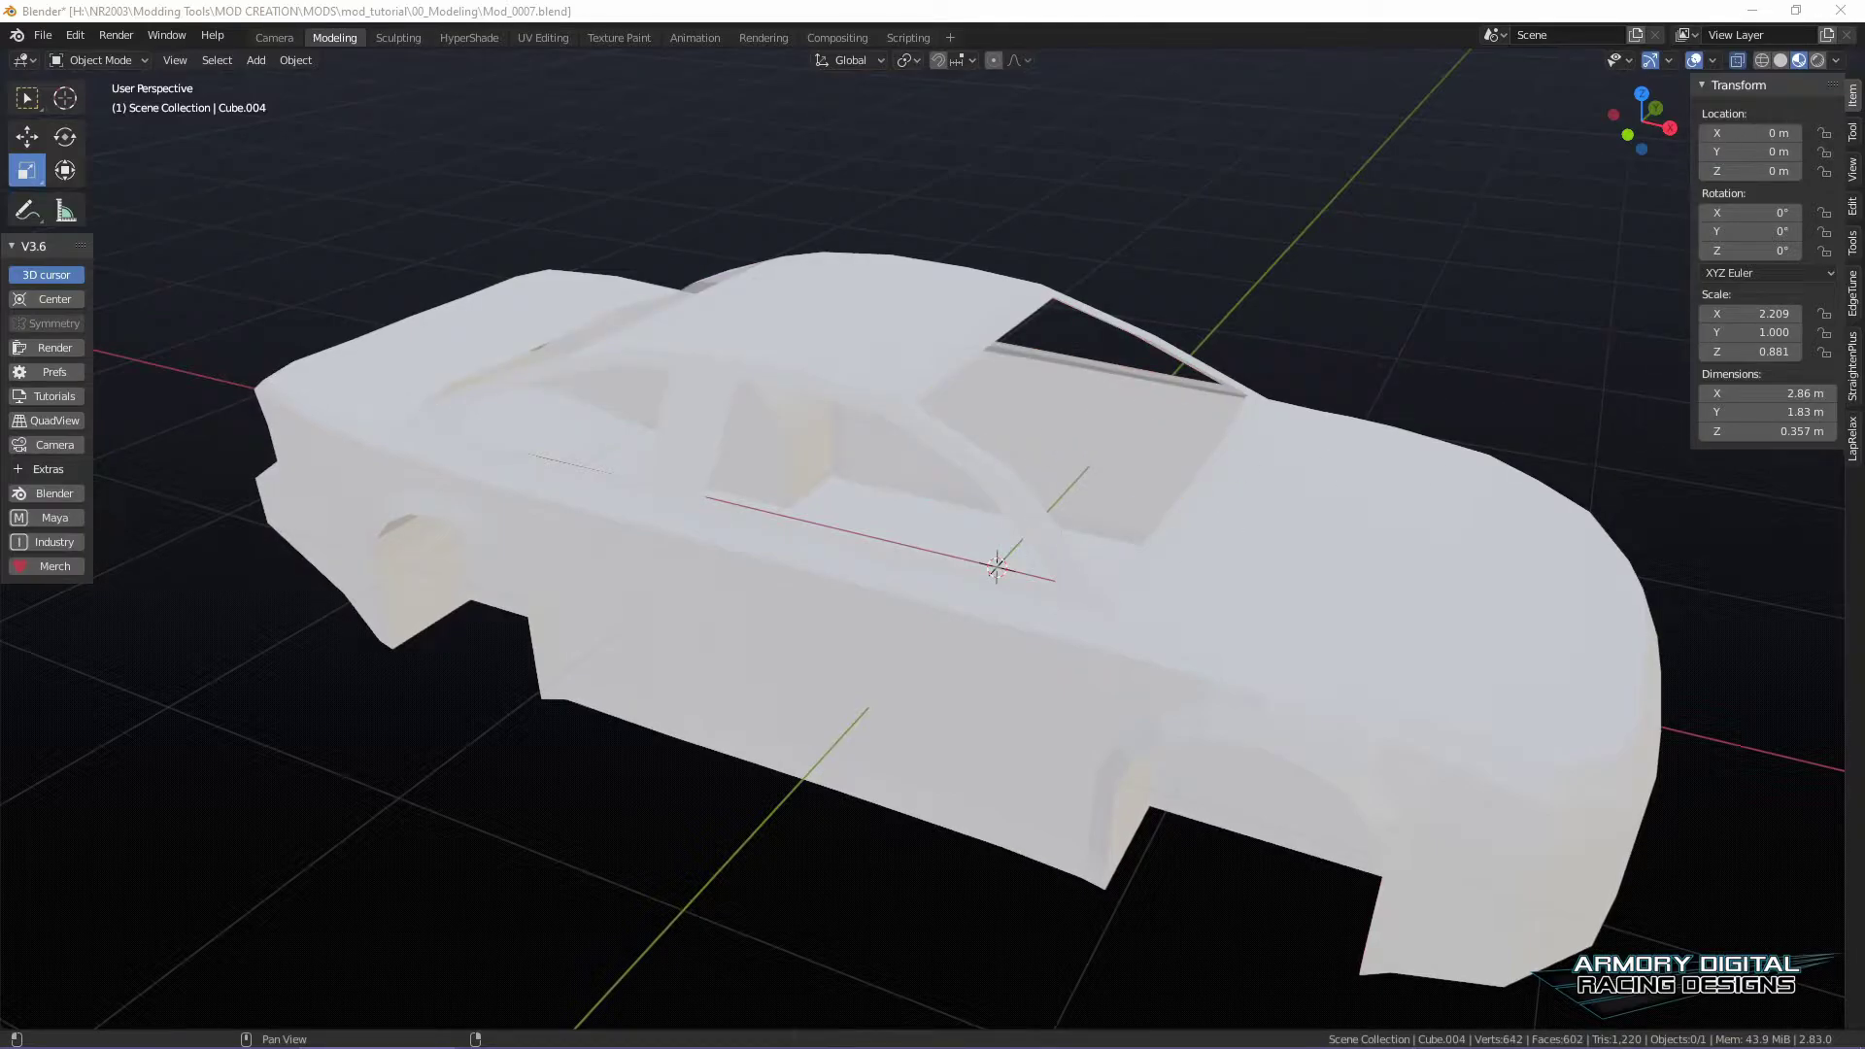
pyautogui.click(1782, 60)
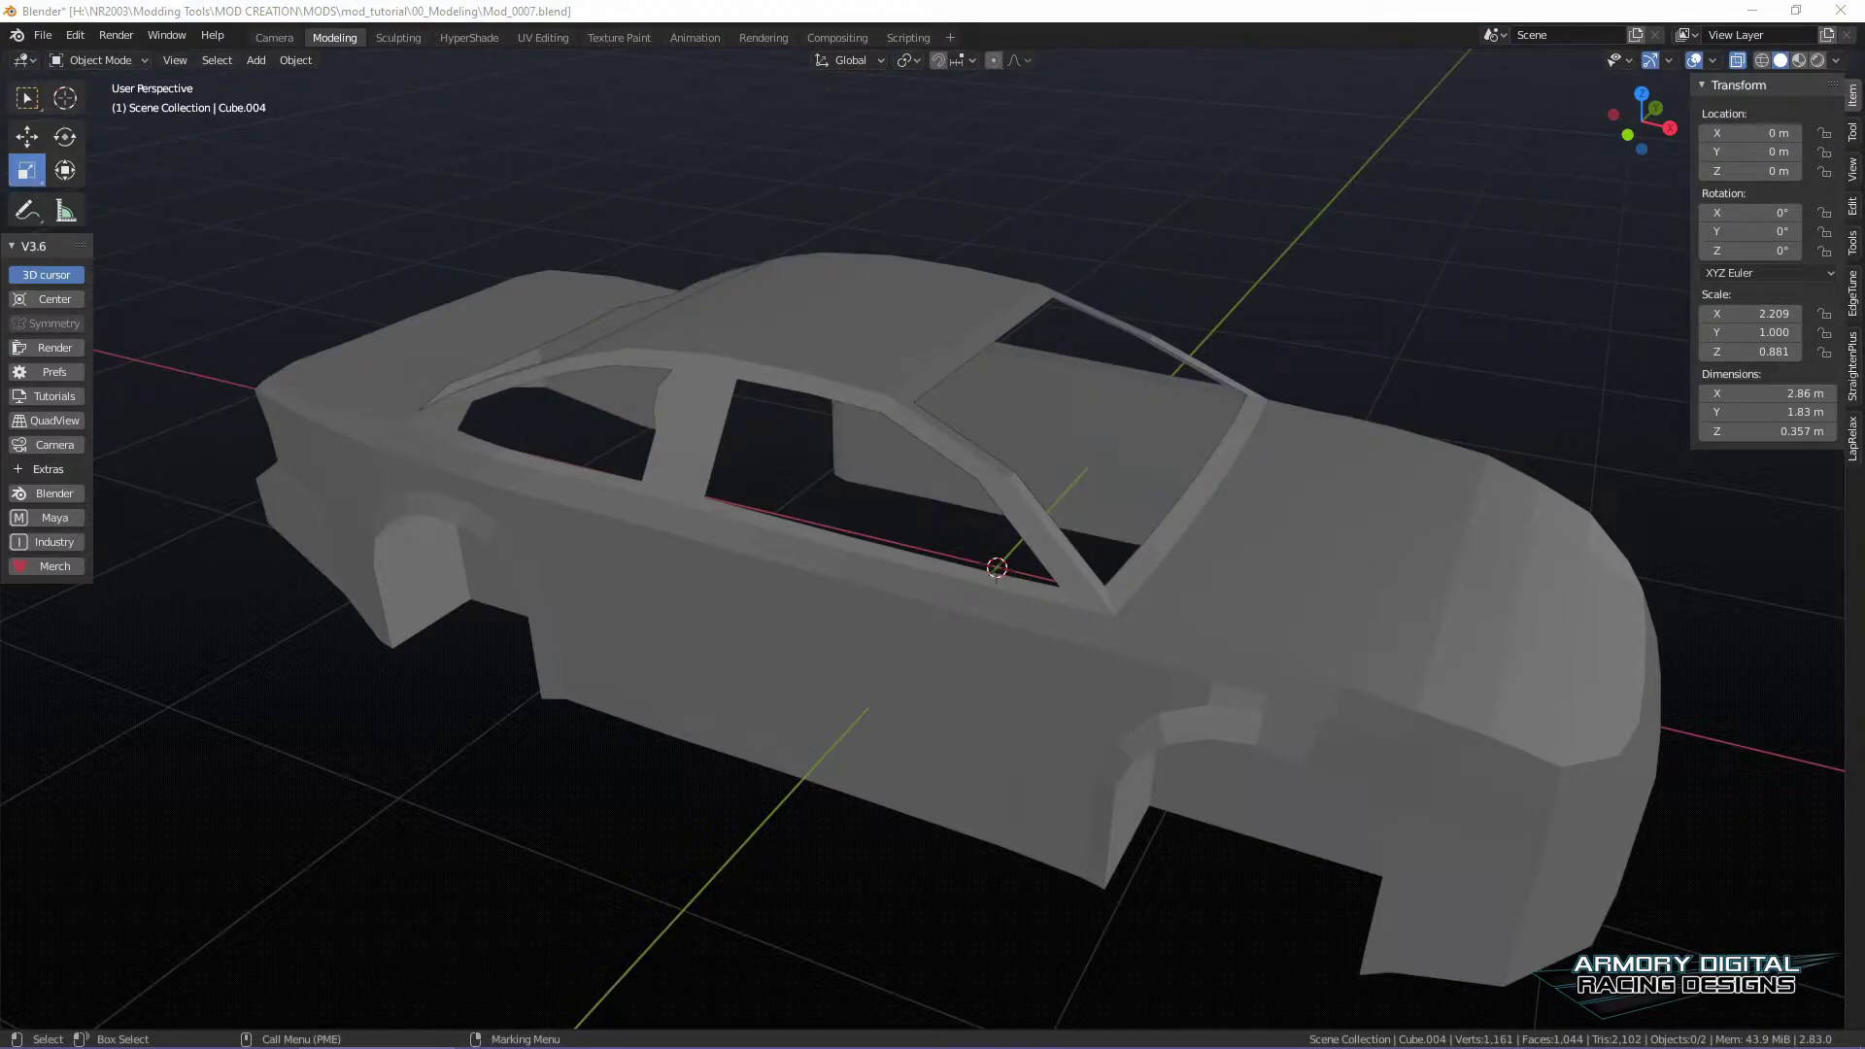
# - Rename the inward-facing shell object as shell
pyautogui.click(874, 641)
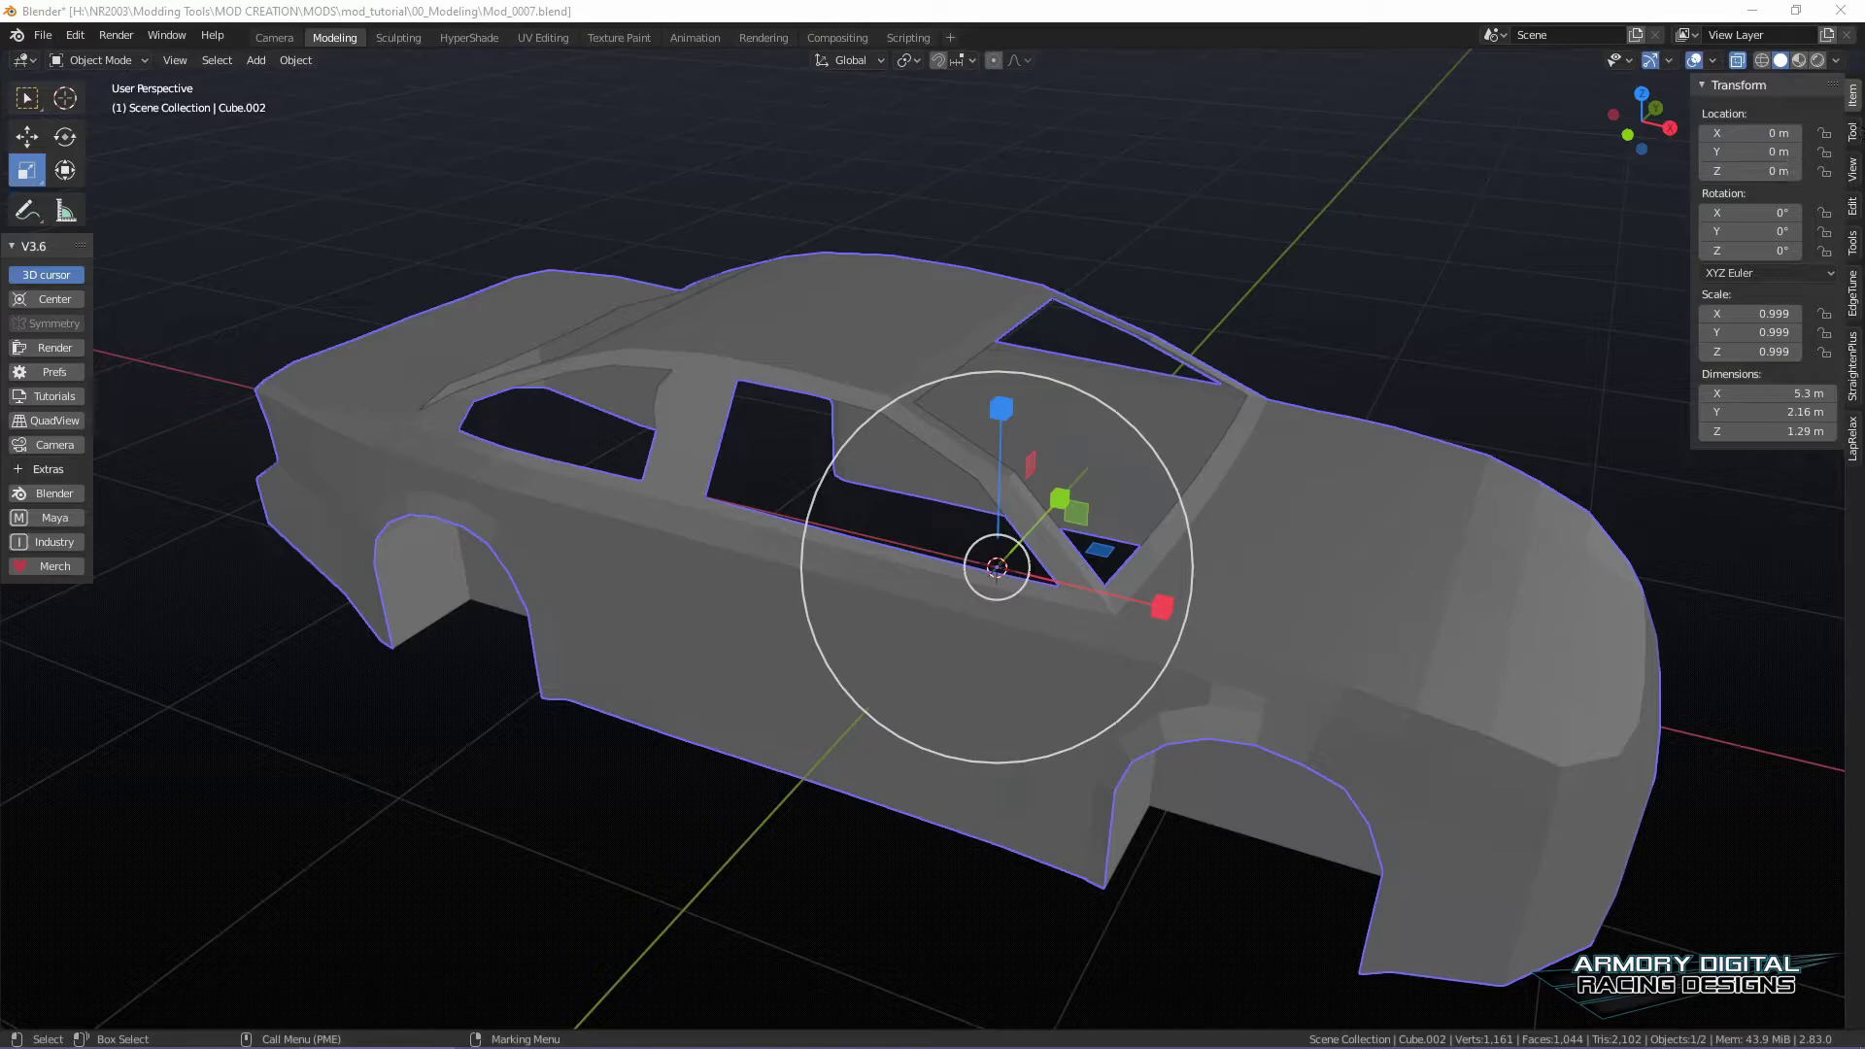
pyautogui.moveTo(1864, 127); pyautogui.dragTo(1024, 91)
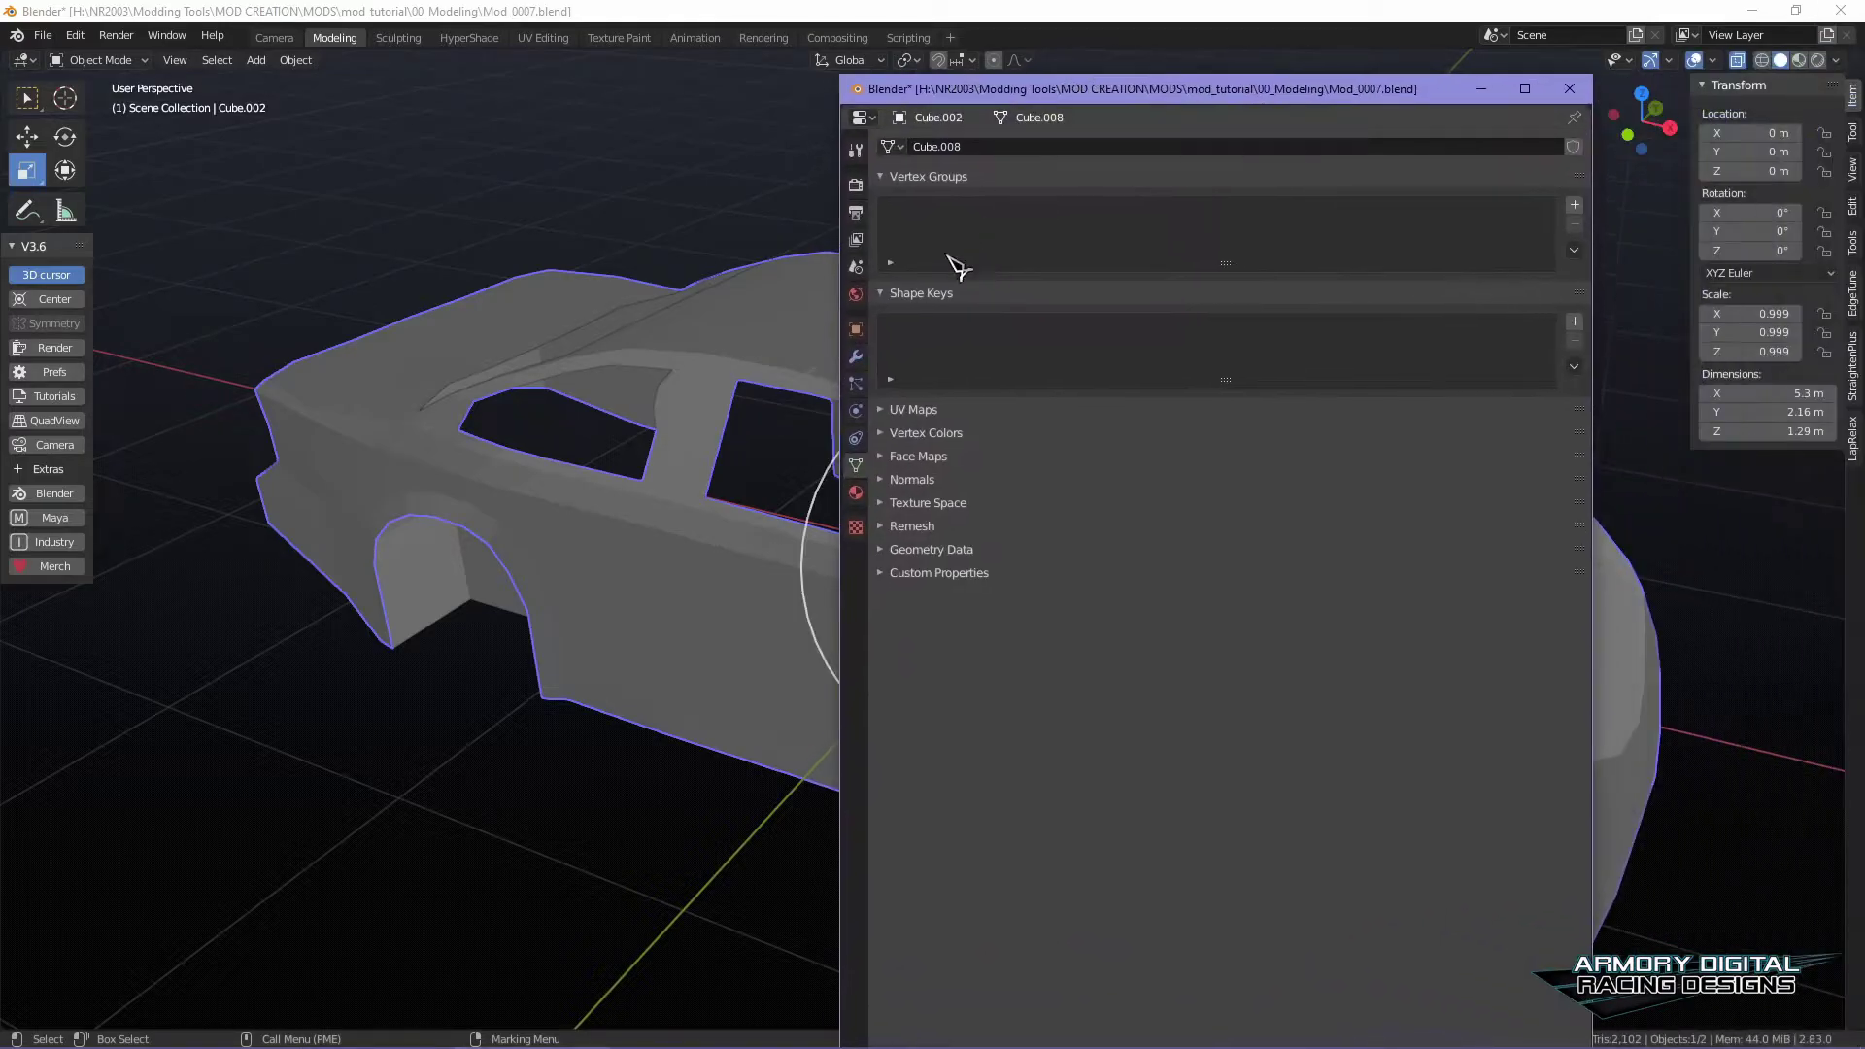
pyautogui.click(859, 331)
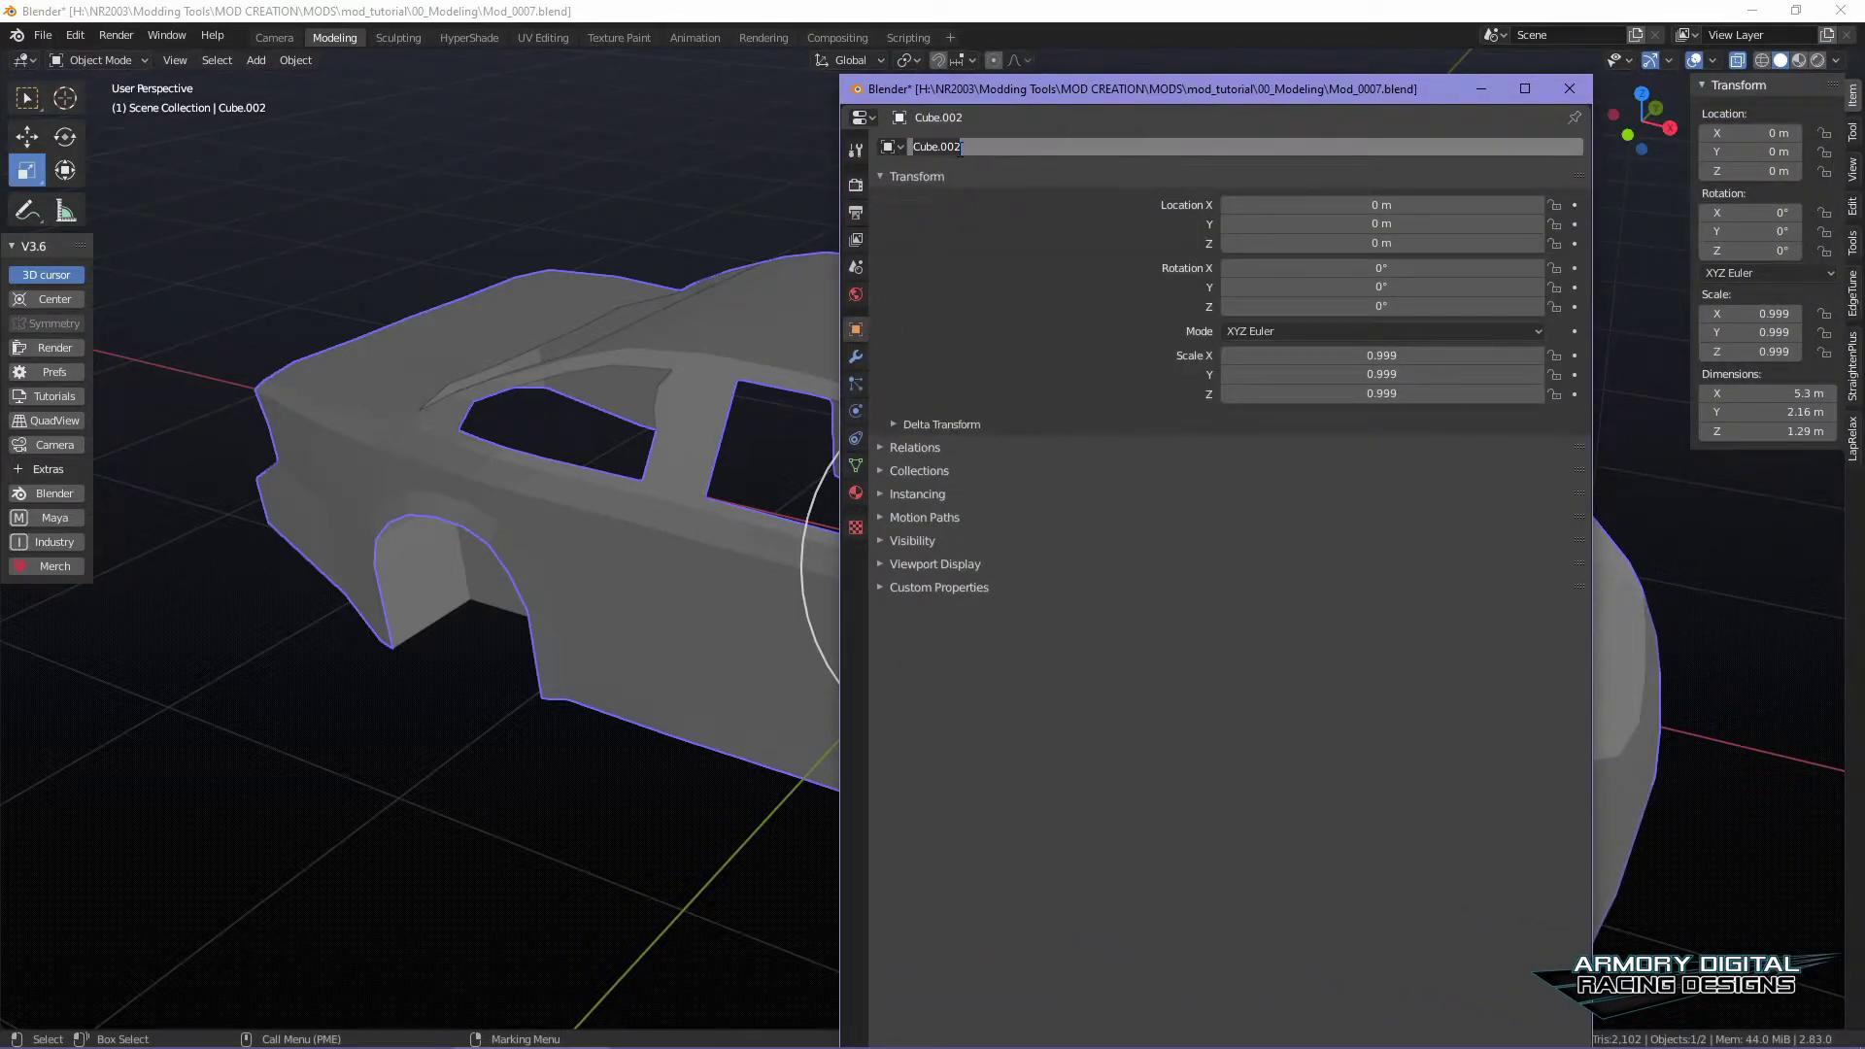
pyautogui.press('Return')
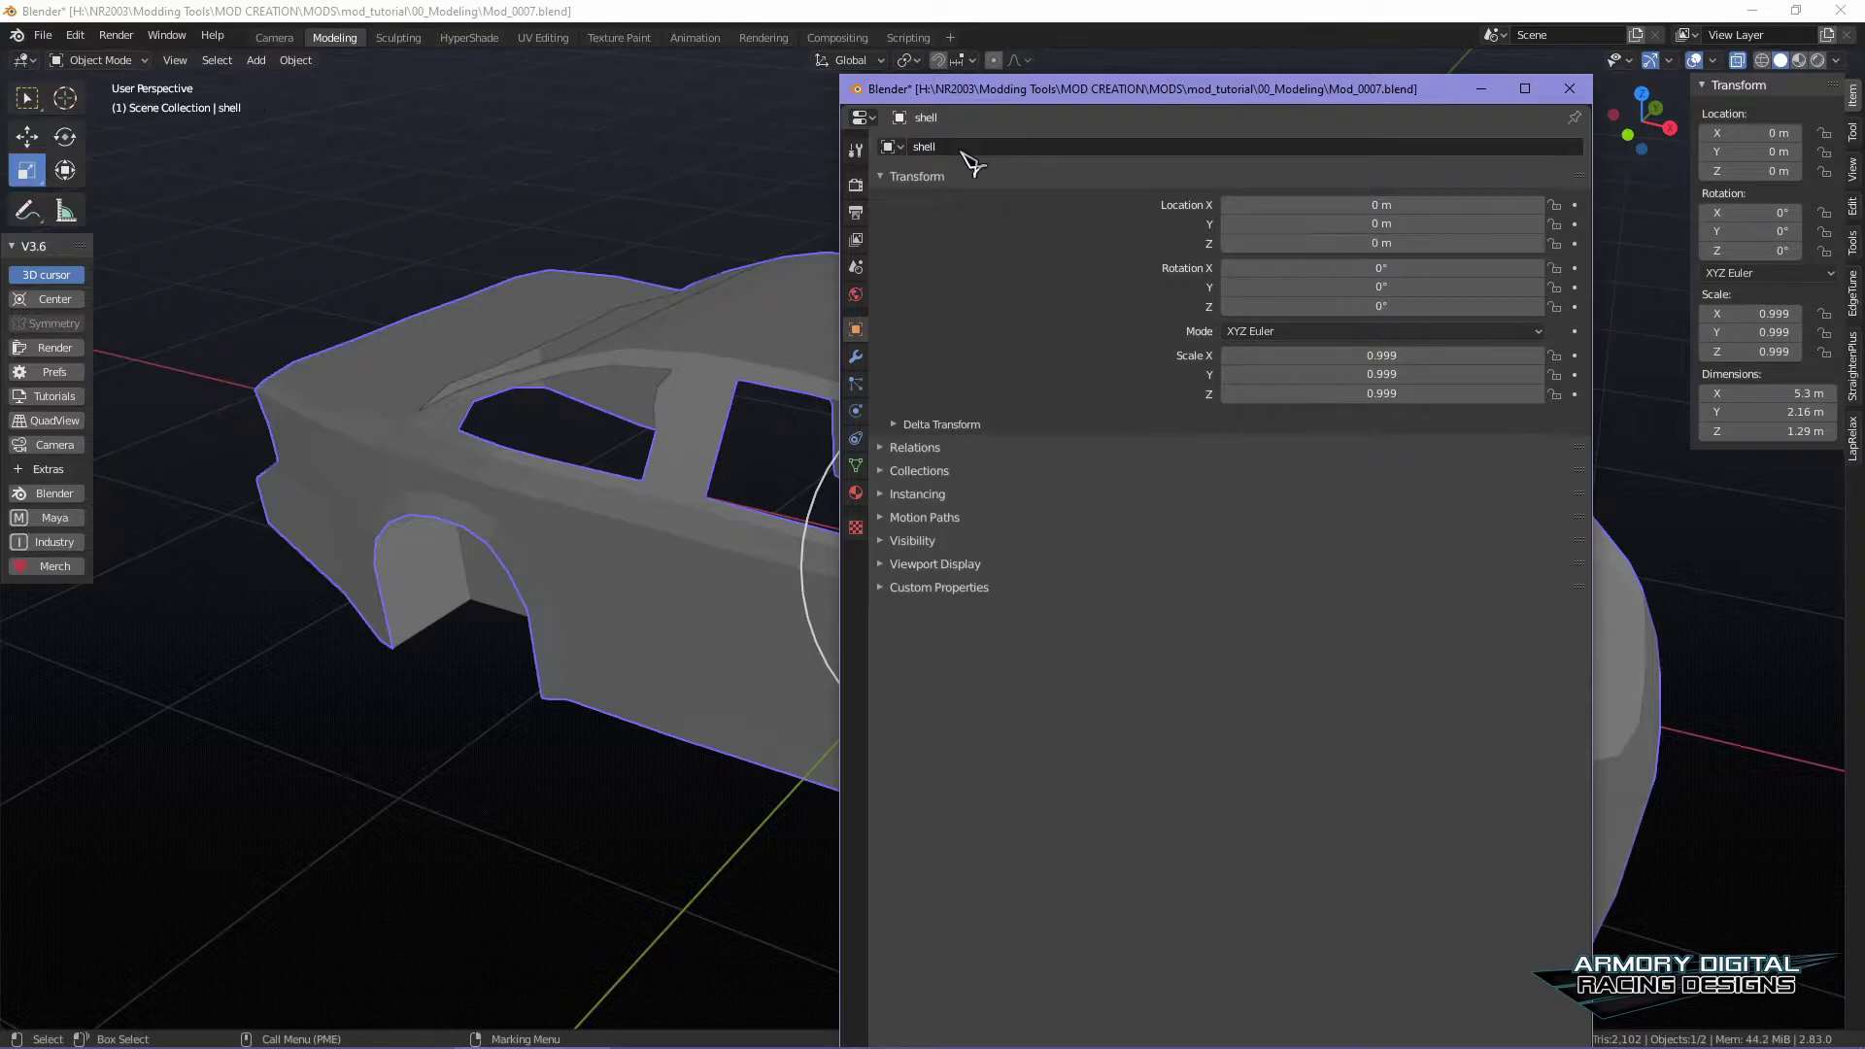
# - Rename the outer car body object as body
pyautogui.moveTo(1255, 90); pyautogui.dragTo(1864, 97)
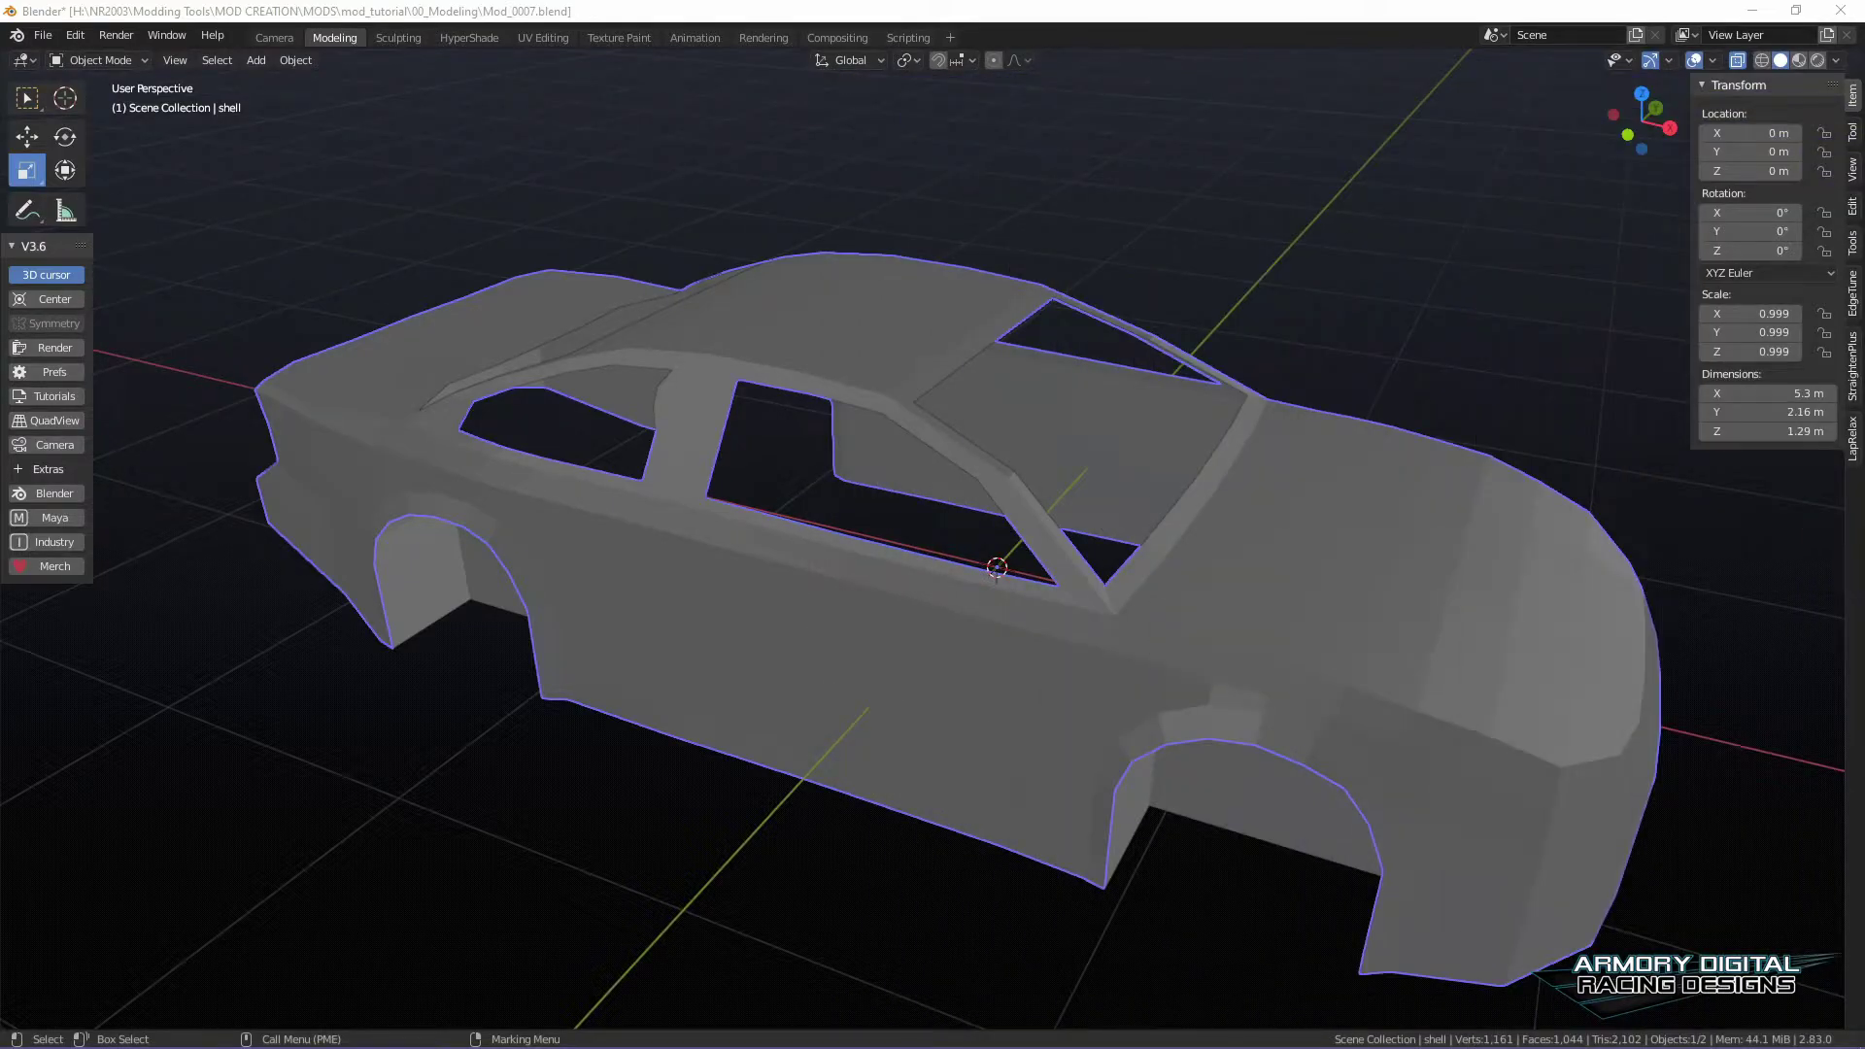
pyautogui.click(1283, 278)
pyautogui.keyDown('alt'); pyautogui.moveTo(1443, 290); pyautogui.dragTo(1438, 340, button='middle'); pyautogui.keyUp('alt')
pyautogui.click(1457, 649)
pyautogui.moveTo(1864, 117); pyautogui.dragTo(1239, 150)
pyautogui.doubleClick(1049, 206)
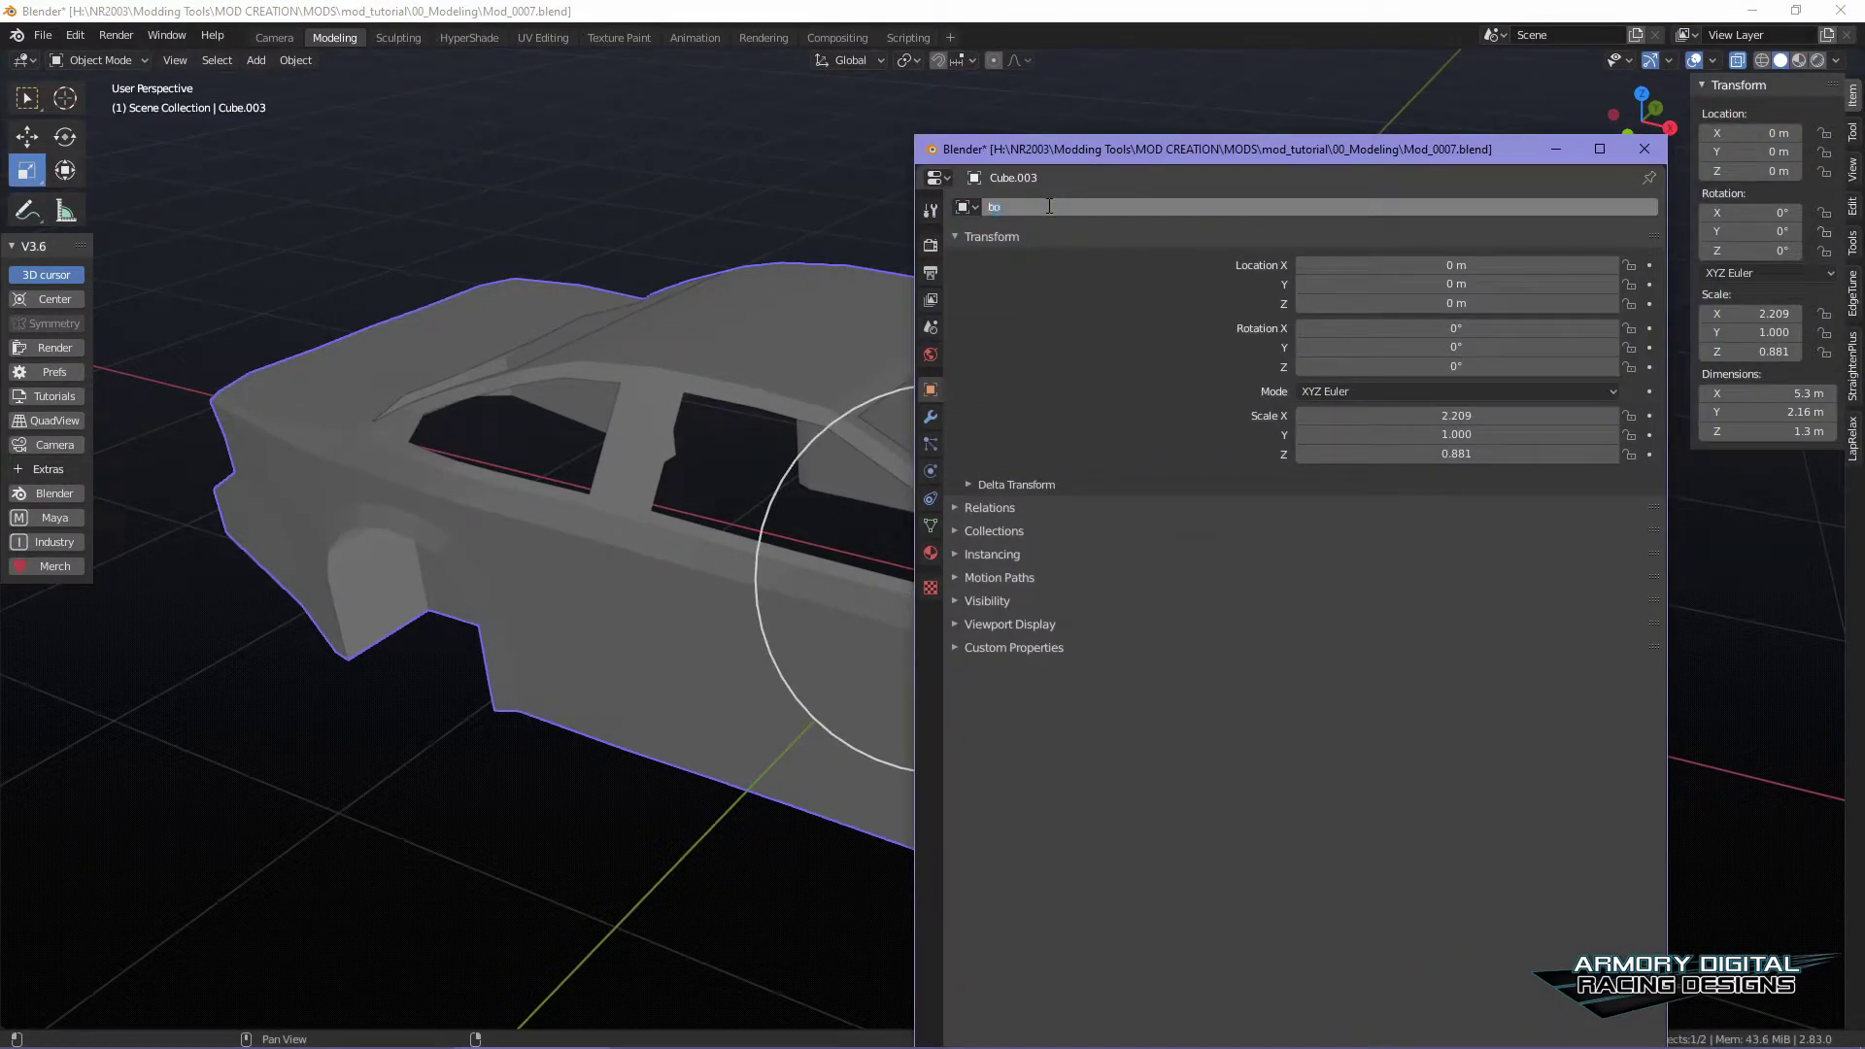
pyautogui.press('Return')
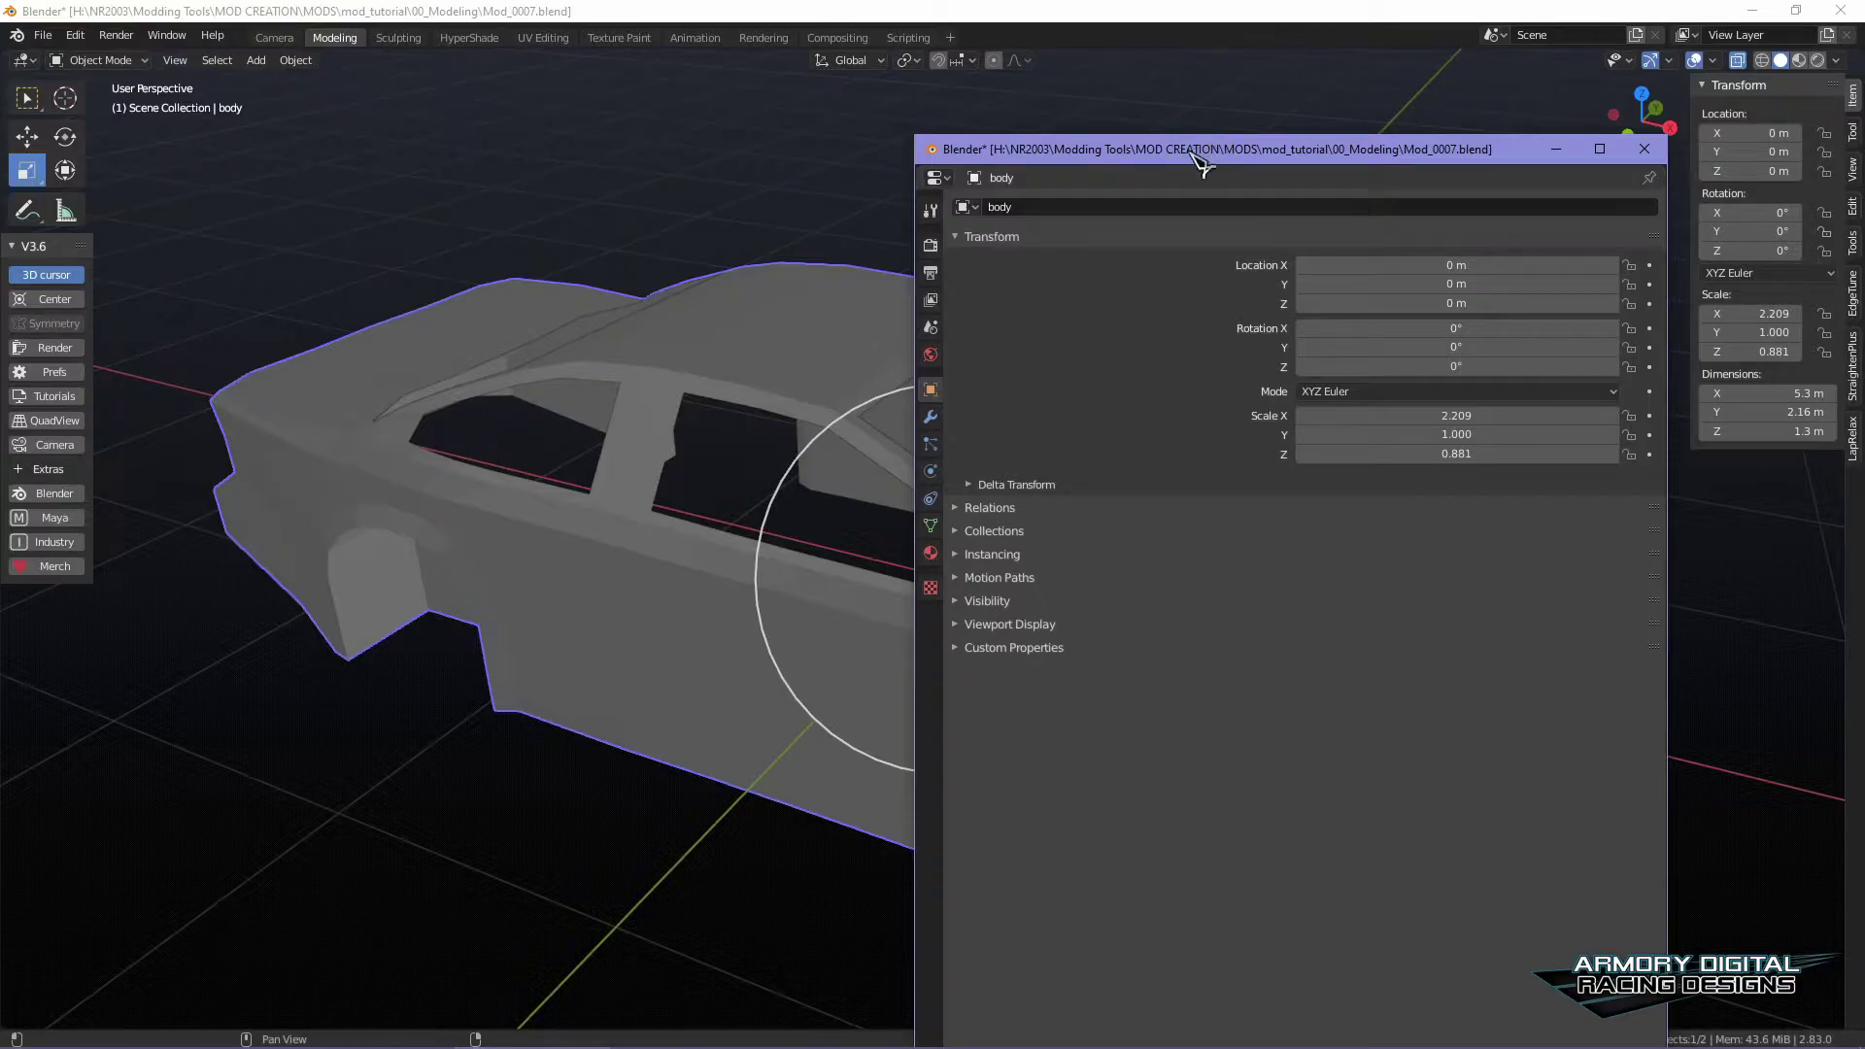
pyautogui.moveTo(1201, 163); pyautogui.dragTo(1864, 155)
# - Hide the shell and window glass objects, leaving only the car body displayed
pyautogui.click(1353, 291)
pyautogui.moveTo(1353, 291); pyautogui.dragTo(1415, 305, button='middle')
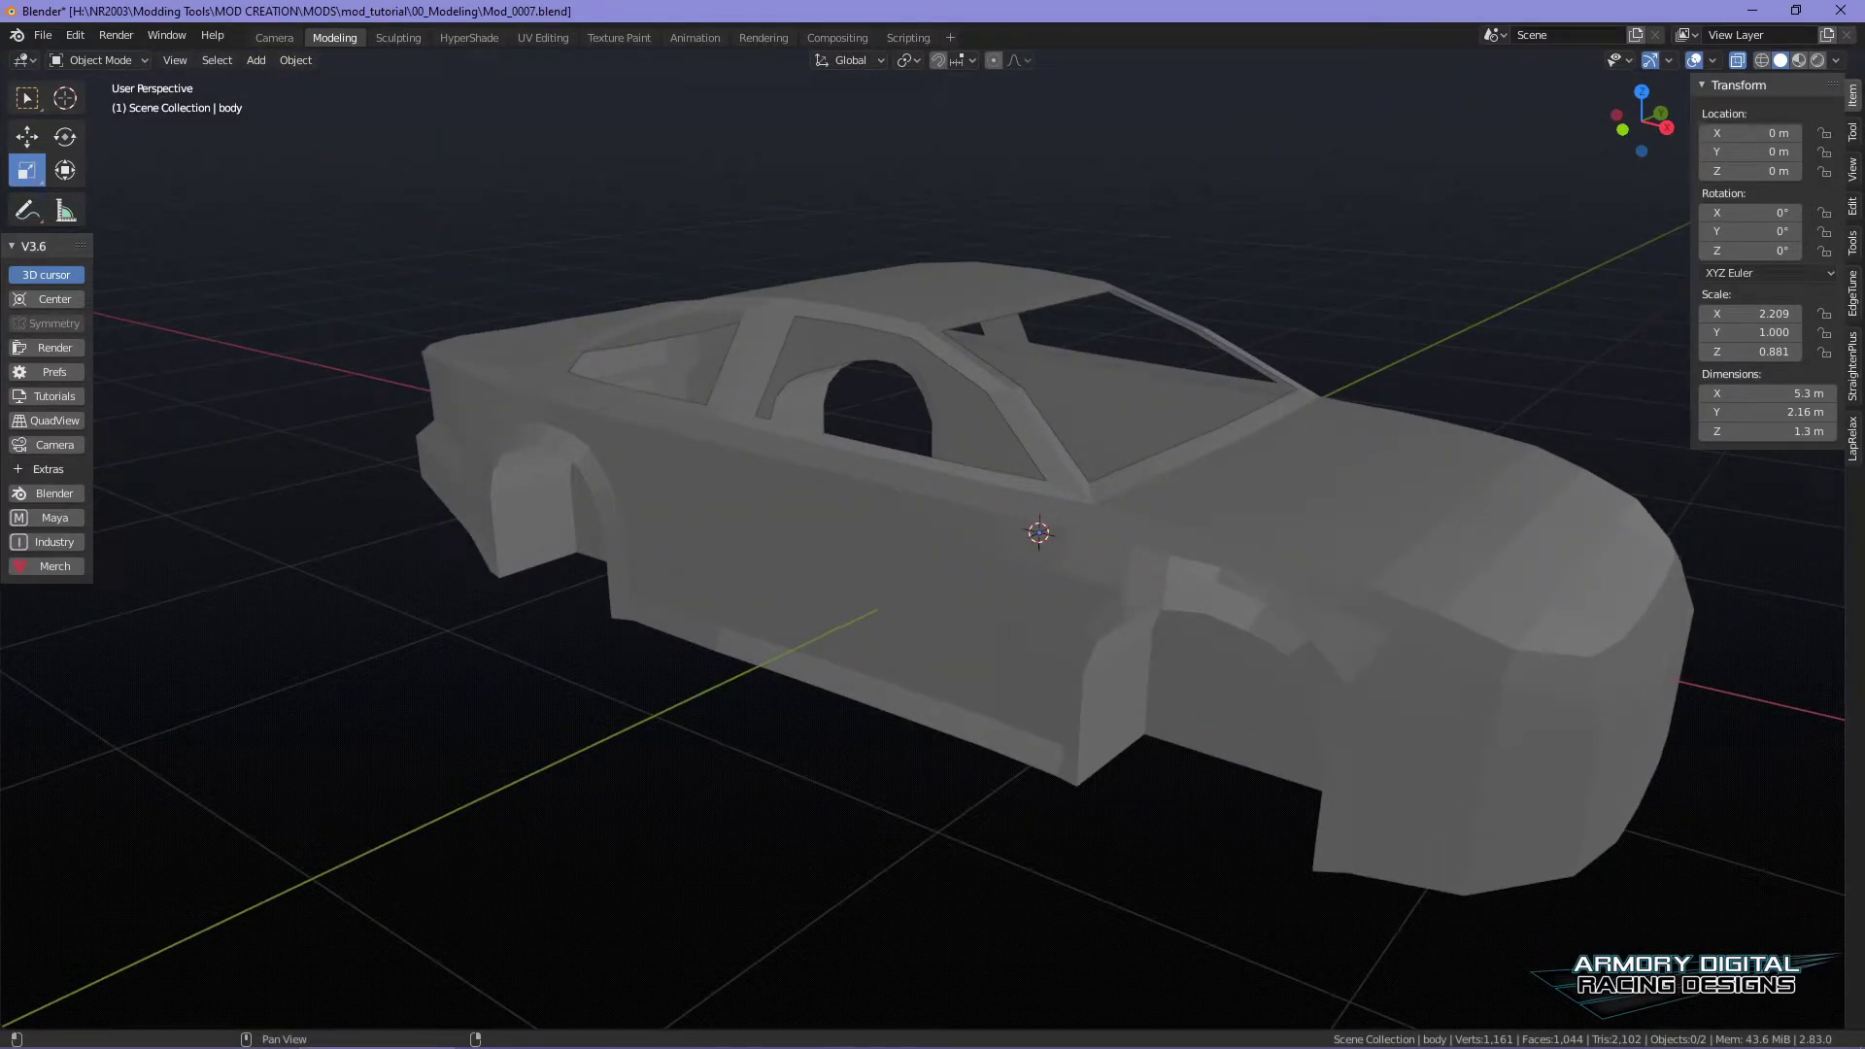
pyautogui.moveTo(1355, 320); pyautogui.dragTo(1287, 408, button='middle')
pyautogui.moveTo(1426, 688); pyautogui.dragTo(1309, 867, button='middle')
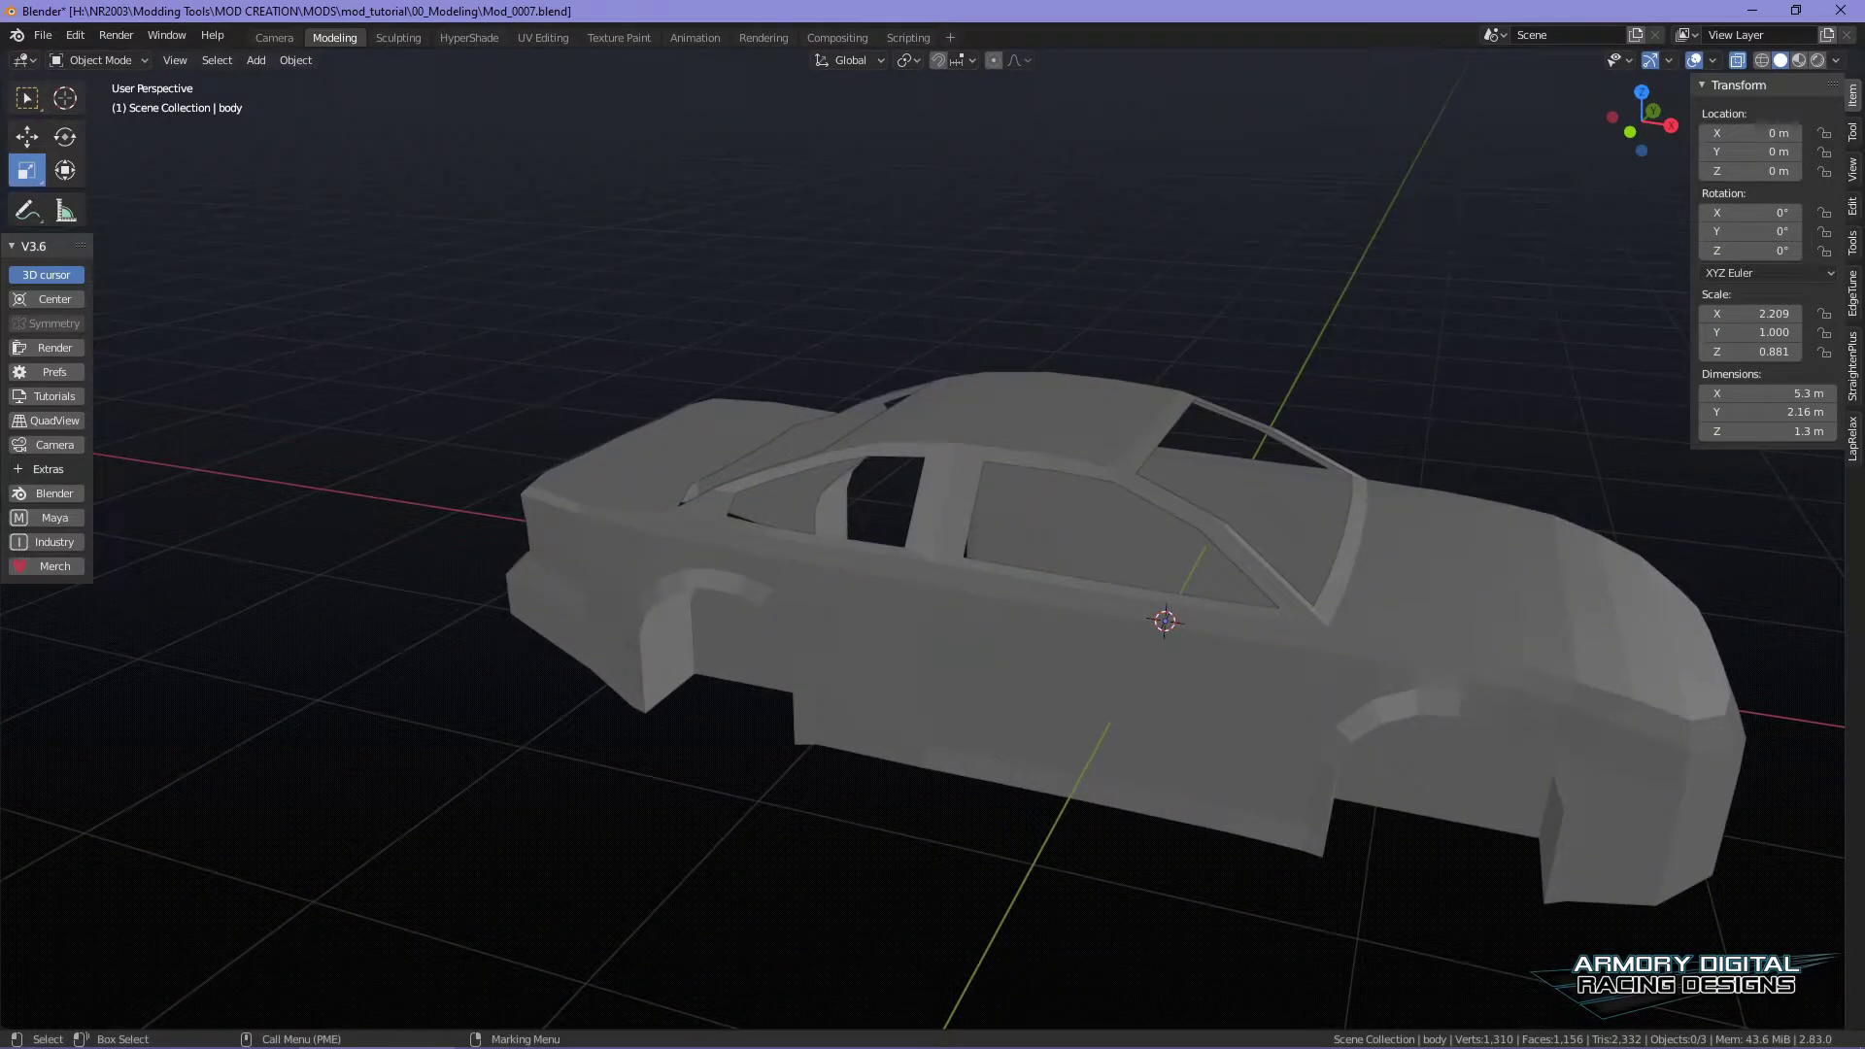
pyautogui.click(1228, 699)
pyautogui.moveTo(1478, 820); pyautogui.dragTo(1409, 806, button='middle')
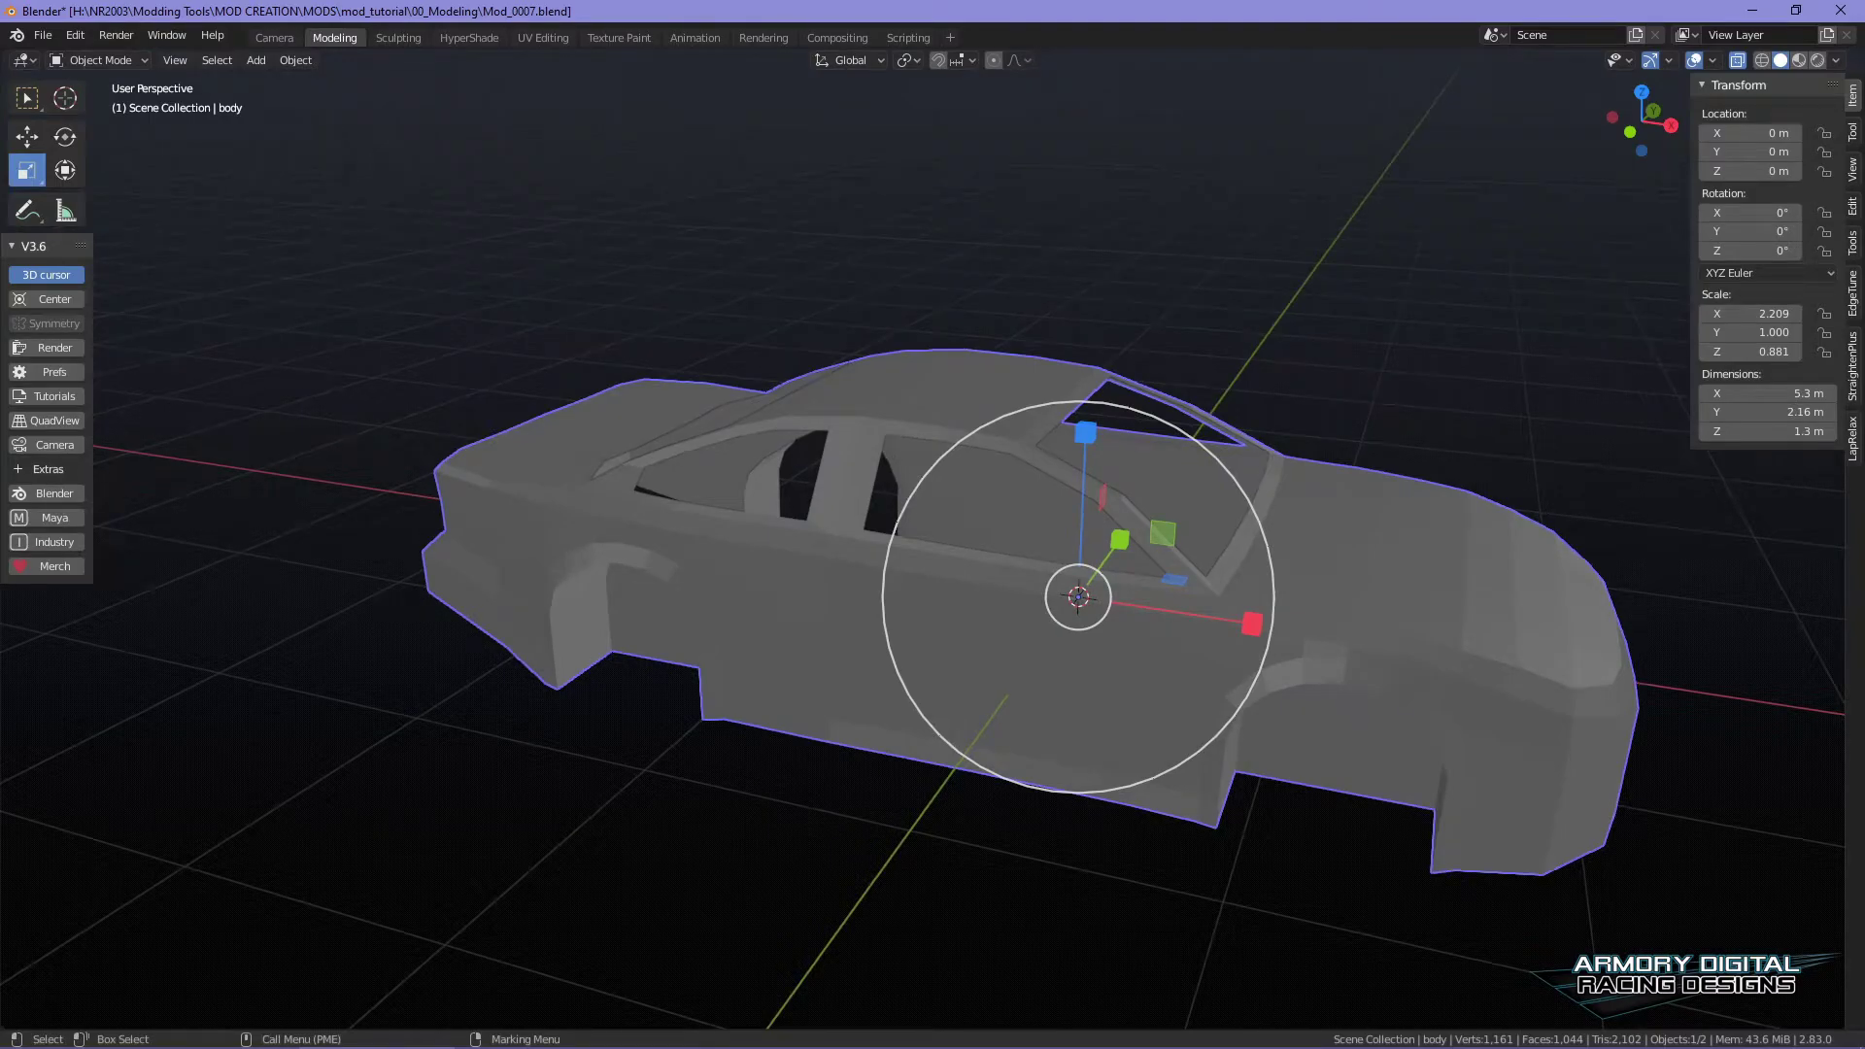
pyautogui.click(1318, 554)
pyautogui.moveTo(1520, 445); pyautogui.dragTo(1520, 416, button='middle')
# - Try to duplicate the car body object in place
pyautogui.hotkey('shift', 'd')
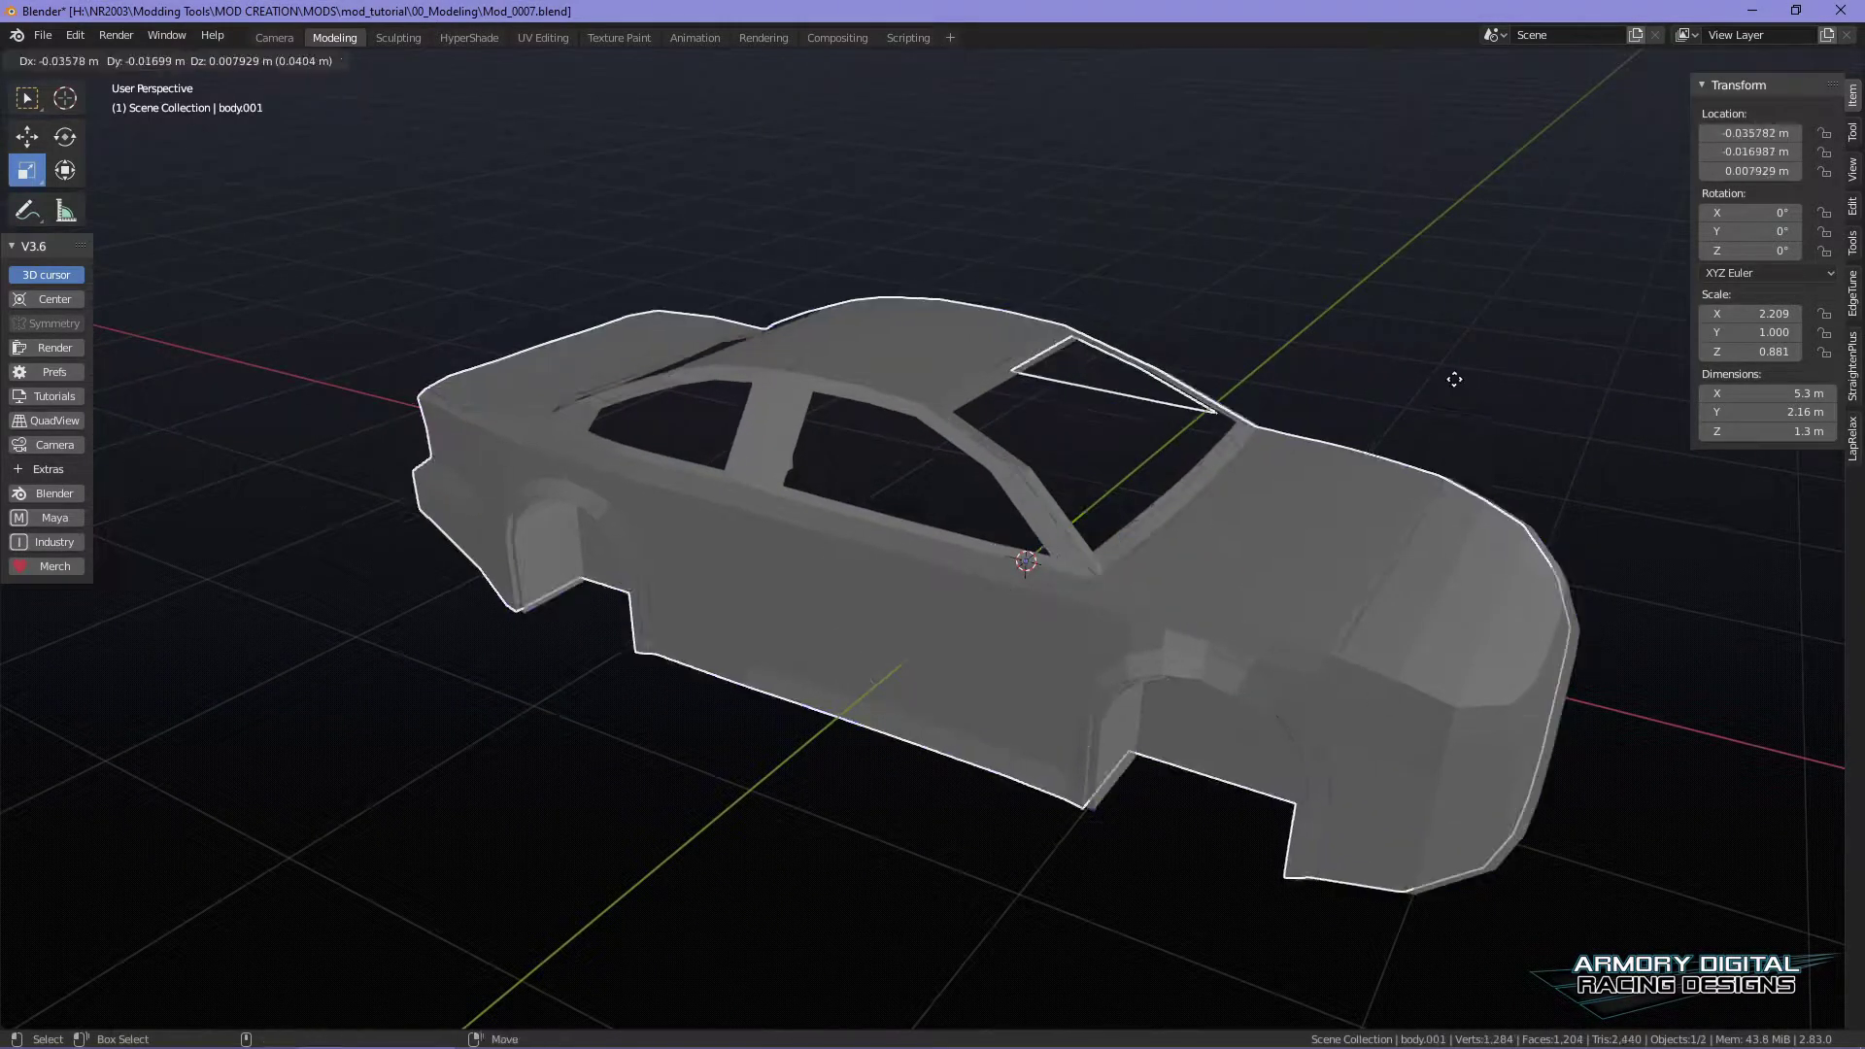
pyautogui.rightClick(1596, 340)
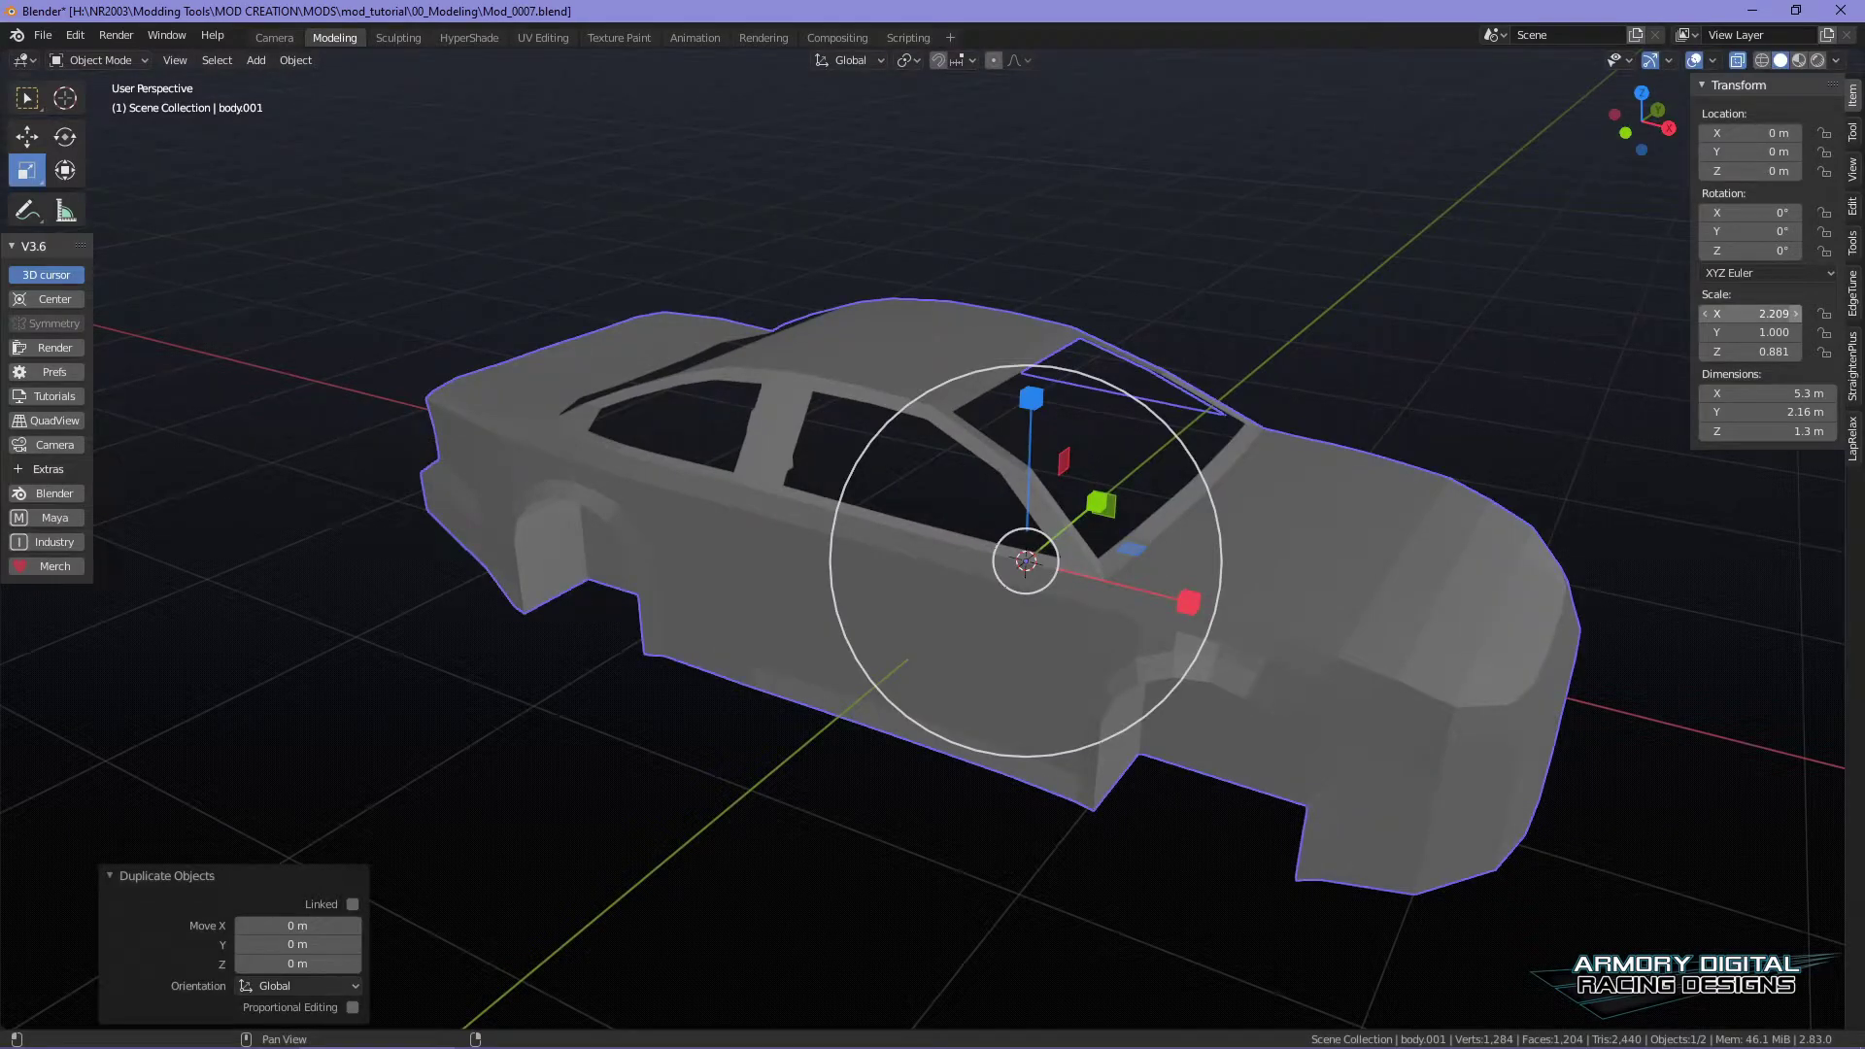
pyautogui.hotkey('ctrl', 'z')
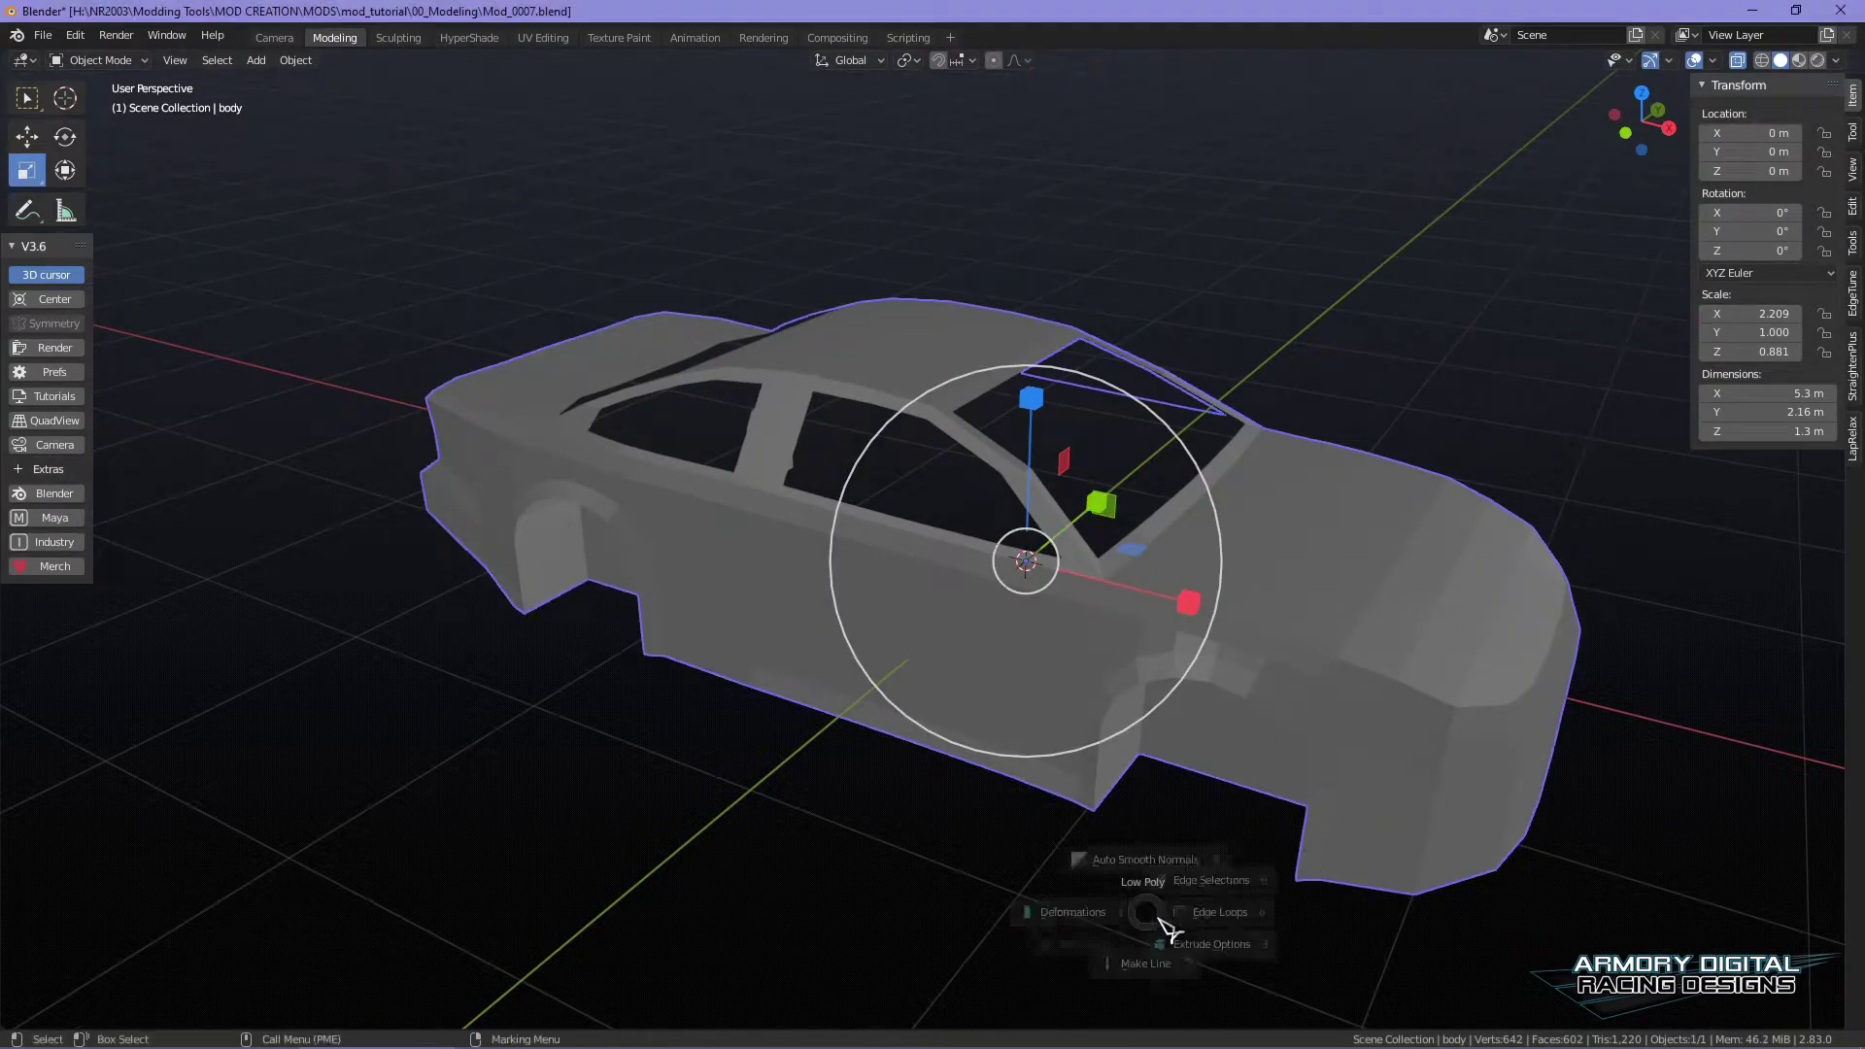
# - Open the body for editing in face selection mode and turn off X-ray display
pyautogui.moveTo(1095, 941); pyautogui.dragTo(821, 455, button='middle')
pyautogui.moveTo(809, 443); pyautogui.dragTo(903, 519, button='right')
pyautogui.keyDown('alt'); pyautogui.moveTo(1525, 860); pyautogui.dragTo(1159, 786); pyautogui.keyUp('alt')
pyautogui.hotkey('alt', 'z')
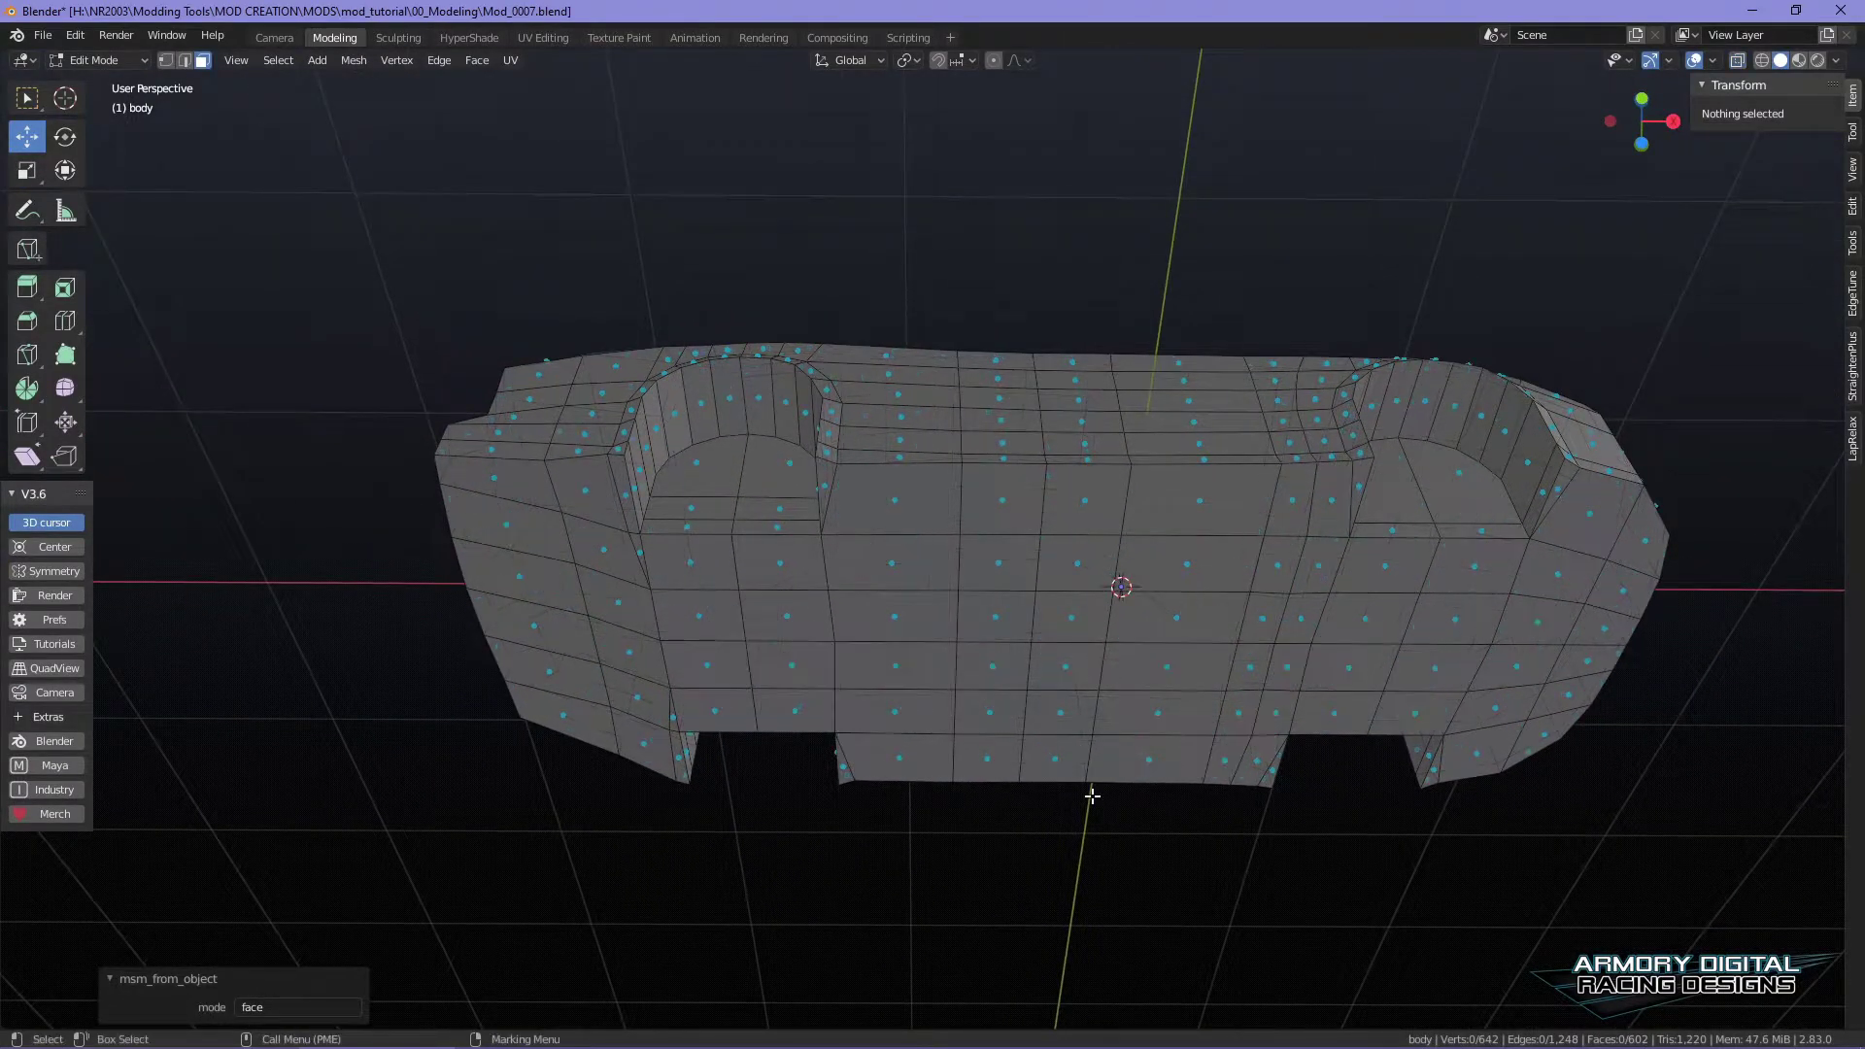
pyautogui.scroll(1, 923, 801)
pyautogui.keyDown('alt'); pyautogui.moveTo(874, 761); pyautogui.dragTo(1036, 767, button='middle'); pyautogui.keyUp('alt')
pyautogui.keyDown('alt'); pyautogui.moveTo(1036, 766); pyautogui.dragTo(1039, 760); pyautogui.keyUp('alt')
pyautogui.scroll(1, 1039, 758)
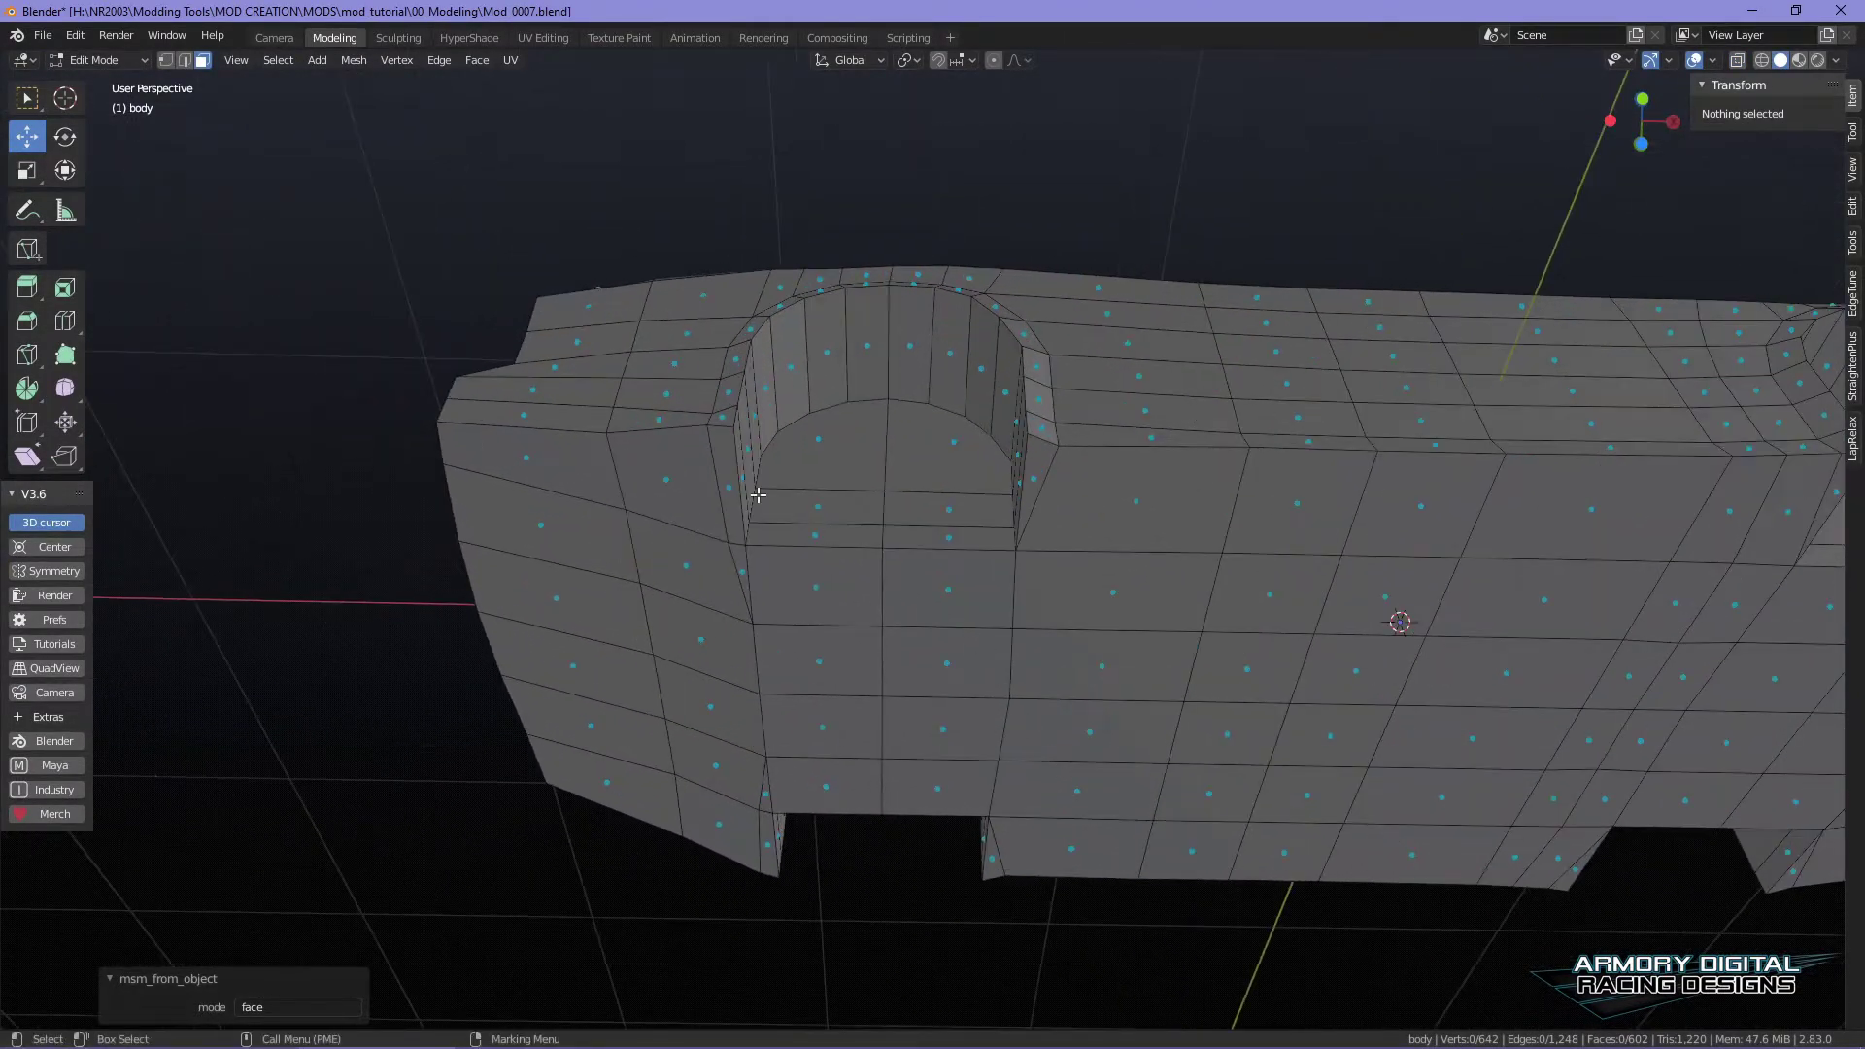
# - Select the underside faces of the rear overhang, including the narrow faces bordering the near rear wheel well
pyautogui.keyDown('alt'); pyautogui.moveTo(757, 495); pyautogui.dragTo(612, 465); pyautogui.keyUp('alt')
pyautogui.click(612, 459)
pyautogui.keyDown('shift'); pyautogui.click(758, 518); pyautogui.keyUp('shift')
pyautogui.keyDown('shift'); pyautogui.click(598, 530); pyautogui.keyUp('shift')
pyautogui.keyDown('shift'); pyautogui.click(764, 566); pyautogui.keyUp('shift')
pyautogui.keyDown('shift'); pyautogui.click(719, 612); pyautogui.keyUp('shift')
pyautogui.keyDown('shift'); pyautogui.click(782, 632); pyautogui.keyUp('shift')
pyautogui.keyDown('shift'); pyautogui.click(646, 675); pyautogui.keyUp('shift')
pyautogui.keyDown('shift'); pyautogui.click(662, 733); pyautogui.keyUp('shift')
pyautogui.keyDown('shift'); pyautogui.click(782, 696); pyautogui.keyUp('shift')
pyautogui.keyDown('shift'); pyautogui.click(782, 754); pyautogui.keyUp('shift')
pyautogui.keyDown('shift'); pyautogui.click(784, 814); pyautogui.keyUp('shift')
pyautogui.keyDown('shift'); pyautogui.click(671, 772); pyautogui.keyUp('shift')
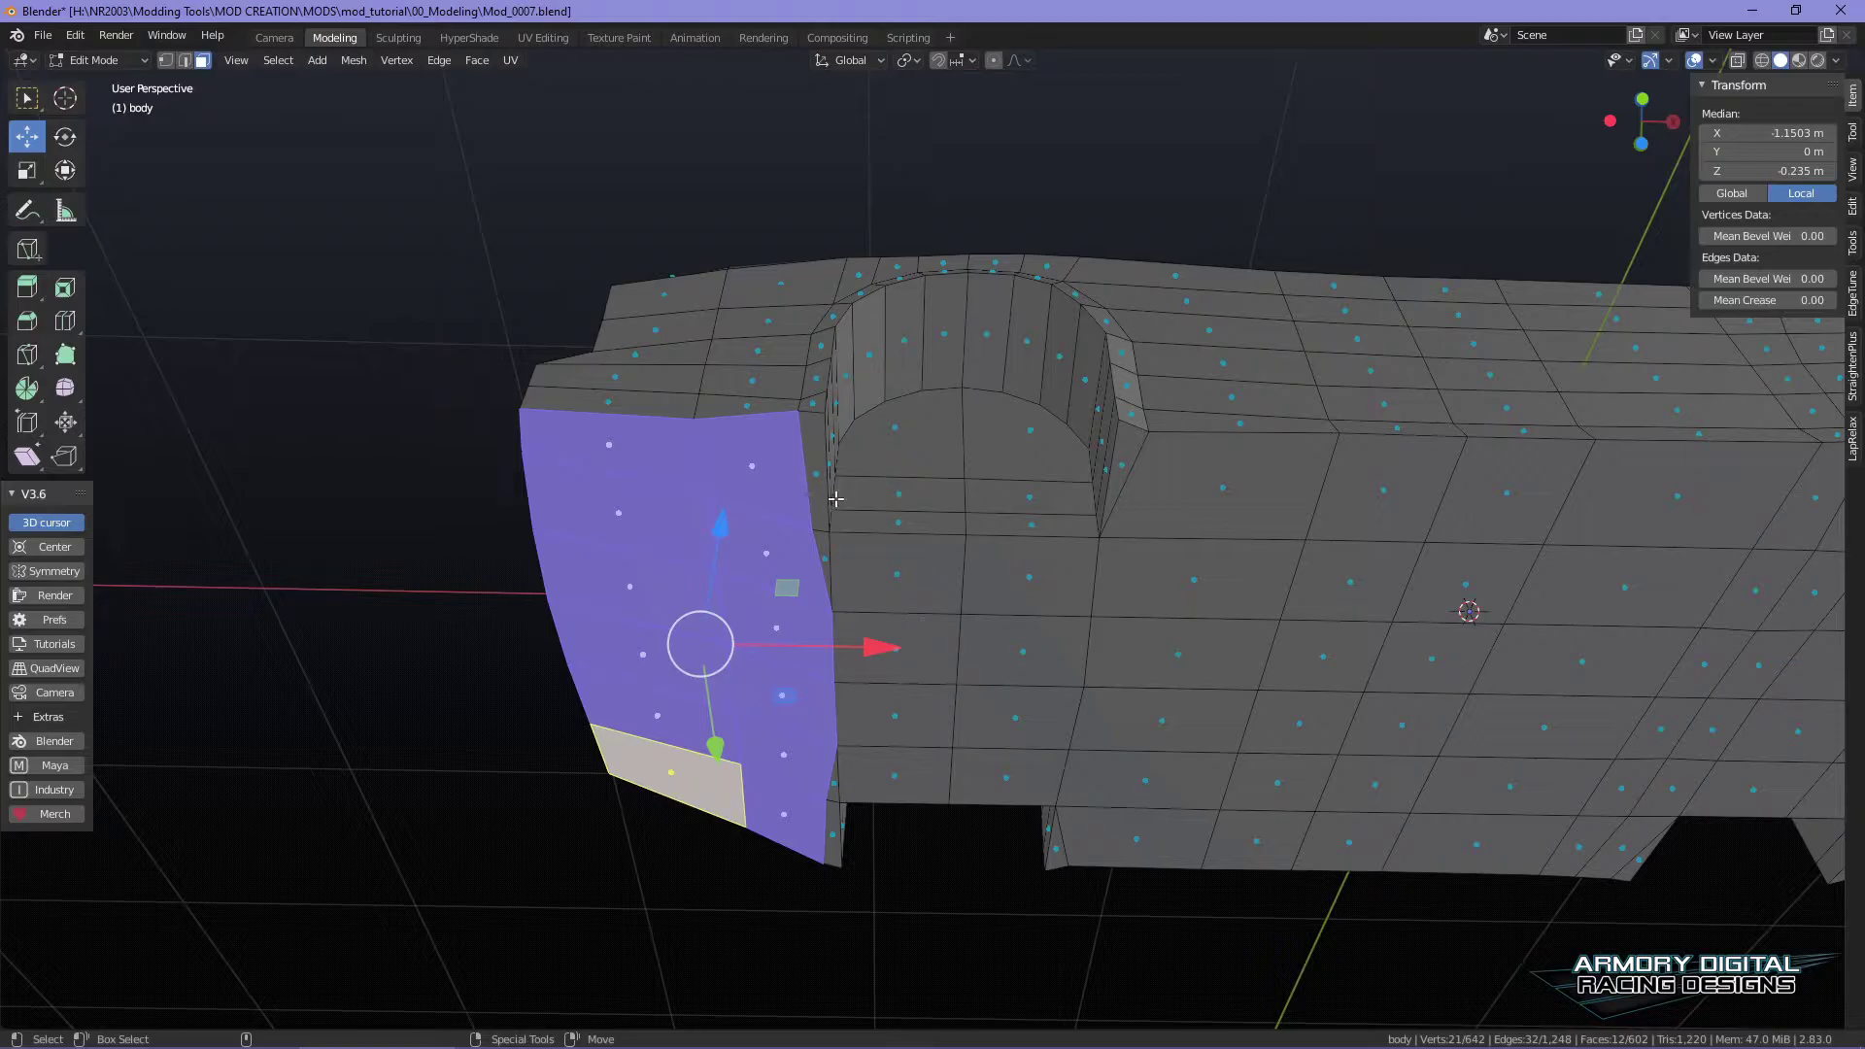
pyautogui.keyDown('shift'); pyautogui.click(821, 472); pyautogui.keyUp('shift')
pyautogui.keyDown('shift'); pyautogui.click(822, 556); pyautogui.keyUp('shift')
# - Add the flat inner wall faces of the near rear wheel well to the selection
pyautogui.scroll(3, 972, 488)
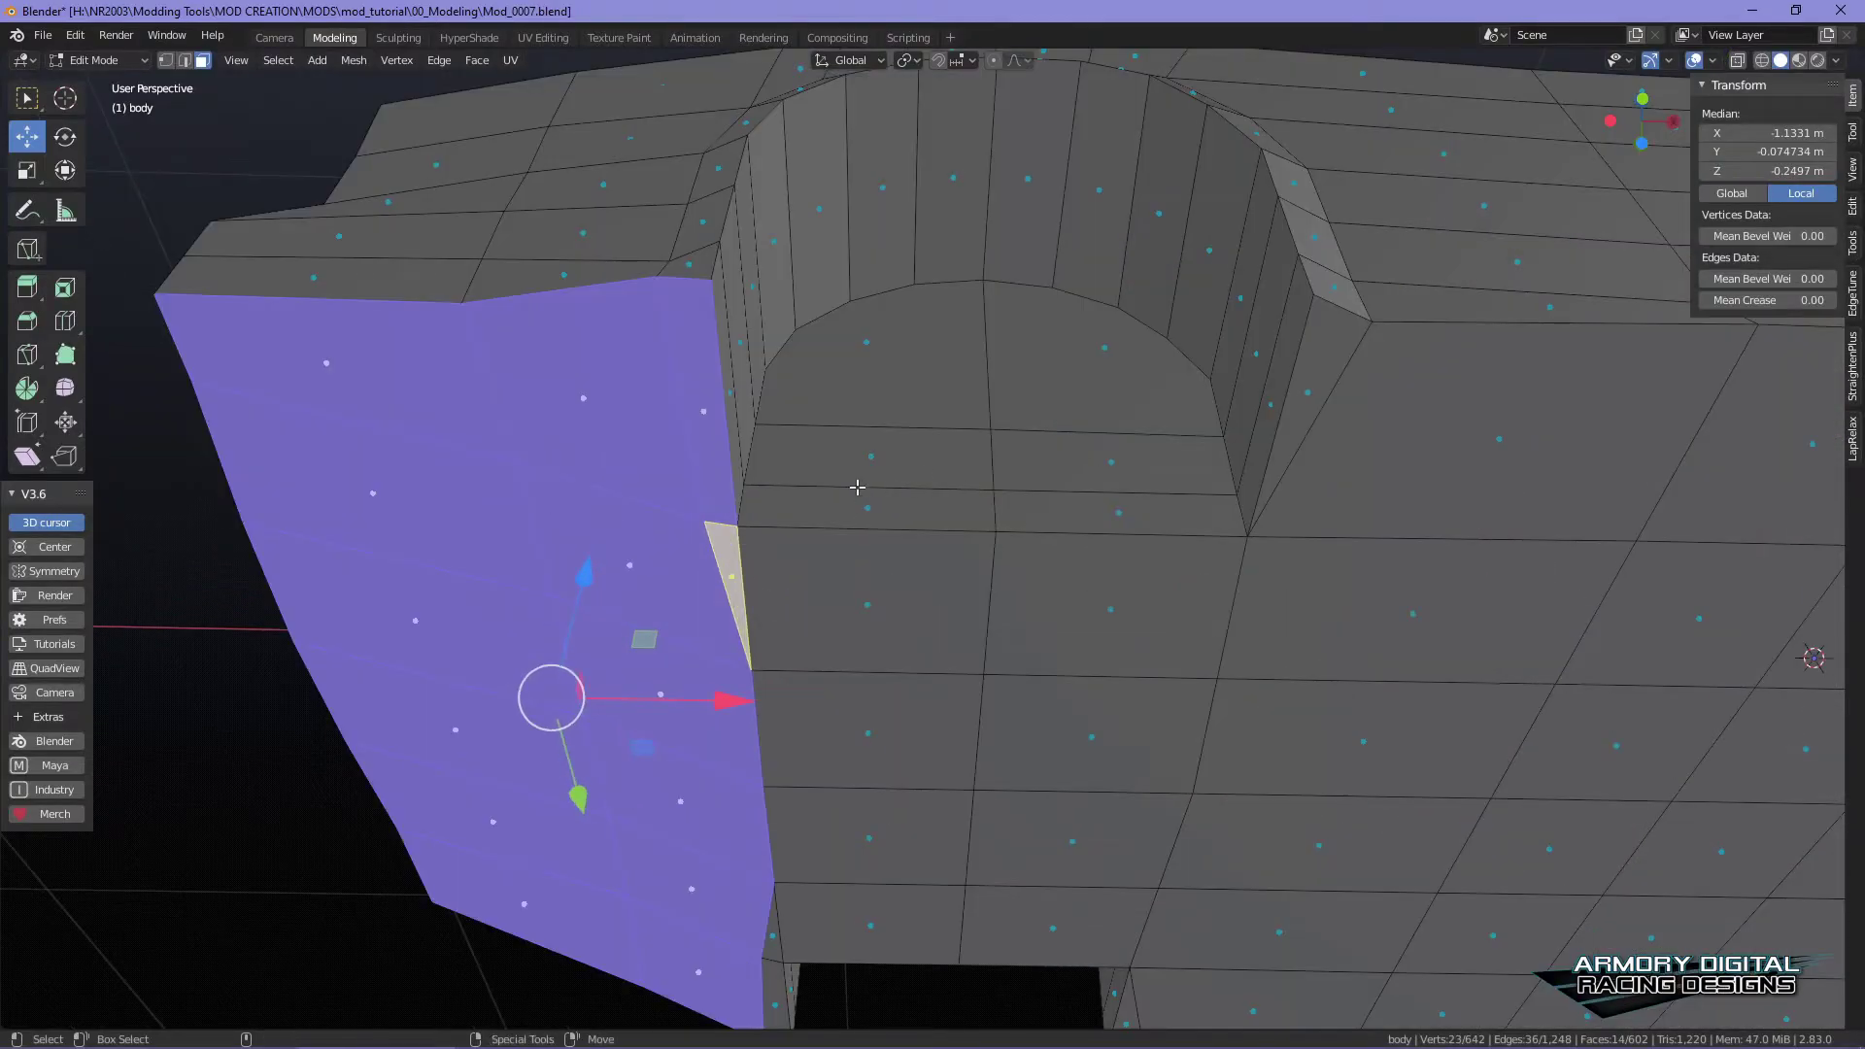
pyautogui.keyDown('shift'); pyautogui.click(867, 447); pyautogui.keyUp('shift')
pyautogui.keyDown('shift'); pyautogui.click(874, 361); pyautogui.keyUp('shift')
pyautogui.keyDown('shift'); pyautogui.click(1105, 350); pyautogui.keyUp('shift')
pyautogui.keyDown('shift'); pyautogui.click(1110, 465); pyautogui.keyUp('shift')
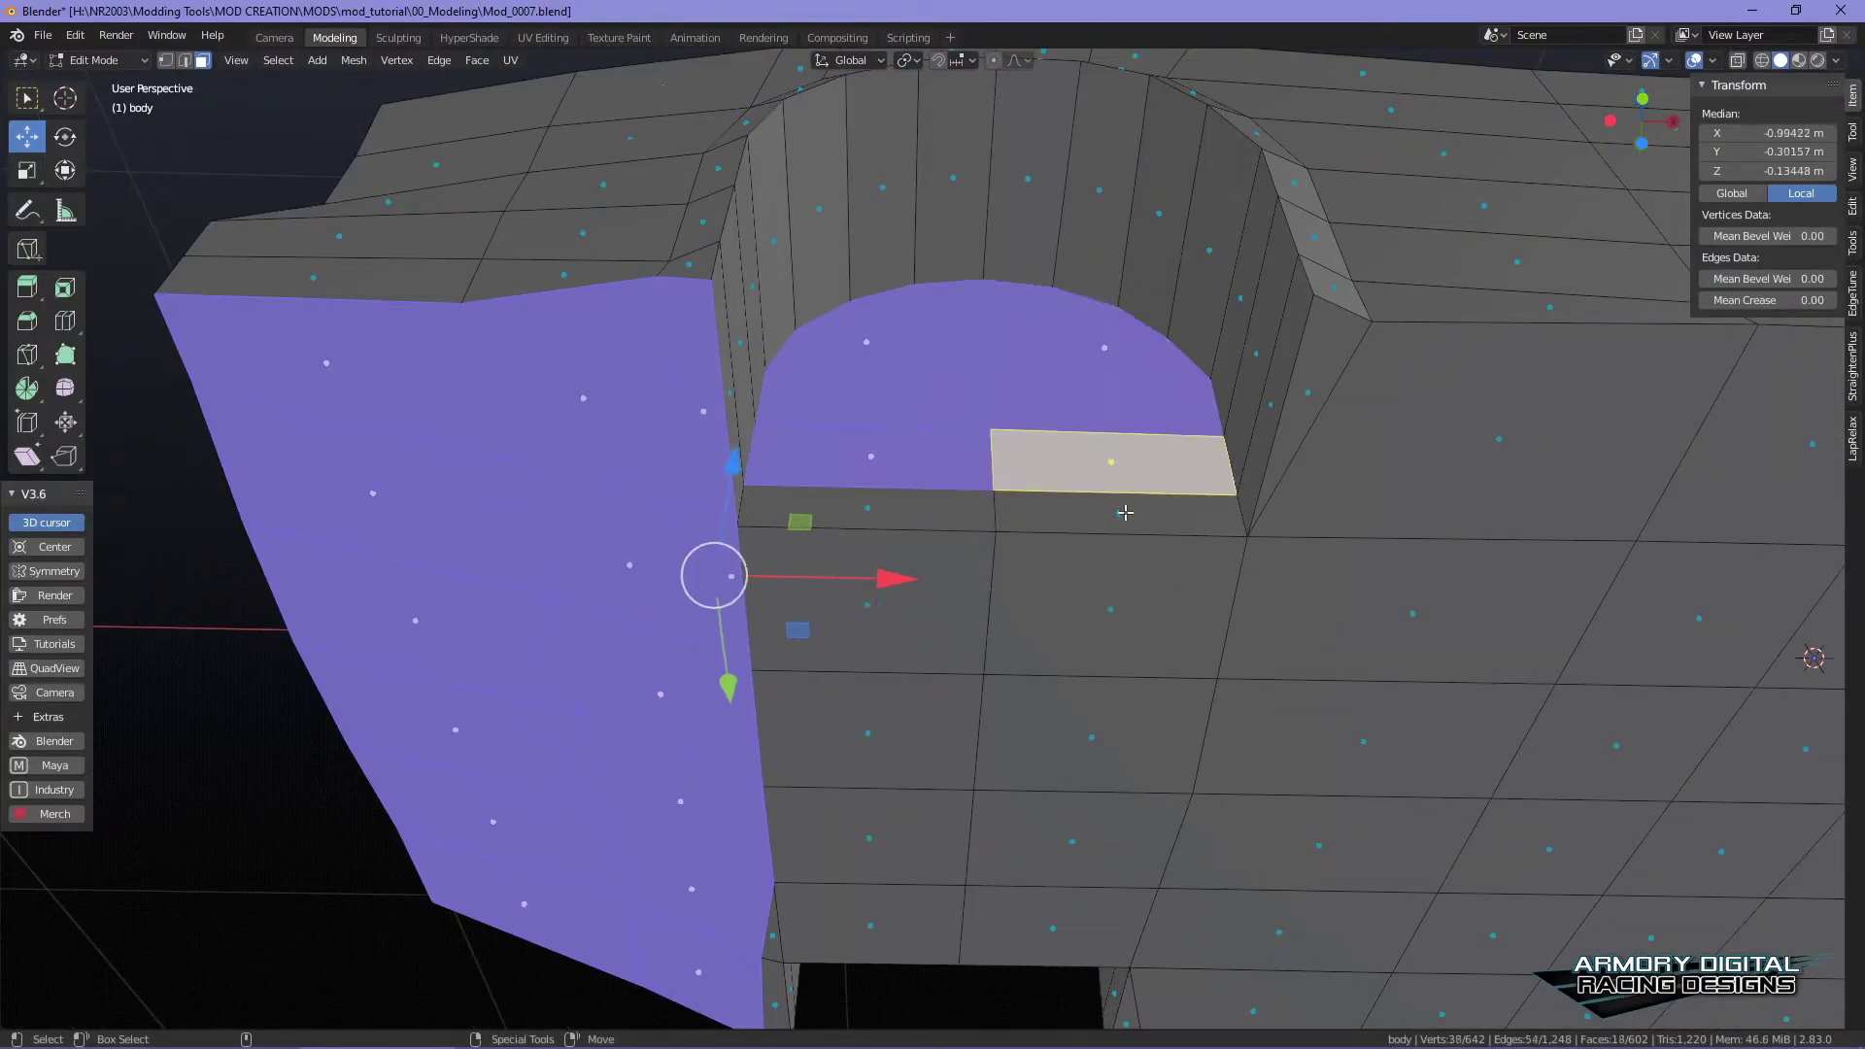
pyautogui.keyDown('shift'); pyautogui.click(1125, 513); pyautogui.keyUp('shift')
pyautogui.keyDown('shift'); pyautogui.click(868, 507); pyautogui.keyUp('shift')
# - Add the curved strip of faces lining the near rear wheel well's arch to the selection
pyautogui.keyDown('shift'); pyautogui.click(732, 388); pyautogui.keyUp('shift')
pyautogui.keyDown('shift'); pyautogui.click(739, 320); pyautogui.keyUp('shift')
pyautogui.keyDown('shift'); pyautogui.click(743, 253); pyautogui.keyUp('shift')
pyautogui.keyDown('shift'); pyautogui.click(772, 223); pyautogui.keyUp('shift')
pyautogui.keyDown('shift'); pyautogui.click(811, 194); pyautogui.keyUp('shift')
pyautogui.keyDown('shift'); pyautogui.click(882, 184); pyautogui.keyUp('shift')
pyautogui.keyDown('shift'); pyautogui.click(963, 186); pyautogui.keyUp('shift')
pyautogui.keyDown('shift'); pyautogui.click(1028, 185); pyautogui.keyUp('shift')
pyautogui.keyDown('shift'); pyautogui.click(1098, 194); pyautogui.keyUp('shift')
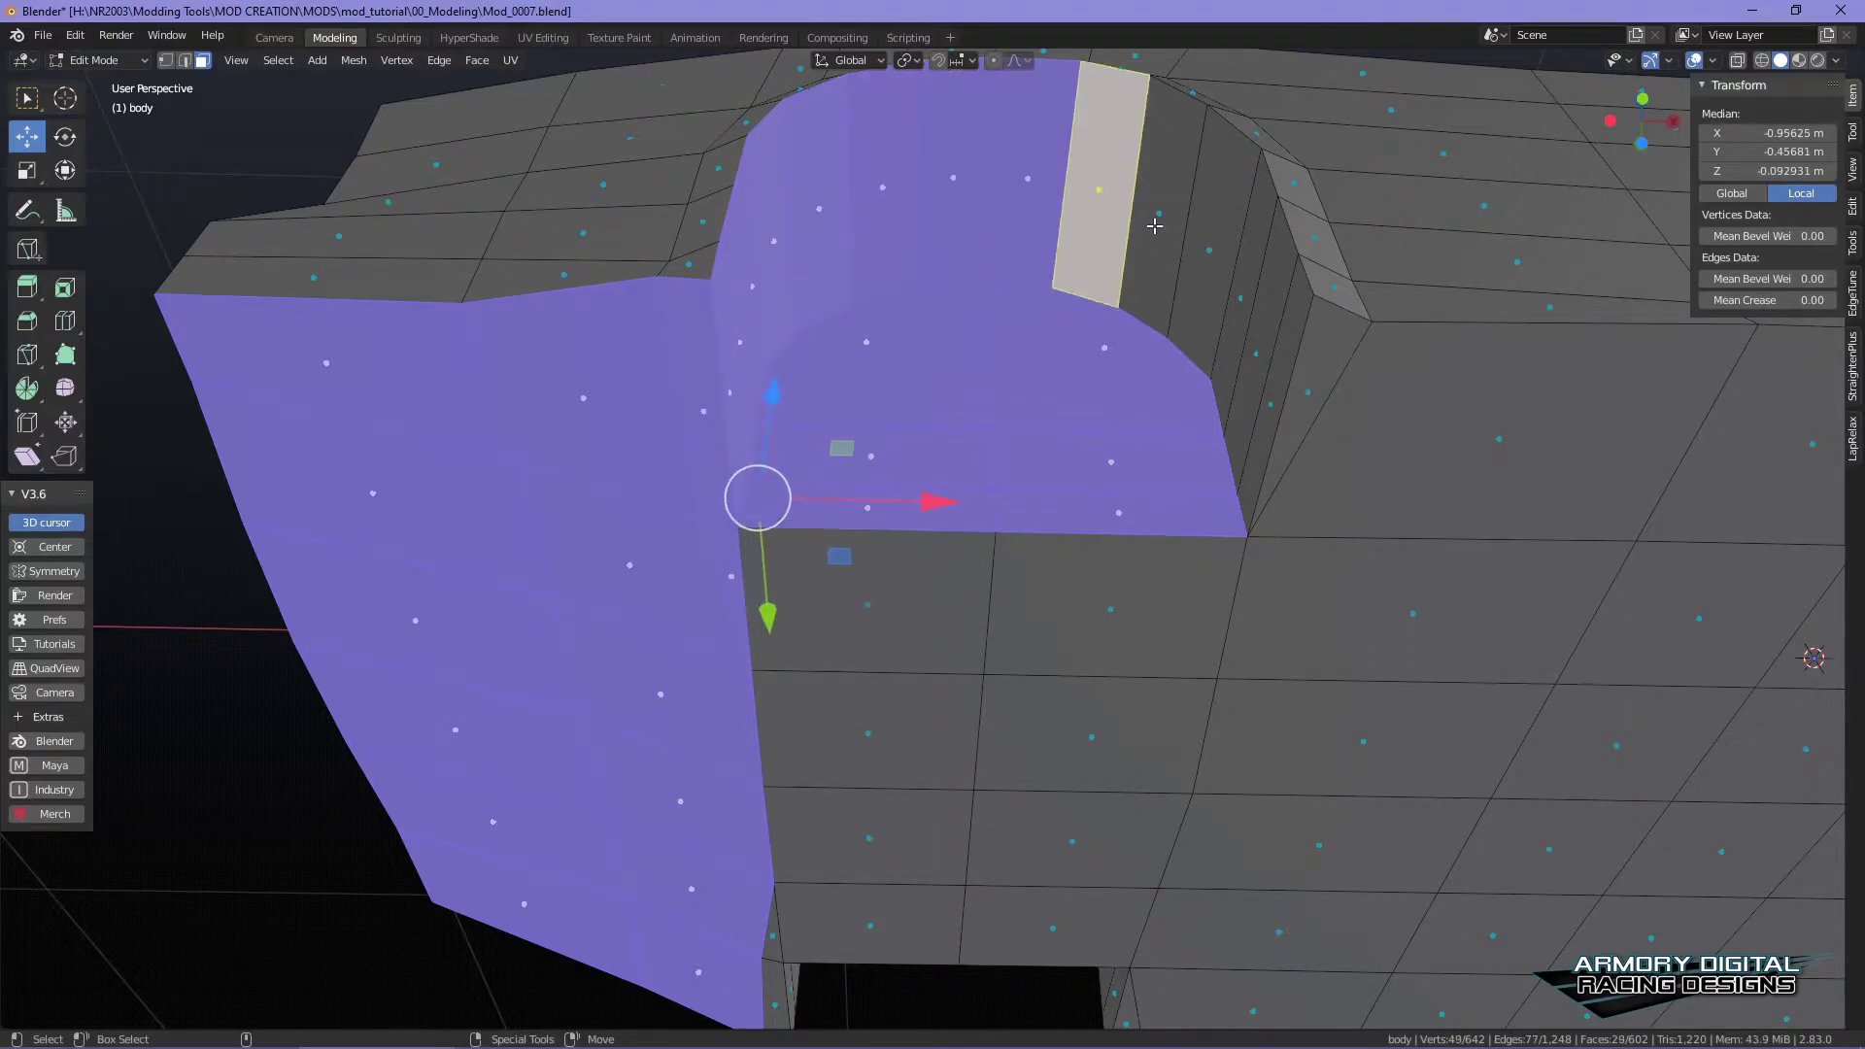
pyautogui.keyDown('shift'); pyautogui.click(1158, 223); pyautogui.keyUp('shift')
pyautogui.keyDown('shift'); pyautogui.click(1210, 263); pyautogui.keyUp('shift')
pyautogui.keyDown('shift'); pyautogui.click(1249, 345); pyautogui.keyUp('shift')
pyautogui.keyDown('shift'); pyautogui.click(1268, 398); pyautogui.keyUp('shift')
pyautogui.keyDown('shift'); pyautogui.click(1309, 402); pyautogui.keyUp('shift')
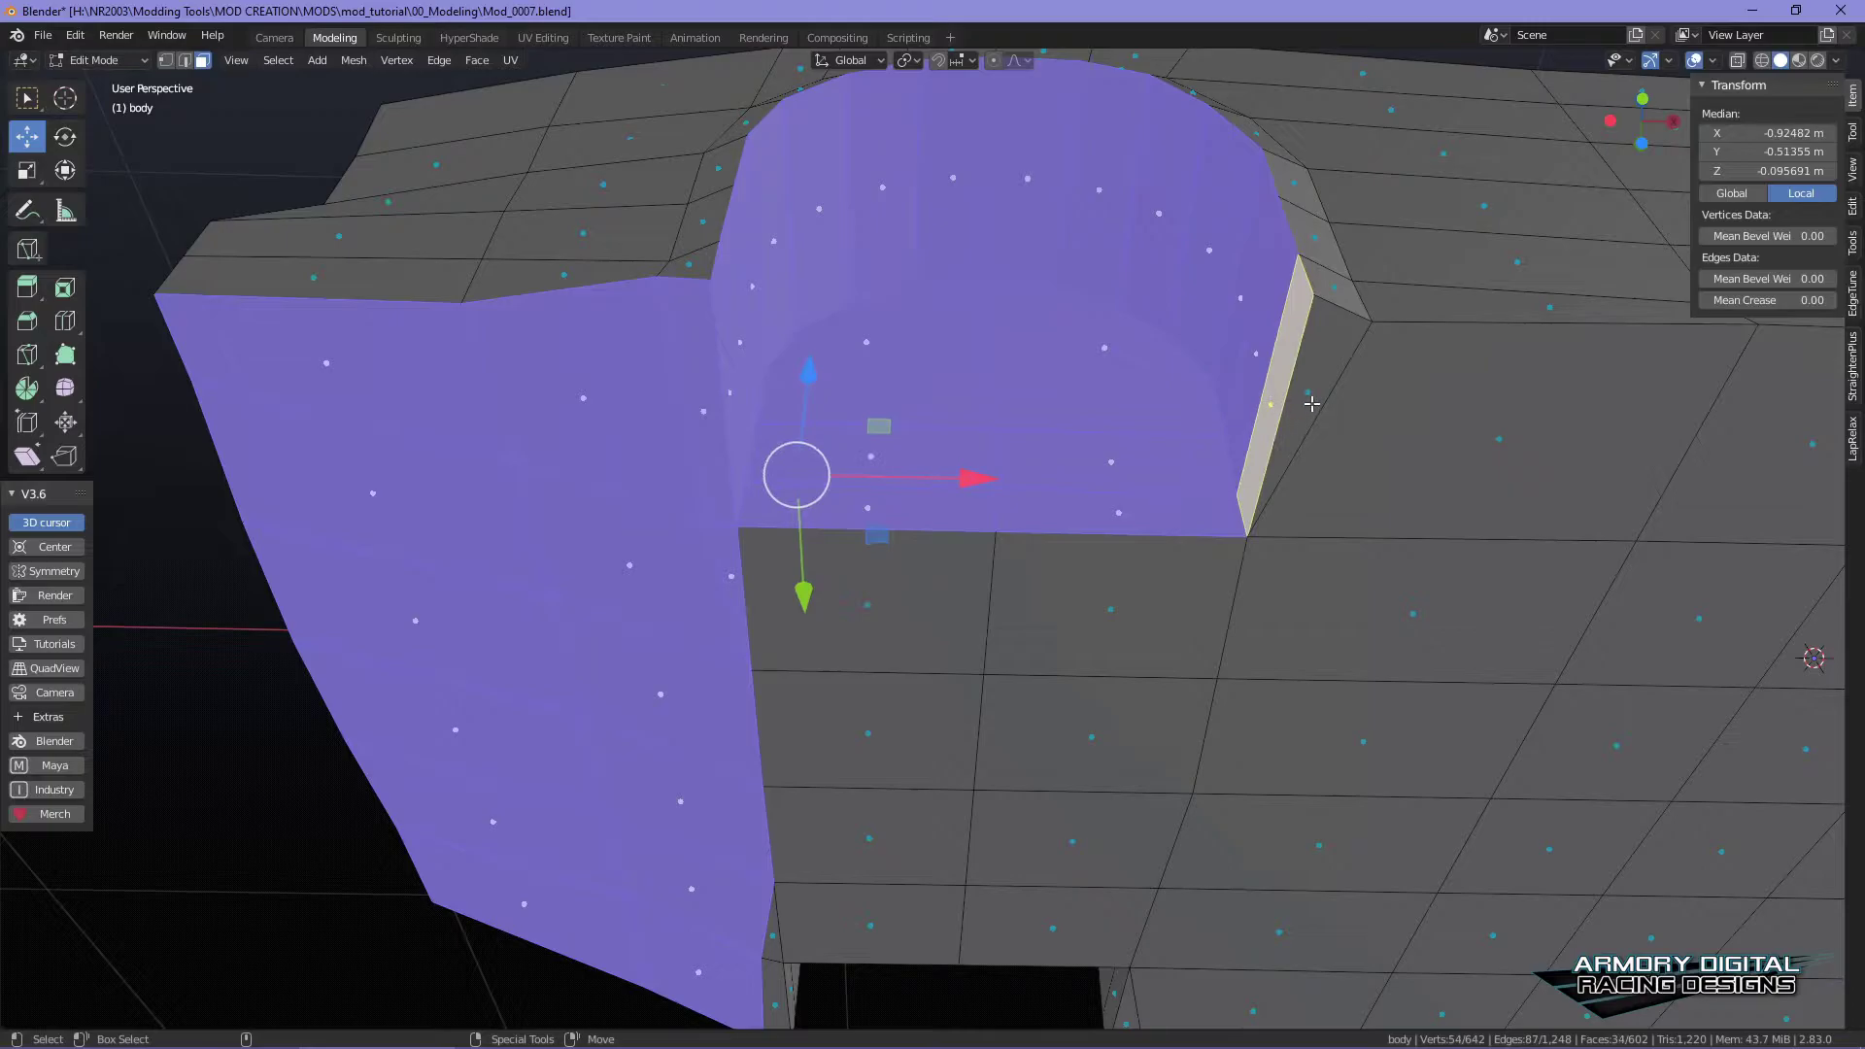
# - Add the floor faces between the rear wheel wells and the side floor face just ahead of the near one
pyautogui.keyDown('shift'); pyautogui.click(1326, 408); pyautogui.keyUp('shift')
pyautogui.keyDown('shift'); pyautogui.click(1306, 515); pyautogui.keyUp('shift')
pyautogui.keyDown('shift'); pyautogui.click(1176, 587); pyautogui.keyUp('shift')
pyautogui.keyDown('shift'); pyautogui.click(906, 639); pyautogui.keyUp('shift')
pyautogui.keyDown('shift'); pyautogui.click(867, 731); pyautogui.keyUp('shift')
pyautogui.keyDown('shift'); pyautogui.click(1092, 737); pyautogui.keyUp('shift')
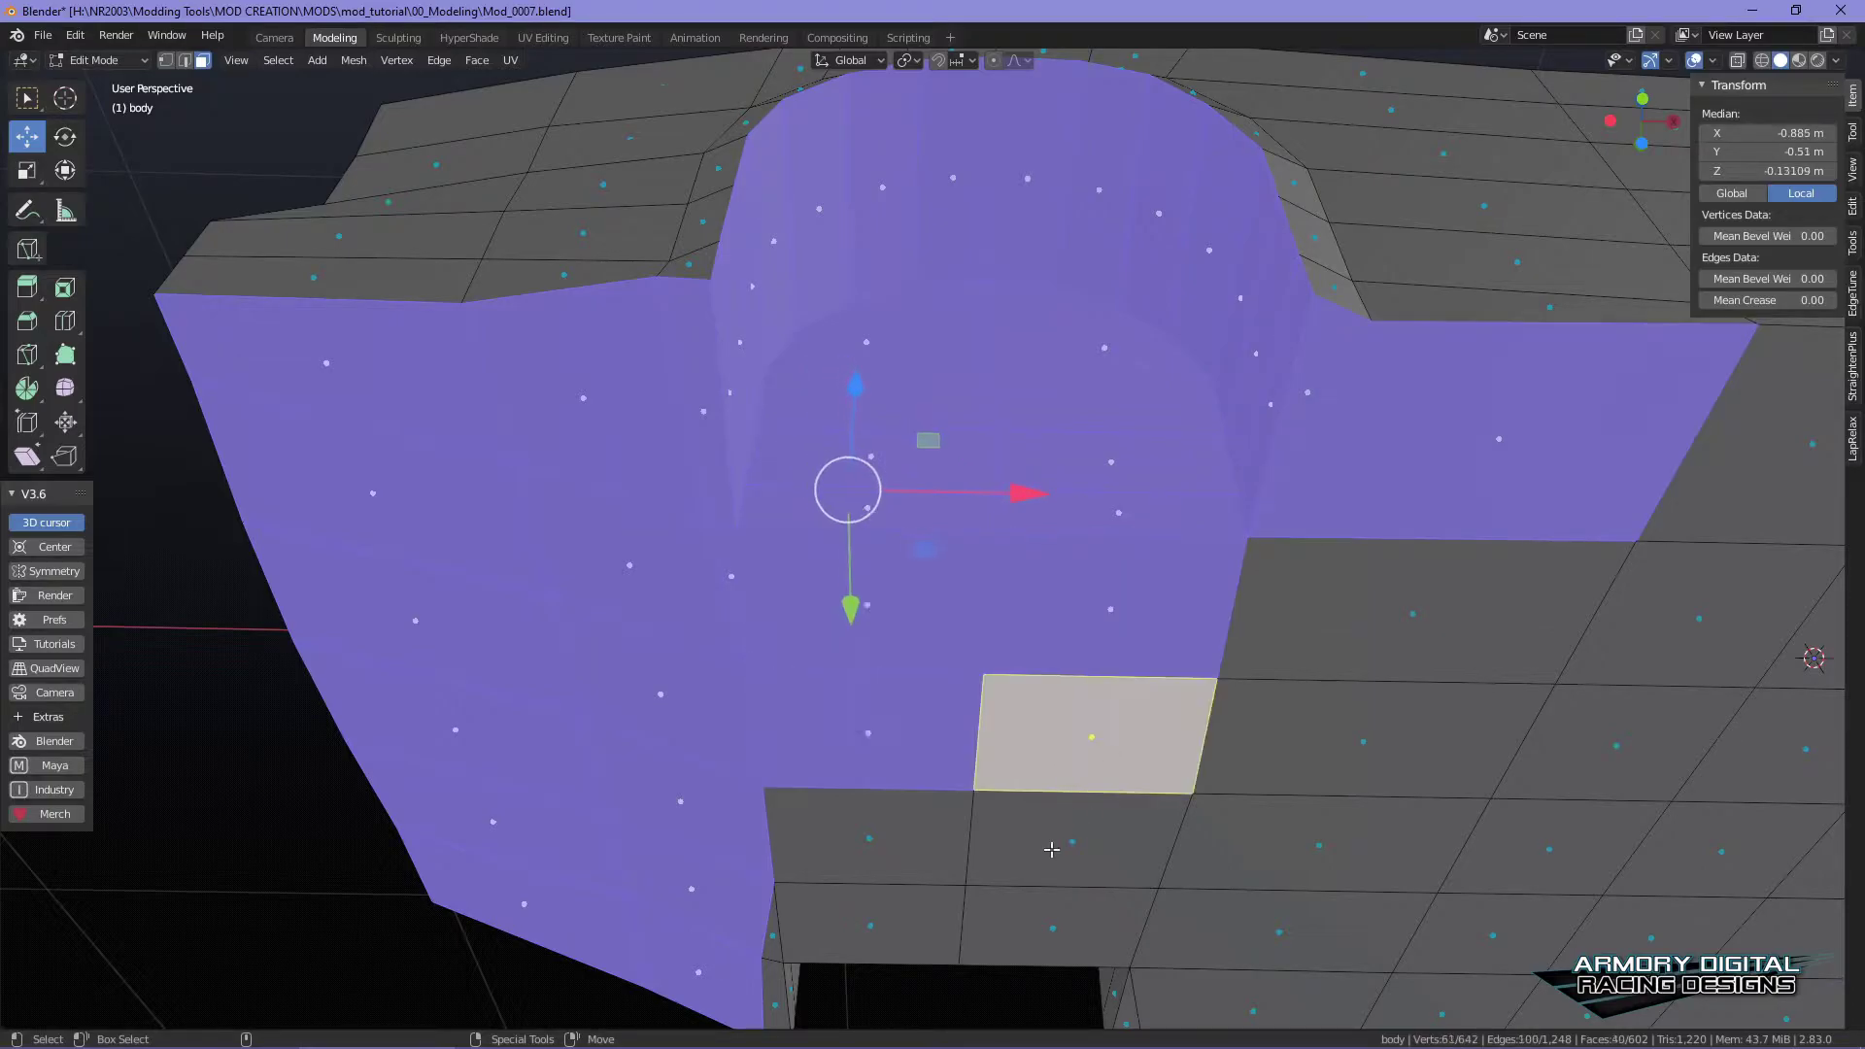
pyautogui.keyDown('shift'); pyautogui.click(1072, 837); pyautogui.keyUp('shift')
pyautogui.keyDown('shift'); pyautogui.click(870, 837); pyautogui.keyUp('shift')
pyautogui.keyDown('shift'); pyautogui.click(870, 925); pyautogui.keyUp('shift')
pyautogui.keyDown('shift'); pyautogui.click(1052, 933); pyautogui.keyUp('shift')
# - Add the small underside faces behind the opposite rear wheel well to the selection
pyautogui.scroll(-1, 1344, 708)
pyautogui.keyDown('shift'); pyautogui.moveTo(1344, 708); pyautogui.dragTo(1251, 437, button='middle'); pyautogui.keyUp('shift')
pyautogui.scroll(2, 1251, 437)
pyautogui.keyDown('shift'); pyautogui.click(628, 661); pyautogui.keyUp('shift')
pyautogui.keyDown('shift'); pyautogui.click(649, 723); pyautogui.keyUp('shift')
pyautogui.scroll(-3, 1241, 553)
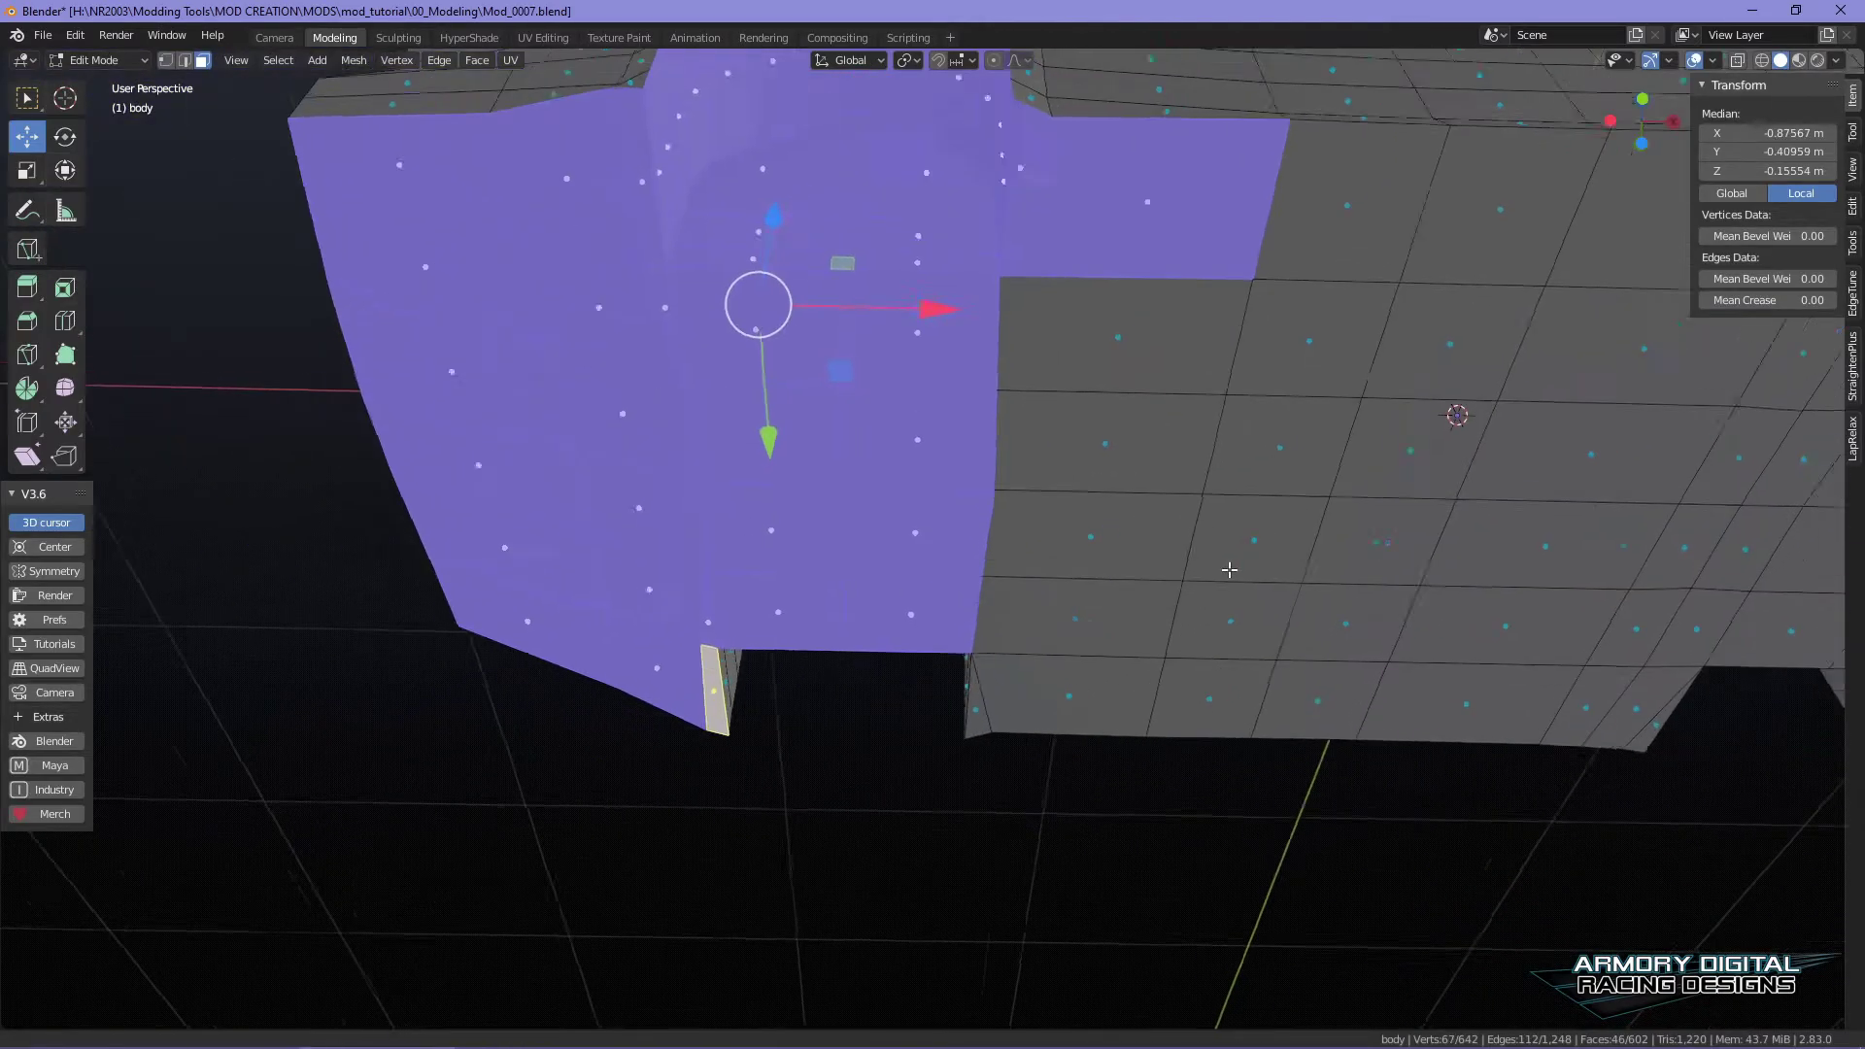
# - Extend the selection over the floor faces directly ahead of the rear wheel wells
pyautogui.keyDown('shift'); pyautogui.click(833, 773); pyautogui.keyUp('shift')
pyautogui.keyDown('shift'); pyautogui.click(903, 753); pyautogui.keyUp('shift')
pyautogui.keyDown('shift'); pyautogui.click(920, 679); pyautogui.keyUp('shift')
pyautogui.keyDown('shift'); pyautogui.click(934, 524); pyautogui.keyUp('shift')
pyautogui.keyDown('shift'); pyautogui.click(949, 481); pyautogui.keyUp('shift')
pyautogui.keyDown('shift'); pyautogui.click(955, 428); pyautogui.keyUp('shift')
pyautogui.keyDown('shift'); pyautogui.click(944, 510); pyautogui.keyUp('shift')
pyautogui.keyDown('shift'); pyautogui.click(952, 598); pyautogui.keyUp('shift')
pyautogui.keyDown('shift'); pyautogui.click(1085, 601); pyautogui.keyUp('shift')
pyautogui.keyDown('shift'); pyautogui.click(1104, 514); pyautogui.keyUp('shift')
pyautogui.keyDown('shift'); pyautogui.click(1120, 414); pyautogui.keyUp('shift')
pyautogui.keyDown('shift'); pyautogui.click(1140, 285); pyautogui.keyUp('shift')
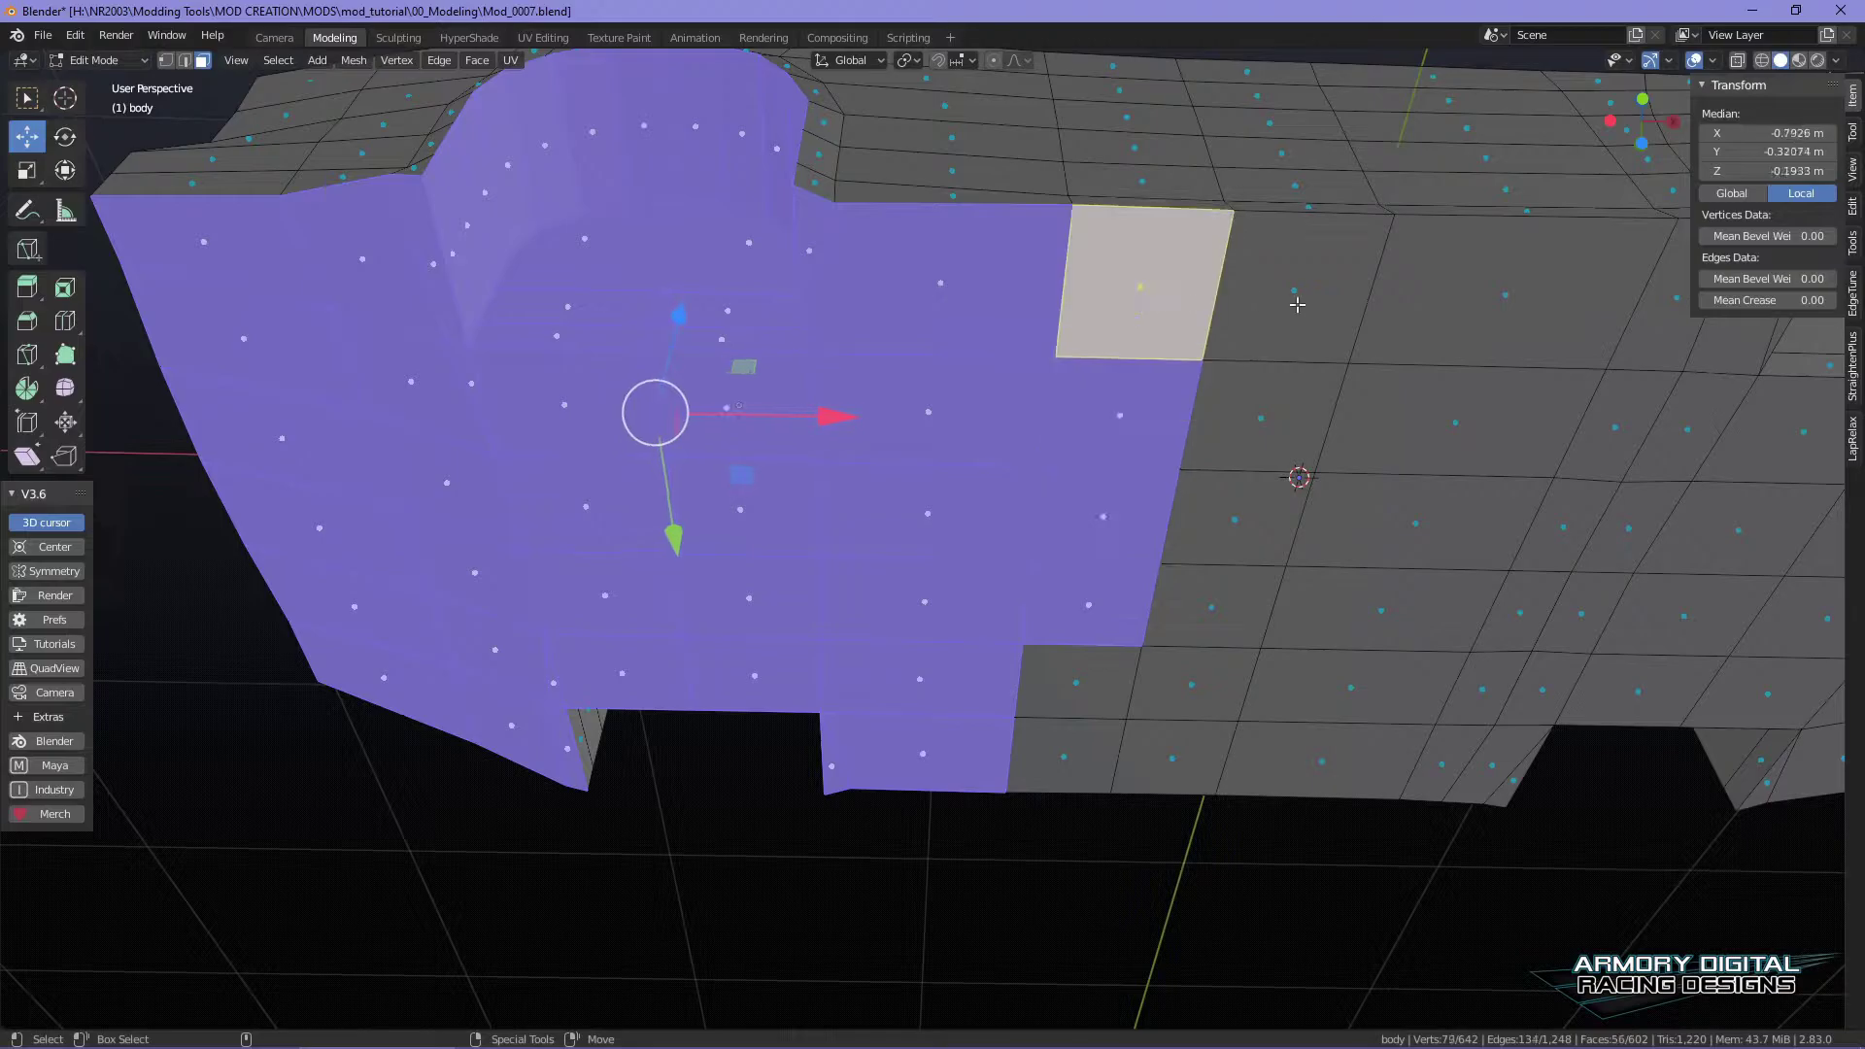
# - Extend the selection across the middle section of the car's floor, from one side to the other
pyautogui.keyDown('shift'); pyautogui.click(1292, 290); pyautogui.keyUp('shift')
pyautogui.keyDown('shift'); pyautogui.click(1261, 418); pyautogui.keyUp('shift')
pyautogui.keyDown('shift'); pyautogui.click(1235, 520); pyautogui.keyUp('shift')
pyautogui.keyDown('shift'); pyautogui.click(1204, 607); pyautogui.keyUp('shift')
pyautogui.keyDown('shift'); pyautogui.click(1185, 685); pyautogui.keyUp('shift')
pyautogui.keyDown('shift'); pyautogui.click(1165, 758); pyautogui.keyUp('shift')
pyautogui.keyDown('shift'); pyautogui.click(1063, 758); pyautogui.keyUp('shift')
pyautogui.keyDown('shift'); pyautogui.click(1073, 684); pyautogui.keyUp('shift')
pyautogui.keyDown('shift'); pyautogui.click(1326, 762); pyautogui.keyUp('shift')
pyautogui.keyDown('shift'); pyautogui.click(1350, 685); pyautogui.keyUp('shift')
pyautogui.keyDown('shift'); pyautogui.click(1371, 590); pyautogui.keyUp('shift')
pyautogui.keyDown('shift'); pyautogui.click(1409, 515); pyautogui.keyUp('shift')
pyautogui.keyDown('shift'); pyautogui.click(1448, 401); pyautogui.keyUp('shift')
pyautogui.keyDown('shift'); pyautogui.click(1465, 283); pyautogui.keyUp('shift')
# - Add the narrow floor faces just behind the front wheel wells to the selection
pyautogui.keyDown('alt'); pyautogui.moveTo(1382, 428); pyautogui.dragTo(923, 452, button='middle'); pyautogui.keyUp('alt')
pyautogui.keyDown('shift'); pyautogui.click(1006, 330); pyautogui.keyUp('shift')
pyautogui.keyDown('shift'); pyautogui.click(1078, 330); pyautogui.keyUp('shift')
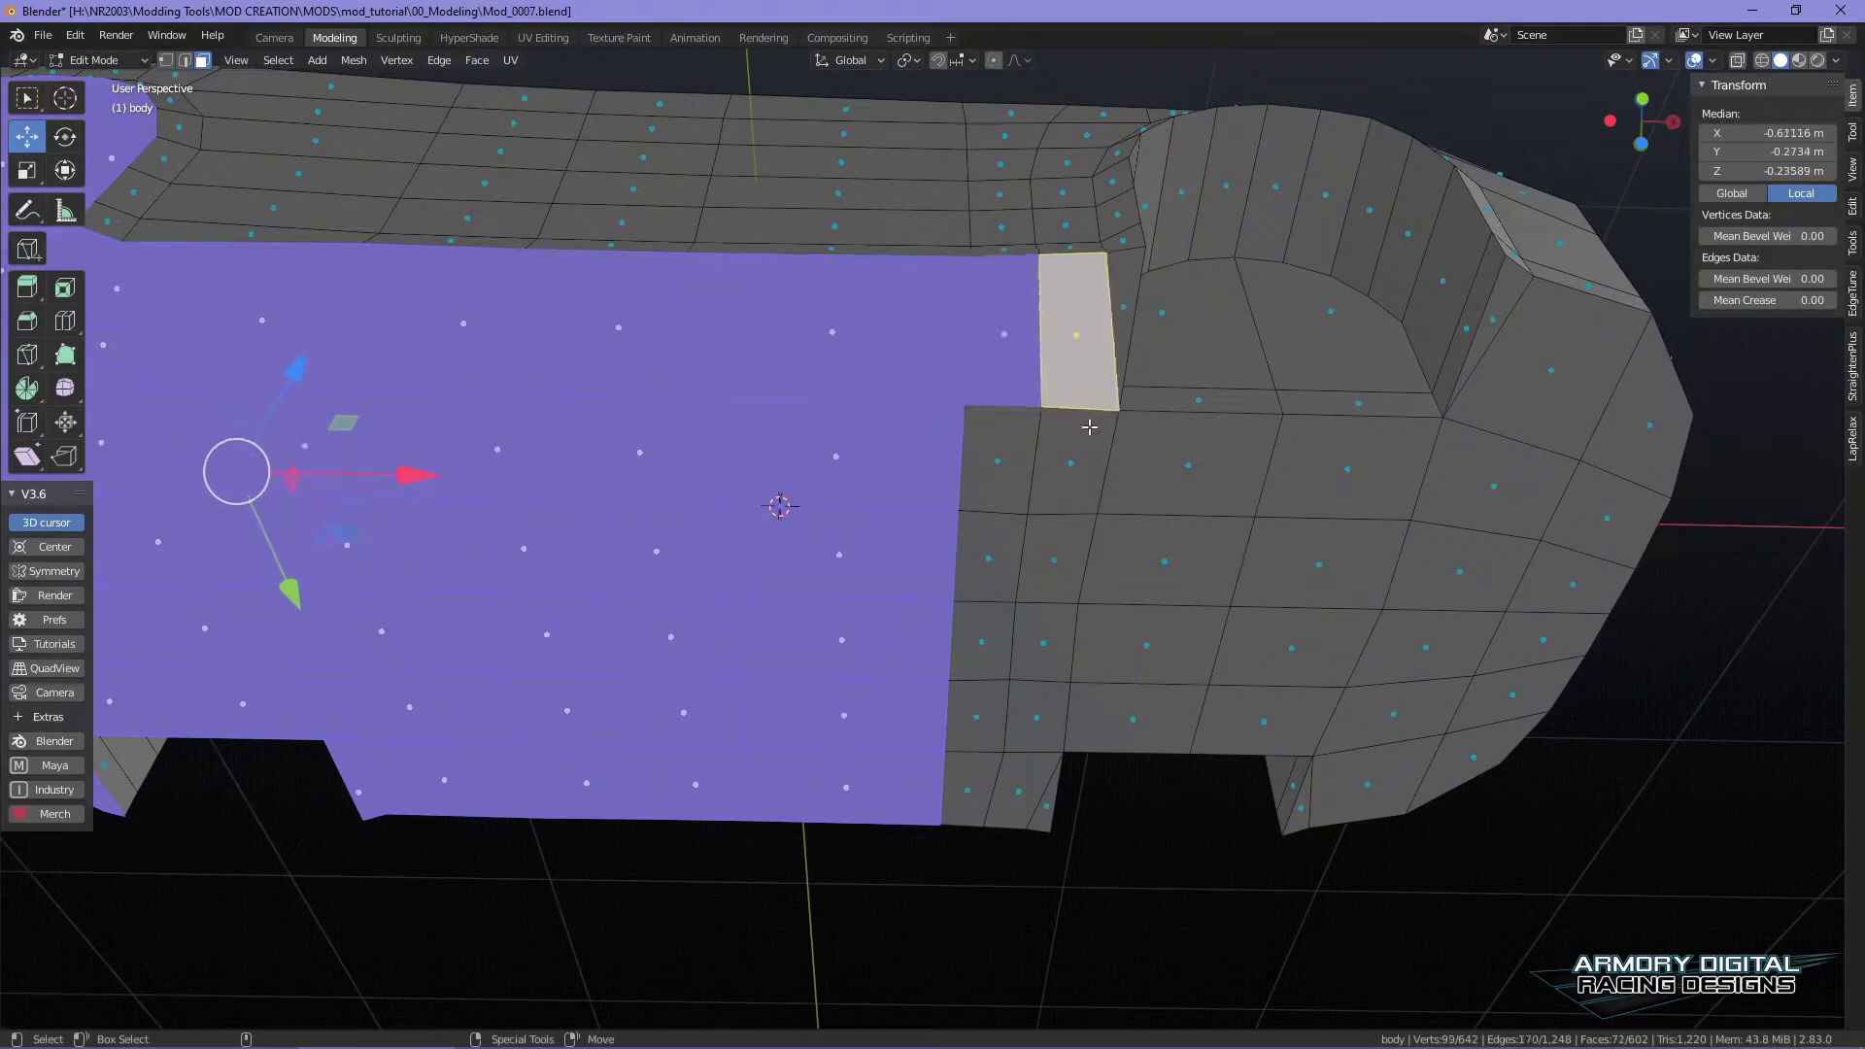
pyautogui.keyDown('shift'); pyautogui.click(1078, 461); pyautogui.keyUp('shift')
pyautogui.keyDown('shift'); pyautogui.click(1199, 461); pyautogui.keyUp('shift')
pyautogui.keyDown('shift'); pyautogui.click(1001, 462); pyautogui.keyUp('shift')
pyautogui.keyDown('shift'); pyautogui.click(988, 559); pyautogui.keyUp('shift')
pyautogui.keyDown('shift'); pyautogui.click(1054, 561); pyautogui.keyUp('shift')
pyautogui.keyDown('shift'); pyautogui.click(981, 642); pyautogui.keyUp('shift')
pyautogui.keyDown('shift'); pyautogui.click(1042, 642); pyautogui.keyUp('shift')
pyautogui.keyDown('shift'); pyautogui.click(1036, 717); pyautogui.keyUp('shift')
pyautogui.keyDown('shift'); pyautogui.click(976, 717); pyautogui.keyUp('shift')
pyautogui.keyDown('shift'); pyautogui.click(982, 792); pyautogui.keyUp('shift')
pyautogui.keyDown('shift'); pyautogui.click(1029, 802); pyautogui.keyUp('shift')
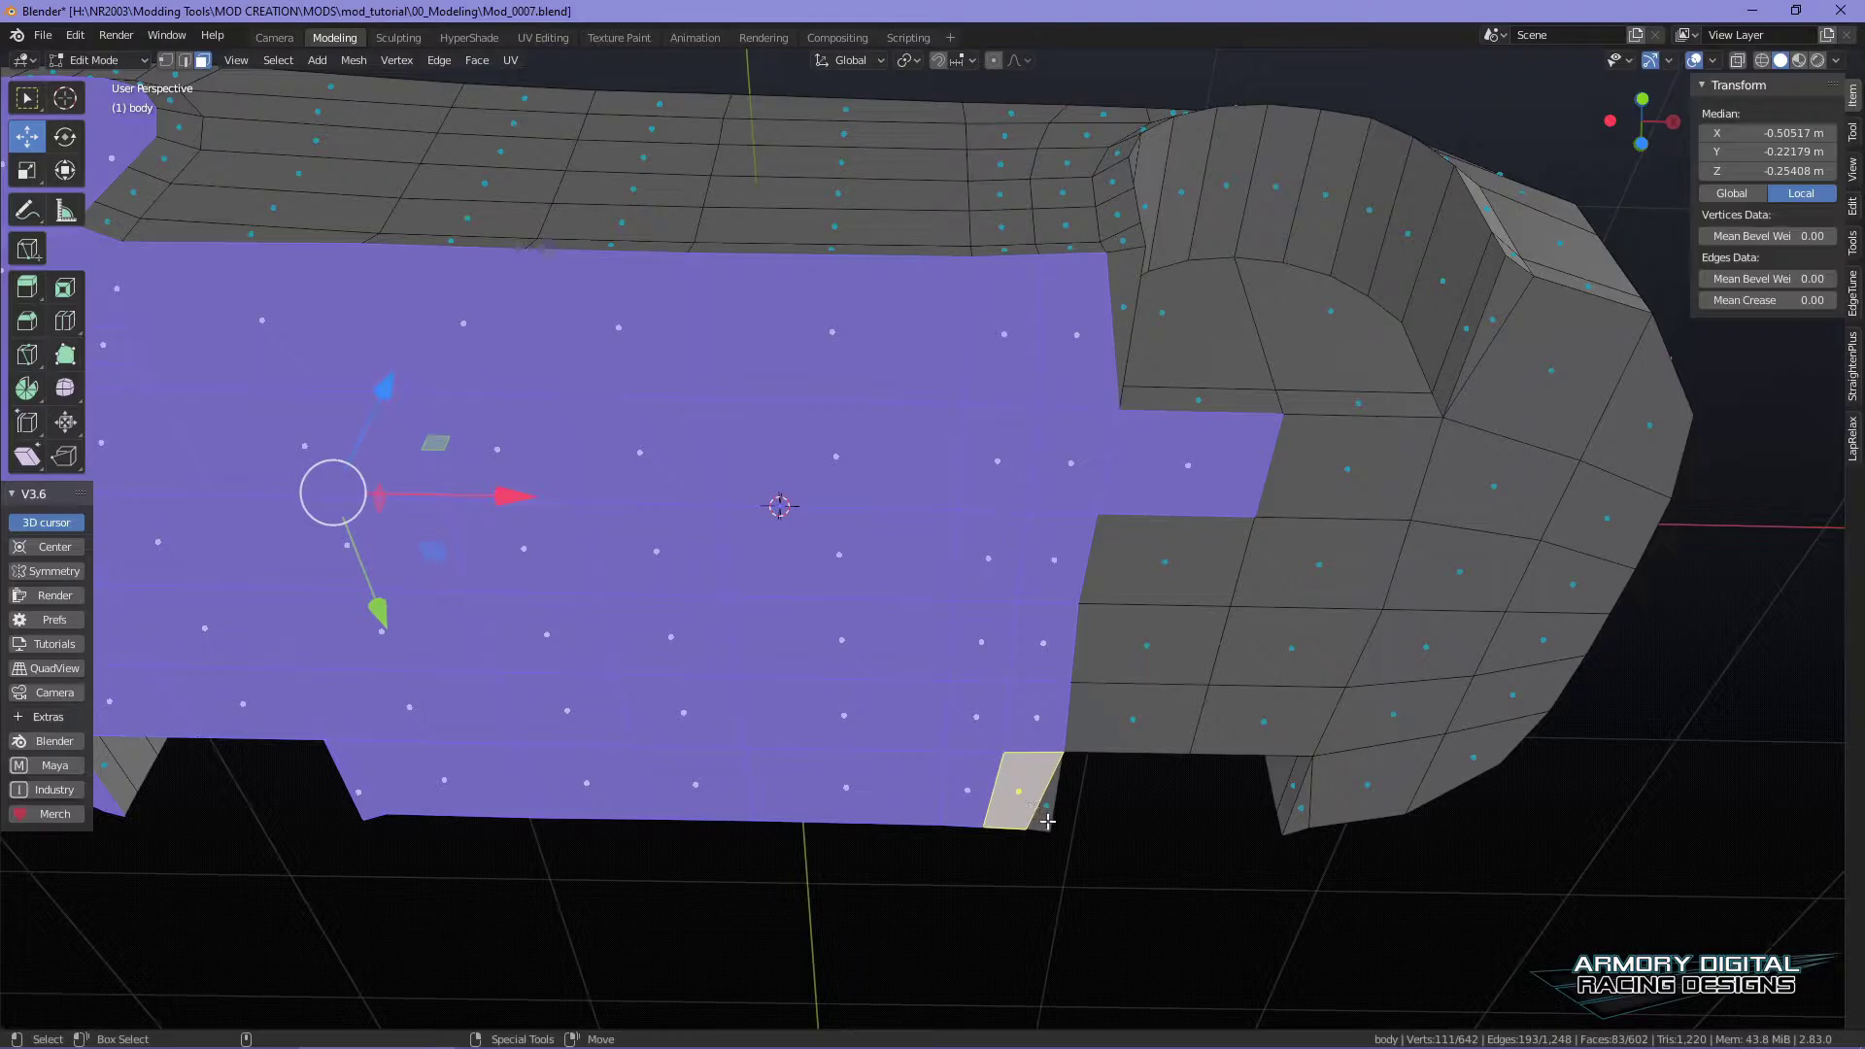
# - Add the floor faces between the two front wheel wells to the selection
pyautogui.keyDown('shift'); pyautogui.click(1133, 719); pyautogui.keyUp('shift')
pyautogui.keyDown('shift'); pyautogui.click(1146, 644); pyautogui.keyUp('shift')
pyautogui.keyDown('shift'); pyautogui.click(1166, 561); pyautogui.keyUp('shift')
pyautogui.keyDown('shift'); pyautogui.click(1320, 563); pyautogui.keyUp('shift')
pyautogui.keyDown('shift'); pyautogui.click(1291, 645); pyautogui.keyUp('shift')
pyautogui.keyDown('shift'); pyautogui.click(1263, 721); pyautogui.keyUp('shift')
pyautogui.keyDown('shift'); pyautogui.click(1365, 723); pyautogui.keyUp('shift')
# - Add the remaining underside faces of the nose, ahead of the front wheel wells, to the selection
pyautogui.keyDown('shift'); pyautogui.click(1355, 782); pyautogui.keyUp('shift')
pyautogui.keyDown('shift'); pyautogui.click(1304, 811); pyautogui.keyUp('shift')
pyautogui.keyDown('shift'); pyautogui.click(1482, 491); pyautogui.keyUp('shift')
pyautogui.keyDown('shift'); pyautogui.click(1373, 476); pyautogui.keyUp('shift')
pyautogui.keyDown('shift'); pyautogui.click(1494, 296); pyautogui.keyUp('shift')
pyautogui.keyDown('shift'); pyautogui.click(1588, 601); pyautogui.keyUp('shift')
pyautogui.keyDown('shift'); pyautogui.click(1448, 653); pyautogui.keyUp('shift')
pyautogui.keyDown('shift'); pyautogui.click(1543, 641); pyautogui.keyUp('shift')
pyautogui.keyDown('shift'); pyautogui.click(1512, 695); pyautogui.keyUp('shift')
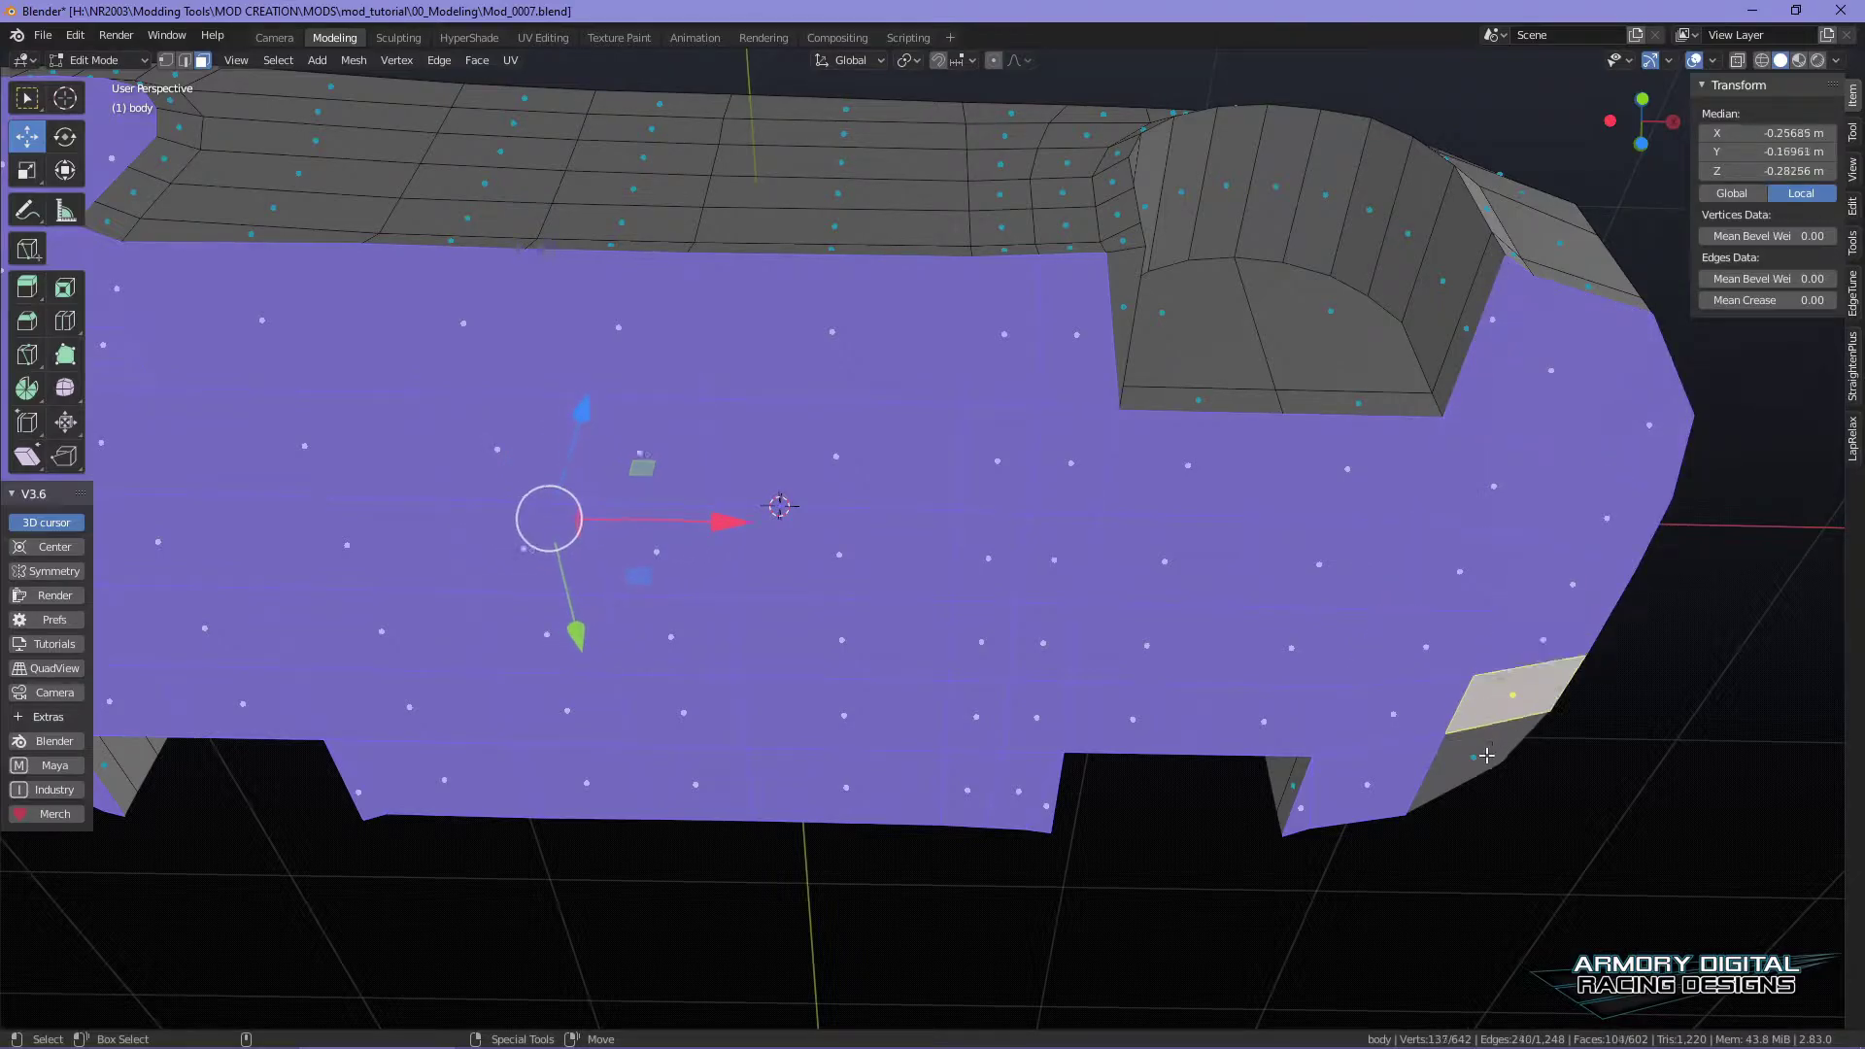
pyautogui.keyDown('shift'); pyautogui.click(1506, 730); pyautogui.keyUp('shift')
# - Add the inner wall faces and lower strip faces of the car's left front wheel well to the selection
pyautogui.moveTo(1510, 759); pyautogui.dragTo(957, 692, button='middle')
pyautogui.scroll(3, 1117, 806)
pyautogui.keyDown('shift'); pyautogui.click(936, 563); pyautogui.keyUp('shift')
pyautogui.keyDown('shift'); pyautogui.click(775, 597); pyautogui.keyUp('shift')
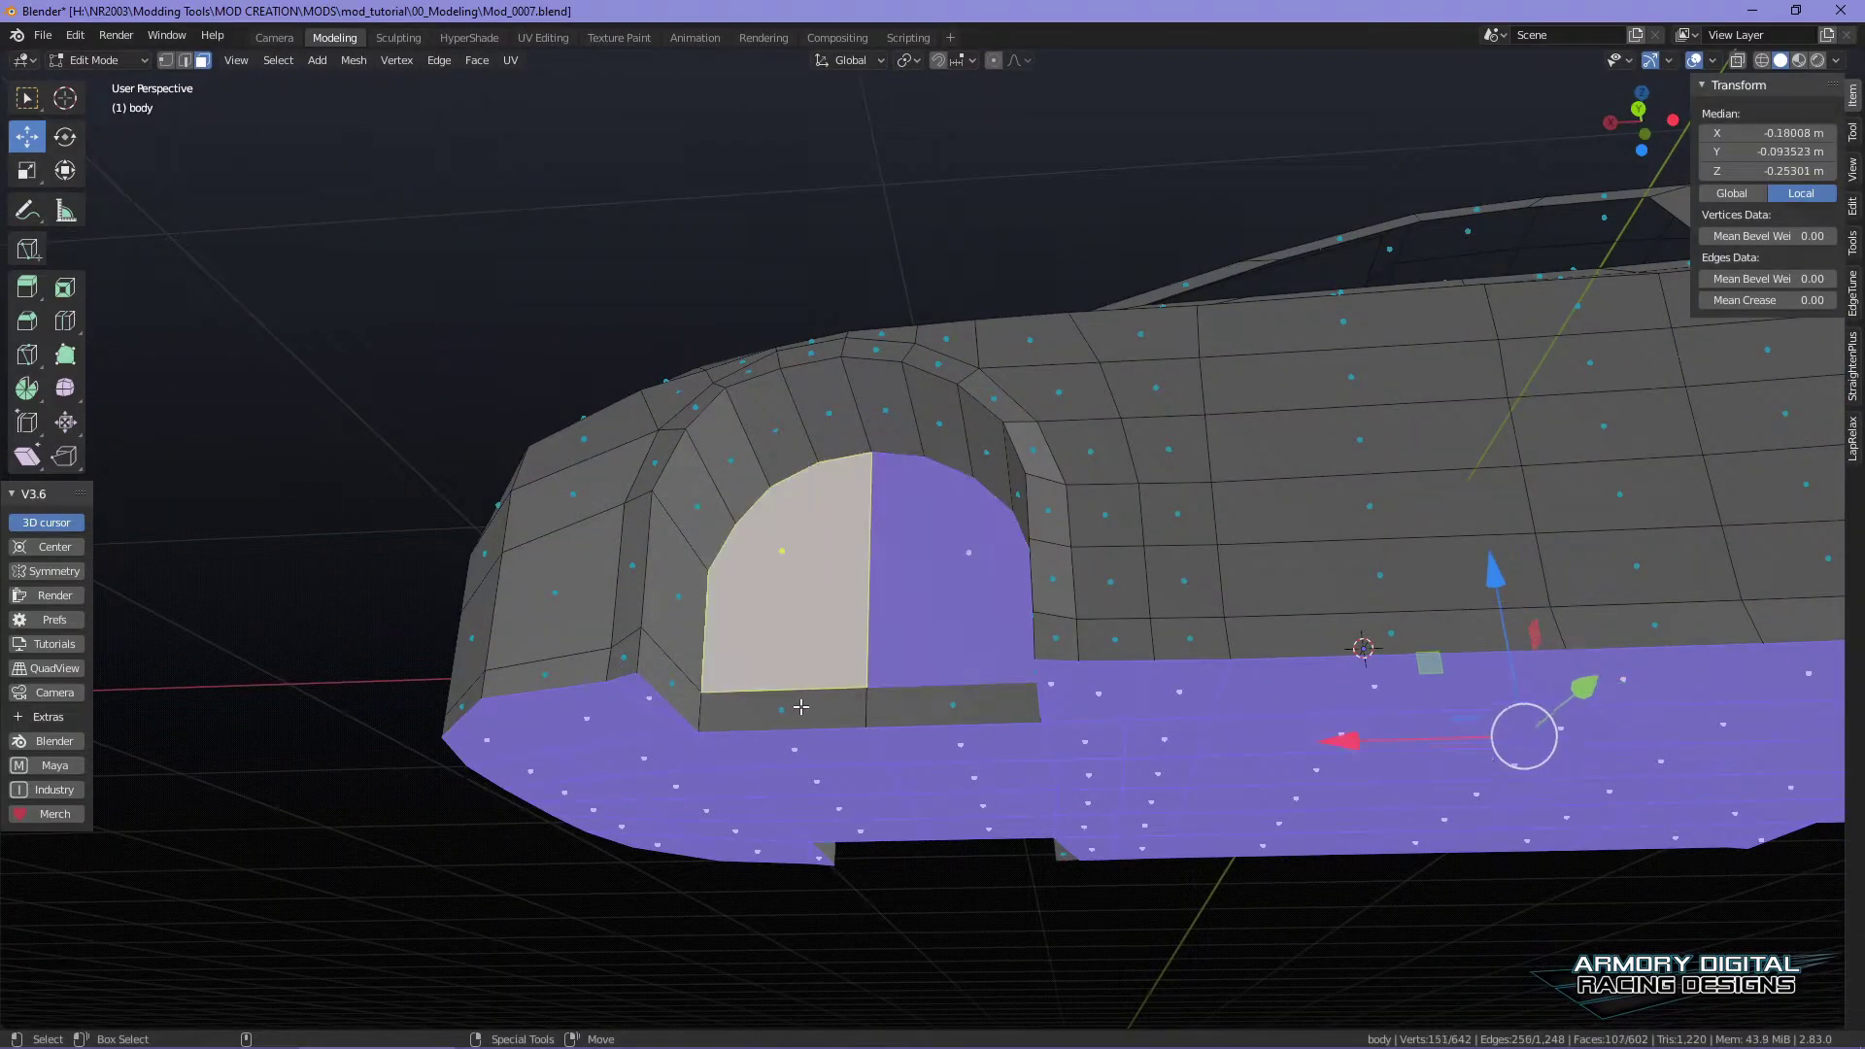
pyautogui.keyDown('shift'); pyautogui.click(787, 707); pyautogui.keyUp('shift')
pyautogui.keyDown('shift'); pyautogui.click(927, 702); pyautogui.keyUp('shift')
# - Add the front and top lining faces of the left front wheel arch to the selection
pyautogui.keyDown('shift'); pyautogui.click(682, 625); pyautogui.keyUp('shift')
pyautogui.keyDown('shift'); pyautogui.click(669, 660); pyautogui.keyUp('shift')
pyautogui.keyDown('shift'); pyautogui.click(686, 469); pyautogui.keyUp('shift')
pyautogui.keyDown('shift'); pyautogui.click(730, 454); pyautogui.keyUp('shift')
pyautogui.keyDown('shift'); pyautogui.click(783, 434); pyautogui.keyUp('shift')
pyautogui.keyDown('shift'); pyautogui.click(828, 413); pyautogui.keyUp('shift')
pyautogui.keyDown('shift'); pyautogui.click(885, 410); pyautogui.keyUp('shift')
pyautogui.keyDown('shift'); pyautogui.click(938, 424); pyautogui.keyUp('shift')
pyautogui.keyDown('shift'); pyautogui.click(986, 451); pyautogui.keyUp('shift')
# - Add the rear lining faces of the left front wheel well to the selection
pyautogui.moveTo(1277, 563); pyautogui.dragTo(957, 767, button='middle')
pyautogui.keyDown('shift'); pyautogui.click(958, 428); pyautogui.keyUp('shift')
pyautogui.keyDown('shift'); pyautogui.click(968, 488); pyautogui.keyUp('shift')
pyautogui.keyDown('shift'); pyautogui.click(970, 554); pyautogui.keyUp('shift')
pyautogui.keyDown('shift'); pyautogui.click(972, 610); pyautogui.keyUp('shift')
# - Add the forward and top lining faces of the left rear wheel well to the selection
pyautogui.keyDown('shift'); pyautogui.click(821, 685); pyautogui.keyUp('shift')
pyautogui.keyDown('shift'); pyautogui.click(862, 753); pyautogui.keyUp('shift')
pyautogui.keyDown('shift'); pyautogui.click(826, 619); pyautogui.keyUp('shift')
pyautogui.keyDown('shift'); pyautogui.click(837, 549); pyautogui.keyUp('shift')
pyautogui.keyDown('shift'); pyautogui.click(863, 486); pyautogui.keyUp('shift')
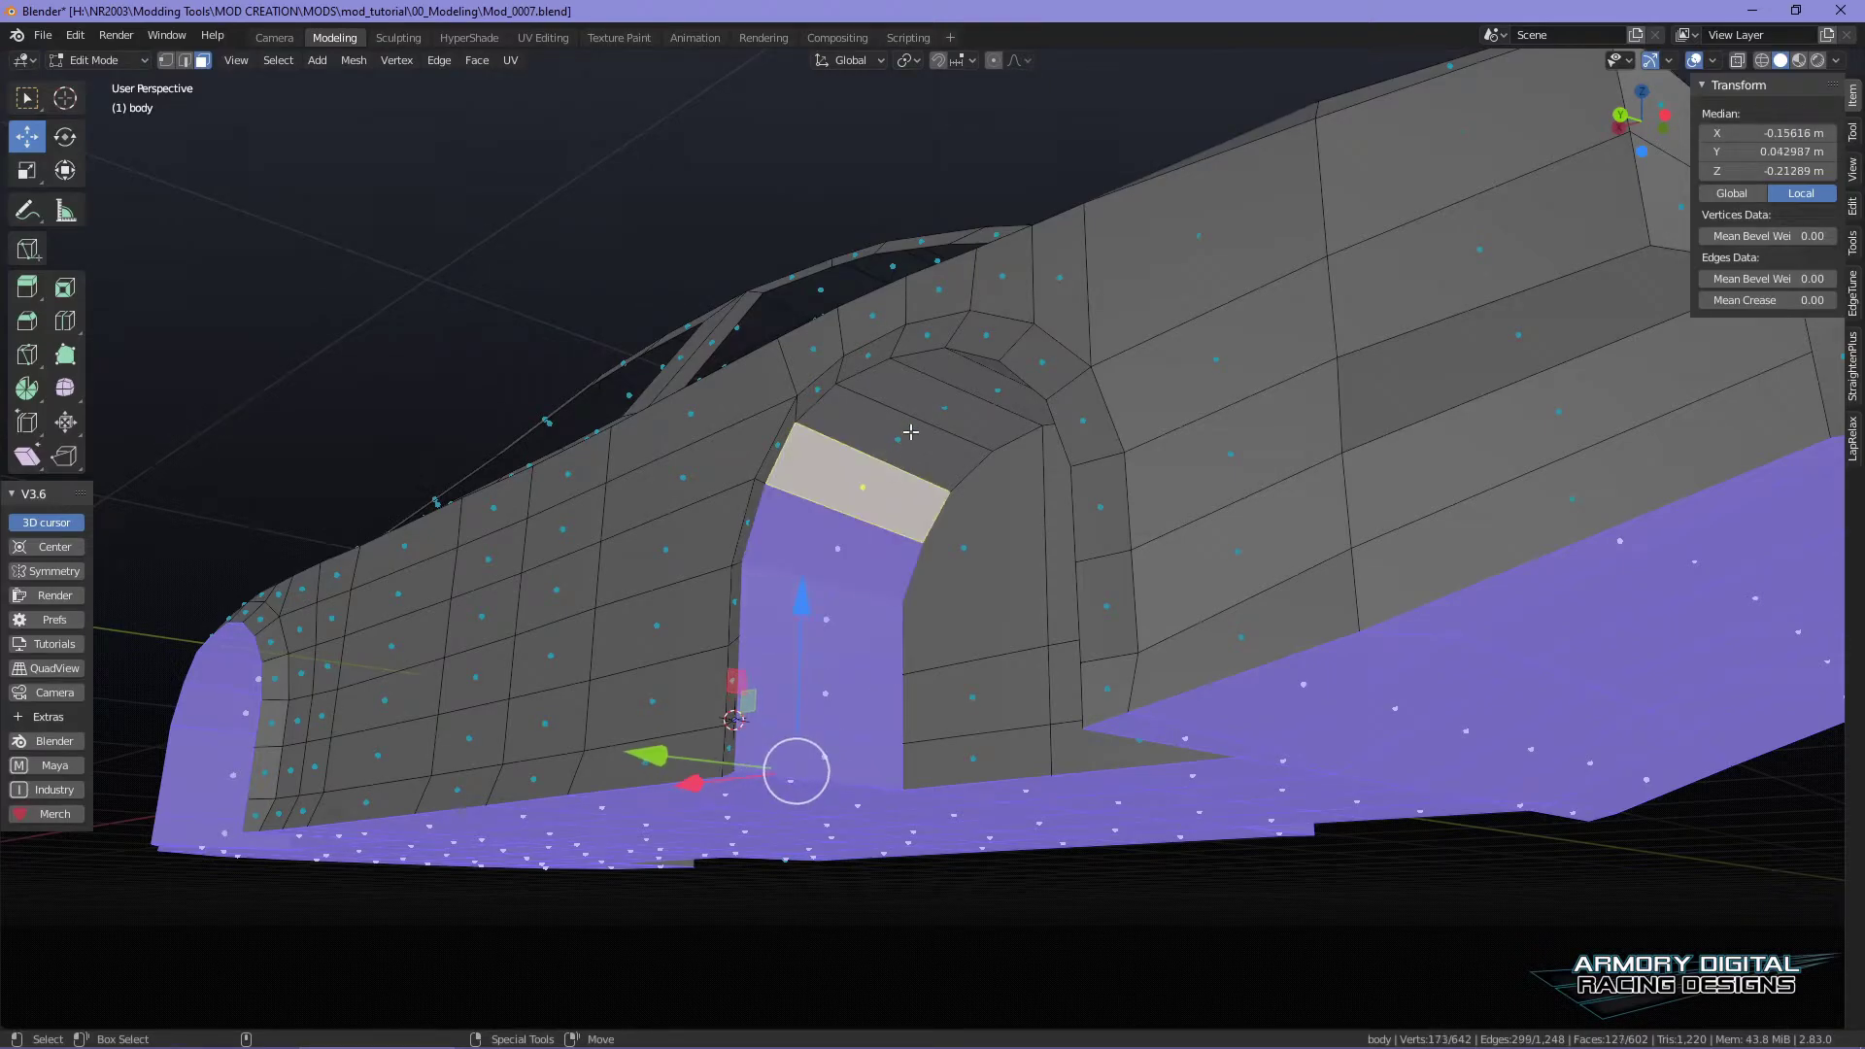
pyautogui.keyDown('shift'); pyautogui.click(897, 439); pyautogui.keyUp('shift')
pyautogui.keyDown('shift'); pyautogui.click(944, 408); pyautogui.keyUp('shift')
pyautogui.keyDown('shift'); pyautogui.click(998, 389); pyautogui.keyUp('shift')
# - Add the rearward lining faces of the left rear wheel well, down to the floor, to the selection
pyautogui.moveTo(1301, 546); pyautogui.dragTo(1207, 533, button='middle')
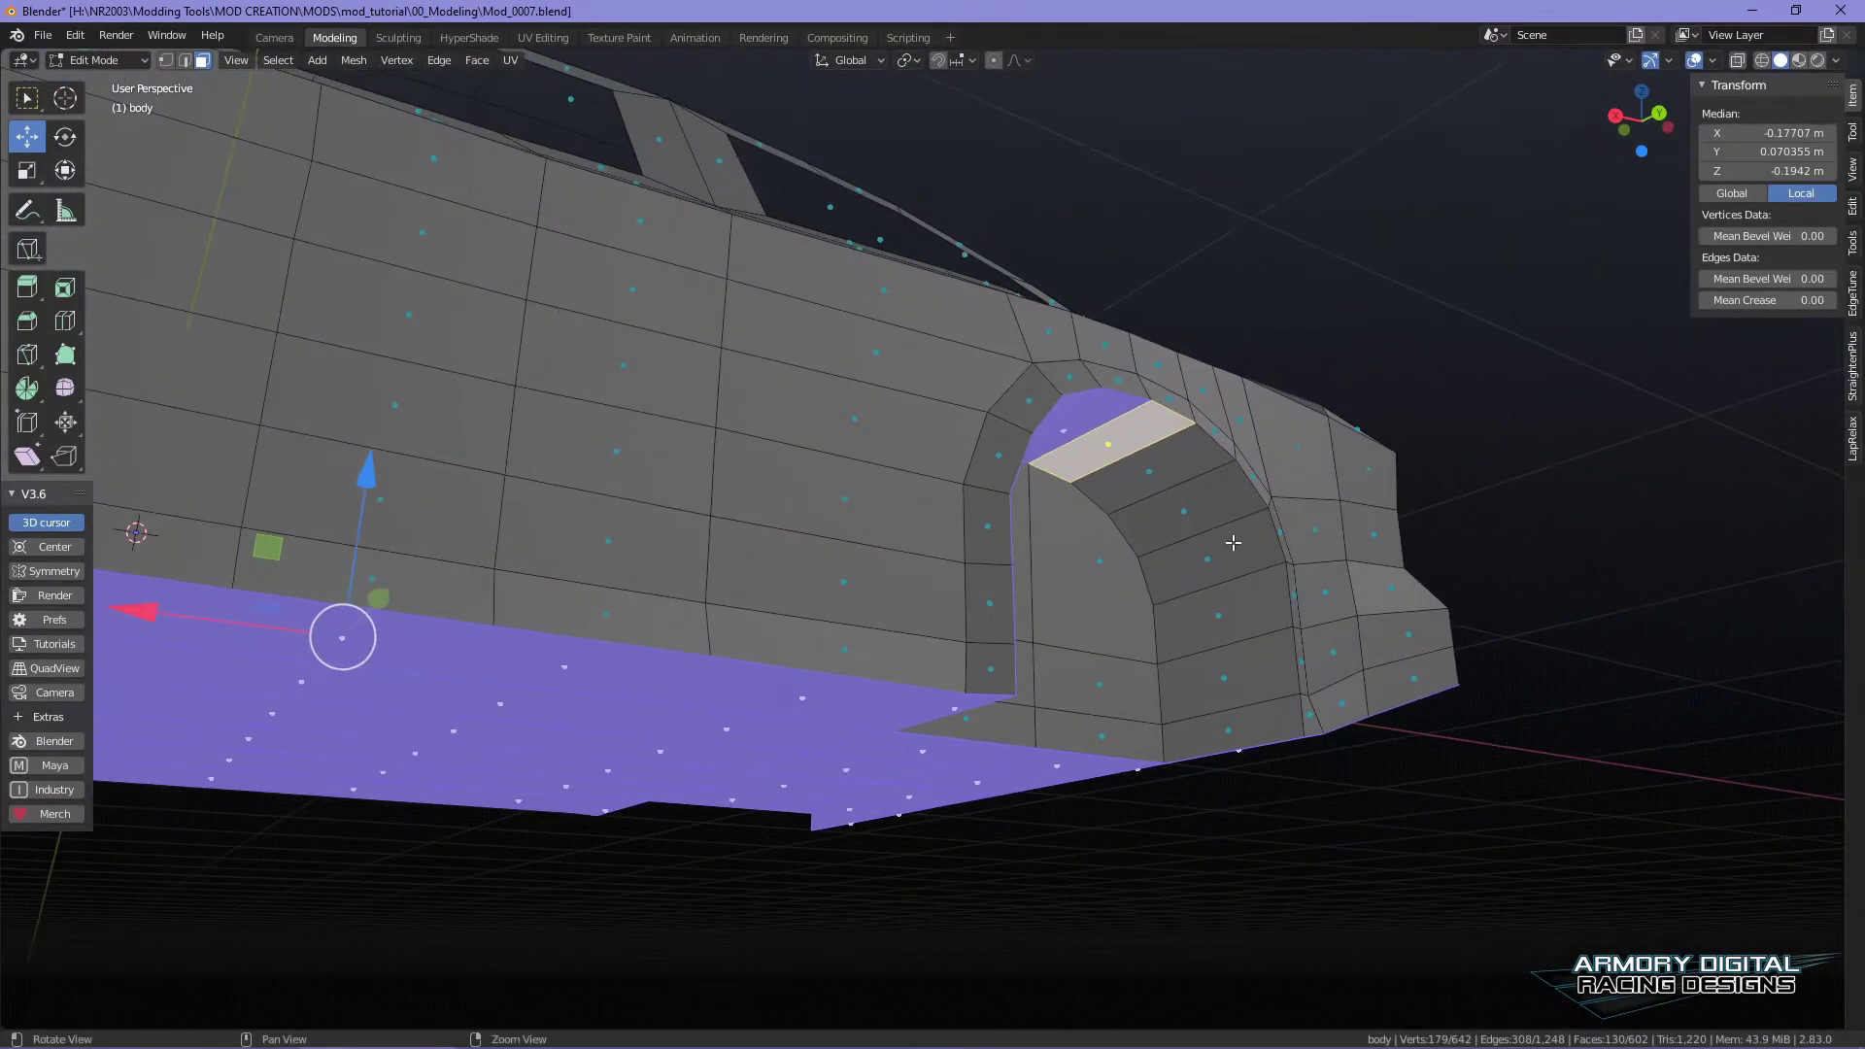
pyautogui.keyDown('shift'); pyautogui.click(1165, 465); pyautogui.keyUp('shift')
pyautogui.keyDown('shift'); pyautogui.click(1190, 509); pyautogui.keyUp('shift')
pyautogui.keyDown('shift'); pyautogui.click(1204, 561); pyautogui.keyUp('shift')
pyautogui.keyDown('shift'); pyautogui.click(1218, 614); pyautogui.keyUp('shift')
pyautogui.keyDown('shift'); pyautogui.click(1226, 680); pyautogui.keyUp('shift')
pyautogui.keyDown('shift'); pyautogui.click(1232, 731); pyautogui.keyUp('shift')
# - Add all inner wall faces of the left rear wheel well to the selection
pyautogui.moveTo(1338, 772); pyautogui.dragTo(1226, 901, button='middle')
pyautogui.scroll(4, 1225, 902)
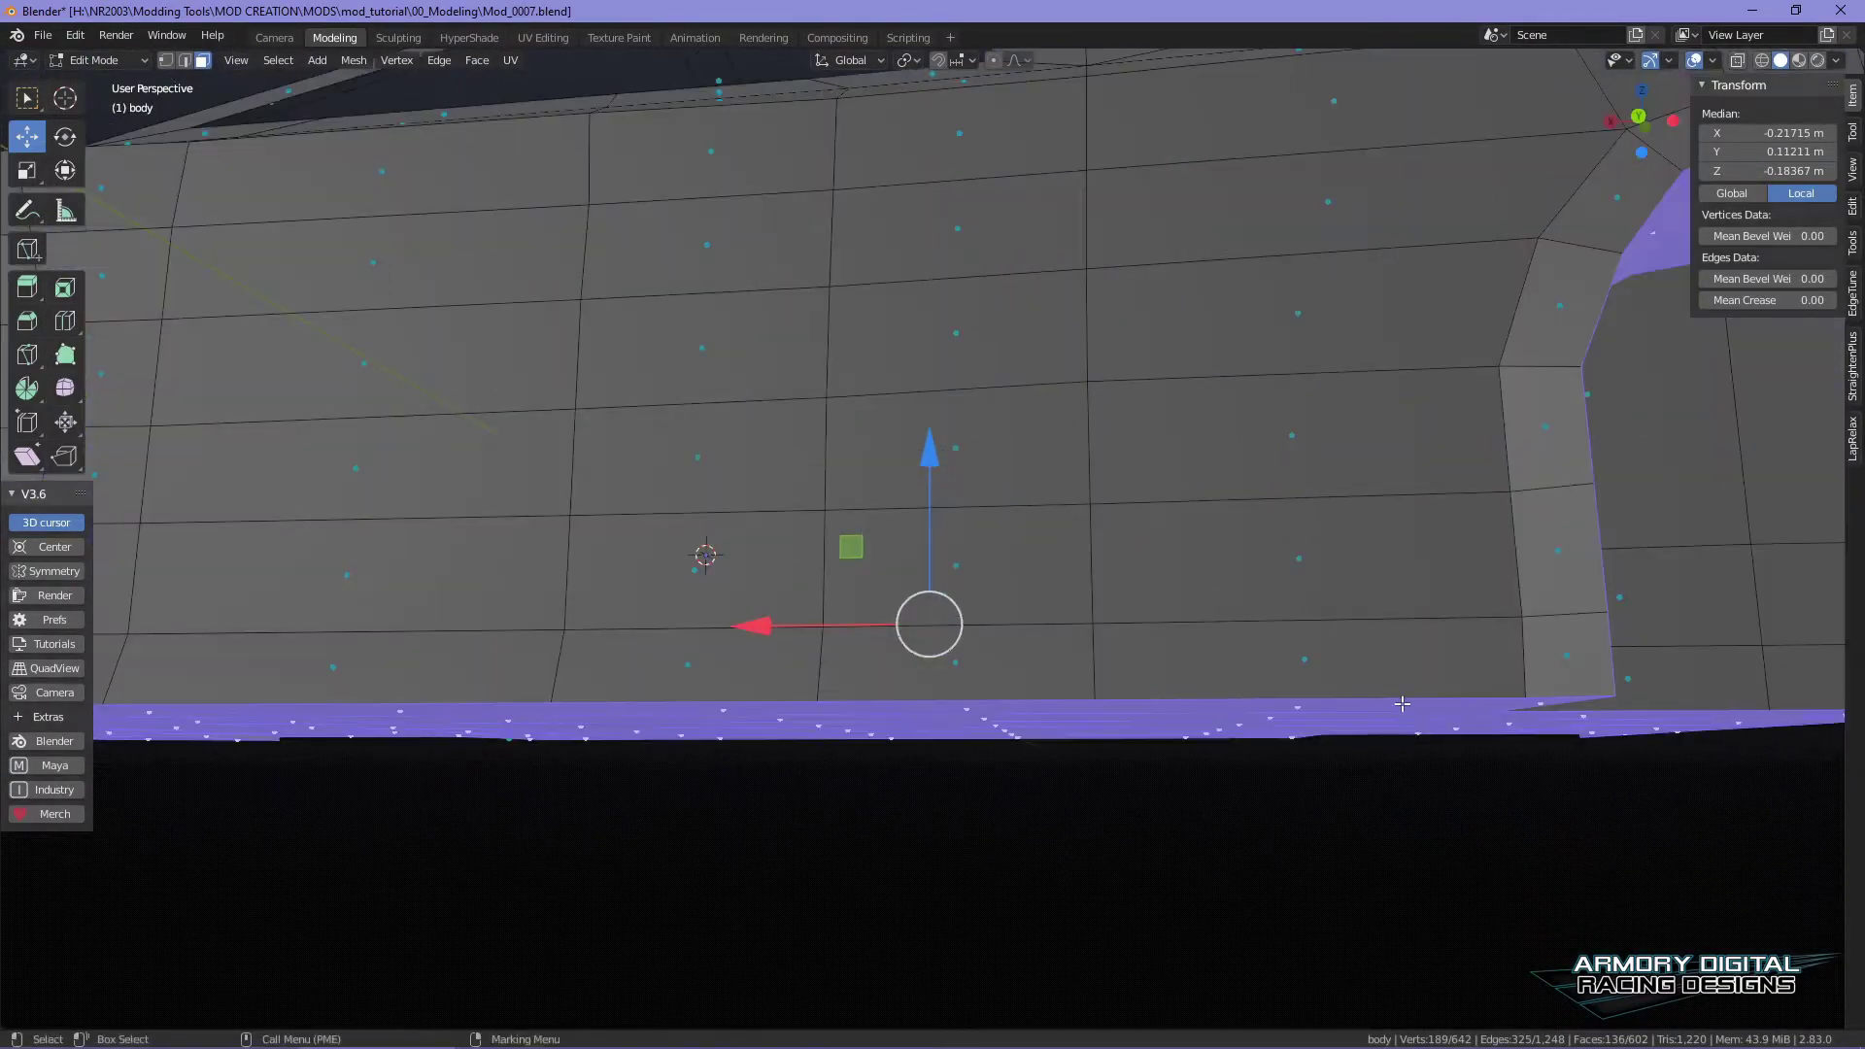
pyautogui.keyDown('shift'); pyautogui.click(1727, 672); pyautogui.keyUp('shift')
pyautogui.keyDown('shift'); pyautogui.click(1702, 597); pyautogui.keyUp('shift')
pyautogui.keyDown('shift'); pyautogui.click(1654, 408); pyautogui.keyUp('shift')
pyautogui.moveTo(1654, 408); pyautogui.dragTo(1324, 505, button='middle')
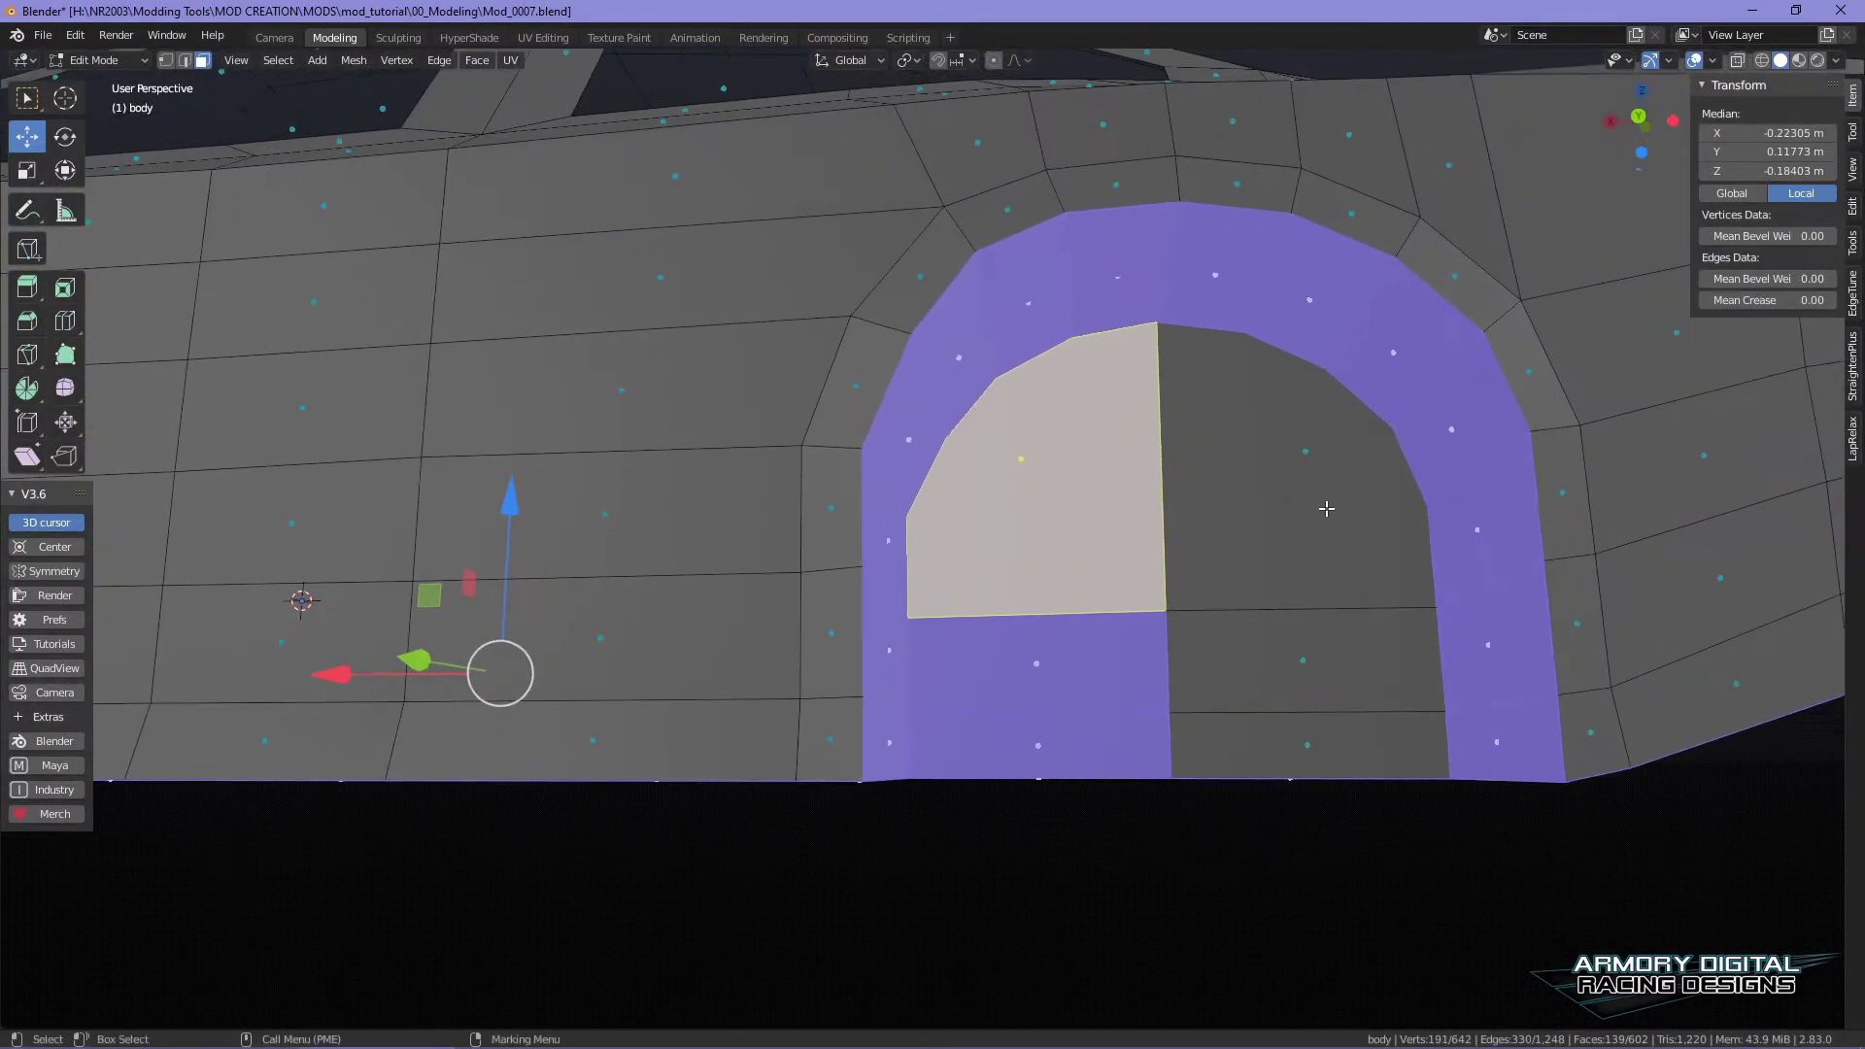
pyautogui.keyDown('shift'); pyautogui.click(1324, 515); pyautogui.keyUp('shift')
pyautogui.keyDown('shift'); pyautogui.click(1313, 753); pyautogui.keyUp('shift')
pyautogui.keyDown('shift'); pyautogui.click(1307, 667); pyautogui.keyUp('shift')
# - Add the rear lining faces and the rear half of the inner wall of the right front wheel well to the selection
pyautogui.scroll(-6, 1270, 771)
pyautogui.moveTo(1269, 771); pyautogui.dragTo(949, 803, button='middle')
pyautogui.scroll(5, 1127, 792)
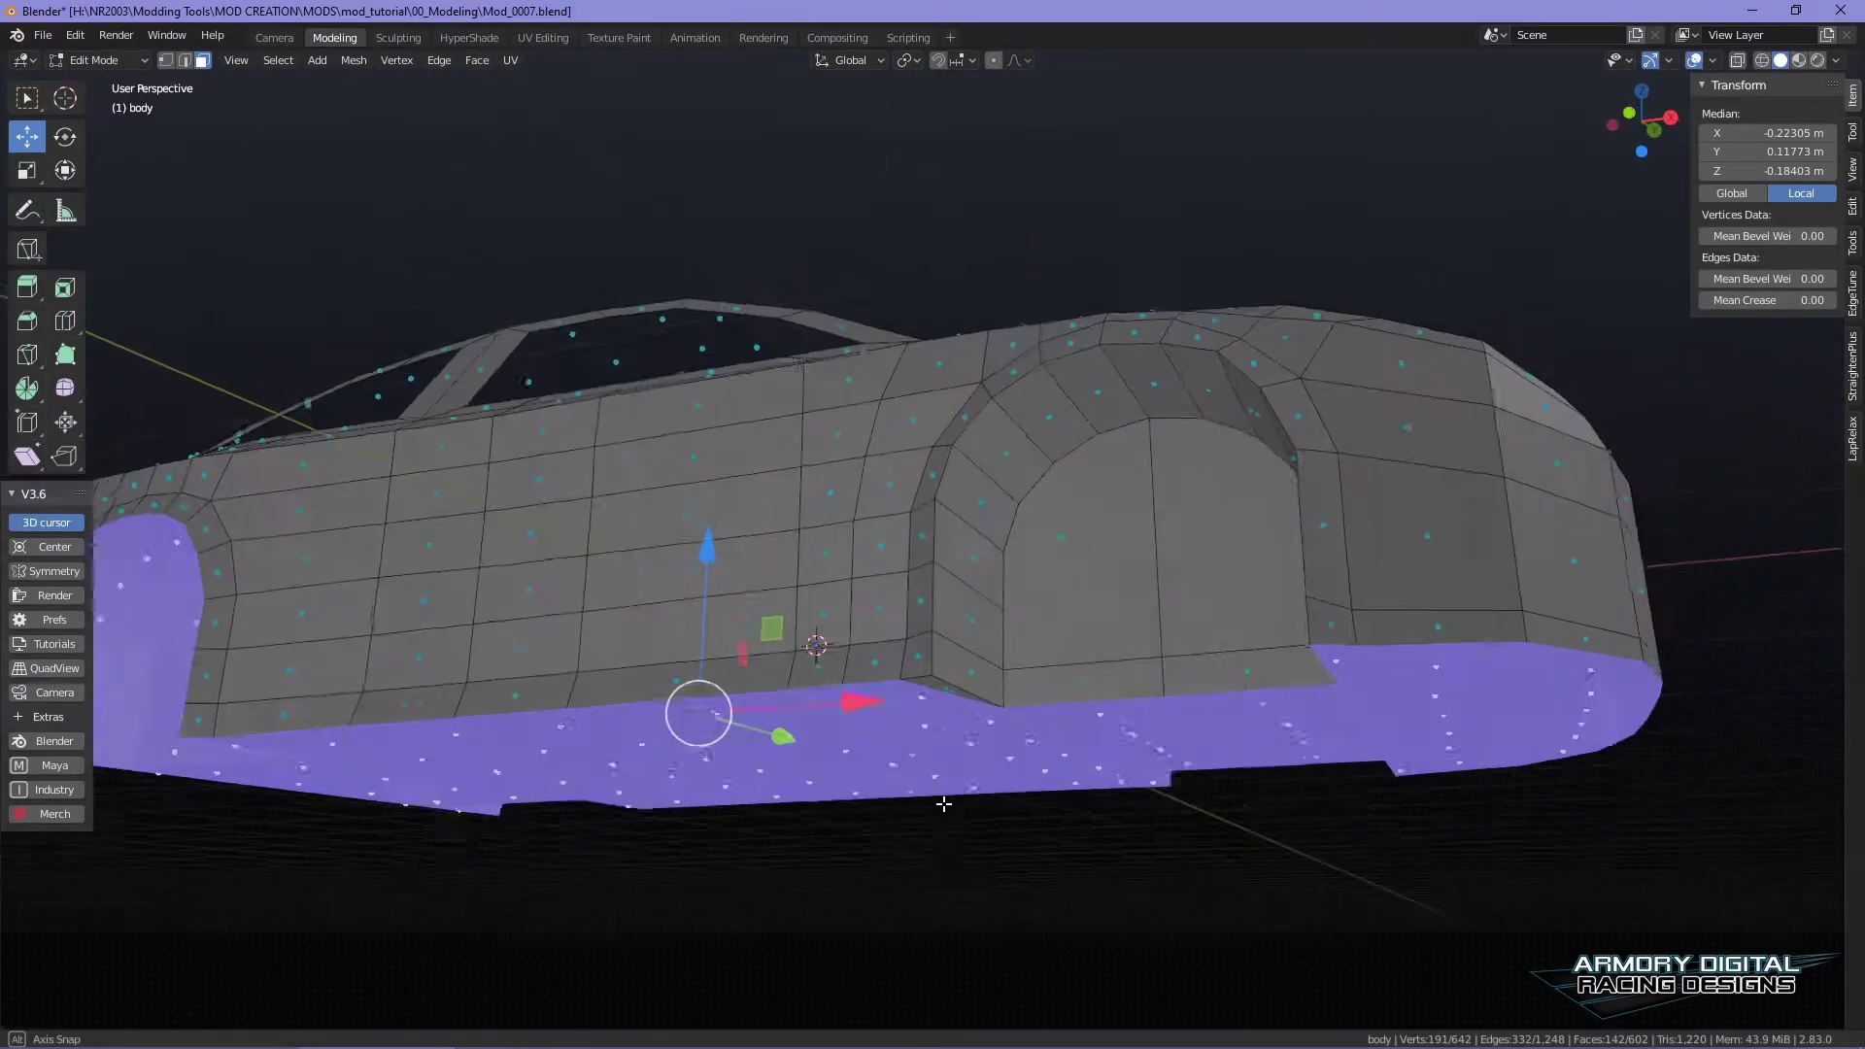
pyautogui.scroll(3, 1025, 711)
pyautogui.keyDown('shift'); pyautogui.click(979, 654); pyautogui.keyUp('shift')
pyautogui.keyDown('shift'); pyautogui.click(981, 738); pyautogui.keyUp('shift')
pyautogui.keyDown('shift'); pyautogui.click(1156, 757); pyautogui.keyUp('shift')
pyautogui.keyDown('shift'); pyautogui.click(1097, 544); pyautogui.keyUp('shift')
pyautogui.keyDown('shift'); pyautogui.click(982, 529); pyautogui.keyUp('shift')
pyautogui.keyDown('shift'); pyautogui.click(990, 456); pyautogui.keyUp('shift')
pyautogui.keyDown('shift'); pyautogui.click(1029, 389); pyautogui.keyUp('shift')
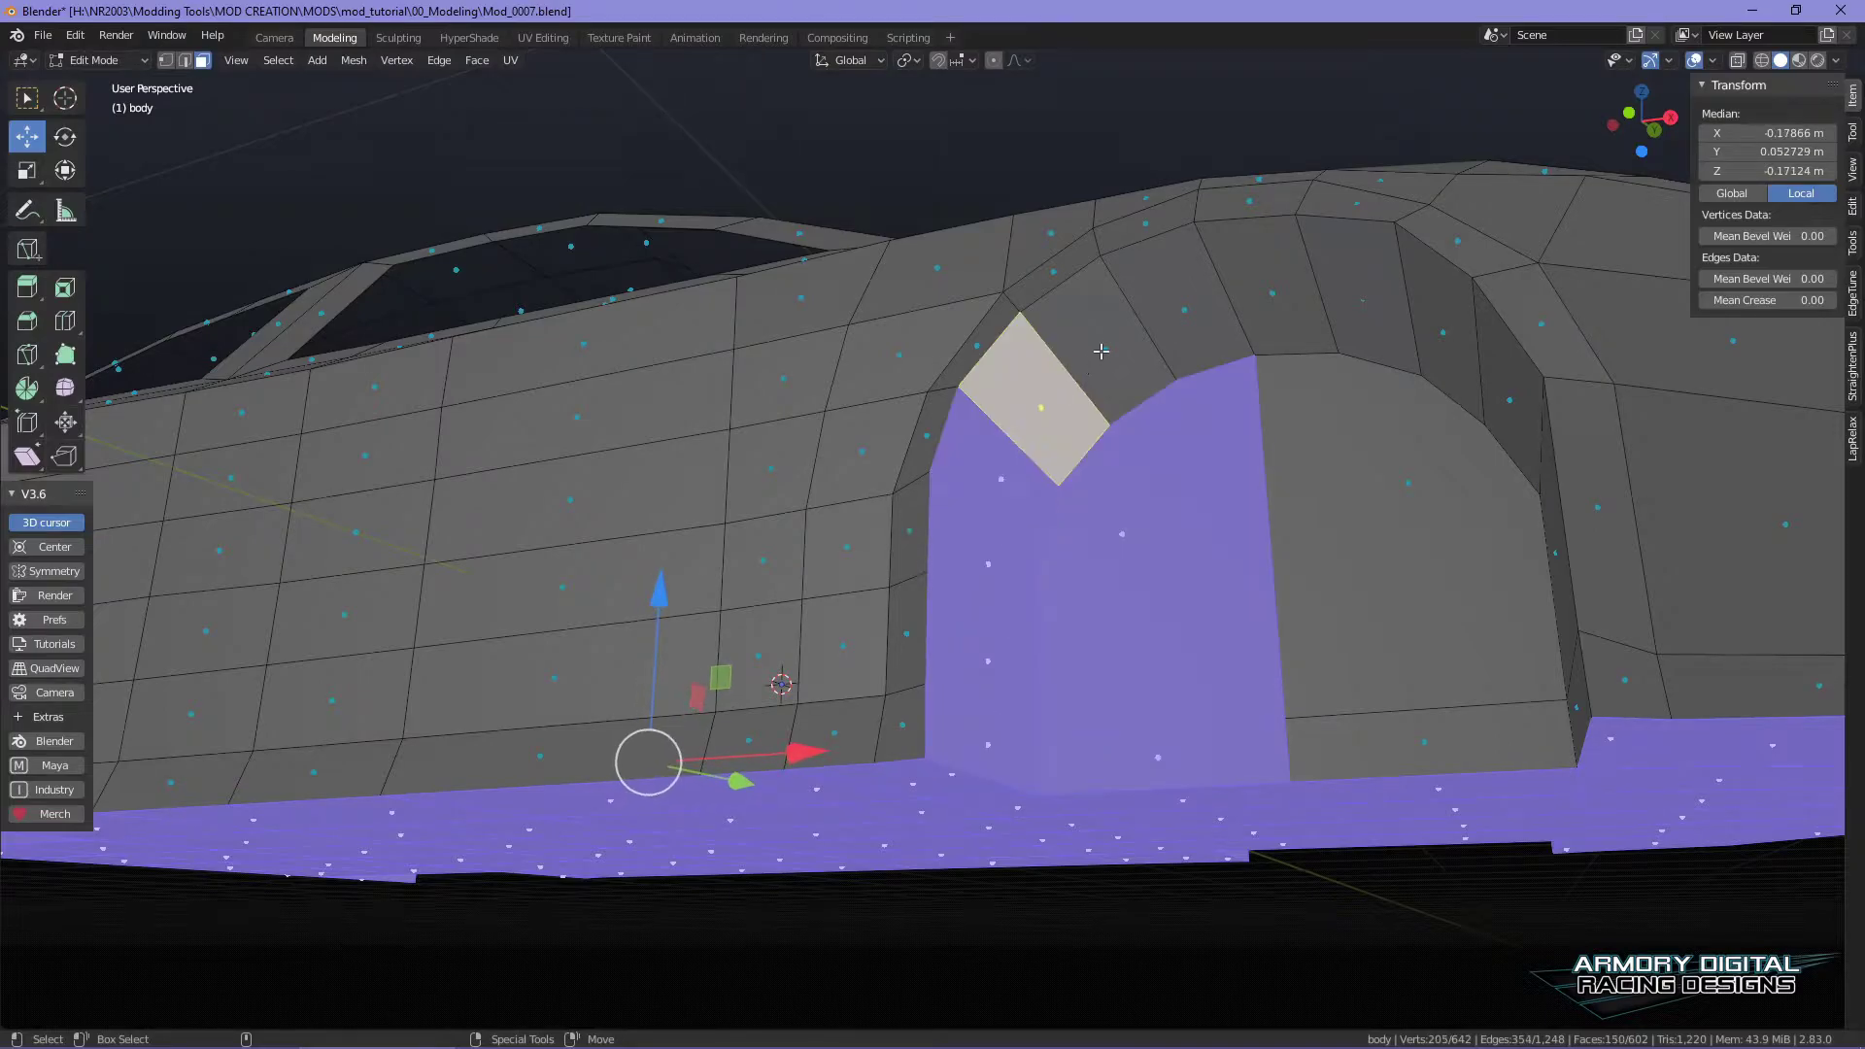
# - Add the remaining top and front lining faces and the front inner wall of the right front wheel well to the selection
pyautogui.keyDown('shift'); pyautogui.click(1088, 330); pyautogui.keyUp('shift')
pyautogui.keyDown('shift'); pyautogui.click(1165, 291); pyautogui.keyUp('shift')
pyautogui.keyDown('shift'); pyautogui.click(1273, 291); pyautogui.keyUp('shift')
pyautogui.keyDown('shift'); pyautogui.click(1360, 300); pyautogui.keyUp('shift')
pyautogui.keyDown('shift'); pyautogui.click(1436, 306); pyautogui.keyUp('shift')
pyautogui.keyDown('shift'); pyautogui.click(1505, 408); pyautogui.keyUp('shift')
pyautogui.keyDown('shift'); pyautogui.click(1473, 550); pyautogui.keyUp('shift')
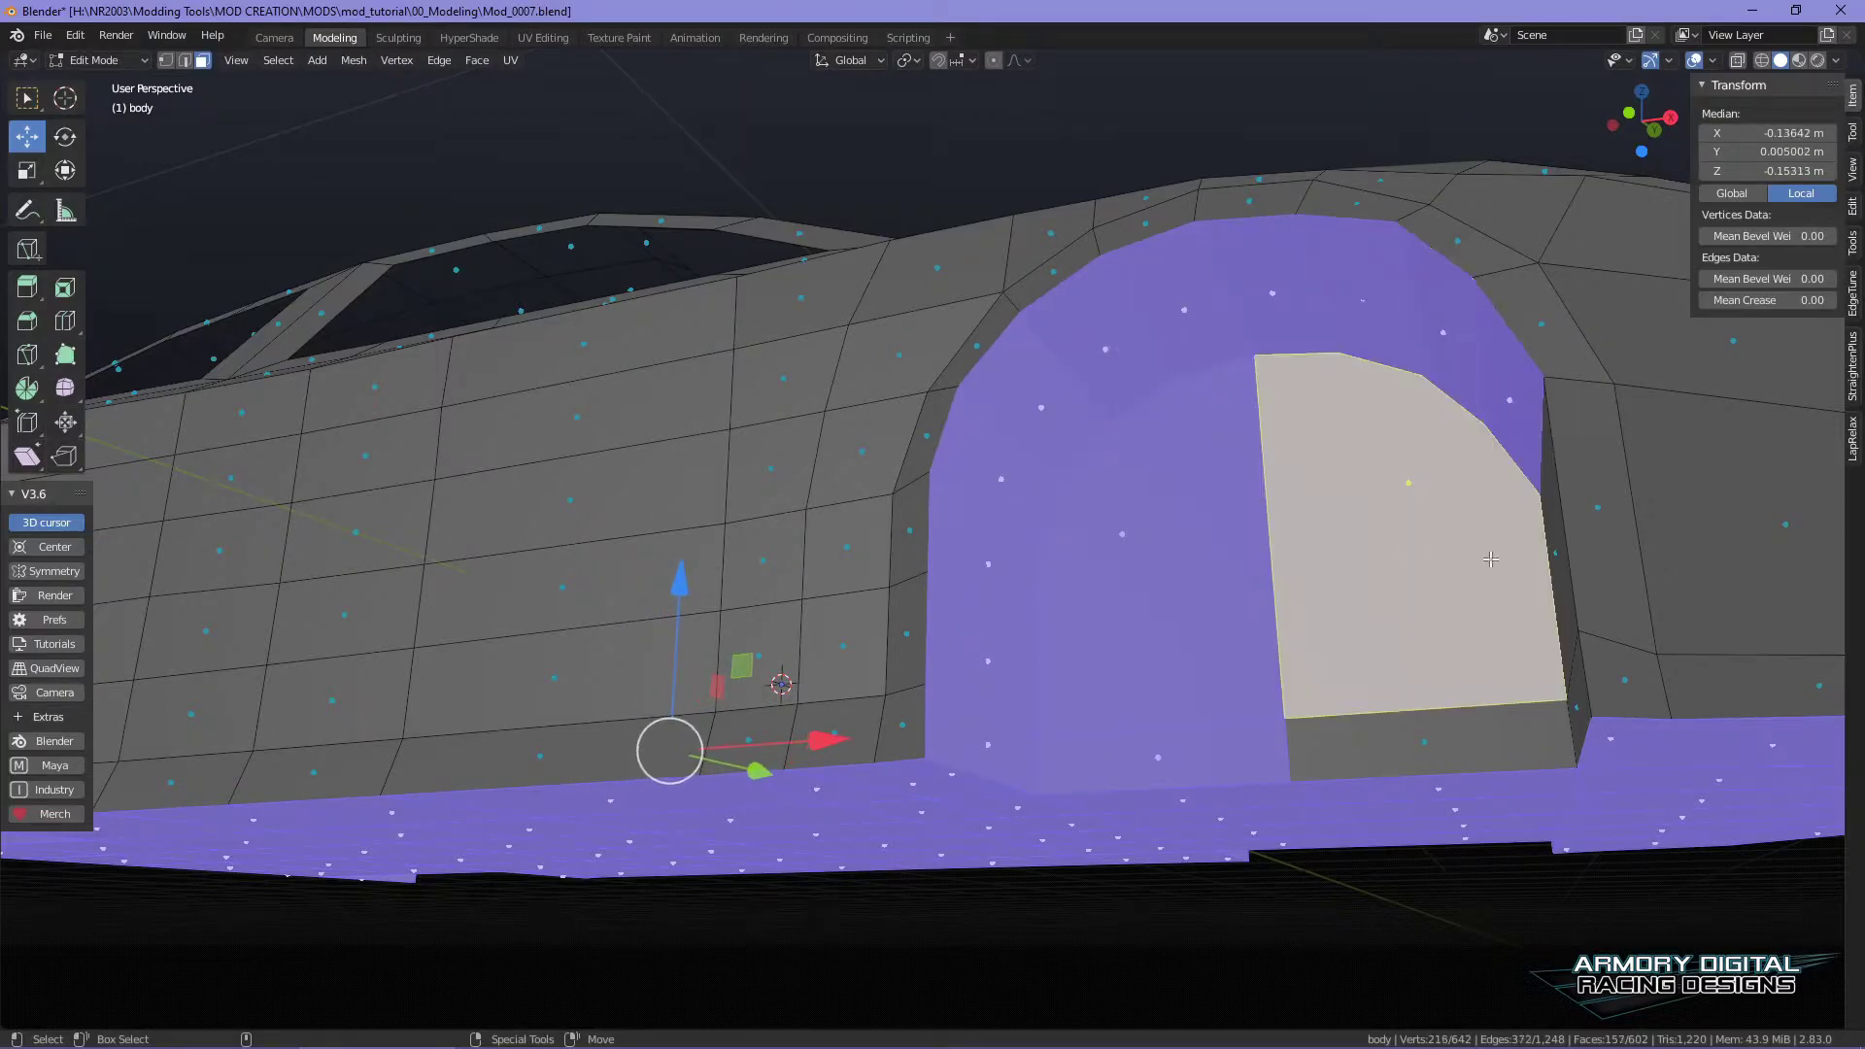
pyautogui.keyDown('shift'); pyautogui.click(1553, 562); pyautogui.keyUp('shift')
pyautogui.keyDown('shift'); pyautogui.click(1503, 718); pyautogui.keyUp('shift')
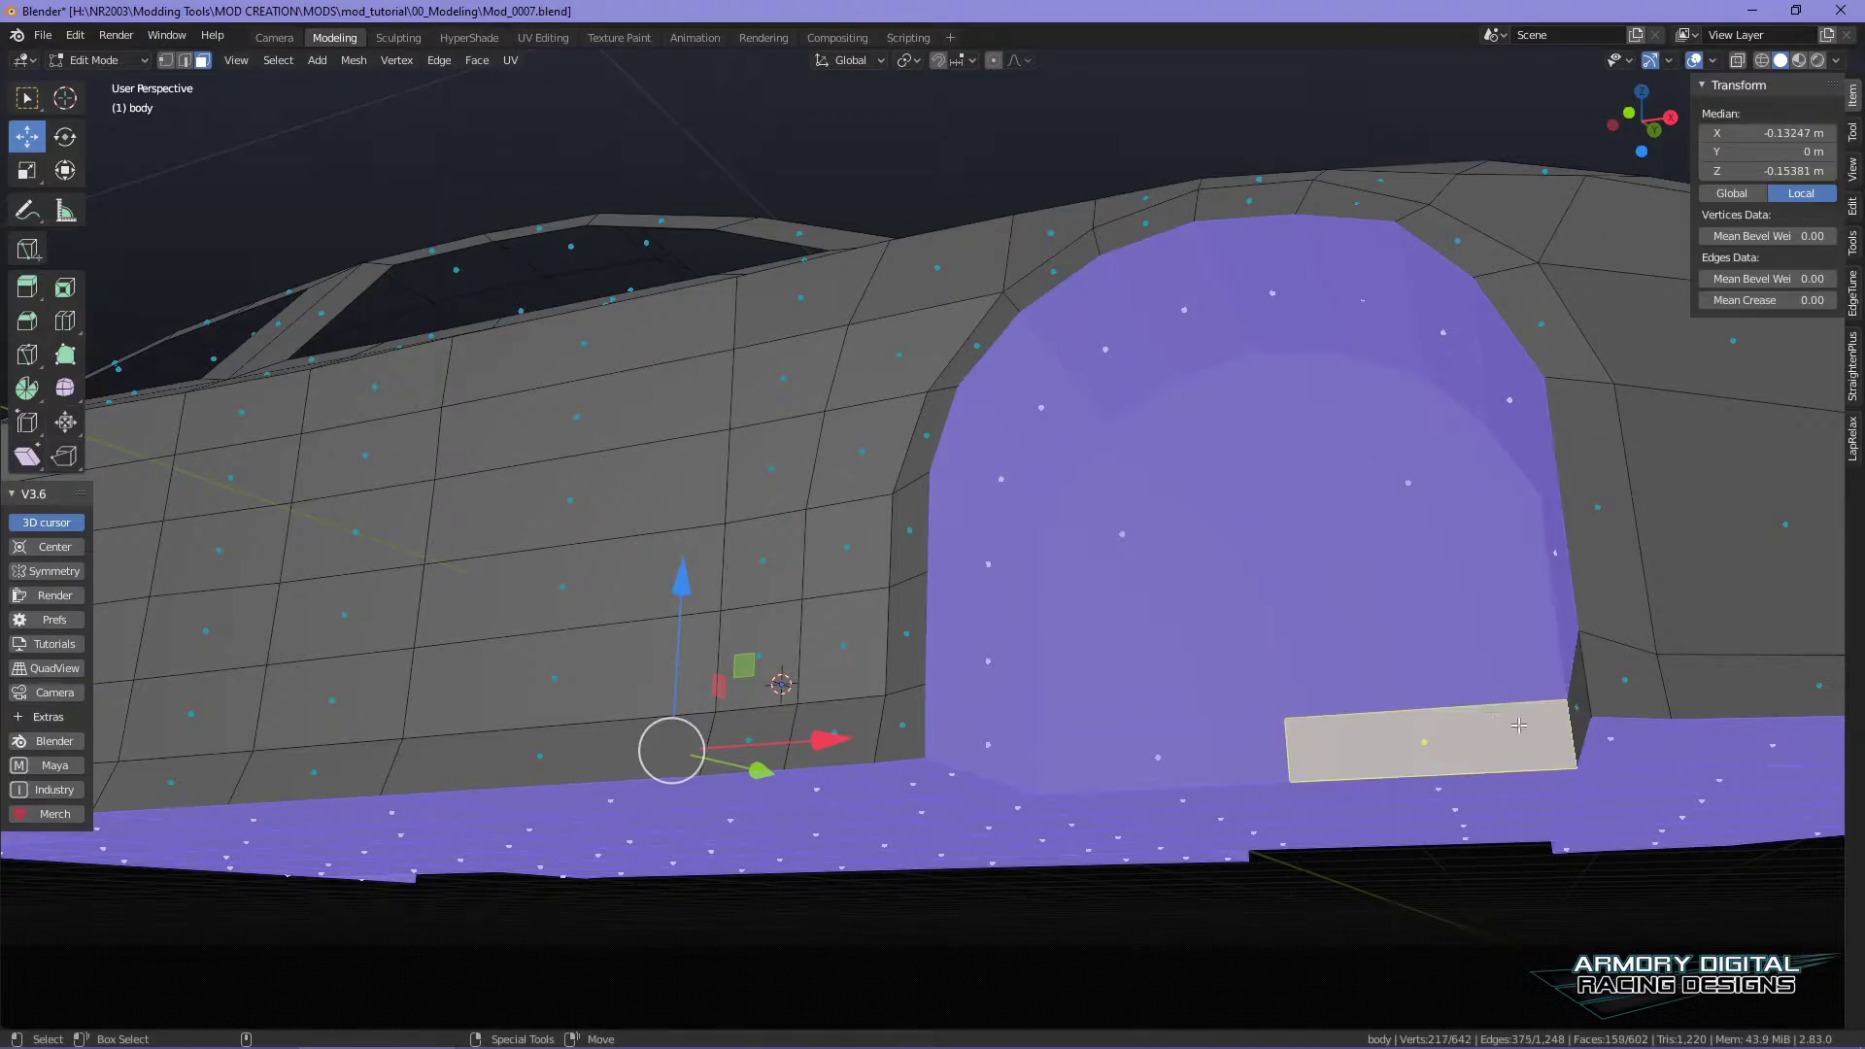
pyautogui.keyDown('shift'); pyautogui.click(1573, 703); pyautogui.keyUp('shift')
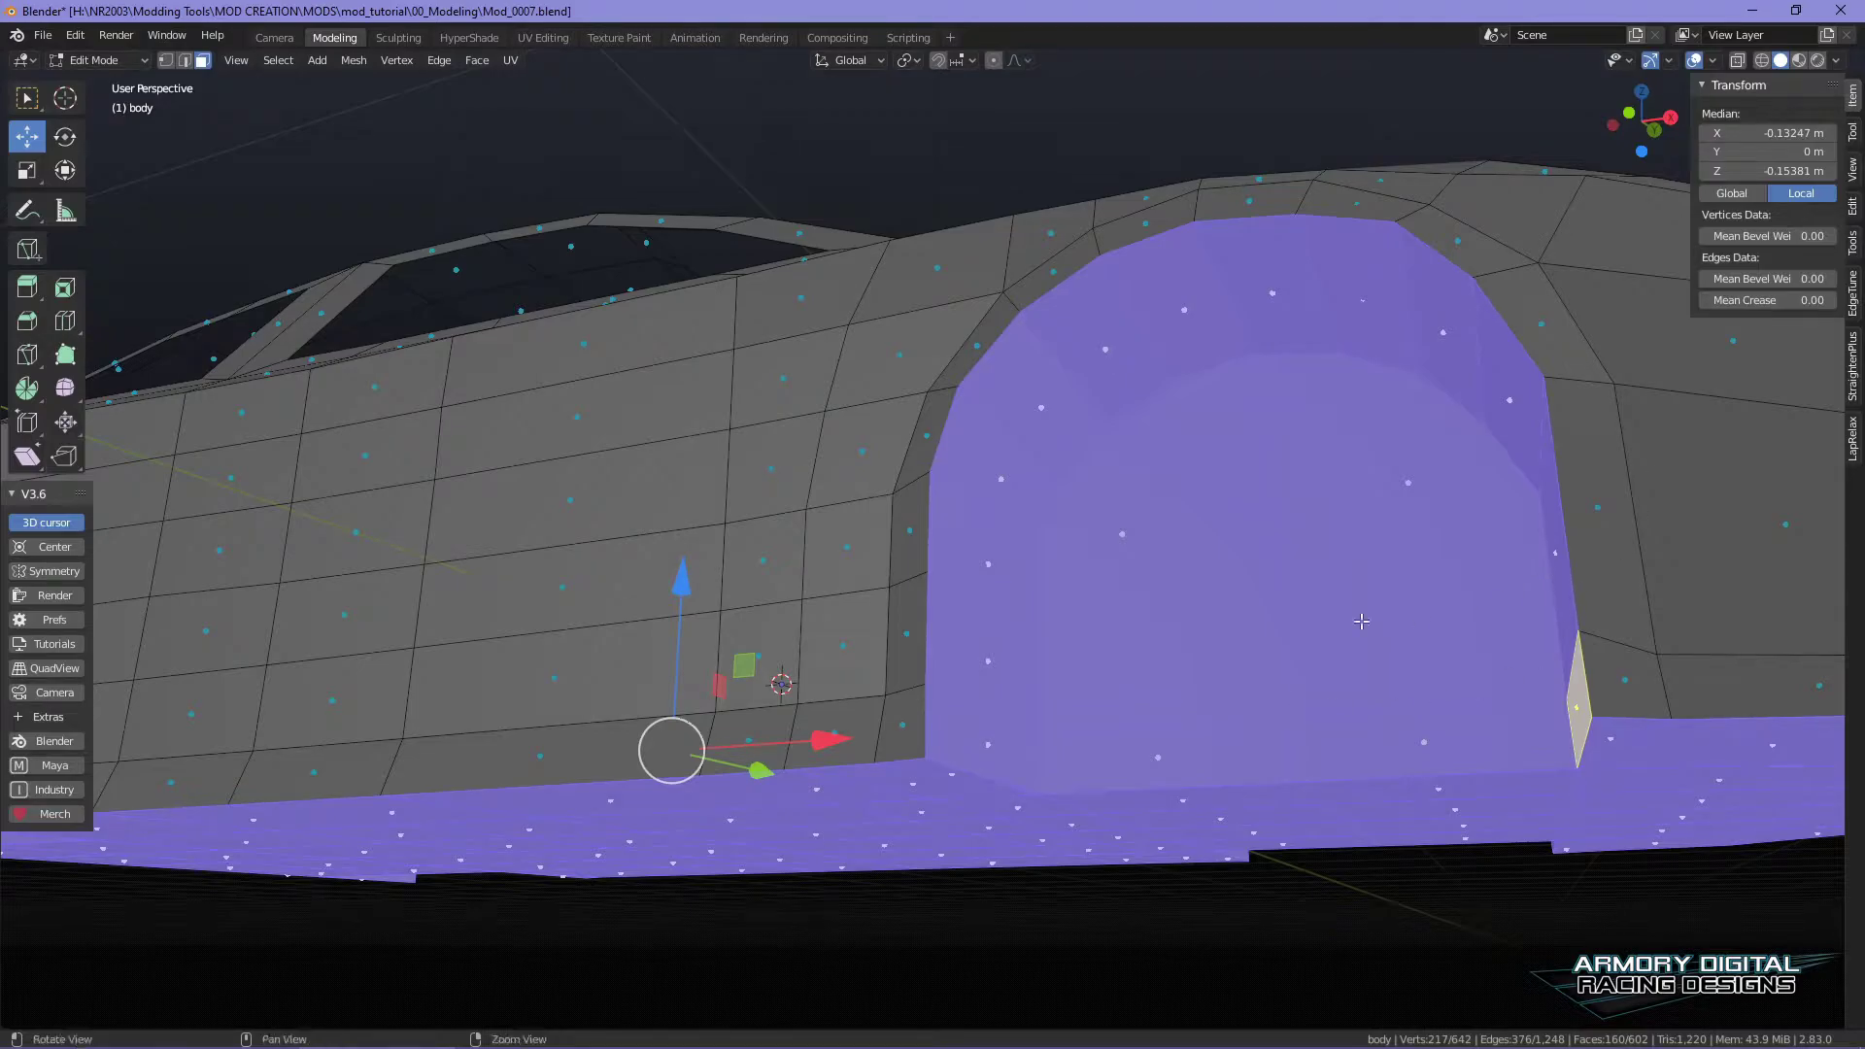
# - Delete the selected underside and wheel-well faces from the body and return to Object Mode
pyautogui.scroll(-6, 1418, 619)
pyautogui.moveTo(1393, 720); pyautogui.dragTo(1271, 635, button='middle')
pyautogui.press('x')
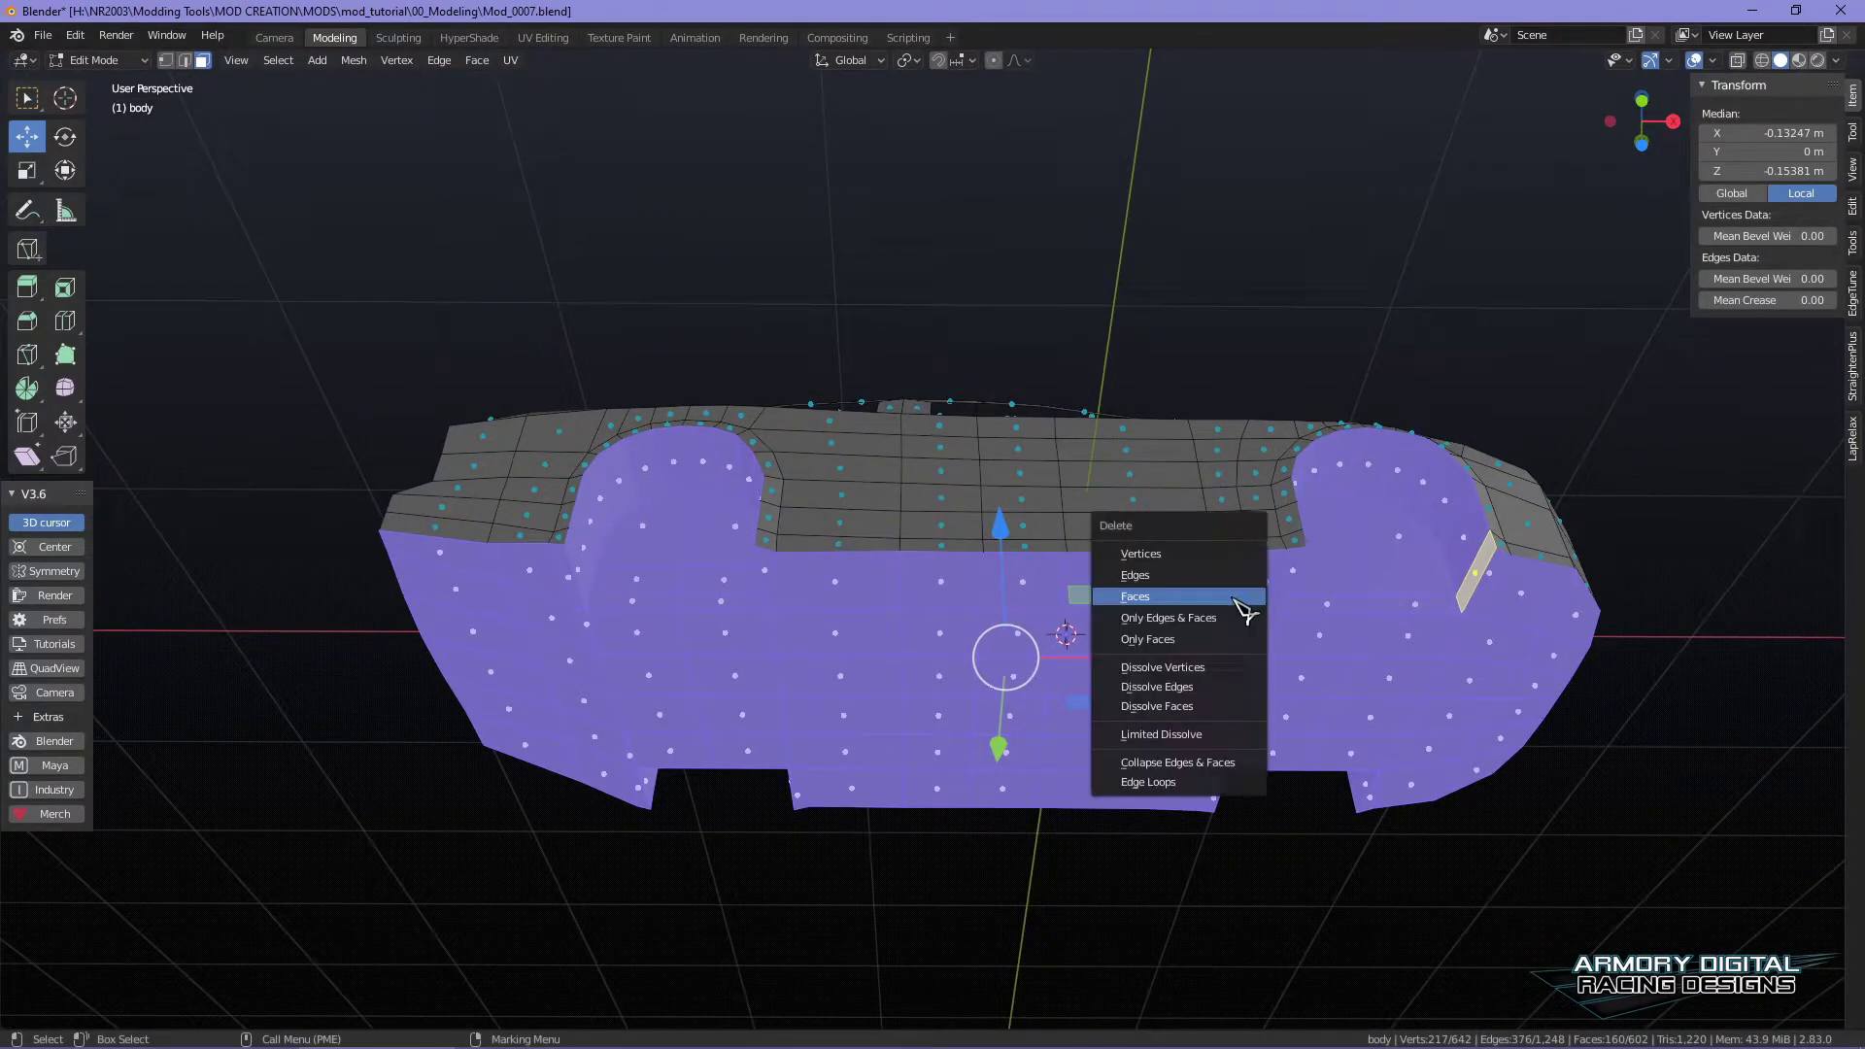
pyautogui.click(1158, 606)
pyautogui.moveTo(1158, 606); pyautogui.dragTo(1356, 904, button='middle')
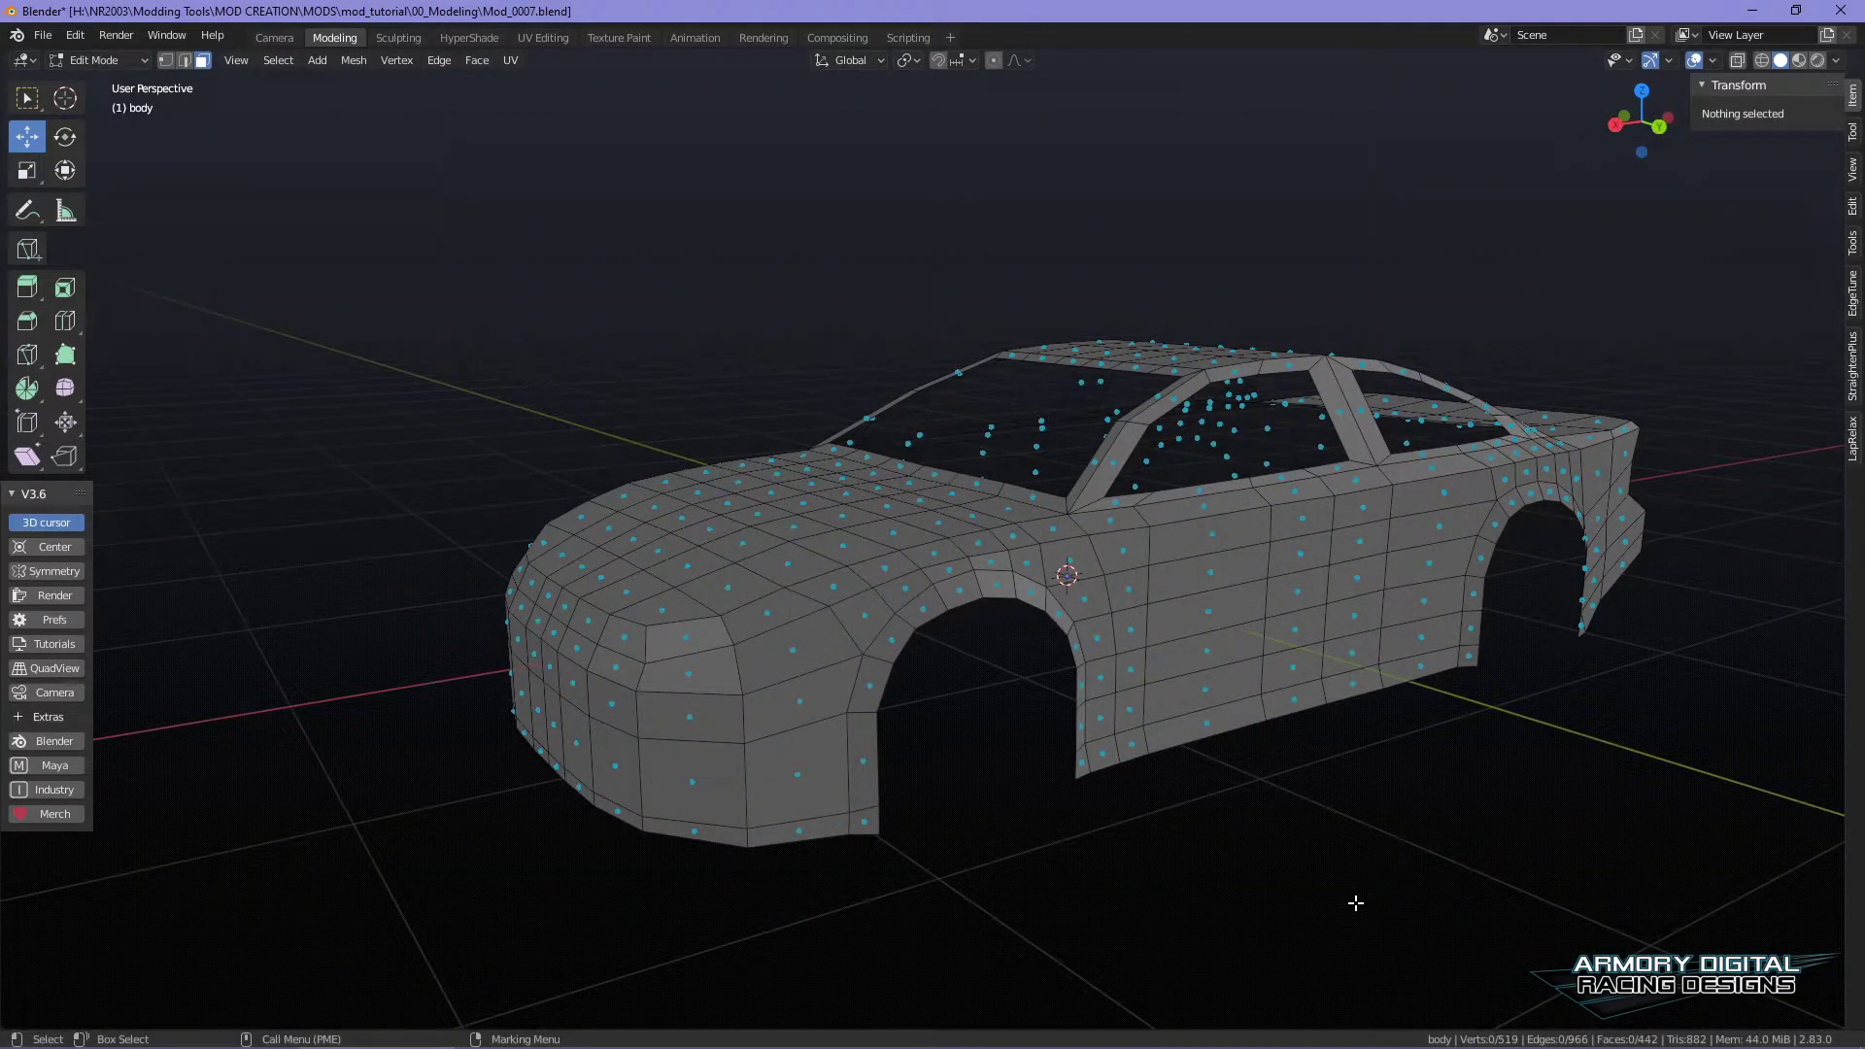
pyautogui.moveTo(1227, 814); pyautogui.dragTo(1215, 604, button='middle')
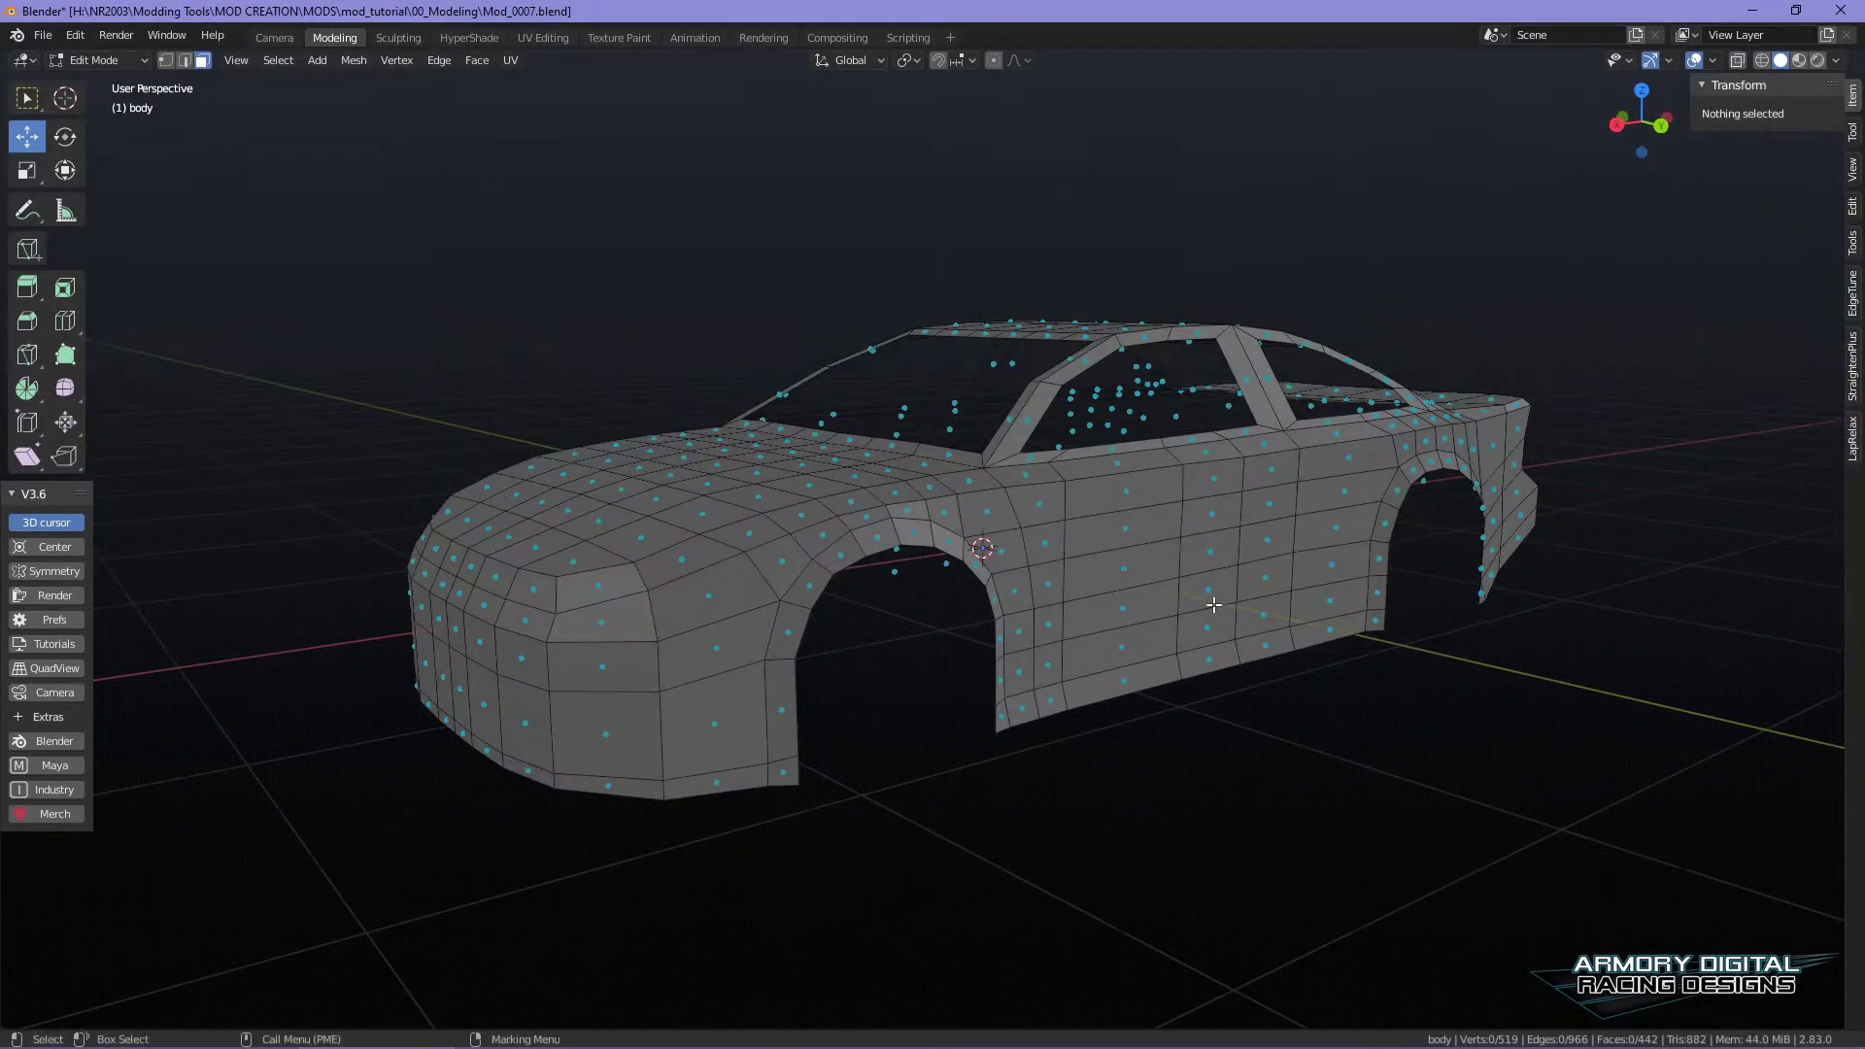
pyautogui.moveTo(1188, 512); pyautogui.dragTo(1157, 547, button='middle')
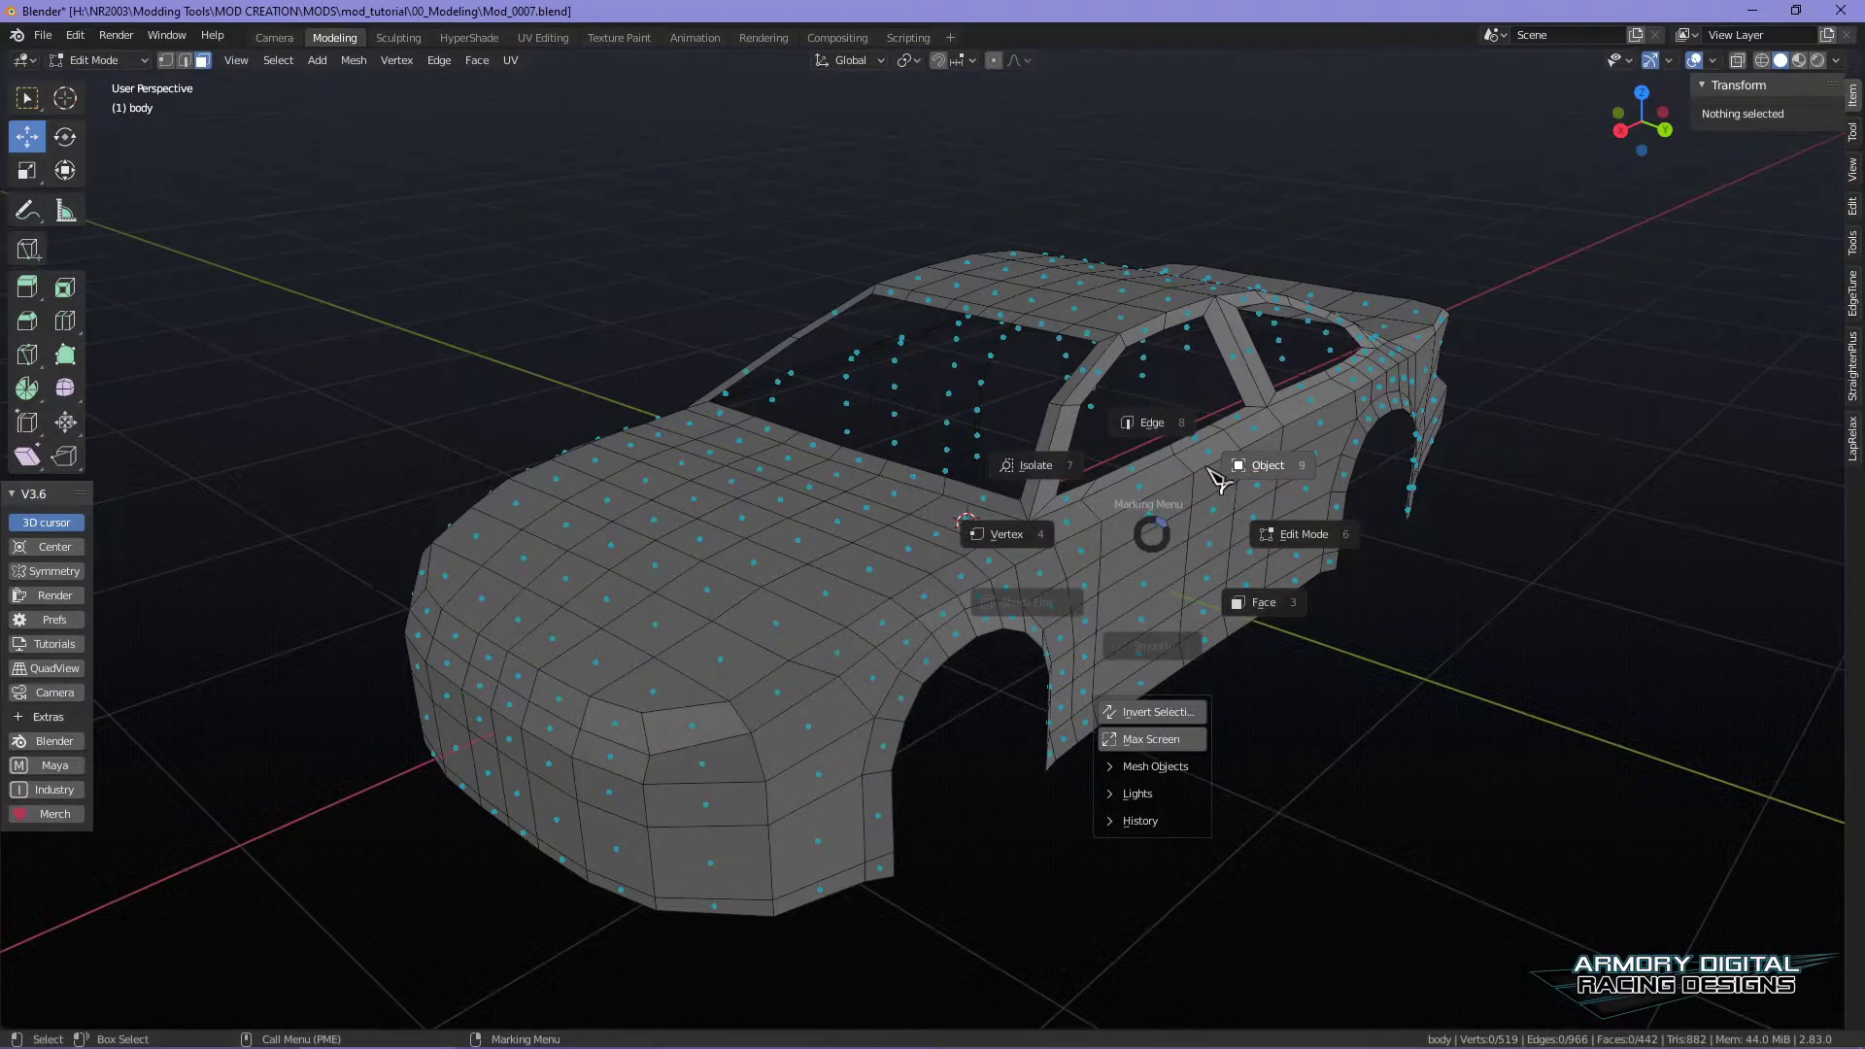
pyautogui.click(1253, 468)
# - Examine the opened body from several angles, including its wheel arches and window openings
pyautogui.moveTo(1457, 700)
pyautogui.mouseDown(button='middle')
pyautogui.moveTo(1466, 616)
pyautogui.moveTo(1482, 679)
pyautogui.moveTo(1535, 721)
pyautogui.moveTo(1628, 677)
pyautogui.mouseUp(button='middle')
pyautogui.moveTo(1742, 677); pyautogui.dragTo(1389, 712, button='middle')
pyautogui.moveTo(1135, 556); pyautogui.dragTo(1127, 406, button='middle')
pyautogui.moveTo(1358, 568); pyautogui.dragTo(997, 400, button='middle')
pyautogui.moveTo(1527, 522); pyautogui.dragTo(1187, 395, button='middle')
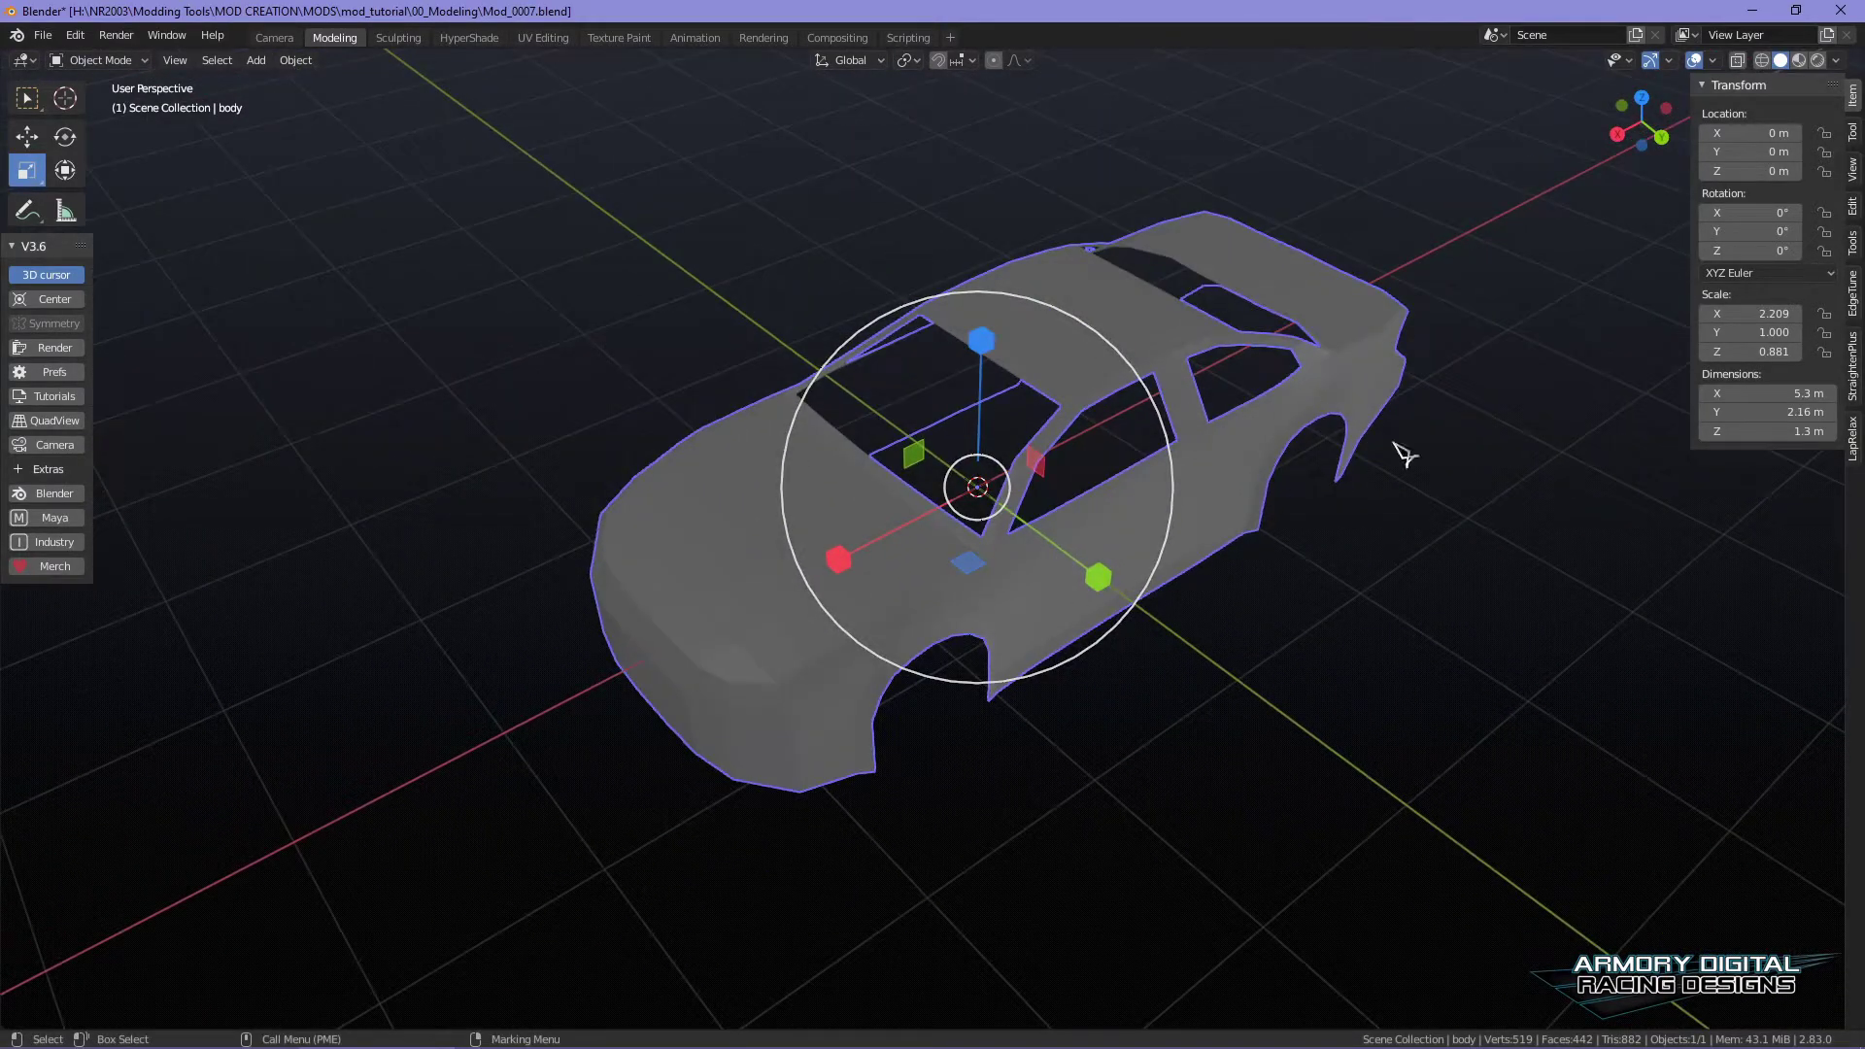
pyautogui.scroll(2, 1407, 654)
pyautogui.scroll(2, 882, 830)
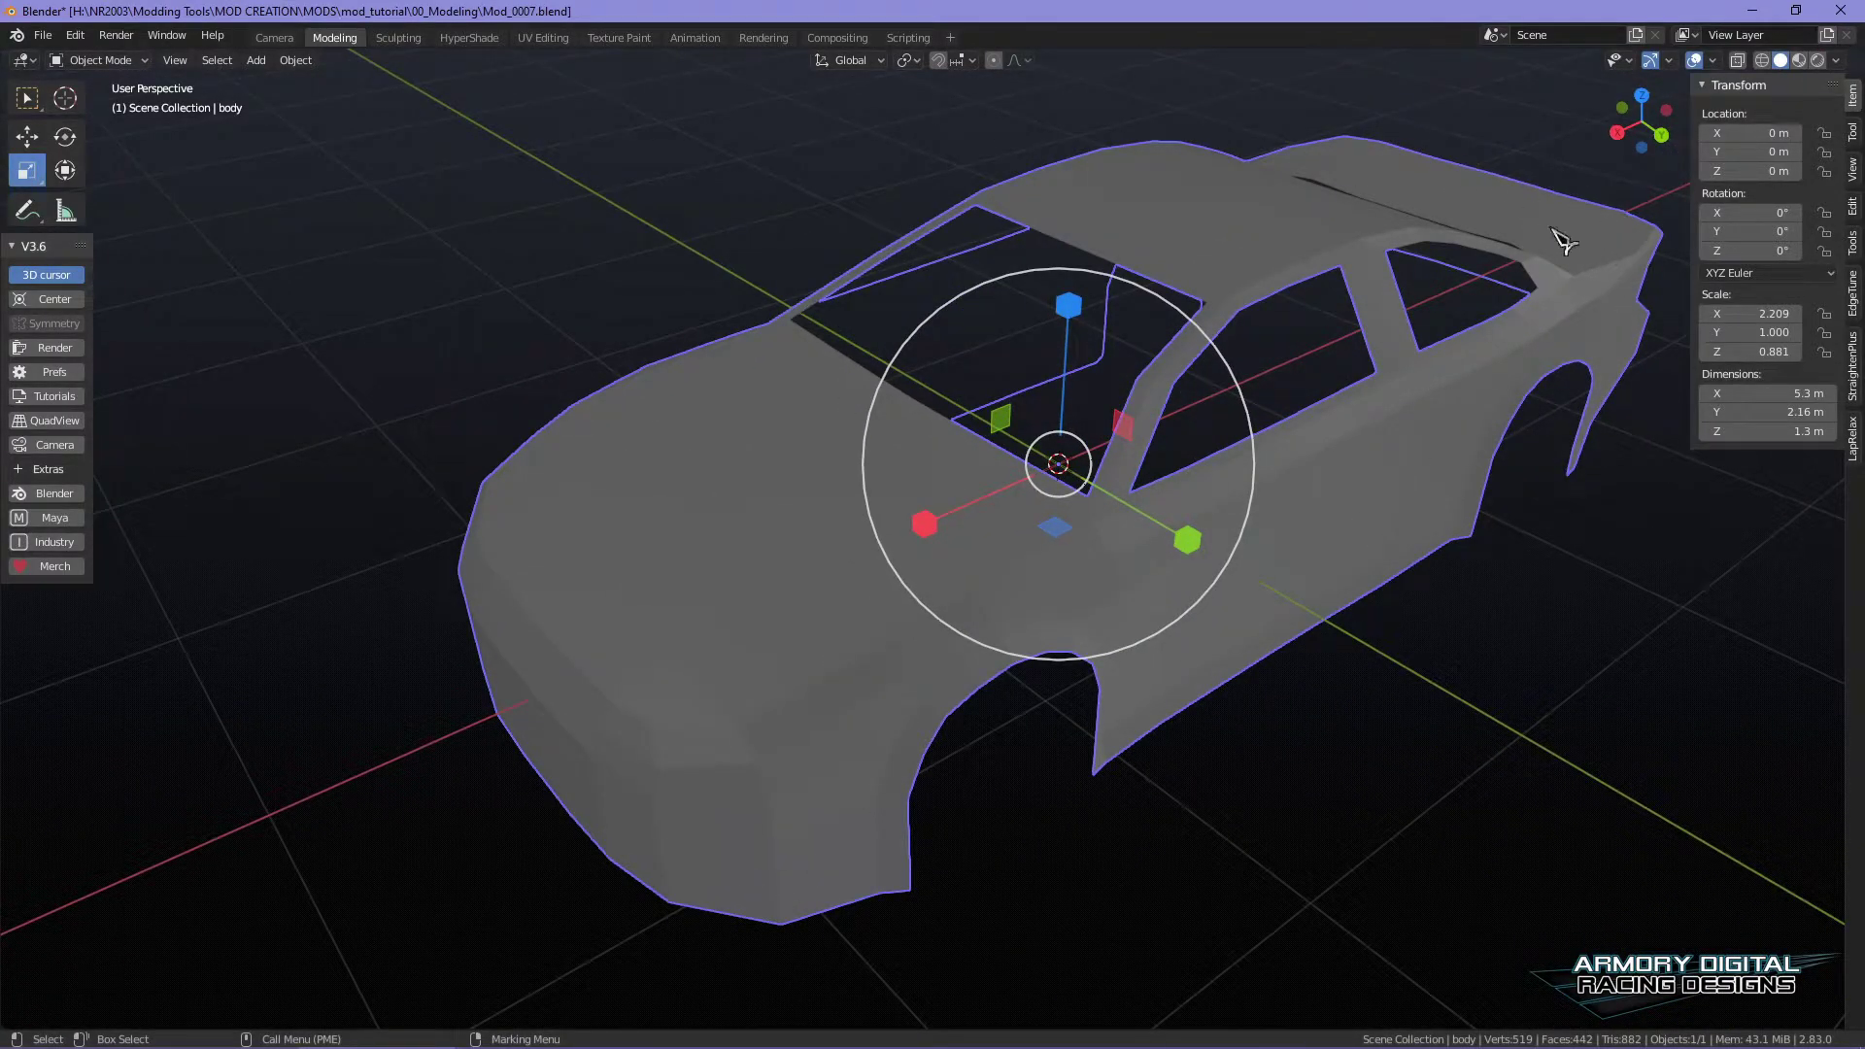
pyautogui.moveTo(1472, 272); pyautogui.dragTo(1285, 685, button='middle')
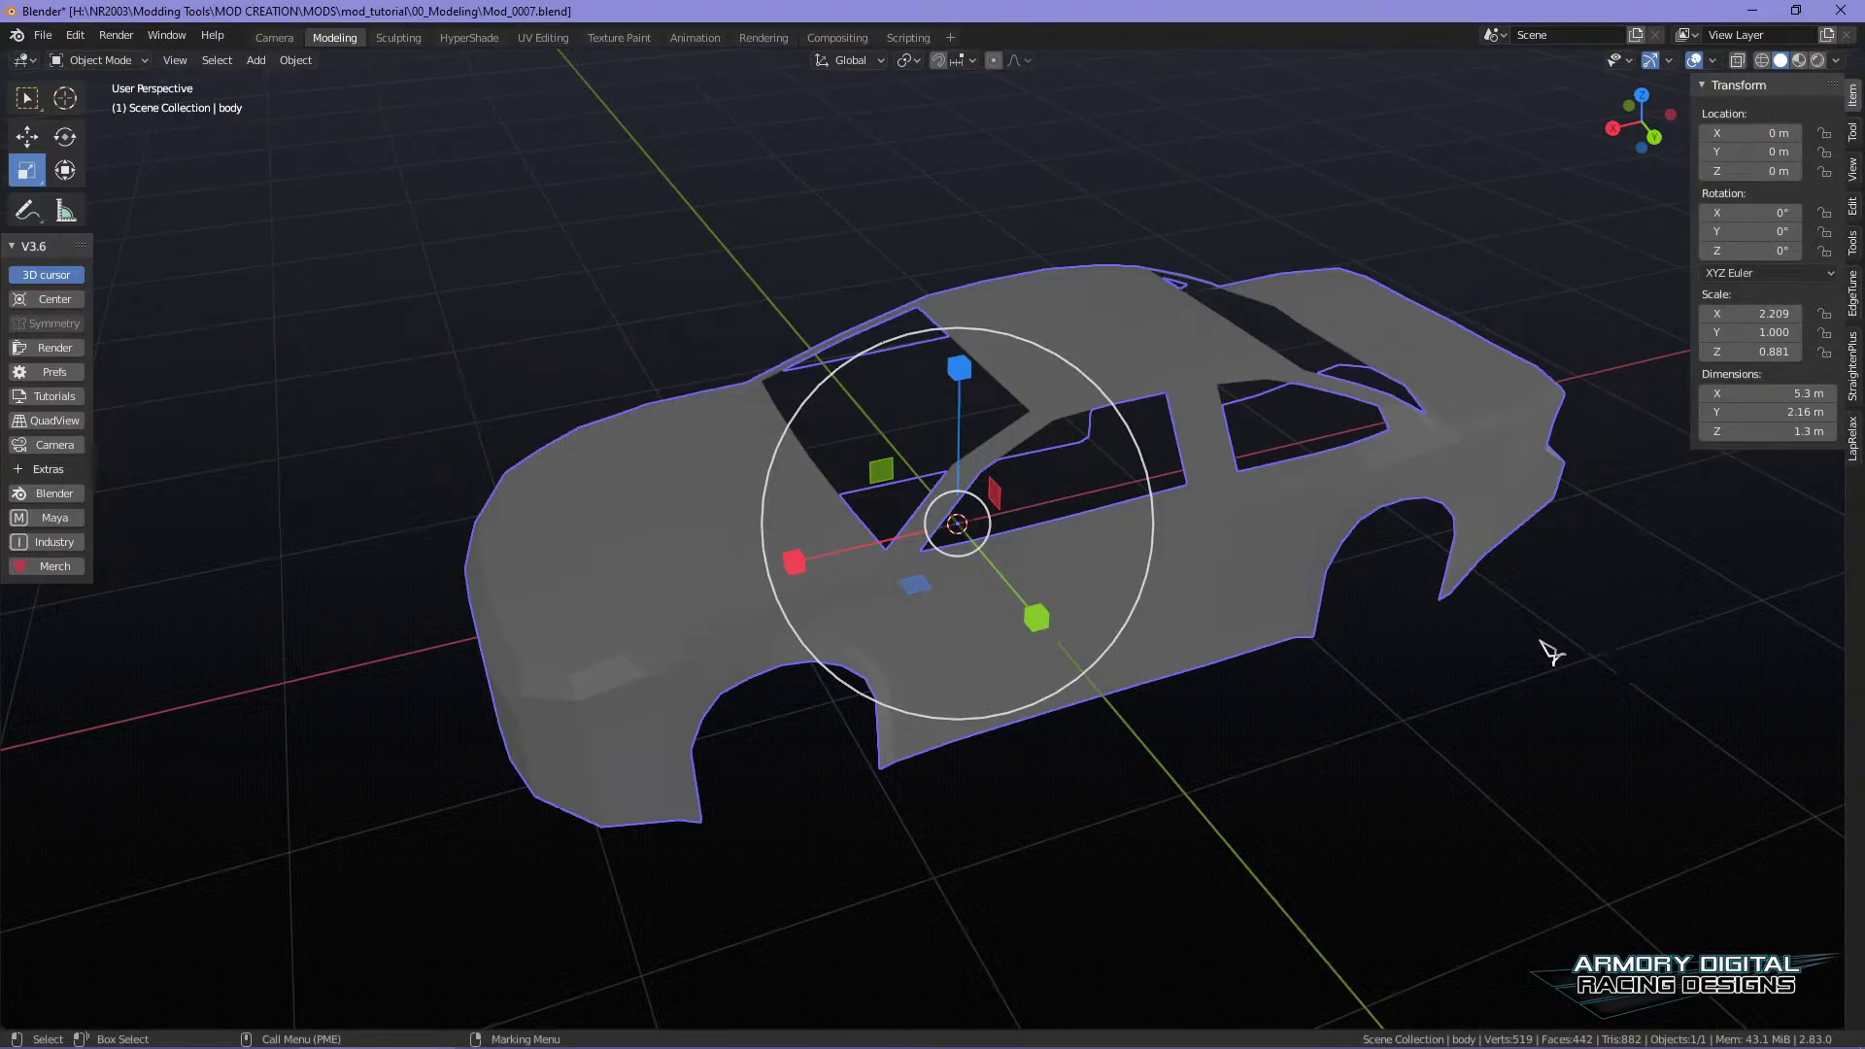
pyautogui.moveTo(1424, 735); pyautogui.dragTo(1399, 774, button='middle')
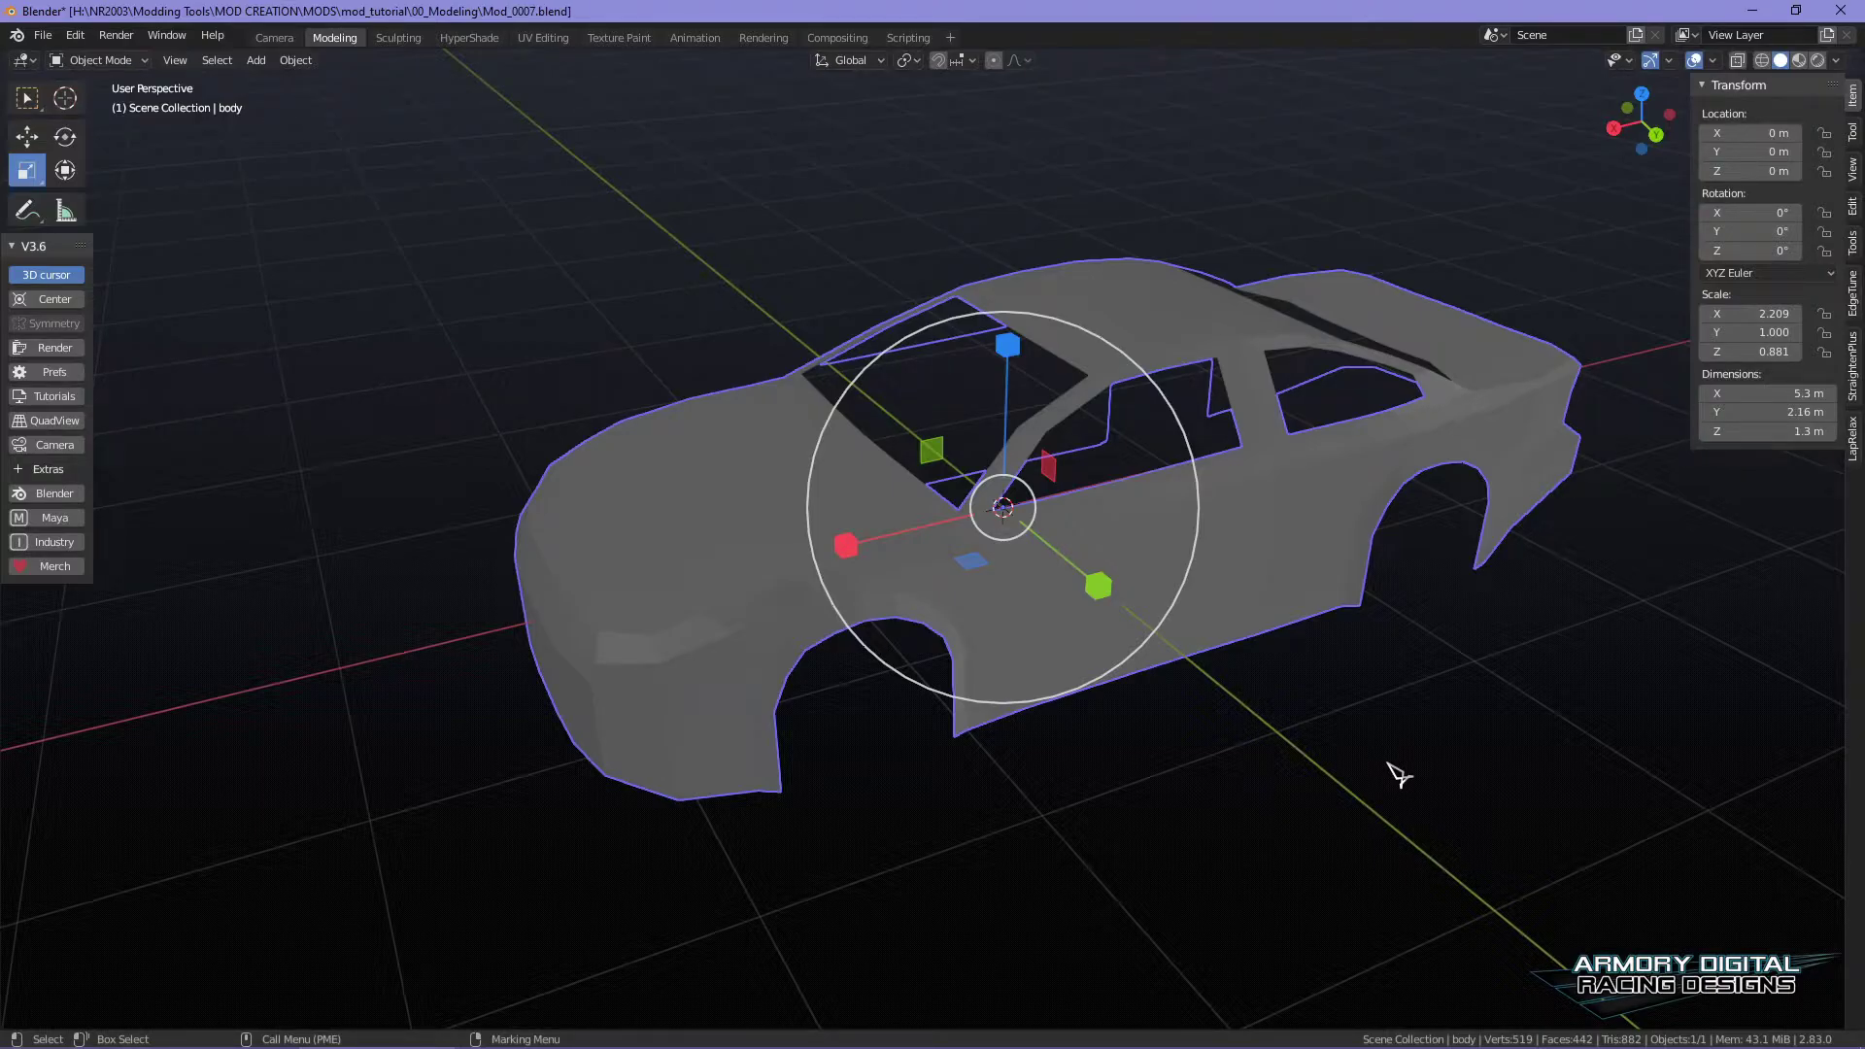
pyautogui.moveTo(1398, 775); pyautogui.dragTo(1379, 712, button='middle')
pyautogui.moveTo(1453, 662); pyautogui.dragTo(1513, 749, button='middle')
pyautogui.scroll(2, 1477, 704)
pyautogui.scroll(-1, 1548, 679)
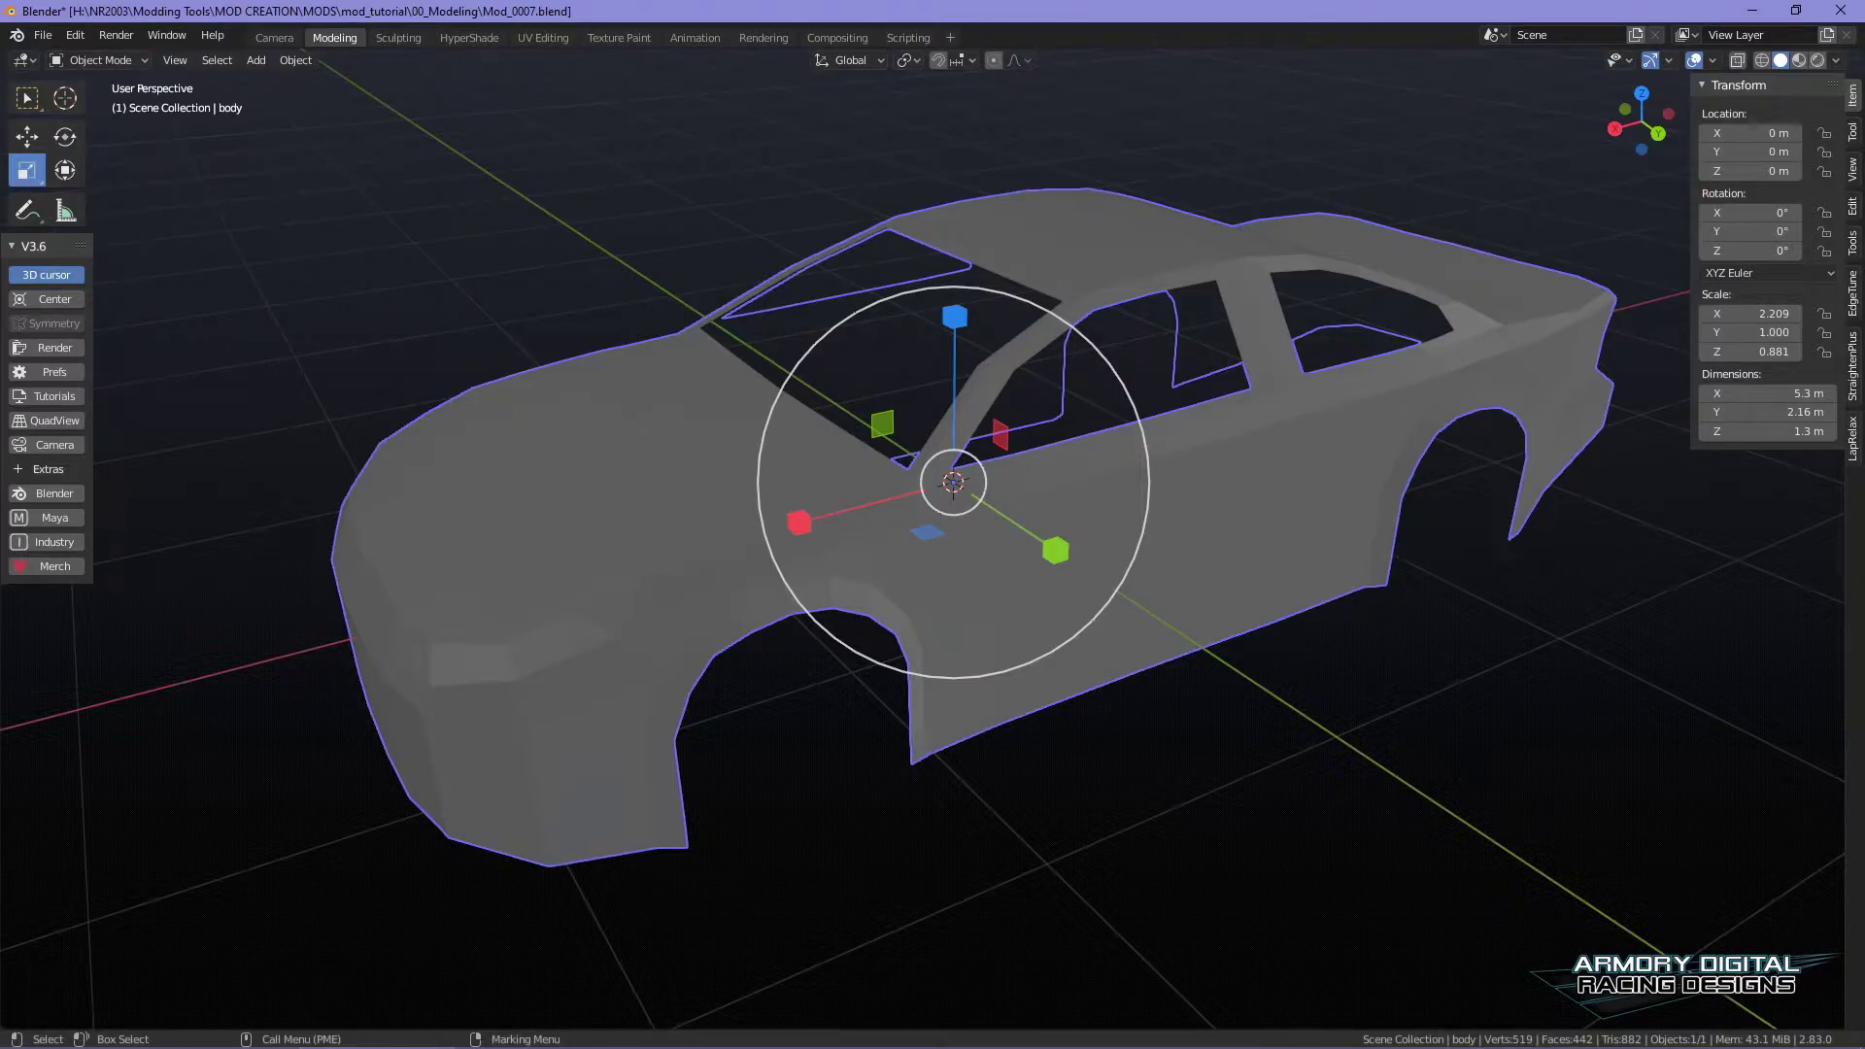
# - Select the bottom object and isolate it in the view
pyautogui.click(1620, 737)
pyautogui.moveTo(1601, 764); pyautogui.dragTo(1186, 579, button='middle')
pyautogui.click(1014, 479)
pyautogui.rightClick(1013, 479)
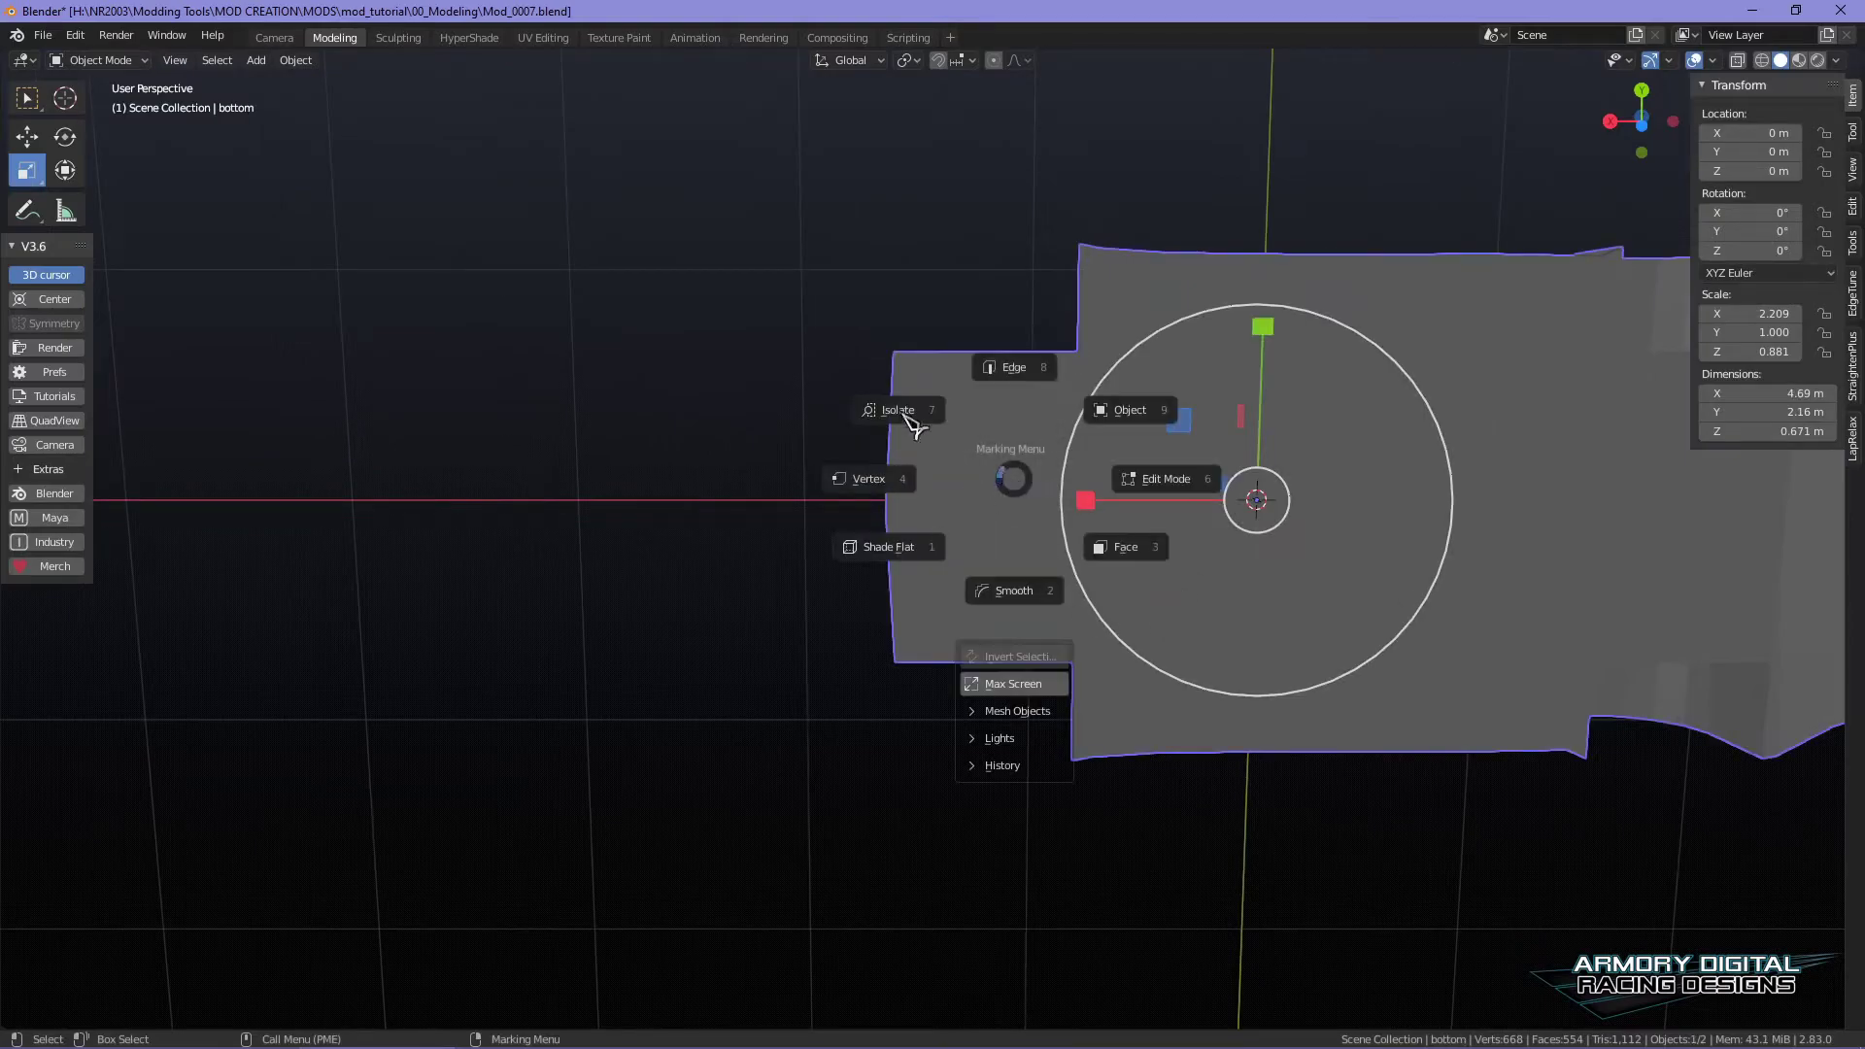
pyautogui.click(903, 419)
pyautogui.rightClick(844, 497)
pyautogui.click(753, 433)
# - Straighten the bottom's front edge loop by scaling it along X, and return to Object Mode
pyautogui.rightClick(1020, 446)
pyautogui.click(1174, 446)
pyautogui.keyDown('alt'); pyautogui.click(867, 320); pyautogui.keyUp('alt')
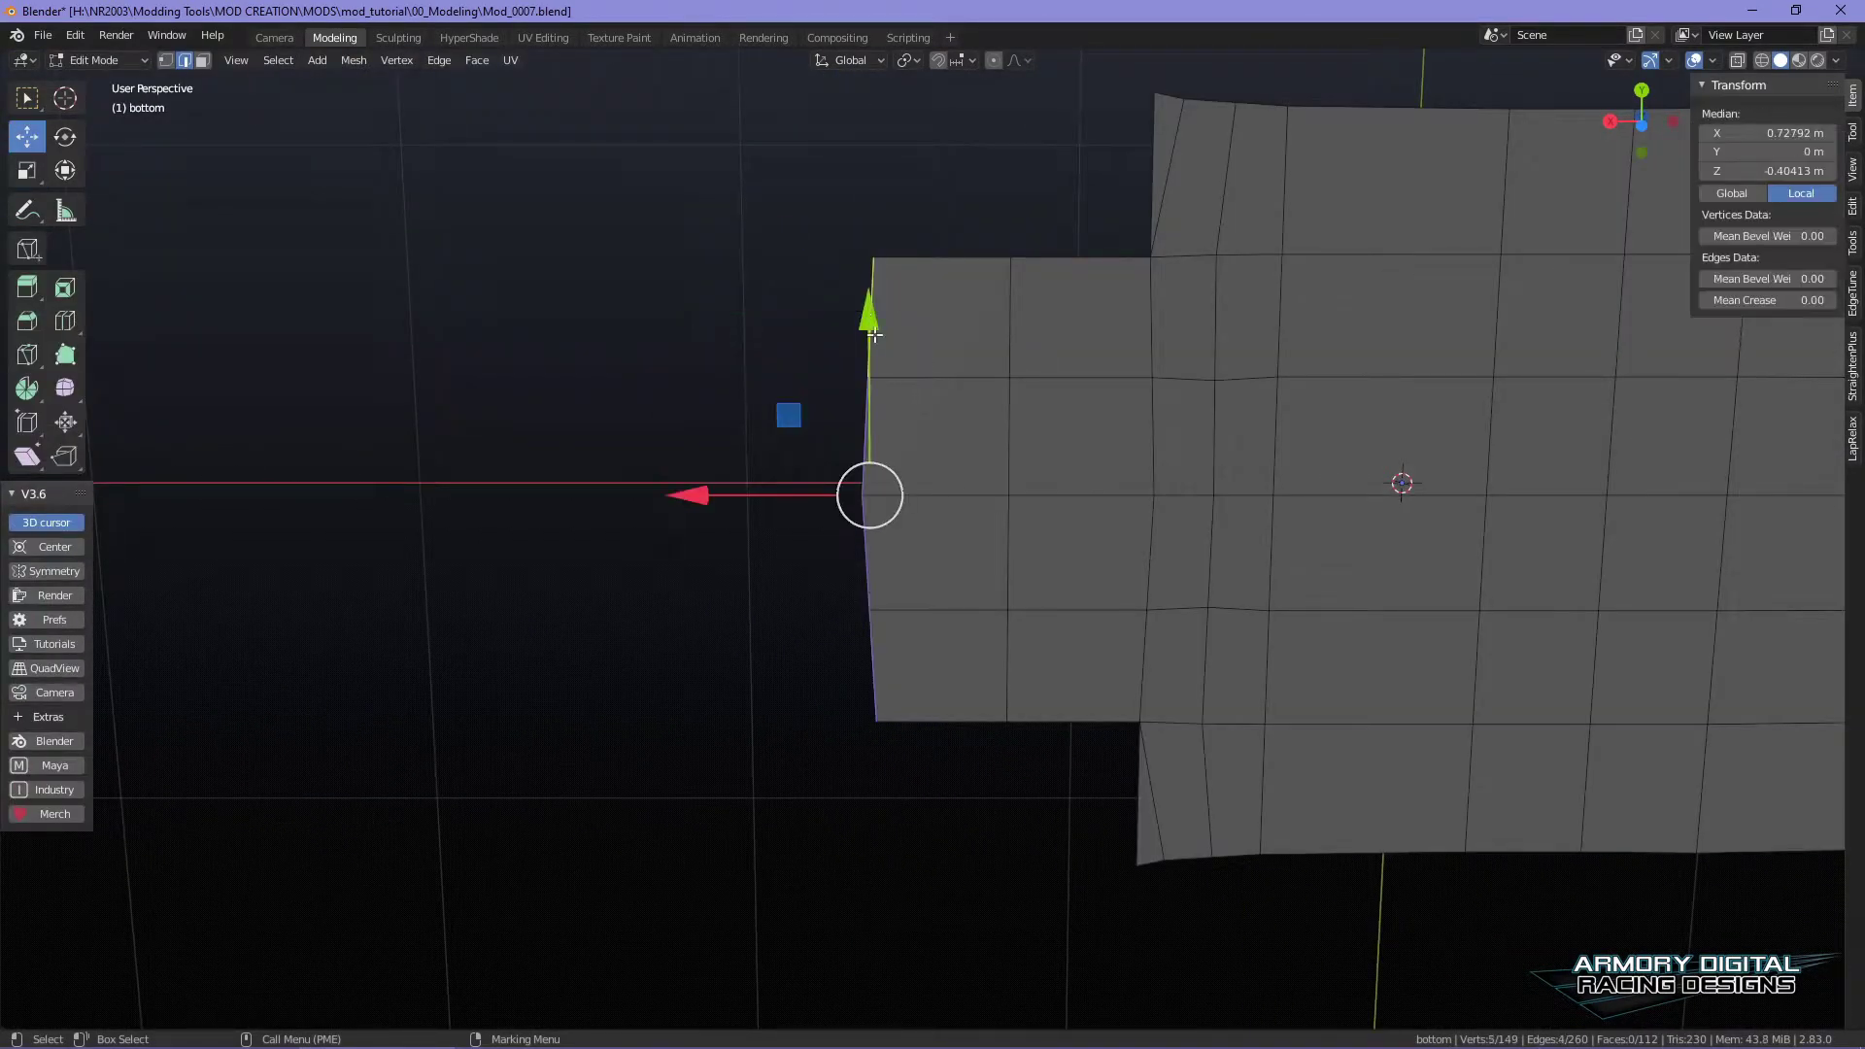
pyautogui.hotkey('shift', 'space')
pyautogui.press('s')
pyautogui.moveTo(698, 496); pyautogui.dragTo(763, 502)
pyautogui.press('w')
pyautogui.rightClick(1104, 305)
pyautogui.click(1214, 306)
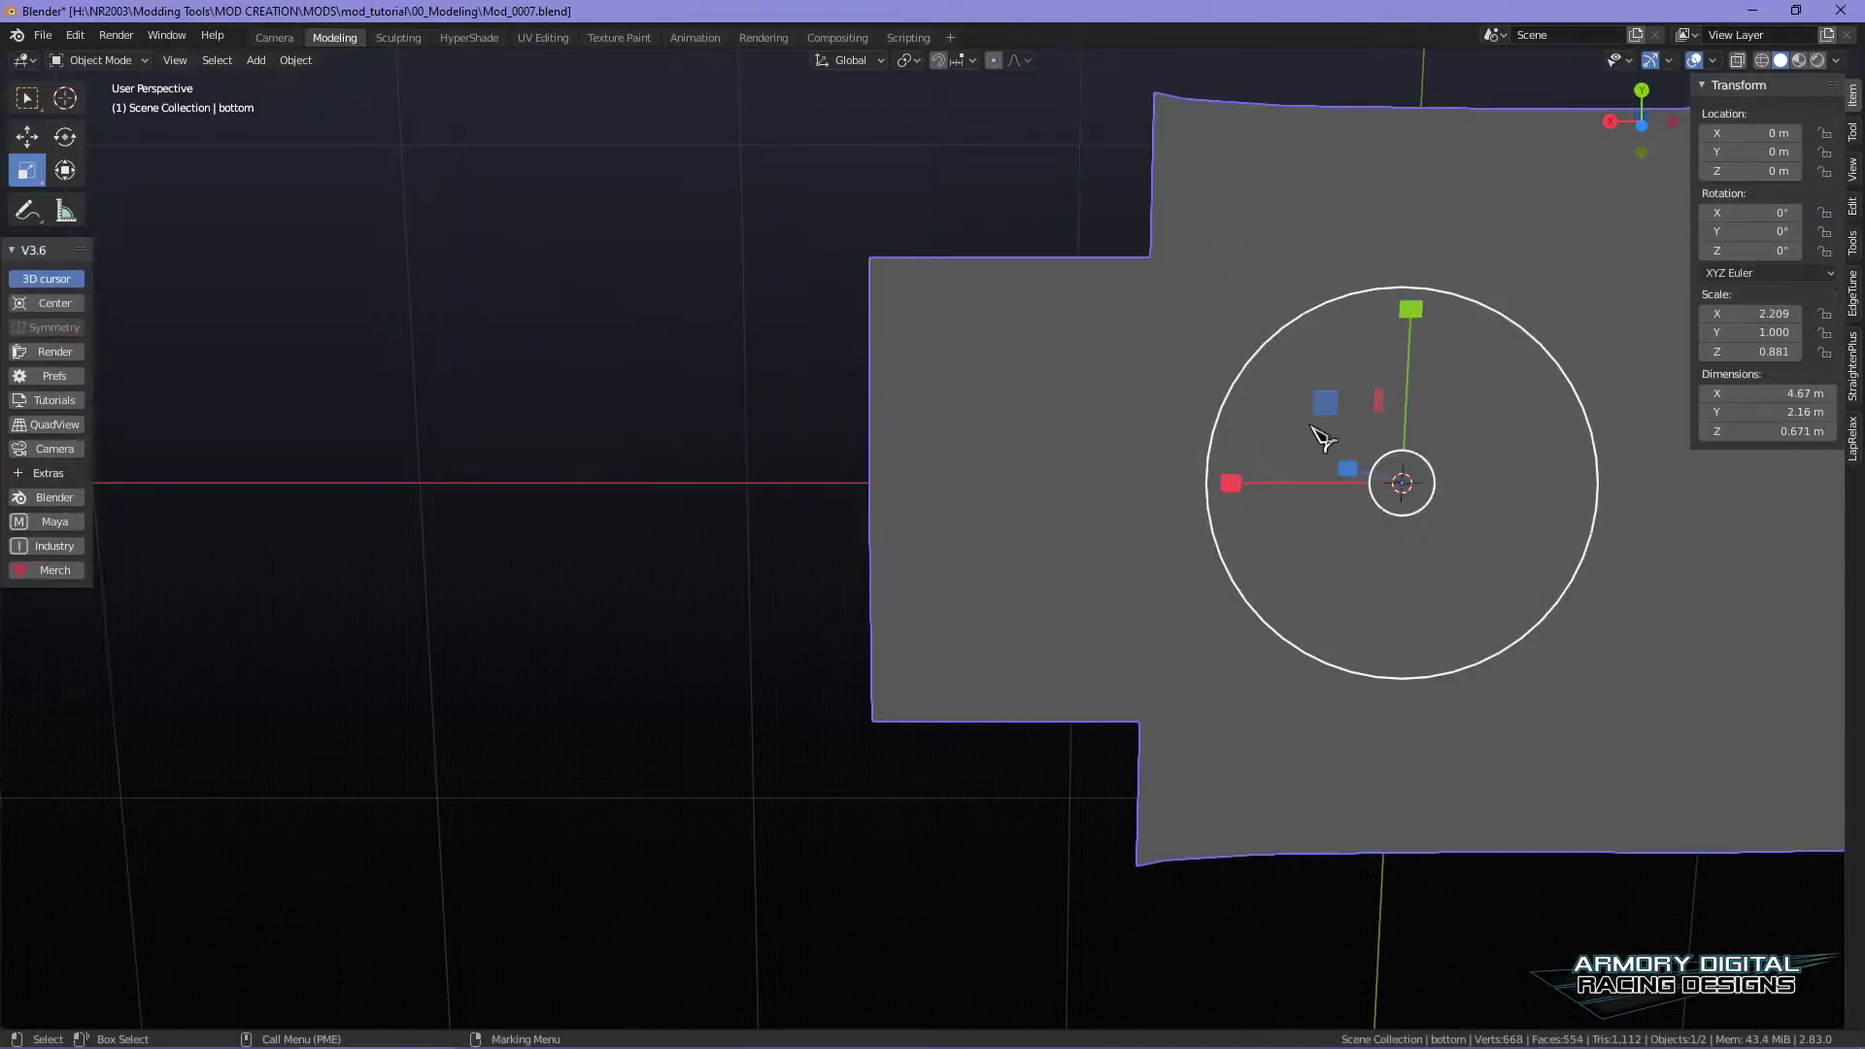
# - Show the body, bottom and shell objects together and clear the selection
pyautogui.scroll(-3, 1360, 456)
pyautogui.keyDown('alt'); pyautogui.moveTo(1569, 498); pyautogui.dragTo(1426, 486, button='middle'); pyautogui.keyUp('alt')
pyautogui.keyDown('alt'); pyautogui.moveTo(1414, 474); pyautogui.dragTo(1442, 622); pyautogui.keyUp('alt')
pyautogui.click(1572, 652)
pyautogui.keyDown('alt'); pyautogui.moveTo(1572, 652); pyautogui.dragTo(1593, 685); pyautogui.keyUp('alt')
pyautogui.click(1219, 540)
pyautogui.keyDown('alt'); pyautogui.moveTo(1395, 757); pyautogui.dragTo(1399, 685); pyautogui.keyUp('alt')
pyautogui.click(1372, 617)
pyautogui.keyDown('alt'); pyautogui.moveTo(1662, 740); pyautogui.dragTo(1576, 773, button='middle'); pyautogui.keyUp('alt')
pyautogui.keyDown('alt'); pyautogui.moveTo(1566, 719); pyautogui.dragTo(1548, 771); pyautogui.keyUp('alt')
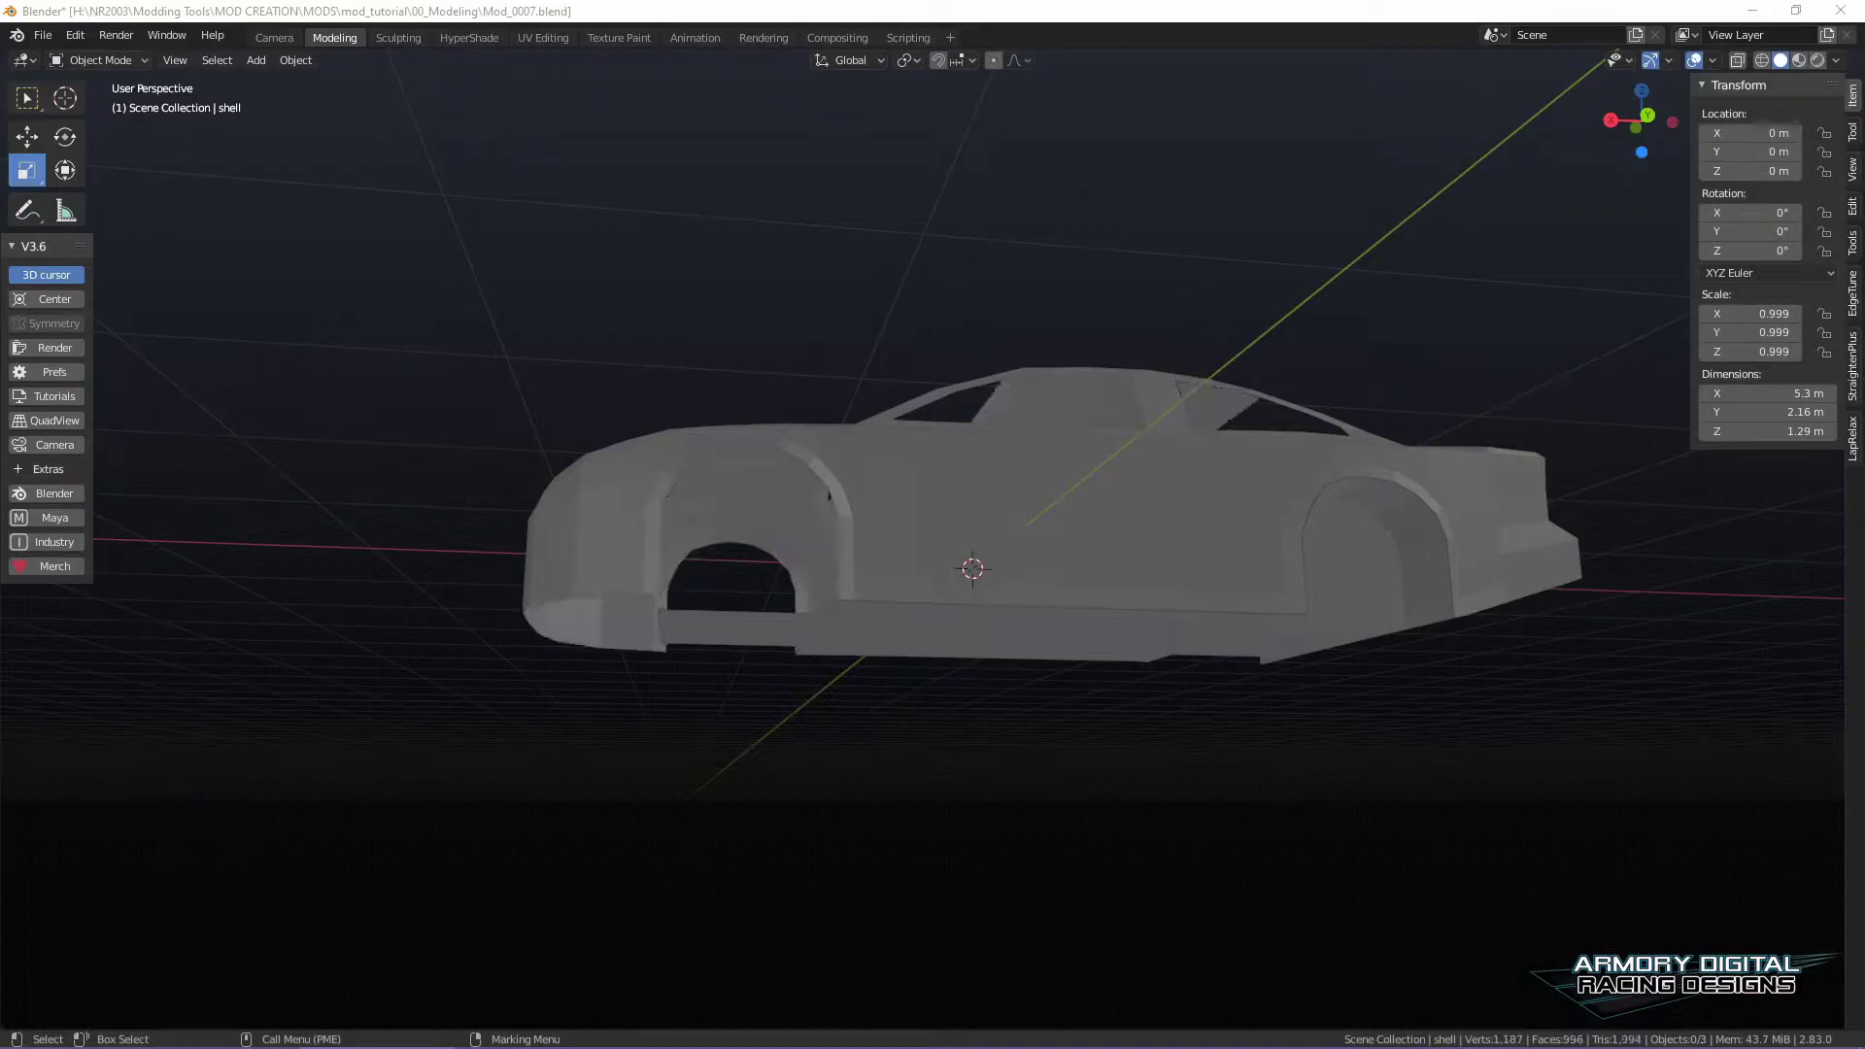
# - Add a cube mesh at the centre of the car
pyautogui.click(1509, 787)
pyautogui.moveTo(1428, 779); pyautogui.dragTo(1063, 638, button='middle')
pyautogui.moveTo(956, 600)
pyautogui.mouseDown(button='middle')
pyautogui.moveTo(1238, 871)
pyautogui.moveTo(968, 603)
pyautogui.mouseUp(button='middle')
pyautogui.moveTo(865, 636); pyautogui.dragTo(1344, 791, button='middle')
pyautogui.scroll(-5, 1304, 820)
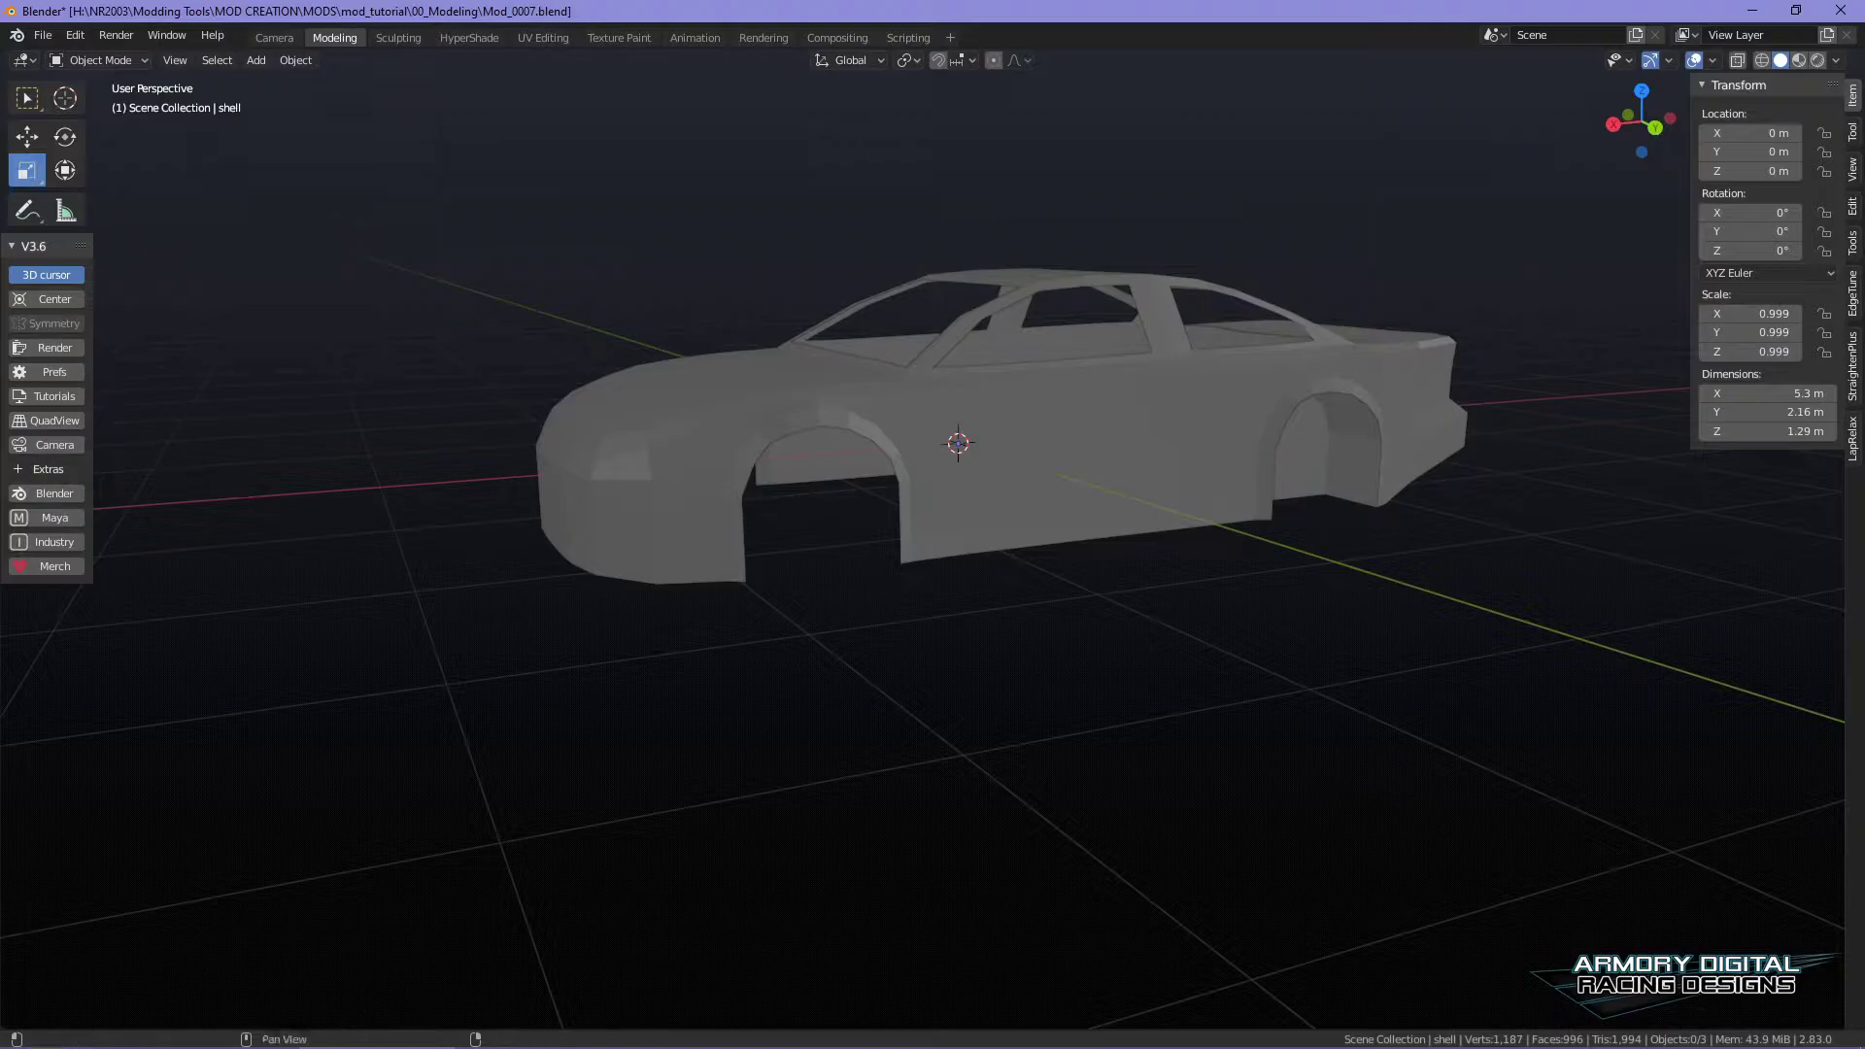
pyautogui.hotkey('shift', 'a')
pyautogui.moveTo(1094, 709)
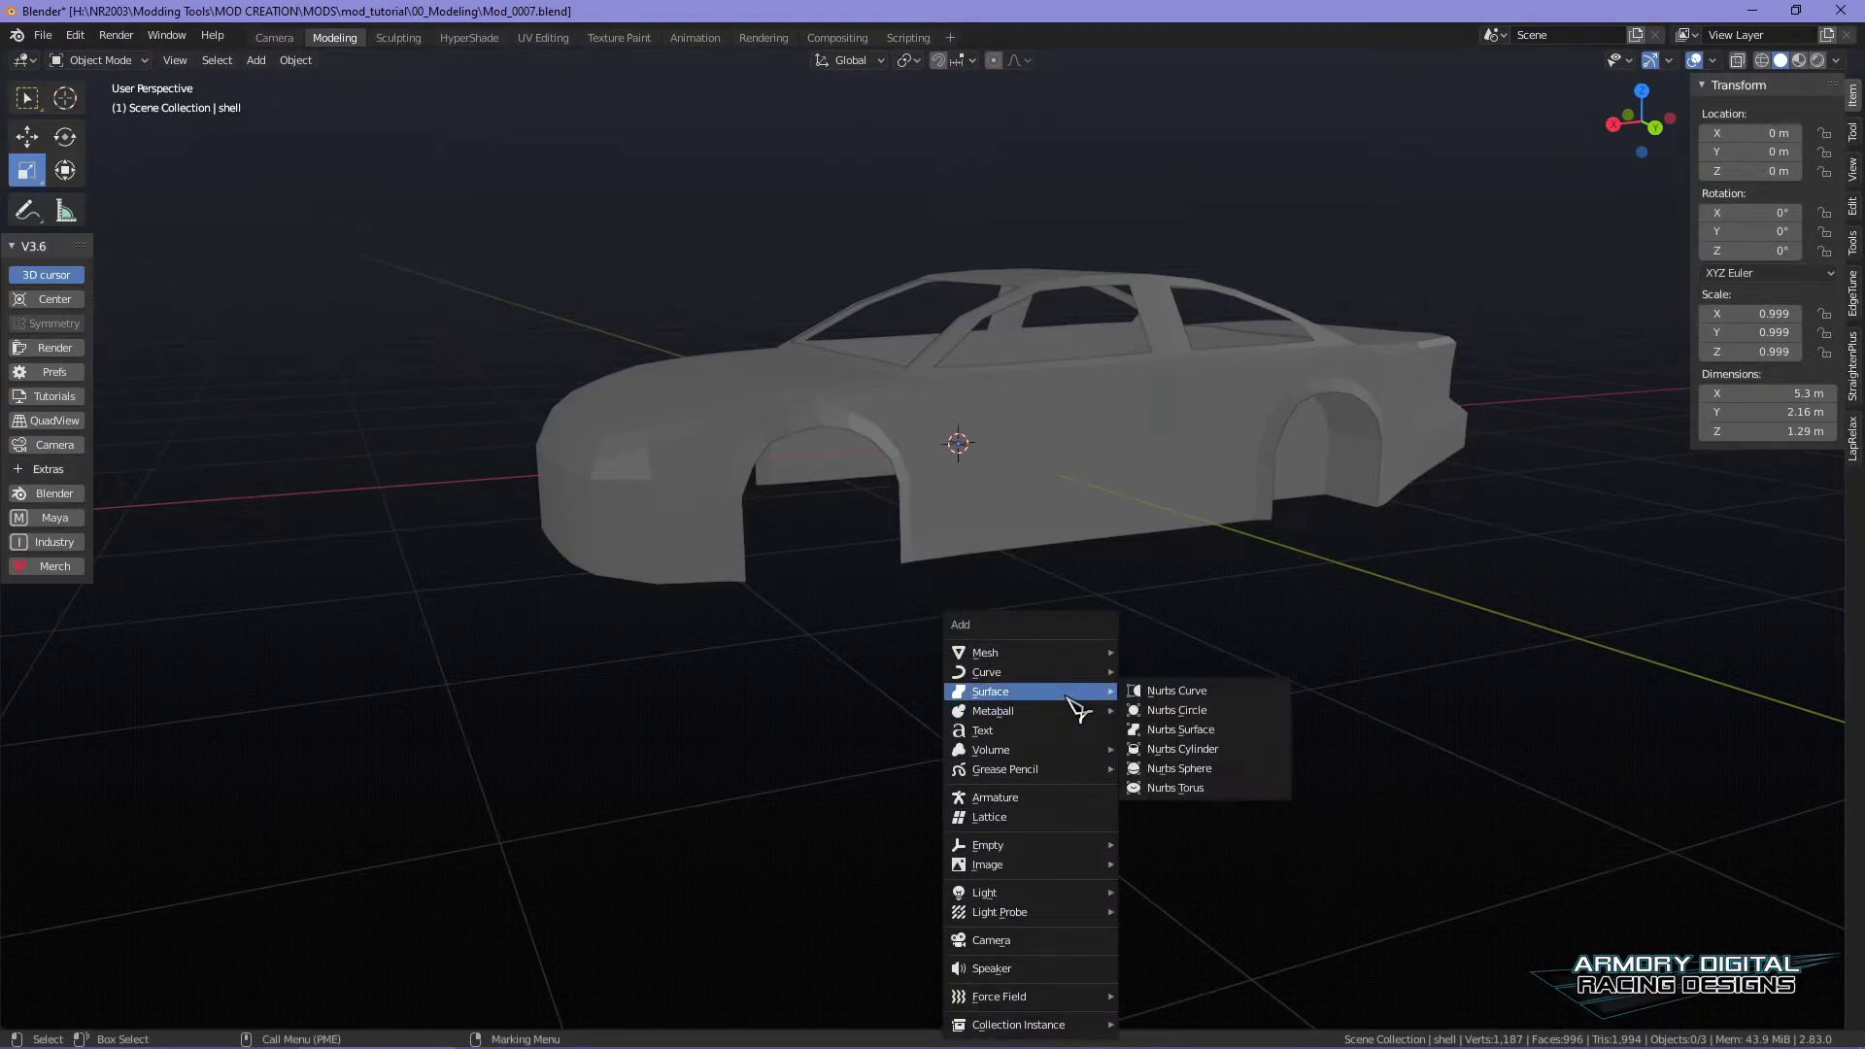
pyautogui.moveTo(1098, 652)
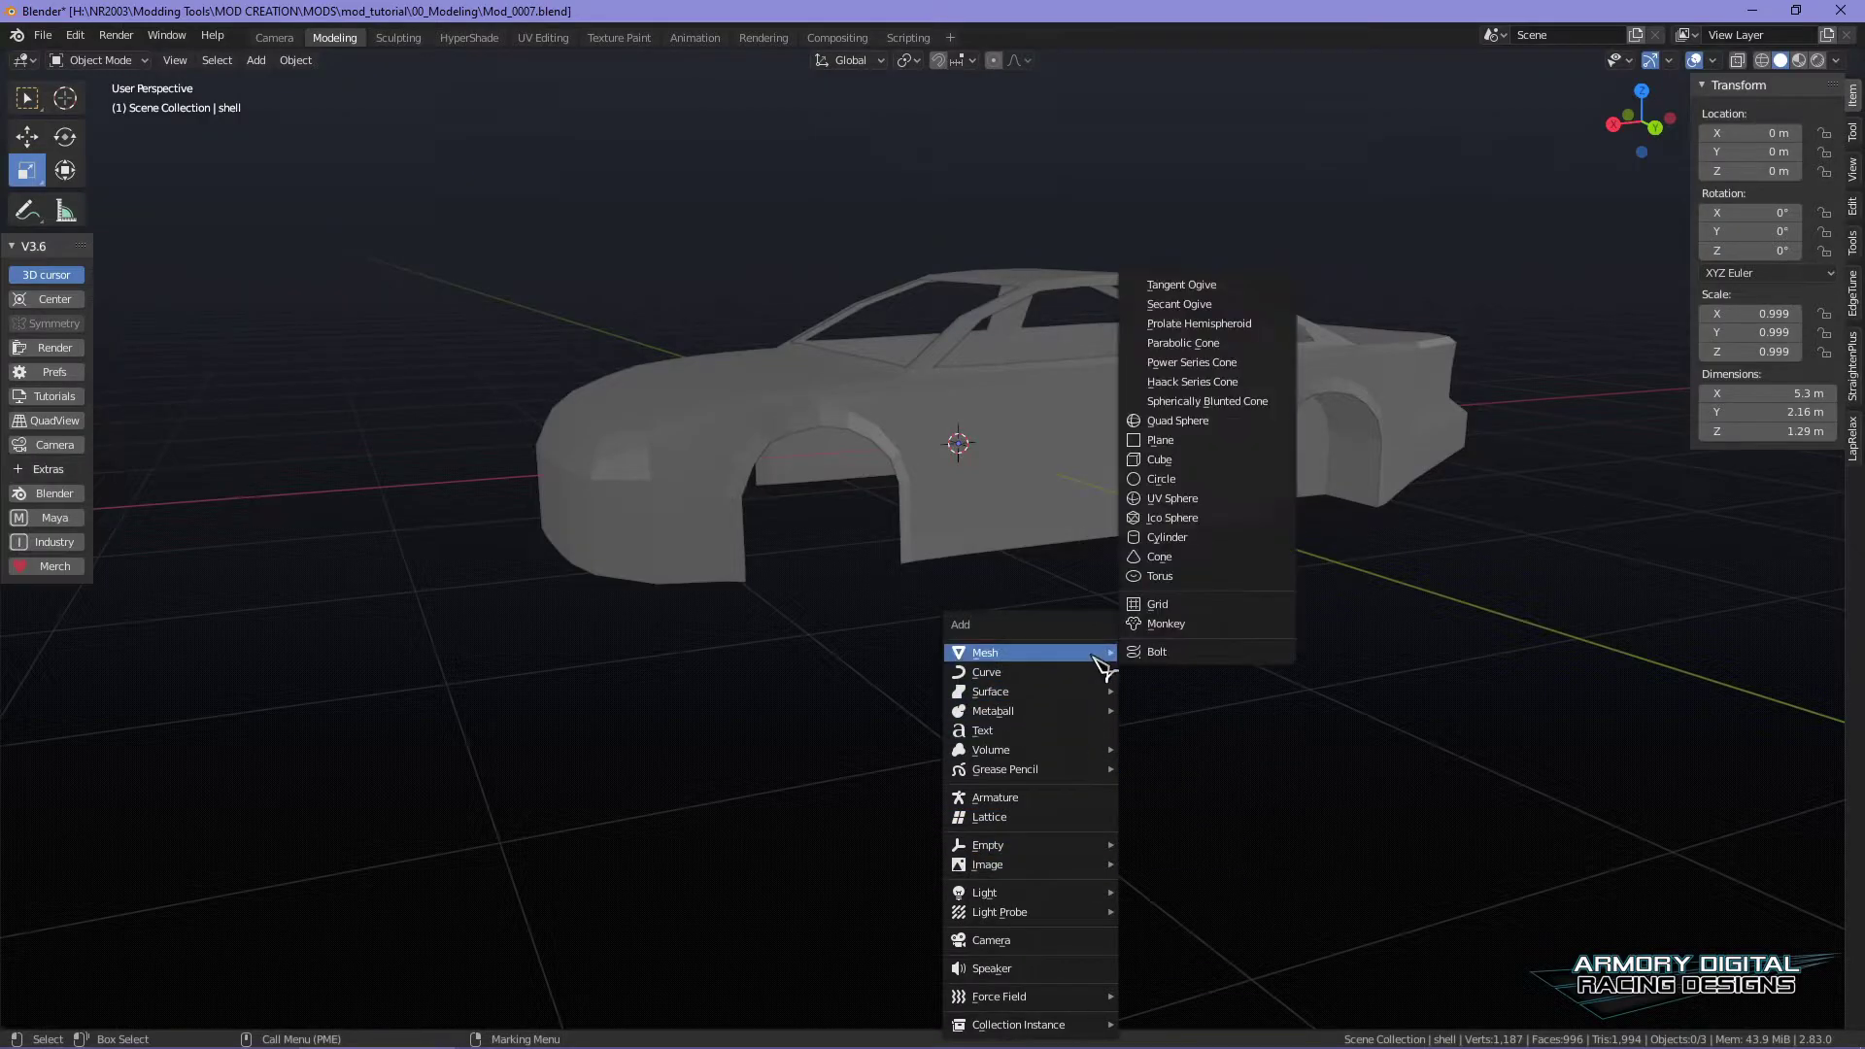
pyautogui.click(1214, 464)
# - Scale the cube to about 0.575 along Y and 0.305 along Z
pyautogui.moveTo(1291, 741); pyautogui.dragTo(1416, 800, button='middle')
pyautogui.scroll(2, 1420, 796)
pyautogui.moveTo(1238, 497); pyautogui.dragTo(1172, 484)
pyautogui.moveTo(1092, 295); pyautogui.dragTo(1091, 417)
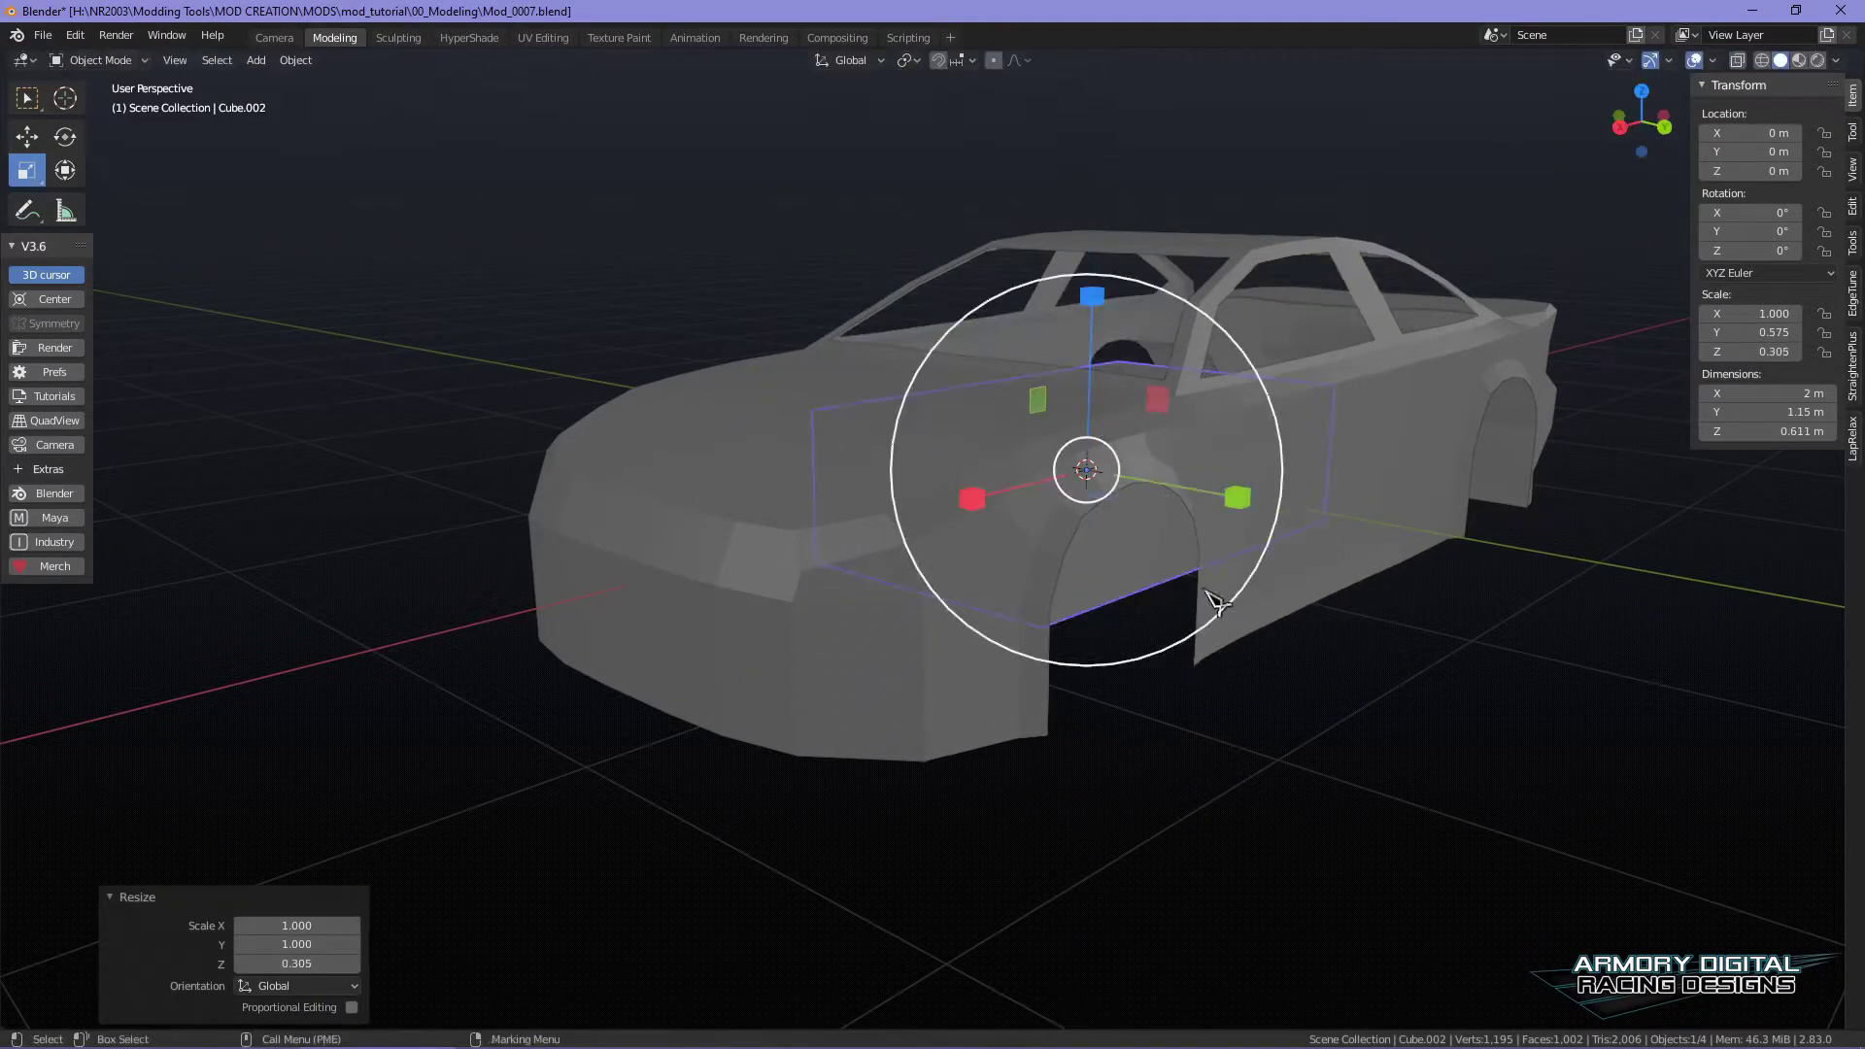
# - Resize the cube along the car's length and move it forward between the front wheel wells
pyautogui.moveTo(1484, 736); pyautogui.dragTo(1299, 716, button='middle')
pyautogui.scroll(2, 1299, 716)
pyautogui.moveTo(1124, 541); pyautogui.dragTo(773, 550)
pyautogui.press('w')
pyautogui.moveTo(1040, 651); pyautogui.dragTo(1253, 758, button='middle')
pyautogui.moveTo(945, 680); pyautogui.dragTo(836, 680)
pyautogui.moveTo(836, 680); pyautogui.dragTo(1111, 571, button='middle')
# - Select the cube's rear face and move it about 0.097 m forward along X
pyautogui.moveTo(1082, 524); pyautogui.dragTo(1168, 599, button='right')
pyautogui.moveTo(1168, 599); pyautogui.dragTo(1073, 722, button='middle')
pyautogui.click(885, 751)
pyautogui.moveTo(1006, 655)
pyautogui.mouseDown()
pyautogui.moveTo(931, 657)
pyautogui.moveTo(1012, 658)
pyautogui.mouseUp()
pyautogui.moveTo(1011, 658); pyautogui.dragTo(806, 508, button='middle')
pyautogui.moveTo(1031, 729); pyautogui.dragTo(1087, 693, button='middle')
pyautogui.moveTo(1151, 760); pyautogui.dragTo(1210, 562, button='middle')
pyautogui.keyDown('shift'); pyautogui.moveTo(1303, 478); pyautogui.dragTo(1163, 465, button='middle'); pyautogui.keyUp('shift')
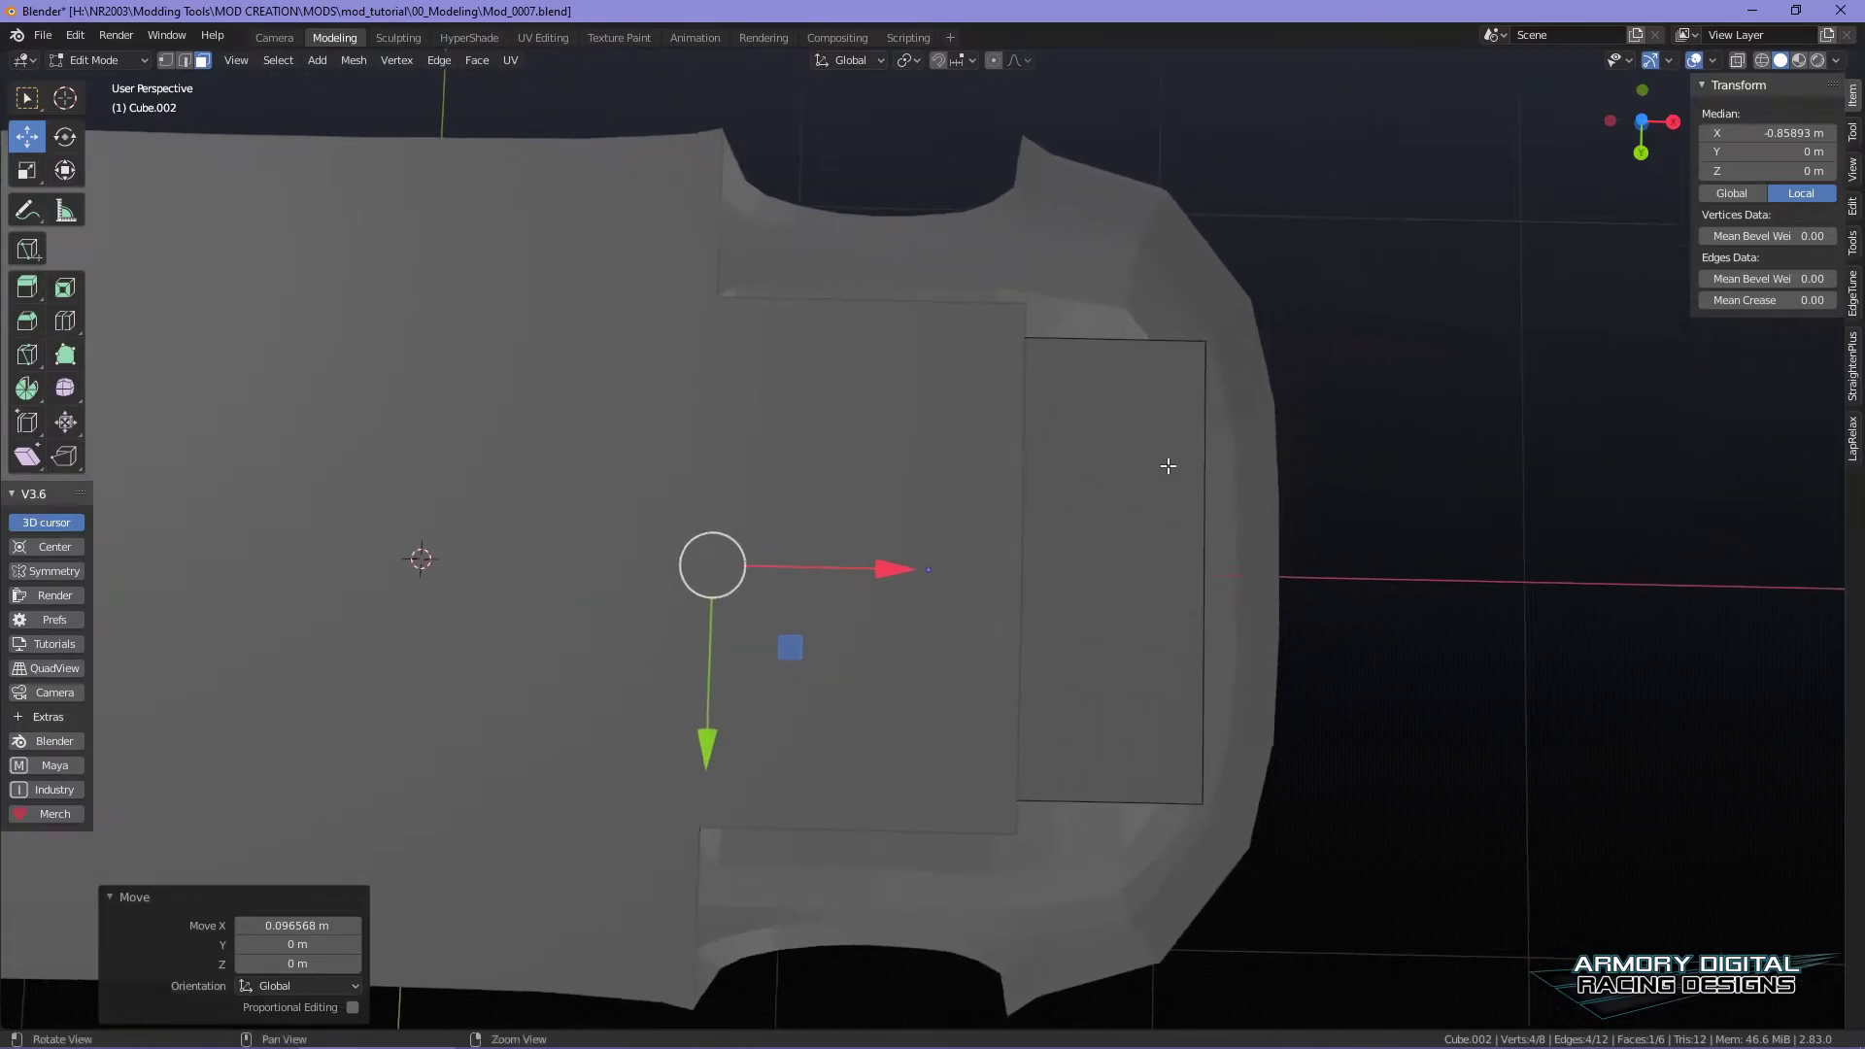
# - Move the cube's front face slightly along X and return to Object Mode
pyautogui.keyDown('alt'); pyautogui.moveTo(1513, 587); pyautogui.dragTo(1305, 517); pyautogui.keyUp('alt')
pyautogui.click(958, 820)
pyautogui.keyDown('alt'); pyautogui.moveTo(1306, 798); pyautogui.dragTo(1507, 892); pyautogui.keyUp('alt')
pyautogui.moveTo(1360, 557); pyautogui.dragTo(1369, 555)
pyautogui.moveTo(1112, 441); pyautogui.dragTo(1532, 532, button='right')
# - Edit the bottom object and move its front edge loop about 0.456 m forward along X
pyautogui.keyDown('alt'); pyautogui.moveTo(953, 476); pyautogui.dragTo(1006, 517, button='middle'); pyautogui.keyUp('alt')
pyautogui.click(1016, 528)
pyautogui.moveTo(1013, 402); pyautogui.dragTo(1025, 415, button='right')
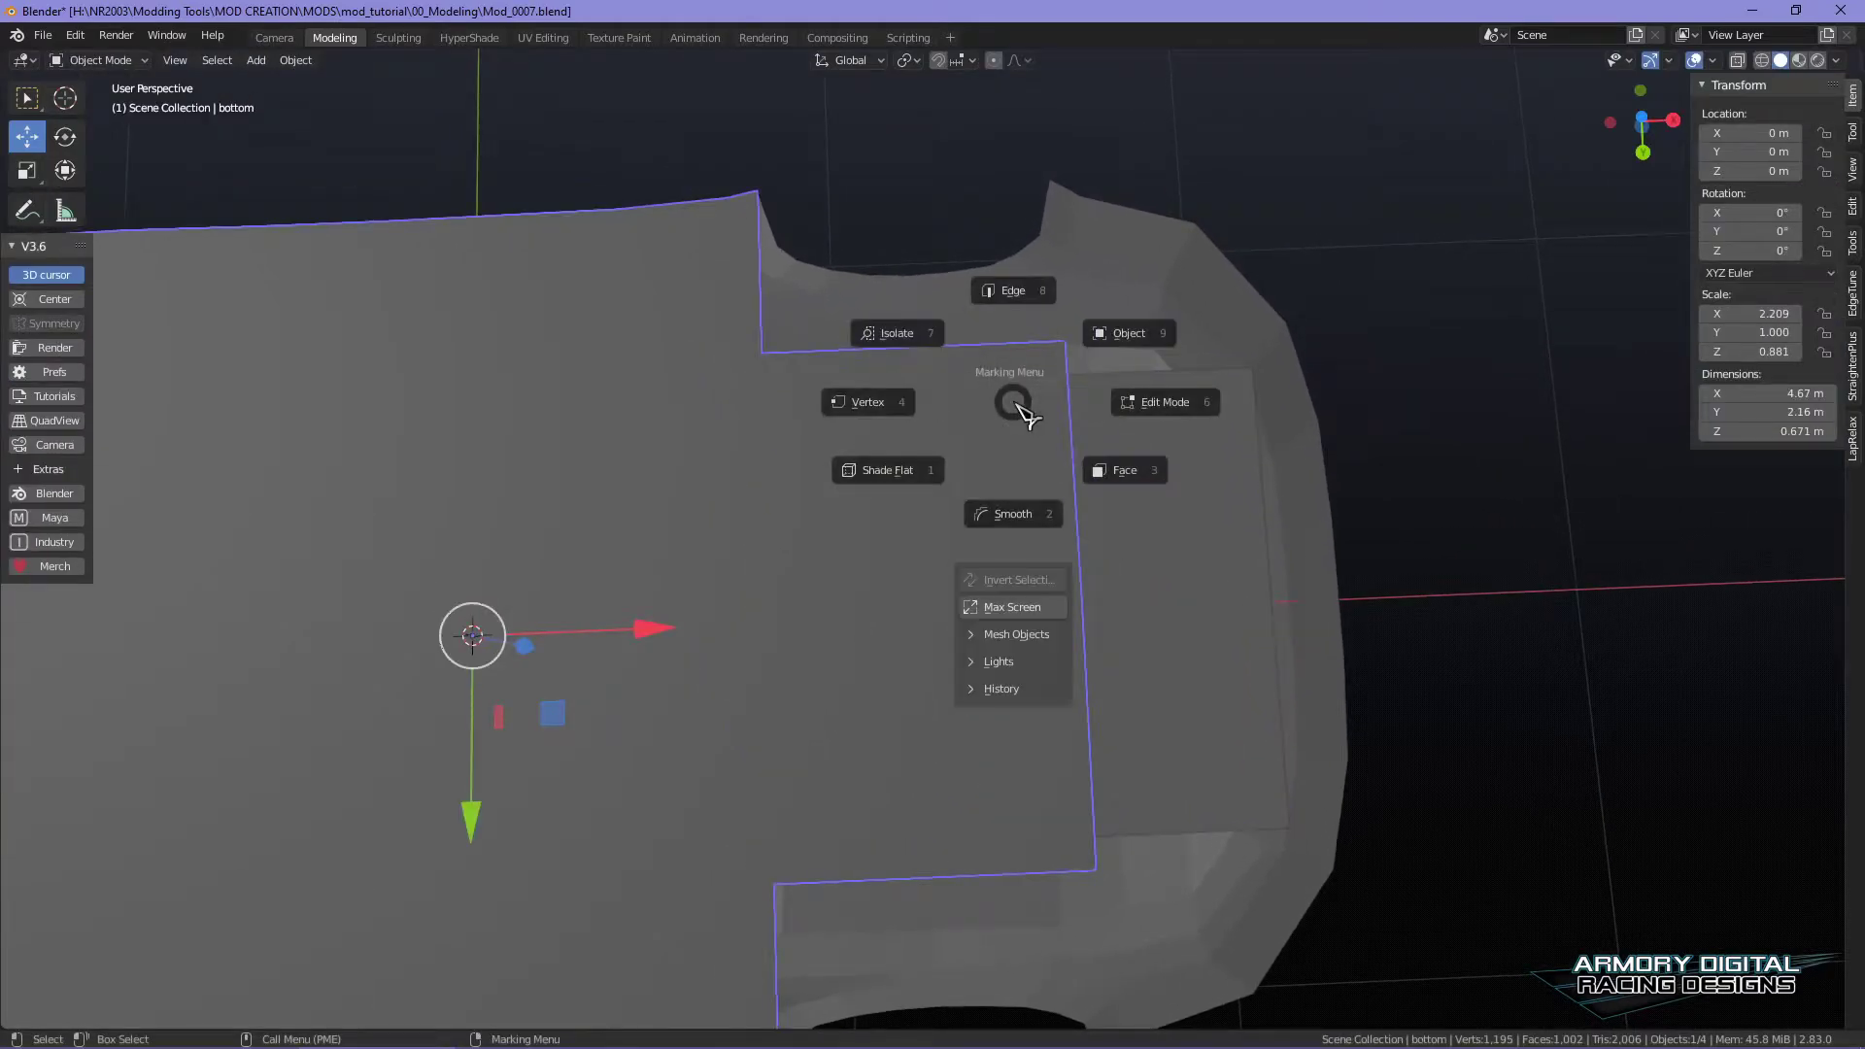
pyautogui.moveTo(1122, 476); pyautogui.dragTo(1122, 476, button='right')
pyautogui.click(1064, 395)
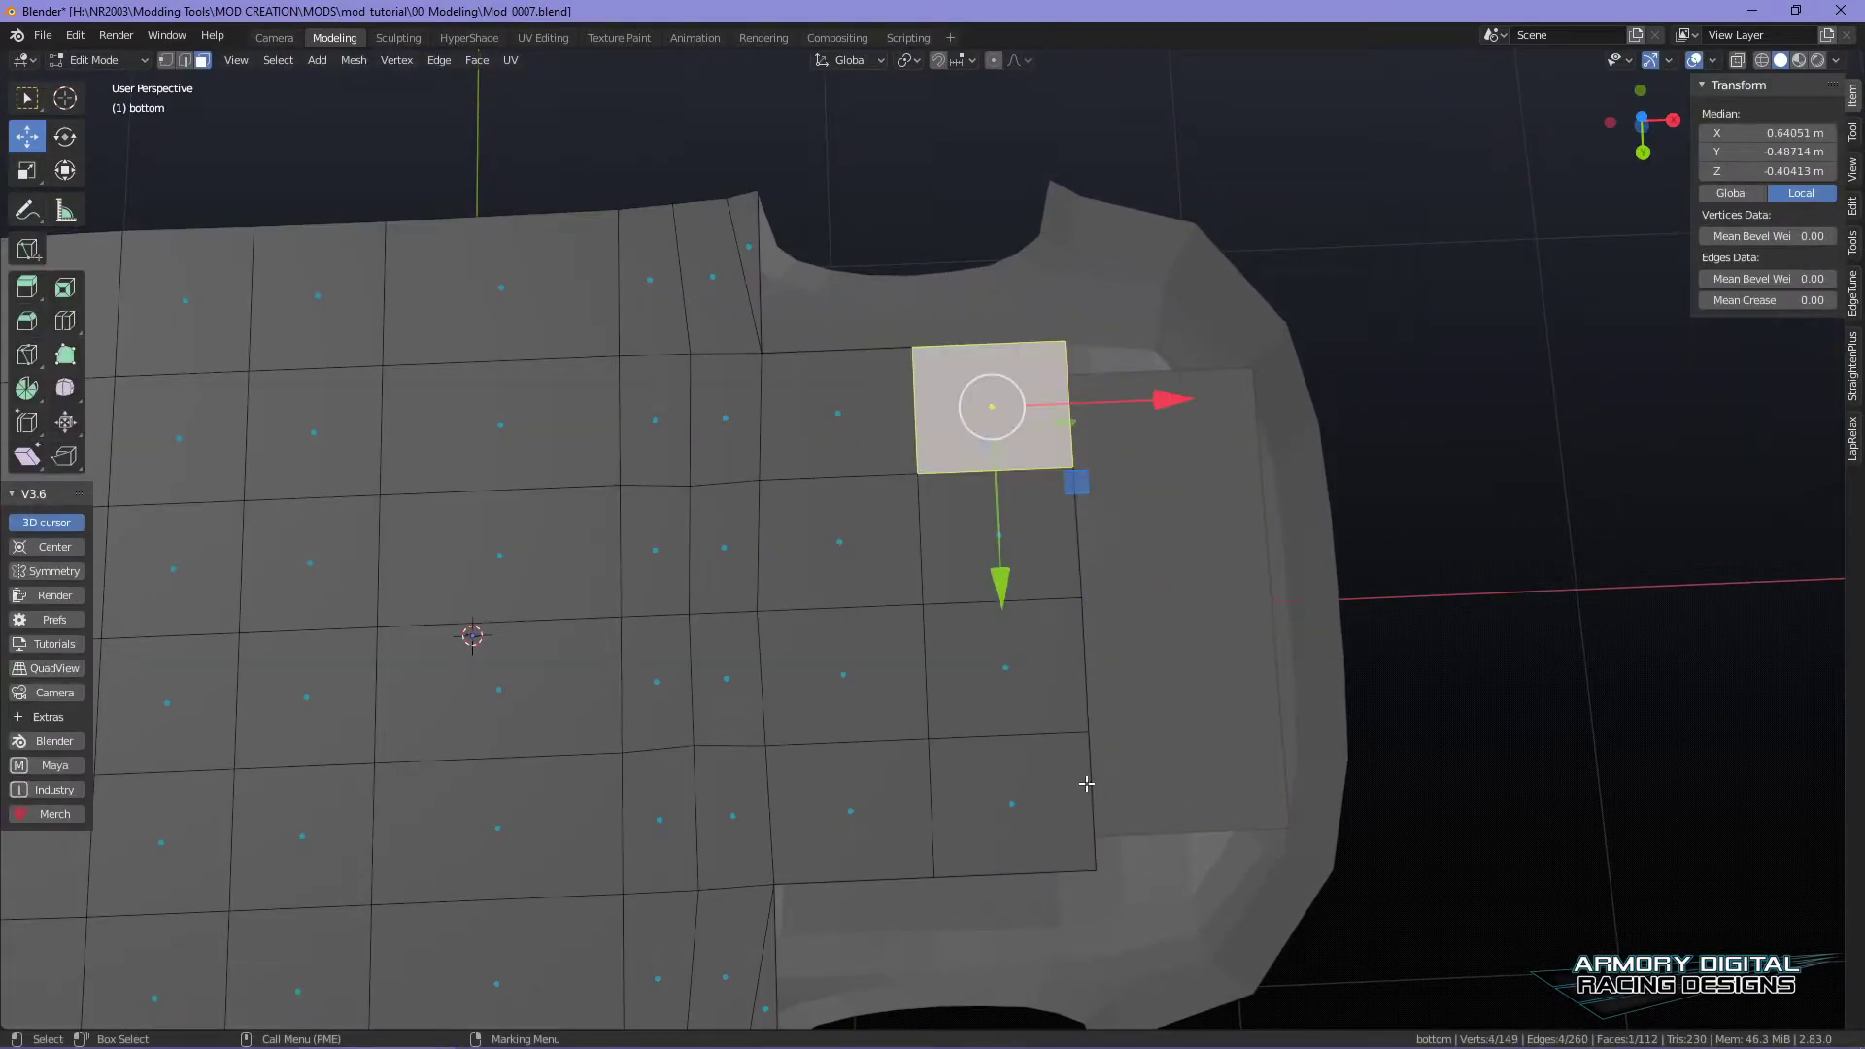
pyautogui.click(1085, 782)
pyautogui.click(1173, 706)
pyautogui.moveTo(1074, 653); pyautogui.dragTo(1074, 562, button='right')
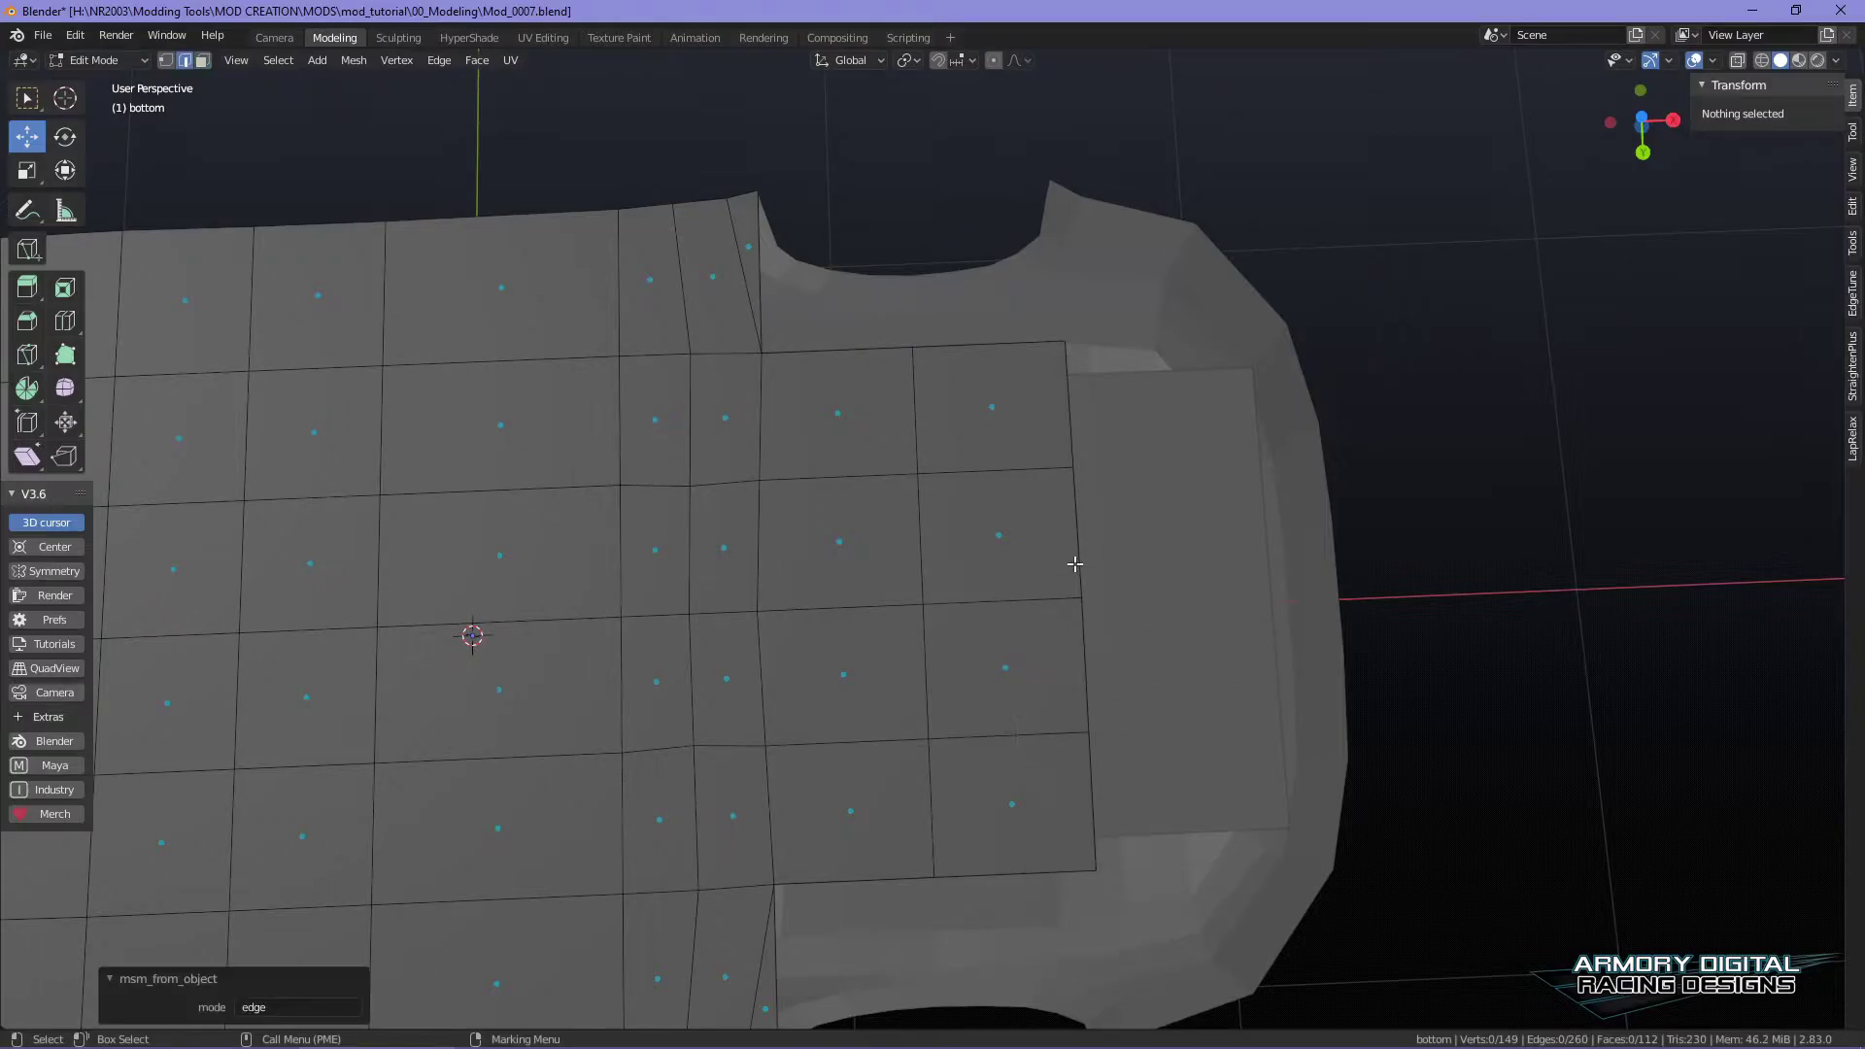
pyautogui.keyDown('alt'); pyautogui.click(1079, 568); pyautogui.keyUp('alt')
pyautogui.press('g')
pyautogui.click(1457, 608)
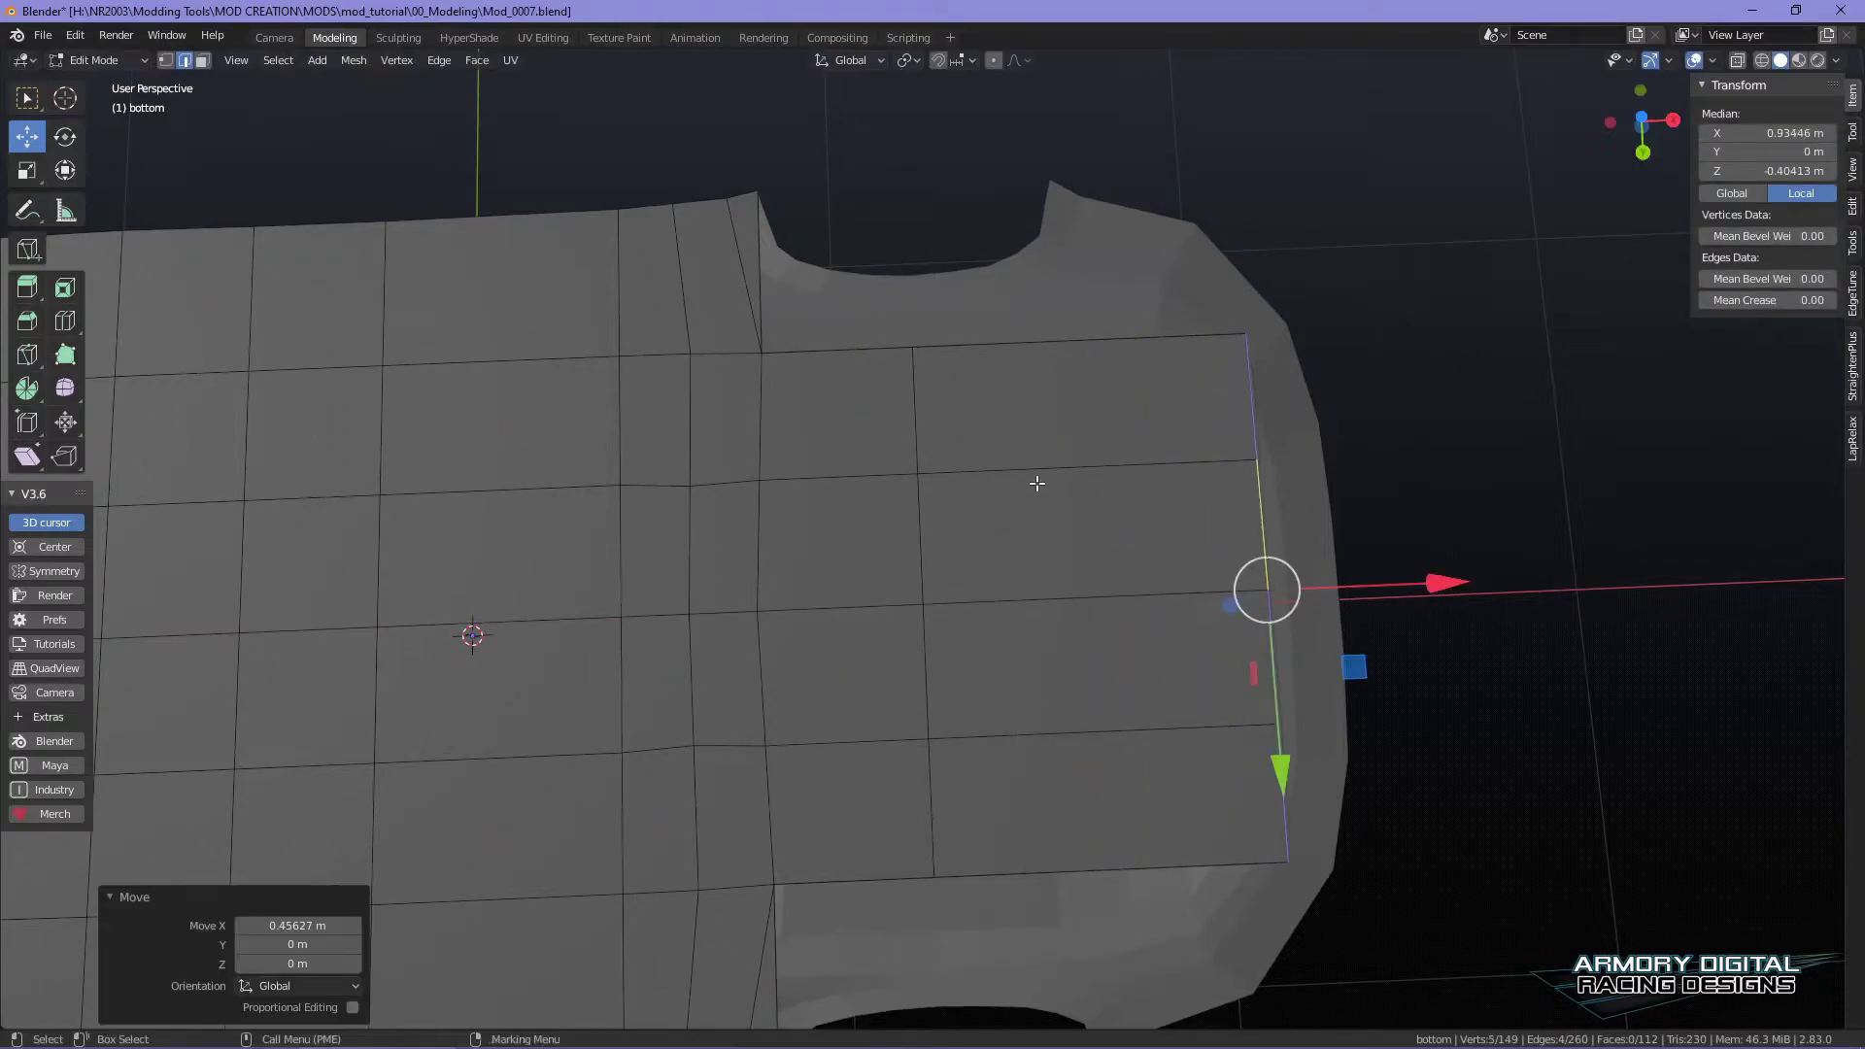
# - Move the middle edge loop of the floor's front section about 0.179 m forward along X and about 0.095 m back
pyautogui.hotkey('ctrl', 'z')
pyautogui.press('g')
pyautogui.press('x')
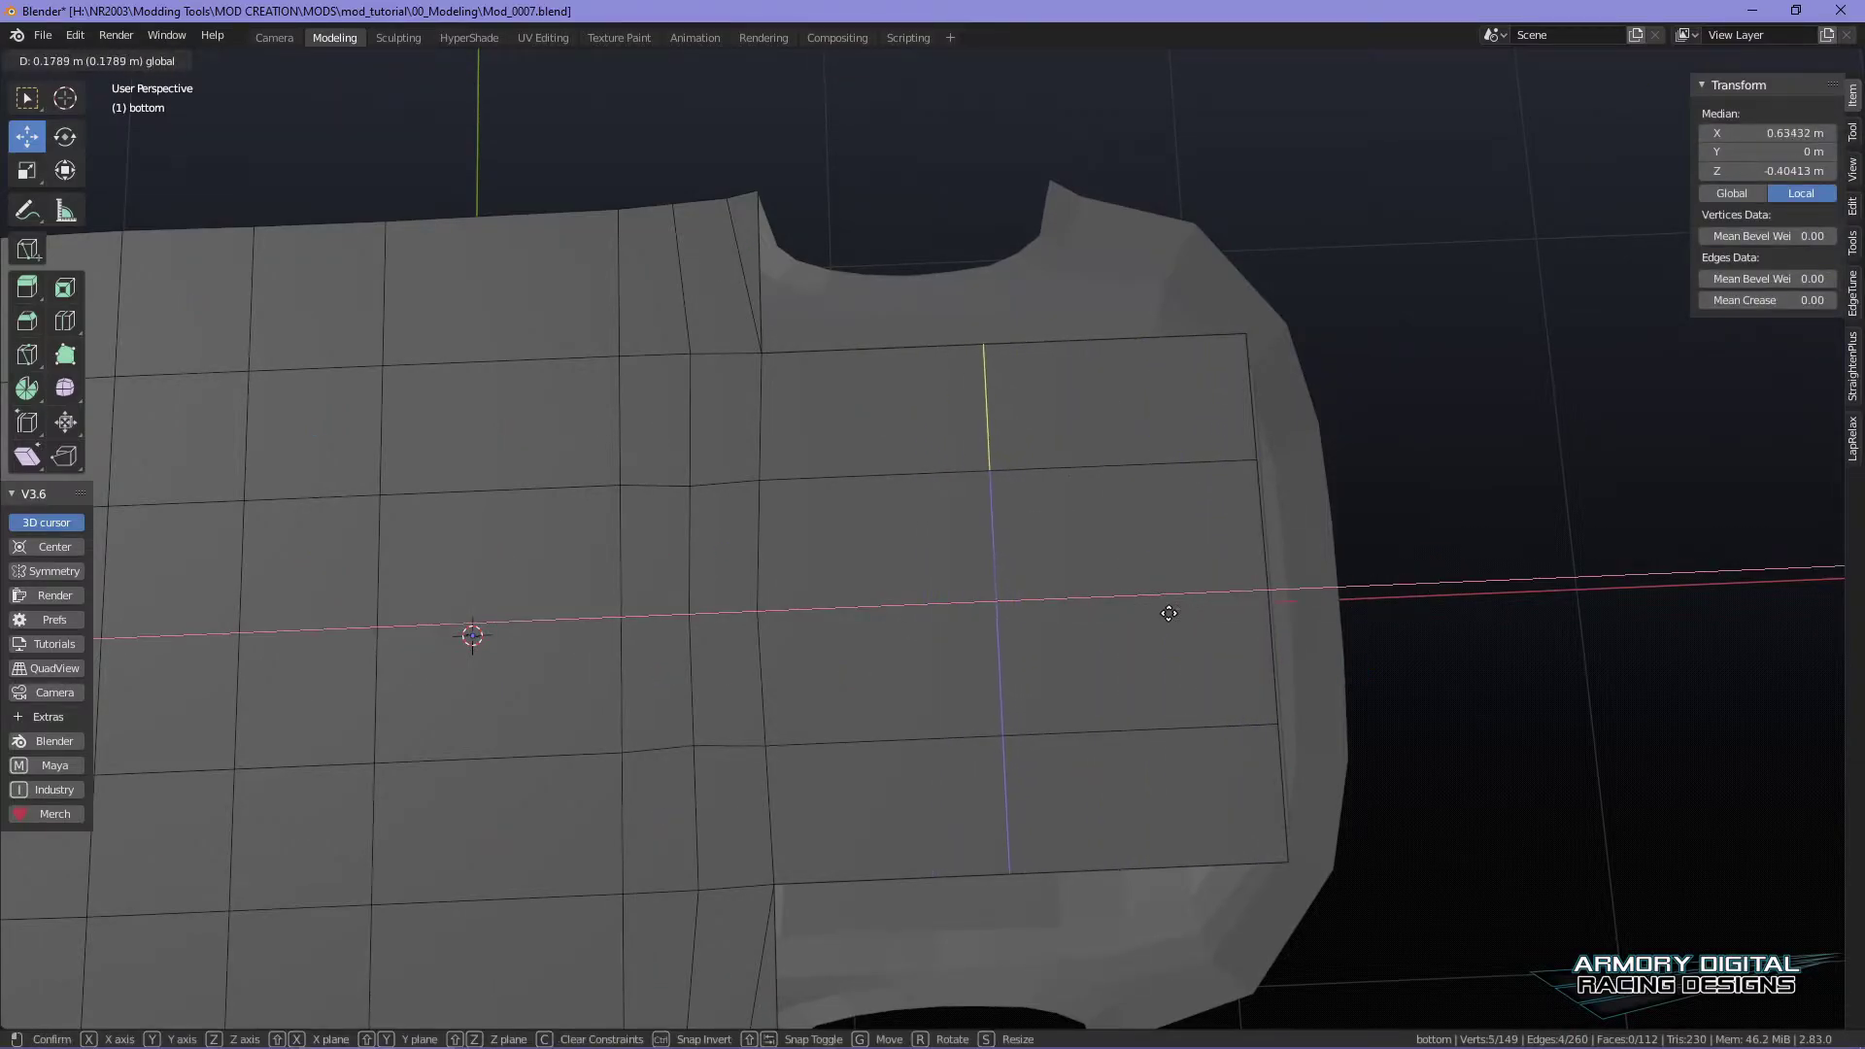
pyautogui.click(1168, 613)
pyautogui.keyDown('alt'); pyautogui.moveTo(1592, 725); pyautogui.dragTo(1578, 629, button='right'); pyautogui.keyUp('alt')
pyautogui.keyDown('alt'); pyautogui.moveTo(1578, 628); pyautogui.dragTo(1532, 741); pyautogui.keyUp('alt')
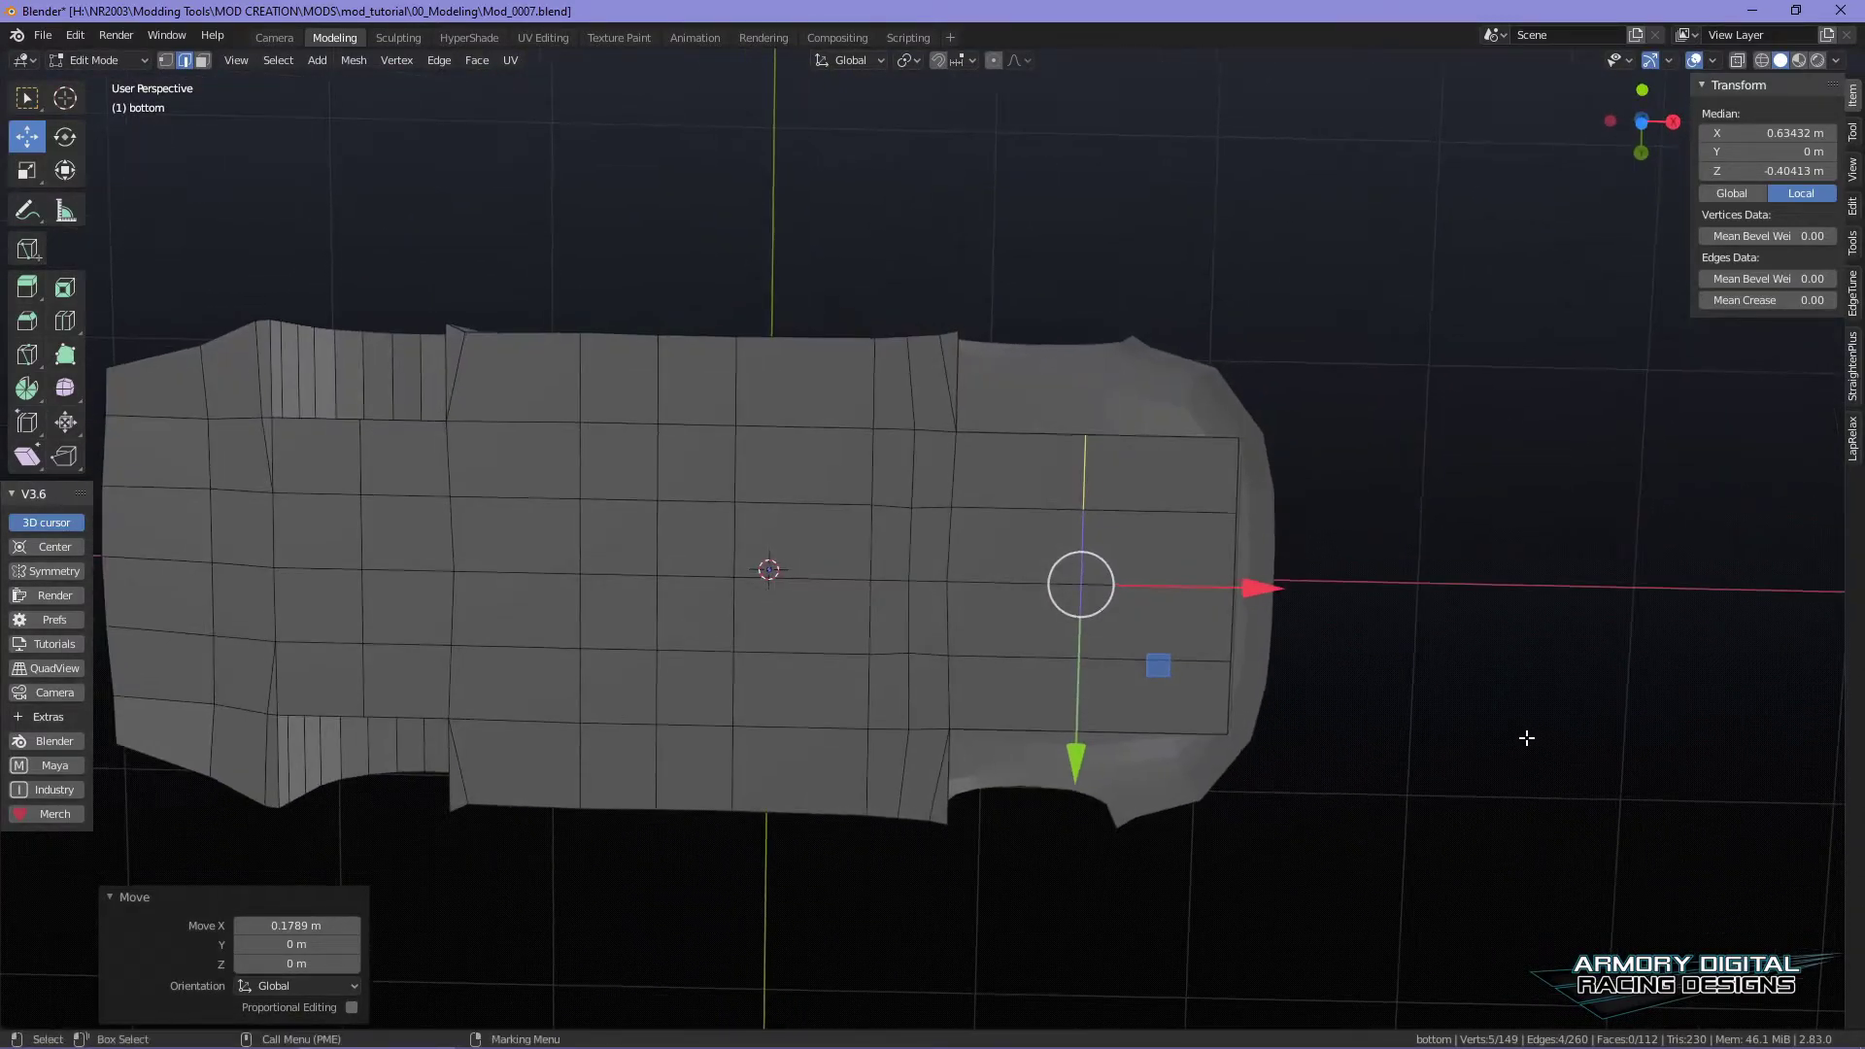
pyautogui.scroll(3, 1457, 680)
pyautogui.press('g')
pyautogui.press('x')
pyautogui.moveTo(1292, 620); pyautogui.dragTo(1292, 620)
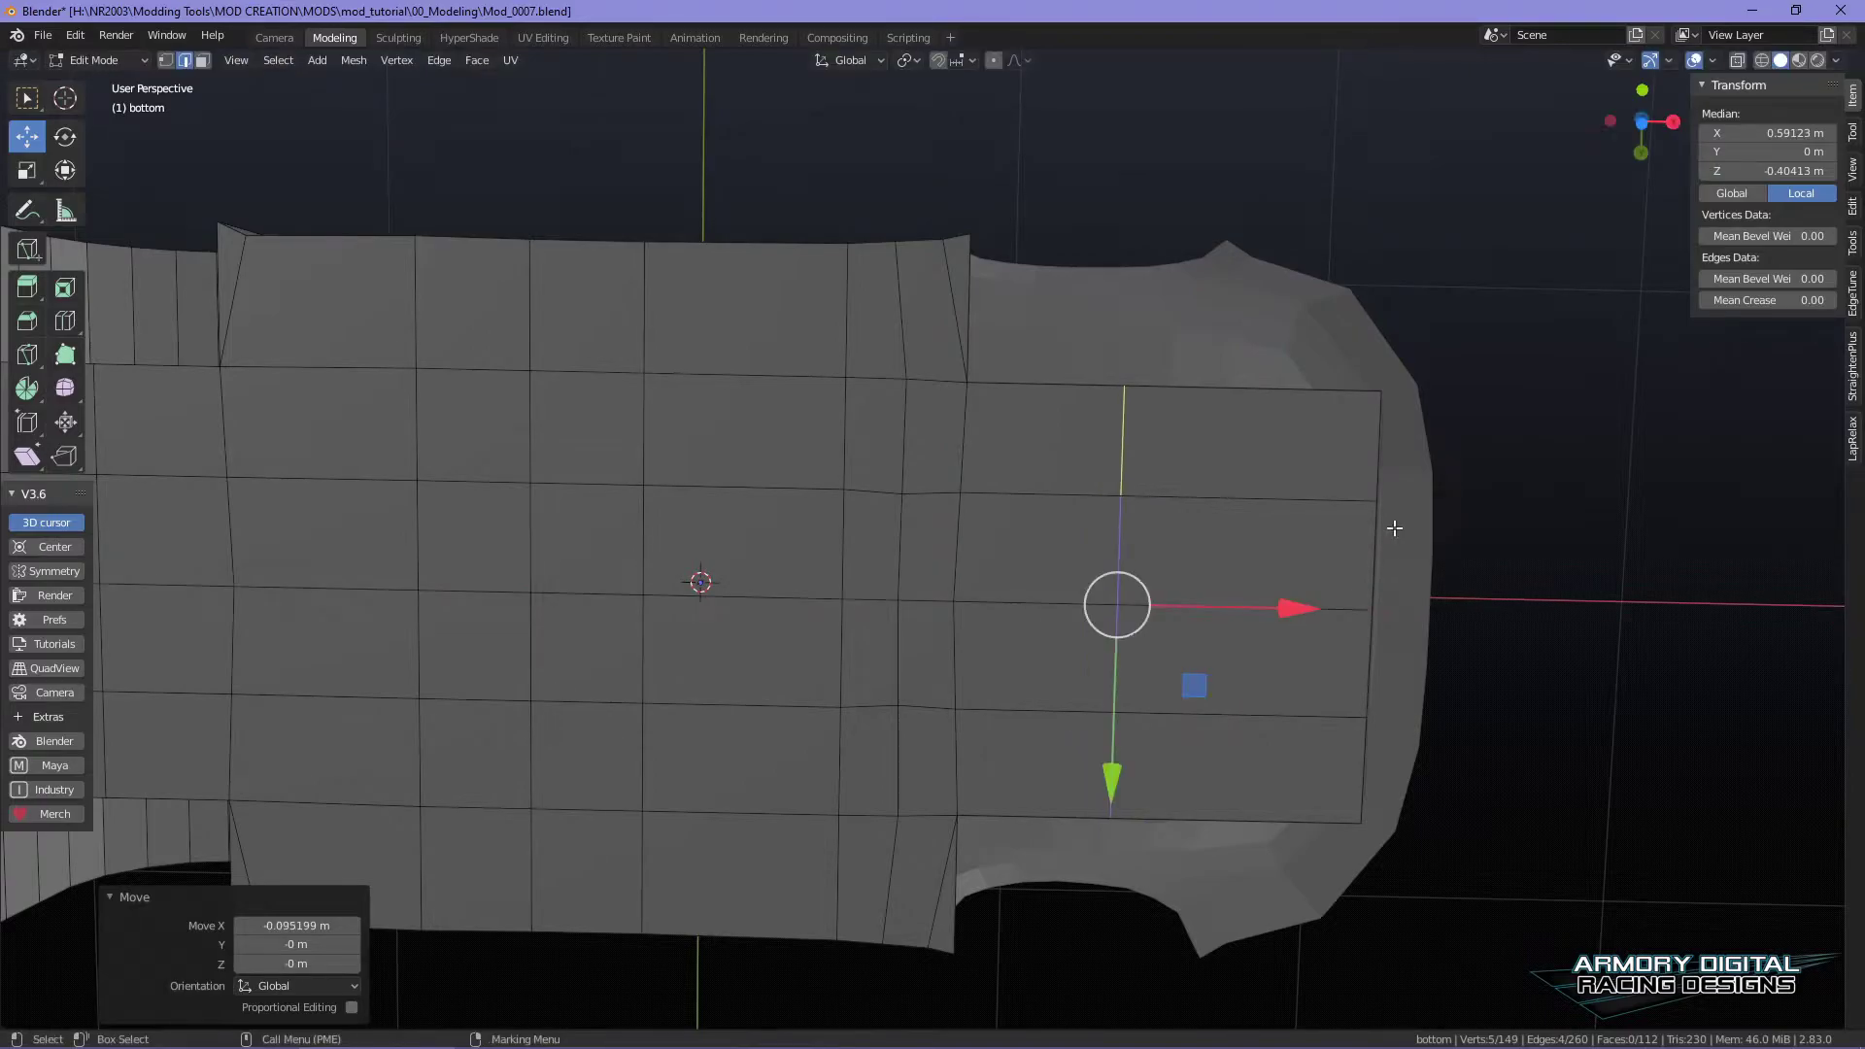
# - Move the bottom object's front edge loop about 0.151 m rearward along X and return to Object Mode
pyautogui.doubleClick(1381, 462)
pyautogui.moveTo(1559, 623); pyautogui.dragTo(1507, 626)
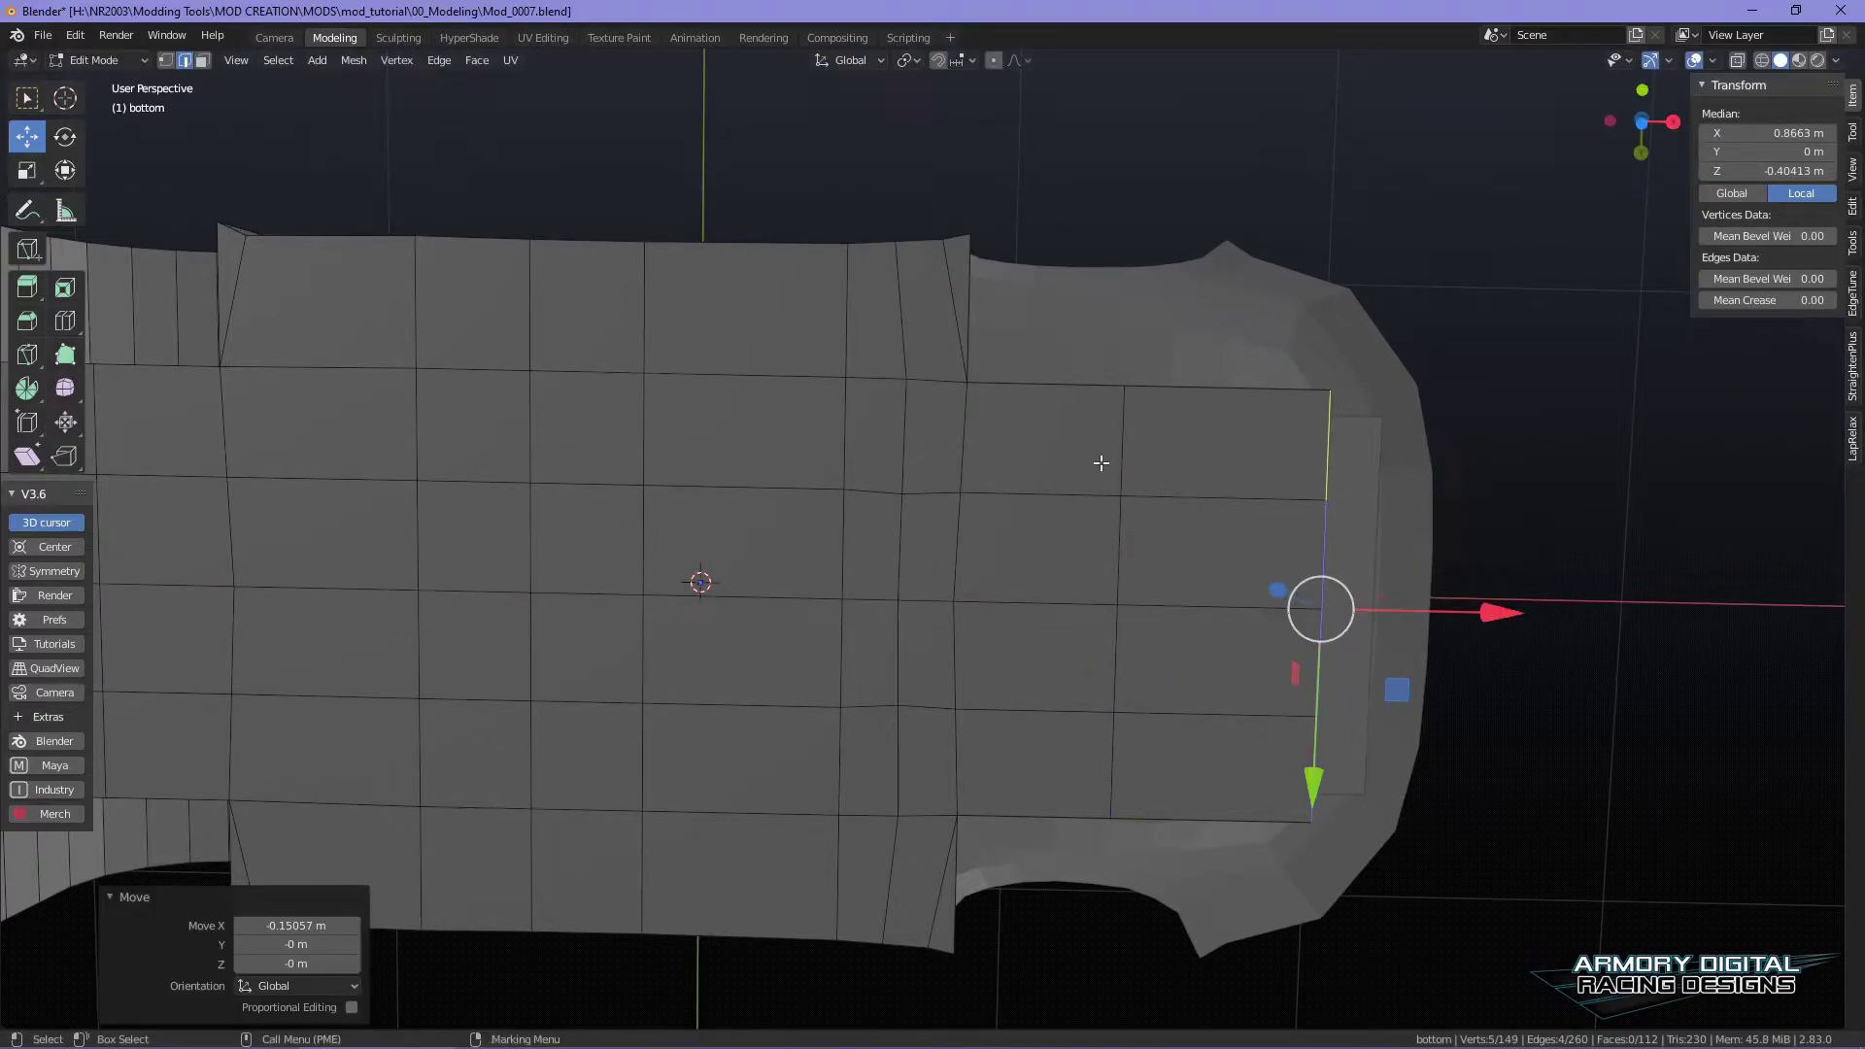
pyautogui.press('Tab')
# - Edit the box between the front wheel wells in edge mode and add one loop cut across its length at factor 0.196
pyautogui.keyDown('alt'); pyautogui.moveTo(1561, 534); pyautogui.dragTo(1288, 834); pyautogui.keyUp('alt')
pyautogui.click(1070, 658)
pyautogui.moveTo(955, 581); pyautogui.dragTo(971, 480, button='right')
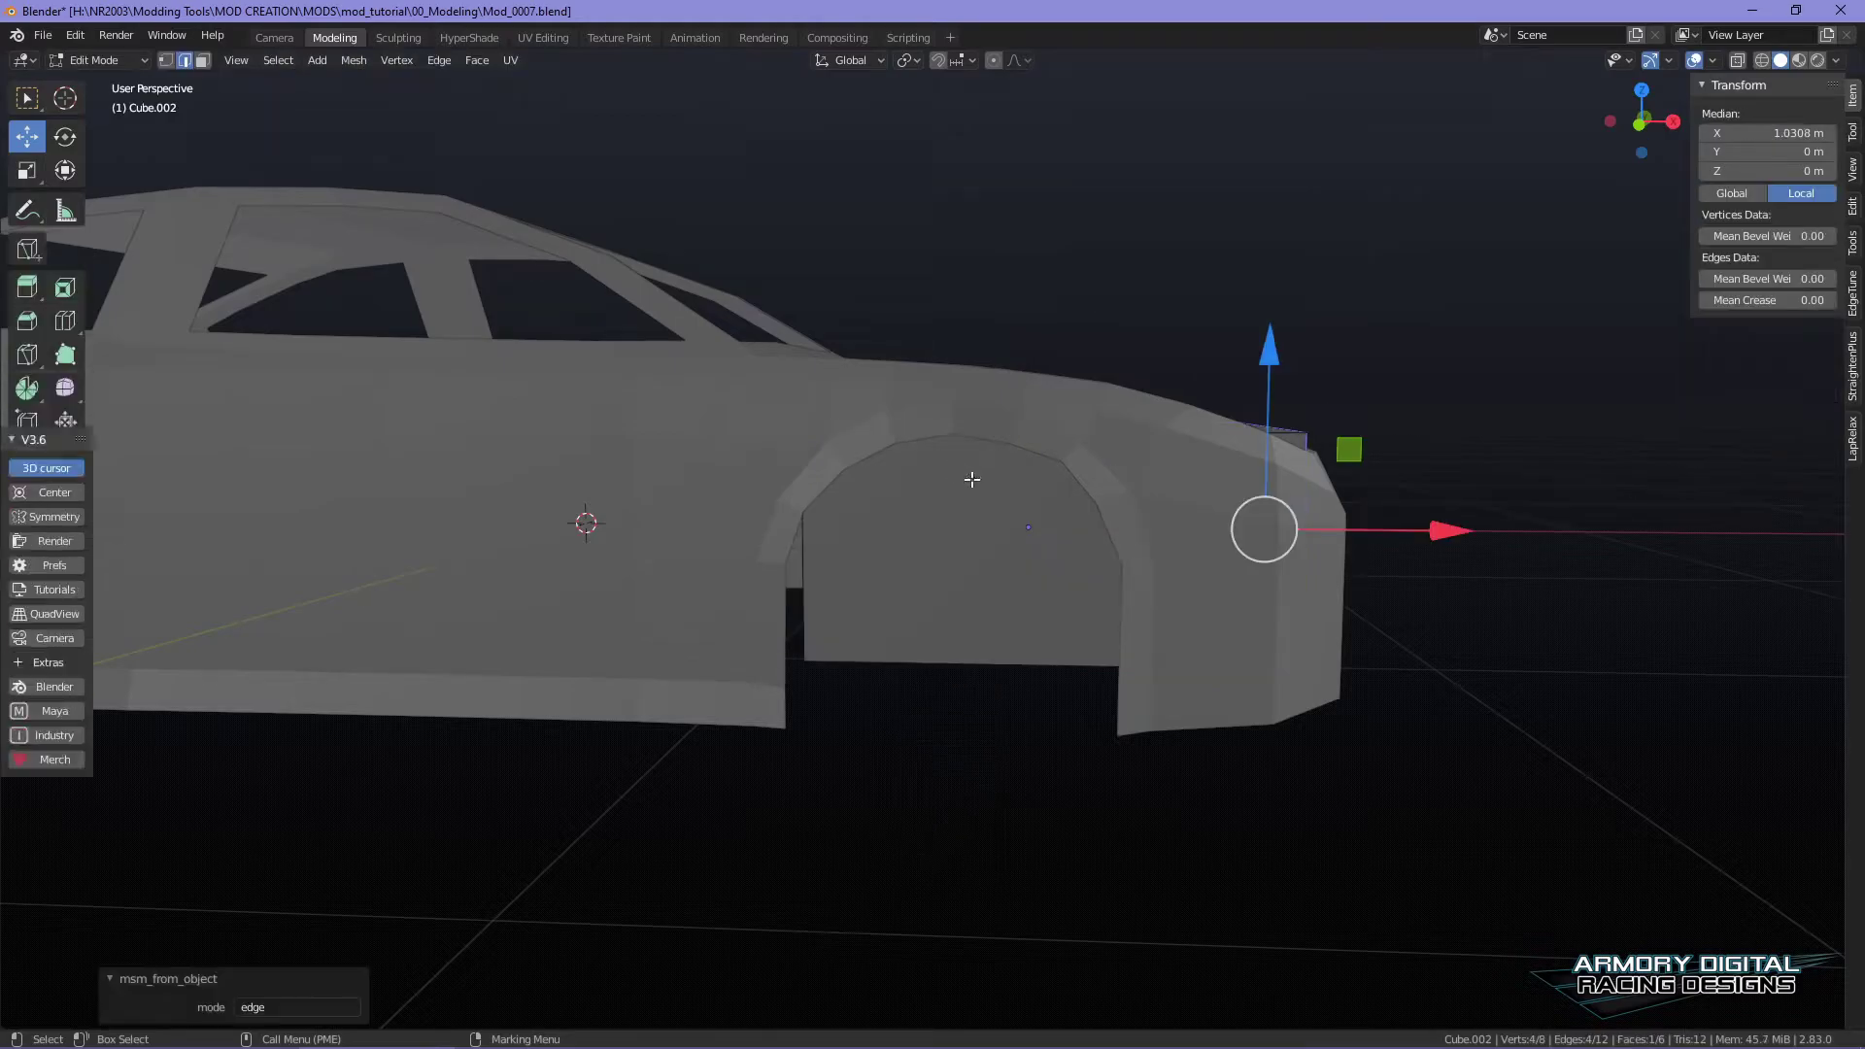
pyautogui.click(65, 320)
pyautogui.moveTo(1045, 455); pyautogui.dragTo(995, 452)
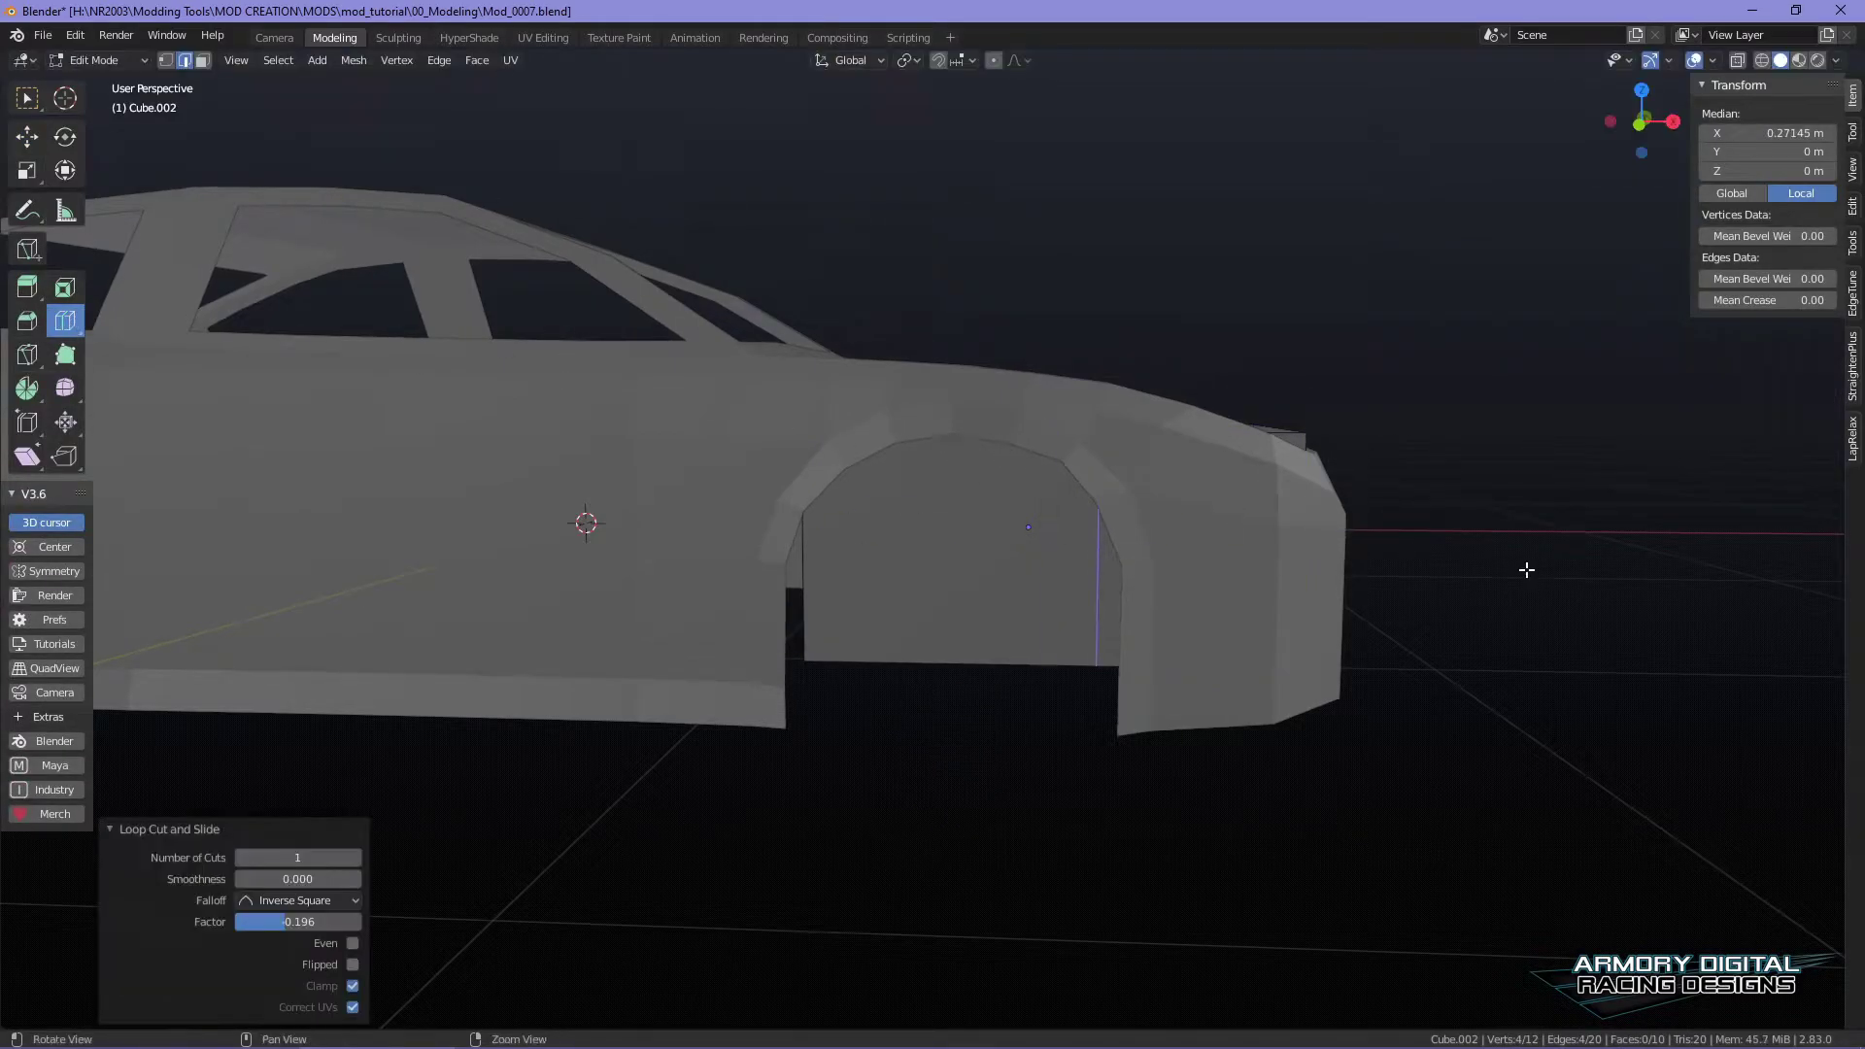
pyautogui.keyDown('alt'); pyautogui.moveTo(1528, 570); pyautogui.dragTo(1403, 584, button='middle'); pyautogui.keyUp('alt')
pyautogui.press('w')
# - Lower the box's front top edge along Z, move it about 0.108 m rearward along X, and return to Object Mode
pyautogui.moveTo(809, 566); pyautogui.dragTo(819, 498, button='right')
pyautogui.keyDown('alt'); pyautogui.moveTo(819, 497); pyautogui.dragTo(1248, 564); pyautogui.keyUp('alt')
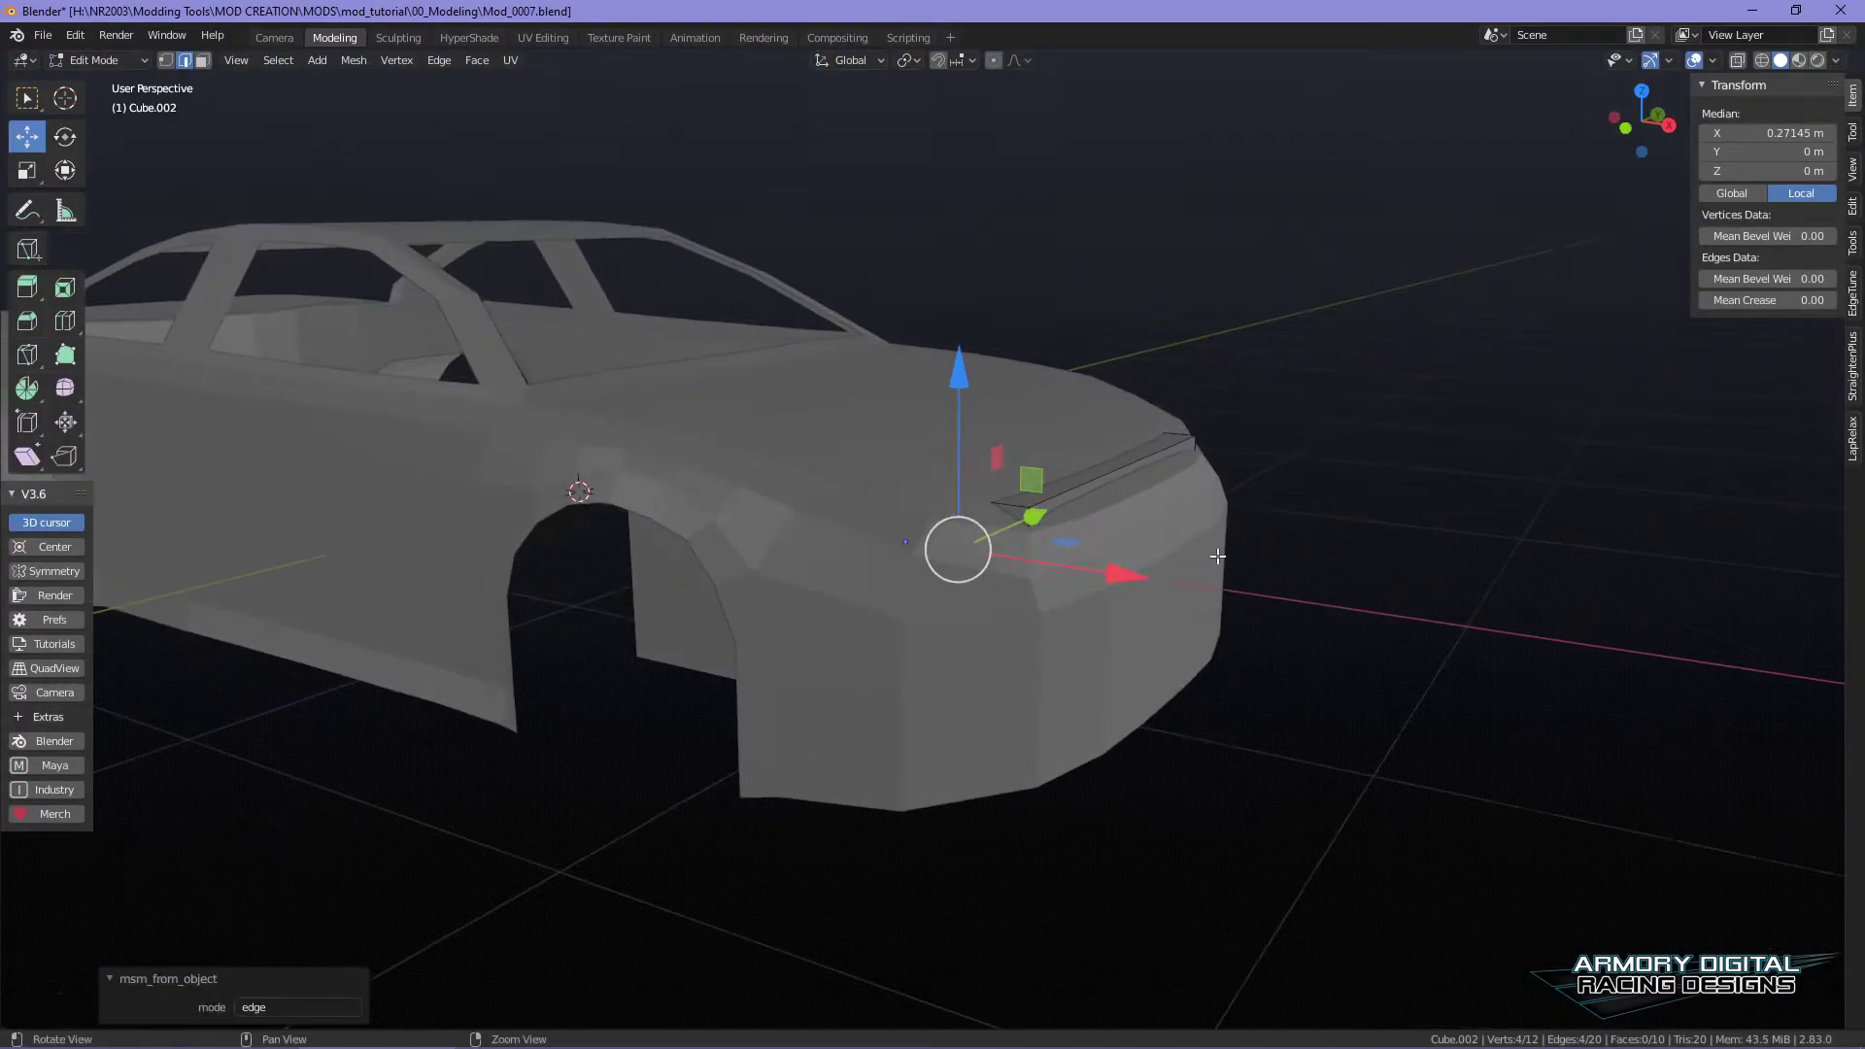
pyautogui.click(1086, 486)
pyautogui.moveTo(1128, 316); pyautogui.dragTo(1129, 358)
pyautogui.keyDown('alt'); pyautogui.moveTo(1368, 591); pyautogui.dragTo(1445, 553); pyautogui.keyUp('alt')
pyautogui.moveTo(1326, 467); pyautogui.dragTo(1288, 470)
pyautogui.keyDown('alt'); pyautogui.moveTo(1389, 581); pyautogui.dragTo(1470, 579); pyautogui.keyUp('alt')
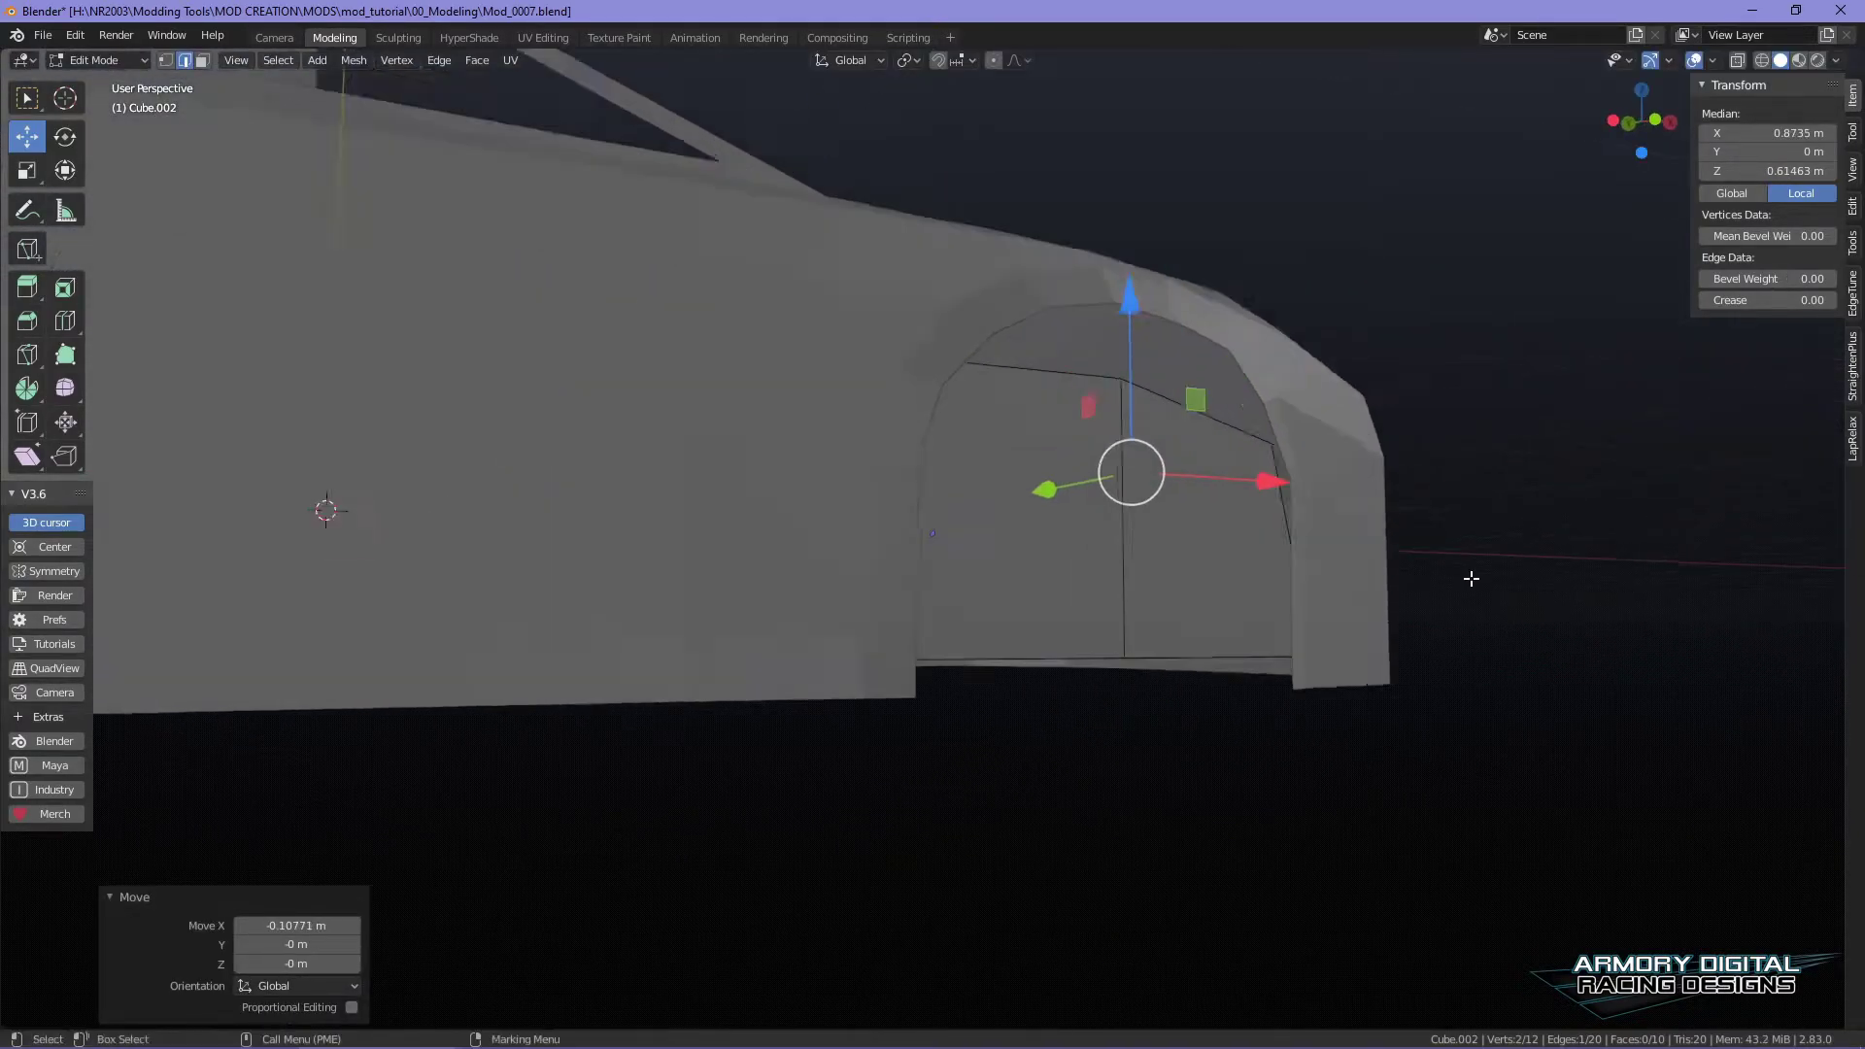
pyautogui.keyDown('alt'); pyautogui.moveTo(1470, 578); pyautogui.dragTo(1606, 600, button='right'); pyautogui.keyUp('alt')
pyautogui.keyDown('alt'); pyautogui.moveTo(1389, 558); pyautogui.dragTo(1345, 444); pyautogui.keyUp('alt')
pyautogui.keyDown('alt'); pyautogui.moveTo(1327, 573); pyautogui.dragTo(1372, 583); pyautogui.keyUp('alt')
pyautogui.moveTo(1108, 495); pyautogui.dragTo(1282, 767, button='right')
# - Delete the box's rear face and return to Object Mode
pyautogui.keyDown('alt'); pyautogui.moveTo(1399, 806); pyautogui.dragTo(1421, 757); pyautogui.keyUp('alt')
pyautogui.scroll(2, 1380, 748)
pyautogui.moveTo(1241, 459); pyautogui.dragTo(1248, 467, button='right')
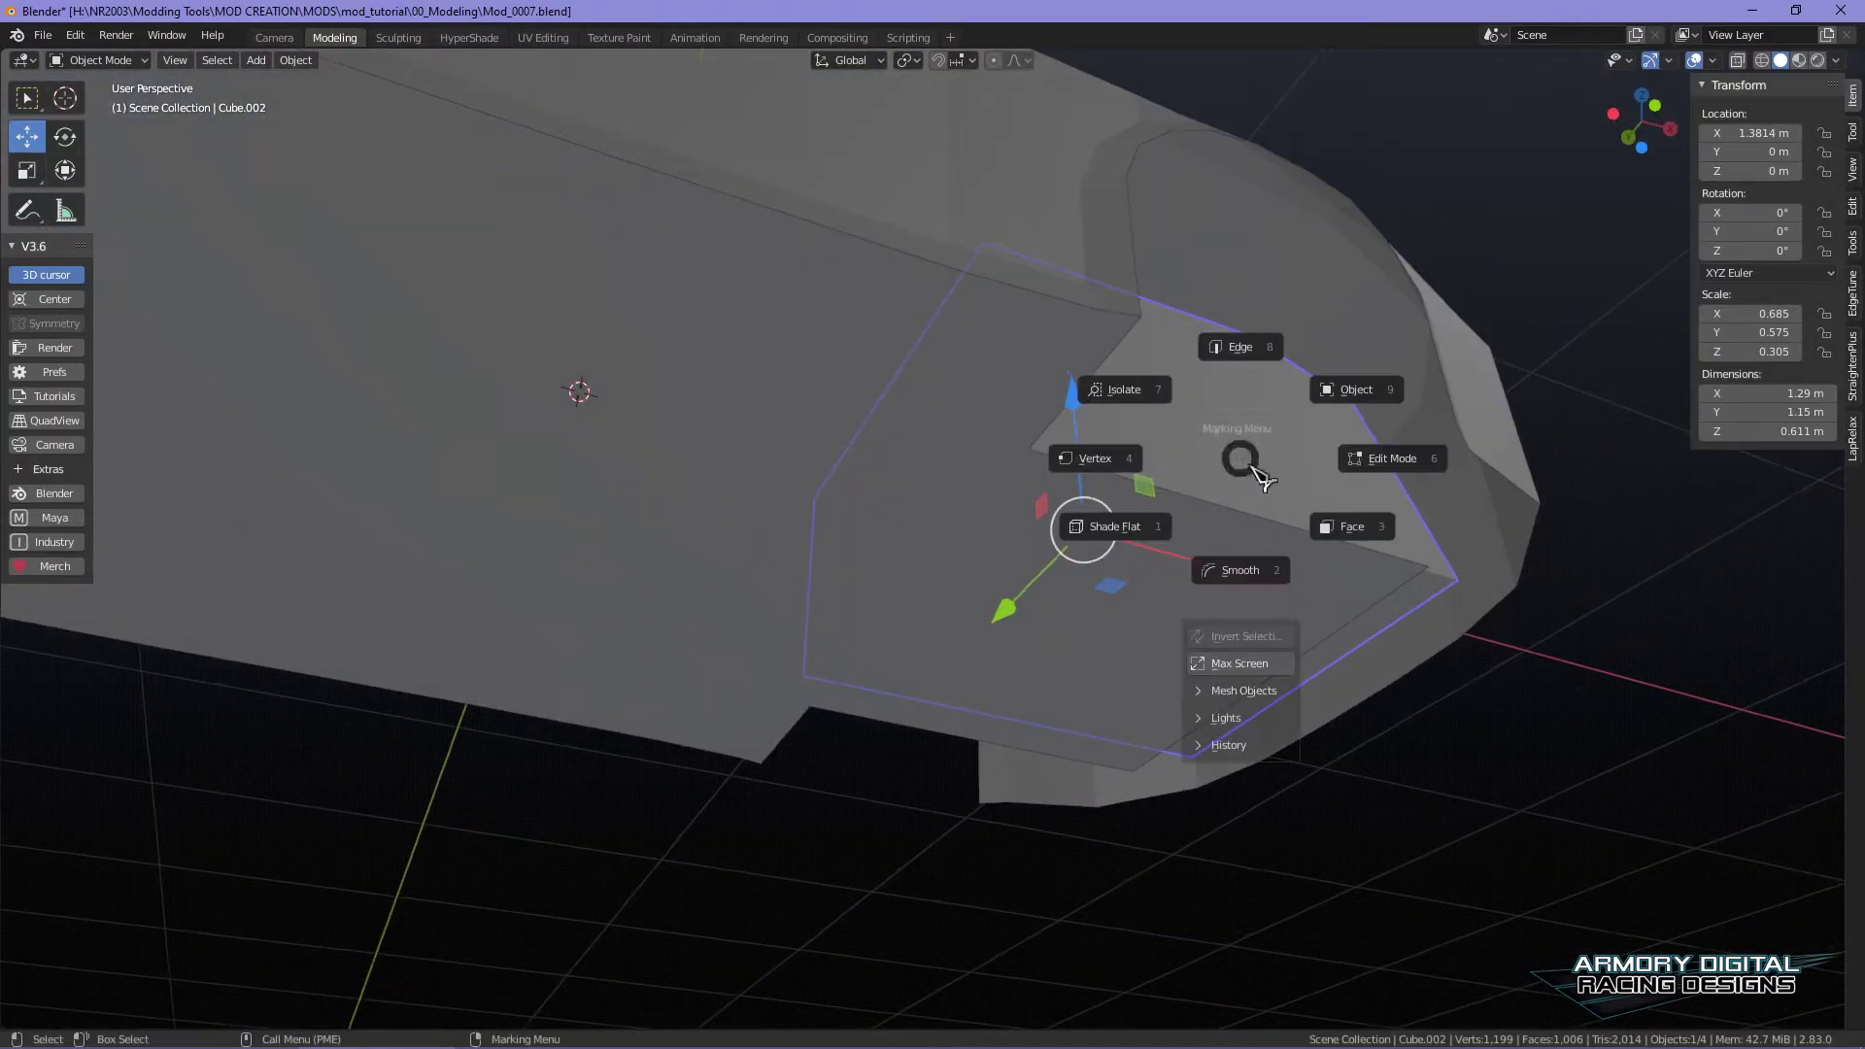
pyautogui.click(1321, 529)
pyautogui.keyDown('alt'); pyautogui.moveTo(1582, 786); pyautogui.dragTo(1728, 883); pyautogui.keyUp('alt')
pyautogui.click(1010, 544)
pyautogui.press('x')
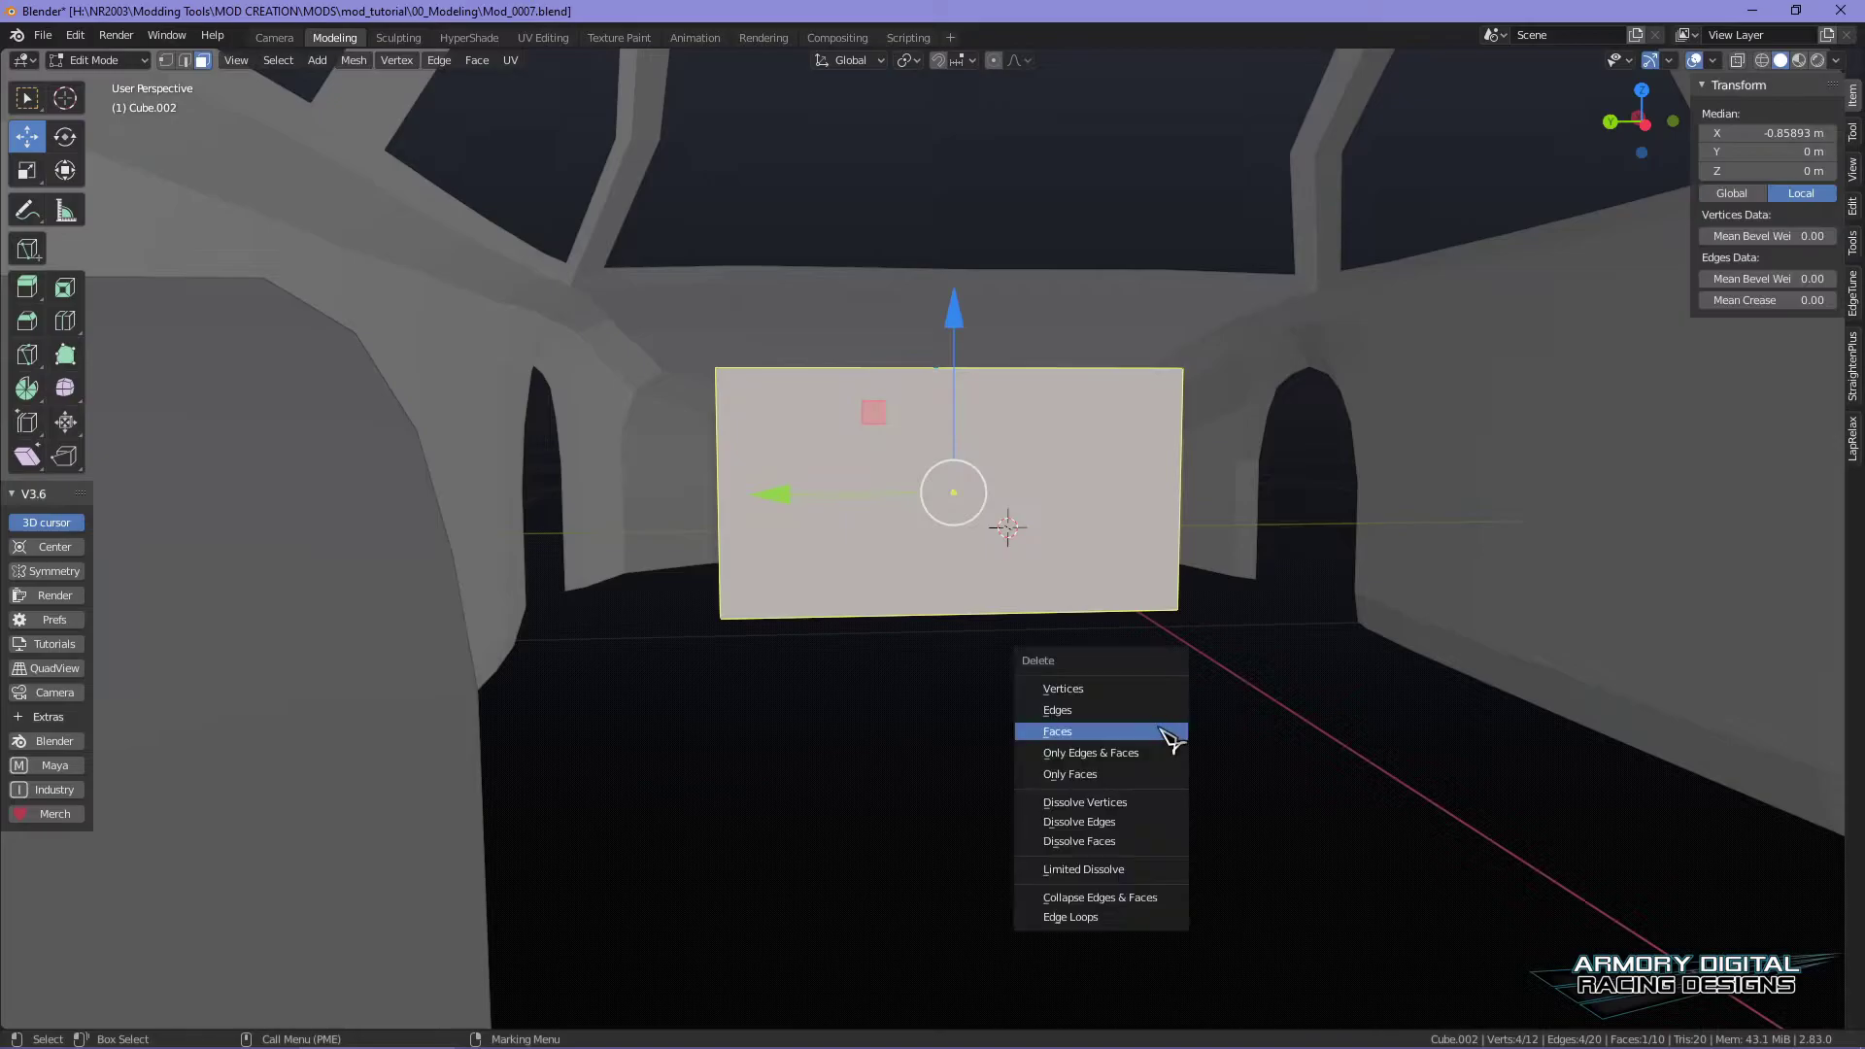
pyautogui.click(1173, 740)
pyautogui.keyDown('alt'); pyautogui.moveTo(1266, 741); pyautogui.dragTo(1132, 443); pyautogui.keyUp('alt')
pyautogui.keyDown('alt'); pyautogui.moveTo(1320, 583); pyautogui.dragTo(1435, 774); pyautogui.keyUp('alt')
pyautogui.rightClick(904, 404)
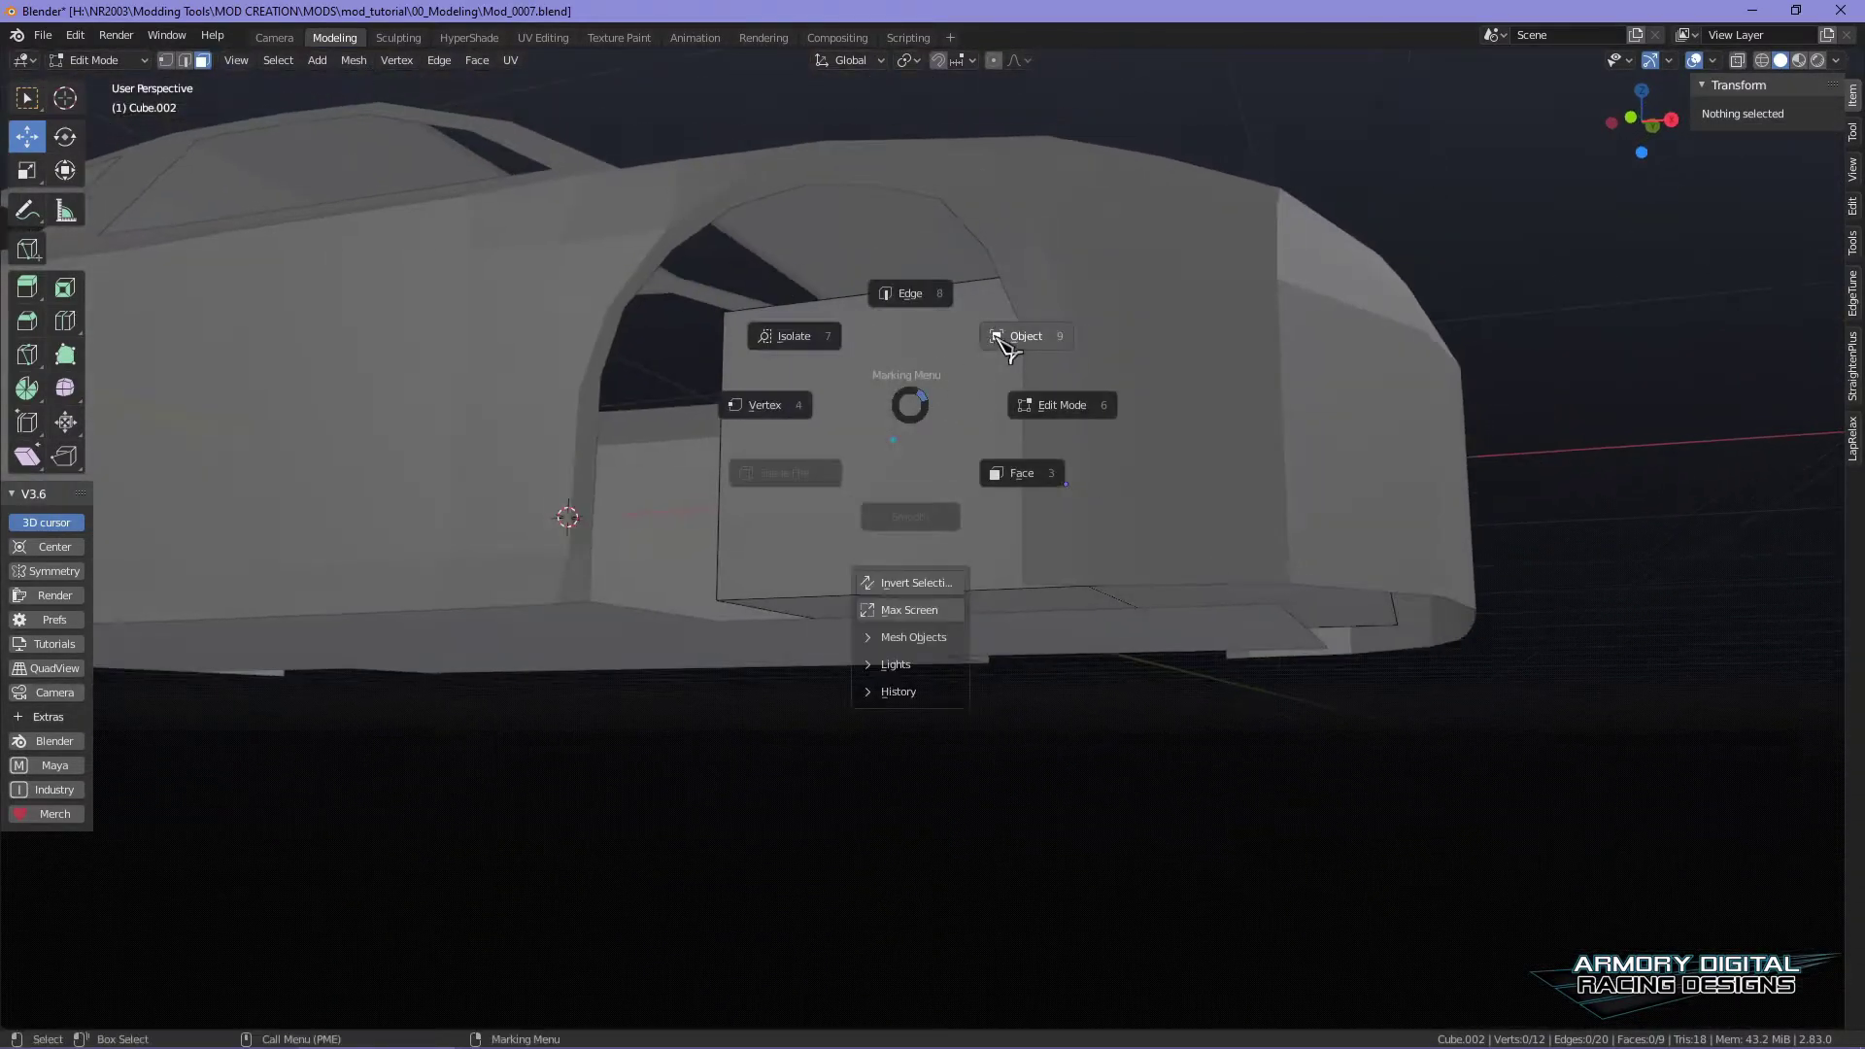
pyautogui.click(1324, 753)
# - Examine from below and from the sides how the box and floor fit inside the car's front end
pyautogui.keyDown('alt'); pyautogui.moveTo(1324, 753); pyautogui.dragTo(1331, 530); pyautogui.keyUp('alt')
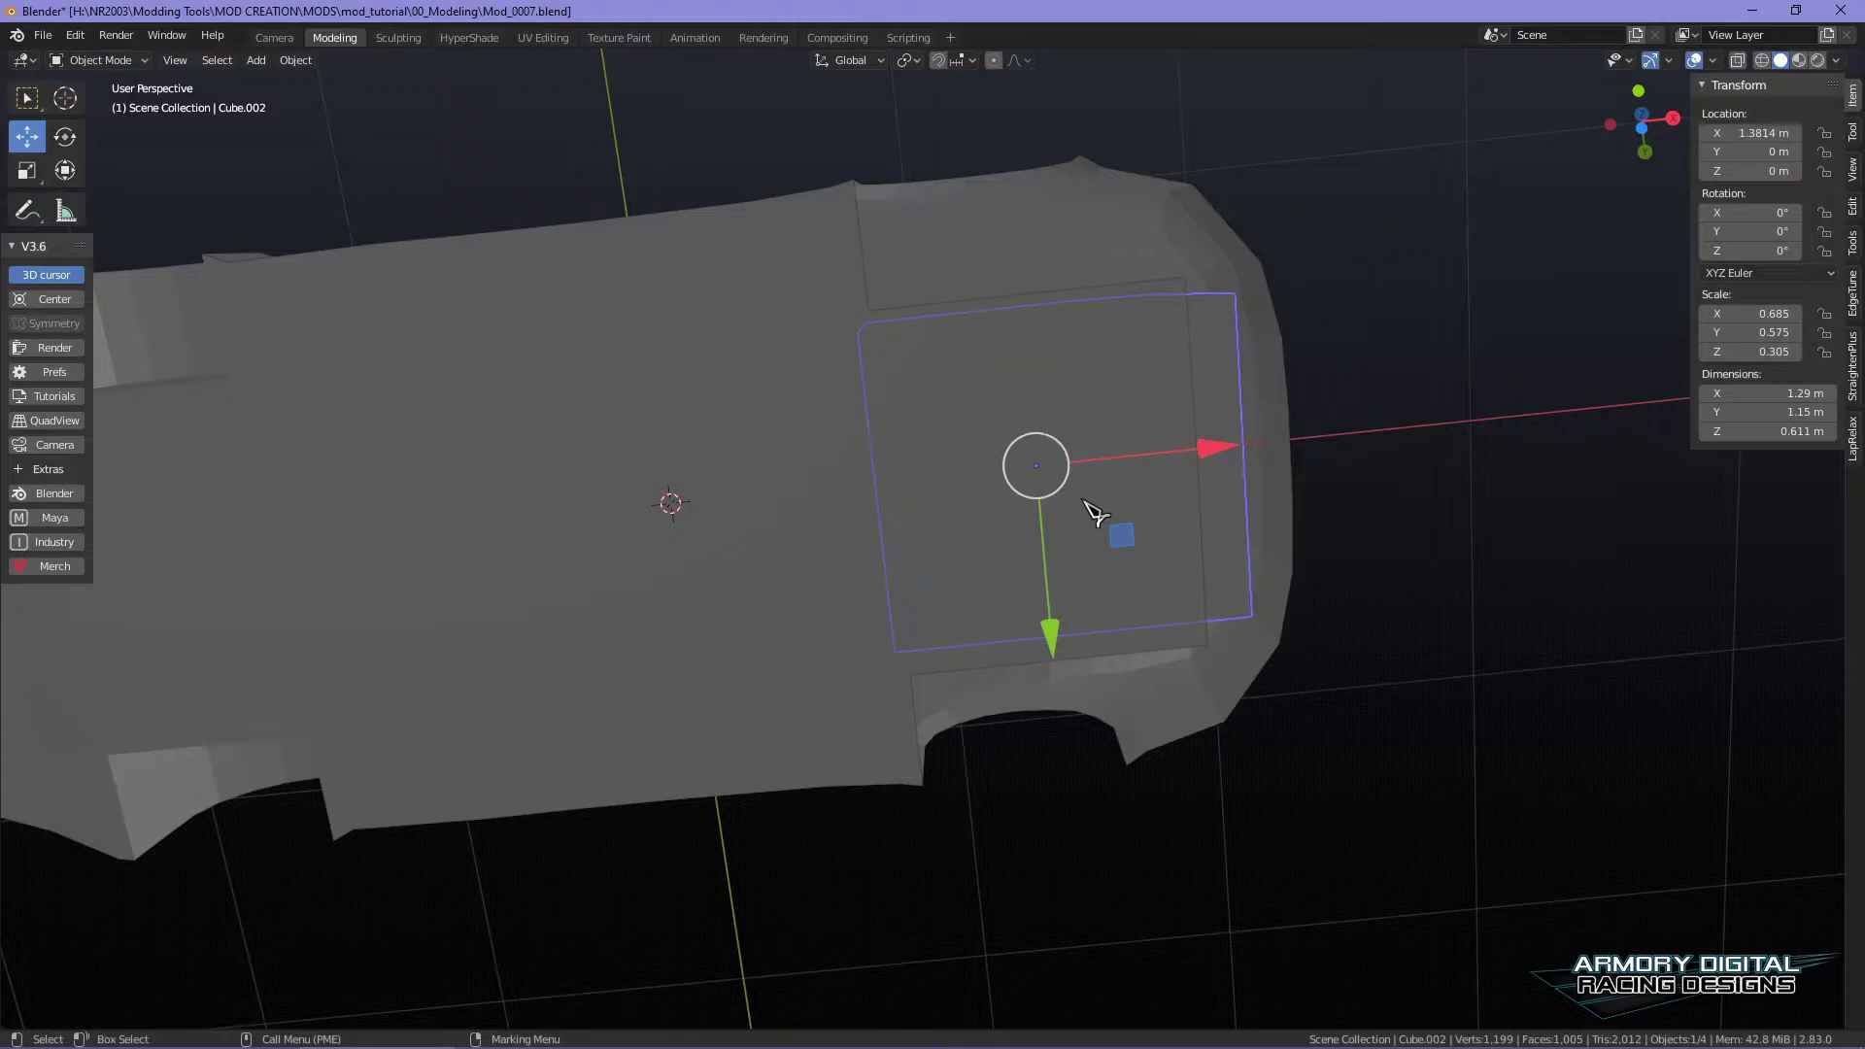
pyautogui.keyDown('alt'); pyautogui.moveTo(1346, 564); pyautogui.dragTo(1391, 764); pyautogui.keyUp('alt')
pyautogui.click(1156, 774)
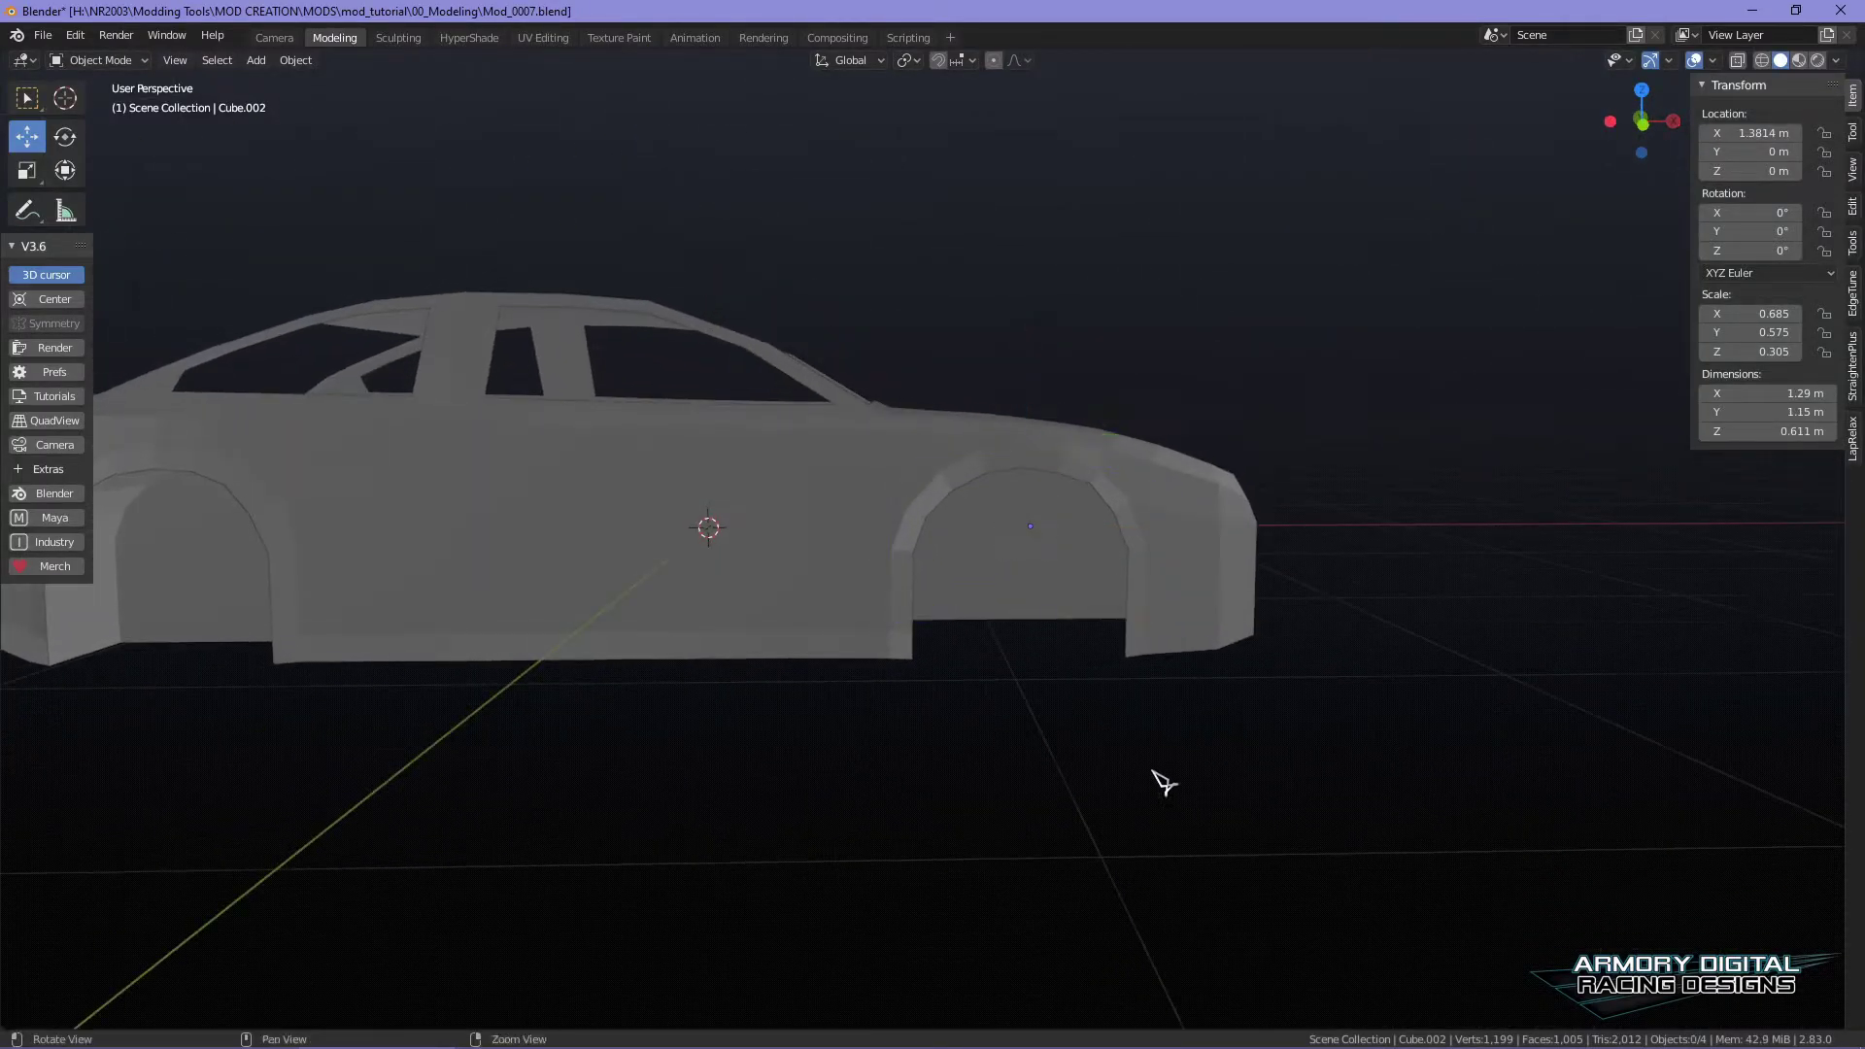
pyautogui.keyDown('alt'); pyautogui.moveTo(1220, 804); pyautogui.dragTo(1419, 813, button='middle'); pyautogui.keyUp('alt')
pyautogui.keyDown('alt'); pyautogui.moveTo(1430, 824); pyautogui.dragTo(1466, 766); pyautogui.keyUp('alt')
pyautogui.click(849, 583)
pyautogui.keyDown('alt'); pyautogui.moveTo(1018, 746); pyautogui.dragTo(1057, 653); pyautogui.keyUp('alt')
pyautogui.click(851, 544)
pyautogui.keyDown('alt'); pyautogui.moveTo(1566, 855); pyautogui.dragTo(1226, 726); pyautogui.keyUp('alt')
pyautogui.click(1263, 892)
pyautogui.keyDown('alt'); pyautogui.moveTo(1263, 891); pyautogui.dragTo(1396, 627); pyautogui.keyUp('alt')
pyautogui.click(1215, 581)
pyautogui.scroll(4, 1445, 787)
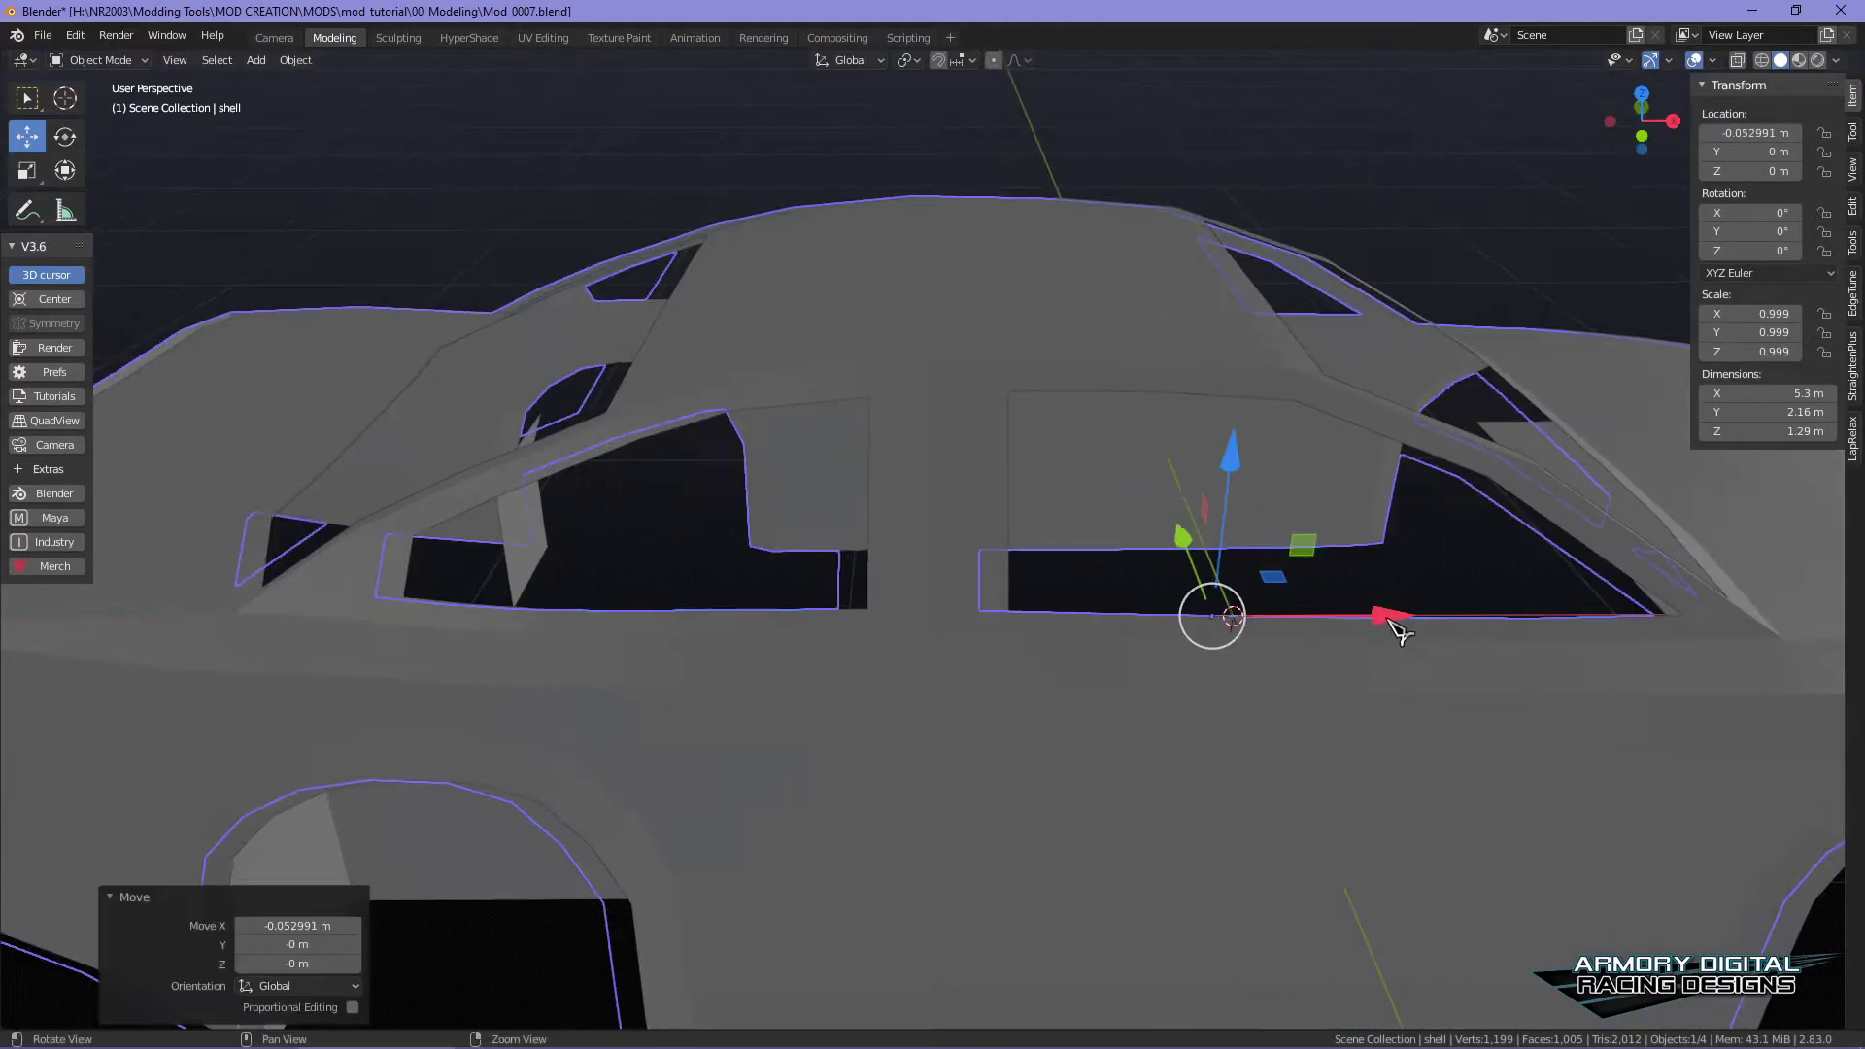
pyautogui.hotkey('ctrl', 'z')
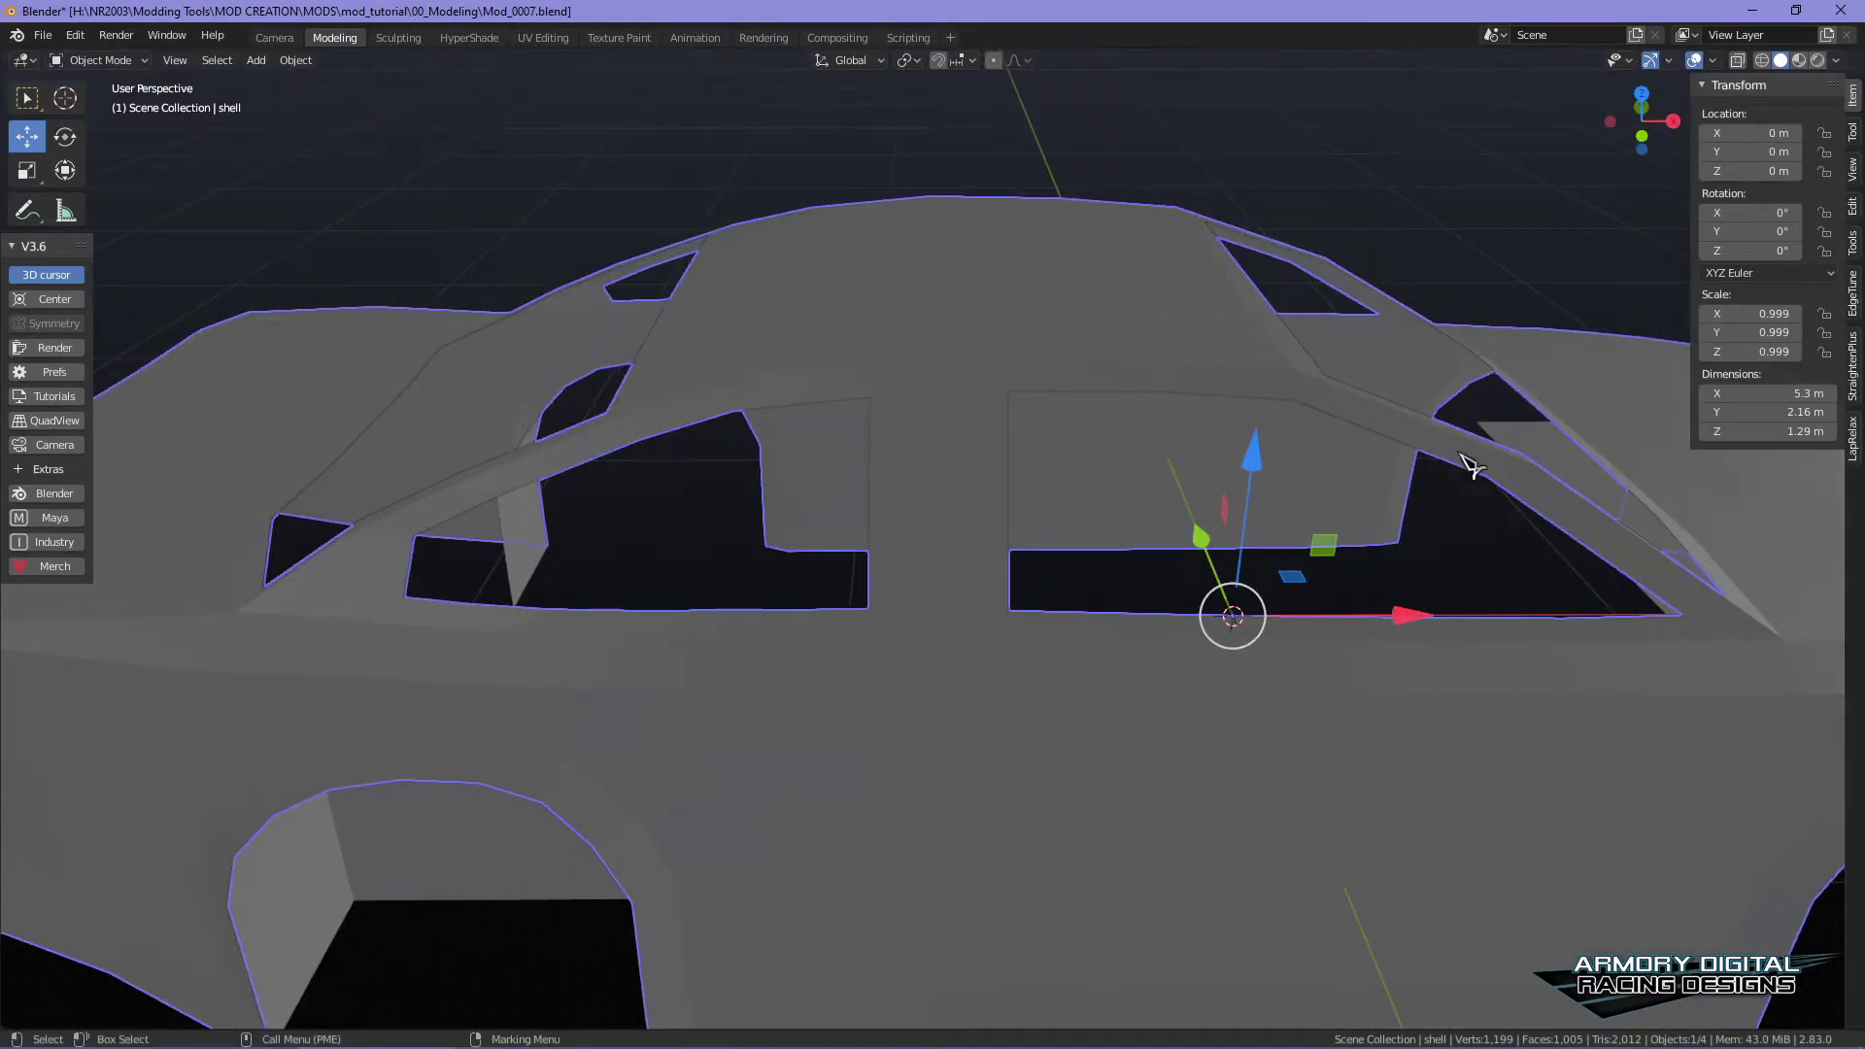
# - Examine the shell's windows, wheel arches and inner front end from outside and inside
pyautogui.keyDown('alt'); pyautogui.moveTo(719, 546); pyautogui.dragTo(903, 547, button='middle'); pyautogui.keyUp('alt')
pyautogui.keyDown('alt'); pyautogui.moveTo(1034, 573); pyautogui.dragTo(964, 569); pyautogui.keyUp('alt')
pyautogui.keyDown('alt'); pyautogui.moveTo(698, 466); pyautogui.dragTo(1037, 525); pyautogui.keyUp('alt')
pyautogui.keyDown('alt'); pyautogui.moveTo(1037, 525); pyautogui.dragTo(1150, 476, button='right'); pyautogui.keyUp('alt')
pyautogui.keyDown('alt'); pyautogui.moveTo(850, 512); pyautogui.dragTo(1161, 764, button='right'); pyautogui.keyUp('alt')
pyautogui.keyDown('alt'); pyautogui.moveTo(1229, 701); pyautogui.dragTo(901, 639); pyautogui.keyUp('alt')
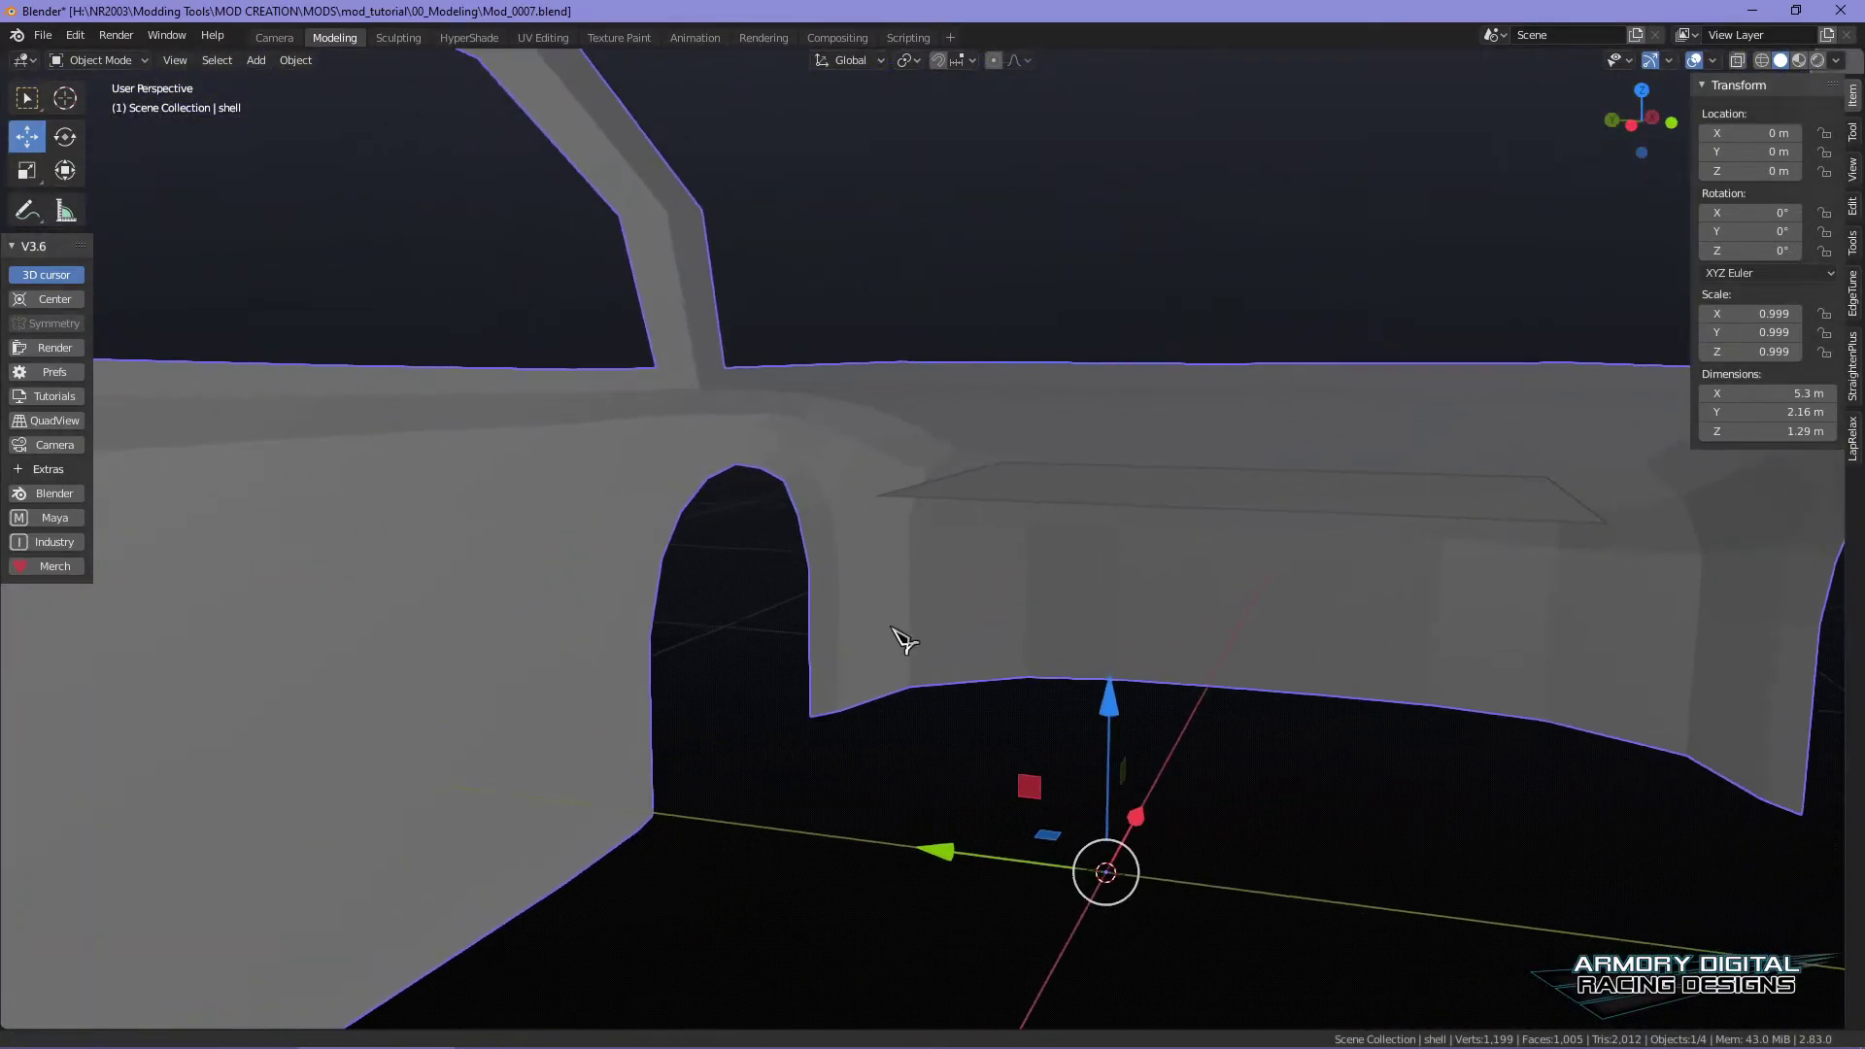
pyautogui.moveTo(892, 620); pyautogui.dragTo(1027, 572, button='middle')
pyautogui.keyDown('alt'); pyautogui.moveTo(1027, 572); pyautogui.dragTo(1041, 572); pyautogui.keyUp('alt')
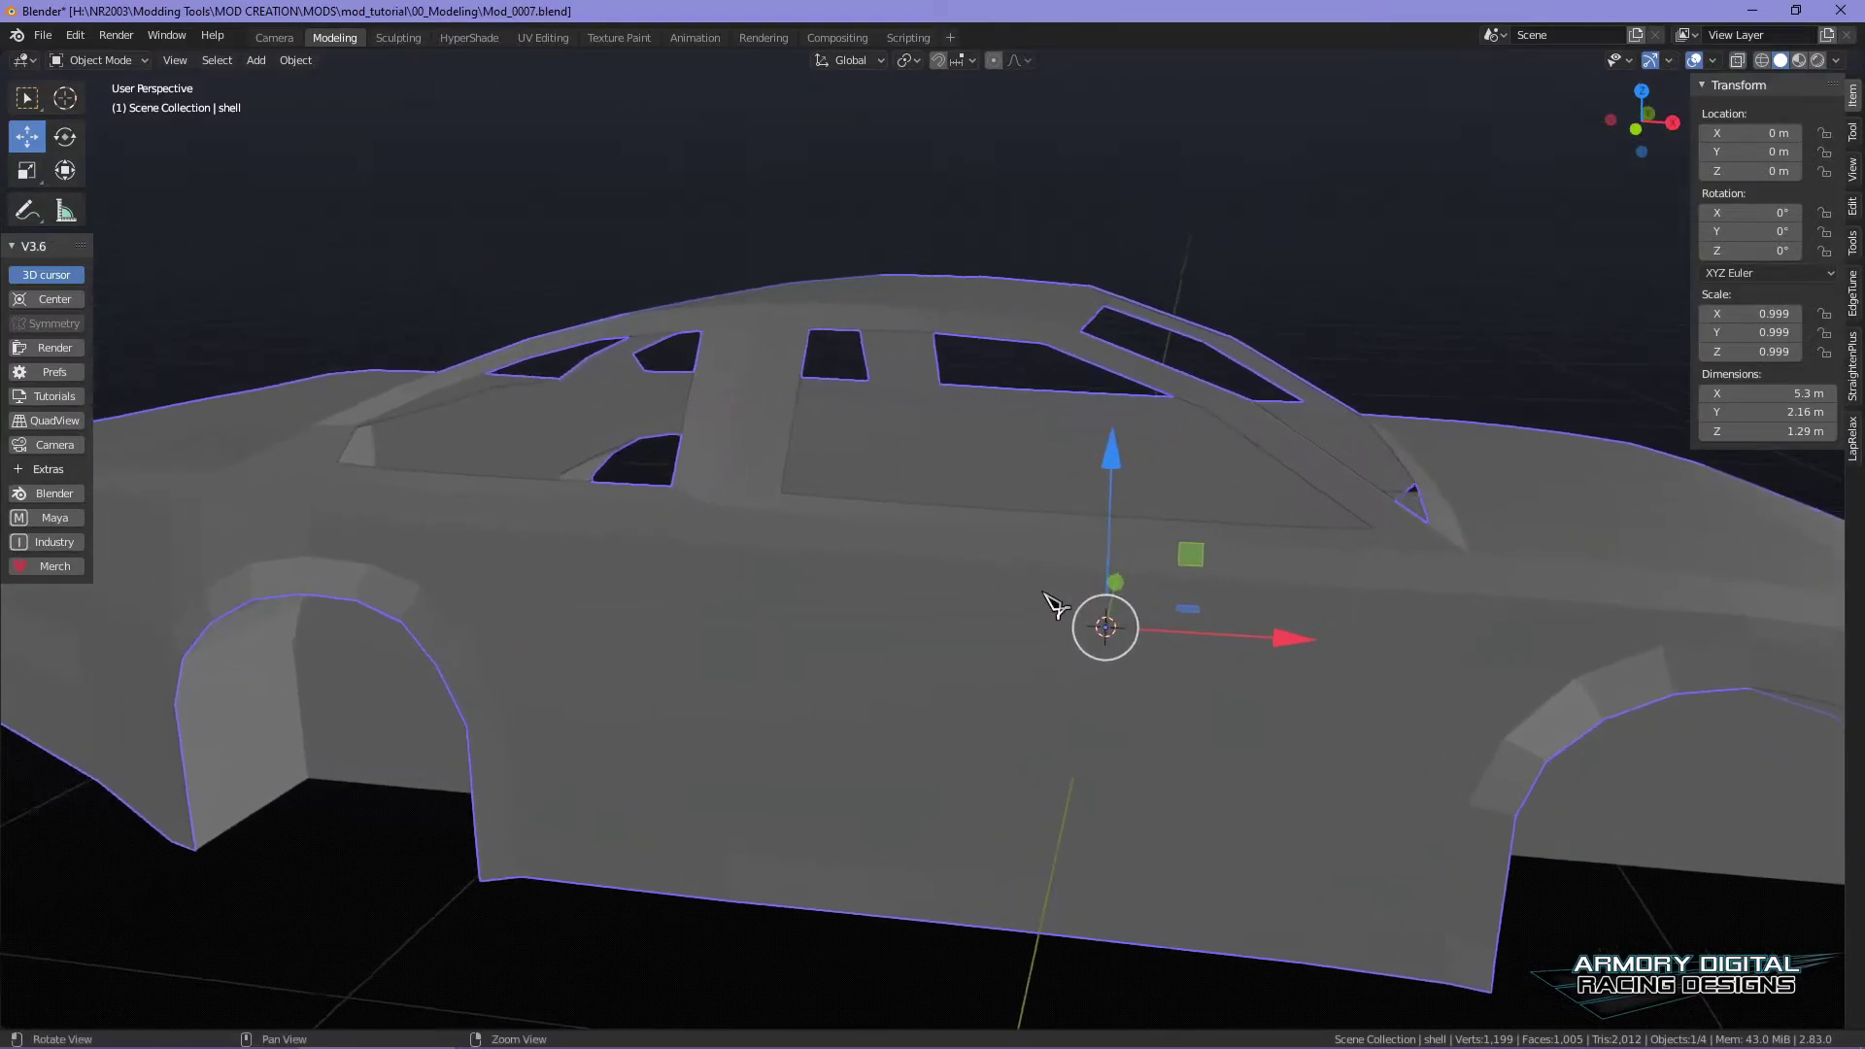
pyautogui.scroll(-3, 758, 905)
pyautogui.keyDown('alt'); pyautogui.moveTo(1011, 850); pyautogui.dragTo(1025, 870); pyautogui.keyUp('alt')
pyautogui.click(1681, 753)
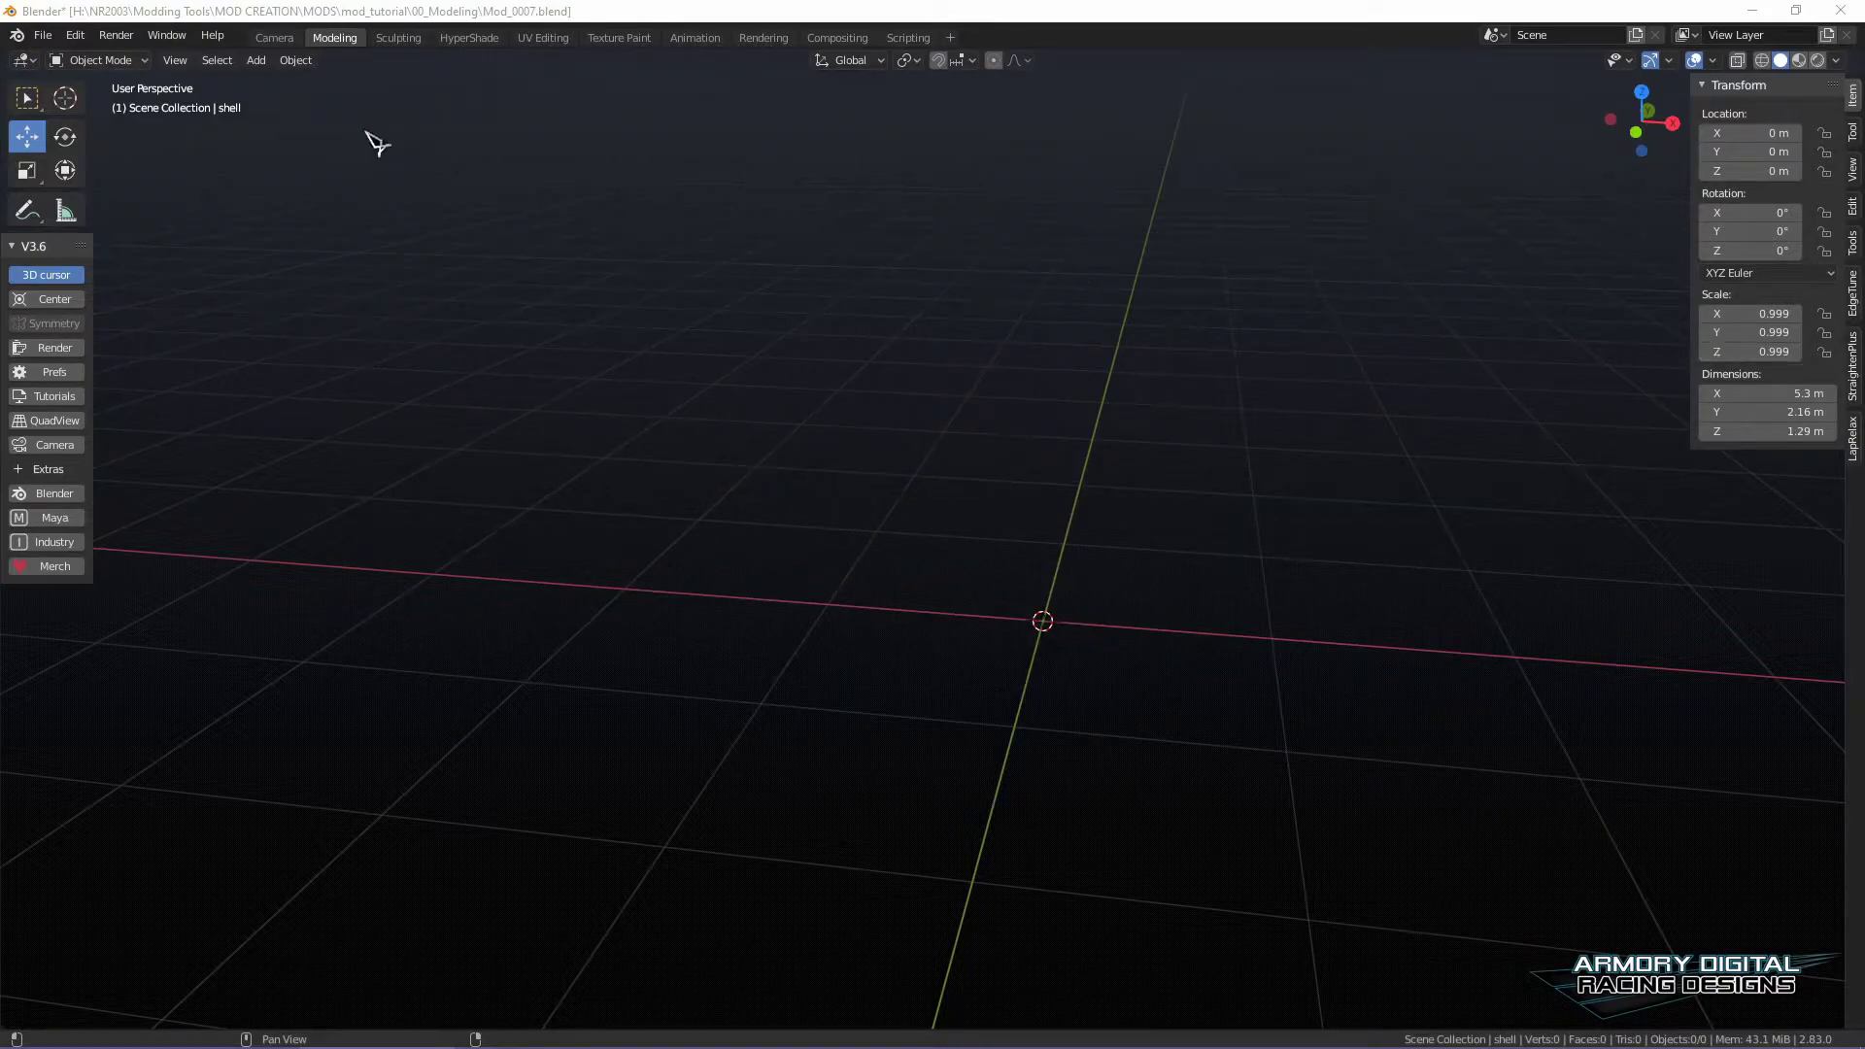
# - Save the file as the new version Mod_0008.blend and check for it in the project folder
pyautogui.click(44, 36)
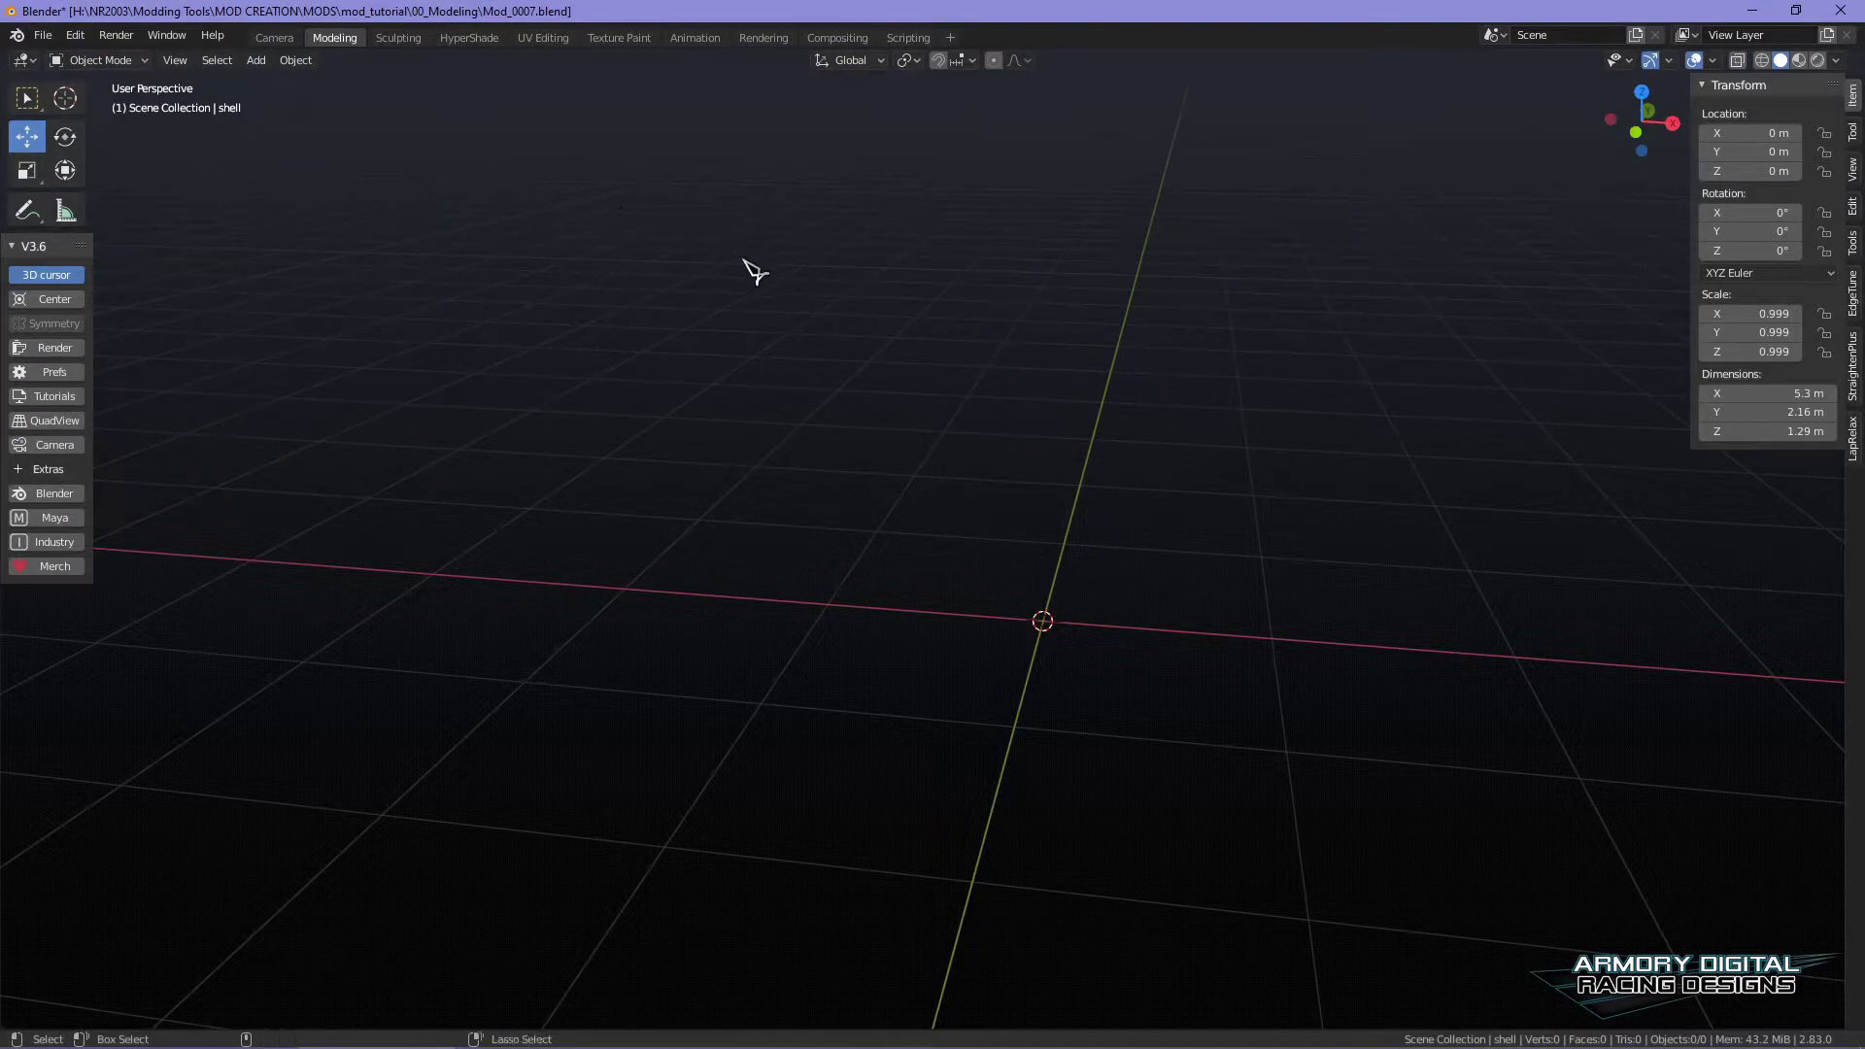
pyautogui.hotkey('ctrl', 's')
pyautogui.click(879, 327)
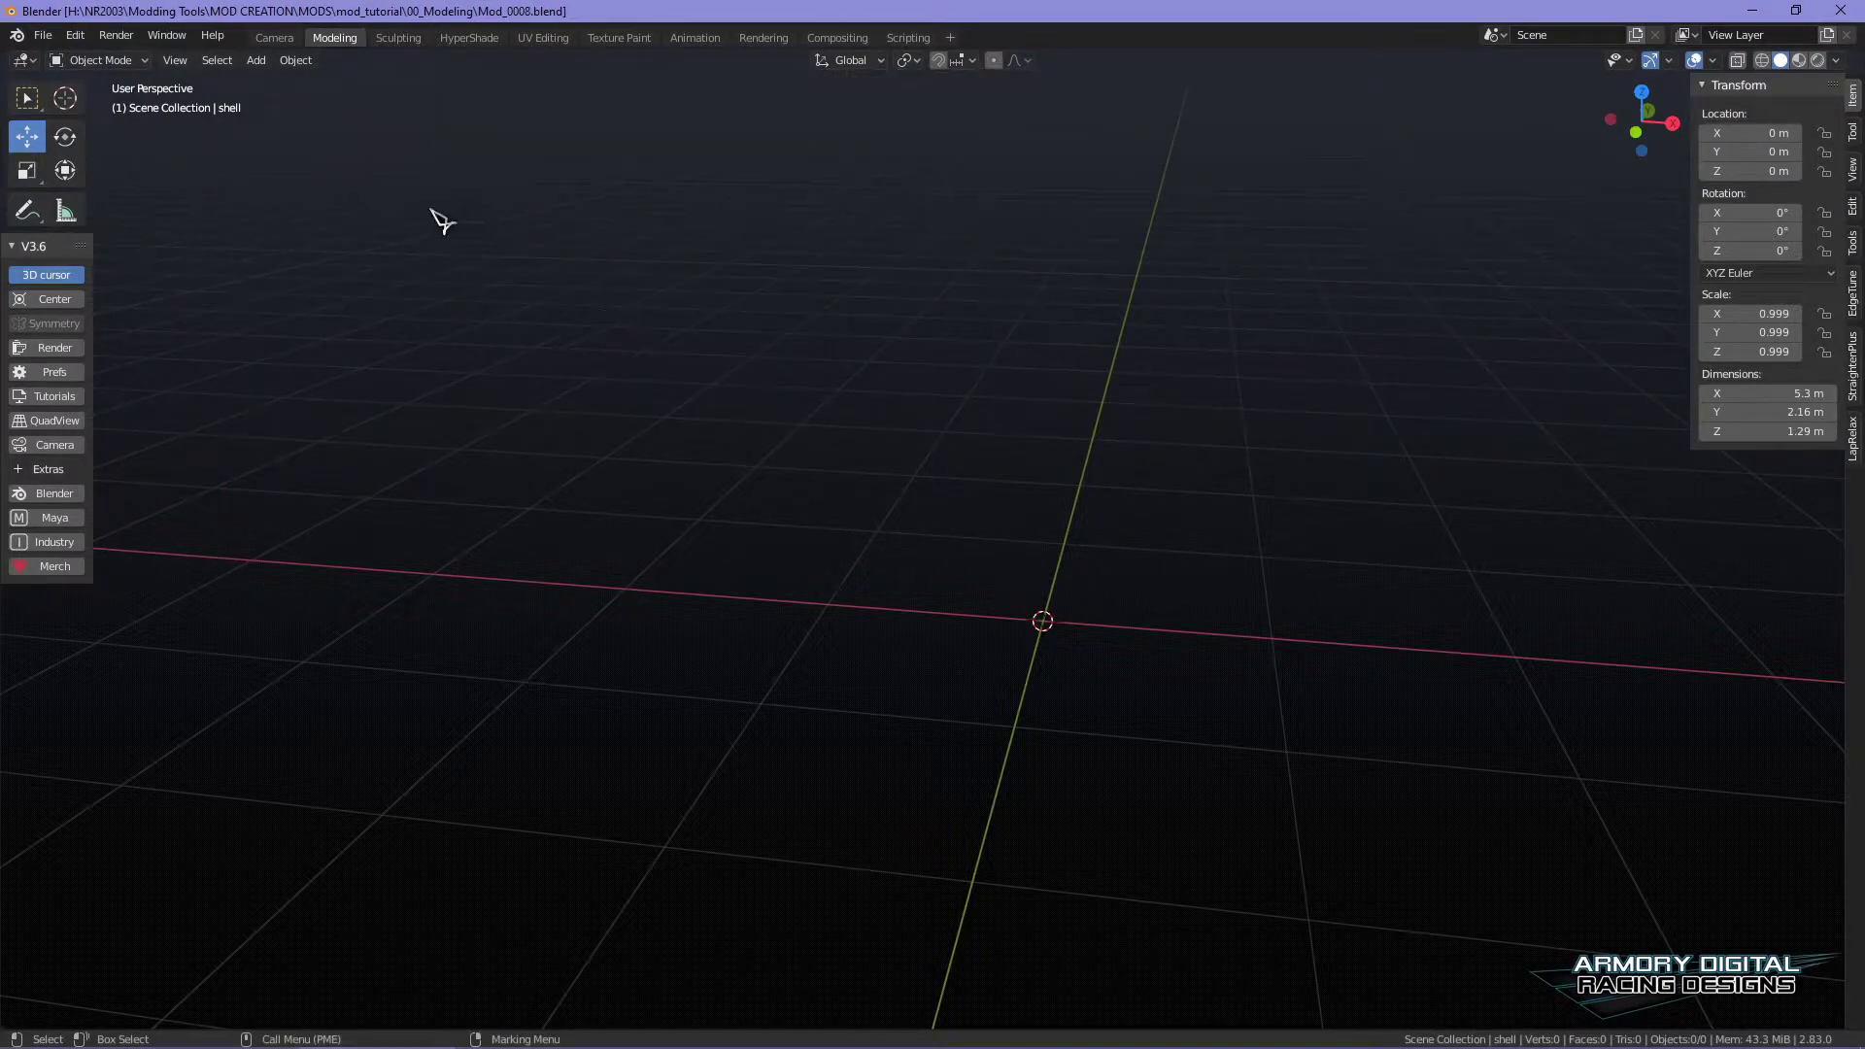
pyautogui.click(43, 35)
pyautogui.click(58, 91)
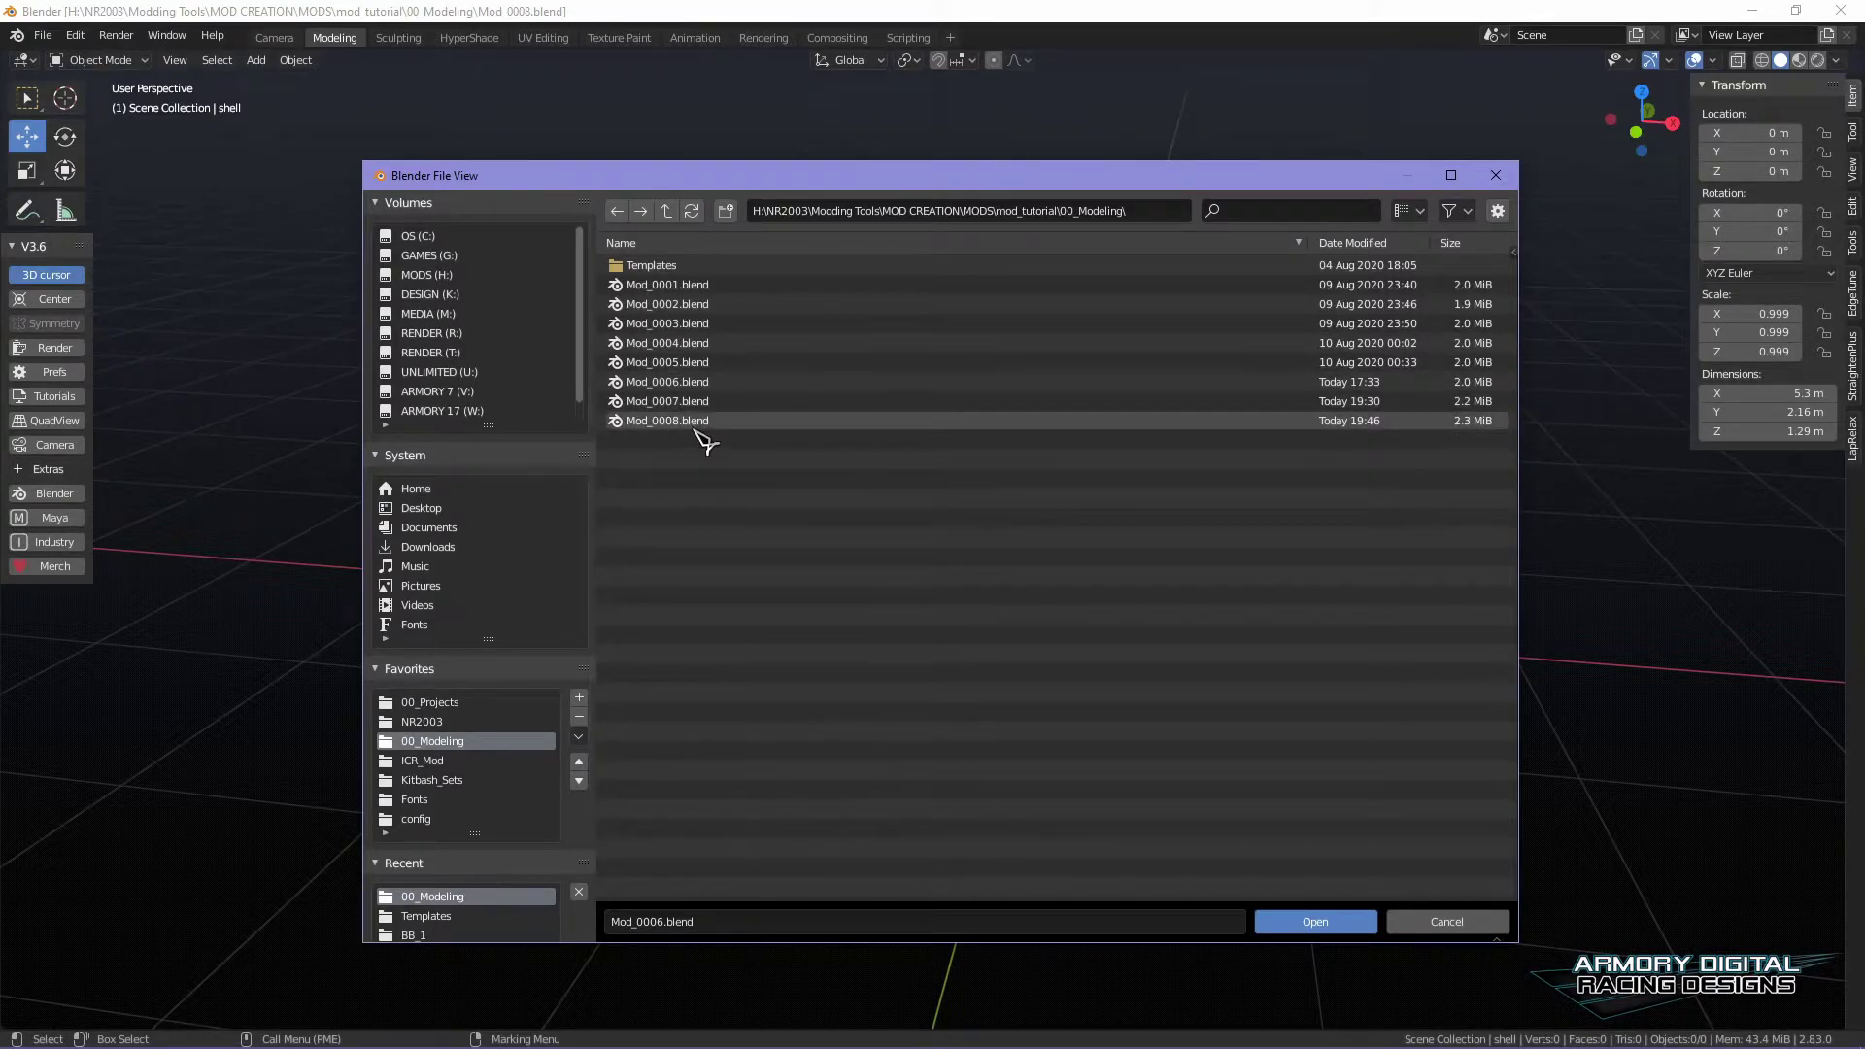
pyautogui.click(1494, 174)
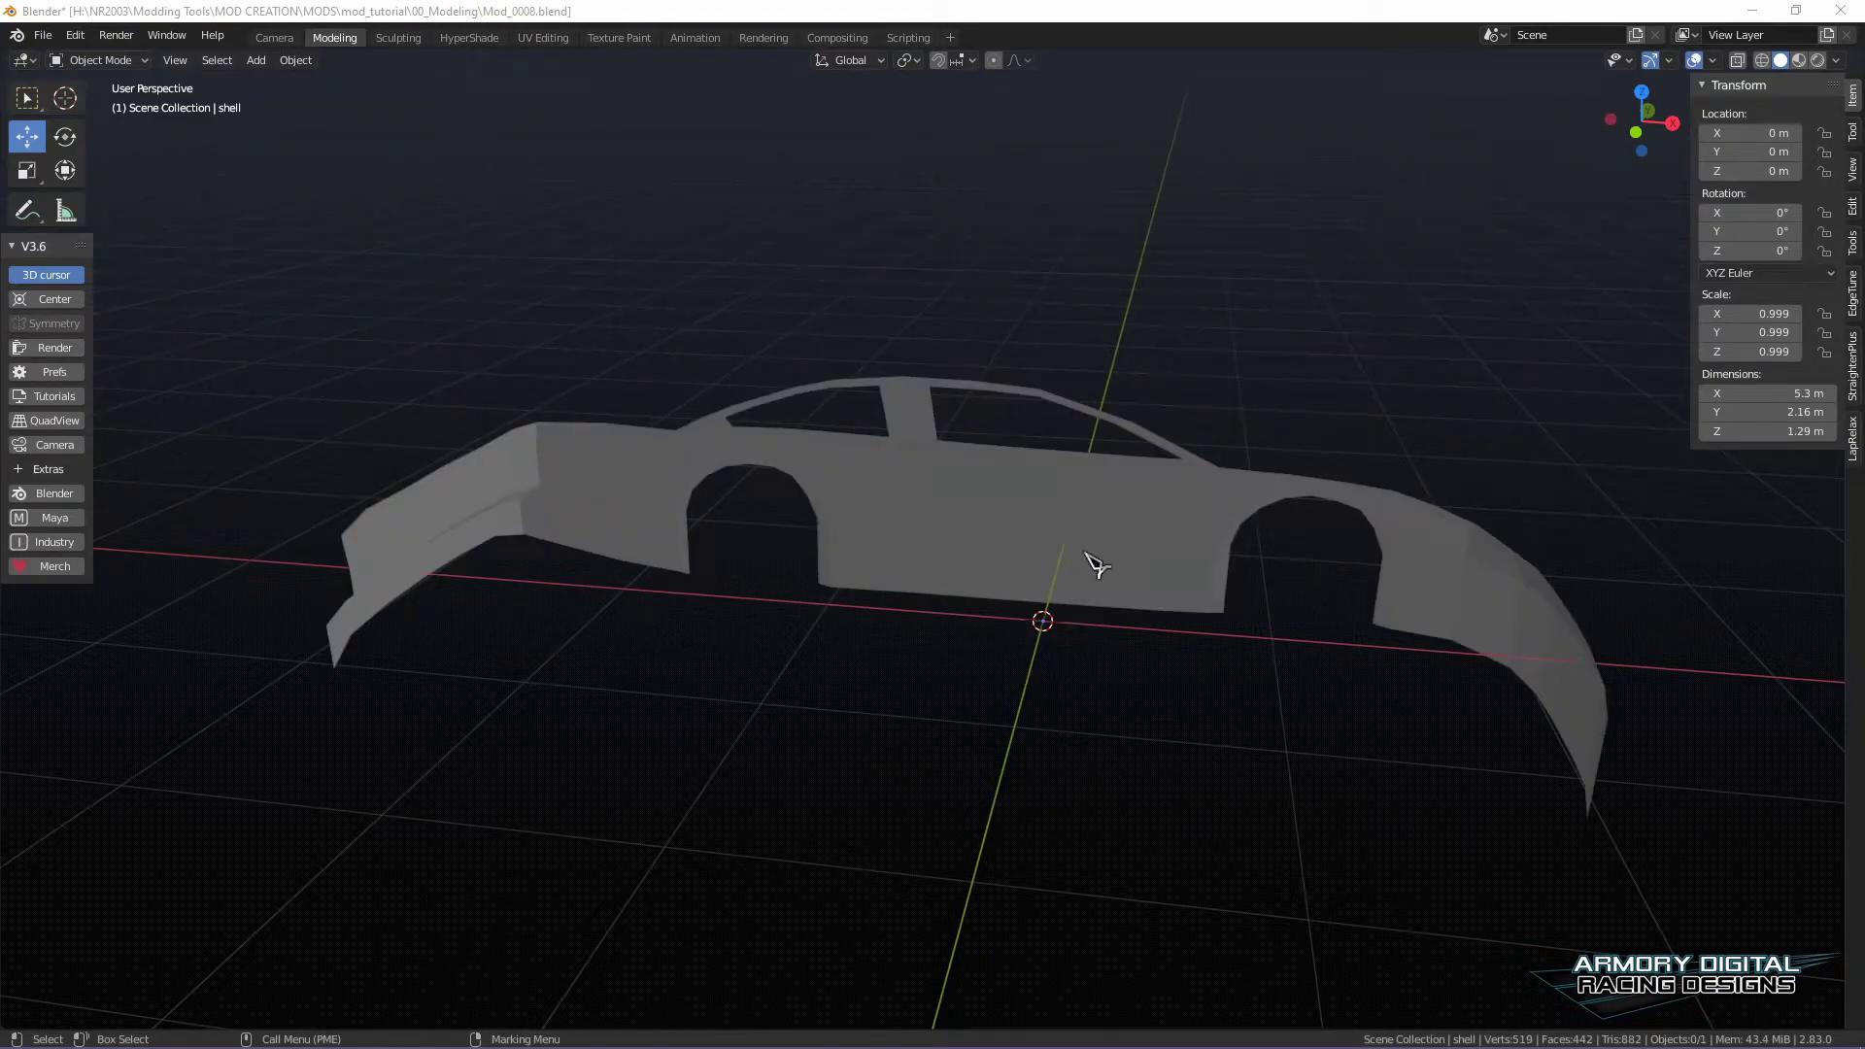
# - Duplicate the shell in place and rename the copy interior
pyautogui.click(1138, 577)
pyautogui.moveTo(1170, 775); pyautogui.dragTo(1327, 747, button='middle')
pyautogui.hotkey('shift', 'd')
pyautogui.rightClick(1324, 657)
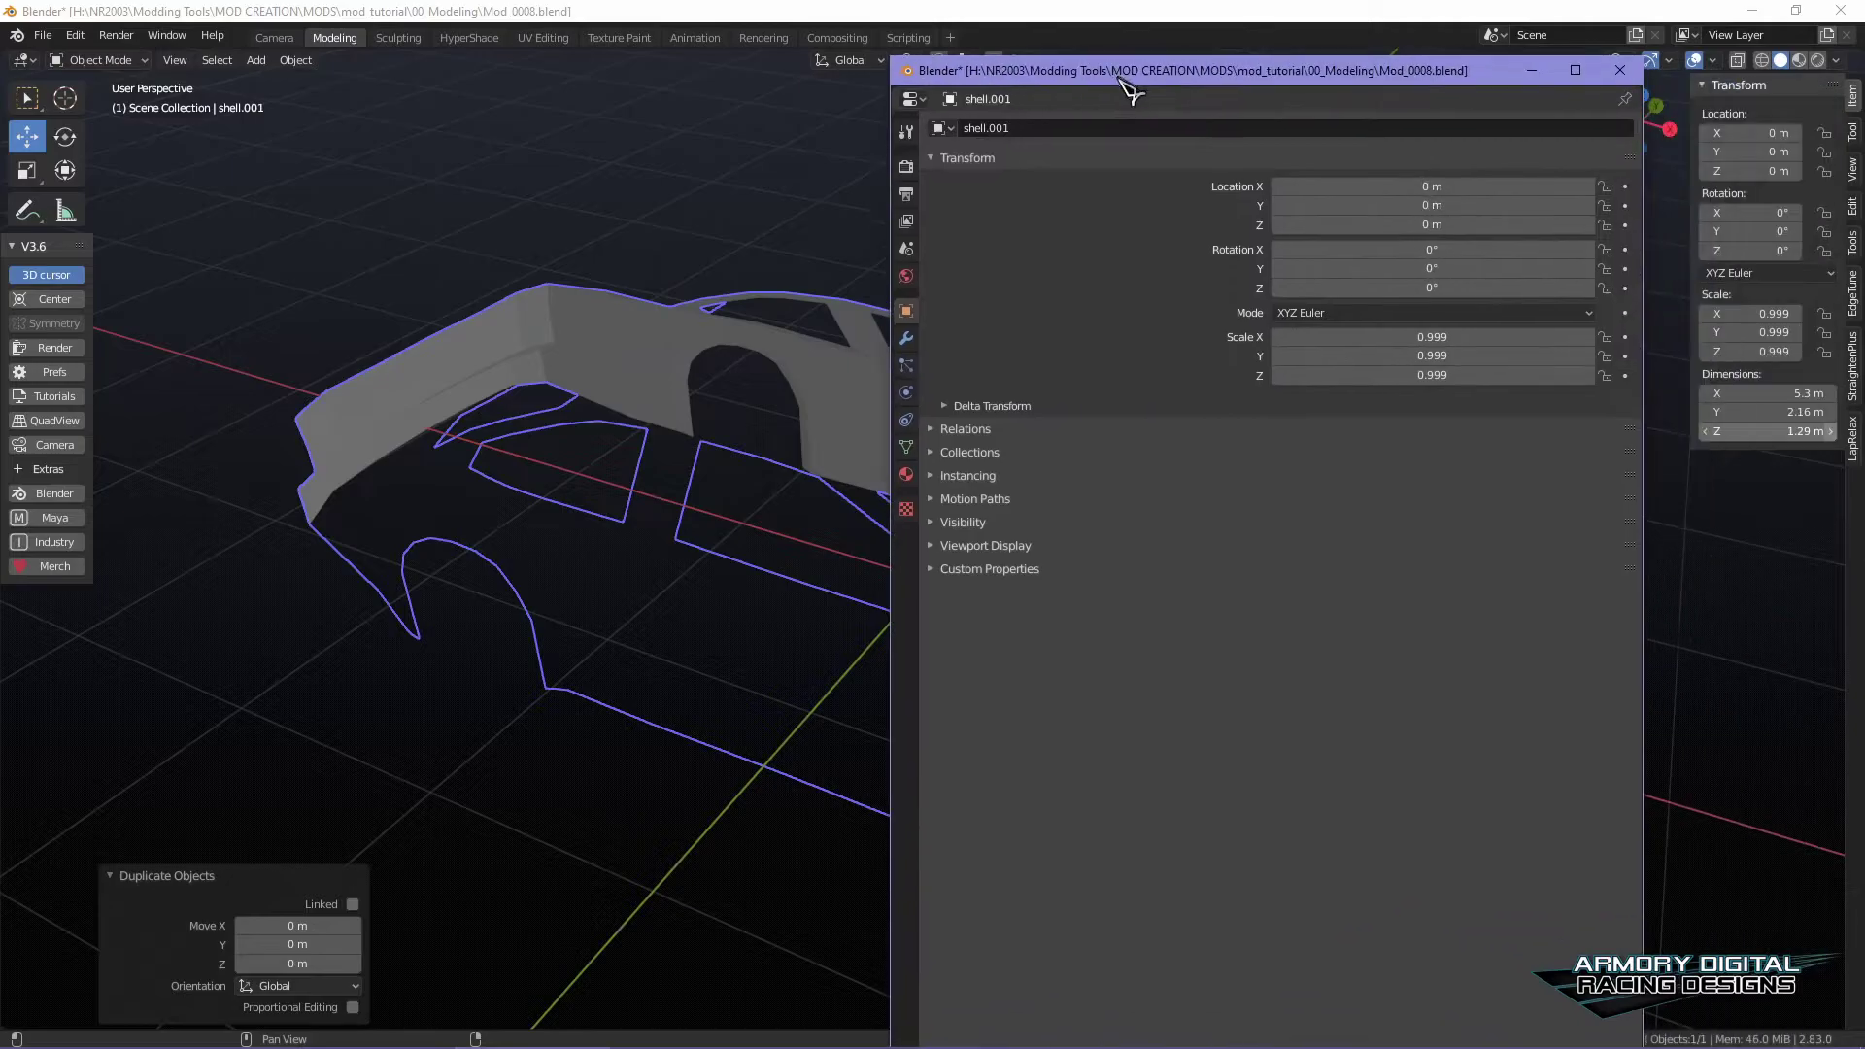
pyautogui.click(1030, 131)
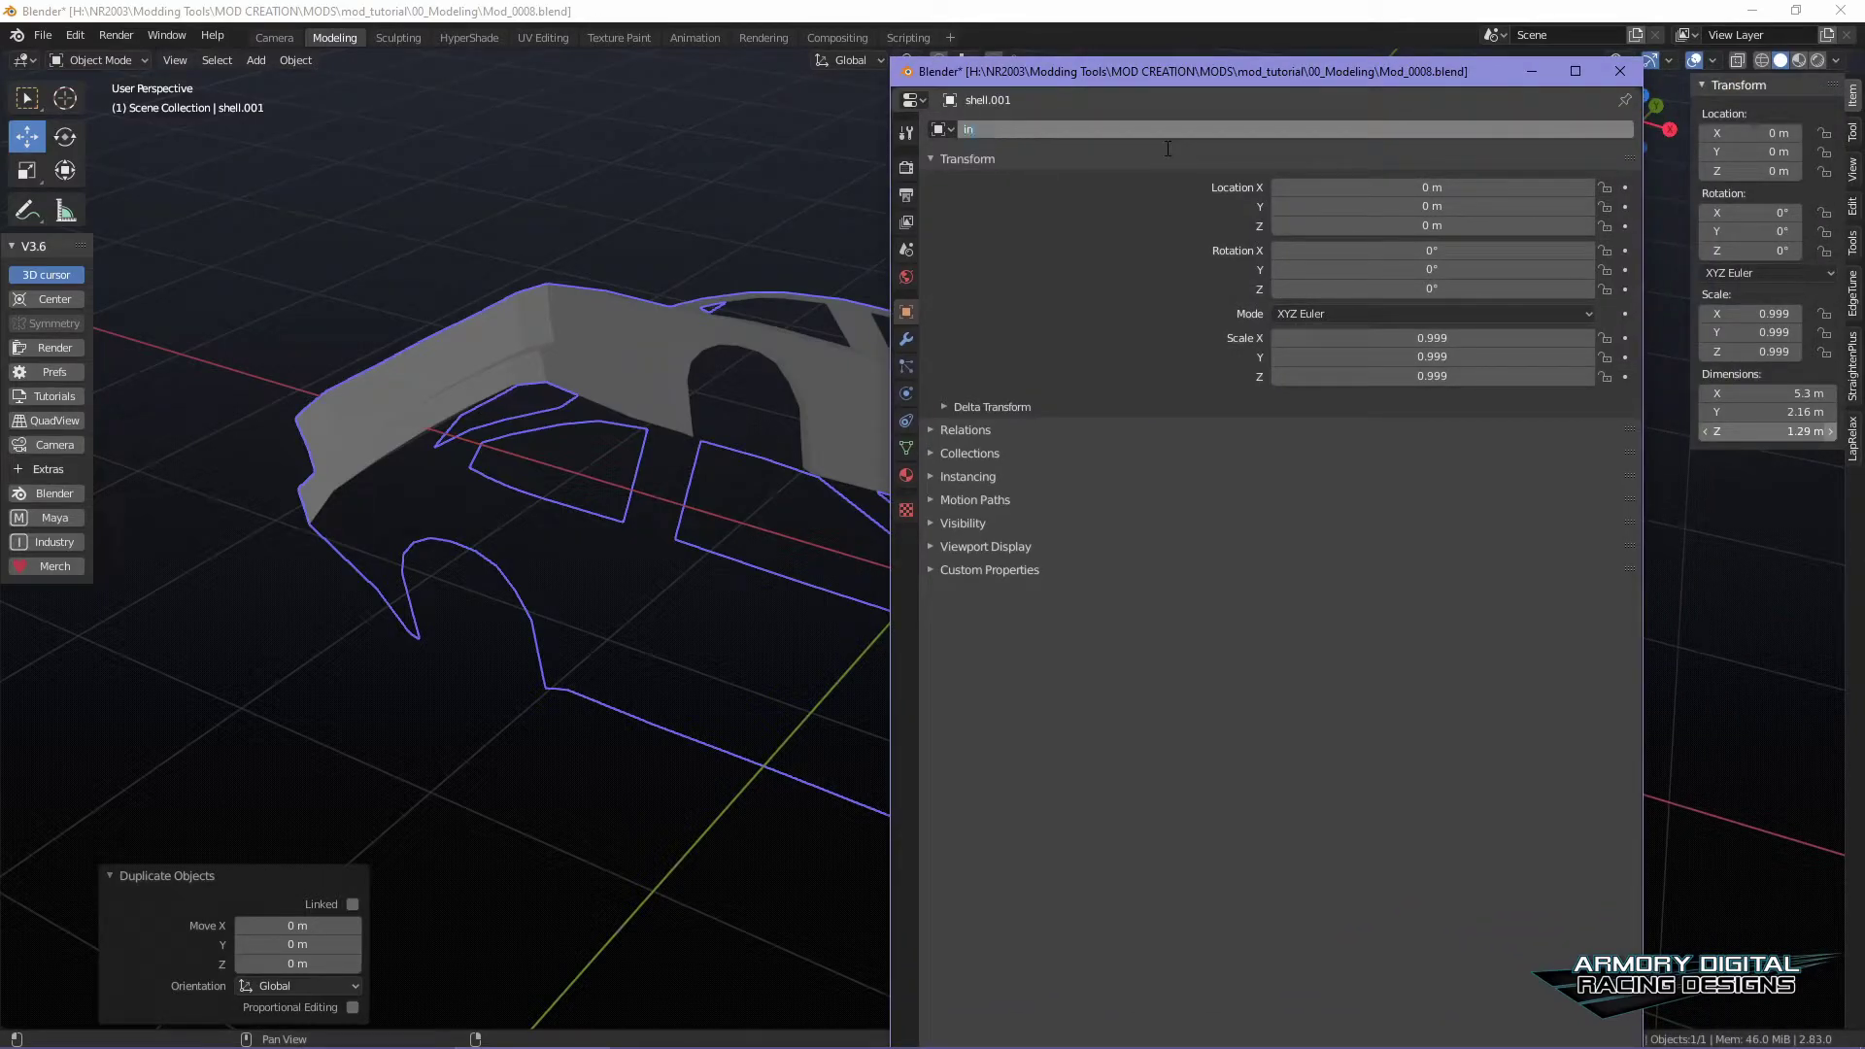
pyautogui.press('Return')
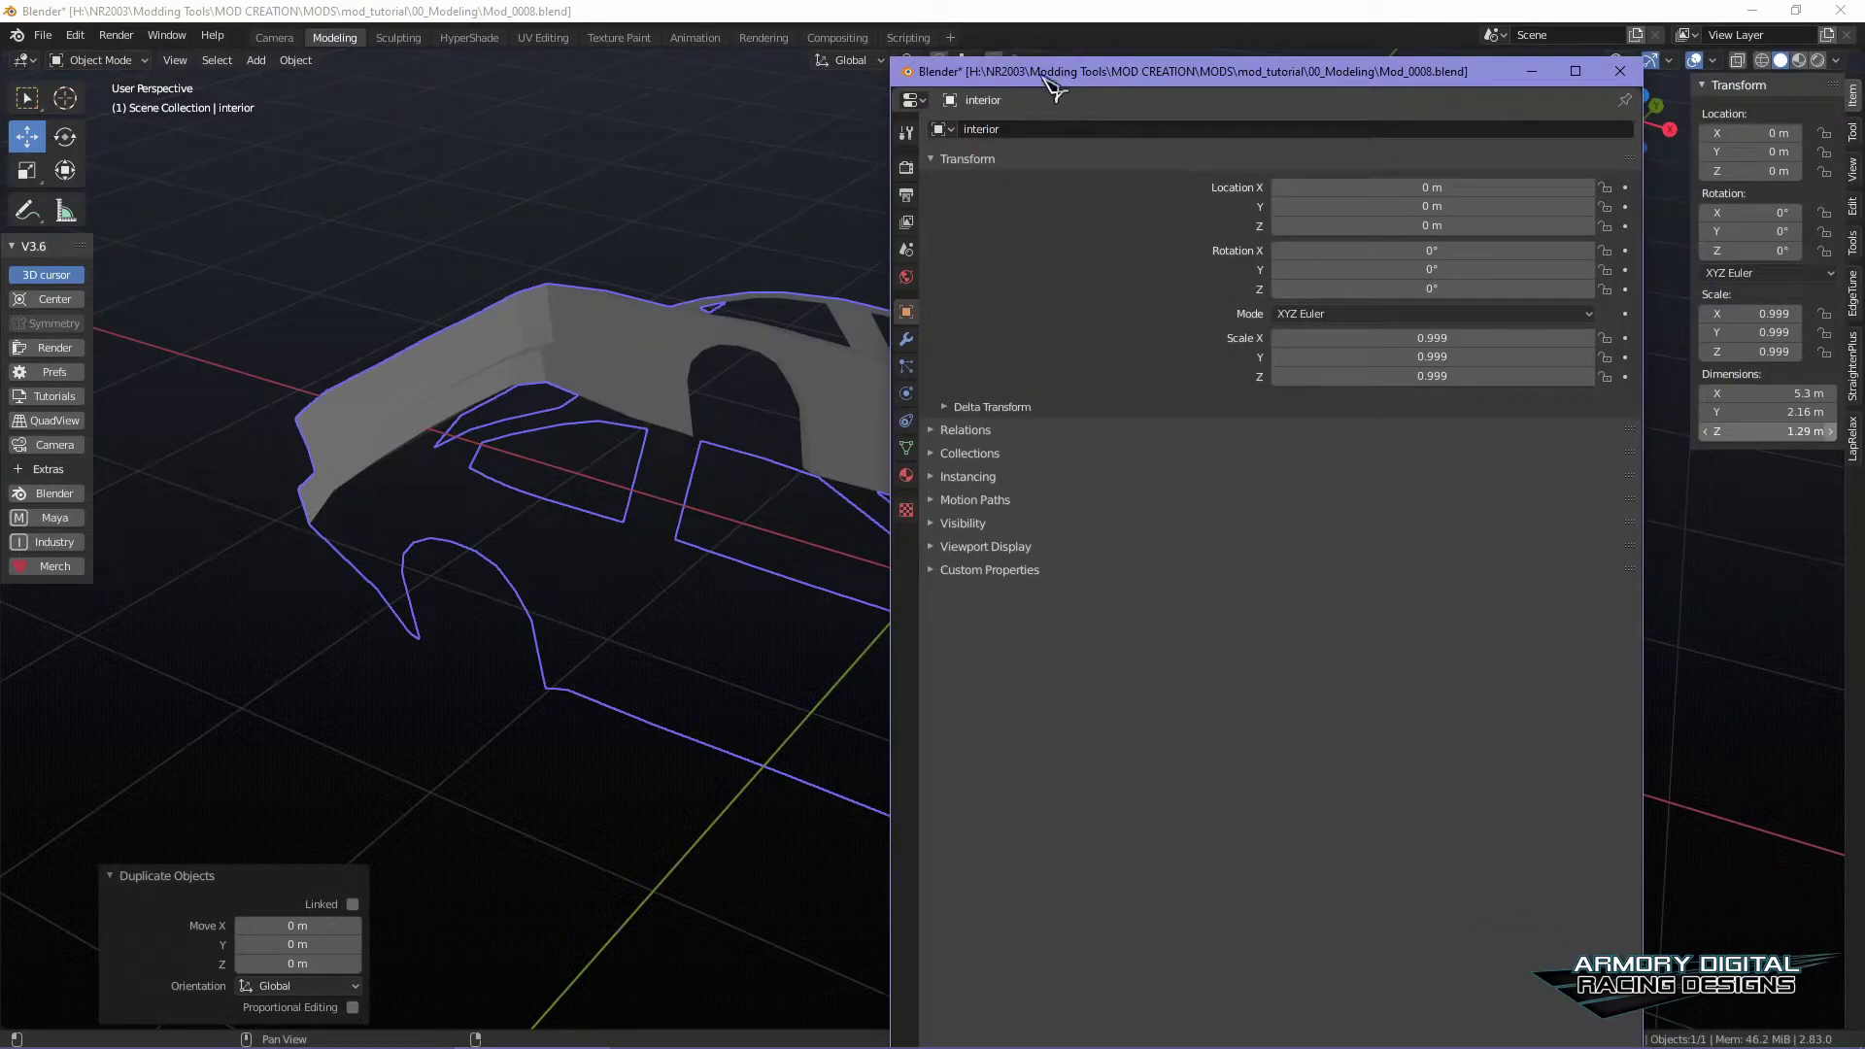
pyautogui.moveTo(1047, 83); pyautogui.dragTo(1864, 87)
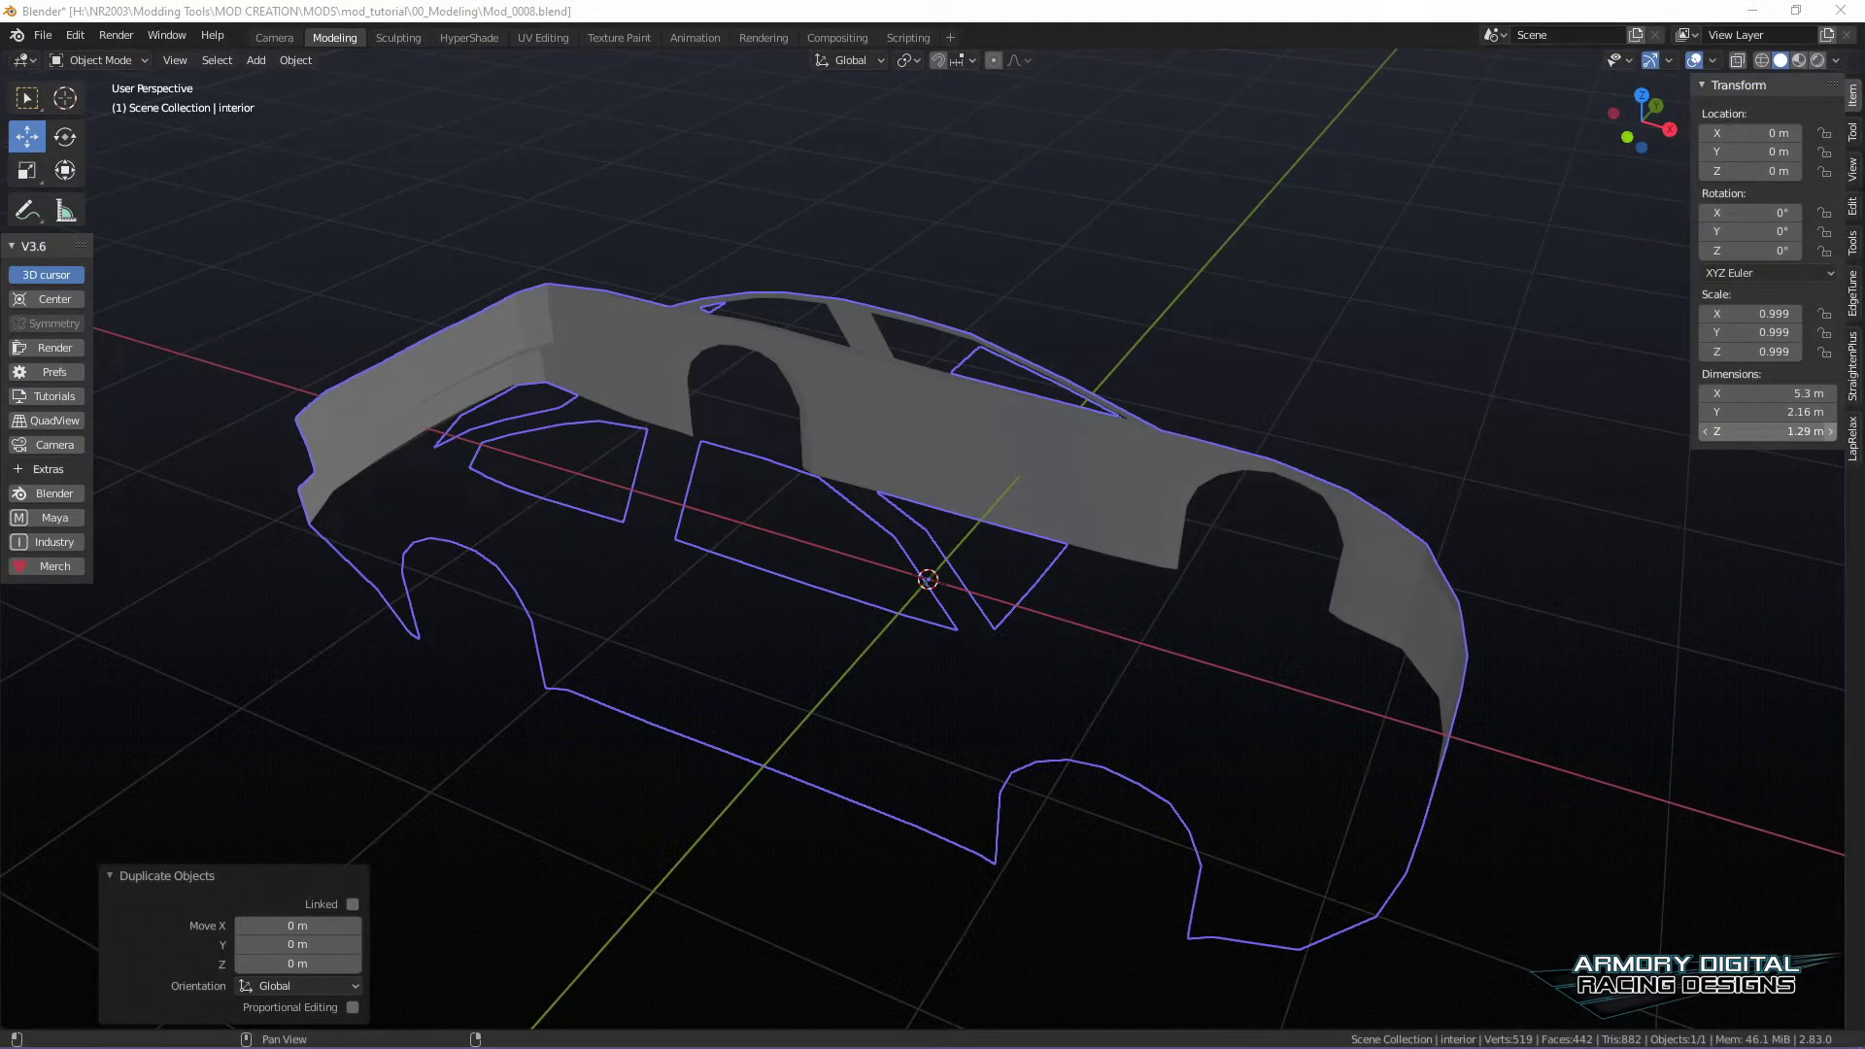
pyautogui.click(1361, 341)
pyautogui.moveTo(1361, 341); pyautogui.dragTo(983, 424, button='middle')
pyautogui.scroll(4, 1375, 412)
pyautogui.click(1147, 538)
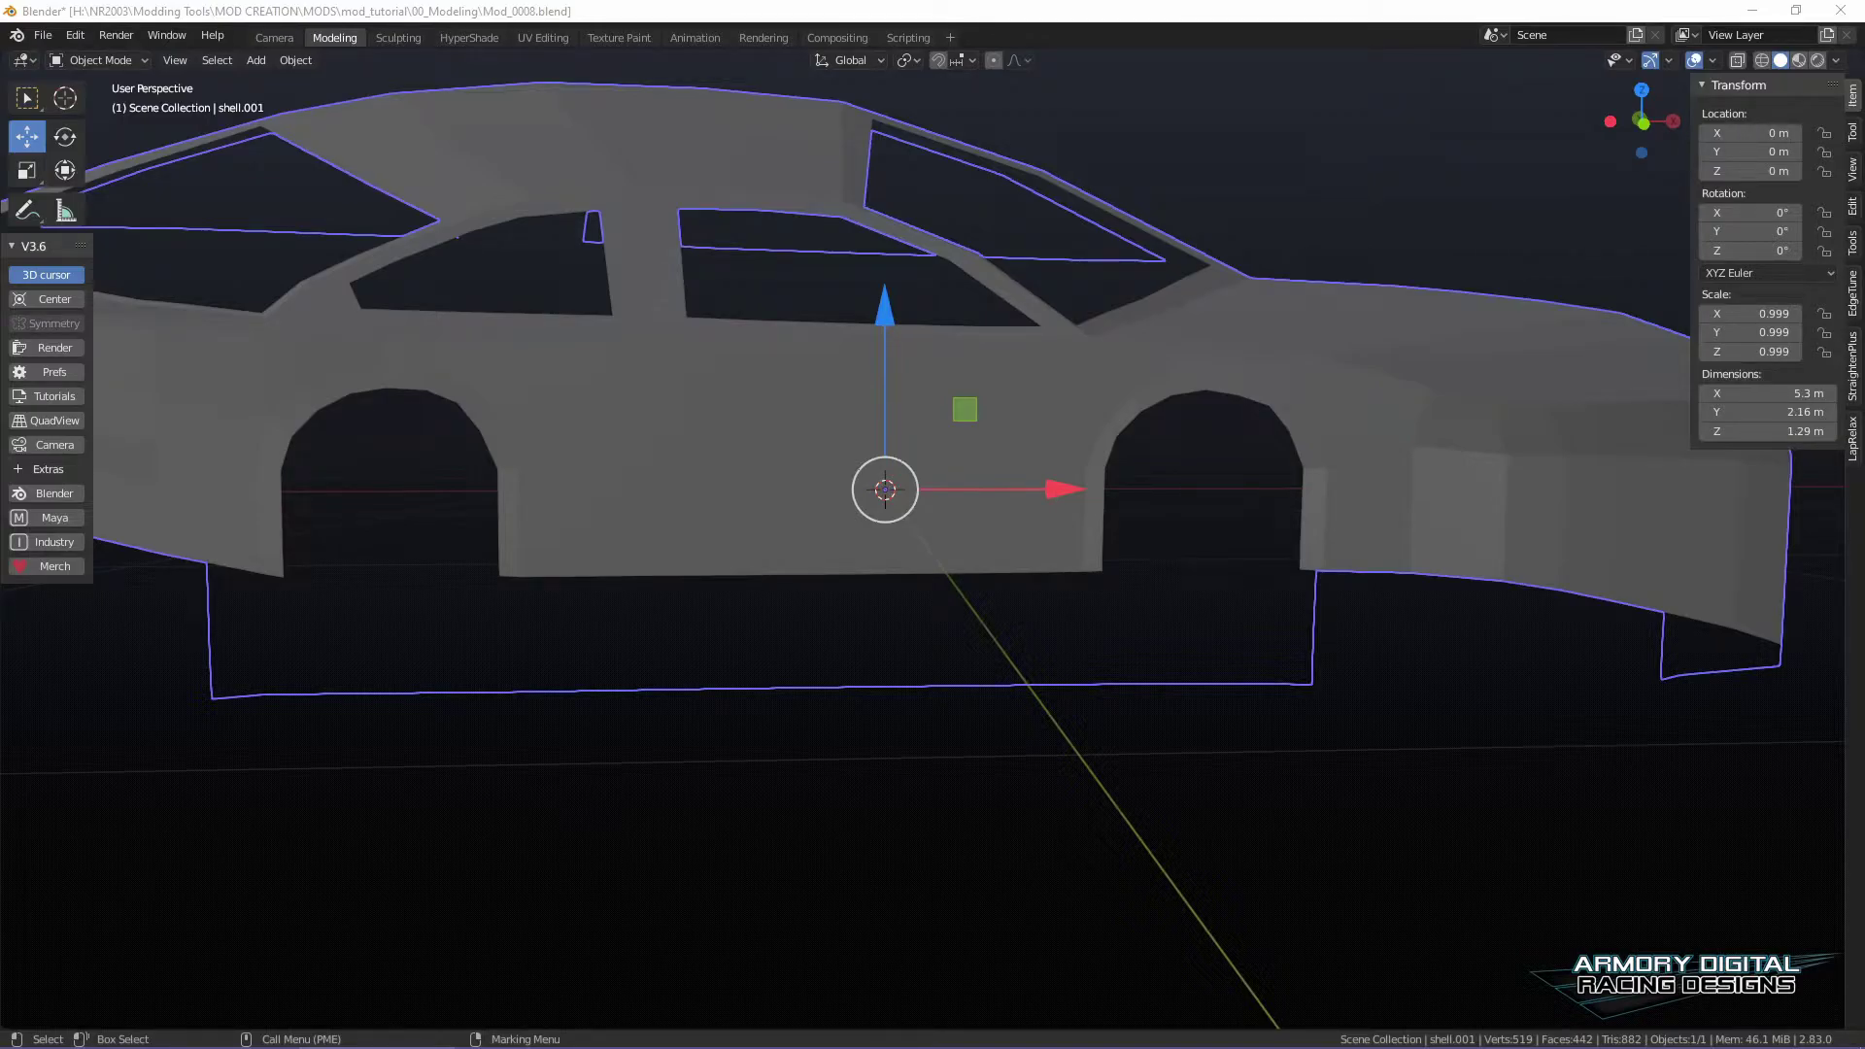
pyautogui.click(1463, 712)
pyautogui.hotkey('ctrl', 'z')
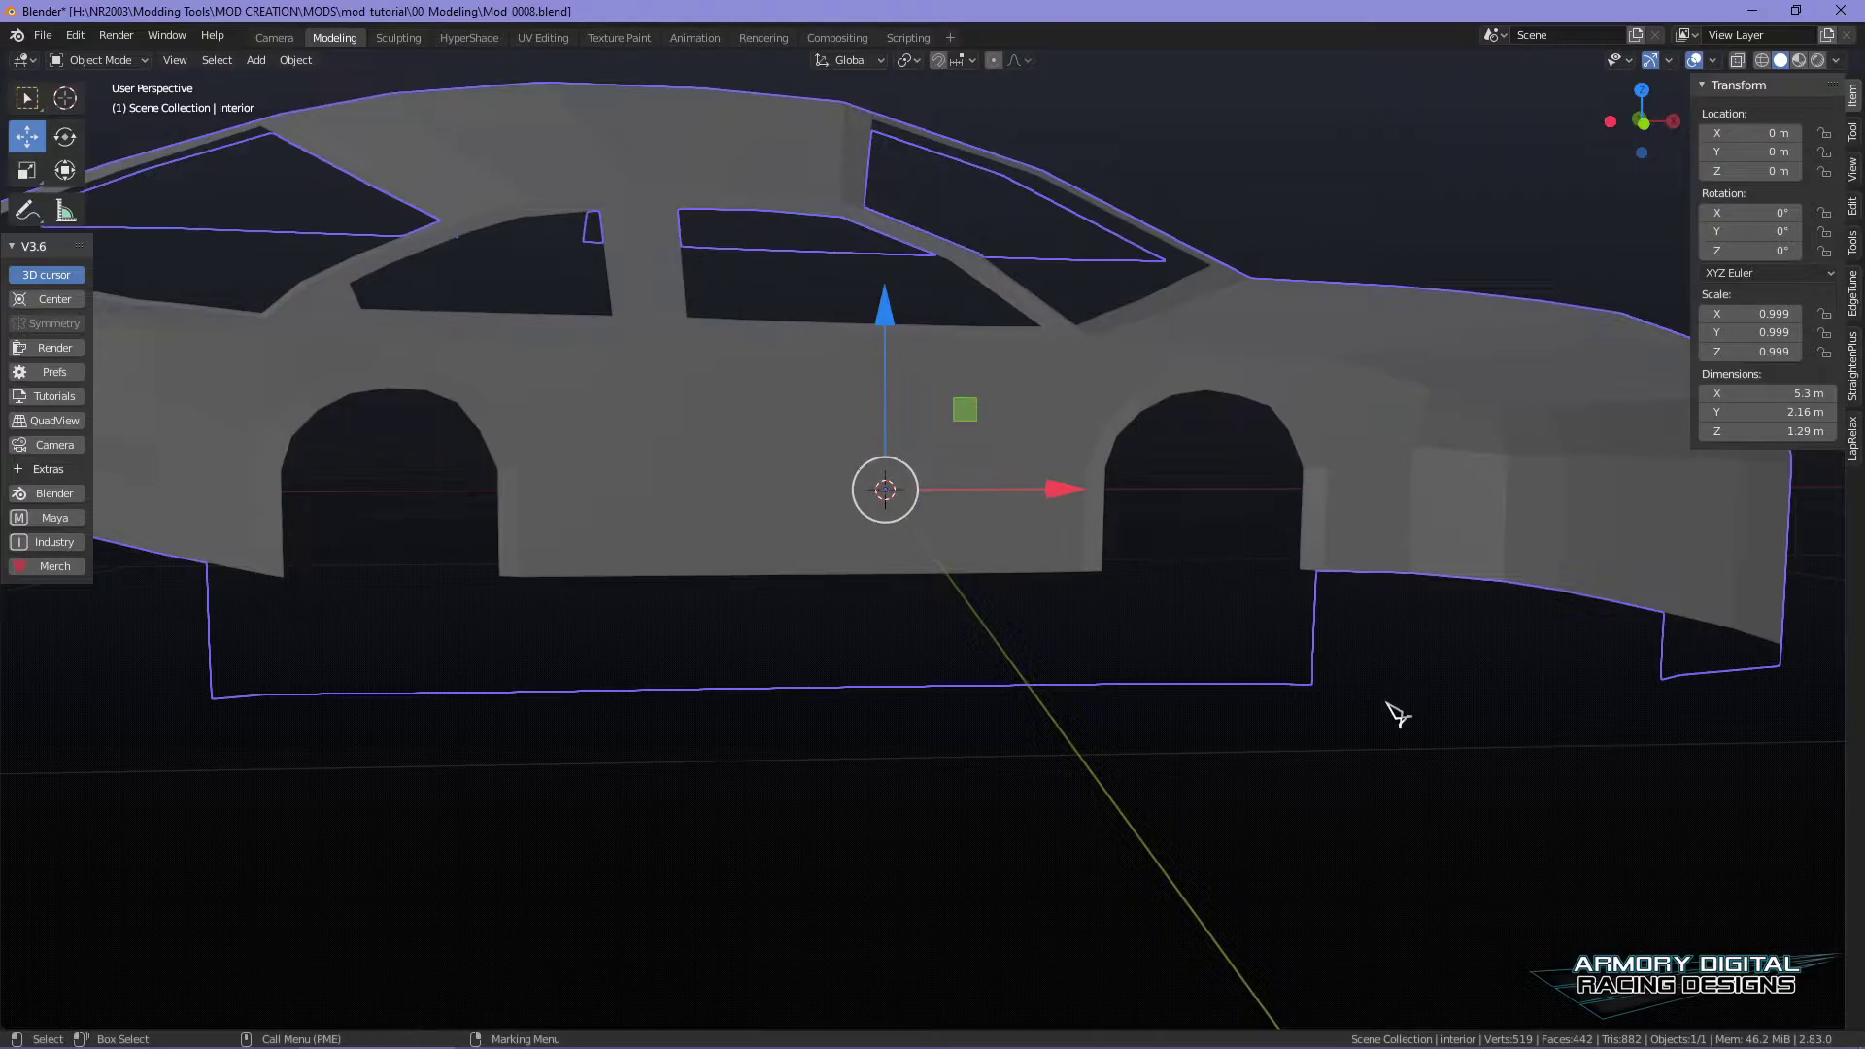
# - Move the interior object away from the origin, reset its X, Y and Z location to 0, and deselect it
pyautogui.moveTo(1133, 488); pyautogui.dragTo(586, 553)
pyautogui.press('g')
pyautogui.click(619, 331)
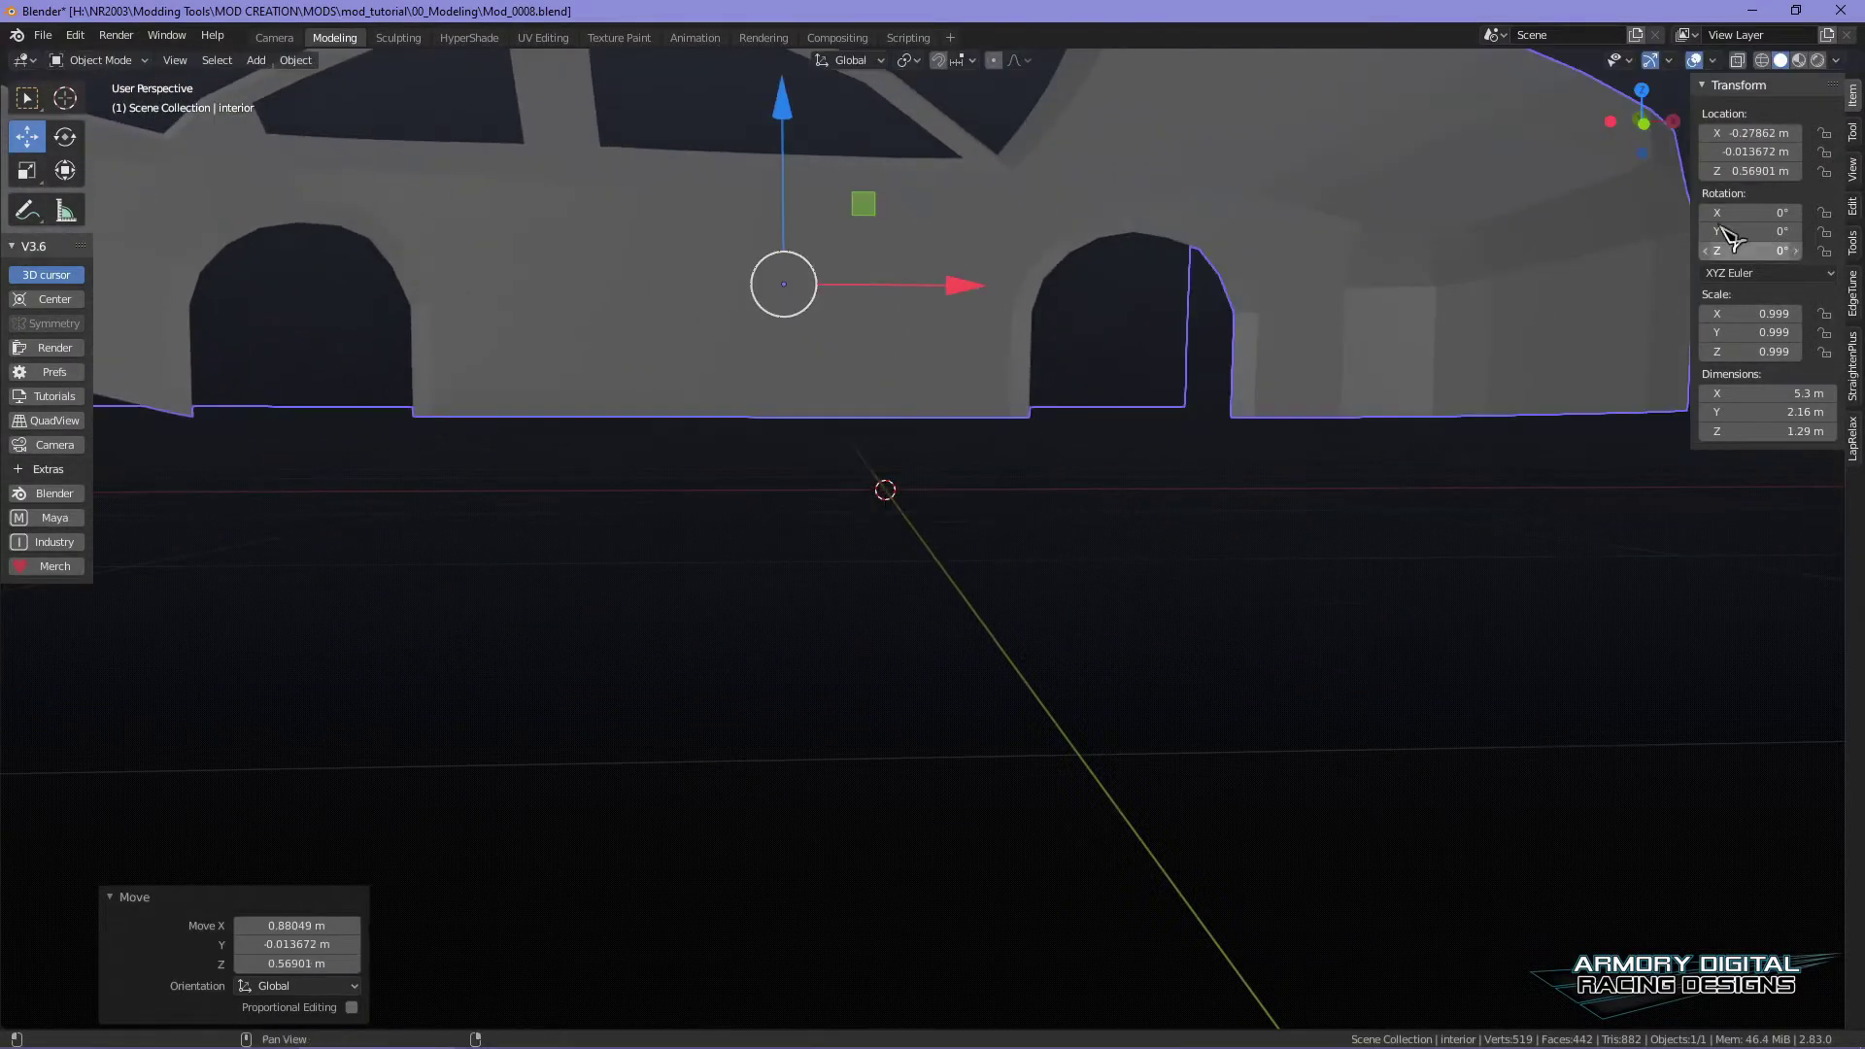
pyautogui.press('Return')
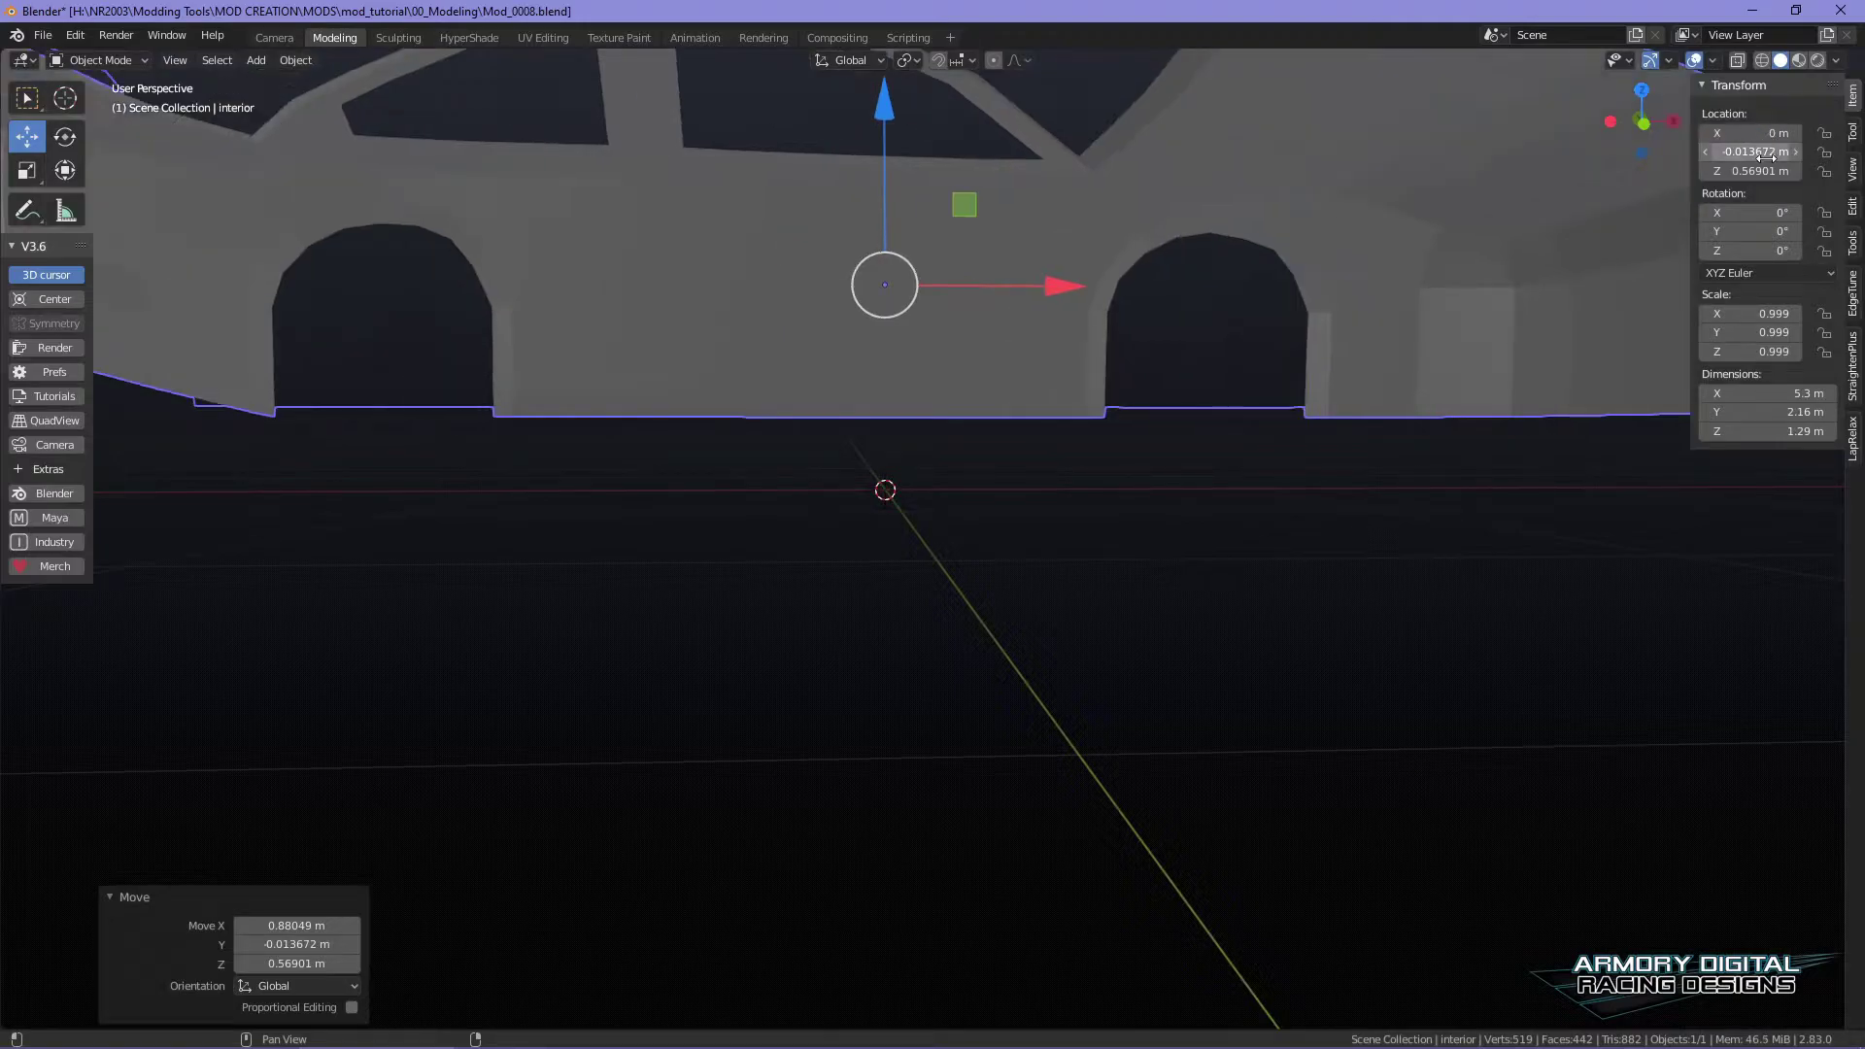
pyautogui.write('0')
pyautogui.press('Return')
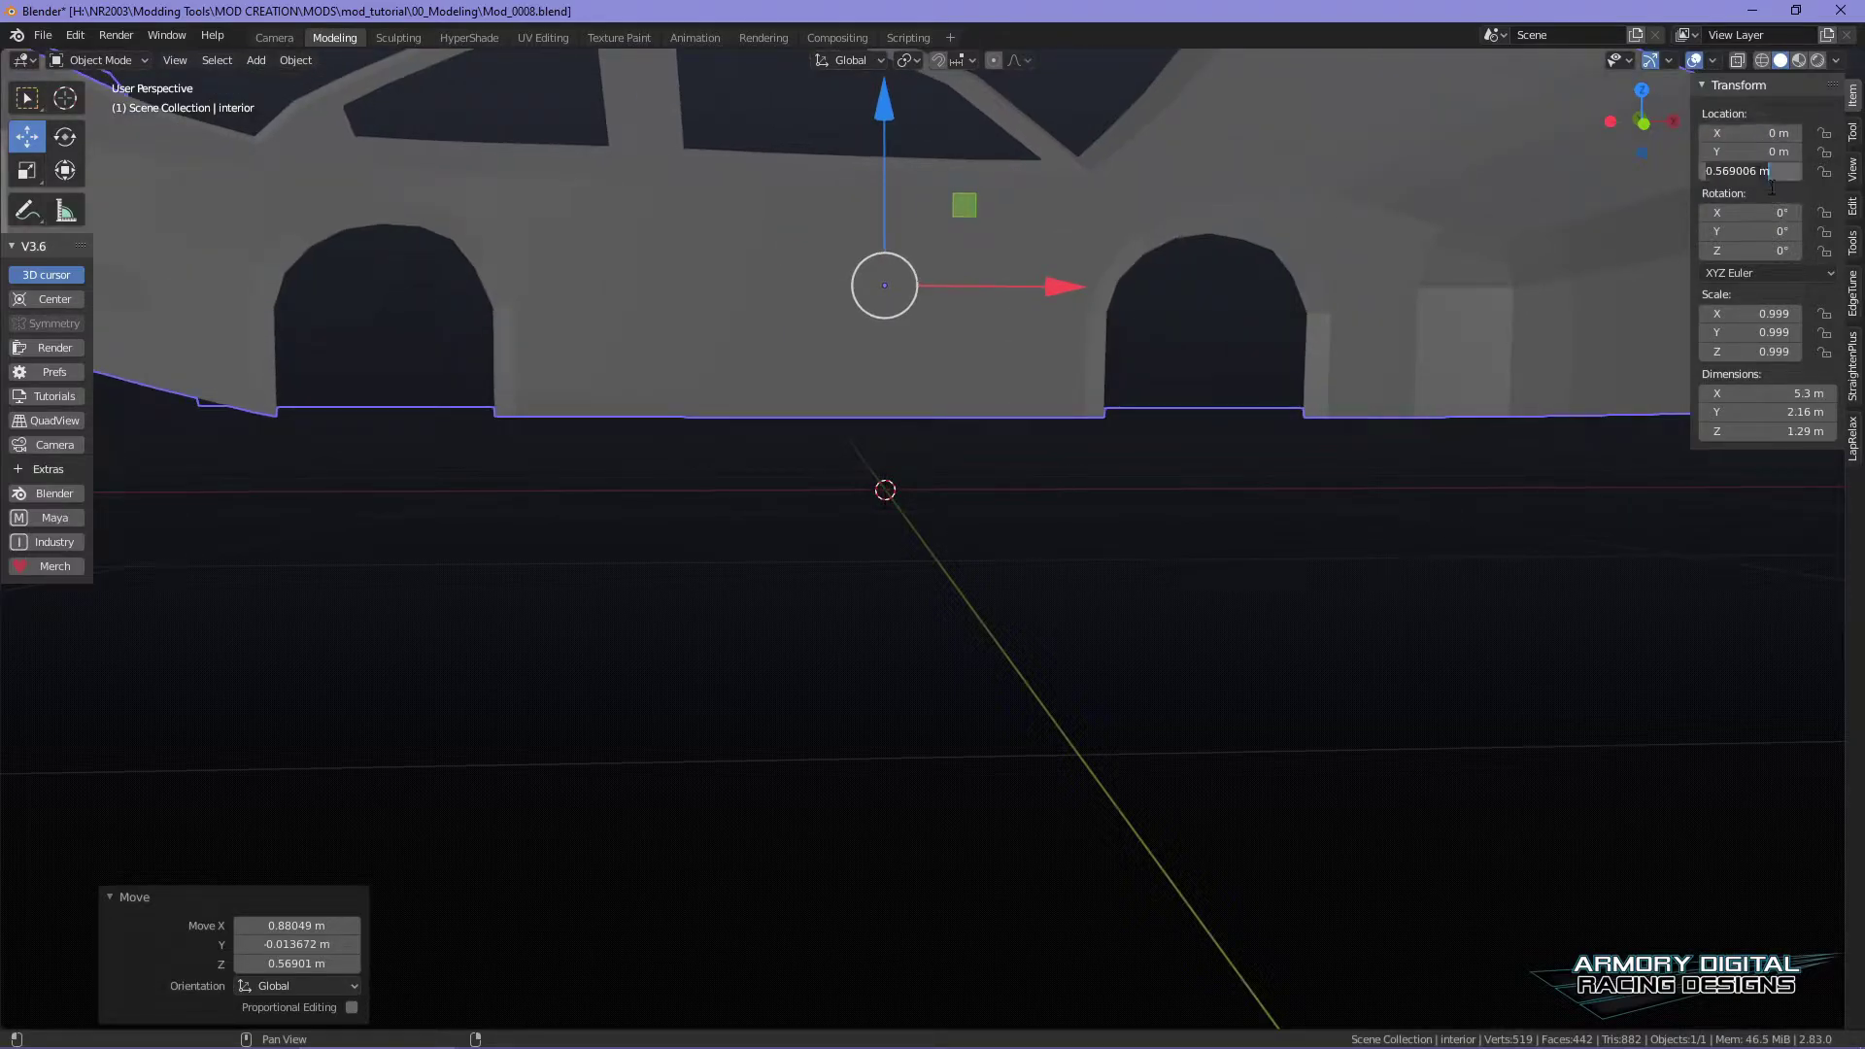
pyautogui.write('0')
pyautogui.press('Return')
pyautogui.click(1287, 809)
# - Examine the interior object's side panels, wheel arches and window frames from several angles
pyautogui.scroll(-5, 1262, 757)
pyautogui.moveTo(1261, 758); pyautogui.dragTo(1518, 664, button='middle')
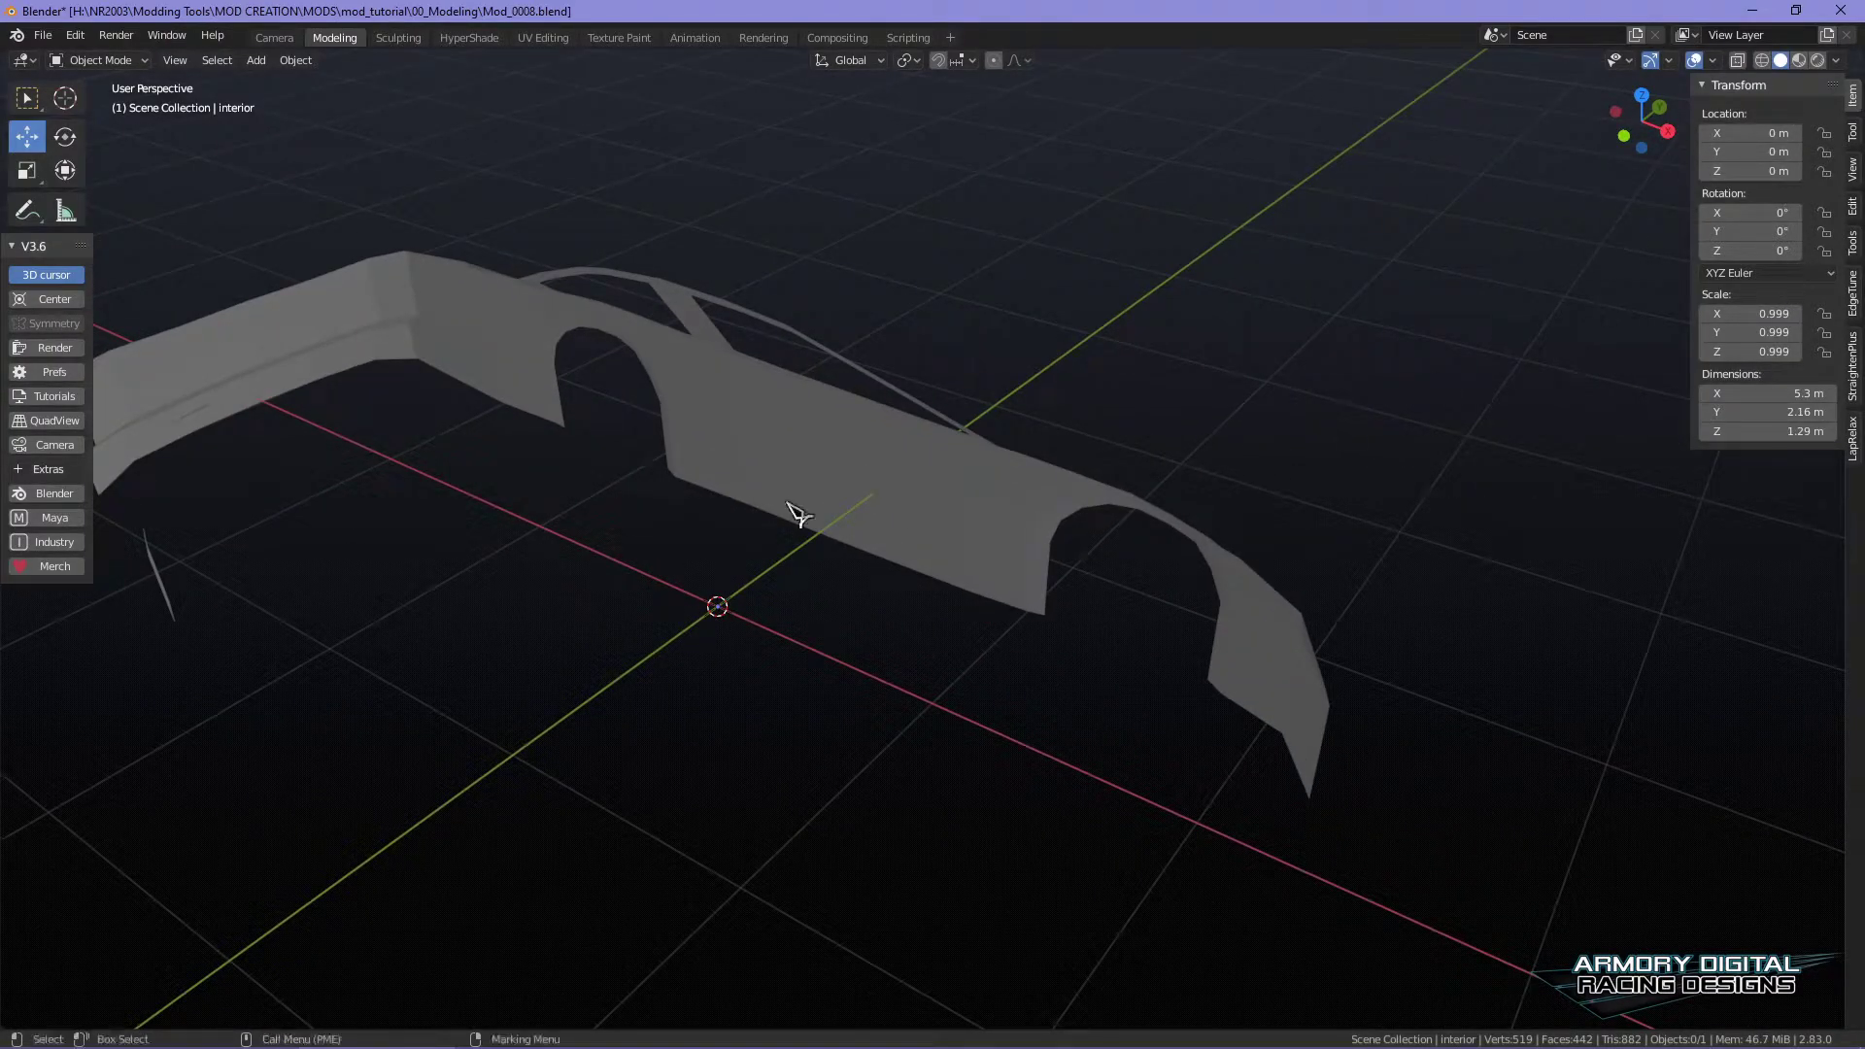
pyautogui.scroll(1, 989, 471)
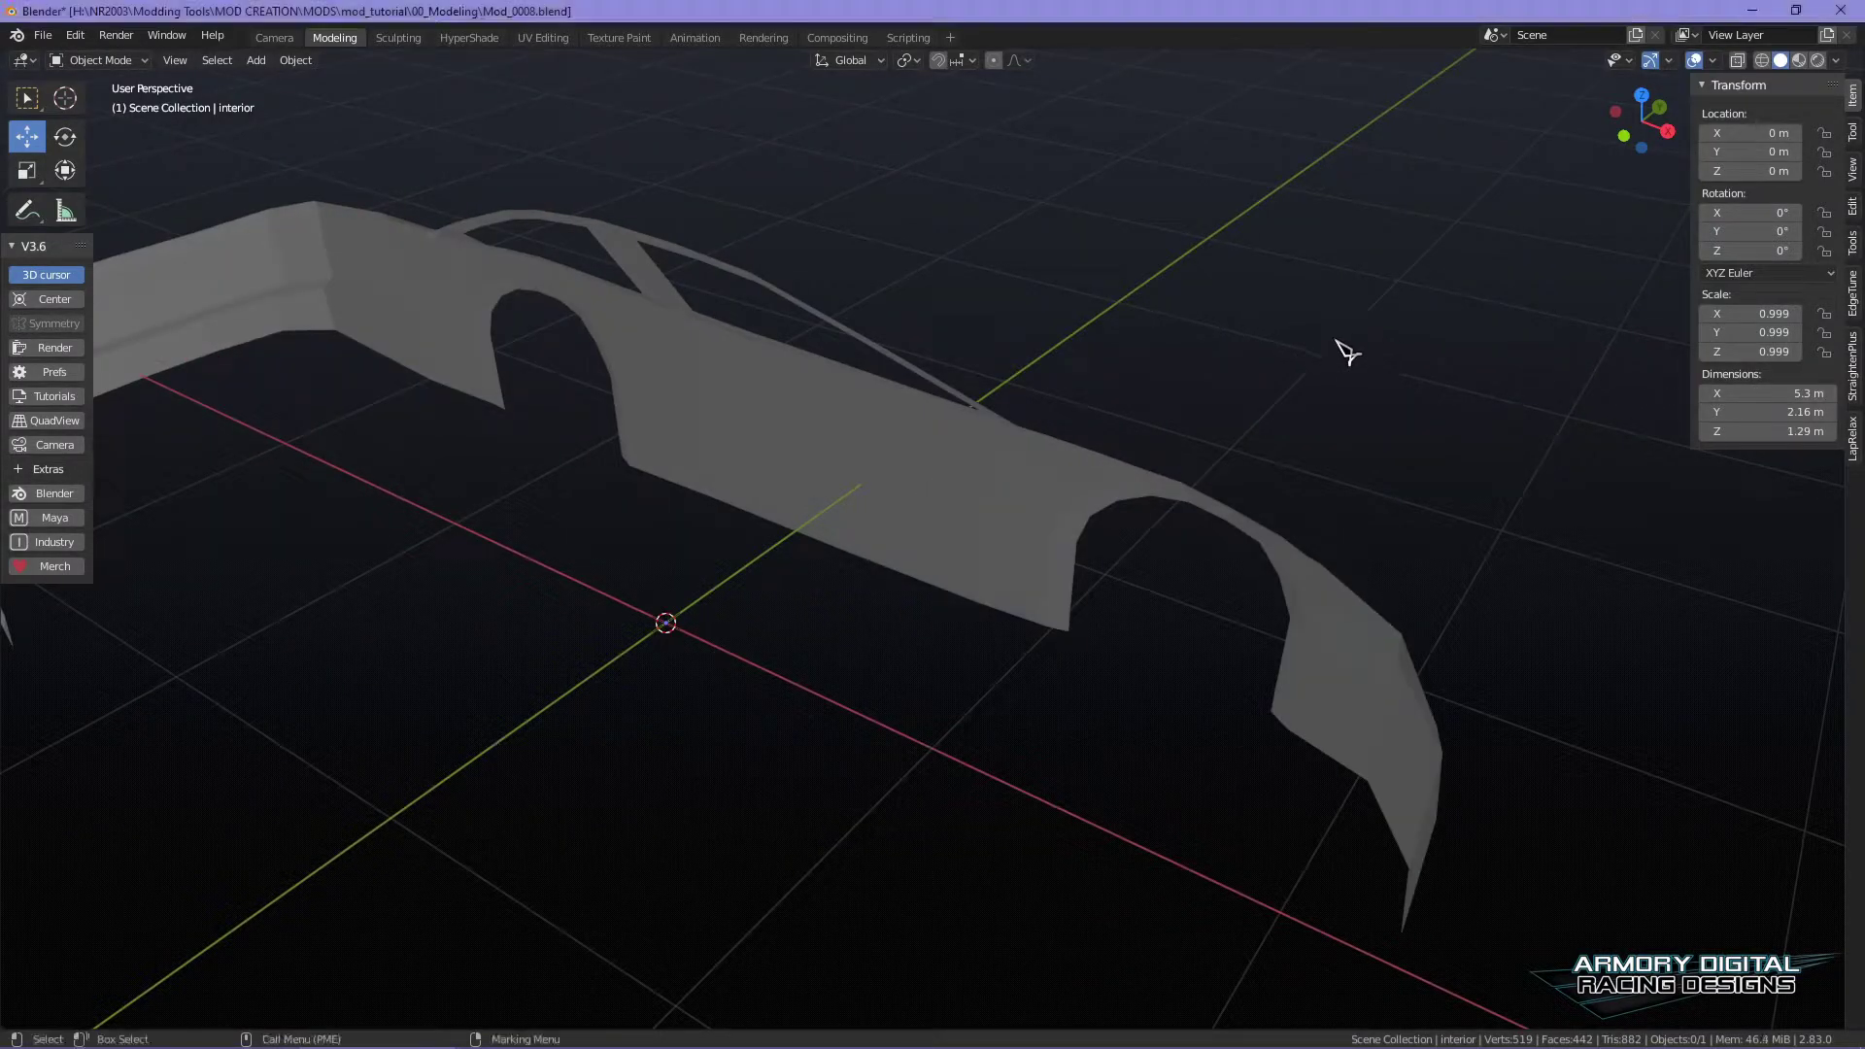
pyautogui.scroll(-4, 1354, 362)
pyautogui.scroll(2, 1323, 364)
pyautogui.keyDown('alt'); pyautogui.moveTo(1323, 364); pyautogui.dragTo(1175, 421); pyautogui.keyUp('alt')
pyautogui.keyDown('alt'); pyautogui.moveTo(1011, 429); pyautogui.dragTo(1165, 454, button='middle'); pyautogui.keyUp('alt')
pyautogui.keyDown('alt'); pyautogui.moveTo(1165, 453); pyautogui.dragTo(1147, 420); pyautogui.keyUp('alt')
# - Open the interior object's mesh for face editing and clear the face selection
pyautogui.rightClick(1034, 415)
pyautogui.moveTo(1034, 416); pyautogui.dragTo(1153, 492, button='right')
pyautogui.keyDown('alt'); pyautogui.moveTo(1457, 621); pyautogui.dragTo(1424, 664); pyautogui.keyUp('alt')
pyautogui.rightClick(1092, 492)
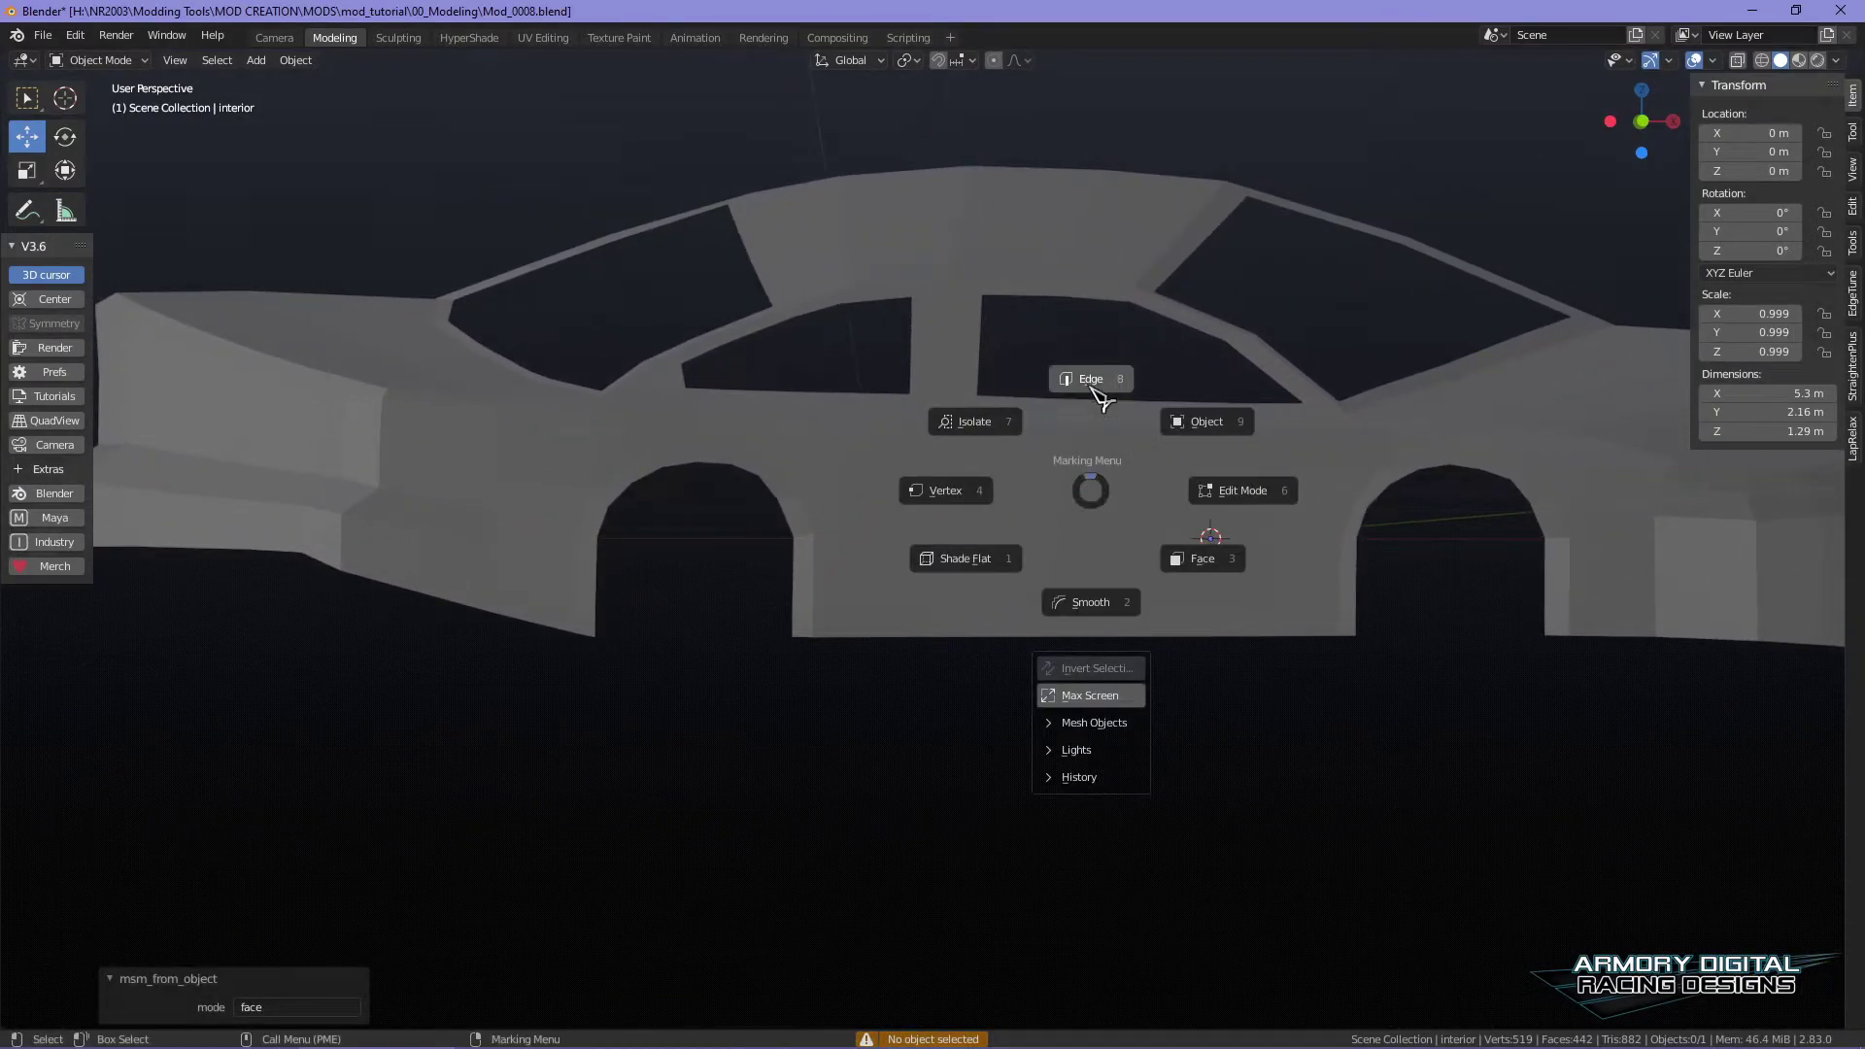
pyautogui.press('Escape')
pyautogui.click(1137, 479)
pyautogui.moveTo(1203, 534); pyautogui.dragTo(1520, 684, button='right')
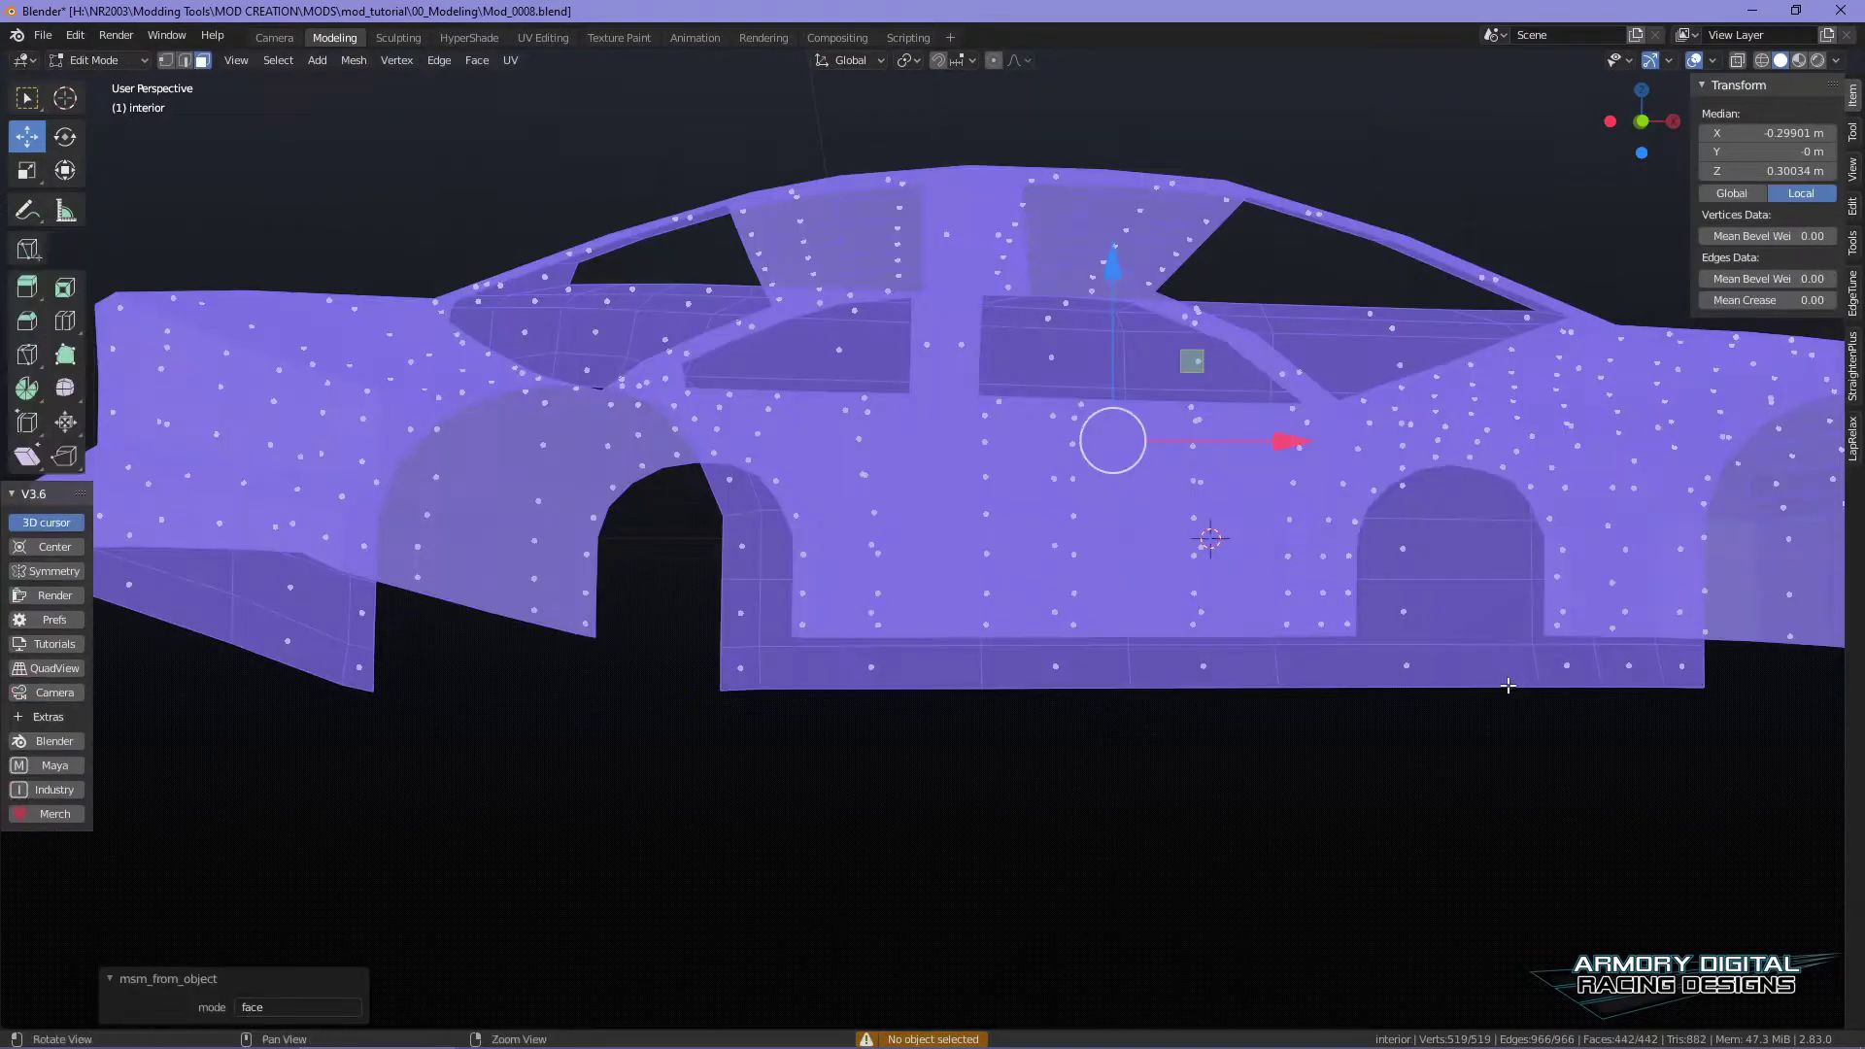
pyautogui.click(1652, 828)
# - Examine the interior mesh from the side and underneath, ending with its full side profile in the back orthographic view
pyautogui.keyDown('alt'); pyautogui.moveTo(1653, 829); pyautogui.dragTo(1344, 508); pyautogui.keyUp('alt')
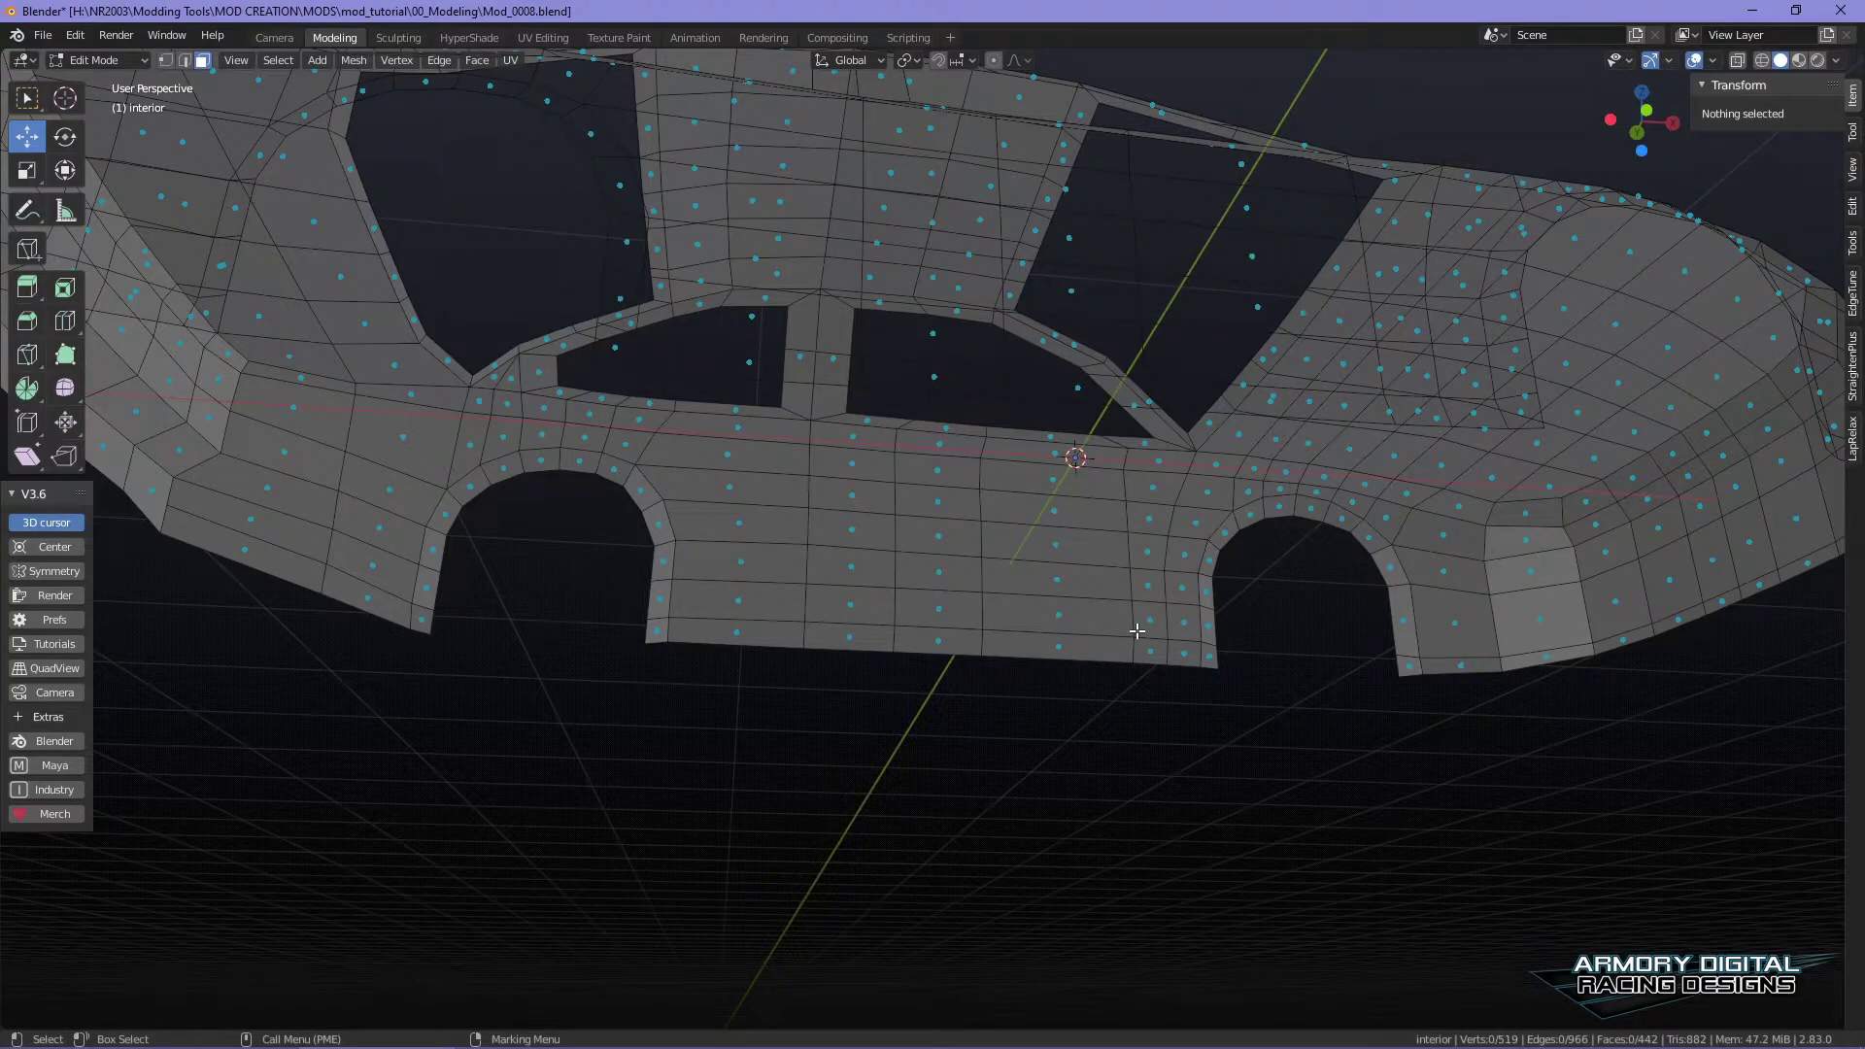
pyautogui.moveTo(1132, 640); pyautogui.dragTo(1327, 791, button='middle')
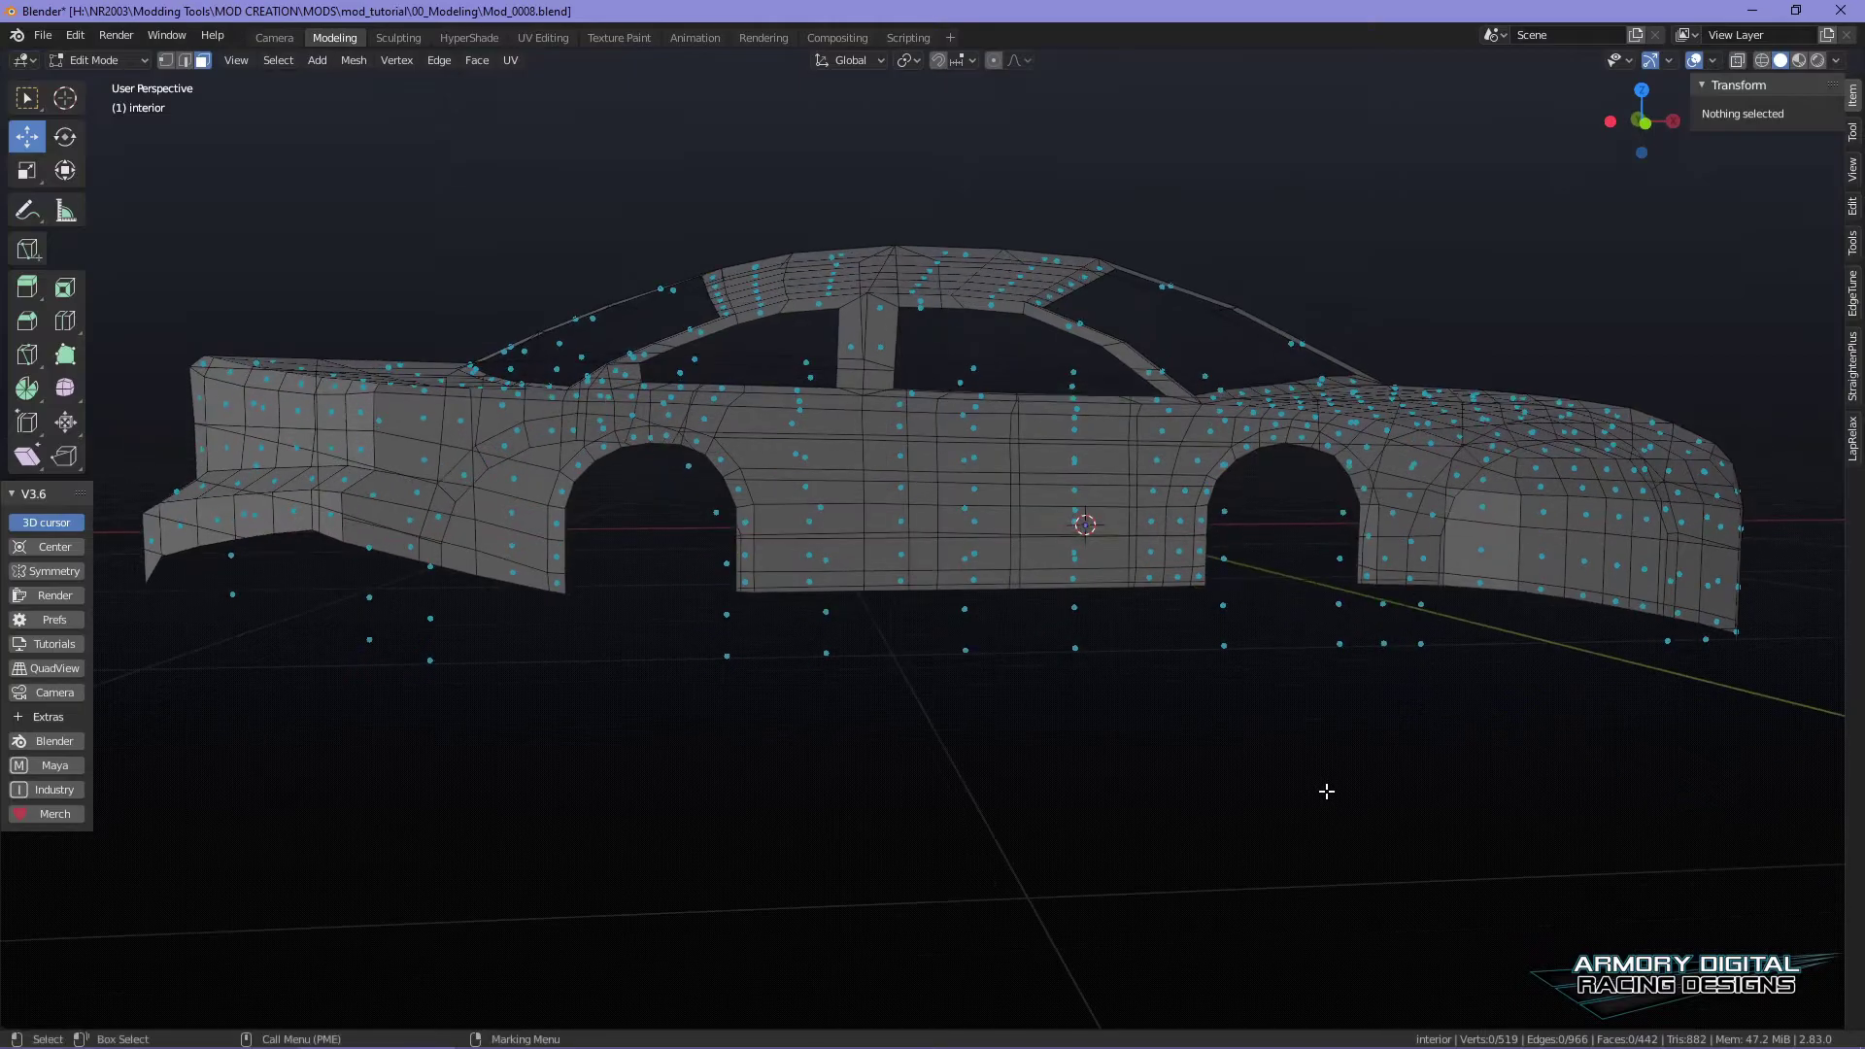
pyautogui.scroll(1, 1327, 792)
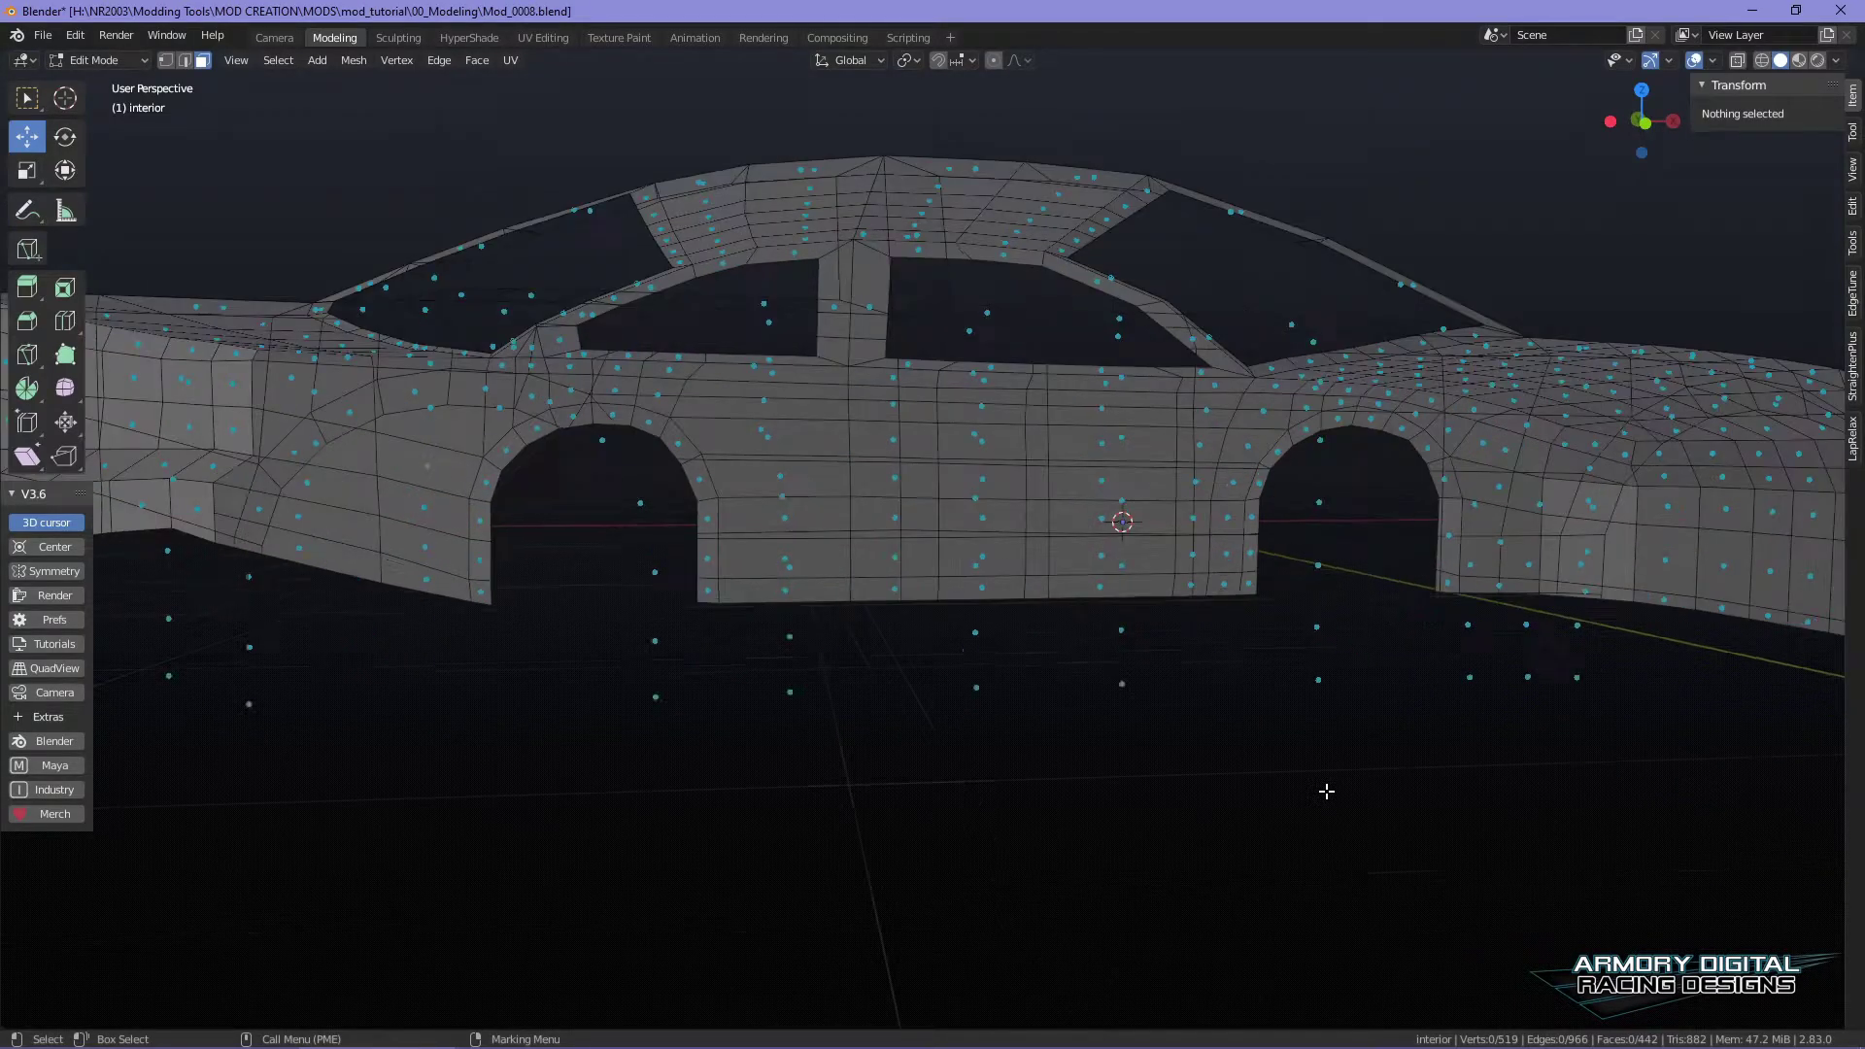
pyautogui.moveTo(1249, 807)
pyautogui.keyDown('alt'); pyautogui.mouseDown()
pyautogui.moveTo(1298, 796)
pyautogui.moveTo(1276, 823)
pyautogui.mouseUp(); pyautogui.keyUp('alt')
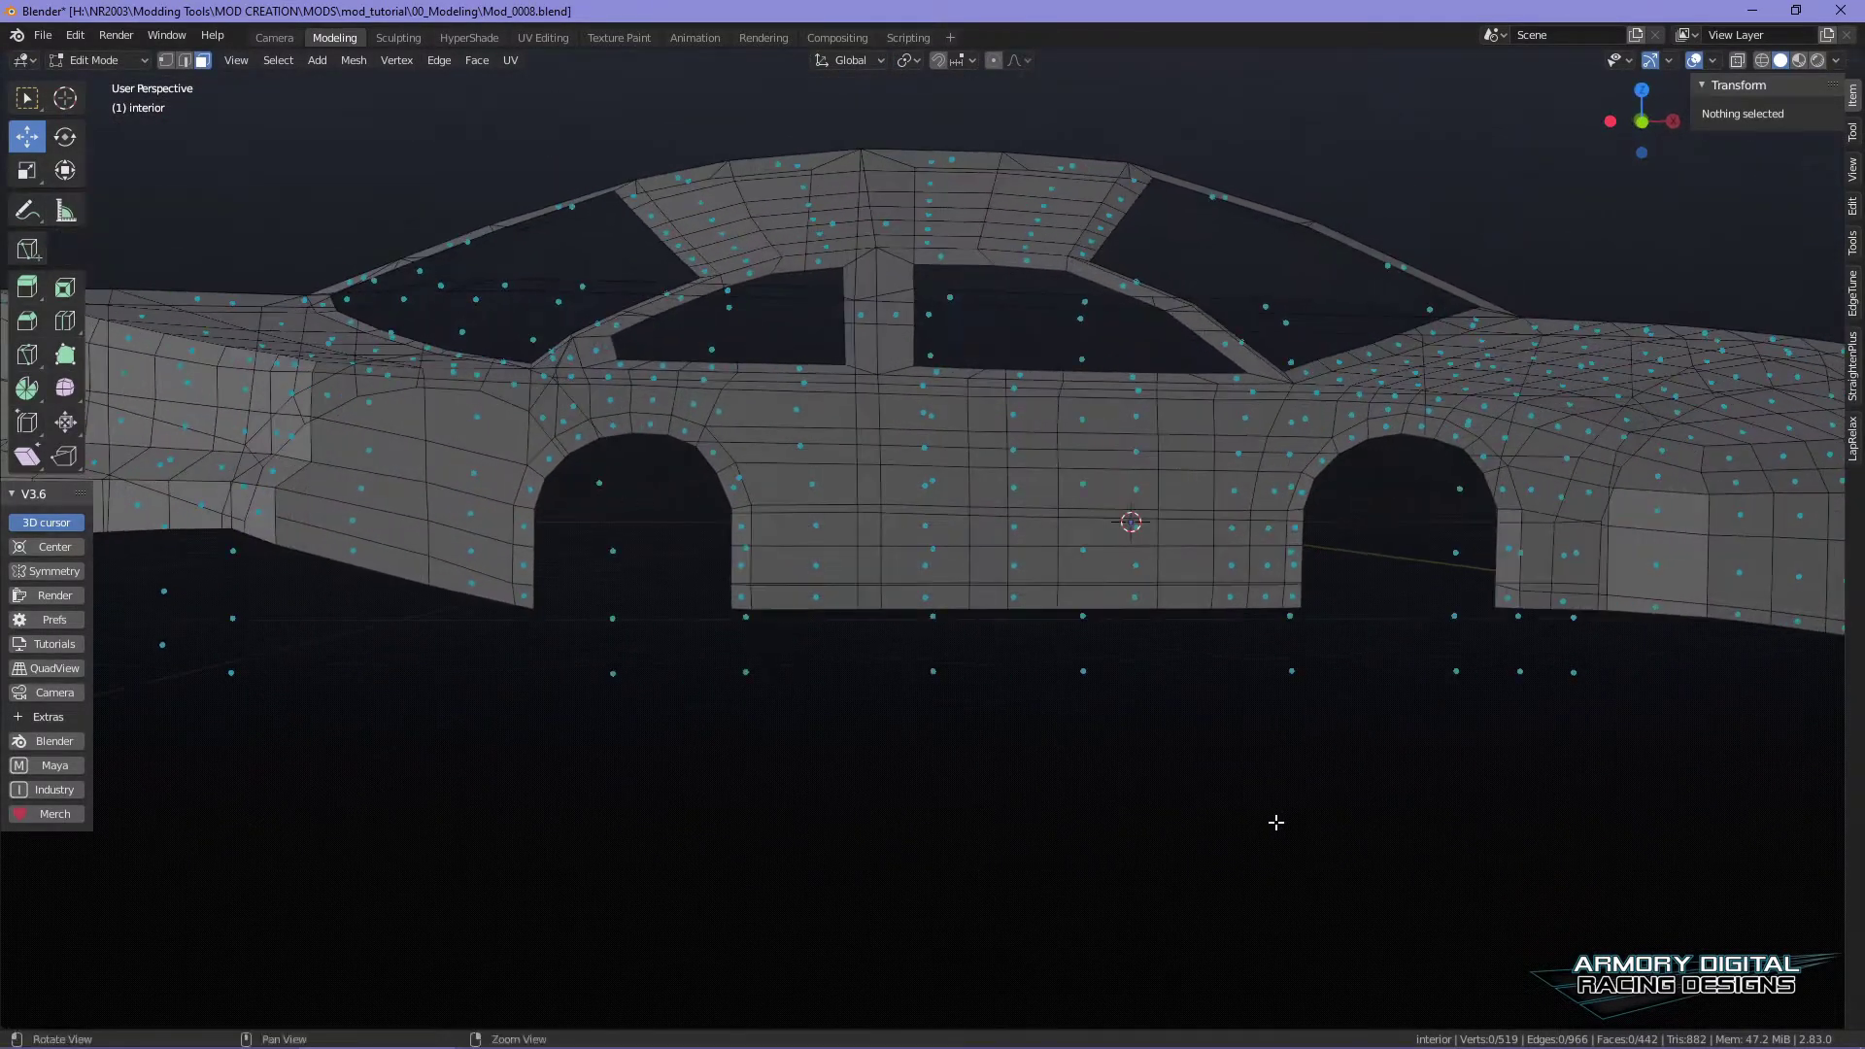
pyautogui.scroll(-1, 1277, 823)
pyautogui.press('space')
pyautogui.click(1096, 771)
pyautogui.press('space')
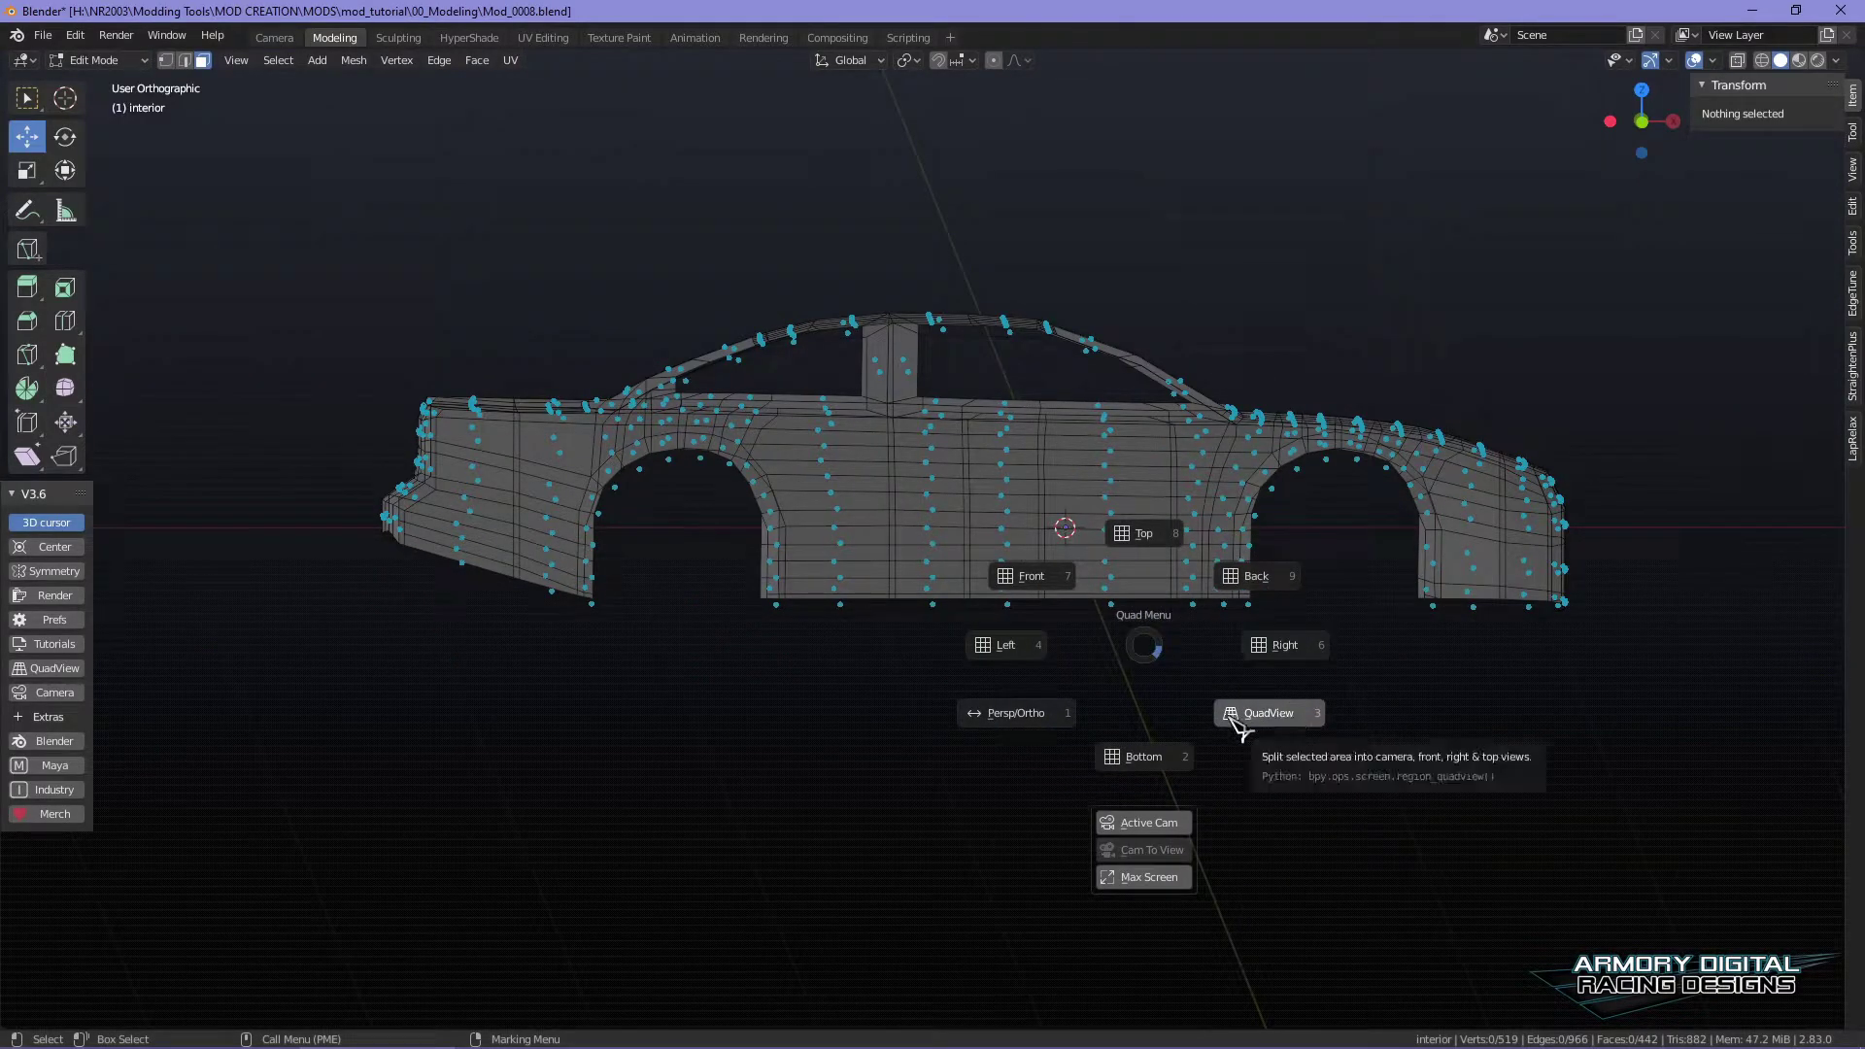
pyautogui.click(1056, 586)
pyautogui.press('space')
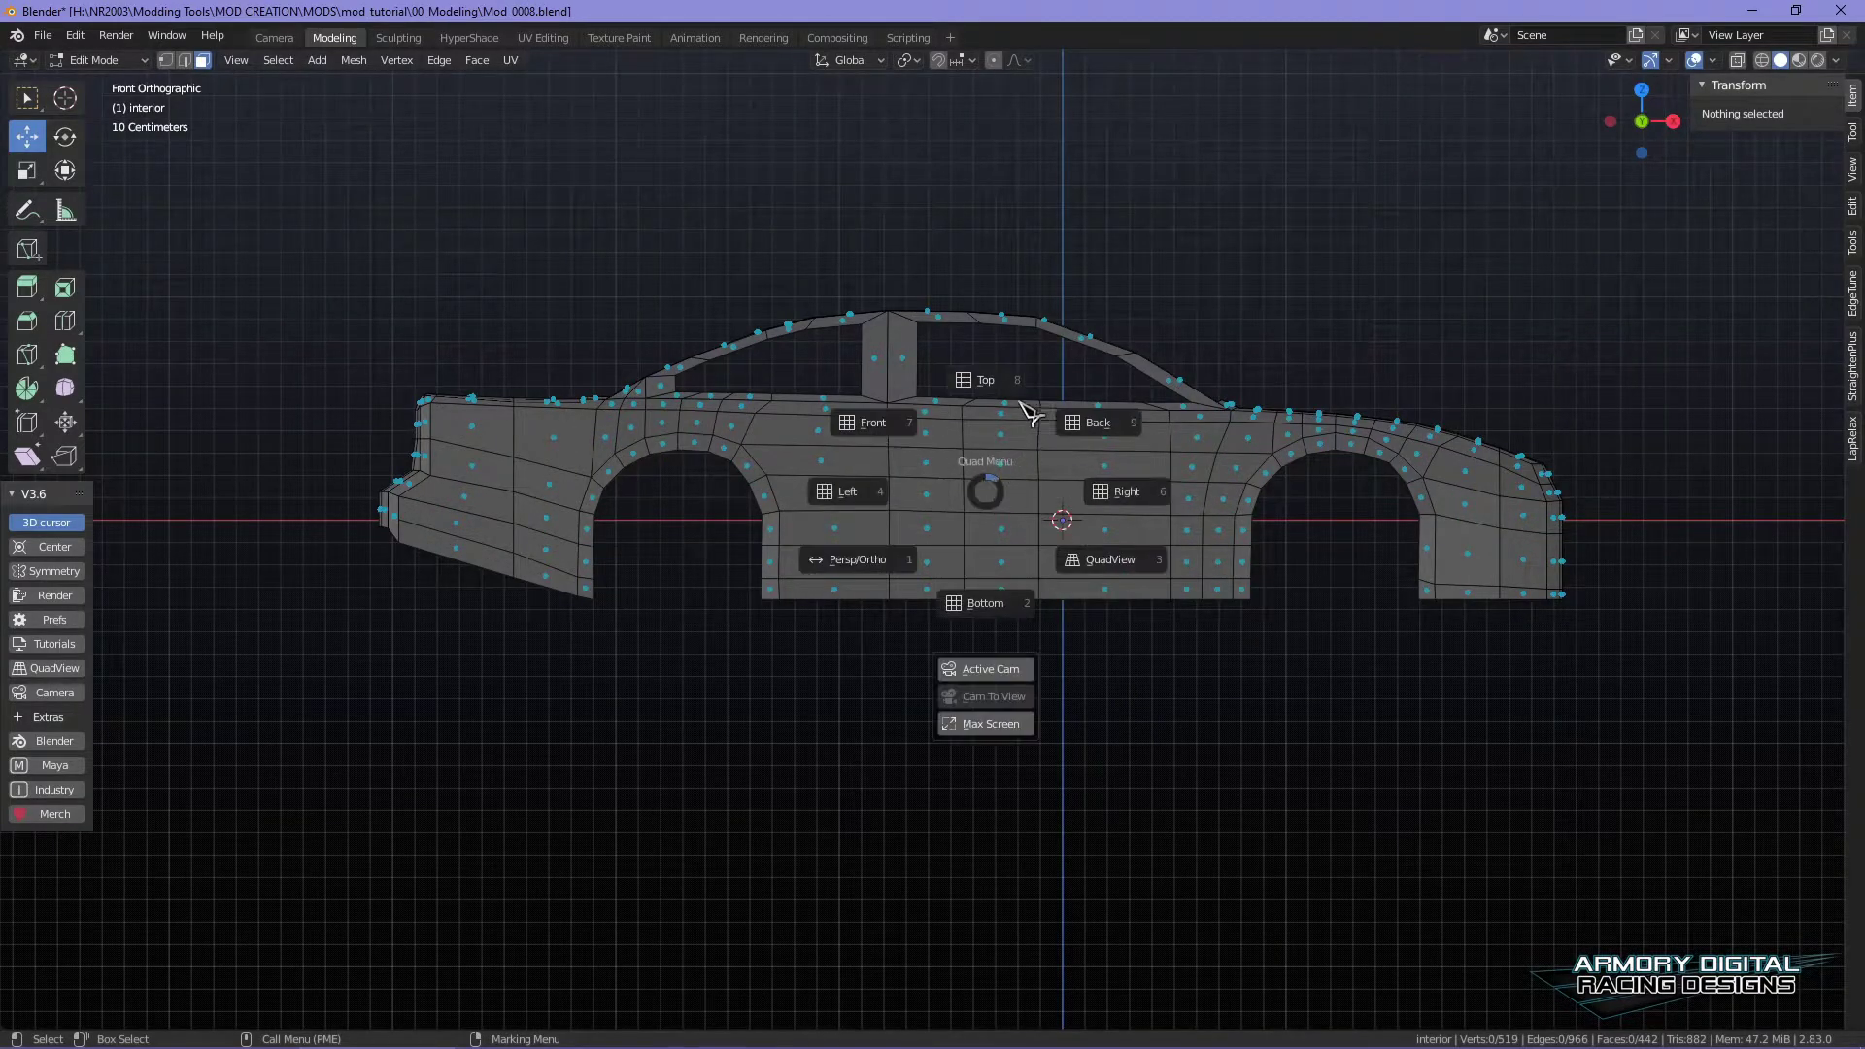
pyautogui.click(990, 594)
pyautogui.press('space')
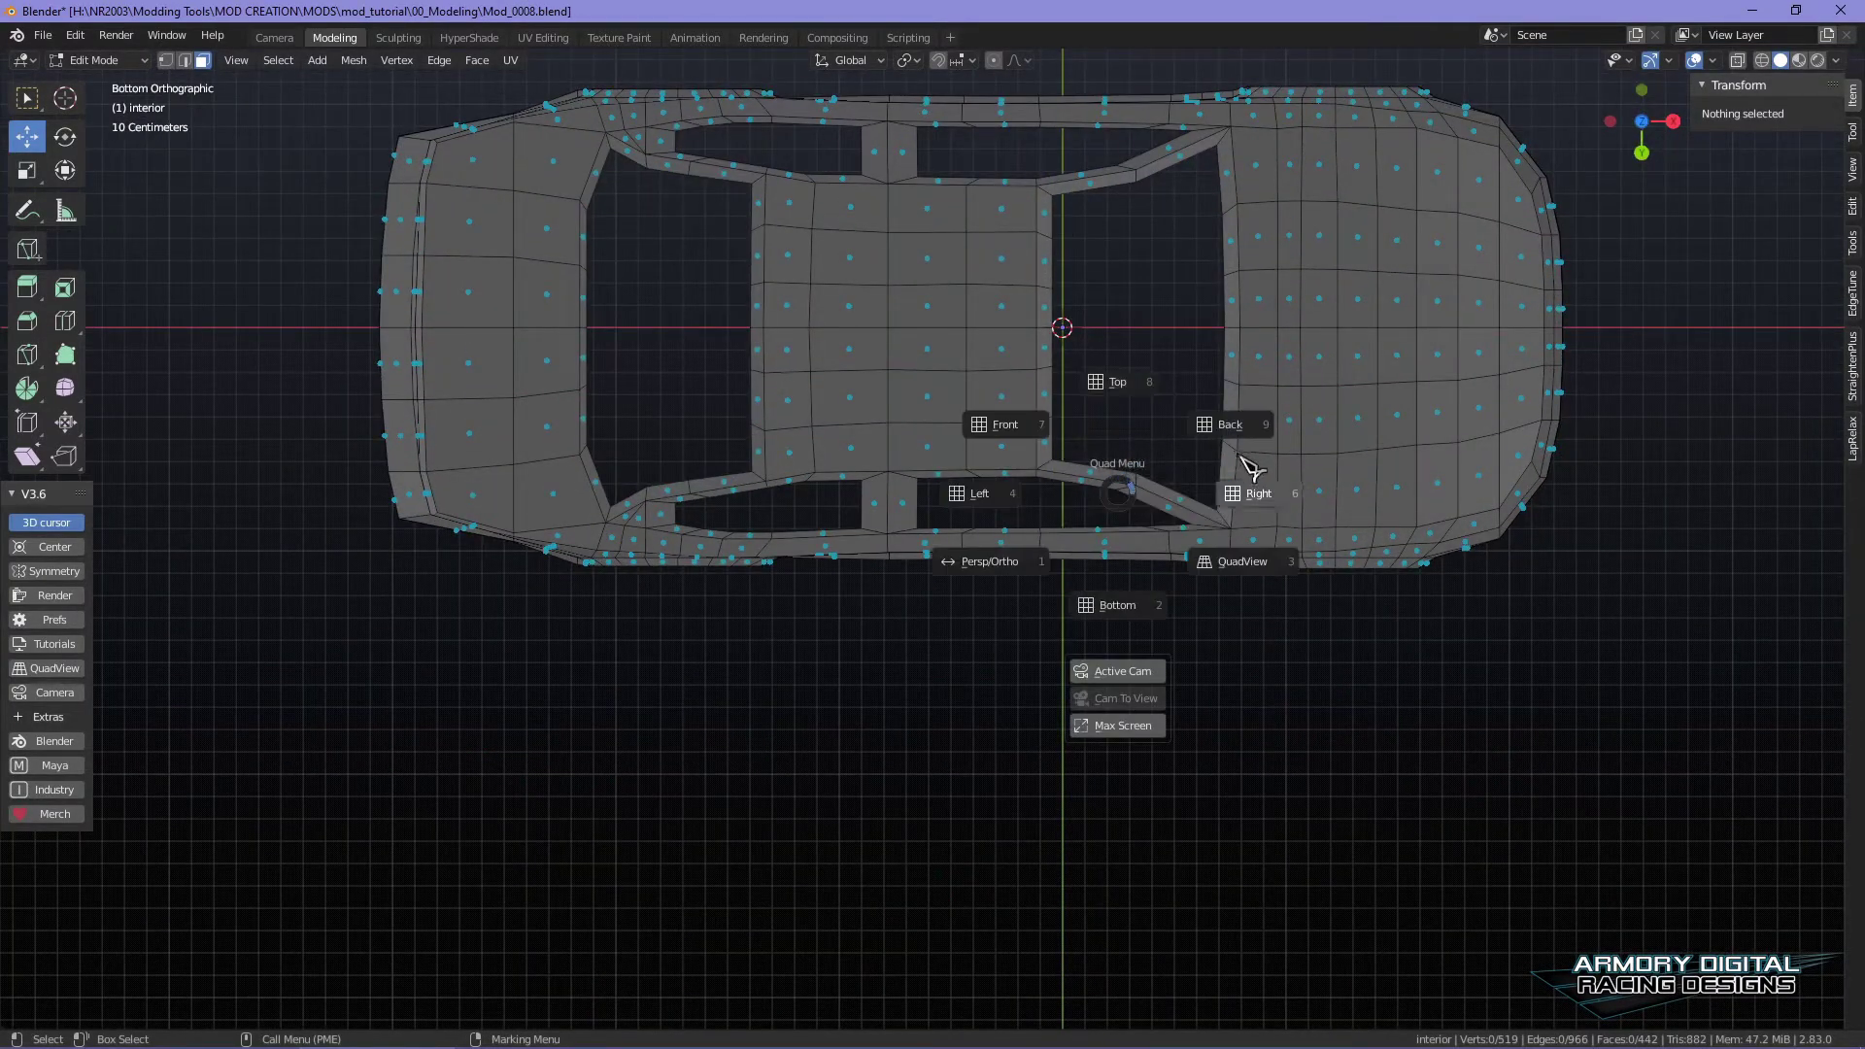
pyautogui.click(1251, 493)
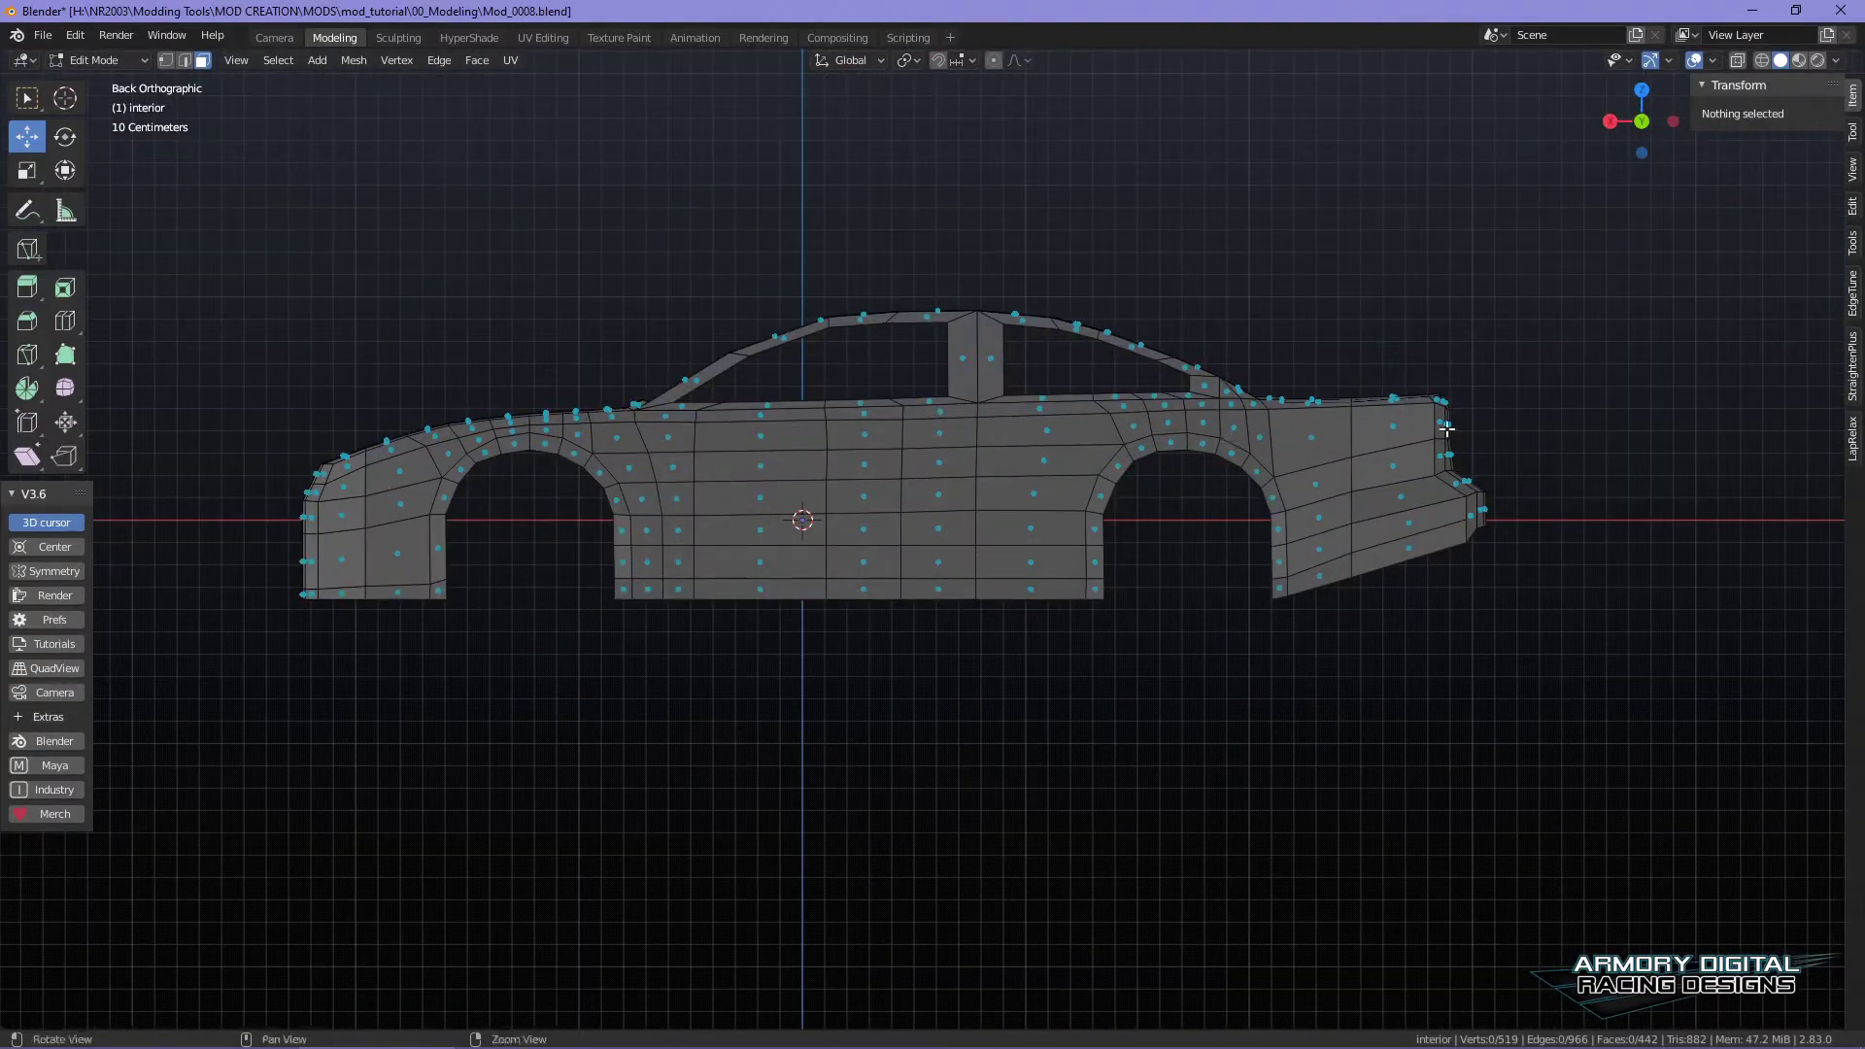
pyautogui.scroll(3, 1418, 430)
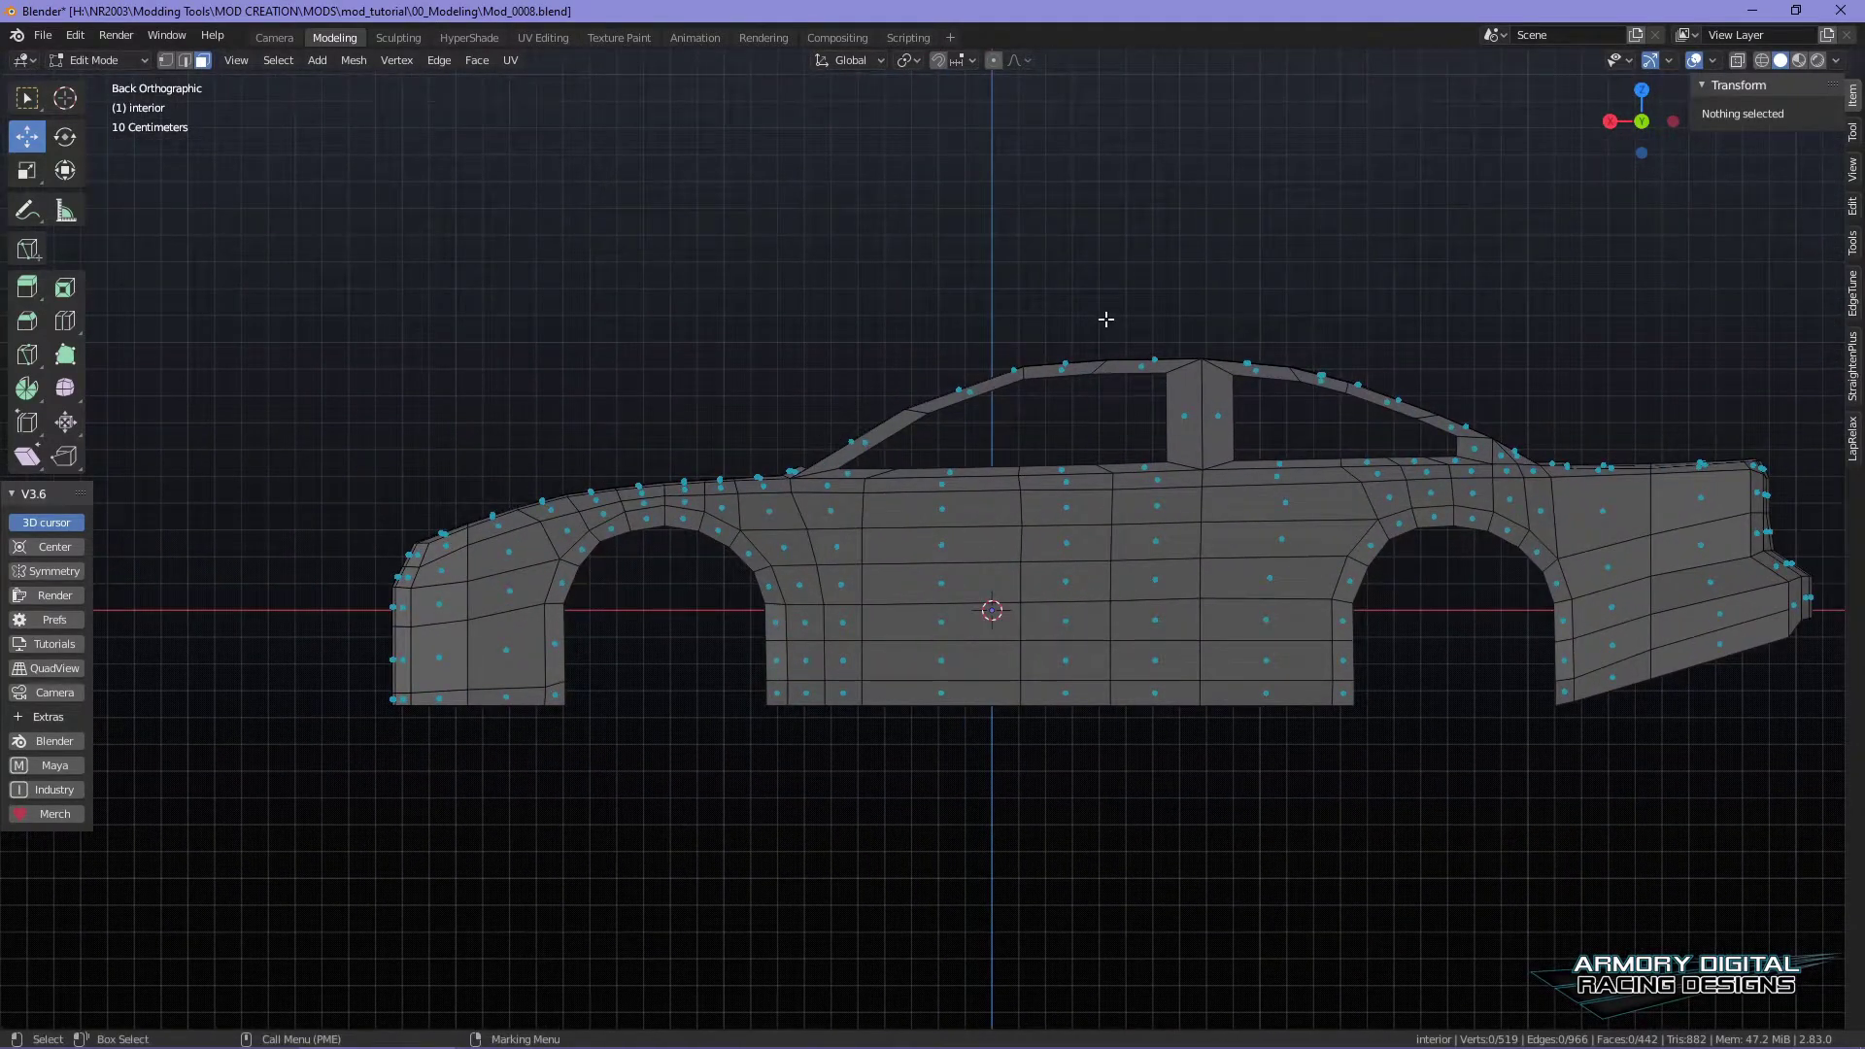
pyautogui.keyDown('shift'); pyautogui.moveTo(1025, 330); pyautogui.dragTo(963, 304, button='middle'); pyautogui.keyUp('shift')
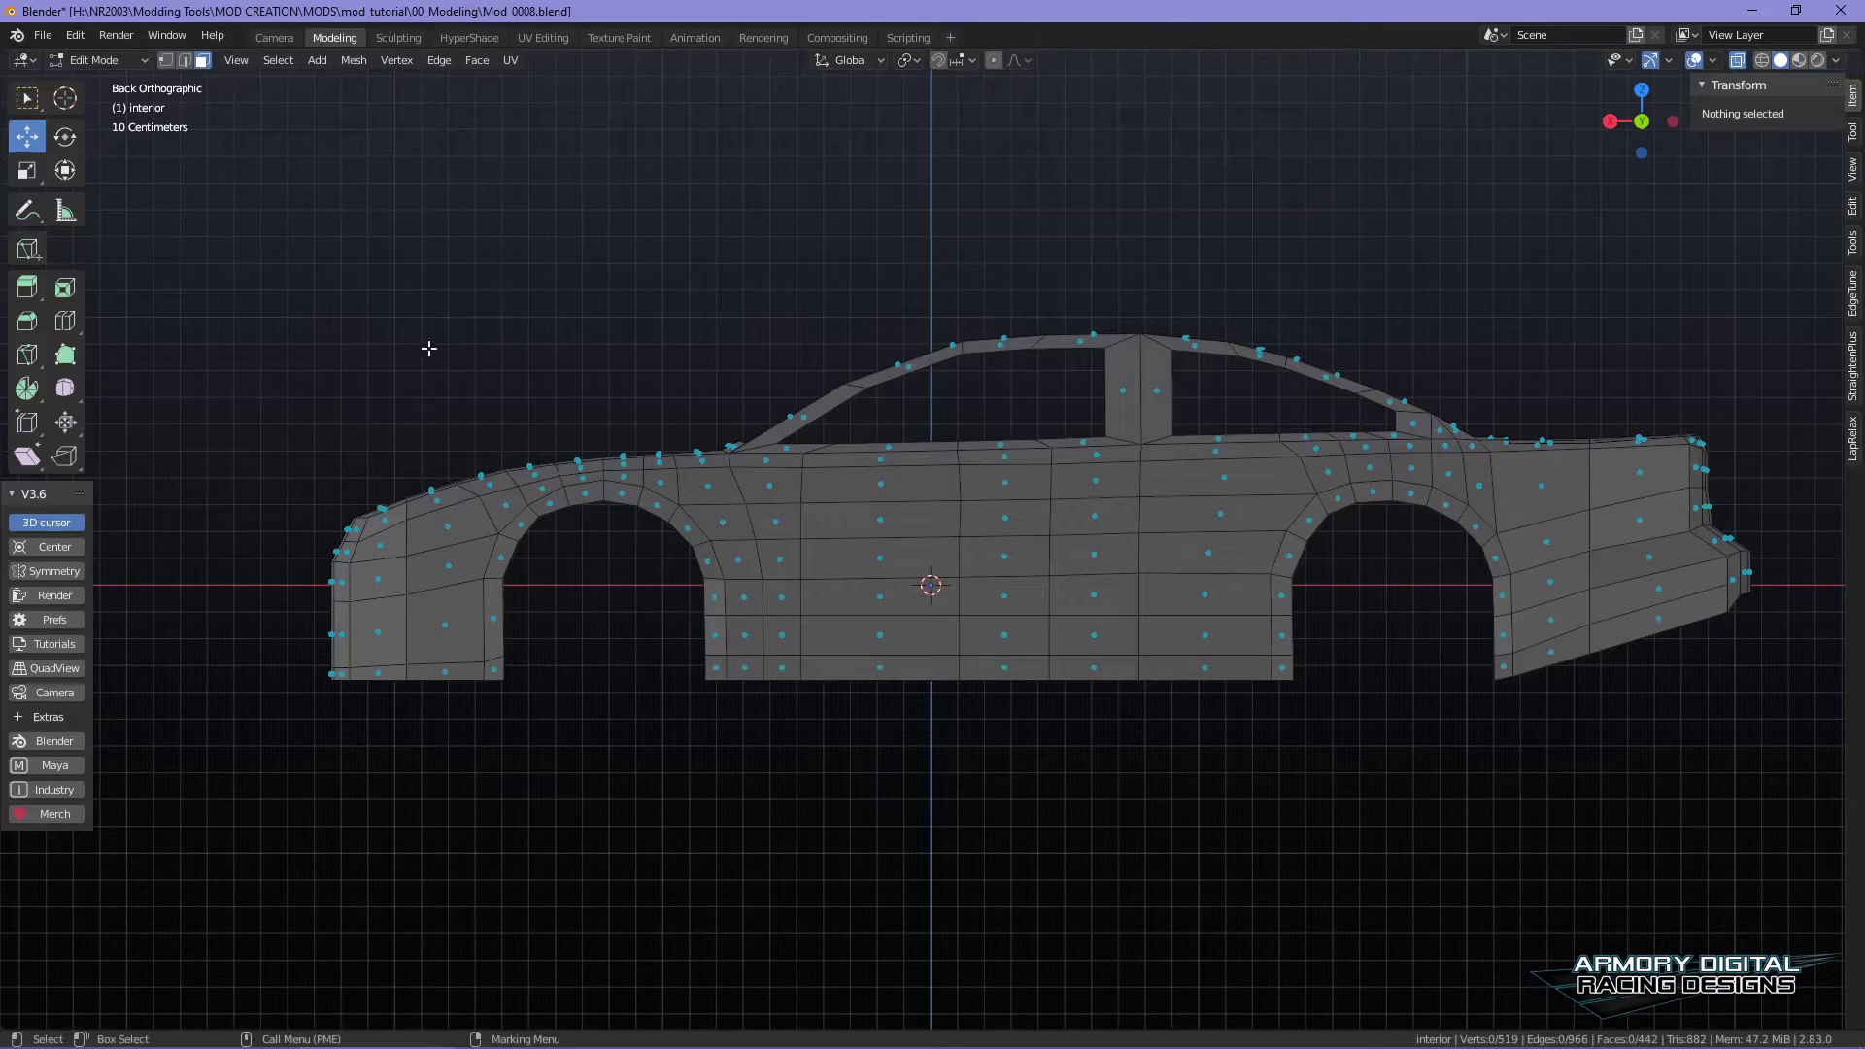
# - Delete the roof, pillar and upper body edge faces from the interior mesh
pyautogui.moveTo(447, 233); pyautogui.dragTo(1789, 463)
pyautogui.press('x')
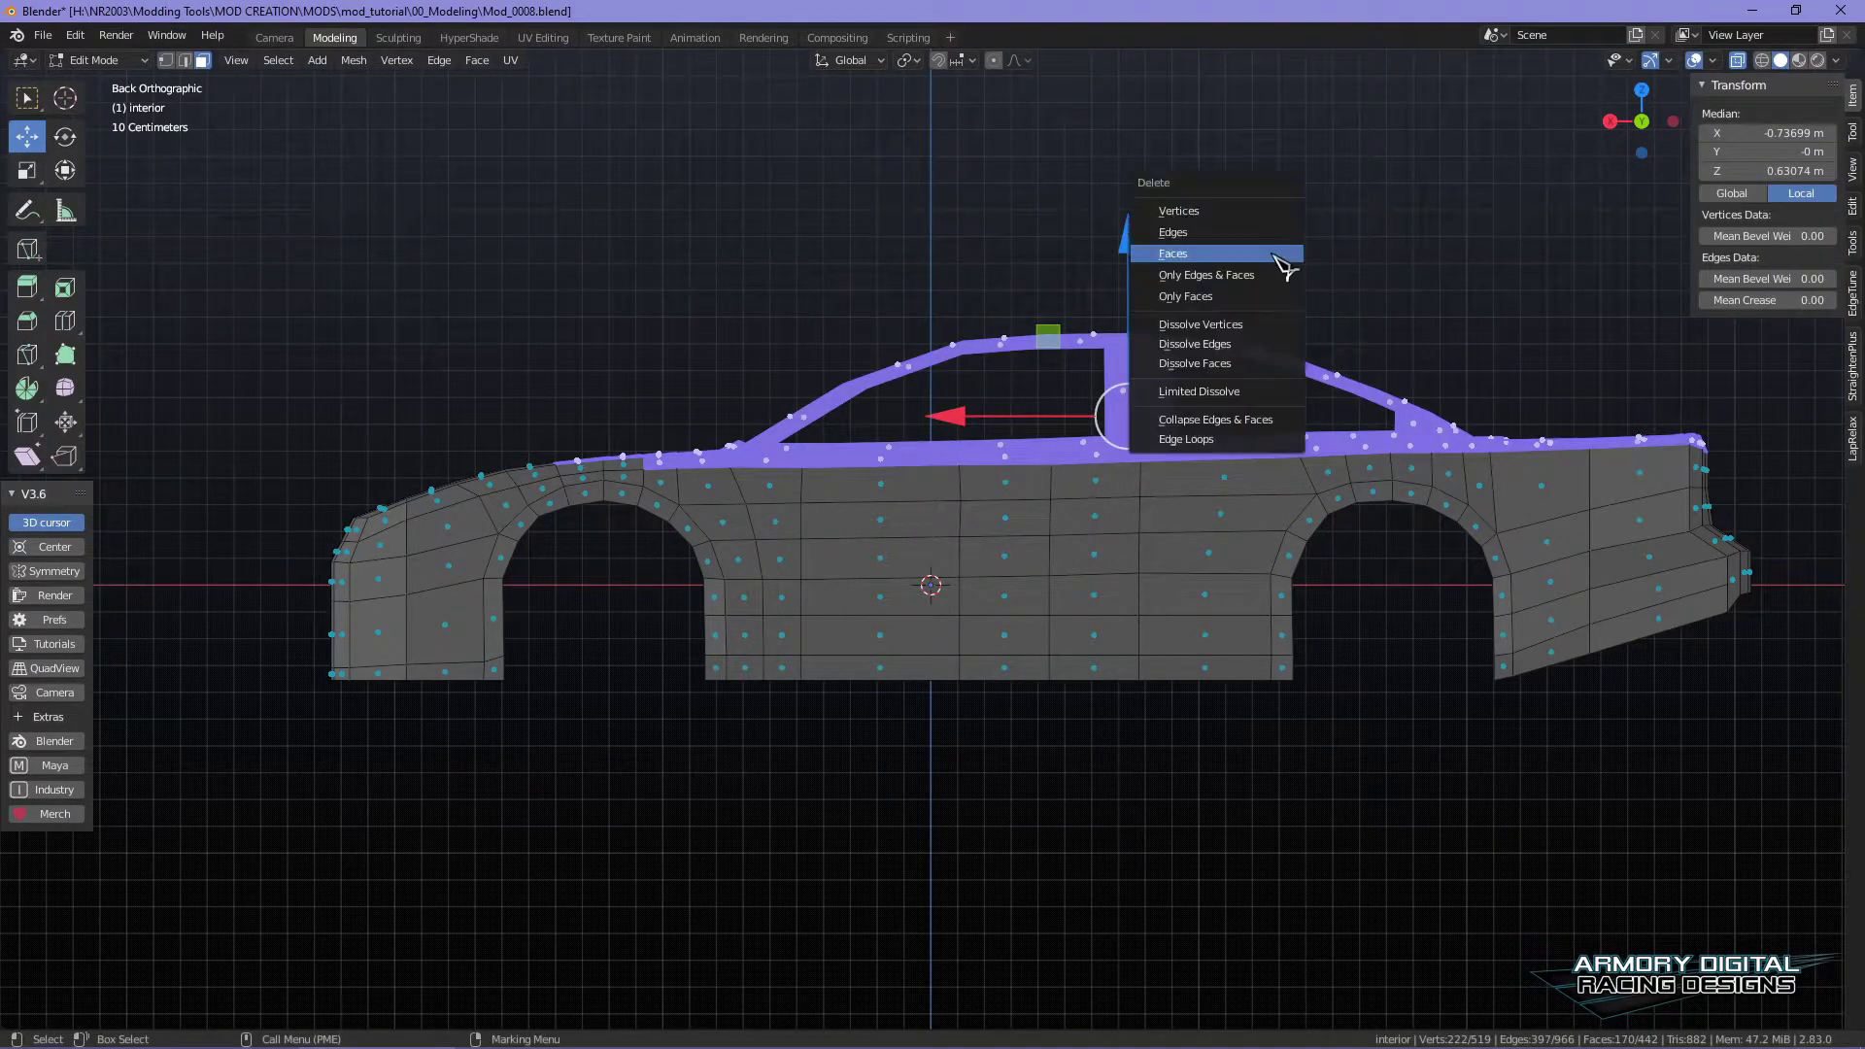
pyautogui.click(1268, 254)
# - Delete the front-end faces ahead of and above the front wheel opening
pyautogui.keyDown('shift'); pyautogui.moveTo(904, 321); pyautogui.dragTo(1279, 262, button='middle'); pyautogui.keyUp('shift')
pyautogui.moveTo(609, 269); pyautogui.dragTo(1046, 773)
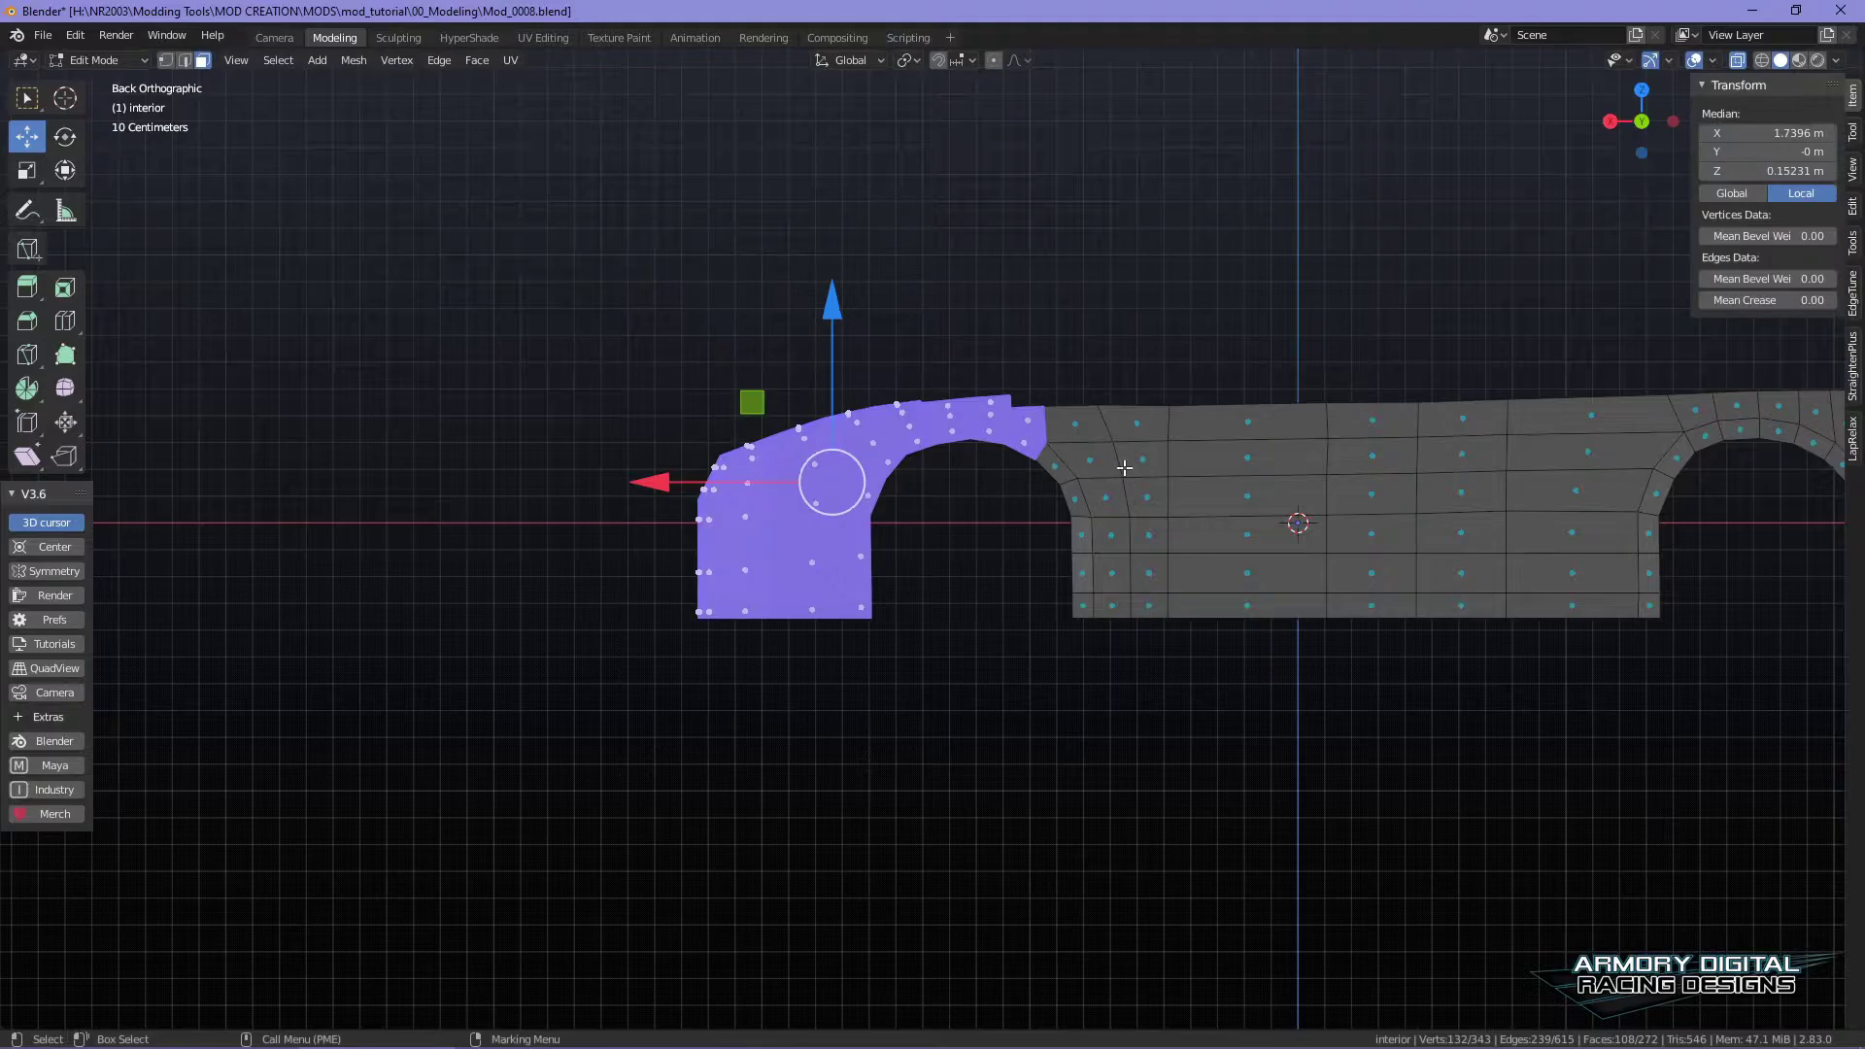
pyautogui.press('x')
pyautogui.click(1127, 483)
# - Delete the upper tail faces behind the rear wheel arch
pyautogui.keyDown('shift'); pyautogui.moveTo(1353, 463); pyautogui.dragTo(1214, 465, button='middle'); pyautogui.keyUp('shift')
pyautogui.moveTo(1523, 261); pyautogui.dragTo(1076, 575)
pyautogui.press('x')
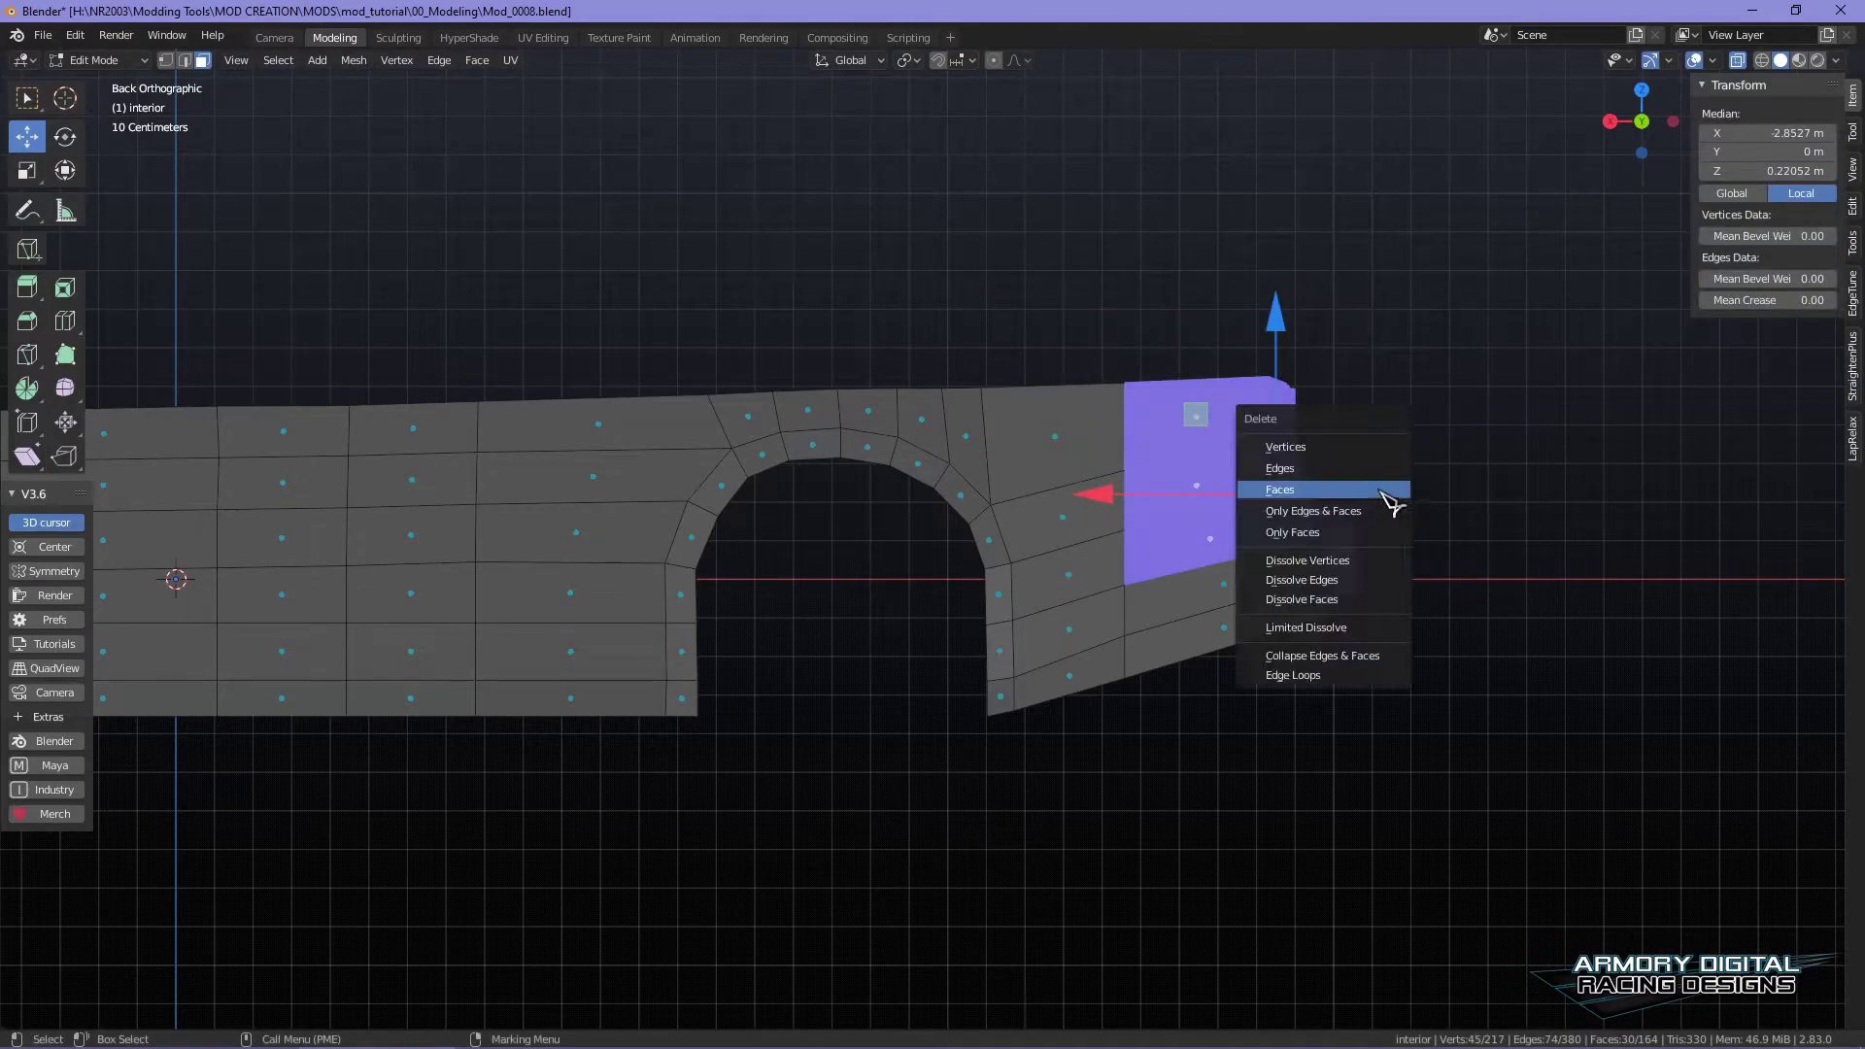
pyautogui.click(1355, 496)
pyautogui.keyDown('shift'); pyautogui.moveTo(1428, 408); pyautogui.dragTo(1483, 399, button='middle'); pyautogui.keyUp('shift')
pyautogui.moveTo(1215, 326); pyautogui.dragTo(1095, 570)
pyautogui.press('x')
pyautogui.click(1279, 455)
# - Delete the remaining lower tail faces, keeping only the thin strip around the rear wheel arch
pyautogui.keyDown('shift'); pyautogui.moveTo(1299, 463); pyautogui.dragTo(1307, 438, button='middle'); pyautogui.keyUp('shift')
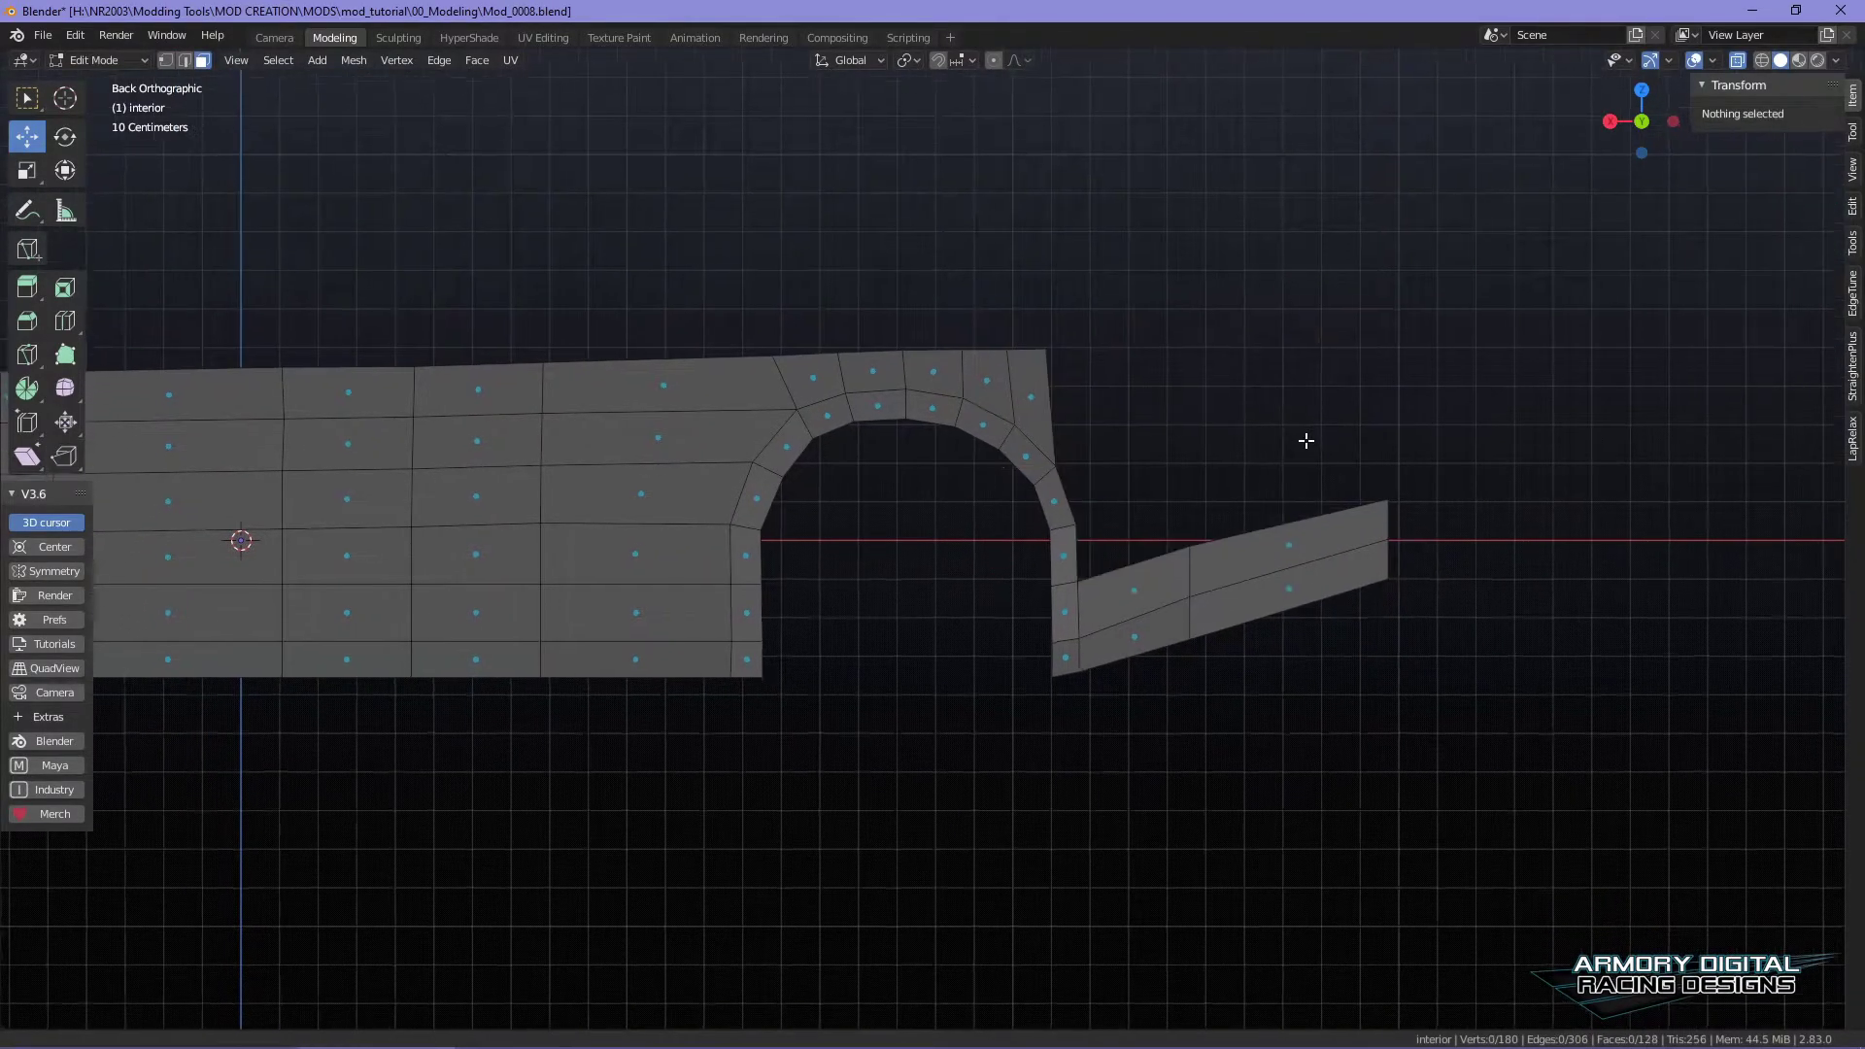
pyautogui.scroll(1, 1416, 458)
pyautogui.moveTo(1477, 430); pyautogui.dragTo(1298, 600)
pyautogui.moveTo(1588, 790); pyautogui.dragTo(1138, 462)
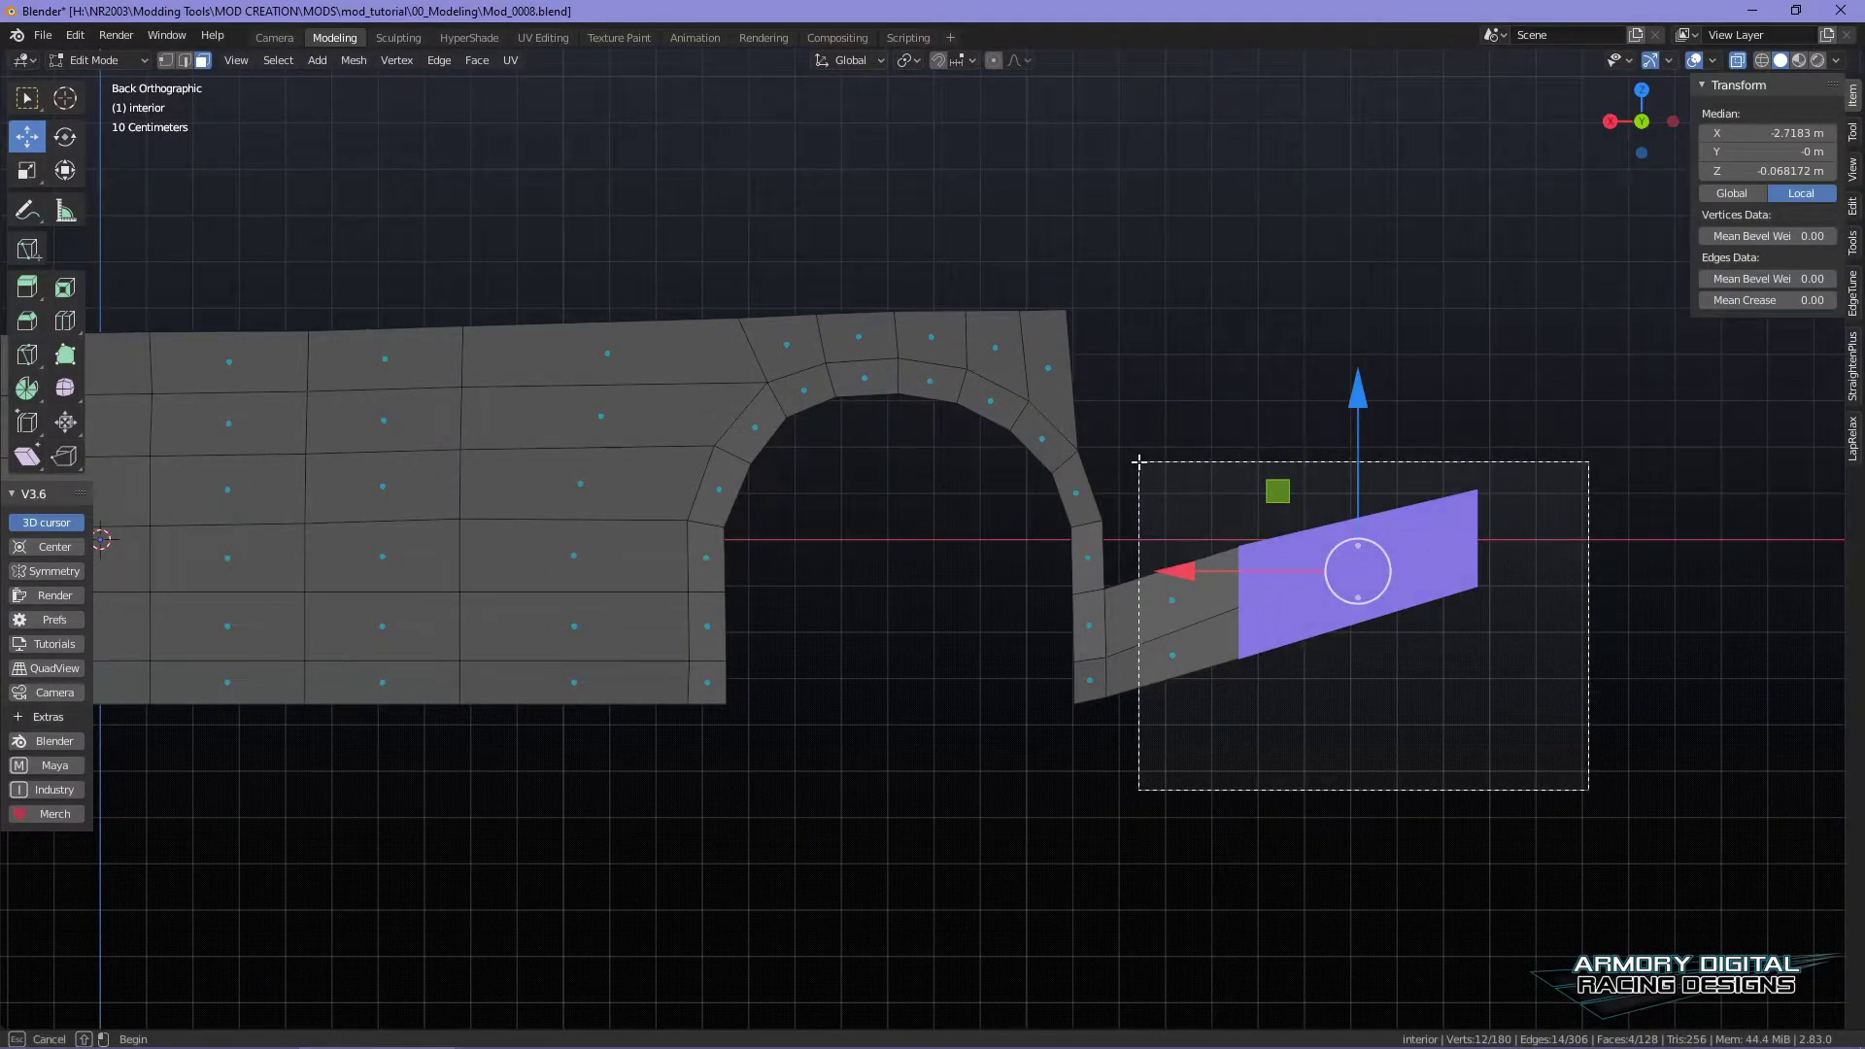
pyautogui.moveTo(1136, 460)
pyautogui.mouseDown()
pyautogui.moveTo(1089, 445)
pyautogui.moveTo(1120, 444)
pyautogui.mouseUp()
pyautogui.press('x')
pyautogui.click(1179, 472)
# - Delete the body faces directly above the rear wheel arch strip
pyautogui.moveTo(1438, 391); pyautogui.dragTo(1337, 330)
pyautogui.moveTo(899, 302); pyautogui.dragTo(1270, 382)
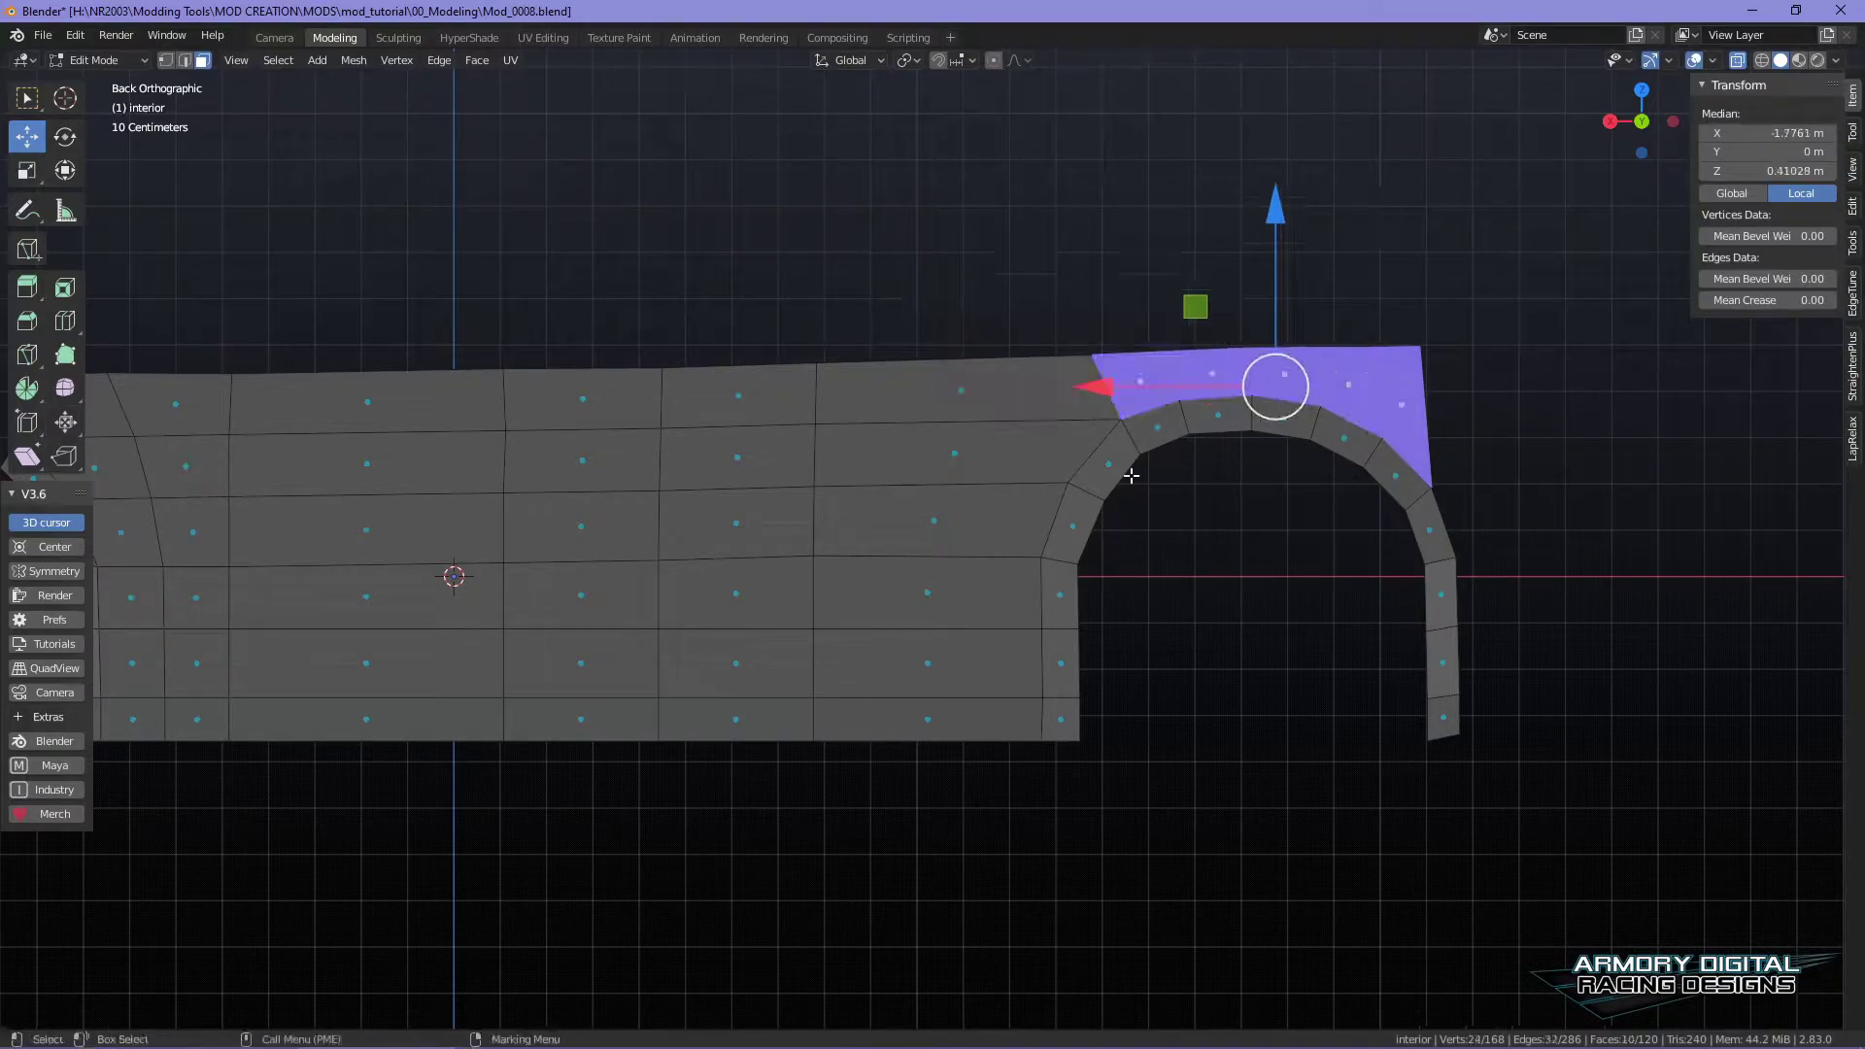
pyautogui.press('x')
pyautogui.click(1137, 525)
pyautogui.keyDown('shift'); pyautogui.moveTo(1136, 591); pyautogui.dragTo(1449, 499, button='middle'); pyautogui.keyUp('shift')
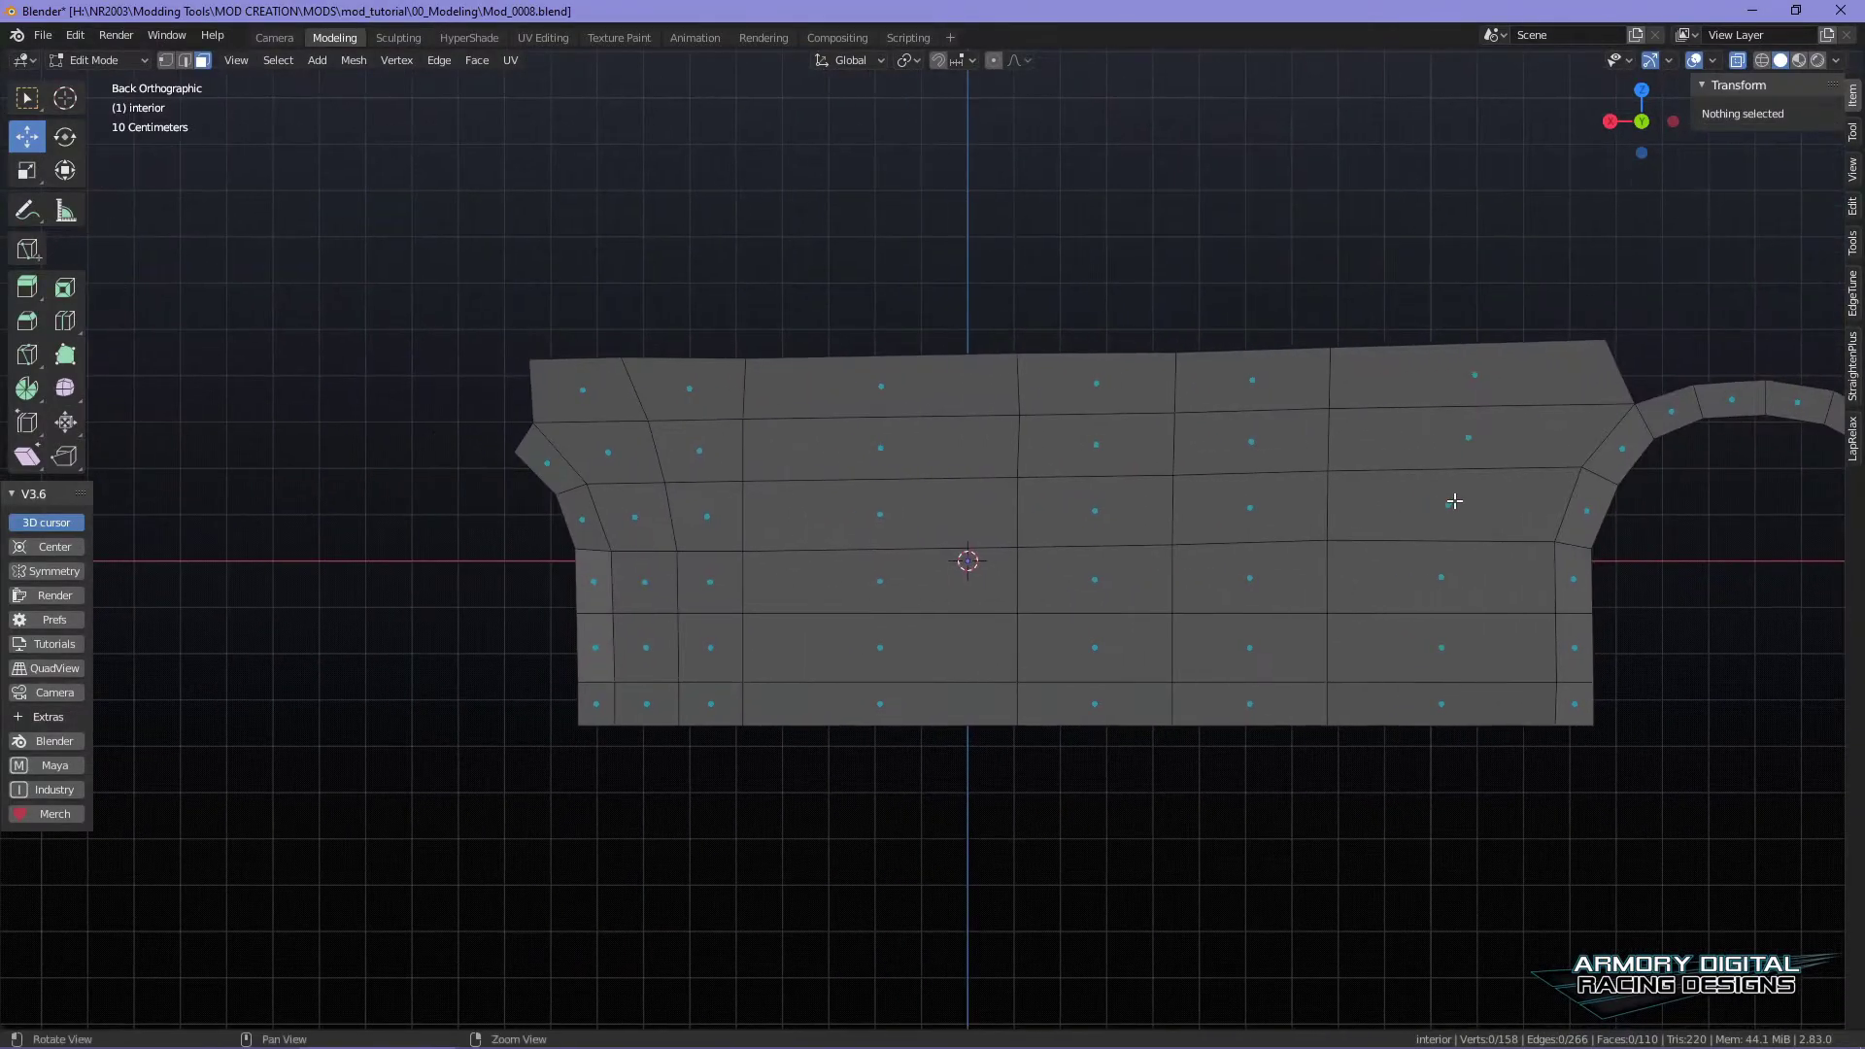
# - Delete the door-area faces between the wheel openings, including the upper rear block, leaving the bottom row in place
pyautogui.scroll(-1, 1363, 330)
pyautogui.moveTo(1328, 269); pyautogui.dragTo(493, 640)
pyautogui.press('x')
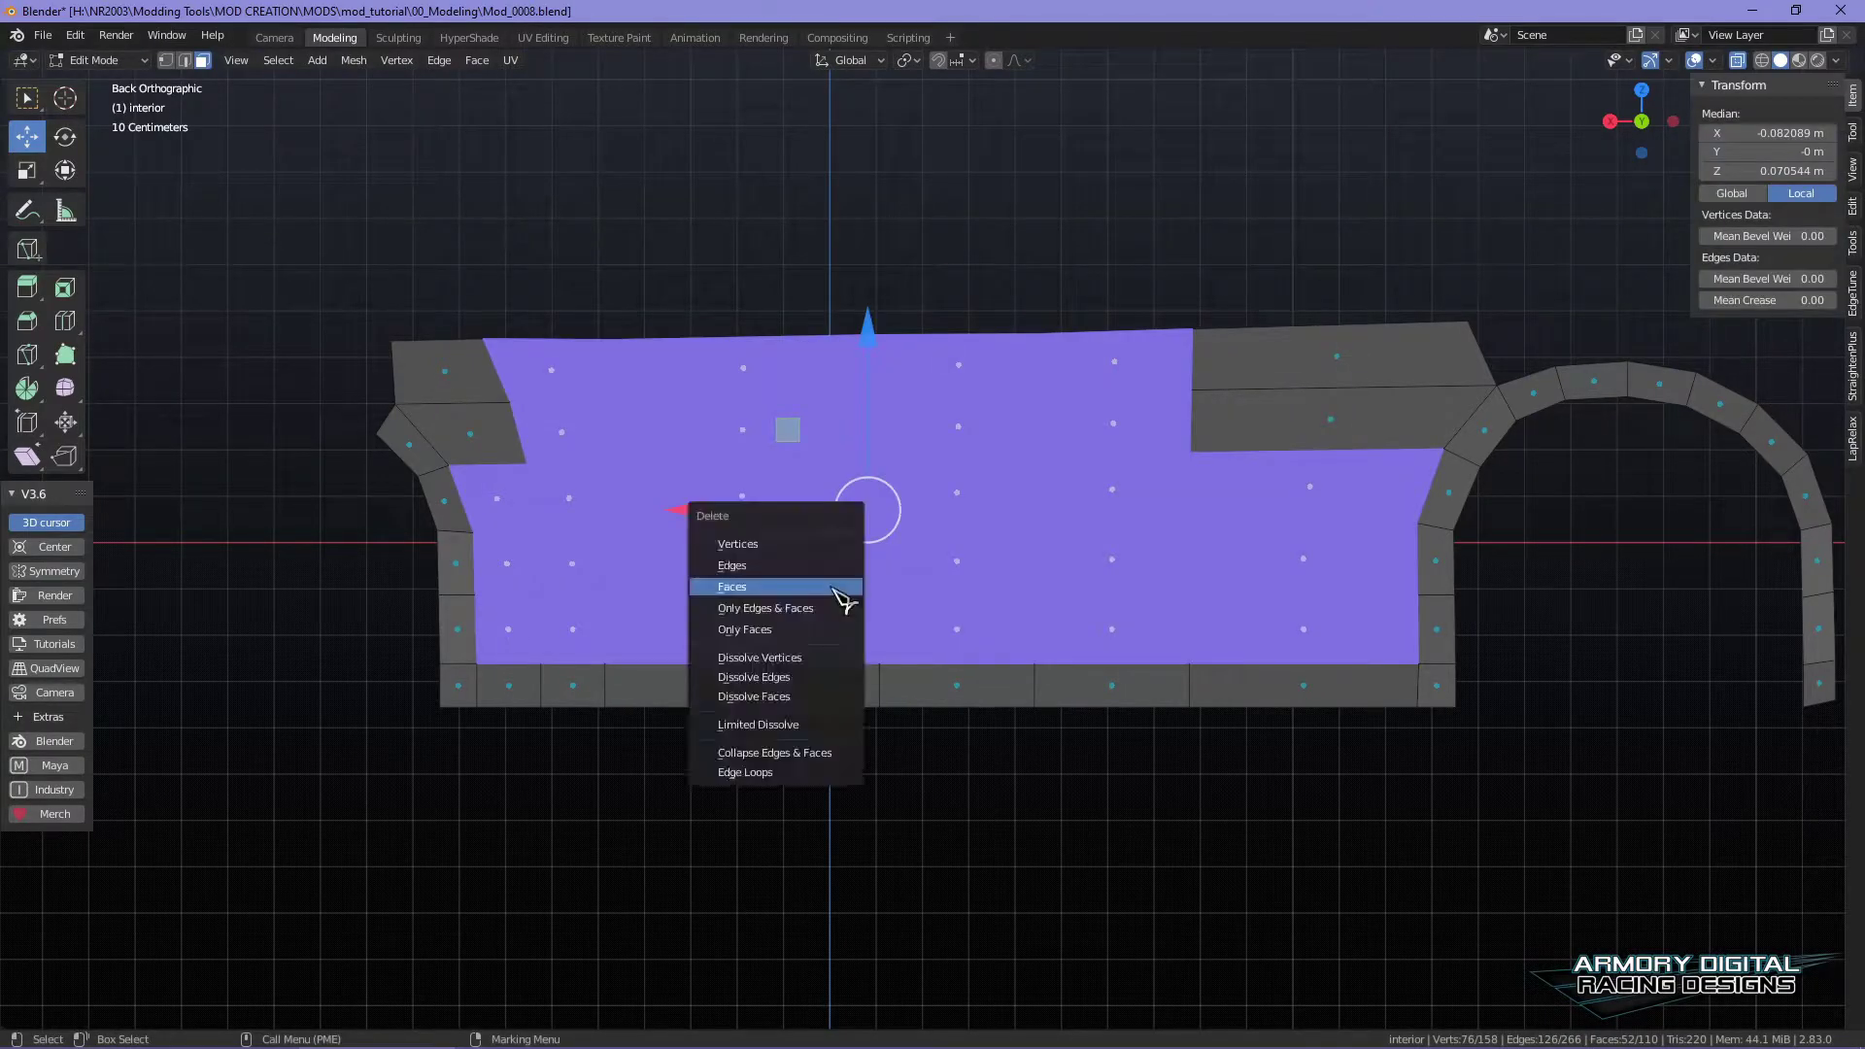
pyautogui.click(837, 596)
pyautogui.moveTo(1162, 237); pyautogui.dragTo(1330, 417)
pyautogui.press('x')
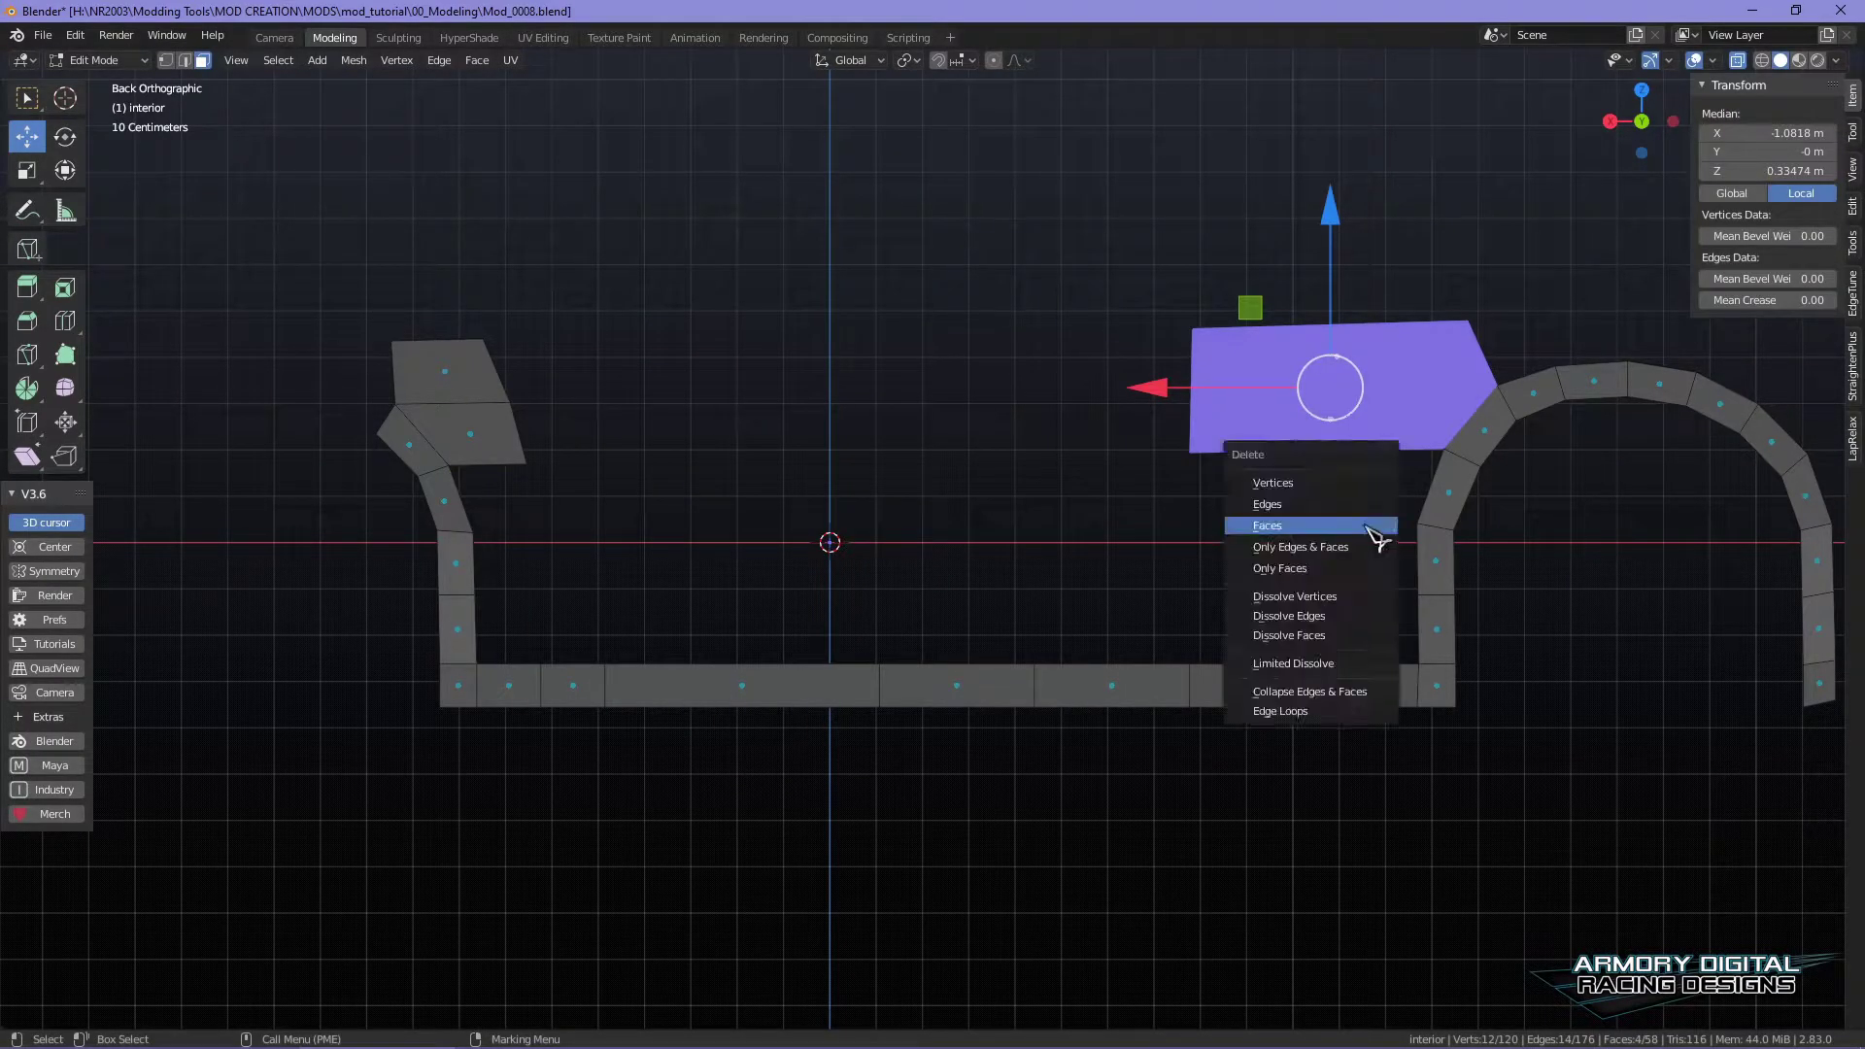
pyautogui.click(1369, 530)
# - Delete the leftover faces at the upper end of the front upright strip
pyautogui.keyDown('shift'); pyautogui.moveTo(784, 524); pyautogui.dragTo(827, 510, button='middle'); pyautogui.keyUp('shift')
pyautogui.moveTo(616, 321); pyautogui.dragTo(886, 508)
pyautogui.press('x')
pyautogui.click(949, 524)
pyautogui.keyDown('shift'); pyautogui.moveTo(1031, 574); pyautogui.dragTo(943, 441, button='middle'); pyautogui.keyUp('shift')
pyautogui.press('space')
pyautogui.press('space')
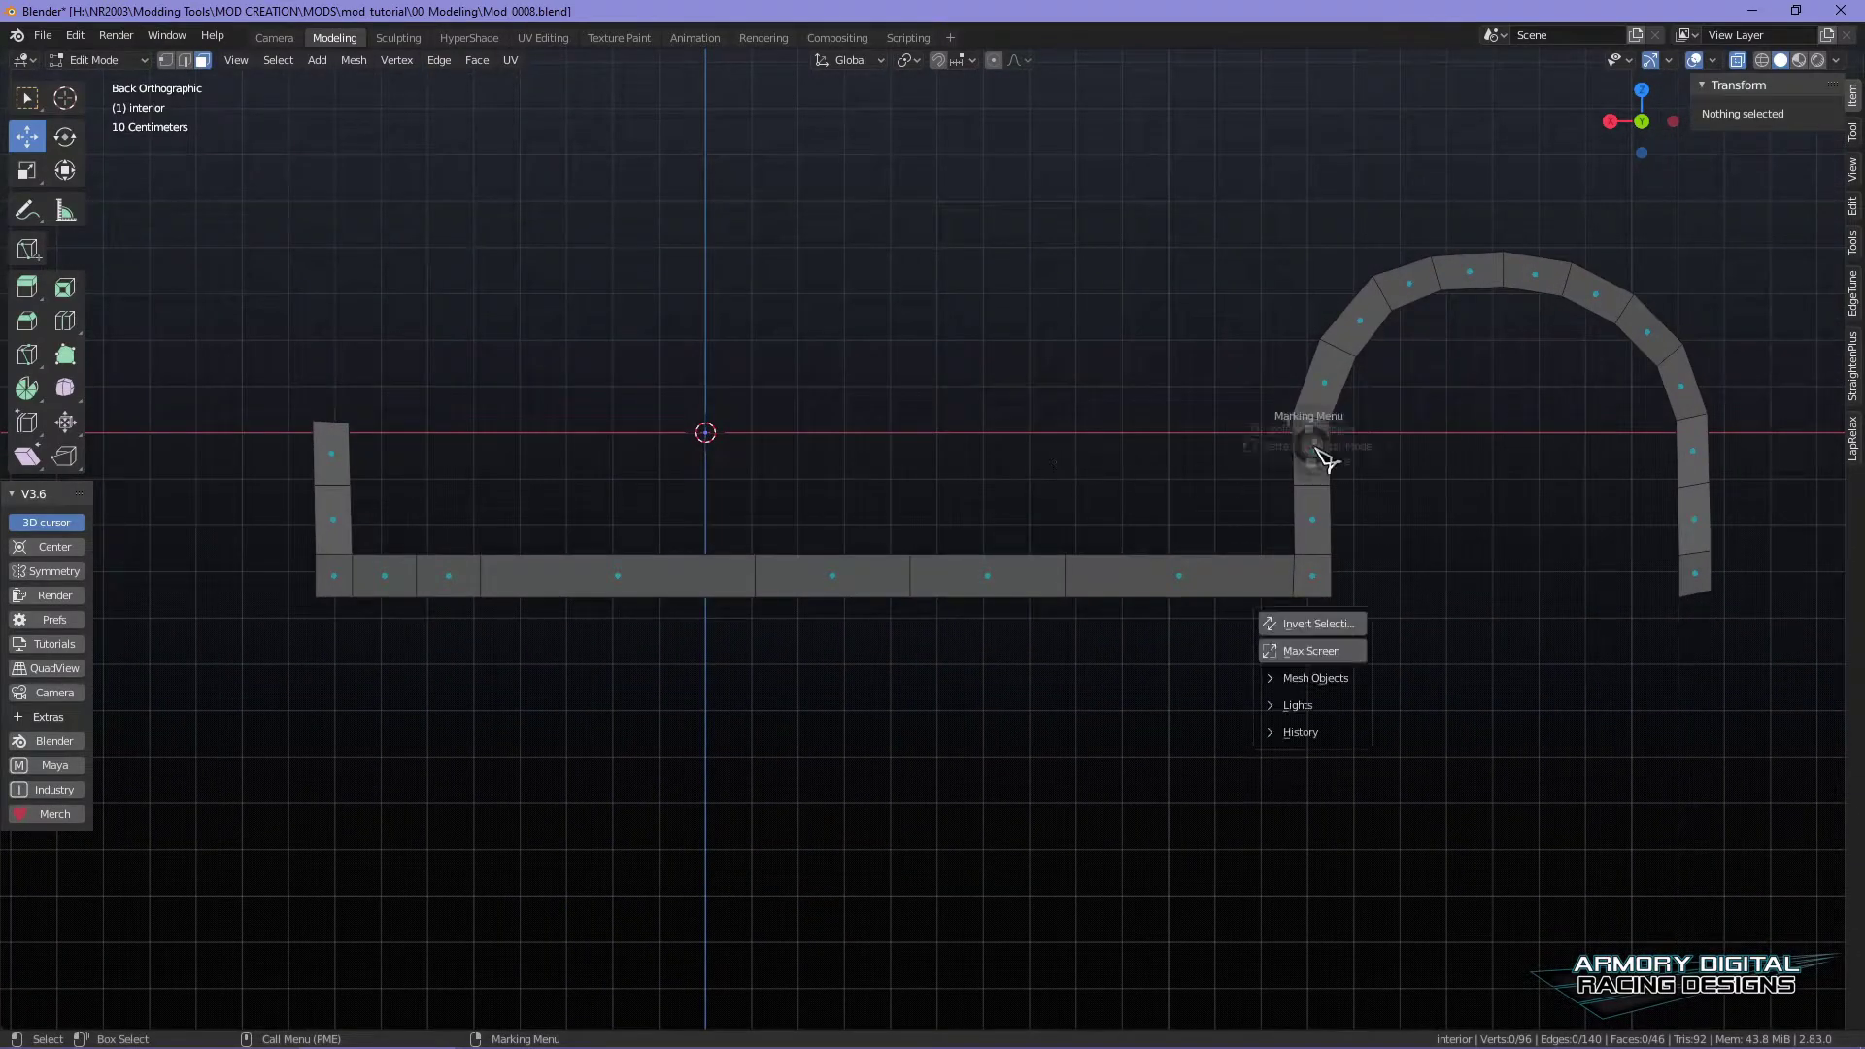
pyautogui.press('Tab')
pyautogui.scroll(-1, 1327, 496)
pyautogui.press('space')
pyautogui.moveTo(1198, 563); pyautogui.dragTo(1107, 604, button='middle')
pyautogui.press('Tab')
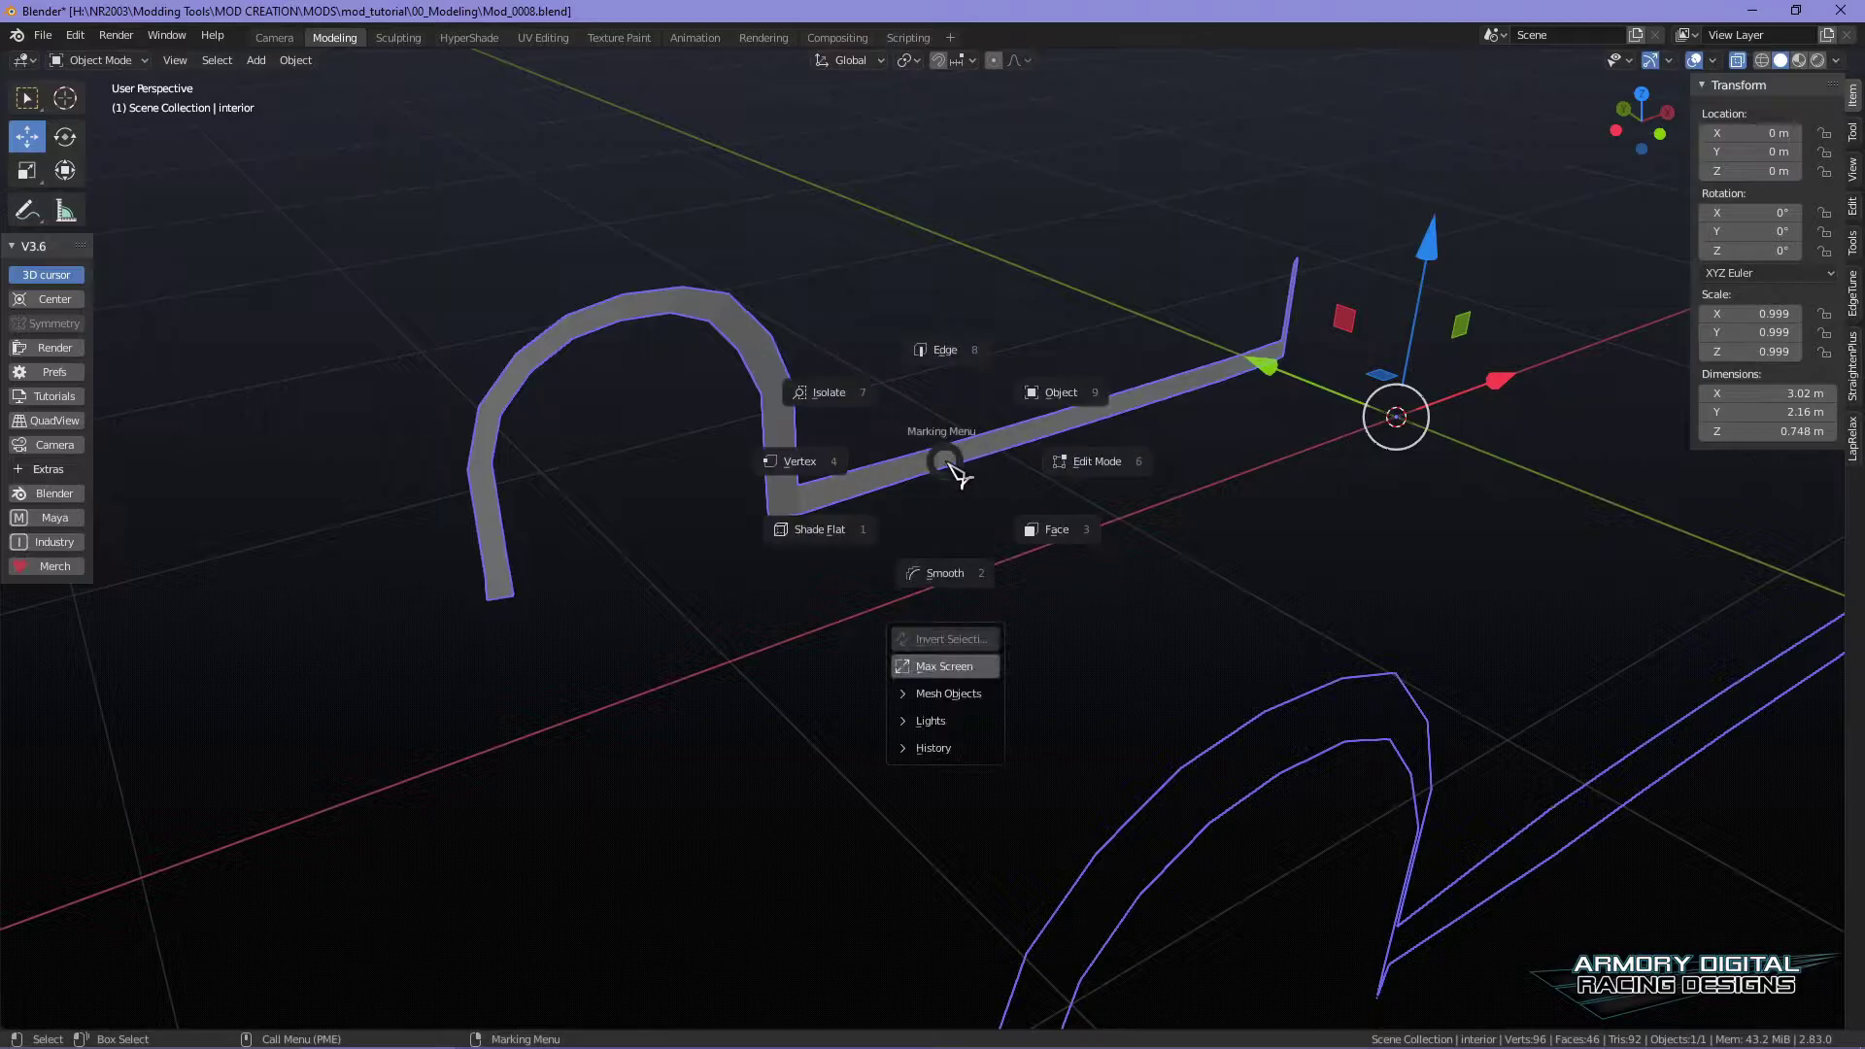
pyautogui.click(982, 405)
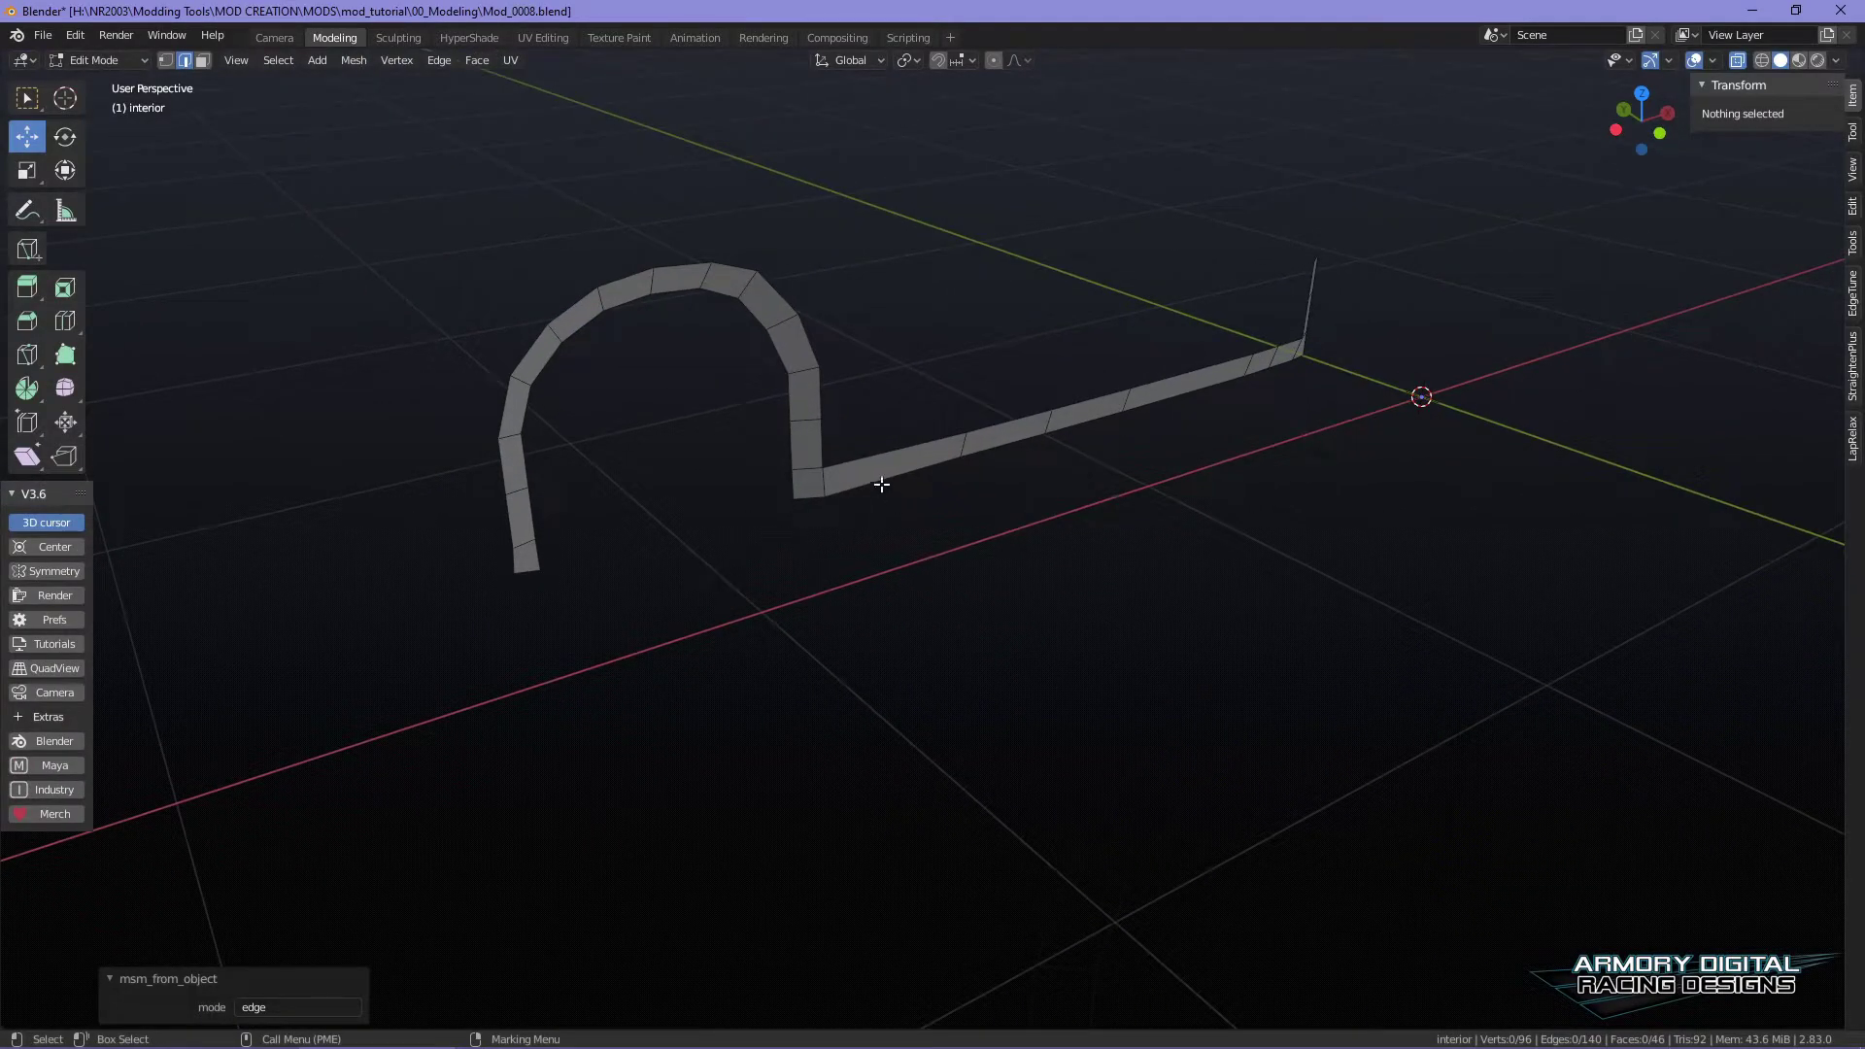
pyautogui.press('Tab')
pyautogui.click(1116, 418)
# - Delete all faces of the side strip on the negative Y side of the interior mesh
pyautogui.moveTo(1117, 418); pyautogui.dragTo(1291, 428, button='middle')
pyautogui.press('Tab')
pyautogui.click(1400, 526)
pyautogui.keyDown('alt'); pyautogui.moveTo(1399, 525); pyautogui.dragTo(1375, 534); pyautogui.keyUp('alt')
pyautogui.moveTo(1537, 658); pyautogui.dragTo(984, 162)
pyautogui.press('x')
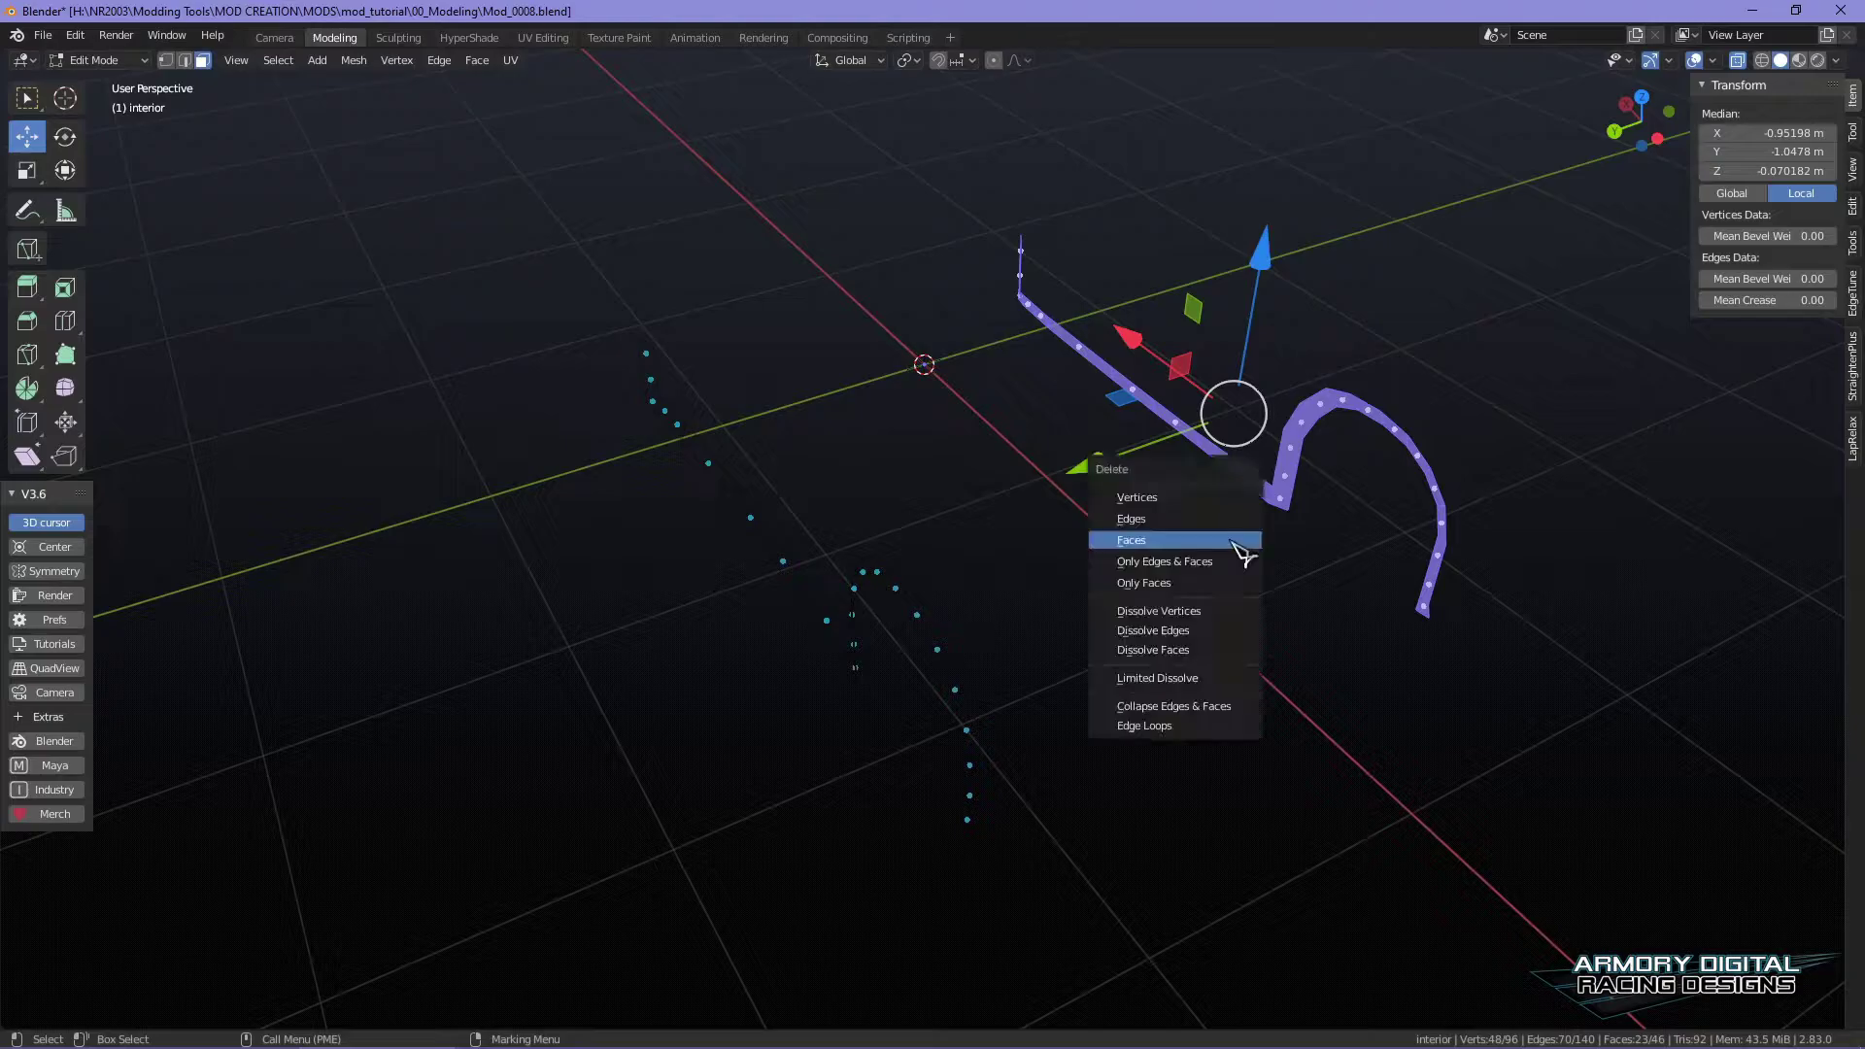
pyautogui.click(1241, 545)
# - Add a Mirror modifier to the interior object, mirroring on the Y axis only
pyautogui.moveTo(1227, 537); pyautogui.dragTo(710, 425, button='middle')
pyautogui.press('Tab')
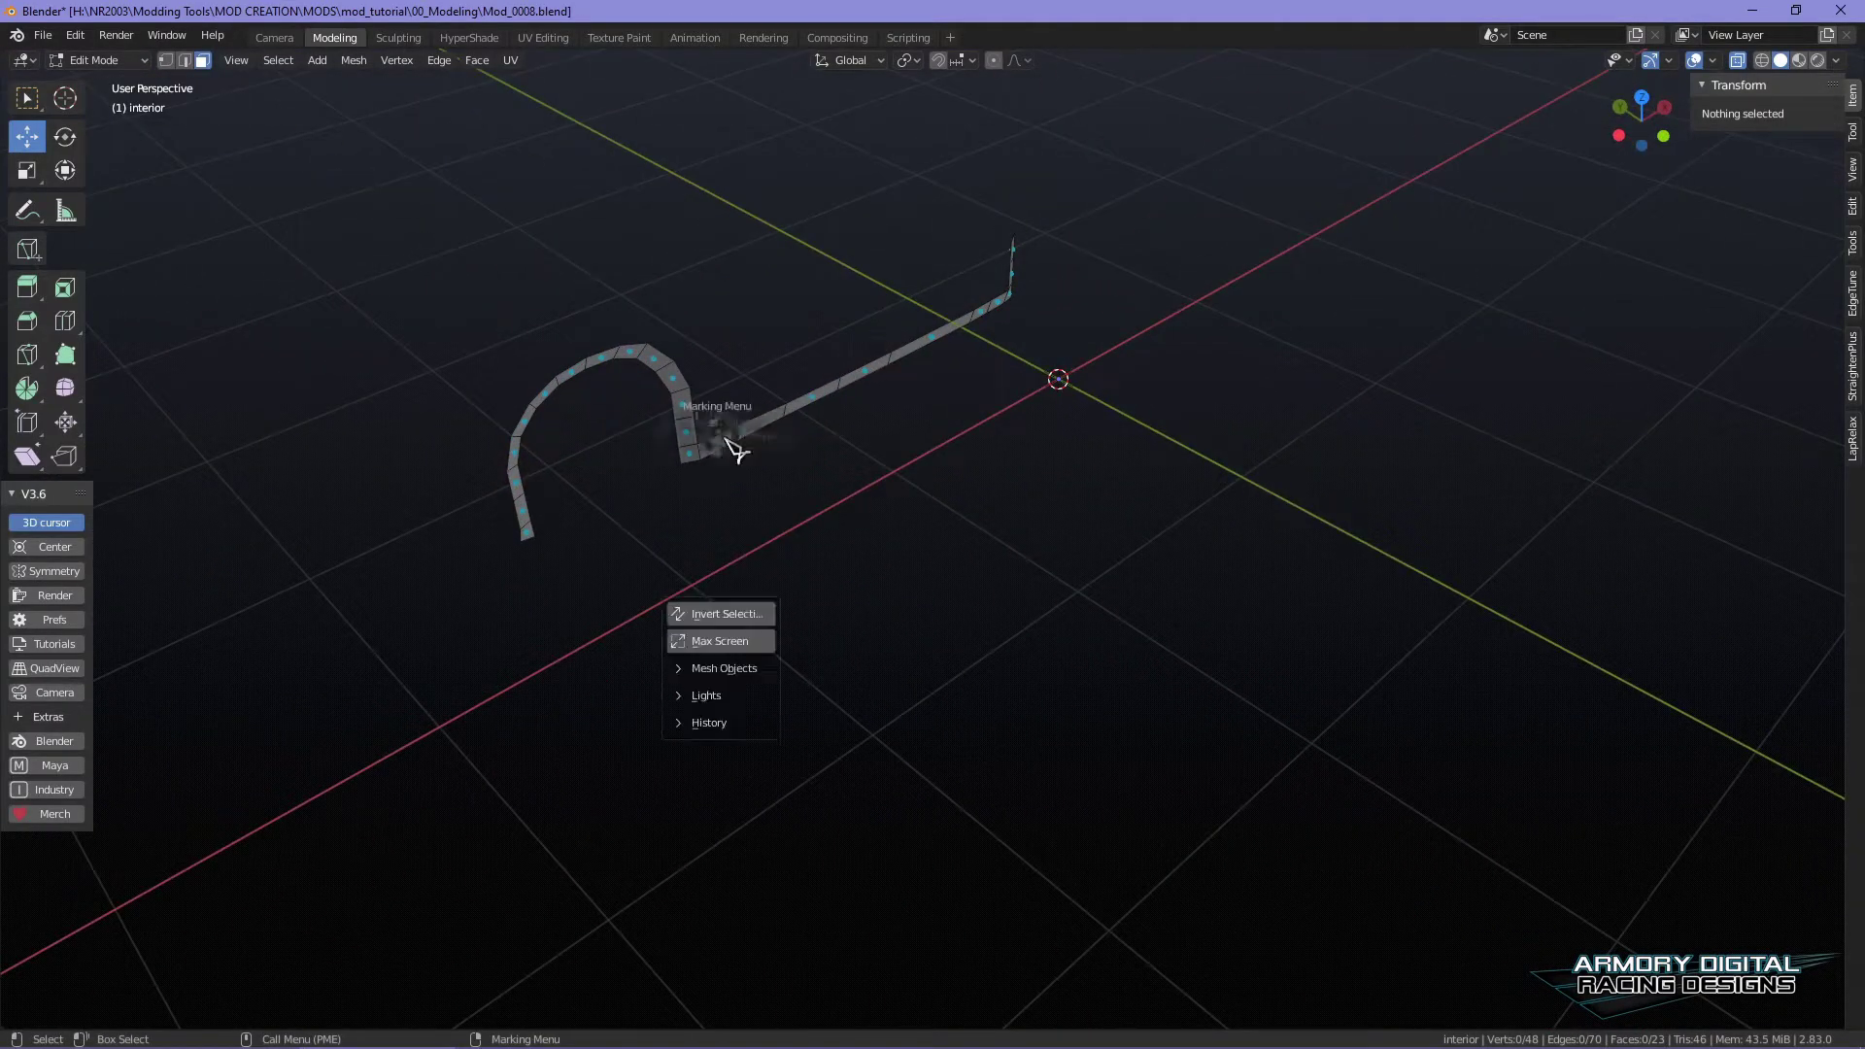
pyautogui.click(859, 423)
pyautogui.moveTo(1864, 109); pyautogui.dragTo(1068, 118)
pyautogui.click(873, 379)
pyautogui.click(1018, 171)
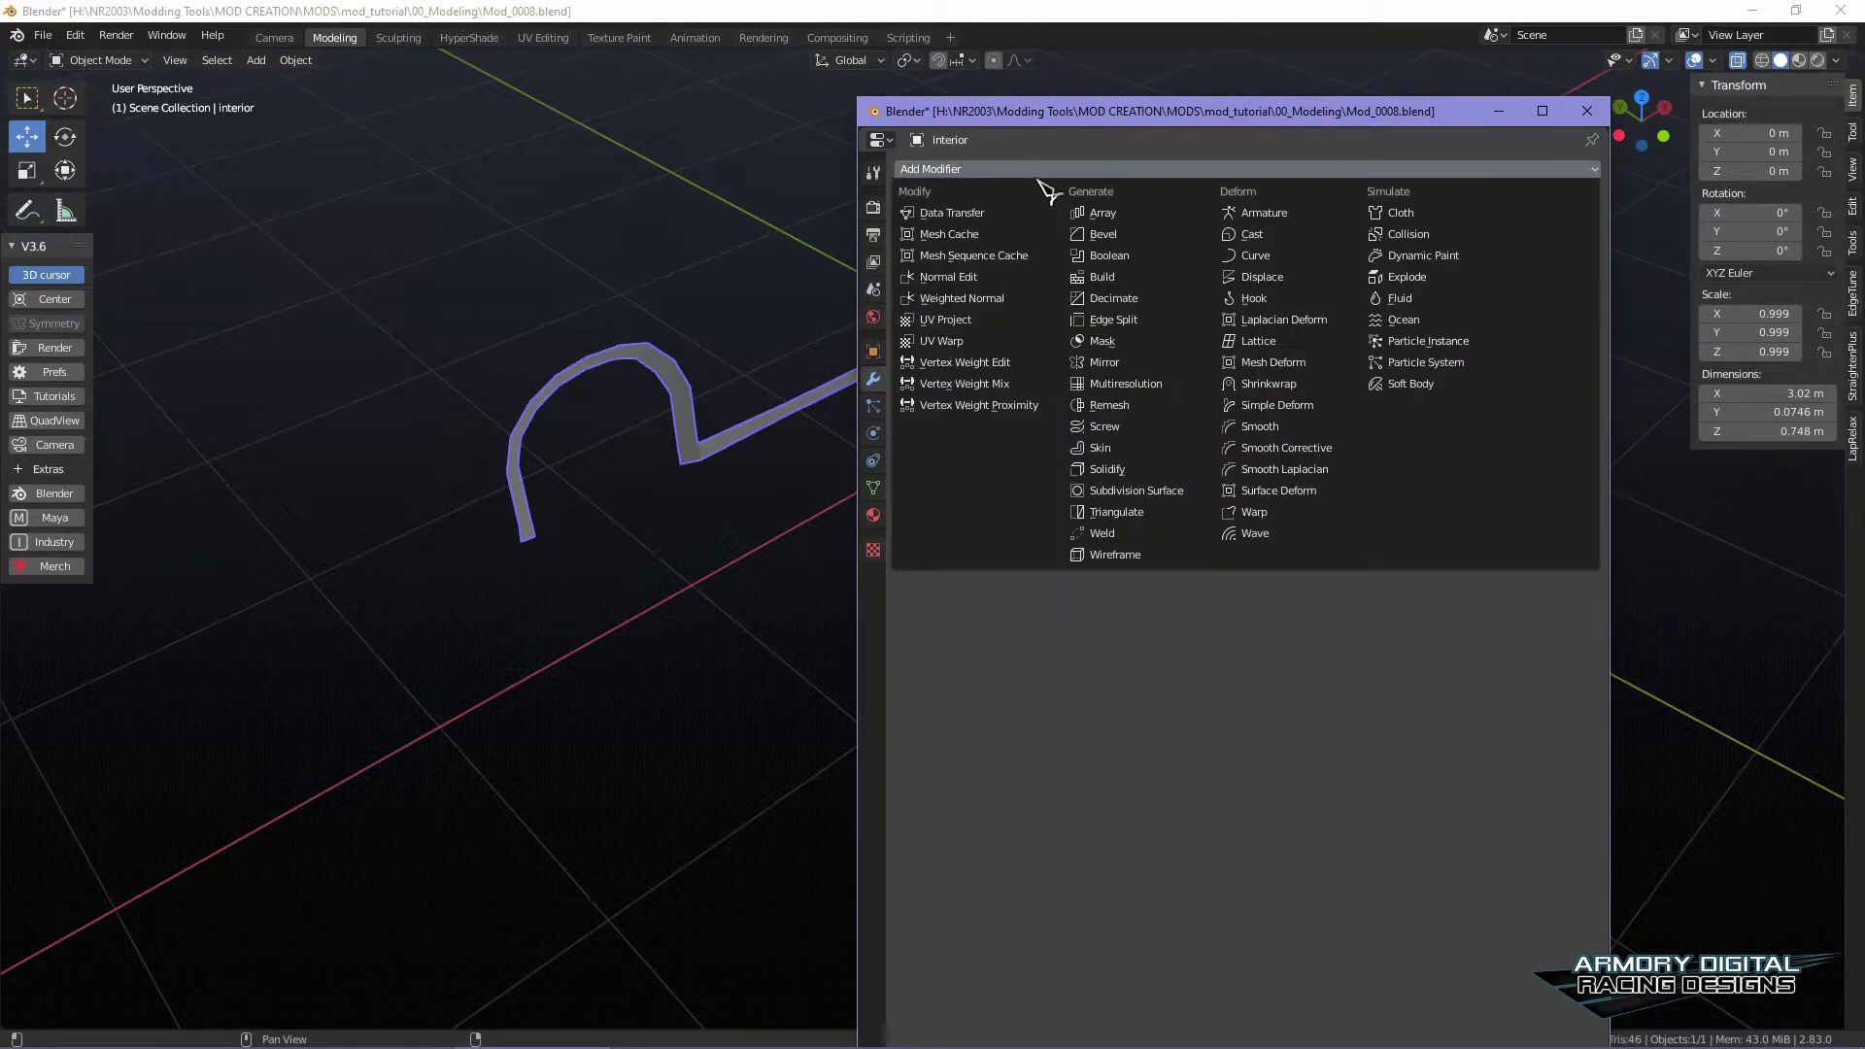
pyautogui.click(1107, 362)
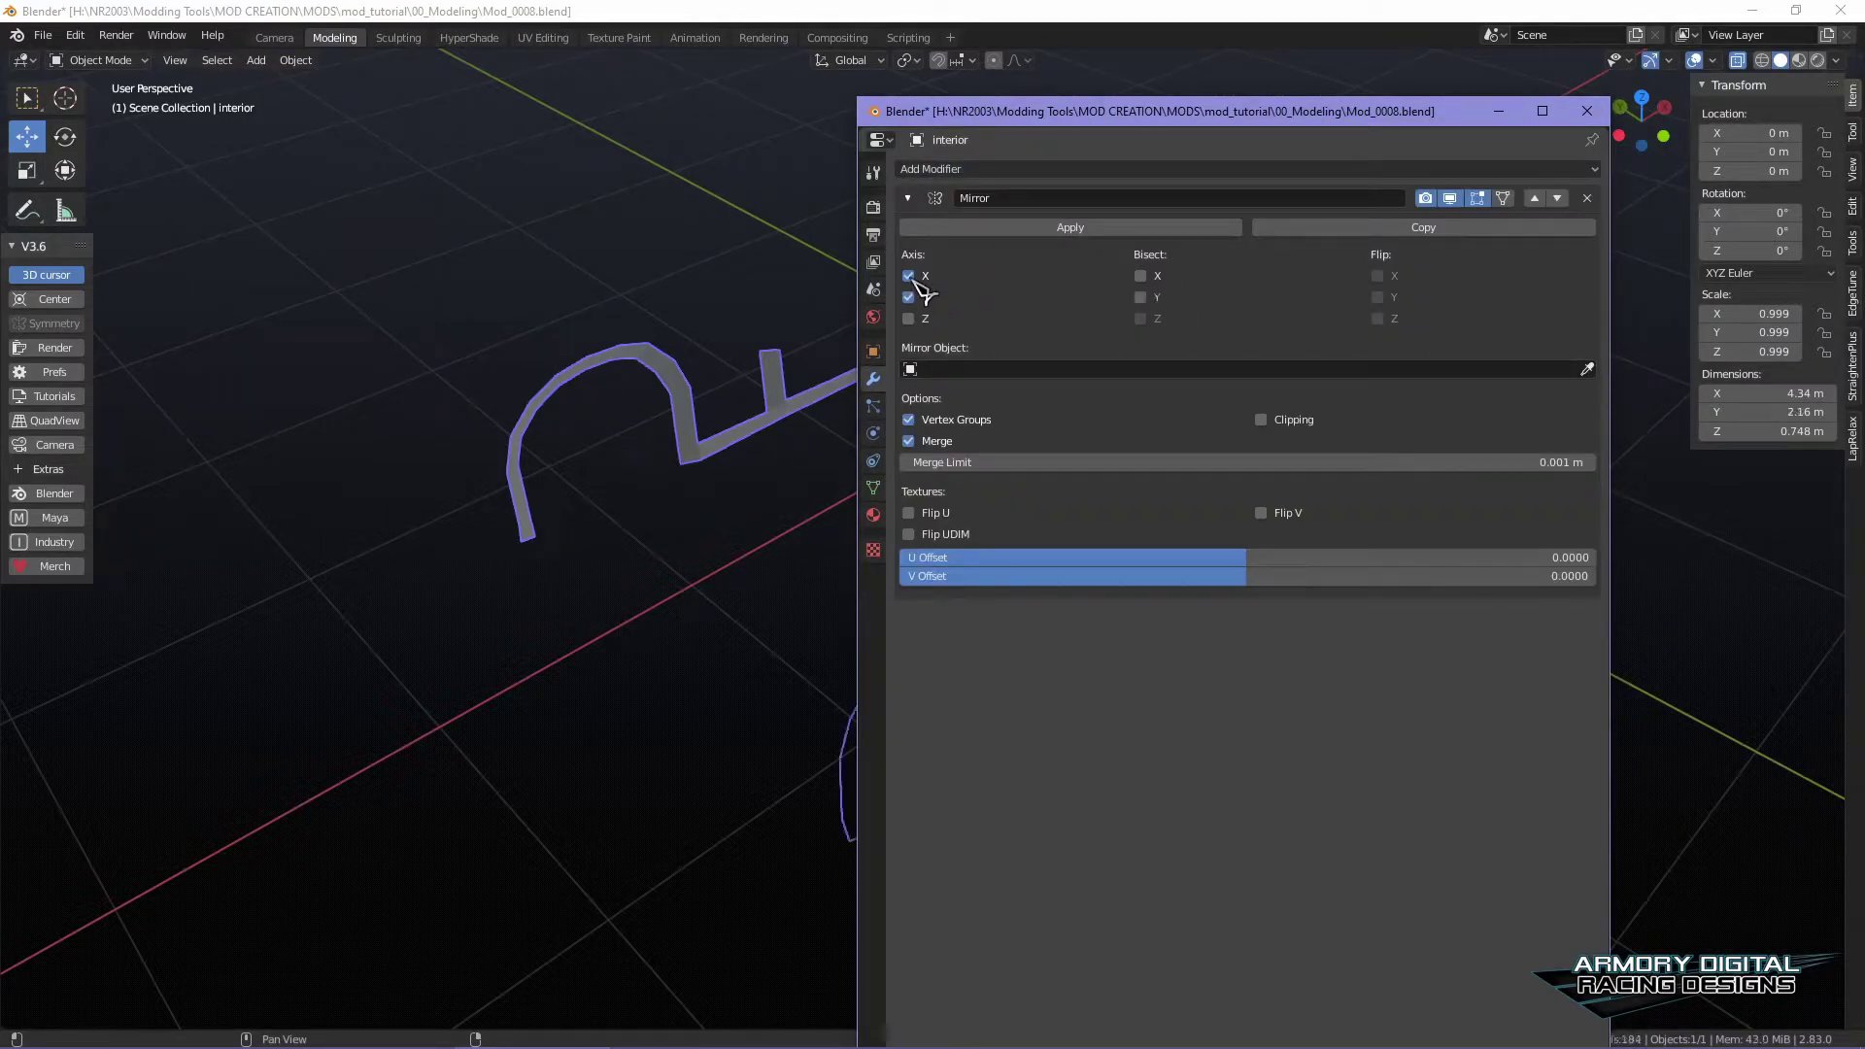
pyautogui.moveTo(1040, 137); pyautogui.dragTo(1864, 127)
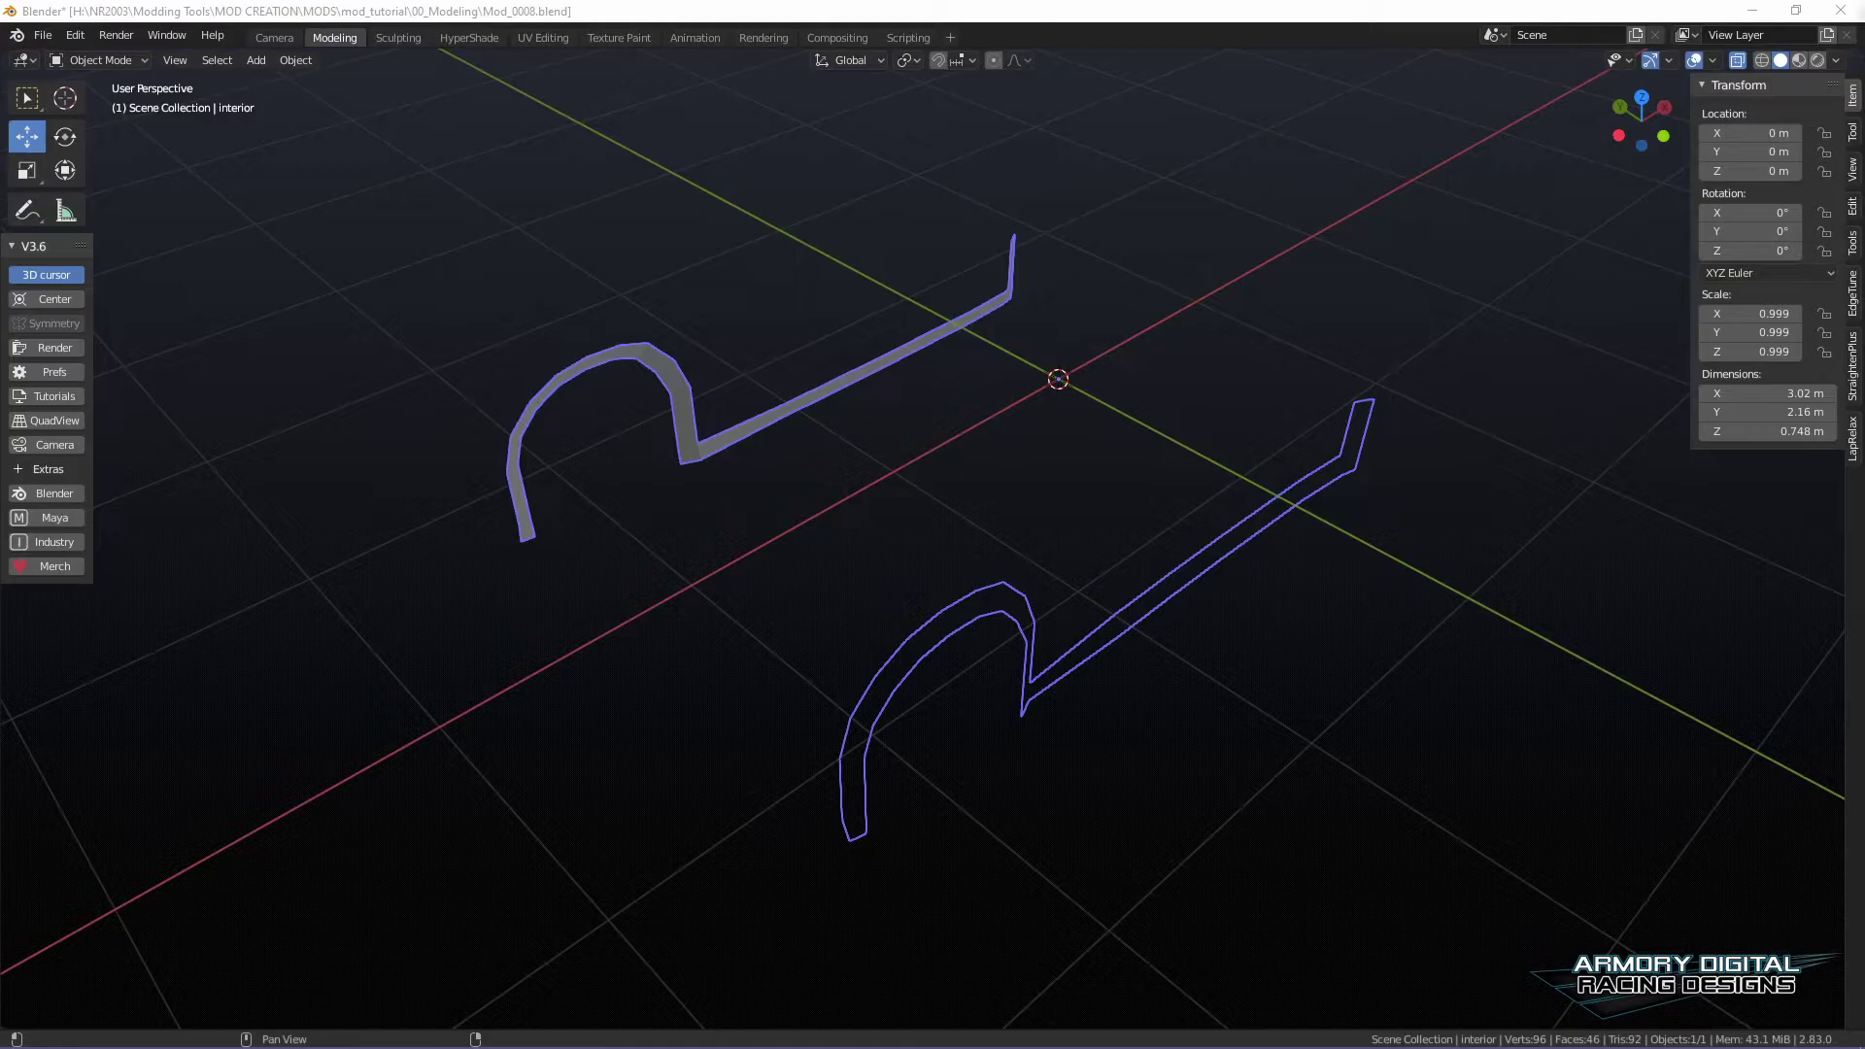
pyautogui.rightClick(1308, 596)
pyautogui.rightClick(1326, 607)
pyautogui.moveTo(1324, 612); pyautogui.dragTo(1854, 680, button='middle')
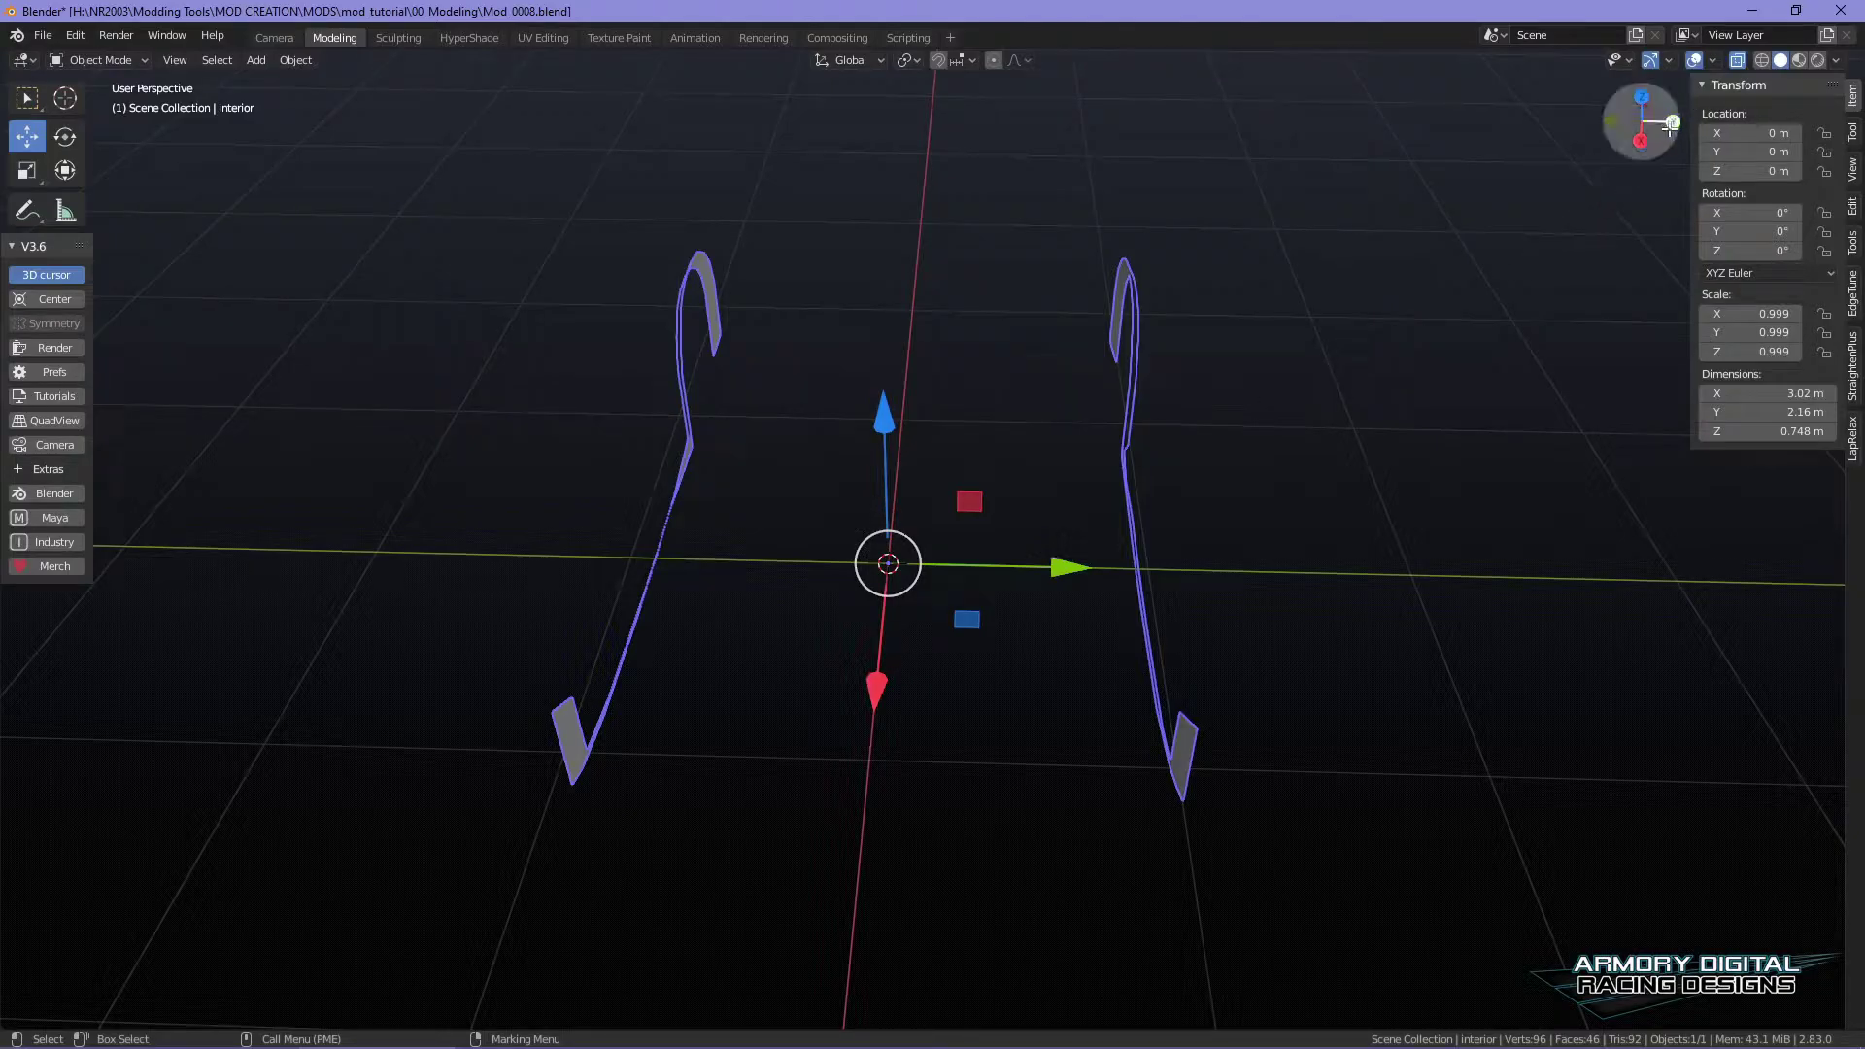
pyautogui.moveTo(1250, 482); pyautogui.dragTo(1157, 511, button='middle')
pyautogui.moveTo(985, 570); pyautogui.dragTo(935, 529, button='middle')
# - Extrude the strip's rear end, inner wheel arch, bottom and front upright edges inward along Y, ending about 0.11 m from the centre line
pyautogui.moveTo(851, 474); pyautogui.dragTo(872, 377, button='right')
pyautogui.scroll(1, 841, 551)
pyautogui.keyDown('alt'); pyautogui.moveTo(825, 554); pyautogui.dragTo(962, 521, button='middle'); pyautogui.keyUp('alt')
pyautogui.scroll(2, 961, 521)
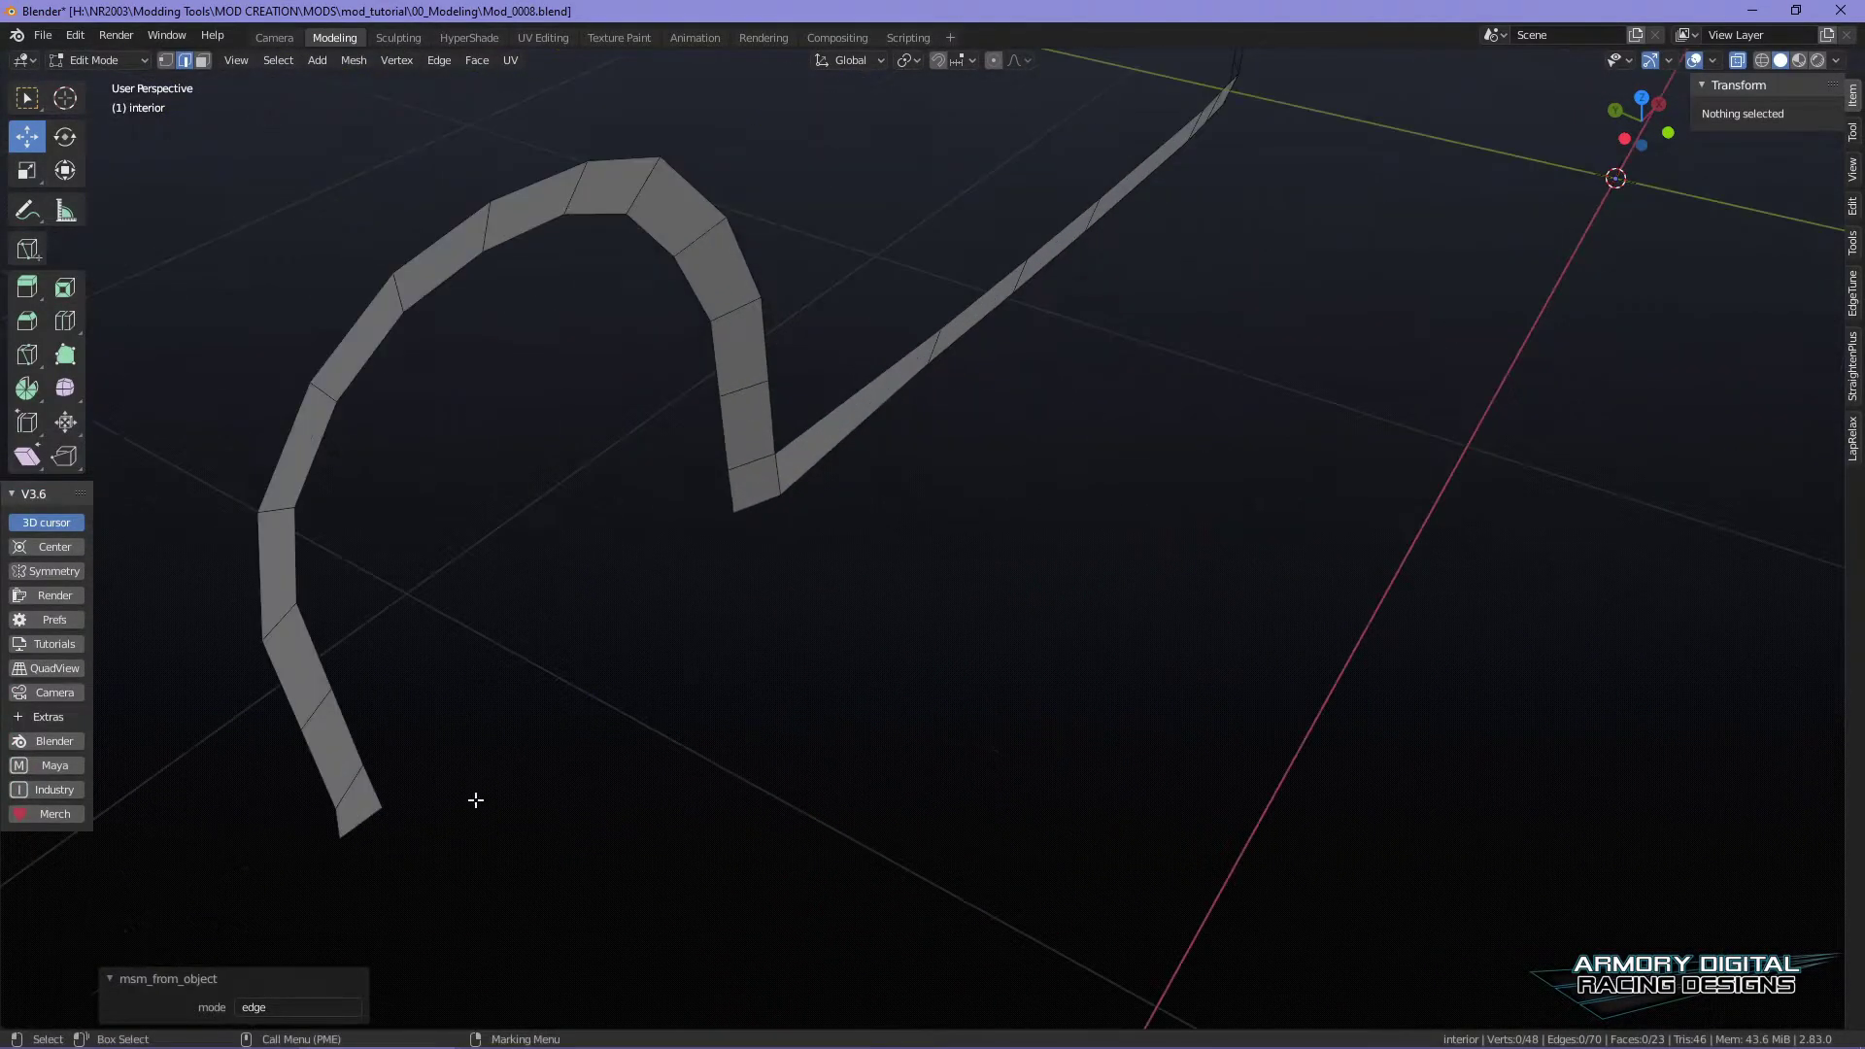
pyautogui.keyDown('alt'); pyautogui.click(372, 814); pyautogui.keyUp('alt')
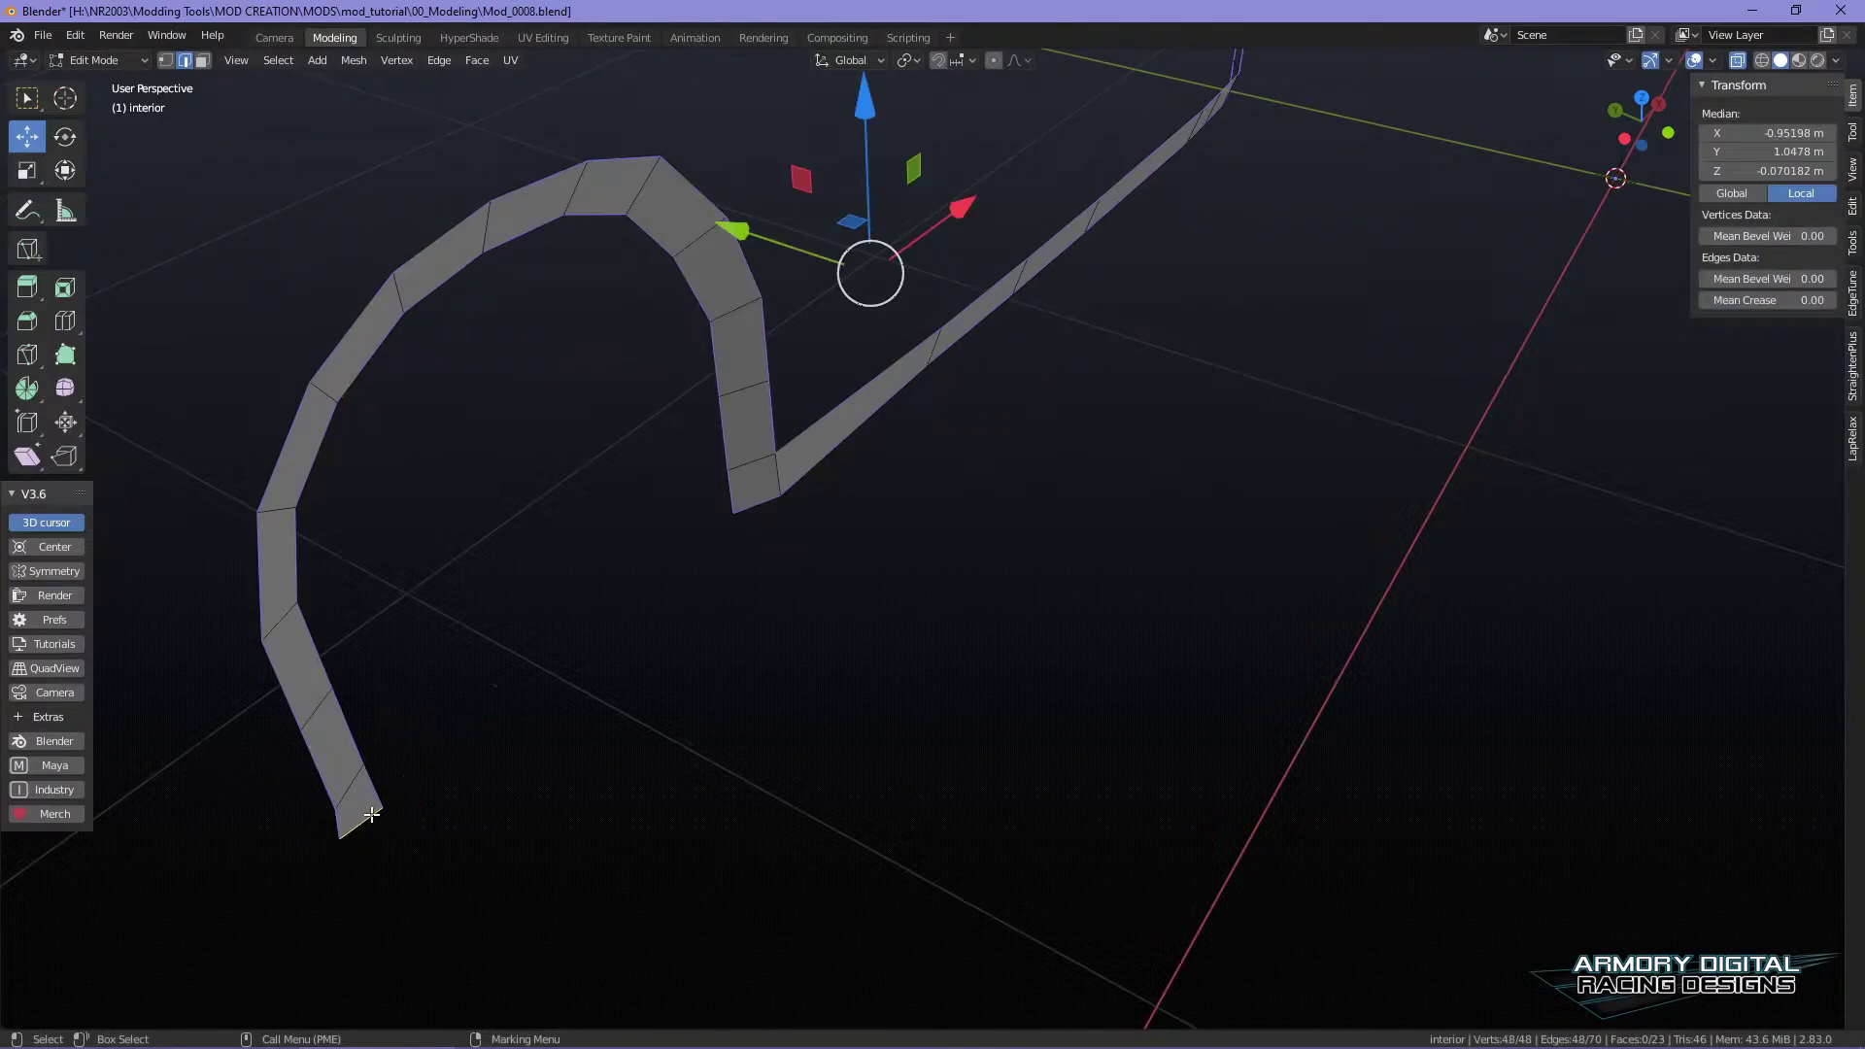
pyautogui.click(366, 824)
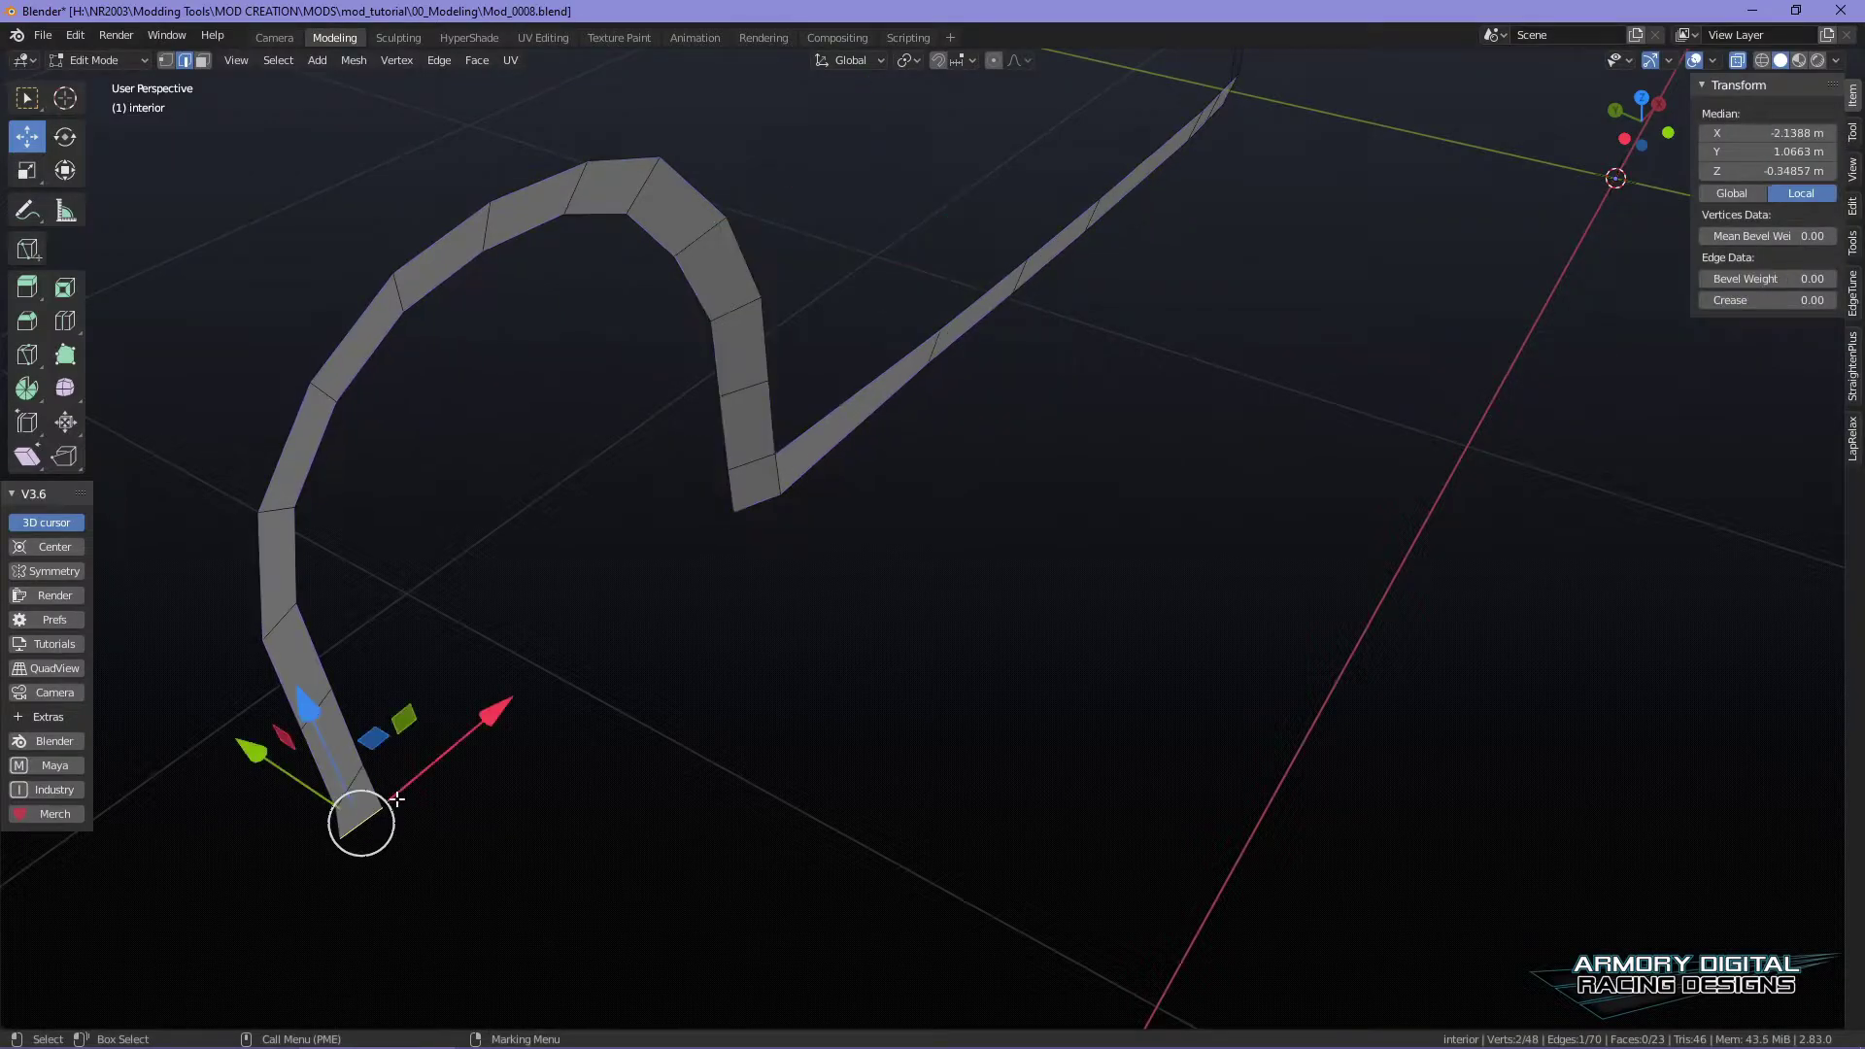
pyautogui.keyDown('ctrl'); pyautogui.click(322, 658); pyautogui.keyUp('ctrl')
pyautogui.keyDown('ctrl'); pyautogui.click(329, 415); pyautogui.keyUp('ctrl')
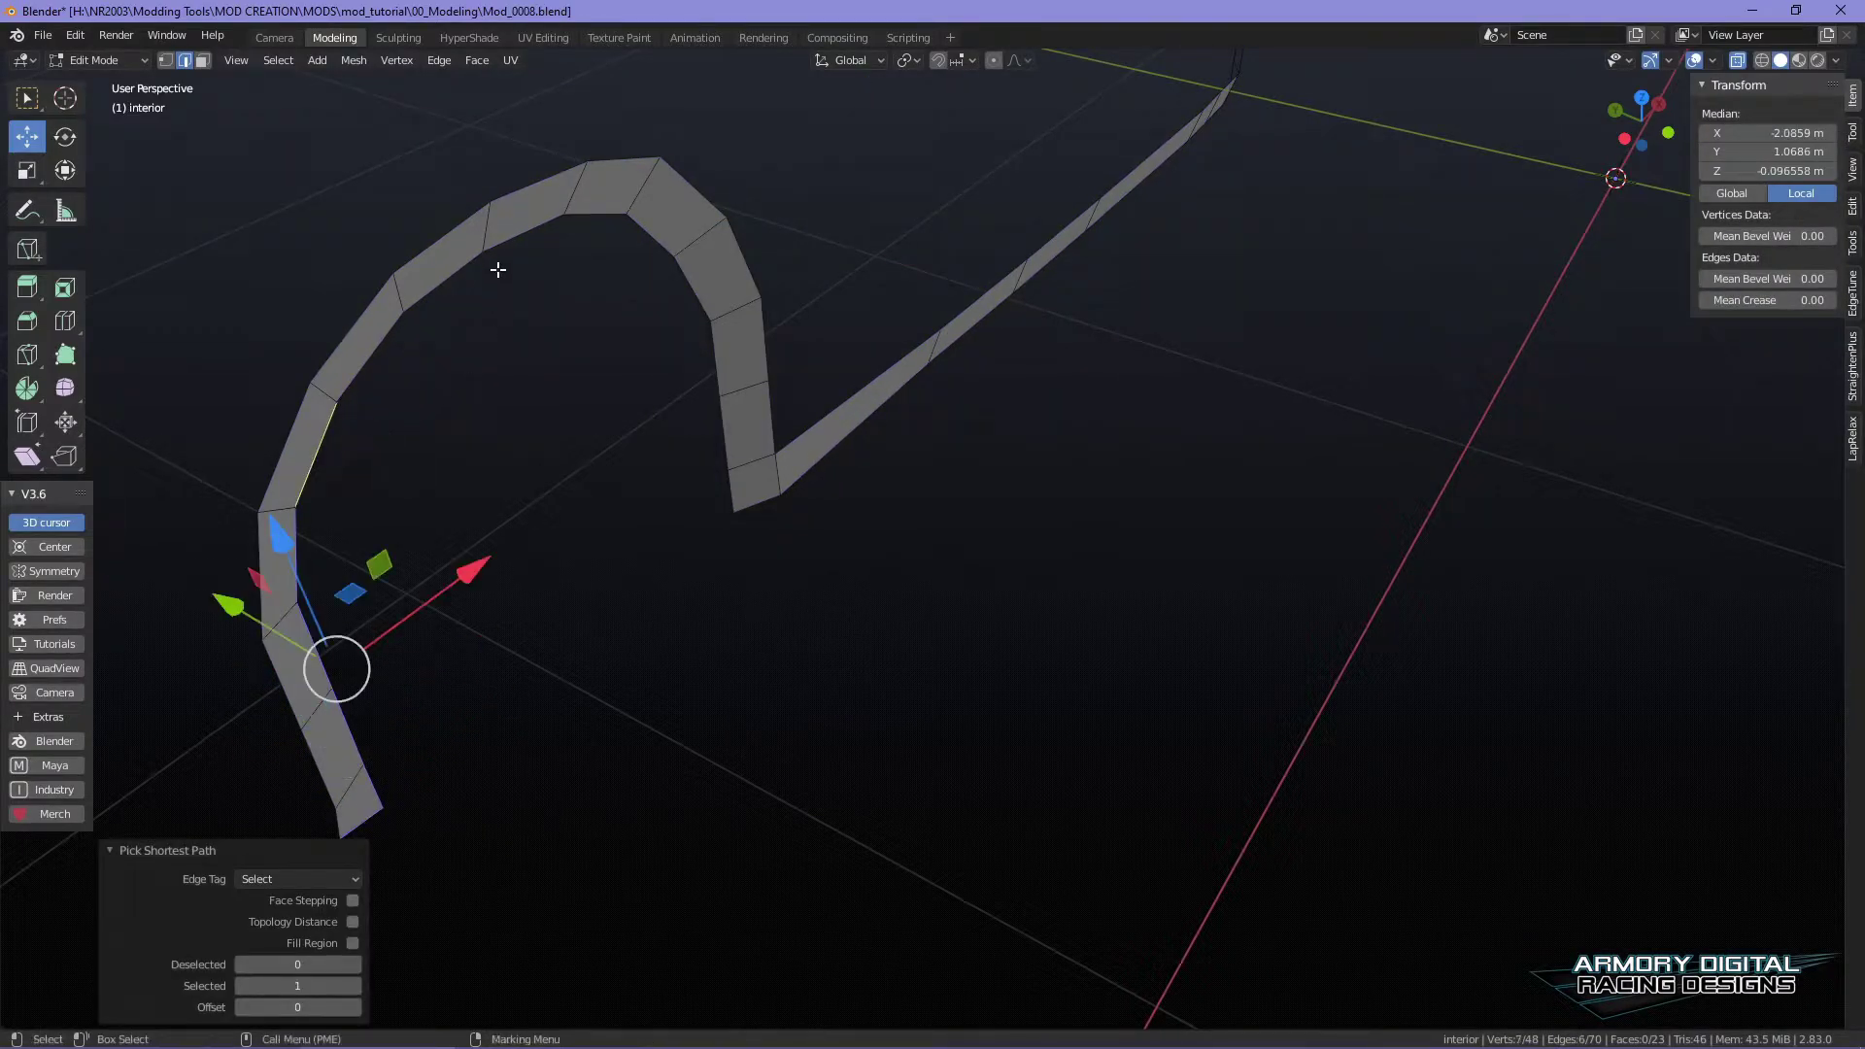
pyautogui.keyDown('ctrl'); pyautogui.click(505, 240); pyautogui.keyUp('ctrl')
pyautogui.keyDown('ctrl'); pyautogui.click(707, 309); pyautogui.keyUp('ctrl')
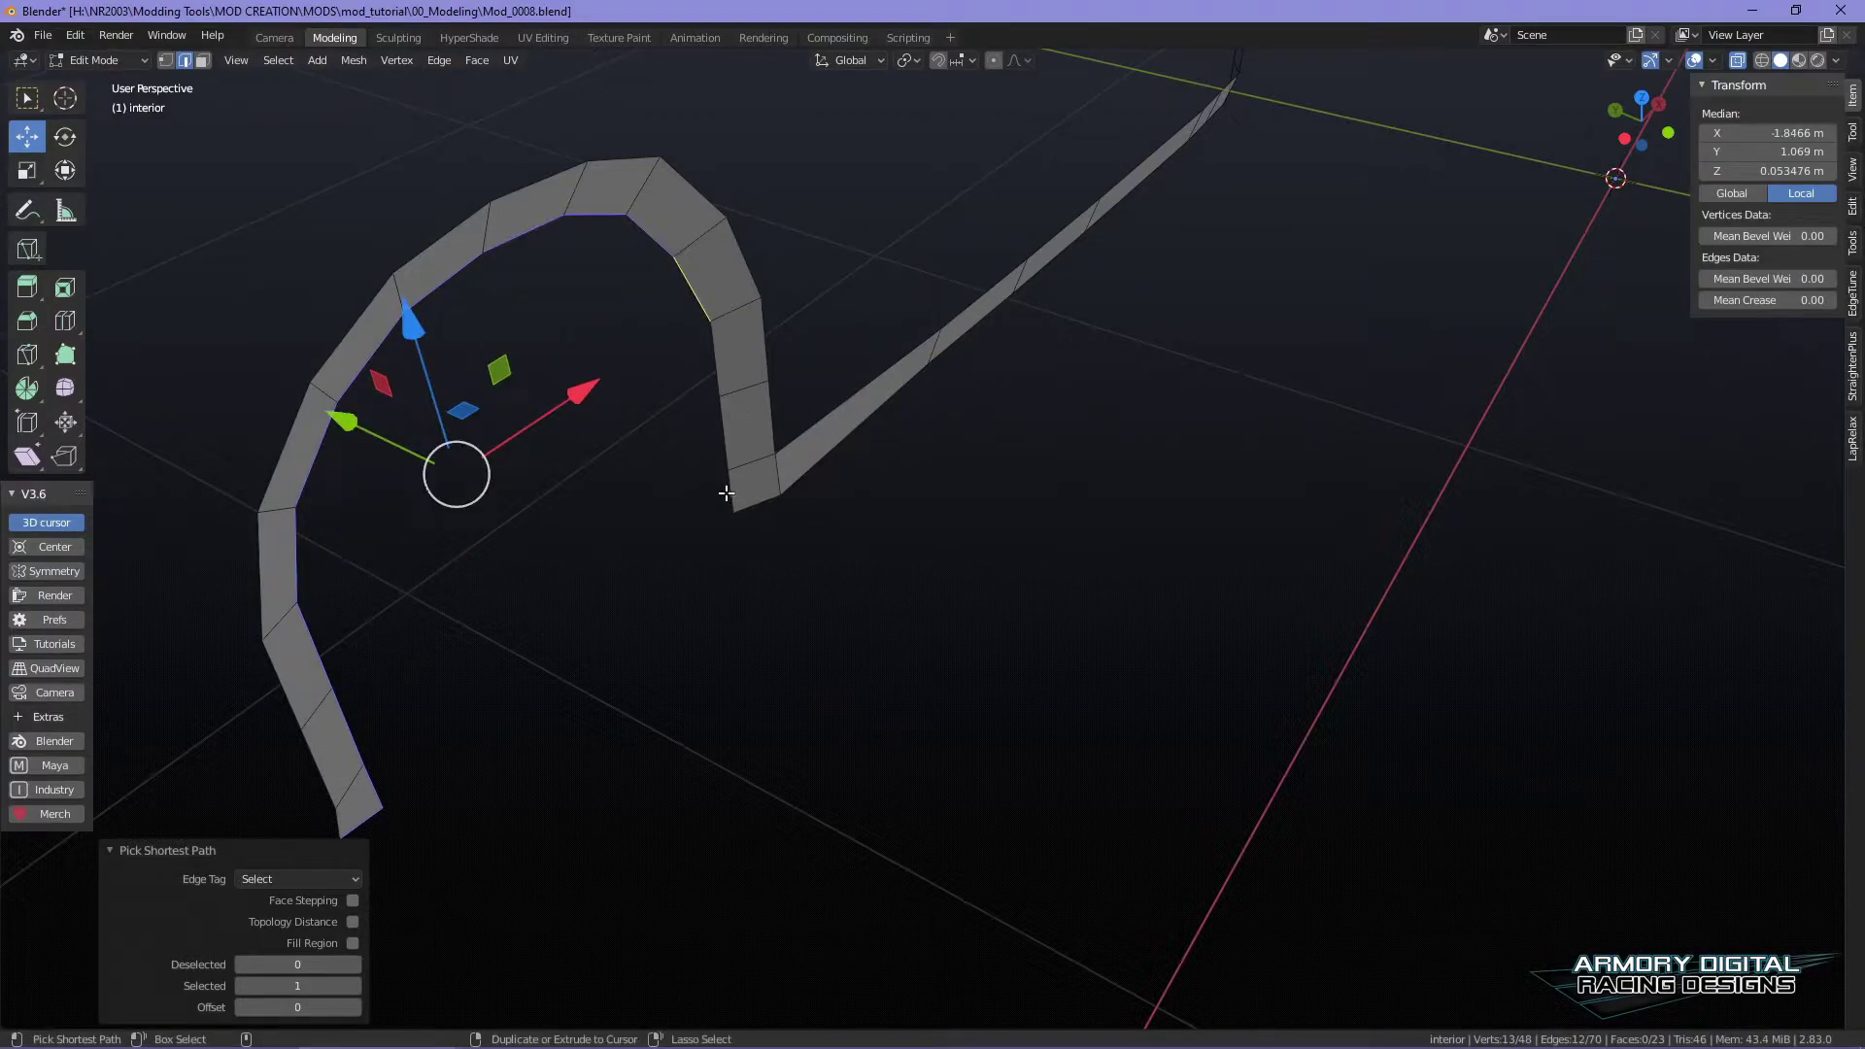
pyautogui.keyDown('ctrl'); pyautogui.click(727, 493); pyautogui.keyUp('ctrl')
pyautogui.keyDown('ctrl'); pyautogui.click(766, 502); pyautogui.keyUp('ctrl')
pyautogui.moveTo(1099, 479); pyautogui.dragTo(1213, 502, button='middle')
pyautogui.keyDown('ctrl'); pyautogui.click(1386, 483); pyautogui.keyUp('ctrl')
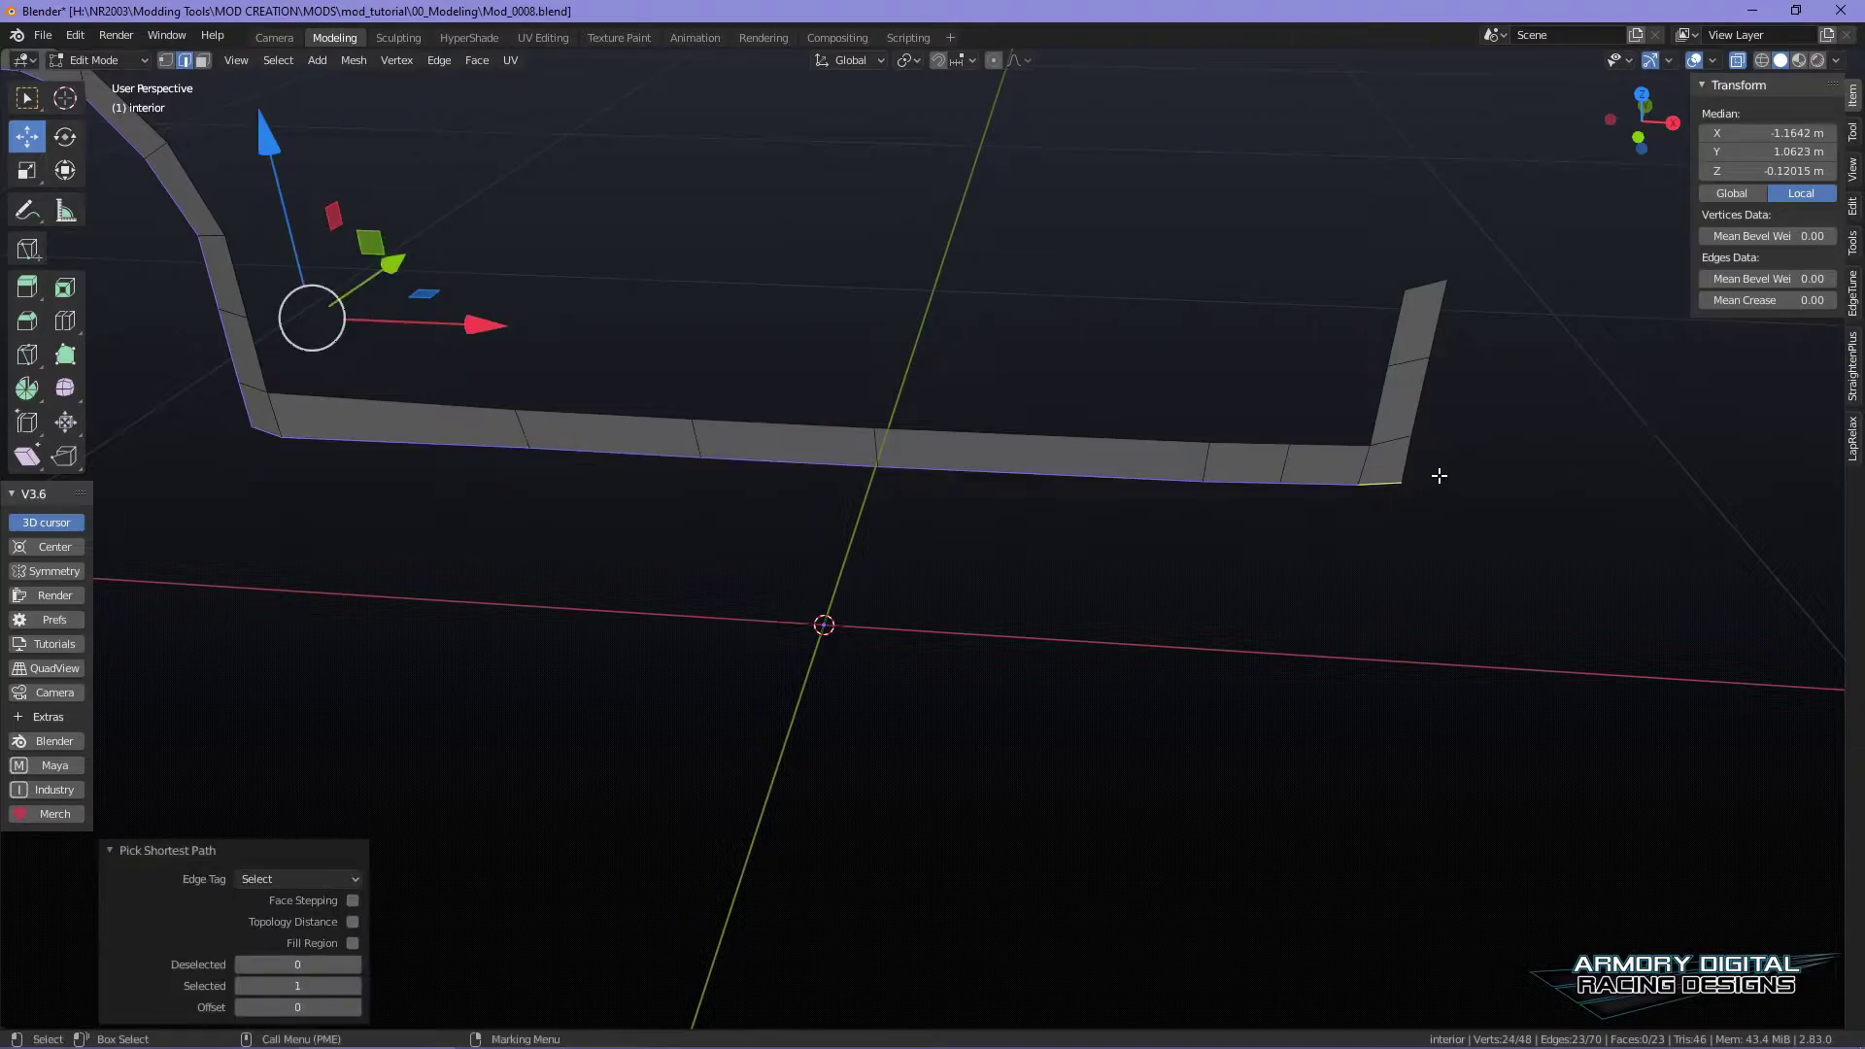
pyautogui.keyDown('shift'); pyautogui.click(1422, 406); pyautogui.keyUp('shift')
pyautogui.keyDown('shift'); pyautogui.click(1438, 318); pyautogui.keyUp('shift')
pyautogui.moveTo(1292, 611); pyautogui.dragTo(1033, 654, button='middle')
pyautogui.press('e')
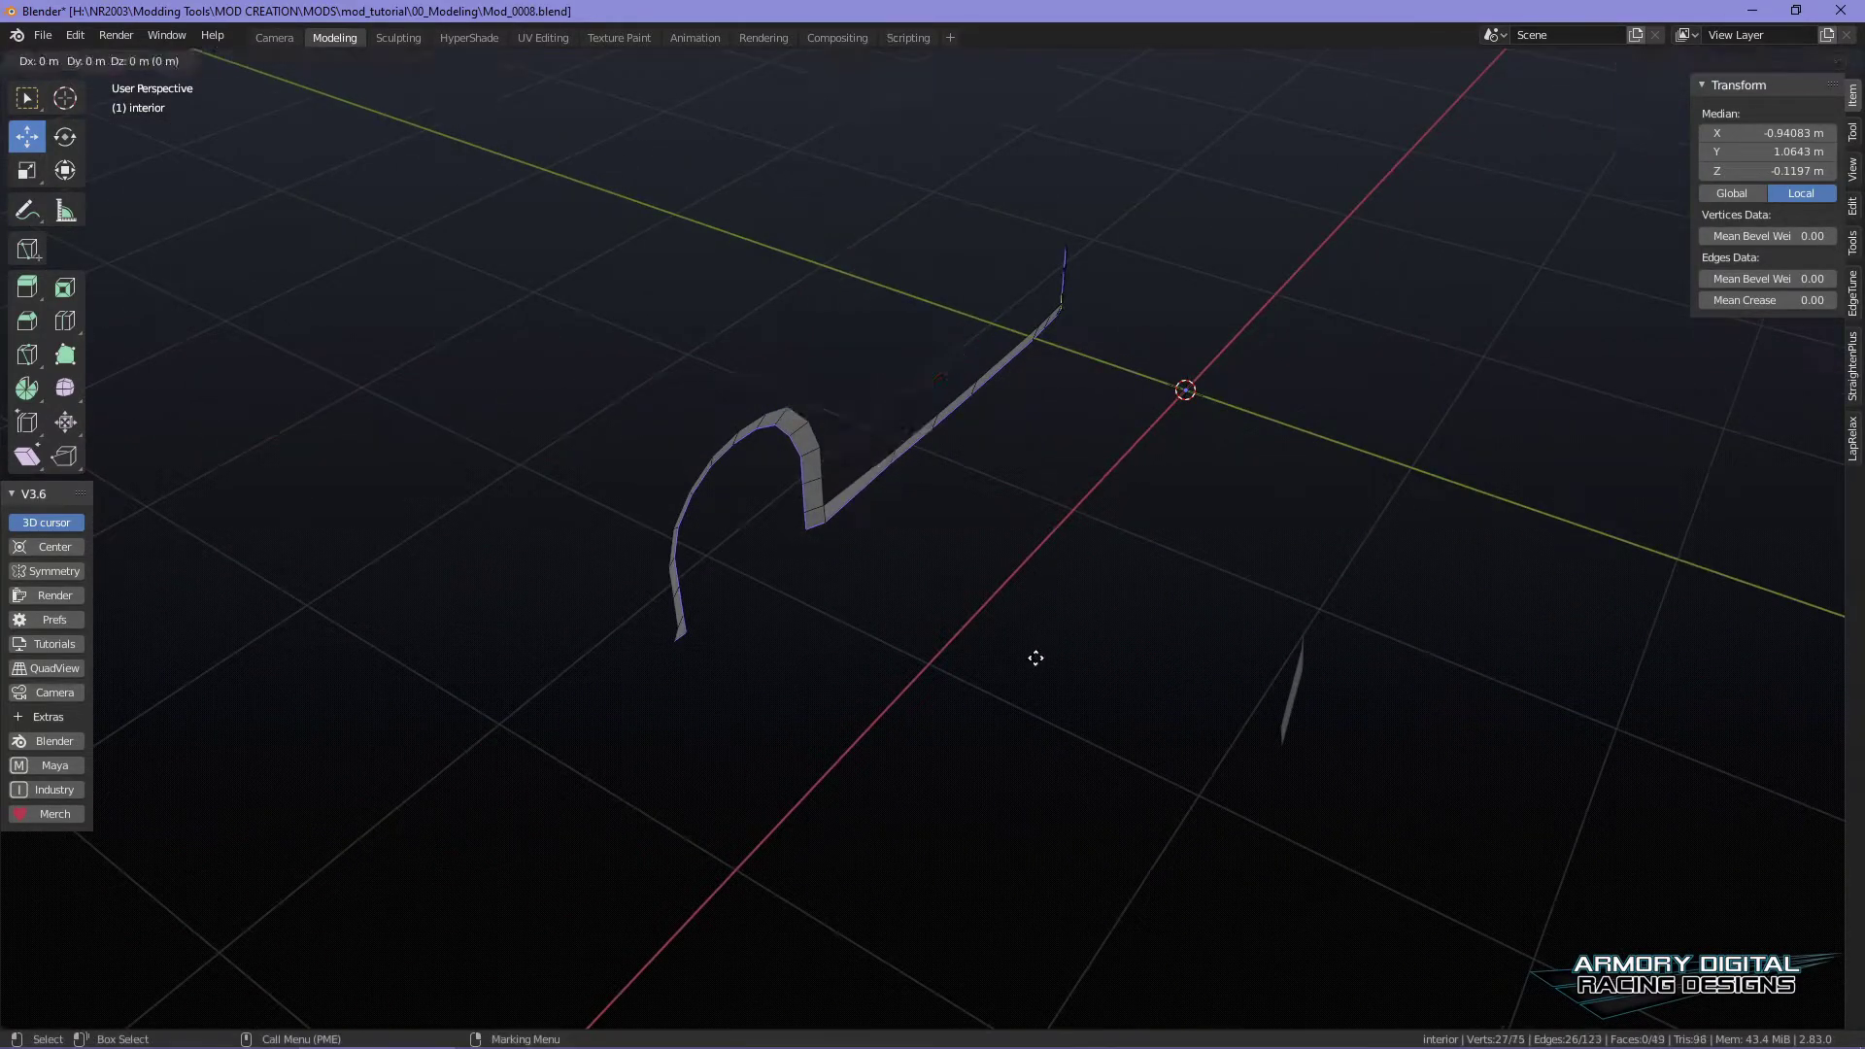
pyautogui.rightClick(1036, 657)
pyautogui.moveTo(733, 388); pyautogui.dragTo(895, 444)
pyautogui.moveTo(895, 444); pyautogui.dragTo(855, 487, button='middle')
pyautogui.moveTo(855, 487); pyautogui.dragTo(923, 500)
pyautogui.moveTo(923, 500); pyautogui.dragTo(1220, 541, button='middle')
# - Delete the original side strip faces along the floor edge and around the wheel arch, keeping the extruded surfaces
pyautogui.scroll(5, 1408, 470)
pyautogui.press('3')
pyautogui.click(1463, 355)
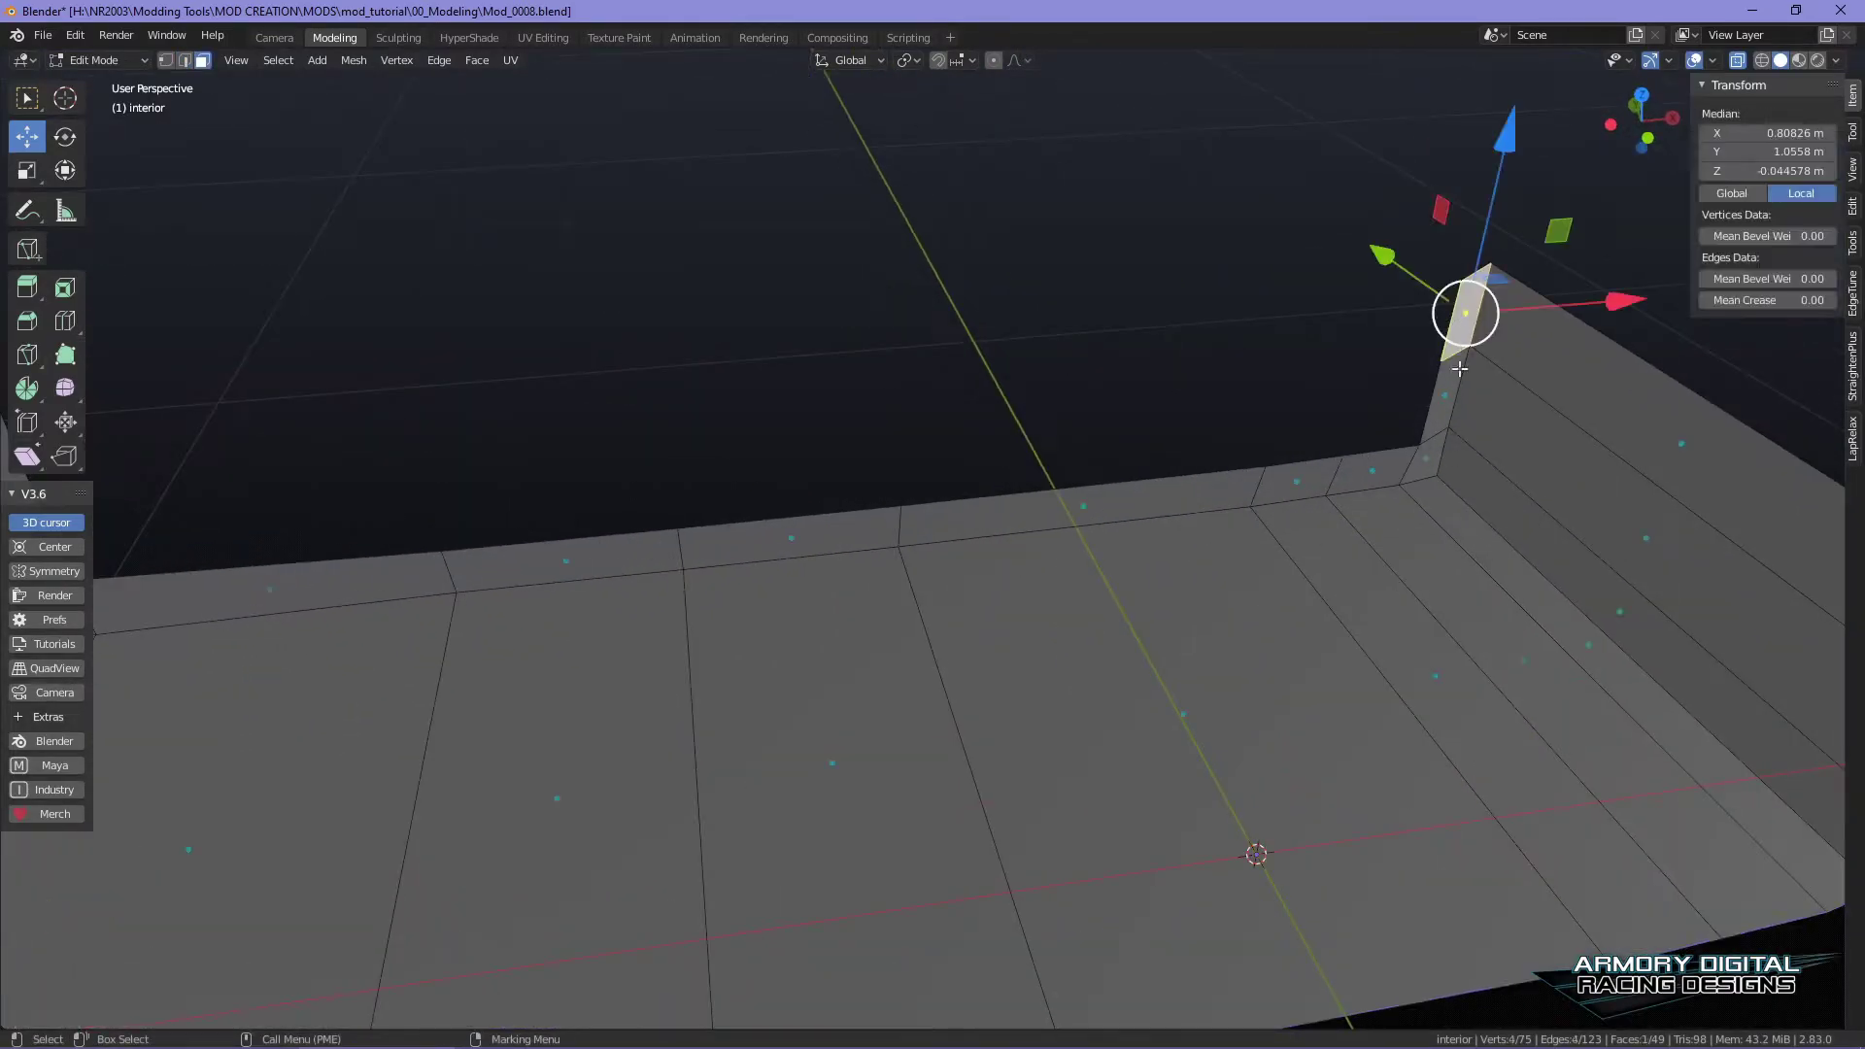
pyautogui.keyDown('ctrl'); pyautogui.click(1414, 470); pyautogui.keyUp('ctrl')
pyautogui.keyDown('shift'); pyautogui.click(1059, 505); pyautogui.keyUp('shift')
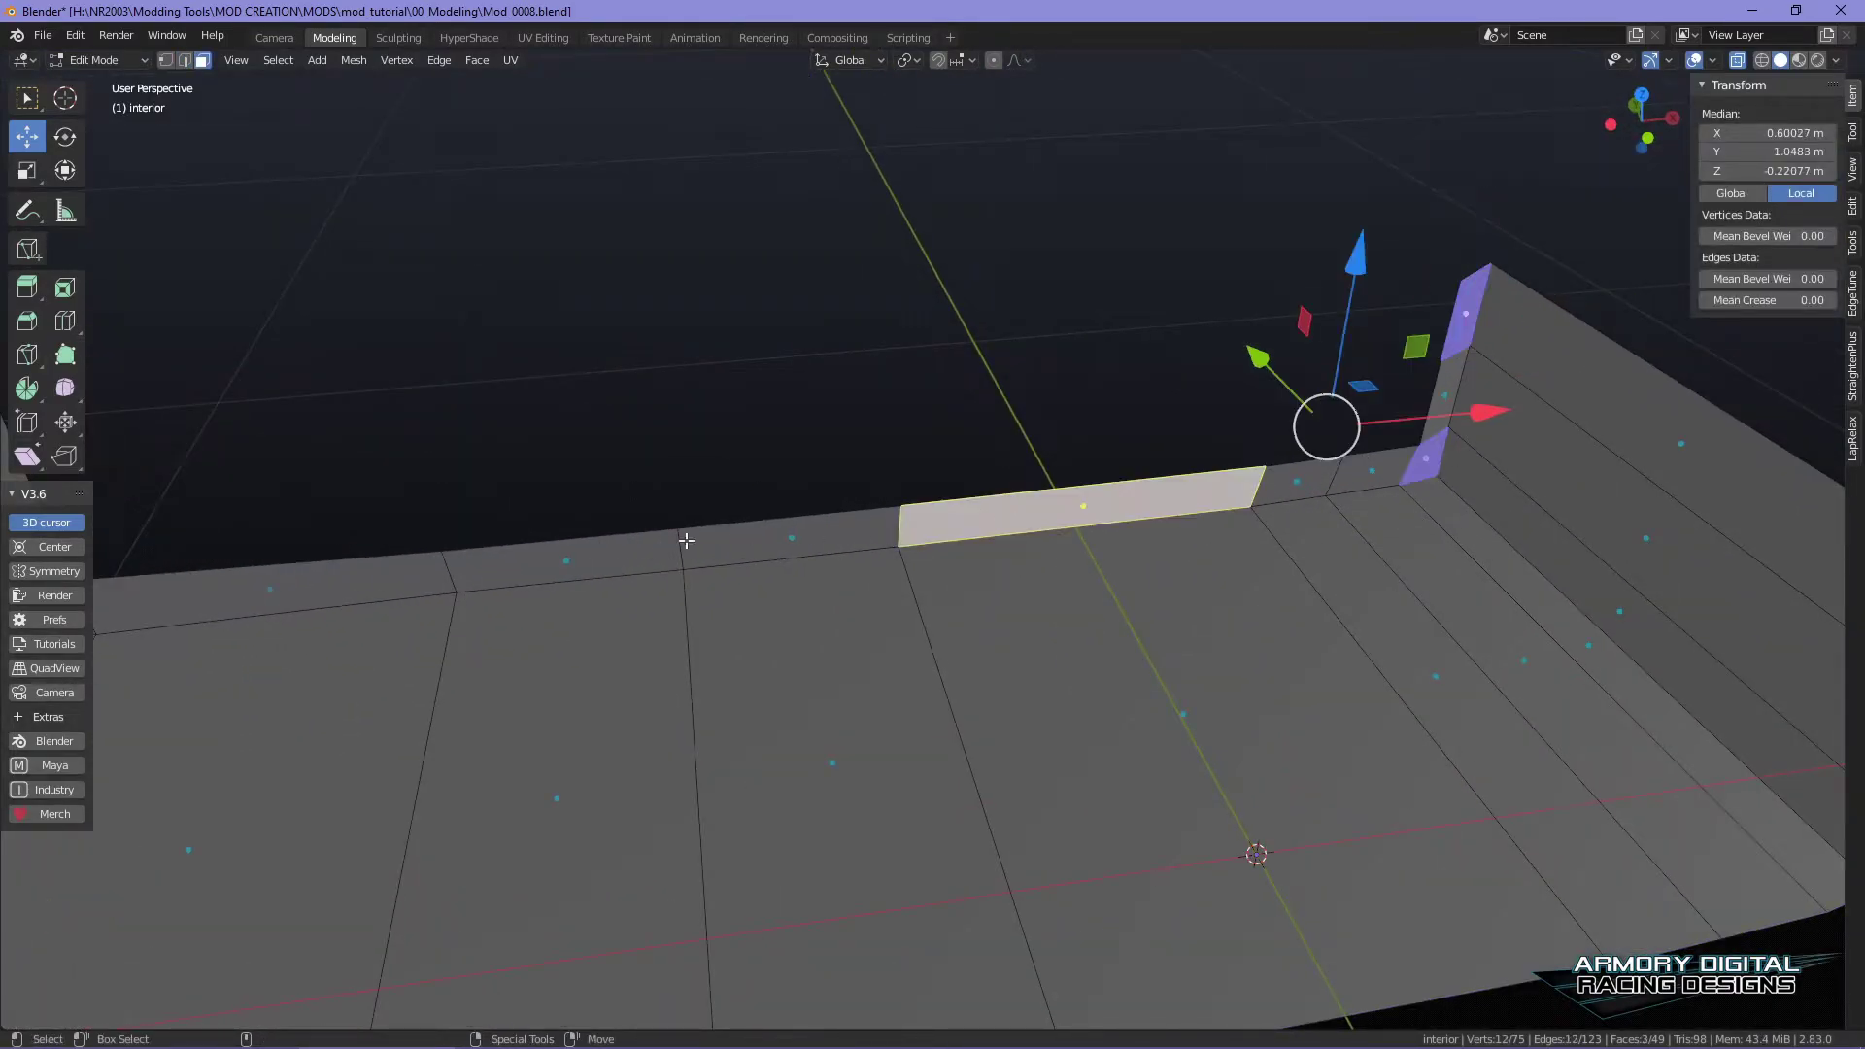
pyautogui.keyDown('shift'); pyautogui.click(277, 591); pyautogui.keyUp('shift')
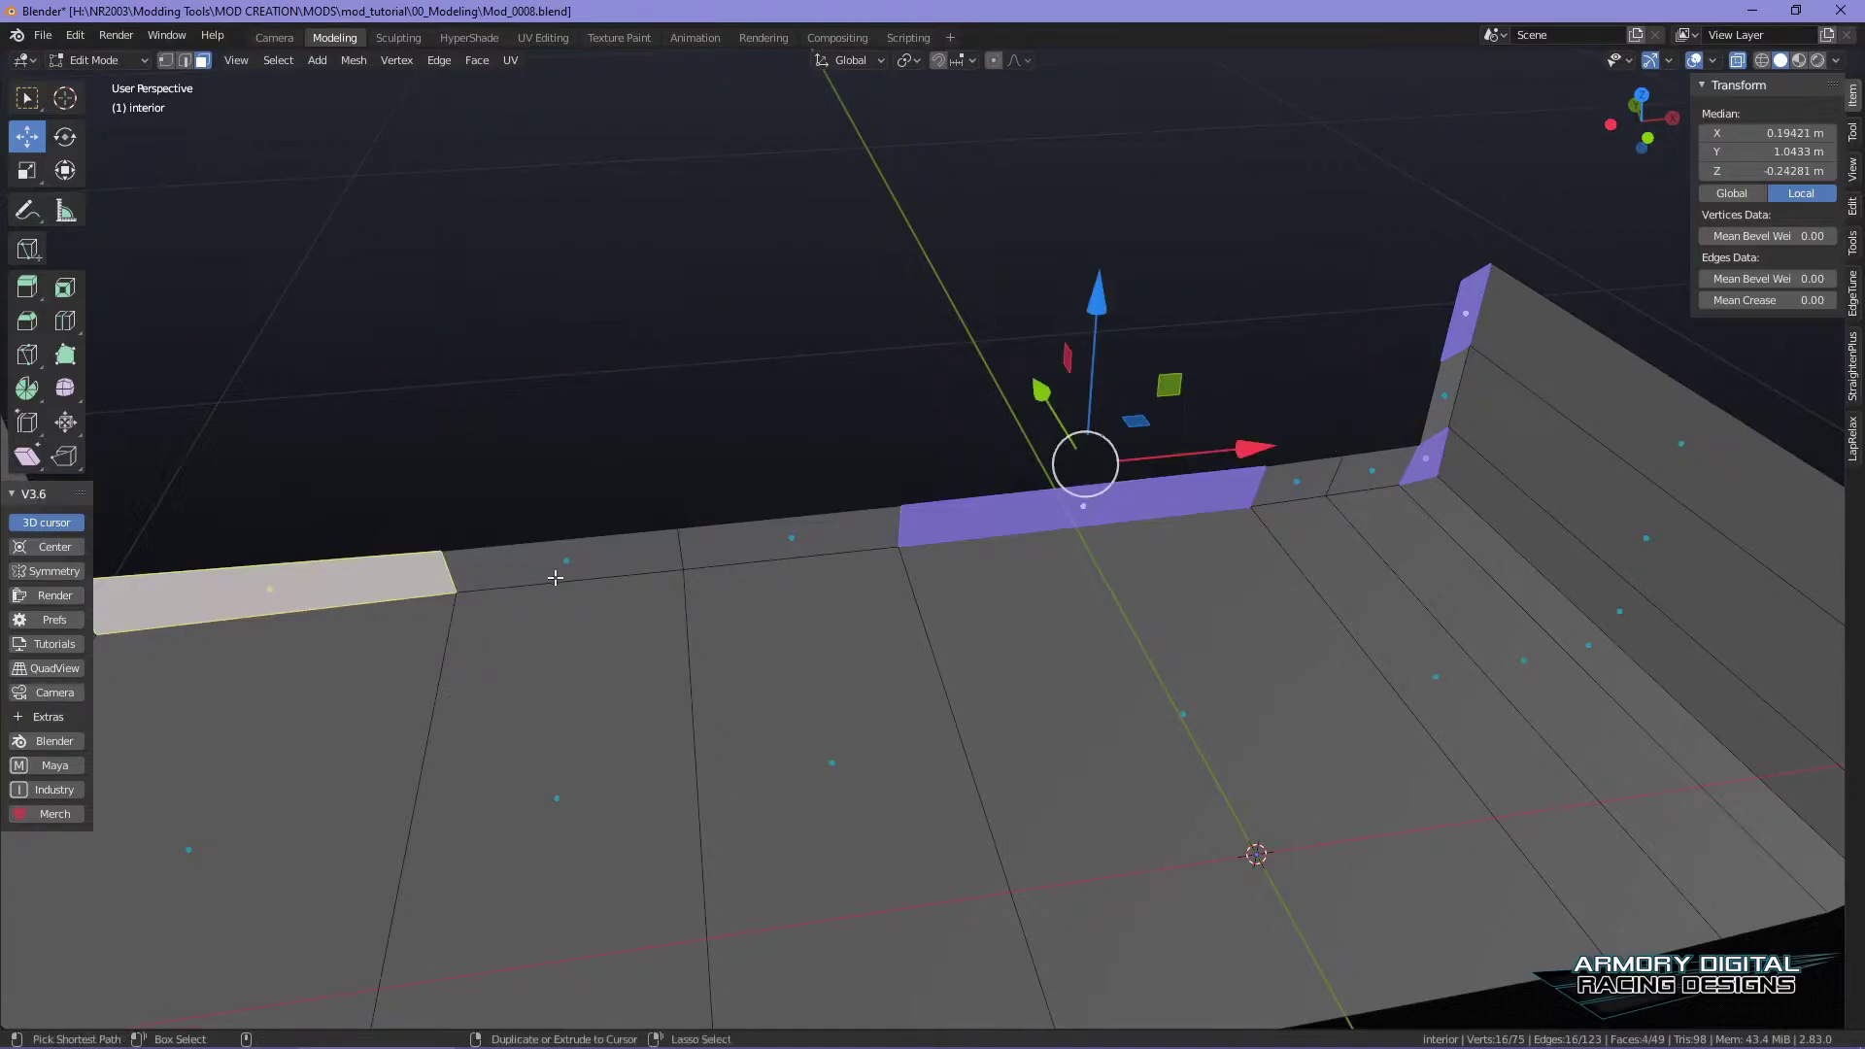
pyautogui.keyDown('ctrl'); pyautogui.click(559, 572); pyautogui.keyUp('ctrl')
pyautogui.keyDown('ctrl'); pyautogui.click(799, 547); pyautogui.keyUp('ctrl')
pyautogui.scroll(-3, 592, 659)
pyautogui.keyDown('alt'); pyautogui.moveTo(587, 661); pyautogui.dragTo(1020, 680, button='middle'); pyautogui.keyUp('alt')
pyautogui.keyDown('ctrl'); pyautogui.click(762, 419); pyautogui.keyUp('ctrl')
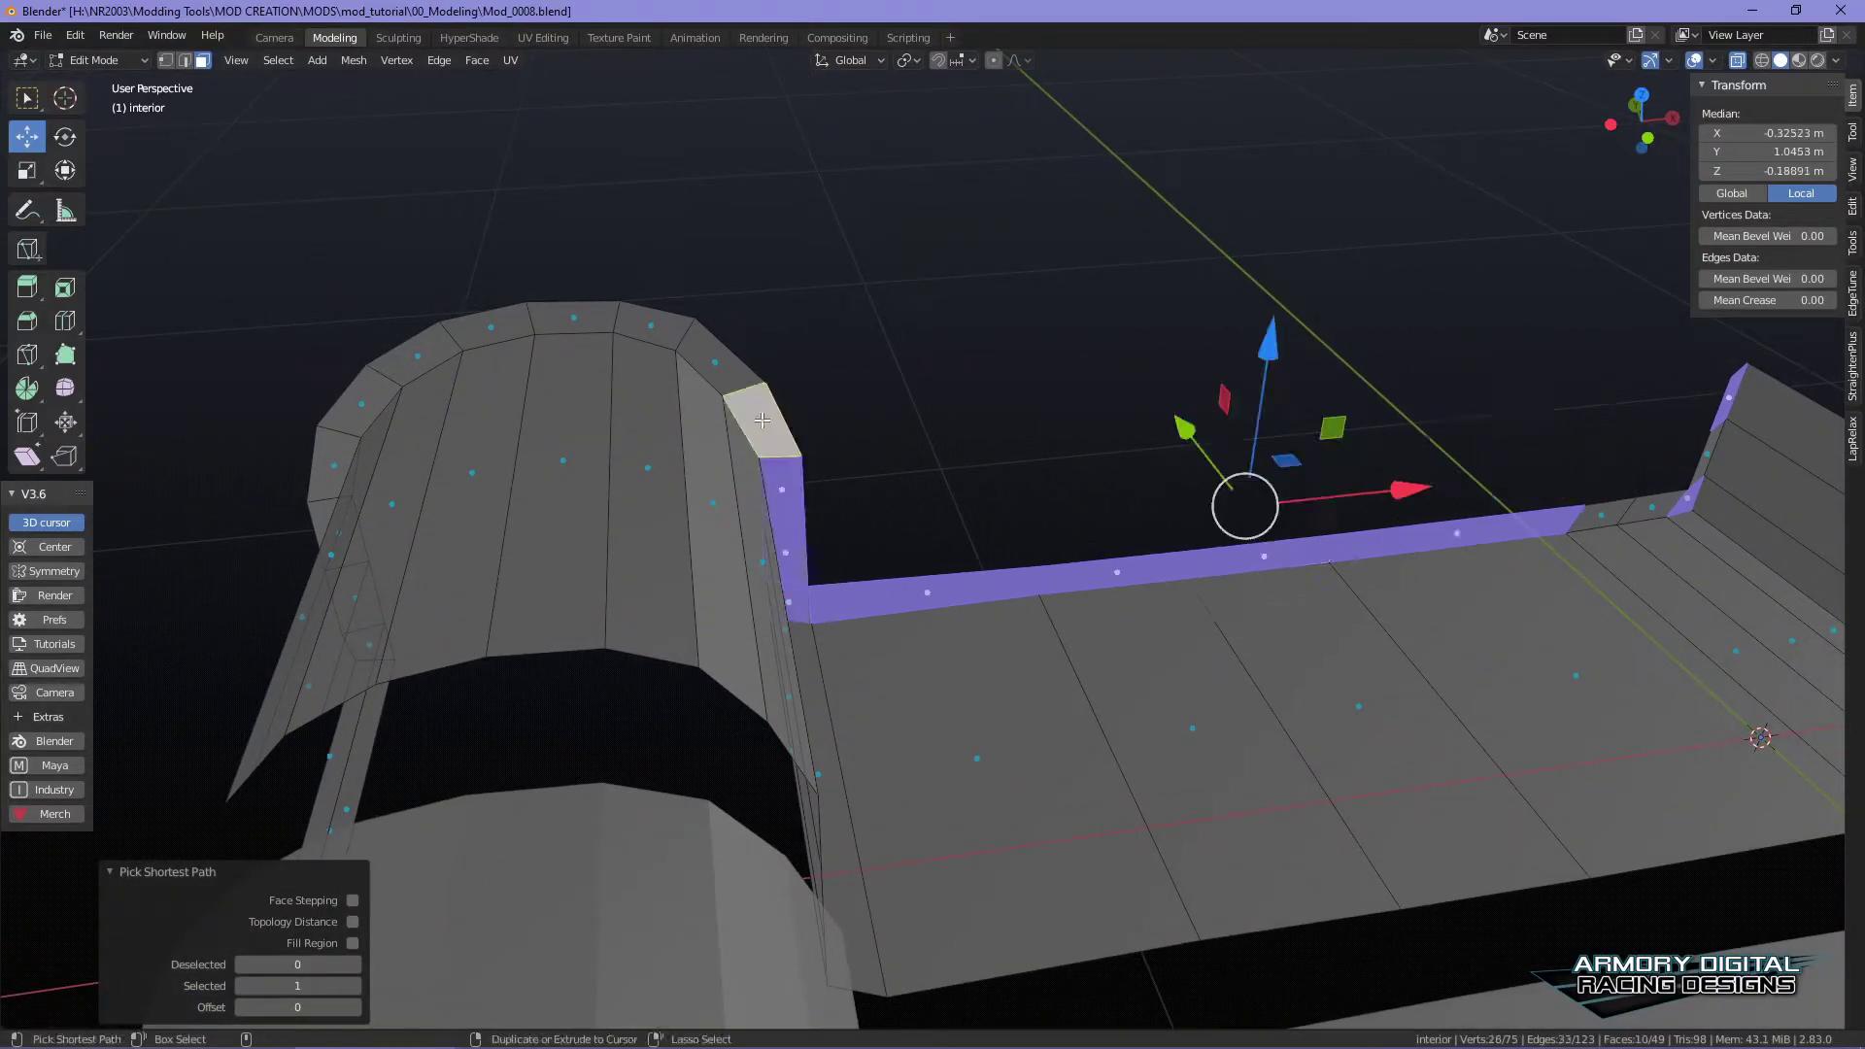
pyautogui.keyDown('ctrl'); pyautogui.click(592, 314); pyautogui.keyUp('ctrl')
pyautogui.keyDown('ctrl'); pyautogui.click(364, 406); pyautogui.keyUp('ctrl')
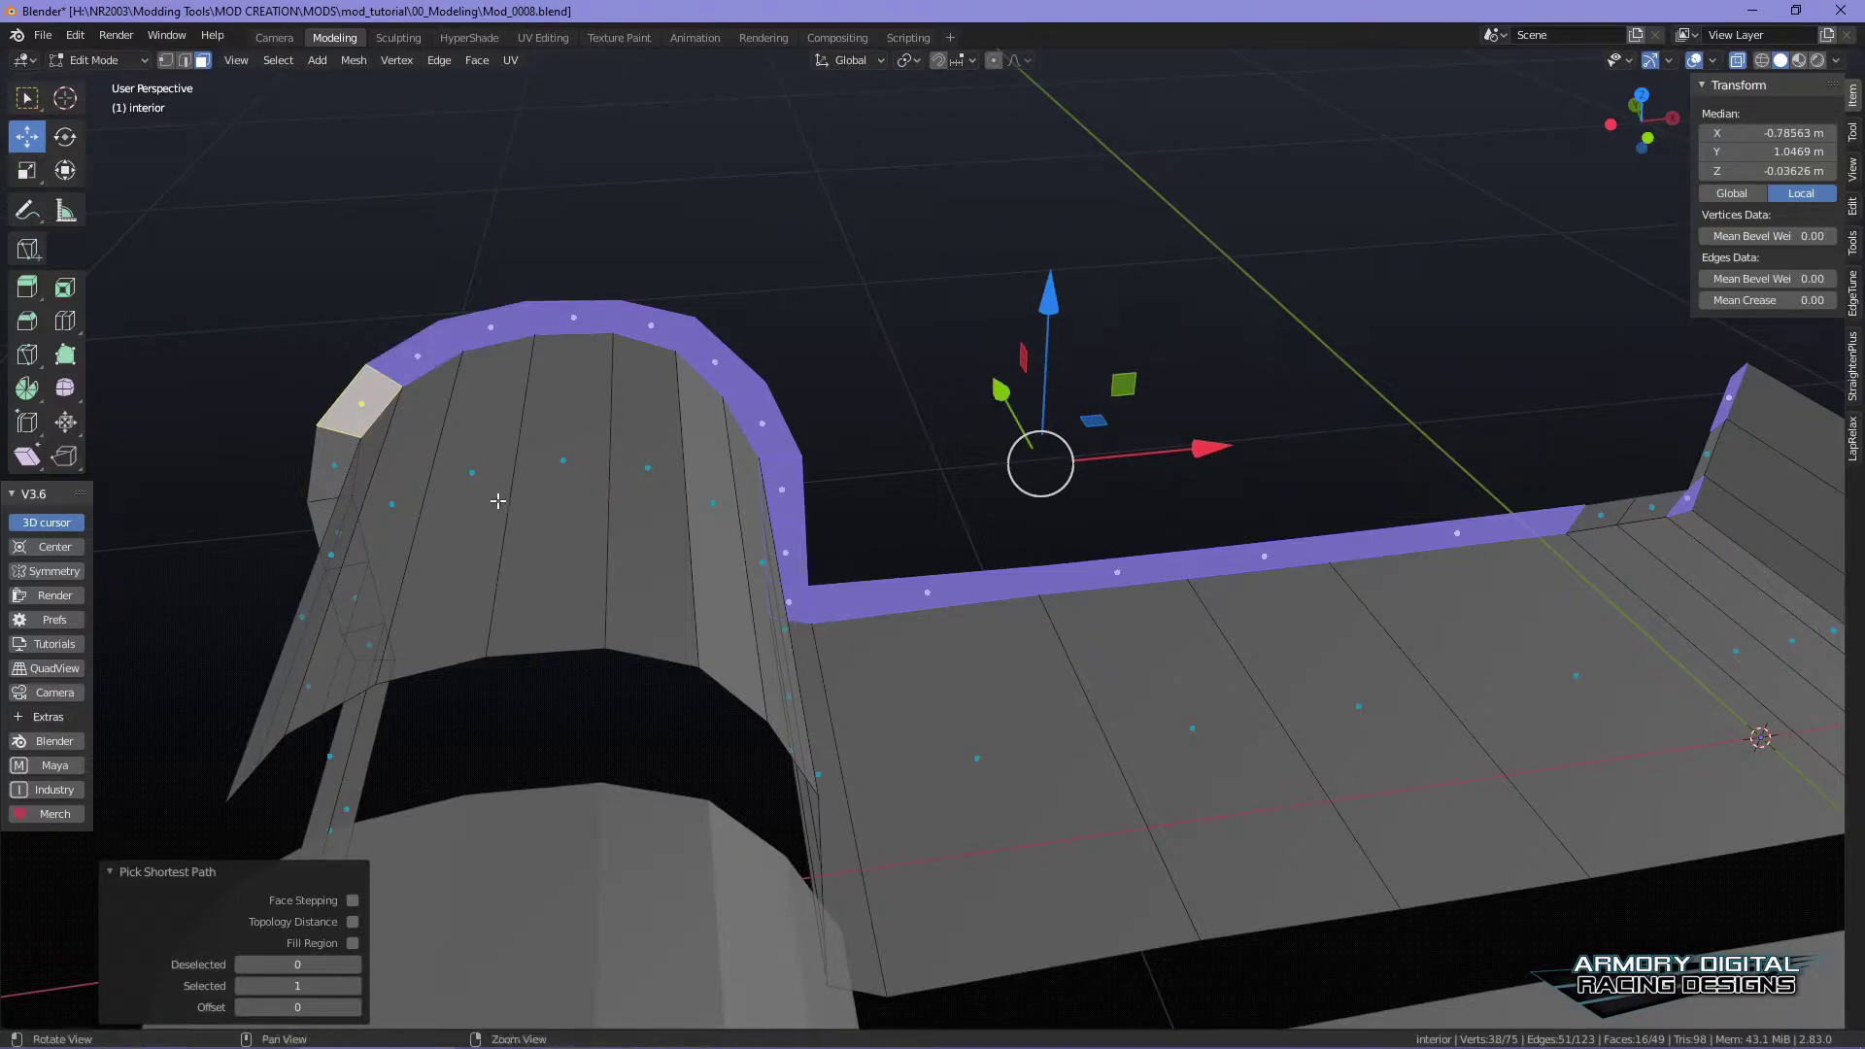
pyautogui.moveTo(506, 500); pyautogui.dragTo(780, 494, button='middle')
pyautogui.keyDown('ctrl'); pyautogui.click(715, 693); pyautogui.keyUp('ctrl')
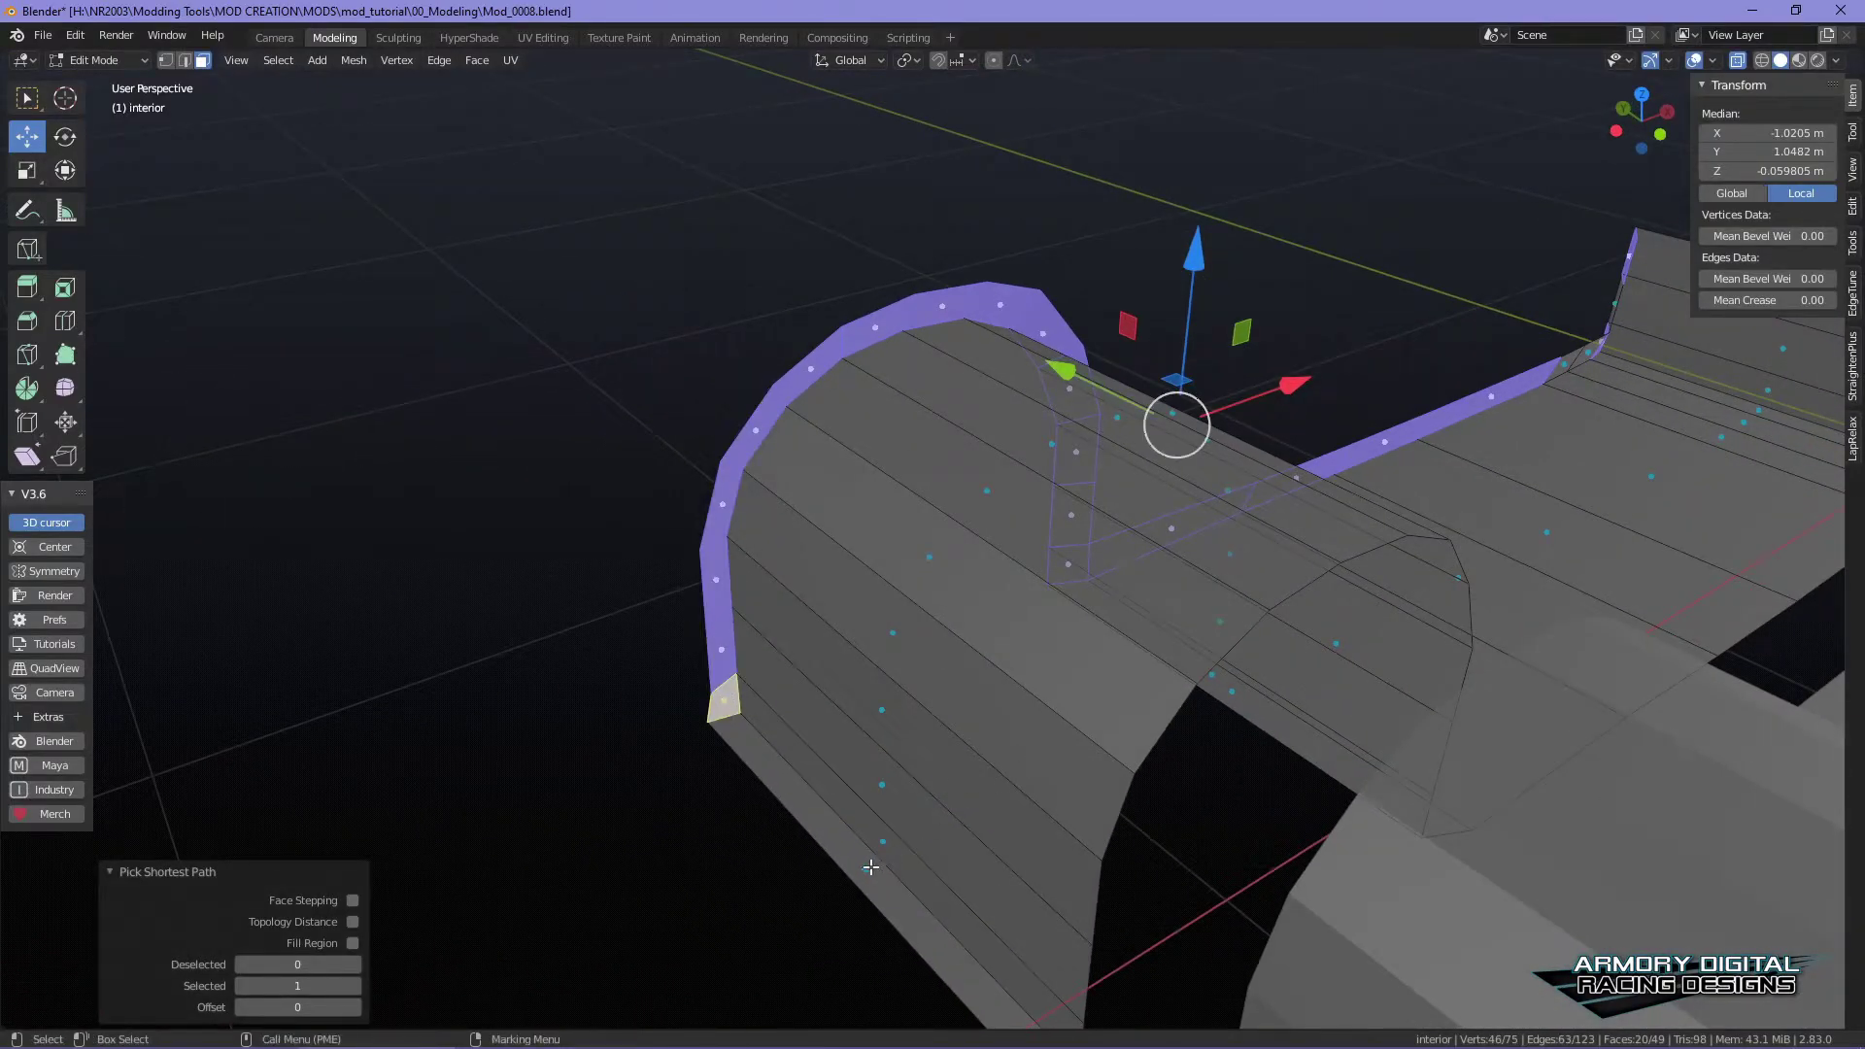
pyautogui.moveTo(1068, 646); pyautogui.dragTo(856, 658, button='middle')
pyautogui.moveTo(900, 521); pyautogui.dragTo(729, 445, button='middle')
pyautogui.press('x')
pyautogui.click(778, 598)
pyautogui.scroll(-5, 729, 445)
pyautogui.press('Tab')
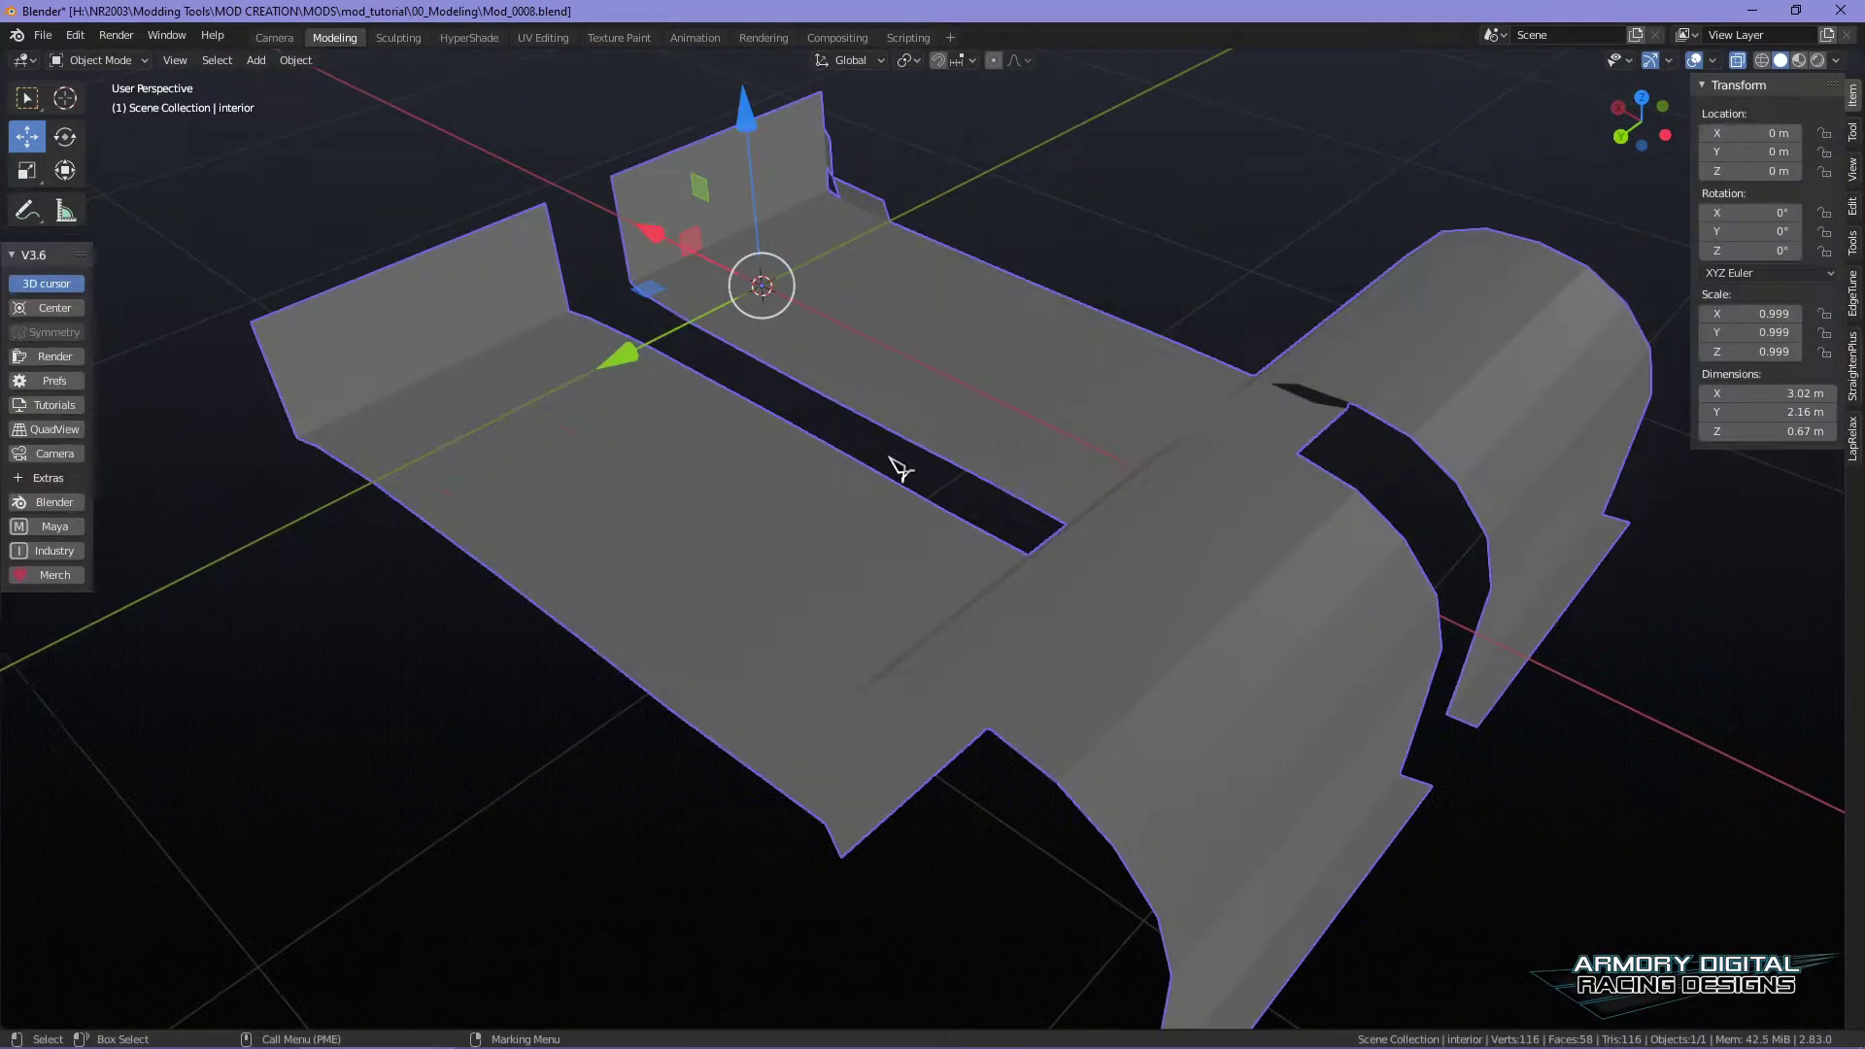
# - Straighten the floor's inner edge near the centre line by scaling its vertices flat along Y
pyautogui.moveTo(883, 450); pyautogui.dragTo(920, 491, button='middle')
pyautogui.scroll(5, 1070, 483)
pyautogui.moveTo(1069, 483)
pyautogui.mouseDown(button='middle')
pyautogui.moveTo(1145, 525)
pyautogui.moveTo(1090, 621)
pyautogui.moveTo(1051, 476)
pyautogui.mouseUp(button='middle')
pyautogui.moveTo(1040, 465); pyautogui.dragTo(937, 470, button='right')
pyautogui.scroll(-4, 1007, 453)
pyautogui.moveTo(1007, 454); pyautogui.dragTo(939, 807, button='middle')
pyautogui.moveTo(960, 923); pyautogui.dragTo(803, 131)
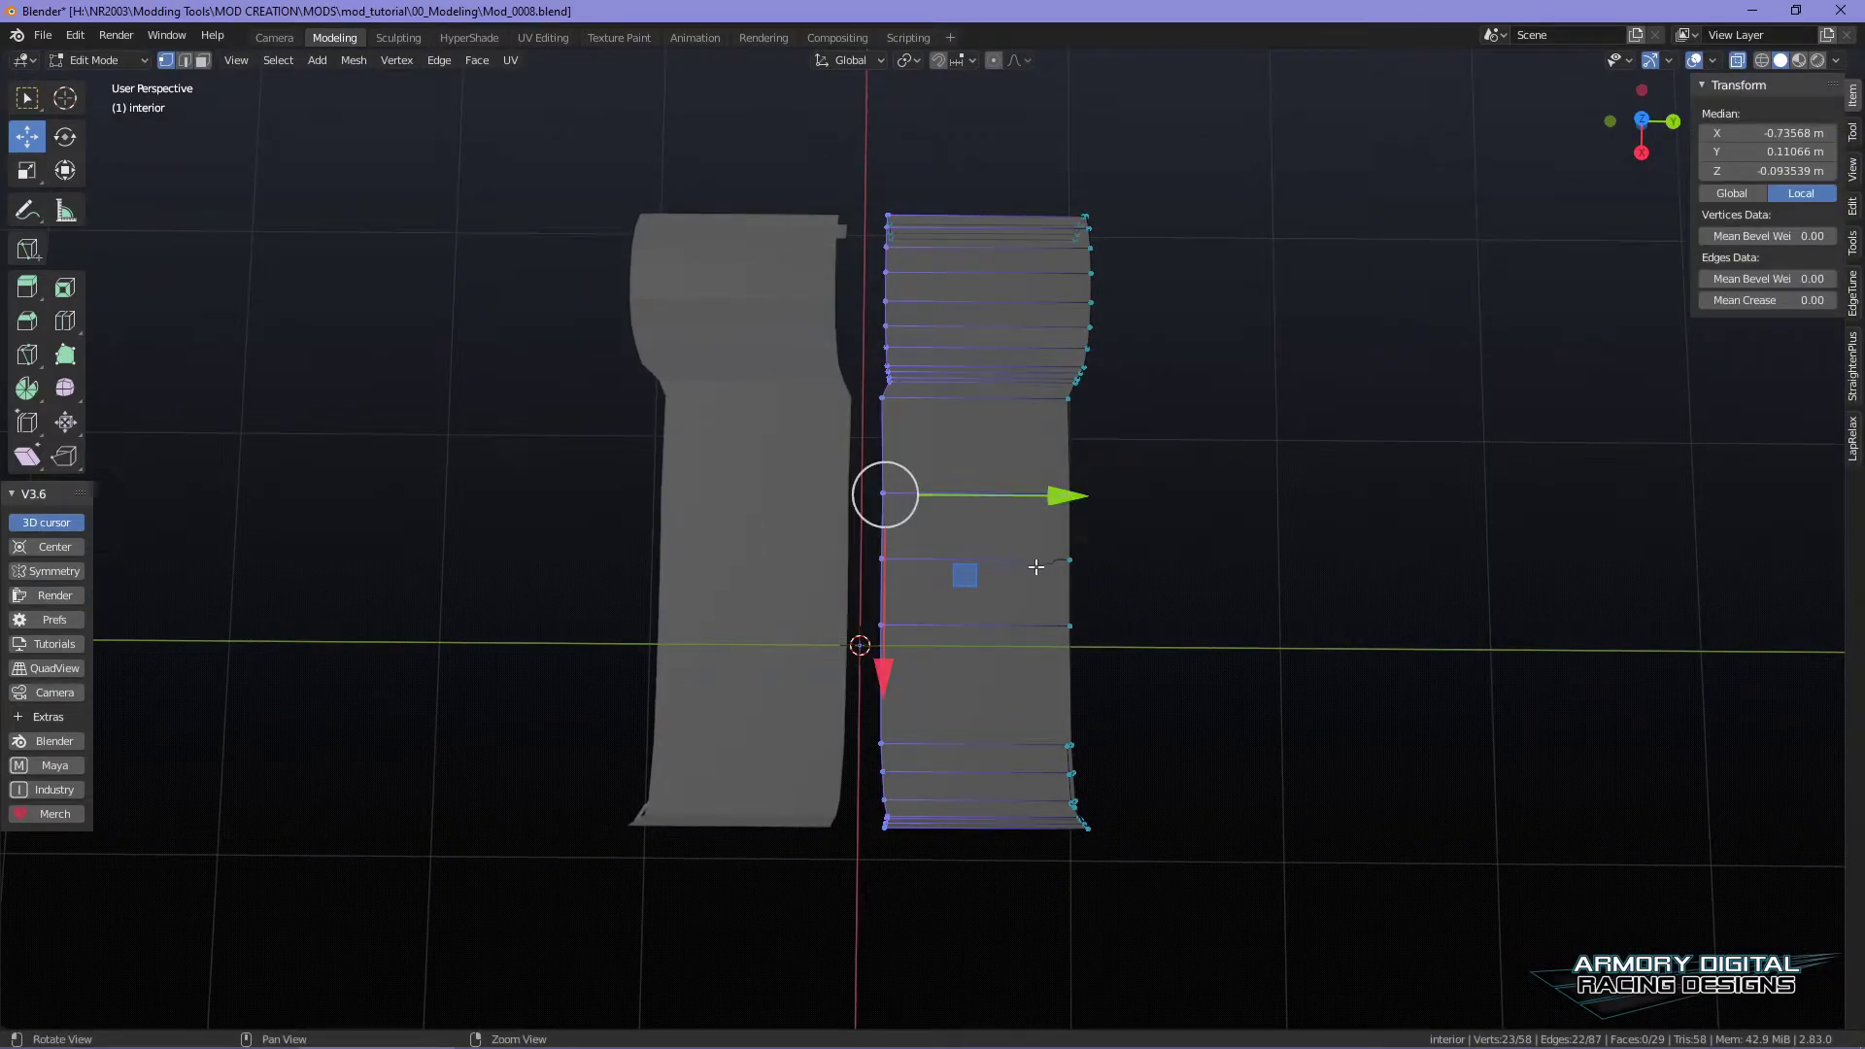
pyautogui.moveTo(775, 103); pyautogui.dragTo(956, 933)
pyautogui.moveTo(1053, 456); pyautogui.dragTo(915, 458)
pyautogui.moveTo(1056, 455); pyautogui.dragTo(986, 472)
pyautogui.moveTo(1058, 483); pyautogui.dragTo(1346, 475, button='middle')
pyautogui.moveTo(1049, 362); pyautogui.dragTo(1166, 290, button='right')
# - Delete the three small leftover side faces beside the front upright wall of the interior floor
pyautogui.scroll(-1, 1262, 524)
pyautogui.keyDown('alt'); pyautogui.moveTo(1262, 525); pyautogui.dragTo(1395, 632); pyautogui.keyUp('alt')
pyautogui.scroll(3, 1073, 592)
pyautogui.scroll(-3, 1074, 593)
pyautogui.moveTo(1074, 593); pyautogui.dragTo(1203, 599, button='middle')
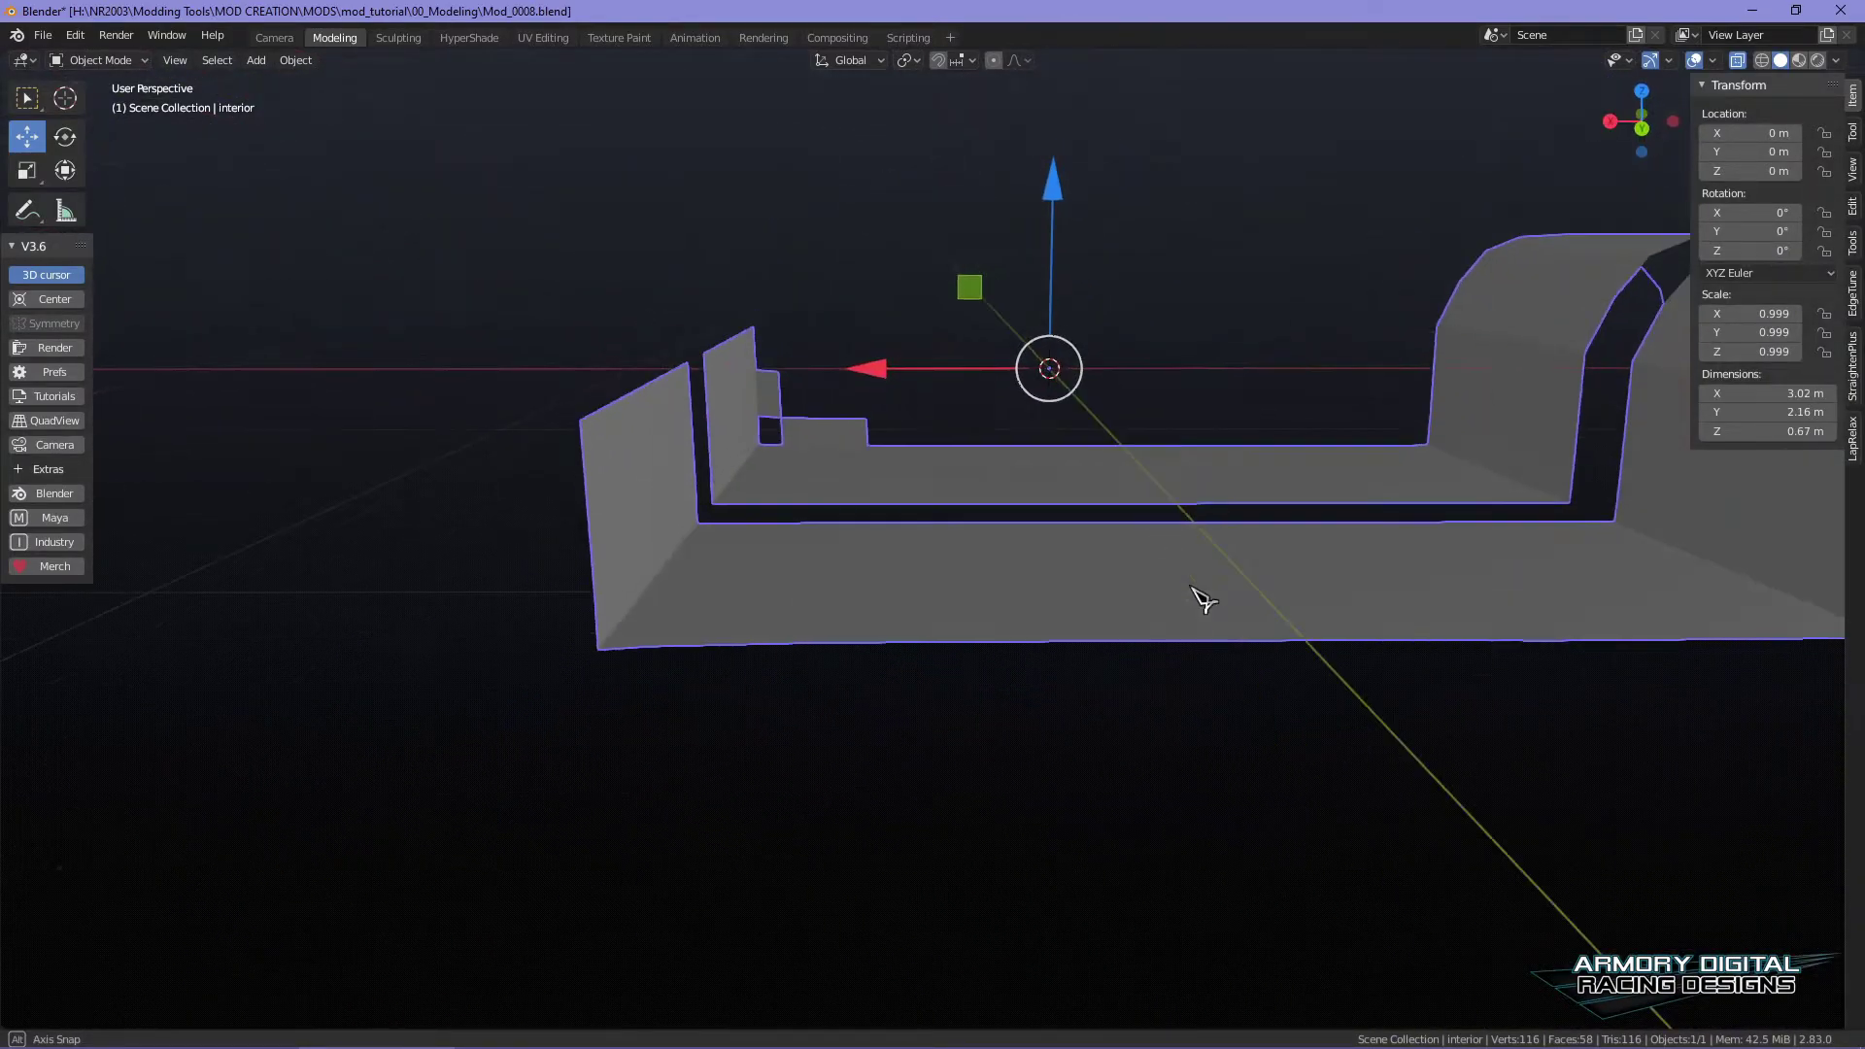
pyautogui.scroll(4, 900, 596)
pyautogui.scroll(-2, 986, 564)
pyautogui.moveTo(1062, 428); pyautogui.dragTo(1111, 491, button='right')
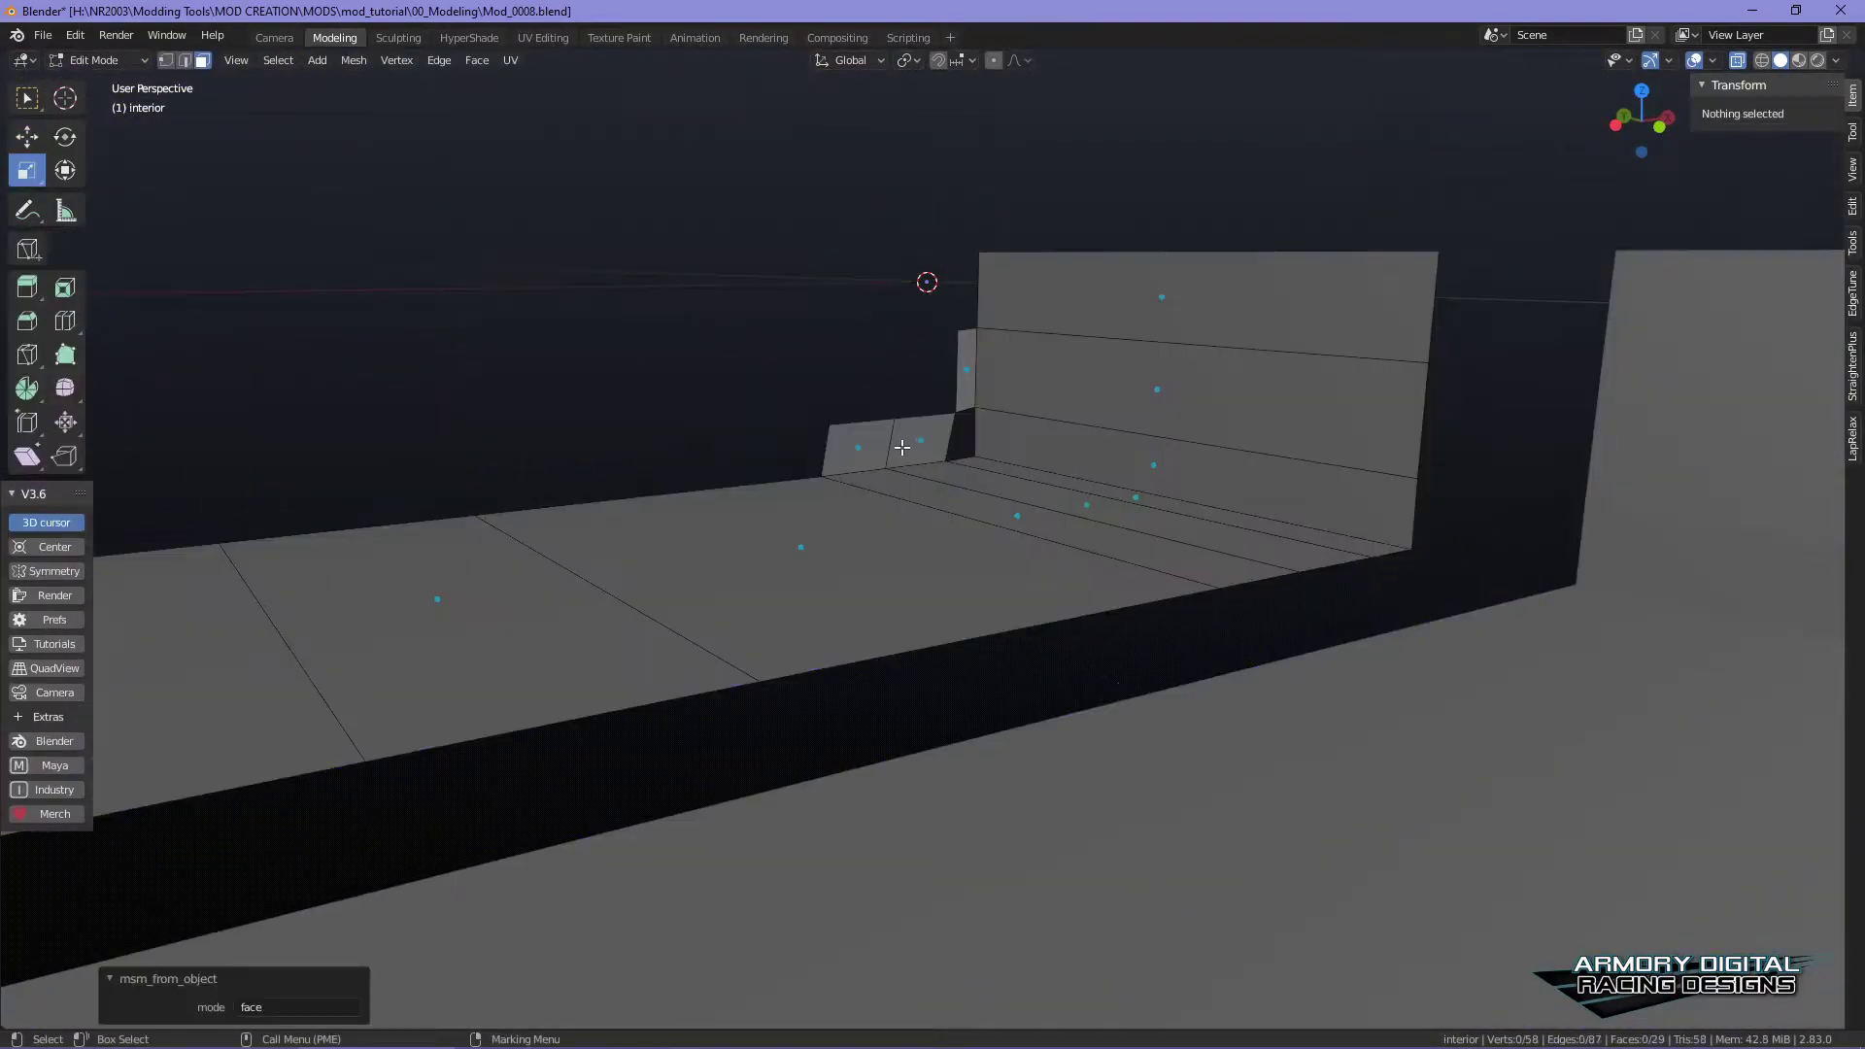
pyautogui.moveTo(1111, 491); pyautogui.dragTo(874, 417, button='middle')
pyautogui.click(825, 408)
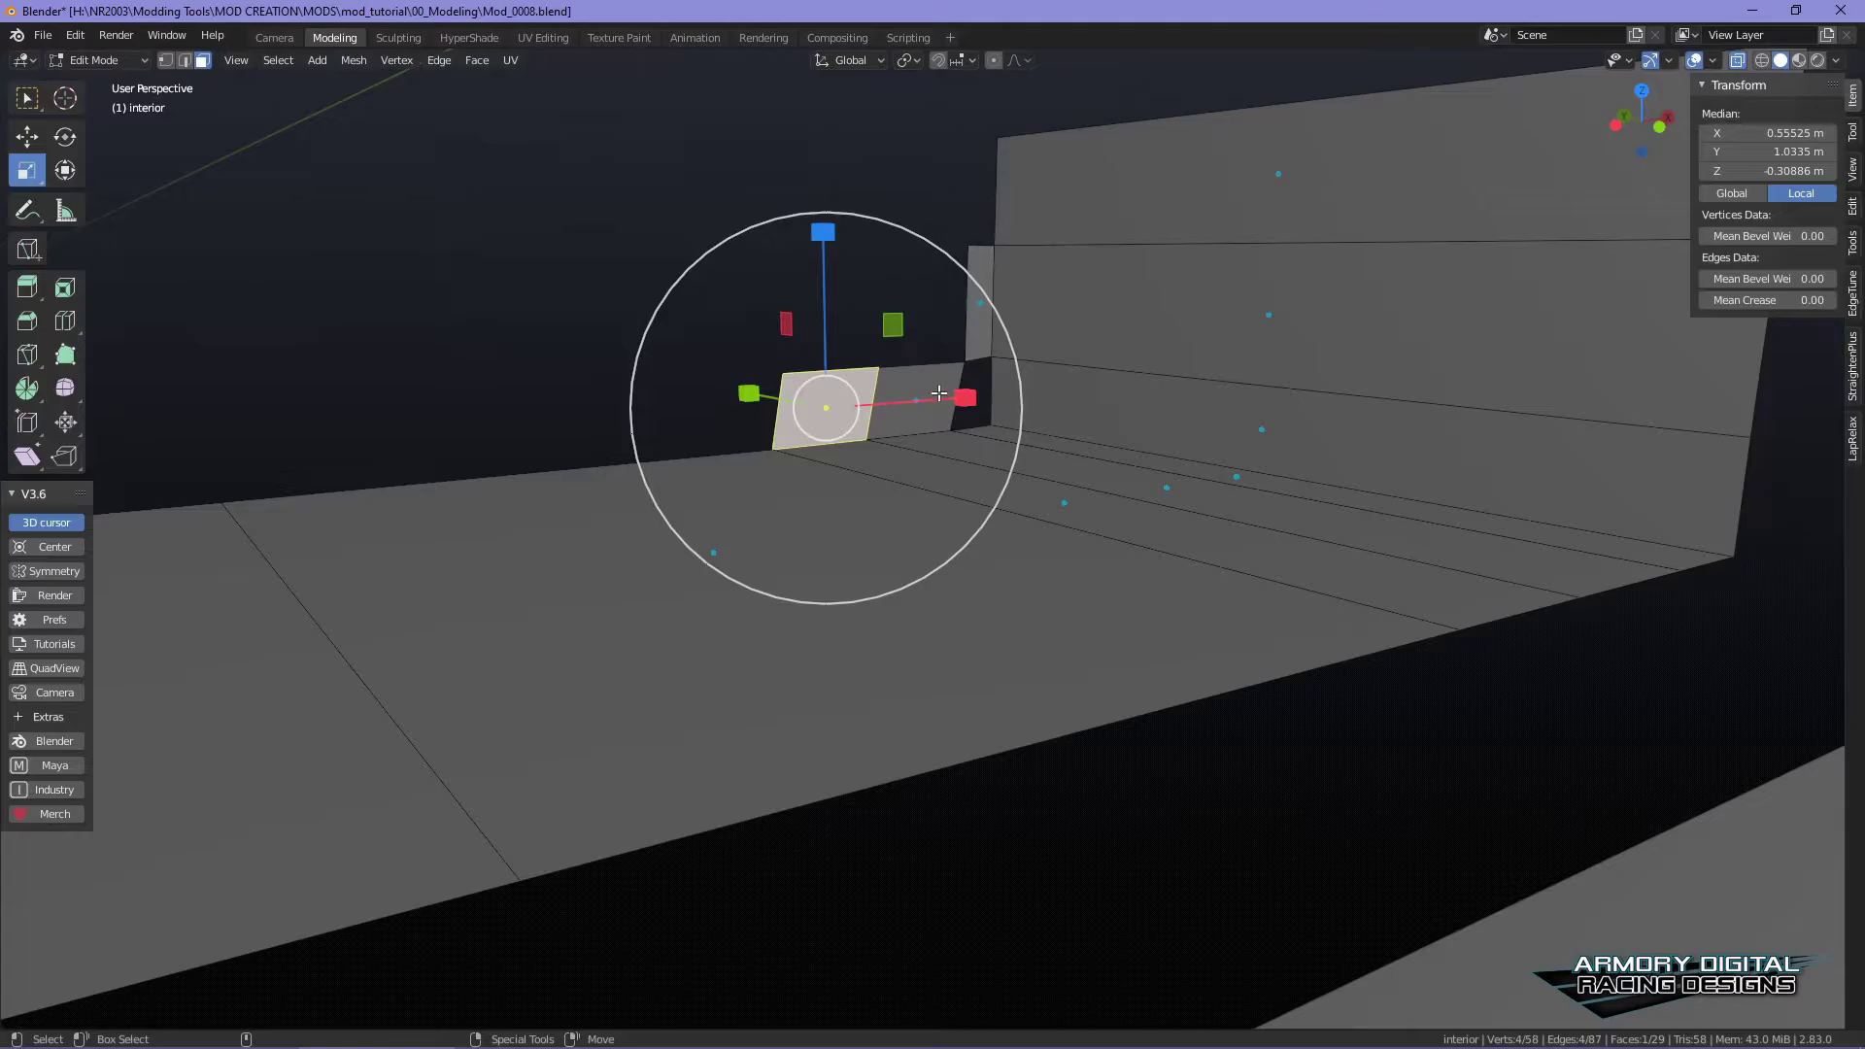
pyautogui.click(978, 262)
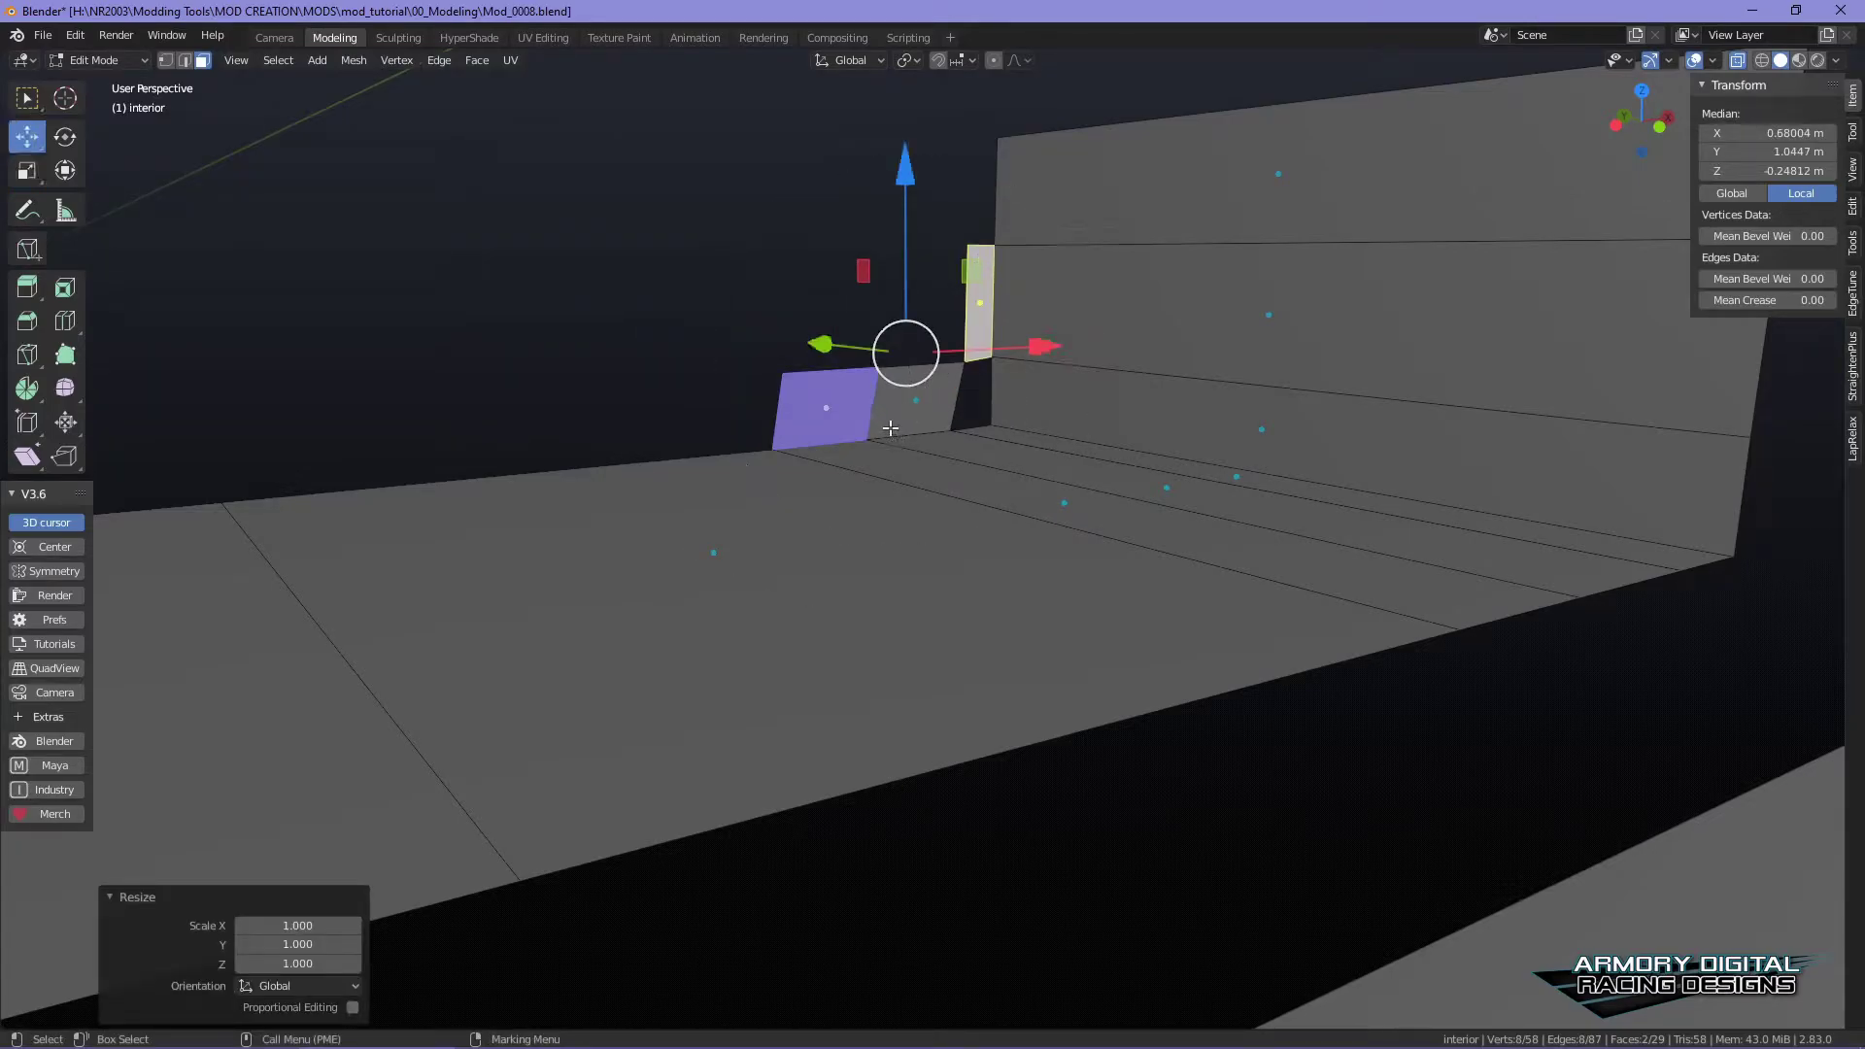
pyautogui.keyDown('shift'); pyautogui.click(890, 427); pyautogui.keyUp('shift')
pyautogui.press('x')
pyautogui.click(986, 459)
# - Dissolve the two closely spaced floor edges just behind the front upright wall
pyautogui.moveTo(1076, 546); pyautogui.dragTo(1082, 653, button='middle')
pyautogui.scroll(3, 1254, 602)
pyautogui.keyDown('alt'); pyautogui.moveTo(1255, 602); pyautogui.dragTo(1053, 541, button='right'); pyautogui.keyUp('alt')
pyautogui.rightClick(1053, 541)
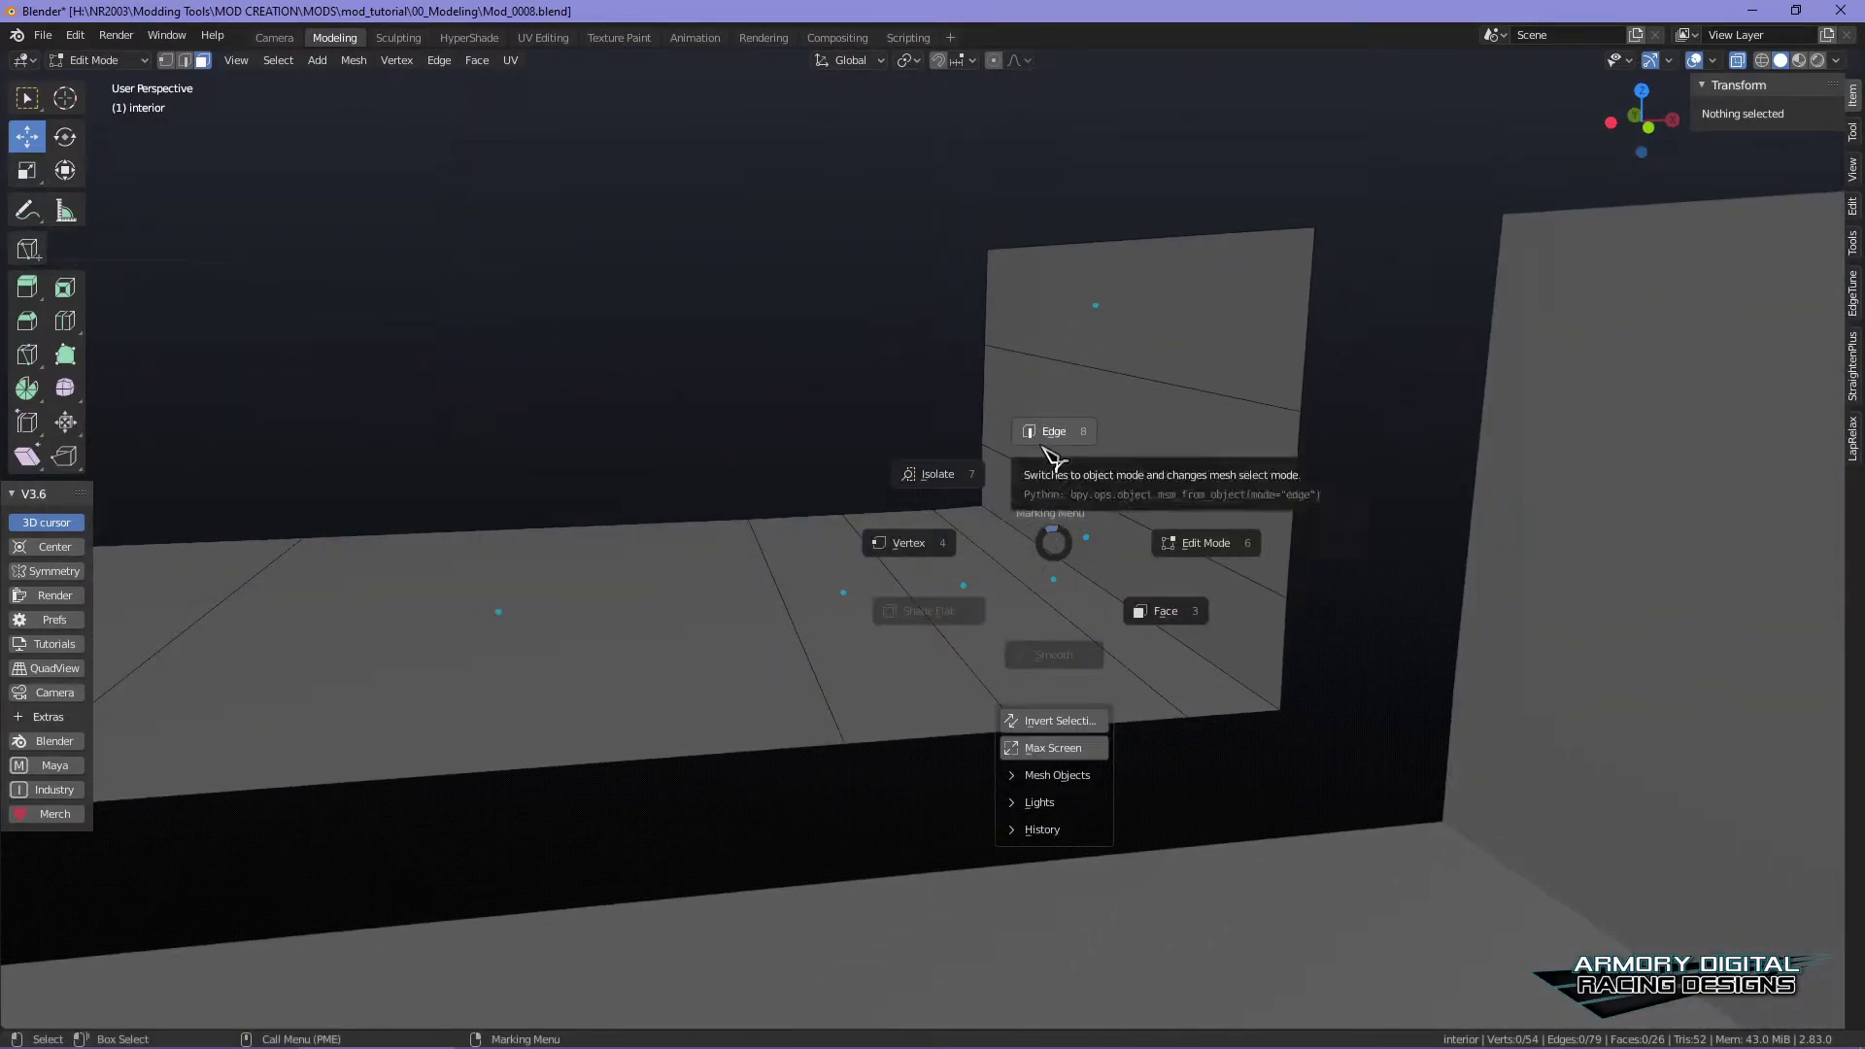
pyautogui.click(1054, 457)
pyautogui.click(1041, 596)
pyautogui.keyDown('shift'); pyautogui.click(942, 670); pyautogui.keyUp('shift')
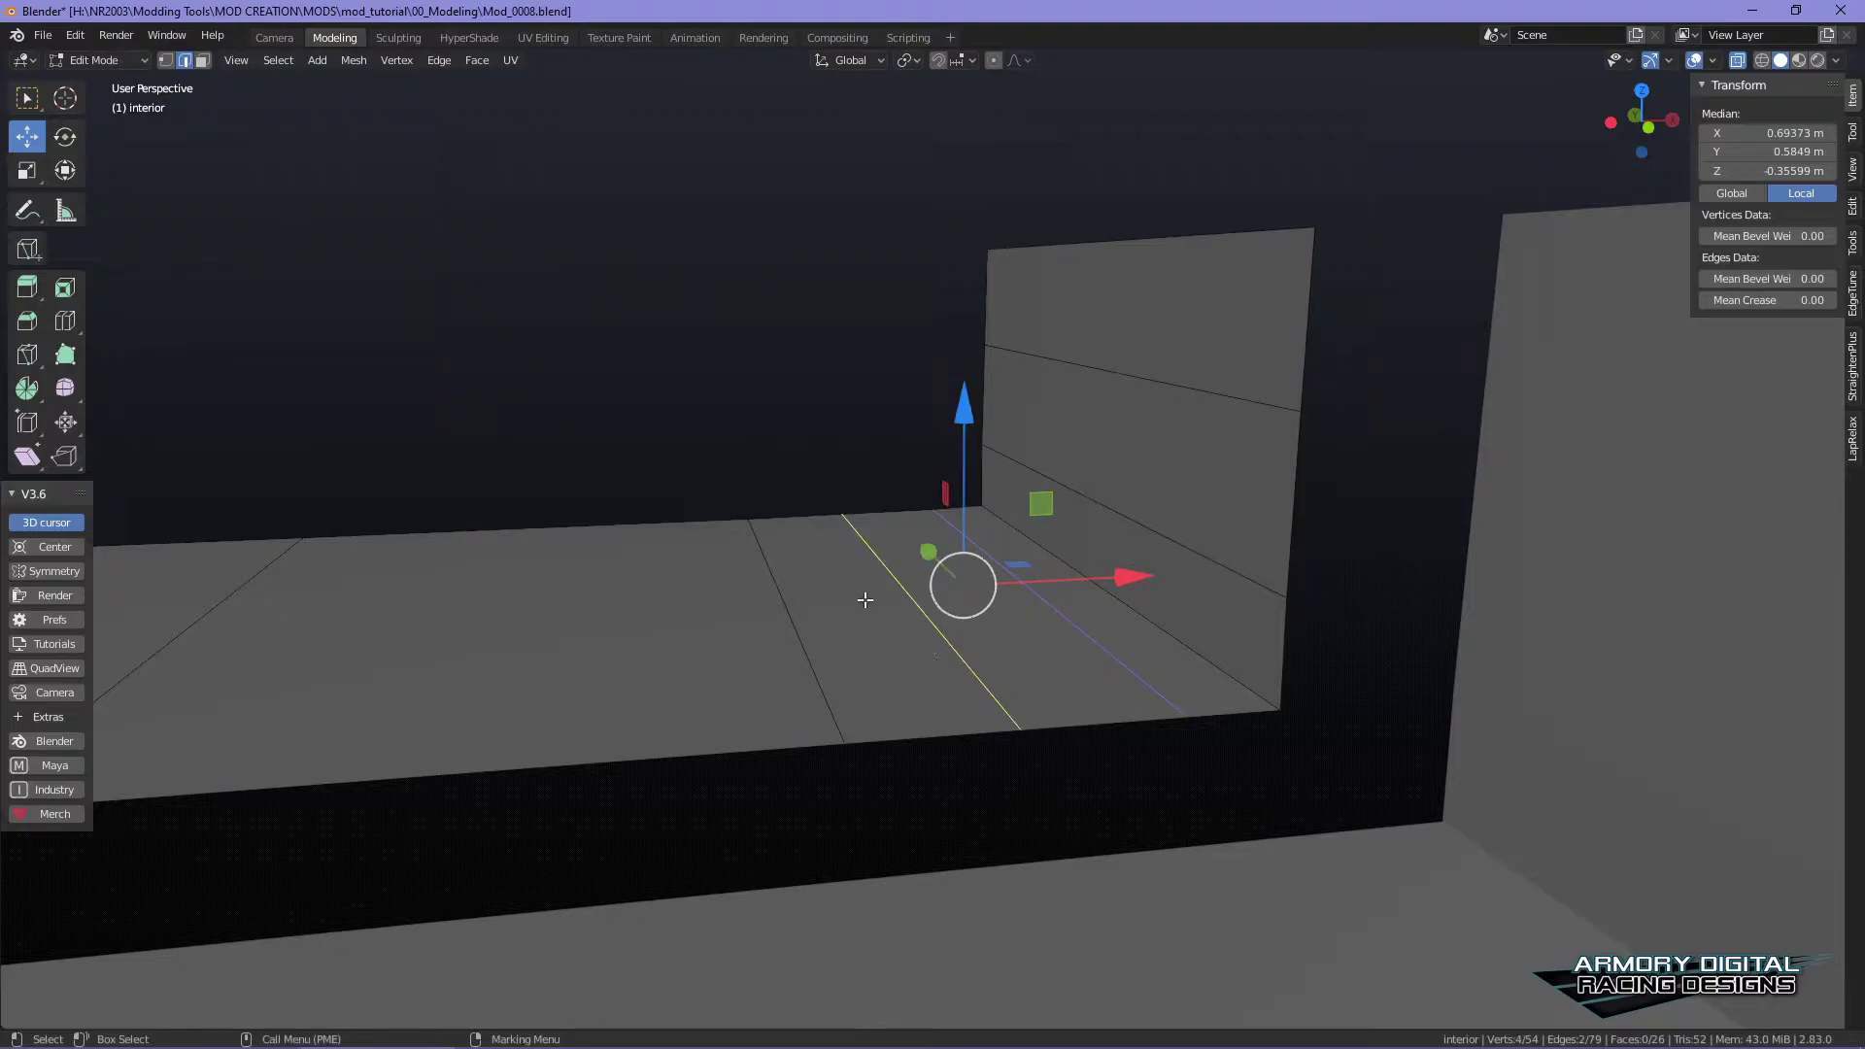
pyautogui.press('x')
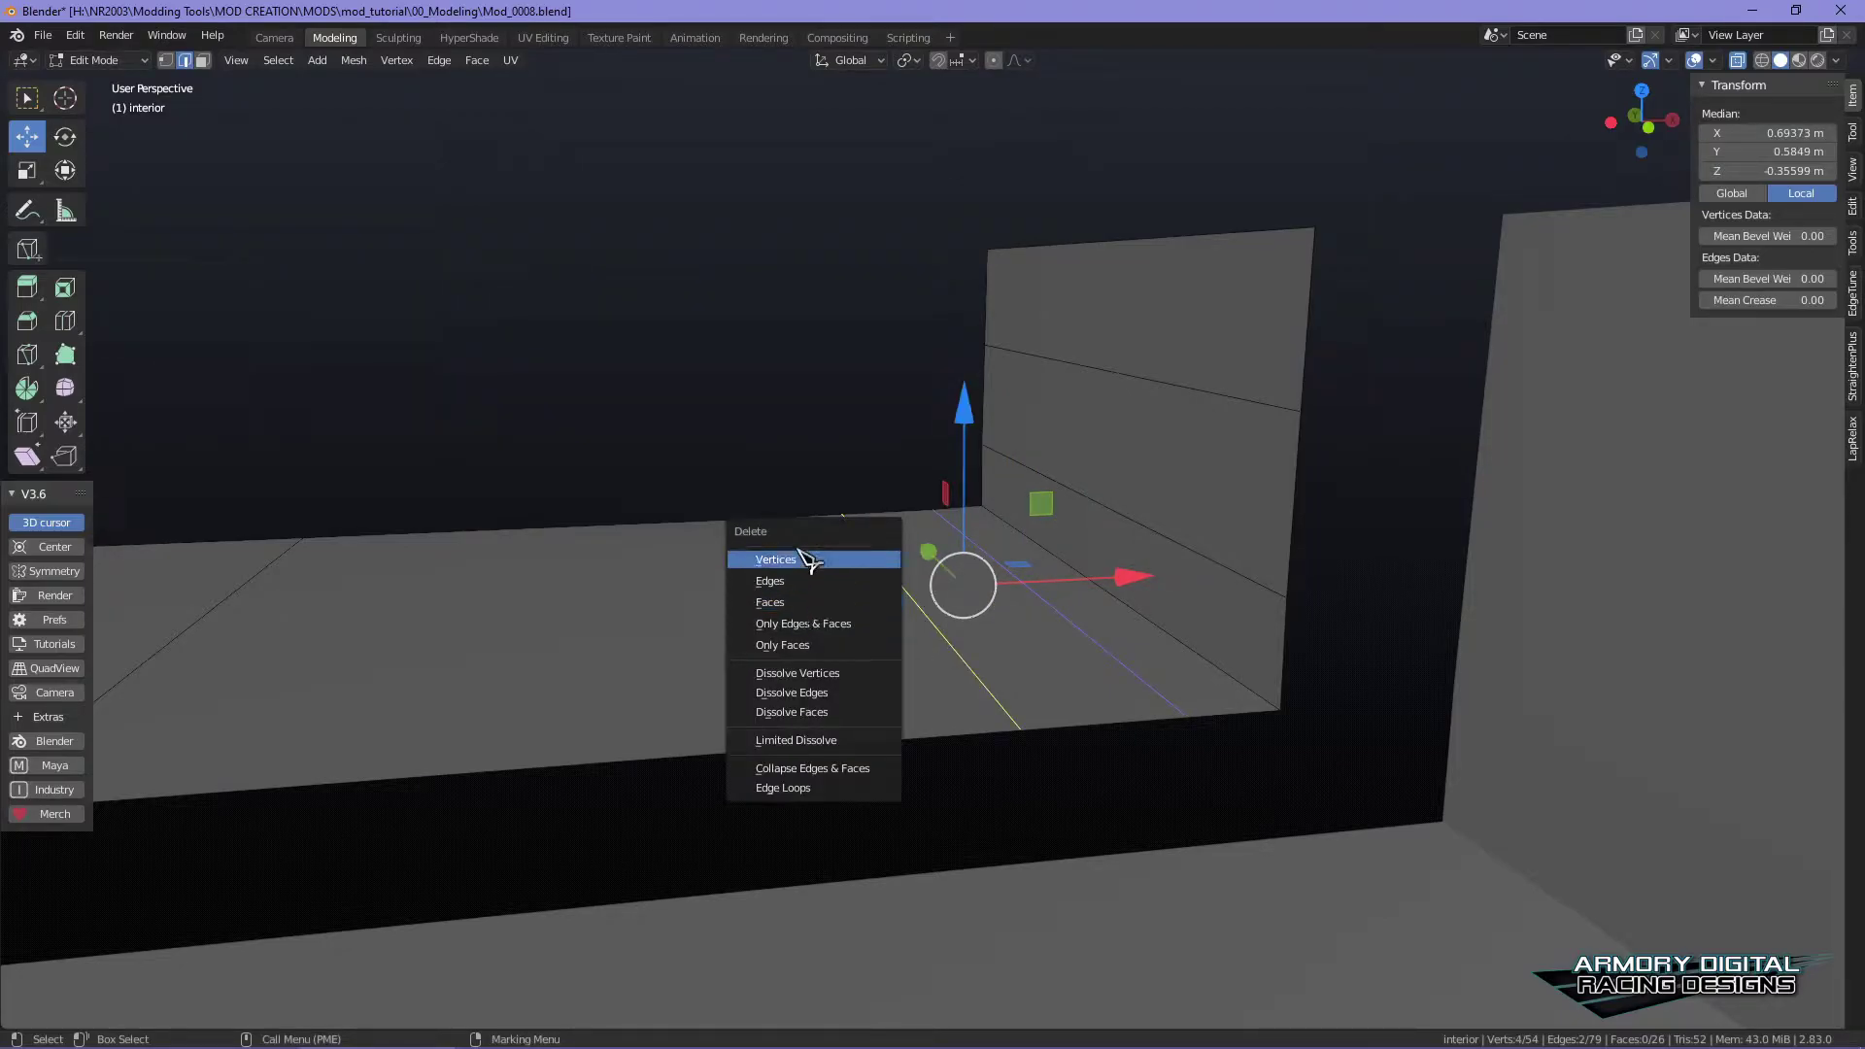
pyautogui.click(811, 692)
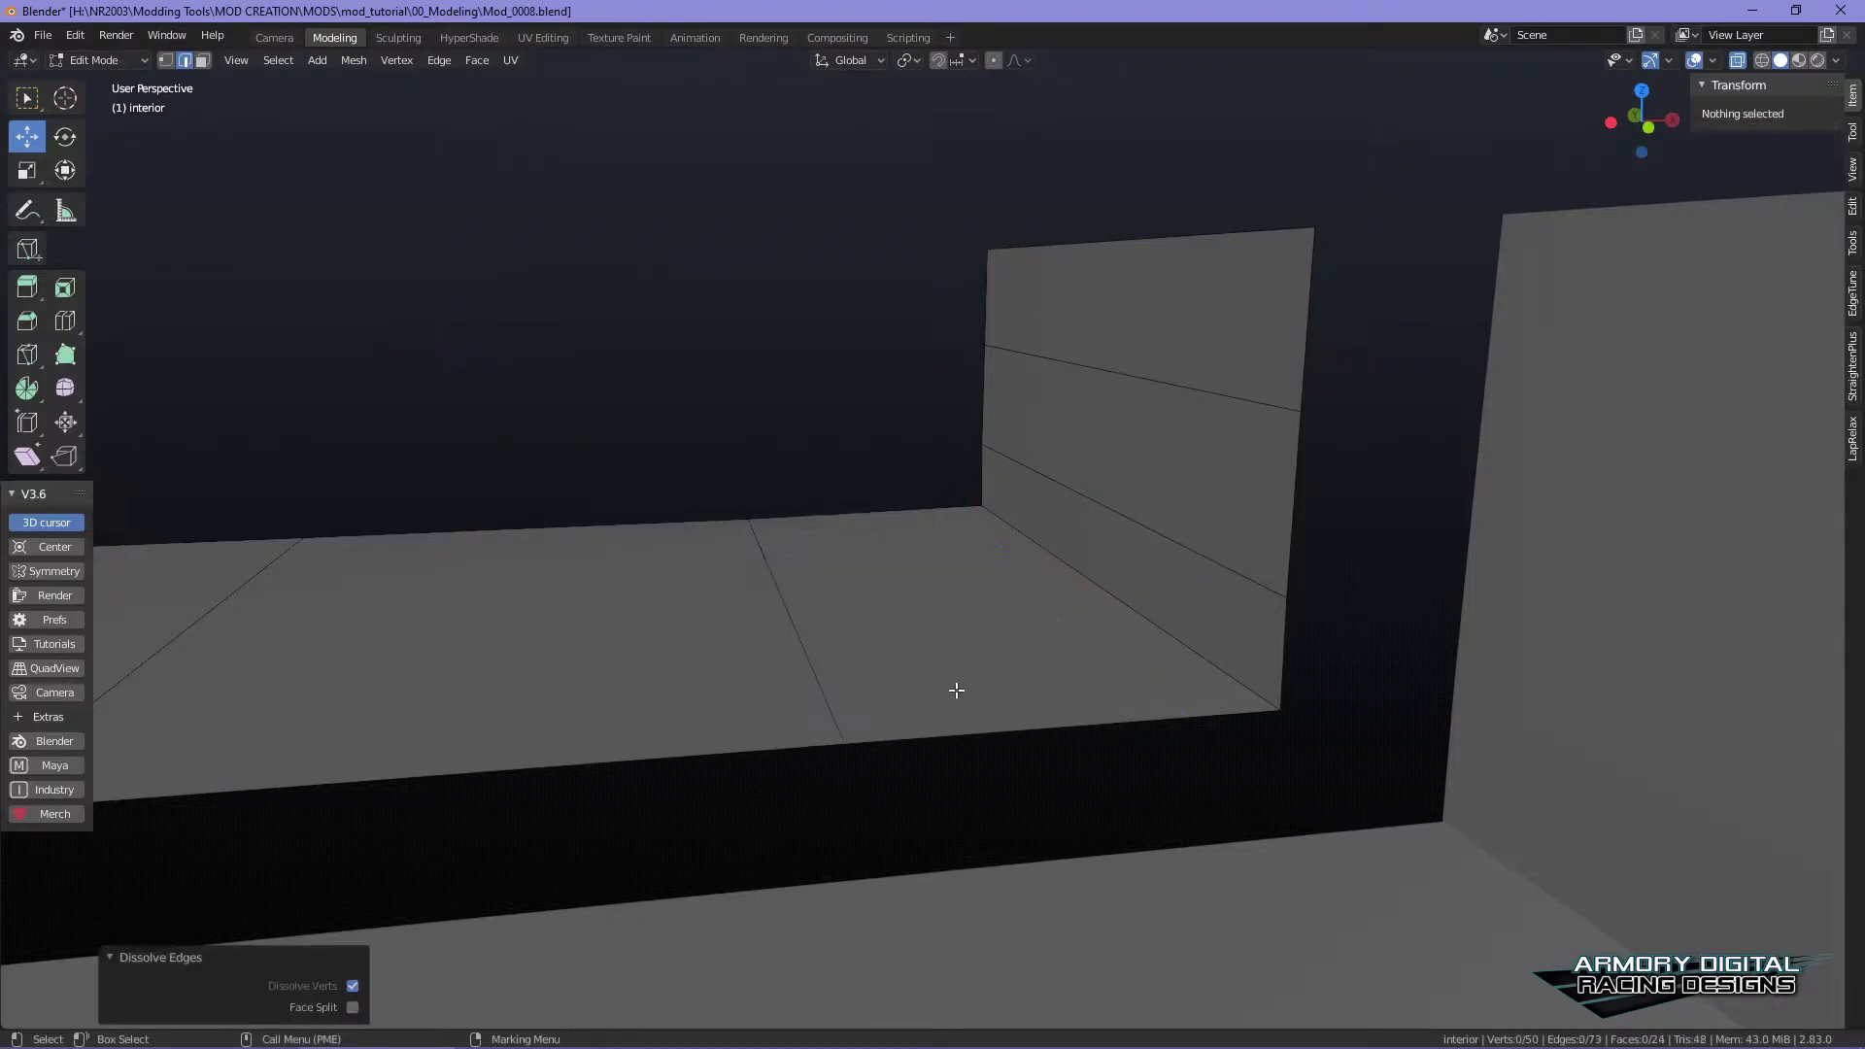
# - Dissolve the lower of the two horizontal edges on the front upright wall
pyautogui.keyDown('alt'); pyautogui.moveTo(917, 696); pyautogui.dragTo(1033, 512); pyautogui.keyUp('alt')
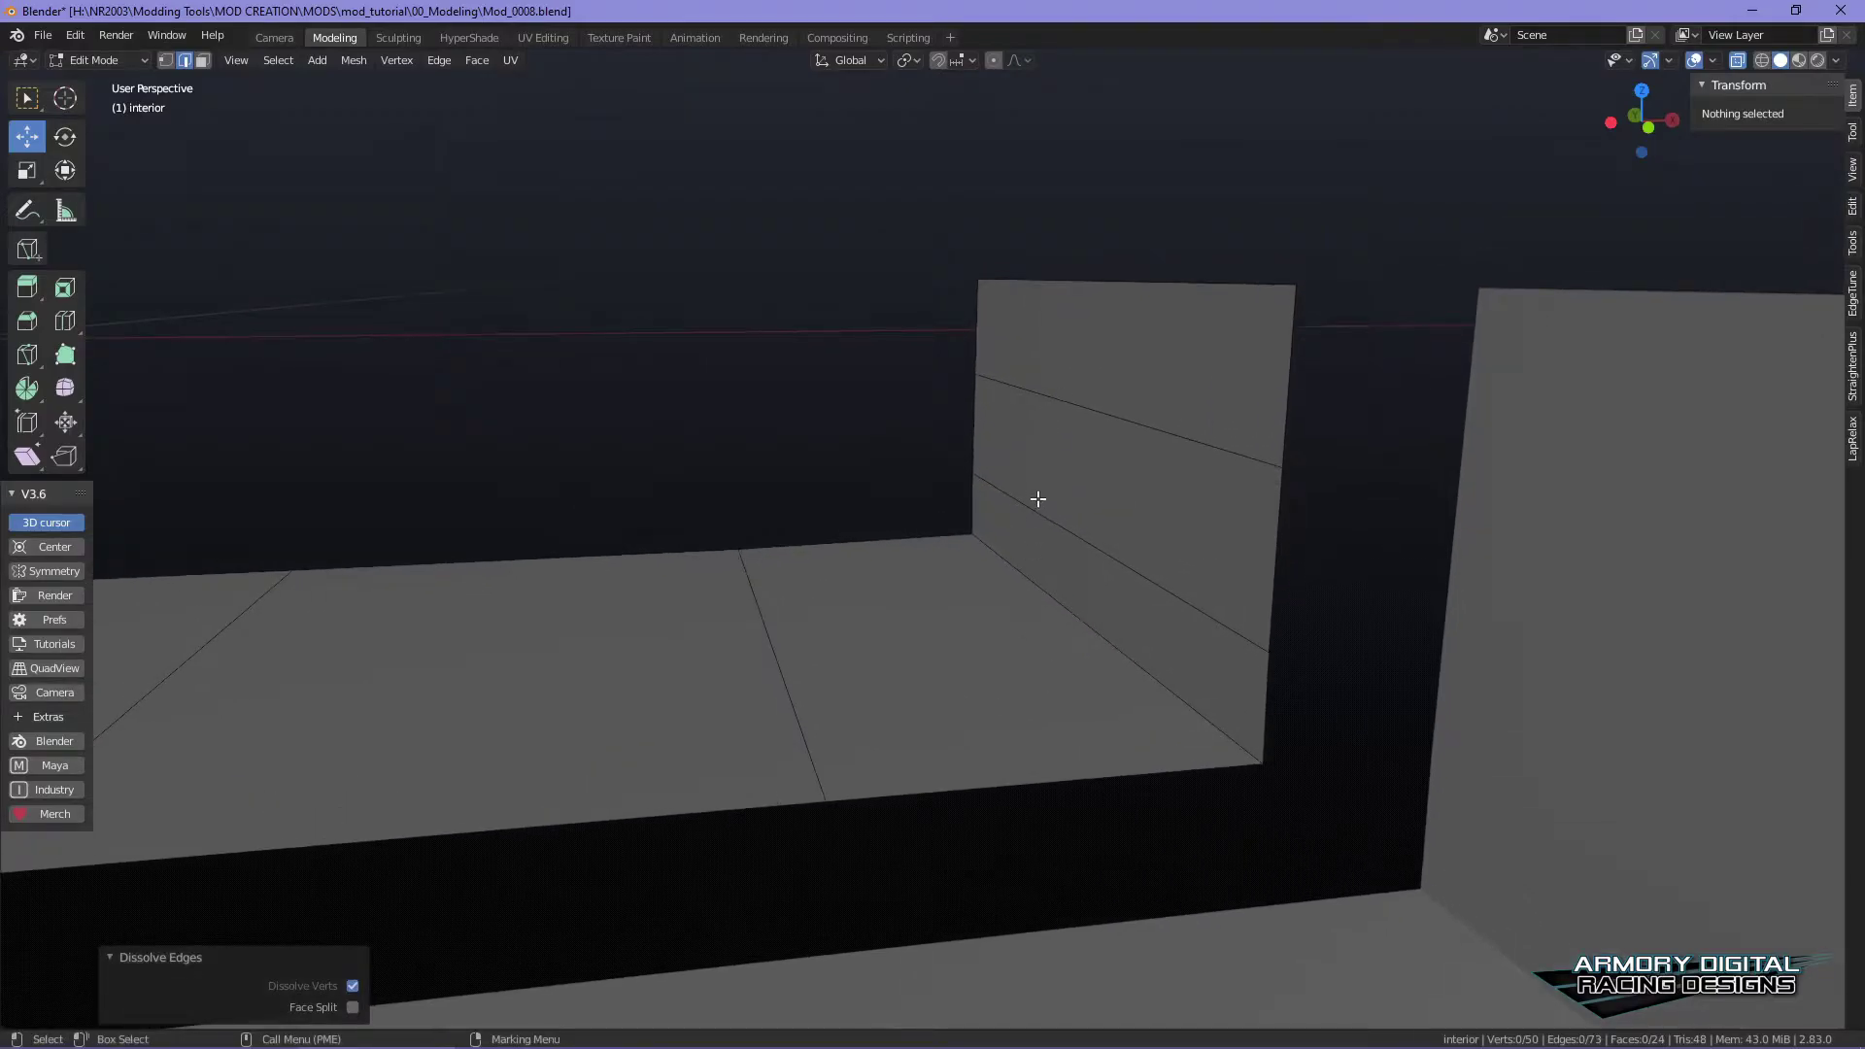
pyautogui.click(1049, 514)
pyautogui.press('x')
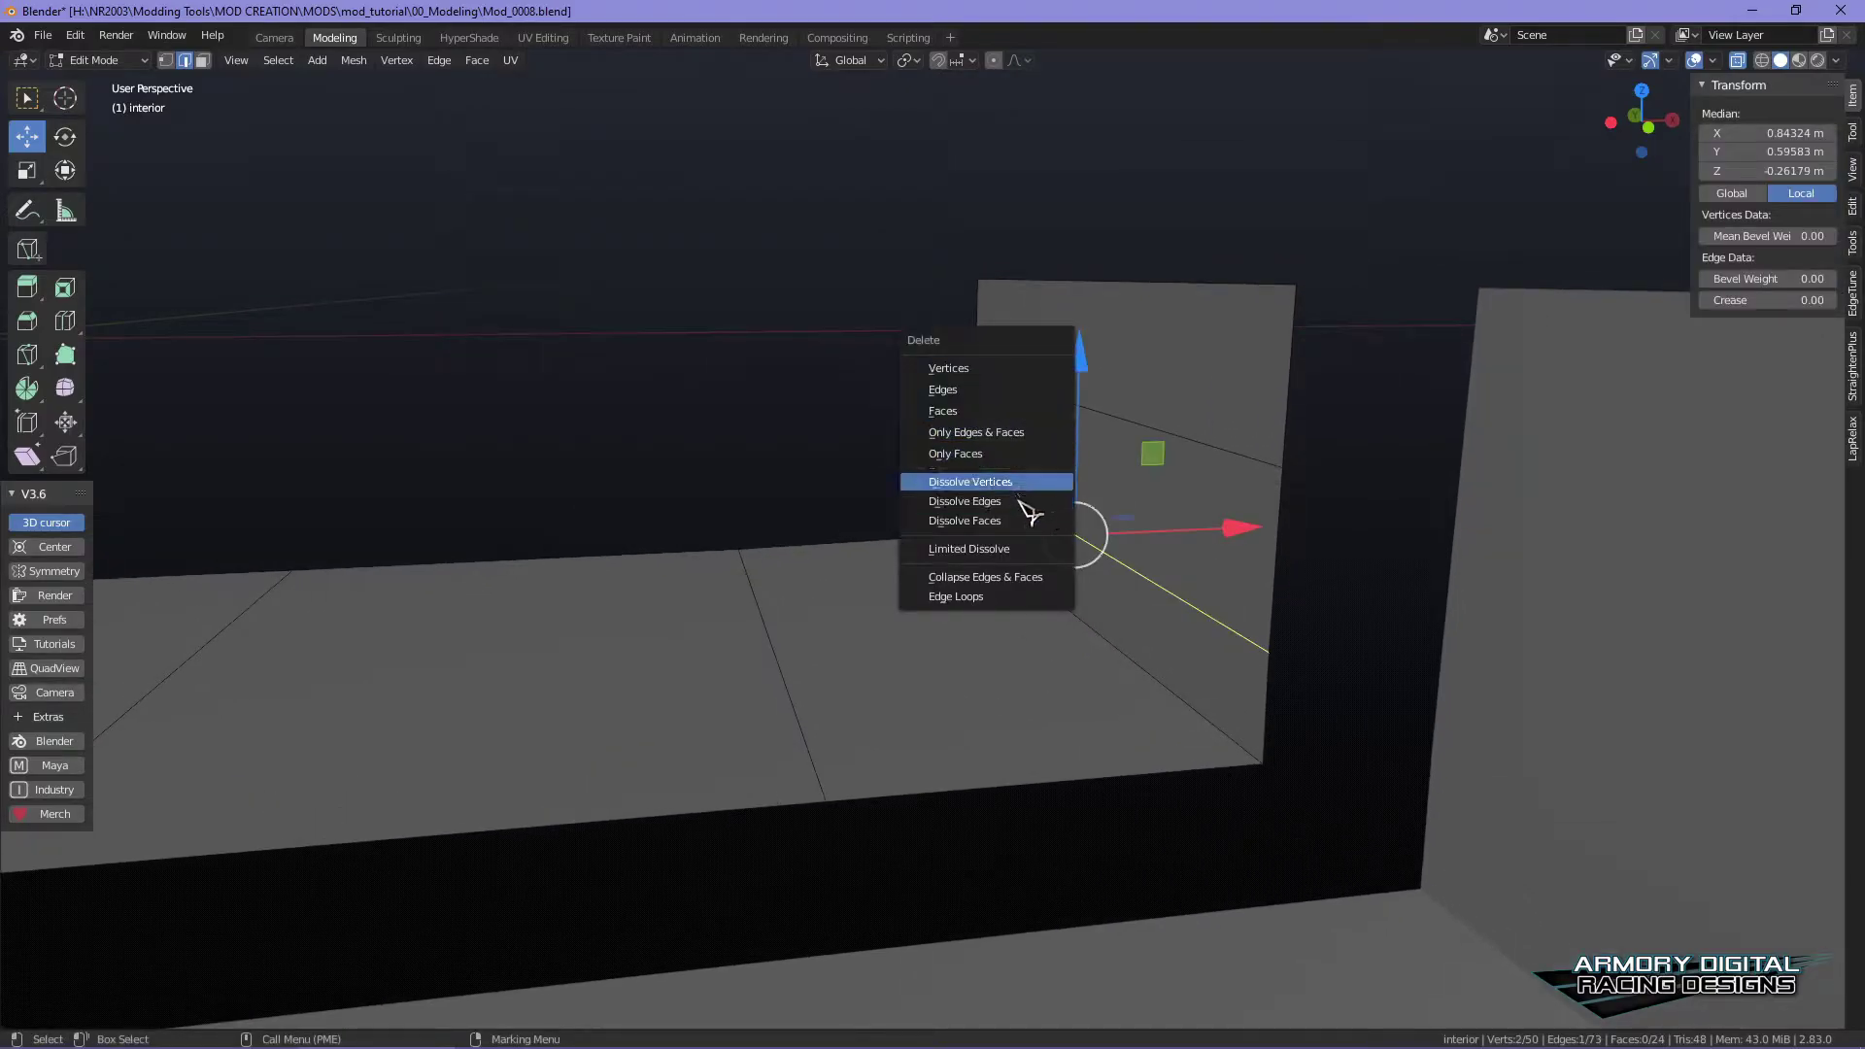
pyautogui.click(1025, 501)
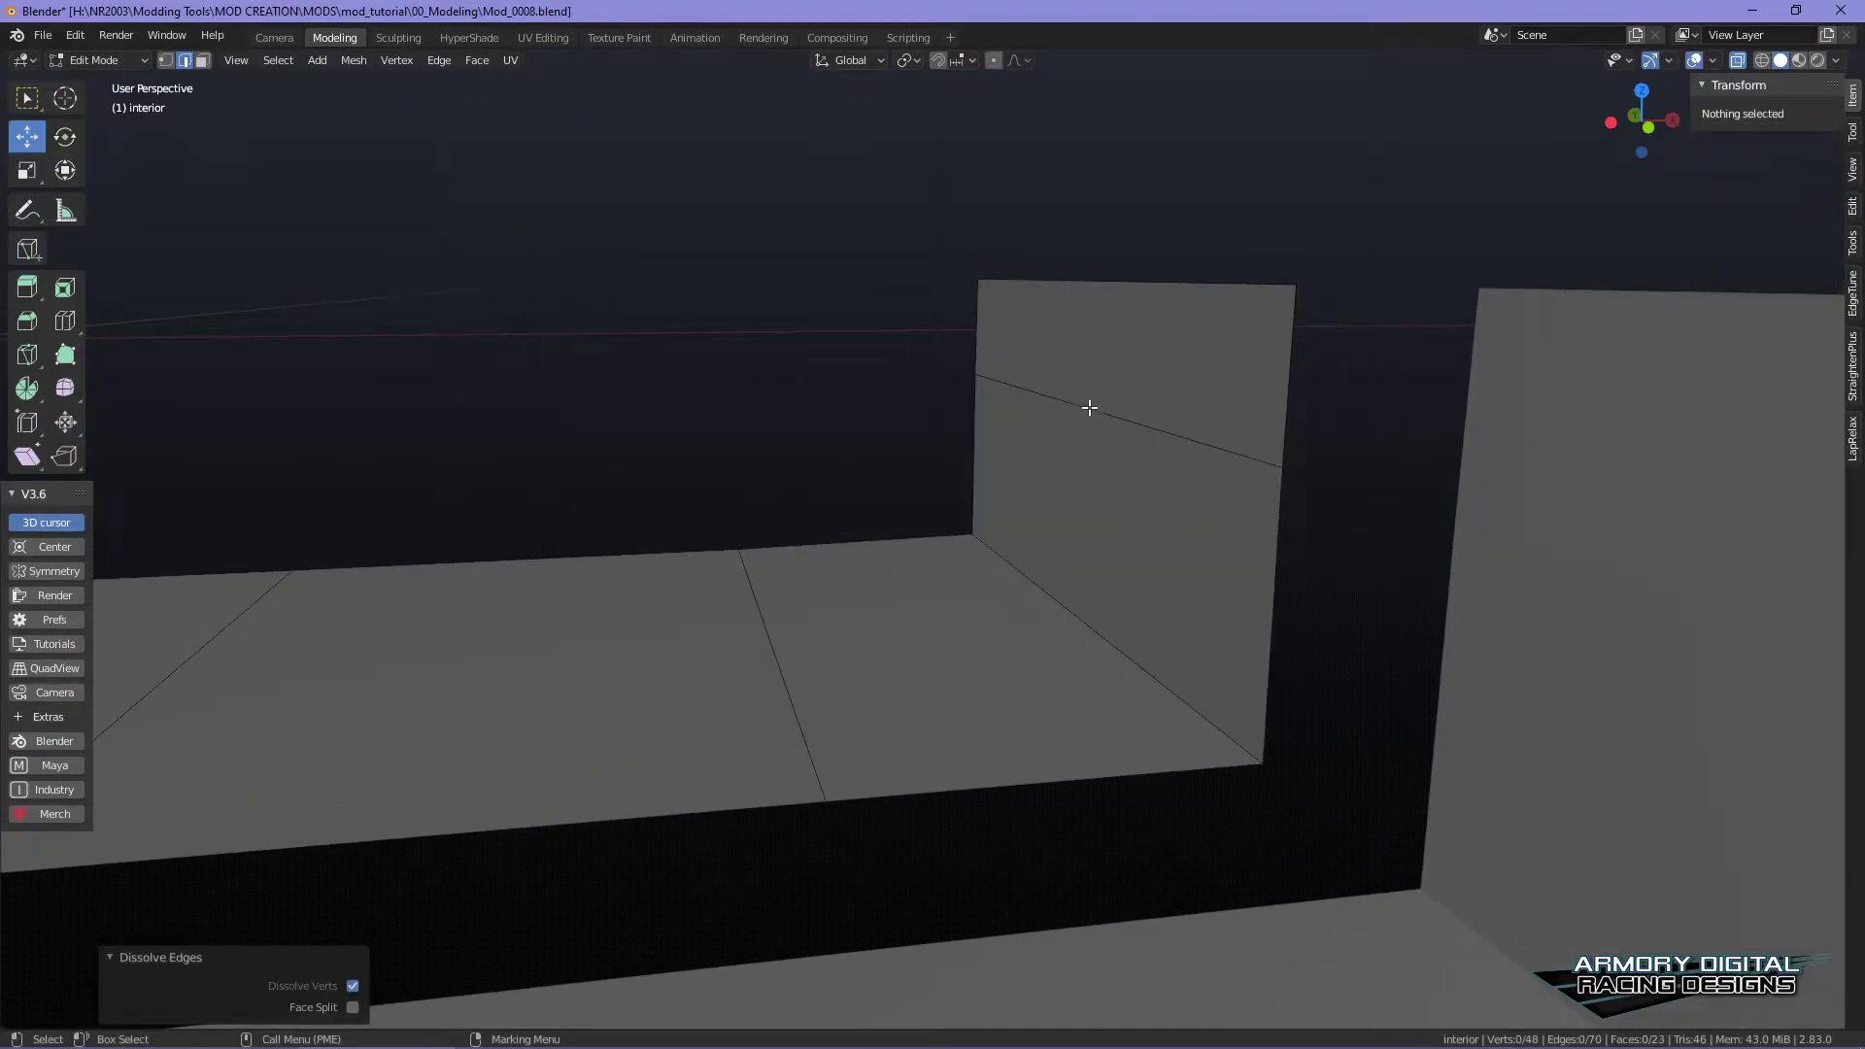
# - Lower the front wall's remaining horizontal edge and move the floor-to-wall corner edge about 0.16 m rearward along X, forming a slope
pyautogui.click(1089, 408)
pyautogui.moveTo(1081, 237); pyautogui.dragTo(1008, 541)
pyautogui.moveTo(1231, 604); pyautogui.dragTo(1166, 703)
pyautogui.scroll(-3, 1104, 612)
pyautogui.keyDown('alt'); pyautogui.moveTo(1166, 703); pyautogui.dragTo(1273, 641, button='middle'); pyautogui.keyUp('alt')
pyautogui.moveTo(1272, 641)
pyautogui.keyDown('alt'); pyautogui.mouseDown()
pyautogui.moveTo(1253, 679)
pyautogui.moveTo(1251, 660)
pyautogui.mouseUp(); pyautogui.keyUp('alt')
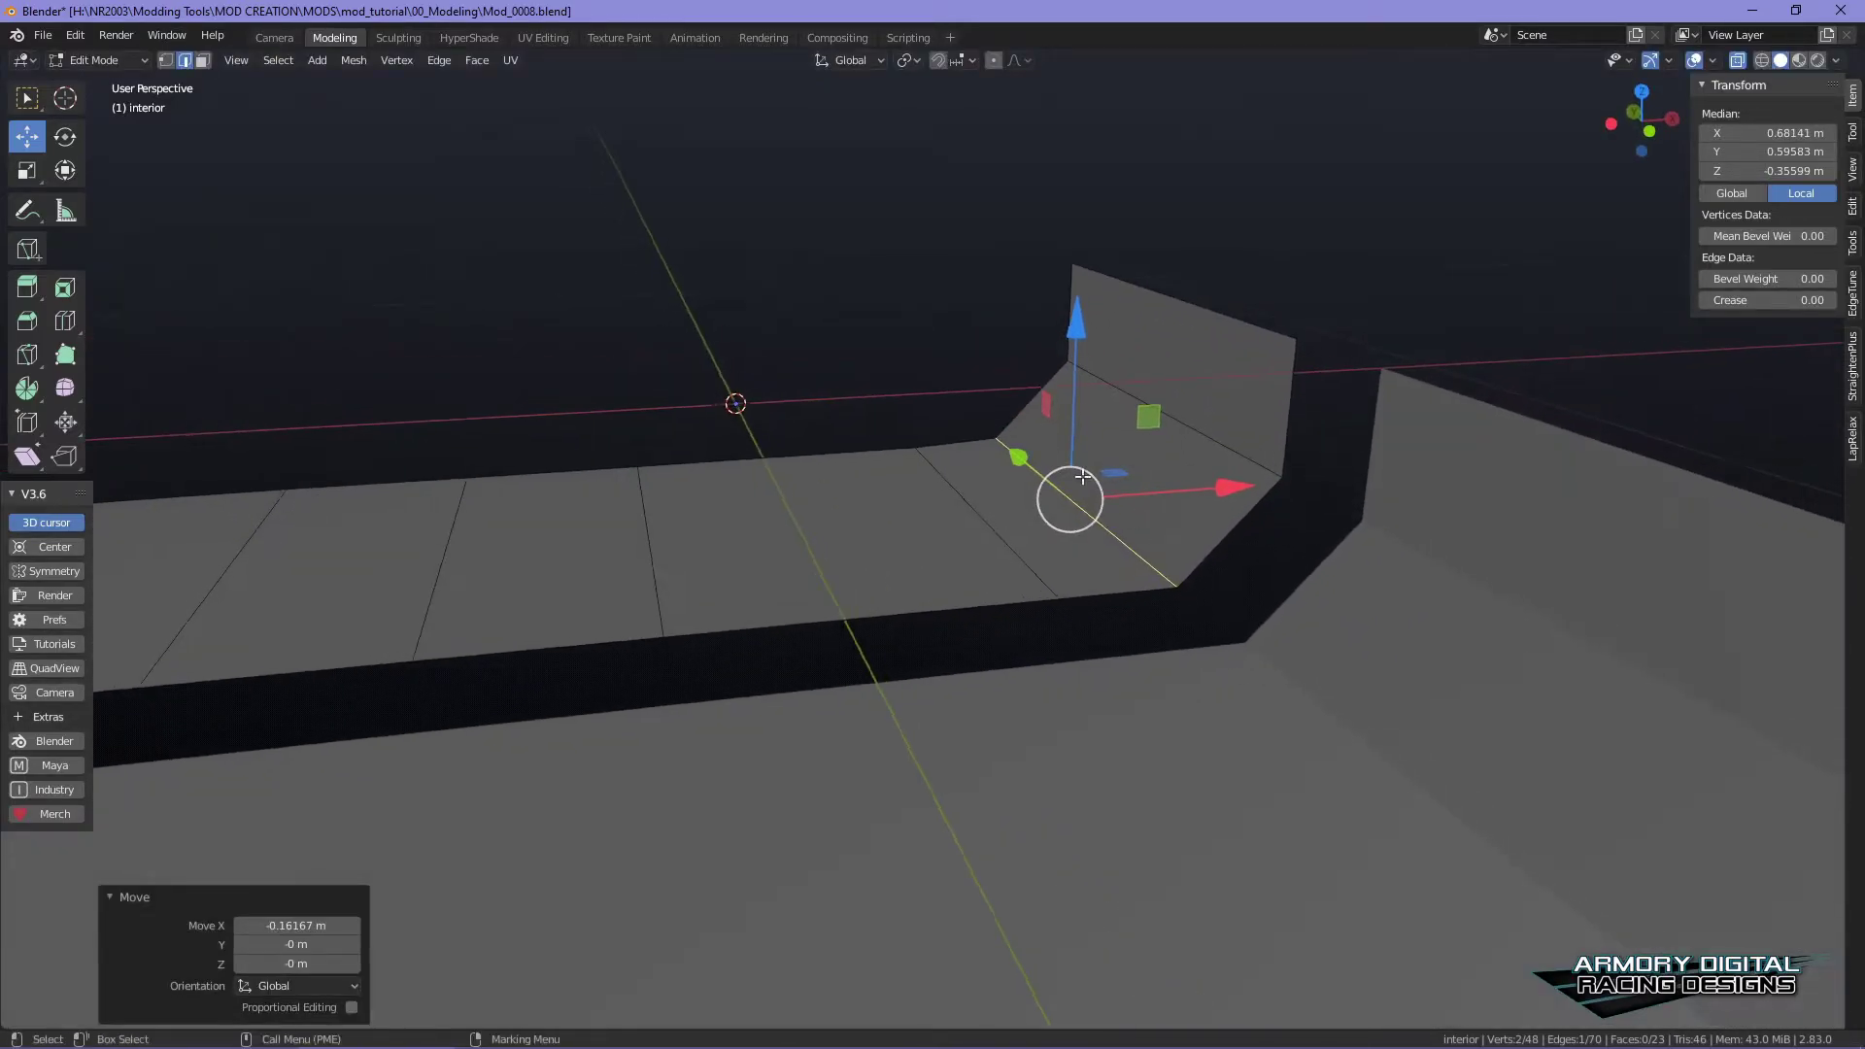
# - Move the outer vertex of the front floor-to-wall edge about 0.017 m inward along Y
pyautogui.keyDown('alt'); pyautogui.moveTo(1134, 454); pyautogui.dragTo(1125, 645); pyautogui.keyUp('alt')
pyautogui.keyDown('alt'); pyautogui.moveTo(1151, 712); pyautogui.dragTo(1010, 592); pyautogui.keyUp('alt')
pyautogui.keyDown('alt'); pyautogui.moveTo(1079, 529); pyautogui.dragTo(854, 525); pyautogui.keyUp('alt')
pyautogui.moveTo(843, 375); pyautogui.dragTo(725, 397, button='right')
pyautogui.click(742, 423)
pyautogui.moveTo(595, 427); pyautogui.dragTo(612, 427)
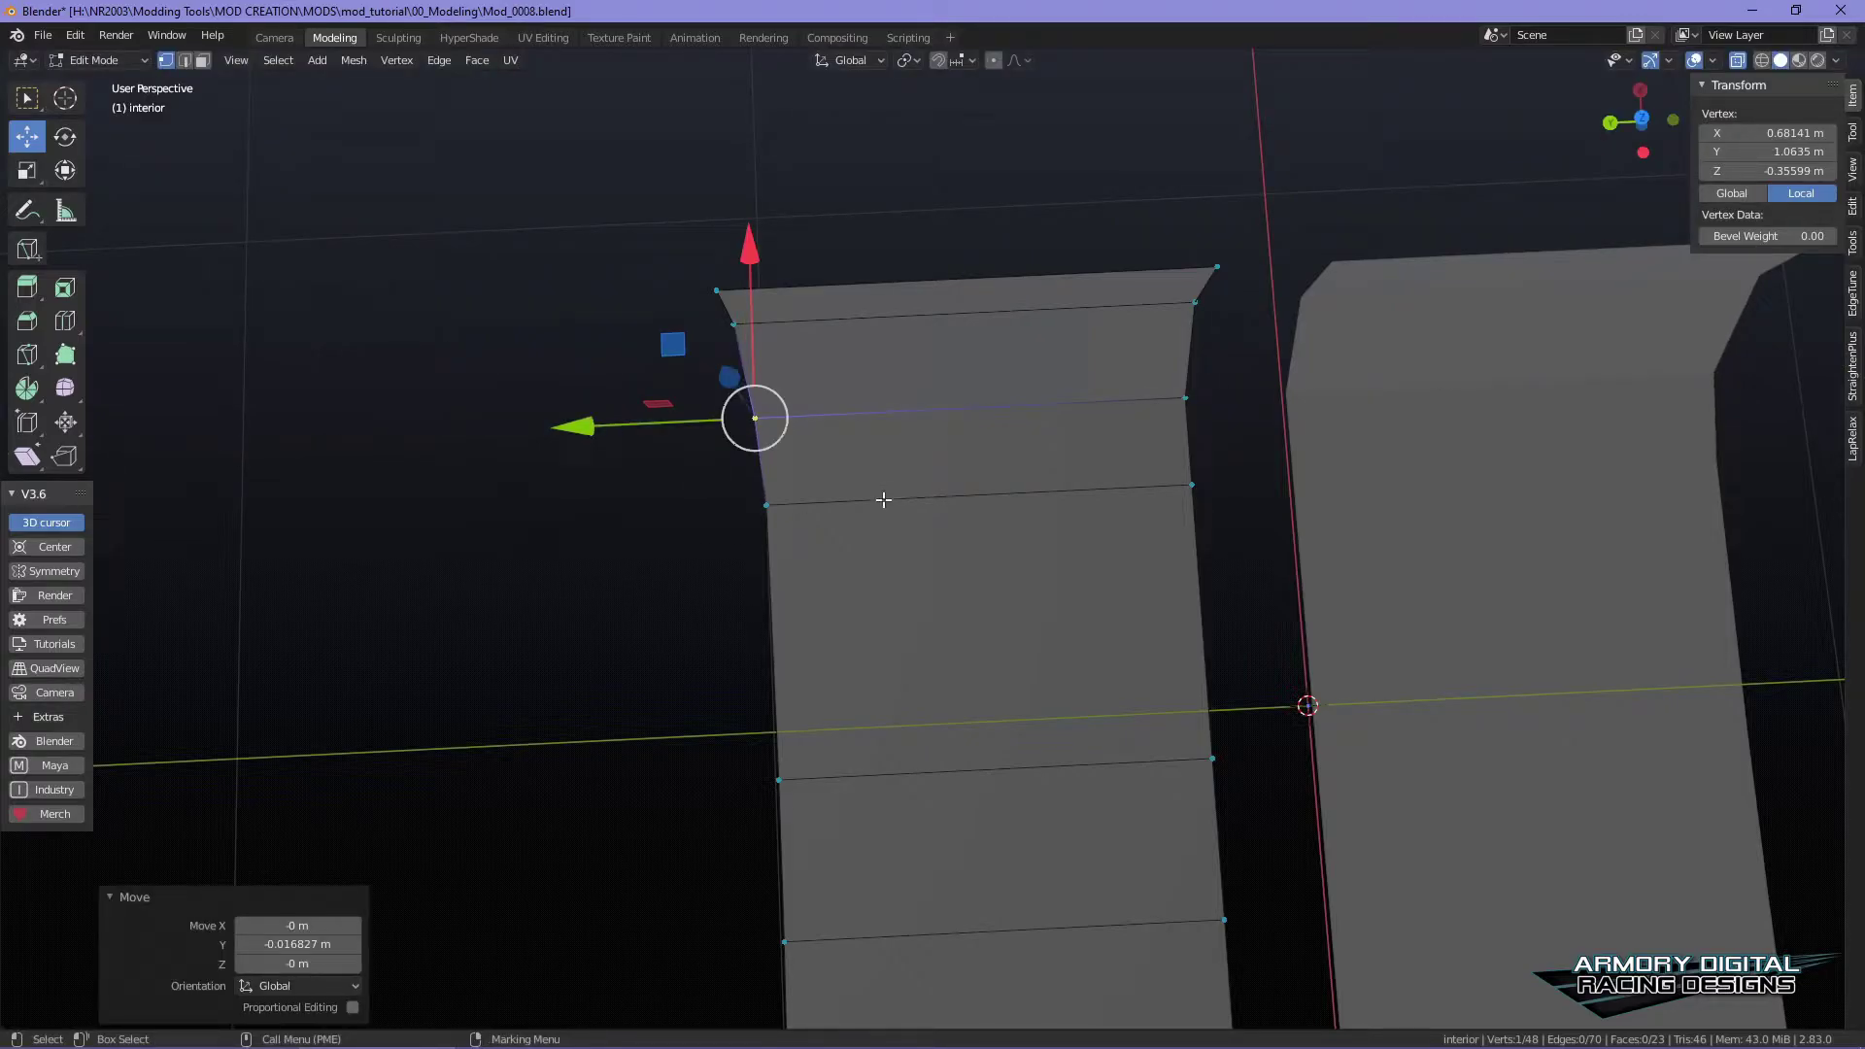
# - Move the floor edge in front of the rear wheel arch and the arch's base edge forward along X
pyautogui.keyDown('alt'); pyautogui.moveTo(938, 540); pyautogui.dragTo(1136, 570); pyautogui.keyUp('alt')
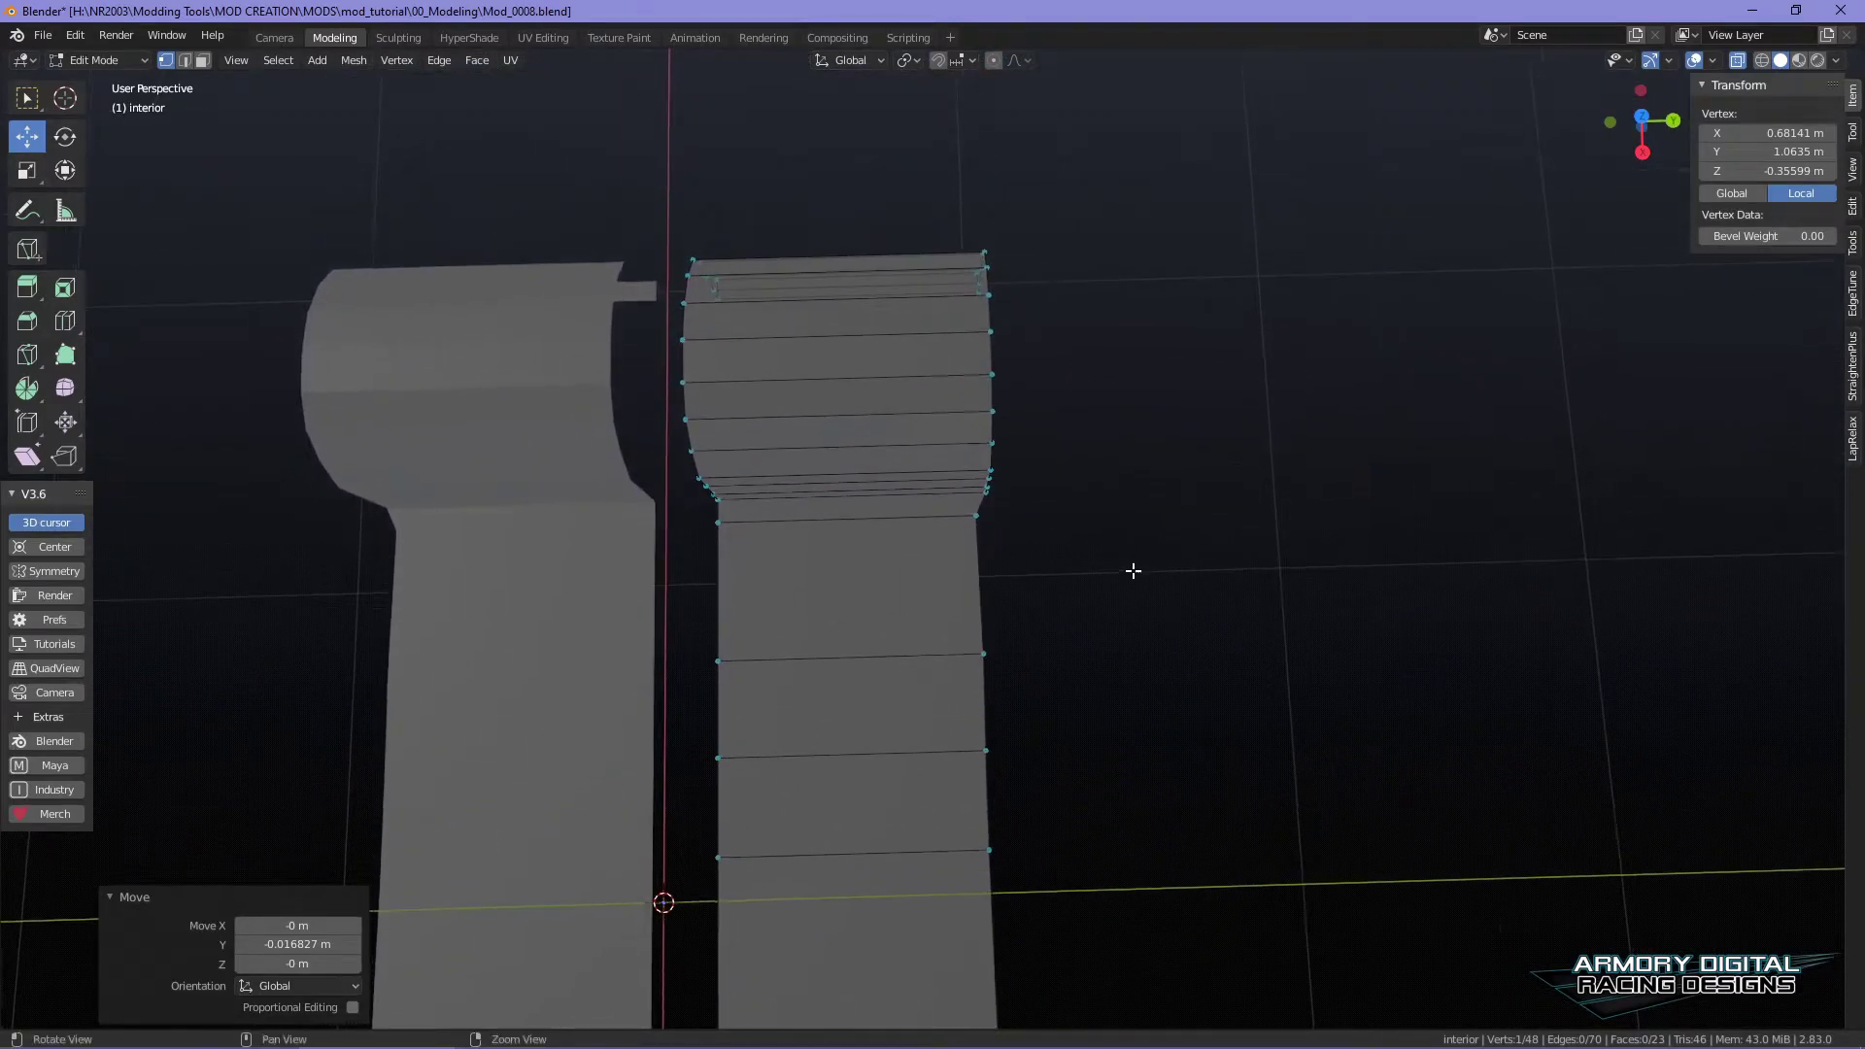
pyautogui.scroll(5, 1152, 423)
pyautogui.keyDown('alt'); pyautogui.moveTo(1152, 422); pyautogui.dragTo(1075, 528, button='middle'); pyautogui.keyUp('alt')
pyautogui.scroll(-1, 1070, 524)
pyautogui.keyDown('alt'); pyautogui.moveTo(984, 593); pyautogui.dragTo(995, 511, button='middle'); pyautogui.keyUp('alt')
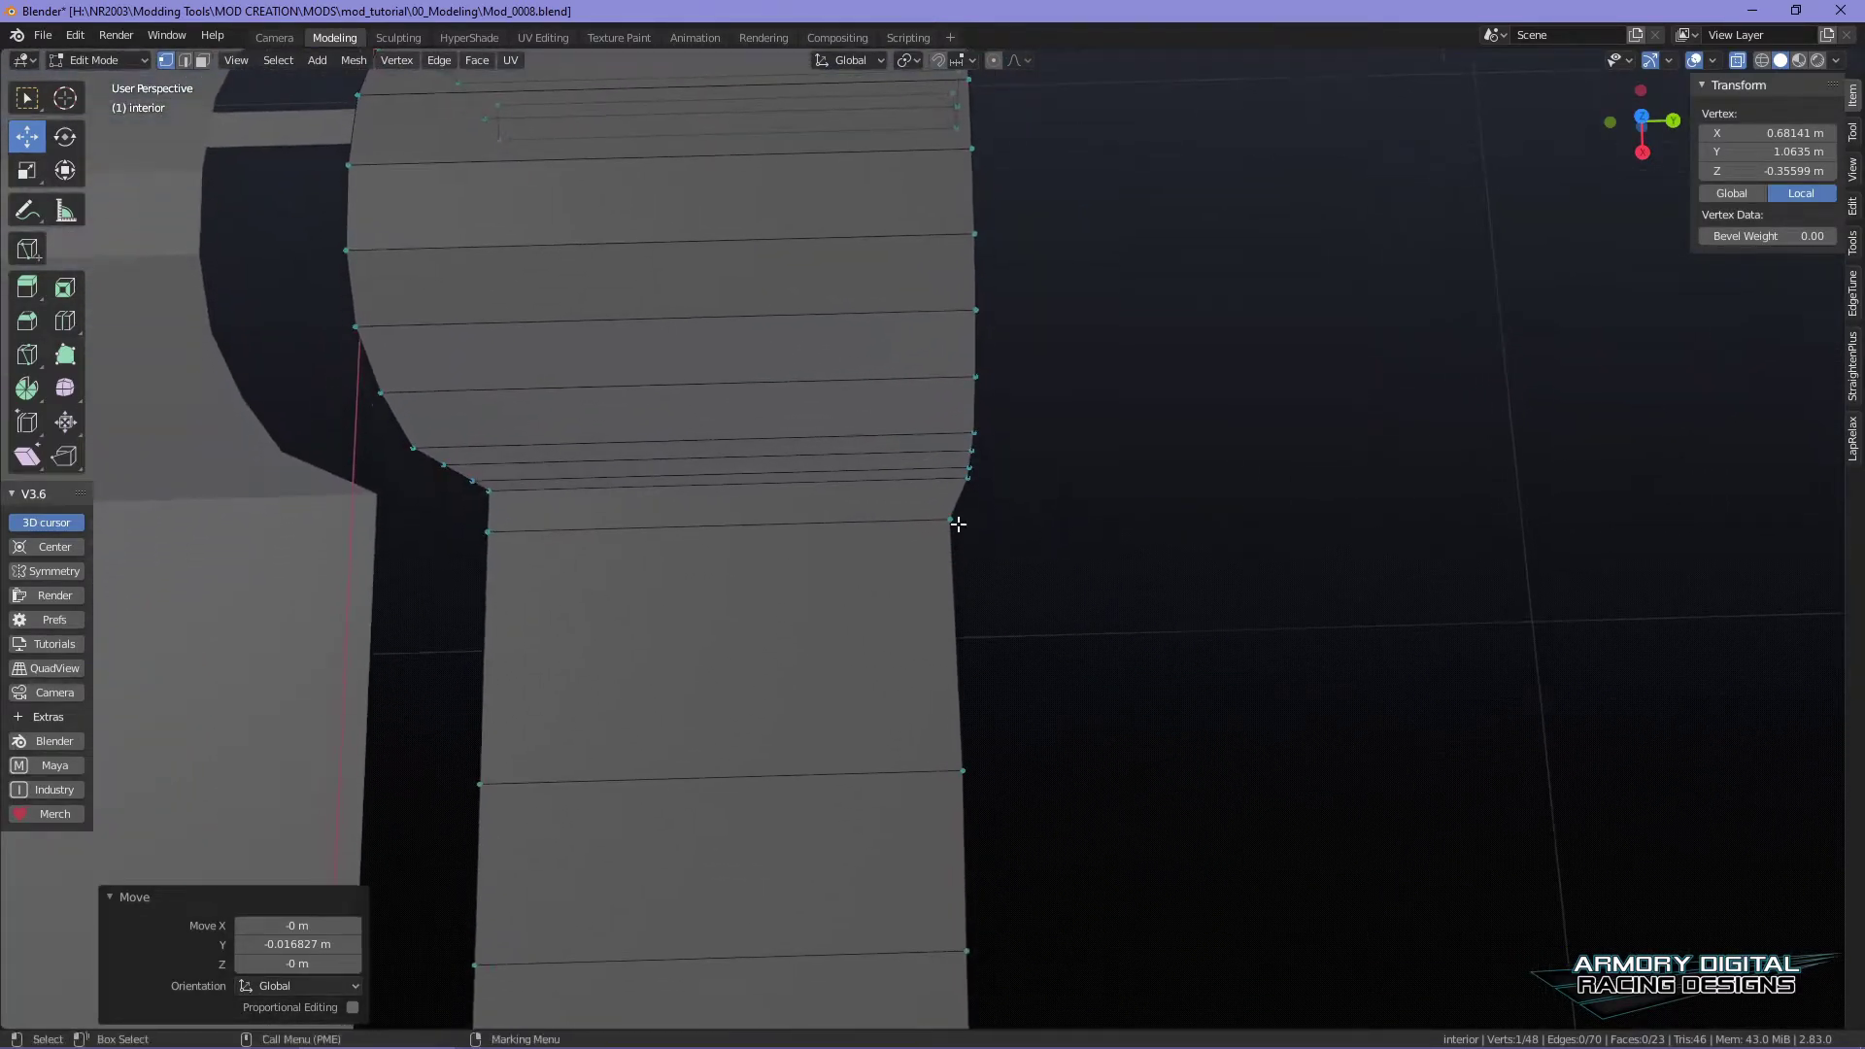
pyautogui.click(1046, 626)
pyautogui.keyDown('alt'); pyautogui.moveTo(1046, 627); pyautogui.dragTo(1178, 533); pyautogui.keyUp('alt')
pyautogui.moveTo(972, 554); pyautogui.dragTo(966, 452, button='right')
pyautogui.click(883, 541)
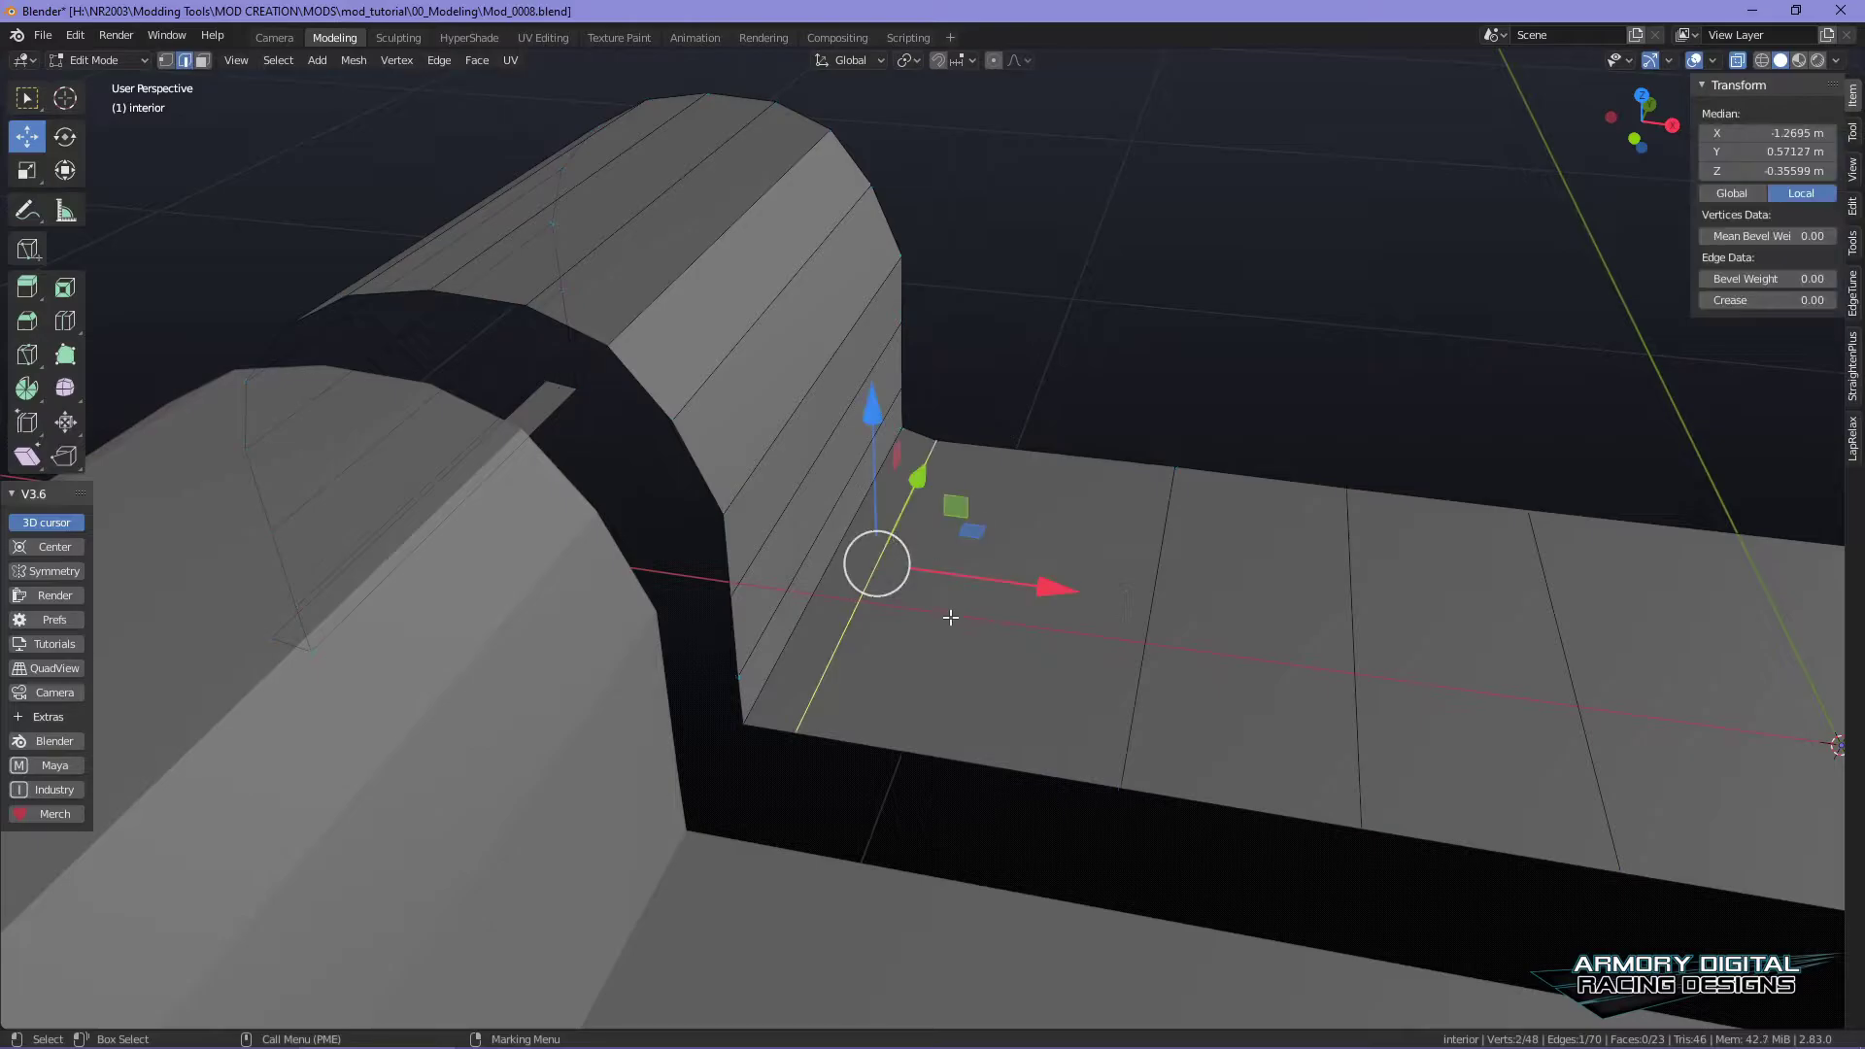
pyautogui.moveTo(1047, 591); pyautogui.dragTo(1229, 623)
pyautogui.click(830, 566)
pyautogui.moveTo(1011, 574); pyautogui.dragTo(1103, 559)
# - Dissolve the two floor edges just ahead of the wheel arch's base edge
pyautogui.click(1084, 506)
pyautogui.press('Delete')
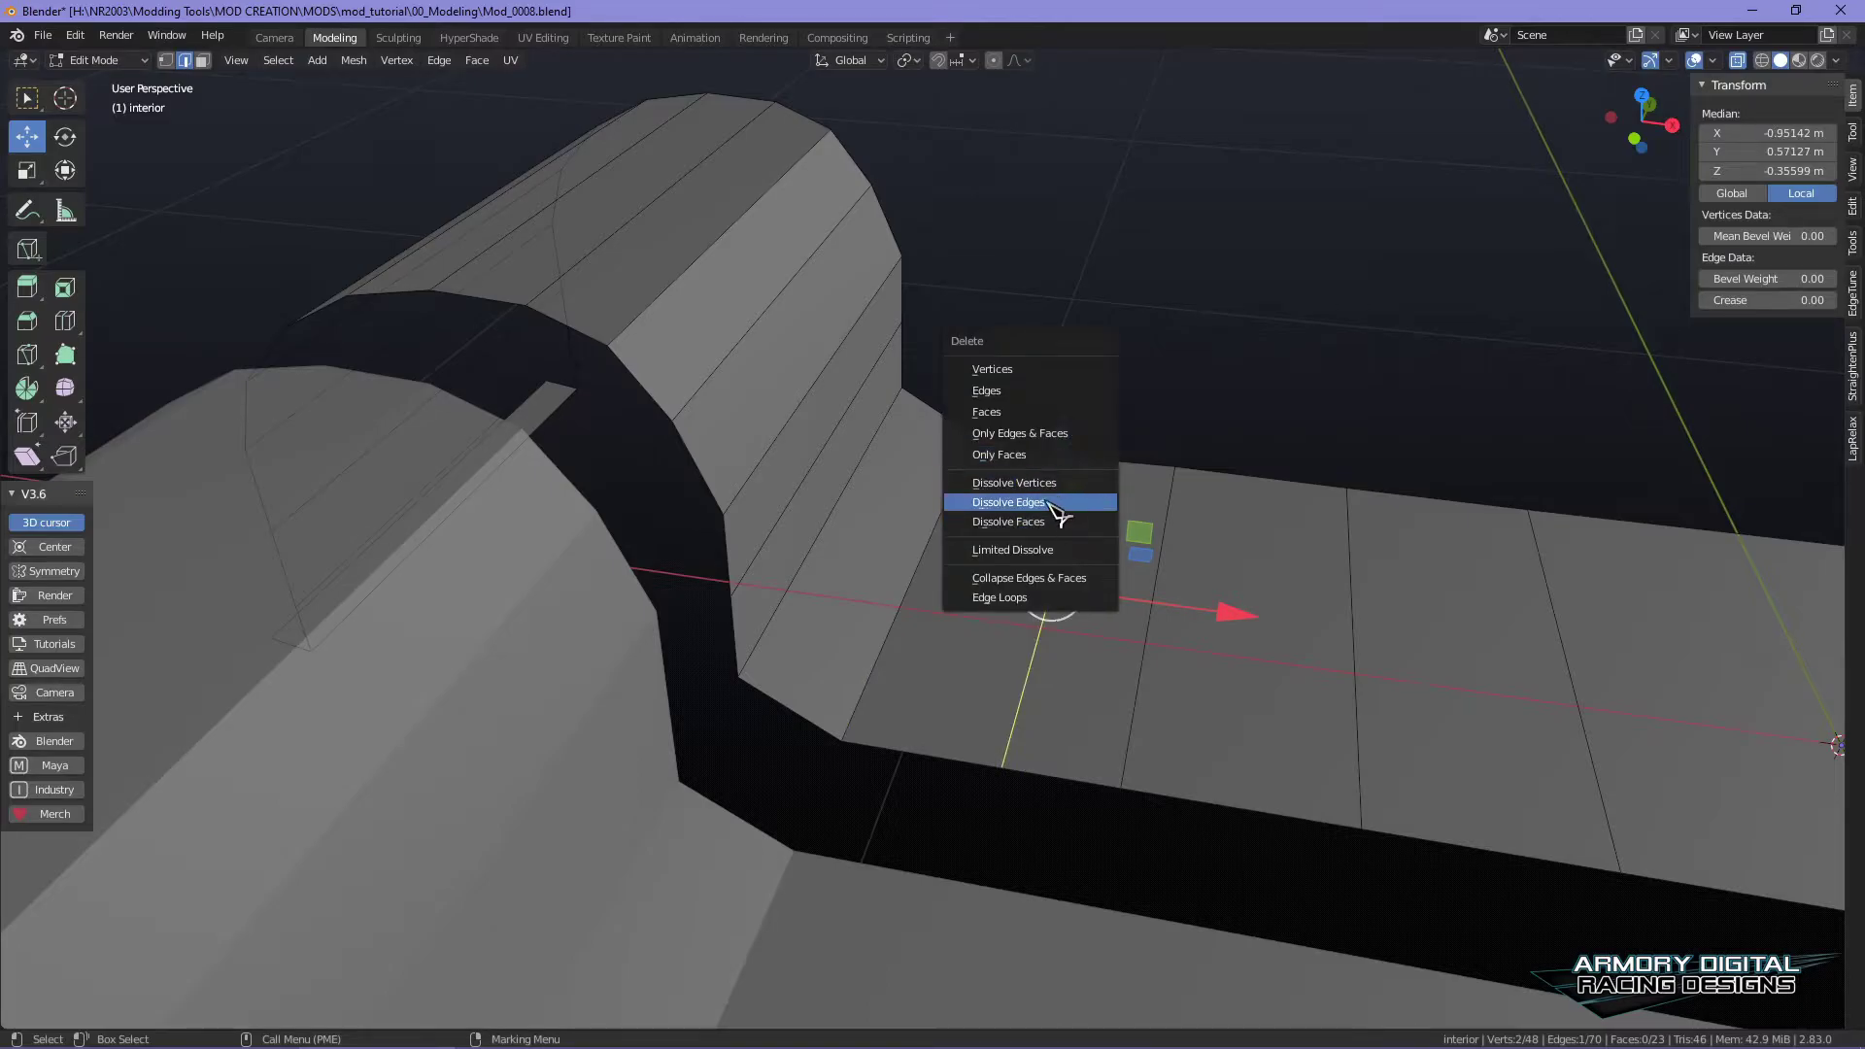
pyautogui.click(1008, 503)
pyautogui.click(1161, 556)
pyautogui.press('Delete')
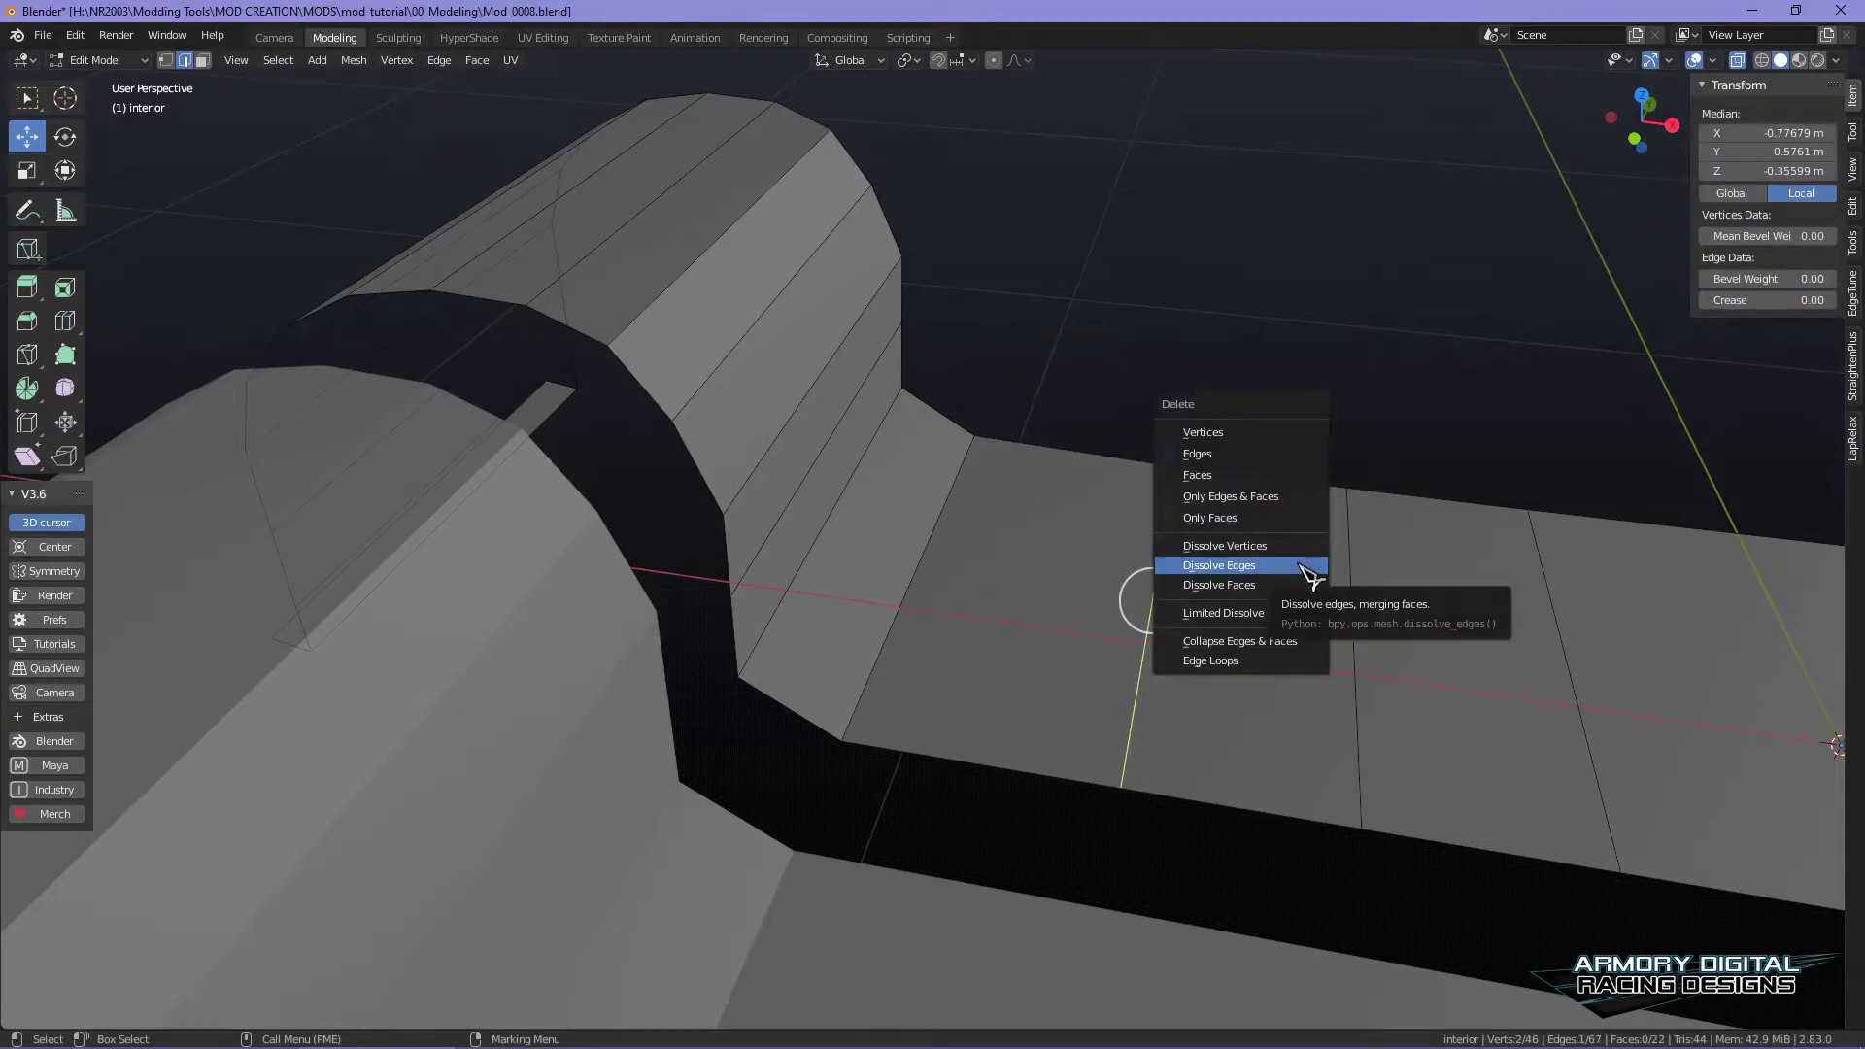
pyautogui.click(1310, 576)
# - Move the wheel arch's base edge forward to about X -1.06 m and bring the neighbouring floor edge rearward toward it
pyautogui.click(913, 556)
pyautogui.moveTo(1095, 586); pyautogui.dragTo(1368, 648)
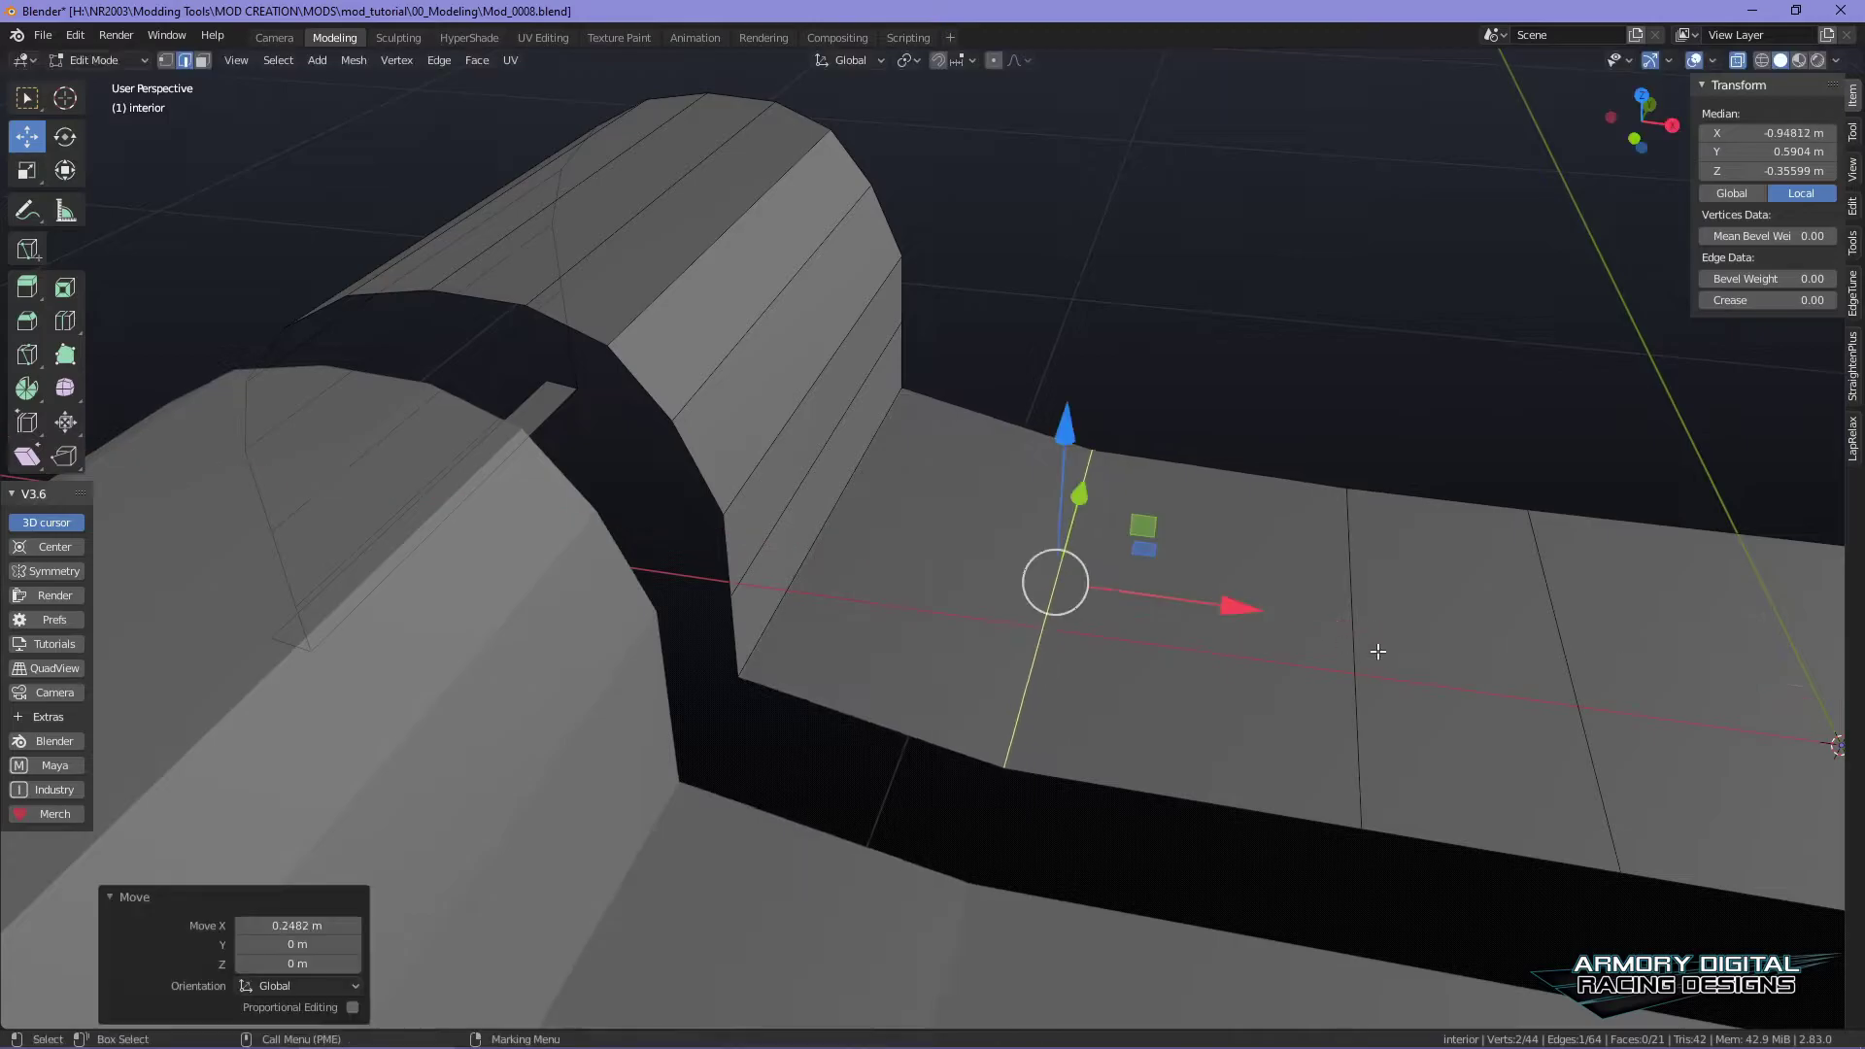
pyautogui.click(1367, 648)
pyautogui.moveTo(1514, 651); pyautogui.dragTo(1082, 569)
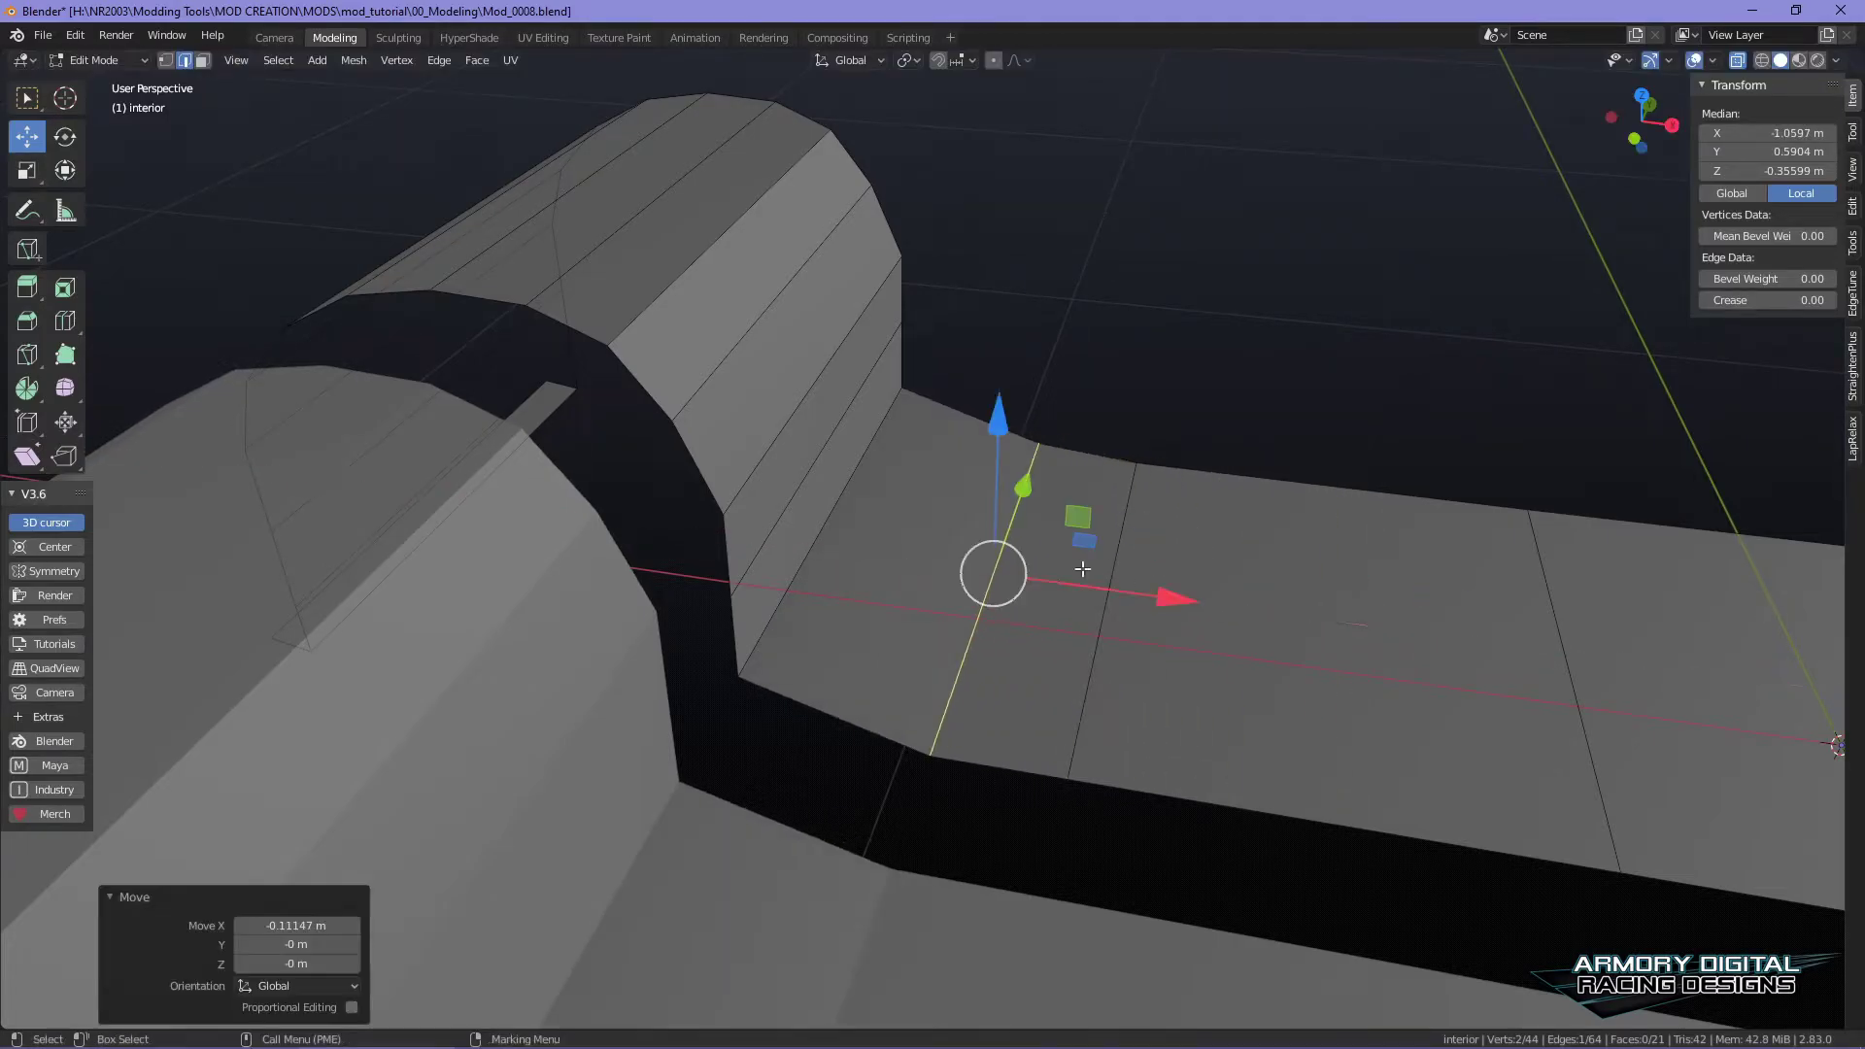
# - Move the next two edges up the arch's front side forward along X by about 0.175 m and 0.087 m
pyautogui.click(794, 507)
pyautogui.moveTo(983, 534); pyautogui.dragTo(1064, 554)
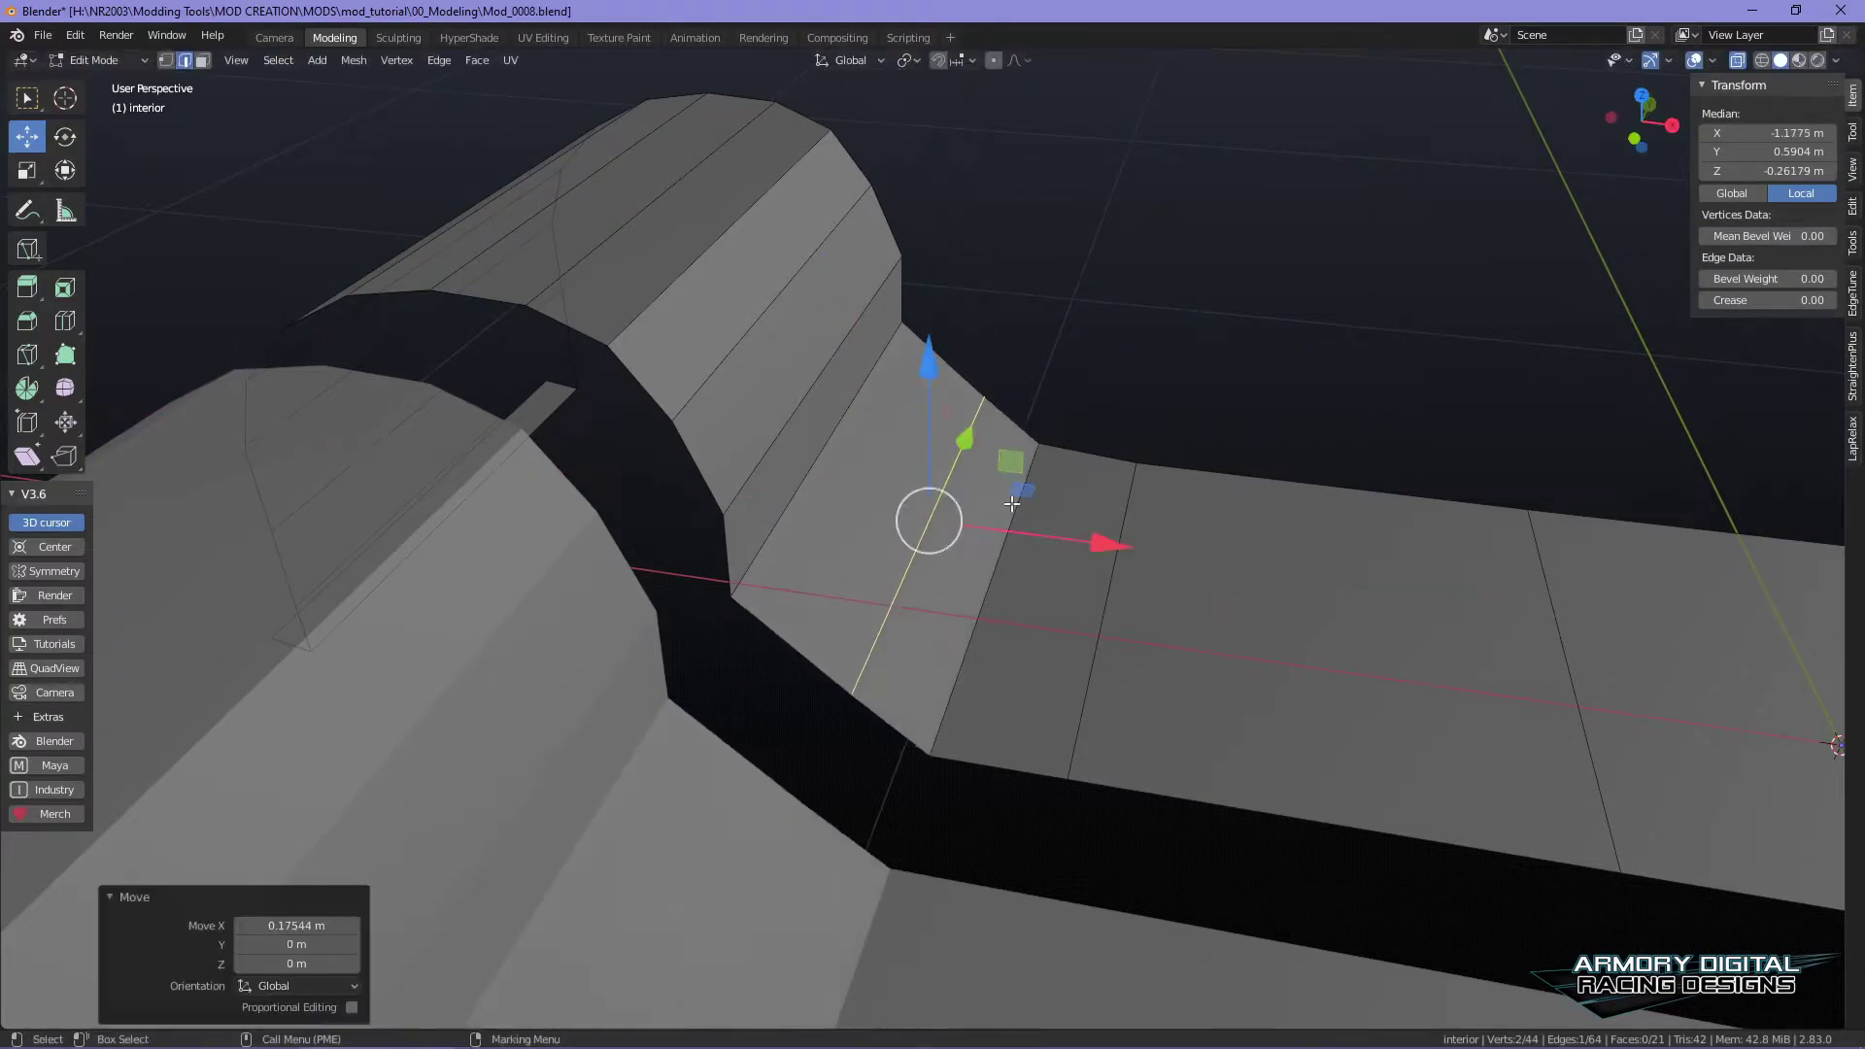
pyautogui.hotkey('alt', 'a')
pyautogui.click(845, 420)
pyautogui.moveTo(1286, 458); pyautogui.dragTo(1190, 462, button='middle')
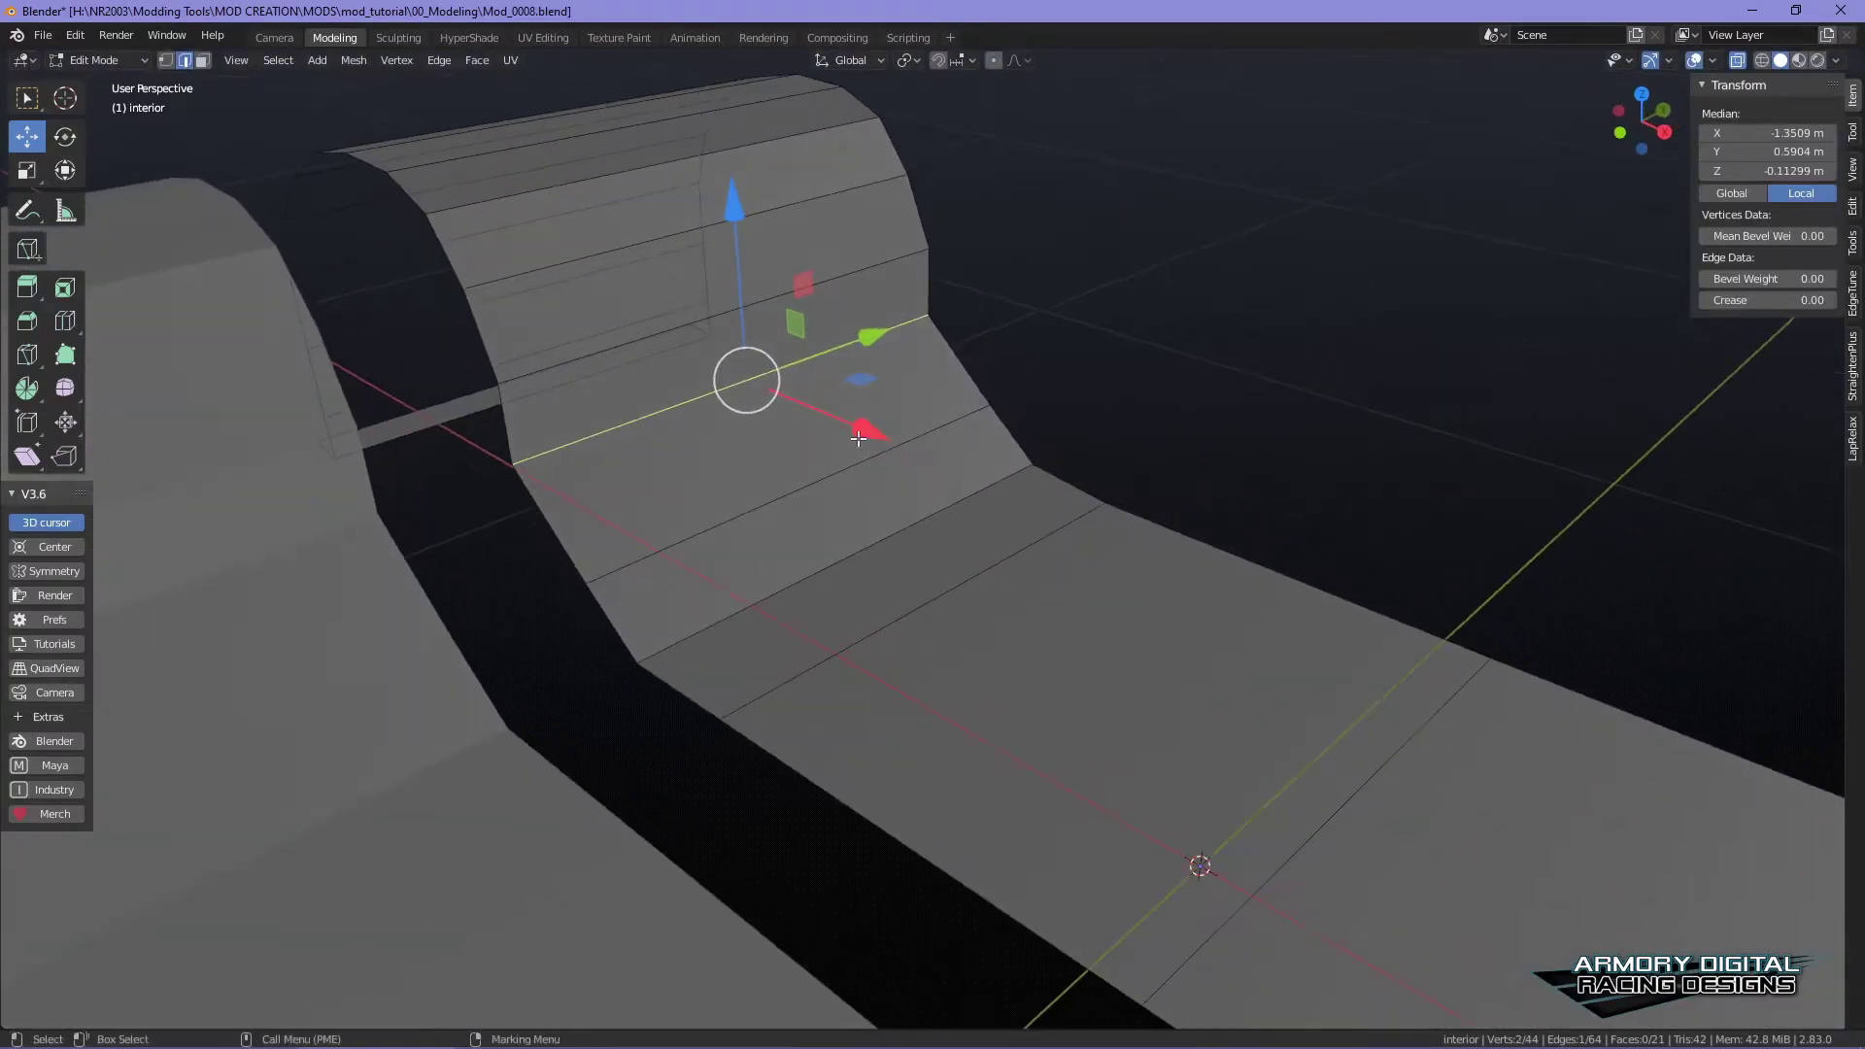
pyautogui.moveTo(856, 427); pyautogui.dragTo(876, 435)
pyautogui.click(886, 441)
# - Delete the two lowest faces at the rear end of the wheel arch
pyautogui.scroll(-4, 1100, 471)
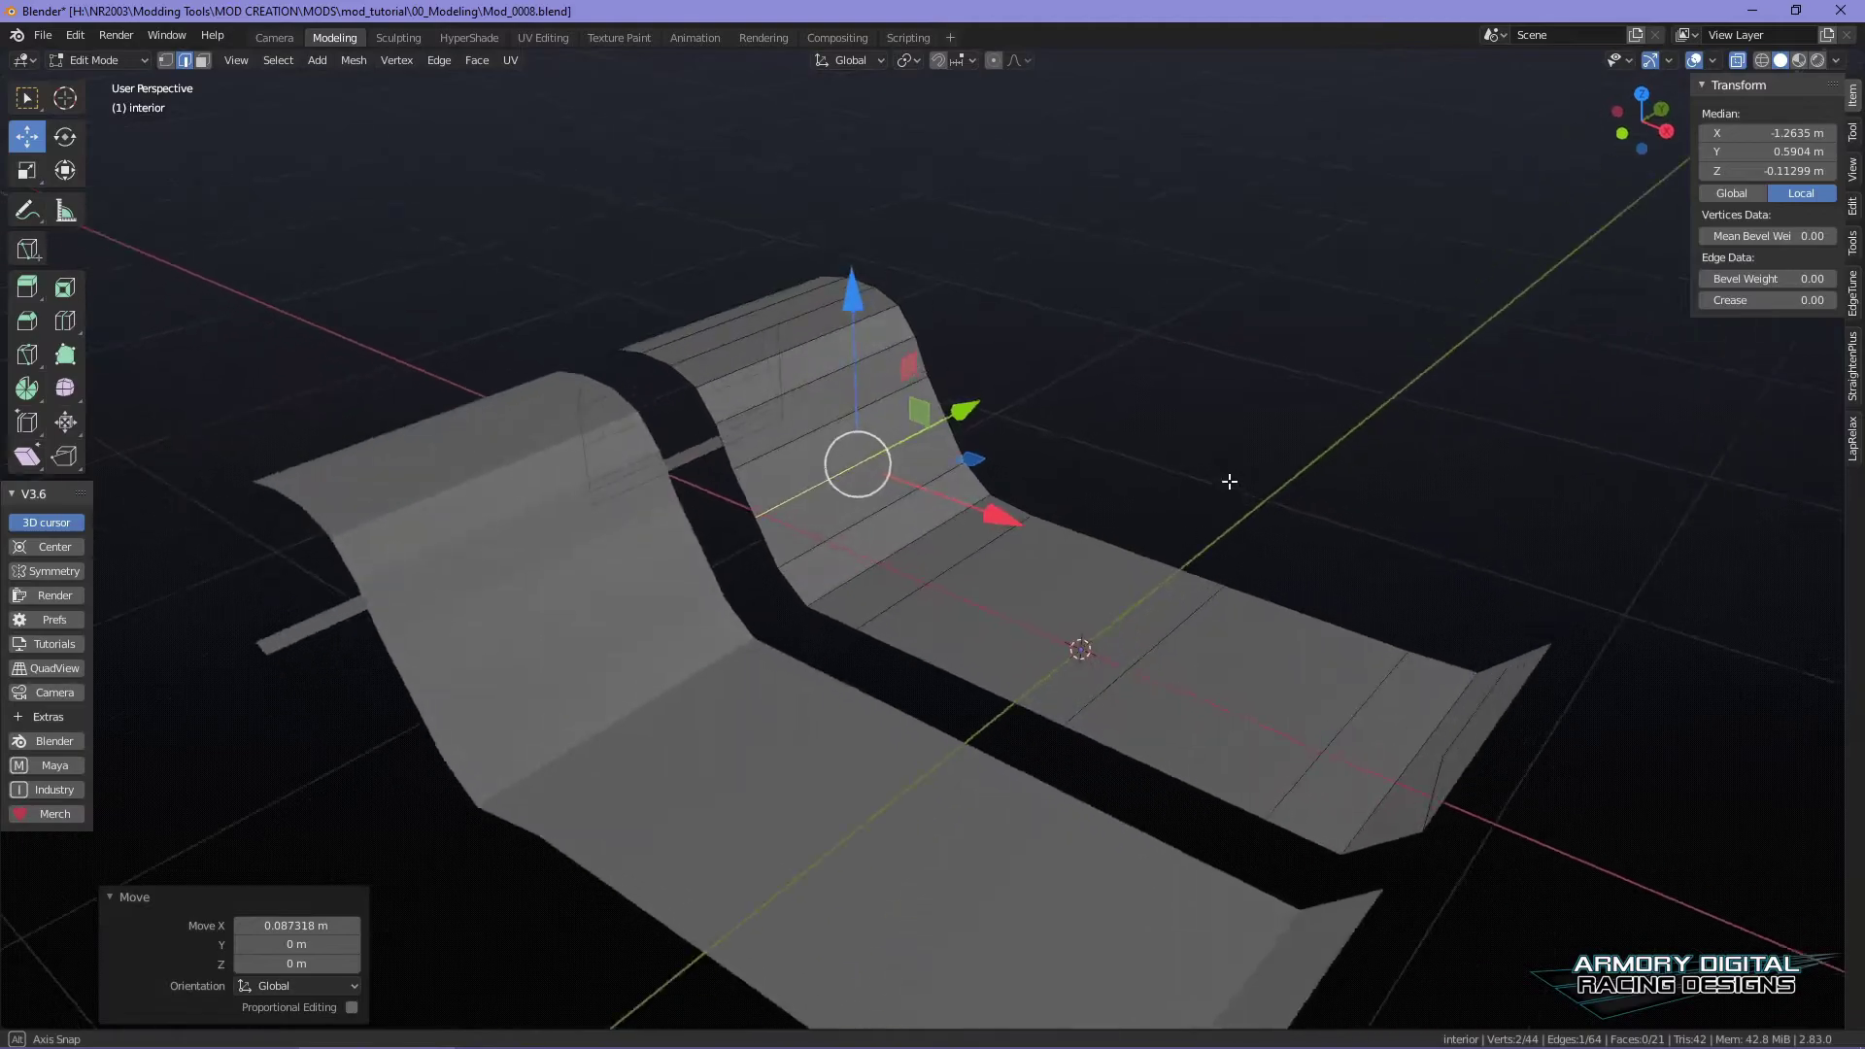
pyautogui.moveTo(651, 343); pyautogui.dragTo(1094, 653, button='middle')
pyautogui.scroll(3, 1236, 500)
pyautogui.scroll(-2, 1235, 501)
pyautogui.press('3')
pyautogui.click(1121, 701)
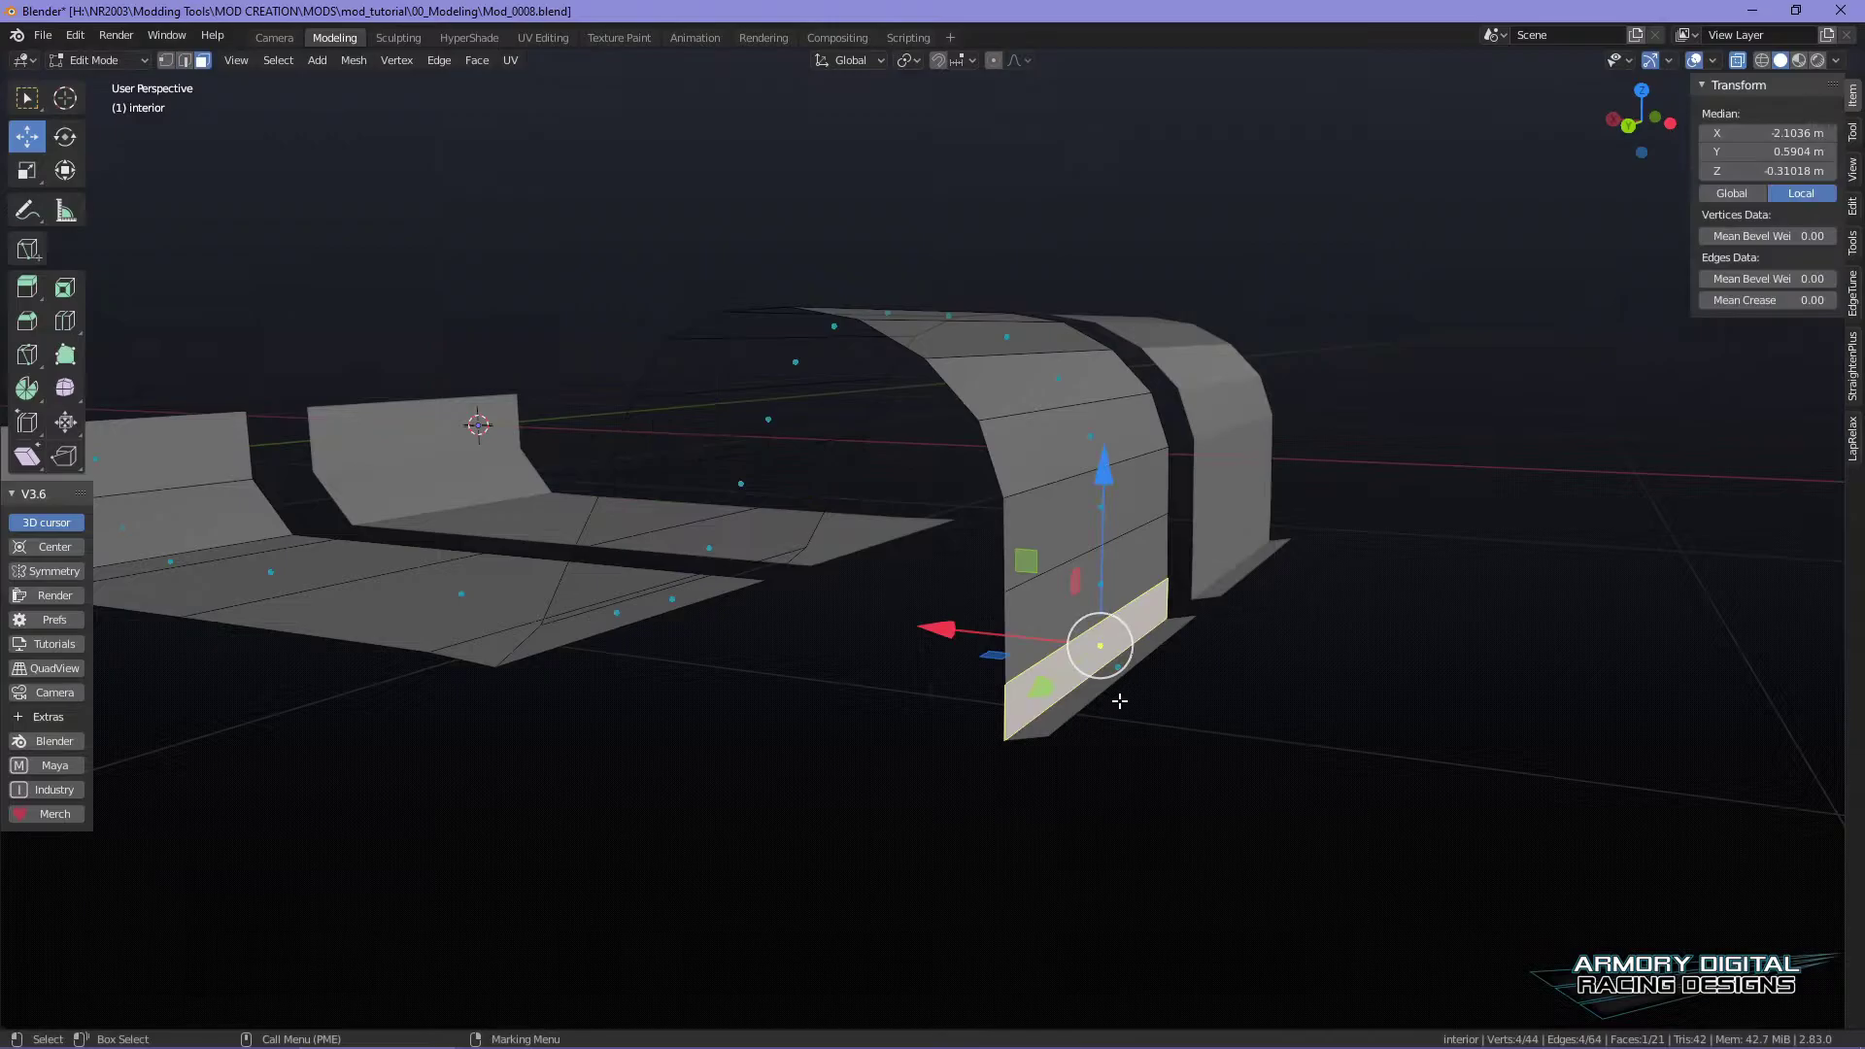
pyautogui.press('2')
pyautogui.press('x')
pyautogui.click(1103, 712)
pyautogui.moveTo(1205, 714); pyautogui.dragTo(1285, 704, button='middle')
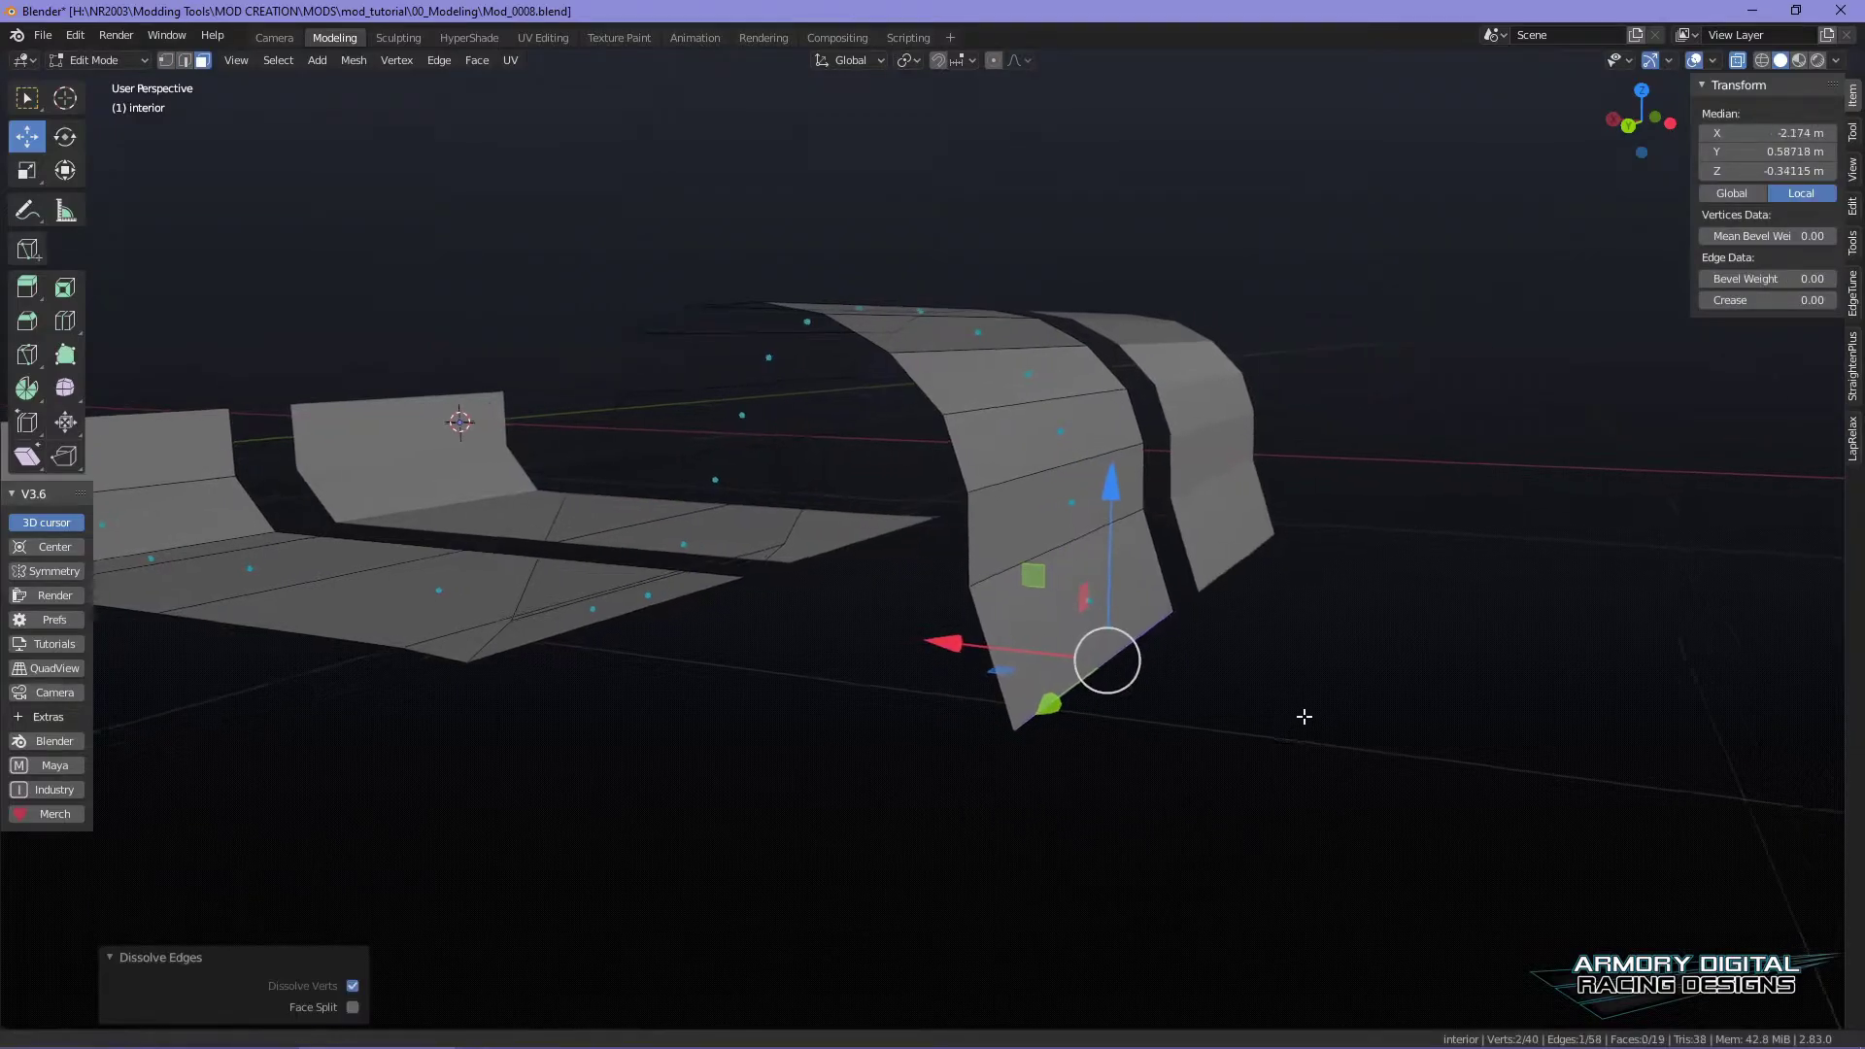
pyautogui.hotkey('ctrl', 'z')
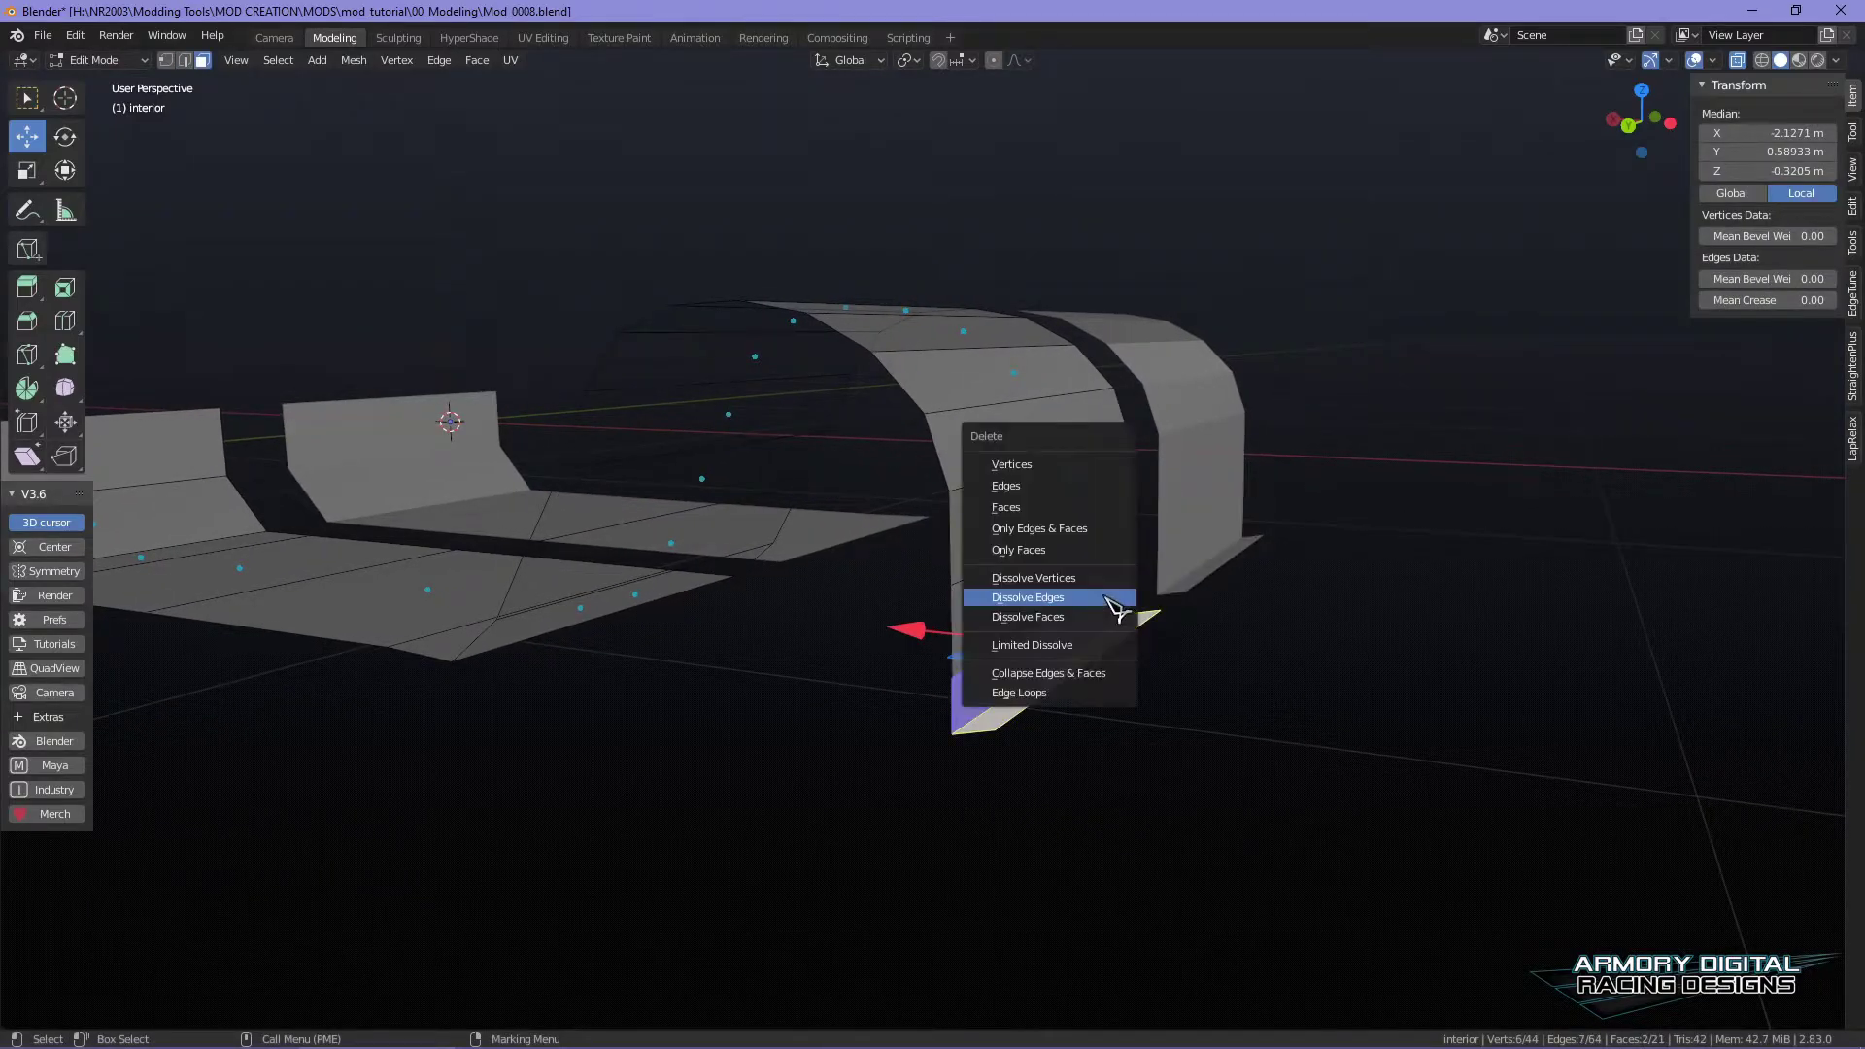
pyautogui.click(1058, 509)
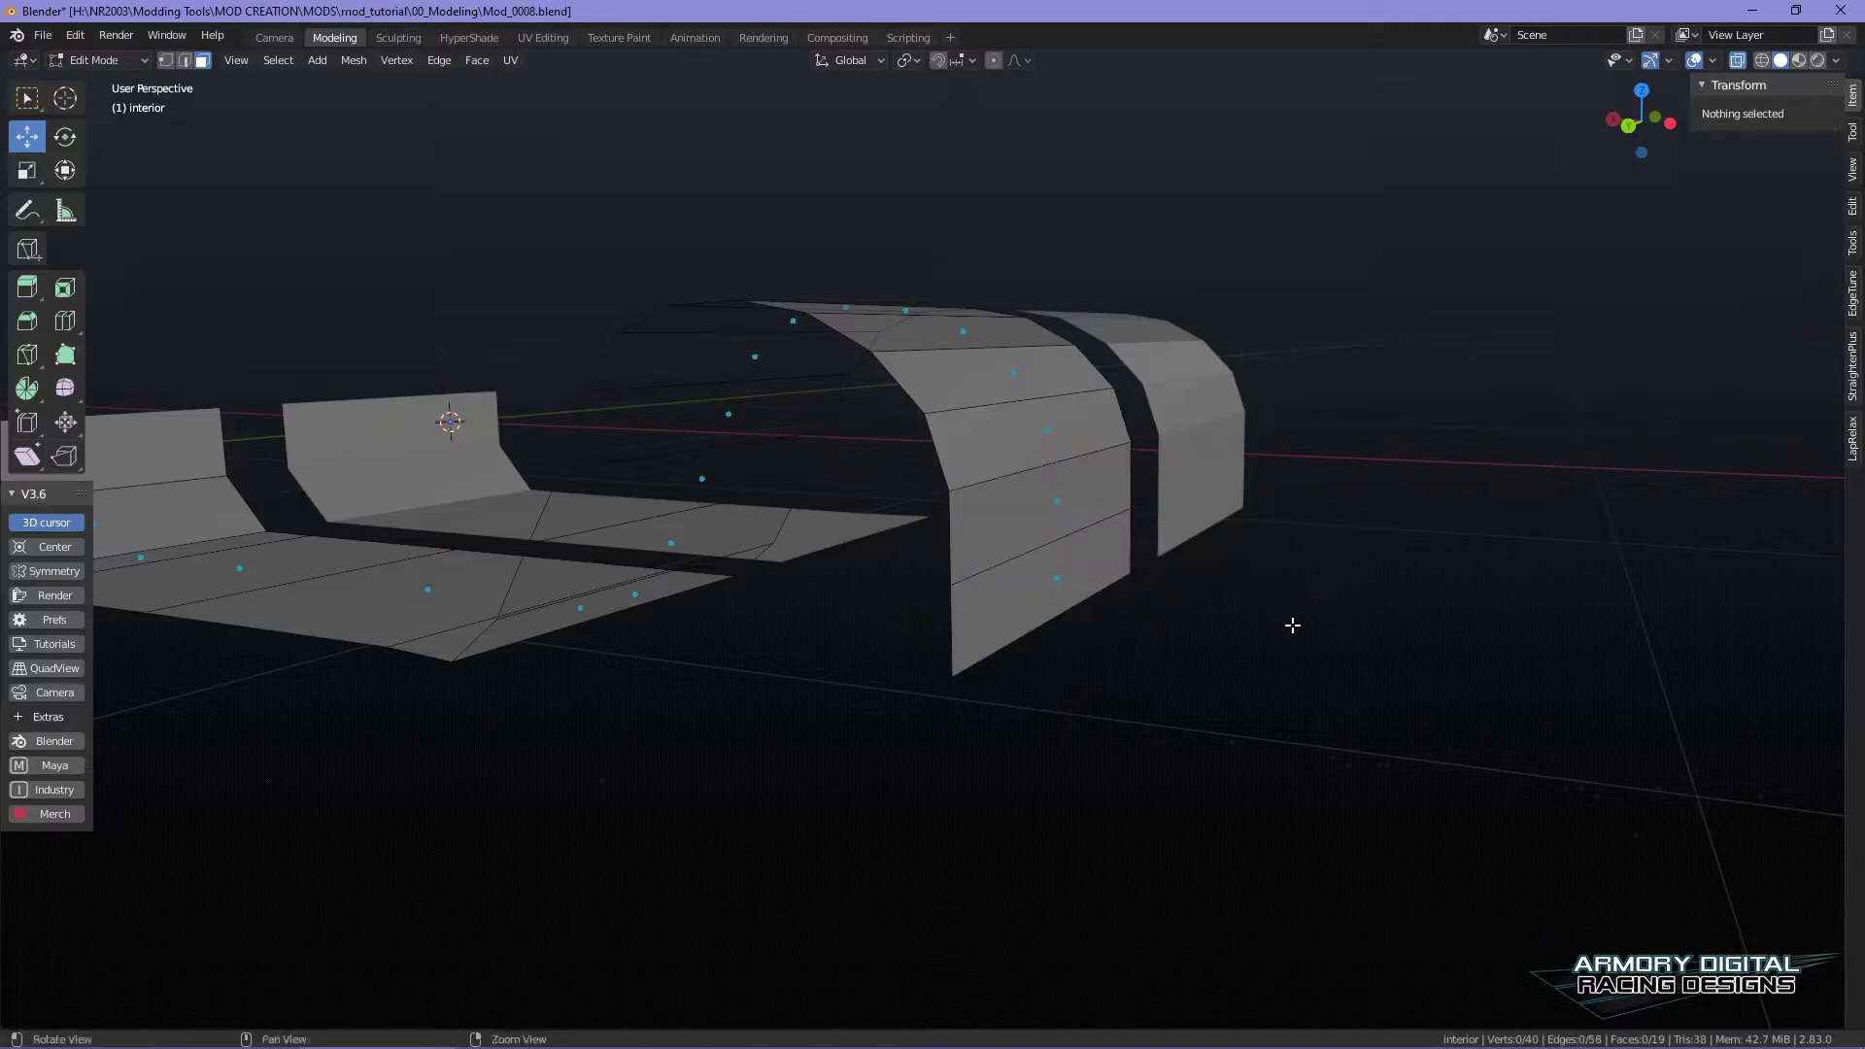
# - Extrude the bottom edge of the arch's rear wall backward along X into a rear floor panel, raising its far edge along Z
pyautogui.moveTo(1295, 624); pyautogui.dragTo(1222, 630, button='middle')
pyautogui.moveTo(1031, 605); pyautogui.dragTo(1033, 529, button='right')
pyautogui.click(1037, 595)
pyautogui.keyDown('alt'); pyautogui.moveTo(1299, 625); pyautogui.dragTo(1234, 620); pyautogui.keyUp('alt')
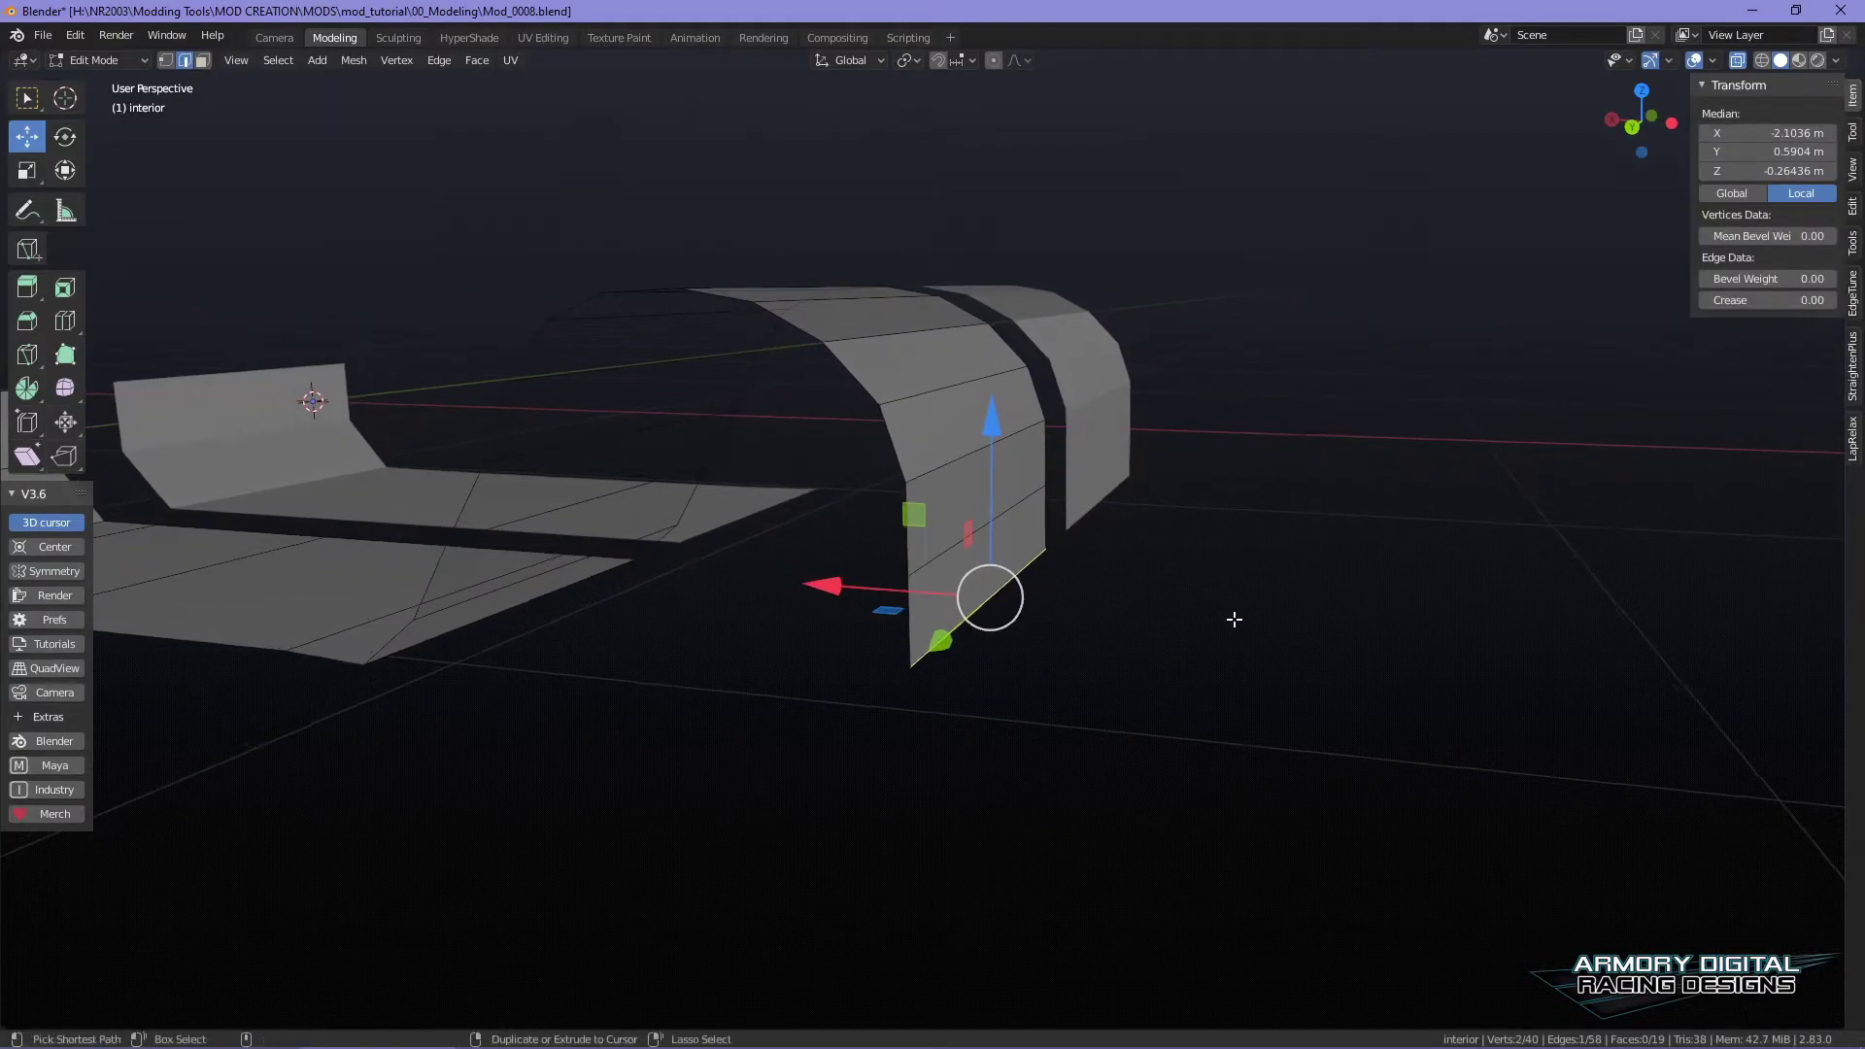
pyautogui.press('e')
pyautogui.press('Escape')
pyautogui.press('g')
pyautogui.press('x')
pyautogui.click(1301, 610)
pyautogui.press('g')
pyautogui.press('z')
pyautogui.click(1473, 392)
# - Shift the narrow floor strip ahead of the arch about 0.123 m forward along X, and move two arch-front faces forward as well
pyautogui.moveTo(1473, 392); pyautogui.dragTo(1224, 733, button='middle')
pyautogui.scroll(3, 1280, 788)
pyautogui.keyDown('alt'); pyautogui.moveTo(1224, 733); pyautogui.dragTo(1222, 763); pyautogui.keyUp('alt')
pyautogui.moveTo(904, 569); pyautogui.dragTo(1011, 637, button='right')
pyautogui.click(876, 626)
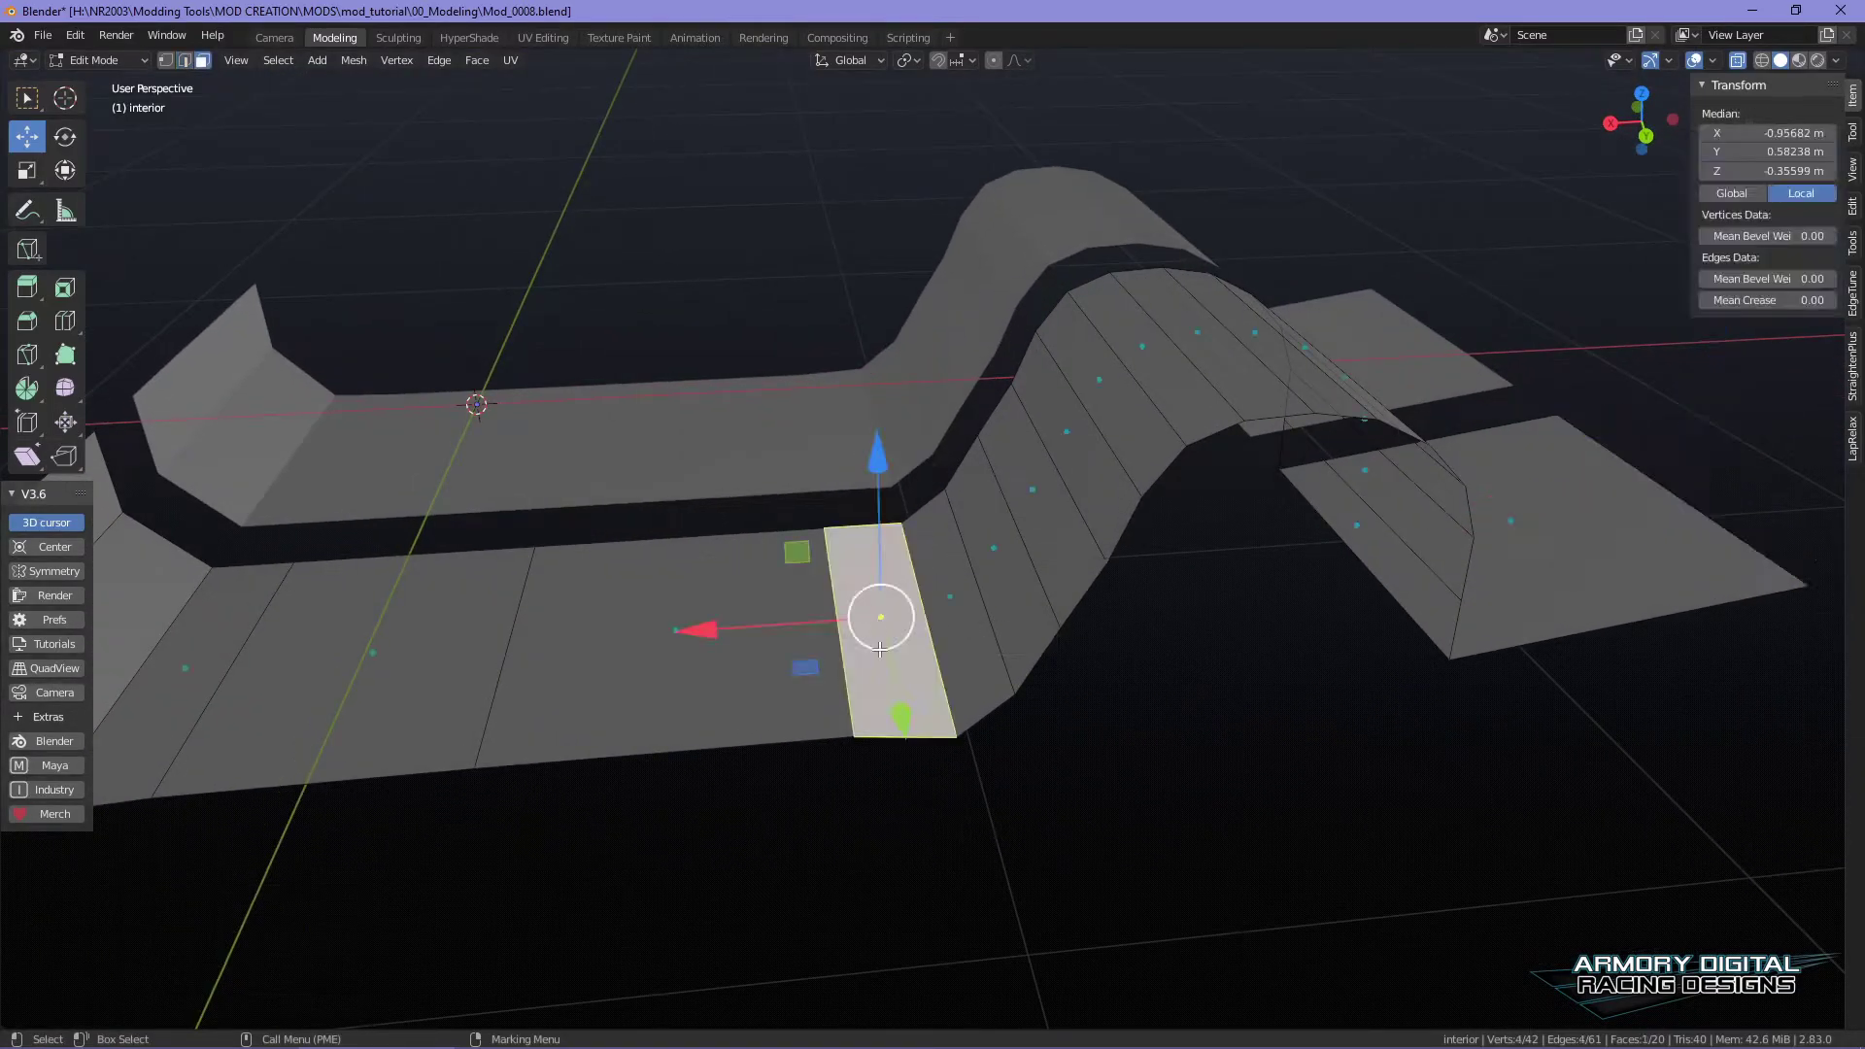
pyautogui.moveTo(763, 619); pyautogui.dragTo(710, 623)
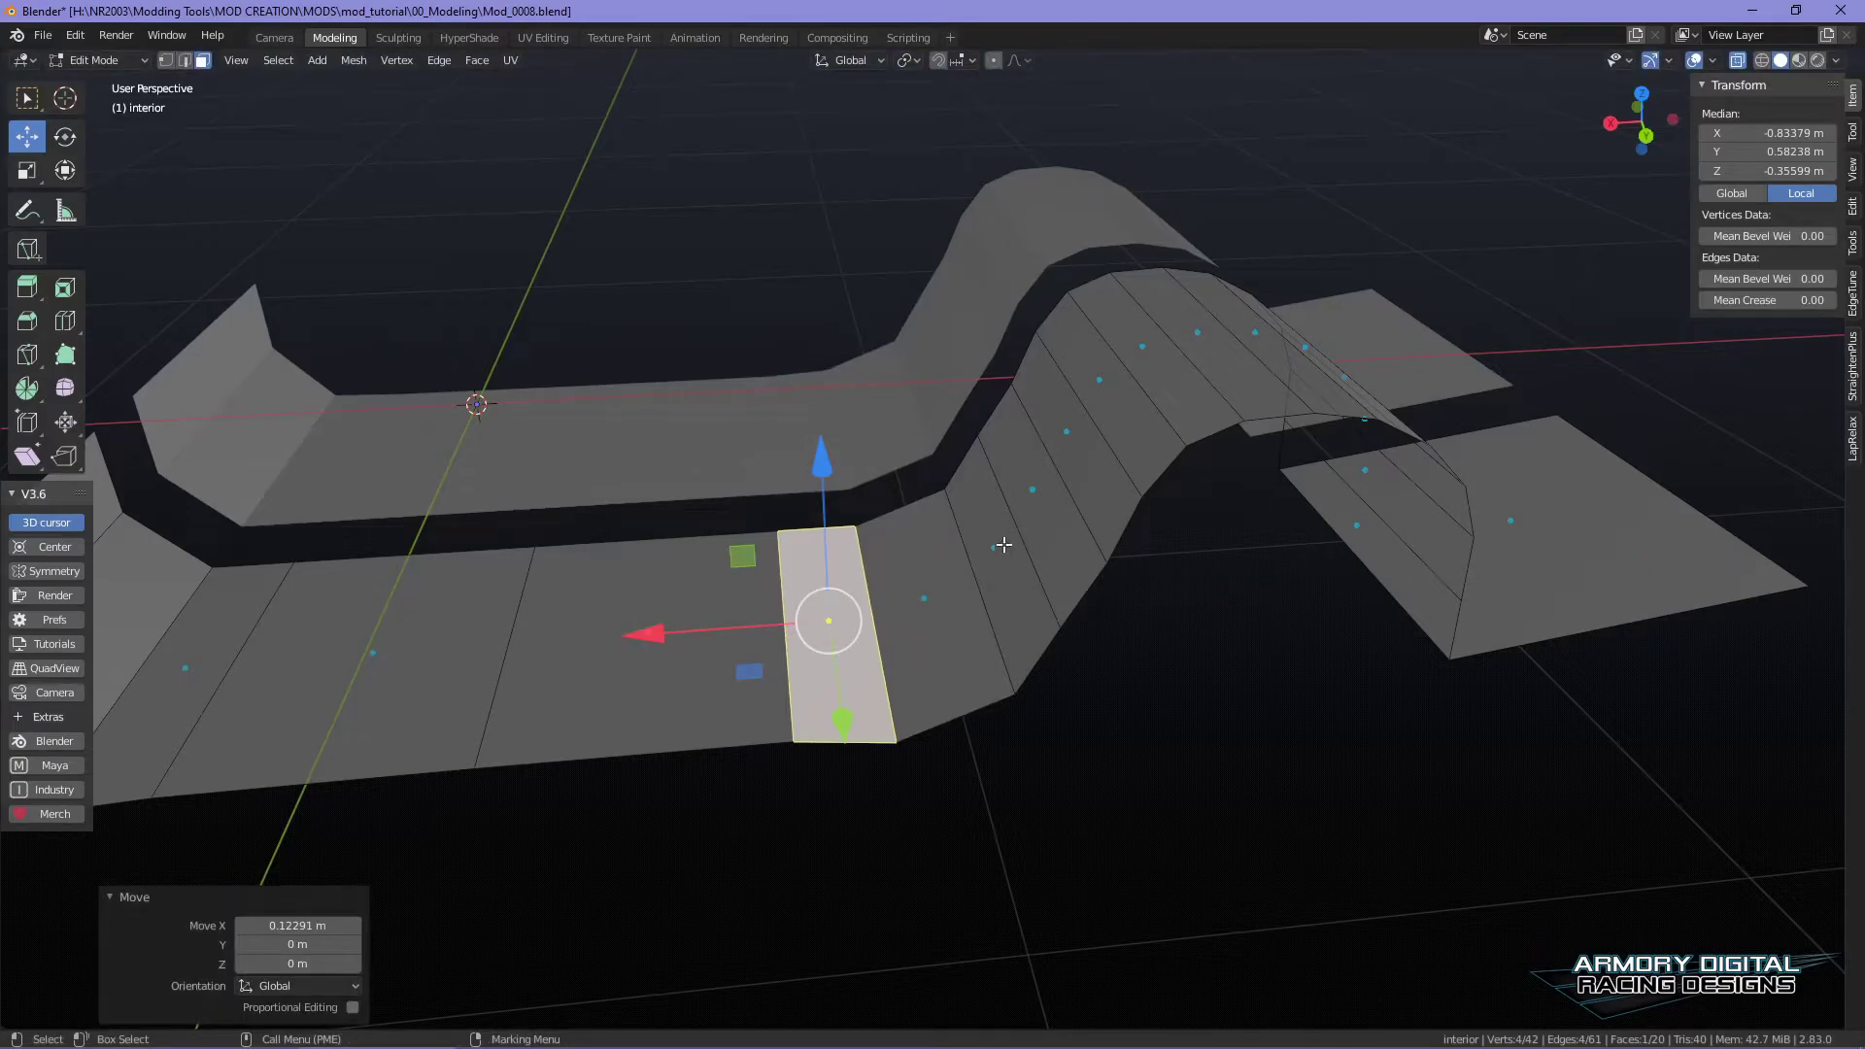
pyautogui.click(1004, 546)
pyautogui.moveTo(821, 557); pyautogui.dragTo(787, 561)
pyautogui.click(1058, 429)
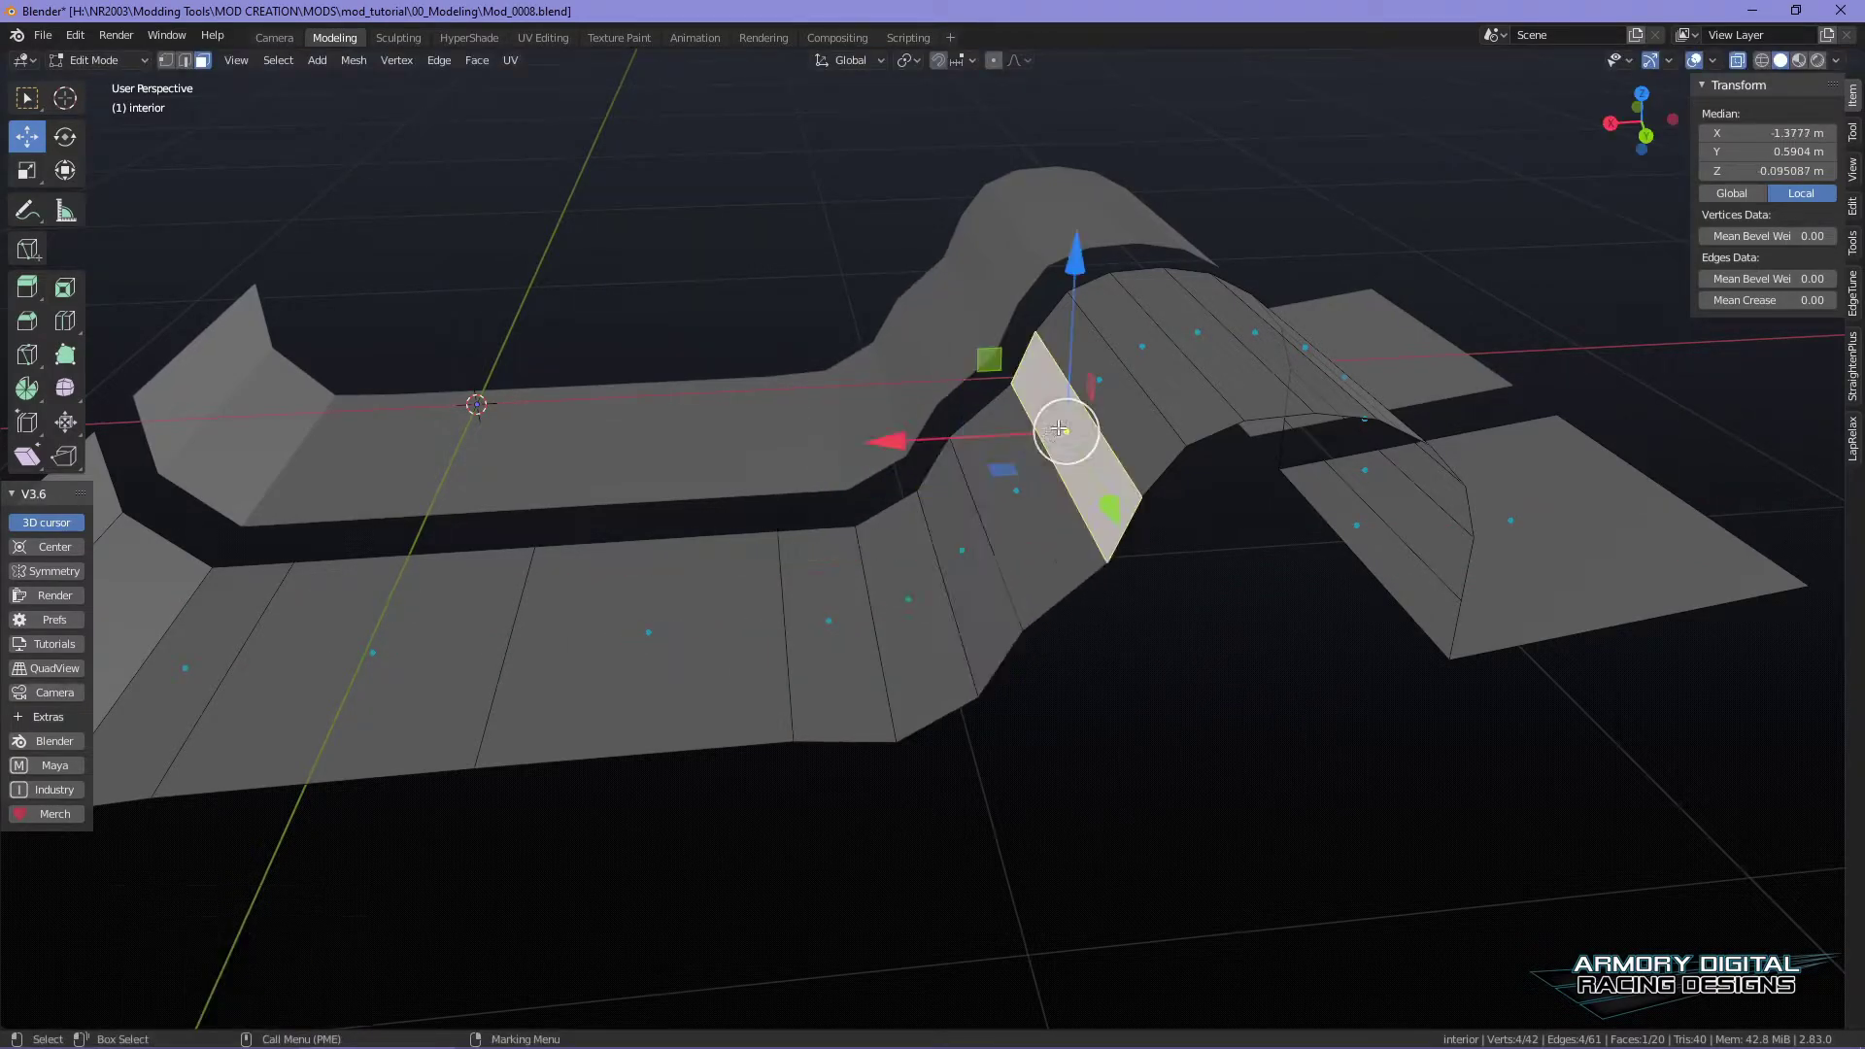
pyautogui.moveTo(882, 443); pyautogui.dragTo(855, 444)
# - Fine-tune two edges on the arch's front slope along X, shifting the lower one by about -0.002 m
pyautogui.keyDown('alt'); pyautogui.moveTo(1137, 530); pyautogui.dragTo(1122, 638); pyautogui.keyUp('alt')
pyautogui.moveTo(1122, 639); pyautogui.dragTo(1052, 499, button='middle')
pyautogui.press('2')
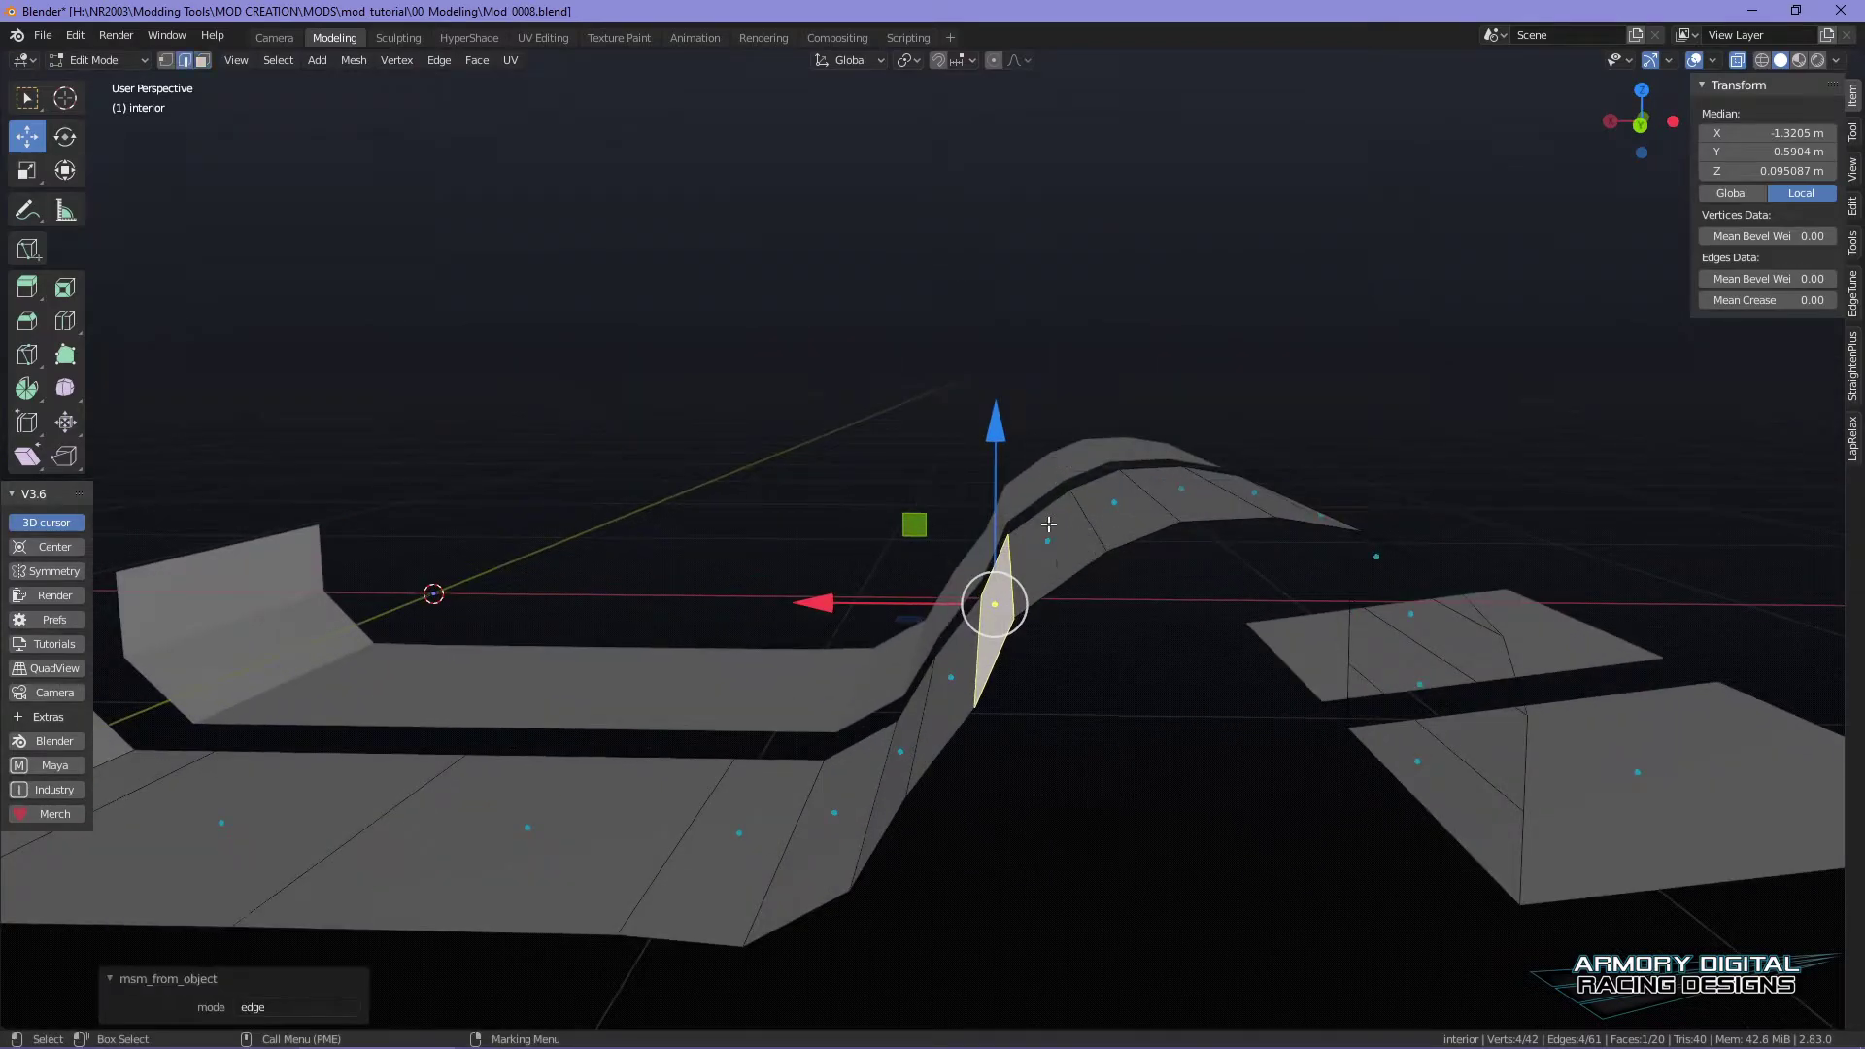
pyautogui.click(1020, 557)
pyautogui.moveTo(884, 560); pyautogui.dragTo(875, 562)
pyautogui.moveTo(923, 573); pyautogui.dragTo(924, 674, button='middle')
pyautogui.click(924, 674)
pyautogui.moveTo(1250, 696); pyautogui.dragTo(1157, 575, button='middle')
pyautogui.press('g')
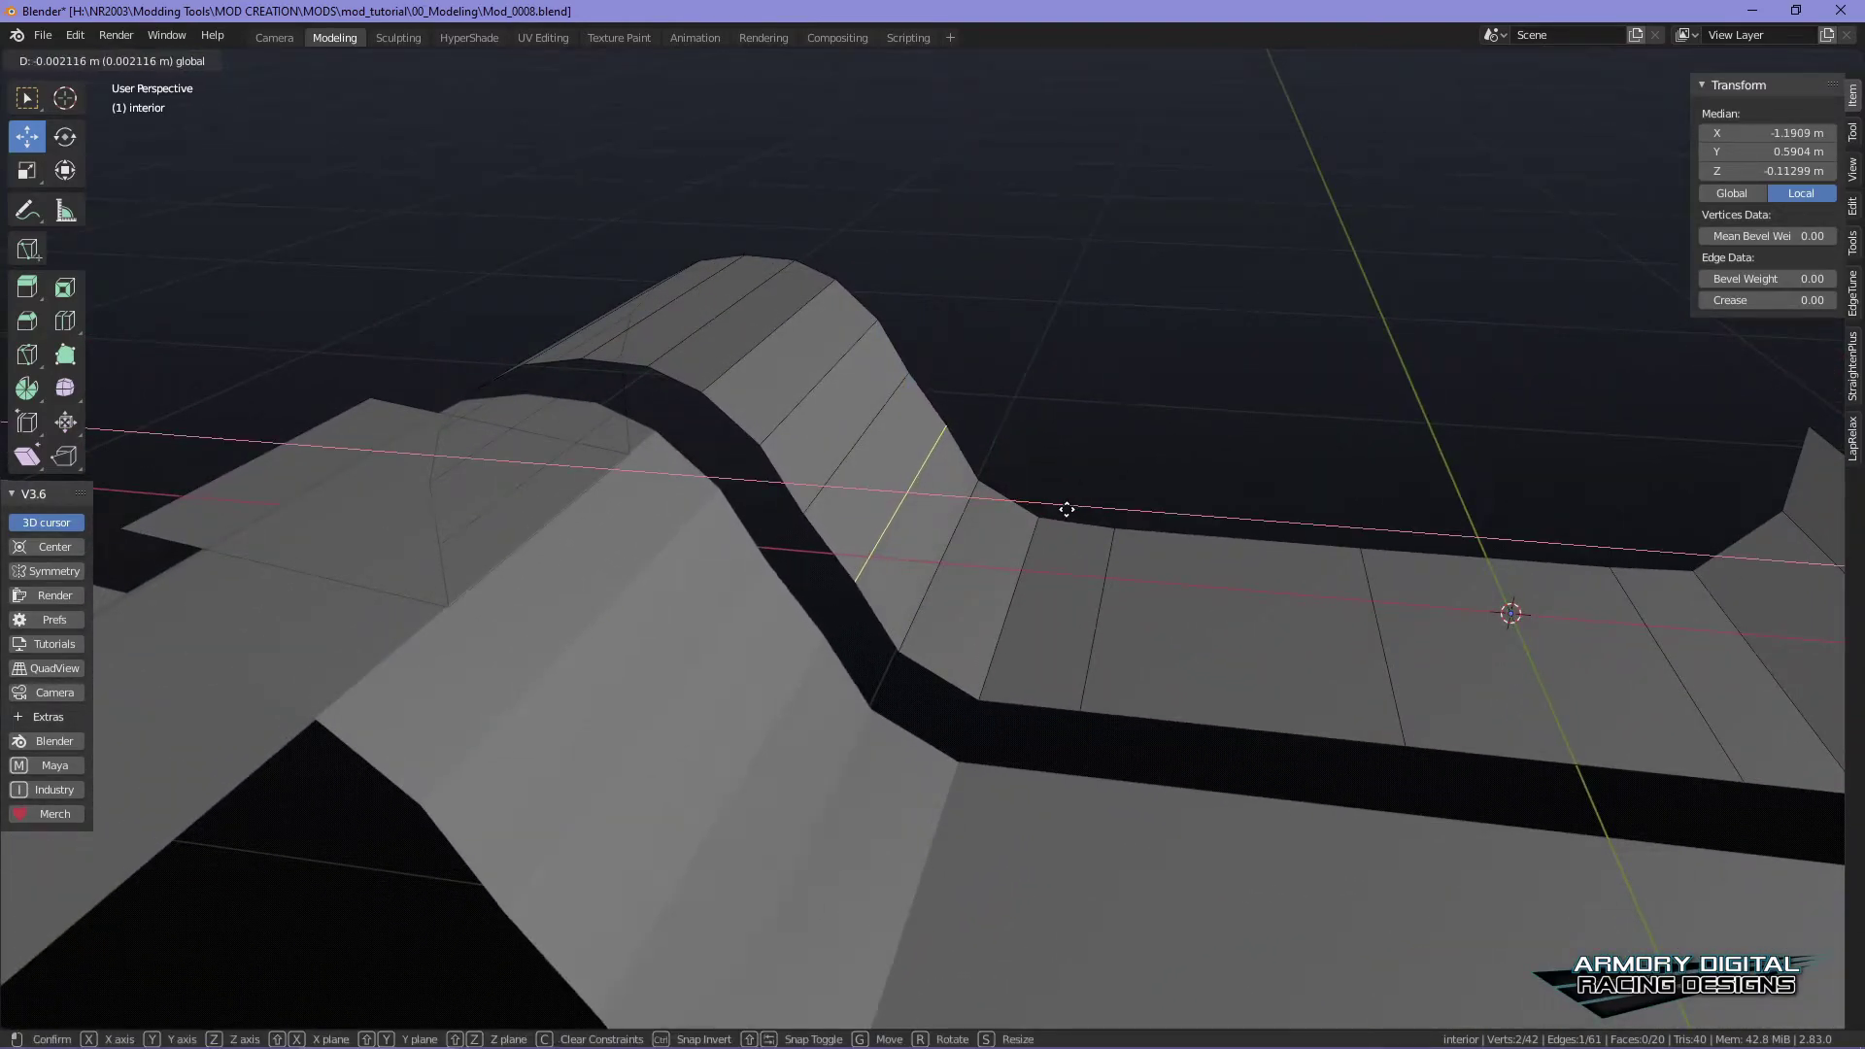
pyautogui.click(1067, 509)
# - Try to shift the narrow floor strip ahead of the wheel arch along X
pyautogui.moveTo(1030, 576); pyautogui.dragTo(1045, 518, button='right')
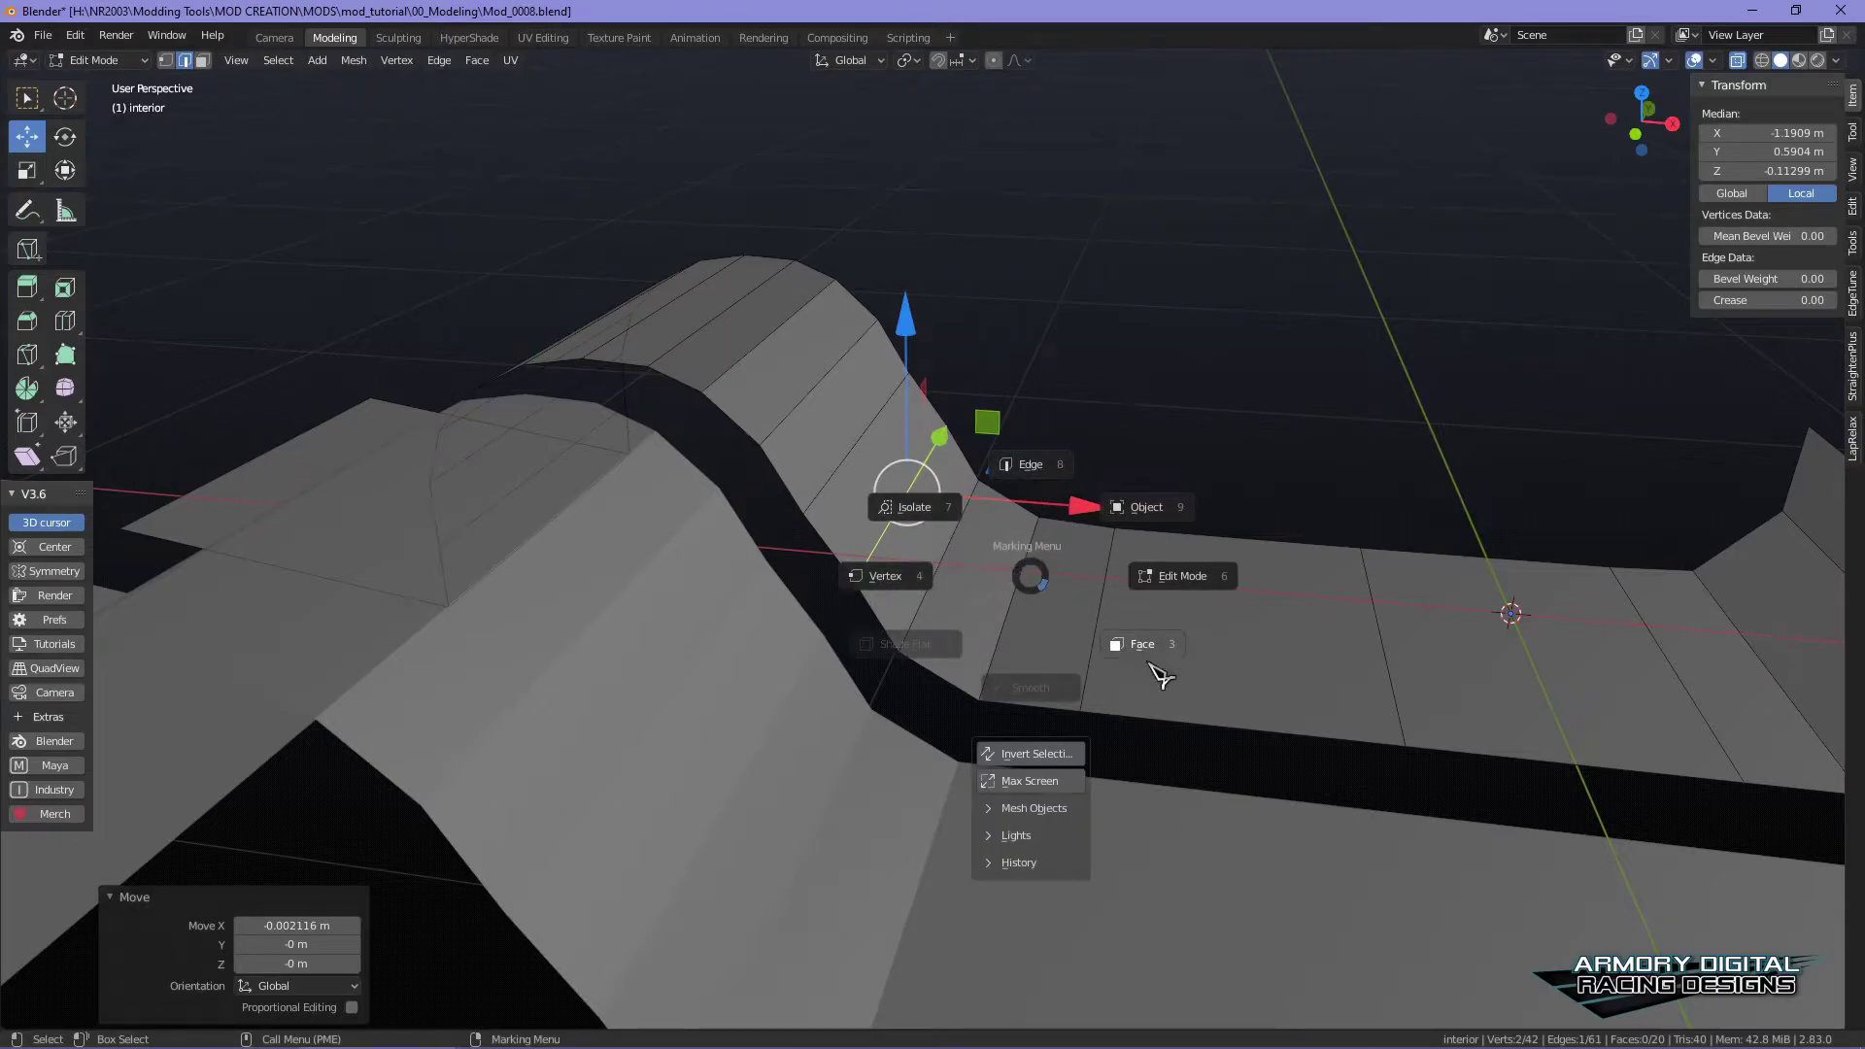
pyautogui.click(1139, 636)
pyautogui.moveTo(1075, 613); pyautogui.dragTo(1220, 603)
pyautogui.hotkey('ctrl', 'z')
pyautogui.keyDown('shift'); pyautogui.click(1060, 619); pyautogui.keyUp('shift')
# - Raise the front upright wall's top edge along Z and return to Object Mode
pyautogui.keyDown('alt'); pyautogui.moveTo(1300, 590); pyautogui.dragTo(1360, 680, button='right'); pyautogui.keyUp('alt')
pyautogui.keyDown('alt'); pyautogui.moveTo(1360, 680); pyautogui.dragTo(1240, 708); pyautogui.keyUp('alt')
pyautogui.scroll(5, 620, 623)
pyautogui.moveTo(545, 639); pyautogui.dragTo(544, 534, button='right')
pyautogui.click(504, 537)
pyautogui.moveTo(444, 377); pyautogui.dragTo(435, 239)
pyautogui.scroll(-5, 678, 408)
pyautogui.keyDown('alt'); pyautogui.moveTo(865, 427); pyautogui.dragTo(941, 475); pyautogui.keyUp('alt')
pyautogui.moveTo(942, 475); pyautogui.dragTo(1044, 423, button='right')
pyautogui.scroll(-4, 1126, 481)
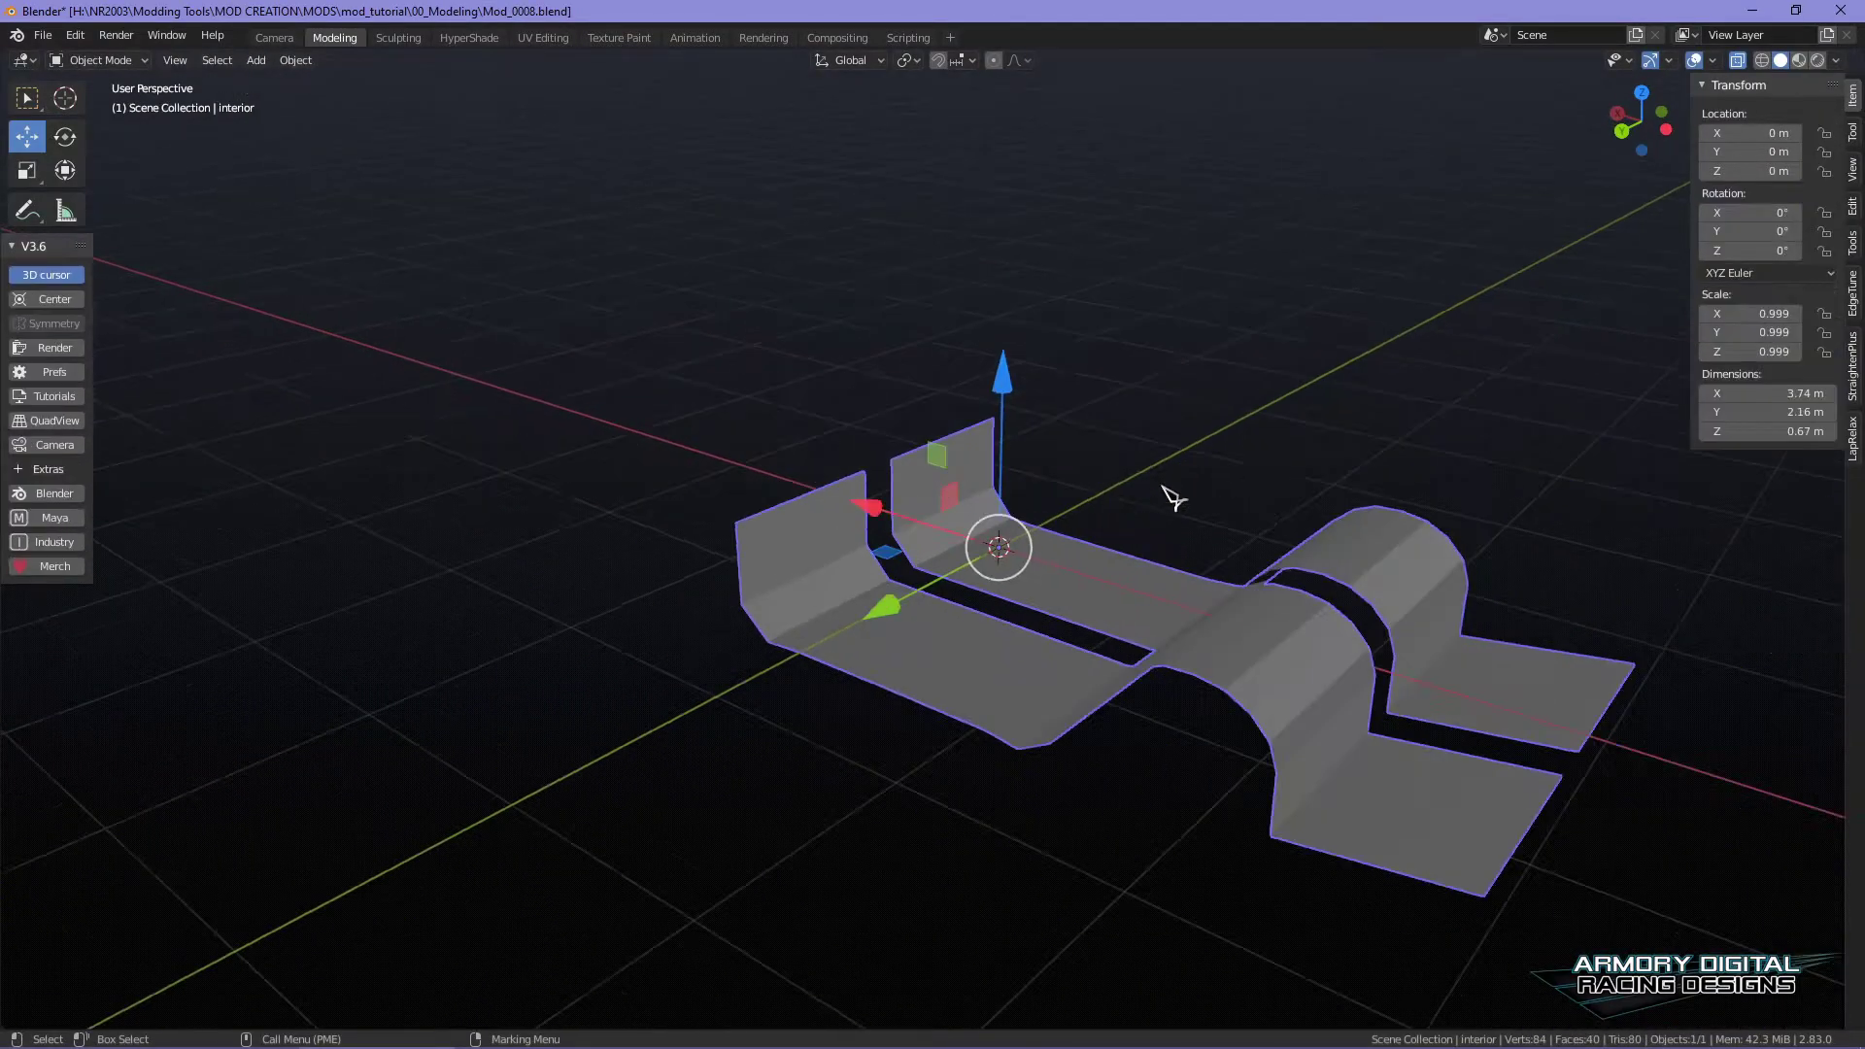
# - Show the car body around the interior again and examine how the interior fits from the side and above
pyautogui.keyDown('alt'); pyautogui.moveTo(1324, 554); pyautogui.dragTo(1178, 470, button='middle'); pyautogui.keyUp('alt')
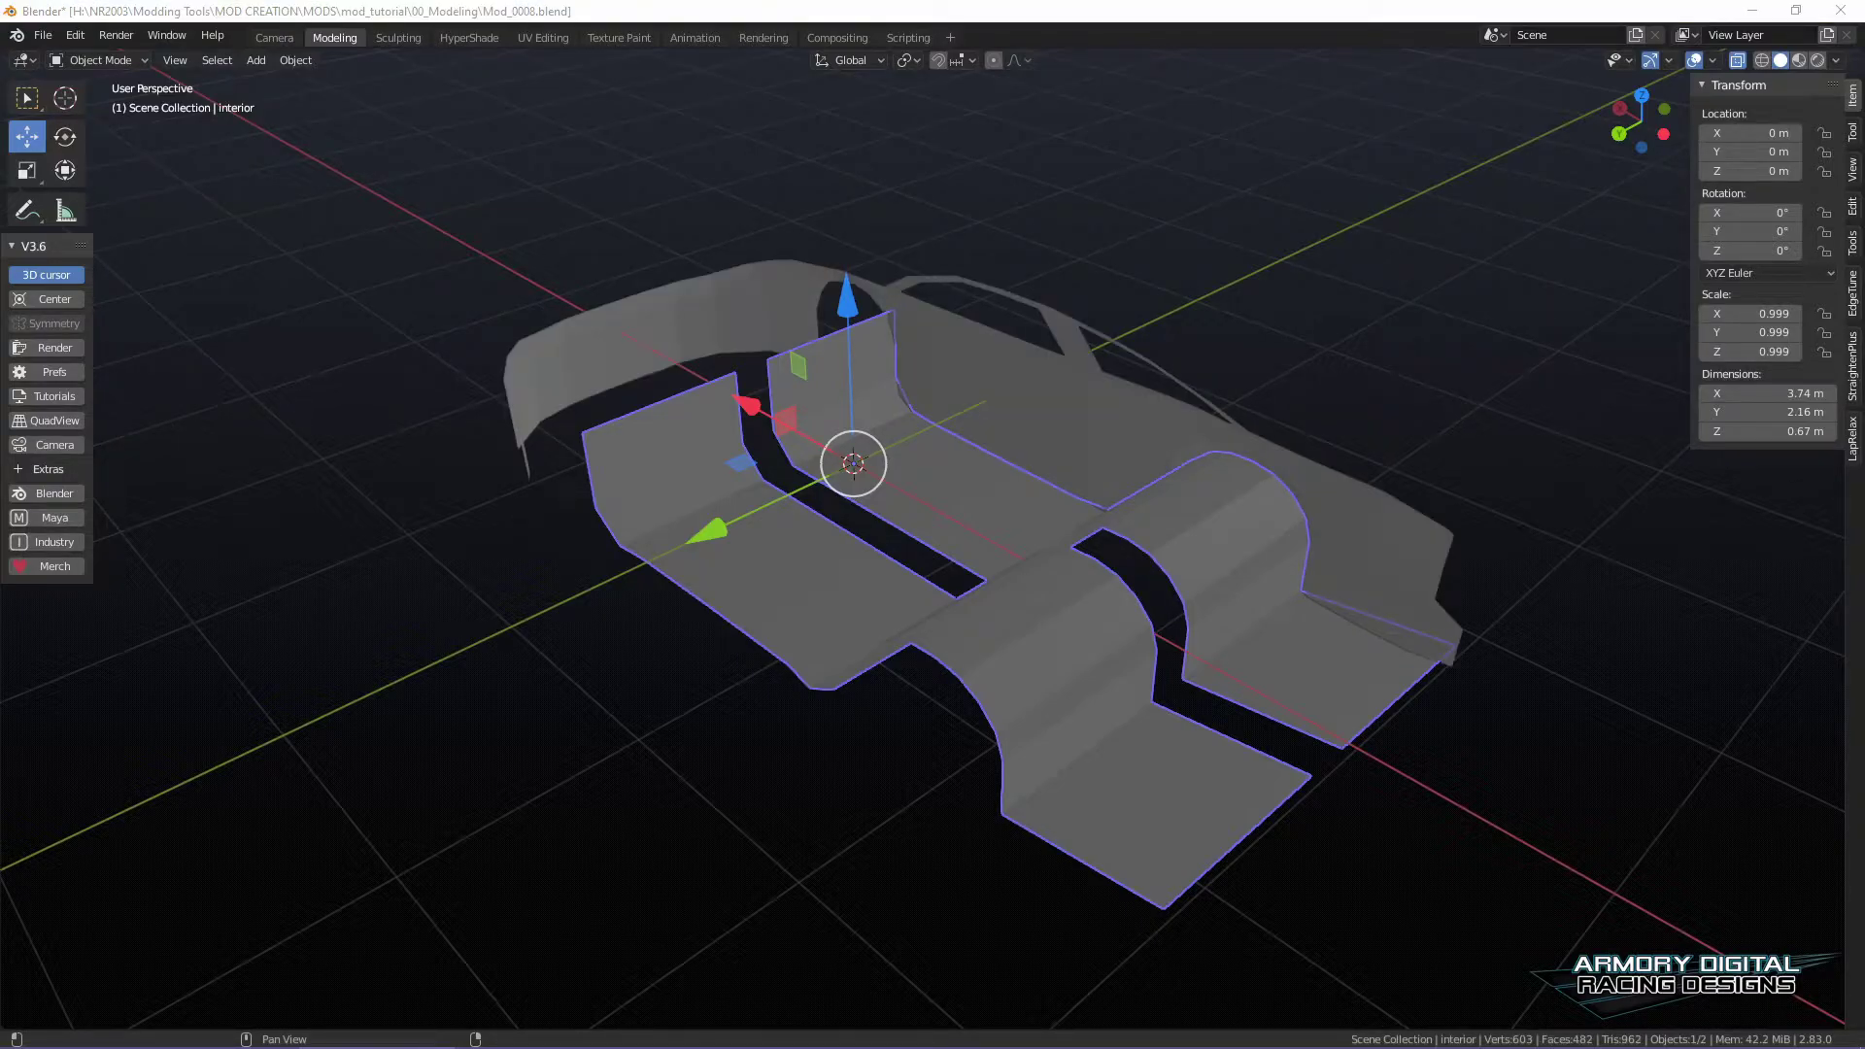
pyautogui.hotkey('shift', 'h')
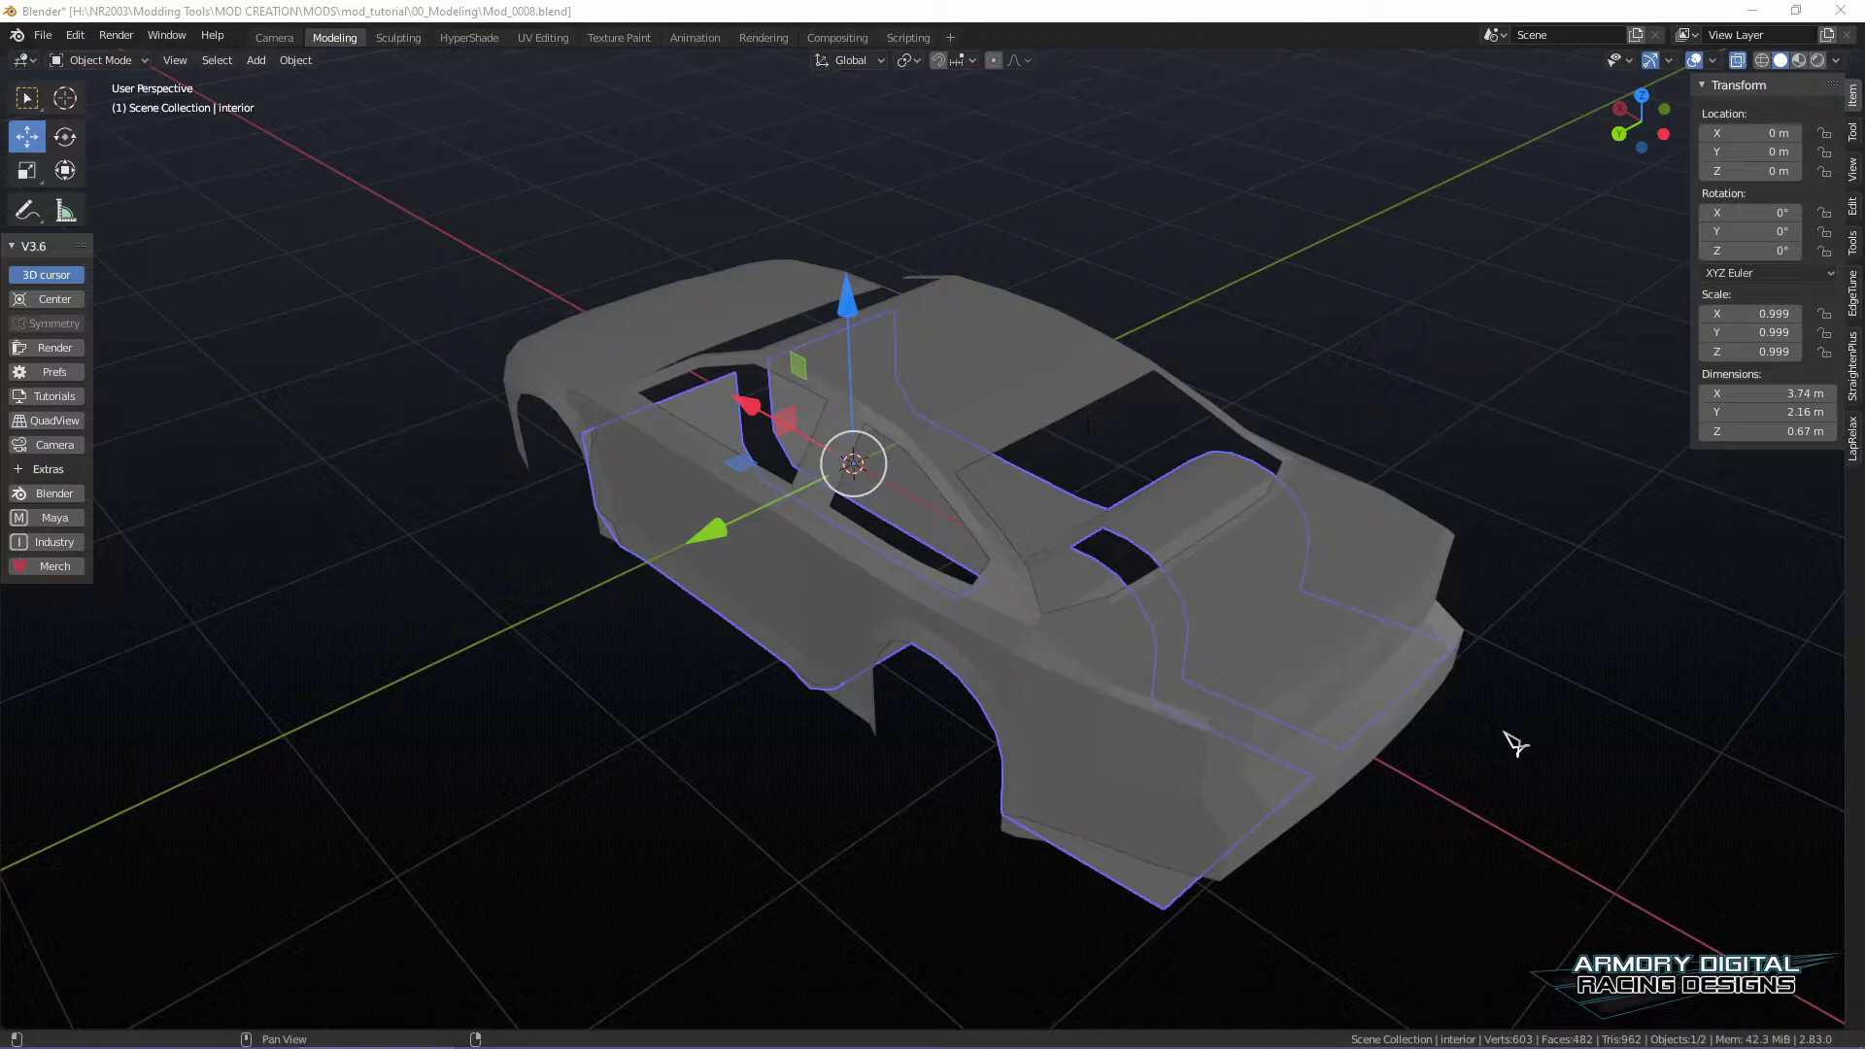
pyautogui.press('`')
pyautogui.click(1549, 791)
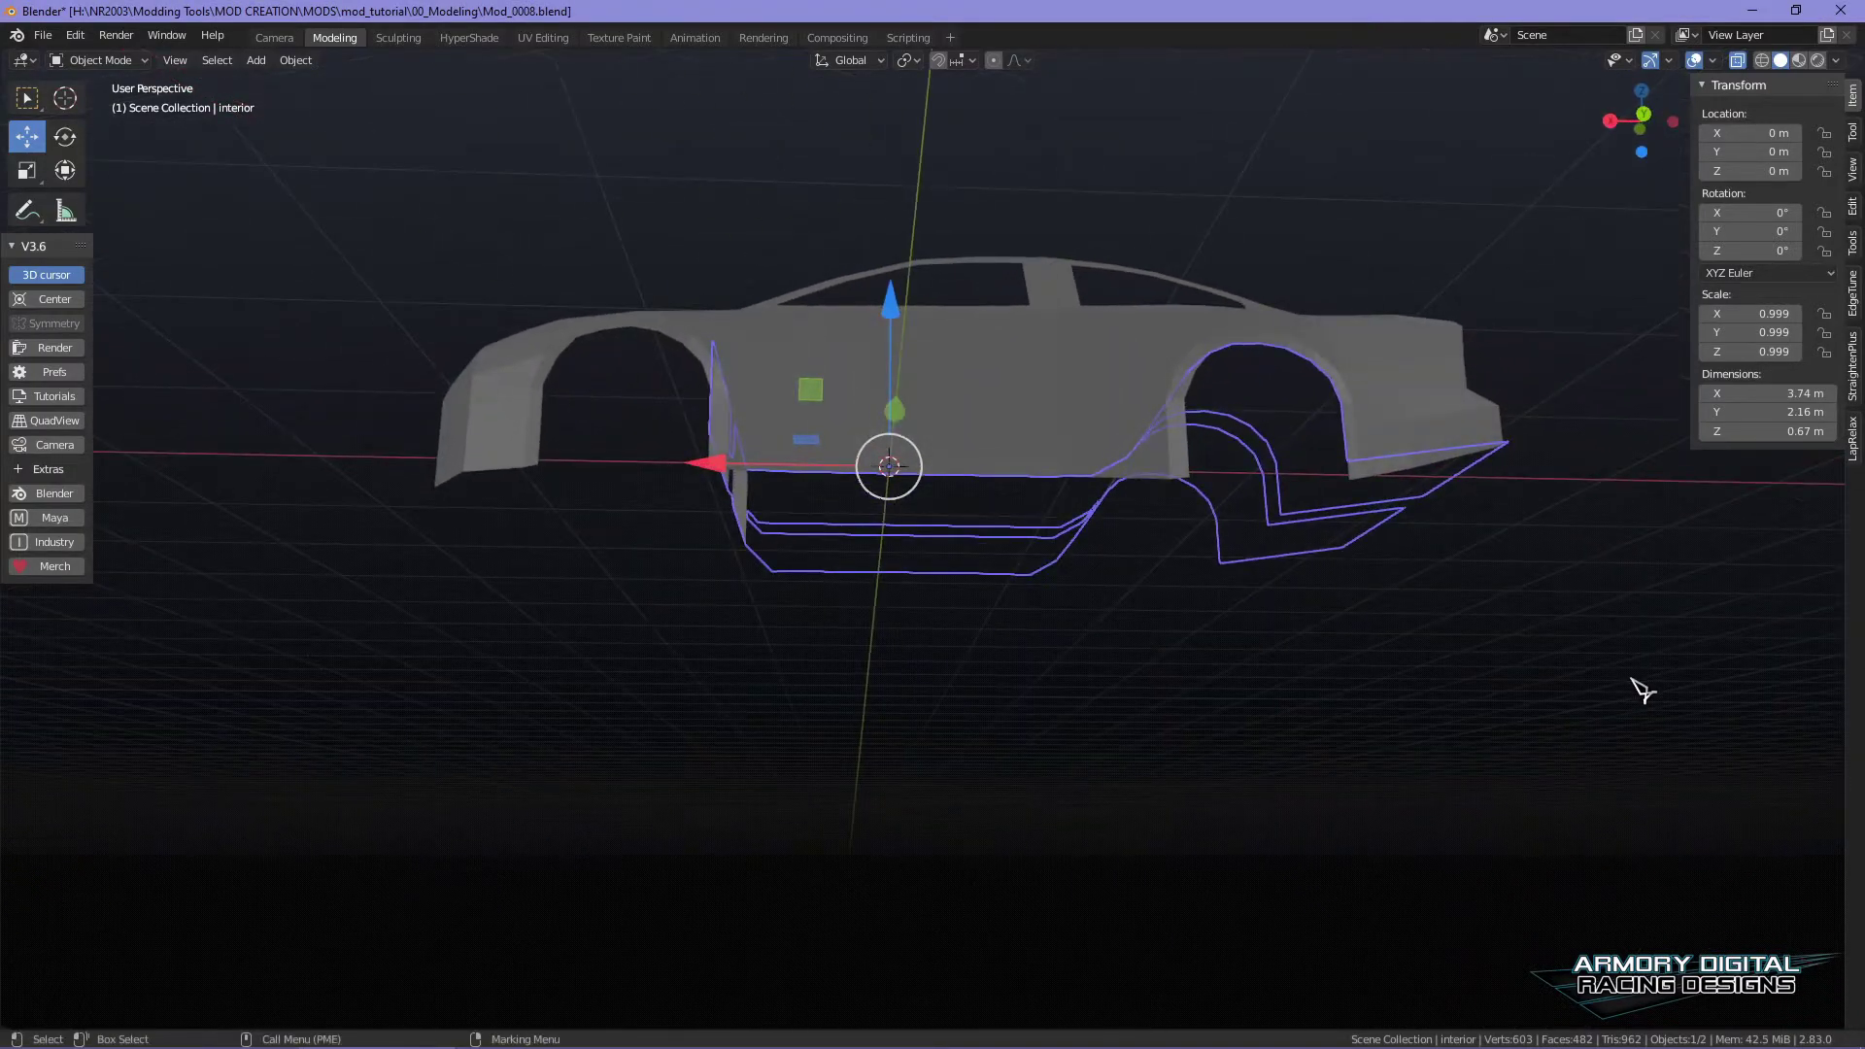
pyautogui.moveTo(1462, 781); pyautogui.dragTo(1275, 701, button='middle')
pyautogui.scroll(3, 1401, 789)
pyautogui.click(1133, 904)
pyautogui.scroll(-5, 1144, 913)
pyautogui.scroll(3, 1201, 829)
pyautogui.scroll(-3, 1360, 700)
pyautogui.click(991, 716)
# - Move the interior half's inner edge loop about -0.081 m along Y toward the car's centreline, and return to Object Mode
pyautogui.moveTo(991, 716); pyautogui.dragTo(953, 596, button='middle')
pyautogui.moveTo(913, 529); pyautogui.dragTo(911, 468, button='right')
pyautogui.doubleClick(839, 571)
pyautogui.moveTo(1013, 491); pyautogui.dragTo(989, 494)
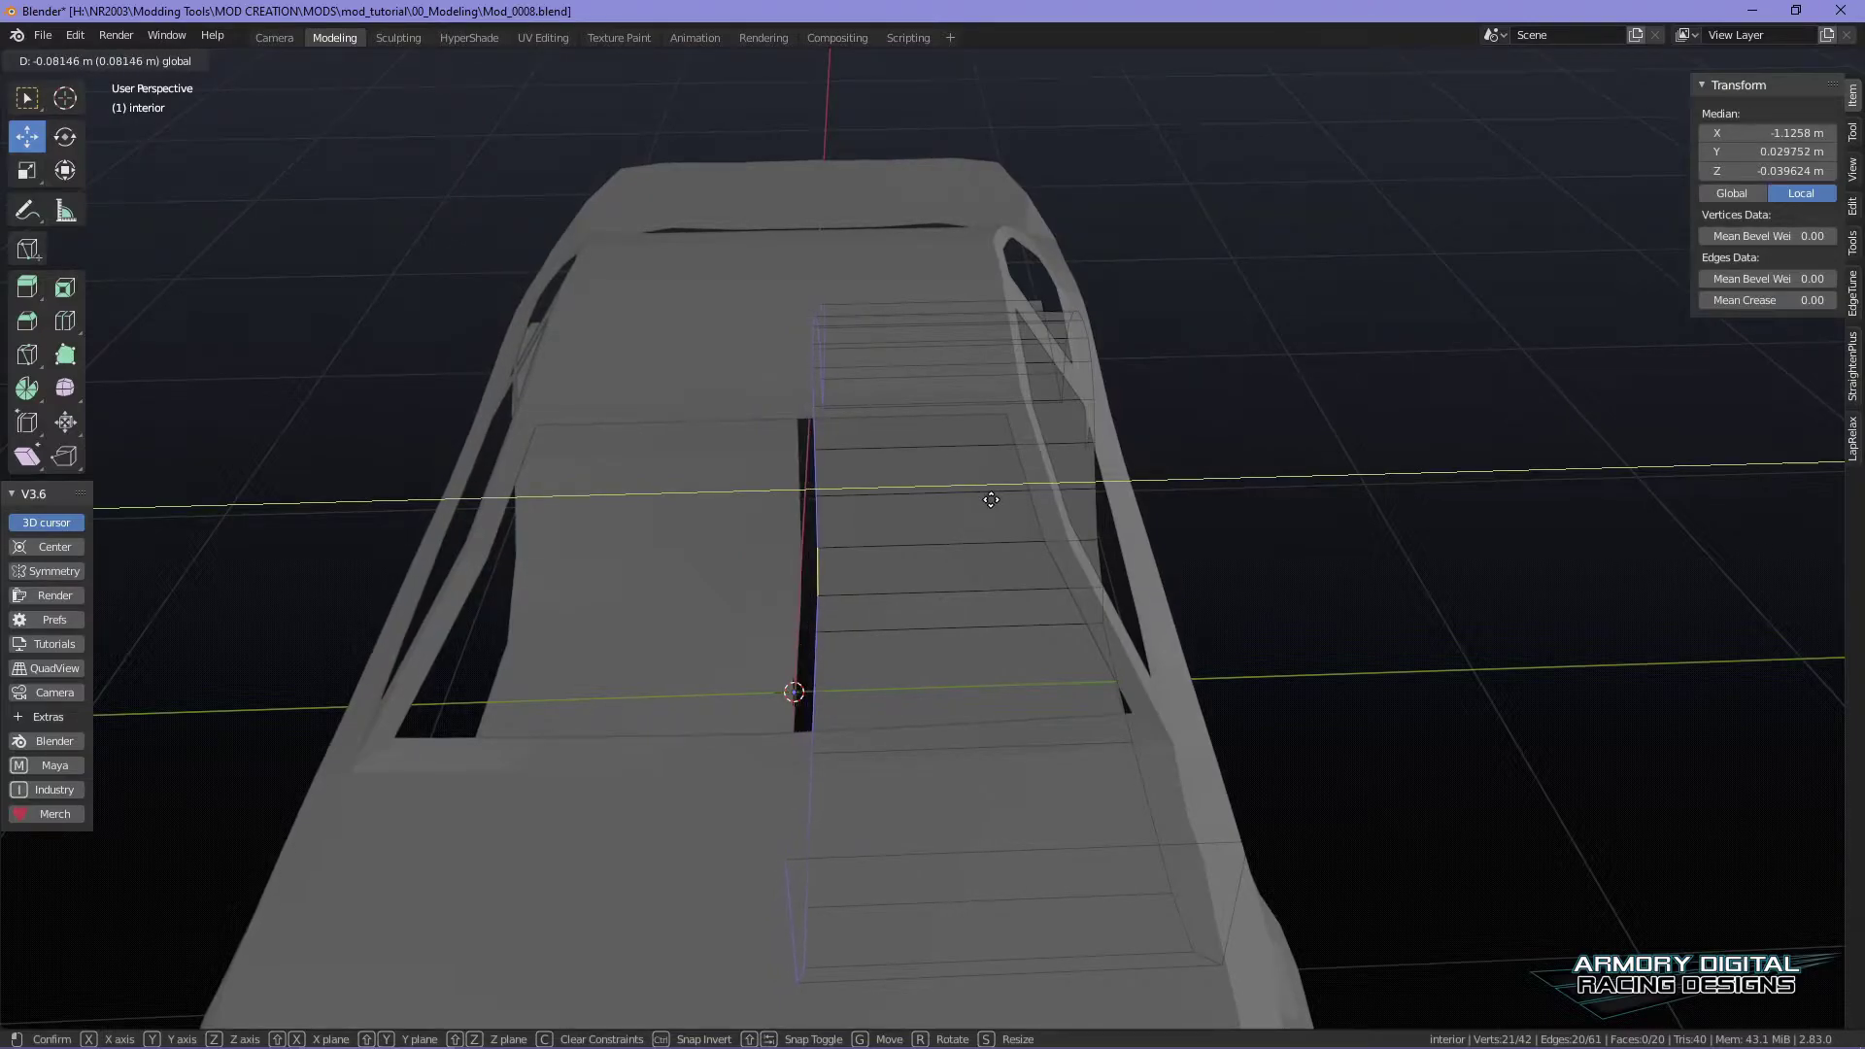
pyautogui.moveTo(992, 499); pyautogui.dragTo(992, 499)
pyautogui.moveTo(898, 606); pyautogui.dragTo(1000, 532, button='right')
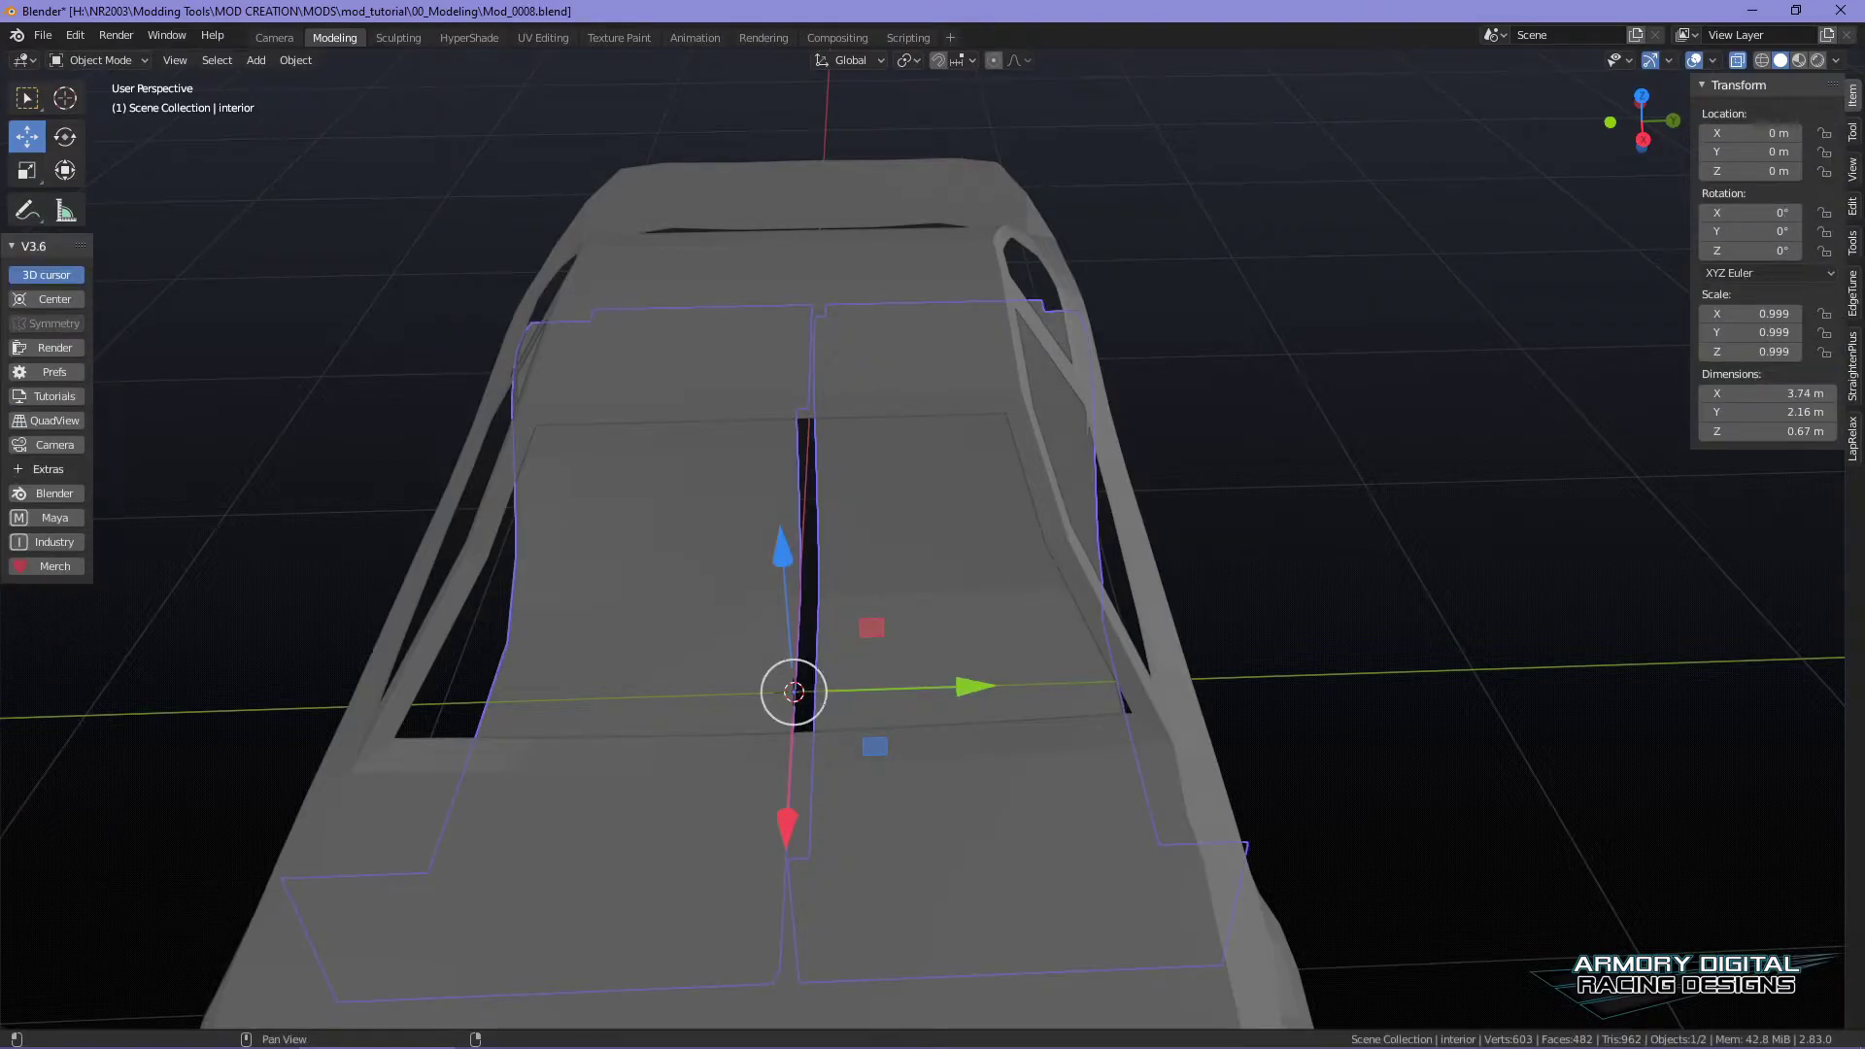
# - Isolate the interior mesh and enter vertex editing on it
pyautogui.hotkey('shift', 'h')
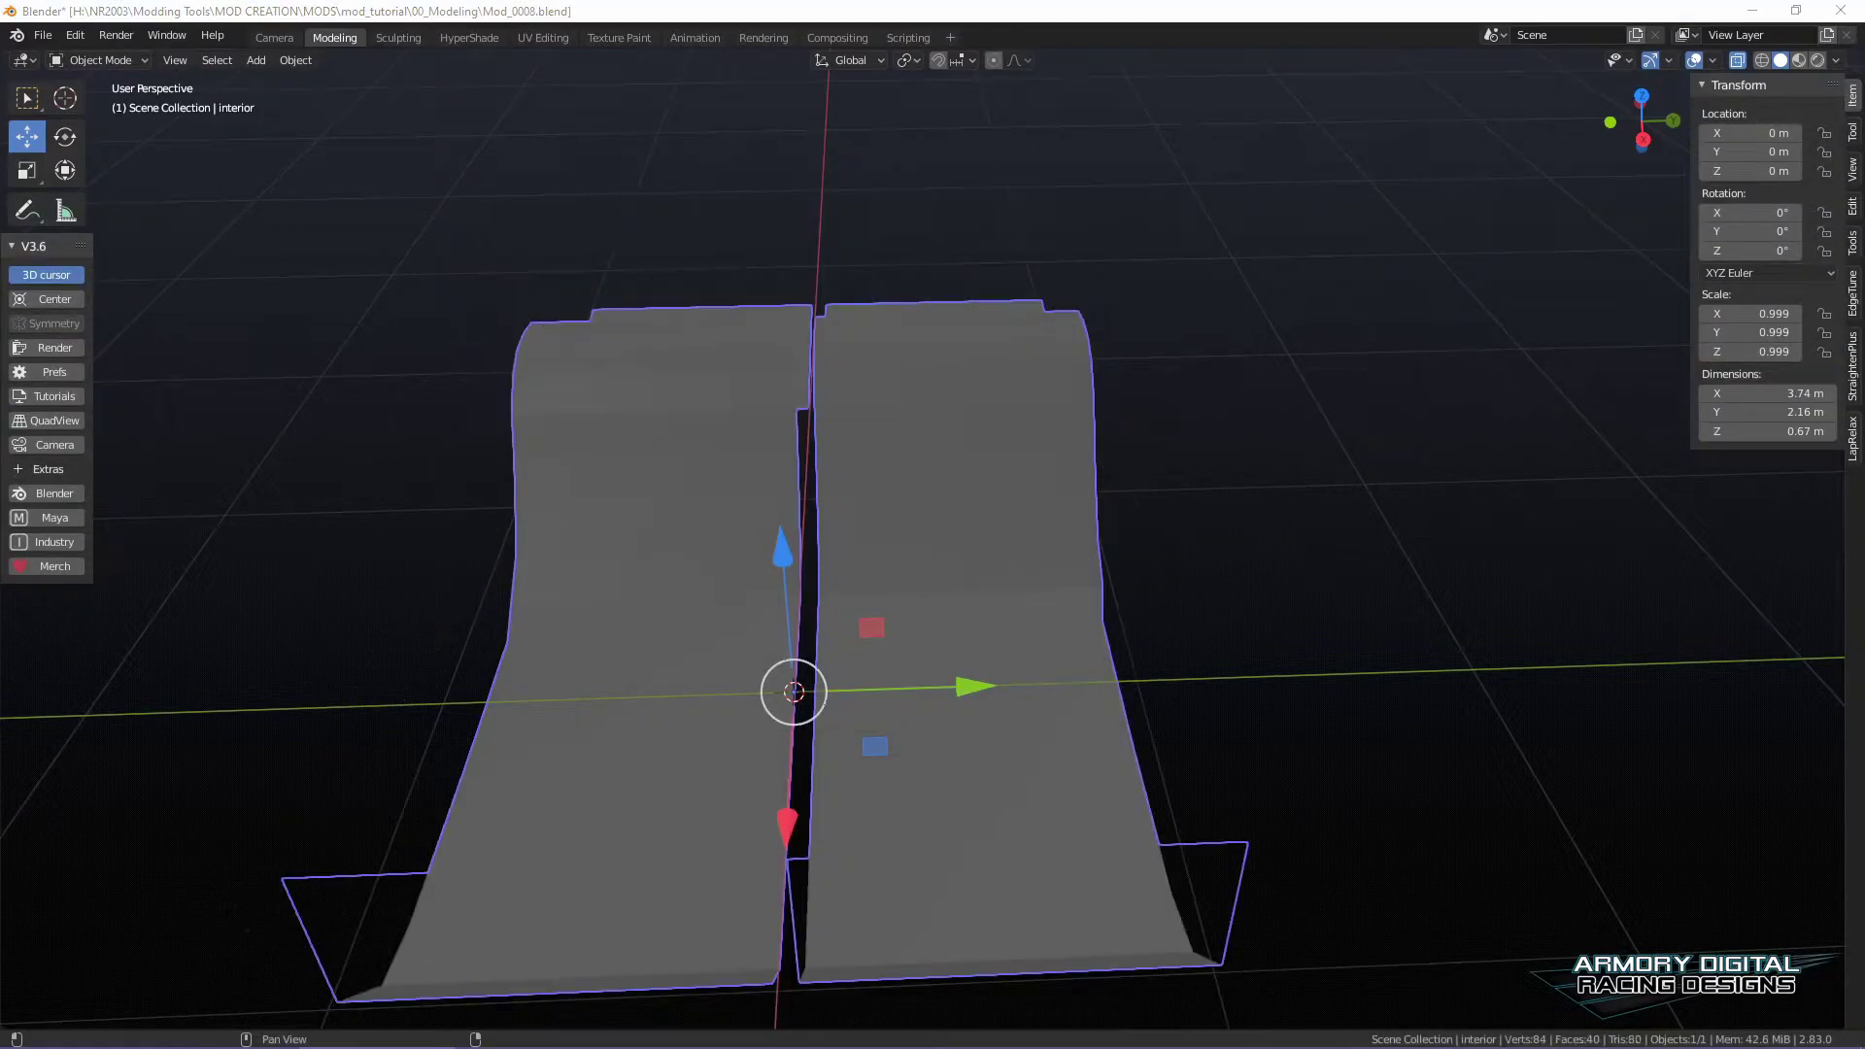
pyautogui.moveTo(905, 464); pyautogui.dragTo(782, 529, button='right')
pyautogui.moveTo(1399, 485)
pyautogui.keyDown('alt'); pyautogui.mouseDown()
pyautogui.moveTo(1449, 437)
pyautogui.moveTo(1370, 495)
pyautogui.mouseUp(); pyautogui.keyUp('alt')
pyautogui.rightClick(961, 357)
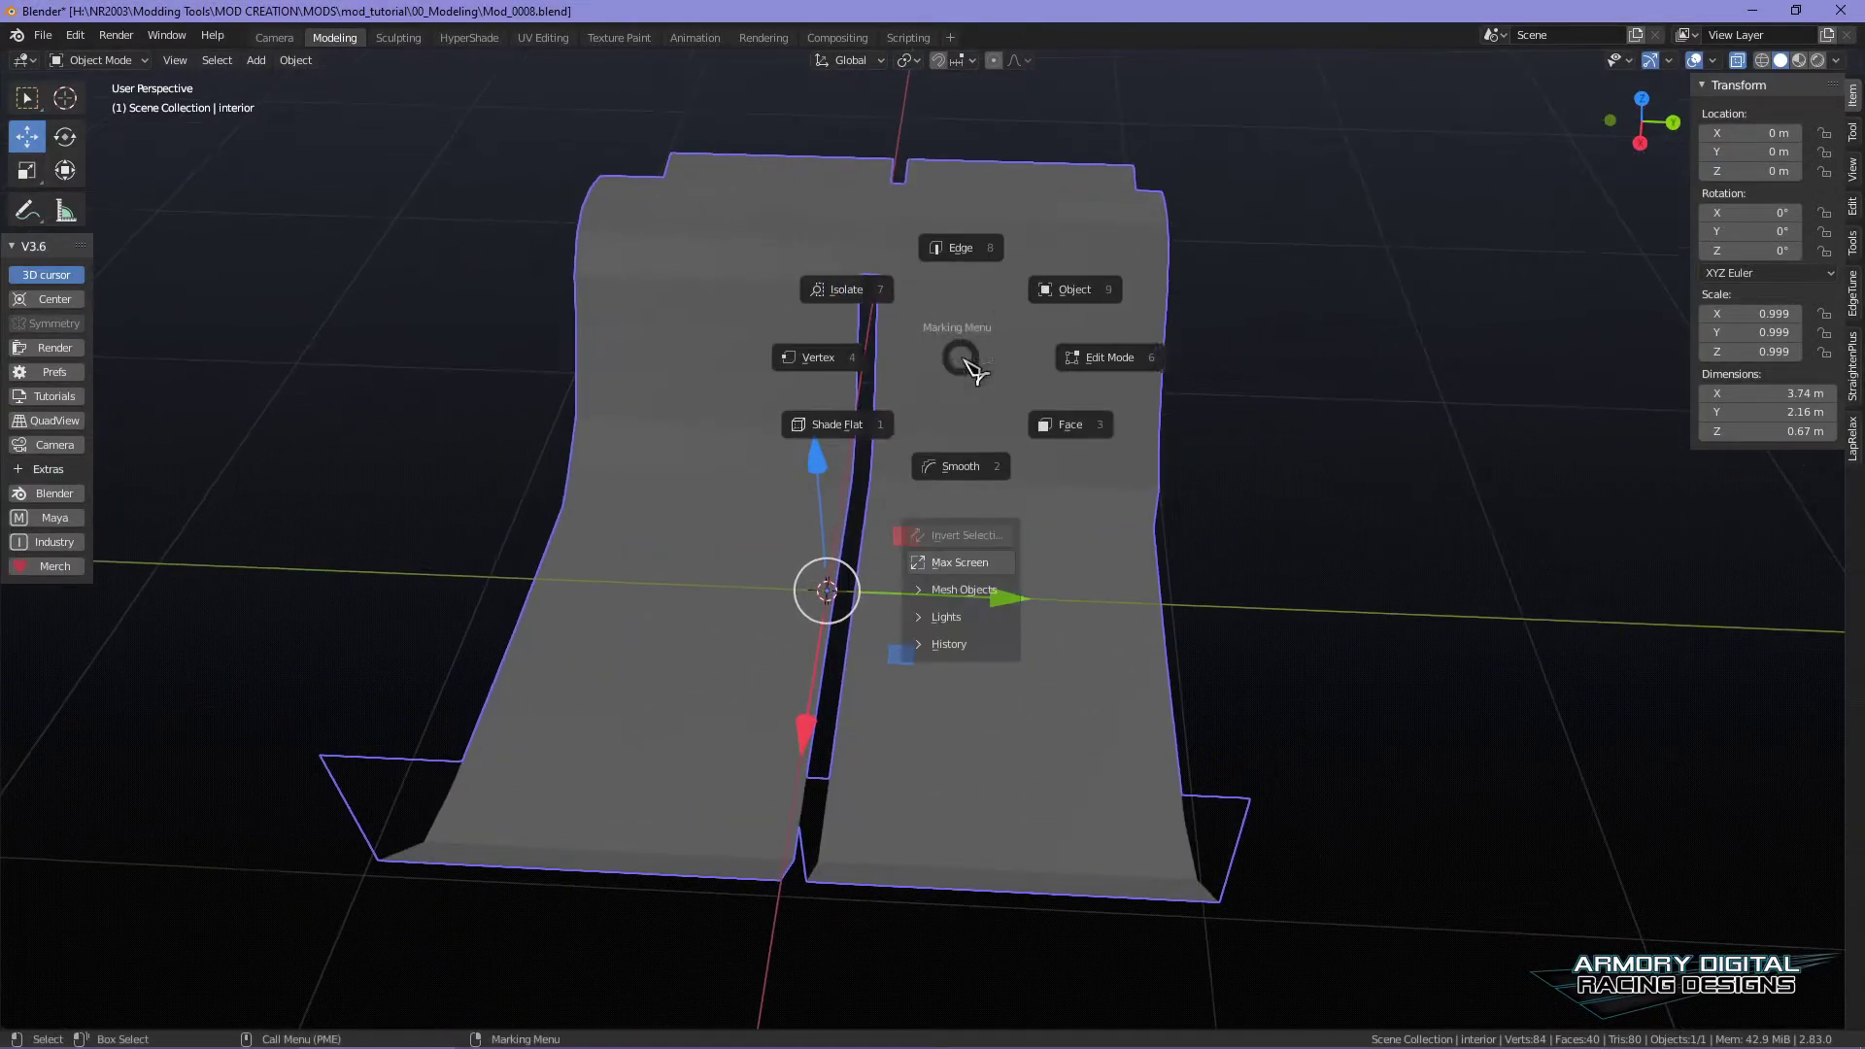
pyautogui.moveTo(960, 358); pyautogui.dragTo(860, 357, button='right')
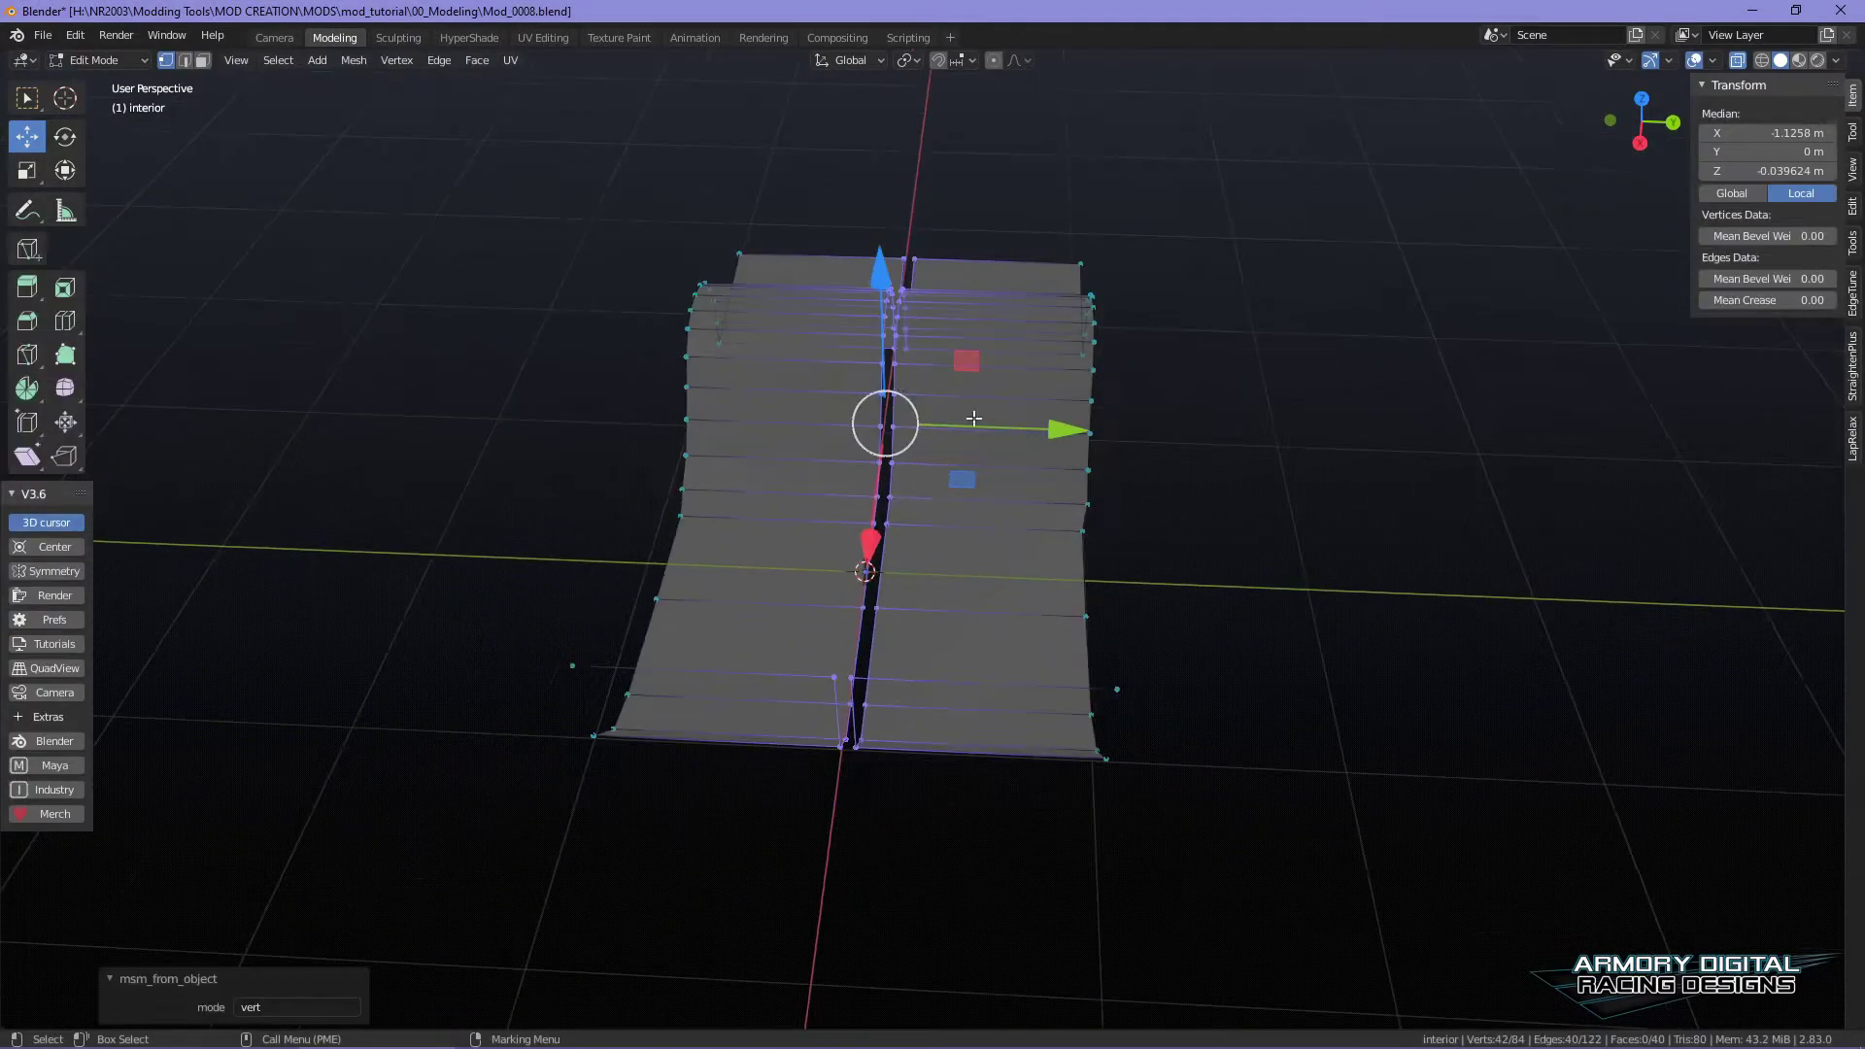
# - Try to dissolve the two inner vertex rows along the interior's centre gap
pyautogui.moveTo(976, 421); pyautogui.dragTo(1004, 480)
pyautogui.press('Delete')
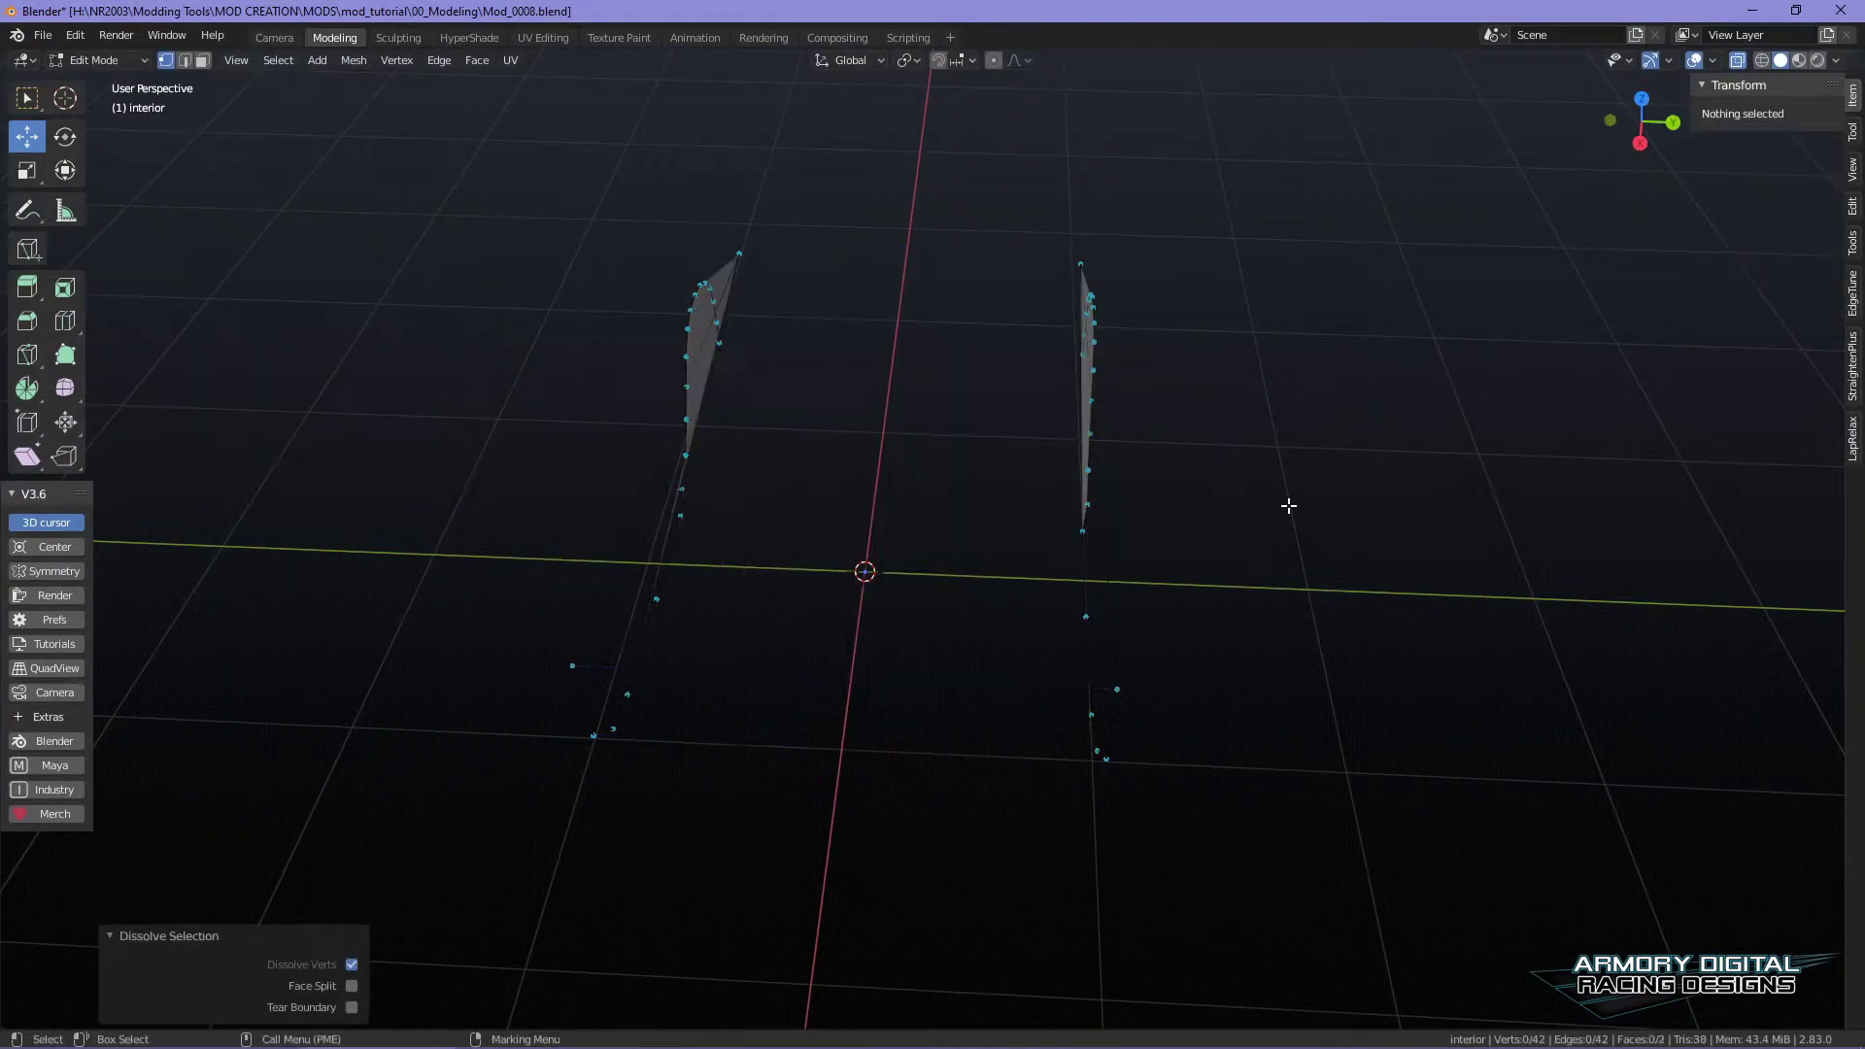
pyautogui.hotkey('ctrl', 'z')
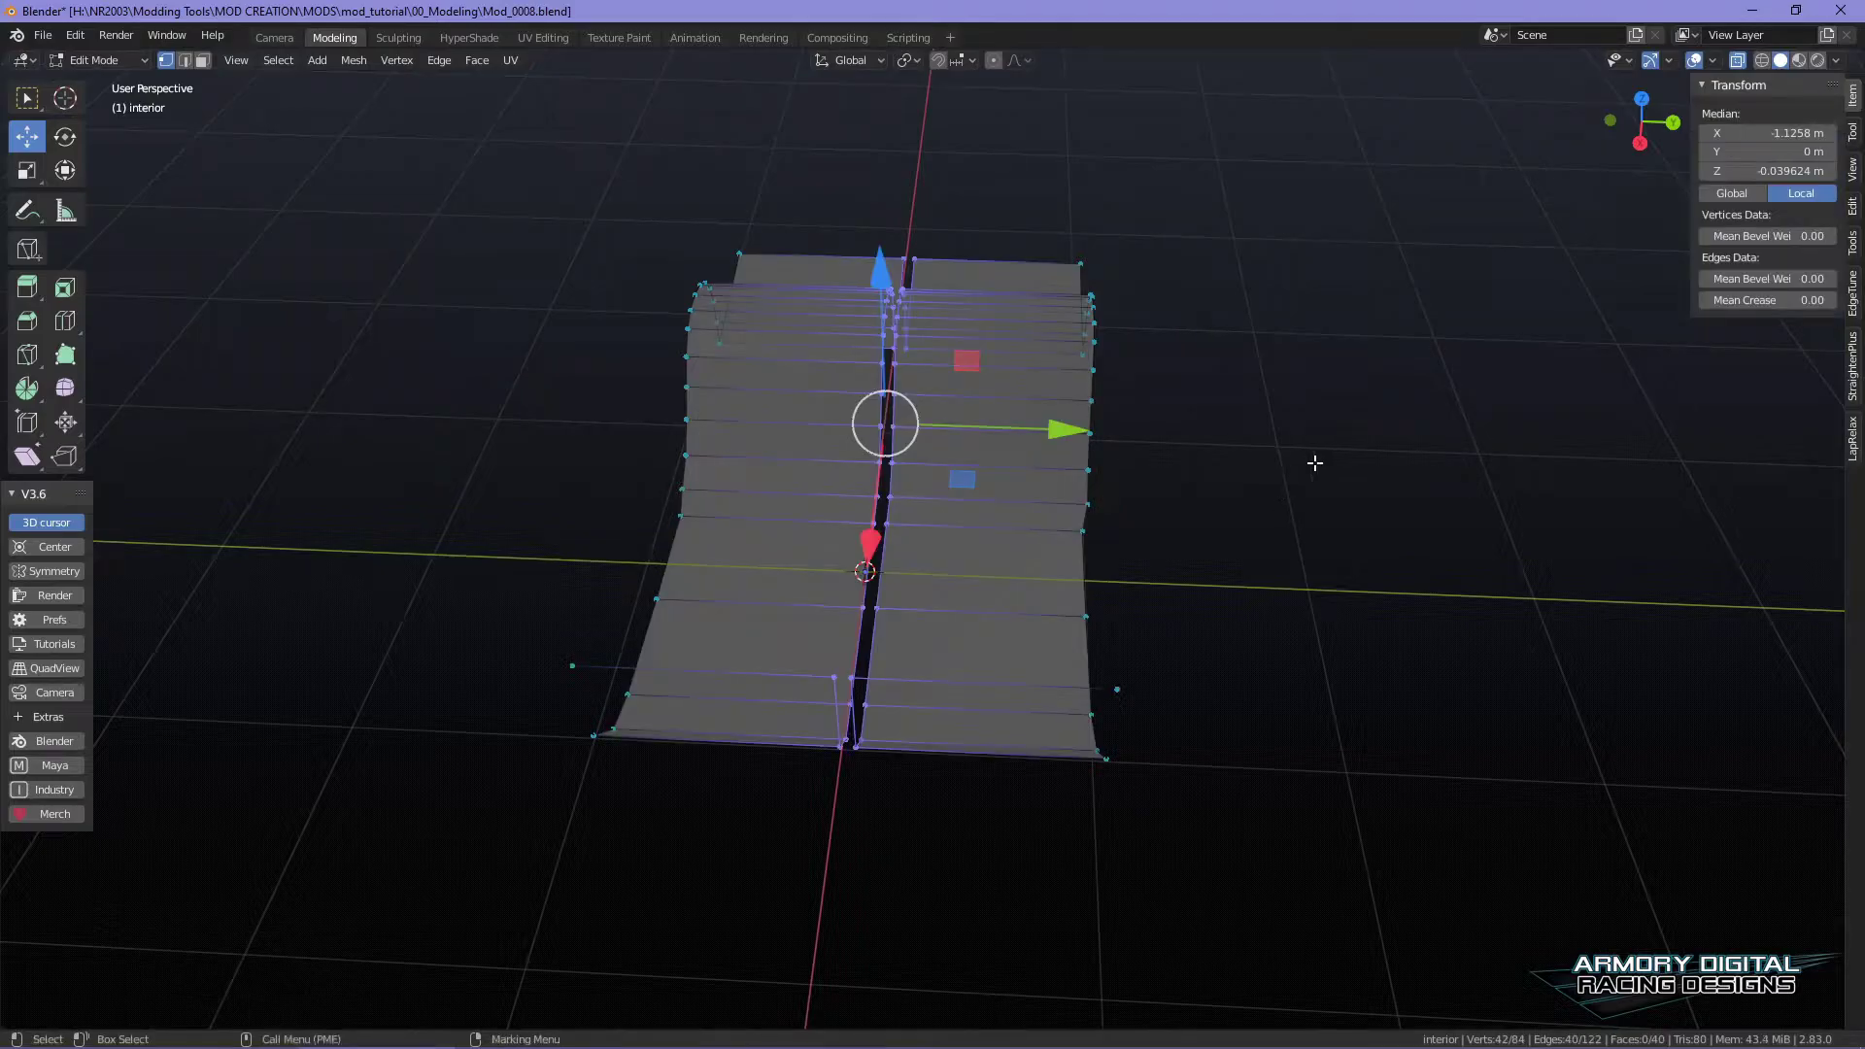
pyautogui.keyDown('alt'); pyautogui.moveTo(1315, 463); pyautogui.dragTo(1390, 553); pyautogui.keyUp('alt')
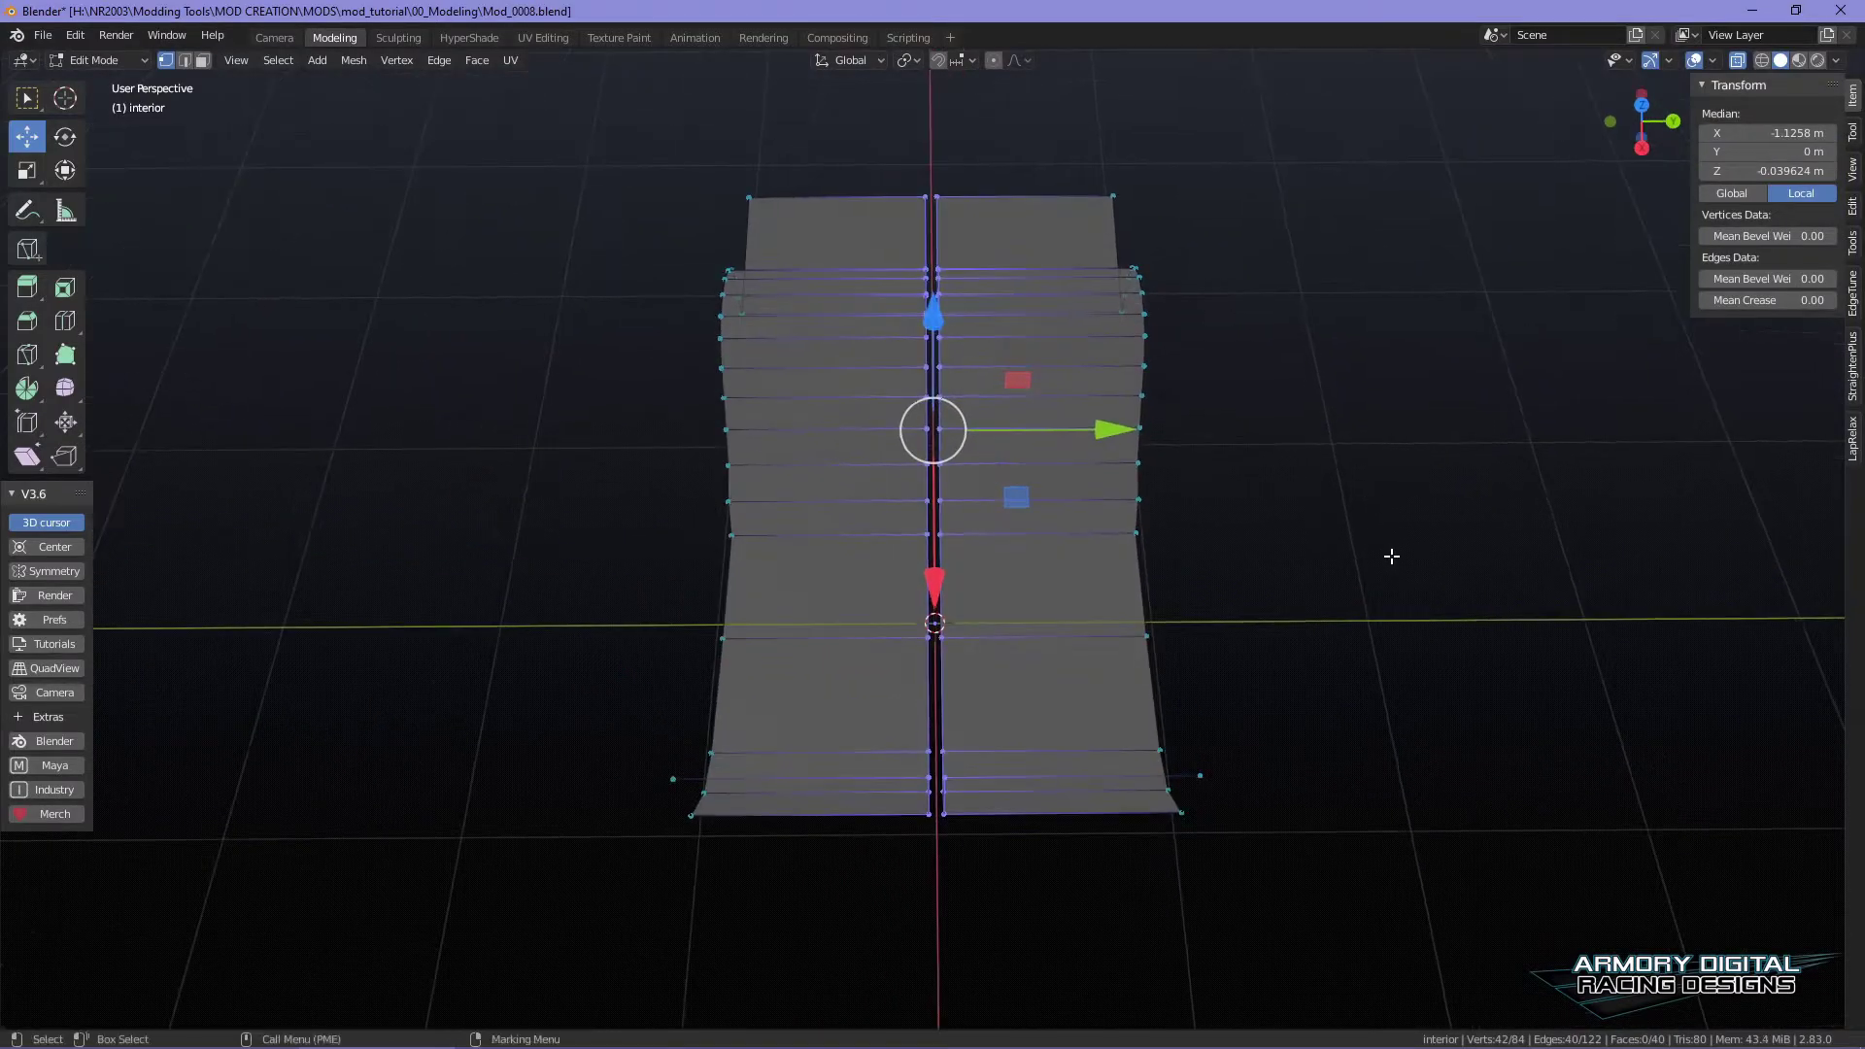
pyautogui.press('Tab')
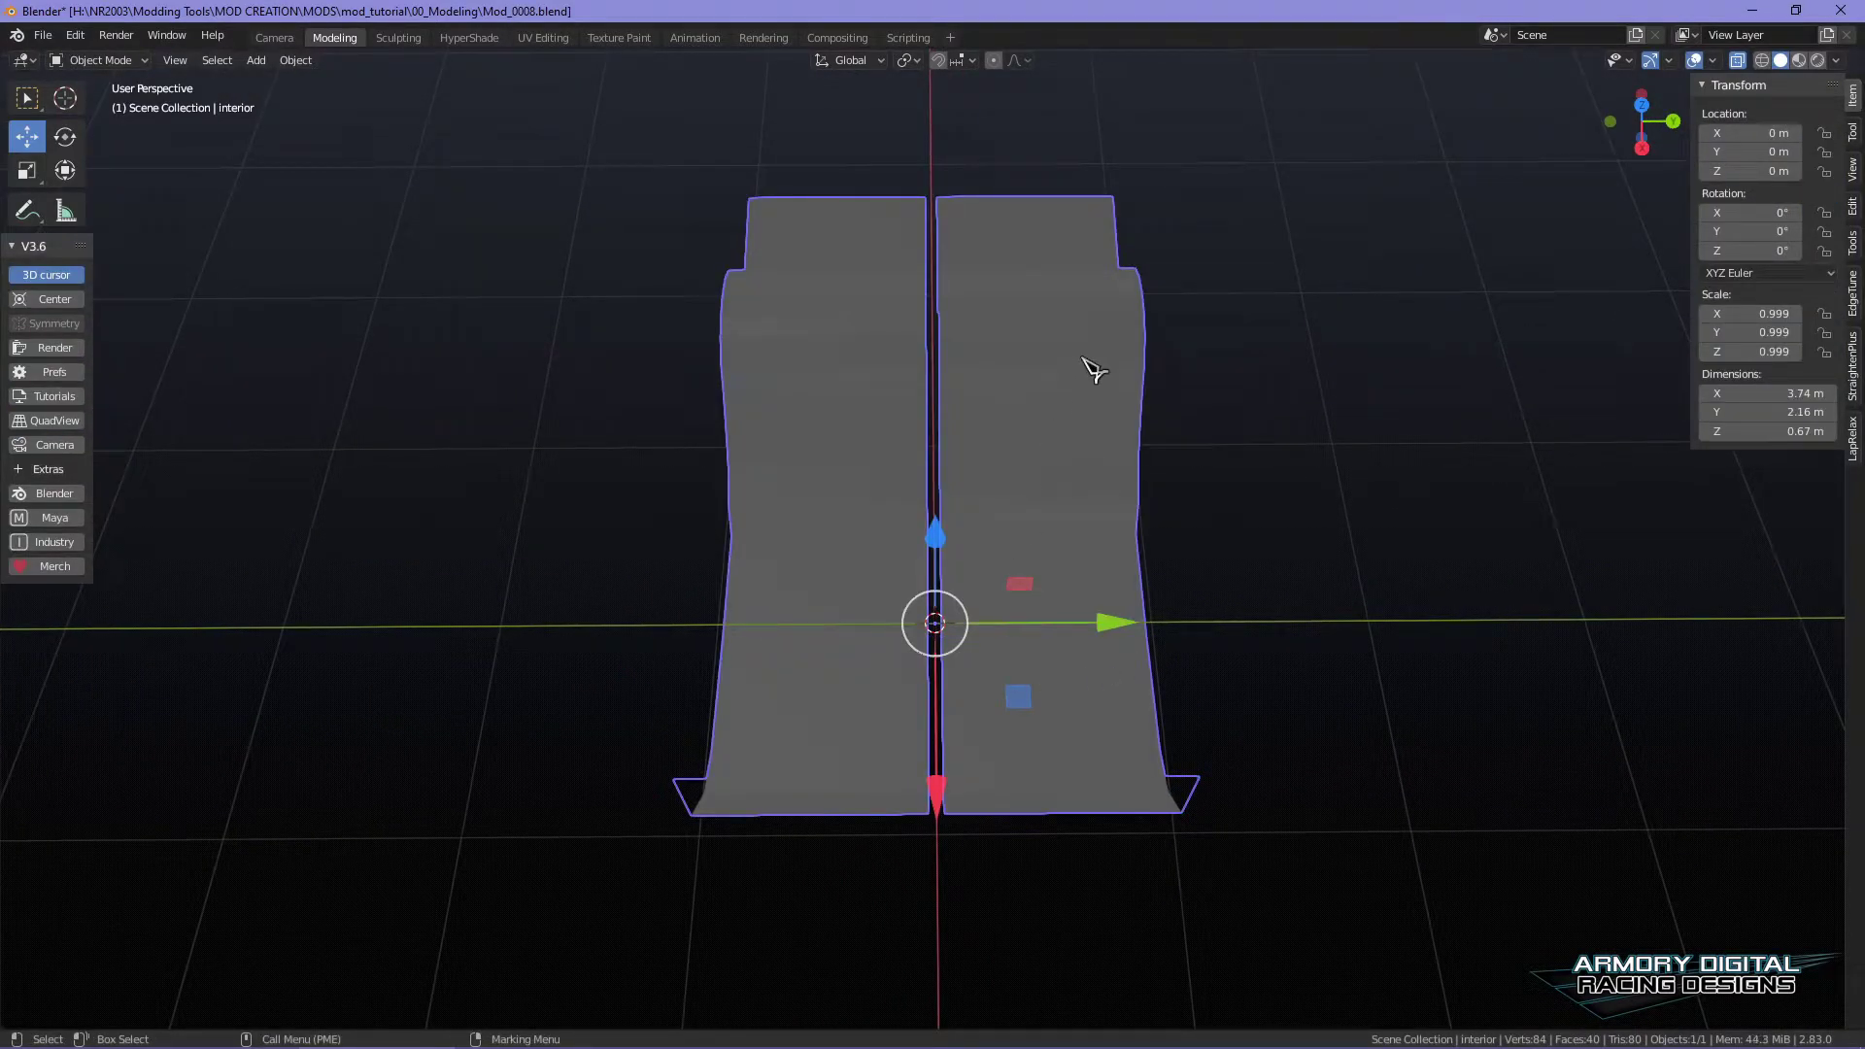
# - Select both inner vertex rows along the centre gap and scale them together along Y by about 0.153
pyautogui.press('1')
pyautogui.moveTo(1026, 928); pyautogui.dragTo(898, 211)
pyautogui.press('r')
pyautogui.moveTo(1110, 466); pyautogui.dragTo(1008, 467)
pyautogui.hotkey('ctrl', 'z')
pyautogui.hotkey('ctrl', 'z')
pyautogui.moveTo(997, 461); pyautogui.dragTo(960, 473)
# - Merge the doubled vertices along the interior's centre seam by distance, using 0.0001 m, and clear the selection
pyautogui.middleClick(939, 496)
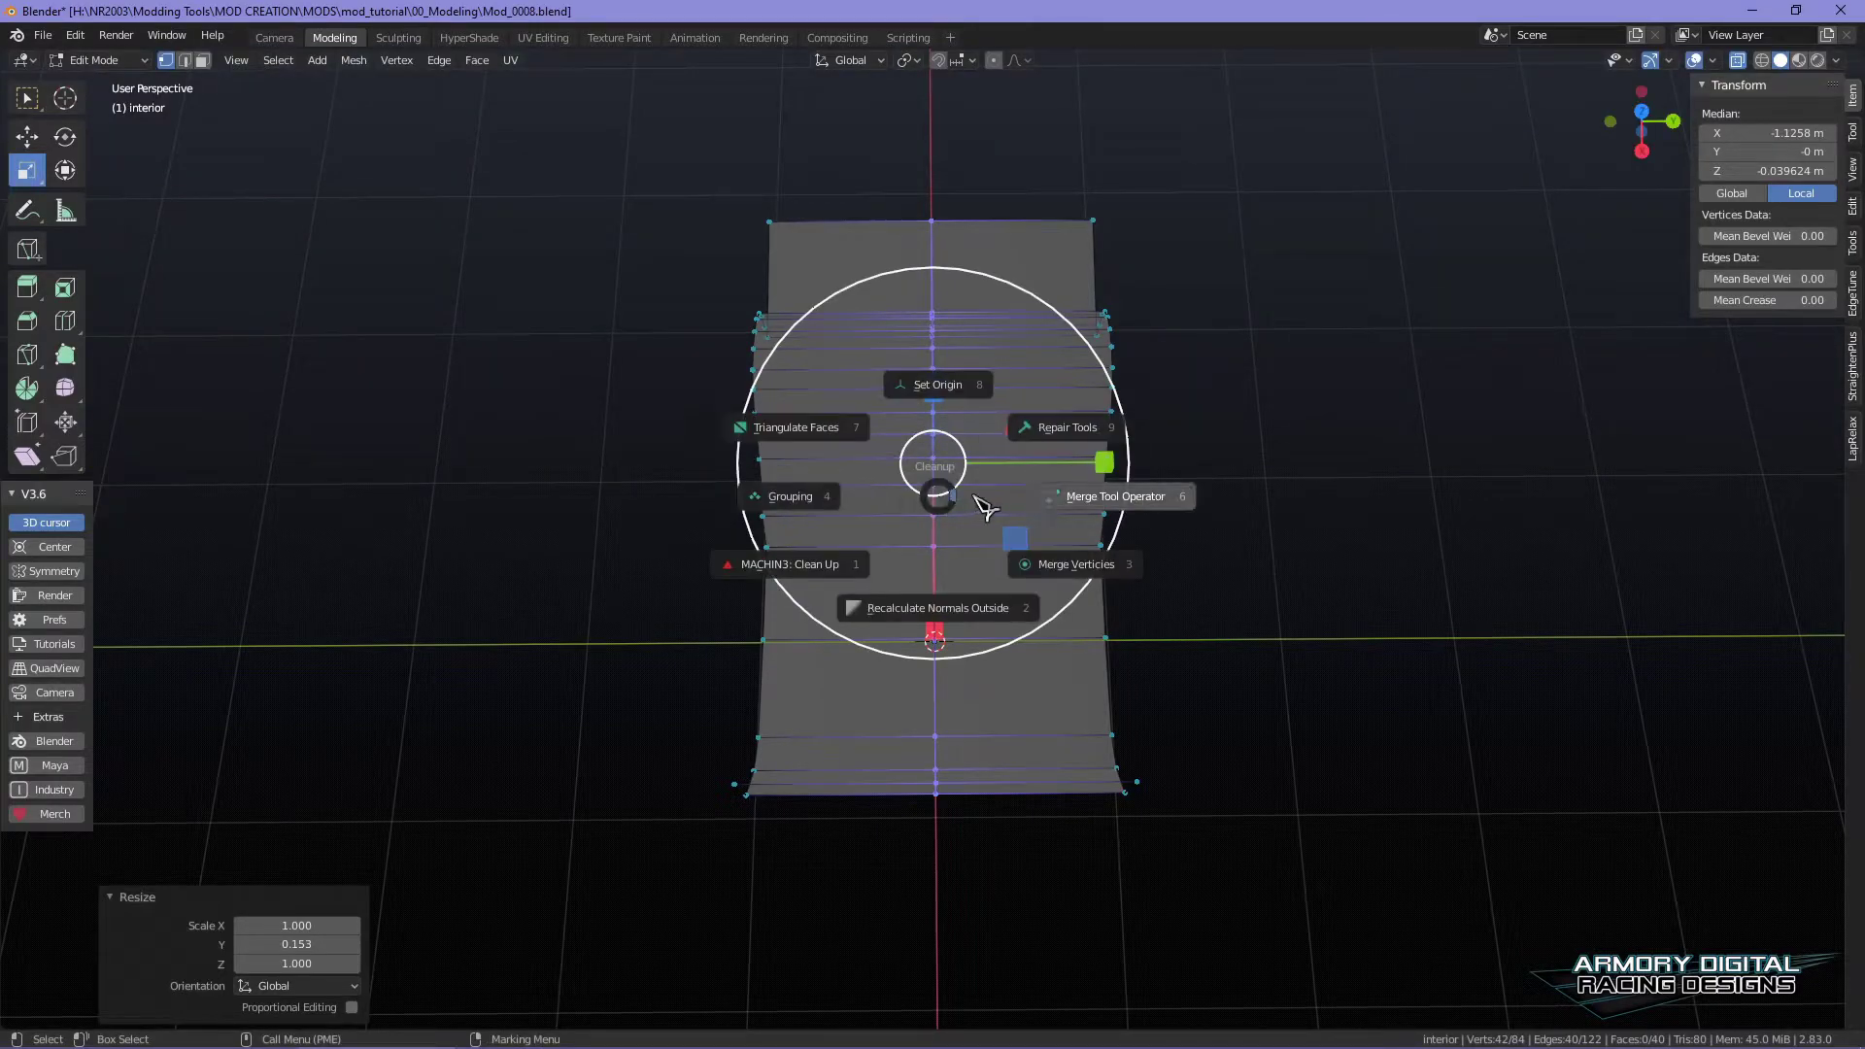
pyautogui.moveTo(1052, 568)
pyautogui.moveTo(1091, 423)
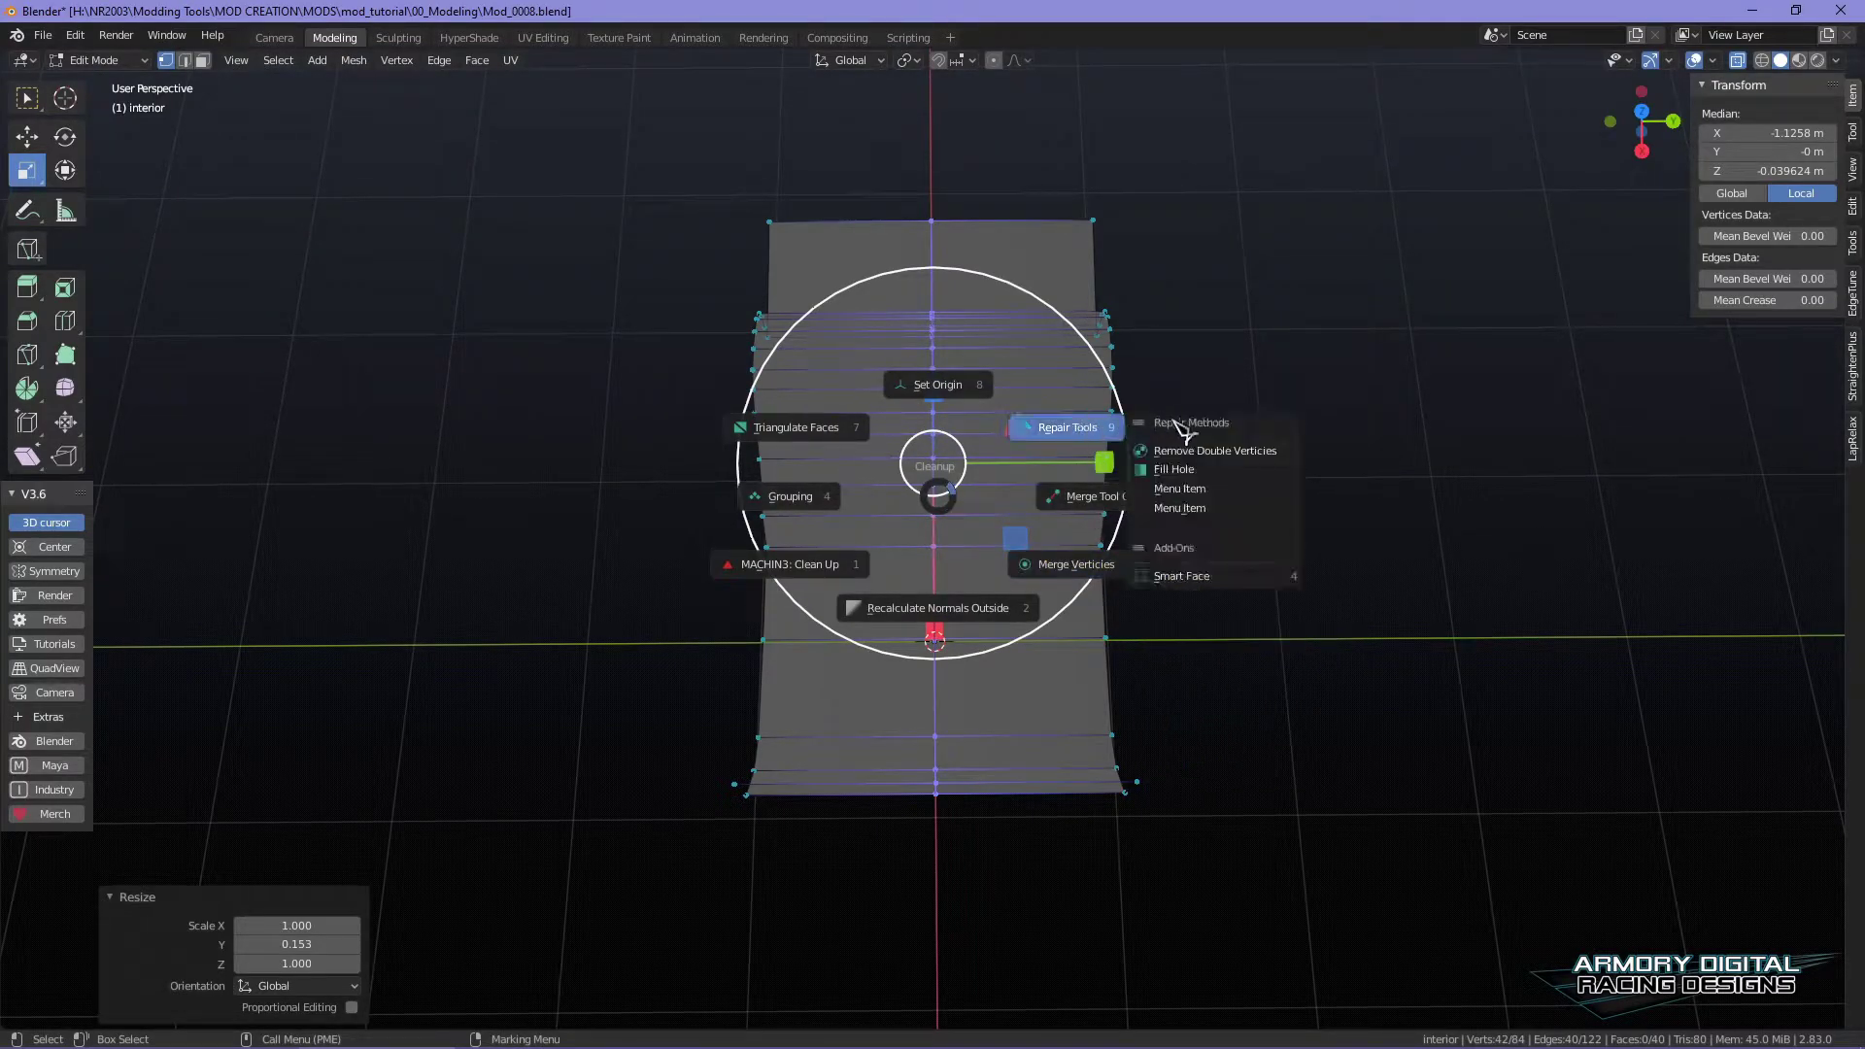
pyautogui.click(1207, 451)
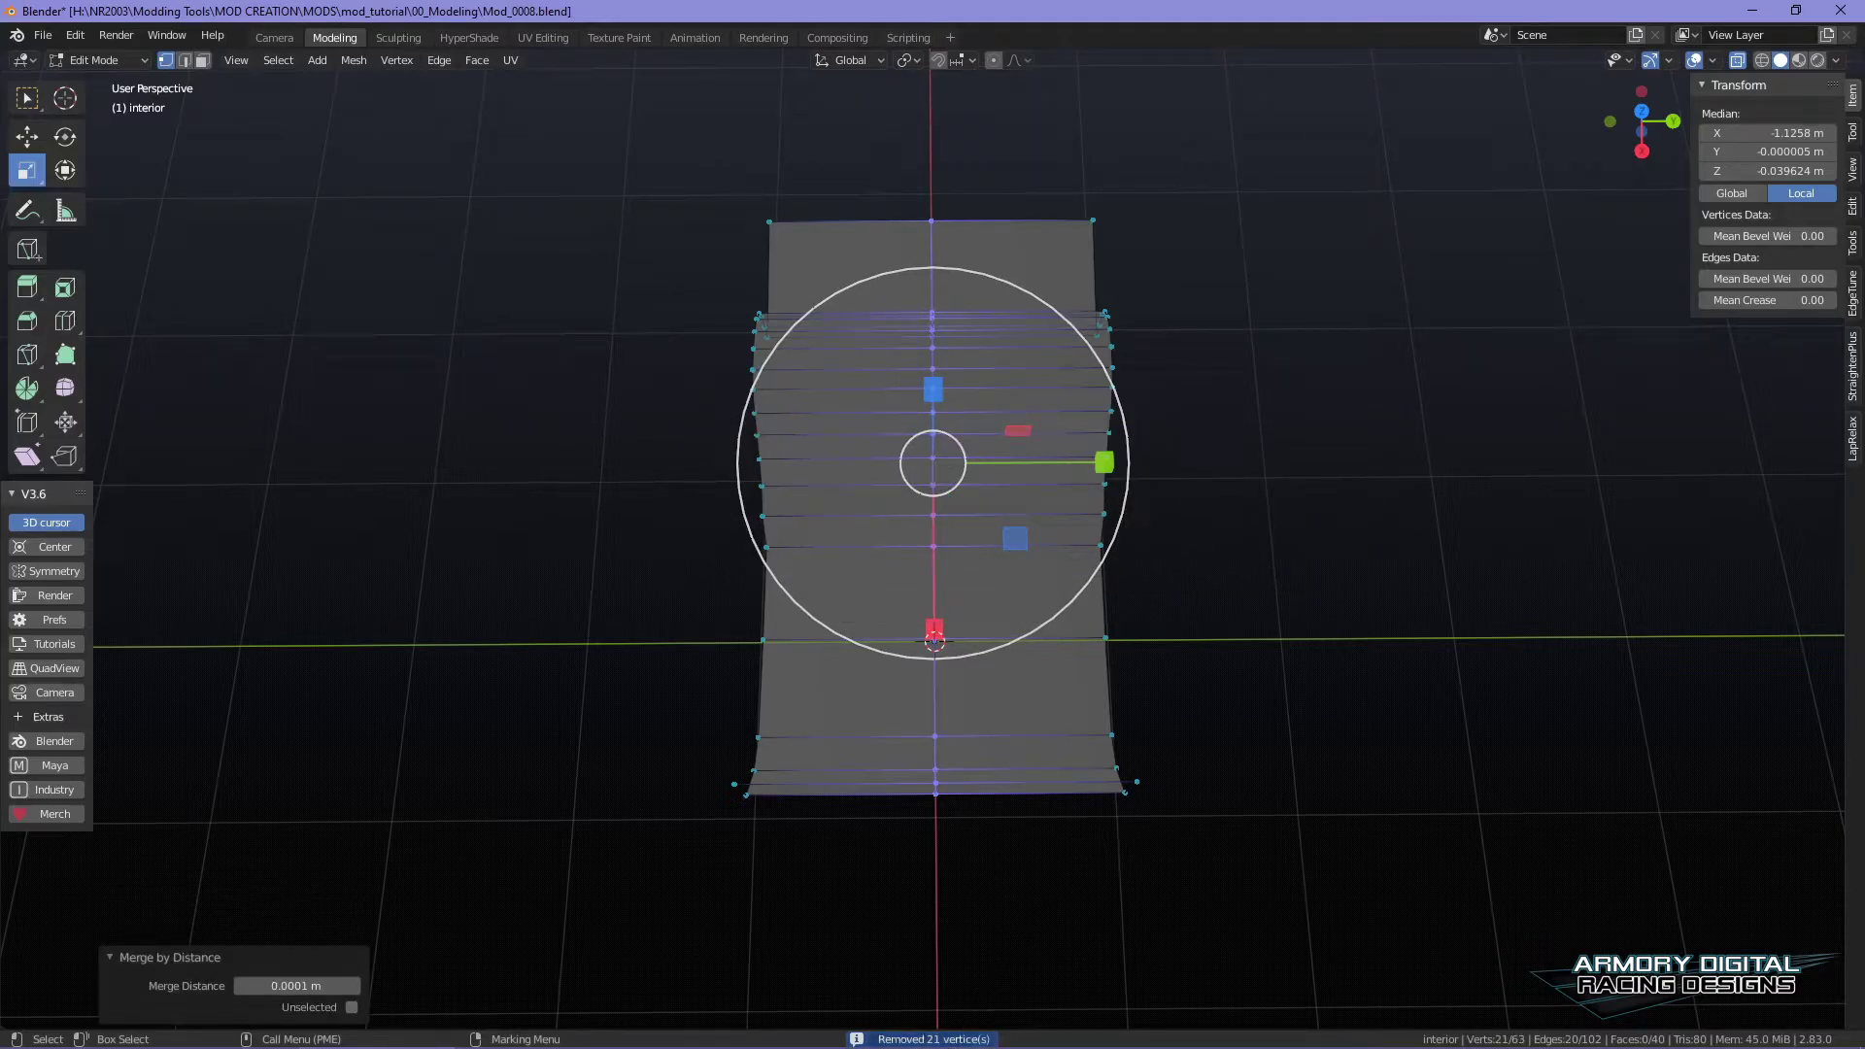
pyautogui.moveTo(926, 1045)
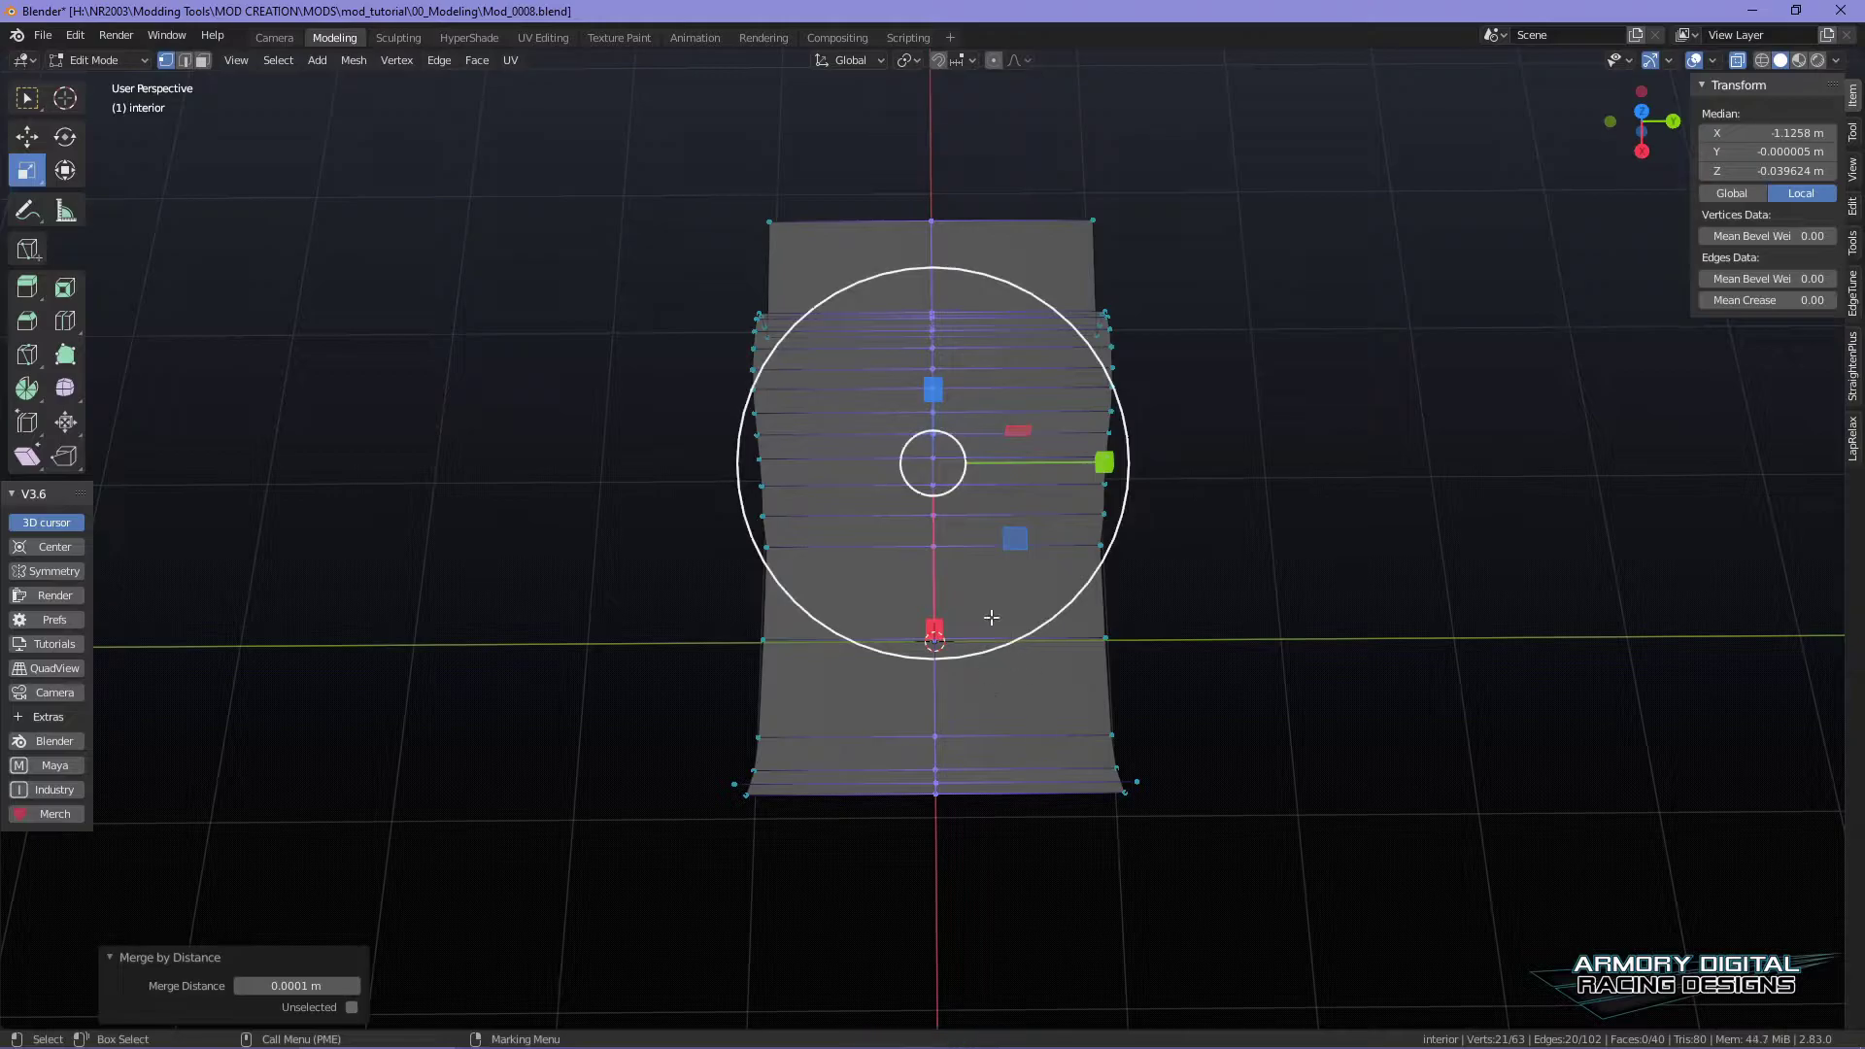
pyautogui.click(1273, 600)
# - Test the weld at the rear floor panel by pulling its rear centre vertex up along Z, and undo the move
pyautogui.scroll(3, 1320, 625)
pyautogui.moveTo(986, 396); pyautogui.dragTo(883, 387, button='right')
pyautogui.keyDown('alt'); pyautogui.moveTo(1460, 429); pyautogui.dragTo(1207, 708, button='middle'); pyautogui.keyUp('alt')
pyautogui.click(1207, 708)
pyautogui.keyDown('alt'); pyautogui.moveTo(1490, 790); pyautogui.dragTo(1544, 812); pyautogui.keyUp('alt')
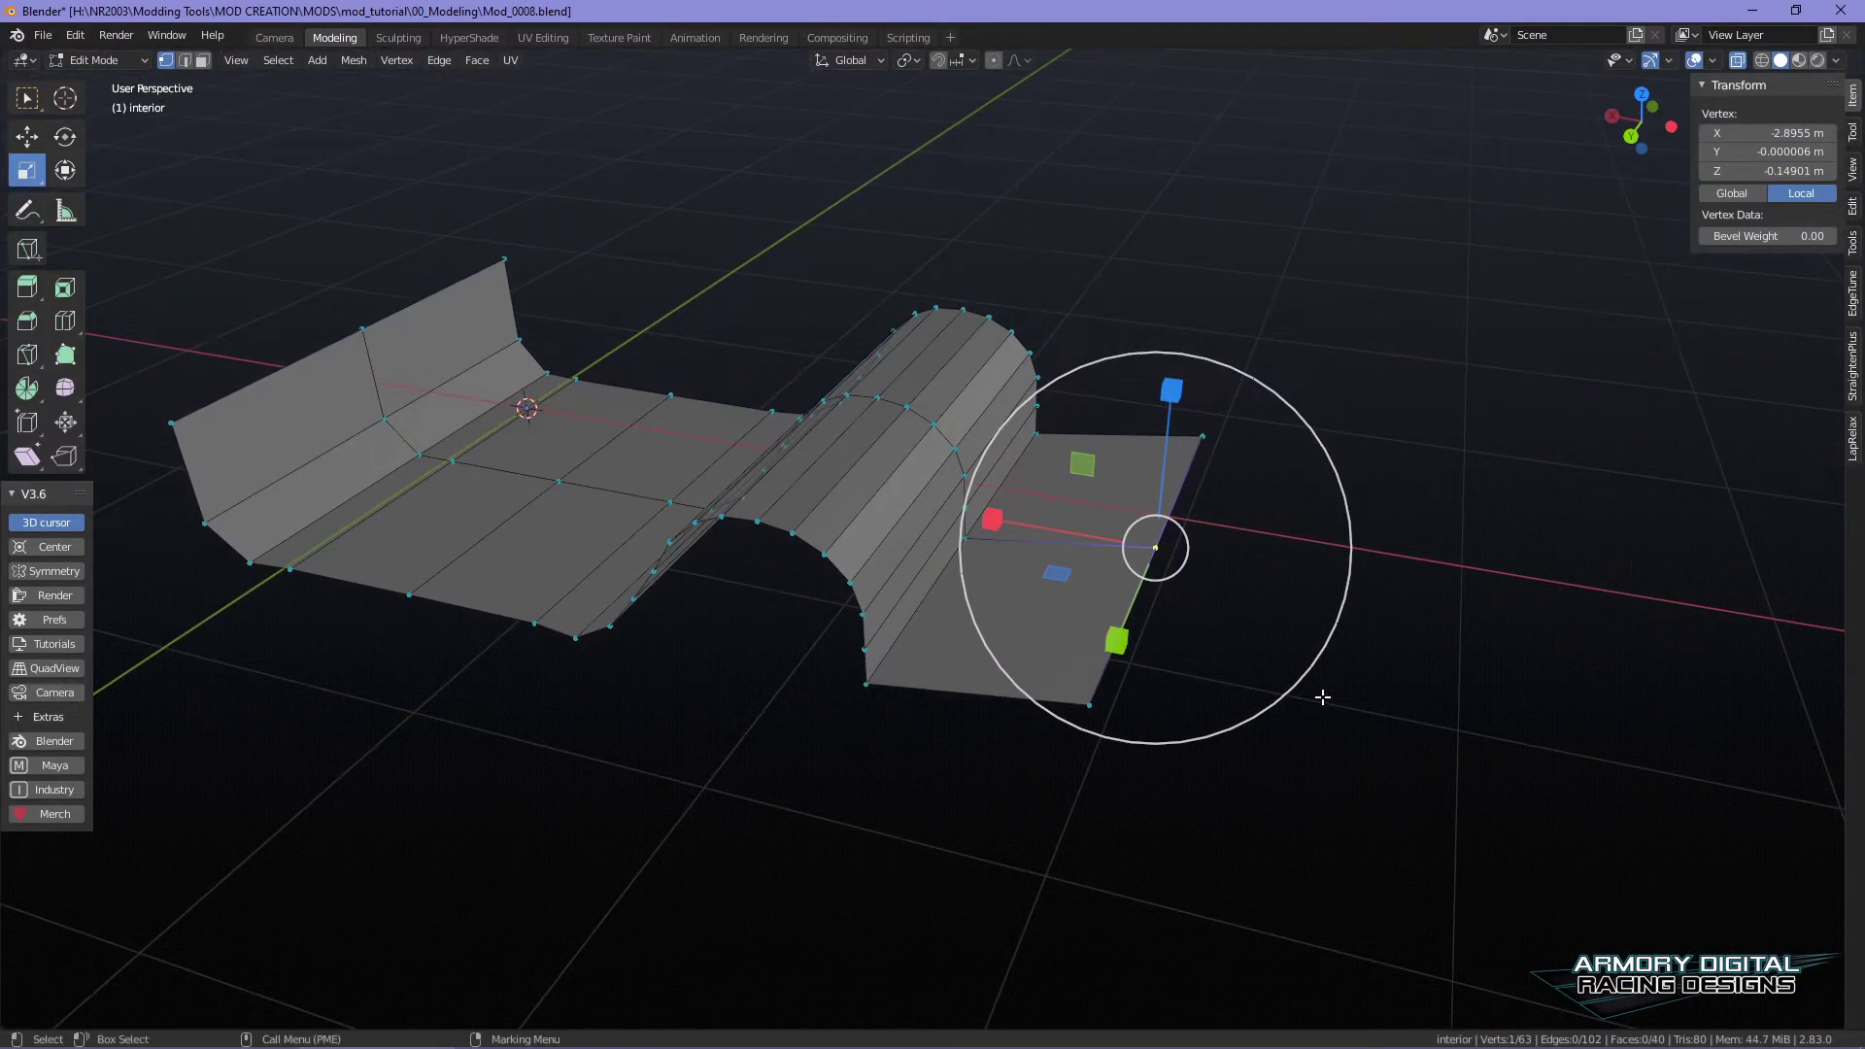
pyautogui.press('w')
pyautogui.moveTo(1169, 404); pyautogui.dragTo(1197, 297)
pyautogui.hotkey('ctrl', 'z')
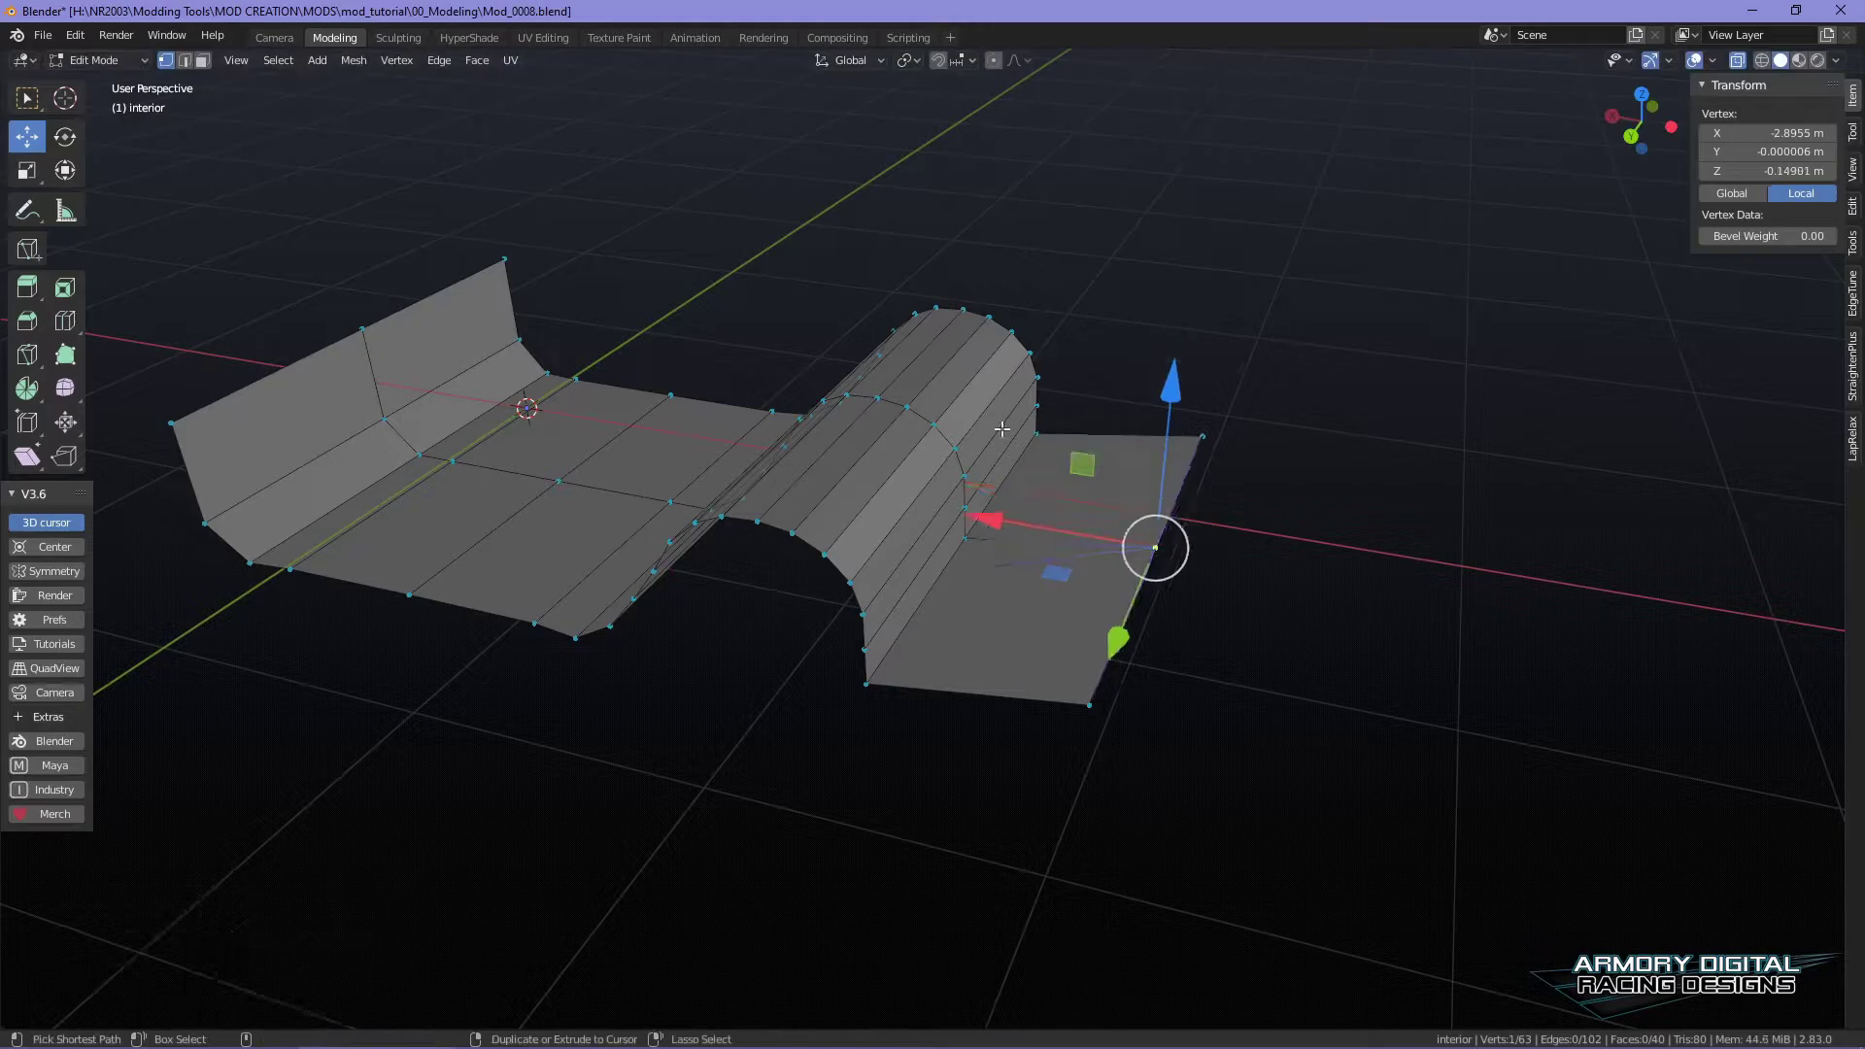
# - Test the weld over the wheel arch by moving individual centre seam vertices along Z
pyautogui.click(908, 408)
pyautogui.moveTo(913, 233); pyautogui.dragTo(931, 263)
pyautogui.hotkey('ctrl', 'z')
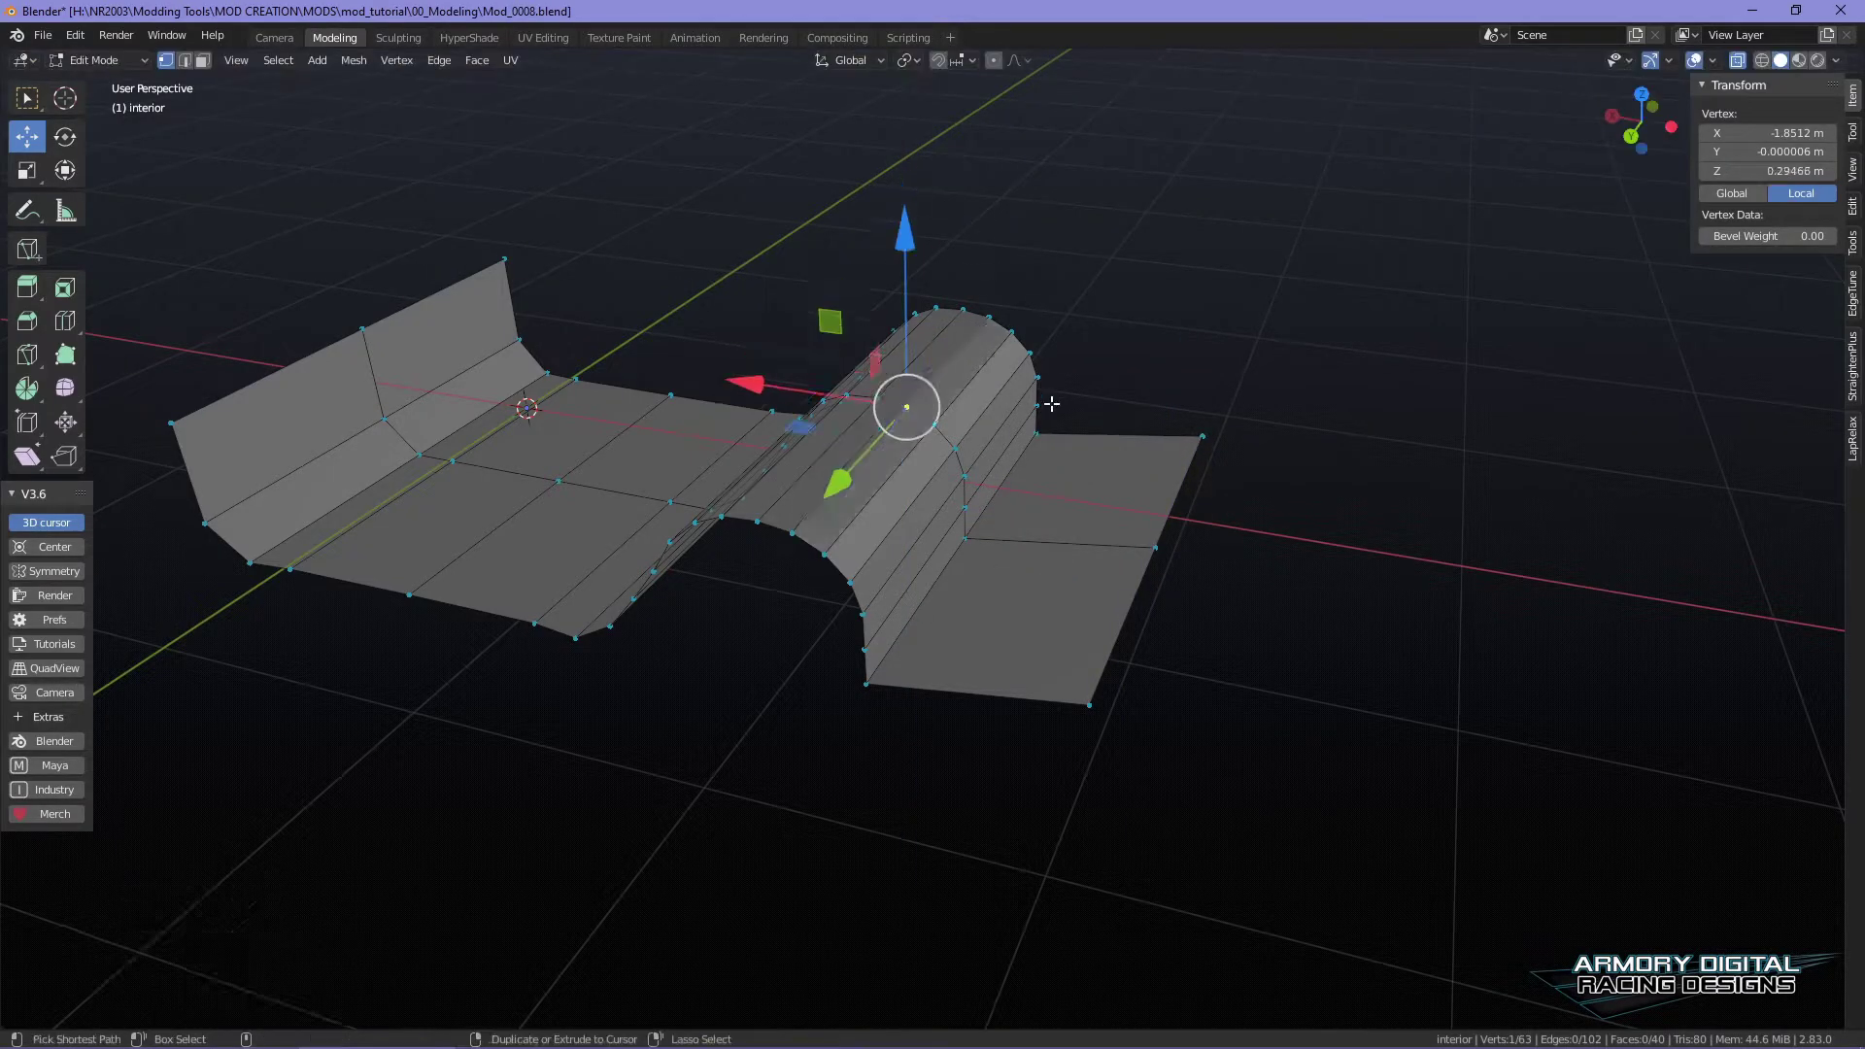
pyautogui.keyDown('alt'); pyautogui.moveTo(1353, 654); pyautogui.dragTo(1263, 621); pyautogui.keyUp('alt')
pyautogui.click(843, 527)
pyautogui.moveTo(837, 369); pyautogui.dragTo(868, 363)
pyautogui.moveTo(1178, 674); pyautogui.dragTo(1238, 767, button='middle')
# - Return to Object Mode and bring the hidden car body back into view around the interior
pyautogui.press('Tab')
pyautogui.keyDown('alt'); pyautogui.moveTo(1240, 767); pyautogui.dragTo(1353, 725); pyautogui.keyUp('alt')
pyautogui.rightClick(991, 482)
pyautogui.click(993, 482)
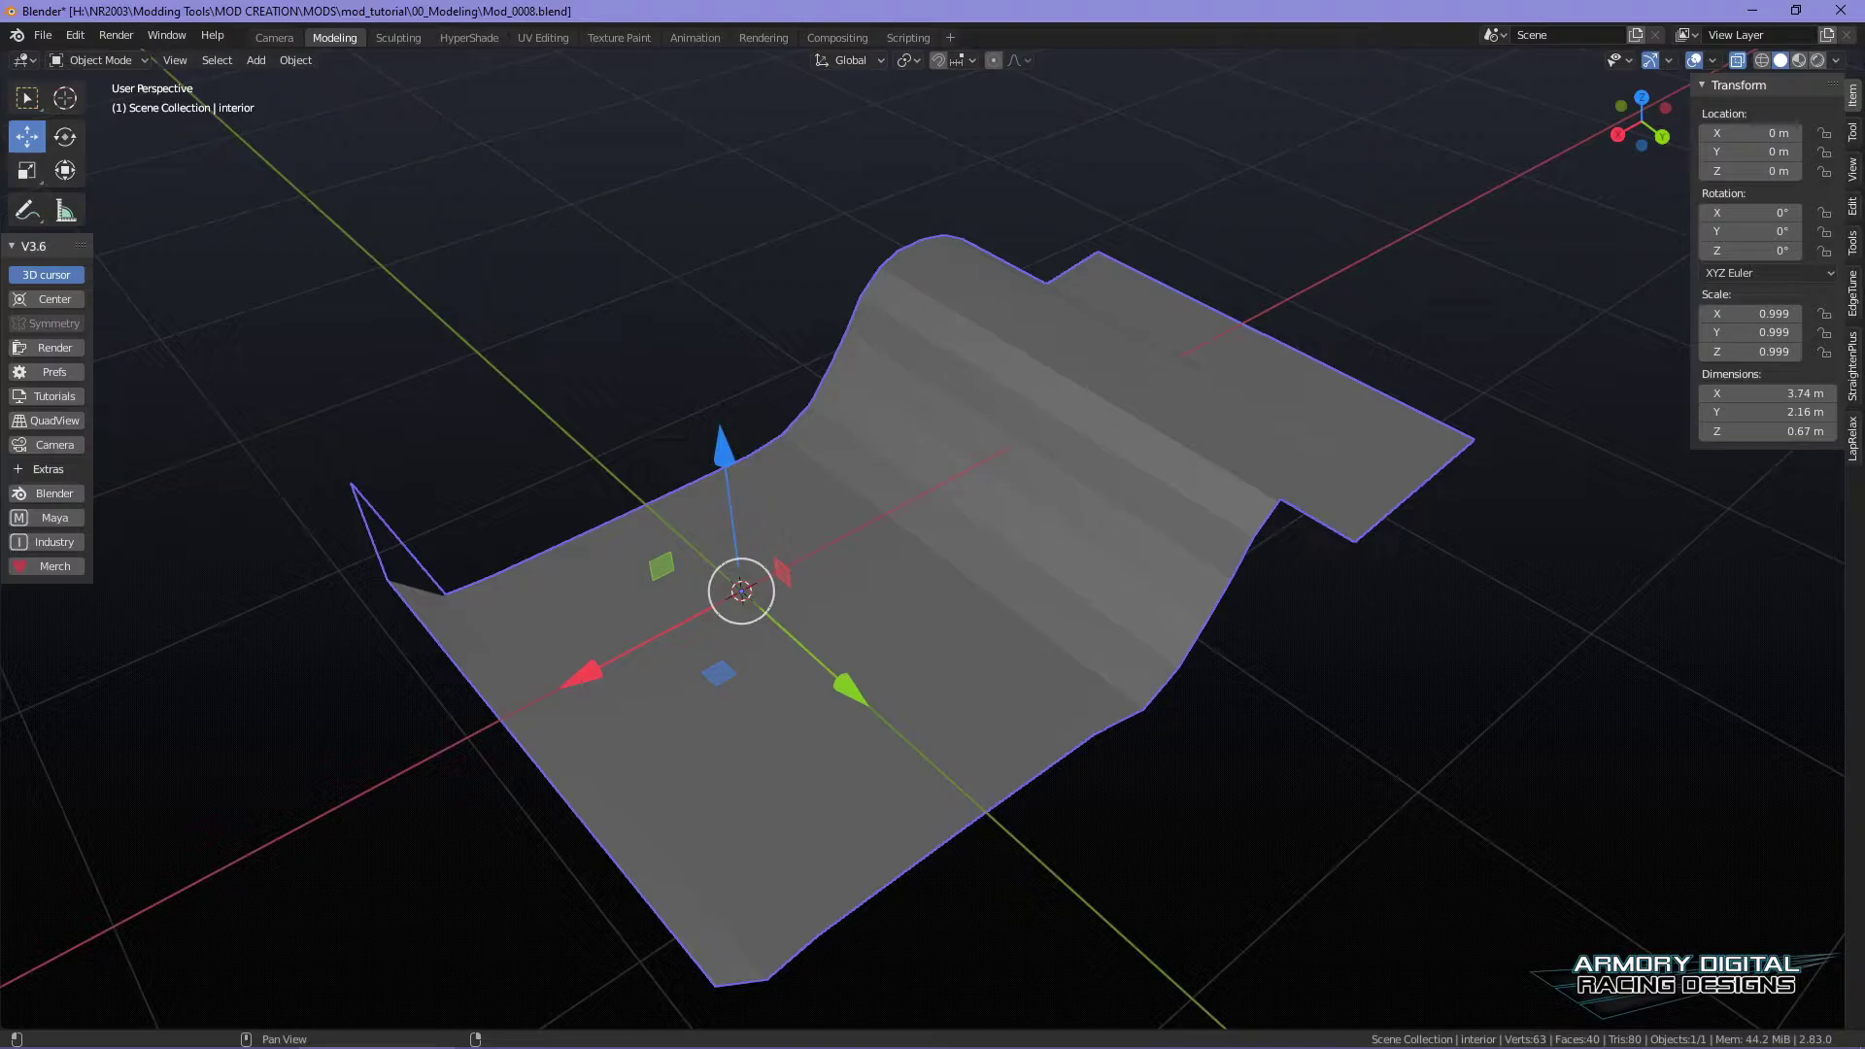
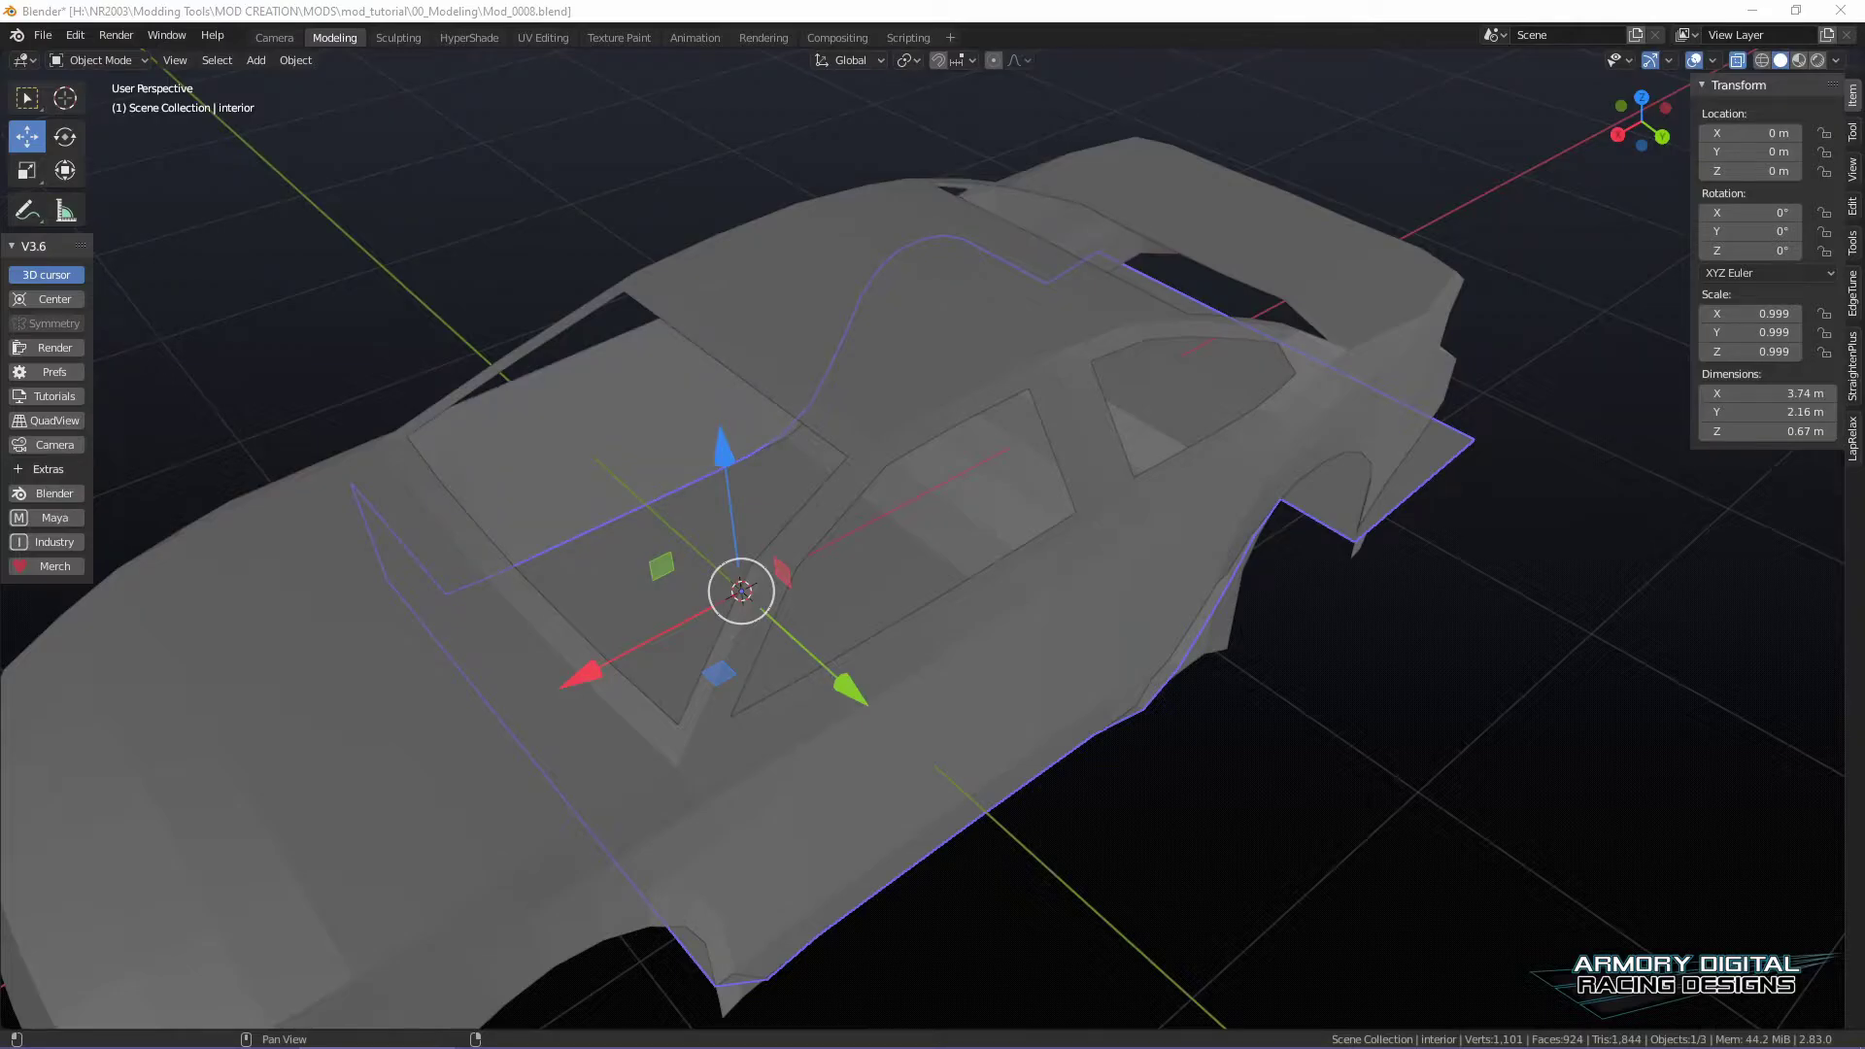
pyautogui.click(1501, 723)
# - Adjust the front wall's upper outer corner vertex along Y to fit the body side
pyautogui.moveTo(1507, 716); pyautogui.dragTo(1108, 647, button='middle')
pyautogui.scroll(5, 1076, 677)
pyautogui.click(1052, 698)
pyautogui.moveTo(1108, 647); pyautogui.dragTo(1105, 646)
pyautogui.hotkey('ctrl', 'z')
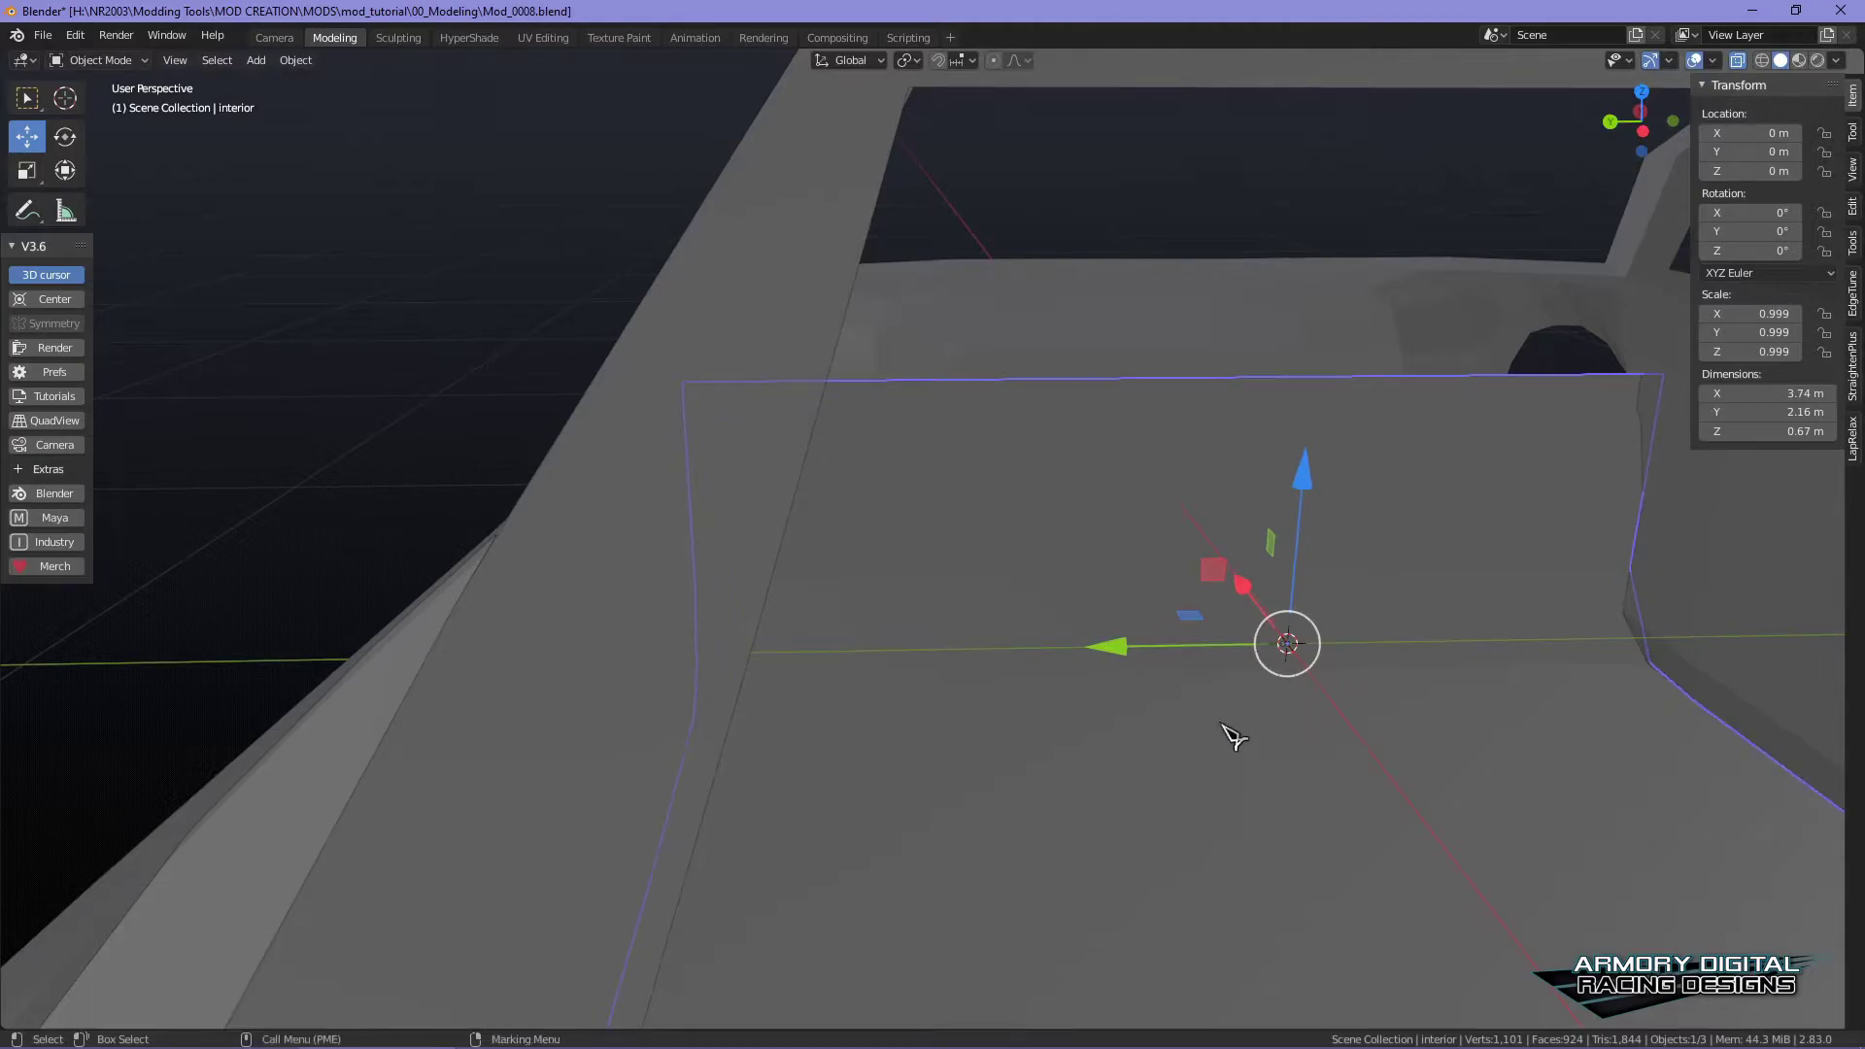
pyautogui.moveTo(1240, 741); pyautogui.dragTo(1111, 700, button='middle')
pyautogui.moveTo(958, 485); pyautogui.dragTo(843, 505, button='right')
pyautogui.moveTo(843, 505); pyautogui.dragTo(791, 479, button='middle')
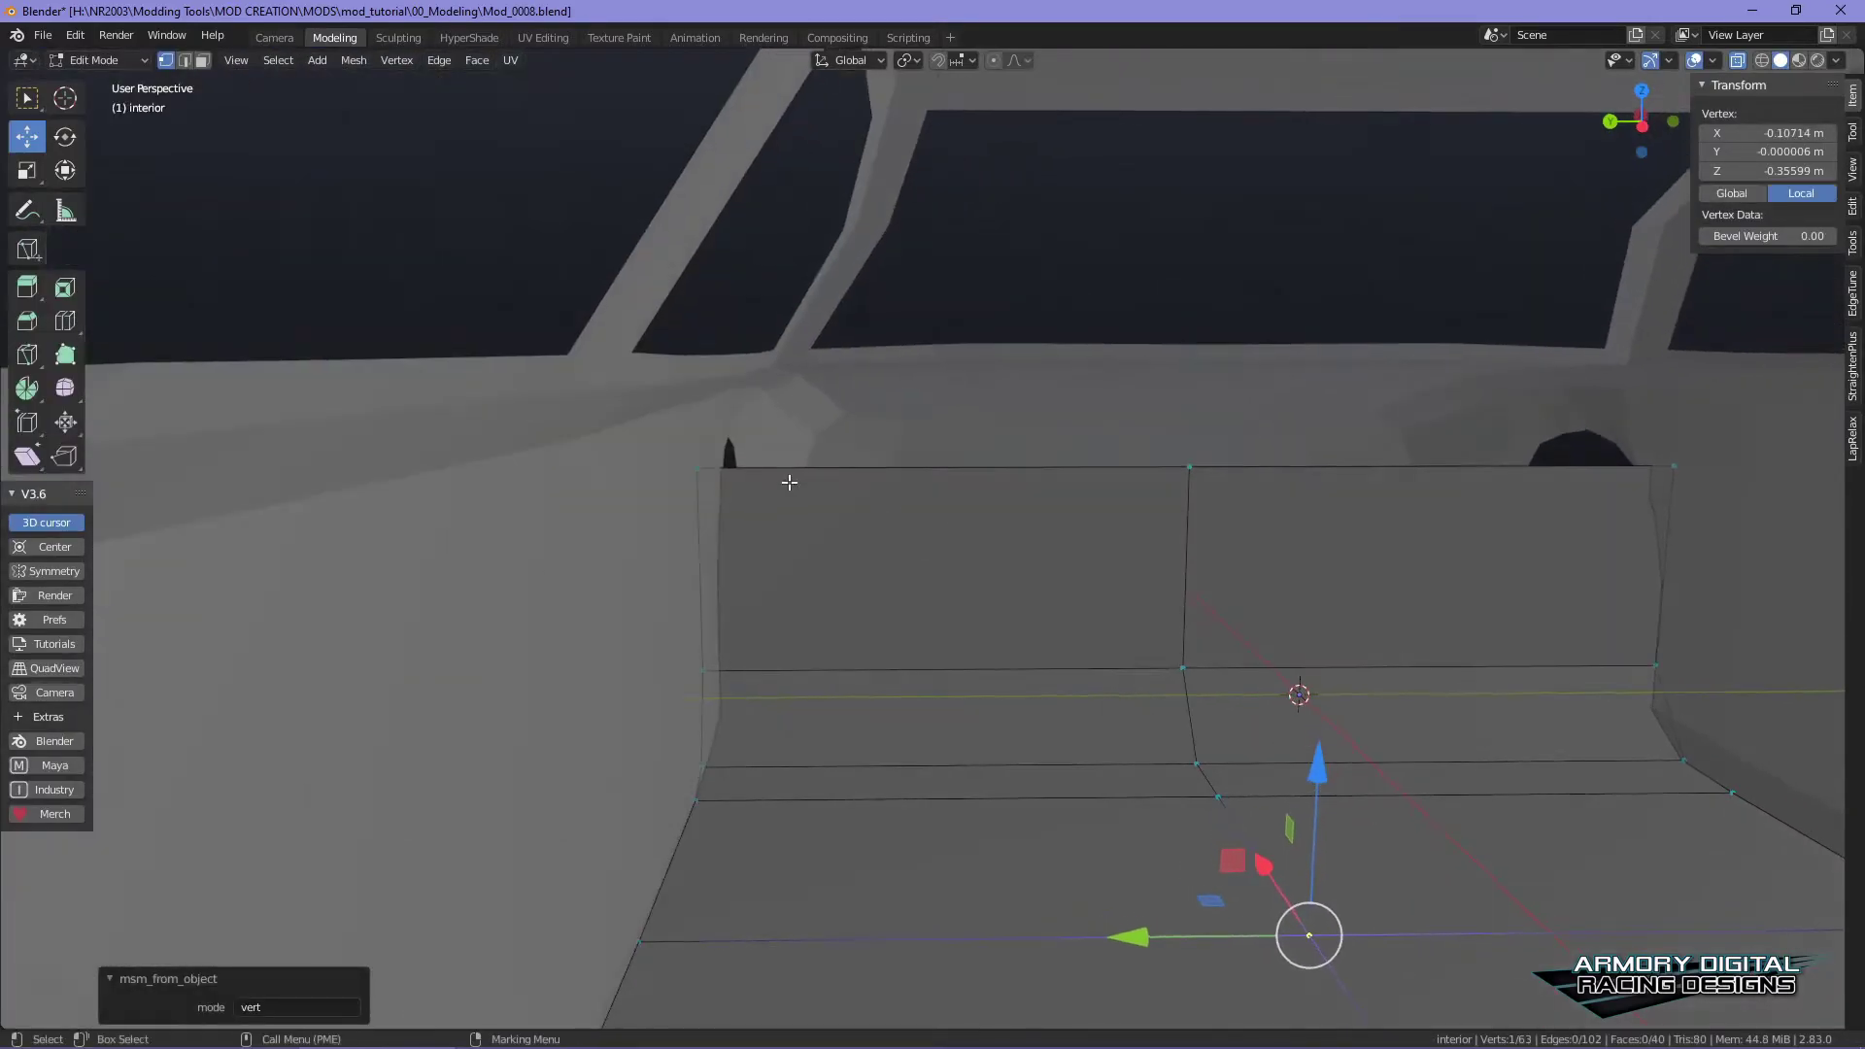
pyautogui.click(700, 472)
pyautogui.moveTo(576, 464); pyautogui.dragTo(539, 470)
# - Adjust a second outer vertex on the front wall's side edge along Y and return to Object Mode
pyautogui.moveTo(766, 583); pyautogui.dragTo(826, 626, button='middle')
pyautogui.click(708, 638)
pyautogui.moveTo(553, 637); pyautogui.dragTo(570, 640)
pyautogui.moveTo(982, 720); pyautogui.dragTo(1049, 696, button='middle')
pyautogui.keyDown('alt'); pyautogui.moveTo(1049, 696); pyautogui.dragTo(893, 706); pyautogui.keyUp('alt')
pyautogui.moveTo(1198, 545); pyautogui.dragTo(1307, 485, button='right')
# - Open the interior's material settings and unlink the shared red material from its slot
pyautogui.keyDown('alt'); pyautogui.moveTo(1355, 651); pyautogui.dragTo(1198, 599); pyautogui.keyUp('alt')
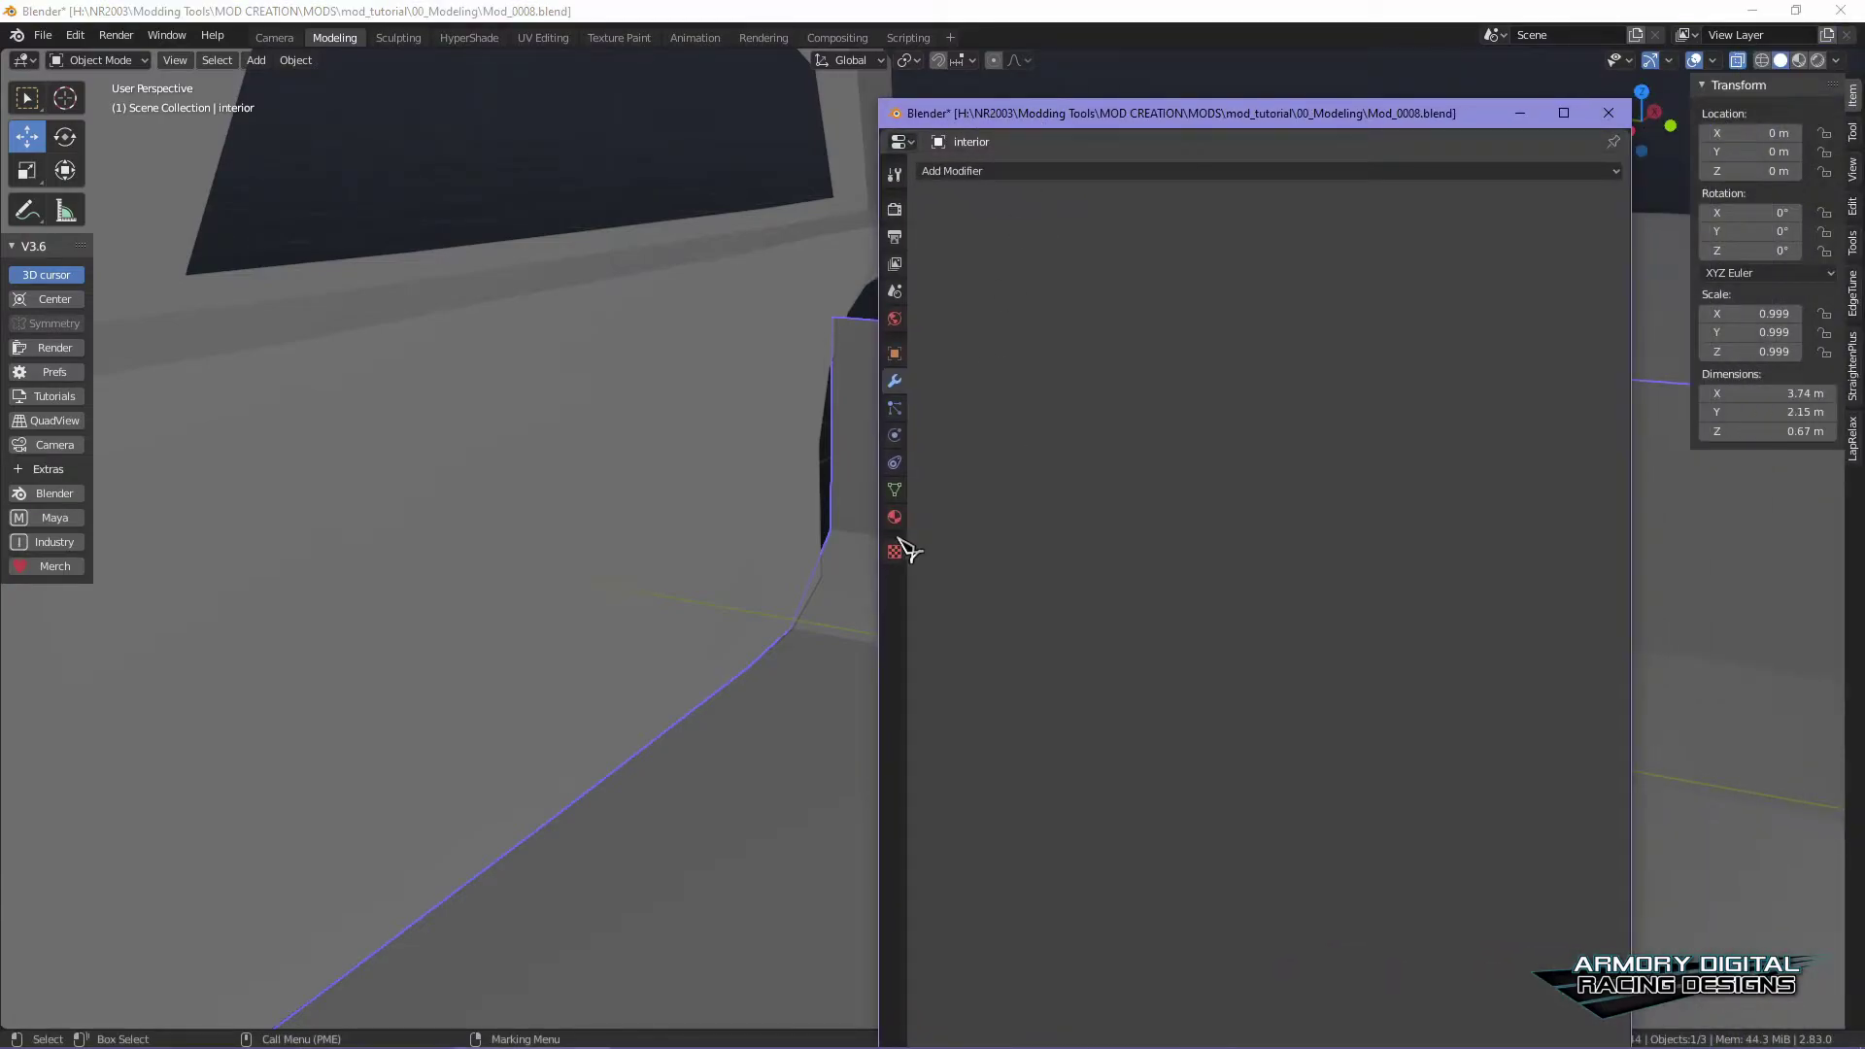
pyautogui.click(895, 516)
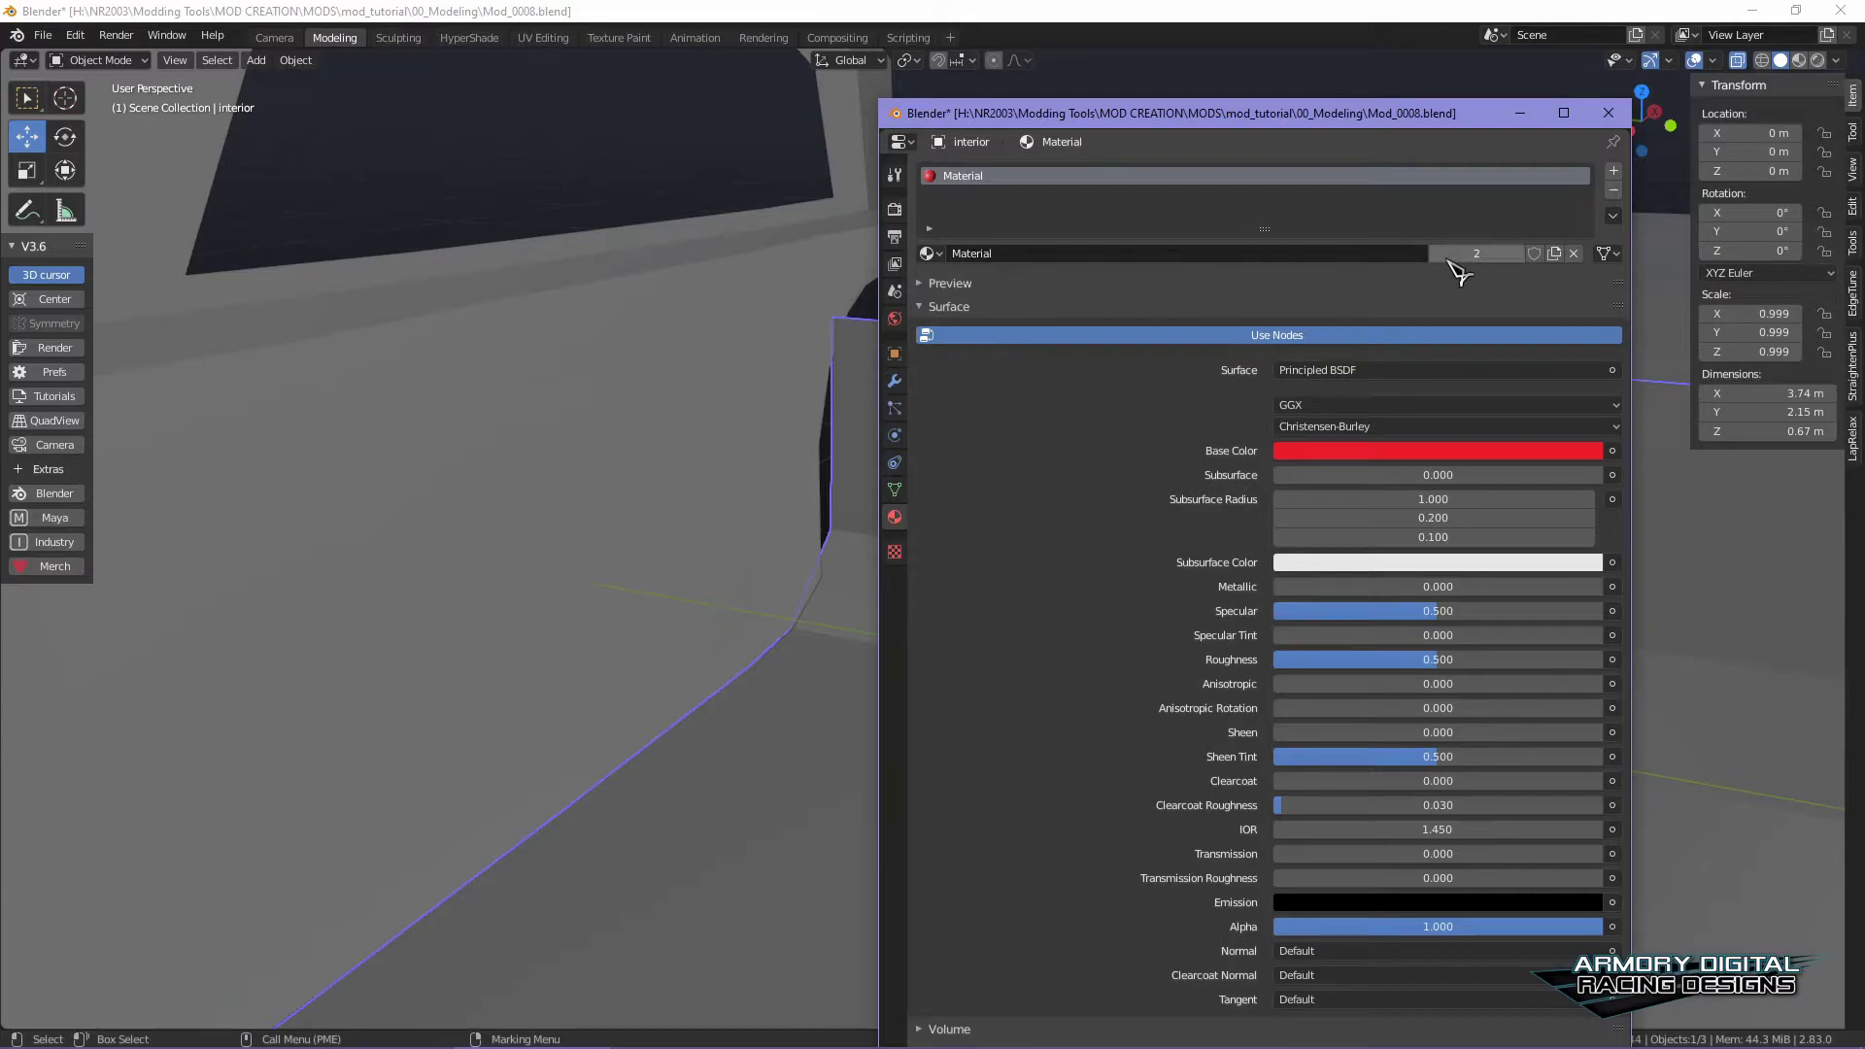
pyautogui.click(847, 450)
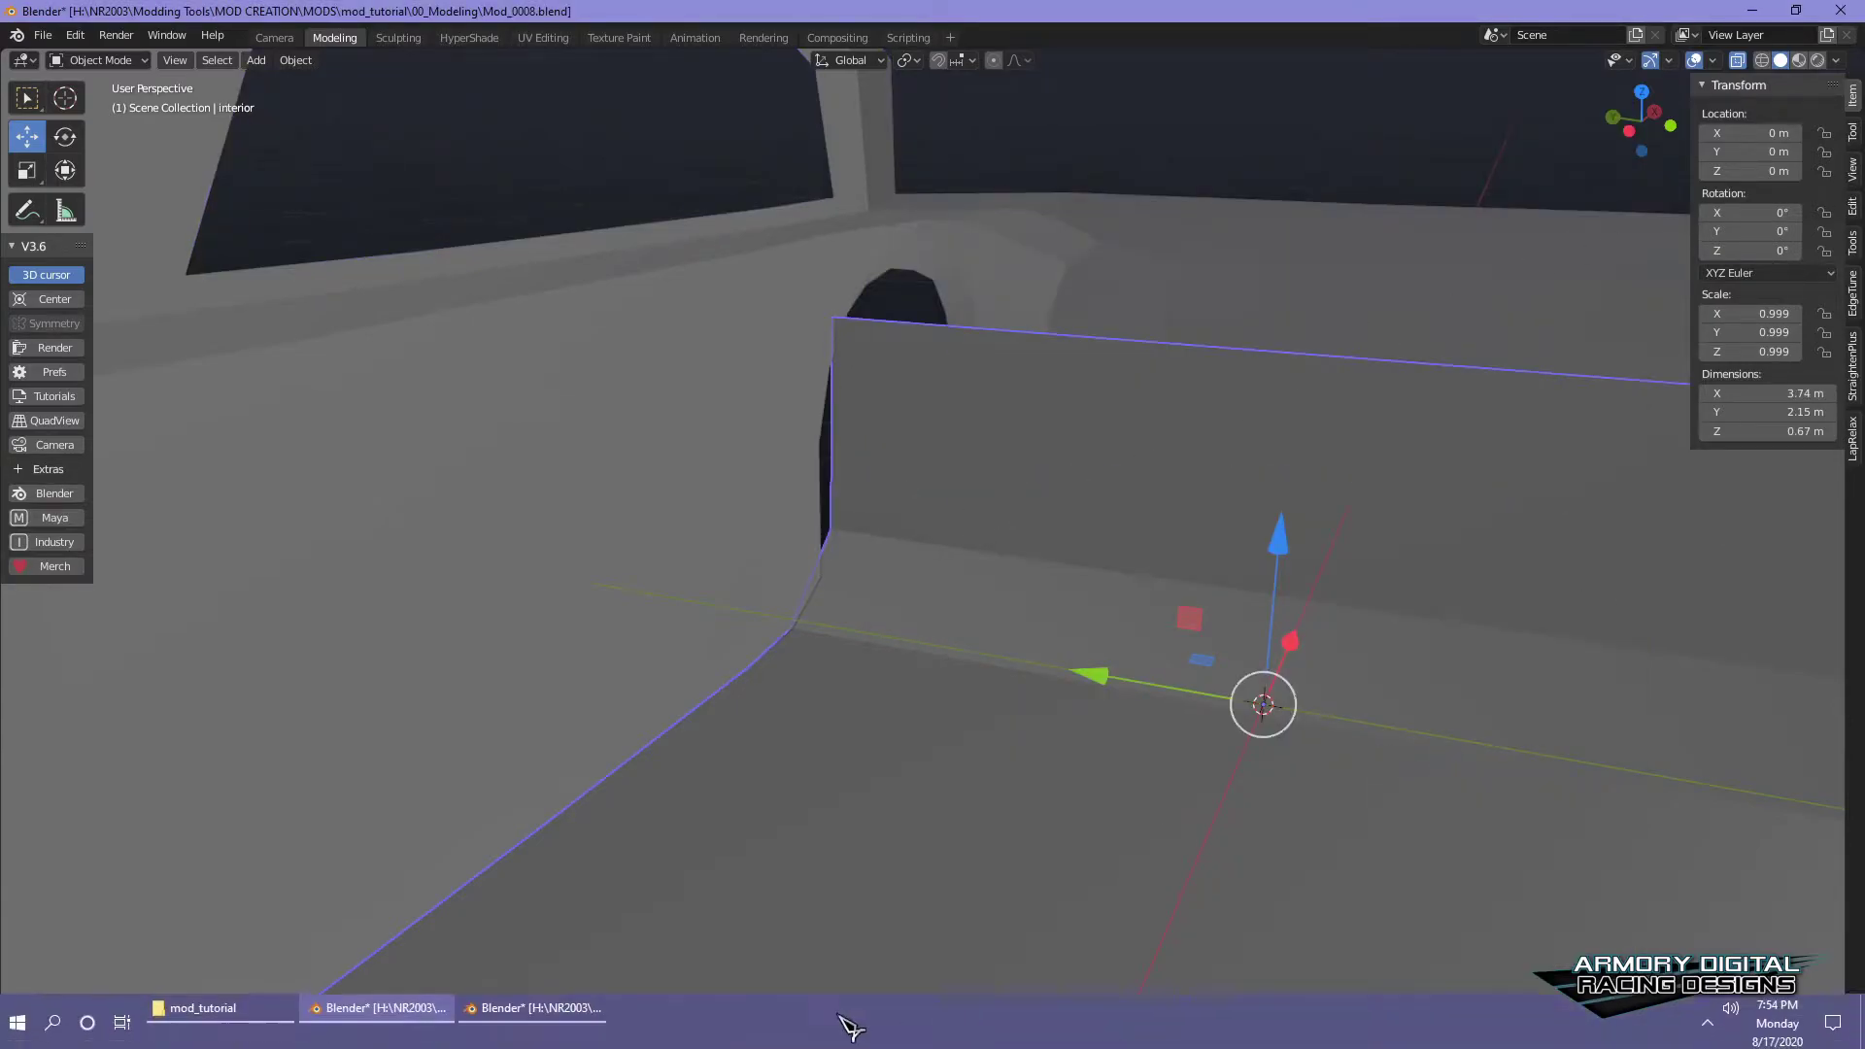
pyautogui.click(592, 1018)
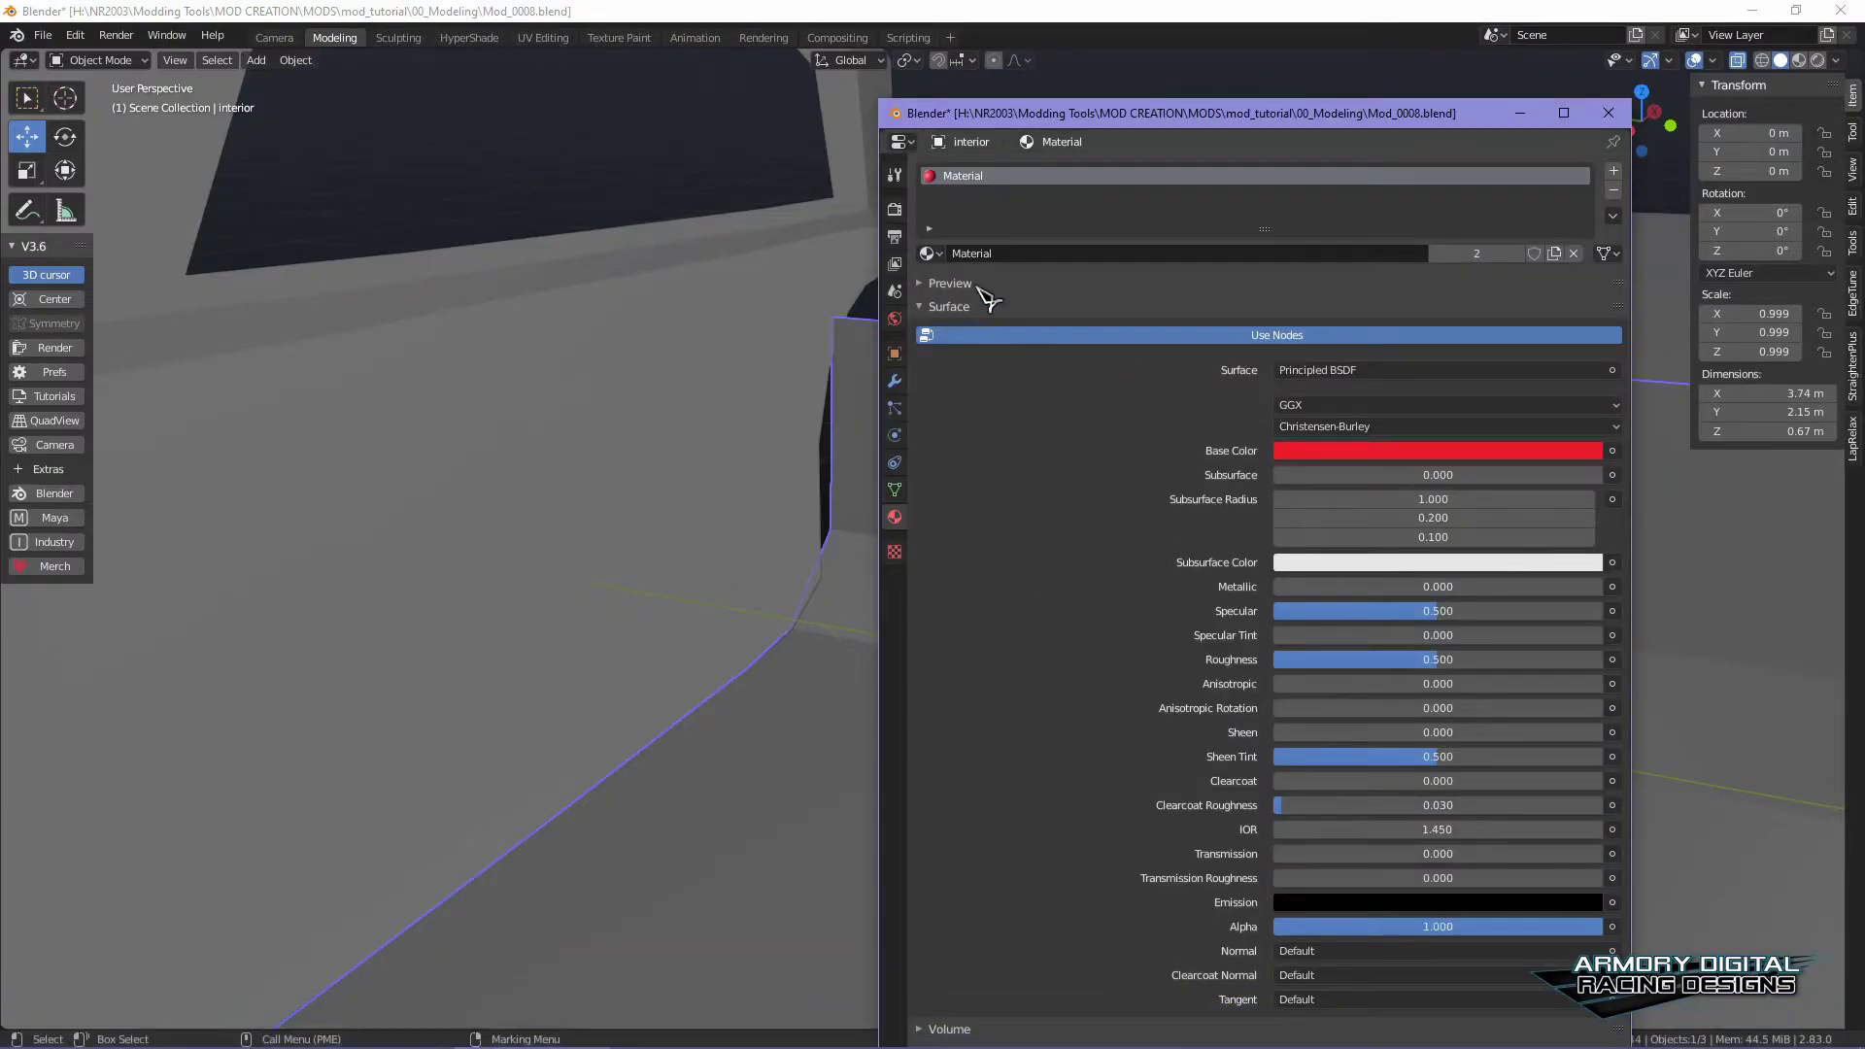
pyautogui.click(930, 254)
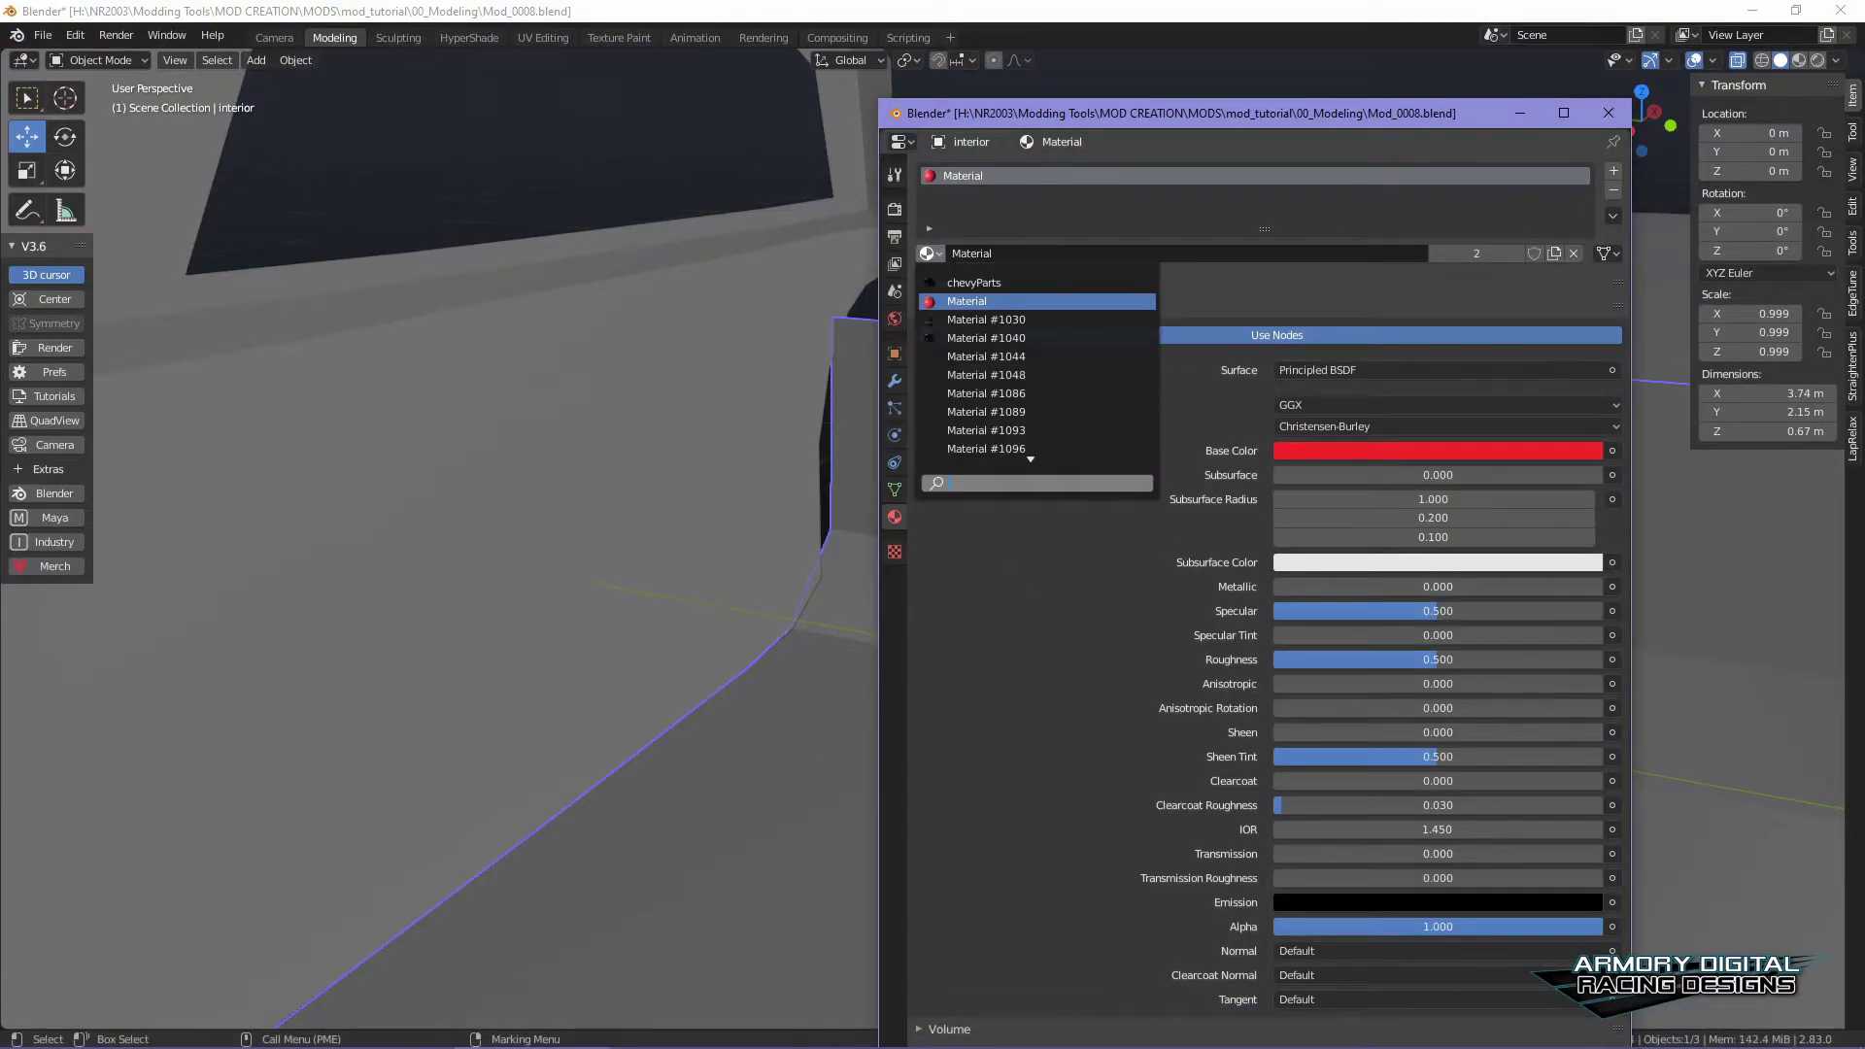
pyautogui.click(1326, 307)
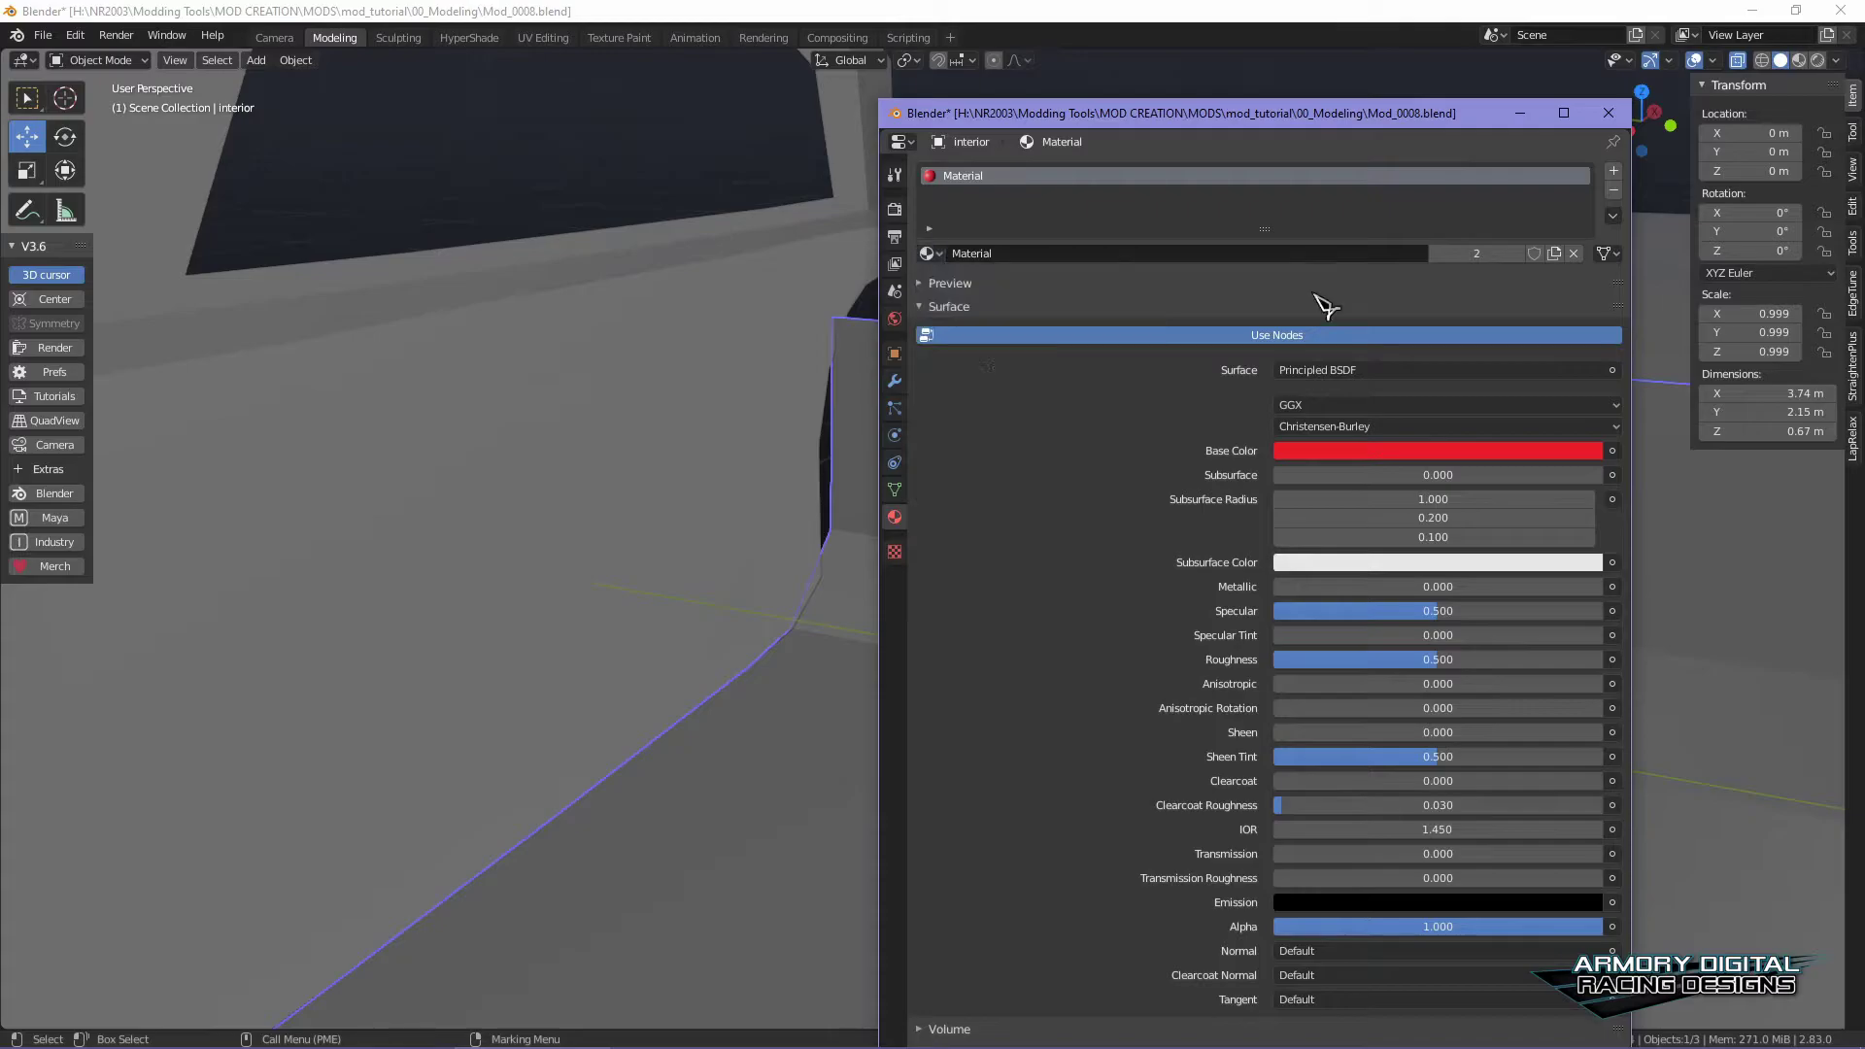
pyautogui.click(1574, 254)
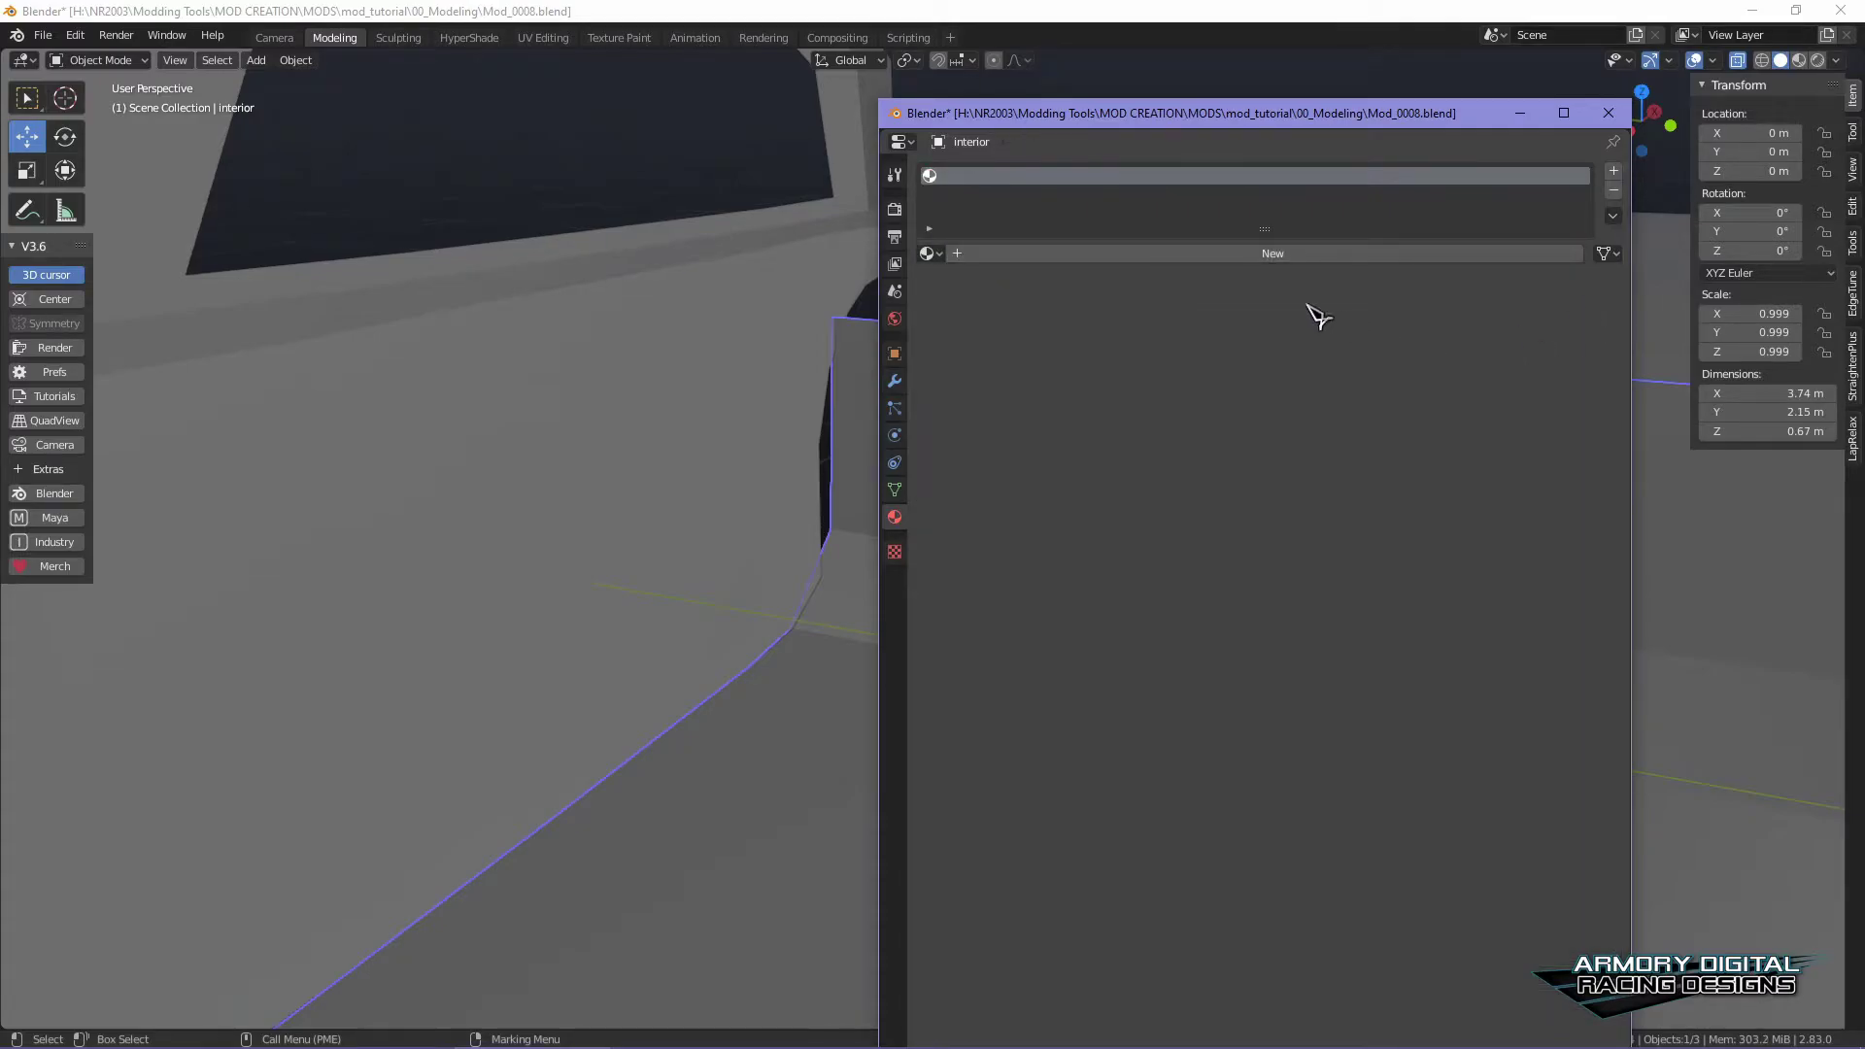
# - Create a new material for the interior and set its base colour to yellow
pyautogui.click(962, 255)
pyautogui.click(1350, 451)
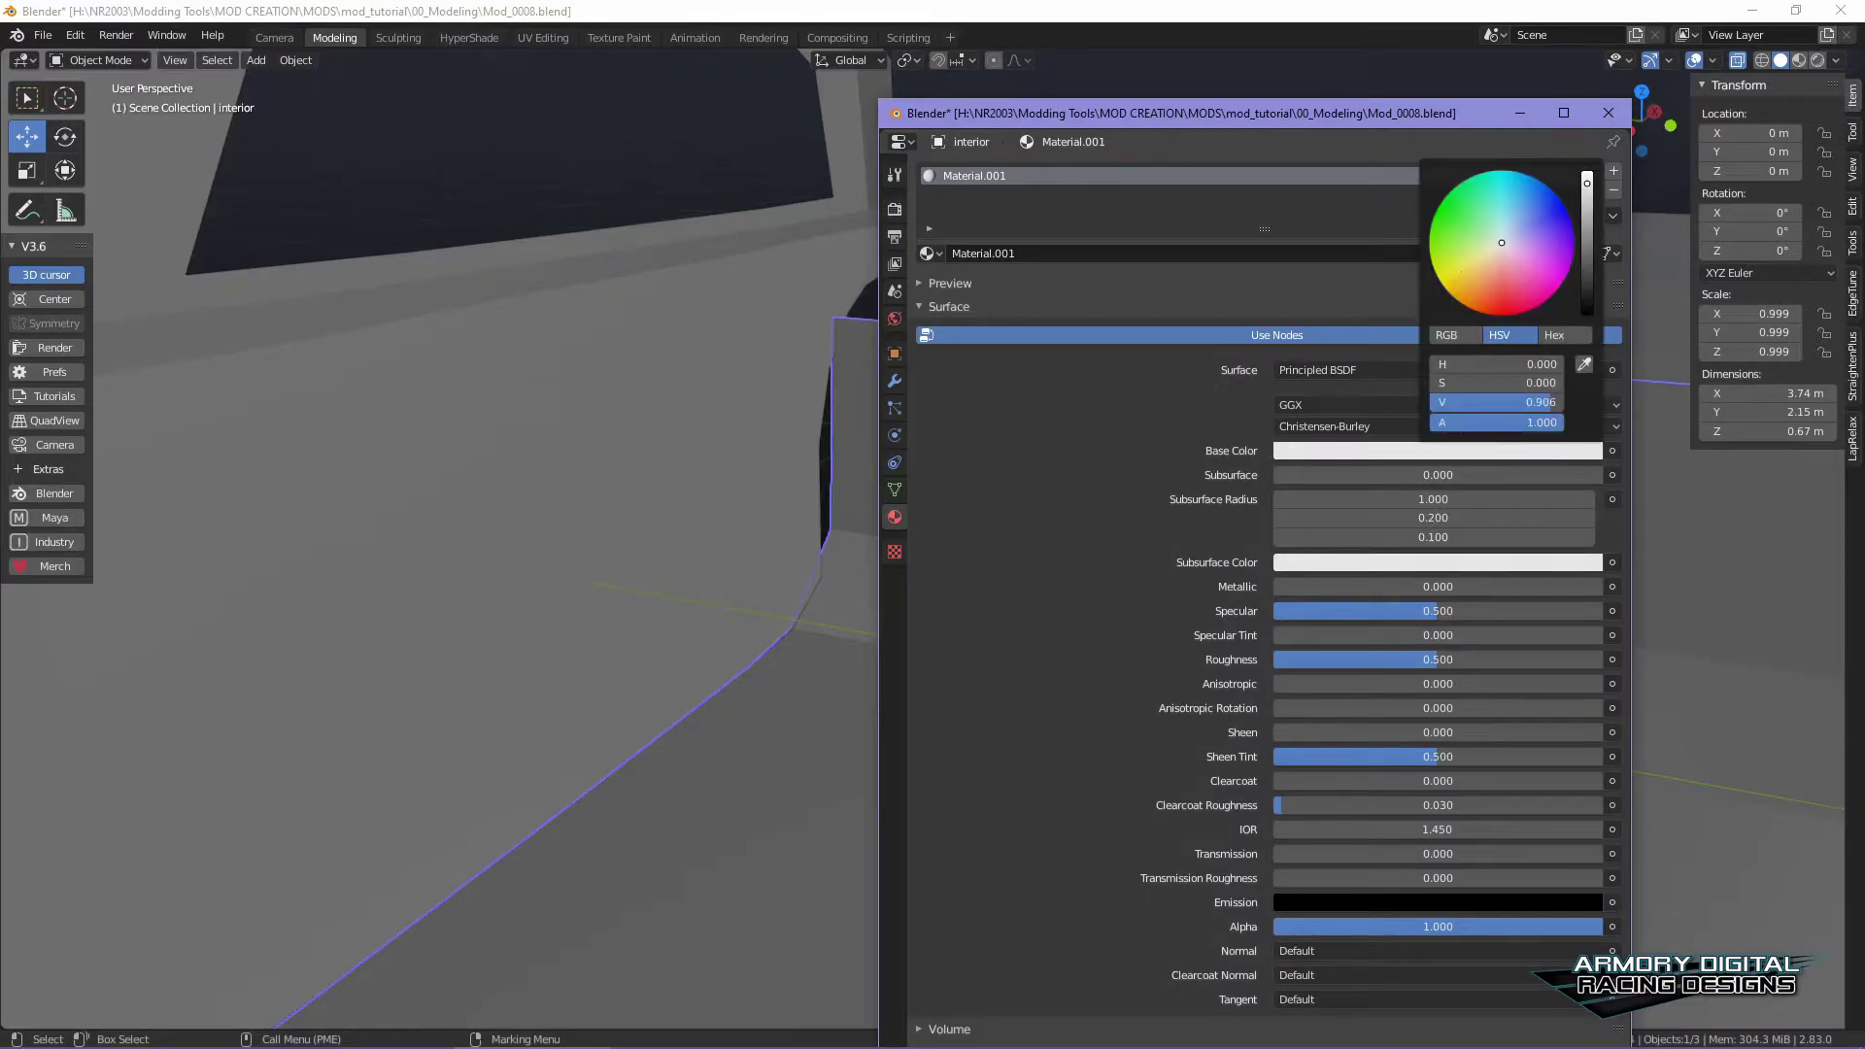
pyautogui.click(1466, 274)
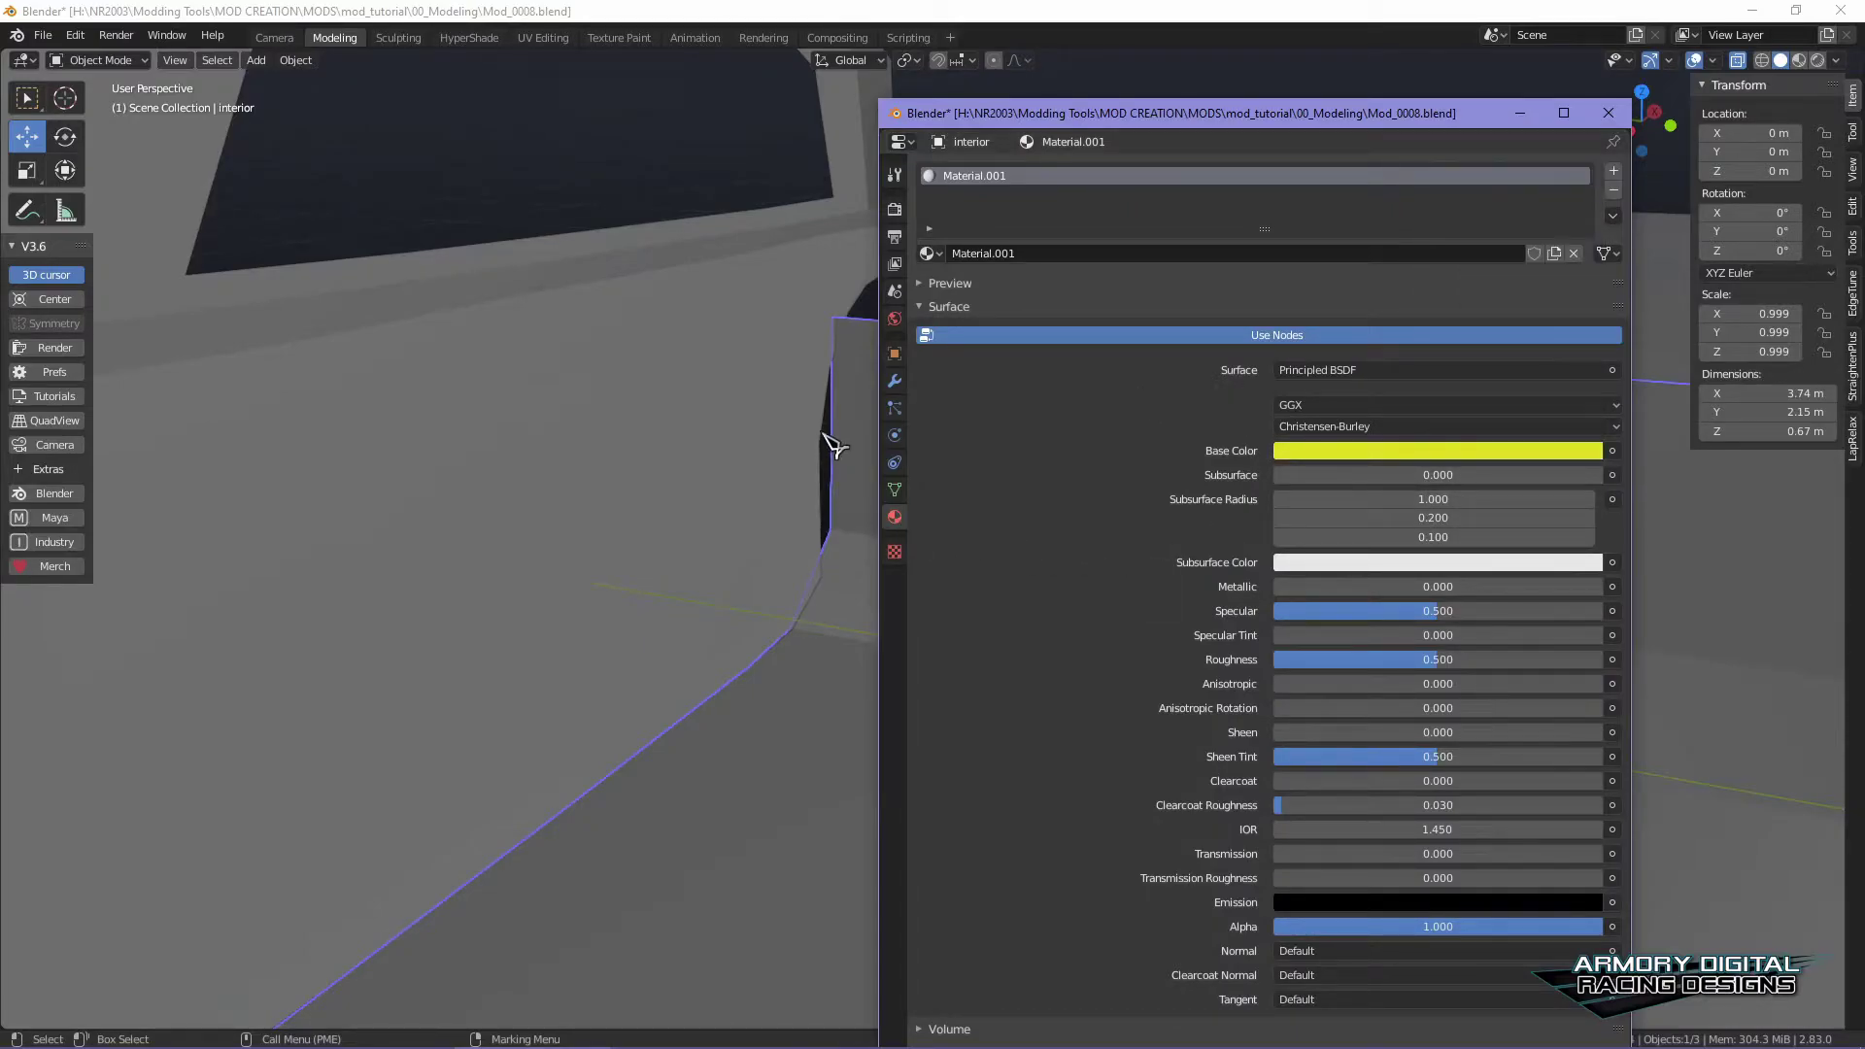
# - Switch the viewport to Material Preview shading and inspect the yellow interior inside the red and white body shell
pyautogui.click(833, 447)
pyautogui.click(1800, 60)
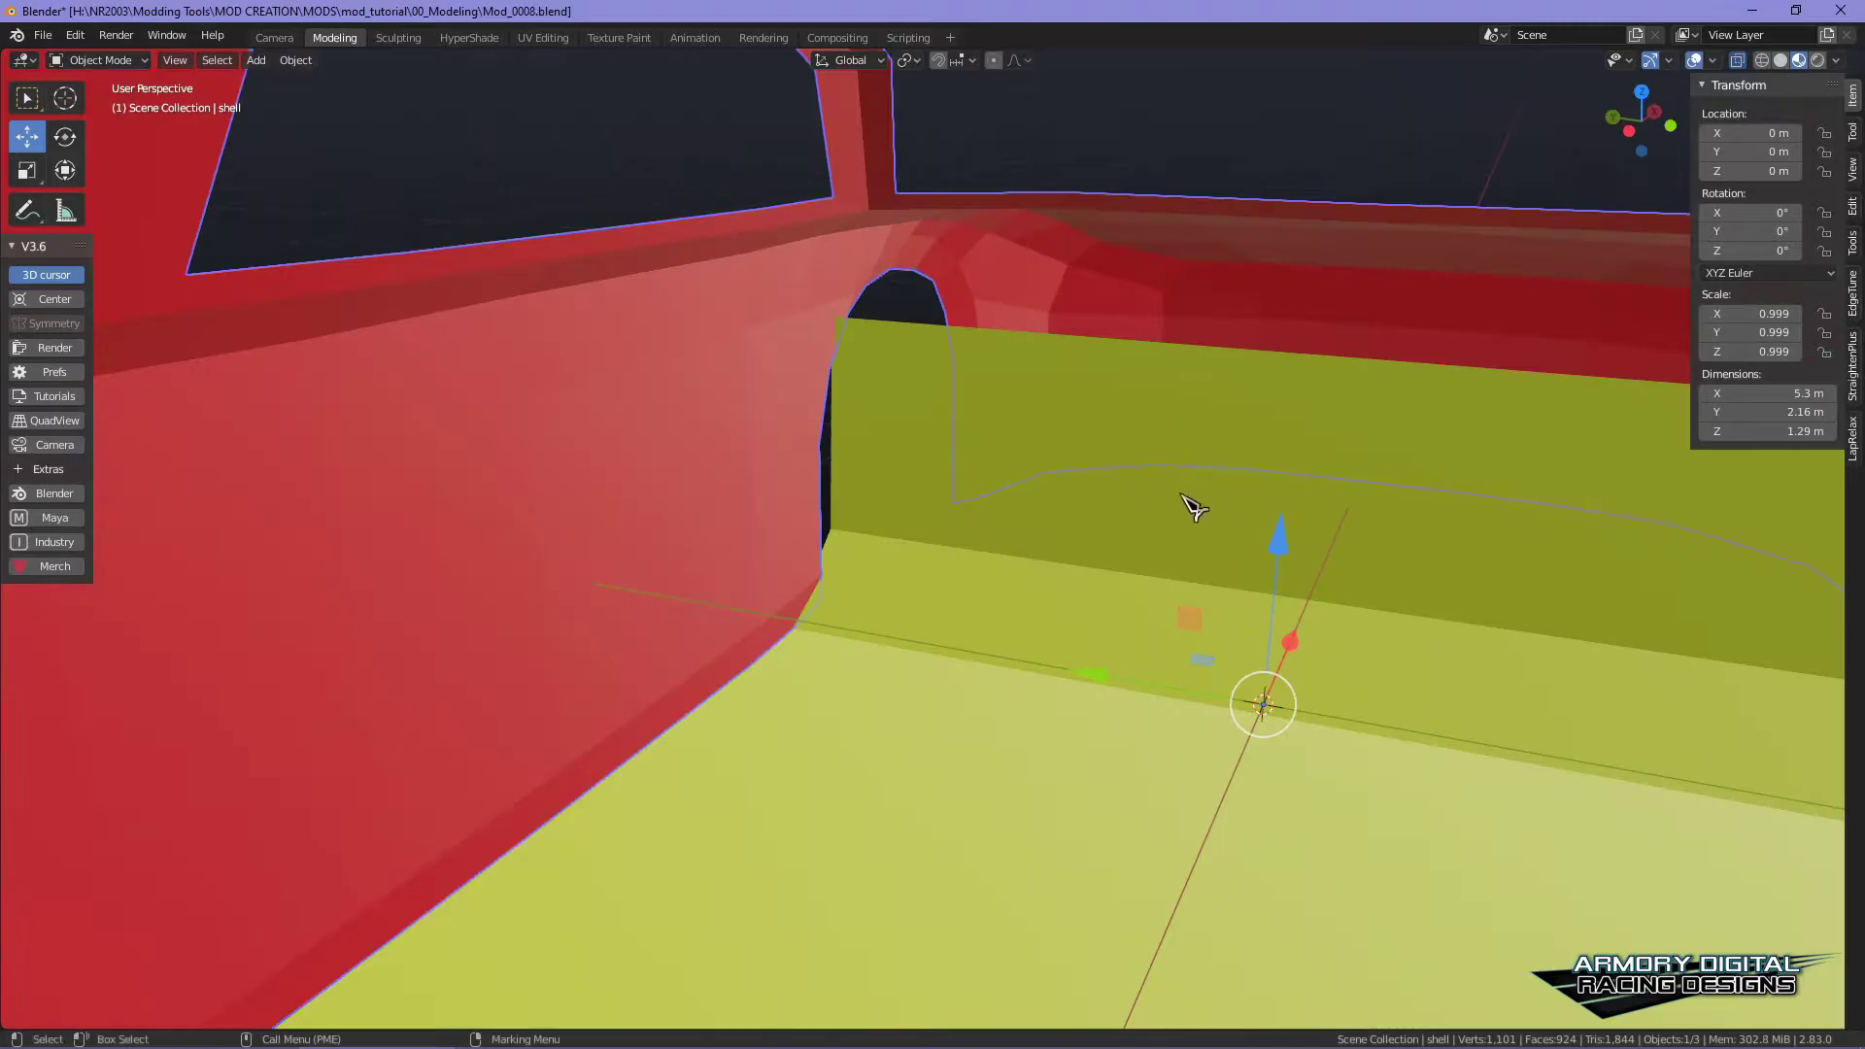
pyautogui.click(634, 167)
pyautogui.scroll(-8, 962, 521)
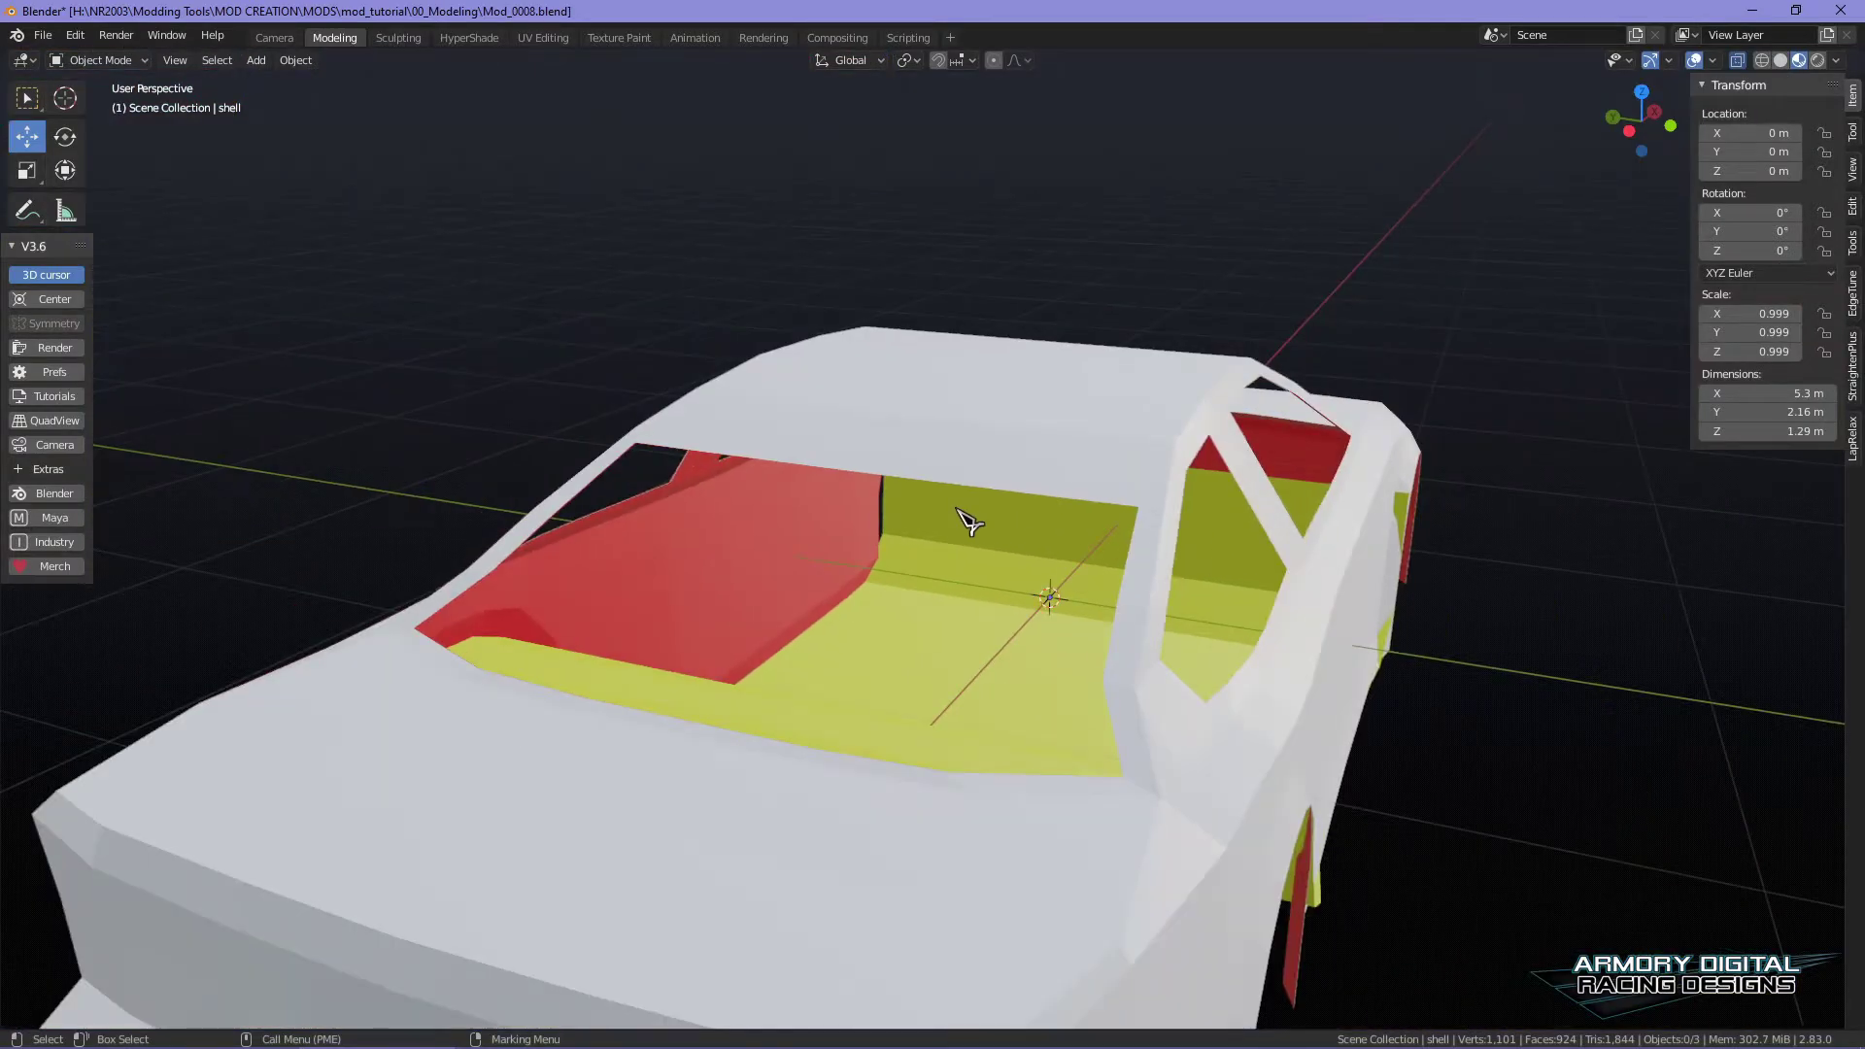
pyautogui.moveTo(1537, 675); pyautogui.dragTo(1444, 625, button='middle')
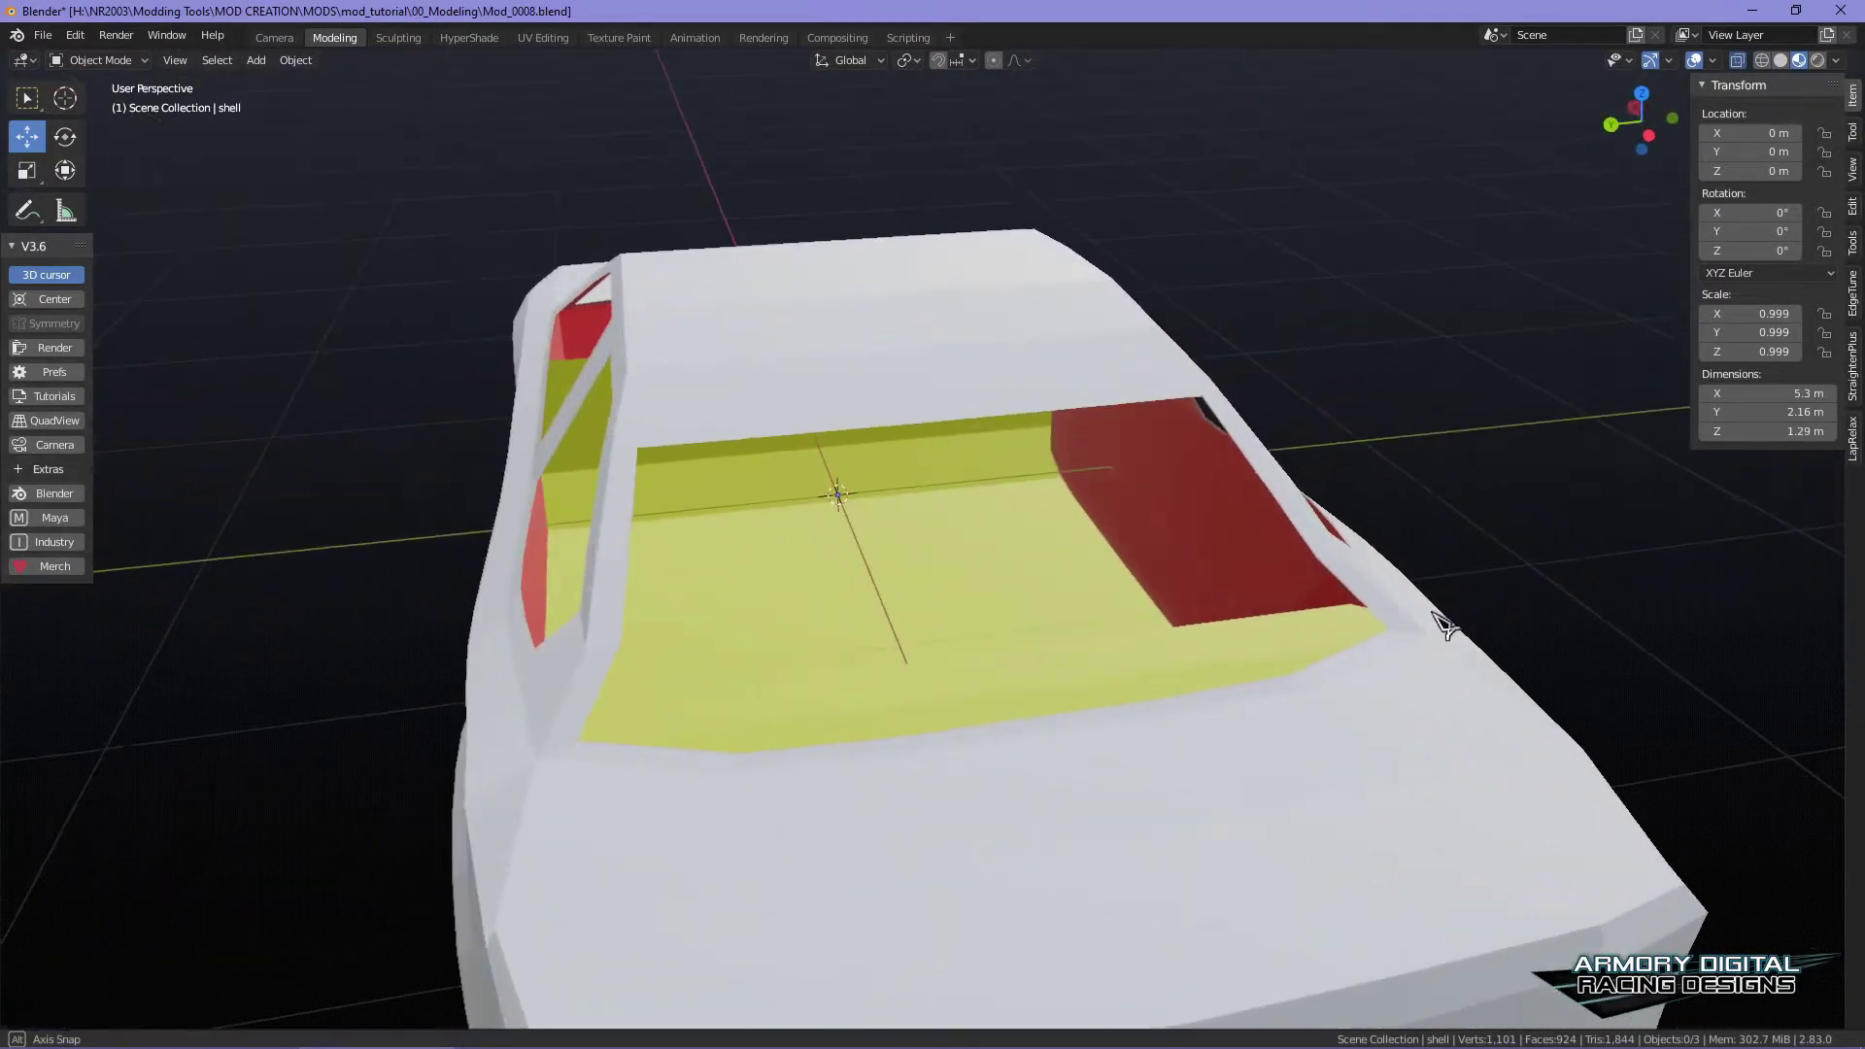
# - Select the interior mesh inside the body shell and enter Edit Mode with vertex selection
pyautogui.scroll(2, 1030, 651)
pyautogui.click(908, 560)
pyautogui.scroll(-3, 945, 634)
pyautogui.moveTo(961, 637); pyautogui.dragTo(1220, 545, button='middle')
pyautogui.scroll(3, 1222, 545)
pyautogui.moveTo(1345, 548); pyautogui.dragTo(1297, 552, button='middle')
pyautogui.rightClick(1047, 496)
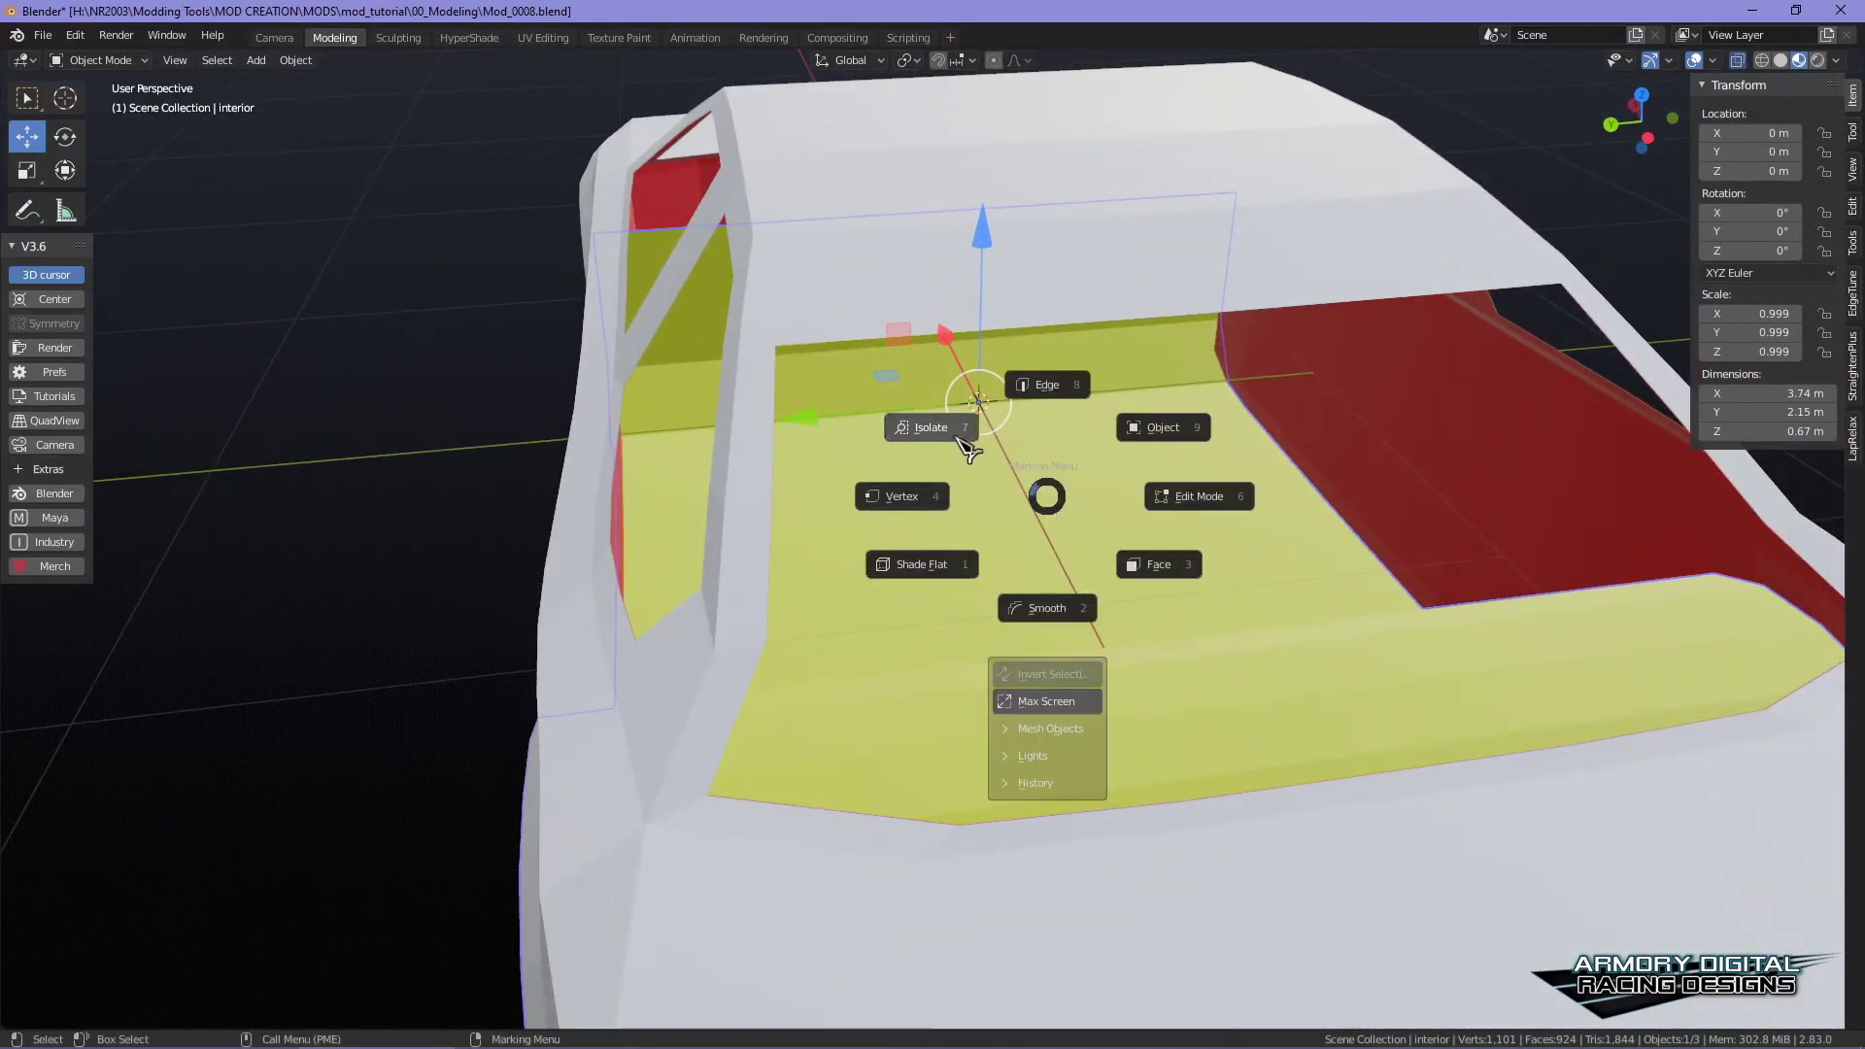
pyautogui.click(902, 497)
# - Select the outer vertices of the interior's rising section ahead of the rear wheel arch on both sides of the car
pyautogui.moveTo(901, 496); pyautogui.dragTo(1297, 549, button='middle')
pyautogui.moveTo(962, 587); pyautogui.dragTo(1004, 621, button='middle')
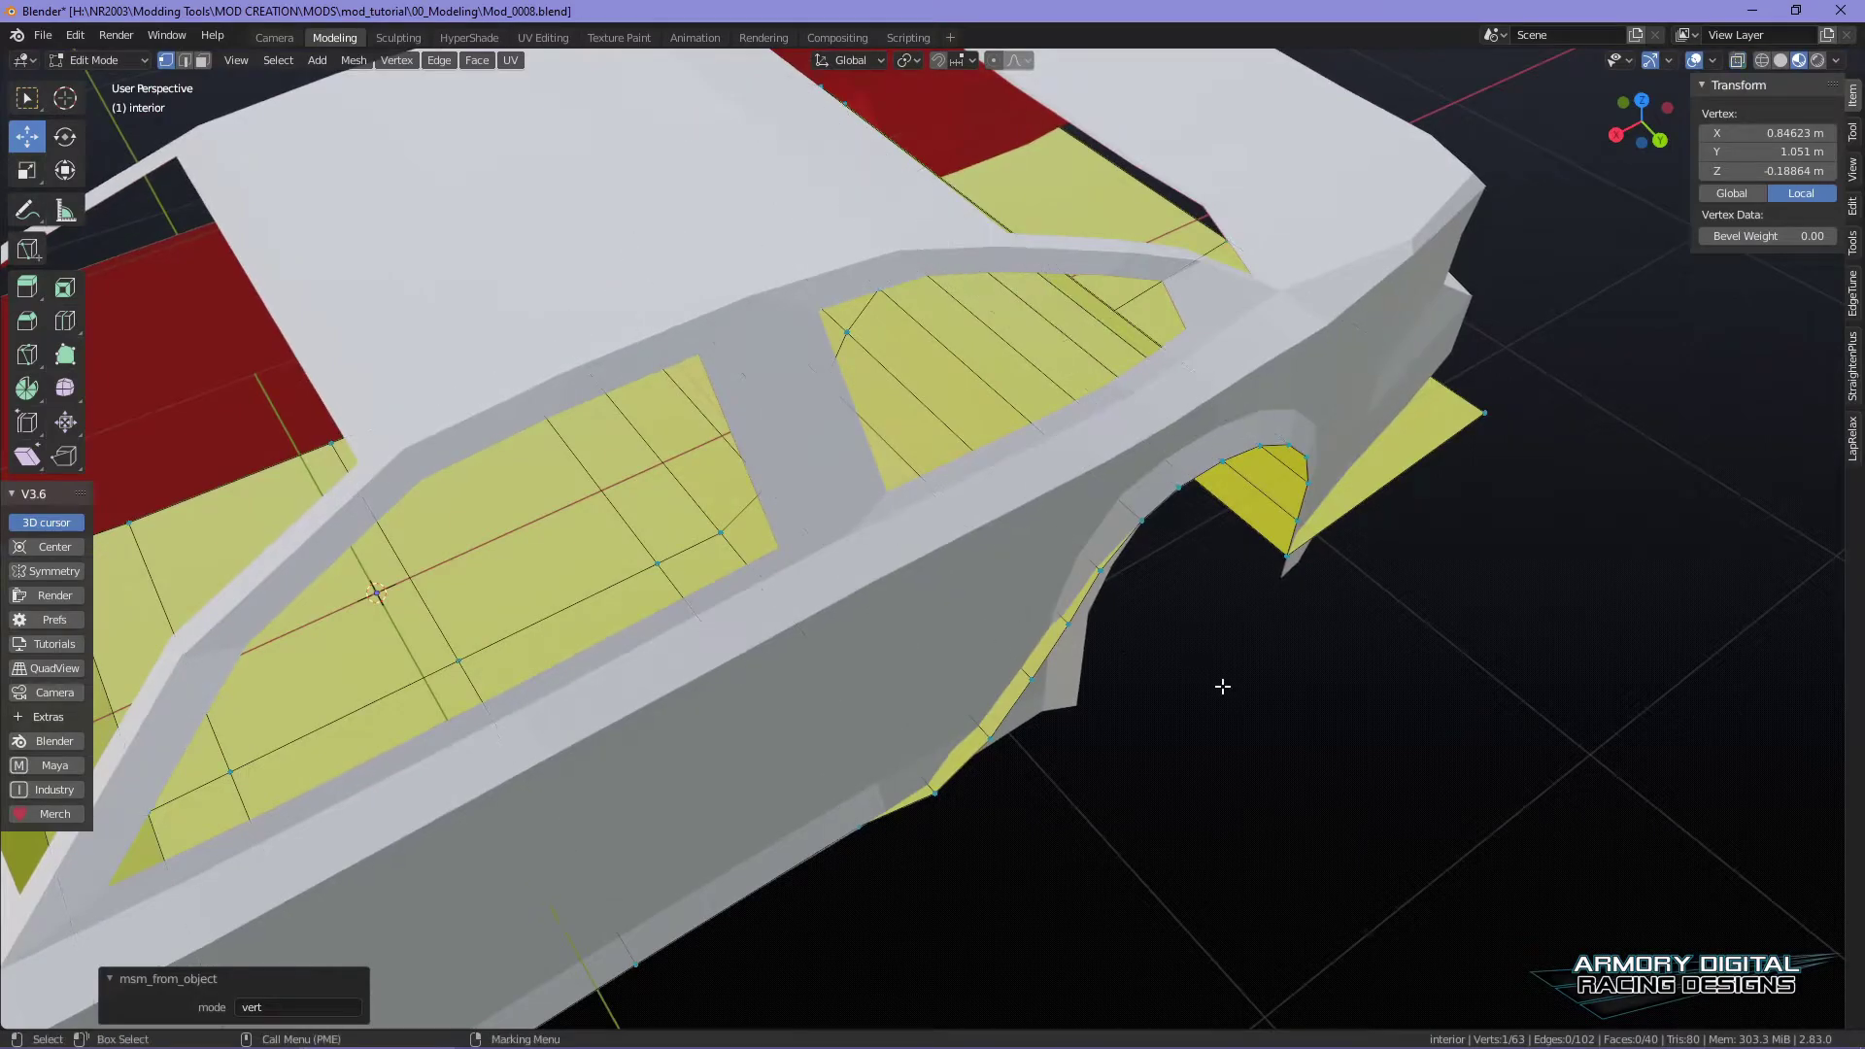
pyautogui.scroll(6, 1195, 674)
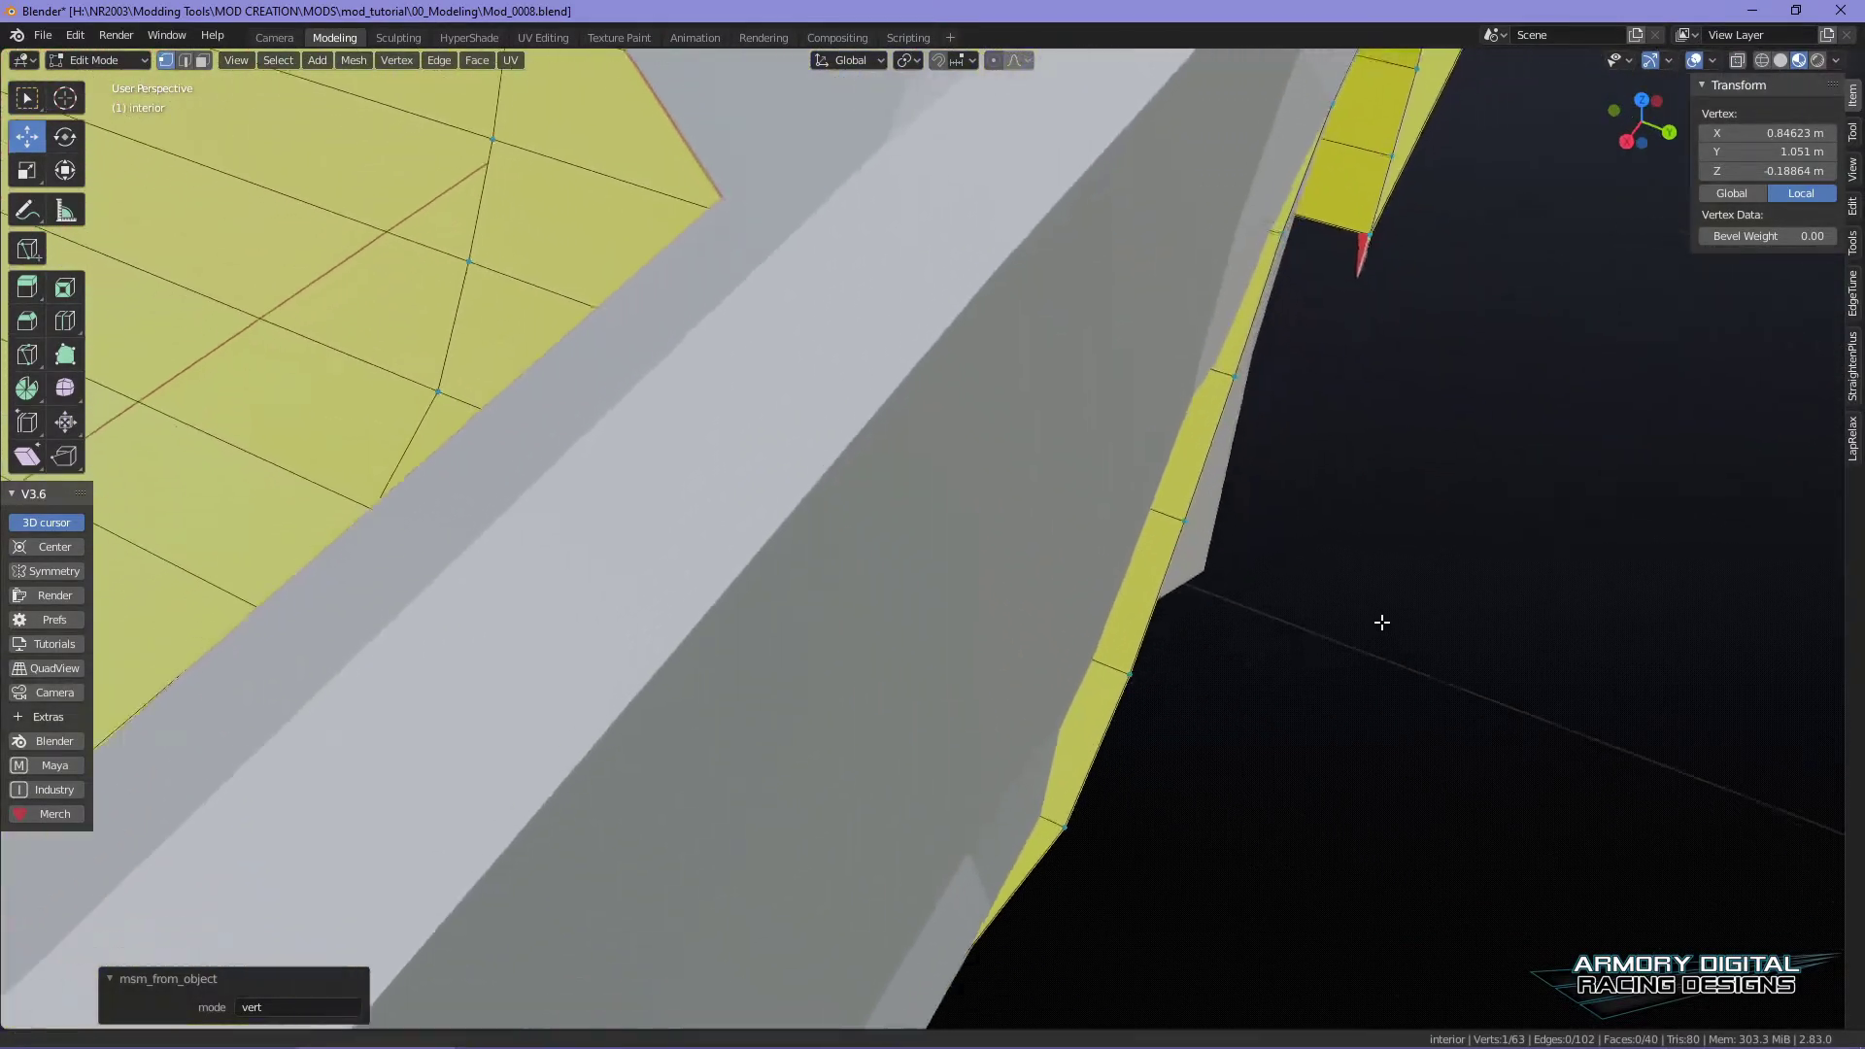
pyautogui.keyDown('shift'); pyautogui.moveTo(1382, 622); pyautogui.dragTo(1375, 611, button='middle'); pyautogui.keyUp('shift')
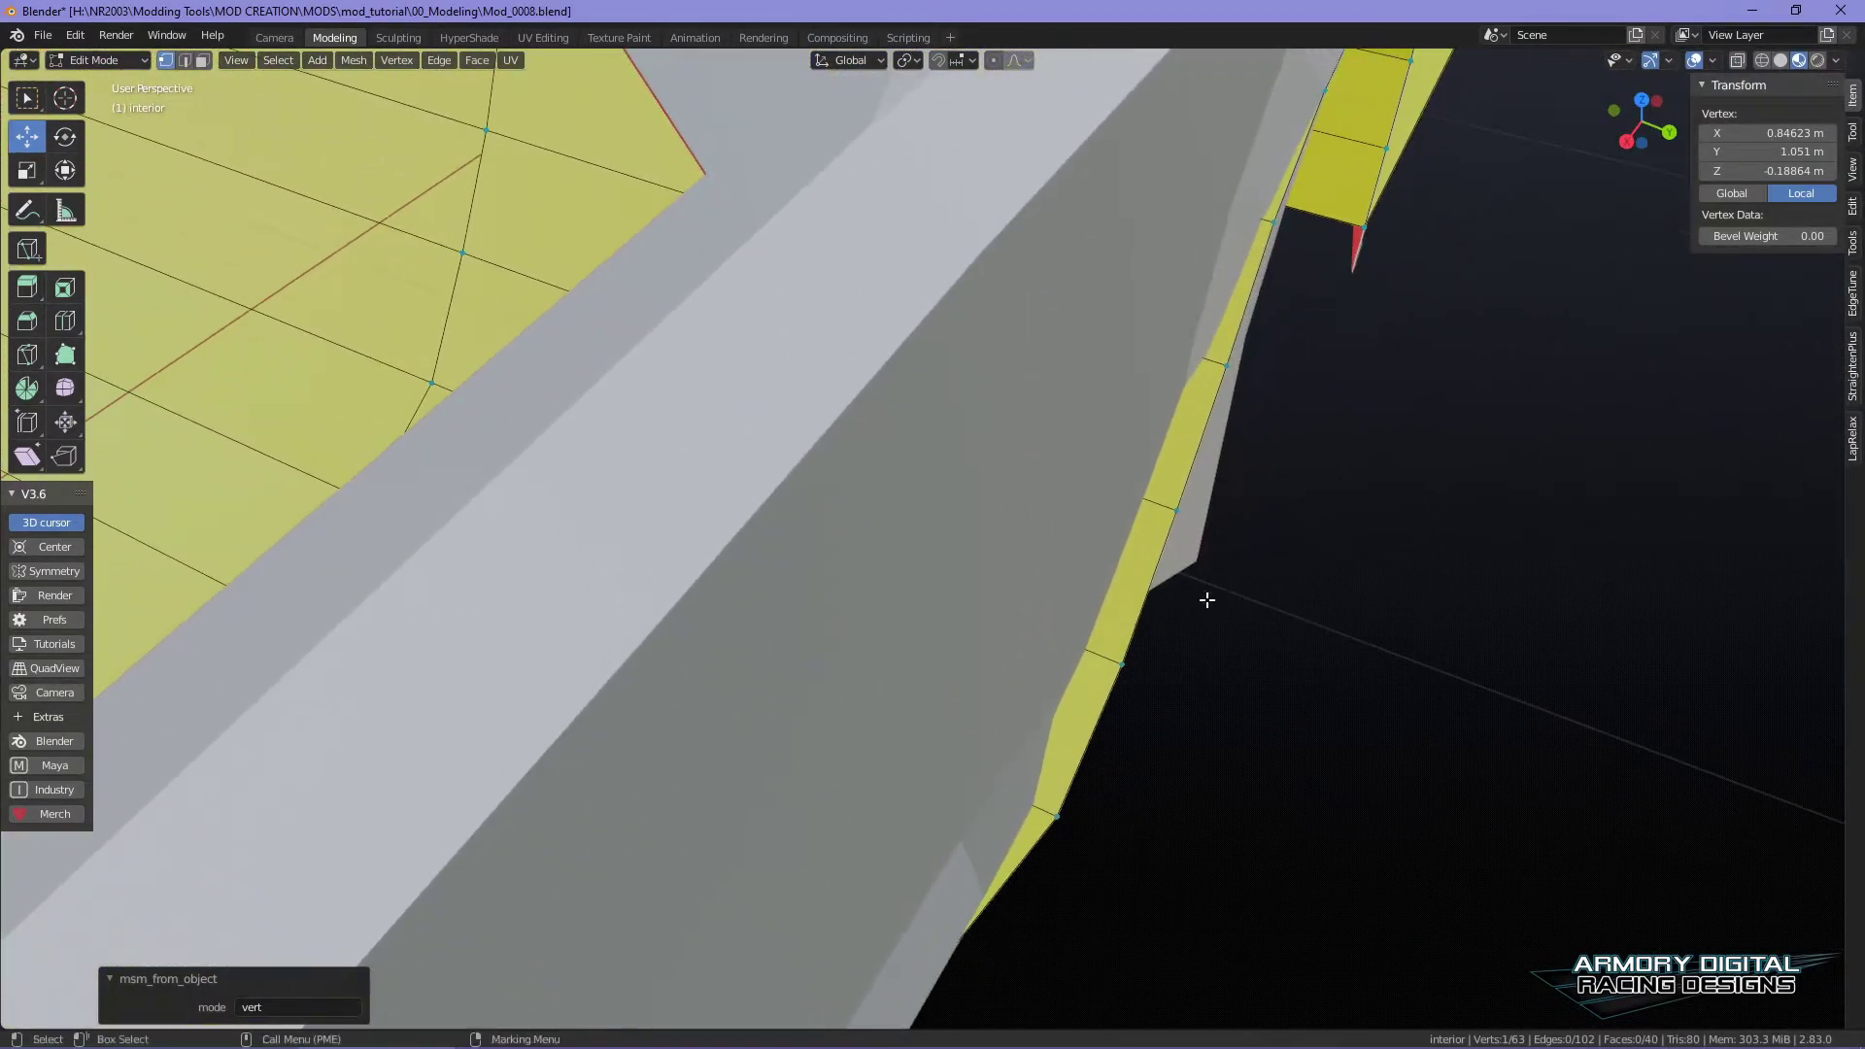
pyautogui.click(1065, 821)
pyautogui.moveTo(1068, 824); pyautogui.dragTo(1367, 735, button='middle')
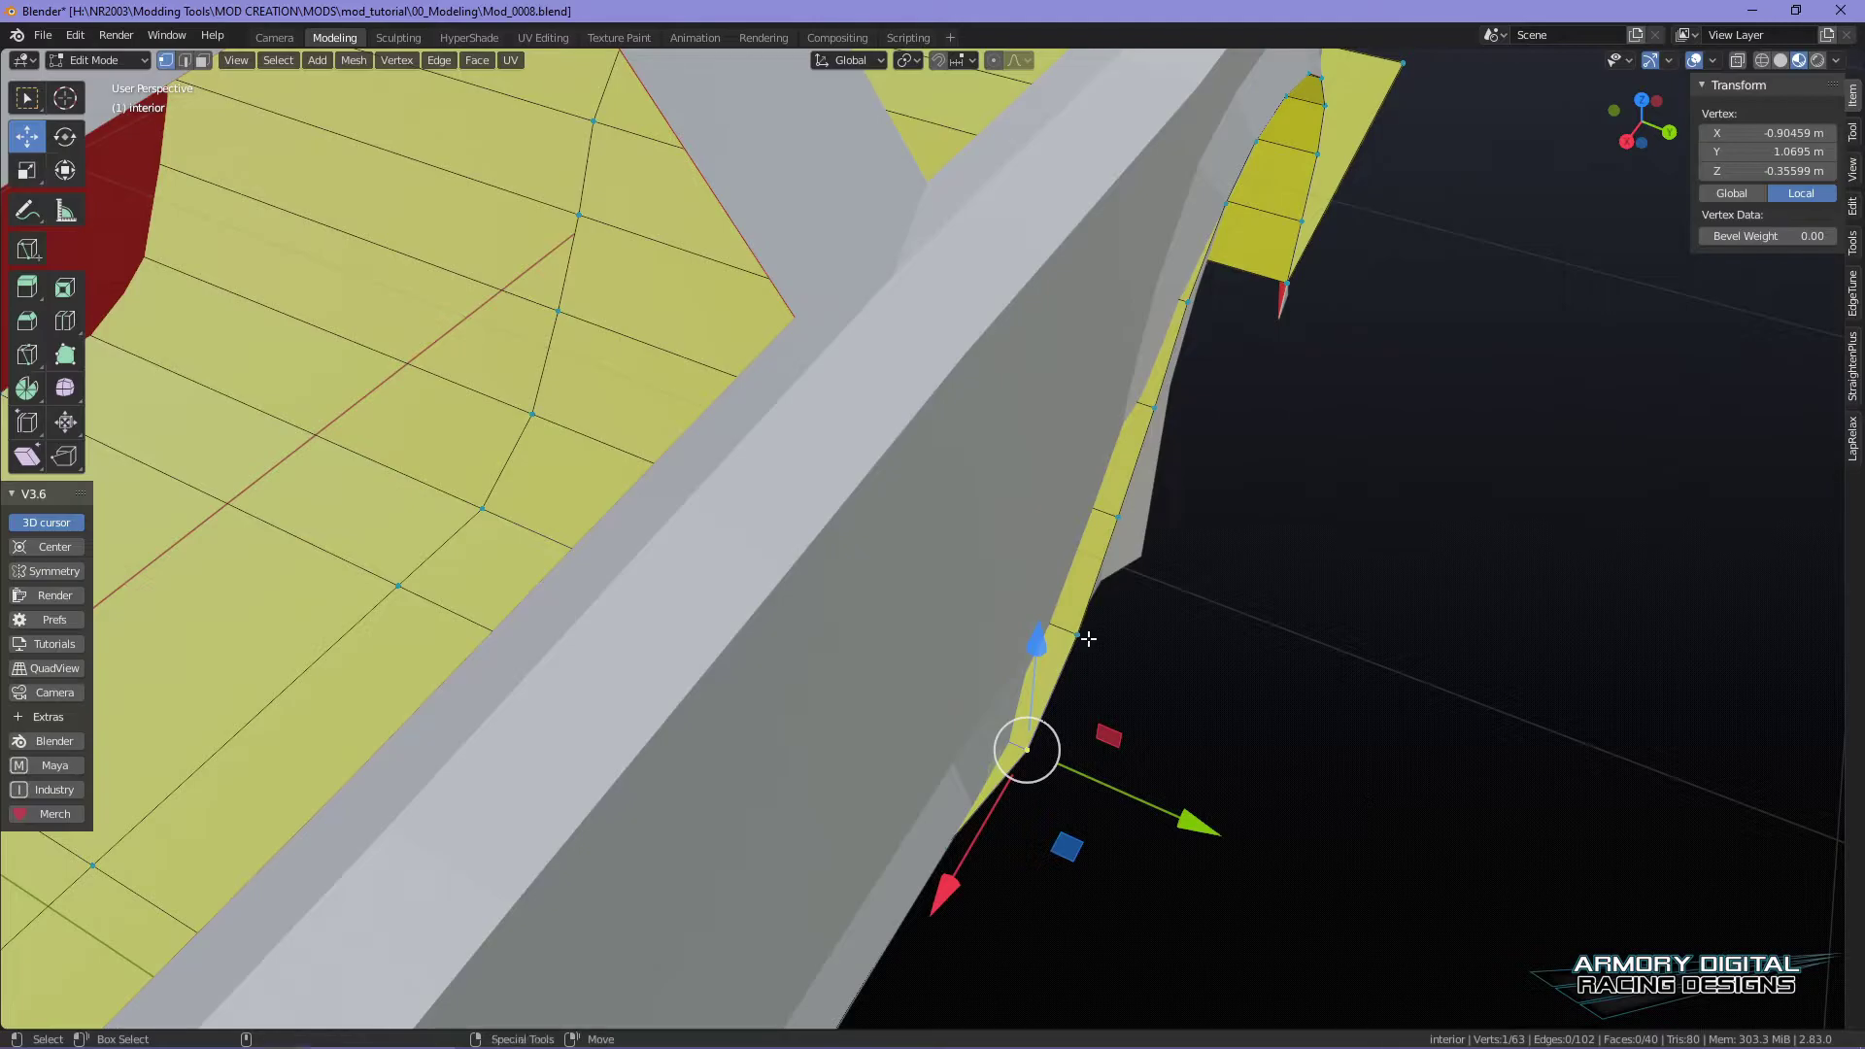
pyautogui.keyDown('shift'); pyautogui.click(1078, 635); pyautogui.keyUp('shift')
pyautogui.keyDown('shift'); pyautogui.click(1117, 515); pyautogui.keyUp('shift')
pyautogui.keyDown('shift'); pyautogui.click(1154, 408); pyautogui.keyUp('shift')
pyautogui.keyDown('shift'); pyautogui.click(1191, 301); pyautogui.keyUp('shift')
pyautogui.moveTo(1191, 300); pyautogui.dragTo(1148, 582, button='middle')
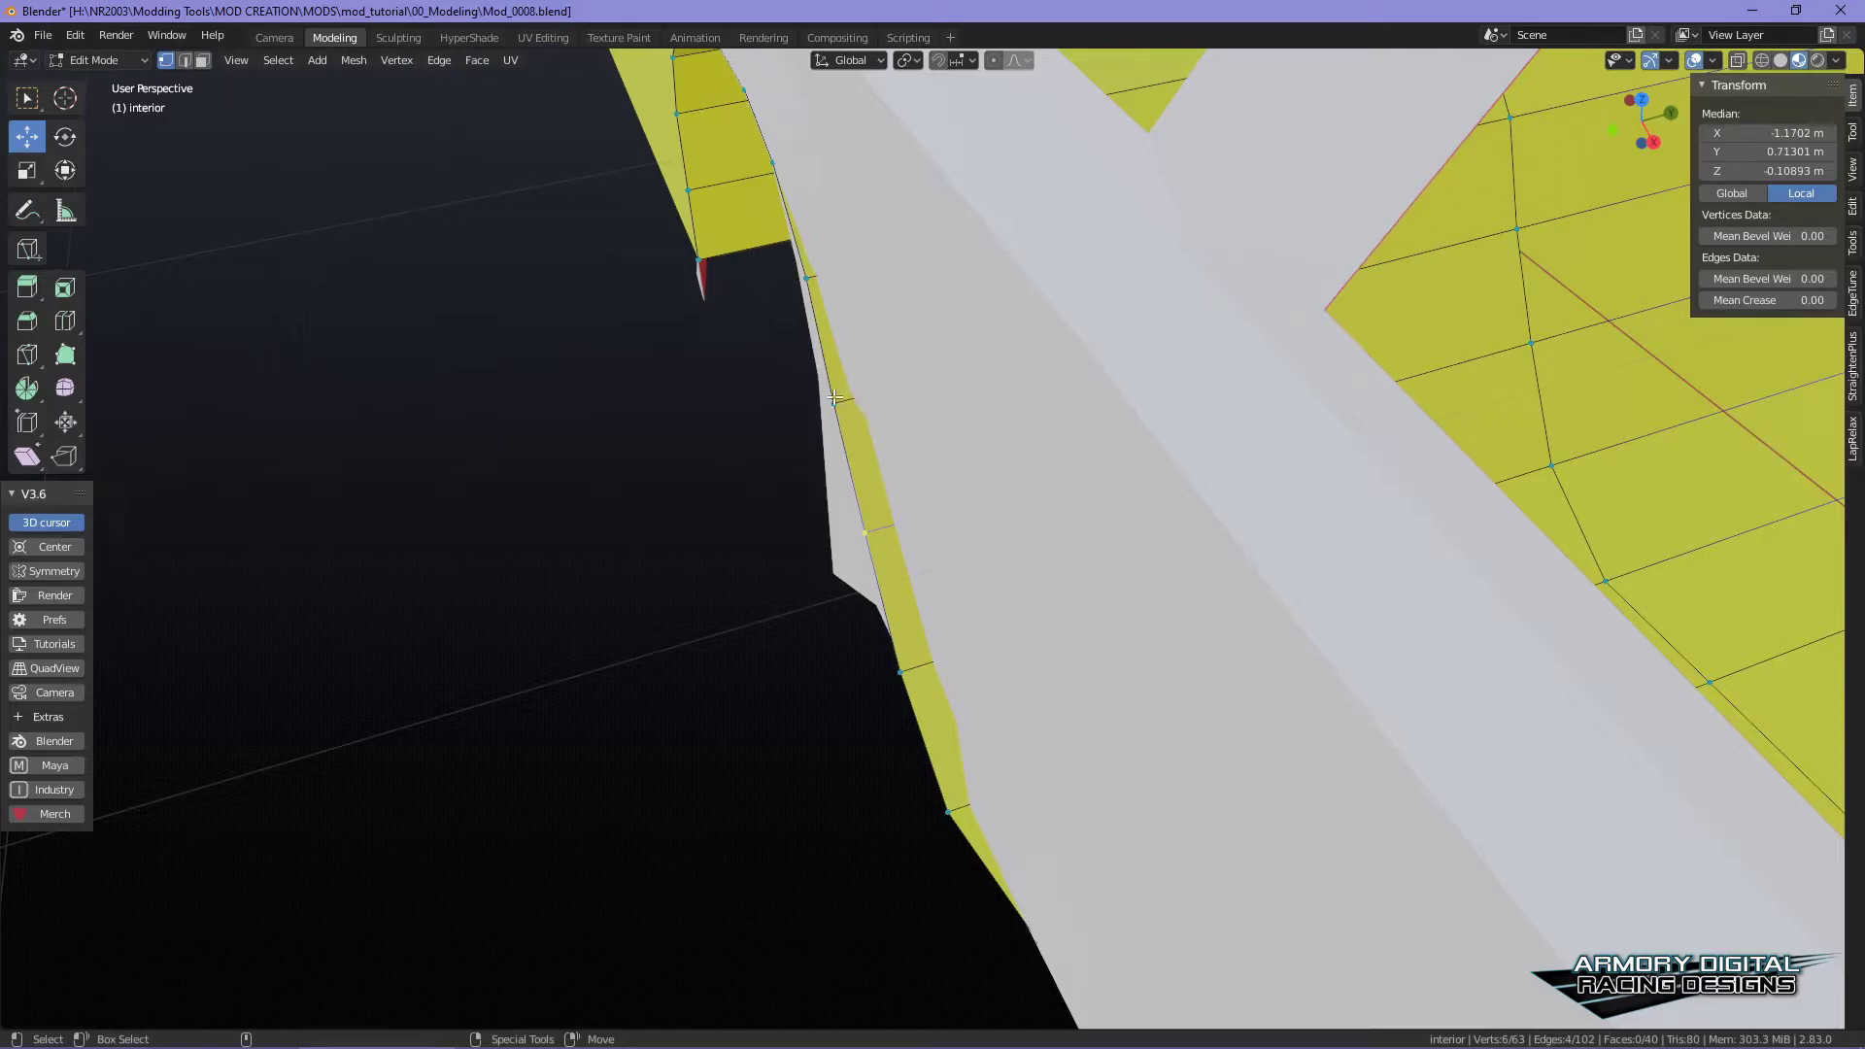
pyautogui.keyDown('shift'); pyautogui.click(899, 670); pyautogui.keyUp('shift')
pyautogui.keyDown('shift'); pyautogui.click(947, 811); pyautogui.keyUp('shift')
pyautogui.moveTo(947, 811); pyautogui.dragTo(1217, 745, button='middle')
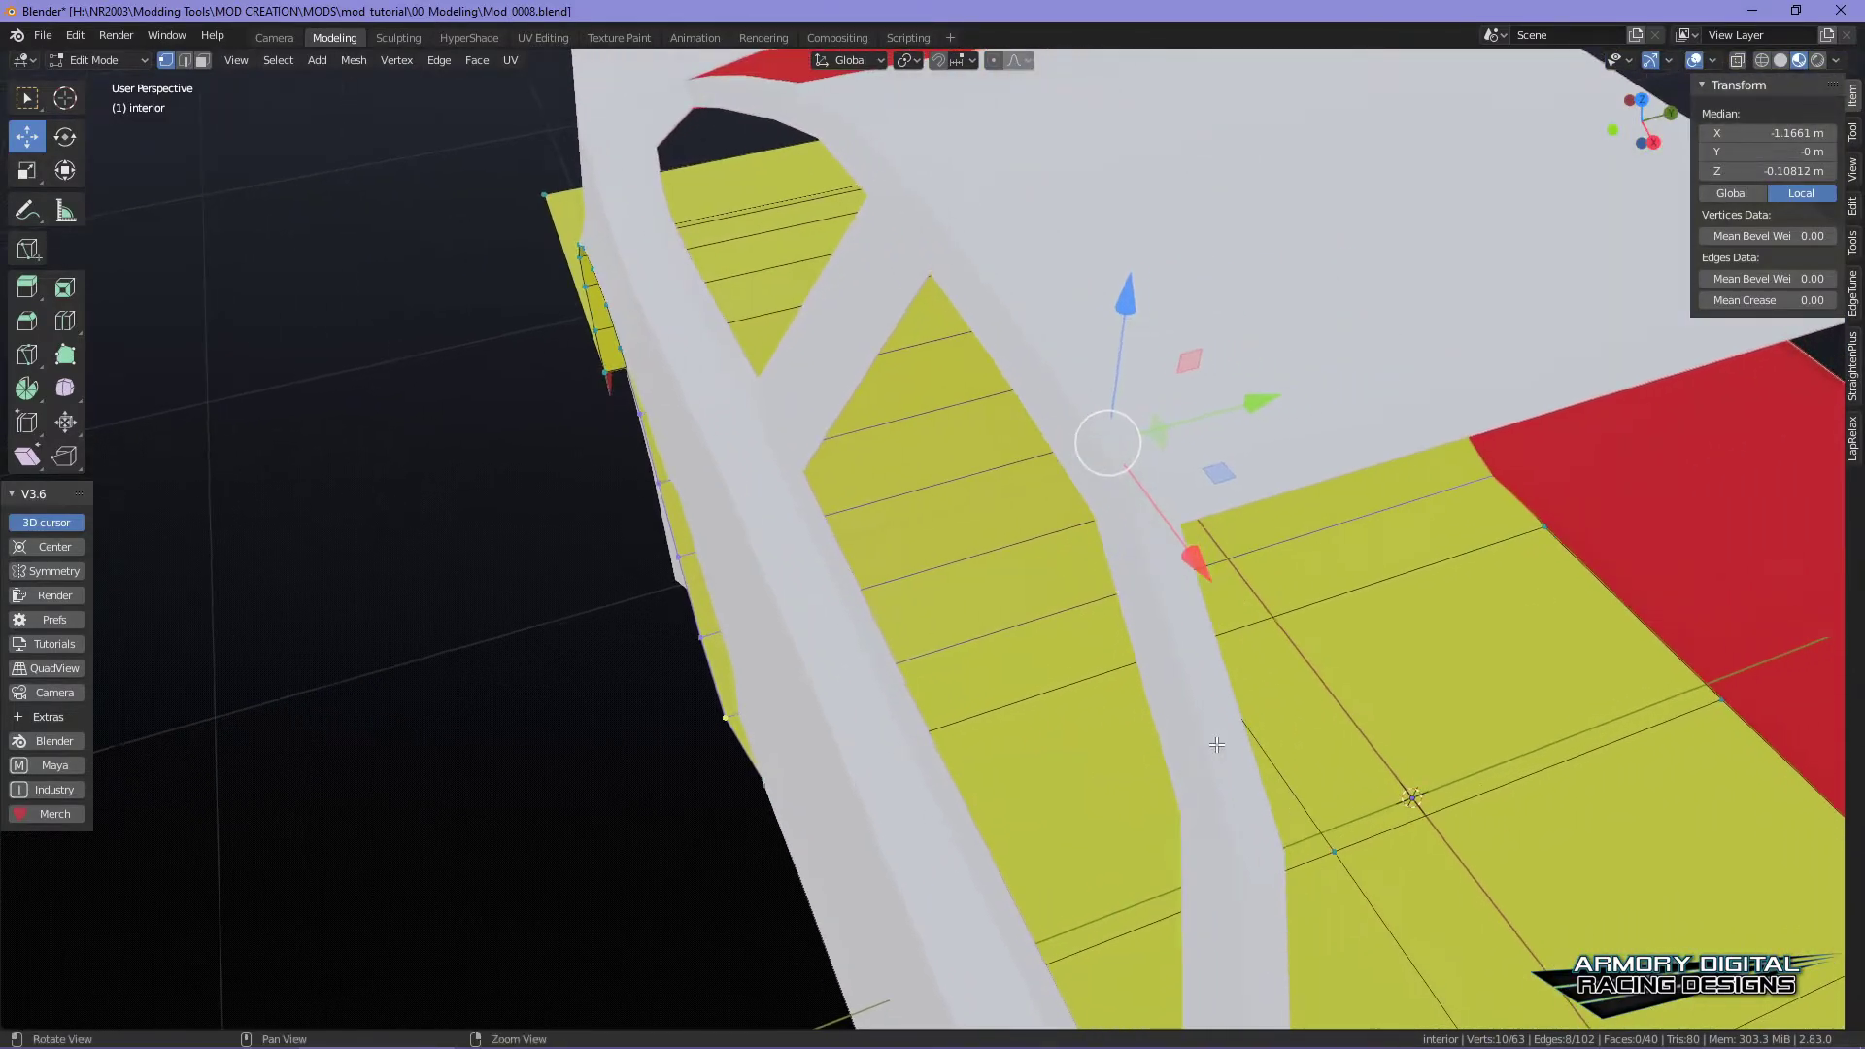
# - Try to scale the selected side vertices inward along Y by 0.948, and undo the resizing
pyautogui.hotkey('shift', 'space')
pyautogui.press('s')
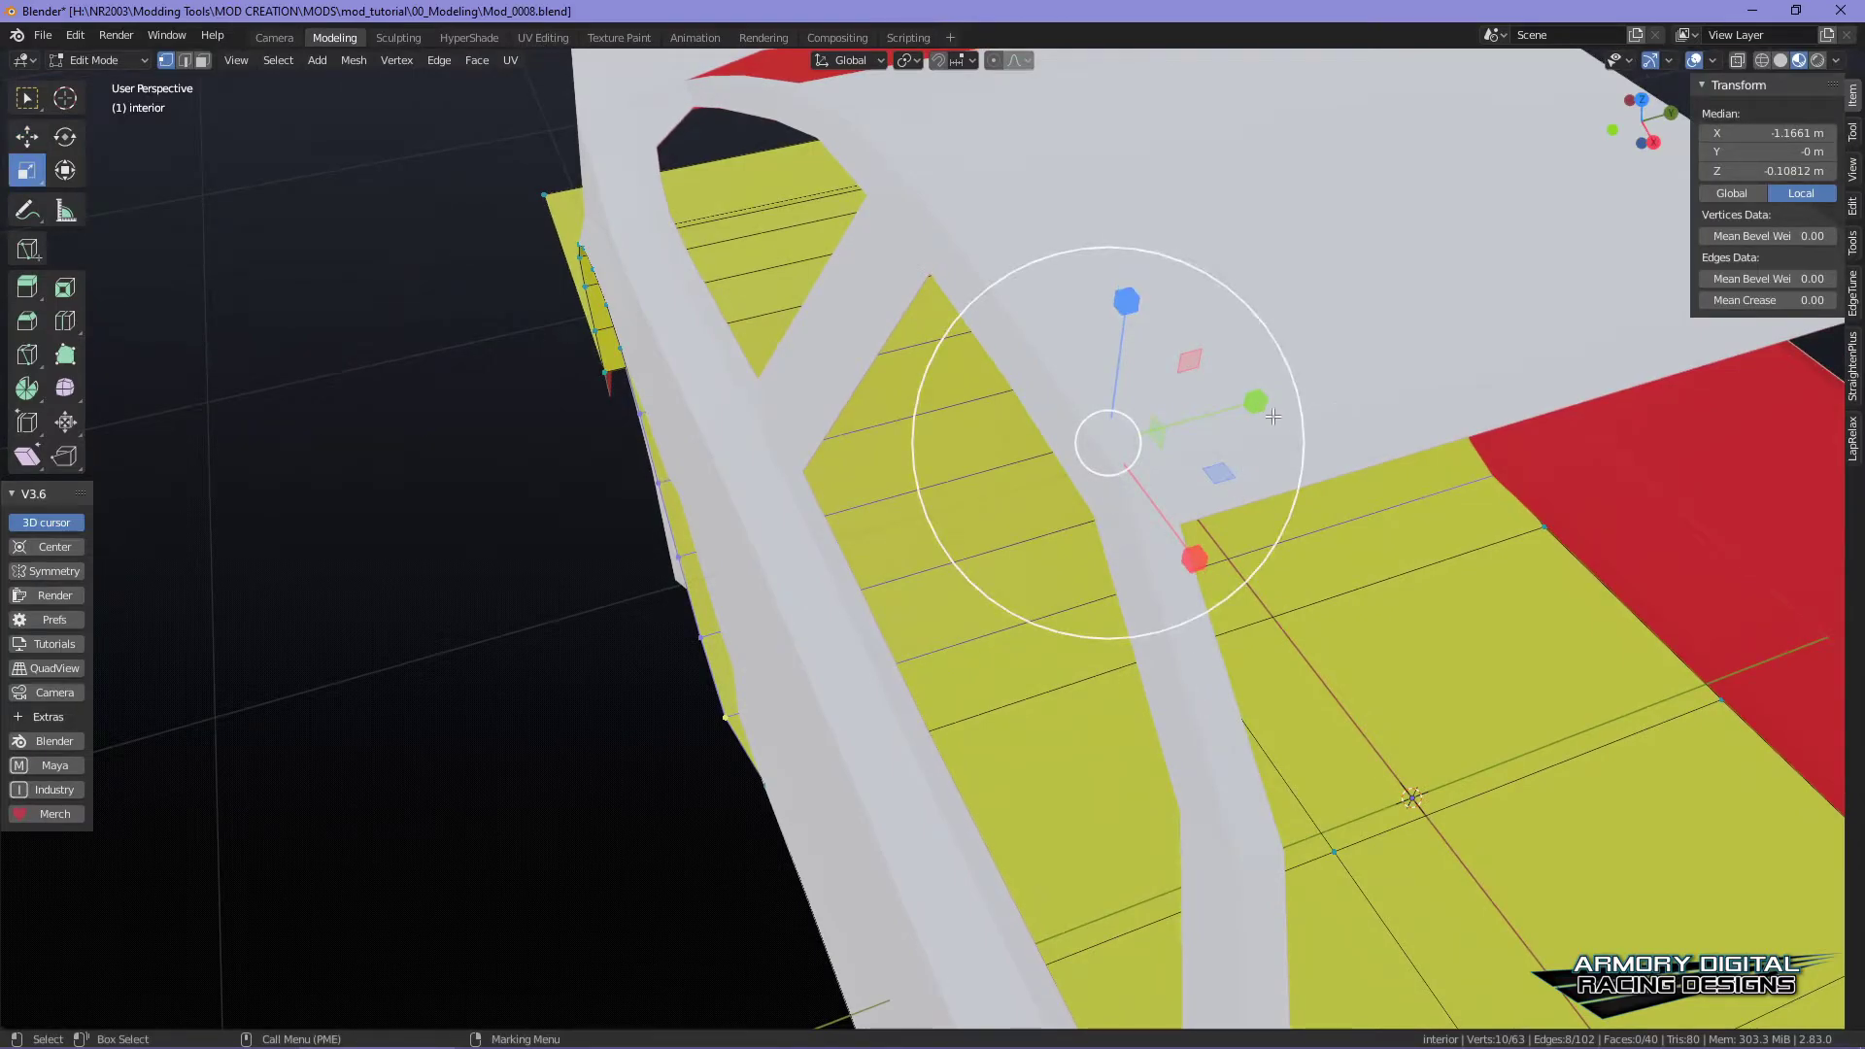
pyautogui.moveTo(1256, 401); pyautogui.dragTo(1249, 405)
pyautogui.scroll(6, 1223, 649)
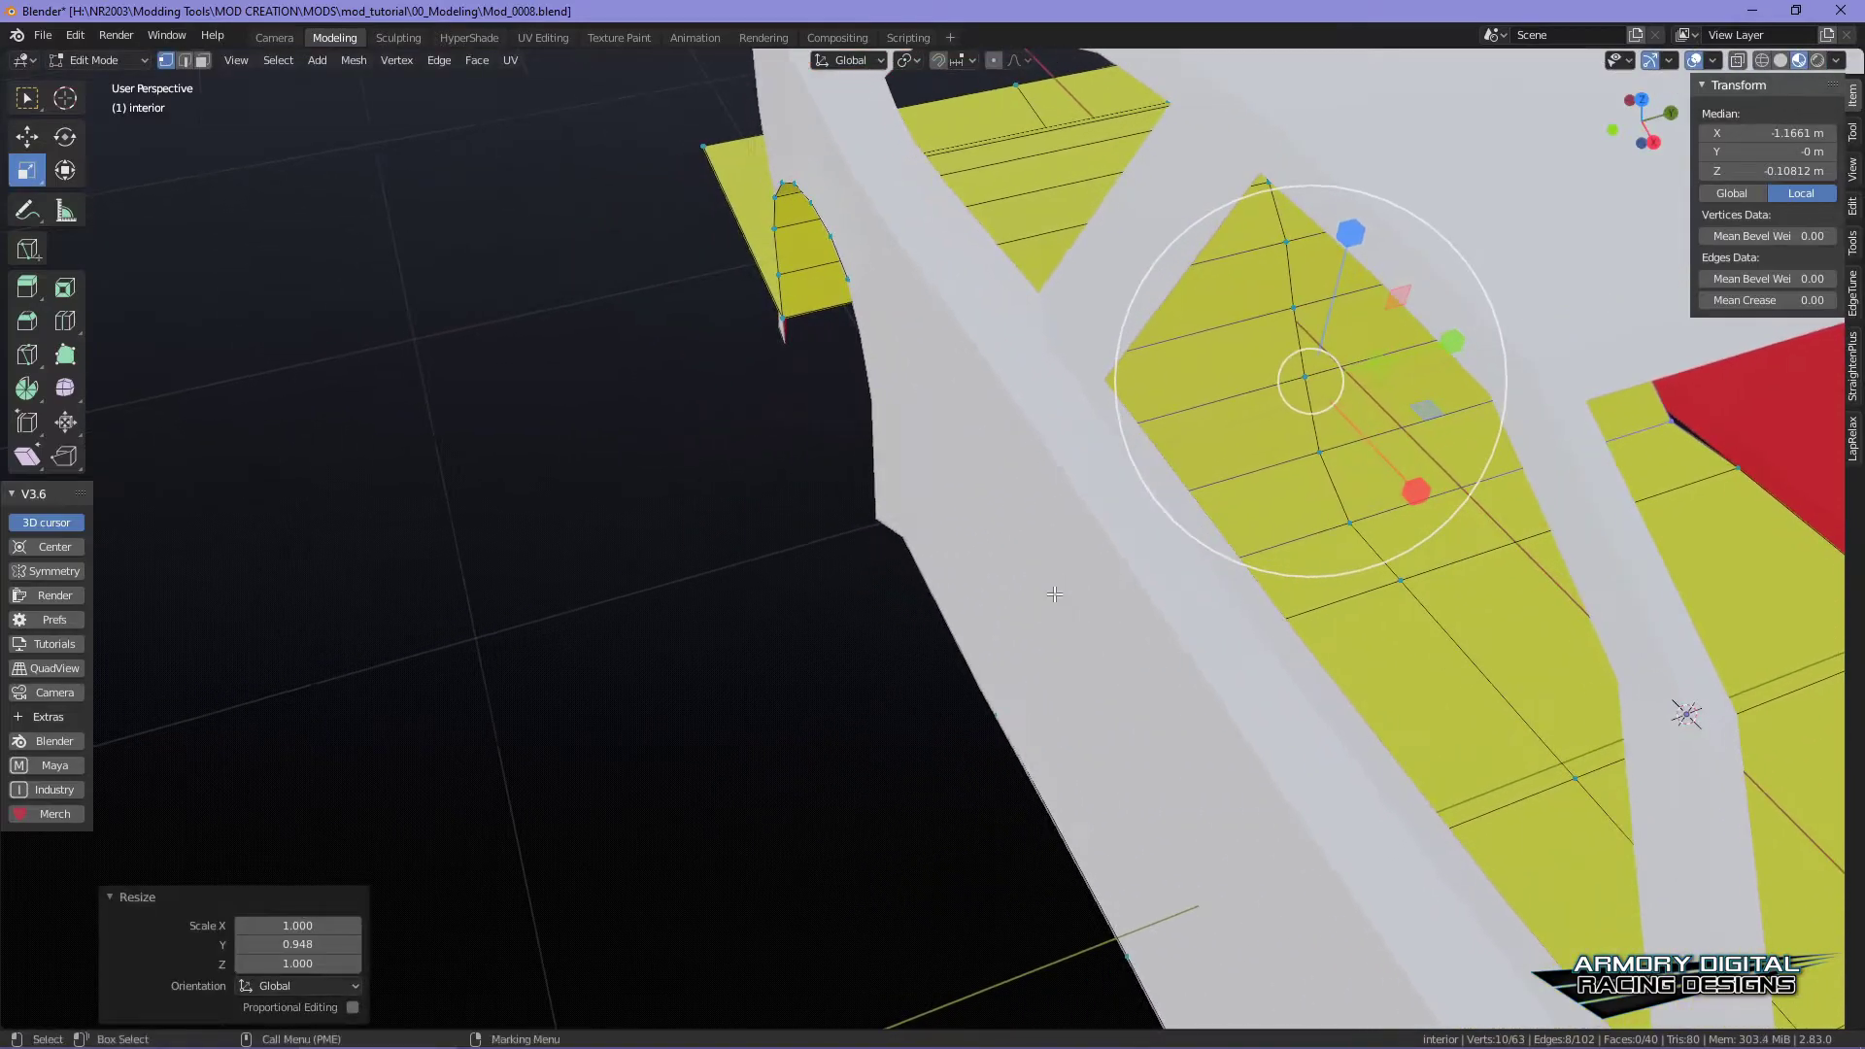
pyautogui.scroll(2, 1223, 649)
pyautogui.scroll(-6, 1214, 646)
pyautogui.keyDown('alt'); pyautogui.moveTo(1350, 645); pyautogui.dragTo(1205, 680); pyautogui.keyUp('alt')
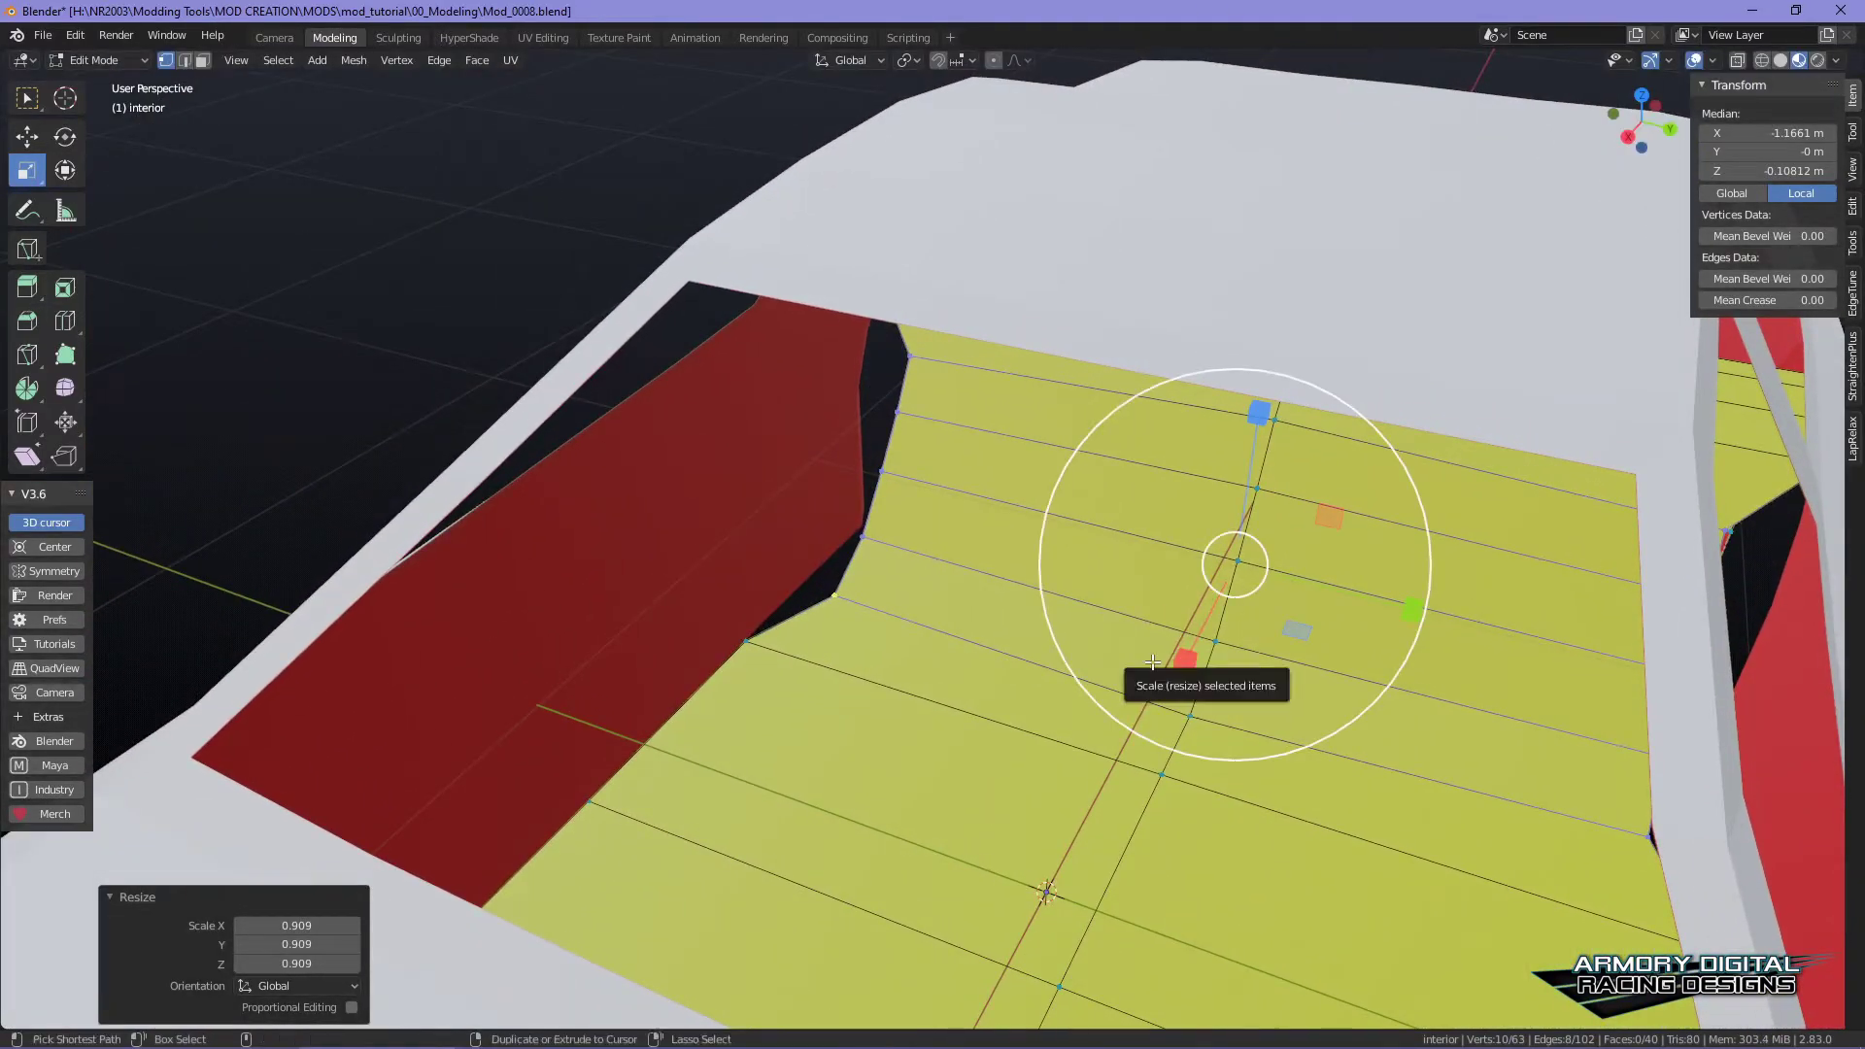
pyautogui.keyDown('alt'); pyautogui.moveTo(1024, 595); pyautogui.dragTo(1004, 493); pyautogui.keyUp('alt')
pyautogui.hotkey('ctrl', 'z')
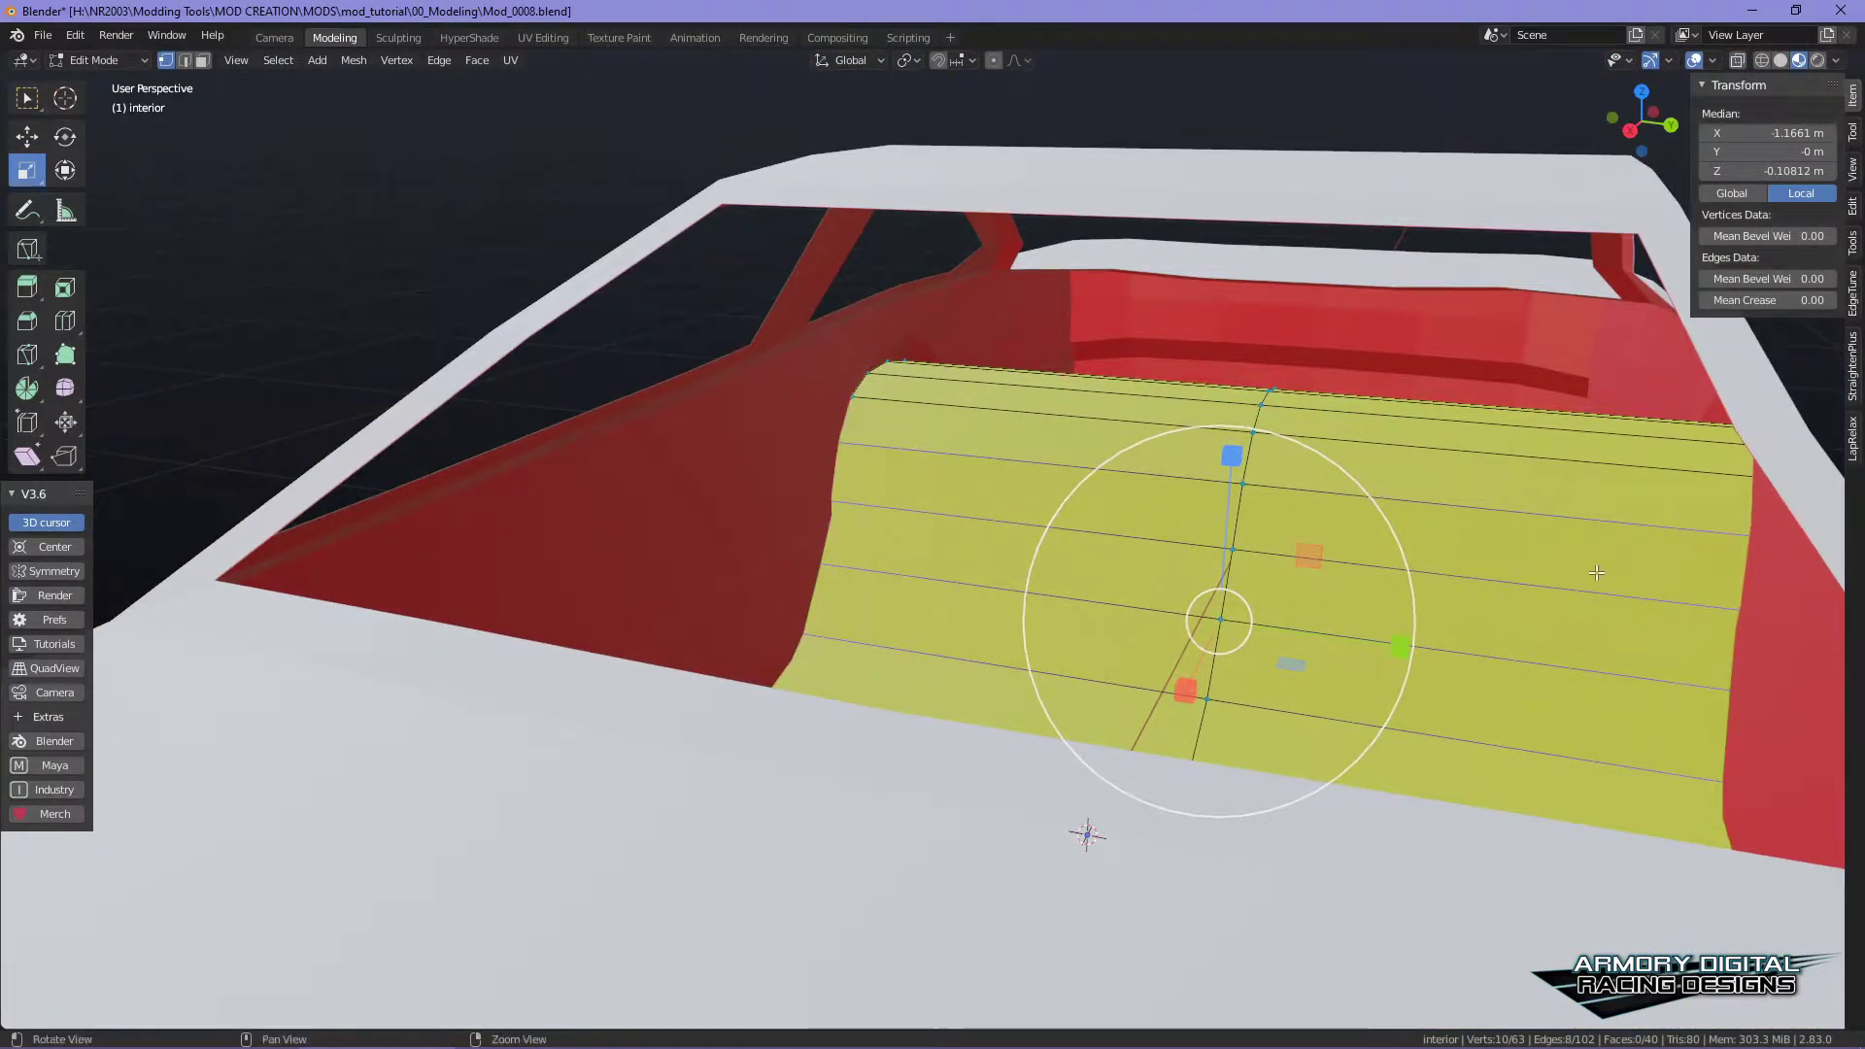
# - Scale the selected side vertices slightly inward along Y to tuck the edge inside the shell, and deselect them
pyautogui.keyDown('alt'); pyautogui.moveTo(1597, 573); pyautogui.dragTo(1550, 571, button='middle'); pyautogui.keyUp('alt')
pyautogui.scroll(3, 1260, 555)
pyautogui.moveTo(1176, 673); pyautogui.dragTo(976, 652, button='middle')
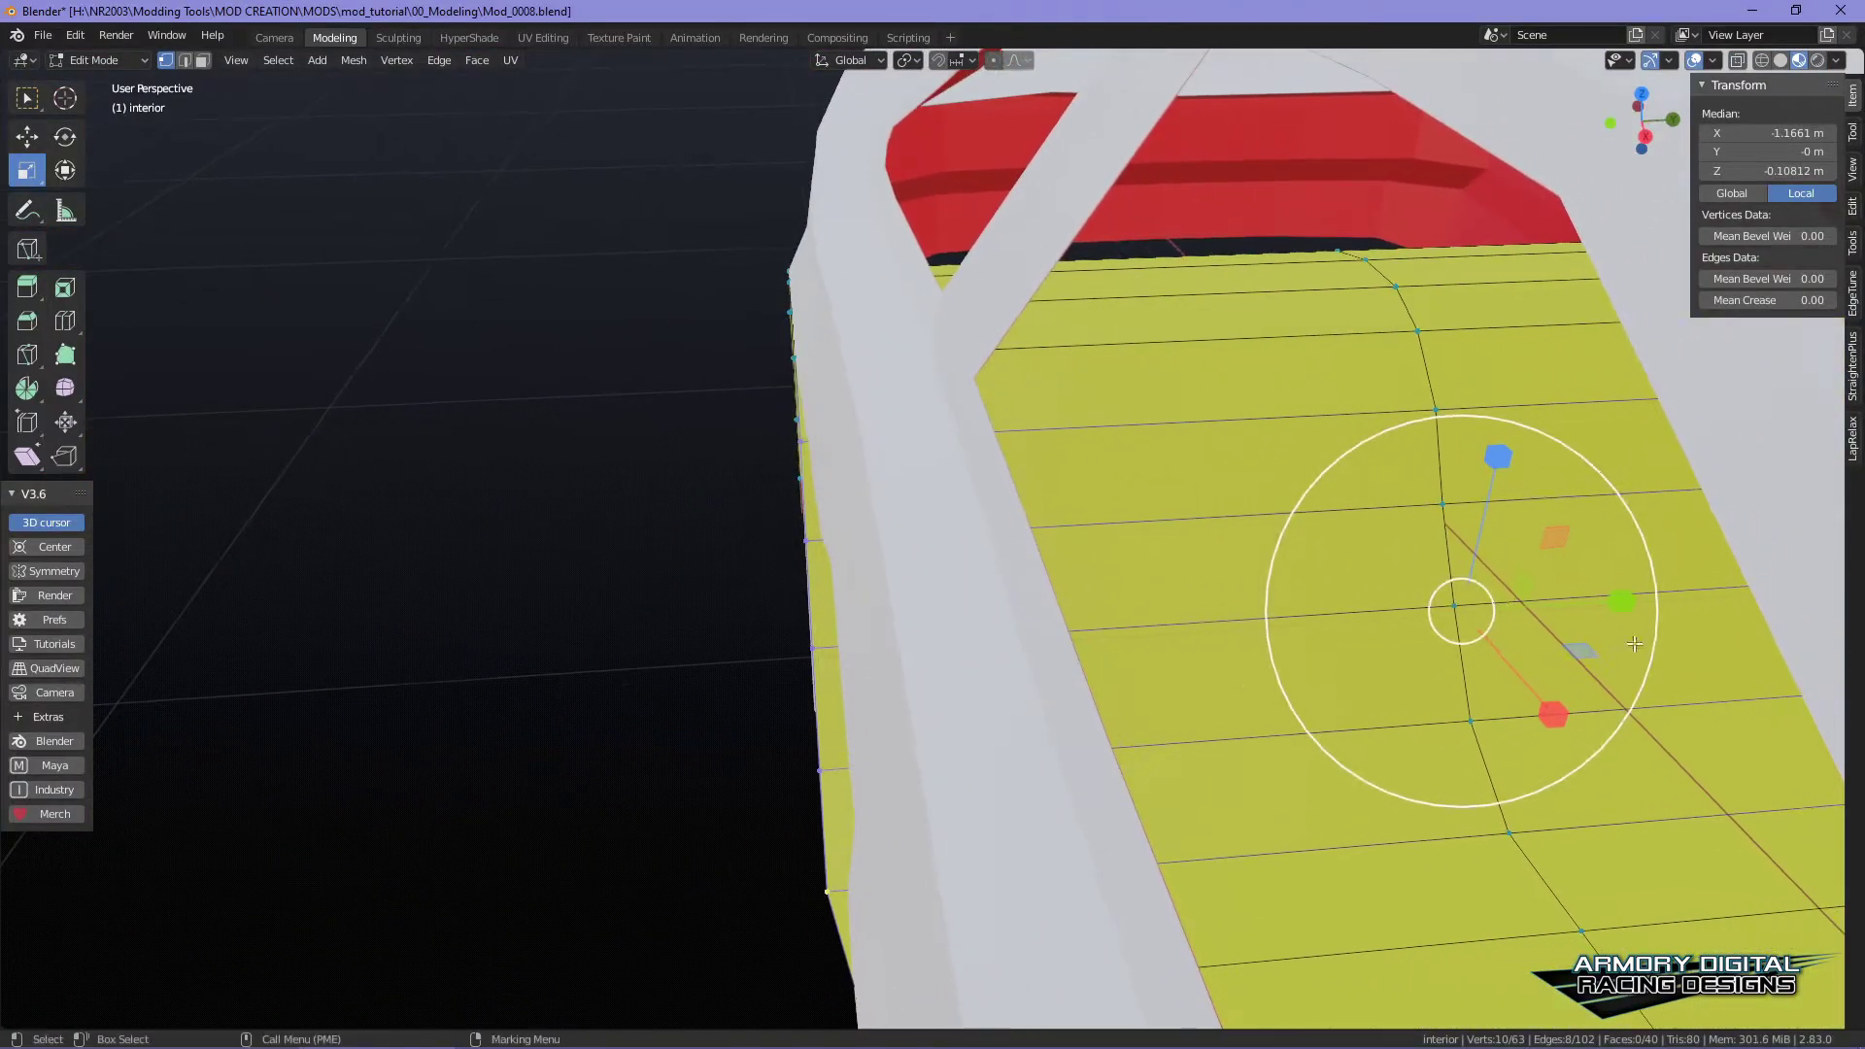
pyautogui.moveTo(1627, 594); pyautogui.dragTo(1616, 604)
pyautogui.click(596, 585)
# - Select the opposite outer vertices of the upper gap row and scale them outward along Y by about 1.028
pyautogui.moveTo(595, 585); pyautogui.dragTo(783, 508, button='middle')
pyautogui.click(670, 372)
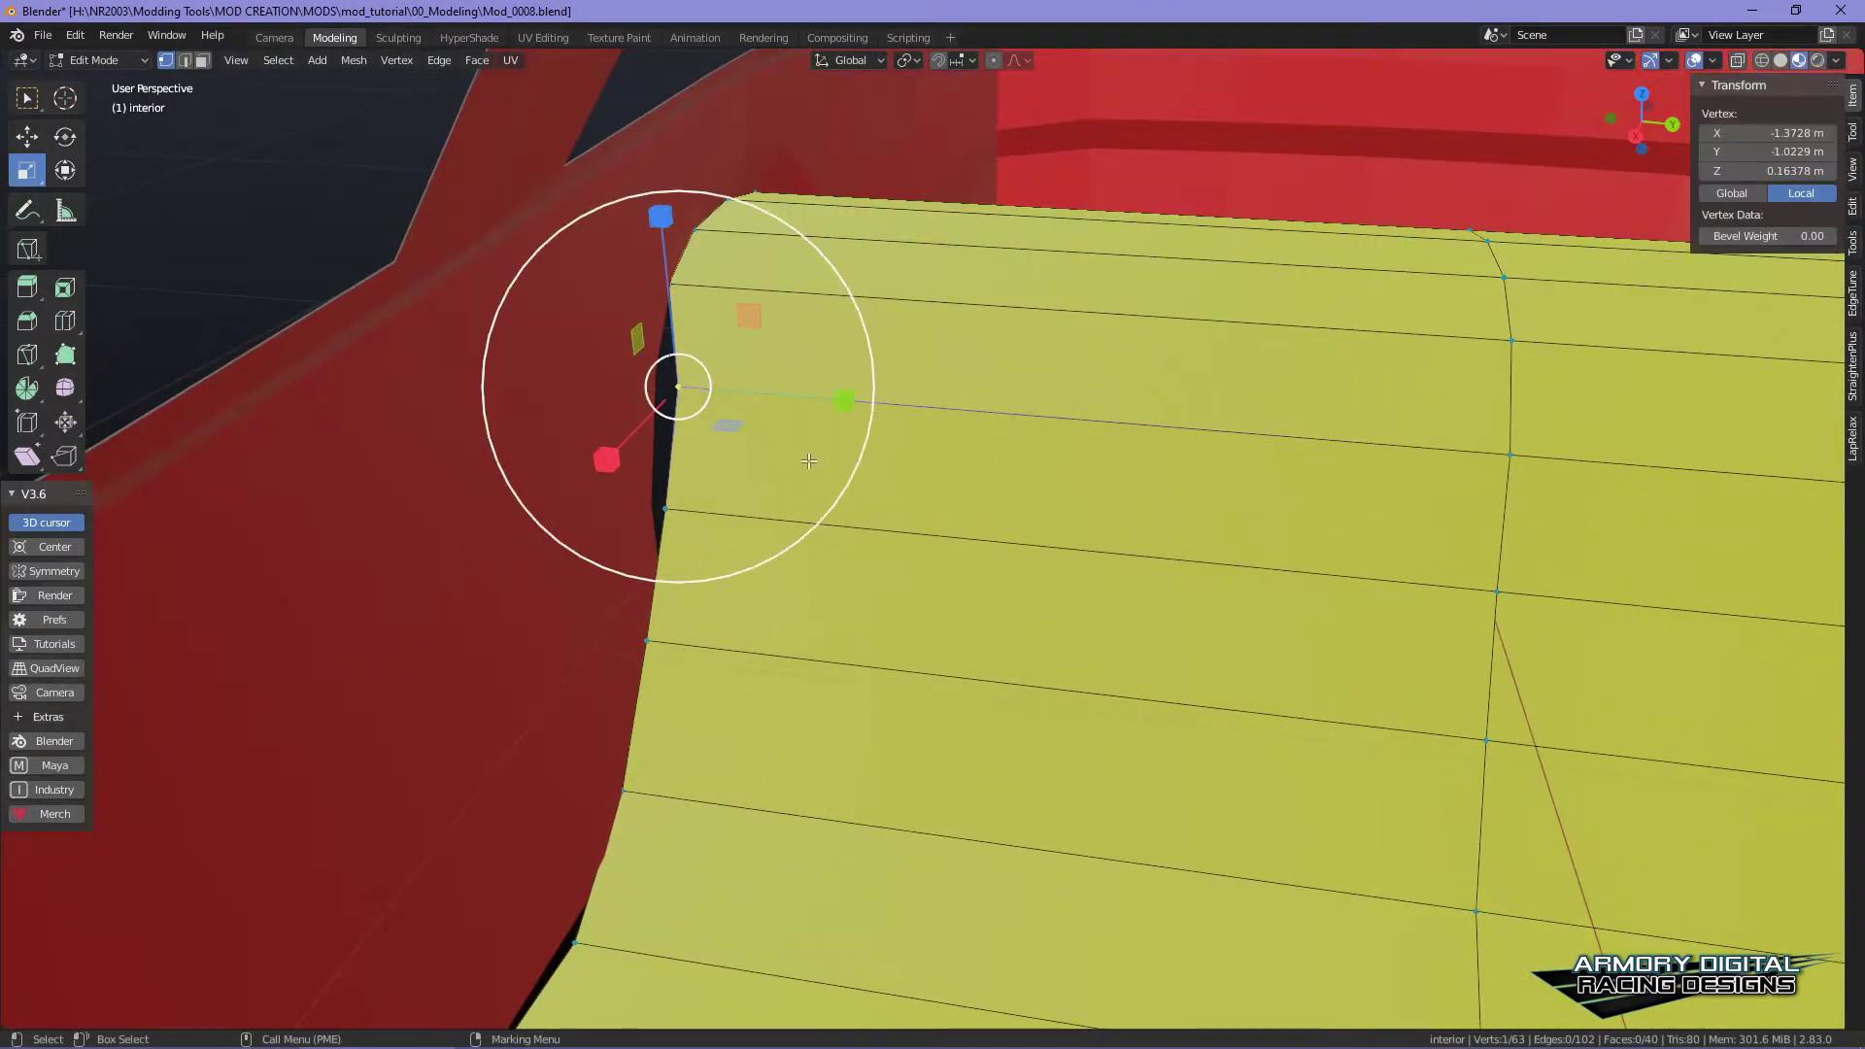
pyautogui.press('w')
pyautogui.scroll(-2, 1214, 504)
pyautogui.keyDown('alt'); pyautogui.moveTo(1292, 514); pyautogui.dragTo(985, 504, button='middle'); pyautogui.keyUp('alt')
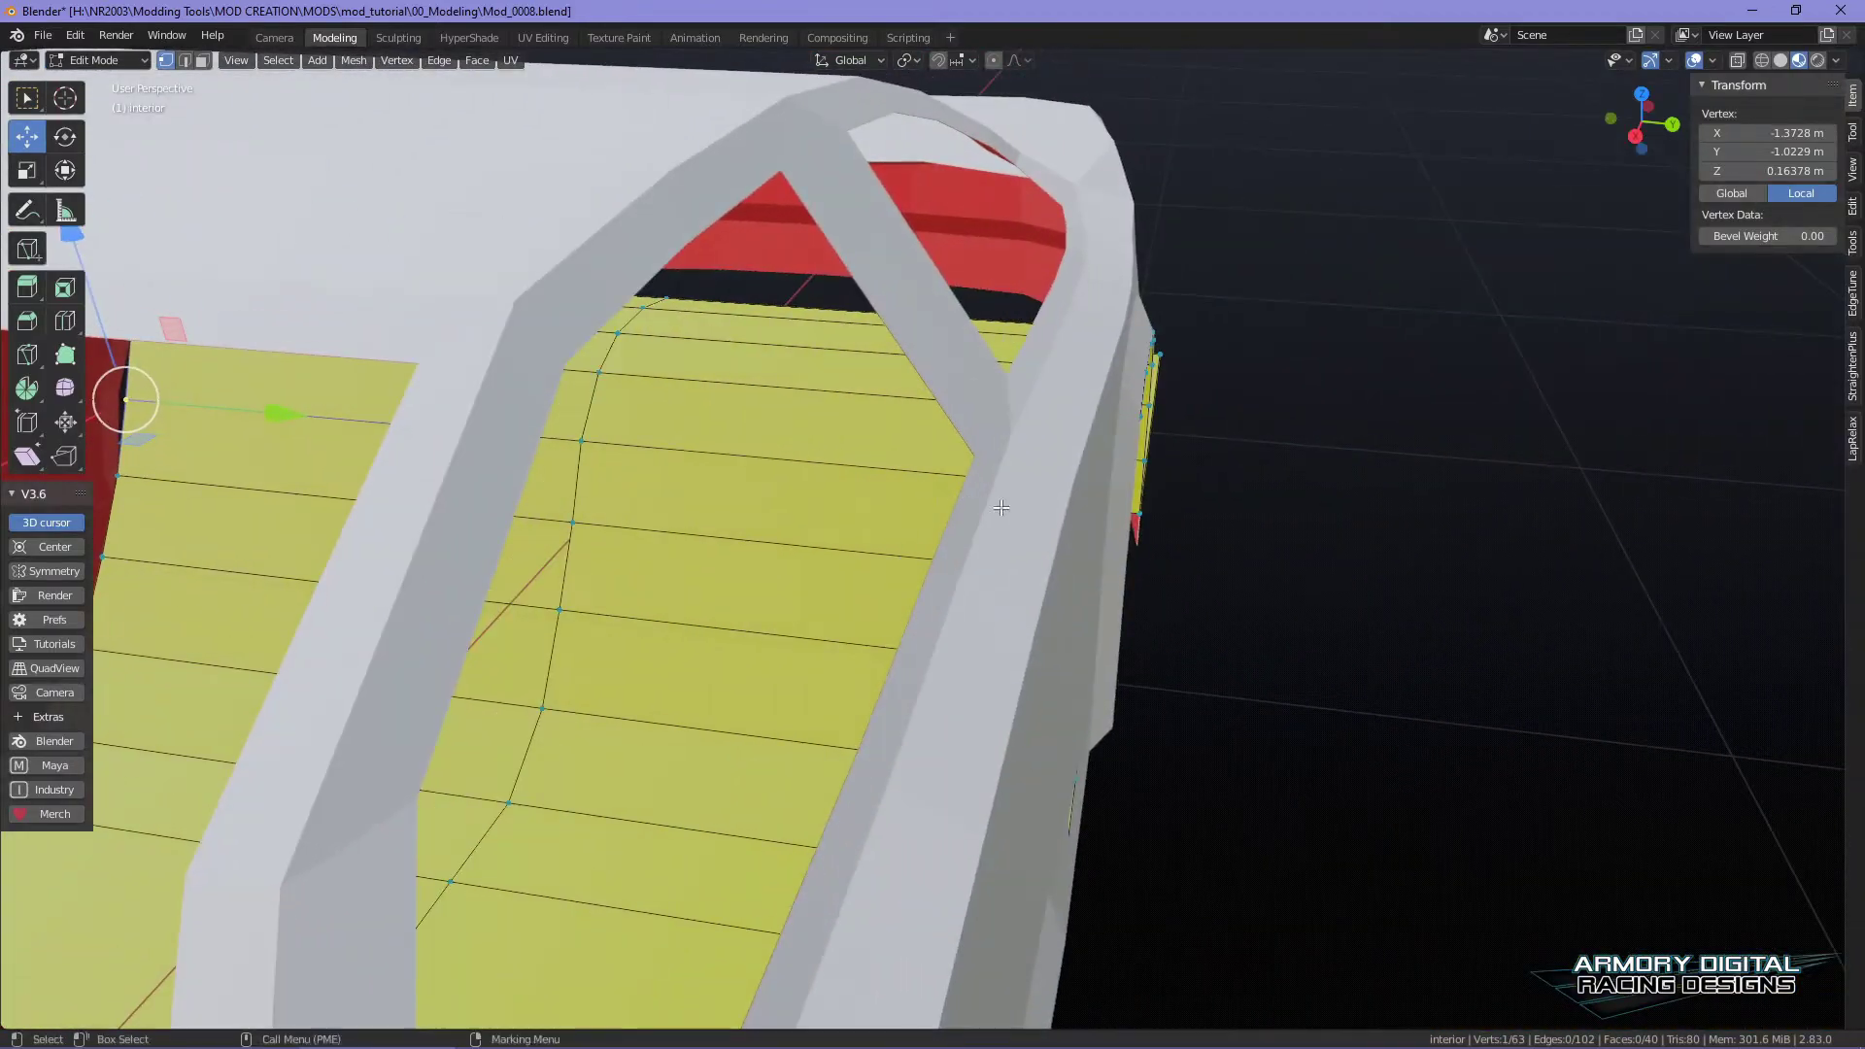
pyautogui.scroll(1, 1239, 535)
pyautogui.moveTo(1439, 582); pyautogui.dragTo(1502, 577, button='middle')
pyautogui.keyDown('shift'); pyautogui.click(1331, 414); pyautogui.keyUp('shift')
pyautogui.press('r')
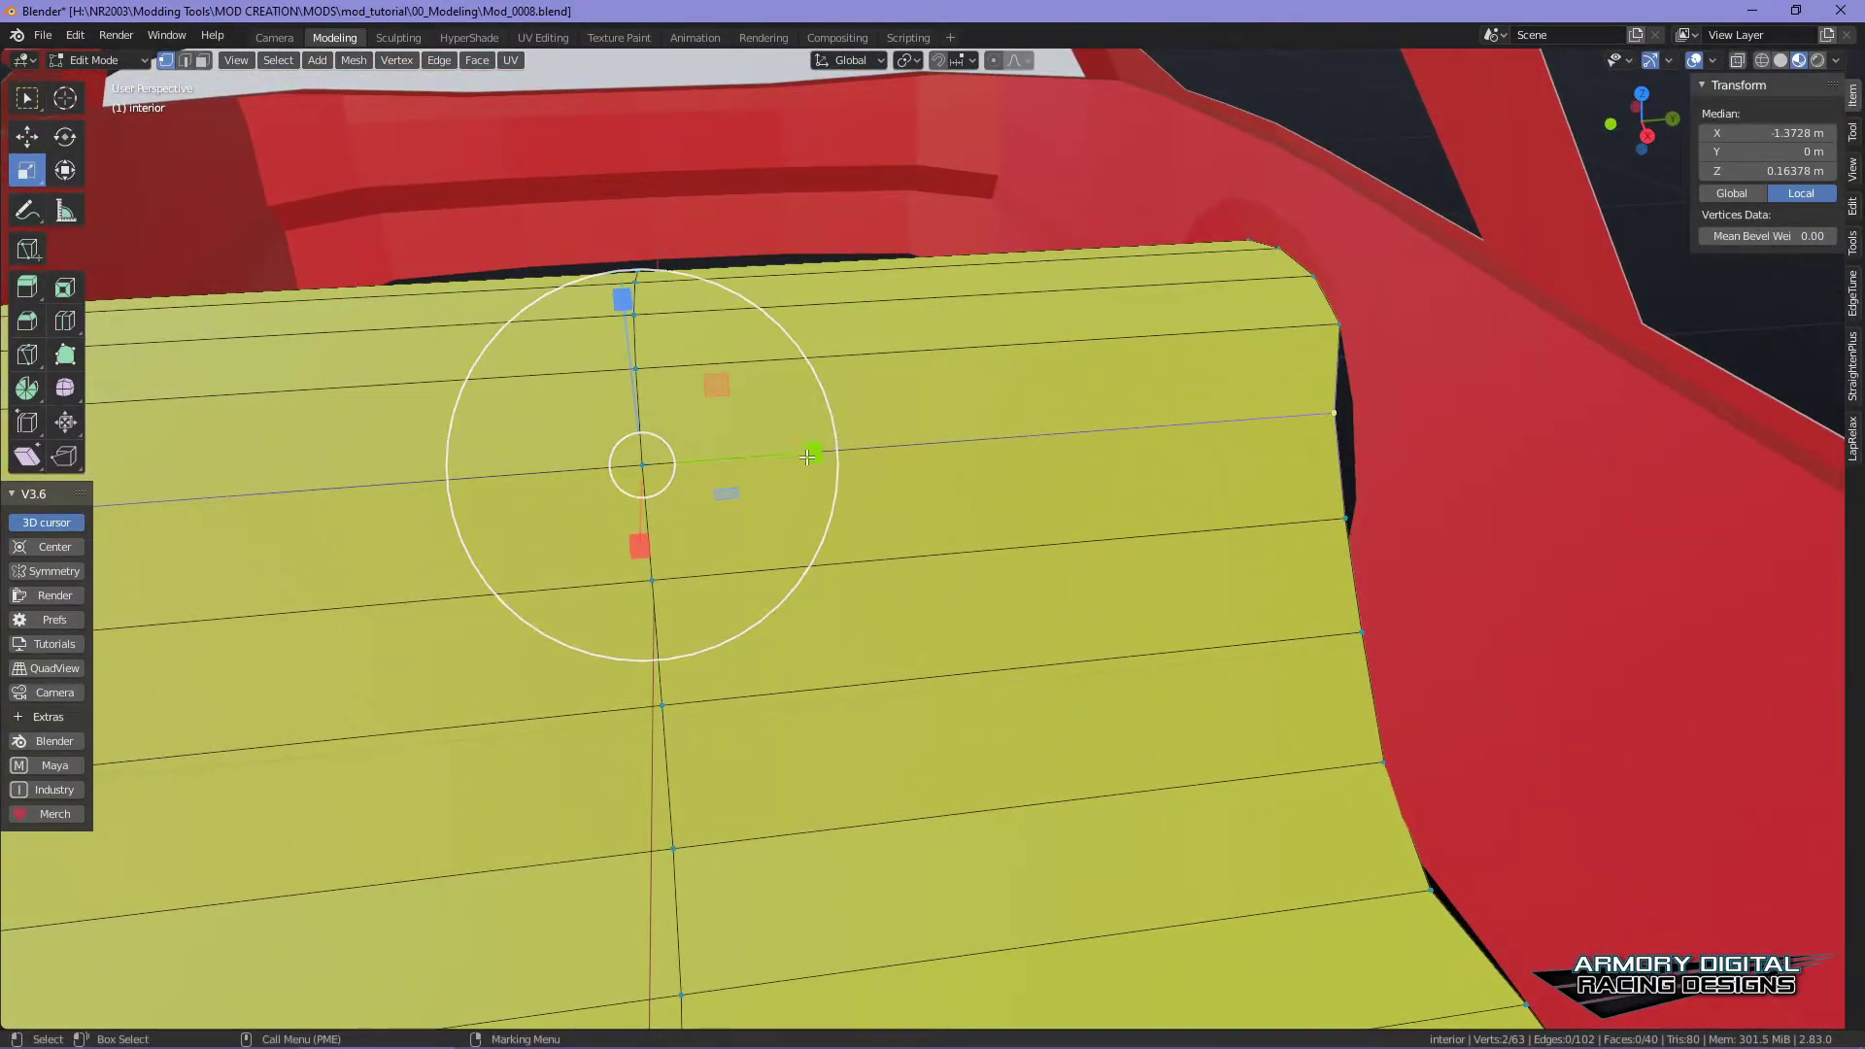
pyautogui.press('s')
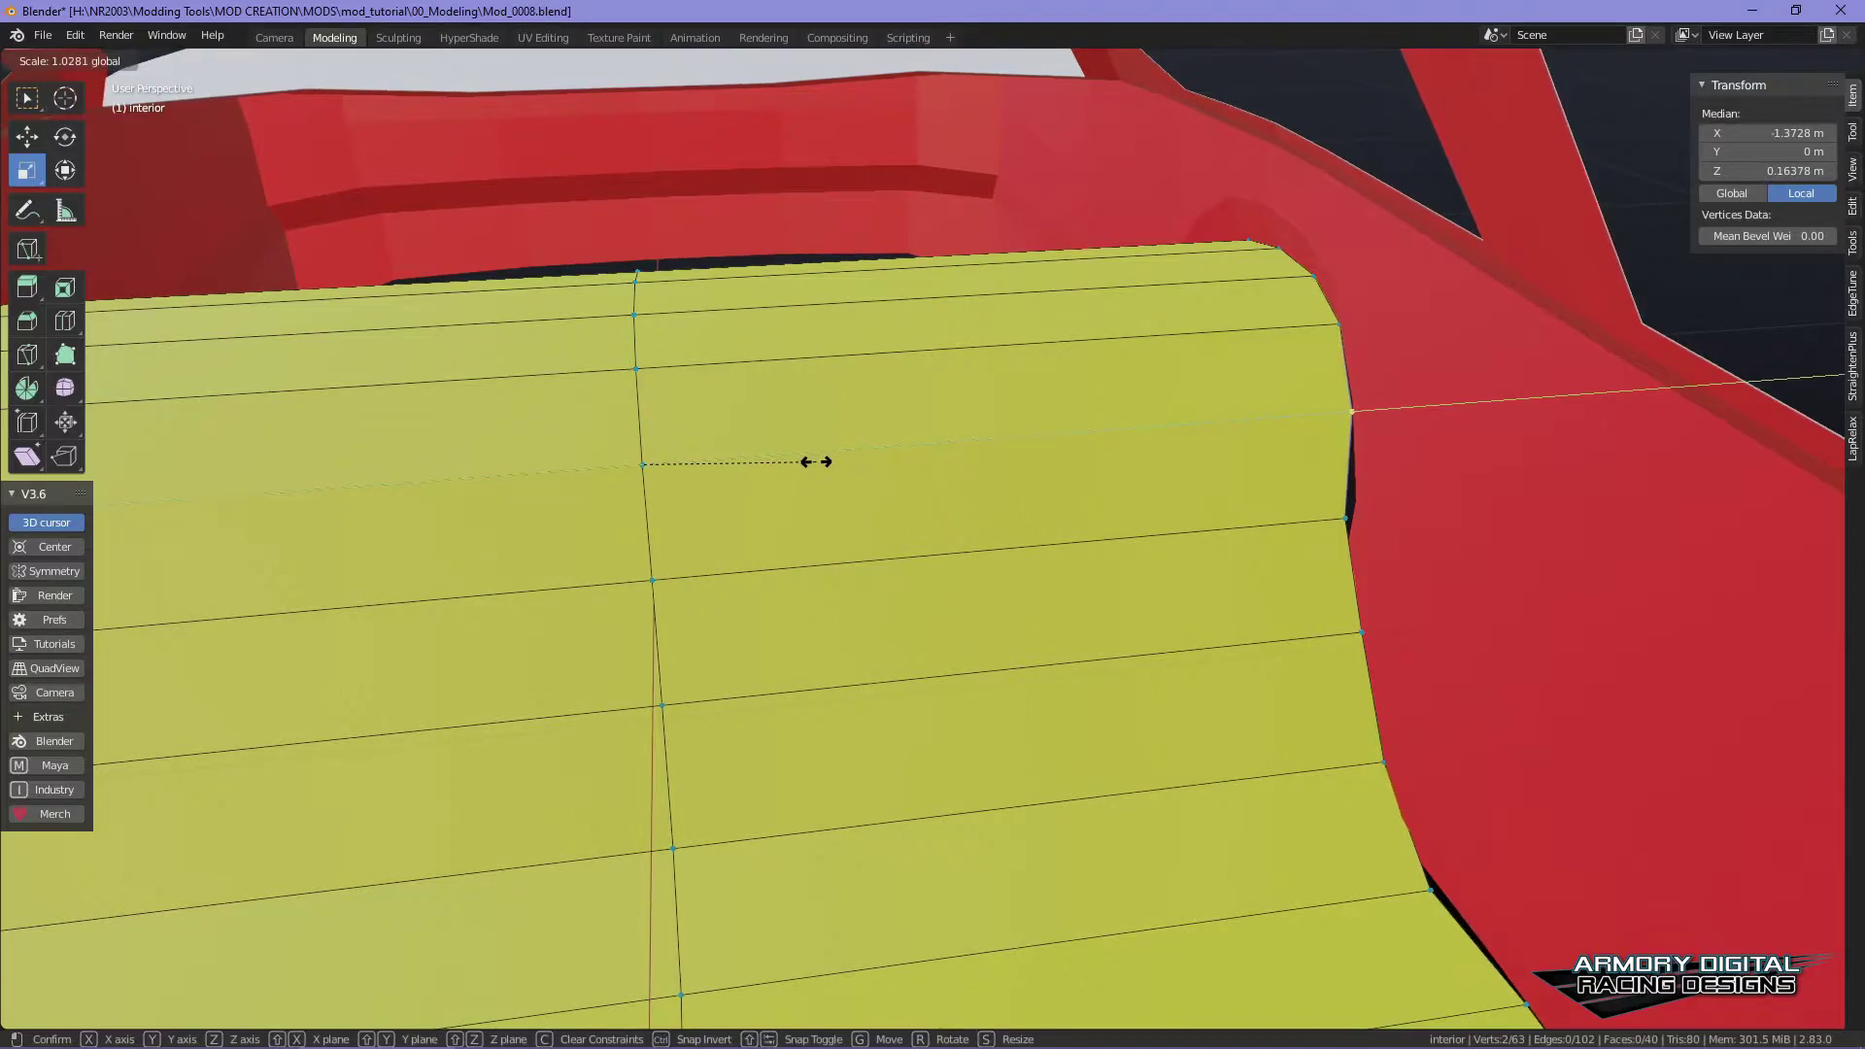
pyautogui.click(816, 462)
# - Select both outer vertices of the row just below and scale them outward along Y by 1.017
pyautogui.click(1341, 517)
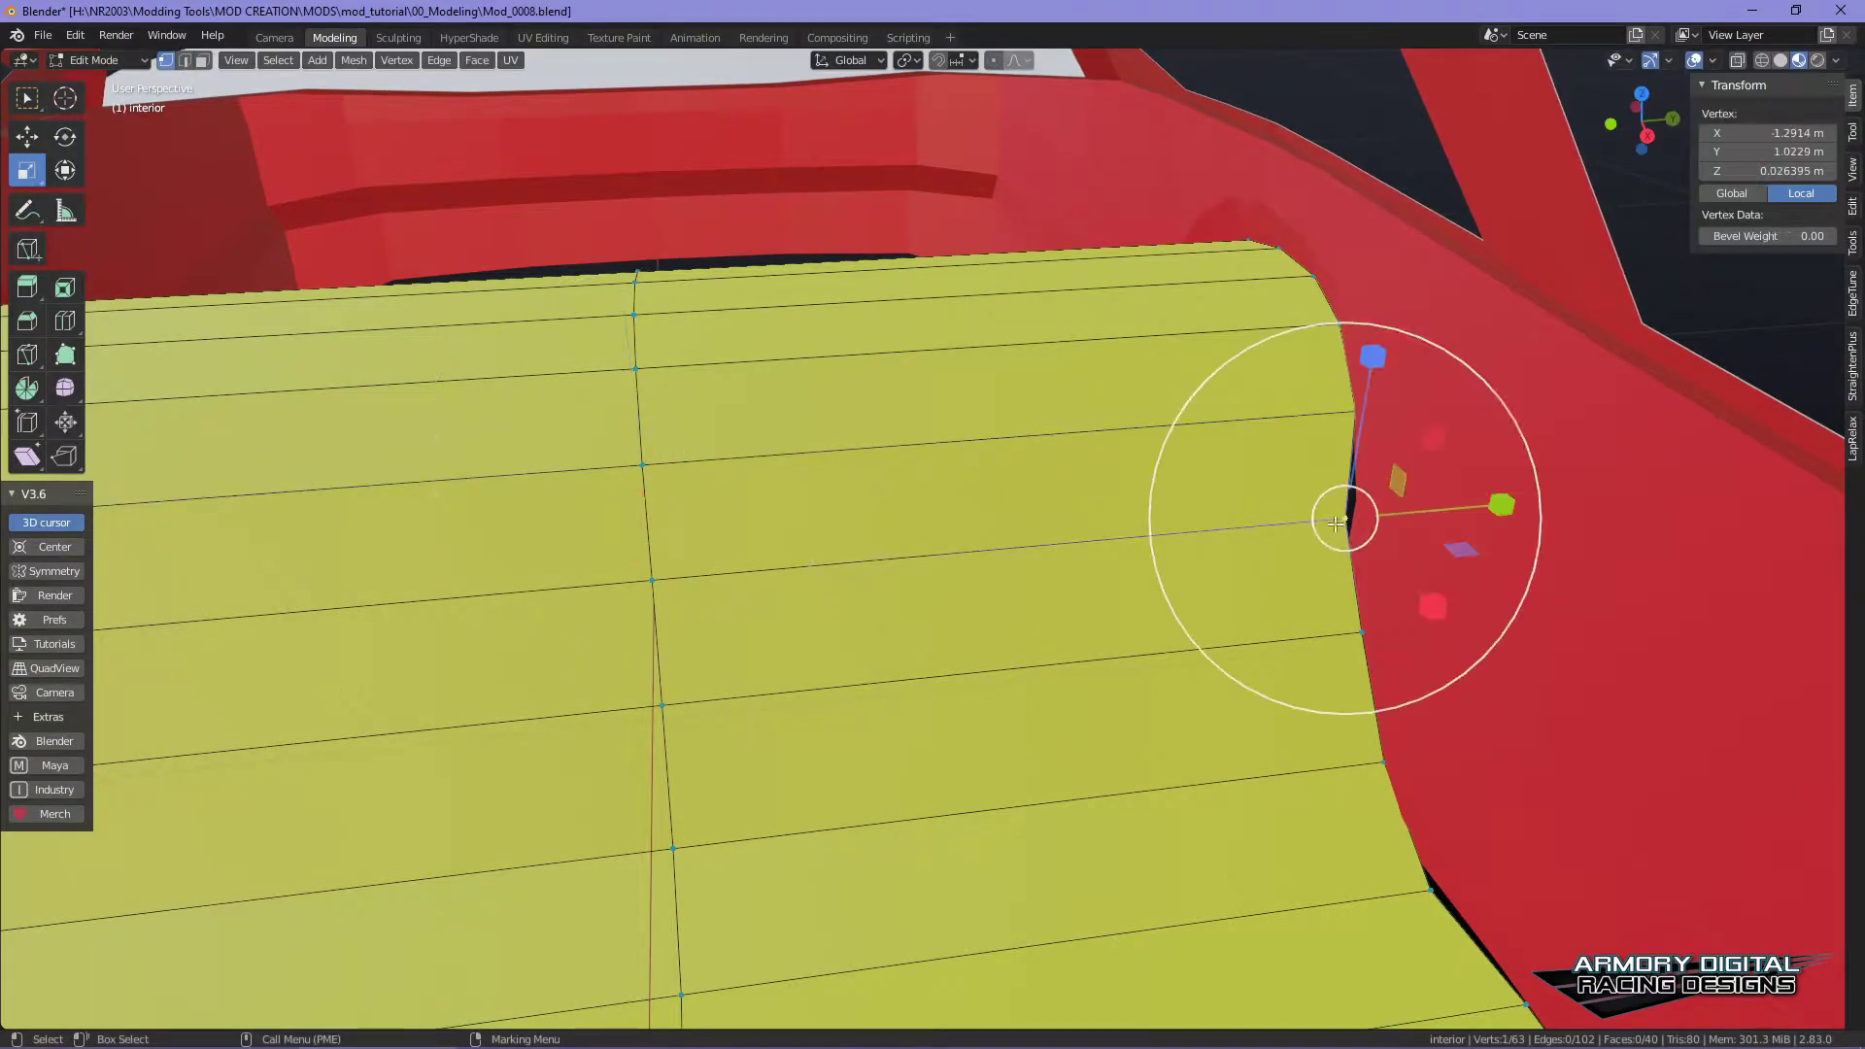
pyautogui.keyDown('alt'); pyautogui.moveTo(790, 652); pyautogui.dragTo(636, 626); pyautogui.keyUp('alt')
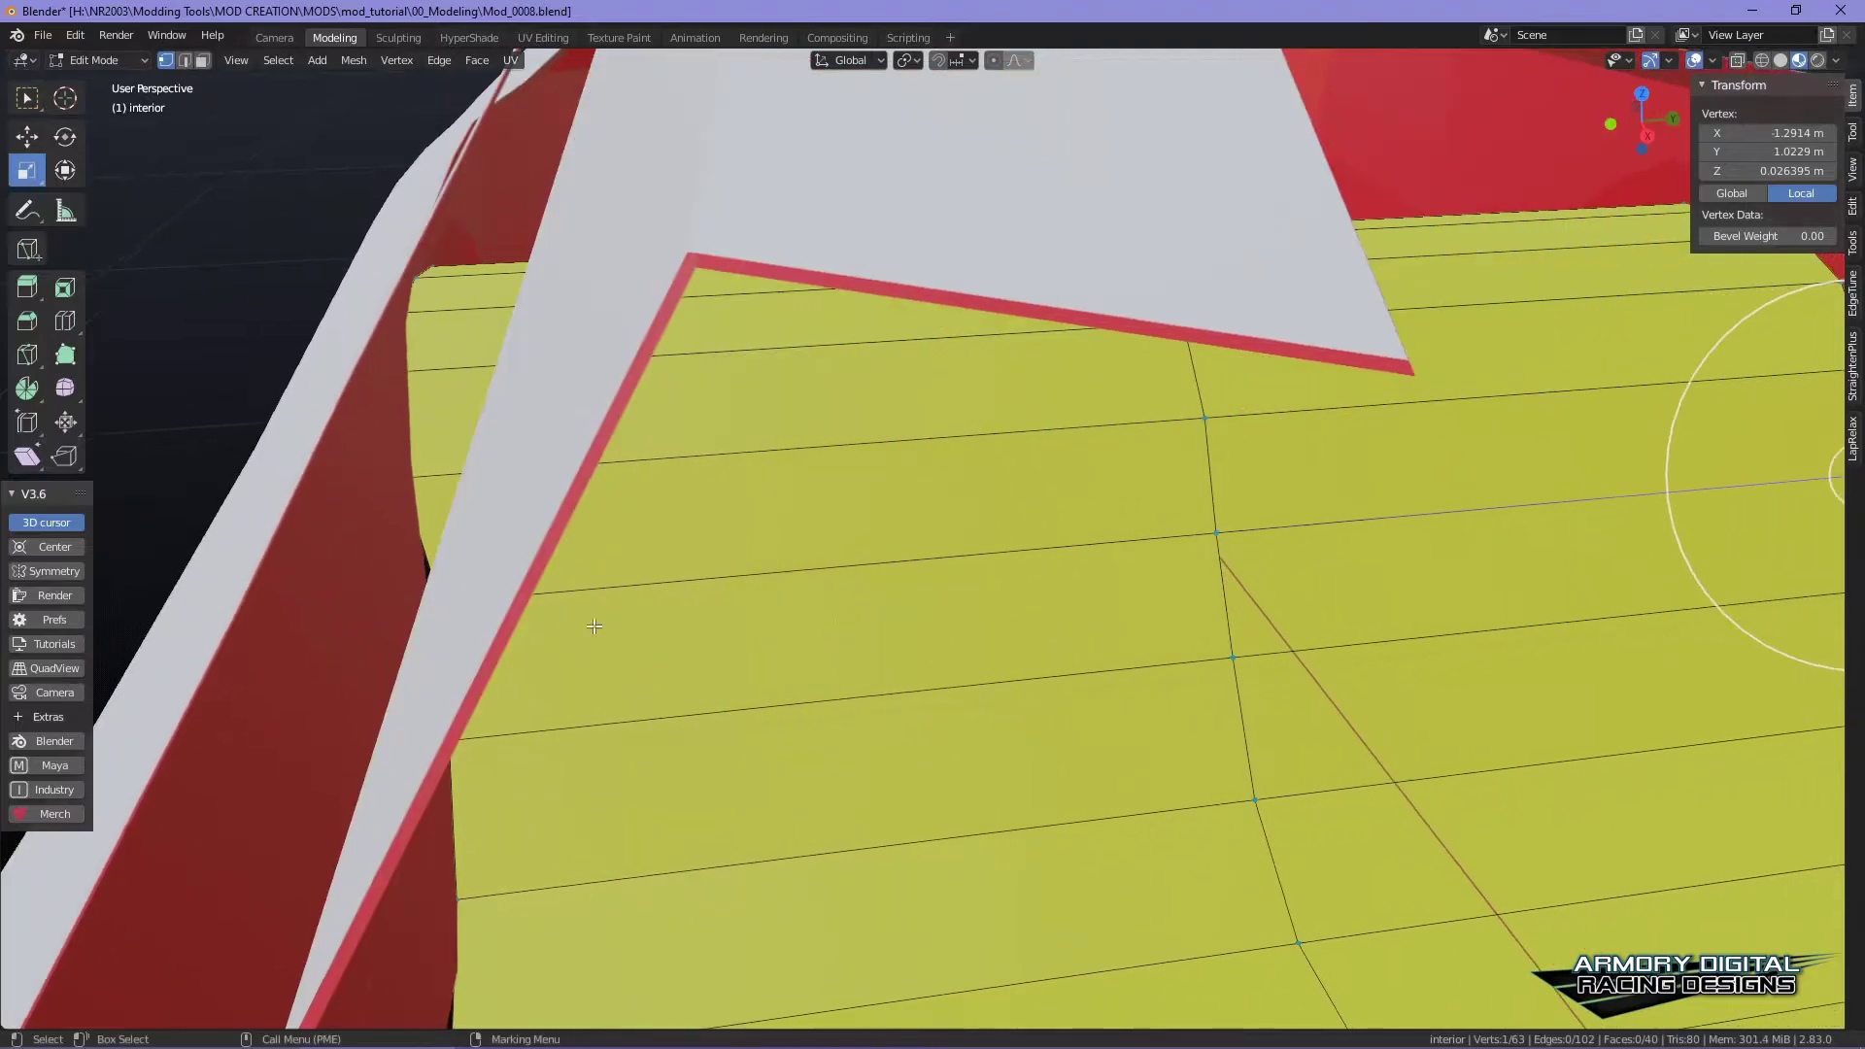
pyautogui.keyDown('alt'); pyautogui.moveTo(835, 623); pyautogui.dragTo(565, 618); pyautogui.keyUp('alt')
pyautogui.keyDown('shift'); pyautogui.click(459, 602); pyautogui.keyUp('shift')
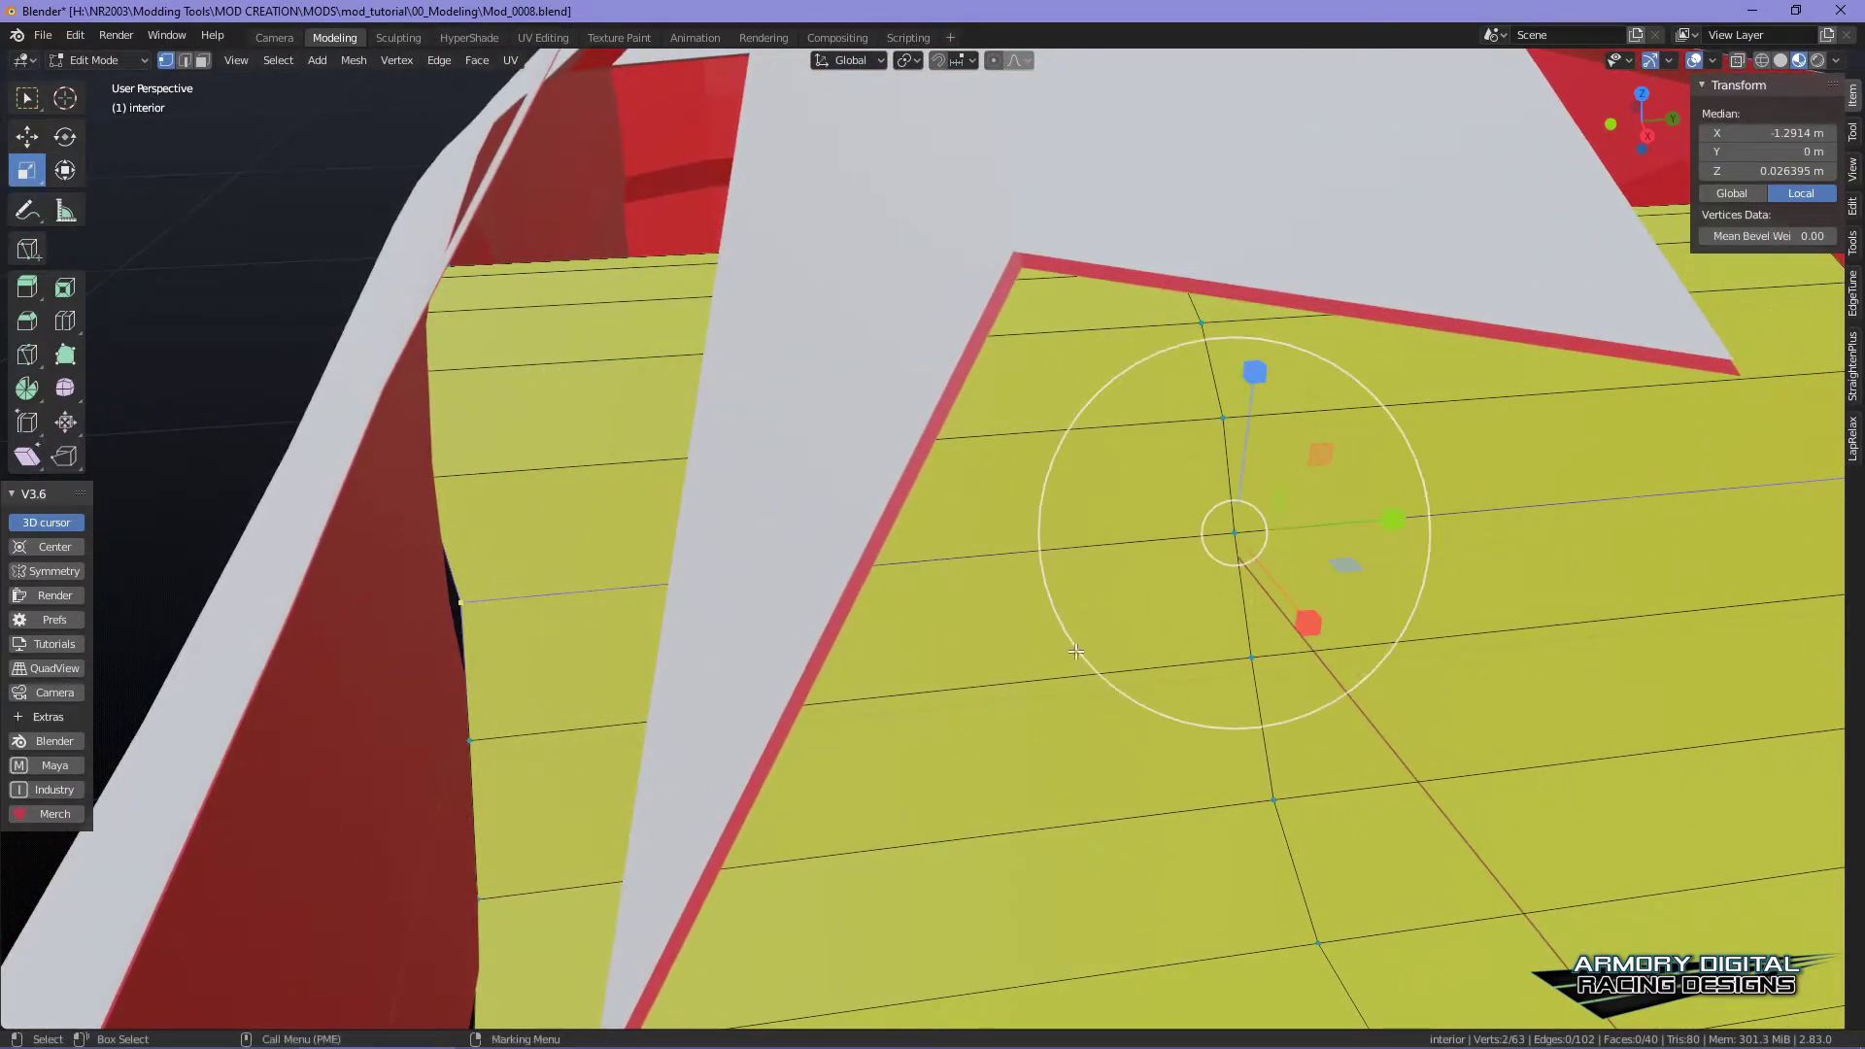
pyautogui.moveTo(1402, 518); pyautogui.dragTo(1401, 519)
# - Check that row against the outside of the shell and scale its vertex pair back along Y by 0.998
pyautogui.scroll(-3, 1096, 668)
pyautogui.keyDown('alt'); pyautogui.moveTo(1096, 668); pyautogui.dragTo(874, 697); pyautogui.keyUp('alt')
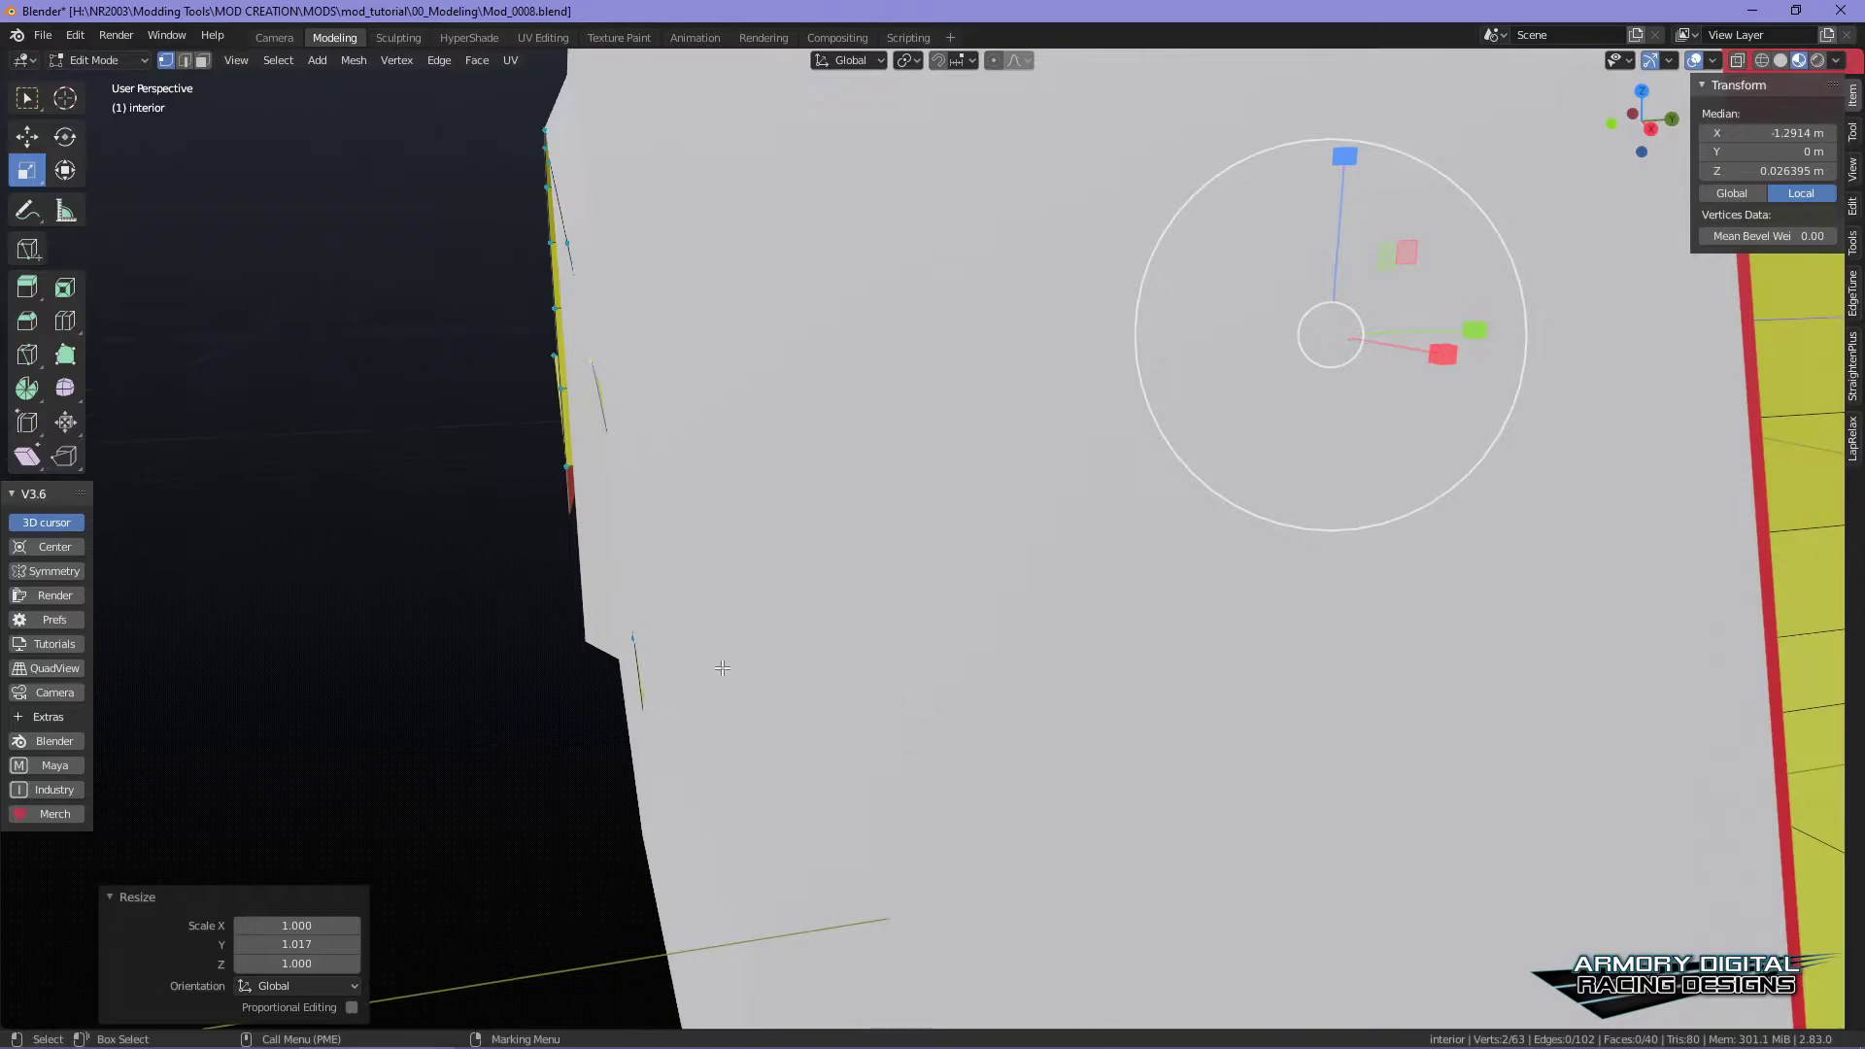
pyautogui.keyDown('alt'); pyautogui.moveTo(1030, 671); pyautogui.dragTo(1396, 560); pyautogui.keyUp('alt')
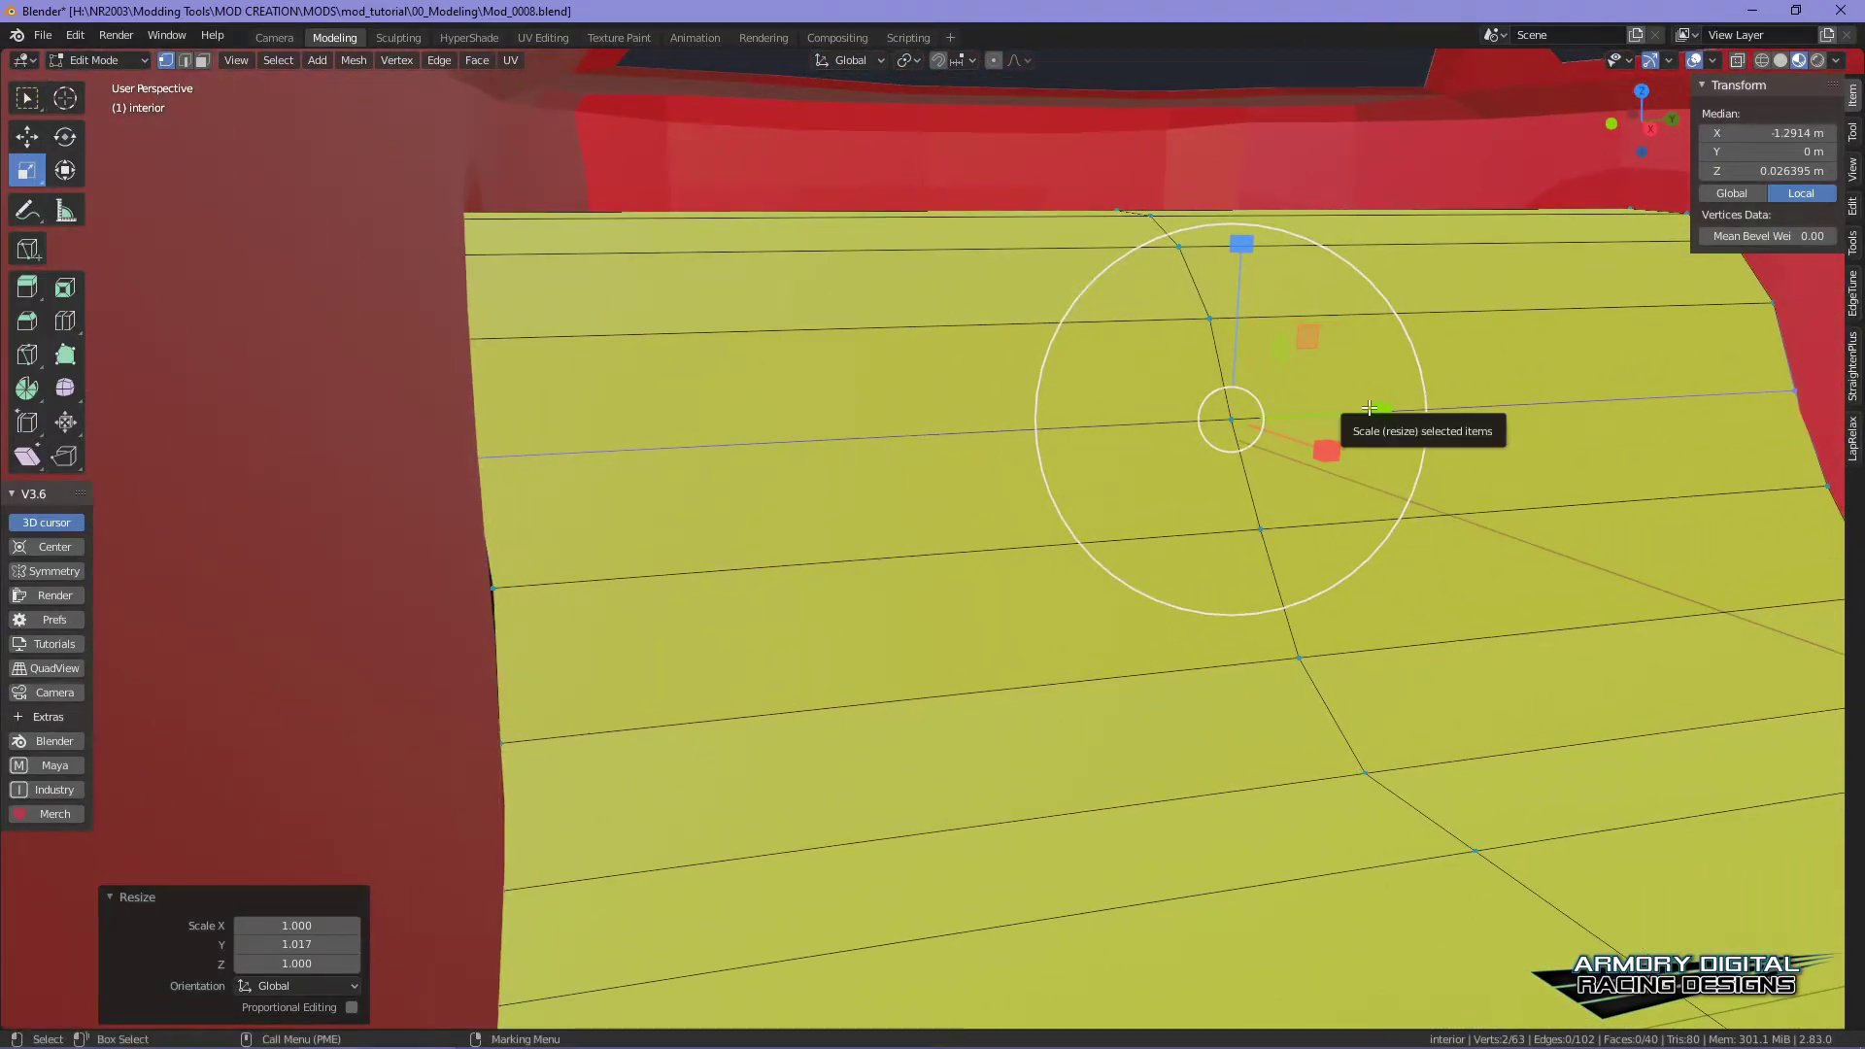
pyautogui.press('s')
pyautogui.click(1368, 410)
pyautogui.keyDown('alt'); pyautogui.moveTo(1311, 466); pyautogui.dragTo(1091, 597); pyautogui.keyUp('alt')
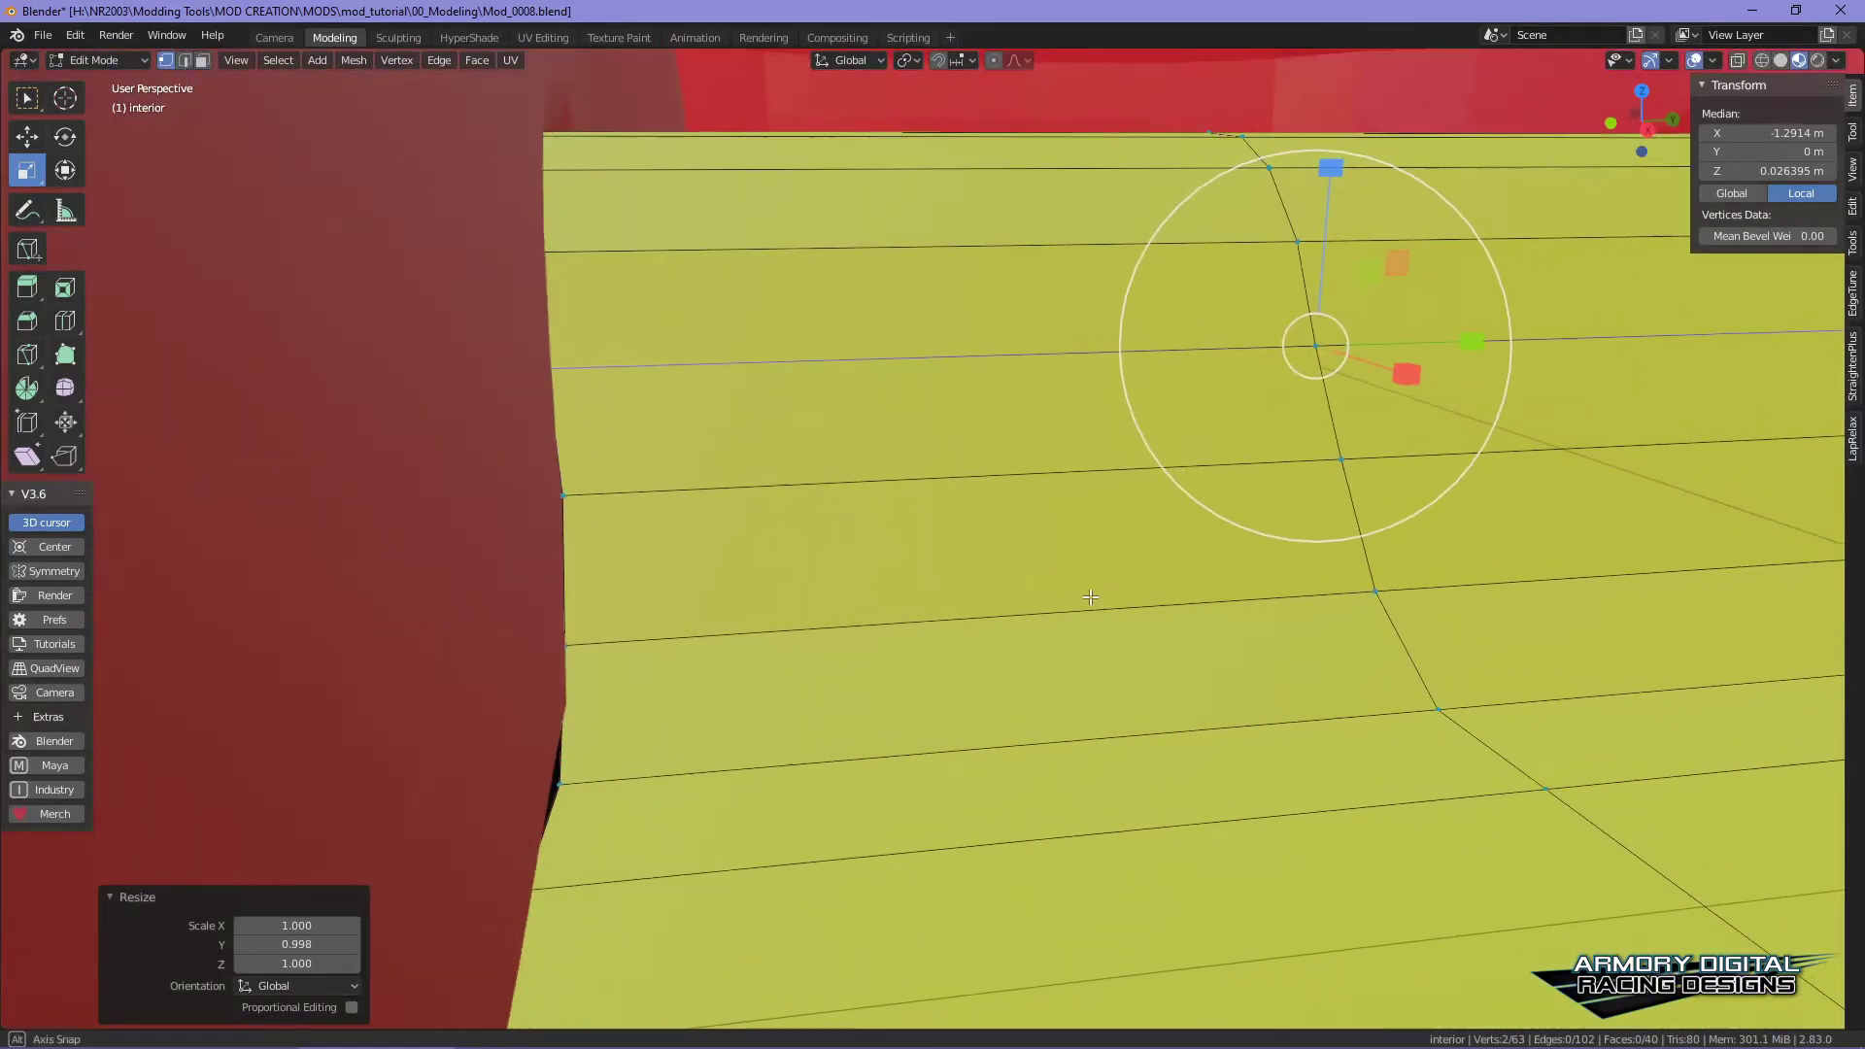
# - Move the outer vertex at the foot of the rising section outward along Y to close the gap to the shell
pyautogui.click(559, 785)
pyautogui.press('w')
pyautogui.keyDown('alt'); pyautogui.moveTo(868, 600); pyautogui.dragTo(1005, 512); pyautogui.keyUp('alt')
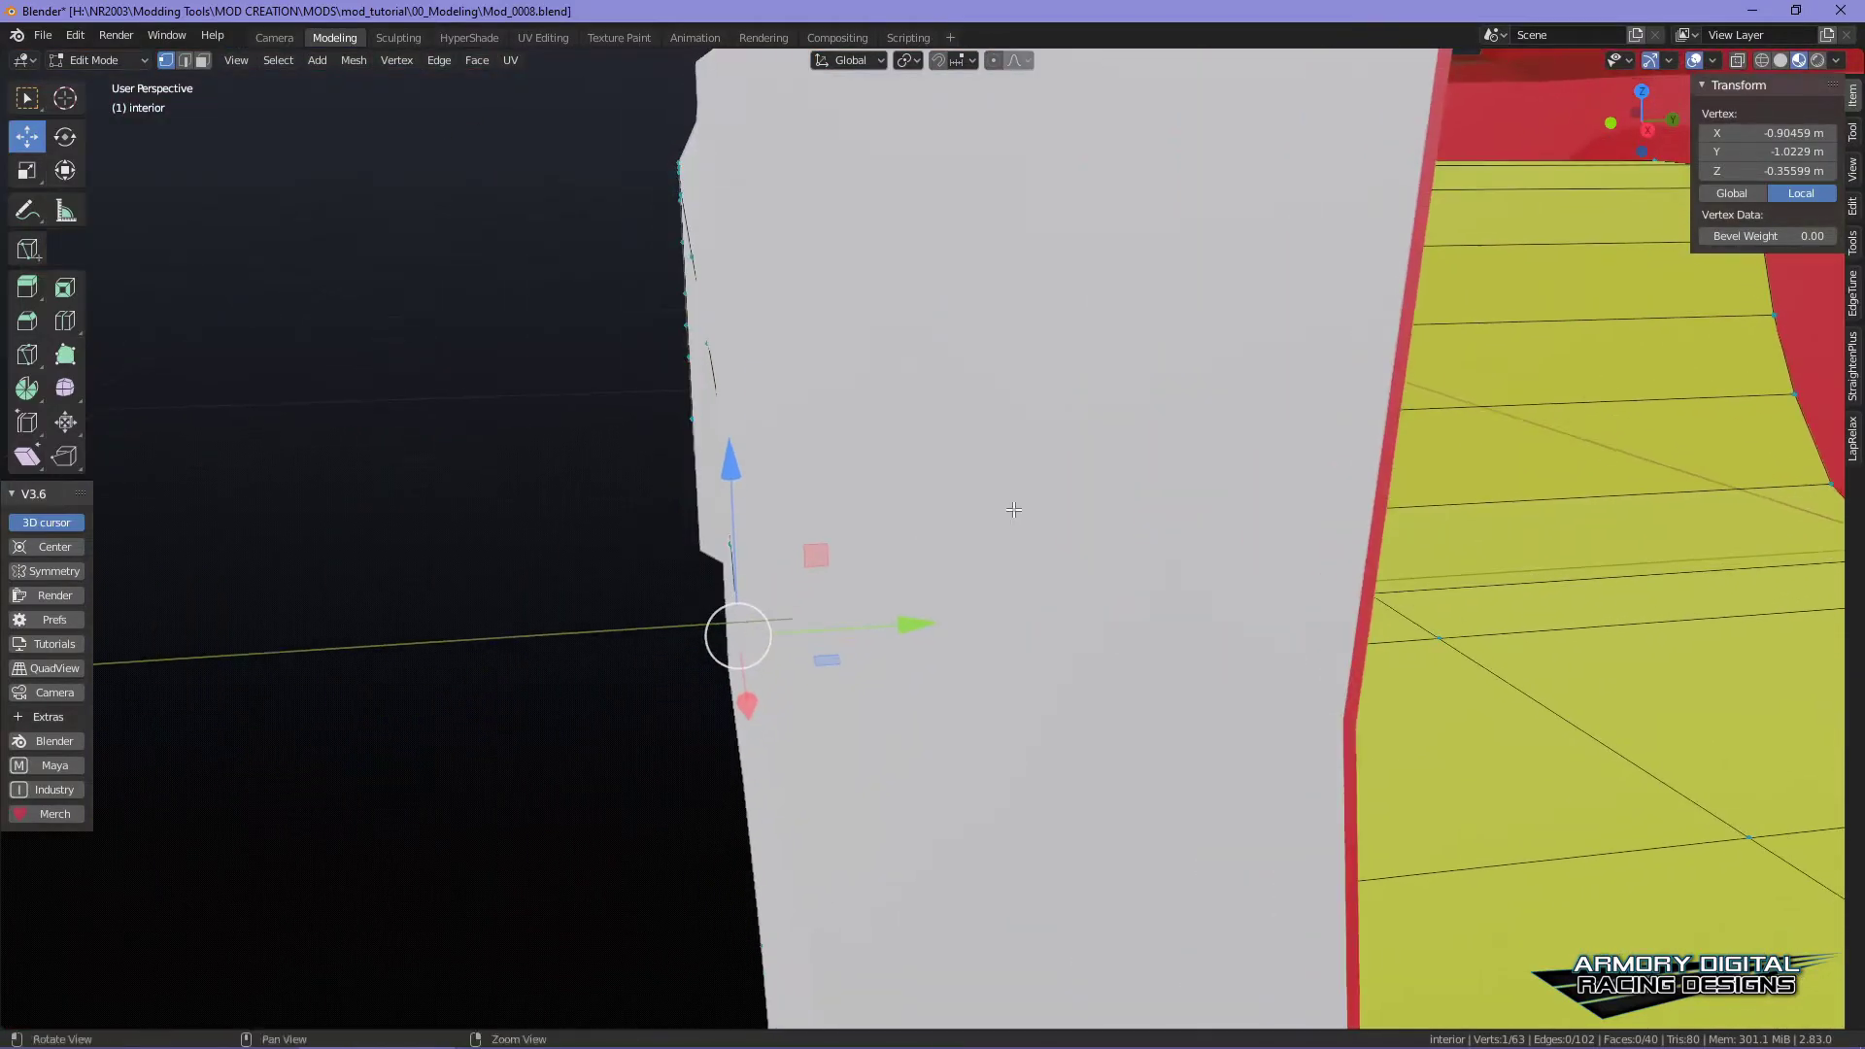
pyautogui.scroll(2, 1134, 533)
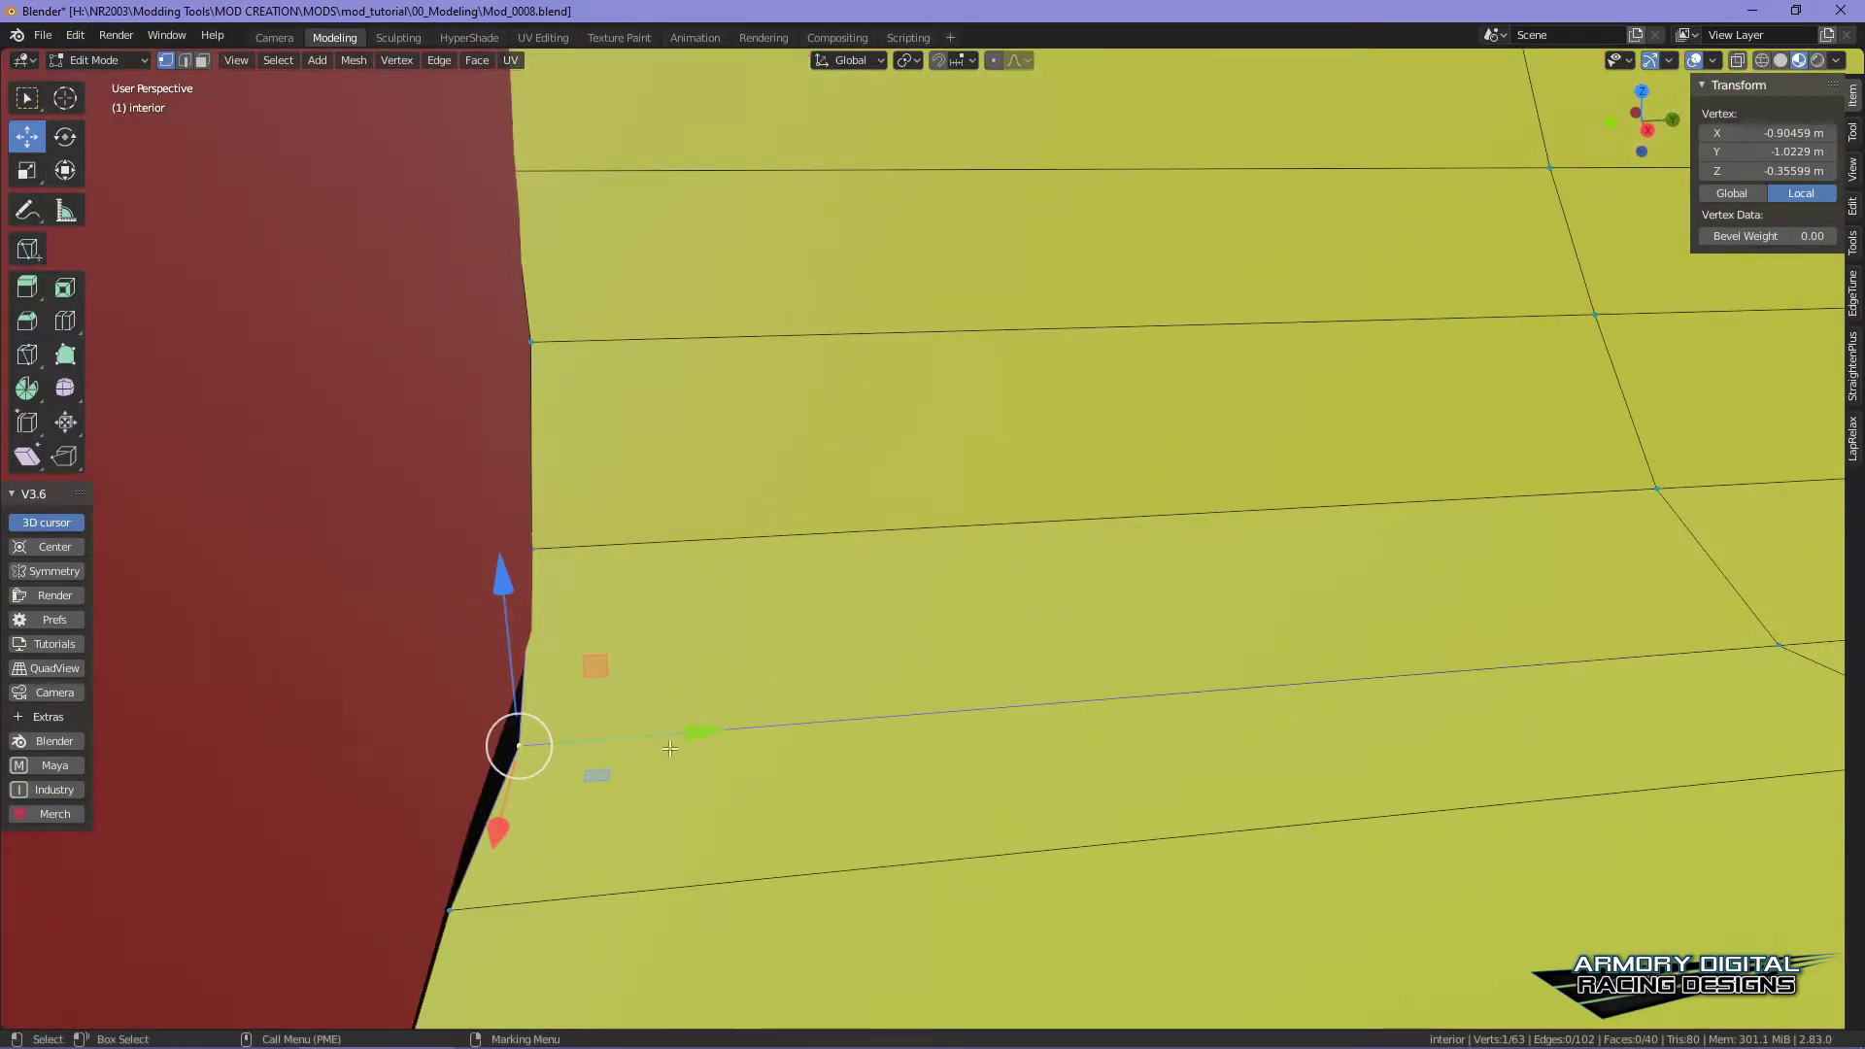
pyautogui.scroll(-3, 1031, 679)
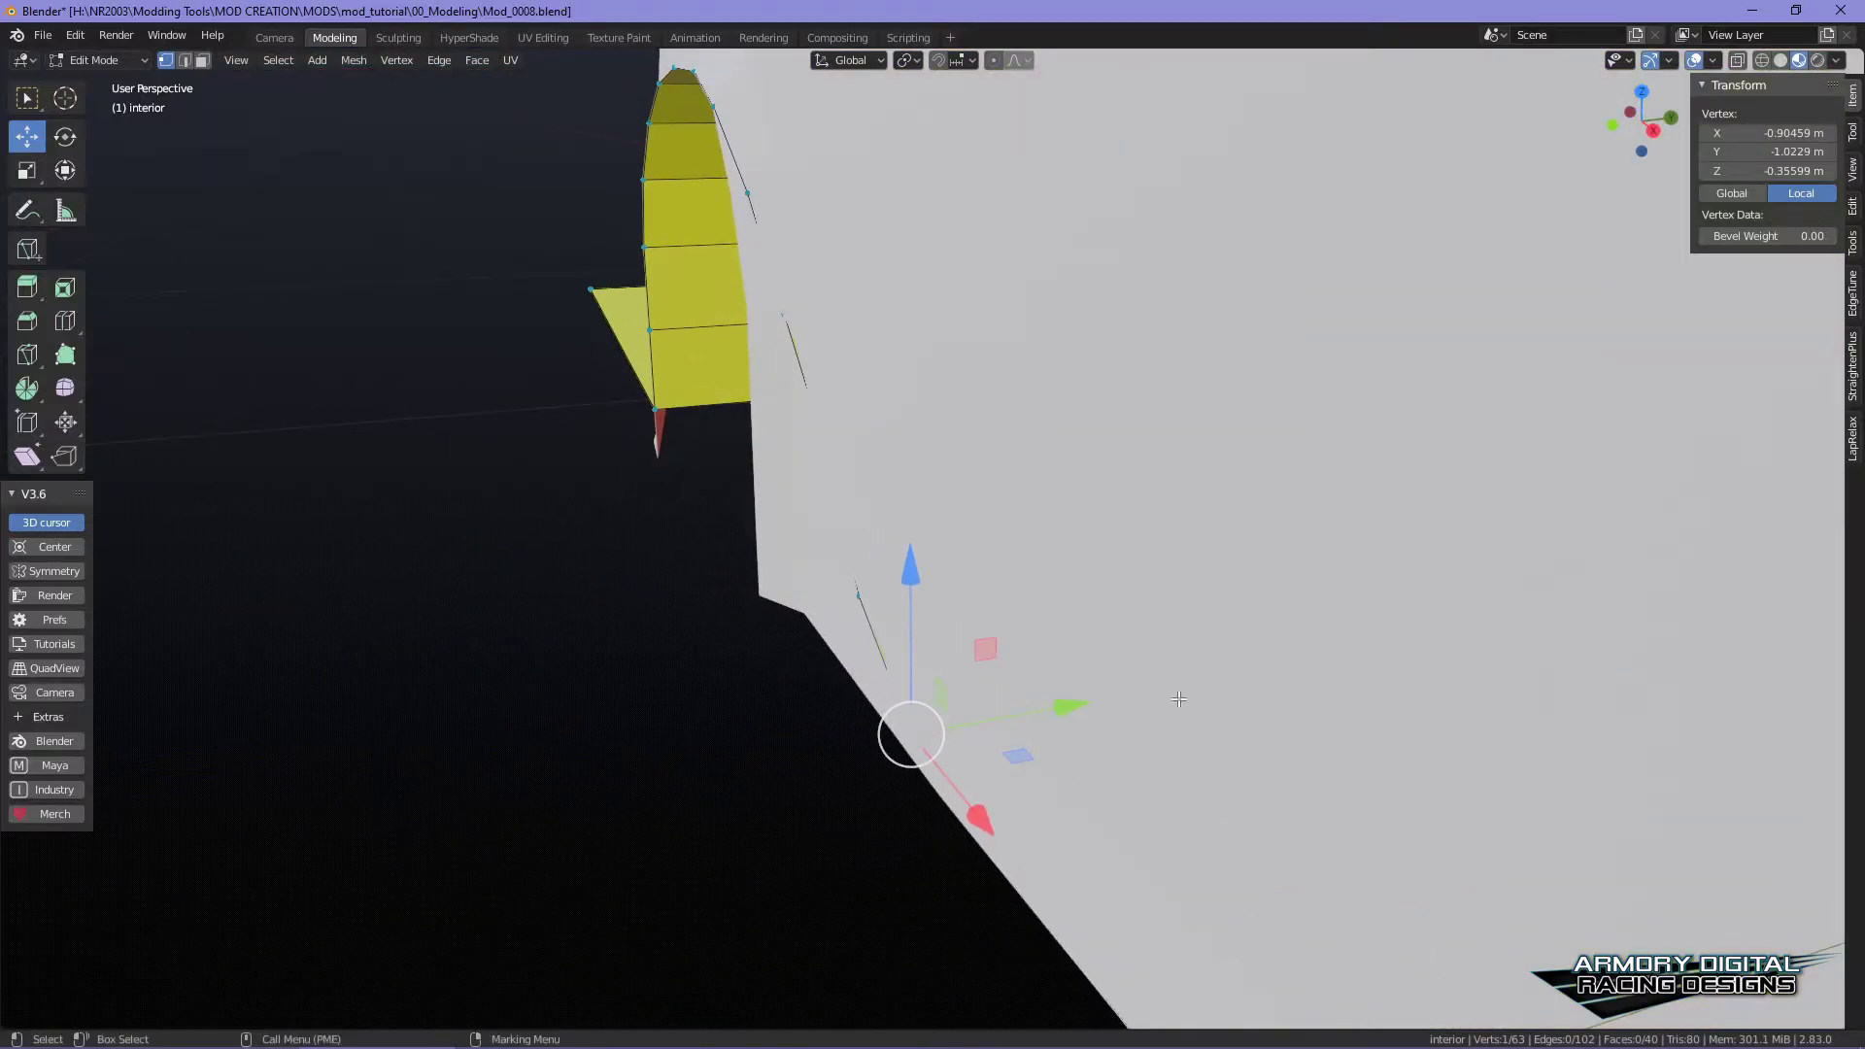
pyautogui.moveTo(1065, 713); pyautogui.dragTo(1049, 714)
# - Select the outer vertex one row above and move it inward along Y by about 0.0055 m
pyautogui.click(881, 624)
pyautogui.doubleClick(1022, 590)
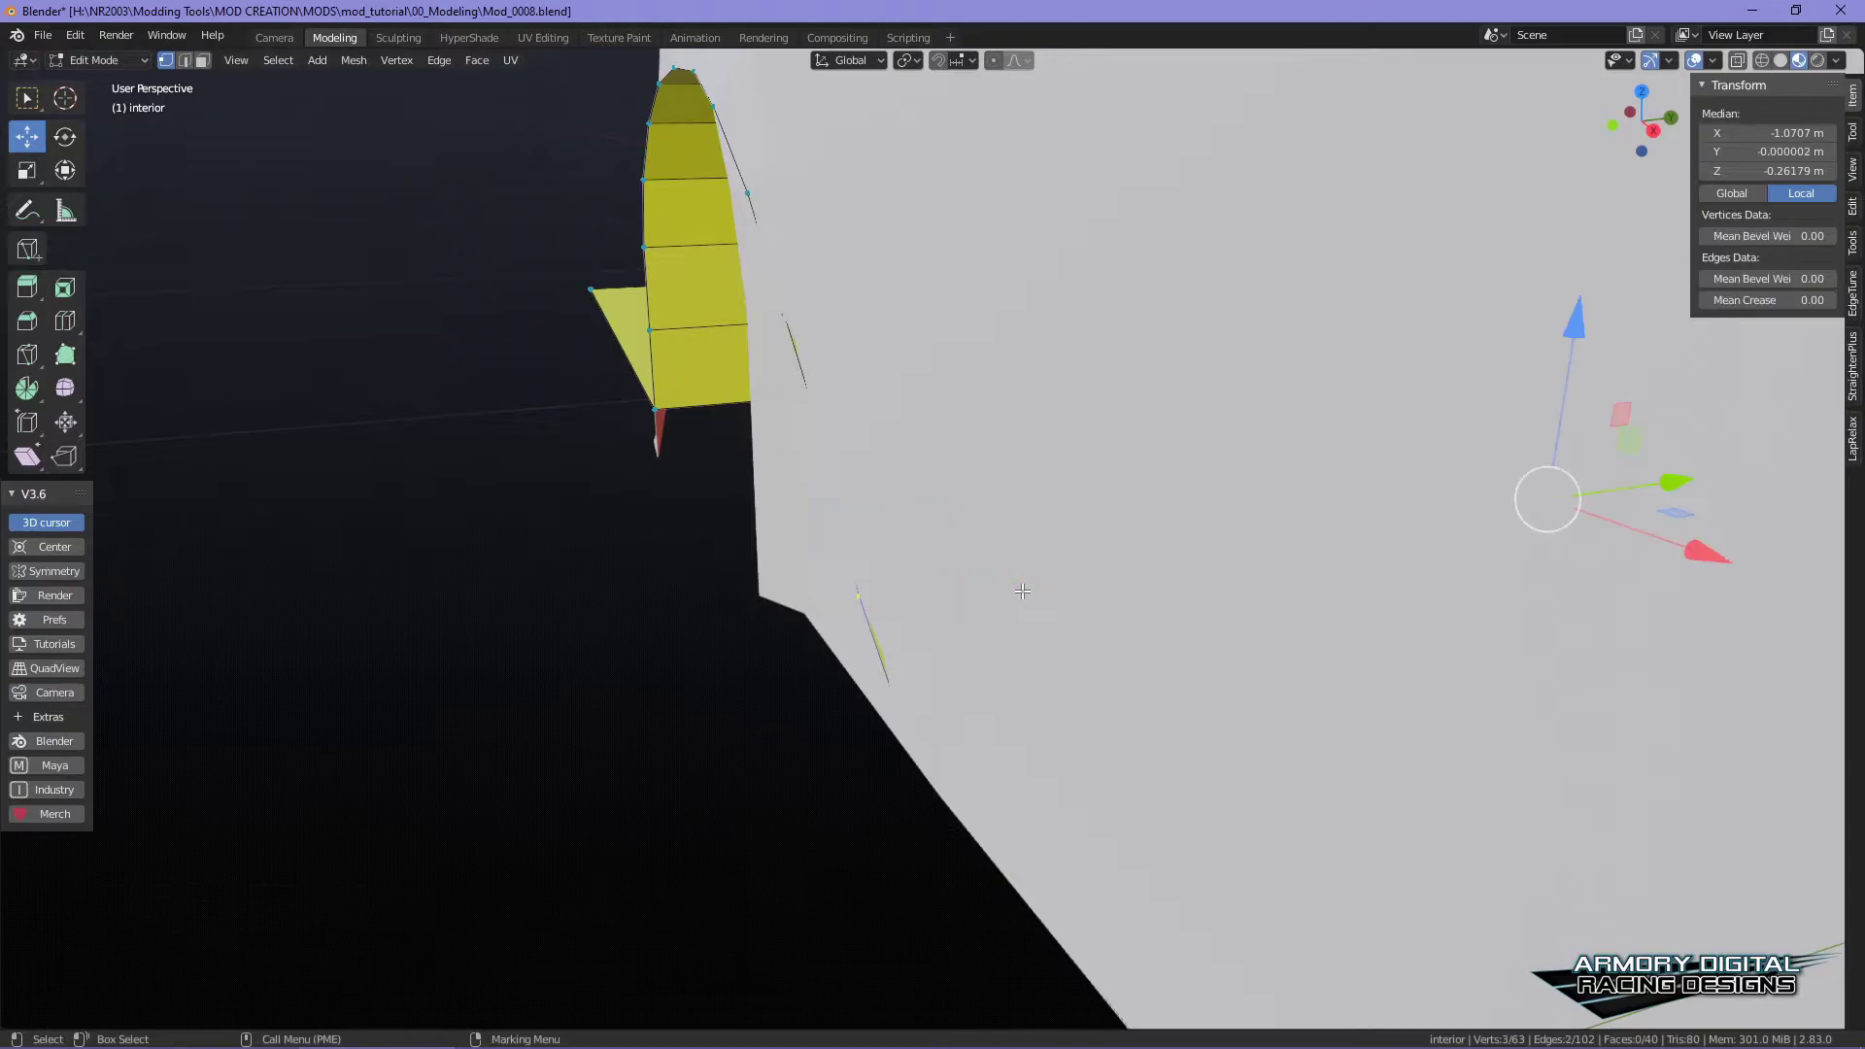
pyautogui.click(862, 599)
pyautogui.moveTo(993, 579); pyautogui.dragTo(999, 579)
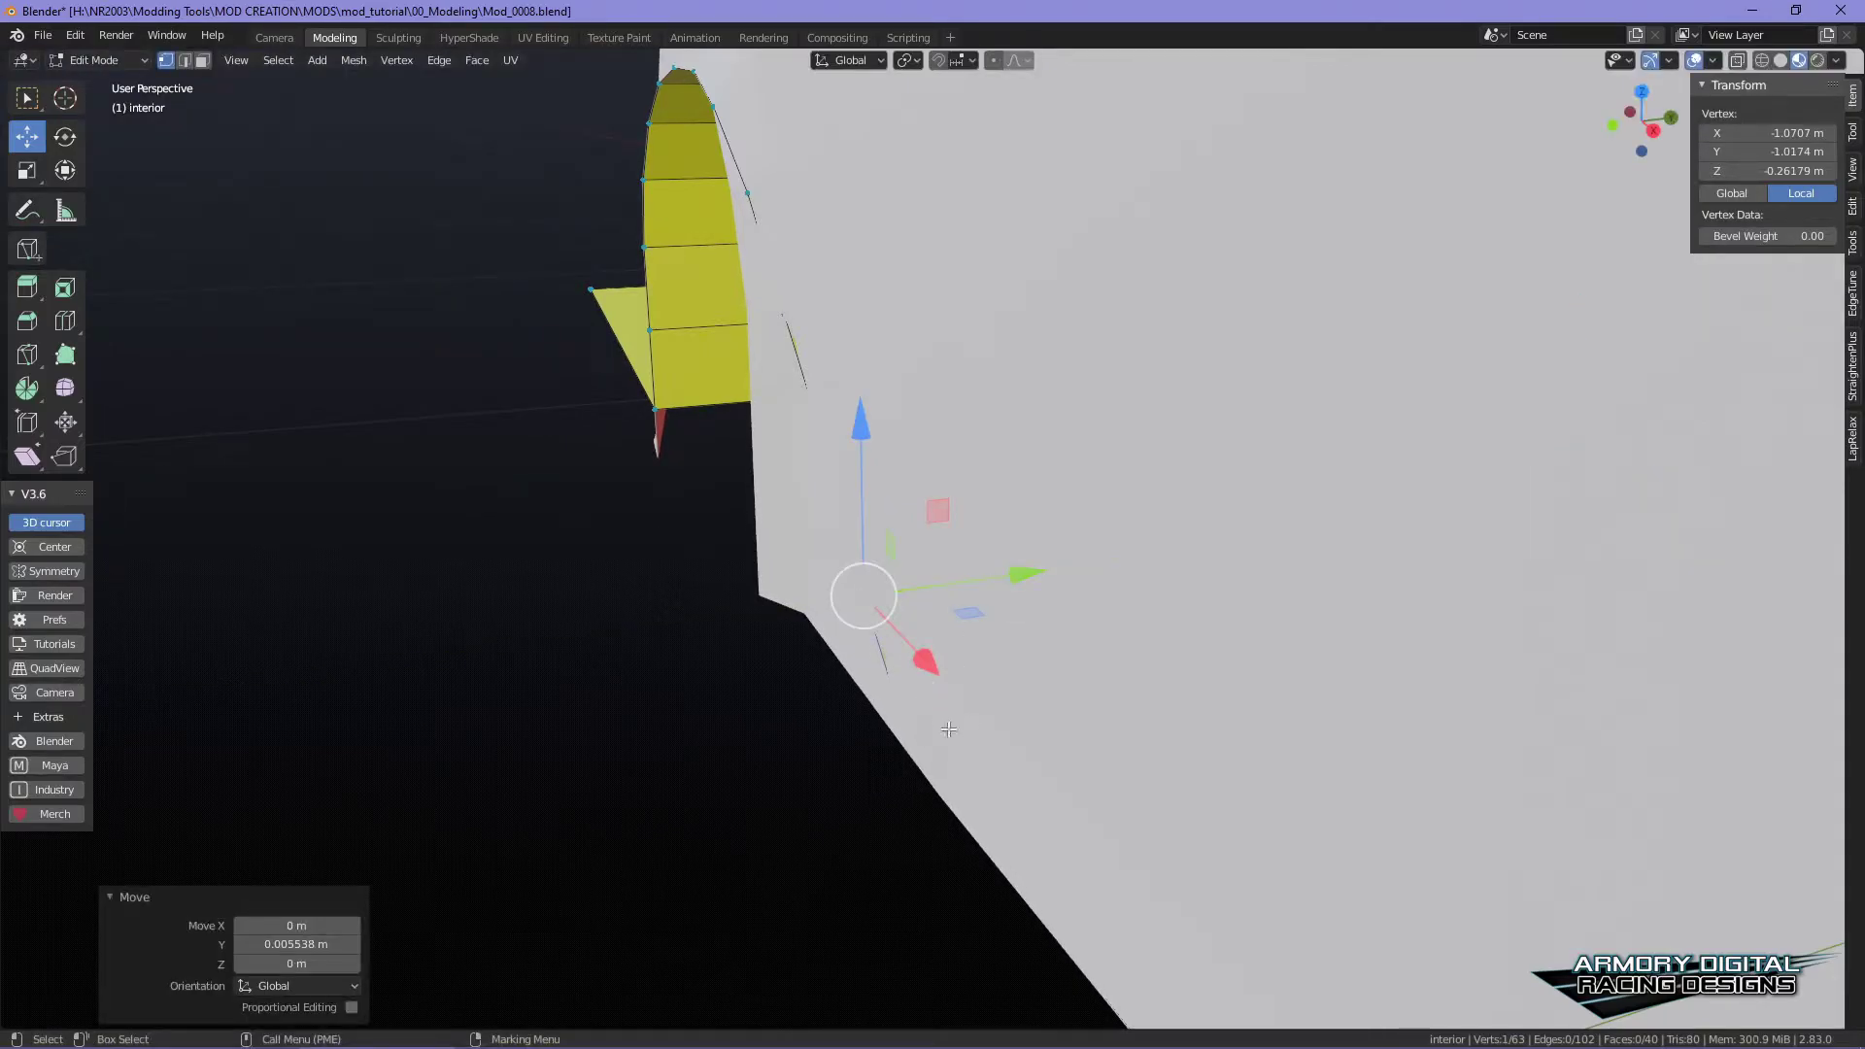
pyautogui.scroll(5, 935, 731)
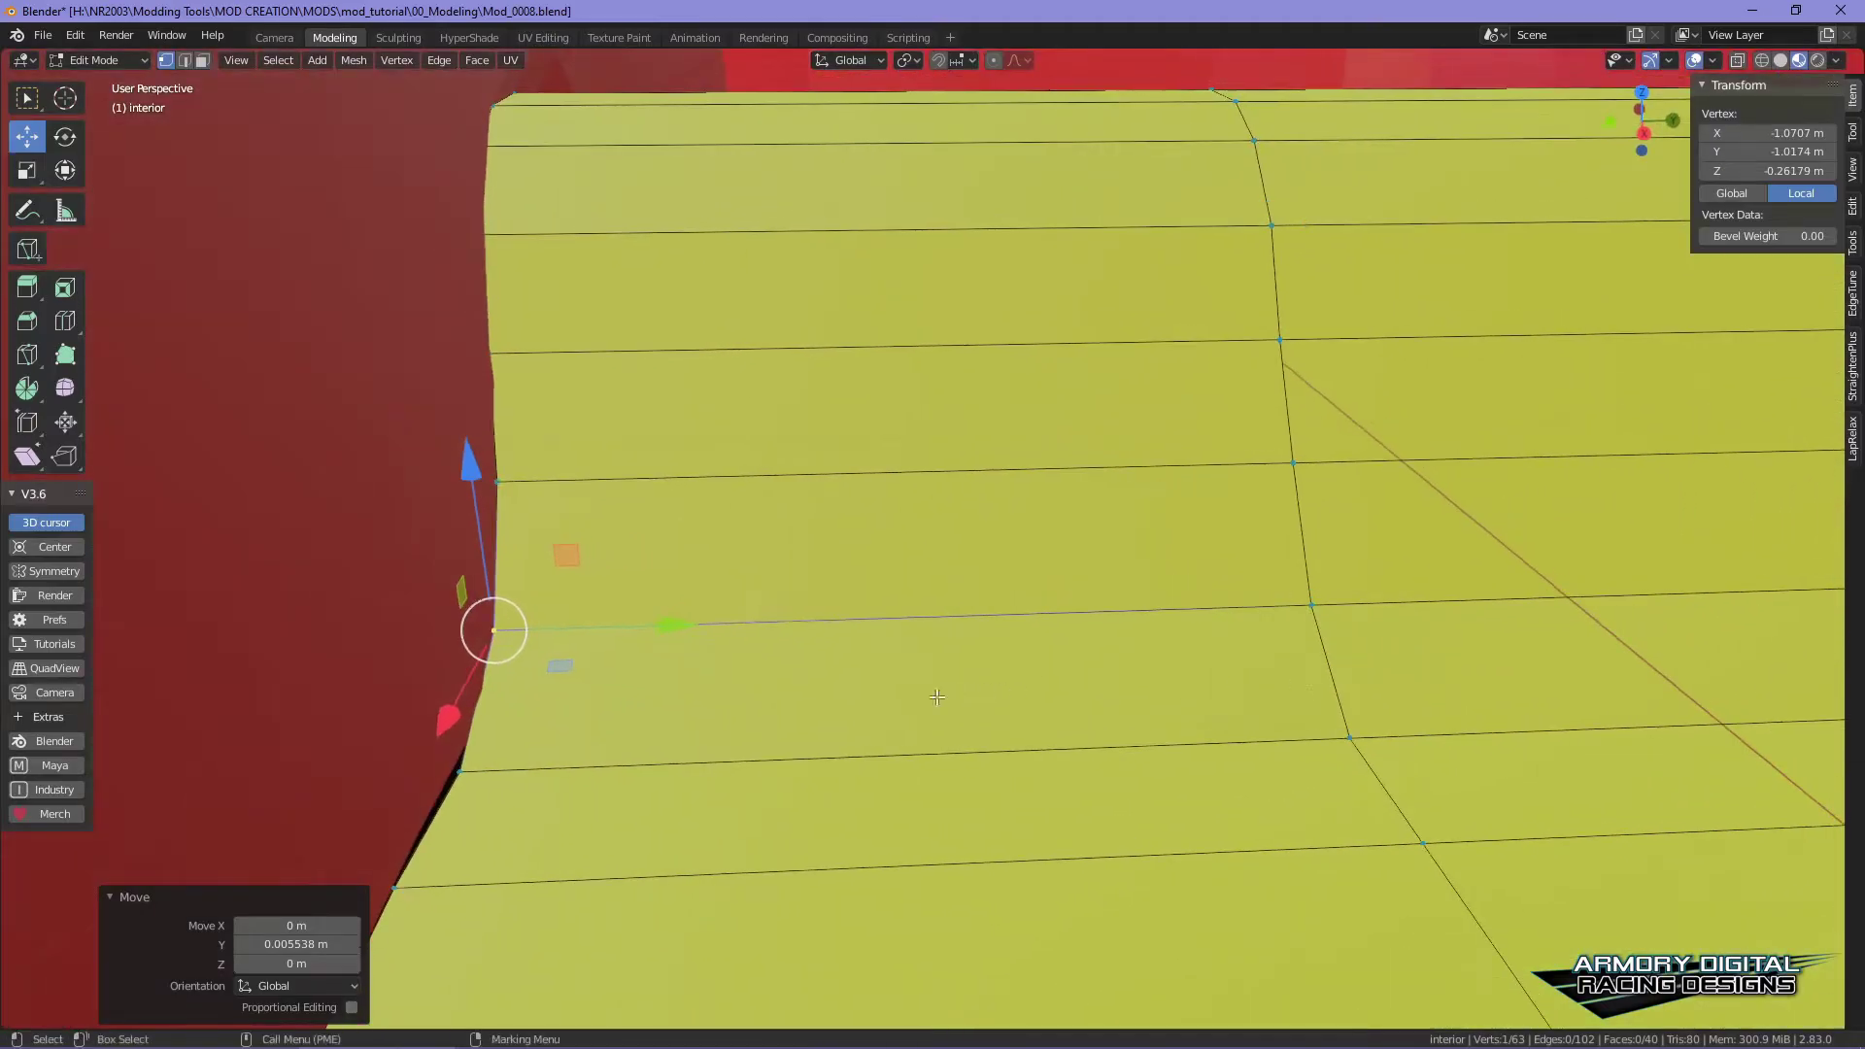
pyautogui.moveTo(936, 697); pyautogui.dragTo(1152, 752, button='middle')
# - Check the interior's fit in Object Mode and reopen the mesh from underneath with face selection
pyautogui.scroll(-8, 1146, 746)
pyautogui.moveTo(968, 498); pyautogui.dragTo(951, 518, button='middle')
pyautogui.press('Tab')
pyautogui.click(954, 503)
pyautogui.moveTo(663, 466); pyautogui.dragTo(645, 455)
pyautogui.moveTo(1166, 718); pyautogui.dragTo(1064, 746, button='middle')
pyautogui.moveTo(1027, 658); pyautogui.dragTo(953, 679, button='middle')
pyautogui.press('Tab')
pyautogui.click(1233, 747)
pyautogui.keyDown('alt'); pyautogui.moveTo(1233, 747); pyautogui.dragTo(1053, 650); pyautogui.keyUp('alt')
# - Select all twelve floor and lower slope faces of the interior and raise them about 0.07 m along Z
pyautogui.click(934, 526)
pyautogui.keyDown('shift'); pyautogui.click(1034, 515); pyautogui.keyUp('shift')
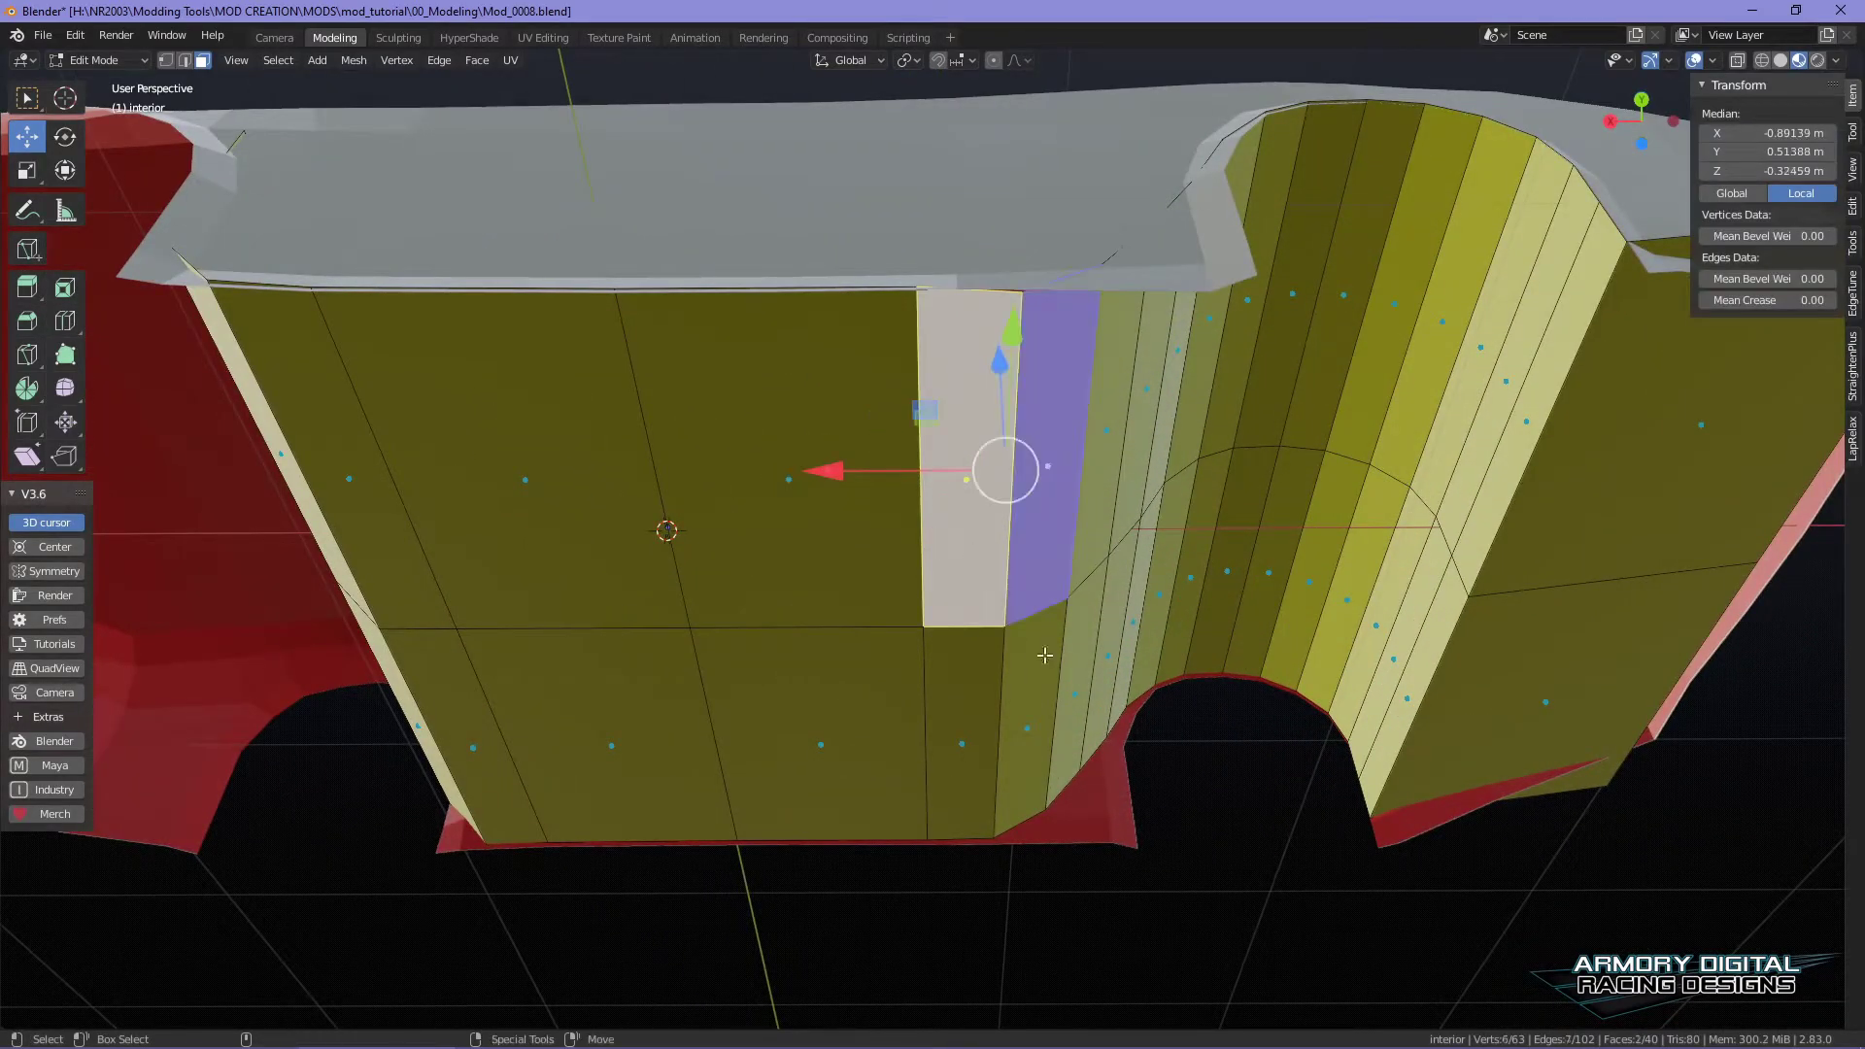
pyautogui.keyDown('shift'); pyautogui.click(1014, 705); pyautogui.keyUp('shift')
pyautogui.keyDown('shift'); pyautogui.click(962, 738); pyautogui.keyUp('shift')
pyautogui.keyDown('shift'); pyautogui.click(816, 739); pyautogui.keyUp('shift')
pyautogui.keyDown('shift'); pyautogui.click(769, 533); pyautogui.keyUp('shift')
pyautogui.keyDown('shift'); pyautogui.click(518, 710); pyautogui.keyUp('shift')
pyautogui.keyDown('shift'); pyautogui.click(454, 735); pyautogui.keyUp('shift')
pyautogui.keyDown('shift'); pyautogui.click(376, 510); pyautogui.keyUp('shift')
pyautogui.keyDown('shift'); pyautogui.click(533, 500); pyautogui.keyUp('shift')
pyautogui.keyDown('alt'); pyautogui.moveTo(963, 775); pyautogui.dragTo(1194, 823); pyautogui.keyUp('alt')
pyautogui.keyDown('shift'); pyautogui.click(812, 685); pyautogui.keyUp('shift')
pyautogui.keyDown('shift'); pyautogui.click(913, 544); pyautogui.keyUp('shift')
pyautogui.keyDown('alt'); pyautogui.moveTo(913, 544); pyautogui.dragTo(1252, 657); pyautogui.keyUp('alt')
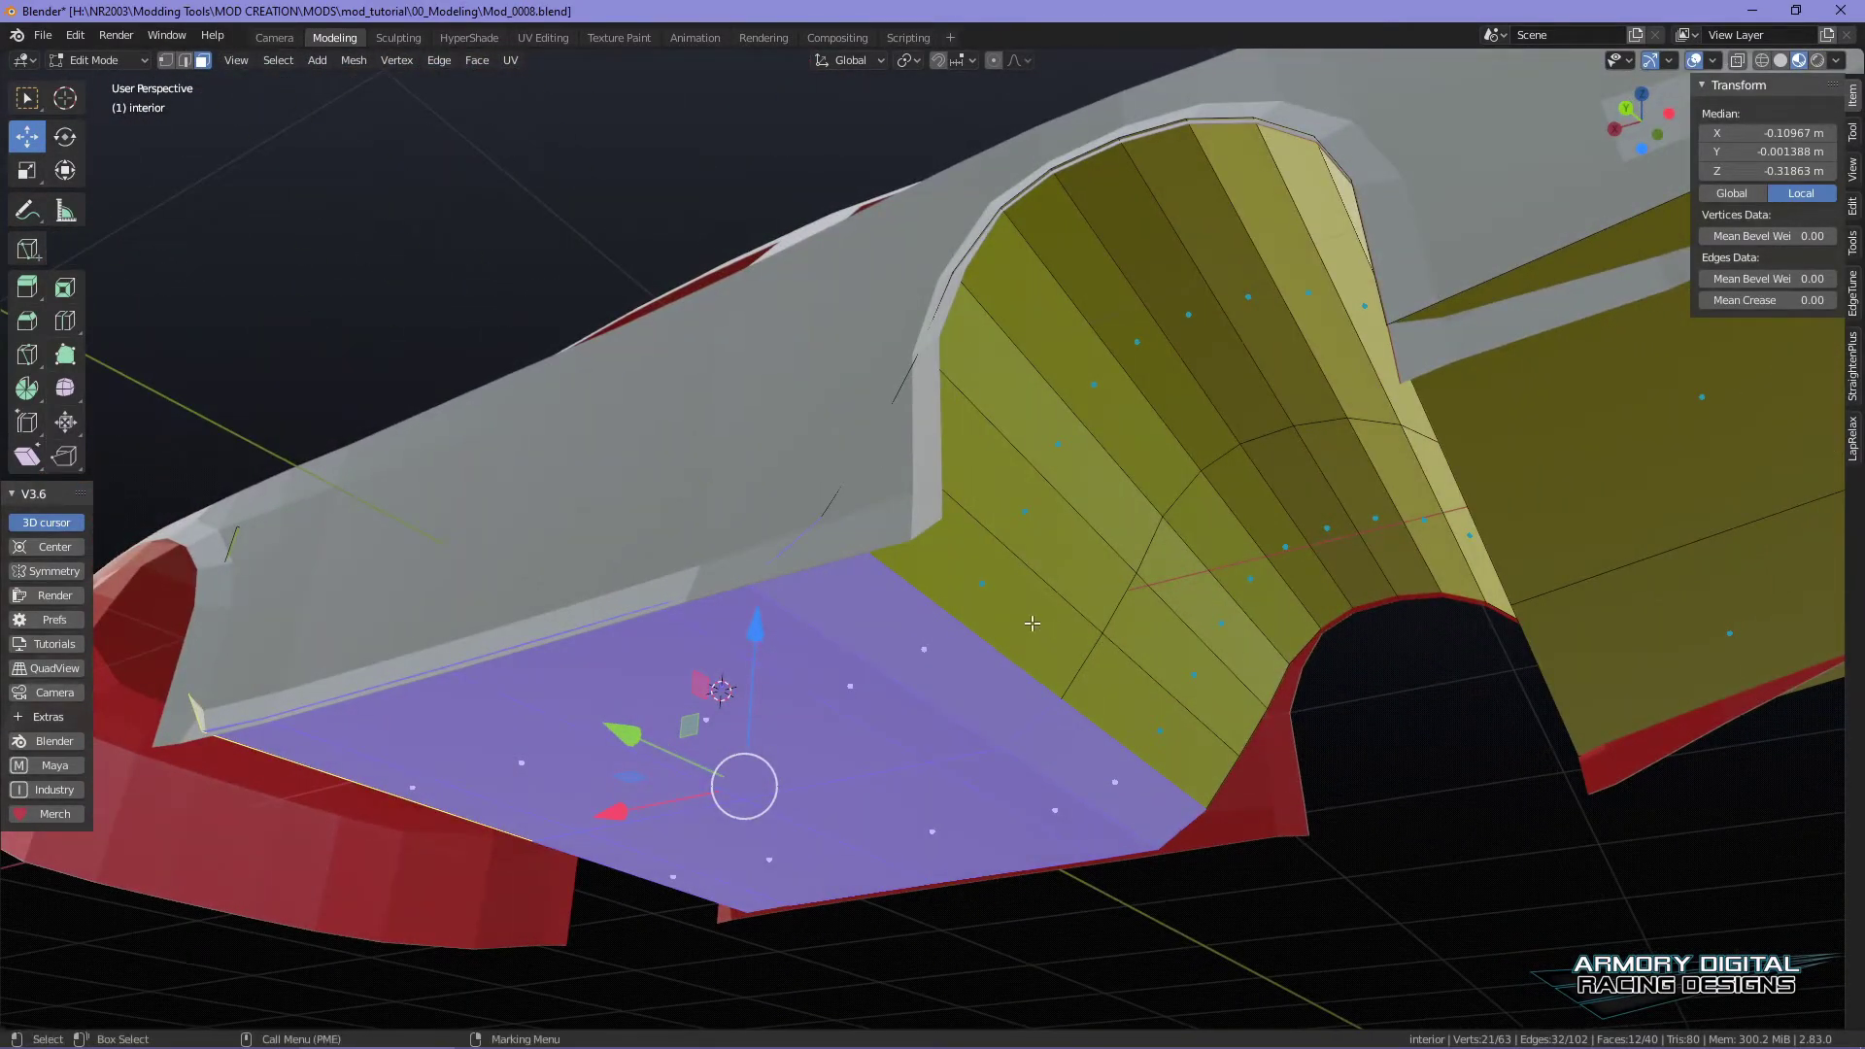
pyautogui.moveTo(759, 609); pyautogui.dragTo(750, 589)
# - Try to move a pair of faces across the front of the rear arch along X, and undo the move
pyautogui.click(1032, 527)
pyautogui.keyDown('shift'); pyautogui.click(1180, 646); pyautogui.keyUp('shift')
pyautogui.moveTo(1113, 471); pyautogui.dragTo(1250, 648)
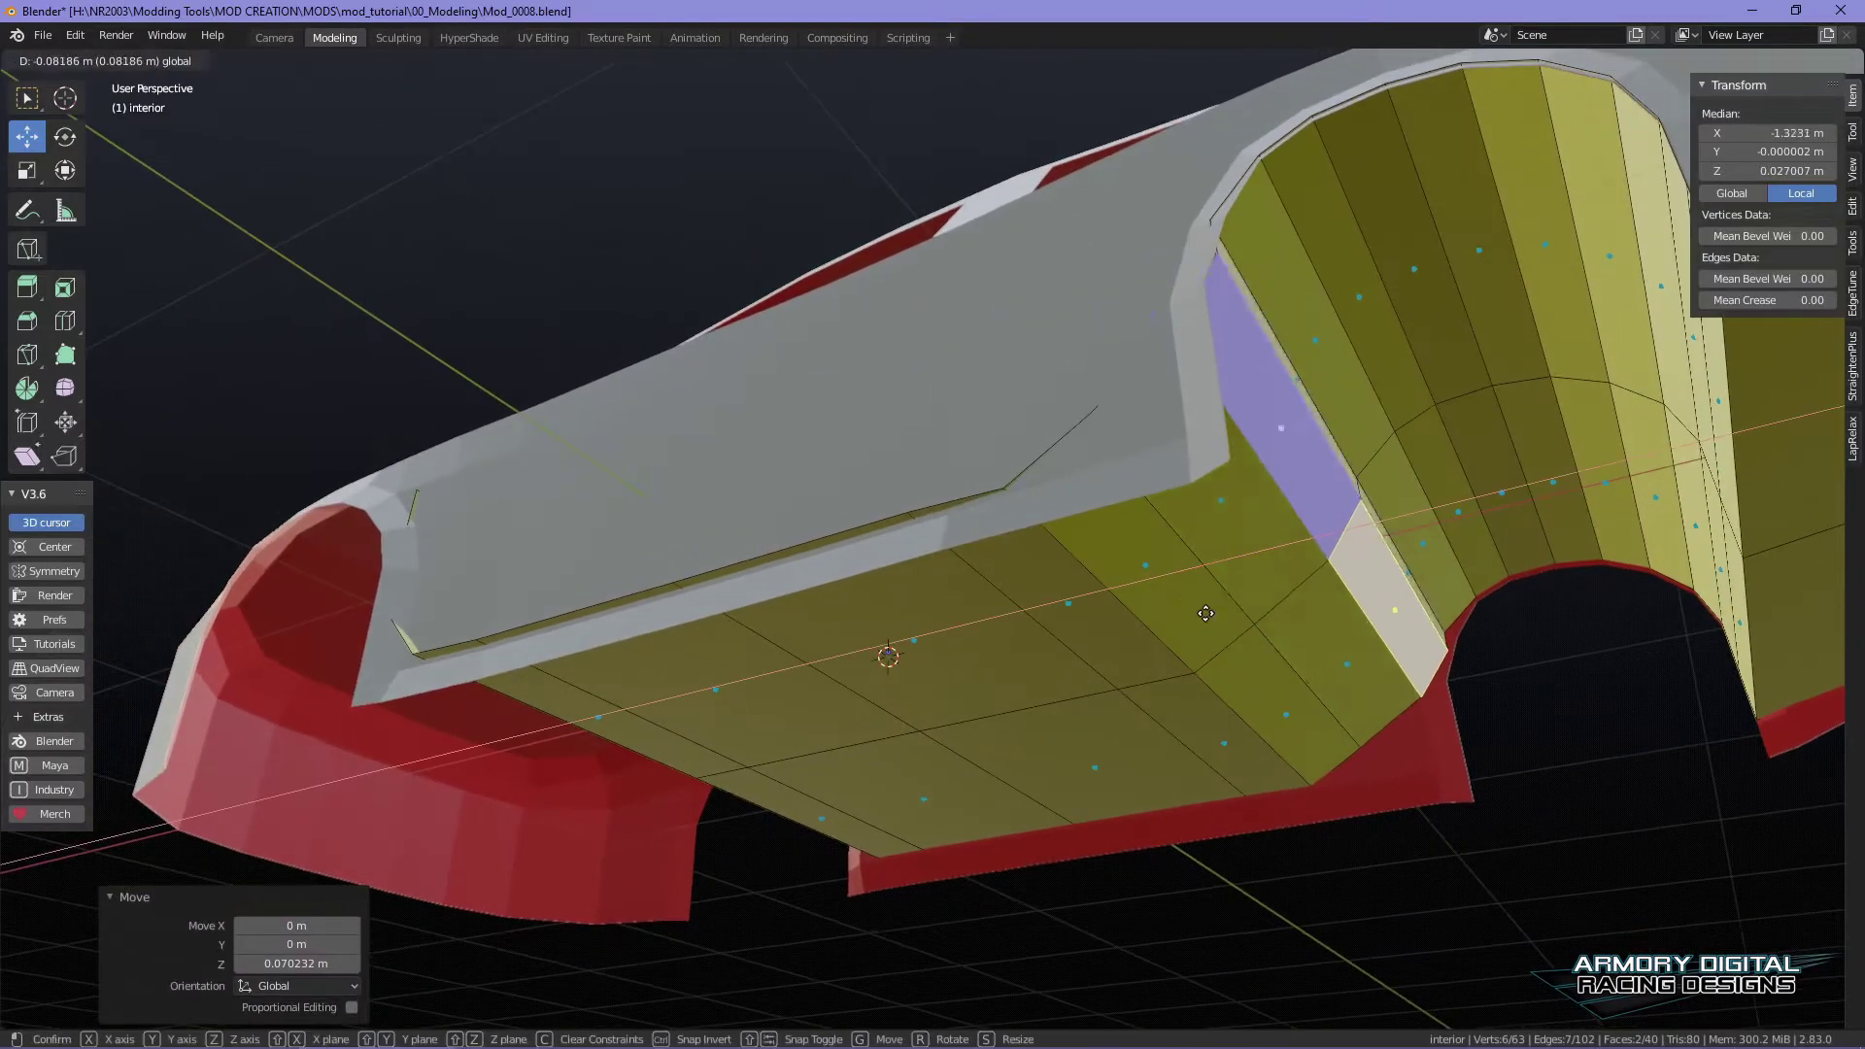
pyautogui.hotkey('ctrl', 'z')
# - Select the floor's outer side edges on both sides and scale them inward along Y by 0.920
pyautogui.keyDown('alt'); pyautogui.moveTo(784, 613); pyautogui.dragTo(808, 477); pyautogui.keyUp('alt')
pyautogui.press('2')
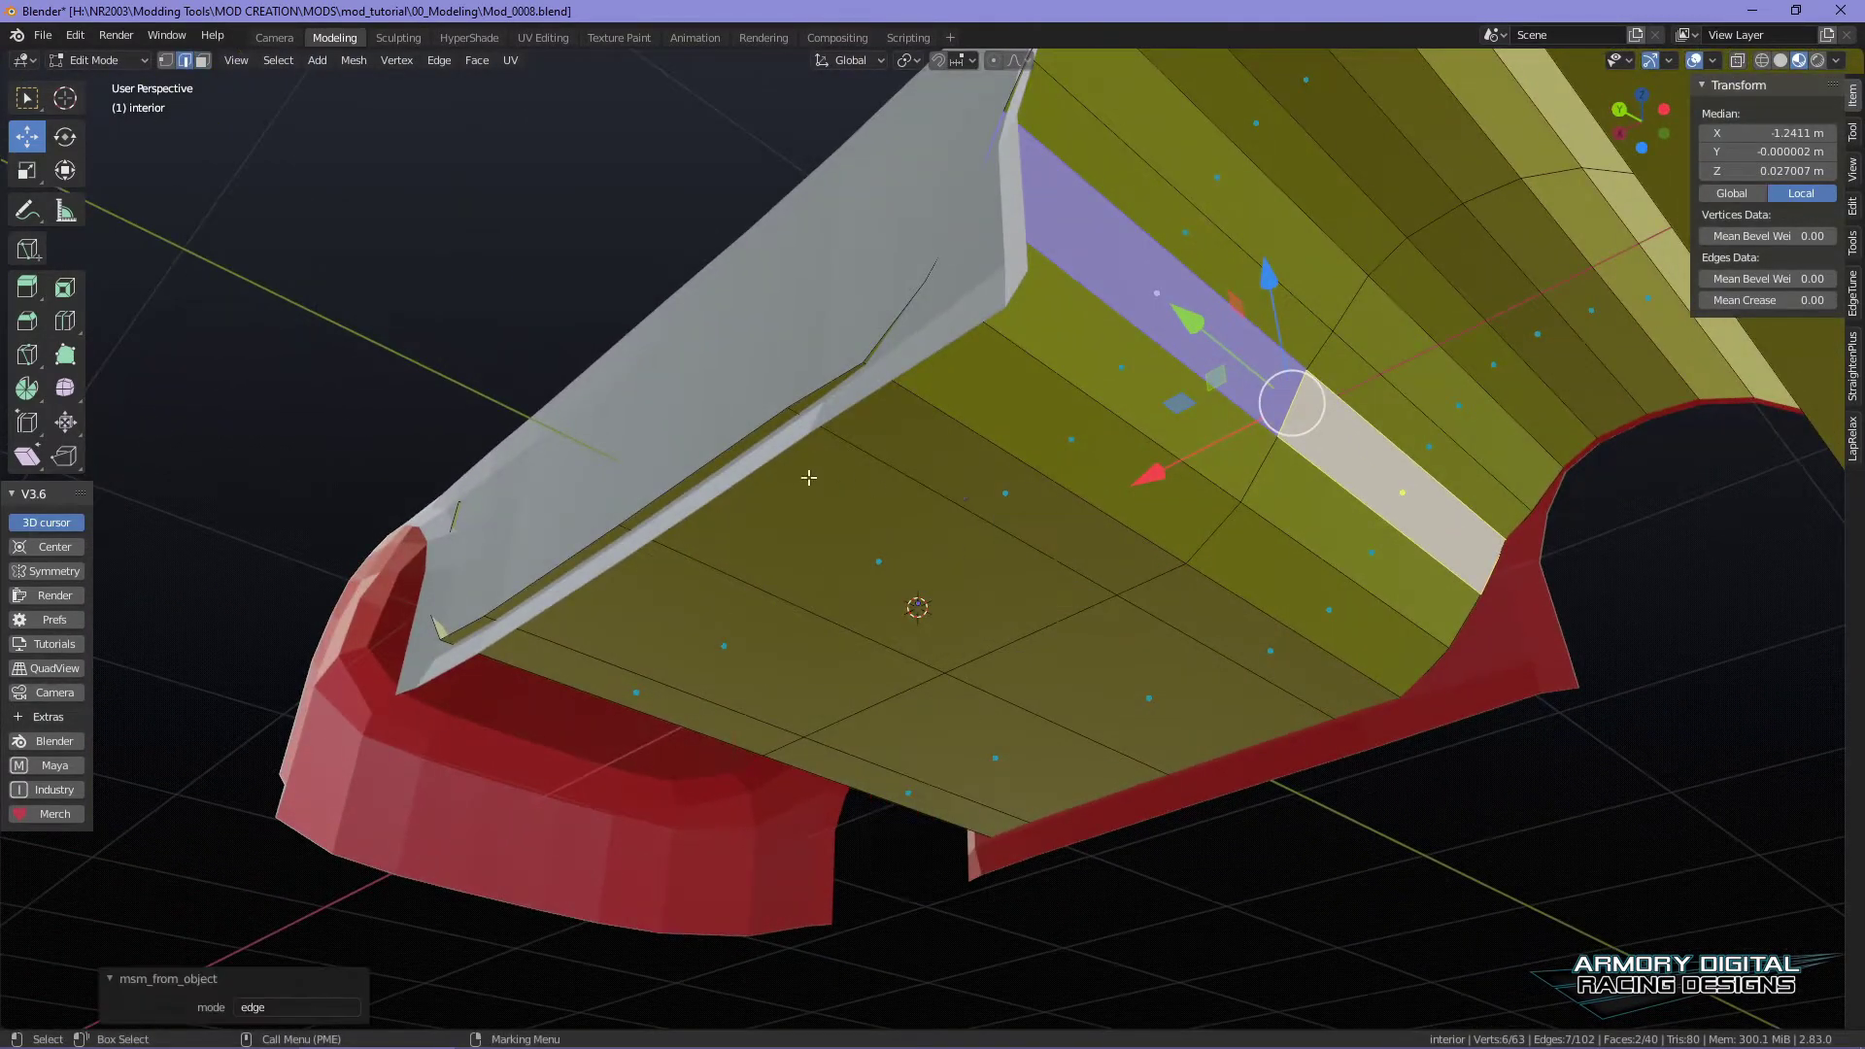
pyautogui.click(750, 436)
pyautogui.keyDown('alt'); pyautogui.moveTo(876, 699); pyautogui.dragTo(1088, 728); pyautogui.keyUp('alt')
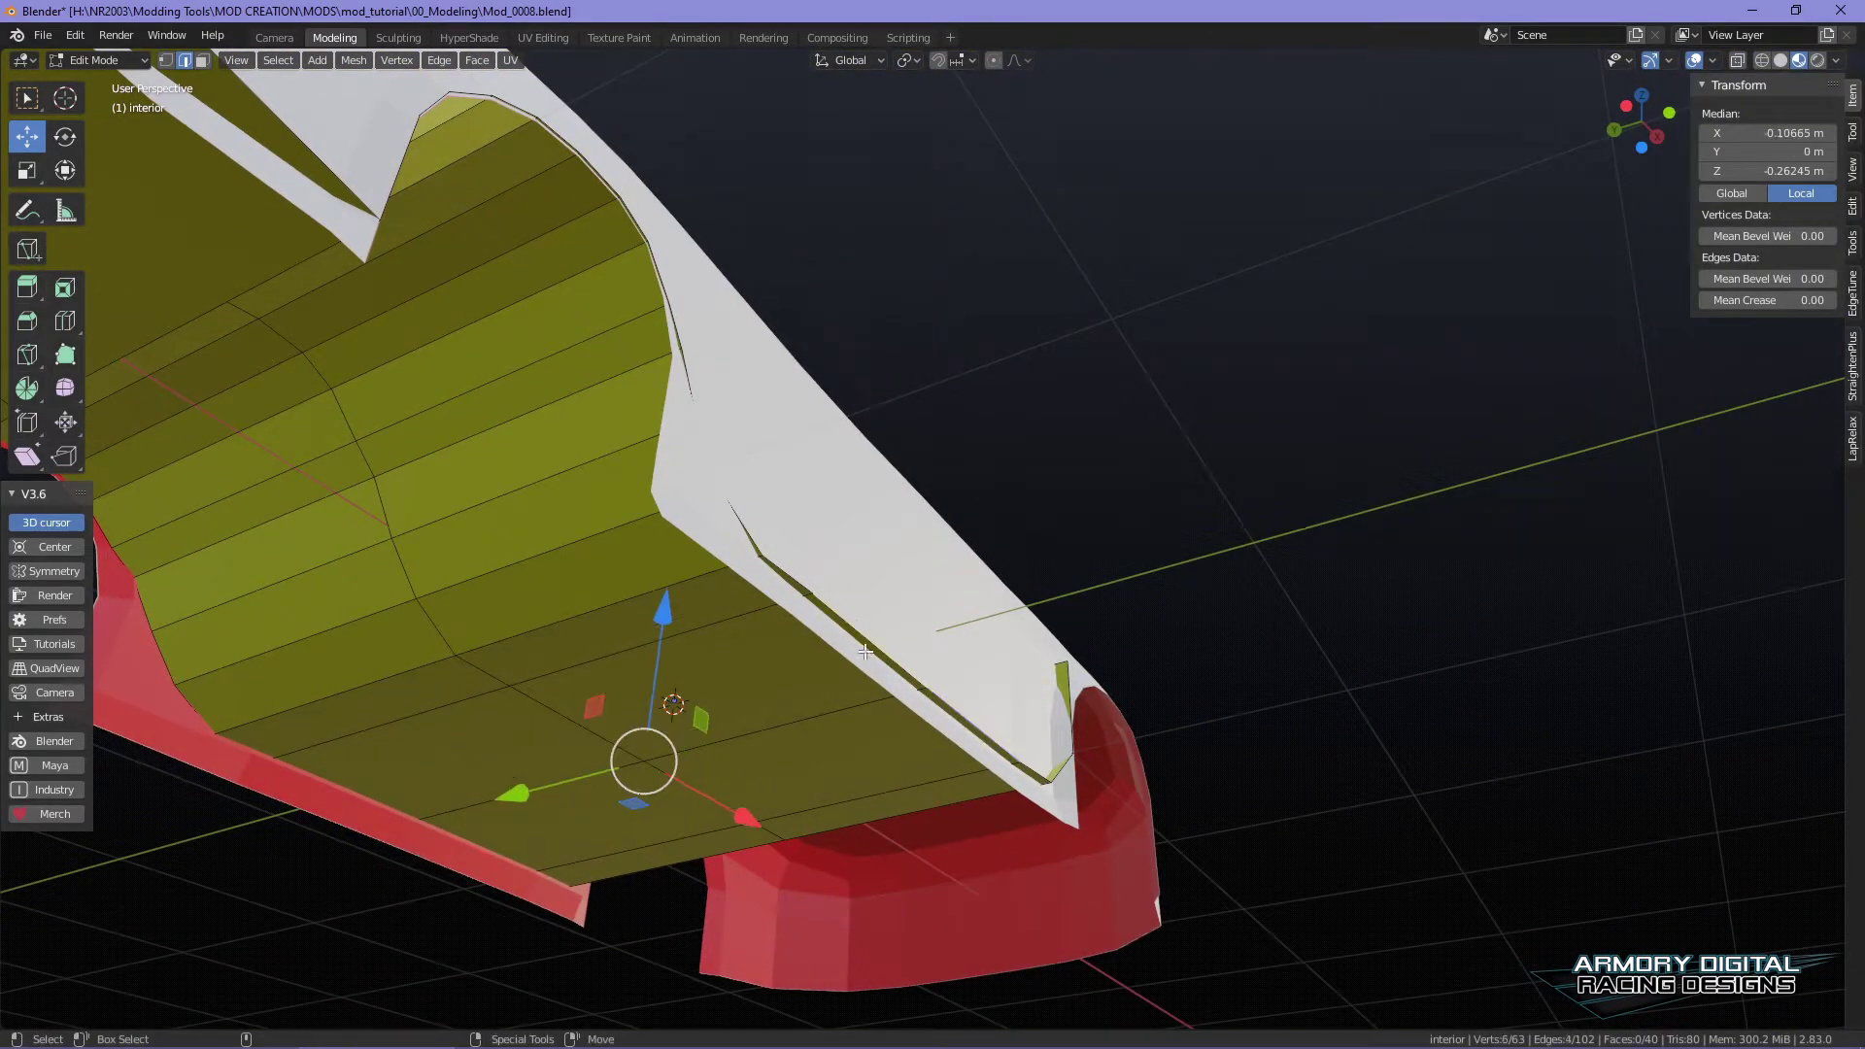
pyautogui.moveTo(520, 794); pyautogui.dragTo(532, 797)
pyautogui.keyDown('alt'); pyautogui.moveTo(1020, 763); pyautogui.dragTo(1116, 731); pyautogui.keyUp('alt')
pyautogui.scroll(2, 1001, 495)
# - Switch to vertex selection and fine-tune the width of the floor's selected side edges by scaling them along Y
pyautogui.rightClick(998, 491)
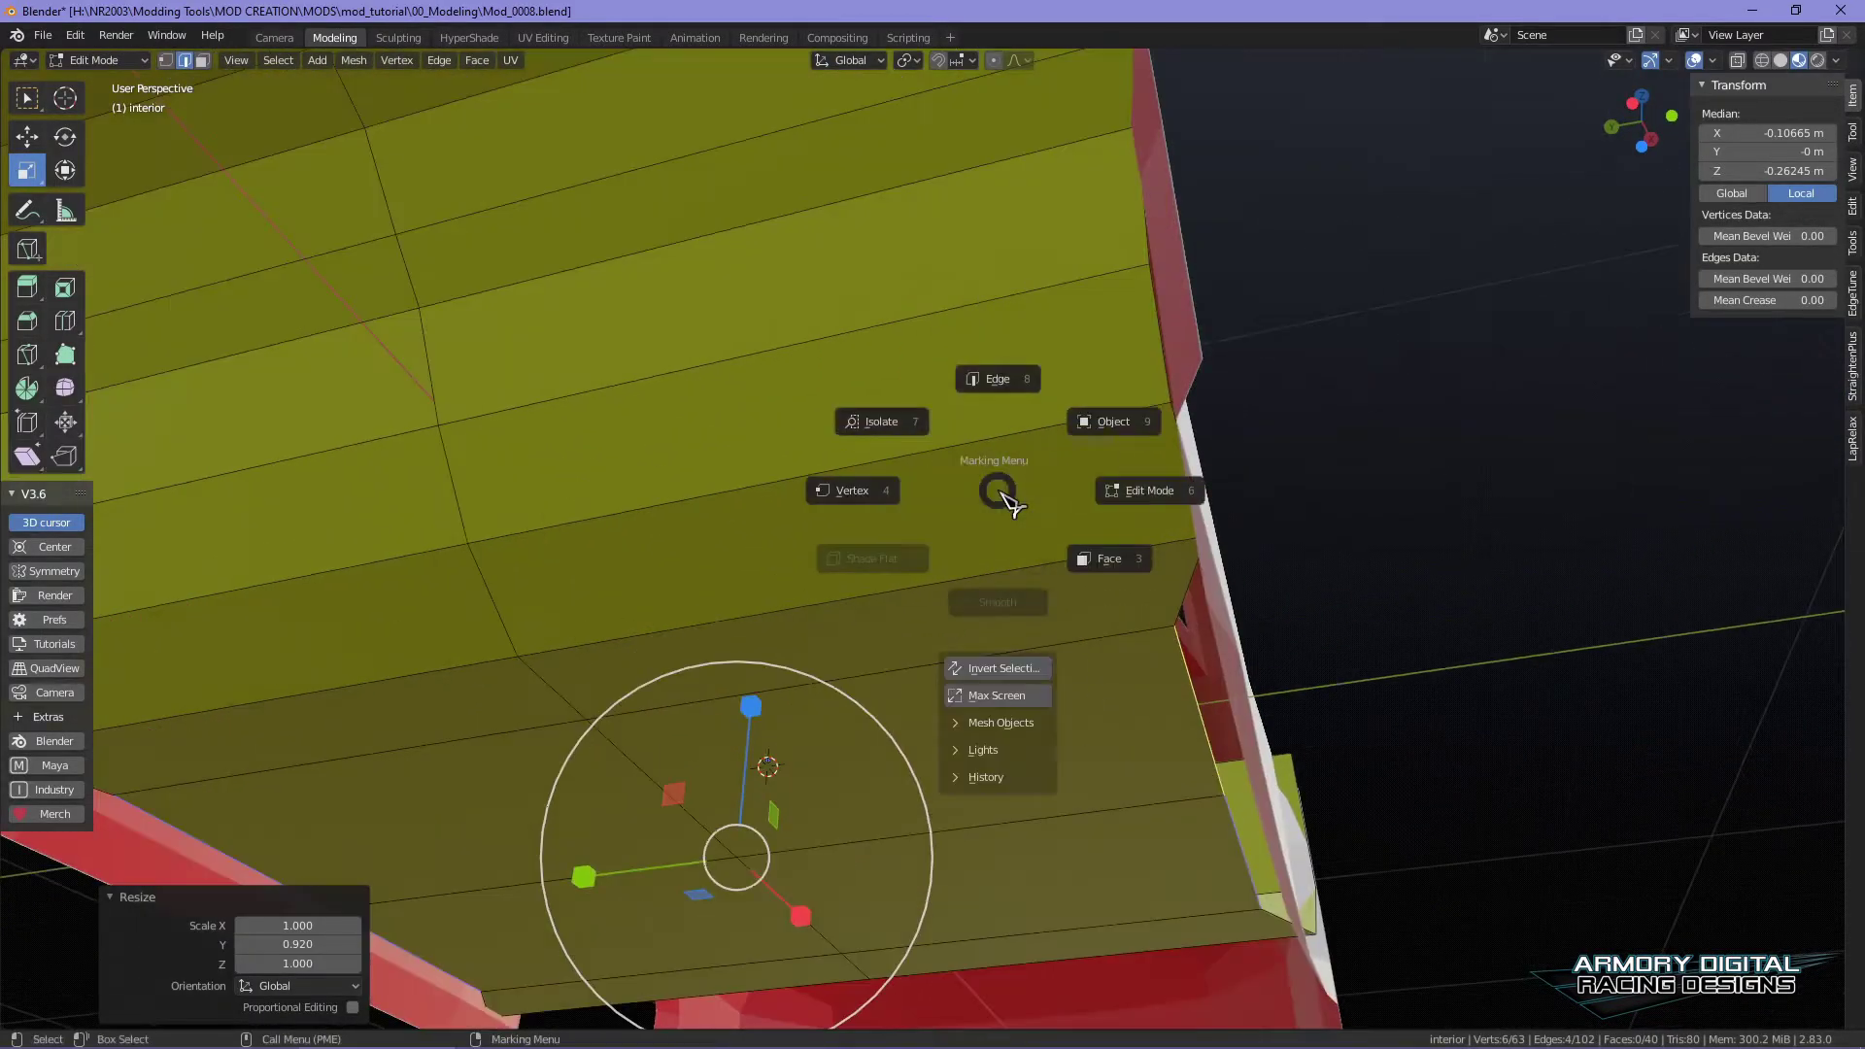
pyautogui.click(913, 502)
pyautogui.keyDown('alt'); pyautogui.moveTo(914, 502); pyautogui.dragTo(1376, 562); pyautogui.keyUp('alt')
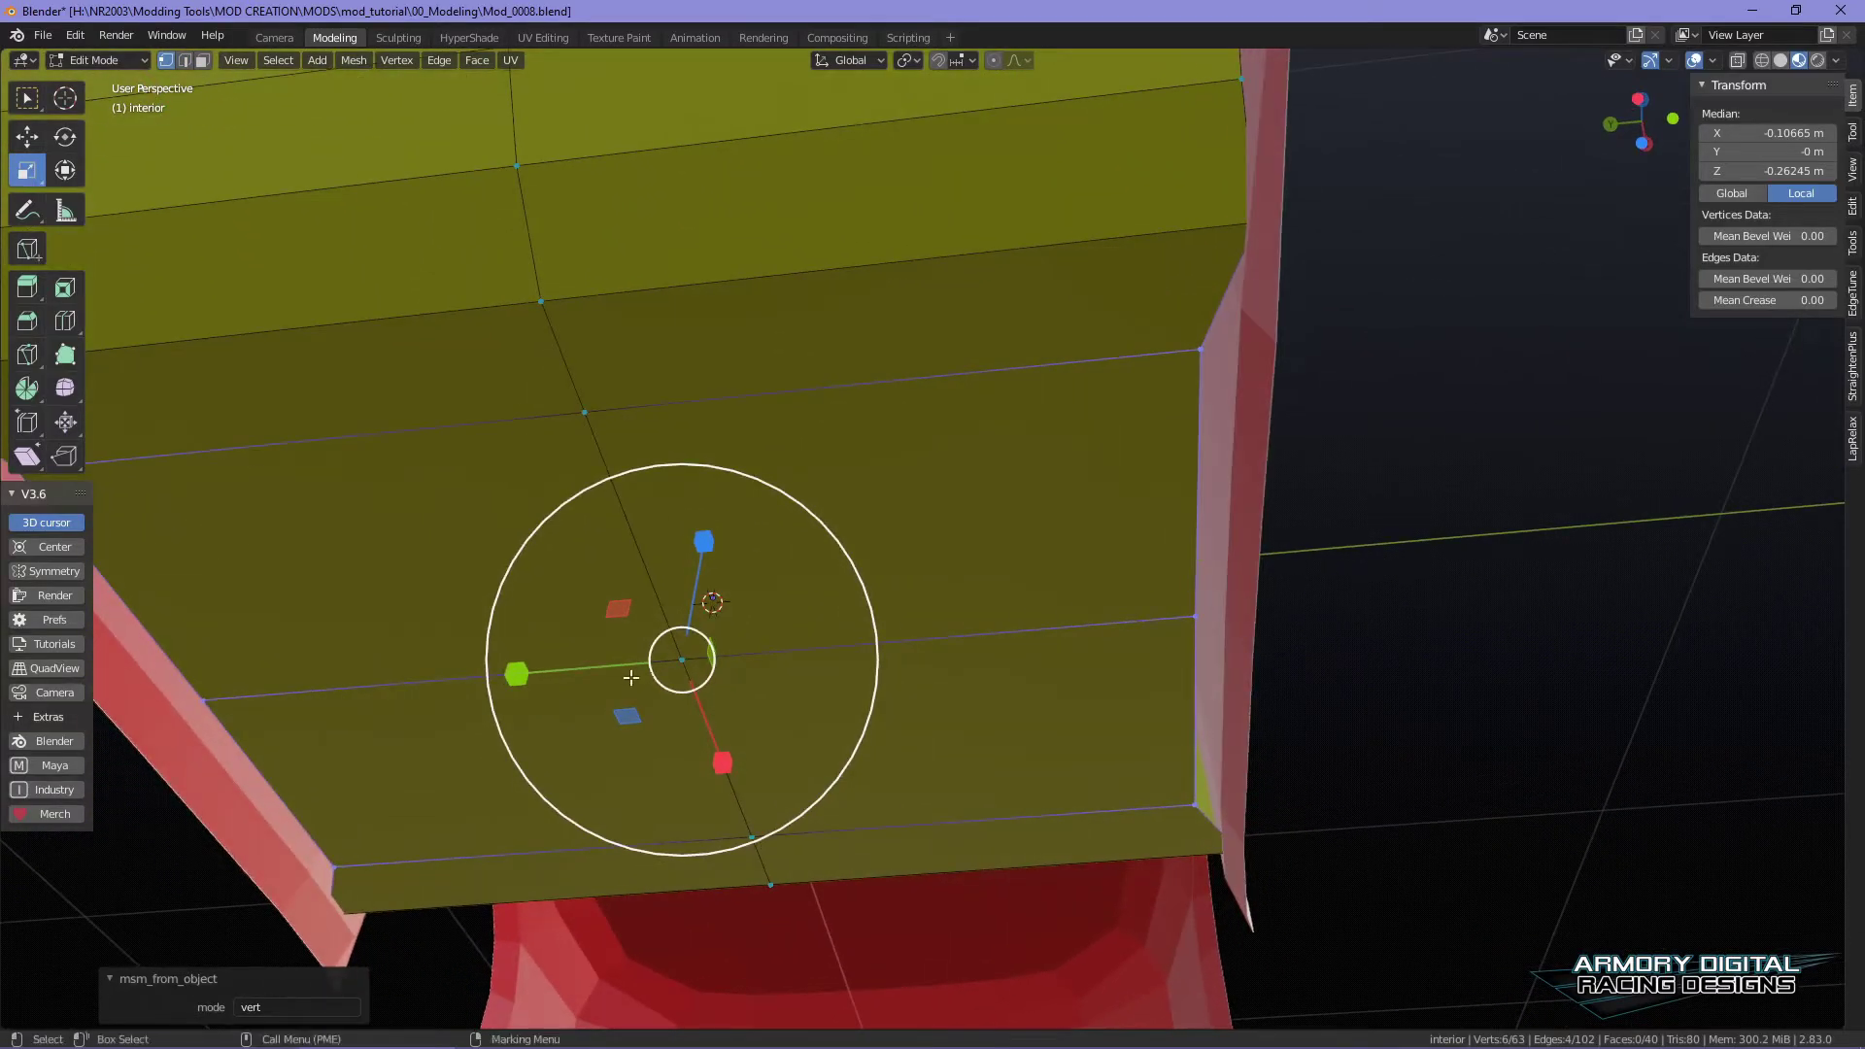
pyautogui.moveTo(525, 679); pyautogui.dragTo(512, 679)
pyautogui.keyDown('alt'); pyautogui.moveTo(1345, 718); pyautogui.dragTo(1275, 731); pyautogui.keyUp('alt')
pyautogui.moveTo(452, 774); pyautogui.dragTo(461, 769)
pyautogui.keyDown('alt'); pyautogui.moveTo(1215, 733); pyautogui.dragTo(1806, 797); pyautogui.keyUp('alt')
pyautogui.keyDown('alt'); pyautogui.moveTo(979, 622); pyautogui.dragTo(1329, 694); pyautogui.keyUp('alt')
pyautogui.keyDown('alt'); pyautogui.moveTo(1331, 693); pyautogui.dragTo(1311, 694, button='middle'); pyautogui.keyUp('alt')
# - Select the rear floor corner vertex on the positive-Y side and shift it slightly along Y to meet the body
pyautogui.moveTo(1248, 481); pyautogui.dragTo(1133, 481, button='right')
pyautogui.click(1063, 577)
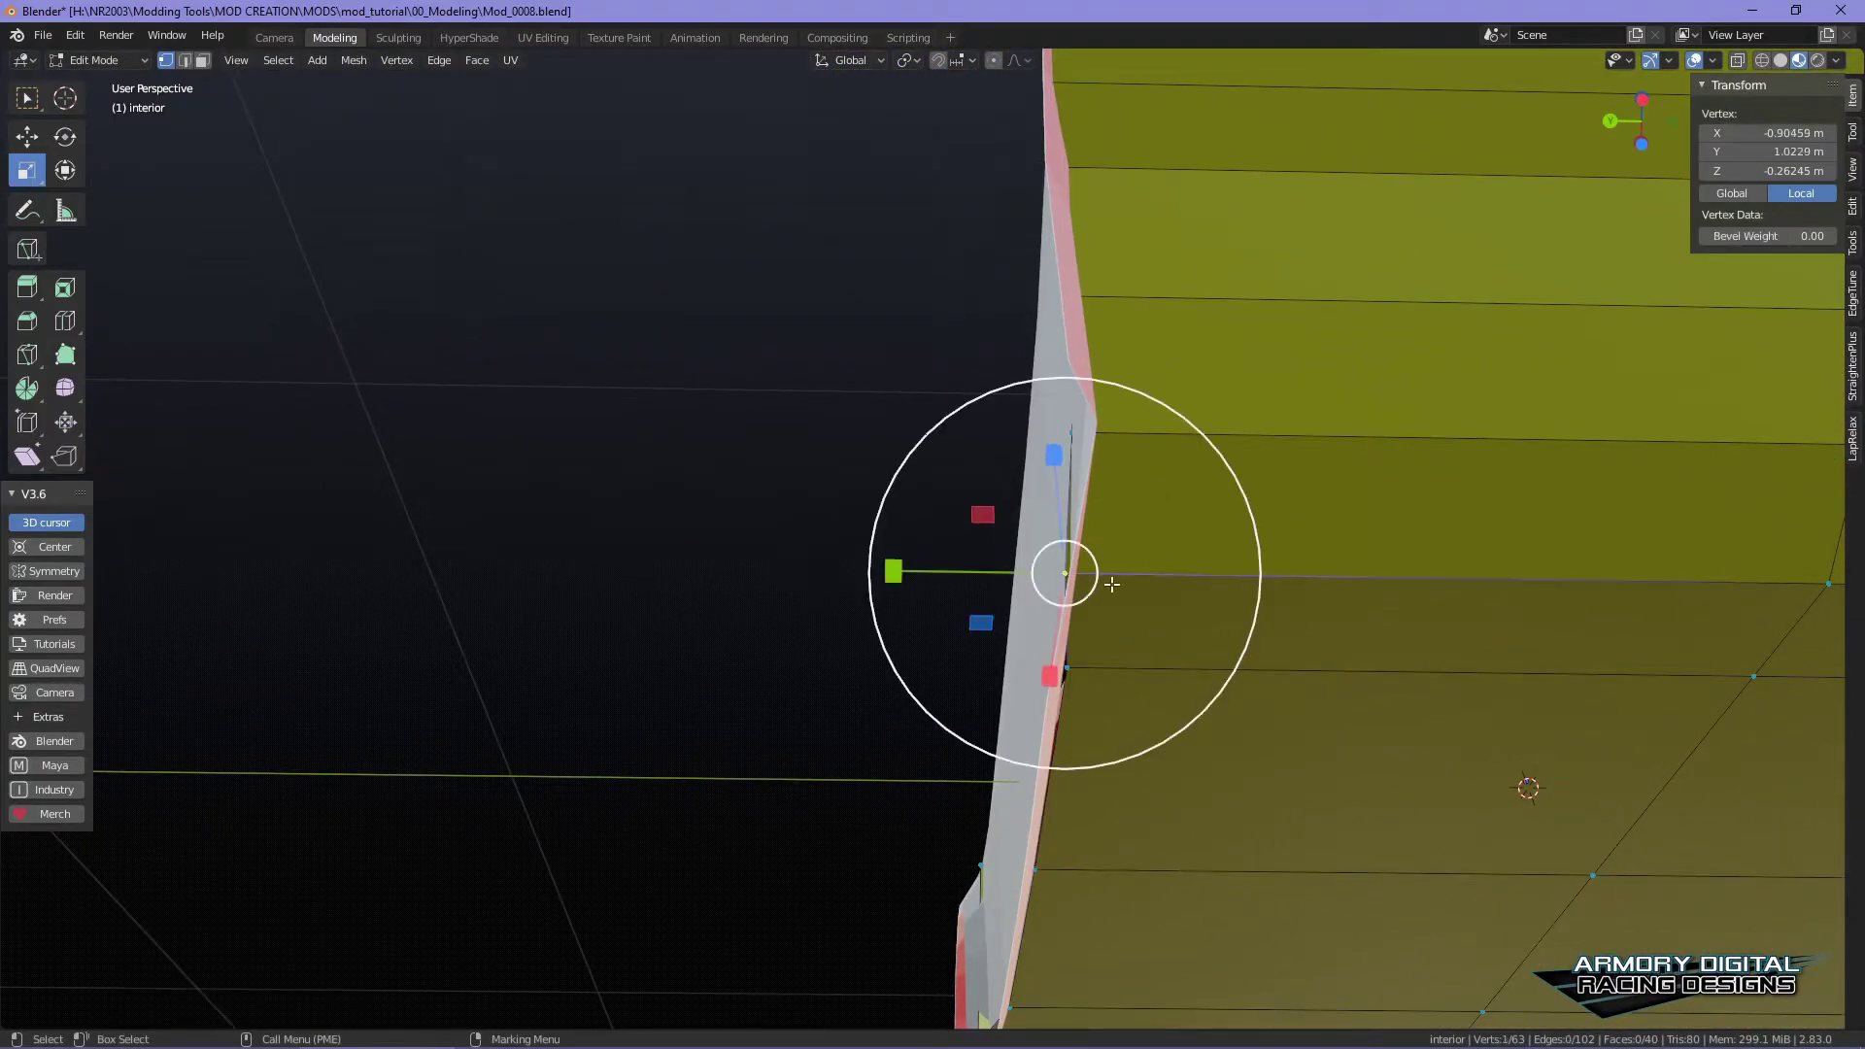
pyautogui.keyDown('alt'); pyautogui.moveTo(751, 581); pyautogui.dragTo(1165, 748); pyautogui.keyUp('alt')
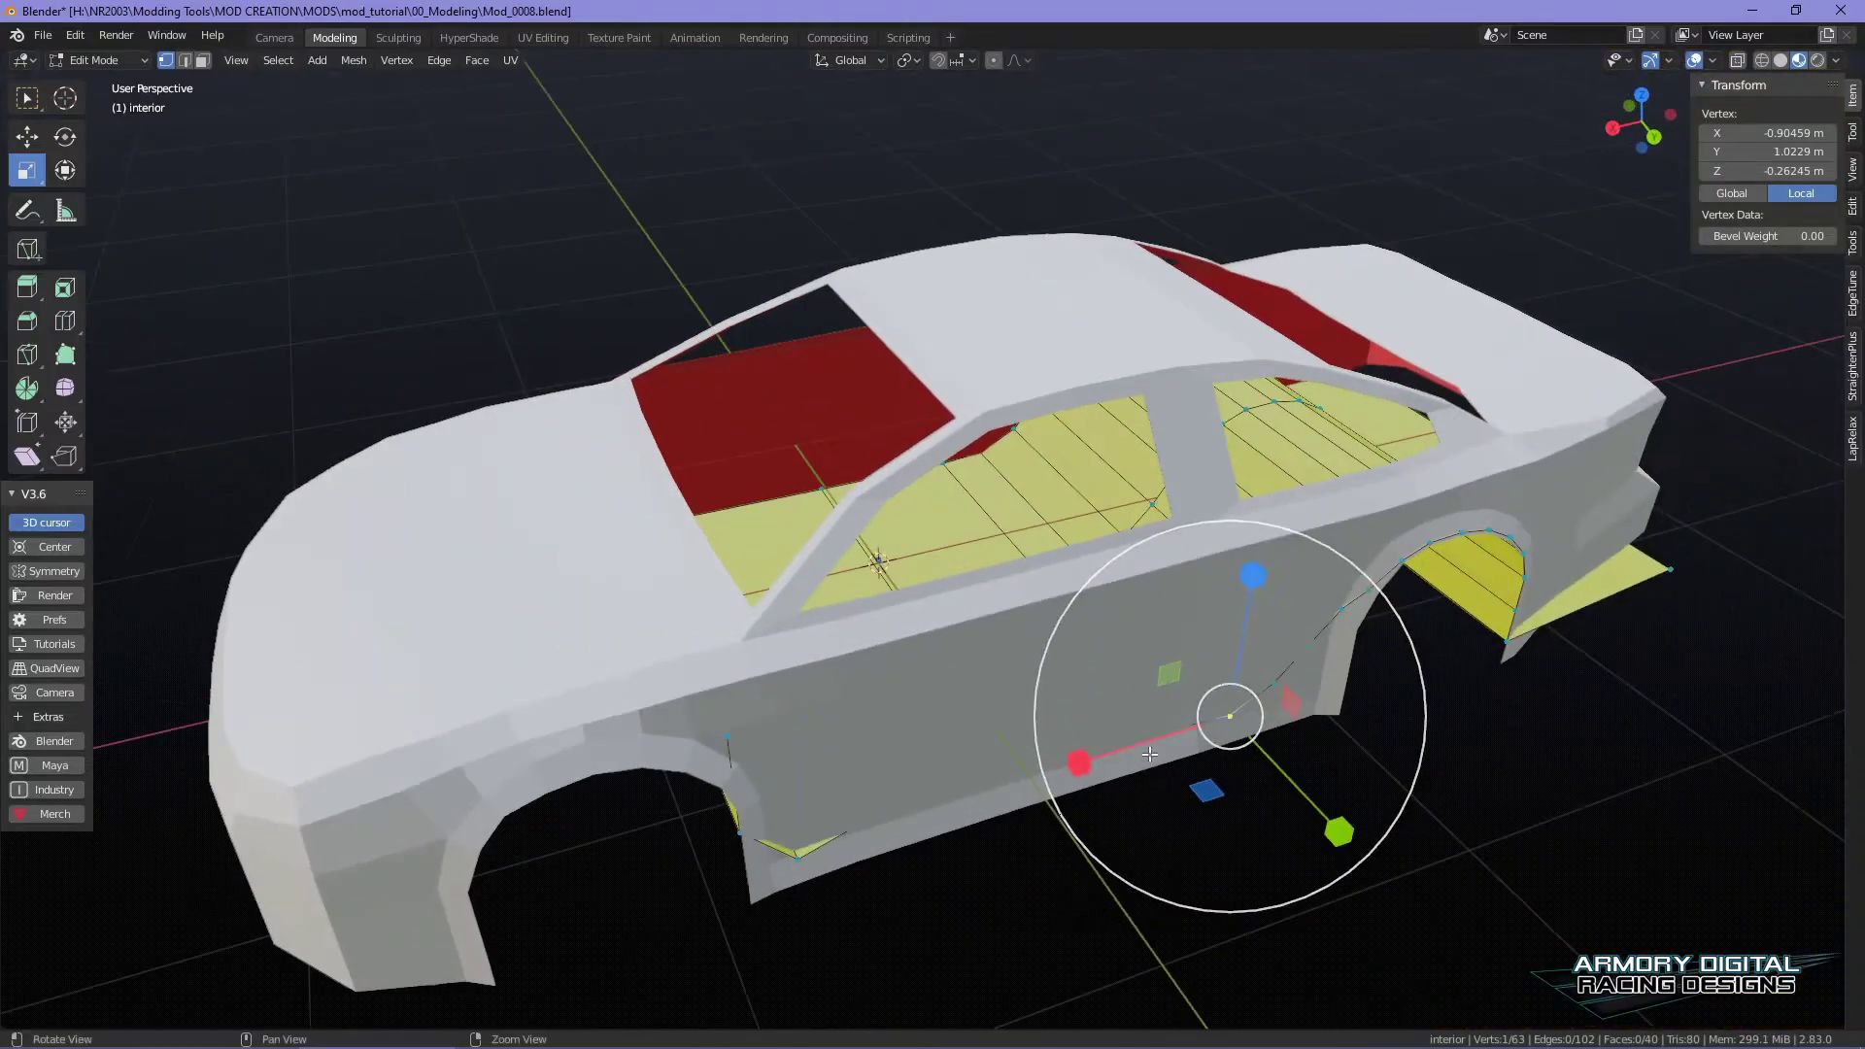
pyautogui.keyDown('alt'); pyautogui.moveTo(1166, 748); pyautogui.dragTo(1123, 720, button='middle'); pyautogui.keyUp('alt')
pyautogui.keyDown('alt'); pyautogui.moveTo(961, 895); pyautogui.dragTo(993, 655); pyautogui.keyUp('alt')
pyautogui.moveTo(1117, 577)
pyautogui.keyDown('alt'); pyautogui.mouseDown()
pyautogui.moveTo(1091, 496)
pyautogui.moveTo(1082, 590)
pyautogui.mouseUp(); pyautogui.keyUp('alt')
pyautogui.moveTo(959, 700); pyautogui.dragTo(1001, 701)
# - Move the lower front vertices of the positive-Y rear arch edge inward along Y, placing the lowest at Y 1.0301 m
pyautogui.keyDown('alt'); pyautogui.moveTo(1166, 729); pyautogui.dragTo(1147, 693); pyautogui.keyUp('alt')
pyautogui.click(1031, 645)
pyautogui.moveTo(883, 558); pyautogui.dragTo(1169, 599)
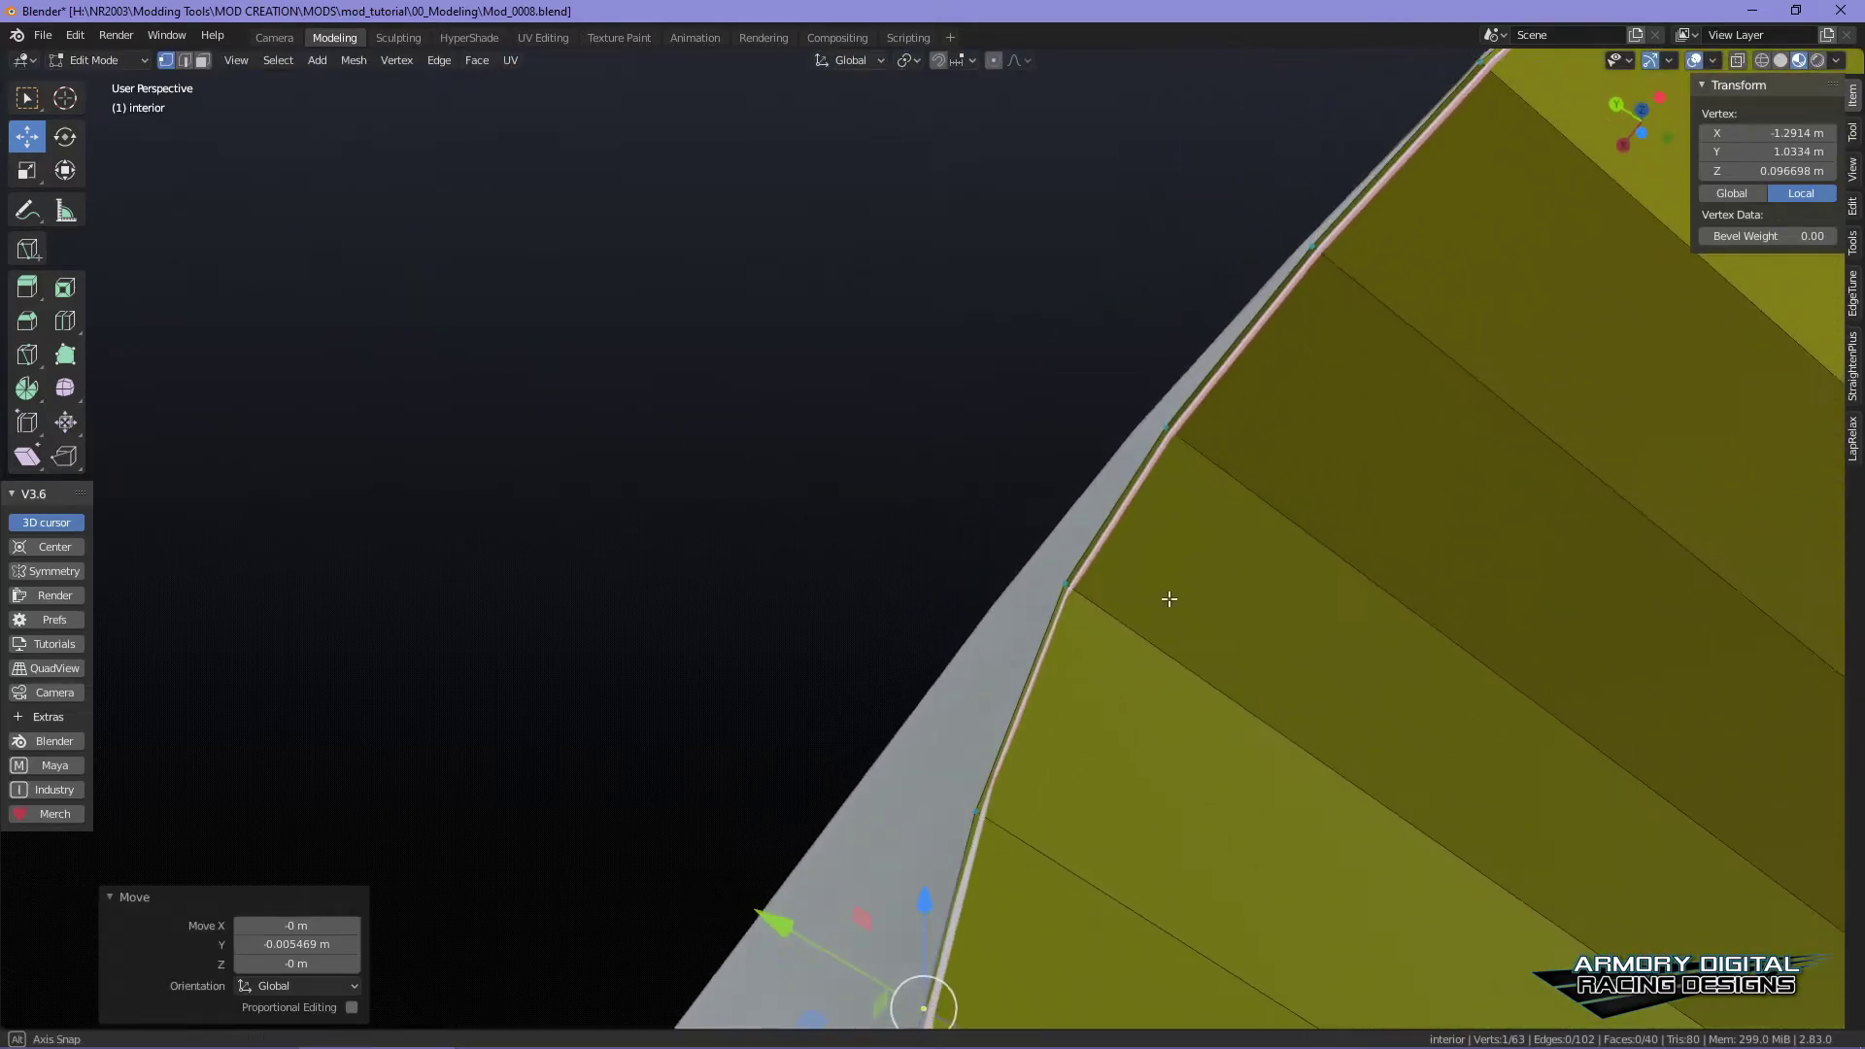
pyautogui.click(1055, 607)
pyautogui.moveTo(949, 514); pyautogui.dragTo(962, 520)
pyautogui.click(969, 808)
pyautogui.moveTo(845, 731); pyautogui.dragTo(855, 736)
pyautogui.keyDown('alt'); pyautogui.moveTo(1114, 875); pyautogui.dragTo(1087, 681, button='middle'); pyautogui.keyUp('alt')
pyautogui.moveTo(863, 645); pyautogui.dragTo(1005, 724, button='middle')
pyautogui.click(1003, 721)
pyautogui.moveTo(868, 632); pyautogui.dragTo(872, 634)
# - Move the next three vertices up to the crown of the positive-Y rear arch edge inward along Y
pyautogui.moveTo(1311, 486); pyautogui.dragTo(995, 456, button='middle')
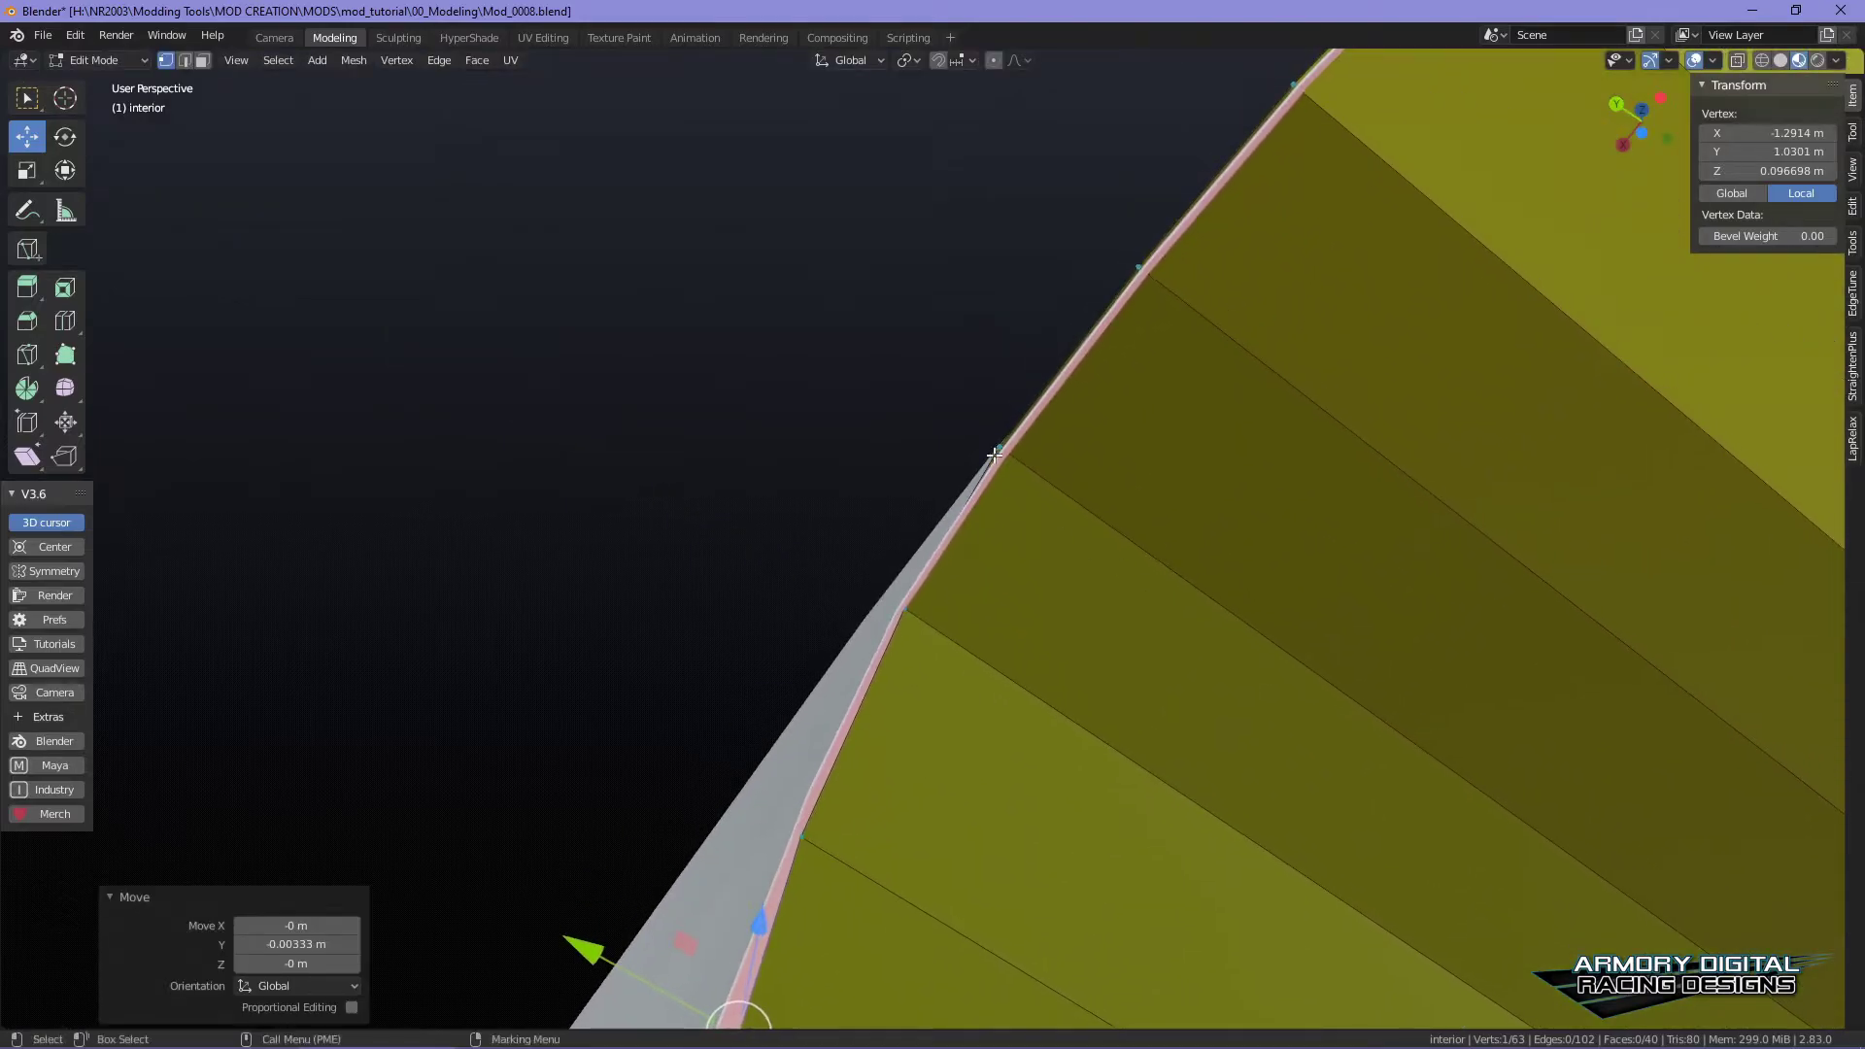
pyautogui.click(996, 455)
pyautogui.click(876, 364)
pyautogui.moveTo(875, 364); pyautogui.dragTo(1028, 443, button='middle')
pyautogui.click(1028, 443)
pyautogui.moveTo(961, 324); pyautogui.dragTo(972, 330)
pyautogui.moveTo(971, 331); pyautogui.dragTo(1137, 424, button='middle')
pyautogui.click(1138, 424)
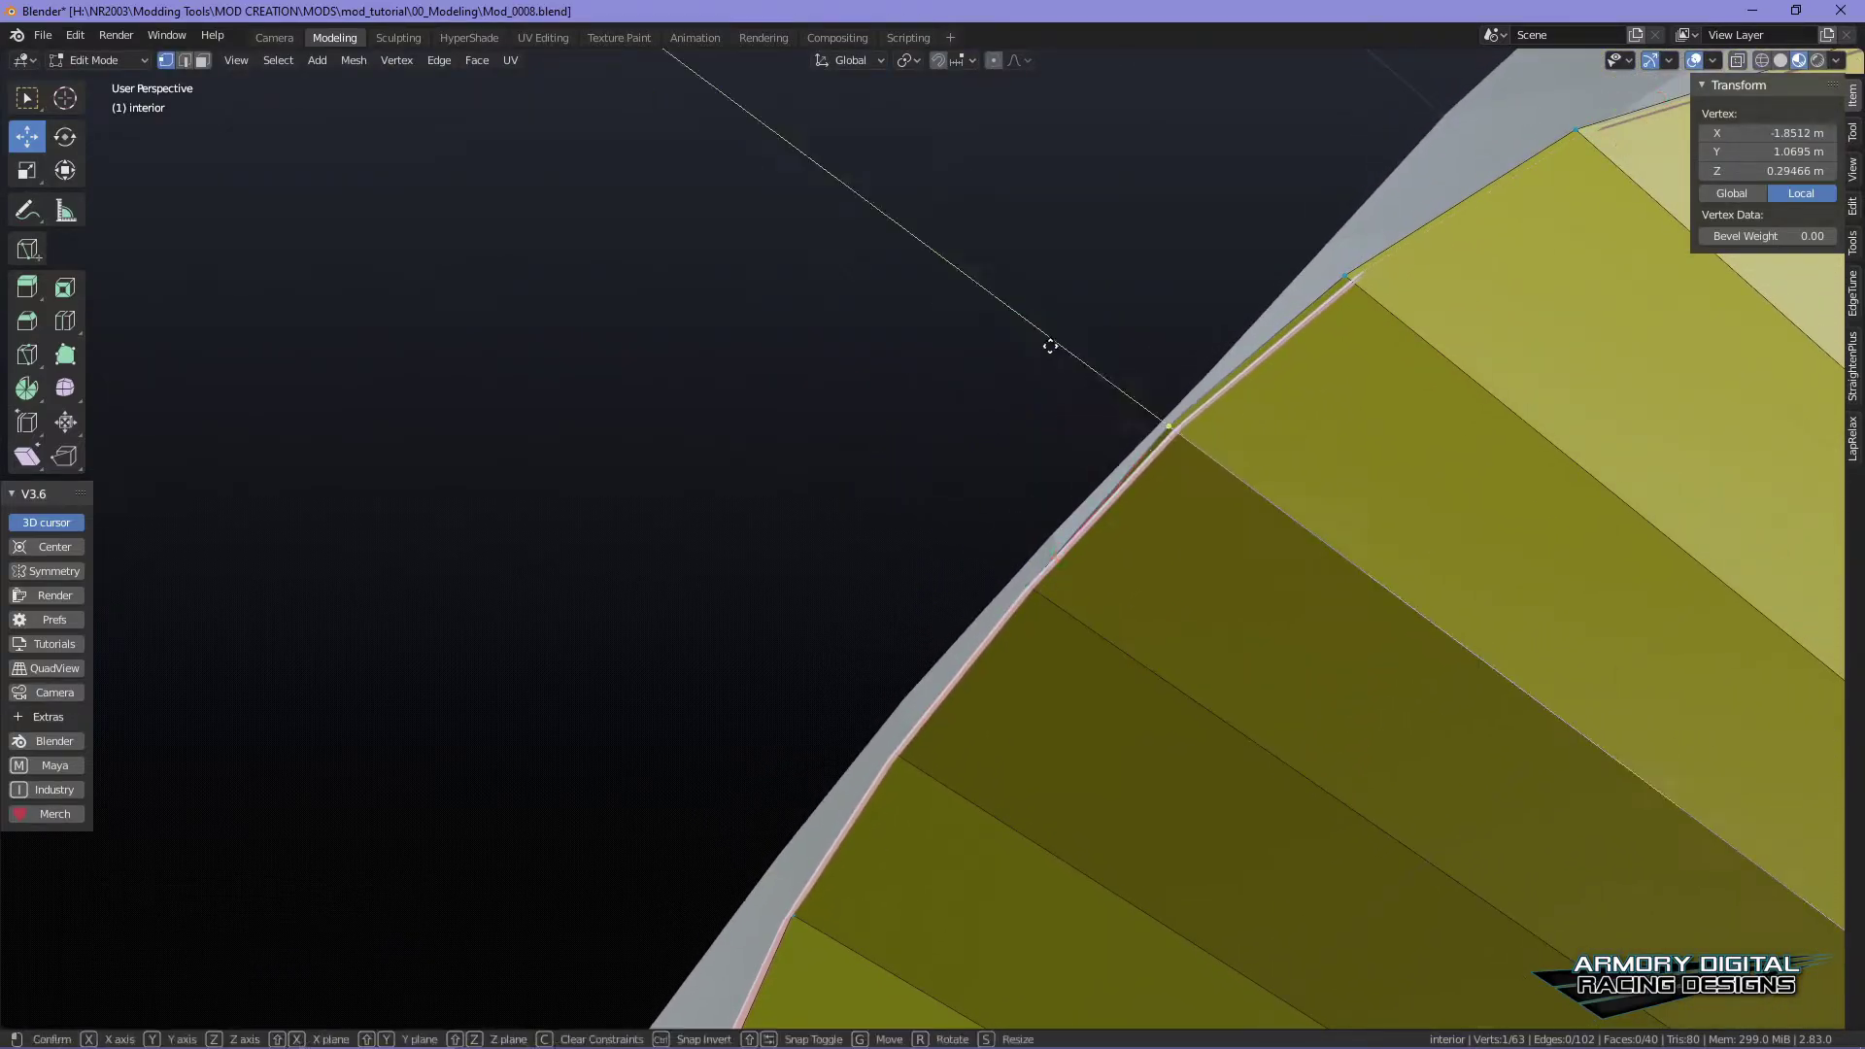
pyautogui.moveTo(1049, 346); pyautogui.dragTo(1058, 354)
# - Move the two vertices just behind the crown of the positive-Y rear arch inward along Y to 1.0638 m and 1.0641 m
pyautogui.keyDown('alt'); pyautogui.moveTo(1339, 286); pyautogui.dragTo(1260, 396, button='middle'); pyautogui.keyUp('alt')
pyautogui.click(1255, 403)
pyautogui.moveTo(1128, 339); pyautogui.dragTo(1141, 309)
pyautogui.moveTo(1142, 309); pyautogui.dragTo(1086, 368, button='middle')
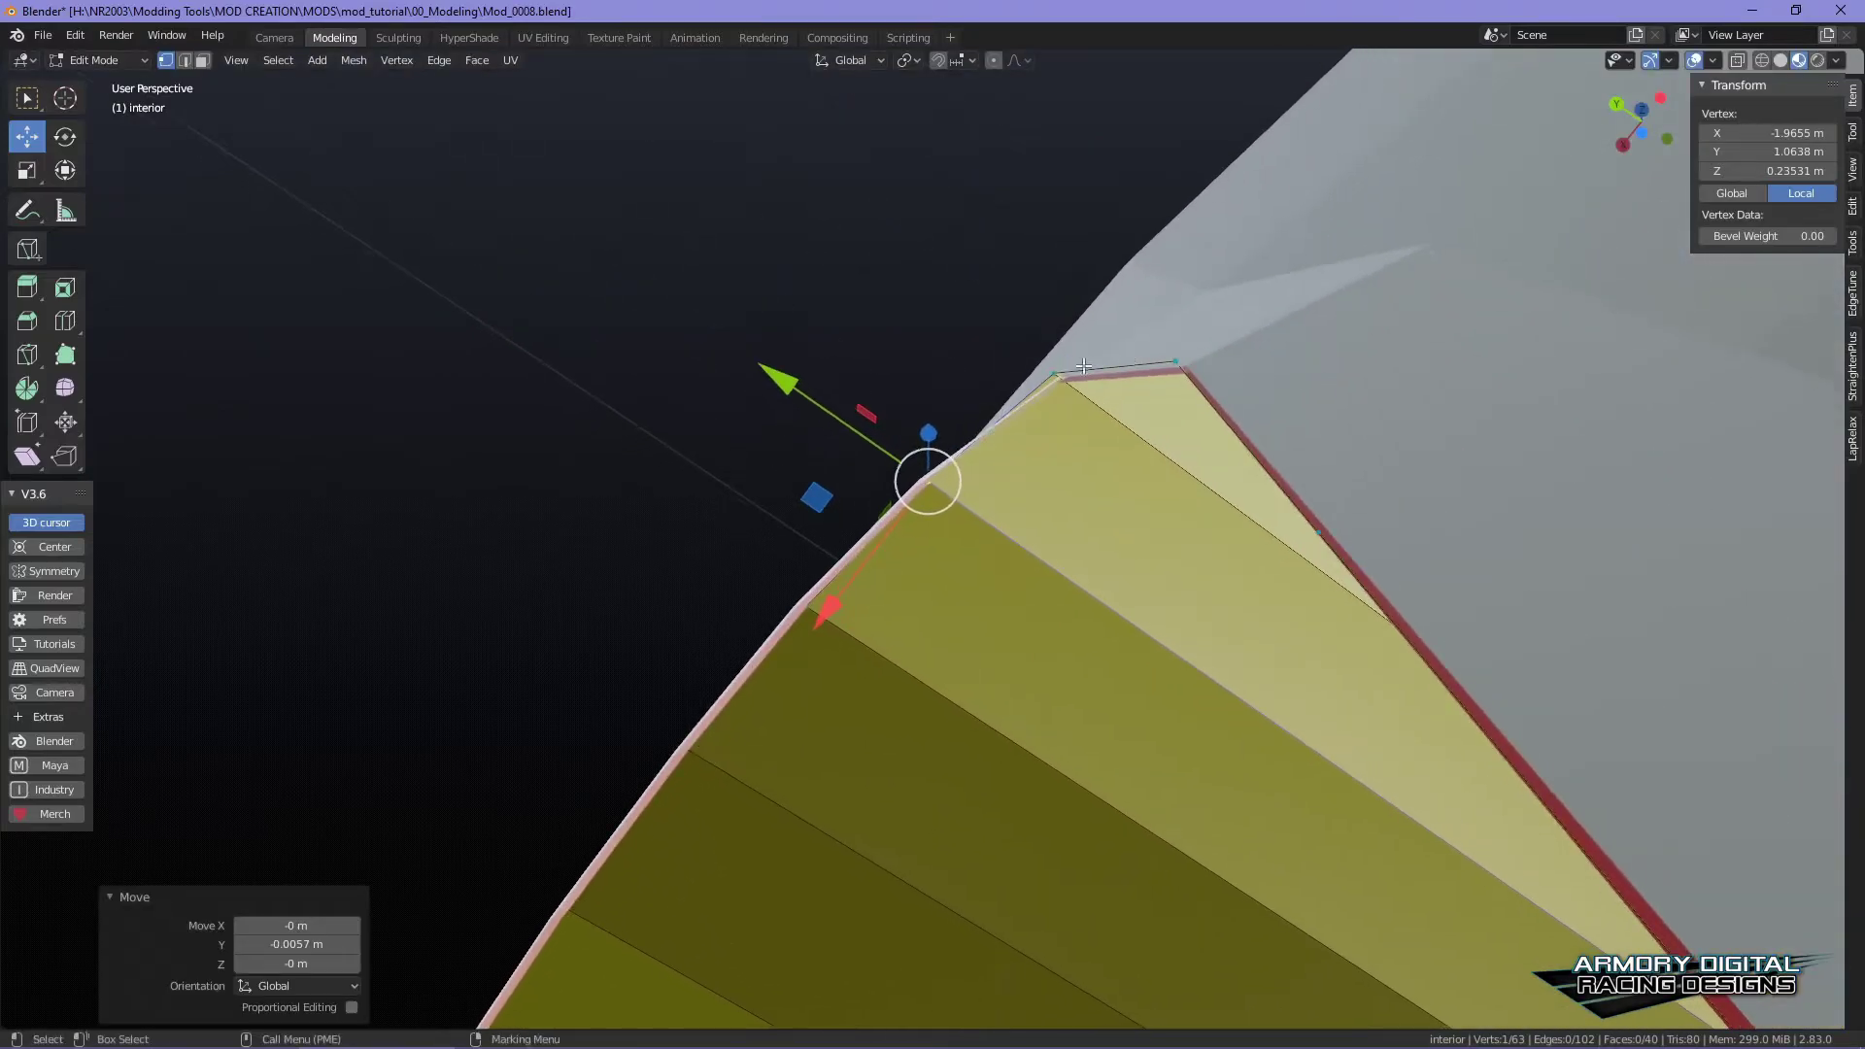
pyautogui.click(1057, 373)
pyautogui.moveTo(933, 286); pyautogui.dragTo(950, 300)
pyautogui.press('f')
pyautogui.moveTo(1124, 545); pyautogui.dragTo(1114, 620, button='middle')
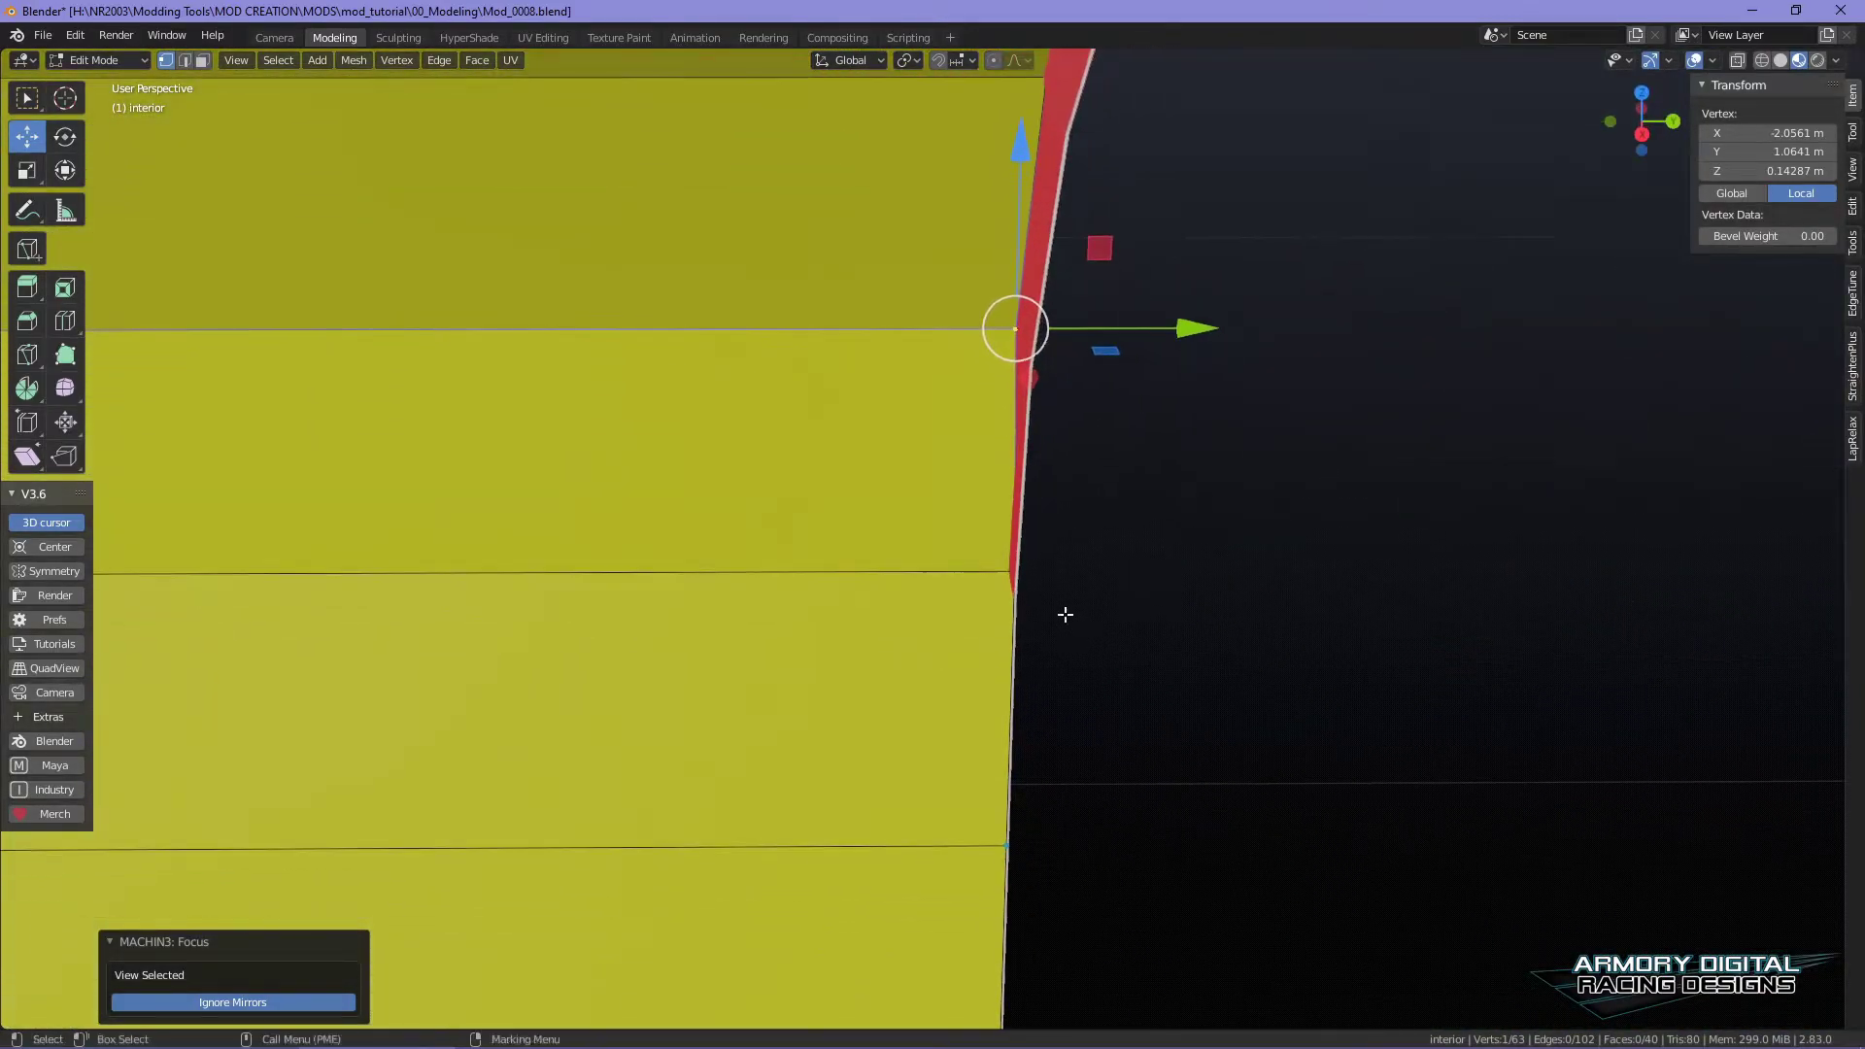
# - Fit the lower back vertices of the positive-Y rear arch along Y, moving the bottom one inward about 0.007 m
pyautogui.click(1000, 567)
pyautogui.moveTo(1373, 708); pyautogui.dragTo(1021, 698, button='middle')
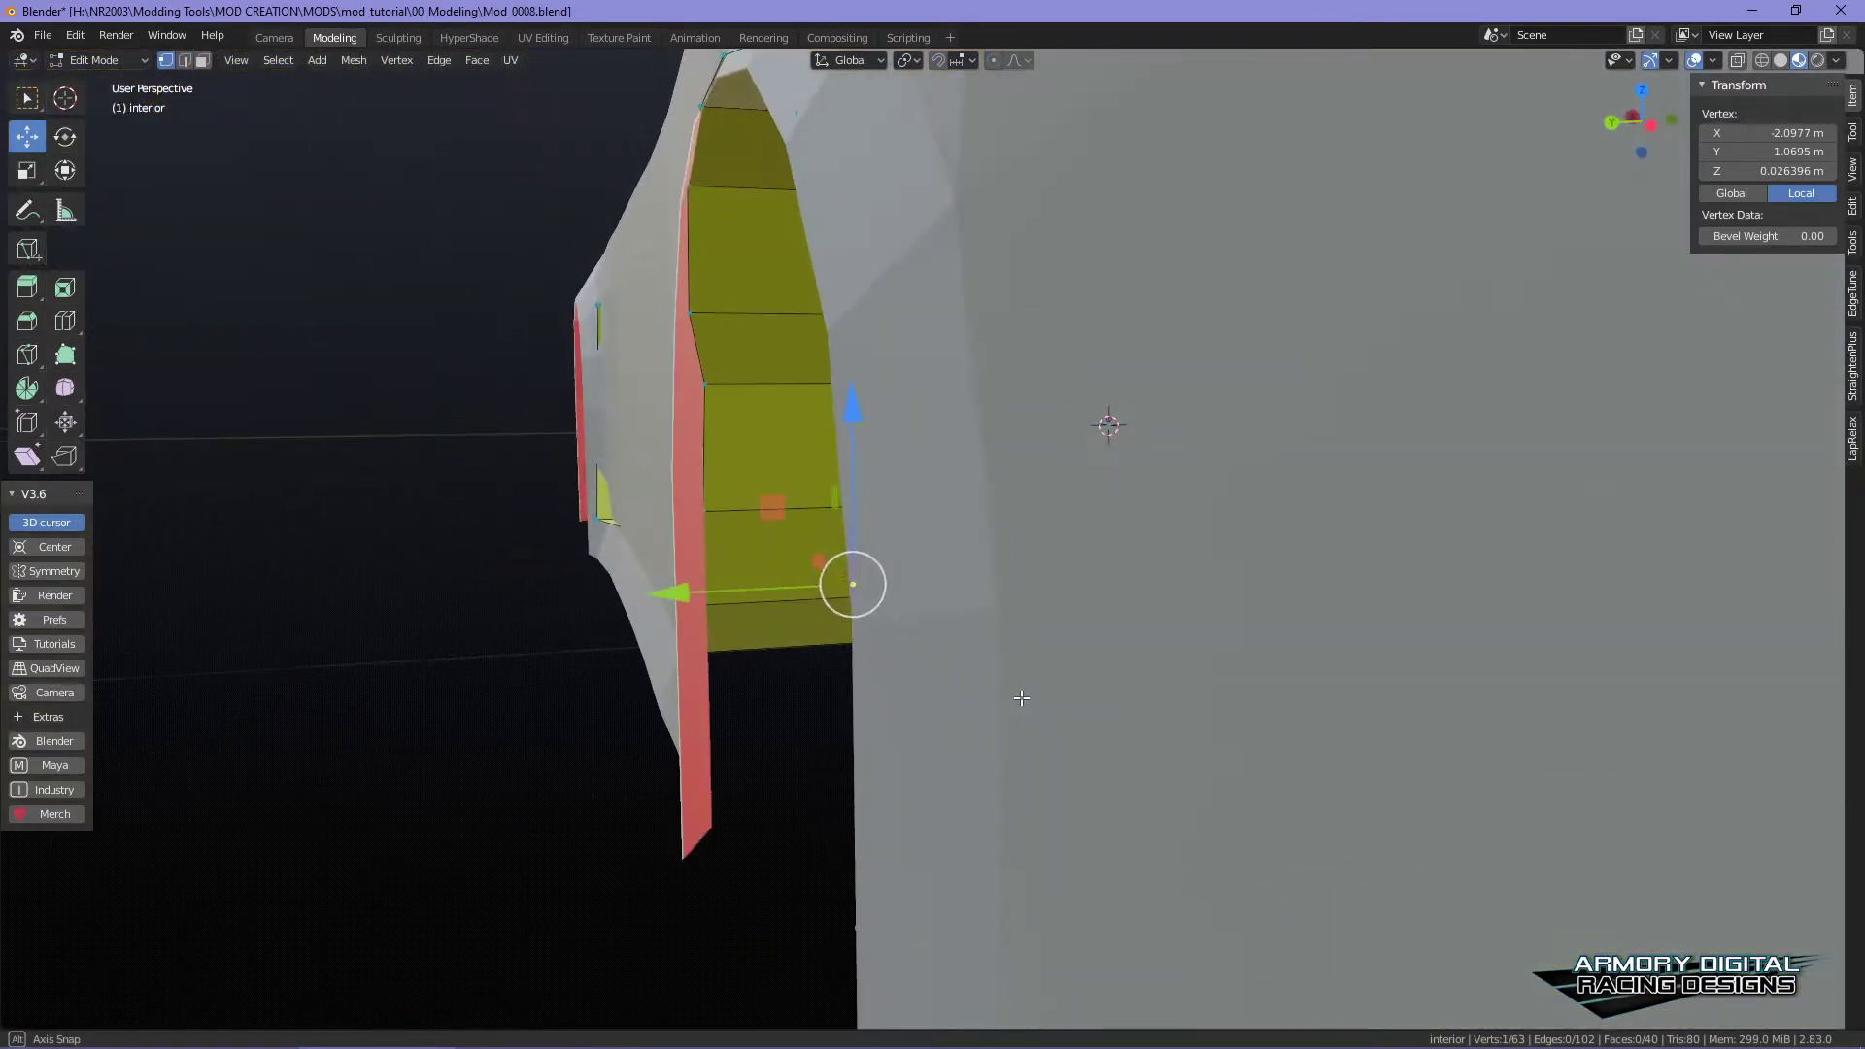
pyautogui.click(690, 590)
pyautogui.moveTo(690, 590); pyautogui.dragTo(1200, 677, button='middle')
pyautogui.click(923, 621)
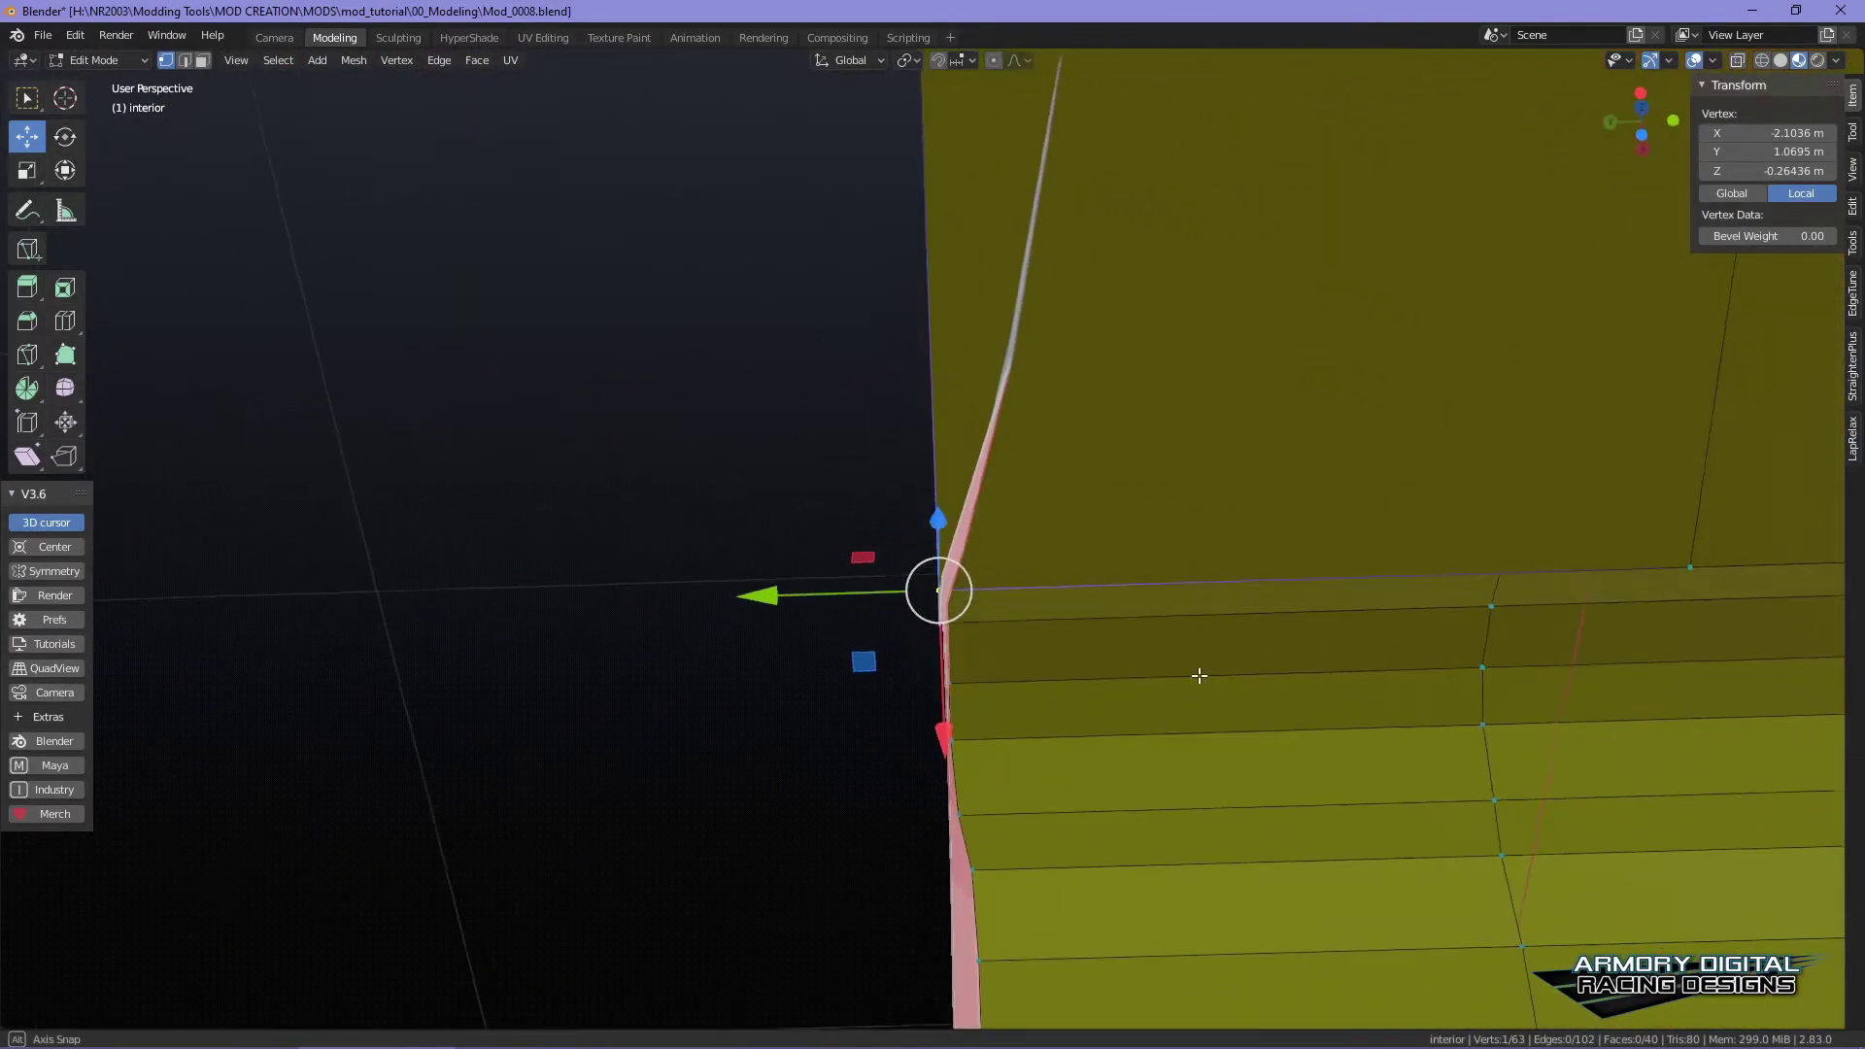
pyautogui.press('g')
pyautogui.press('y')
pyautogui.click(774, 590)
pyautogui.moveTo(1117, 504); pyautogui.dragTo(1163, 834, button='middle')
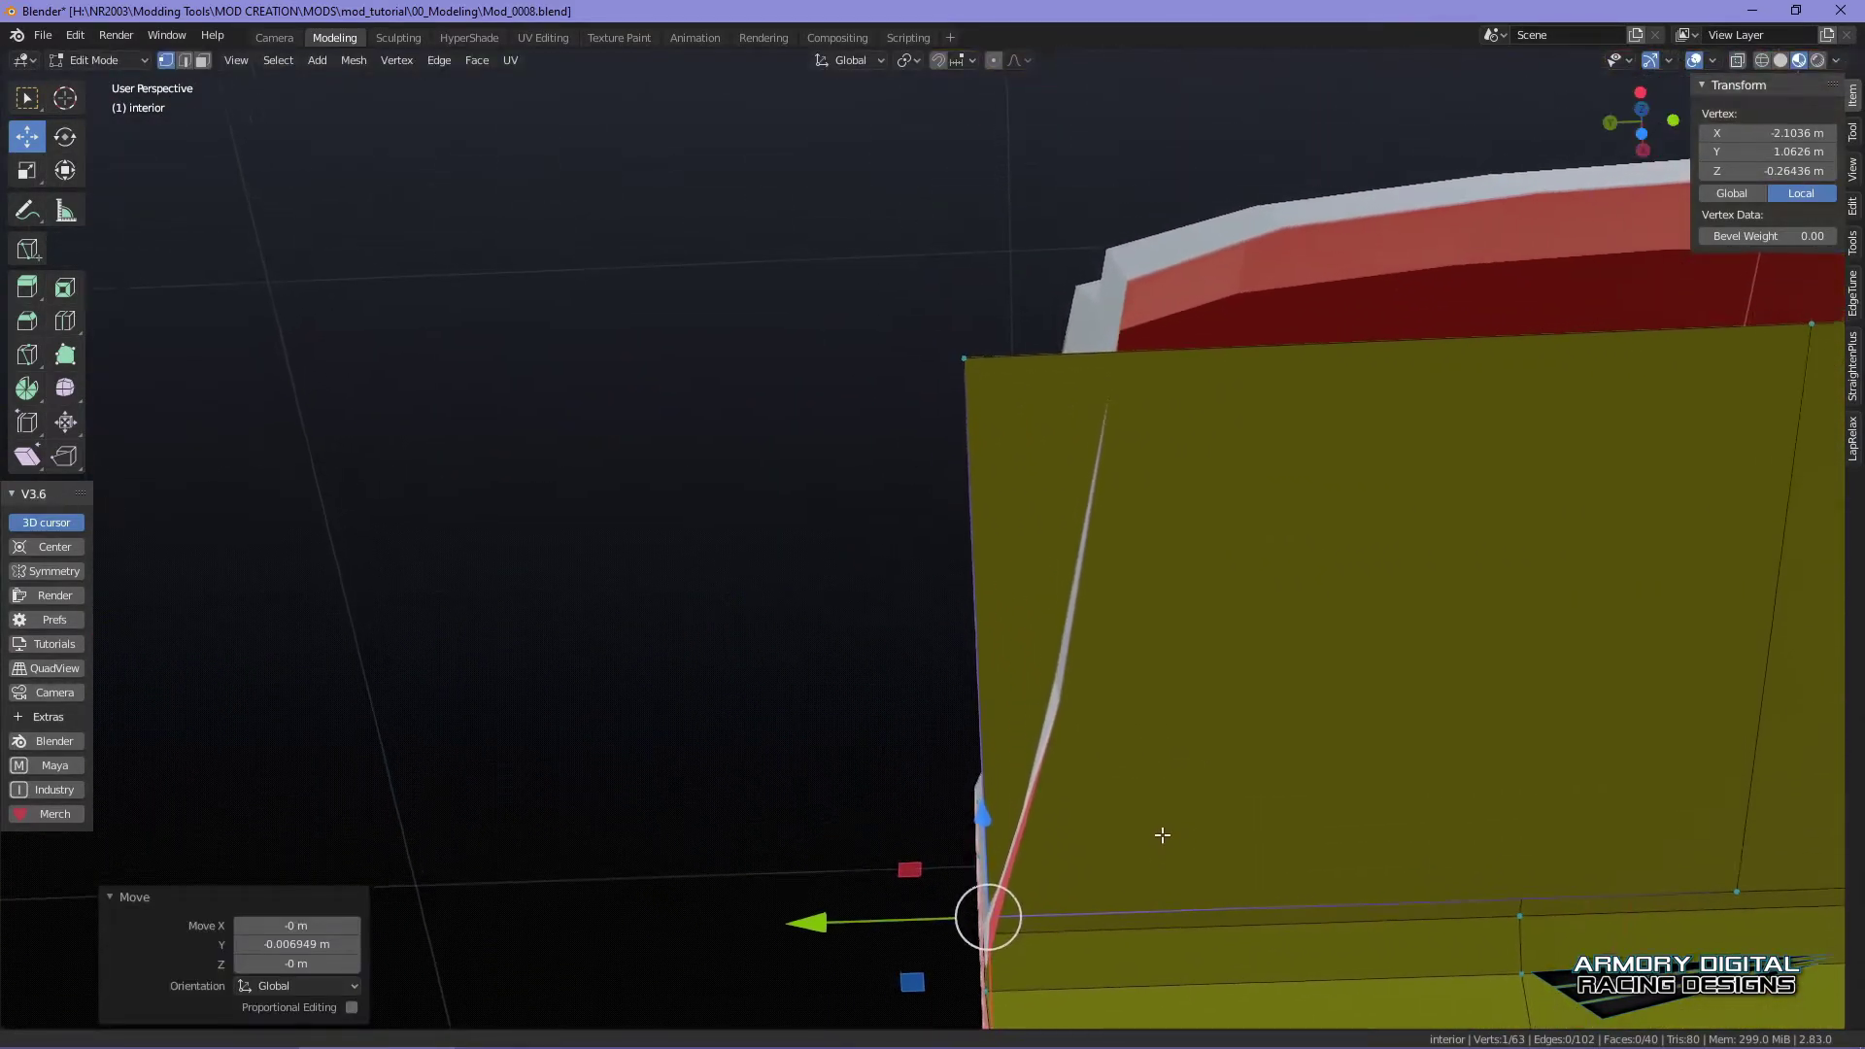
# - Select the rear floor corner vertex on the negative-Y side and move it inward about 0.014 m along Y
pyautogui.click(962, 363)
pyautogui.moveTo(1161, 470); pyautogui.dragTo(1232, 550, button='middle')
pyautogui.scroll(2, 1120, 574)
pyautogui.scroll(-2, 1327, 528)
pyautogui.moveTo(1570, 596); pyautogui.dragTo(883, 575, button='middle')
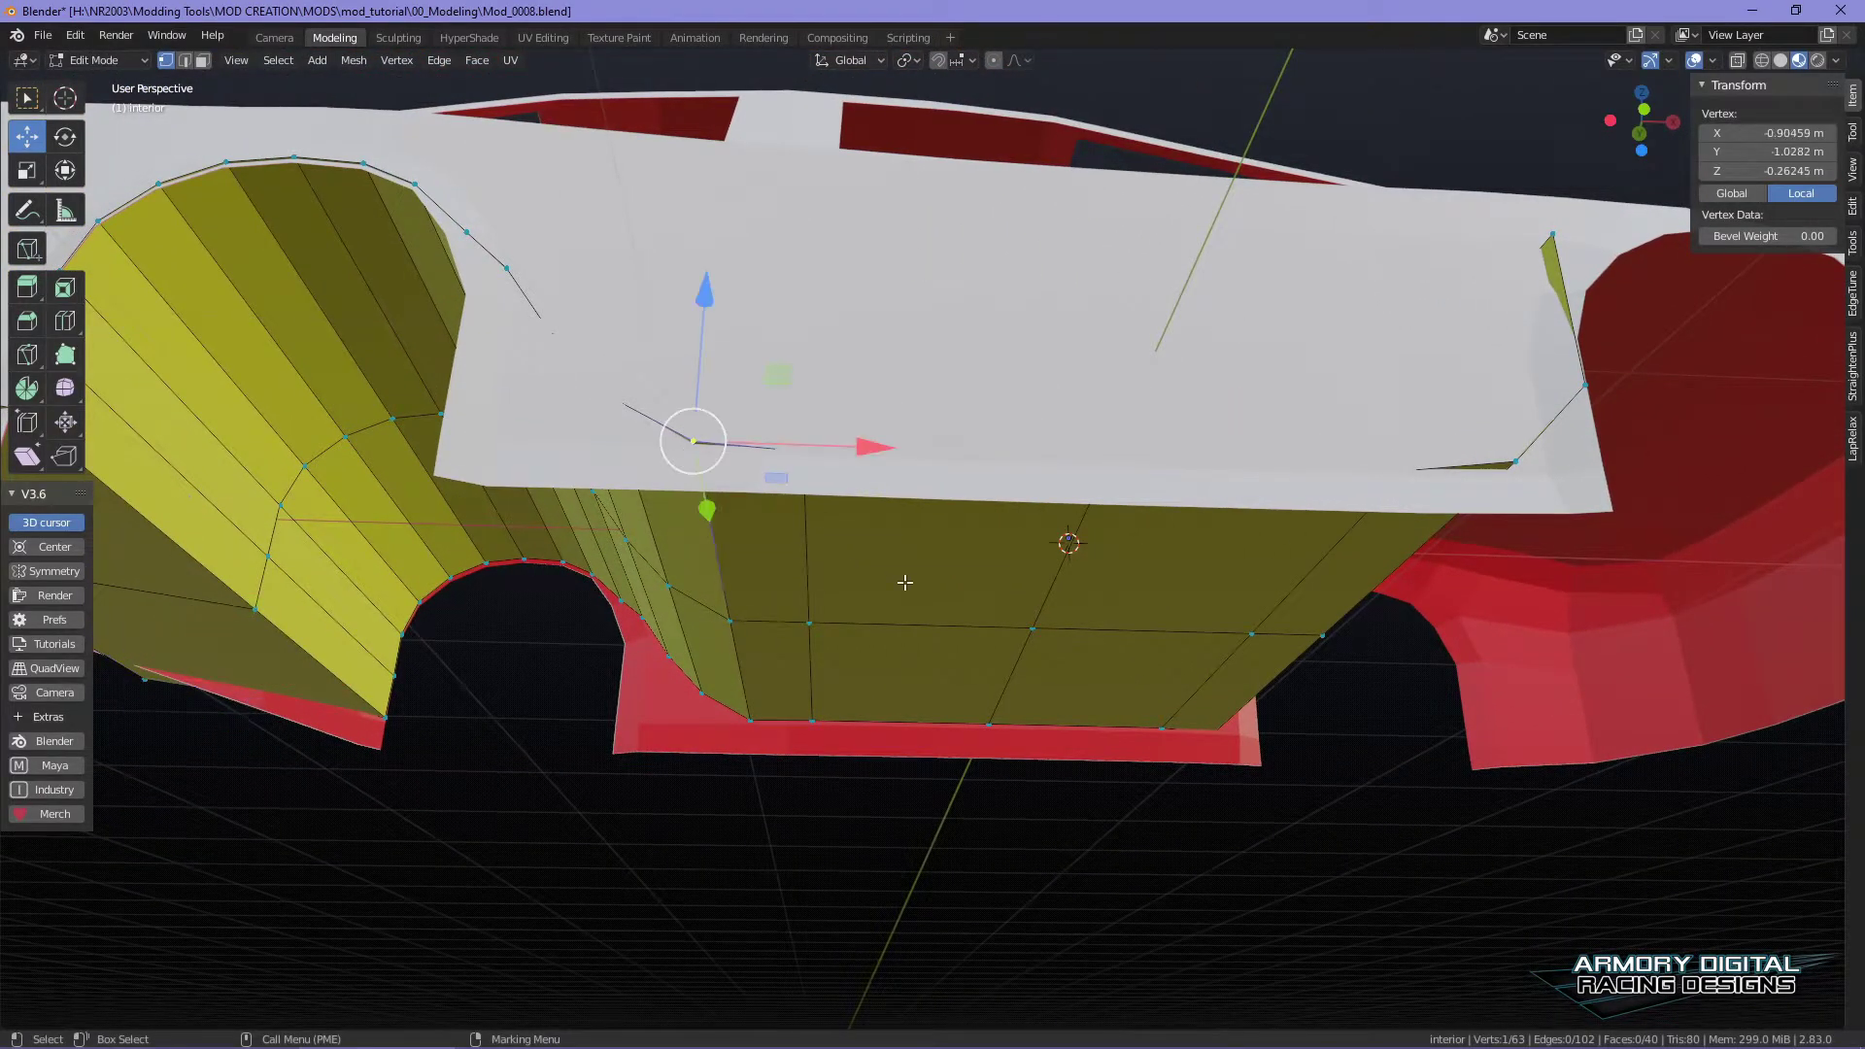
pyautogui.press('f')
pyautogui.moveTo(991, 641); pyautogui.dragTo(1036, 680, button='middle')
pyautogui.moveTo(1081, 592); pyautogui.dragTo(1189, 626)
# - Select the lower front vertex of the negative-Y rear arch edge and move it inward along Y to about -1.031 m
pyautogui.keyDown('alt'); pyautogui.moveTo(876, 497); pyautogui.dragTo(998, 760); pyautogui.keyUp('alt')
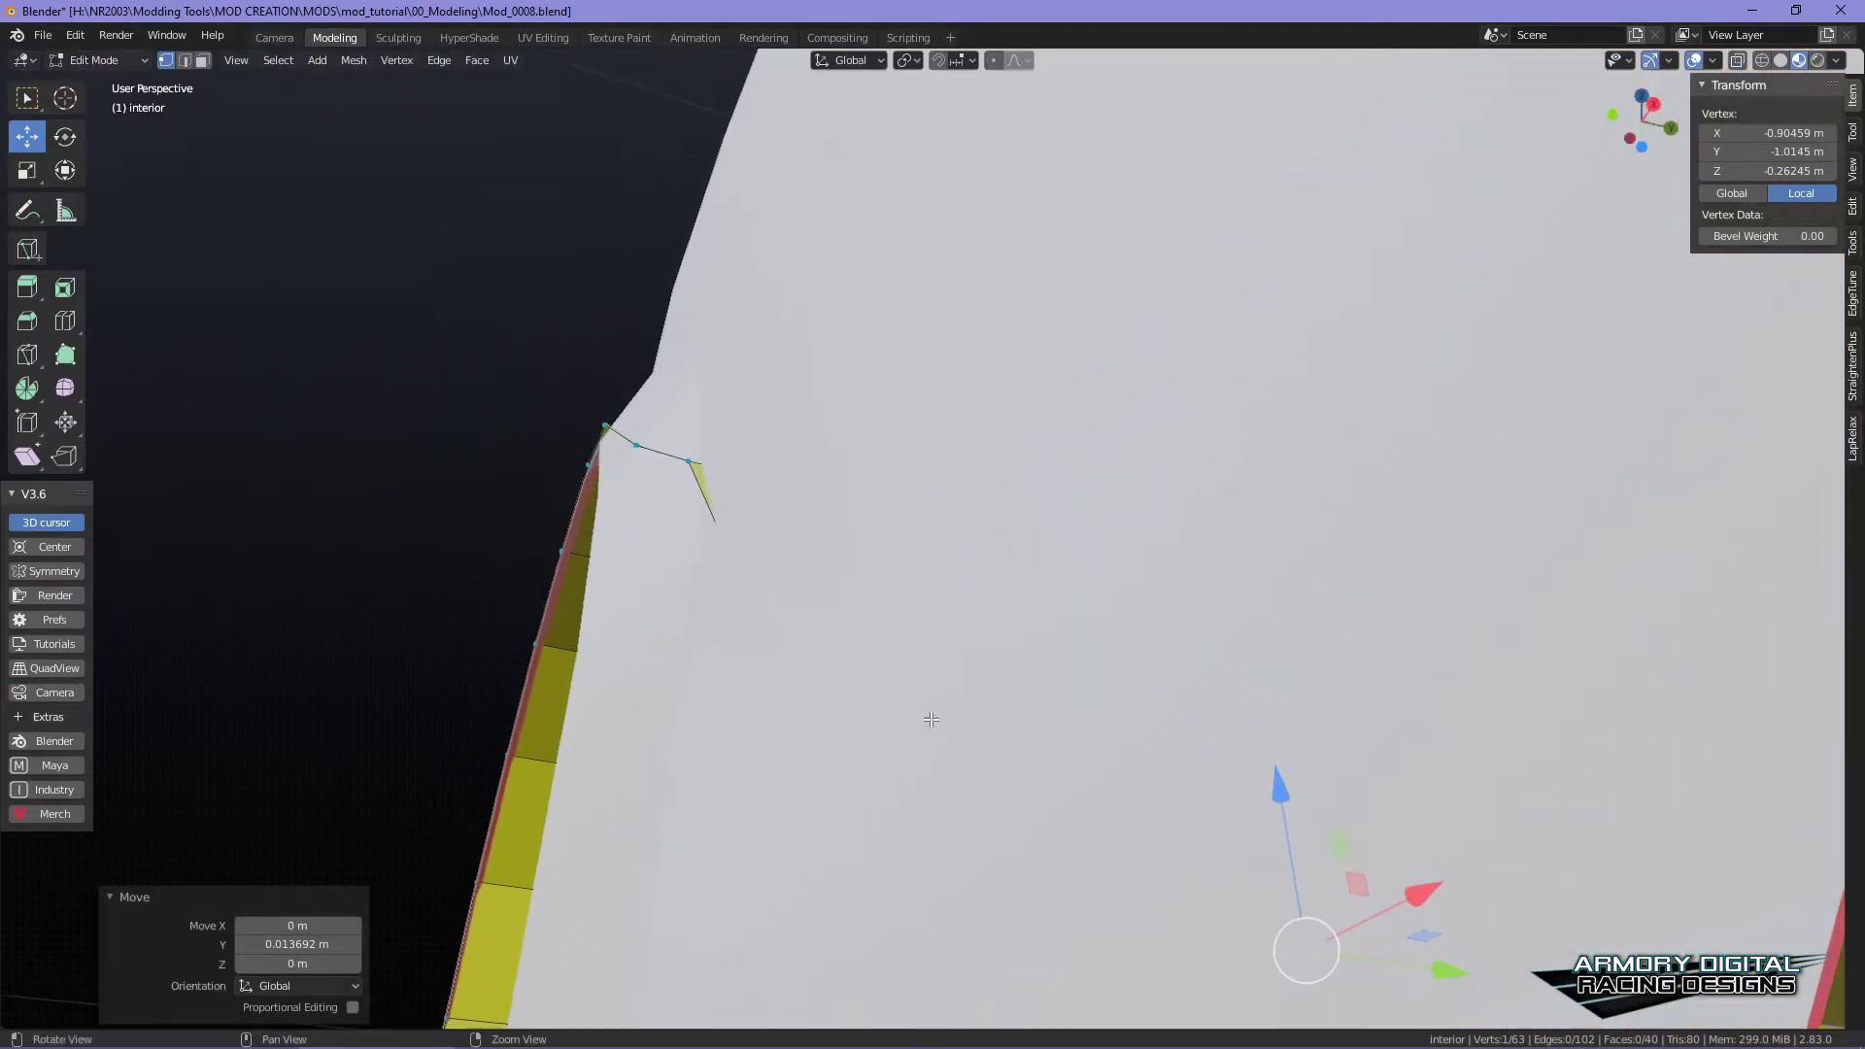
pyautogui.click(688, 468)
pyautogui.press('f')
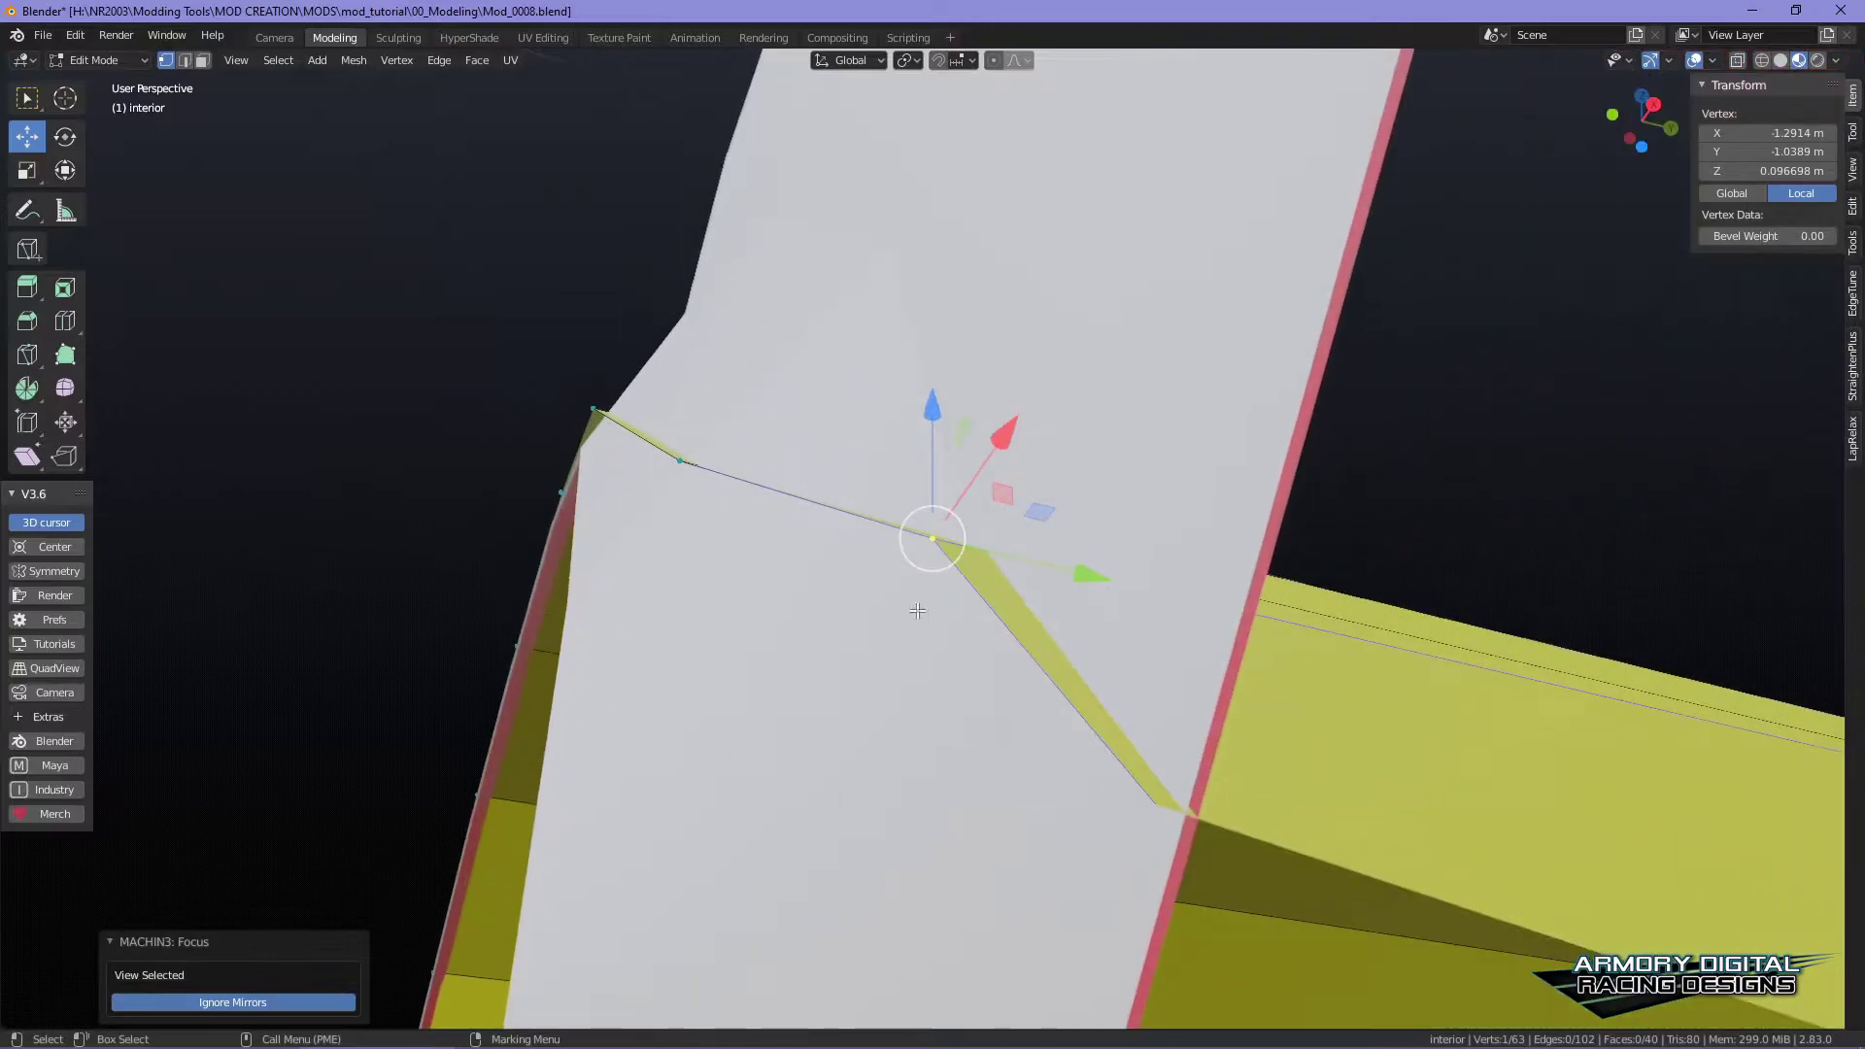
pyautogui.keyDown('alt'); pyautogui.moveTo(1235, 548); pyautogui.dragTo(1142, 592); pyautogui.keyUp('alt')
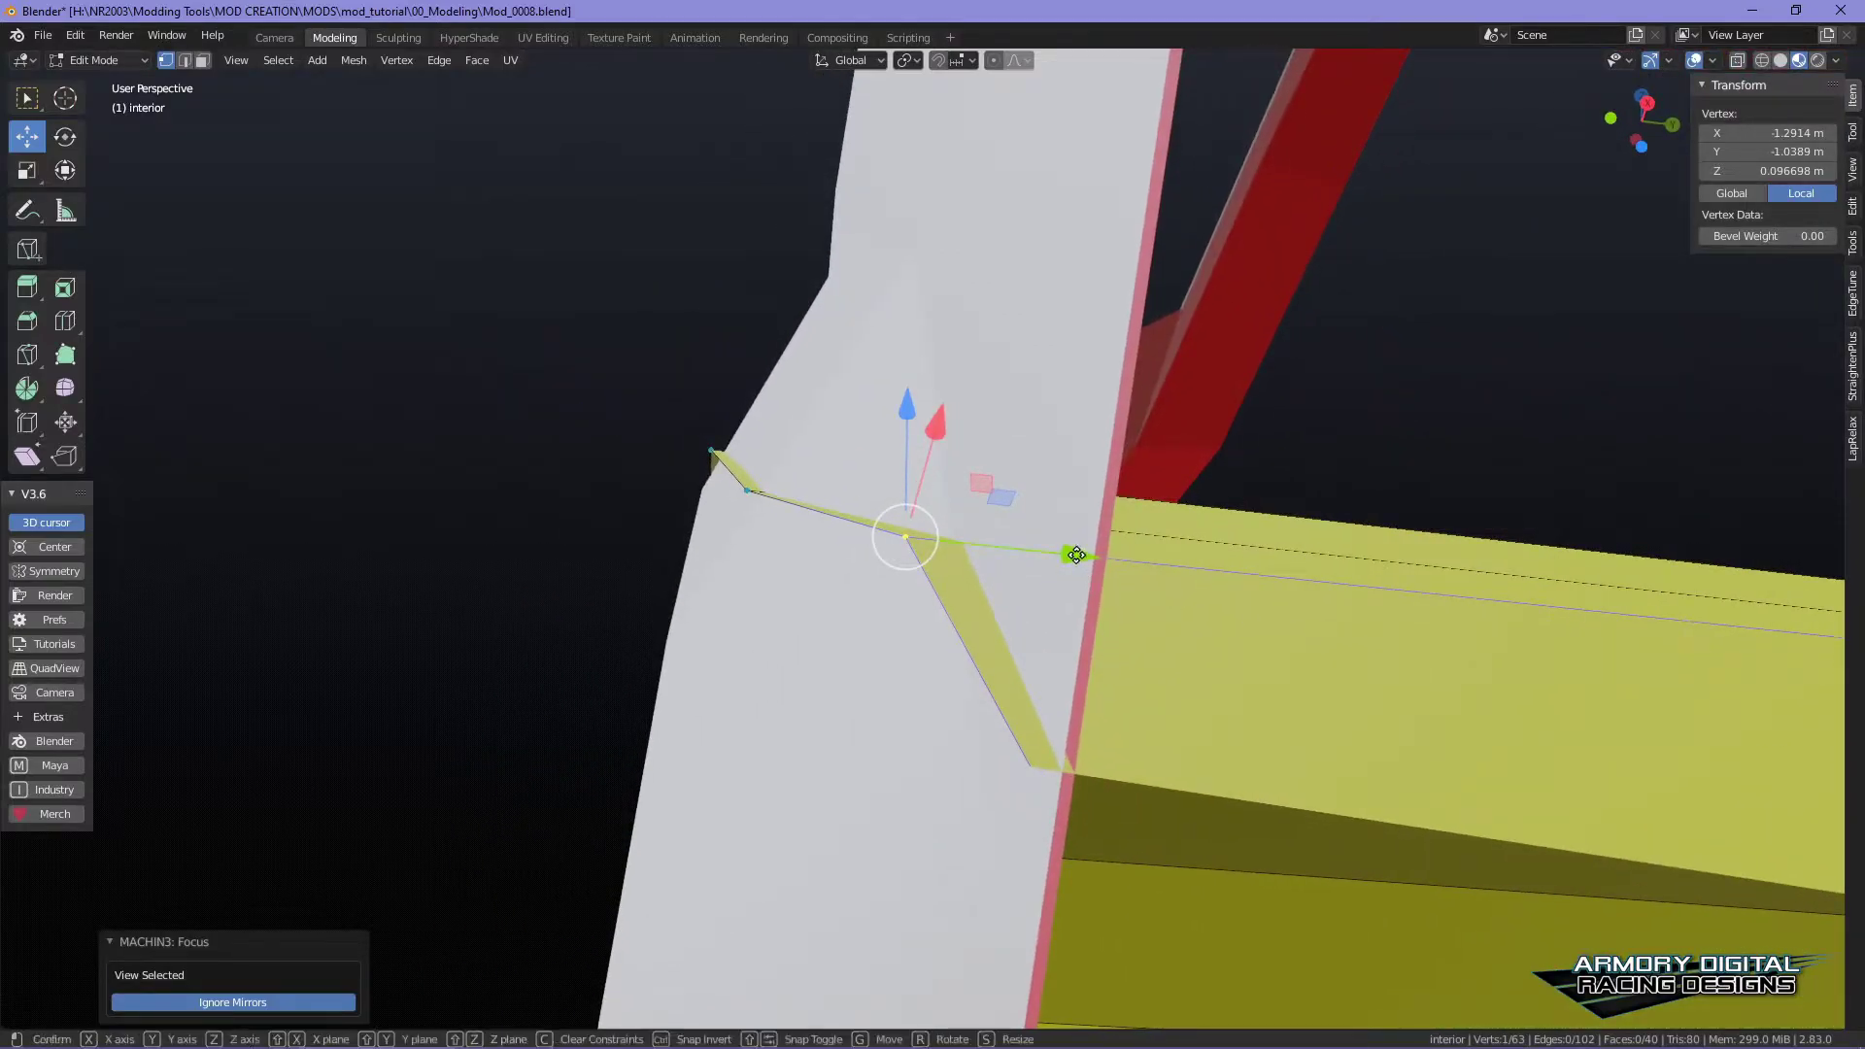
pyautogui.press('g')
pyautogui.press('y')
pyautogui.click(1138, 562)
# - Move the next vertex up the front of the negative-Y rear arch inward along Y and reselect the lower one
pyautogui.keyDown('alt'); pyautogui.moveTo(1138, 562); pyautogui.dragTo(1052, 685); pyautogui.keyUp('alt')
pyautogui.click(832, 530)
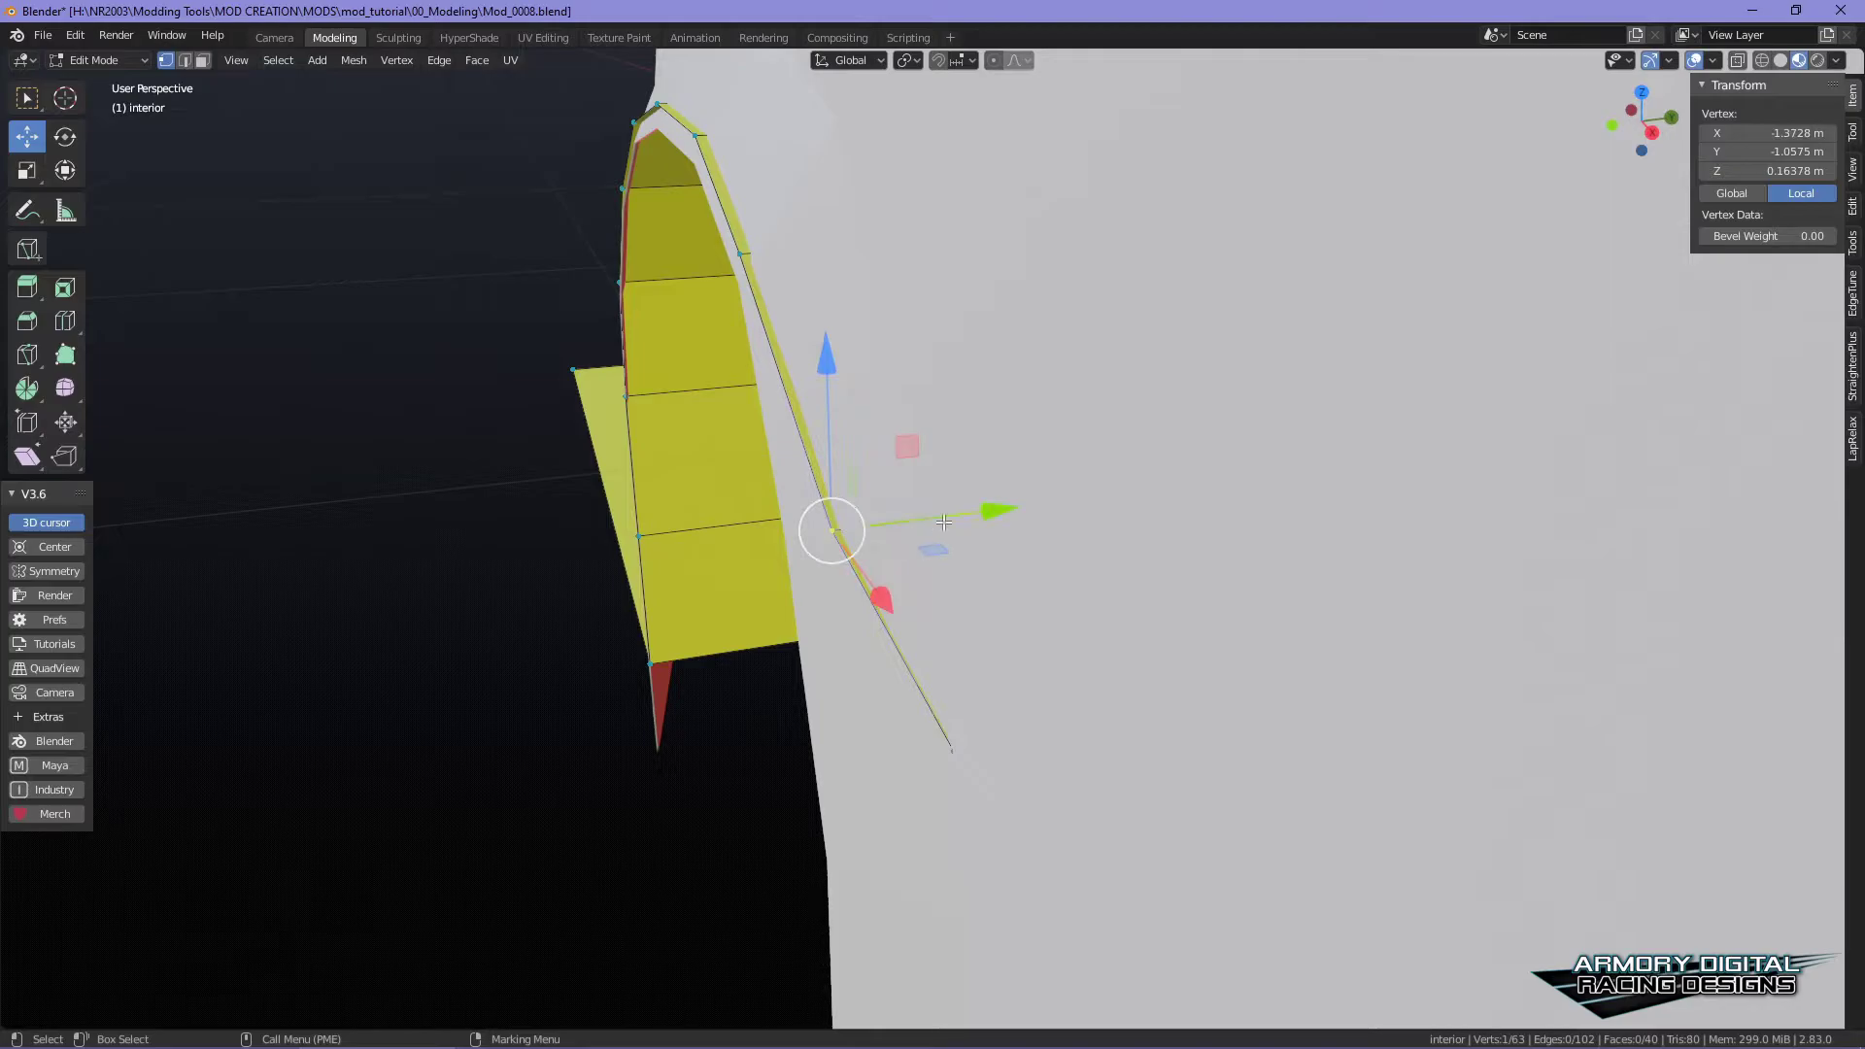
pyautogui.press('g')
pyautogui.click(1008, 522)
pyautogui.keyDown('alt'); pyautogui.moveTo(996, 774); pyautogui.dragTo(1069, 742); pyautogui.keyUp('alt')
pyautogui.click(910, 739)
# - Move the next two vertices toward the crown of the negative-Y rear arch inward along Y
pyautogui.keyDown('alt'); pyautogui.moveTo(1205, 653); pyautogui.dragTo(1345, 811); pyautogui.keyUp('alt')
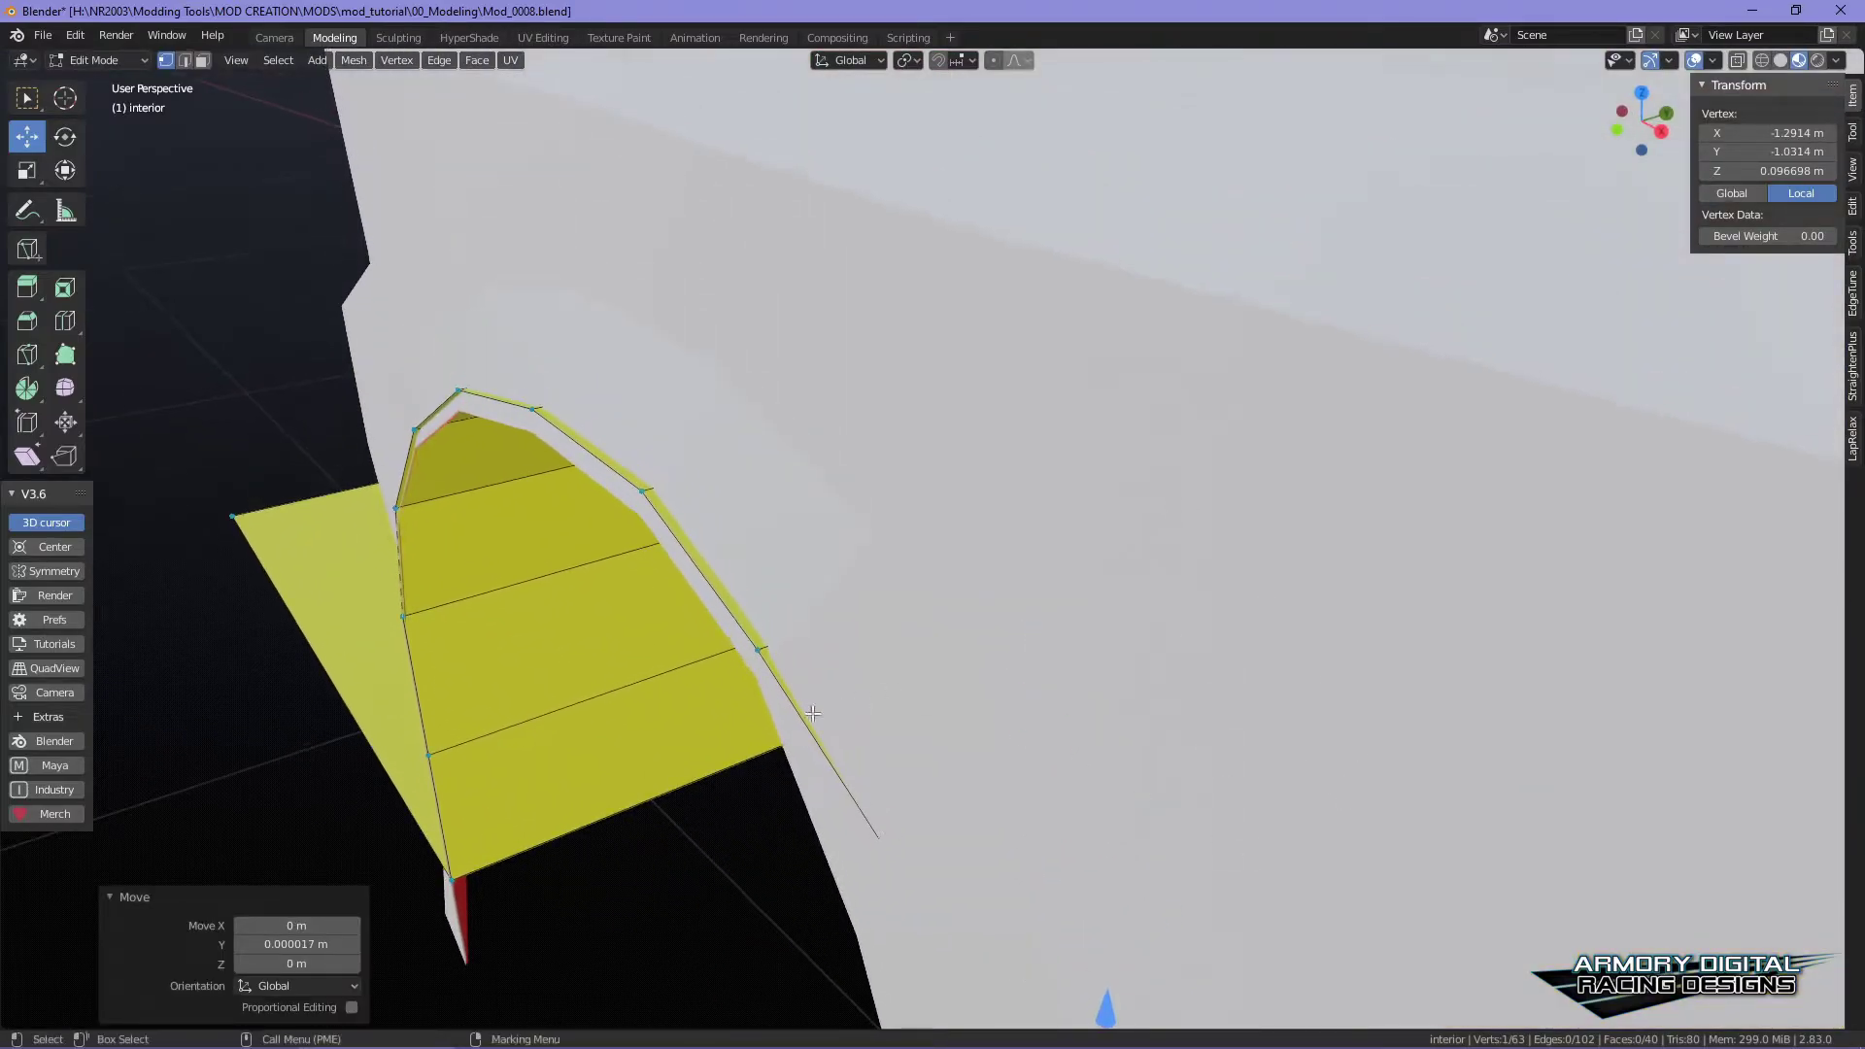
pyautogui.click(757, 649)
pyautogui.moveTo(896, 602); pyautogui.dragTo(1086, 556)
pyautogui.click(935, 596)
pyautogui.click(793, 502)
pyautogui.moveTo(919, 469); pyautogui.dragTo(934, 468)
# - Select the crown vertex of the negative-Y rear arch and move it inward about 0.006 m along Y
pyautogui.click(680, 480)
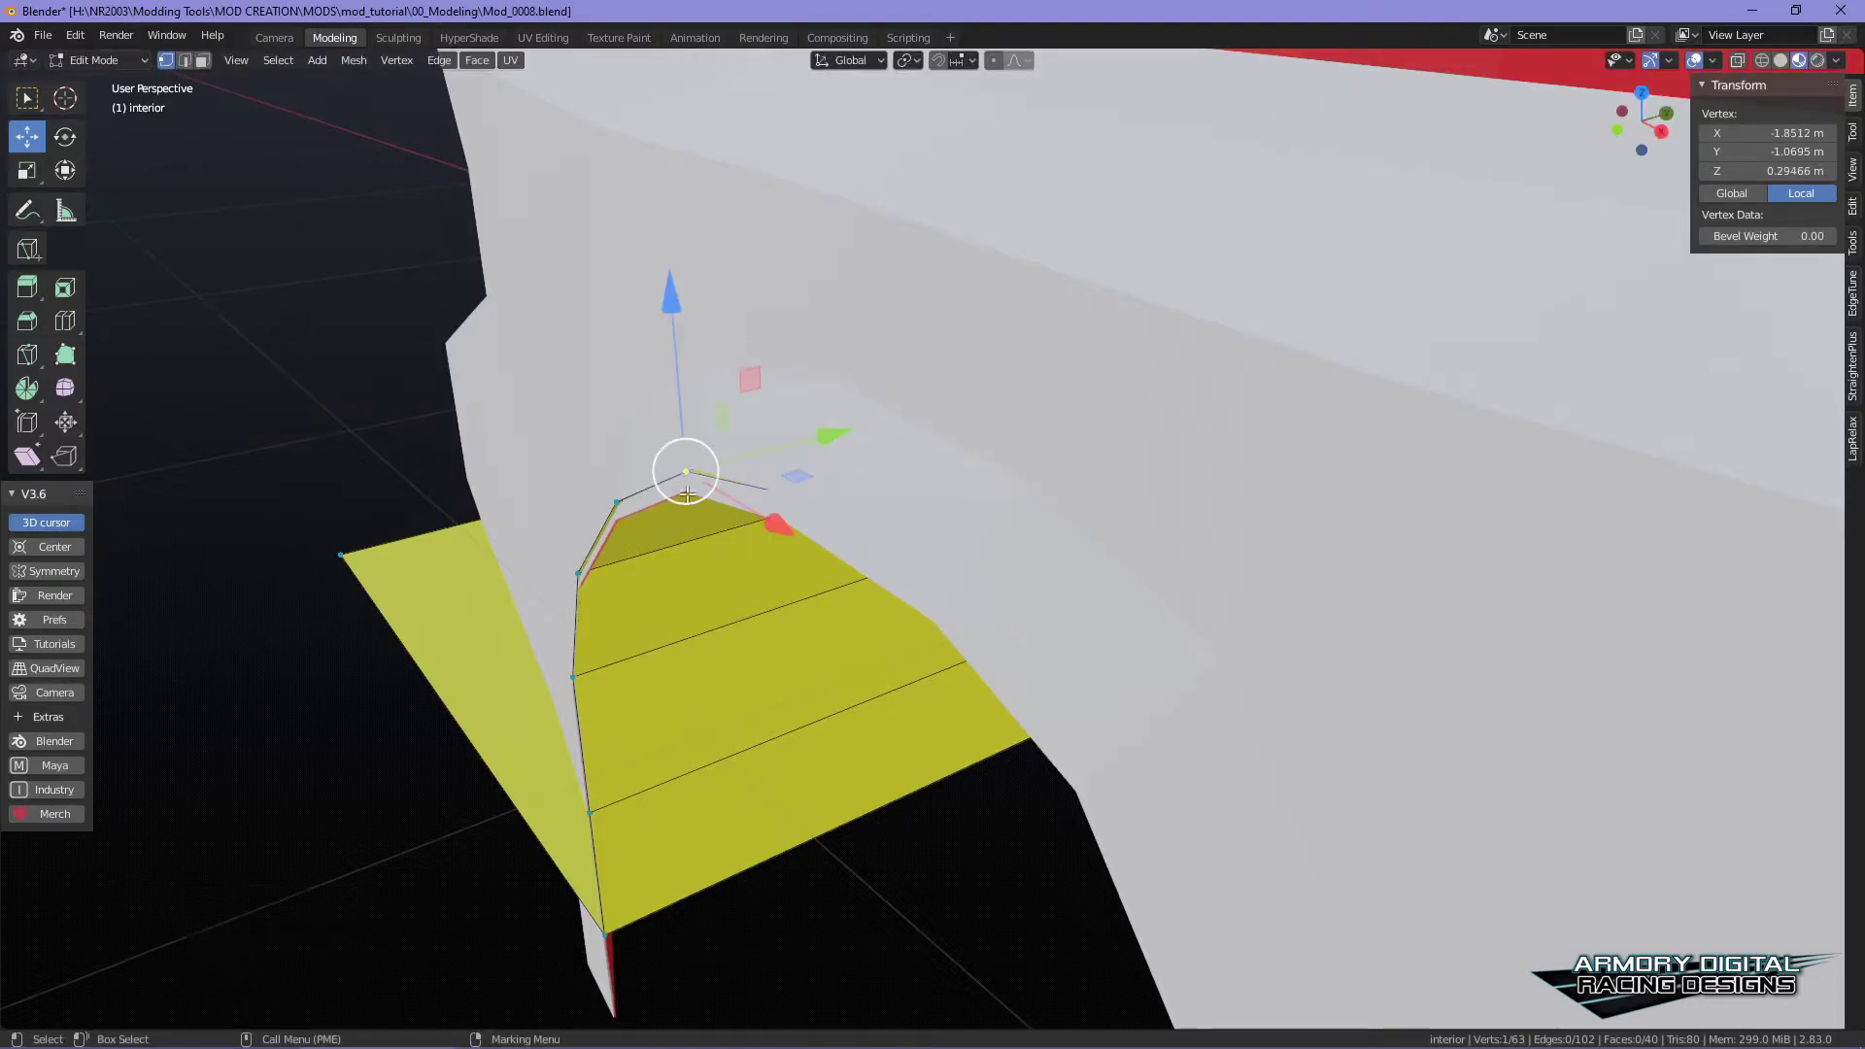
pyautogui.press('f')
pyautogui.moveTo(1089, 847); pyautogui.dragTo(1061, 674, button='middle')
pyautogui.moveTo(1081, 523); pyautogui.dragTo(1145, 532)
pyautogui.moveTo(1145, 532); pyautogui.dragTo(1131, 692, button='middle')
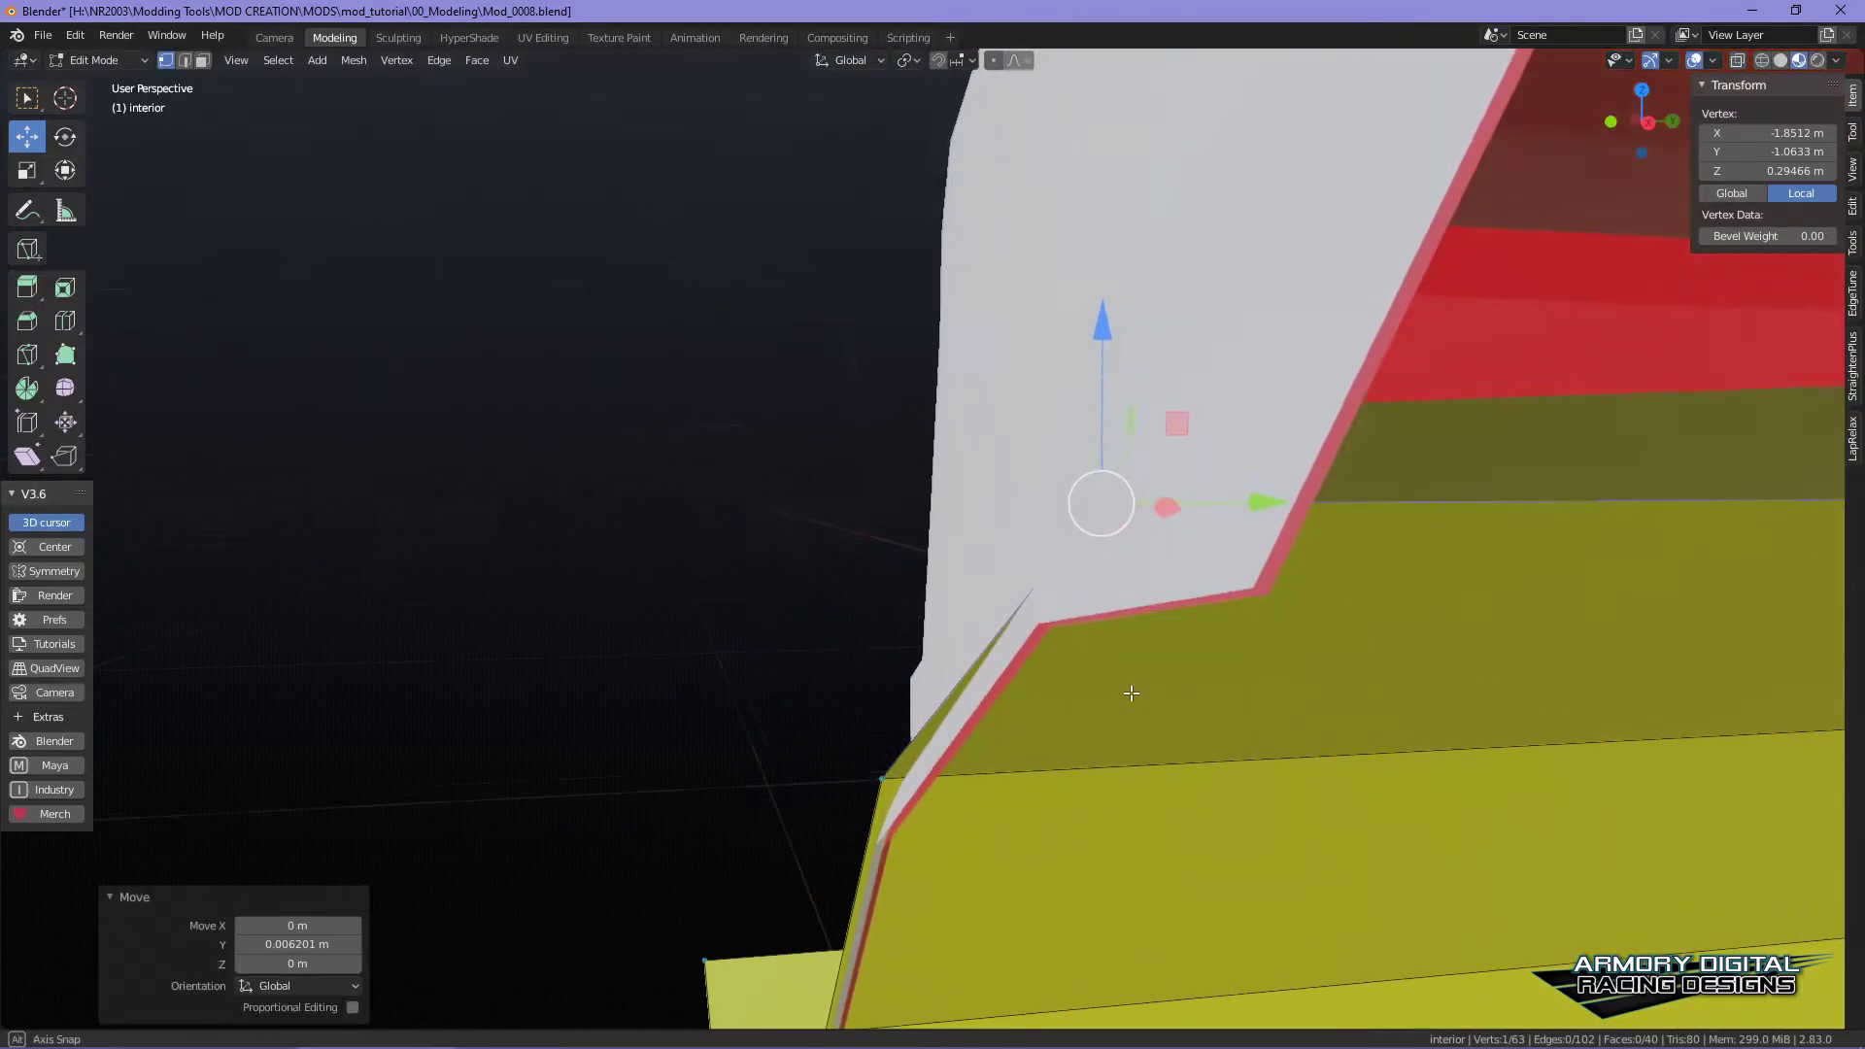
# - Move the two vertices behind the crown of the negative-Y rear arch inward along Y, the second by about 0.002 m
pyautogui.click(887, 782)
pyautogui.moveTo(1040, 770); pyautogui.dragTo(1059, 772)
pyautogui.moveTo(1058, 773); pyautogui.dragTo(893, 709, button='middle')
pyautogui.click(813, 746)
pyautogui.moveTo(983, 741); pyautogui.dragTo(992, 742)
# - Select the bottom back vertex of the negative-Y rear arch and move it inward about 0.002 m along Y
pyautogui.keyDown('alt'); pyautogui.moveTo(1005, 750); pyautogui.dragTo(1049, 783, button='right'); pyautogui.keyUp('alt')
pyautogui.keyDown('alt'); pyautogui.moveTo(1049, 783); pyautogui.dragTo(679, 670, button='middle'); pyautogui.keyUp('alt')
pyautogui.scroll(3, 949, 782)
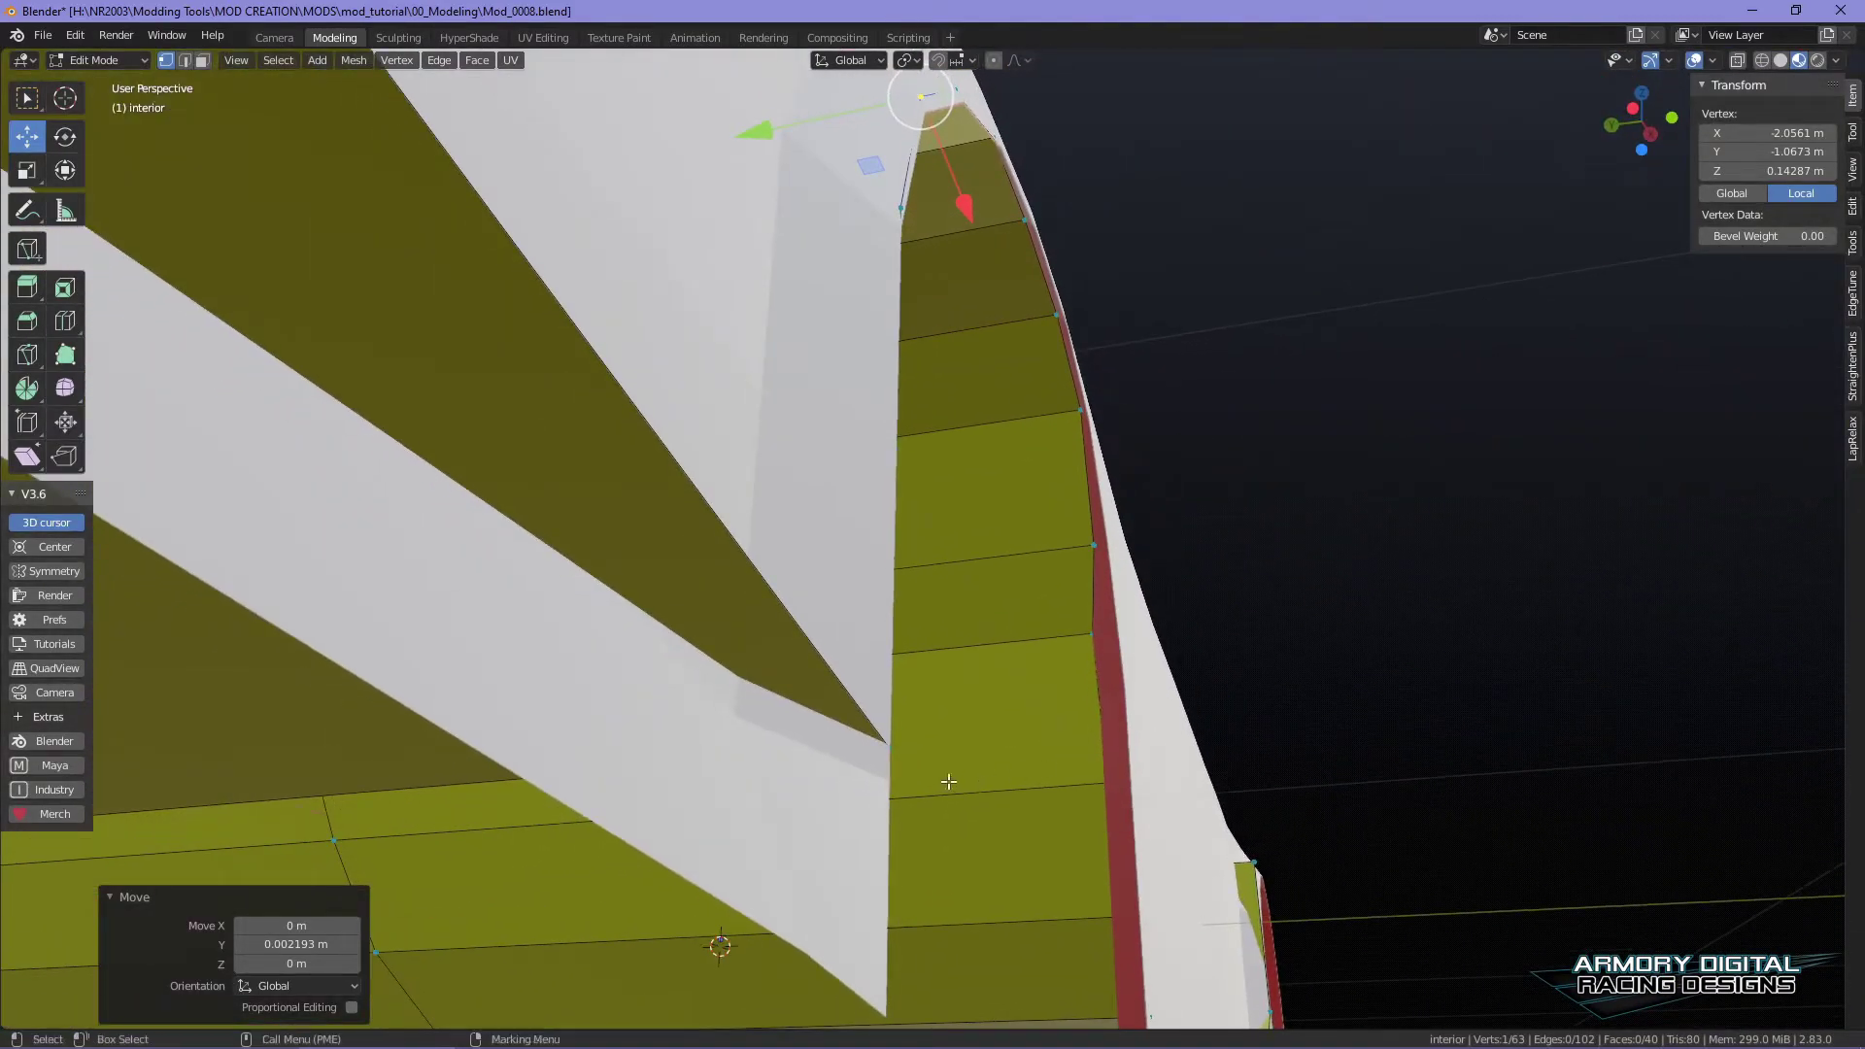
pyautogui.click(886, 747)
pyautogui.moveTo(734, 765); pyautogui.dragTo(730, 764)
# - Refine two vertices on the back curve of the negative-Y rear arch along Y, placing the upper one at -1.0661 m
pyautogui.moveTo(730, 764); pyautogui.dragTo(789, 805, button='middle')
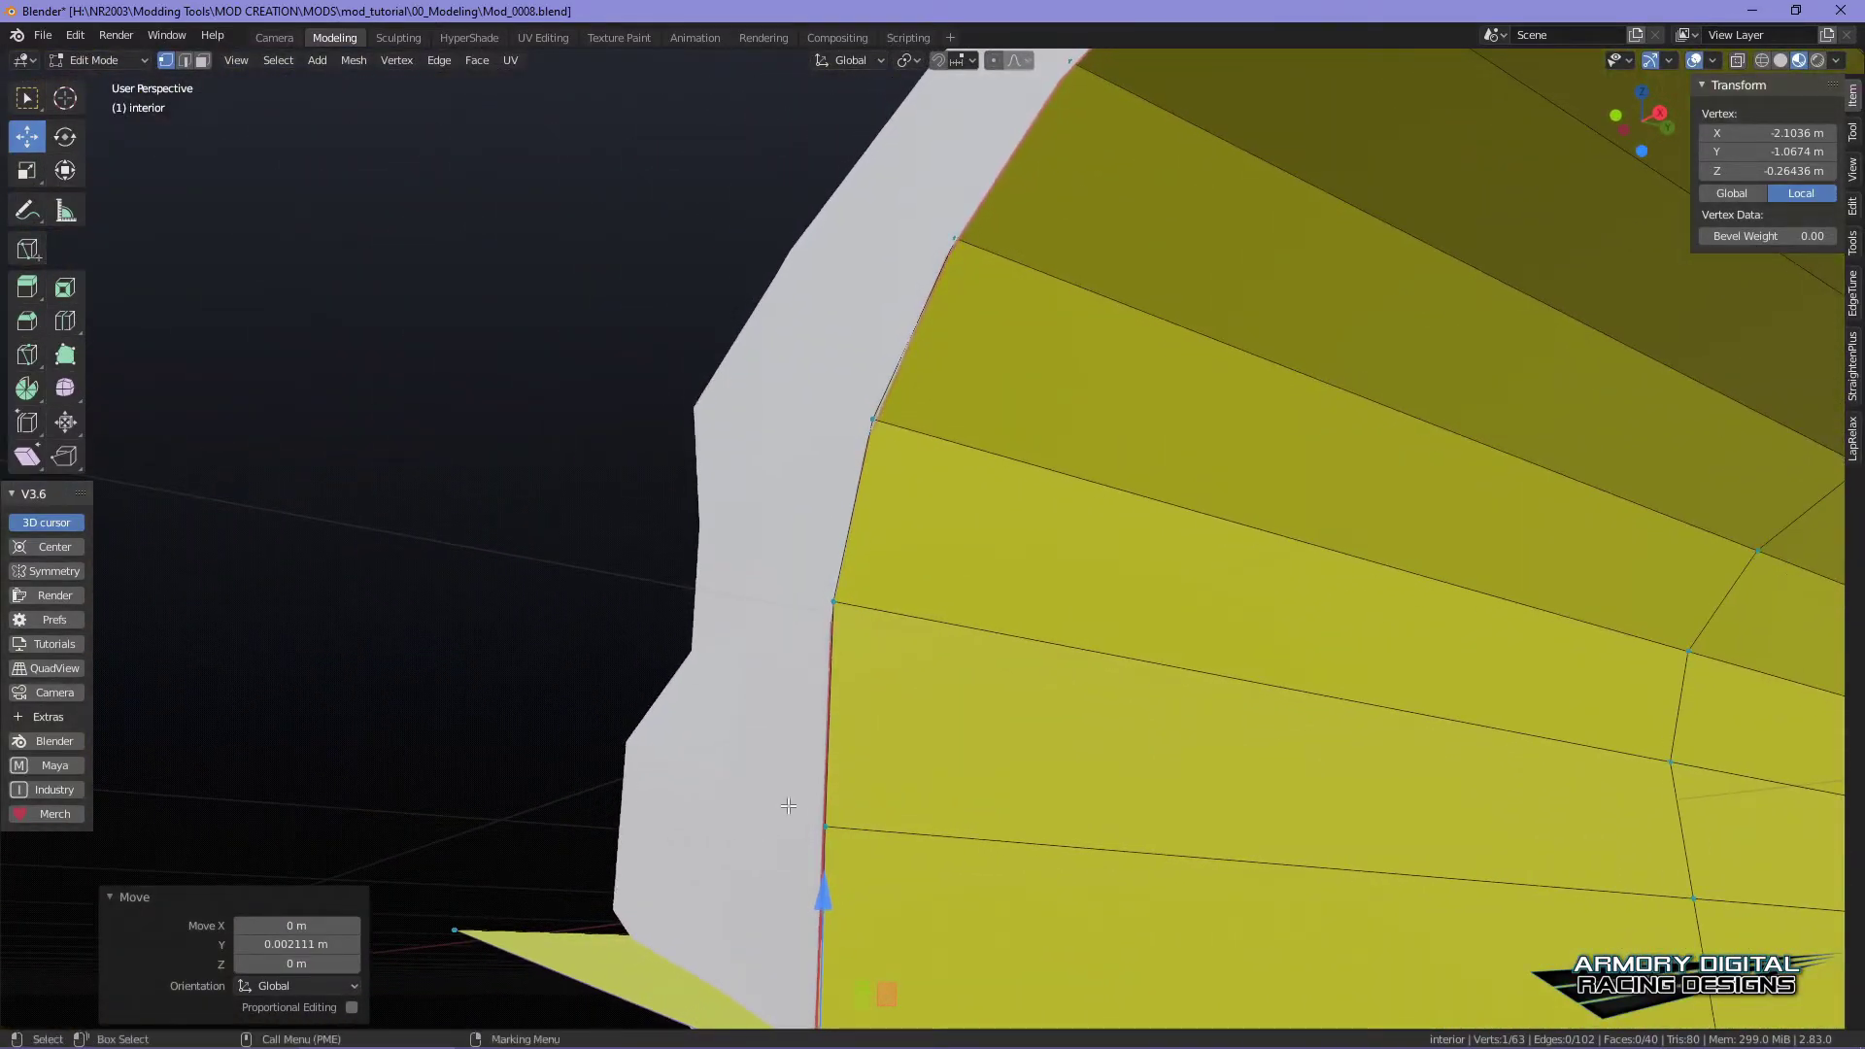
pyautogui.click(830, 603)
pyautogui.click(958, 630)
pyautogui.click(874, 419)
pyautogui.moveTo(1010, 459)
pyautogui.mouseDown()
pyautogui.moveTo(1038, 434)
pyautogui.moveTo(1021, 464)
pyautogui.mouseUp()
# - Nudge the lower front vertex of the negative-Y rear arch inward along Y to -1.0308 m
pyautogui.scroll(-5, 1021, 465)
pyautogui.moveTo(1354, 633); pyautogui.dragTo(842, 663, button='middle')
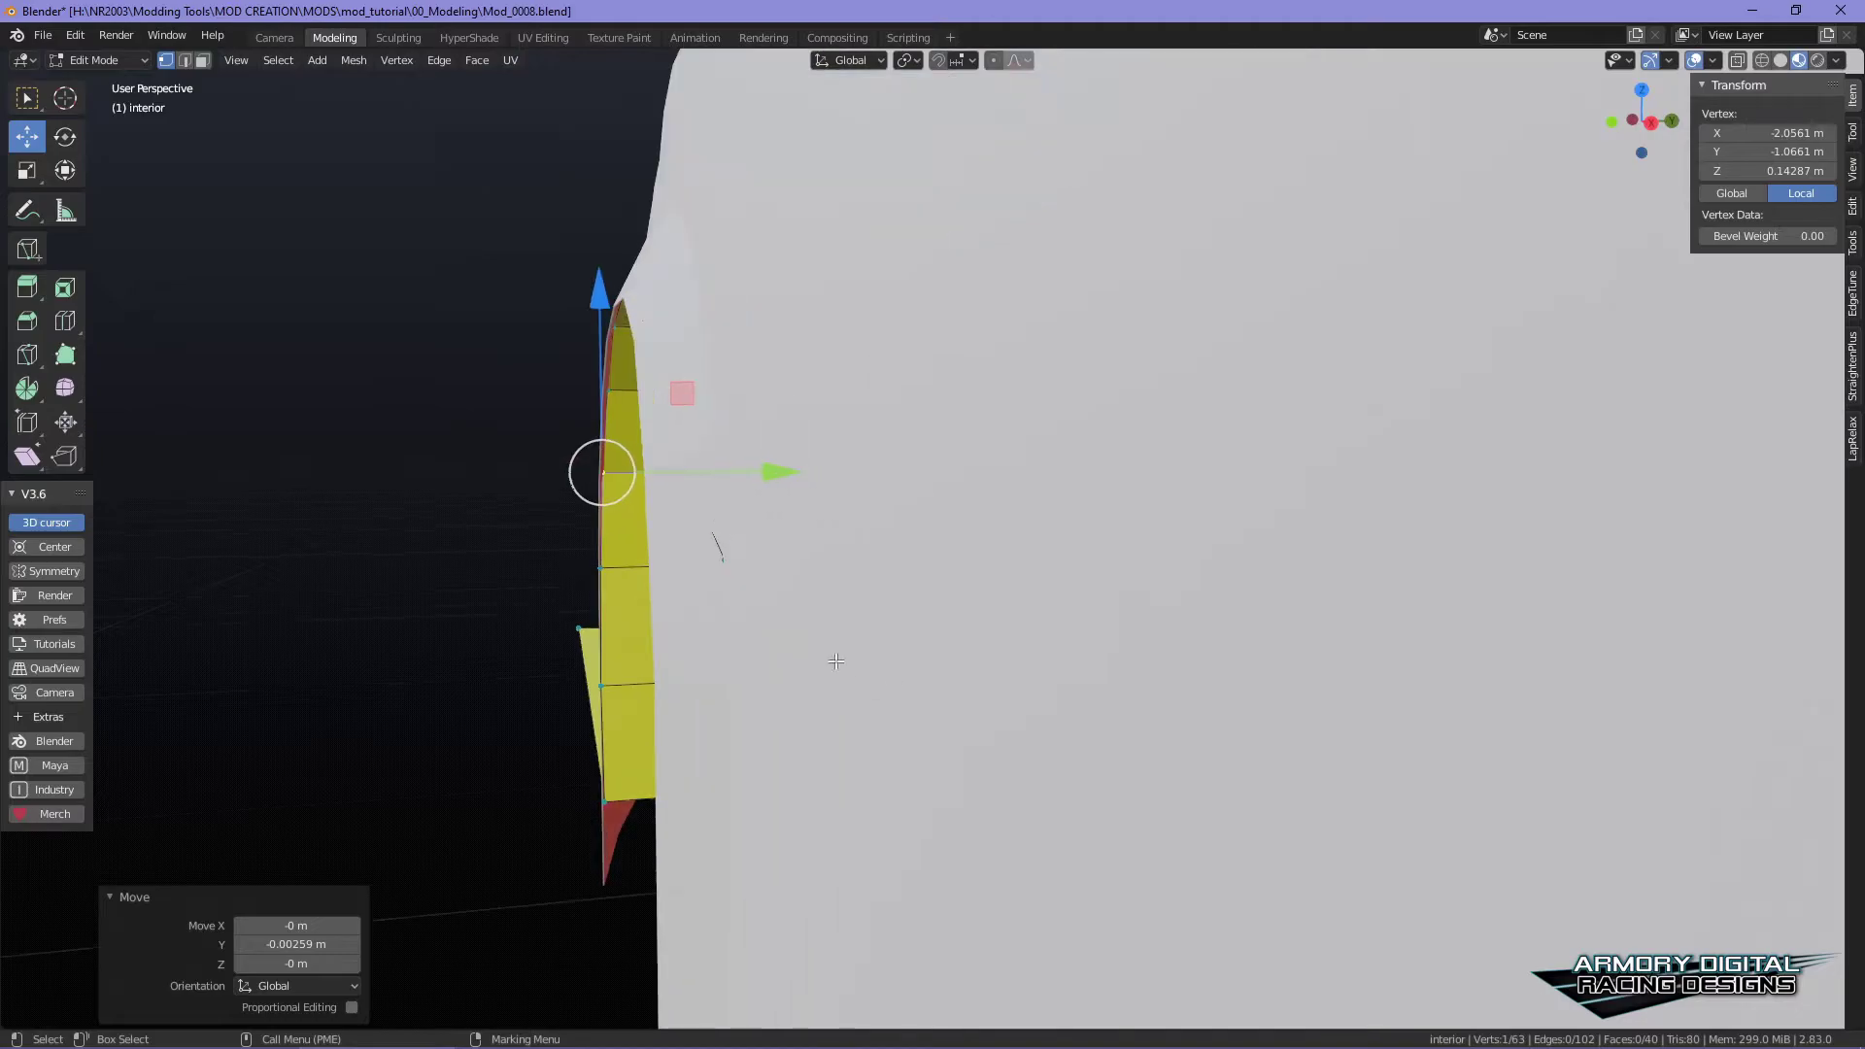
pyautogui.click(722, 552)
pyautogui.moveTo(917, 558); pyautogui.dragTo(918, 557)
# - Examine the whole car and the negative-Y side for places where the interior pokes through the body
pyautogui.keyDown('alt'); pyautogui.moveTo(918, 557); pyautogui.dragTo(920, 766, button='right'); pyautogui.keyUp('alt')
pyautogui.keyDown('alt'); pyautogui.moveTo(920, 767); pyautogui.dragTo(1170, 818); pyautogui.keyUp('alt')
pyautogui.keyDown('alt'); pyautogui.moveTo(1170, 817); pyautogui.dragTo(1020, 803, button='middle'); pyautogui.keyUp('alt')
pyautogui.scroll(-3, 1041, 745)
pyautogui.scroll(3, 981, 603)
pyautogui.scroll(3, 981, 603)
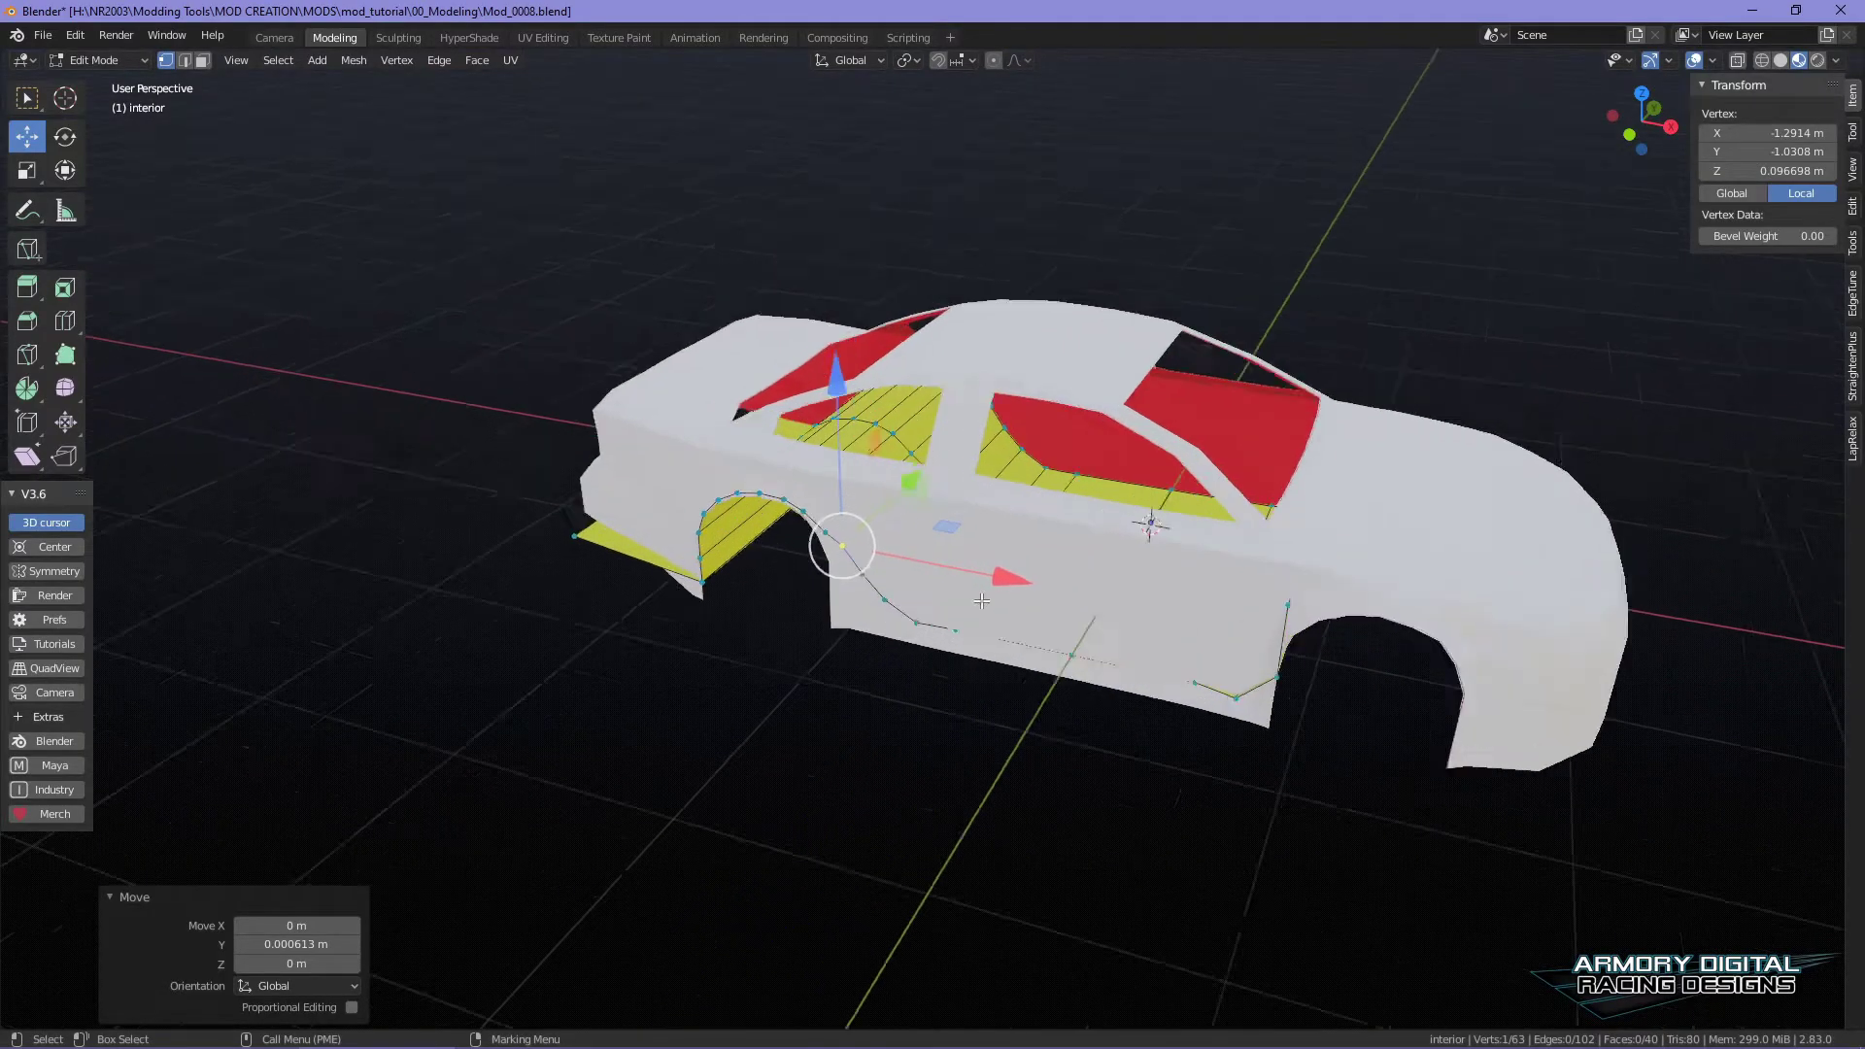
pyautogui.scroll(-5, 939, 607)
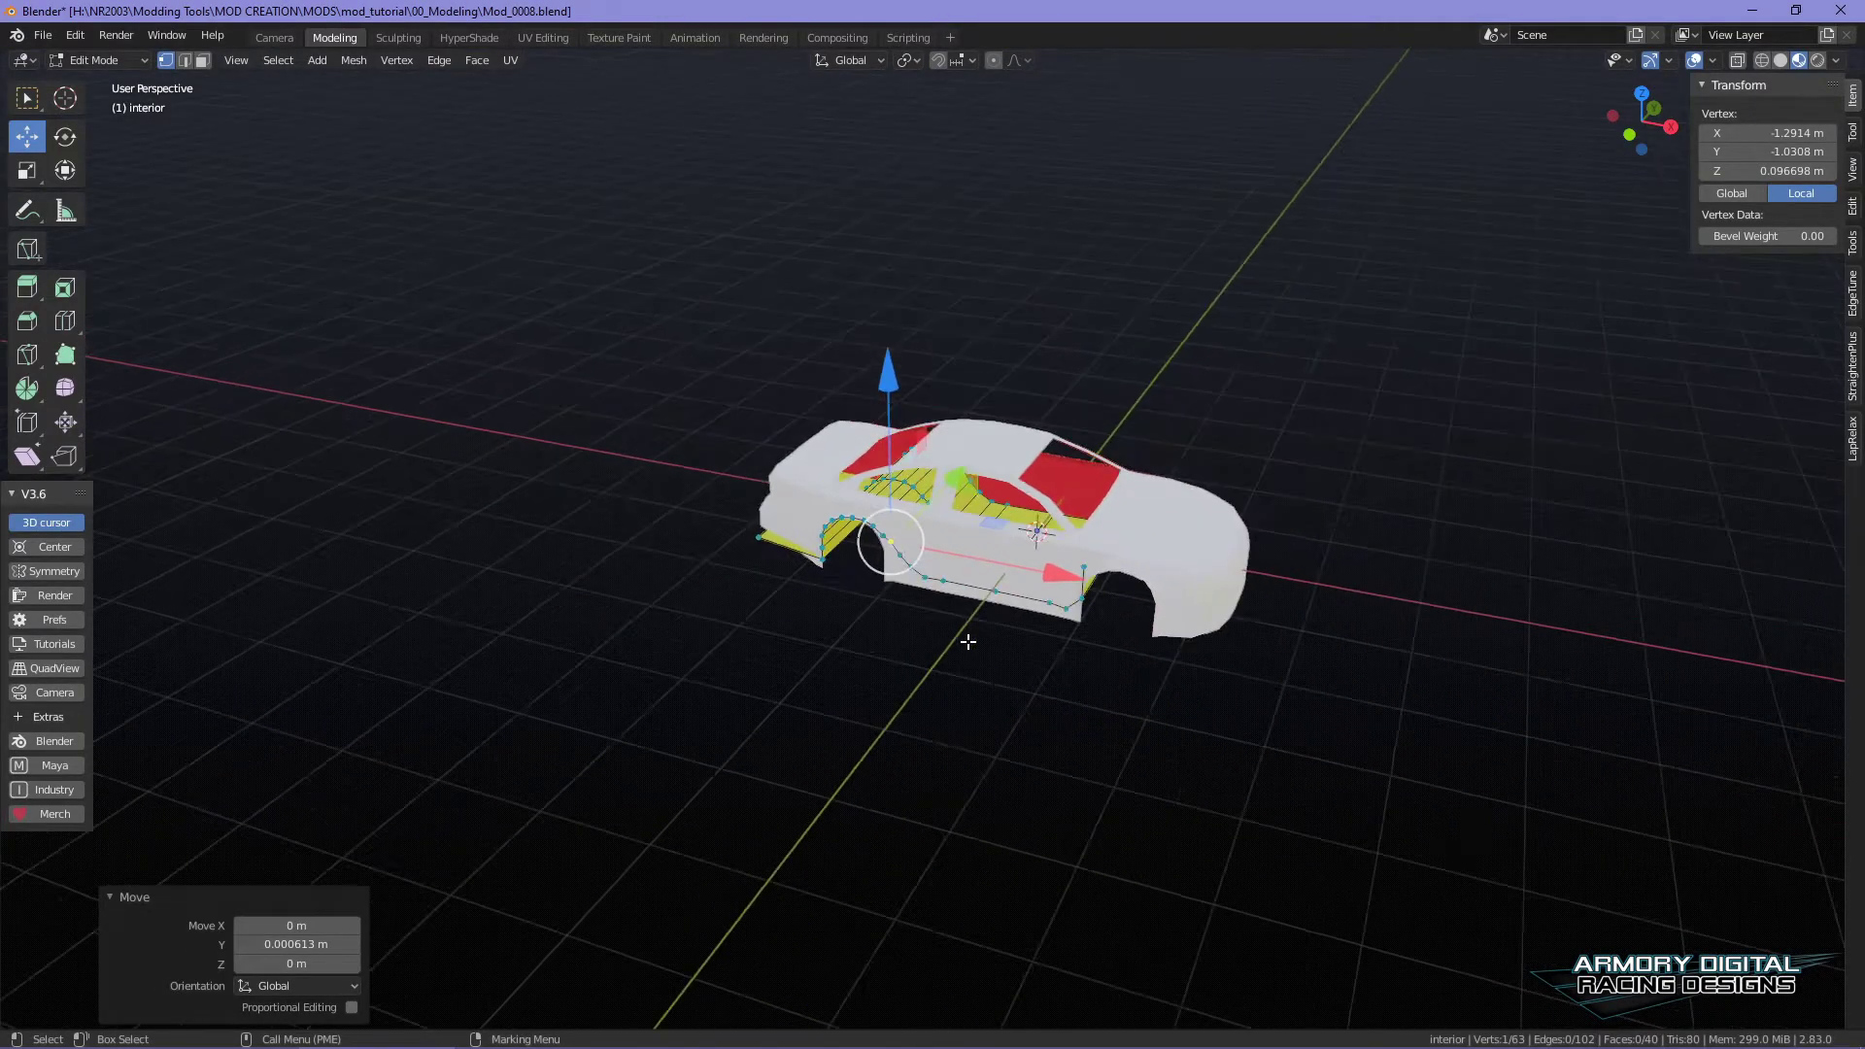
pyautogui.scroll(-5, 1190, 740)
pyautogui.scroll(3, 1188, 733)
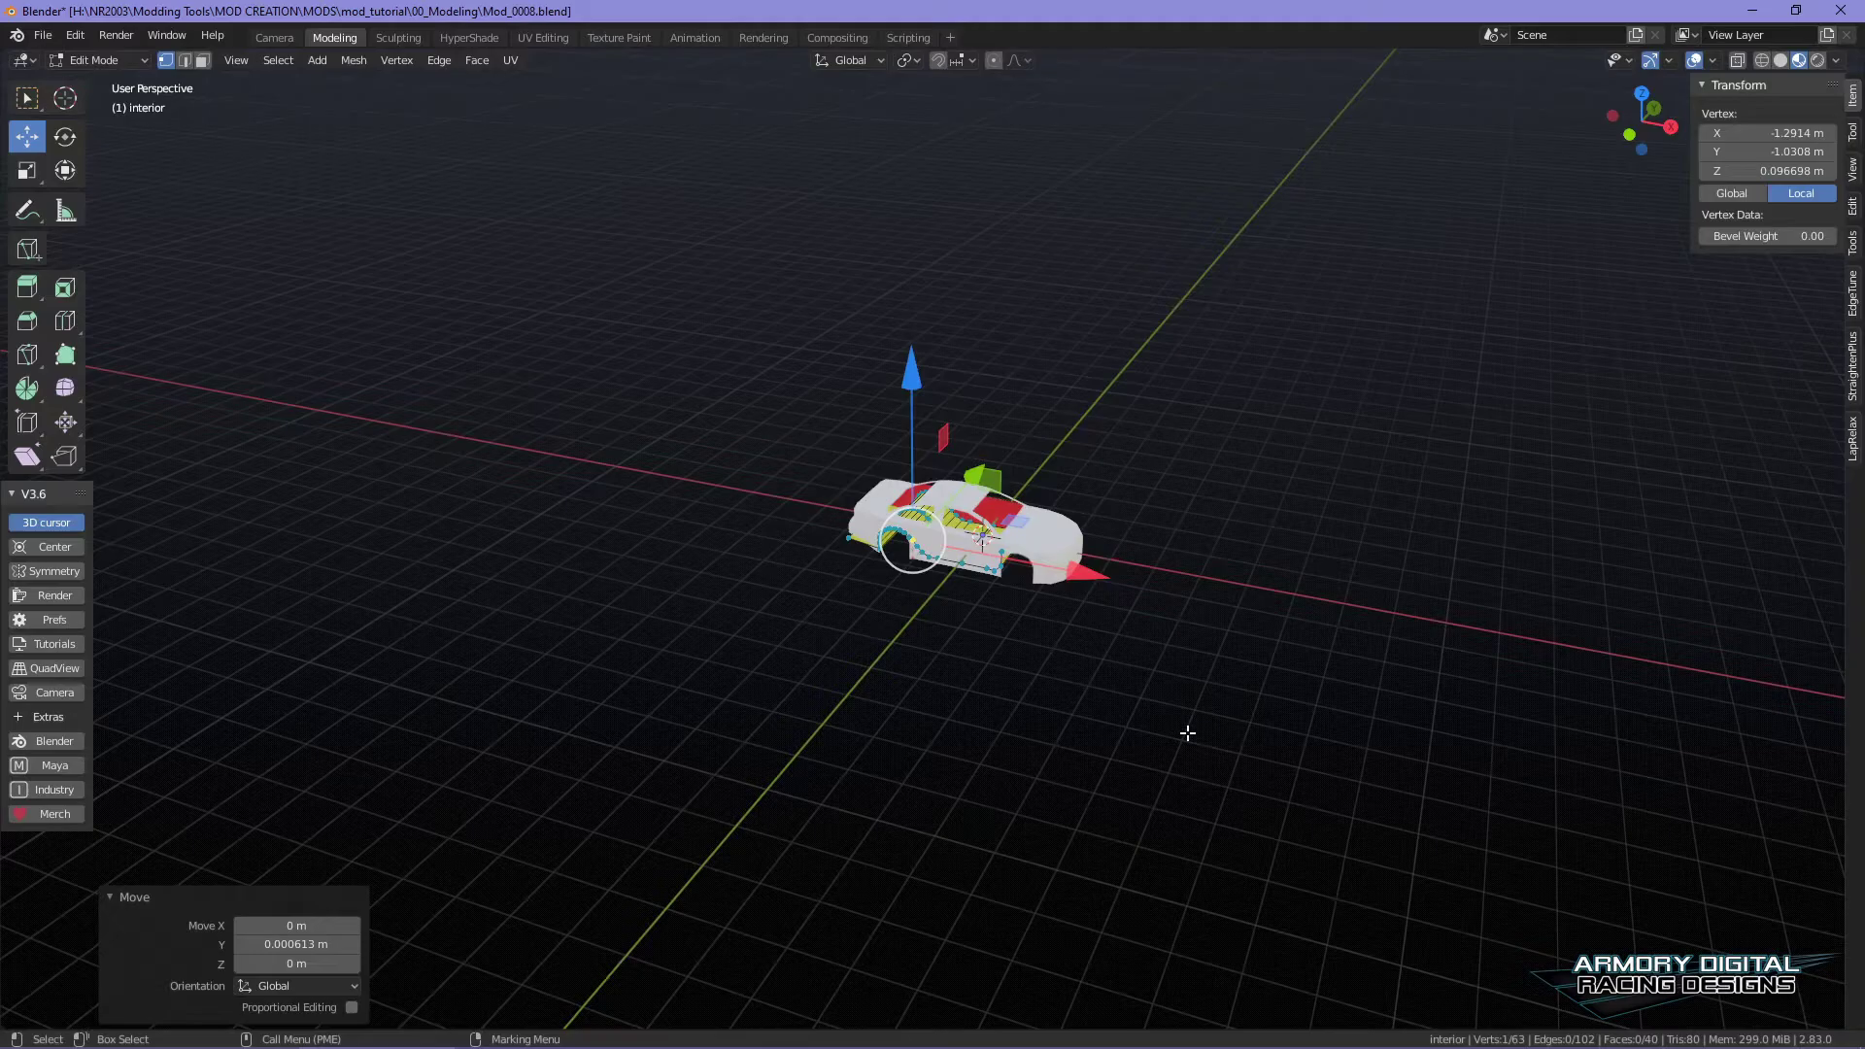
pyautogui.scroll(10, 1112, 696)
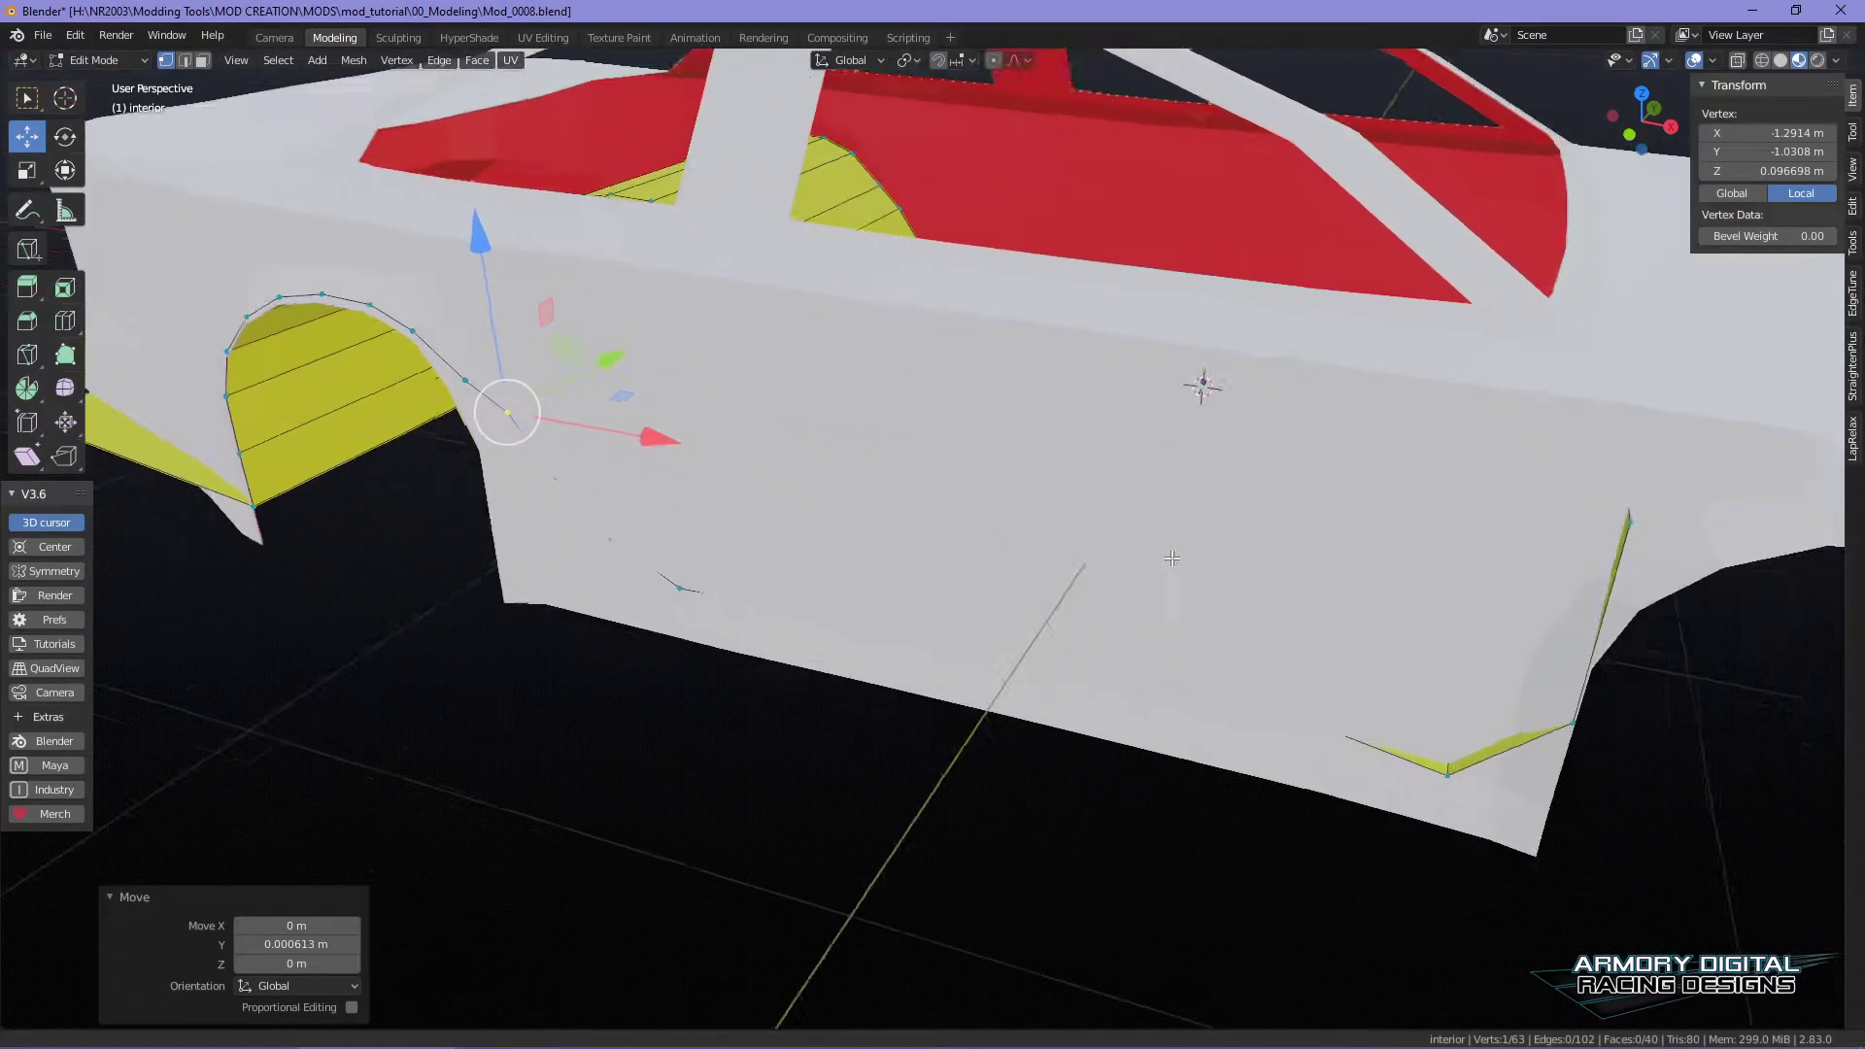
pyautogui.keyDown('alt'); pyautogui.moveTo(848, 594); pyautogui.dragTo(1049, 563); pyautogui.keyUp('alt')
pyautogui.scroll(3, 1049, 563)
pyautogui.scroll(4, 1278, 637)
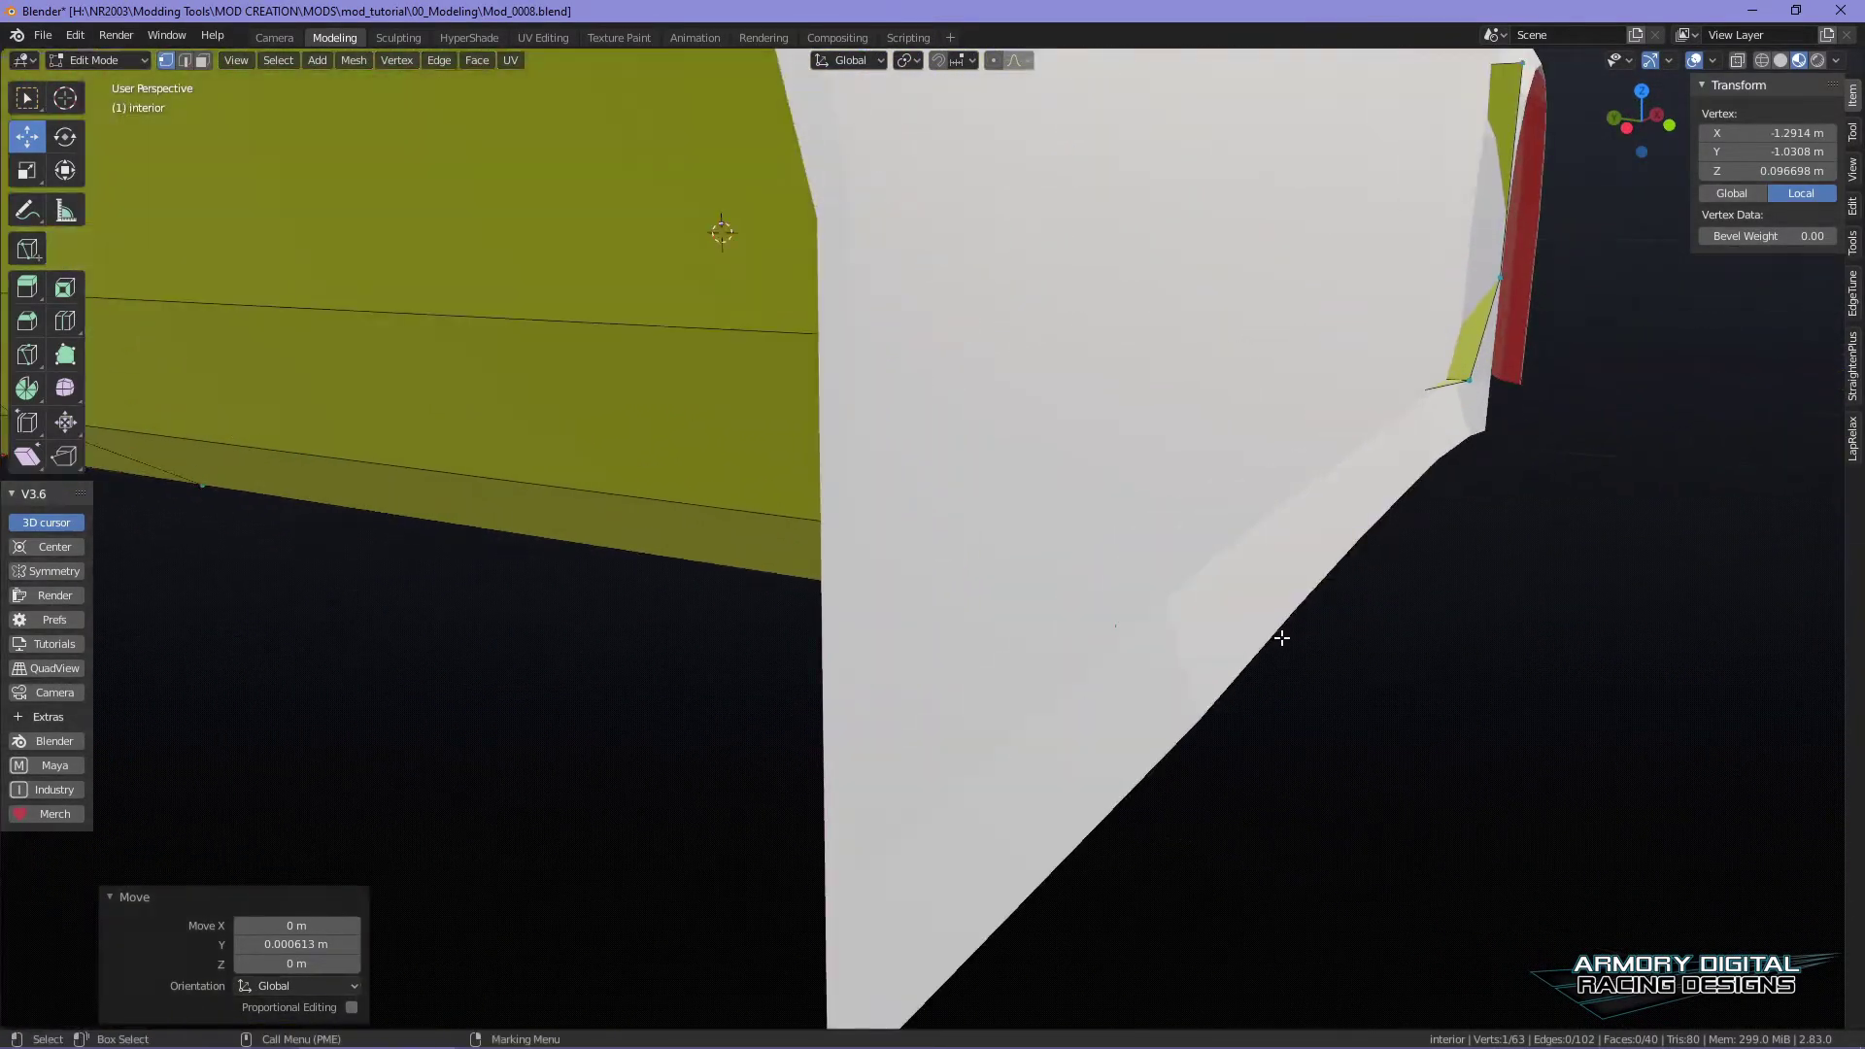
pyautogui.scroll(-10, 1299, 639)
pyautogui.scroll(7, 1299, 638)
# - Reselect the rear floor corner vertex on the negative-Y side and move it inward along Y to -1.0124 m
pyautogui.keyDown('alt'); pyautogui.moveTo(1265, 683); pyautogui.dragTo(1234, 730); pyautogui.keyUp('alt')
pyautogui.click(933, 686)
pyautogui.scroll(3, 1341, 726)
pyautogui.keyDown('alt'); pyautogui.moveTo(1362, 730); pyautogui.dragTo(1420, 672); pyautogui.keyUp('alt')
pyautogui.keyDown('alt'); pyautogui.moveTo(1526, 648); pyautogui.dragTo(1513, 648); pyautogui.keyUp('alt')
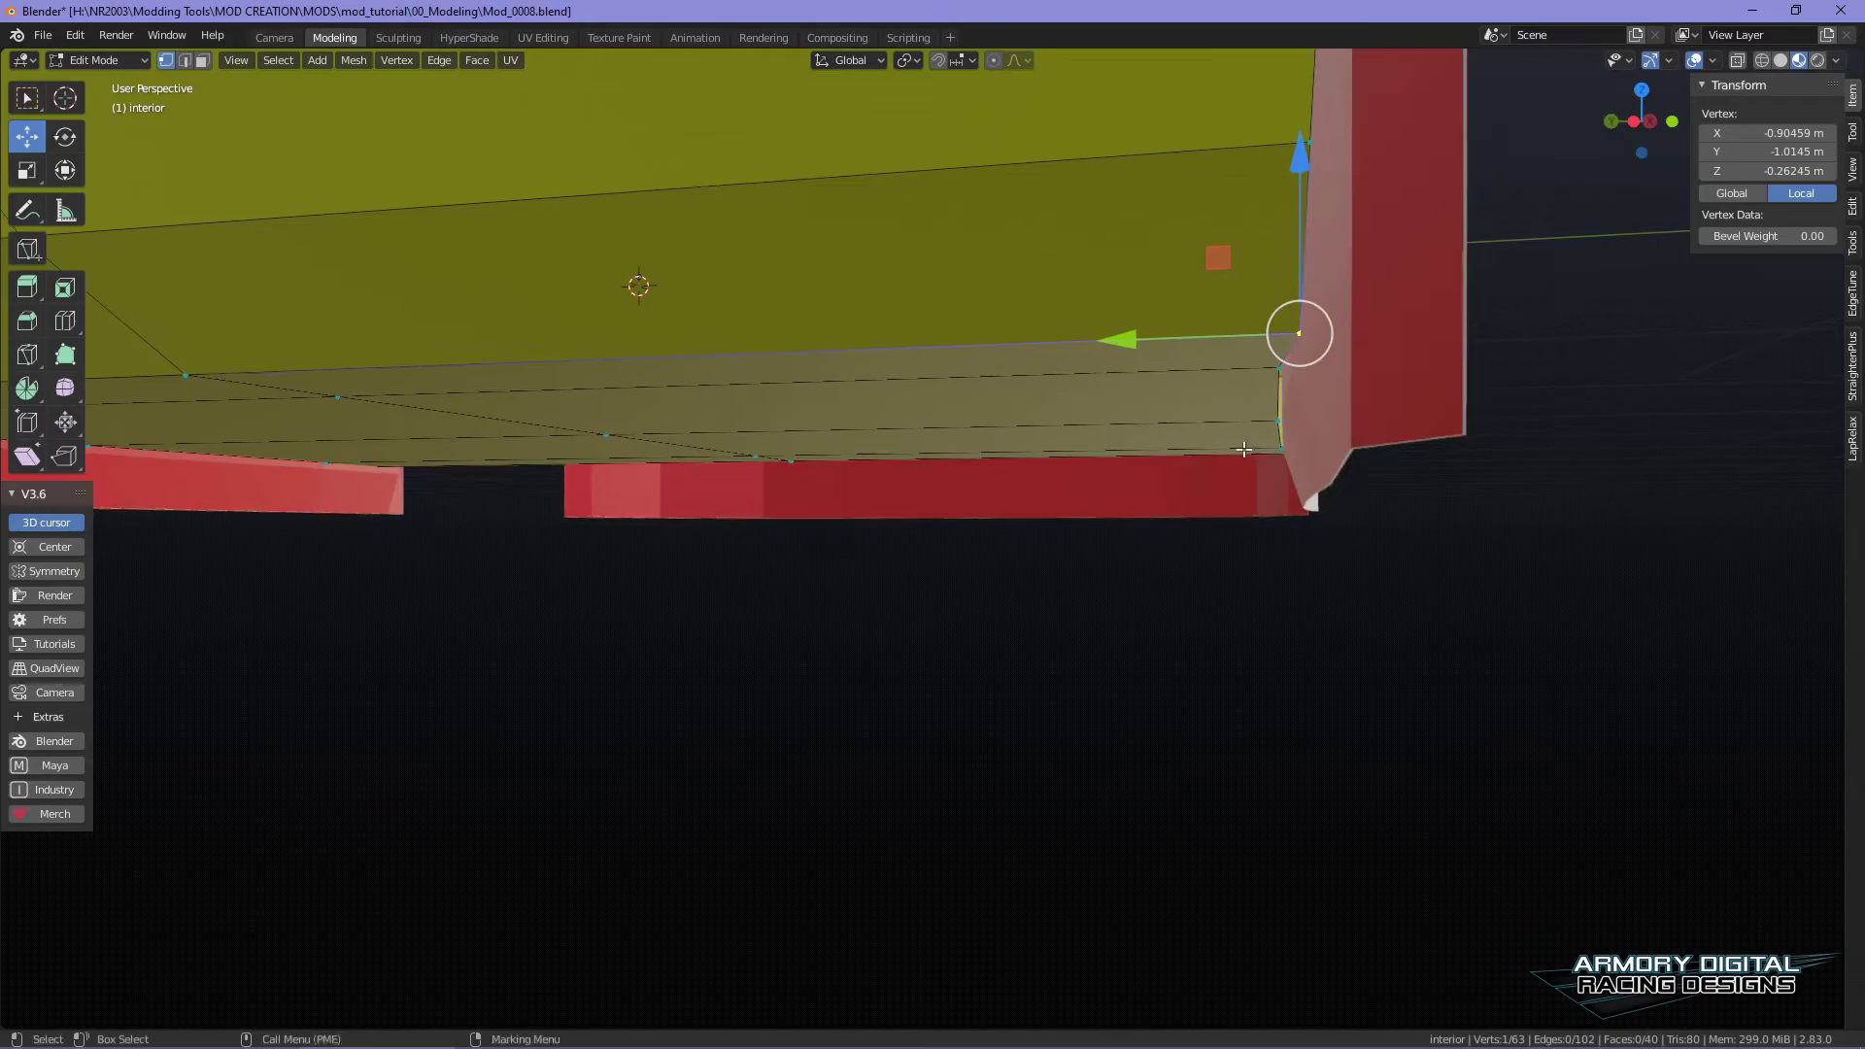
pyautogui.moveTo(1133, 348); pyautogui.dragTo(1128, 349)
pyautogui.scroll(-5, 1392, 494)
# - Move the front floor corner vertex and the vertex above it on the negative-Y side inward along Y, the upper about 0.022 m
pyautogui.keyDown('alt'); pyautogui.moveTo(1476, 583); pyautogui.dragTo(1025, 720); pyautogui.keyUp('alt')
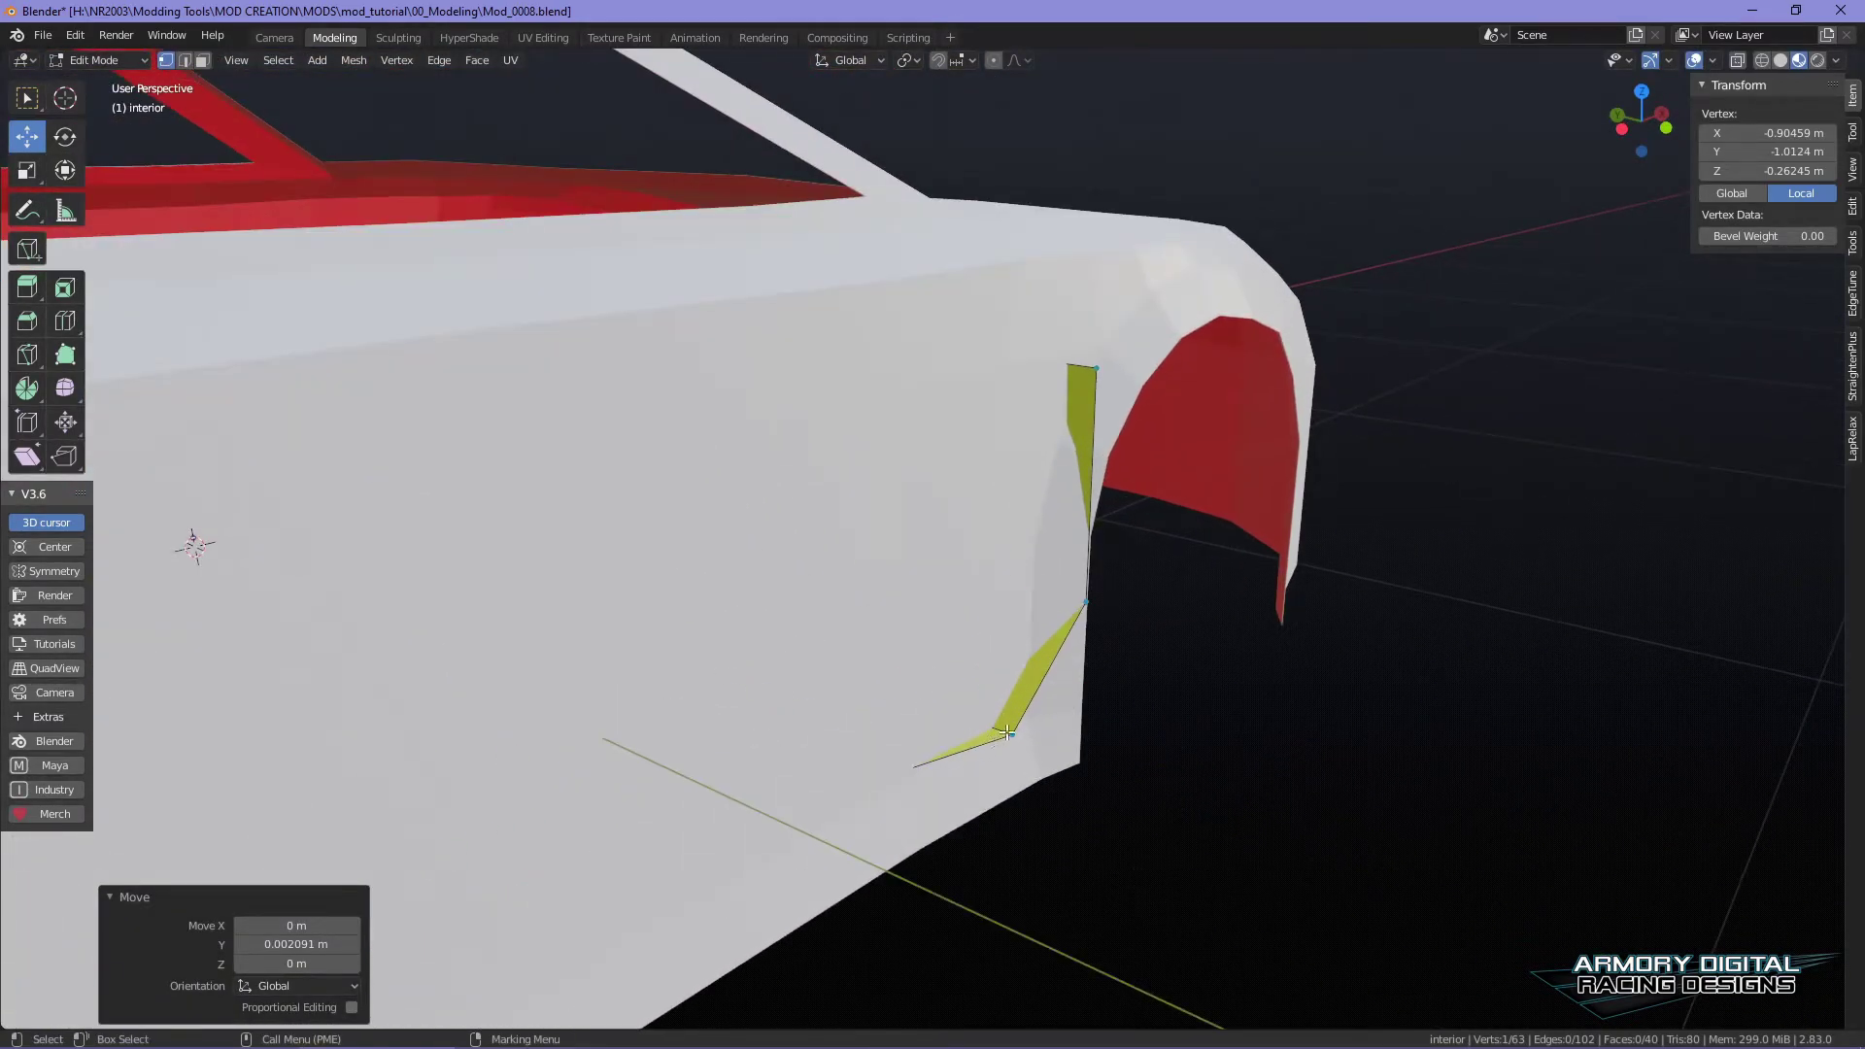
pyautogui.click(1007, 733)
pyautogui.moveTo(894, 686); pyautogui.dragTo(866, 686)
pyautogui.click(1084, 606)
pyautogui.press('g')
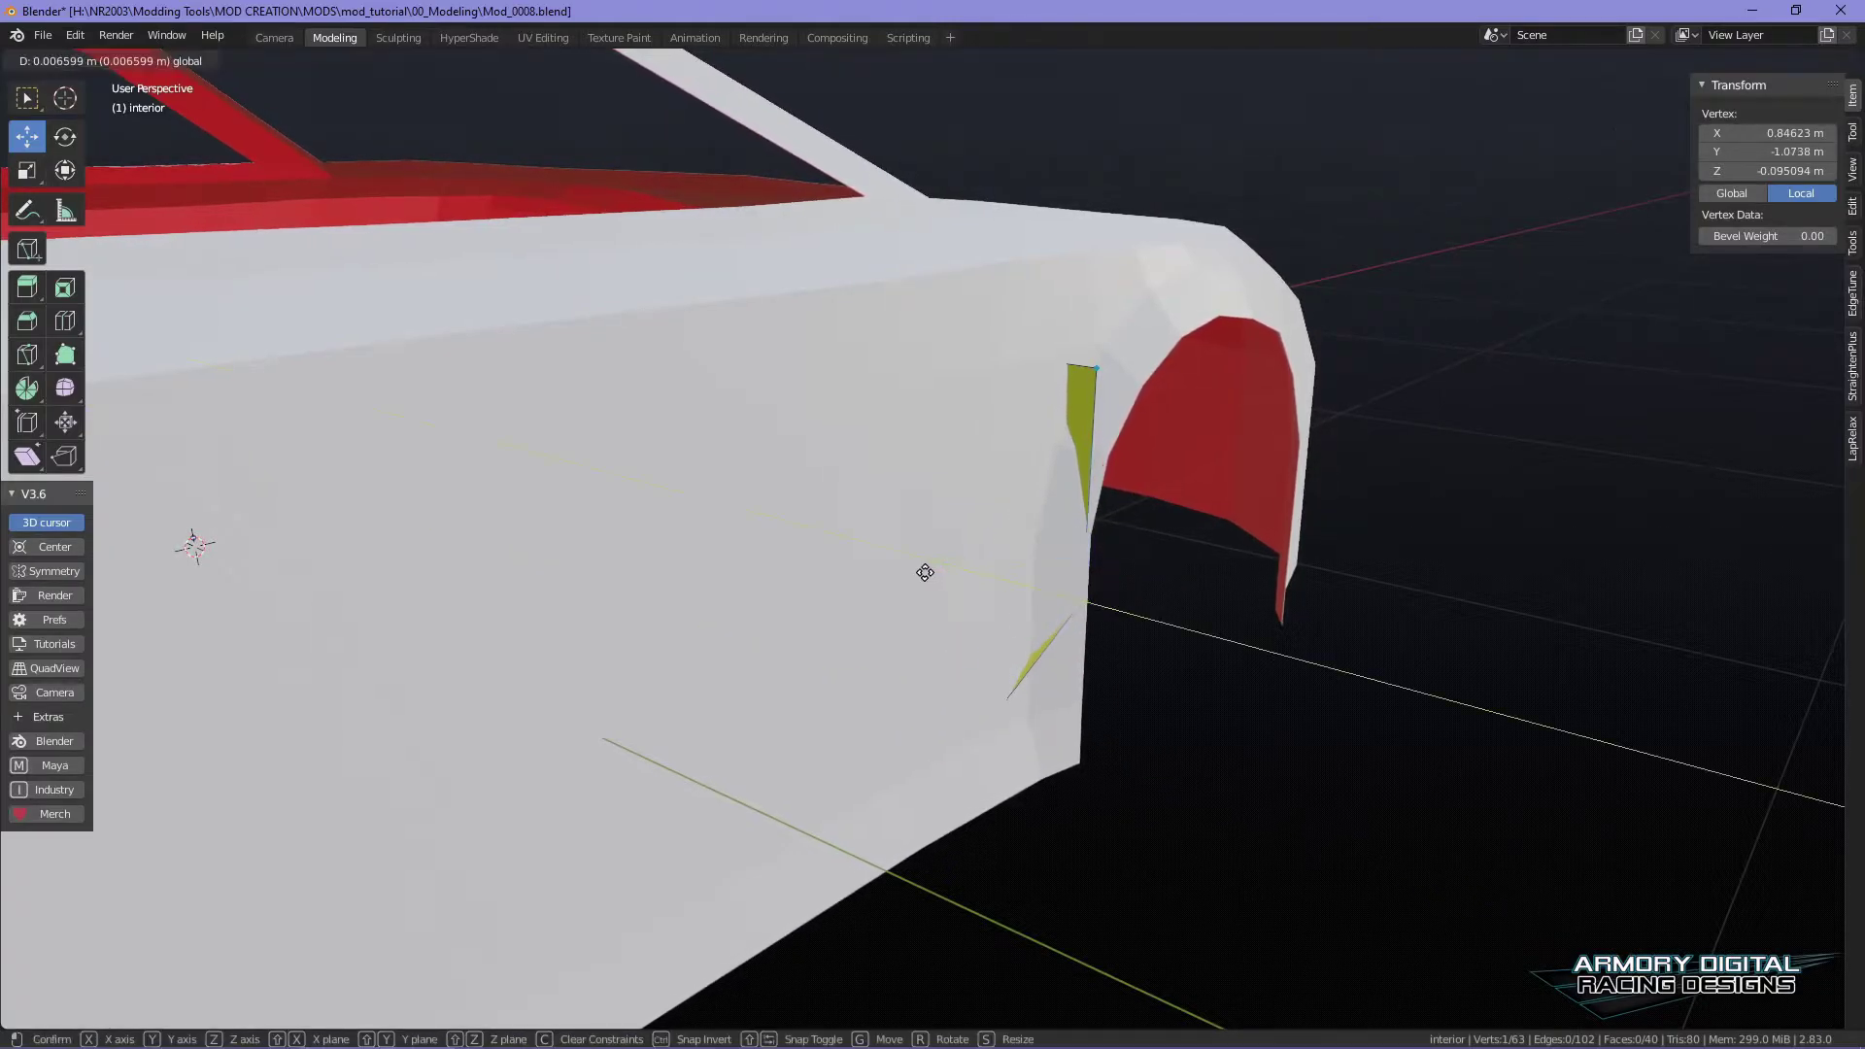
pyautogui.click(917, 571)
# - From inside the body, move the negative-Y front floor corner vertex inward about 0.003 m along Y
pyautogui.moveTo(1194, 699); pyautogui.dragTo(1349, 728, button='middle')
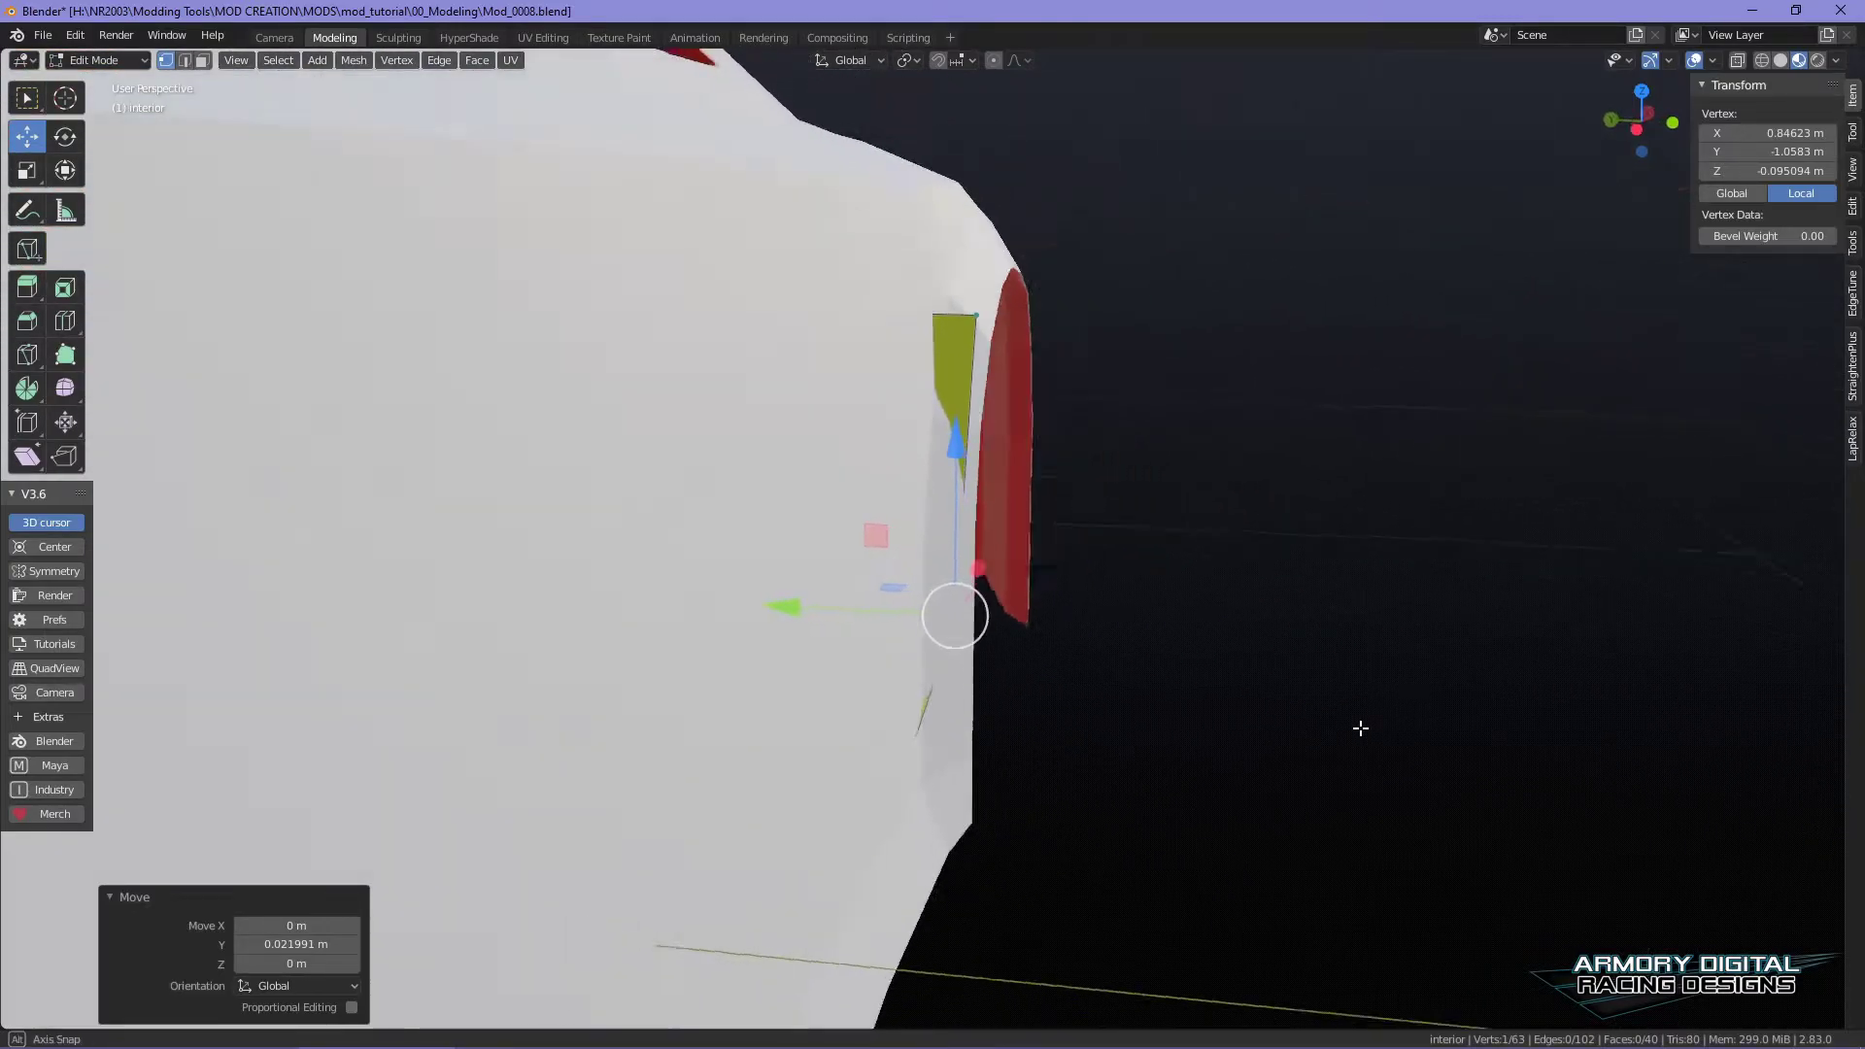
pyautogui.scroll(5, 1233, 732)
pyautogui.moveTo(1233, 733); pyautogui.dragTo(1331, 680, button='middle')
pyautogui.click(962, 756)
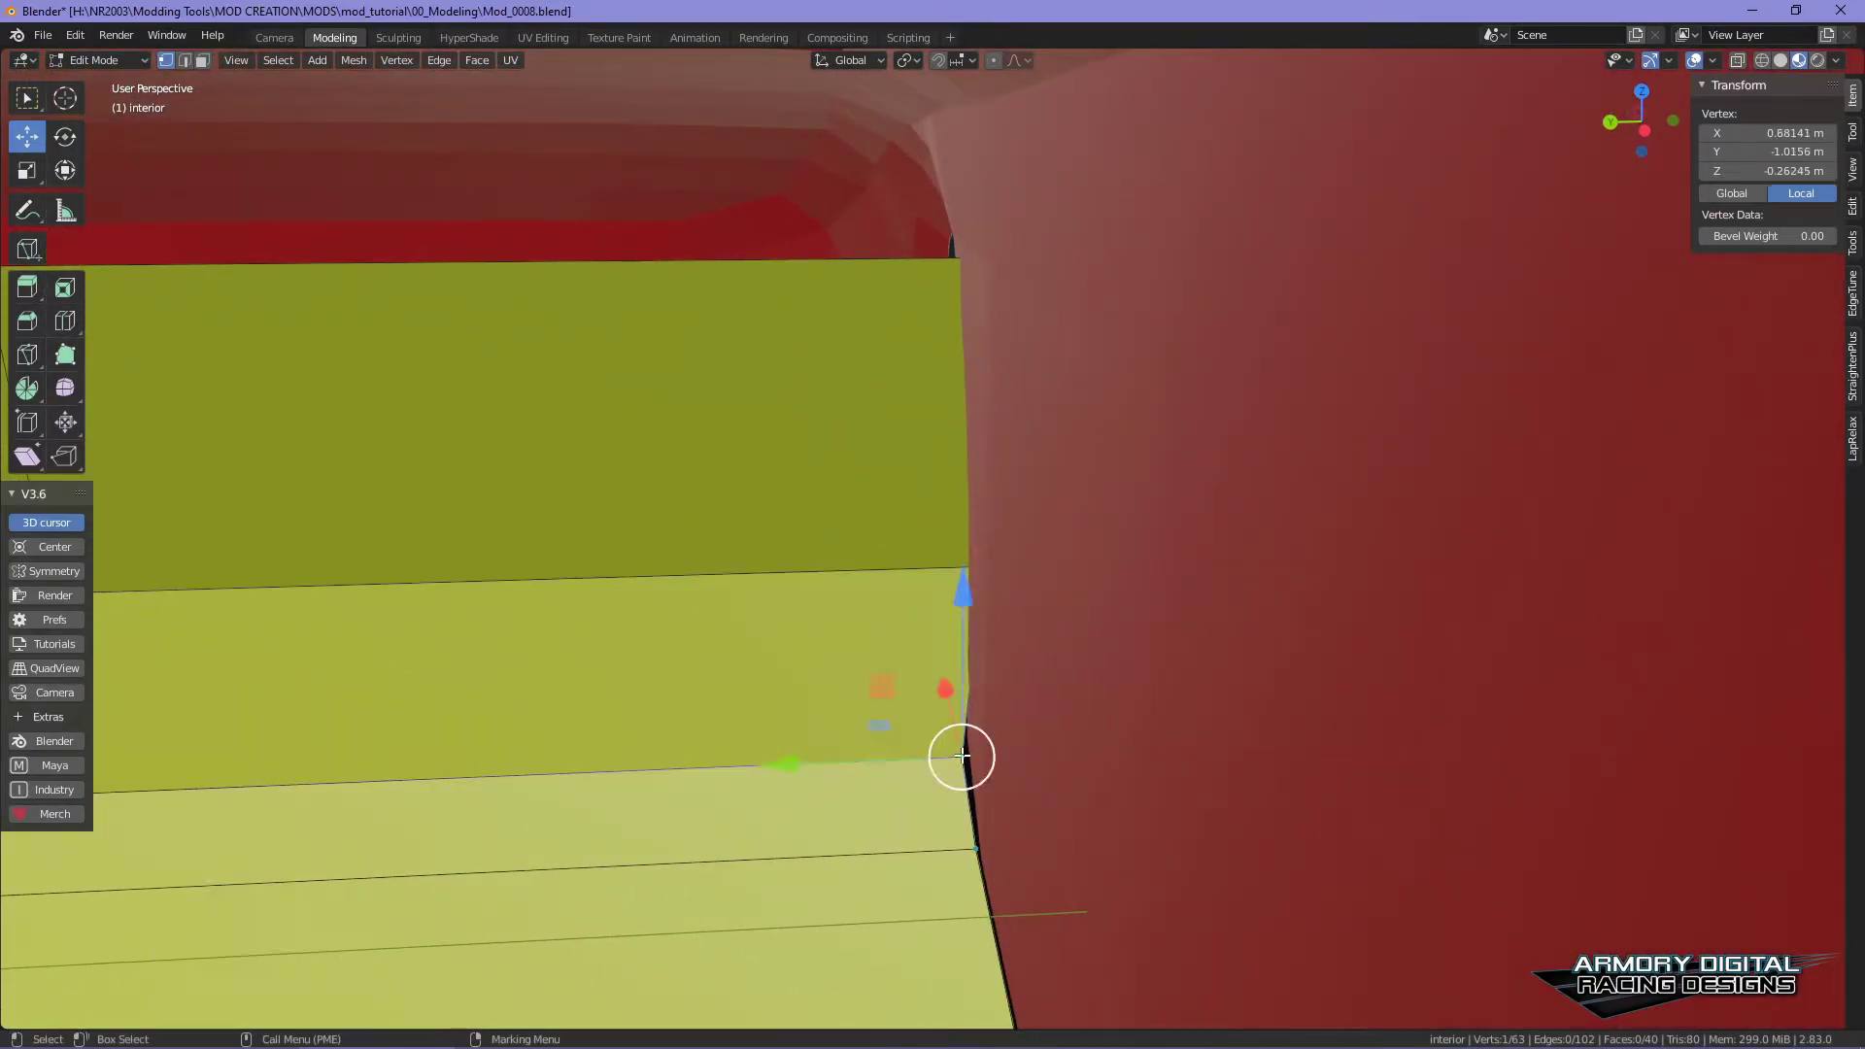
pyautogui.moveTo(790, 762); pyautogui.dragTo(792, 762)
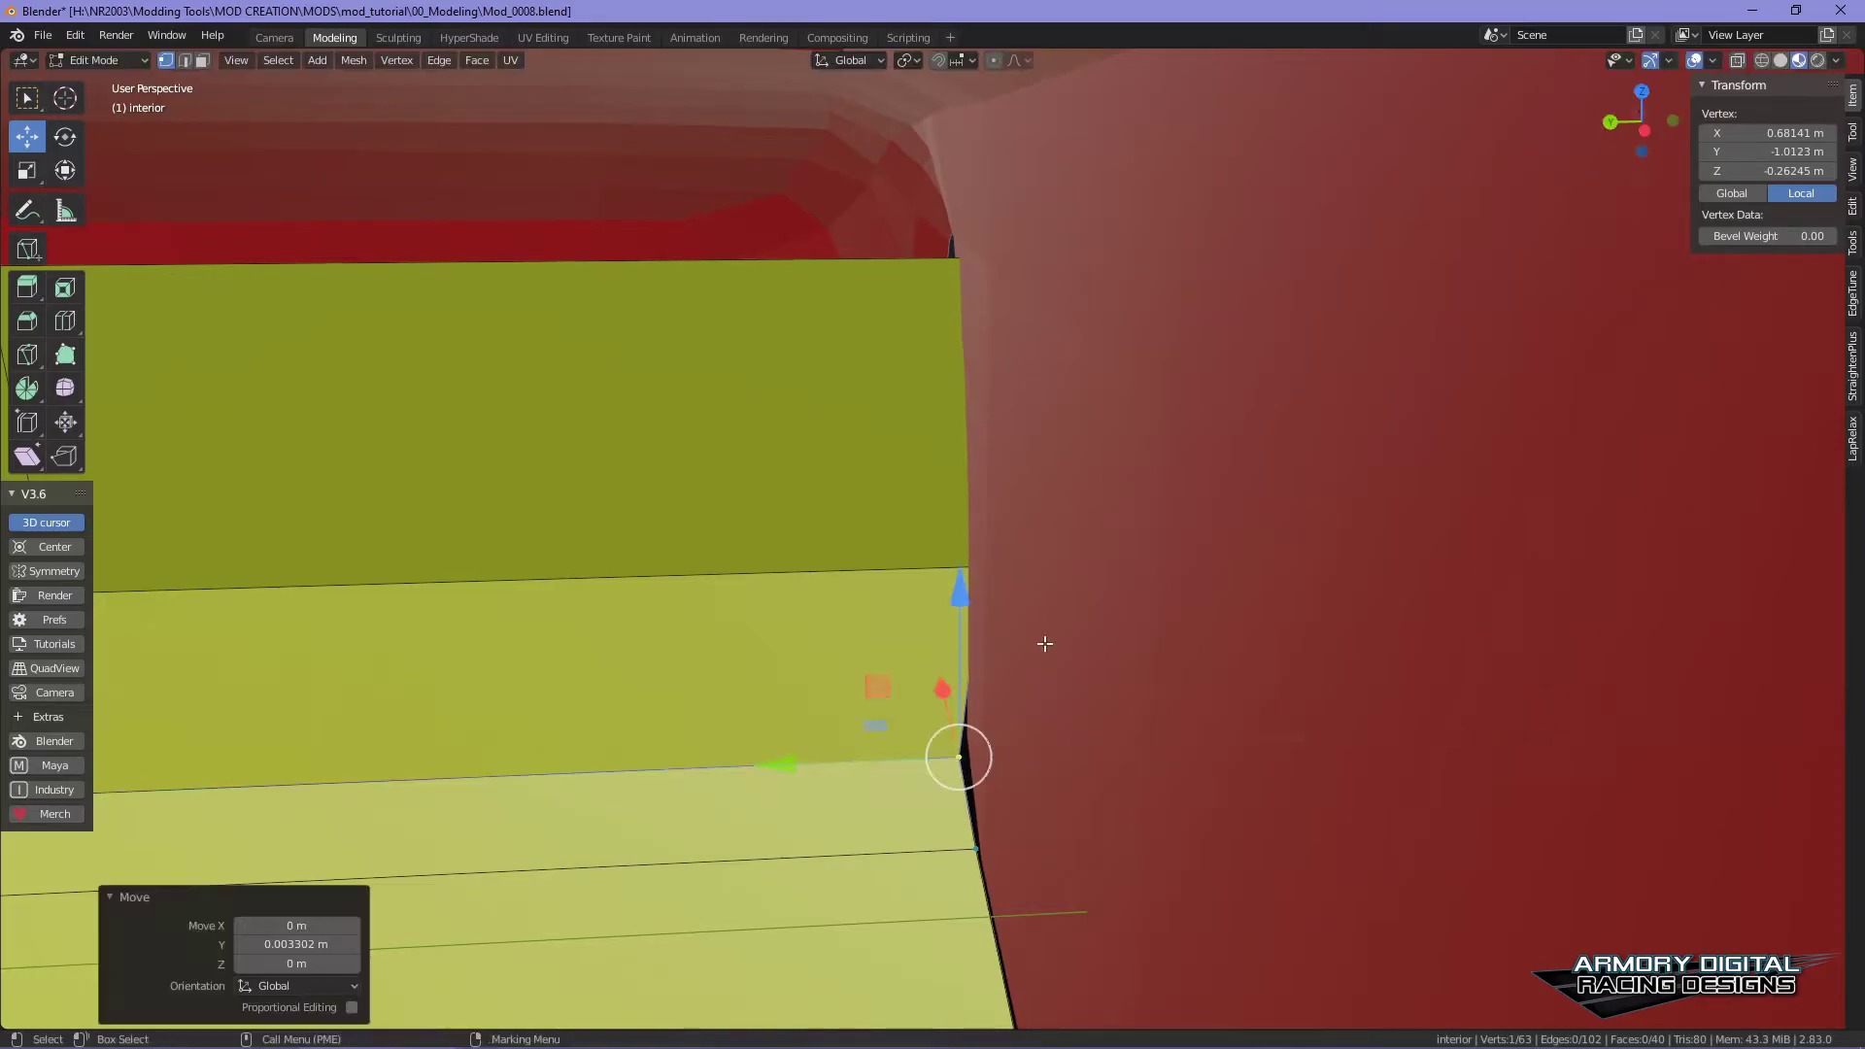
# - Move the vertex above the negative-Y front floor corner inward about 0.006 m along Y
pyautogui.moveTo(1283, 666); pyautogui.dragTo(1124, 624, button='middle')
pyautogui.click(1278, 658)
pyautogui.click(905, 571)
pyautogui.moveTo(903, 567); pyautogui.dragTo(742, 589)
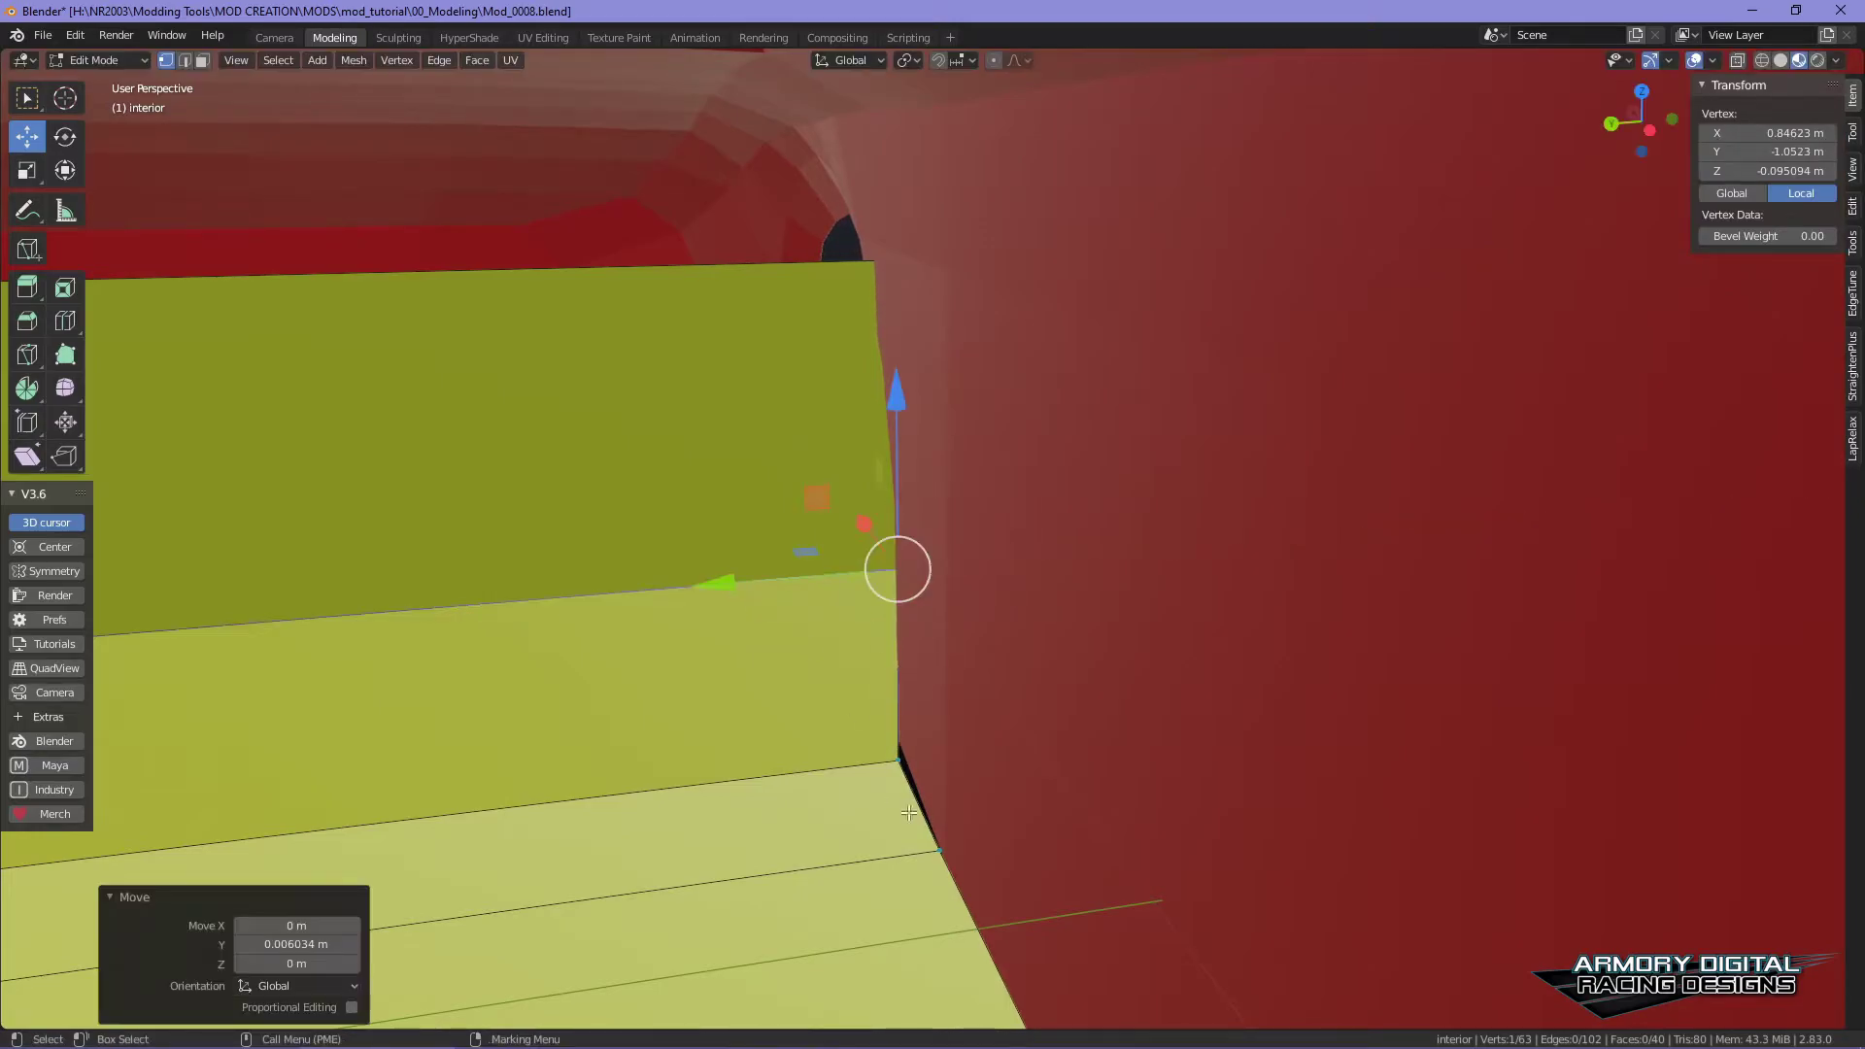
# - Move the positive-Y front floor corner vertex inward along Y to 1.0232 m
pyautogui.moveTo(923, 699); pyautogui.dragTo(1082, 561, button='middle')
pyautogui.moveTo(761, 475); pyautogui.dragTo(870, 540, button='right')
pyautogui.scroll(-4, 1208, 616)
pyautogui.keyDown('alt'); pyautogui.moveTo(1207, 616); pyautogui.dragTo(1025, 658); pyautogui.keyUp('alt')
pyautogui.scroll(-3, 1205, 626)
pyautogui.scroll(5, 1001, 606)
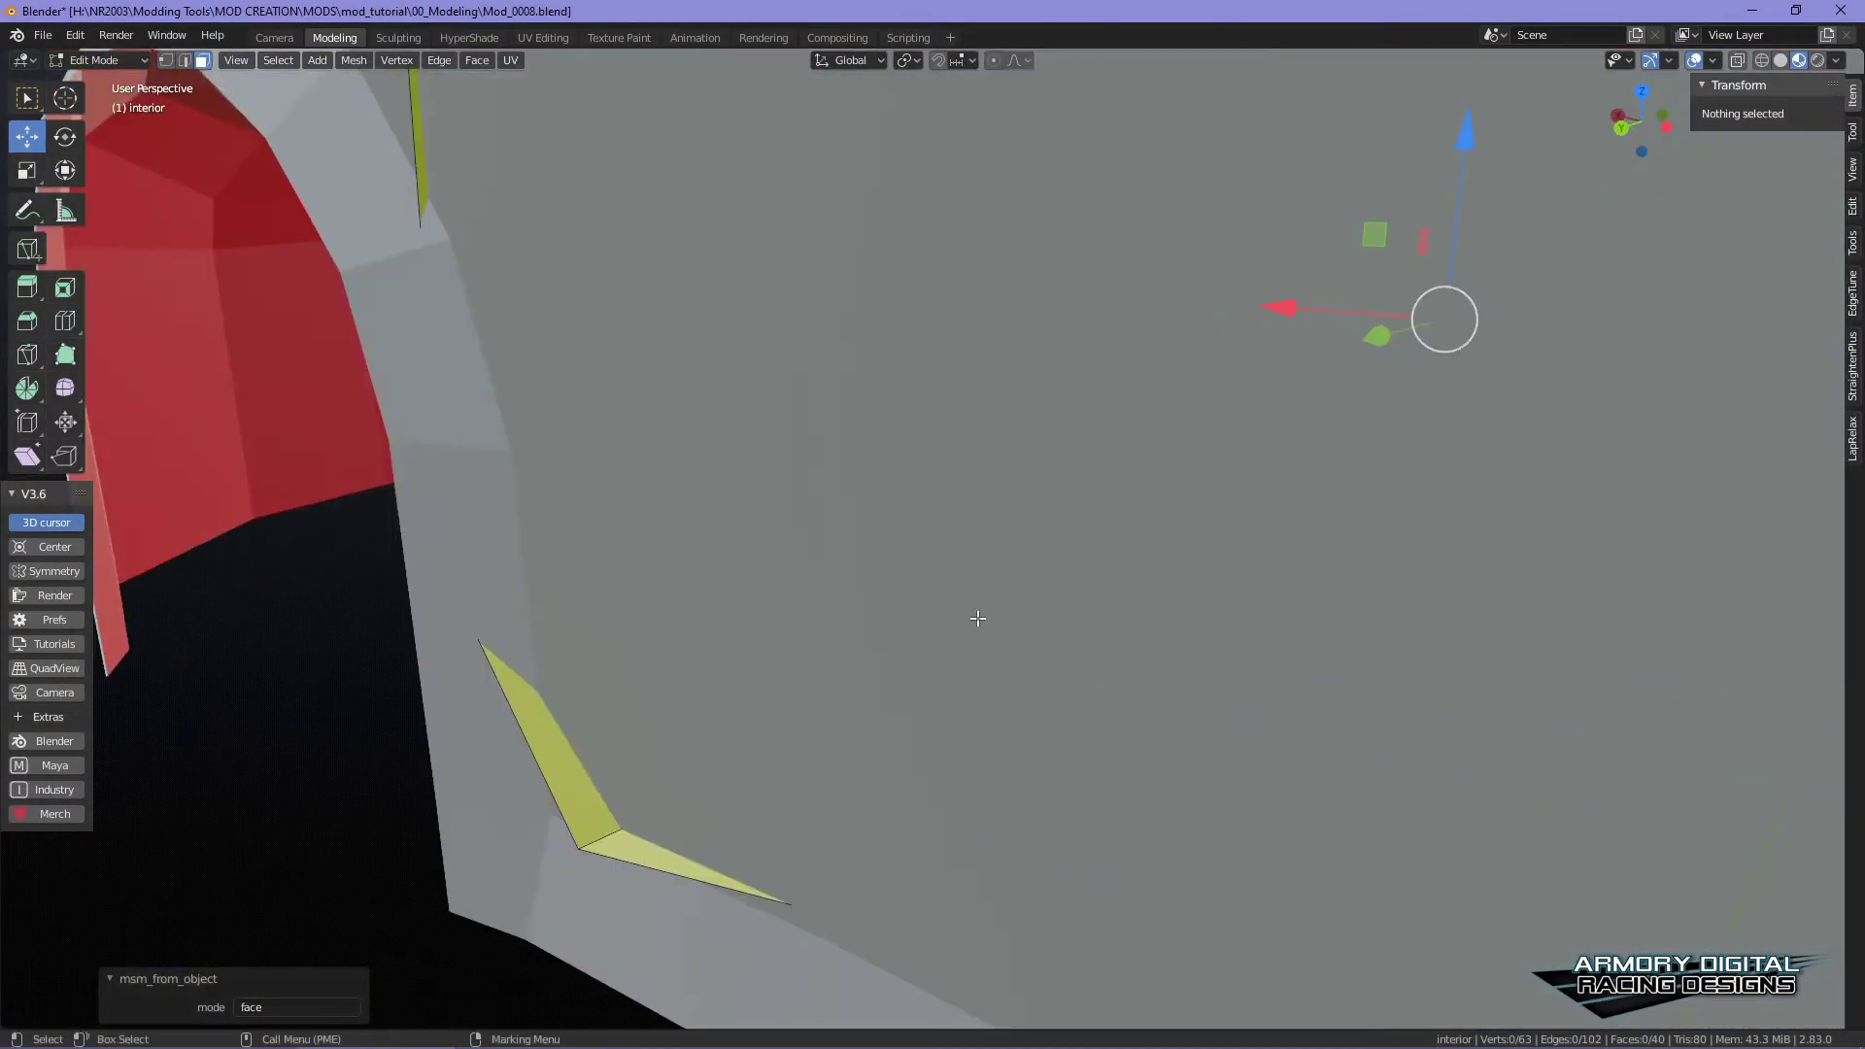
pyautogui.moveTo(560, 773); pyautogui.dragTo(457, 740, button='right')
pyautogui.click(581, 847)
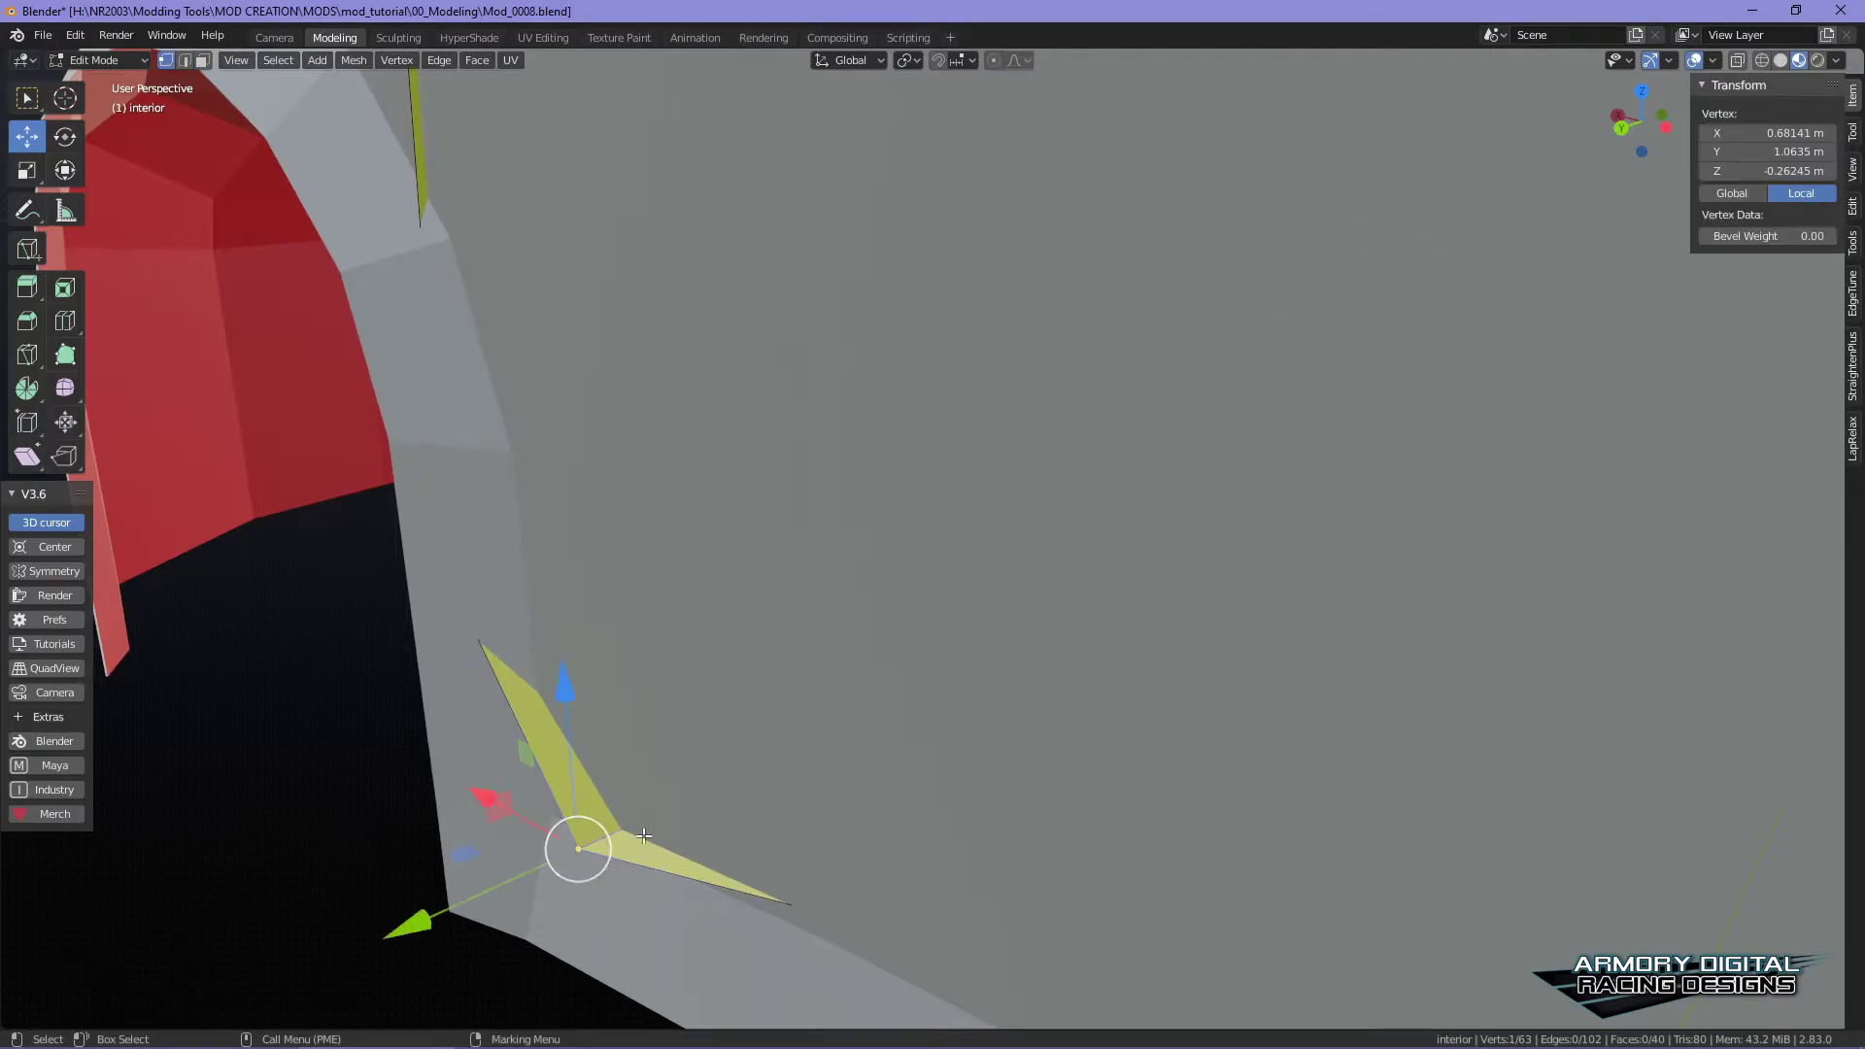
pyautogui.moveTo(434, 914); pyautogui.dragTo(482, 911)
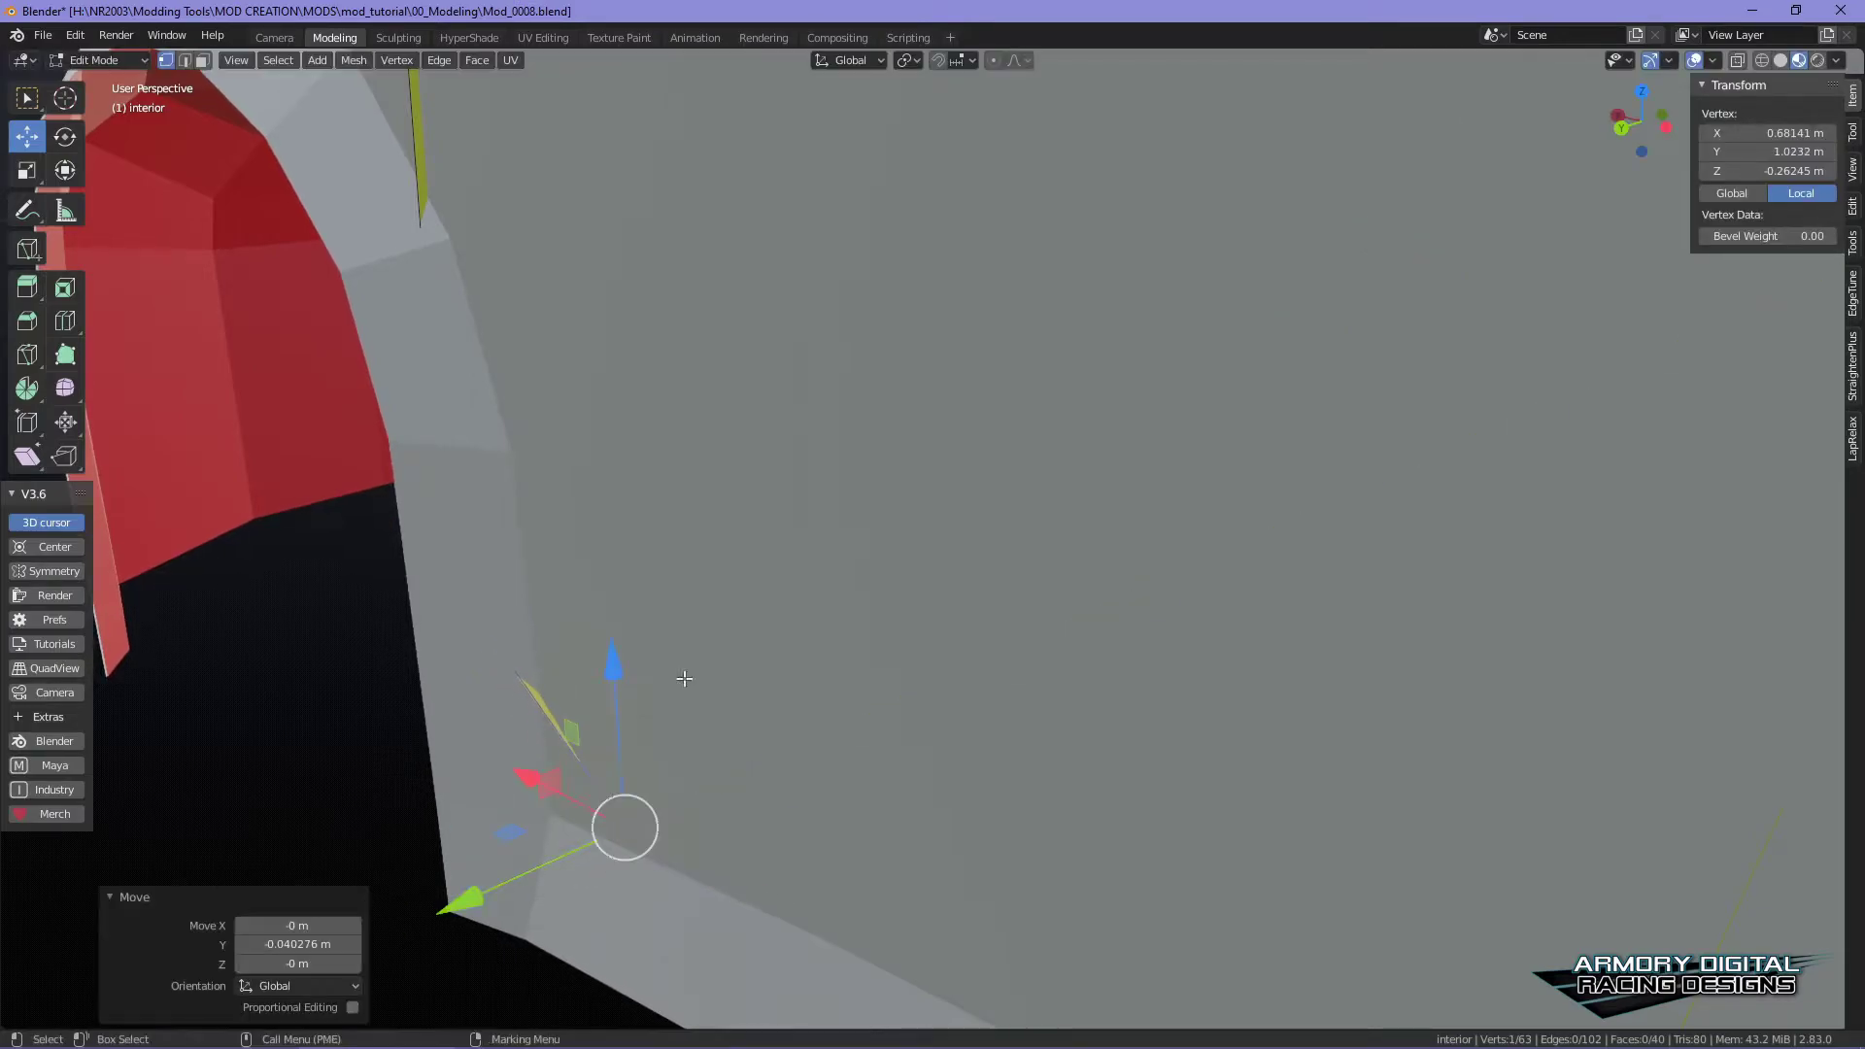
# - On the positive-Y side, move the front wall's top corner vertex and the vertex above the floor corner inward along Y
pyautogui.keyDown('alt'); pyautogui.moveTo(625, 820); pyautogui.dragTo(841, 630); pyautogui.keyUp('alt')
pyautogui.moveTo(718, 502); pyautogui.dragTo(558, 381, button='middle')
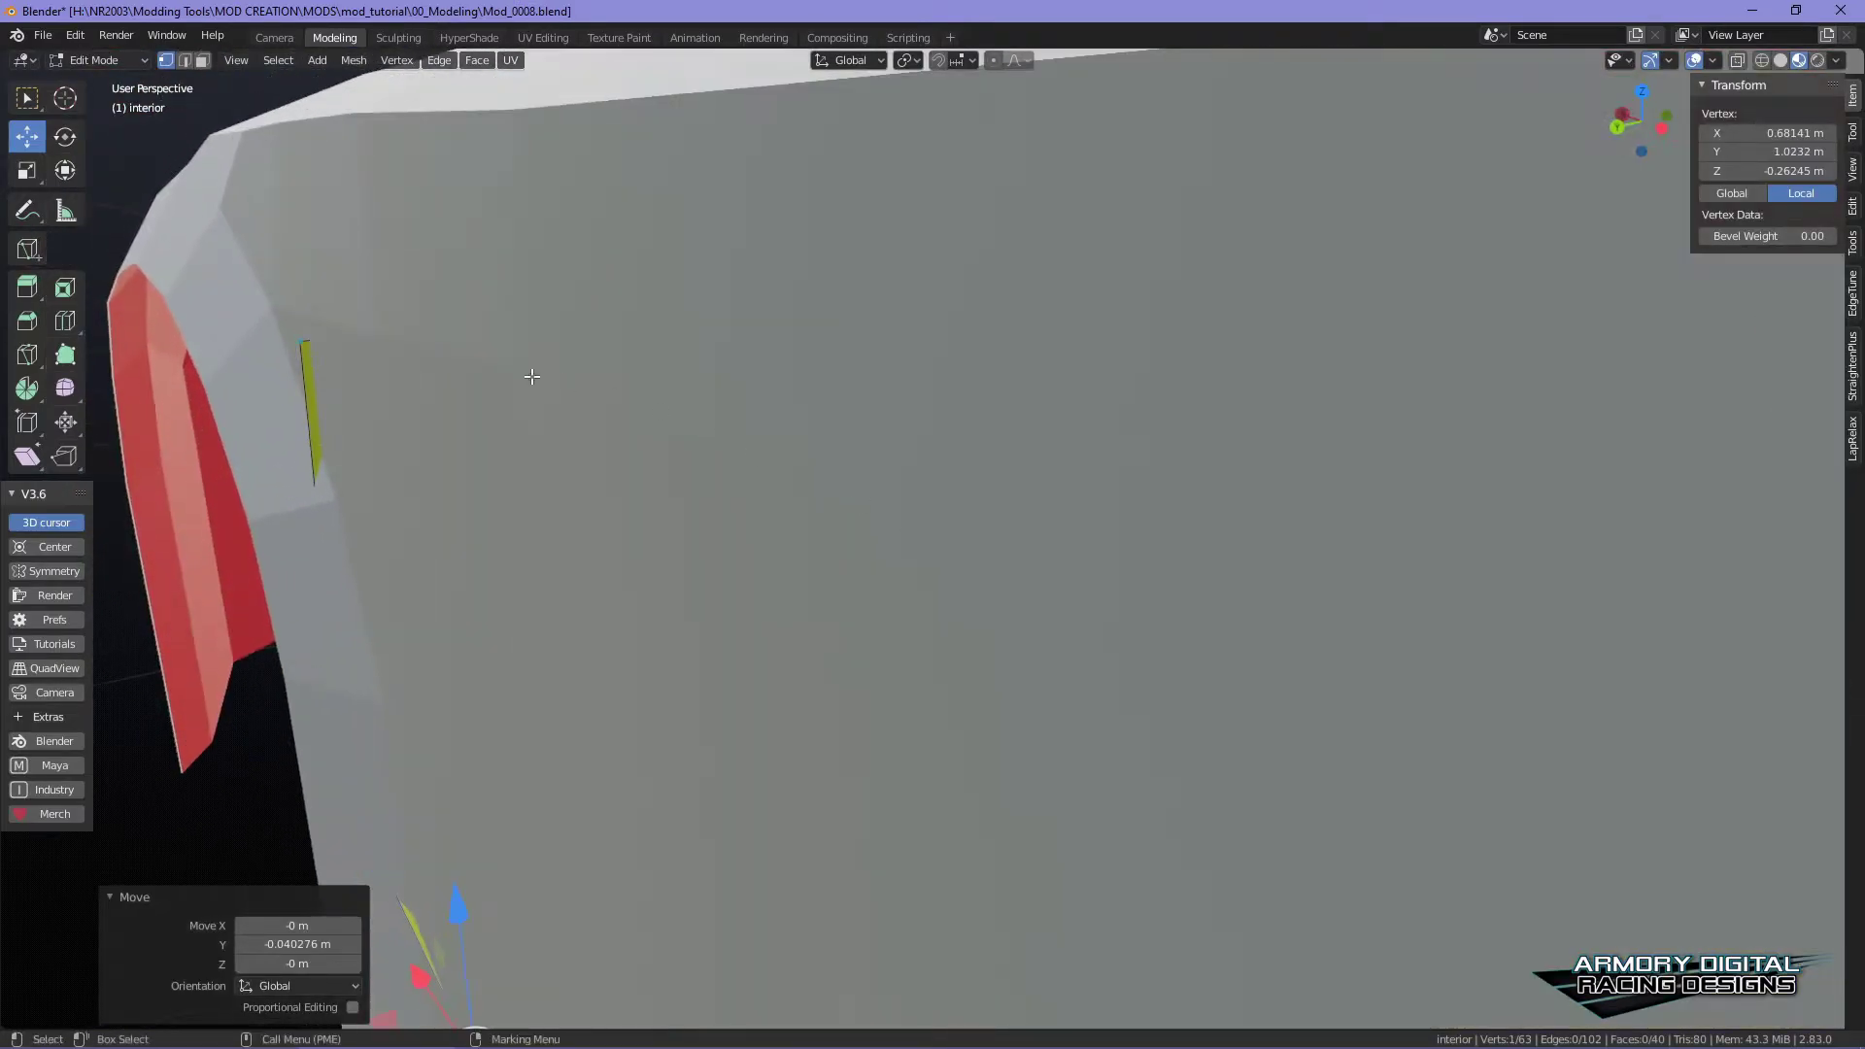
pyautogui.click(309, 345)
pyautogui.moveTo(116, 362); pyautogui.dragTo(146, 359)
pyautogui.moveTo(145, 360); pyautogui.dragTo(718, 595, button='middle')
pyautogui.moveTo(718, 596)
pyautogui.keyDown('alt'); pyautogui.mouseDown()
pyautogui.moveTo(686, 596)
pyautogui.moveTo(707, 600)
pyautogui.mouseUp(); pyautogui.keyUp('alt')
pyautogui.click(188, 490)
pyautogui.keyDown('alt'); pyautogui.moveTo(452, 558); pyautogui.dragTo(642, 580, button='middle'); pyautogui.keyUp('alt')
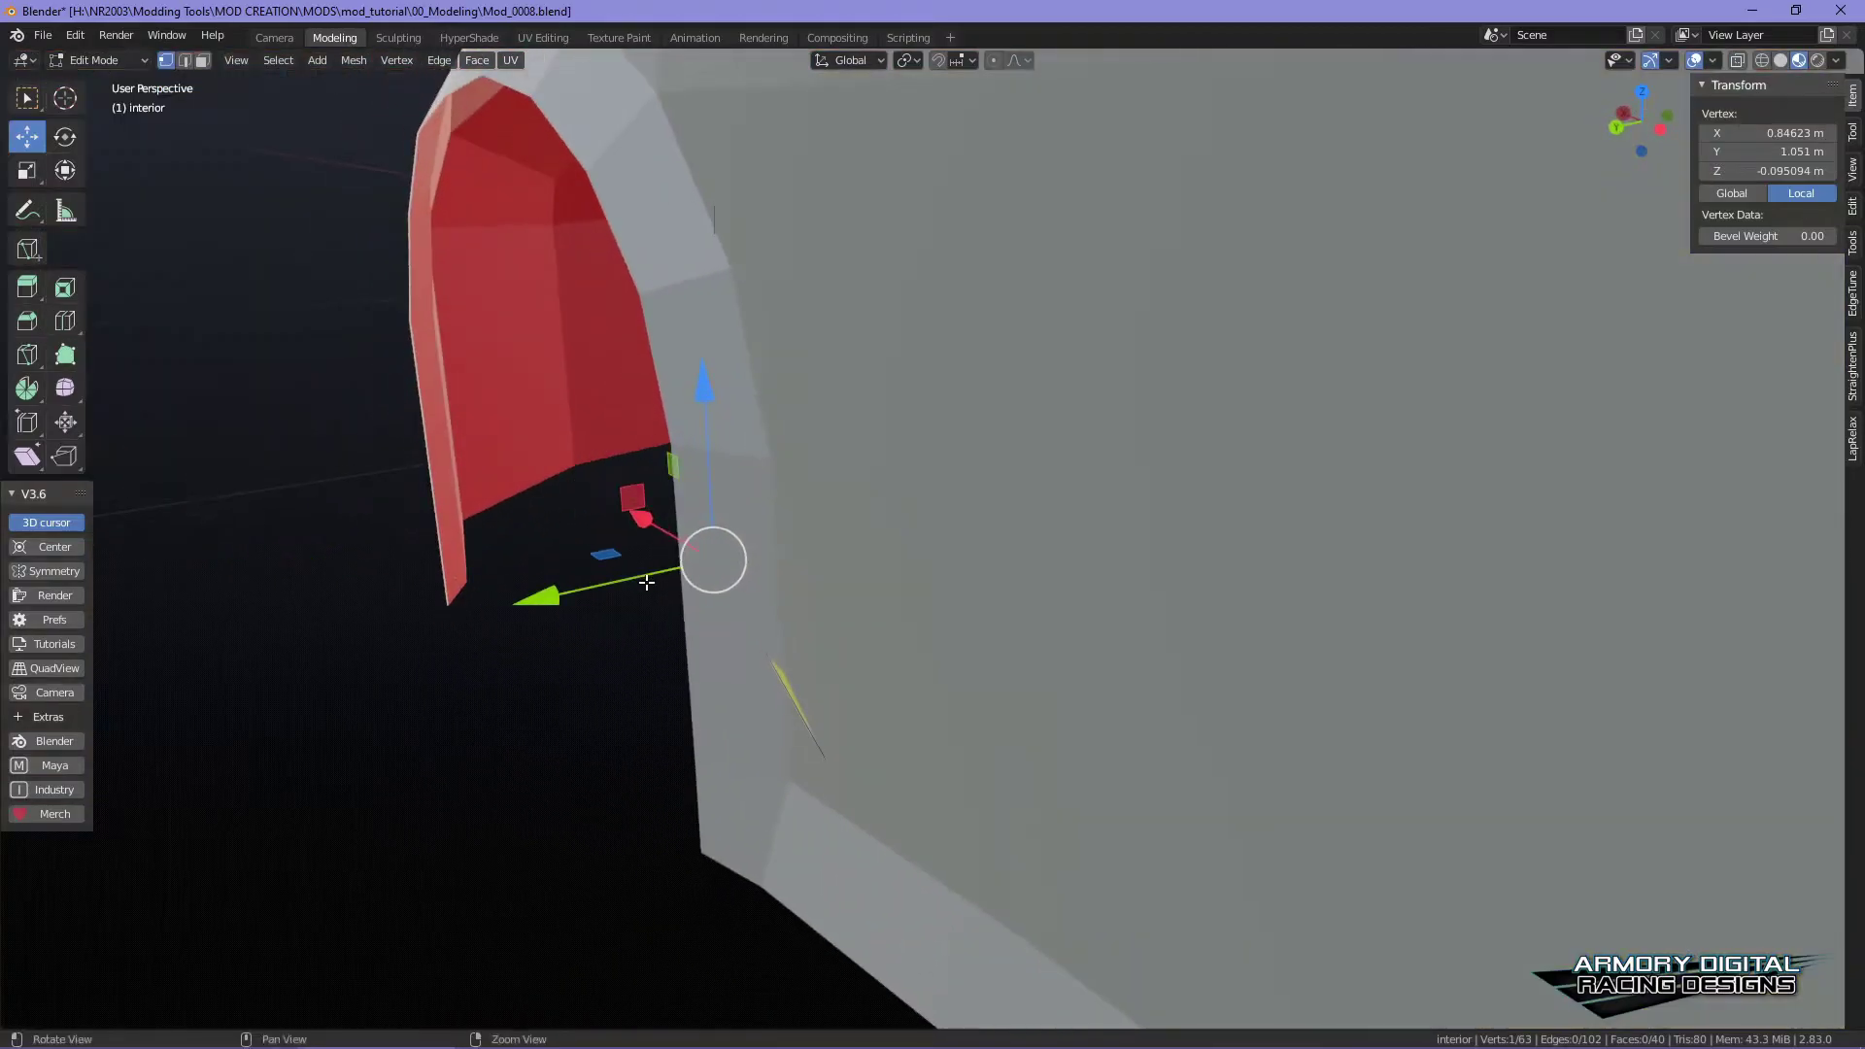
pyautogui.moveTo(553, 595); pyautogui.dragTo(1065, 652)
# - Select the six faces forming the front wall and its sloped base and move them rearward along X
pyautogui.moveTo(971, 408); pyautogui.dragTo(1077, 473, button='right')
pyautogui.click(862, 409)
pyautogui.keyDown('shift'); pyautogui.click(1124, 425); pyautogui.keyUp('shift')
pyautogui.keyDown('shift'); pyautogui.click(779, 537); pyautogui.keyUp('shift')
pyautogui.keyDown('shift'); pyautogui.click(1069, 554); pyautogui.keyUp('shift')
pyautogui.keyDown('shift'); pyautogui.click(1079, 631); pyautogui.keyUp('shift')
pyautogui.keyDown('shift'); pyautogui.click(679, 599); pyautogui.keyUp('shift')
pyautogui.scroll(-5, 913, 720)
pyautogui.keyDown('alt'); pyautogui.moveTo(912, 719); pyautogui.dragTo(928, 511); pyautogui.keyUp('alt')
pyautogui.scroll(3, 938, 748)
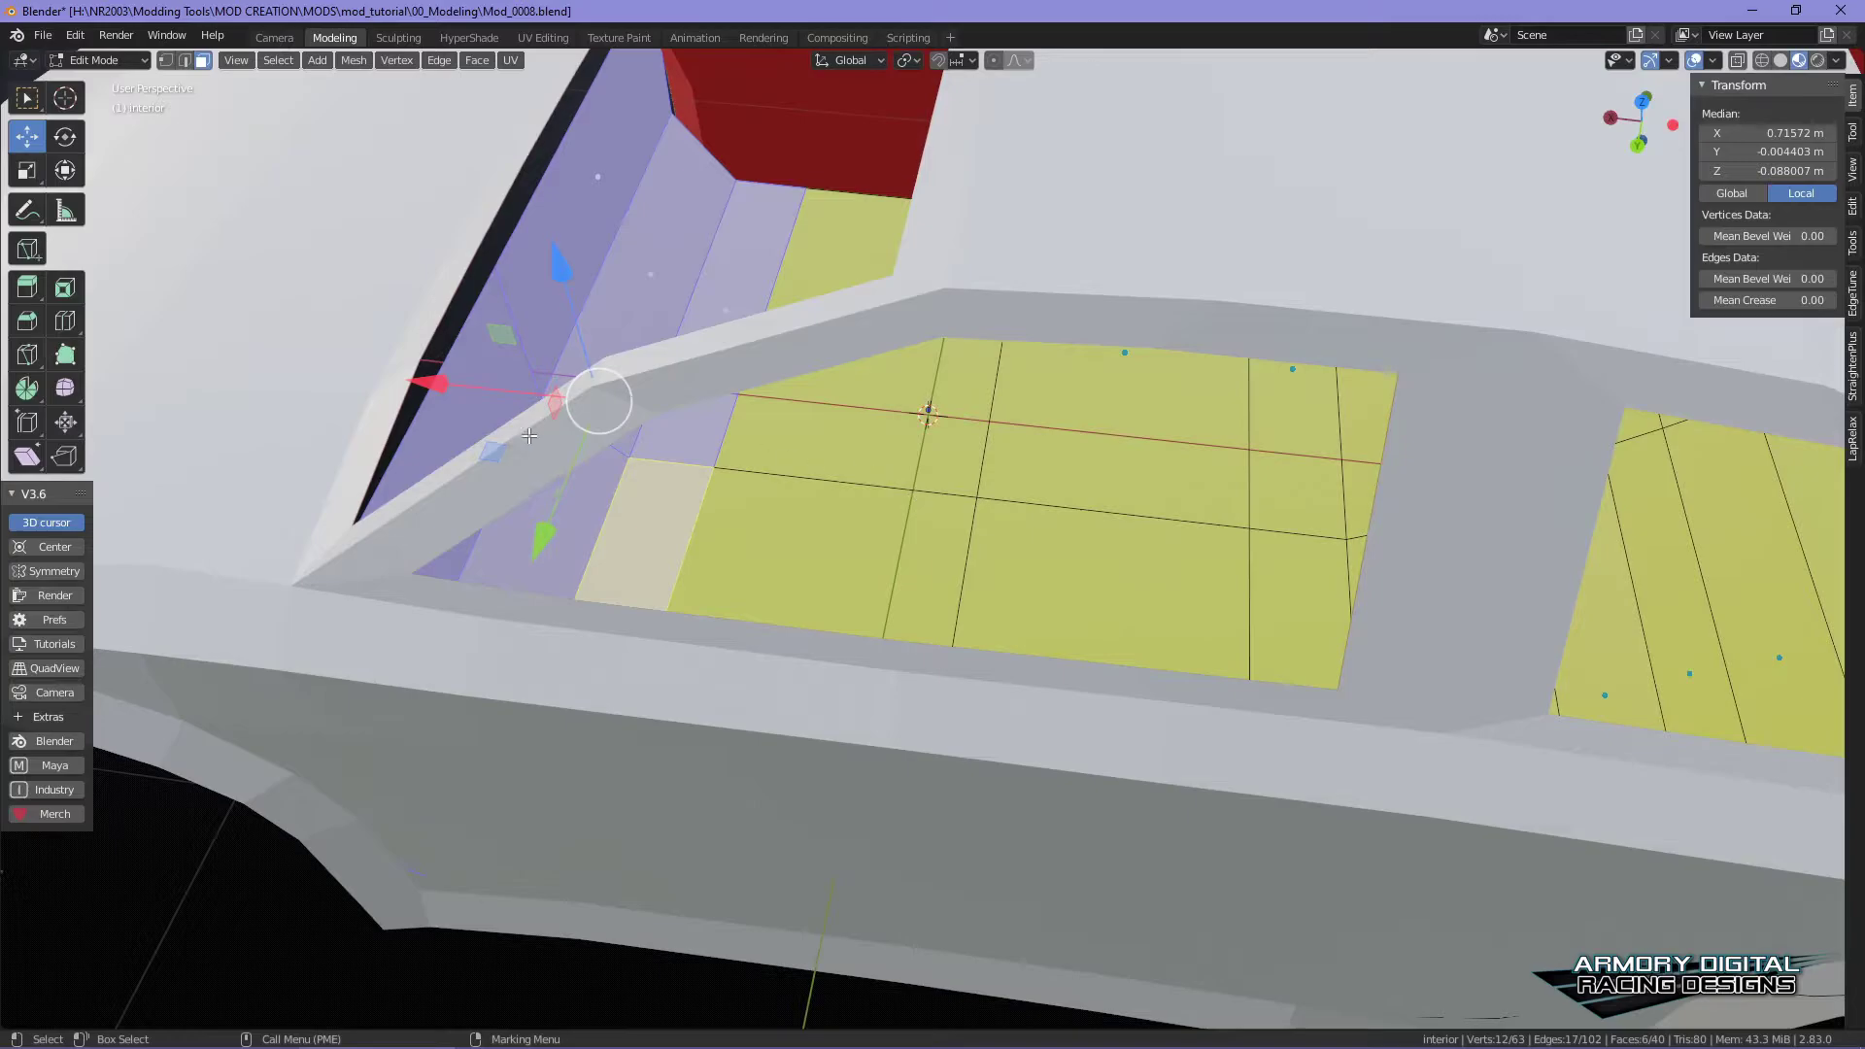
pyautogui.scroll(-3, 532, 436)
pyautogui.keyDown('alt'); pyautogui.moveTo(532, 436); pyautogui.dragTo(705, 666); pyautogui.keyUp('alt')
pyautogui.scroll(2, 706, 665)
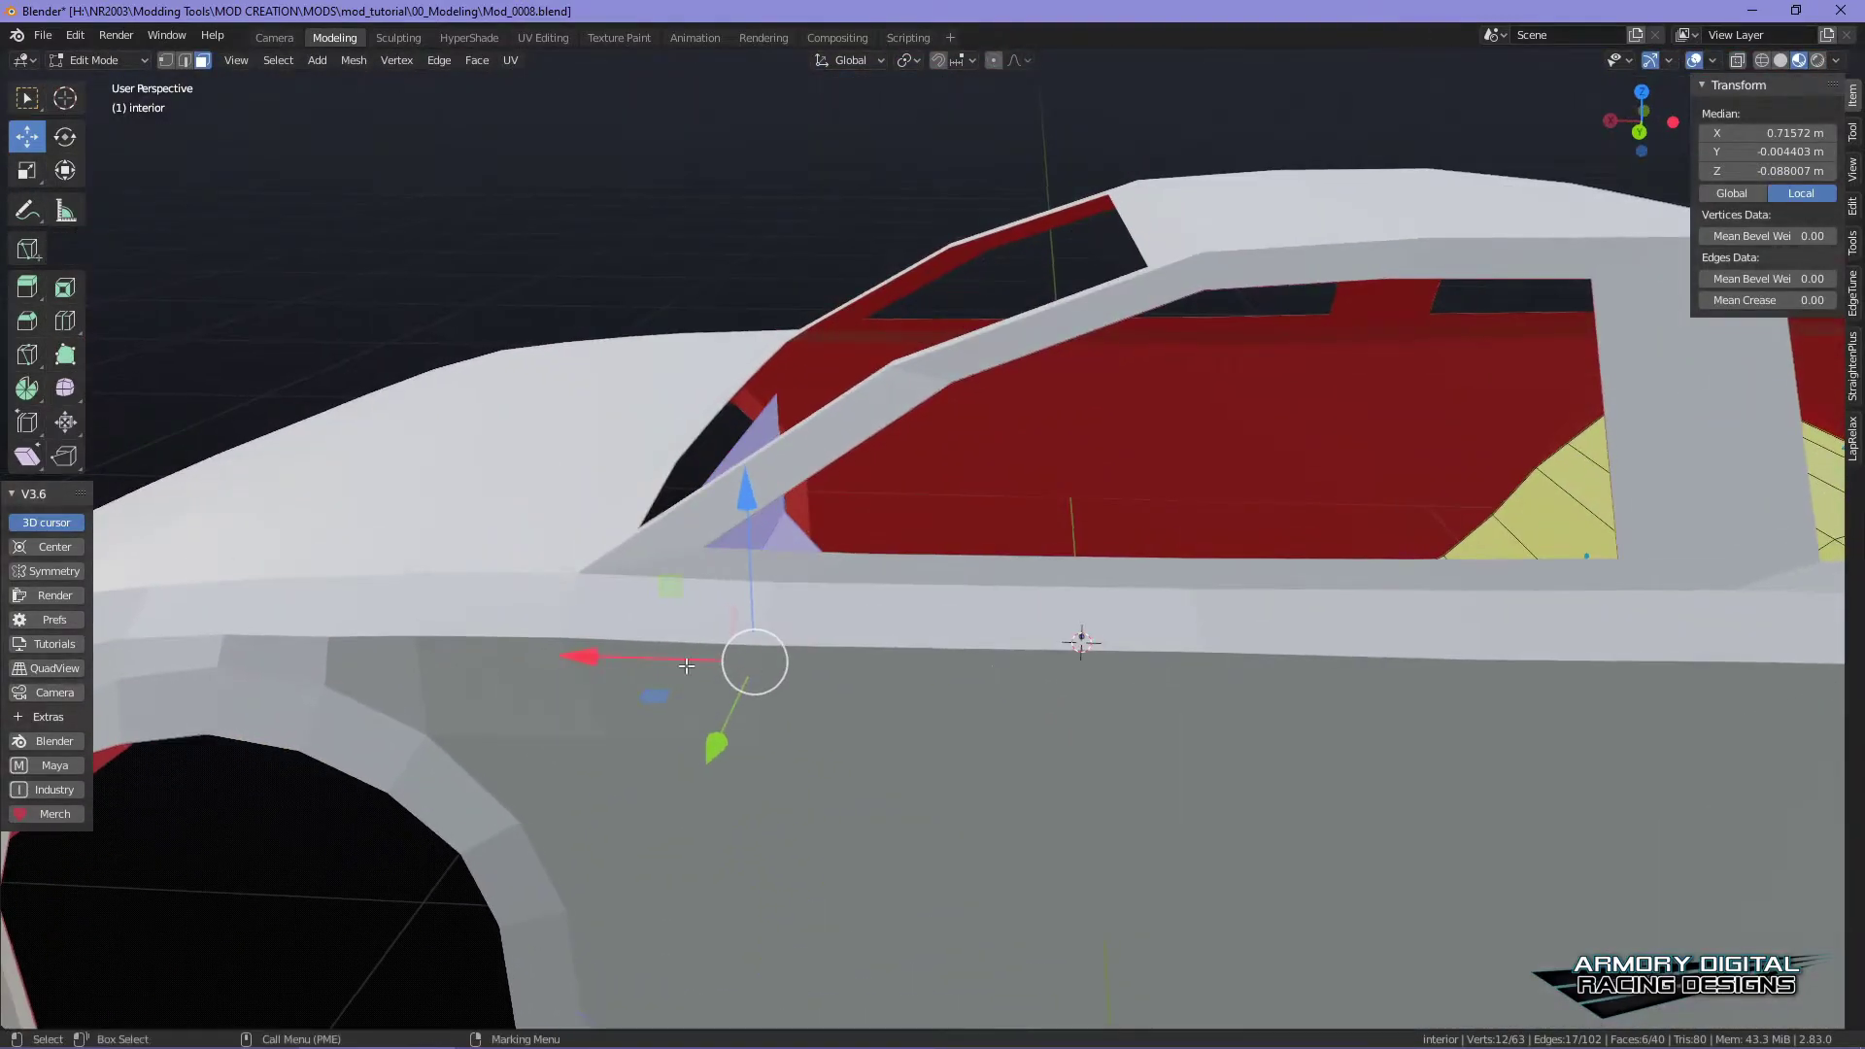
pyautogui.moveTo(592, 656); pyautogui.dragTo(1071, 541)
# - Raise the front wall's top edge along Z about 0.21 m, then about 0.03 m more to meet the windshield opening
pyautogui.moveTo(914, 459); pyautogui.dragTo(910, 367, button='right')
pyautogui.click(813, 324)
pyautogui.moveTo(827, 267); pyautogui.dragTo(865, 939)
pyautogui.moveTo(1128, 608)
pyautogui.mouseDown(button='right')
pyautogui.moveTo(1249, 670)
pyautogui.moveTo(1138, 605)
pyautogui.mouseUp(button='right')
pyautogui.moveTo(1138, 604); pyautogui.dragTo(922, 449, button='middle')
pyautogui.moveTo(939, 332); pyautogui.dragTo(945, 302)
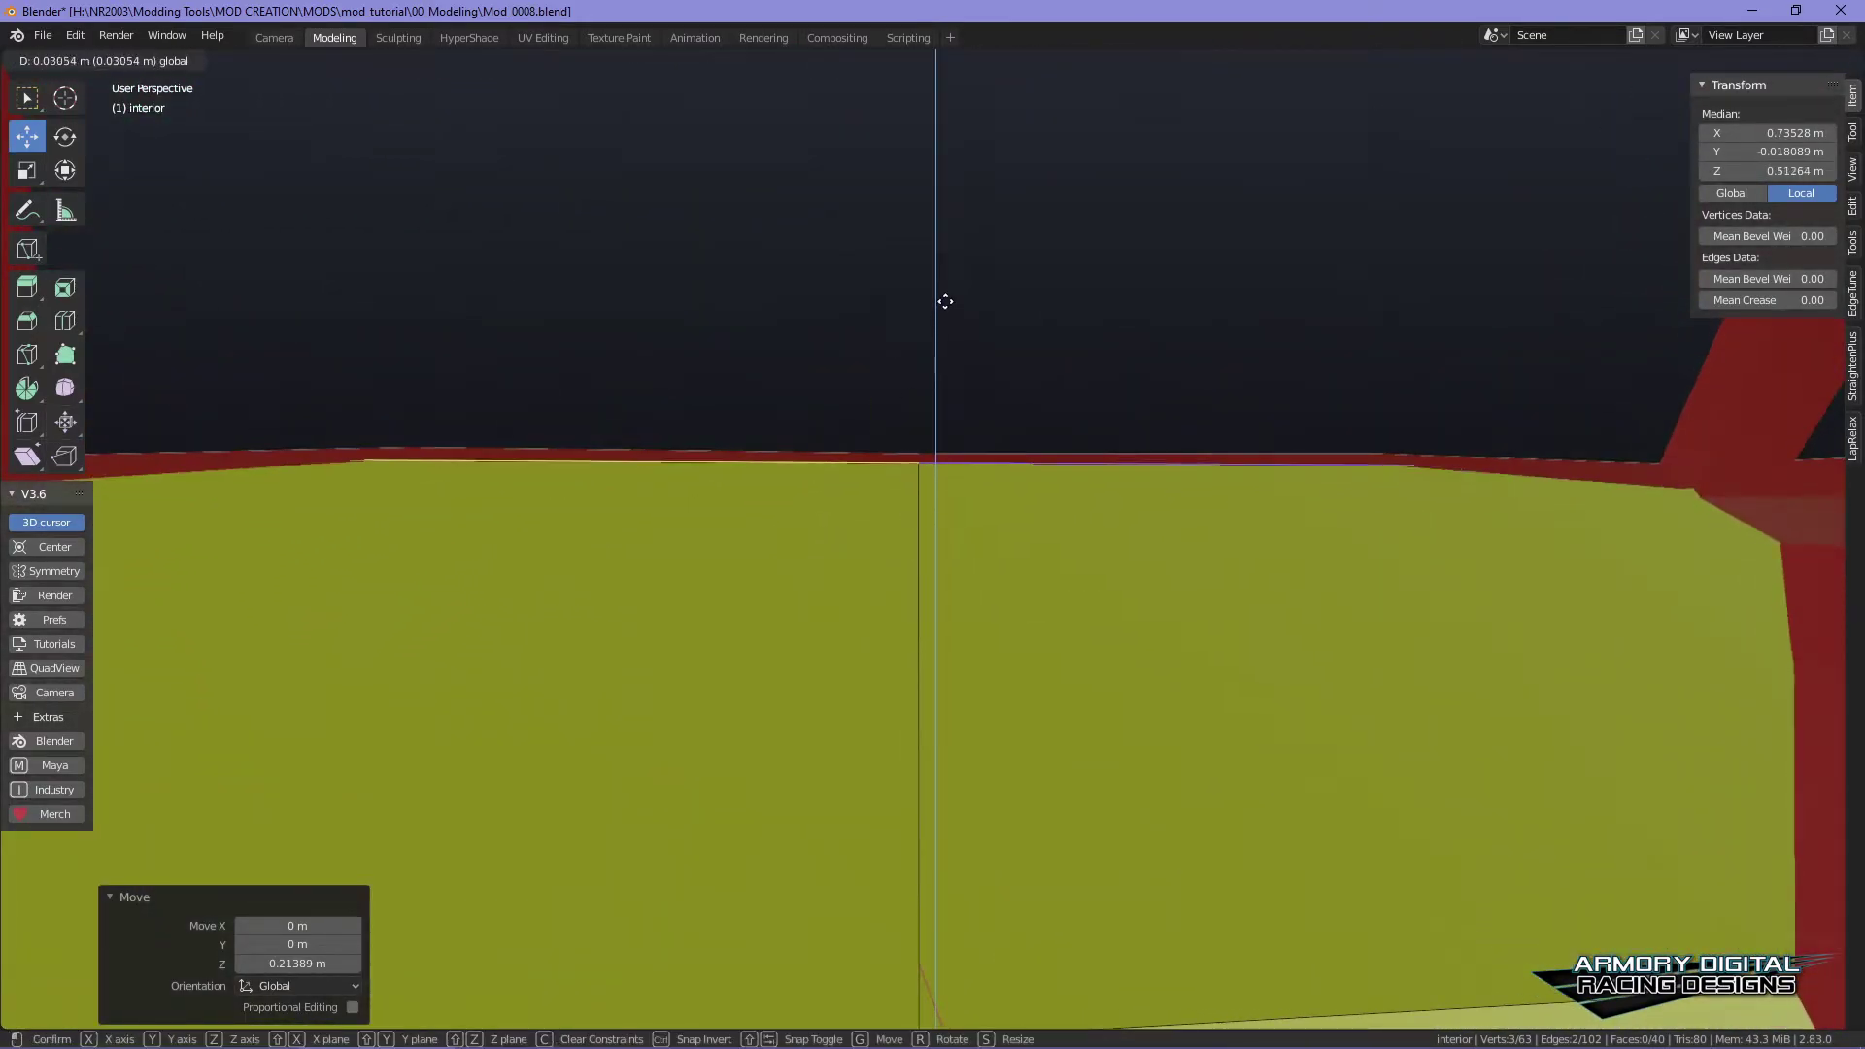
pyautogui.click(949, 301)
# - Reselect the six front wall and sloped base faces and shift them farther rearward along X, finishing with a -0.00097 m adjustment
pyautogui.moveTo(1192, 479); pyautogui.dragTo(1243, 527, button='middle')
pyautogui.click(735, 490)
pyautogui.moveTo(996, 455); pyautogui.dragTo(1058, 545, button='right')
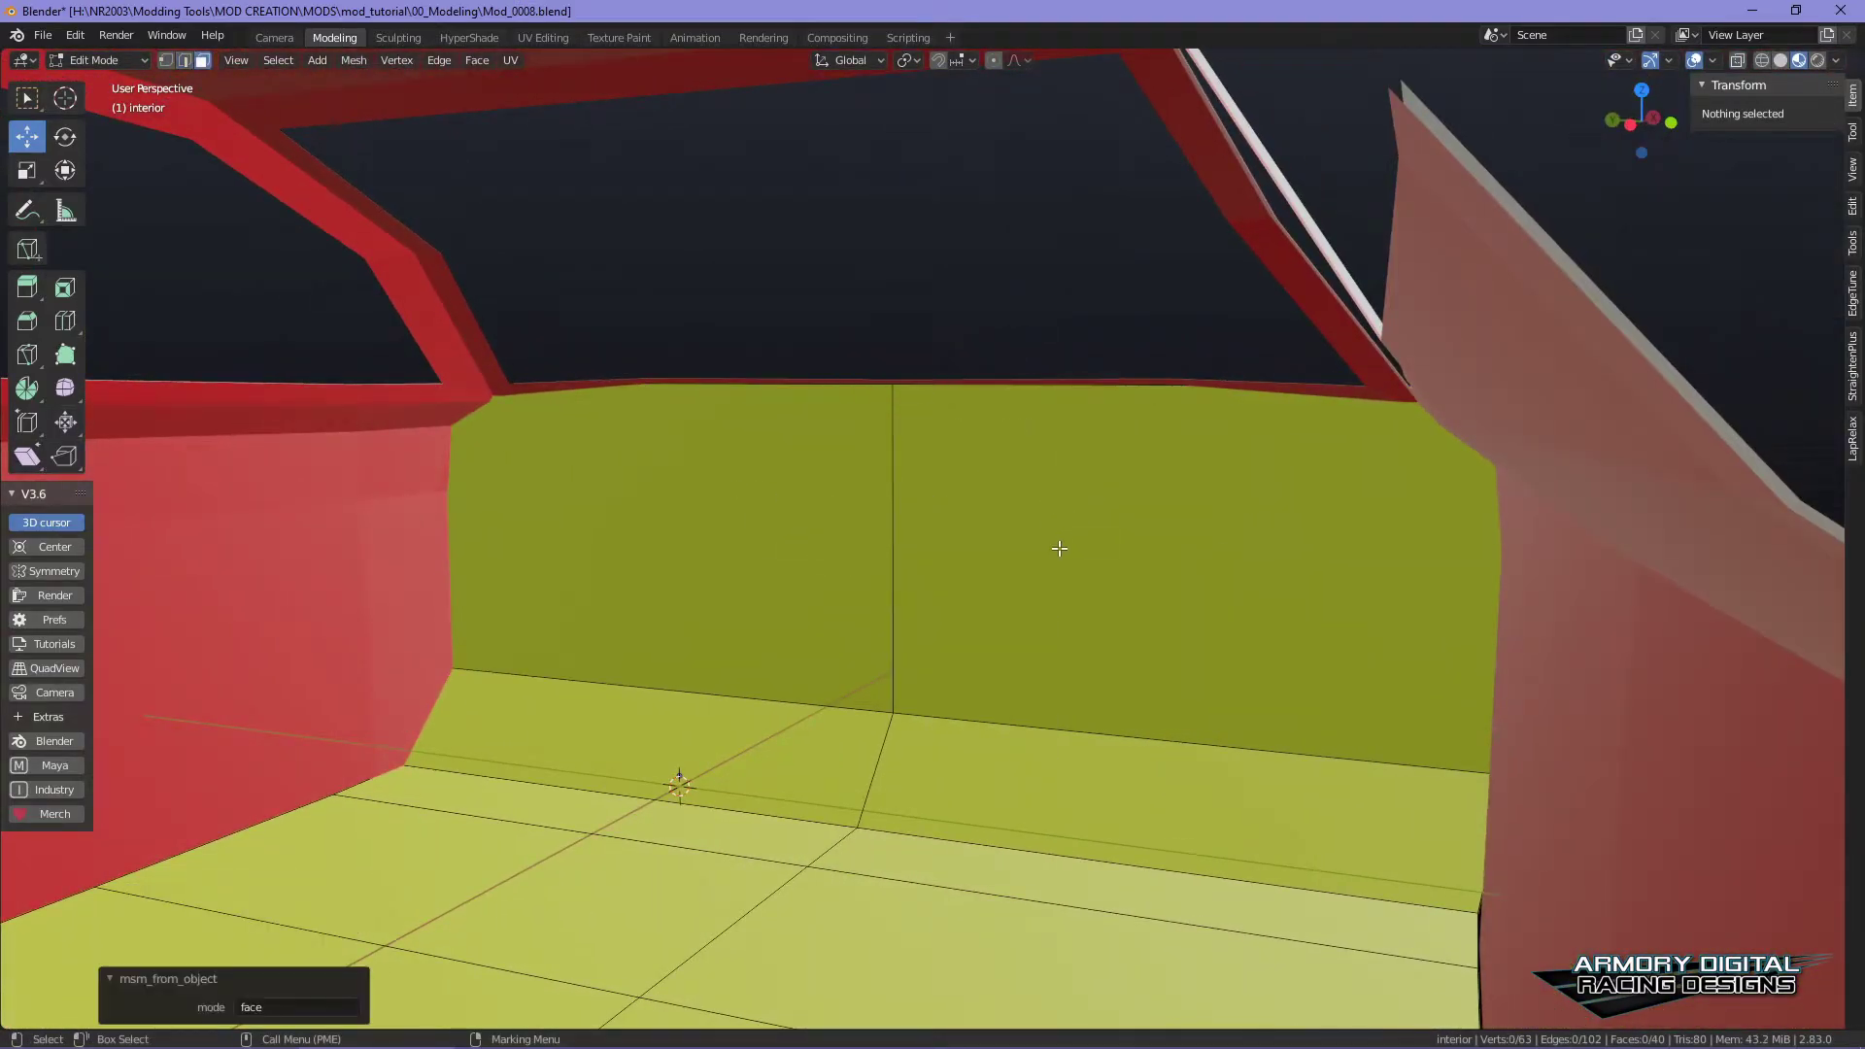
pyautogui.click(1058, 546)
pyautogui.keyDown('shift'); pyautogui.click(747, 622); pyautogui.keyUp('shift')
pyautogui.keyDown('shift'); pyautogui.click(750, 746); pyautogui.keyUp('shift')
pyautogui.keyDown('shift'); pyautogui.click(995, 769); pyautogui.keyUp('shift')
pyautogui.keyDown('shift'); pyautogui.click(1127, 874); pyautogui.keyUp('shift')
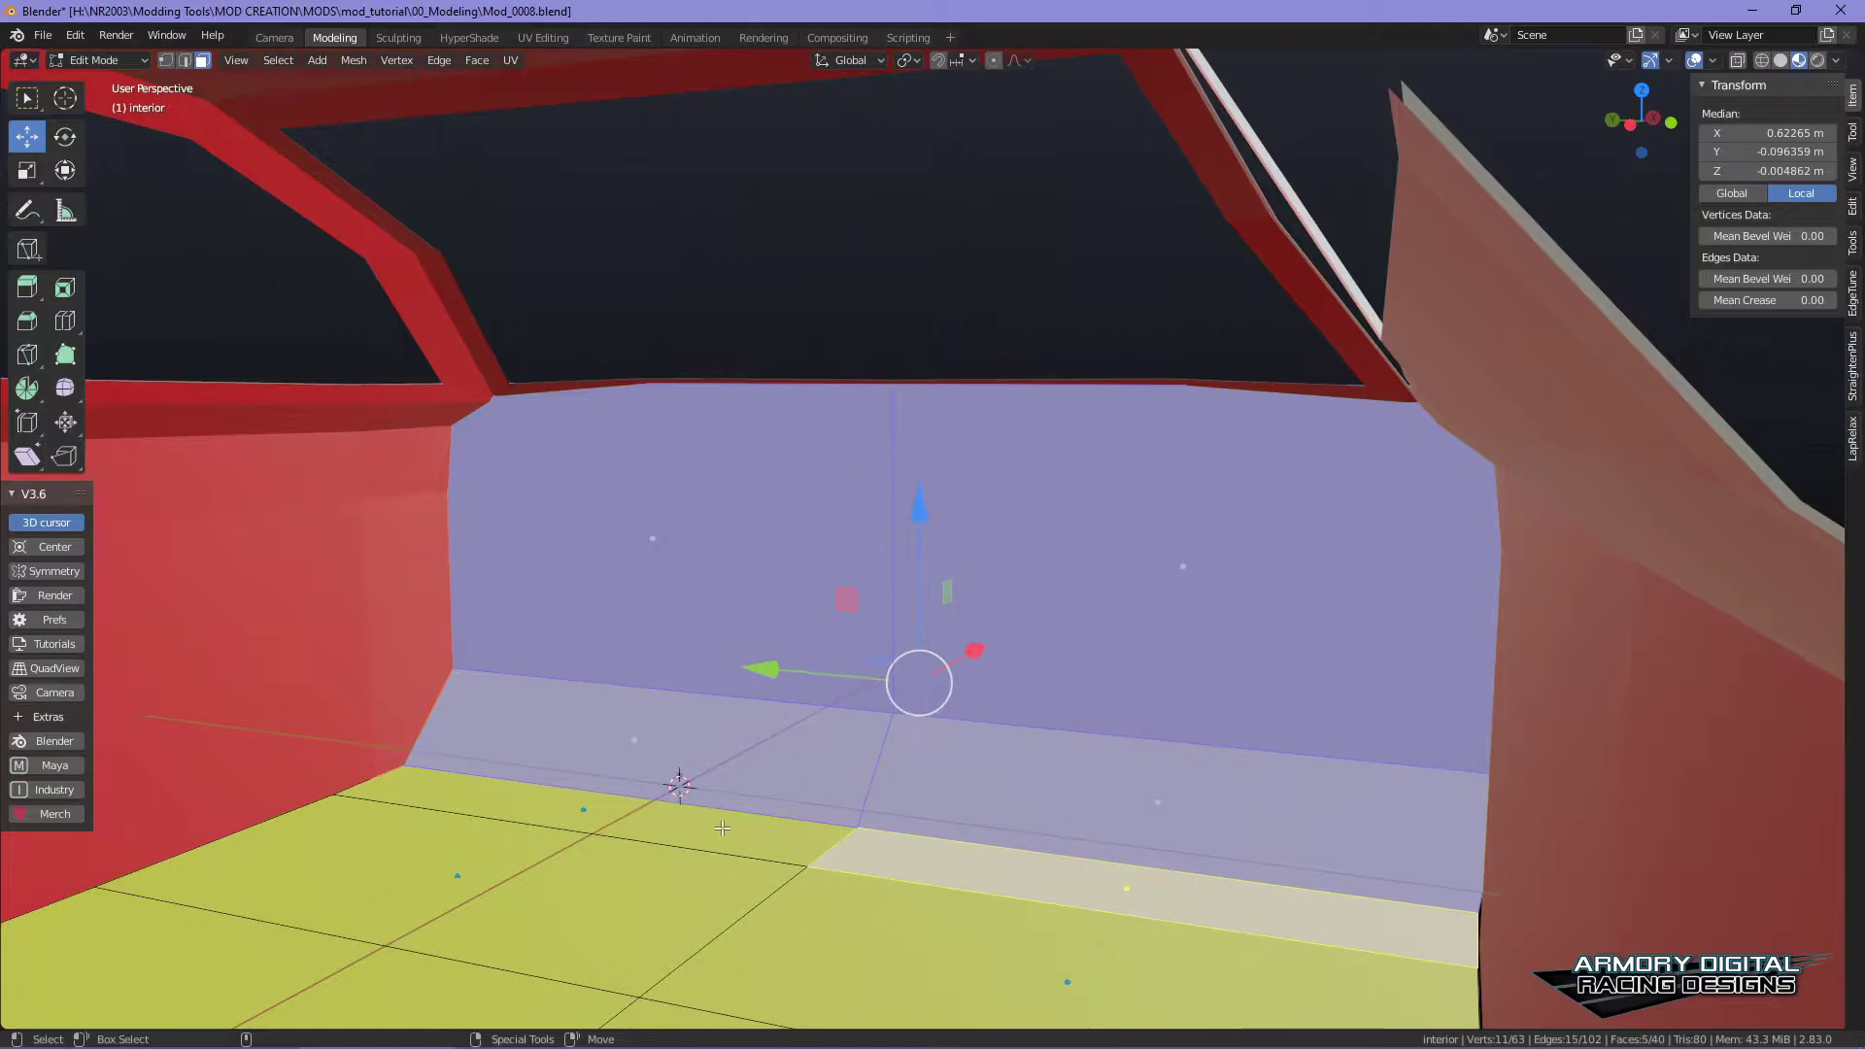
pyautogui.keyDown('shift'); pyautogui.click(622, 811); pyautogui.keyUp('shift')
pyautogui.moveTo(928, 661); pyautogui.dragTo(914, 666)
pyautogui.moveTo(914, 667); pyautogui.dragTo(1070, 742, button='middle')
pyautogui.moveTo(884, 799); pyautogui.dragTo(941, 789)
pyautogui.moveTo(941, 789); pyautogui.dragTo(1092, 697, button='middle')
pyautogui.keyDown('alt'); pyautogui.moveTo(1092, 697); pyautogui.dragTo(1112, 693); pyautogui.keyUp('alt')
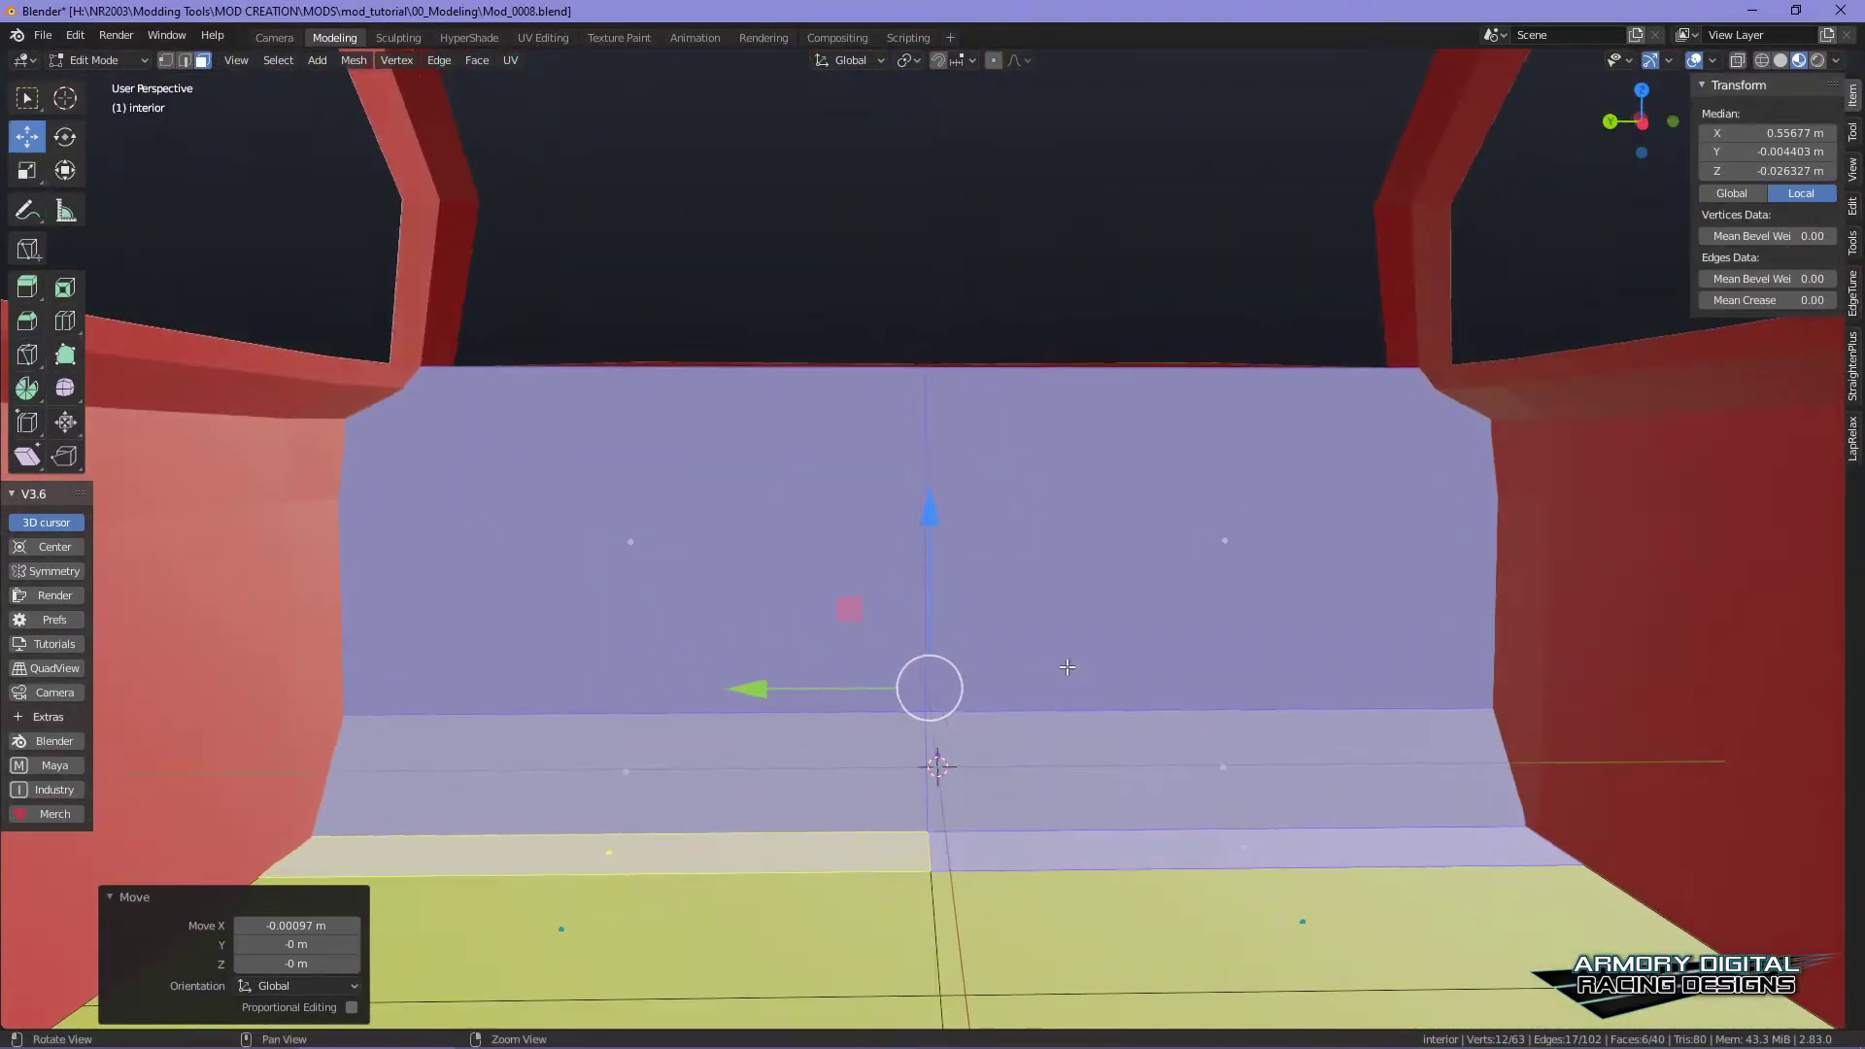
# - Add a horizontal loop cut near the front wall's top and a vertical loop cut through the middle of each half
pyautogui.rightClick(1109, 479)
pyautogui.click(1112, 371)
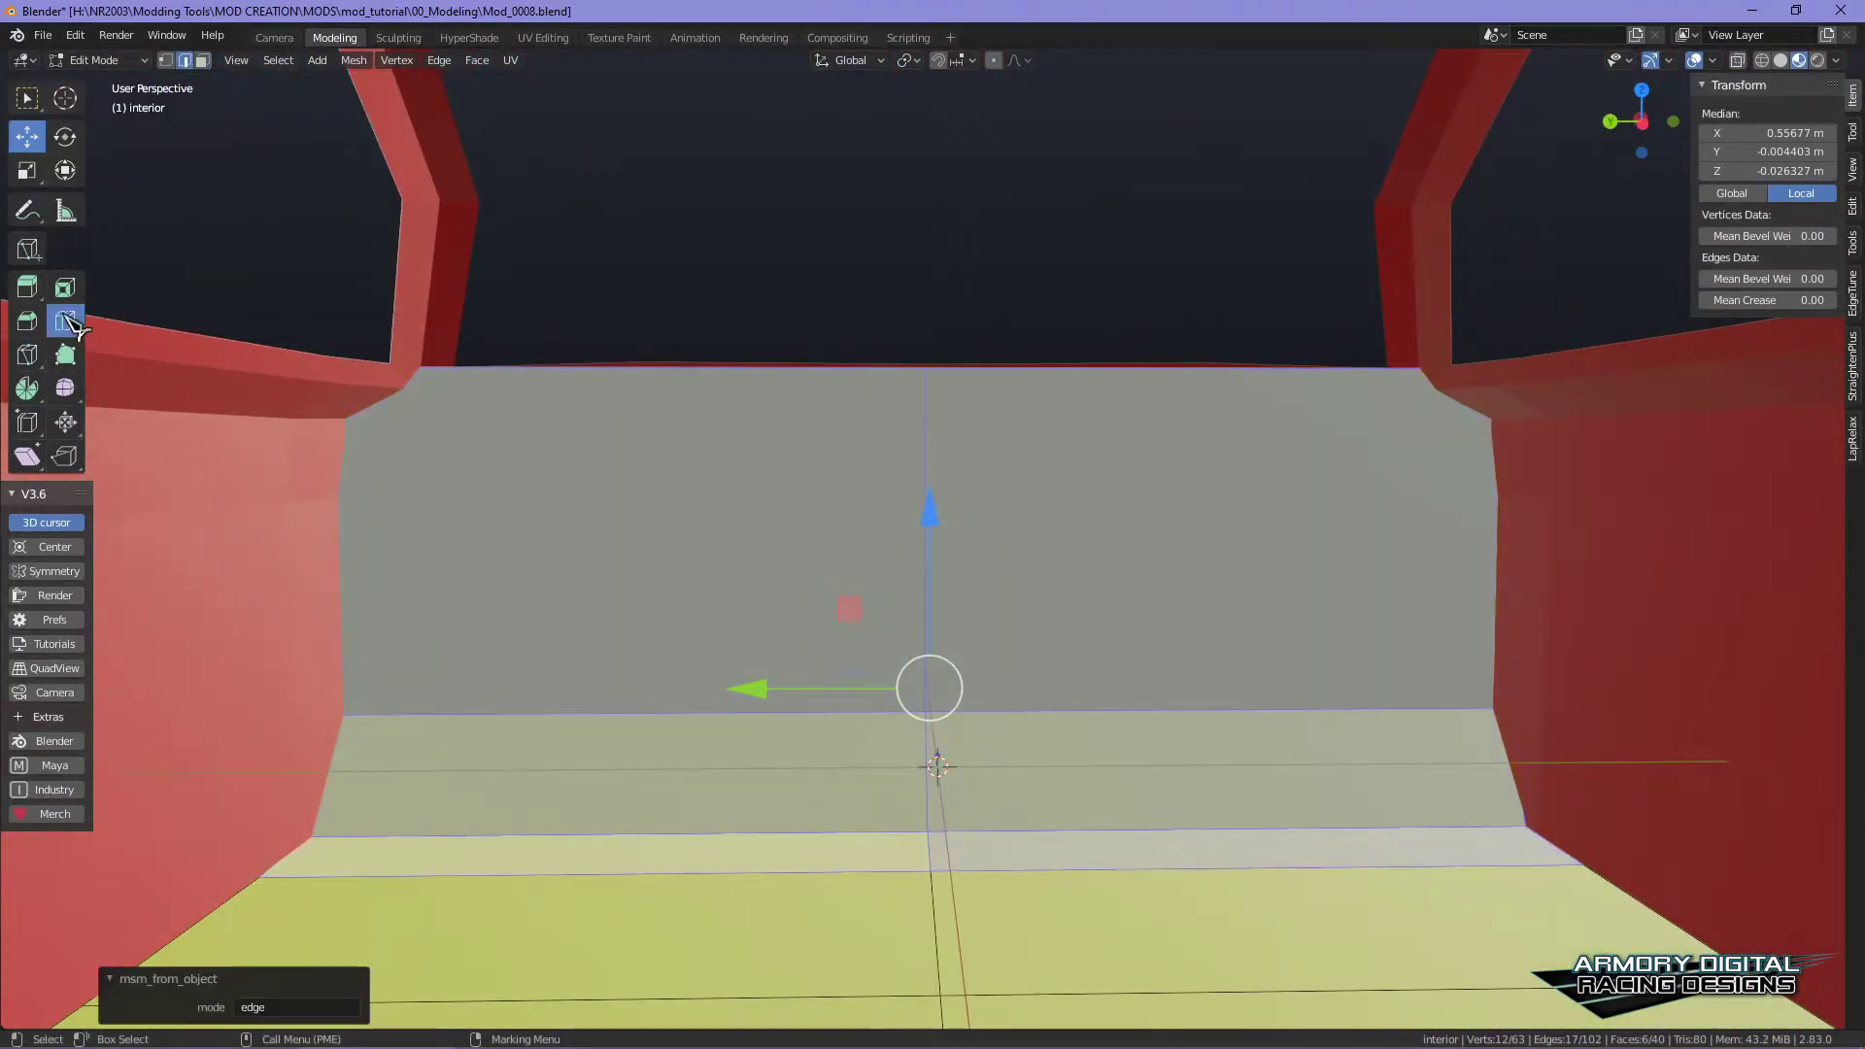
pyautogui.moveTo(936, 490); pyautogui.dragTo(933, 388)
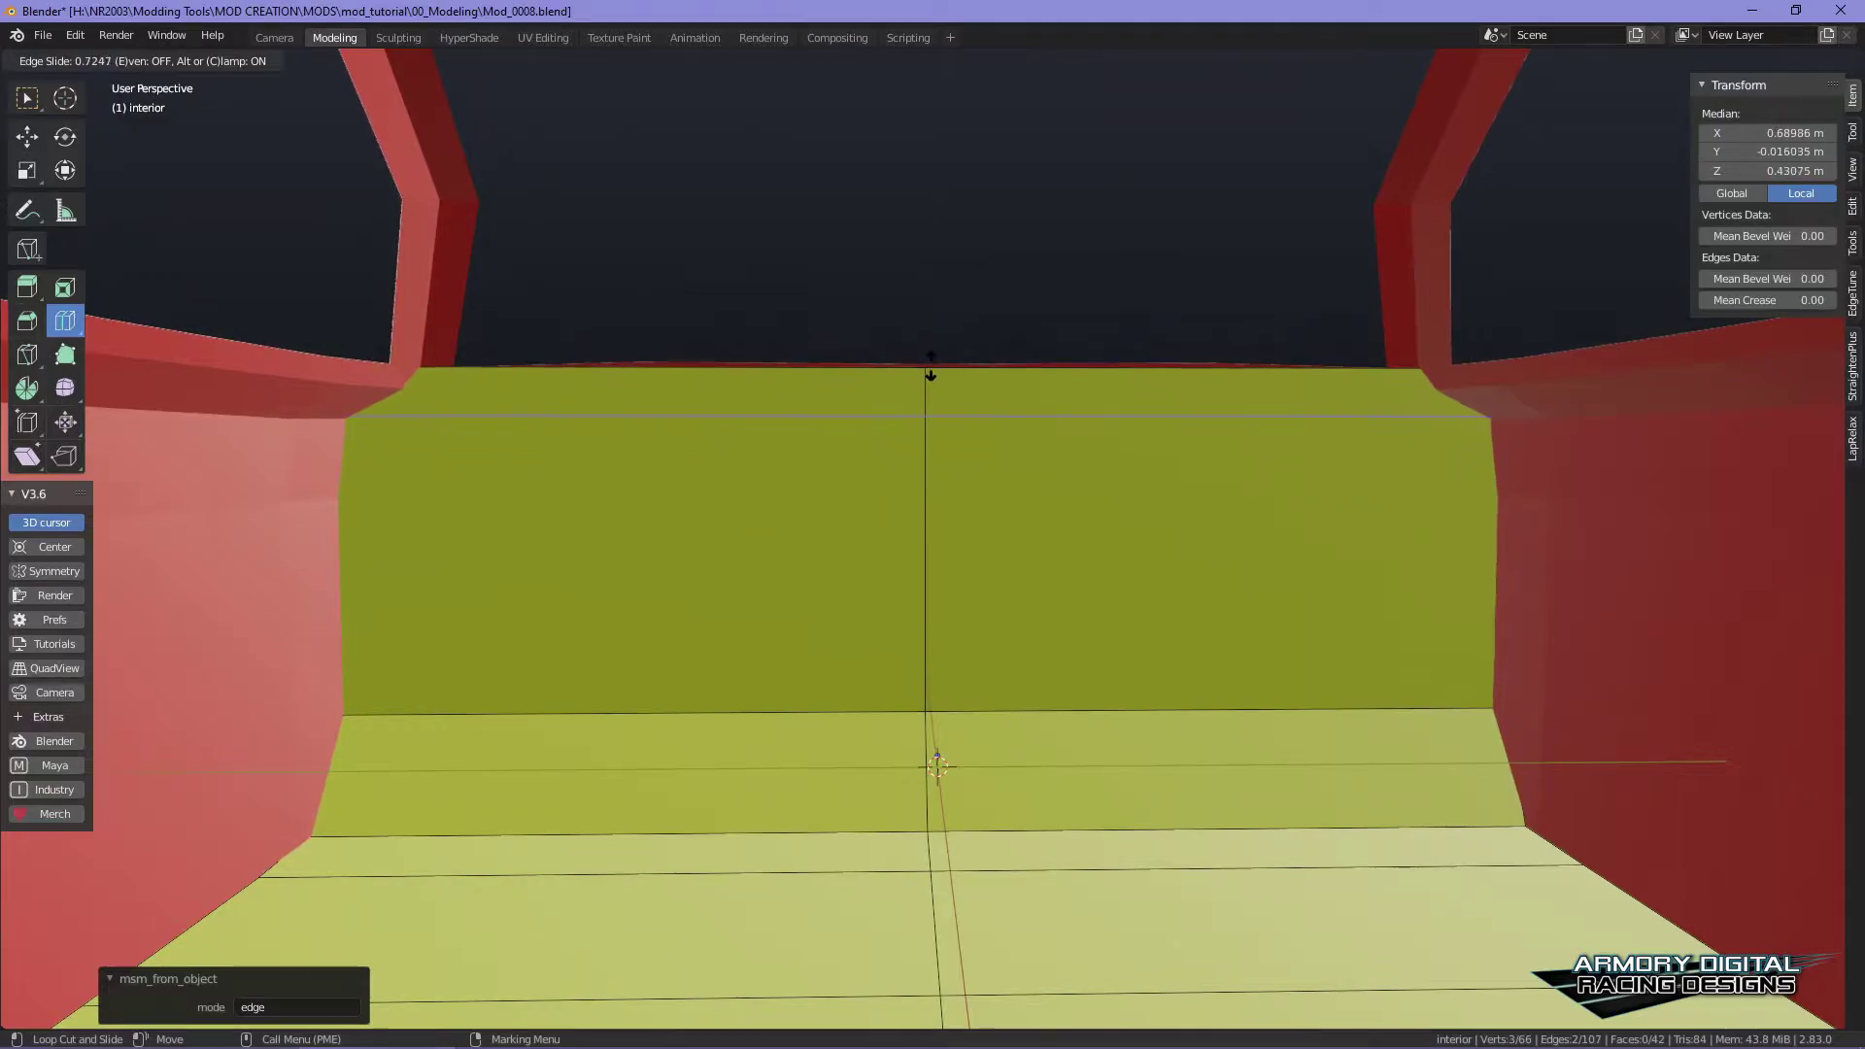
pyautogui.click(930, 374)
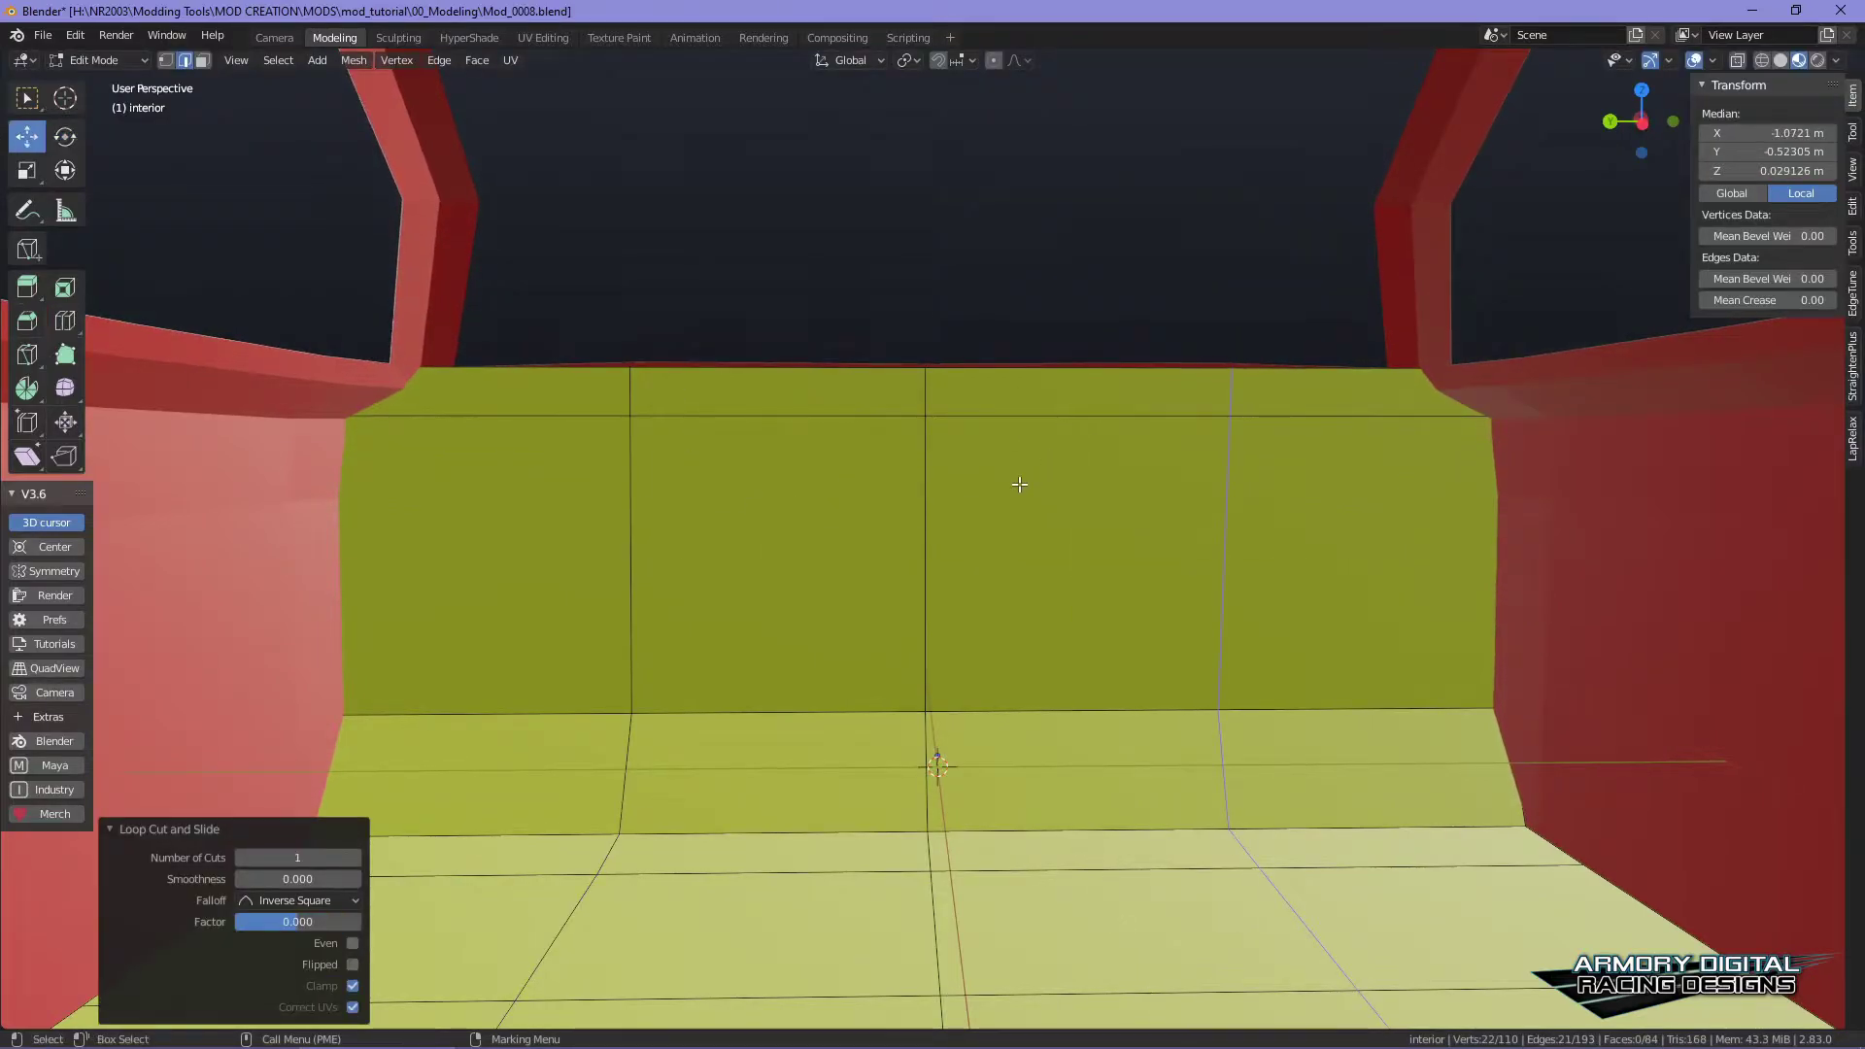
# - Select the six central faces of the front wall and its sloped base and move them 0.043 m forward along X
pyautogui.keyDown('alt'); pyautogui.moveTo(778, 469); pyautogui.dragTo(1010, 456); pyautogui.keyUp('alt')
pyautogui.rightClick(1010, 457)
pyautogui.click(1112, 536)
pyautogui.click(997, 404)
pyautogui.keyDown('shift'); pyautogui.click(1005, 466); pyautogui.keyUp('shift')
pyautogui.keyDown('shift'); pyautogui.click(909, 589); pyautogui.keyUp('shift')
pyautogui.keyDown('shift'); pyautogui.click(828, 521); pyautogui.keyUp('shift')
pyautogui.keyDown('shift'); pyautogui.click(1058, 622); pyautogui.keyUp('shift')
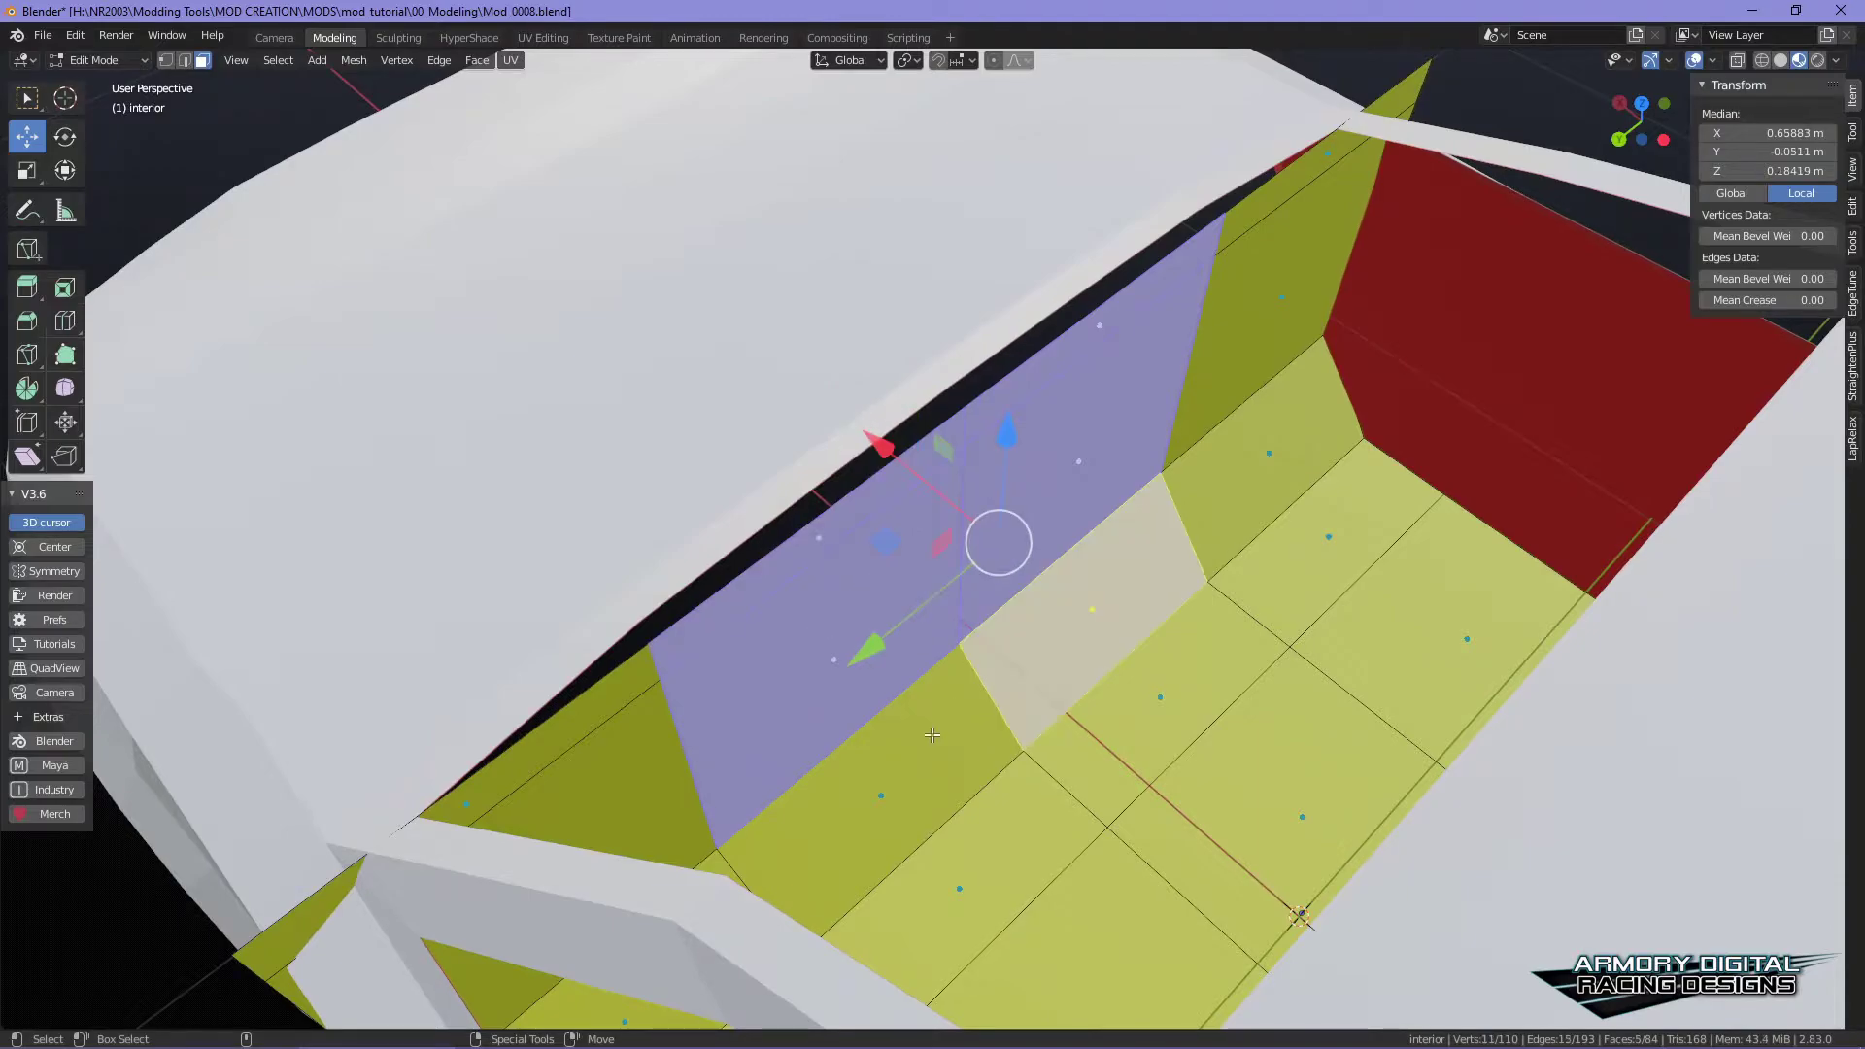
pyautogui.keyDown('shift'); pyautogui.click(951, 646); pyautogui.keyUp('shift')
pyautogui.moveTo(877, 488); pyautogui.dragTo(849, 473)
# - Select the front wall's two upper corner vertices on the negative-Y side and move them inward about 0.07 m along Y
pyautogui.moveTo(849, 473); pyautogui.dragTo(917, 546, button='middle')
pyautogui.keyDown('alt'); pyautogui.moveTo(917, 546); pyautogui.dragTo(942, 546); pyautogui.keyUp('alt')
pyautogui.scroll(2, 1031, 450)
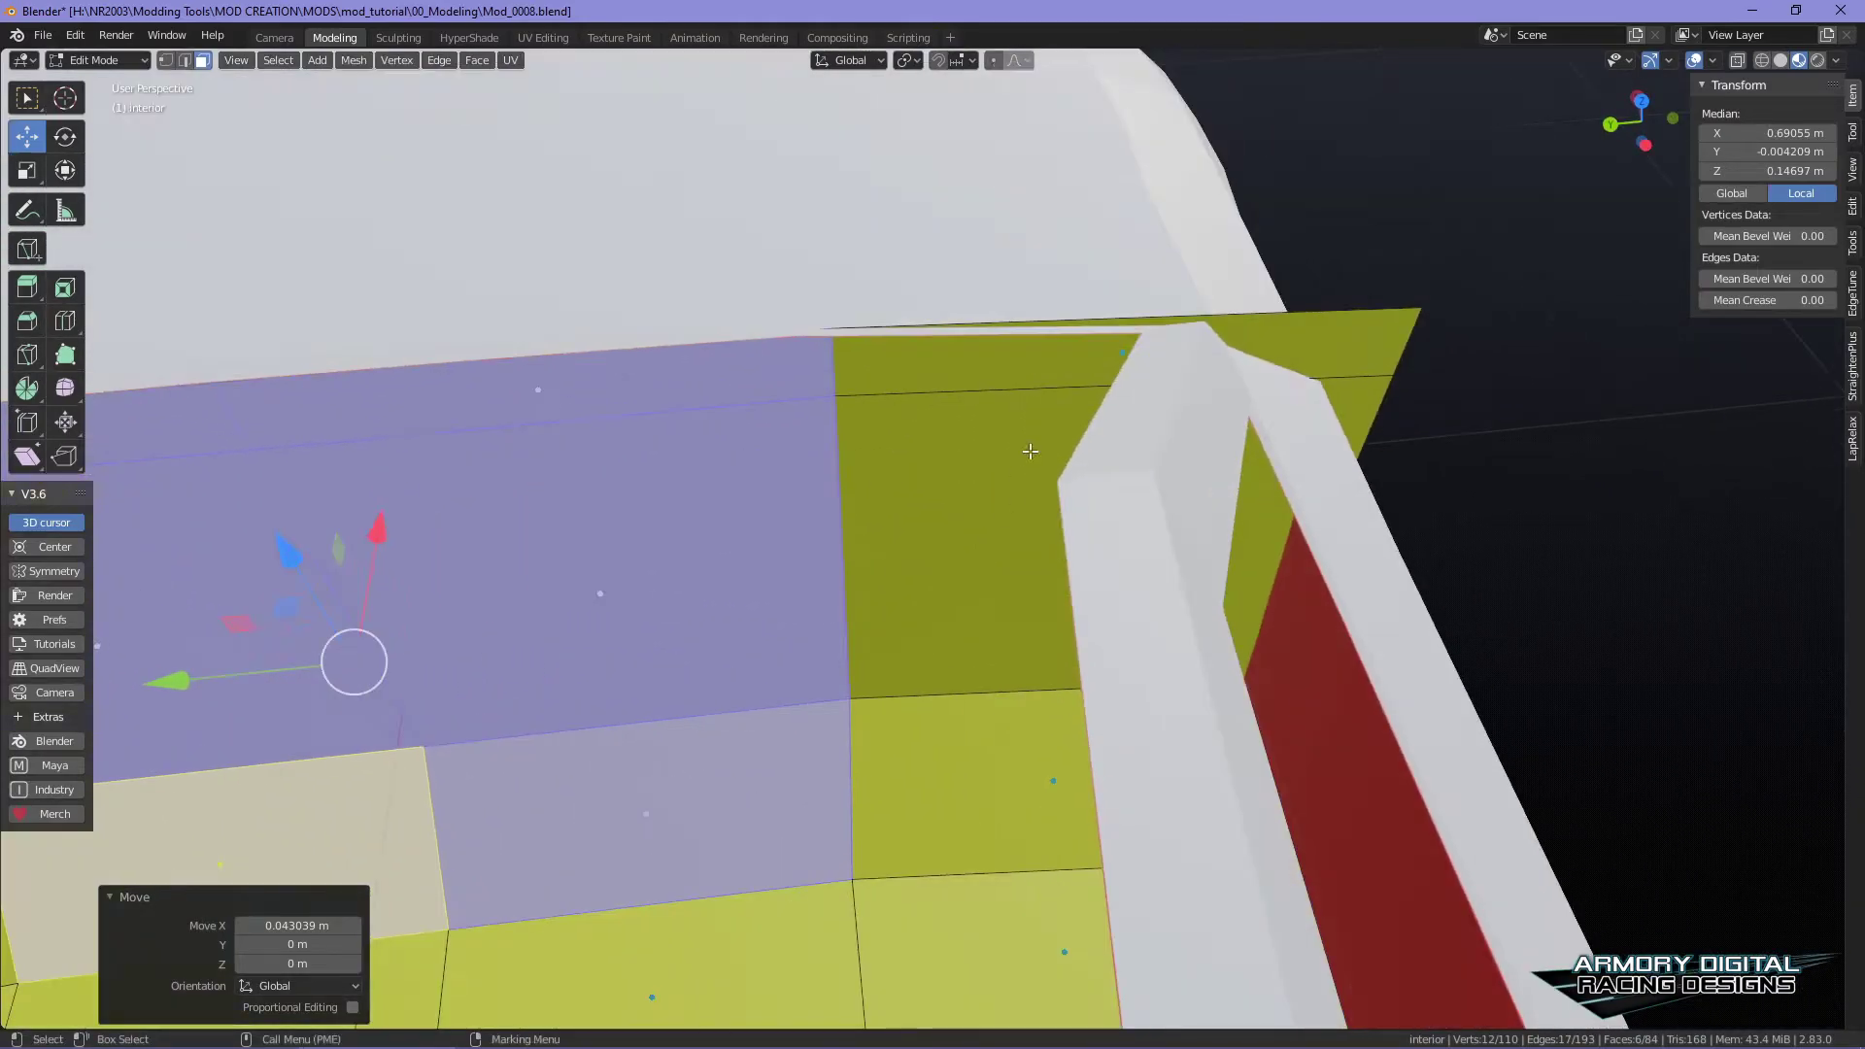
pyautogui.rightClick(1345, 335)
pyautogui.click(1217, 334)
pyautogui.moveTo(1216, 334)
pyautogui.mouseDown(button='middle')
pyautogui.moveTo(1278, 417)
pyautogui.moveTo(1266, 341)
pyautogui.moveTo(1228, 358)
pyautogui.mouseUp(button='middle')
pyautogui.moveTo(1254, 403); pyautogui.dragTo(1171, 279)
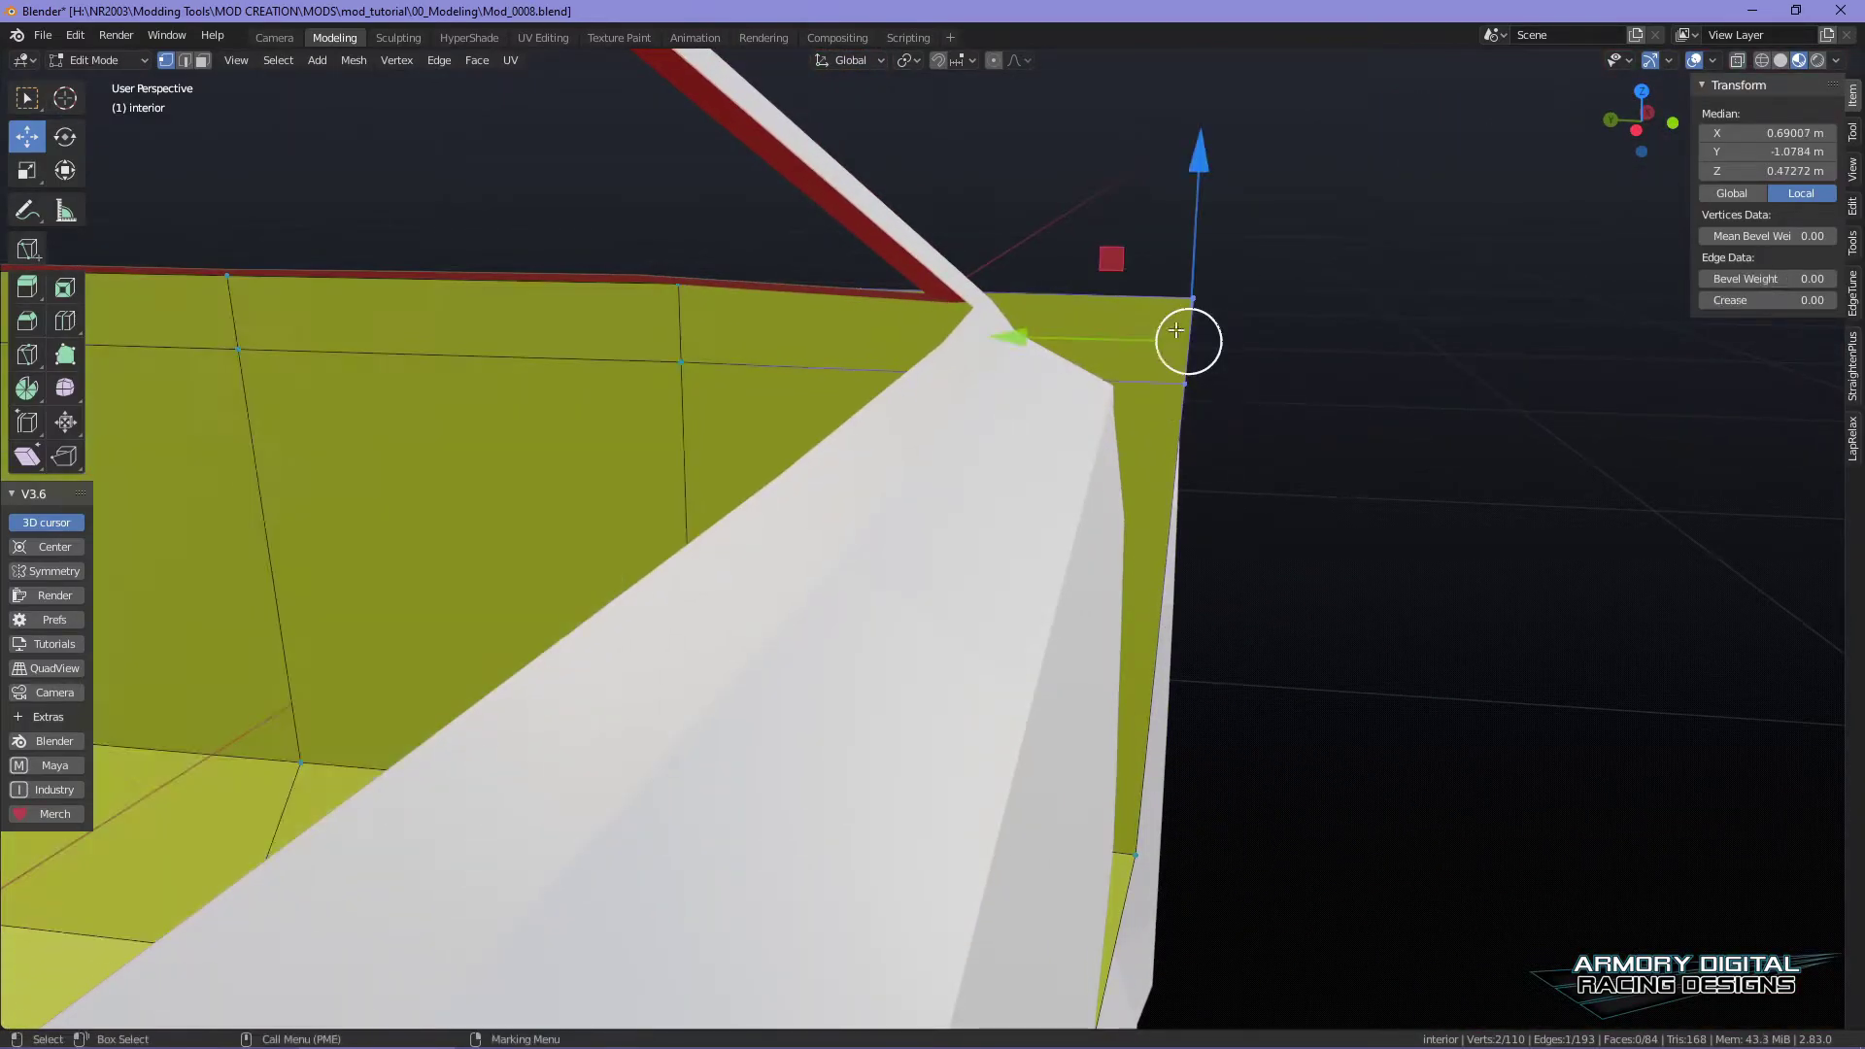
pyautogui.moveTo(1035, 344); pyautogui.dragTo(956, 329)
# - Move the lower front-wall edge vertex on the negative-Y side inward 0.028 m along Y
pyautogui.keyDown('shift'); pyautogui.moveTo(1232, 515); pyautogui.dragTo(1231, 374, button='middle'); pyautogui.keyUp('shift')
pyautogui.click(1128, 722)
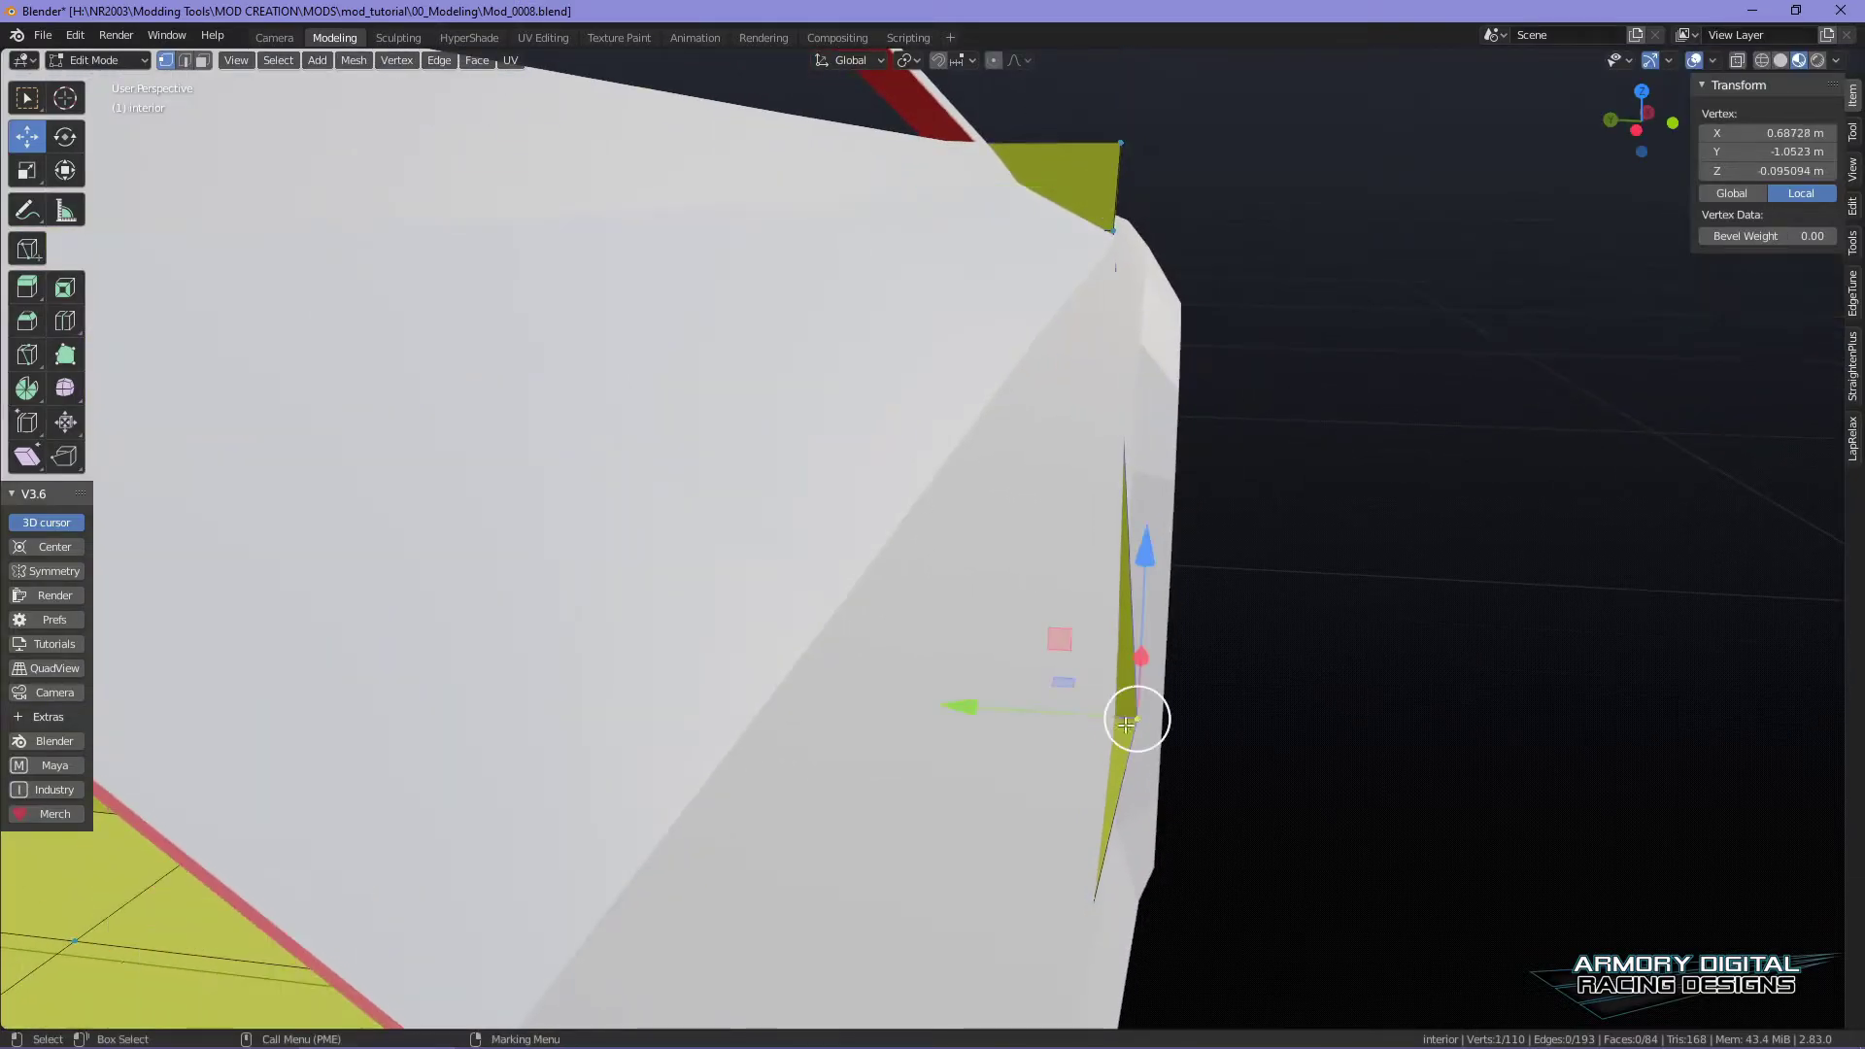
pyautogui.moveTo(959, 717); pyautogui.dragTo(1303, 545)
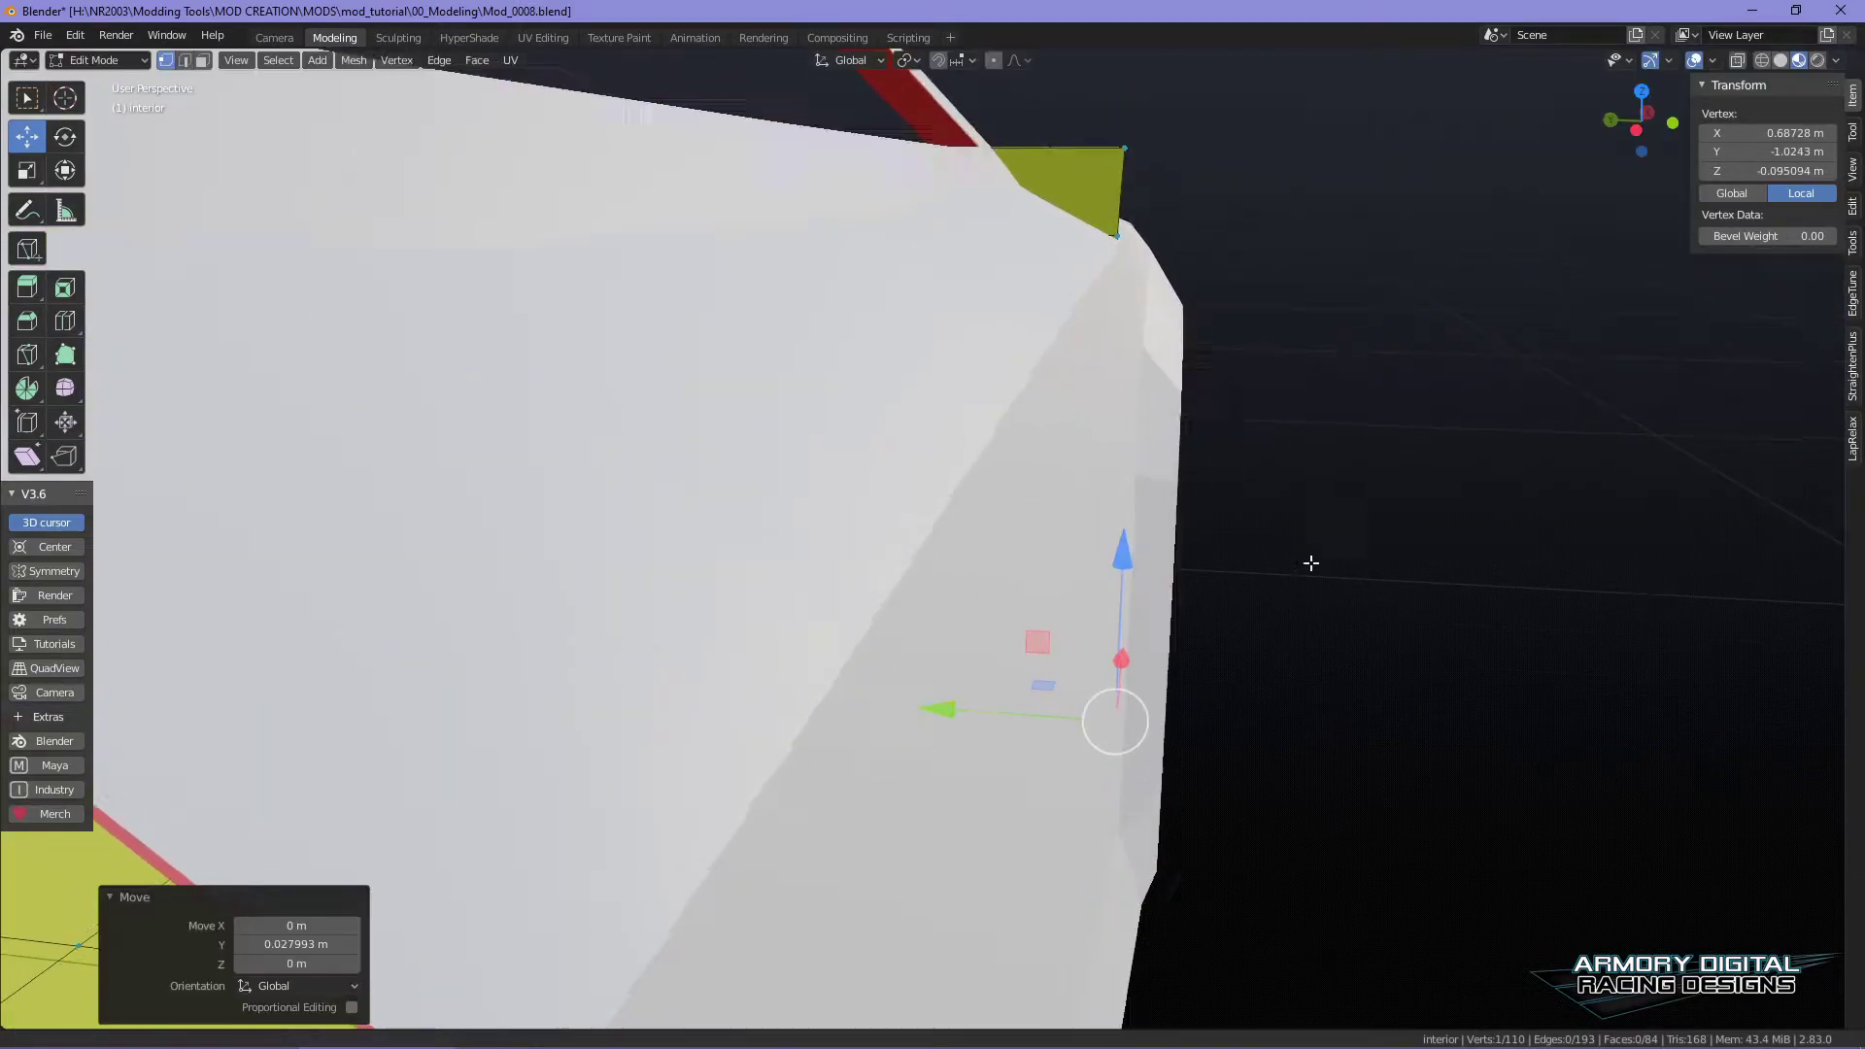
# - Select the front wall's two upper corner vertices on the positive-Y side and move them inward about 0.024 m along Y
pyautogui.scroll(3, 1345, 632)
pyautogui.keyDown('shift'); pyautogui.moveTo(1311, 508); pyautogui.dragTo(765, 386, button='middle'); pyautogui.keyUp('shift')
pyautogui.keyDown('shift'); pyautogui.click(773, 520); pyautogui.keyUp('shift')
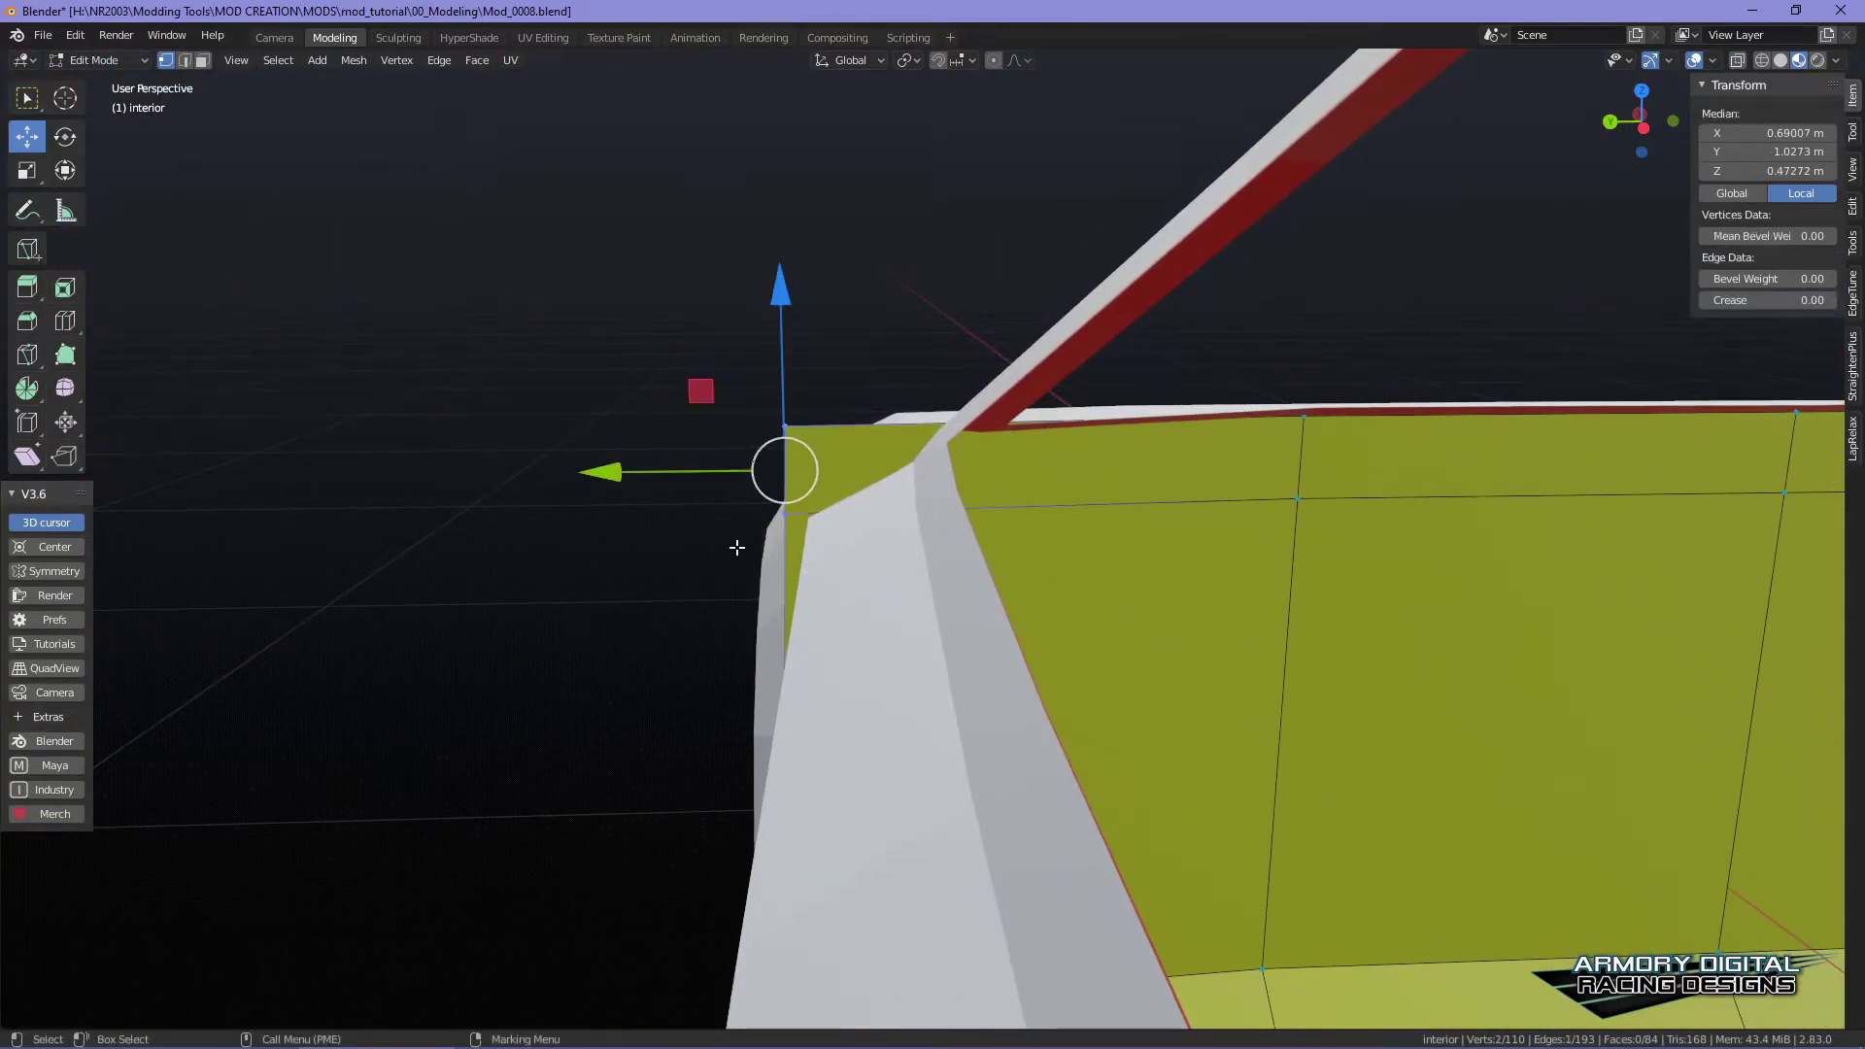
pyautogui.moveTo(617, 476); pyautogui.dragTo(642, 484)
pyautogui.moveTo(642, 484); pyautogui.dragTo(1253, 425, button='middle')
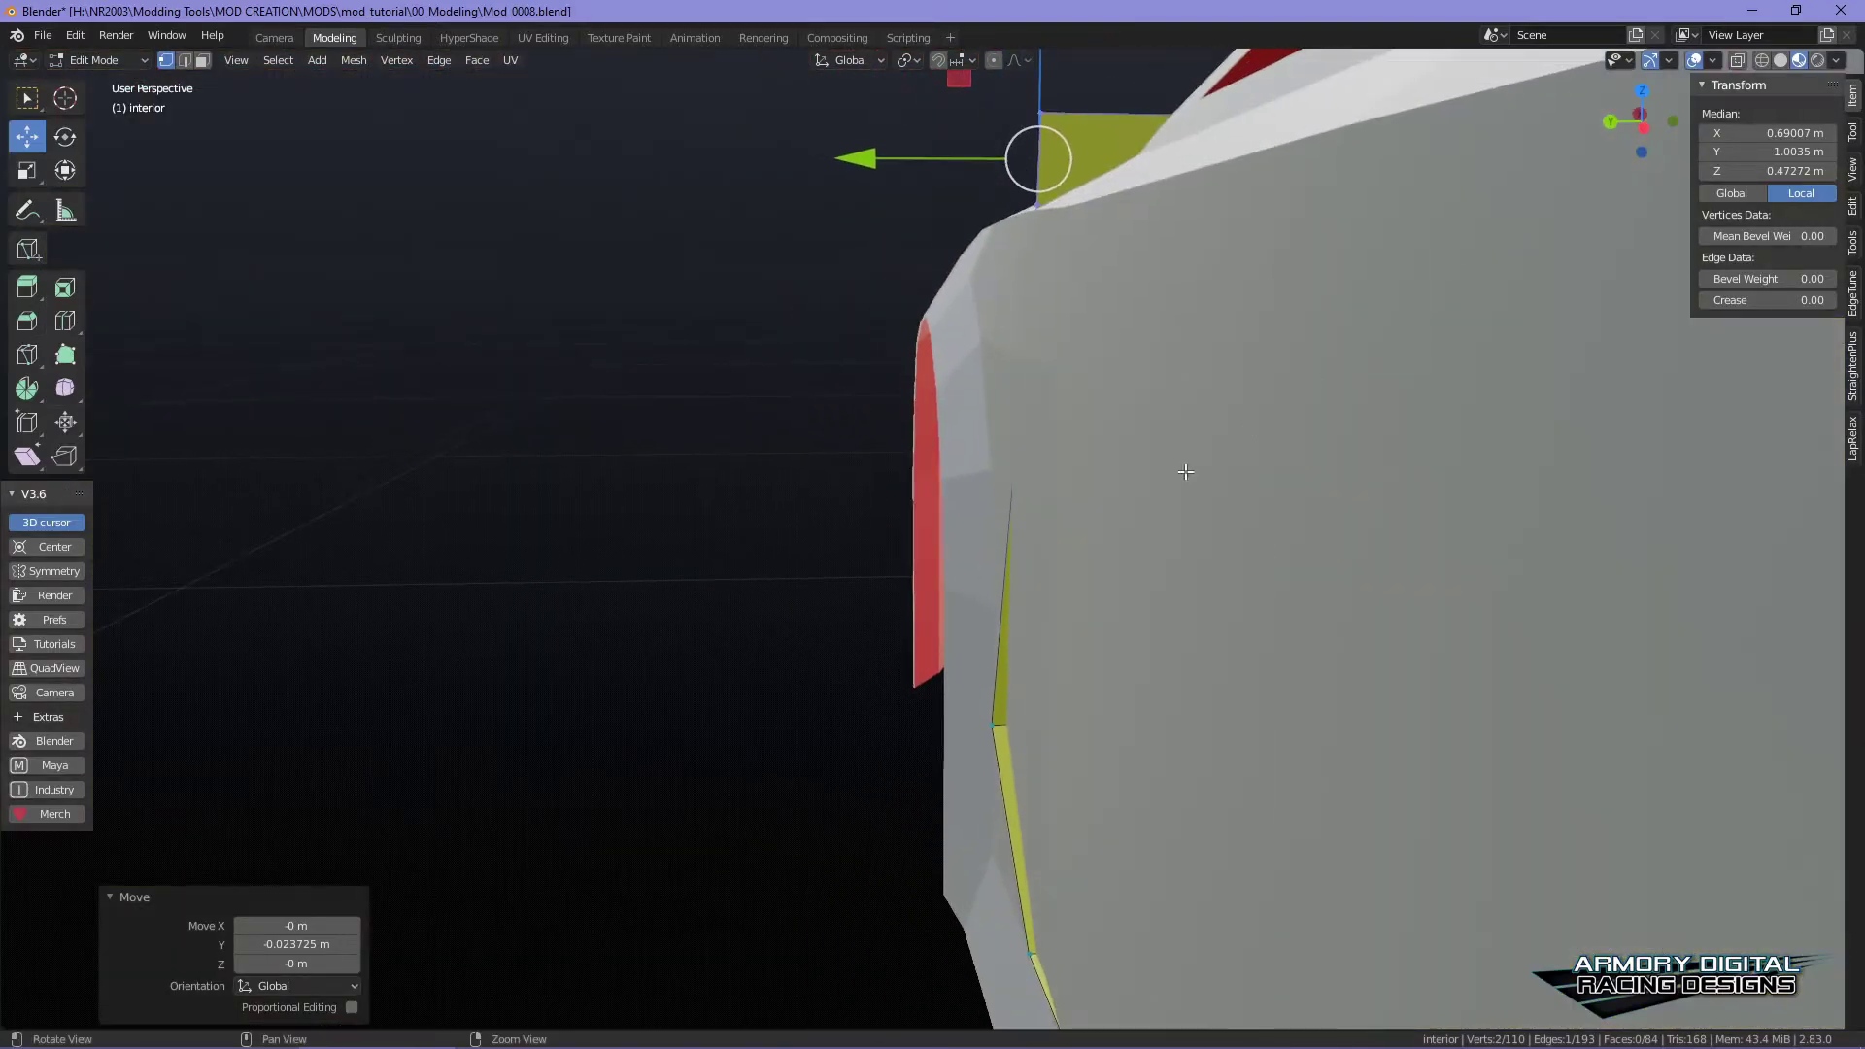
# - Move the front wall's lower edge vertices on the positive-Y side inward along Y to fit behind the body side
pyautogui.click(996, 731)
pyautogui.moveTo(828, 730); pyautogui.dragTo(871, 731)
pyautogui.moveTo(871, 731); pyautogui.dragTo(1118, 588, button='middle')
pyautogui.click(947, 750)
pyautogui.moveTo(769, 757); pyautogui.dragTo(793, 761)
# - Move the front wall's top corner vertex on the negative-Y side inward about 0.16 m along Y to the base of the windshield pillar
pyautogui.moveTo(792, 762); pyautogui.dragTo(1171, 754, button='middle')
pyautogui.click(1065, 506)
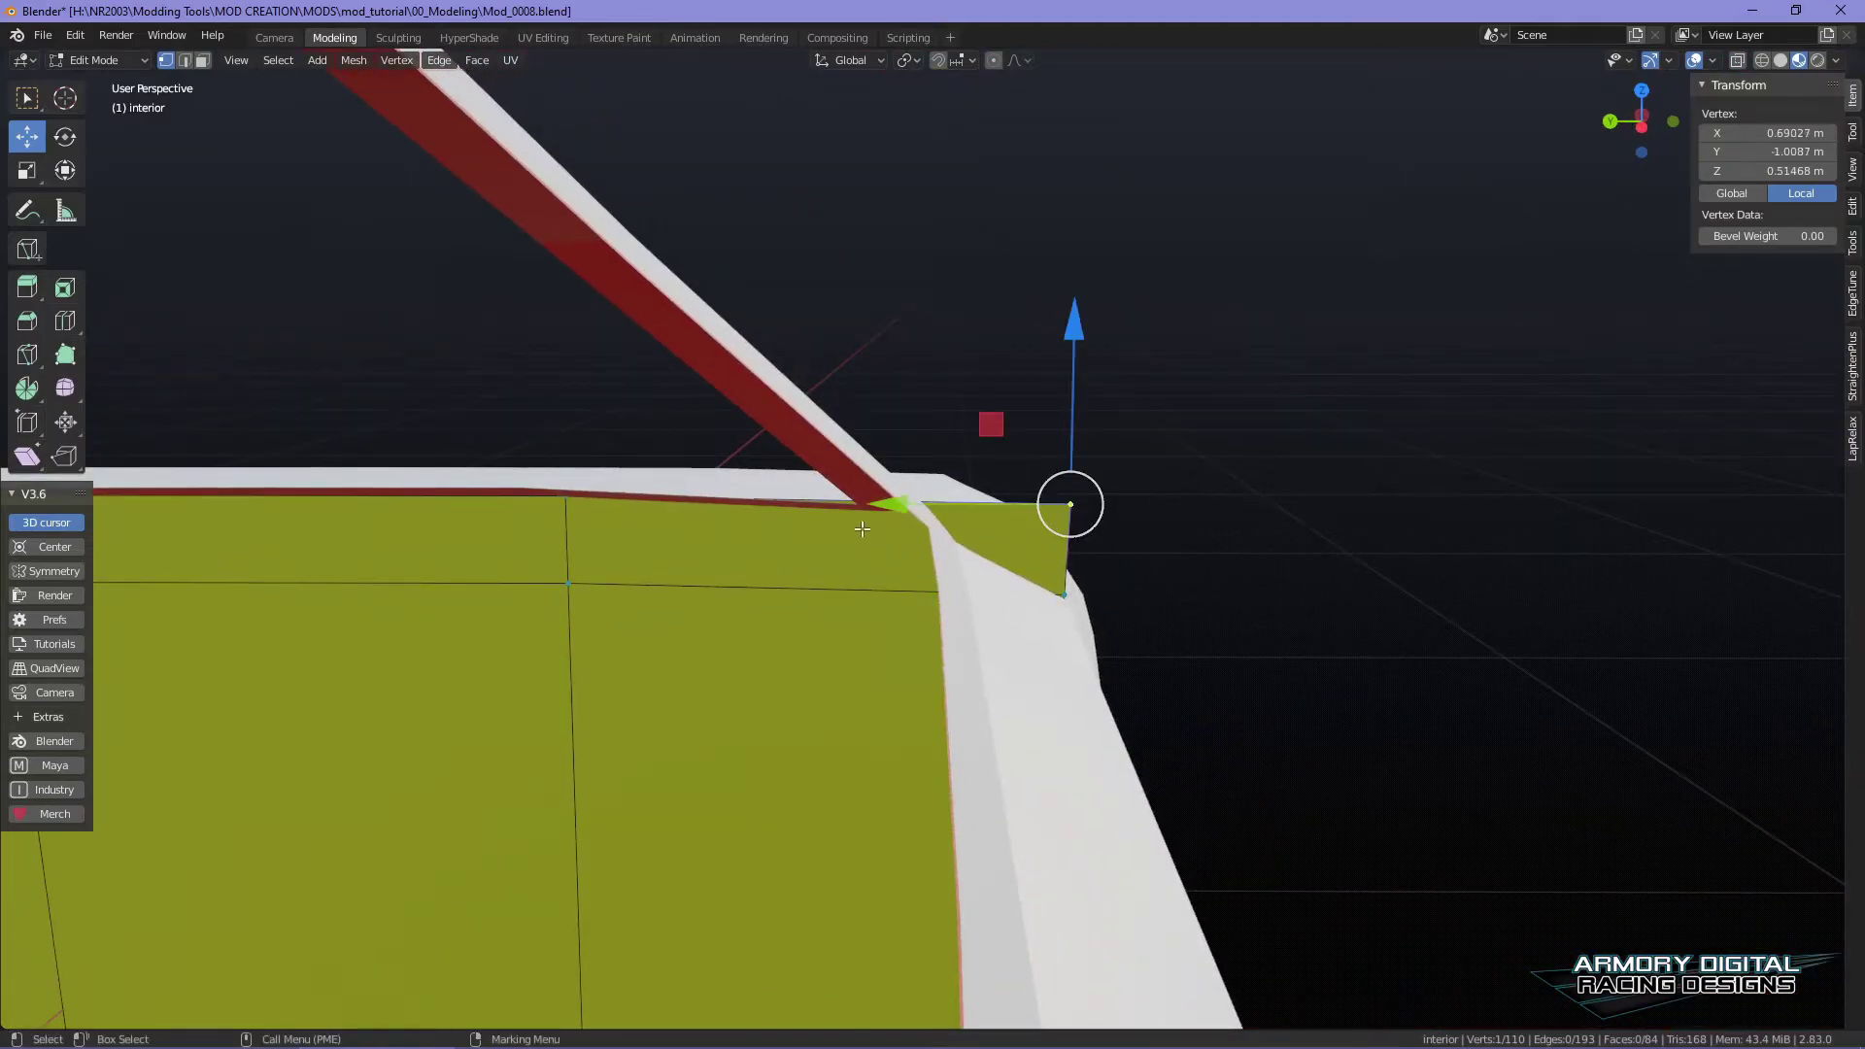
pyautogui.press('g')
pyautogui.press('y')
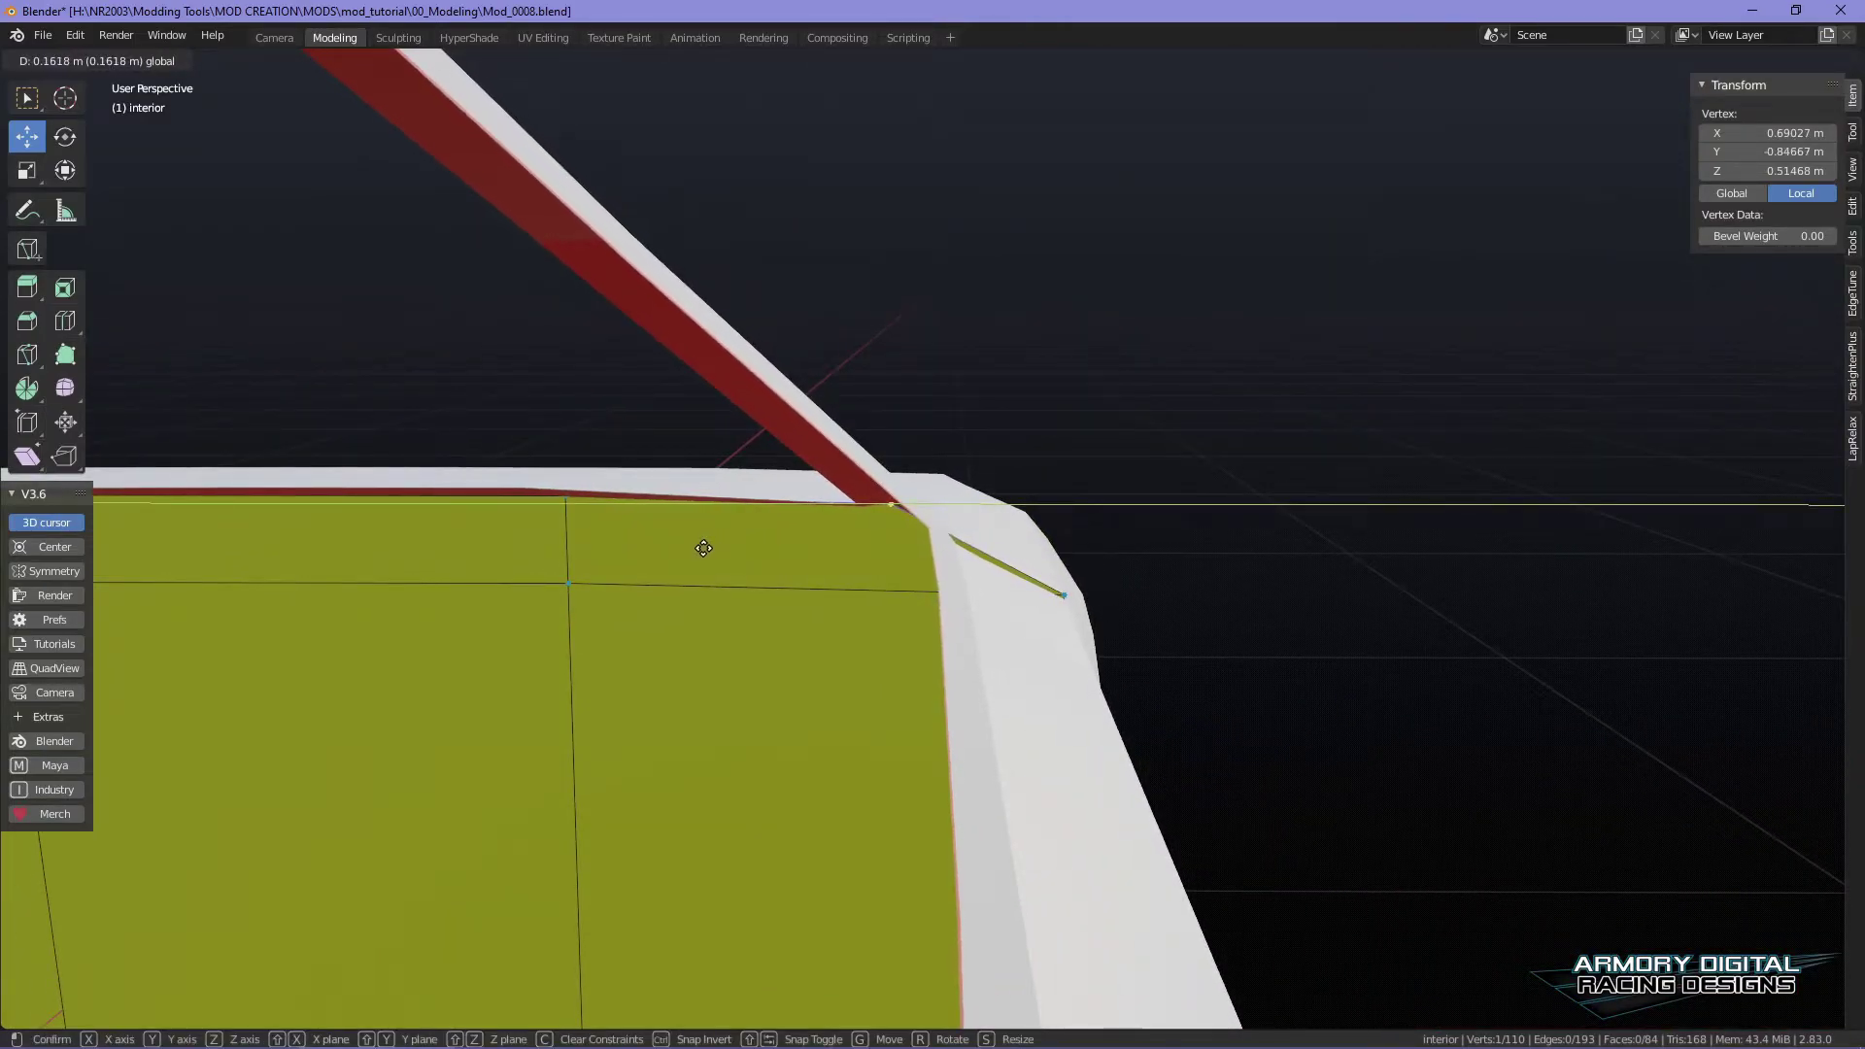
pyautogui.click(717, 551)
# - Lower the vertex below the negative-Y top corner about 0.03 m along Z to follow the body's inner edge
pyautogui.moveTo(1020, 653); pyautogui.dragTo(1189, 647, button='middle')
pyautogui.click(1111, 556)
pyautogui.press('g')
pyautogui.press('z')
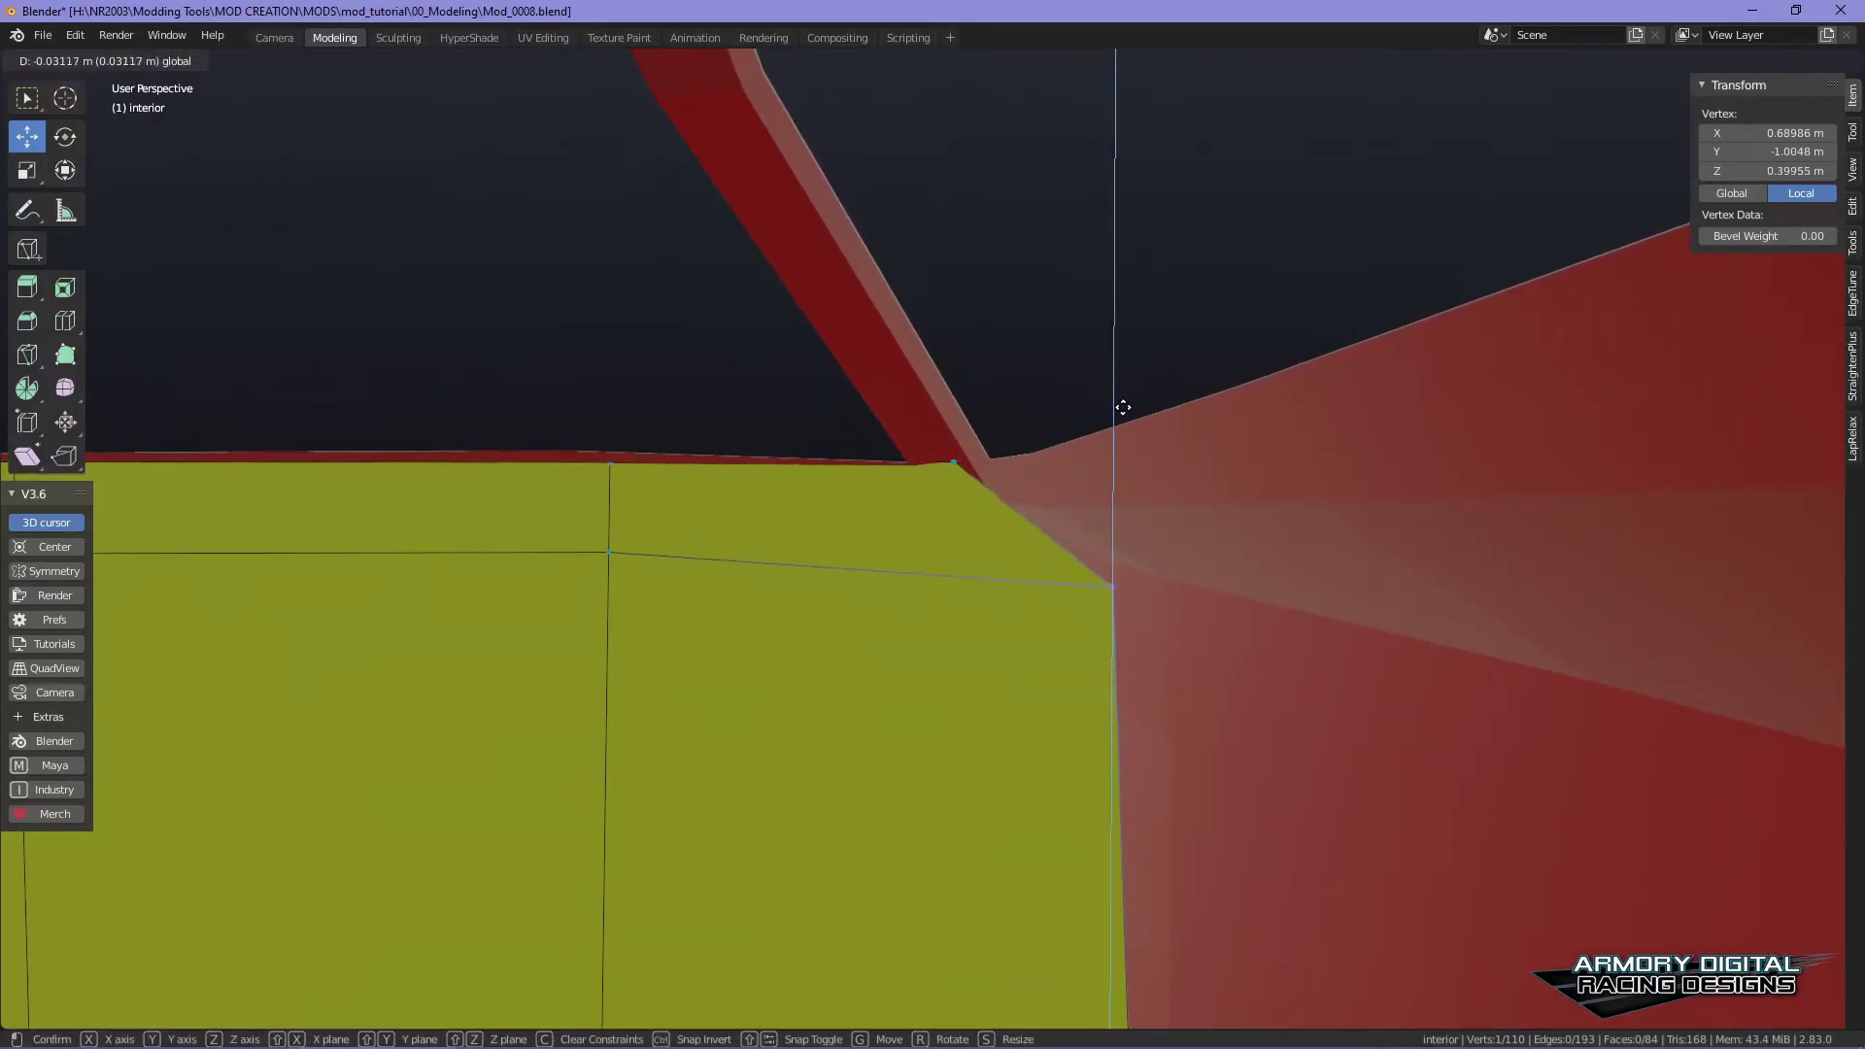
pyautogui.click(1123, 407)
# - Move the front wall's top corner vertex on the positive-Y side inward 0.118 m along Y to the windshield pillar's base
pyautogui.moveTo(1123, 407); pyautogui.dragTo(787, 576, button='middle')
pyautogui.moveTo(679, 581); pyautogui.dragTo(662, 563)
pyautogui.moveTo(620, 394); pyautogui.dragTo(623, 412)
pyautogui.hotkey('ctrl', 'z')
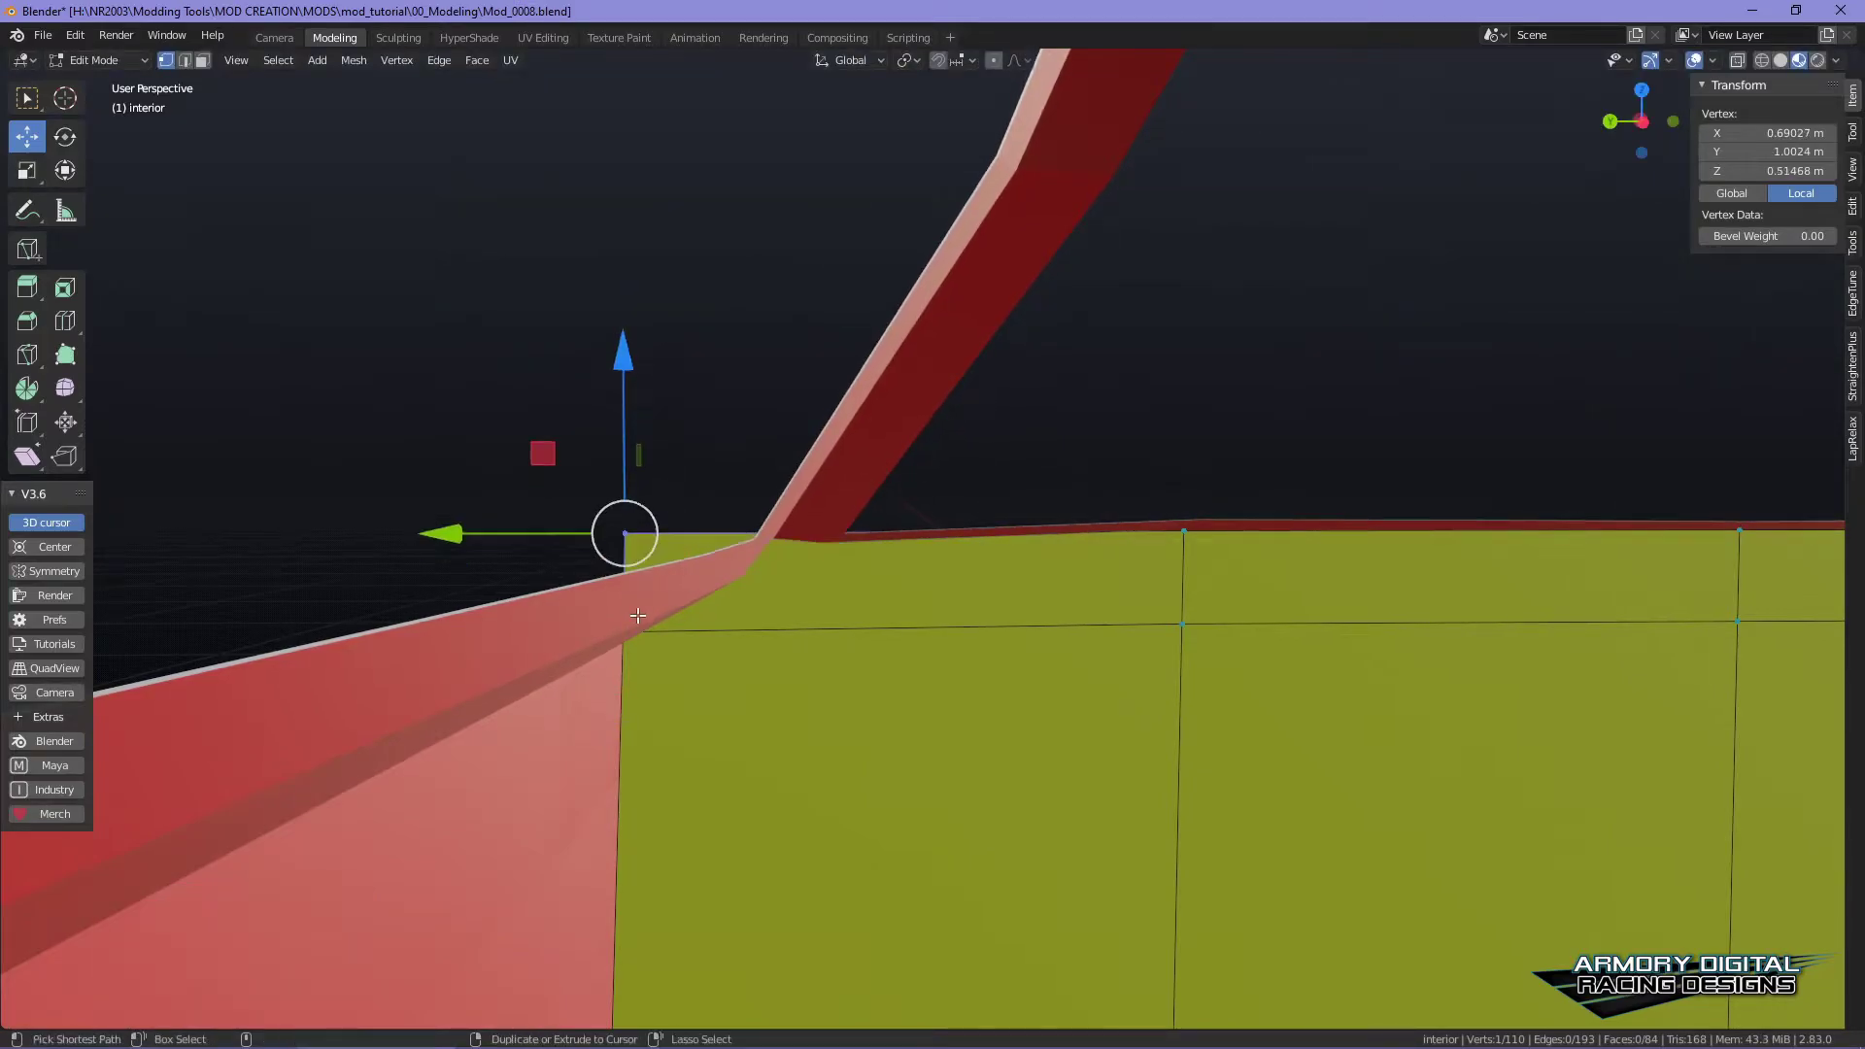
pyautogui.moveTo(466, 530); pyautogui.dragTo(598, 541)
pyautogui.moveTo(598, 541); pyautogui.dragTo(913, 481, button='middle')
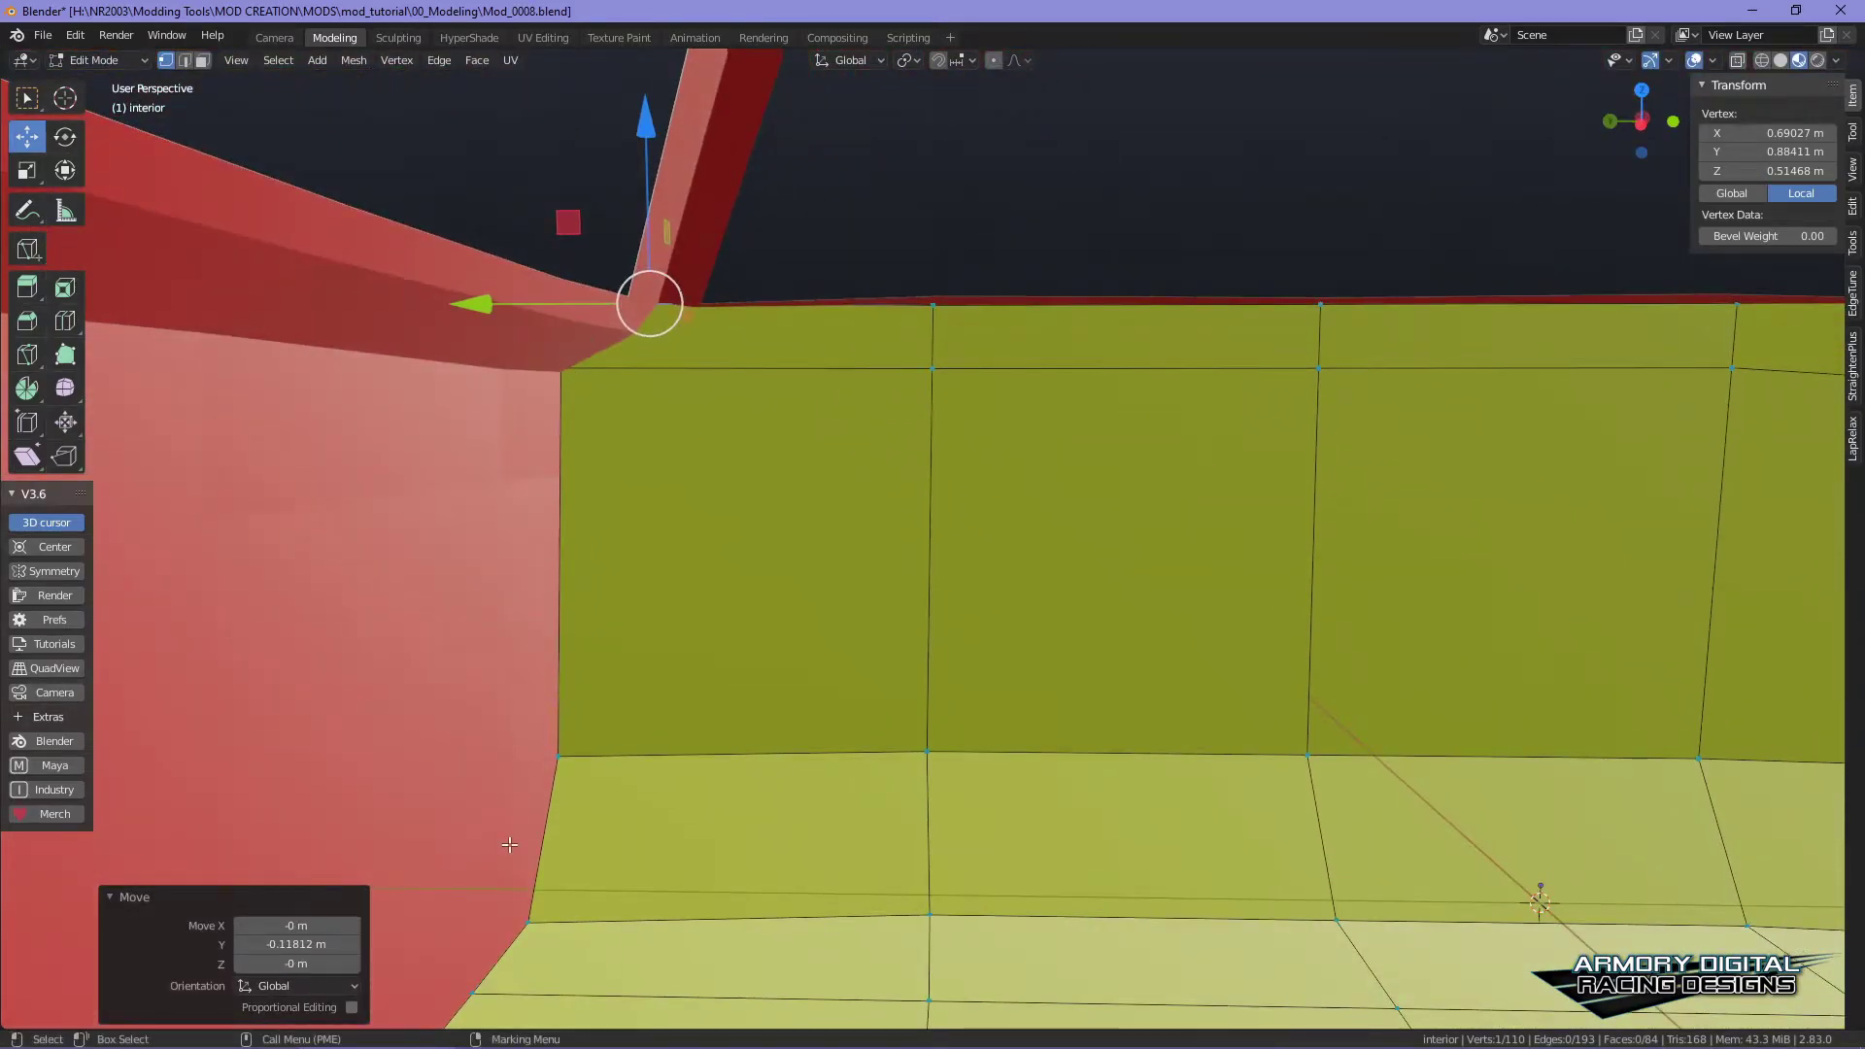
# - Adjust the positive-Y top corner vertex to Y 0.88529 m and move the vertex below it inward to Y 0.99405 m
pyautogui.scroll(-2, 513, 571)
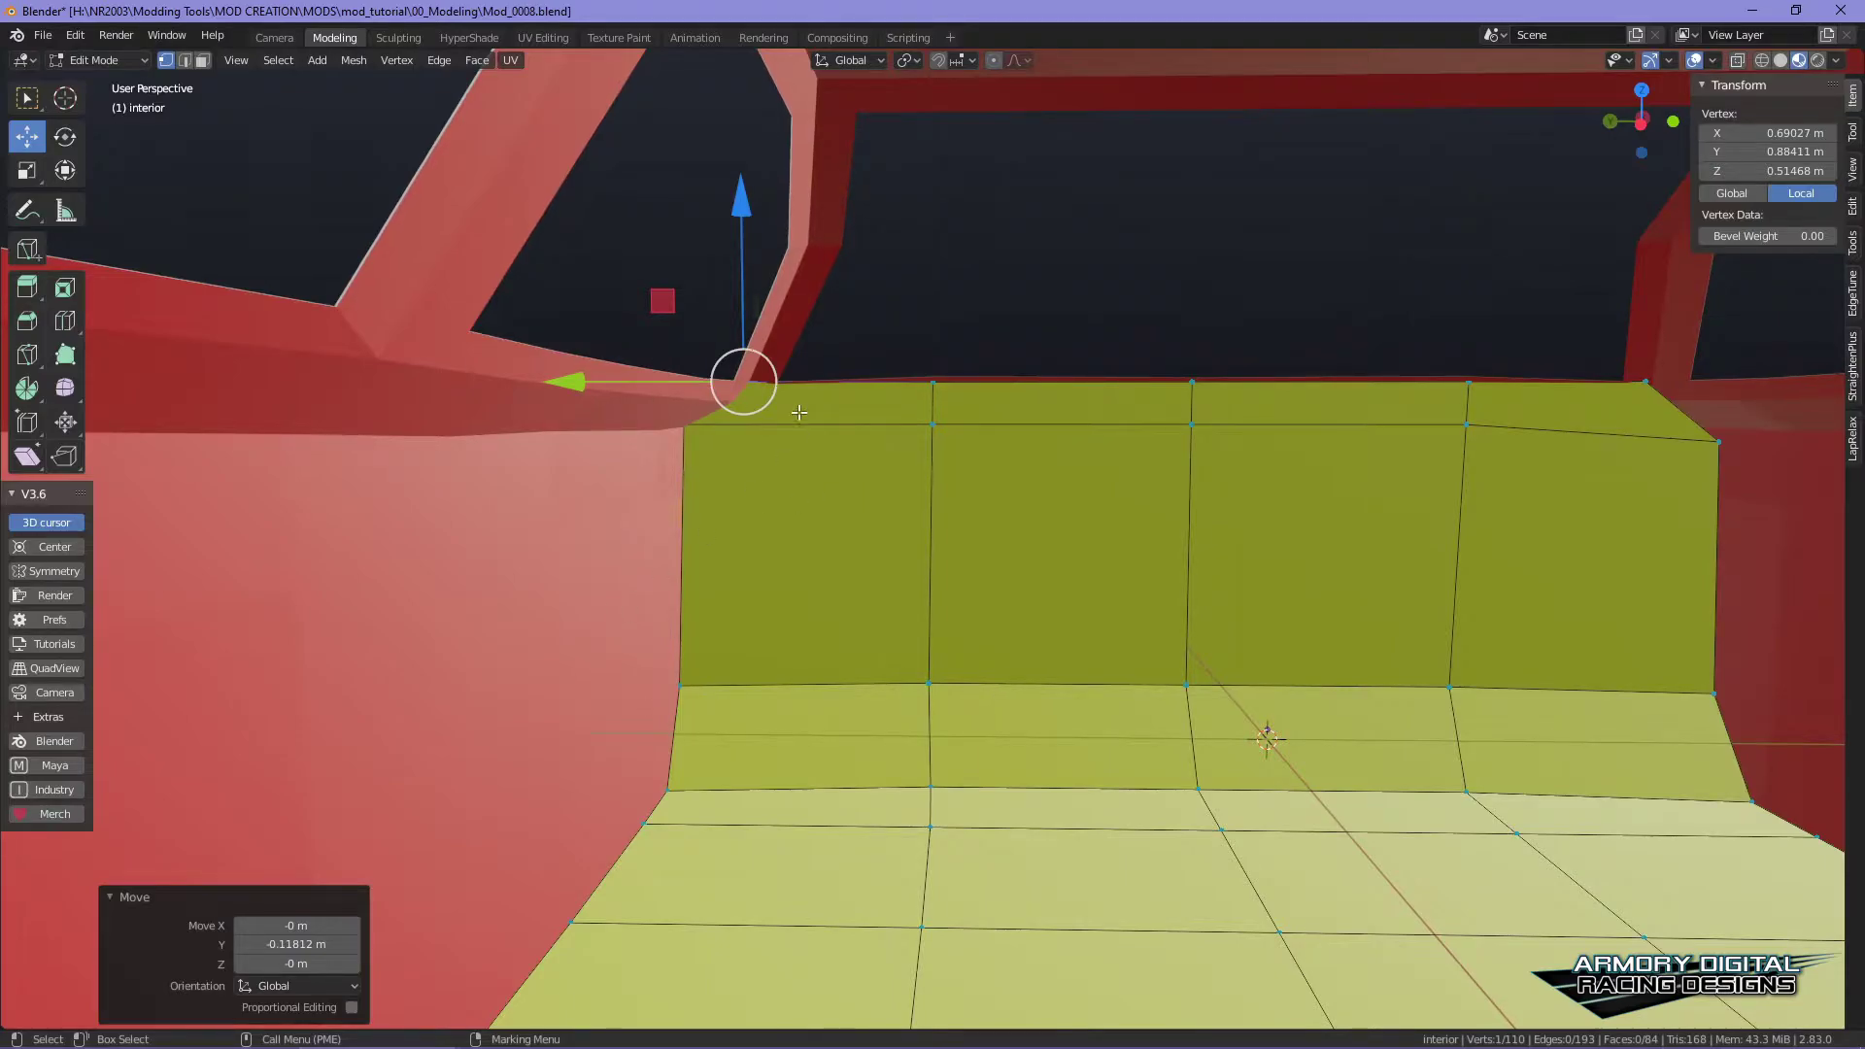
pyautogui.scroll(3, 893, 452)
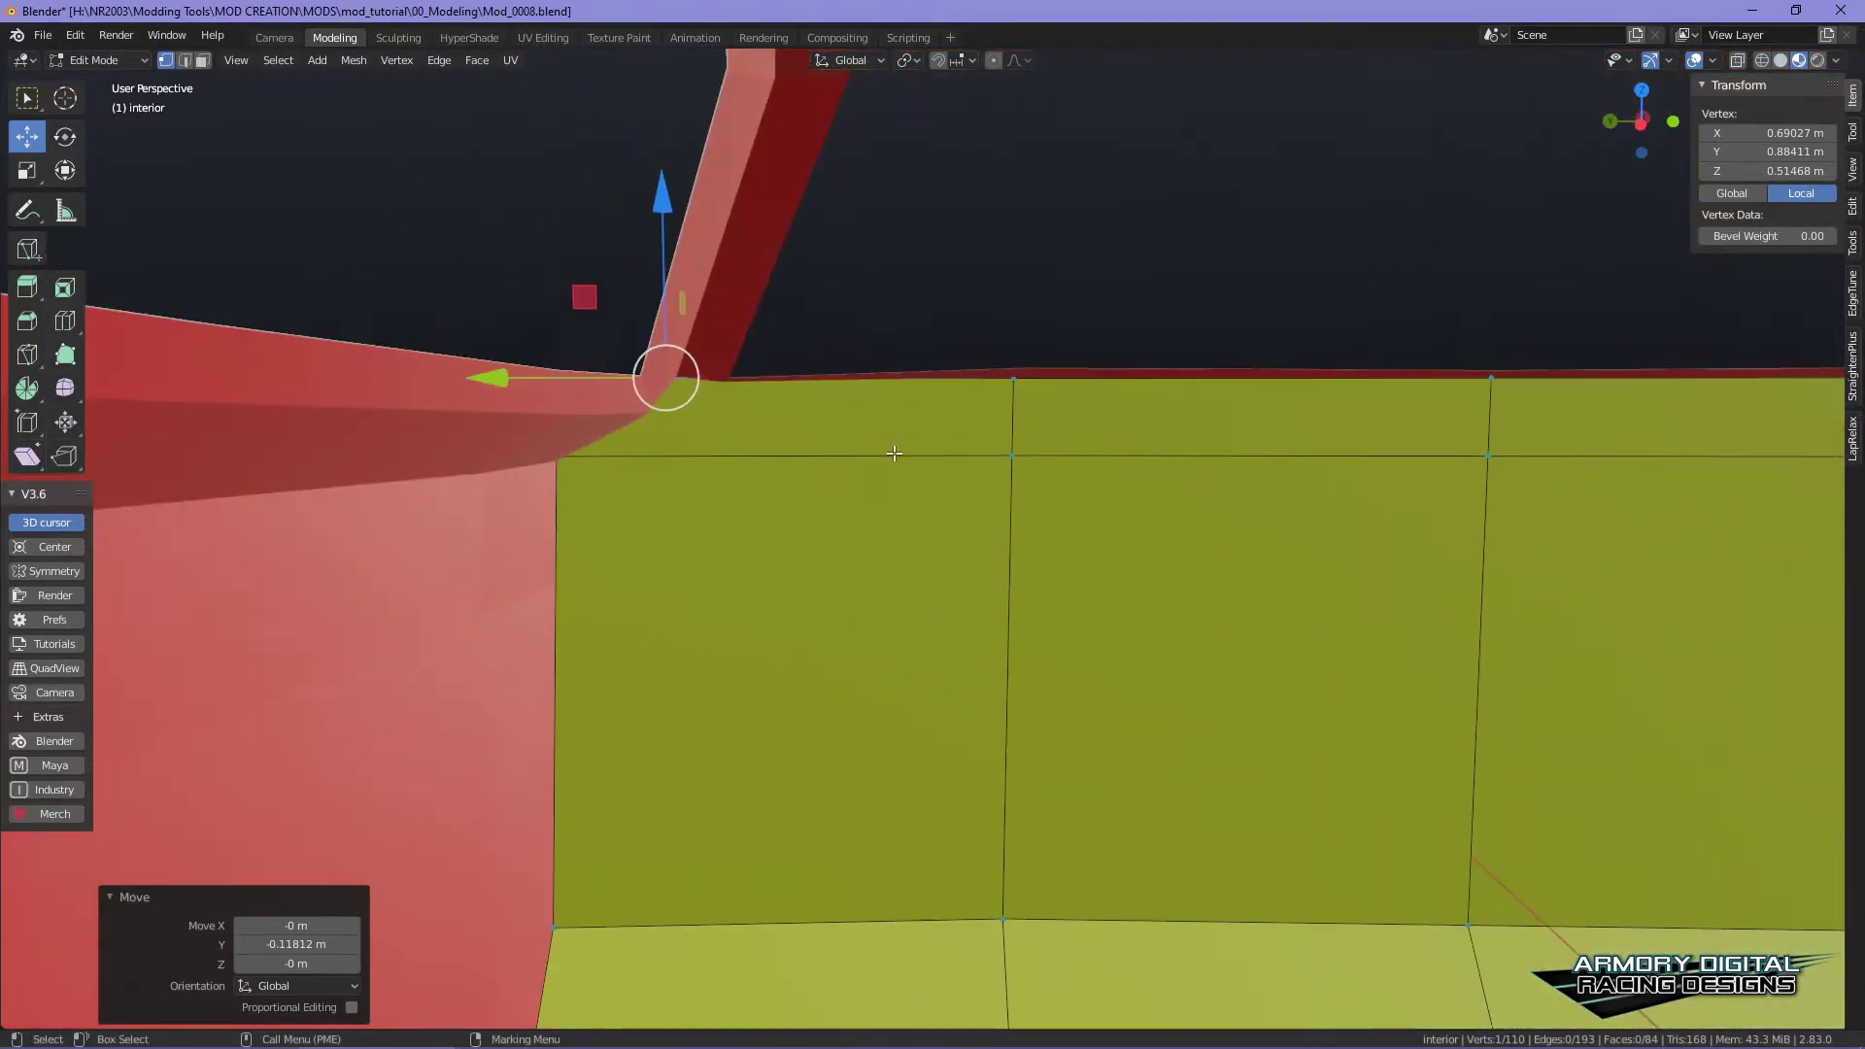
pyautogui.moveTo(523, 377); pyautogui.dragTo(524, 378)
pyautogui.moveTo(591, 514); pyautogui.dragTo(596, 518)
pyautogui.moveTo(918, 548); pyautogui.dragTo(1006, 592, button='middle')
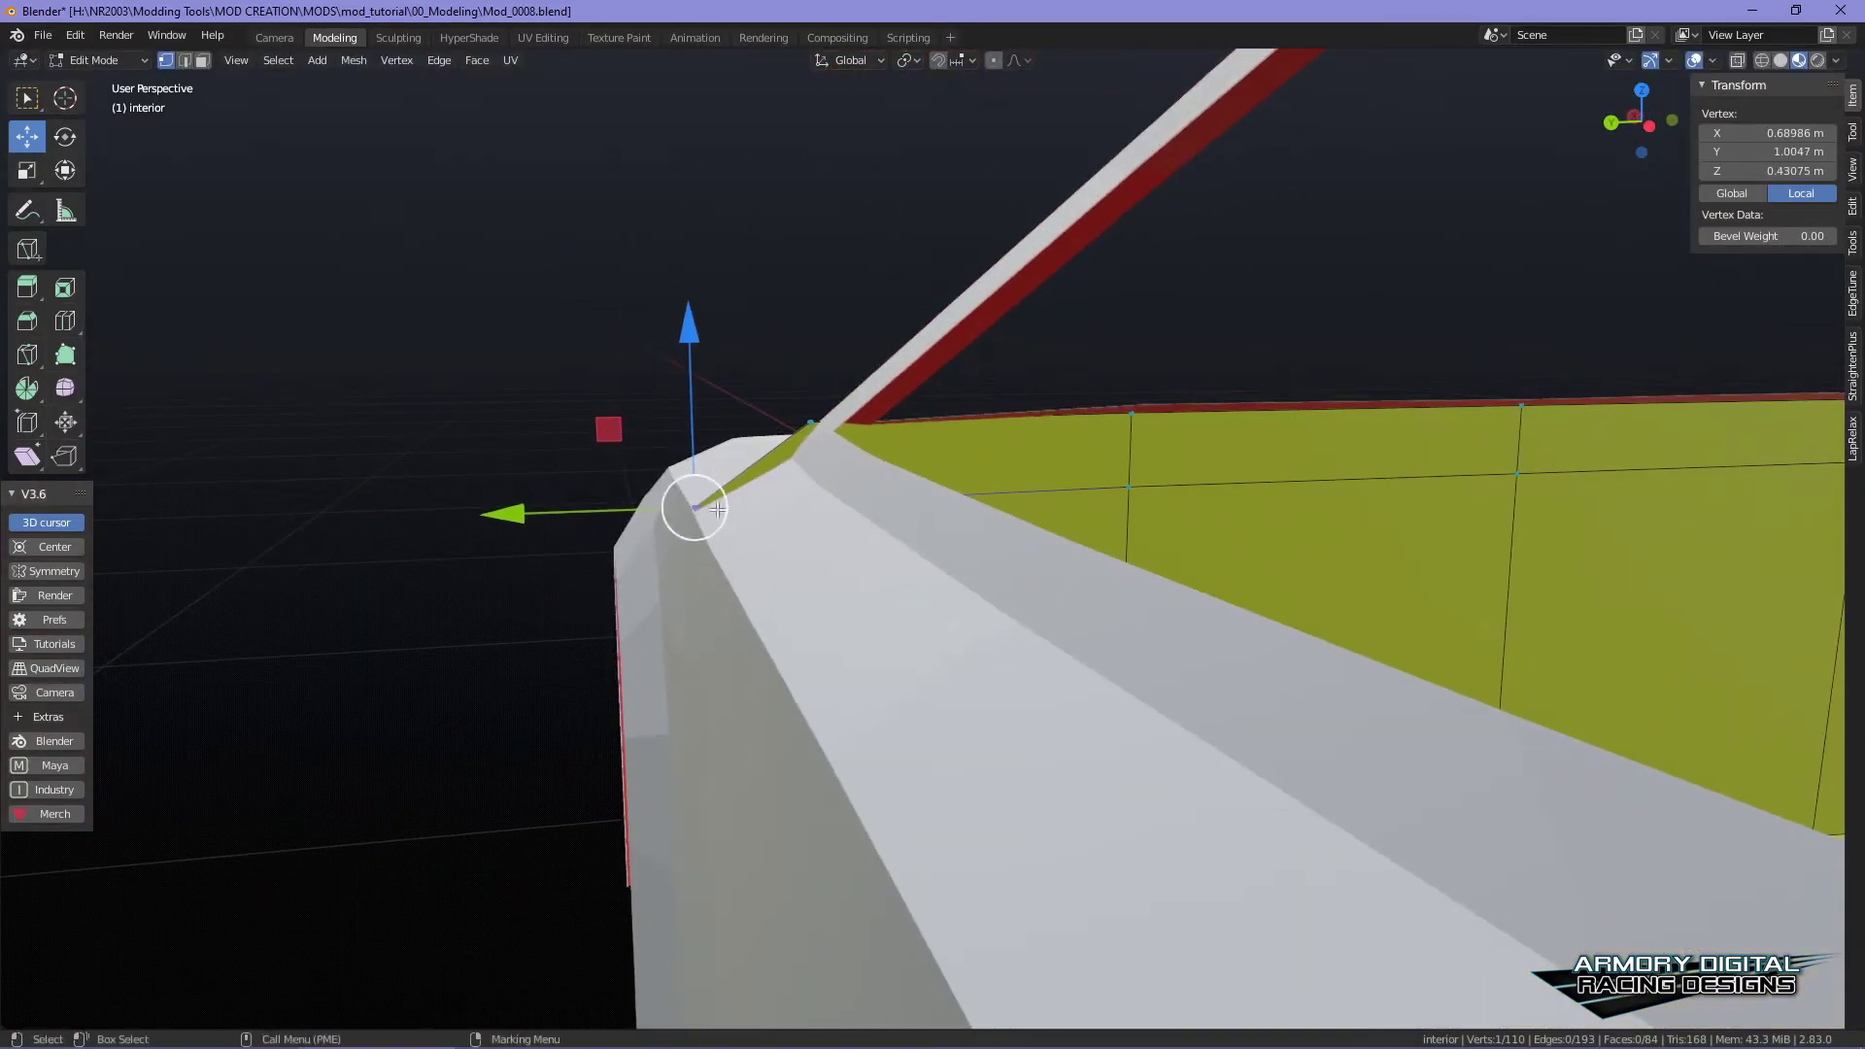
pyautogui.moveTo(527, 510); pyautogui.dragTo(538, 511)
# - Move the positive-Y top corner vertex farther inward along Y and lower the vertex beneath it slightly along Z
pyautogui.moveTo(774, 381); pyautogui.dragTo(833, 433)
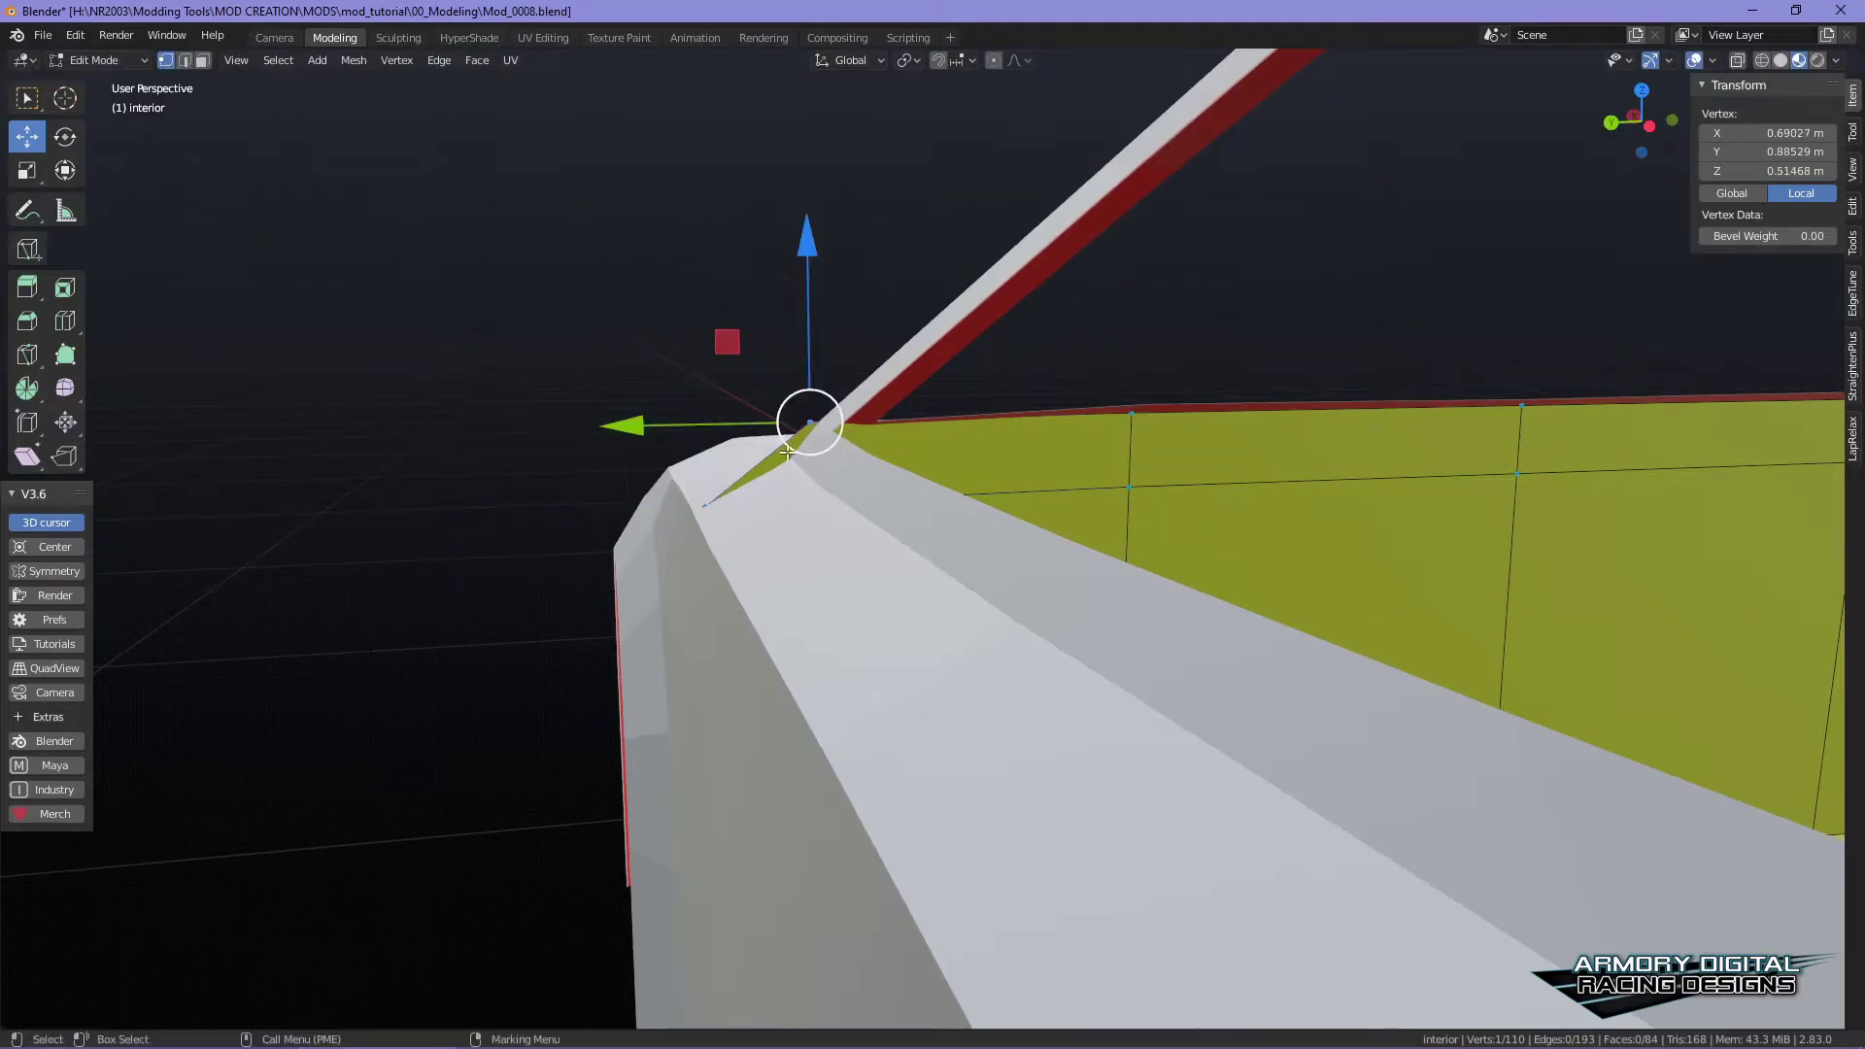
pyautogui.moveTo(631, 428); pyautogui.dragTo(711, 521)
pyautogui.moveTo(751, 587); pyautogui.dragTo(748, 582)
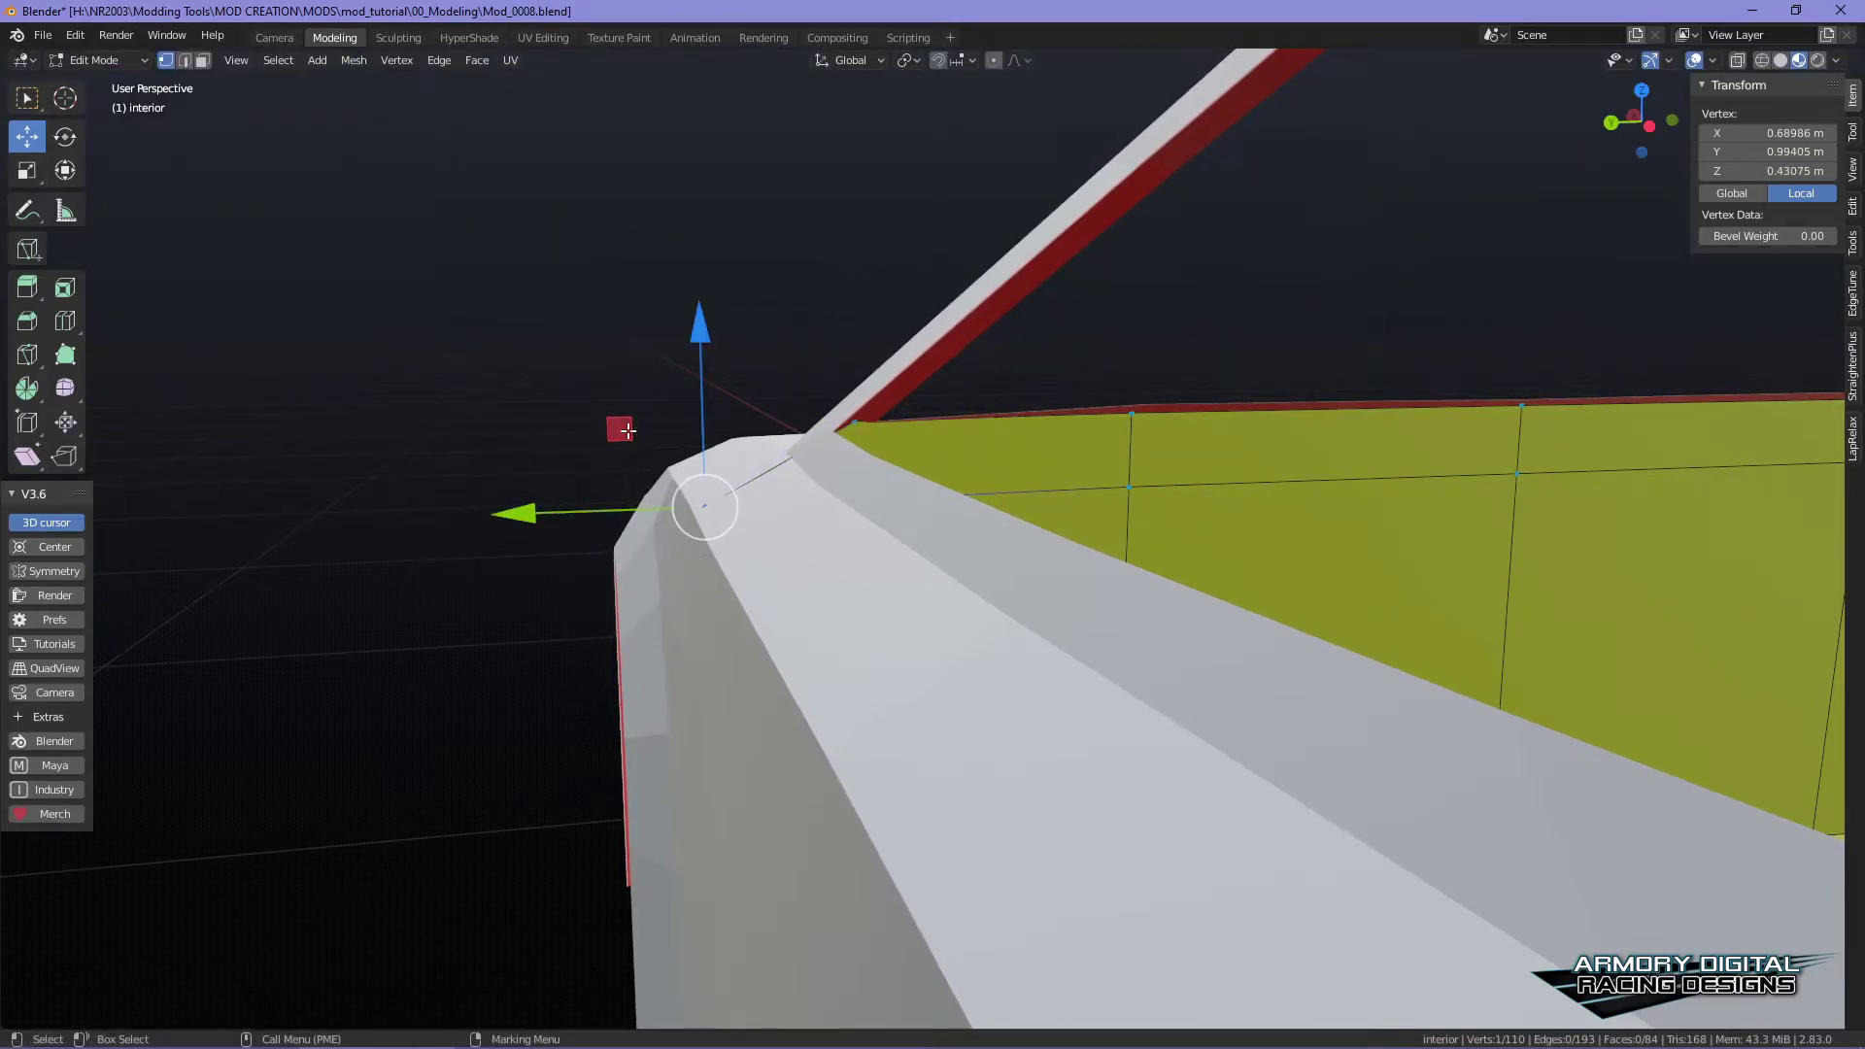
pyautogui.moveTo(698, 342); pyautogui.dragTo(696, 357)
# - Return to Object Mode and examine the interior's fit against the body through the wheel arch, windows and windshield opening
pyautogui.moveTo(696, 358); pyautogui.dragTo(1162, 521, button='middle')
pyautogui.moveTo(1116, 466); pyautogui.dragTo(1226, 404, button='right')
pyautogui.scroll(-2, 1346, 513)
pyautogui.moveTo(1347, 513); pyautogui.dragTo(846, 445, button='middle')
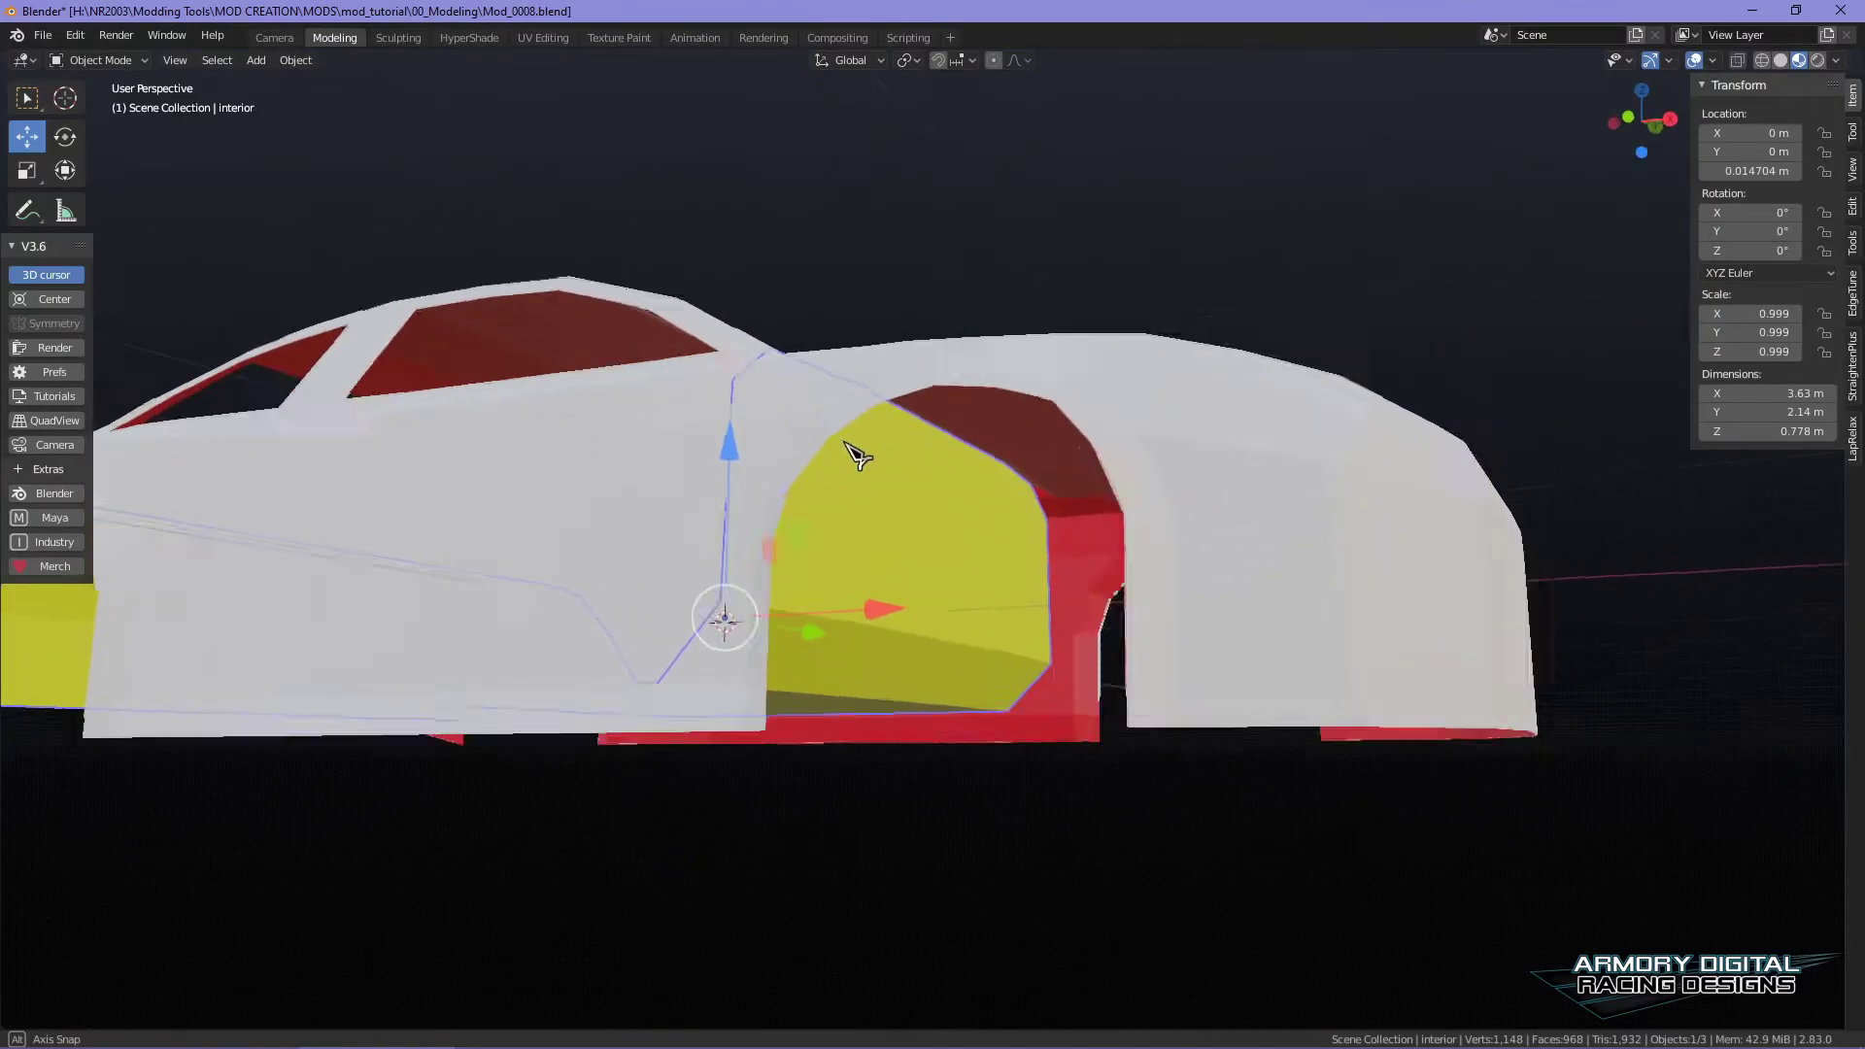
pyautogui.scroll(4, 1253, 333)
pyautogui.scroll(-5, 1466, 421)
pyautogui.moveTo(1466, 420); pyautogui.dragTo(1010, 434, button='middle')
pyautogui.moveTo(971, 527); pyautogui.dragTo(1044, 469, button='middle')
pyautogui.scroll(3, 1177, 529)
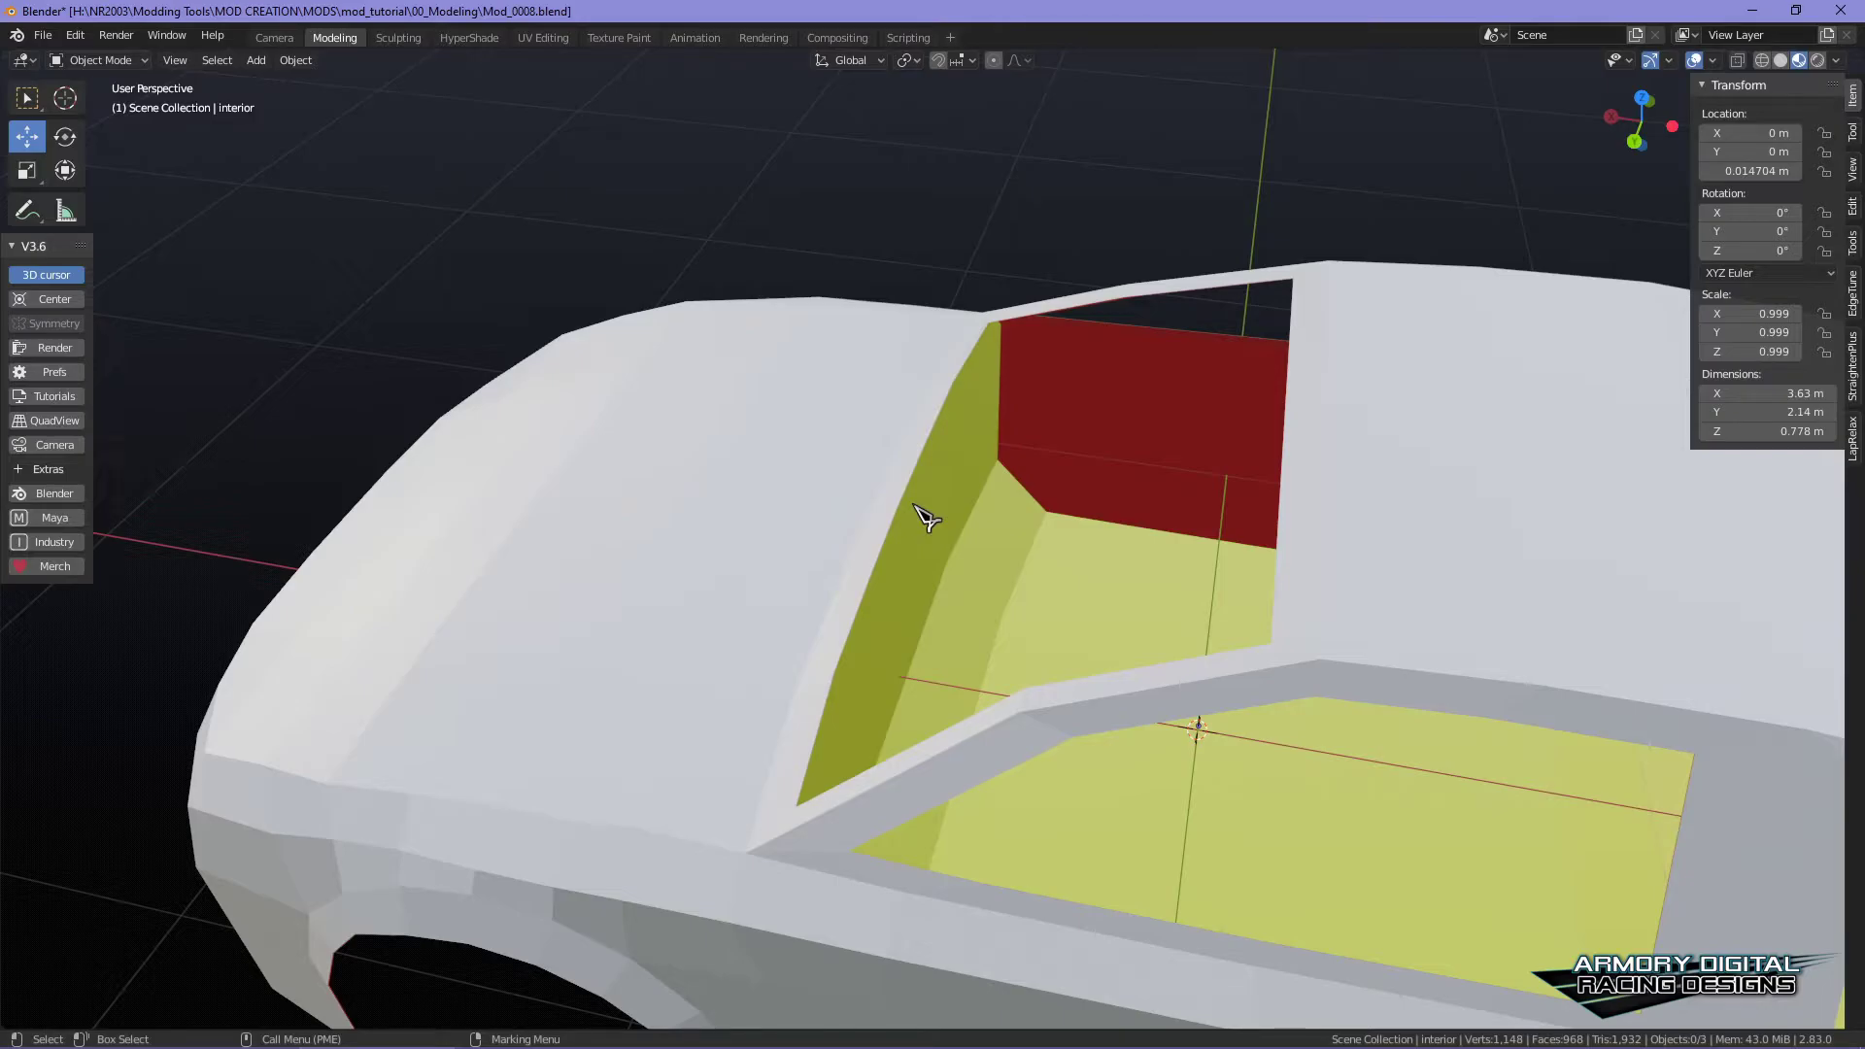
pyautogui.moveTo(1020, 461); pyautogui.dragTo(1193, 544, button='middle')
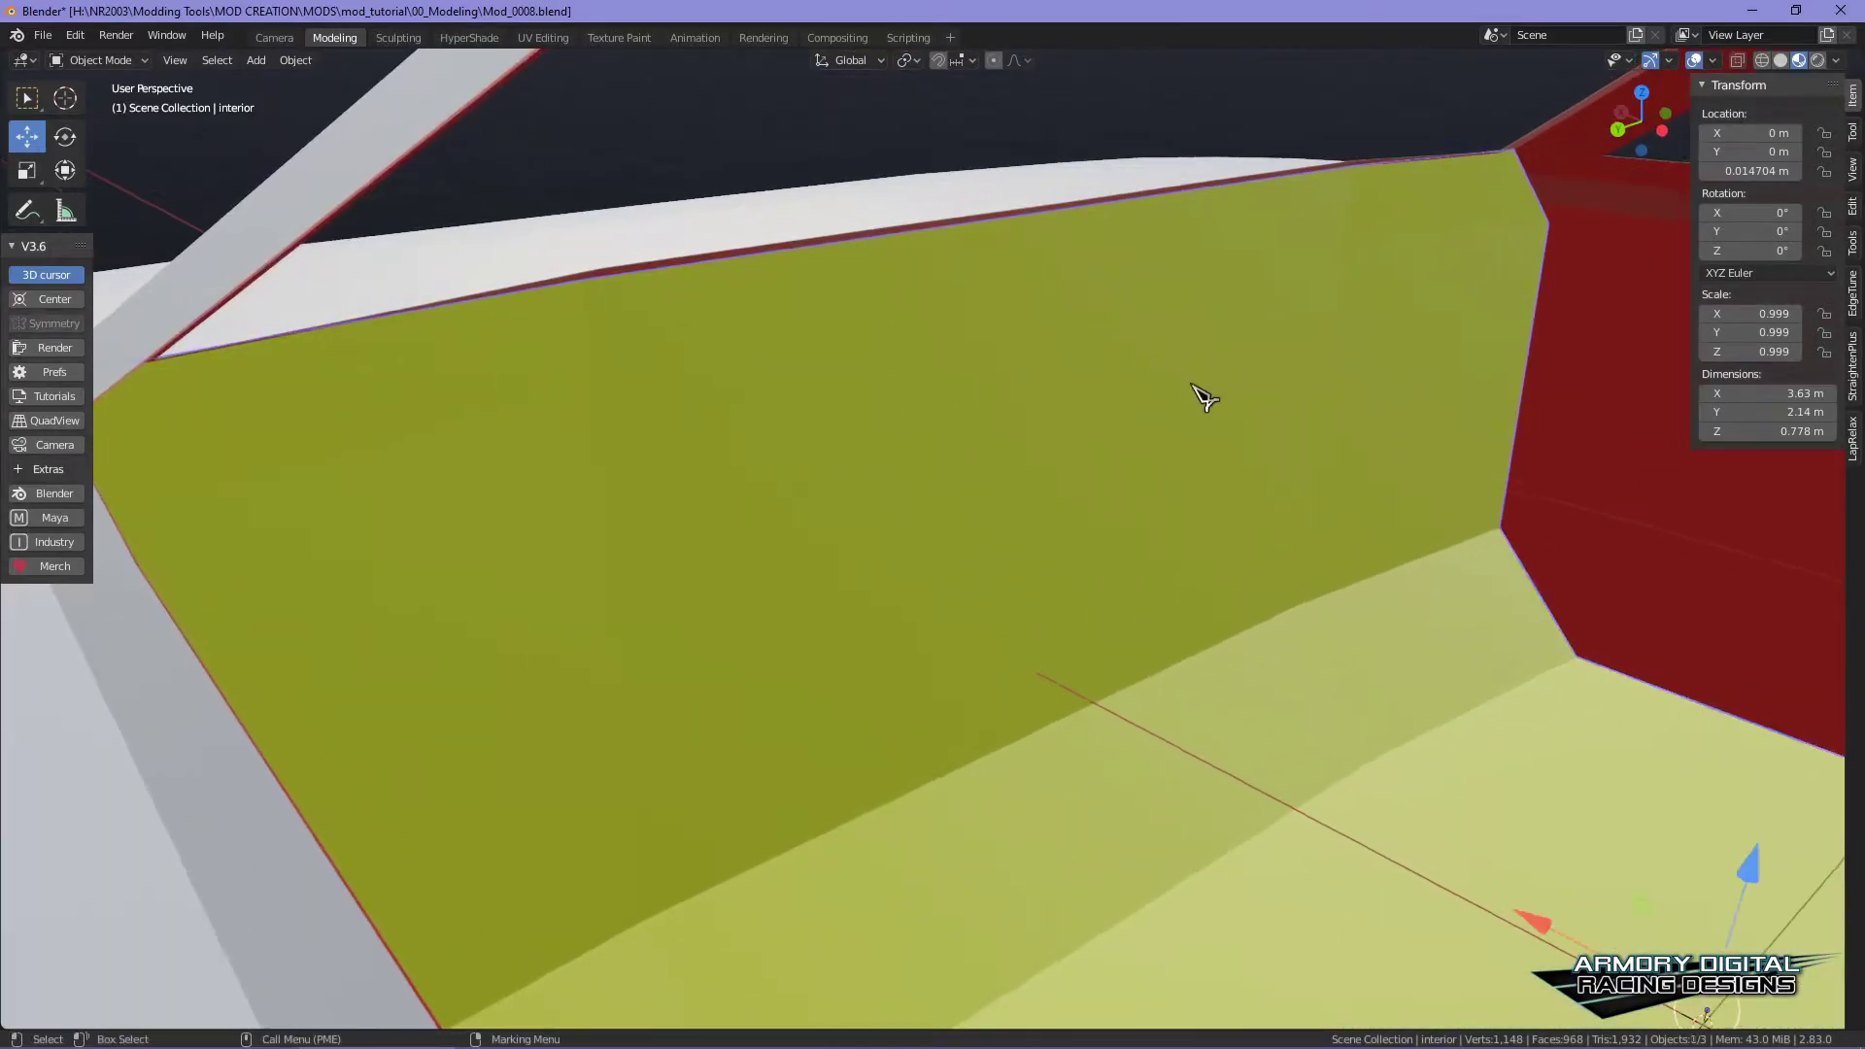
# - Switch the viewport to solid shading, deselect everything and show the whole car
pyautogui.click(1780, 60)
pyautogui.scroll(-6, 1320, 412)
pyautogui.moveTo(1320, 470); pyautogui.dragTo(1105, 464, button='middle')
pyautogui.scroll(-5, 1105, 463)
pyautogui.hotkey('alt', 'a')
pyautogui.moveTo(1183, 399); pyautogui.dragTo(1336, 668, button='middle')
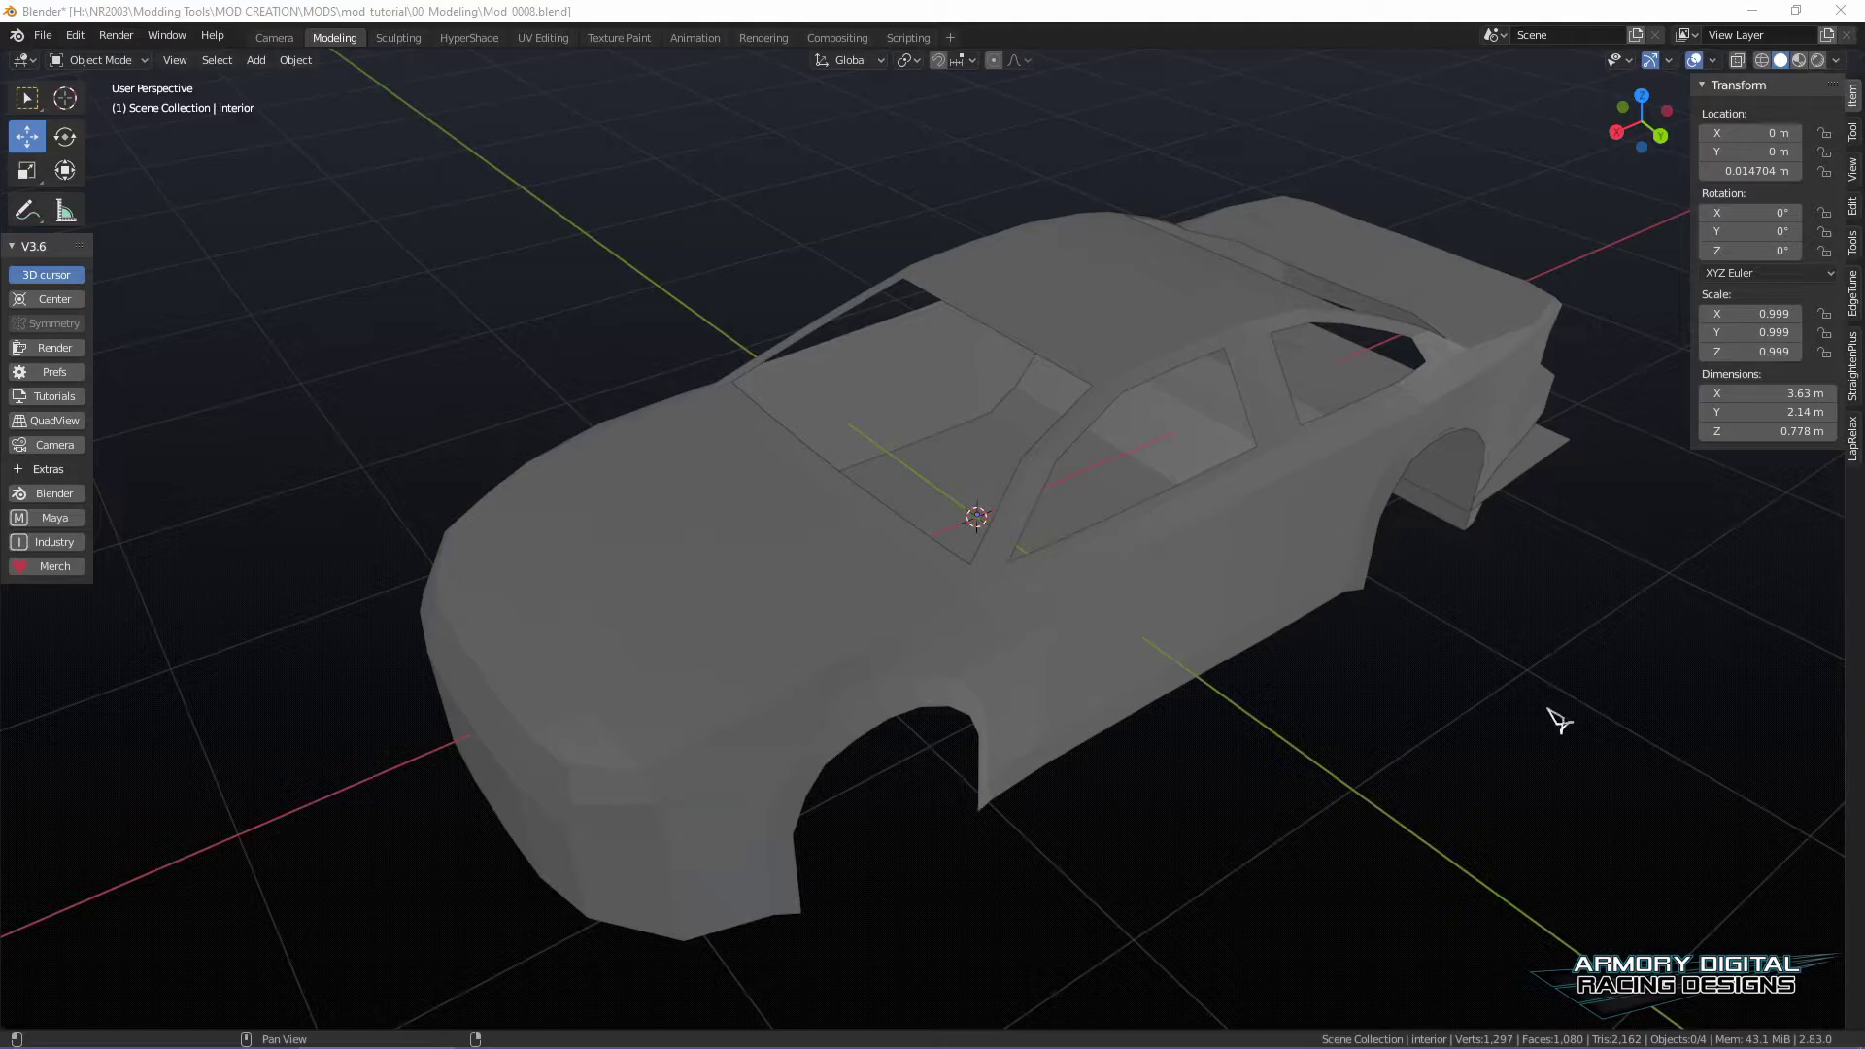
# - Enter Edit Mode on the interior mesh with face selection active
pyautogui.click(1550, 710)
pyautogui.moveTo(1562, 731); pyautogui.dragTo(1361, 654, button='middle')
pyautogui.scroll(5, 1219, 699)
pyautogui.moveTo(1219, 700); pyautogui.dragTo(1114, 806, button='middle')
pyautogui.press('Tab')
pyautogui.click(915, 502)
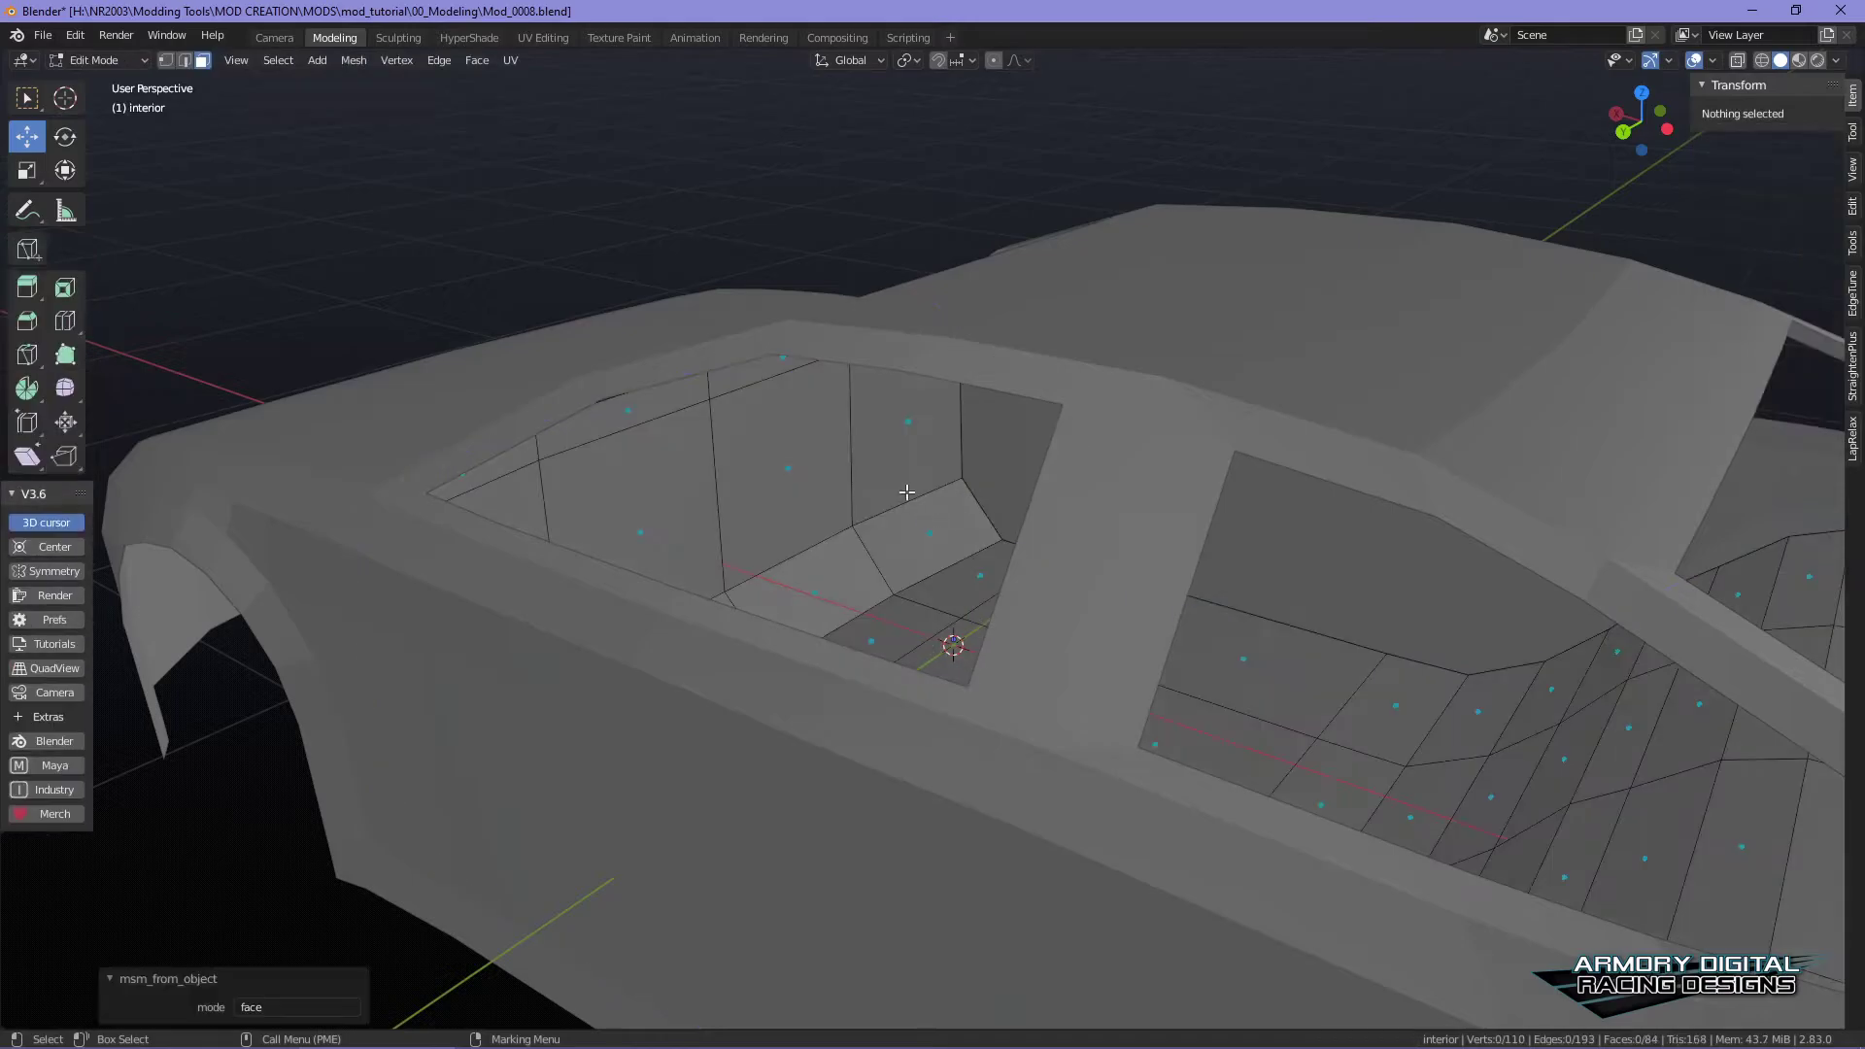
# - Select the upper two rows of faces on the interior's front wall, eight faces in total
pyautogui.moveTo(868, 434); pyautogui.dragTo(1008, 508, button='middle')
pyautogui.scroll(4, 1273, 782)
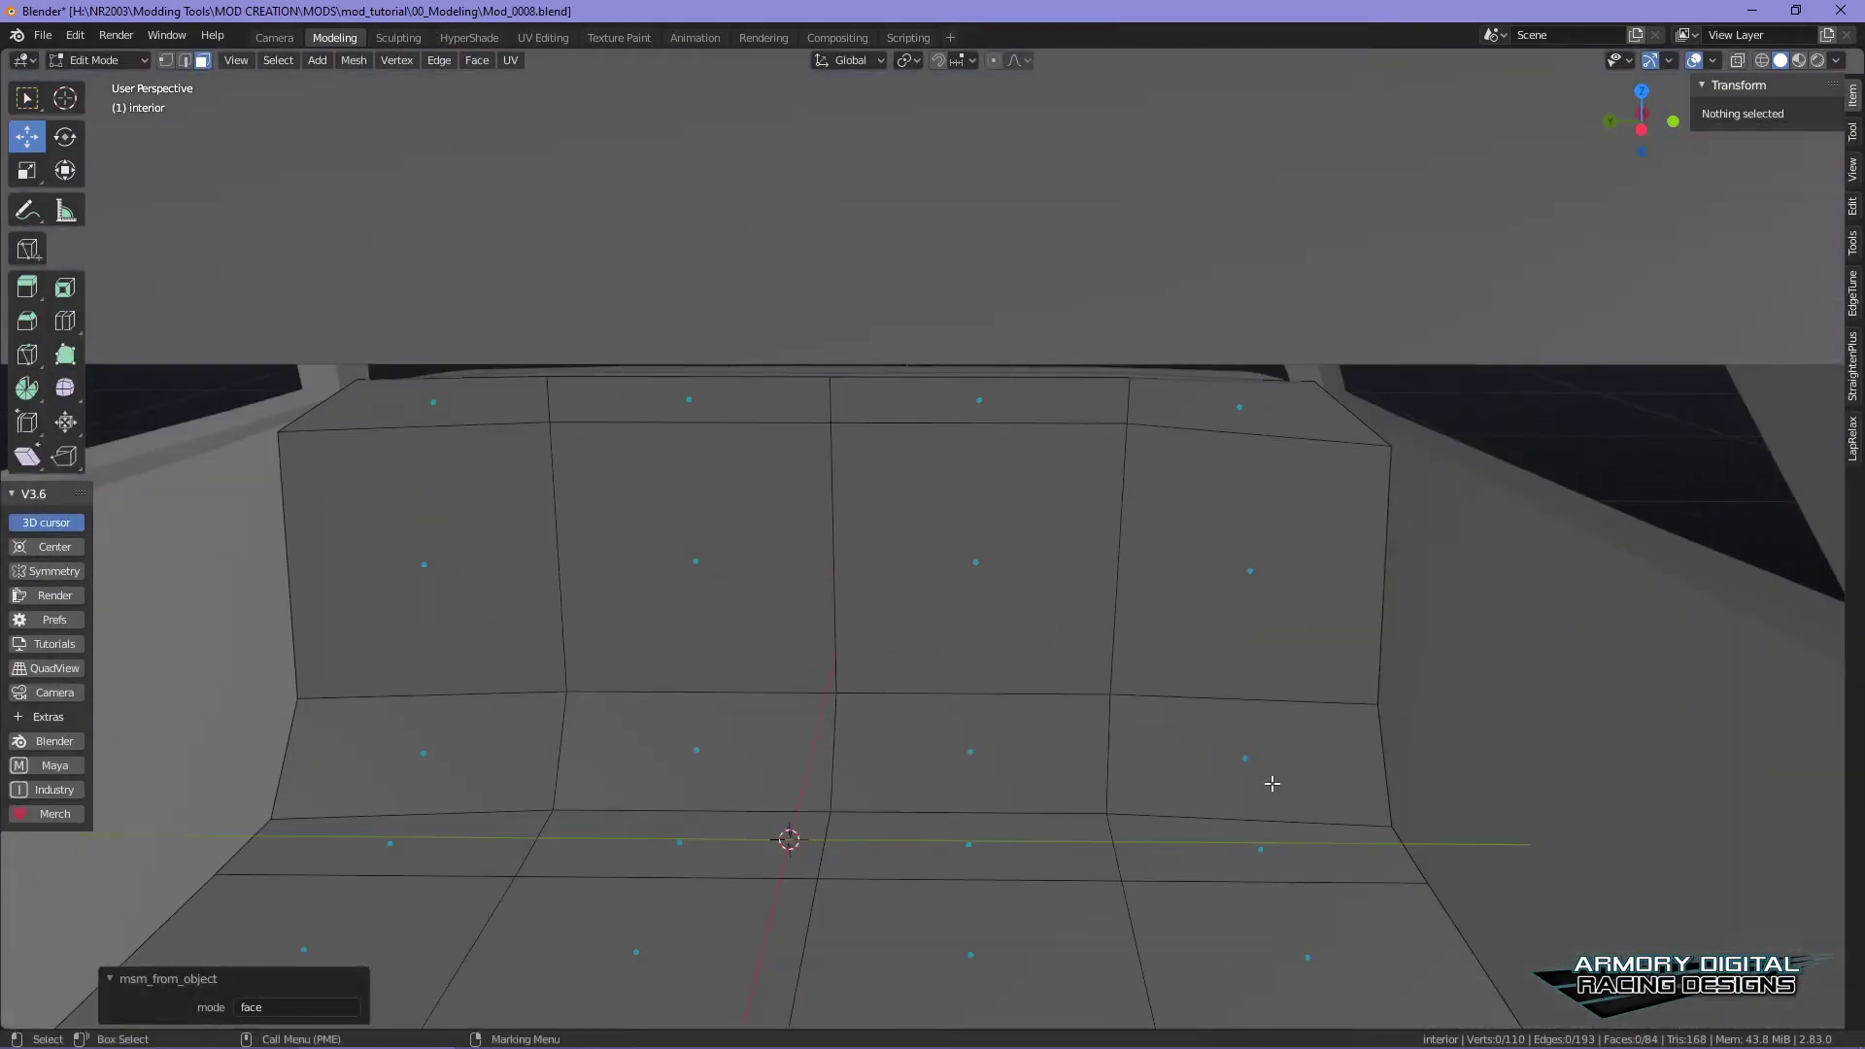
pyautogui.click(1232, 431)
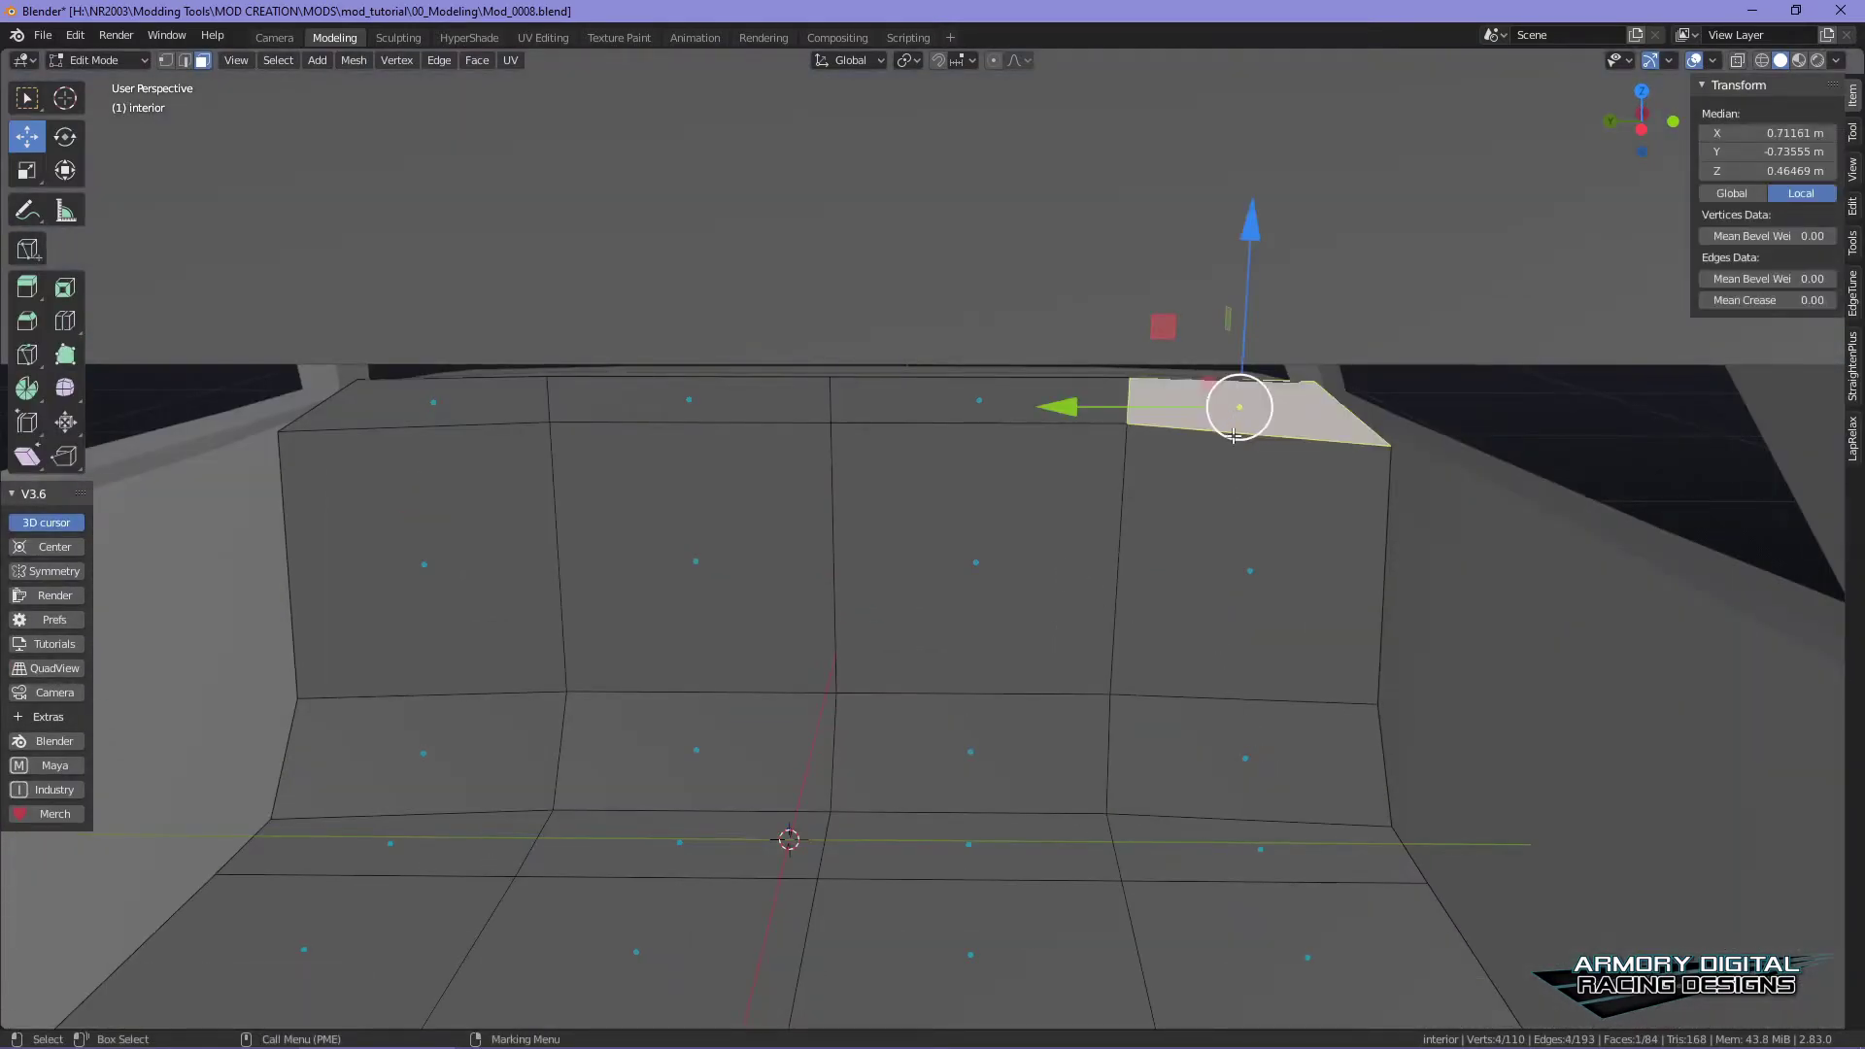
pyautogui.keyDown('shift'); pyautogui.click(1260, 603); pyautogui.keyUp('shift')
pyautogui.keyDown('shift'); pyautogui.click(976, 573); pyautogui.keyUp('shift')
pyautogui.keyDown('shift'); pyautogui.click(979, 401); pyautogui.keyUp('shift')
pyautogui.keyDown('shift'); pyautogui.click(719, 408); pyautogui.keyUp('shift')
pyautogui.keyDown('shift'); pyautogui.click(602, 530); pyautogui.keyUp('shift')
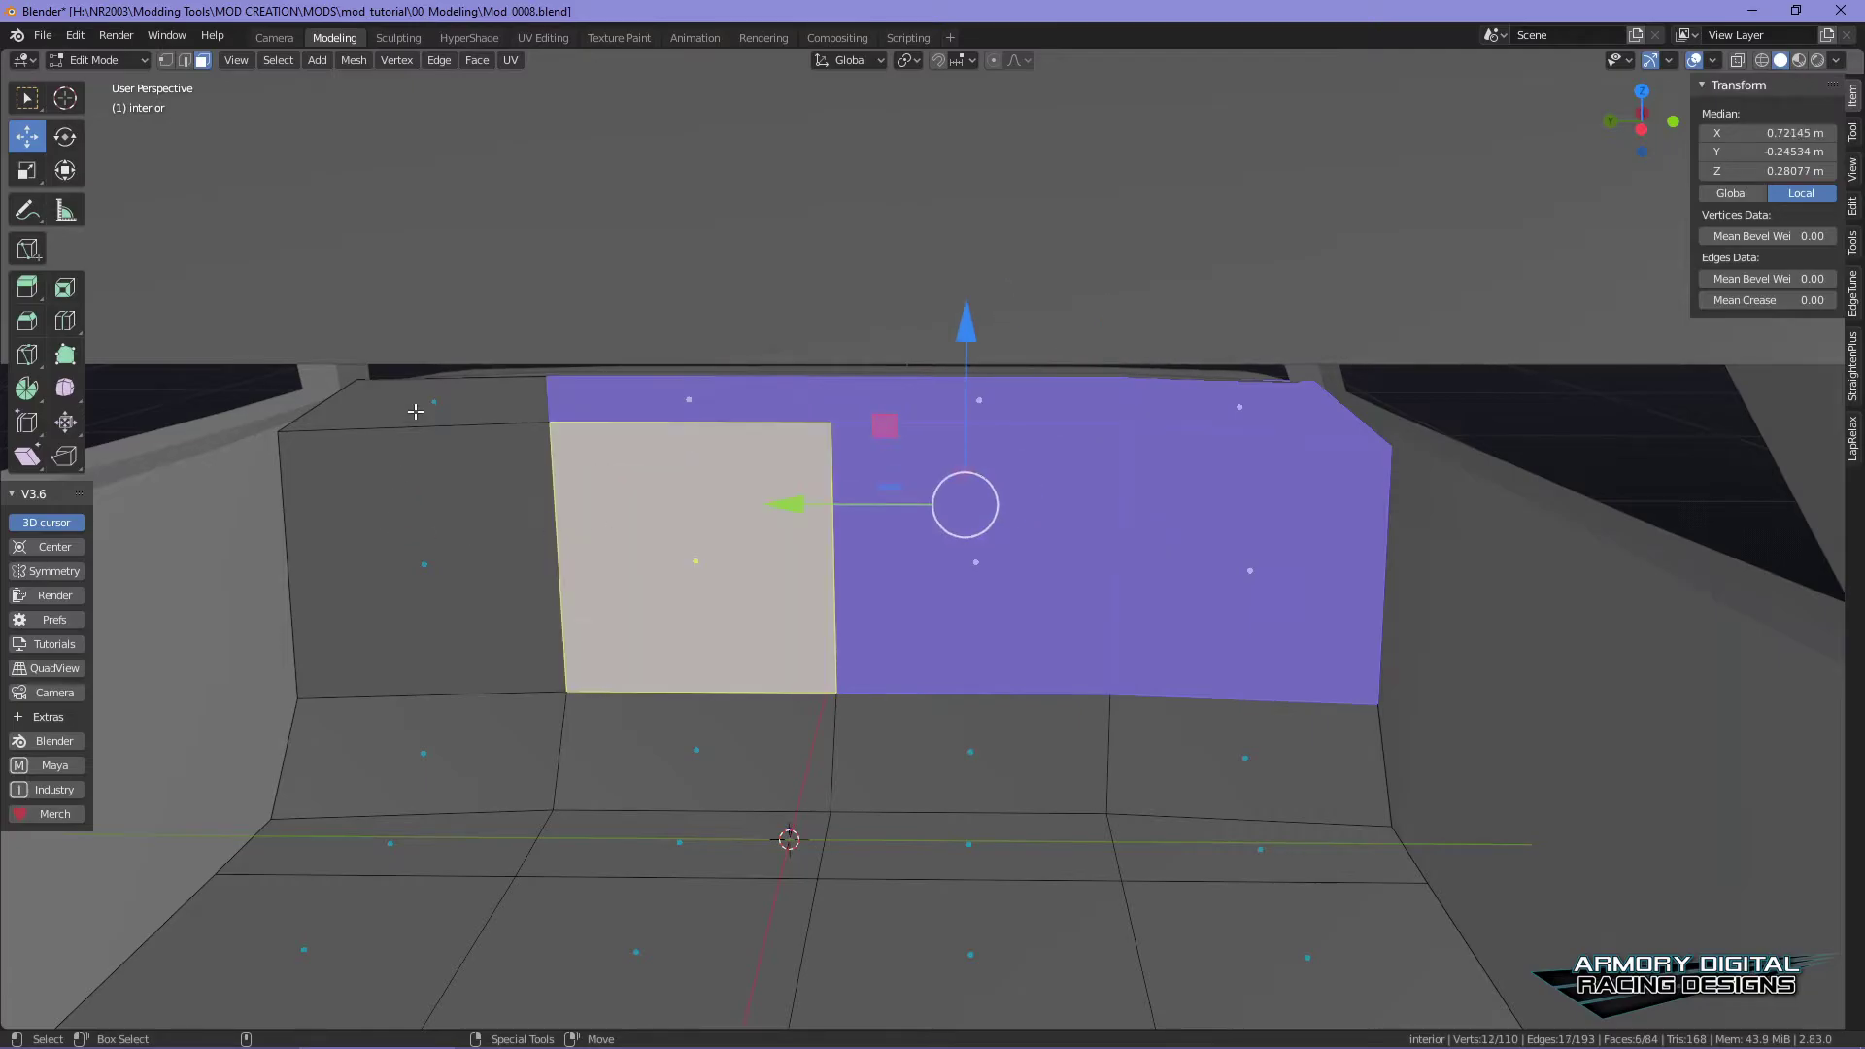
pyautogui.keyDown('shift'); pyautogui.click(415, 410); pyautogui.keyUp('shift')
pyautogui.keyDown('shift'); pyautogui.click(476, 544); pyautogui.keyUp('shift')
# - Duplicate the selected wall faces in place and move the copy 1.9825 m along X, in front of the car
pyautogui.hotkey('shift', 'd')
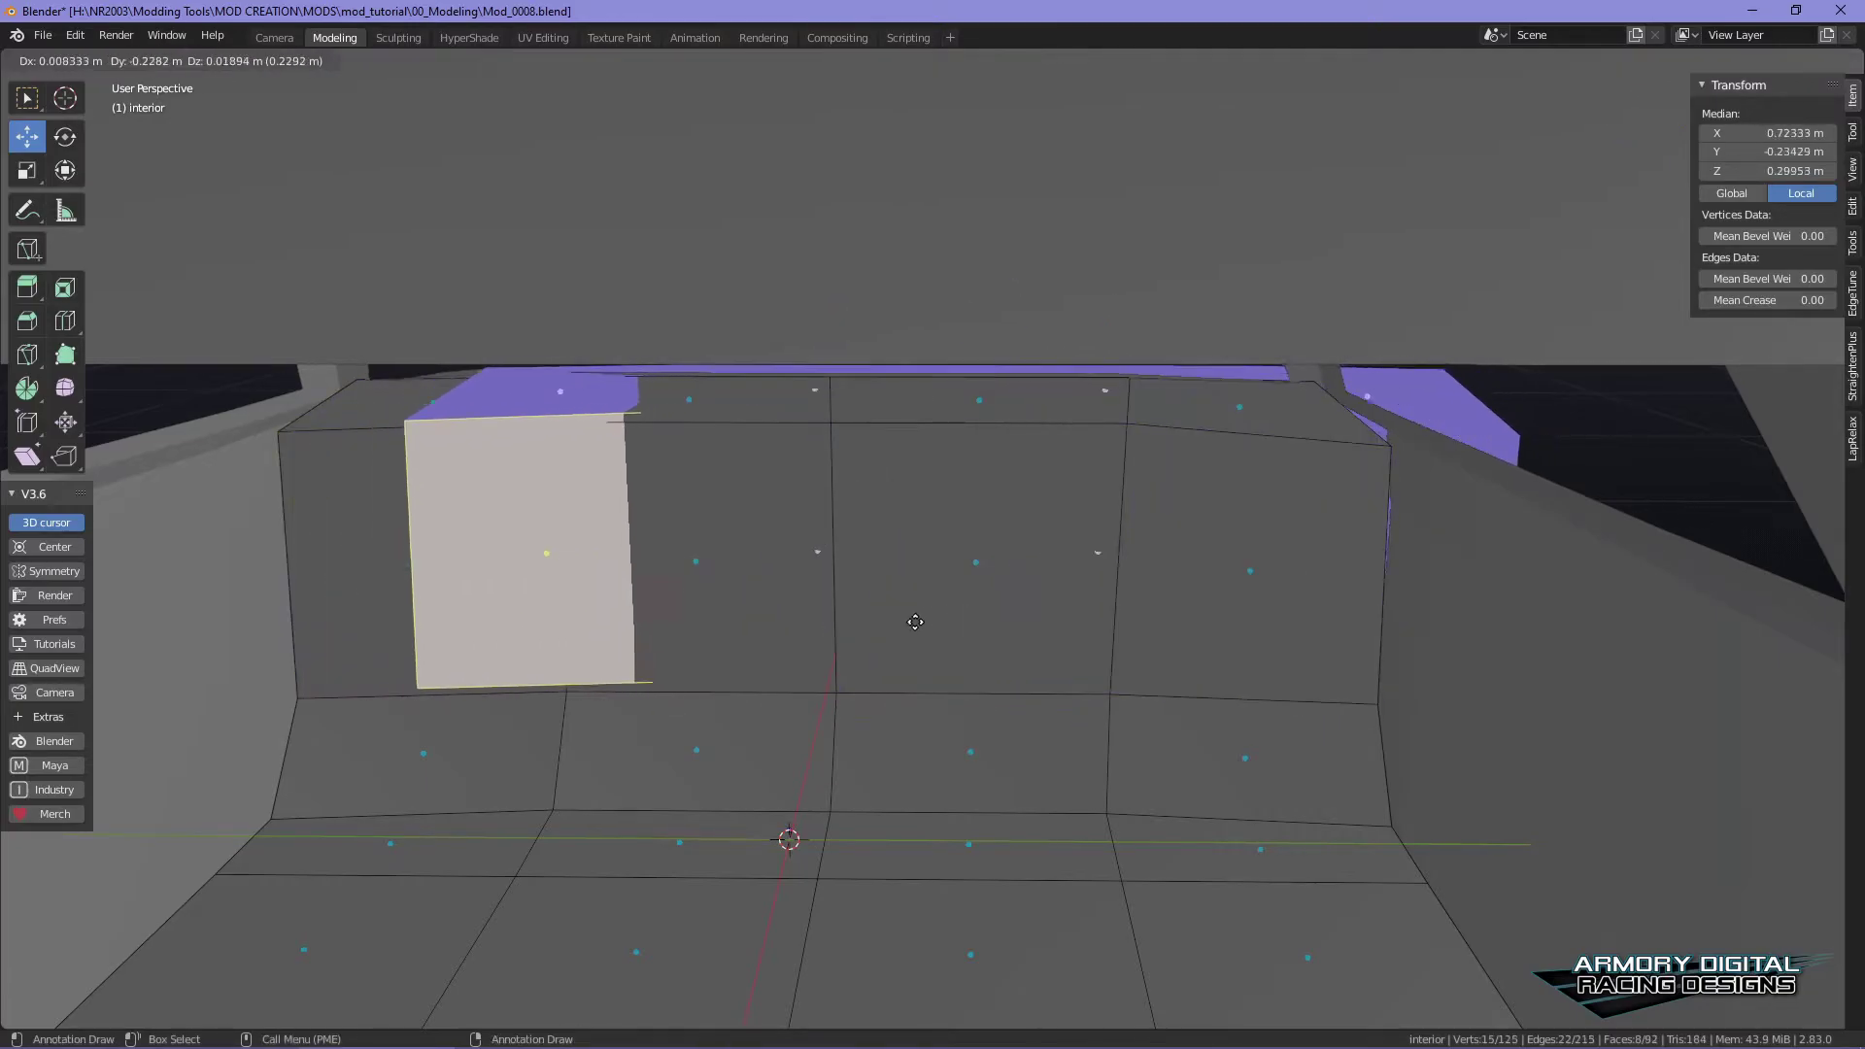
pyautogui.press('Escape')
pyautogui.moveTo(803, 603); pyautogui.dragTo(825, 542, button='middle')
pyautogui.moveTo(746, 516); pyautogui.dragTo(185, 515)
pyautogui.moveTo(533, 571); pyautogui.dragTo(1173, 642, button='middle')
# - Separate the duplicated faces into their own object, return to Object Mode and select the new panel
pyautogui.rightClick(918, 554)
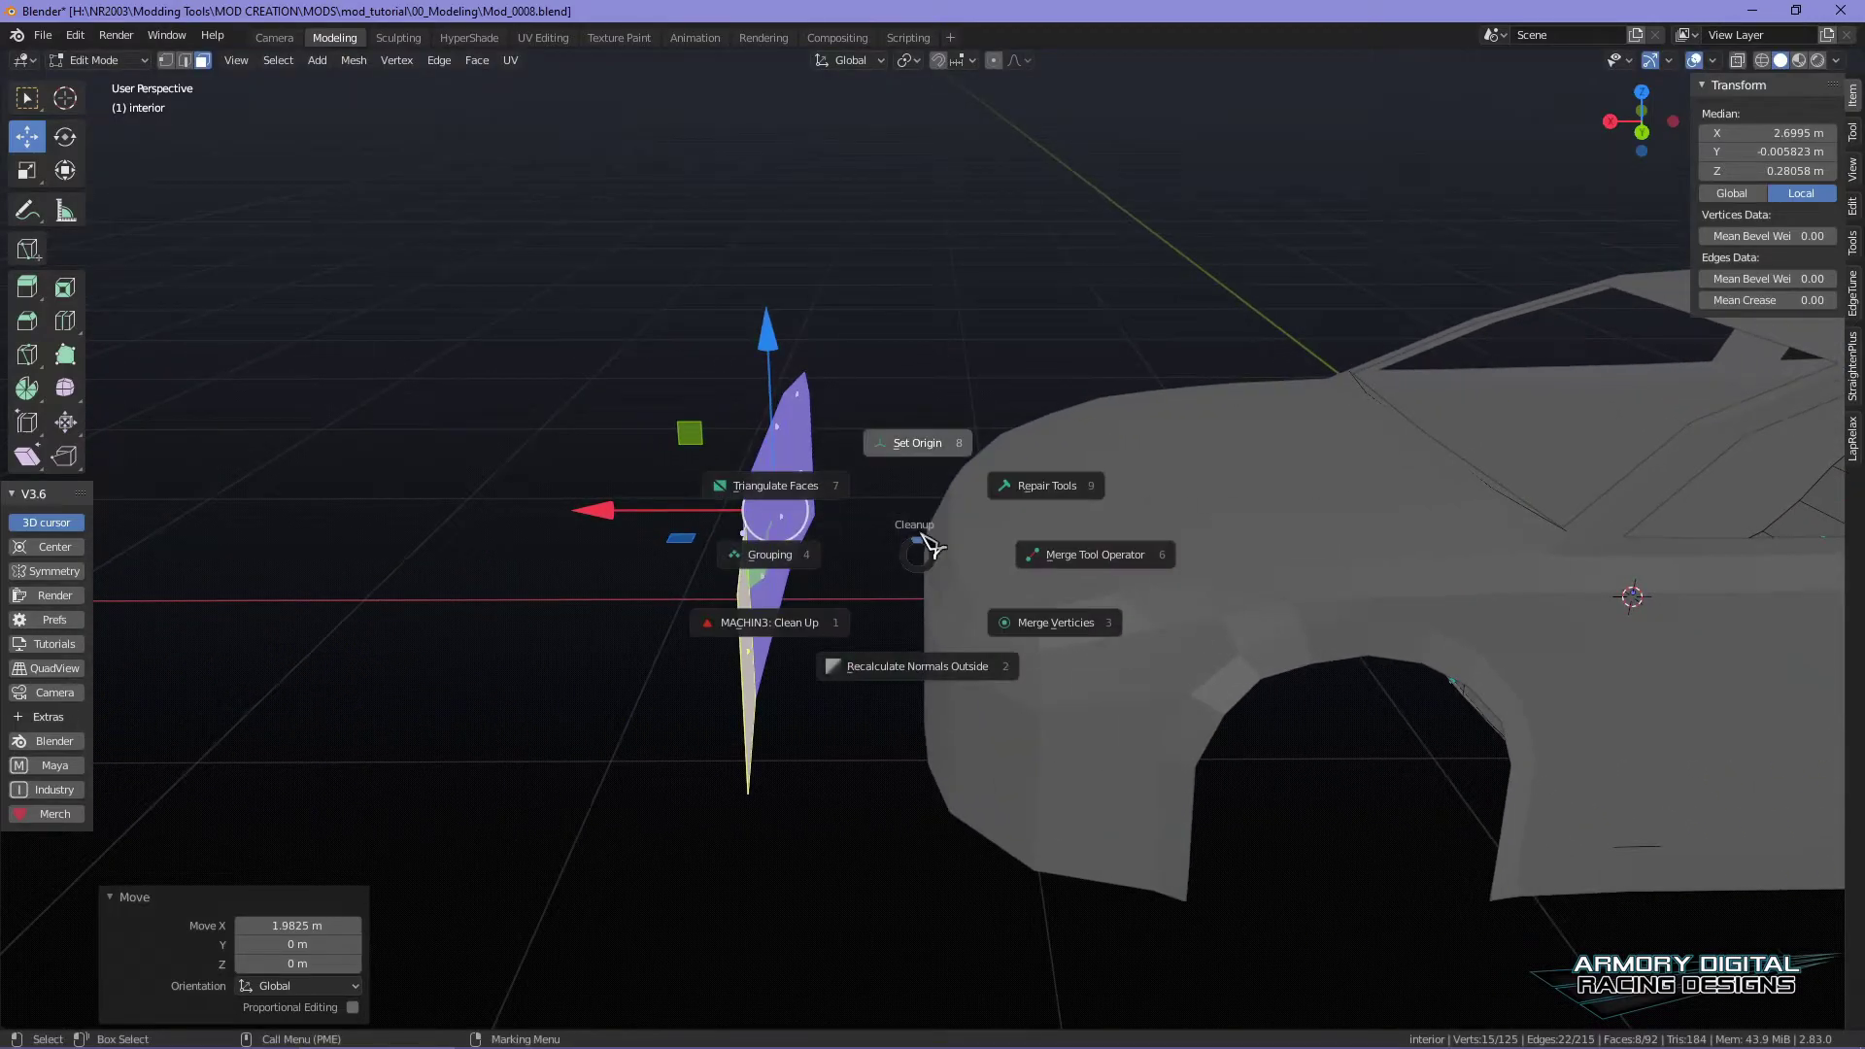
pyautogui.click(807, 545)
pyautogui.click(922, 596)
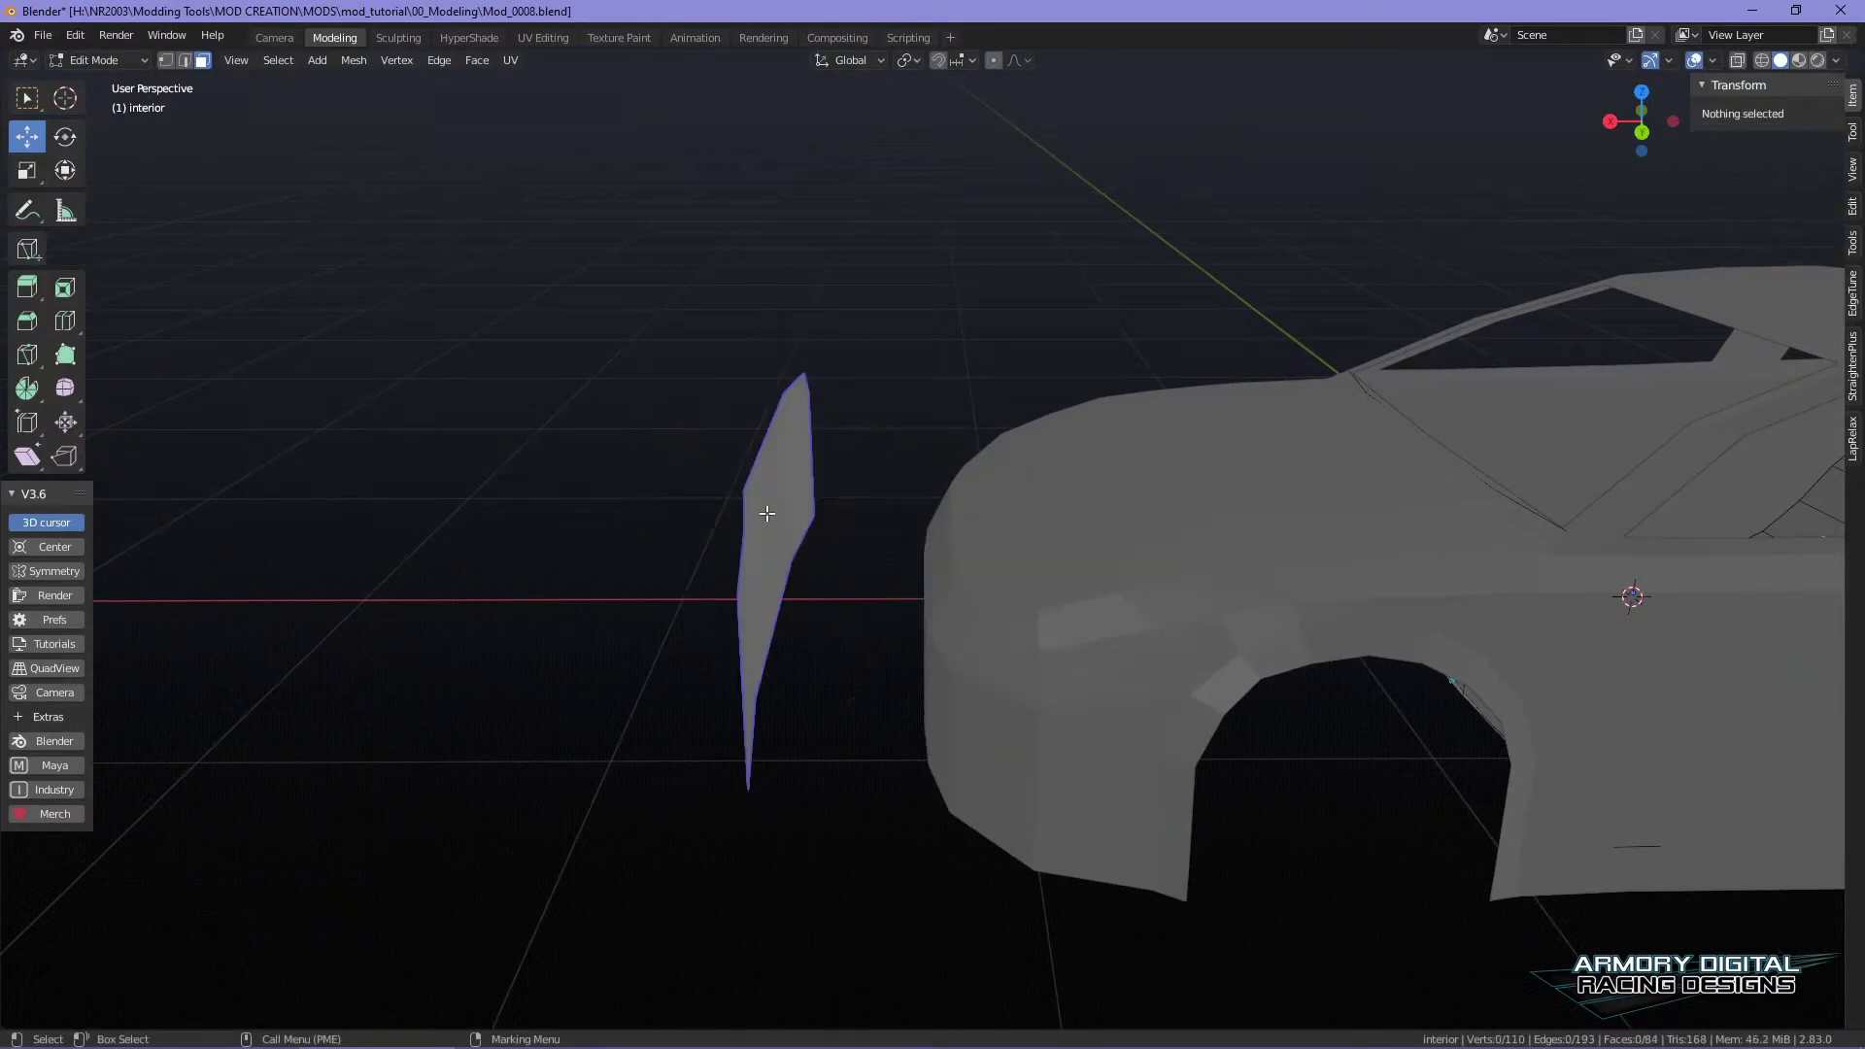
pyautogui.press('Tab')
pyautogui.click(784, 486)
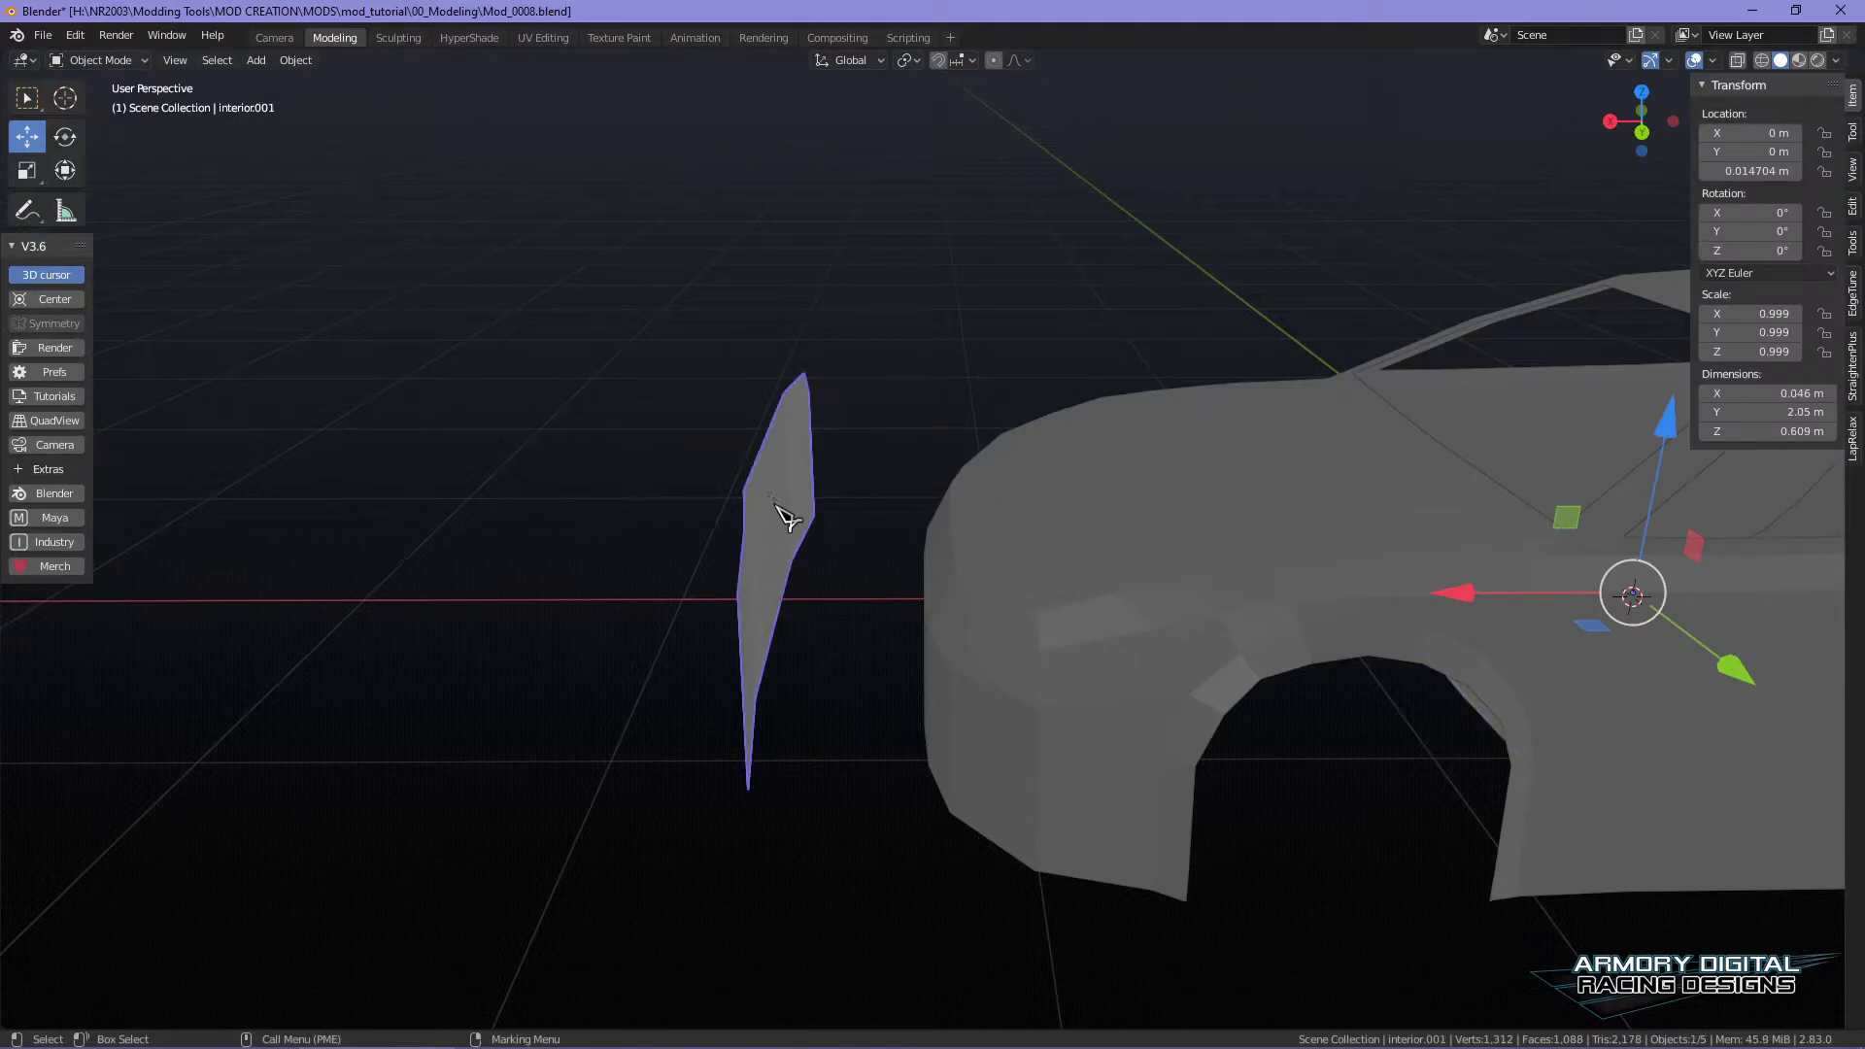
# - Set the separated panel's origin to its geometry
pyautogui.rightClick(790, 515)
pyautogui.click(793, 406)
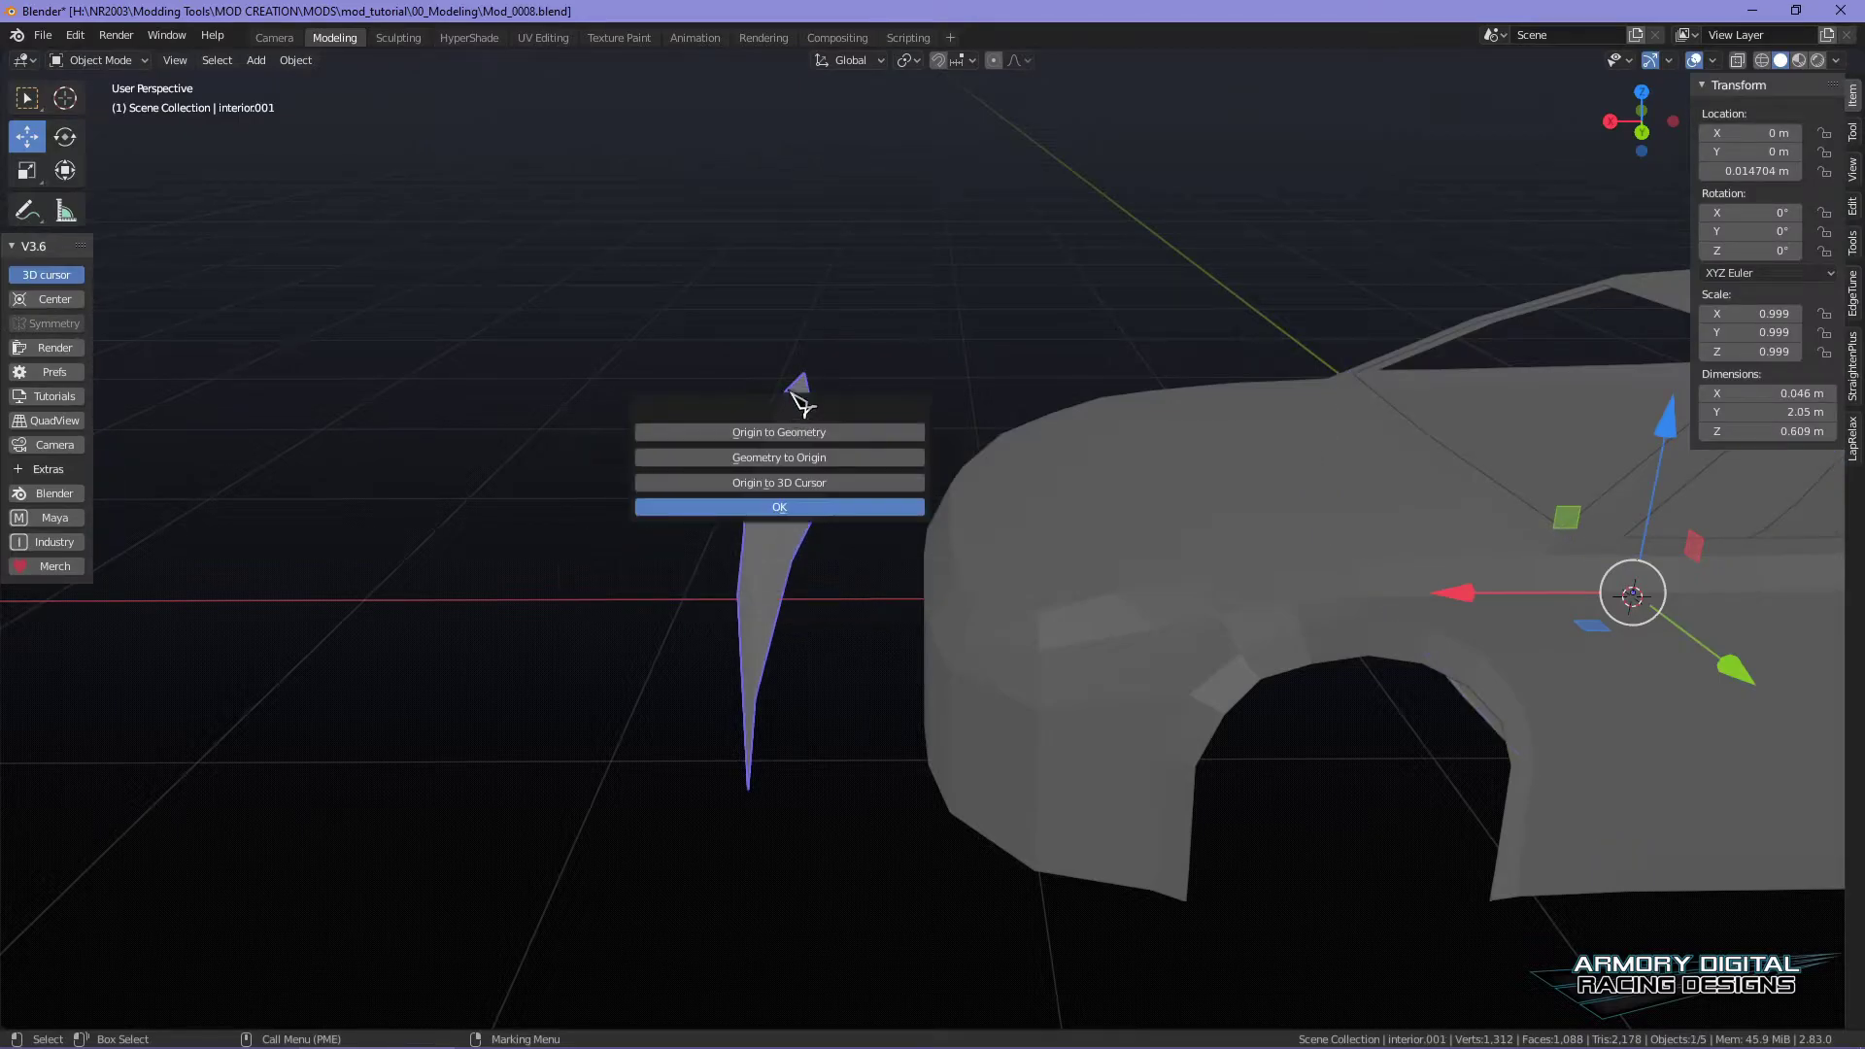
pyautogui.click(813, 432)
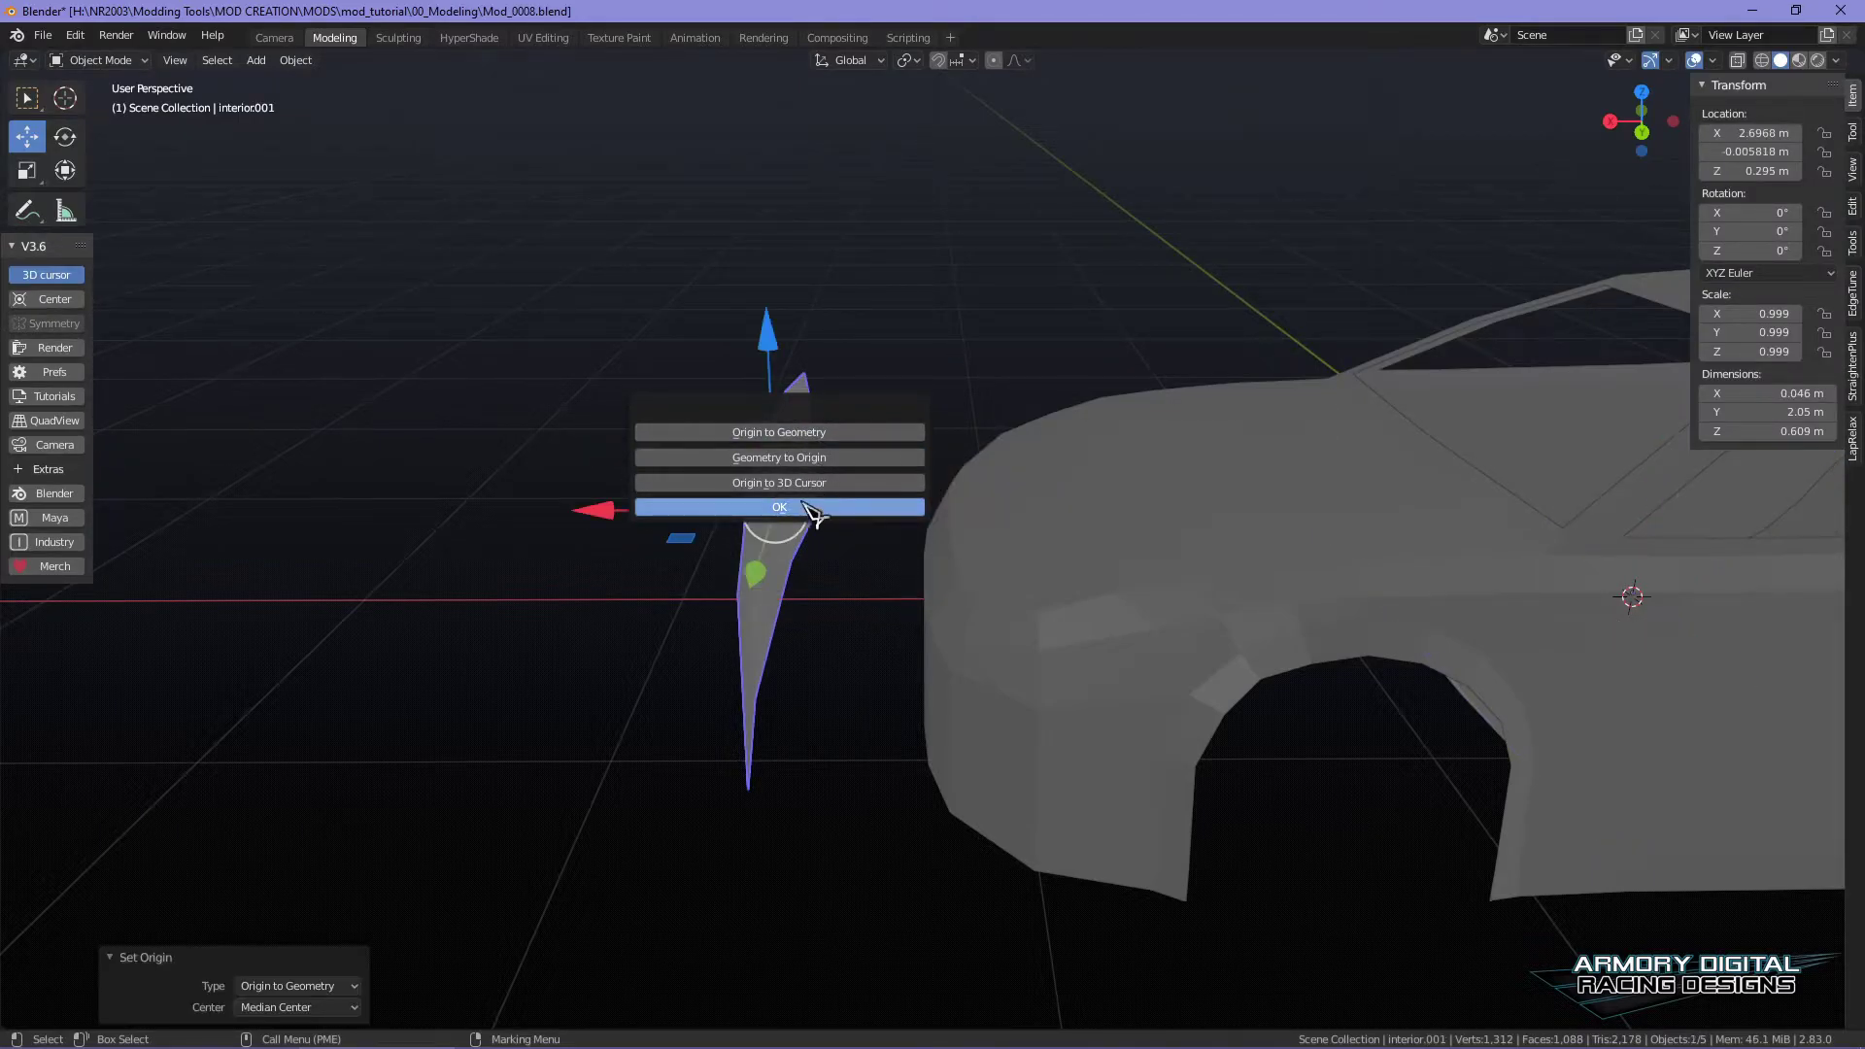
pyautogui.click(812, 507)
pyautogui.keyDown('alt'); pyautogui.moveTo(957, 475); pyautogui.dragTo(664, 515); pyautogui.keyUp('alt')
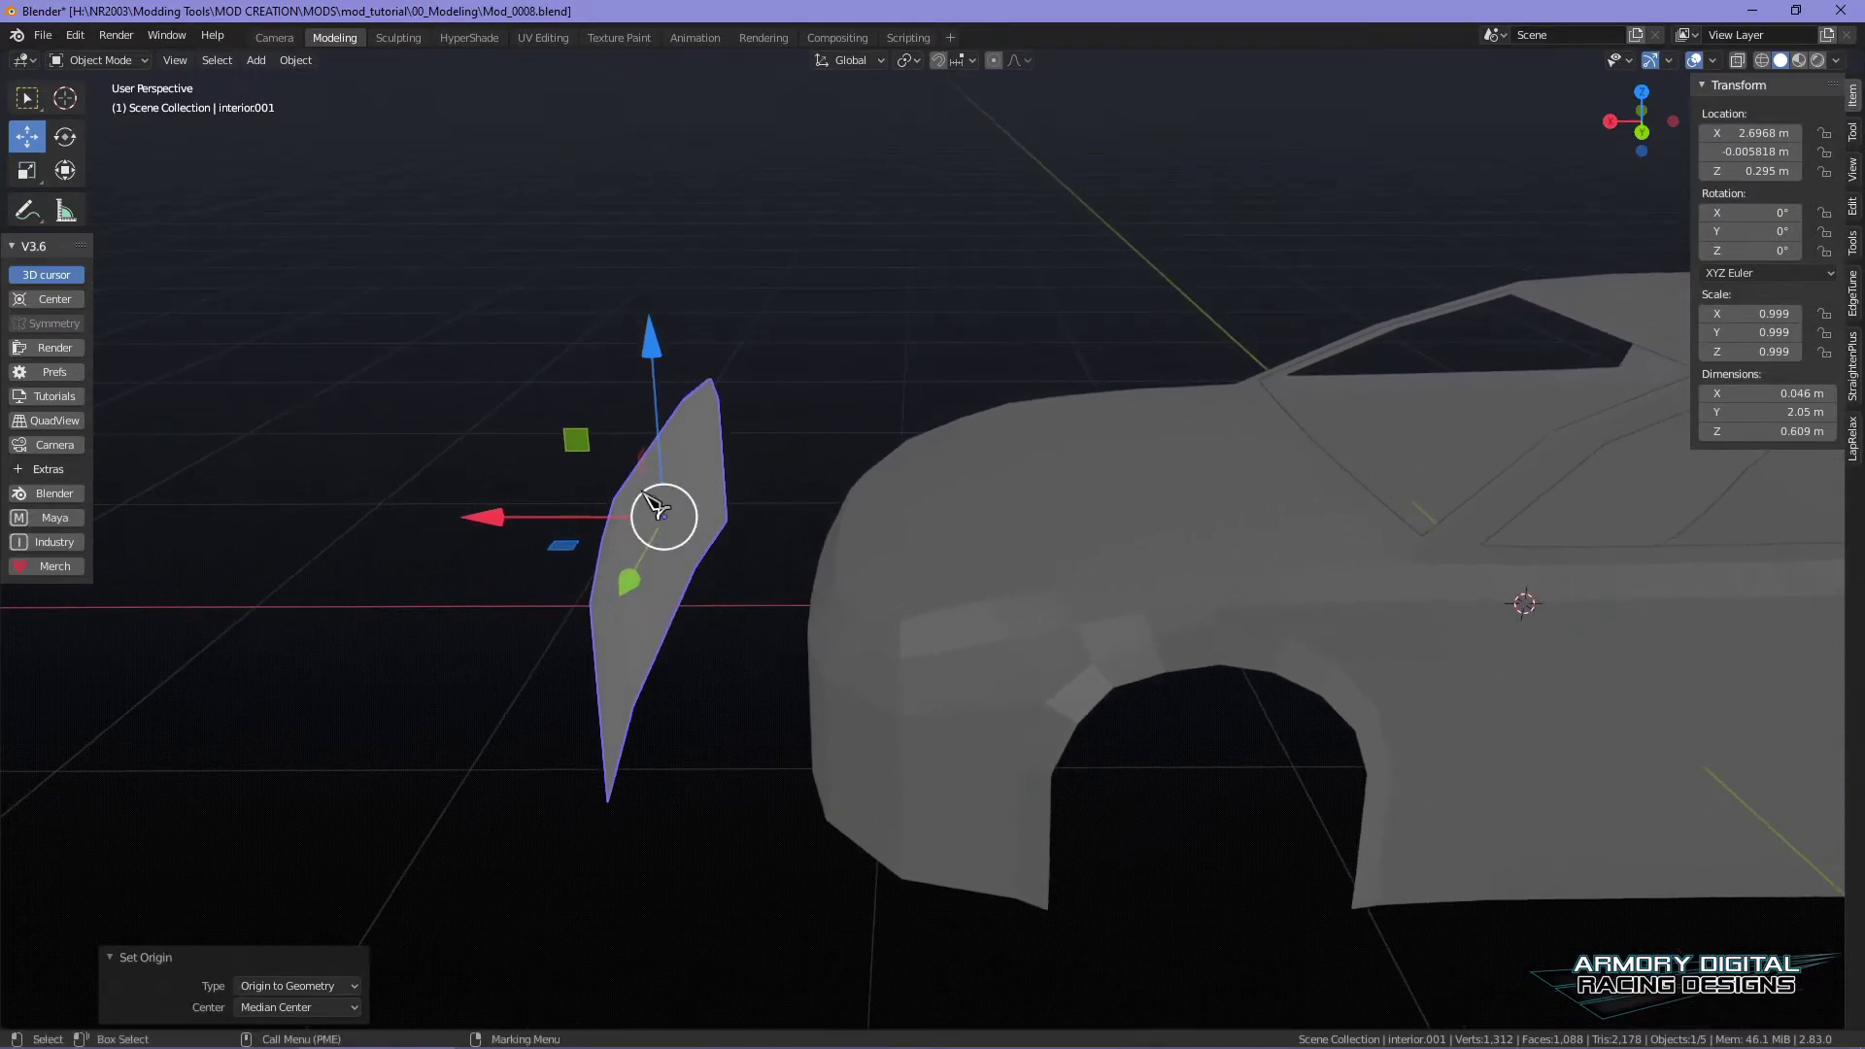
pyautogui.keyDown('alt'); pyautogui.moveTo(950, 452); pyautogui.dragTo(962, 405); pyautogui.keyUp('alt')
pyautogui.rightClick(961, 405)
pyautogui.moveTo(951, 393); pyautogui.dragTo(1029, 446, button='right')
pyautogui.keyDown('alt'); pyautogui.moveTo(1146, 452); pyautogui.dragTo(1214, 456); pyautogui.keyUp('alt')
pyautogui.moveTo(940, 412); pyautogui.dragTo(1026, 376, button='right')
pyautogui.moveTo(937, 423); pyautogui.dragTo(1028, 488, button='right')
pyautogui.moveTo(1152, 299); pyautogui.dragTo(753, 636)
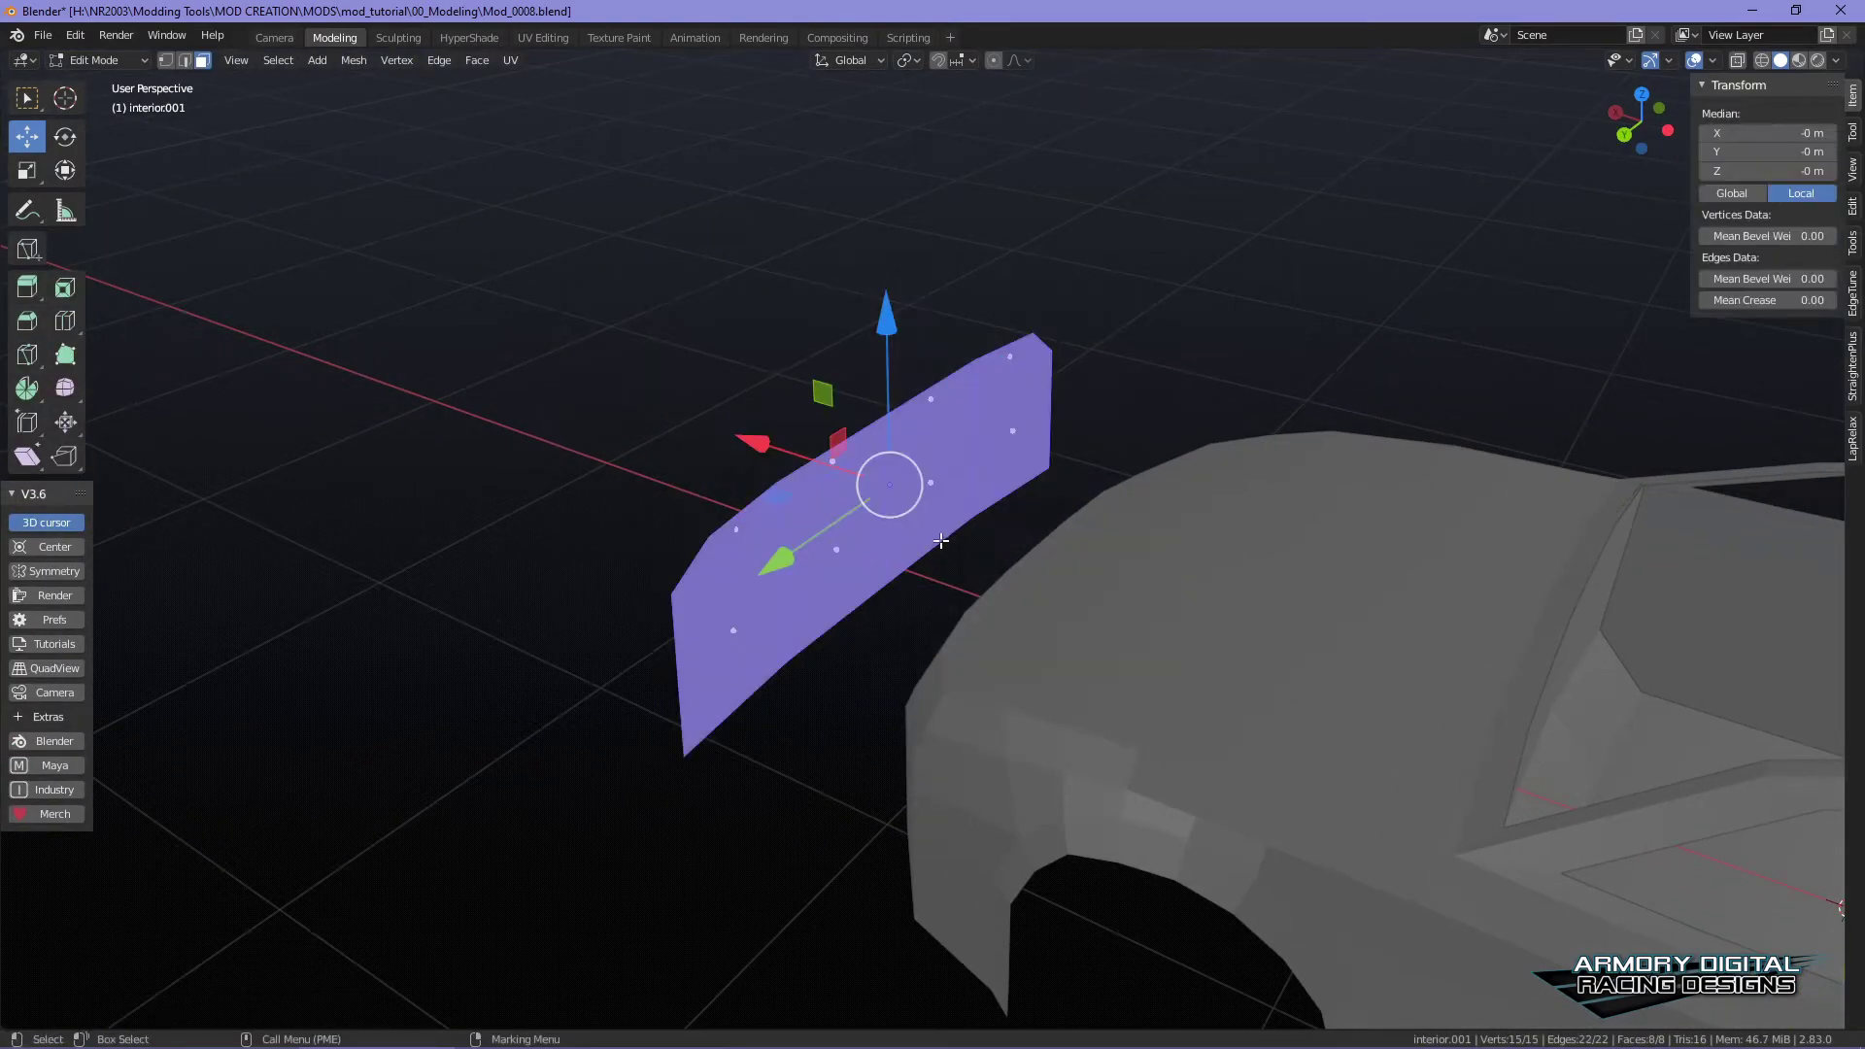
pyautogui.press('r')
pyautogui.moveTo(887, 404); pyautogui.dragTo(996, 451, button='right')
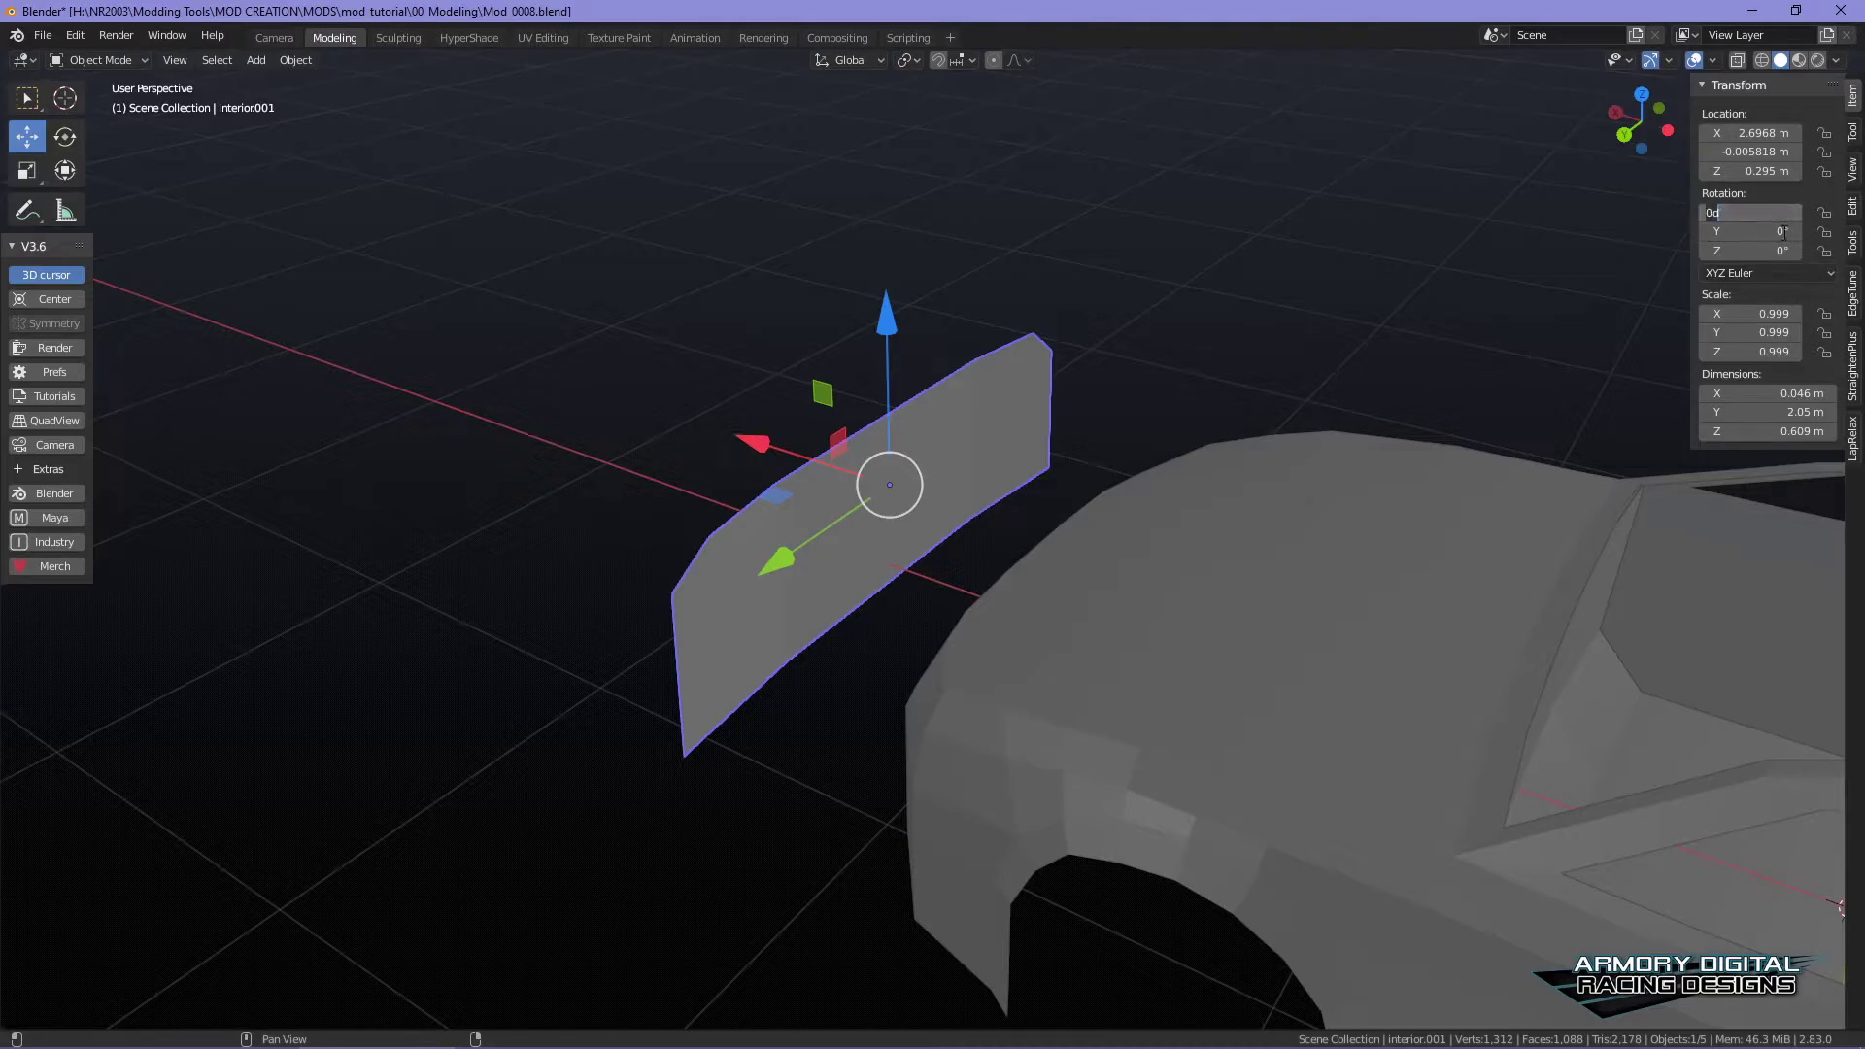
# - Try rotating the panel 180° about X only, and reset that rotation to 0°
pyautogui.write('180')
pyautogui.press('Return')
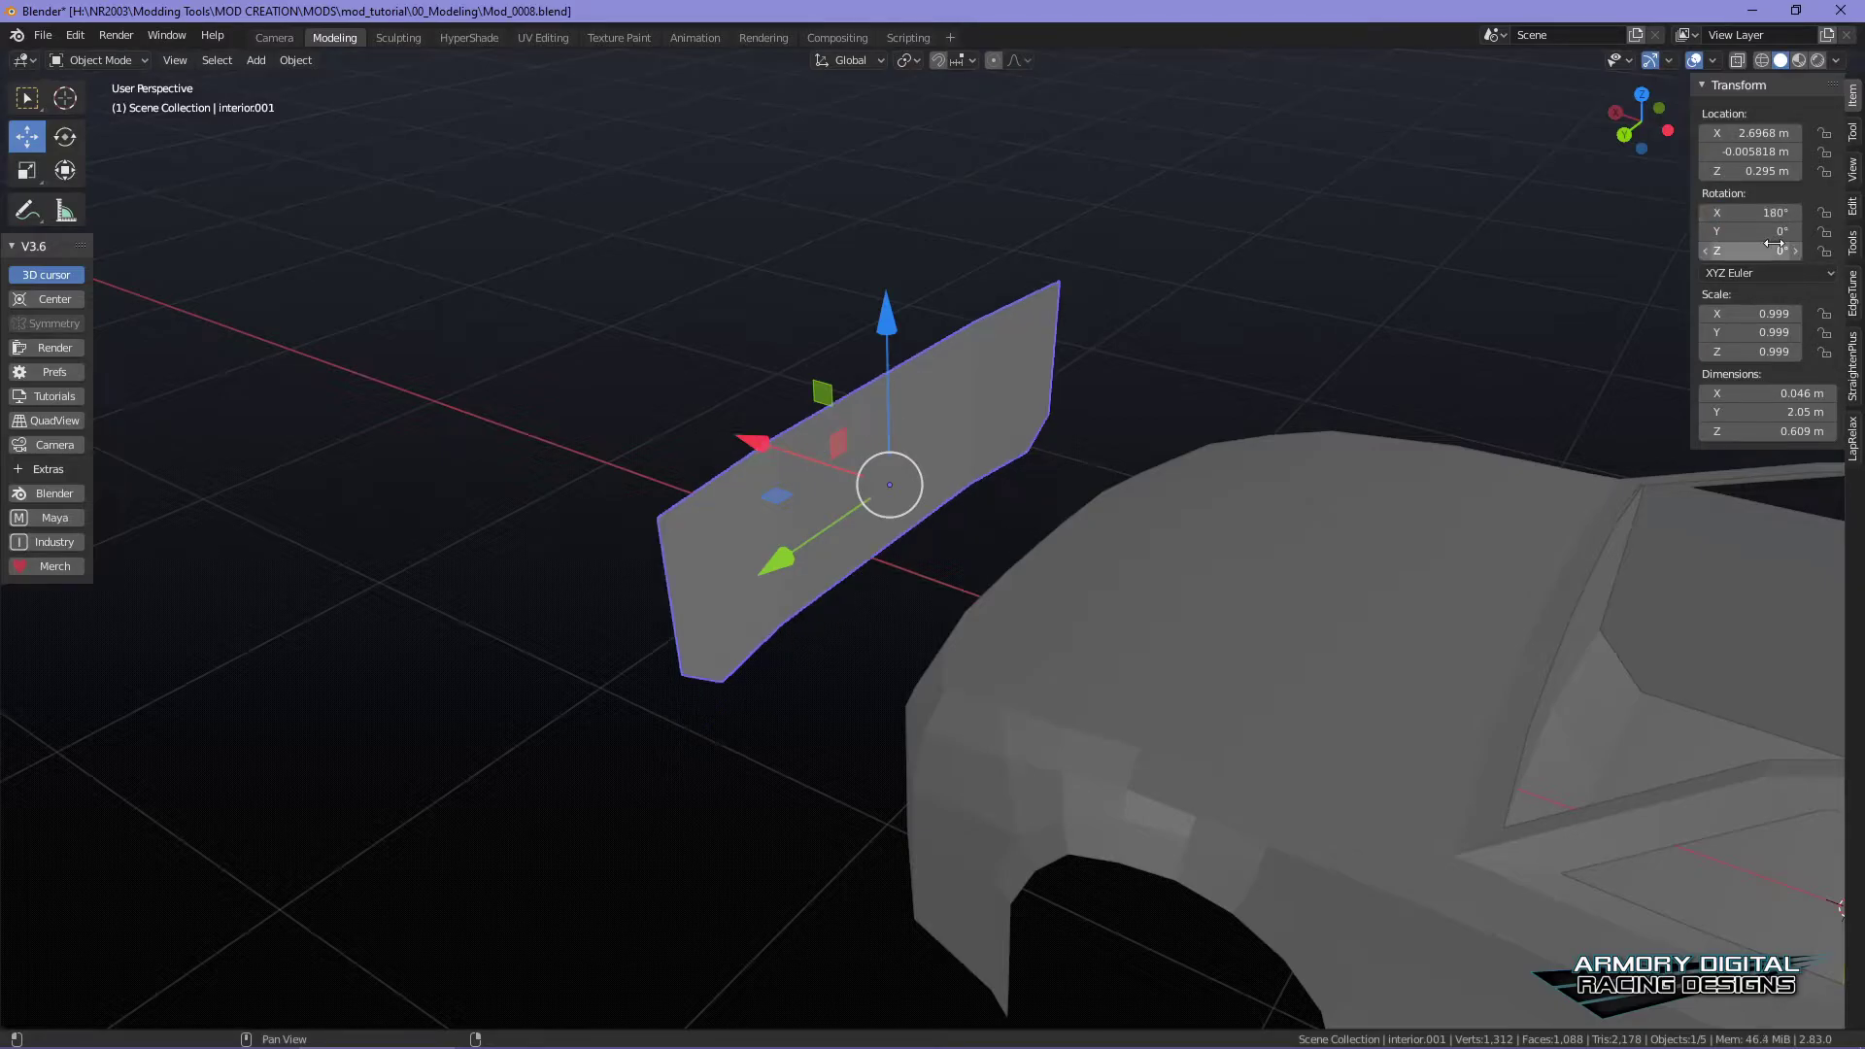
pyautogui.write('d')
pyautogui.press('Return')
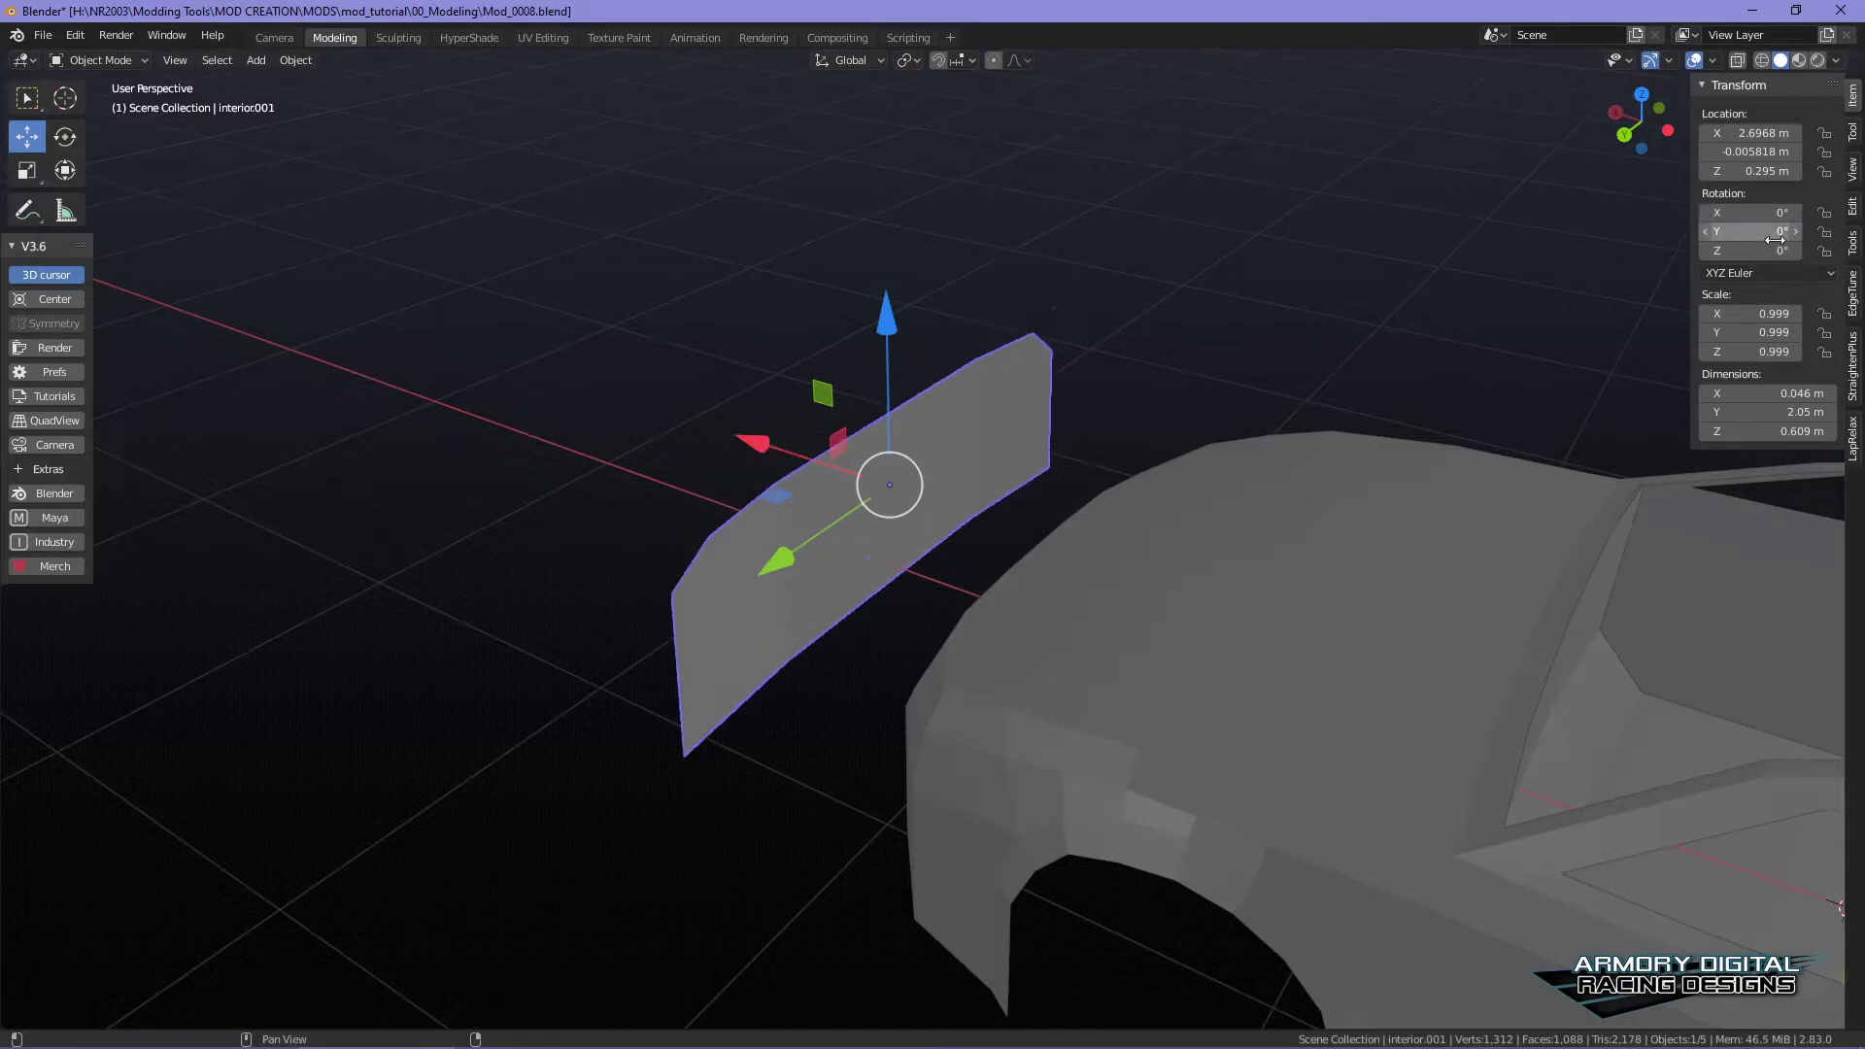
# - Set the panel's rotation to 180° on both the Y and X axes
pyautogui.click(1770, 238)
pyautogui.write('180')
pyautogui.press('Return')
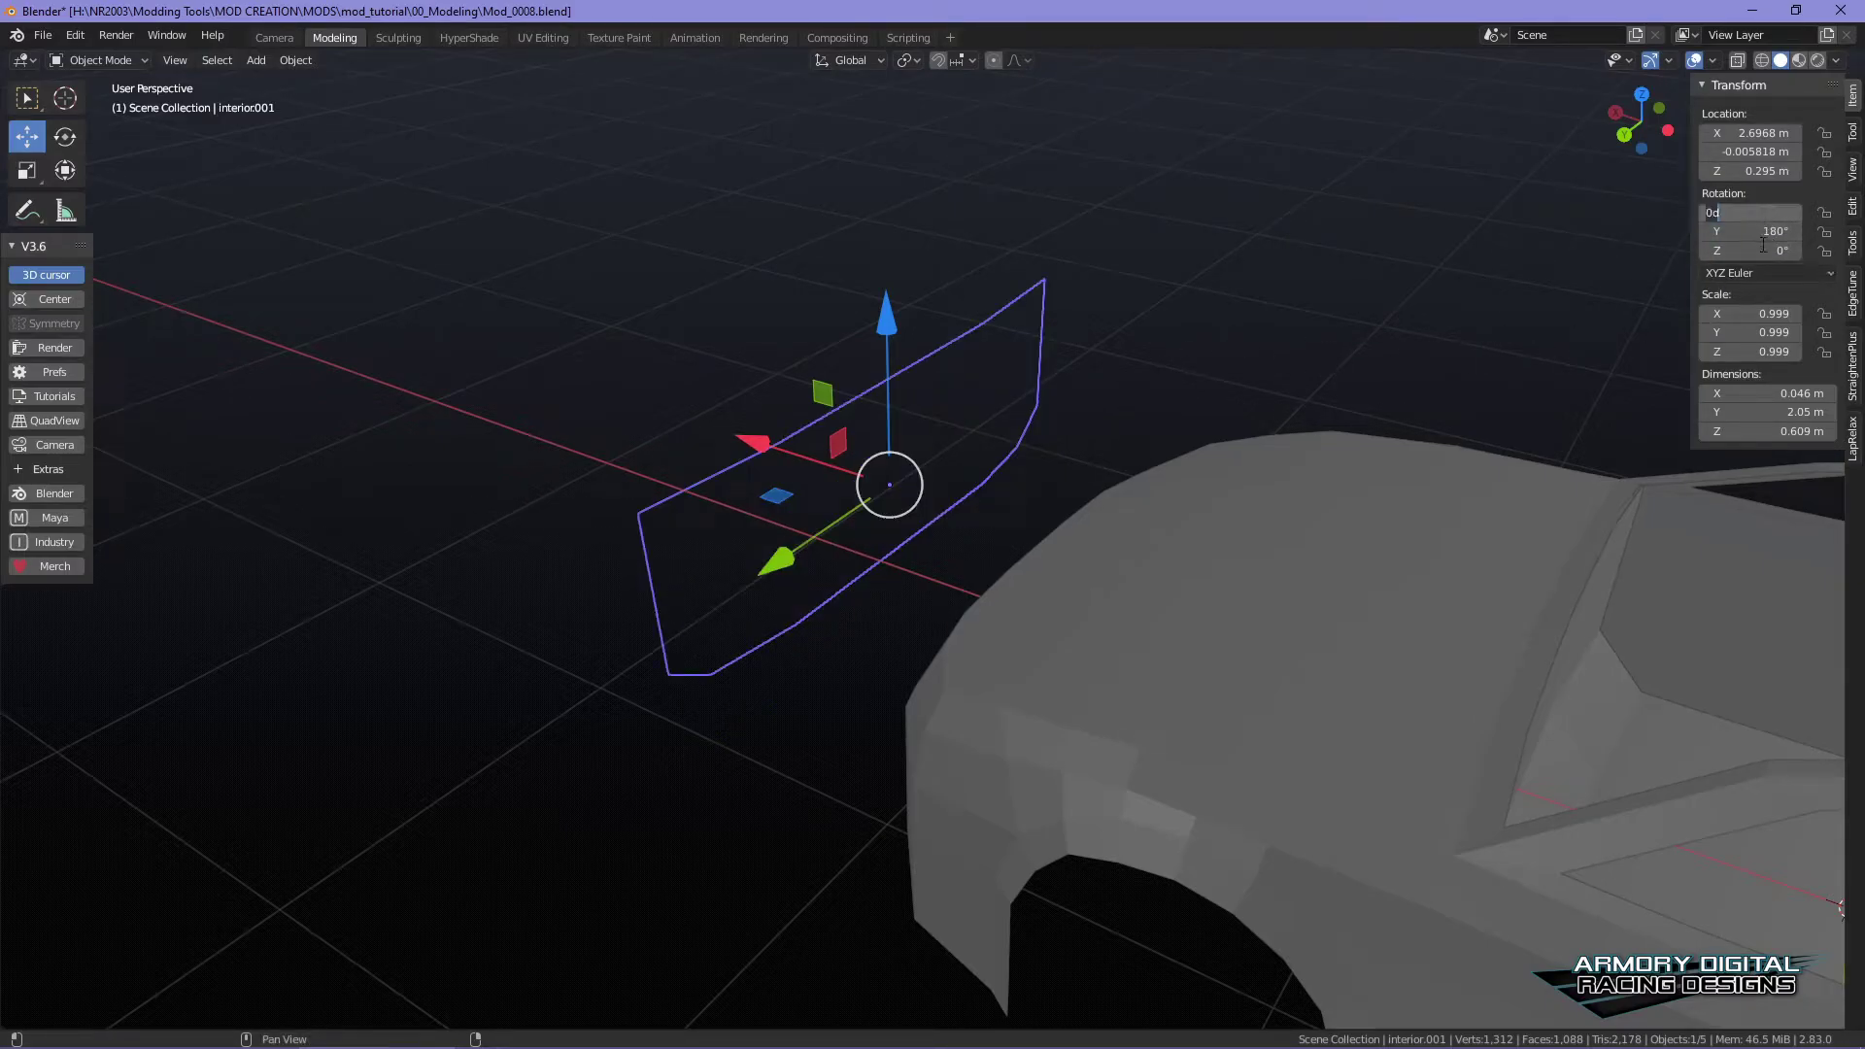
pyautogui.press('Return')
# - Move the panel back along X into the car's front wall area, to X 0.76854 m
pyautogui.keyDown('alt'); pyautogui.moveTo(1219, 296); pyautogui.dragTo(1214, 350); pyautogui.keyUp('alt')
pyautogui.moveTo(622, 655); pyautogui.dragTo(1008, 529)
pyautogui.moveTo(1008, 528); pyautogui.dragTo(1268, 512, button='middle')
pyautogui.scroll(6, 1268, 512)
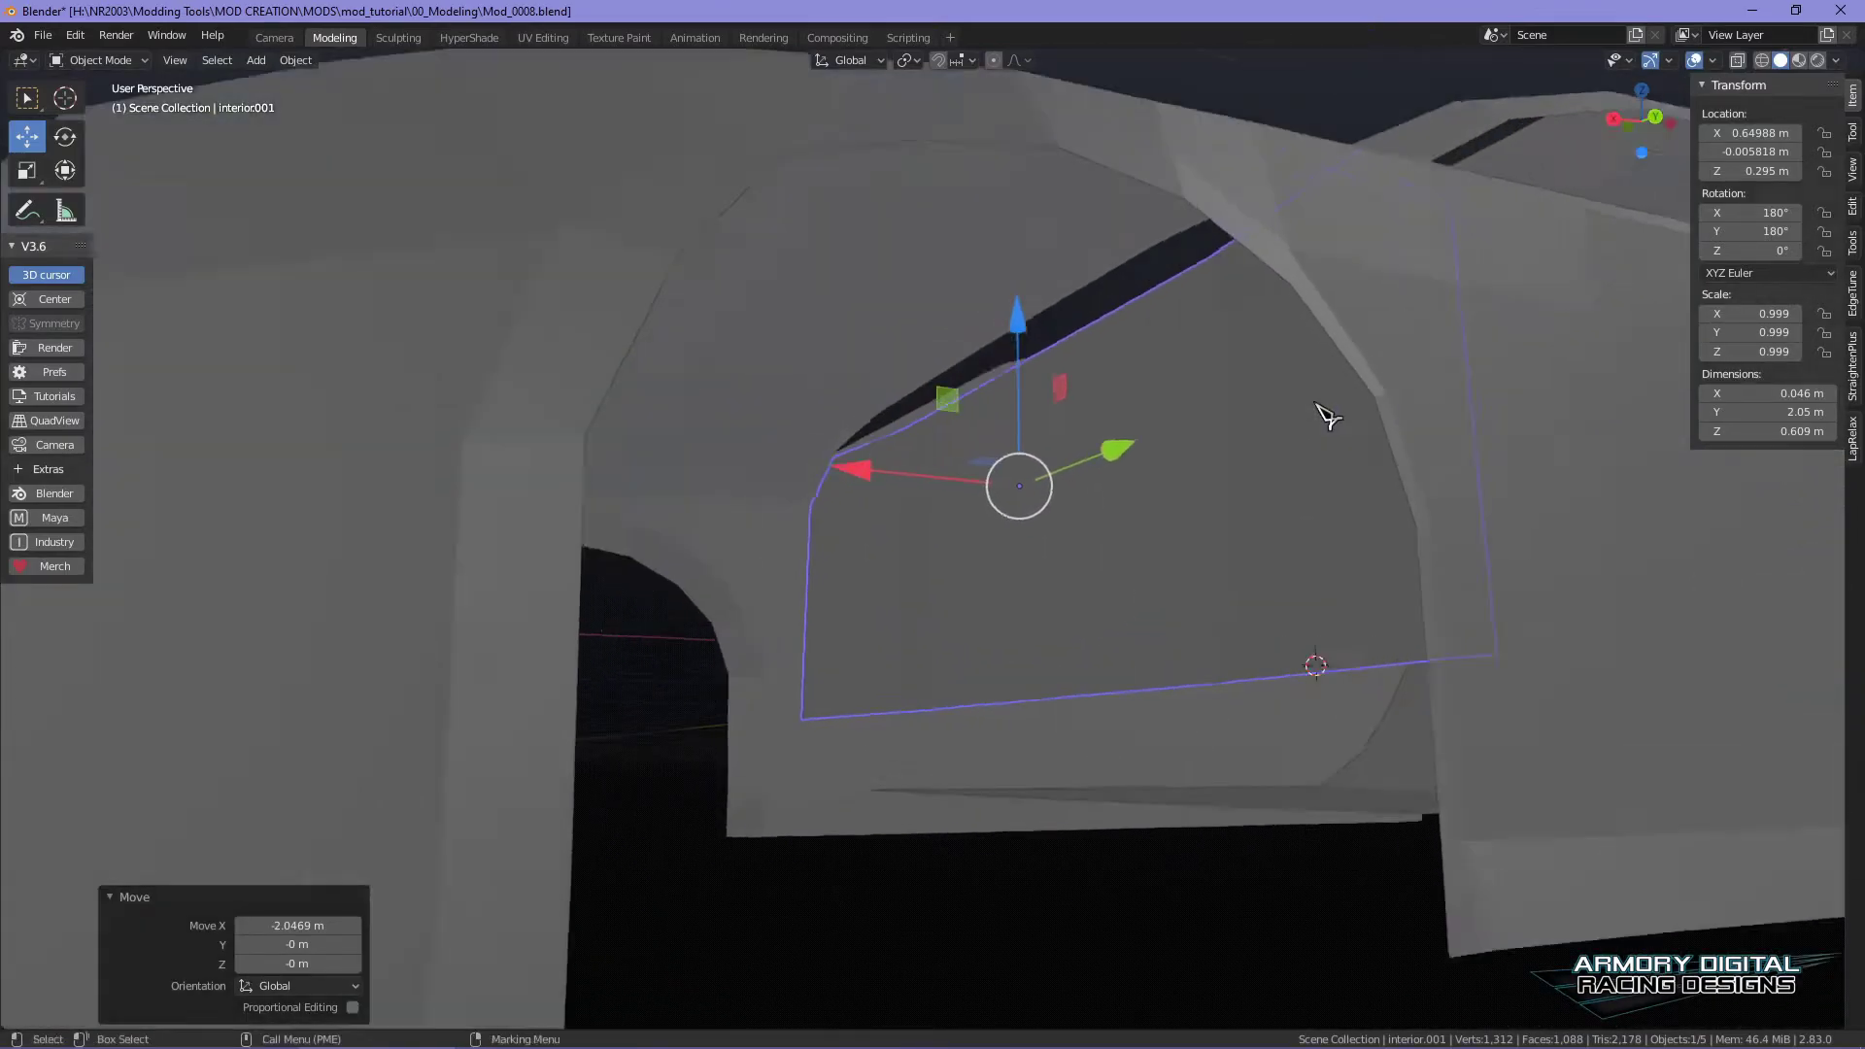
pyautogui.press('g')
pyautogui.press('x')
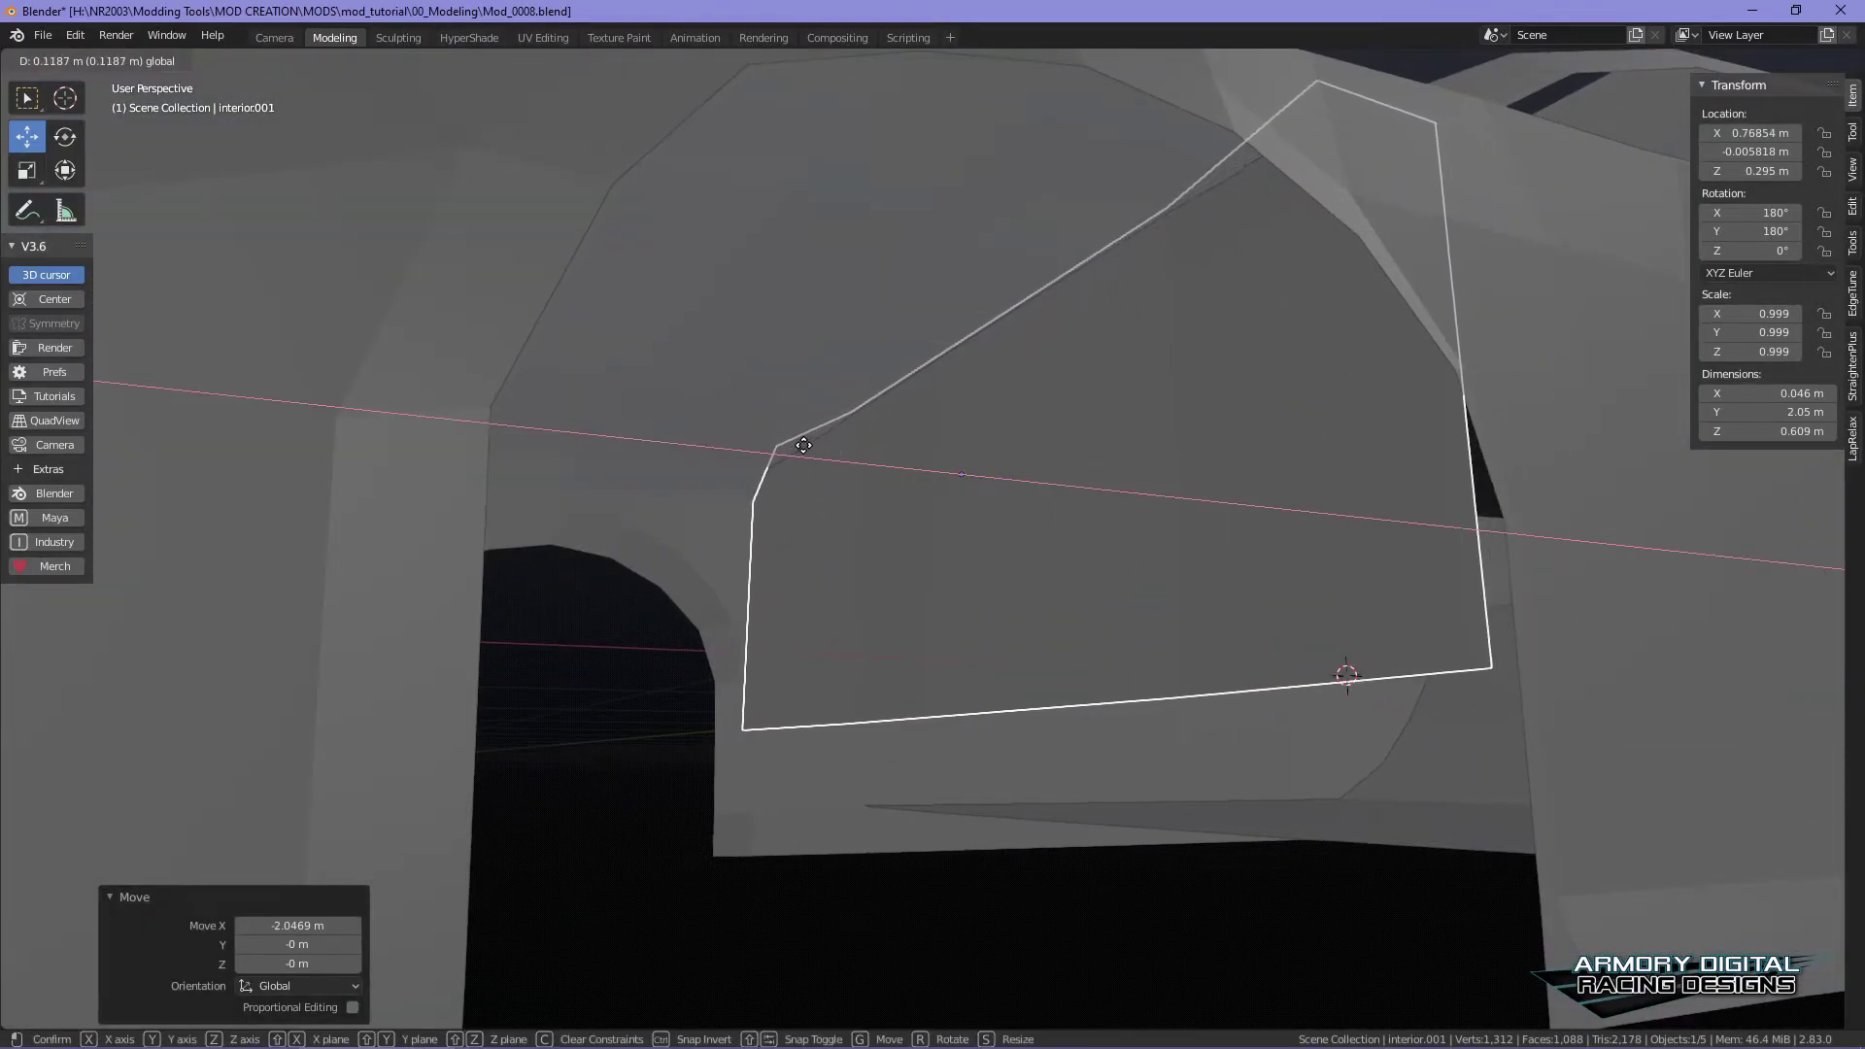
pyautogui.click(816, 454)
pyautogui.moveTo(1199, 520); pyautogui.dragTo(1226, 588, button='middle')
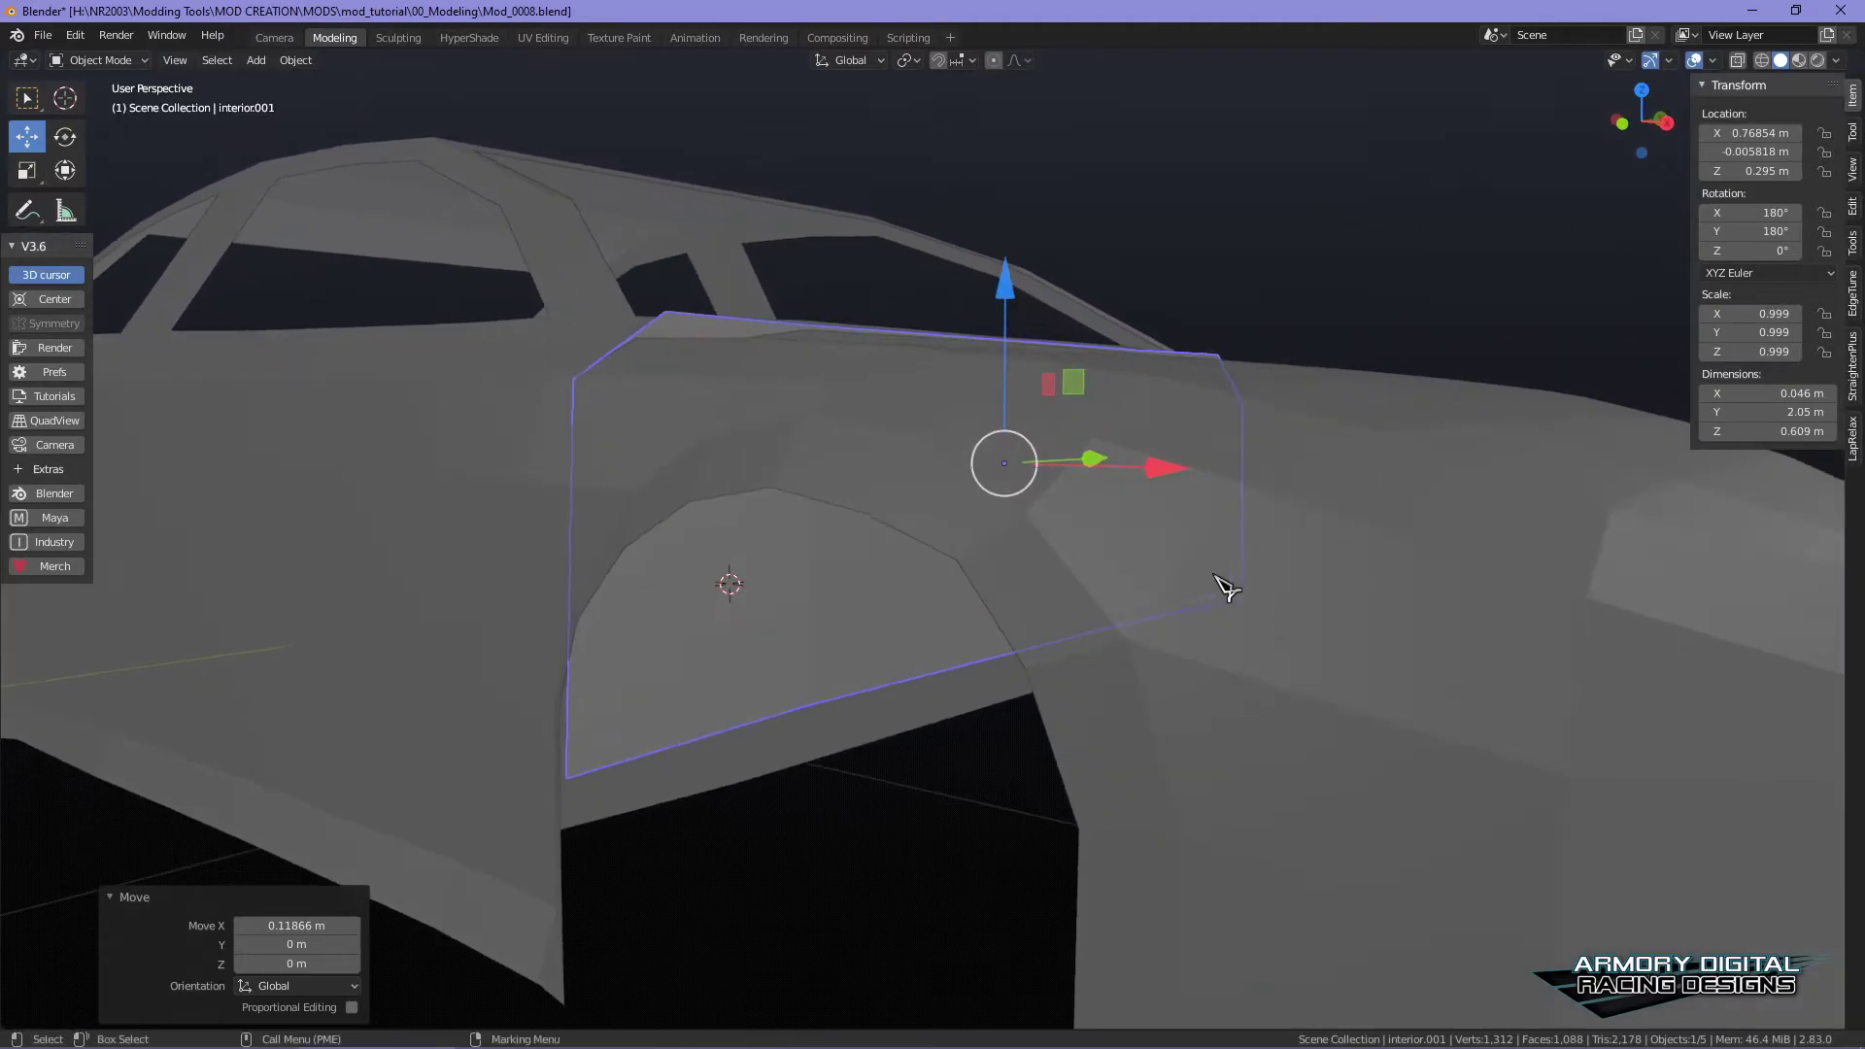
# - Switch to material preview shading and lower the panel's two top corner vertices 0.038859 m along Z
pyautogui.click(1800, 60)
pyautogui.moveTo(959, 405)
pyautogui.mouseDown(button='middle')
pyautogui.moveTo(982, 458)
pyautogui.moveTo(945, 617)
pyautogui.mouseUp(button='middle')
pyautogui.middleClick(816, 734)
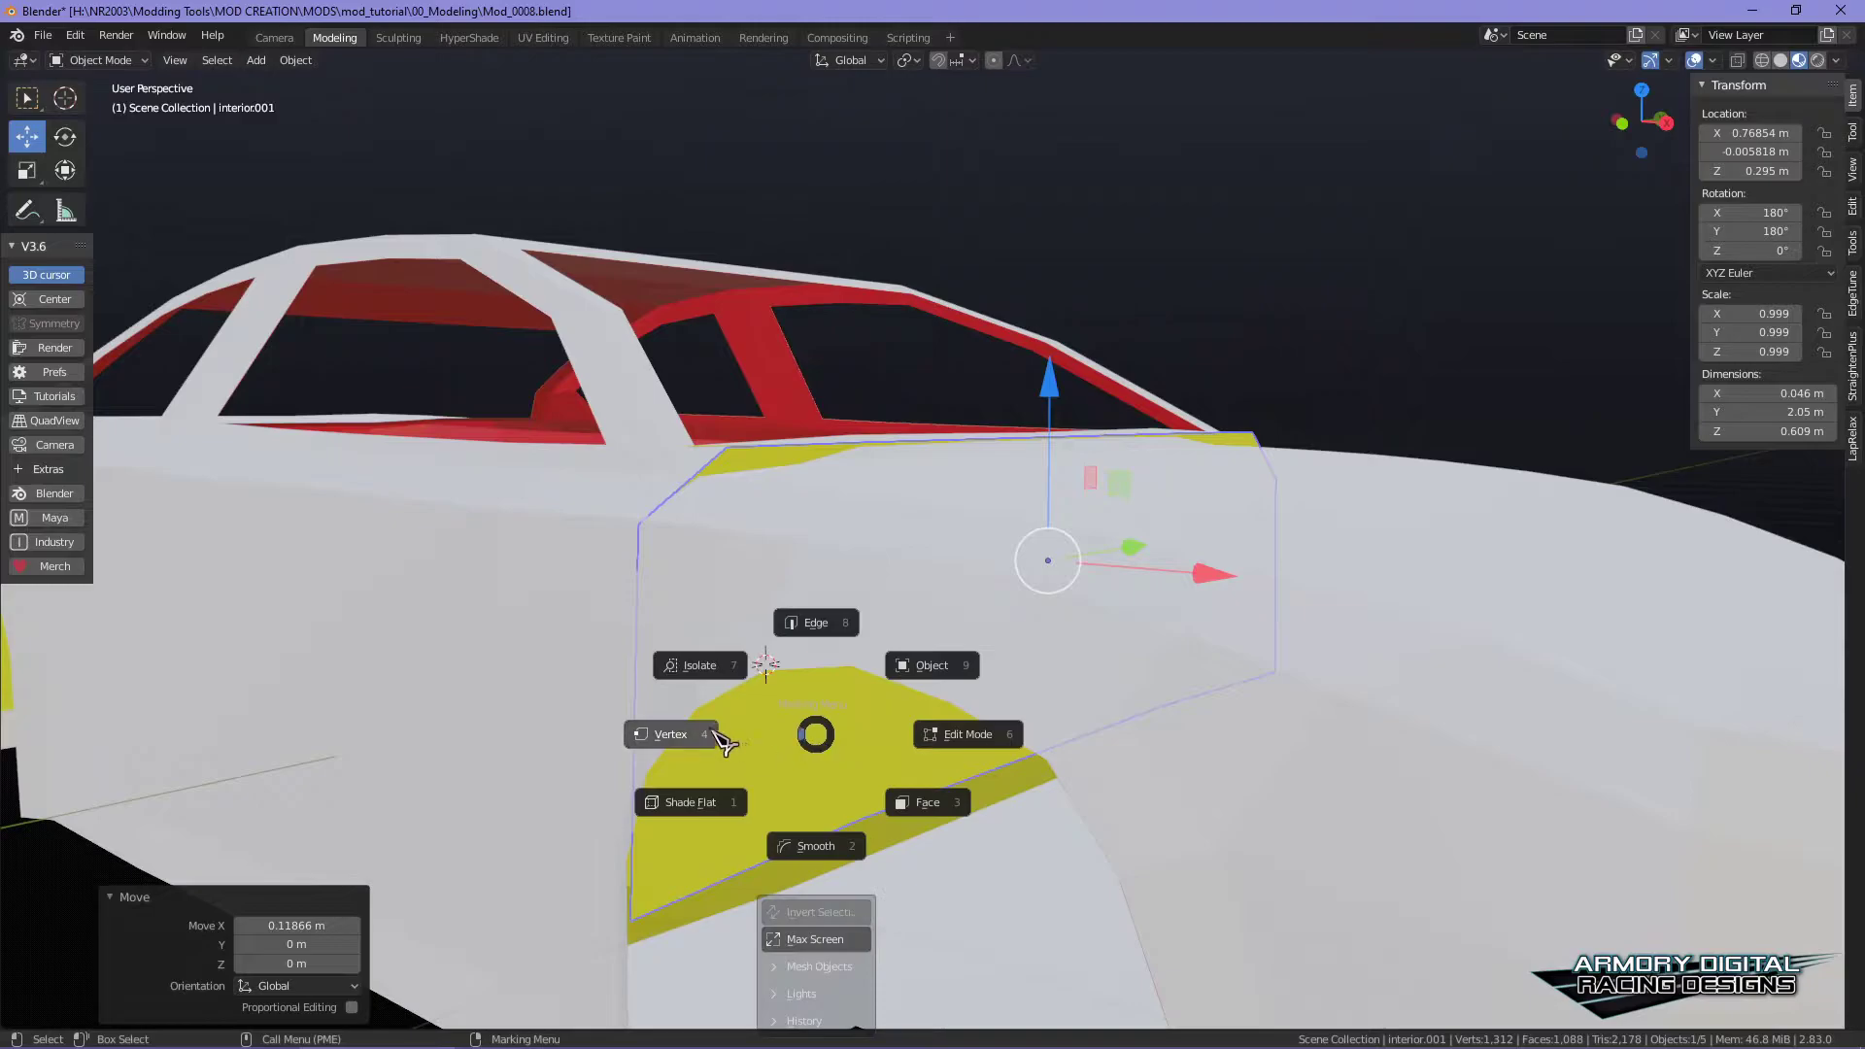
pyautogui.click(670, 734)
pyautogui.click(726, 441)
pyautogui.moveTo(725, 441); pyautogui.dragTo(1419, 456, button='middle')
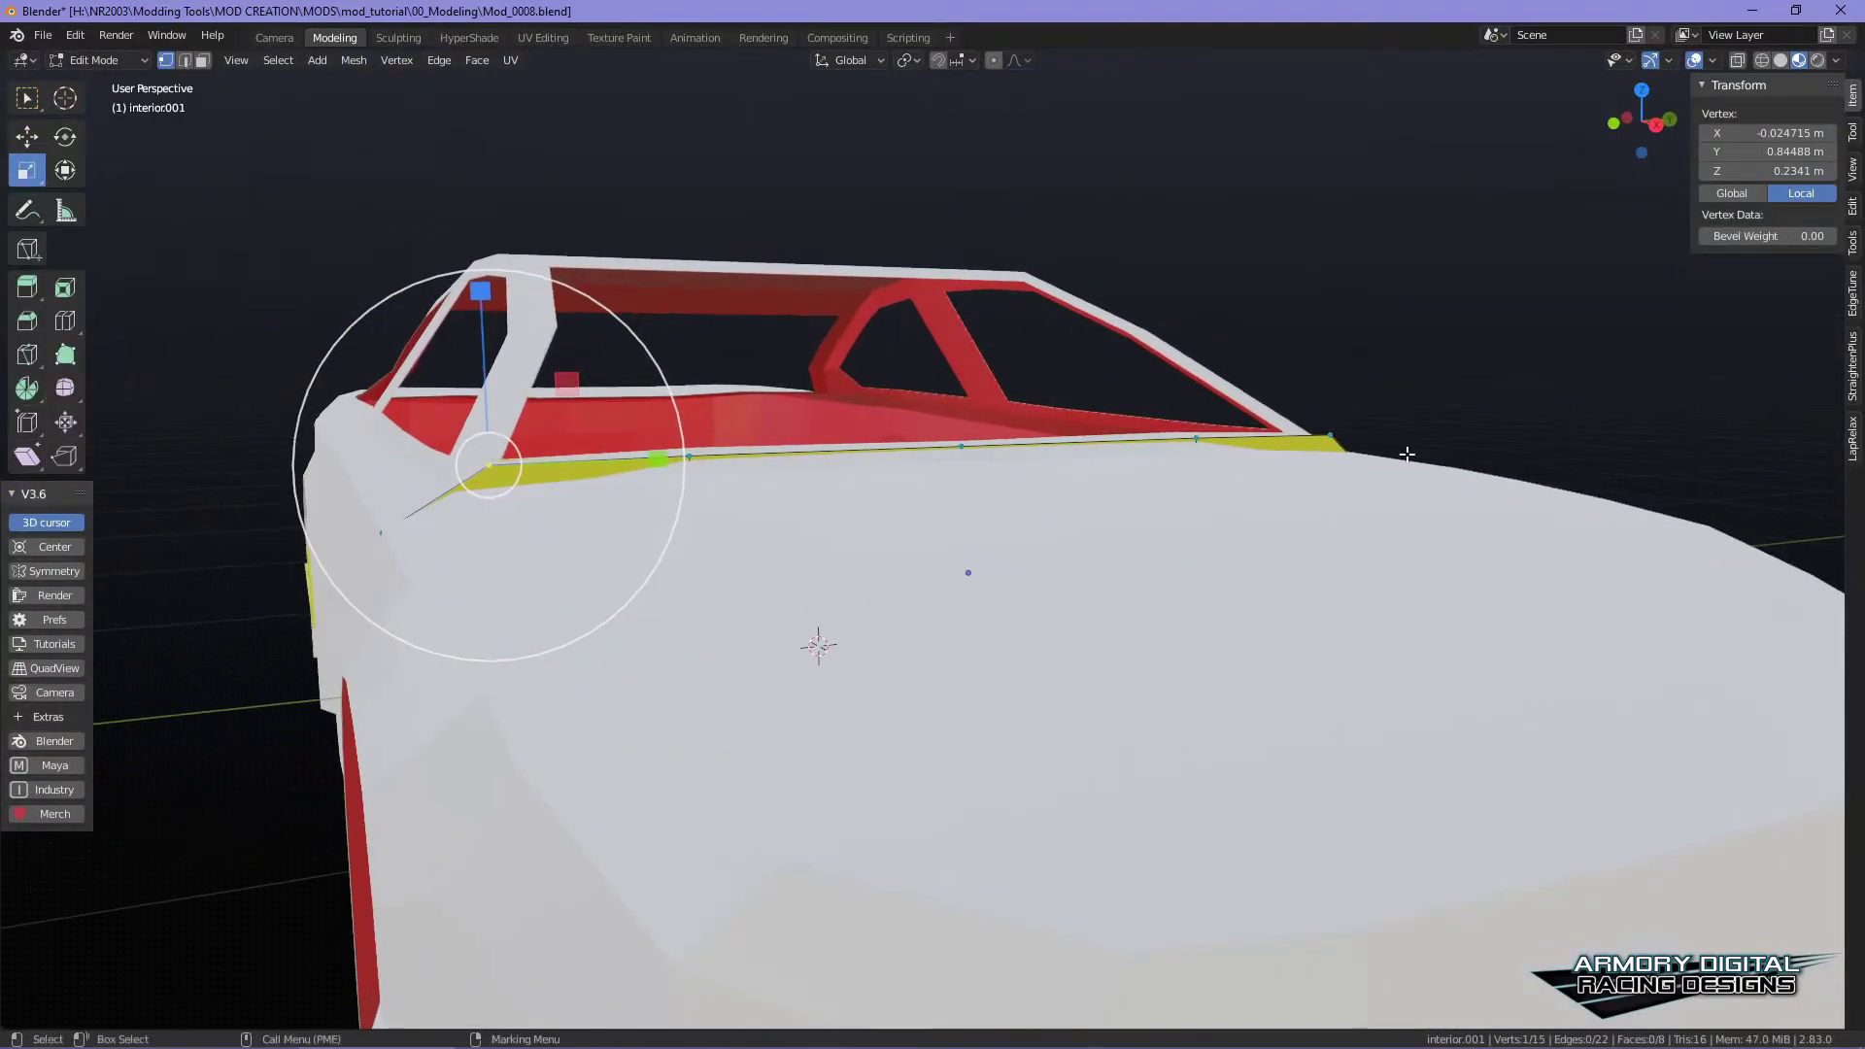
pyautogui.keyDown('shift'); pyautogui.click(1327, 437); pyautogui.keyUp('shift')
pyautogui.moveTo(973, 305); pyautogui.dragTo(983, 307)
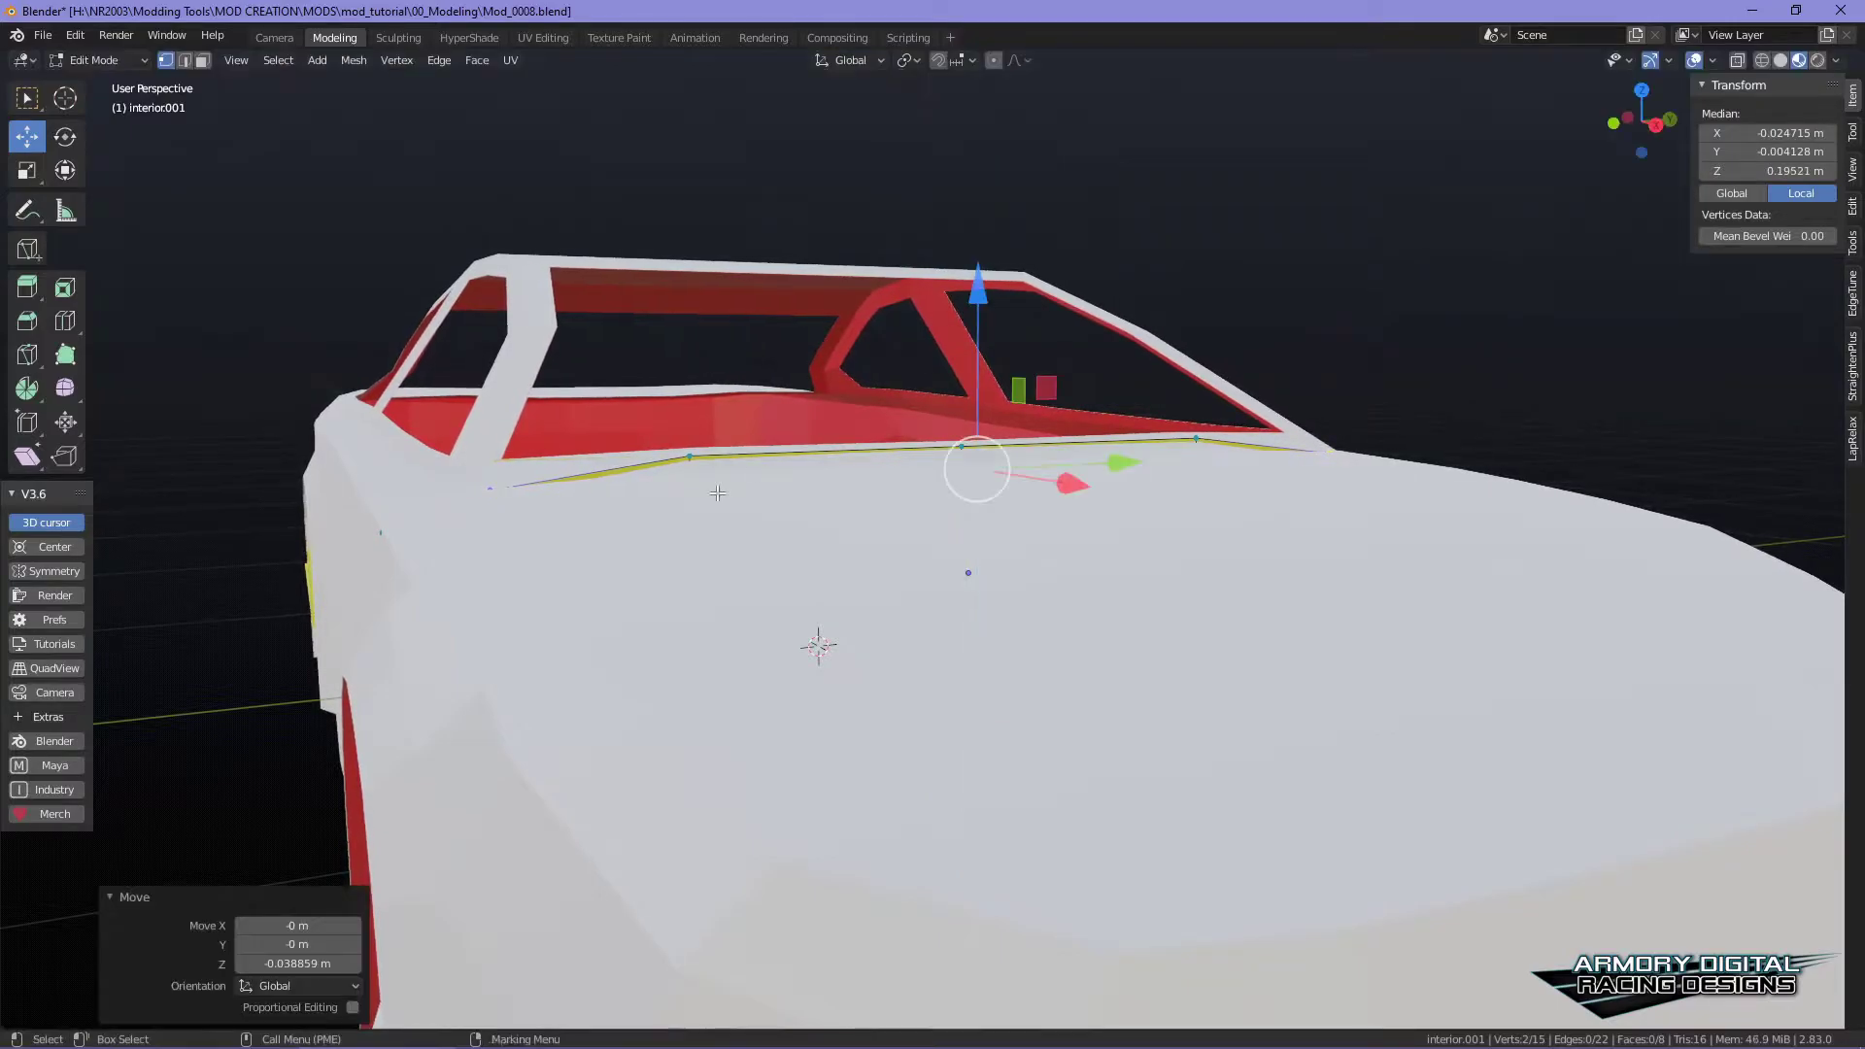
# - Lower the two intermediate top vertices slightly along Z and move the center top vertex down 0.008943 m
pyautogui.click(690, 455)
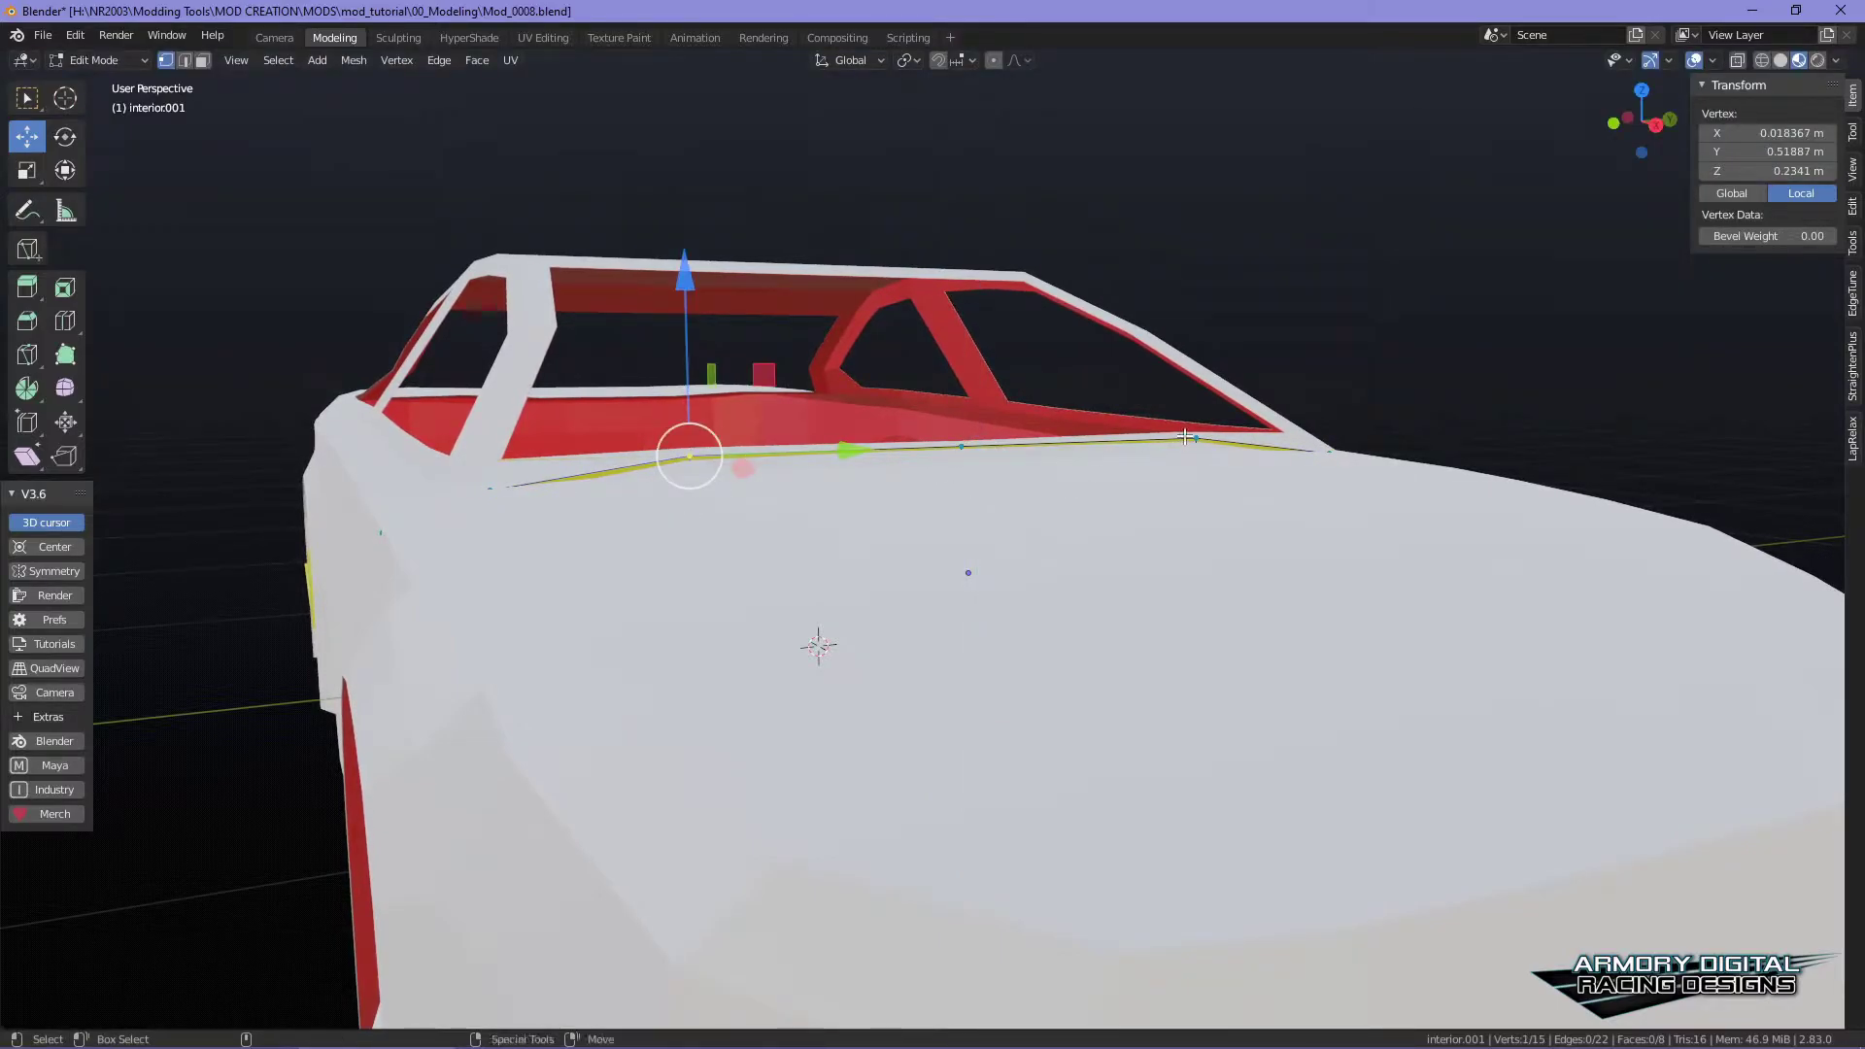
pyautogui.keyDown('shift'); pyautogui.click(1196, 438); pyautogui.keyUp('shift')
pyautogui.moveTo(969, 264); pyautogui.dragTo(964, 286)
pyautogui.hotkey('alt', 'a')
pyautogui.click(962, 446)
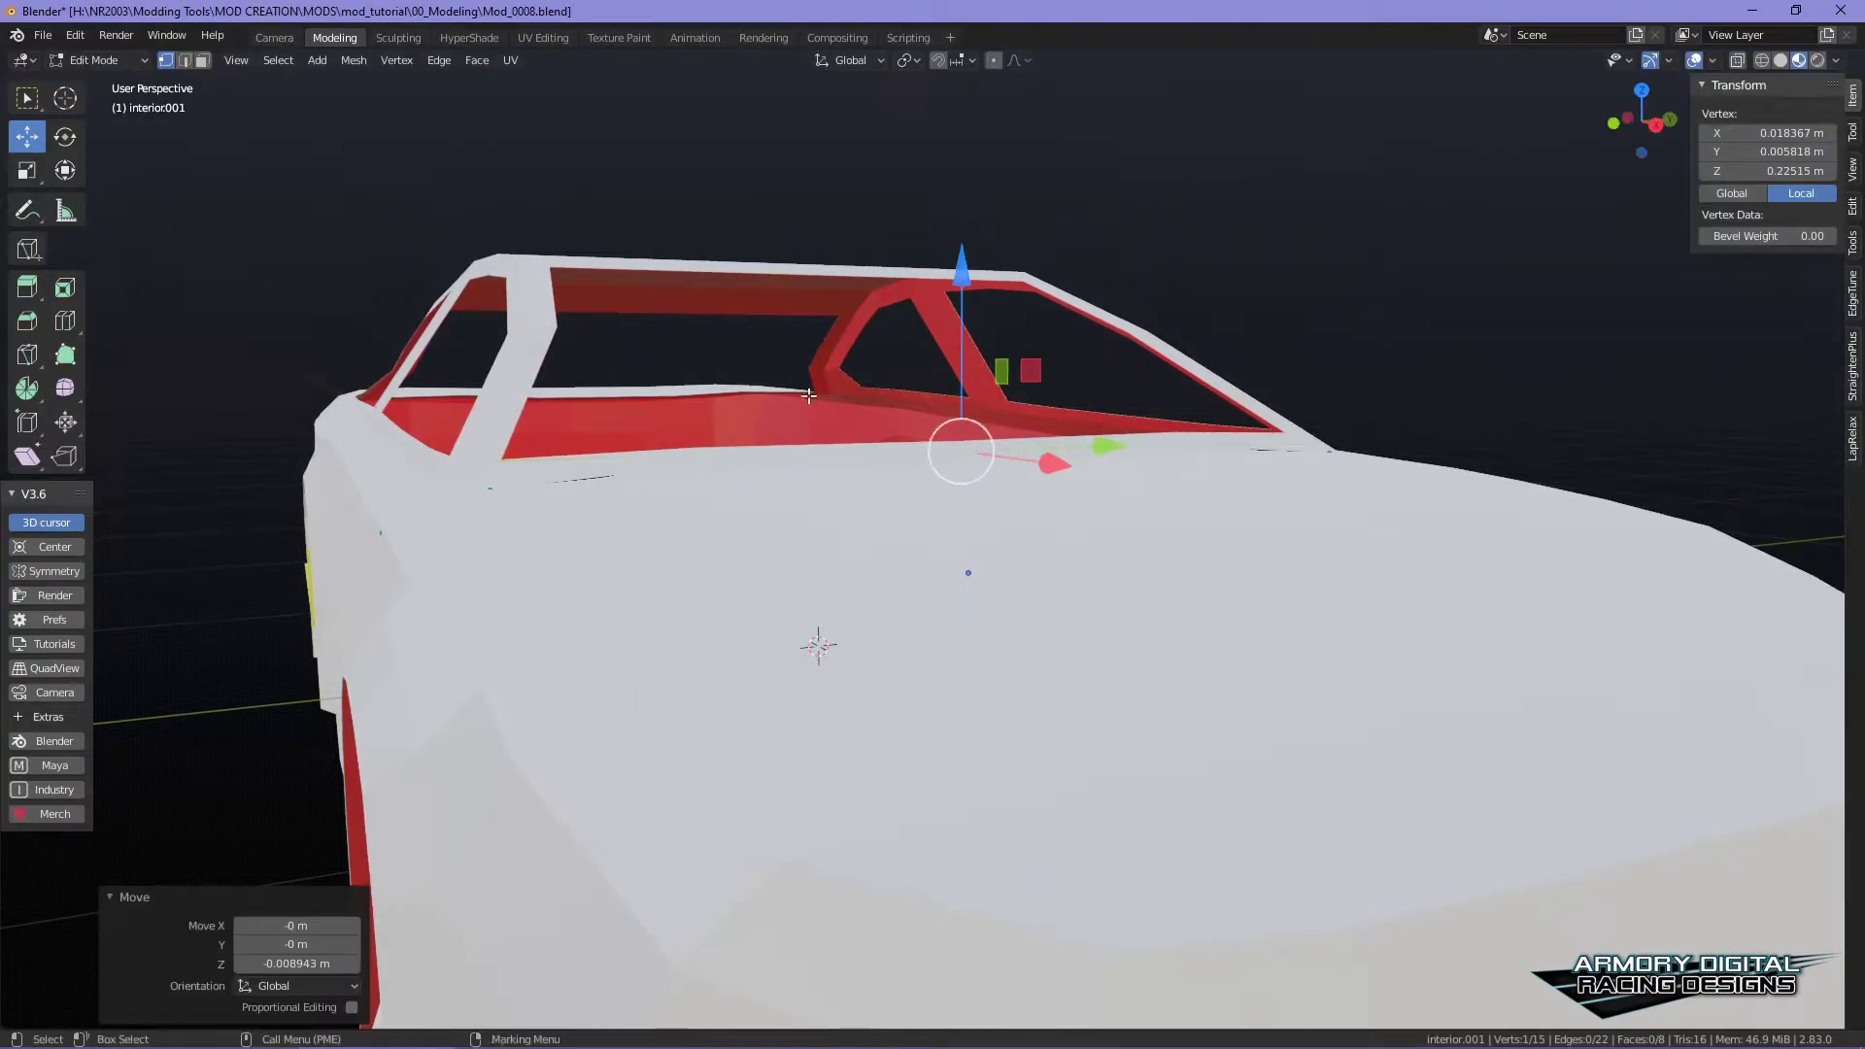
# - Switch to edge selection and select the panel's entire bottom row of edges
pyautogui.hotkey('alt', 'a')
pyautogui.moveTo(569, 477); pyautogui.dragTo(864, 482, button='middle')
pyautogui.moveTo(864, 373); pyautogui.dragTo(874, 279, button='right')
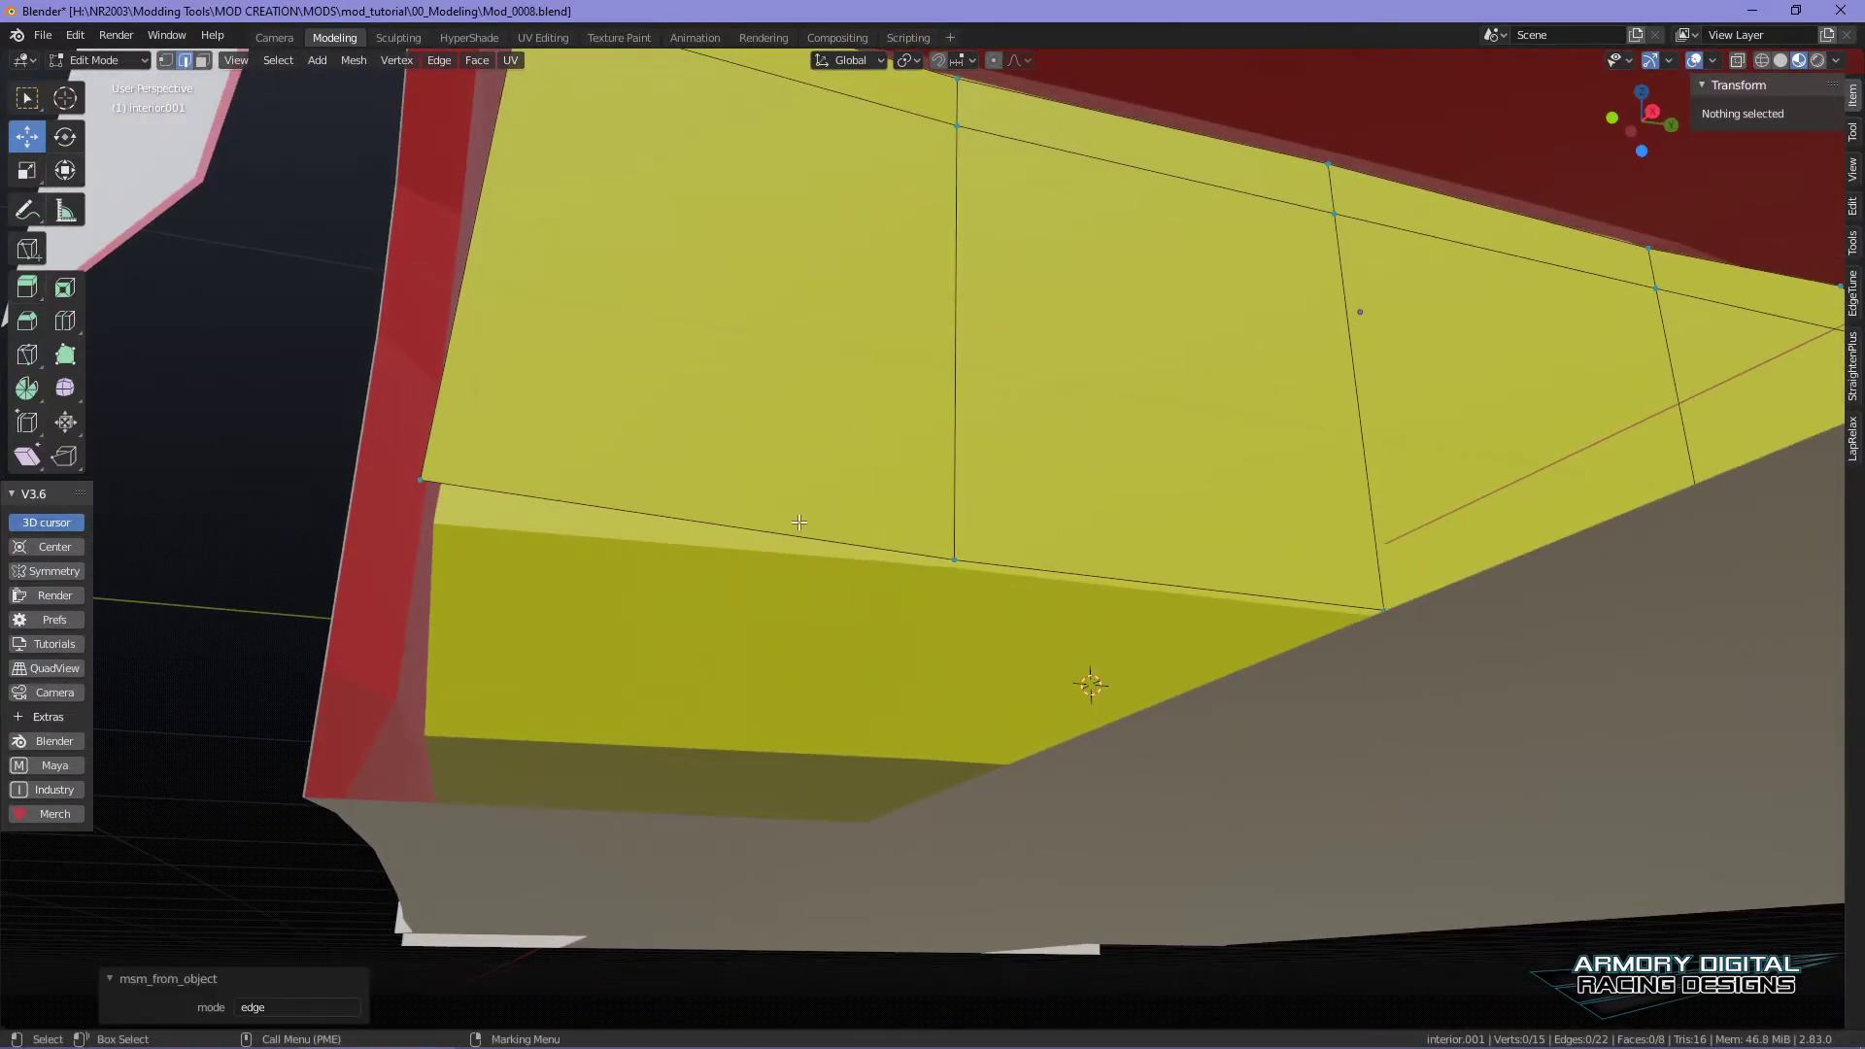
pyautogui.click(799, 528)
pyautogui.keyDown('alt'); pyautogui.moveTo(798, 527); pyautogui.dragTo(1190, 545); pyautogui.keyUp('alt')
pyautogui.keyDown('alt'); pyautogui.moveTo(1190, 545); pyautogui.dragTo(898, 451, button='middle'); pyautogui.keyUp('alt')
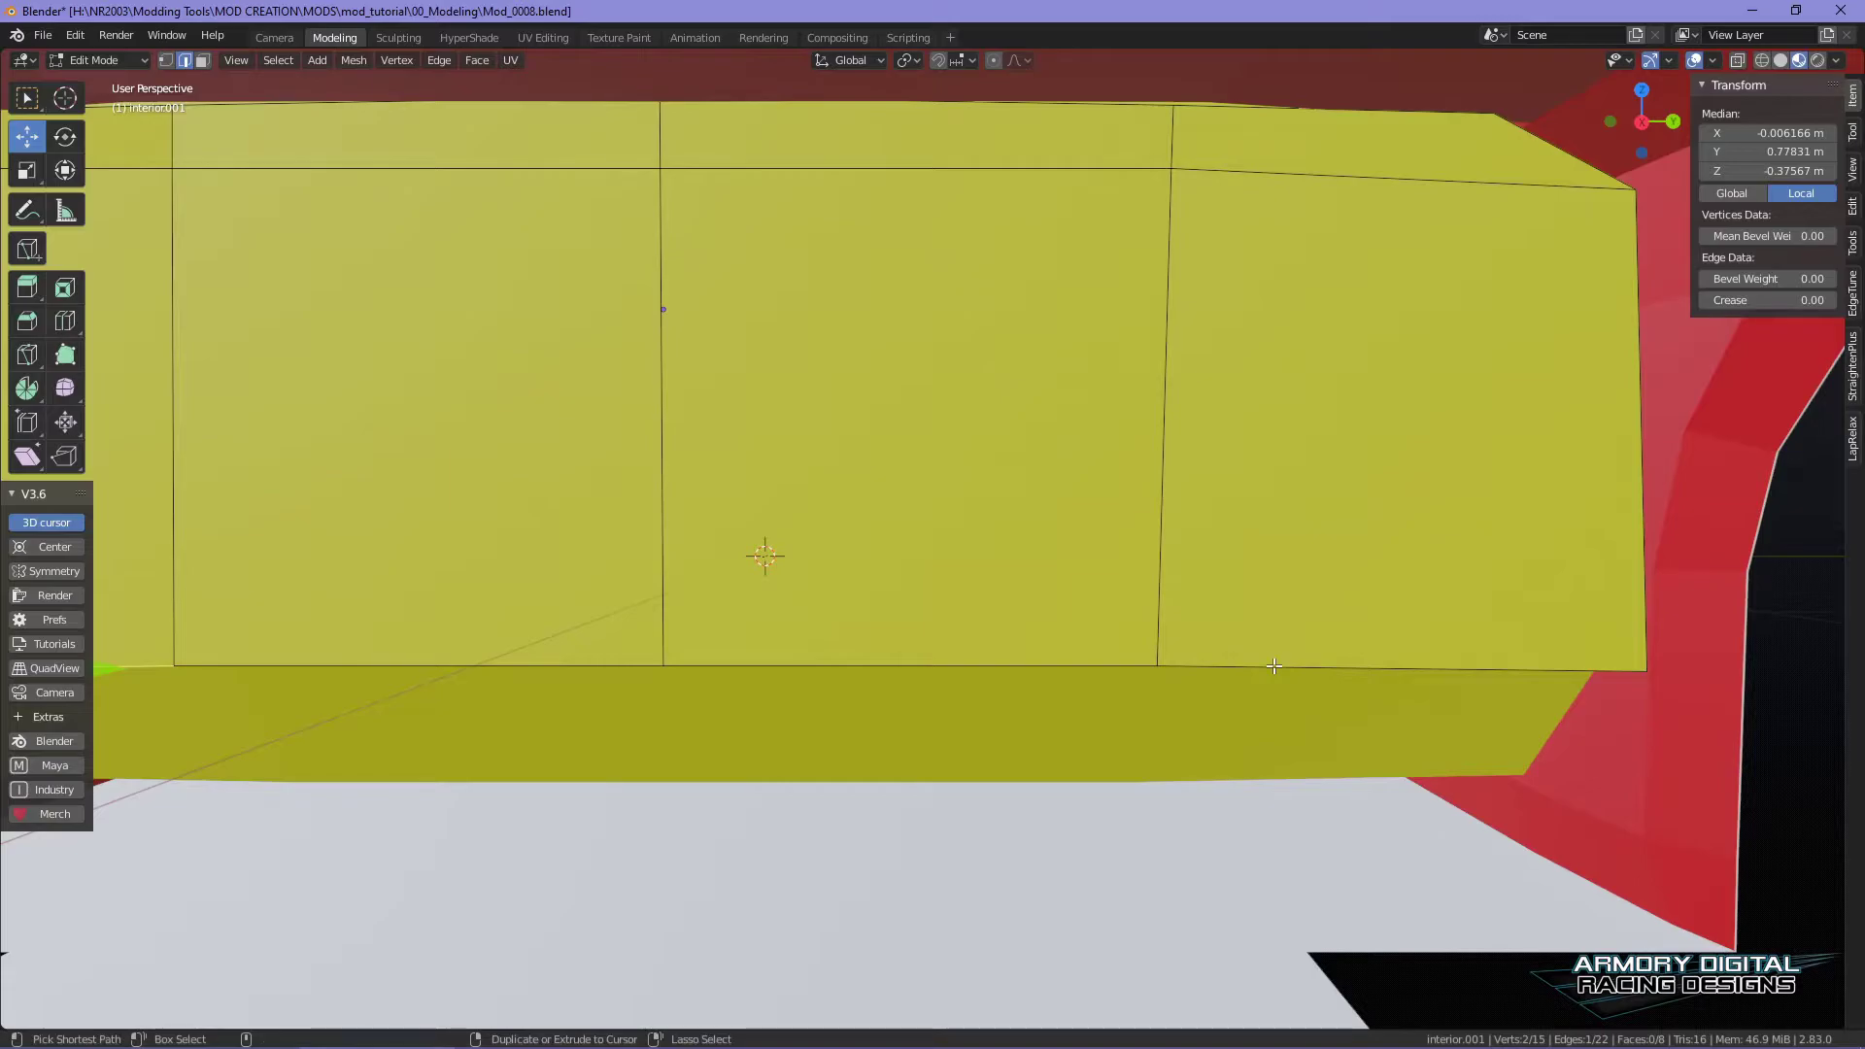
pyautogui.keyDown('ctrl'); pyautogui.click(1273, 667); pyautogui.keyUp('ctrl')
pyautogui.scroll(-3, 1182, 512)
pyautogui.keyDown('alt'); pyautogui.moveTo(1182, 512); pyautogui.dragTo(1344, 354, button='middle'); pyautogui.keyUp('alt')
# - Undo the accidental Y shift of the bottom edges and lower them 0.27342 m along Z
pyautogui.moveTo(1182, 437); pyautogui.dragTo(1388, 427)
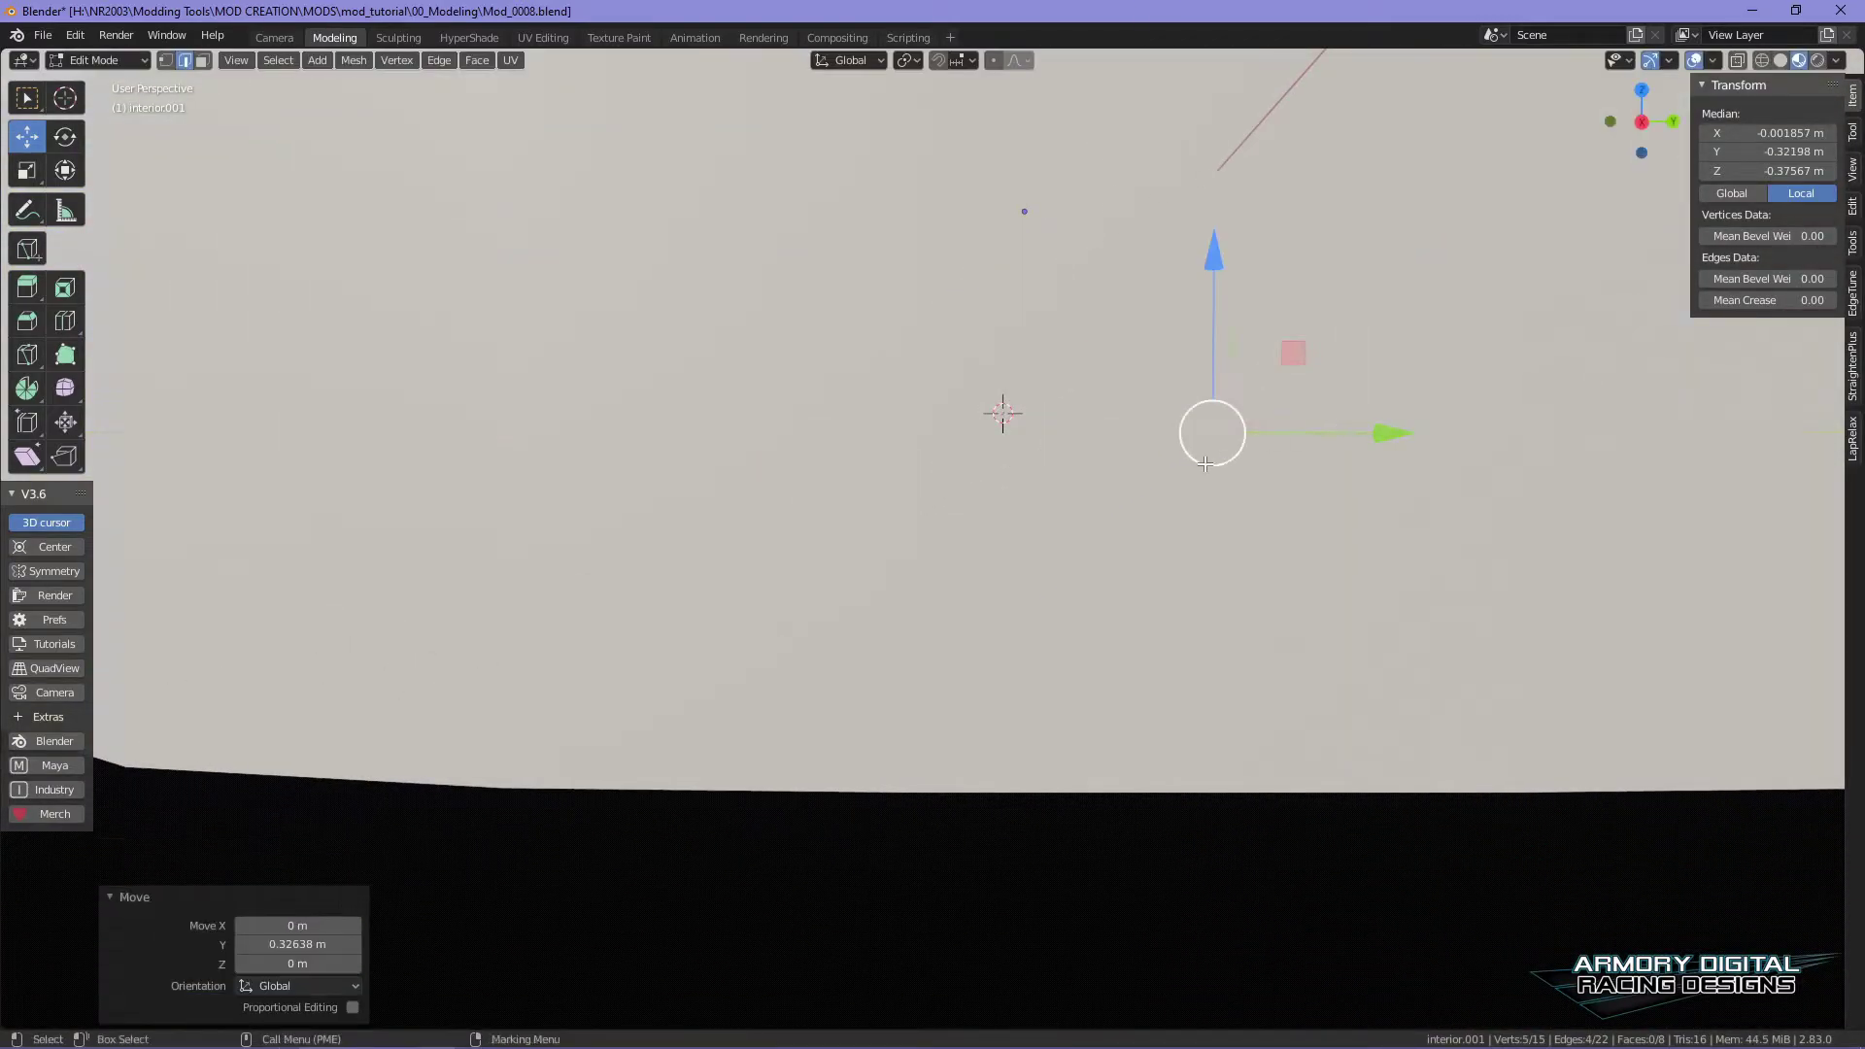
pyautogui.hotkey('ctrl', 'z')
pyautogui.keyDown('alt'); pyautogui.moveTo(1002, 626); pyautogui.dragTo(1282, 453); pyautogui.keyUp('alt')
pyautogui.moveTo(1214, 336); pyautogui.dragTo(1178, 540)
pyautogui.moveTo(1328, 606)
pyautogui.keyDown('alt'); pyautogui.mouseDown()
pyautogui.moveTo(1294, 612)
pyautogui.moveTo(1315, 610)
pyautogui.mouseUp(); pyautogui.keyUp('alt')
pyautogui.keyDown('alt'); pyautogui.moveTo(1035, 469); pyautogui.dragTo(921, 499); pyautogui.keyUp('alt')
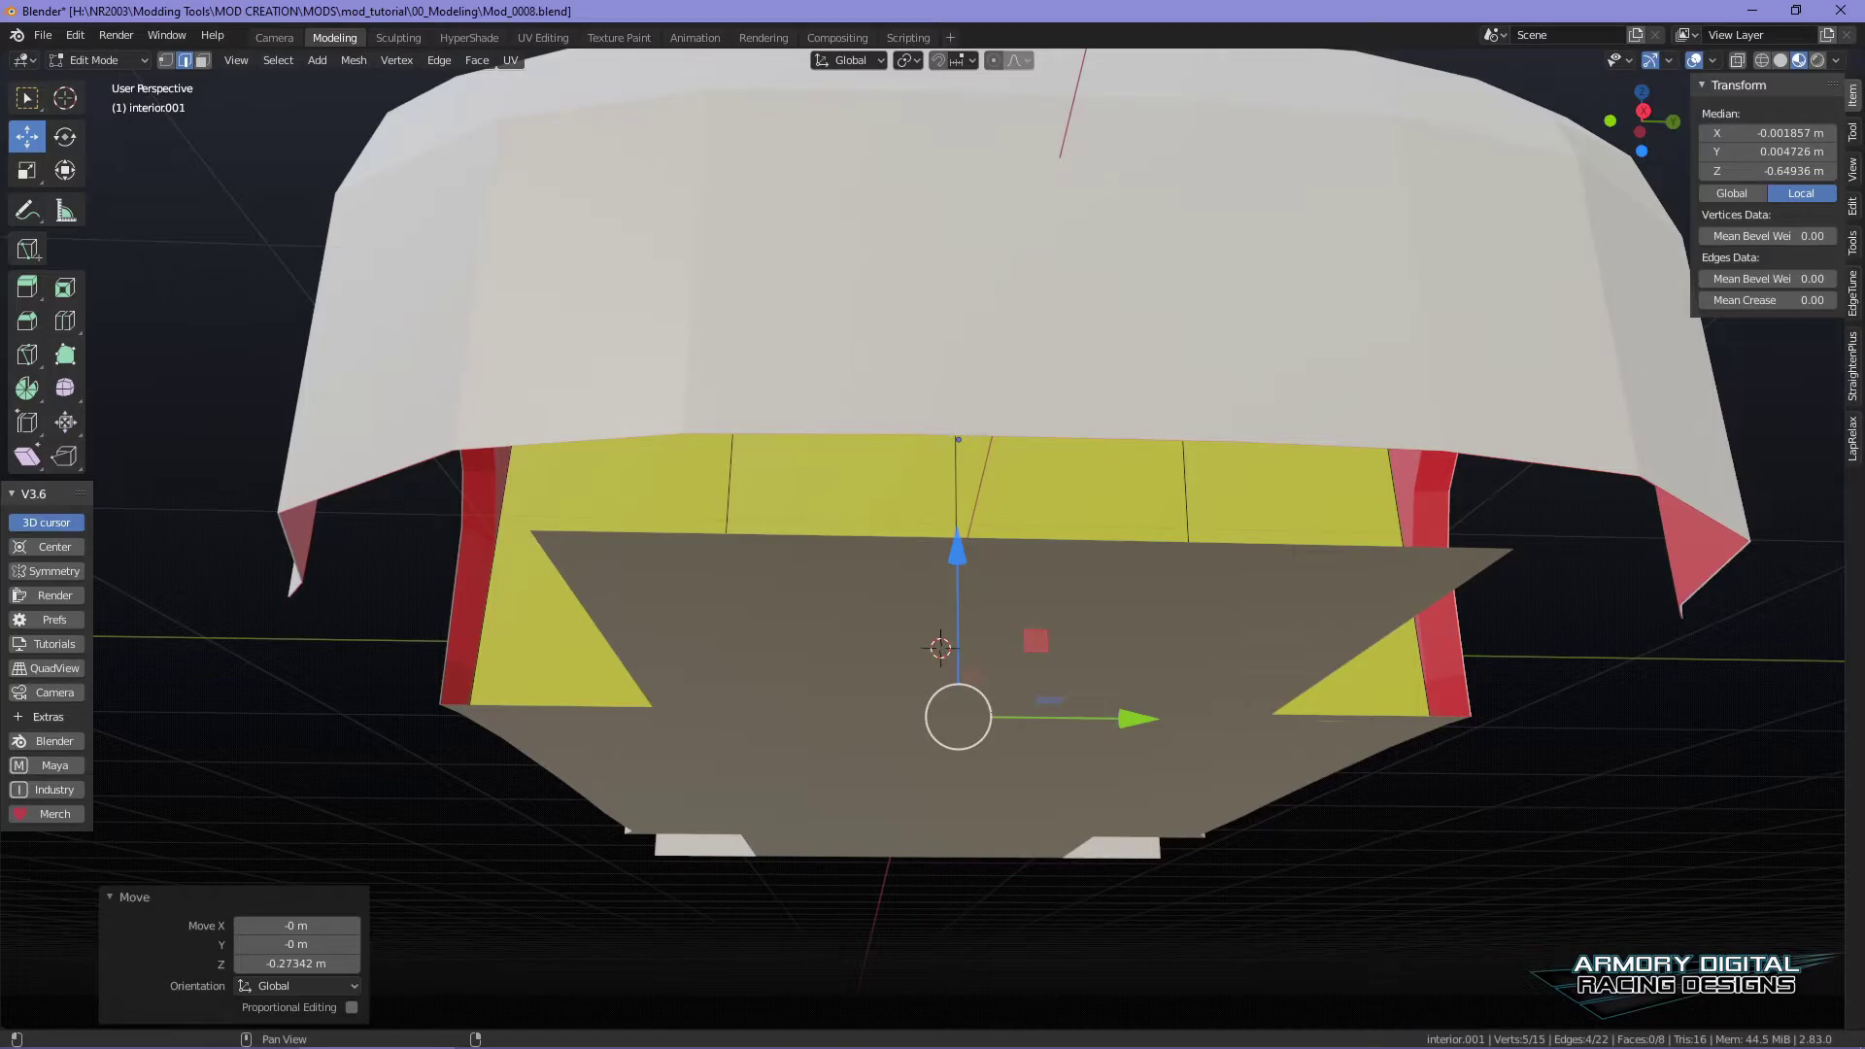
# - Switch the viewport to solid shading and examine the extended panel's sides against the wheel wells
pyautogui.middleClick(1566, 722)
pyautogui.keyDown('alt'); pyautogui.moveTo(1570, 724); pyautogui.dragTo(1543, 752, button='middle'); pyautogui.keyUp('alt')
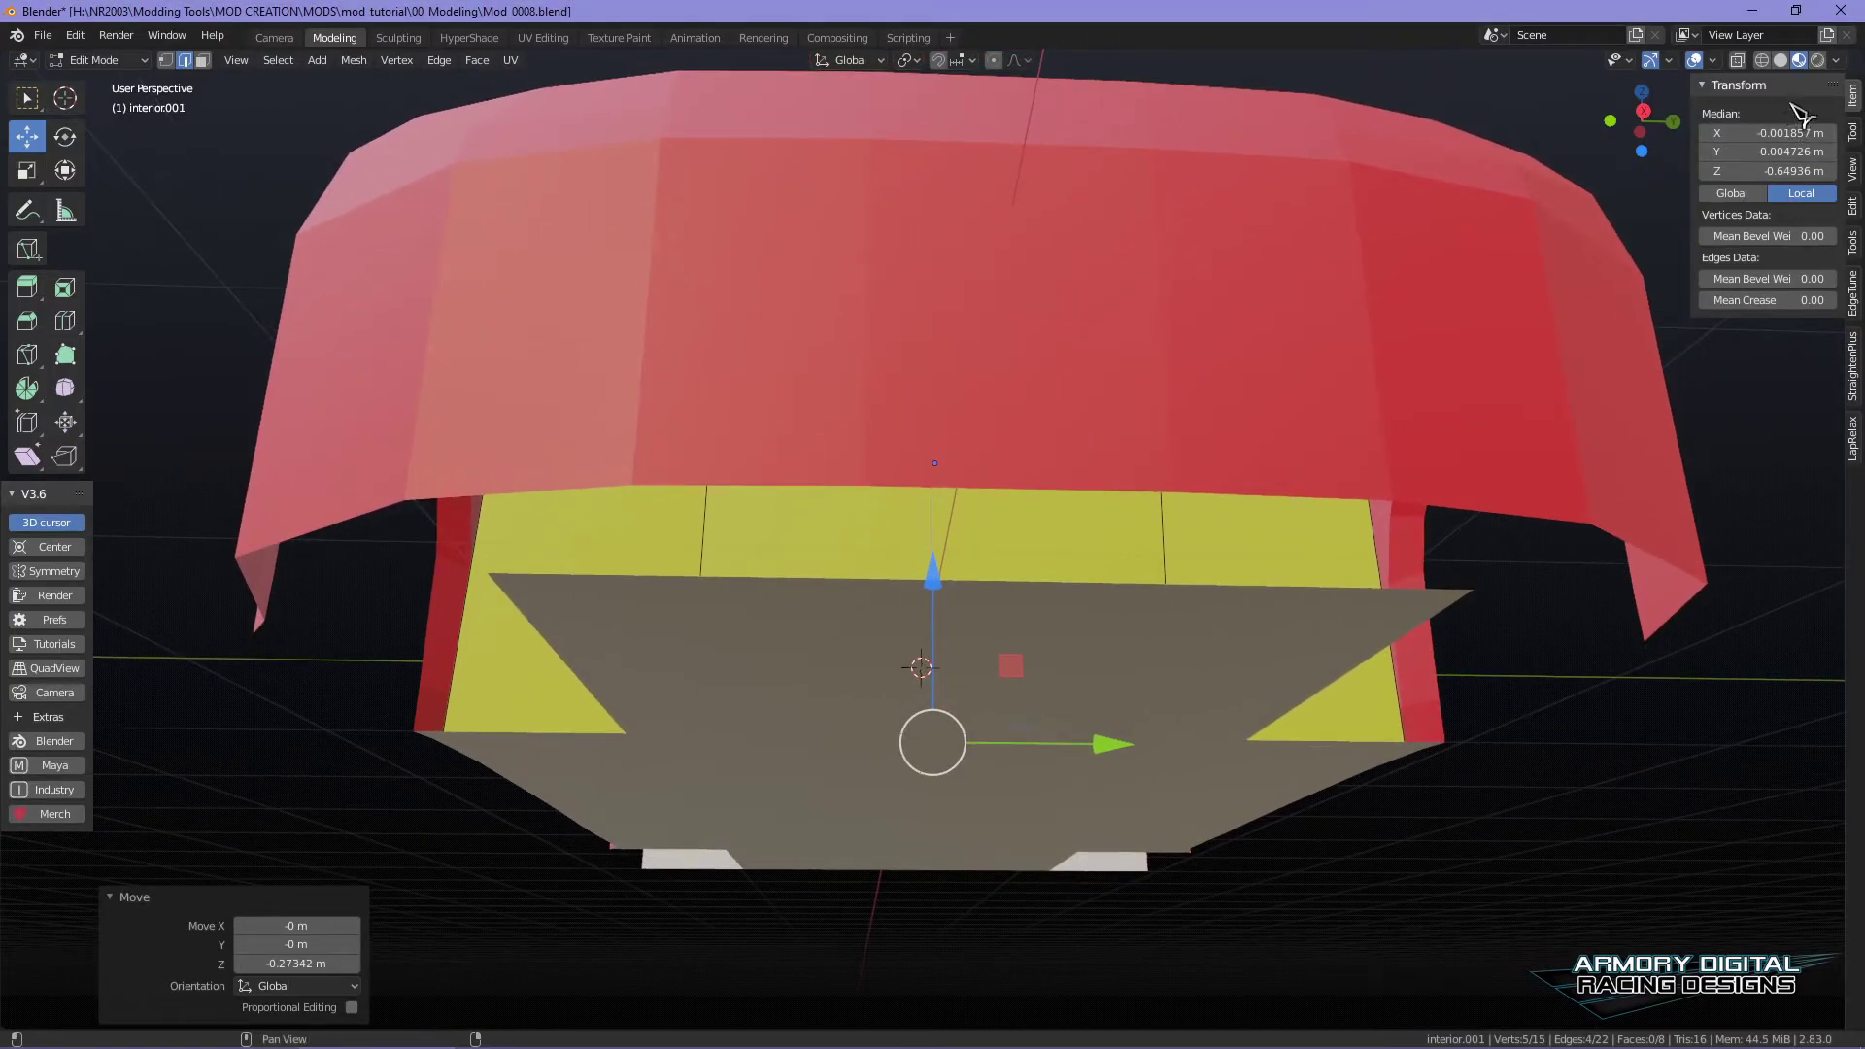
pyautogui.click(1781, 61)
pyautogui.moveTo(1524, 579)
pyautogui.keyDown('alt'); pyautogui.mouseDown()
pyautogui.moveTo(1459, 657)
pyautogui.moveTo(1366, 587)
pyautogui.mouseUp(); pyautogui.keyUp('alt')
pyautogui.scroll(2, 1459, 658)
pyautogui.scroll(-2, 1458, 657)
pyautogui.scroll(4, 1366, 587)
pyautogui.keyDown('alt'); pyautogui.moveTo(1592, 660); pyautogui.dragTo(1457, 632); pyautogui.keyUp('alt')
pyautogui.scroll(-3, 1502, 687)
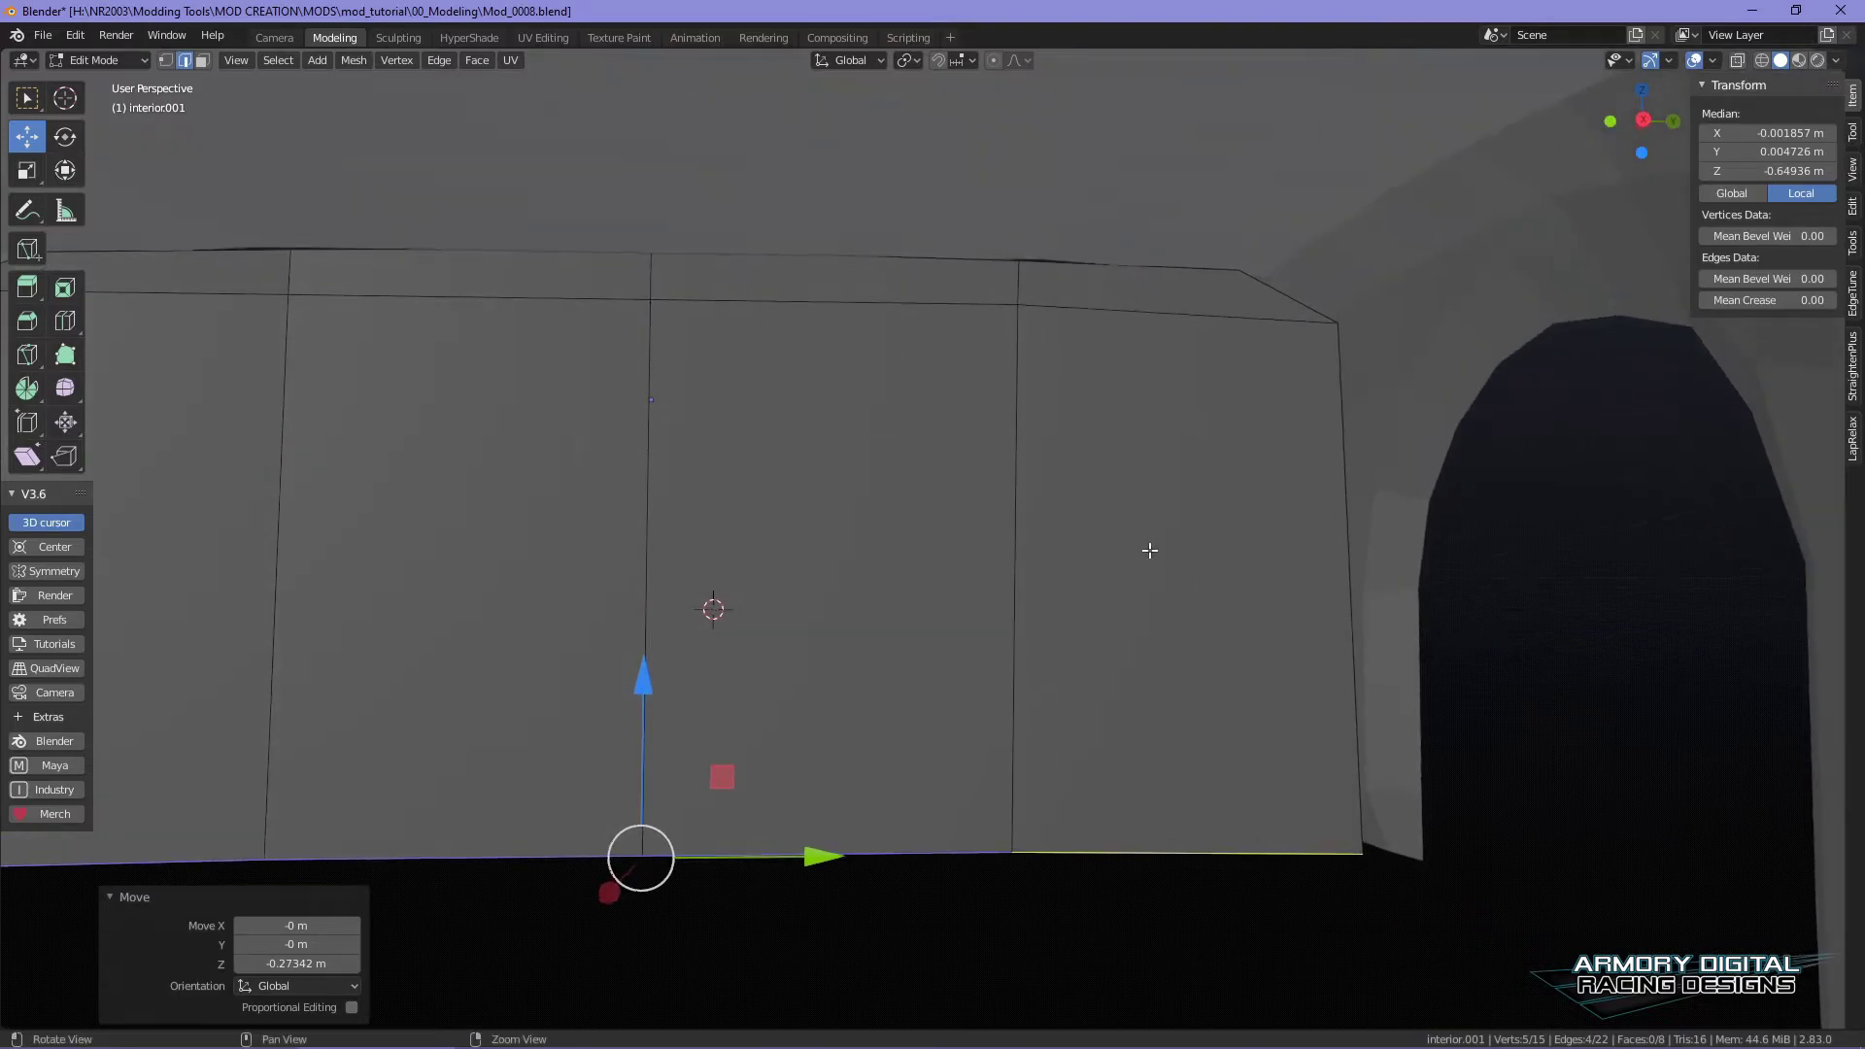
pyautogui.scroll(2, 920, 473)
# - Add one horizontal loop cut across the panel's tall lower faces
pyautogui.hotkey('ctrl', 'Tab')
pyautogui.click(937, 384)
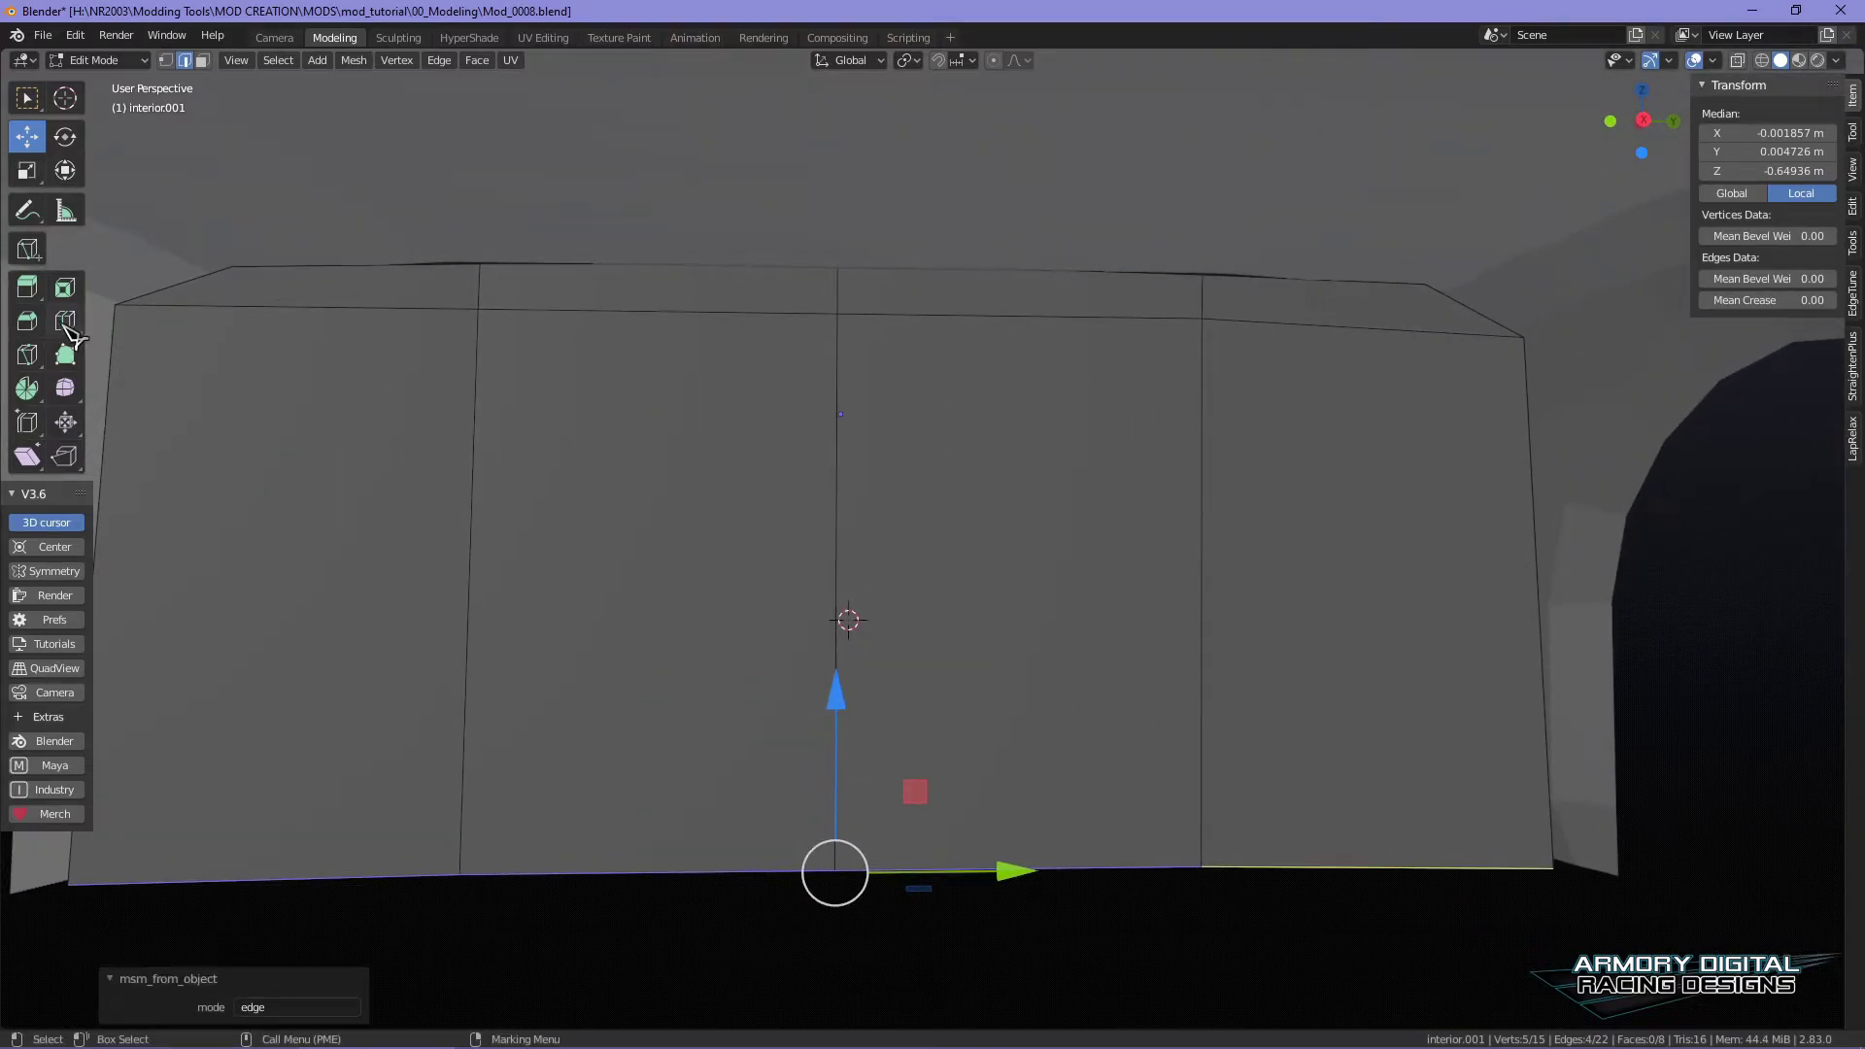
pyautogui.click(498, 565)
pyautogui.keyDown('alt'); pyautogui.moveTo(499, 457); pyautogui.dragTo(1026, 402); pyautogui.keyUp('alt')
# - Select the lower outer side edge at each end of the panel and scale them to 1.011 along Y
pyautogui.hotkey('ctrl', 'Tab')
pyautogui.click(918, 427)
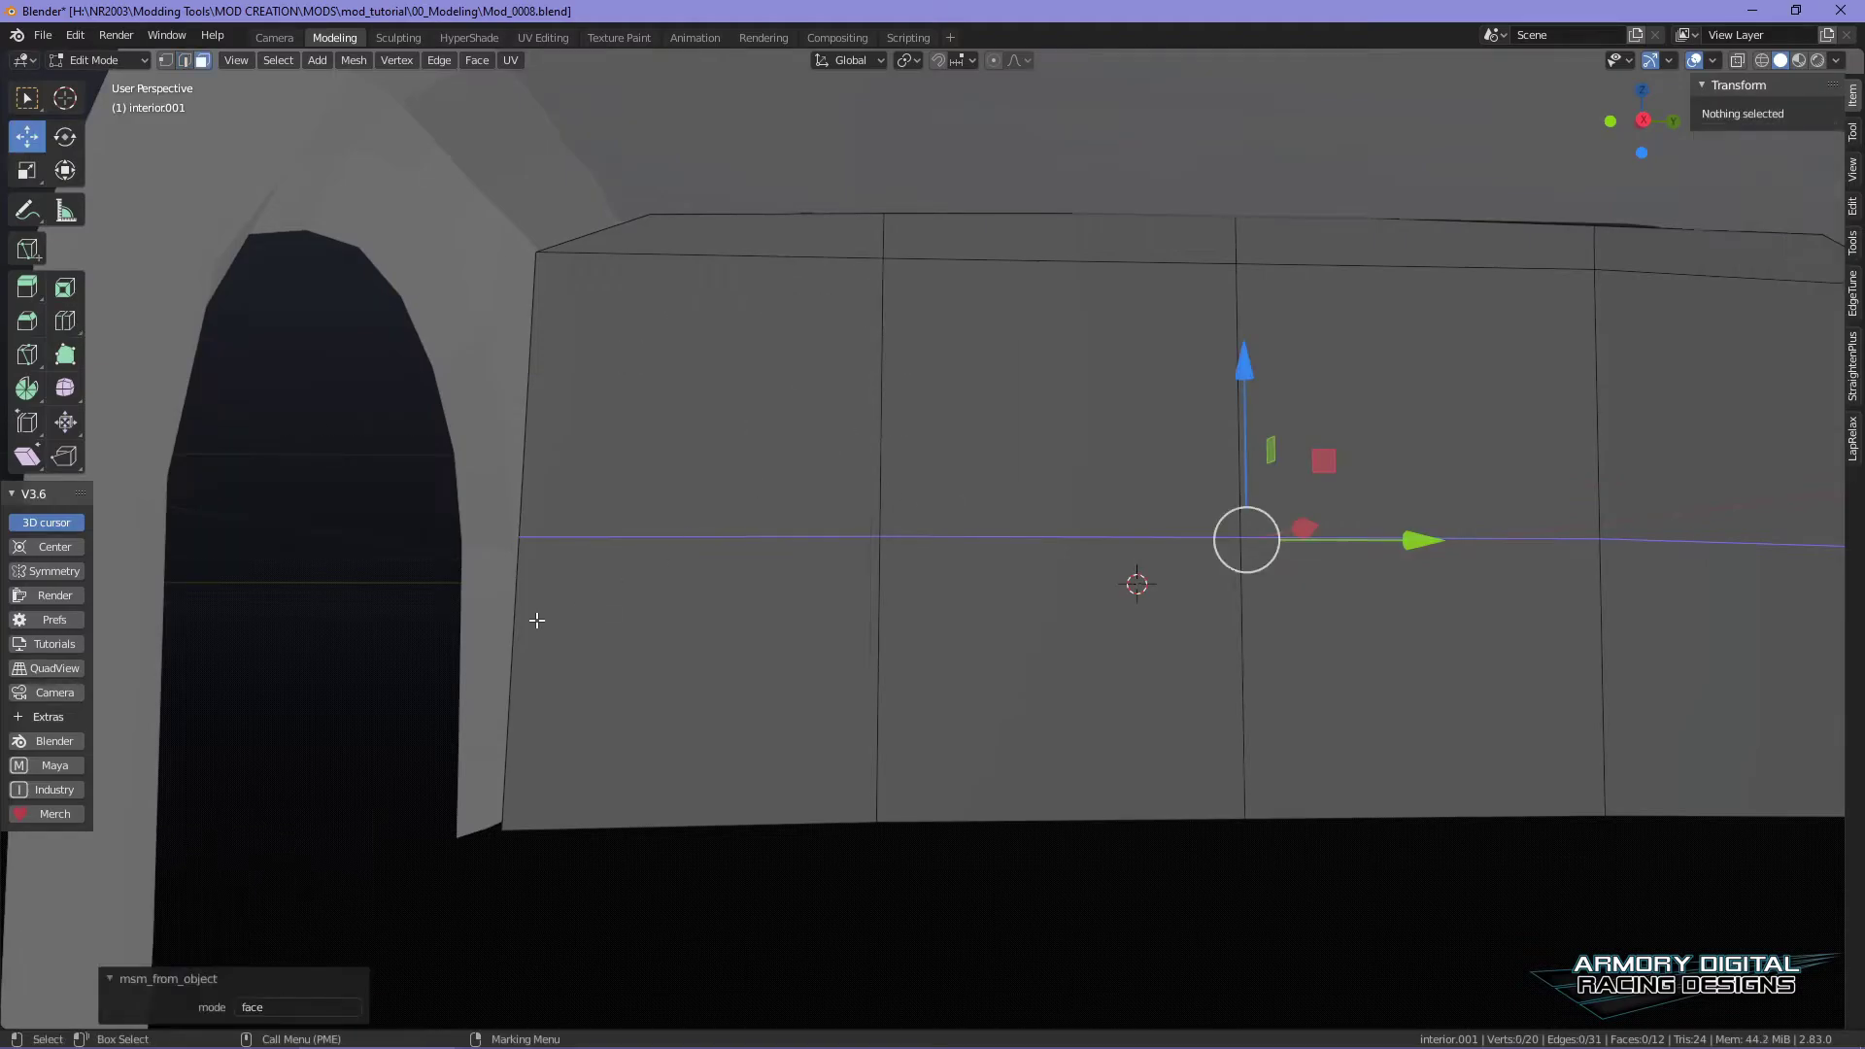
pyautogui.click(680, 622)
pyautogui.hotkey('ctrl', 'Tab')
pyautogui.click(630, 465)
pyautogui.keyDown('alt'); pyautogui.moveTo(630, 464); pyautogui.dragTo(1123, 613); pyautogui.keyUp('alt')
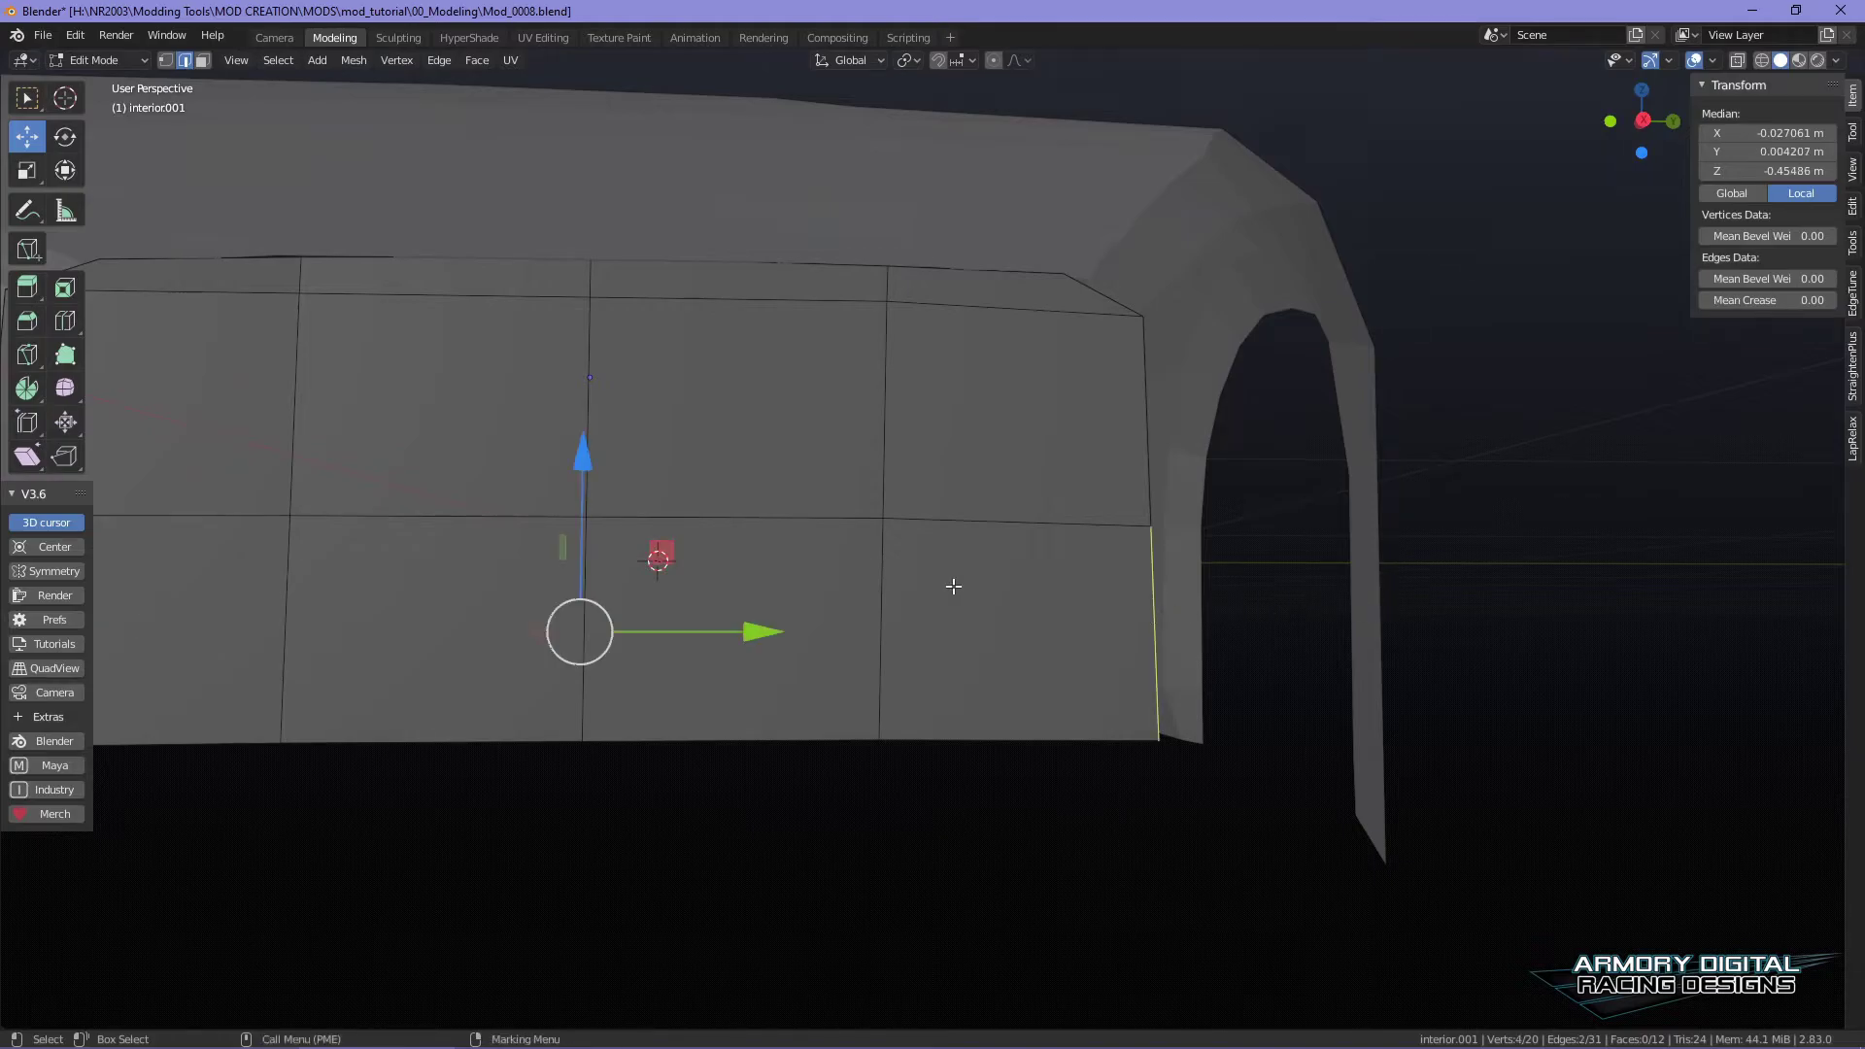
pyautogui.press('r')
pyautogui.keyDown('alt'); pyautogui.moveTo(962, 591); pyautogui.dragTo(445, 632); pyautogui.keyUp('alt')
pyautogui.keyDown('alt'); pyautogui.moveTo(895, 491); pyautogui.dragTo(1229, 572); pyautogui.keyUp('alt')
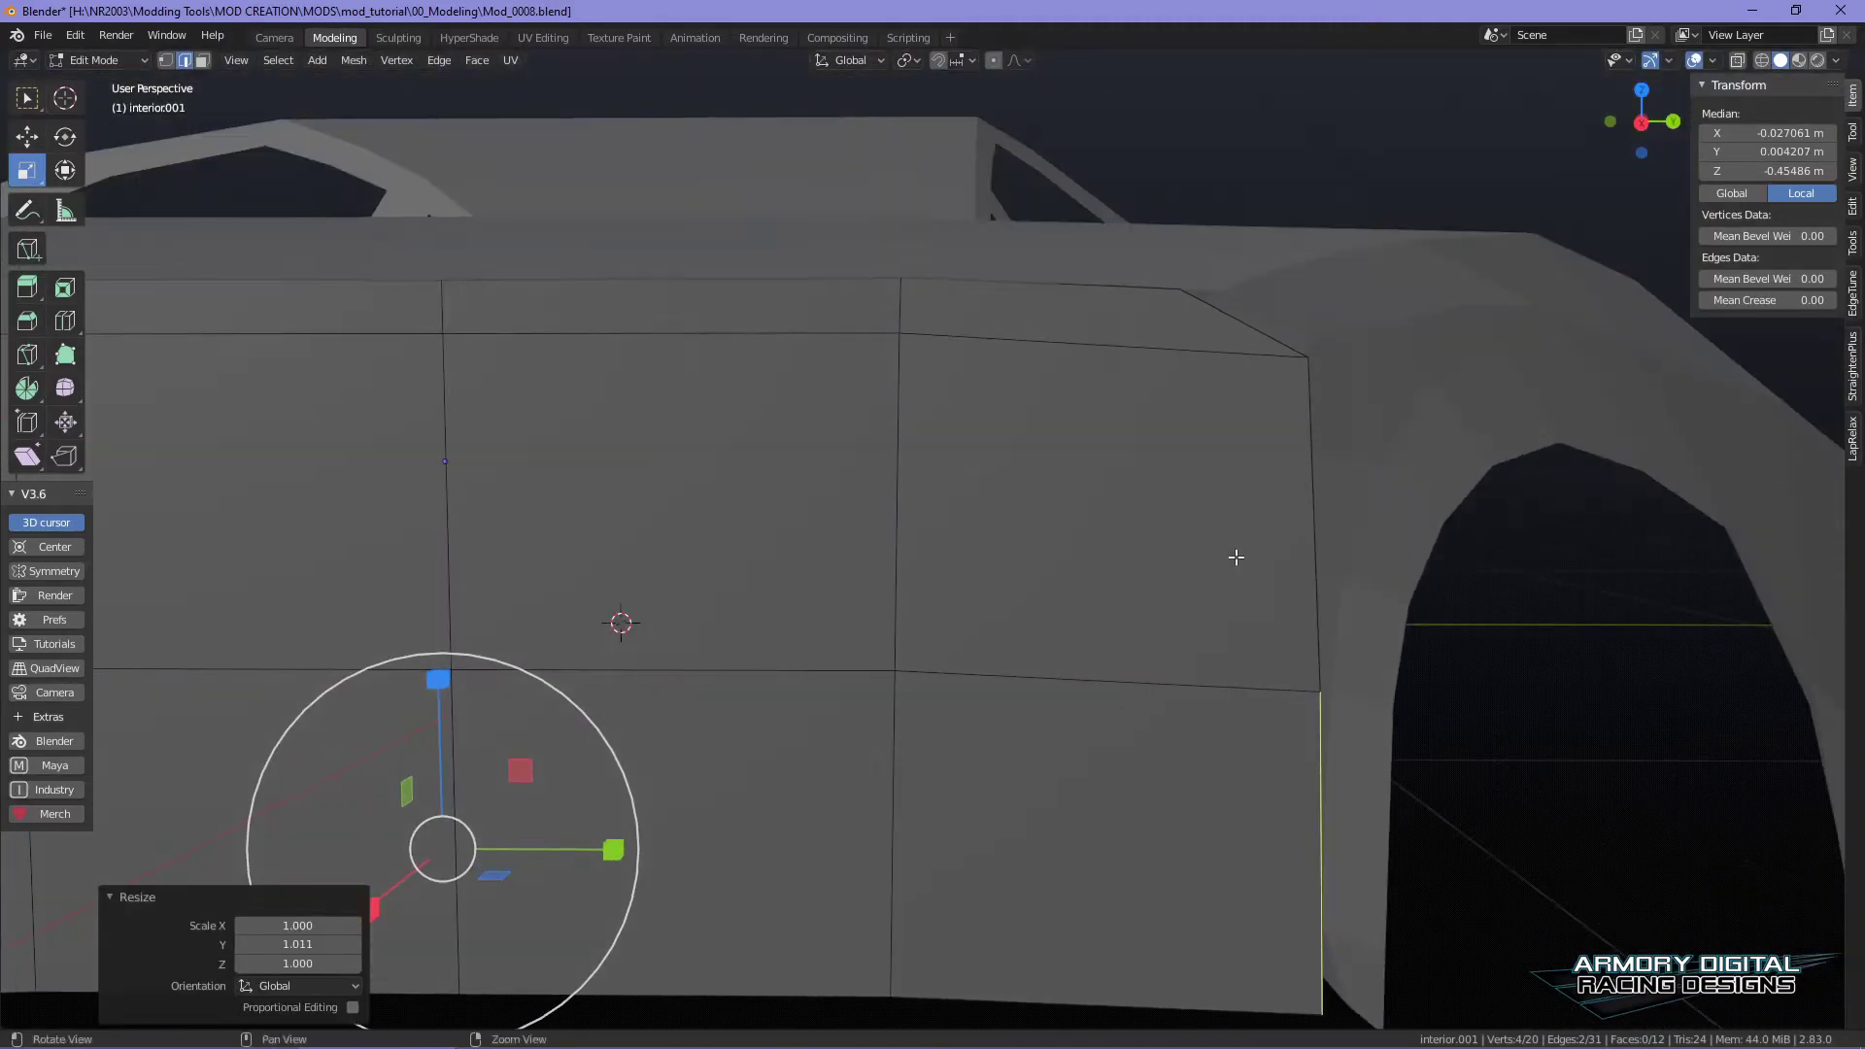
# - Add one horizontal loop cut through the panel's upper row of tall faces with a slide factor of 0.445
pyautogui.rightClick(1169, 408)
pyautogui.click(1037, 404)
pyautogui.click(1302, 360)
pyautogui.keyDown('alt'); pyautogui.moveTo(982, 500); pyautogui.dragTo(1047, 515); pyautogui.keyUp('alt')
pyautogui.keyDown('alt'); pyautogui.moveTo(1047, 515); pyautogui.dragTo(1211, 495, button='middle'); pyautogui.keyUp('alt')
pyautogui.rightClick(920, 394)
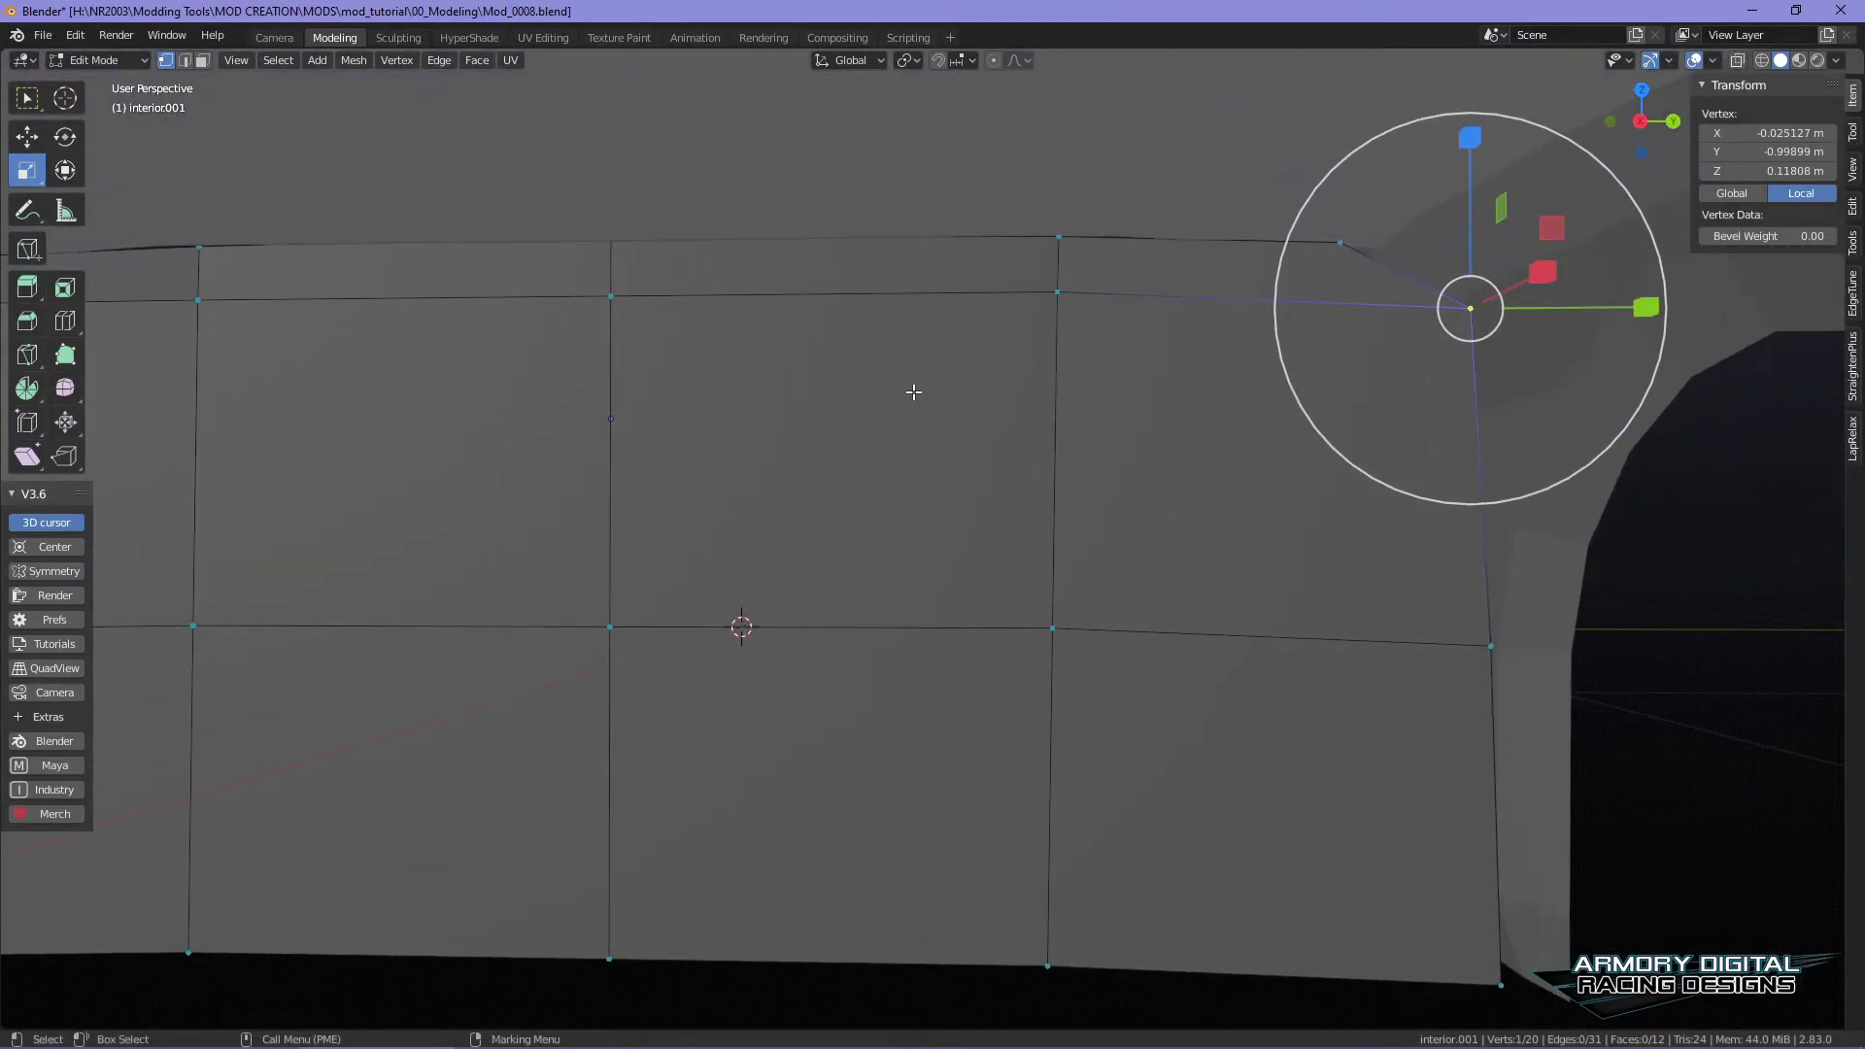
pyautogui.moveTo(345, 380); pyautogui.dragTo(367, 307, button='right')
pyautogui.click(65, 323)
pyautogui.moveTo(591, 456); pyautogui.dragTo(618, 373)
# - Scale the new edge loop to 1.015 along Y to widen the panel towards the wheel wells
pyautogui.press('r')
pyautogui.moveTo(784, 398); pyautogui.dragTo(790, 400)
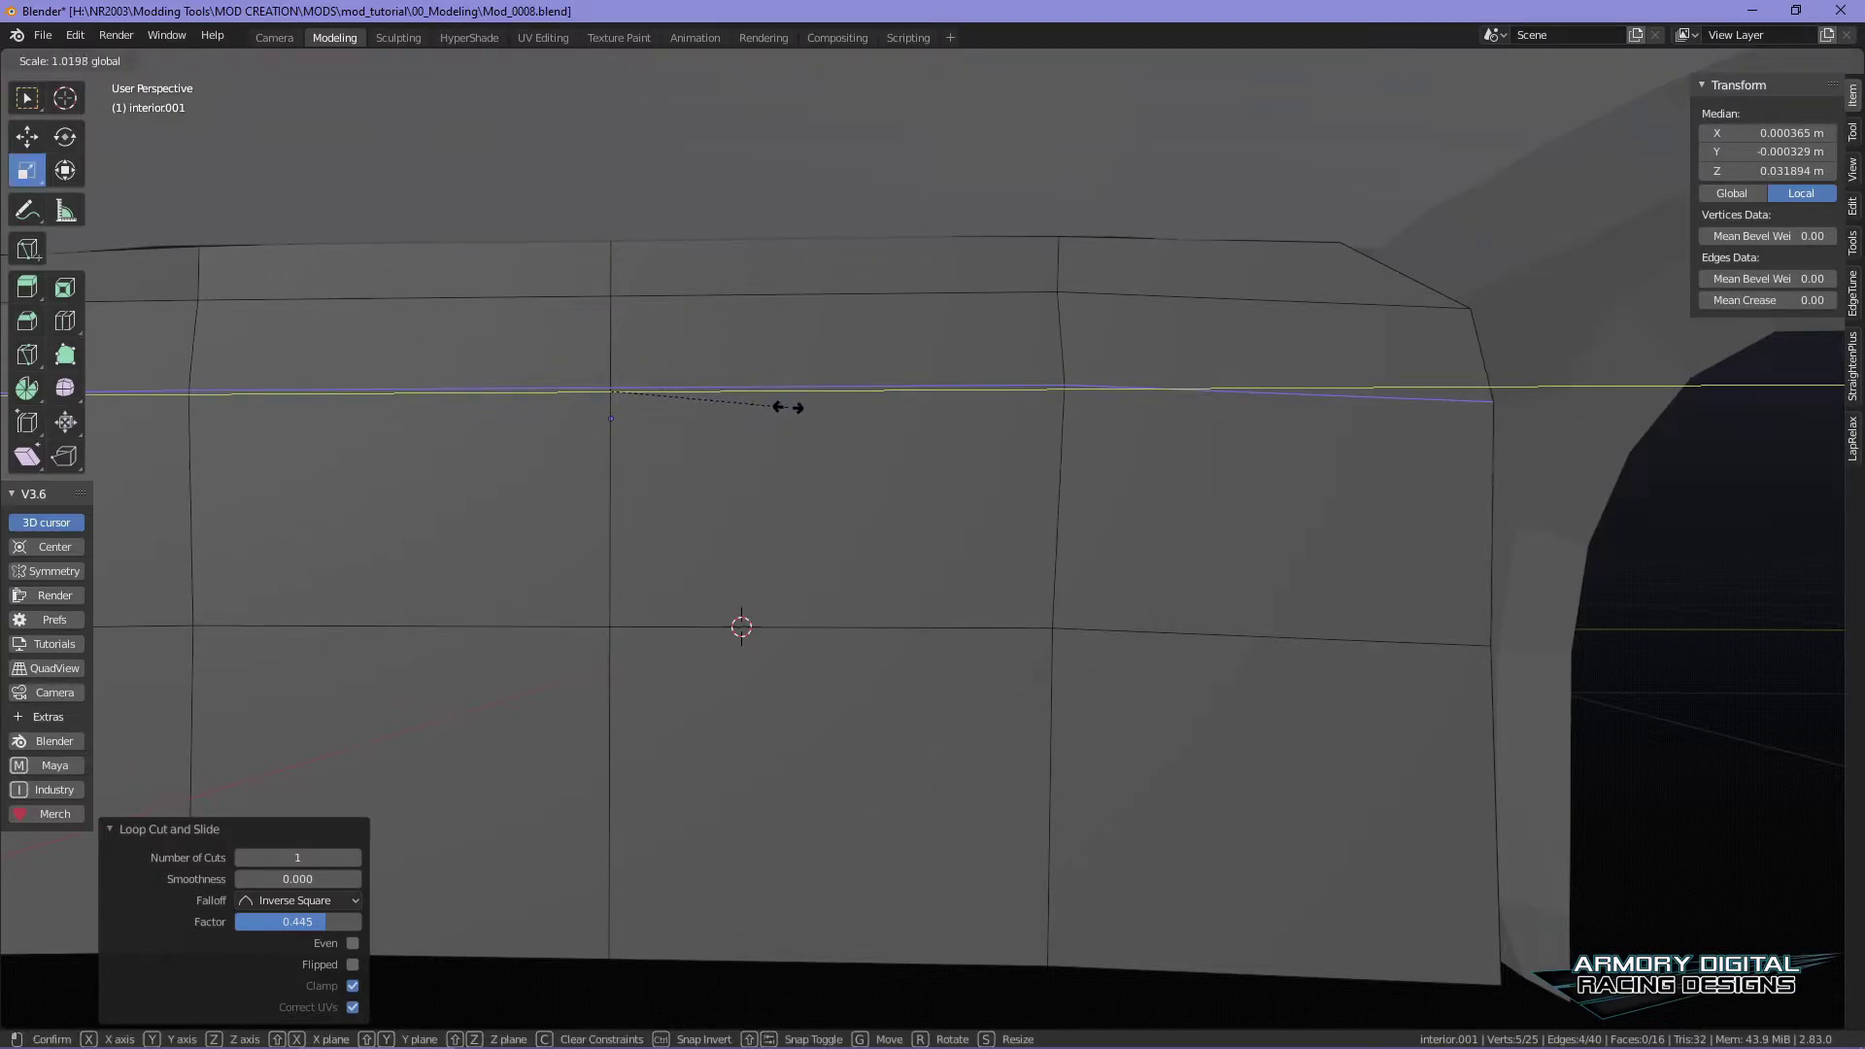
pyautogui.moveTo(787, 408); pyautogui.dragTo(787, 408)
# - Show the viewport in material preview, return to object mode and examine the panel's edges against the body shell
pyautogui.scroll(-5, 1153, 570)
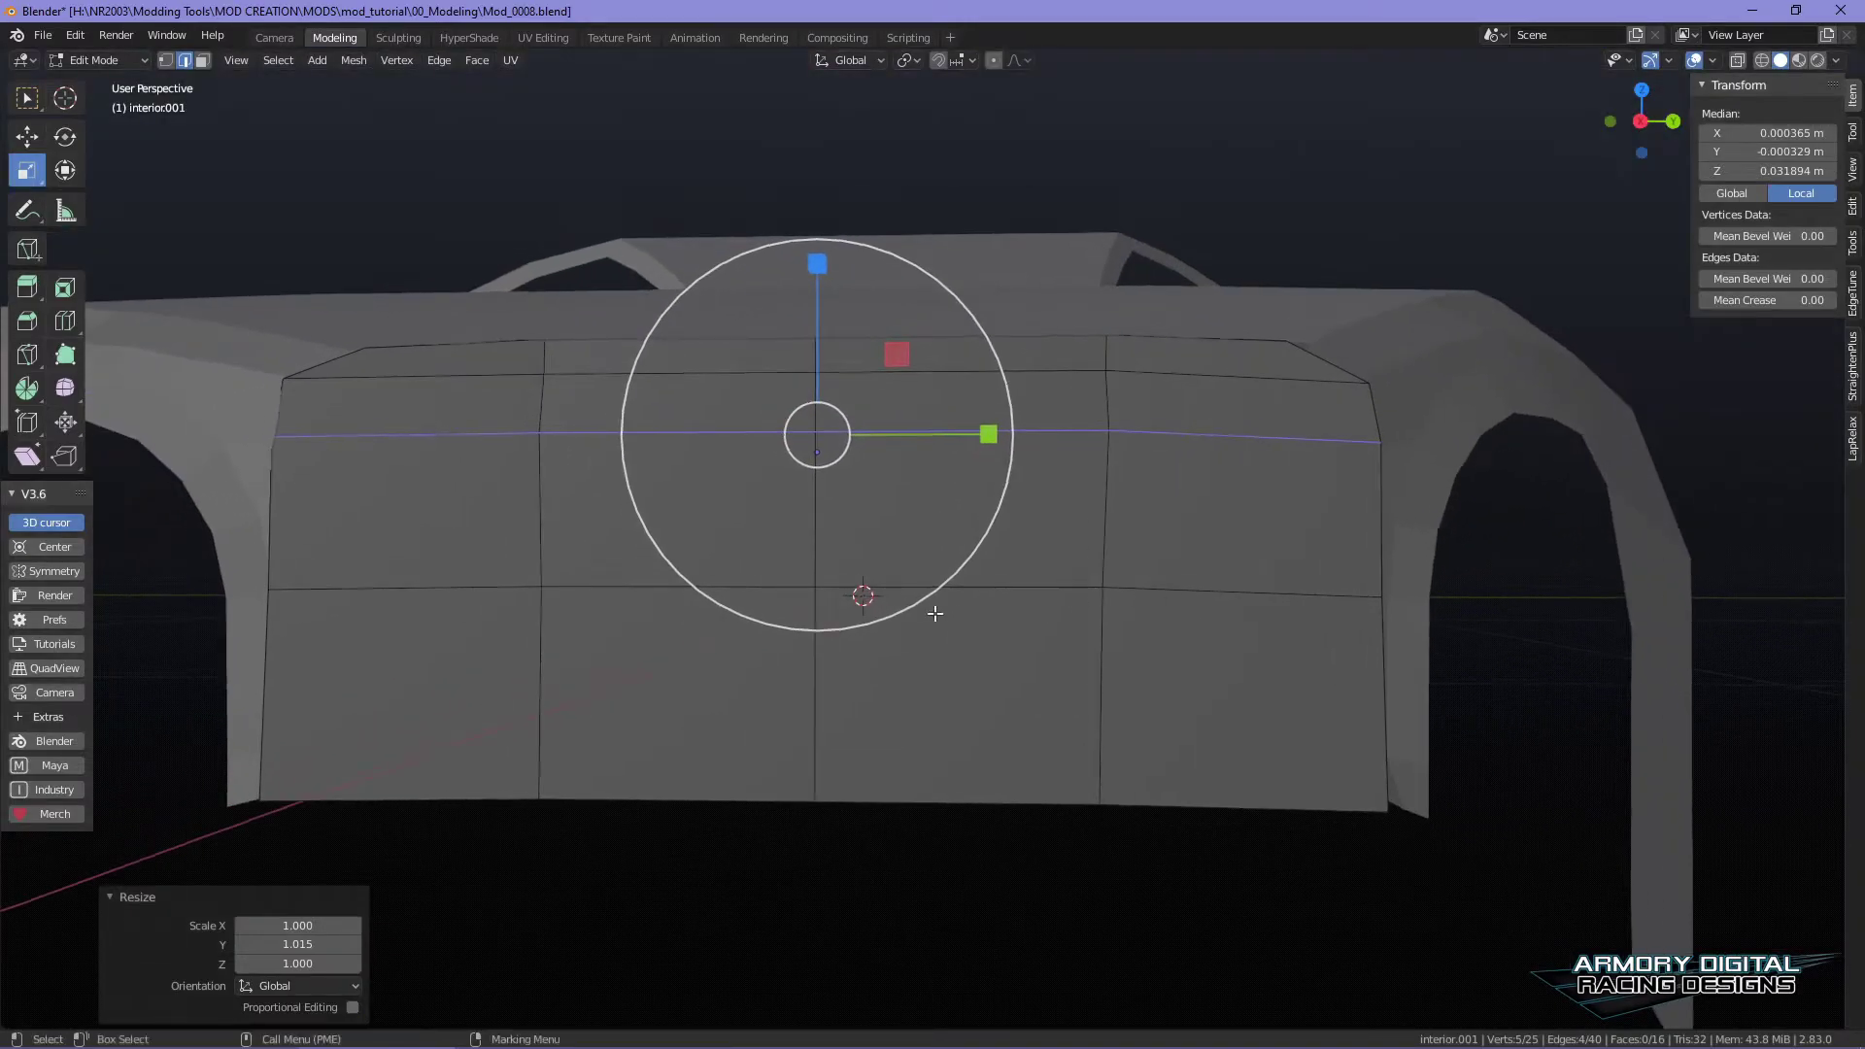
pyautogui.click(1799, 60)
pyautogui.moveTo(1324, 434)
pyautogui.mouseDown(button='middle')
pyautogui.moveTo(1292, 457)
pyautogui.moveTo(1254, 439)
pyautogui.moveTo(1332, 521)
pyautogui.moveTo(1331, 457)
pyautogui.mouseUp(button='middle')
pyautogui.moveTo(754, 354); pyautogui.dragTo(839, 285, button='right')
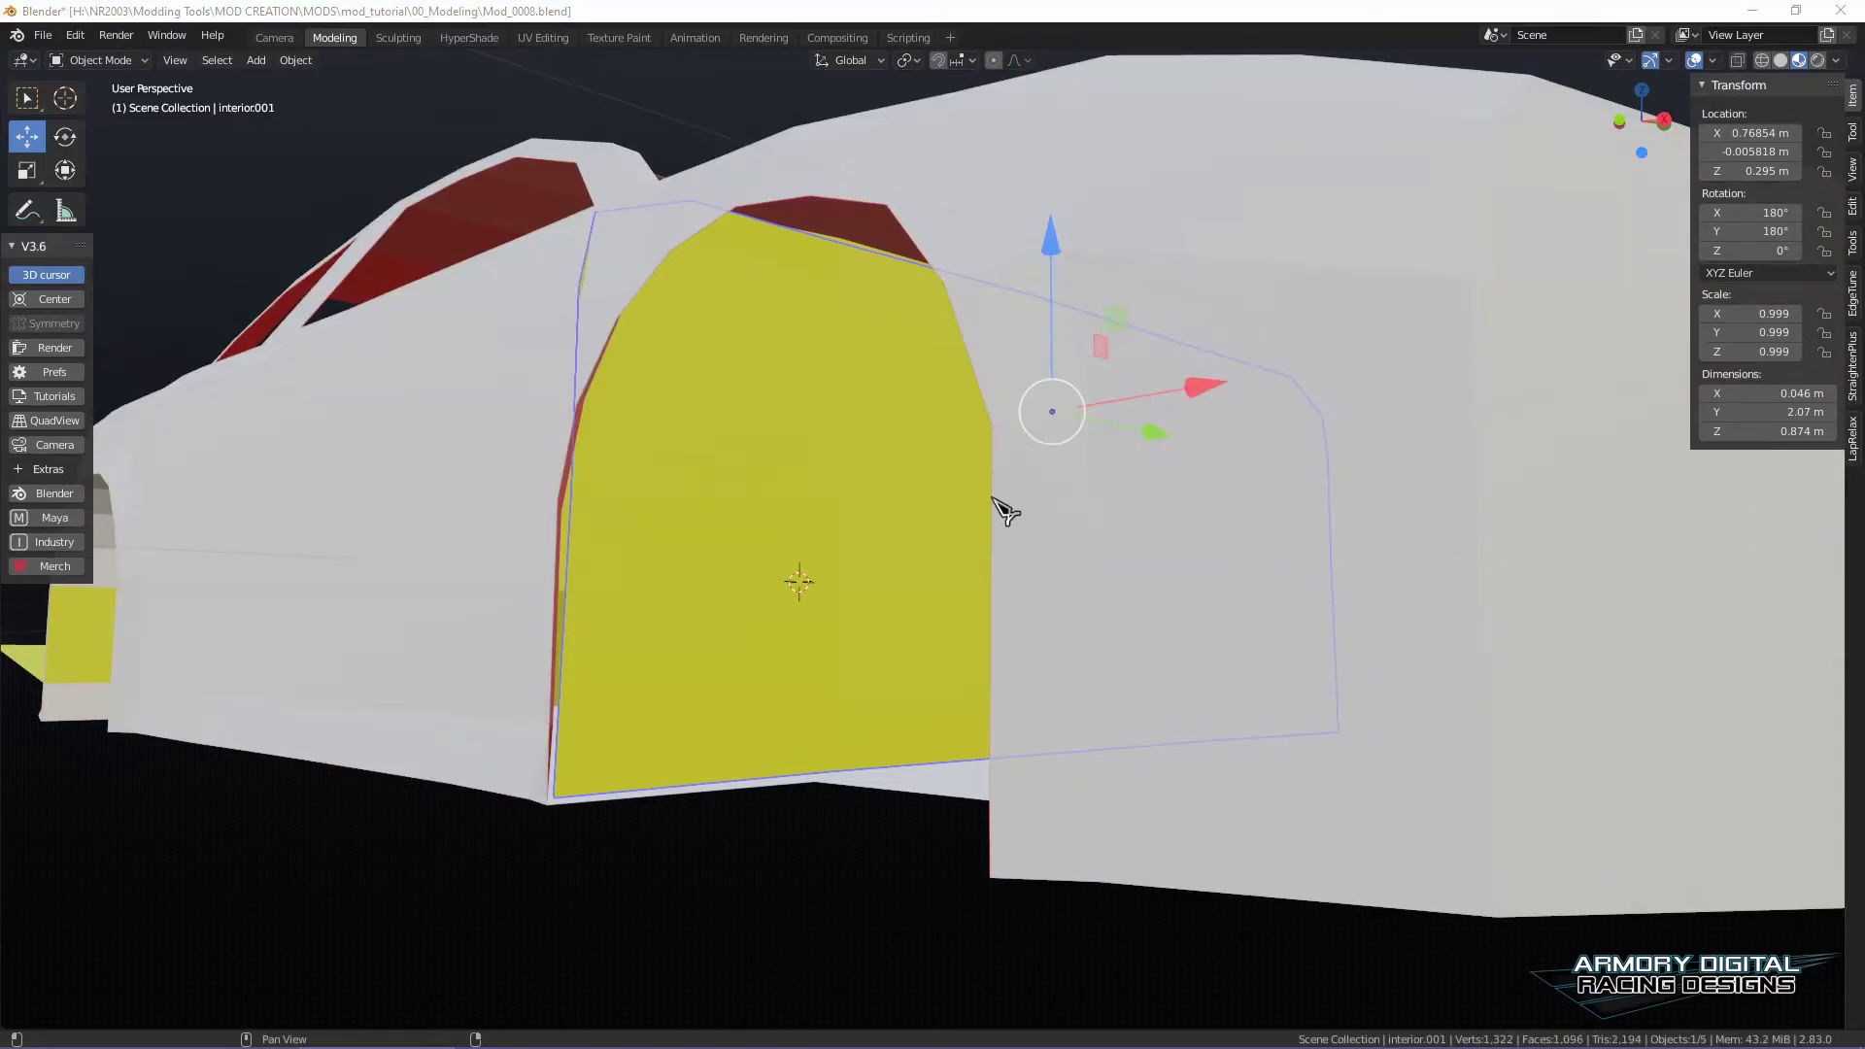
pyautogui.moveTo(820, 387); pyautogui.dragTo(737, 806, button='right')
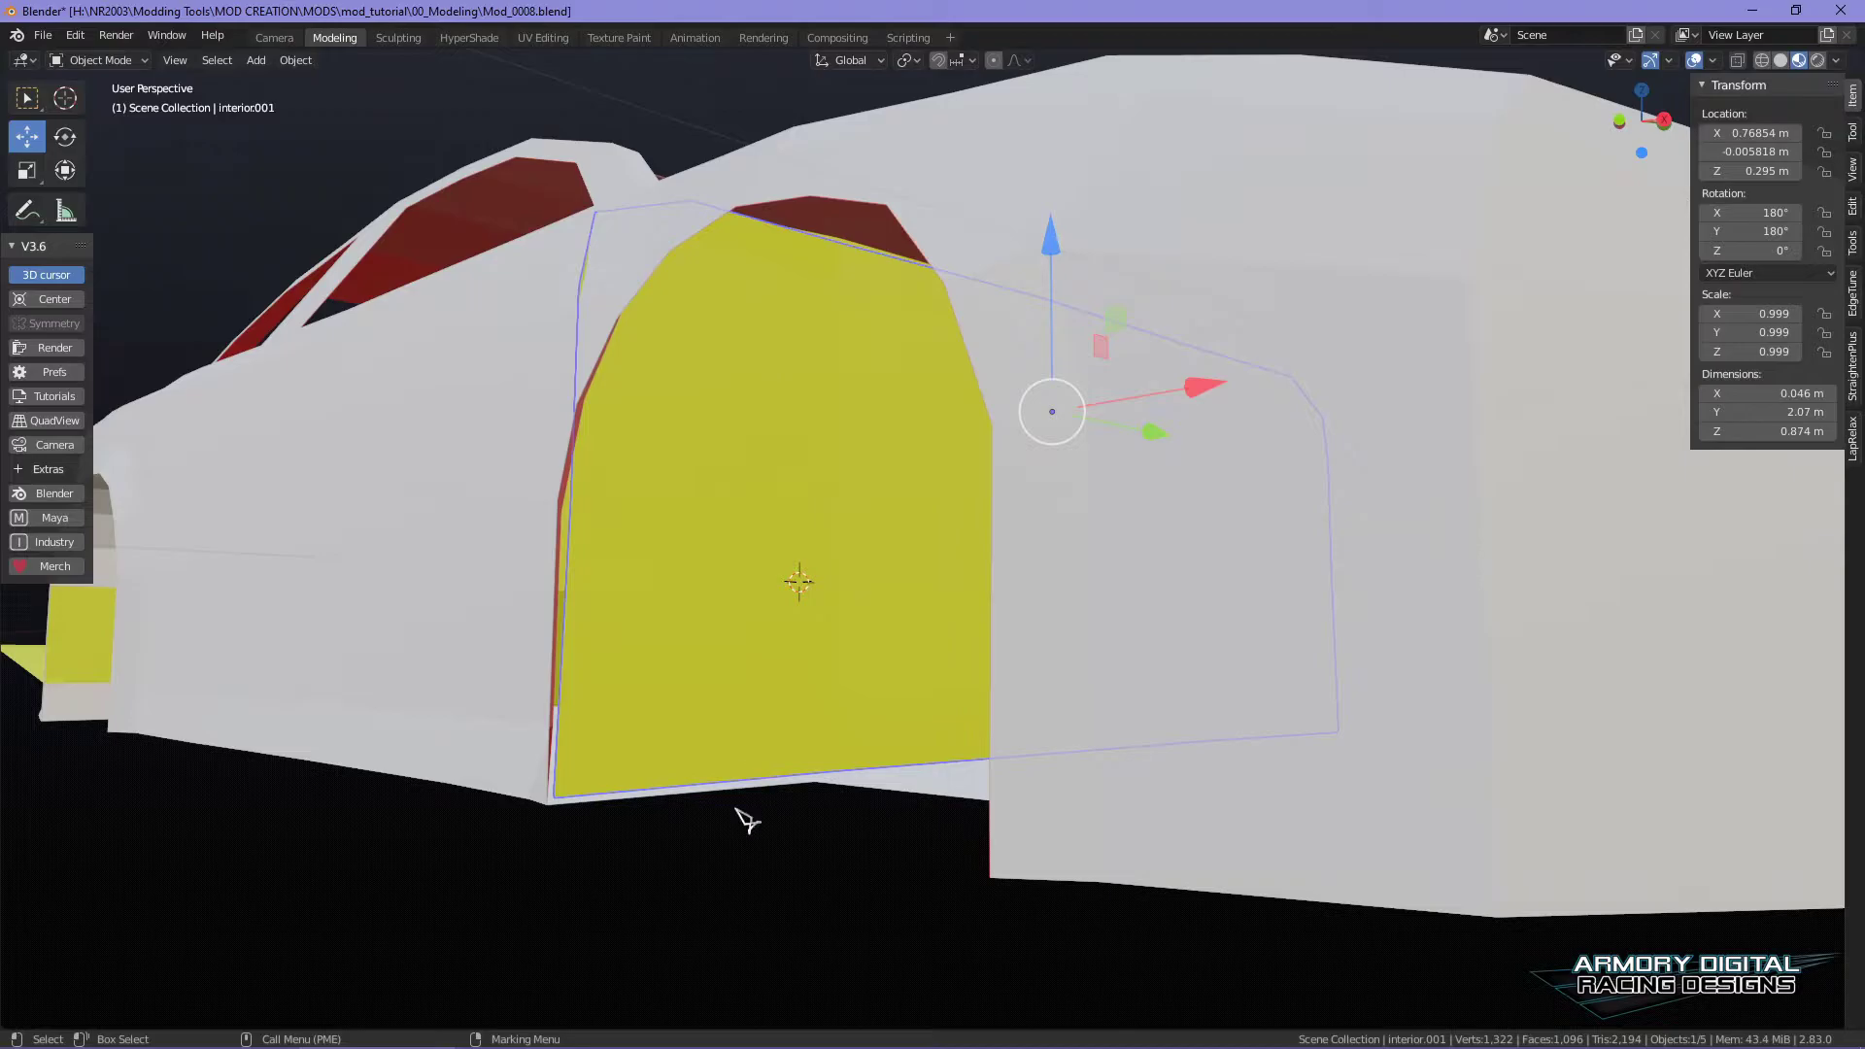
pyautogui.keyDown('alt'); pyautogui.moveTo(956, 742); pyautogui.dragTo(778, 628); pyautogui.keyUp('alt')
pyautogui.moveTo(774, 623)
pyautogui.mouseDown(button='right')
pyautogui.moveTo(741, 566)
pyautogui.moveTo(771, 624)
pyautogui.mouseUp(button='right')
pyautogui.keyDown('alt'); pyautogui.moveTo(771, 625); pyautogui.dragTo(866, 654); pyautogui.keyUp('alt')
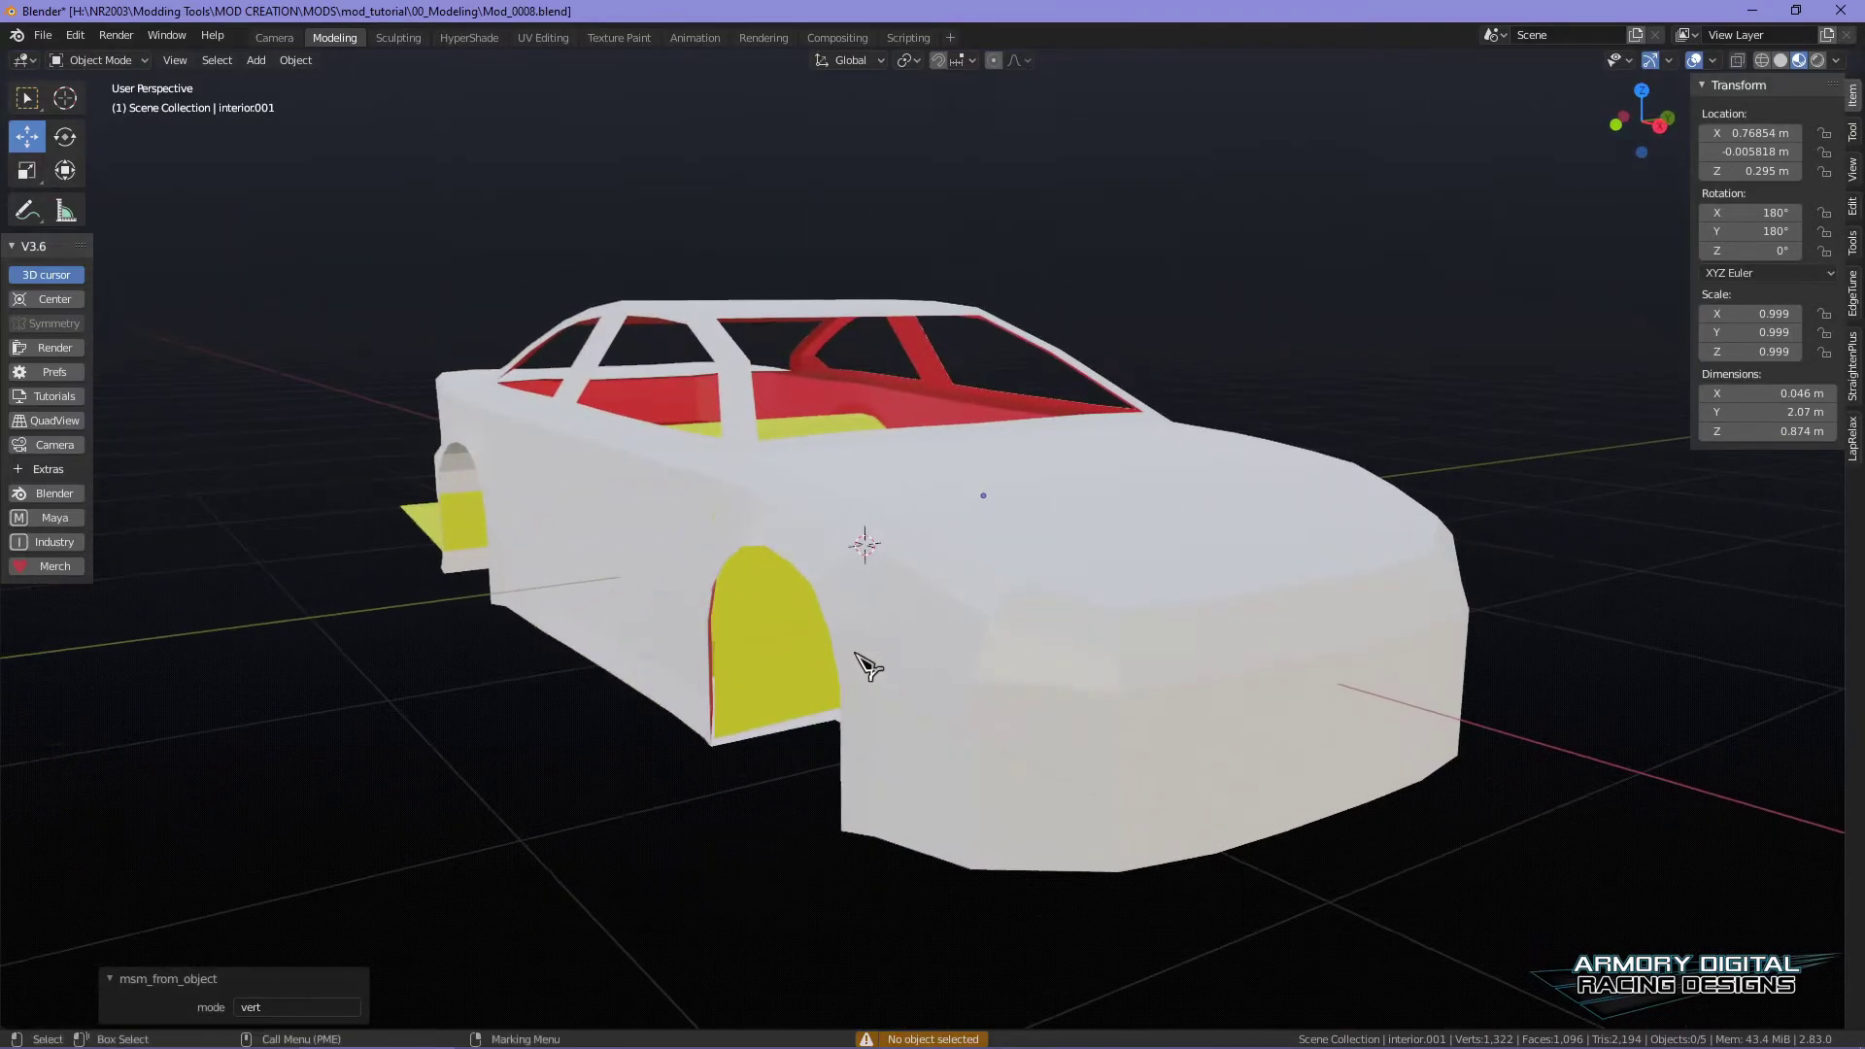
pyautogui.scroll(5, 826, 642)
pyautogui.keyDown('alt'); pyautogui.moveTo(796, 631); pyautogui.dragTo(782, 711, button='right'); pyautogui.keyUp('alt')
pyautogui.keyDown('alt'); pyautogui.moveTo(667, 687); pyautogui.dragTo(707, 618); pyautogui.keyUp('alt')
pyautogui.moveTo(710, 635); pyautogui.dragTo(581, 508, button='middle')
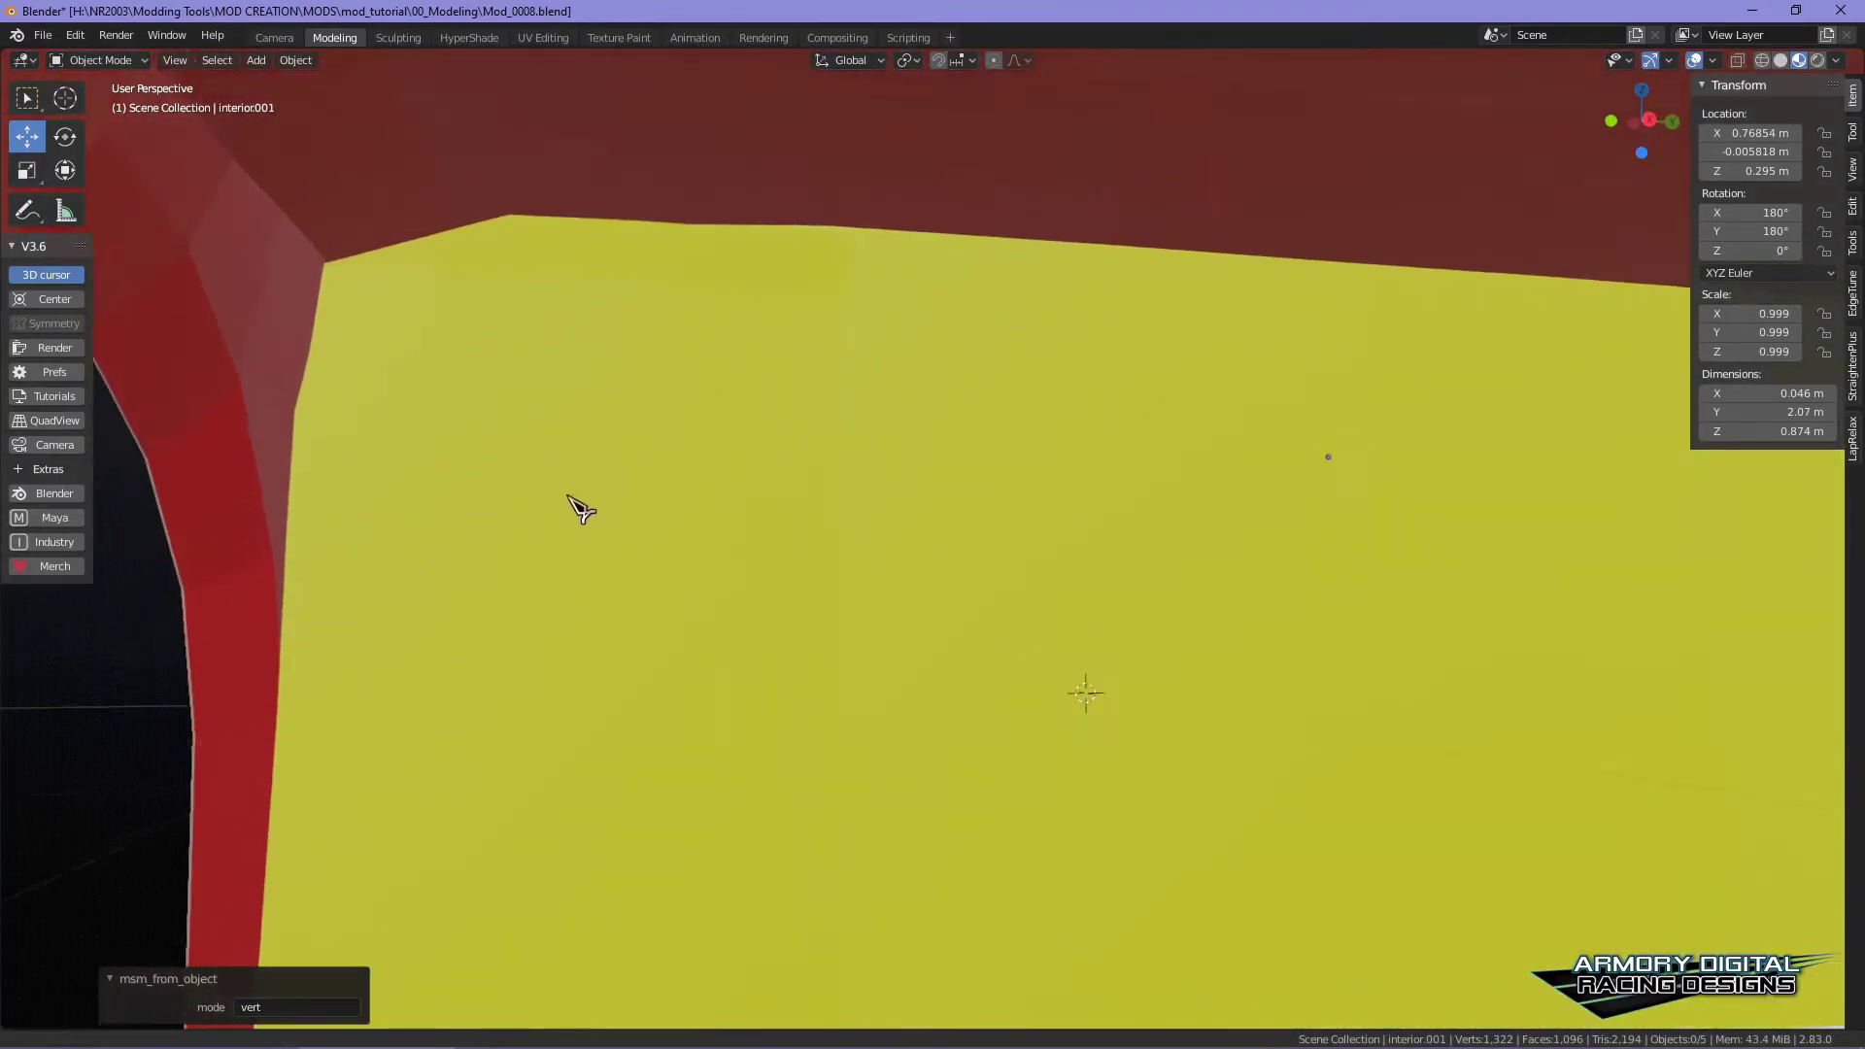
# - Select the front wall panel instead of the shell and open it for vertex editing
pyautogui.moveTo(470, 333); pyautogui.dragTo(408, 346, button='right')
pyautogui.moveTo(388, 320); pyautogui.dragTo(200, 167)
pyautogui.click(943, 515)
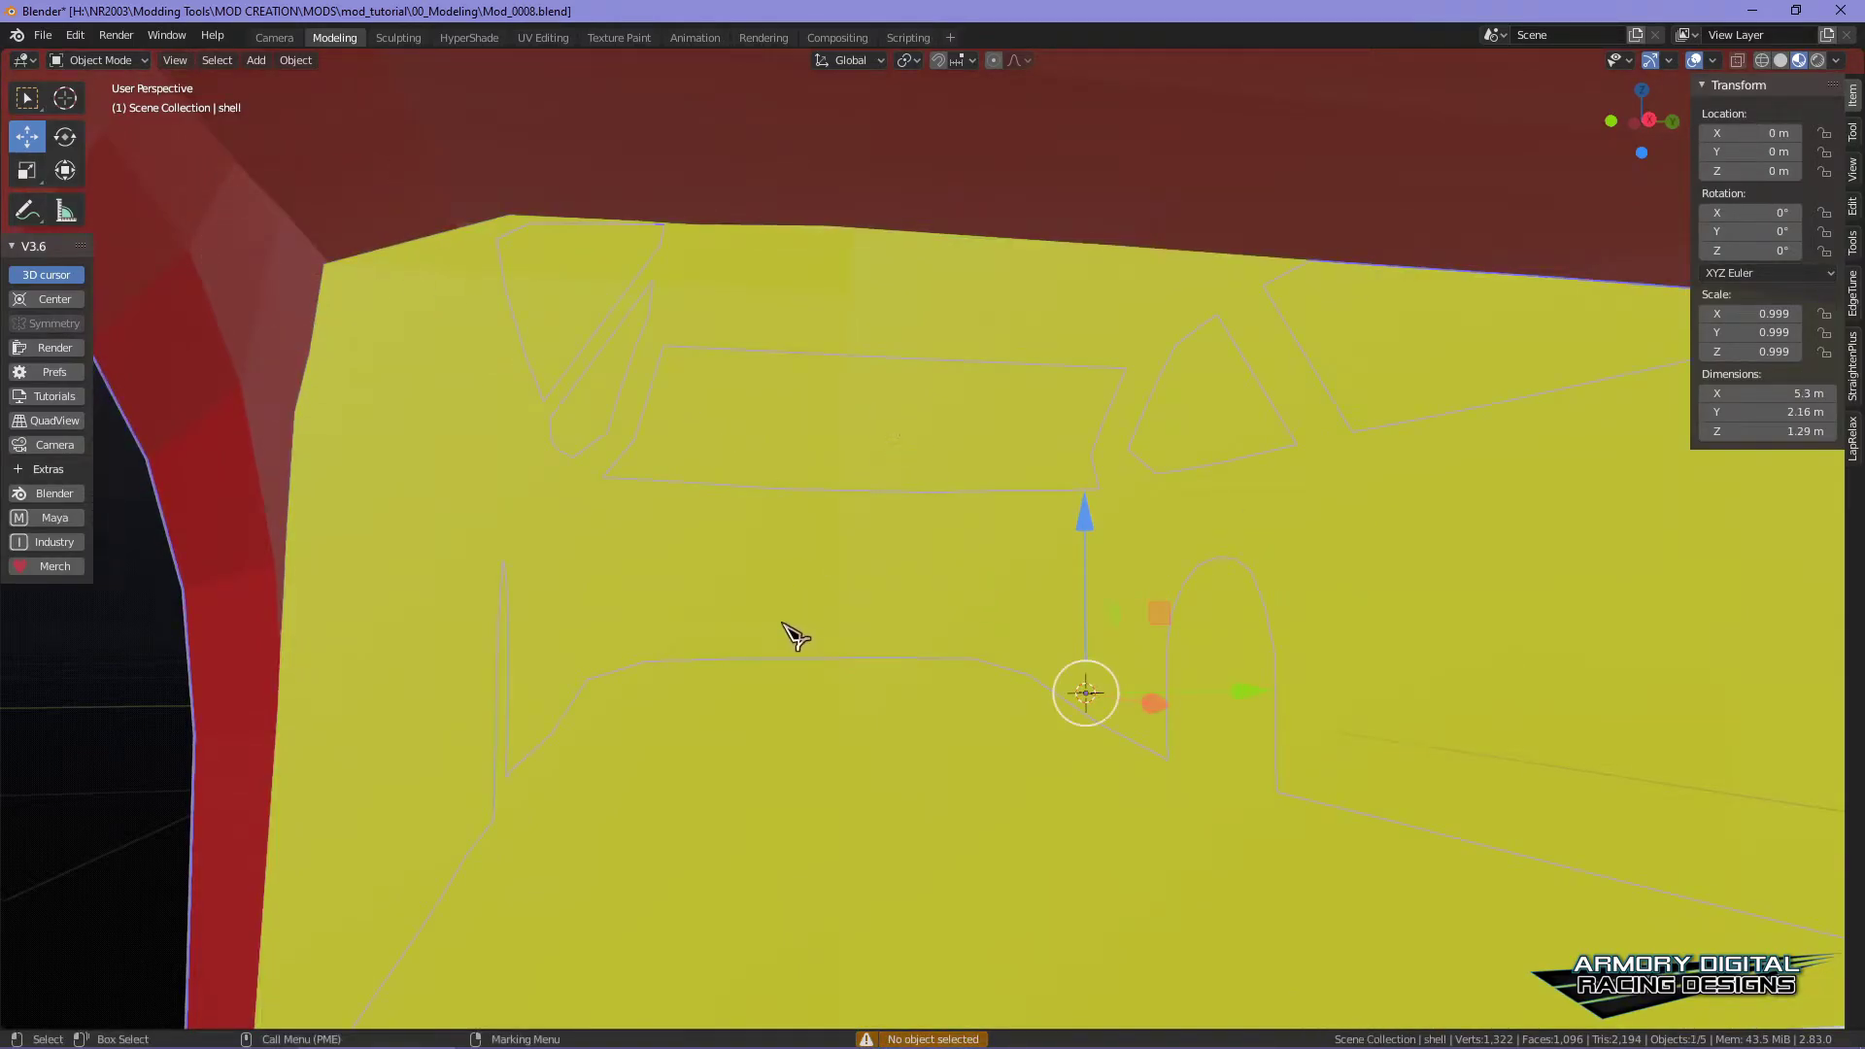
pyautogui.scroll(-10, 787, 639)
pyautogui.moveTo(1146, 592); pyautogui.dragTo(1212, 633, button='middle')
pyautogui.click(1215, 634)
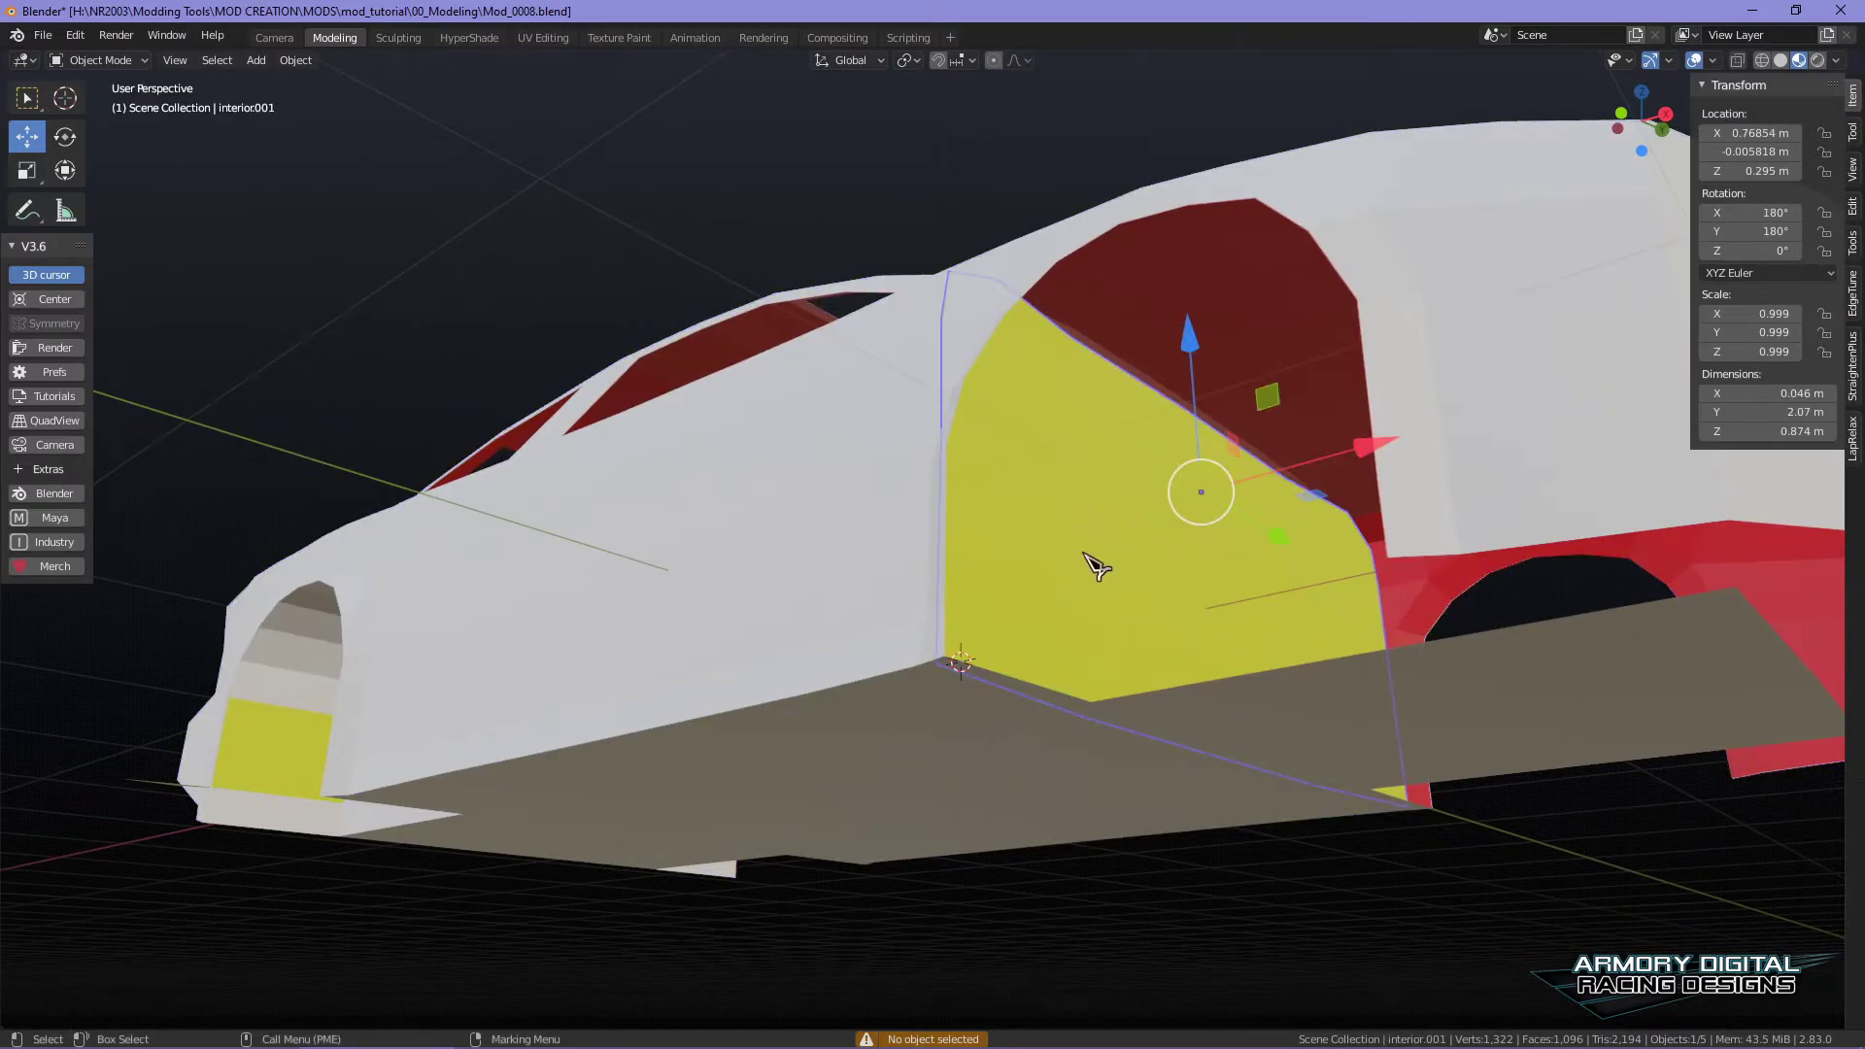
pyautogui.moveTo(1135, 600); pyautogui.dragTo(1090, 592, button='right')
pyautogui.click(1044, 600)
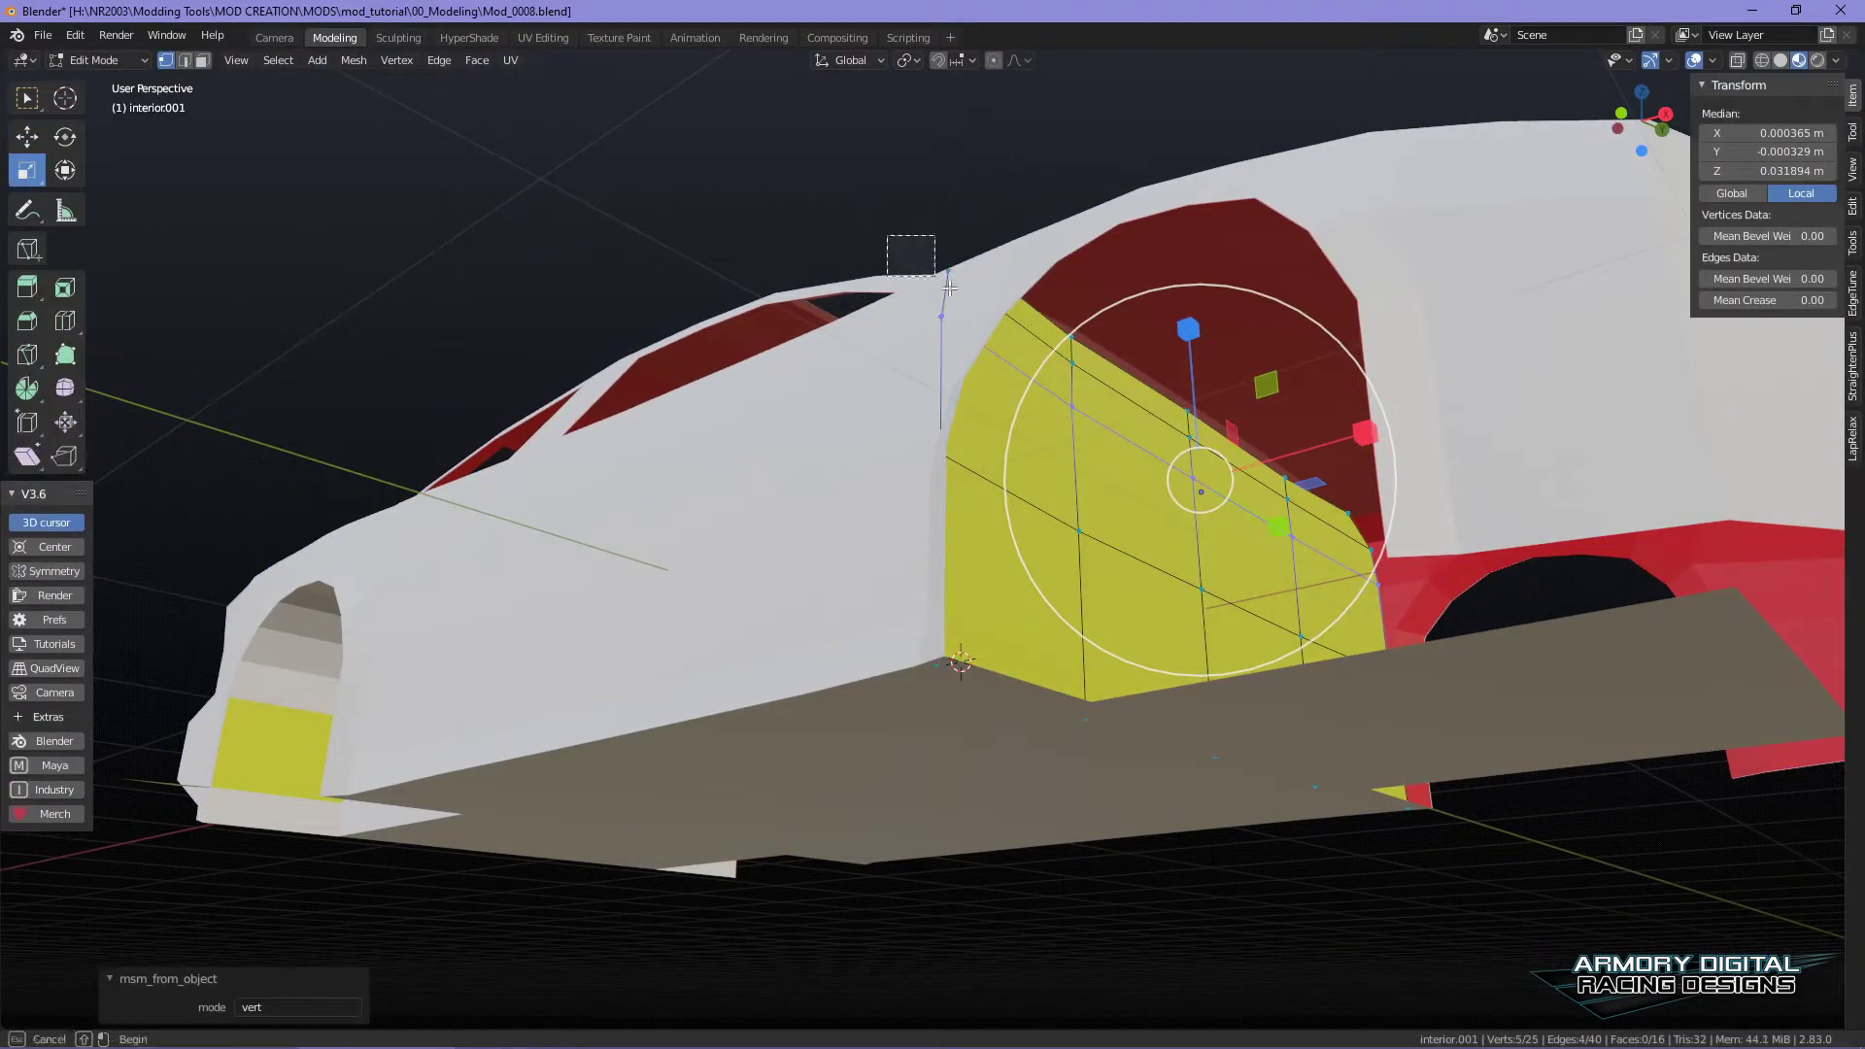
# - Move the outer vertex of the new edge loop, where it pokes through the fender, 0.006314 m along Y
pyautogui.moveTo(942, 280); pyautogui.dragTo(952, 290)
pyautogui.scroll(10, 845, 442)
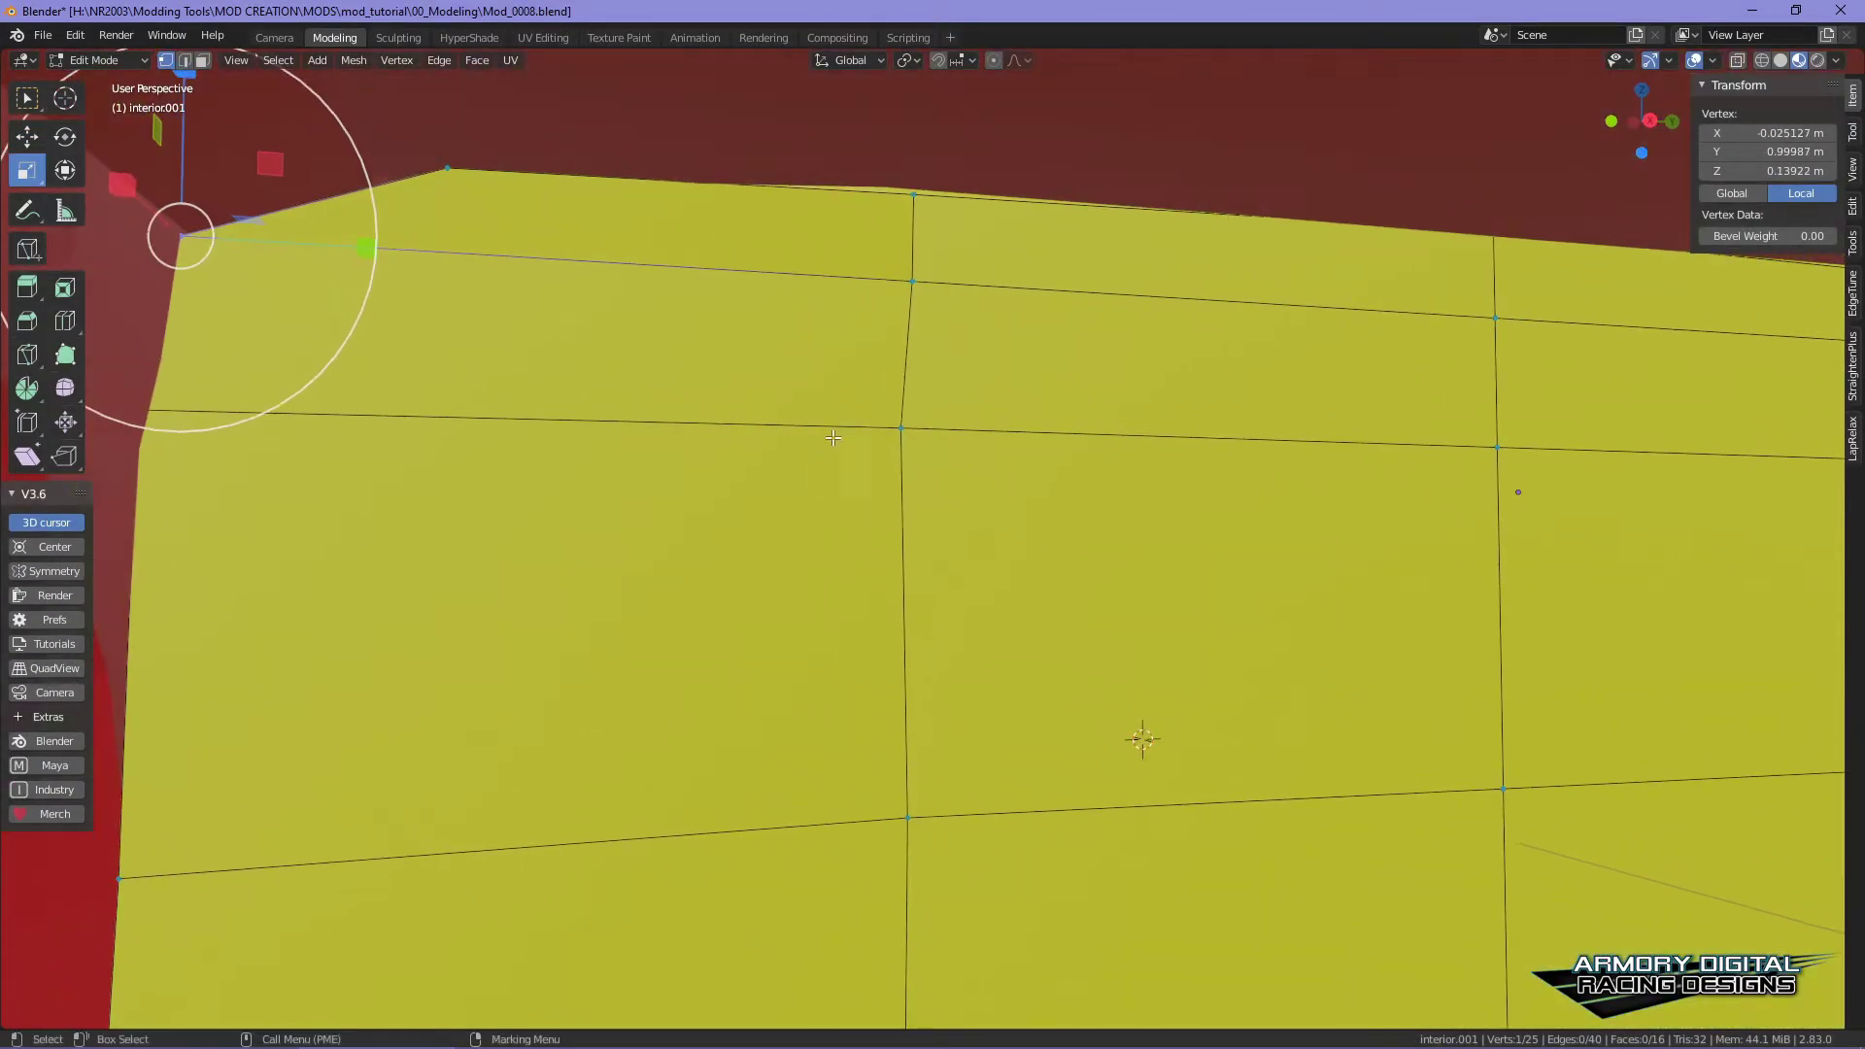
pyautogui.press('w')
pyautogui.scroll(-3, 801, 419)
pyautogui.keyDown('alt'); pyautogui.moveTo(760, 393); pyautogui.dragTo(824, 420); pyautogui.keyUp('alt')
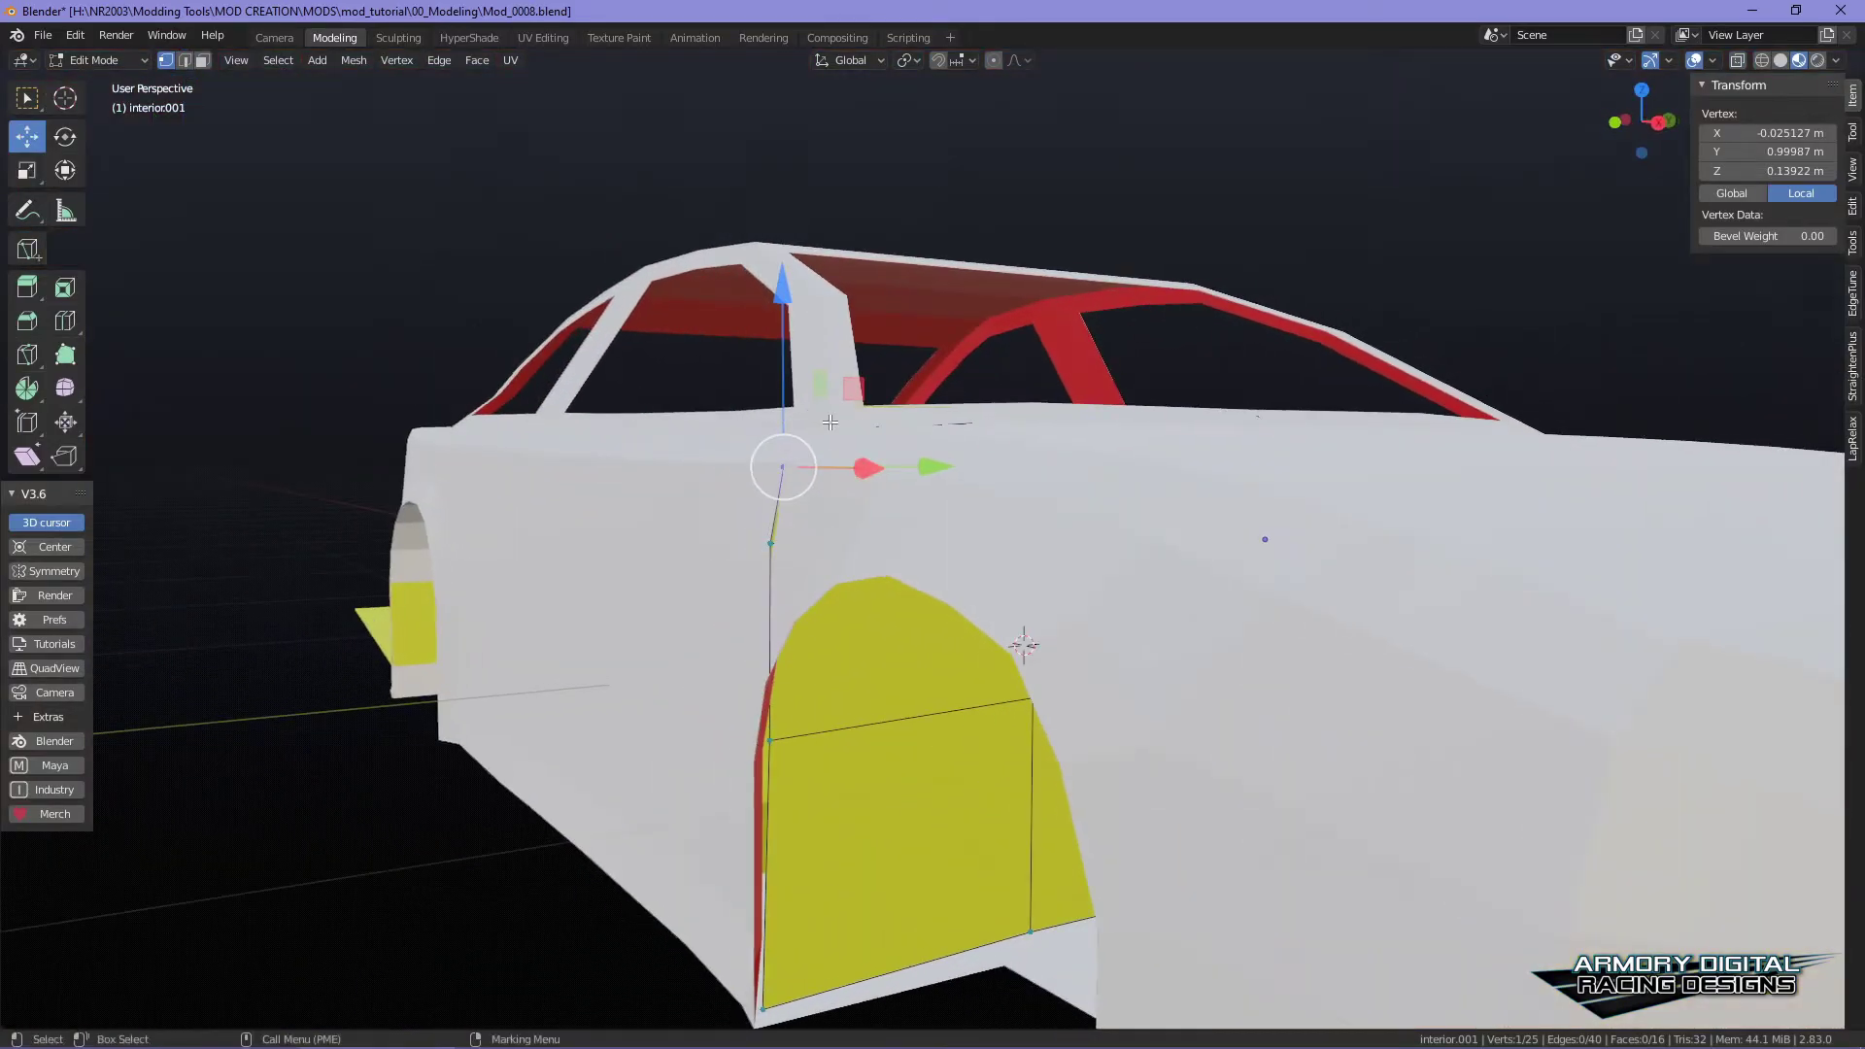
pyautogui.scroll(4, 823, 420)
pyautogui.moveTo(694, 354); pyautogui.dragTo(699, 353)
pyautogui.click(491, 549)
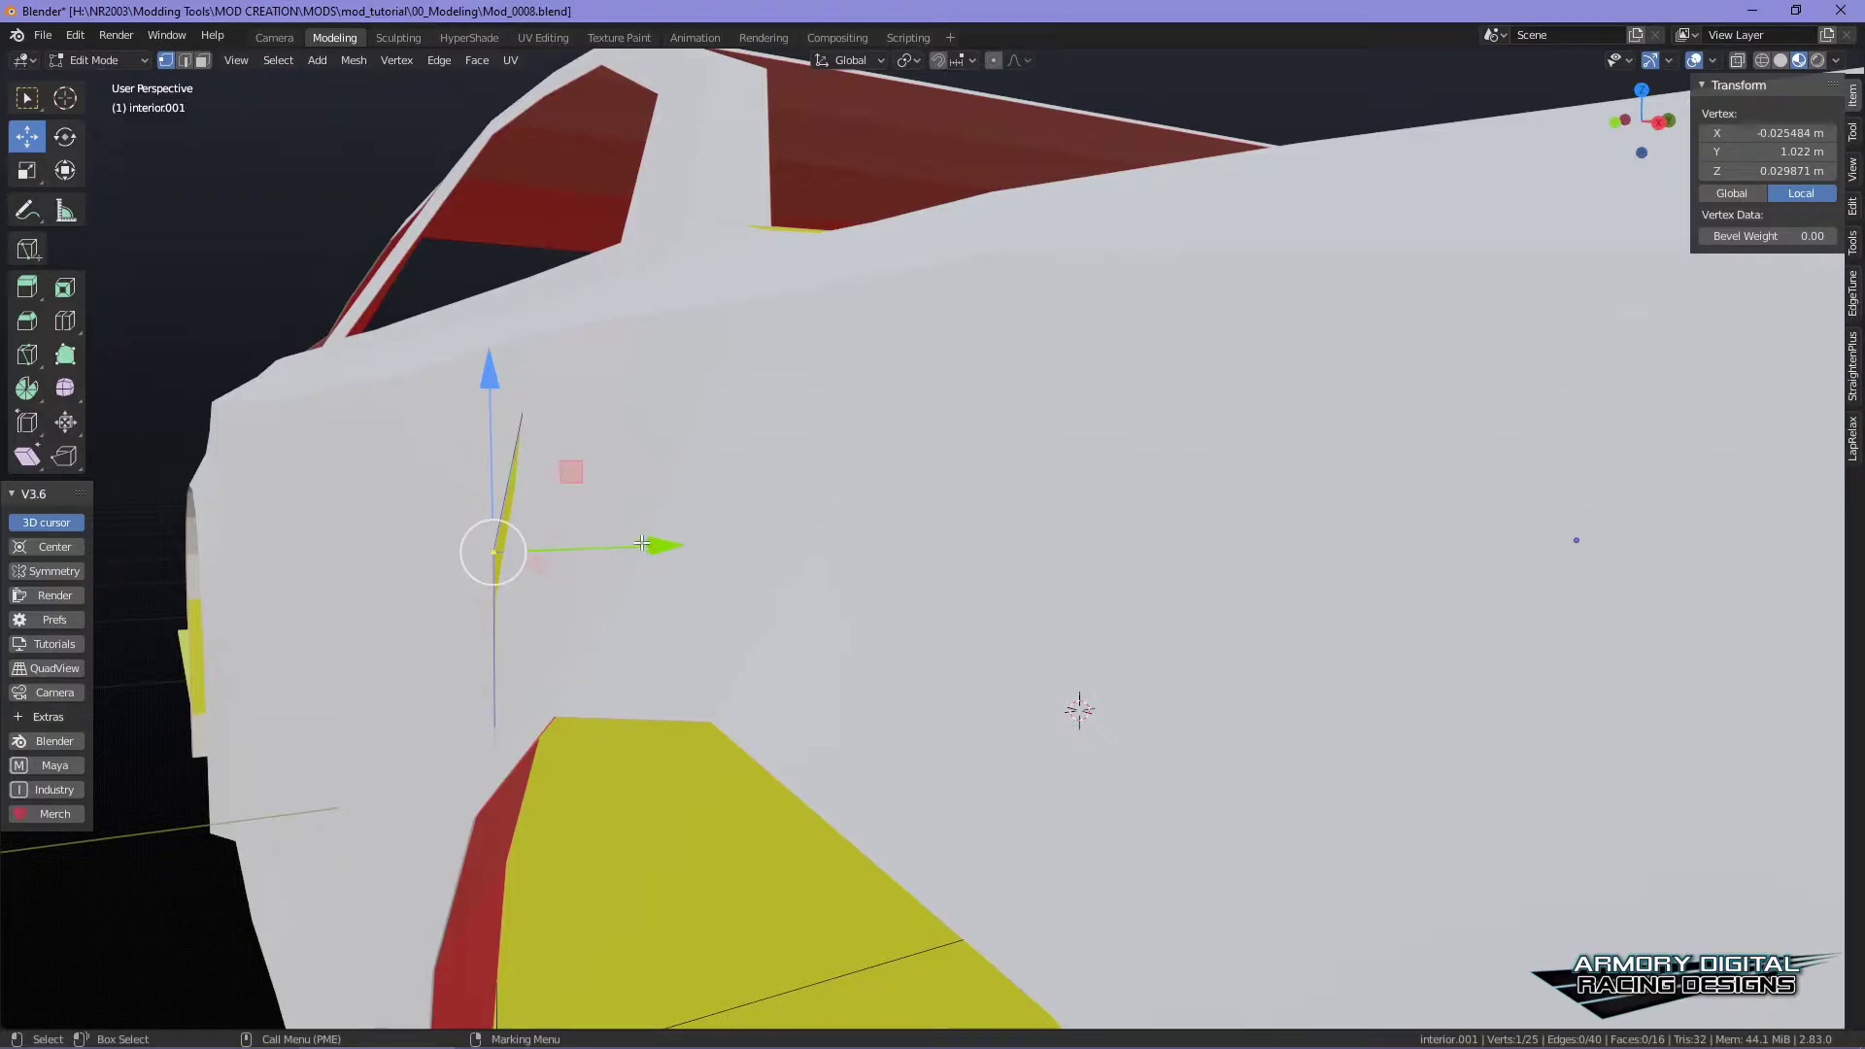
pyautogui.moveTo(650, 546); pyautogui.dragTo(666, 551)
pyautogui.moveTo(666, 550); pyautogui.dragTo(1056, 526, button='middle')
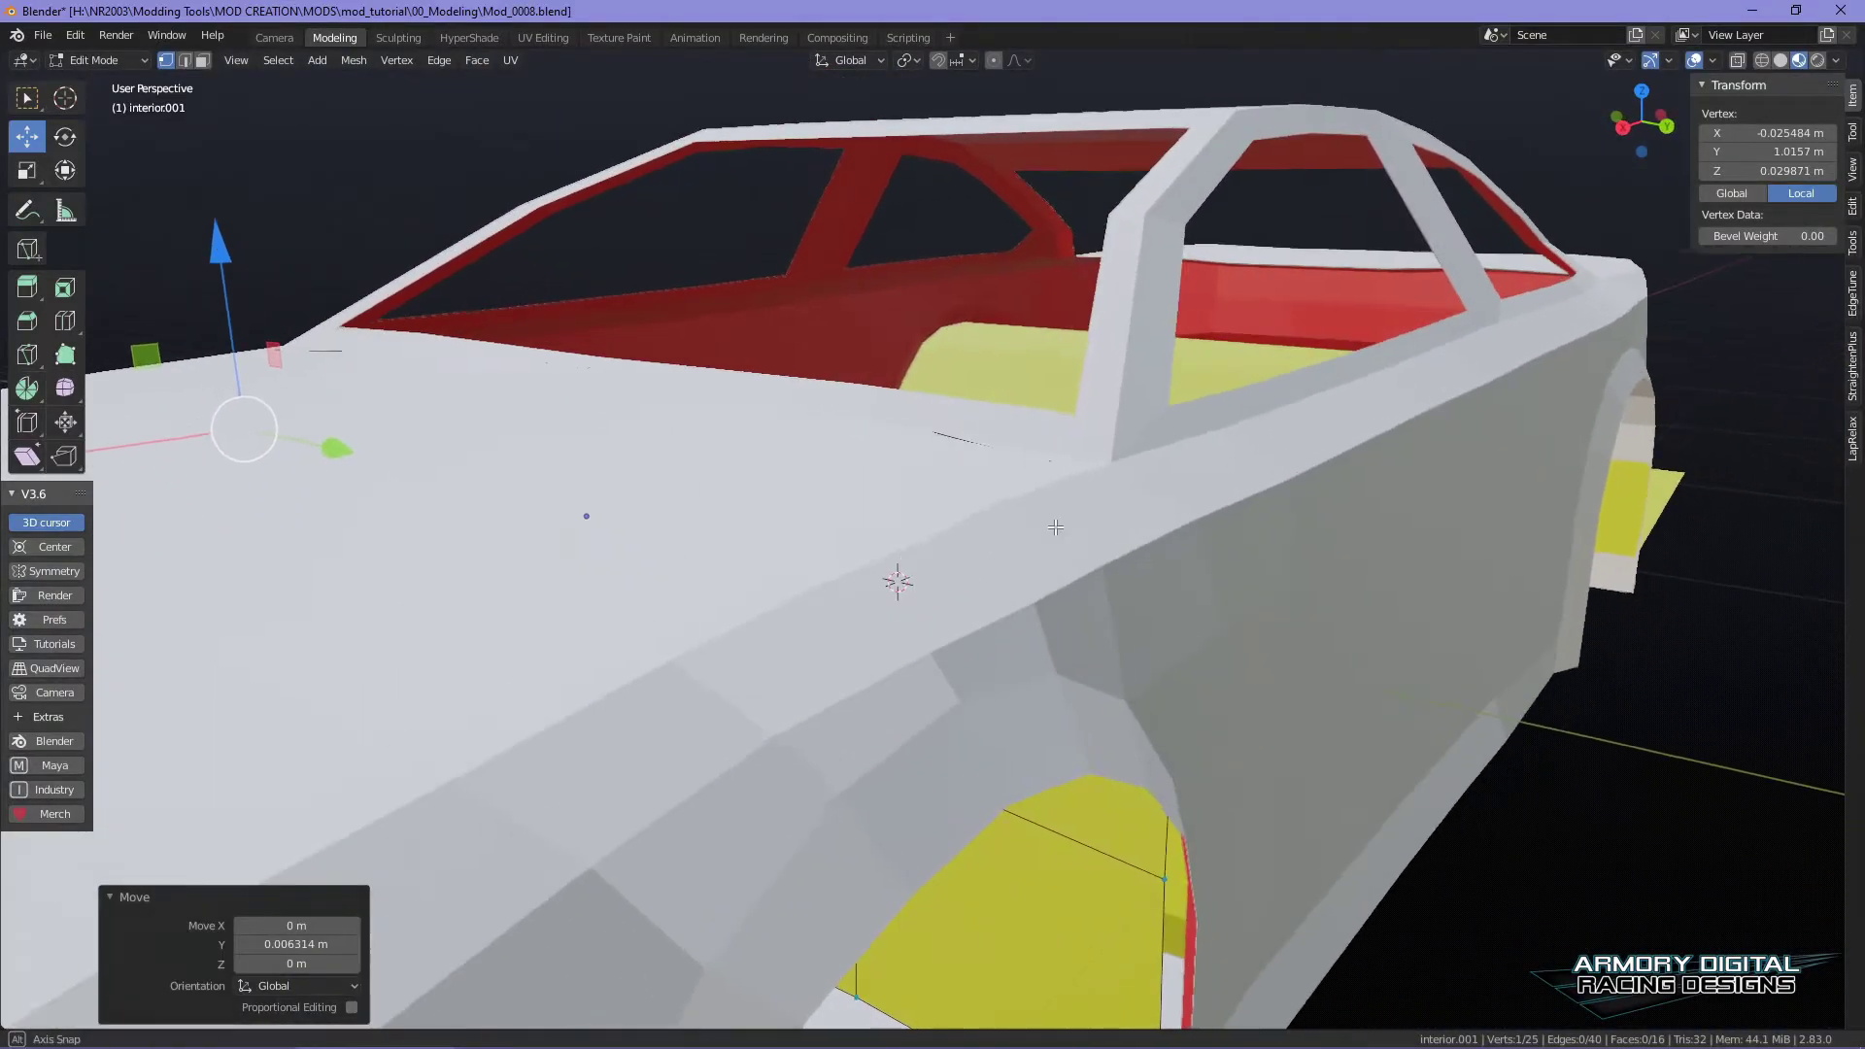
# - Lower the panel's top-edge vertex inboard of the sloped corner slightly along Z
pyautogui.scroll(2, 1118, 489)
pyautogui.keyDown('alt'); pyautogui.moveTo(1012, 362); pyautogui.dragTo(1088, 326); pyautogui.keyUp('alt')
pyautogui.keyDown('alt'); pyautogui.moveTo(1088, 325); pyautogui.dragTo(1232, 415, button='right'); pyautogui.keyUp('alt')
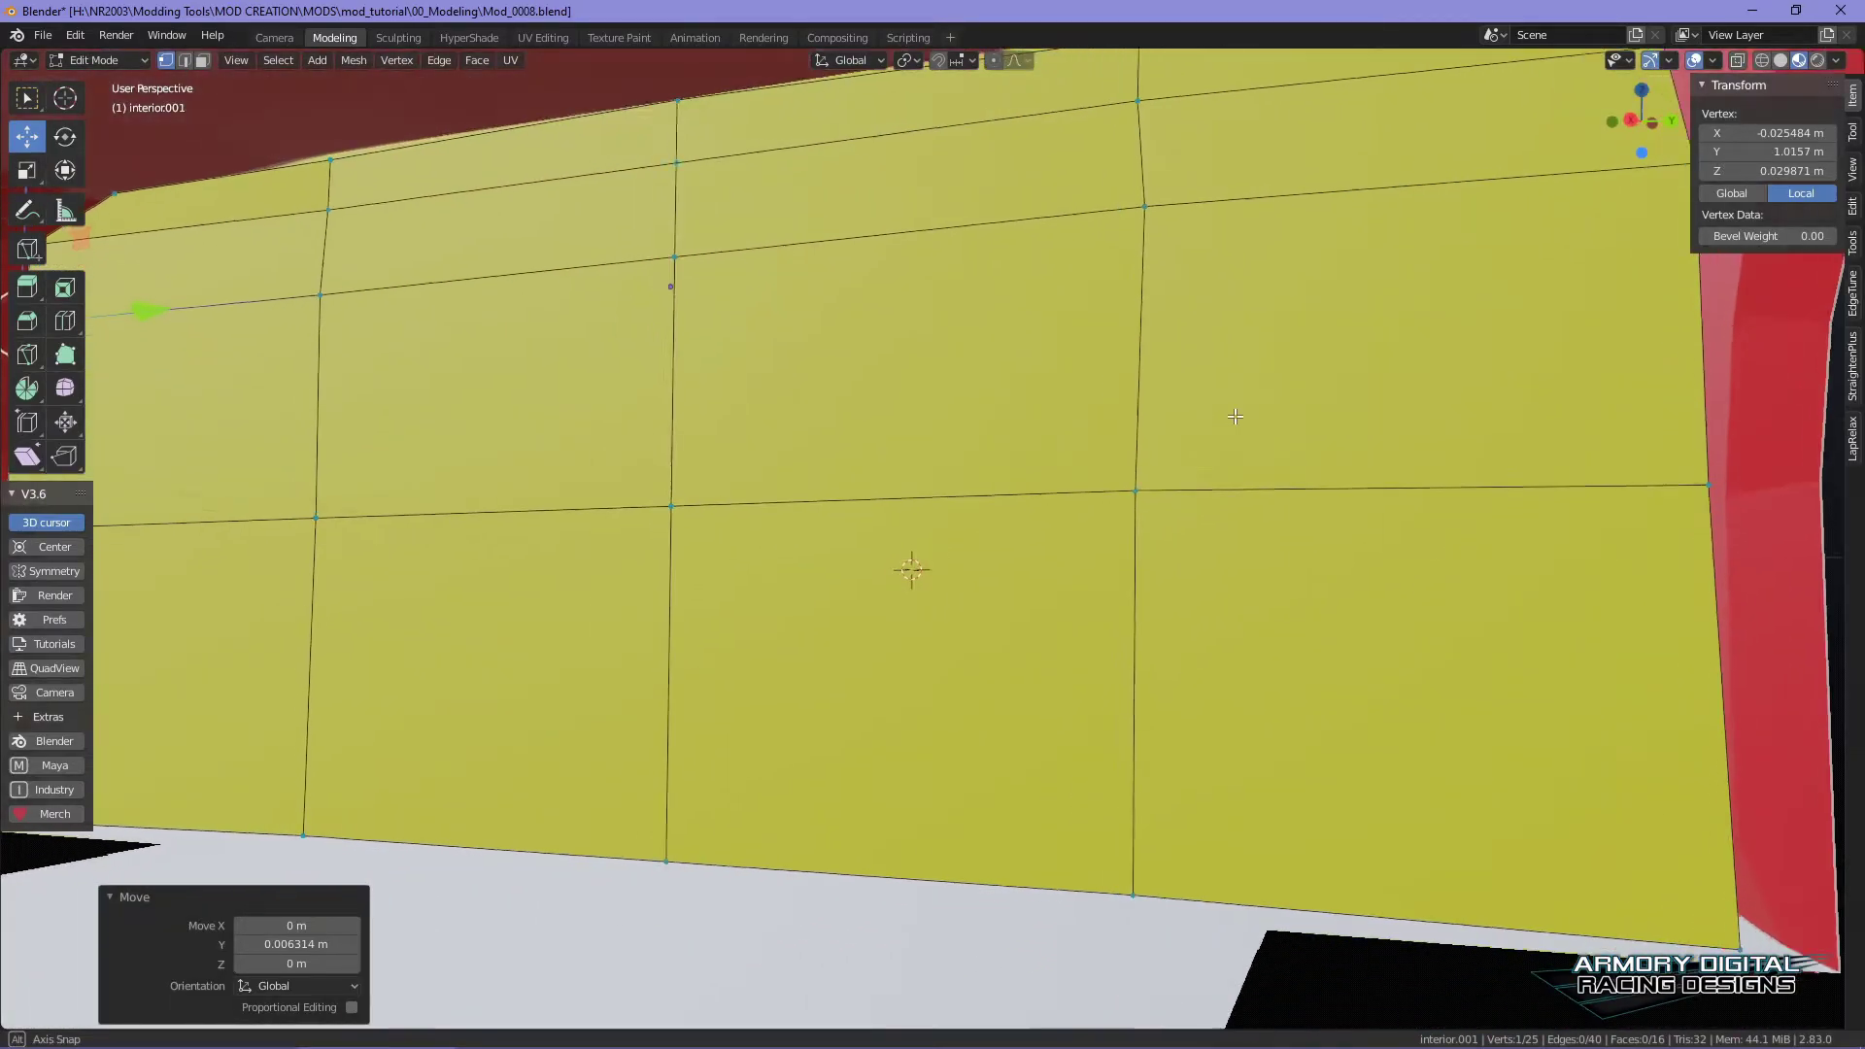
pyautogui.keyDown('alt'); pyautogui.moveTo(1232, 415); pyautogui.dragTo(1274, 447); pyautogui.keyUp('alt')
pyautogui.keyDown('alt'); pyautogui.moveTo(1274, 447); pyautogui.dragTo(1165, 451, button='middle'); pyautogui.keyUp('alt')
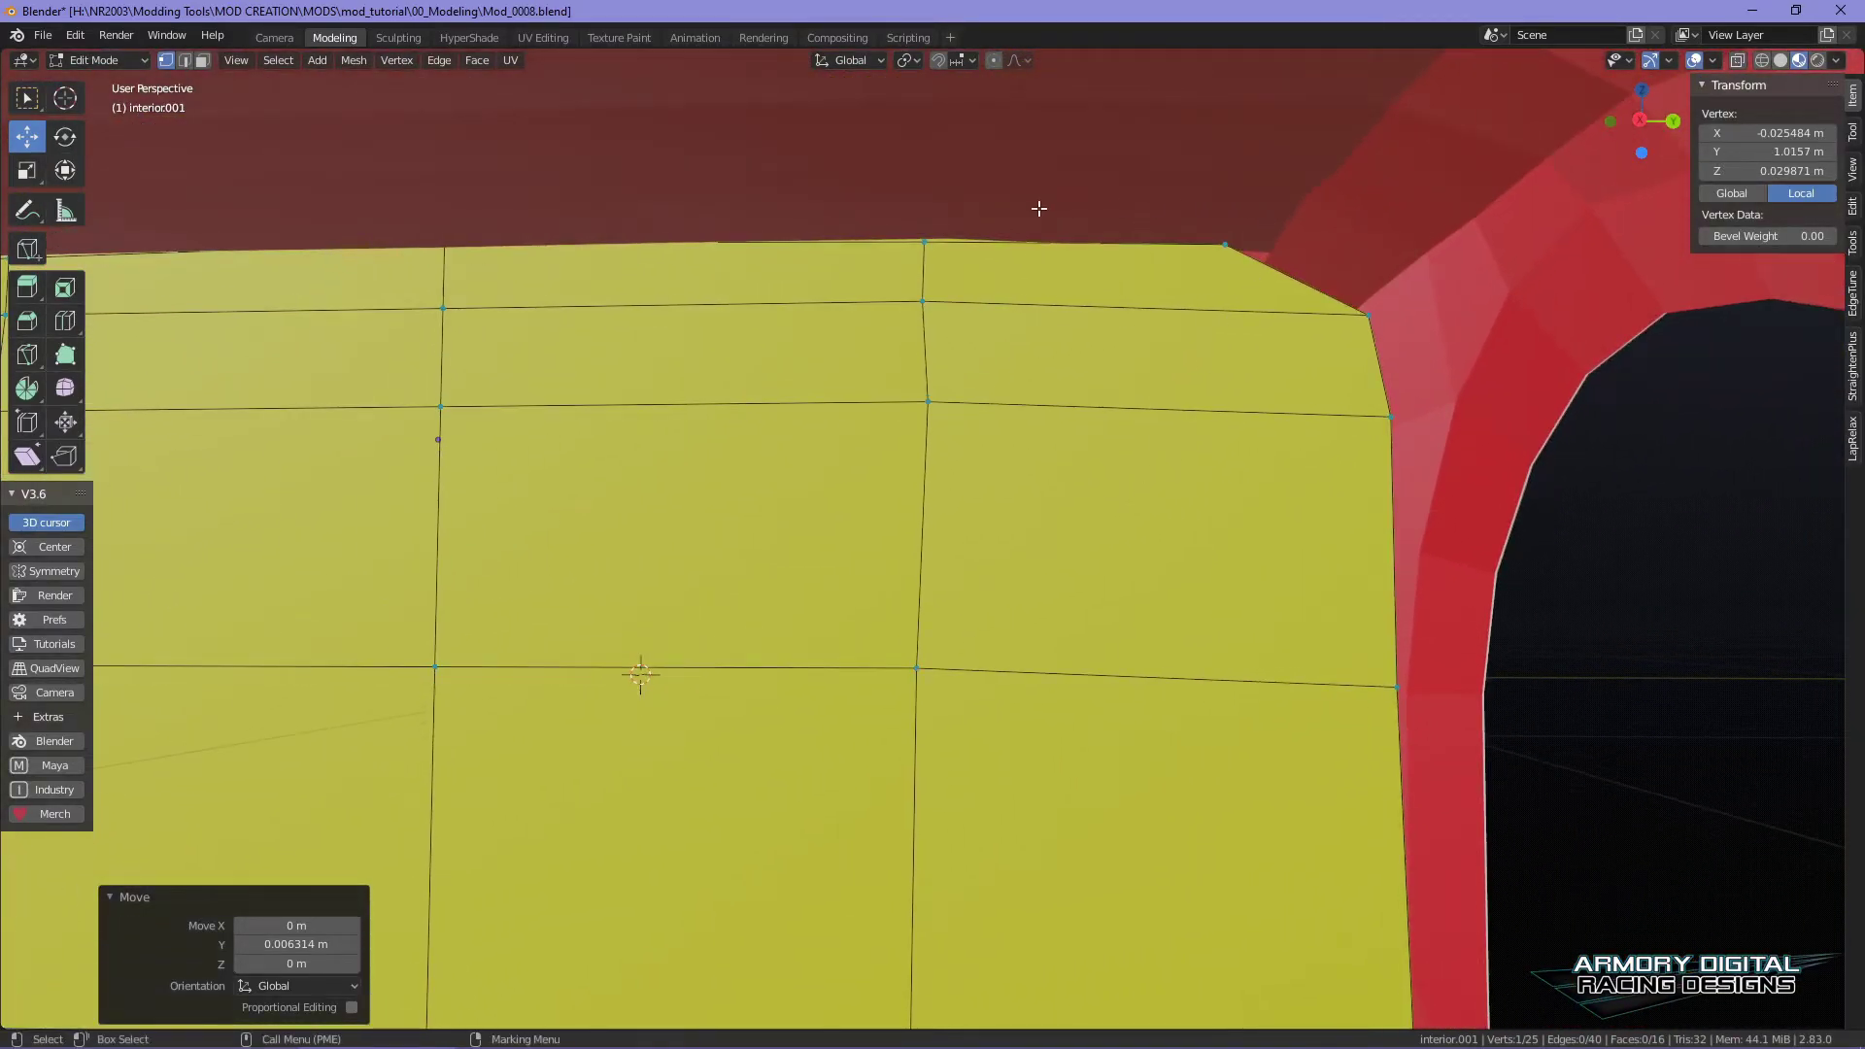
pyautogui.moveTo(895, 248); pyautogui.dragTo(894, 250)
pyautogui.keyDown('alt'); pyautogui.moveTo(1228, 224); pyautogui.dragTo(1253, 423); pyautogui.keyUp('alt')
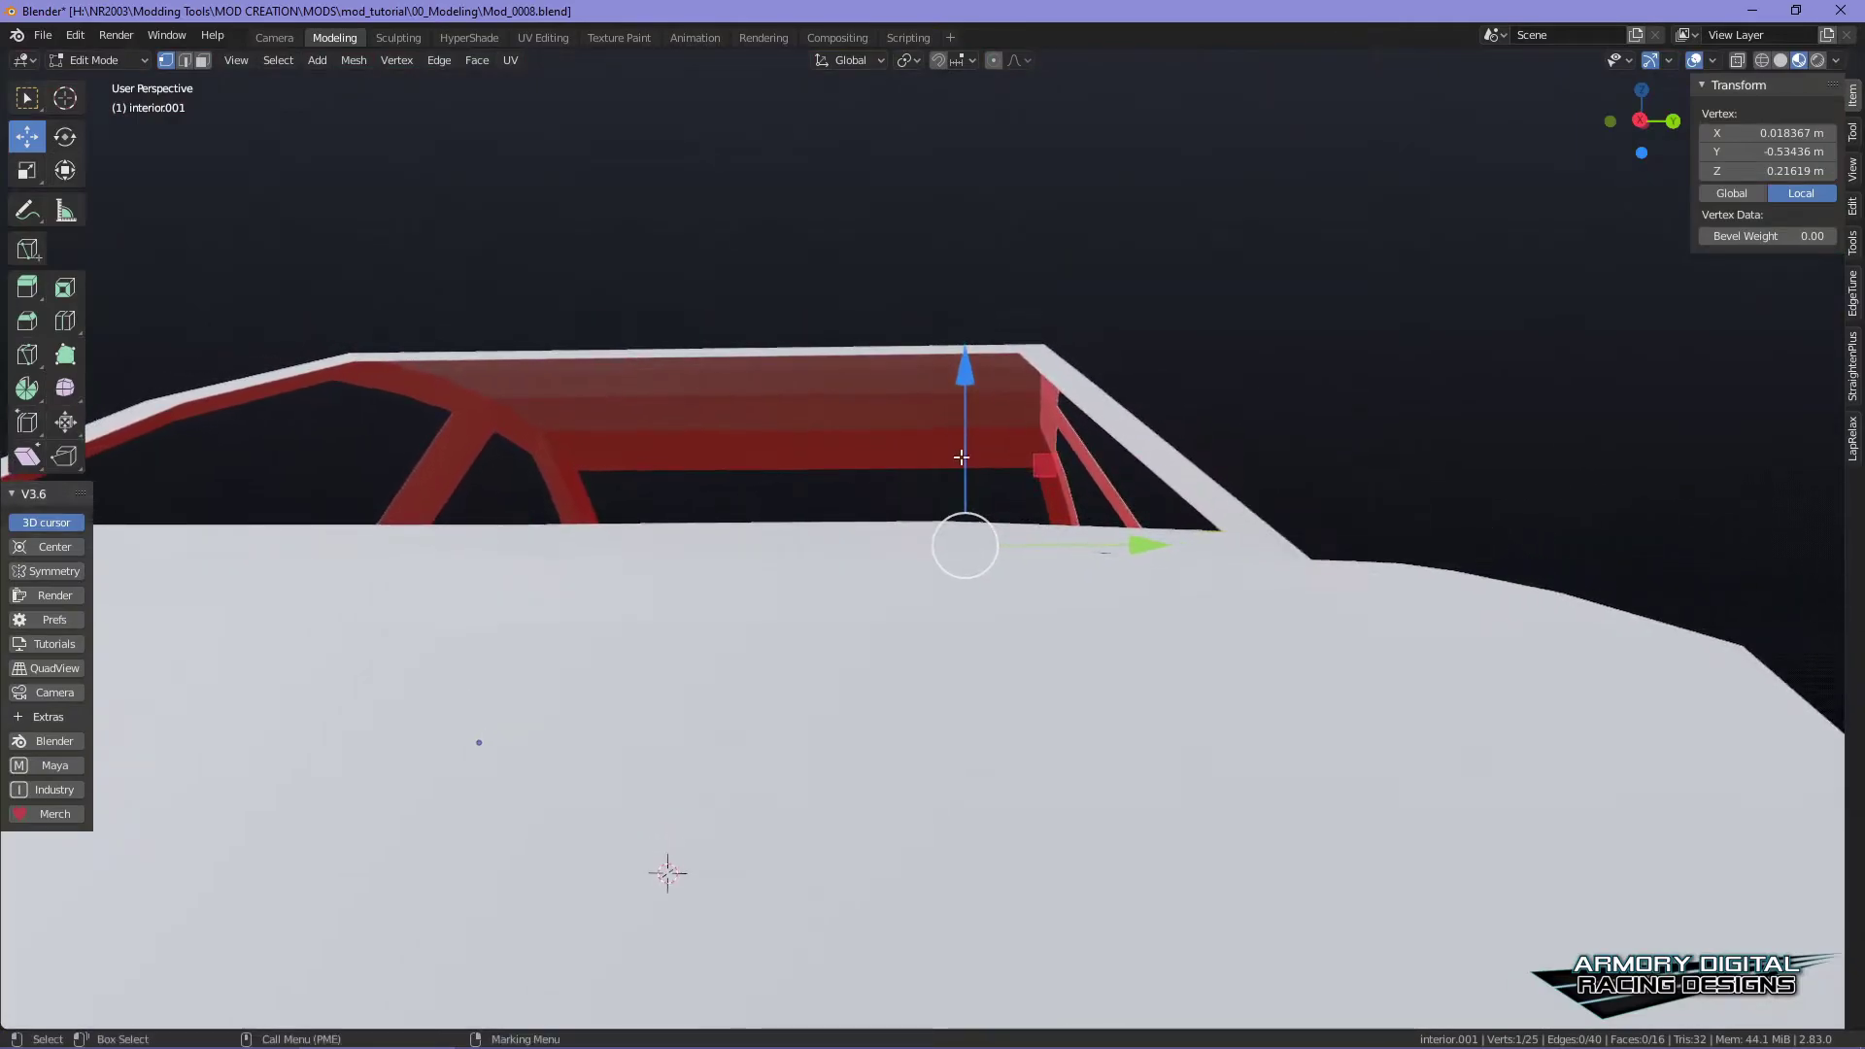
pyautogui.keyDown('alt'); pyautogui.moveTo(1166, 233); pyautogui.dragTo(1195, 442); pyautogui.keyUp('alt')
pyautogui.keyDown('alt'); pyautogui.moveTo(1195, 442); pyautogui.dragTo(1153, 338, button='middle'); pyautogui.keyUp('alt')
pyautogui.keyDown('alt'); pyautogui.moveTo(1153, 338); pyautogui.dragTo(919, 489, button='right'); pyautogui.keyUp('alt')
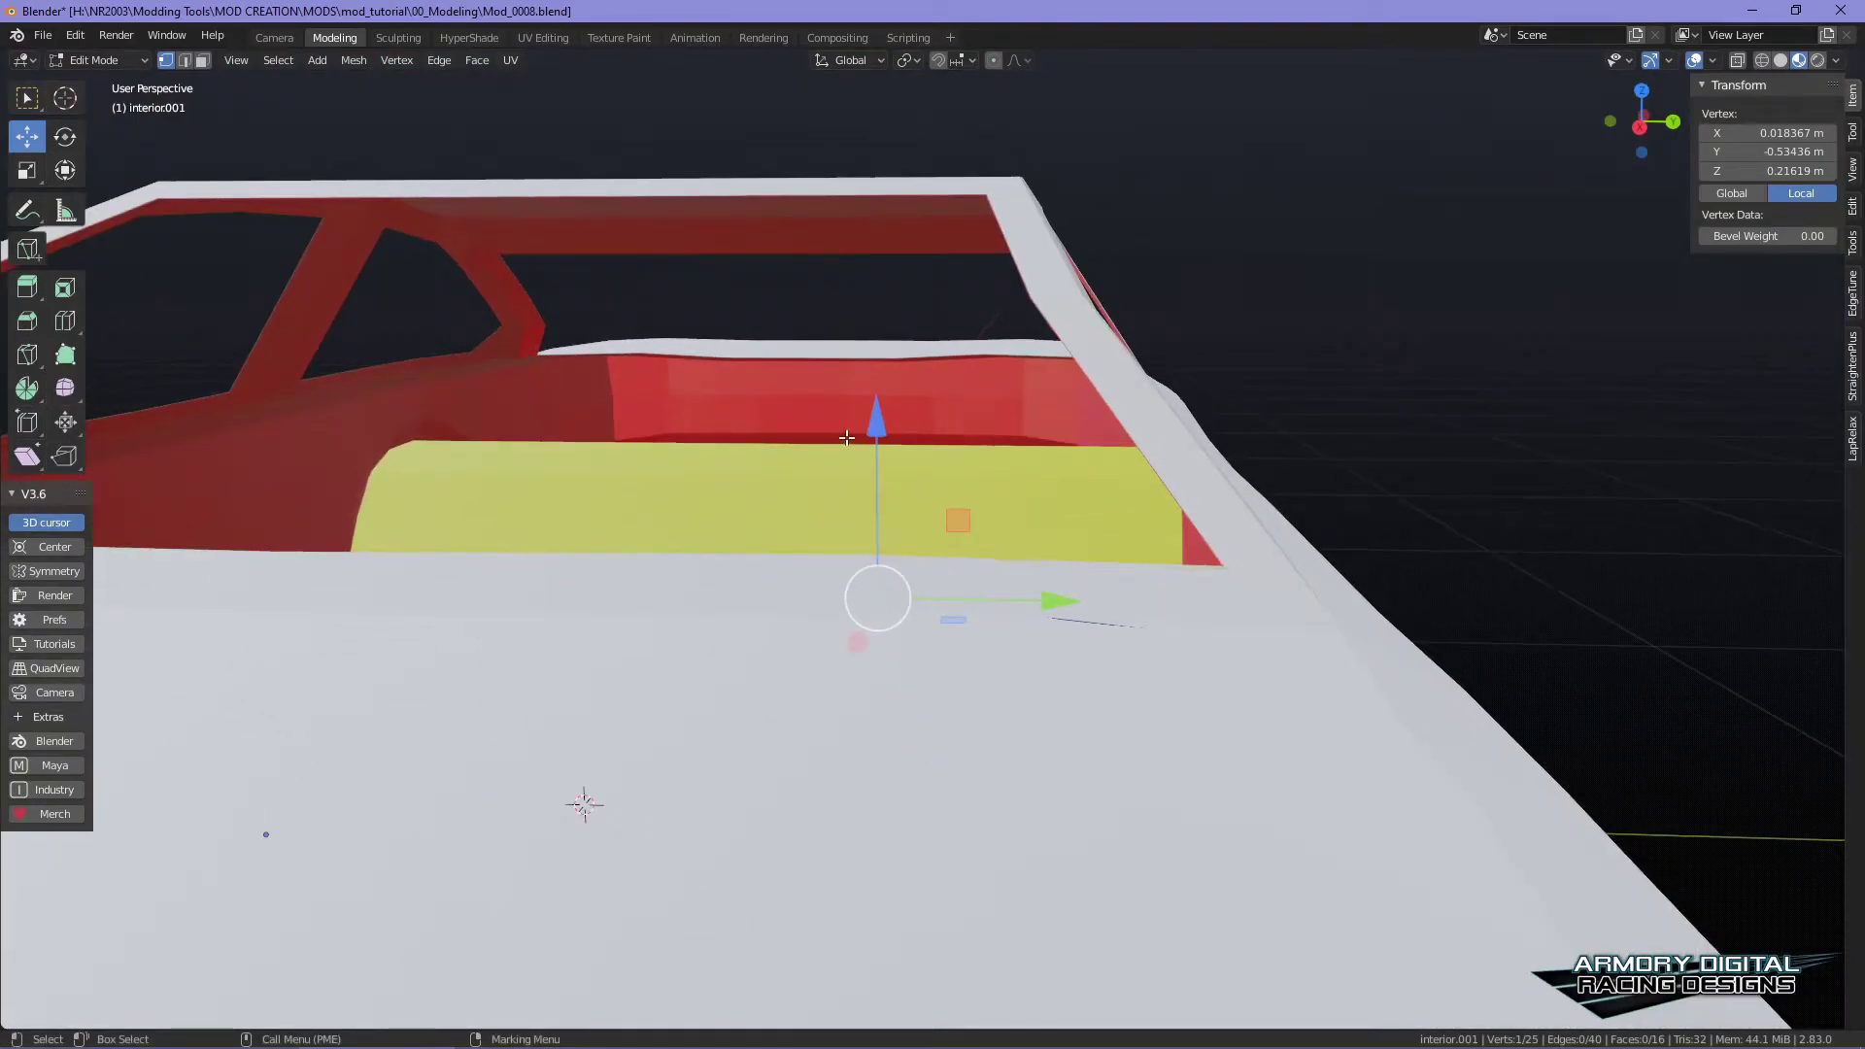
pyautogui.moveTo(876, 424); pyautogui.dragTo(876, 429)
# - Lower the vertex at the start of the panel's sloped top corner by 0.004656 m along Z
pyautogui.keyDown('alt'); pyautogui.moveTo(877, 429); pyautogui.dragTo(792, 335, button='middle'); pyautogui.keyUp('alt')
pyautogui.keyDown('alt'); pyautogui.moveTo(792, 336); pyautogui.dragTo(1050, 427, button='right'); pyautogui.keyUp('alt')
pyautogui.keyDown('alt'); pyautogui.moveTo(1049, 427); pyautogui.dragTo(1061, 369); pyautogui.keyUp('alt')
pyautogui.click(1224, 130)
pyautogui.keyDown('alt'); pyautogui.moveTo(1224, 129); pyautogui.dragTo(1399, 145); pyautogui.keyUp('alt')
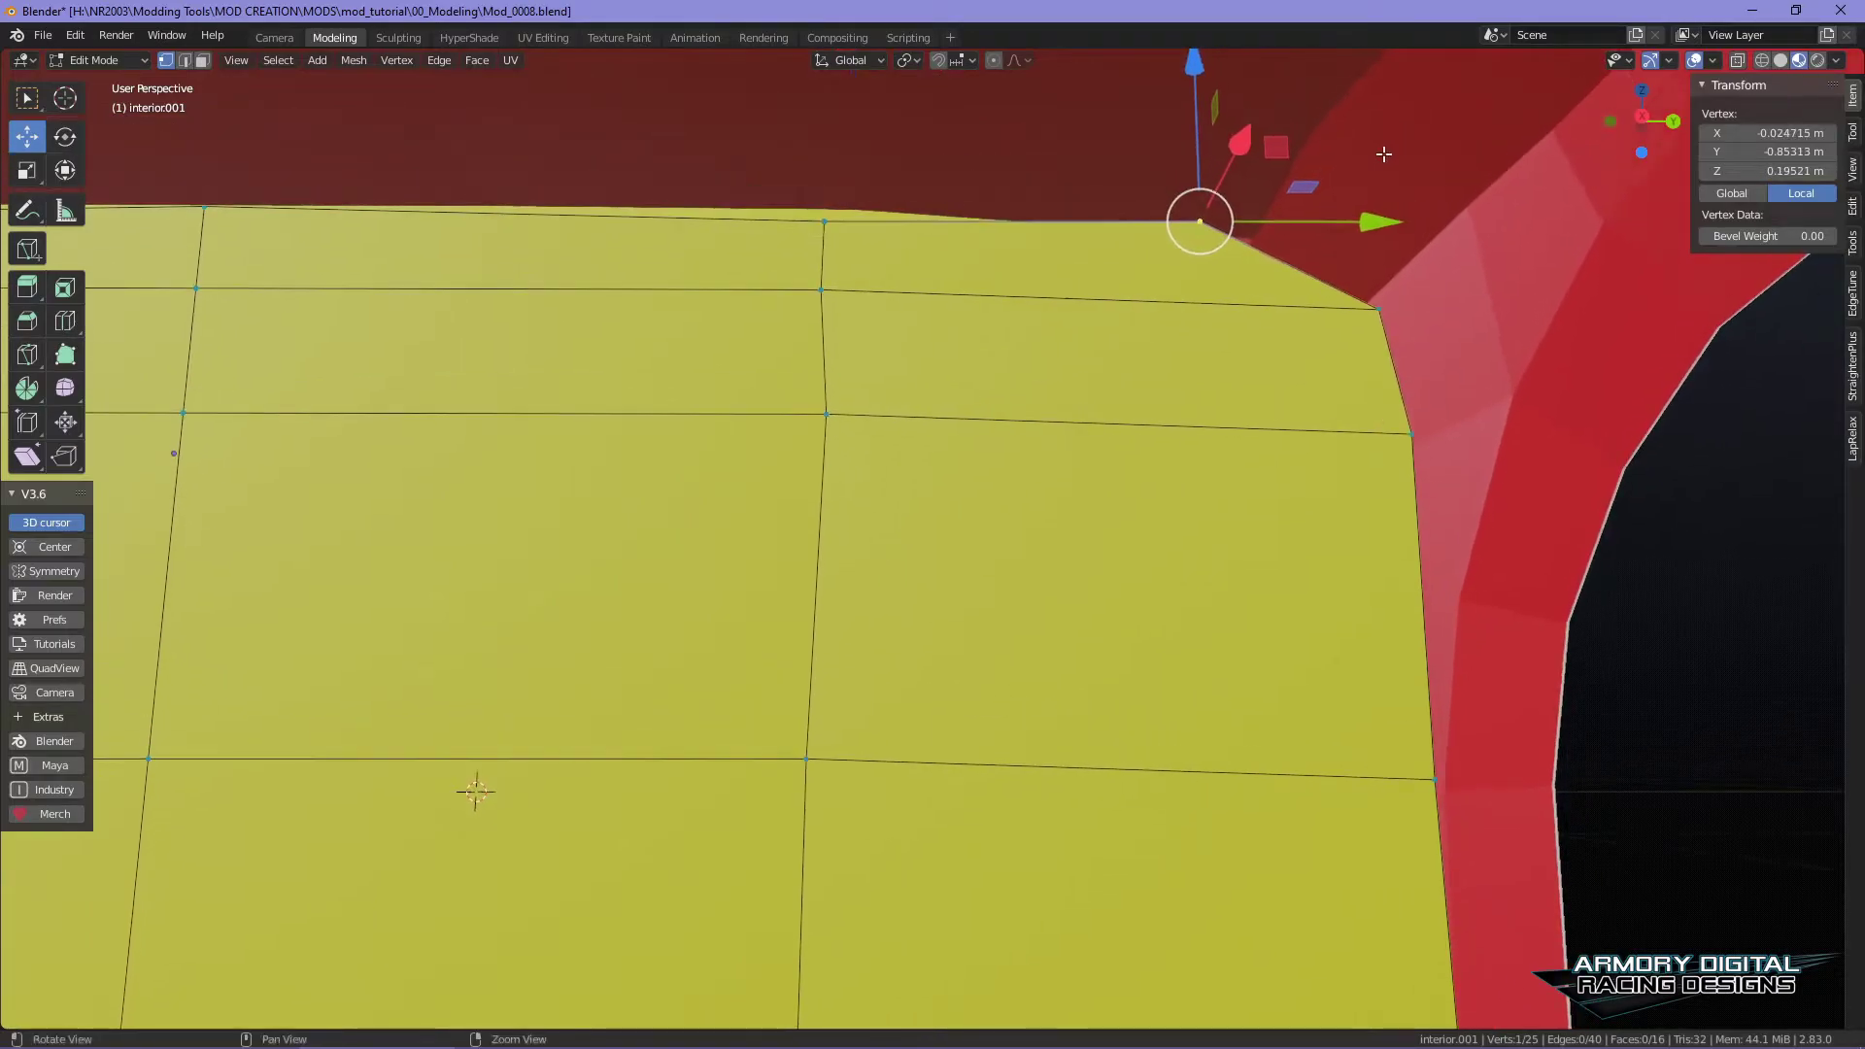
pyautogui.moveTo(1190, 75); pyautogui.dragTo(1194, 81)
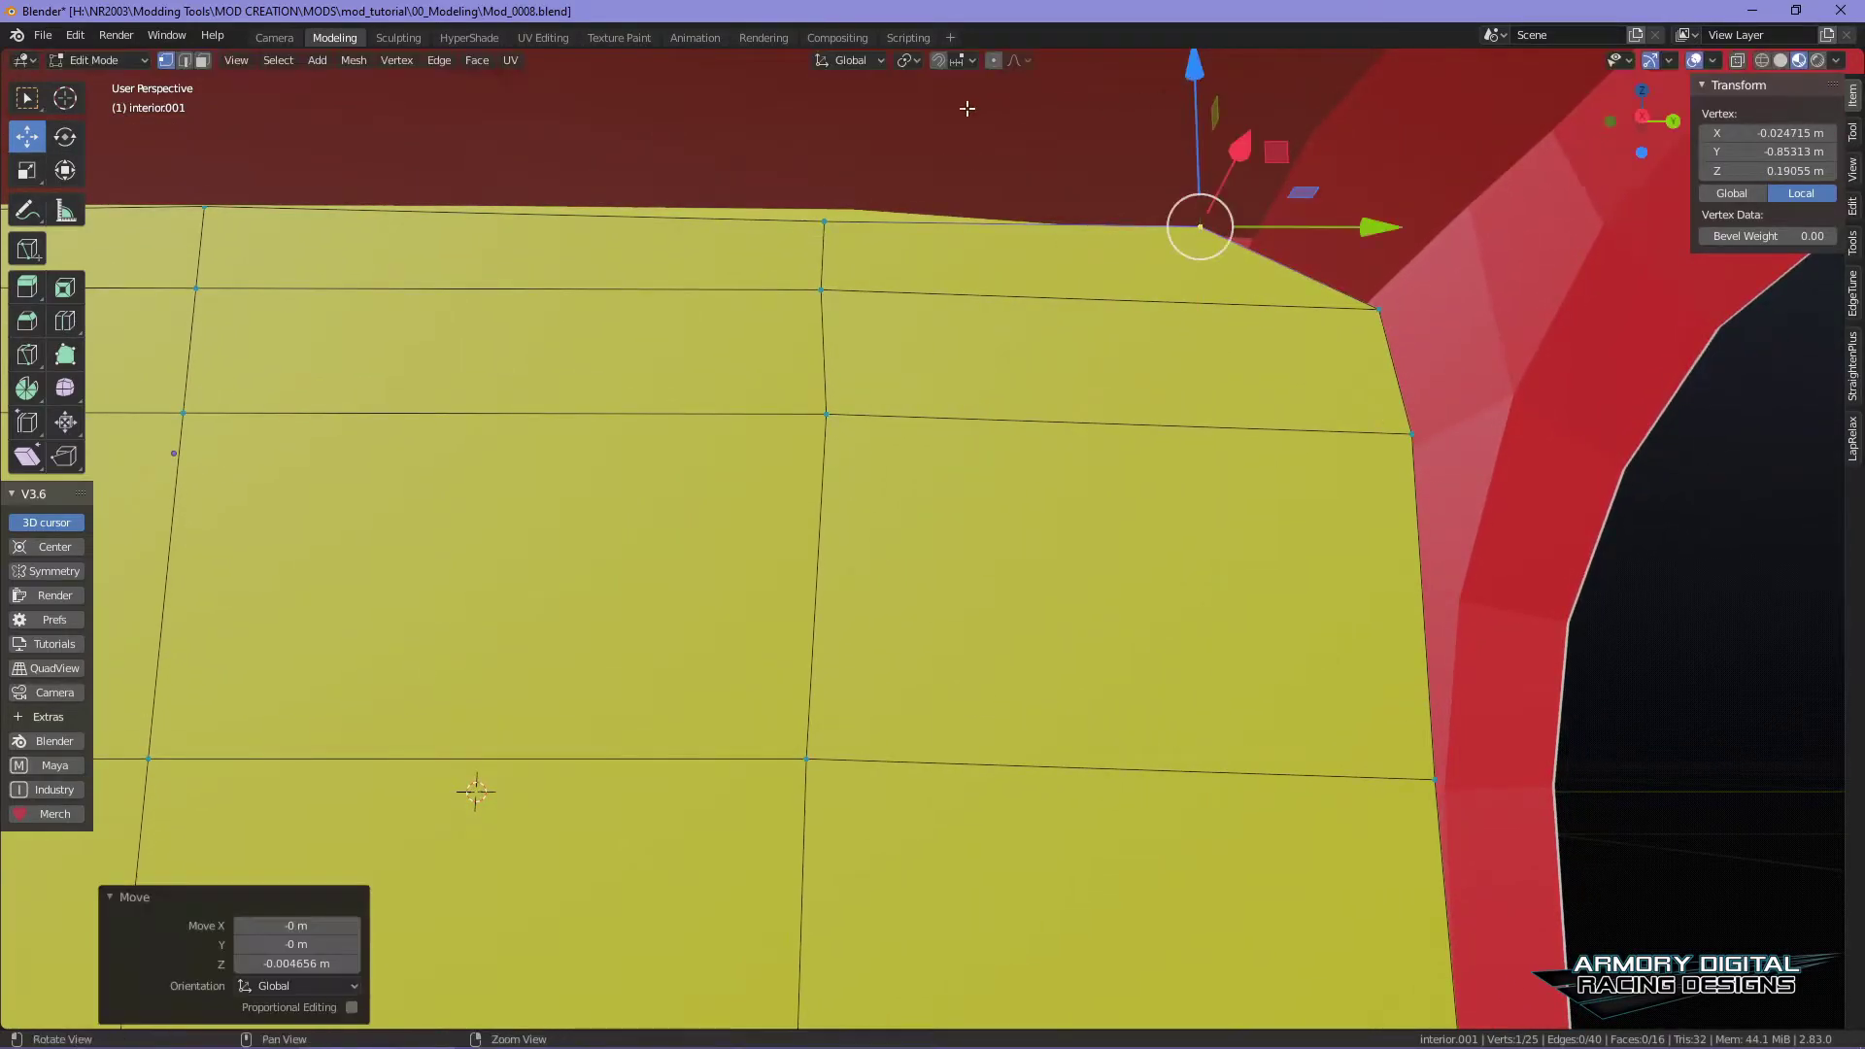
pyautogui.keyDown('alt'); pyautogui.moveTo(1345, 429); pyautogui.dragTo(1414, 476, button='middle'); pyautogui.keyUp('alt')
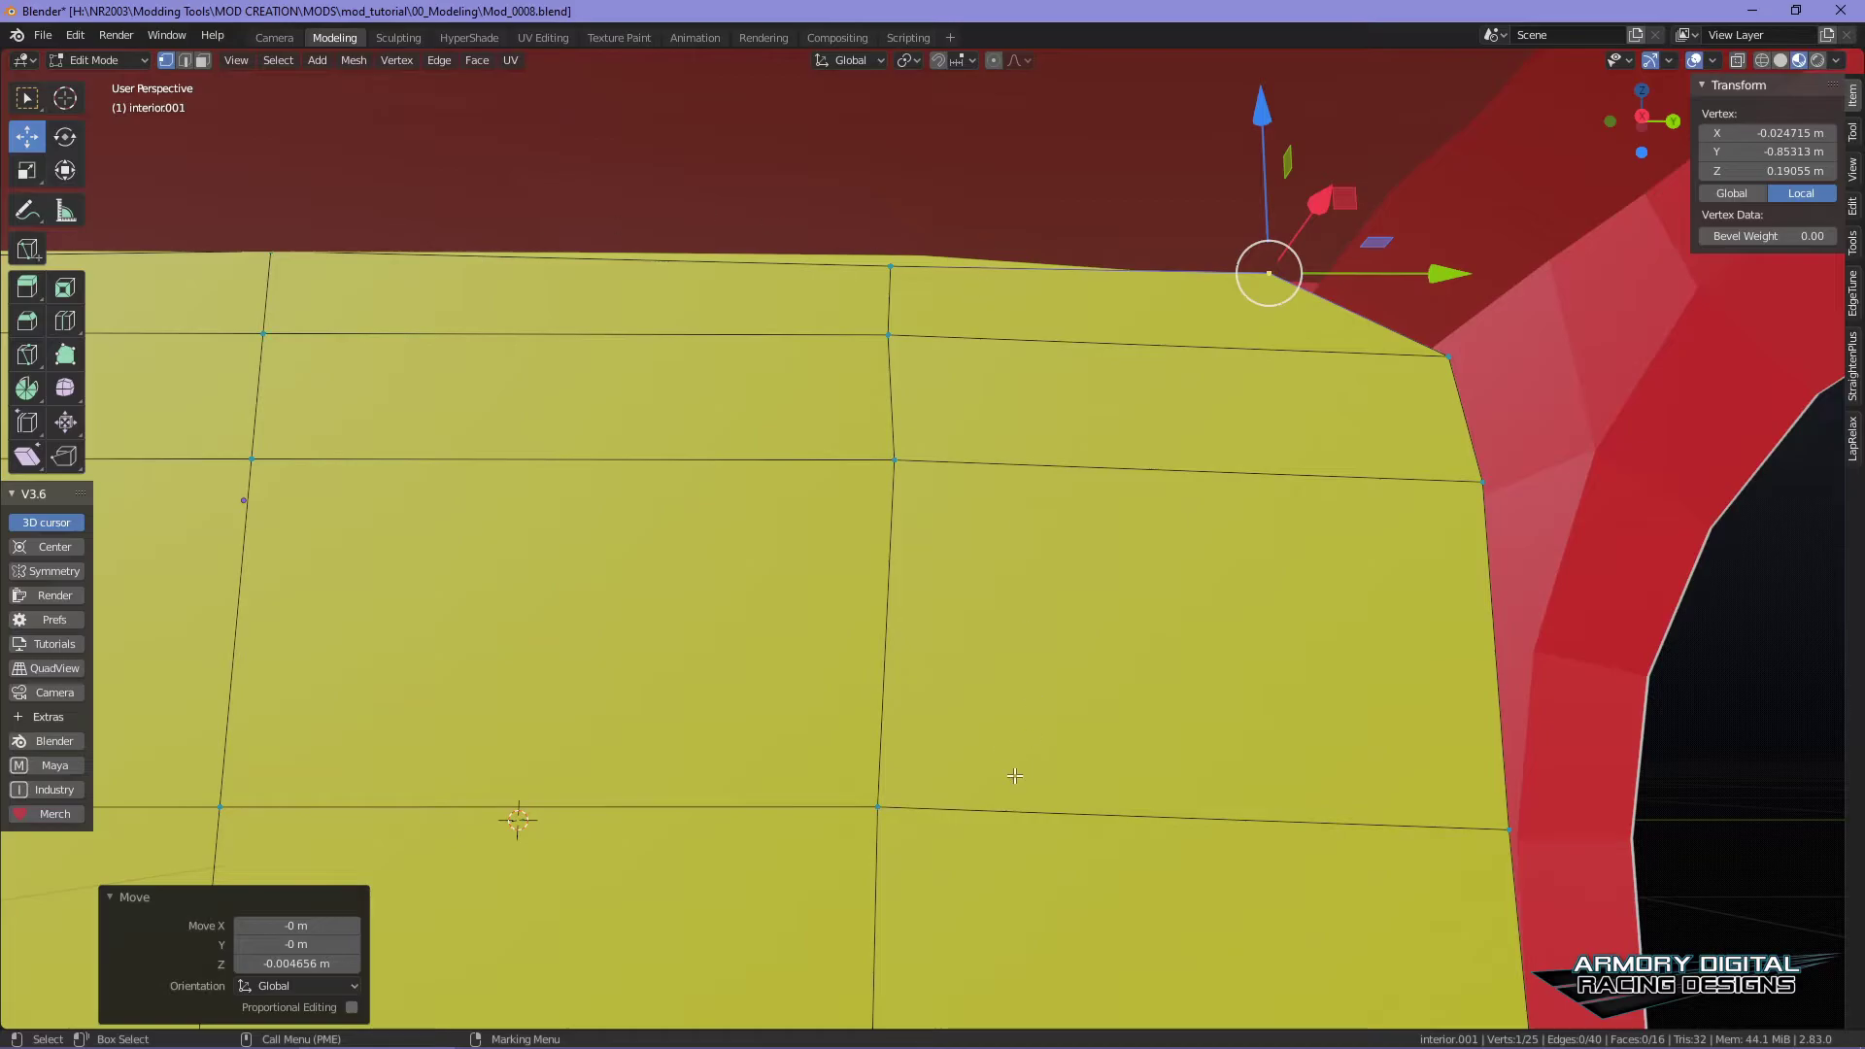
# - Raise the neighbouring top-edge vertex inboard of the sloped corner by 0.002527 m along Z
pyautogui.click(886, 265)
pyautogui.keyDown('alt'); pyautogui.moveTo(892, 270); pyautogui.dragTo(1105, 419, button='middle'); pyautogui.keyUp('alt')
pyautogui.moveTo(1092, 262); pyautogui.dragTo(1093, 261)
pyautogui.moveTo(1137, 279); pyautogui.dragTo(1345, 413, button='middle')
pyautogui.scroll(-10, 1344, 413)
pyautogui.moveTo(1295, 479); pyautogui.dragTo(1055, 449, button='middle')
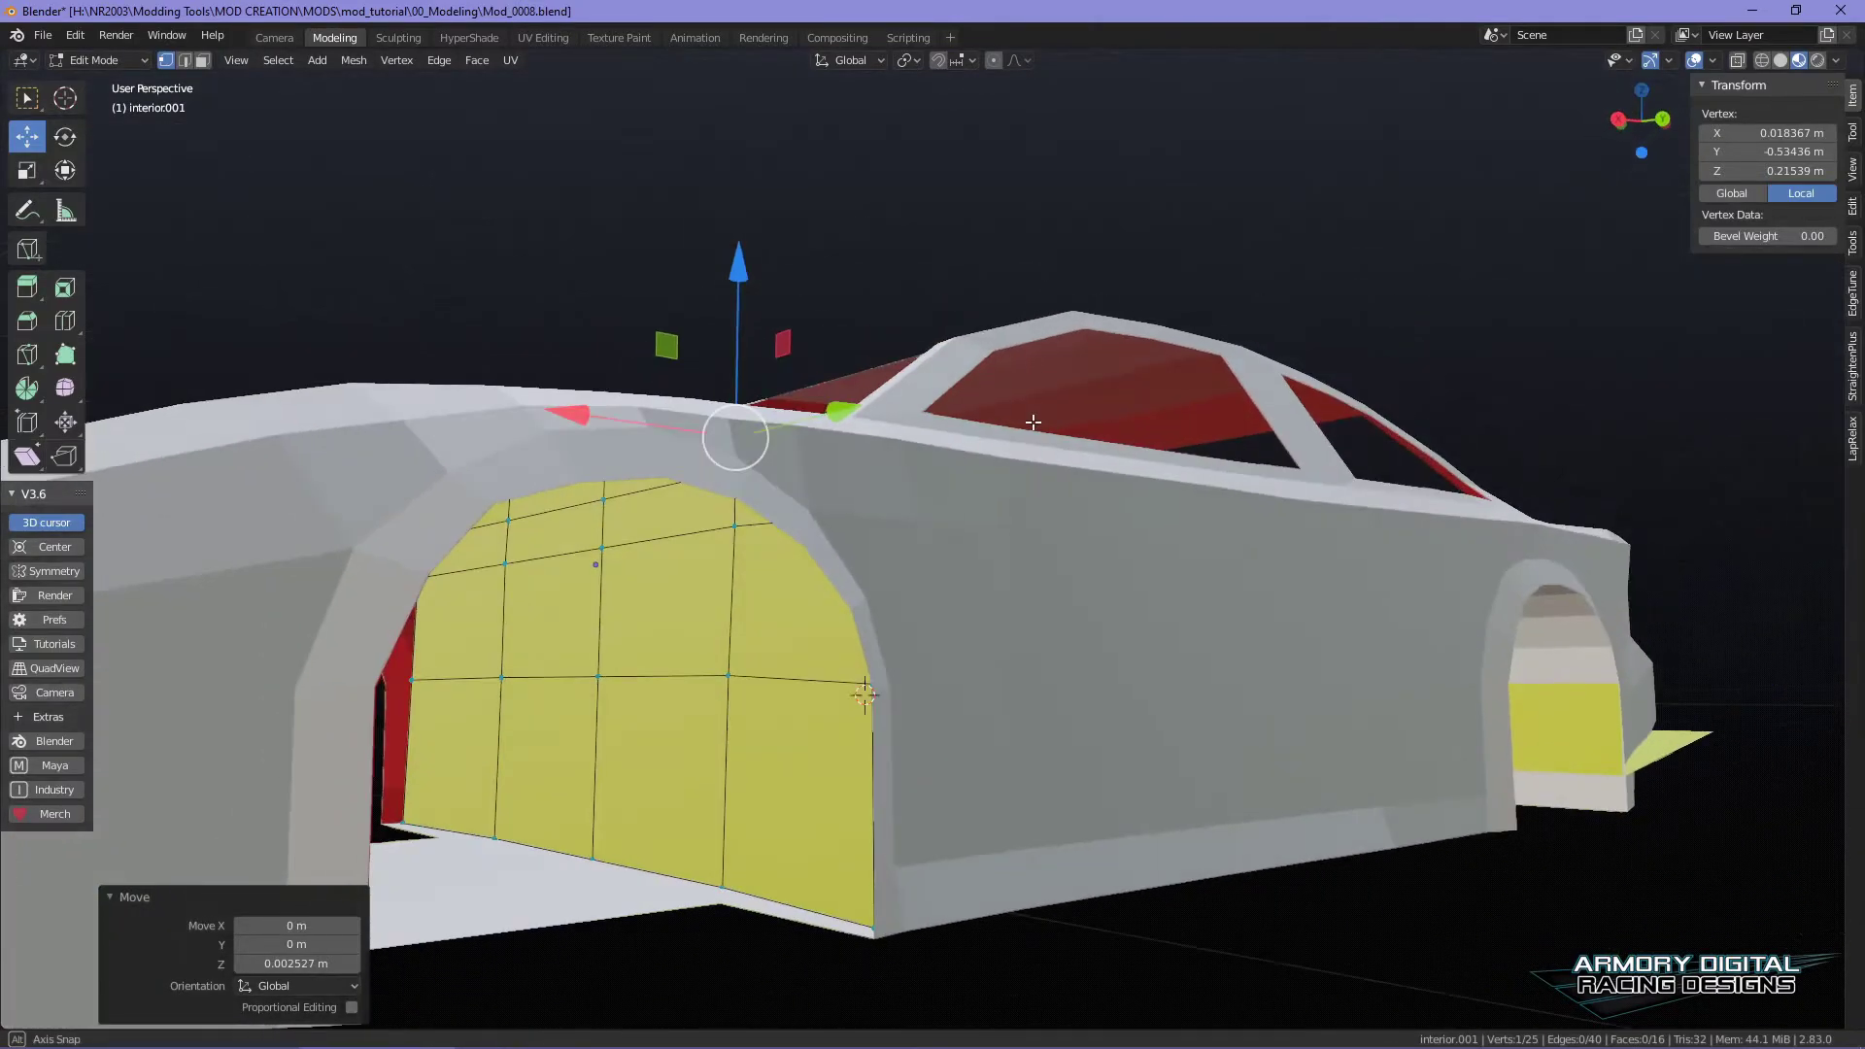
# - Return to object mode, deselect the panel and view the whole car from the side
pyautogui.hotkey('ctrl', 'Tab')
pyautogui.click(491, 608)
pyautogui.scroll(-3, 1290, 670)
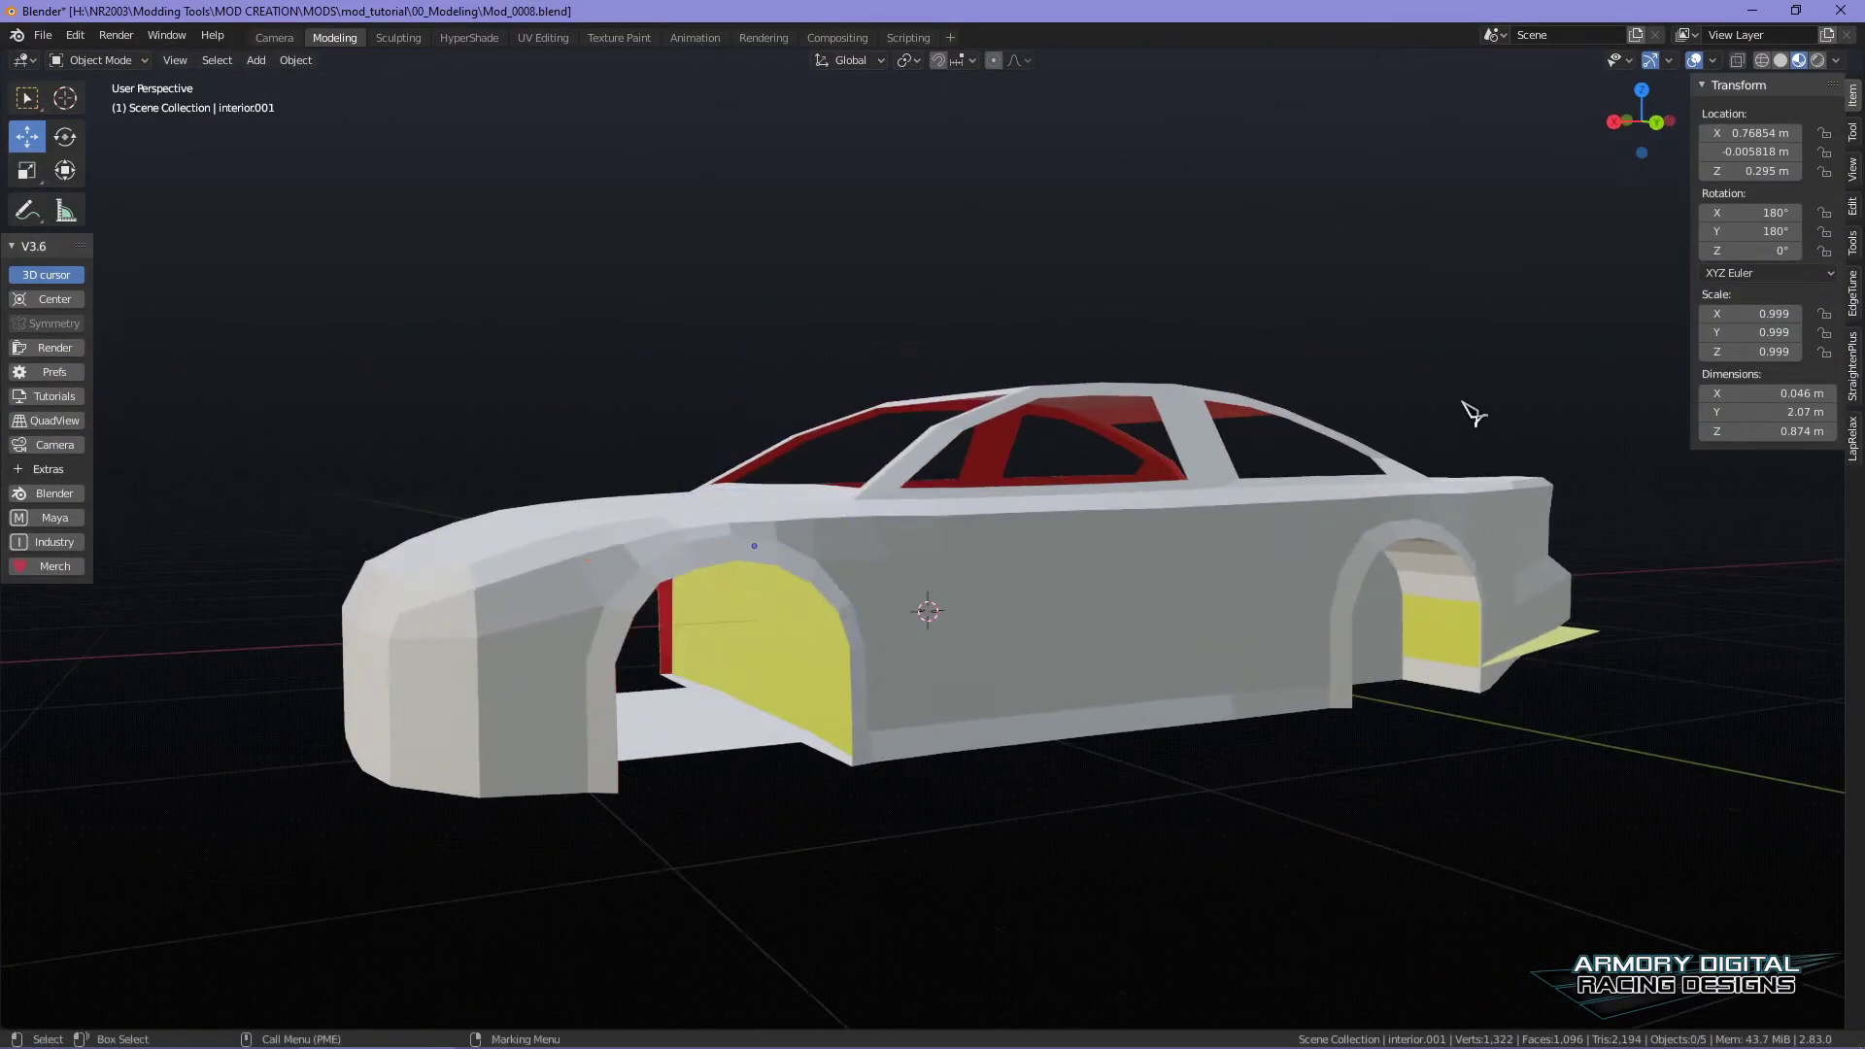
pyautogui.moveTo(1460, 418); pyautogui.dragTo(1146, 550, button='middle')
pyautogui.moveTo(991, 653); pyautogui.dragTo(1029, 580, button='middle')
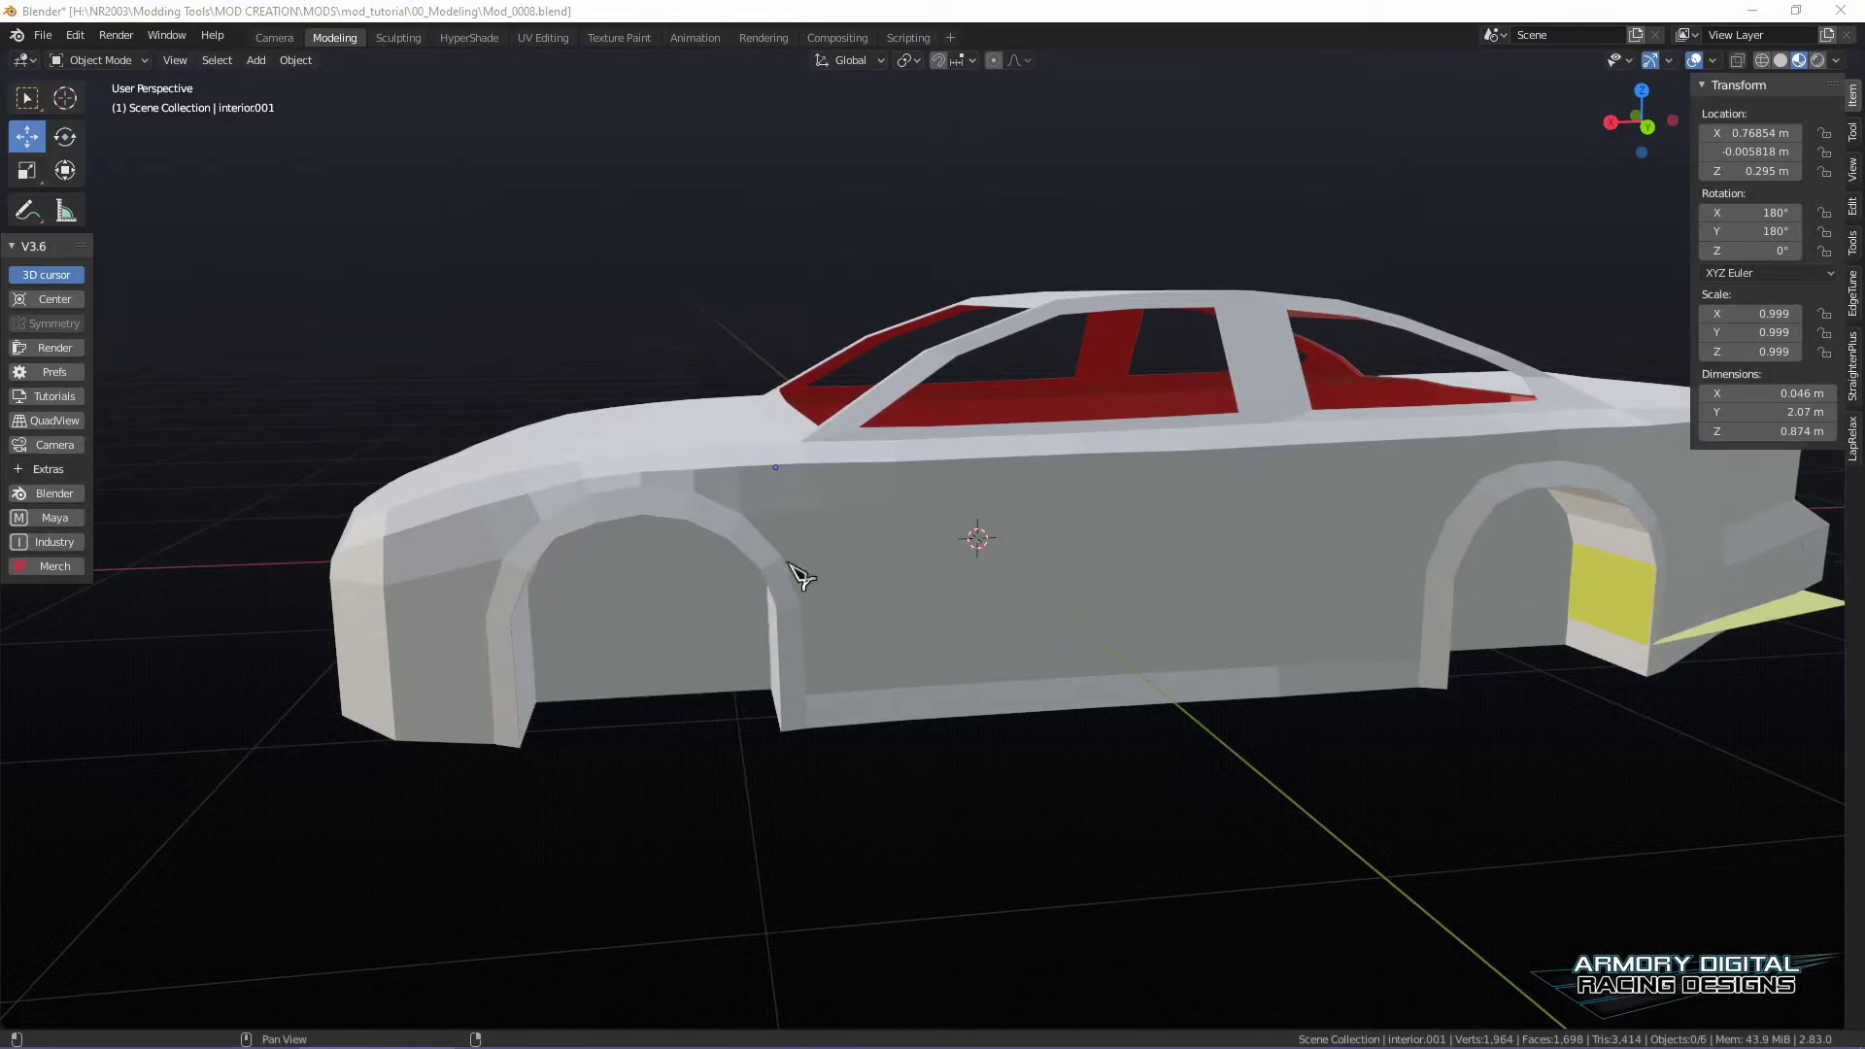
# - Select the block in the front engine bay and rename the object as engine in the properties window
pyautogui.click(594, 603)
pyautogui.click(1041, 917)
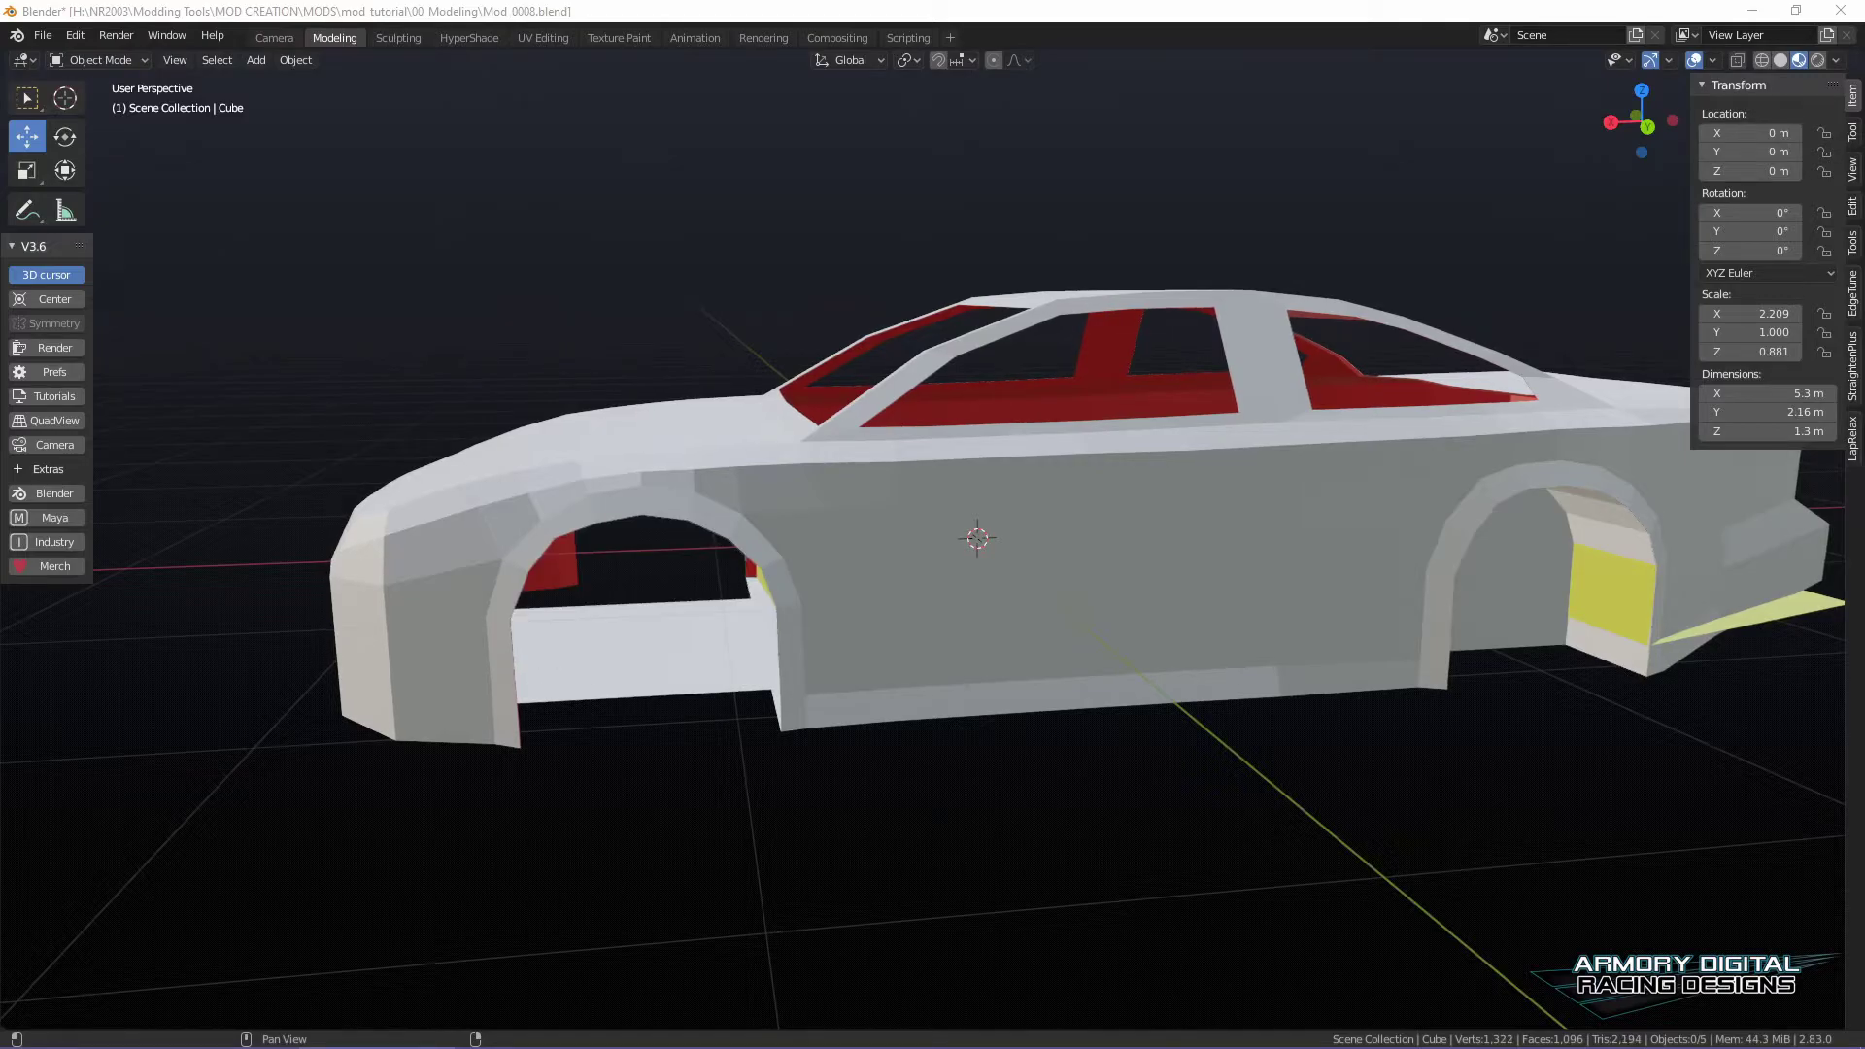
pyautogui.click(710, 619)
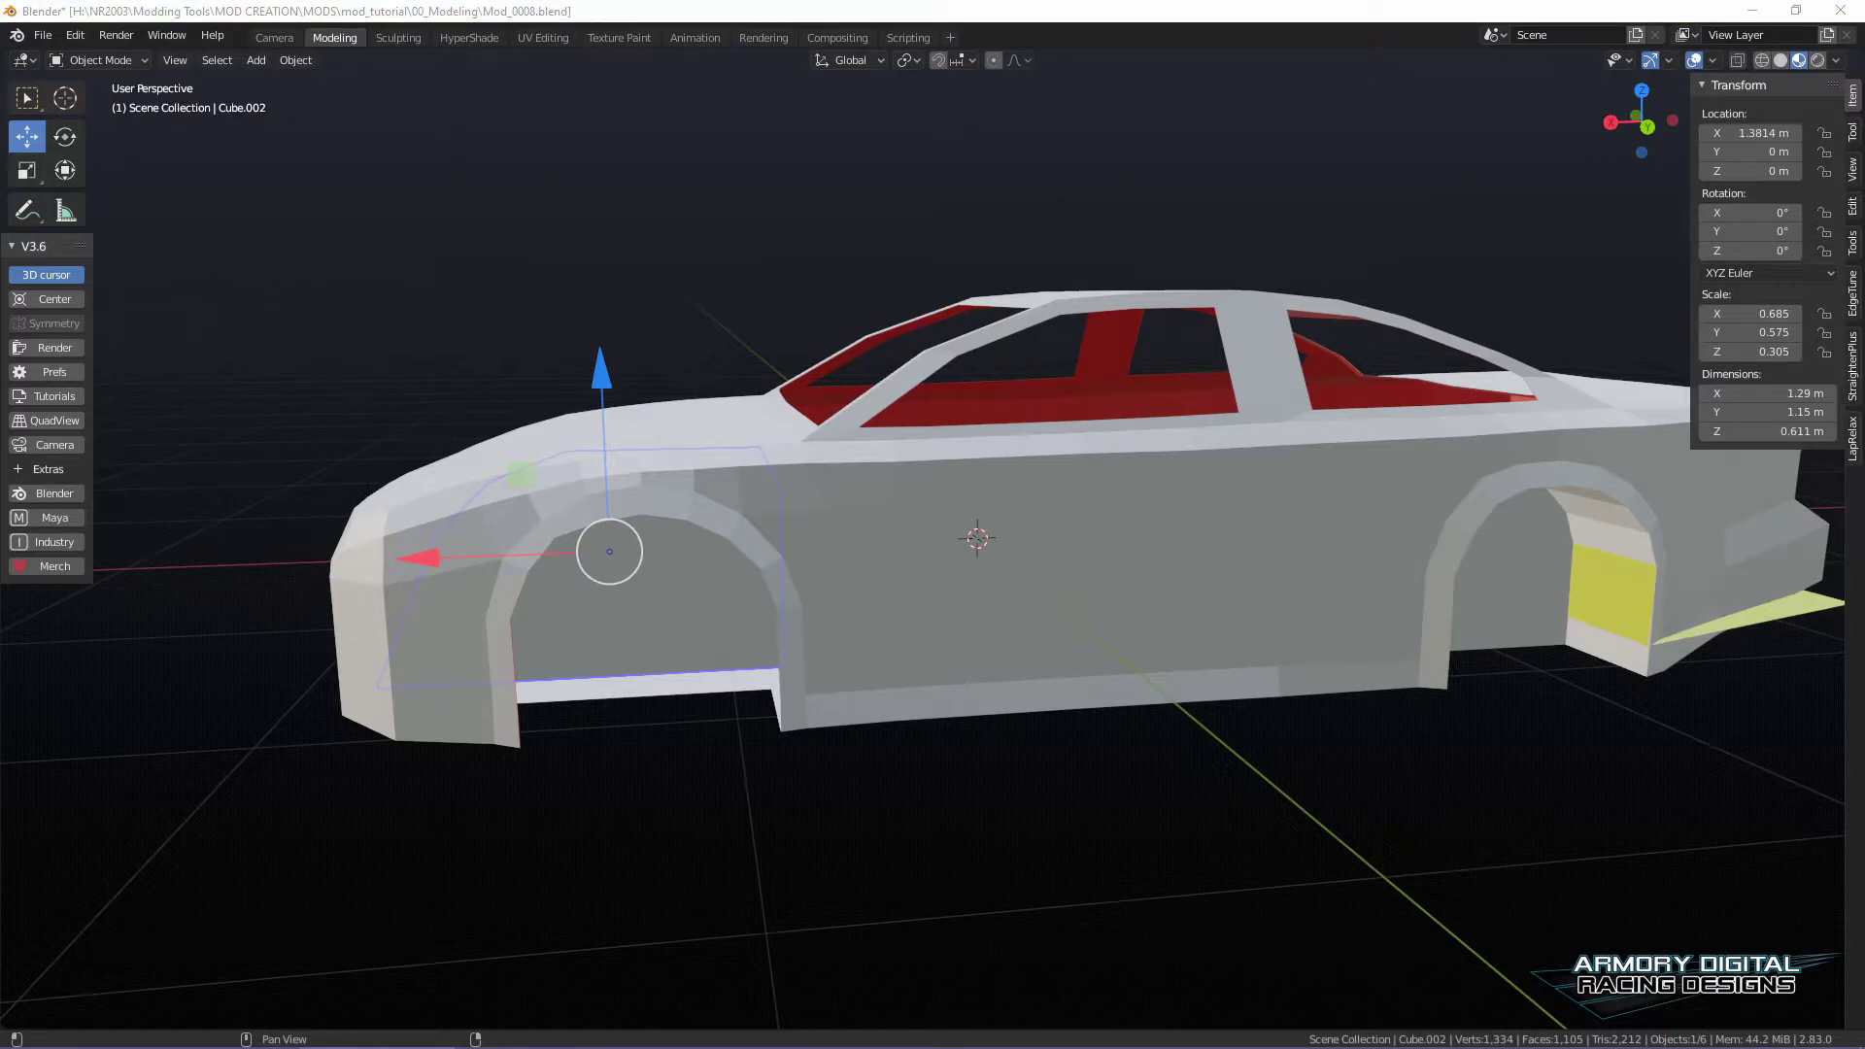
pyautogui.moveTo(788, 1030)
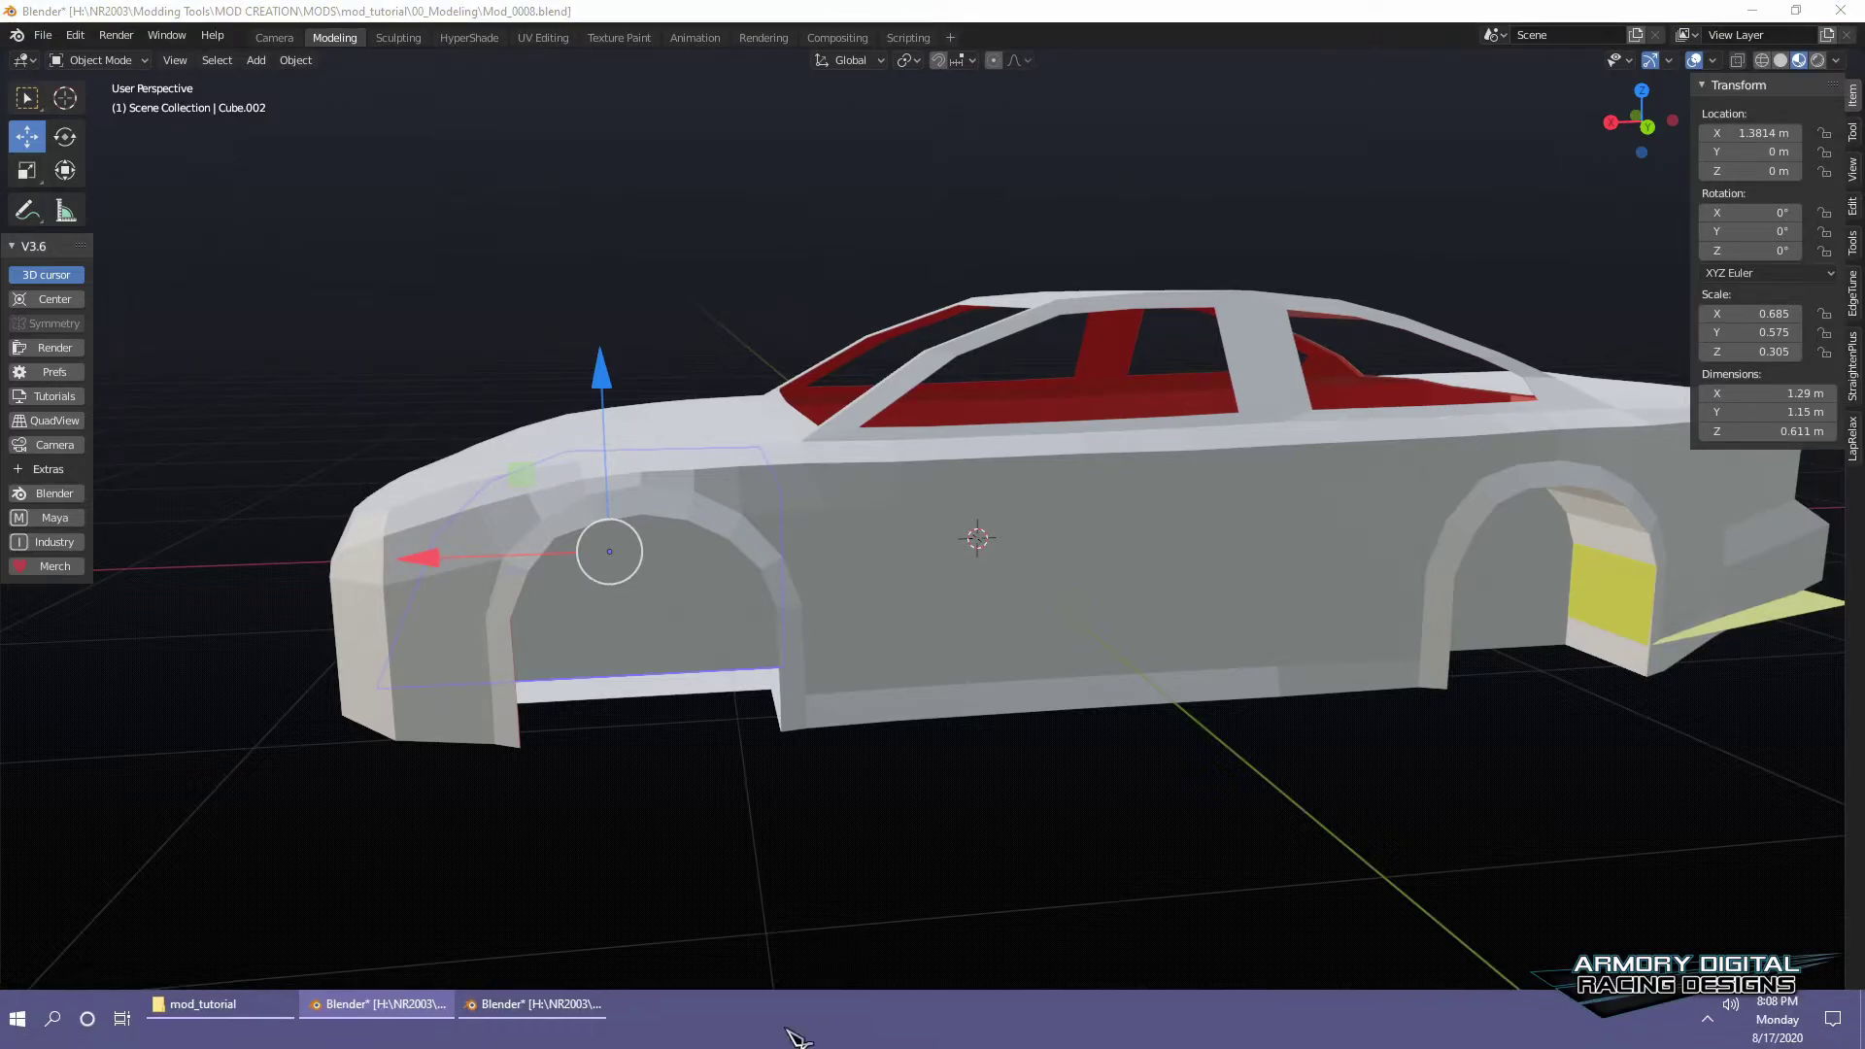
pyautogui.click(550, 1006)
pyautogui.click(895, 356)
pyautogui.click(1027, 171)
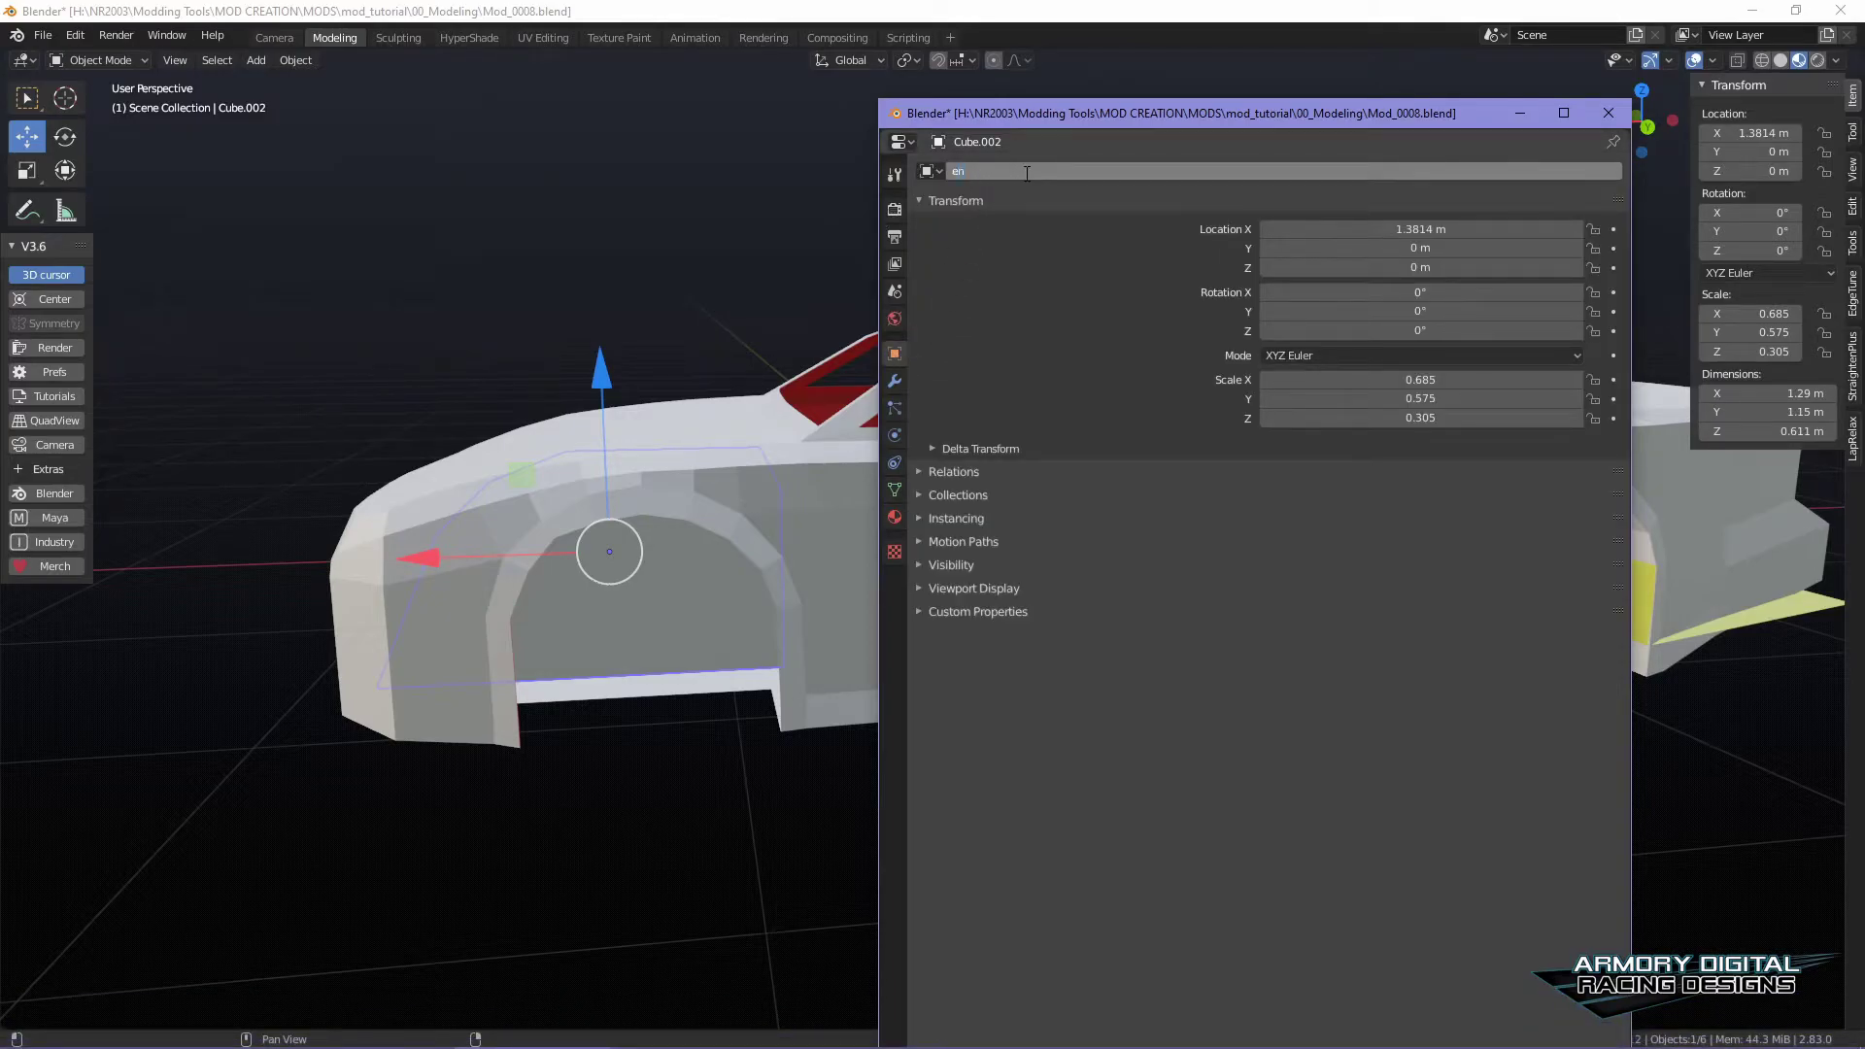
pyautogui.press('Return')
pyautogui.moveTo(986, 116); pyautogui.dragTo(1864, 146)
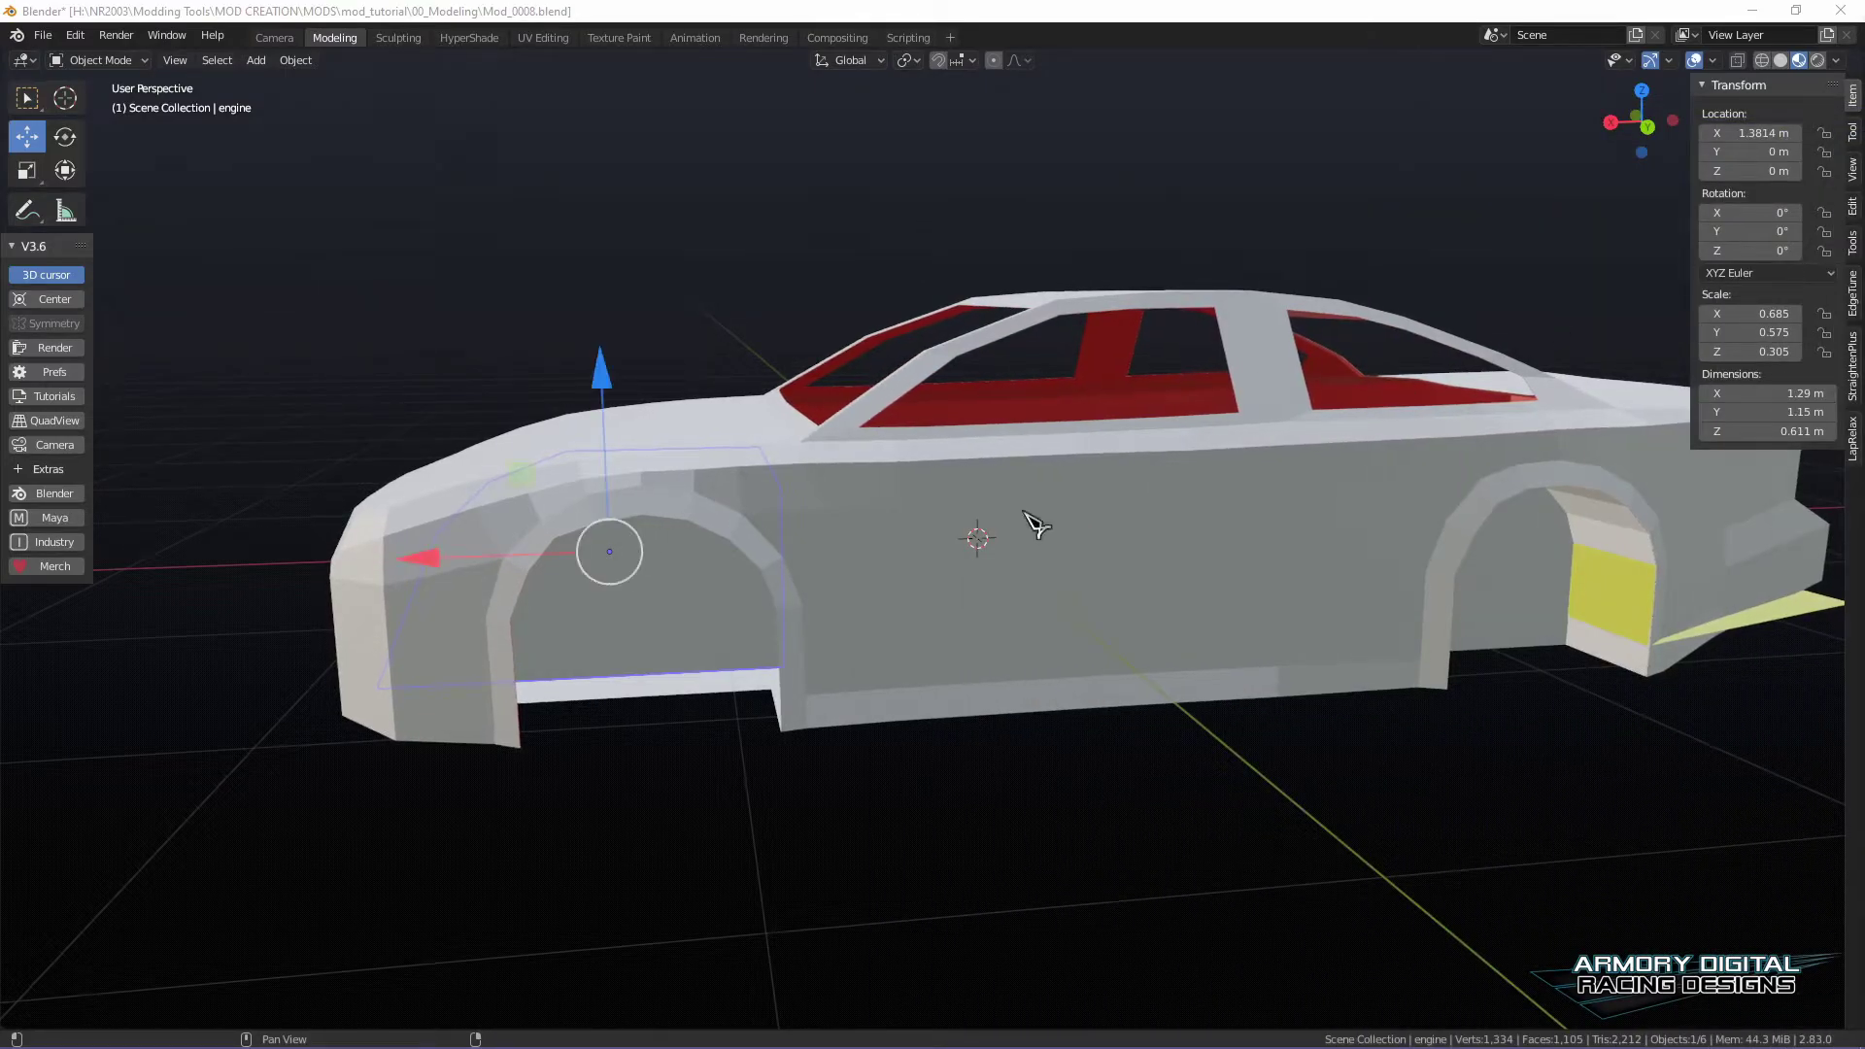
# - Examine the engine block's placement, the cabin and the rear quarter from the side and above
pyautogui.moveTo(1078, 846)
pyautogui.mouseDown(button='middle')
pyautogui.moveTo(1003, 874)
pyautogui.moveTo(1037, 846)
pyautogui.moveTo(1029, 808)
pyautogui.moveTo(1070, 820)
pyautogui.mouseUp(button='middle')
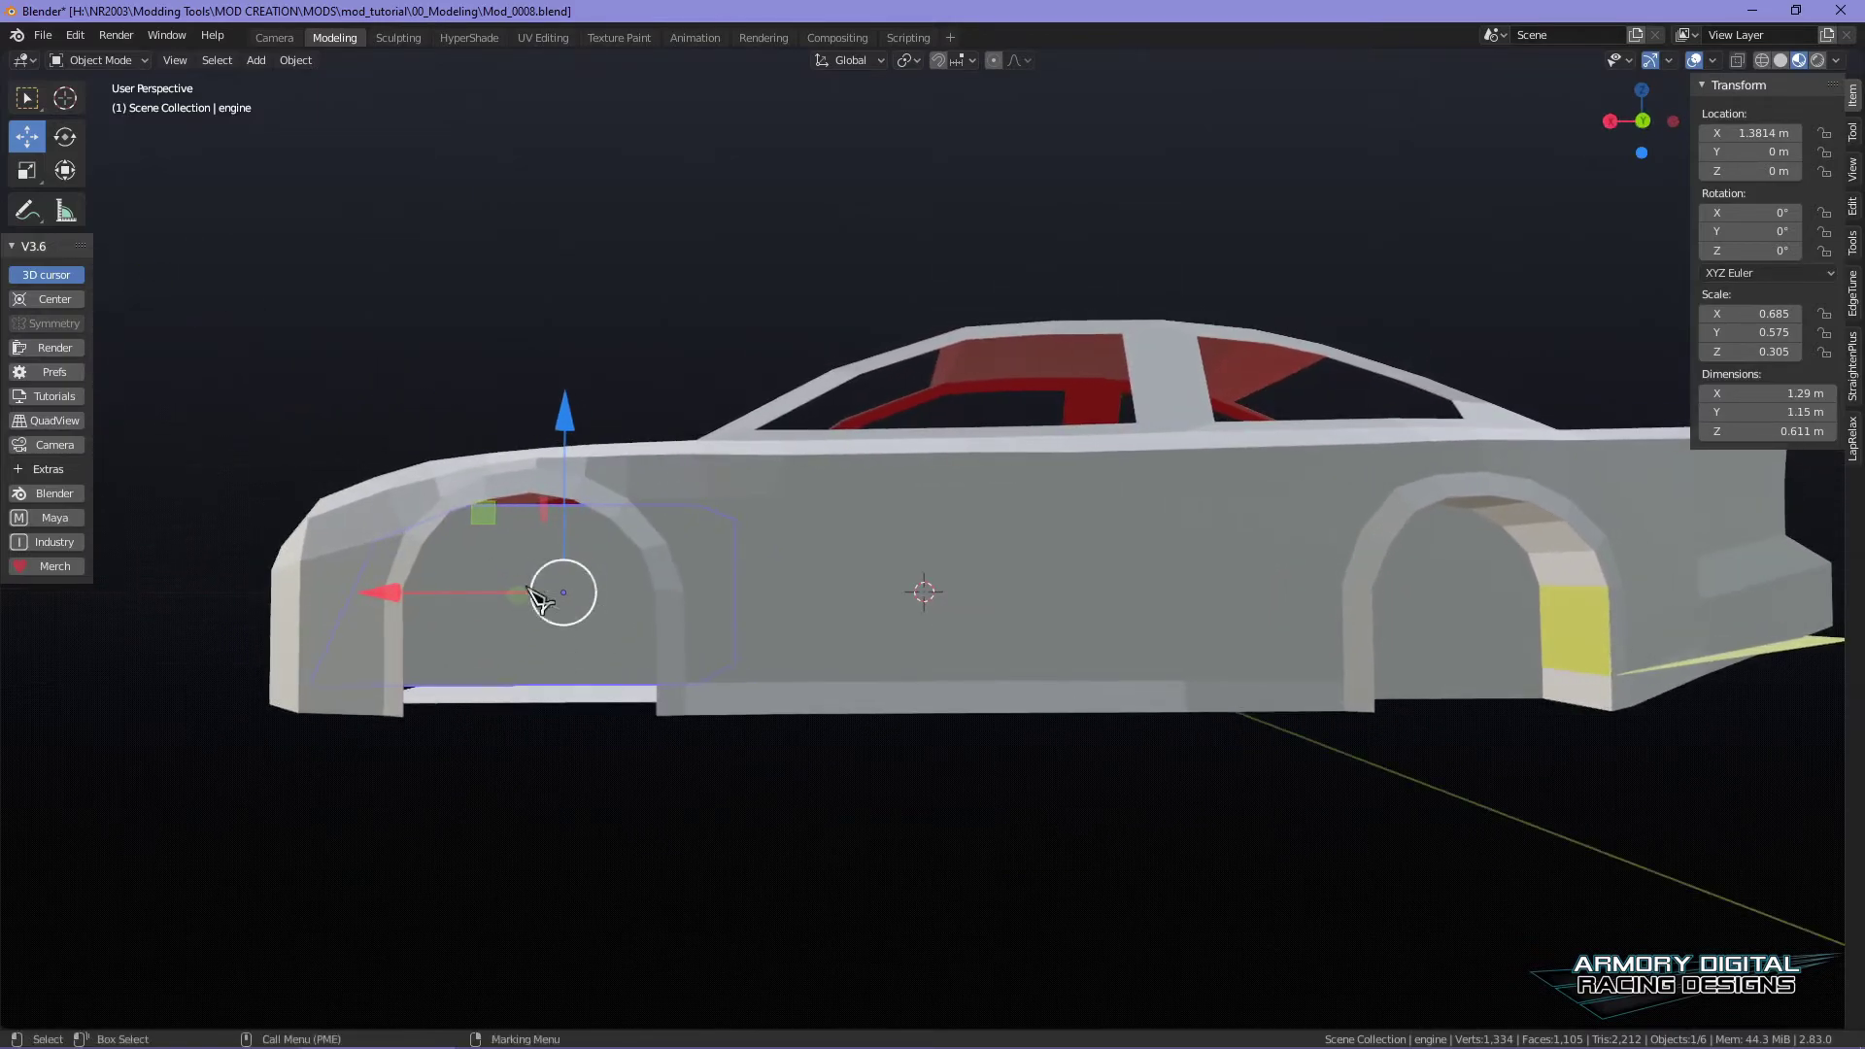
pyautogui.moveTo(1053, 731); pyautogui.dragTo(1314, 857, button='middle')
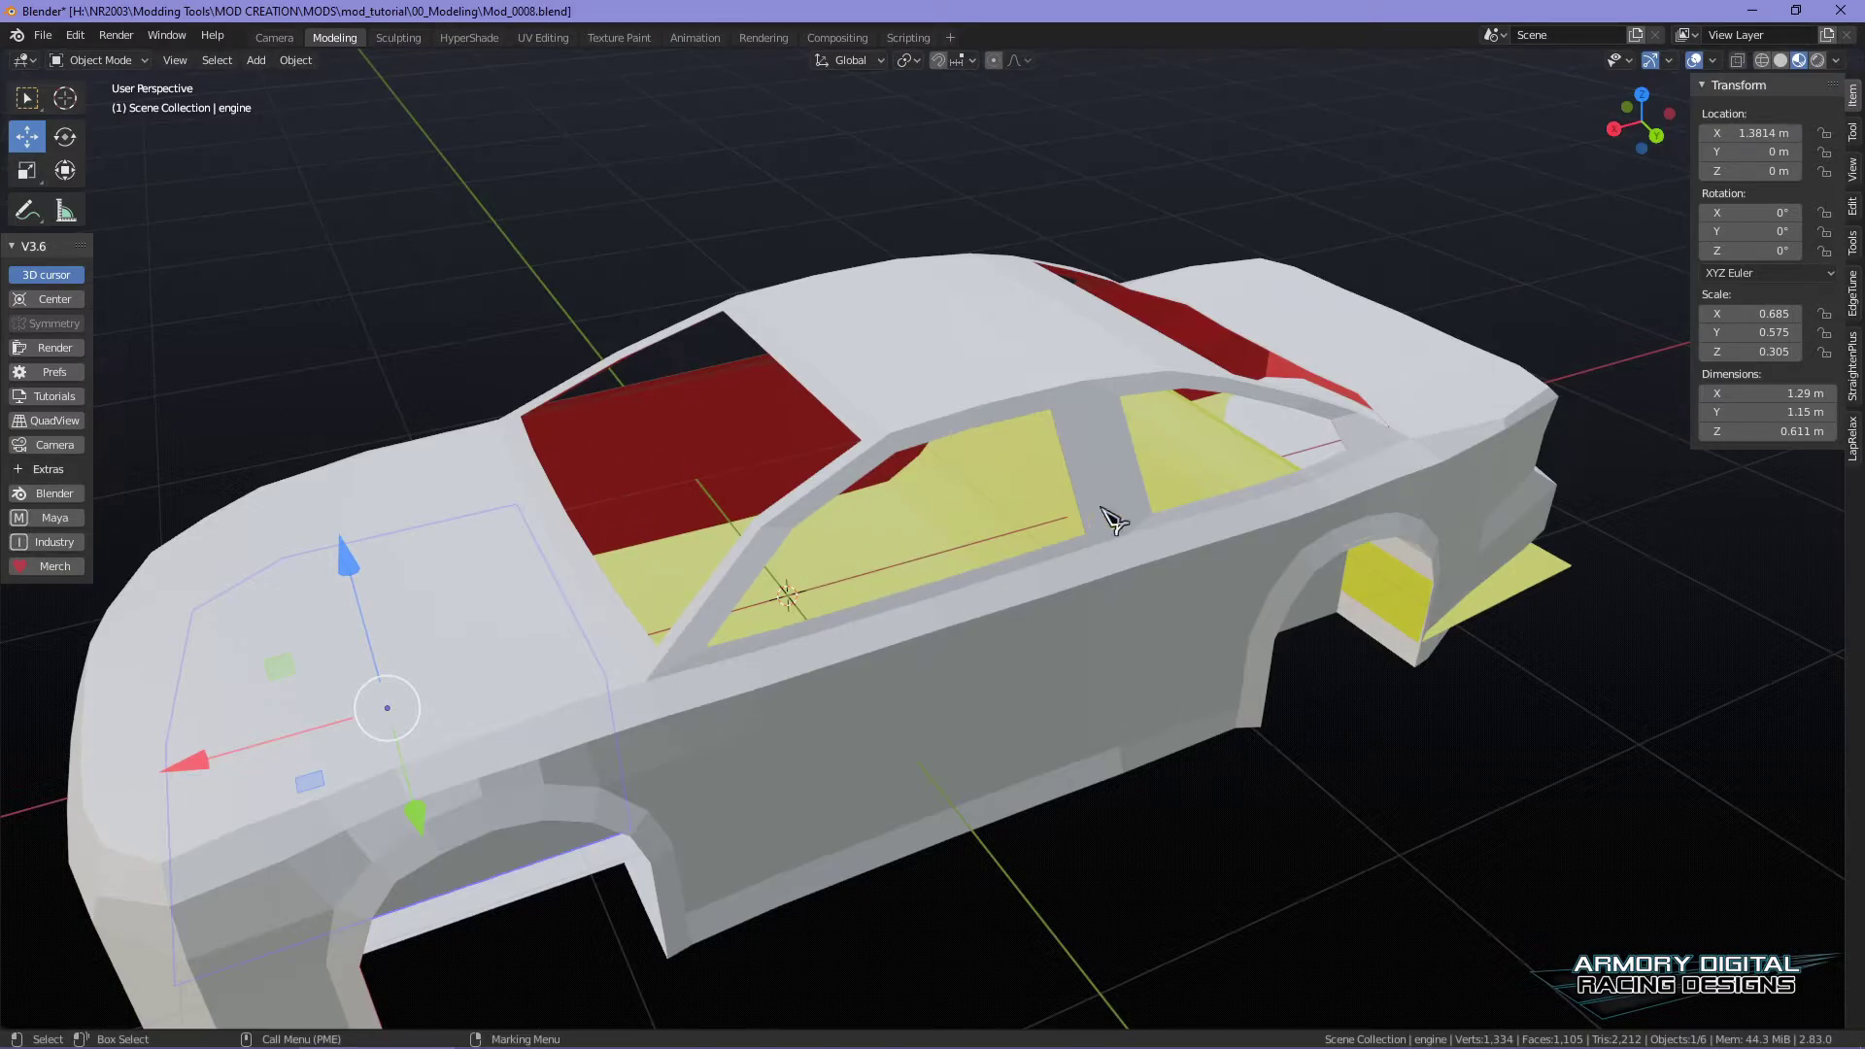
pyautogui.moveTo(904, 544); pyautogui.dragTo(1141, 686, button='middle')
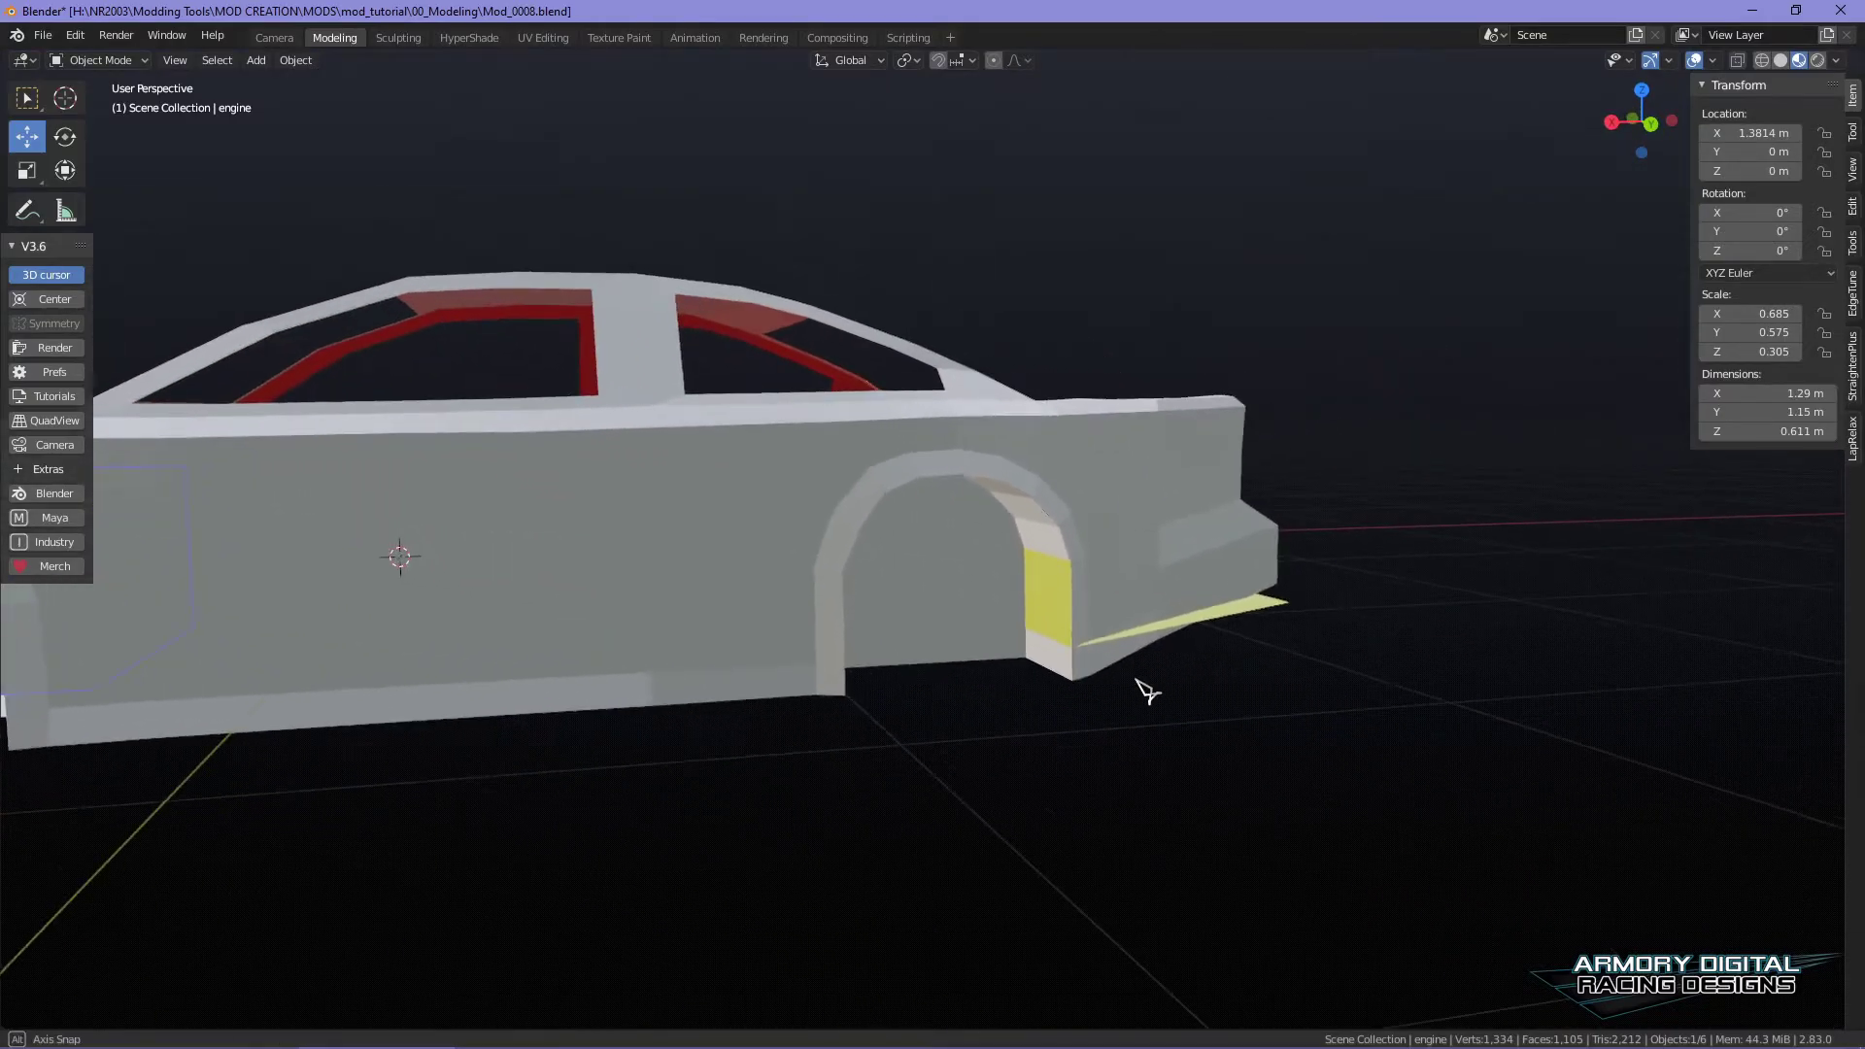
pyautogui.scroll(5, 1262, 723)
pyautogui.scroll(-2, 1262, 724)
pyautogui.moveTo(1395, 762); pyautogui.dragTo(1312, 650, button='middle')
pyautogui.click(1383, 614)
pyautogui.scroll(-5, 1384, 646)
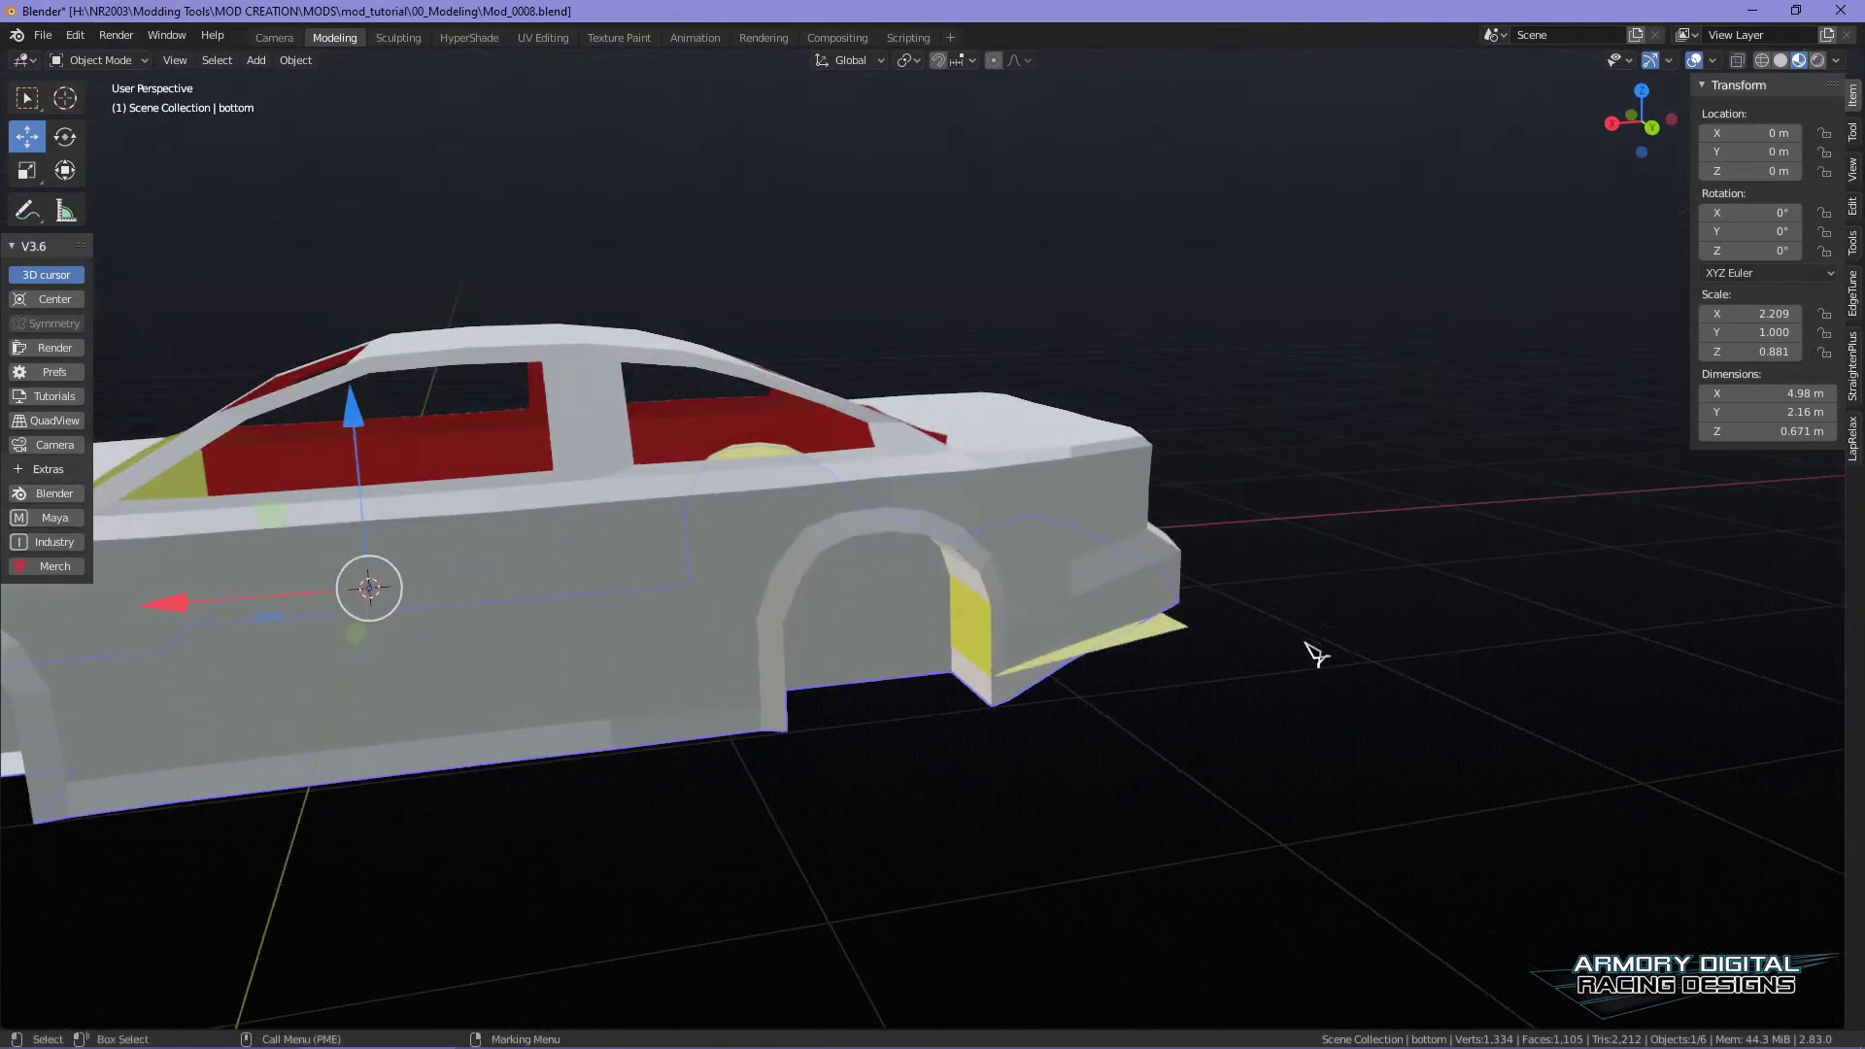
# - Examine the rear underside where the interior floor meets the bottom and the rear bumper
pyautogui.scroll(4, 1326, 691)
pyautogui.keyDown('alt'); pyautogui.moveTo(1314, 679); pyautogui.dragTo(1308, 675); pyautogui.keyUp('alt')
pyautogui.keyDown('alt'); pyautogui.moveTo(1307, 674); pyautogui.dragTo(1299, 624, button='right'); pyautogui.keyUp('alt')
pyautogui.keyDown('alt'); pyautogui.moveTo(1299, 624); pyautogui.dragTo(1044, 557); pyautogui.keyUp('alt')
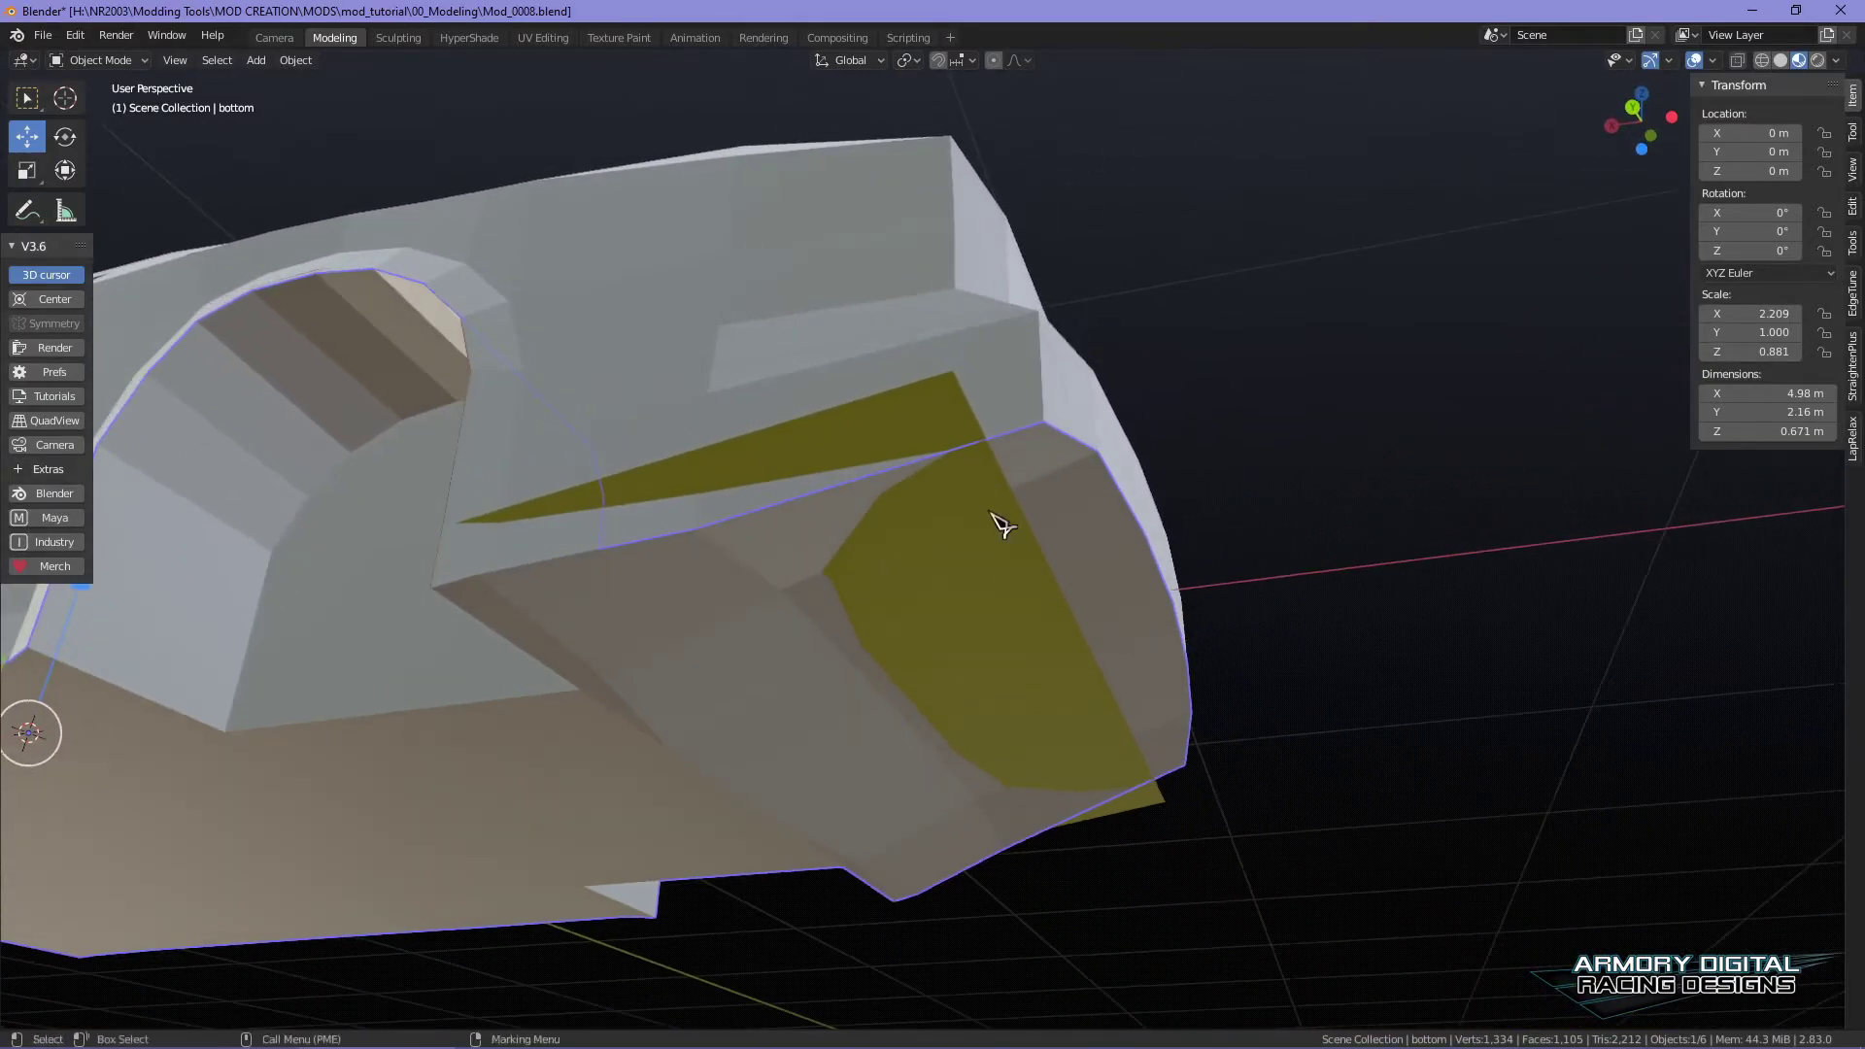
pyautogui.keyDown('alt'); pyautogui.moveTo(876, 545); pyautogui.dragTo(1153, 708, button='right'); pyautogui.keyUp('alt')
pyautogui.keyDown('alt'); pyautogui.moveTo(1153, 708); pyautogui.dragTo(1071, 580); pyautogui.keyUp('alt')
pyautogui.keyDown('alt'); pyautogui.moveTo(1328, 563); pyautogui.dragTo(1222, 481, button='right'); pyautogui.keyUp('alt')
pyautogui.keyDown('alt'); pyautogui.moveTo(1149, 588); pyautogui.dragTo(1066, 650, button='right'); pyautogui.keyUp('alt')
pyautogui.keyDown('alt'); pyautogui.moveTo(1193, 678); pyautogui.dragTo(1178, 656); pyautogui.keyUp('alt')
pyautogui.moveTo(953, 629); pyautogui.dragTo(953, 525, button='right')
pyautogui.keyDown('alt'); pyautogui.moveTo(1156, 632); pyautogui.dragTo(1172, 561); pyautogui.keyUp('alt')
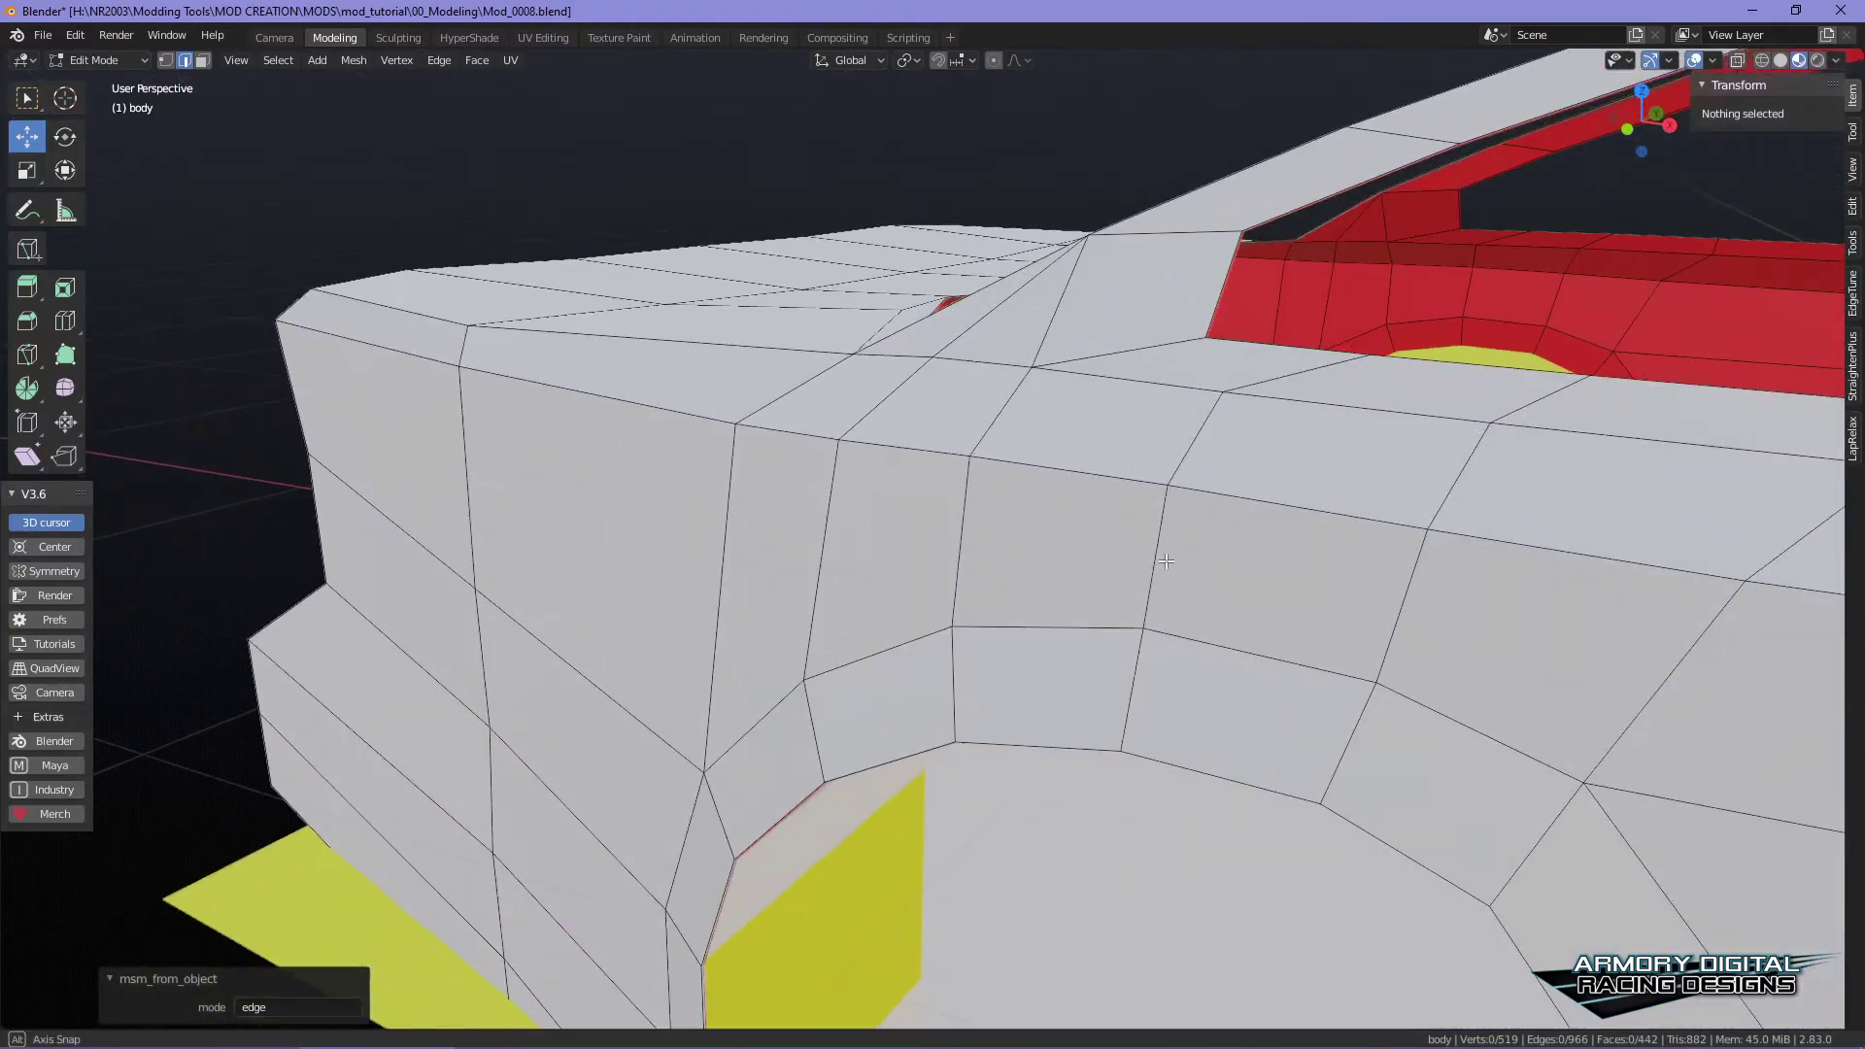
pyautogui.keyDown('alt'); pyautogui.moveTo(355, 847); pyautogui.dragTo(1075, 604); pyautogui.keyUp('alt')
pyautogui.moveTo(1249, 277); pyautogui.dragTo(1323, 485, button='right')
pyautogui.keyDown('alt'); pyautogui.moveTo(1311, 474); pyautogui.dragTo(1249, 409); pyautogui.keyUp('alt')
# - Select the interior floor's whole rear edge row and raise it about 0.108 m along Z
pyautogui.click(1249, 373)
pyautogui.moveTo(1250, 373); pyautogui.dragTo(1249, 267, button='right')
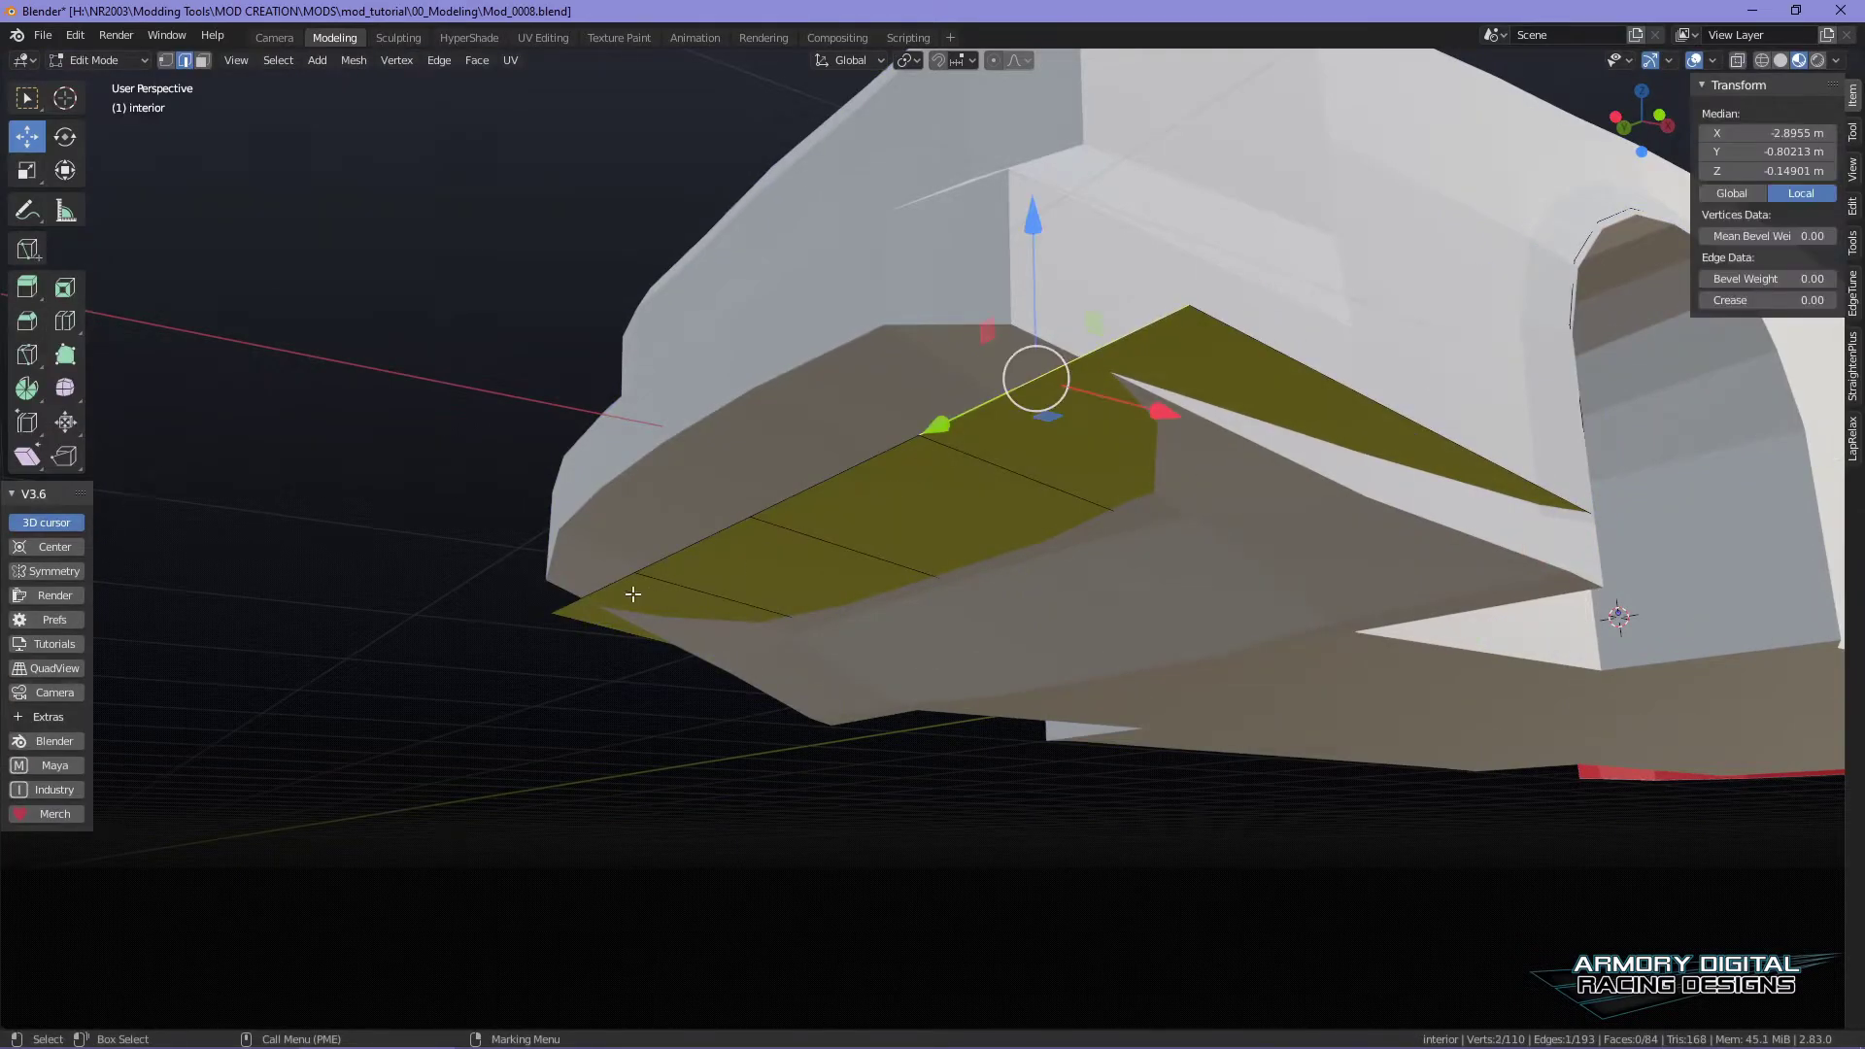
pyautogui.keyDown('ctrl'); pyautogui.click(754, 360); pyautogui.keyUp('ctrl')
pyautogui.press('g')
pyautogui.press('z')
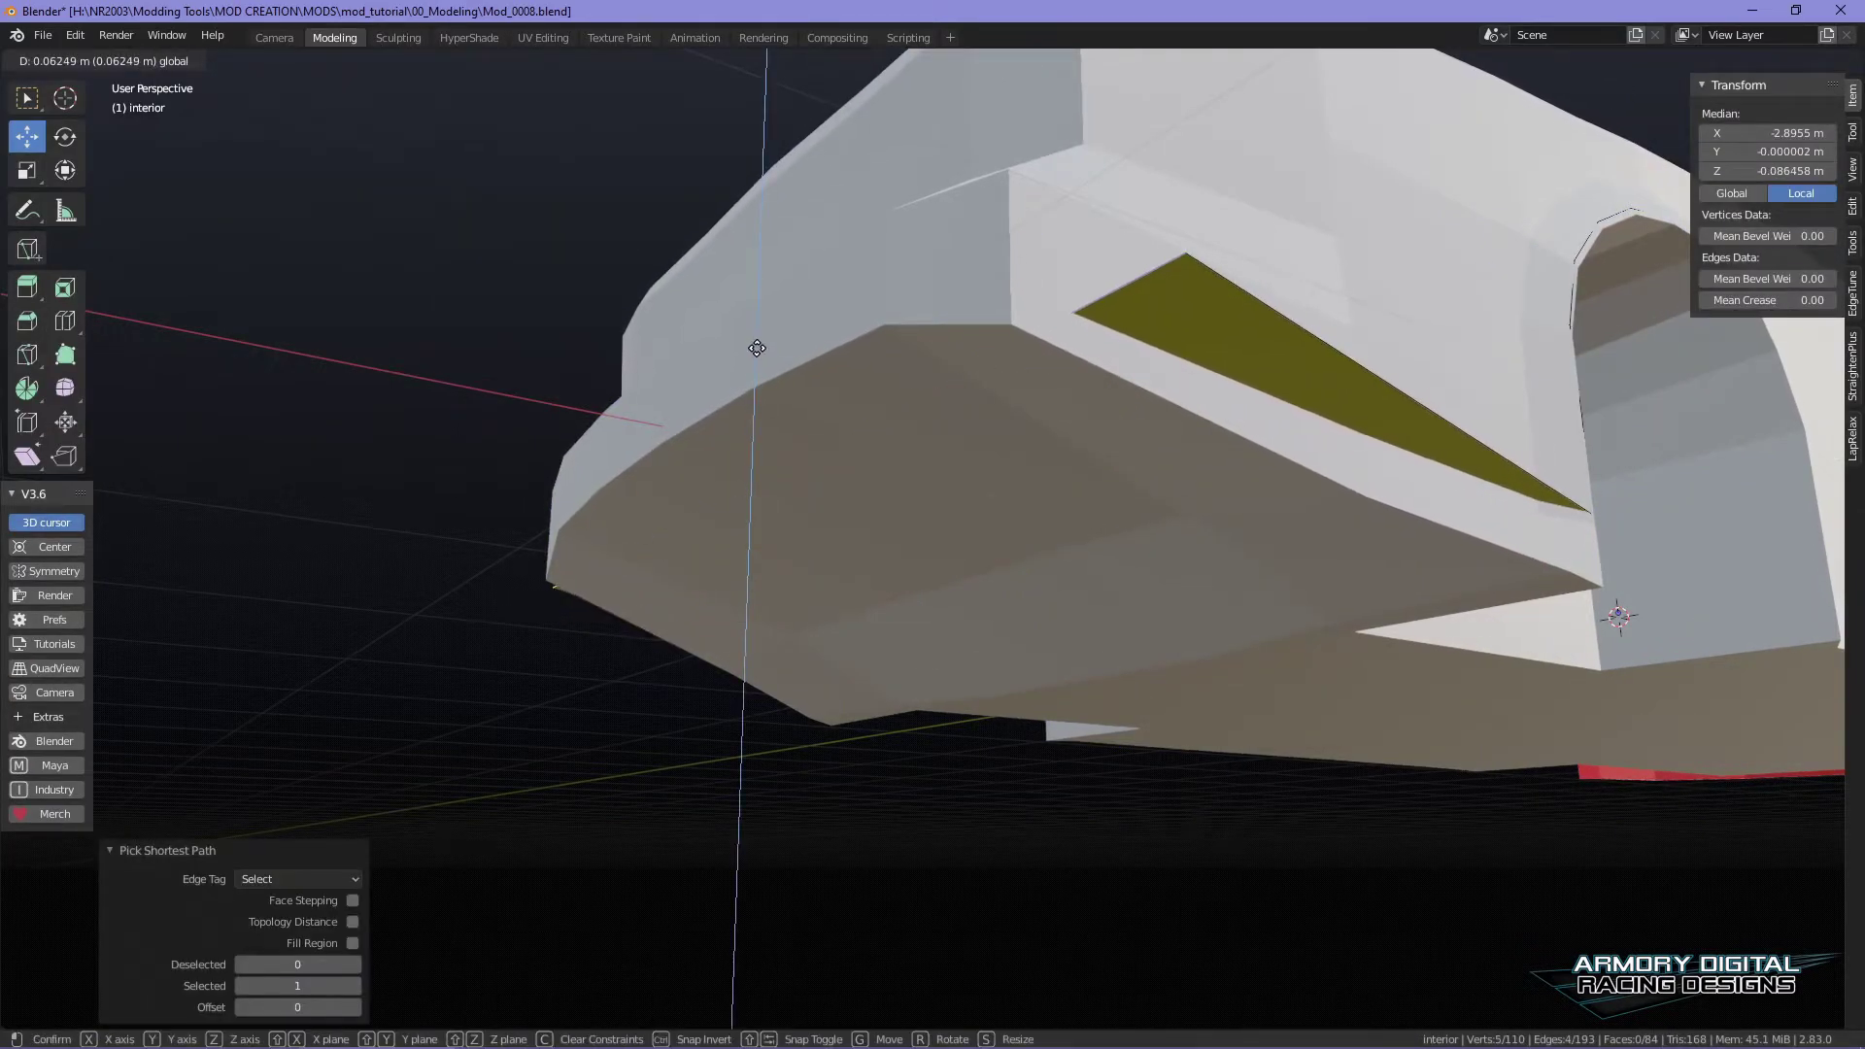
pyautogui.click(756, 325)
pyautogui.keyDown('alt'); pyautogui.moveTo(756, 325); pyautogui.dragTo(1012, 695); pyautogui.keyUp('alt')
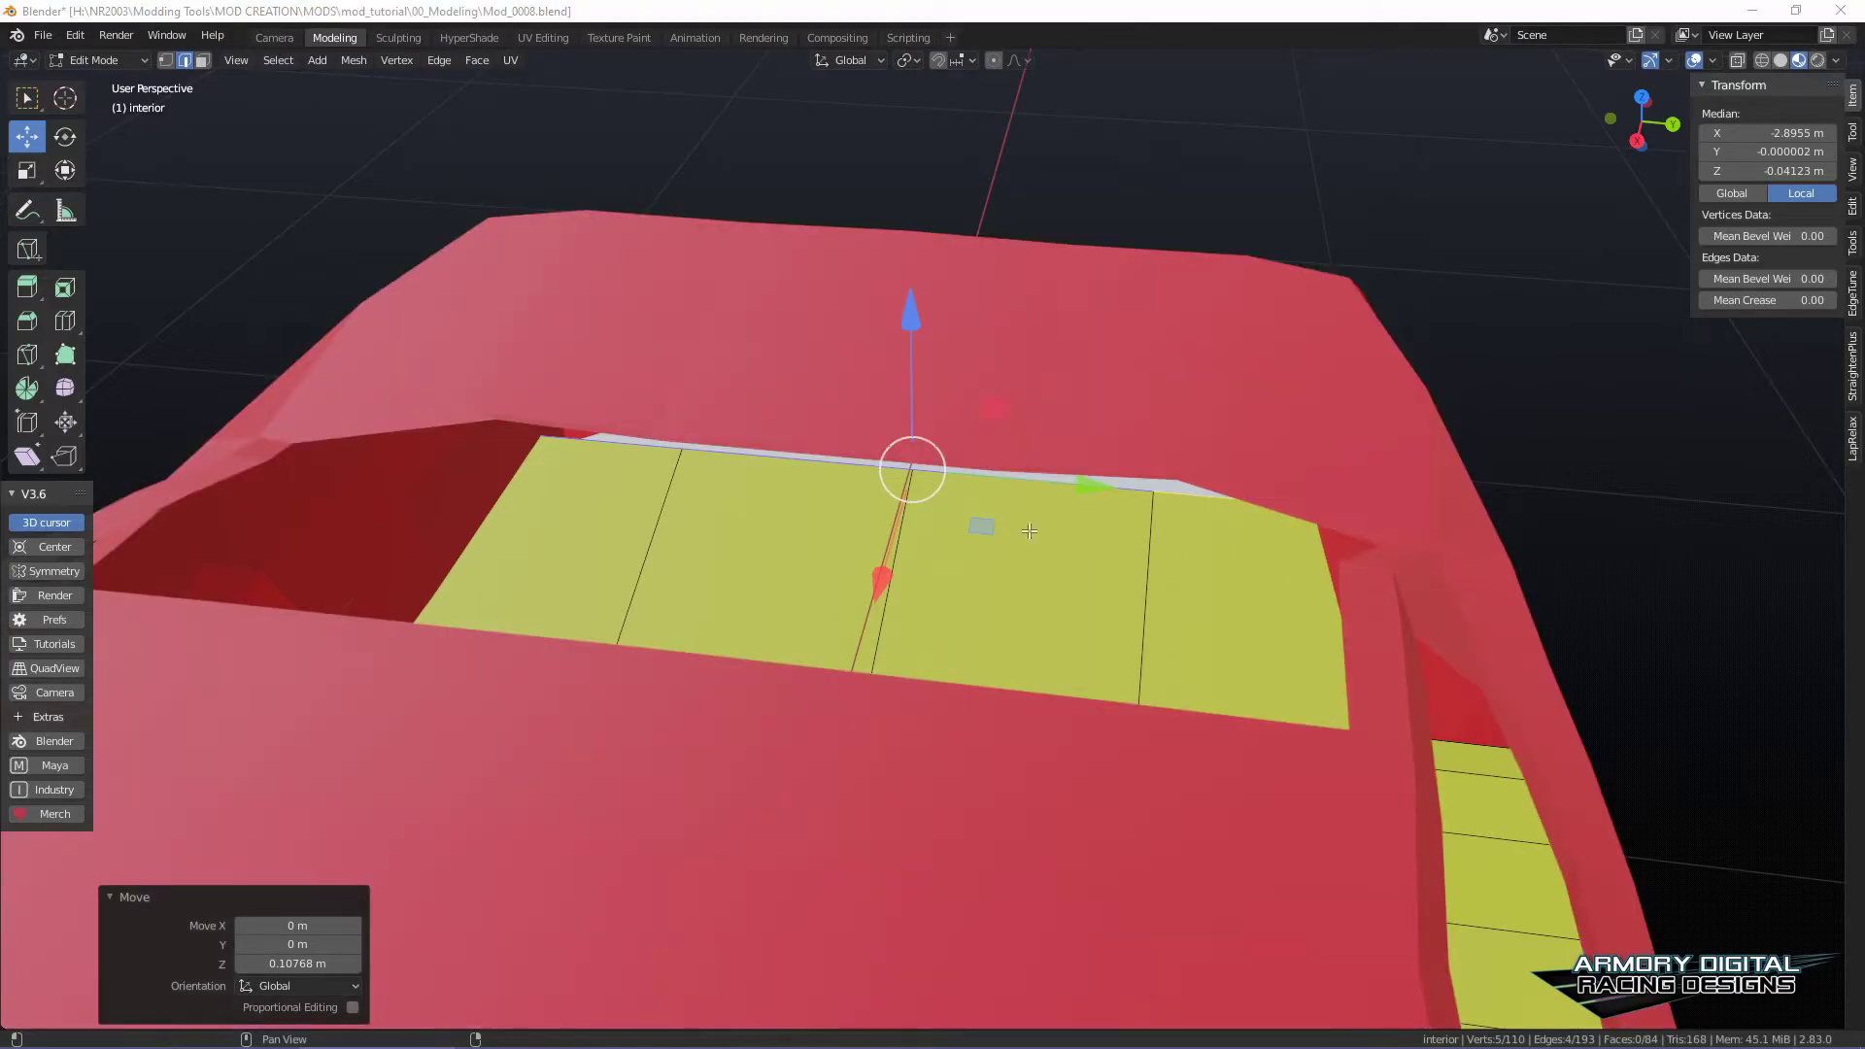
# - Scale the interior floor's rear edge row to about 0.827 along Y
pyautogui.keyDown('shift'); pyautogui.rightClick(1029, 531); pyautogui.keyUp('shift')
pyautogui.keyDown('alt'); pyautogui.moveTo(1080, 585); pyautogui.dragTo(1124, 562); pyautogui.keyUp('alt')
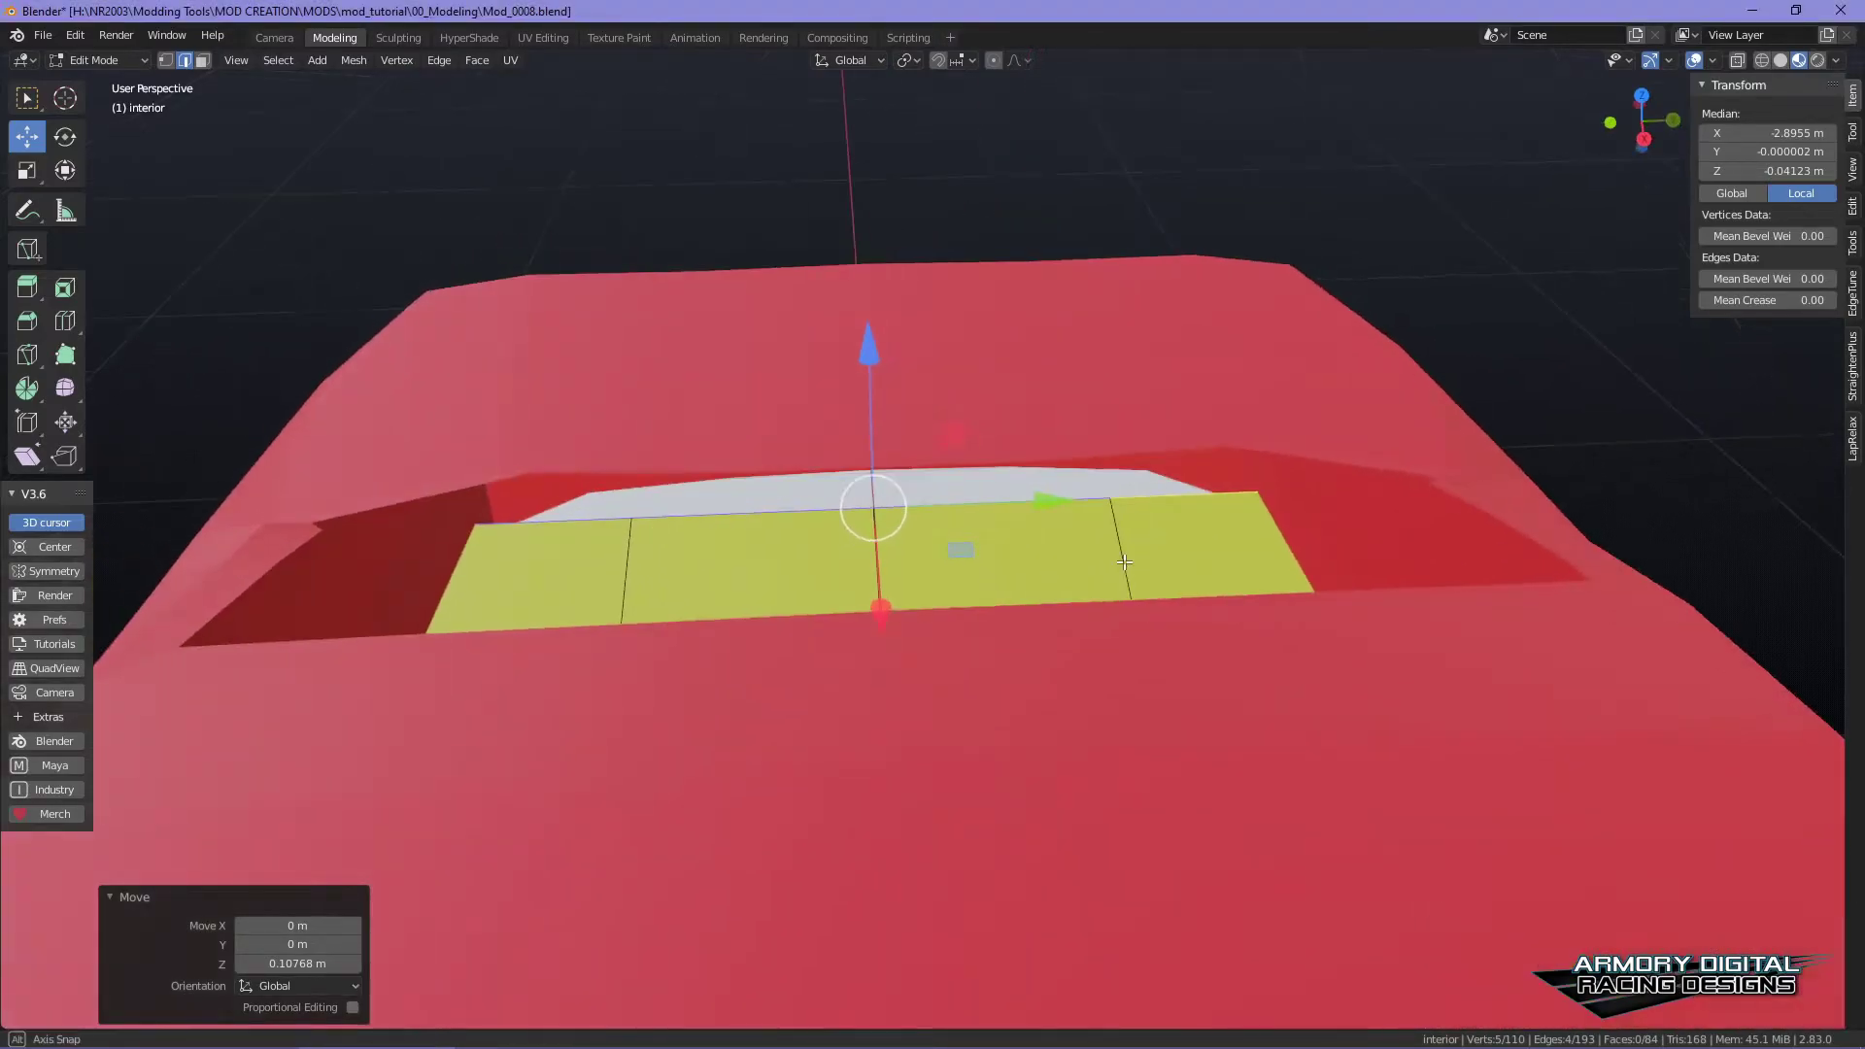
pyautogui.scroll(4, 1127, 562)
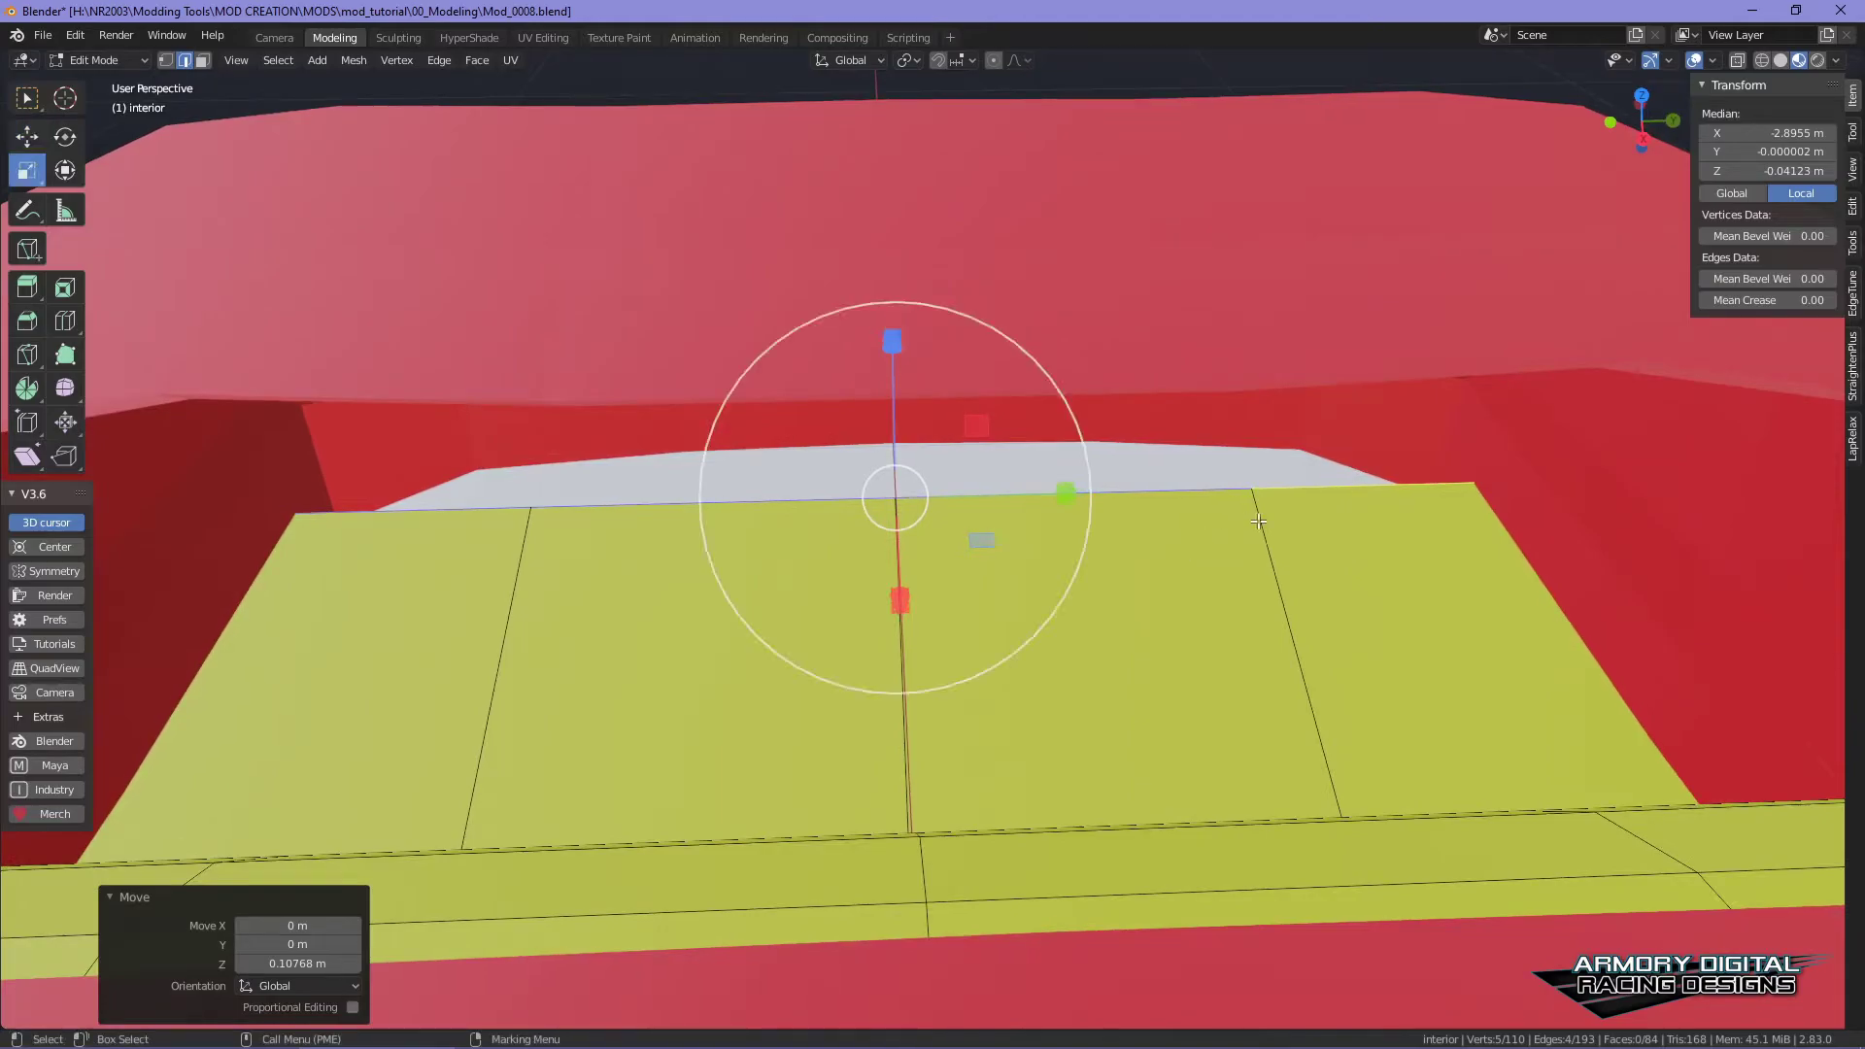
pyautogui.moveTo(1063, 495); pyautogui.dragTo(1075, 457)
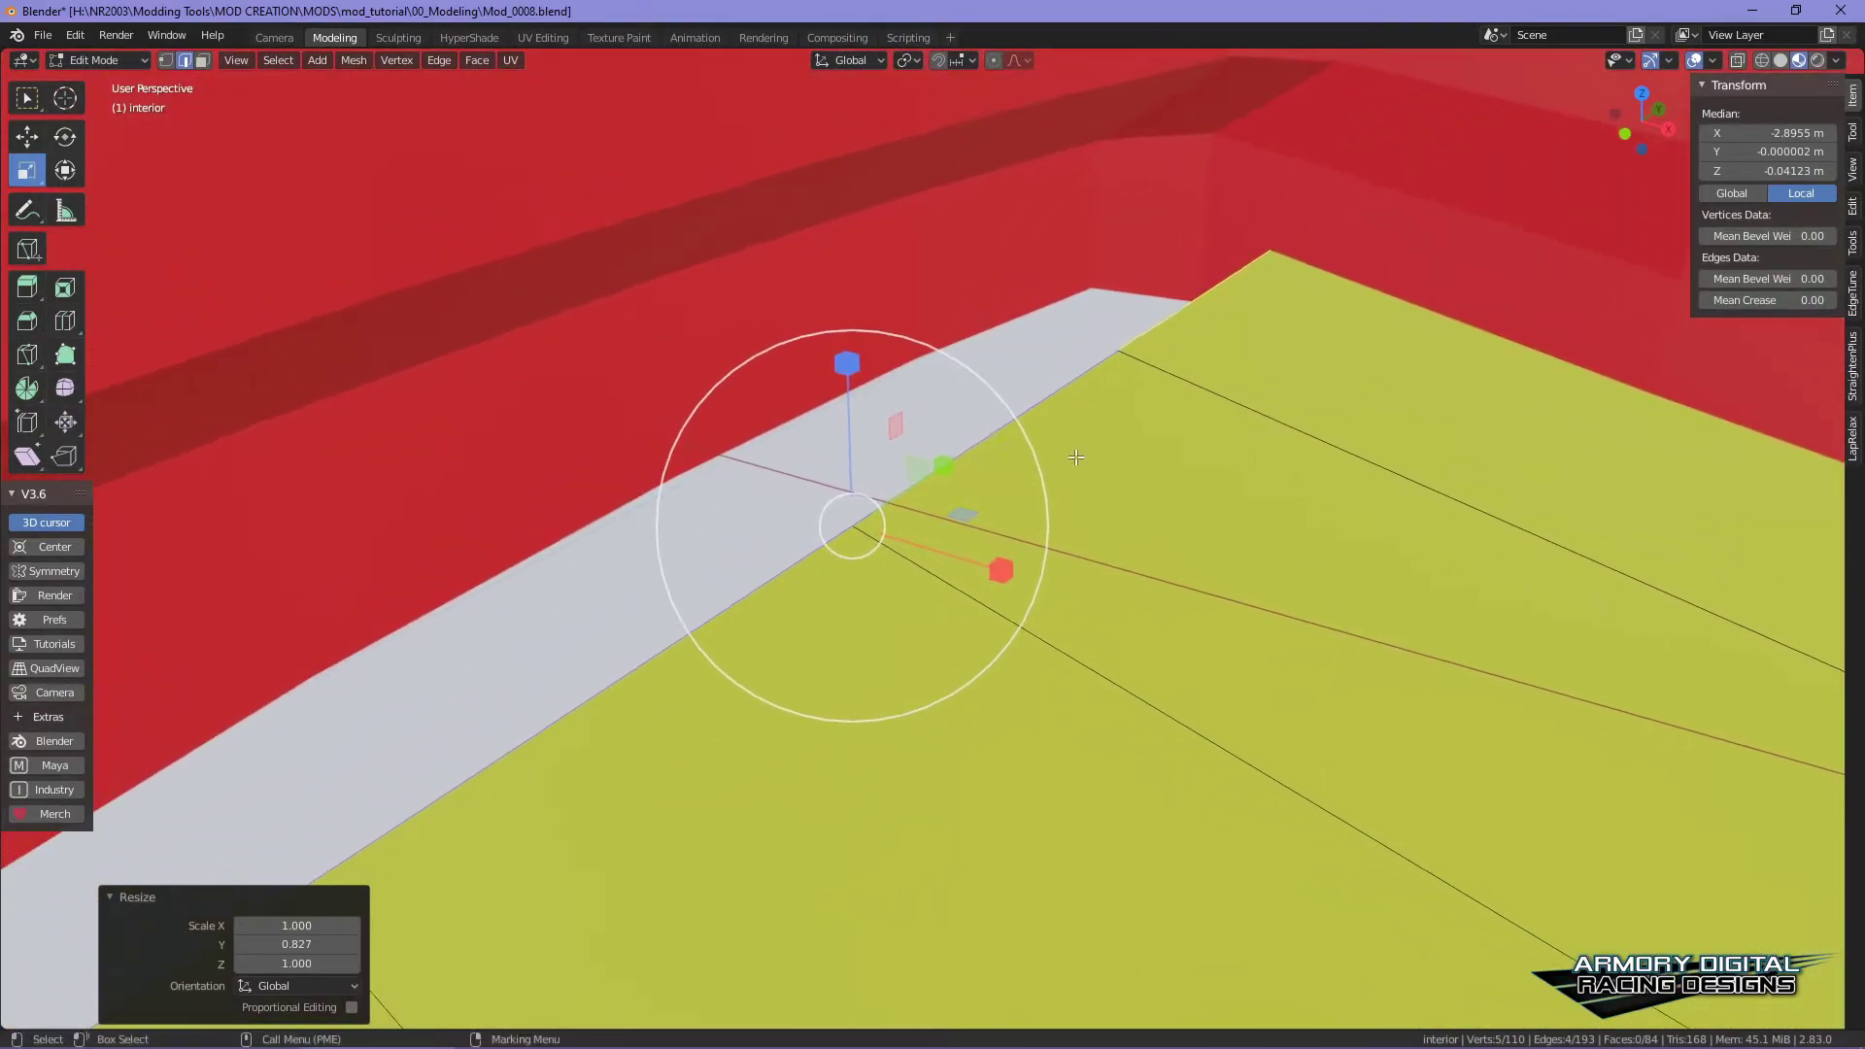
# - Extrude the interior's rear edge row, moving it about 0.176 m rearward and 0.055 m upward toward the rear bumper
pyautogui.press('e')
pyautogui.rightClick(895, 418)
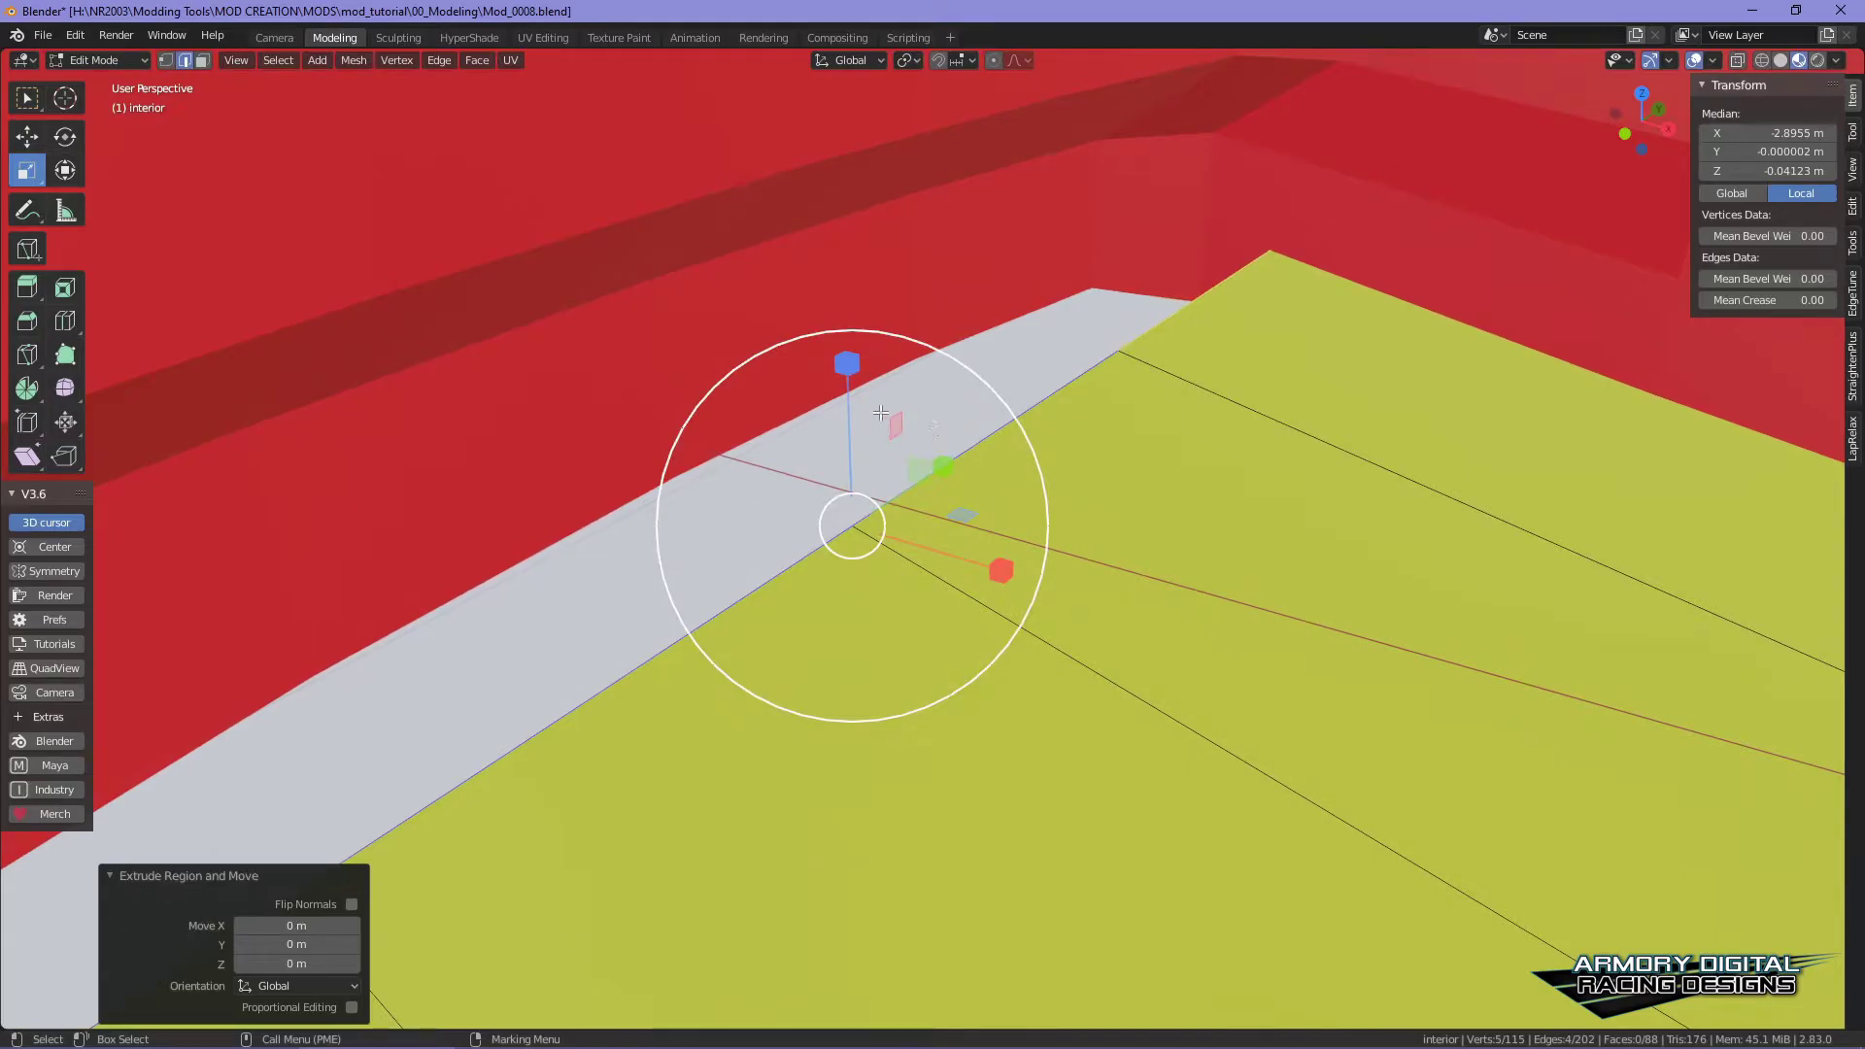
pyautogui.press('w')
pyautogui.moveTo(1000, 571); pyautogui.dragTo(818, 506)
pyautogui.moveTo(648, 318); pyautogui.dragTo(649, 246)
pyautogui.moveTo(649, 246); pyautogui.dragTo(1007, 458, button='middle')
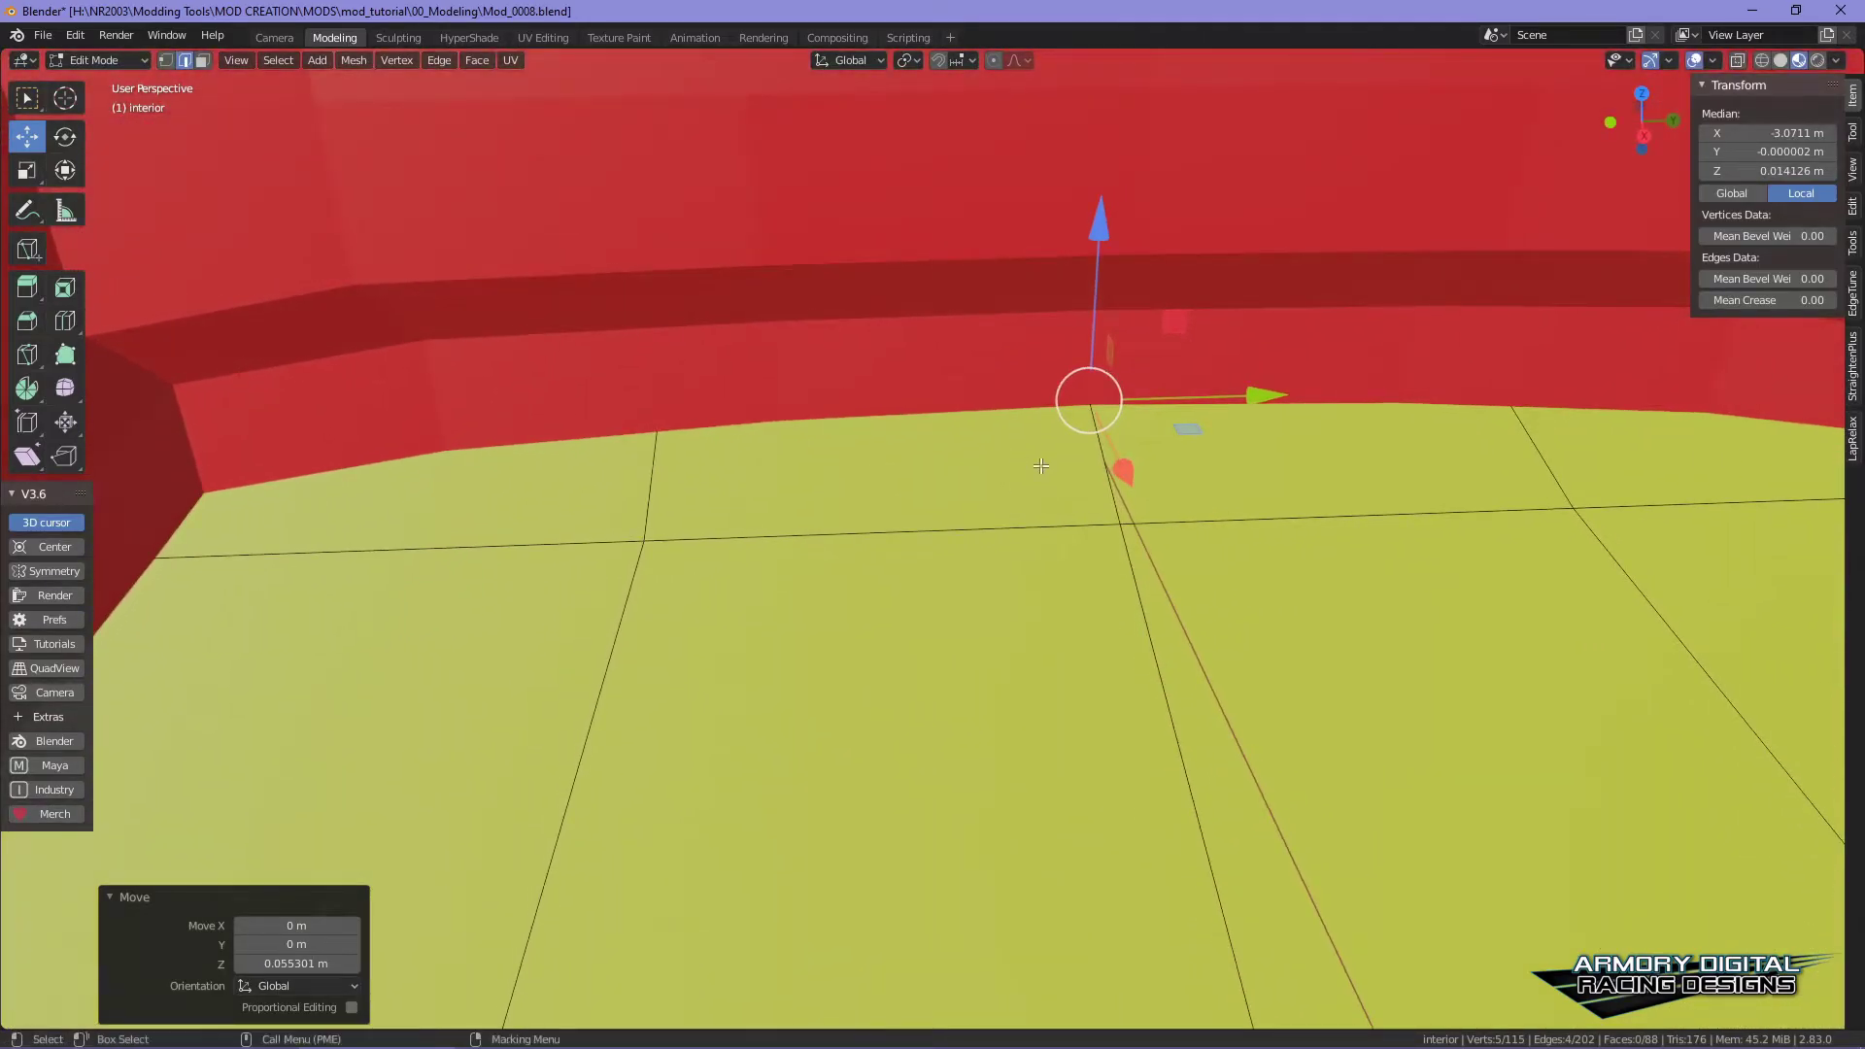
# - Shift the extruded rear edge row about 0.011 m forward along X to sit closer to the bumper
pyautogui.moveTo(1170, 624); pyautogui.dragTo(845, 524, button='middle')
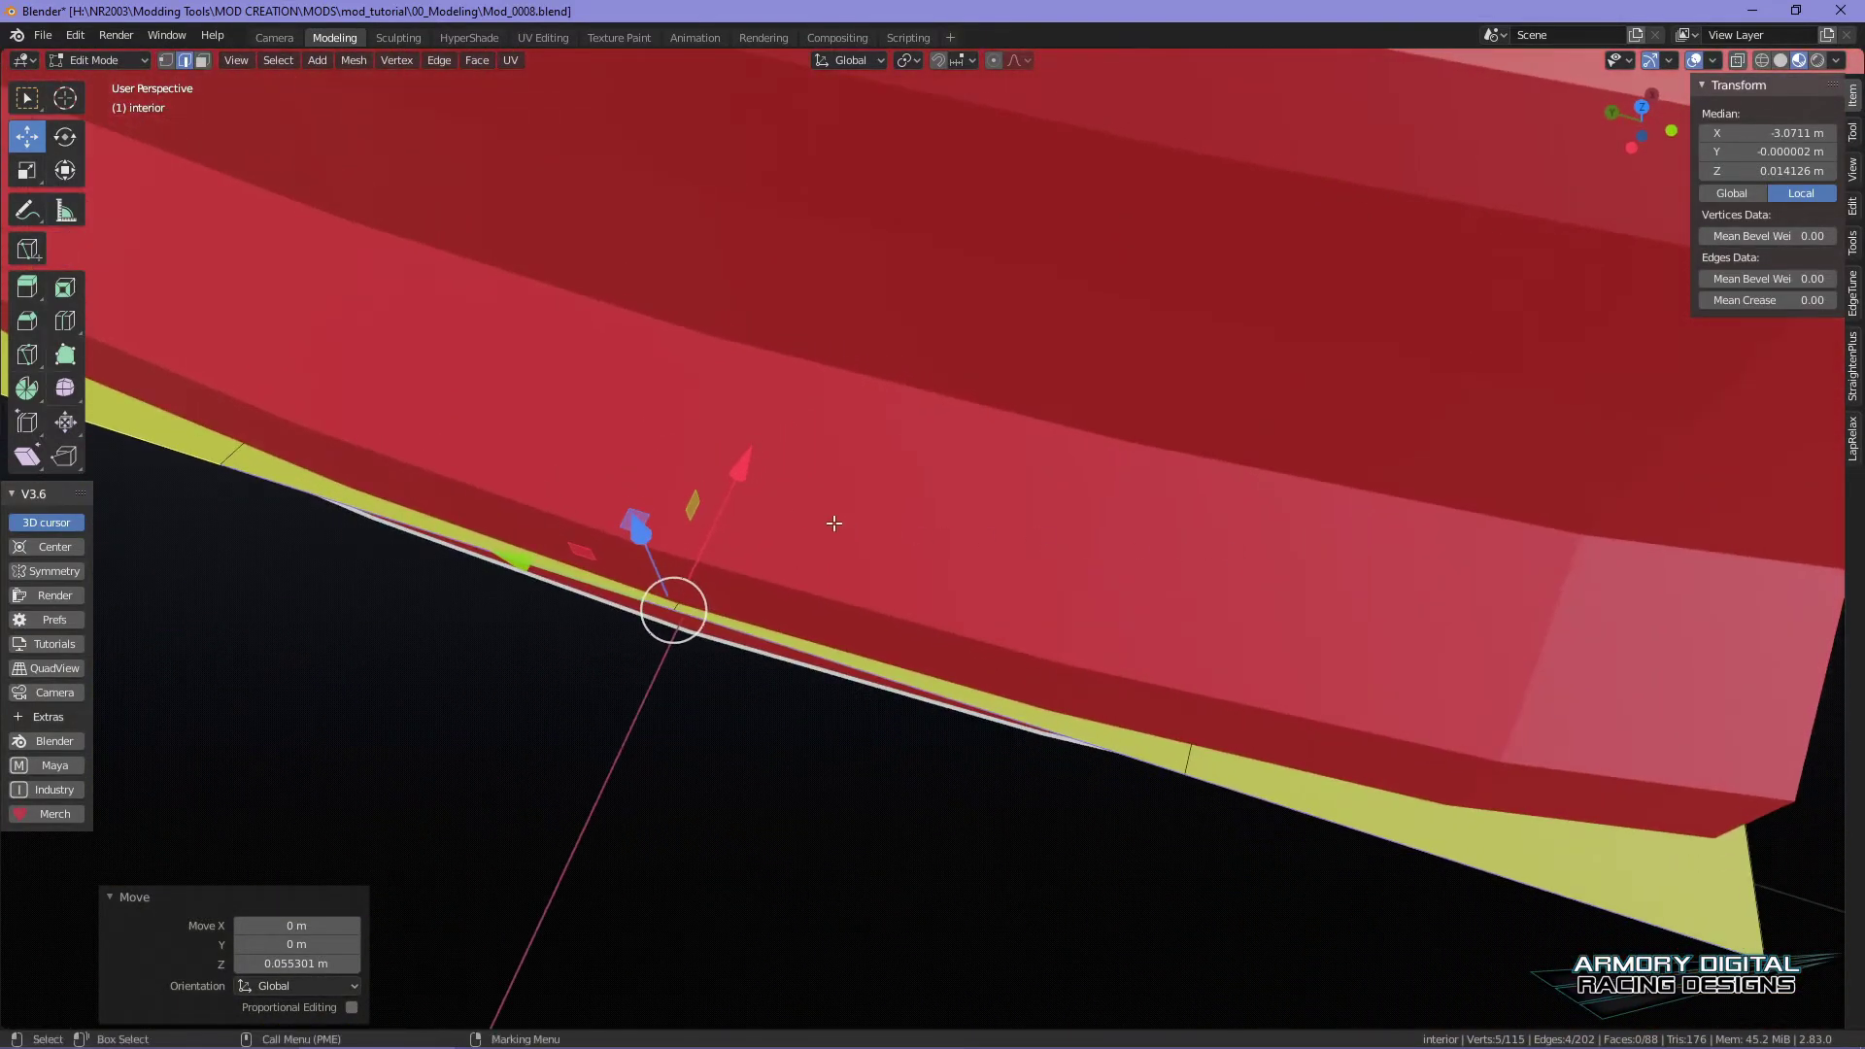
pyautogui.press('g')
pyautogui.press('x')
pyautogui.click(732, 449)
pyautogui.moveTo(732, 450); pyautogui.dragTo(927, 466, button='middle')
# - Move the outer vertices at both ends of the extruded rear edge forward along X to follow the bumper's curve
pyautogui.moveTo(1412, 610); pyautogui.dragTo(1281, 613, button='right')
pyautogui.scroll(-2, 1186, 662)
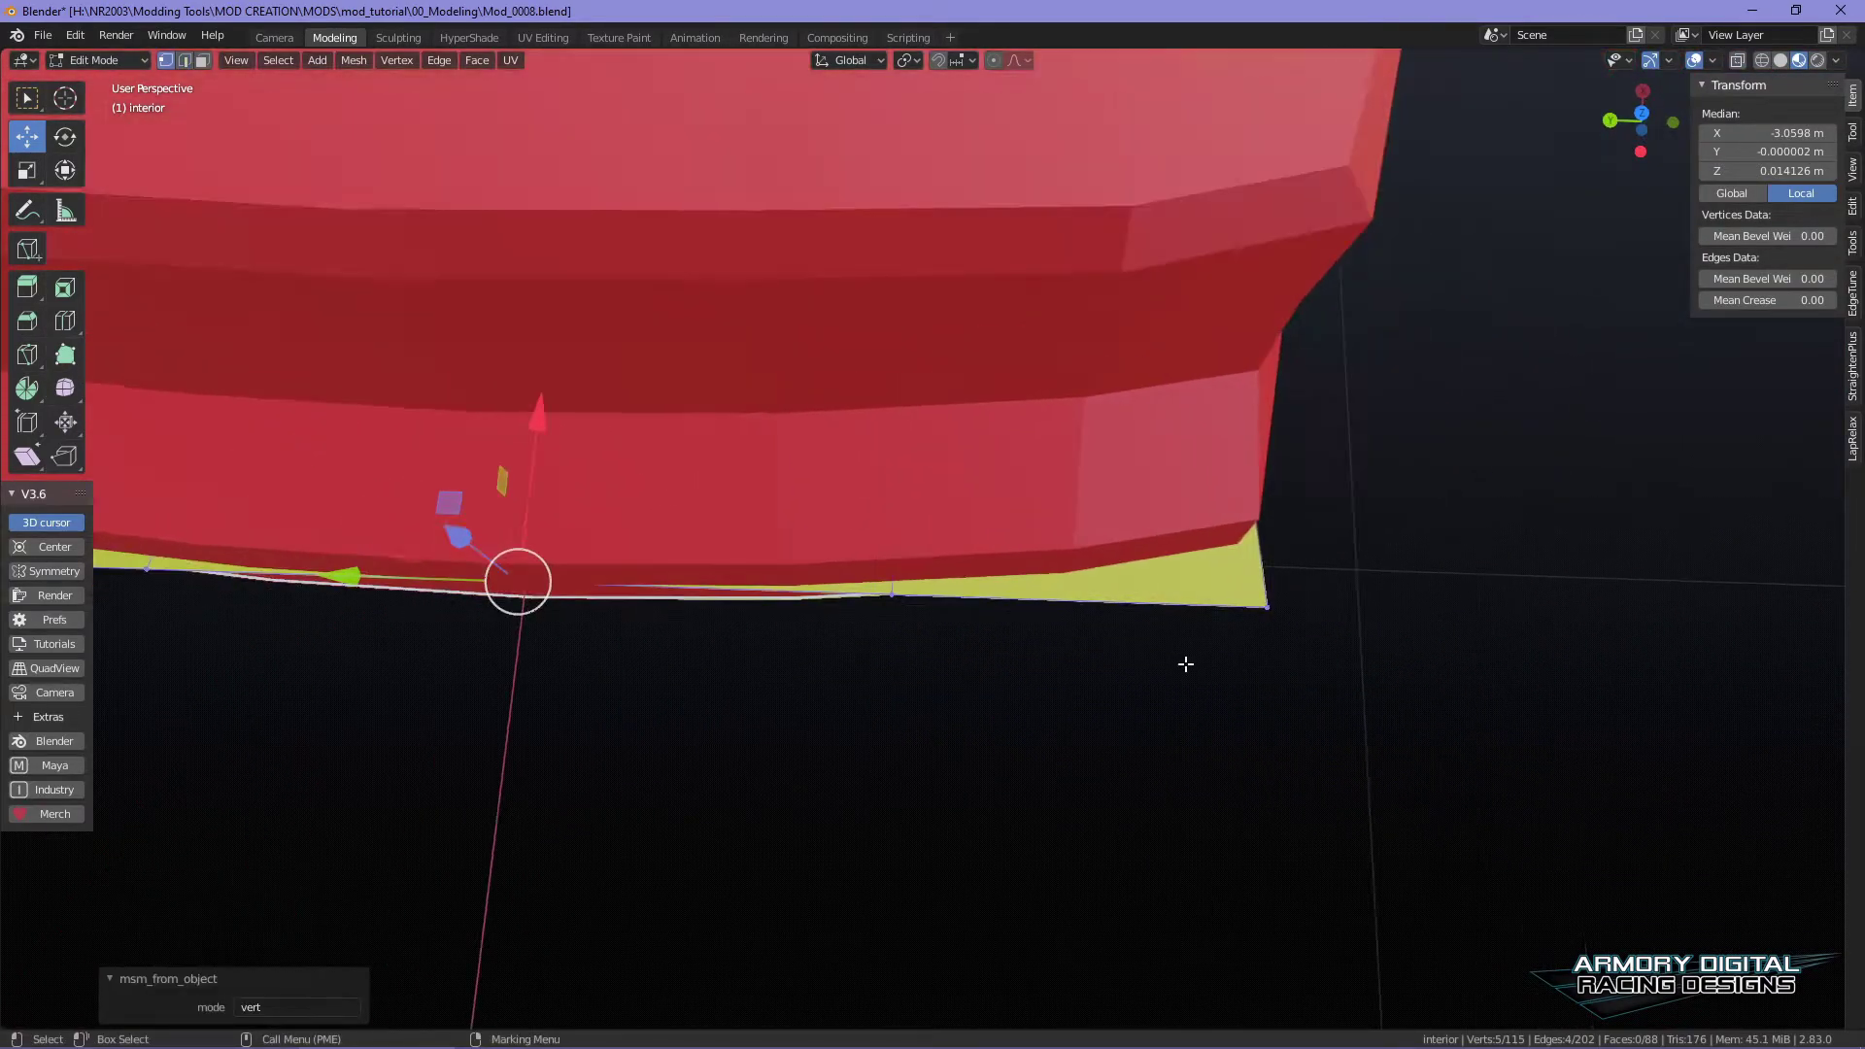
pyautogui.keyDown('alt'); pyautogui.moveTo(923, 700); pyautogui.dragTo(1165, 737, button='middle'); pyautogui.keyUp('alt')
pyautogui.click(1133, 633)
pyautogui.keyDown('alt'); pyautogui.moveTo(895, 747); pyautogui.dragTo(977, 760, button='middle'); pyautogui.keyUp('alt')
pyautogui.moveTo(766, 612); pyautogui.dragTo(844, 684)
pyautogui.press('g')
pyautogui.moveTo(1124, 456); pyautogui.dragTo(1124, 456)
pyautogui.keyDown('alt'); pyautogui.moveTo(730, 625); pyautogui.dragTo(982, 633, button='middle'); pyautogui.keyUp('alt')
pyautogui.moveTo(755, 723); pyautogui.dragTo(561, 580)
pyautogui.keyDown('alt'); pyautogui.moveTo(1054, 662); pyautogui.dragTo(445, 637, button='middle'); pyautogui.keyUp('alt')
pyautogui.keyDown('shift'); pyautogui.moveTo(1575, 758); pyautogui.dragTo(943, 552); pyautogui.keyUp('shift')
pyautogui.moveTo(834, 283); pyautogui.dragTo(903, 259)
# - Scale the two outer rear corner vertices to about 0.954 along Y
pyautogui.hotkey('shift', 'space')
pyautogui.press('s')
pyautogui.moveTo(653, 211); pyautogui.dragTo(662, 219)
pyautogui.moveTo(878, 698); pyautogui.dragTo(1194, 583, button='middle')
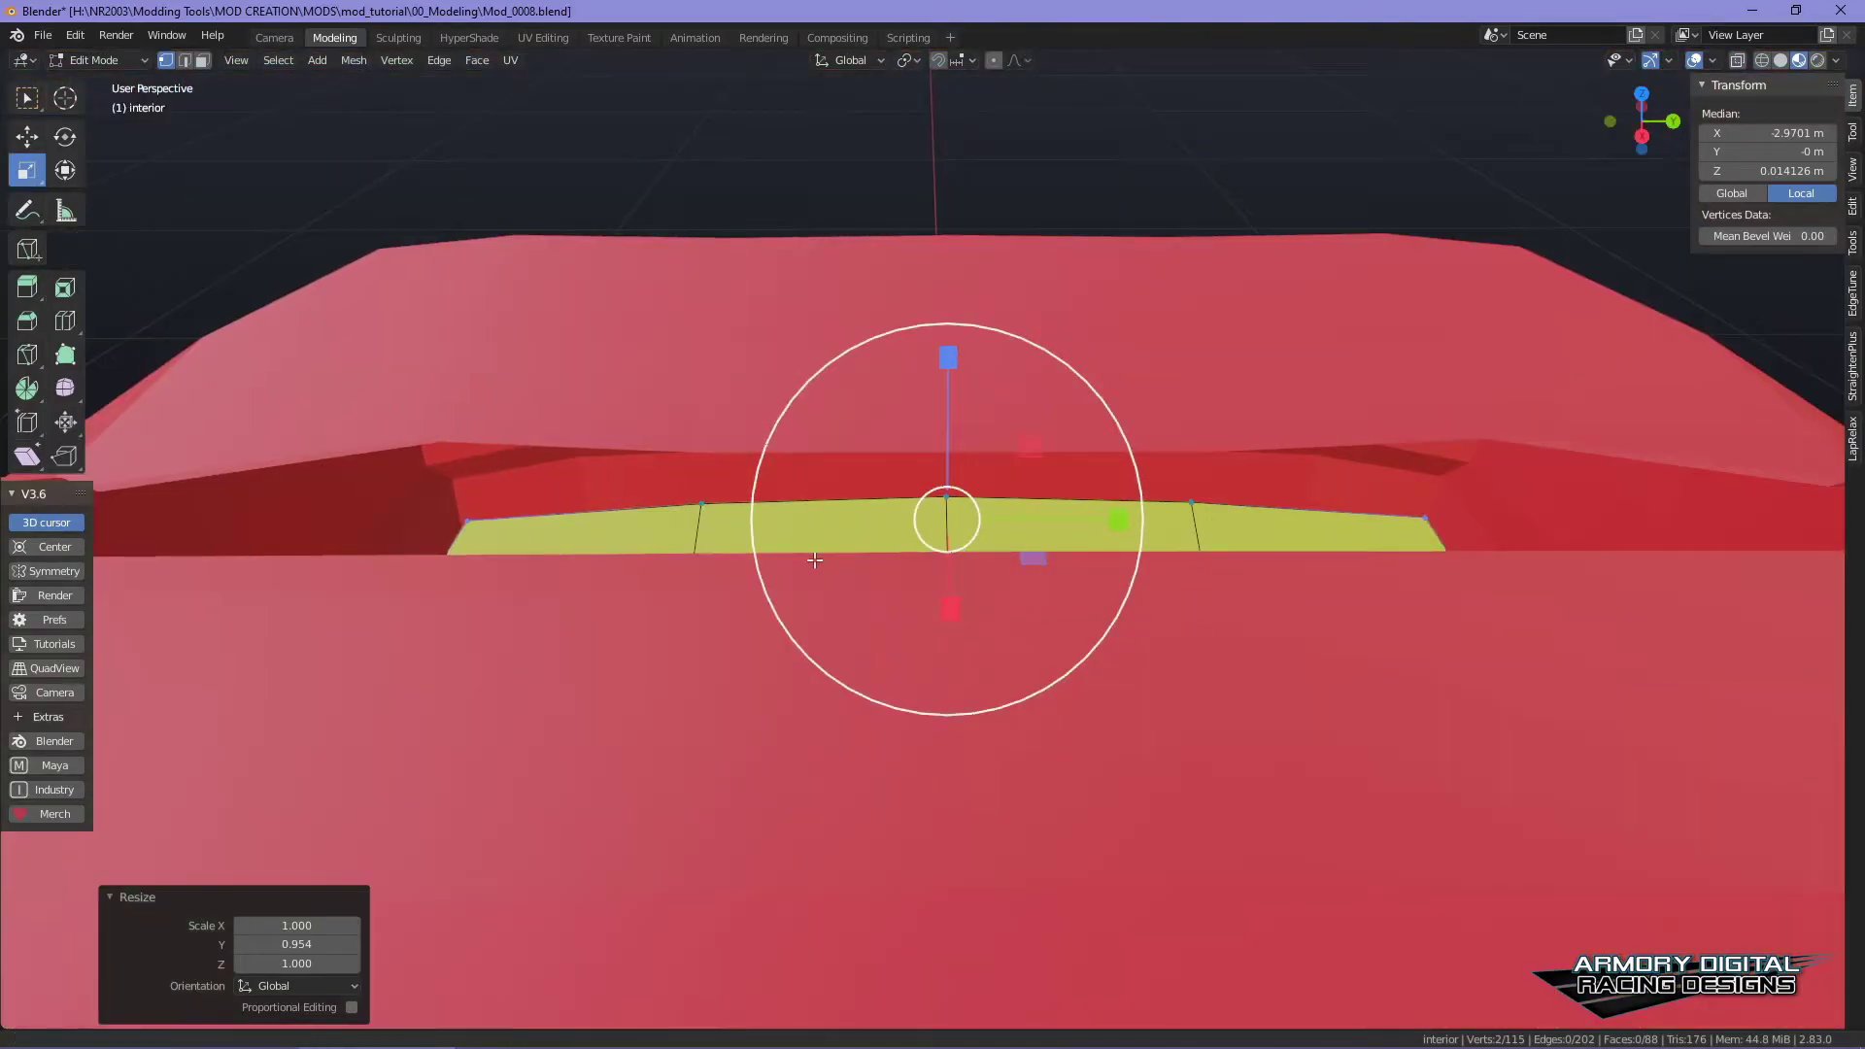
pyautogui.moveTo(815, 561); pyautogui.dragTo(819, 582, button='middle')
pyautogui.press('s')
pyautogui.click(821, 601)
pyautogui.hotkey('ctrl', 'z')
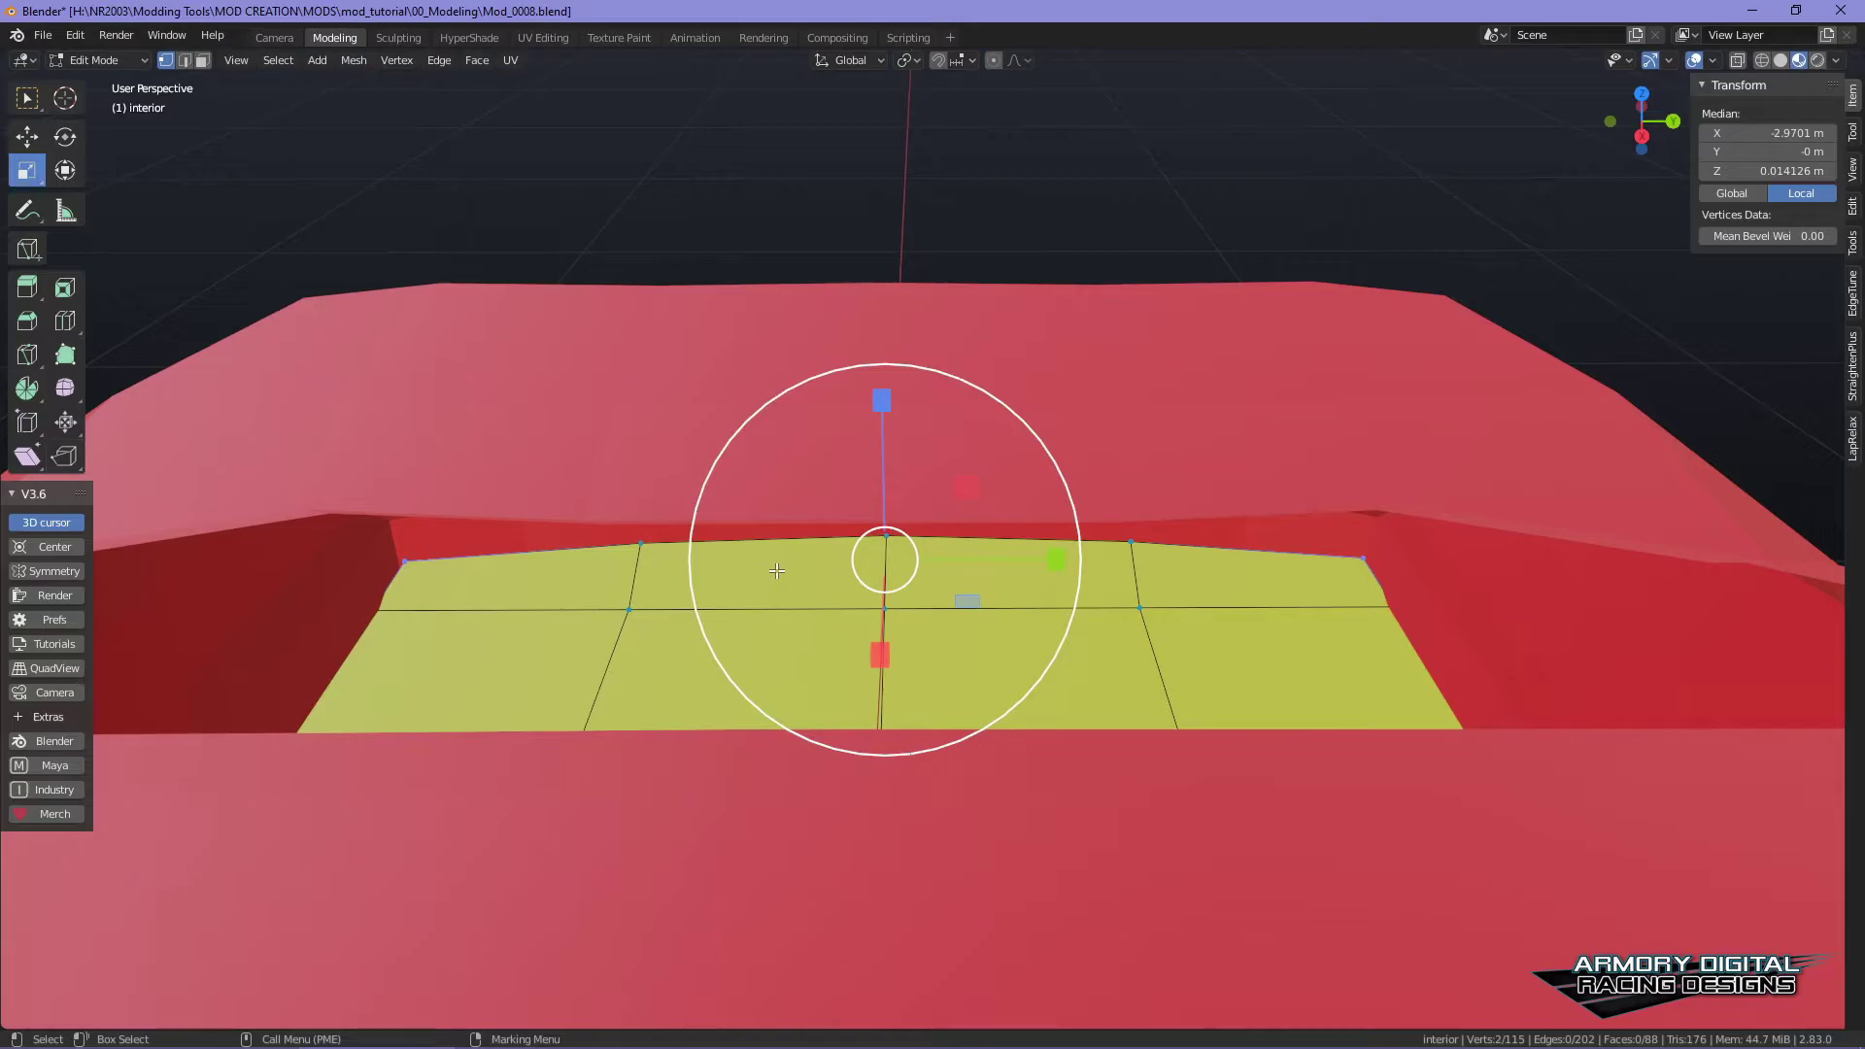
# - Return to object mode and examine the interior's fit around the rear wheel well from below
pyautogui.moveTo(1249, 655); pyautogui.dragTo(962, 524, button='middle')
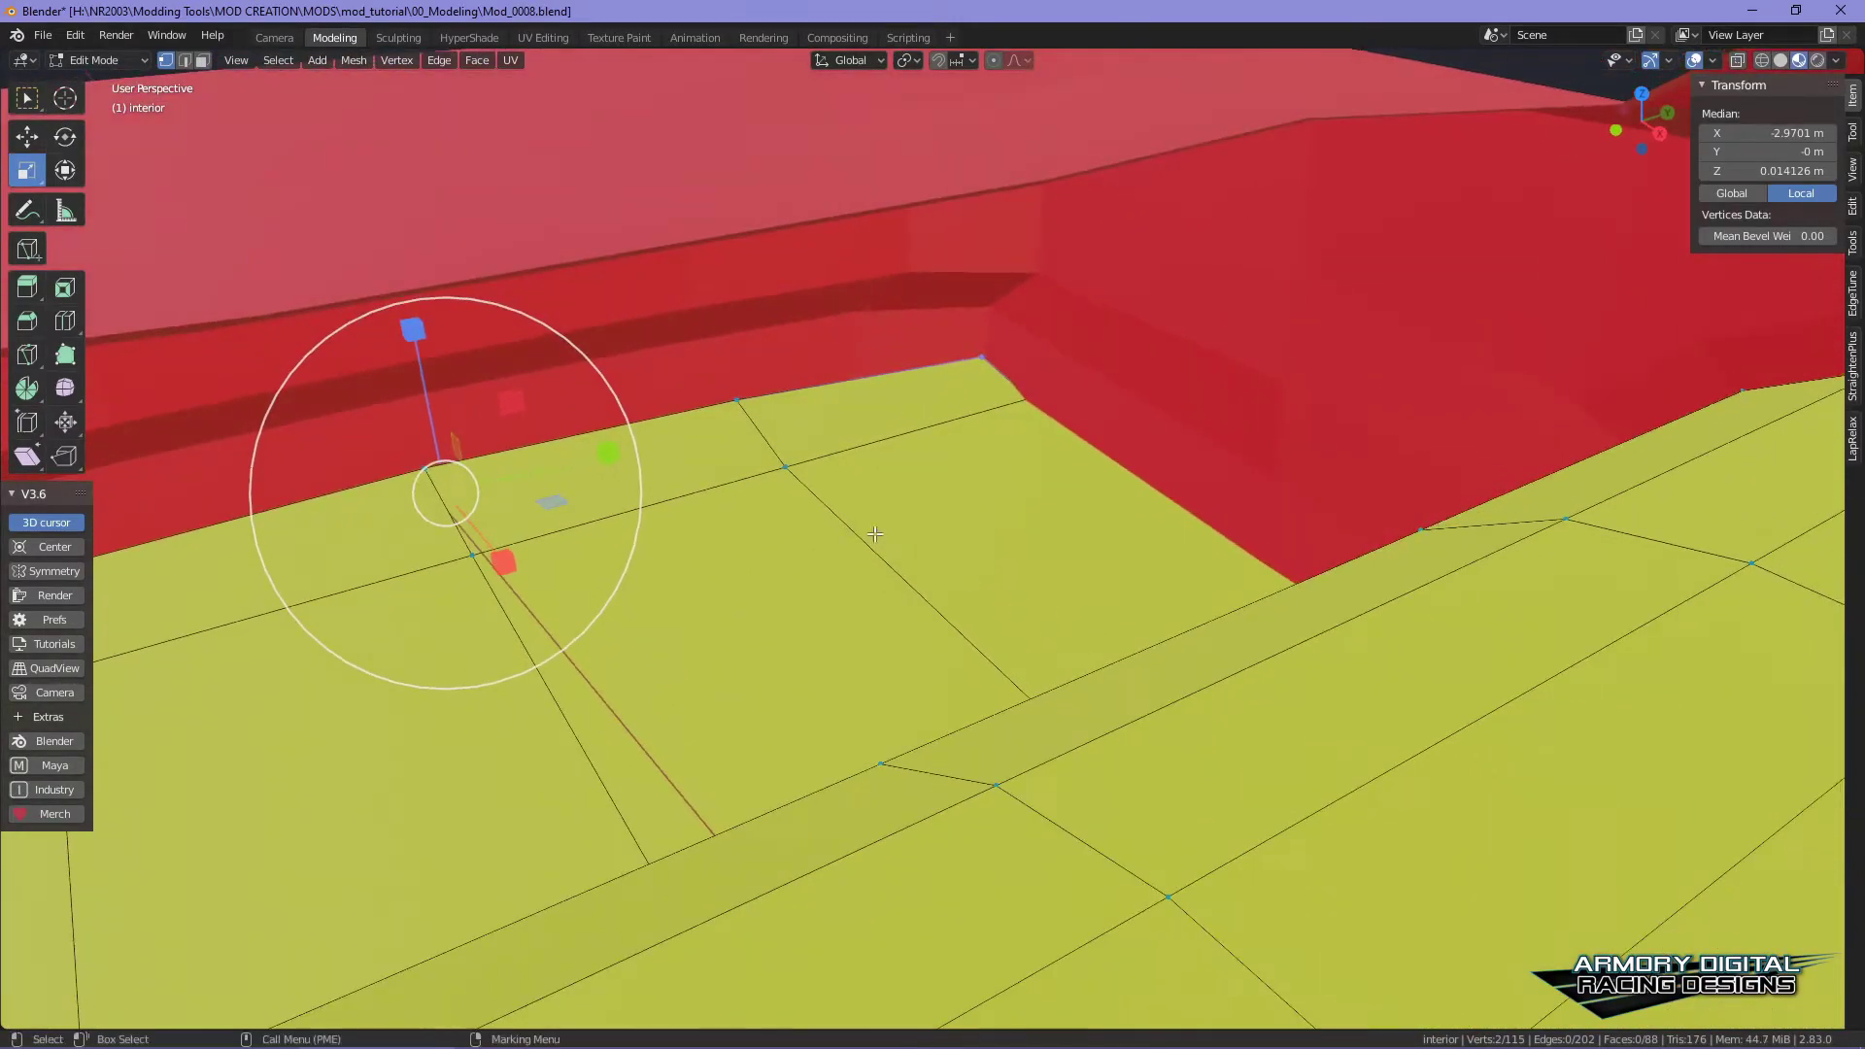
pyautogui.press('Tab')
pyautogui.scroll(-3, 1050, 622)
pyautogui.moveTo(1049, 621); pyautogui.dragTo(1475, 560, button='middle')
pyautogui.moveTo(1078, 377); pyautogui.dragTo(1082, 676, button='middle')
pyautogui.moveTo(1018, 736); pyautogui.dragTo(983, 644, button='middle')
pyautogui.scroll(5, 983, 644)
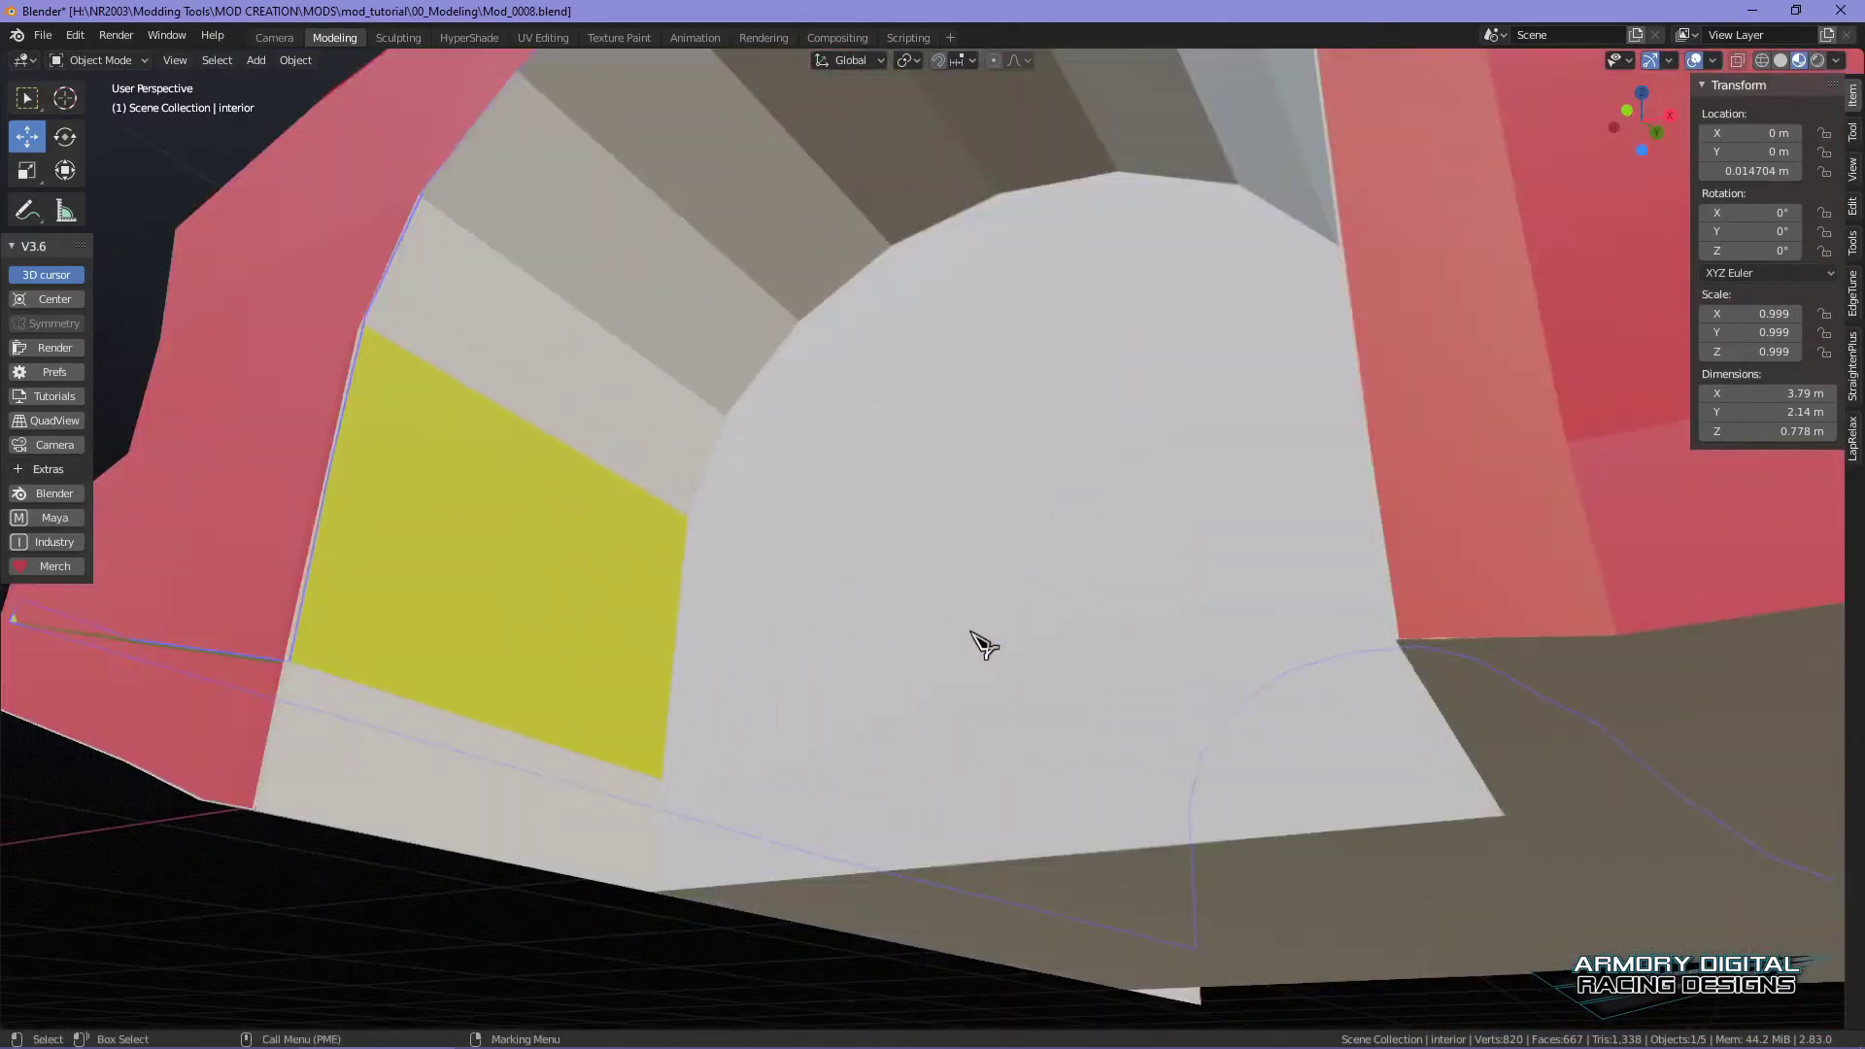
# - Select the two lower interior faces in the rear wheel wells on both sides and move them about 0.008 m rearward along X
pyautogui.keyDown('shift'); pyautogui.moveTo(528, 557); pyautogui.dragTo(748, 699, button='middle'); pyautogui.keyUp('shift')
pyautogui.keyDown('alt'); pyautogui.moveTo(828, 682); pyautogui.dragTo(630, 775); pyautogui.keyUp('alt')
pyautogui.moveTo(729, 663); pyautogui.dragTo(991, 767, button='right')
pyautogui.keyDown('alt'); pyautogui.moveTo(991, 767); pyautogui.dragTo(894, 675); pyautogui.keyUp('alt')
pyautogui.click(651, 581)
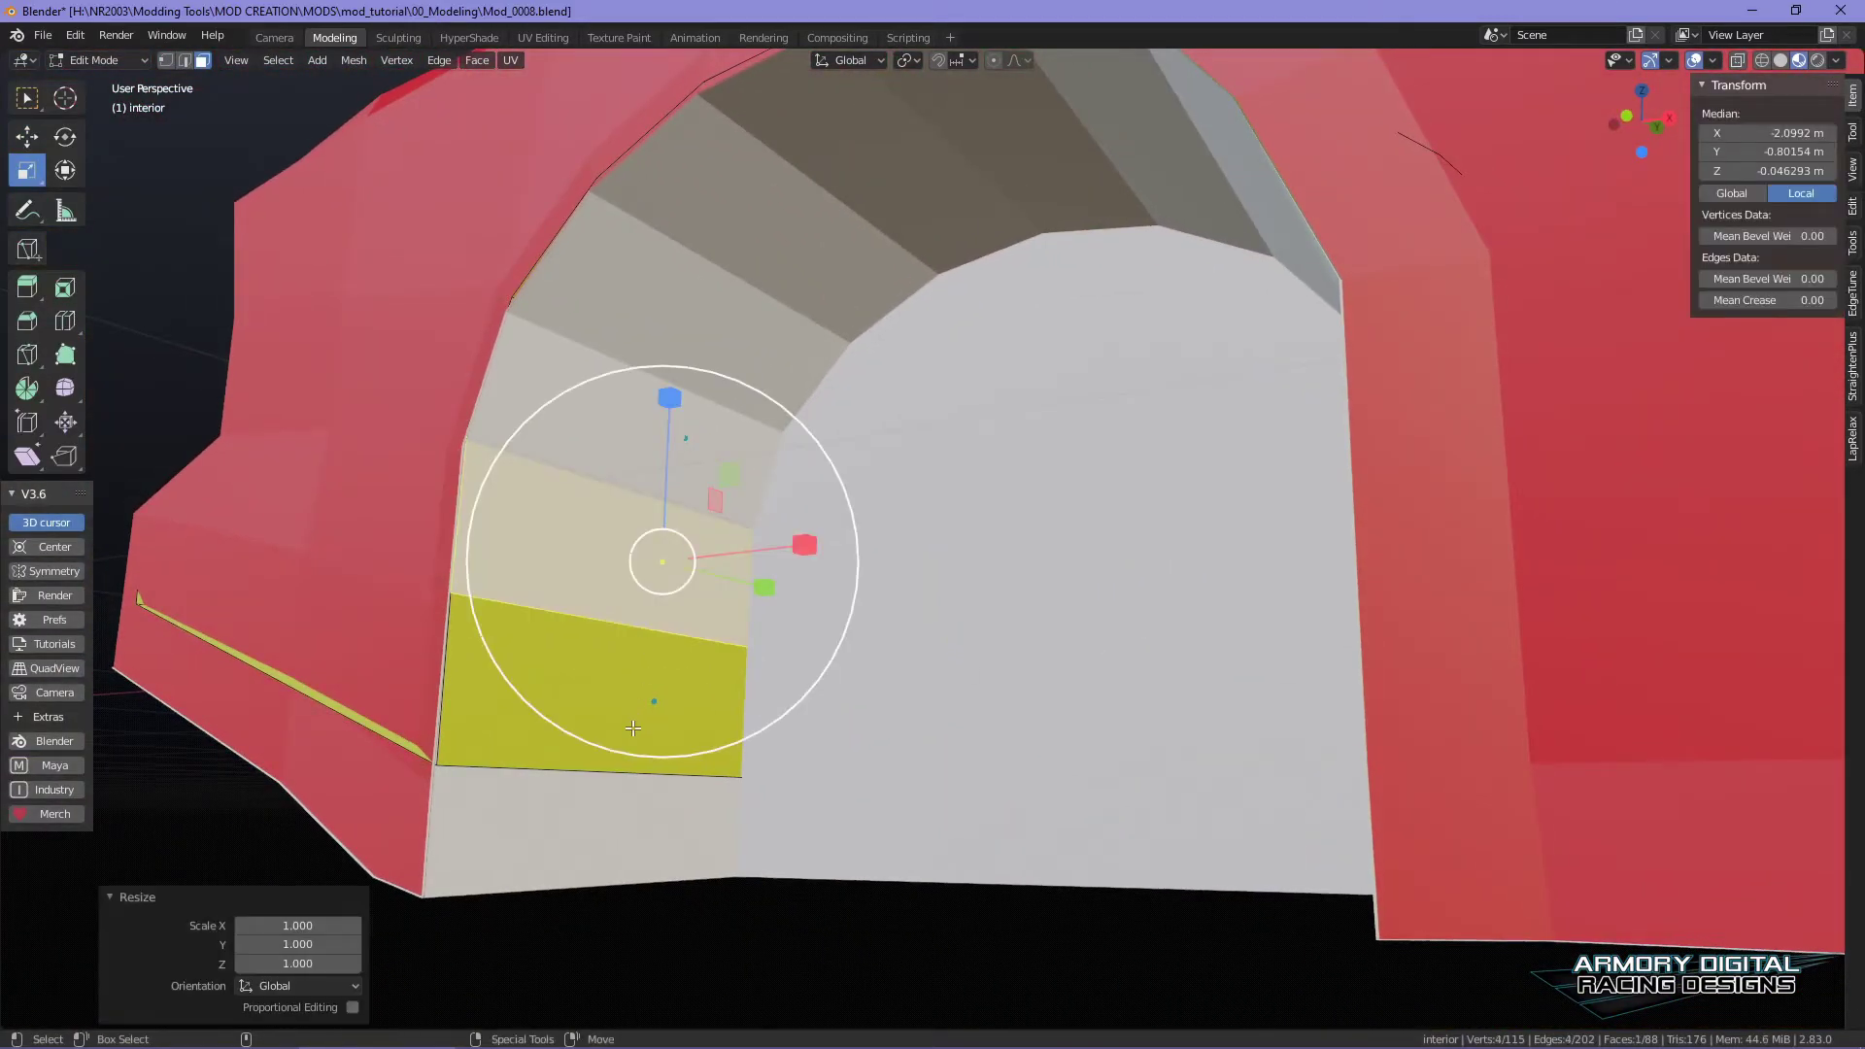
pyautogui.keyDown('shift'); pyautogui.click(546, 757); pyautogui.keyUp('shift')
pyautogui.scroll(-2, 813, 767)
pyautogui.press('w')
pyautogui.keyDown('alt'); pyautogui.moveTo(1196, 726); pyautogui.dragTo(1015, 696); pyautogui.keyUp('alt')
pyautogui.keyDown('shift'); pyautogui.click(1111, 519); pyautogui.keyUp('shift')
pyautogui.keyDown('shift'); pyautogui.click(1147, 664); pyautogui.keyUp('shift')
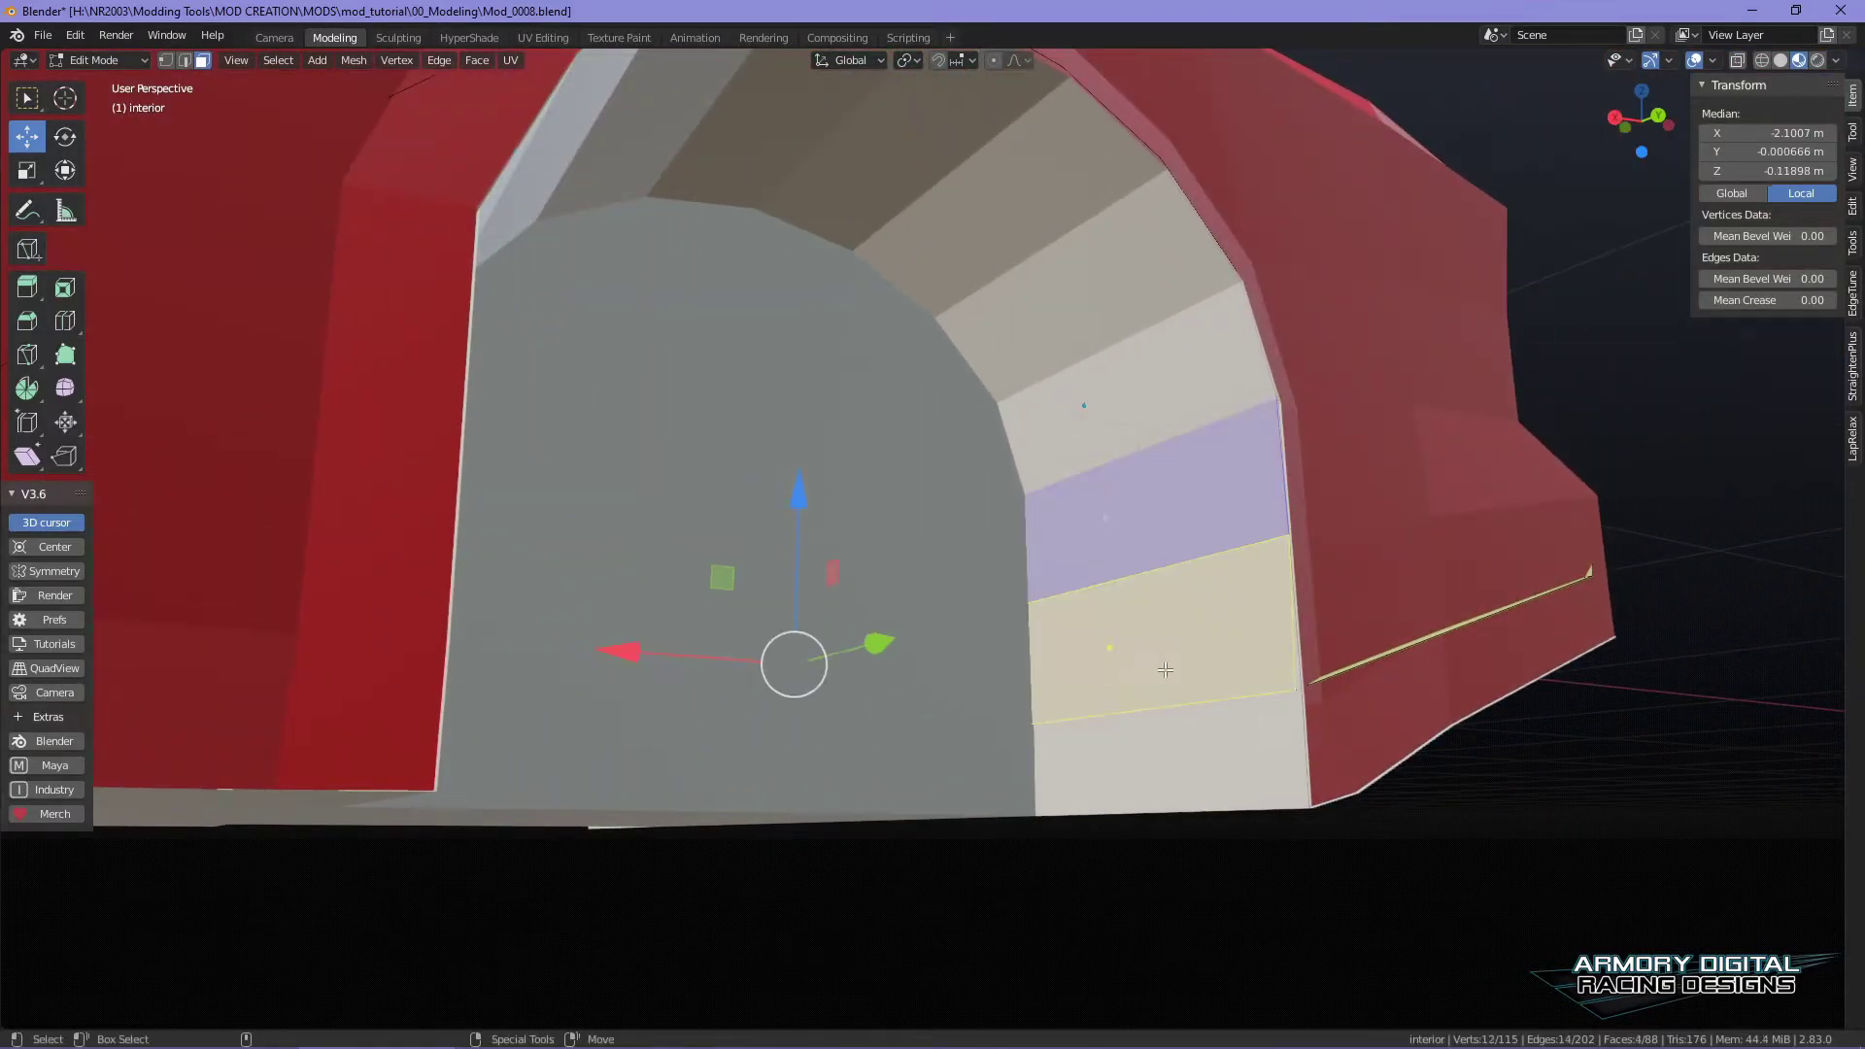
pyautogui.keyDown('alt'); pyautogui.moveTo(877, 671); pyautogui.dragTo(1059, 687); pyautogui.keyUp('alt')
pyautogui.moveTo(599, 666); pyautogui.dragTo(604, 666)
# - Leave face editing, deselect the interior and examine its side edge along the rear quarter behind the wheel well
pyautogui.keyDown('alt'); pyautogui.moveTo(1360, 707); pyautogui.dragTo(1425, 676); pyautogui.keyUp('alt')
pyautogui.keyDown('alt'); pyautogui.moveTo(1574, 659); pyautogui.dragTo(1549, 622); pyautogui.keyUp('alt')
pyautogui.keyDown('alt'); pyautogui.moveTo(927, 304); pyautogui.dragTo(1116, 433); pyautogui.keyUp('alt')
pyautogui.press('Tab')
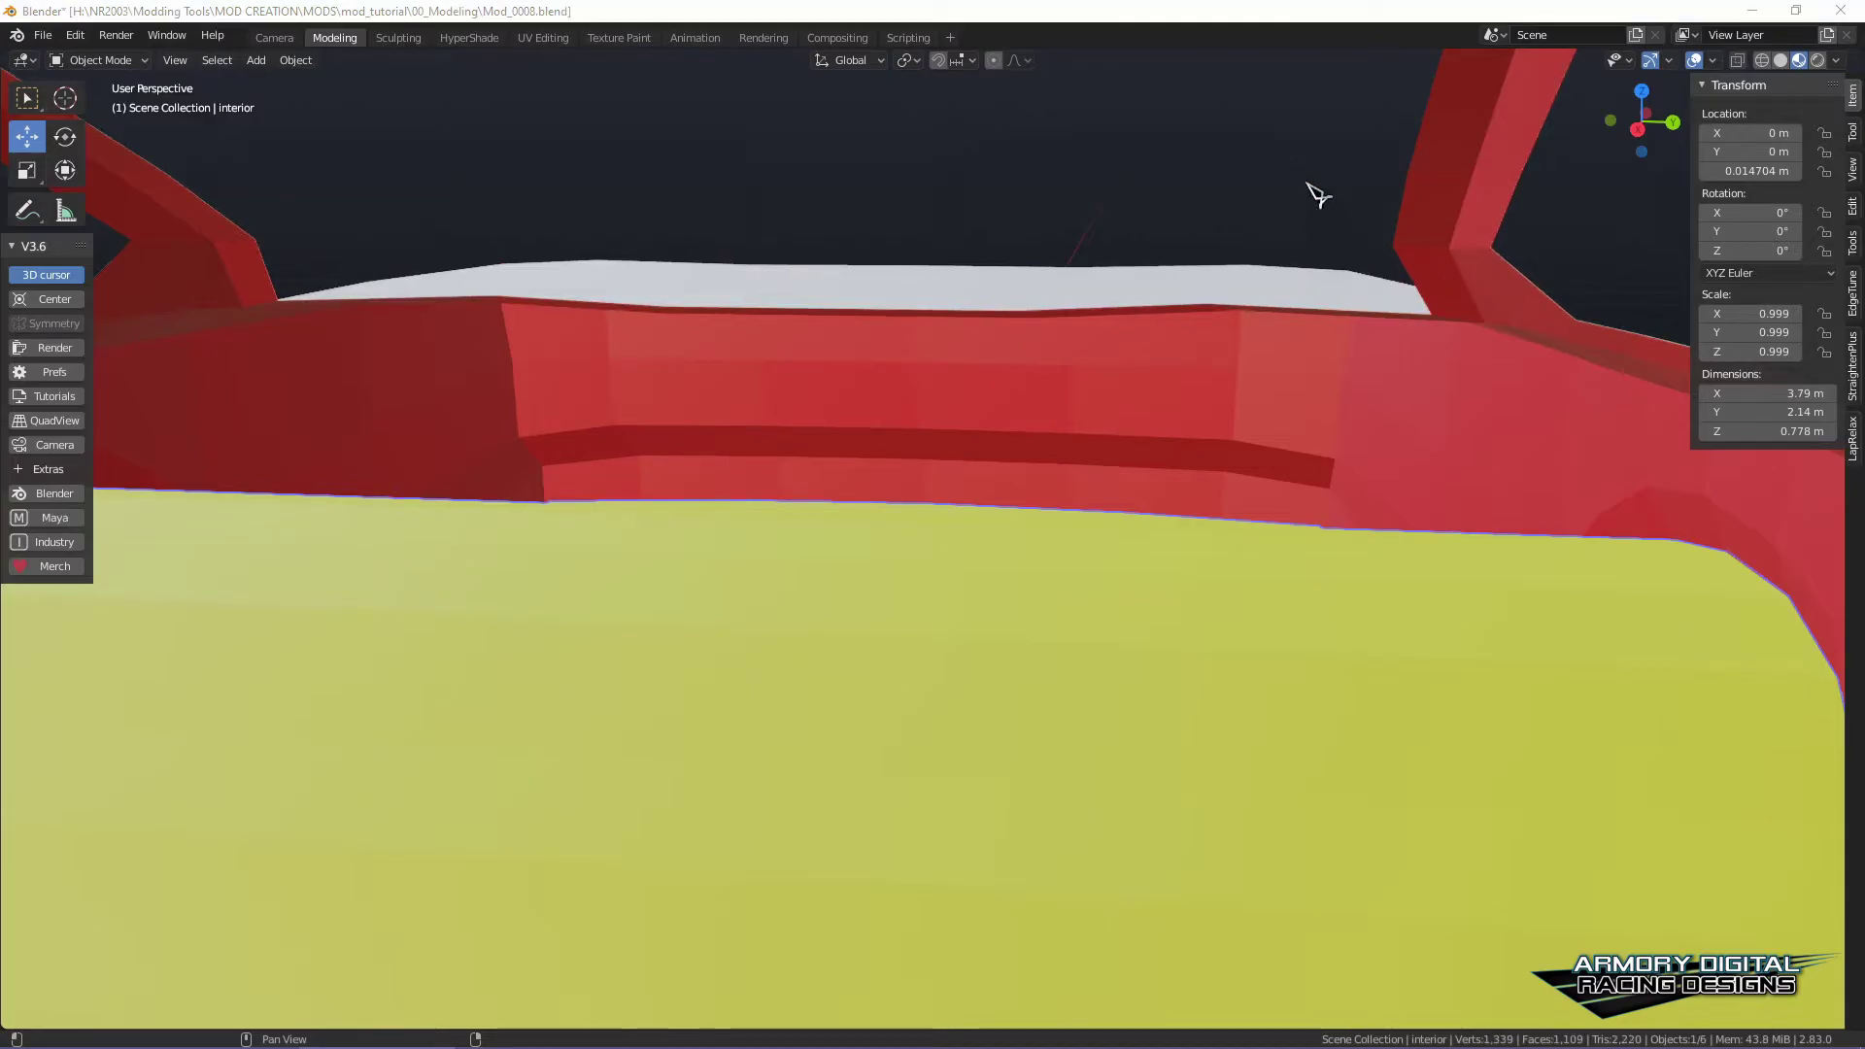
pyautogui.click(1321, 198)
pyautogui.scroll(-6, 1305, 208)
pyautogui.keyDown('alt'); pyautogui.moveTo(1428, 388); pyautogui.dragTo(1313, 415); pyautogui.keyUp('alt')
pyautogui.keyDown('alt'); pyautogui.moveTo(1379, 704); pyautogui.dragTo(1348, 524, button='middle'); pyautogui.keyUp('alt')
pyautogui.scroll(6, 1339, 522)
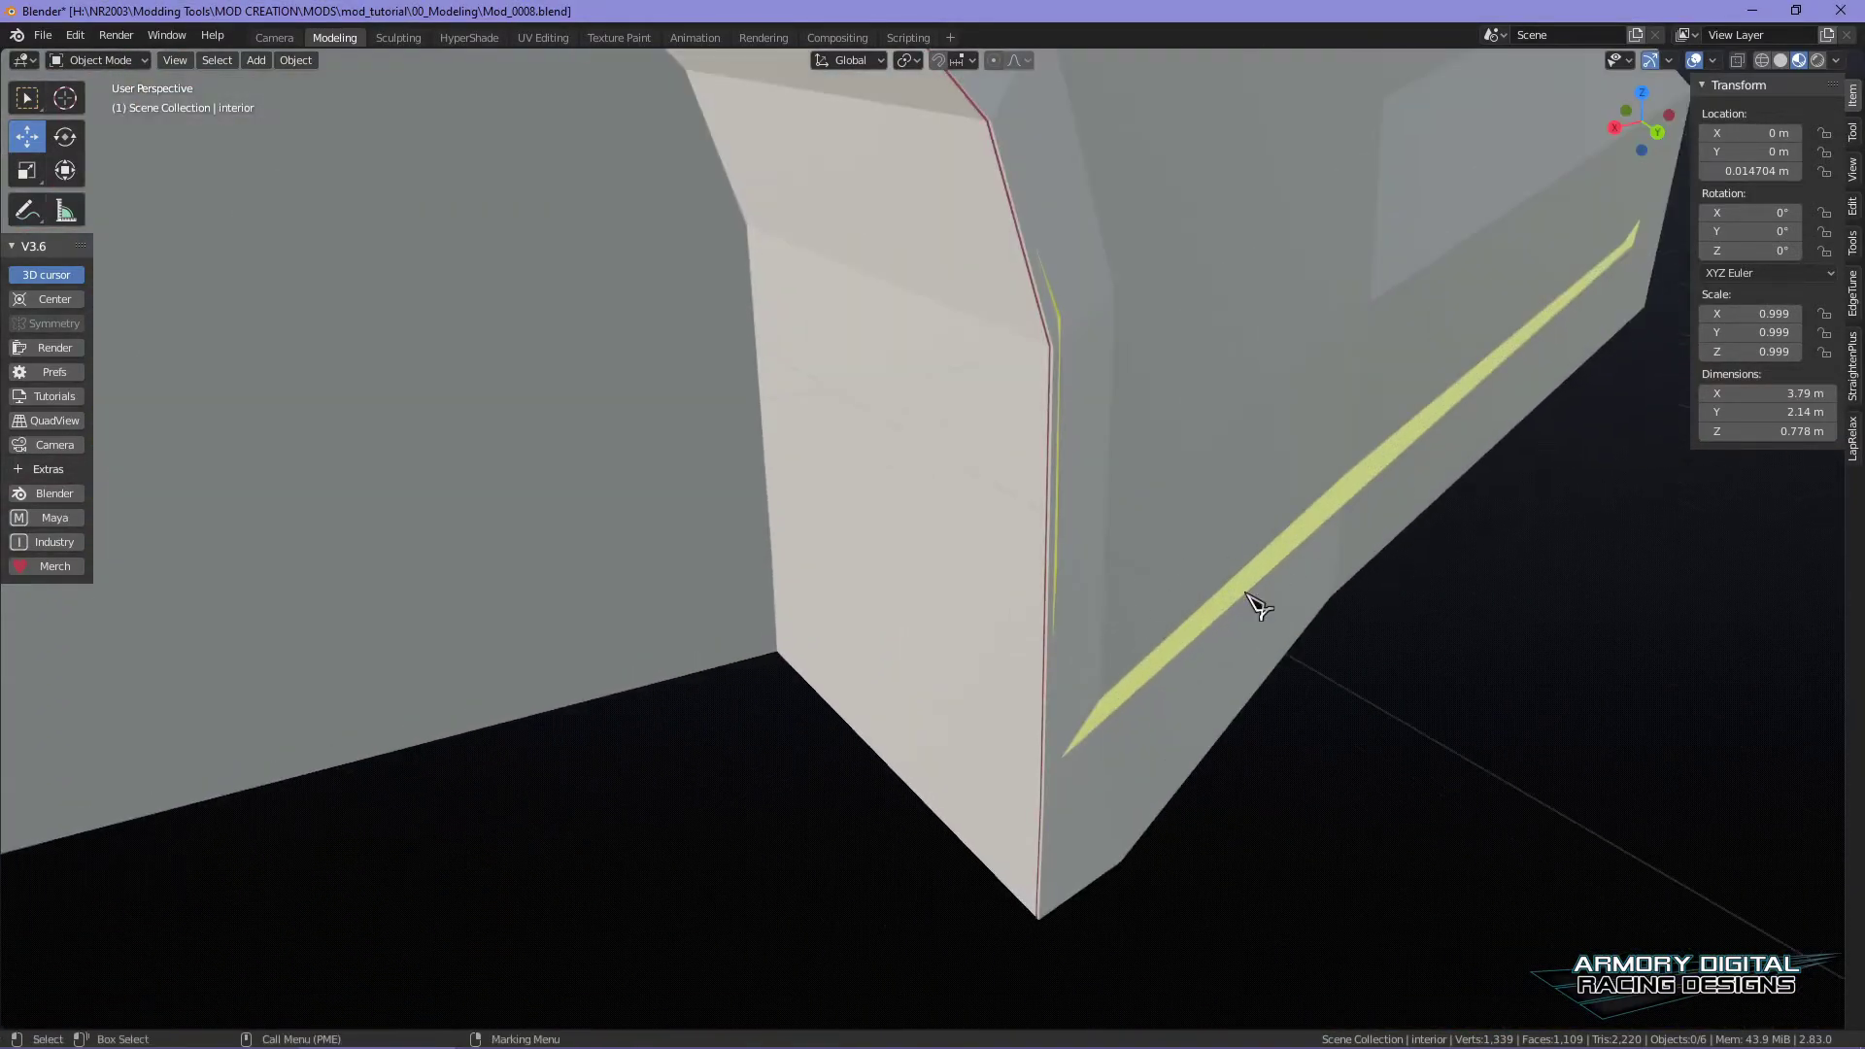
pyautogui.keyDown('alt'); pyautogui.moveTo(1341, 561); pyautogui.dragTo(1632, 697); pyautogui.keyUp('alt')
pyautogui.scroll(-5, 1360, 677)
pyautogui.keyDown('alt'); pyautogui.moveTo(1324, 620); pyautogui.dragTo(1265, 624); pyautogui.keyUp('alt')
pyautogui.scroll(-5, 1156, 549)
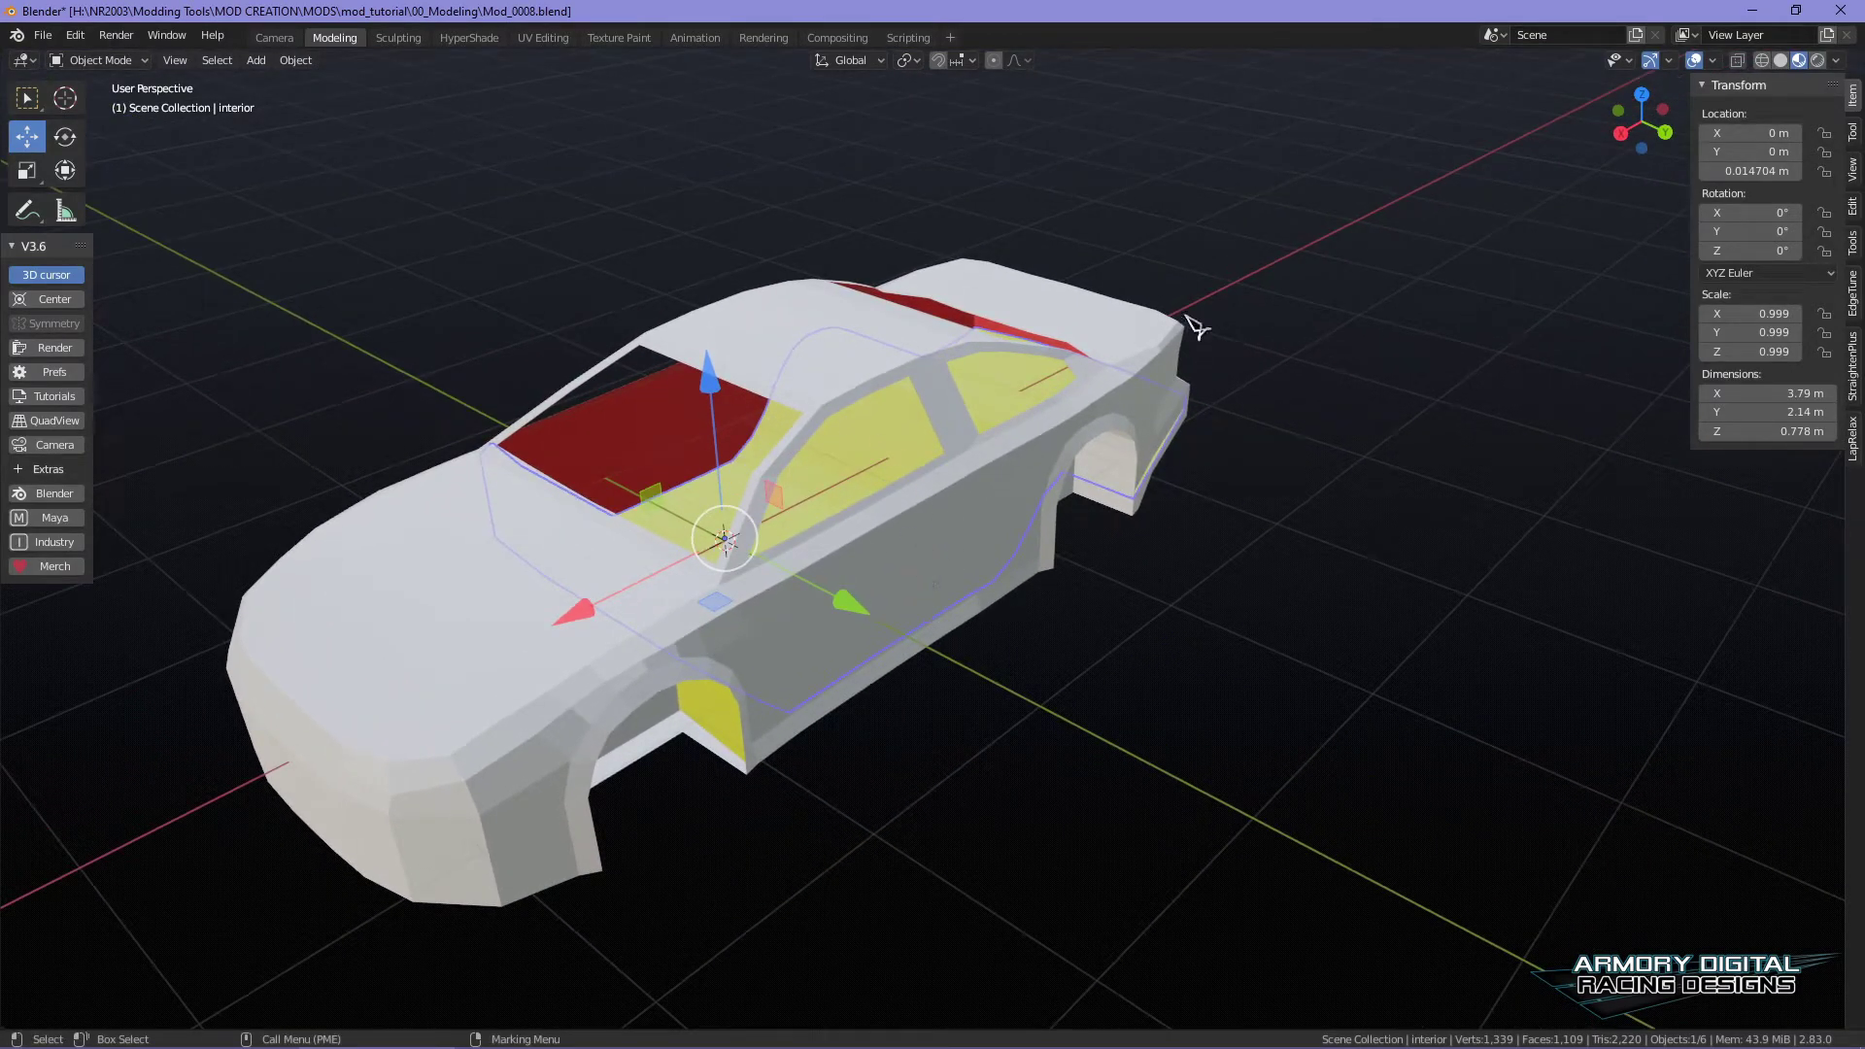
# - Examine the interior's fit through the windows and along the side of the body shell
pyautogui.scroll(4, 1210, 342)
pyautogui.keyDown('alt'); pyautogui.moveTo(1354, 449); pyautogui.dragTo(1138, 644, button='middle'); pyautogui.keyUp('alt')
pyautogui.moveTo(1137, 644)
pyautogui.keyDown('alt'); pyautogui.mouseDown()
pyautogui.moveTo(1162, 592)
pyautogui.moveTo(1319, 603)
pyautogui.moveTo(1165, 631)
pyautogui.mouseUp(); pyautogui.keyUp('alt')
pyautogui.scroll(5, 1226, 610)
pyautogui.scroll(-10, 1196, 616)
pyautogui.scroll(4, 1137, 638)
pyautogui.keyDown('alt'); pyautogui.moveTo(1137, 637); pyautogui.dragTo(1348, 574, button='middle'); pyautogui.keyUp('alt')
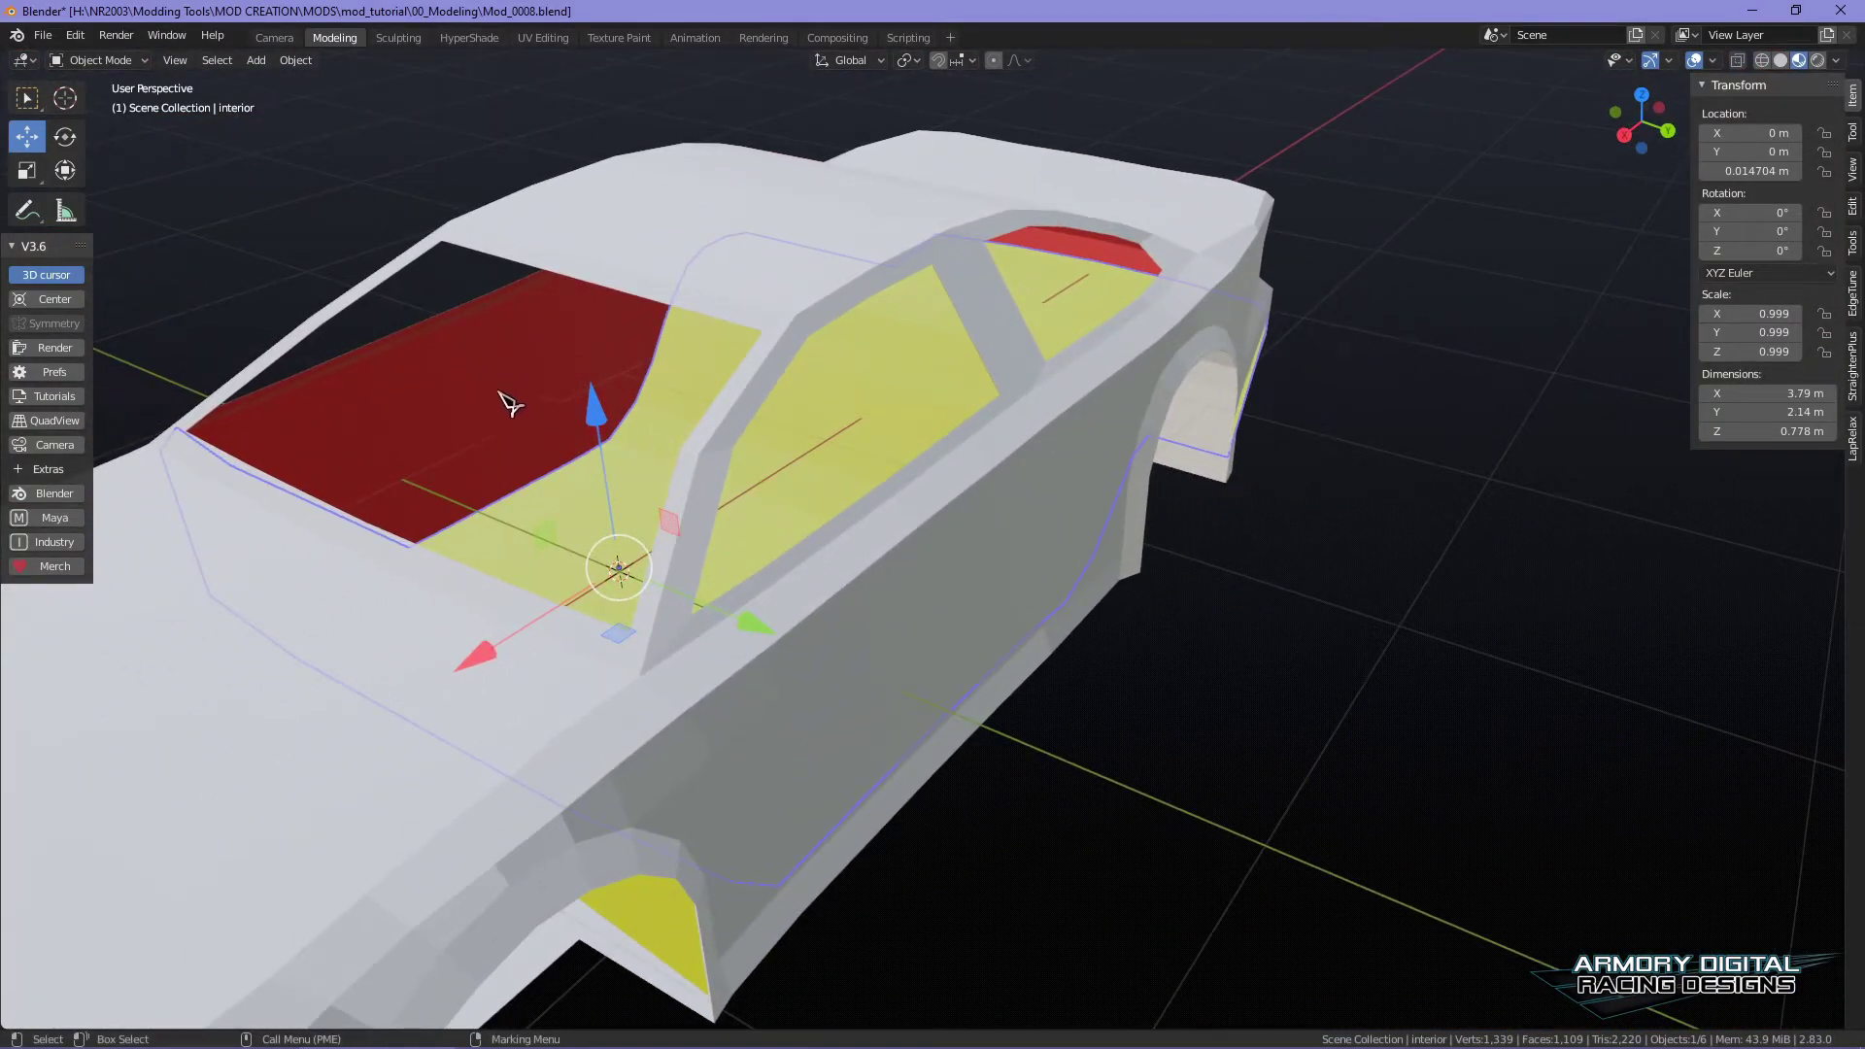
pyautogui.scroll(-2, 557, 397)
pyautogui.keyDown('alt'); pyautogui.moveTo(732, 446); pyautogui.dragTo(686, 432); pyautogui.keyUp('alt')
pyautogui.scroll(2, 894, 476)
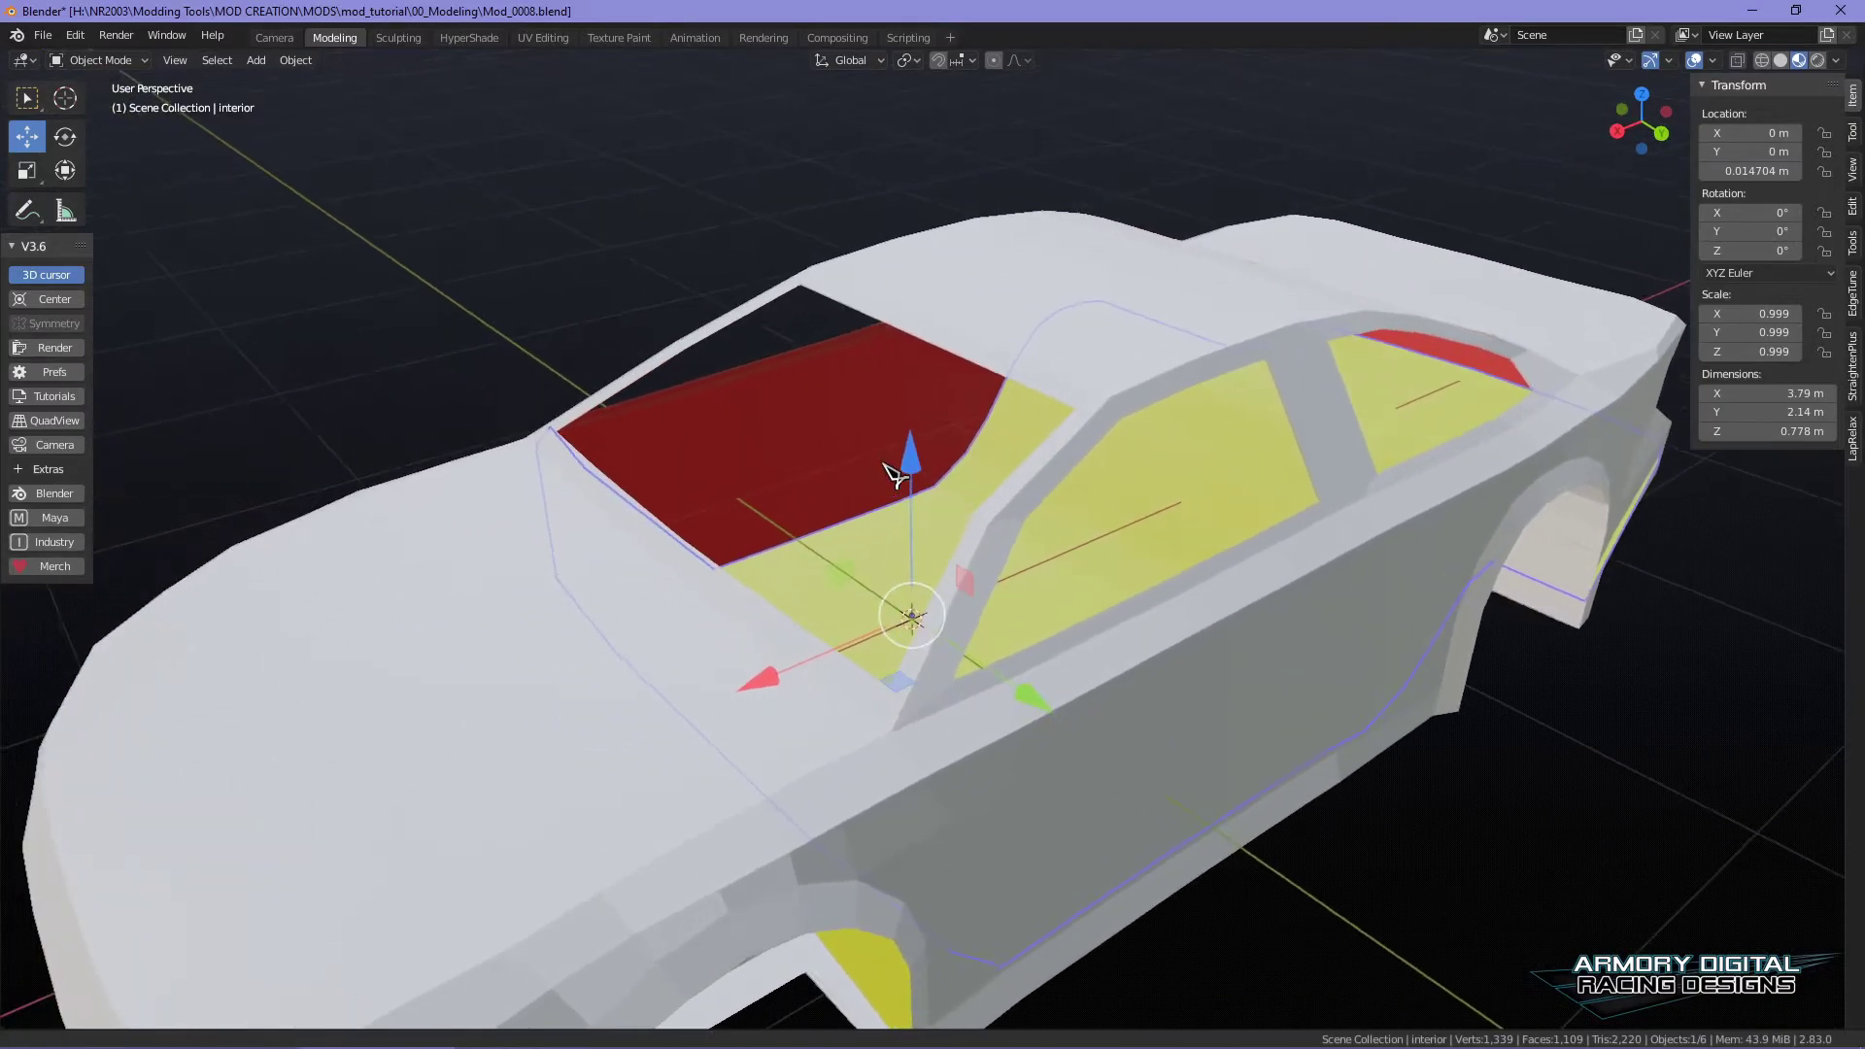
pyautogui.keyDown('alt'); pyautogui.moveTo(894, 476); pyautogui.dragTo(996, 394); pyautogui.keyUp('alt')
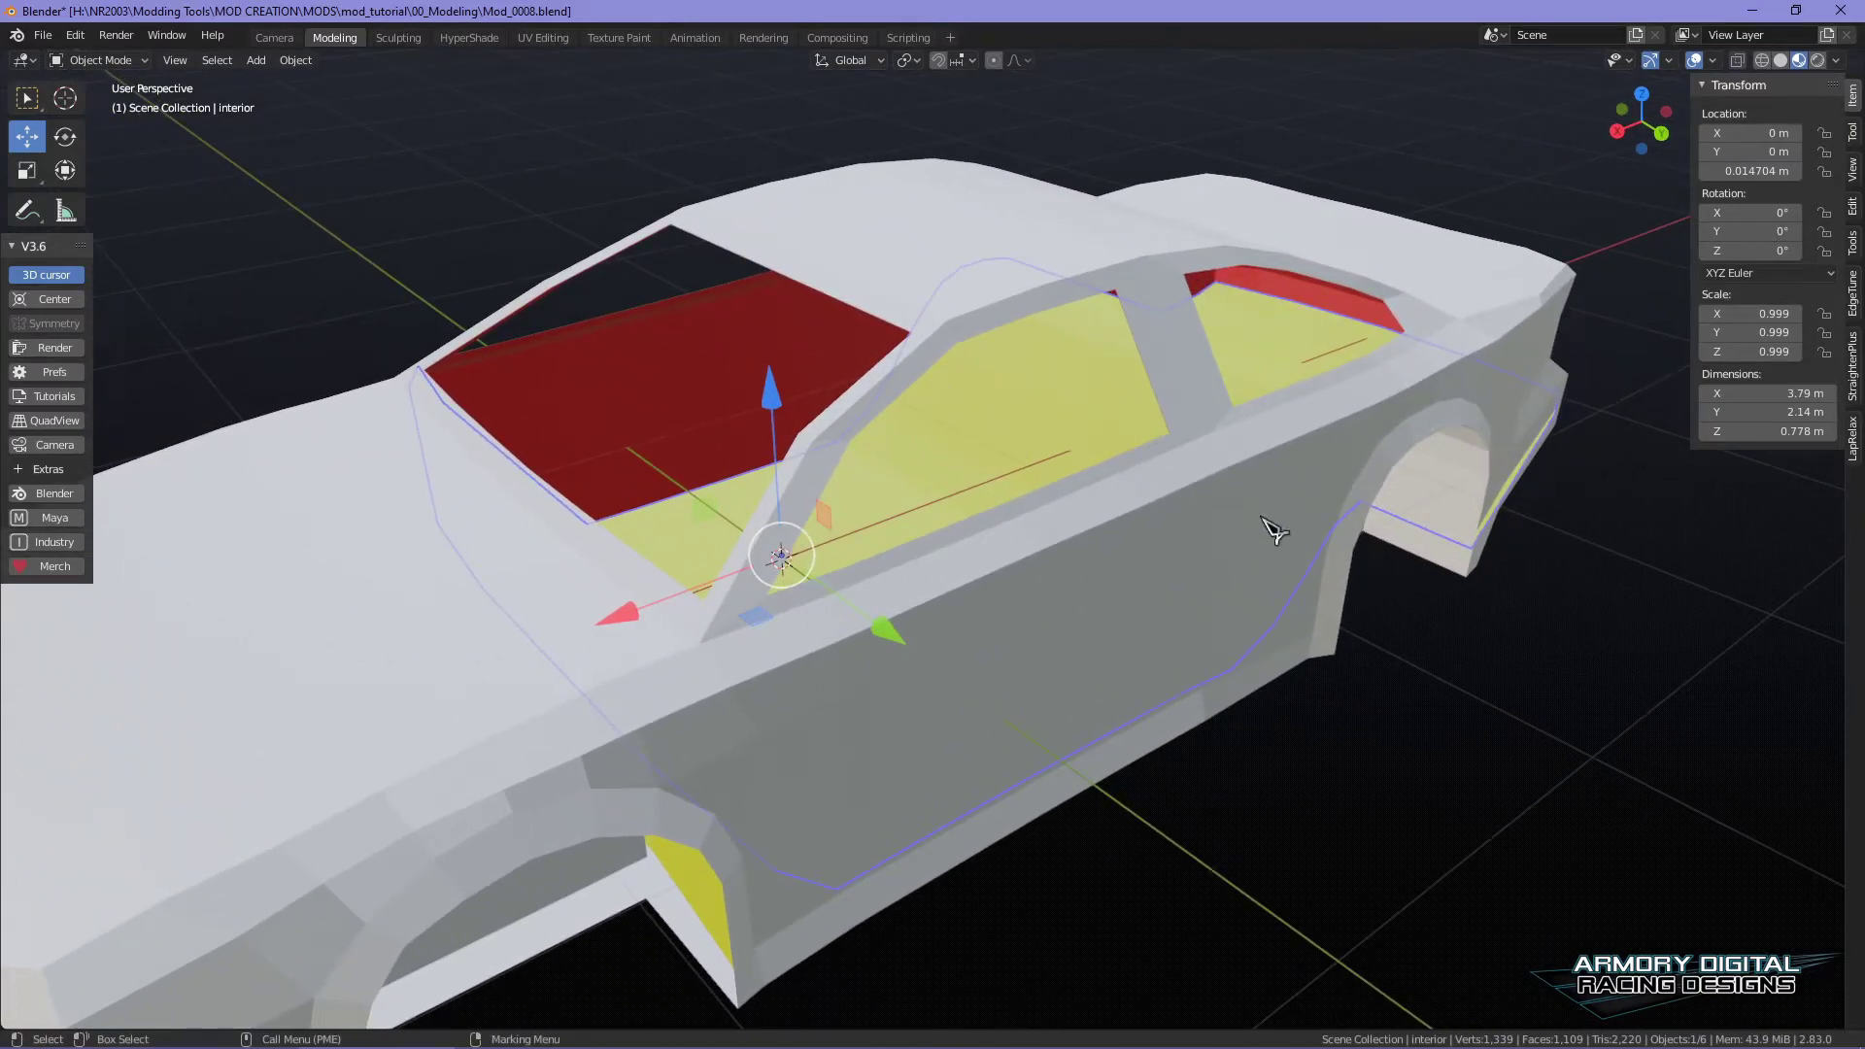
pyautogui.scroll(-2, 1320, 629)
pyautogui.moveTo(1320, 629)
pyautogui.keyDown('alt'); pyautogui.mouseDown()
pyautogui.moveTo(1295, 608)
pyautogui.moveTo(1350, 625)
pyautogui.mouseUp(); pyautogui.keyUp('alt')
pyautogui.scroll(2, 1349, 625)
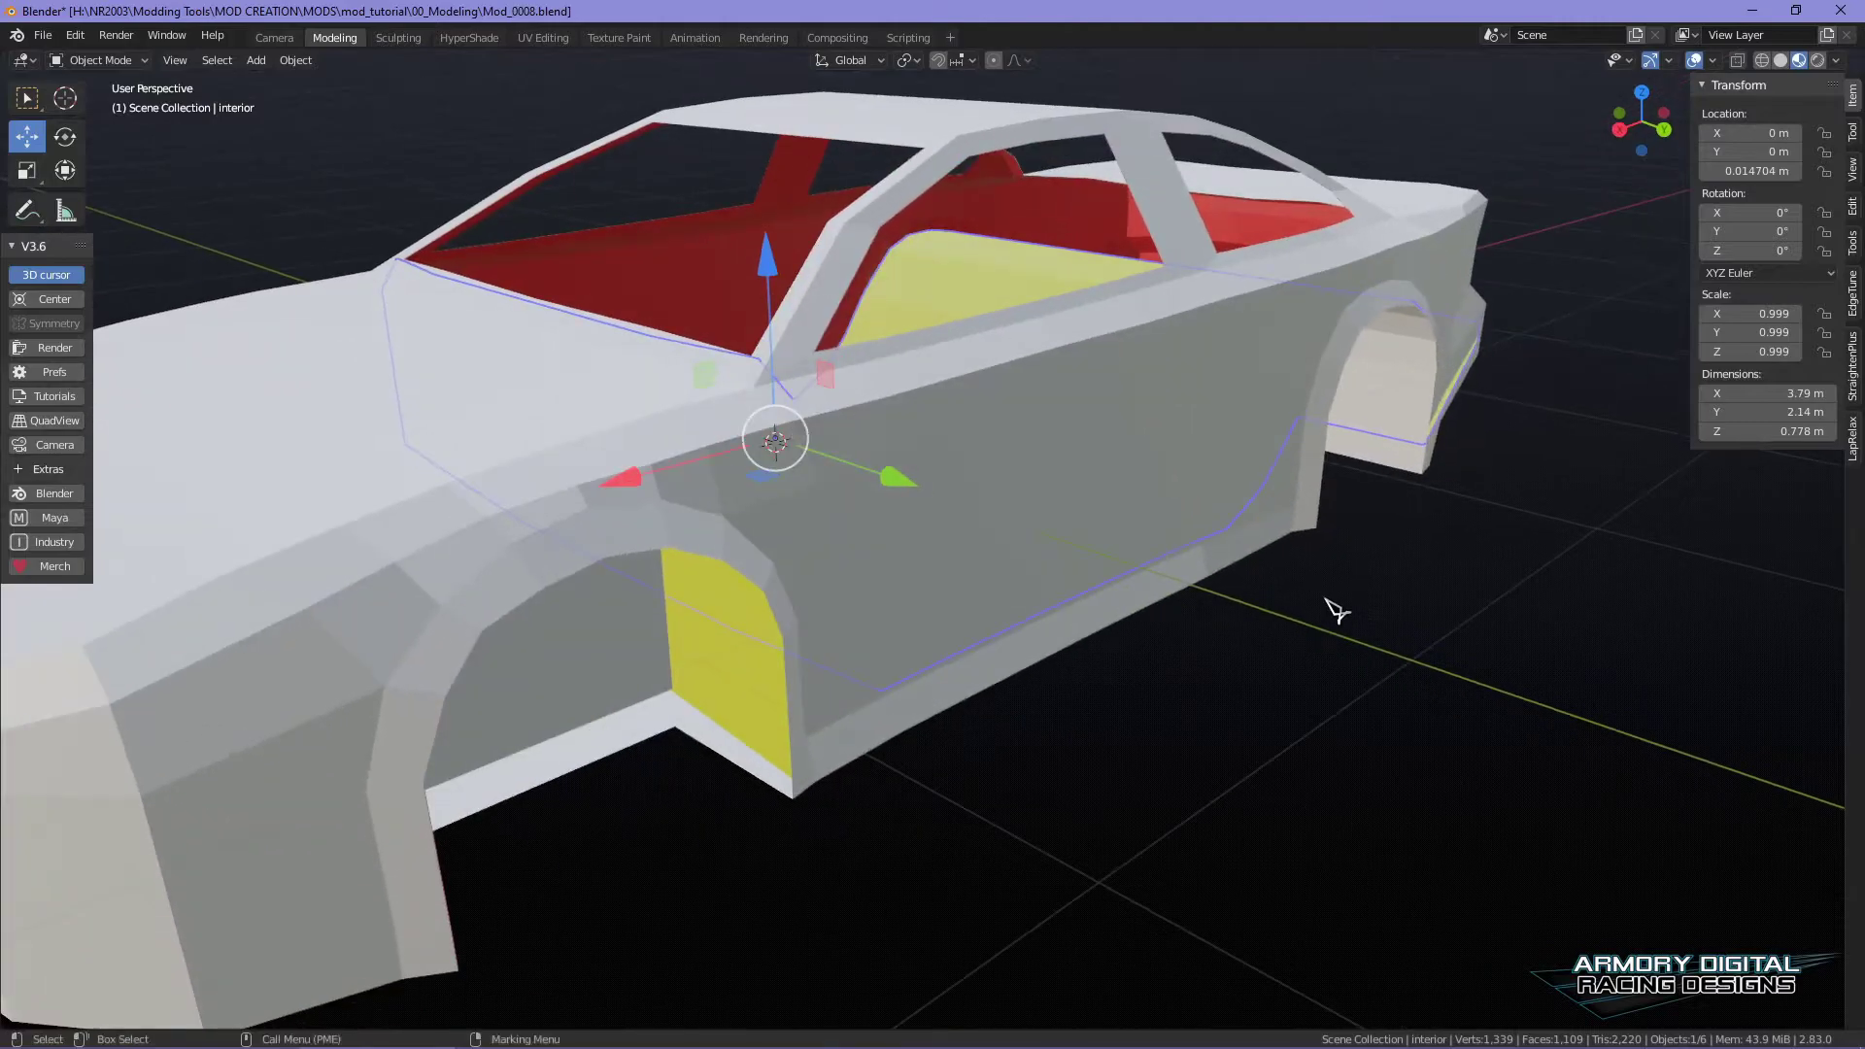
pyautogui.scroll(2, 1336, 609)
pyautogui.scroll(-2, 1491, 545)
pyautogui.keyDown('alt'); pyautogui.moveTo(1491, 545); pyautogui.dragTo(1116, 762); pyautogui.keyUp('alt')
pyautogui.scroll(3, 1418, 709)
pyautogui.keyDown('alt'); pyautogui.moveTo(1435, 711); pyautogui.dragTo(1208, 749); pyautogui.keyUp('alt')
pyautogui.scroll(4, 595, 621)
# - Select the interior's rear side vertex on the positive Y side and move it about 0.004 m inward along Y
pyautogui.moveTo(291, 491); pyautogui.dragTo(218, 491, button='right')
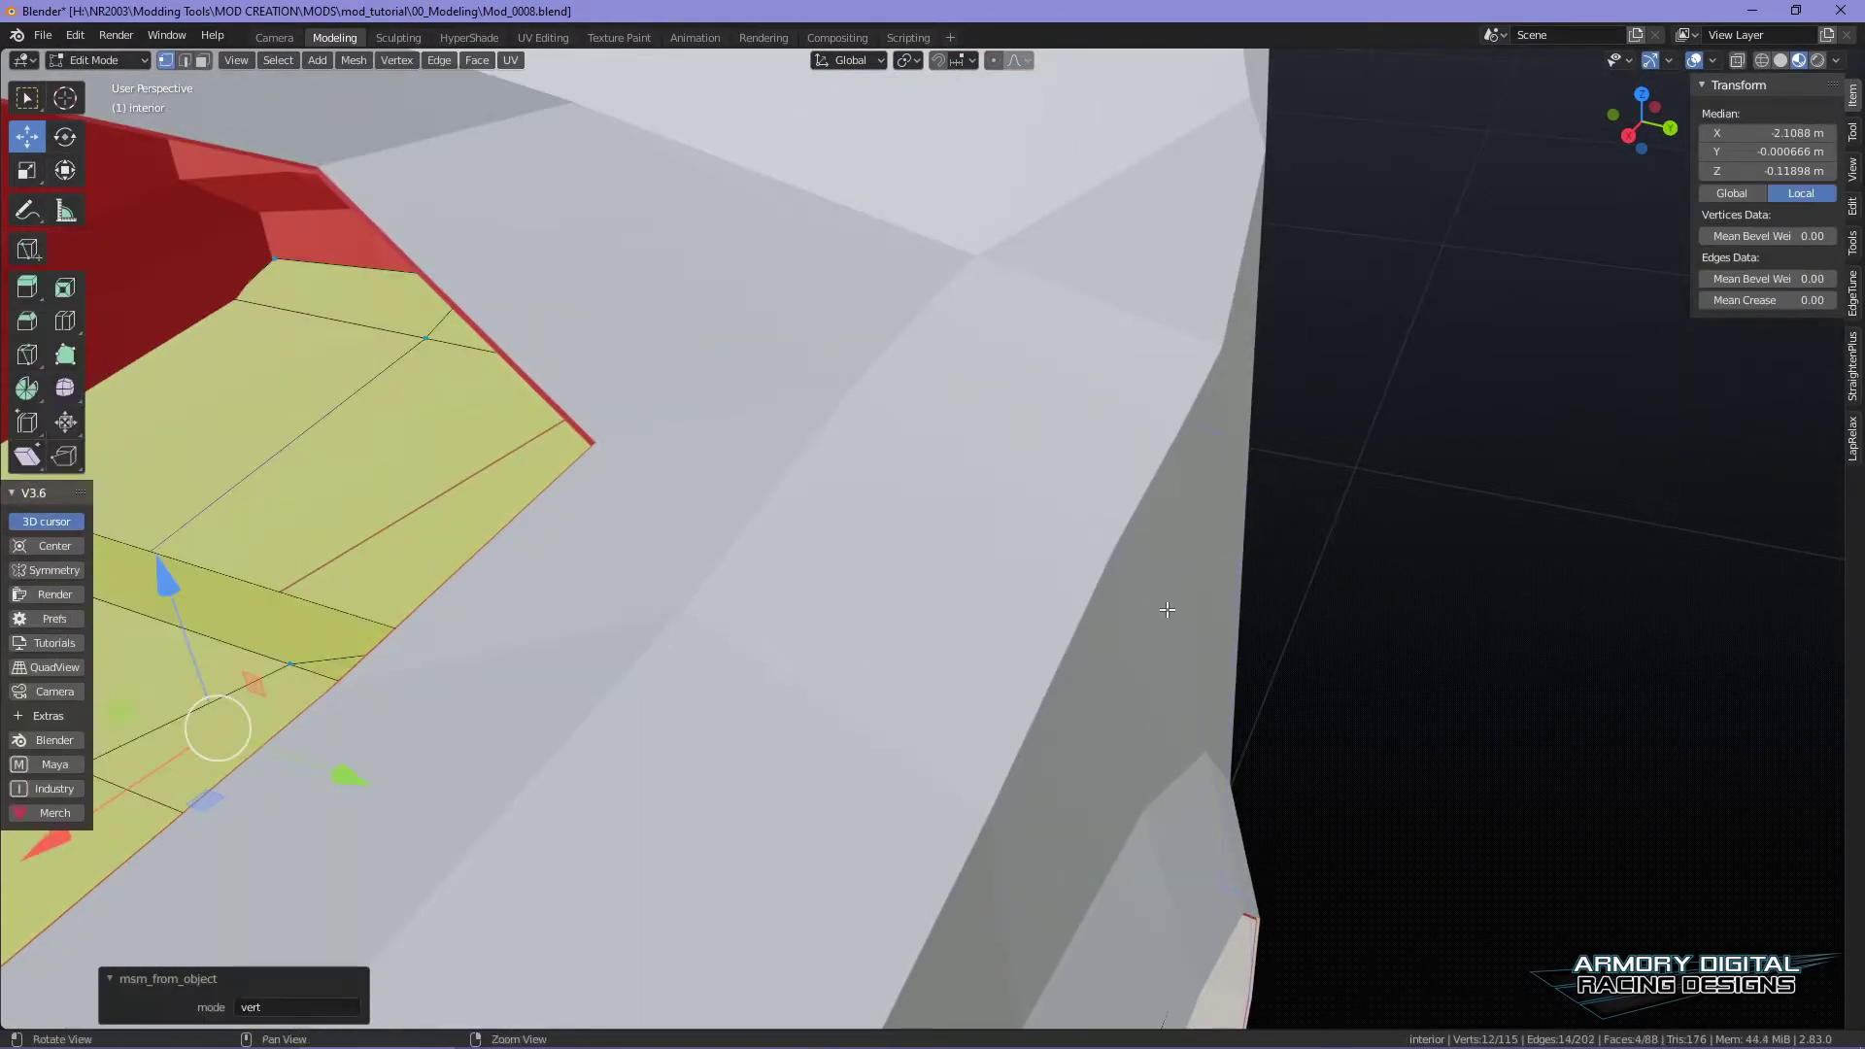
pyautogui.scroll(-3, 1146, 606)
pyautogui.keyDown('alt'); pyautogui.moveTo(1191, 612); pyautogui.dragTo(1349, 629); pyautogui.keyUp('alt')
pyautogui.scroll(1, 1218, 542)
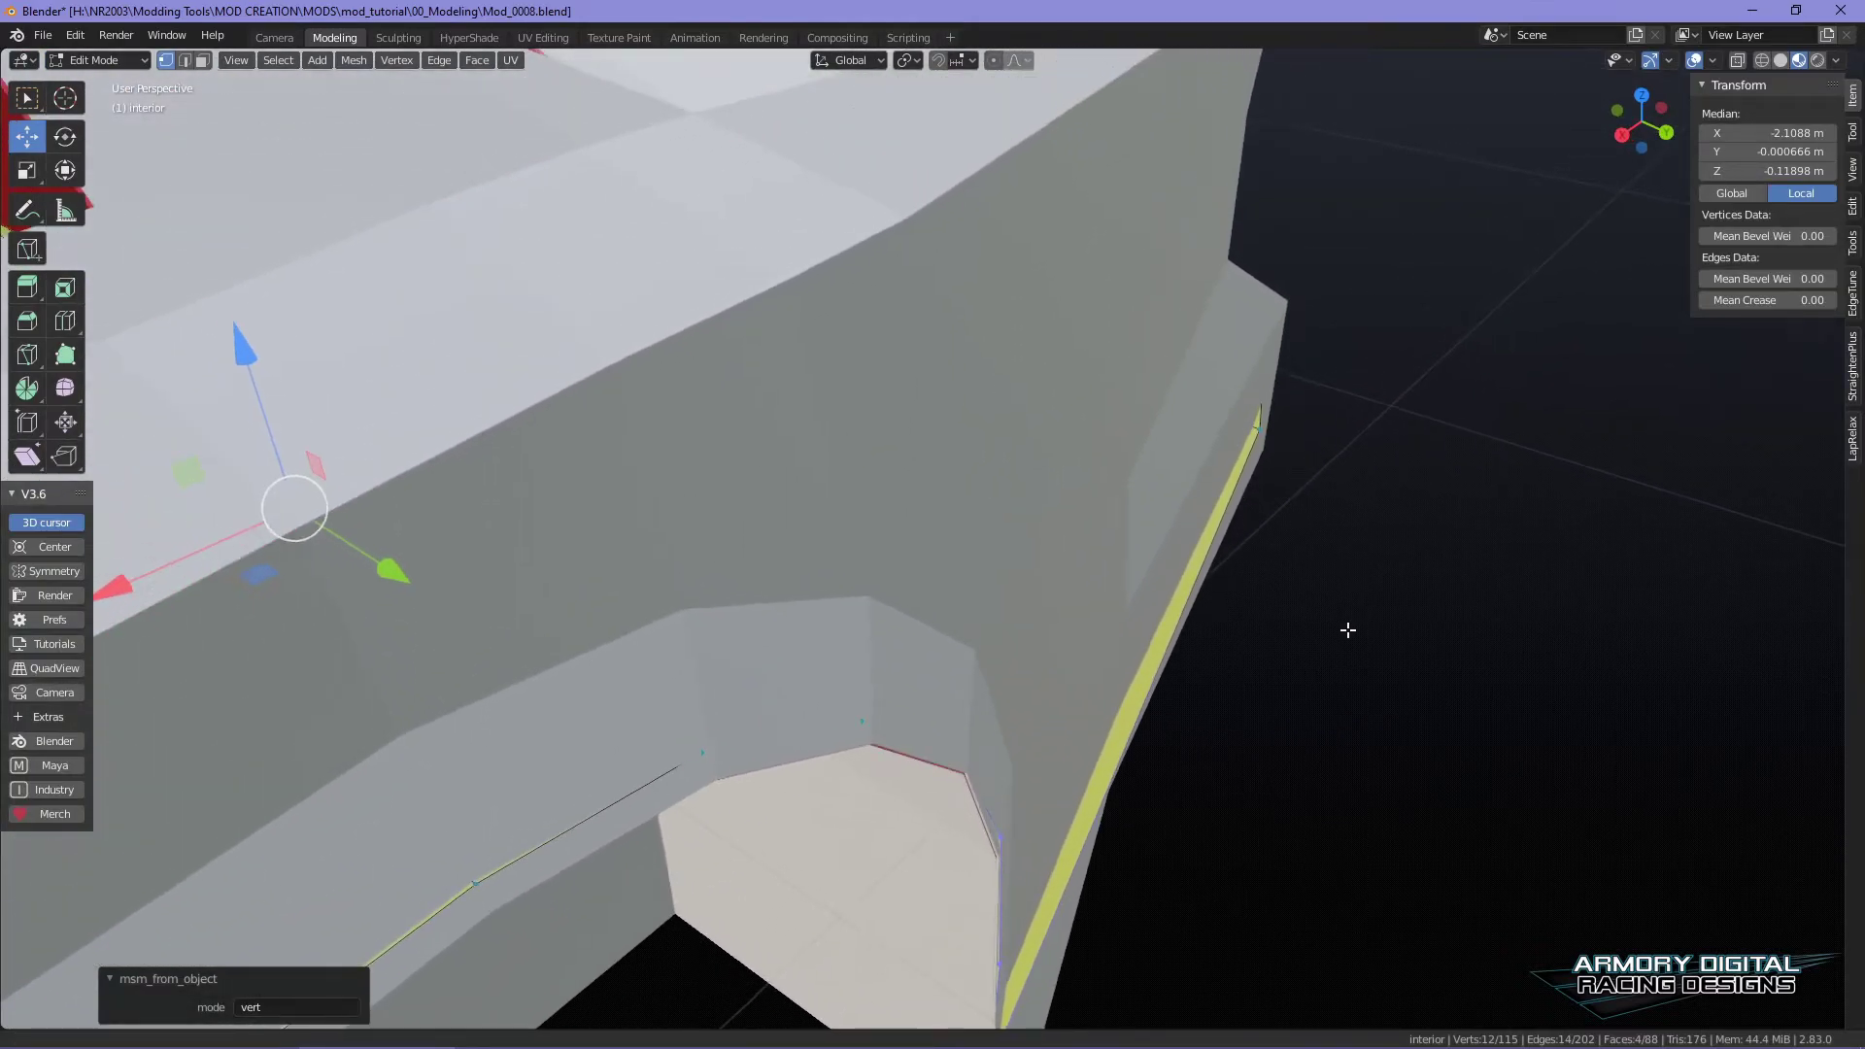
pyautogui.click(1259, 425)
pyautogui.moveTo(1418, 478); pyautogui.dragTo(1415, 481)
# - Move the matching rear side vertex on the negative Y side slightly inward along Y
pyautogui.keyDown('alt'); pyautogui.moveTo(1436, 544); pyautogui.dragTo(1156, 471); pyautogui.keyUp('alt')
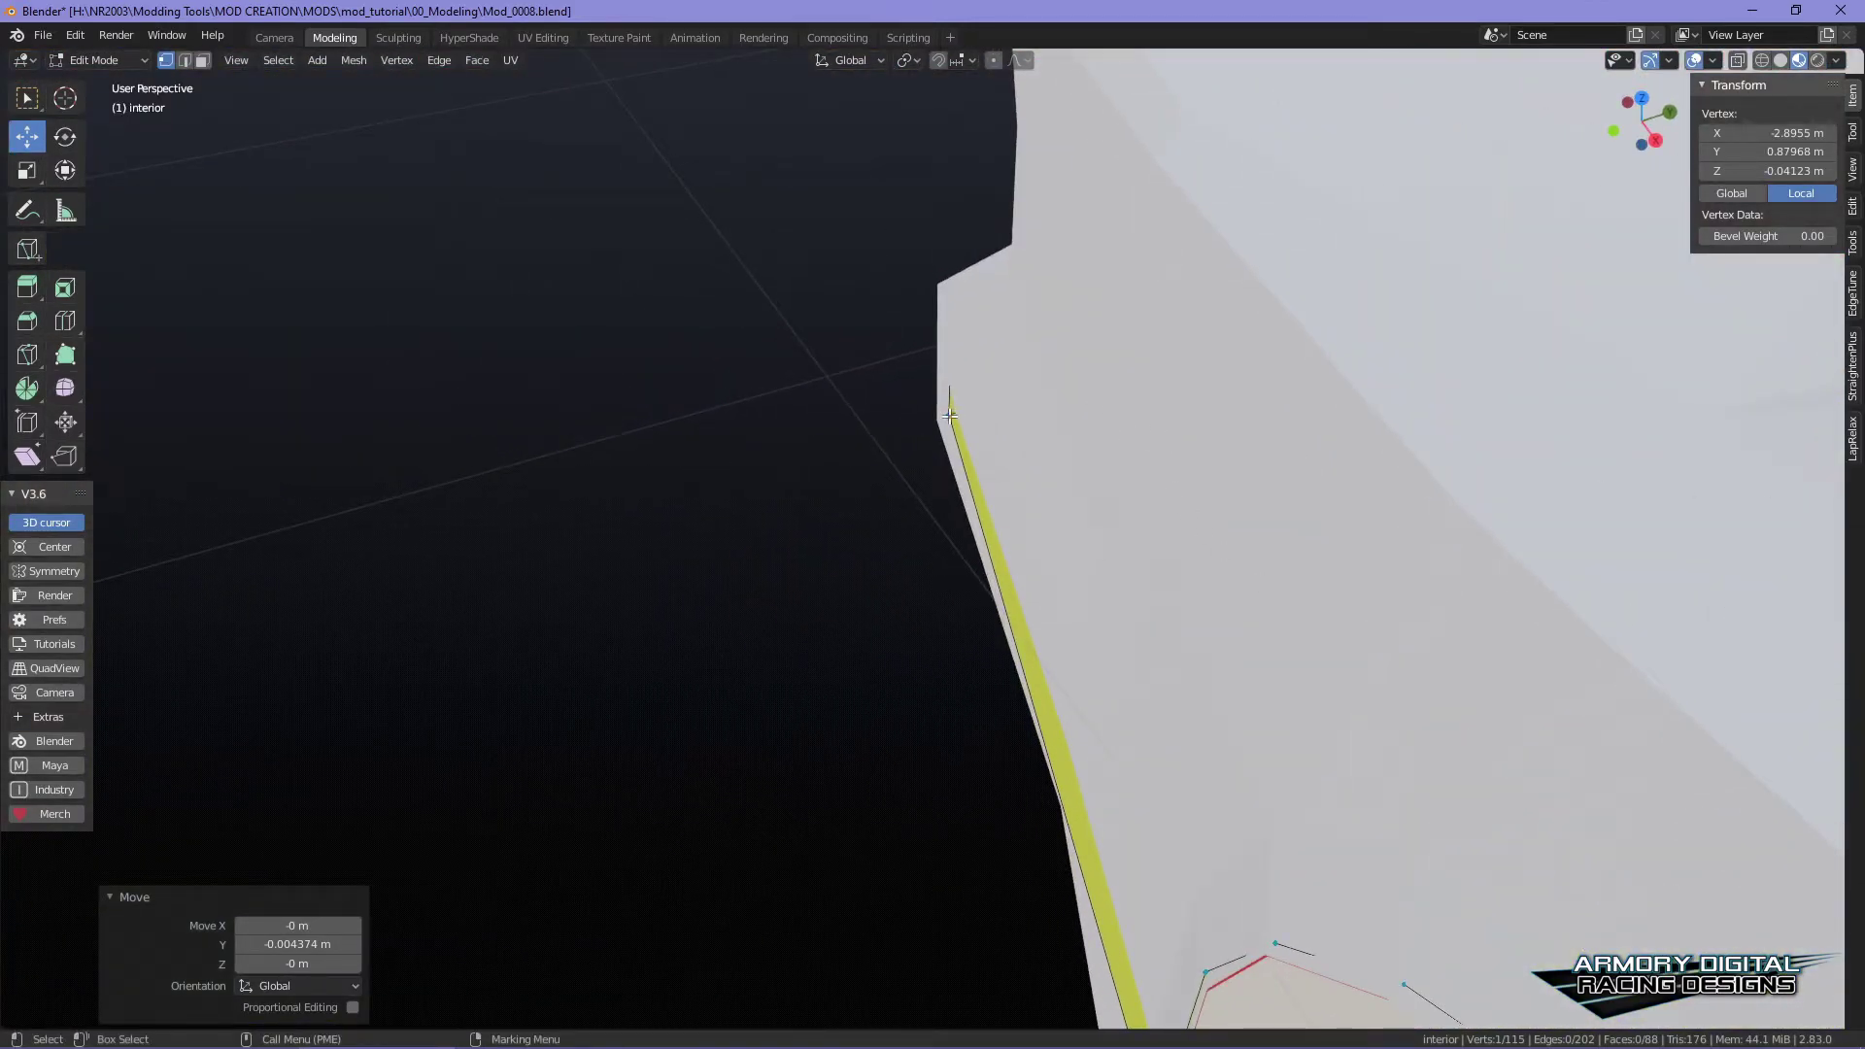
pyautogui.click(949, 416)
pyautogui.moveTo(1110, 373); pyautogui.dragTo(1117, 371)
pyautogui.keyDown('alt'); pyautogui.moveTo(1117, 371); pyautogui.dragTo(1302, 463); pyautogui.keyUp('alt')
pyautogui.keyDown('alt'); pyautogui.moveTo(1720, 583); pyautogui.dragTo(1525, 588); pyautogui.keyUp('alt')
# - Add a crosswise loop cut through the middle of the interior's rear floor and switch to vertex editing
pyautogui.moveTo(1192, 477); pyautogui.dragTo(1186, 367, button='right')
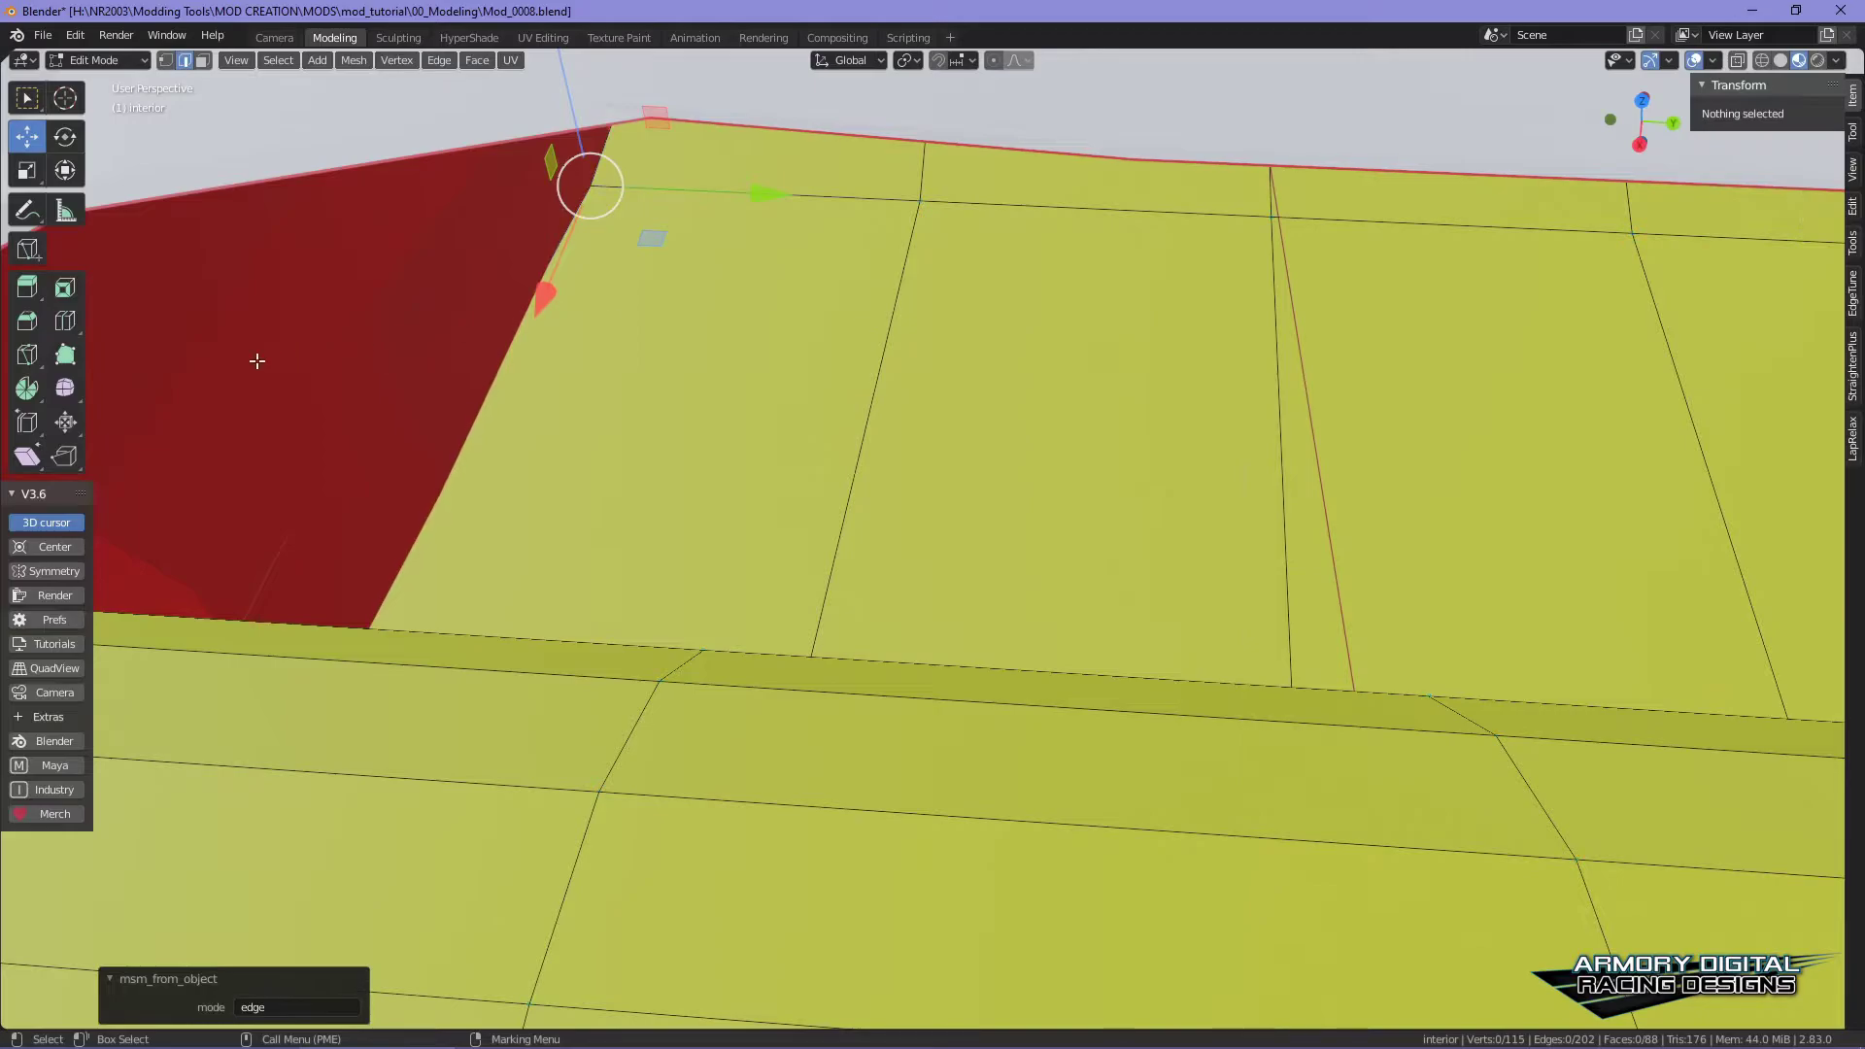
pyautogui.click(65, 320)
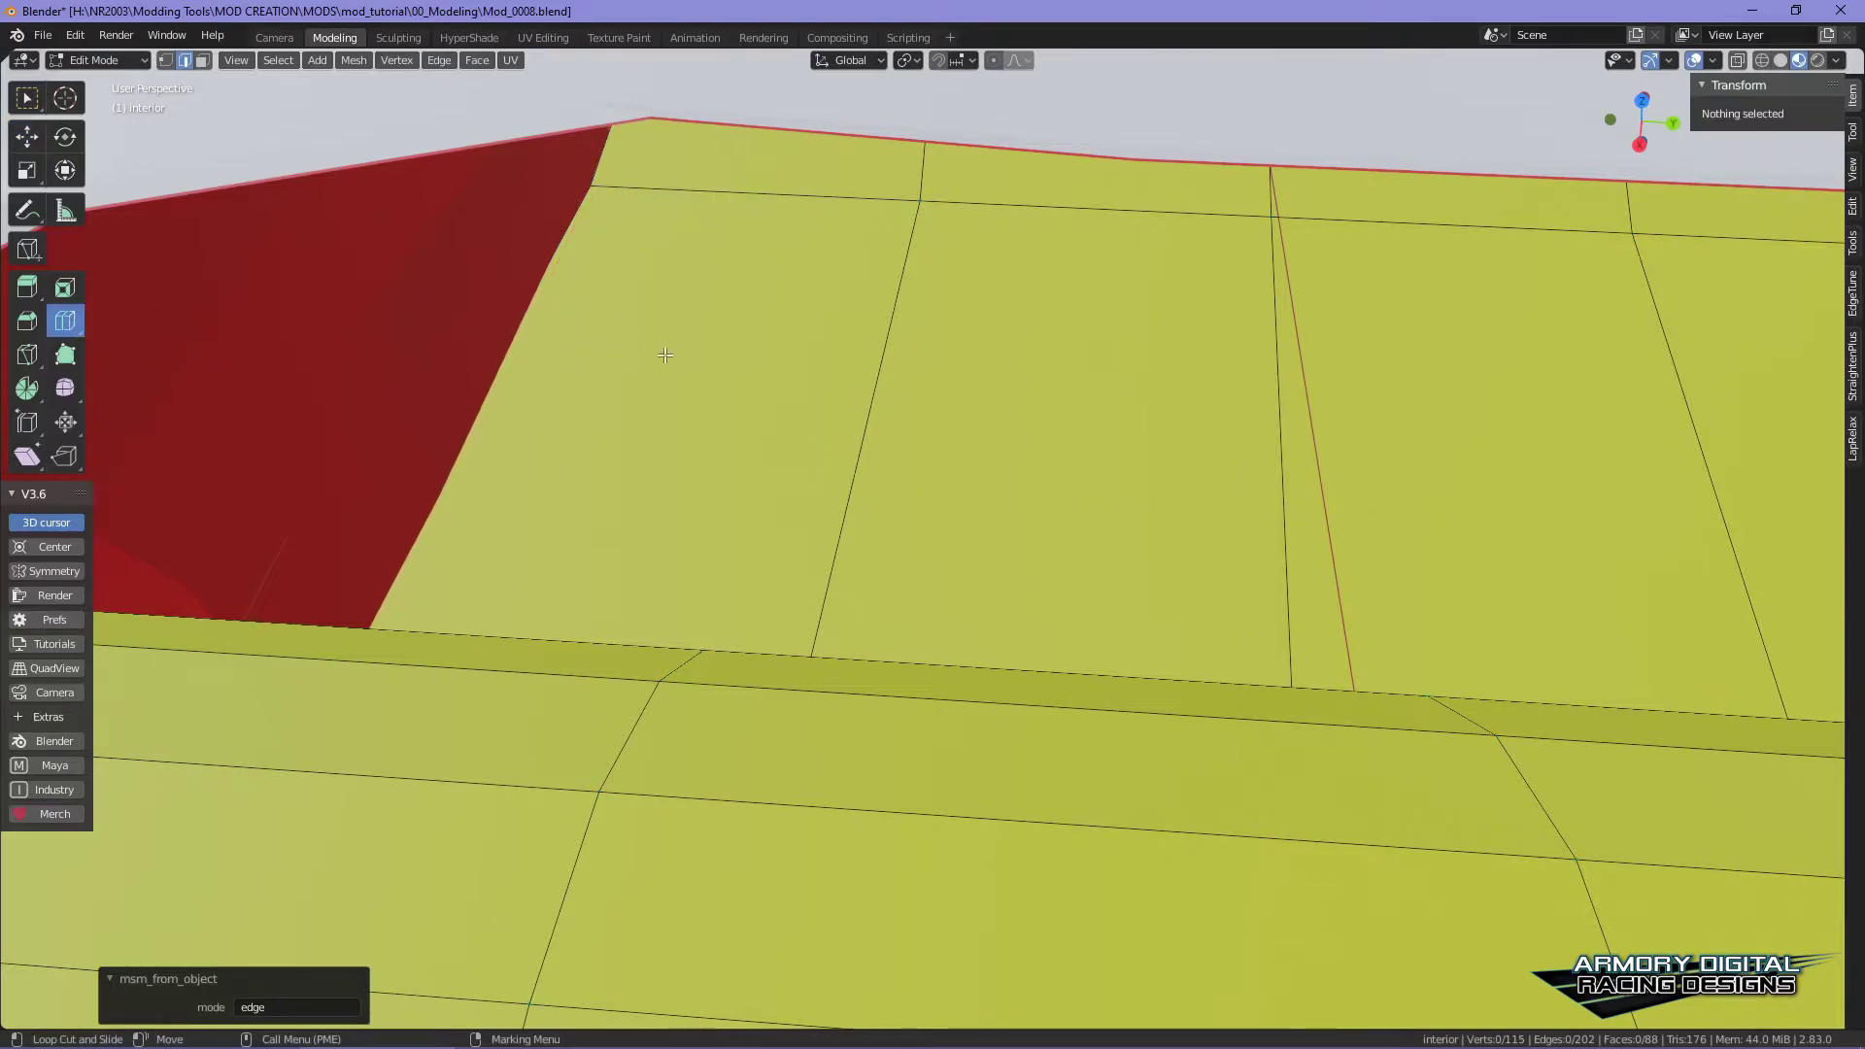
pyautogui.click(894, 424)
pyautogui.moveTo(931, 339); pyautogui.dragTo(836, 335, button='right')
# - Move the new loop's outer vertex on the negative Y side about 0.009 m inward along Y
pyautogui.moveTo(835, 335); pyautogui.dragTo(981, 474, button='middle')
pyautogui.click(791, 561)
pyautogui.moveTo(792, 562); pyautogui.dragTo(1004, 549, button='middle')
pyautogui.moveTo(798, 487); pyautogui.dragTo(787, 493)
pyautogui.moveTo(787, 494); pyautogui.dragTo(989, 581, button='middle')
pyautogui.moveTo(937, 472); pyautogui.dragTo(814, 563)
pyautogui.scroll(8, 935, 470)
pyautogui.keyDown('alt'); pyautogui.moveTo(1187, 525); pyautogui.dragTo(1061, 422); pyautogui.keyUp('alt')
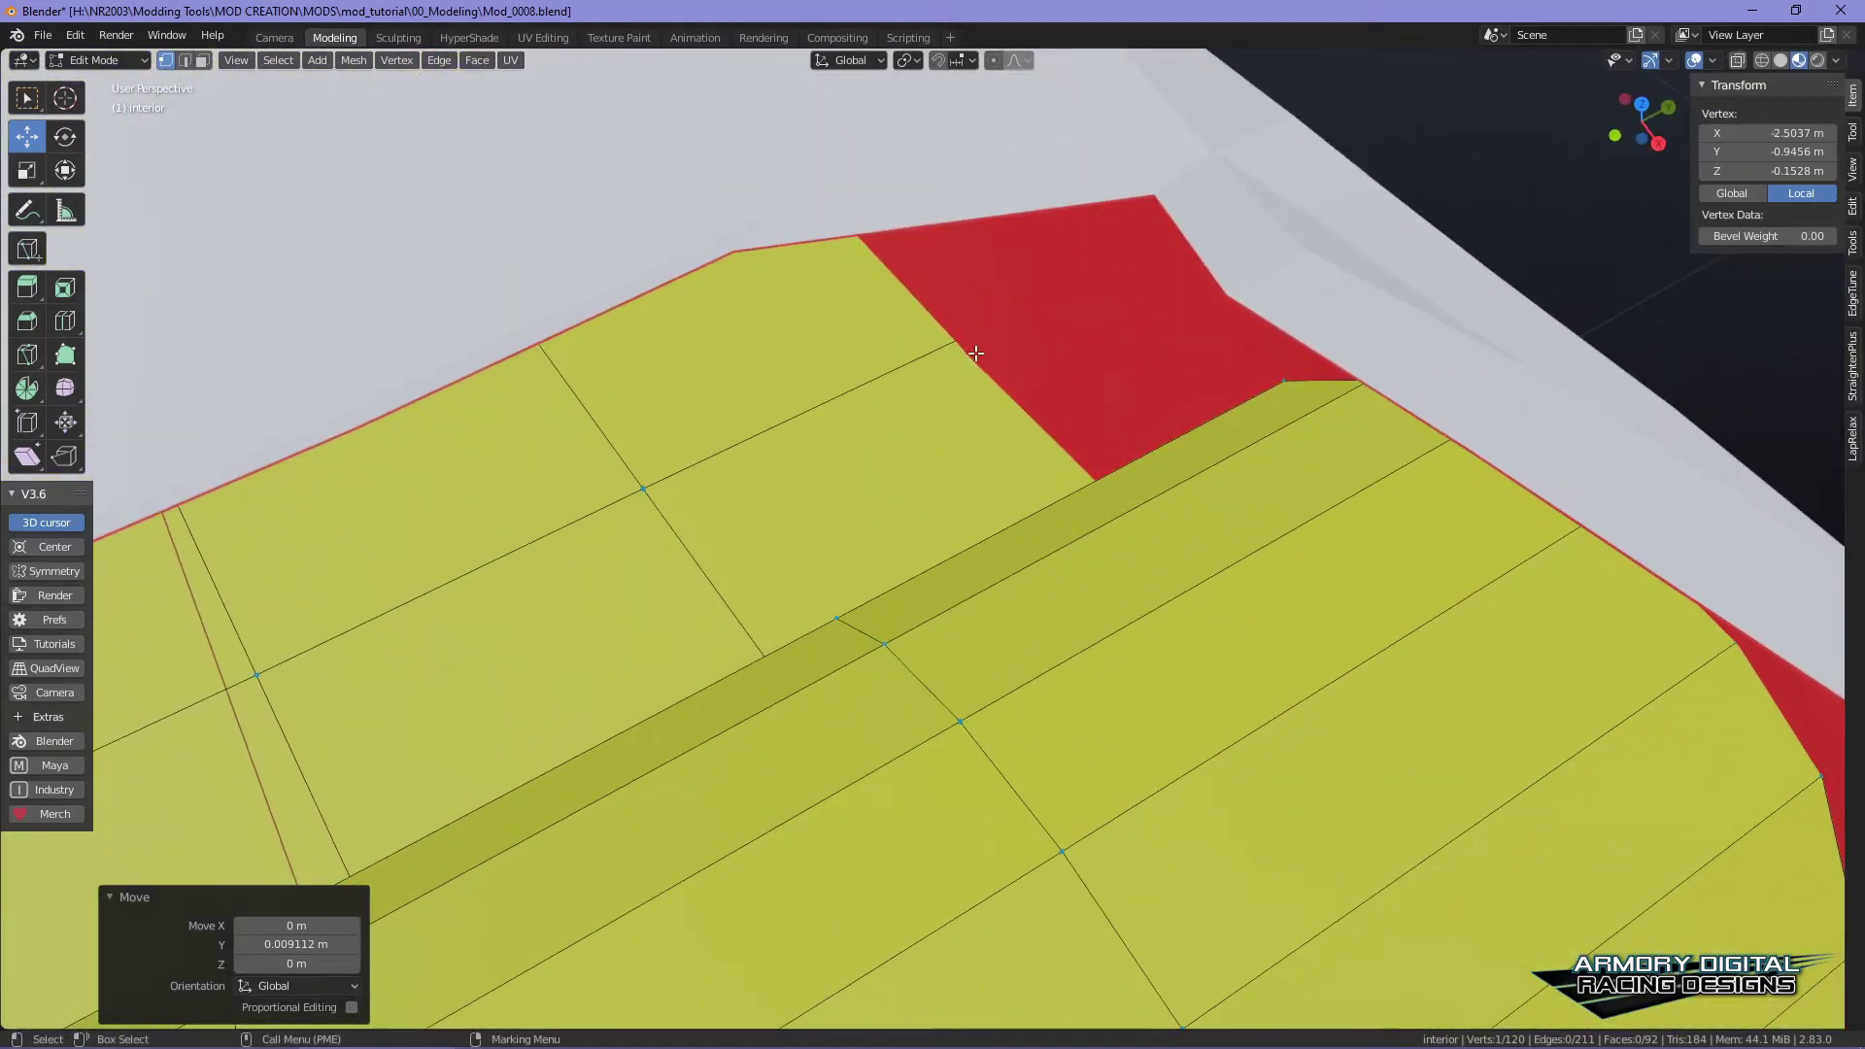
# - Move the new loop's outer vertex on the positive Y side about 0.018 m inward along Y
pyautogui.click(964, 336)
pyautogui.moveTo(1106, 272); pyautogui.dragTo(1095, 282)
pyautogui.keyDown('alt'); pyautogui.moveTo(1095, 281); pyautogui.dragTo(1100, 409); pyautogui.keyUp('alt')
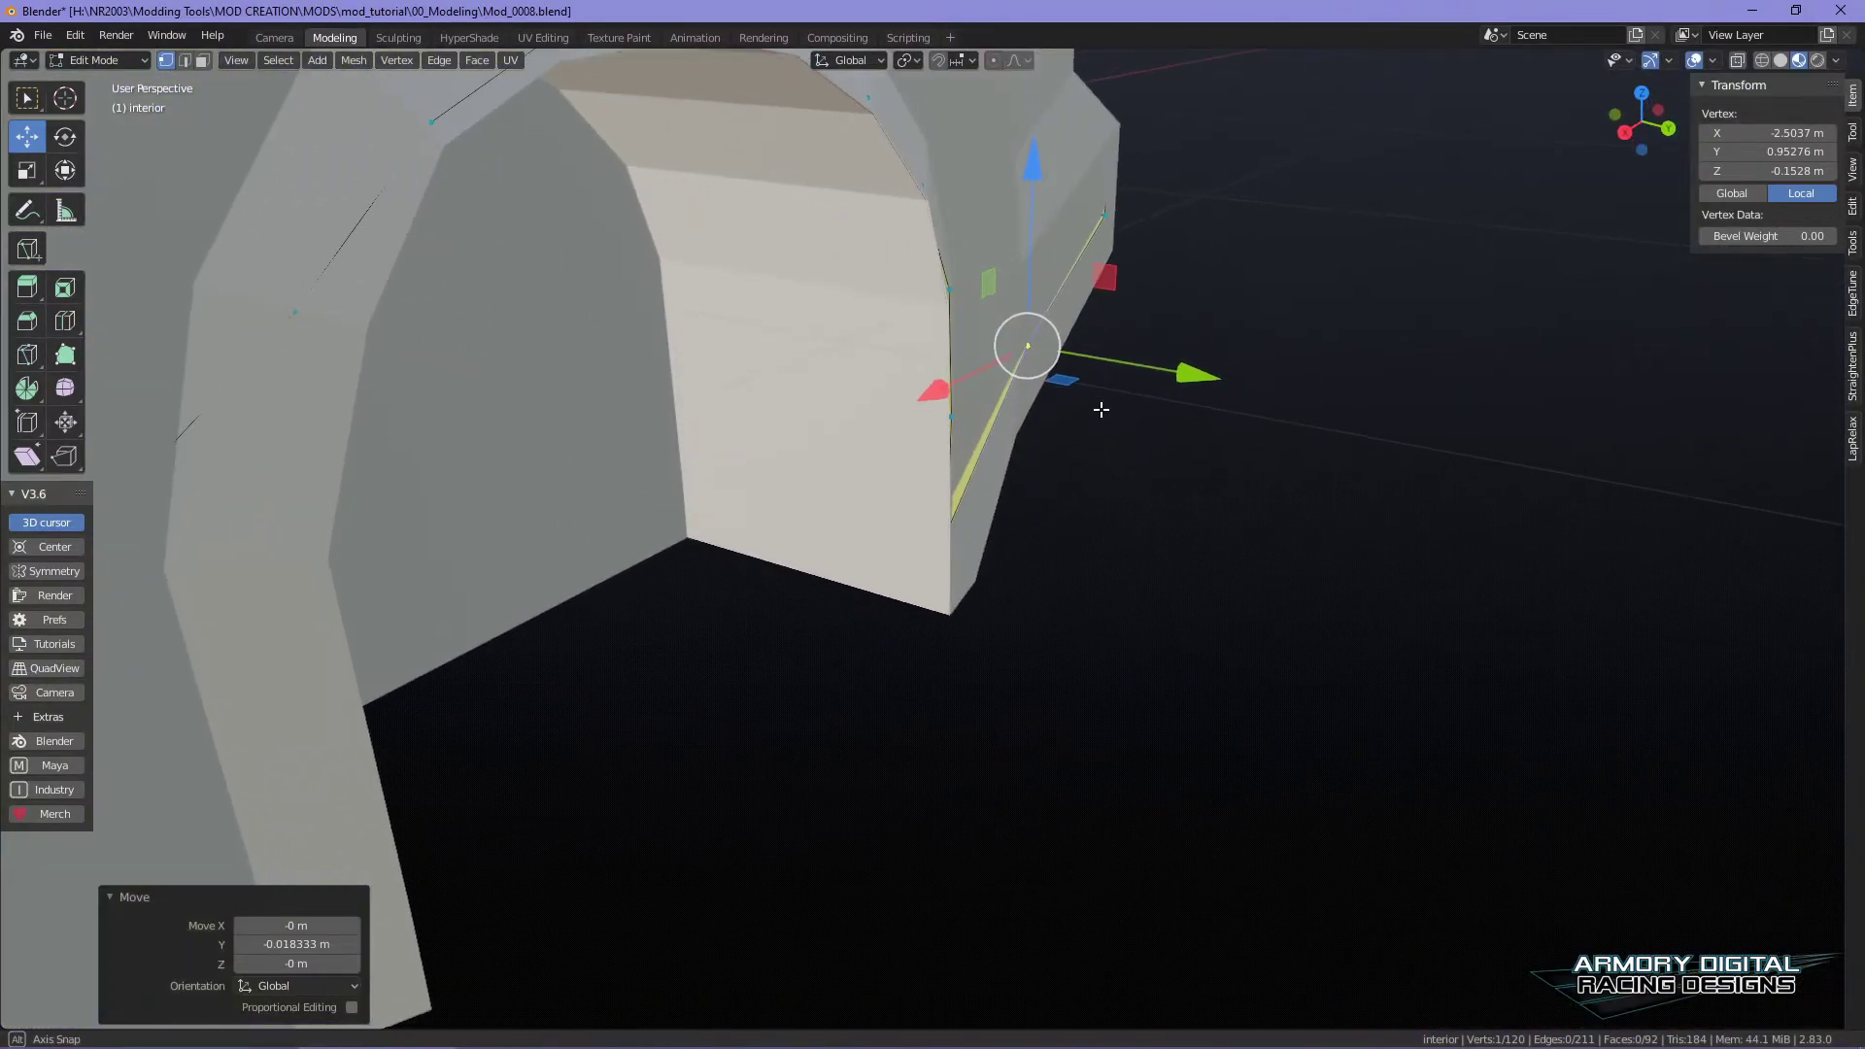
# - Move the rear side vertex on the positive Y side another 0.016 m or so inward along Y
pyautogui.keyDown('alt'); pyautogui.moveTo(1107, 531); pyautogui.dragTo(1069, 732); pyautogui.keyUp('alt')
pyautogui.keyDown('alt'); pyautogui.moveTo(1338, 391); pyautogui.dragTo(1213, 577); pyautogui.keyUp('alt')
pyautogui.moveTo(1100, 425); pyautogui.dragTo(1029, 361)
pyautogui.press('g')
pyautogui.press('y')
pyautogui.click(1094, 679)
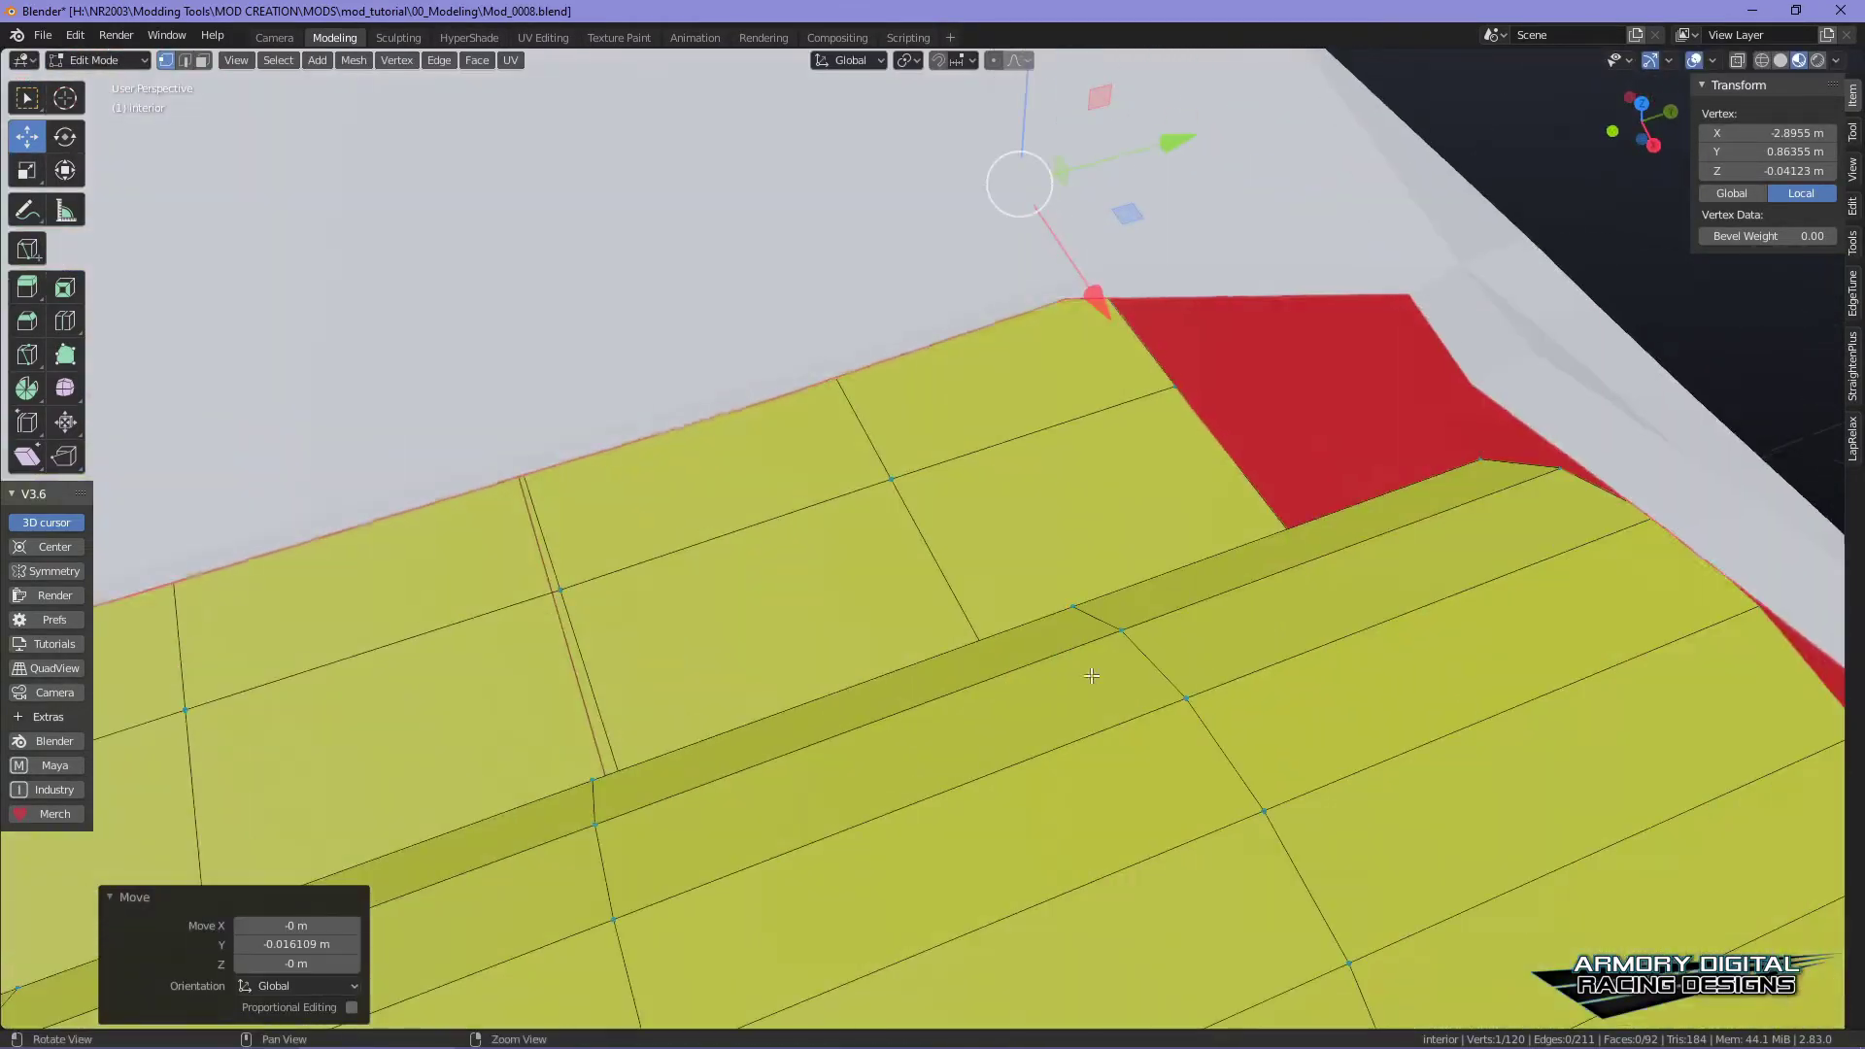
# - Select the interior's lower wheel-well corner vertex on the negative Y side and move it about 0.010 m inward along Y
pyautogui.keyDown('alt'); pyautogui.moveTo(1092, 676); pyautogui.dragTo(985, 408); pyautogui.keyUp('alt')
pyautogui.moveTo(1047, 668); pyautogui.dragTo(1082, 666)
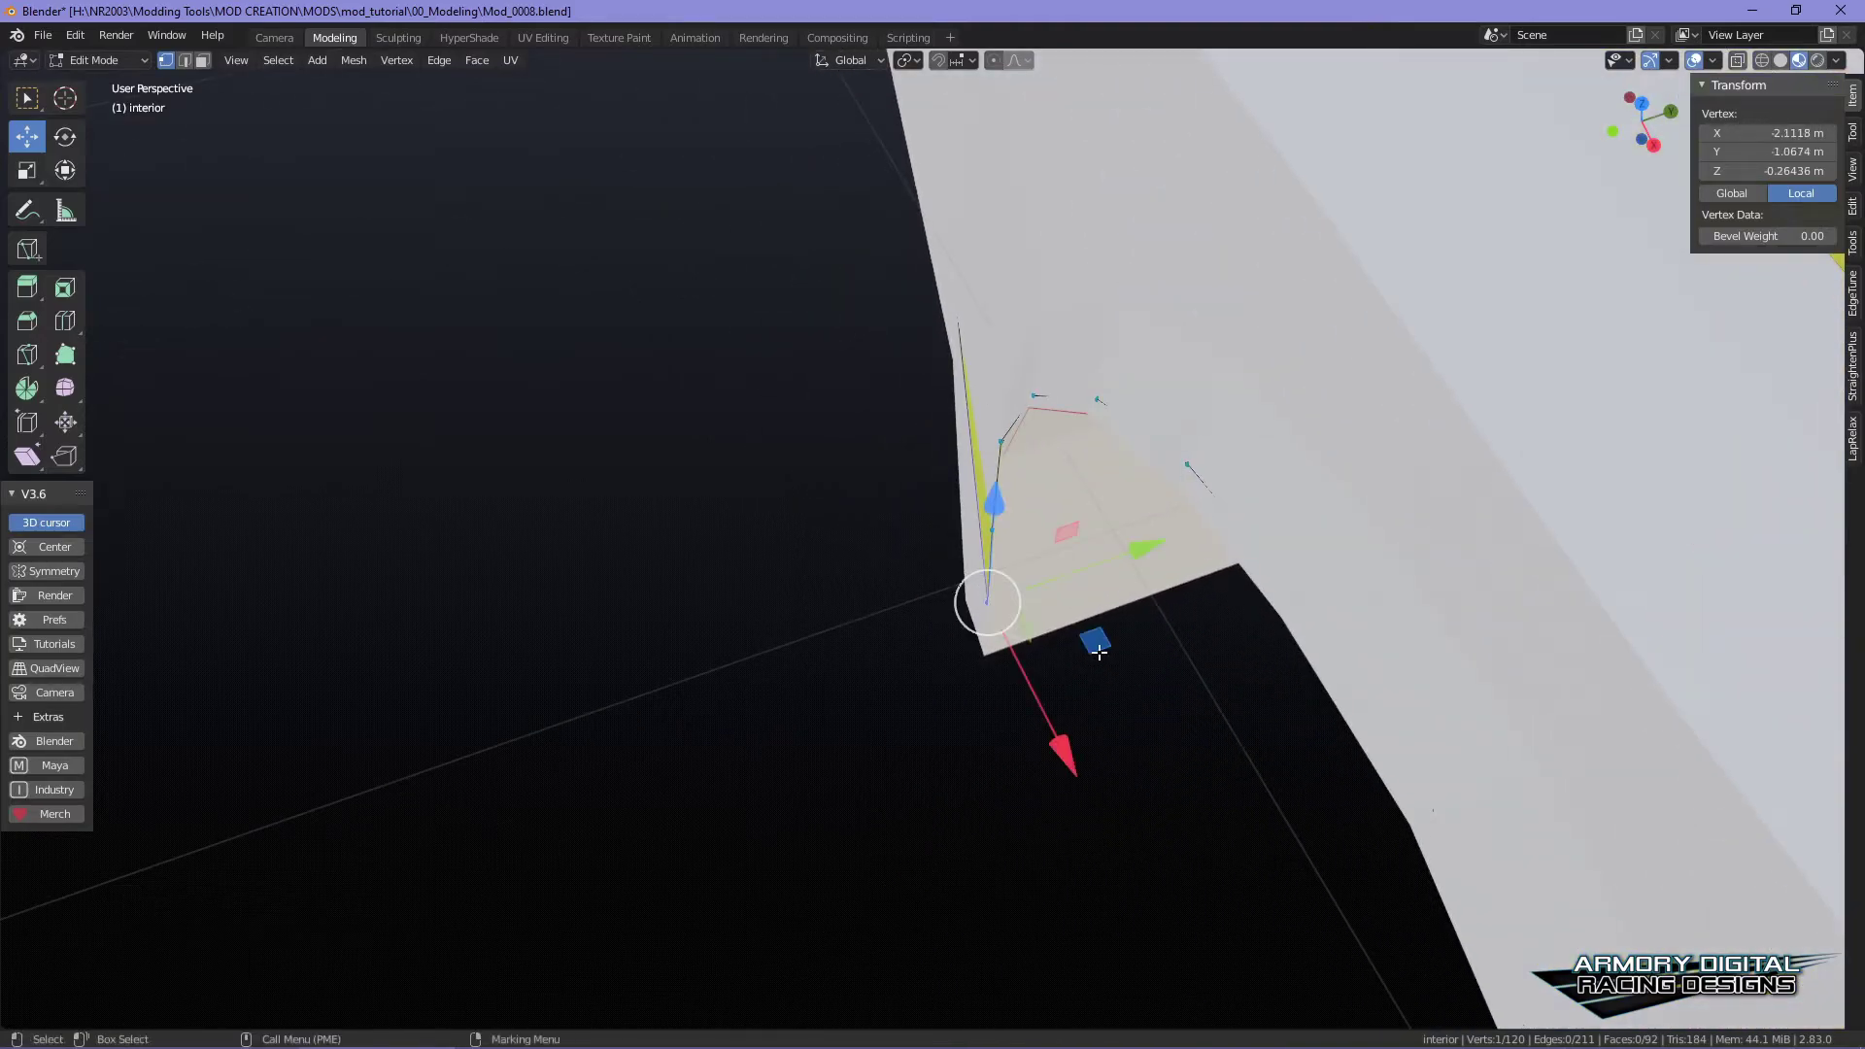
pyautogui.moveTo(1151, 551); pyautogui.dragTo(1153, 548)
pyautogui.keyDown('alt'); pyautogui.moveTo(1154, 593); pyautogui.dragTo(1249, 545); pyautogui.keyUp('alt')
pyautogui.keyDown('alt'); pyautogui.moveTo(1249, 545); pyautogui.dragTo(1182, 652, button='middle'); pyautogui.keyUp('alt')
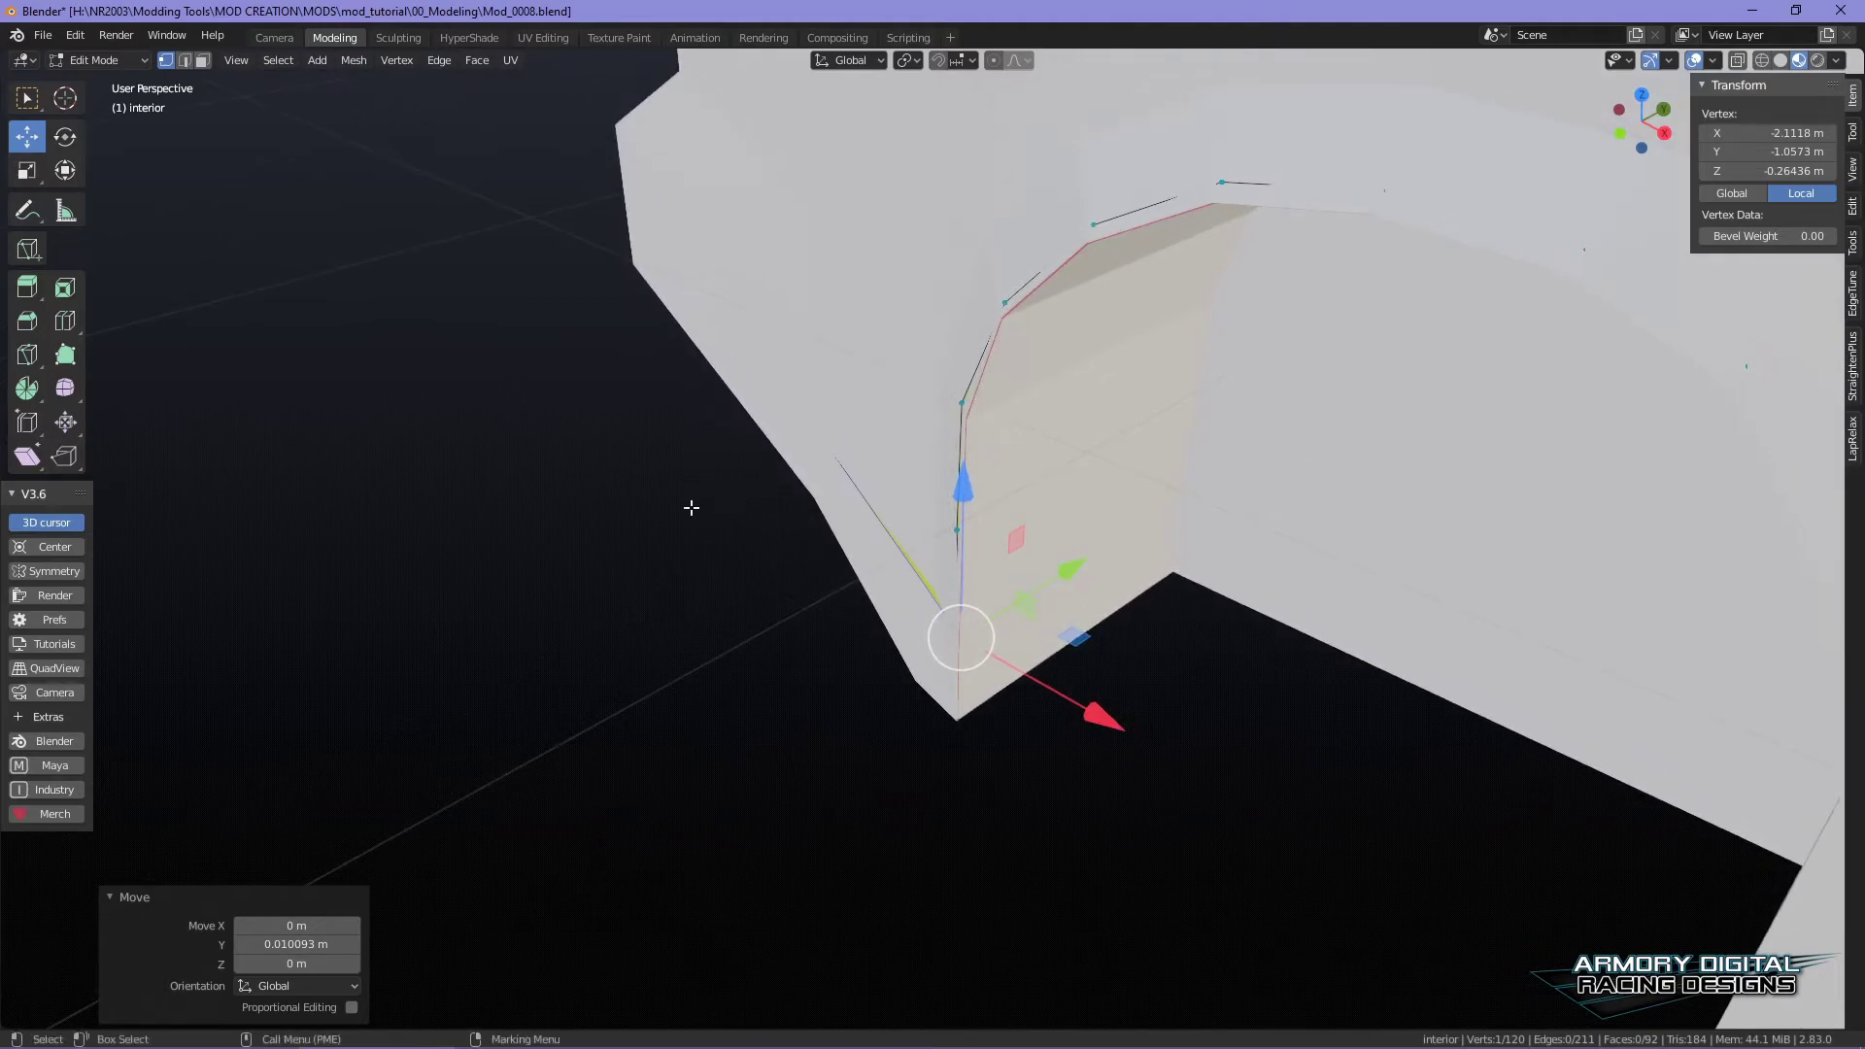
# - Move the interior's rear side vertex on the negative Y side about 0.025 m inward along Y
pyautogui.moveTo(870, 376); pyautogui.dragTo(869, 376)
pyautogui.moveTo(869, 376); pyautogui.dragTo(1082, 457, button='middle')
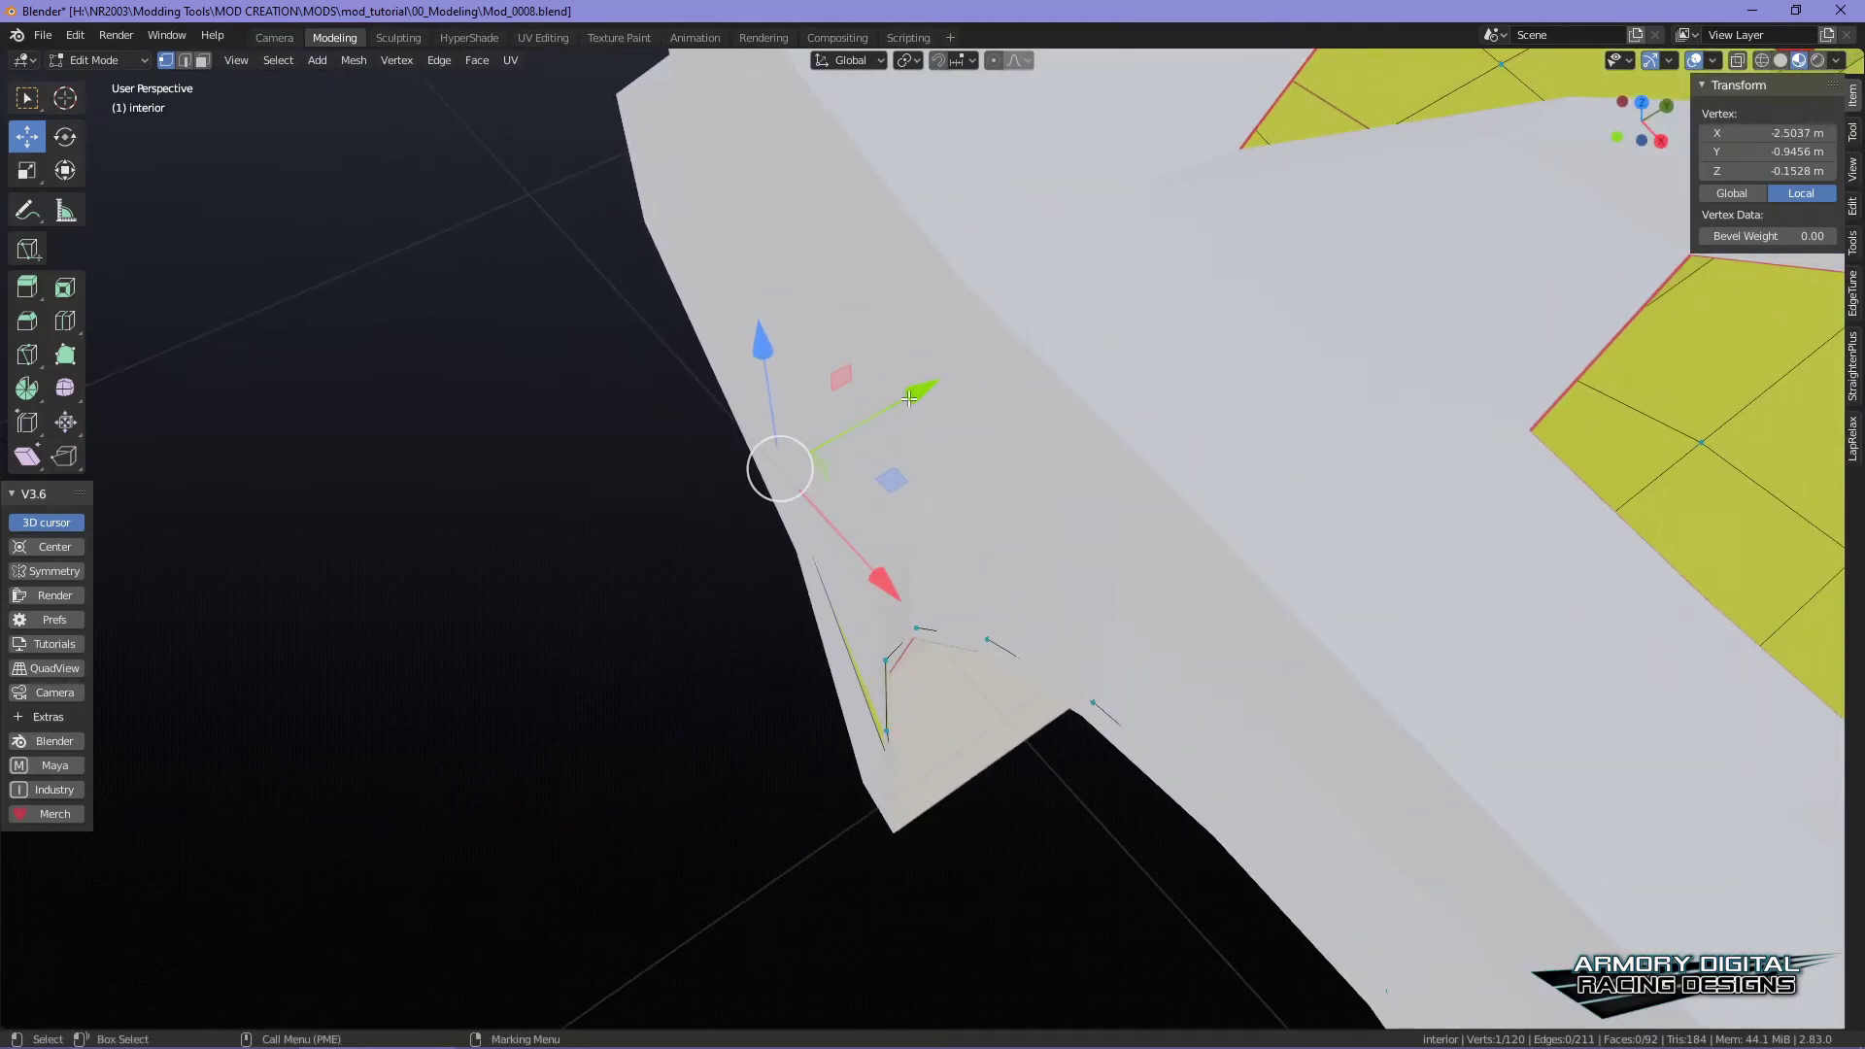
pyautogui.moveTo(909, 398); pyautogui.dragTo(911, 398)
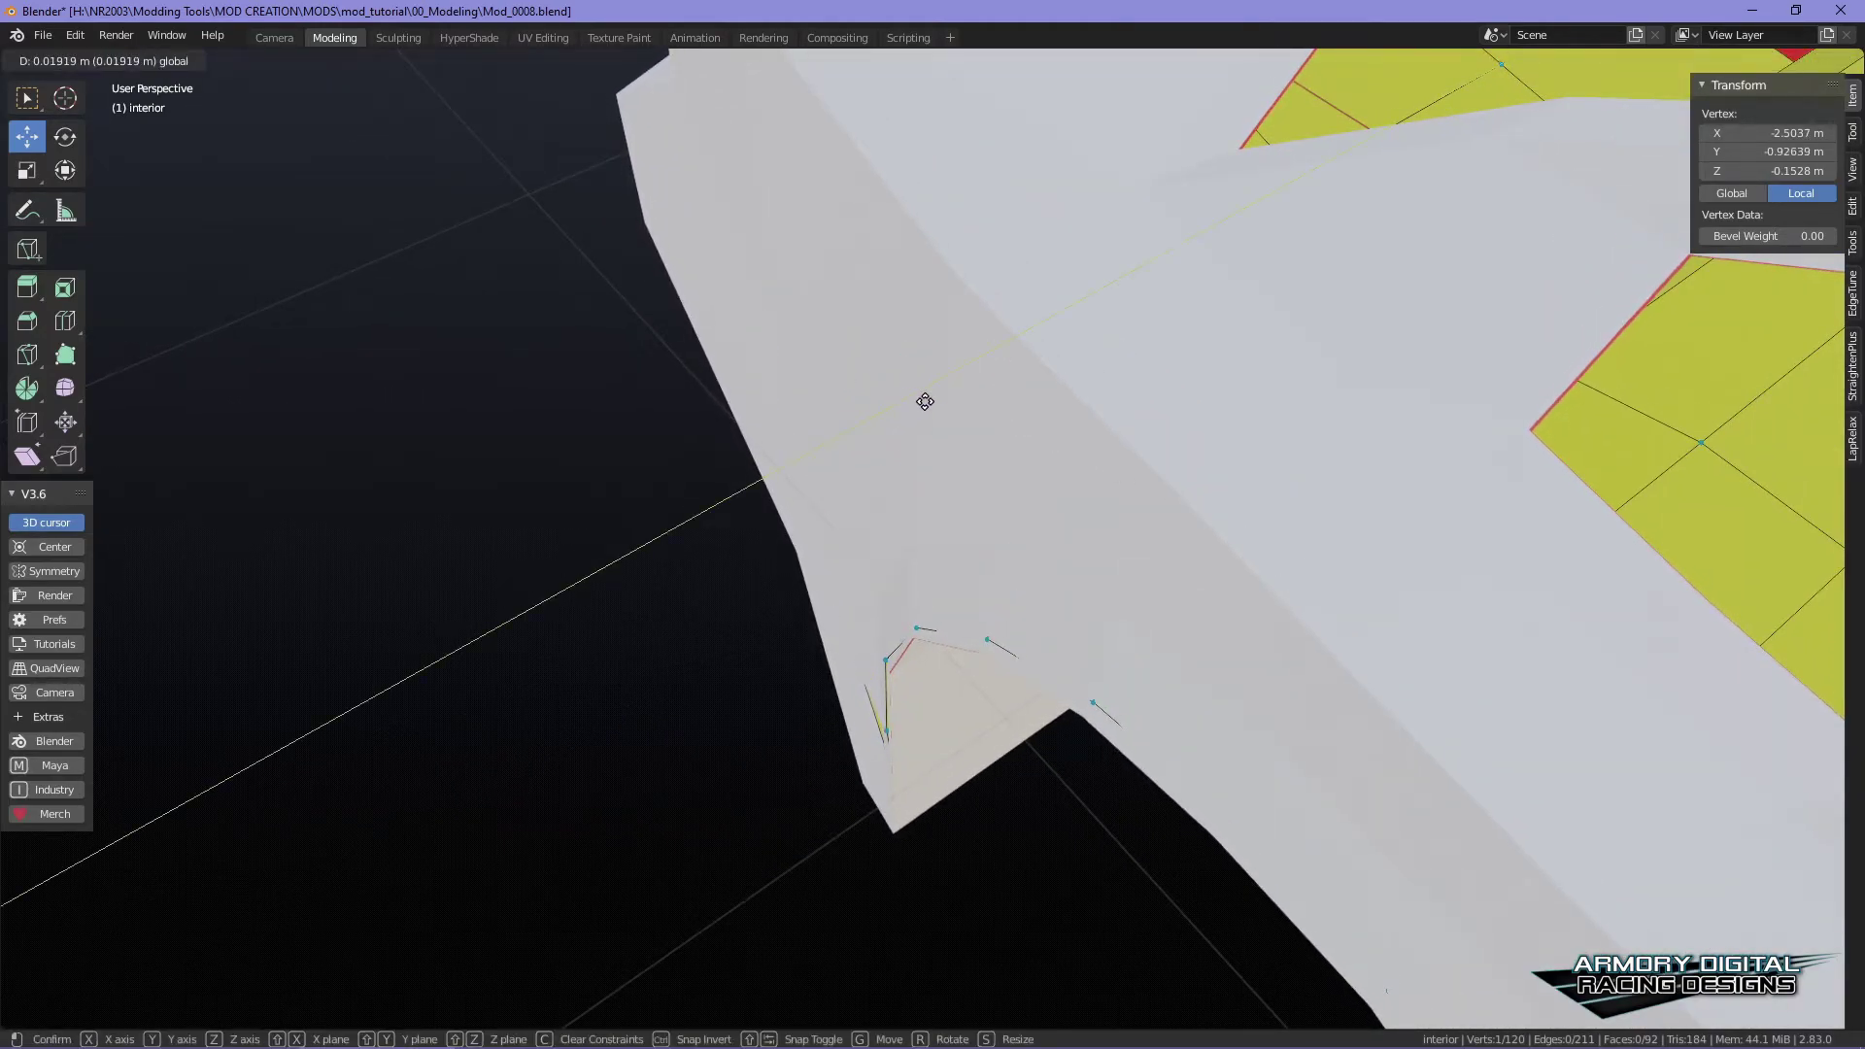
pyautogui.moveTo(921, 408); pyautogui.dragTo(934, 408)
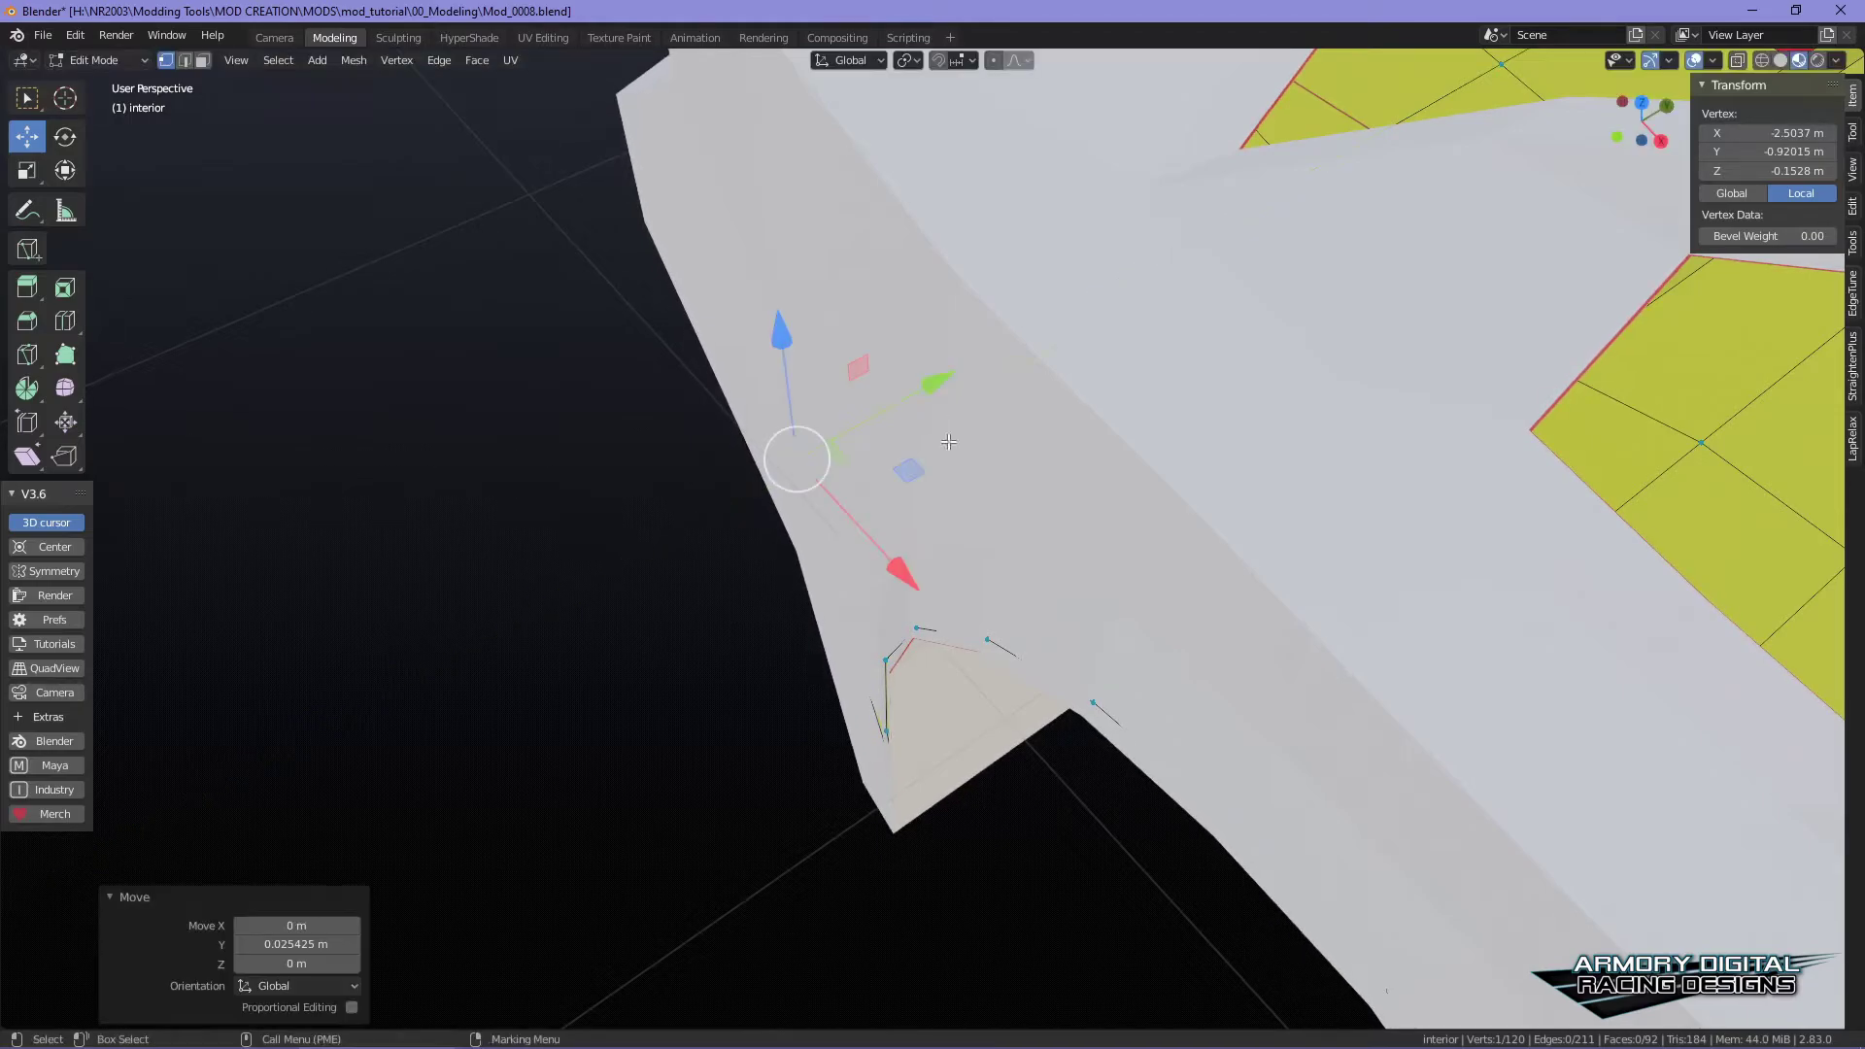
# - Select the next wheel-well edge vertex above the lower corner on the negative Y side and move it about 0.005 m inward along Y
pyautogui.keyDown('alt'); pyautogui.moveTo(1045, 717); pyautogui.dragTo(1054, 669); pyautogui.keyUp('alt')
pyautogui.moveTo(908, 686); pyautogui.dragTo(972, 726)
pyautogui.moveTo(1053, 625); pyautogui.dragTo(1051, 623)
pyautogui.moveTo(906, 618); pyautogui.dragTo(1020, 630)
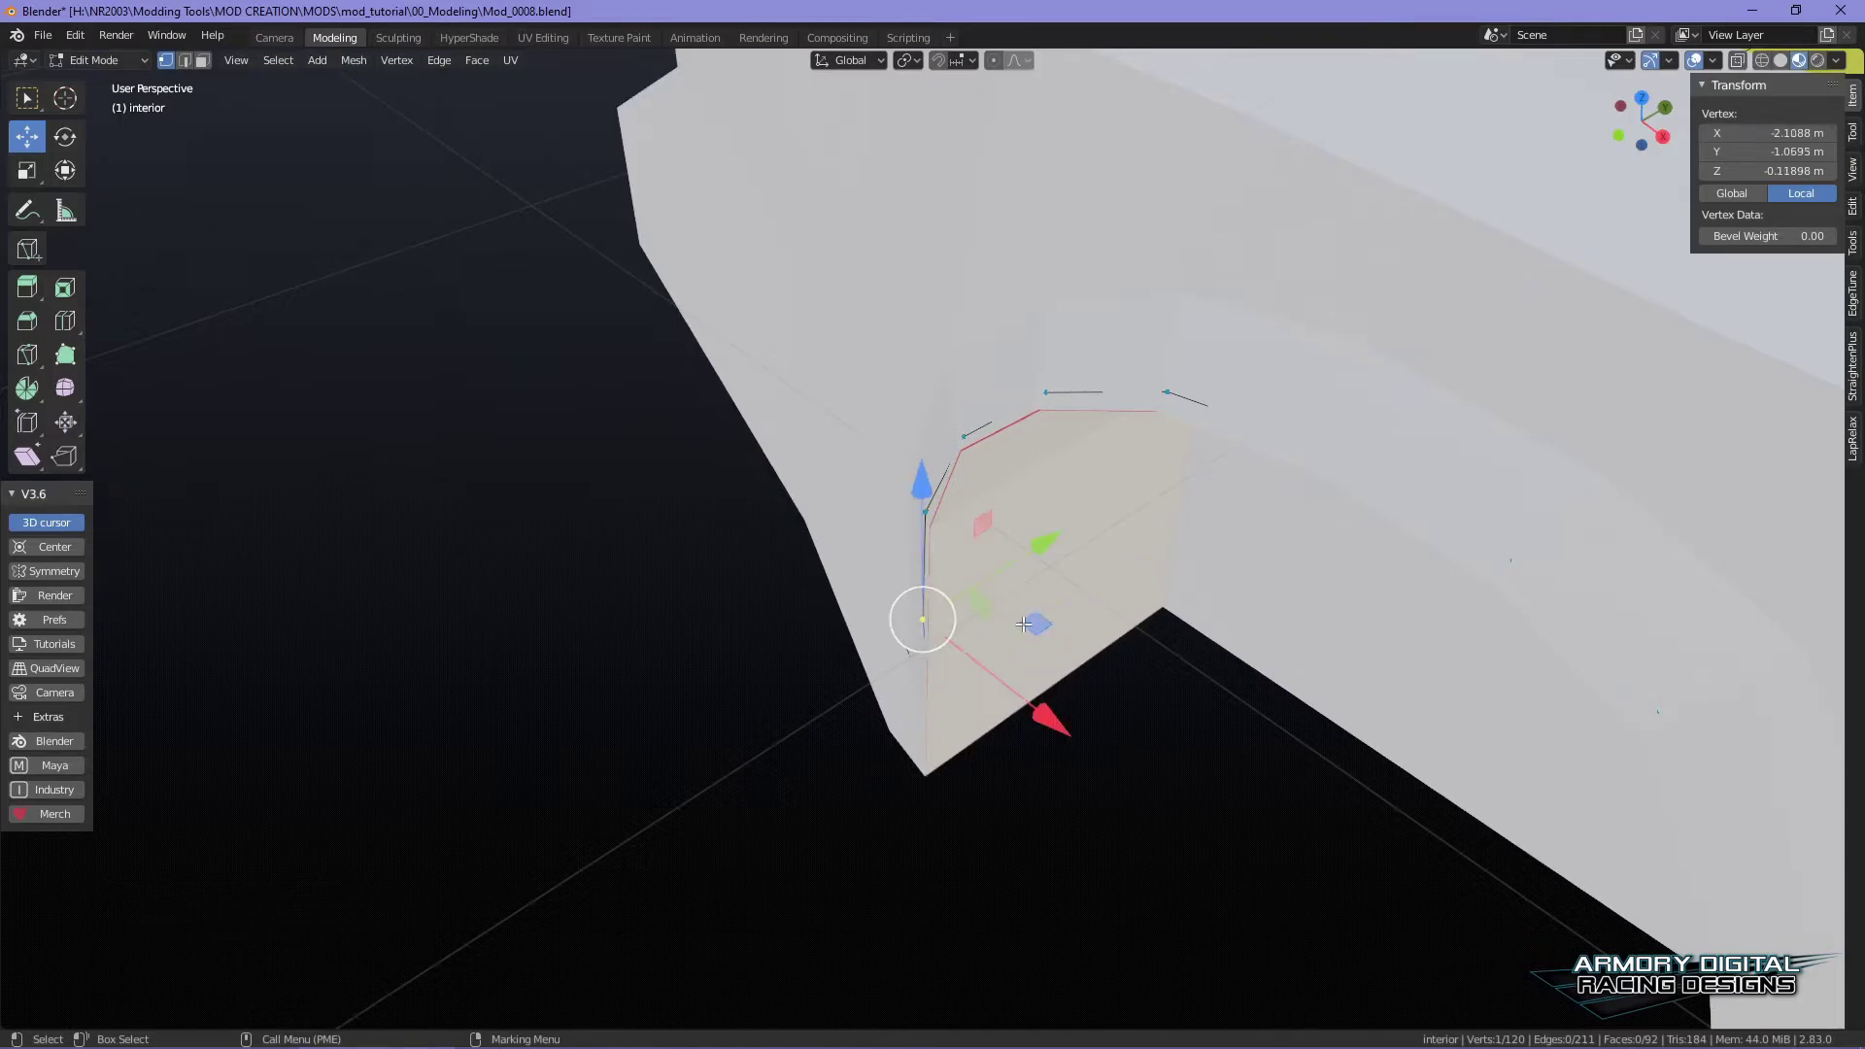
pyautogui.moveTo(1041, 540); pyautogui.dragTo(1045, 534)
pyautogui.scroll(2, 992, 493)
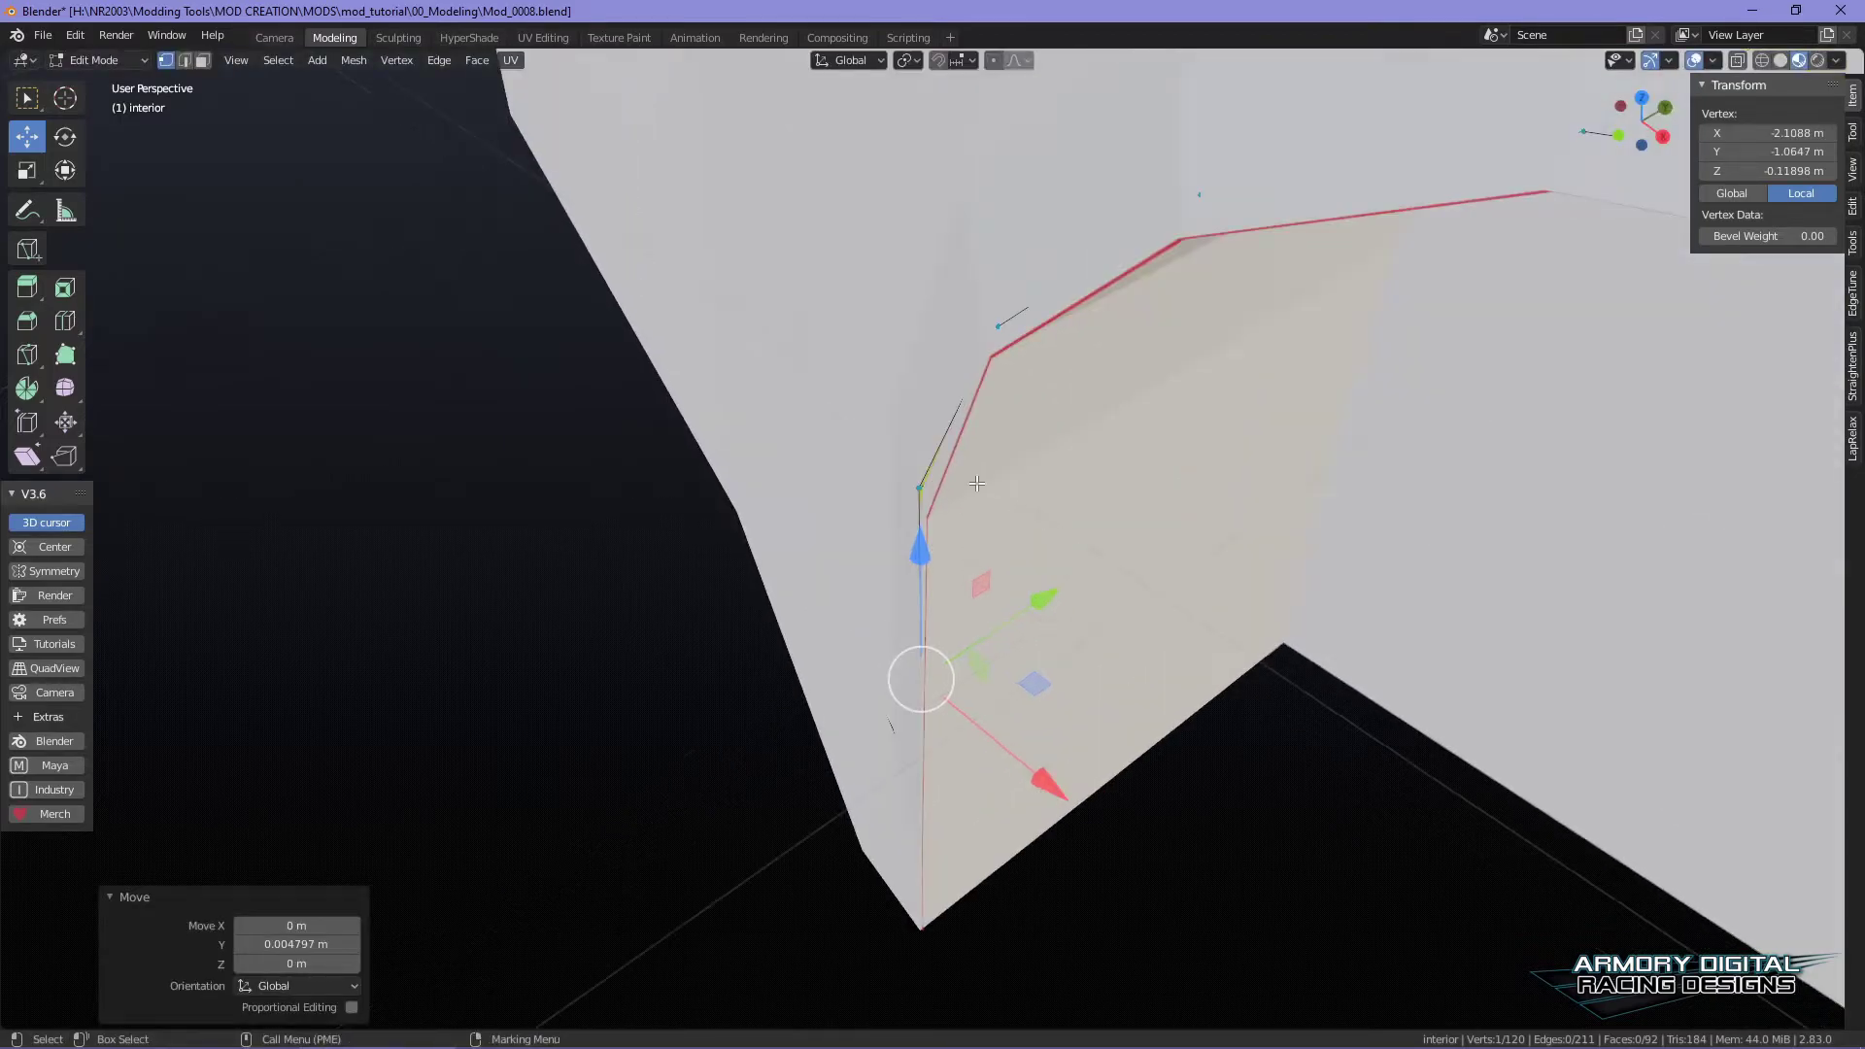
# - Move the next two wheel-arch vertices on the negative Y side slightly inward along Y, the upper one by about 0.002 m
pyautogui.click(920, 481)
pyautogui.moveTo(1037, 416); pyautogui.dragTo(1046, 411)
pyautogui.click(1001, 327)
pyautogui.moveTo(1114, 271); pyautogui.dragTo(1113, 259)
pyautogui.scroll(5, 1139, 565)
pyautogui.scroll(-5, 1139, 565)
pyautogui.moveTo(1140, 565); pyautogui.dragTo(1374, 561, button='middle')
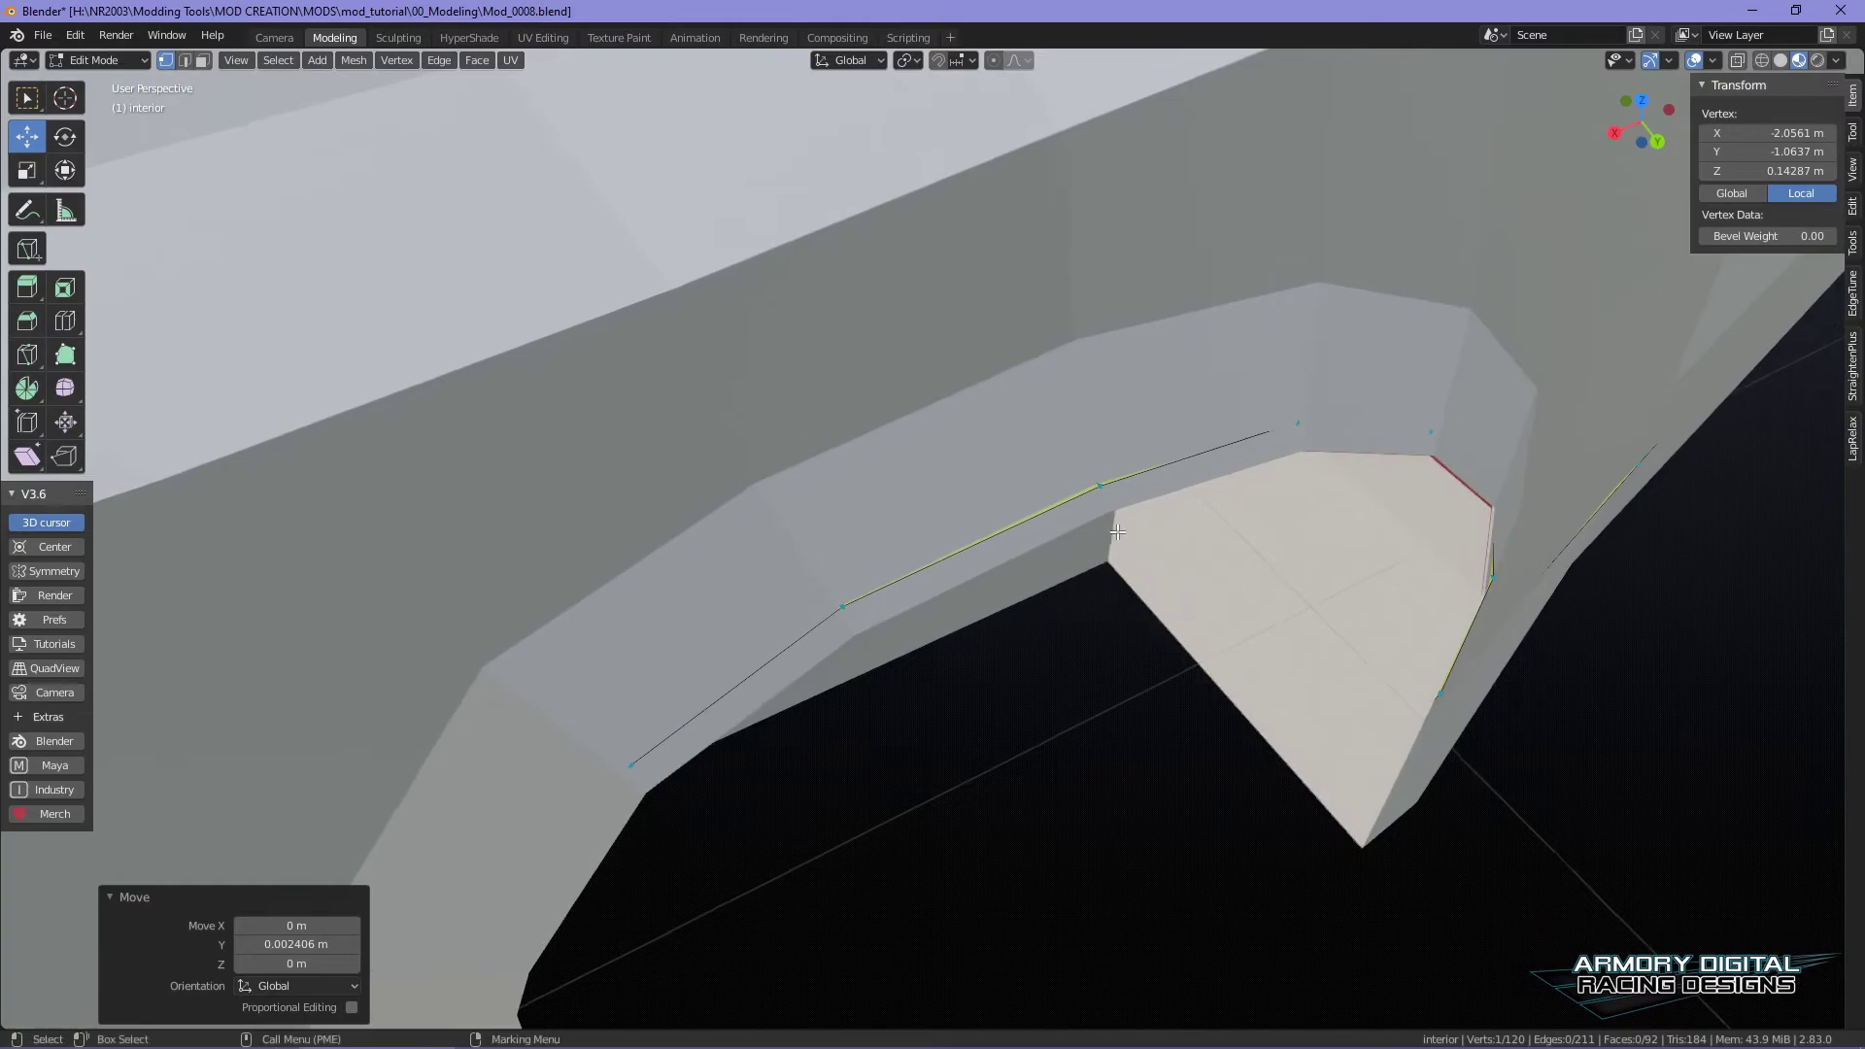
# - Move the upper wheel-arch vertices of the interior on the positive Y side slightly inward along Y to fit inside the body shell
pyautogui.click(1103, 486)
pyautogui.moveTo(1215, 607); pyautogui.dragTo(1196, 601)
pyautogui.keyDown('alt'); pyautogui.moveTo(867, 719); pyautogui.dragTo(921, 698, button='middle'); pyautogui.keyUp('alt')
pyautogui.click(905, 590)
pyautogui.moveTo(978, 694); pyautogui.dragTo(964, 686)
pyautogui.keyDown('alt'); pyautogui.moveTo(1020, 573); pyautogui.dragTo(986, 609); pyautogui.keyUp('alt')
pyautogui.click(778, 475)
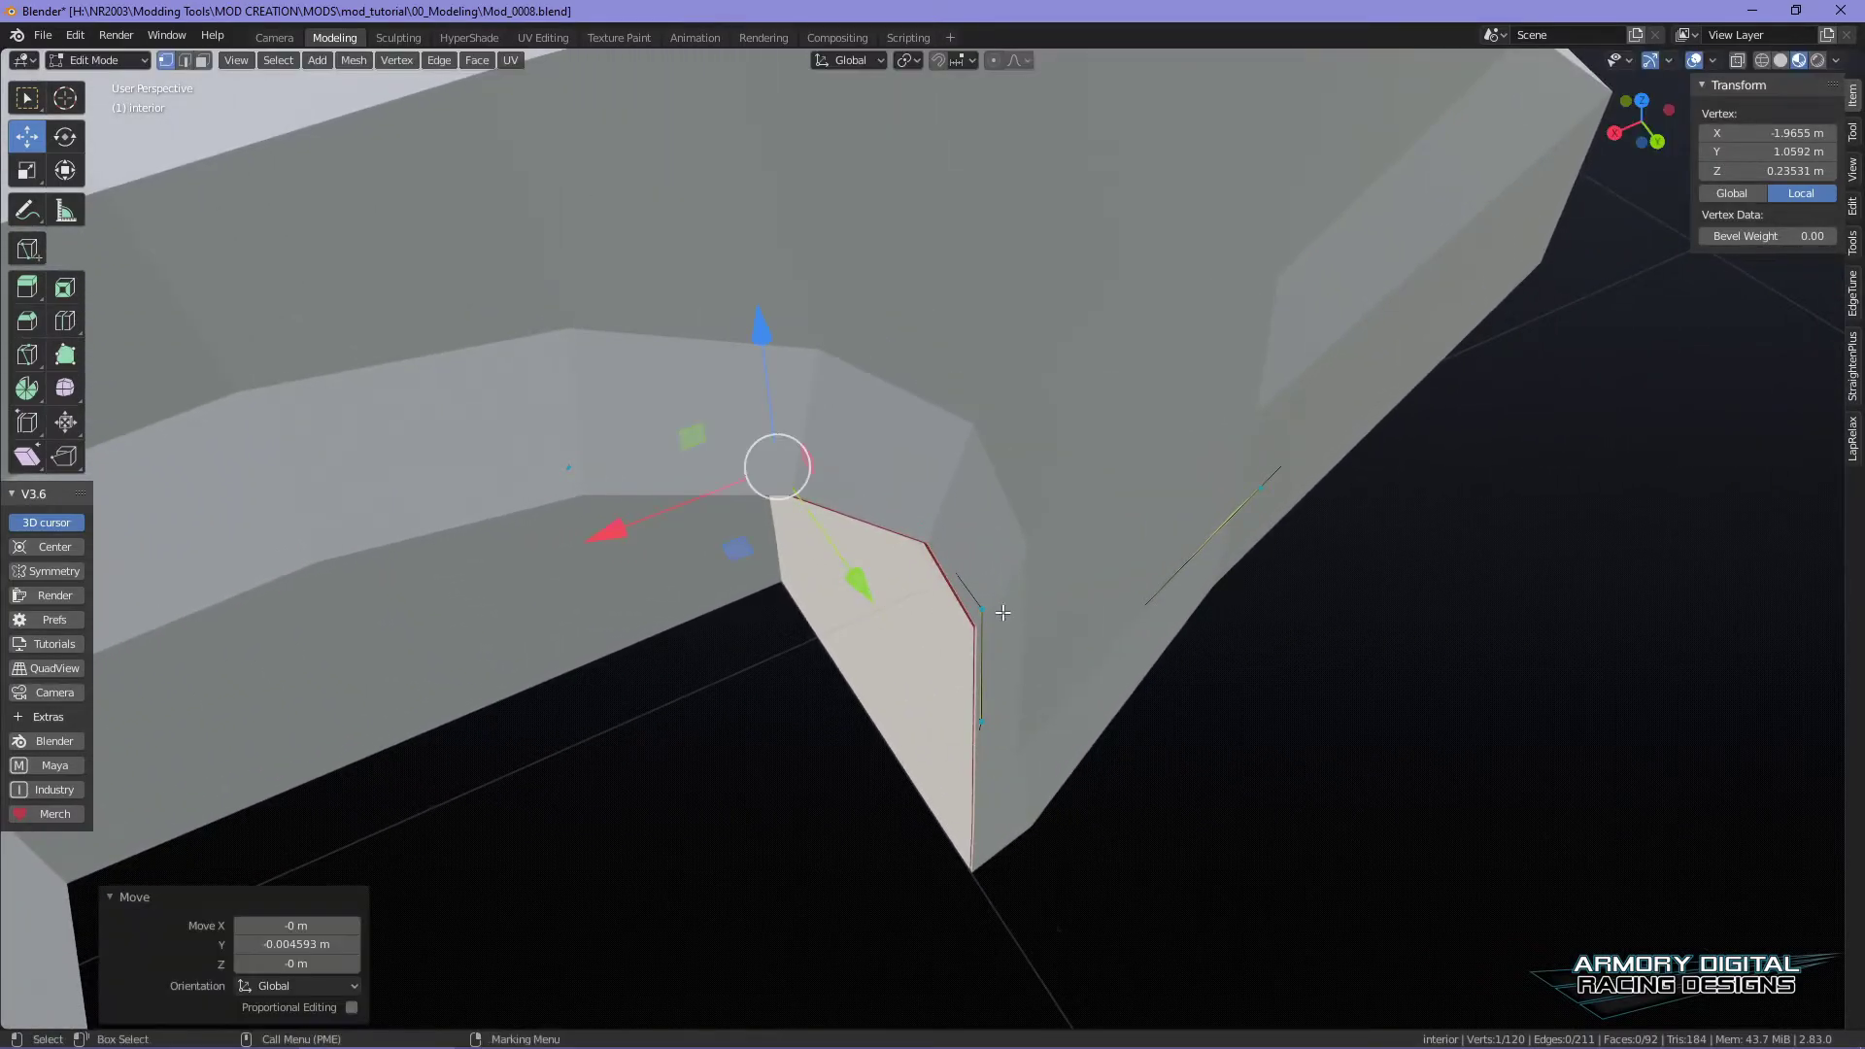
# - Move the two lower wheel-well vertices on the positive Y side inward along Y and adjust the rear side vertex there along Y
pyautogui.click(977, 610)
pyautogui.moveTo(1076, 734); pyautogui.dragTo(1012, 753)
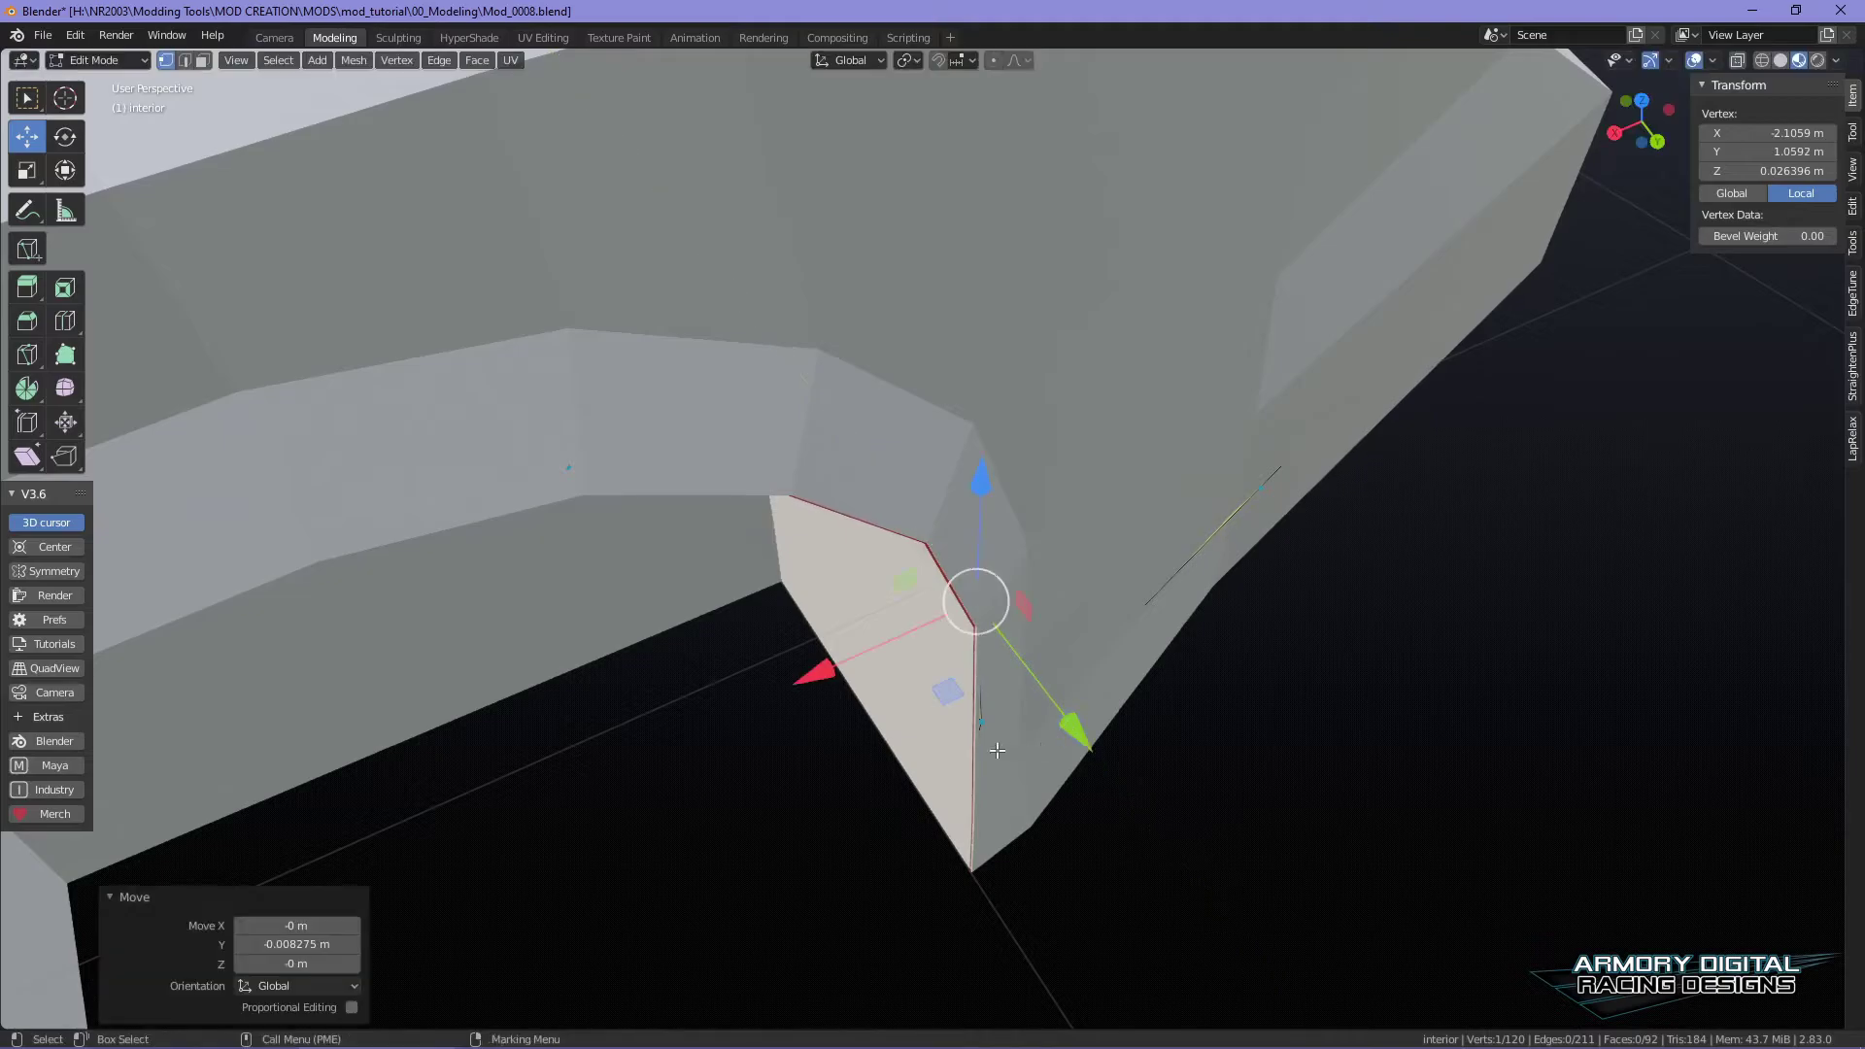
pyautogui.click(972, 724)
pyautogui.moveTo(1074, 861); pyautogui.dragTo(1084, 842)
pyautogui.click(1263, 482)
pyautogui.moveTo(1369, 597); pyautogui.dragTo(1450, 595)
# - Leave Edit Mode and examine the interior's fit in the wheel wells, windows and rear of the body shell
pyautogui.moveTo(1450, 595); pyautogui.dragTo(1150, 678, button='middle')
pyautogui.keyDown('alt'); pyautogui.moveTo(1150, 678); pyautogui.dragTo(1453, 758); pyautogui.keyUp('alt')
pyautogui.scroll(5, 1291, 774)
pyautogui.scroll(-5, 1290, 775)
pyautogui.moveTo(1287, 770); pyautogui.dragTo(1241, 737, button='middle')
pyautogui.scroll(2, 1066, 443)
pyautogui.scroll(-6, 1066, 443)
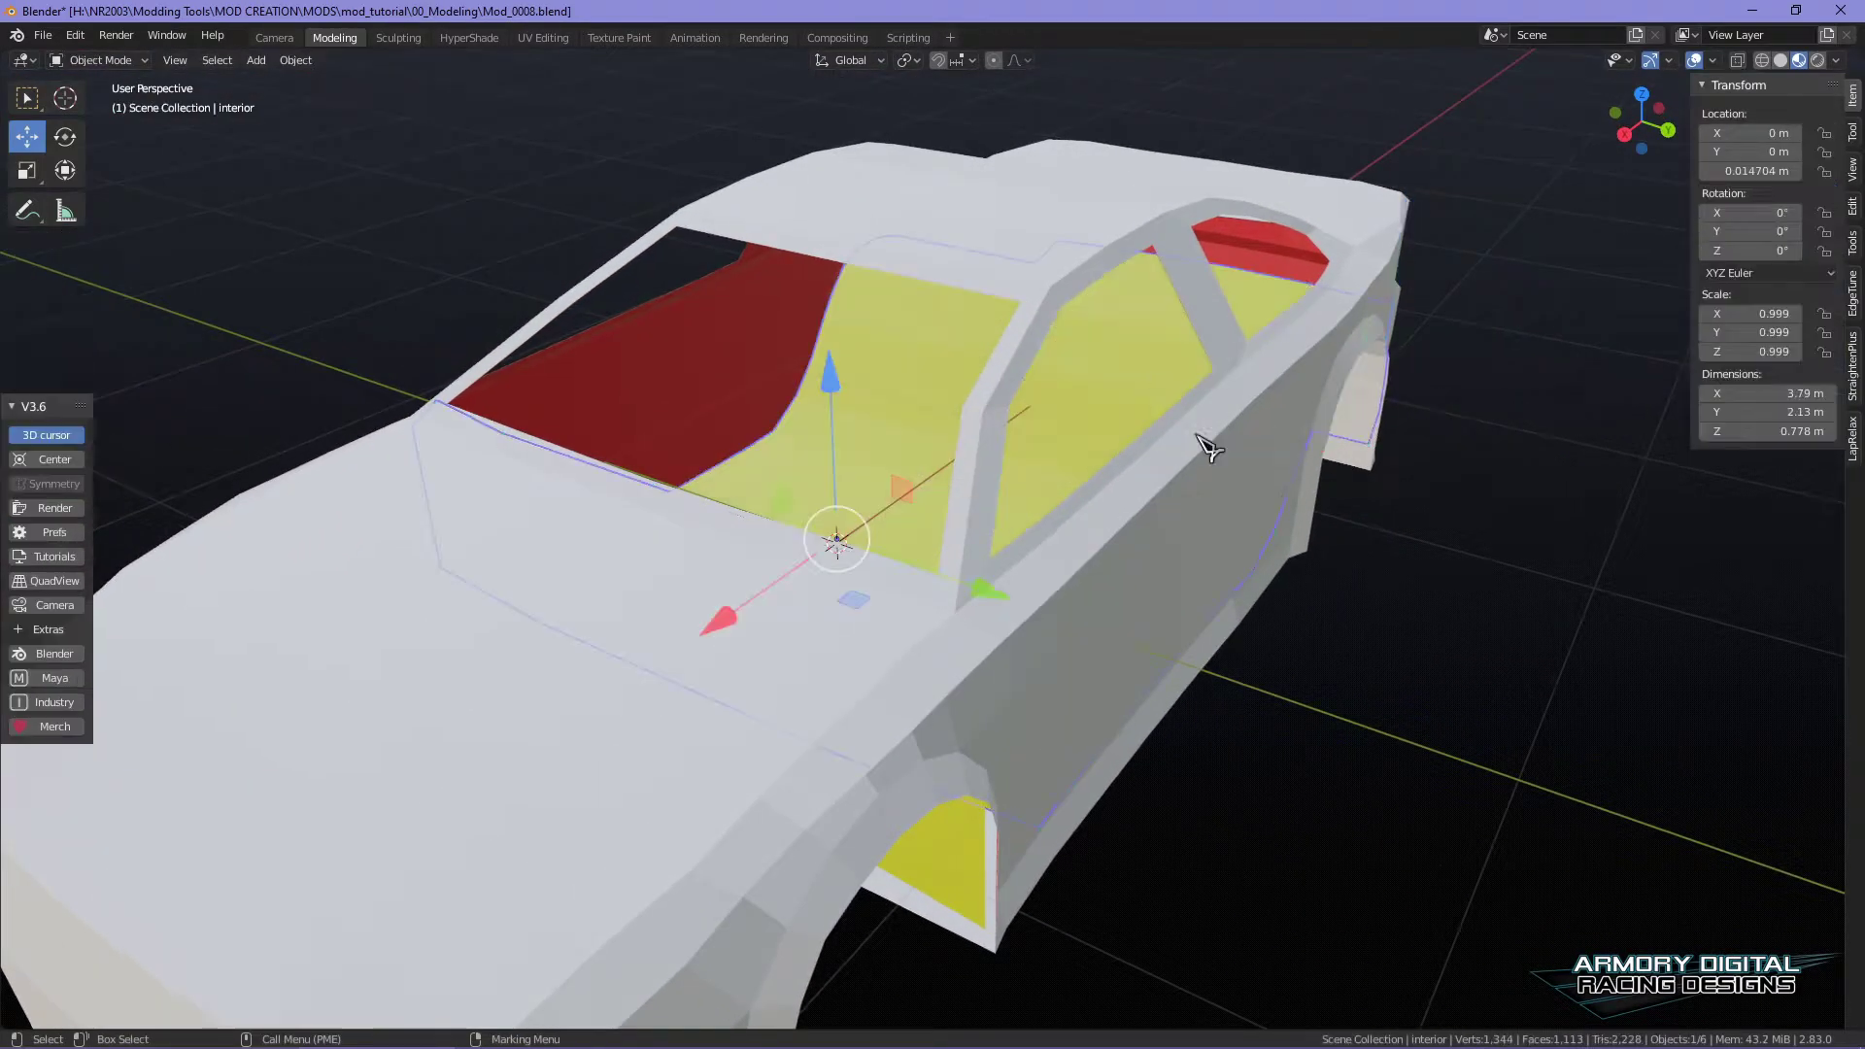
pyautogui.press('Tab')
pyautogui.moveTo(1445, 687); pyautogui.dragTo(1041, 492, button='middle')
pyautogui.scroll(3, 1482, 633)
pyautogui.click(1523, 471)
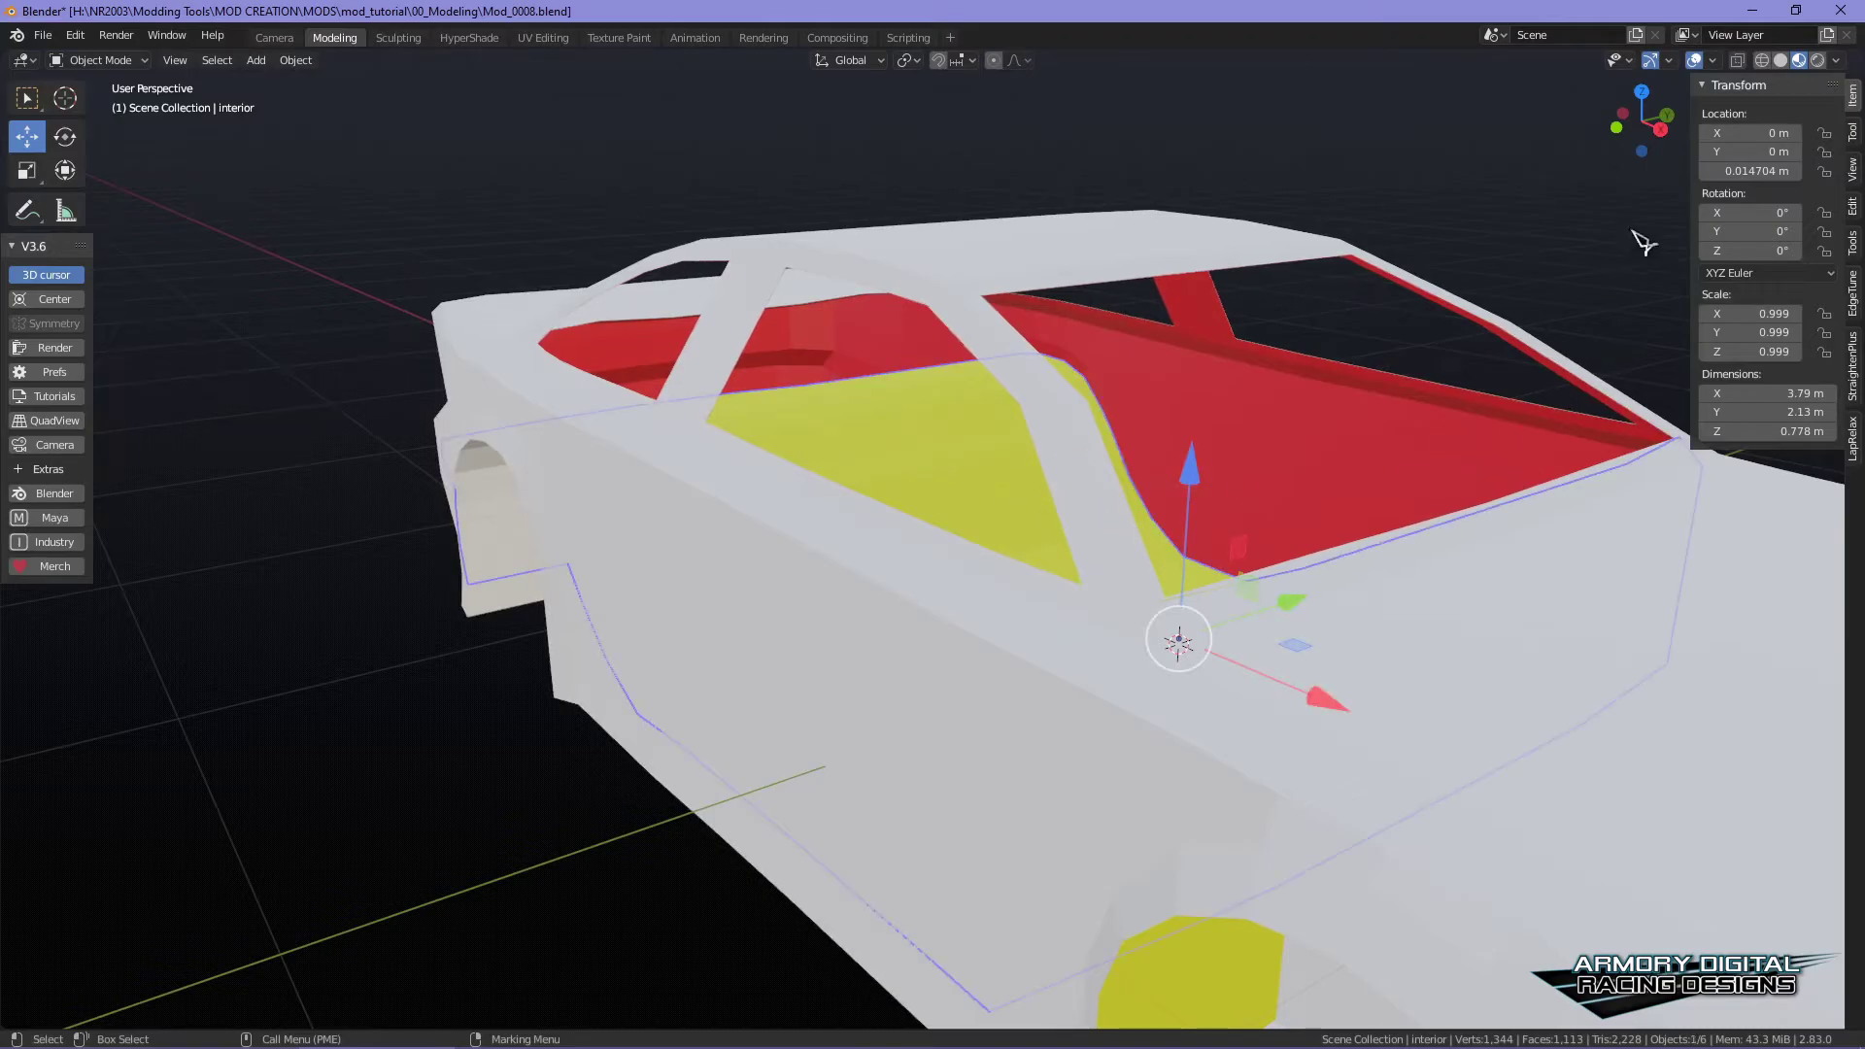
pyautogui.moveTo(983, 420); pyautogui.dragTo(888, 457, button='middle')
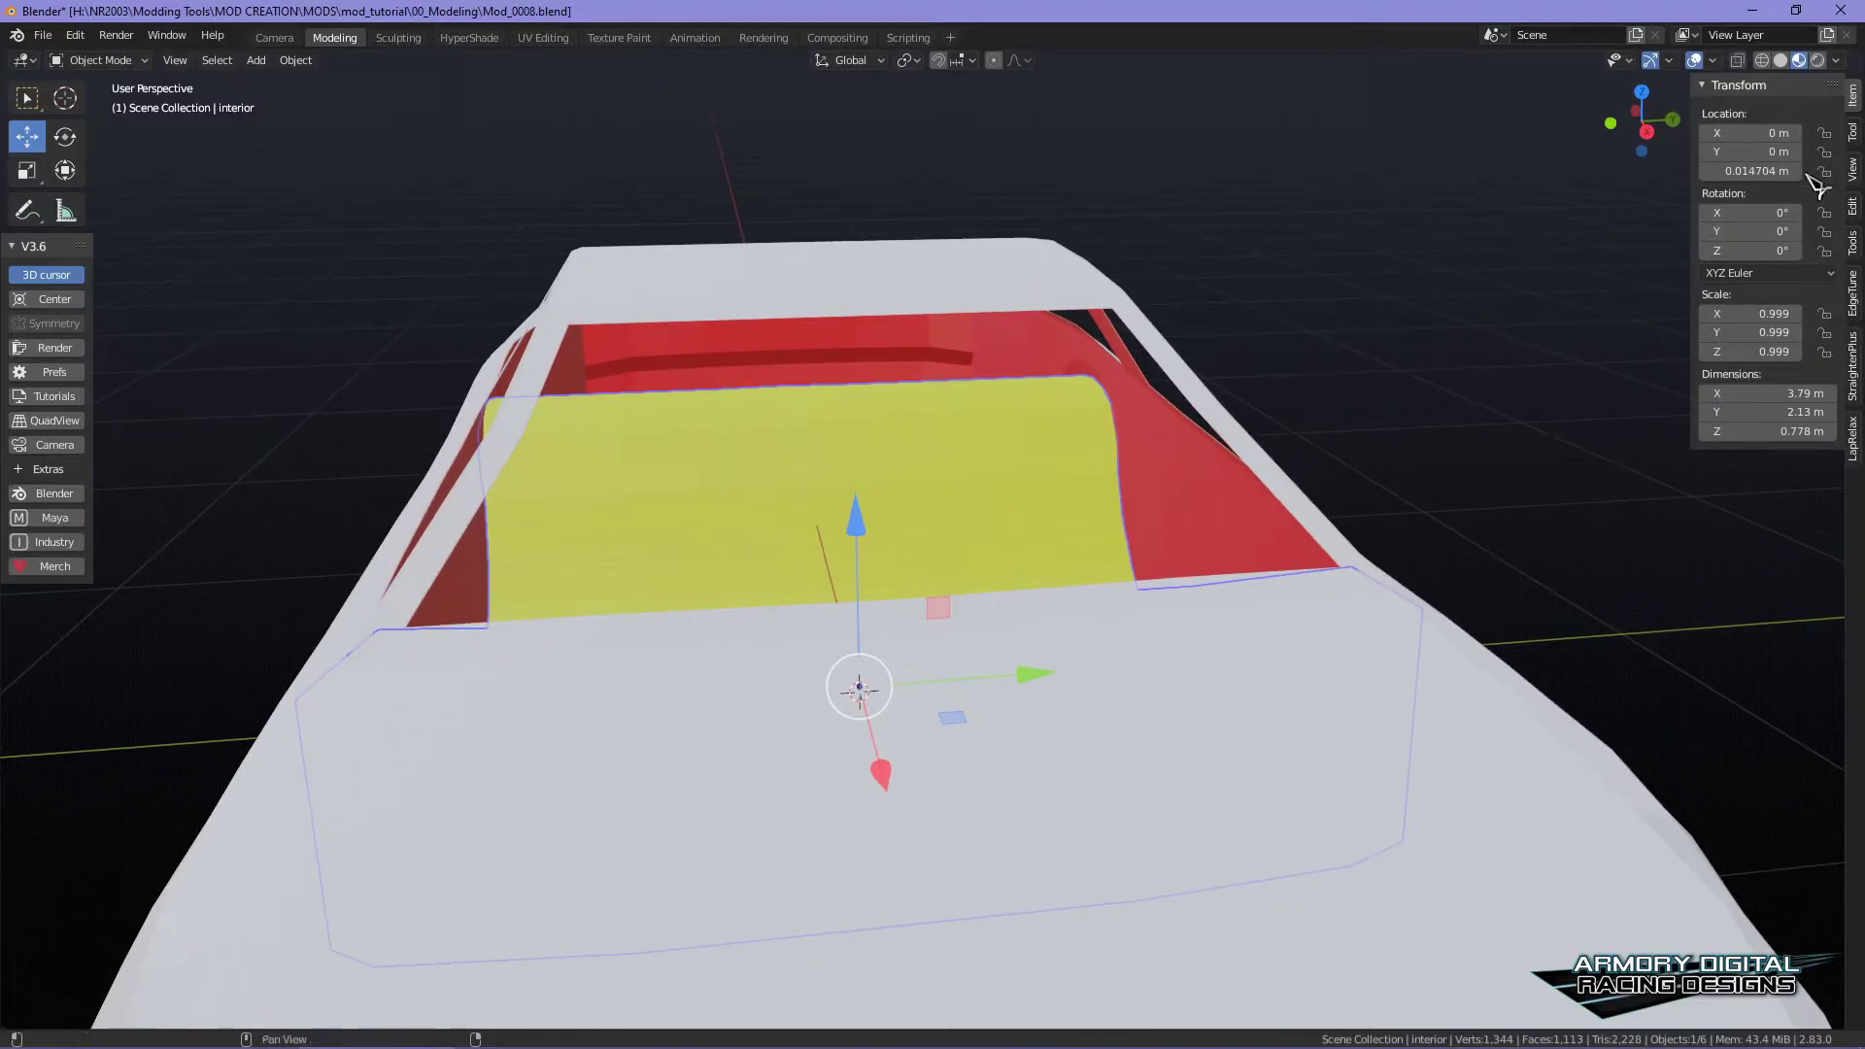
pyautogui.scroll(-3, 1420, 499)
pyautogui.moveTo(1419, 500); pyautogui.dragTo(1452, 641, button='middle')
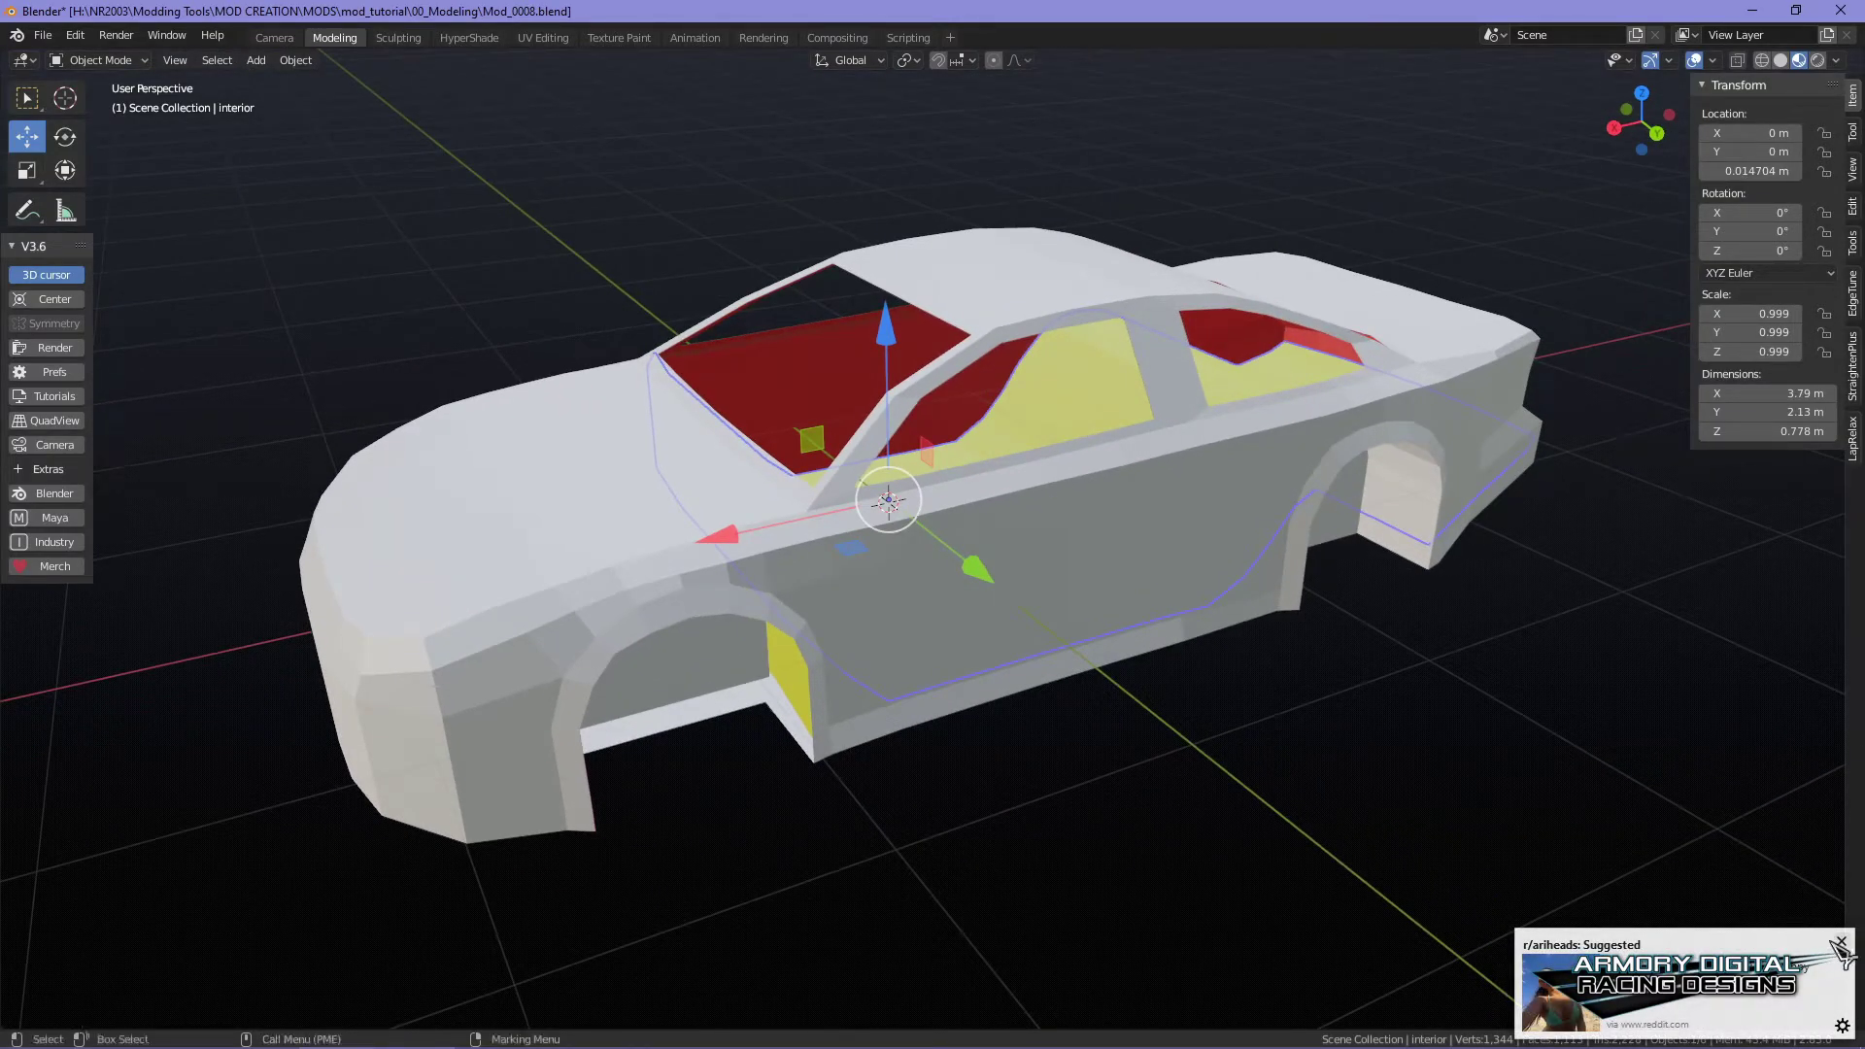
pyautogui.click(1841, 943)
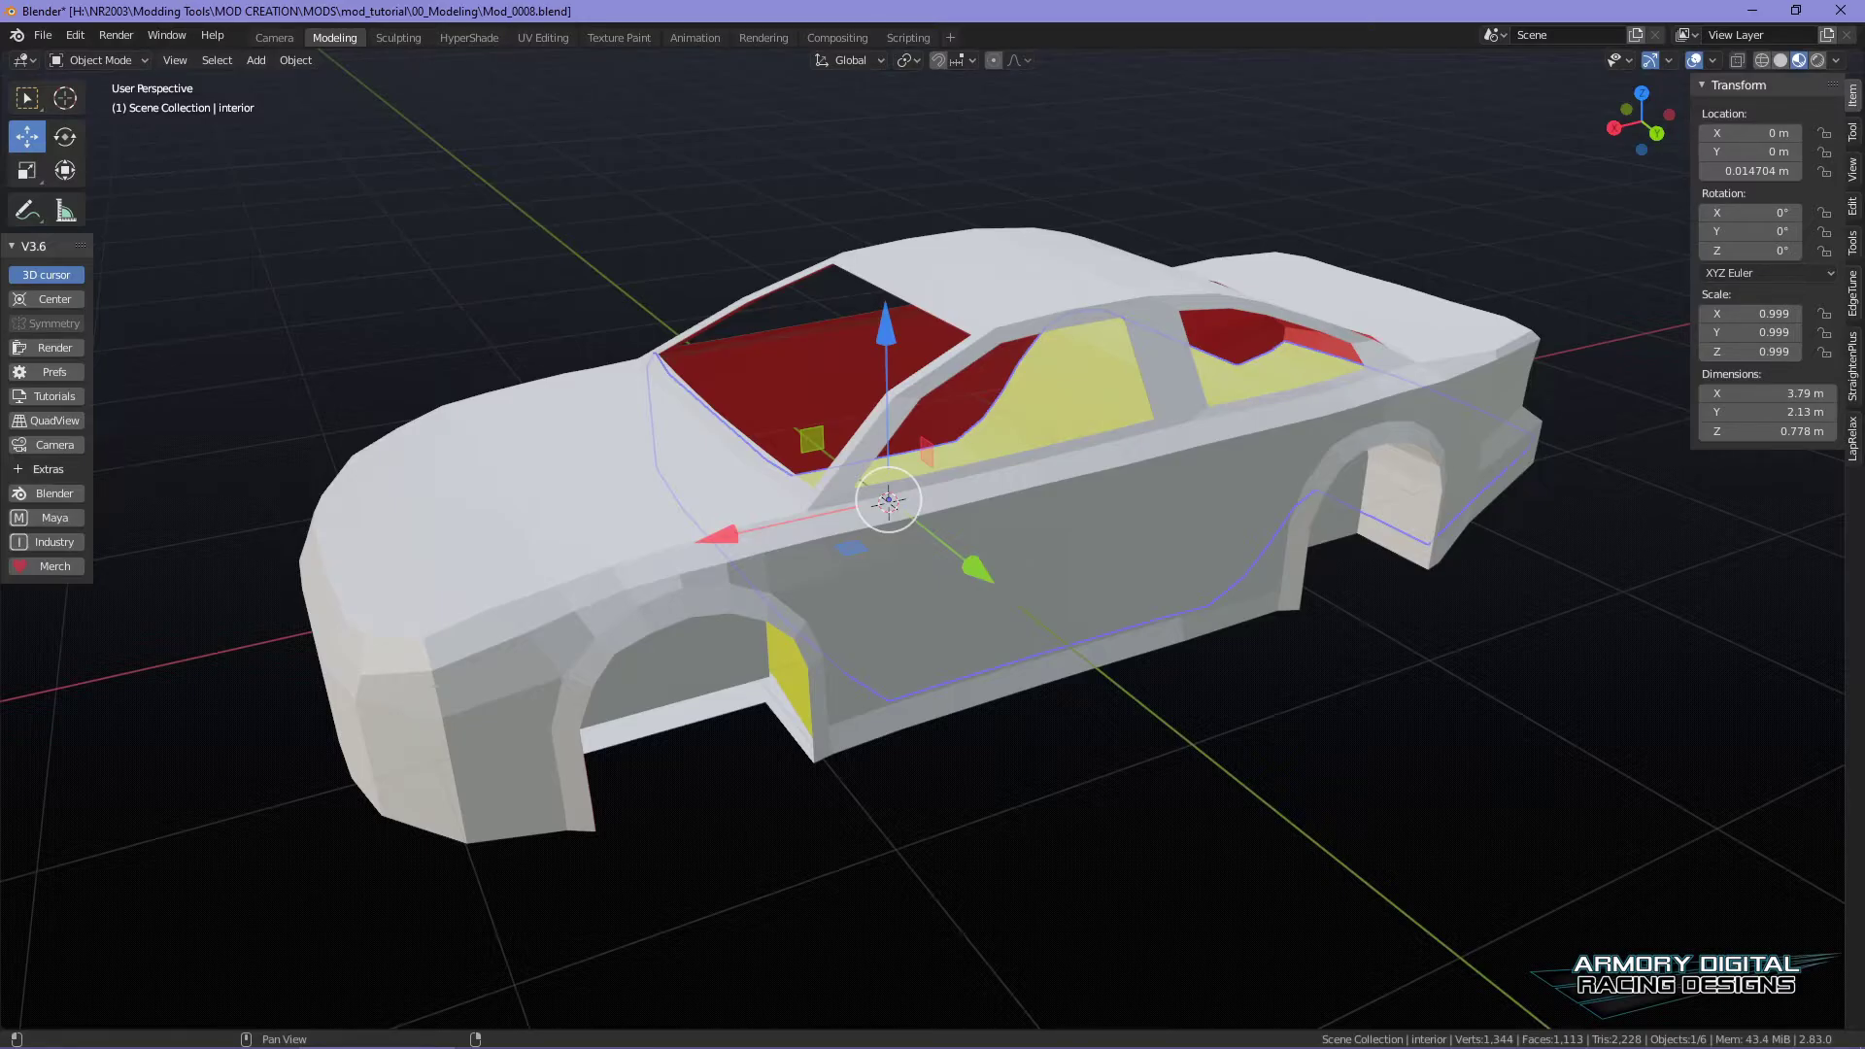
# - Deselect the interior and save the scene as a new incremental version
pyautogui.click(447, 192)
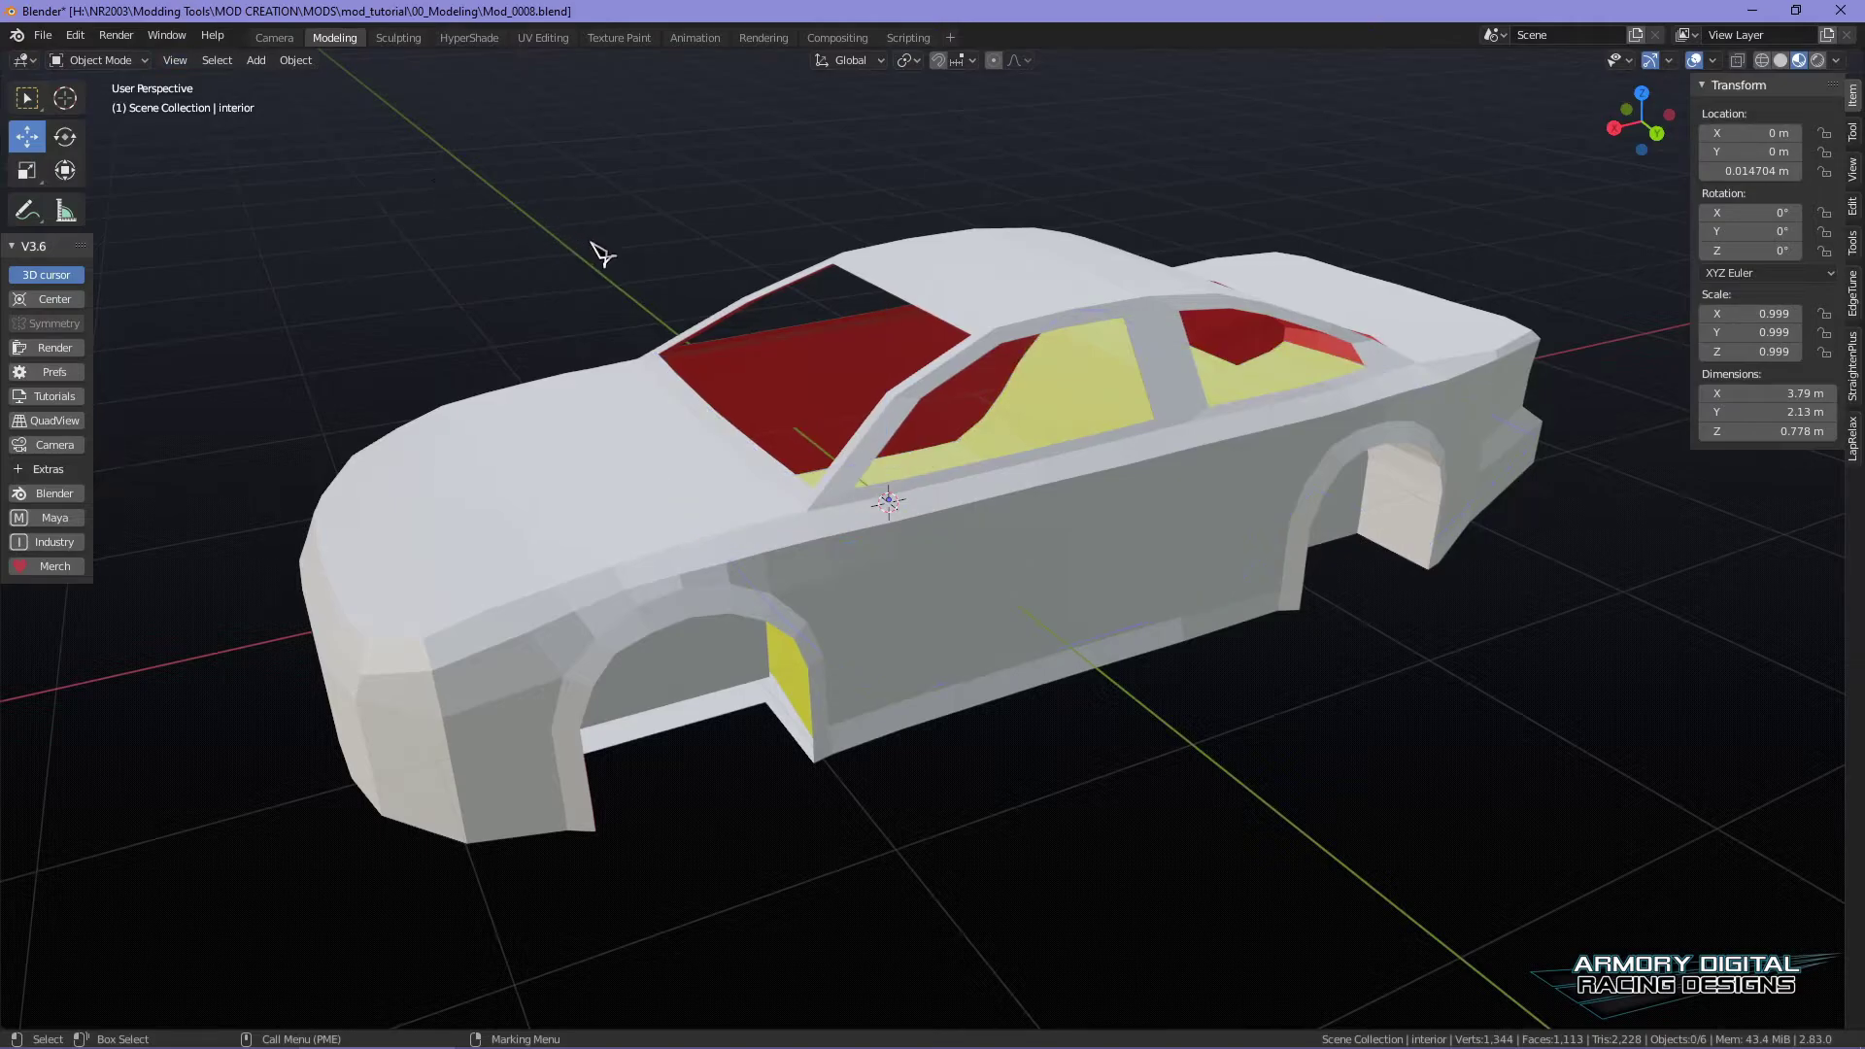
pyautogui.hotkey('ctrl', 's')
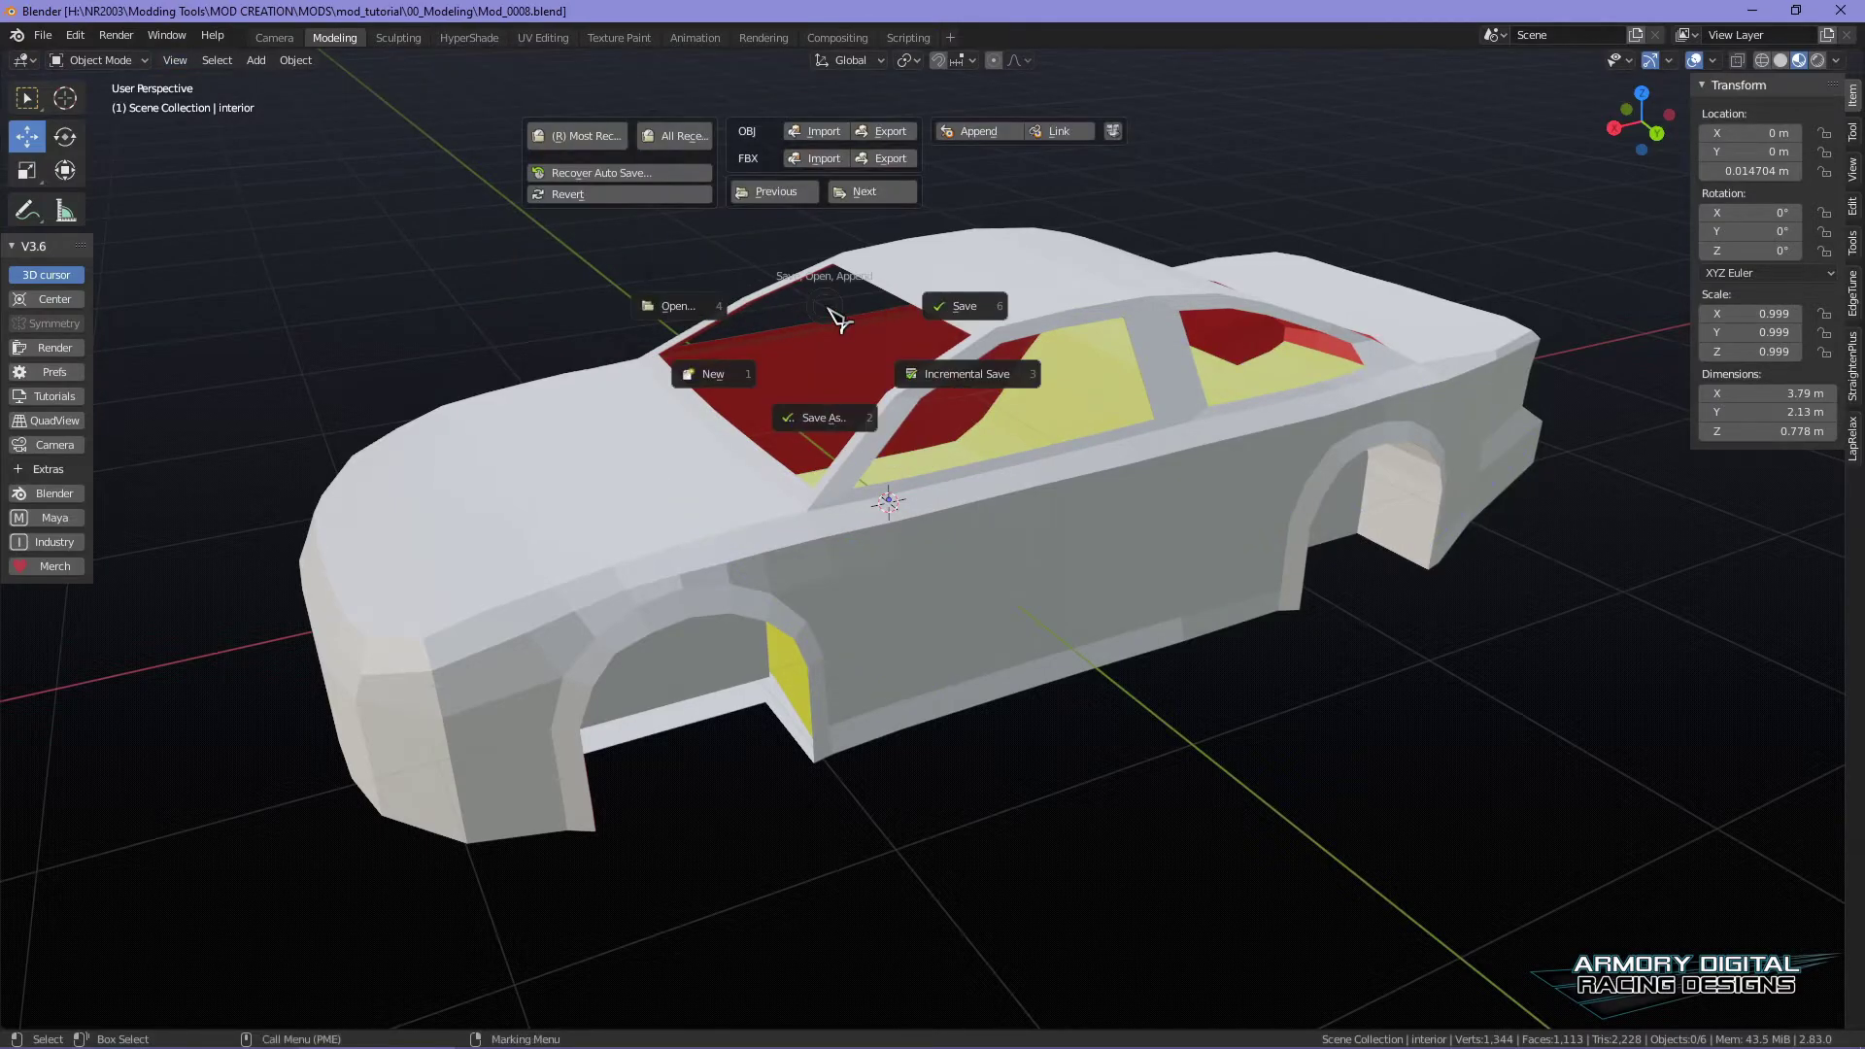
pyautogui.click(965, 388)
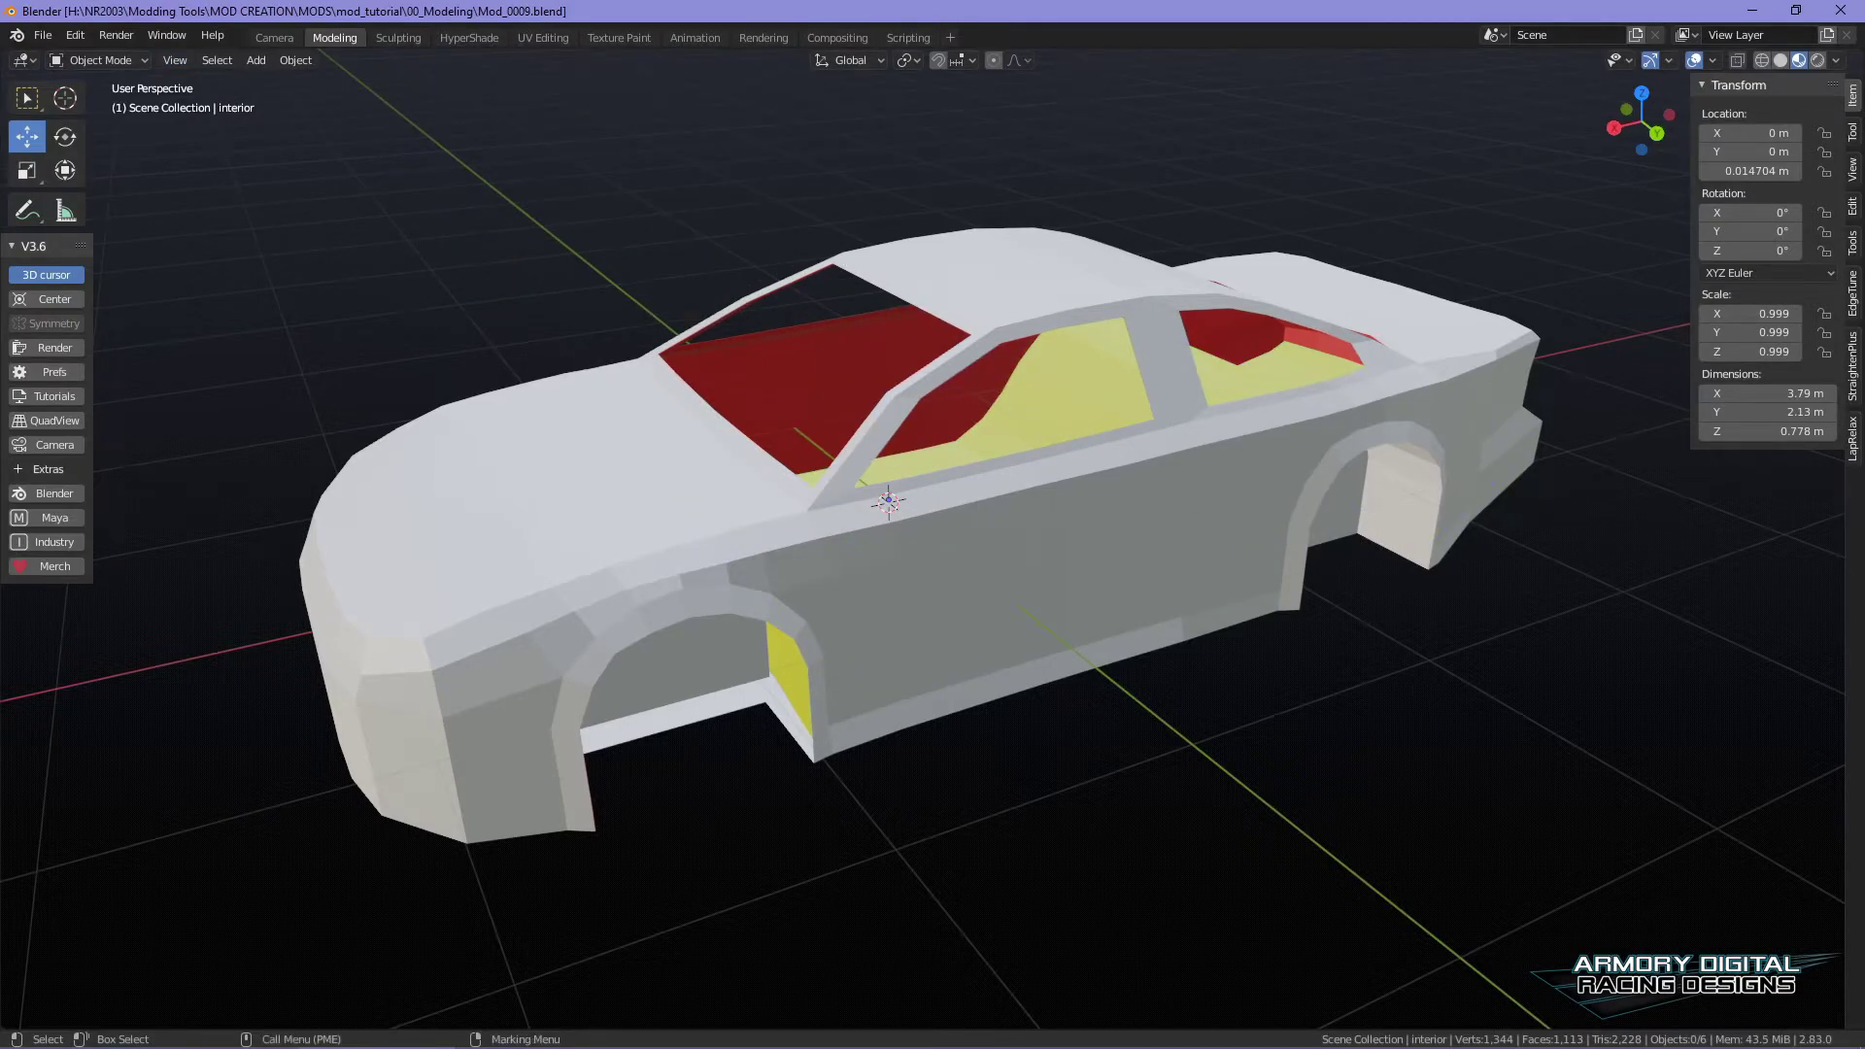
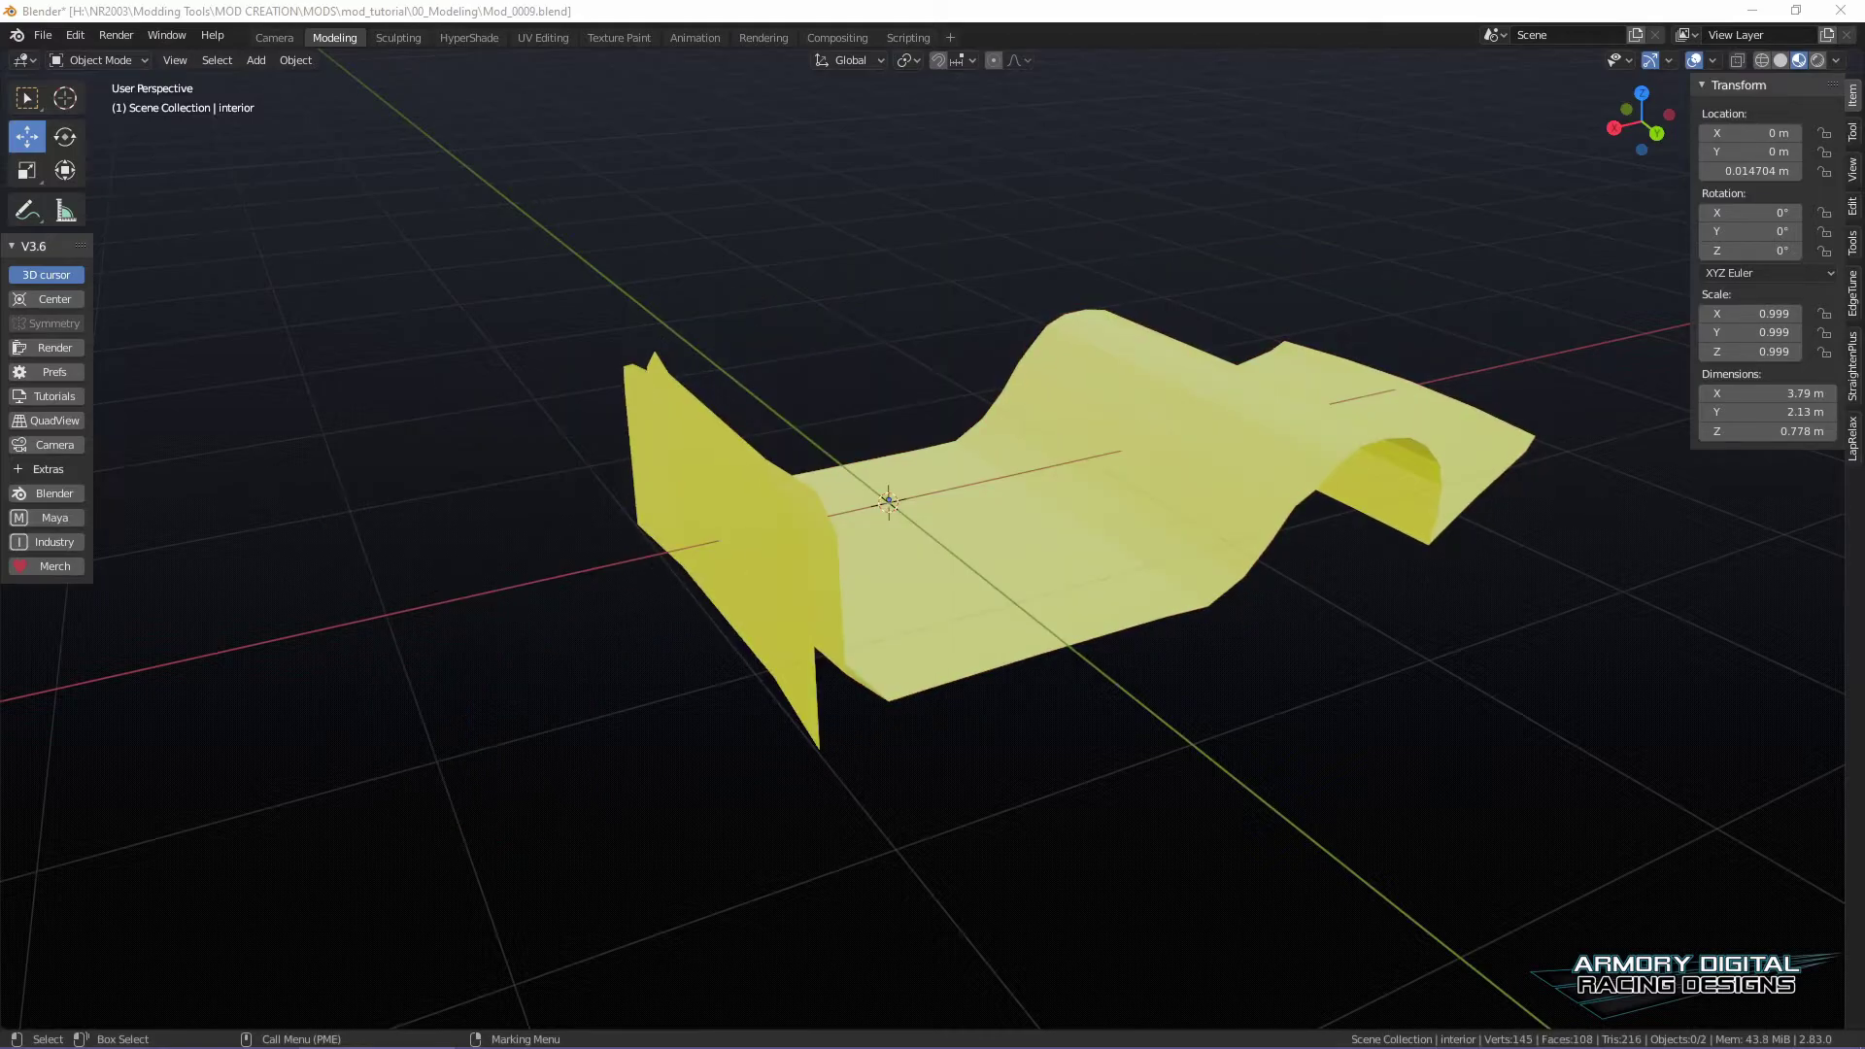
# - Check that the front panel and the interior floor are separate objects, leaving the front panel selected
pyautogui.hotkey('ctrl', 'z')
pyautogui.hotkey('ctrl', 'shift', 'z')
pyautogui.click(770, 648)
pyautogui.click(846, 643)
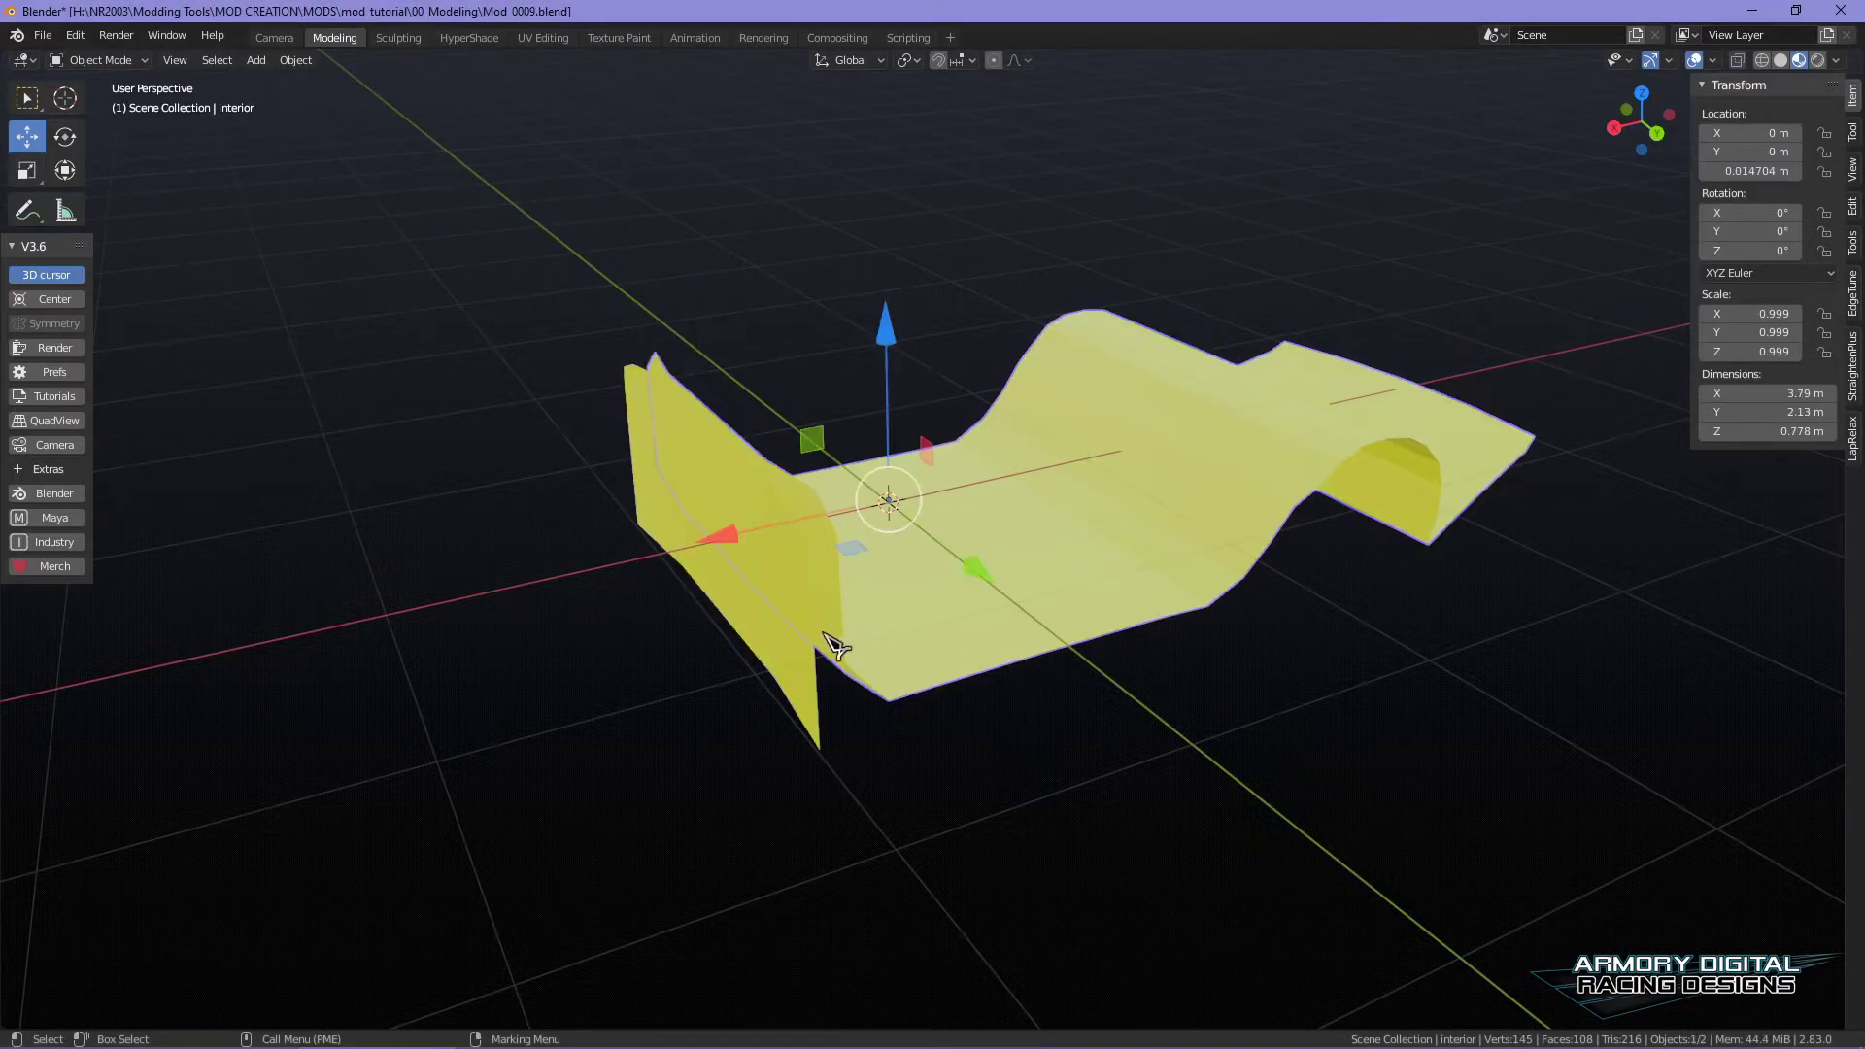
pyautogui.hotkey('ctrl', 'z')
pyautogui.hotkey('ctrl', 'shift', 'z')
pyautogui.hotkey('ctrl', 'z')
pyautogui.hotkey('ctrl', 'shift', 'z')
pyautogui.hotkey('ctrl', 'z')
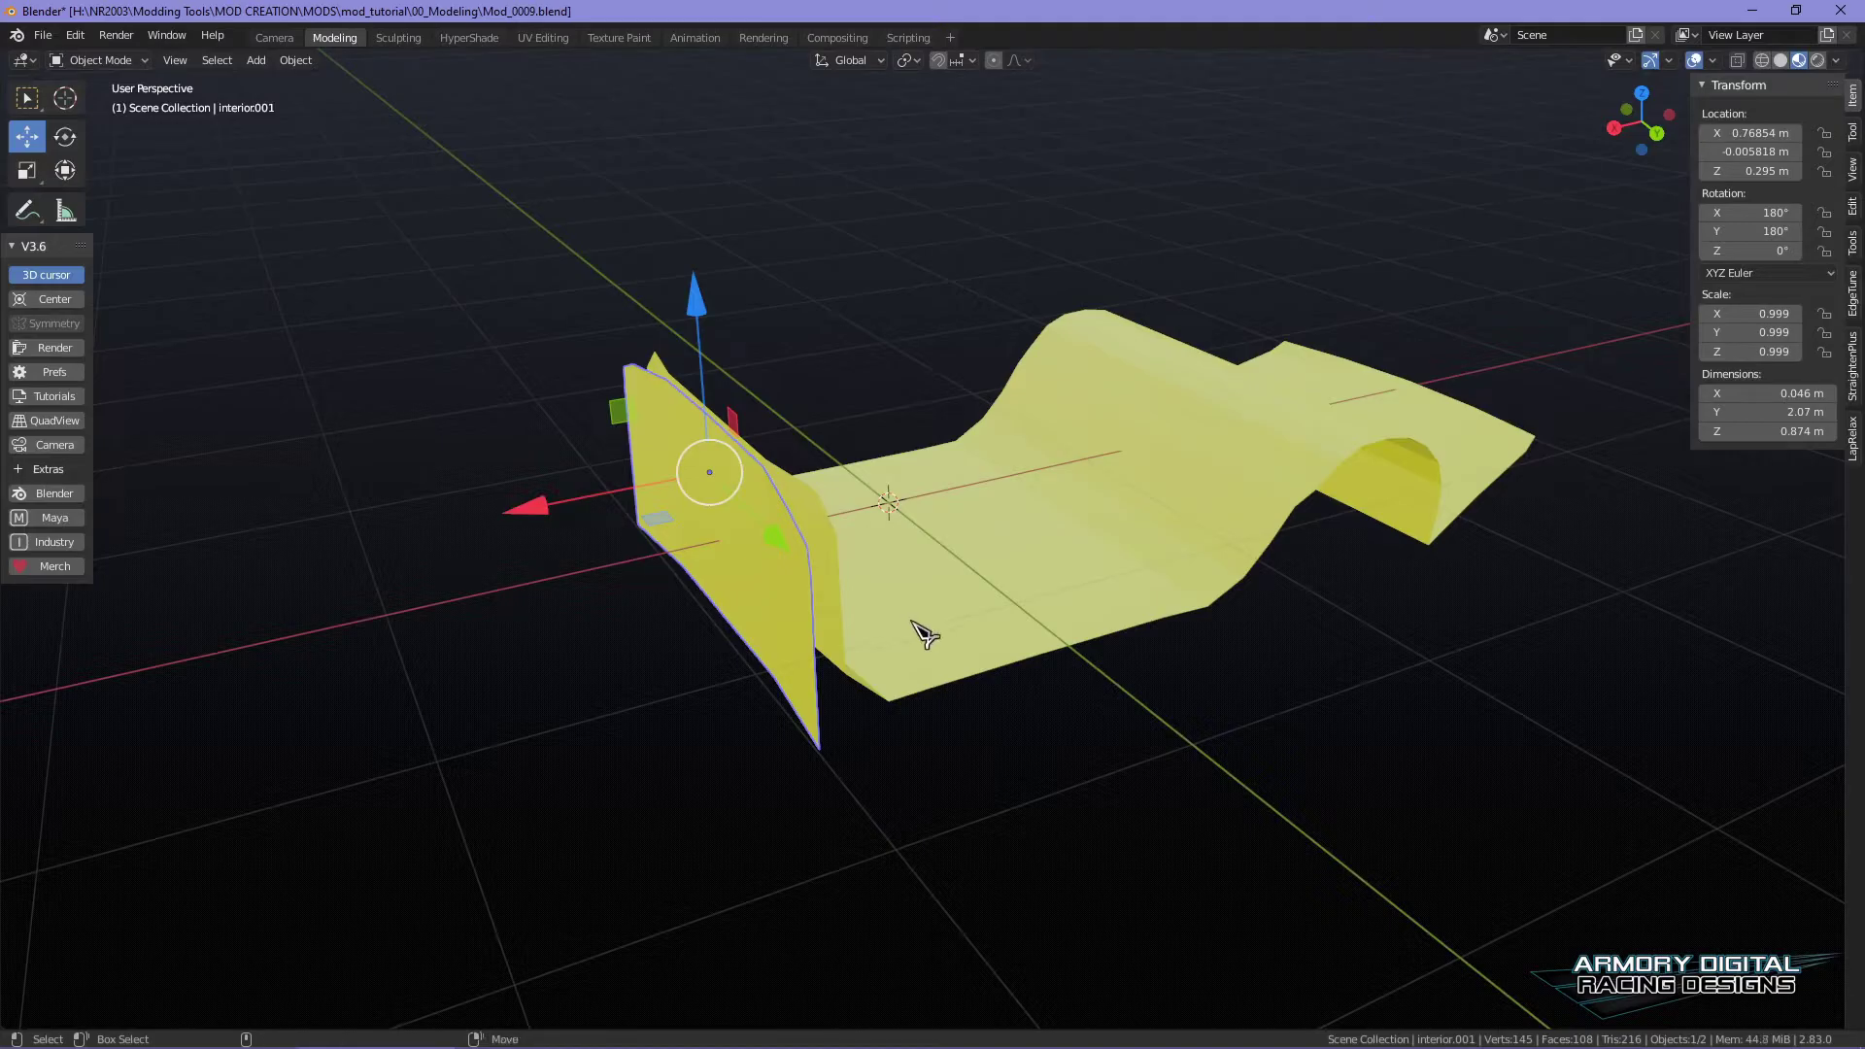
# - Add the interior floor to the selection and join it with the front panel into one interior object
pyautogui.keyDown('shift'); pyautogui.click(976, 600); pyautogui.keyUp('shift')
pyautogui.rightClick(976, 600)
pyautogui.click(812, 583)
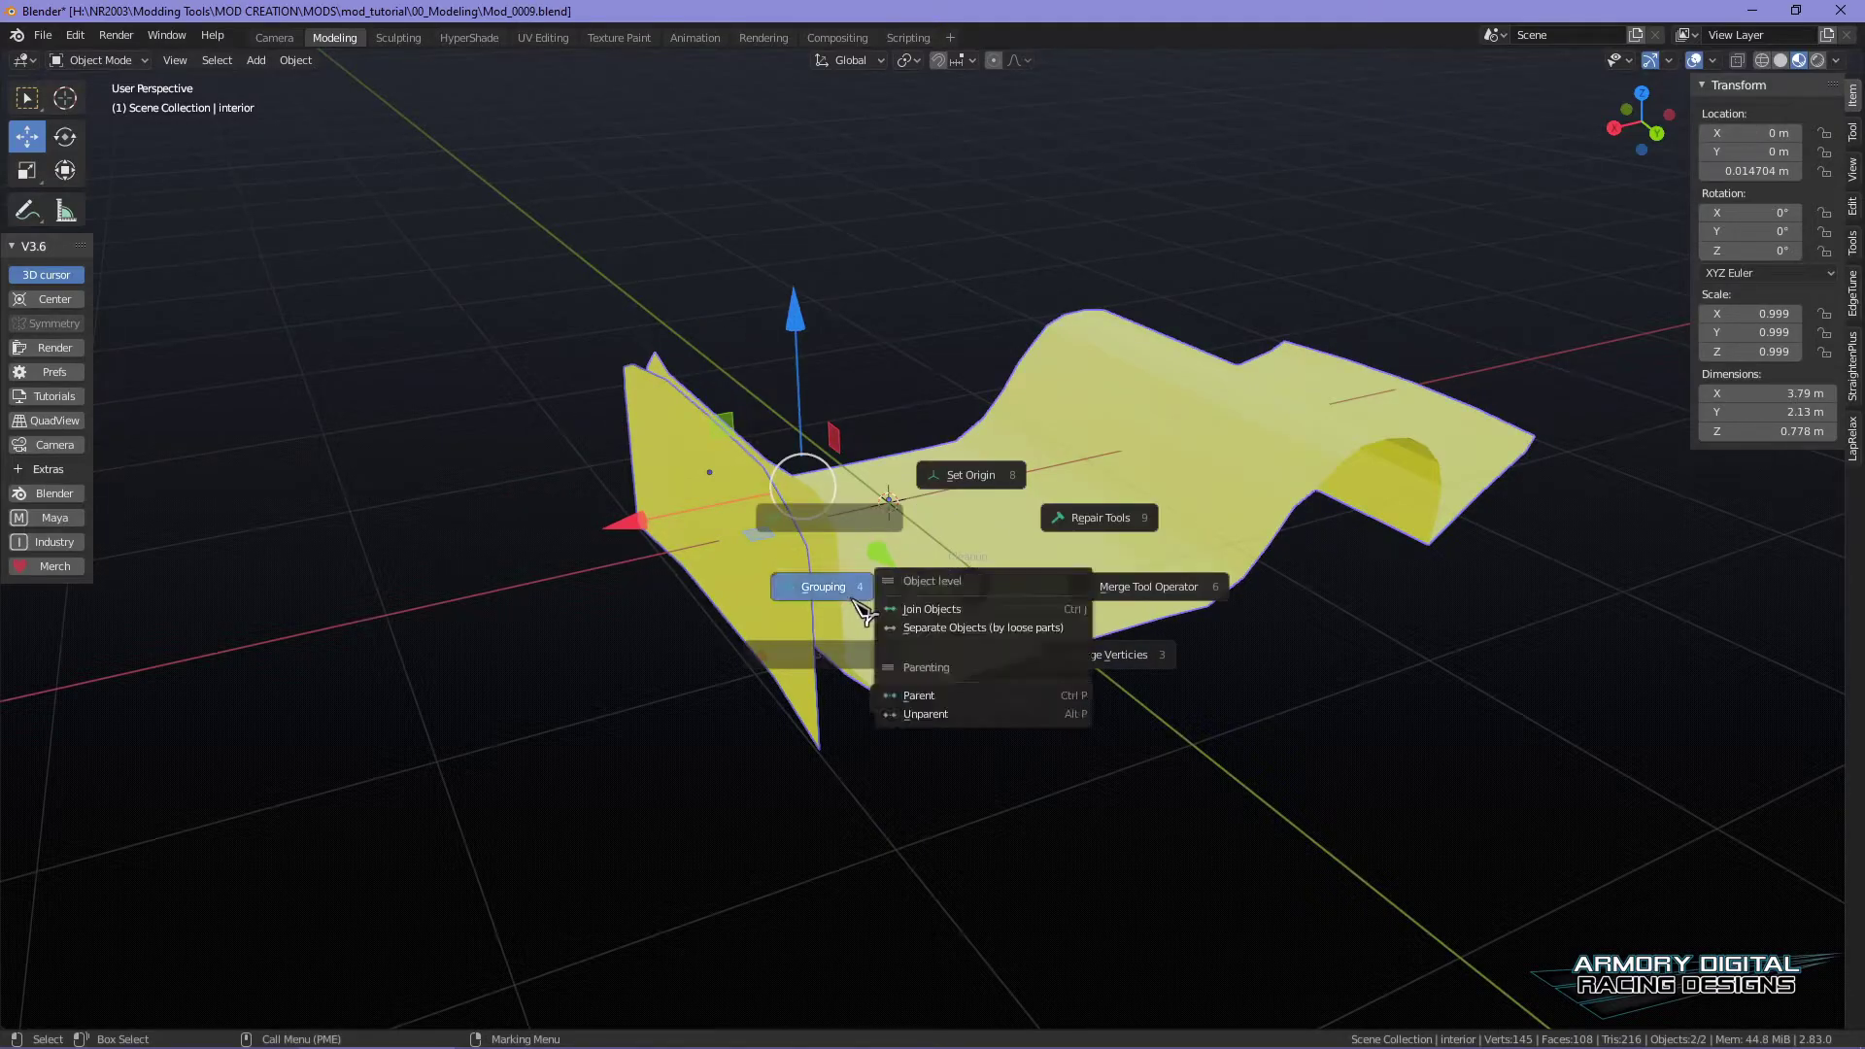
pyautogui.click(971, 607)
pyautogui.keyDown('alt'); pyautogui.moveTo(1141, 663); pyautogui.dragTo(845, 578); pyautogui.keyUp('alt')
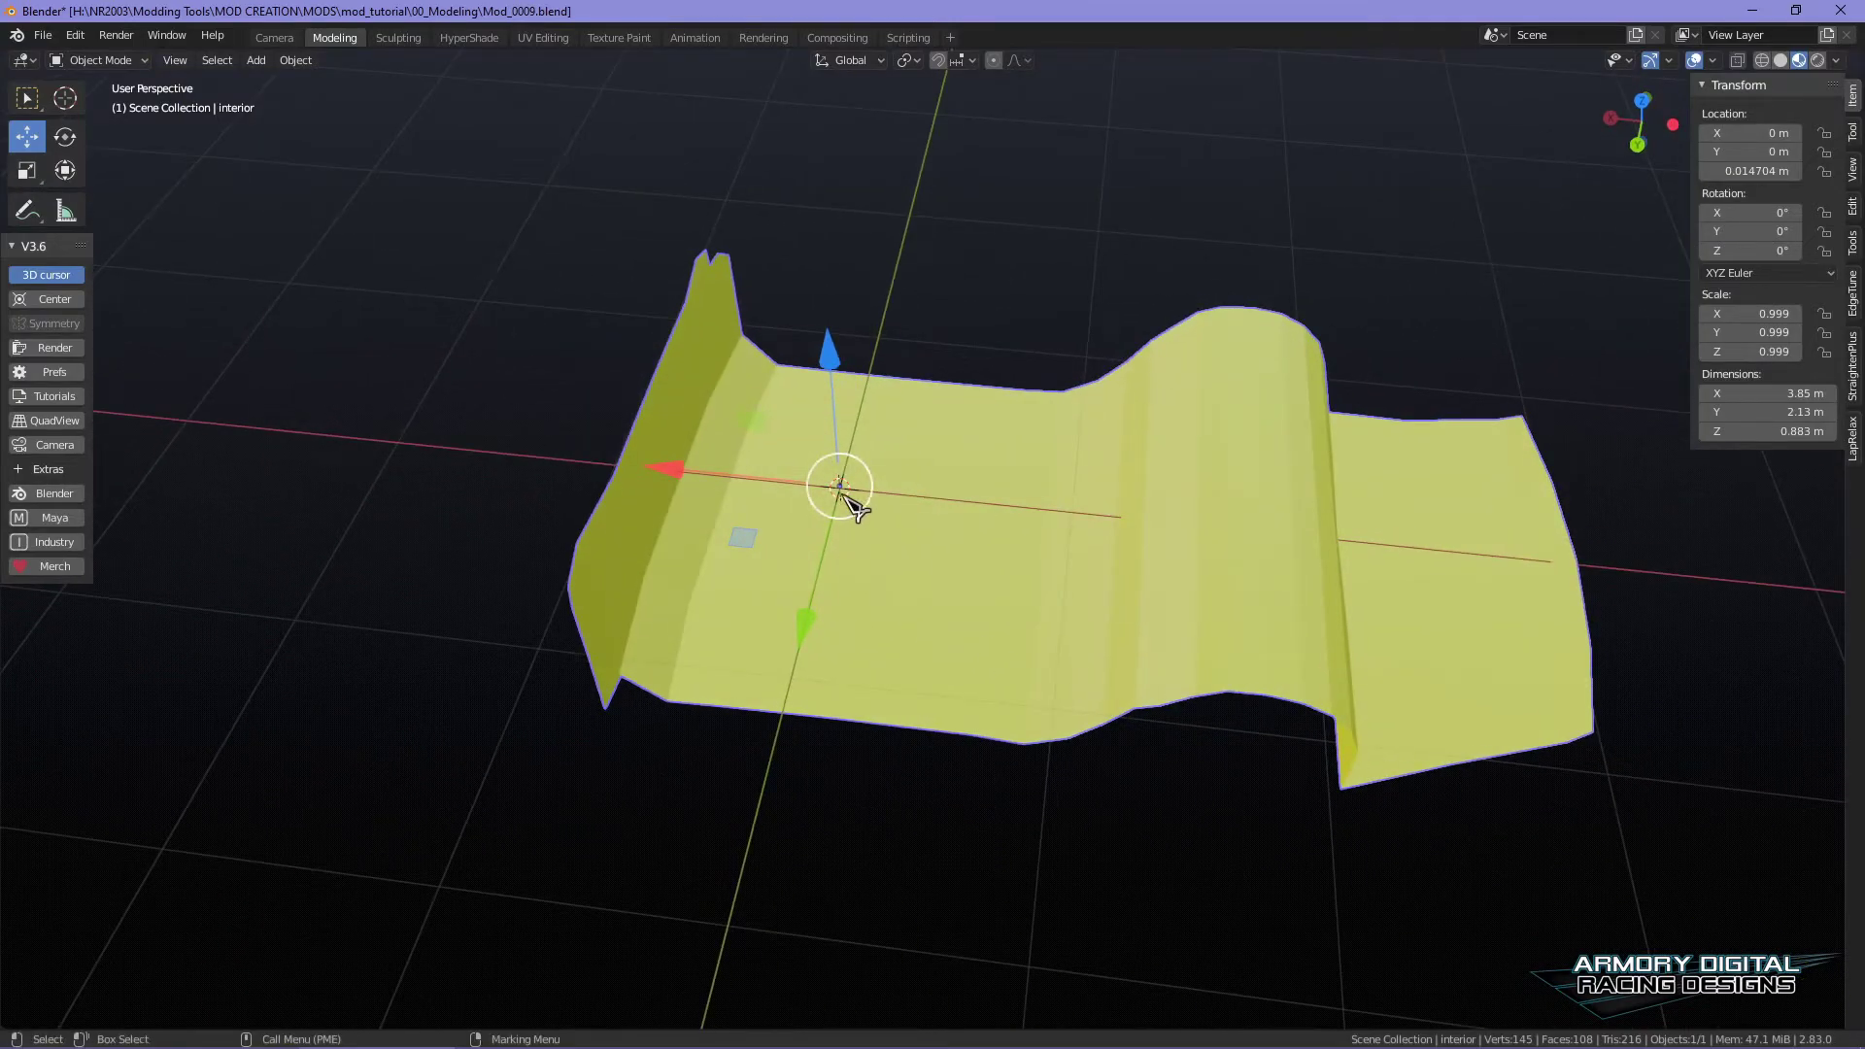
pyautogui.keyDown('alt'); pyautogui.moveTo(1010, 638); pyautogui.dragTo(1209, 680); pyautogui.keyUp('alt')
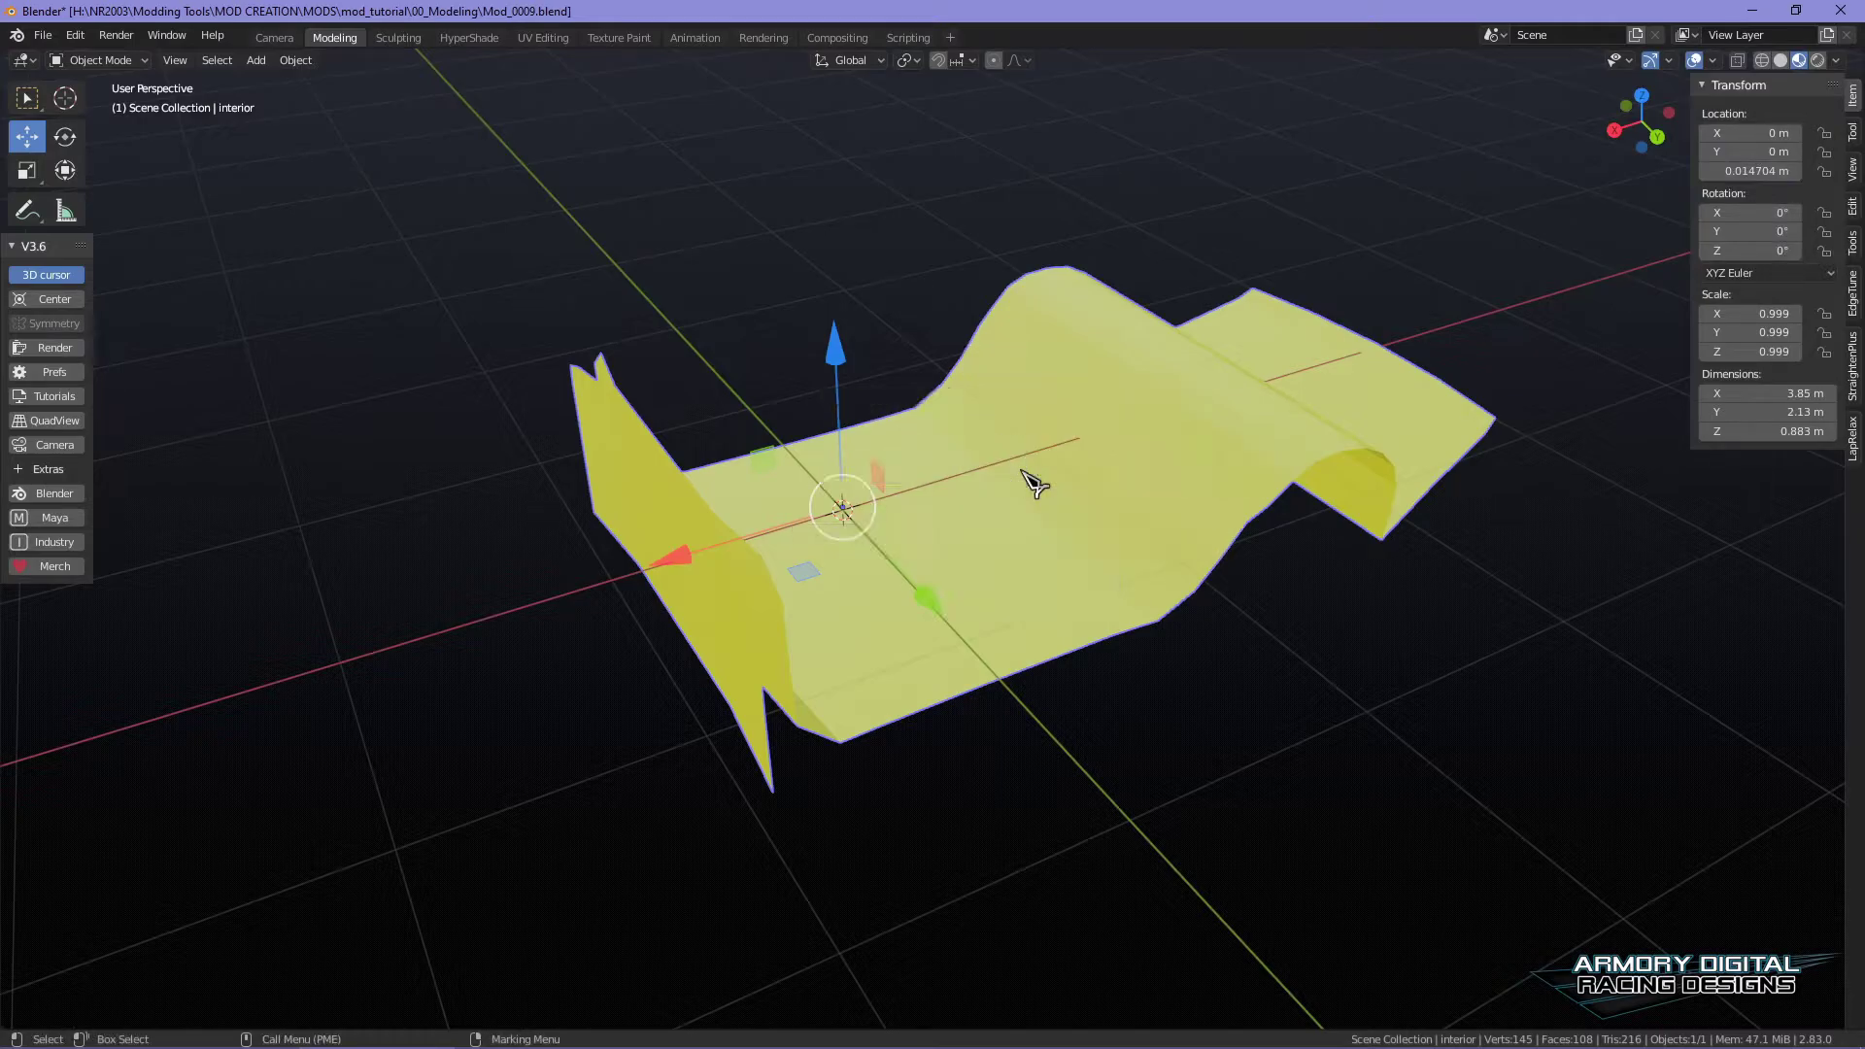
# - Apply all transforms (location, rotation and scale) to the joined interior object
pyautogui.hotkey('ctrl', 's')
pyautogui.hotkey('ctrl', 'a')
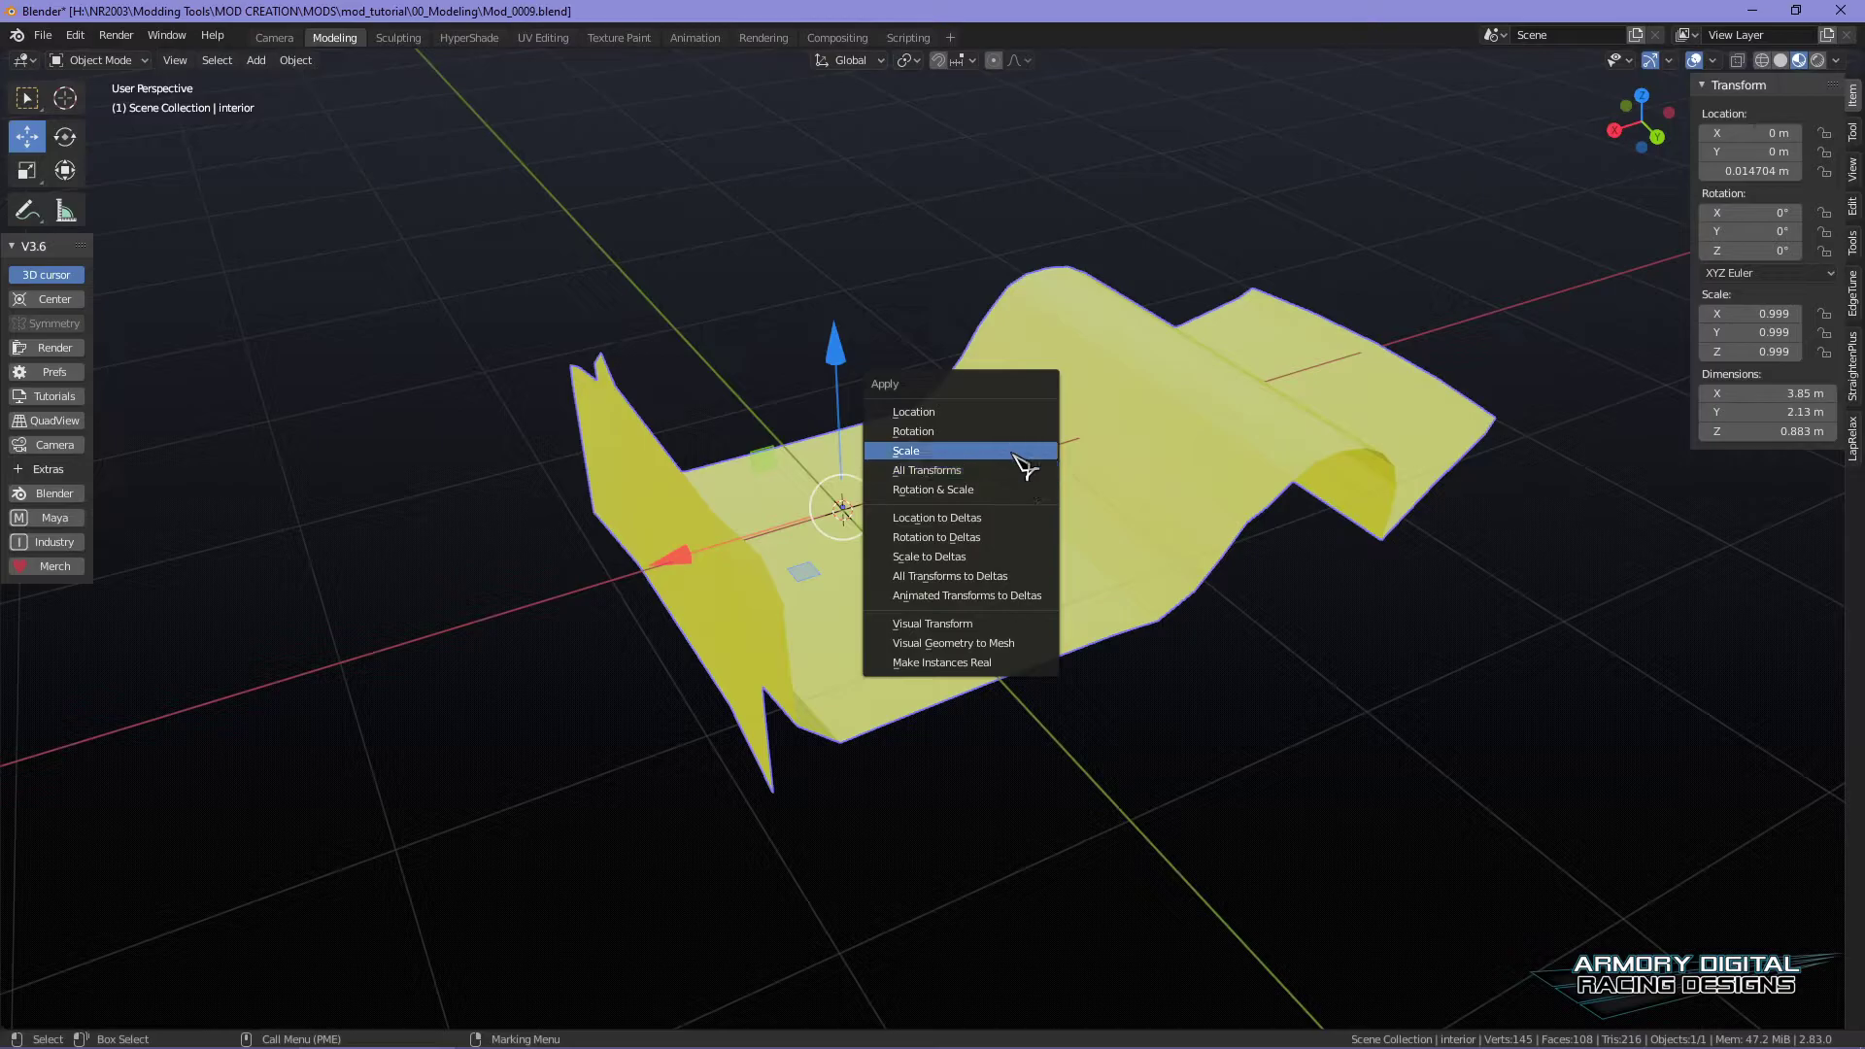
pyautogui.click(1020, 470)
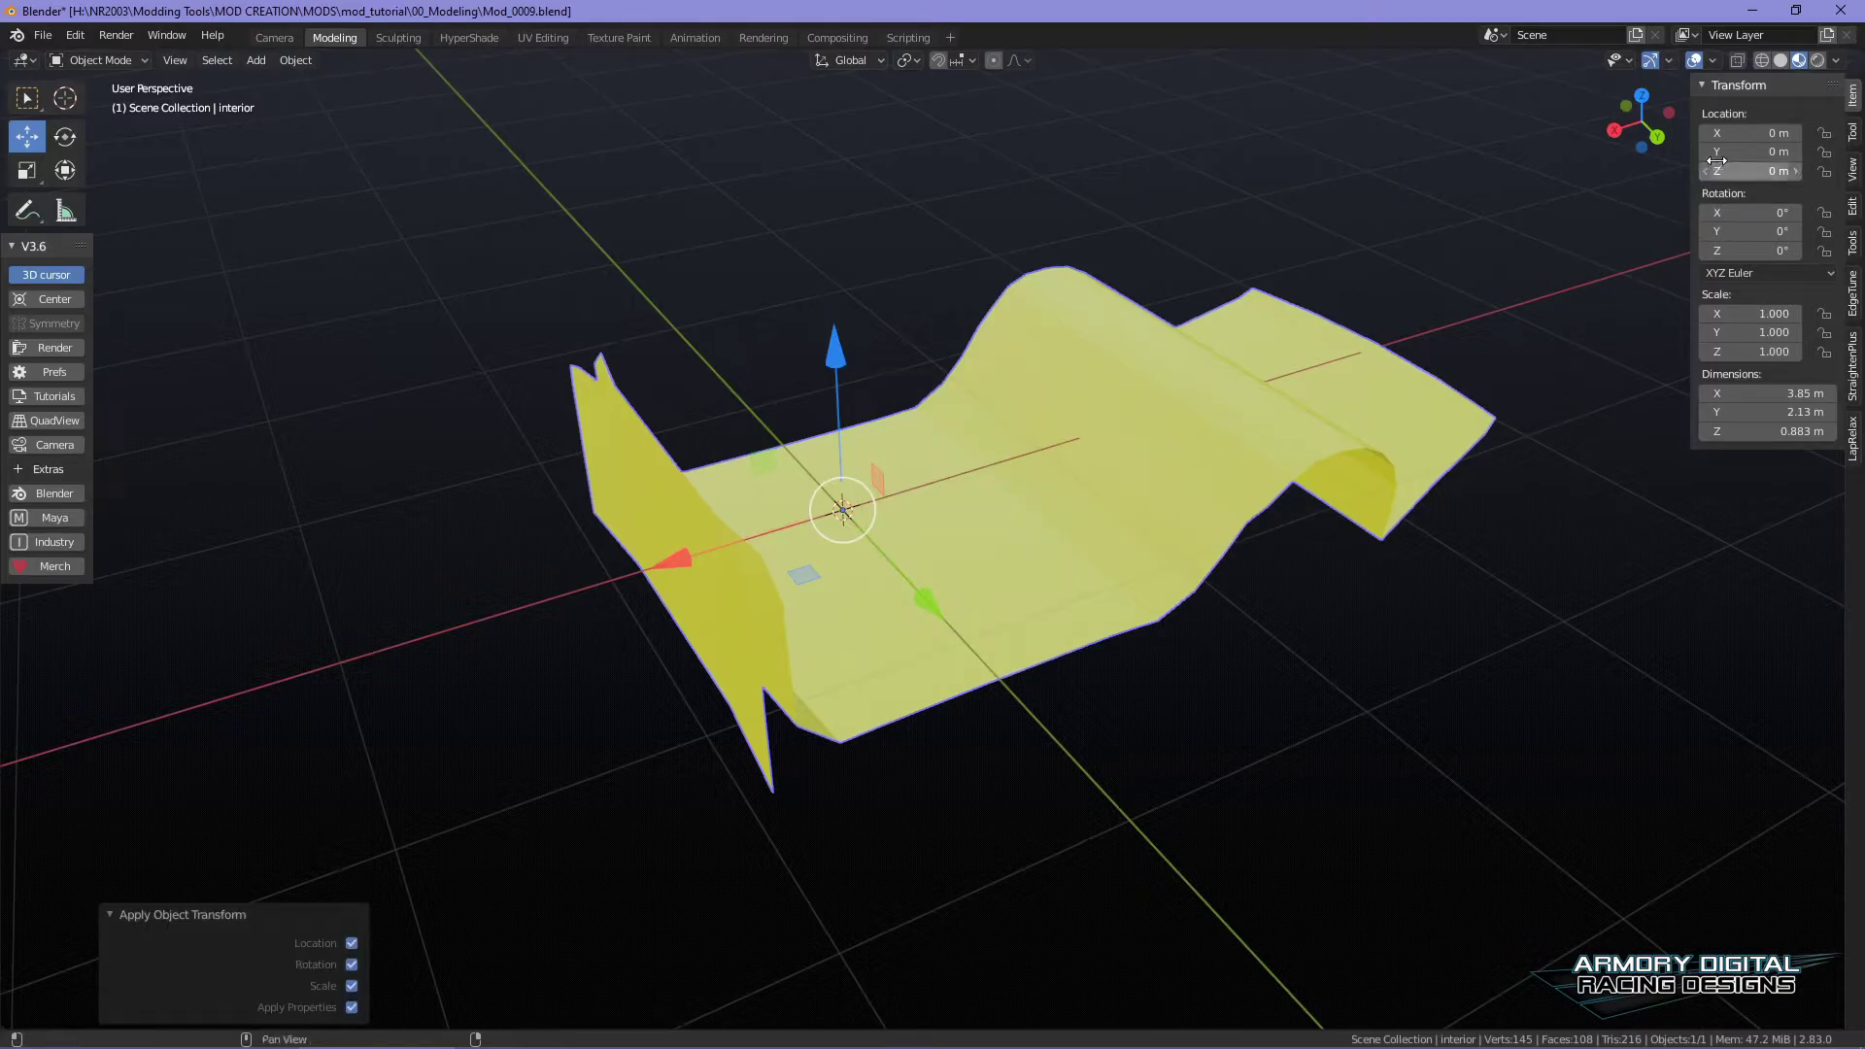
pyautogui.keyDown('shift'); pyautogui.moveTo(1100, 612); pyautogui.dragTo(1099, 612, button='middle'); pyautogui.keyUp('shift')
pyautogui.moveTo(1150, 508); pyautogui.dragTo(1358, 670, button='middle')
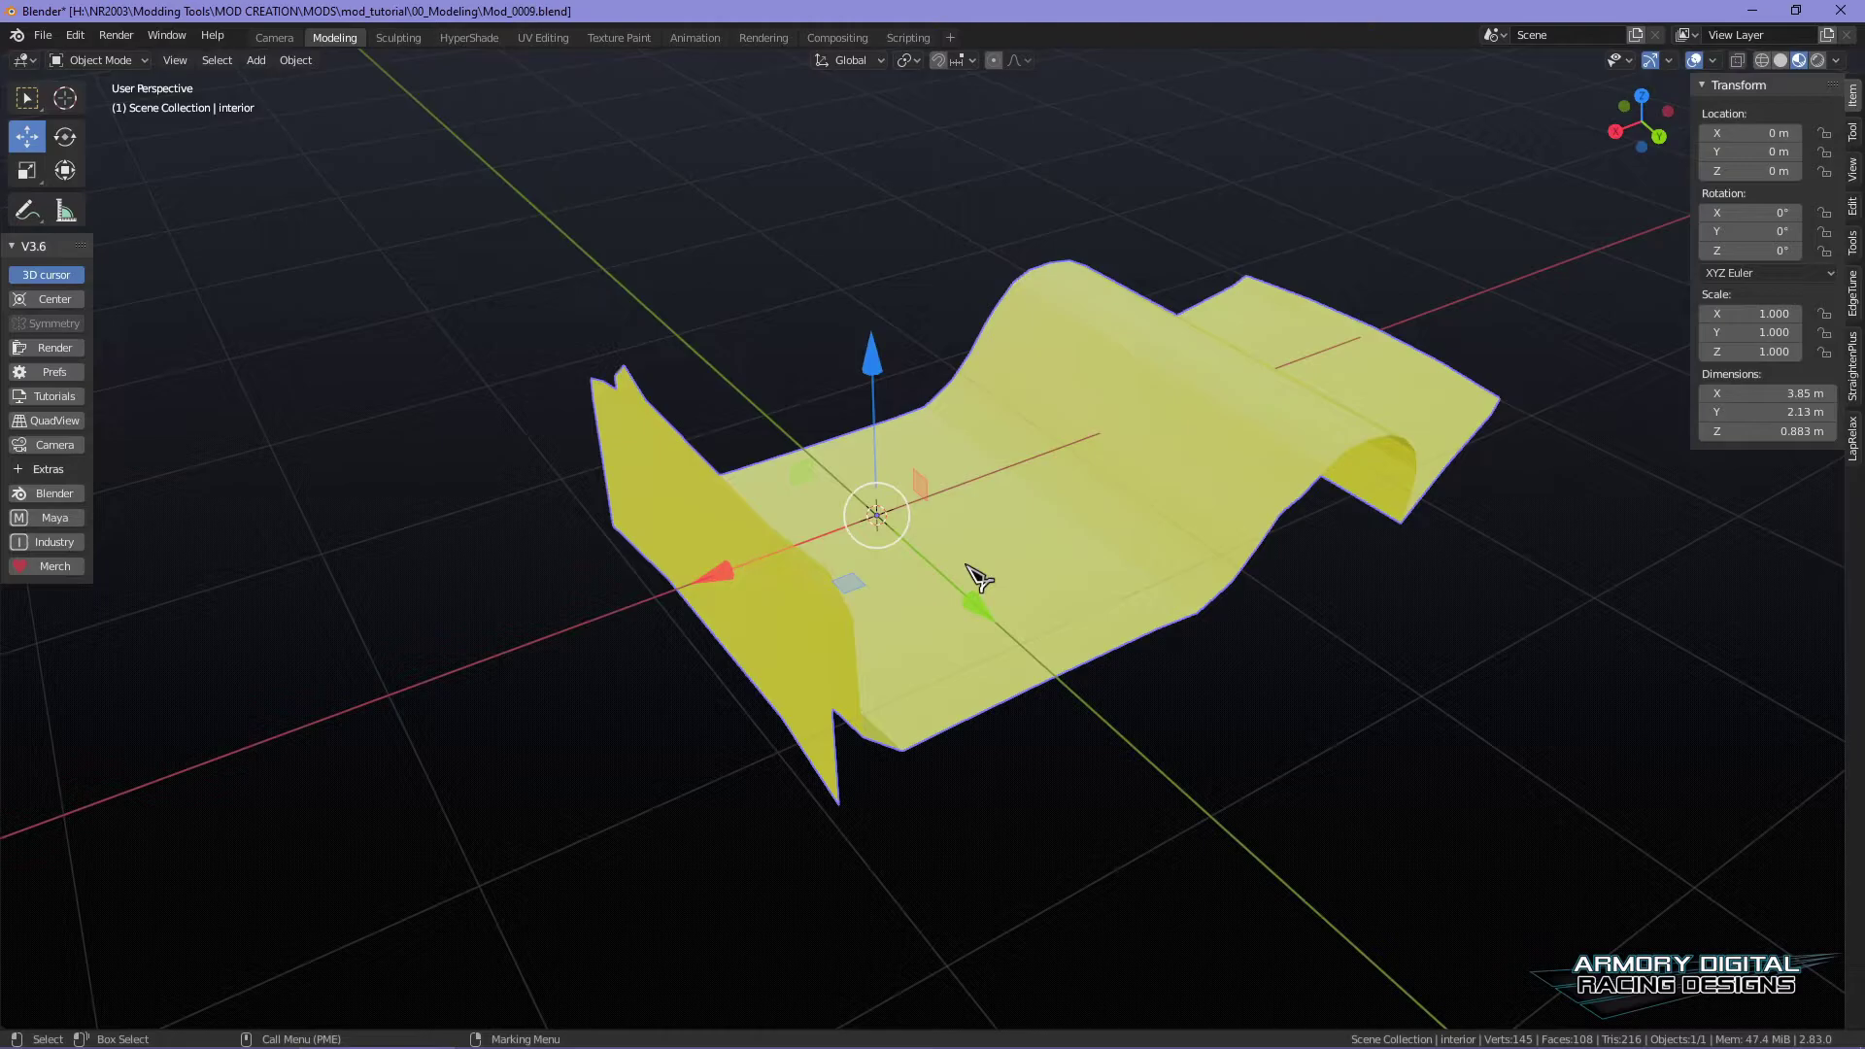
# - Reselect the interior object and save the scene as another incremental version
pyautogui.hotkey('alt', 'a')
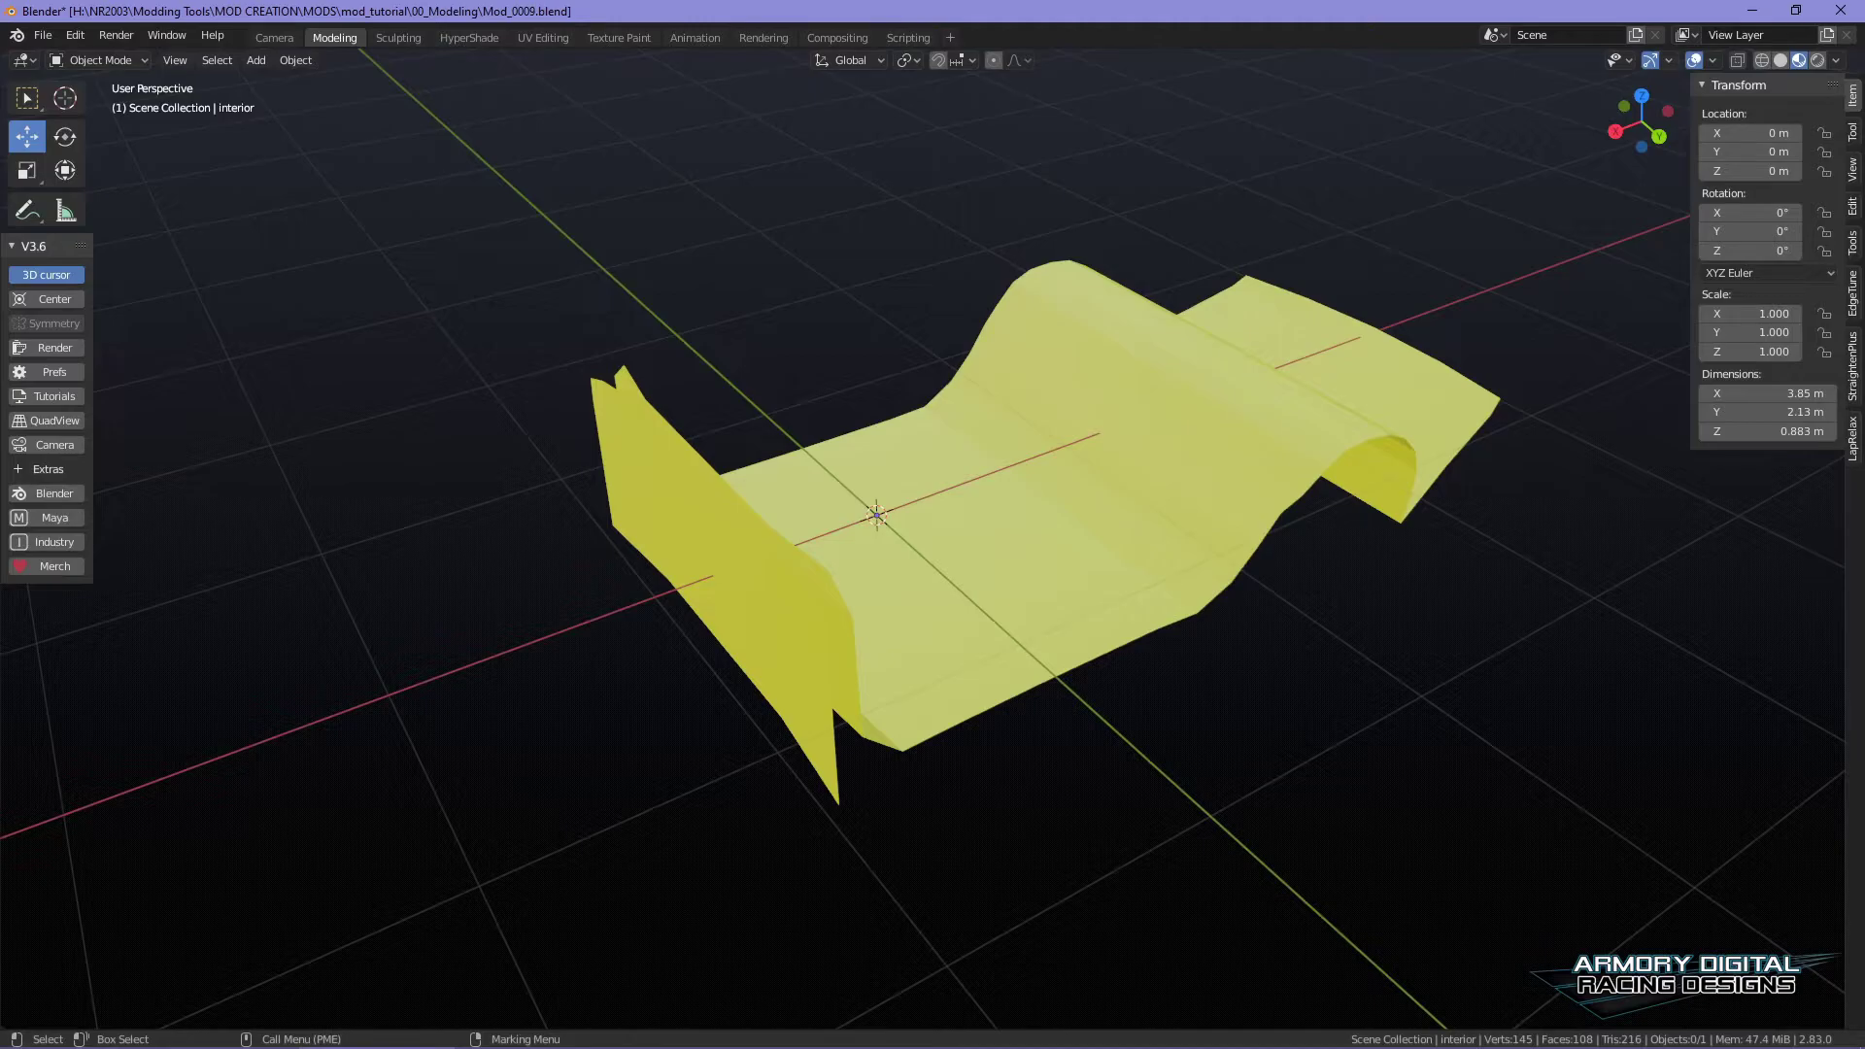
pyautogui.press('a')
pyautogui.keyDown('shift'); pyautogui.moveTo(1470, 658); pyautogui.dragTo(1418, 689, button='middle'); pyautogui.keyUp('shift')
pyautogui.hotkey('ctrl', 's')
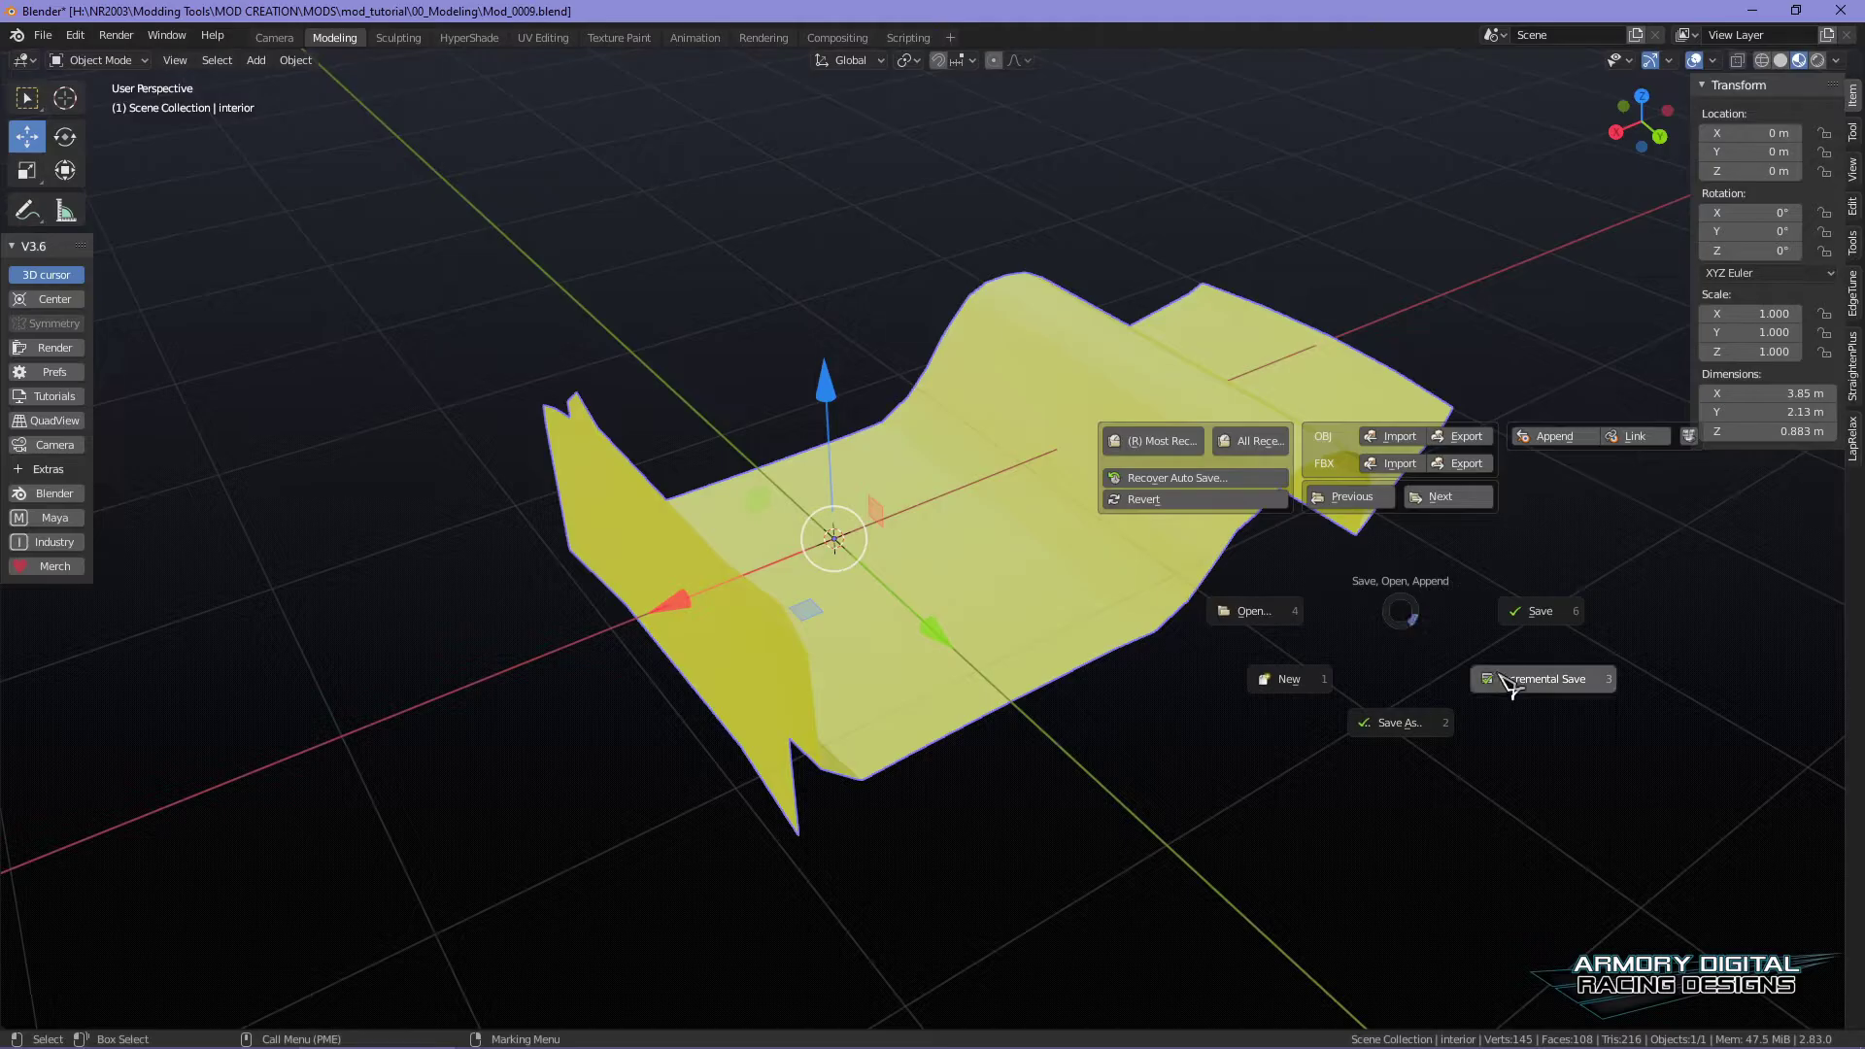
pyautogui.click(1457, 721)
pyautogui.moveTo(1457, 721); pyautogui.dragTo(809, 600, button='middle')
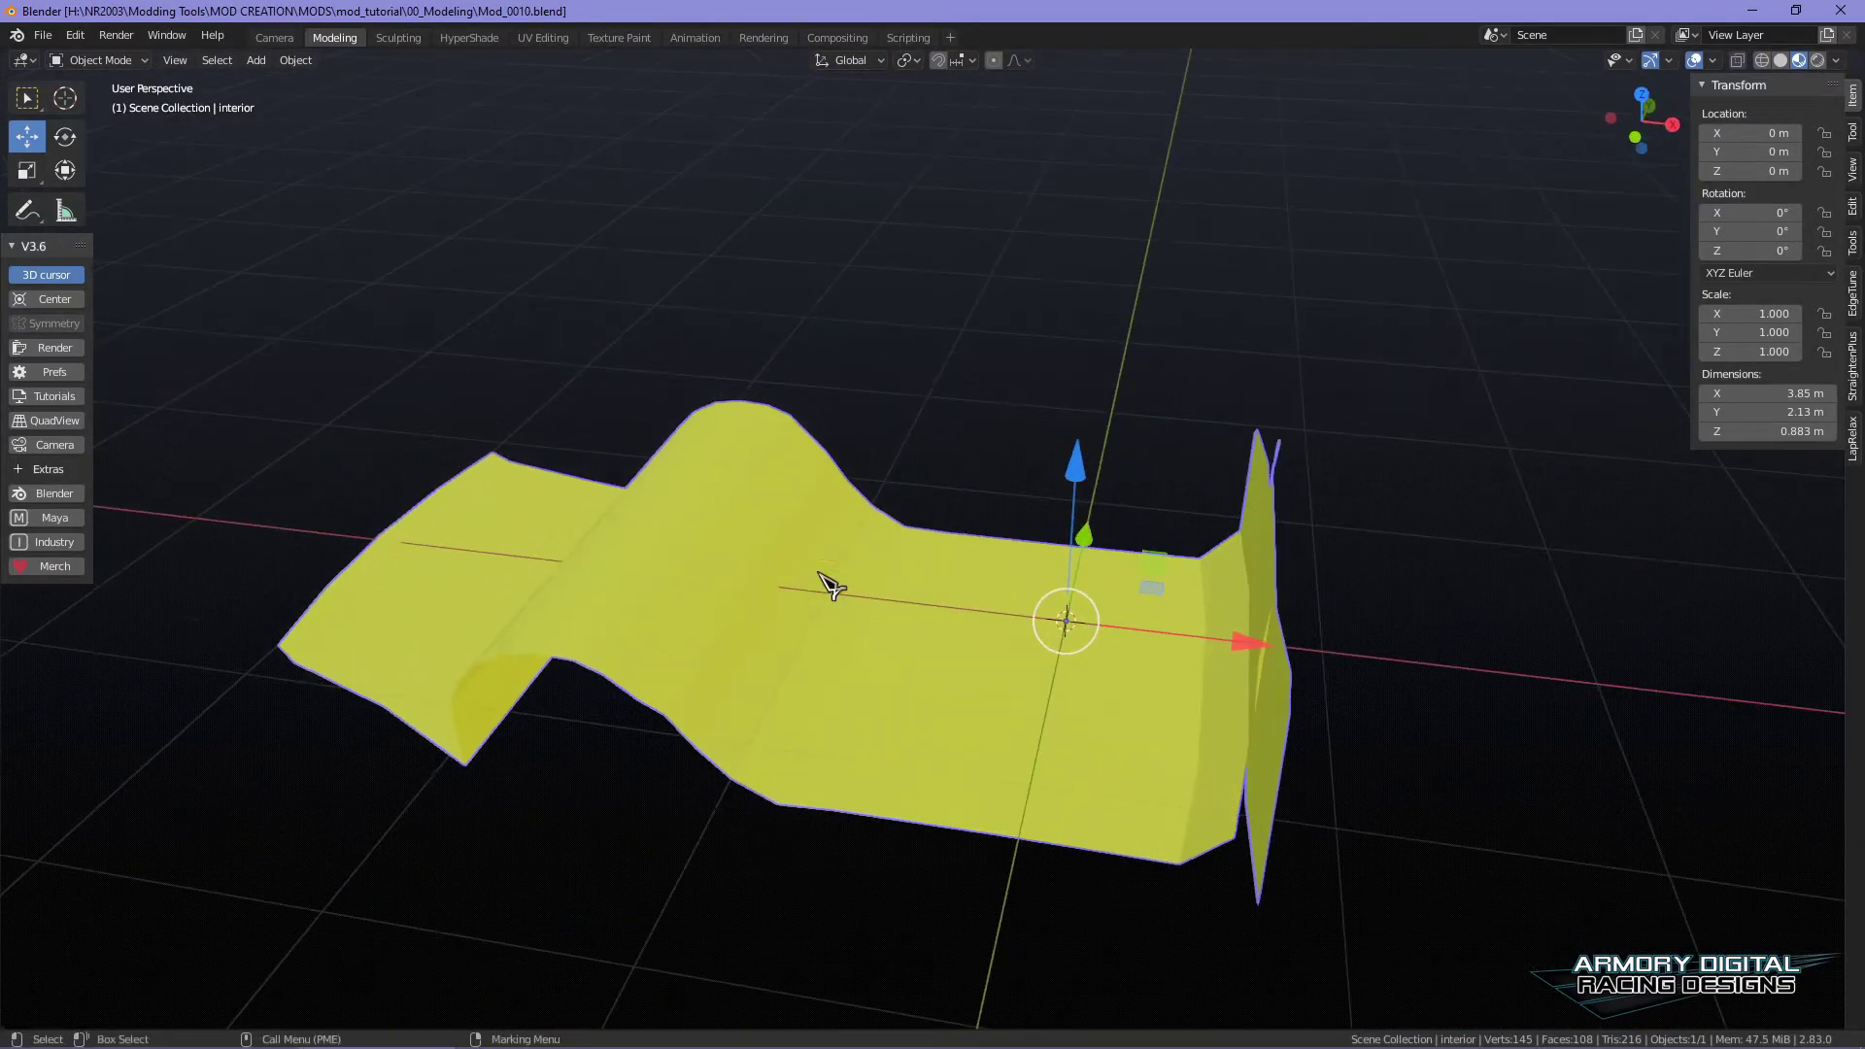
pyautogui.keyDown('shift'); pyautogui.moveTo(978, 577); pyautogui.dragTo(1011, 533, button='middle'); pyautogui.keyUp('shift')
pyautogui.hotkey('shift', 'd')
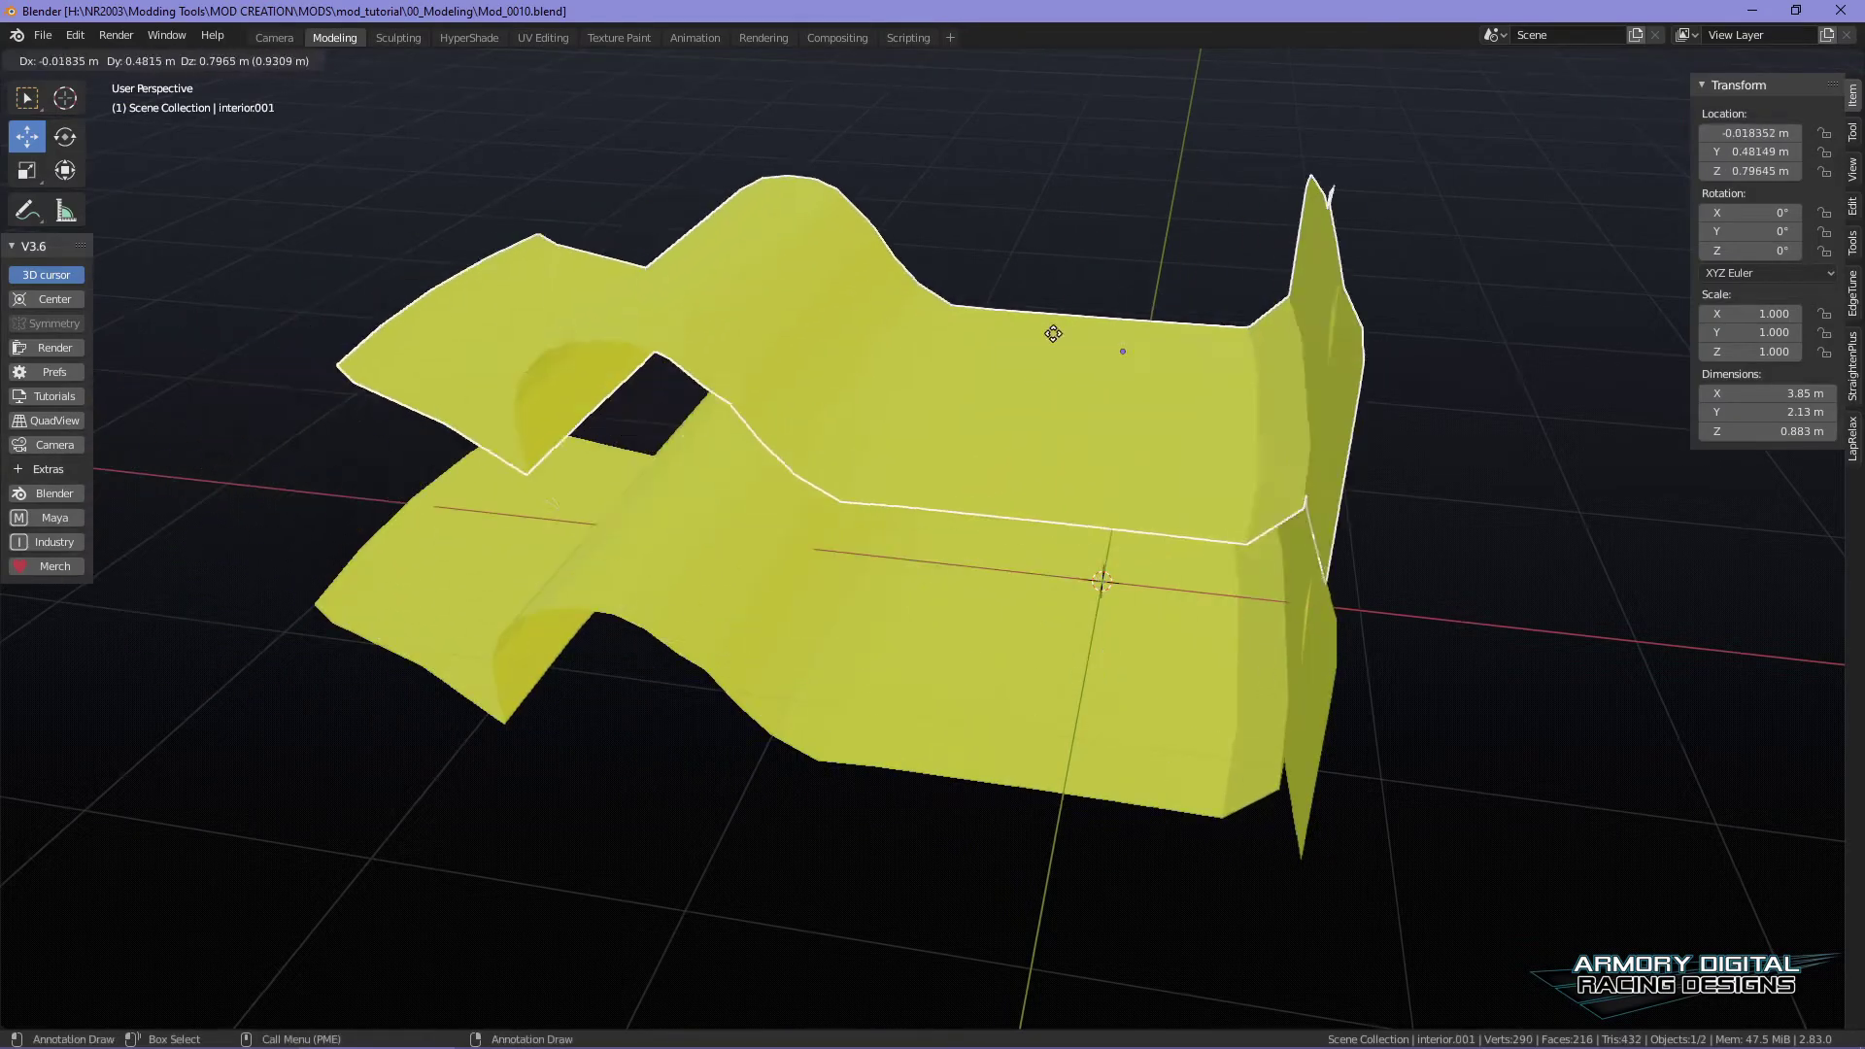
pyautogui.press('Escape')
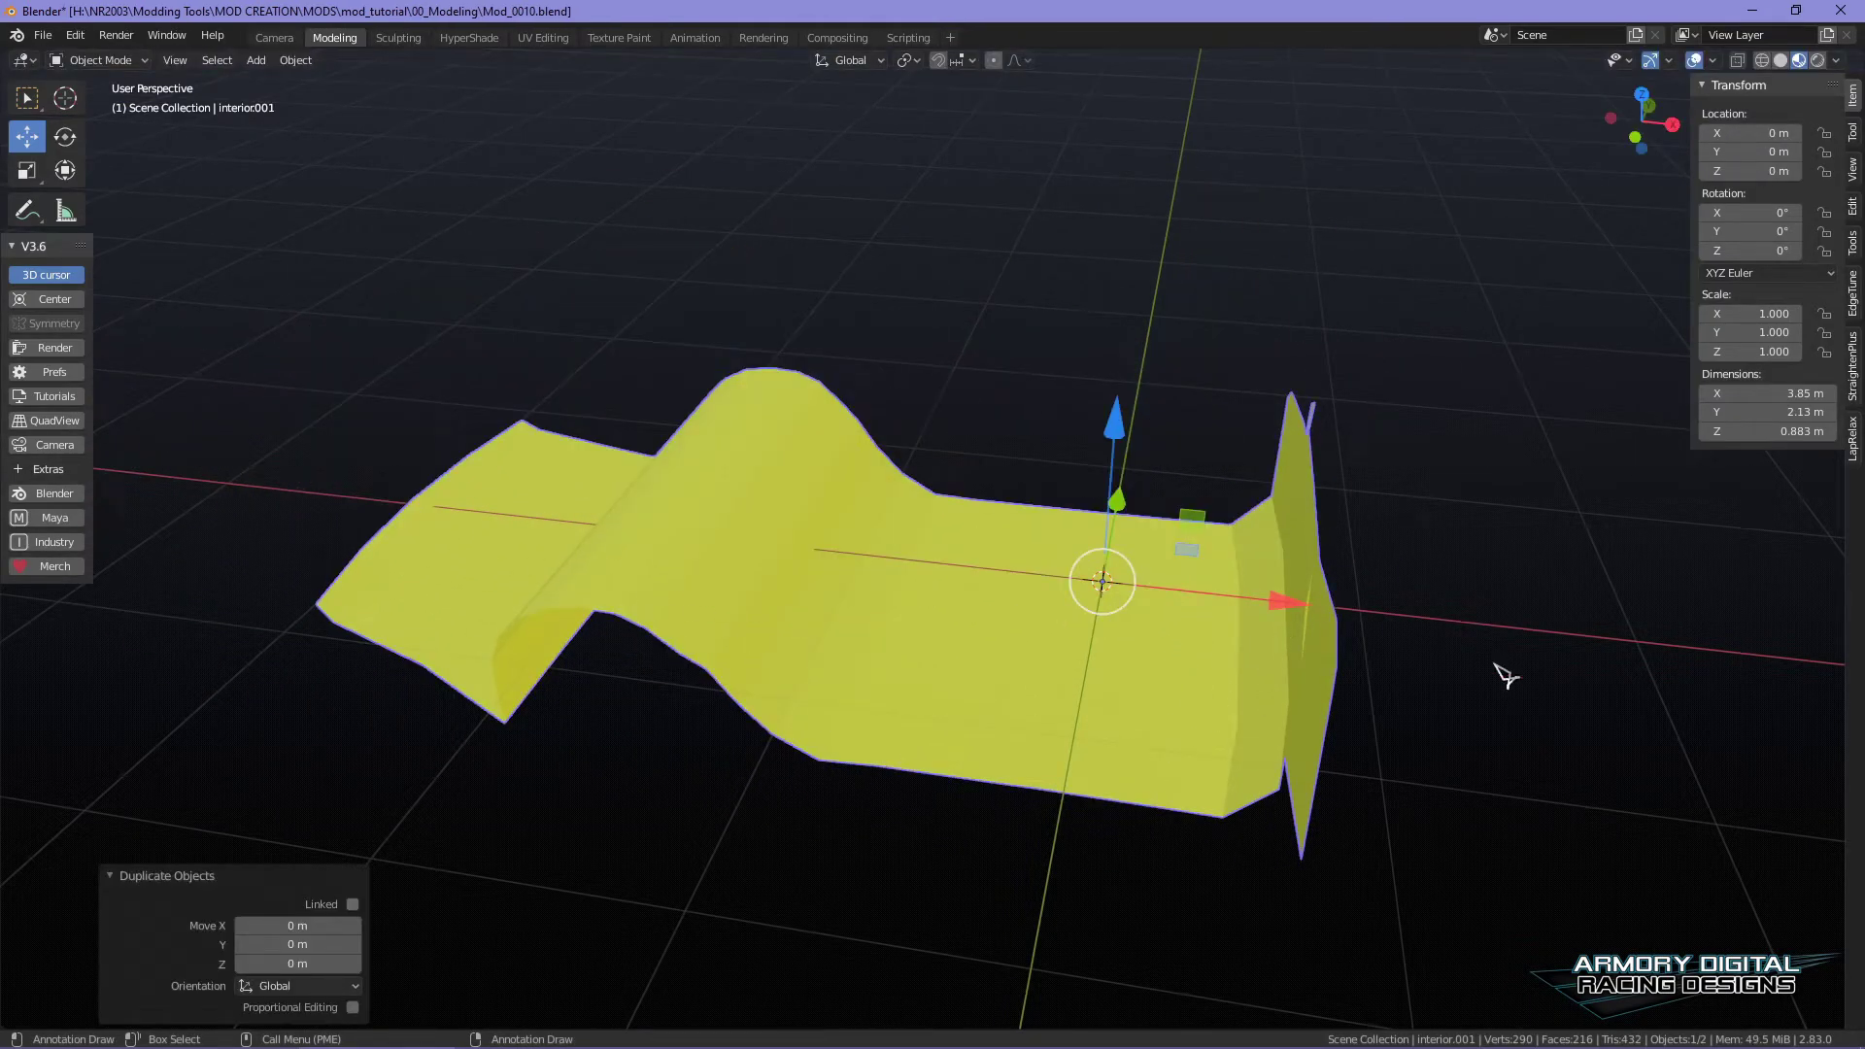
pyautogui.hotkey('ctrl', 'z')
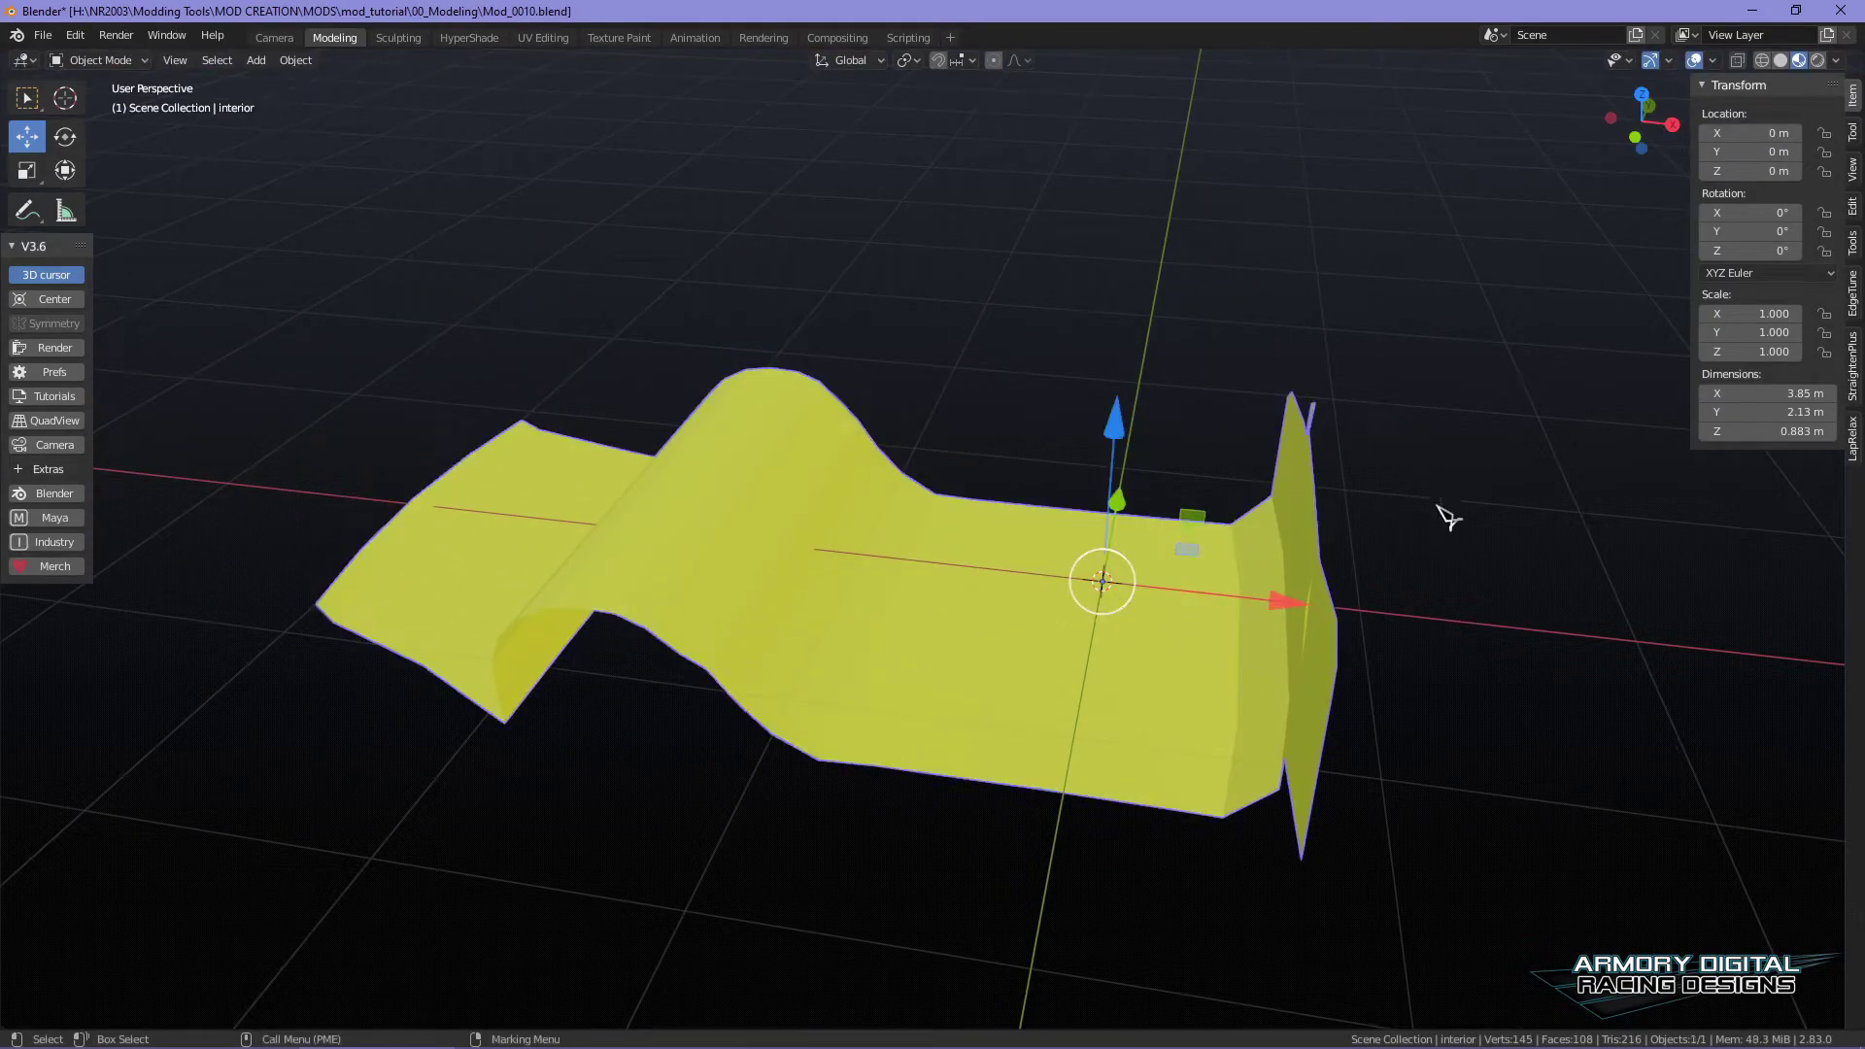
# - Bring up the Outliner window and select the MOD collection, keeping its object list expanded
pyautogui.moveTo(1864, 101); pyautogui.dragTo(1078, 96)
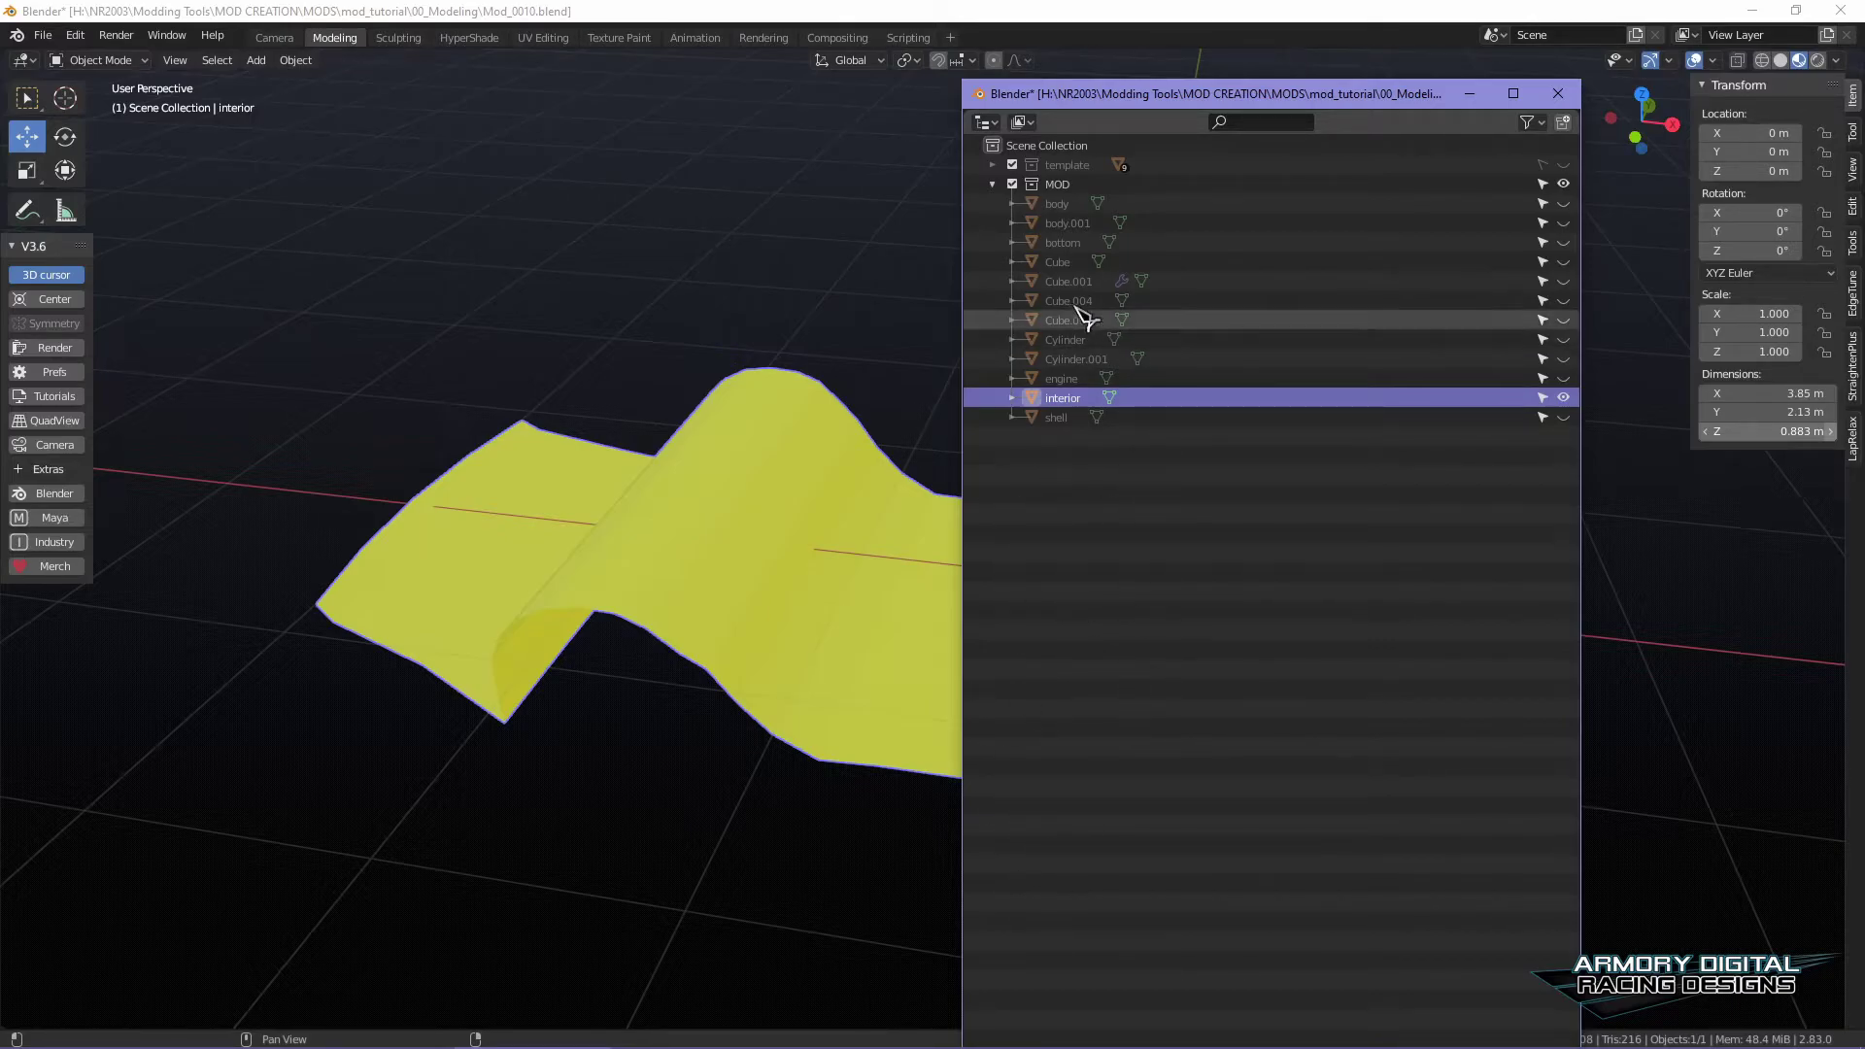
pyautogui.click(1061, 185)
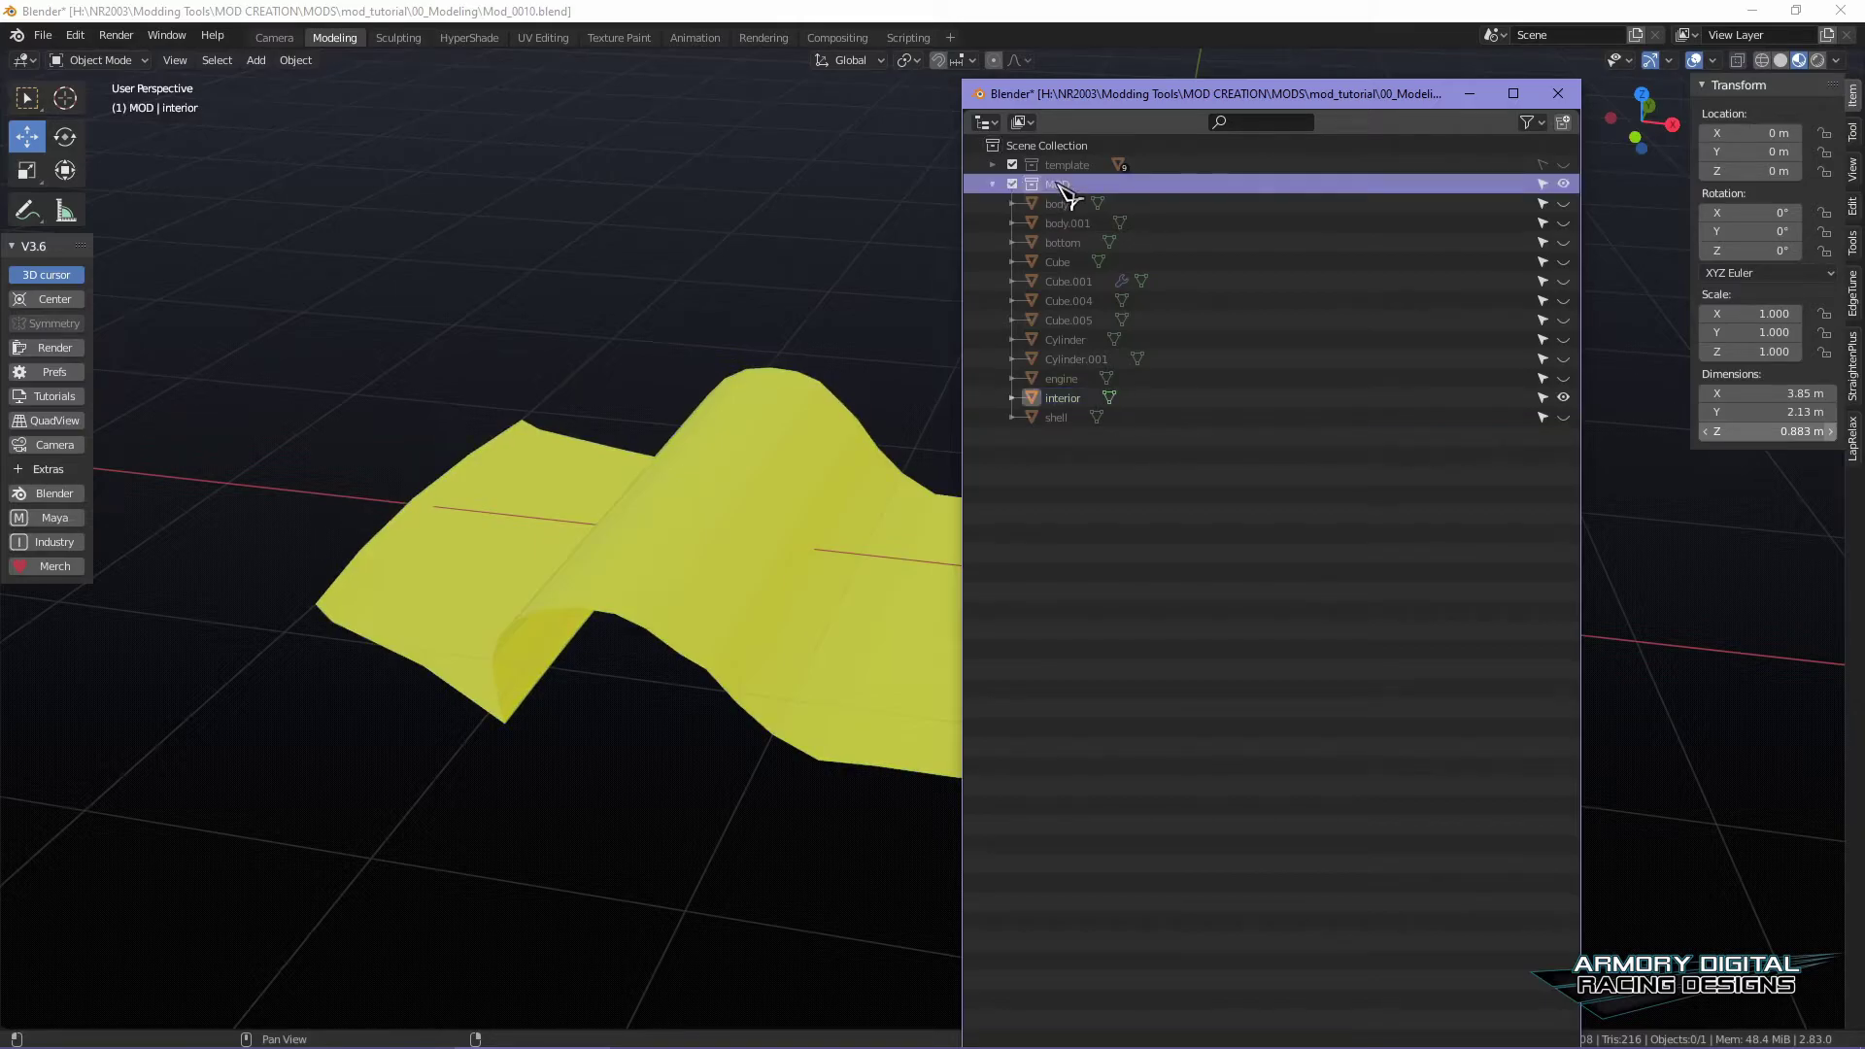
pyautogui.click(992, 184)
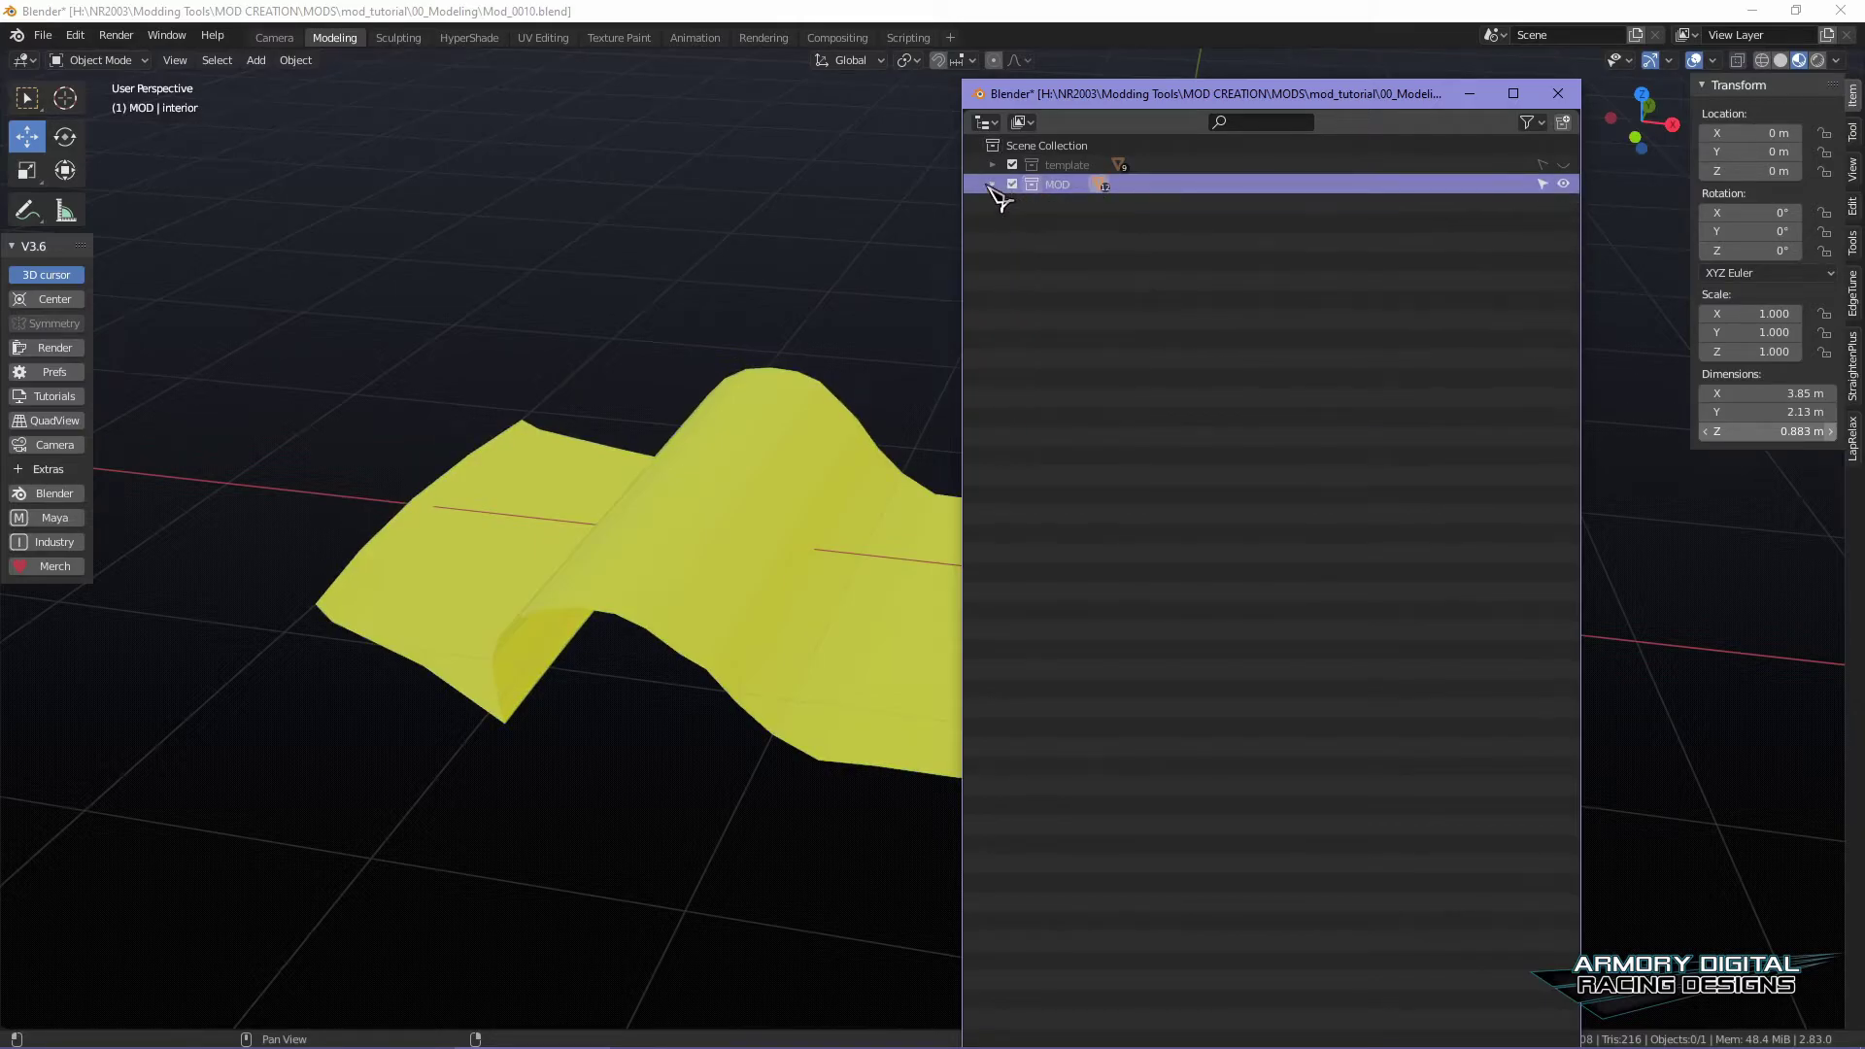
pyautogui.click(992, 184)
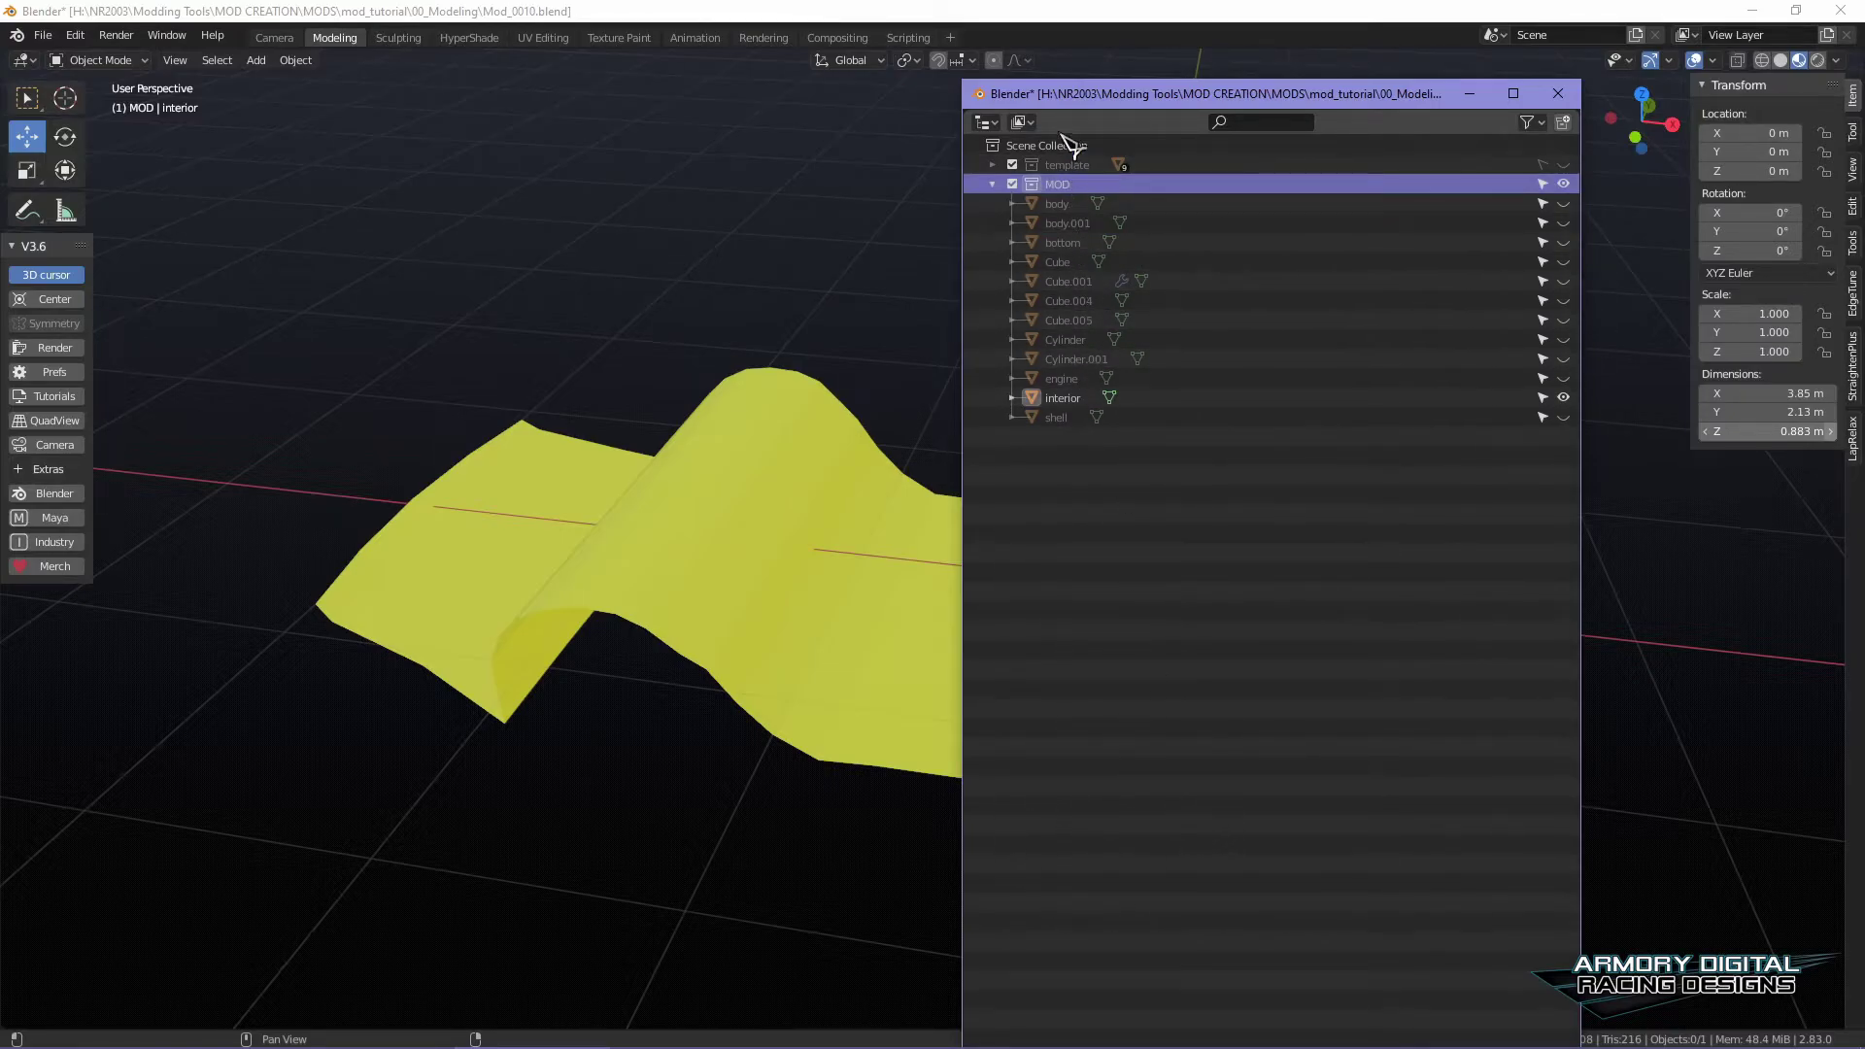
# - Close the Outliner window and select the interior object
pyautogui.moveTo(1068, 97); pyautogui.dragTo(1123, 97)
pyautogui.click(1611, 93)
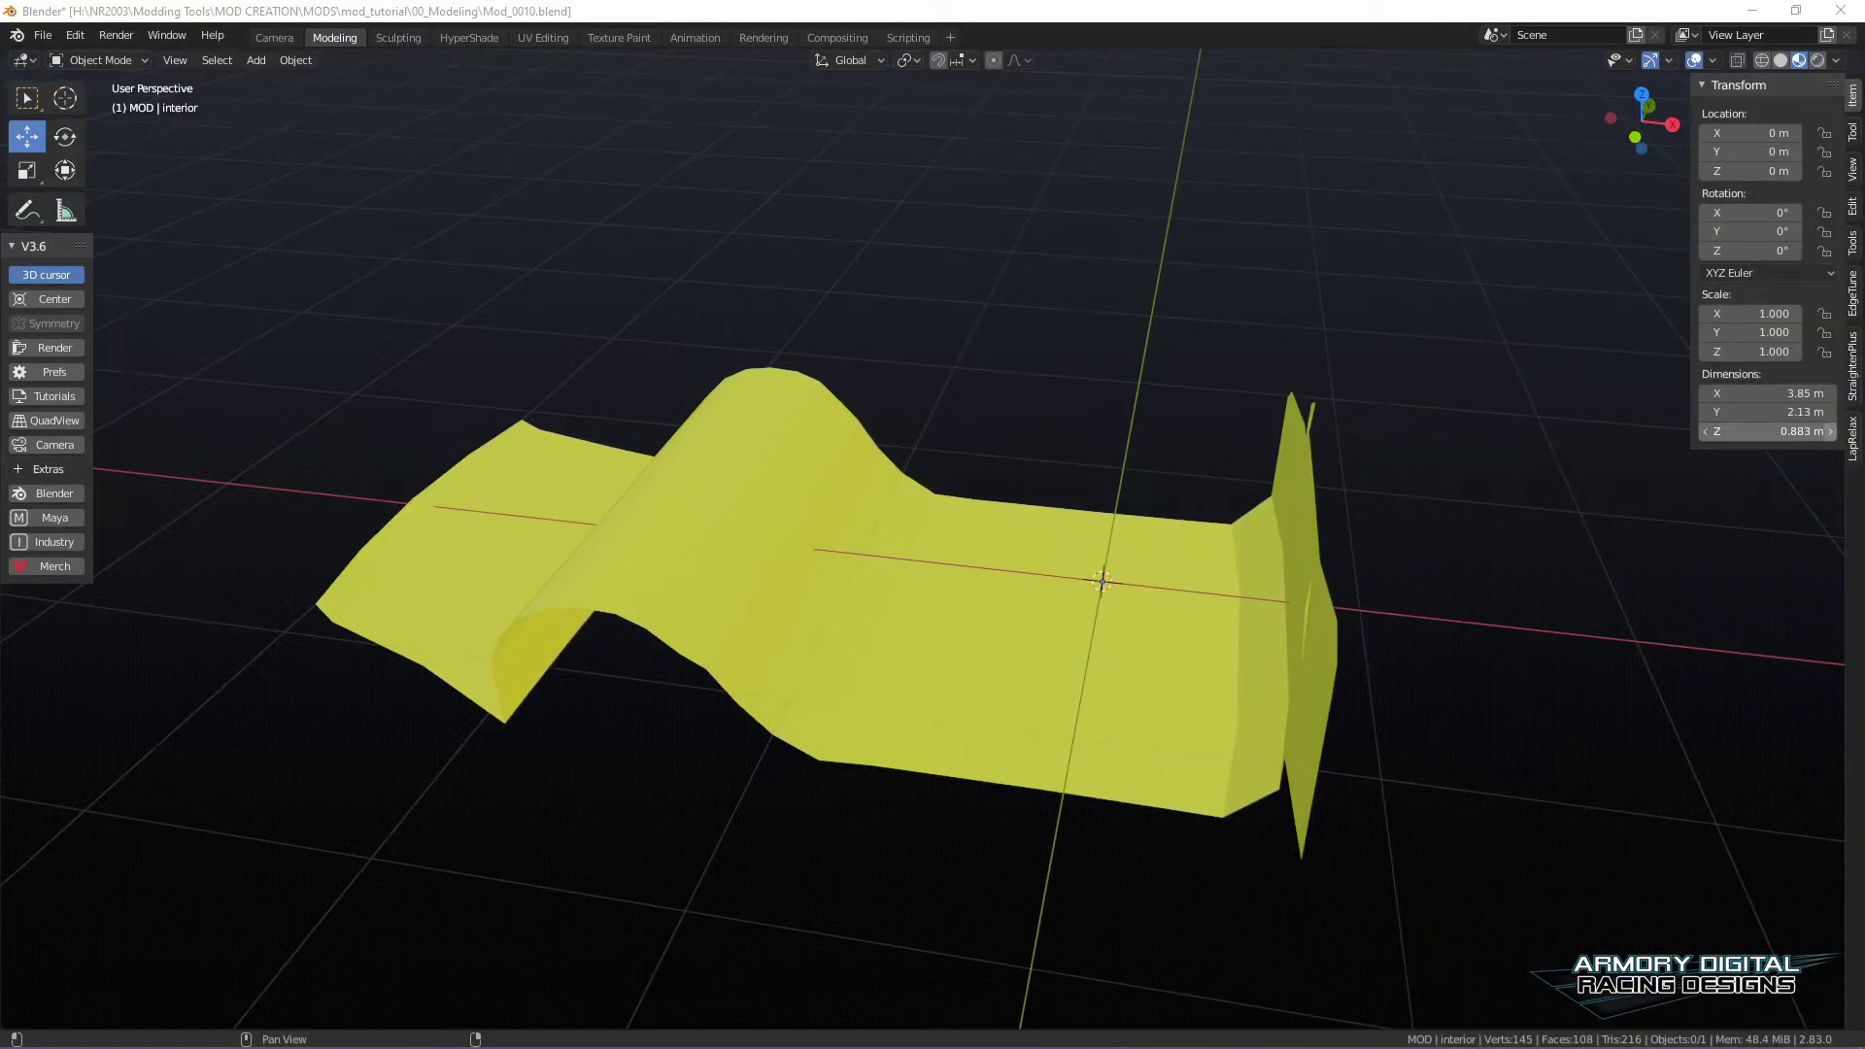
pyautogui.click(1152, 703)
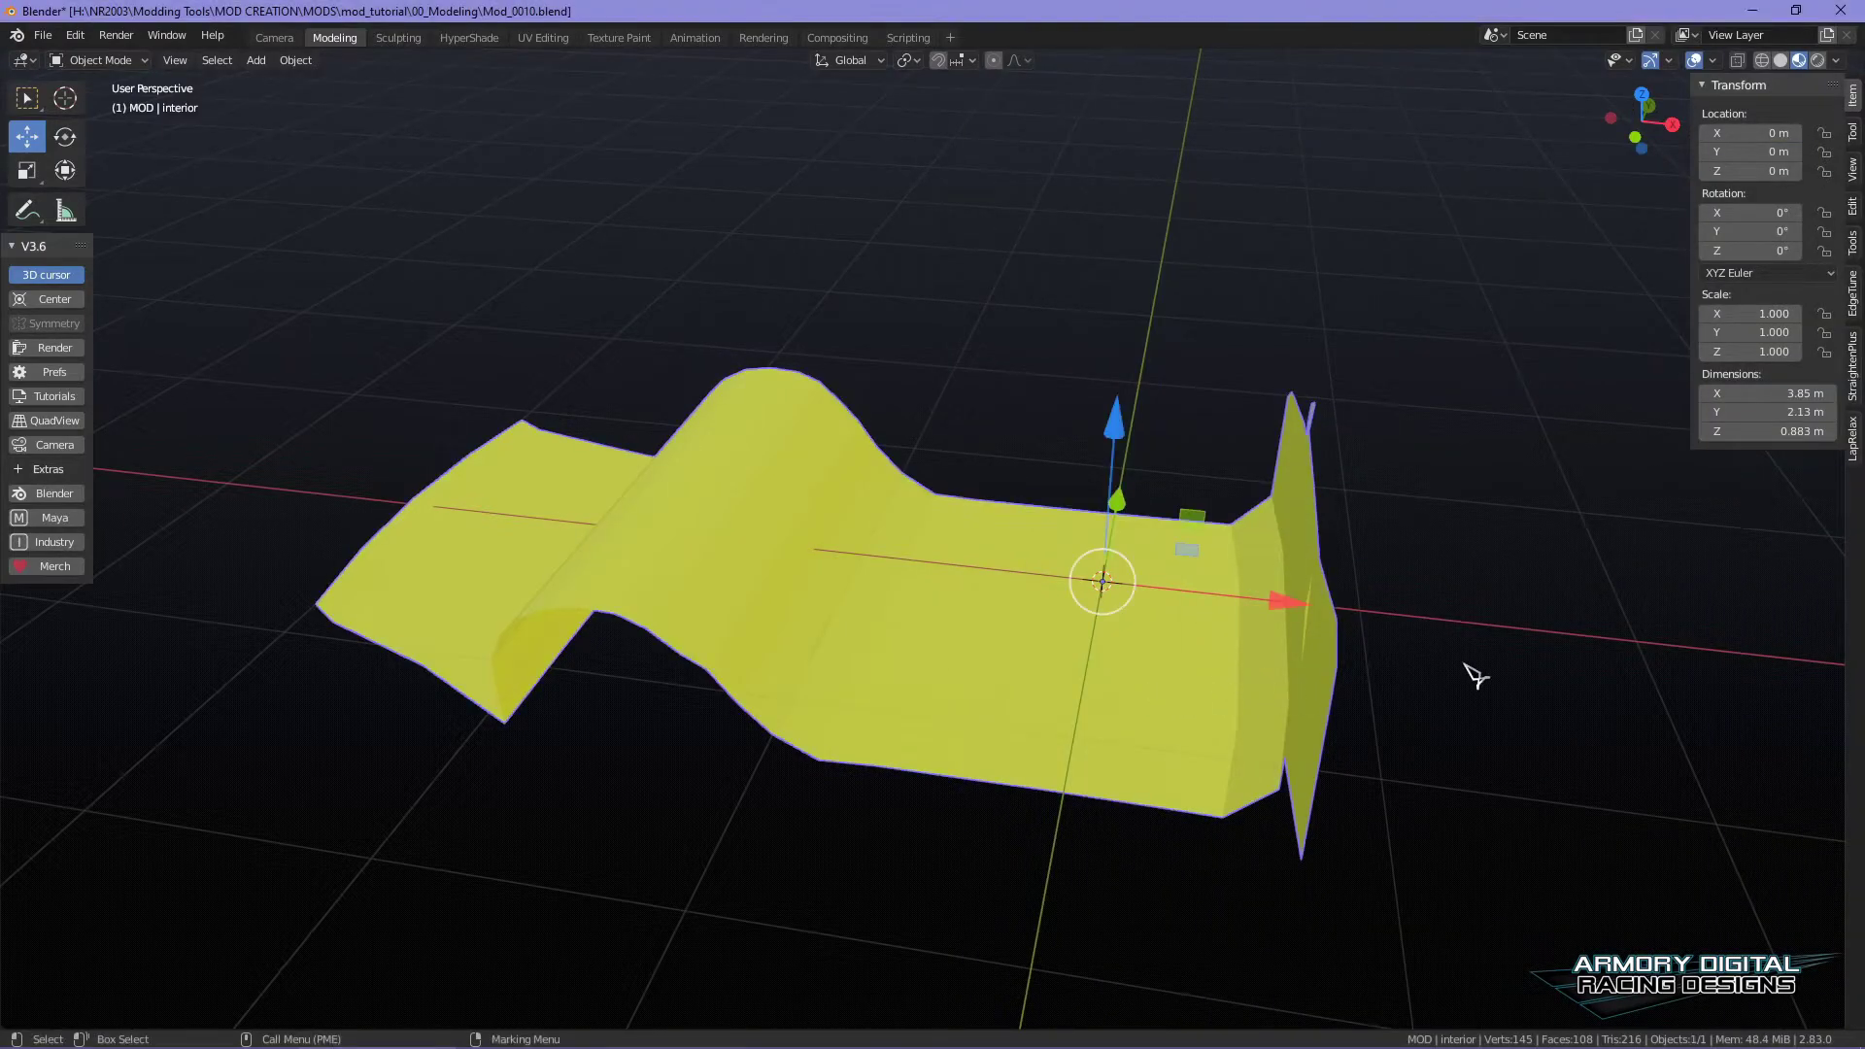
# - Enter Edit Mode on the interior, switch to face selection and display the mesh in solid shading
pyautogui.moveTo(1469, 665); pyautogui.dragTo(1373, 790, button='middle')
pyautogui.scroll(3, 995, 475)
pyautogui.press('Tab')
pyautogui.click(1432, 612)
pyautogui.moveTo(1432, 612); pyautogui.dragTo(1066, 768, button='middle')
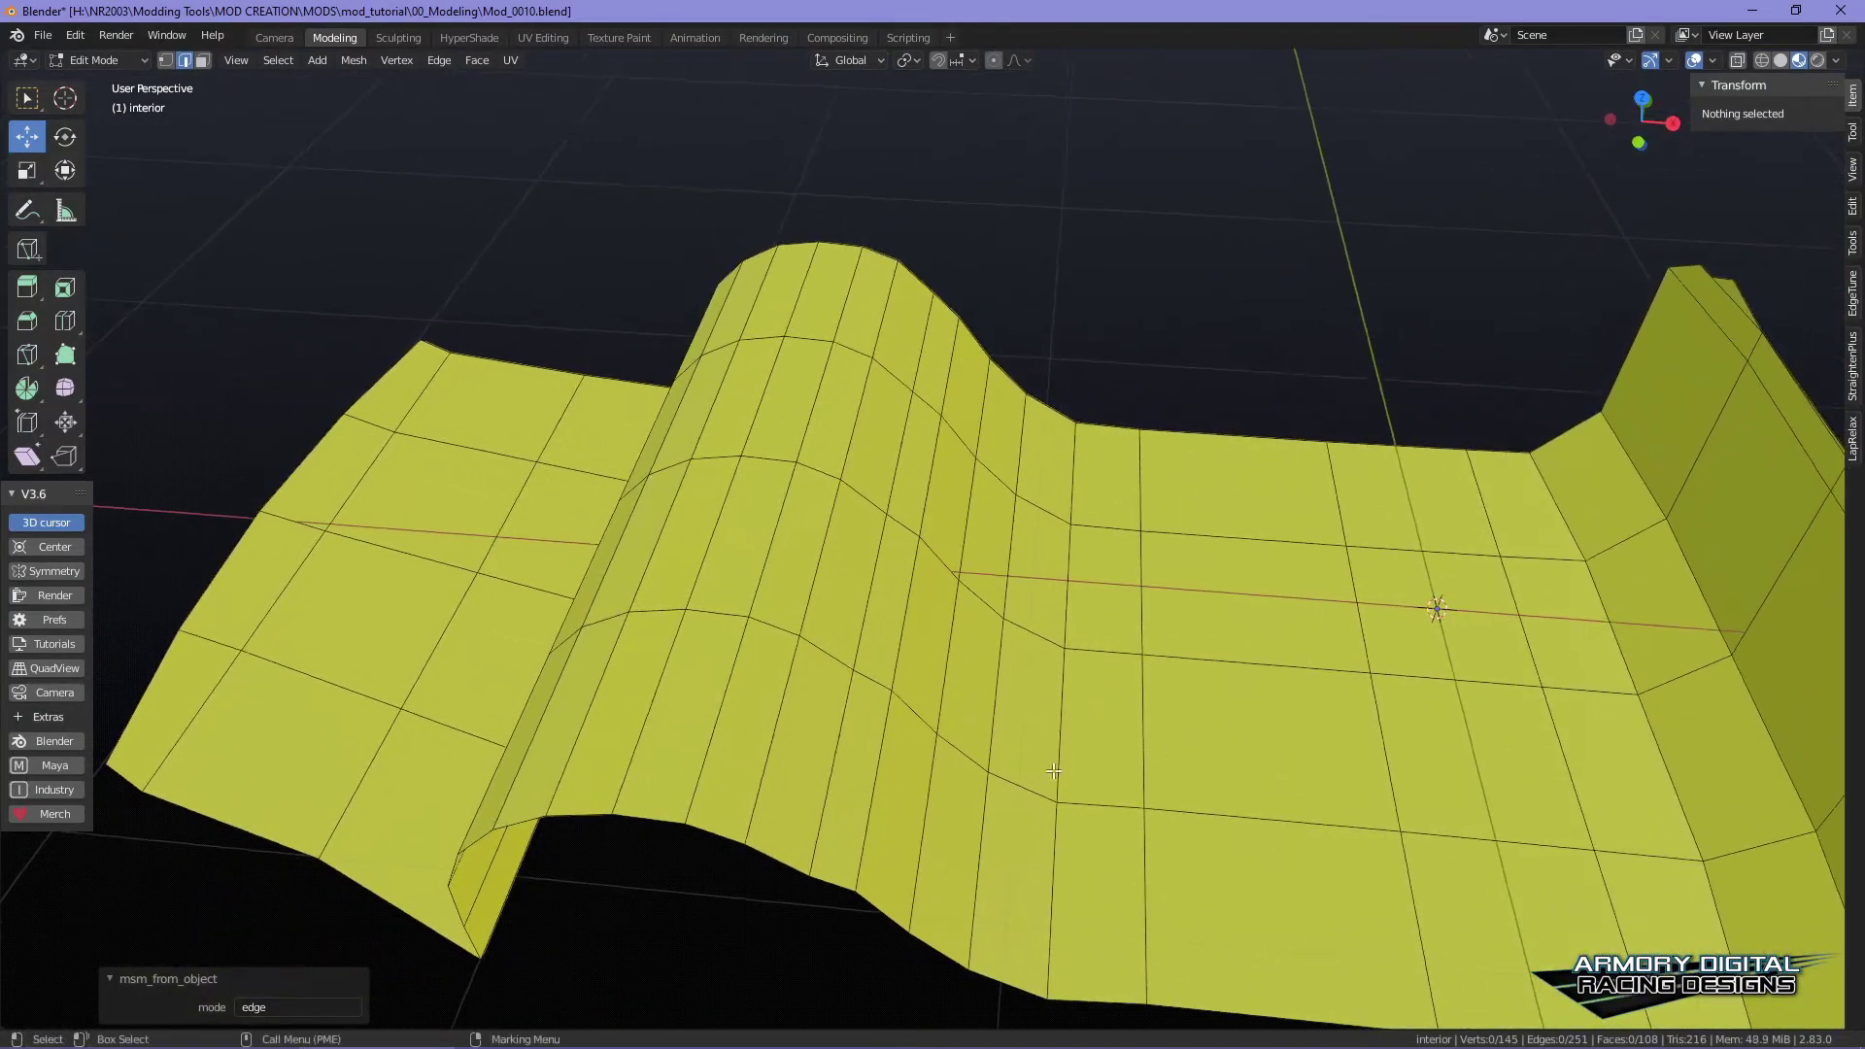
pyautogui.click(1033, 663)
pyautogui.keyDown('alt'); pyautogui.moveTo(1086, 556); pyautogui.dragTo(1044, 562); pyautogui.keyUp('alt')
pyautogui.moveTo(1044, 562); pyautogui.dragTo(1151, 632, button='right')
pyautogui.click(1783, 61)
# - Select the middle strips of faces running over the interior's hump and delete them to open a gap
pyautogui.moveTo(1283, 503)
pyautogui.mouseDown(button='middle')
pyautogui.moveTo(1220, 491)
pyautogui.moveTo(1361, 650)
pyautogui.moveTo(1179, 576)
pyautogui.moveTo(820, 654)
pyautogui.mouseUp(button='middle')
pyautogui.click(820, 654)
pyautogui.moveTo(1157, 695); pyautogui.dragTo(1404, 814, button='middle')
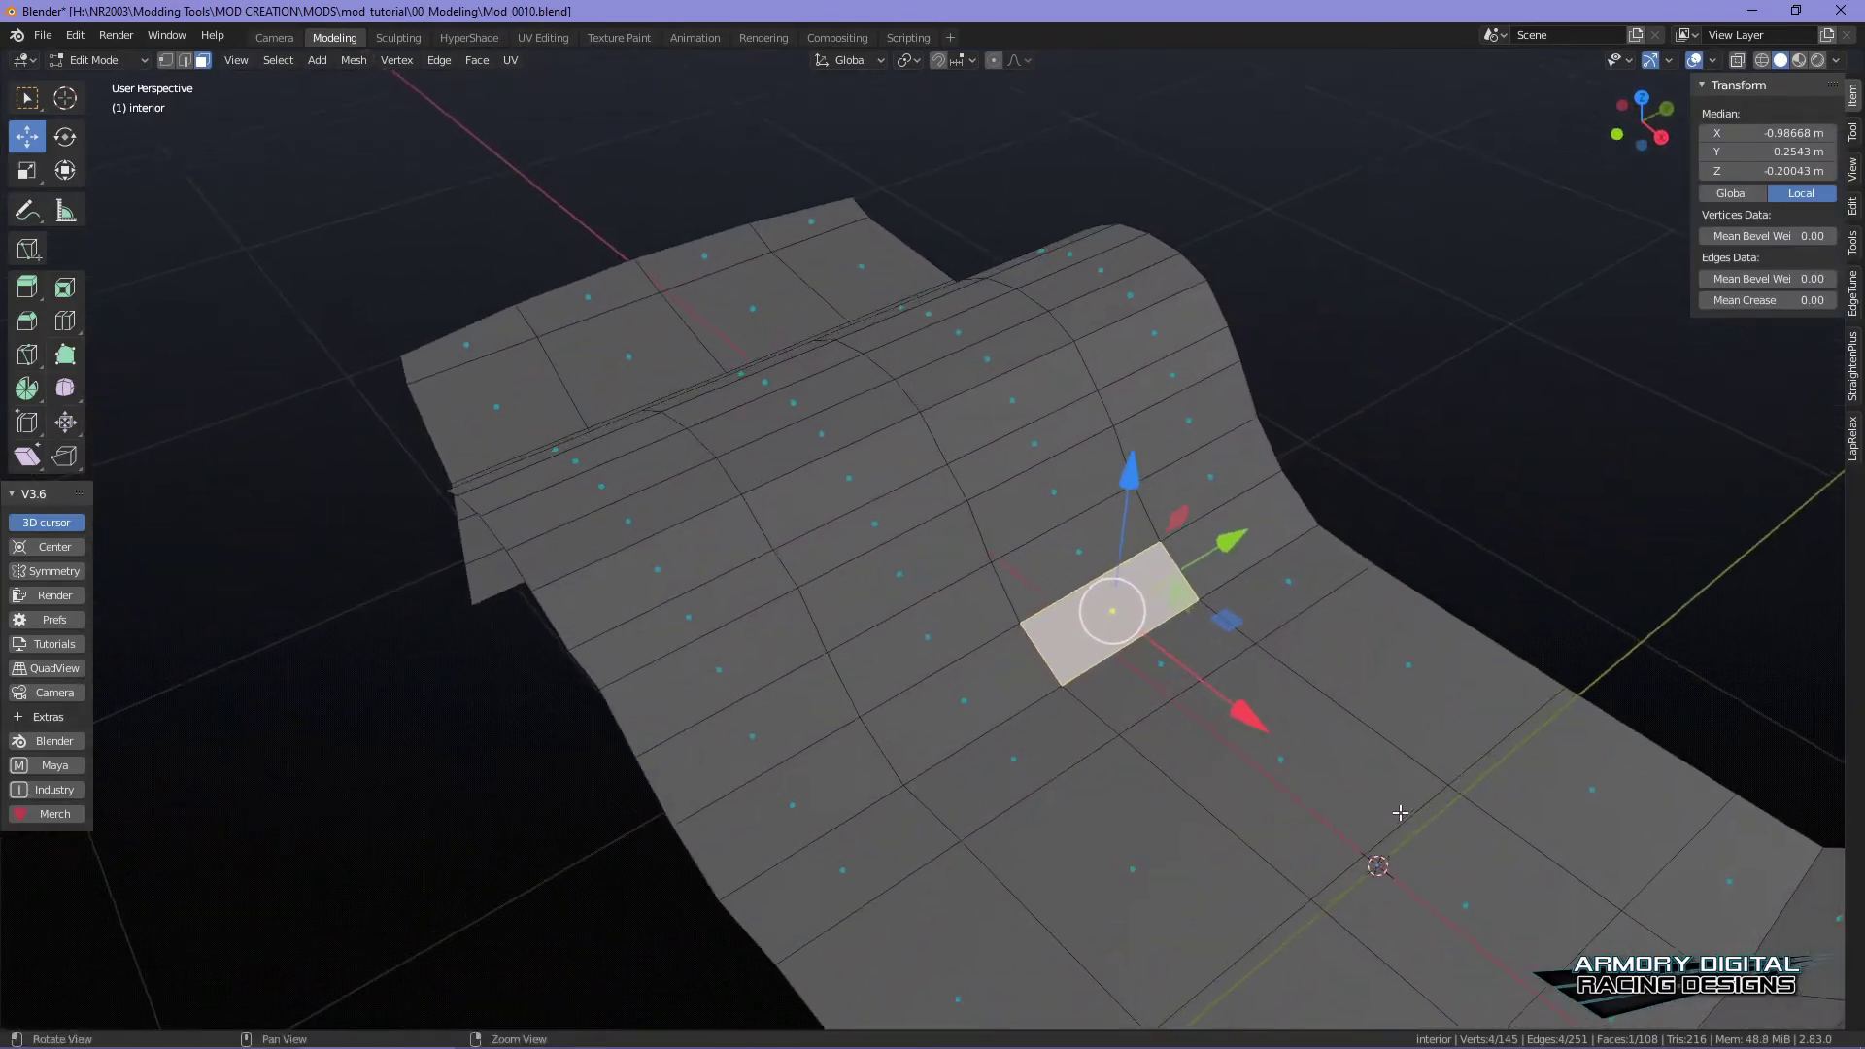
pyautogui.moveTo(1450, 605); pyautogui.dragTo(828, 637, button='middle')
pyautogui.keyDown('ctrl'); pyautogui.click(636, 652); pyautogui.keyUp('ctrl')
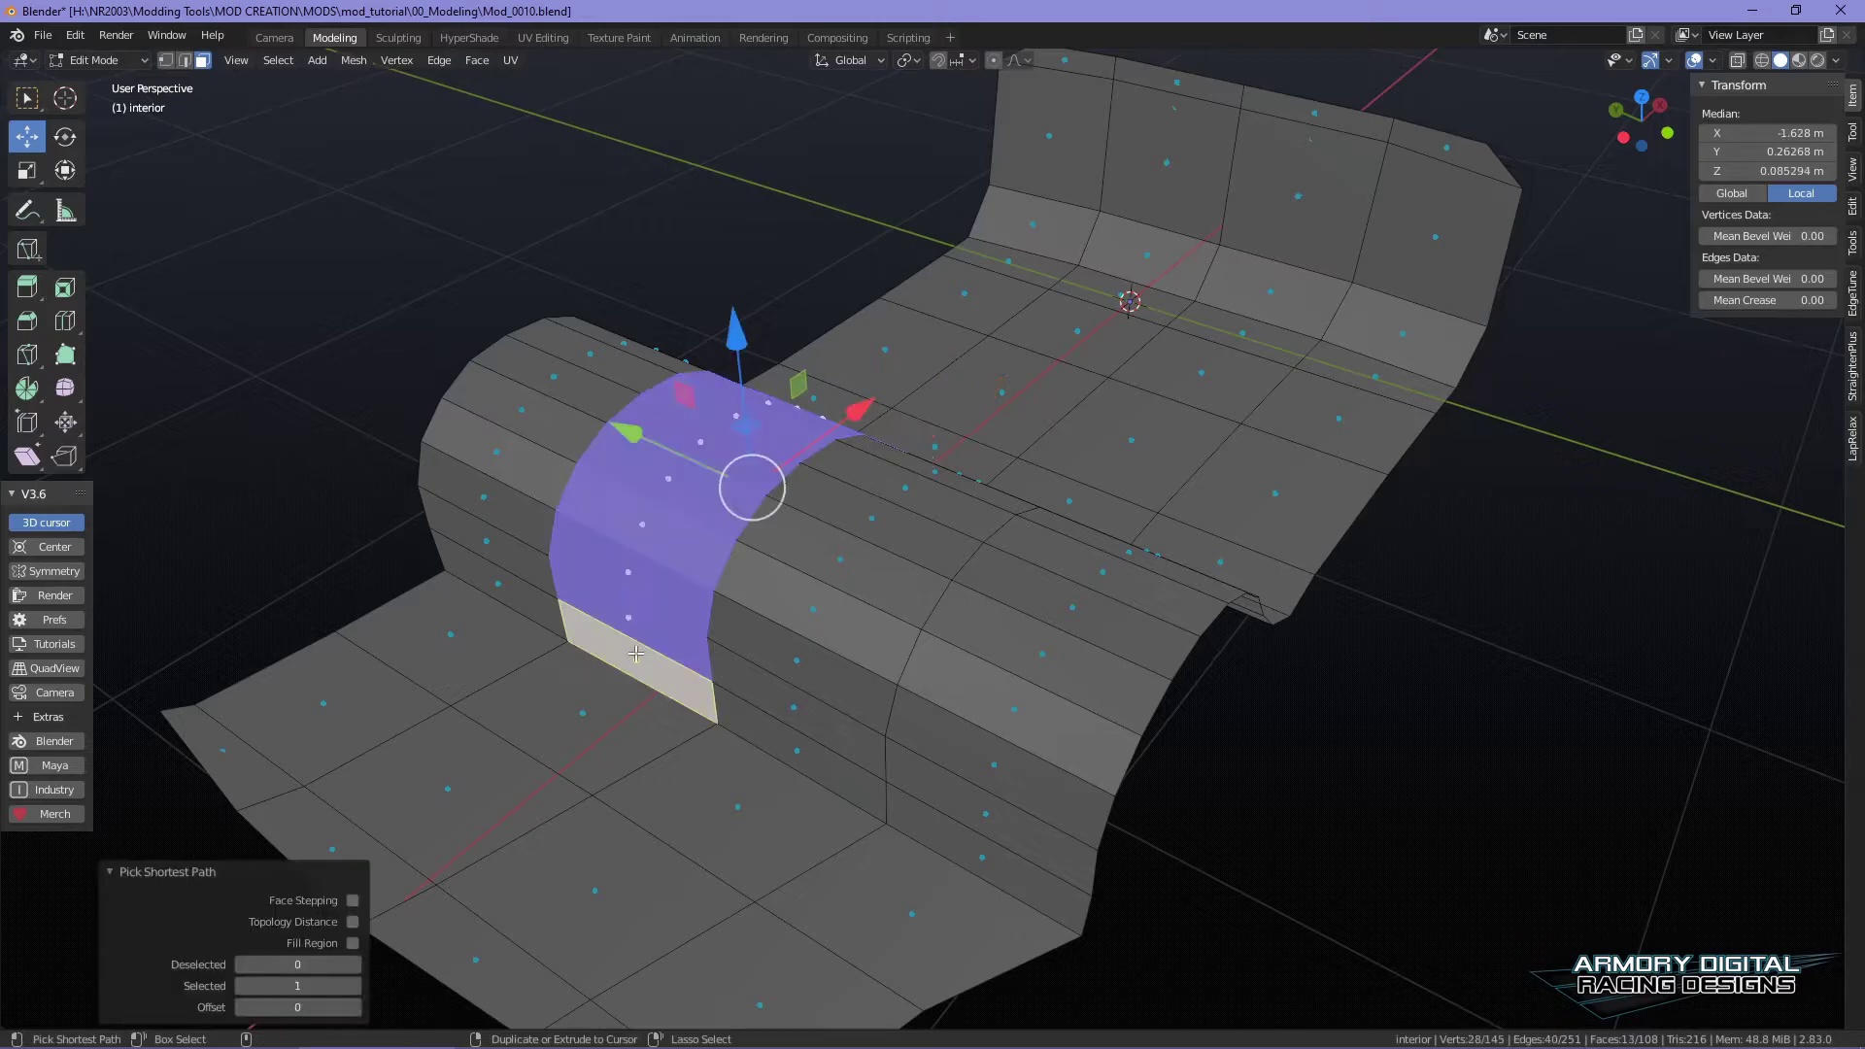
pyautogui.keyDown('ctrl'); pyautogui.click(772, 723); pyautogui.keyUp('ctrl')
pyautogui.keyDown('ctrl'); pyautogui.click(911, 549); pyautogui.keyUp('ctrl')
pyautogui.moveTo(911, 549); pyautogui.dragTo(1369, 632, button='middle')
pyautogui.keyDown('ctrl'); pyautogui.click(1040, 695); pyautogui.keyUp('ctrl')
pyautogui.press('x')
pyautogui.click(1117, 617)
# - Select all interior faces on the negative Y side of the centre line in X-ray display and delete them
pyautogui.moveTo(1041, 433); pyautogui.dragTo(1117, 523, button='right')
pyautogui.moveTo(1325, 634)
pyautogui.keyDown('alt'); pyautogui.mouseDown()
pyautogui.moveTo(1367, 647)
pyautogui.moveTo(1329, 618)
pyautogui.mouseUp(); pyautogui.keyUp('alt')
pyautogui.keyDown('alt'); pyautogui.moveTo(1244, 833); pyautogui.dragTo(1246, 822); pyautogui.keyUp('alt')
pyautogui.moveTo(1349, 947); pyautogui.dragTo(962, 180)
pyautogui.keyDown('alt'); pyautogui.moveTo(1373, 456); pyautogui.dragTo(1437, 571); pyautogui.keyUp('alt')
pyautogui.scroll(2, 1428, 571)
pyautogui.press('x')
pyautogui.click(1124, 667)
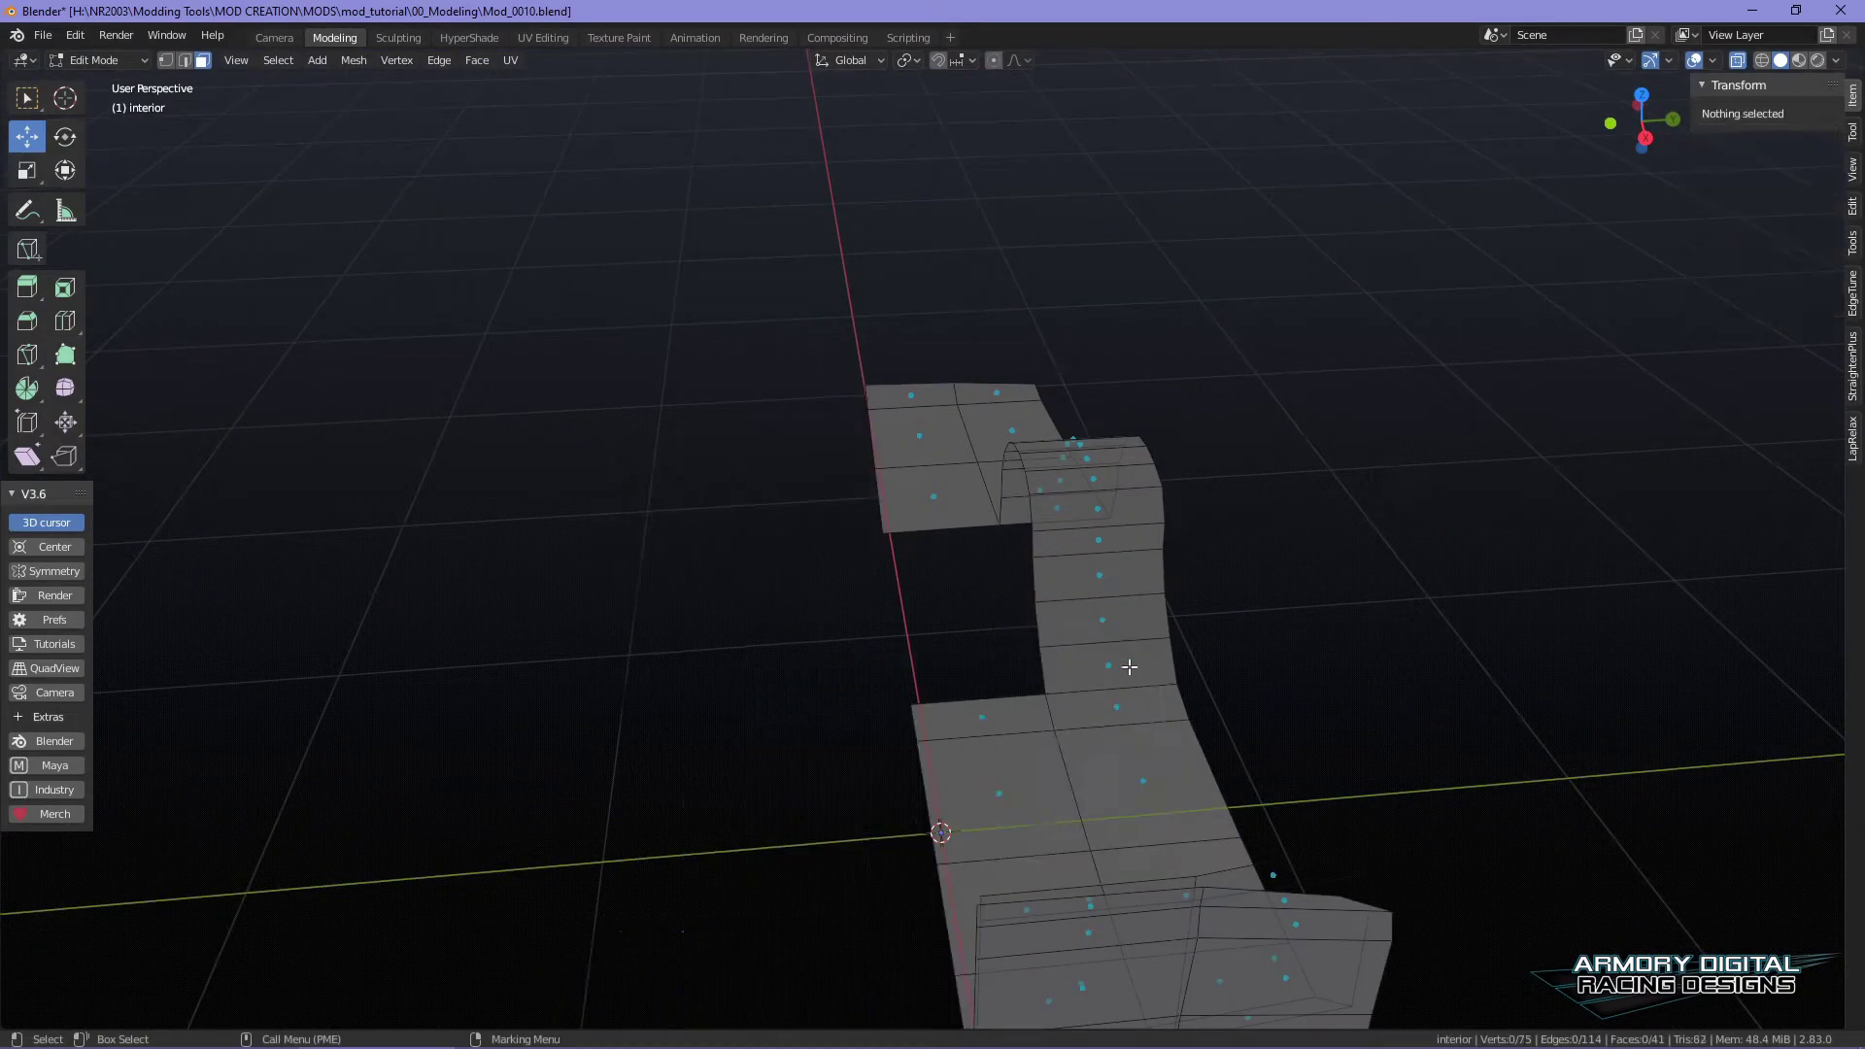
# - Mirror the remaining half of the interior across the Y axis with a Mirror modifier
pyautogui.keyDown('alt'); pyautogui.moveTo(1339, 788); pyautogui.dragTo(1350, 666, button='middle'); pyautogui.keyUp('alt')
pyautogui.keyDown('alt'); pyautogui.moveTo(1349, 667); pyautogui.dragTo(1087, 616); pyautogui.keyUp('alt')
pyautogui.moveTo(1087, 616); pyautogui.dragTo(1204, 547, button='right')
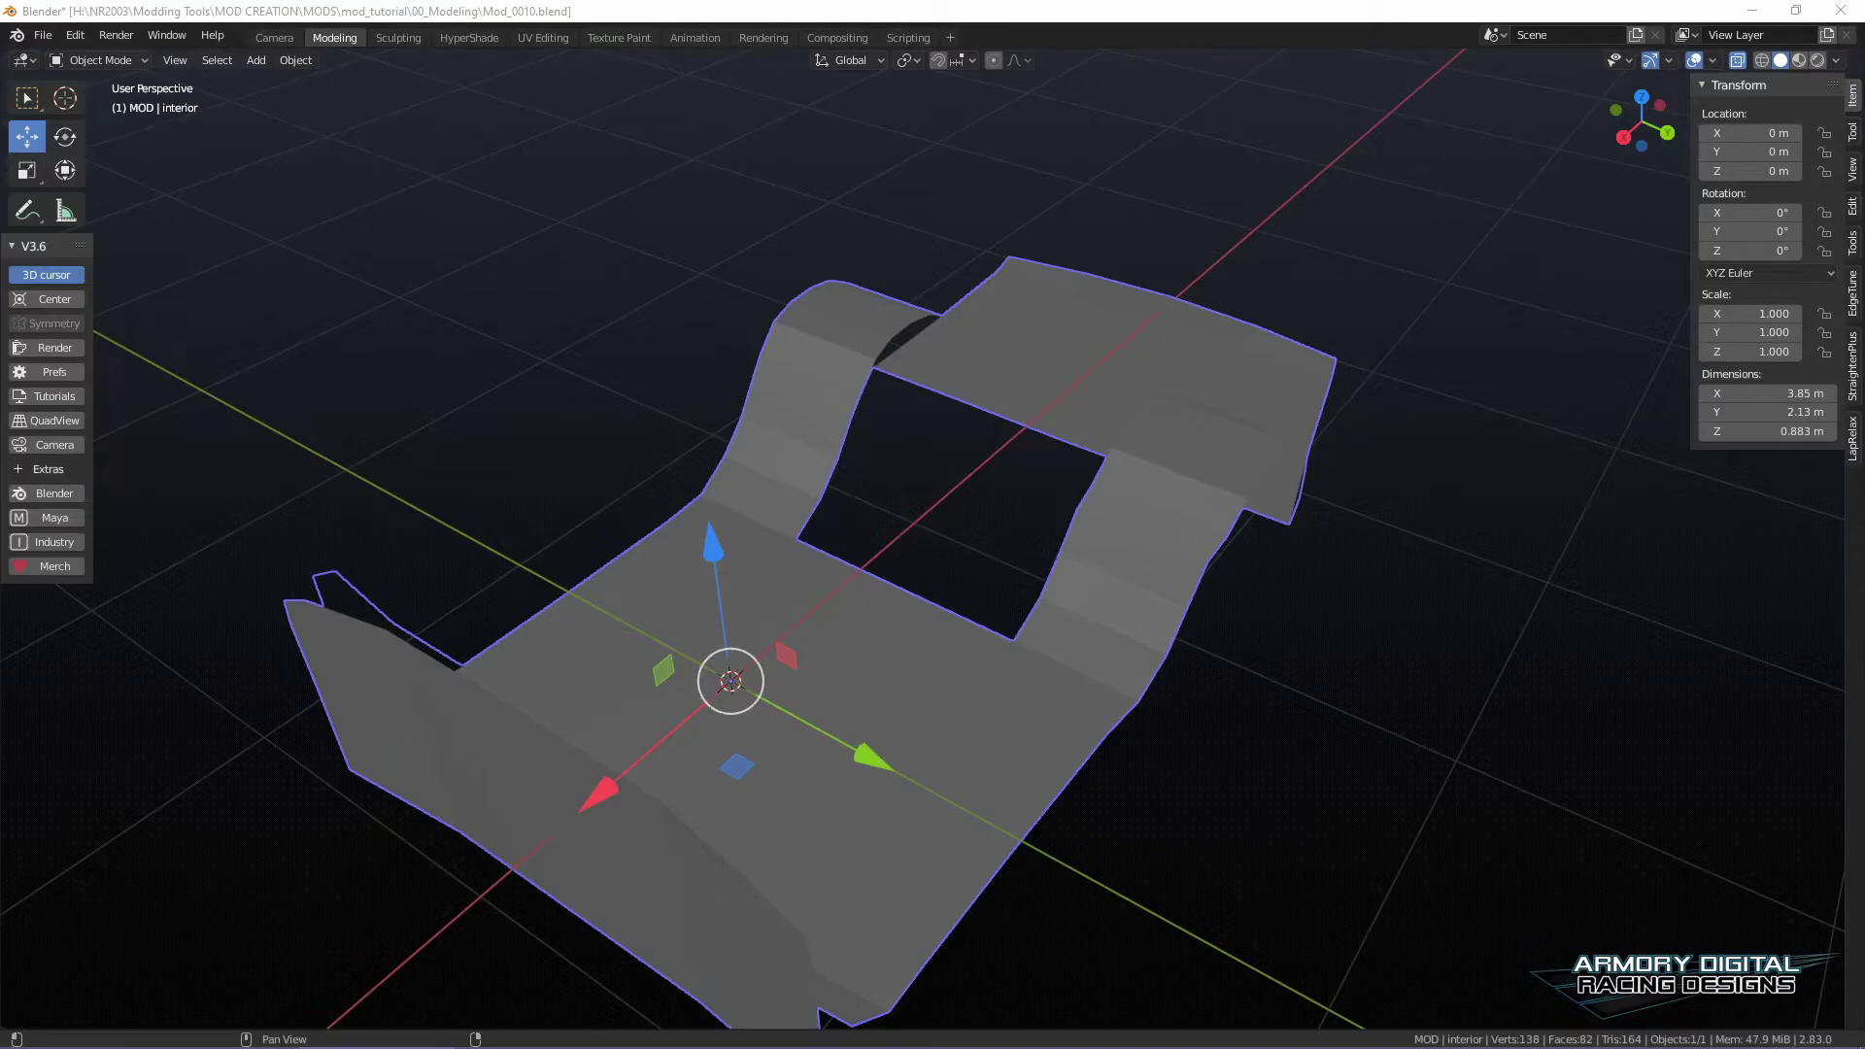
pyautogui.moveTo(1548, 533); pyautogui.dragTo(1729, 680, button='middle')
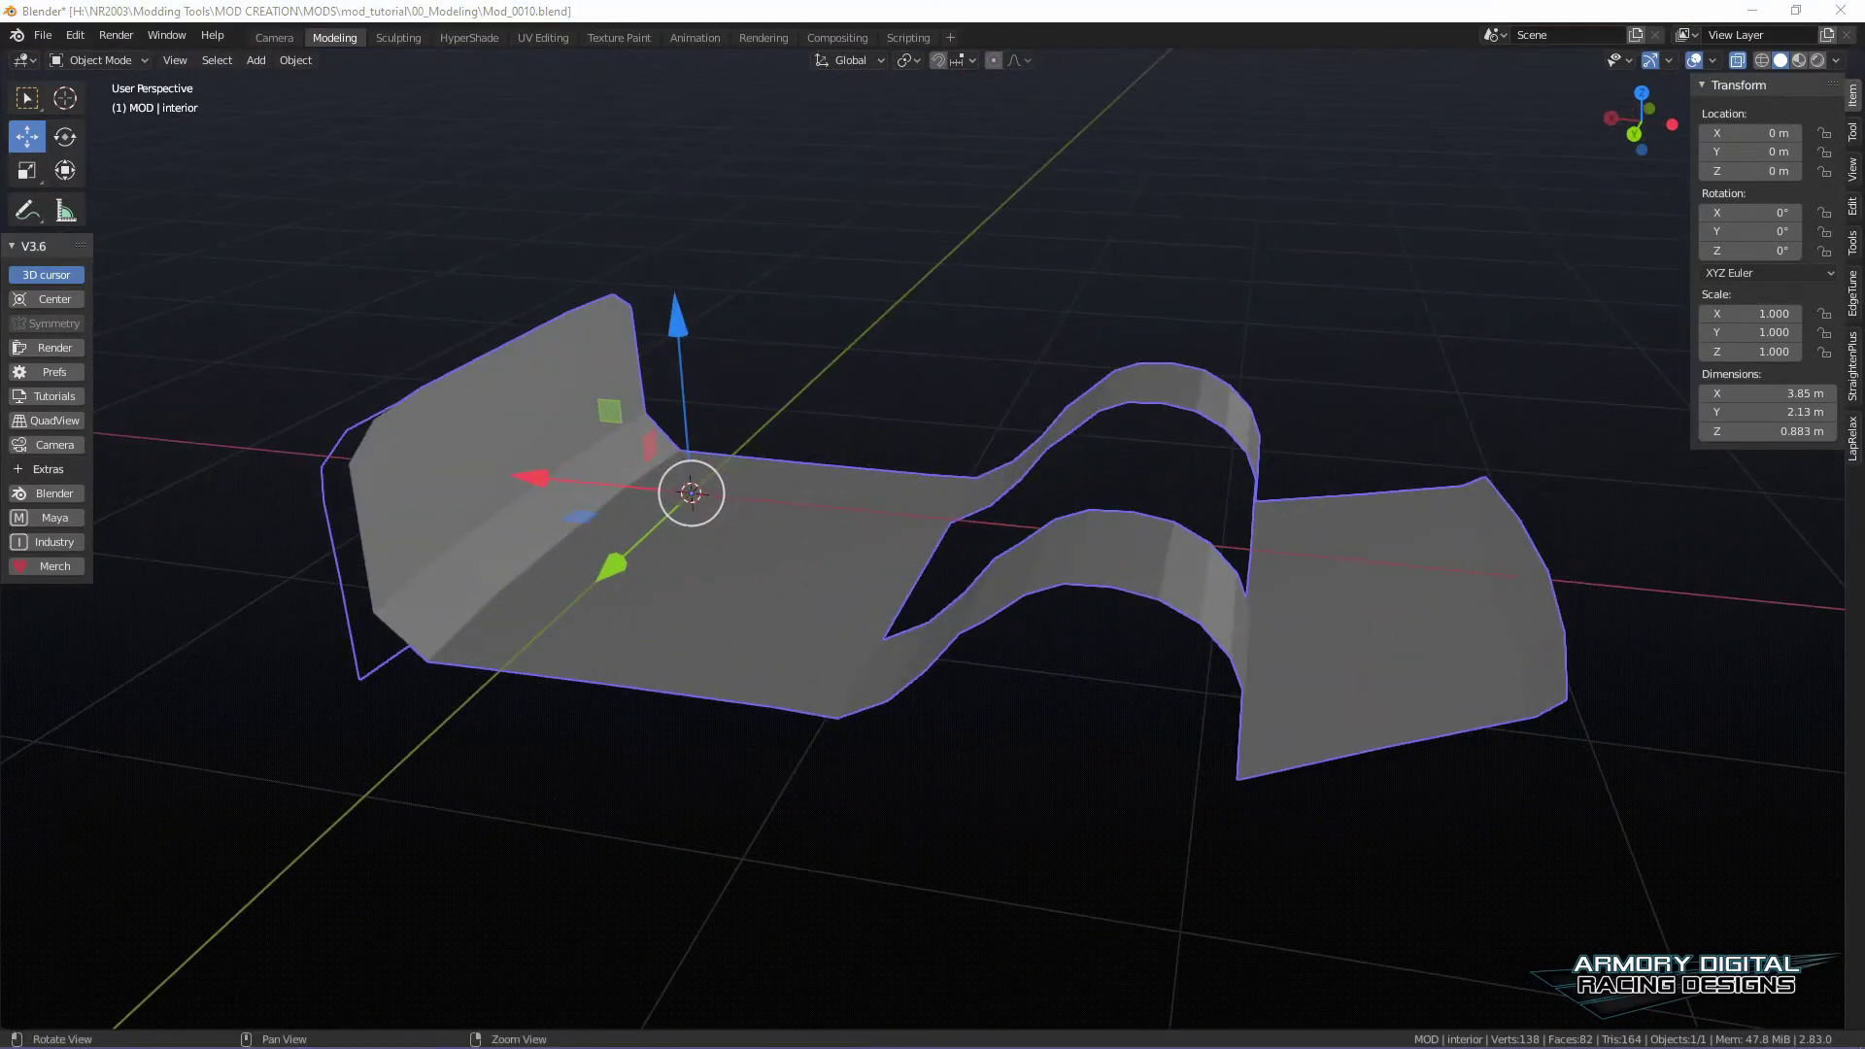
pyautogui.middleClick(1020, 519)
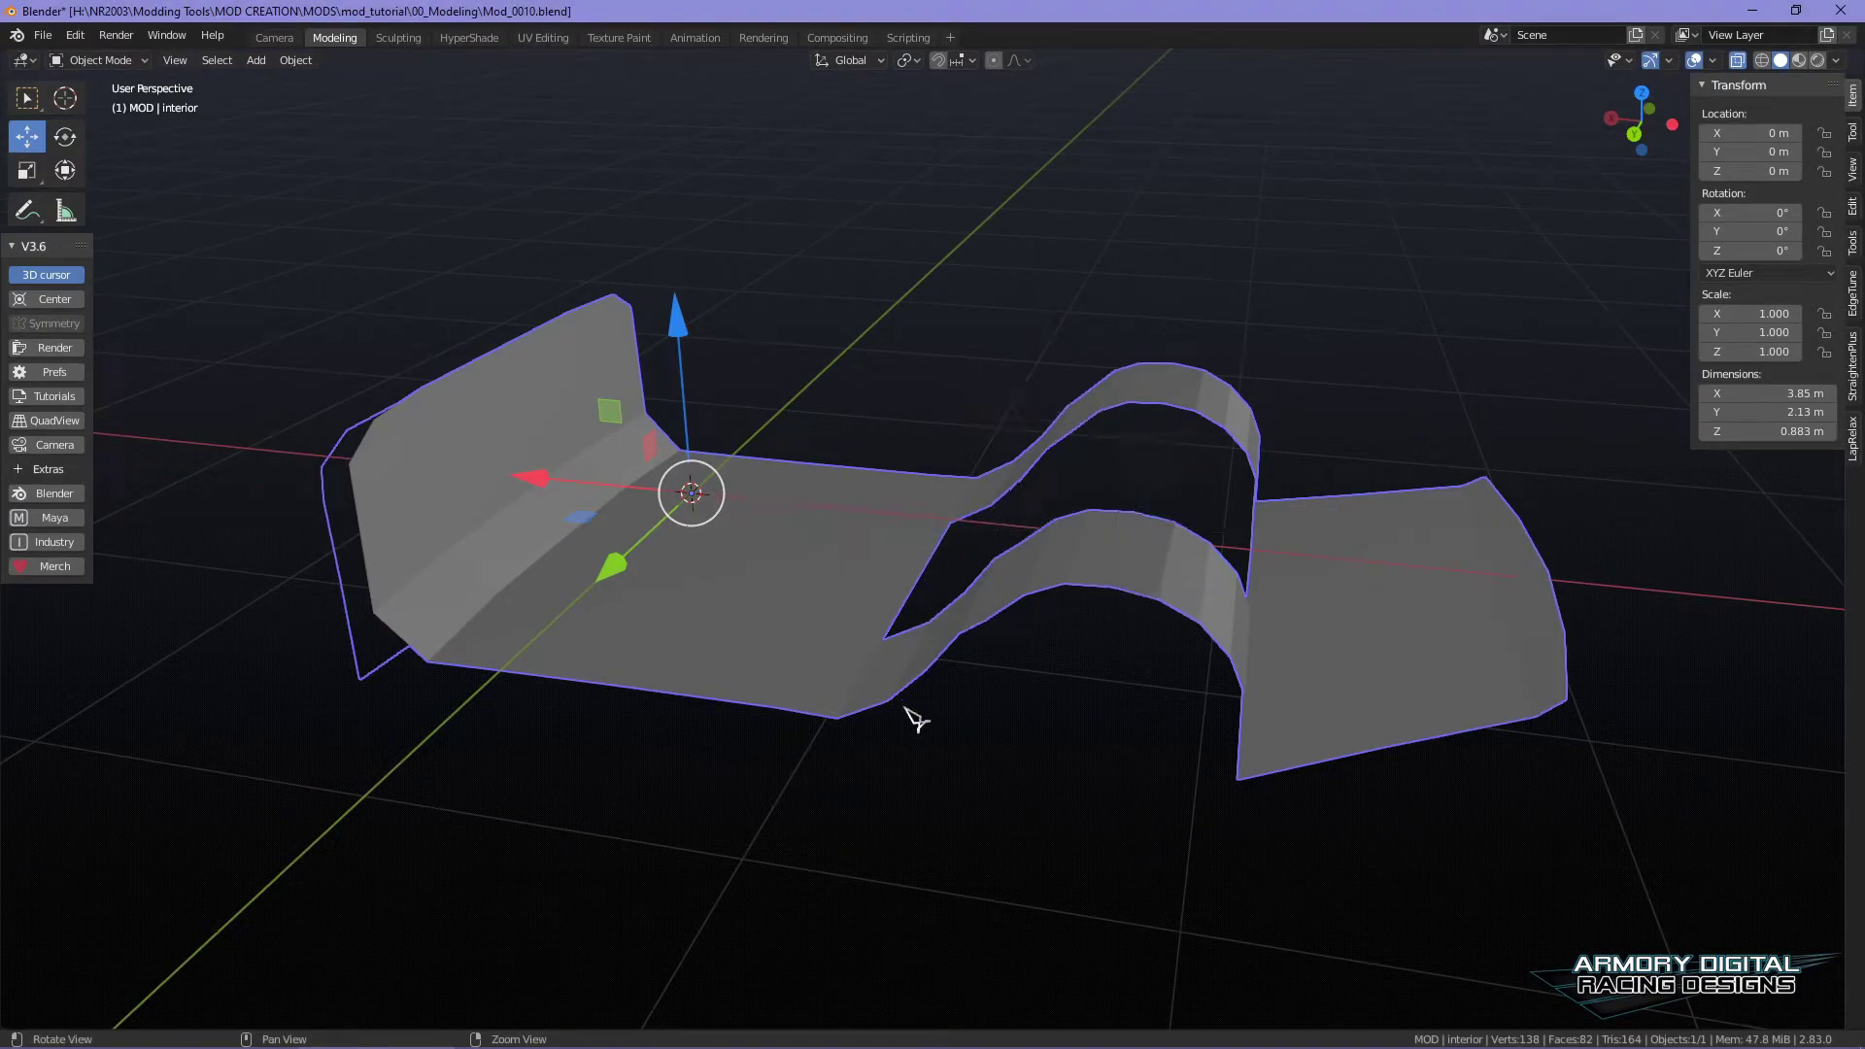
pyautogui.keyDown('alt'); pyautogui.moveTo(878, 729); pyautogui.dragTo(816, 698, button='middle'); pyautogui.keyUp('alt')
pyautogui.keyDown('alt'); pyautogui.moveTo(821, 699); pyautogui.dragTo(970, 719); pyautogui.keyUp('alt')
pyautogui.moveTo(1231, 581); pyautogui.dragTo(1042, 429, button='middle')
pyautogui.rightClick(1042, 428)
pyautogui.moveTo(1054, 442); pyautogui.dragTo(1186, 424, button='right')
pyautogui.scroll(5, 1186, 470)
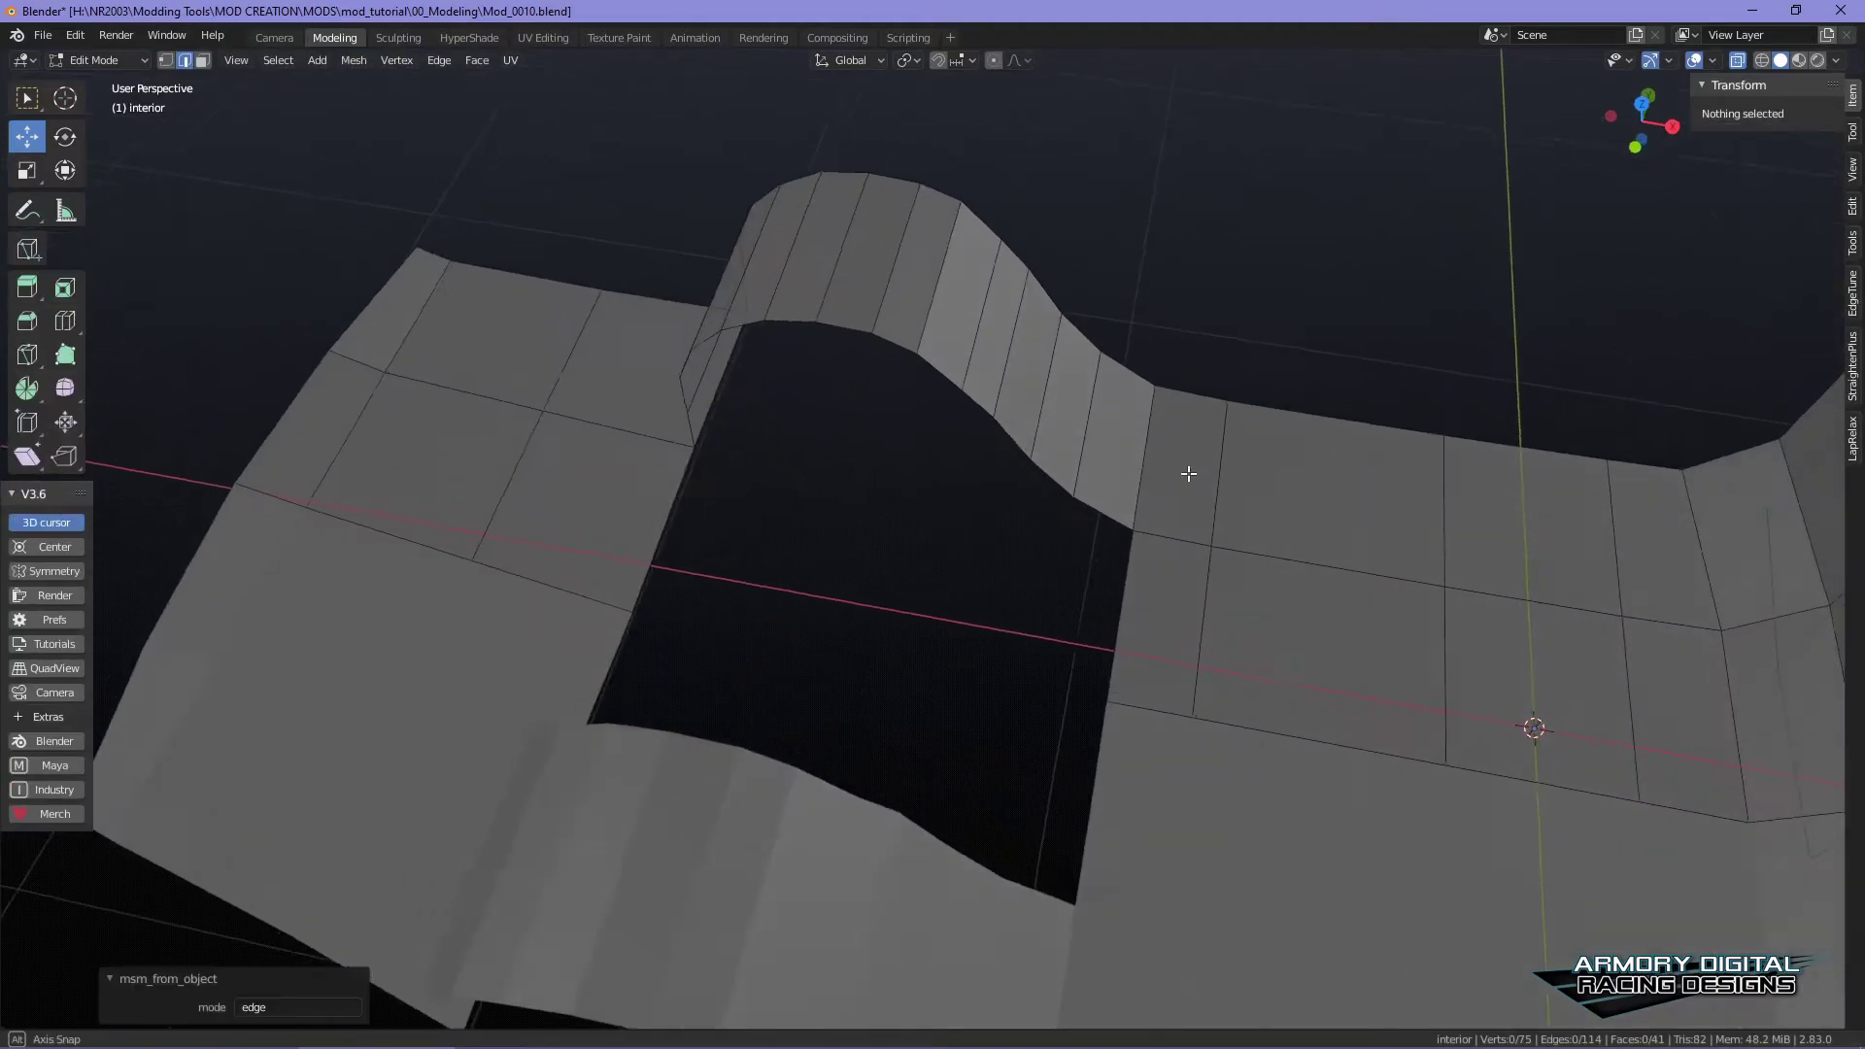
pyautogui.click(1133, 523)
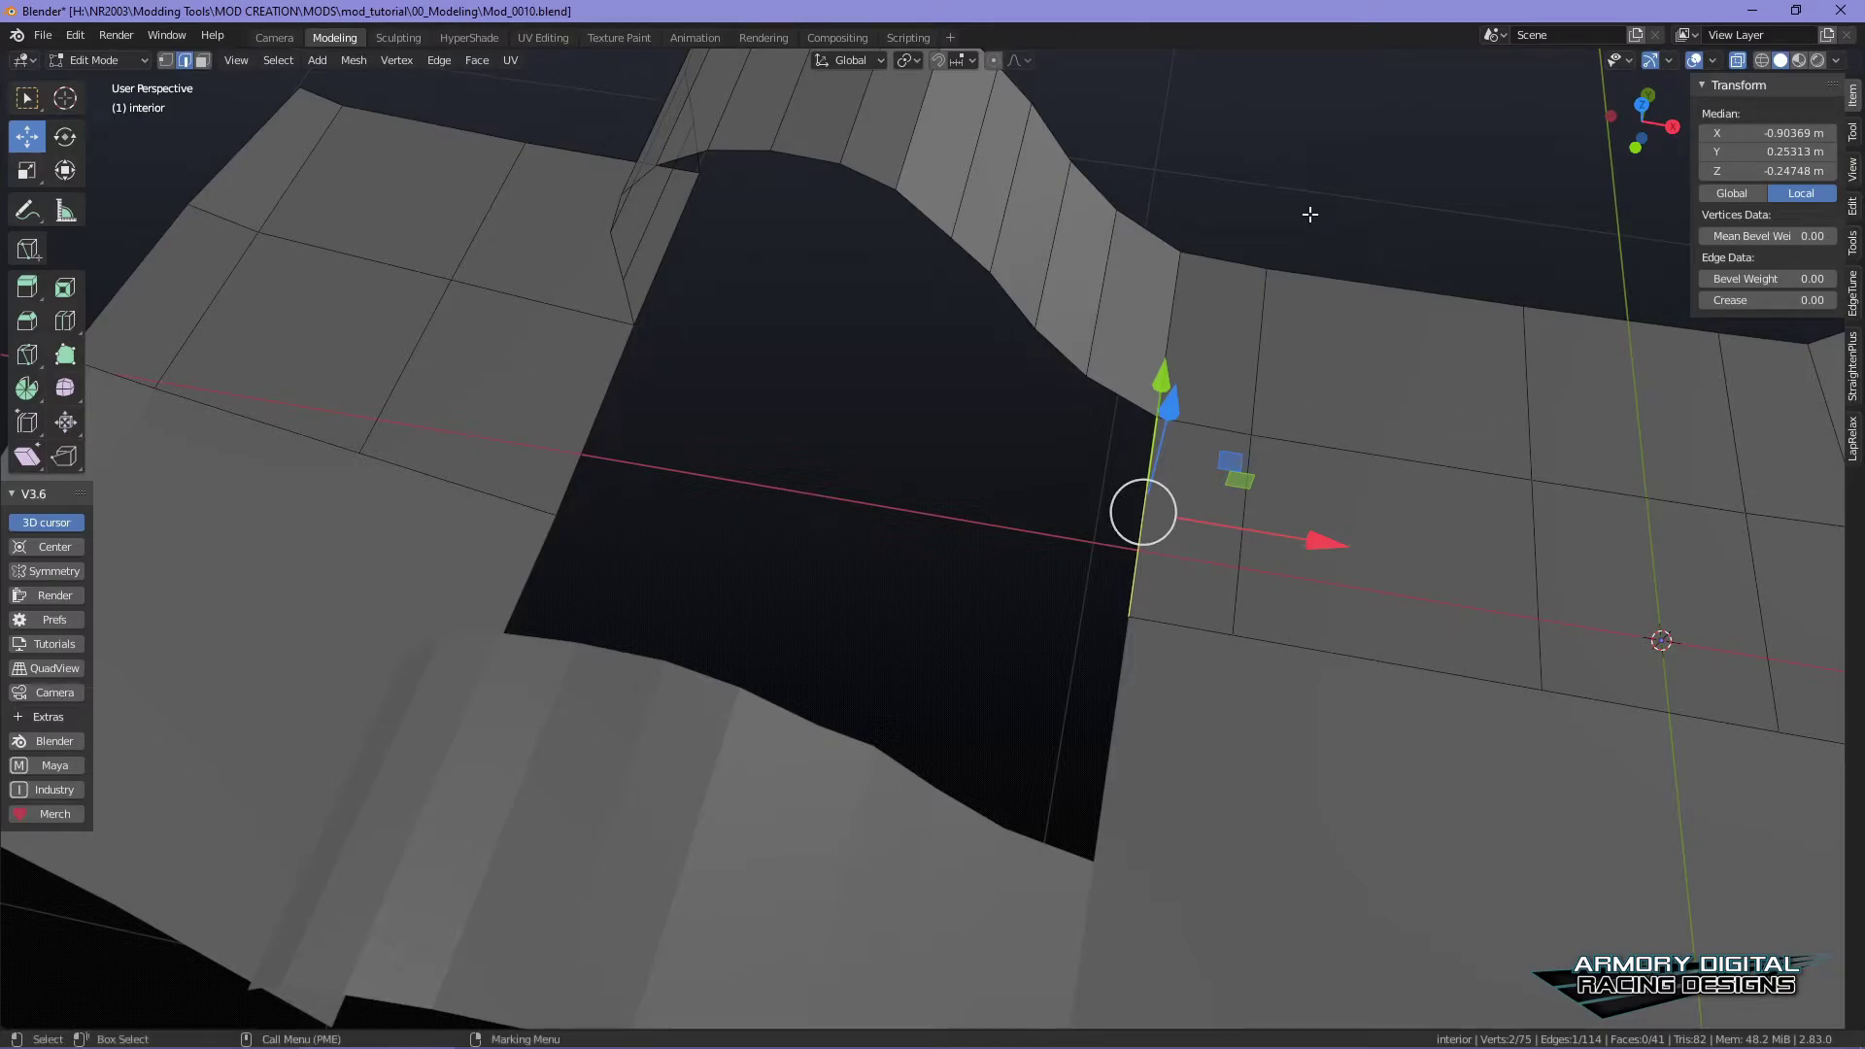
pyautogui.moveTo(1130, 342); pyautogui.dragTo(1220, 254, button='right')
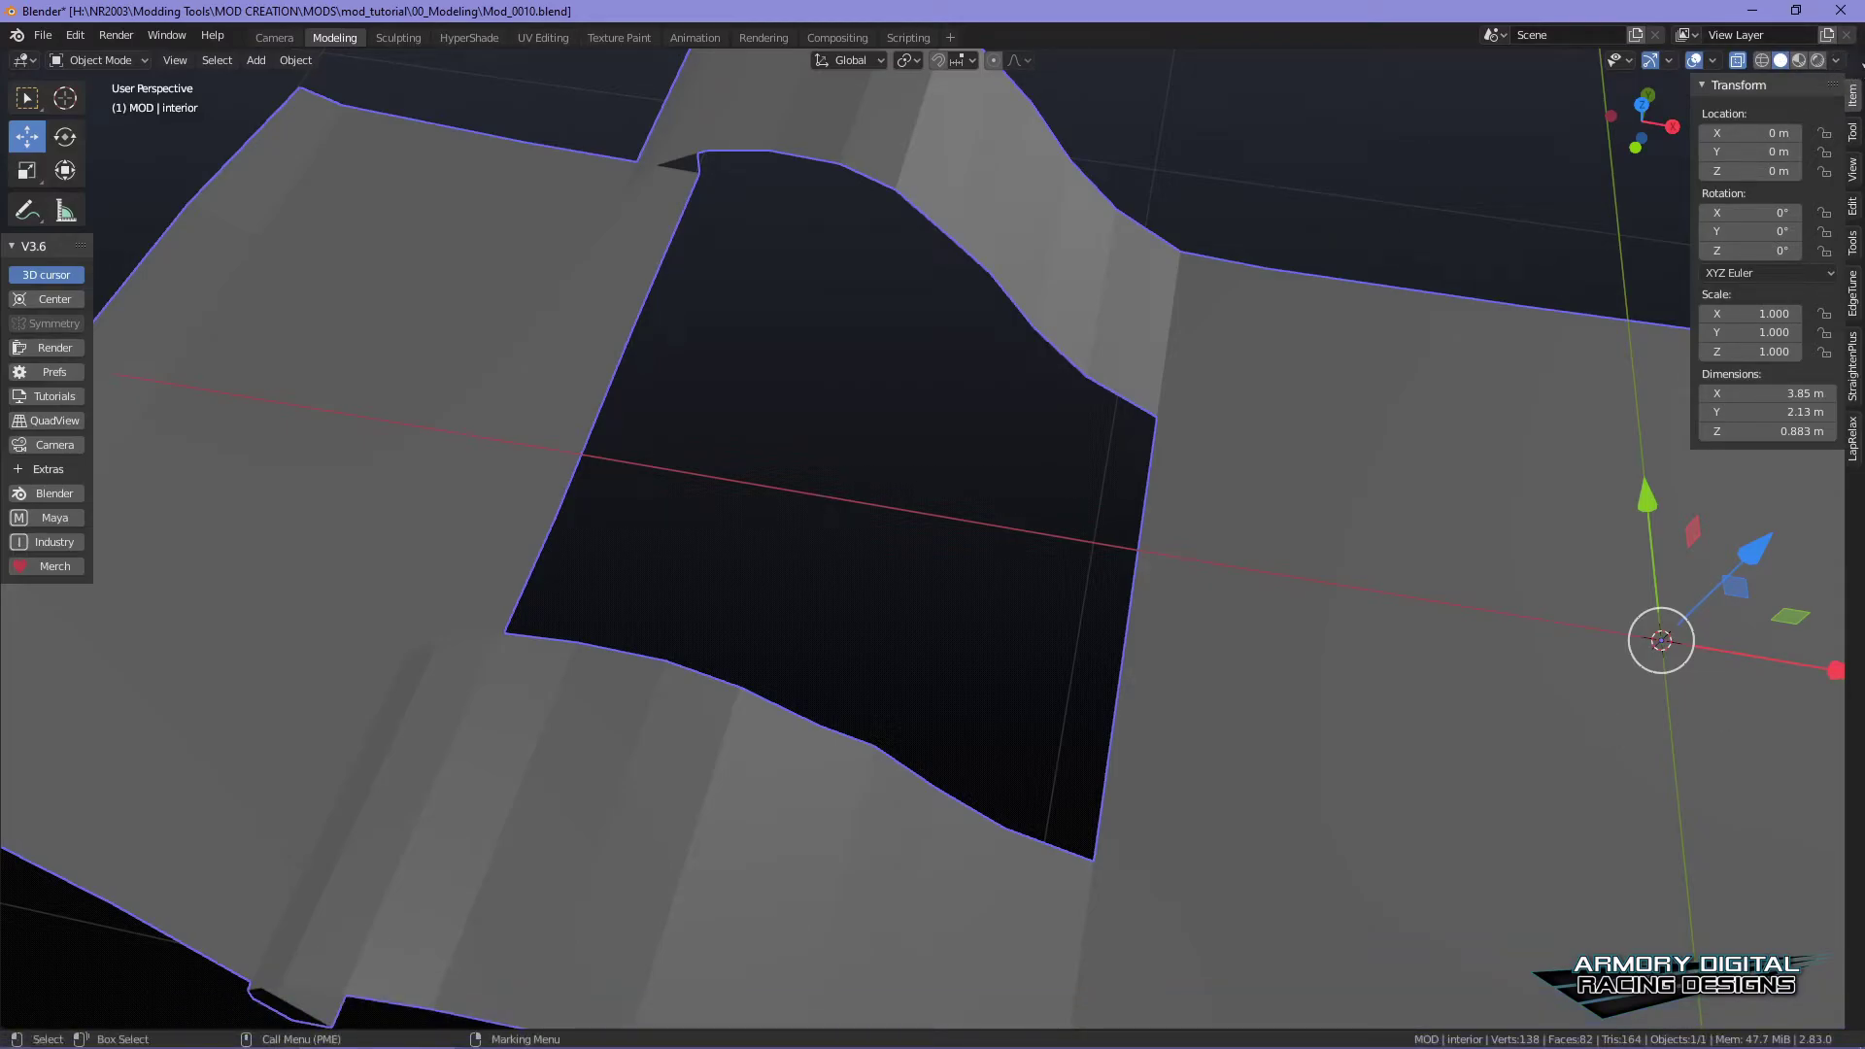
# - Open a separate editor window, set it to the Properties editor, and move and resize it over the viewport
pyautogui.keyDown('shift'); pyautogui.moveTo(1862, 56); pyautogui.dragTo(1716, 111); pyautogui.keyUp('shift')
pyautogui.moveTo(1097, 45); pyautogui.dragTo(1237, 88)
pyautogui.click(248, 117)
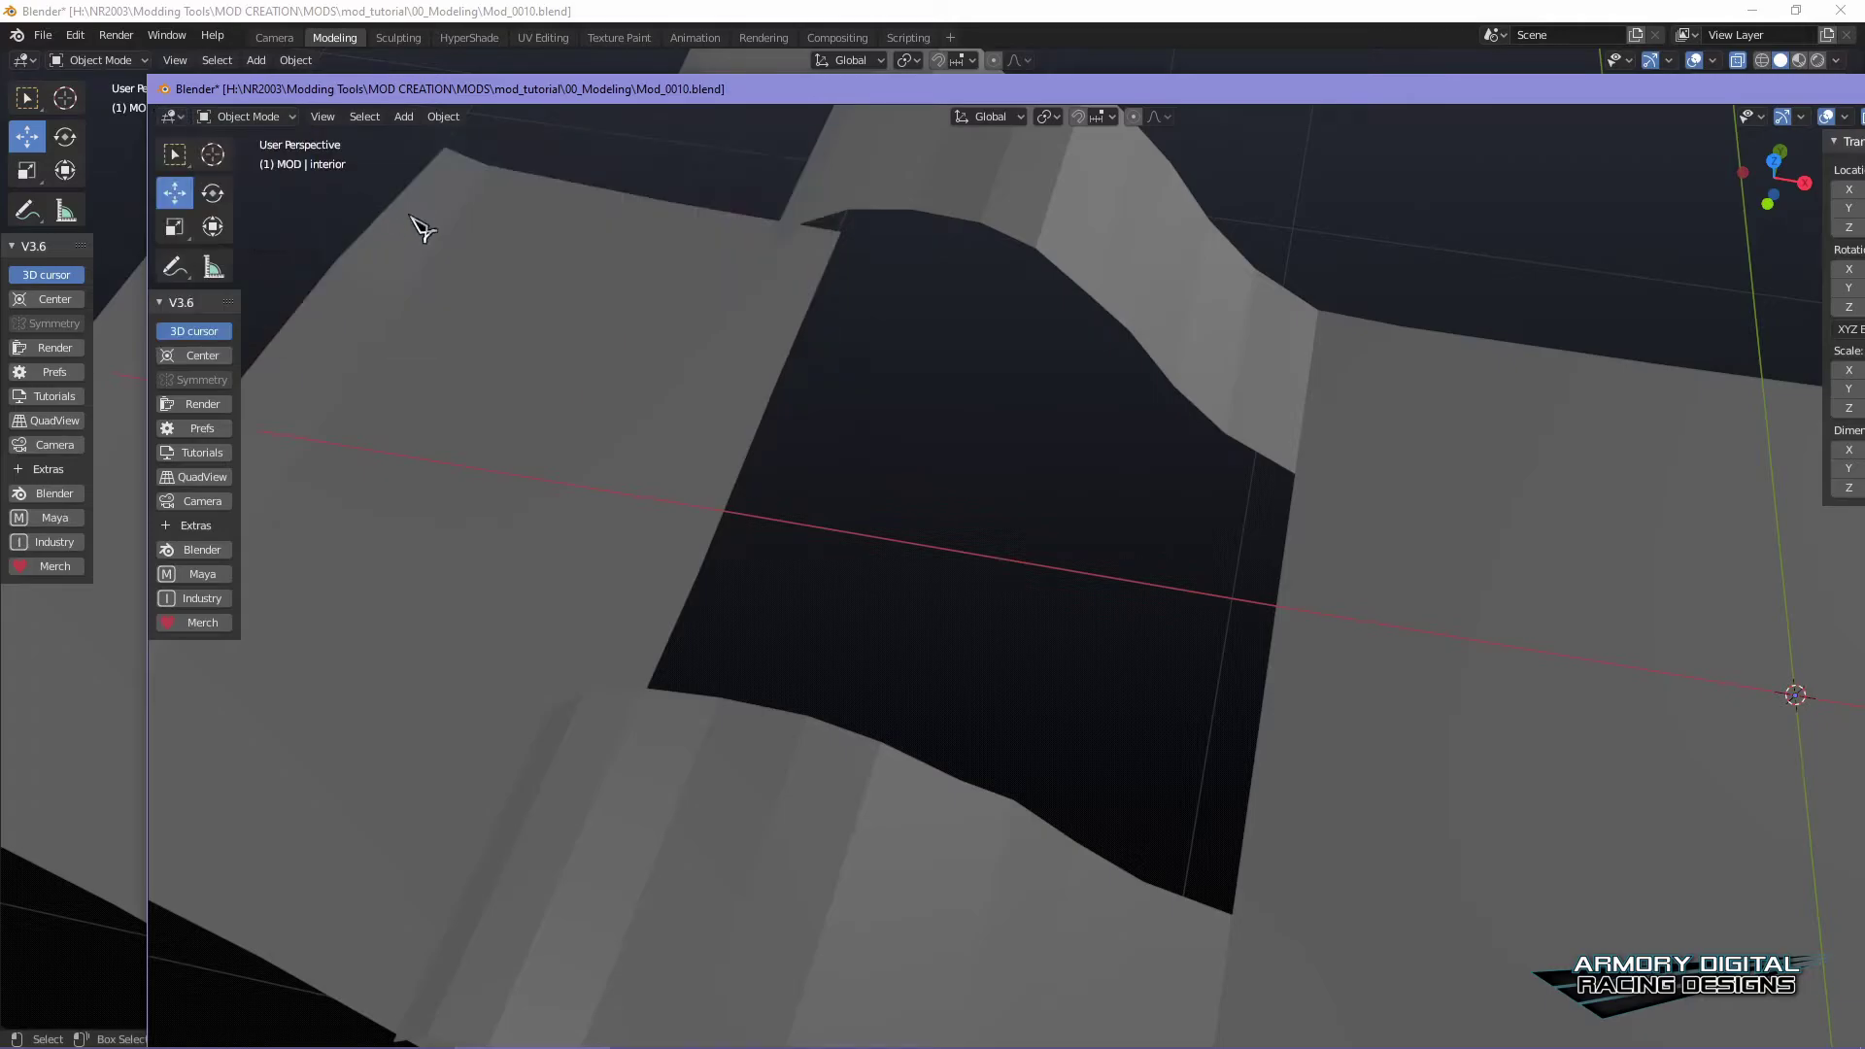
pyautogui.click(174, 119)
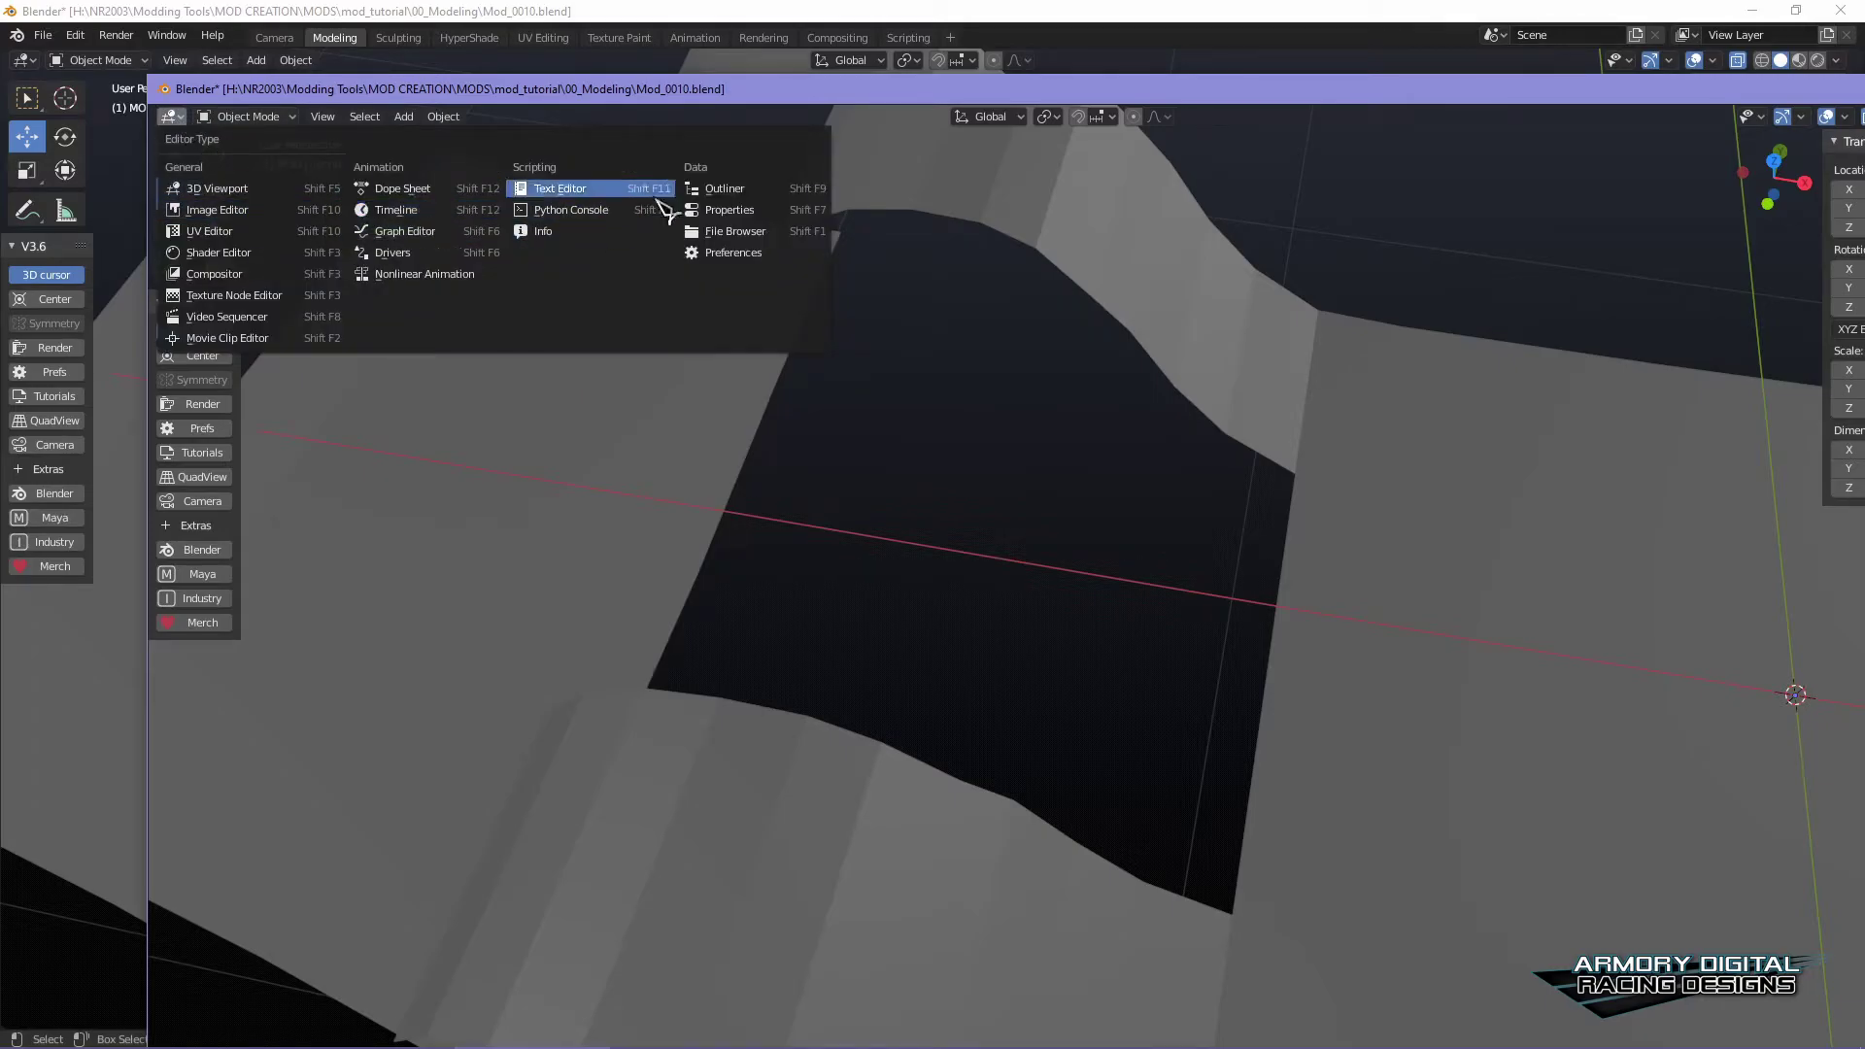
pyautogui.click(712, 213)
pyautogui.moveTo(143, 82); pyautogui.dragTo(1299, 217)
pyautogui.moveTo(1491, 233); pyautogui.dragTo(1117, 71)
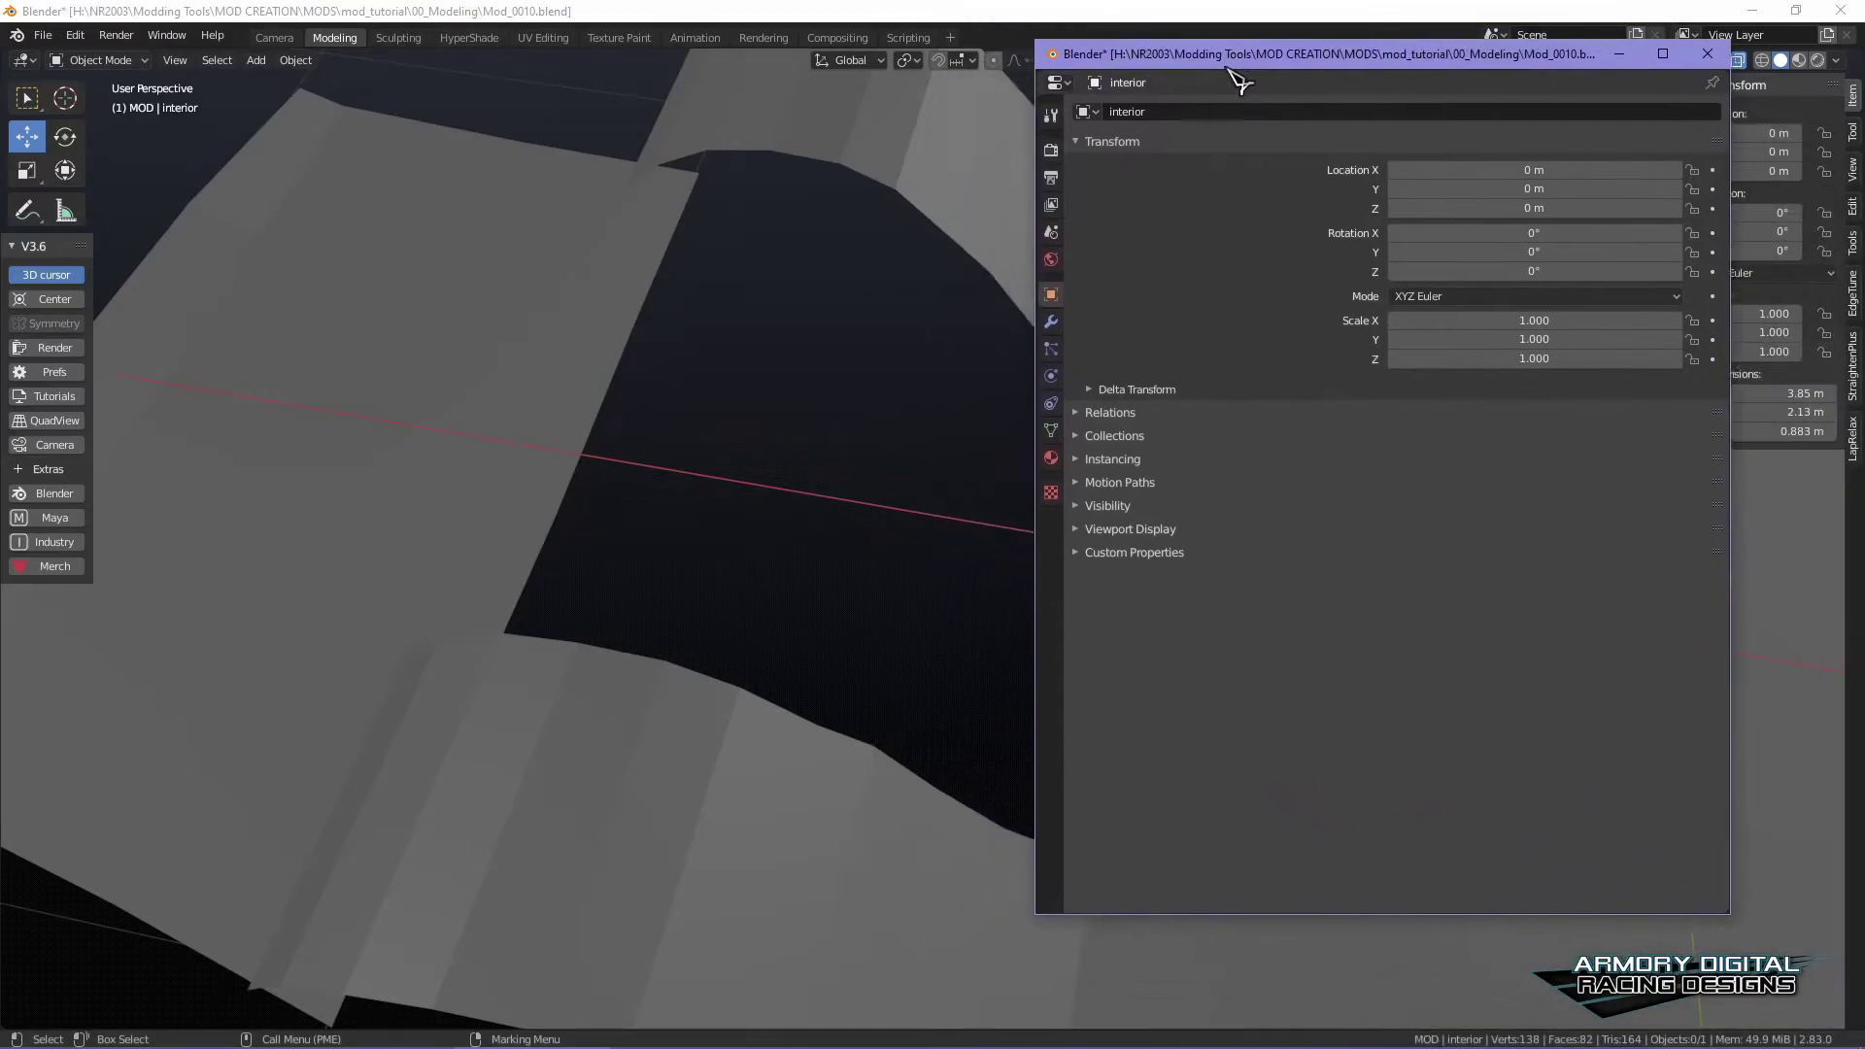
pyautogui.moveTo(1041, 926); pyautogui.dragTo(954, 982)
# - Apply the interior's Mirror modifier and put the Properties window away
pyautogui.click(968, 323)
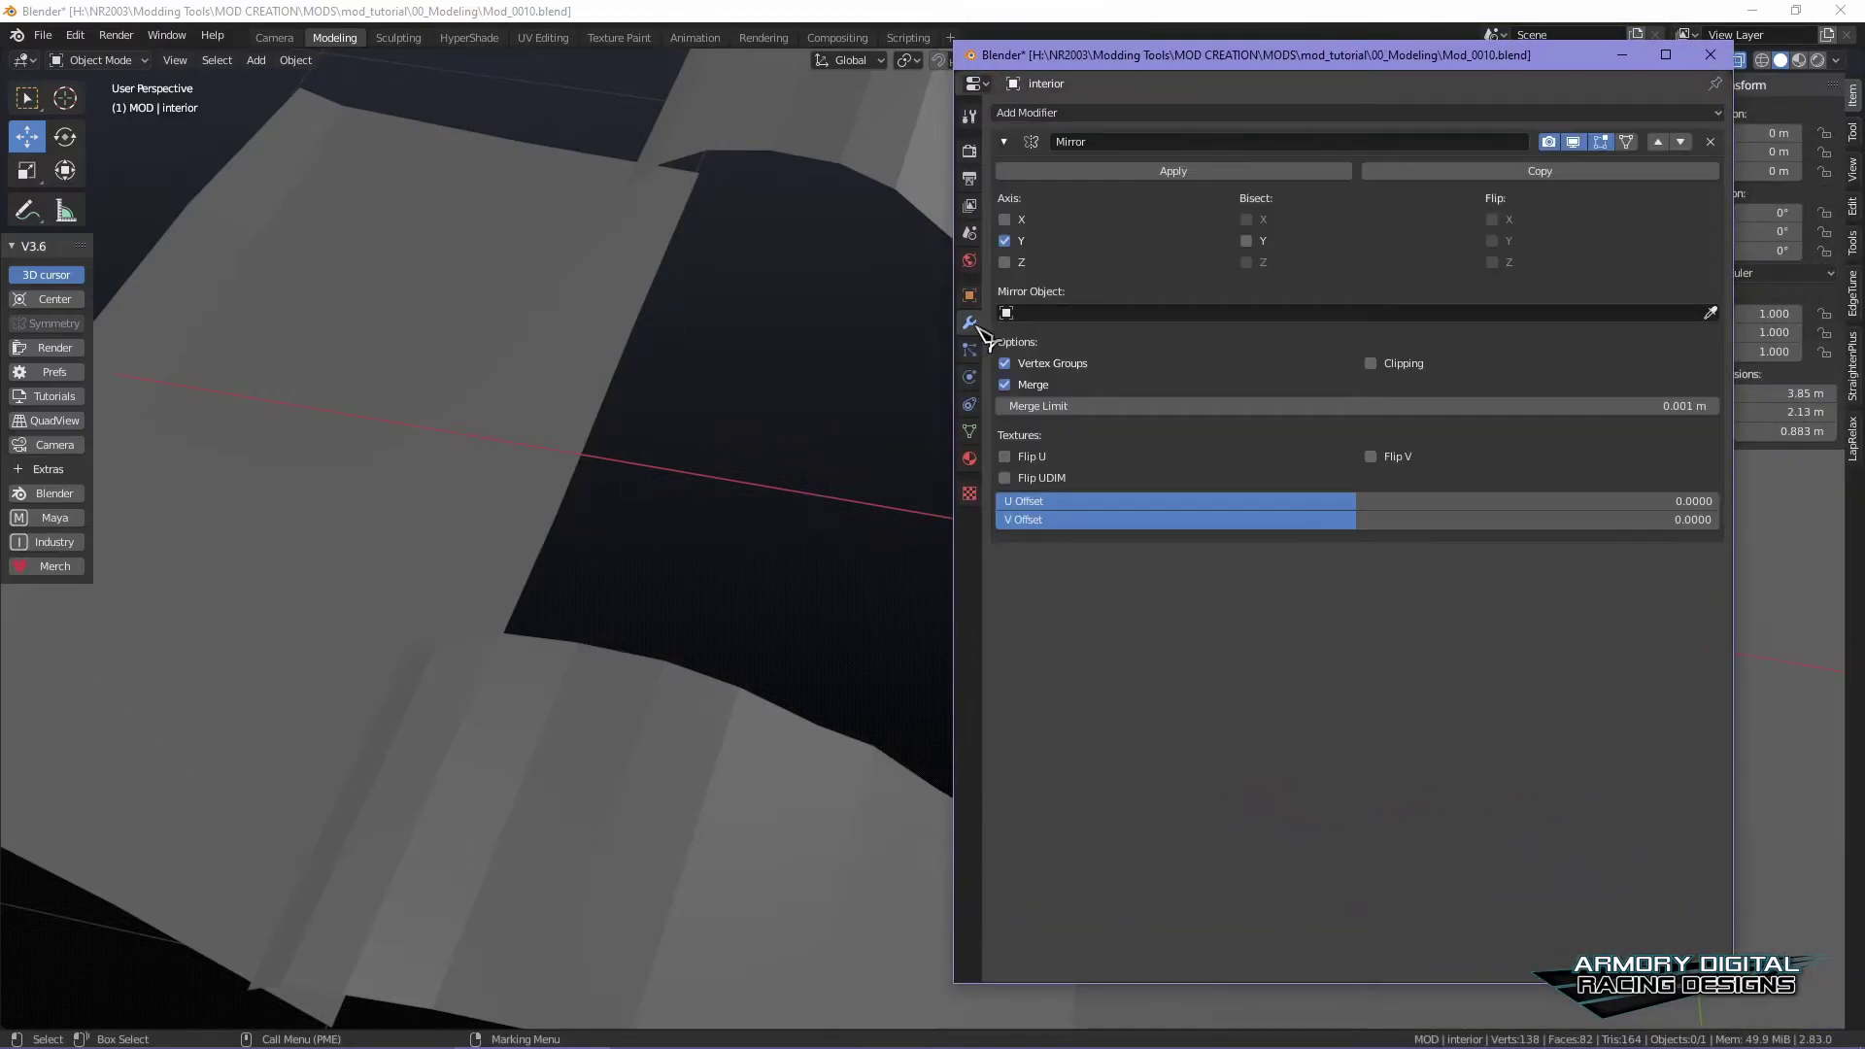
pyautogui.click(1174, 175)
pyautogui.click(1437, 524)
pyautogui.click(1324, 637)
pyautogui.press('Tab')
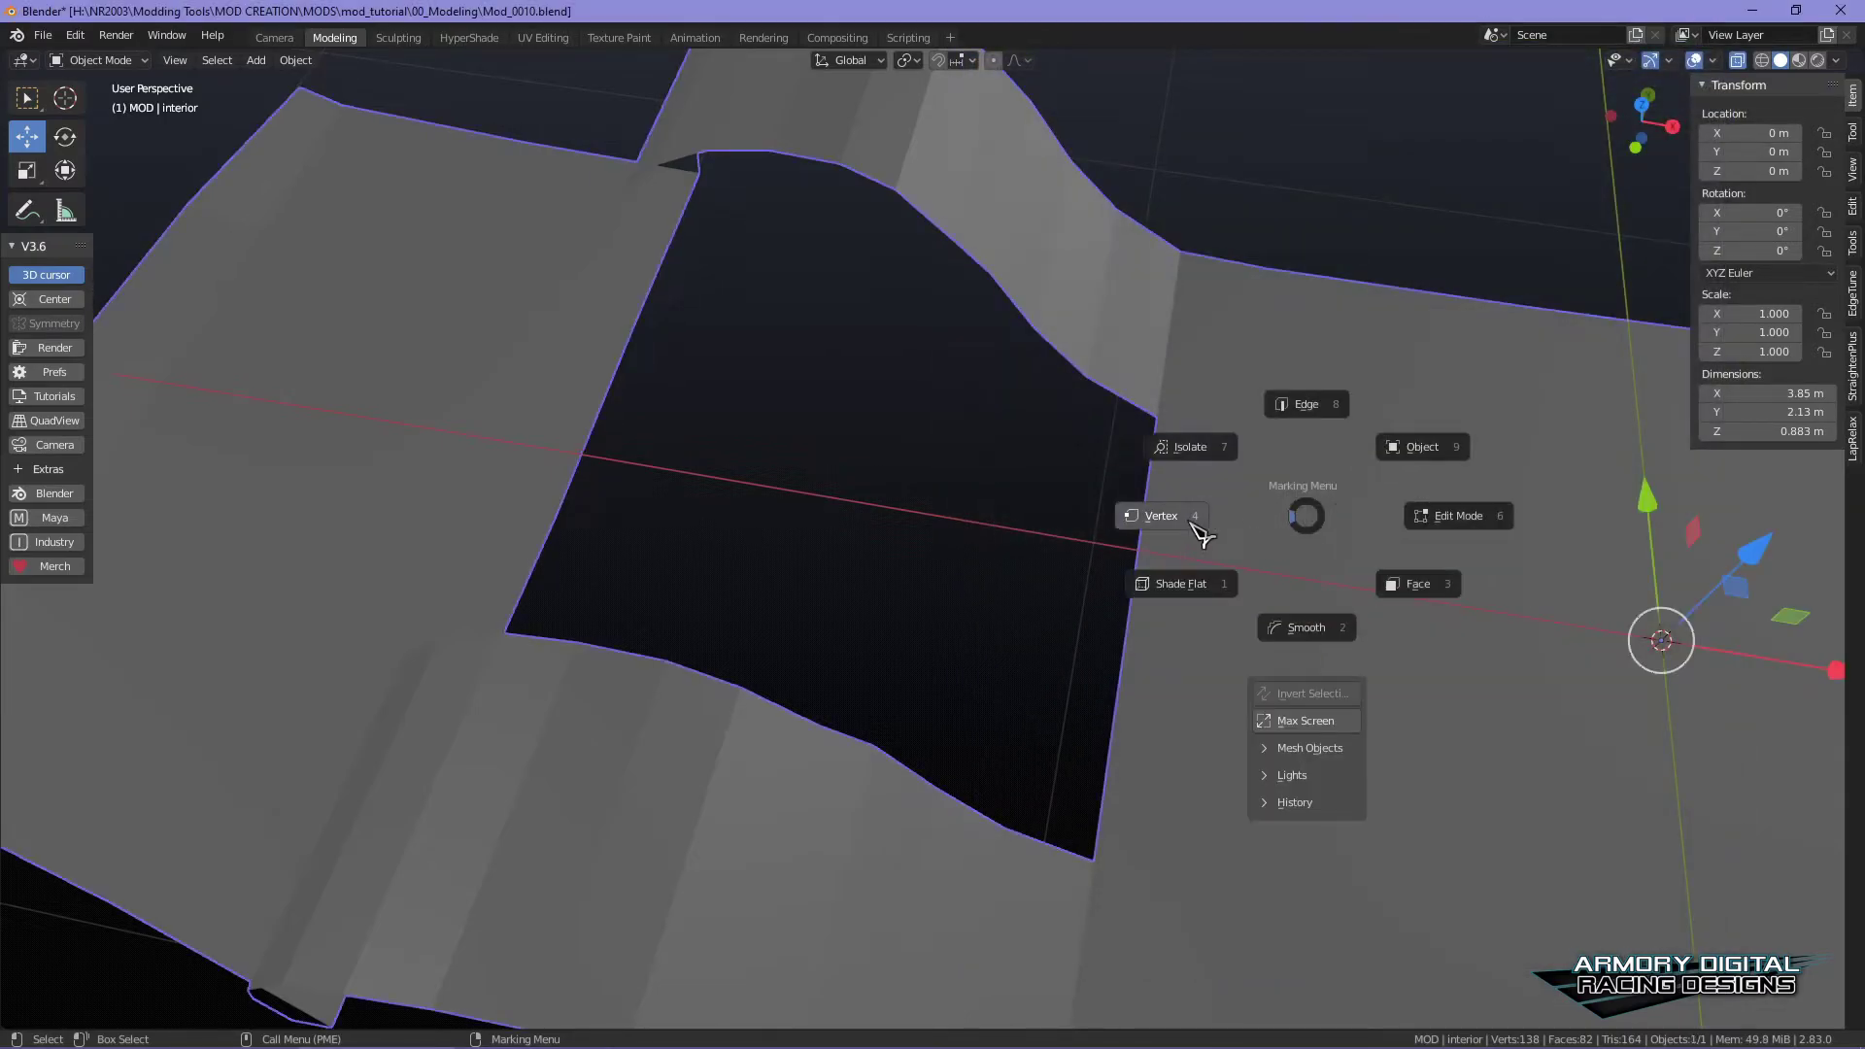
pyautogui.scroll(-1, 1091, 603)
pyautogui.click(1181, 621)
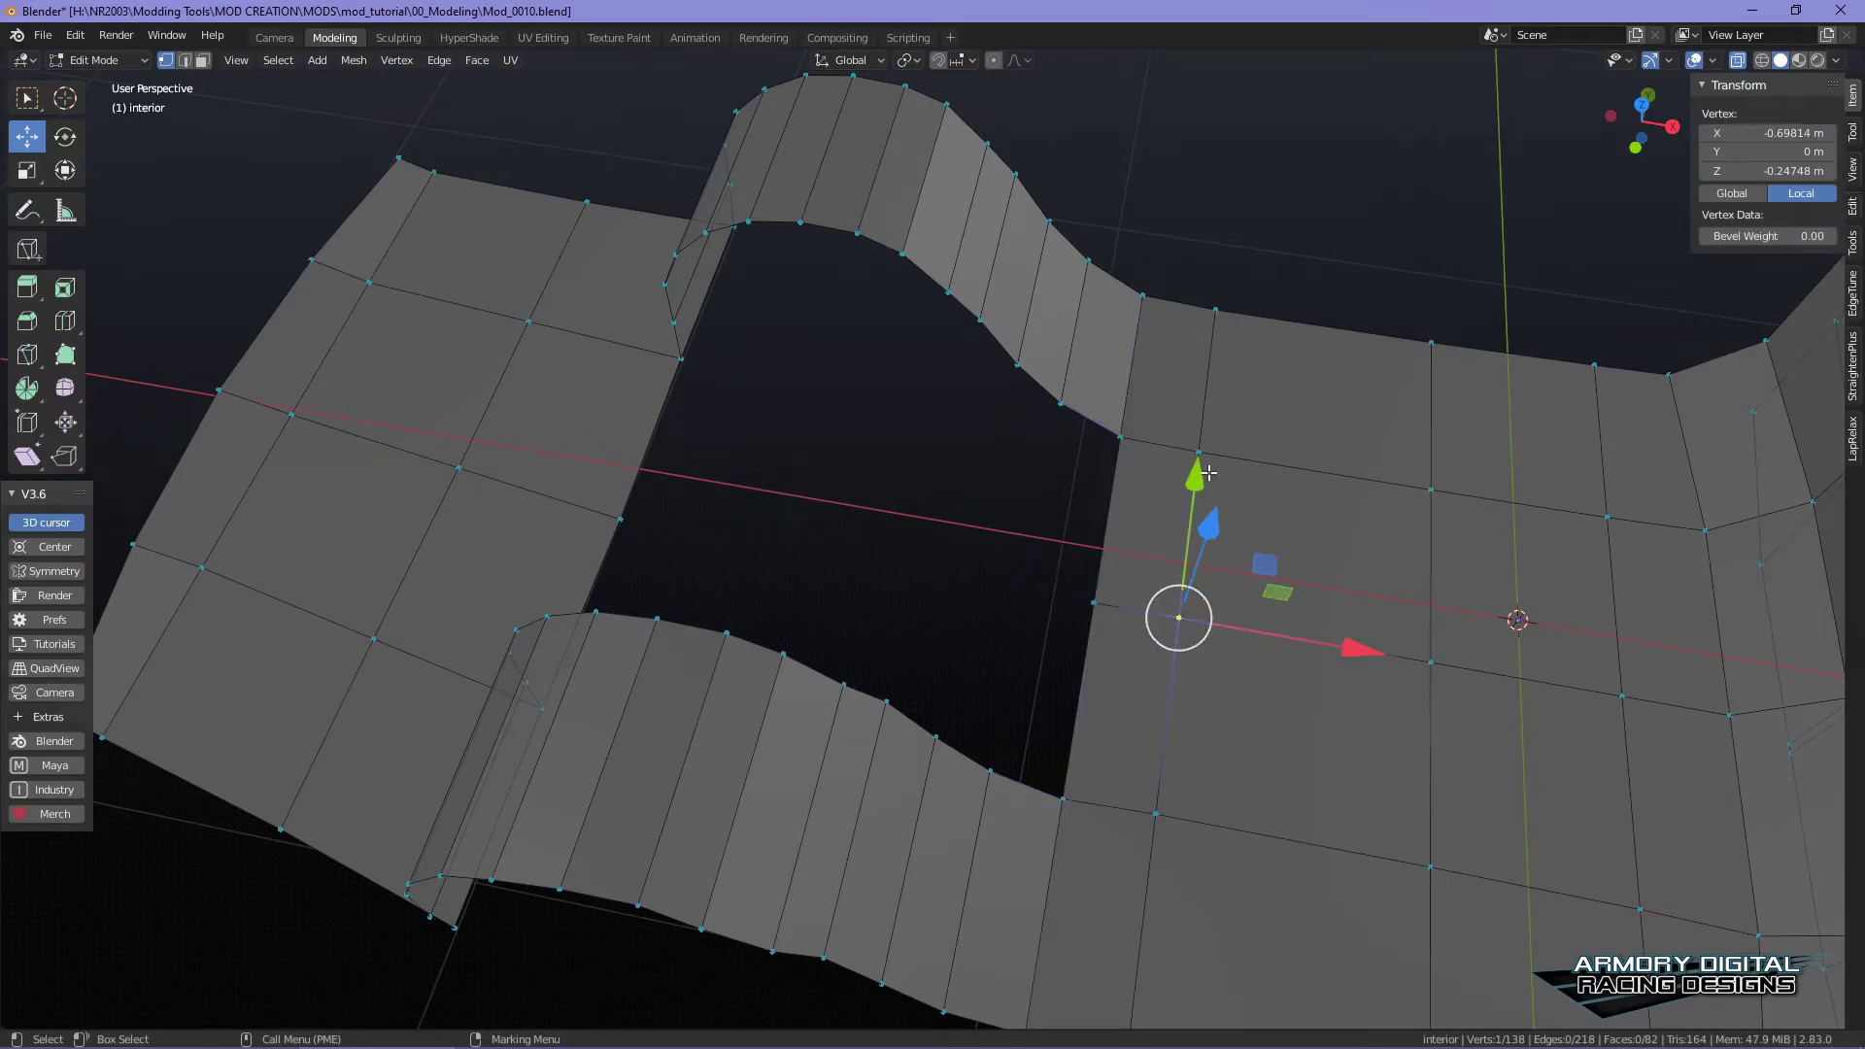
pyautogui.keyDown('alt'); pyautogui.moveTo(1474, 522); pyautogui.dragTo(1191, 502); pyautogui.keyUp('alt')
pyautogui.moveTo(1124, 493); pyautogui.dragTo(1241, 533)
pyautogui.hotkey('ctrl', 'z')
# - Select the two edges where the main floor meets the opening and extrude them
pyautogui.moveTo(1090, 491); pyautogui.dragTo(1093, 383, button='right')
pyautogui.keyDown('alt'); pyautogui.moveTo(1321, 568); pyautogui.dragTo(907, 505); pyautogui.keyUp('alt')
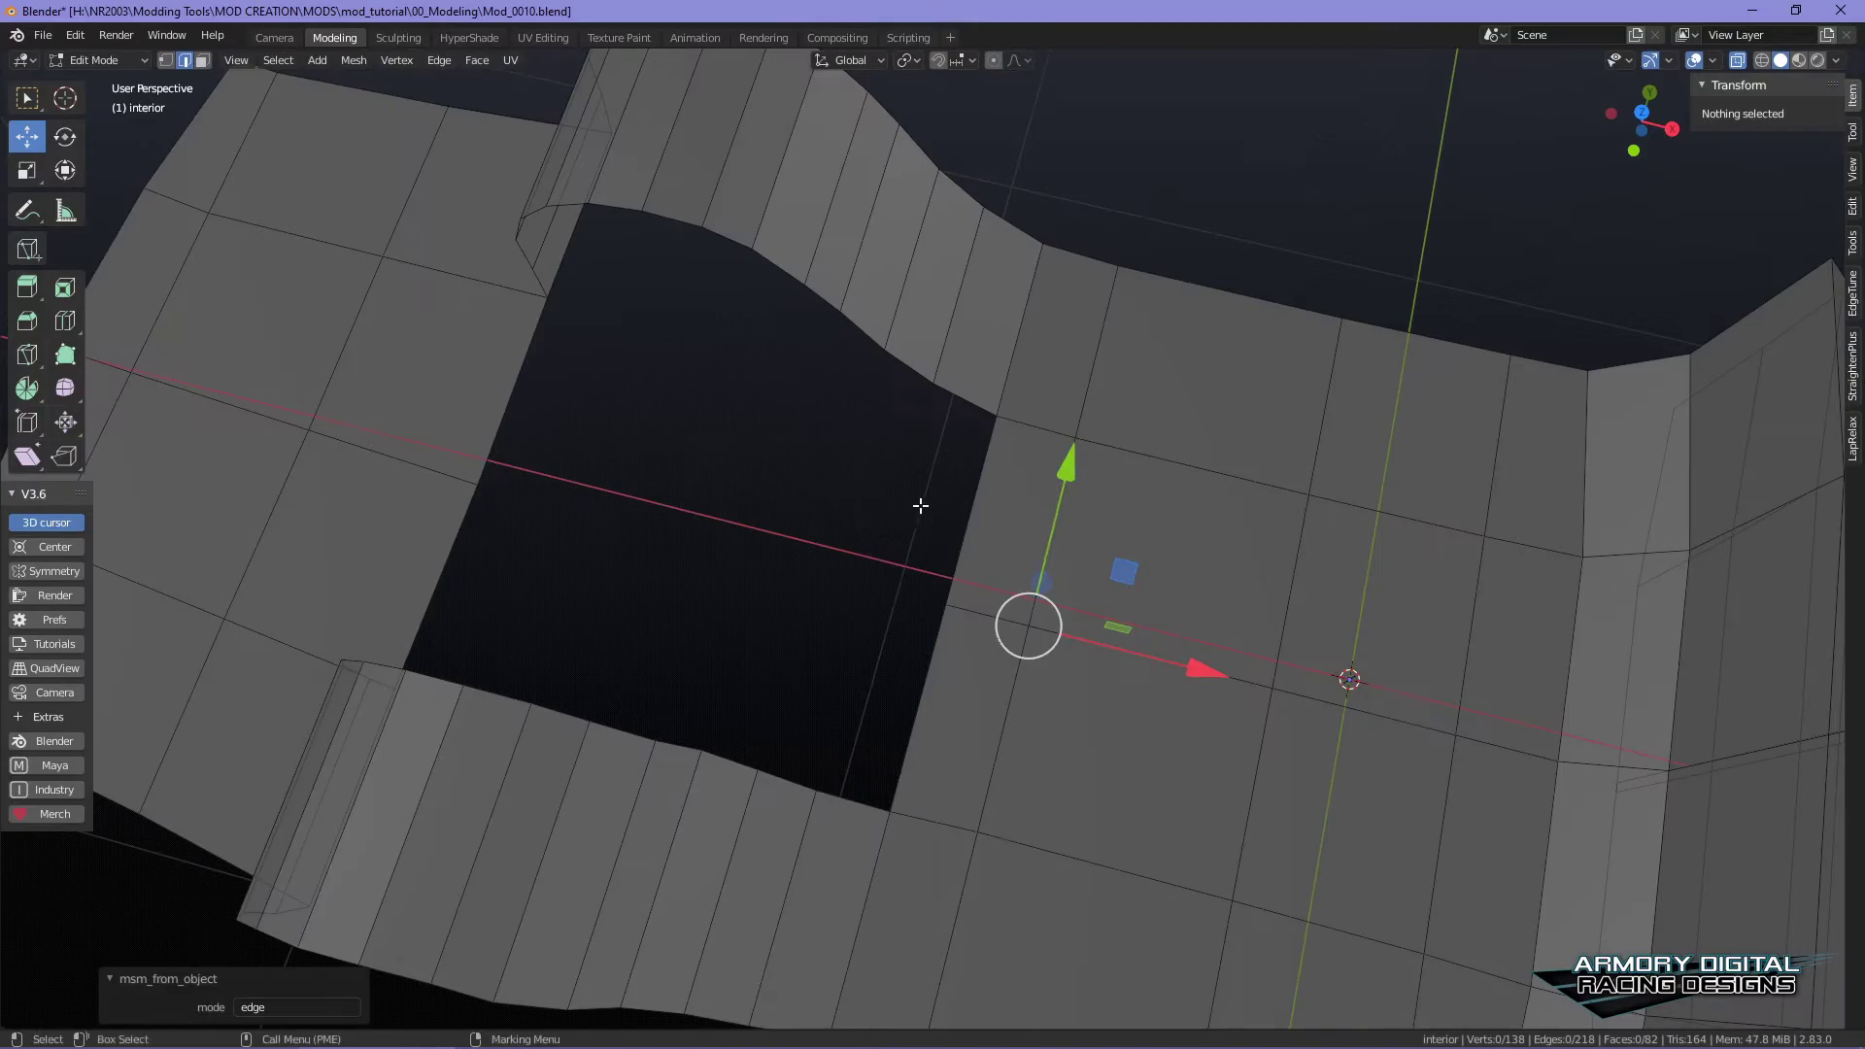
pyautogui.click(983, 515)
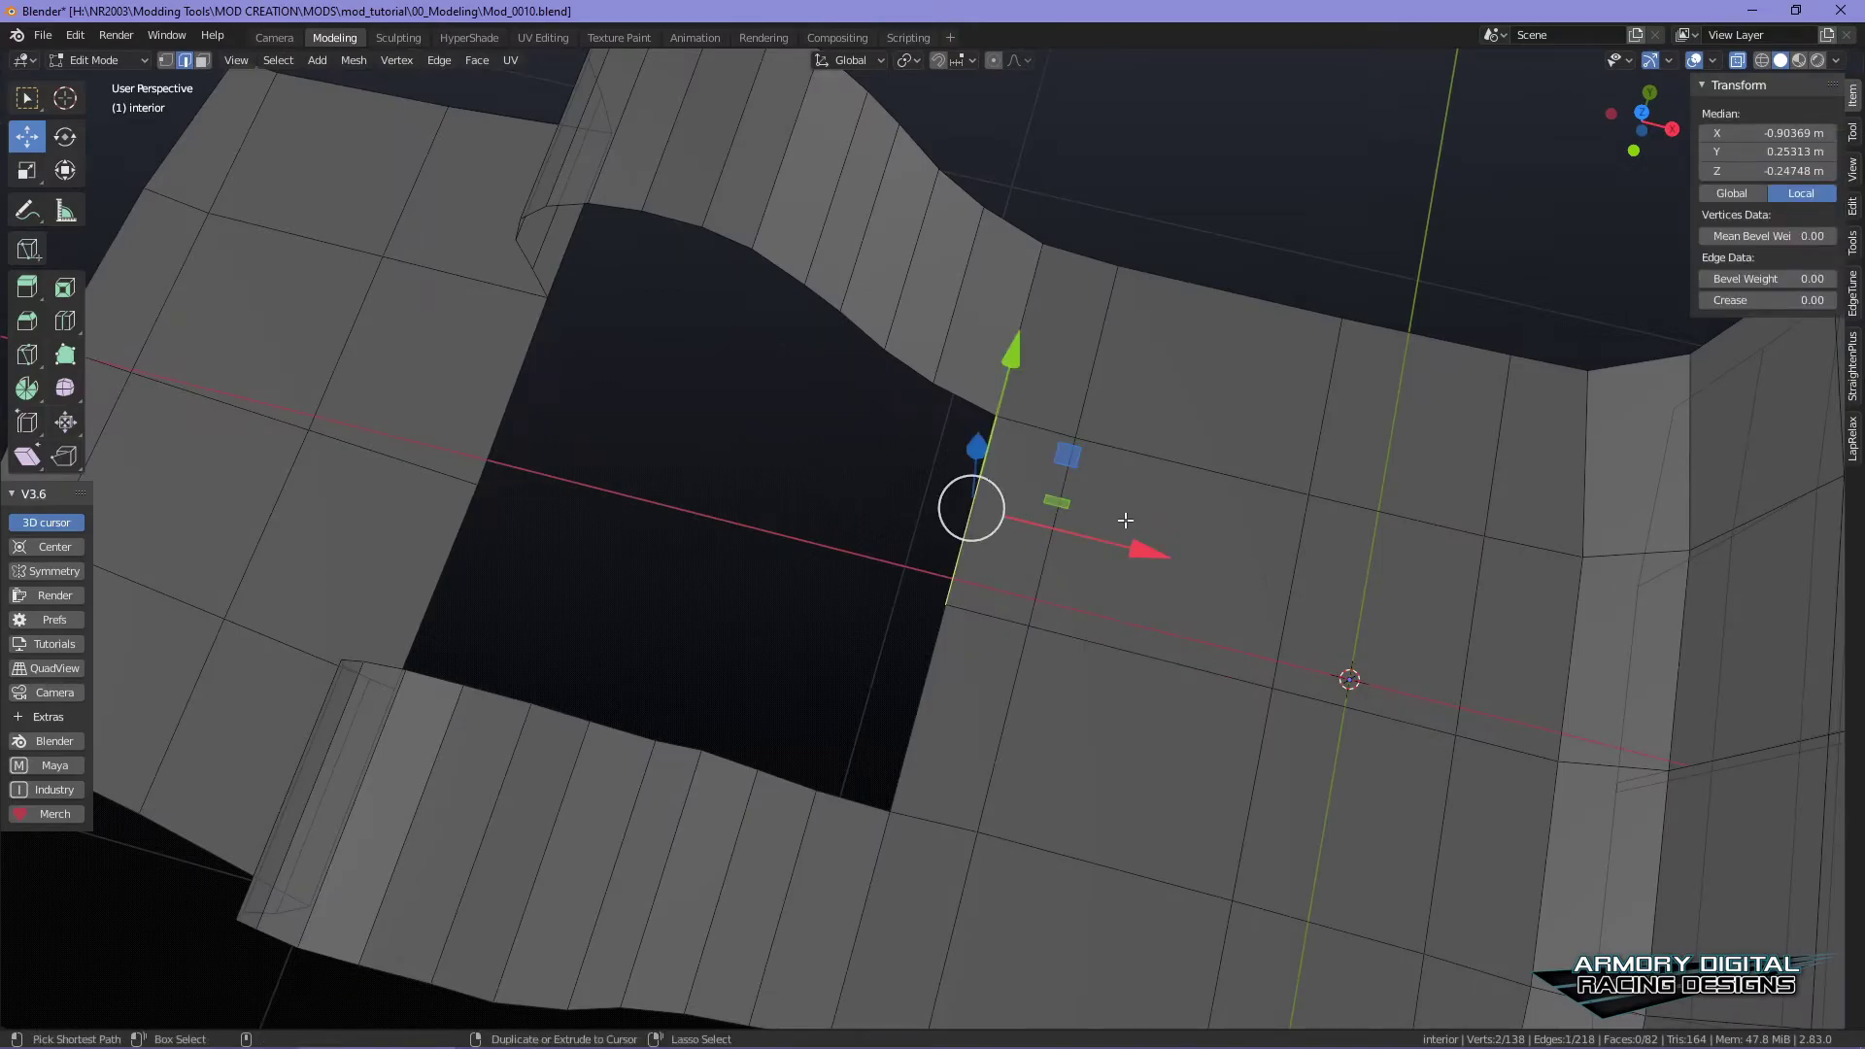
pyautogui.keyDown('shift'); pyautogui.click(928, 679); pyautogui.keyUp('shift')
pyautogui.hotkey('ctrl', 'e')
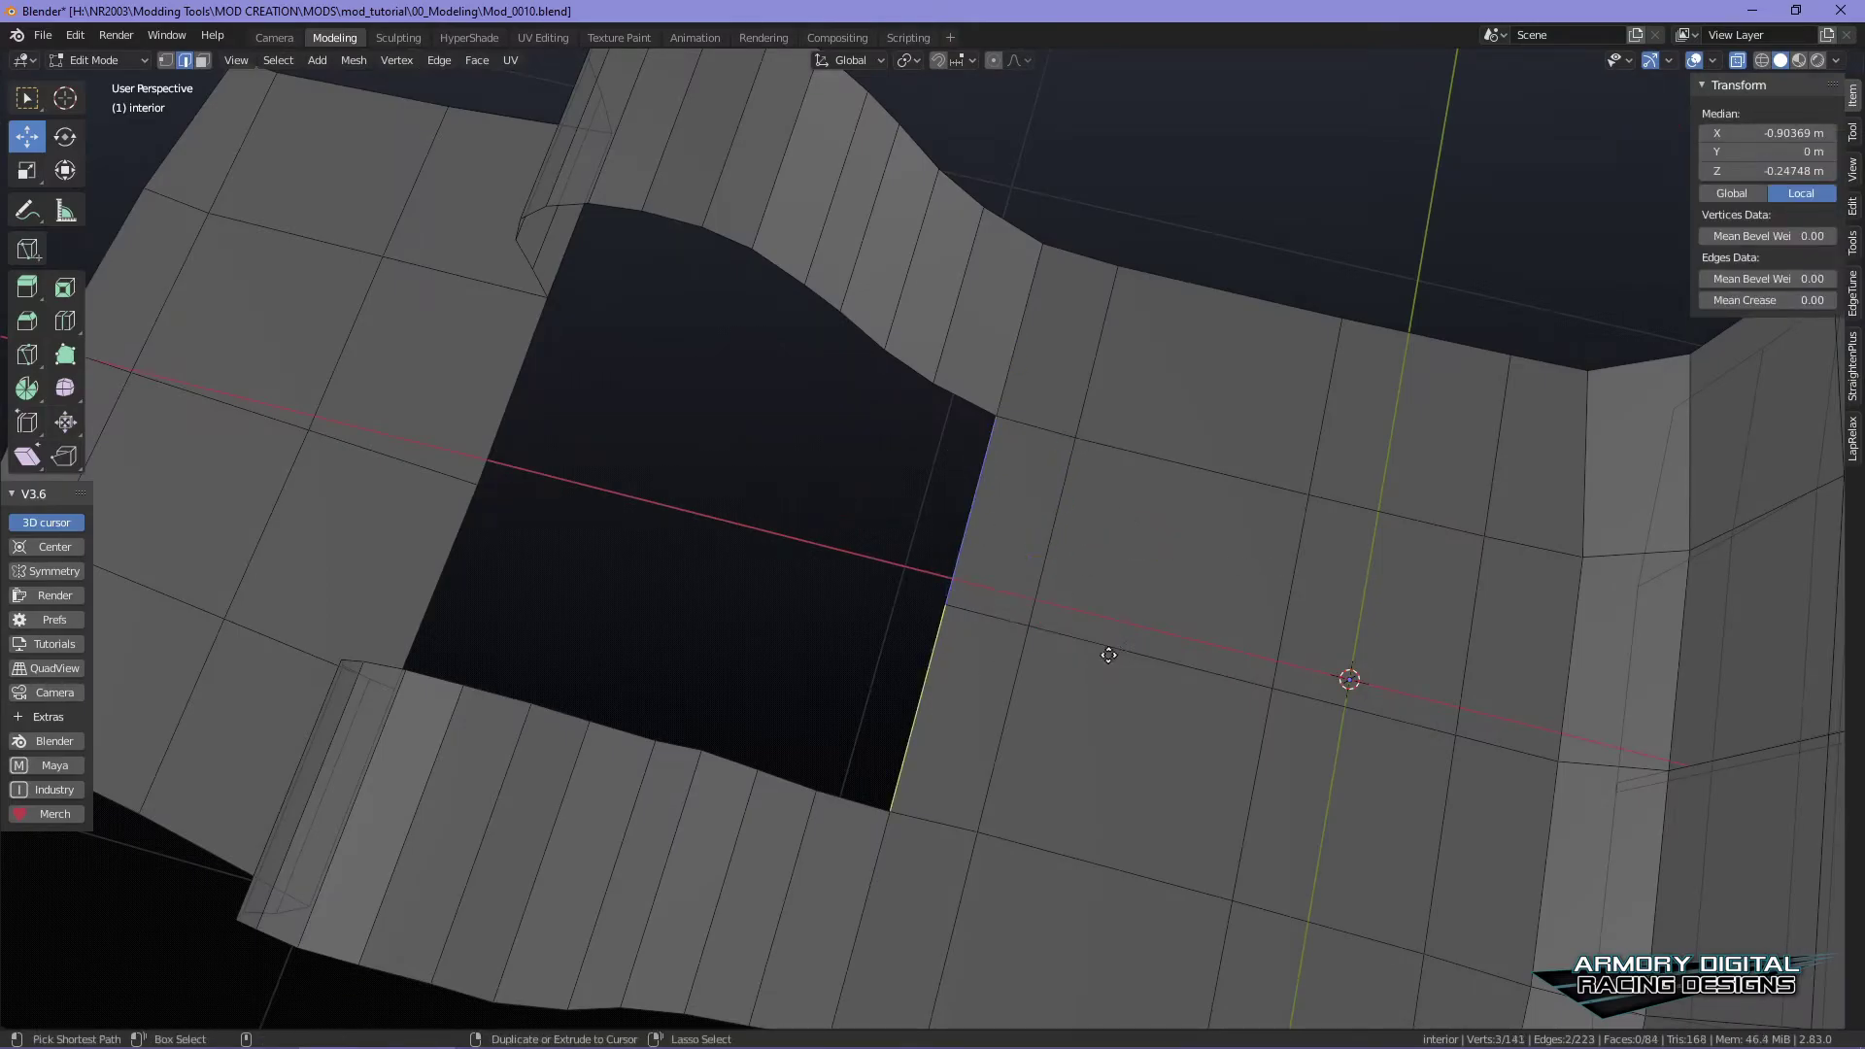
# - Move the two selected floor edges about 1.02 m along negative X across the gap and merge their three vertices onto the opposite edge's vertices
pyautogui.moveTo(1108, 648); pyautogui.dragTo(700, 536)
pyautogui.moveTo(1156, 525); pyautogui.dragTo(1179, 603, button='middle')
pyautogui.rightClick(1107, 463)
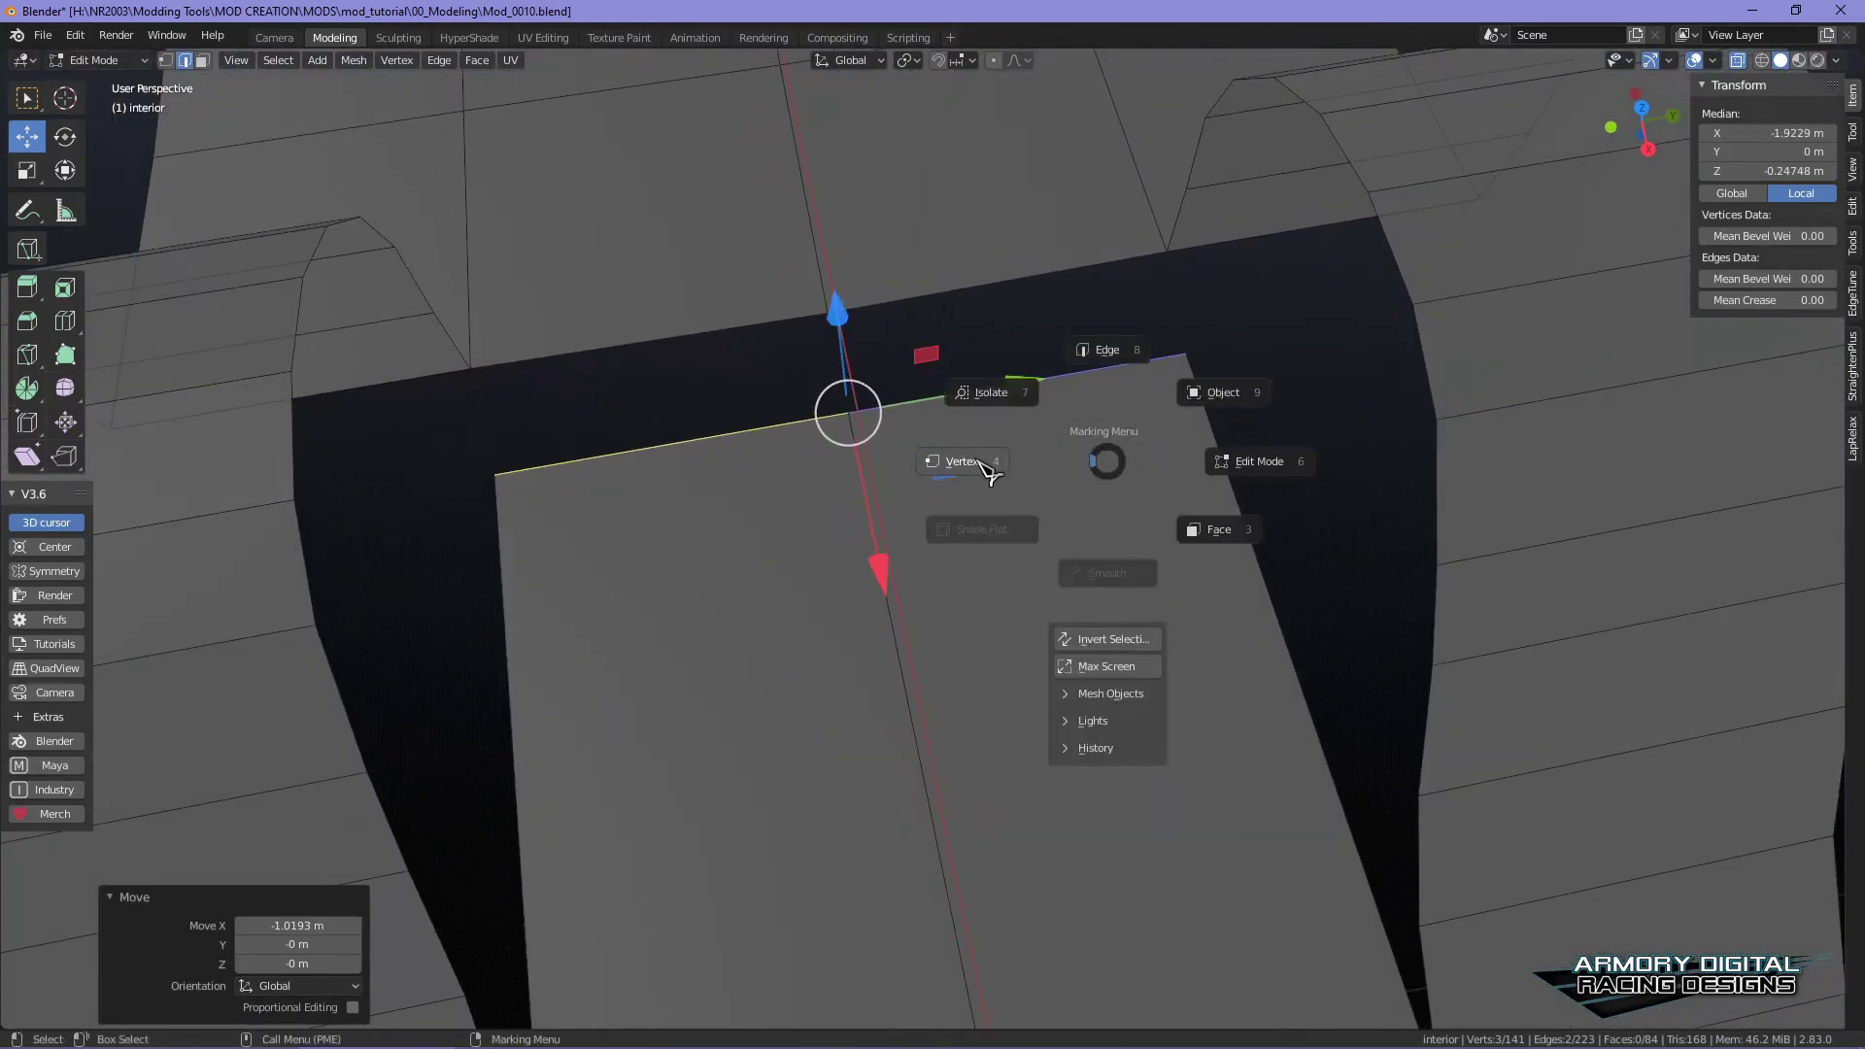
pyautogui.click(978, 470)
pyautogui.click(1249, 404)
pyautogui.rightClick(1070, 499)
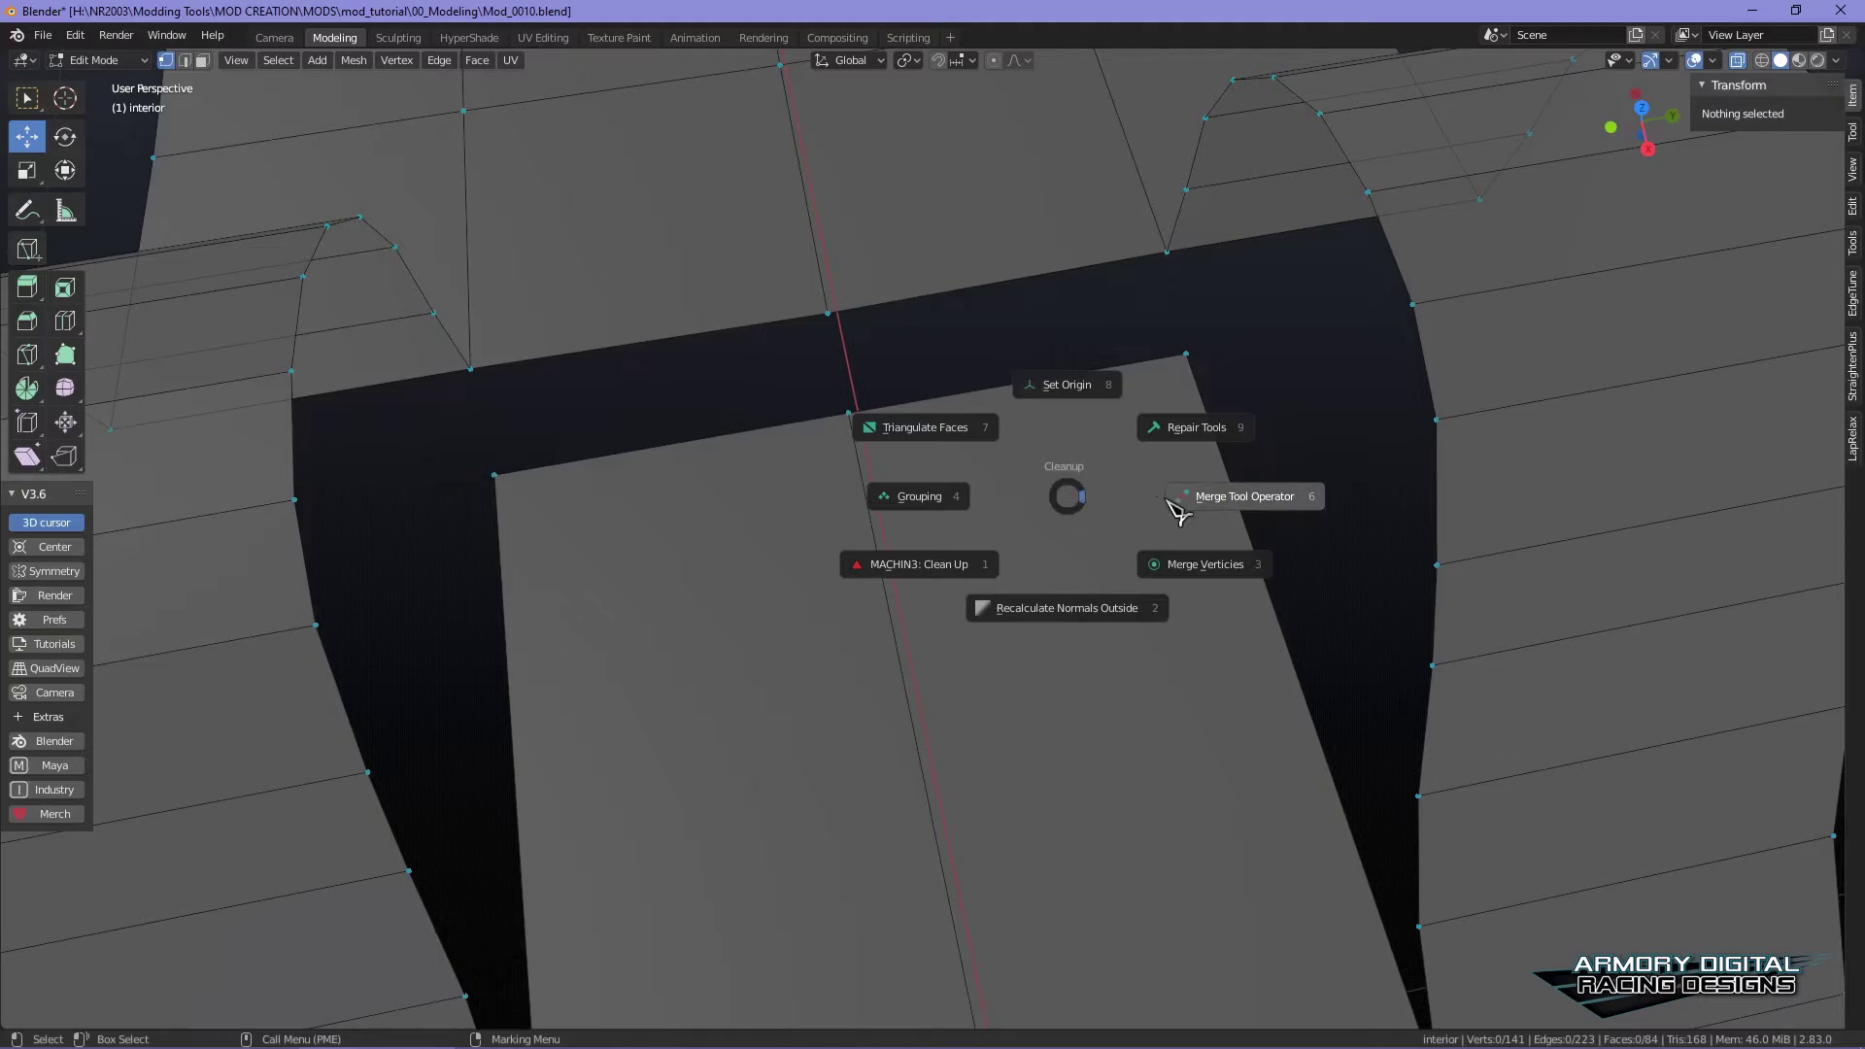
pyautogui.click(1234, 497)
pyautogui.click(1186, 354)
pyautogui.moveTo(1165, 240); pyautogui.dragTo(1167, 249)
pyautogui.moveTo(849, 419); pyautogui.dragTo(827, 313)
pyautogui.moveTo(496, 473); pyautogui.dragTo(468, 367)
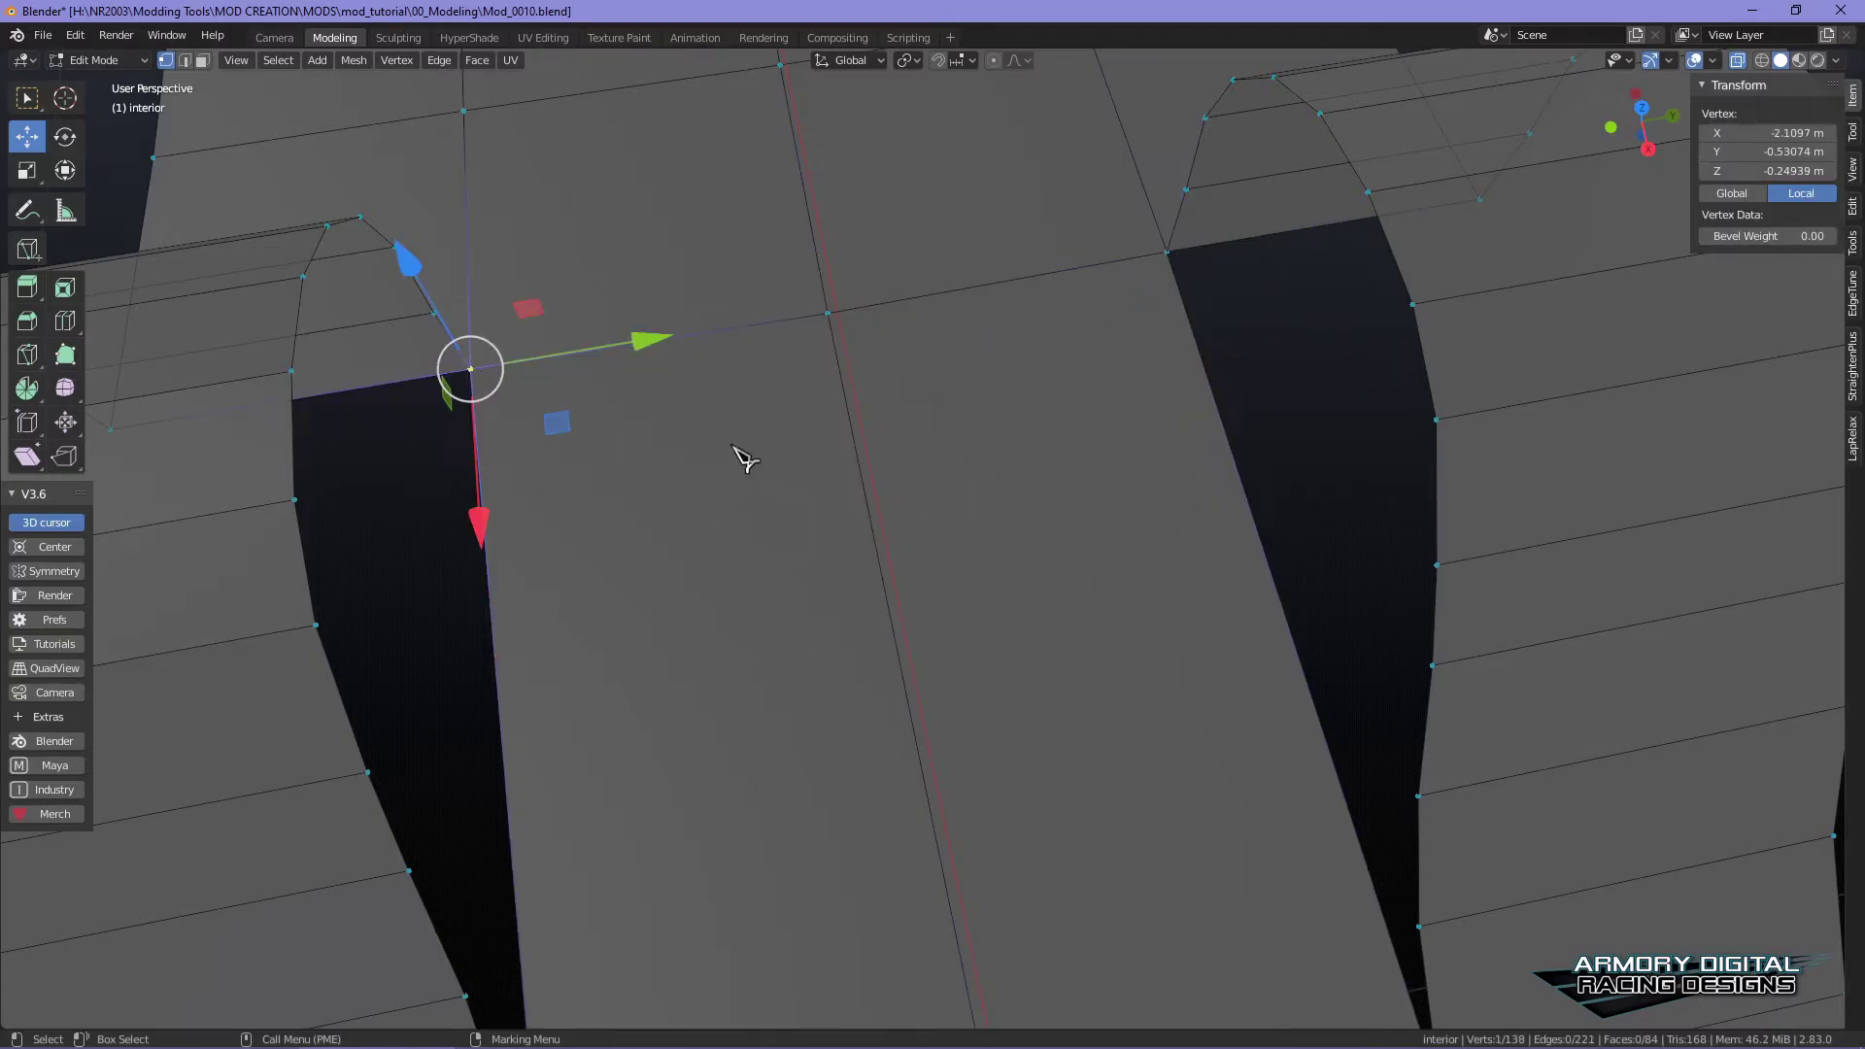
# - Fill the open inner side of the positive-Y wheel hump with Smart Face, starting from its bottom floor edge
pyautogui.rightClick(801, 387)
pyautogui.click(953, 386)
pyautogui.moveTo(1103, 579); pyautogui.dragTo(1165, 645, button='middle')
pyautogui.keyDown('alt'); pyautogui.moveTo(1165, 645); pyautogui.dragTo(1156, 626); pyautogui.keyUp('alt')
pyautogui.moveTo(1033, 324); pyautogui.dragTo(1040, 224, button='right')
pyautogui.keyDown('alt'); pyautogui.moveTo(1049, 544); pyautogui.dragTo(1183, 649); pyautogui.keyUp('alt')
pyautogui.scroll(3, 1103, 599)
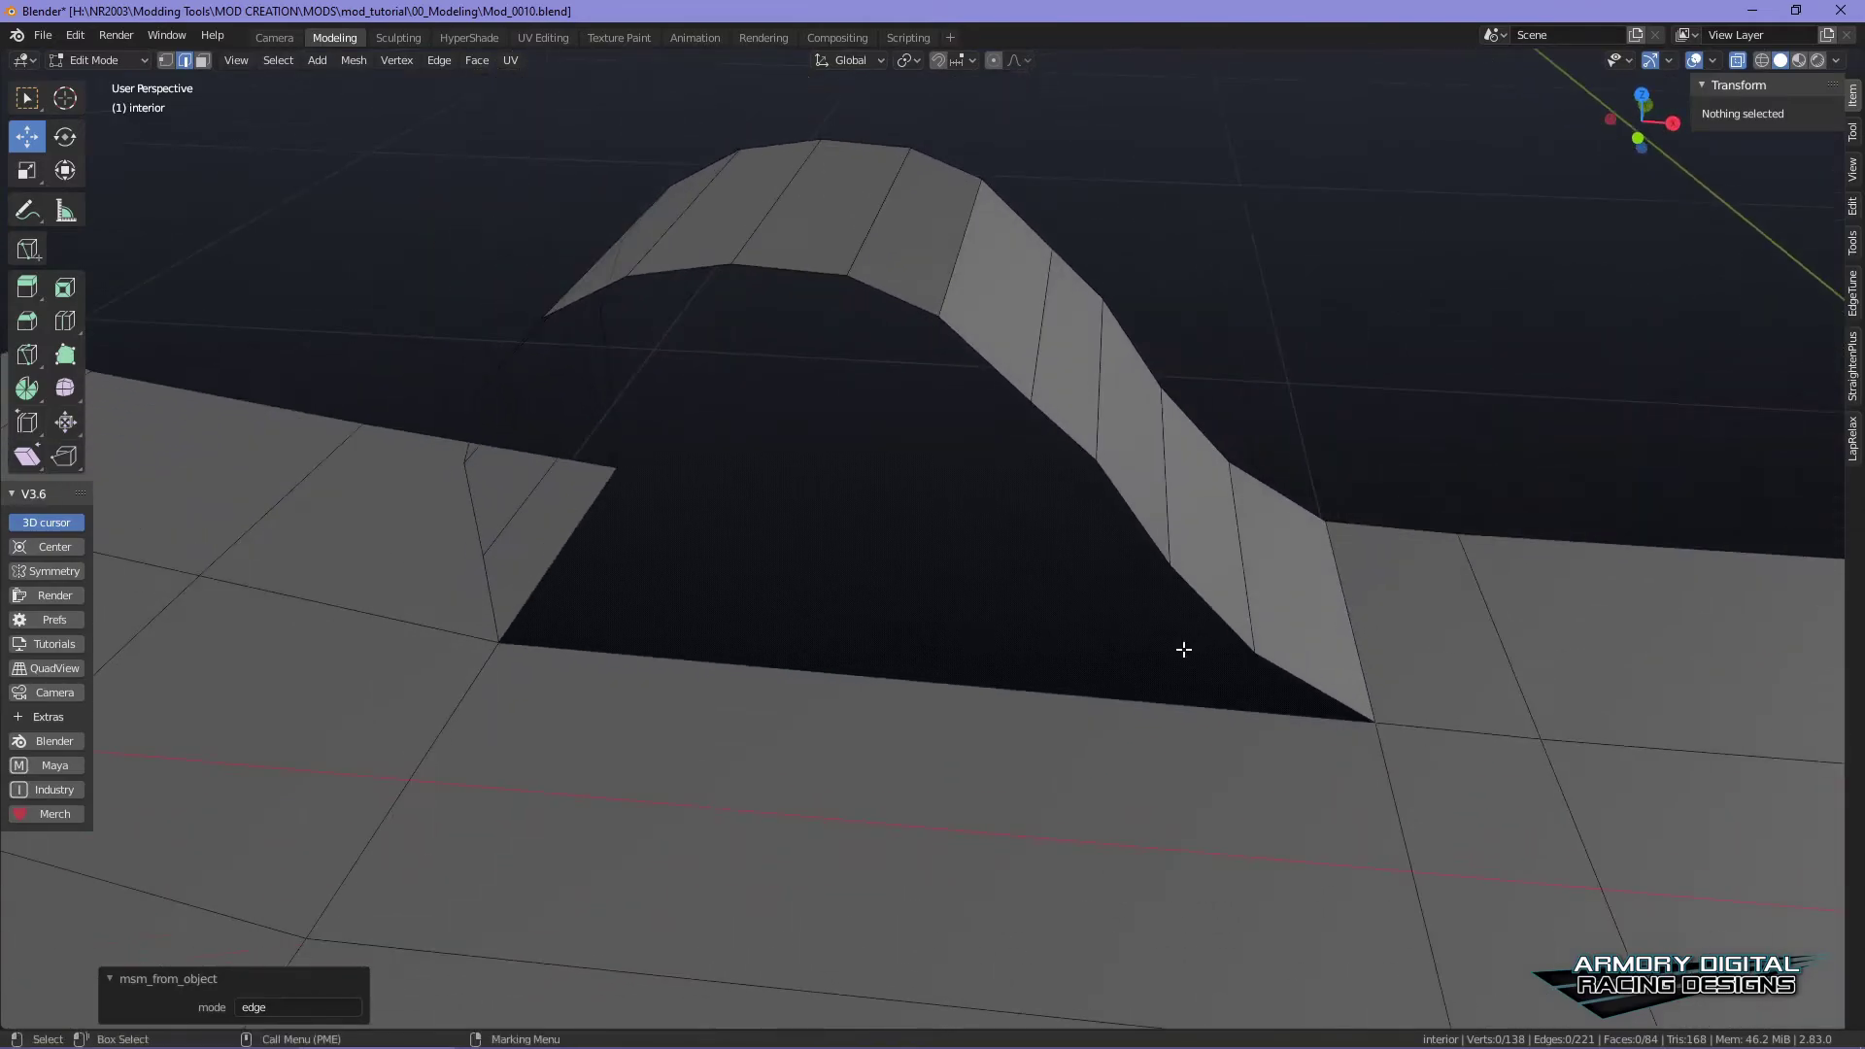
pyautogui.click(1109, 674)
pyautogui.press('f')
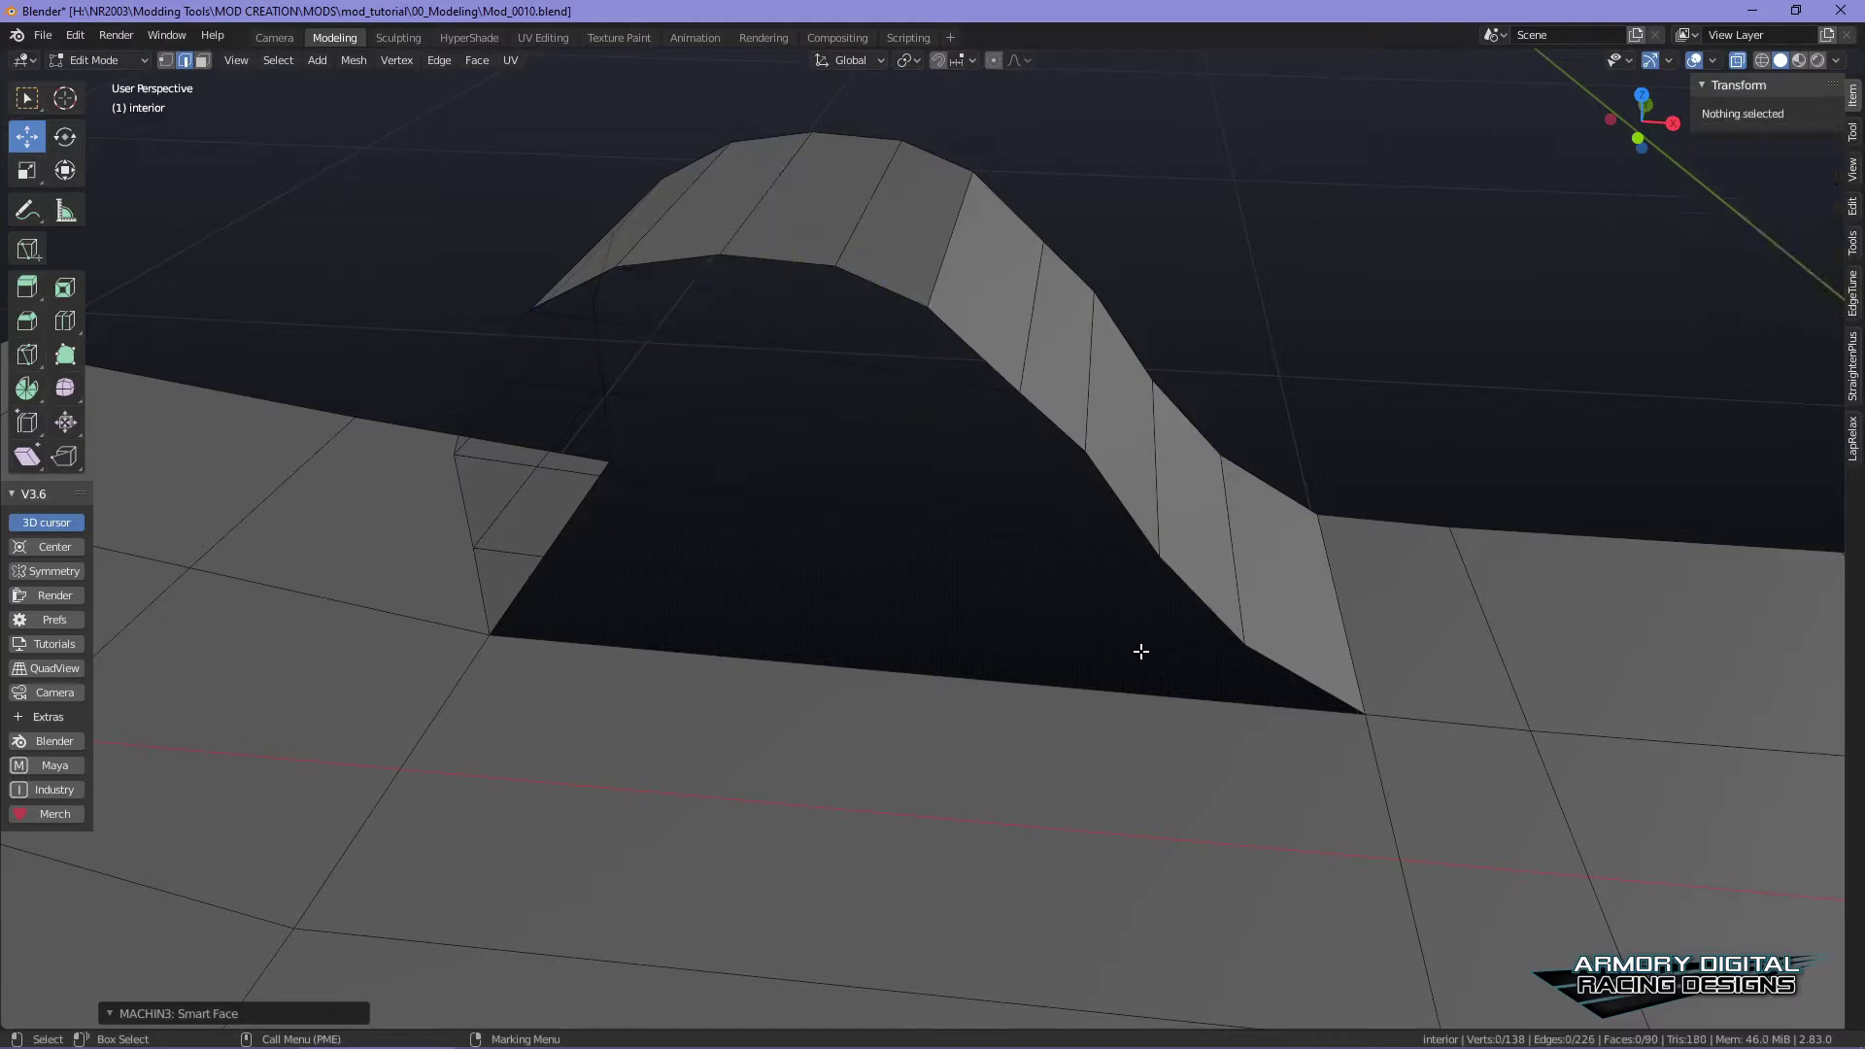
# - Select the six new inner side faces of the positive-Y wheel hump and recalculate their normals inside
pyautogui.press('Tab')
pyautogui.click(1040, 333)
pyautogui.moveTo(1345, 545); pyautogui.dragTo(931, 464, button='middle')
pyautogui.click(944, 278)
pyautogui.moveTo(944, 278); pyautogui.dragTo(1126, 554, button='middle')
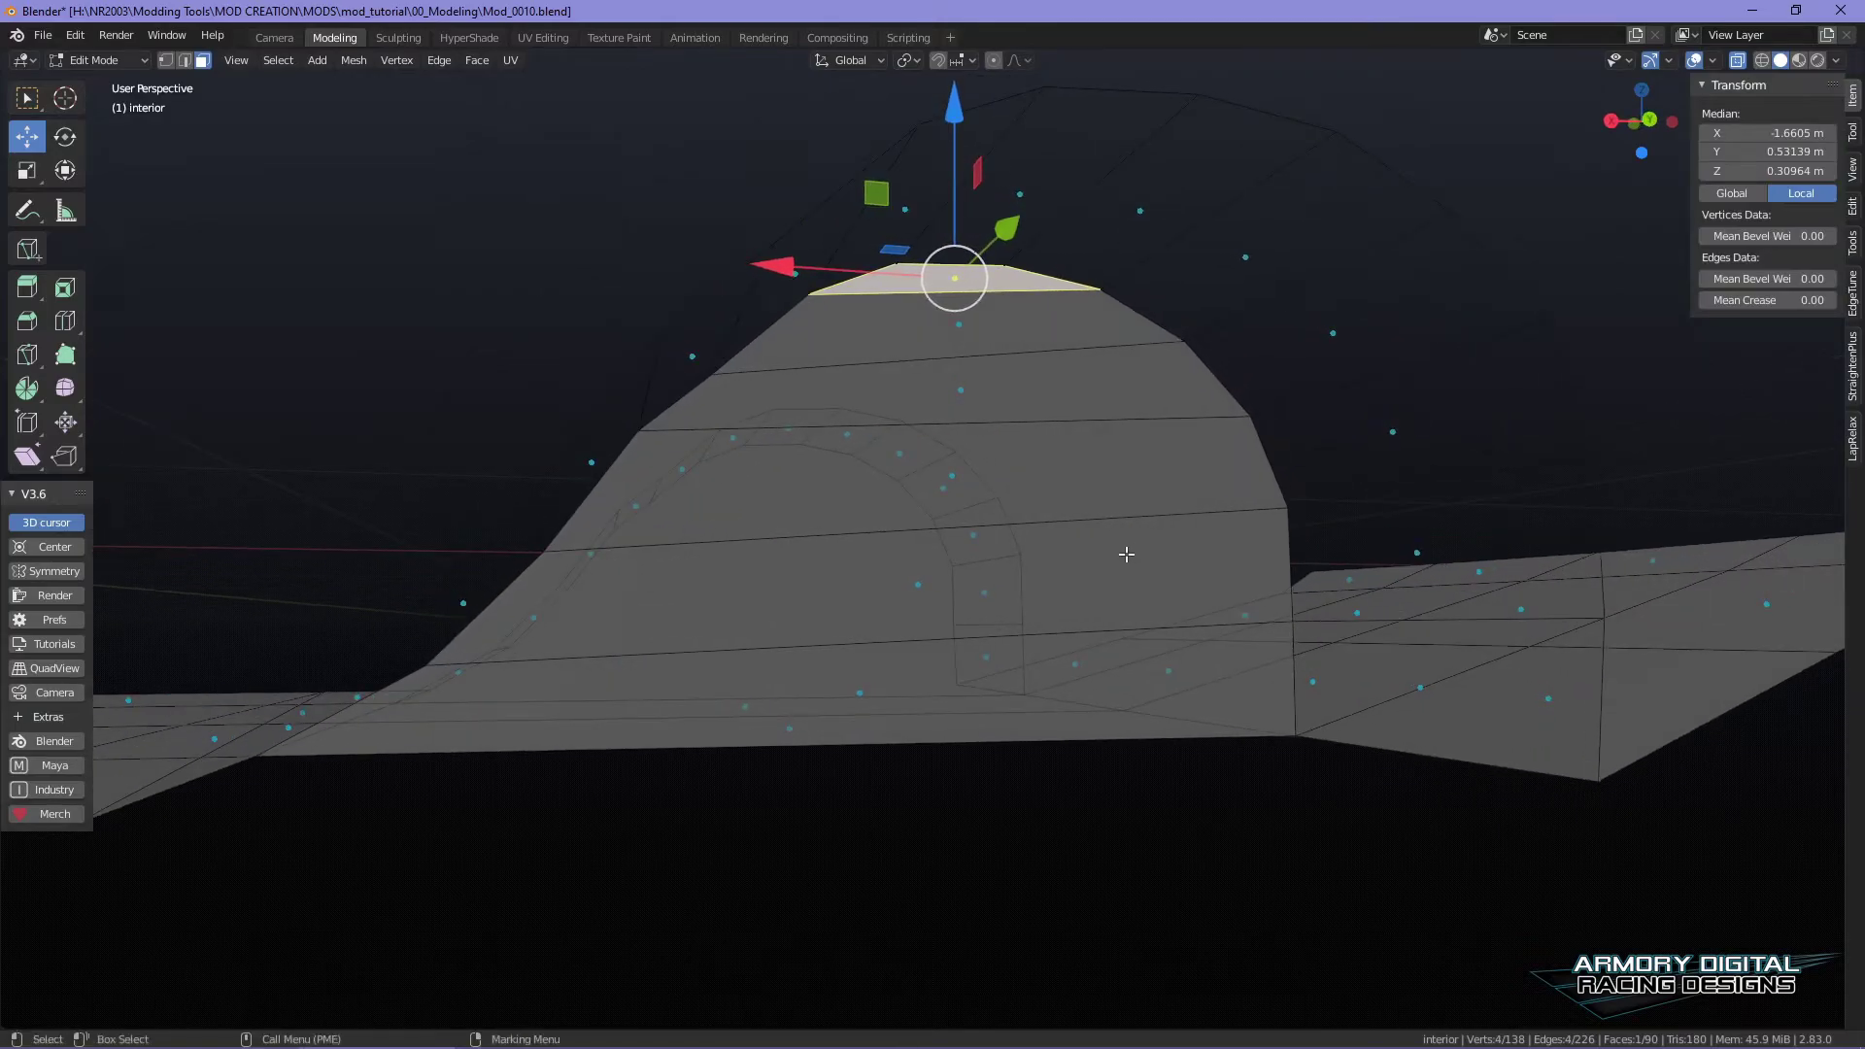
pyautogui.keyDown('shift'); pyautogui.click(932, 719); pyautogui.keyUp('shift')
pyautogui.keyDown('shift'); pyautogui.click(1038, 477); pyautogui.keyUp('shift')
pyautogui.keyDown('shift'); pyautogui.click(997, 391); pyautogui.keyUp('shift')
pyautogui.keyDown('shift'); pyautogui.click(979, 325); pyautogui.keyUp('shift')
pyautogui.keyDown('alt'); pyautogui.moveTo(1167, 507); pyautogui.dragTo(1101, 586); pyautogui.keyUp('alt')
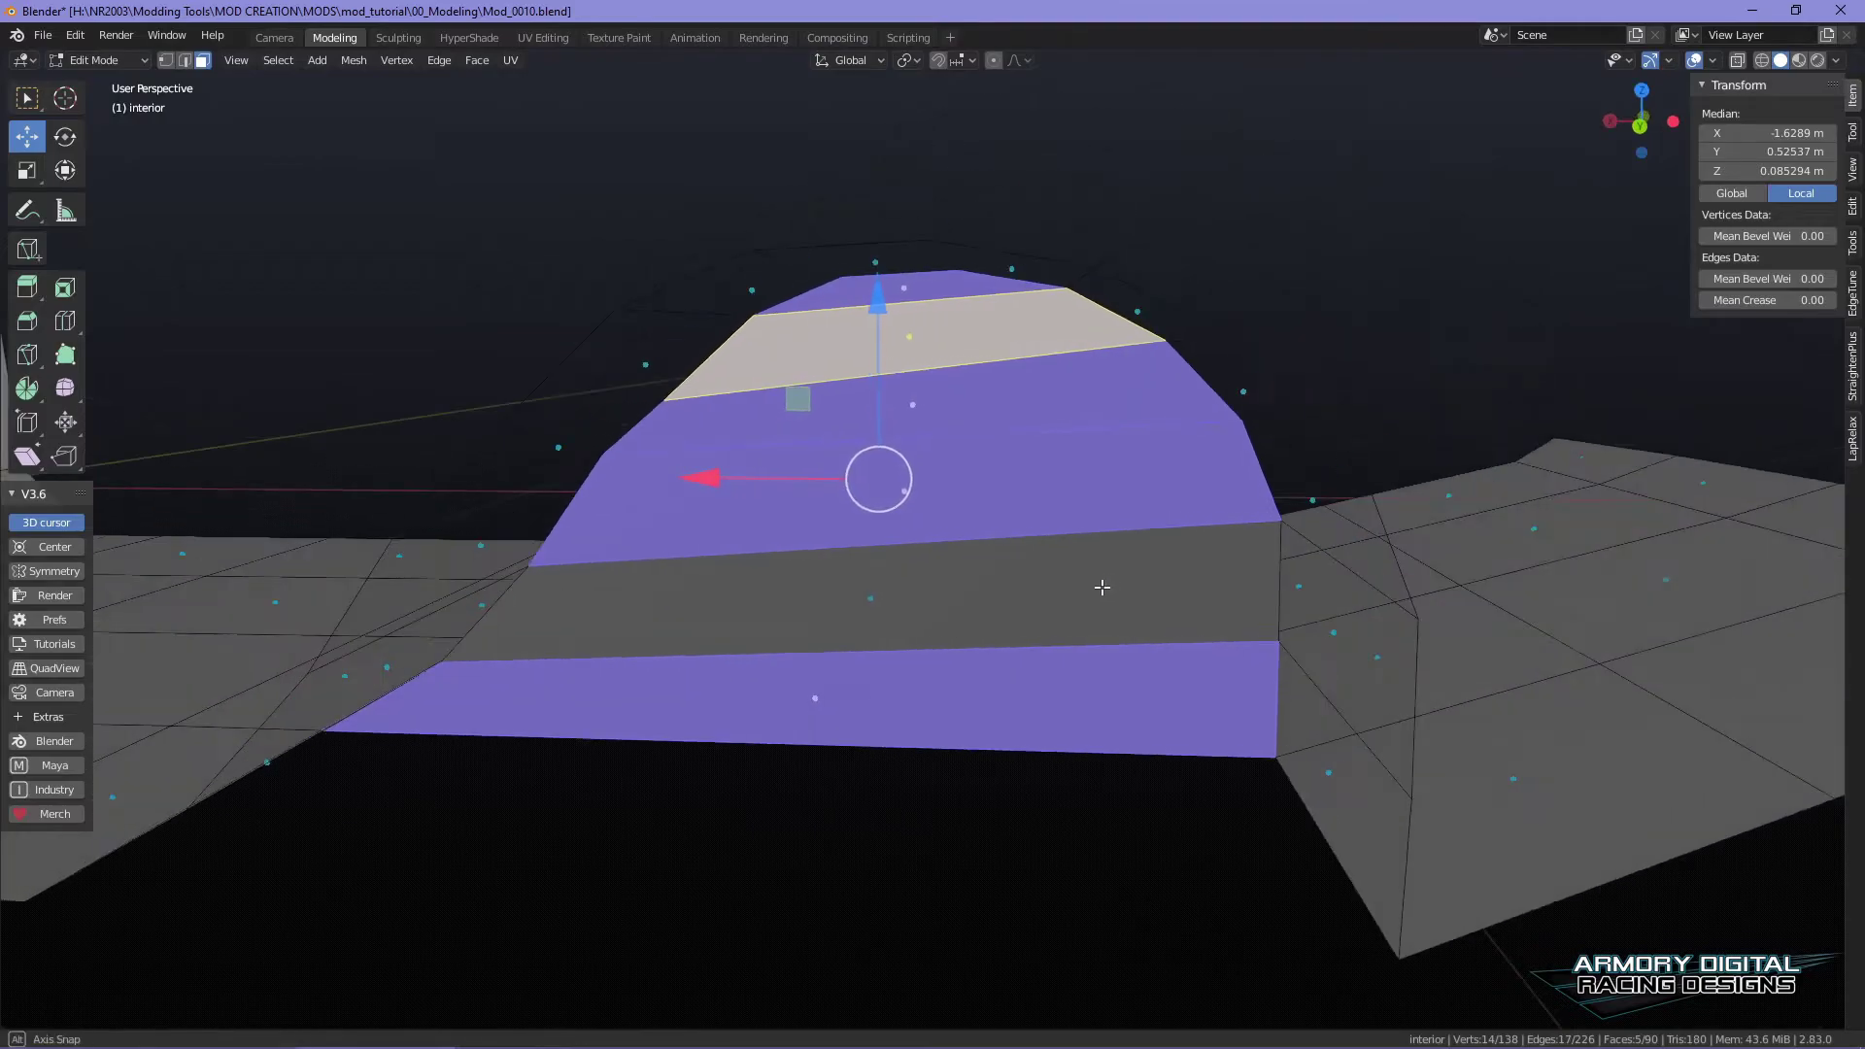
pyautogui.keyDown('shift'); pyautogui.click(870, 604); pyautogui.keyUp('shift')
pyautogui.keyDown('alt'); pyautogui.moveTo(982, 699); pyautogui.dragTo(475, 283); pyautogui.keyUp('alt')
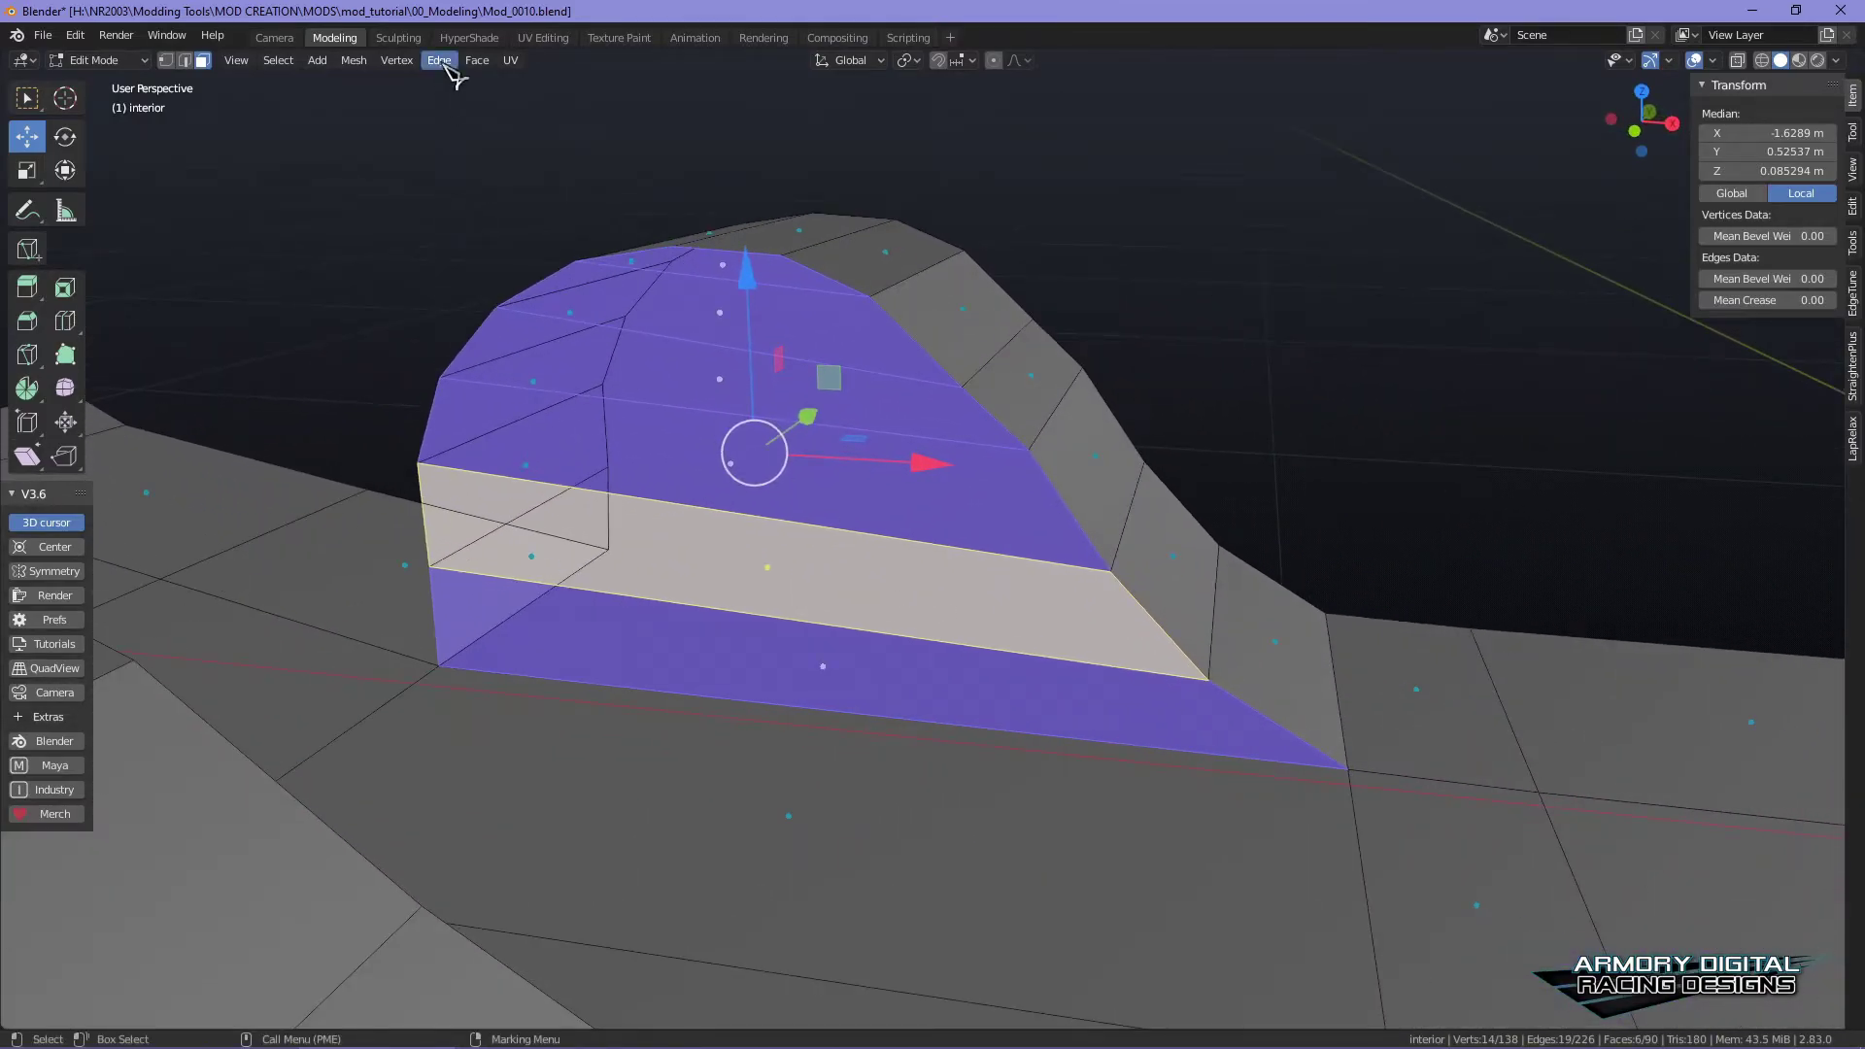
pyautogui.click(479, 64)
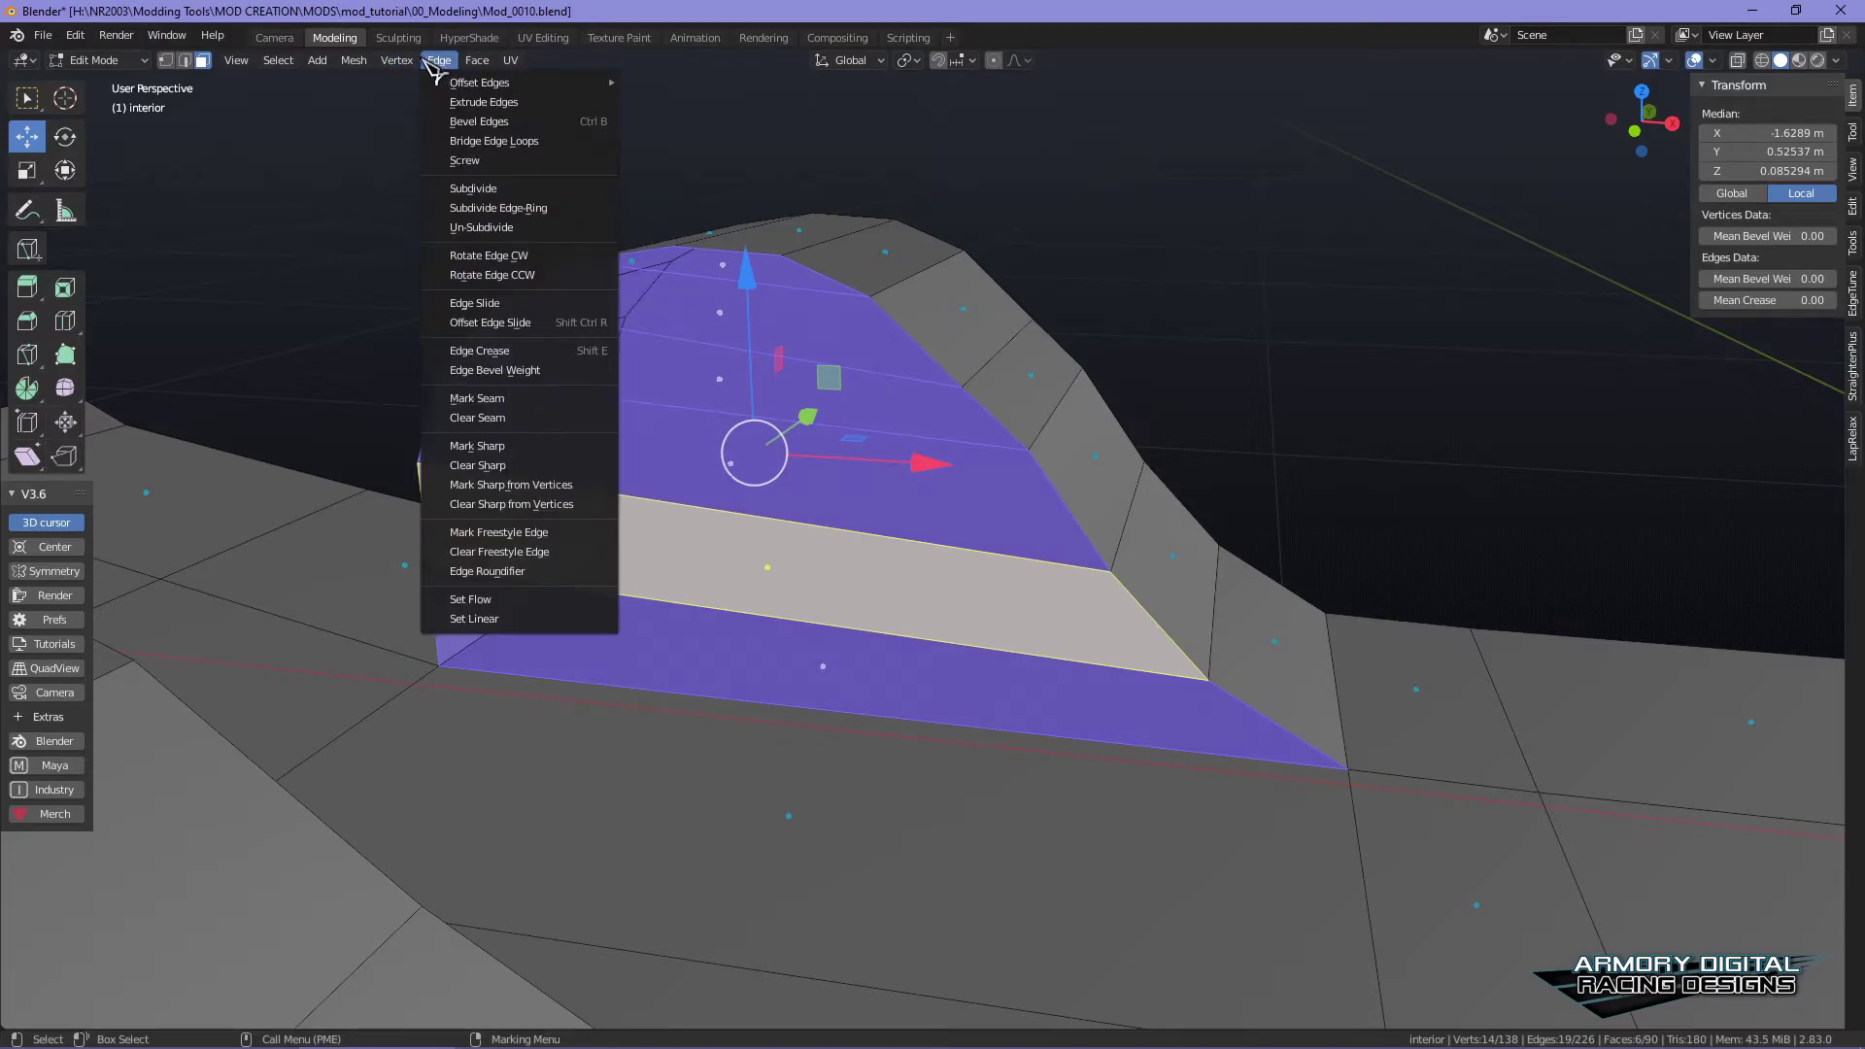
pyautogui.moveTo(352, 61)
pyautogui.moveTo(442, 381)
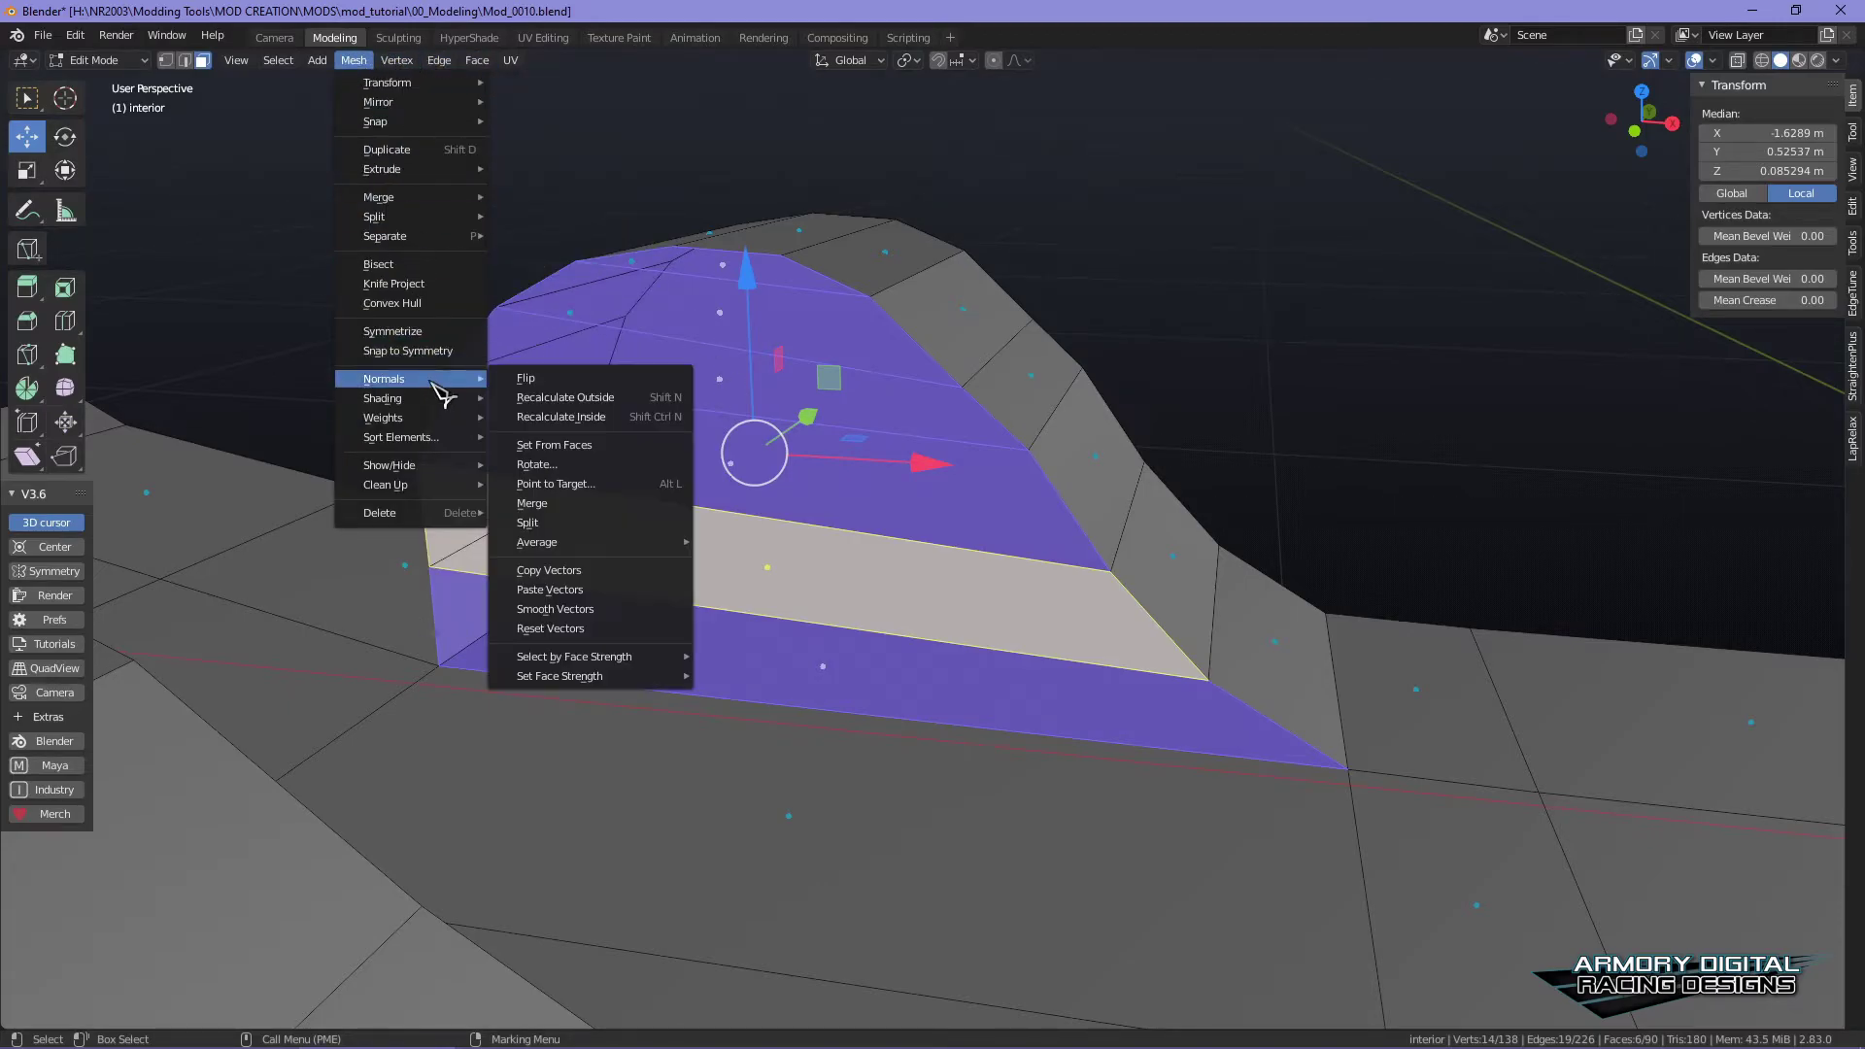
pyautogui.click(563, 418)
# - Fill the open inner side of the negative-Y wheel hump with Smart Face, starting from its bottom floor edge, and clear the selection
pyautogui.moveTo(582, 432); pyautogui.dragTo(638, 690, button='middle')
pyautogui.keyDown('alt'); pyautogui.moveTo(1016, 678); pyautogui.dragTo(1133, 625, button='middle'); pyautogui.keyUp('alt')
pyautogui.keyDown('alt'); pyautogui.moveTo(1133, 624); pyautogui.dragTo(749, 629); pyautogui.keyUp('alt')
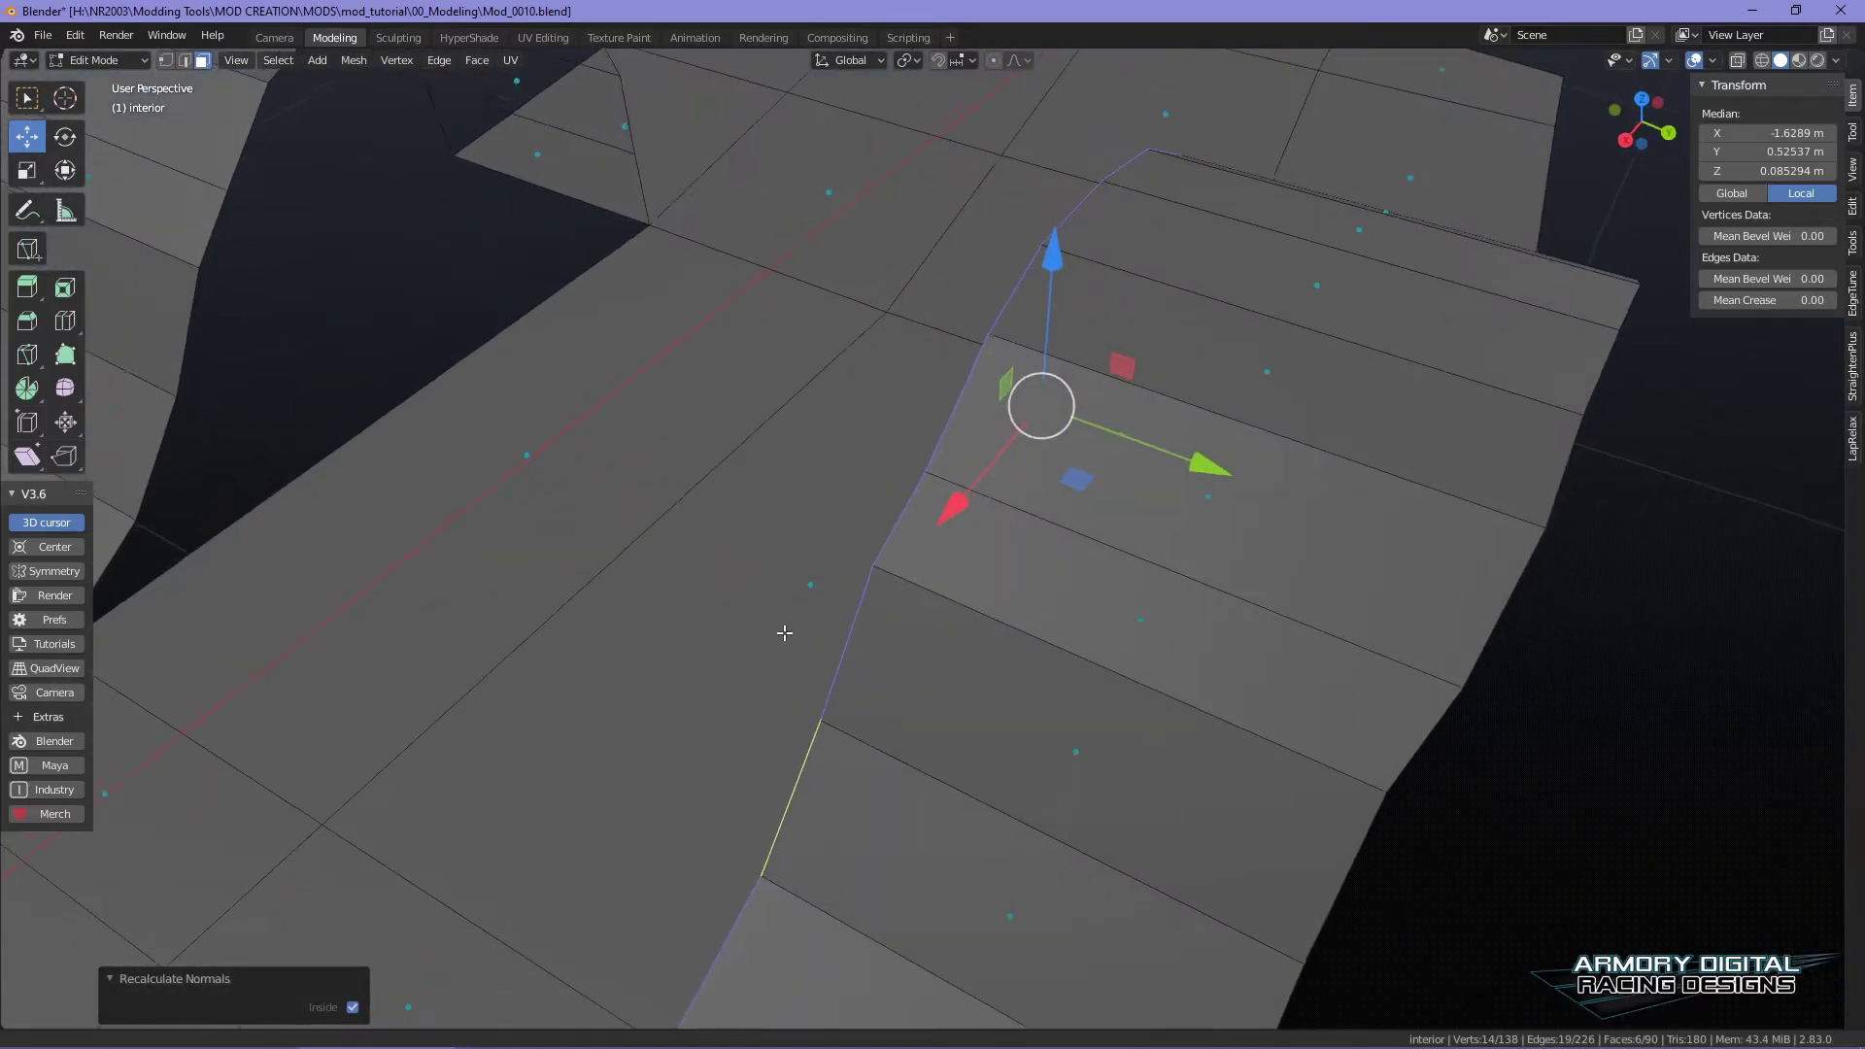
pyautogui.keyDown('alt'); pyautogui.moveTo(749, 628); pyautogui.dragTo(1007, 633, button='middle'); pyautogui.keyUp('alt')
pyautogui.rightClick(839, 429)
pyautogui.moveTo(833, 350); pyautogui.dragTo(836, 335, button='right')
pyautogui.click(821, 420)
pyautogui.keyDown('alt'); pyautogui.moveTo(1131, 413); pyautogui.dragTo(1053, 516, button='middle'); pyautogui.keyUp('alt')
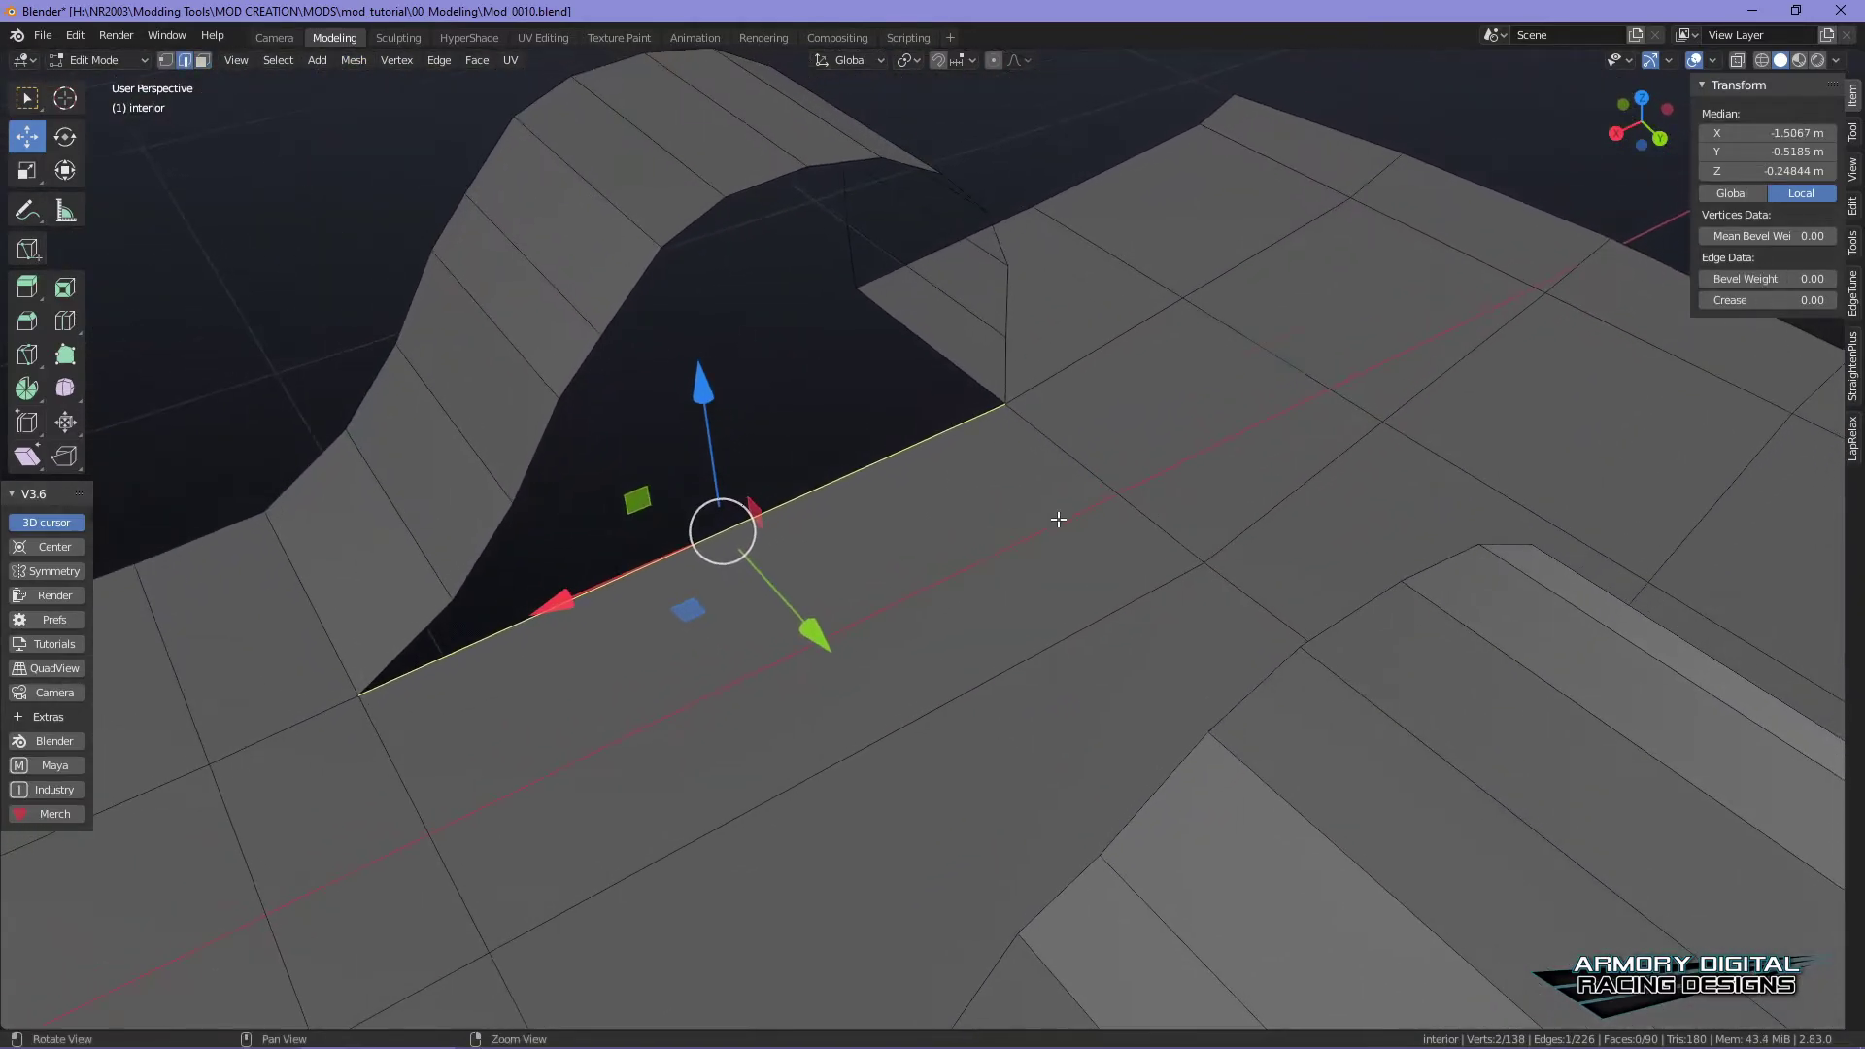
pyautogui.keyDown('alt'); pyautogui.moveTo(1053, 516); pyautogui.dragTo(1037, 508); pyautogui.keyUp('alt')
pyautogui.press('f')
pyautogui.press('f')
pyautogui.press('f')
pyautogui.press('f')
pyautogui.press('f')
pyautogui.press('f')
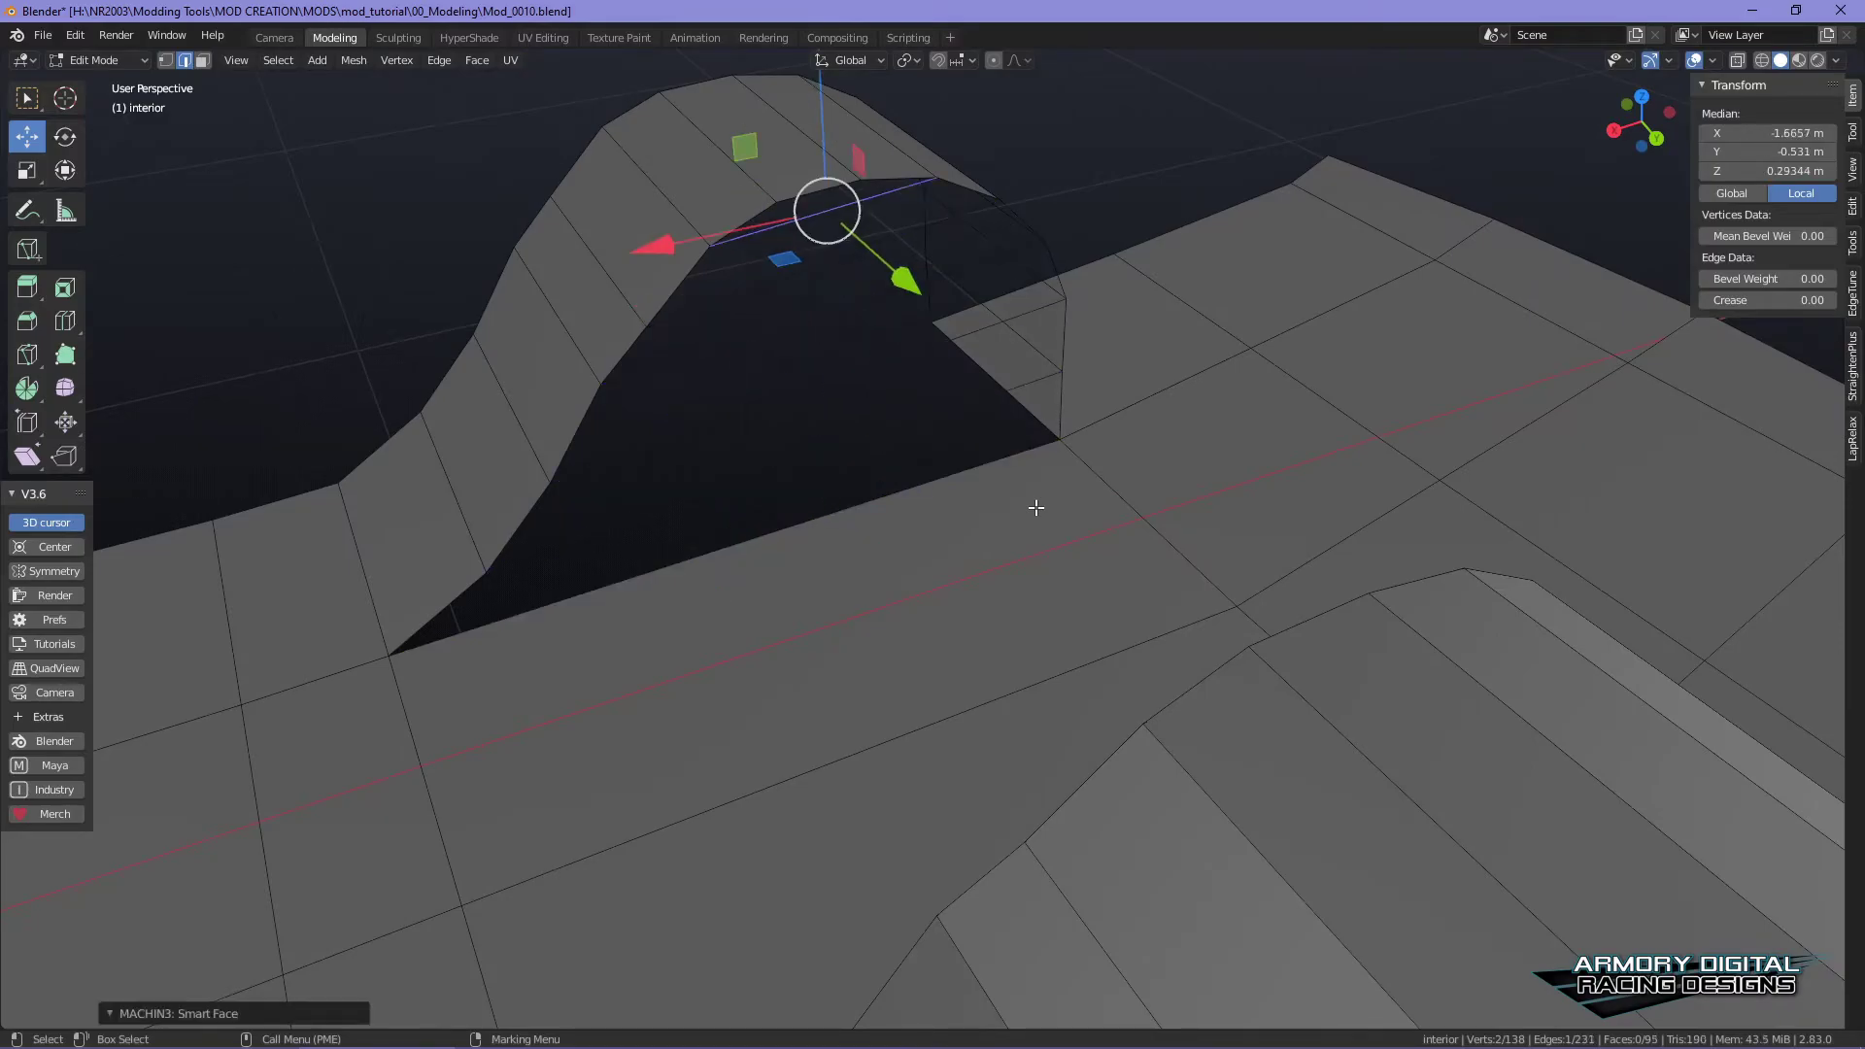
pyautogui.hotkey('alt', 'a')
# - Select the six new inner side faces of the negative-Y wheel hump and recalculate their normals inside
pyautogui.keyDown('alt'); pyautogui.moveTo(974, 486); pyautogui.dragTo(991, 512, button='middle'); pyautogui.keyUp('alt')
pyautogui.keyDown('alt'); pyautogui.moveTo(991, 512); pyautogui.dragTo(1078, 512); pyautogui.keyUp('alt')
pyautogui.keyDown('alt'); pyautogui.moveTo(1078, 512); pyautogui.dragTo(789, 402, button='middle'); pyautogui.keyUp('alt')
pyautogui.press('3')
pyautogui.click(845, 587)
pyautogui.keyDown('shift'); pyautogui.click(904, 658); pyautogui.keyUp('shift')
pyautogui.keyDown('shift'); pyautogui.click(804, 332); pyautogui.keyUp('shift')
pyautogui.keyDown('shift'); pyautogui.click(804, 332); pyautogui.keyUp('shift')
pyautogui.keyDown('shift'); pyautogui.click(806, 233); pyautogui.keyUp('shift')
pyautogui.keyDown('shift'); pyautogui.click(814, 167); pyautogui.keyUp('shift')
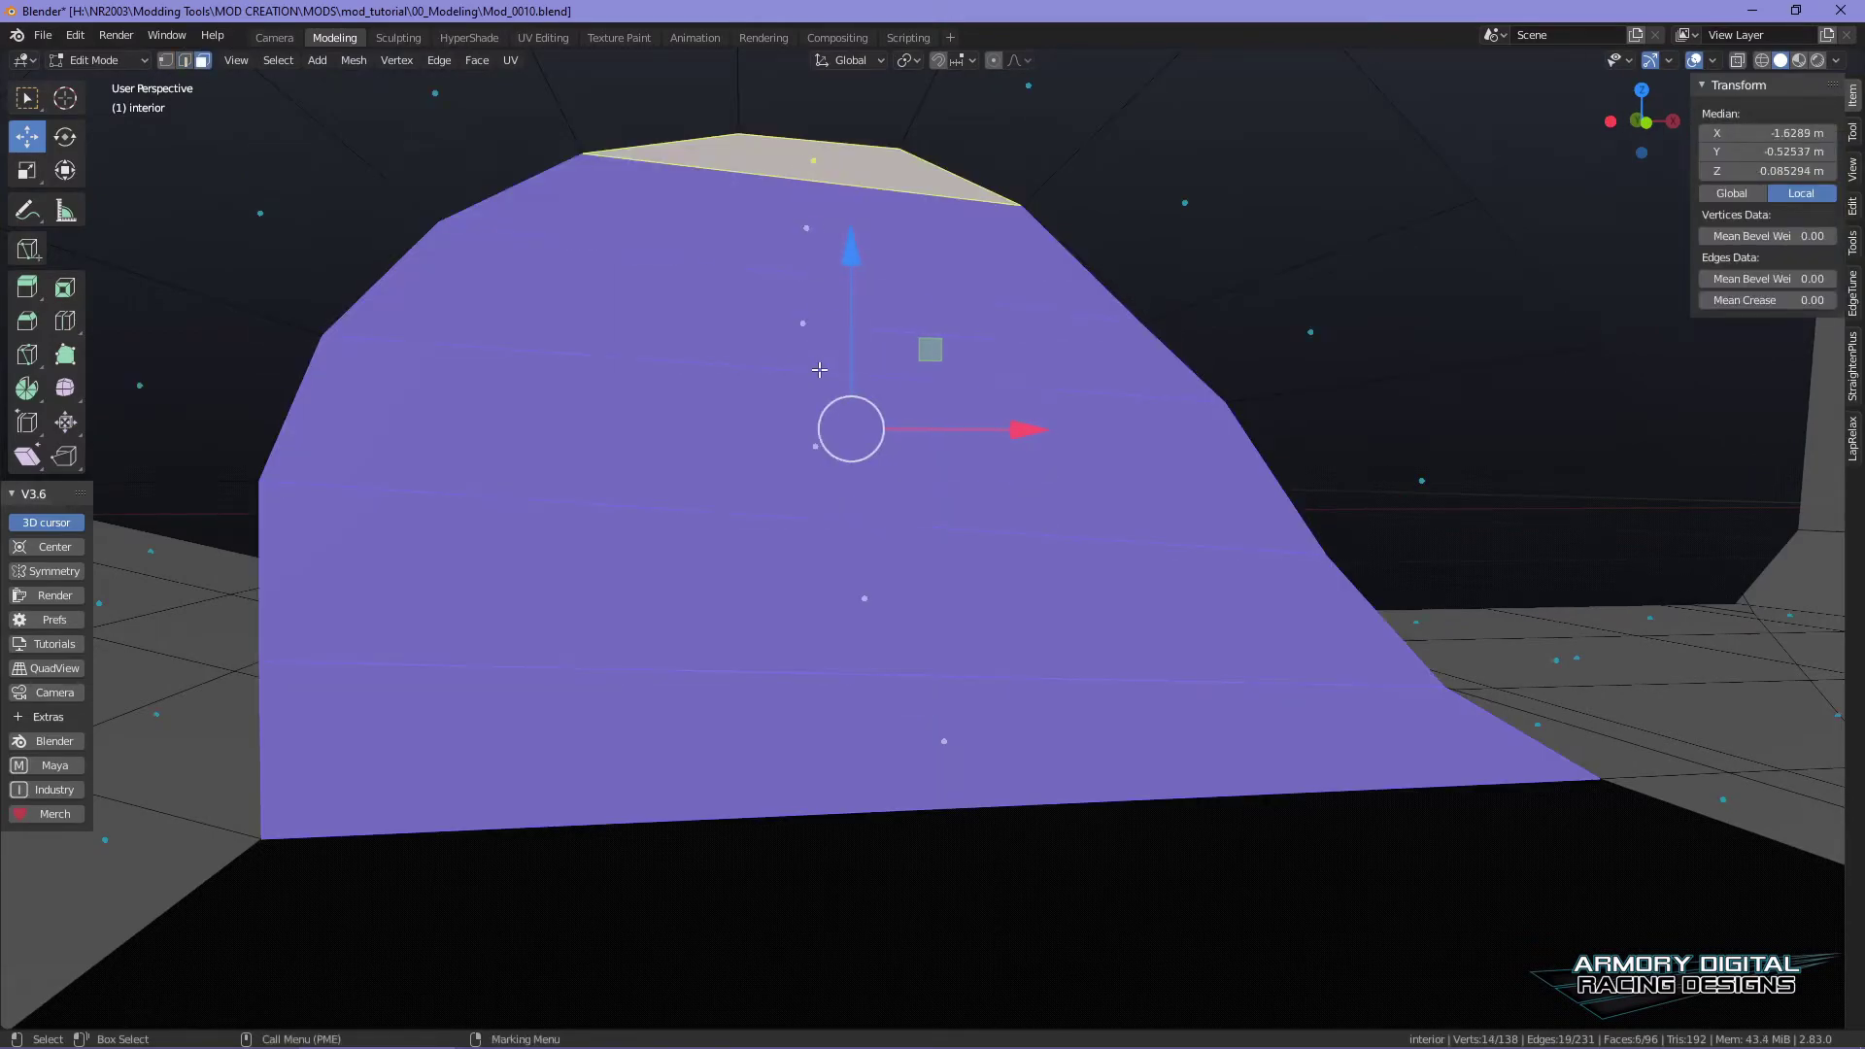
pyautogui.keyDown('alt'); pyautogui.moveTo(1357, 482); pyautogui.dragTo(1299, 499, button='middle'); pyautogui.keyUp('alt')
pyautogui.keyDown('alt'); pyautogui.moveTo(1299, 499); pyautogui.dragTo(889, 539); pyautogui.keyUp('alt')
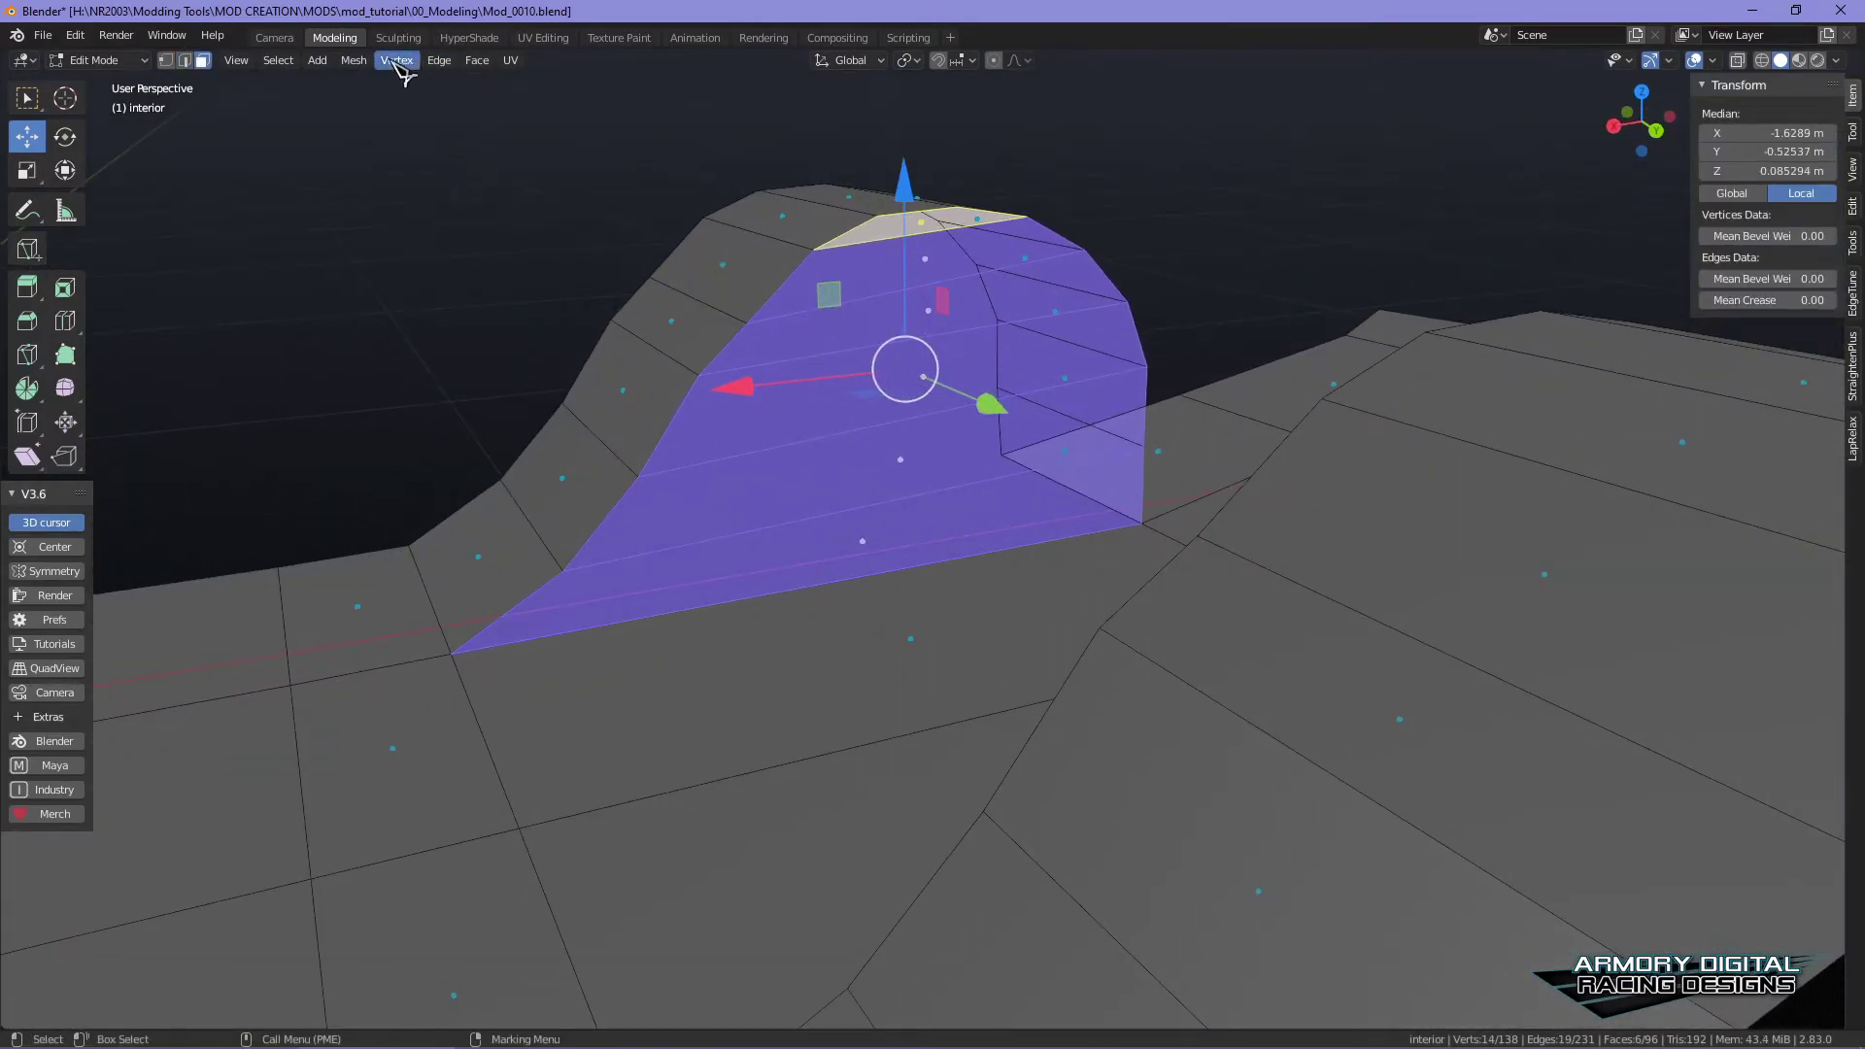
pyautogui.click(353, 60)
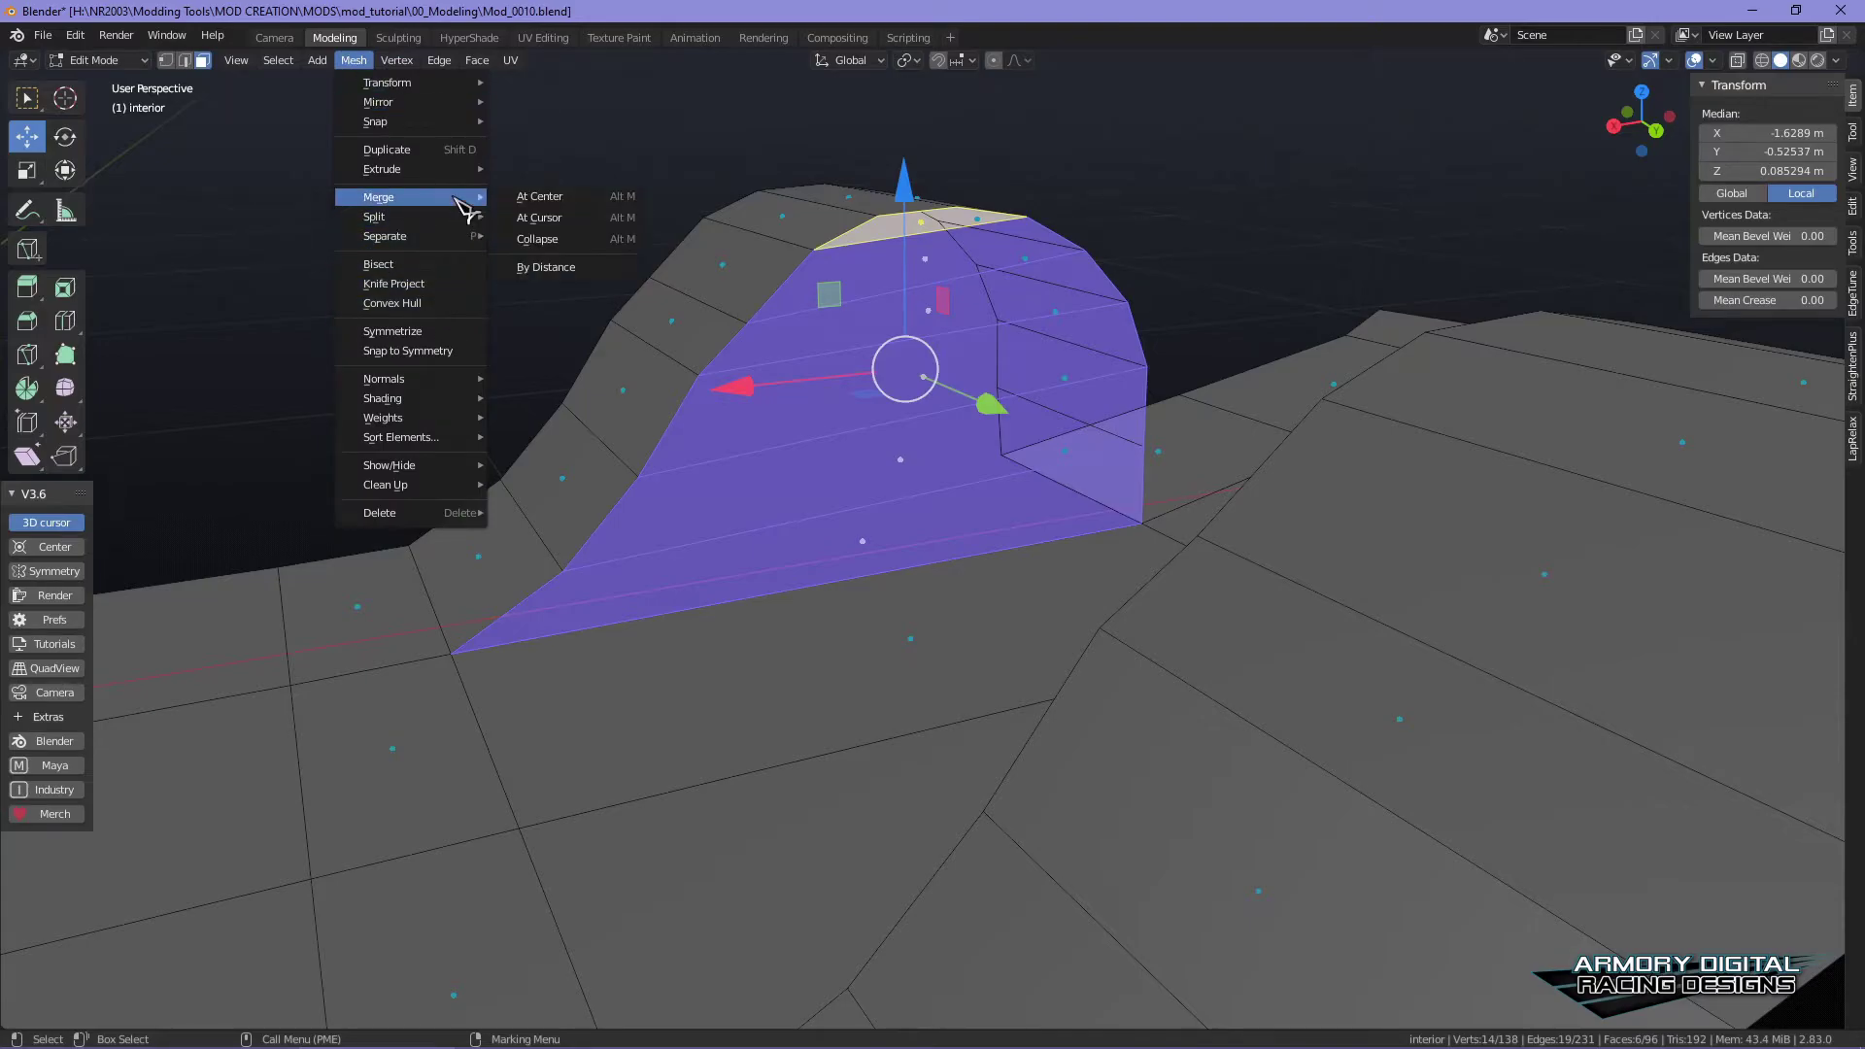
pyautogui.moveTo(481, 380)
pyautogui.click(559, 422)
# - Dissolve the five horizontal edges across the inner side of the negative-Y wheel hump
pyautogui.keyDown('alt'); pyautogui.moveTo(1020, 388); pyautogui.dragTo(924, 342); pyautogui.keyUp('alt')
pyautogui.moveTo(923, 342); pyautogui.dragTo(971, 291, button='right')
pyautogui.keyDown('alt'); pyautogui.moveTo(974, 293); pyautogui.dragTo(930, 320); pyautogui.keyUp('alt')
pyautogui.scroll(1, 928, 316)
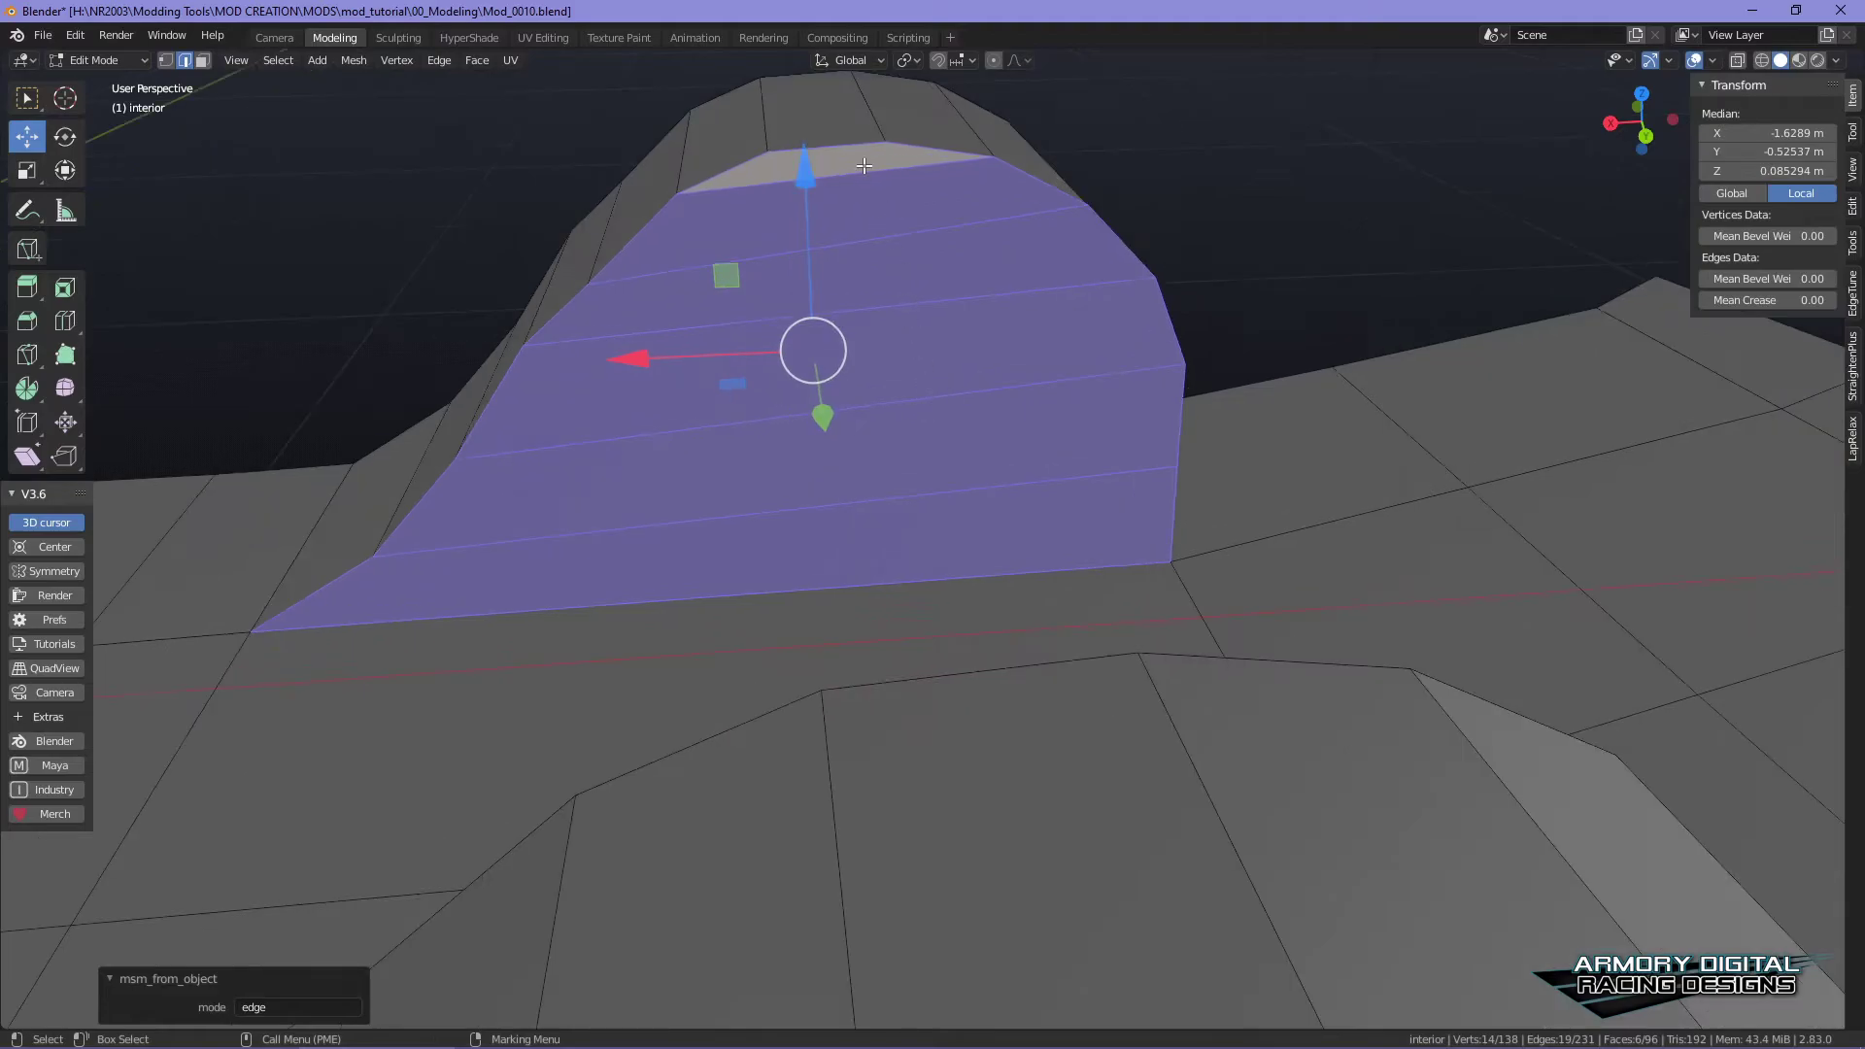
pyautogui.click(863, 167)
pyautogui.keyDown('shift'); pyautogui.click(940, 236); pyautogui.keyUp('shift')
pyautogui.keyDown('shift'); pyautogui.click(939, 298); pyautogui.keyUp('shift')
pyautogui.keyDown('shift'); pyautogui.click(947, 398); pyautogui.keyUp('shift')
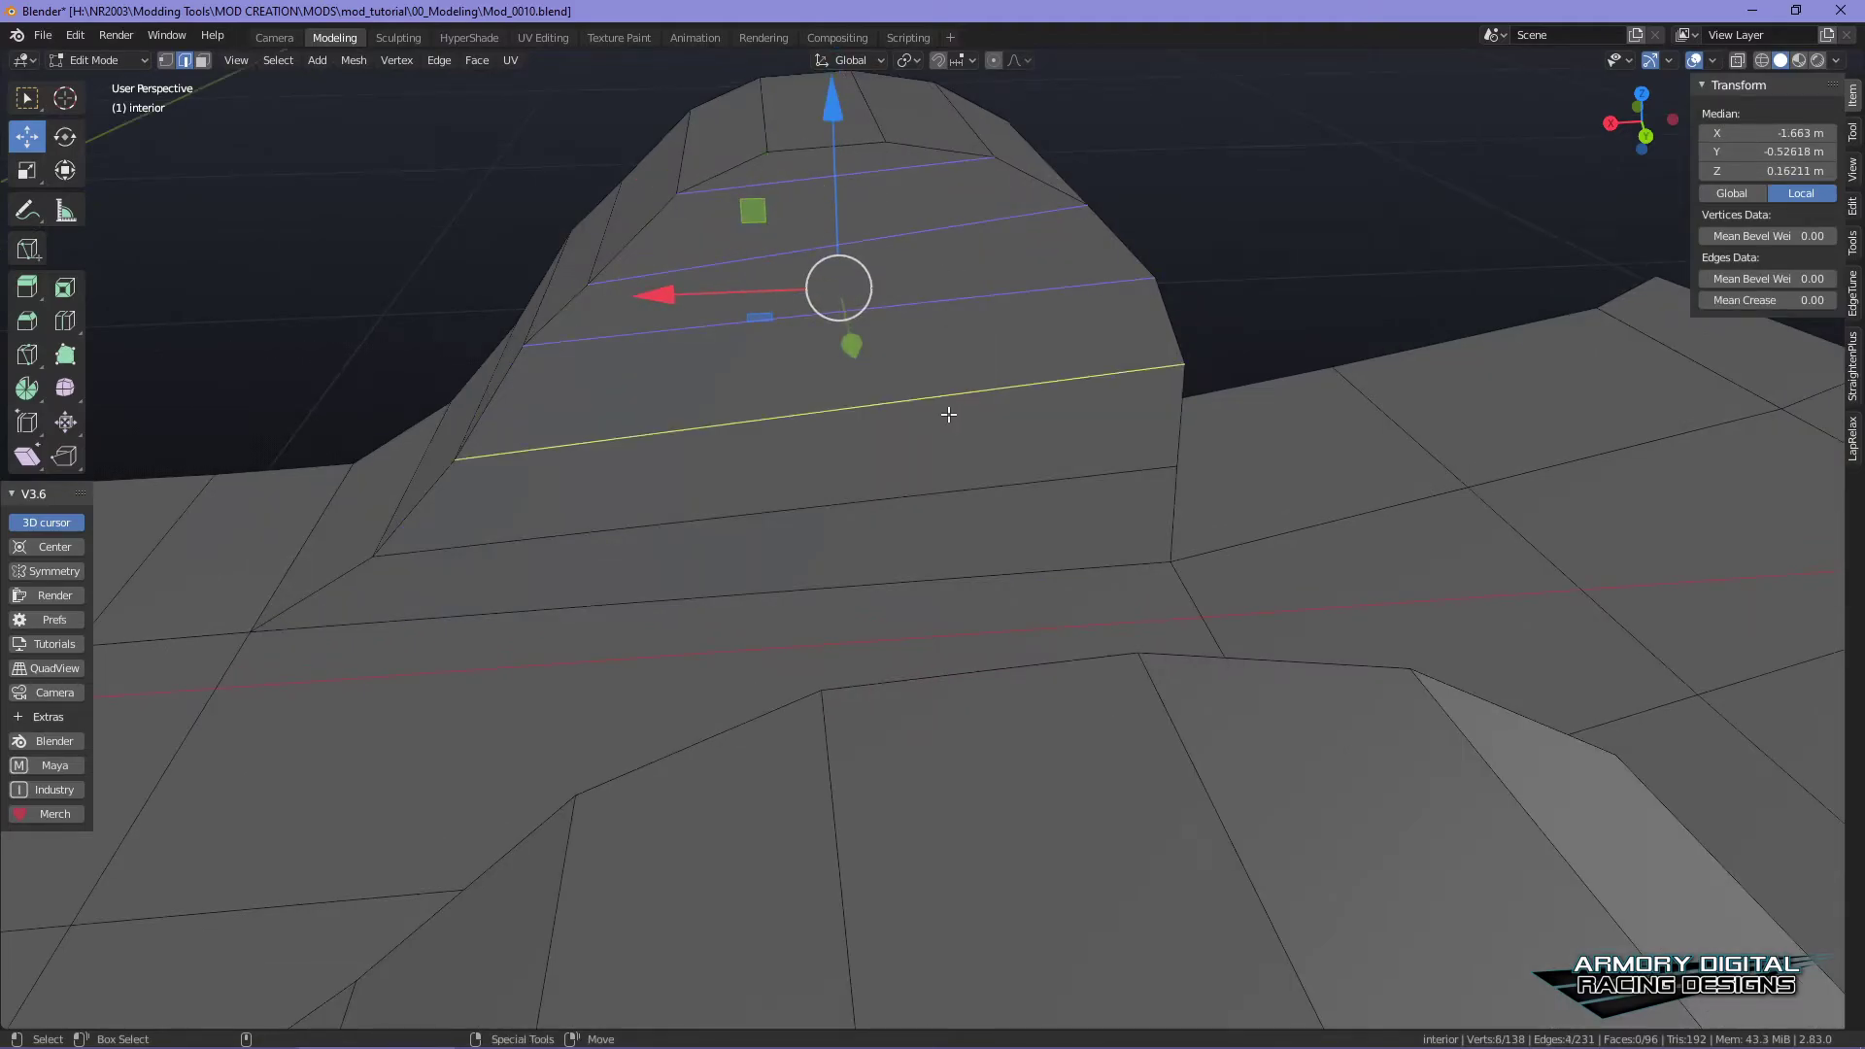
pyautogui.keyDown('shift'); pyautogui.click(958, 486); pyautogui.keyUp('shift')
pyautogui.keyDown('alt'); pyautogui.moveTo(957, 297); pyautogui.dragTo(940, 291); pyautogui.keyUp('alt')
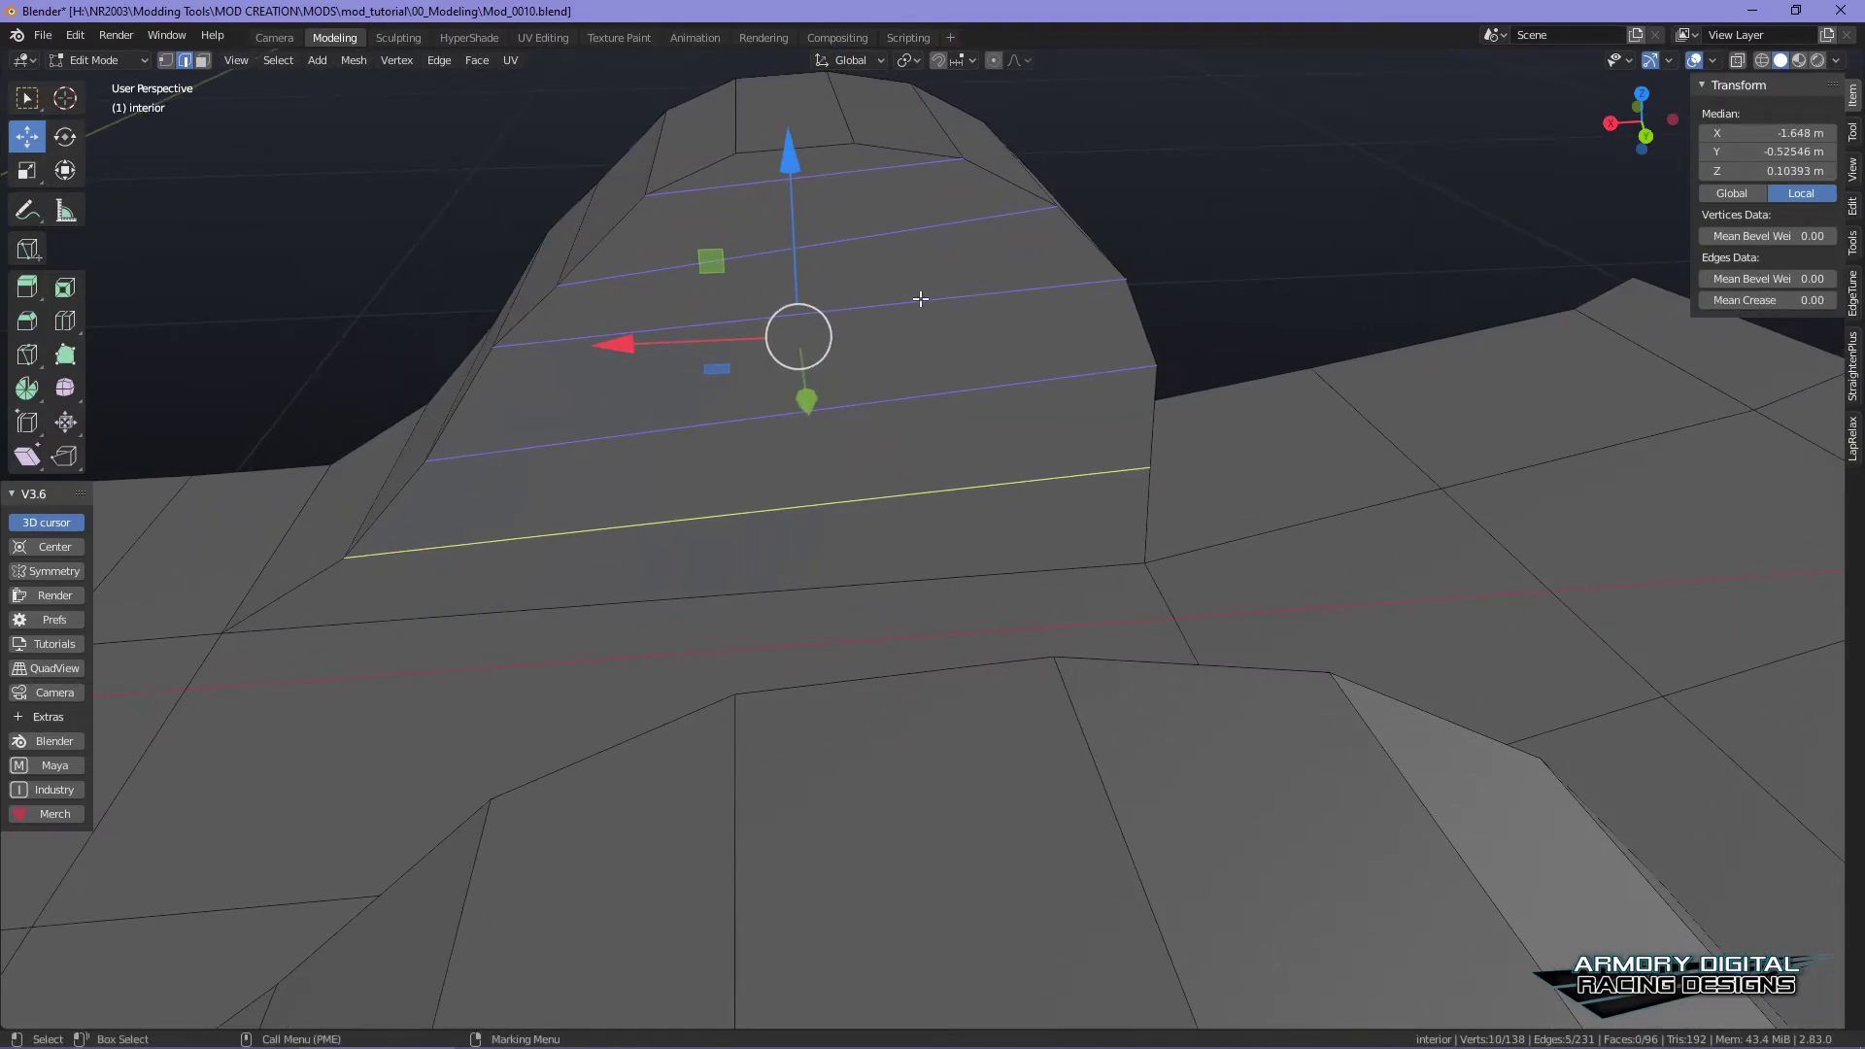
pyautogui.press('x')
pyautogui.click(916, 388)
# - Dissolve the five horizontal edges across the inner side of the positive-Y wheel hump
pyautogui.keyDown('alt'); pyautogui.moveTo(891, 379); pyautogui.dragTo(1383, 502); pyautogui.keyUp('alt')
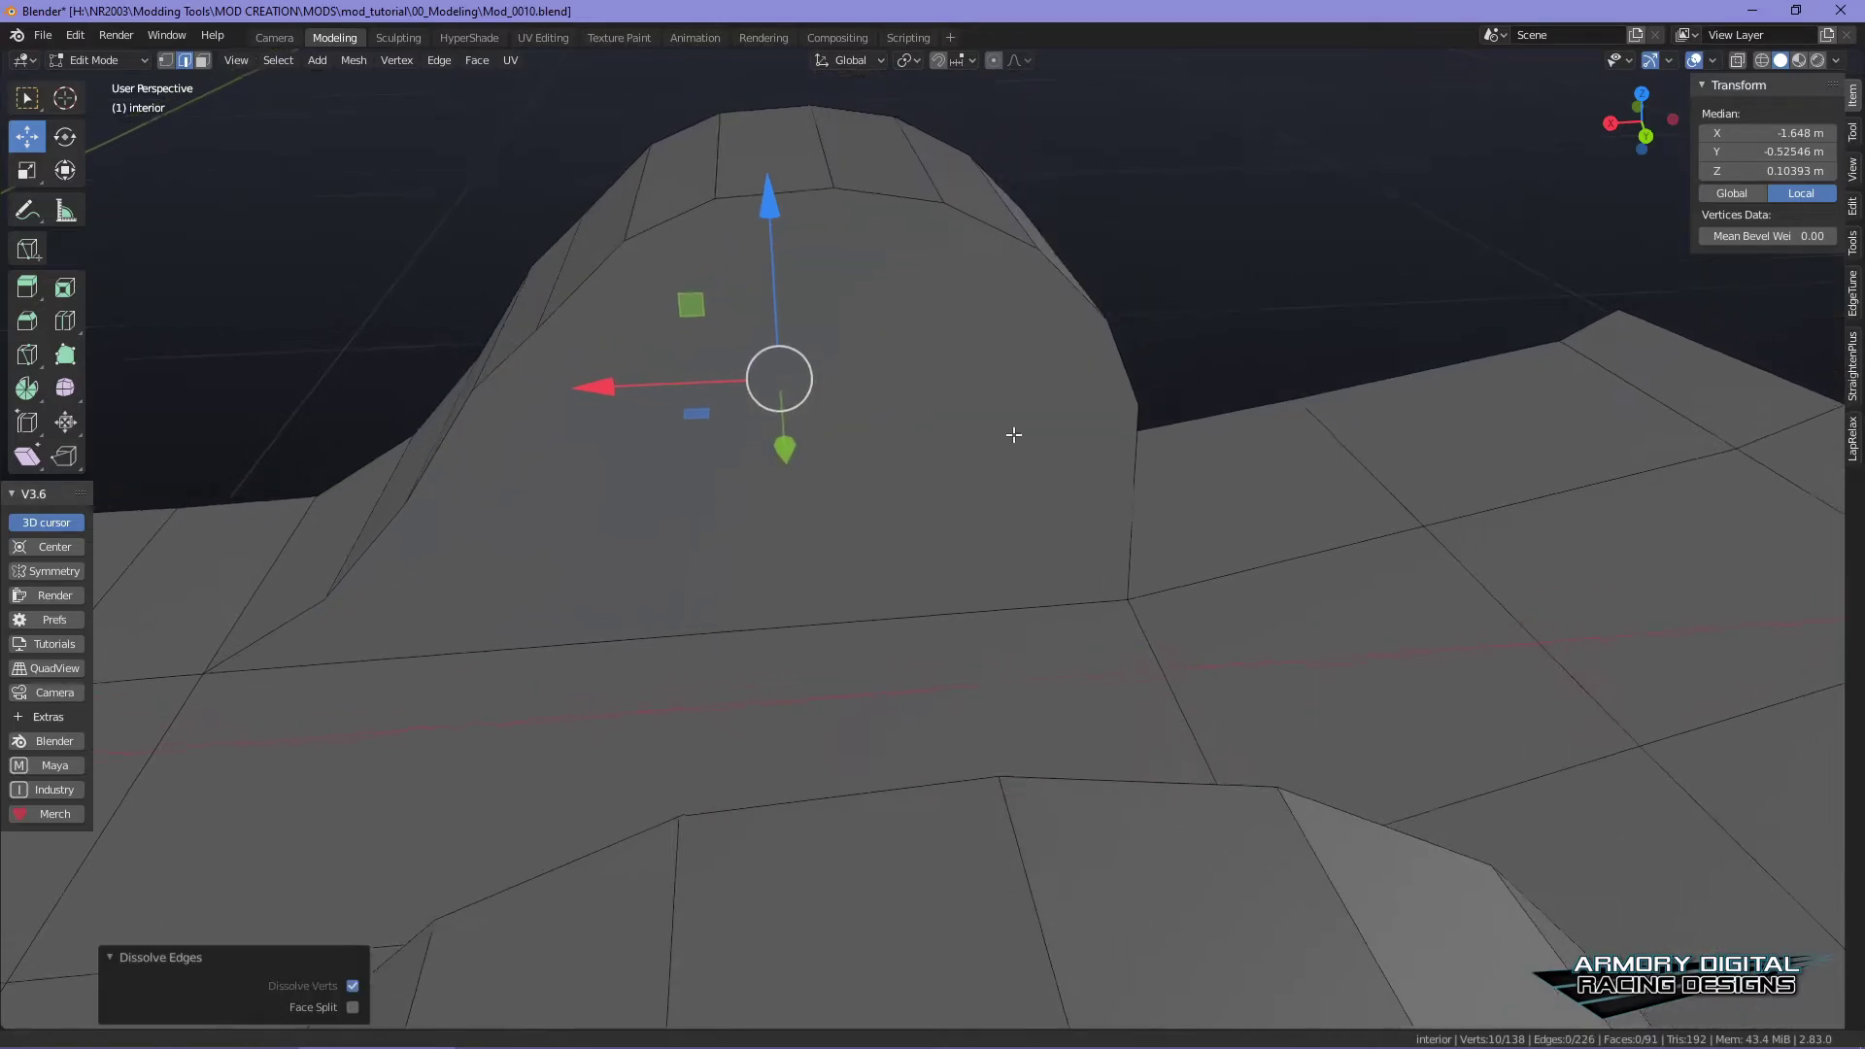
pyautogui.click(1146, 513)
pyautogui.keyDown('shift'); pyautogui.click(1000, 397); pyautogui.keyUp('shift')
pyautogui.keyDown('shift'); pyautogui.click(967, 300); pyautogui.keyUp('shift')
pyautogui.keyDown('shift'); pyautogui.click(995, 233); pyautogui.keyUp('shift')
pyautogui.keyDown('shift'); pyautogui.click(1020, 175); pyautogui.keyUp('shift')
pyautogui.press('x')
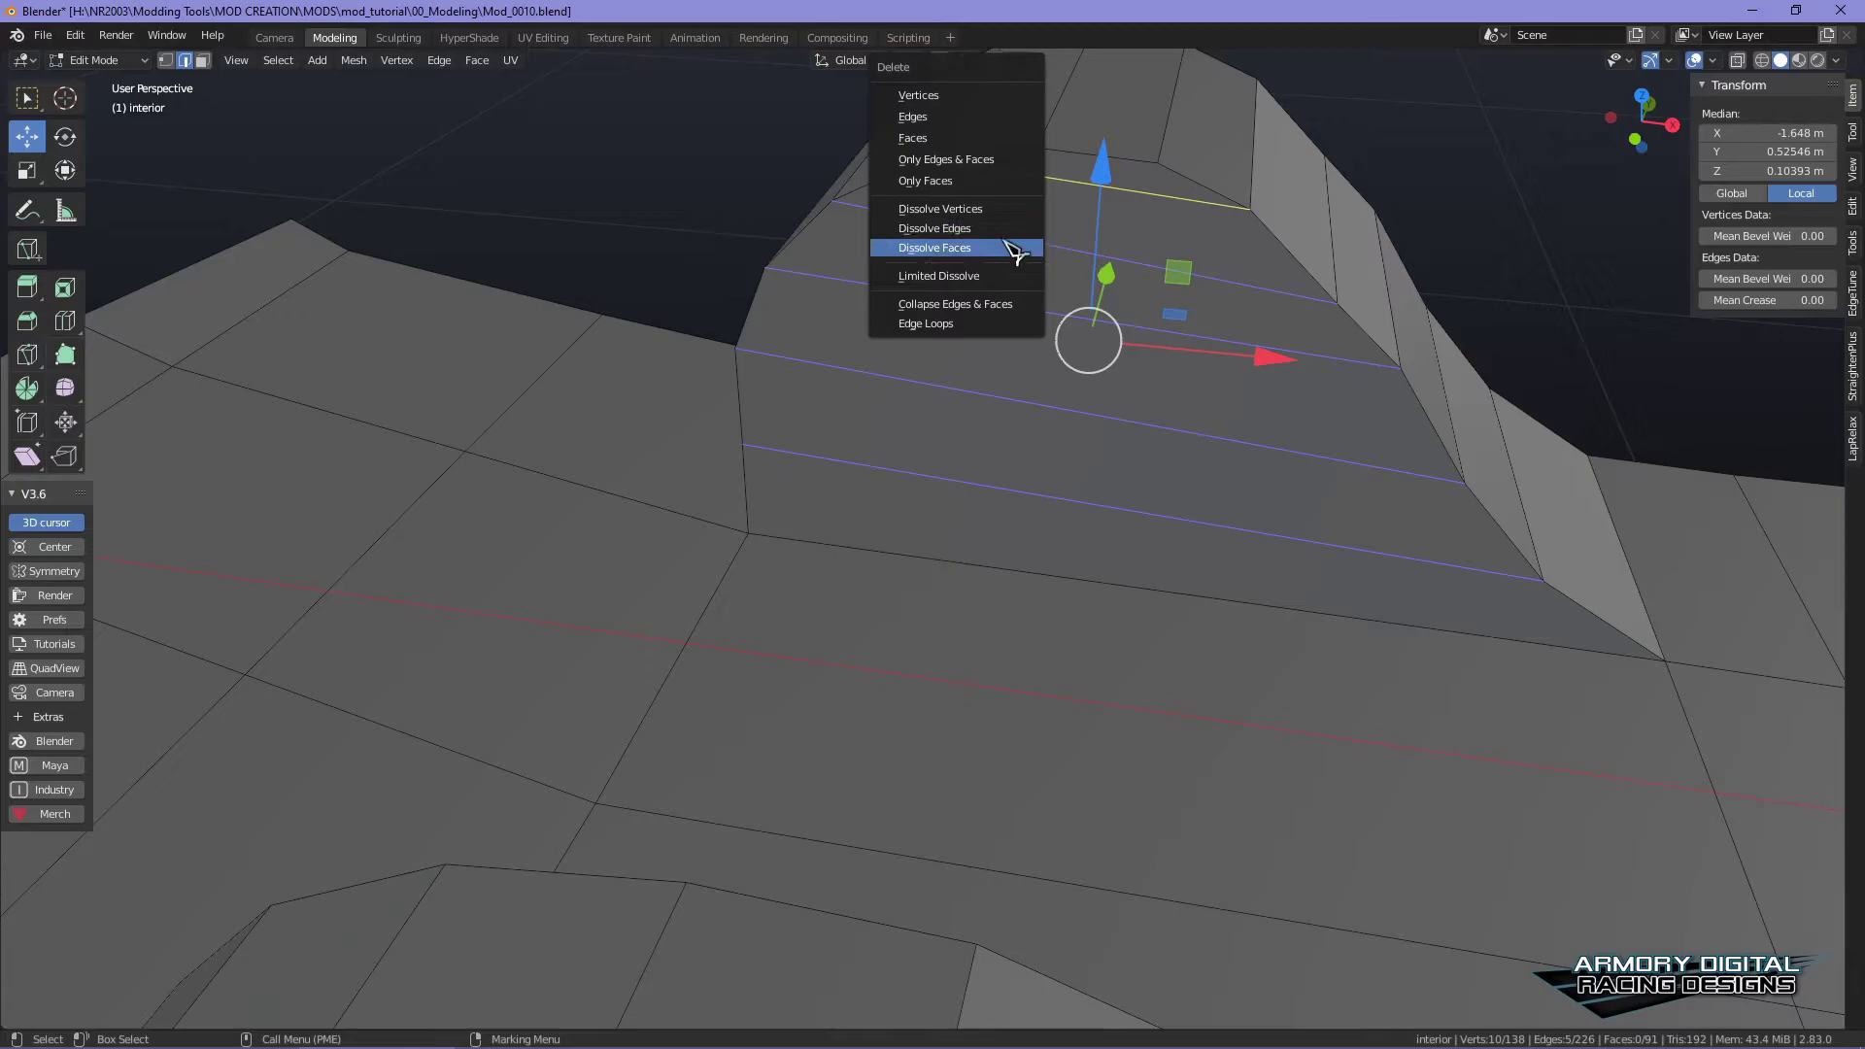
pyautogui.click(999, 231)
# - Delete the two floor faces between the wheel humps
pyautogui.keyDown('alt'); pyautogui.moveTo(927, 450); pyautogui.dragTo(1030, 473); pyautogui.keyUp('alt')
pyautogui.moveTo(754, 303); pyautogui.dragTo(763, 389, button='right')
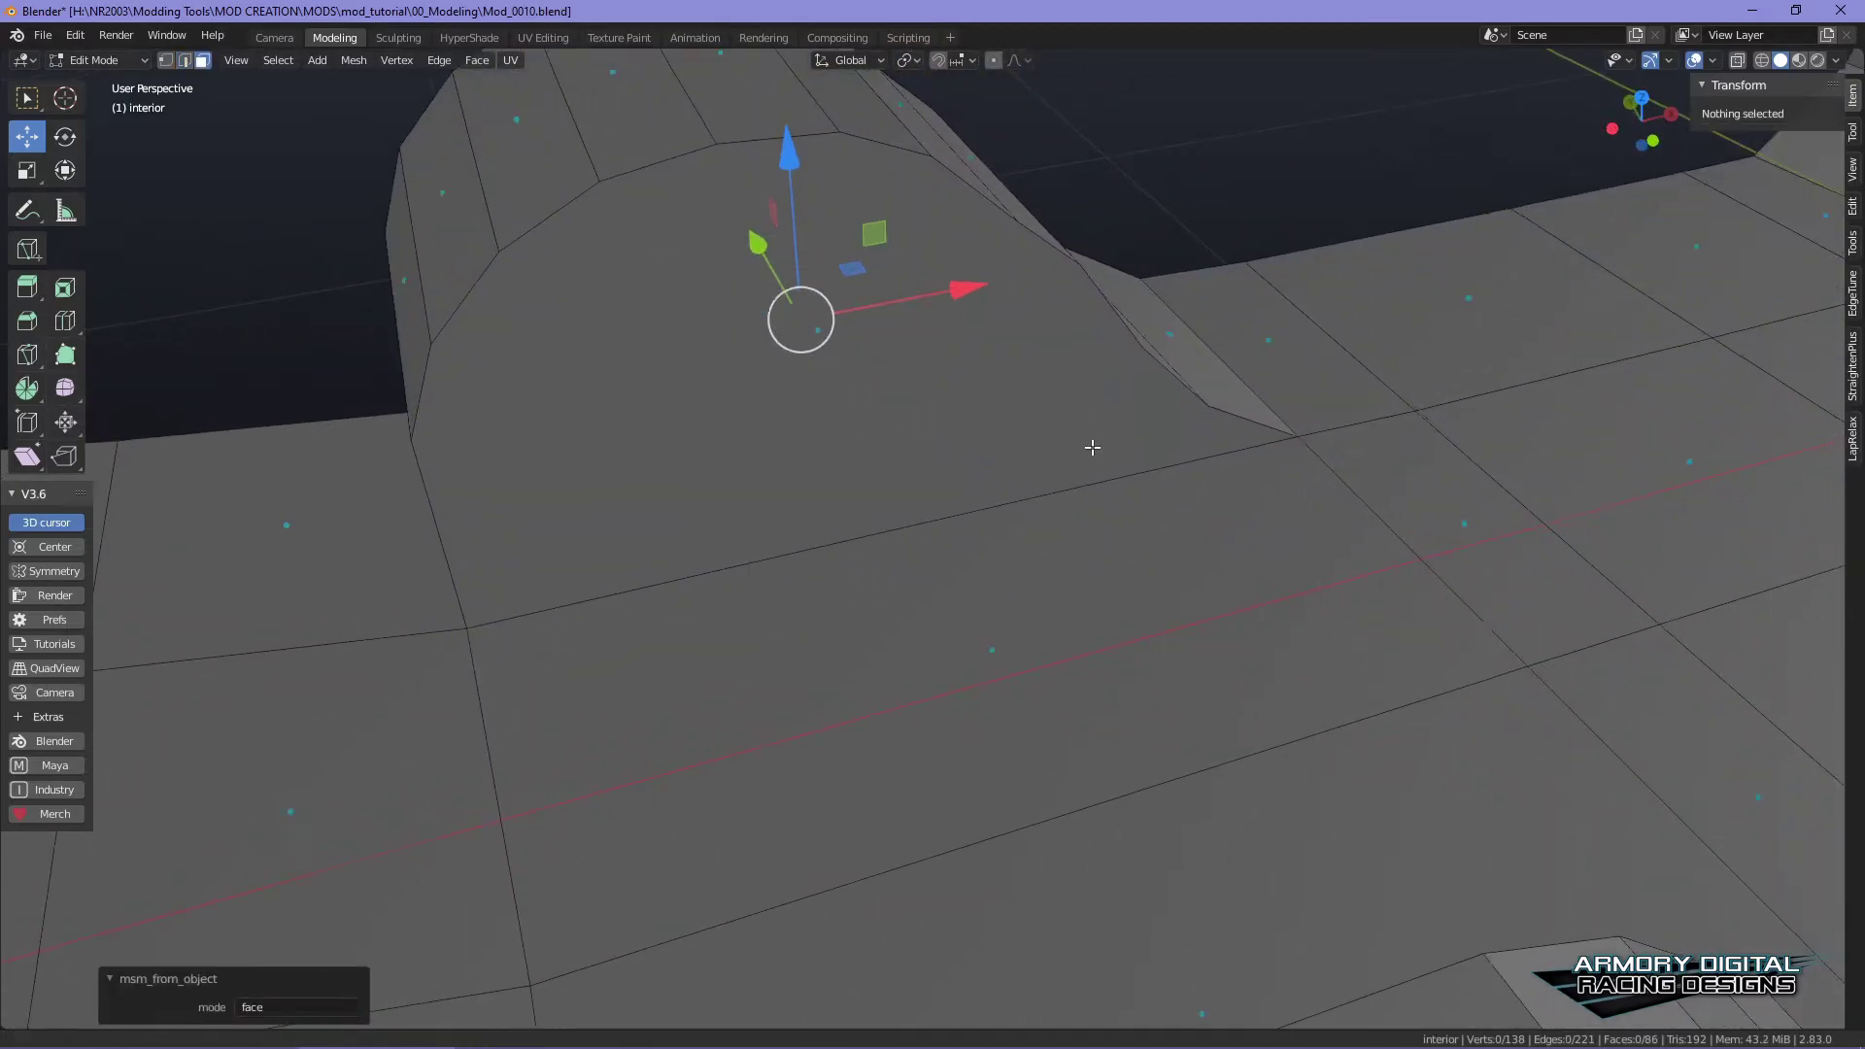
pyautogui.keyDown('alt'); pyautogui.moveTo(1086, 434); pyautogui.dragTo(978, 504); pyautogui.keyUp('alt')
pyautogui.click(880, 449)
pyautogui.keyDown('alt'); pyautogui.moveTo(881, 449); pyautogui.dragTo(1183, 540); pyautogui.keyUp('alt')
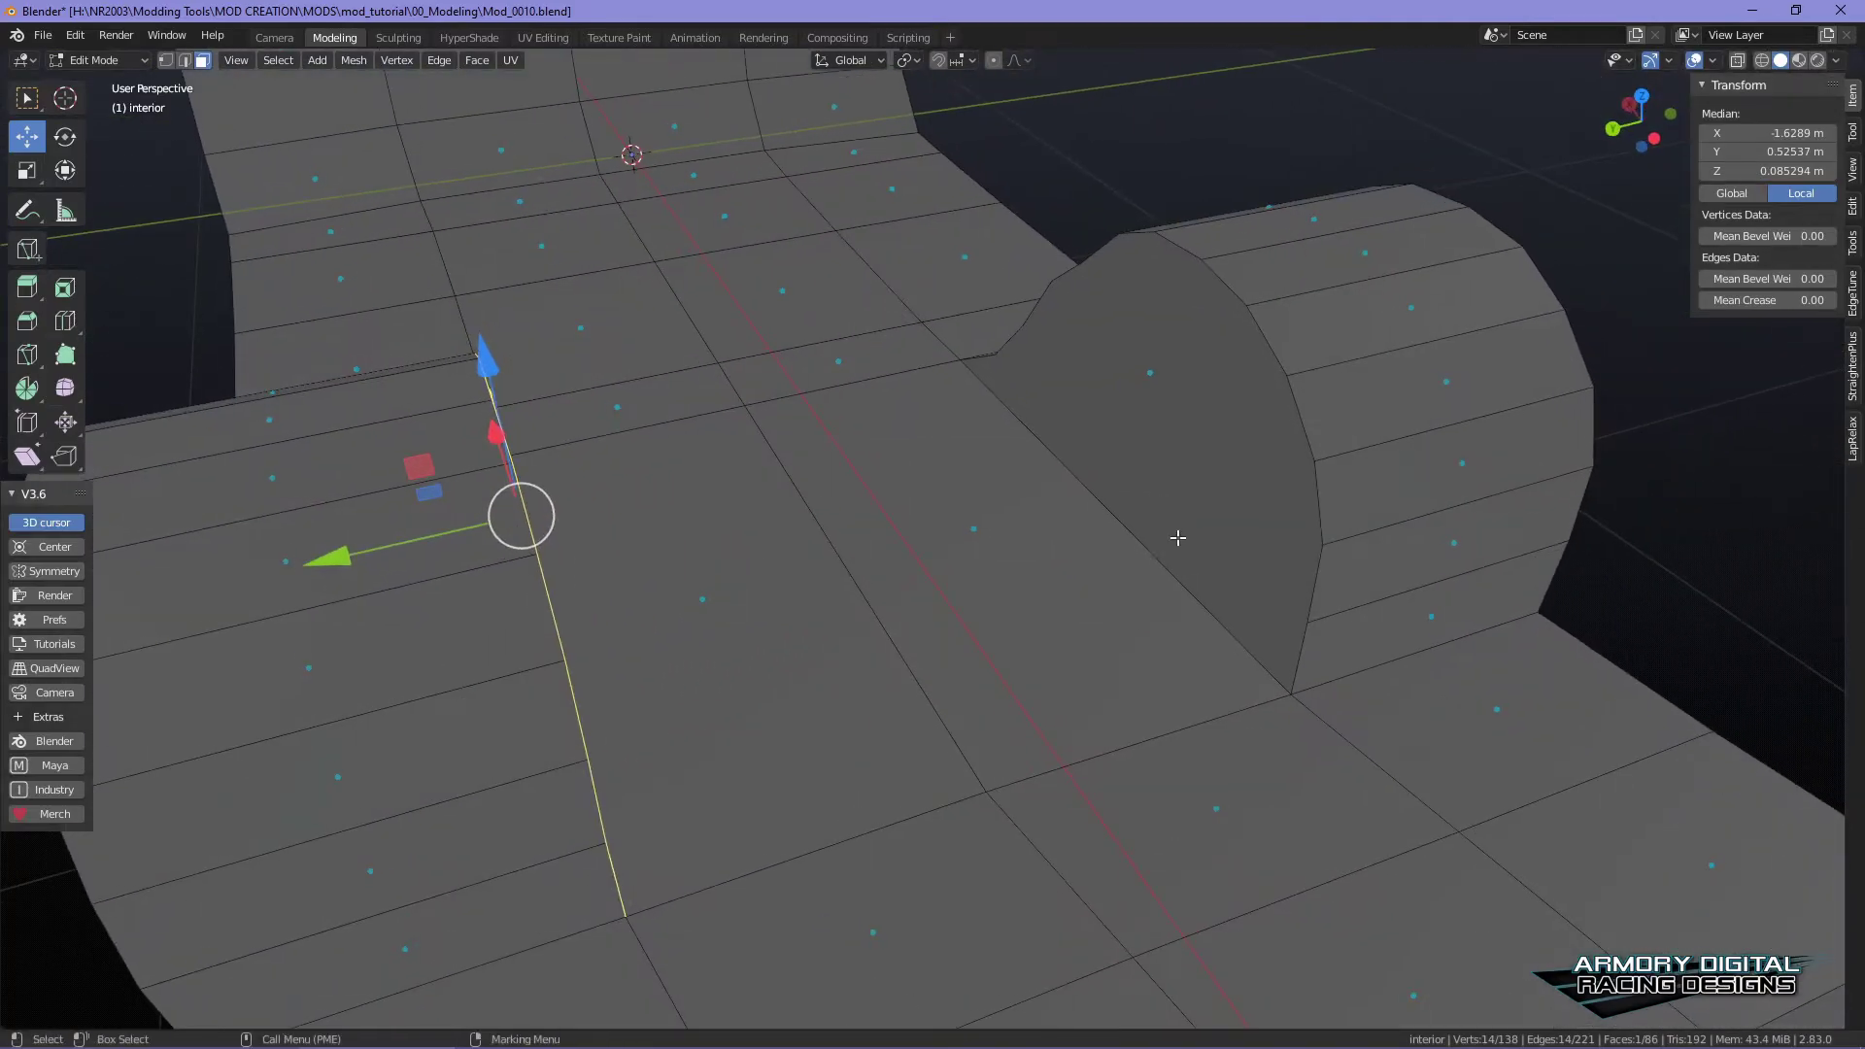
pyautogui.click(1010, 544)
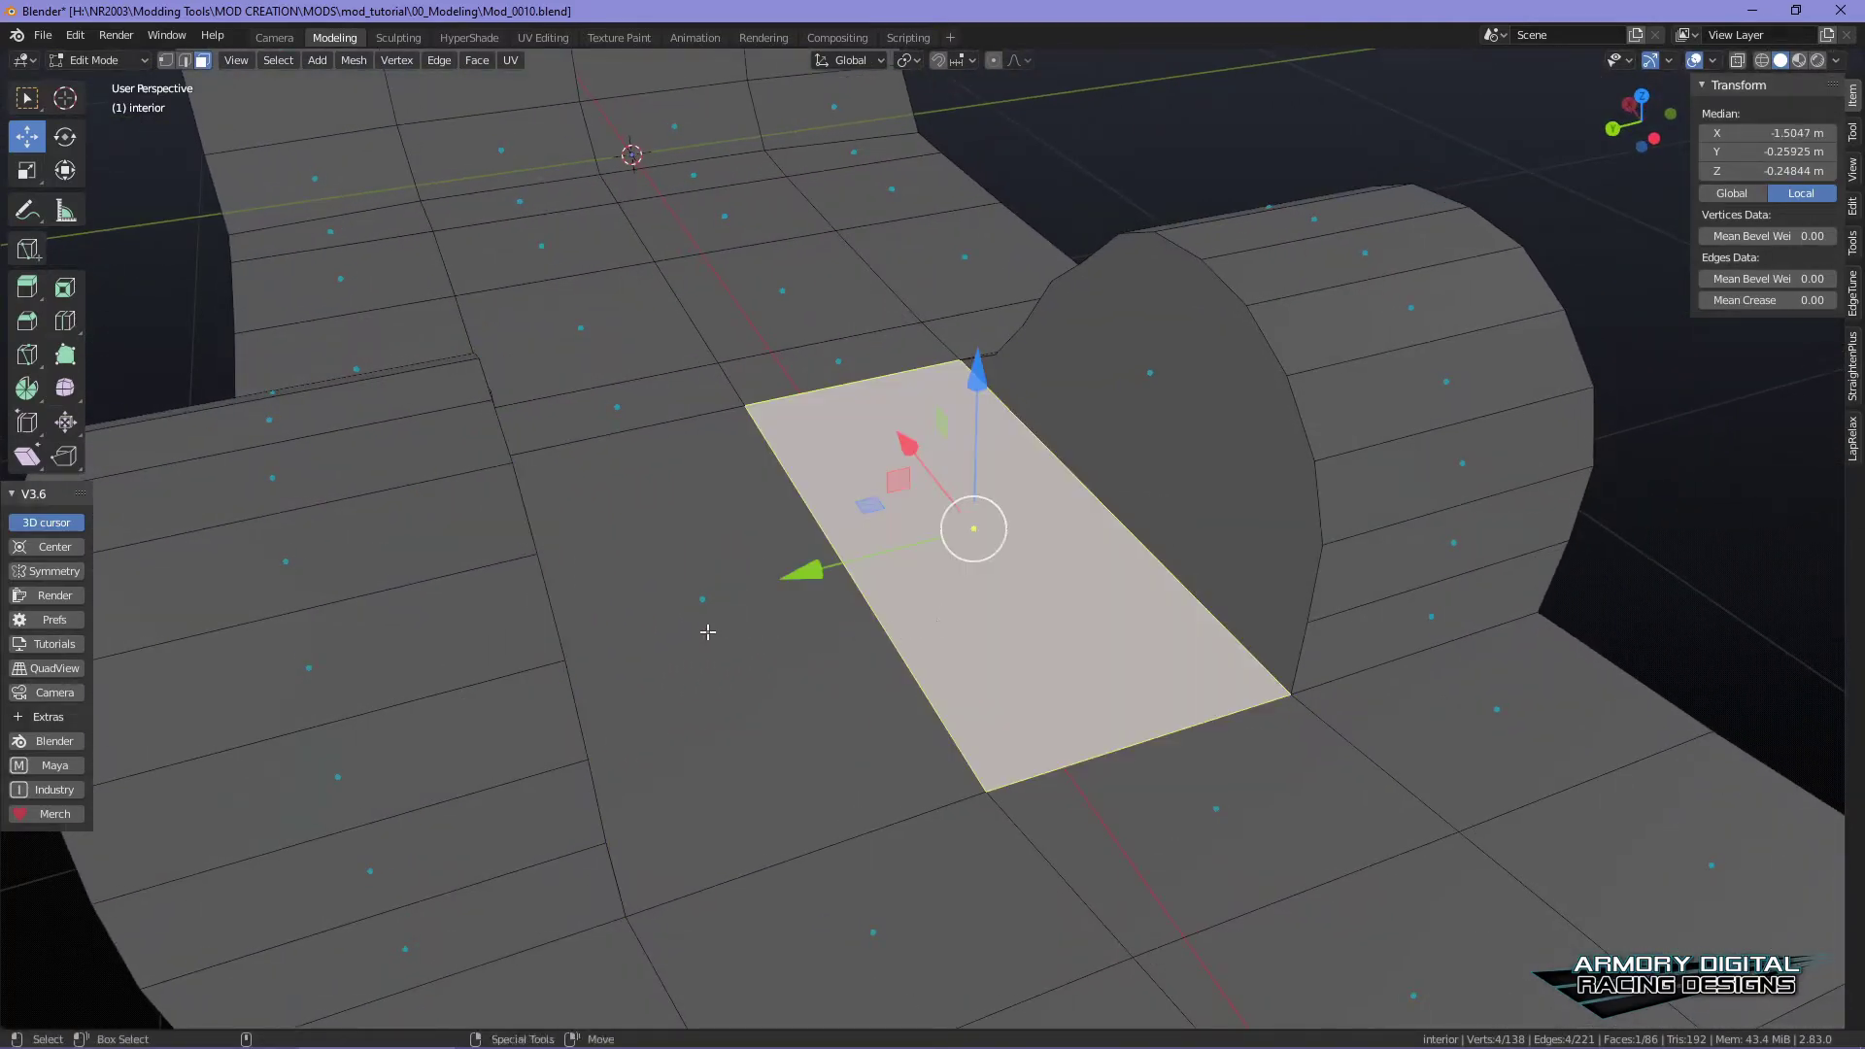
pyautogui.keyDown('shift'); pyautogui.click(810, 632); pyautogui.keyUp('shift')
pyautogui.press('x')
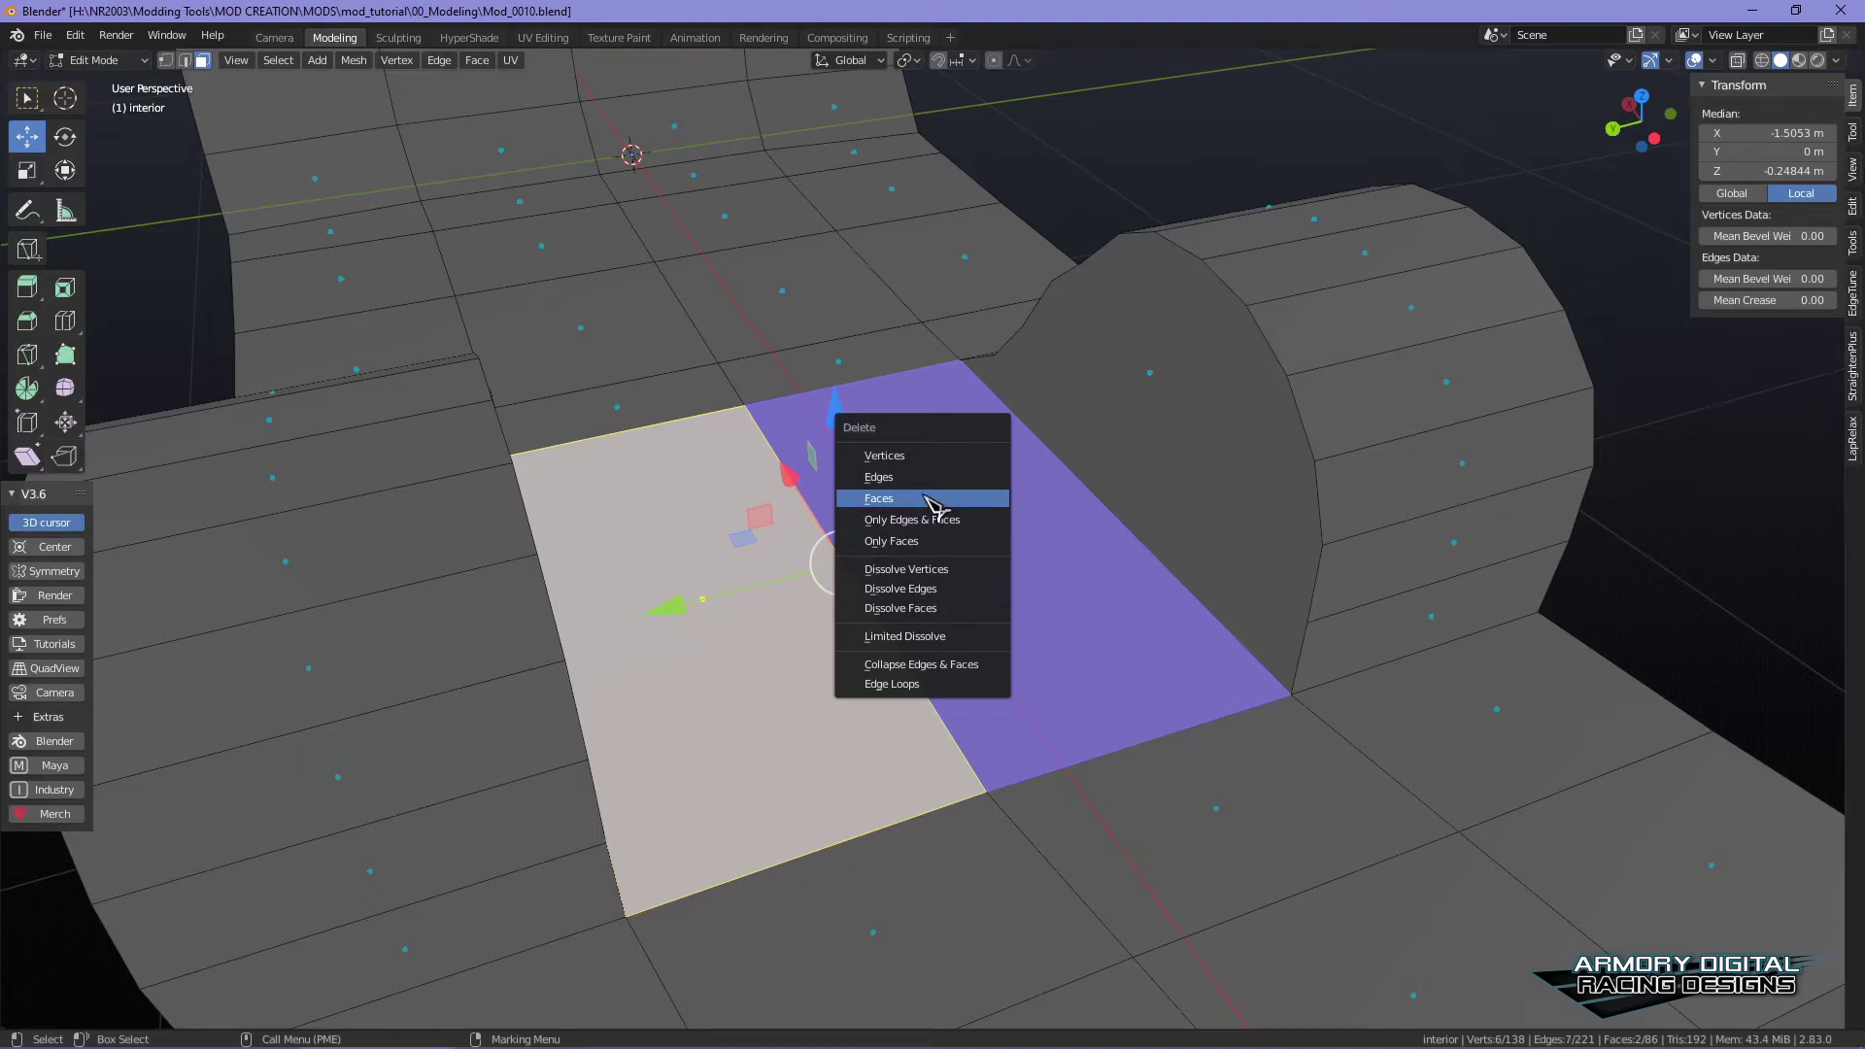
pyautogui.click(932, 498)
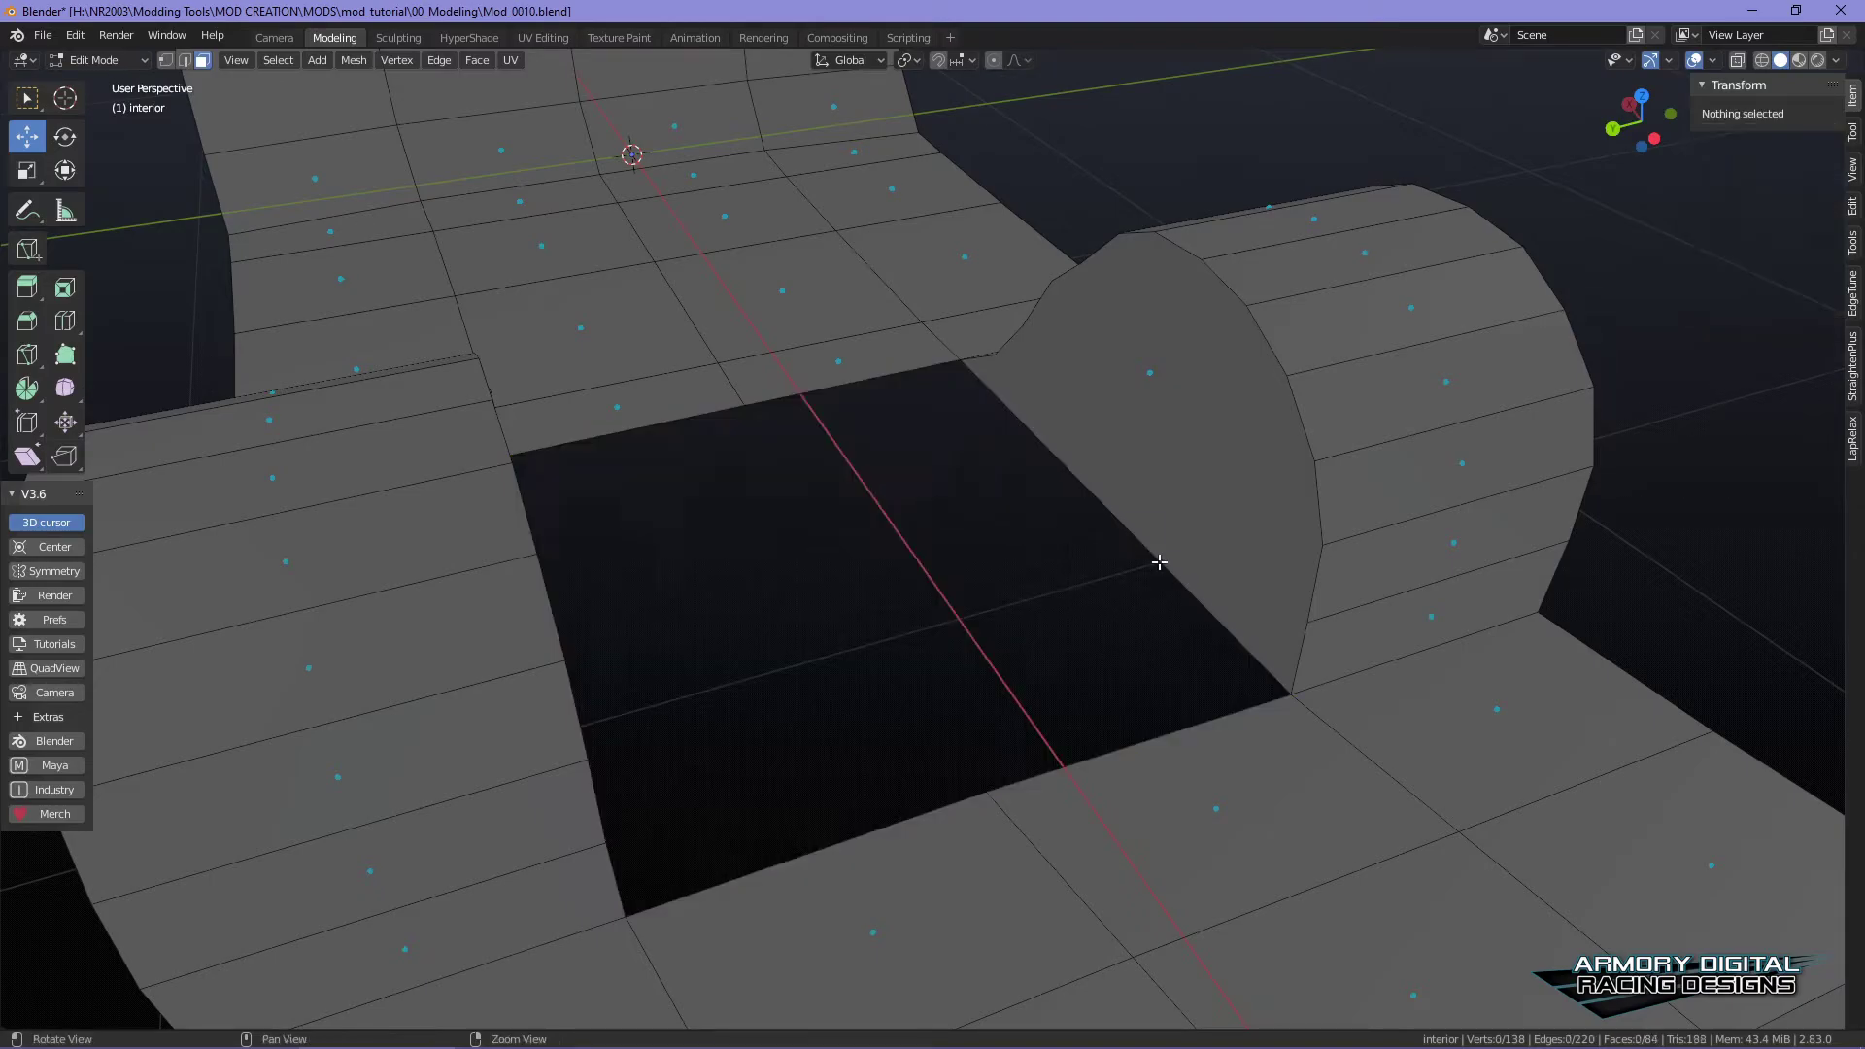
# - Select the inner side faces of both wheel humps
pyautogui.keyDown('alt'); pyautogui.moveTo(1157, 558); pyautogui.dragTo(1133, 534); pyautogui.keyUp('alt')
pyautogui.click(1133, 534)
pyautogui.keyDown('alt'); pyautogui.moveTo(990, 637); pyautogui.dragTo(670, 470); pyautogui.keyUp('alt')
pyautogui.keyDown('shift'); pyautogui.click(671, 469); pyautogui.keyUp('shift')
pyautogui.keyDown('alt'); pyautogui.moveTo(903, 587); pyautogui.dragTo(933, 660); pyautogui.keyUp('alt')
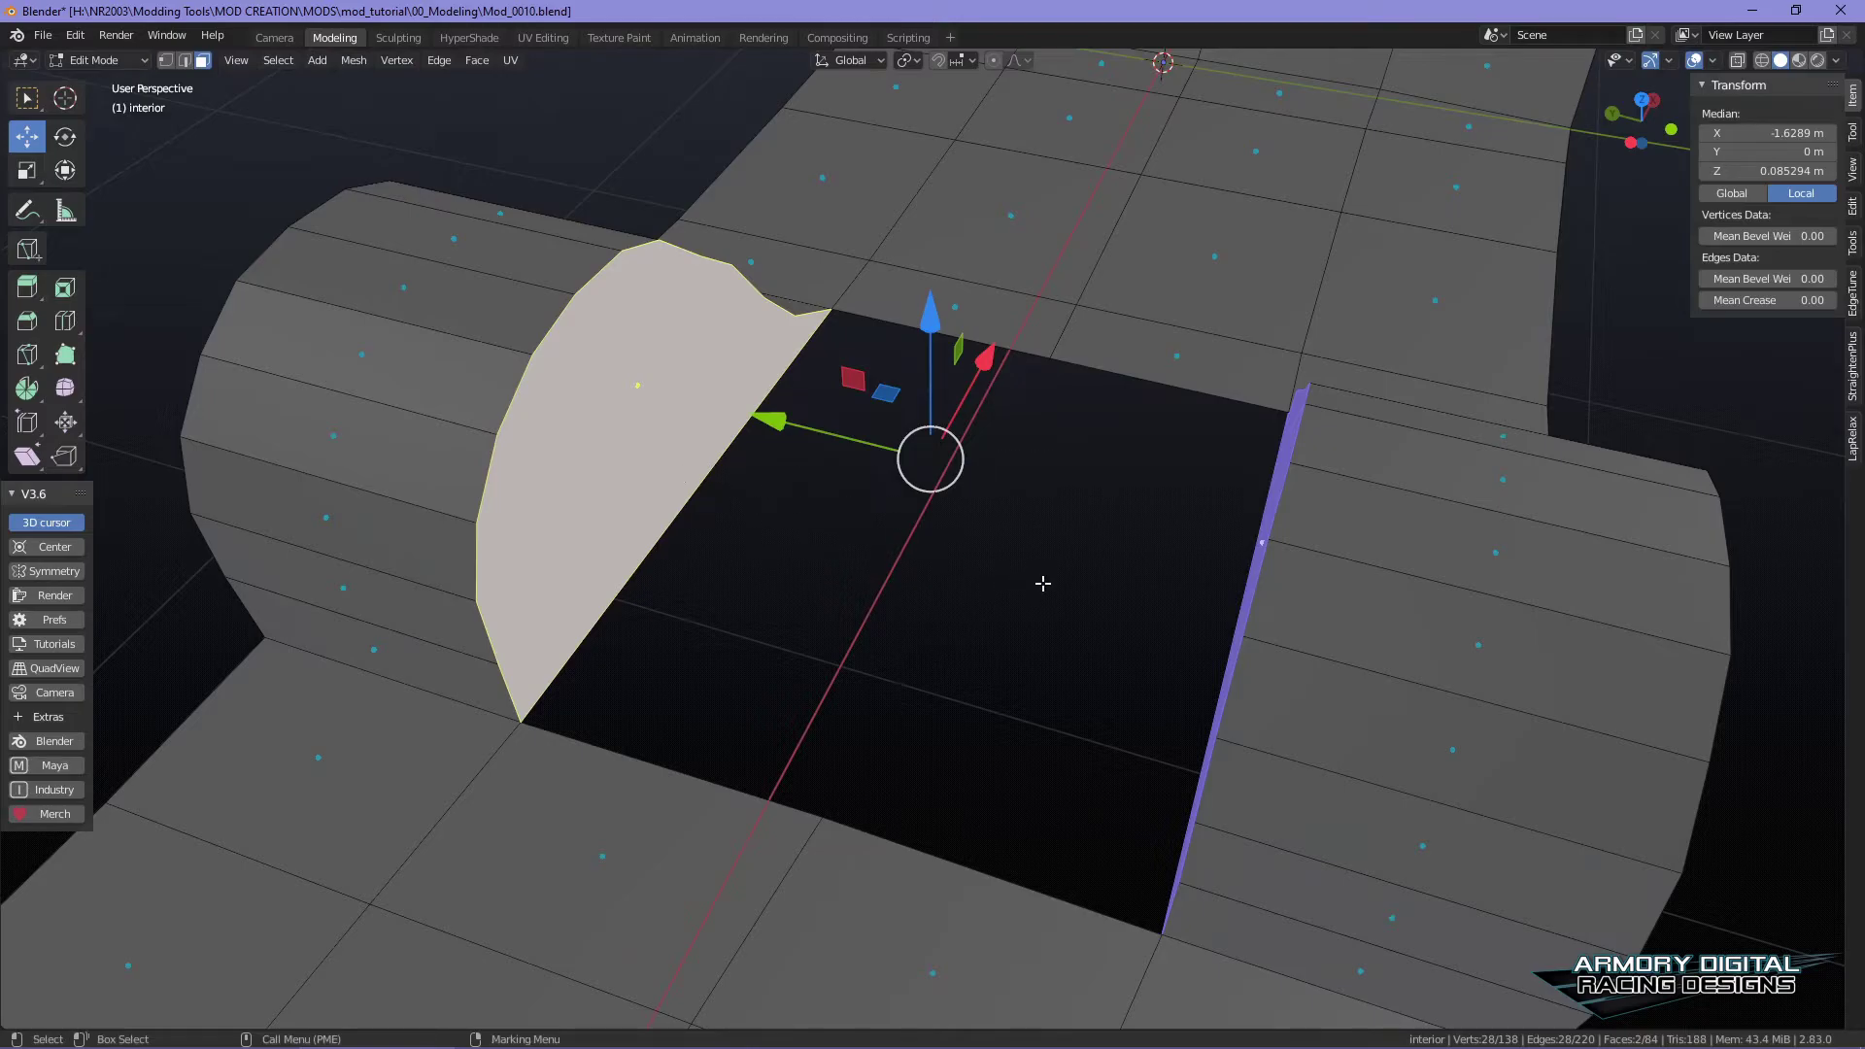
# - Examine the wheel humps and floor opening from the left view in perspective and orthographic projection
pyautogui.click(1215, 316)
pyautogui.keyDown('alt'); pyautogui.moveTo(1215, 320); pyautogui.dragTo(1170, 512, button='right'); pyautogui.keyUp('alt')
pyautogui.keyDown('alt'); pyautogui.moveTo(1169, 512); pyautogui.dragTo(1208, 527); pyautogui.keyUp('alt')
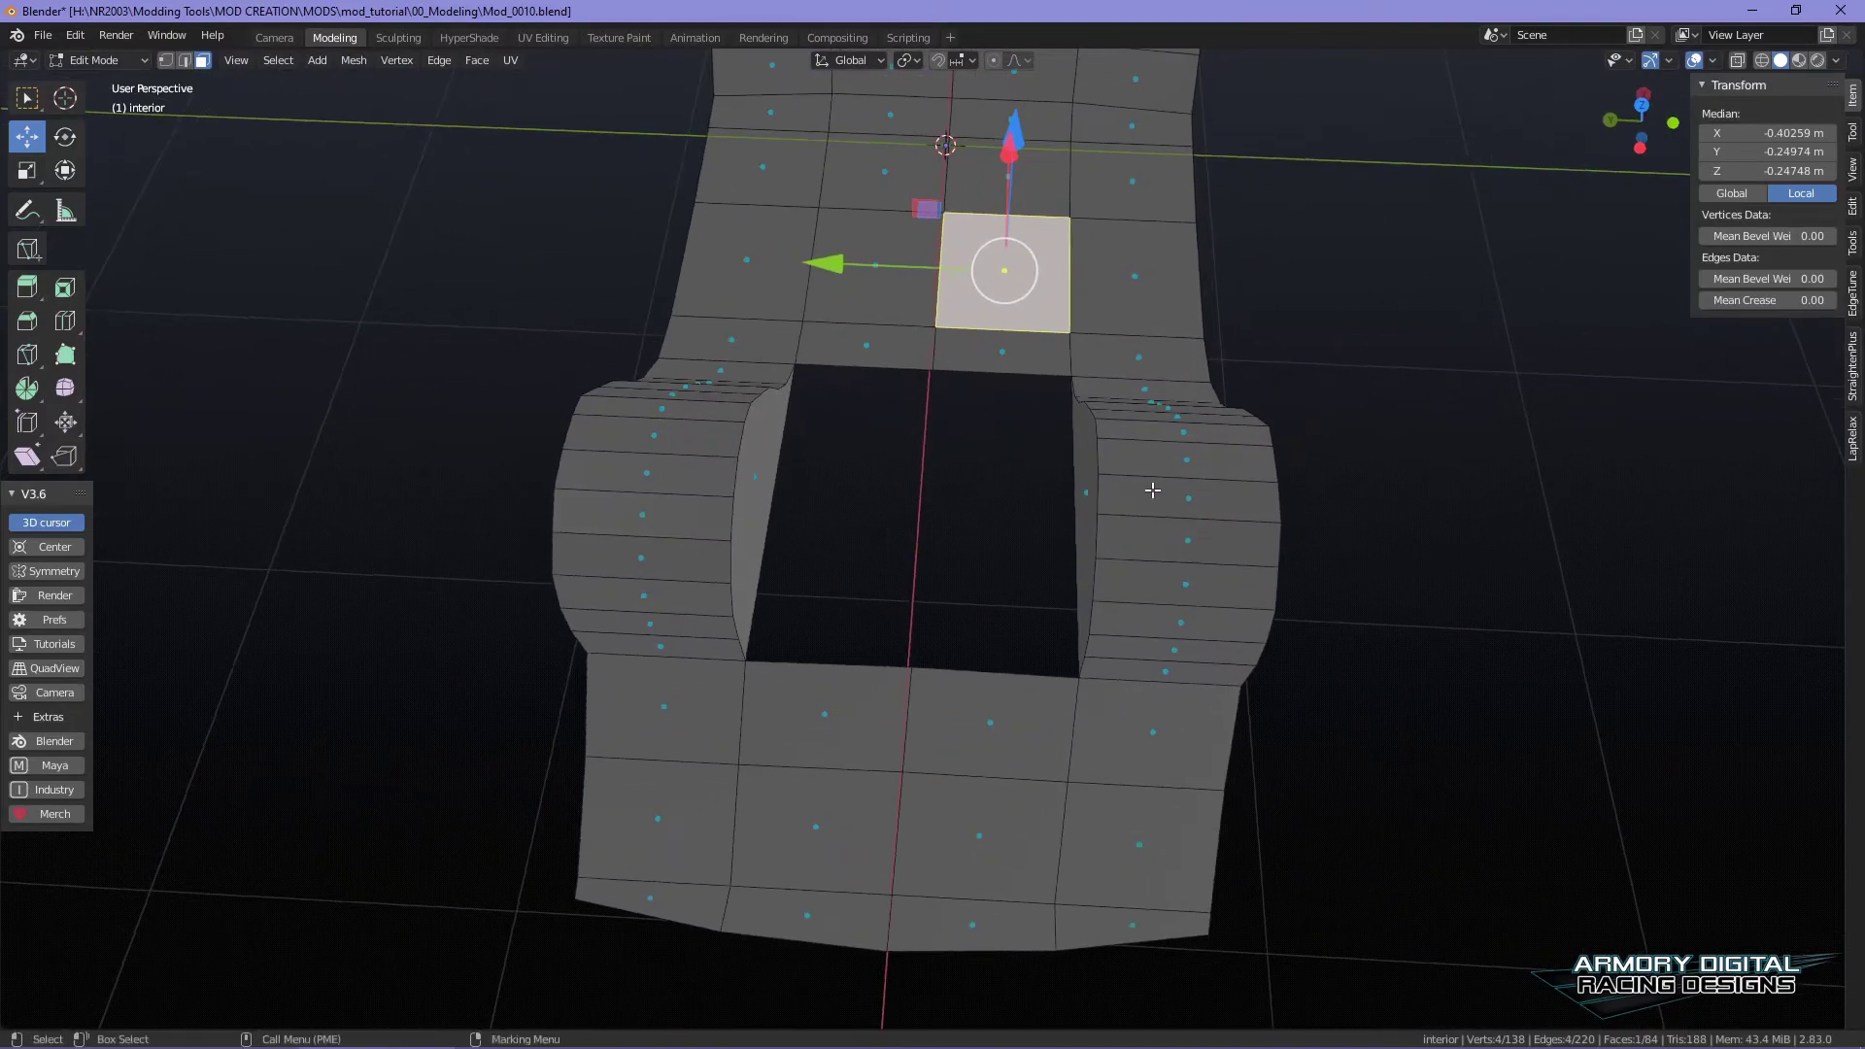
pyautogui.press('space')
pyautogui.moveTo(1117, 590); pyautogui.dragTo(1040, 588, button='right')
pyautogui.press('space')
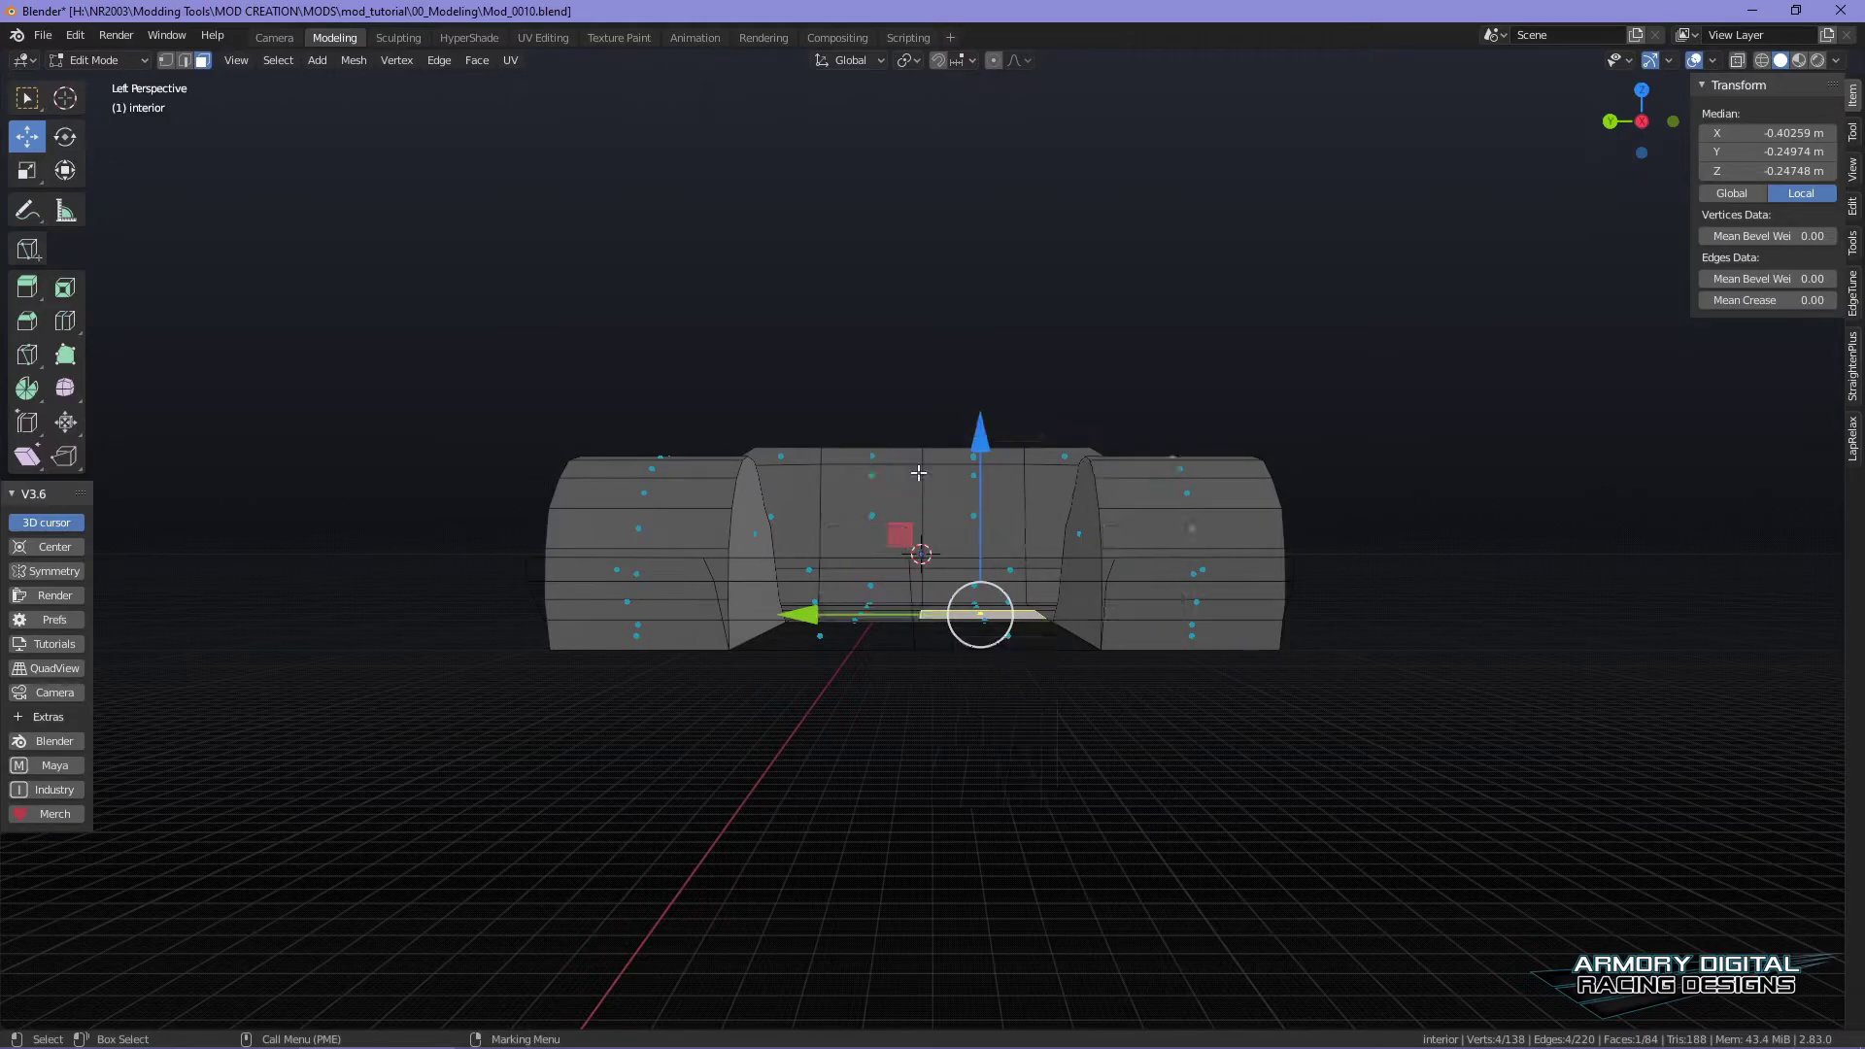
pyautogui.click(878, 470)
pyautogui.press('space')
pyautogui.click(794, 489)
pyautogui.press('space')
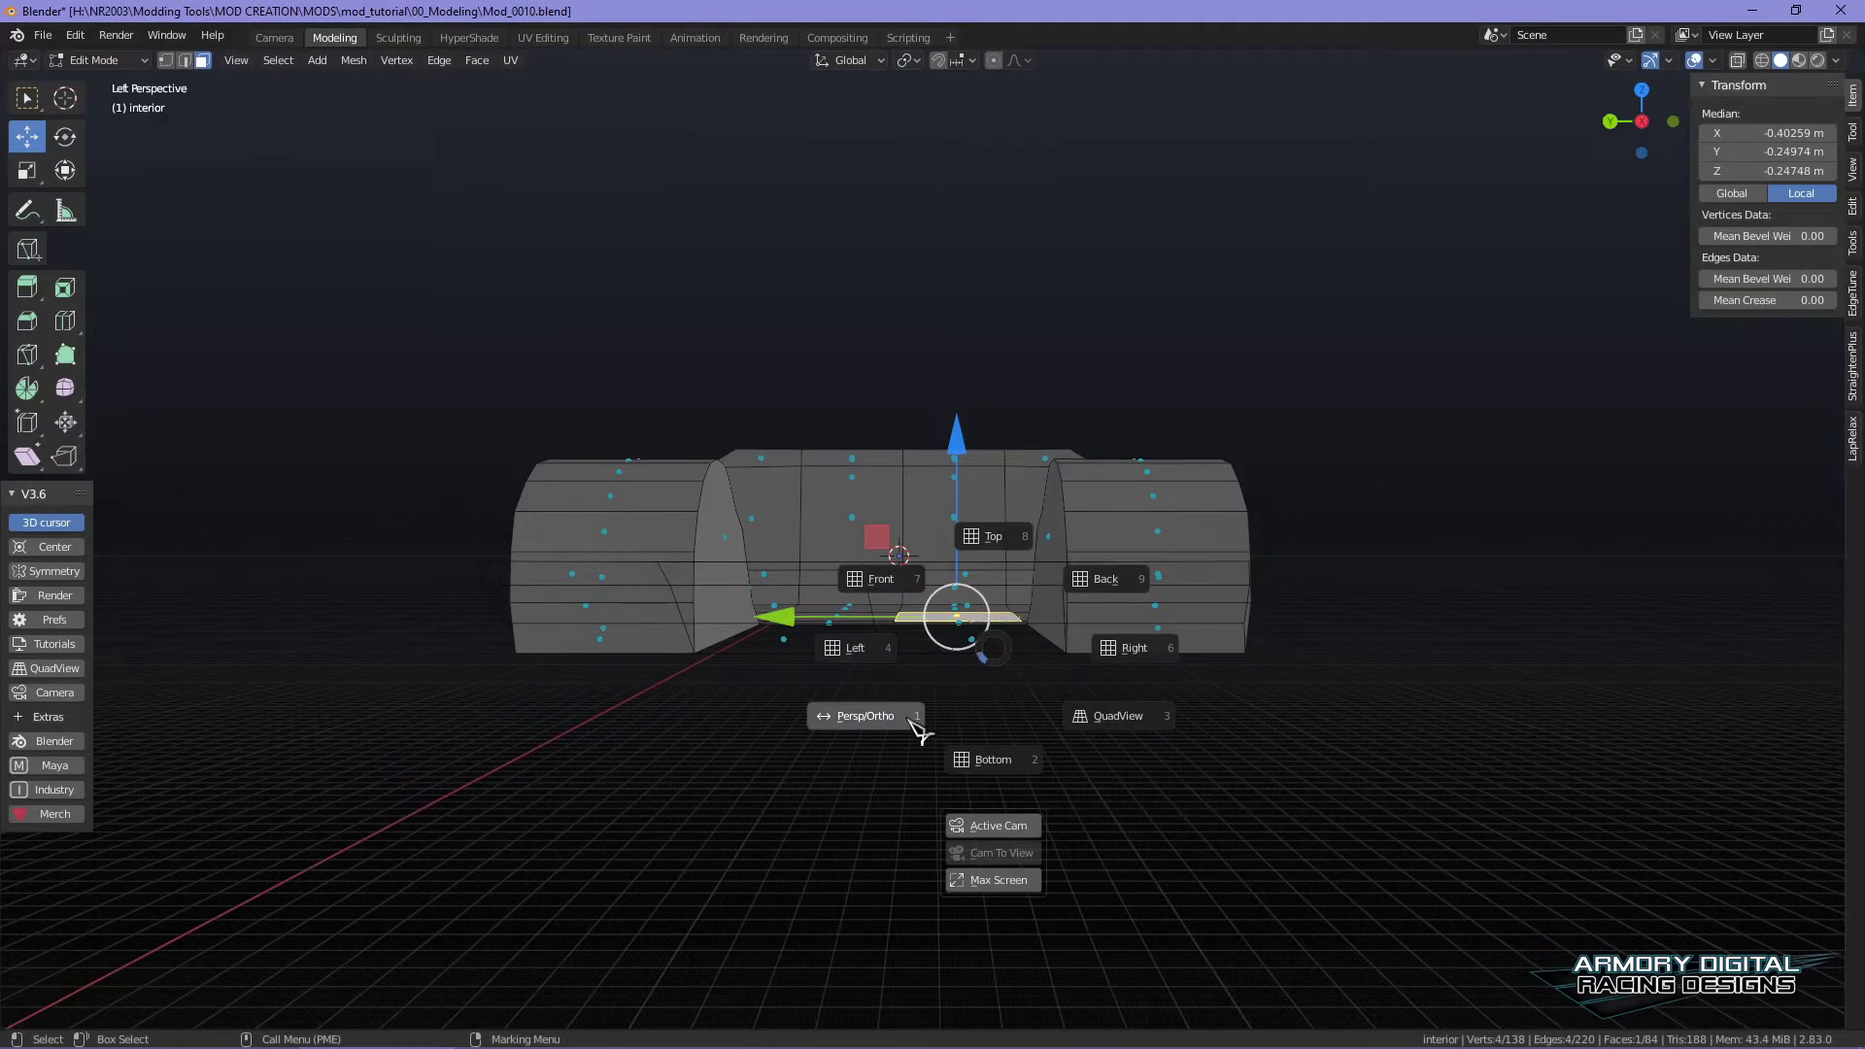
pyautogui.click(924, 730)
pyautogui.press('space')
pyautogui.keyDown('alt'); pyautogui.moveTo(1335, 681); pyautogui.dragTo(1311, 679, button='middle'); pyautogui.keyUp('alt')
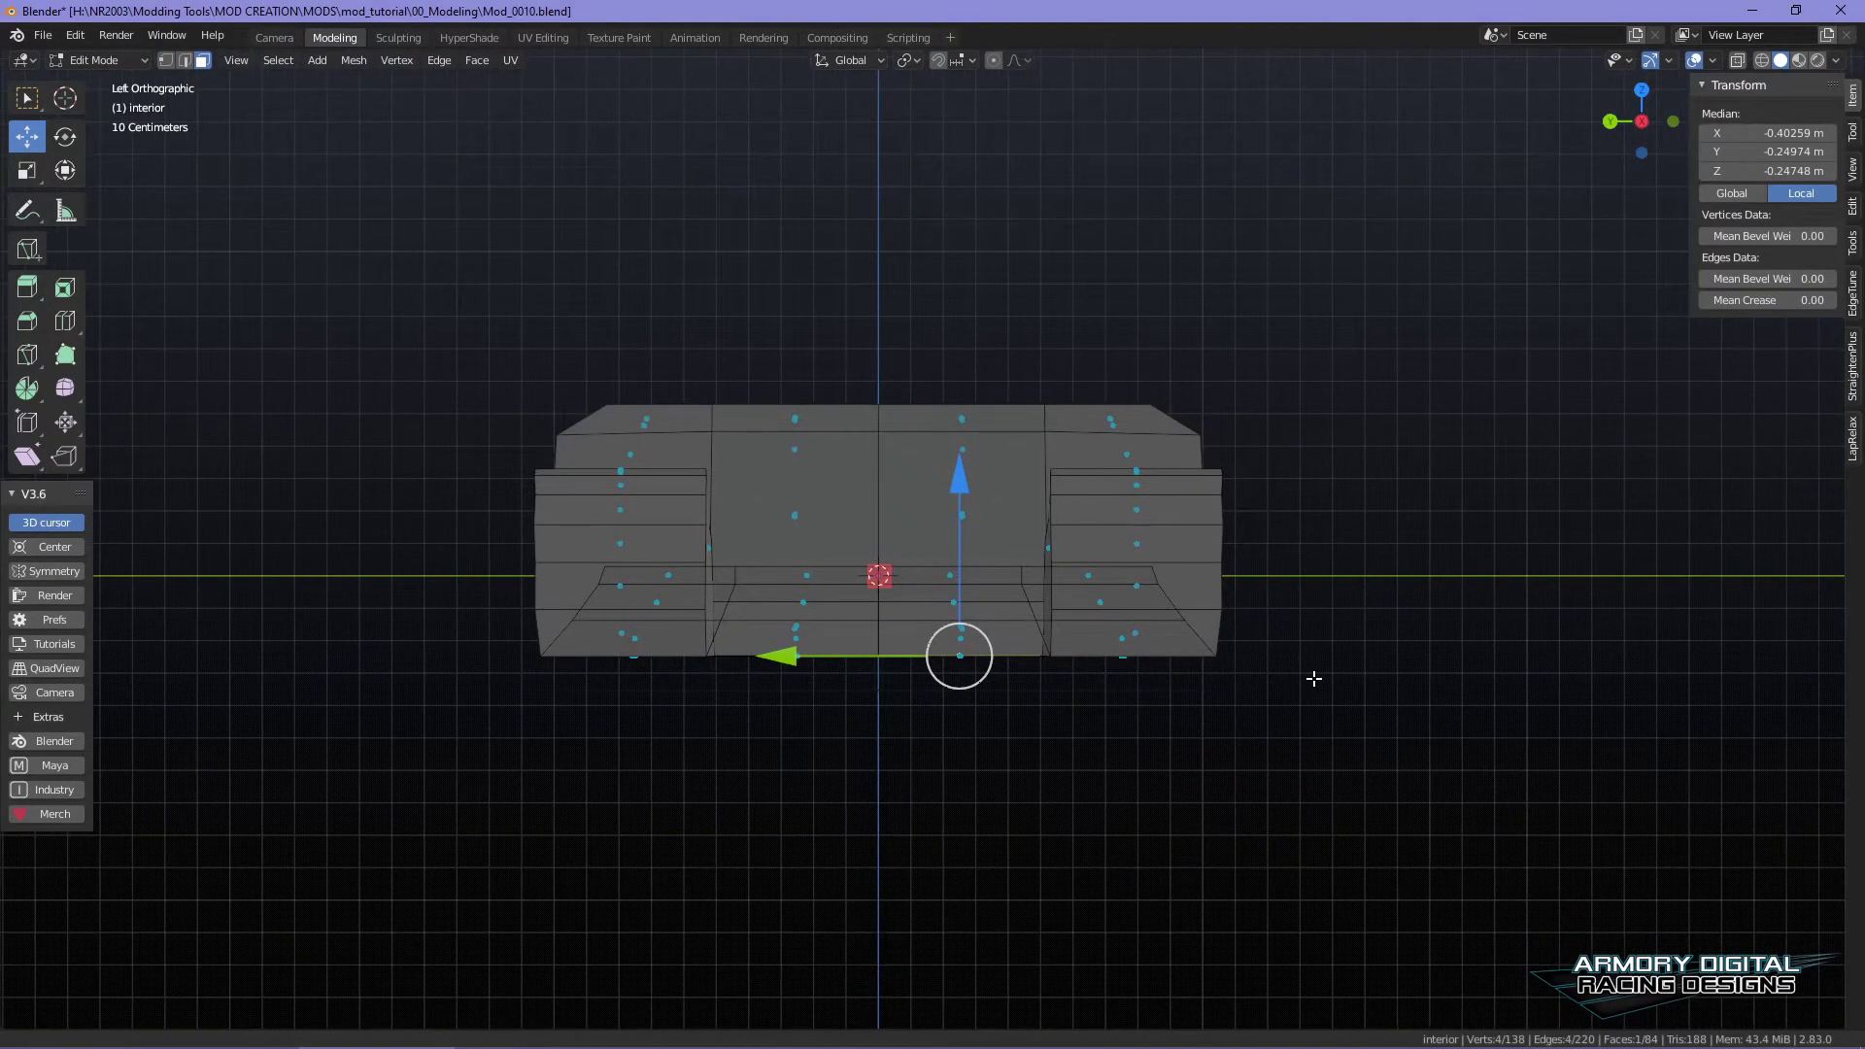
pyautogui.press('space')
pyautogui.press('space')
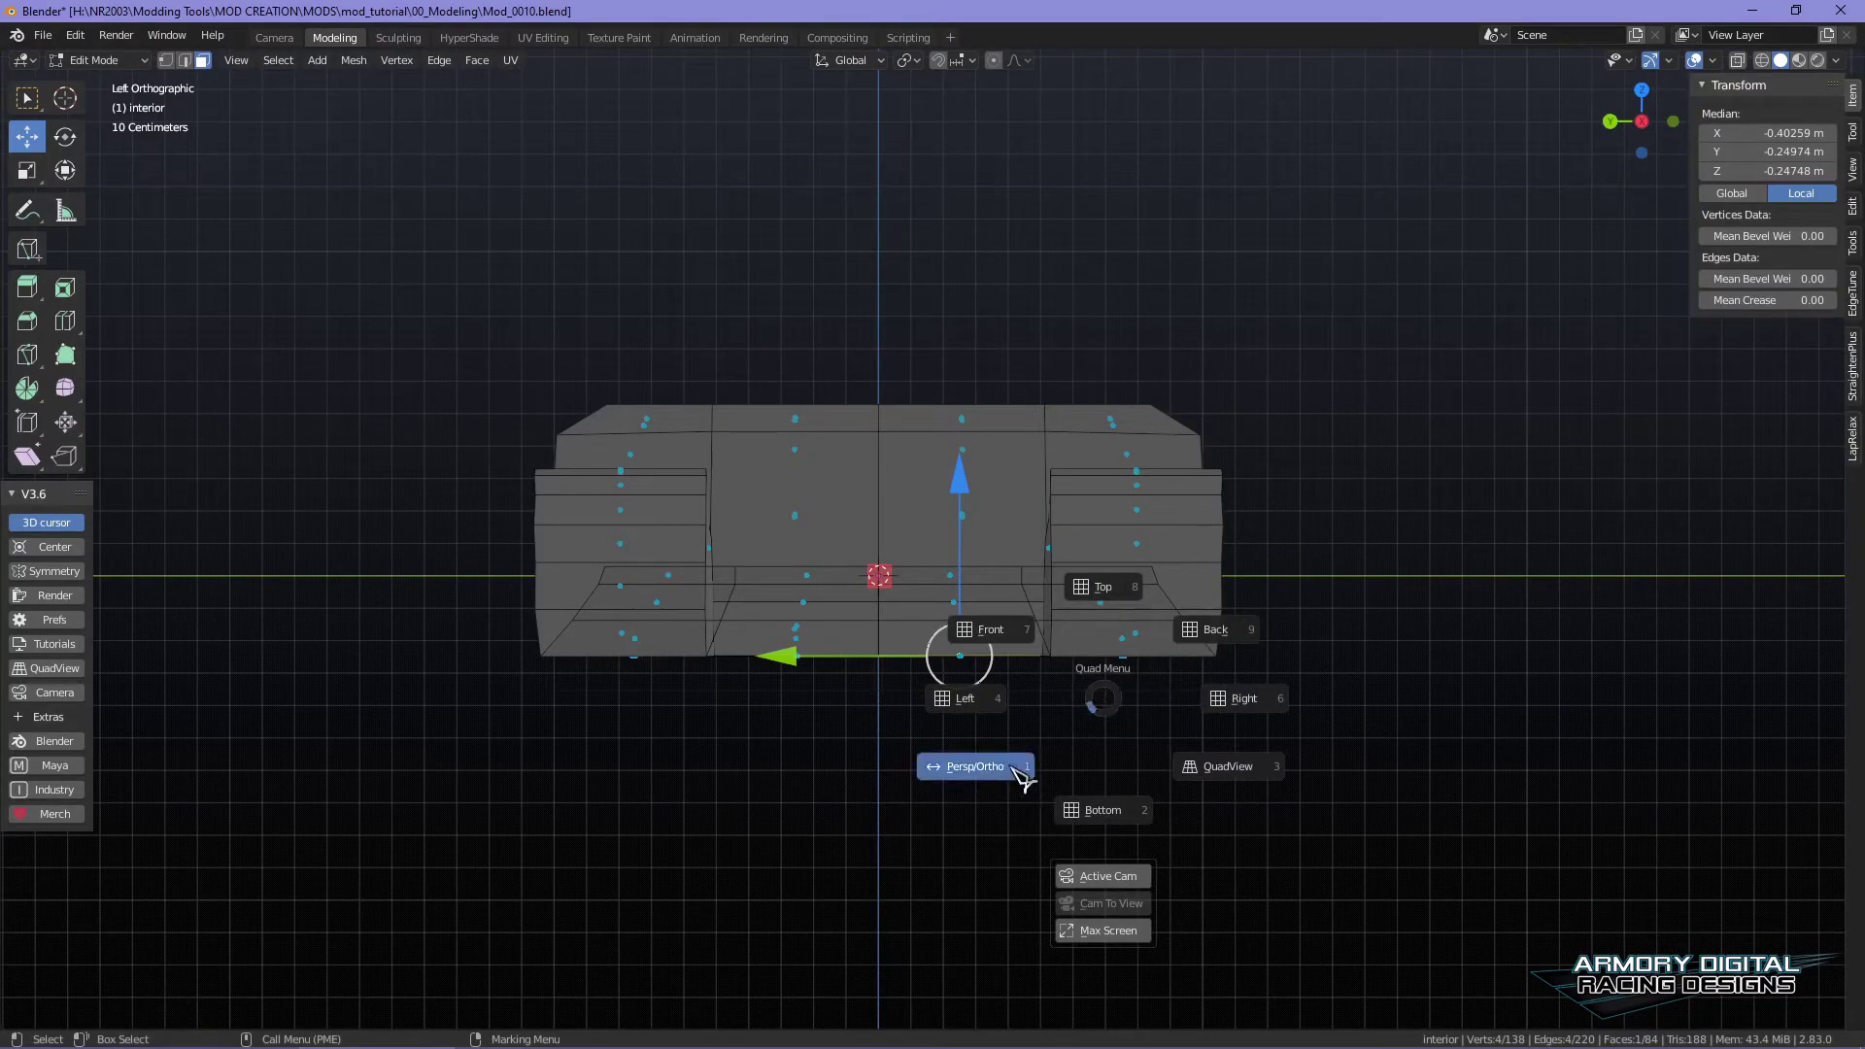
pyautogui.click(933, 768)
# - Inspect the wheel humps and floor opening in perspective, and return to the left orthographic view of the interior
pyautogui.moveTo(1257, 687)
pyautogui.mouseDown(button='middle')
pyautogui.moveTo(1182, 762)
pyautogui.moveTo(1265, 797)
pyautogui.moveTo(1282, 687)
pyautogui.mouseUp(button='middle')
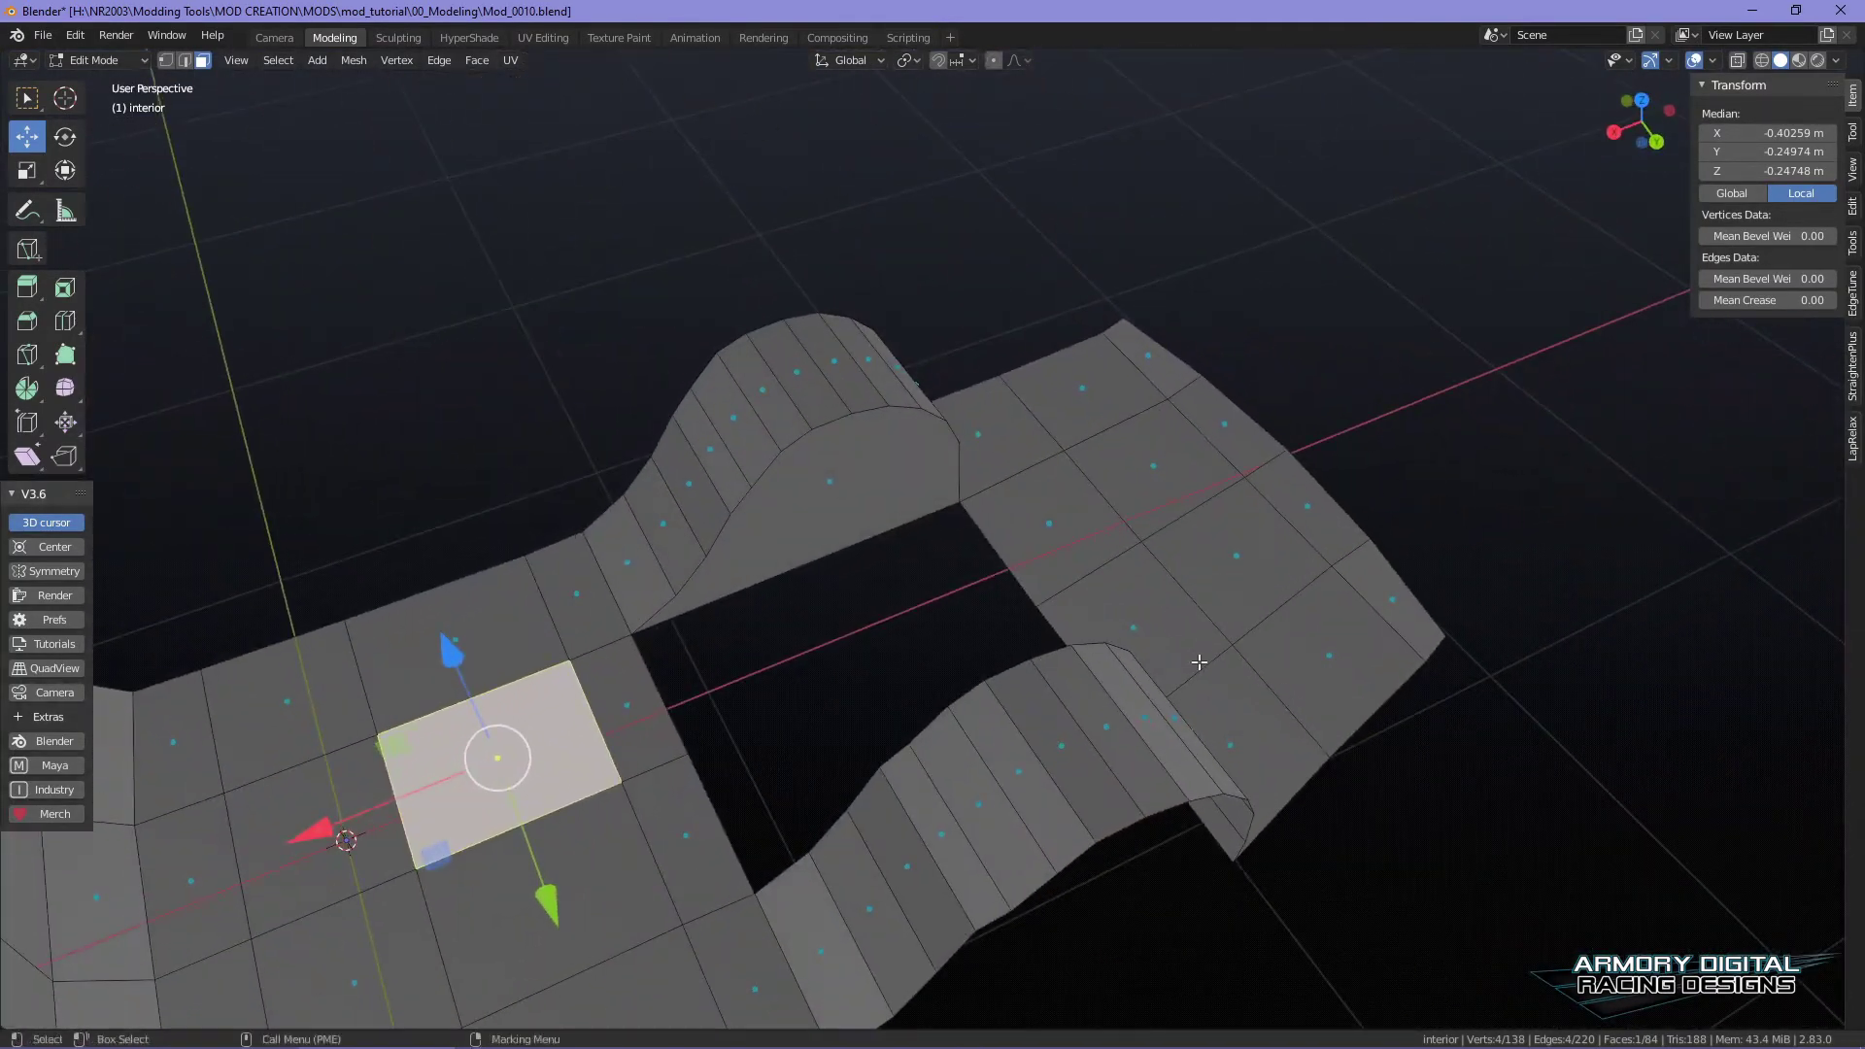
pyautogui.click(641, 551)
pyautogui.moveTo(1221, 575); pyautogui.dragTo(1361, 708, button='middle')
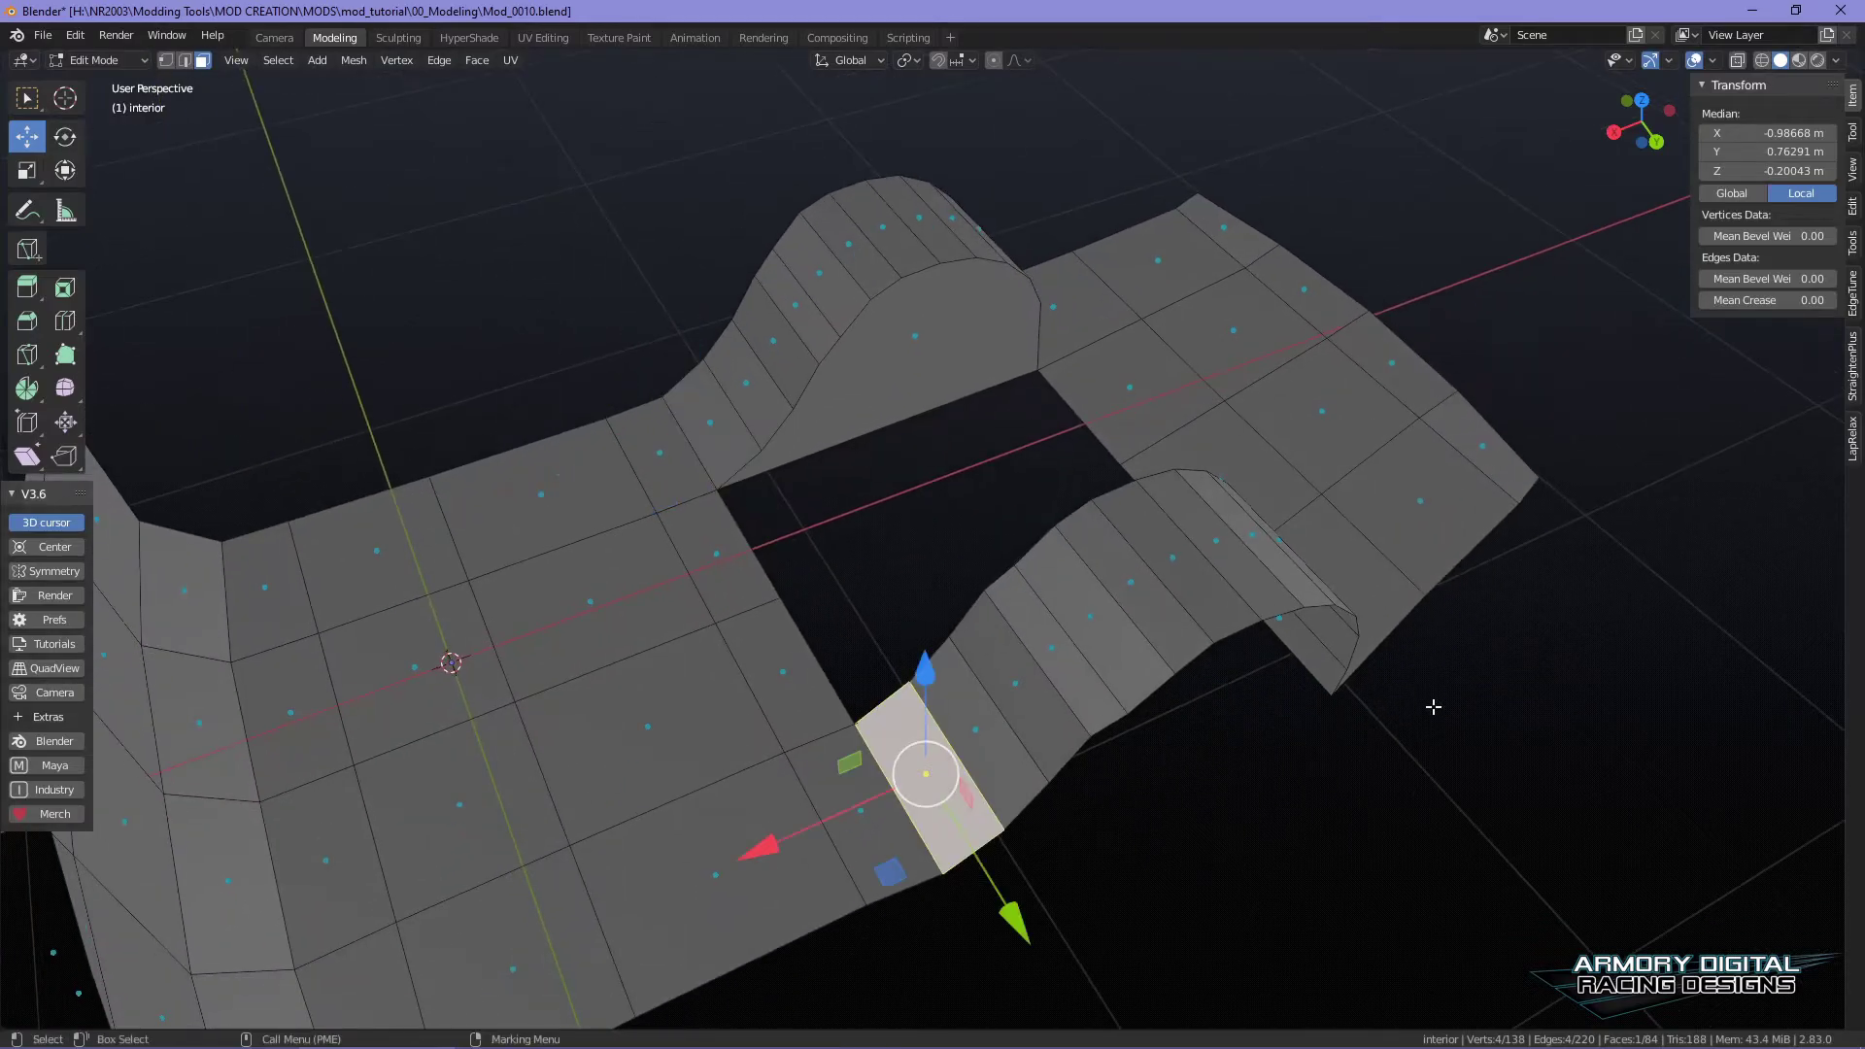
pyautogui.press('`')
pyautogui.click(1351, 757)
pyautogui.press('`')
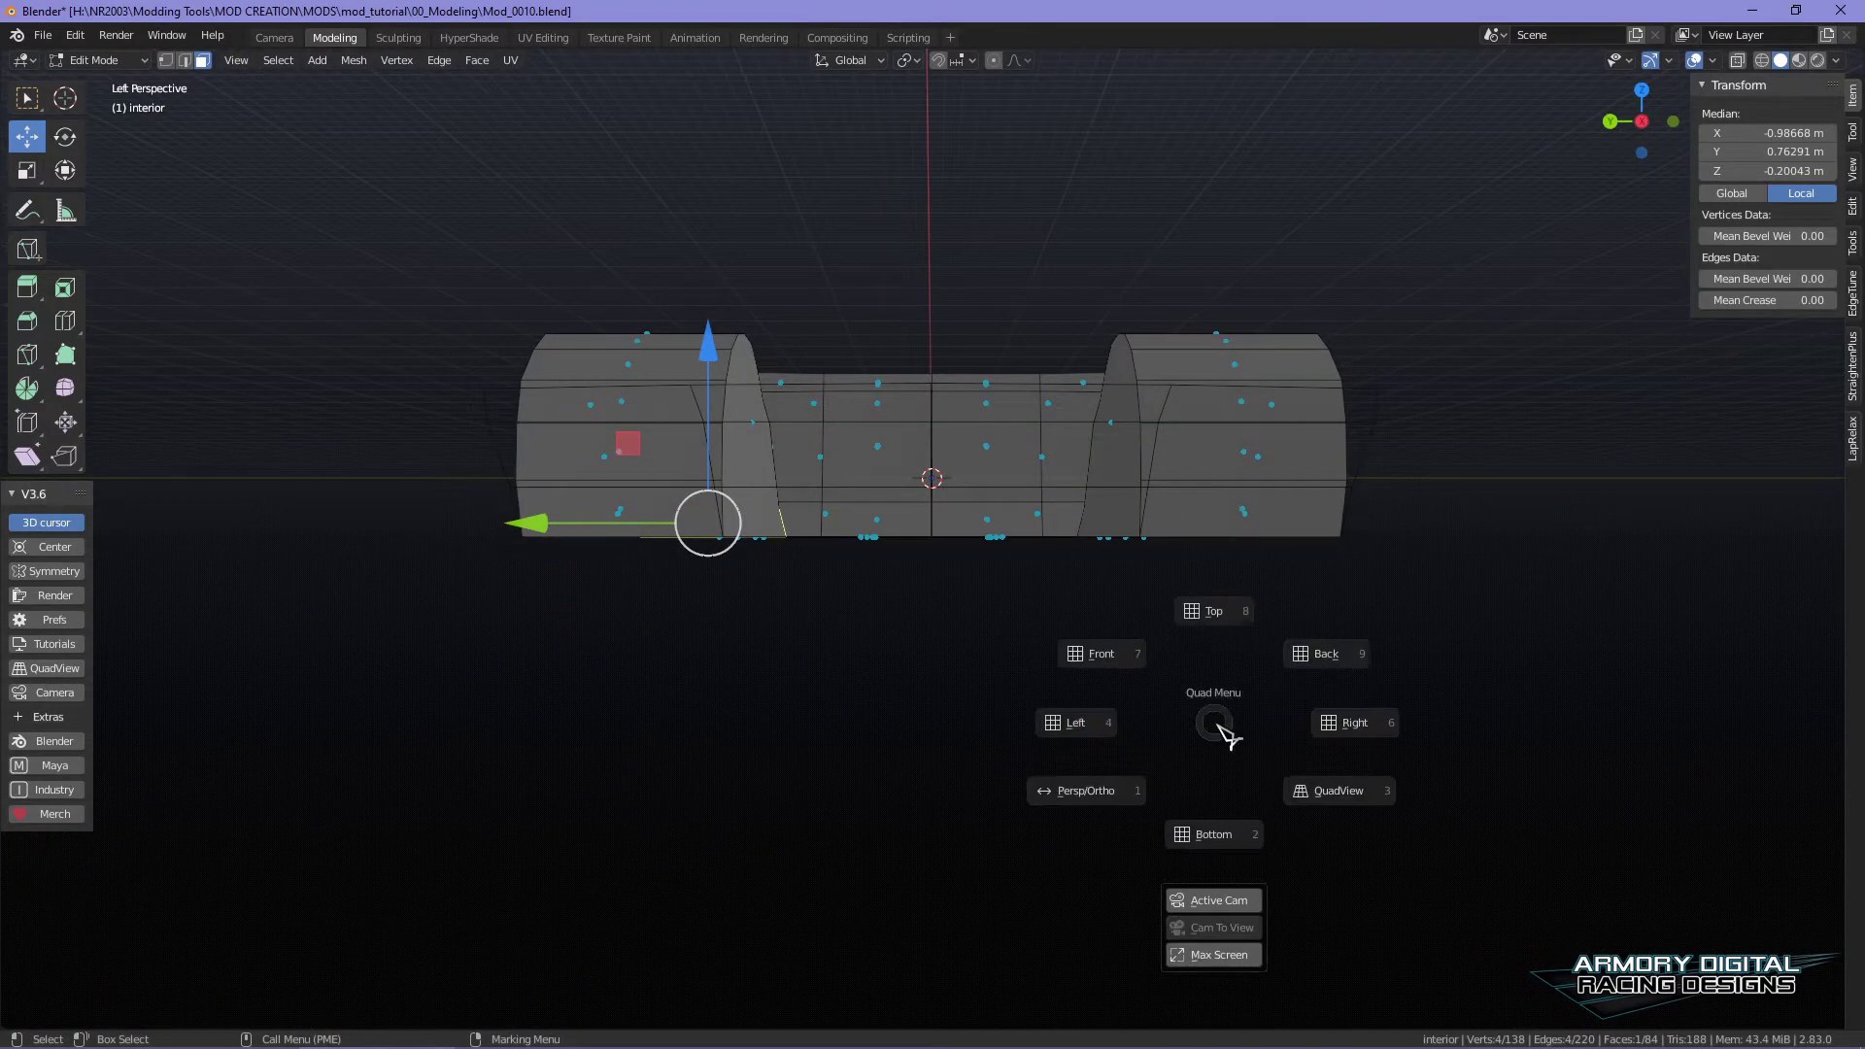
pyautogui.click(1102, 656)
pyautogui.press('`')
pyautogui.press('Escape')
pyautogui.keyDown('alt'); pyautogui.moveTo(975, 678); pyautogui.dragTo(1257, 687, button='middle'); pyautogui.keyUp('alt')
pyautogui.press('`')
pyautogui.click(1165, 742)
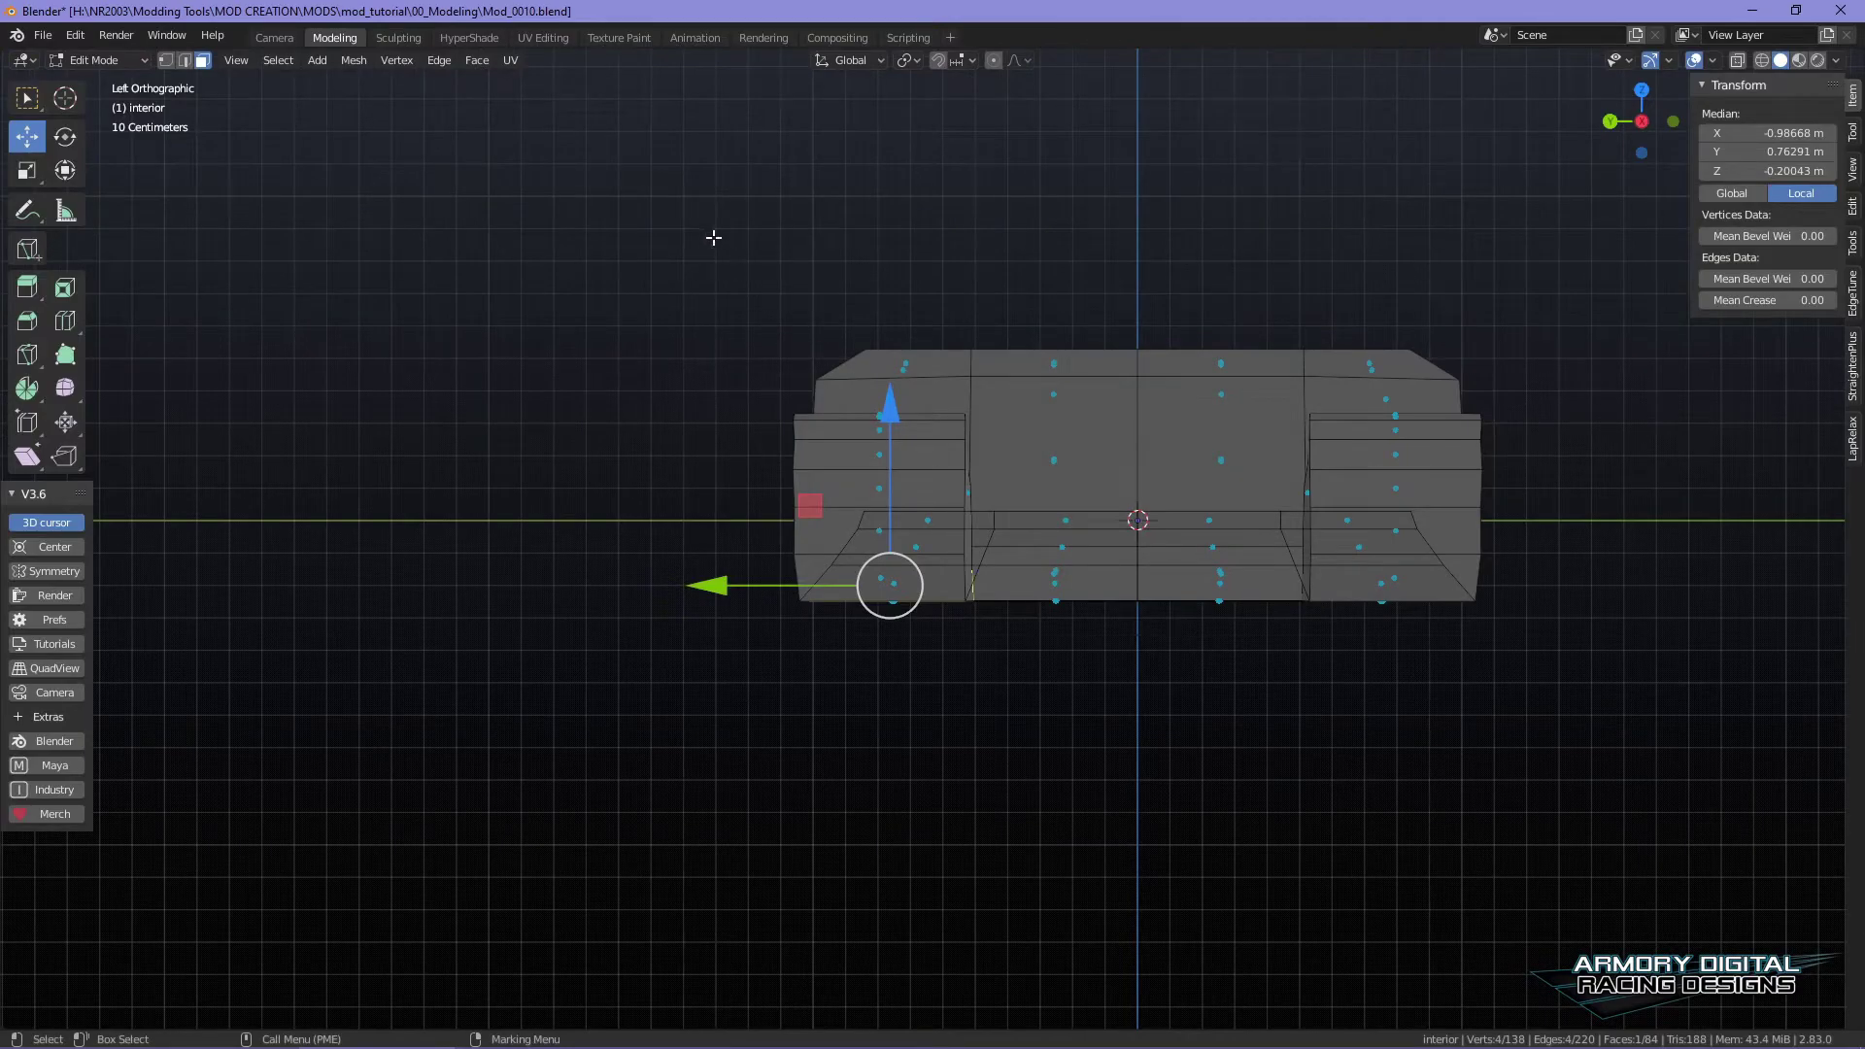
# - Delete all faces on the negative-Y half of the interior, including the hidden ones, and return to Object Mode
pyautogui.moveTo(715, 239); pyautogui.dragTo(1108, 694)
pyautogui.moveTo(1525, 707); pyautogui.dragTo(1161, 296)
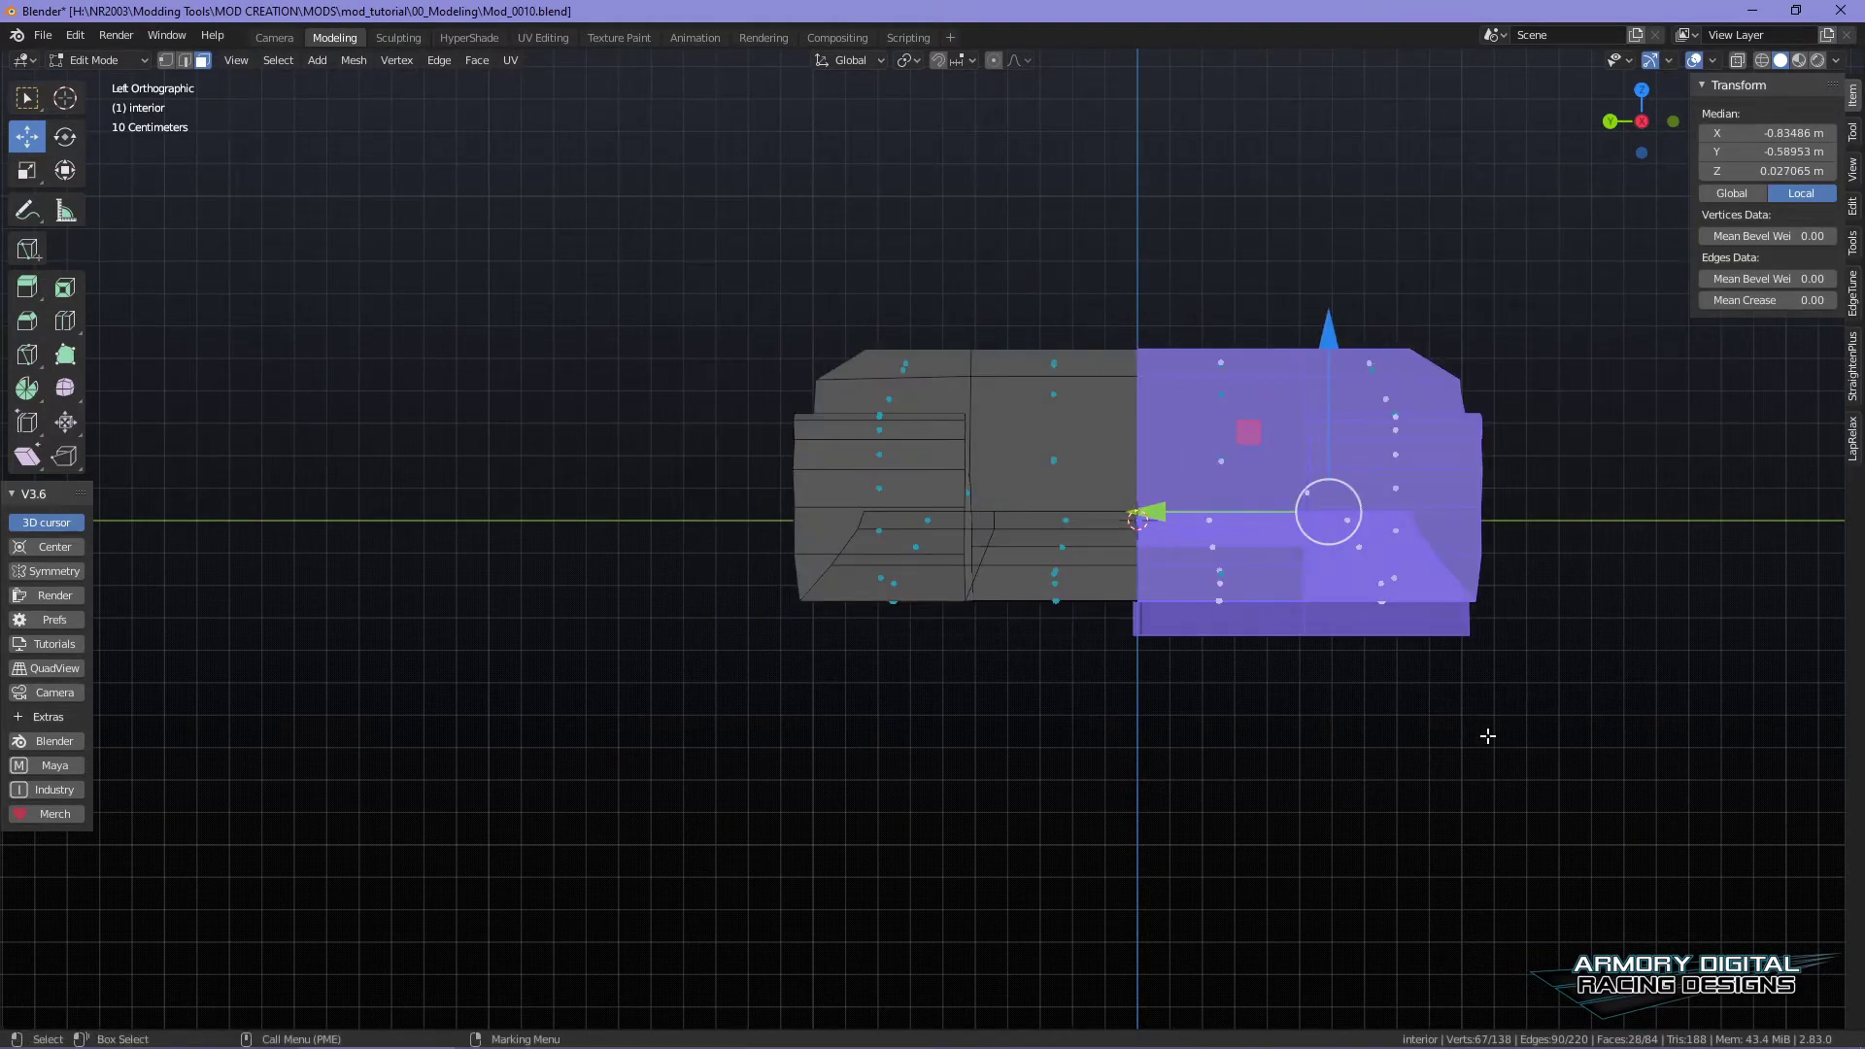
pyautogui.press('x')
pyautogui.click(1454, 699)
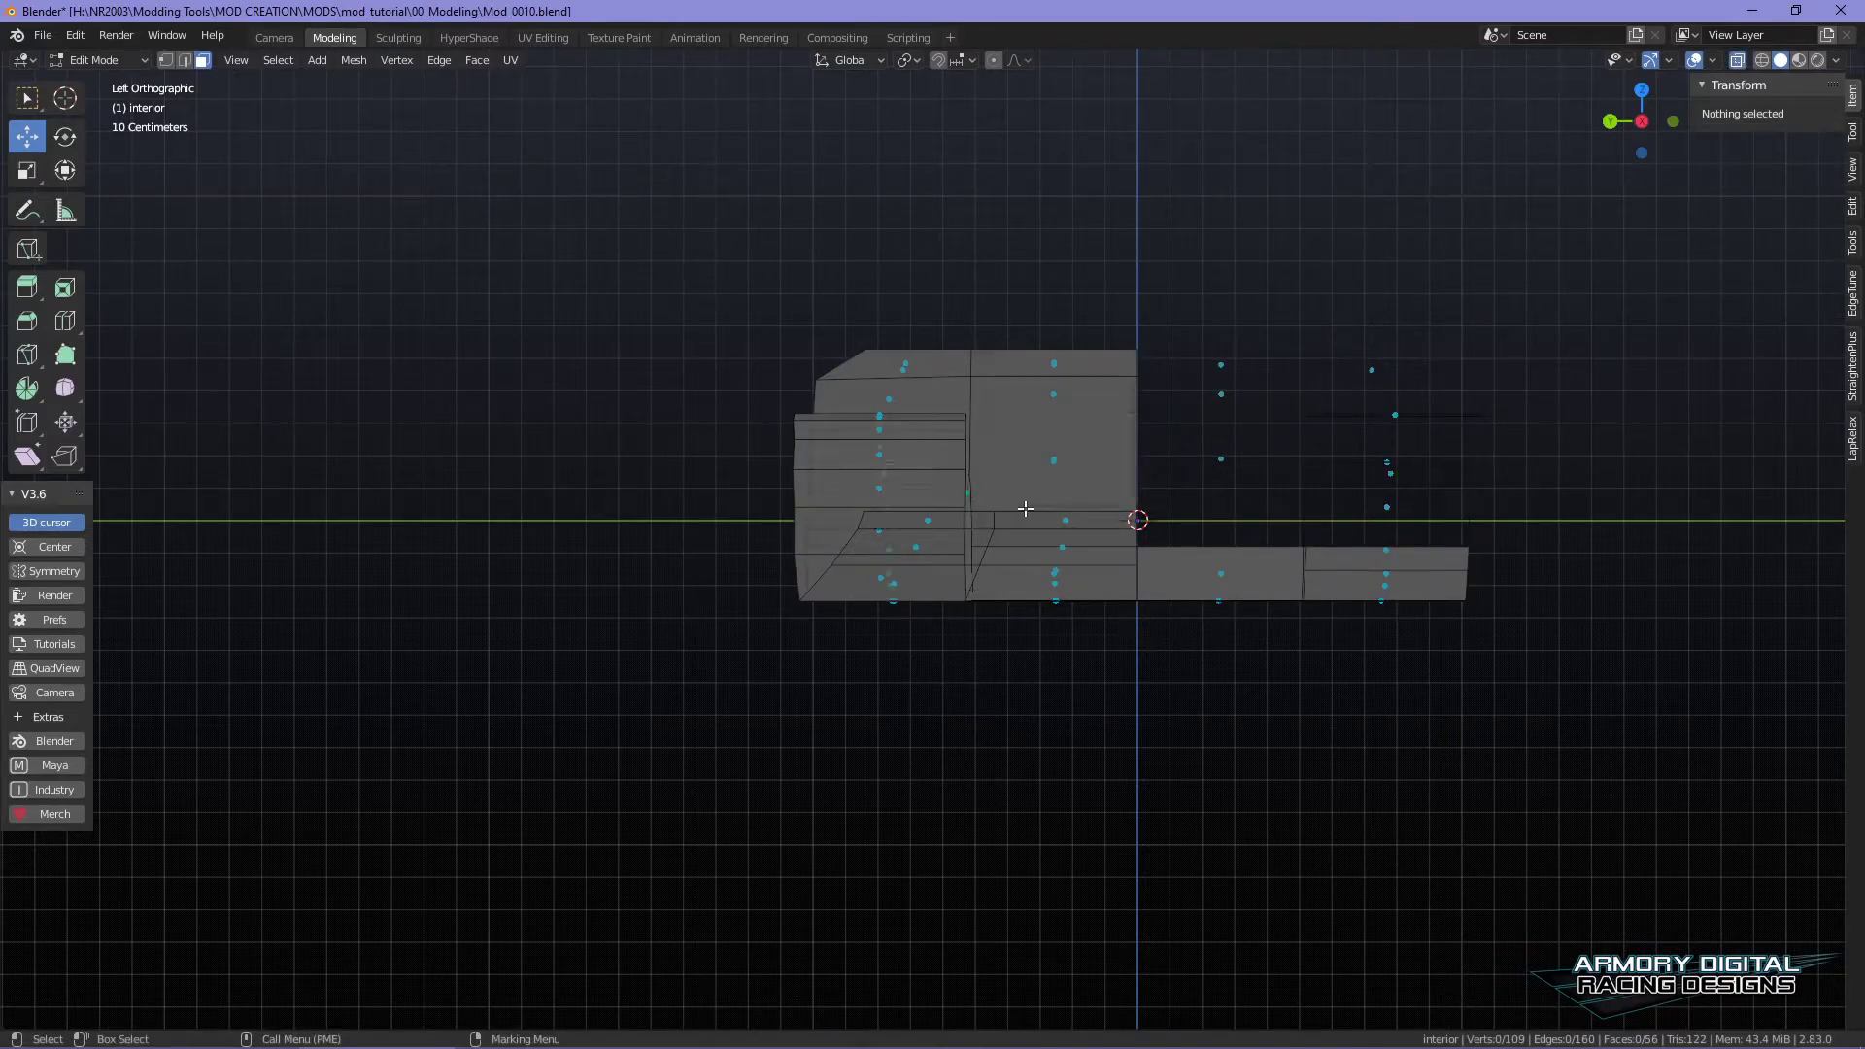
pyautogui.hotkey('ctrl', 'z')
pyautogui.press('x')
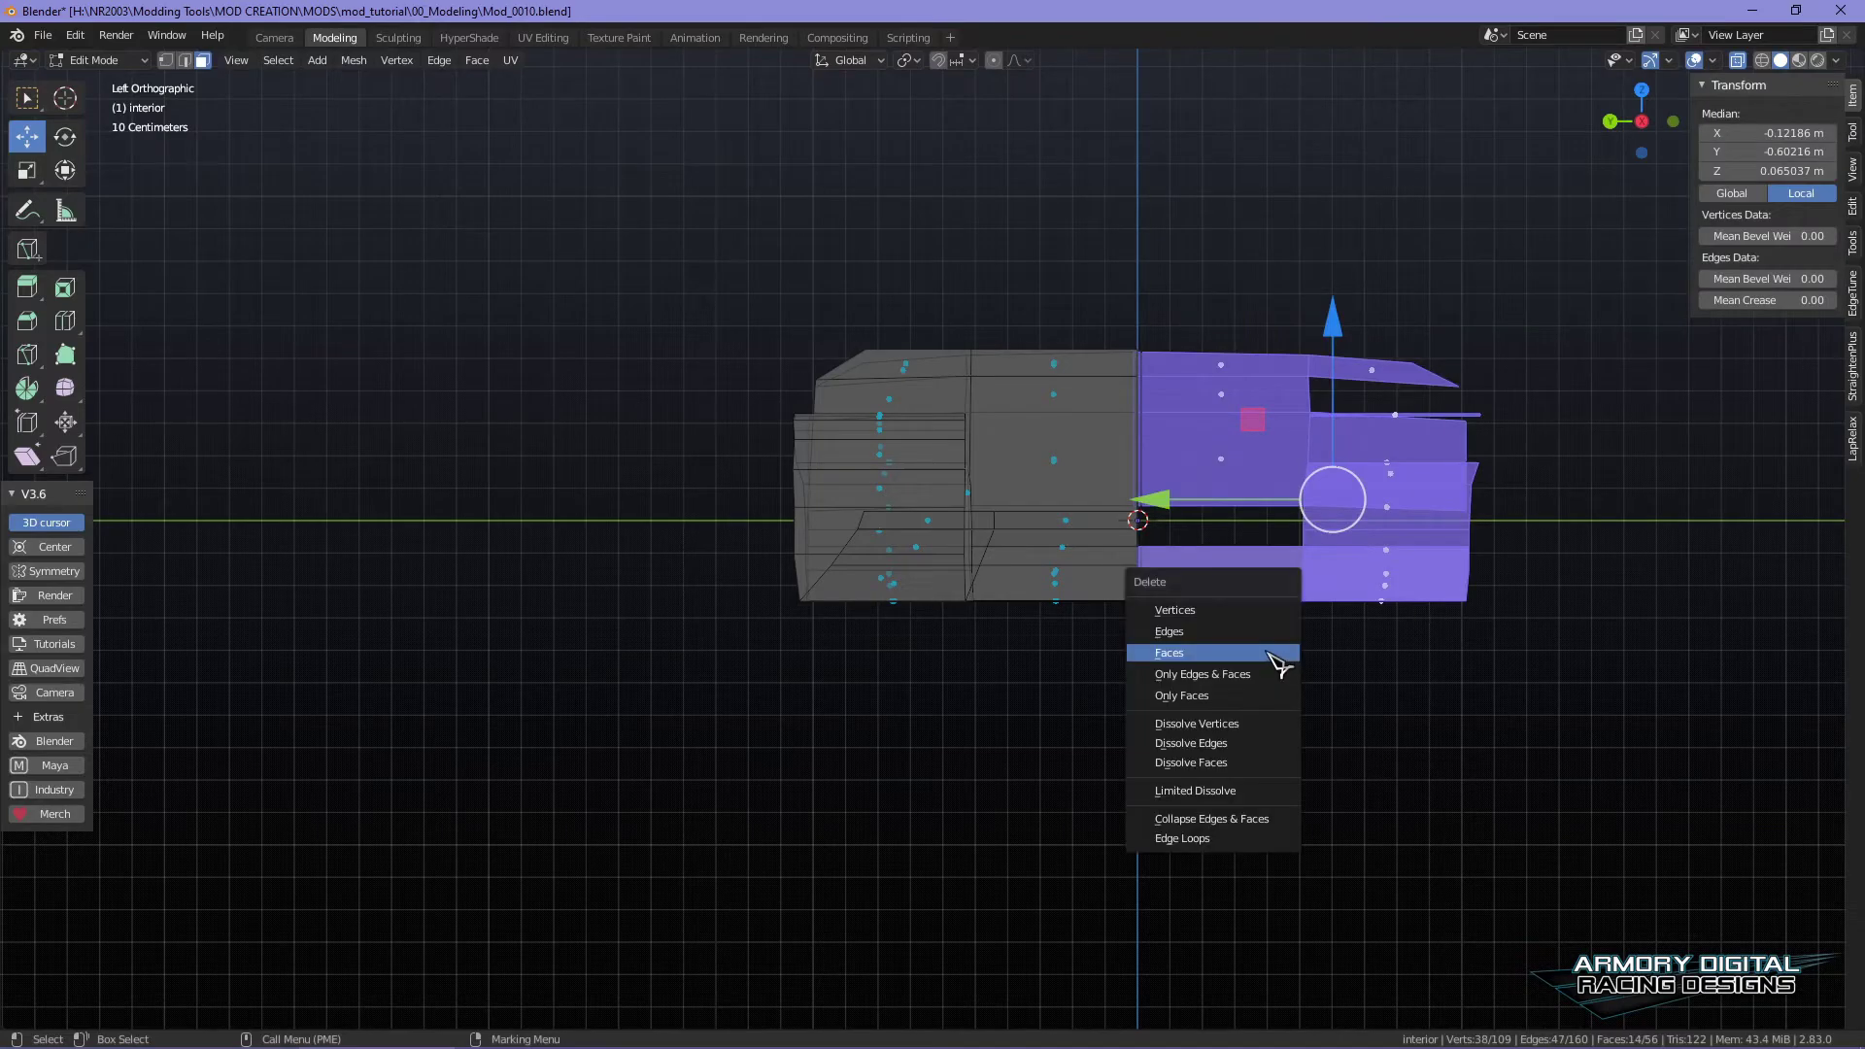
pyautogui.click(1269, 654)
pyautogui.press('Tab')
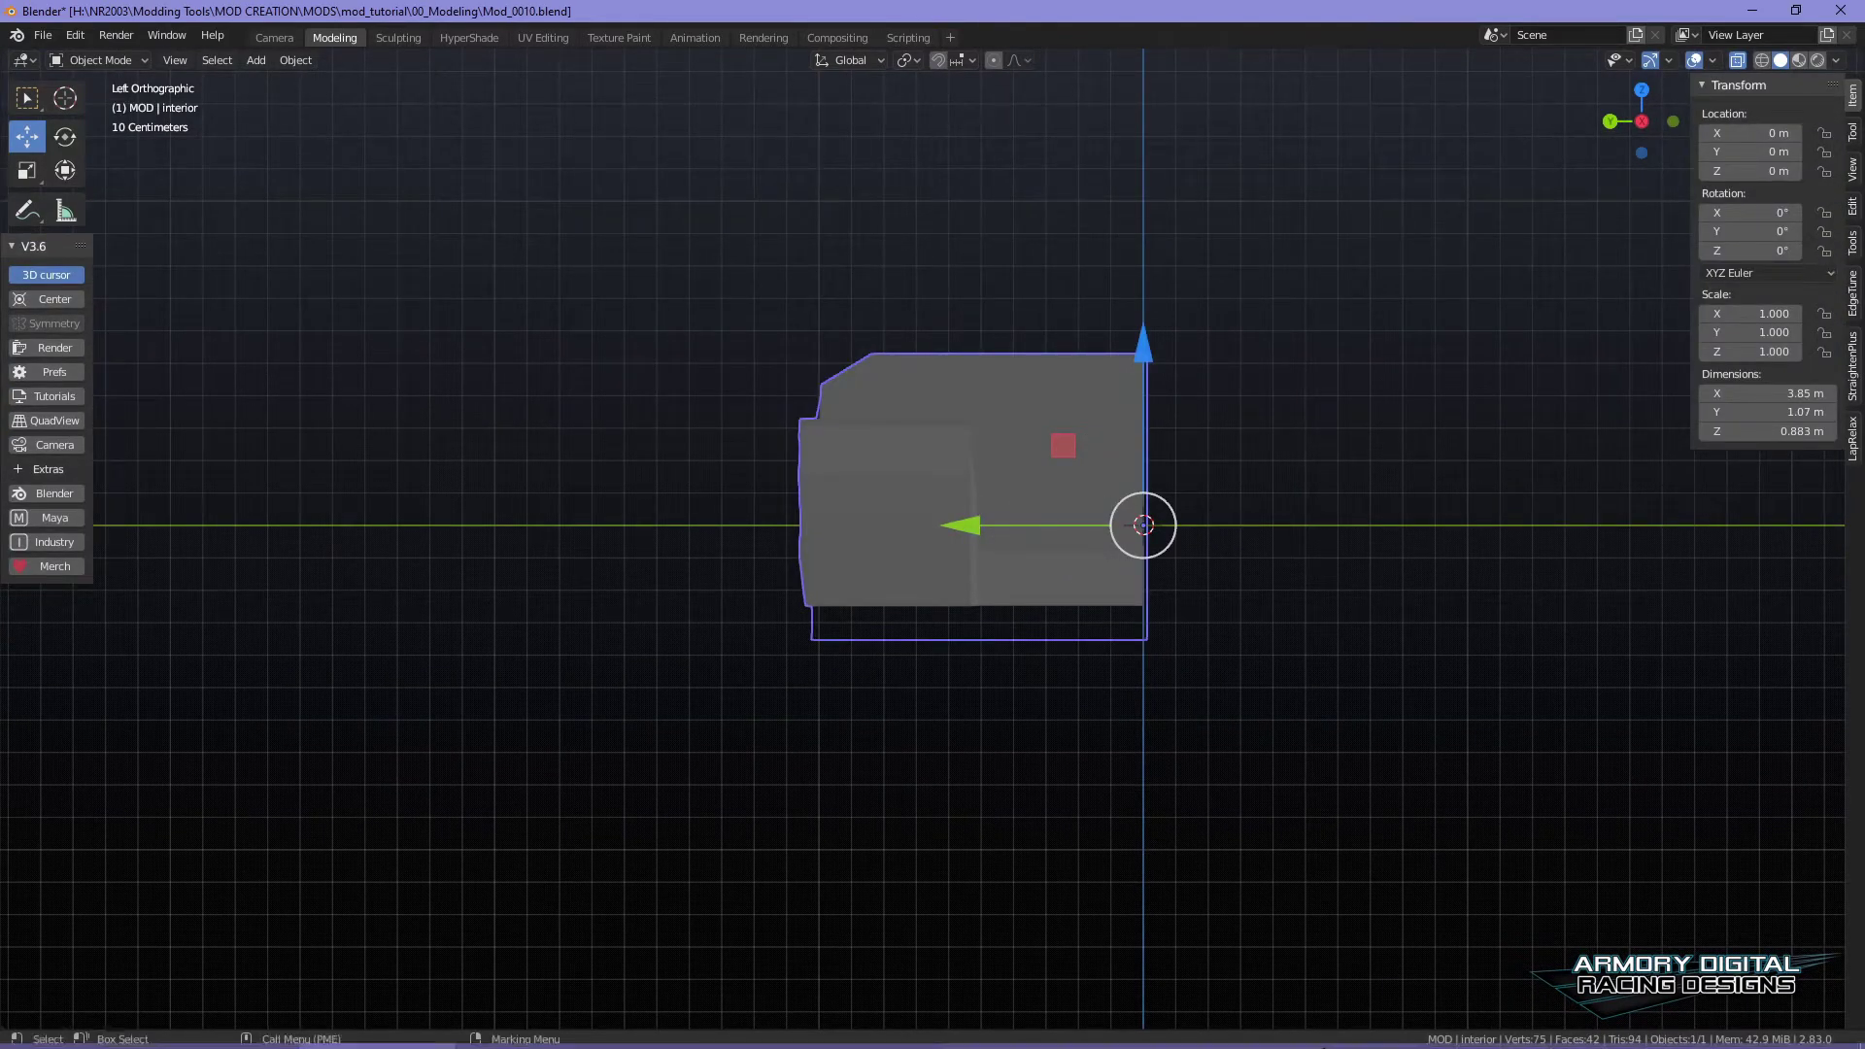
# - Split the 3D viewport vertically and turn the new middle area into a Properties editor
pyautogui.moveTo(680, 1044)
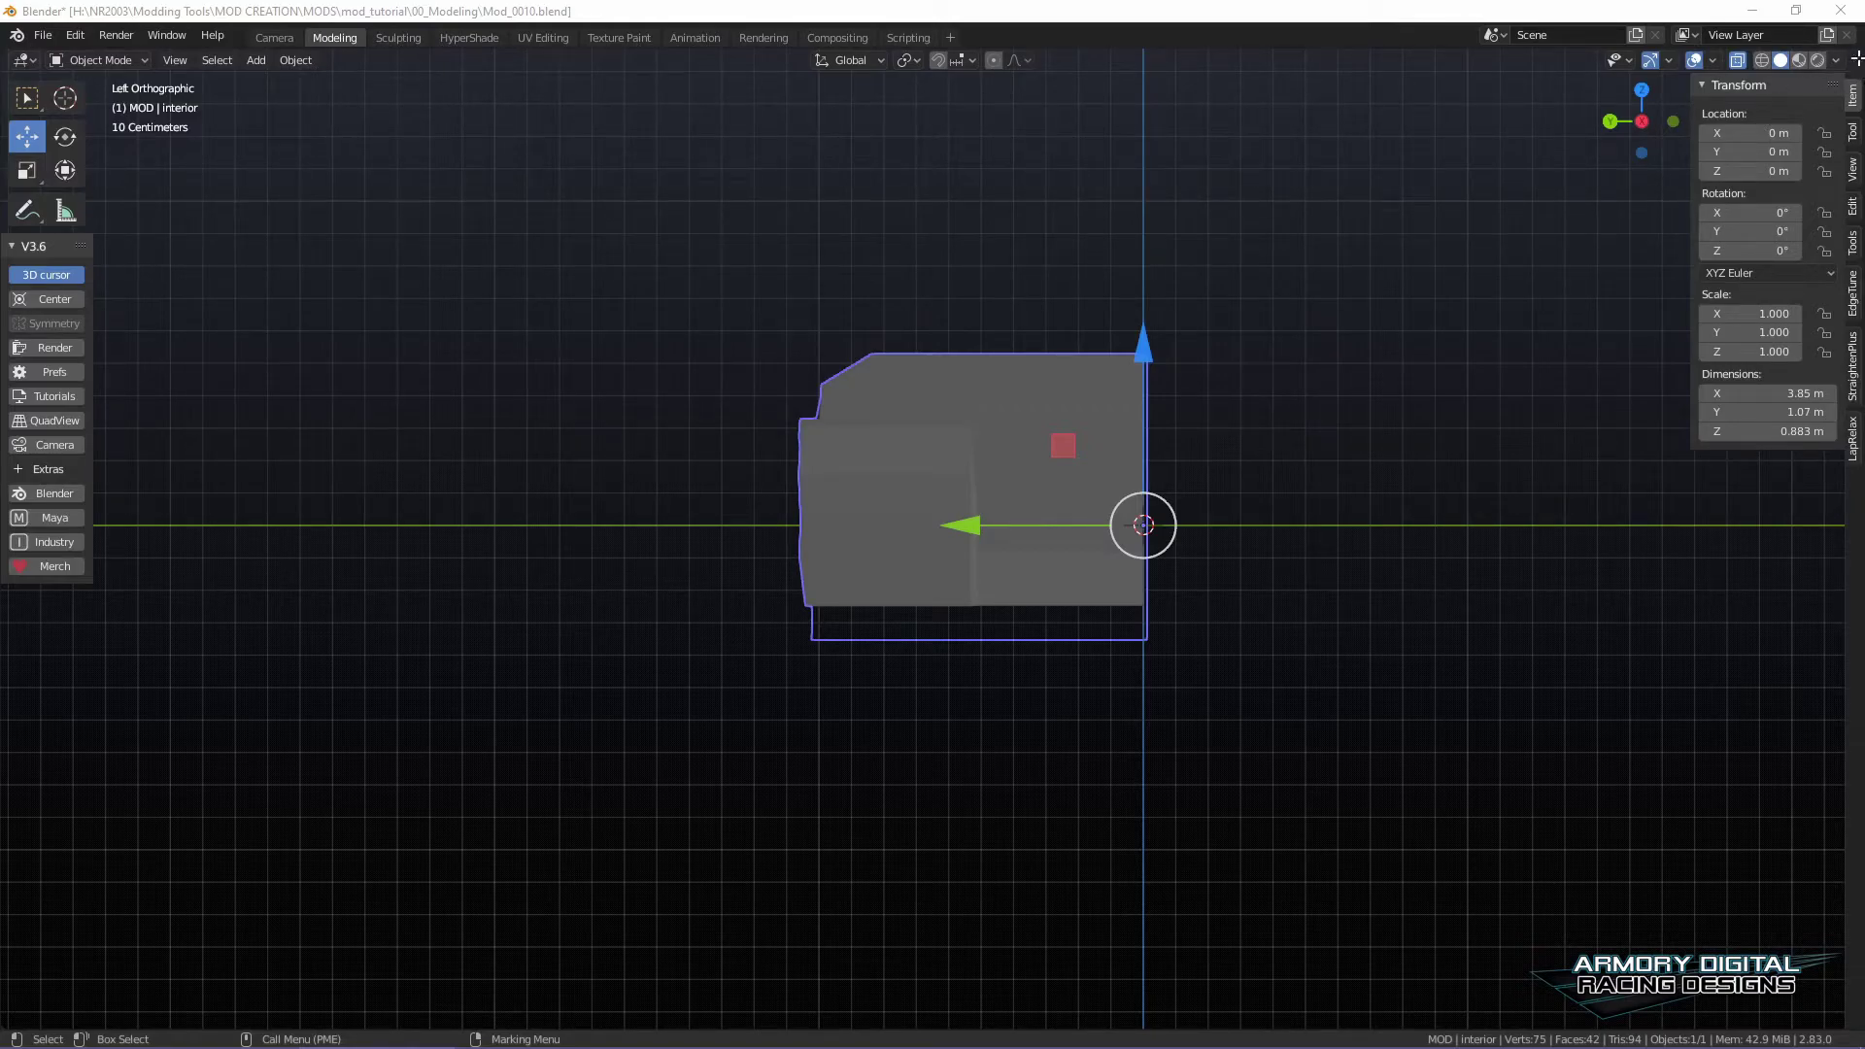
pyautogui.moveTo(1857, 58); pyautogui.dragTo(1826, 72)
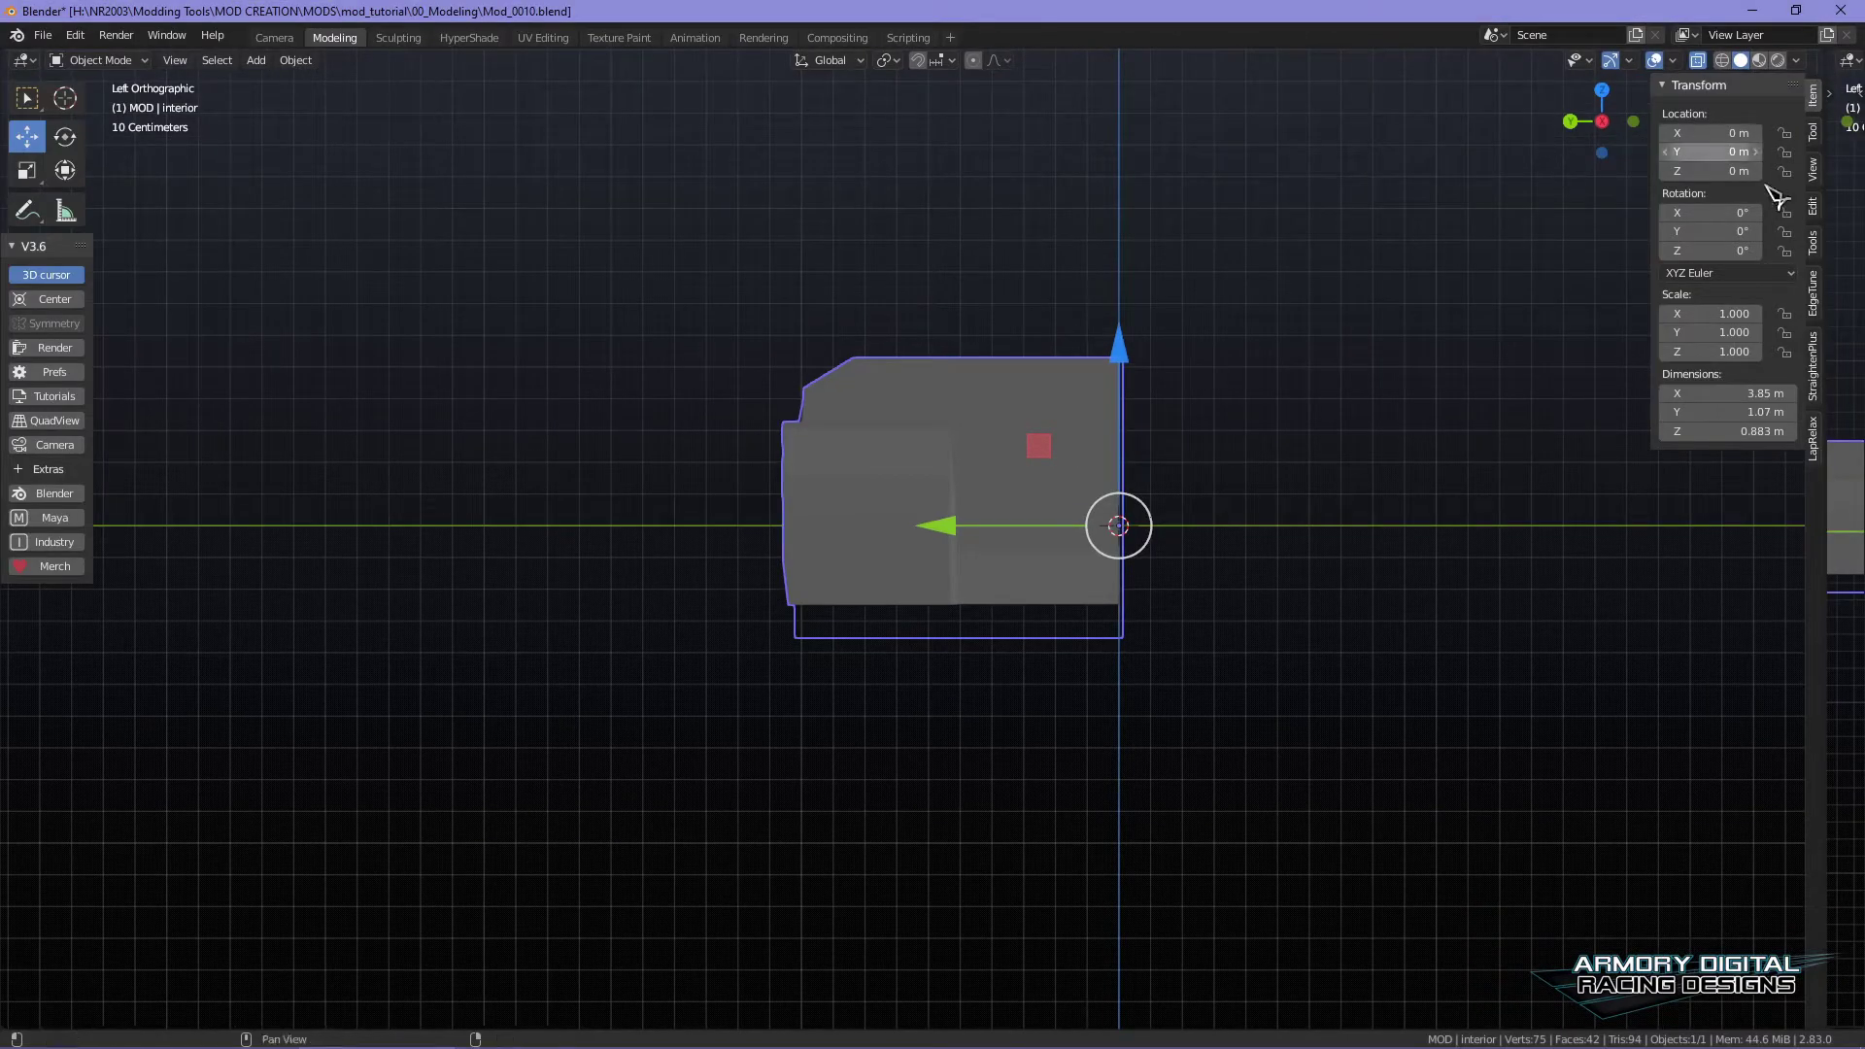
pyautogui.moveTo(1806, 72); pyautogui.dragTo(743, 70)
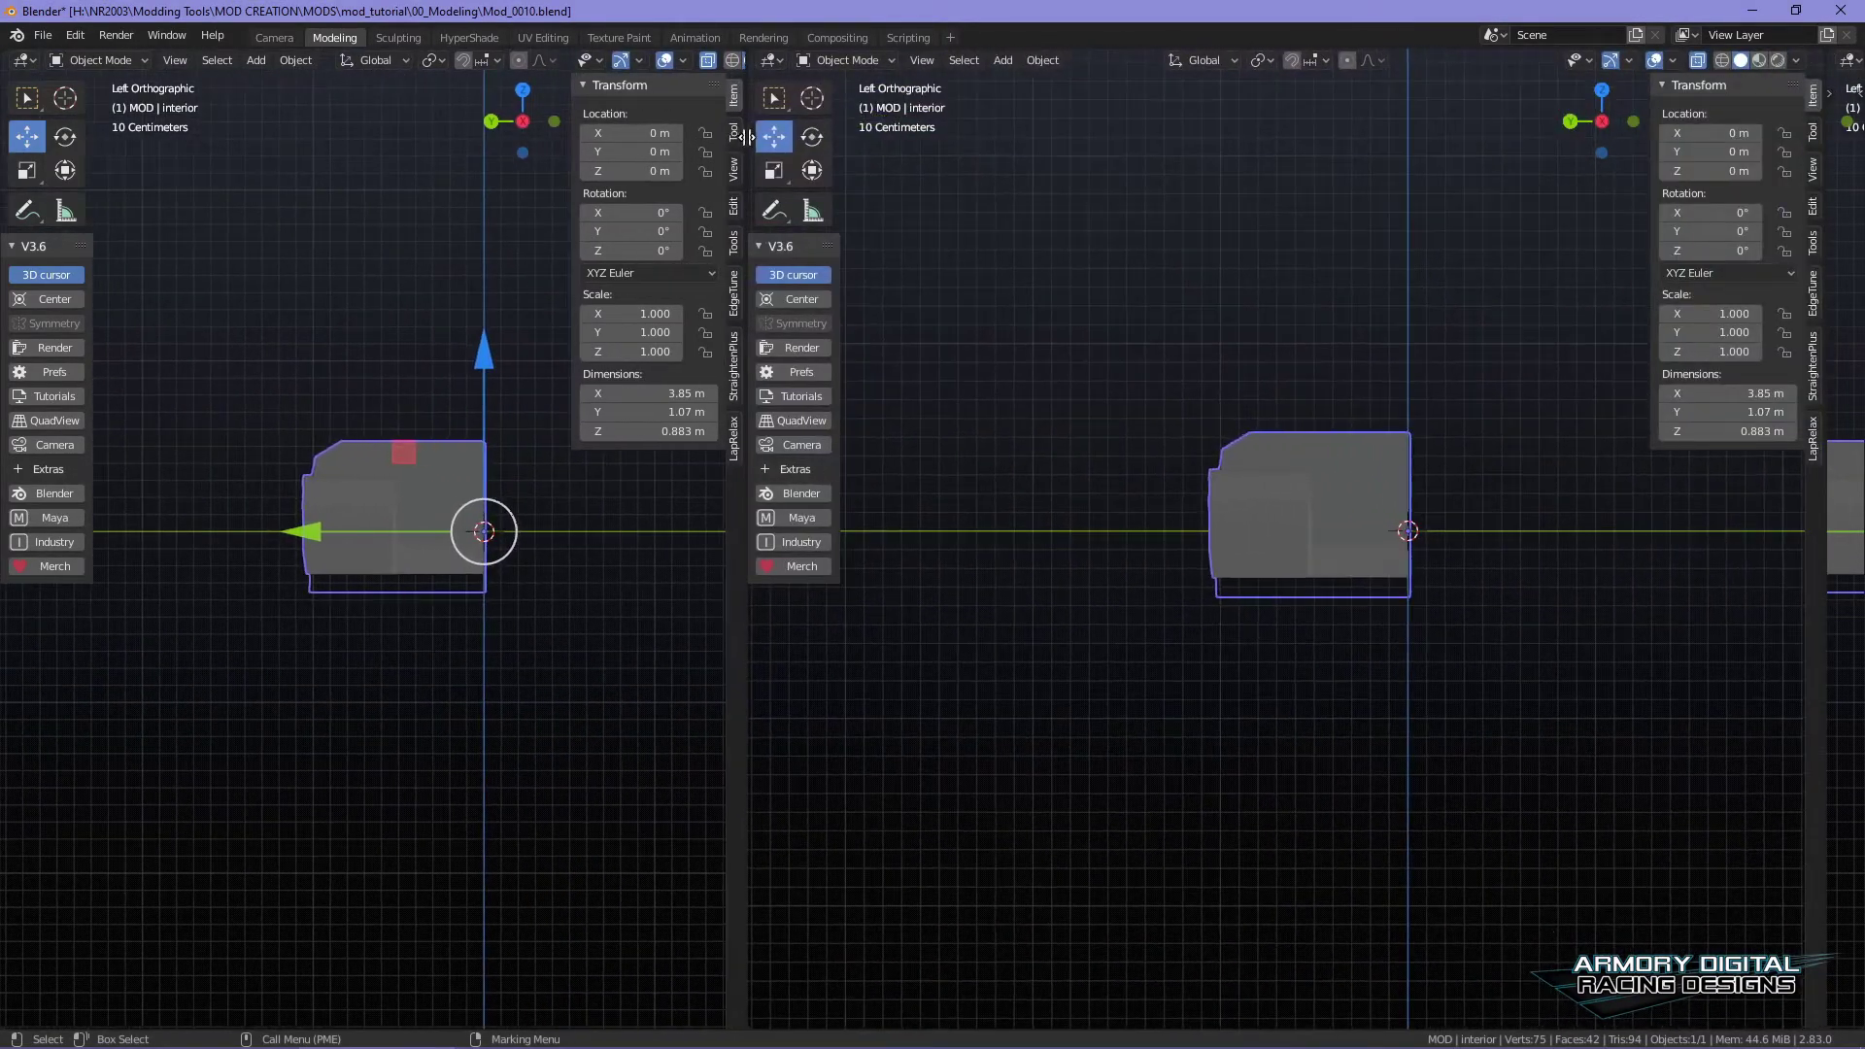
pyautogui.click(771, 61)
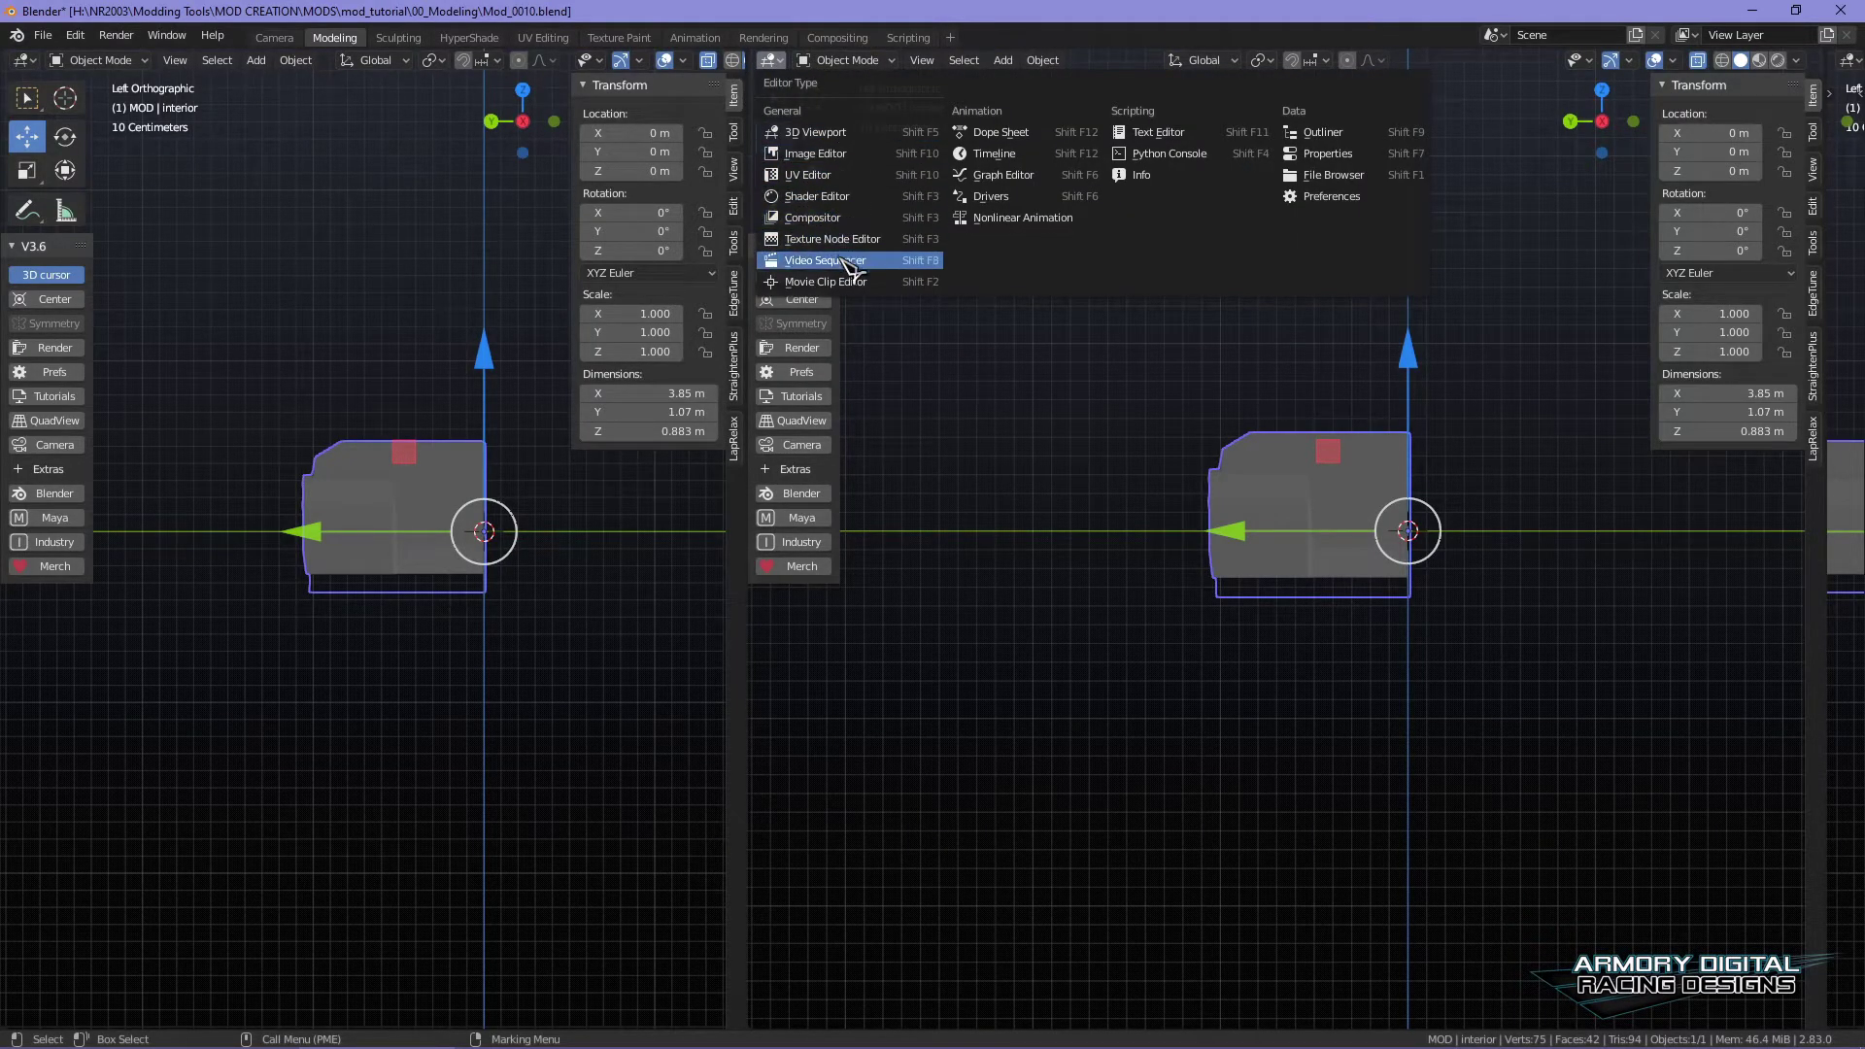
pyautogui.click(1323, 153)
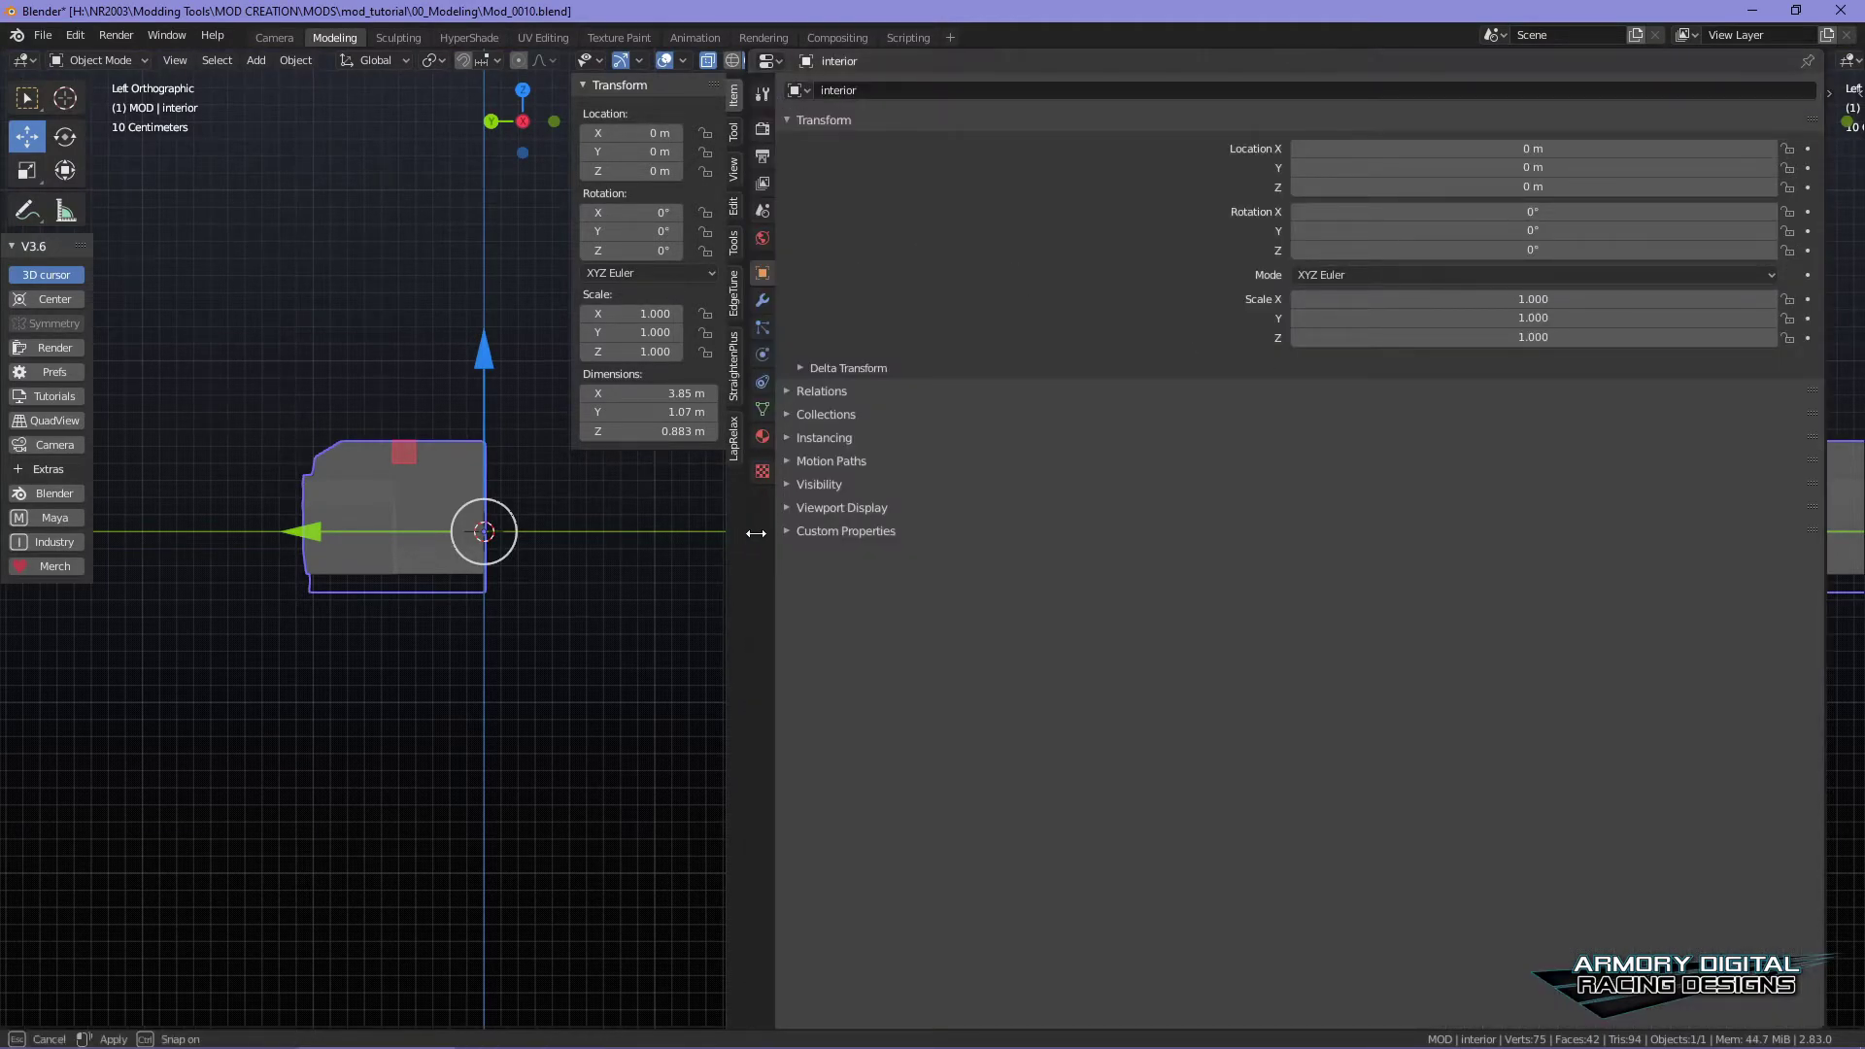
pyautogui.moveTo(763, 546); pyautogui.dragTo(832, 556)
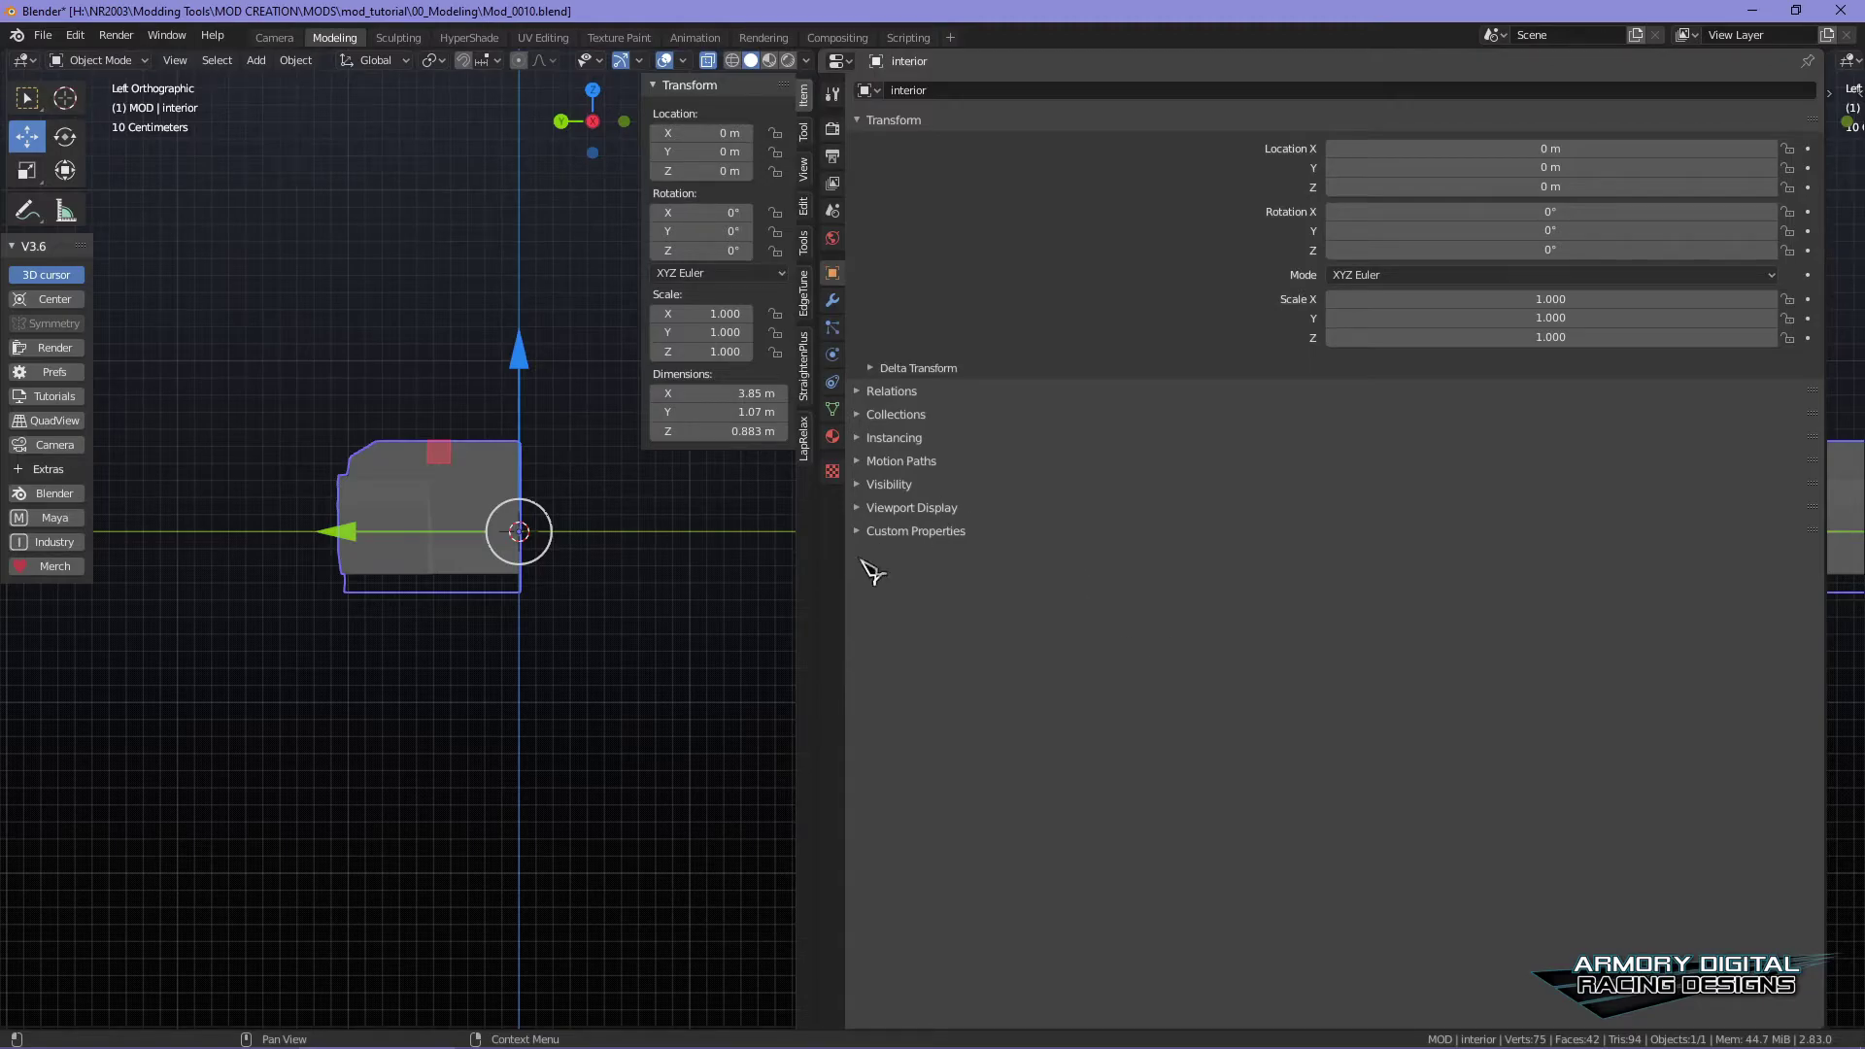
# - Join the extra split areas back into a single 3D viewport
pyautogui.rightClick(834, 591)
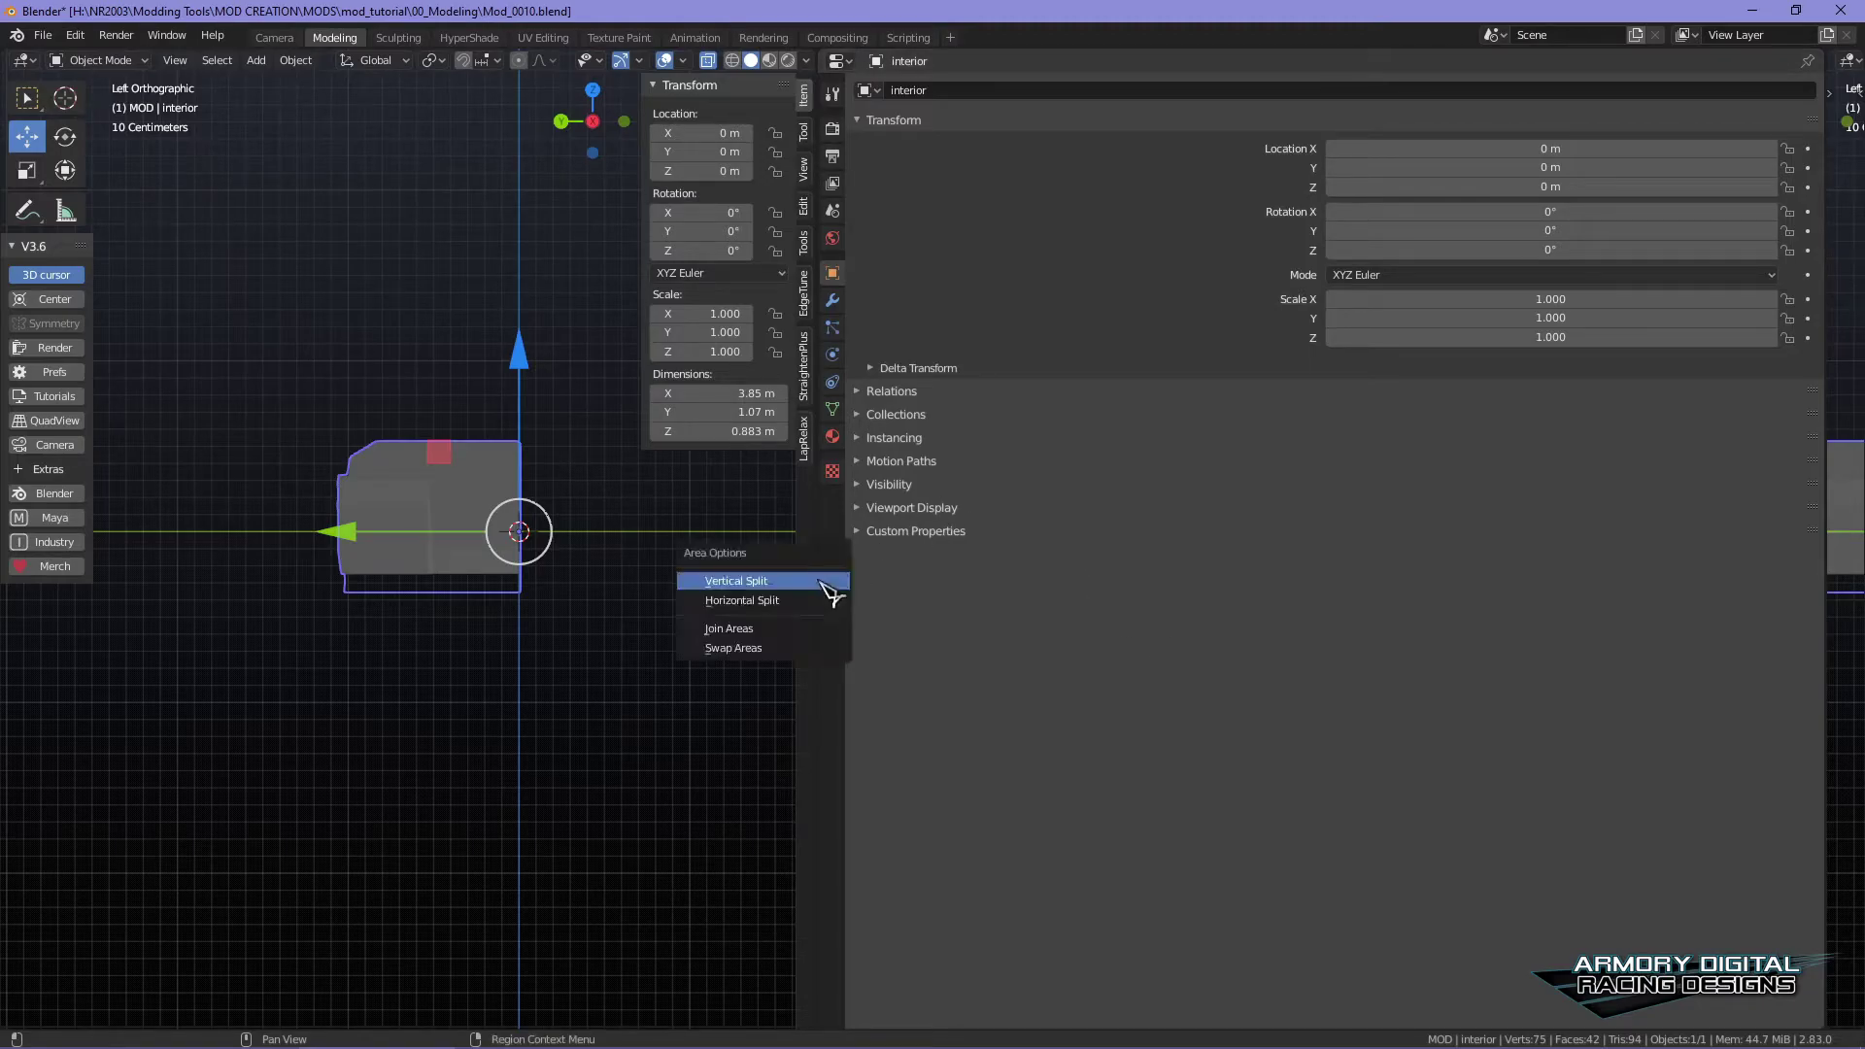
pyautogui.click(796, 629)
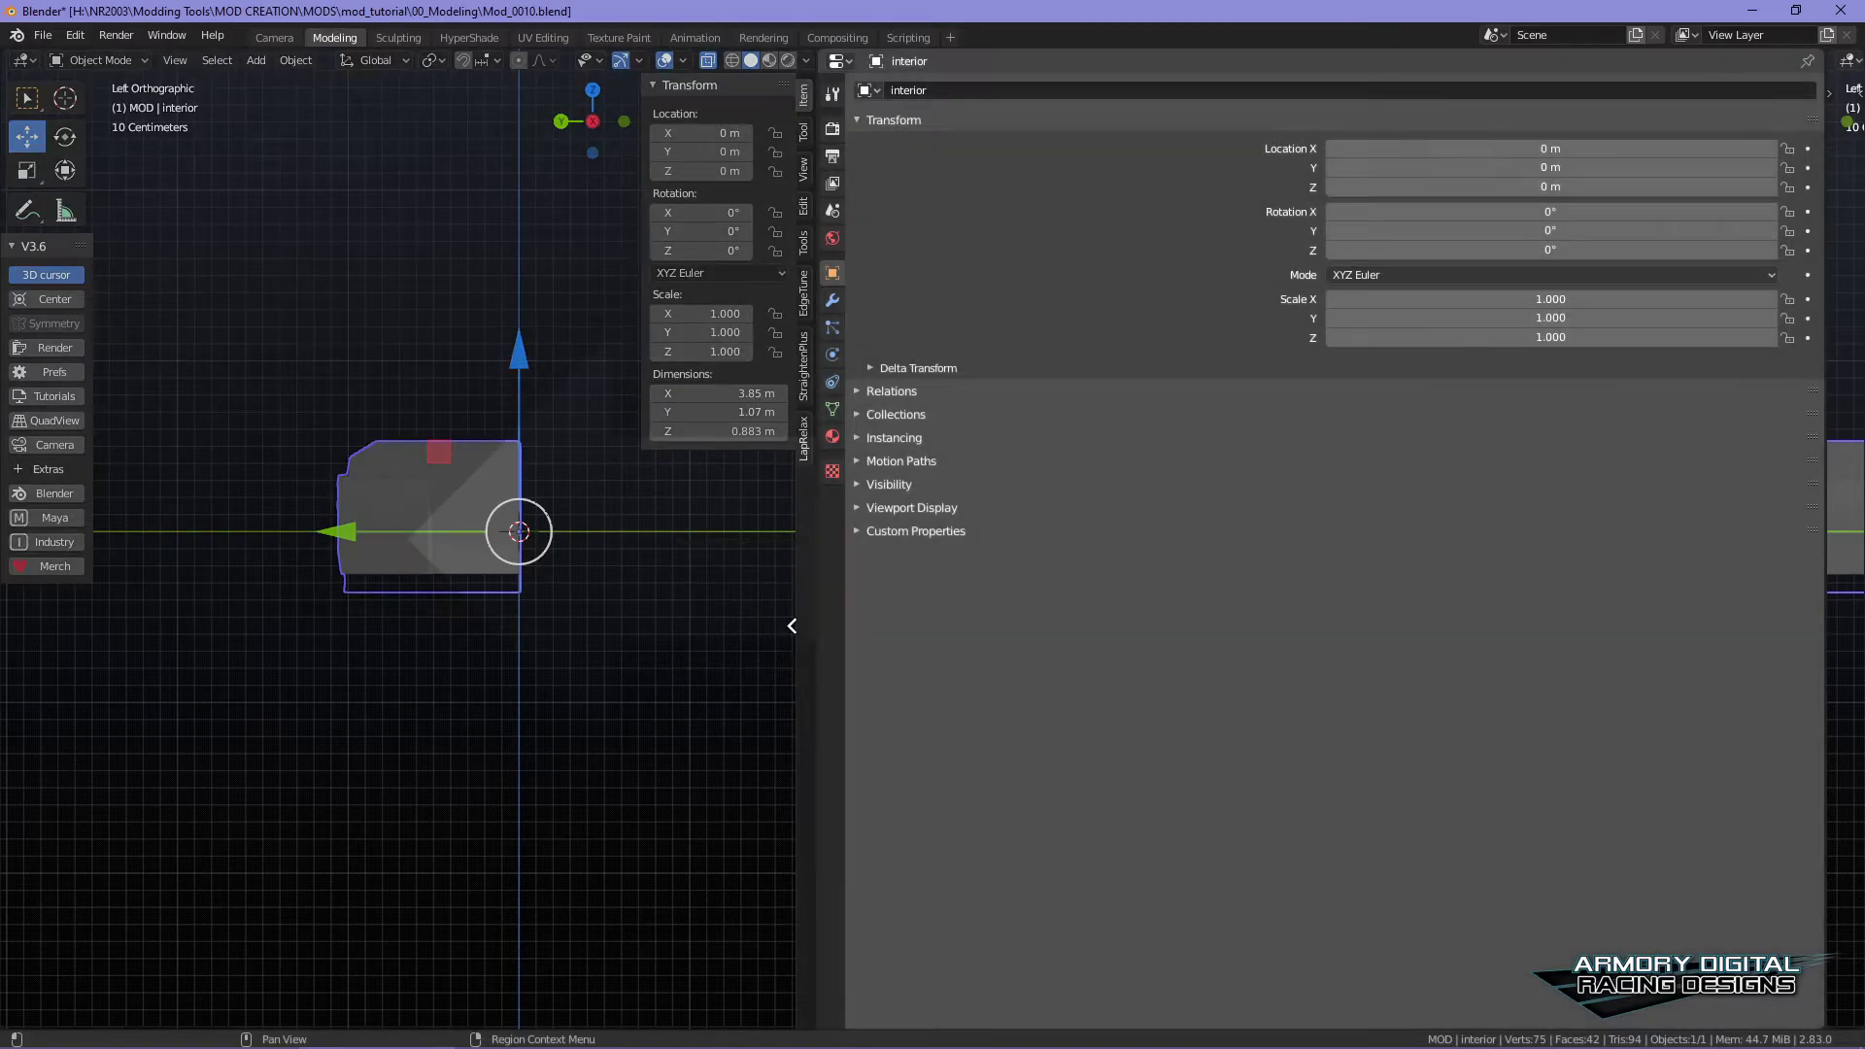
pyautogui.click(1139, 577)
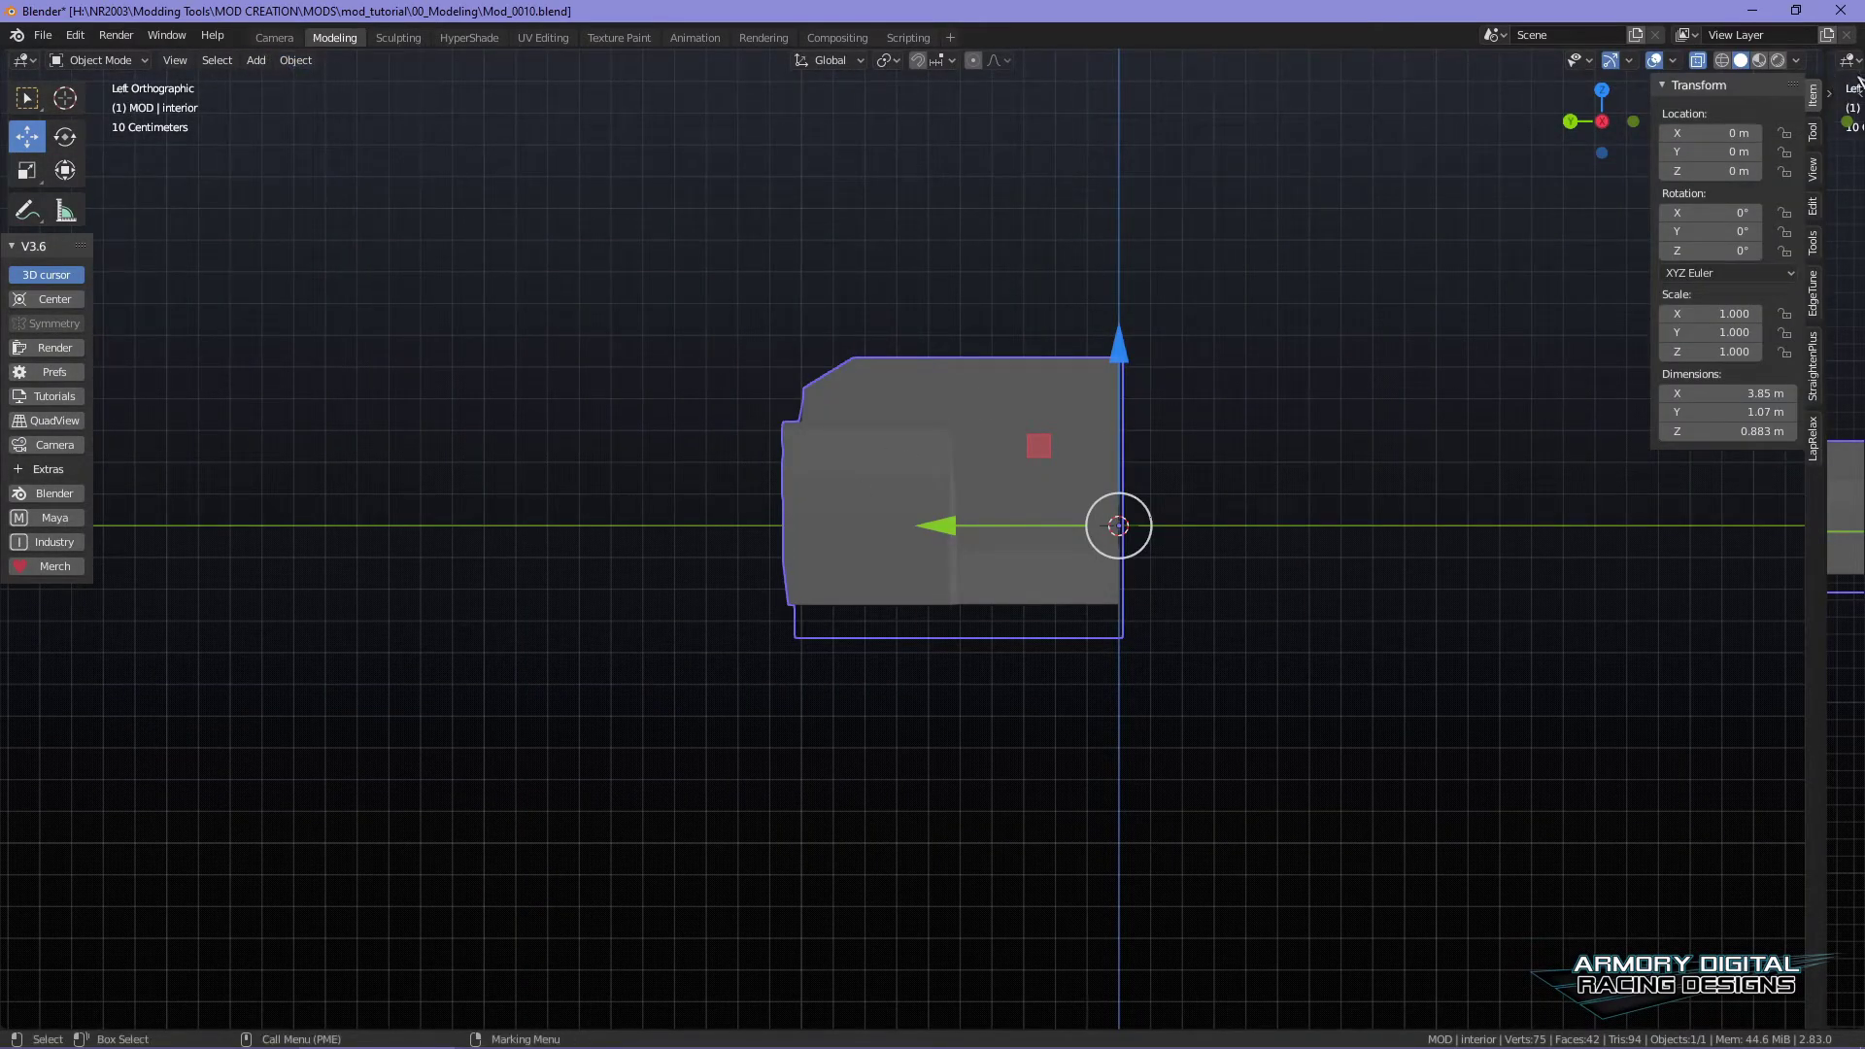
pyautogui.rightClick(1824, 644)
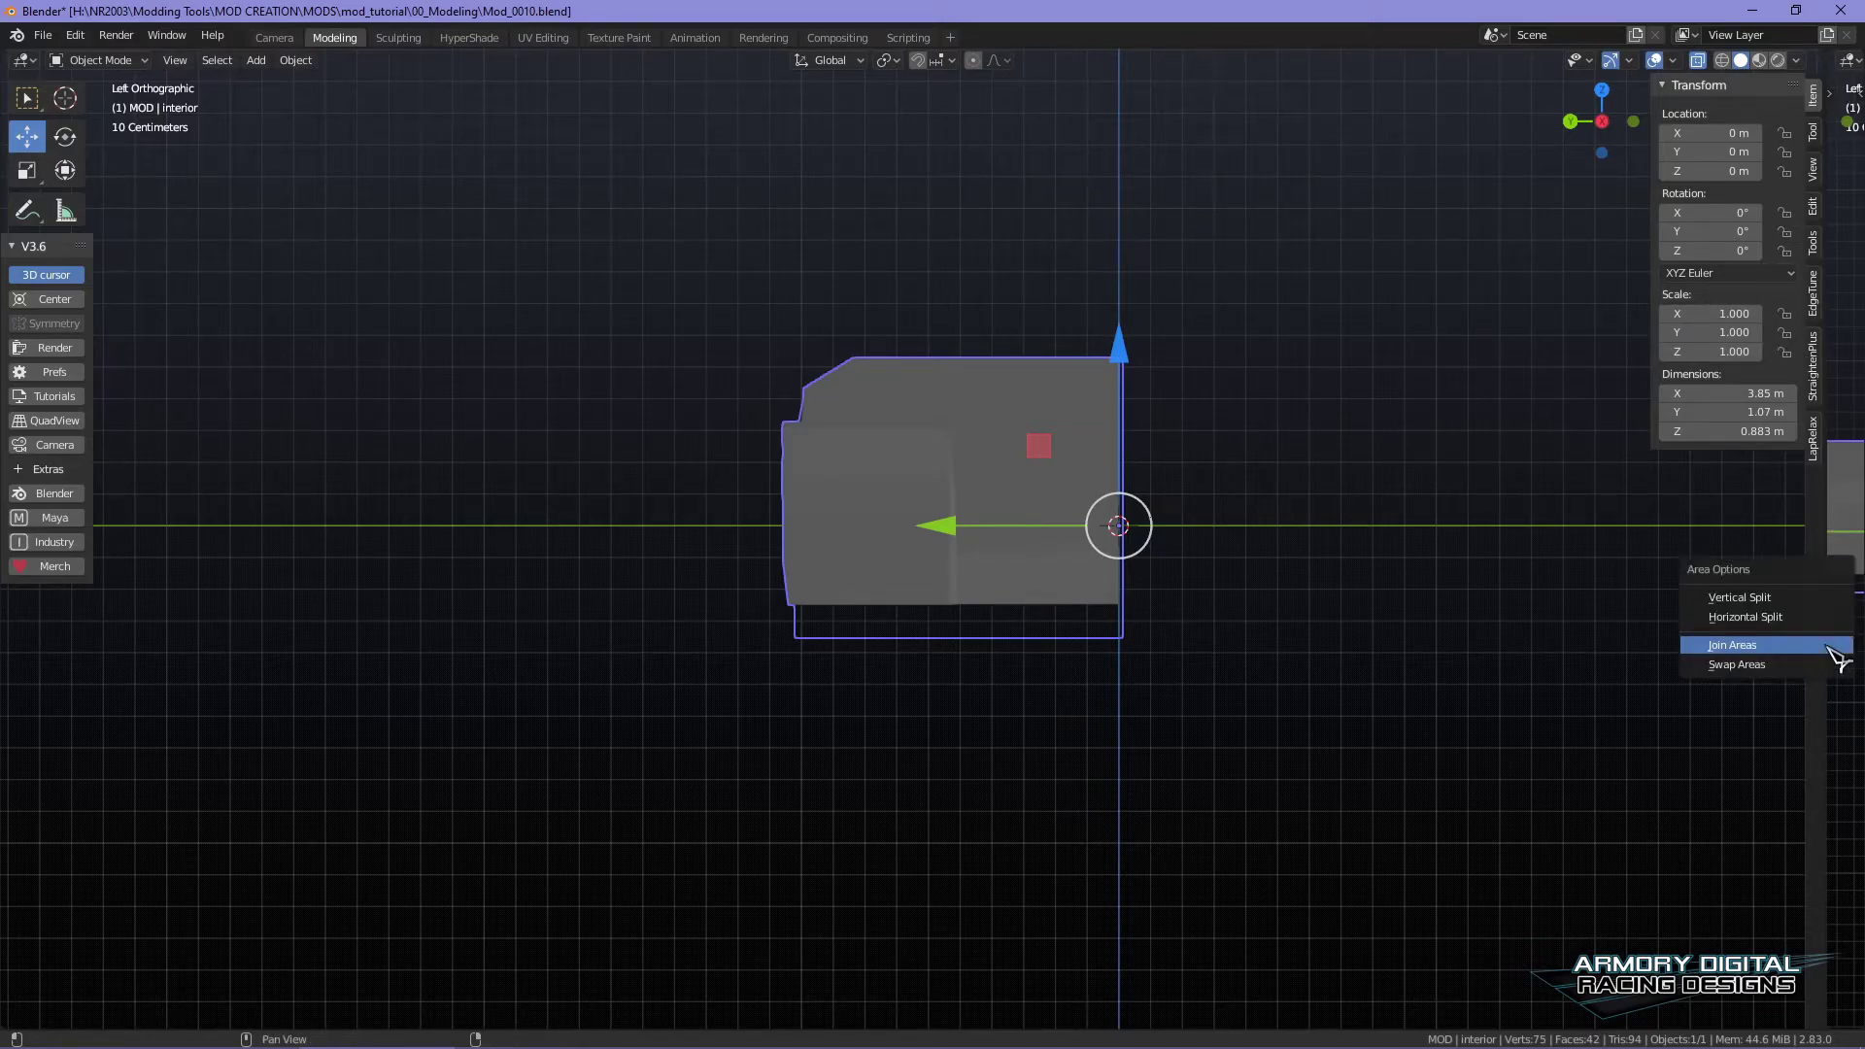
pyautogui.click(1828, 647)
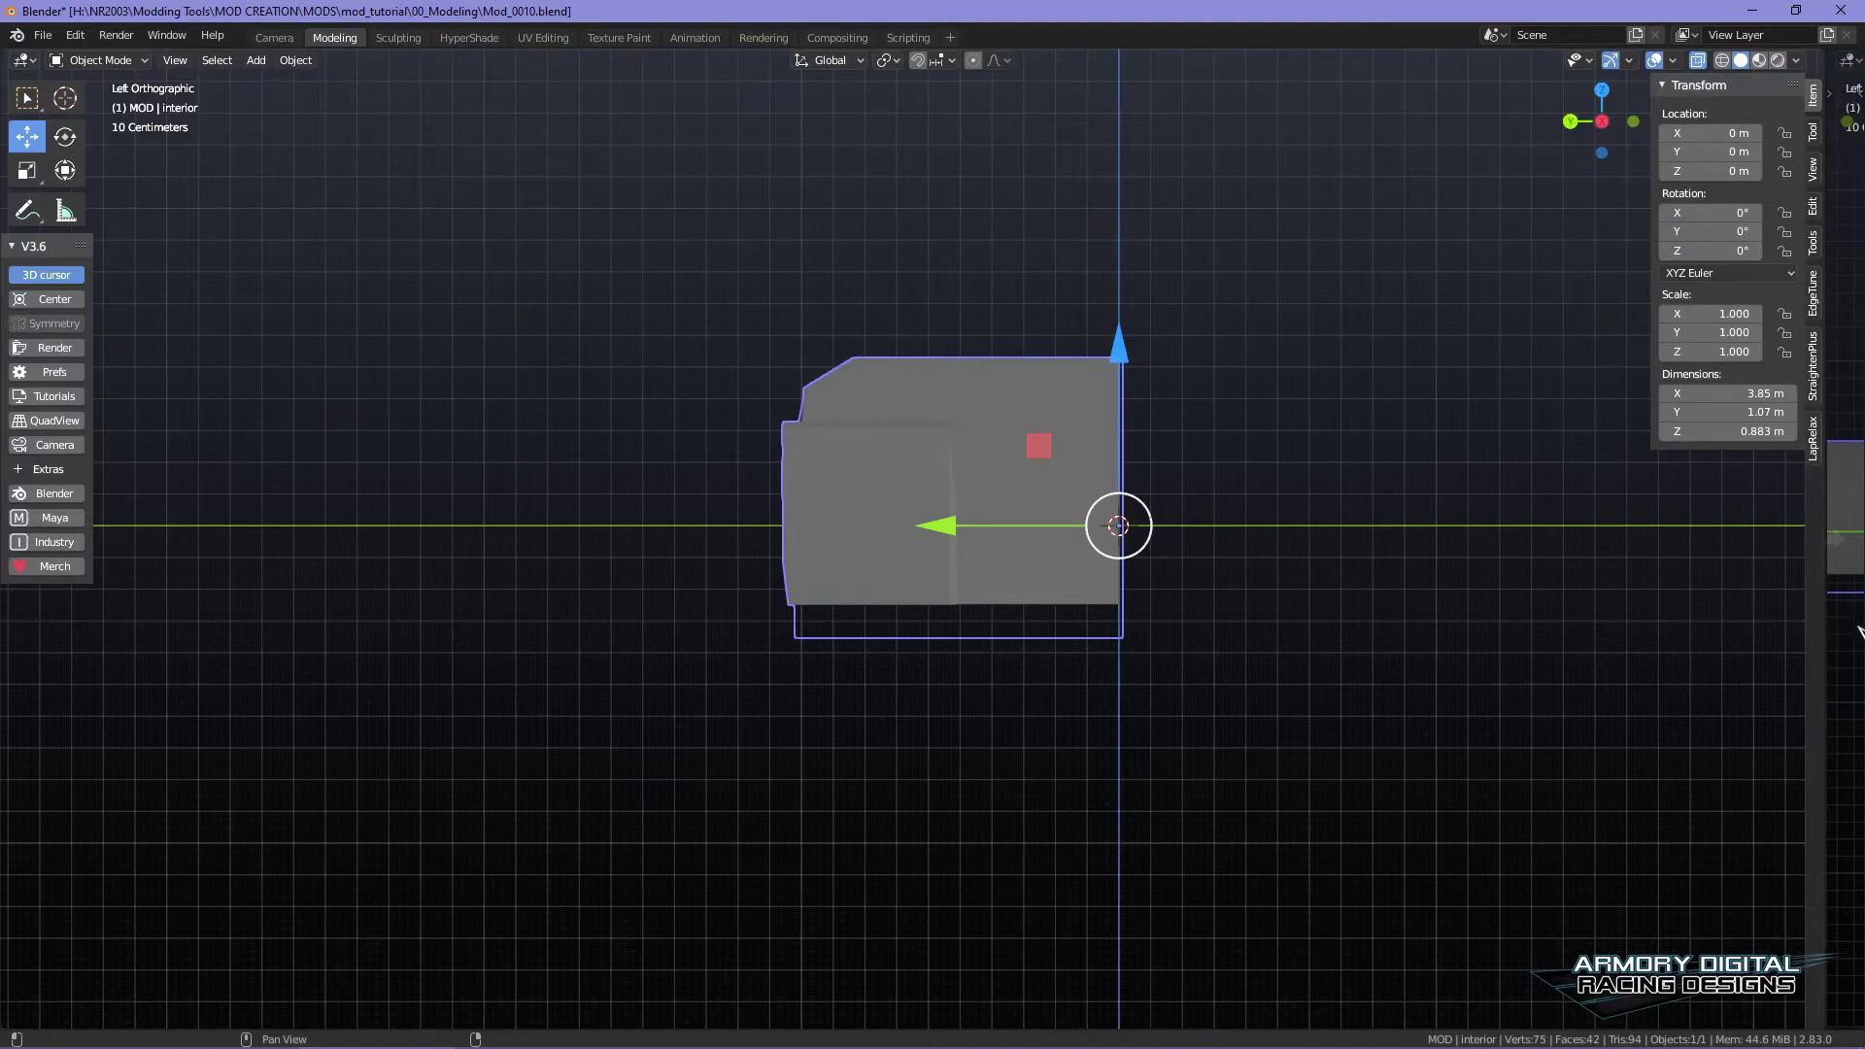
pyautogui.click(1856, 625)
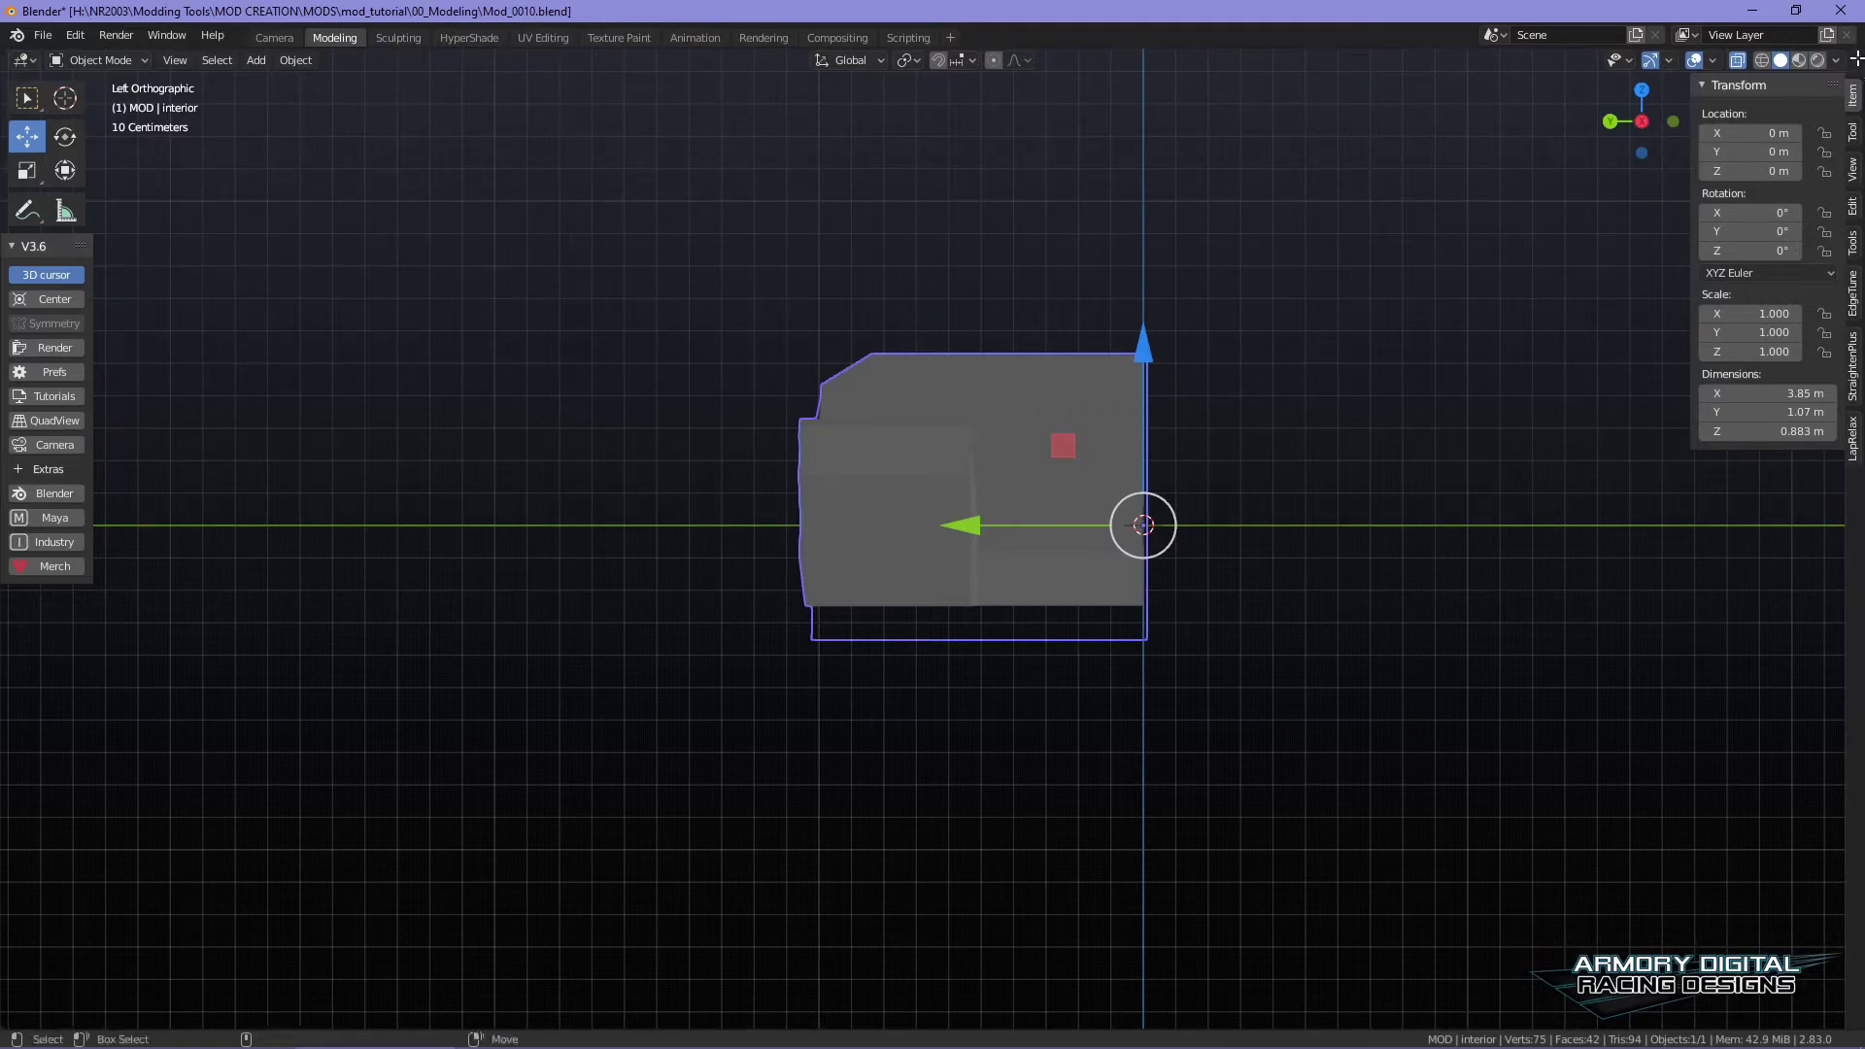
# - Duplicate the 3D viewport into a separate window and shrink it so it floats over the main one
pyautogui.keyDown('shift'); pyautogui.moveTo(1805, 64); pyautogui.dragTo(1793, 68); pyautogui.keyUp('shift')
pyautogui.moveTo(1187, 45); pyautogui.dragTo(1237, 91)
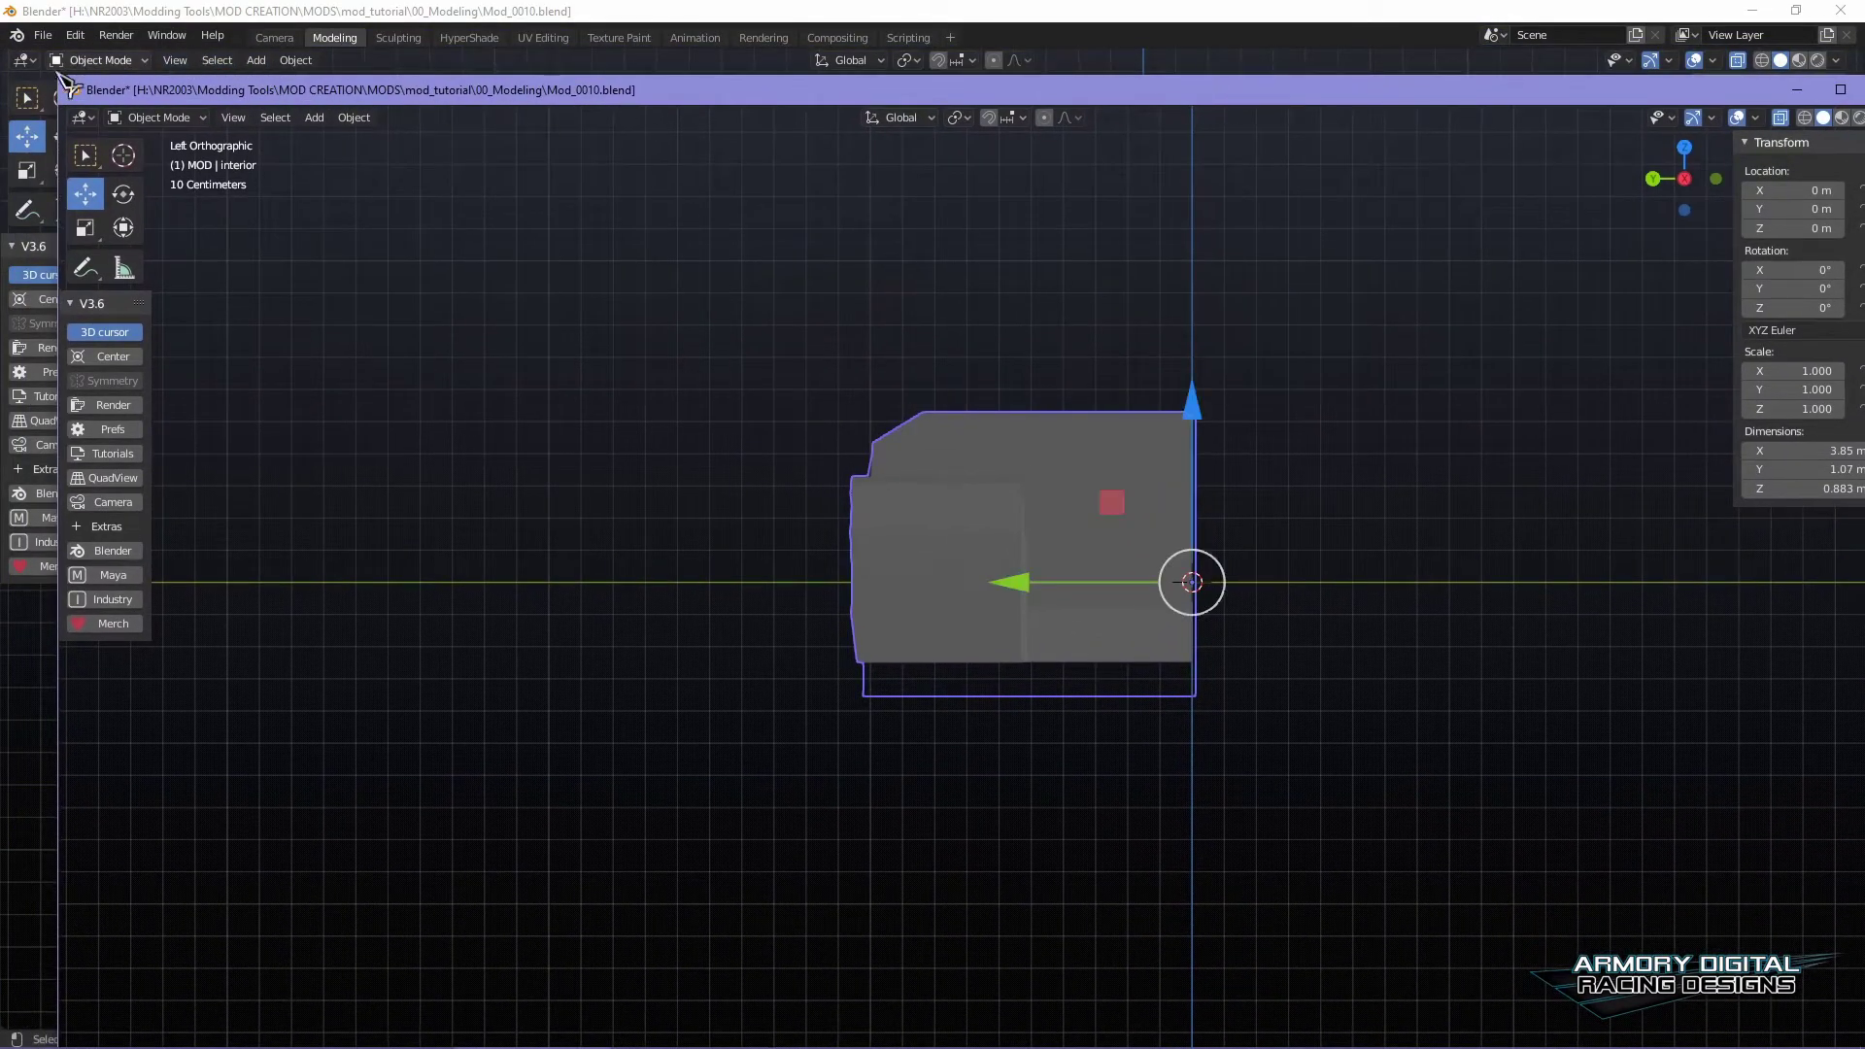
pyautogui.moveTo(53, 76); pyautogui.dragTo(978, 159)
pyautogui.moveTo(1121, 176); pyautogui.dragTo(720, 67)
# - Change the floating window's editor type to Properties and move the window aside
pyautogui.click(604, 92)
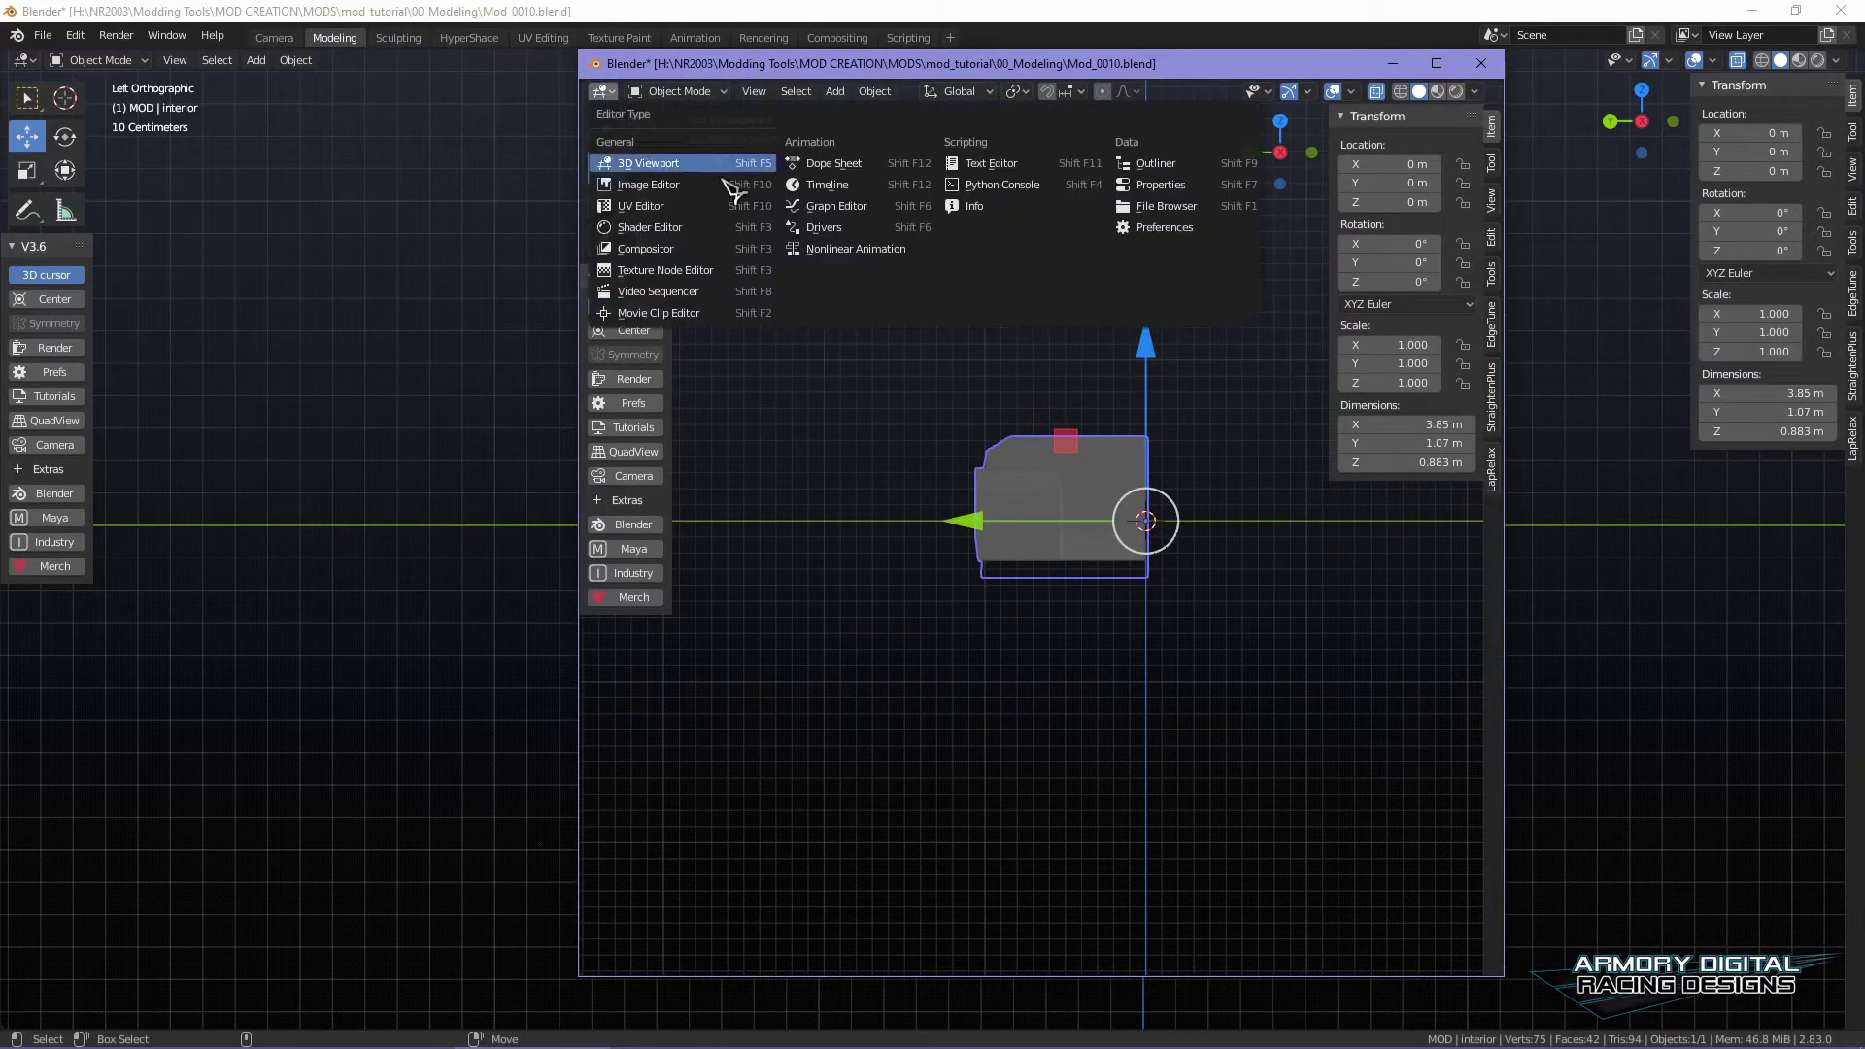
pyautogui.click(1043, 200)
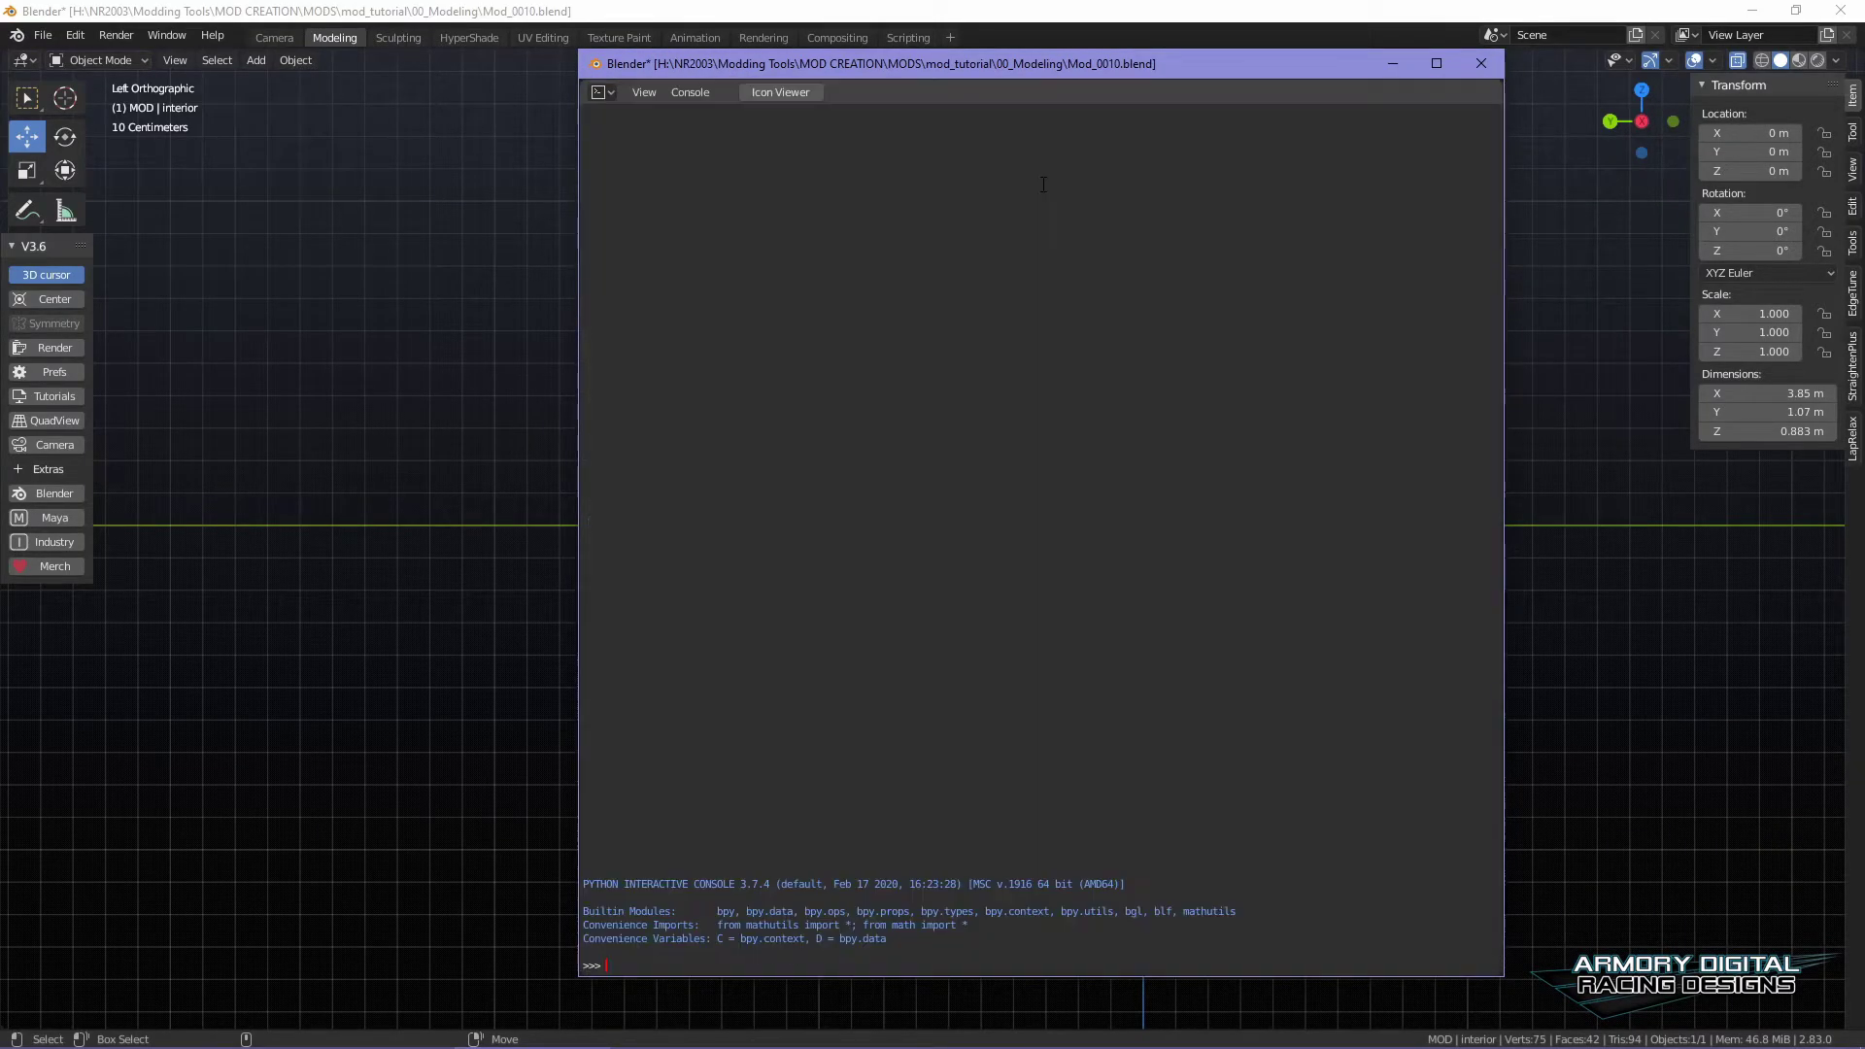
pyautogui.click(600, 92)
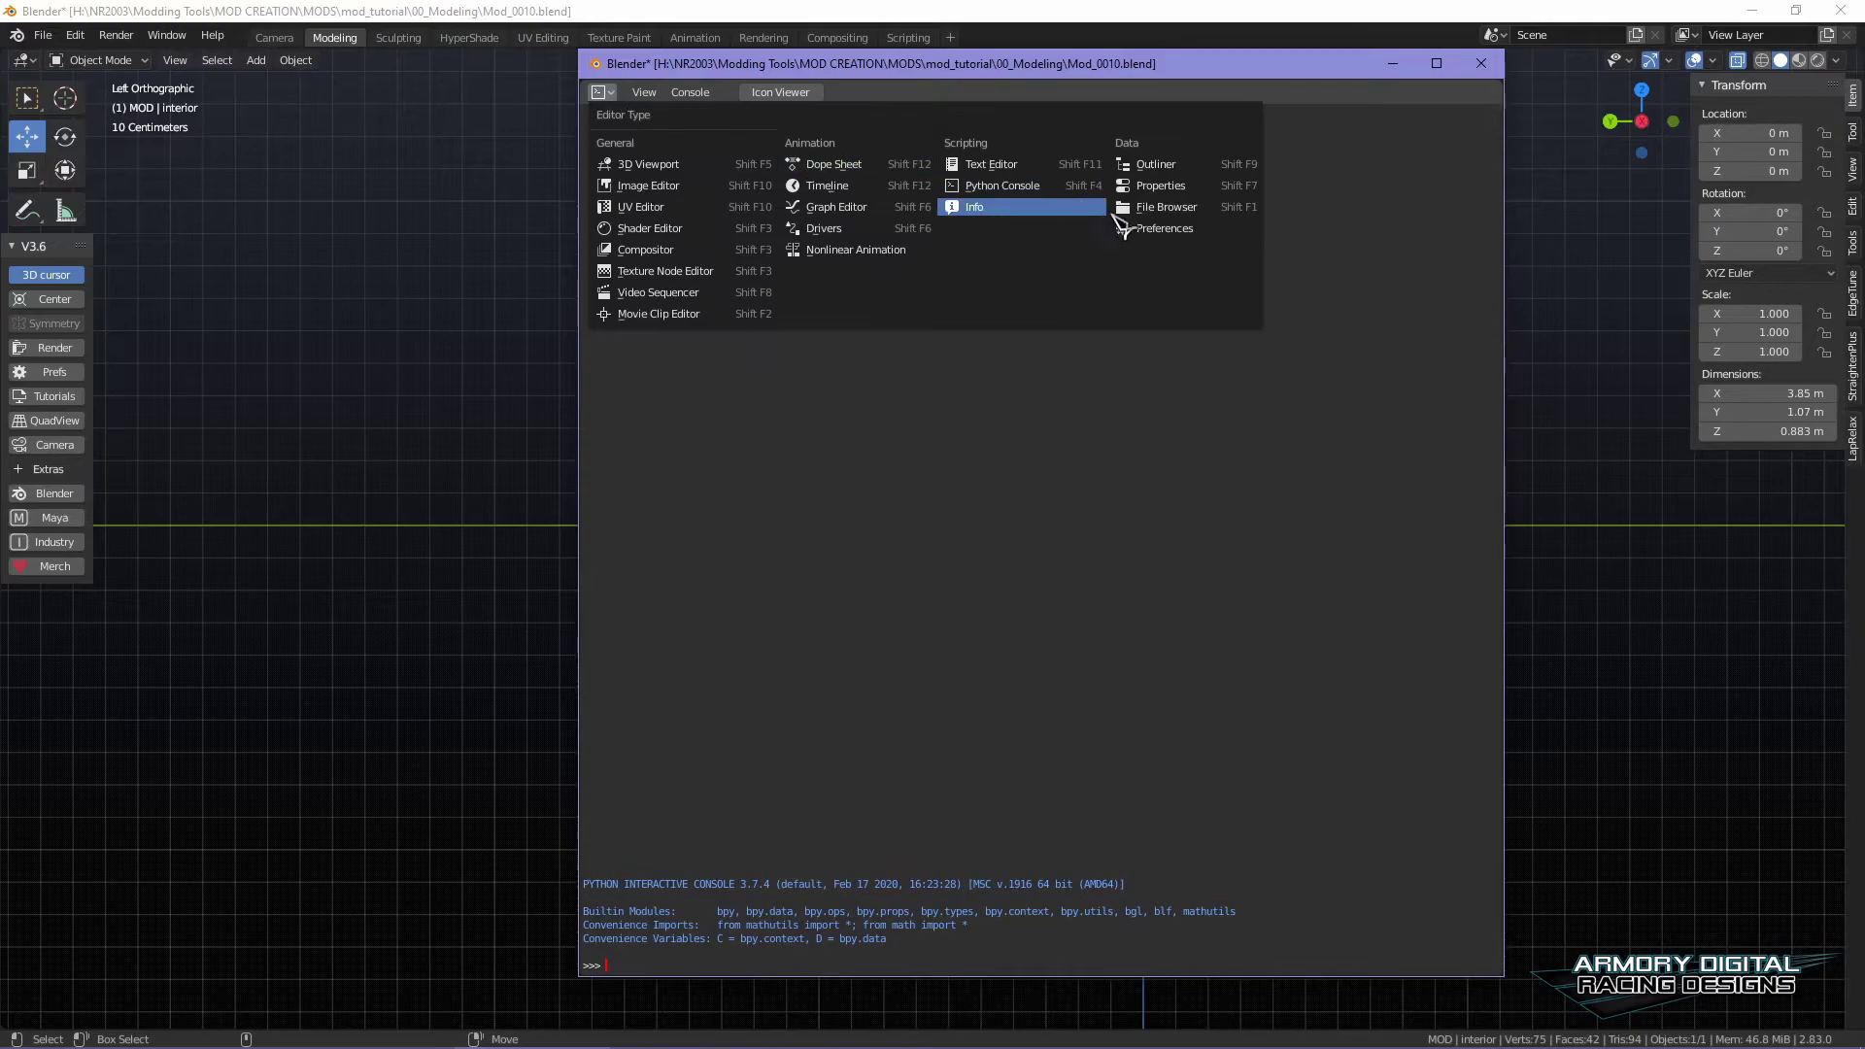
pyautogui.click(1136, 194)
pyautogui.moveTo(611, 68); pyautogui.dragTo(886, 110)
# - Add a Mirror modifier to the half interior object
pyautogui.rightClick(666, 404)
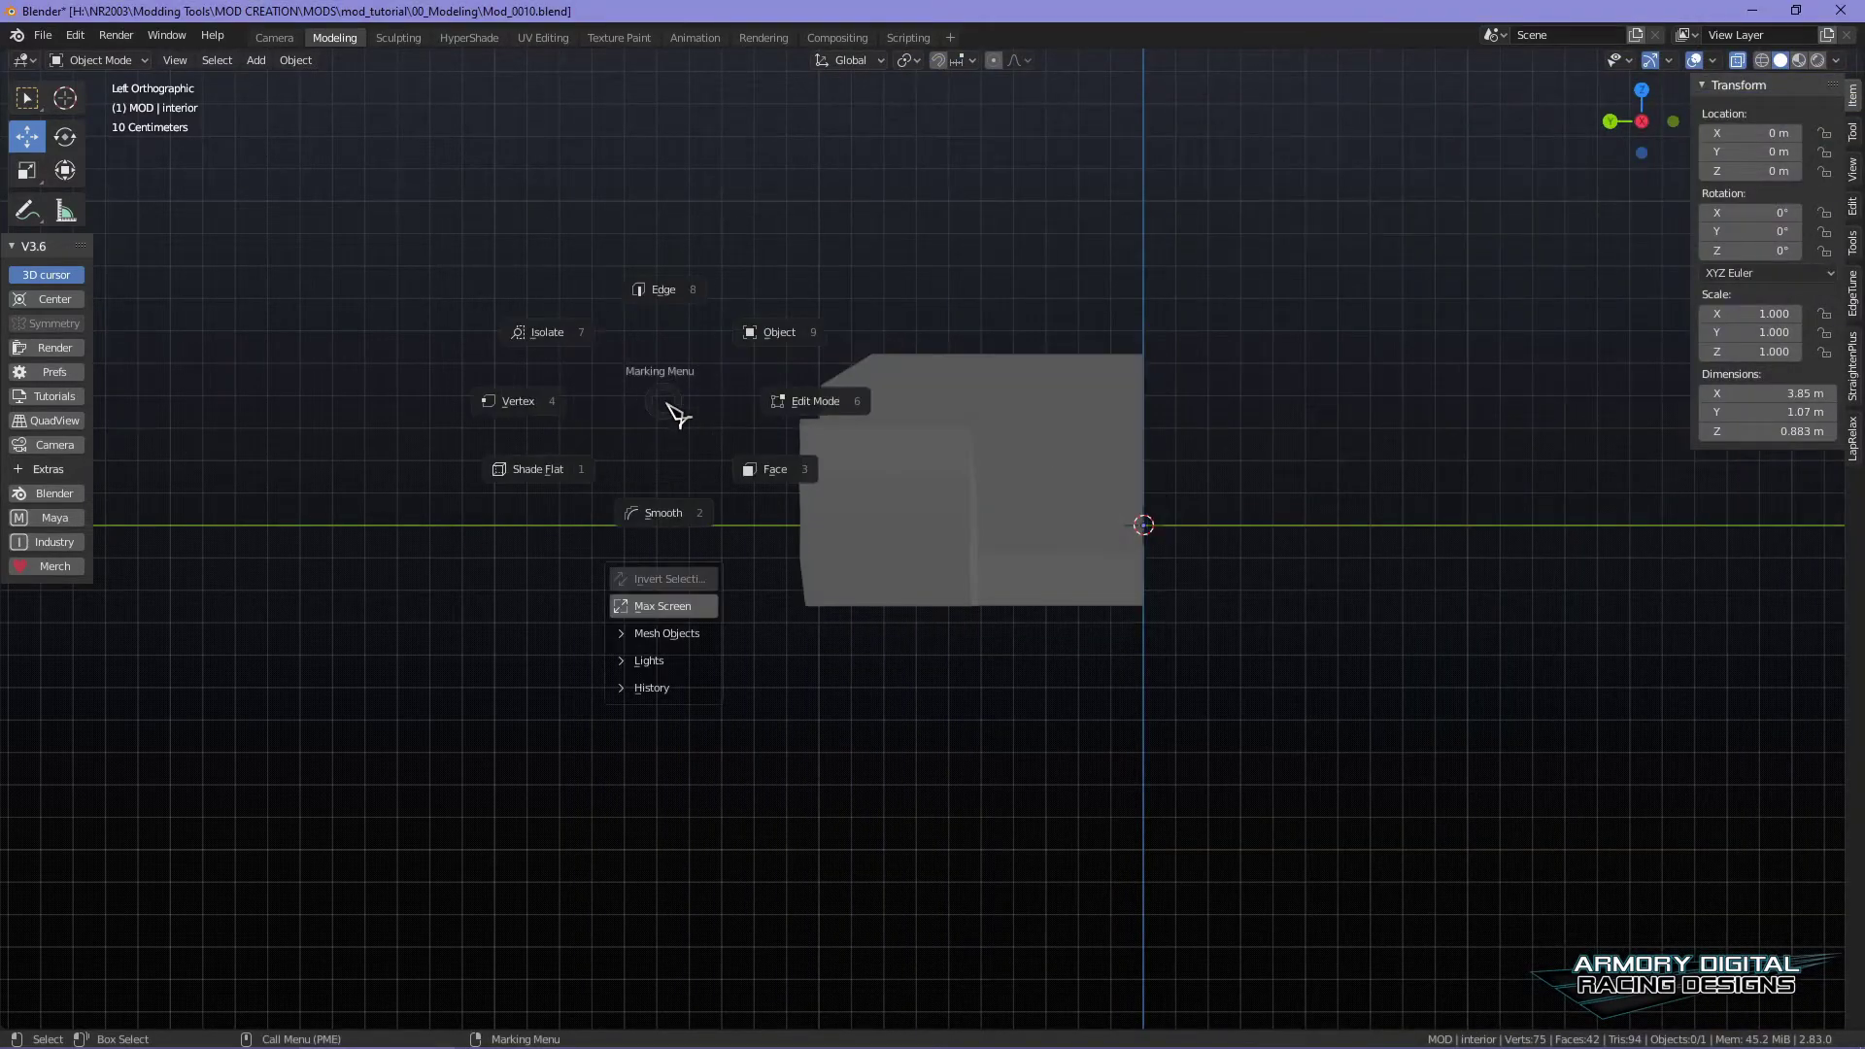
pyautogui.press('space')
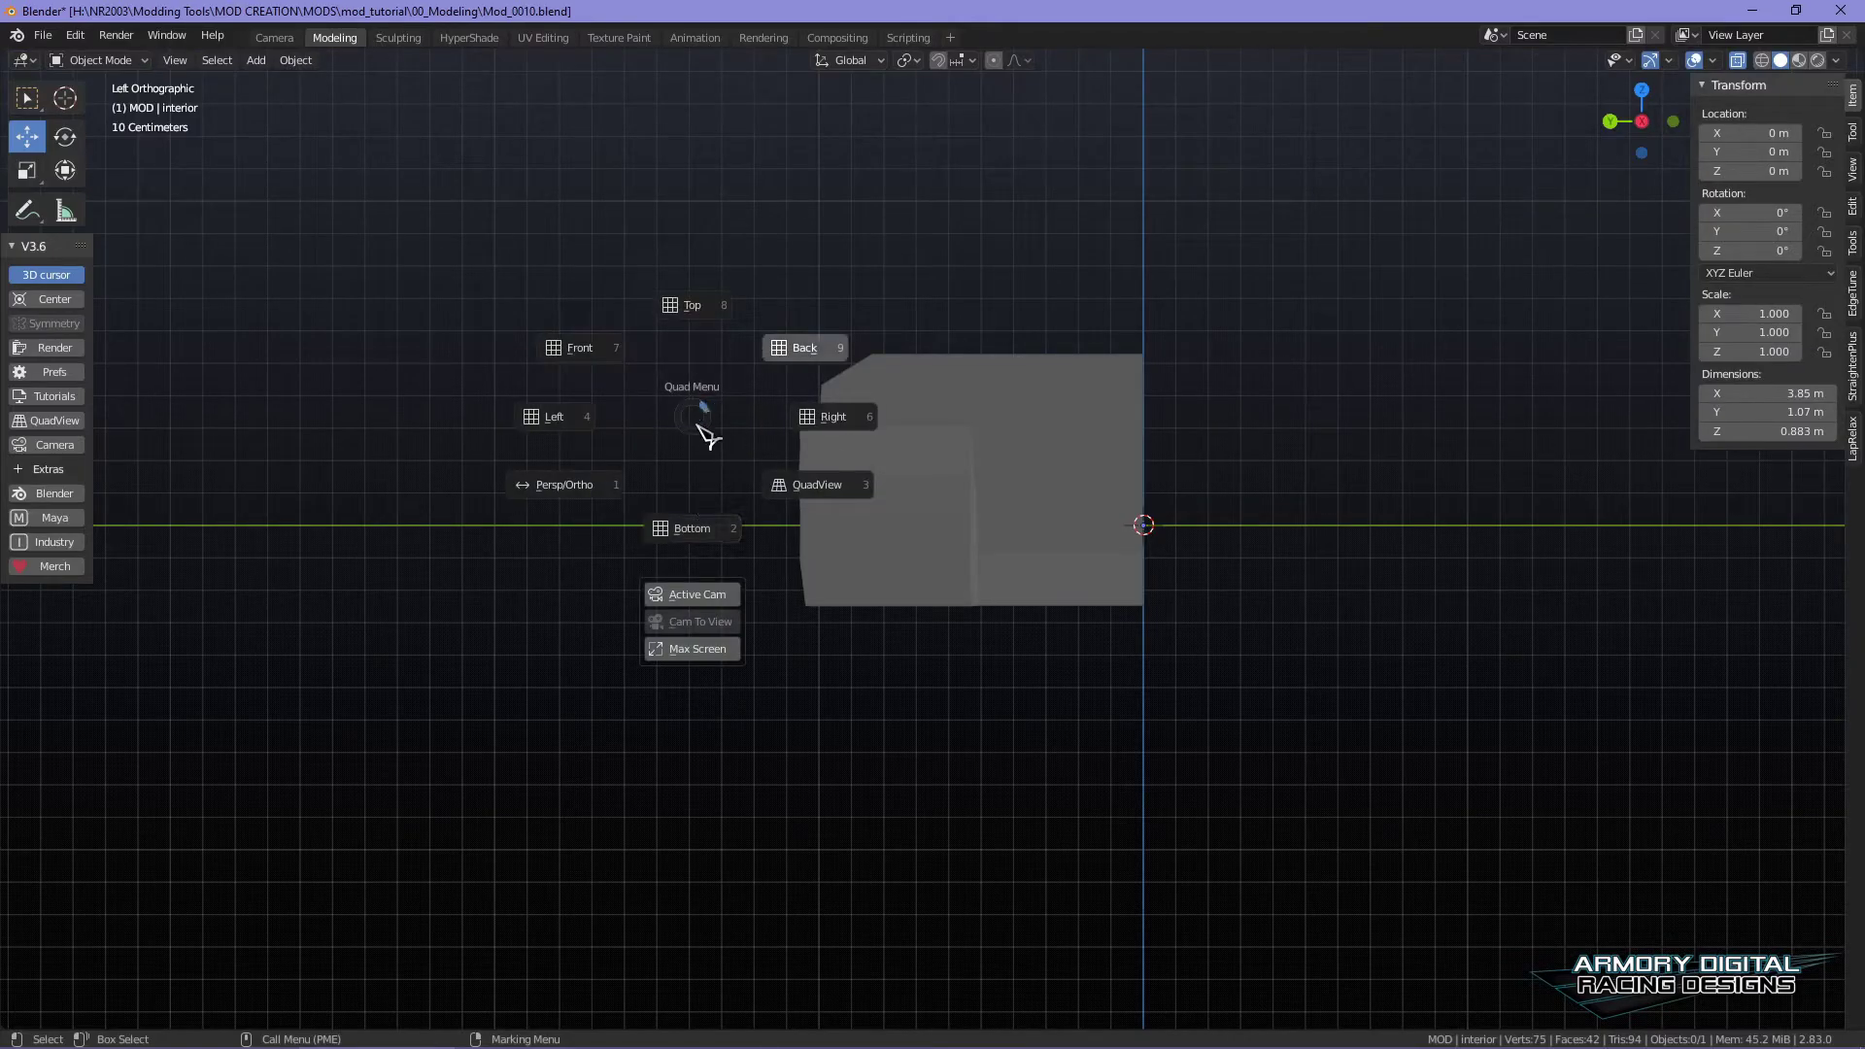
pyautogui.click(987, 515)
pyautogui.press('space')
pyautogui.press('1')
pyautogui.moveTo(1027, 610); pyautogui.dragTo(1418, 610, button='middle')
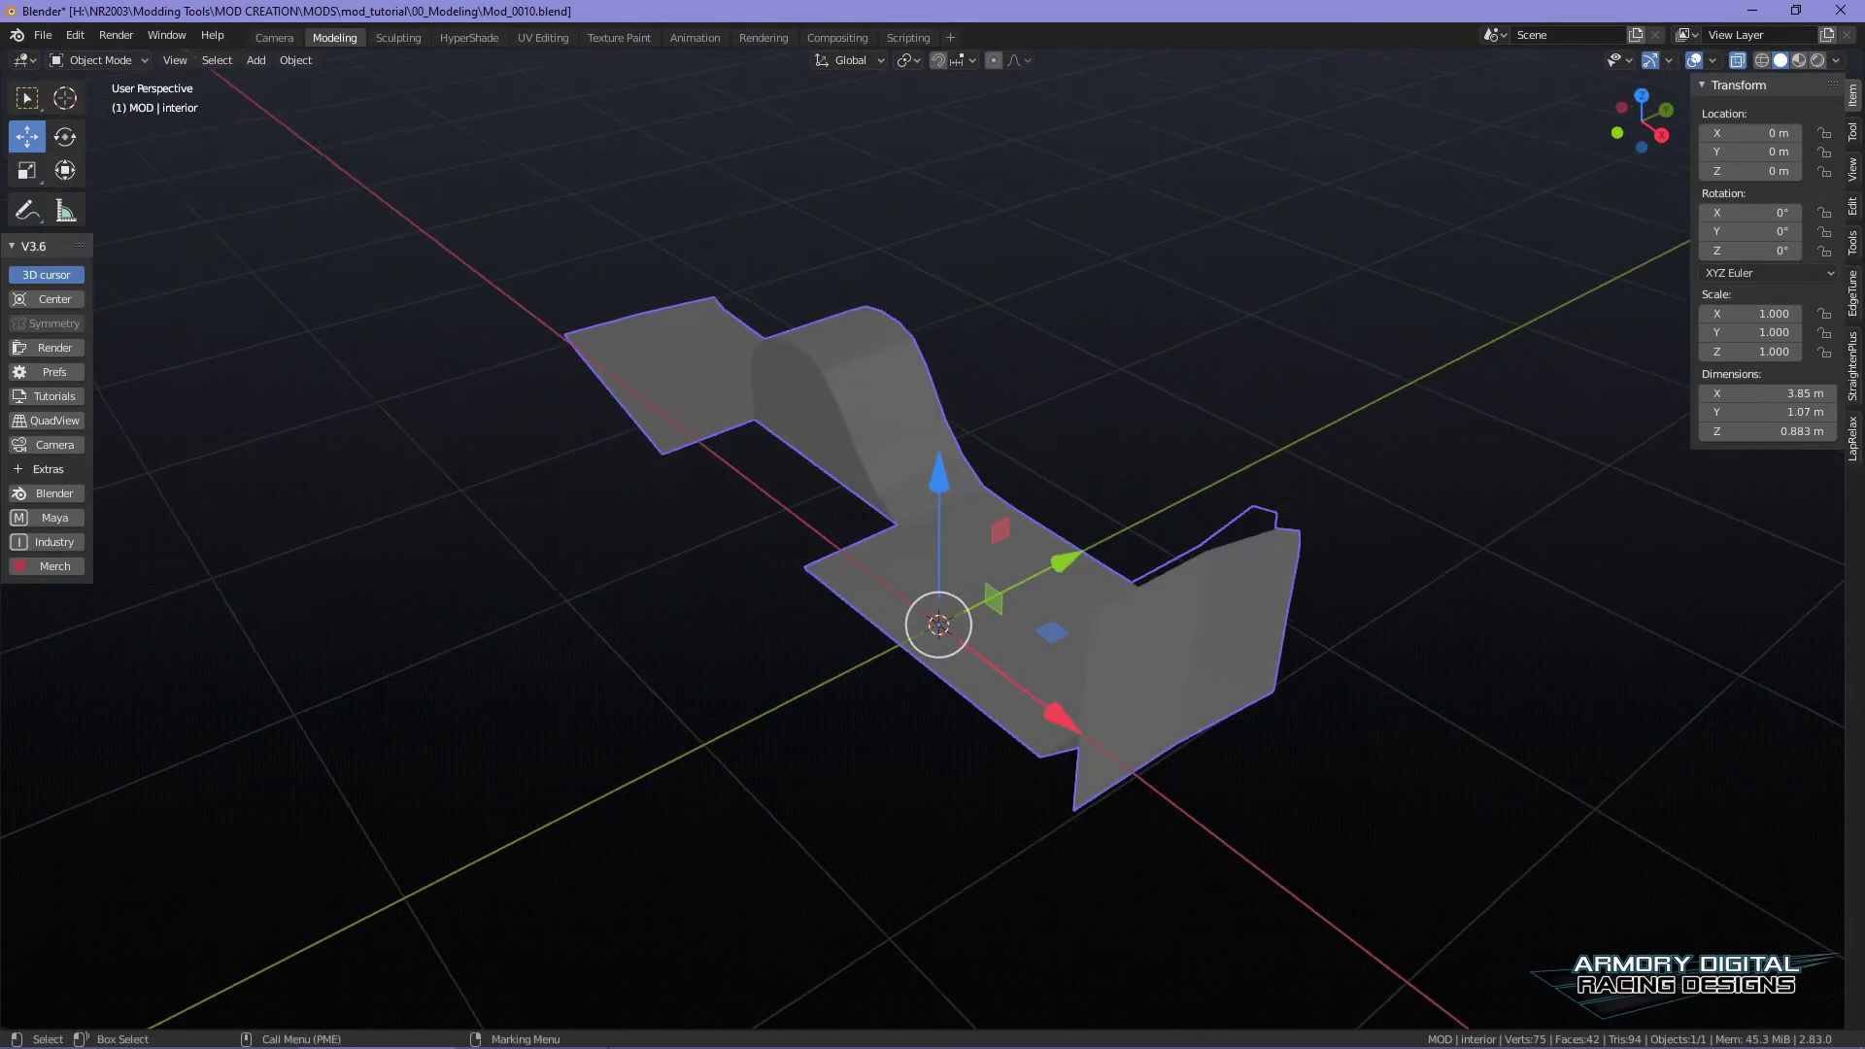
pyautogui.click(535, 1017)
pyautogui.moveTo(1003, 89); pyautogui.dragTo(1012, 89)
pyautogui.click(894, 355)
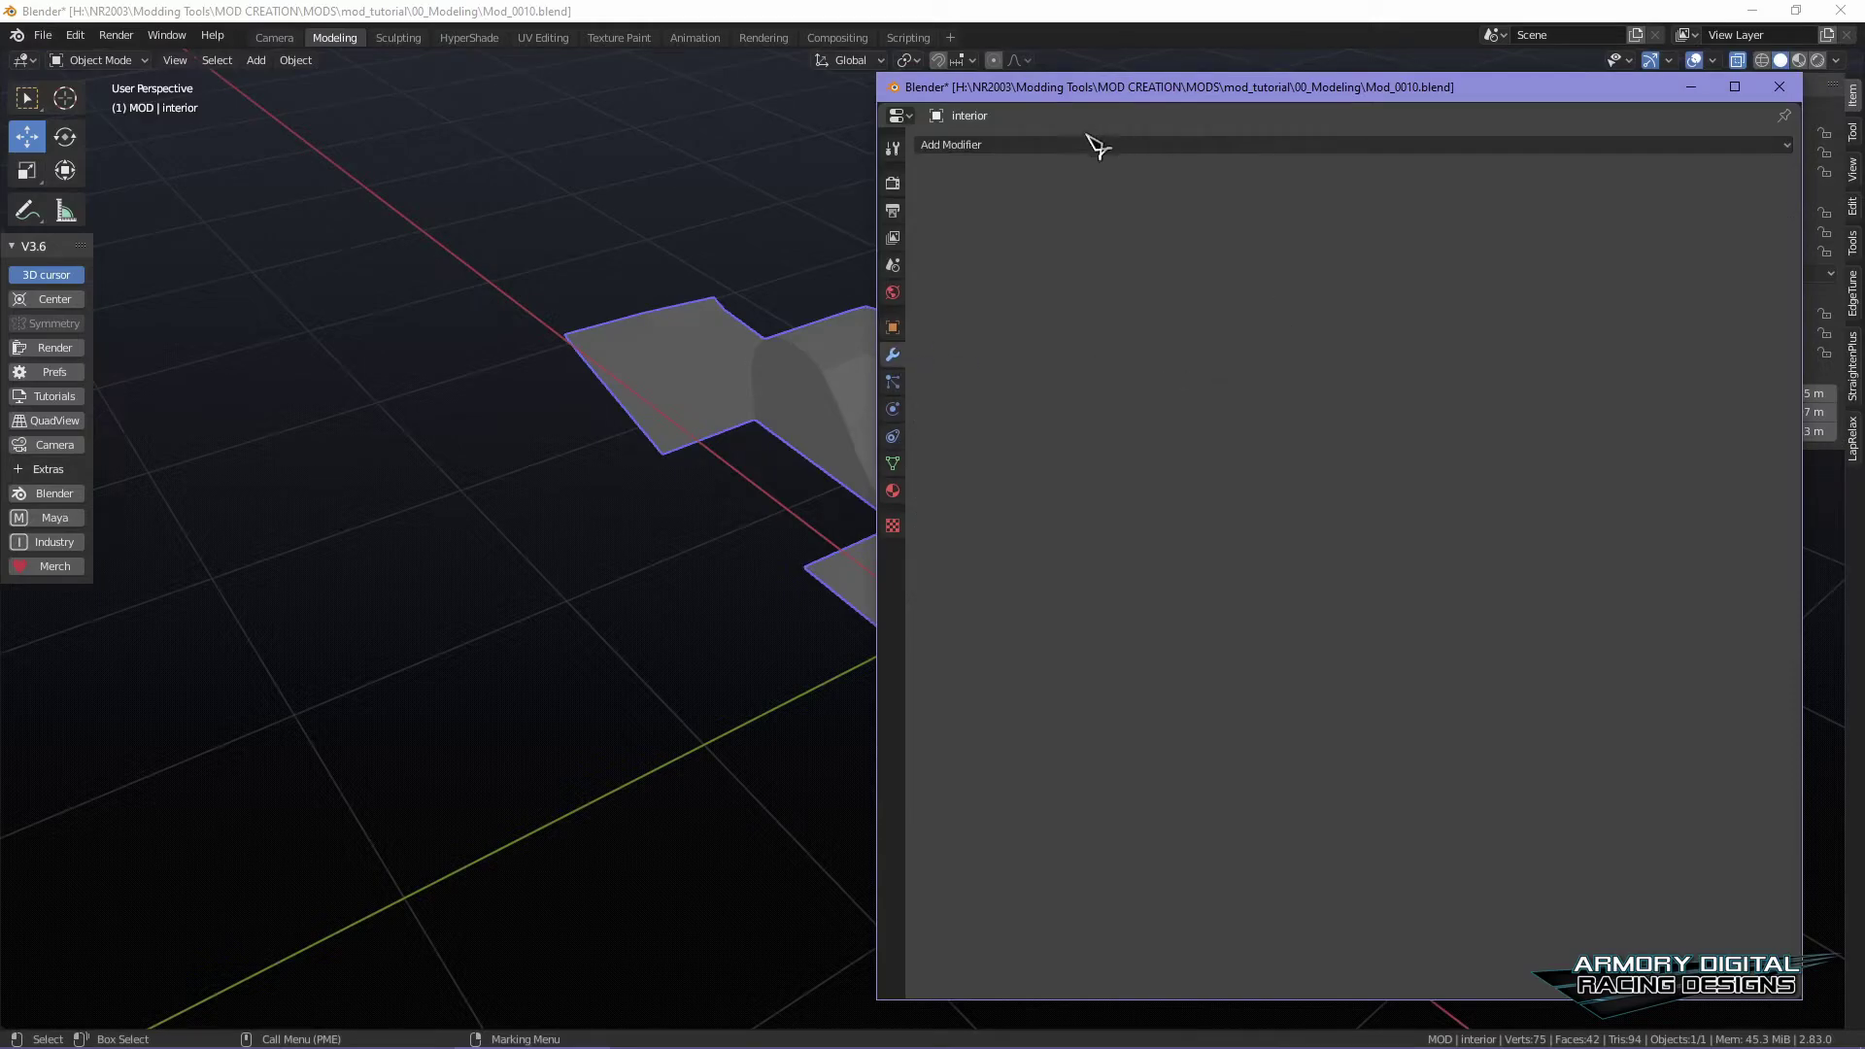
pyautogui.click(1026, 145)
pyautogui.click(1152, 340)
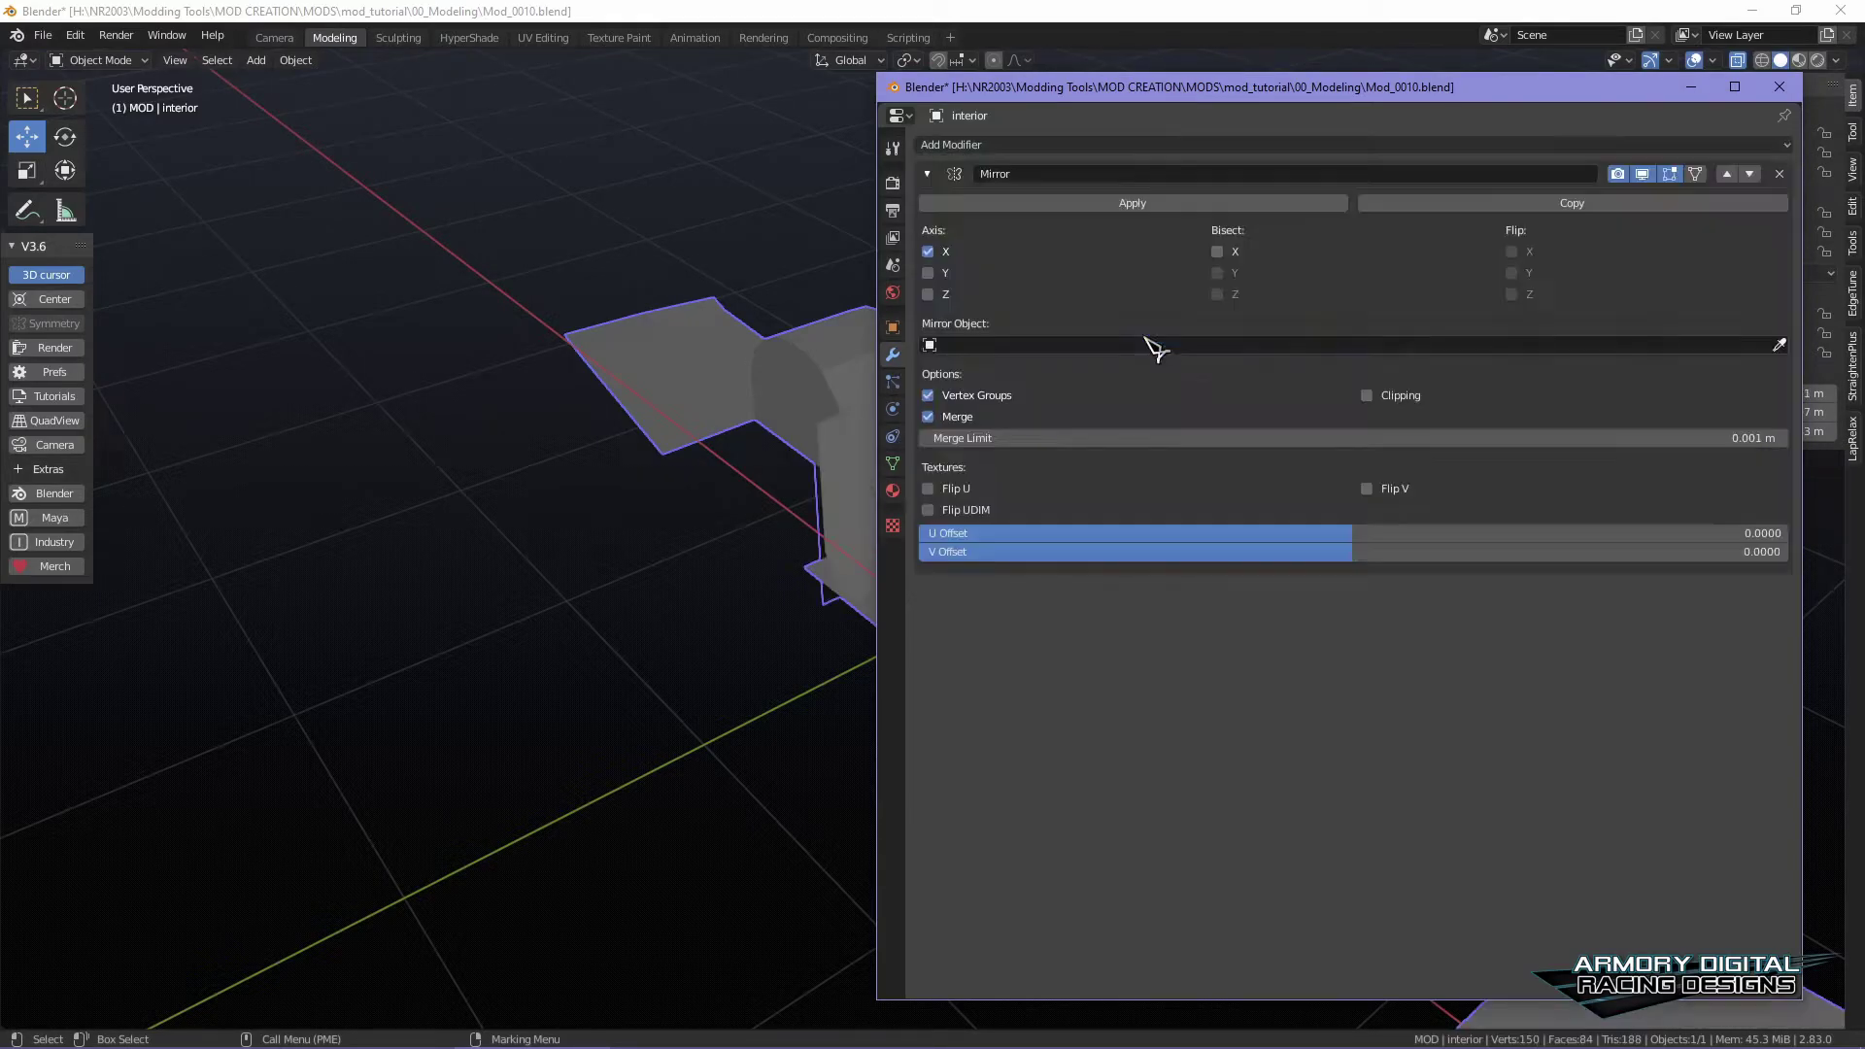
# - Set the Mirror modifier to the Y axis only, and move the Properties window out of the way
pyautogui.click(942, 275)
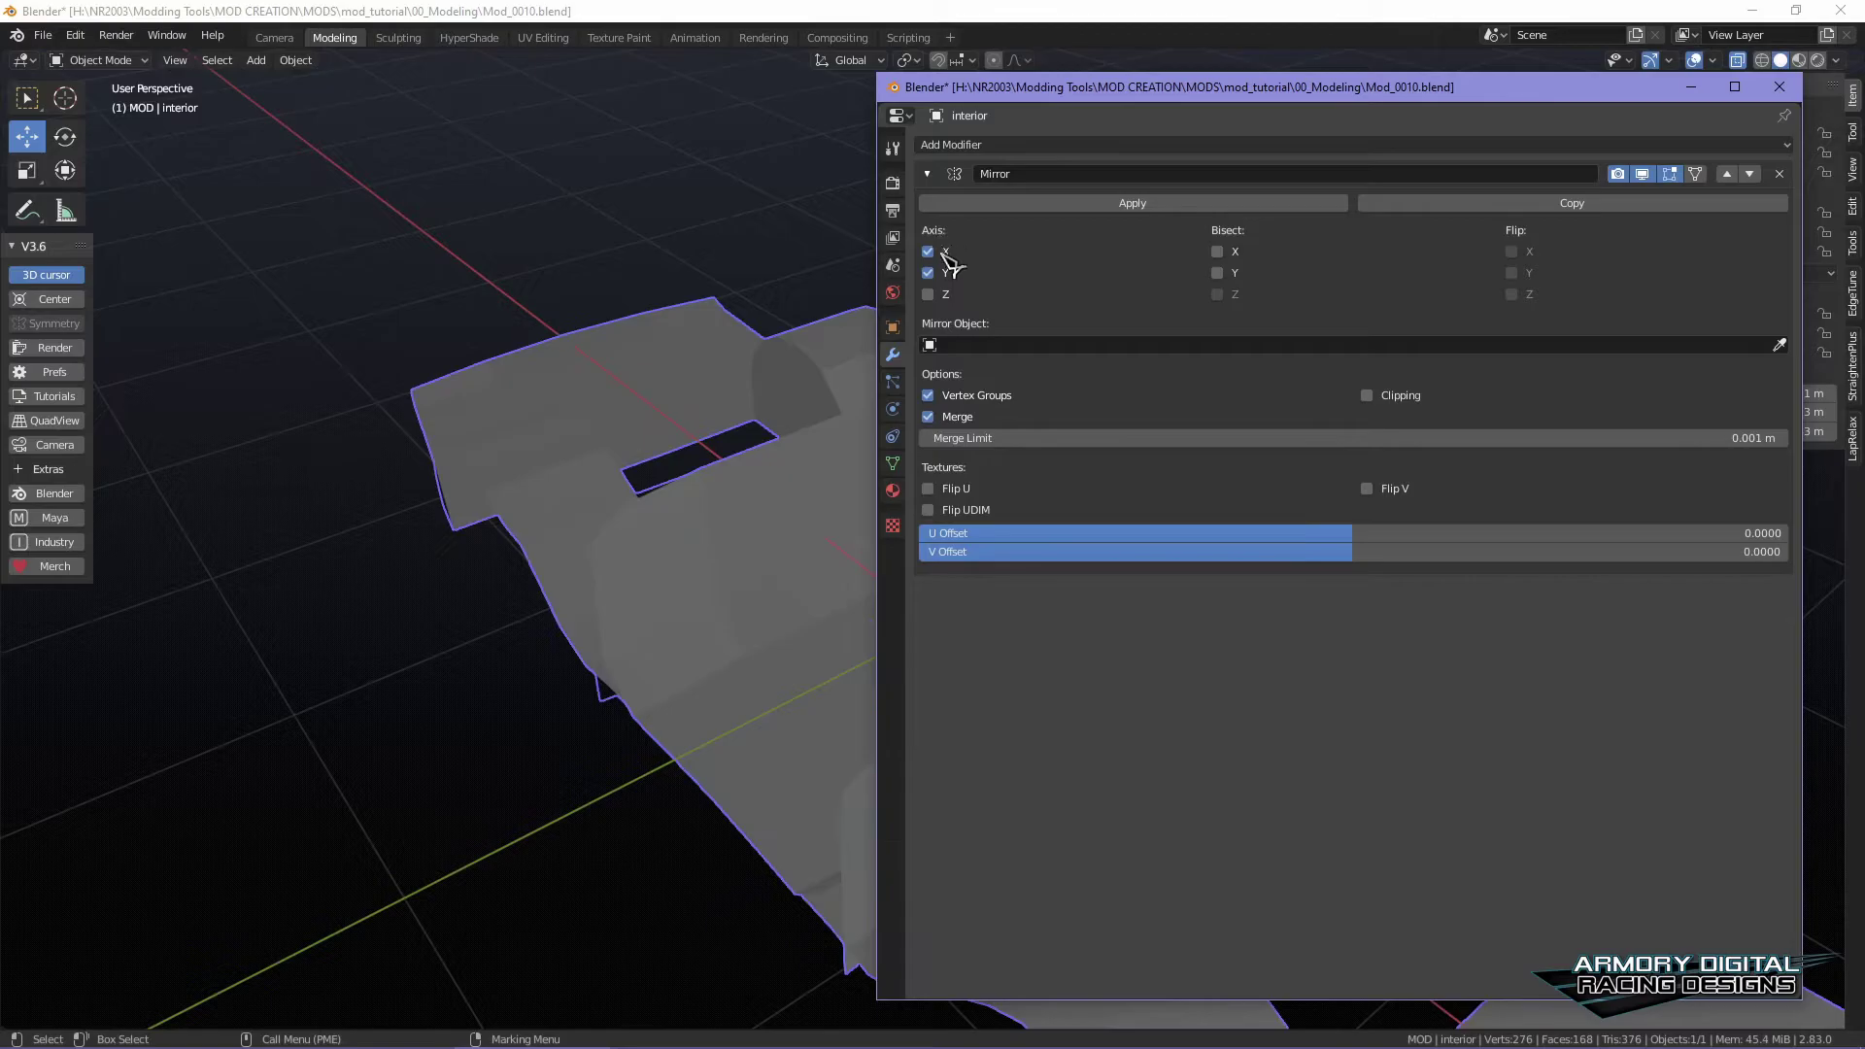
pyautogui.click(943, 252)
pyautogui.moveTo(1103, 94); pyautogui.dragTo(1864, 185)
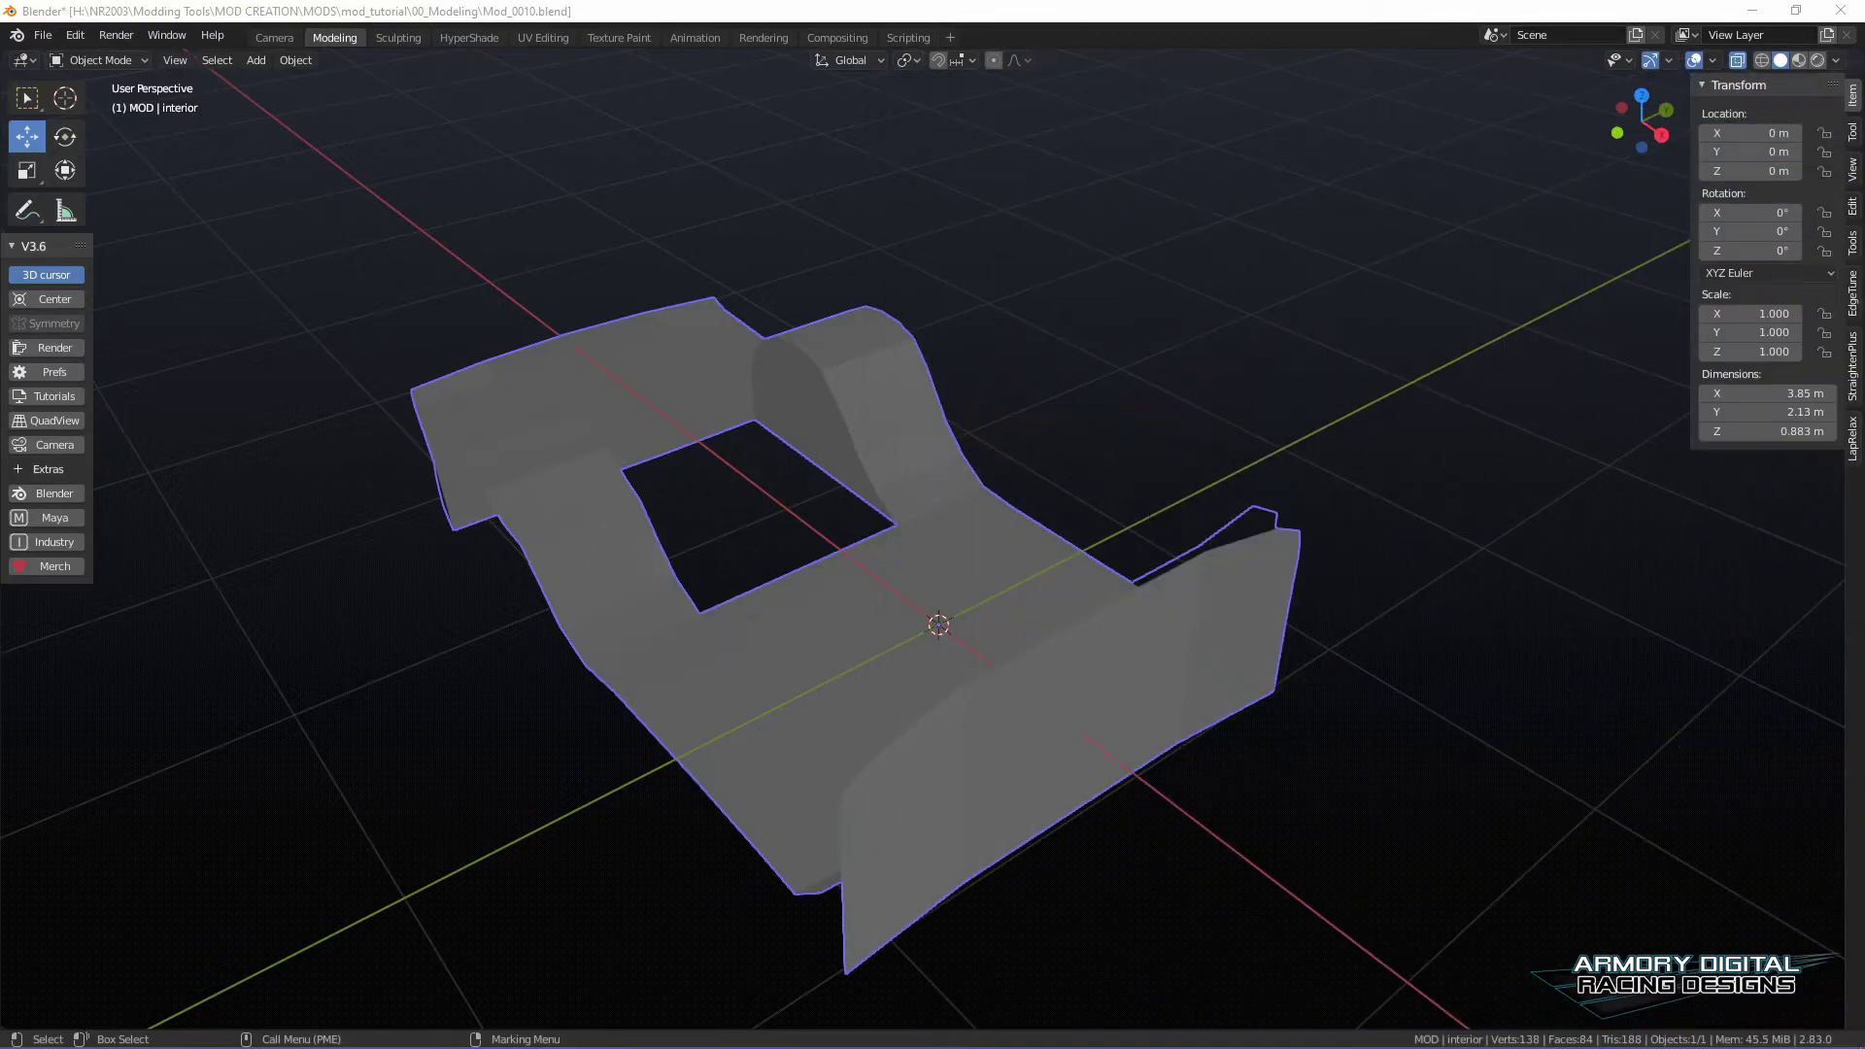
# - Extrude the inner side face of the positive-Y wheel hump in place, without any offset
pyautogui.moveTo(1395, 666); pyautogui.dragTo(1078, 551, button='middle')
pyautogui.scroll(4, 1323, 646)
pyautogui.rightClick(933, 404)
pyautogui.click(1018, 476)
pyautogui.click(906, 559)
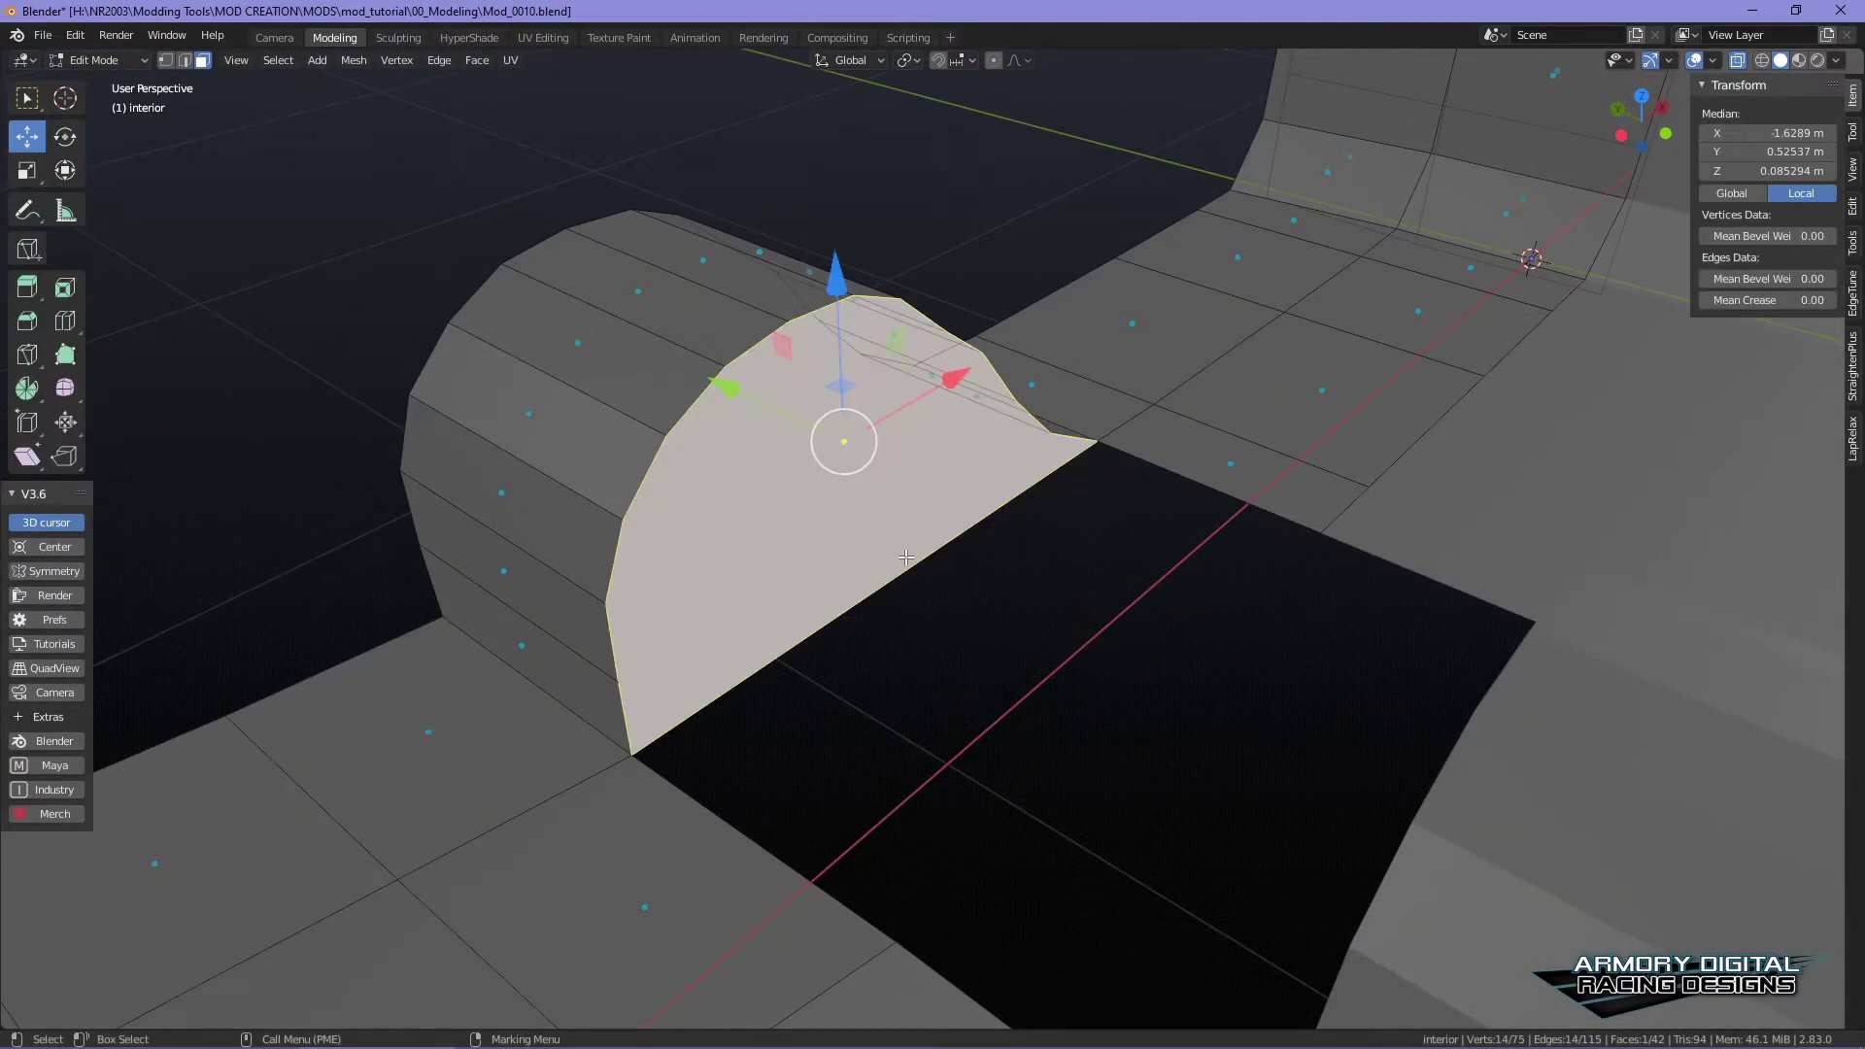
pyautogui.press('e')
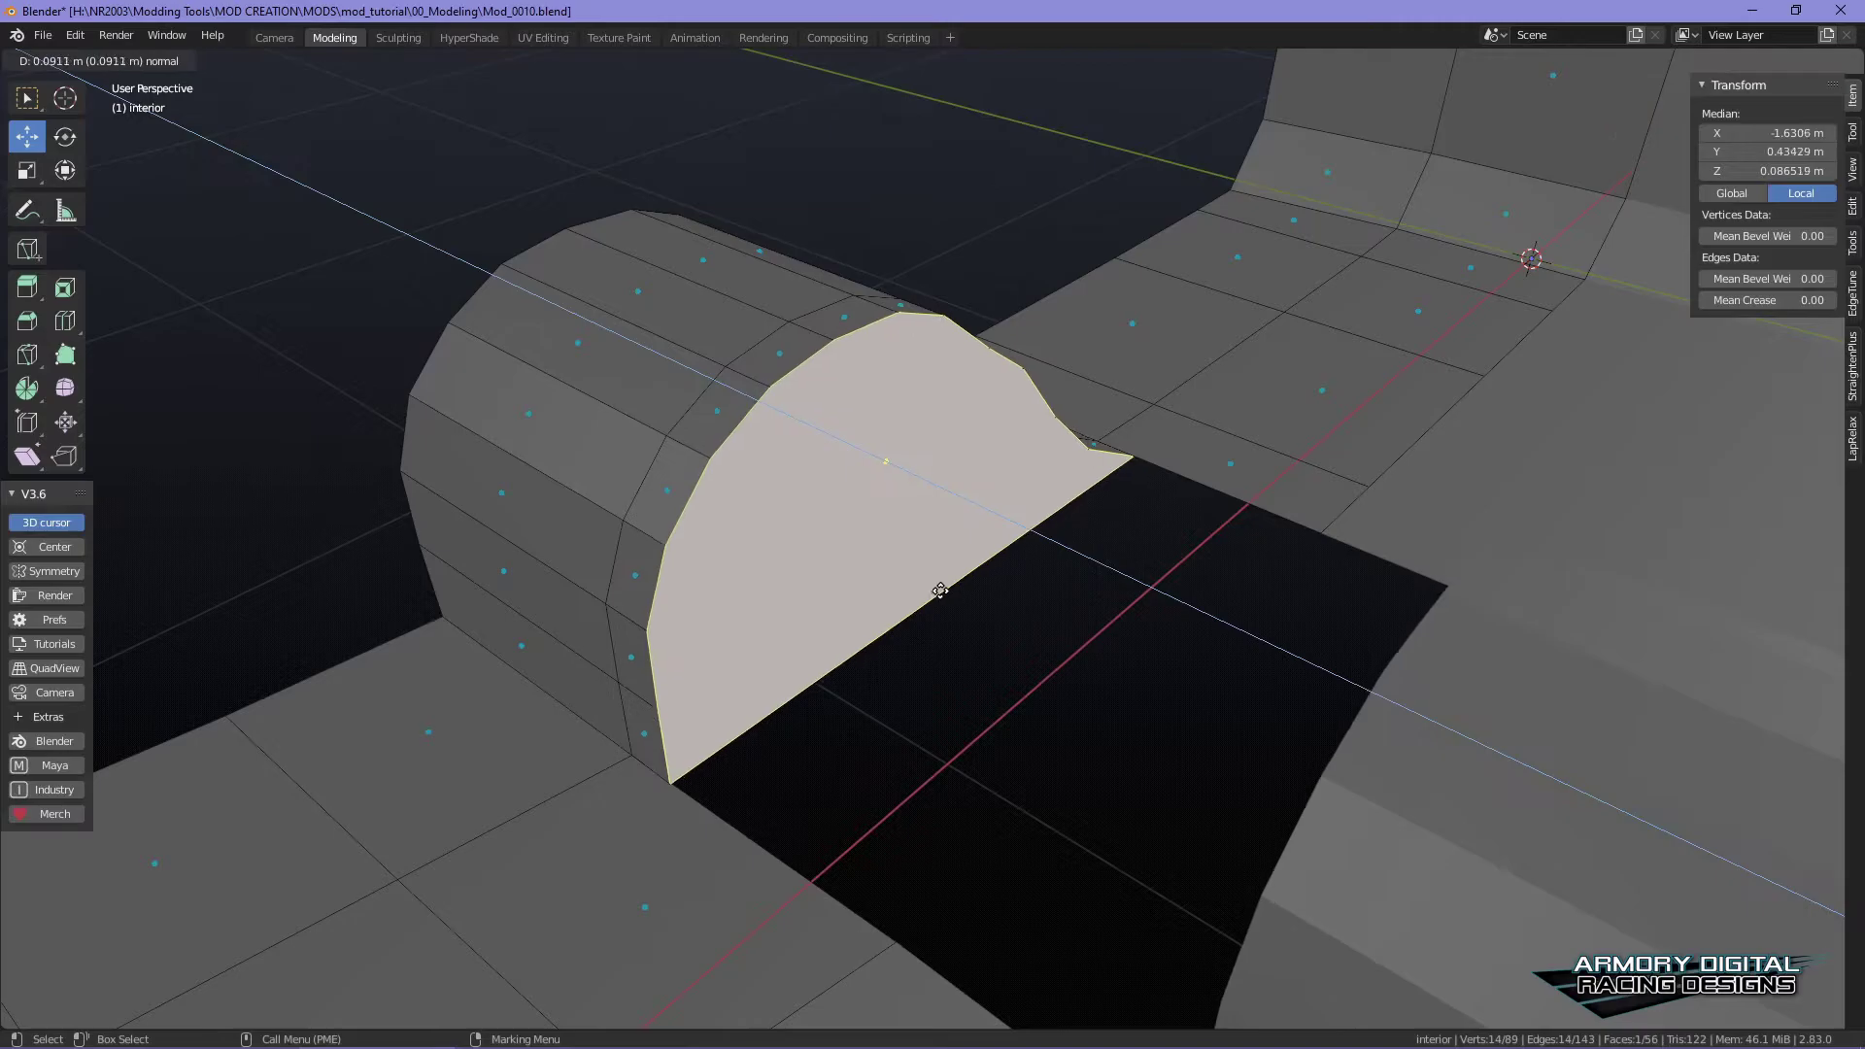
pyautogui.rightClick(1029, 520)
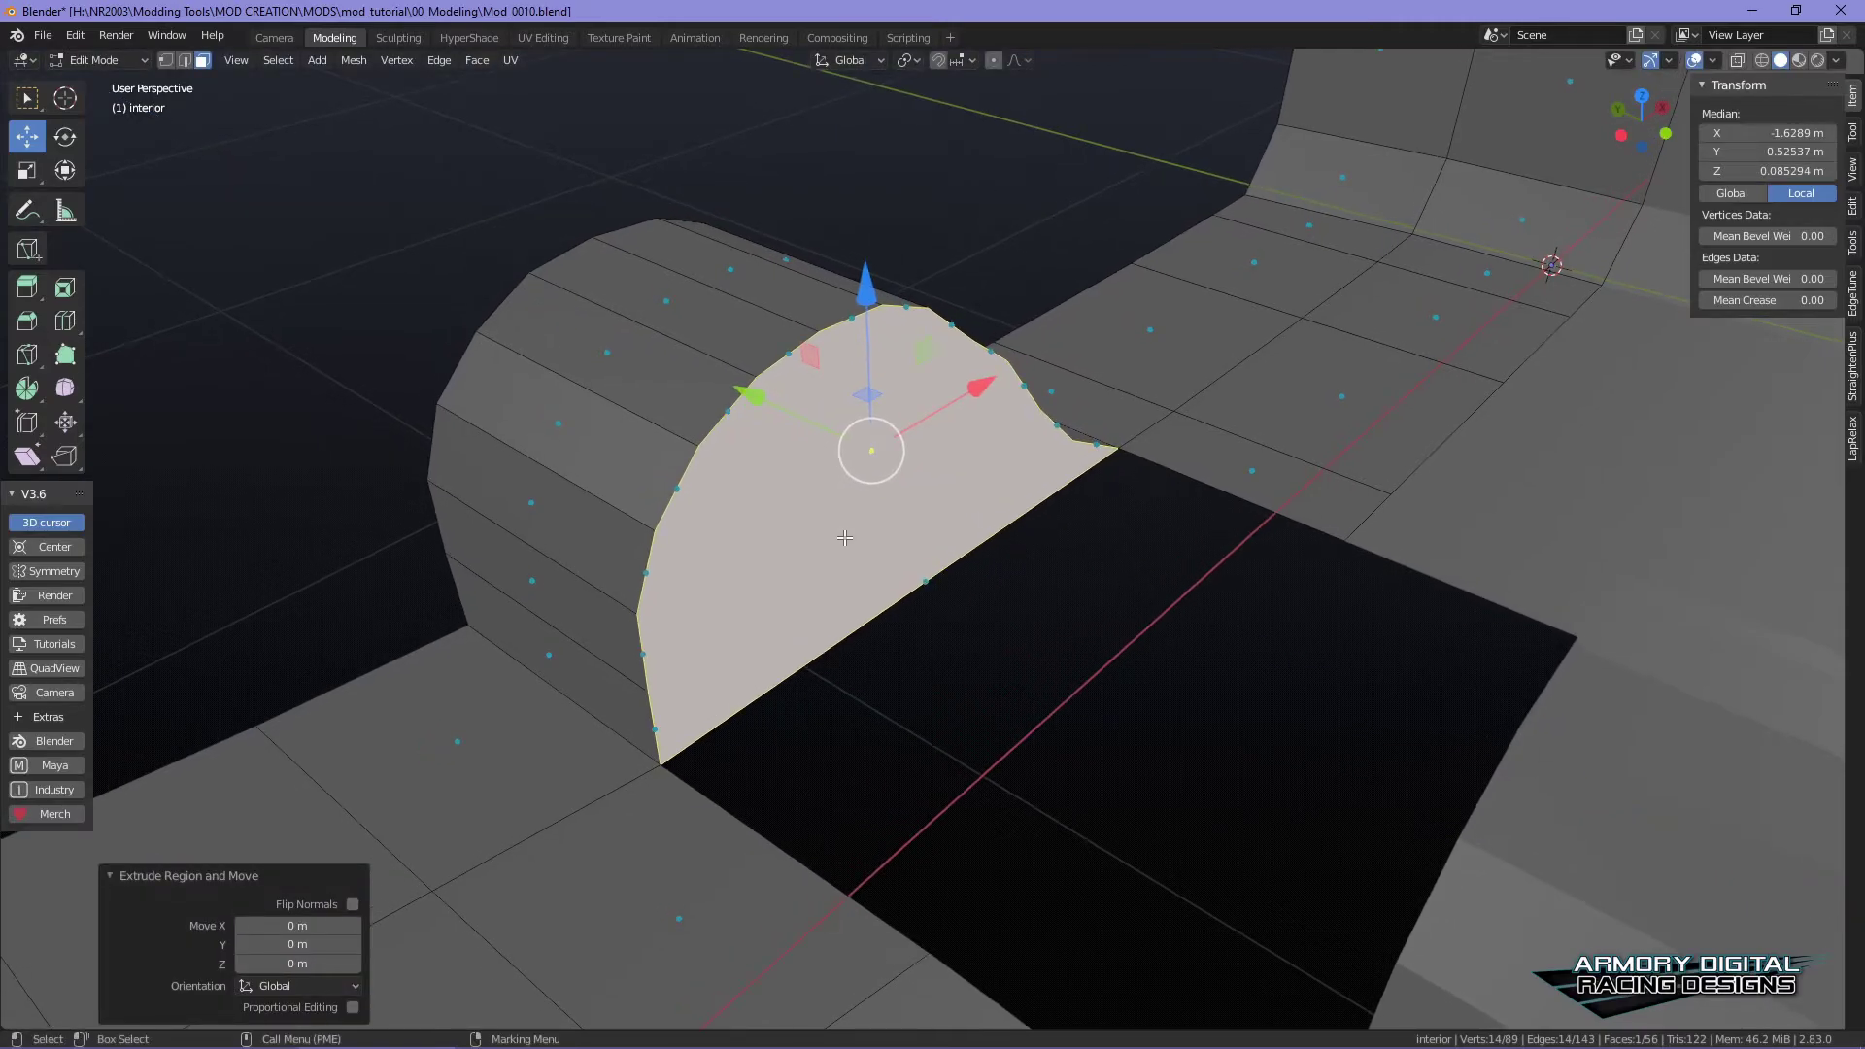
# - Scale the extruded inner face of the positive-Y wheel hump uniformly to about 0.741
pyautogui.press('r')
pyautogui.keyDown('alt'); pyautogui.moveTo(1266, 564); pyautogui.dragTo(1185, 565); pyautogui.keyUp('alt')
pyautogui.keyDown('alt'); pyautogui.moveTo(1184, 565); pyautogui.dragTo(1302, 625, button='middle'); pyautogui.keyUp('alt')
pyautogui.scroll(3, 1303, 625)
pyautogui.press('s')
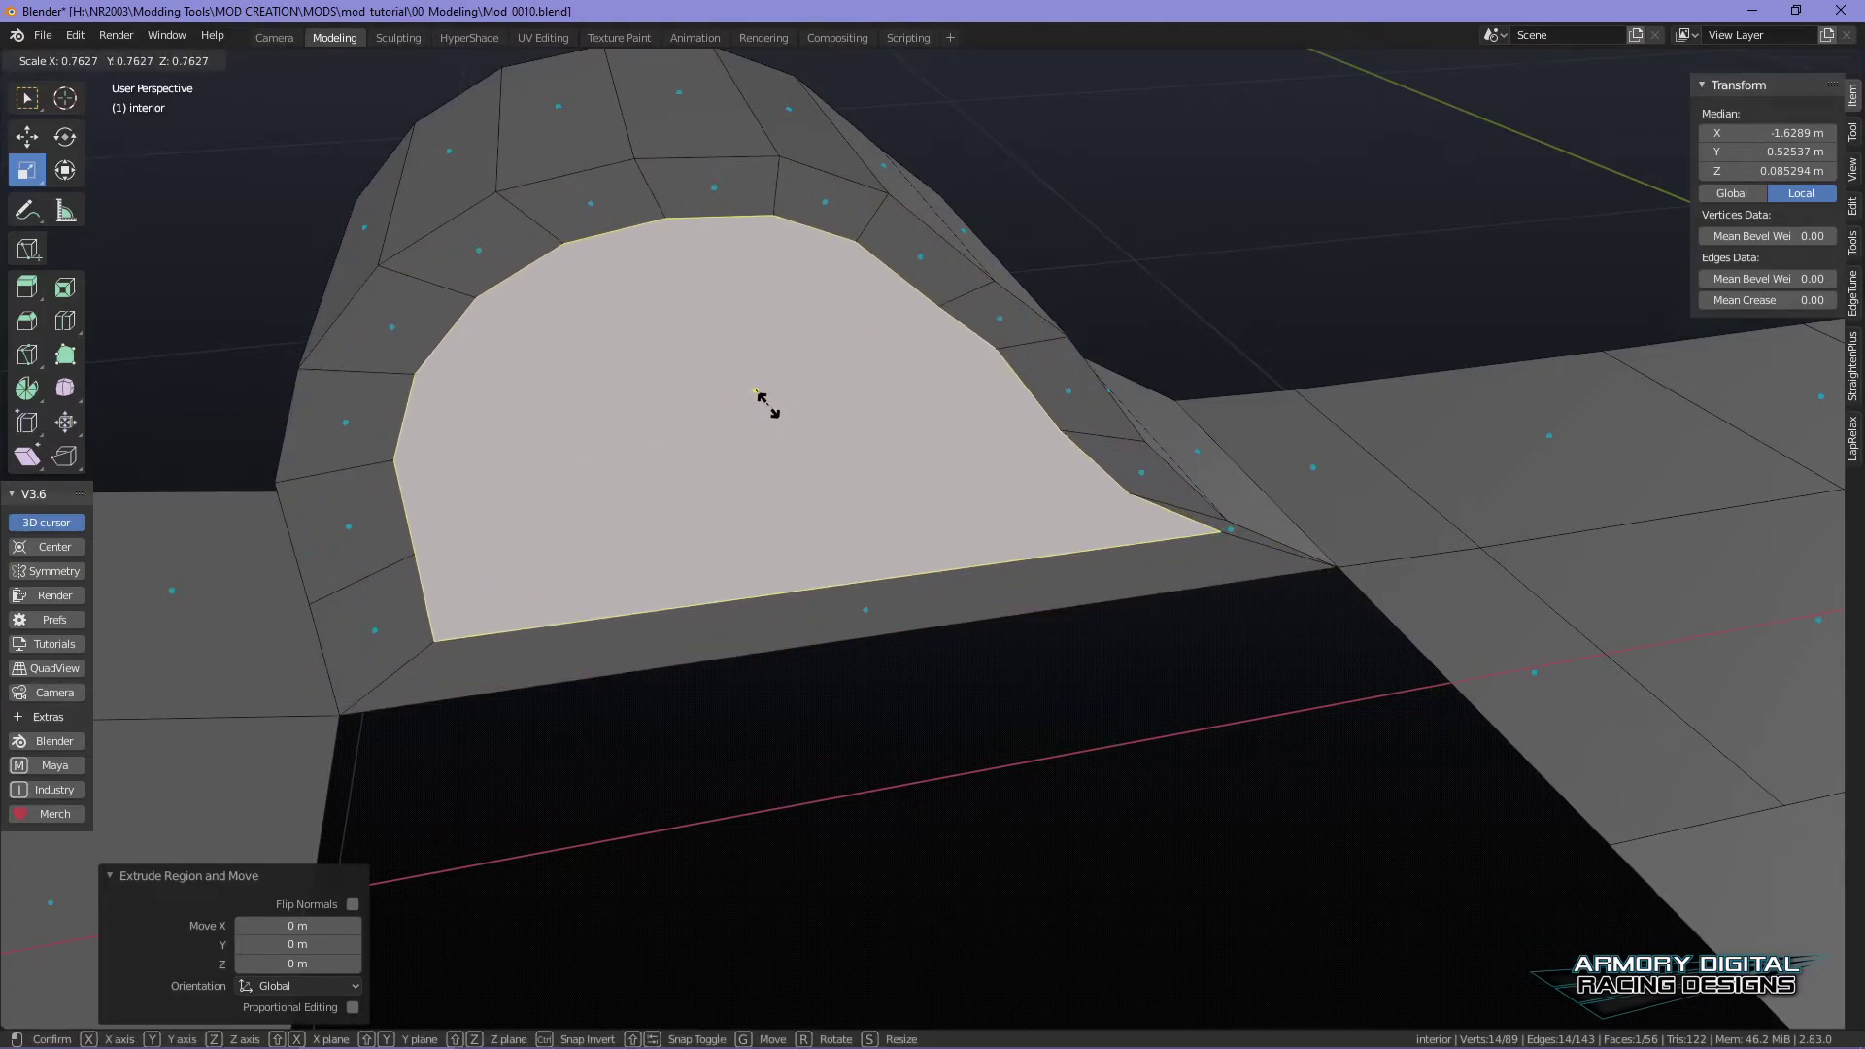
pyautogui.click(767, 402)
pyautogui.moveTo(1253, 676); pyautogui.dragTo(1328, 689, button='middle')
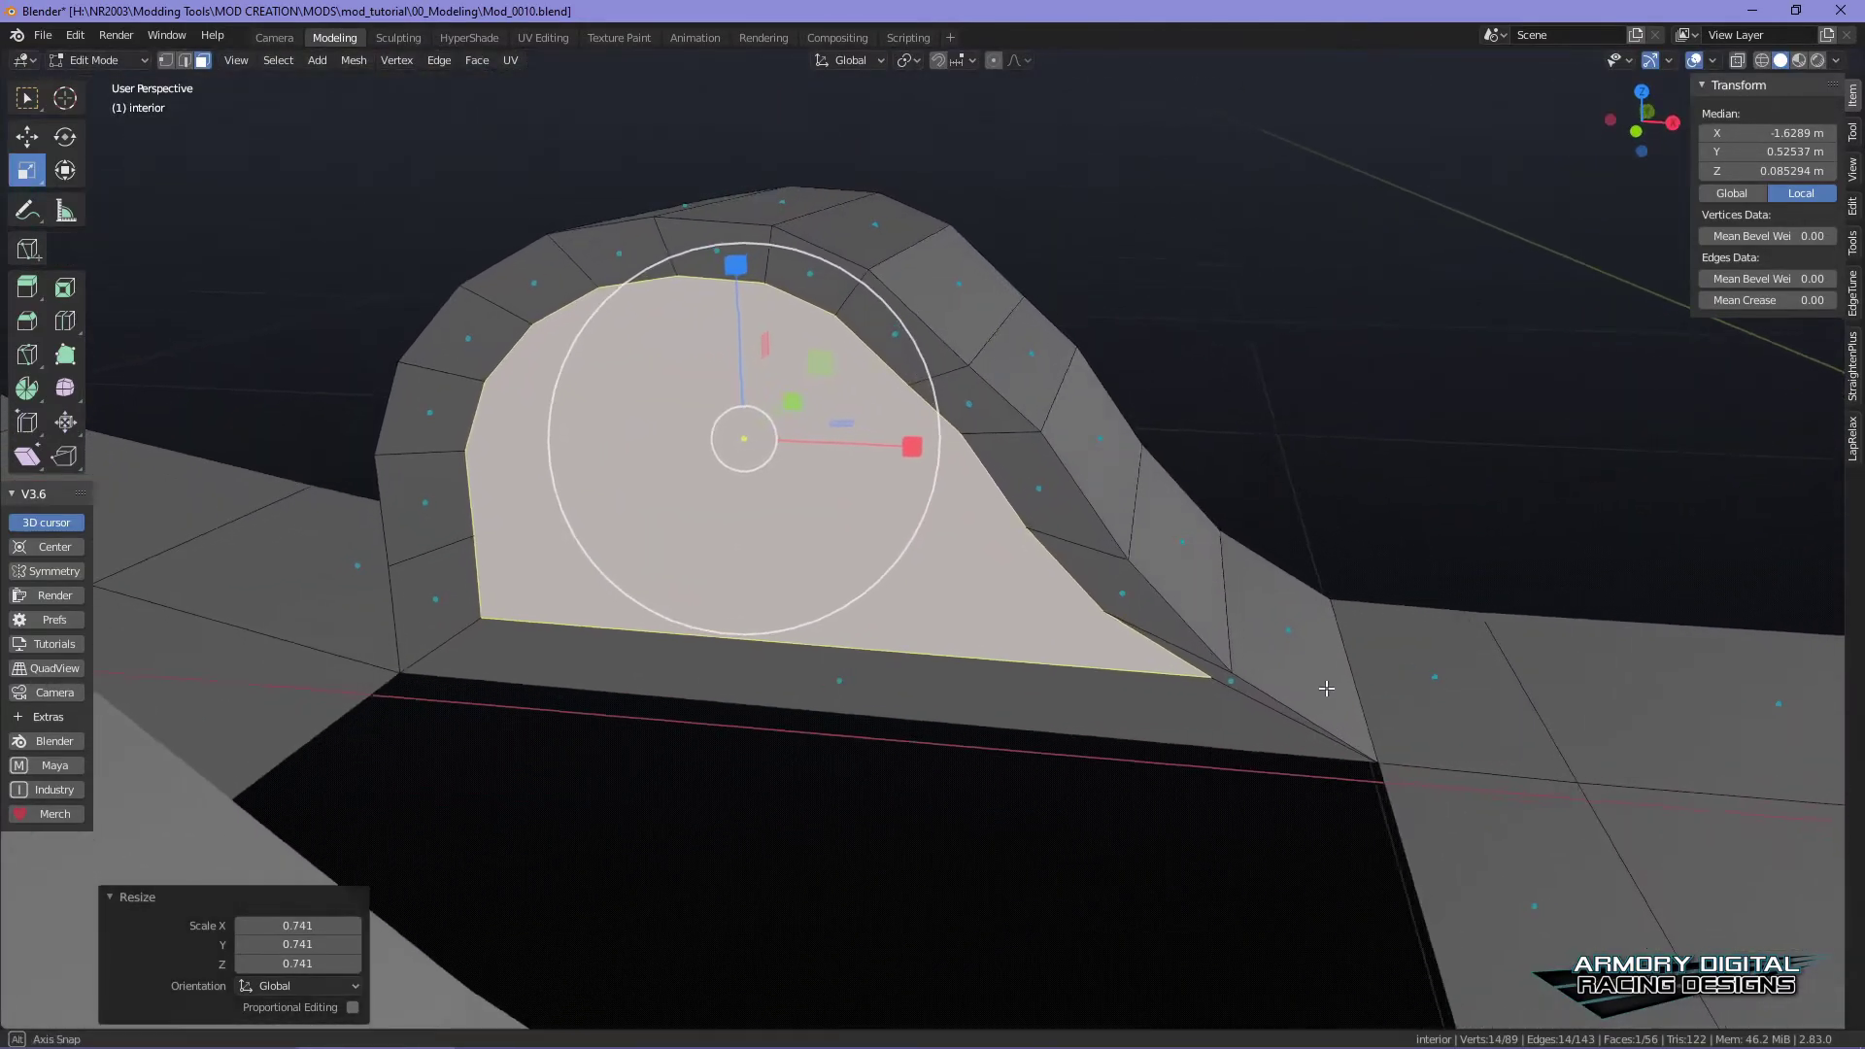
pyautogui.keyDown('alt'); pyautogui.moveTo(1328, 690); pyautogui.dragTo(1320, 690); pyautogui.keyUp('alt')
# - Lower the scaled inner face about 0.05 m along Z, and delete the narrow strip face below it
pyautogui.press('w')
pyautogui.moveTo(720, 254); pyautogui.dragTo(727, 292)
pyautogui.keyDown('alt'); pyautogui.moveTo(1205, 641); pyautogui.dragTo(1214, 526, button='middle'); pyautogui.keyUp('alt')
pyautogui.scroll(1, 1214, 526)
pyautogui.rightClick(1130, 499)
pyautogui.click(874, 616)
pyautogui.press('x')
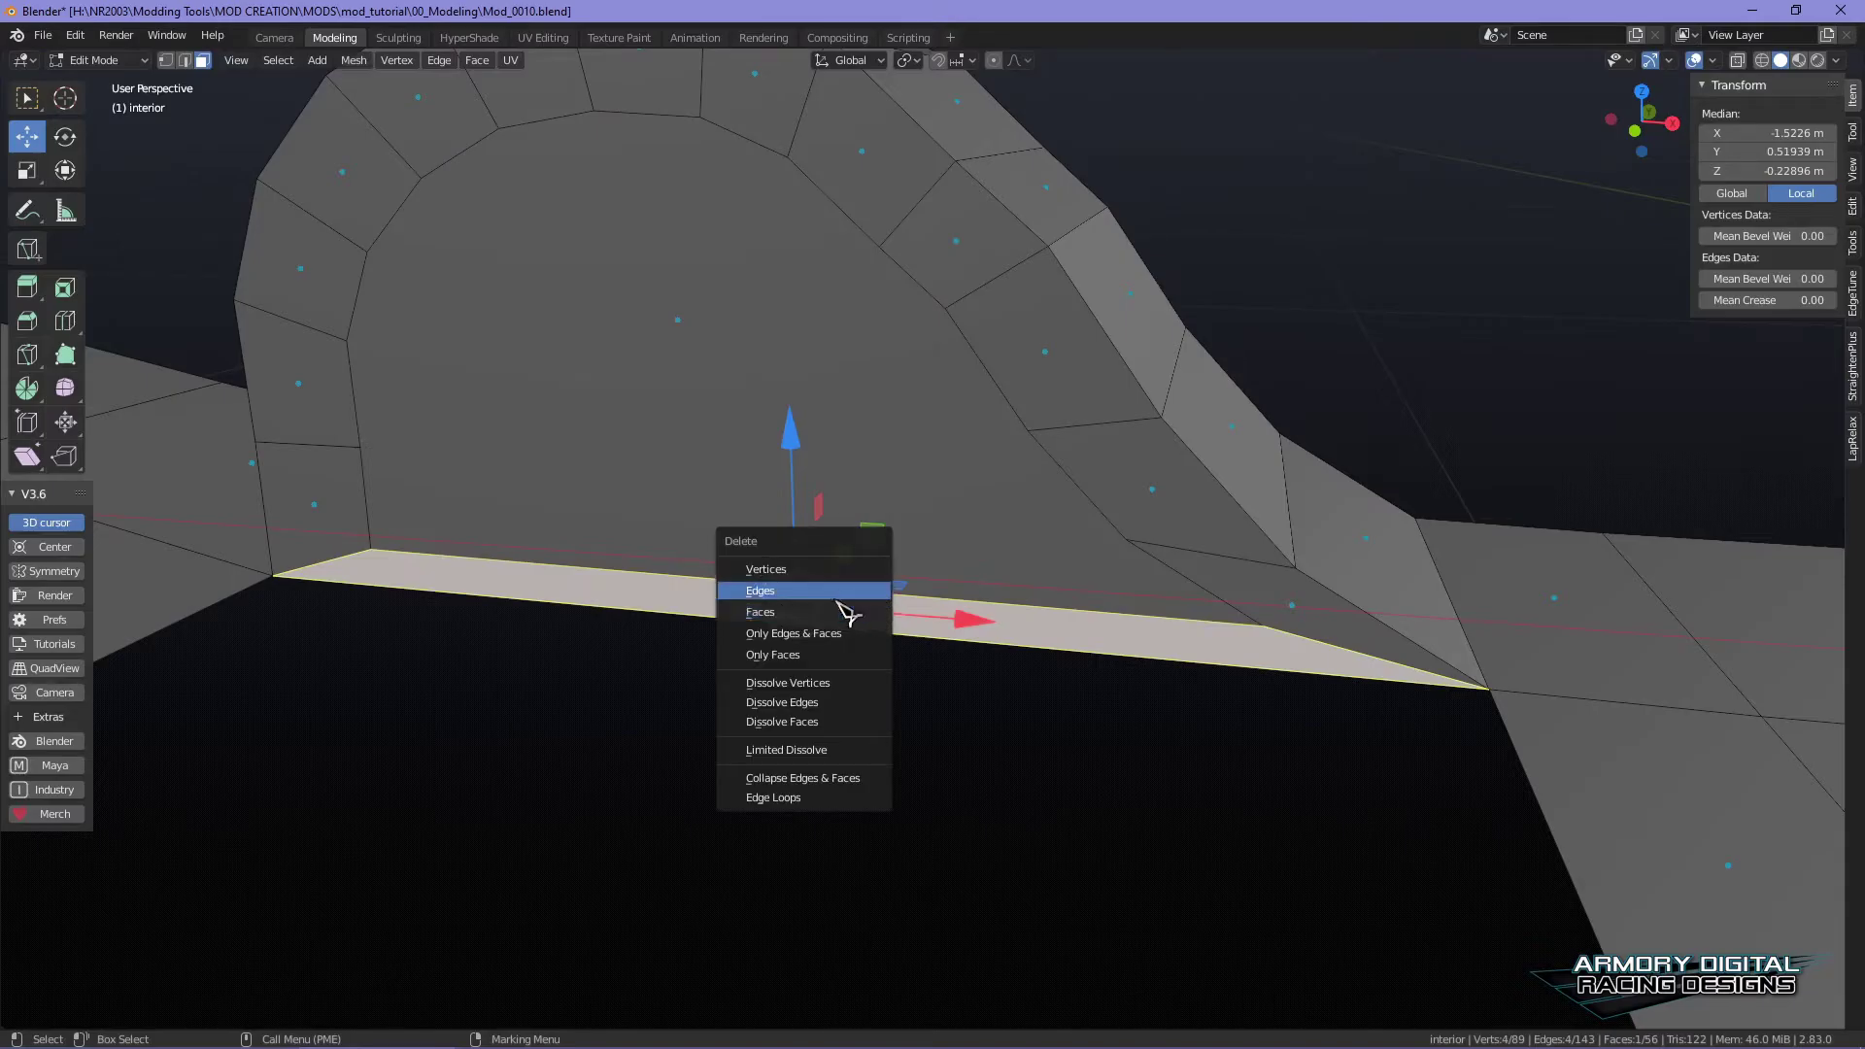
pyautogui.click(845, 612)
# - Lower the hump's inner side face a further 0.037 m or so along Z
pyautogui.click(683, 348)
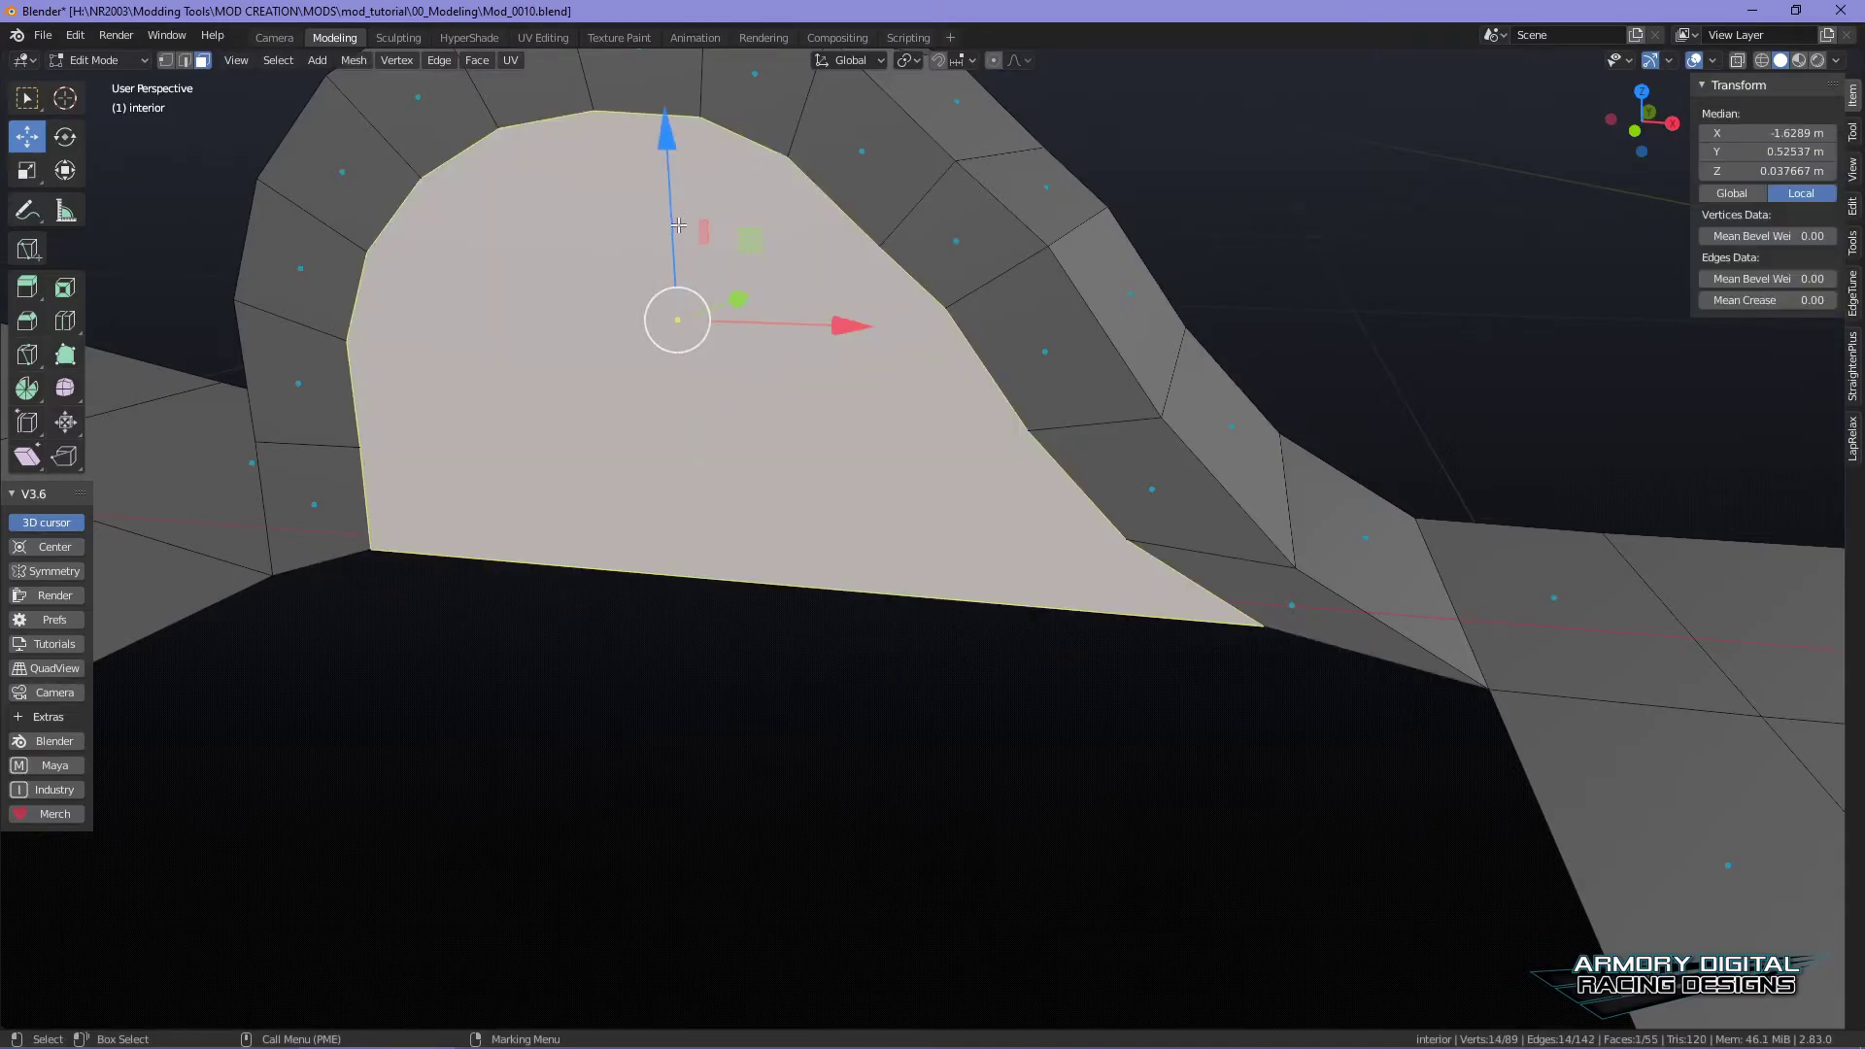
pyautogui.moveTo(673, 152); pyautogui.dragTo(672, 191)
pyautogui.moveTo(672, 192); pyautogui.dragTo(1249, 634, button='middle')
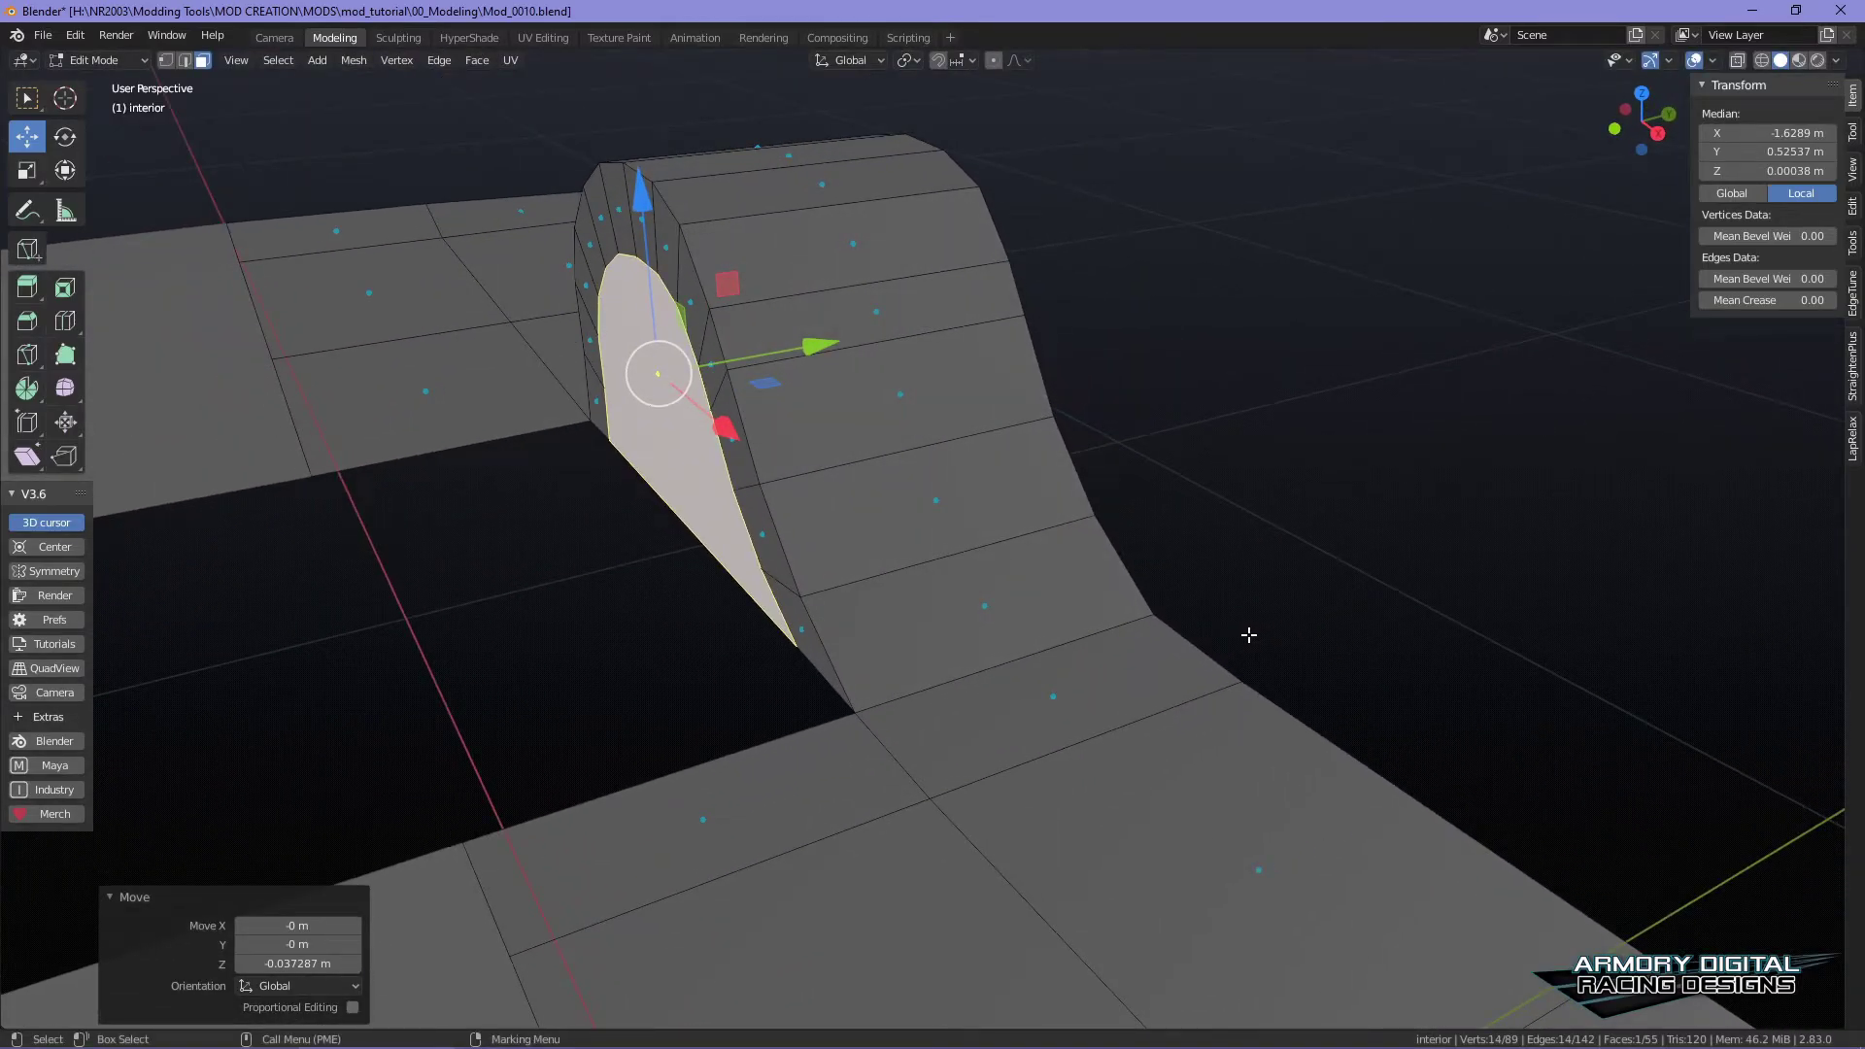
pyautogui.moveTo(1249, 634); pyautogui.dragTo(1114, 551, button='middle')
# - Extrude the inner side face along Y almost to the centre line, and delete its end cap face
pyautogui.press('e')
pyautogui.rightClick(745, 499)
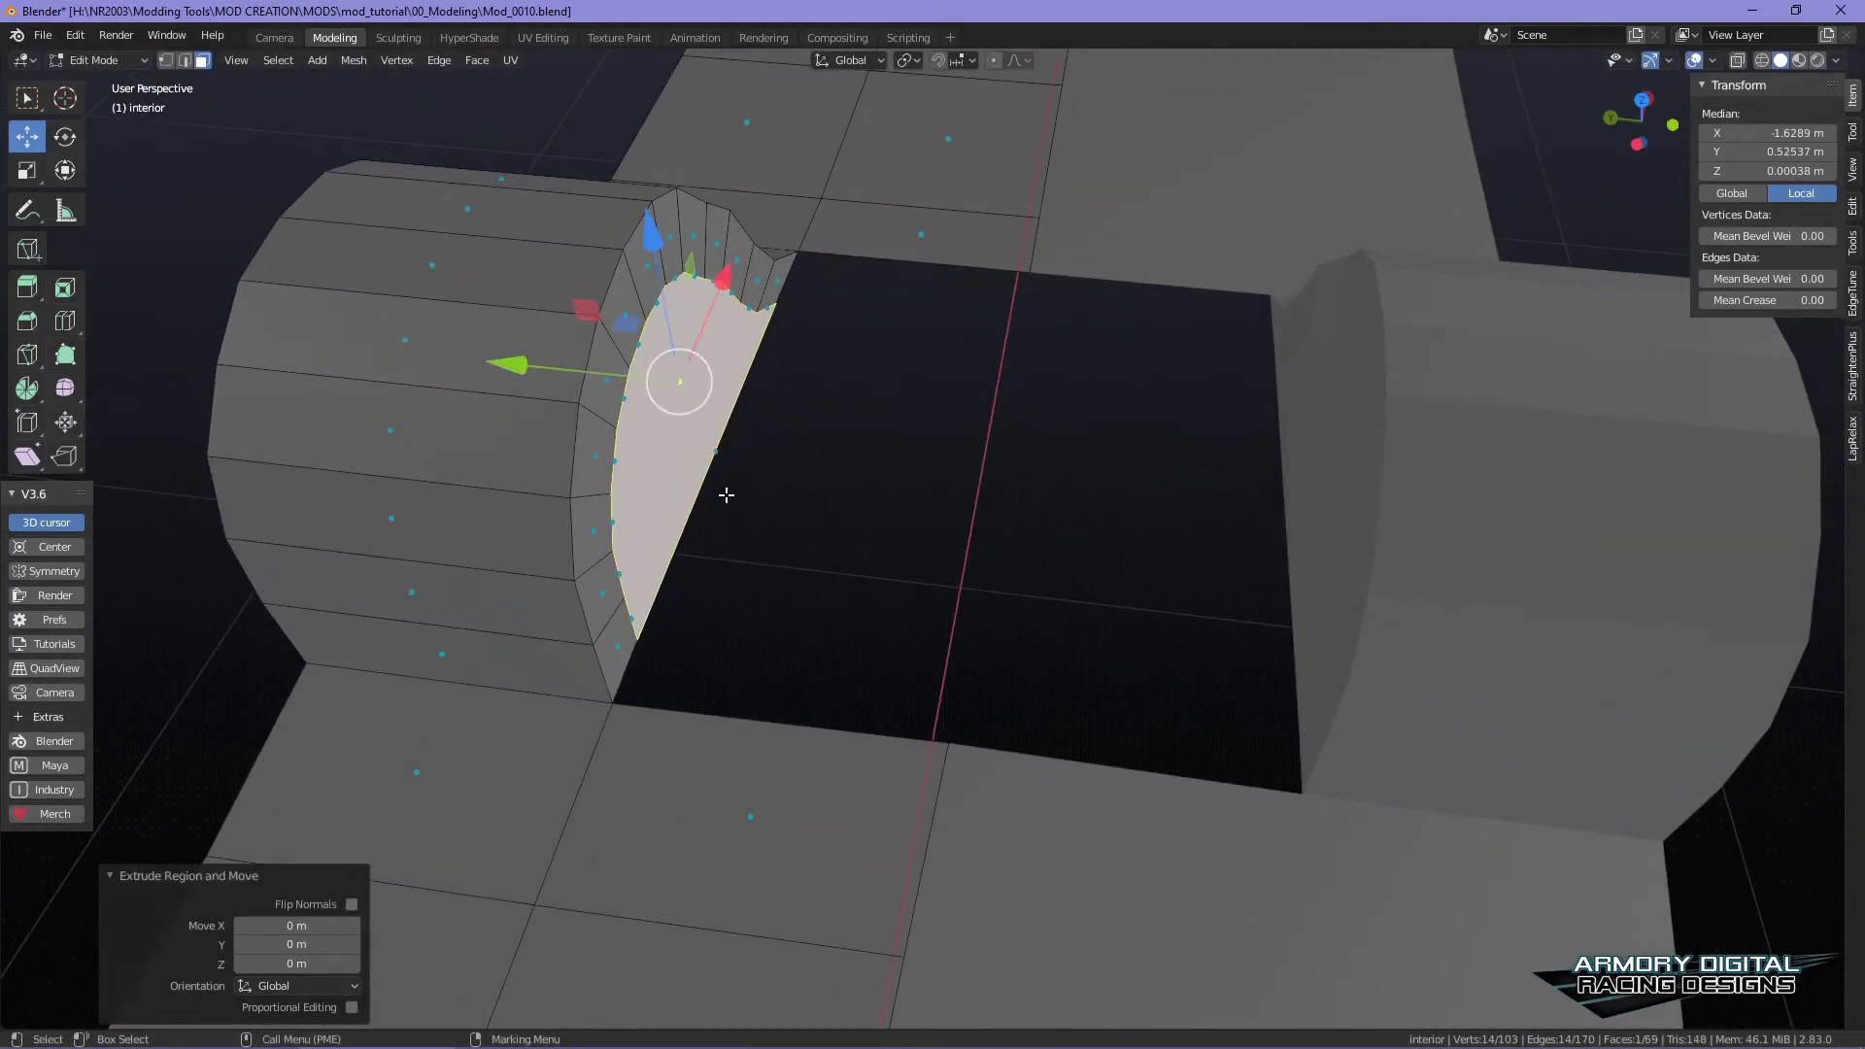
pyautogui.press('g')
pyautogui.press('y')
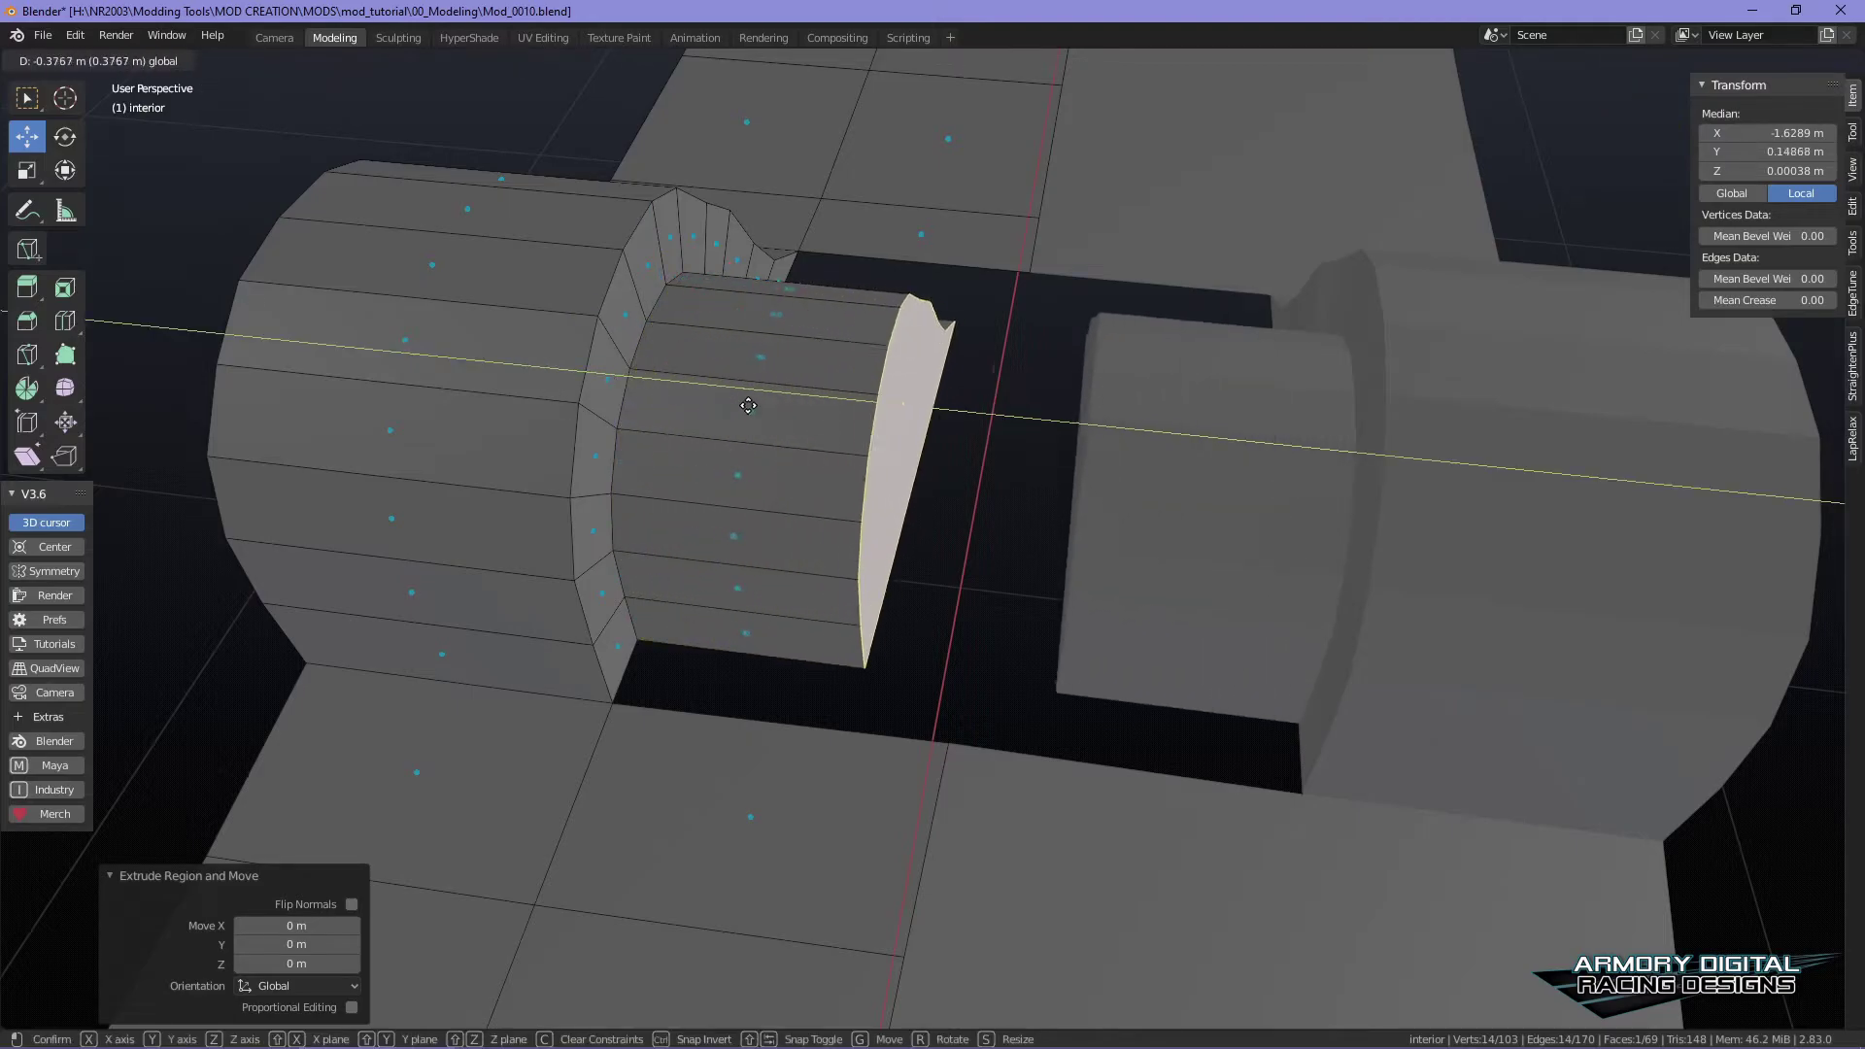
pyautogui.click(1132, 424)
pyautogui.moveTo(1132, 423); pyautogui.dragTo(892, 392, button='middle')
pyautogui.press('x')
pyautogui.click(890, 387)
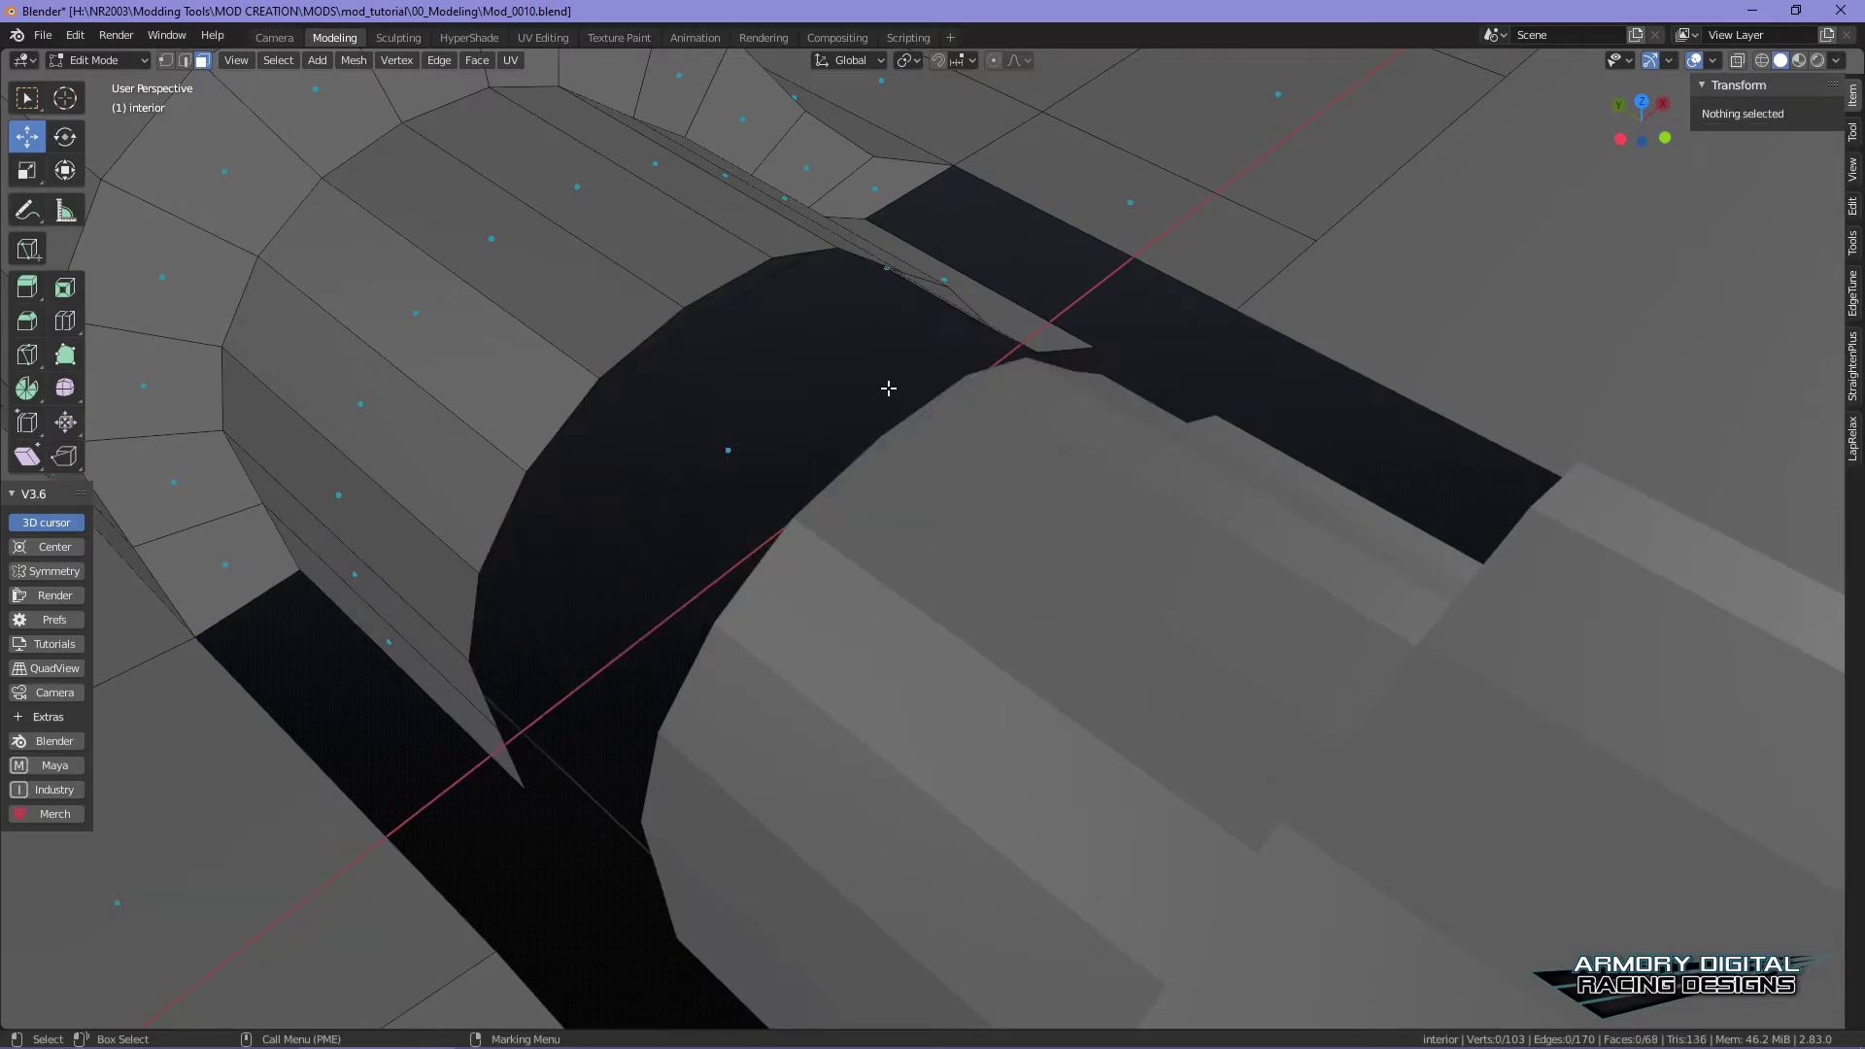
# - Apply the Mirror modifier to the interior object and return to editing its full mesh
pyautogui.moveTo(1285, 361); pyautogui.dragTo(1019, 574, button='middle')
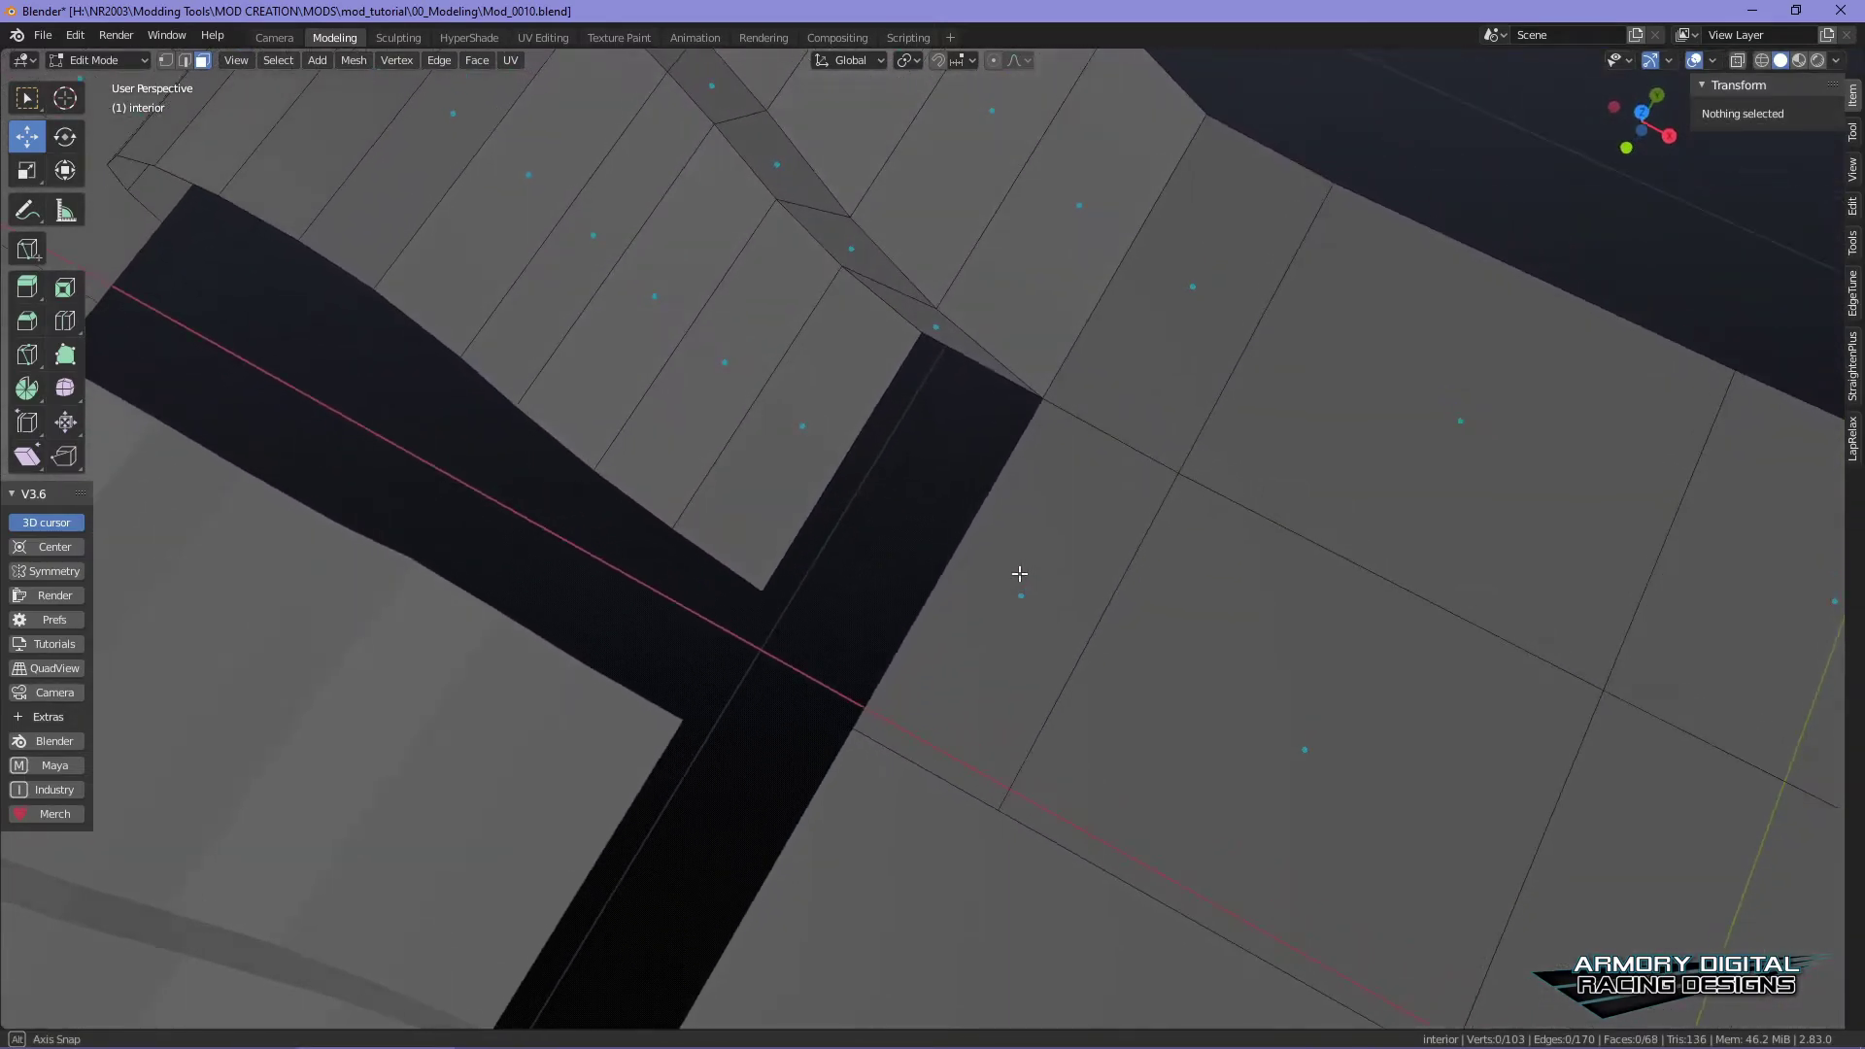
pyautogui.click(939, 594)
pyautogui.moveTo(1069, 463); pyautogui.dragTo(1353, 431, button='middle')
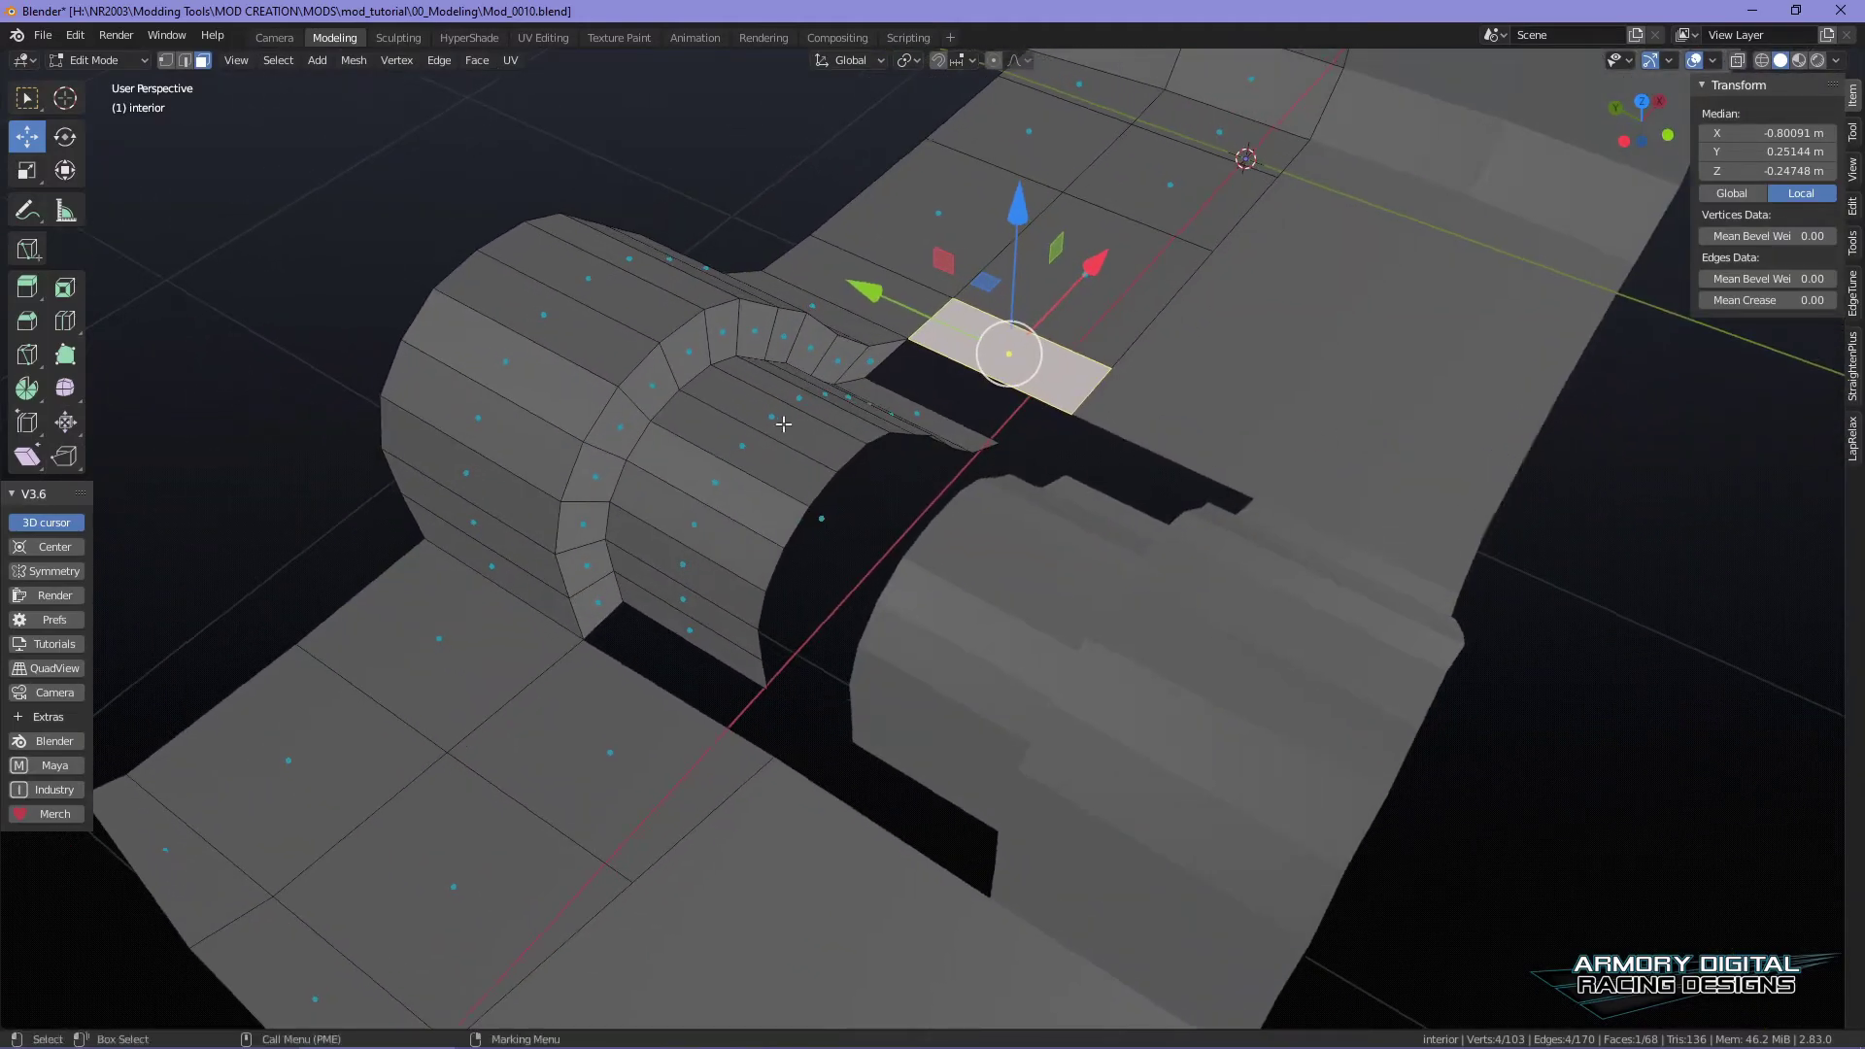
pyautogui.press('Tab')
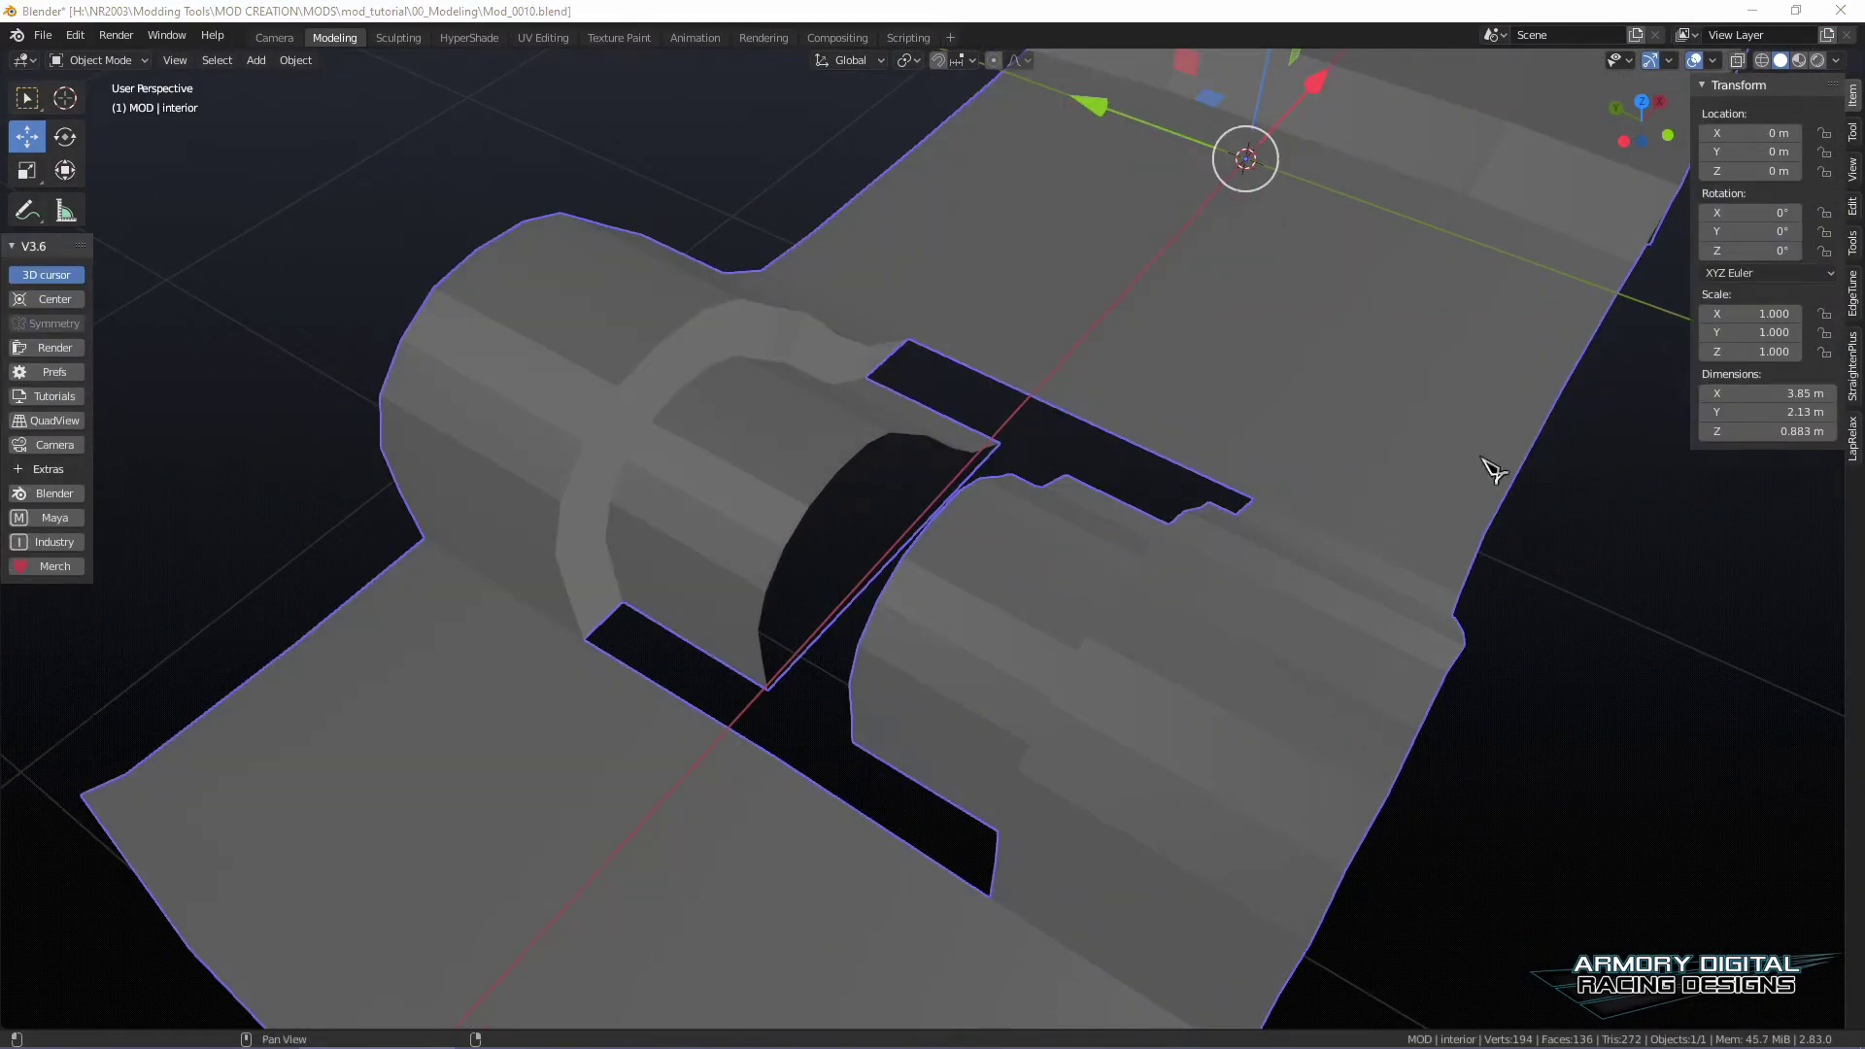
pyautogui.press('Tab')
pyautogui.click(1282, 373)
# - Extrude the two central floor edges on the humps' +X side toward the humps along X, and narrow them slightly along Y
pyautogui.keyDown('alt'); pyautogui.moveTo(1282, 373); pyautogui.dragTo(1136, 423); pyautogui.keyUp('alt')
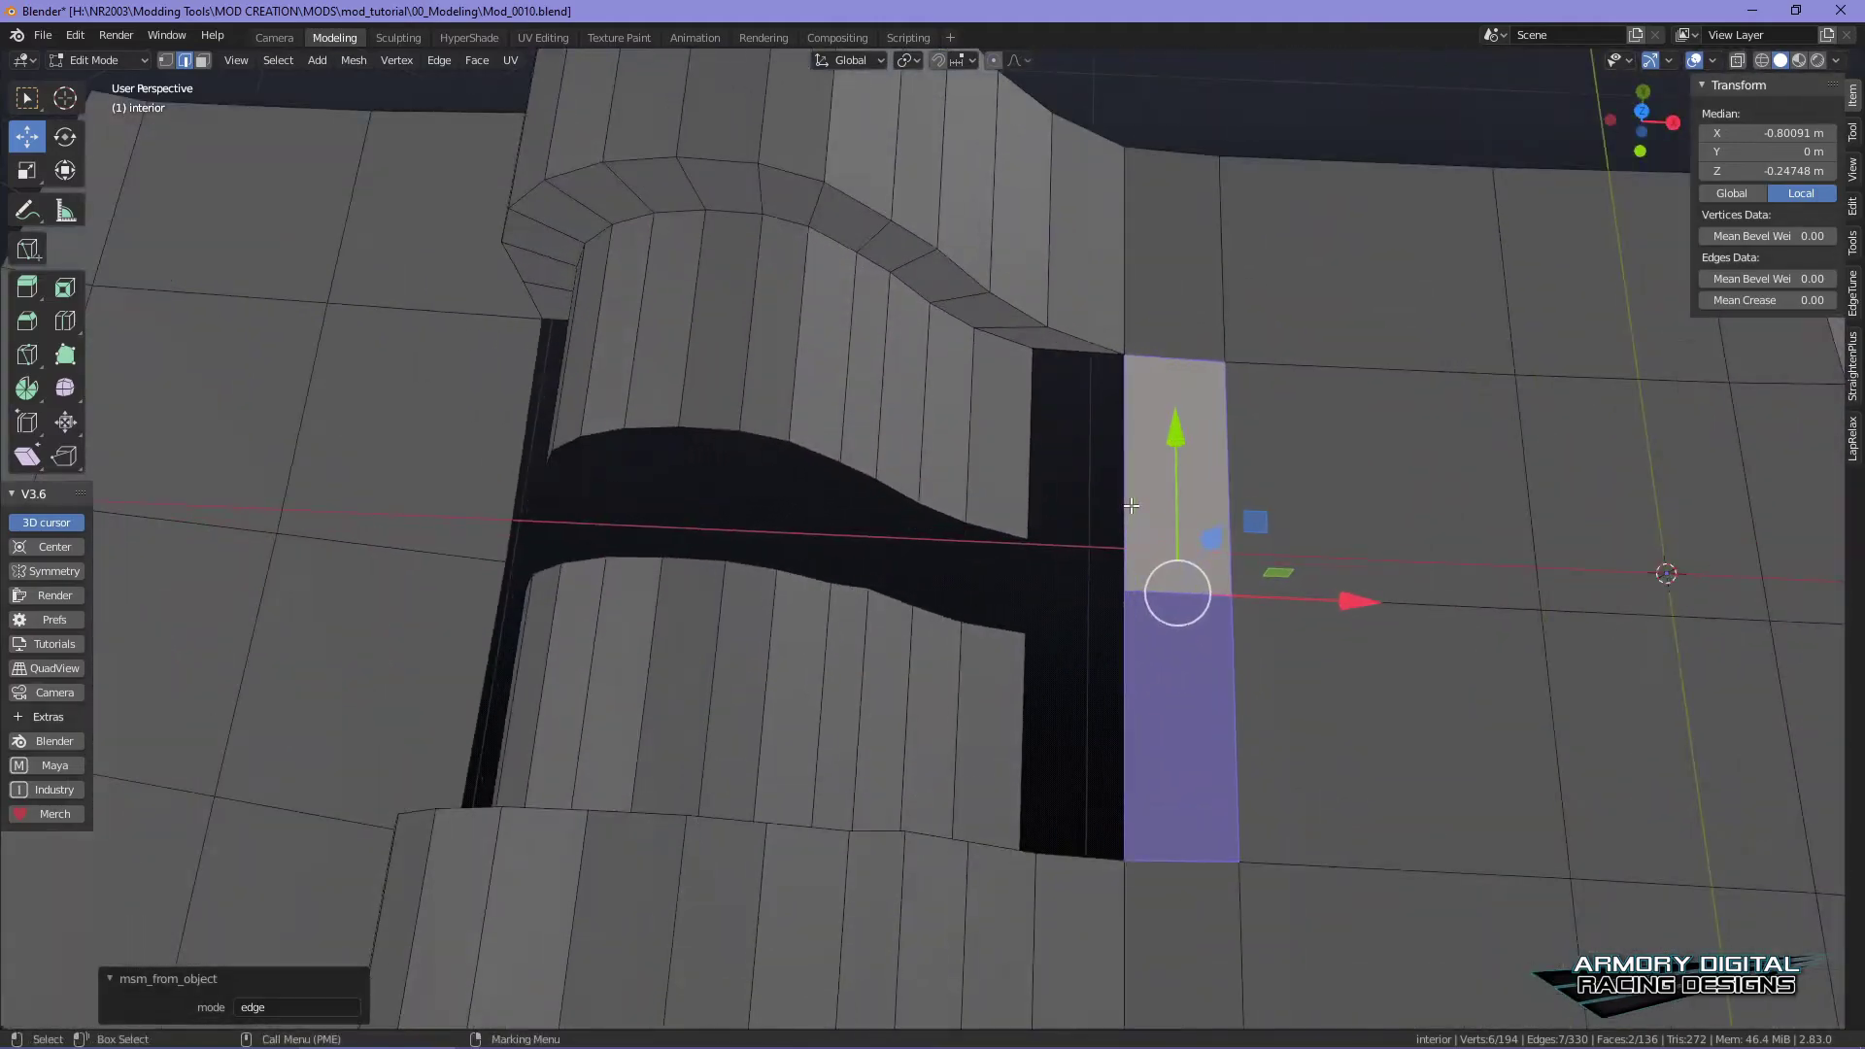
pyautogui.scroll(1, 1144, 442)
pyautogui.click(1160, 476)
pyautogui.keyDown('shift'); pyautogui.click(1174, 744); pyautogui.keyUp('shift')
pyautogui.press('e')
pyautogui.rightClick(1174, 697)
pyautogui.moveTo(1332, 606); pyautogui.dragTo(1263, 600)
pyautogui.press('r')
pyautogui.moveTo(1099, 443); pyautogui.dragTo(1105, 463)
# - Select the two facing open edge loops between the humps and scale them closer together along Y
pyautogui.keyDown('shift'); pyautogui.moveTo(1105, 462); pyautogui.dragTo(1492, 475, button='middle'); pyautogui.keyUp('shift')
pyautogui.click(806, 508)
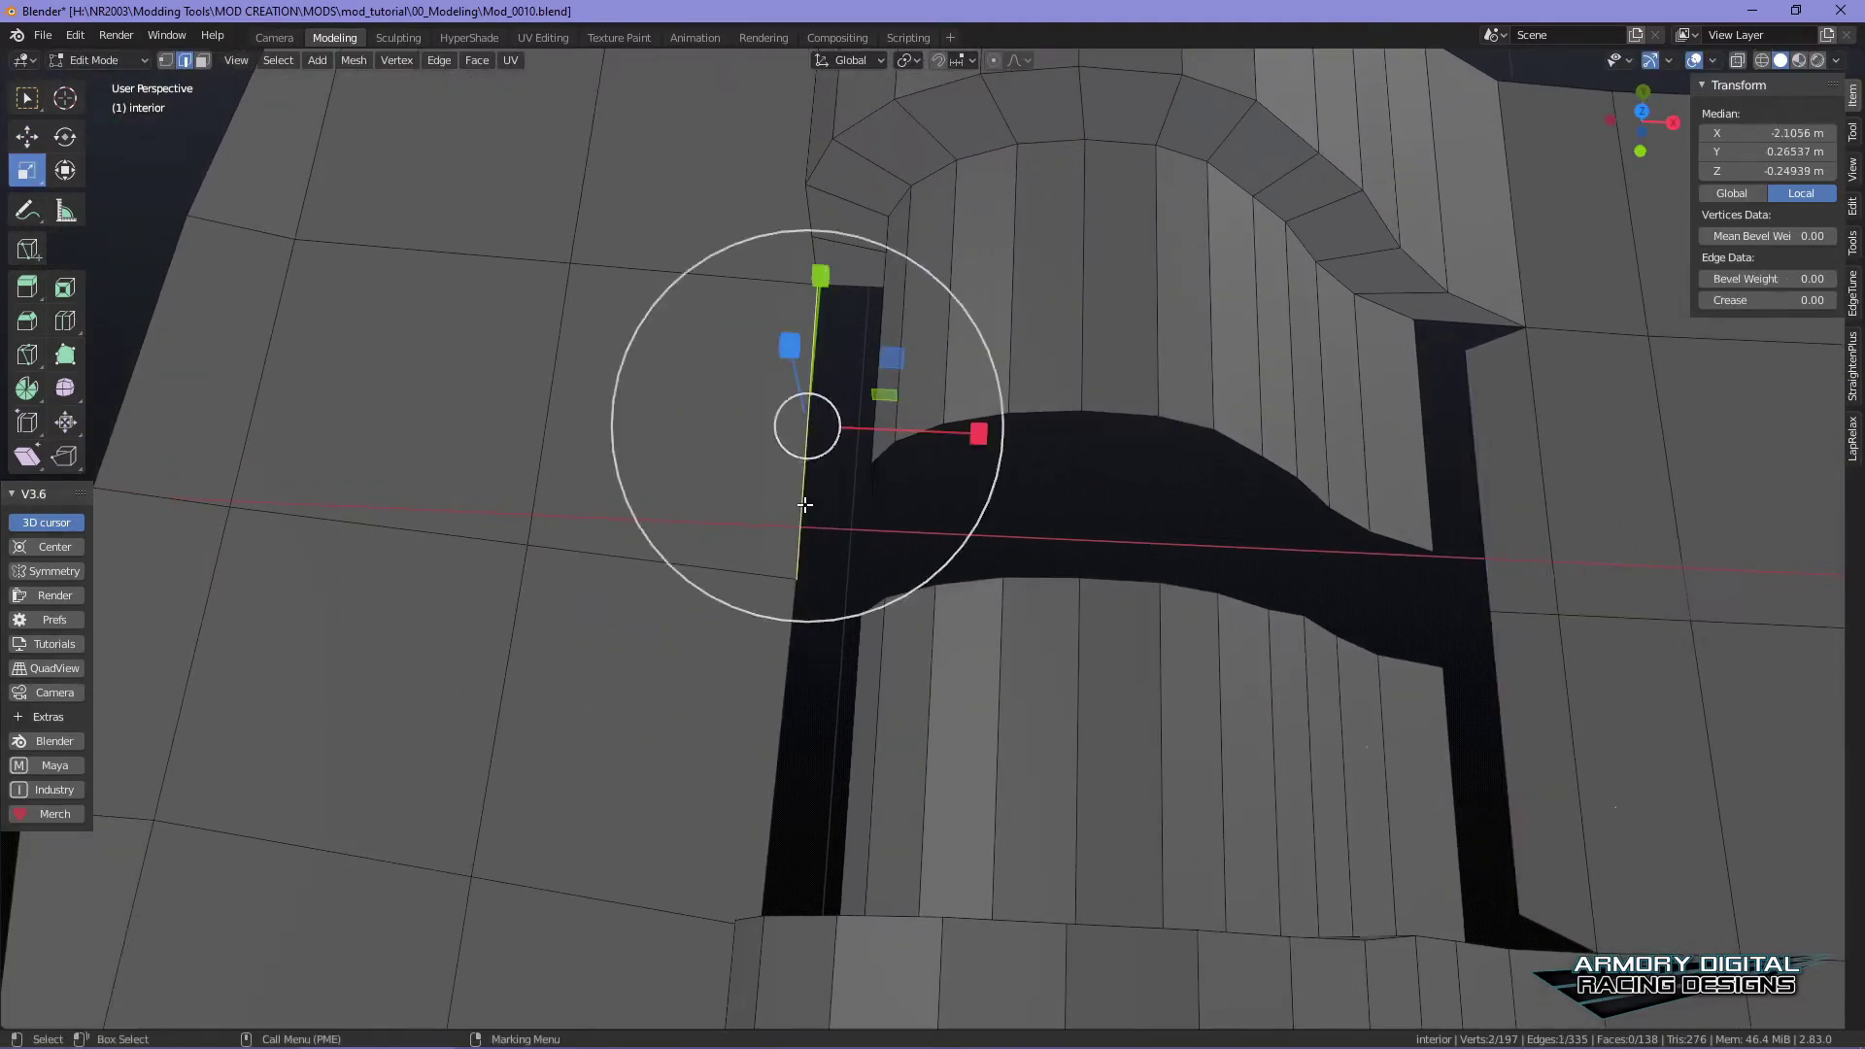
pyautogui.keyDown('alt'); pyautogui.click(1158, 581); pyautogui.keyUp('alt')
pyautogui.keyDown('alt'); pyautogui.keyDown('shift'); pyautogui.click(976, 416); pyautogui.keyUp('shift'); pyautogui.keyUp('alt')
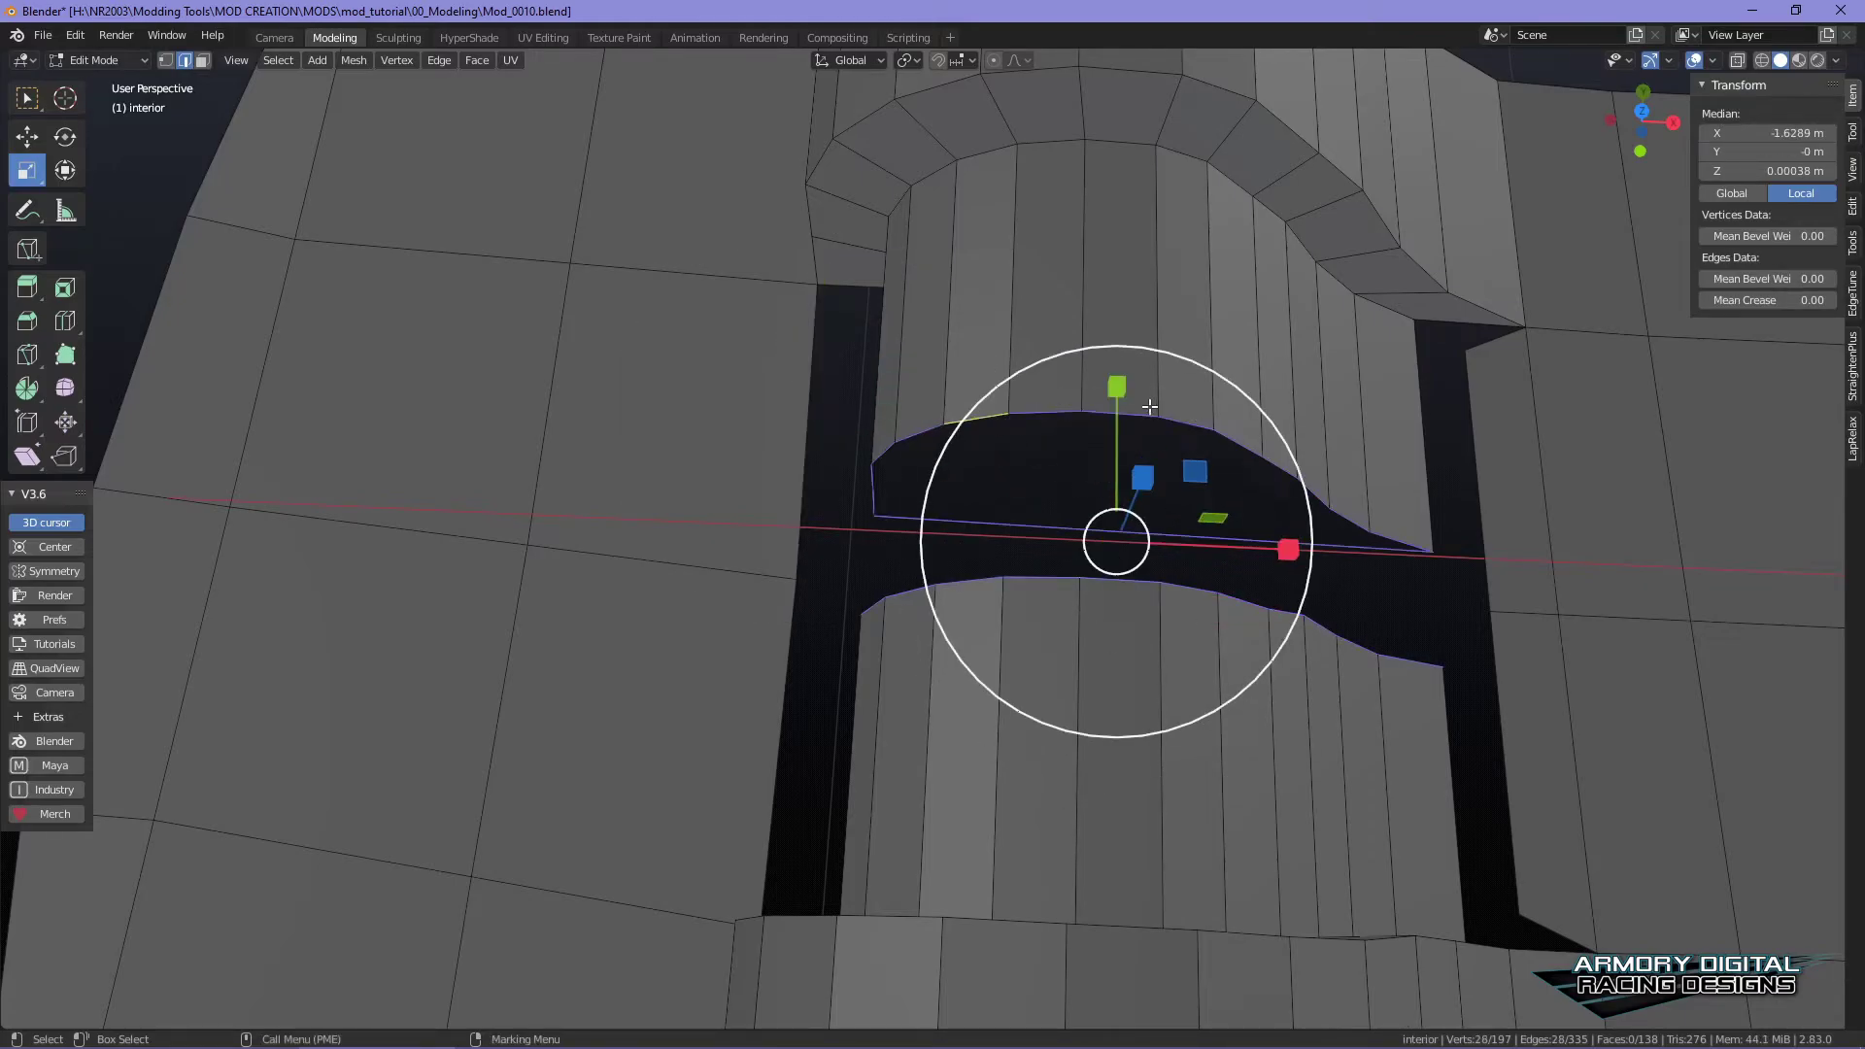
pyautogui.moveTo(1116, 381); pyautogui.dragTo(1114, 408)
# - Delete the two bottom faces that close off the underside of the extruded centre sections
pyautogui.moveTo(1114, 408); pyautogui.dragTo(1130, 444, button='middle')
pyautogui.moveTo(1142, 389); pyautogui.dragTo(1229, 451, button='right')
pyautogui.click(1122, 562)
pyautogui.keyDown('shift'); pyautogui.click(717, 520); pyautogui.keyUp('shift')
pyautogui.press('x')
pyautogui.click(740, 555)
# - Scale both open centre edge loops along Y until they meet on the centre line
pyautogui.moveTo(757, 563); pyautogui.dragTo(1064, 561, button='middle')
pyautogui.press('2')
pyautogui.keyDown('alt'); pyautogui.click(962, 444); pyautogui.keyUp('alt')
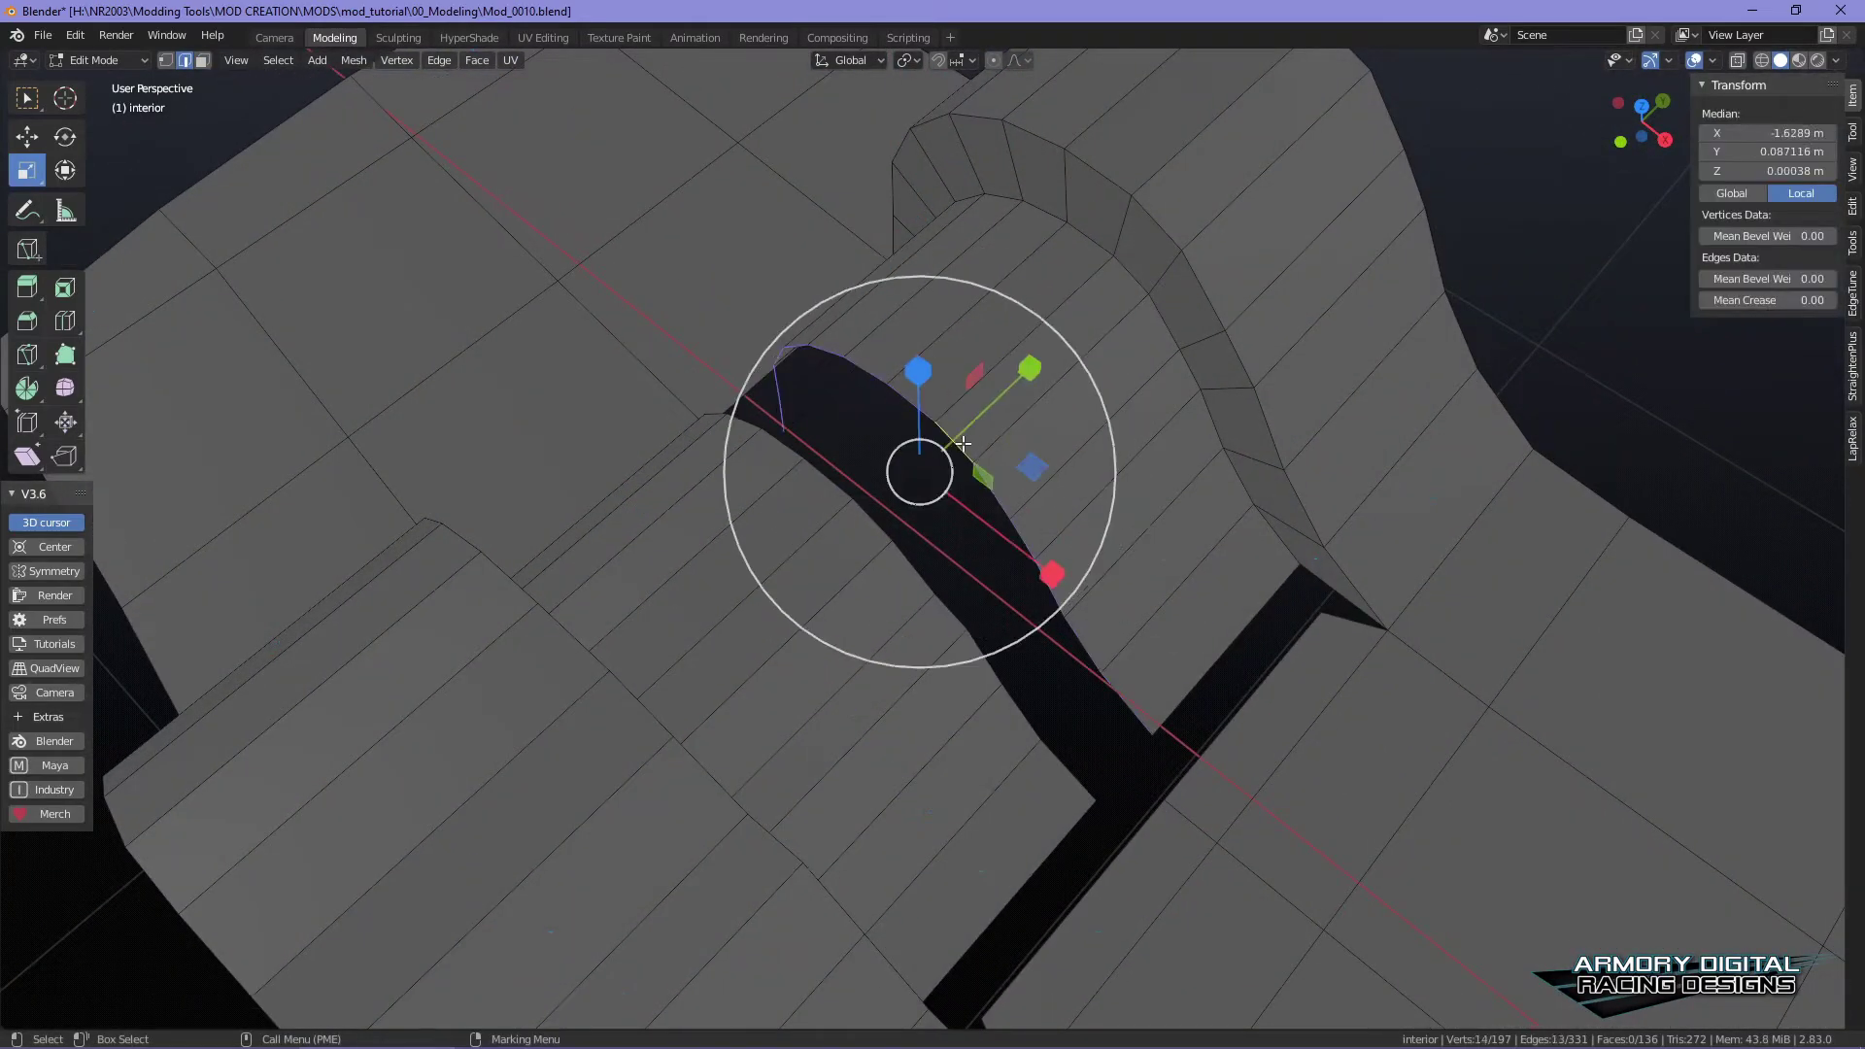
pyautogui.moveTo(968, 421)
pyautogui.mouseDown()
pyautogui.moveTo(911, 450)
pyautogui.moveTo(942, 451)
pyautogui.moveTo(991, 406)
pyautogui.moveTo(894, 487)
pyautogui.moveTo(993, 401)
pyautogui.moveTo(874, 508)
pyautogui.moveTo(991, 402)
pyautogui.moveTo(891, 467)
pyautogui.mouseUp()
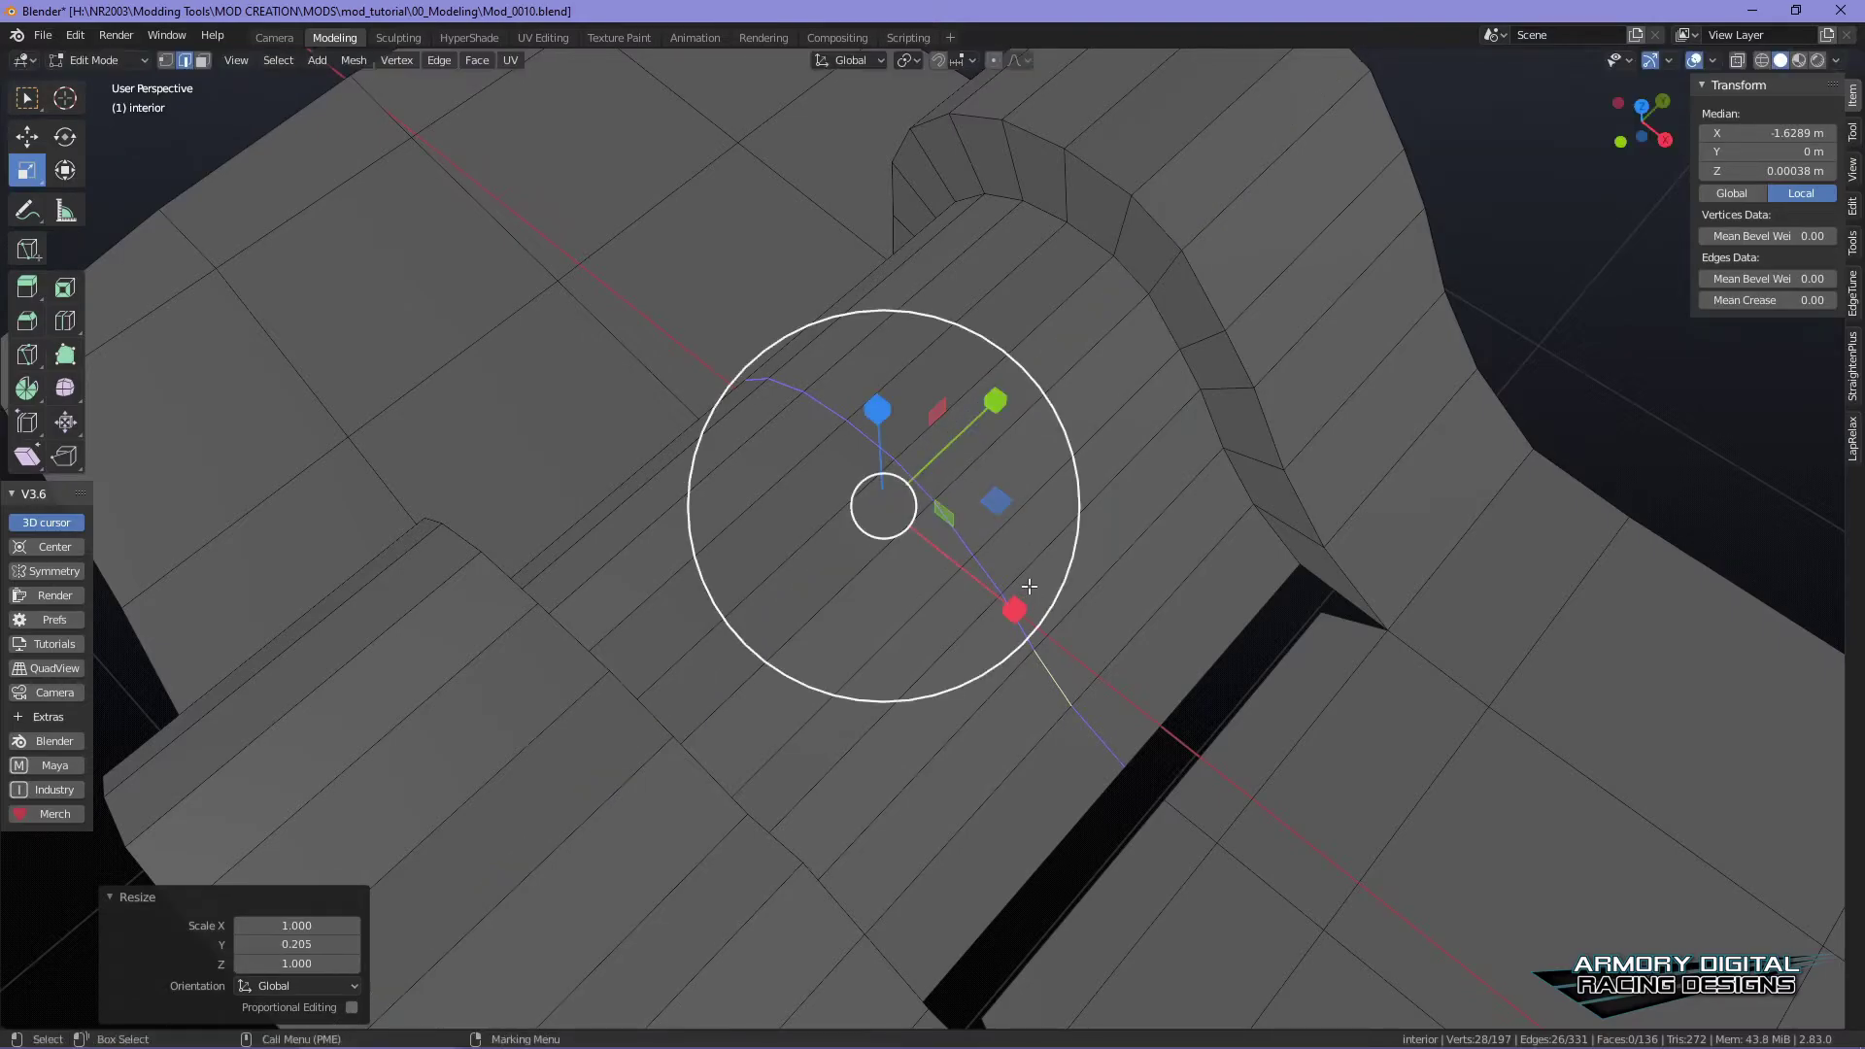
# - Turn on X-ray display and merge the overlapping vertices along the centre seam by distance, using 0.0001 m
pyautogui.moveTo(921, 415); pyautogui.dragTo(825, 420, button='right')
pyautogui.scroll(-2, 1169, 558)
pyautogui.keyDown('alt'); pyautogui.moveTo(1263, 570); pyautogui.dragTo(1147, 643); pyautogui.keyUp('alt')
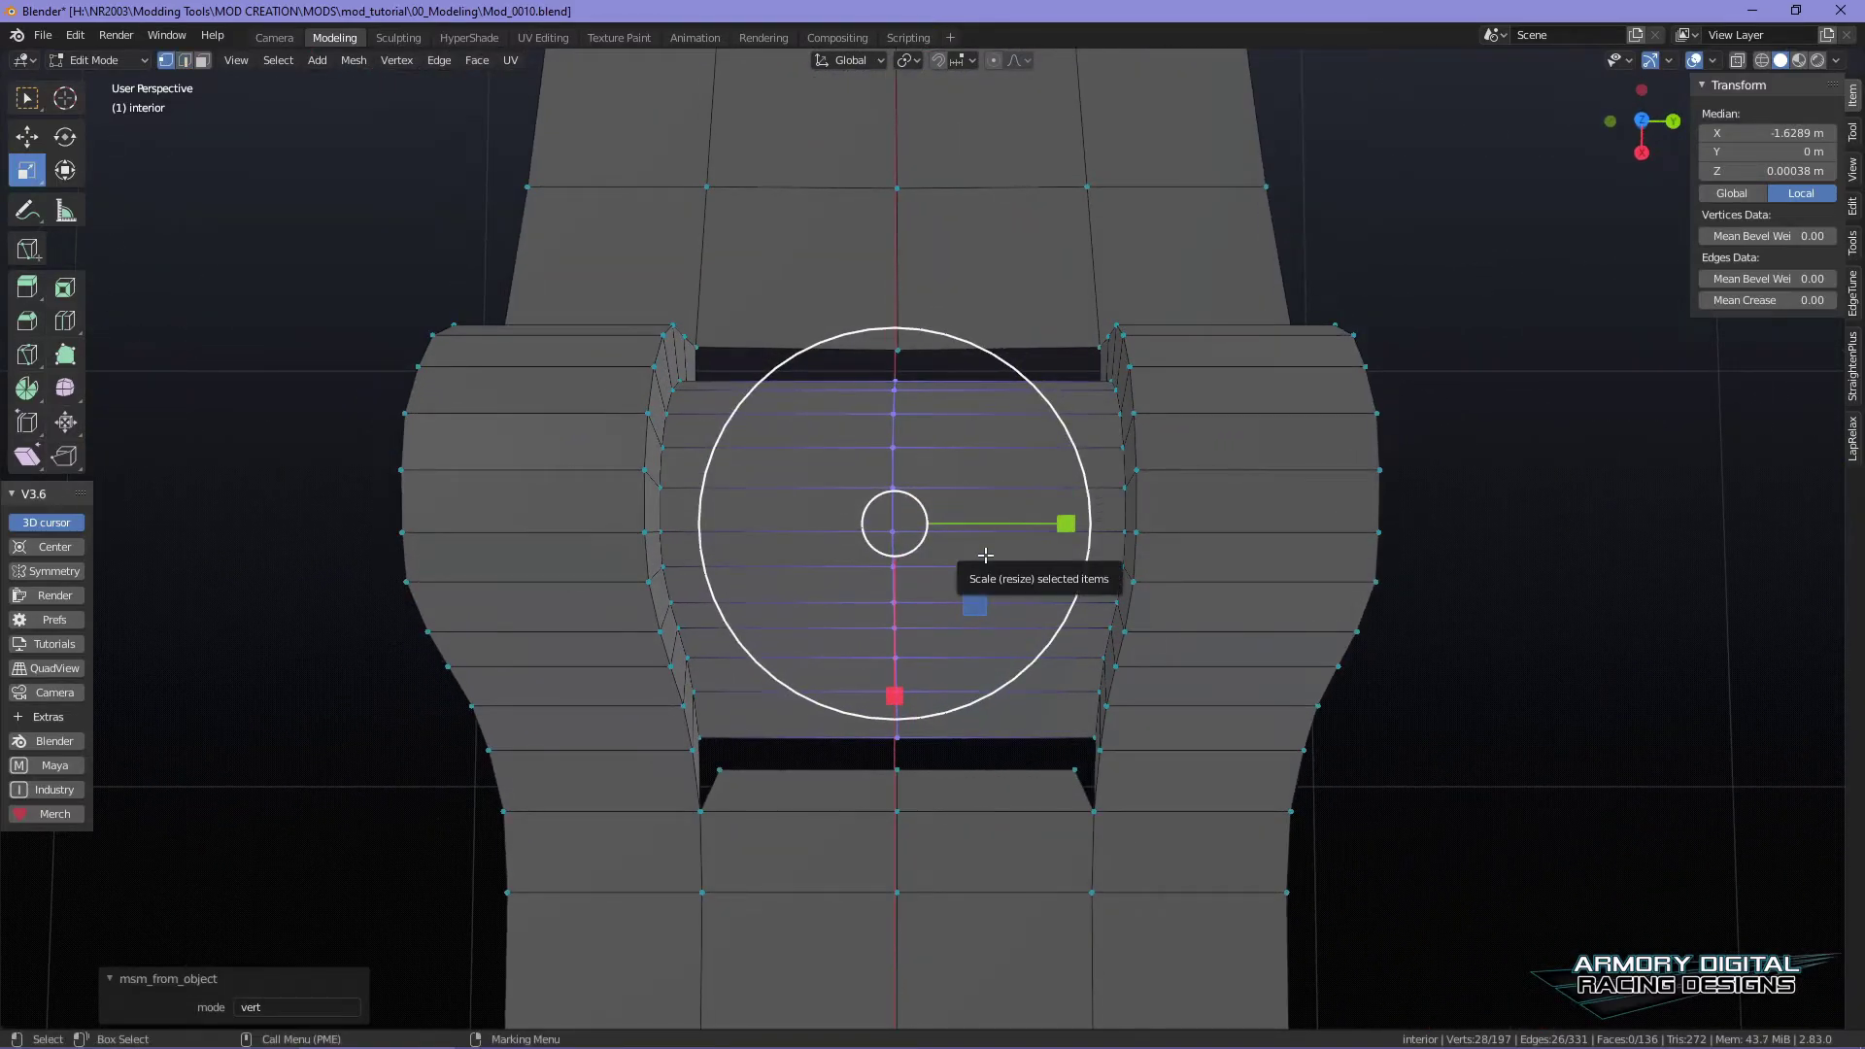
pyautogui.click(1444, 571)
pyautogui.scroll(-3, 1359, 622)
pyautogui.hotkey('alt', 'z')
pyautogui.keyDown('alt'); pyautogui.moveTo(1200, 687); pyautogui.dragTo(1204, 632, button='middle'); pyautogui.keyUp('alt')
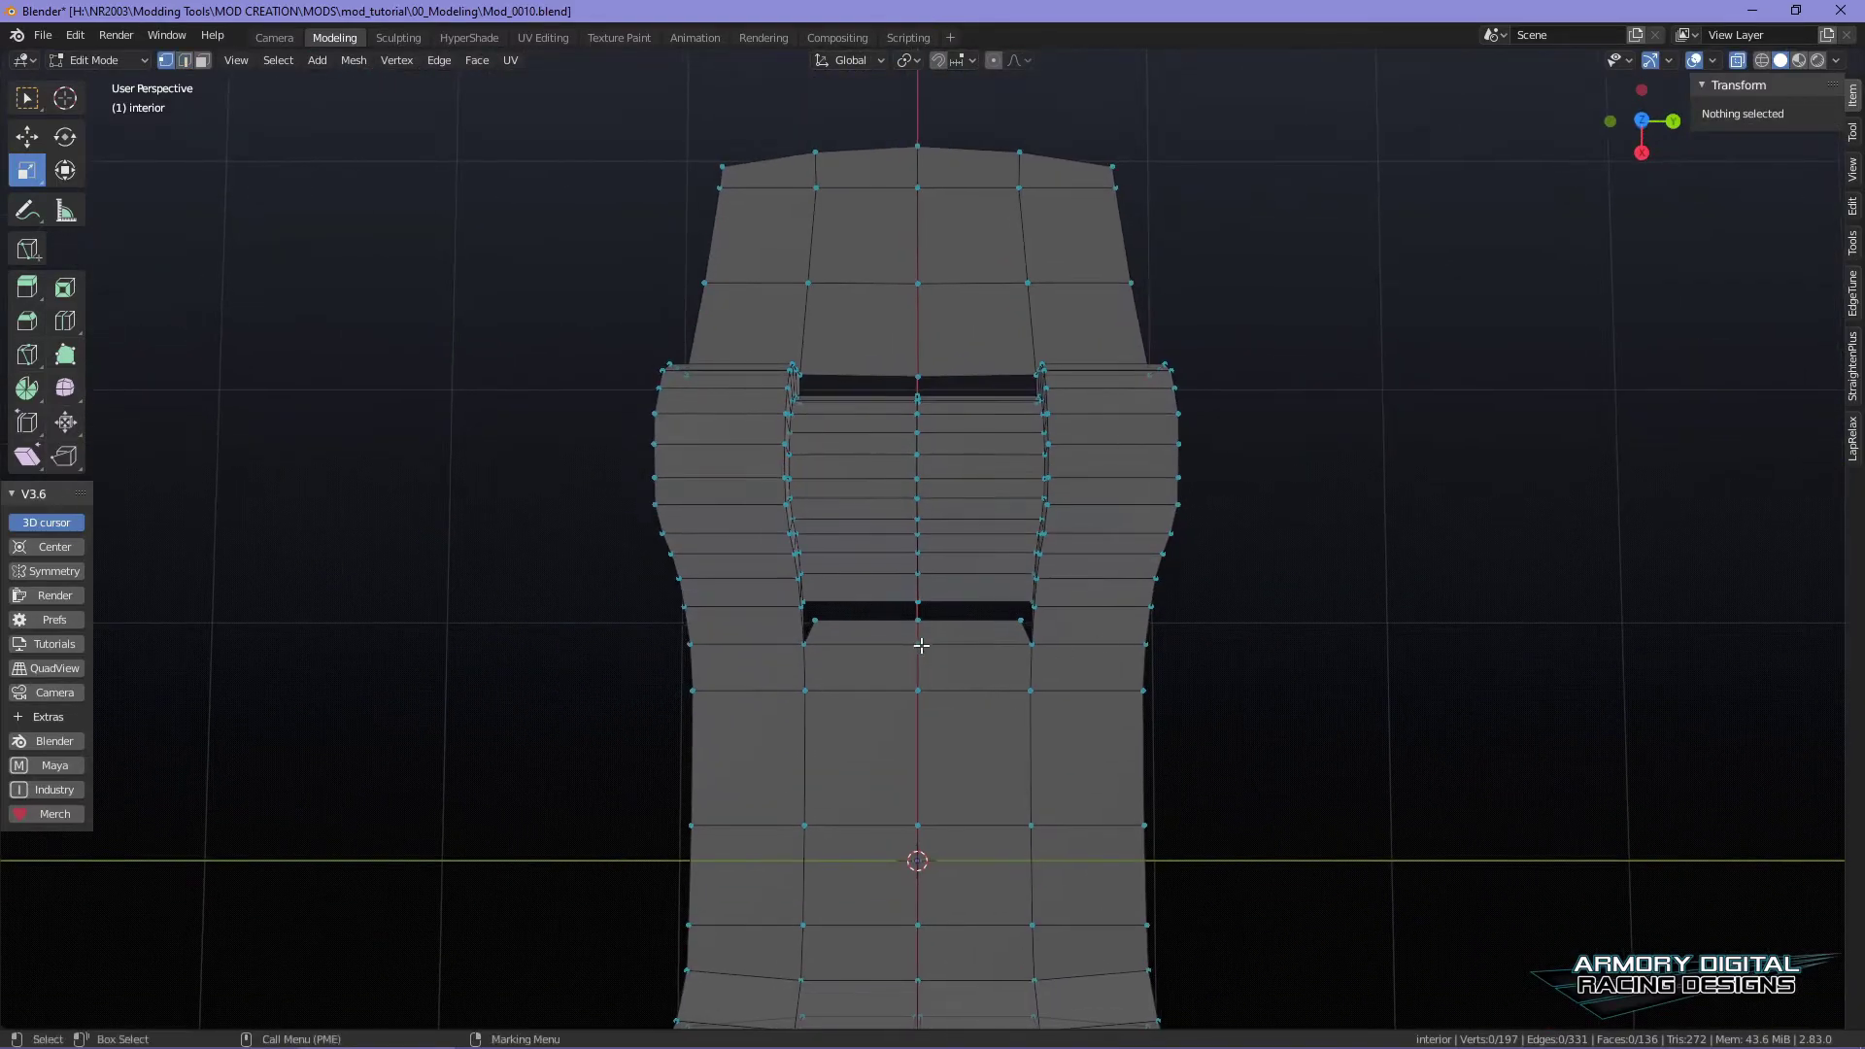
pyautogui.moveTo(886, 375); pyautogui.dragTo(880, 383)
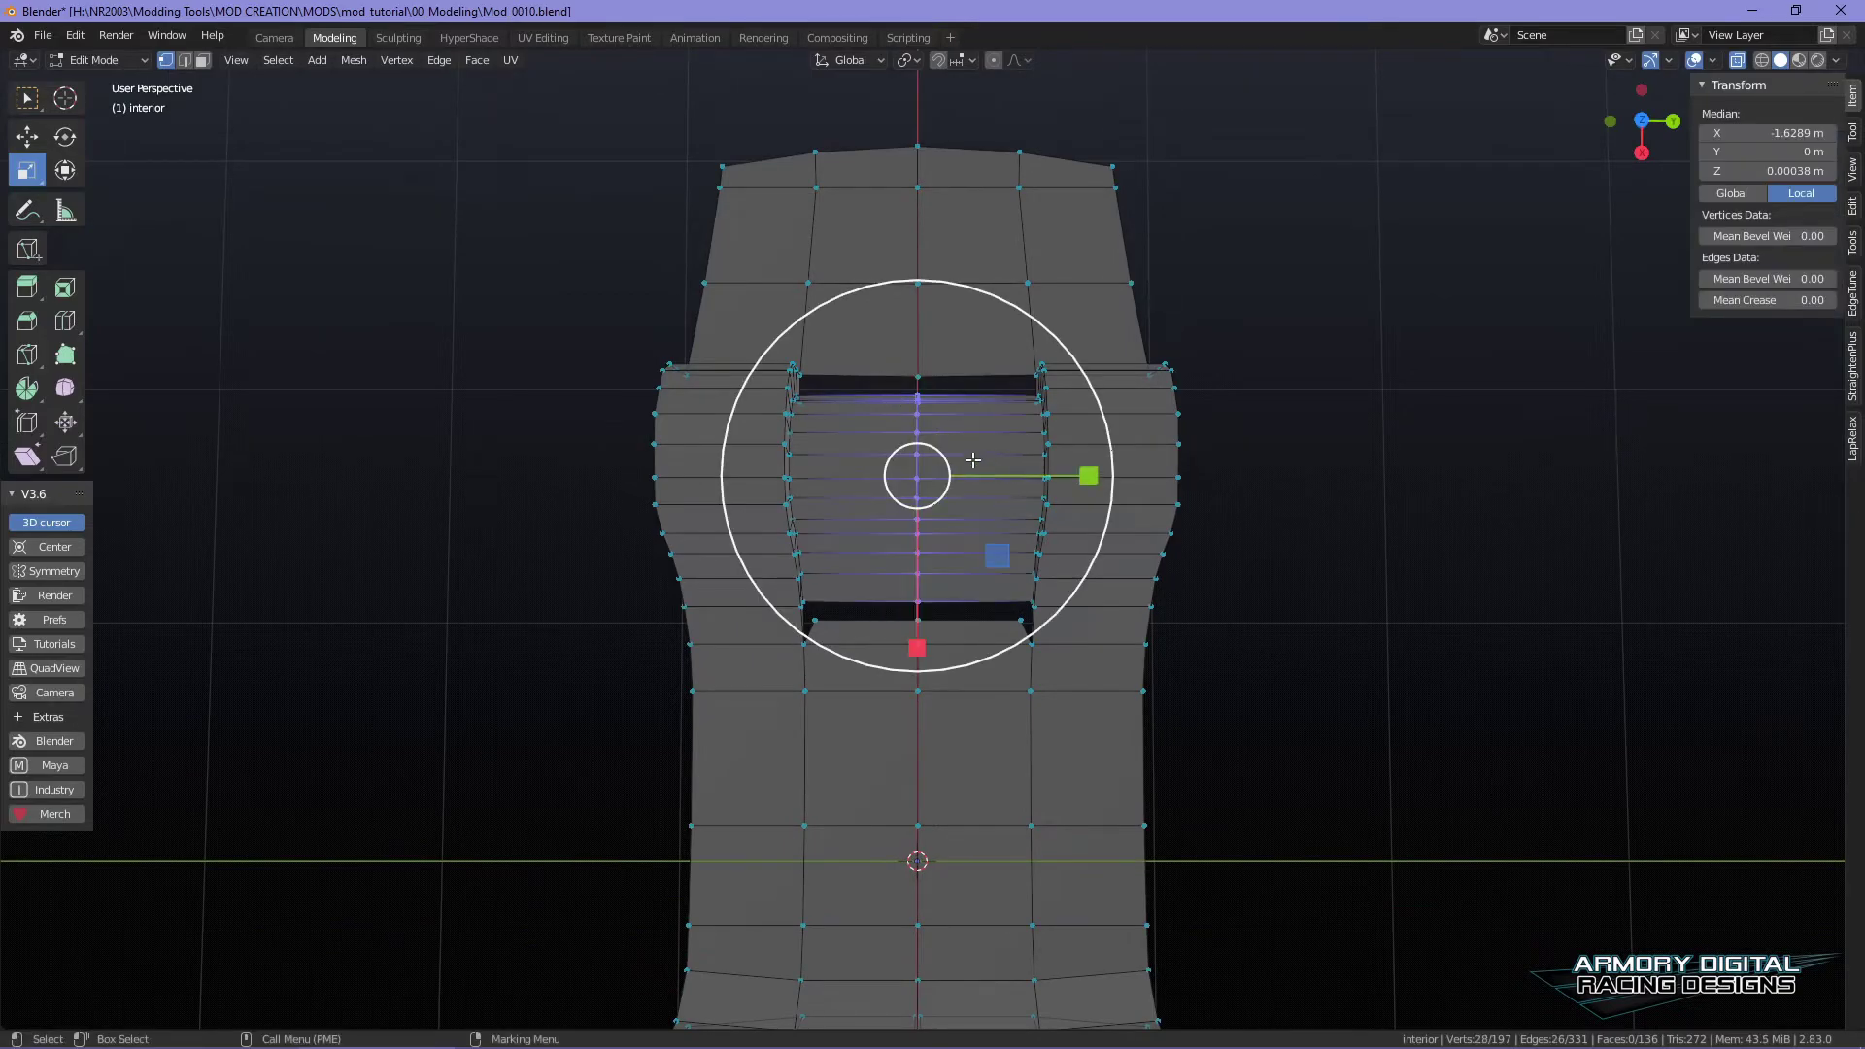
pyautogui.keyDown('alt'); pyautogui.moveTo(994, 356); pyautogui.dragTo(999, 398, button='middle'); pyautogui.keyUp('alt')
pyautogui.middleClick(906, 463)
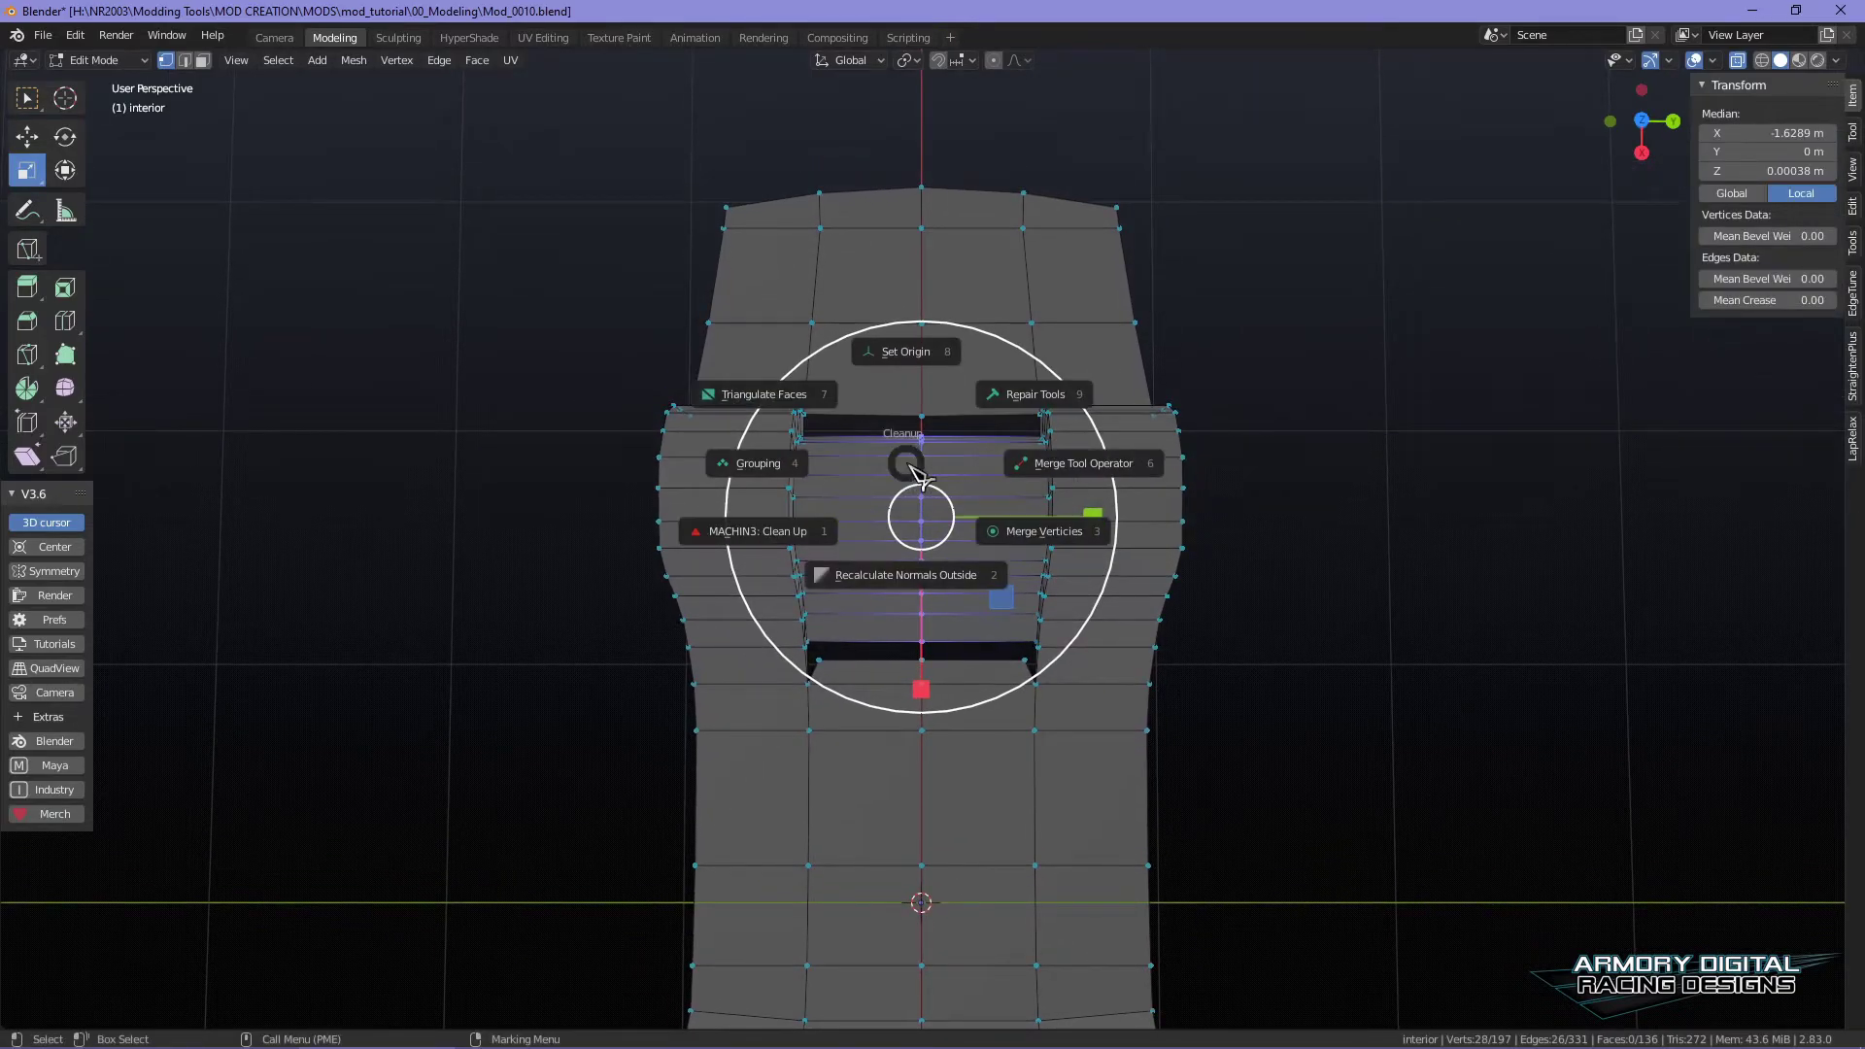
pyautogui.click(1049, 532)
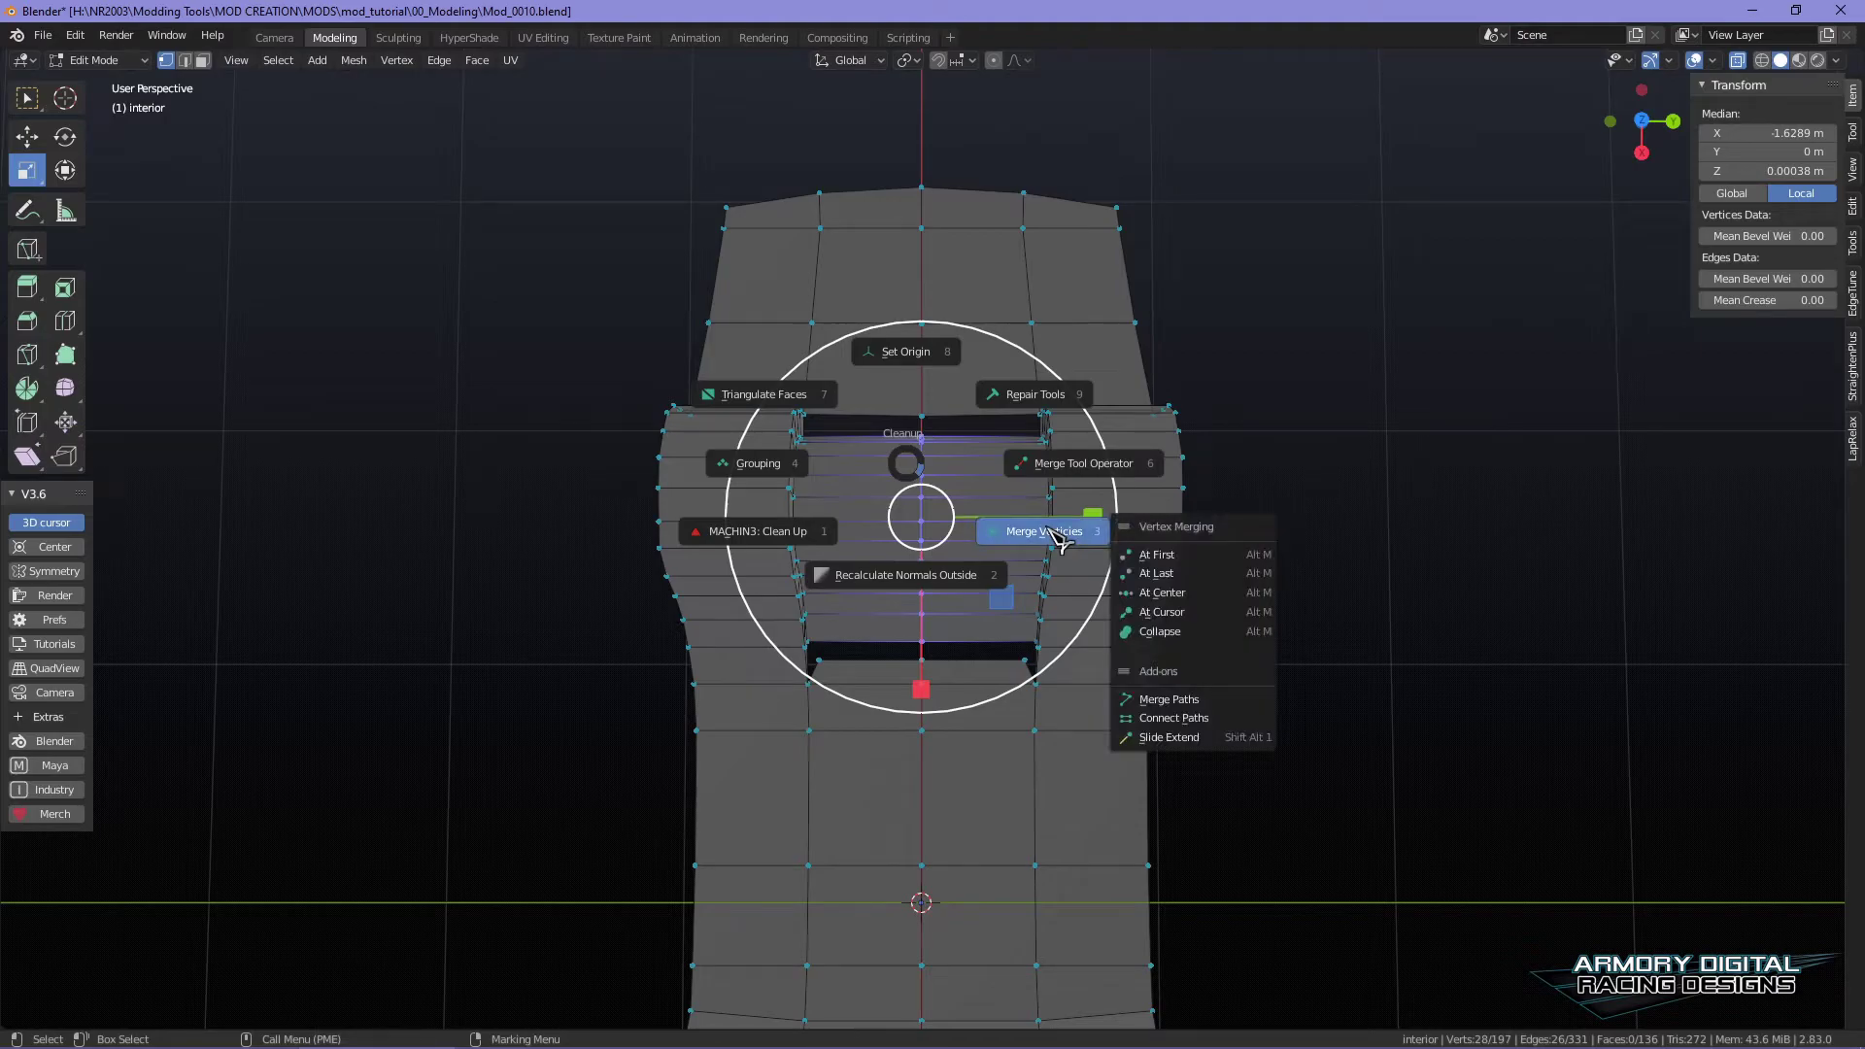
pyautogui.click(1037, 395)
pyautogui.click(1187, 421)
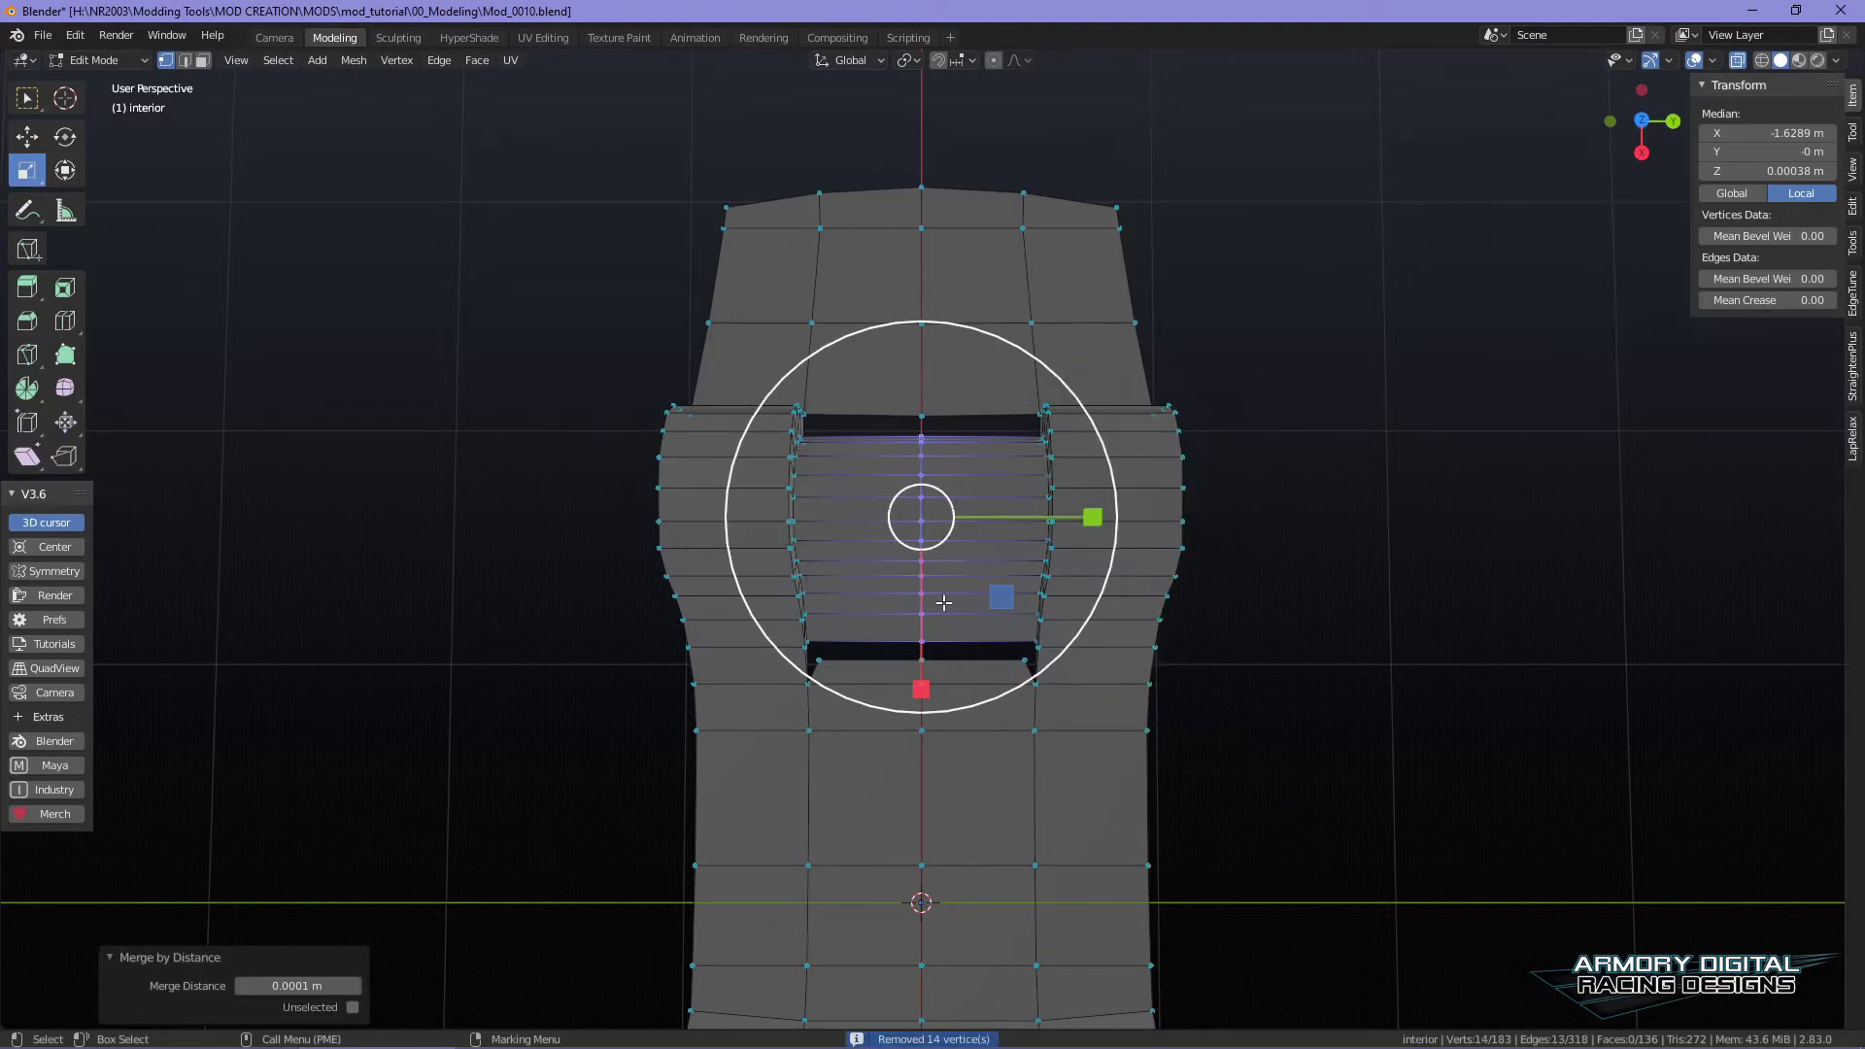
pyautogui.scroll(1, 1039, 673)
pyautogui.scroll(2, 1038, 673)
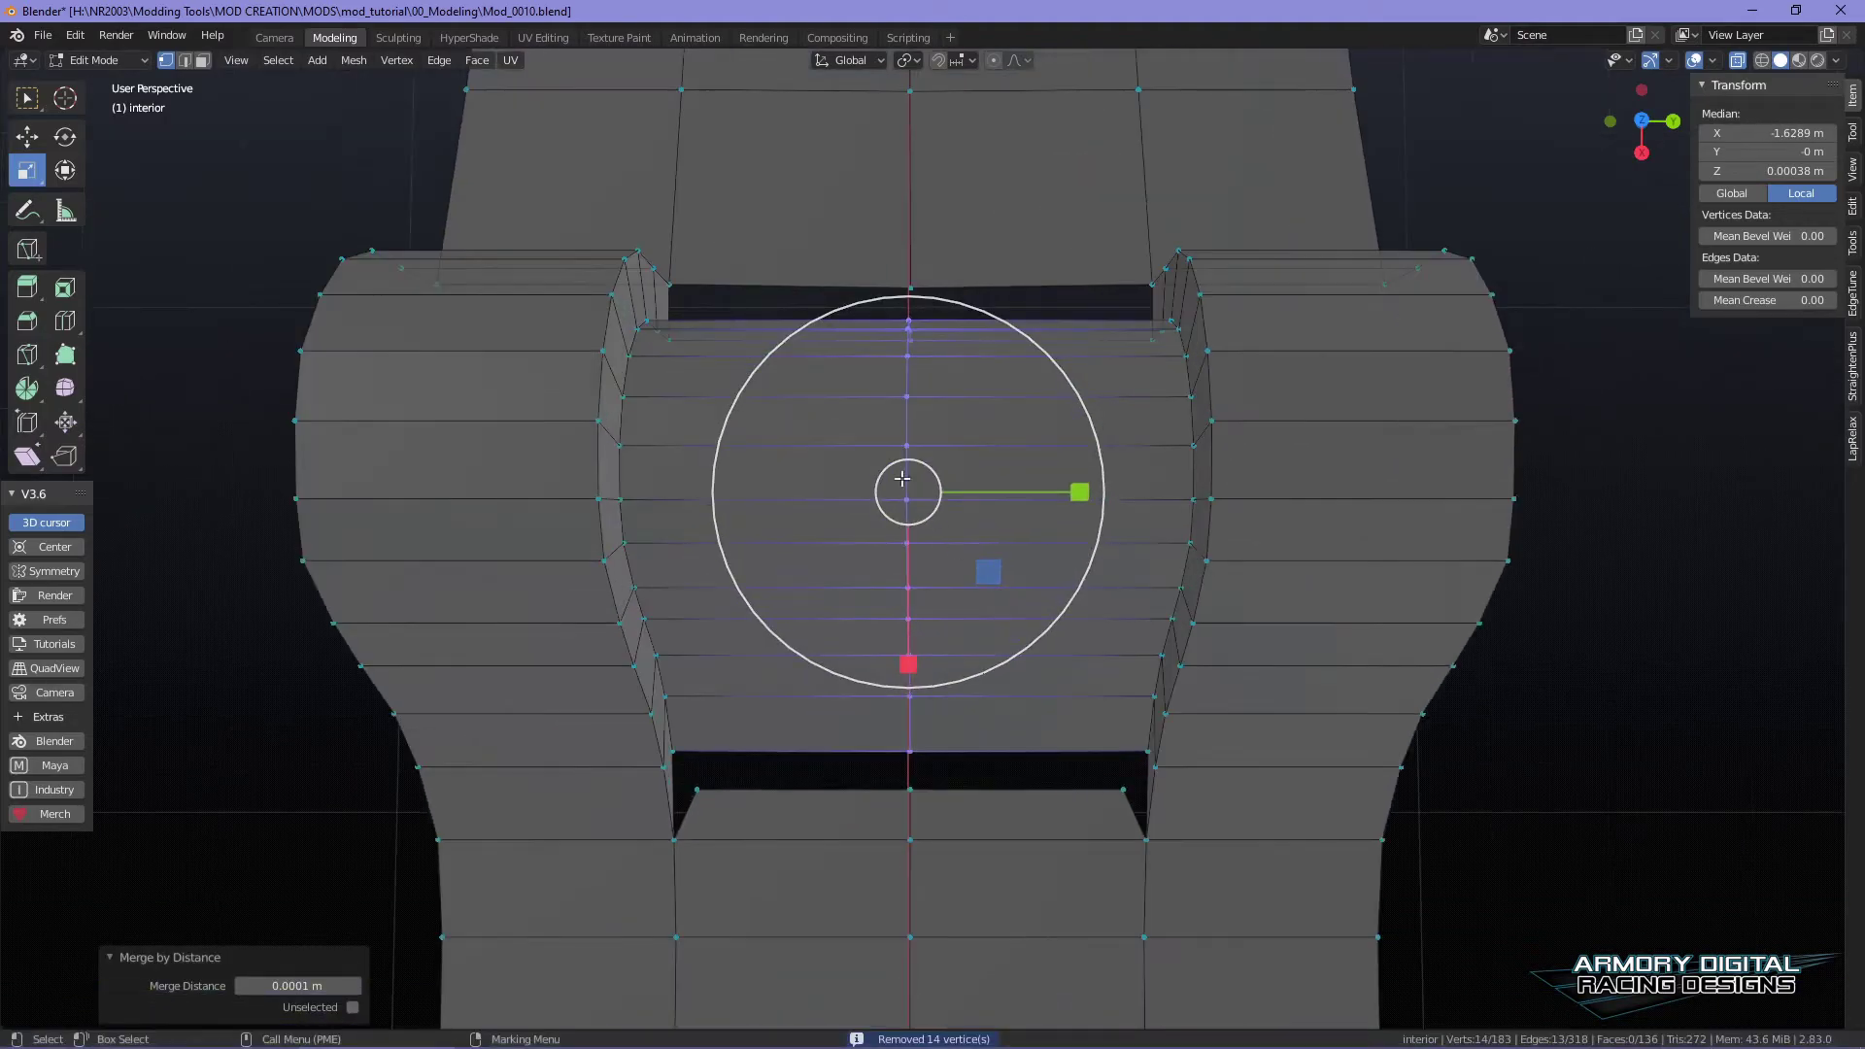
# - Weld the extruded floor edge's centre and two outer vertices to the tunnel's +X bottom edge with the Merge Tool
pyautogui.press('Tab')
pyautogui.scroll(3, 1269, 553)
pyautogui.press('Tab')
pyautogui.scroll(-2, 916, 398)
pyautogui.moveTo(1083, 470)
pyautogui.keyDown('shift'); pyautogui.mouseDown(button='middle')
pyautogui.moveTo(1094, 508)
pyautogui.moveTo(1099, 454)
pyautogui.mouseUp(button='middle'); pyautogui.keyUp('shift')
pyautogui.click(1466, 537)
pyautogui.scroll(2, 955, 506)
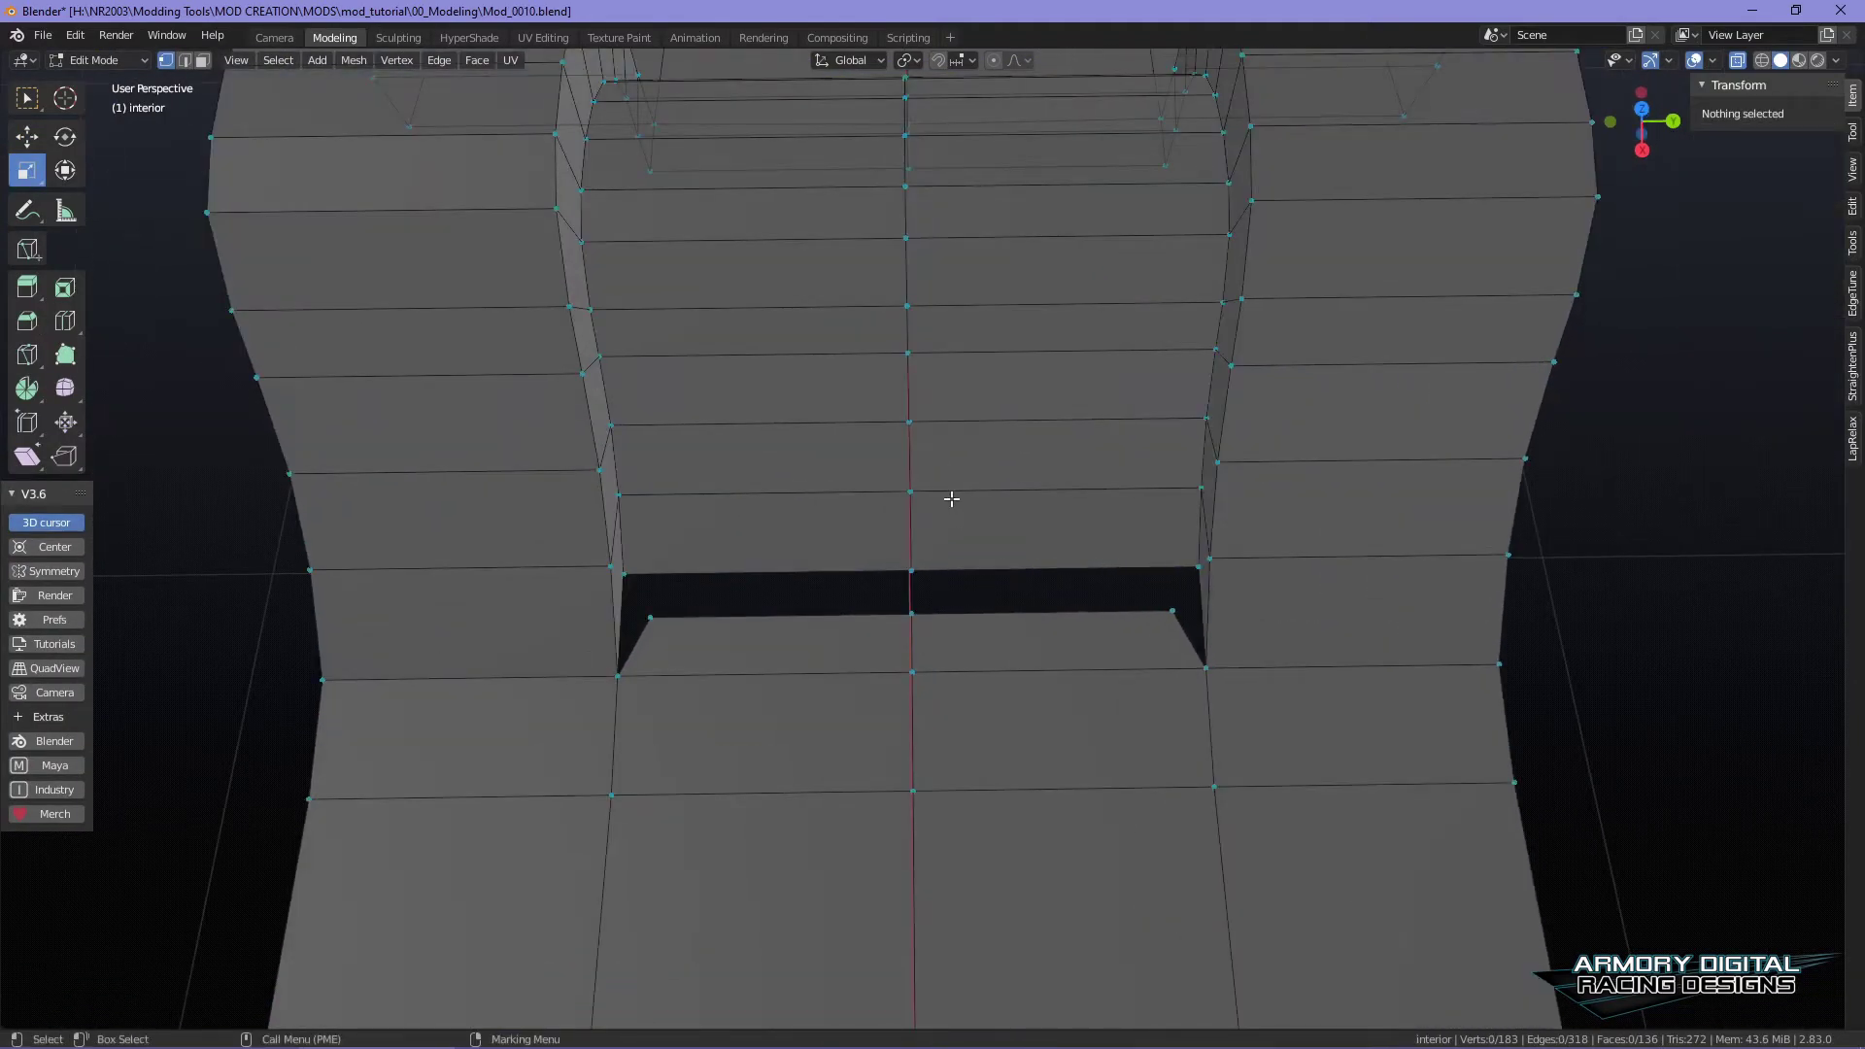
pyautogui.middleClick(951, 500)
pyautogui.click(1075, 513)
pyautogui.moveTo(910, 610); pyautogui.dragTo(1201, 572)
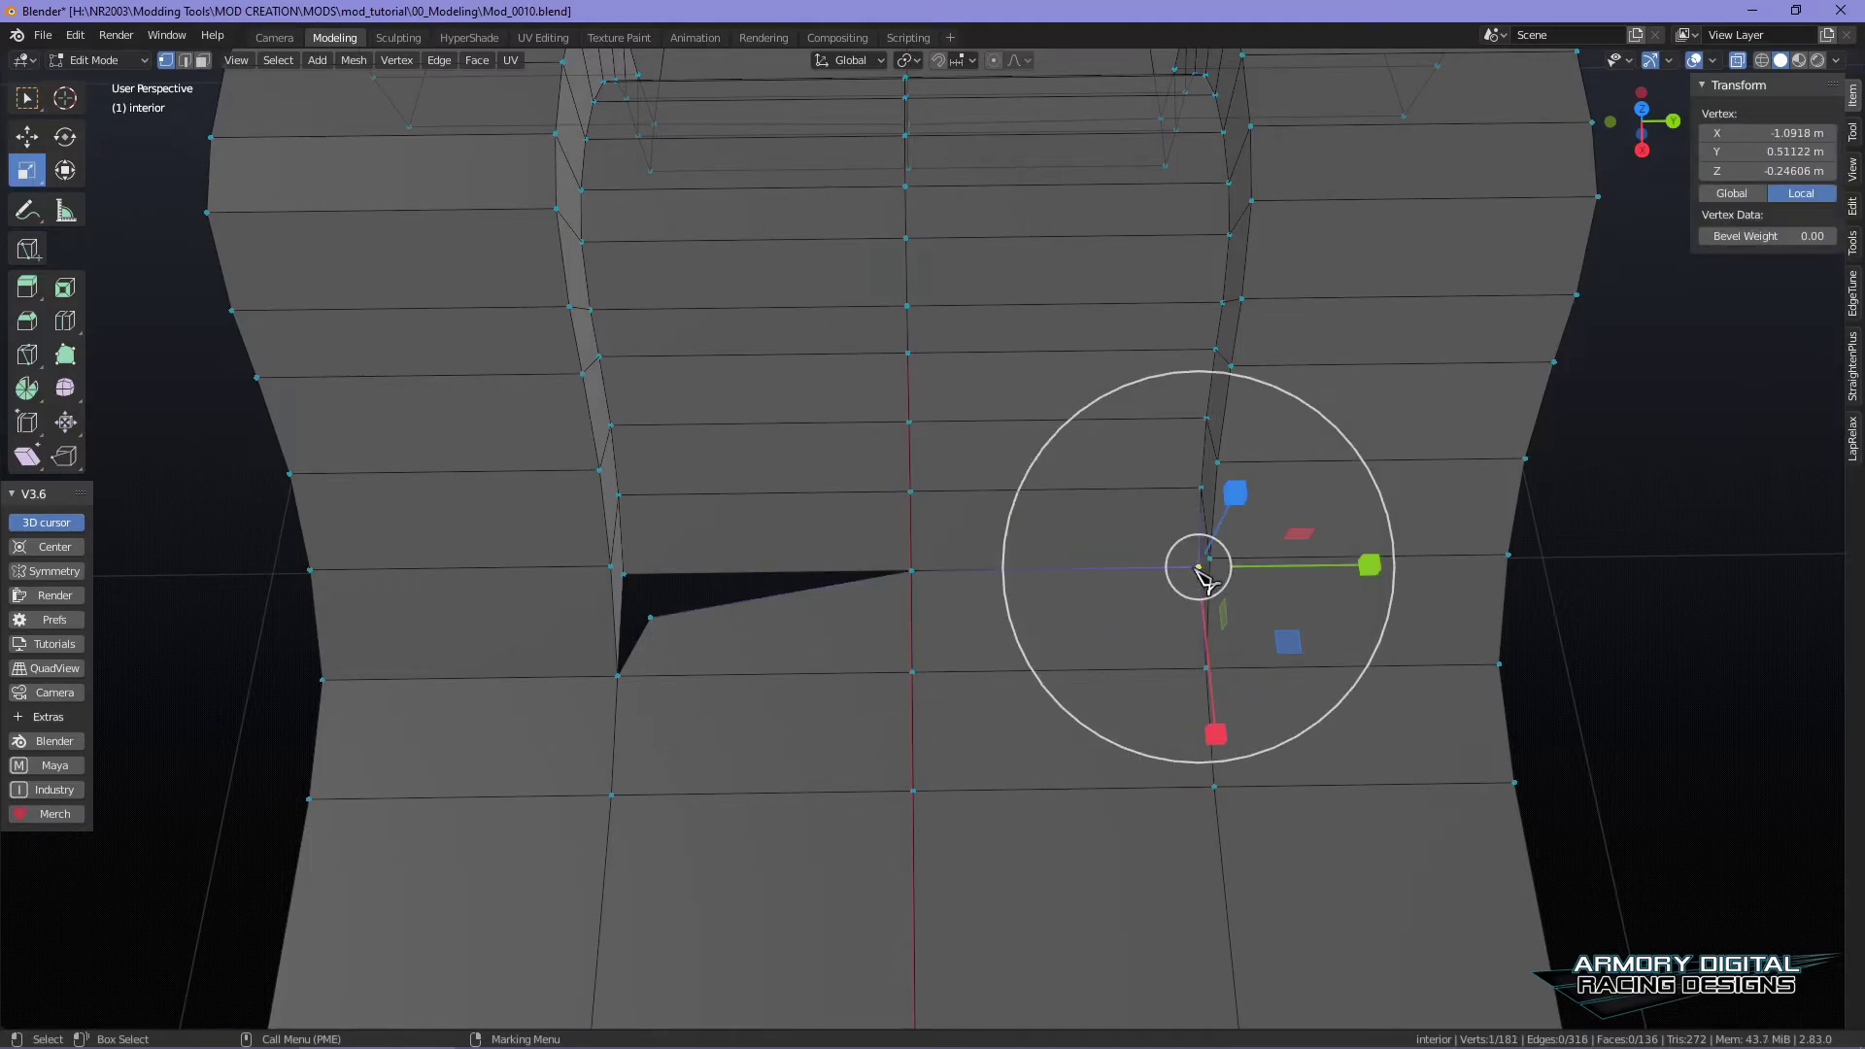
pyautogui.click(650, 616)
pyautogui.moveTo(629, 573); pyautogui.dragTo(622, 574)
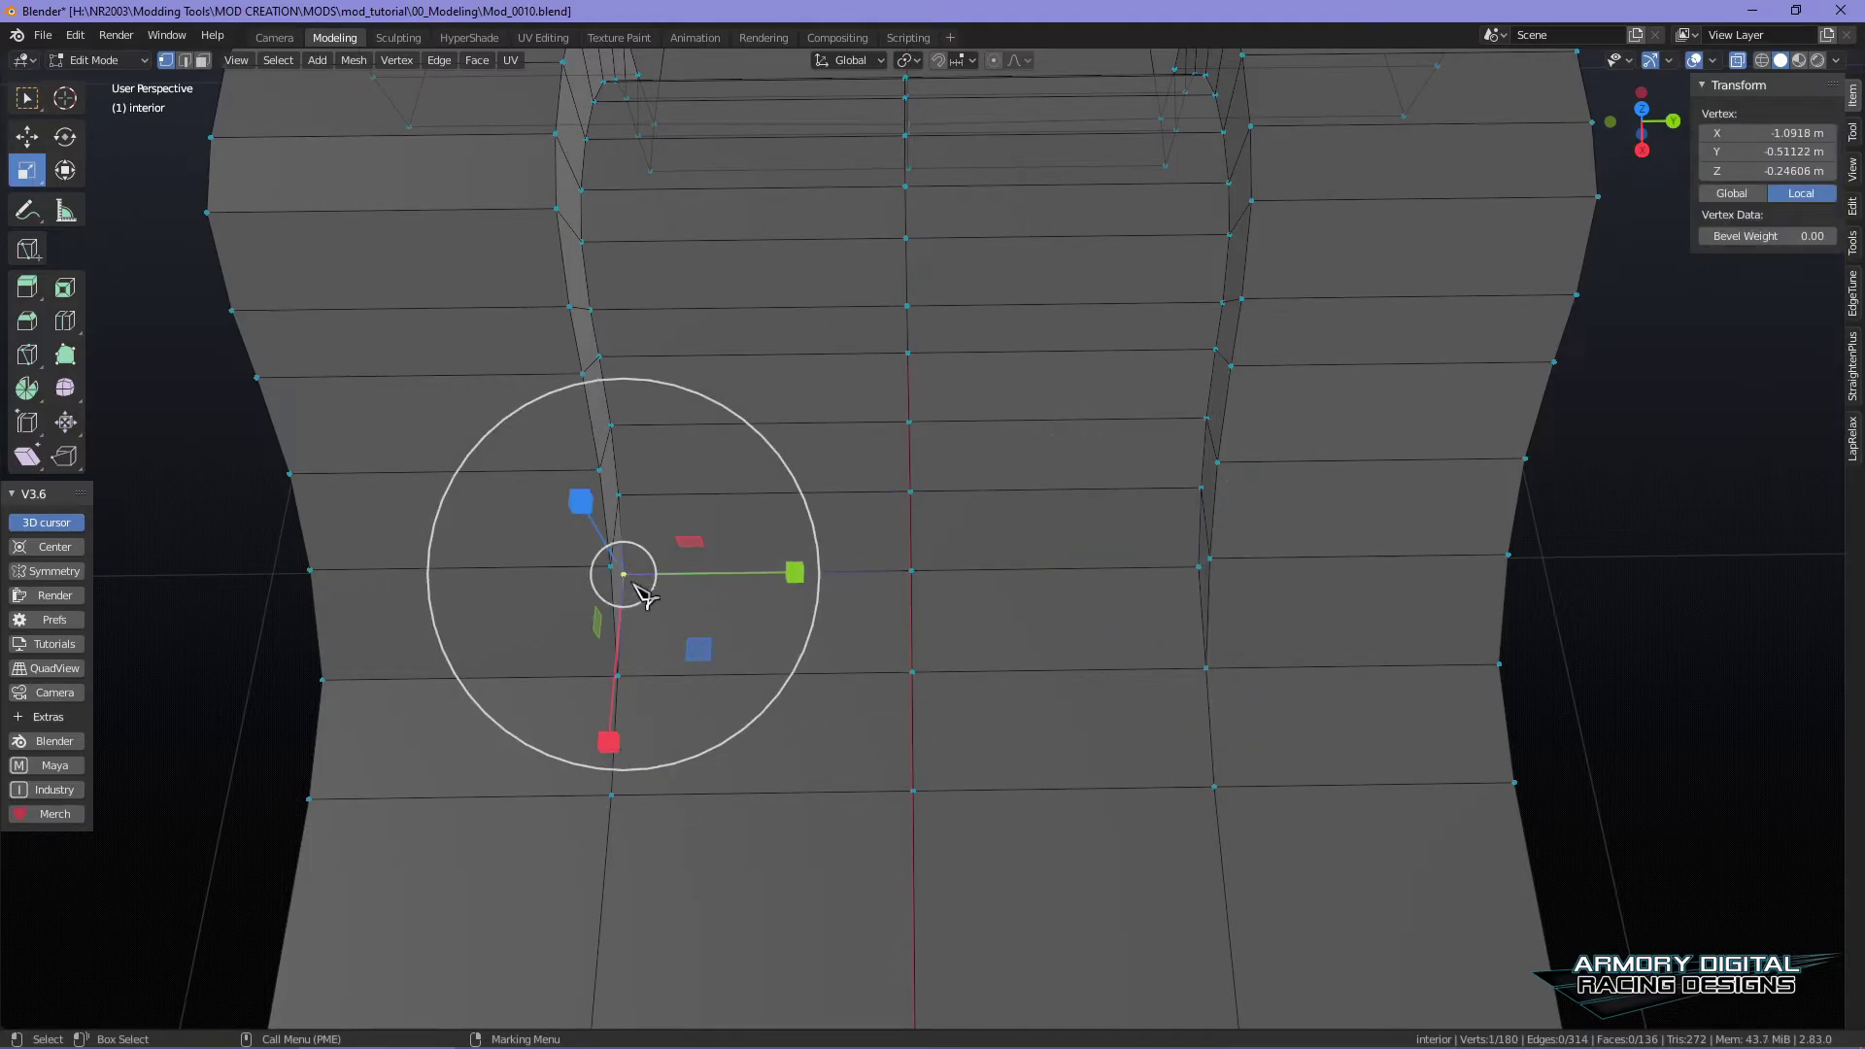
# - Extrude the tunnel's two bottom edges on the opposite, -X side and move them about -0.081 m along X
pyautogui.keyDown('alt'); pyautogui.moveTo(1087, 323); pyautogui.dragTo(1063, 1004, button='middle'); pyautogui.keyUp('alt')
pyautogui.keyDown('alt'); pyautogui.moveTo(968, 678); pyautogui.dragTo(990, 774, button='middle'); pyautogui.keyUp('alt')
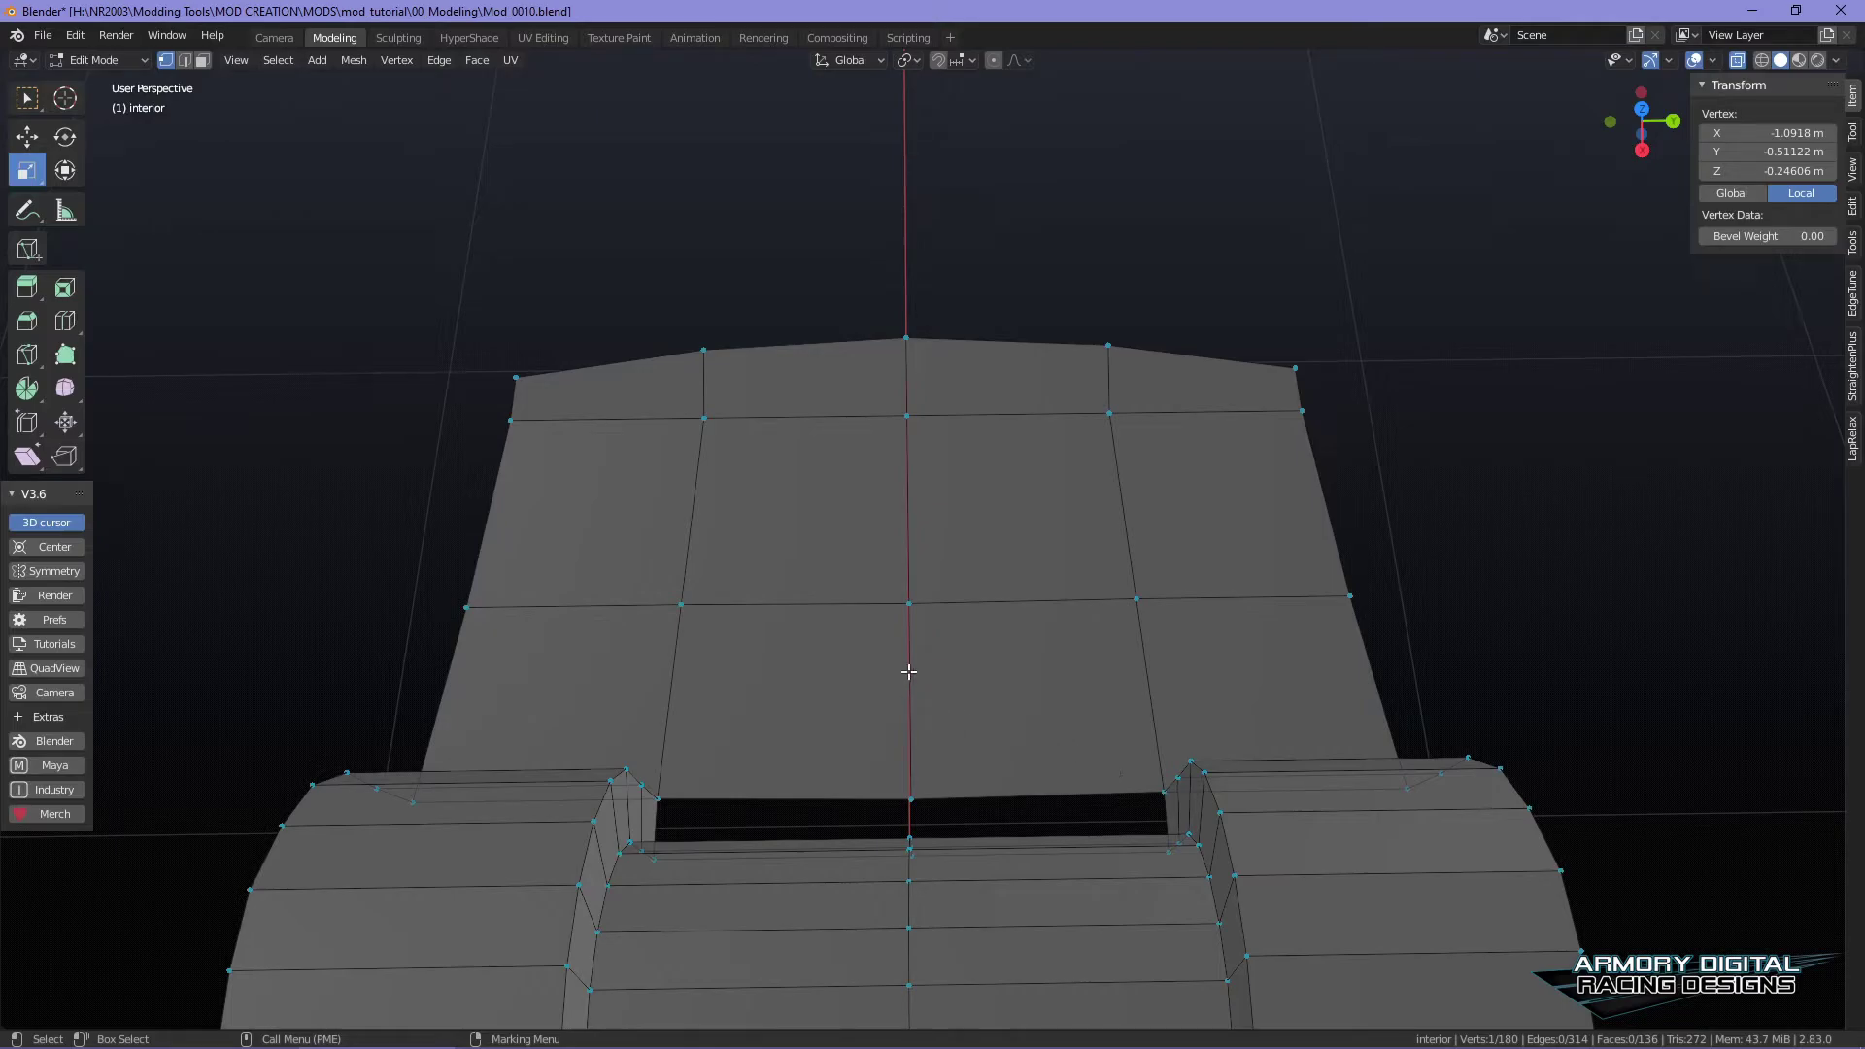
pyautogui.press('Tab')
pyautogui.moveTo(1033, 645); pyautogui.dragTo(958, 601, button='middle')
pyautogui.press('2')
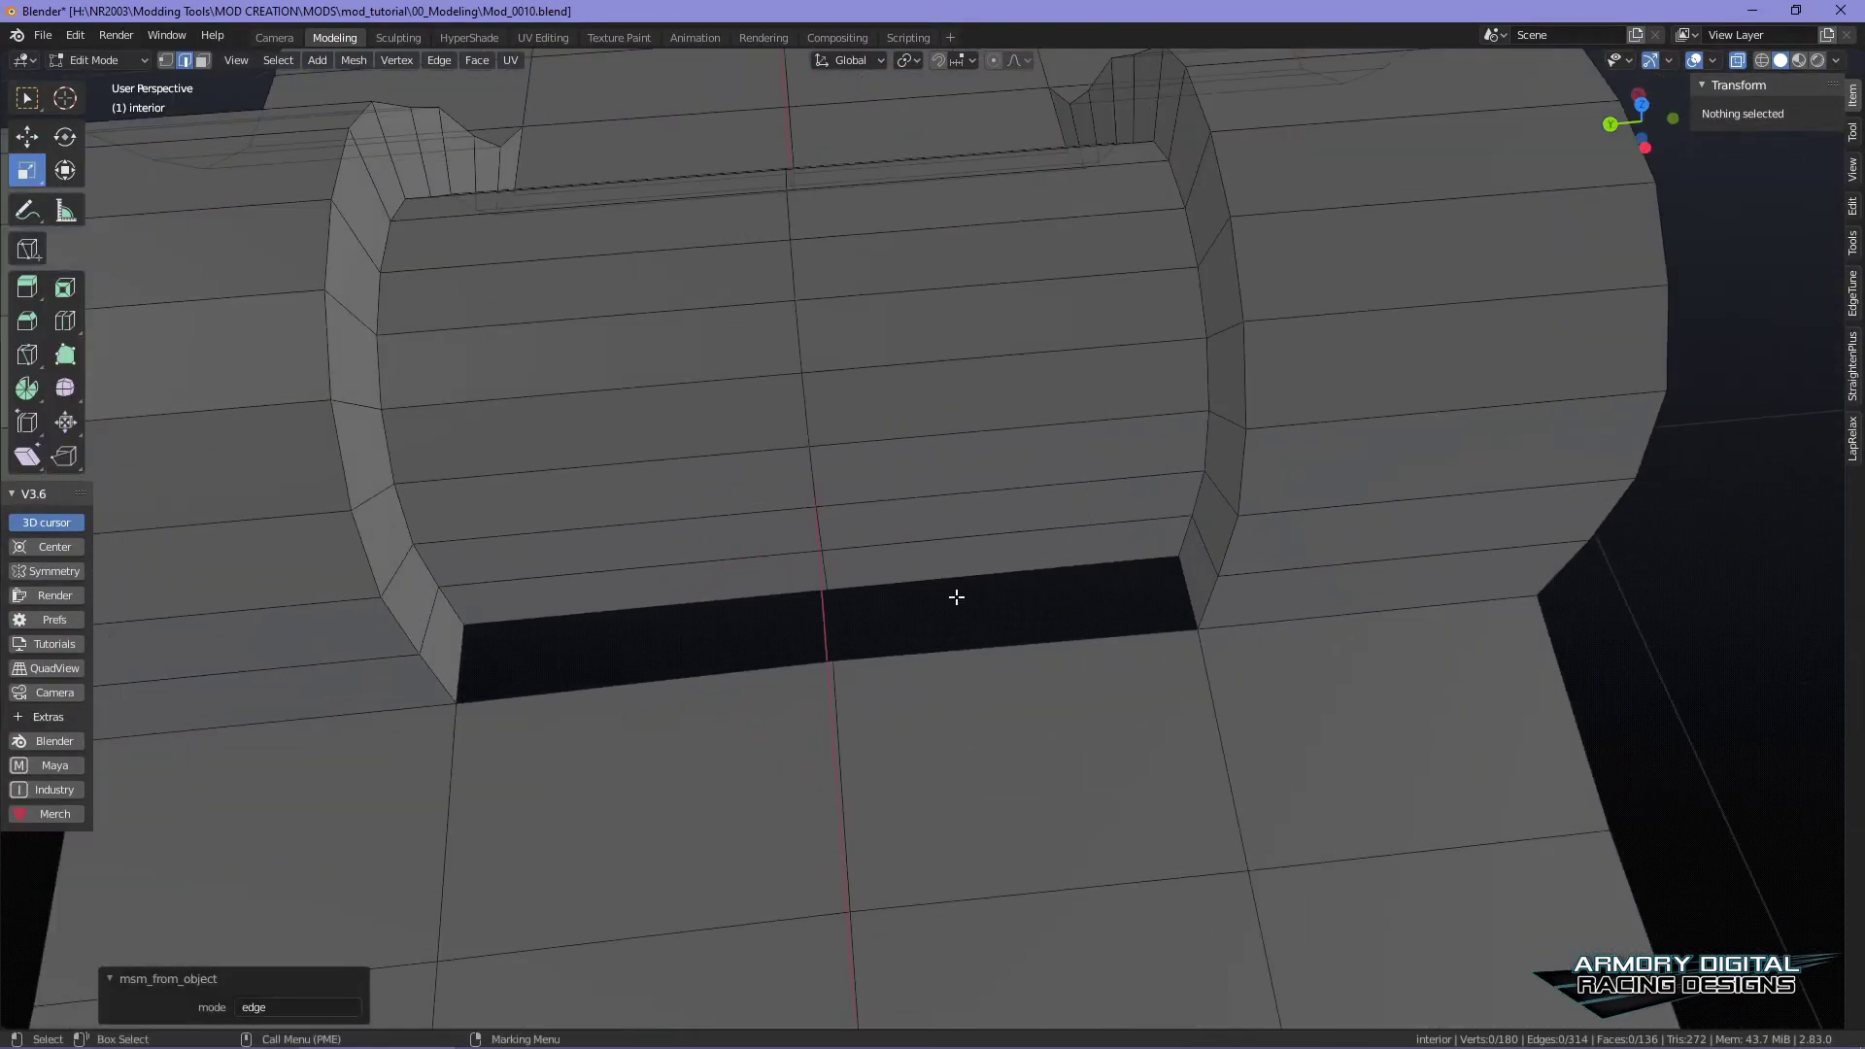
pyautogui.click(958, 600)
pyautogui.keyDown('shift'); pyautogui.click(804, 636); pyautogui.keyUp('shift')
pyautogui.hotkey('shift', 'space')
pyautogui.press('g')
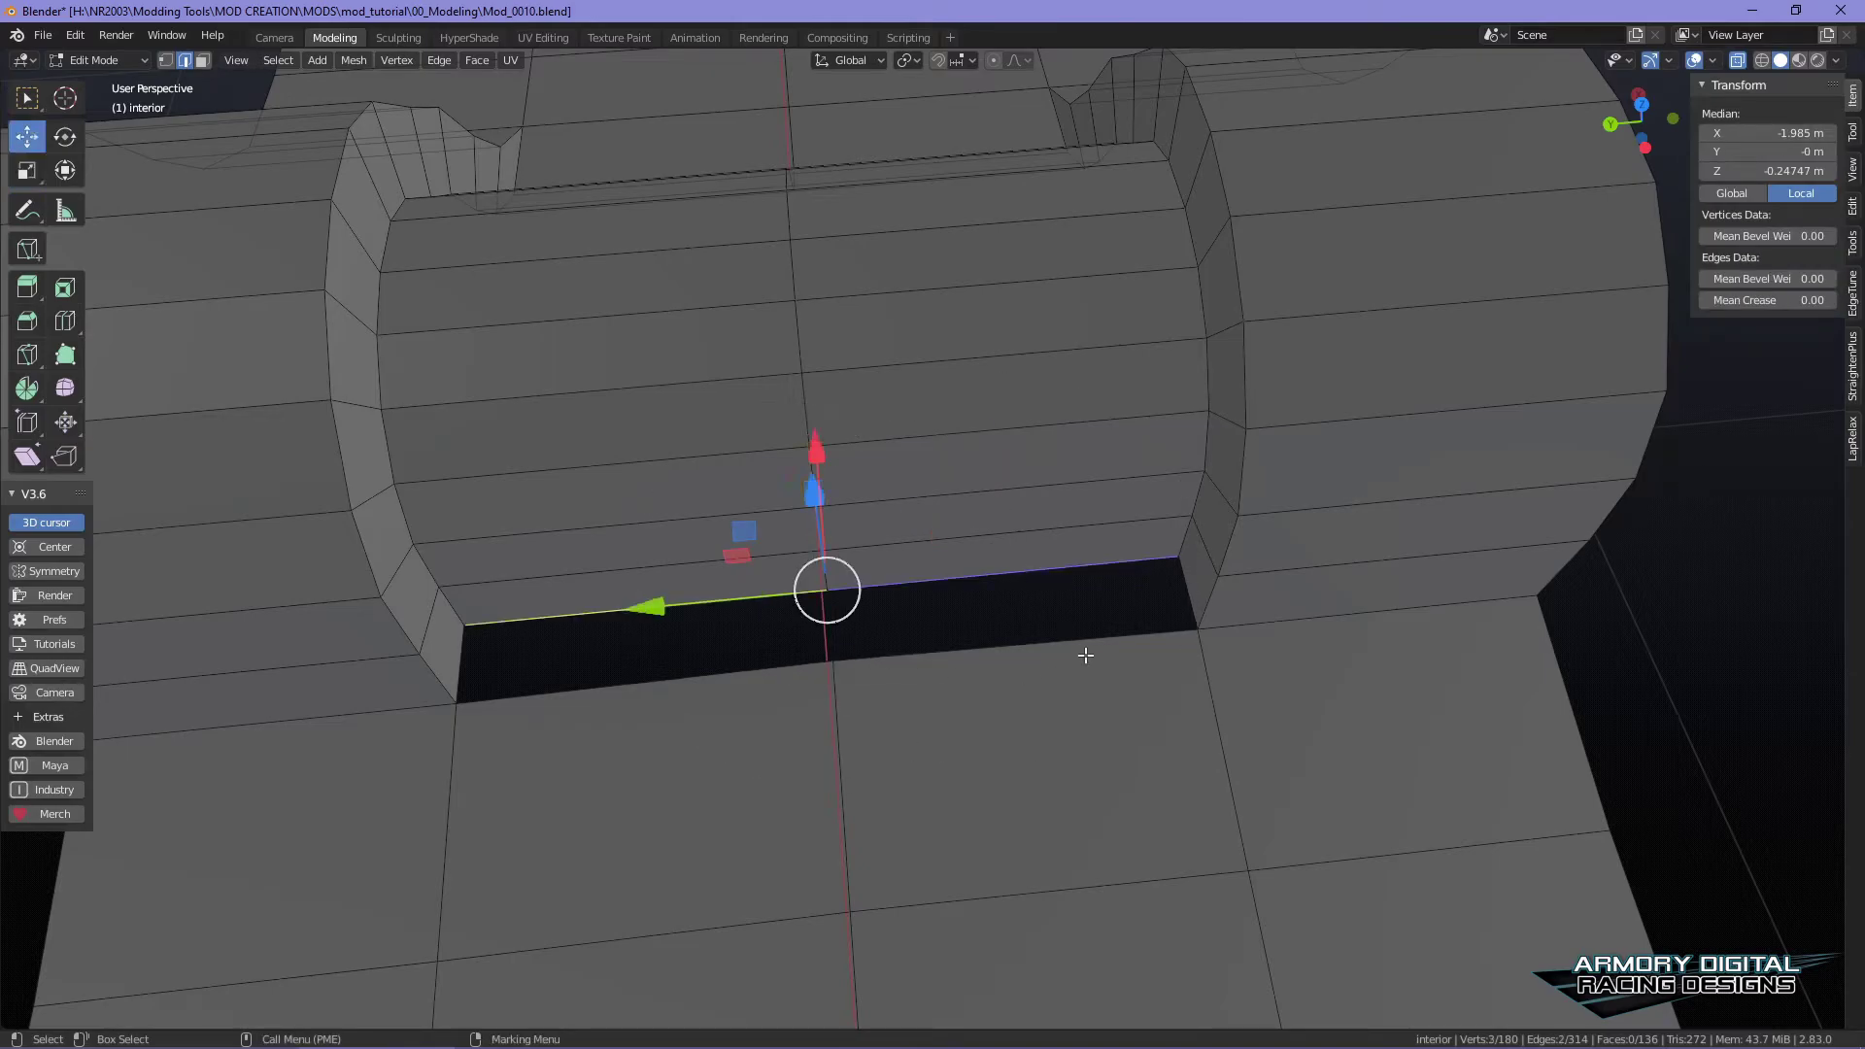
pyautogui.press('e')
pyautogui.rightClick(1104, 603)
pyautogui.moveTo(1104, 603); pyautogui.dragTo(739, 476, button='middle')
pyautogui.press('g')
pyautogui.click(787, 493)
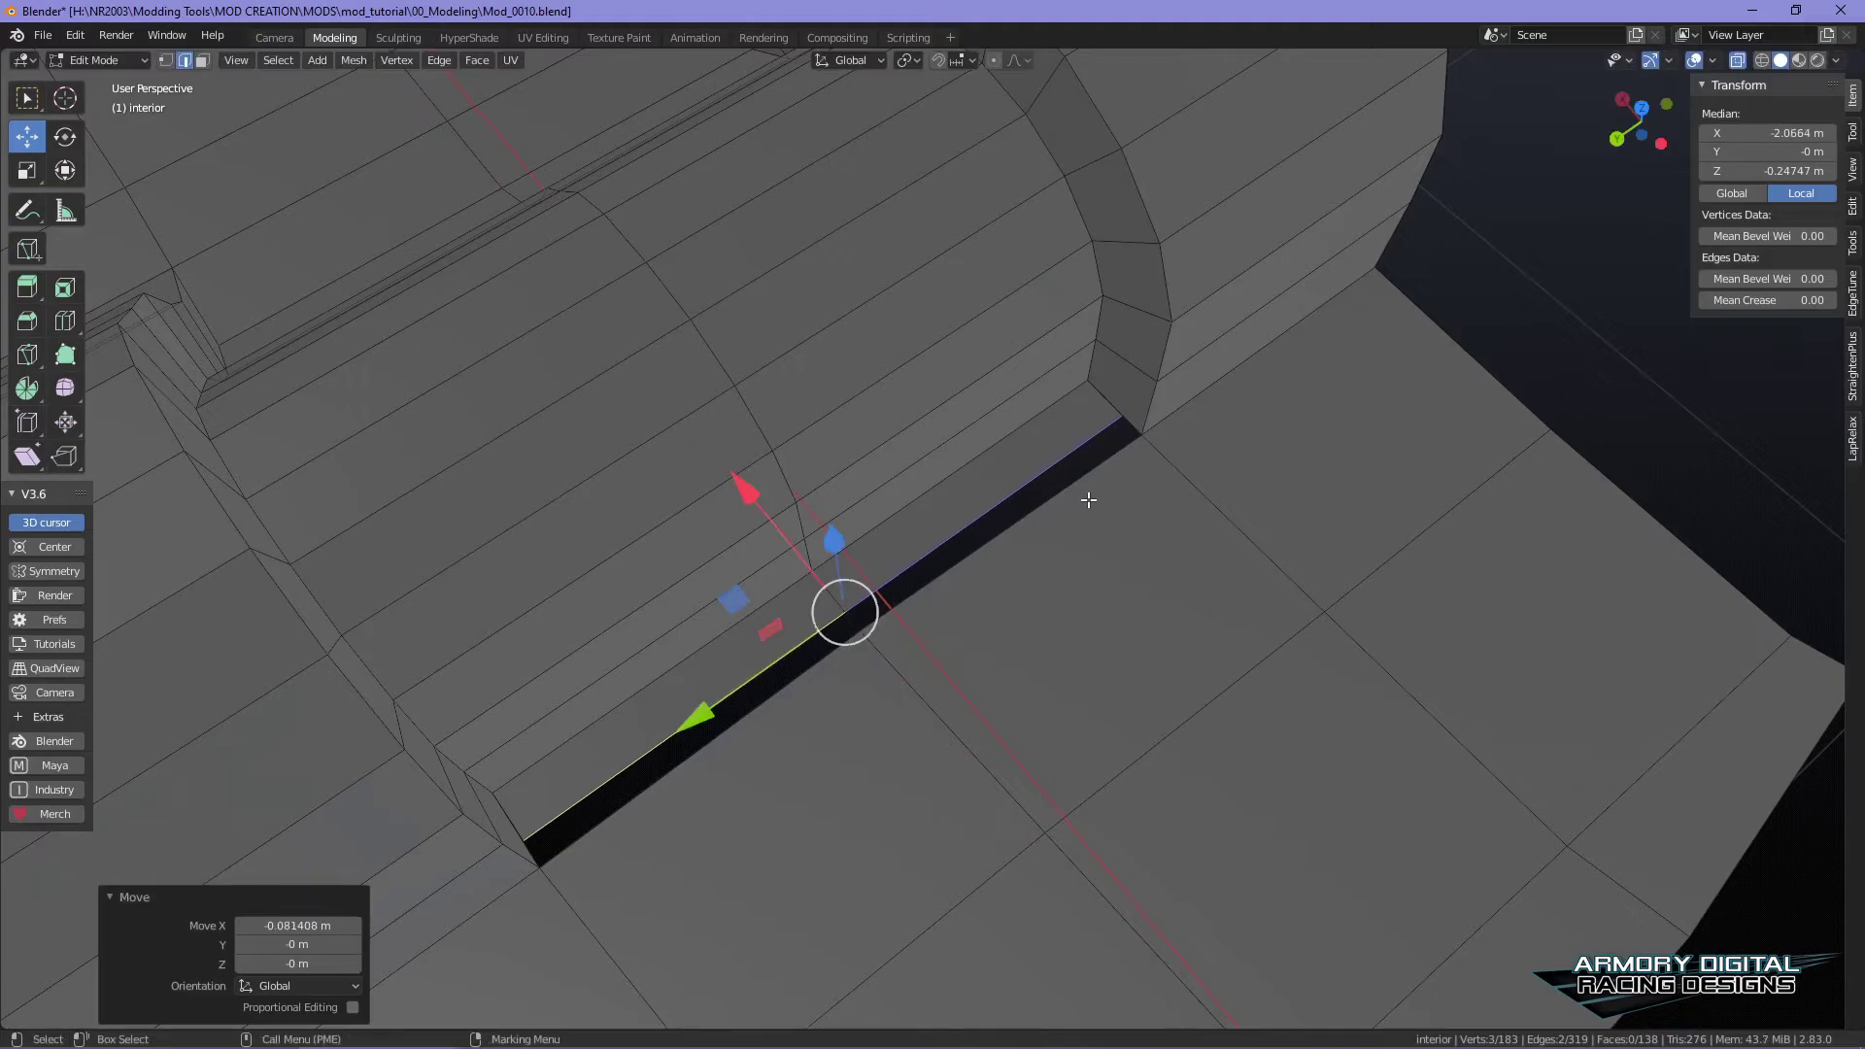
# - Scale the newly extruded bottom edges slightly narrower along Y
pyautogui.hotkey('shift', 'space')
pyautogui.press('s')
pyautogui.moveTo(701, 714); pyautogui.dragTo(711, 708)
# - Weld the extruded strip's two outer vertices and centre vertex to the adjoining floor corners with the Merge Tool
pyautogui.moveTo(687, 596); pyautogui.dragTo(585, 597, button='right')
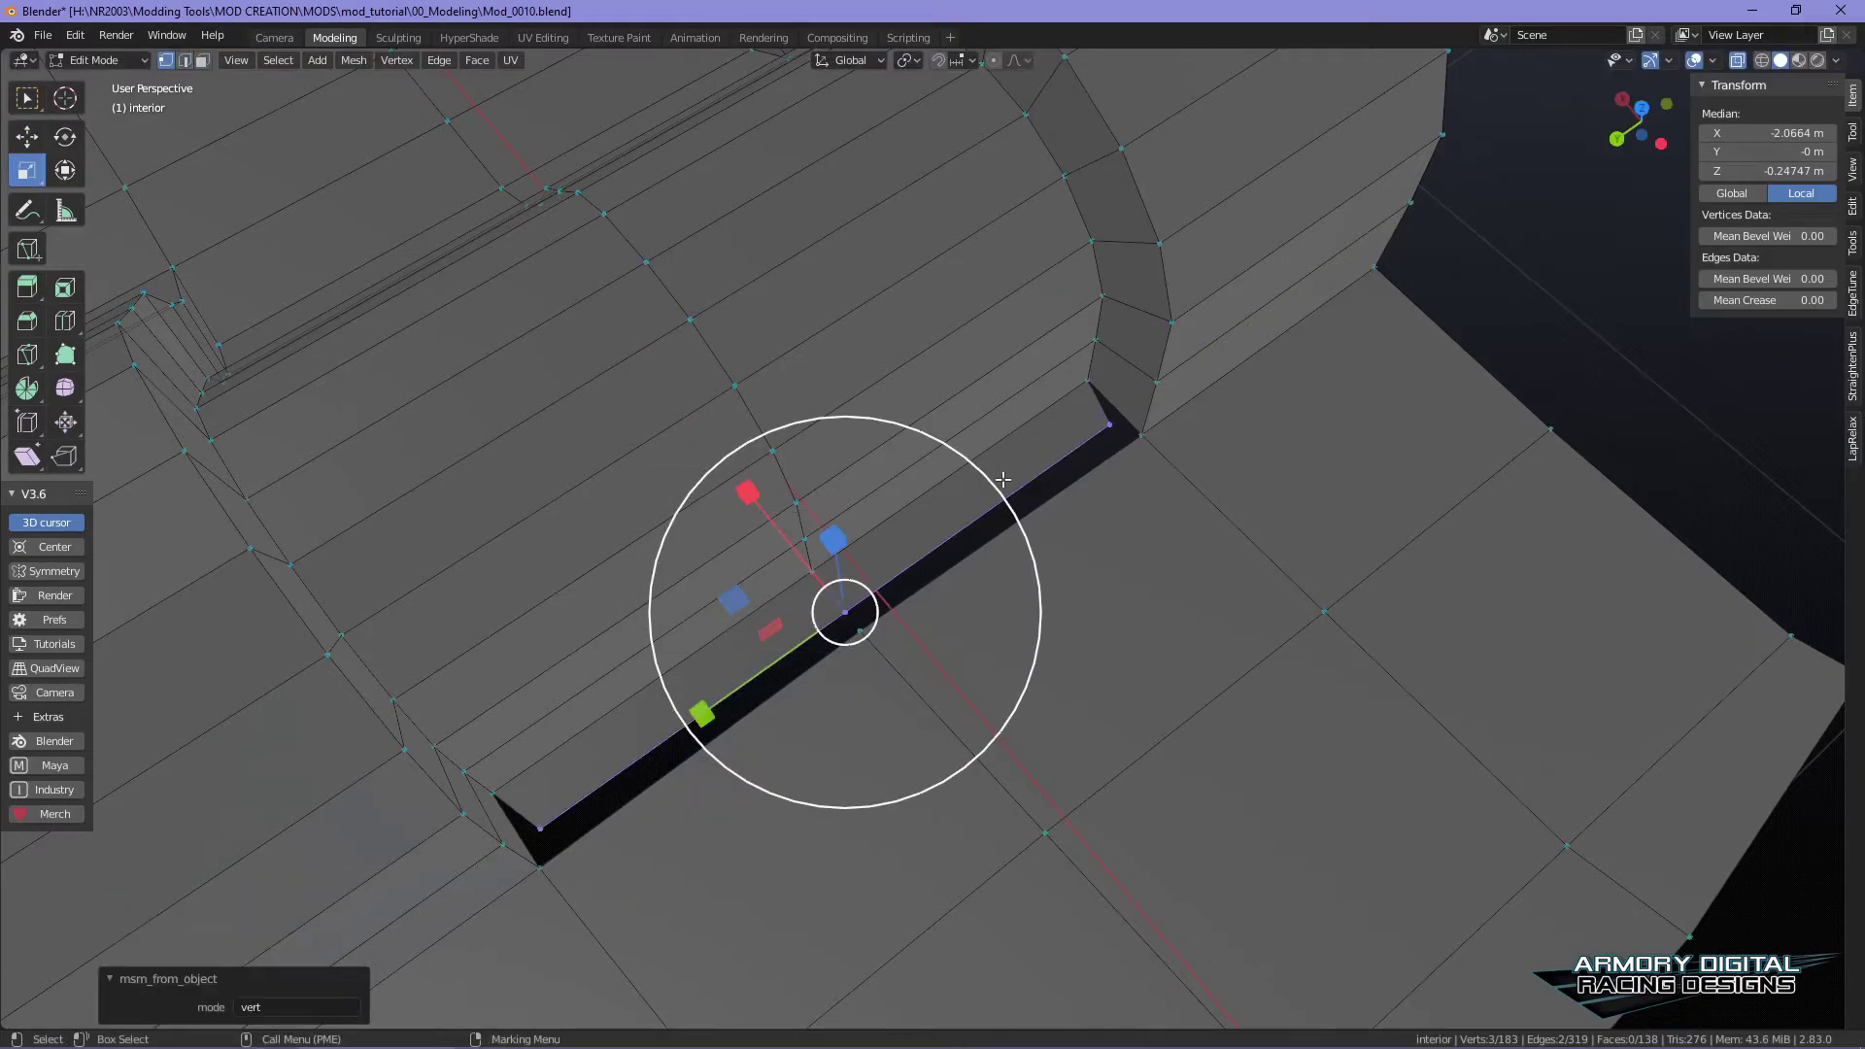
pyautogui.click(1596, 337)
pyautogui.hotkey('alt', 'x')
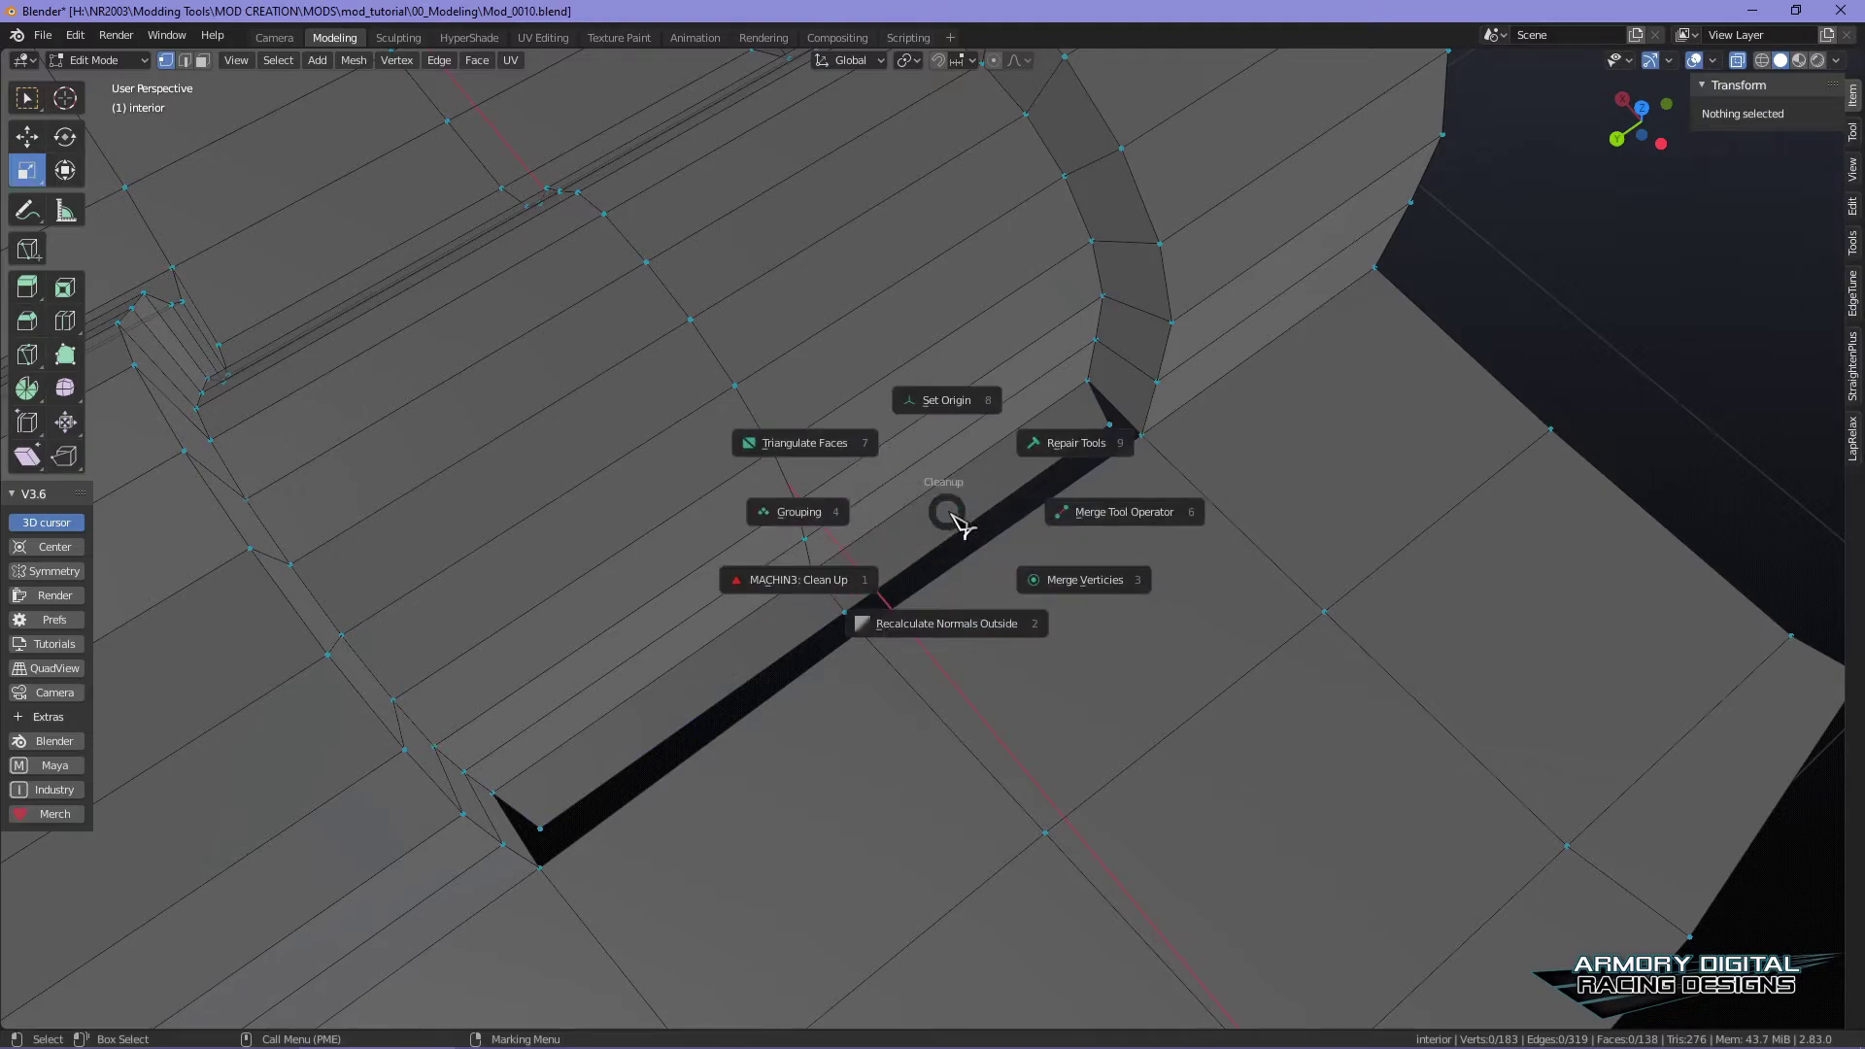
pyautogui.click(1096, 503)
pyautogui.moveTo(1110, 428); pyautogui.dragTo(1141, 436)
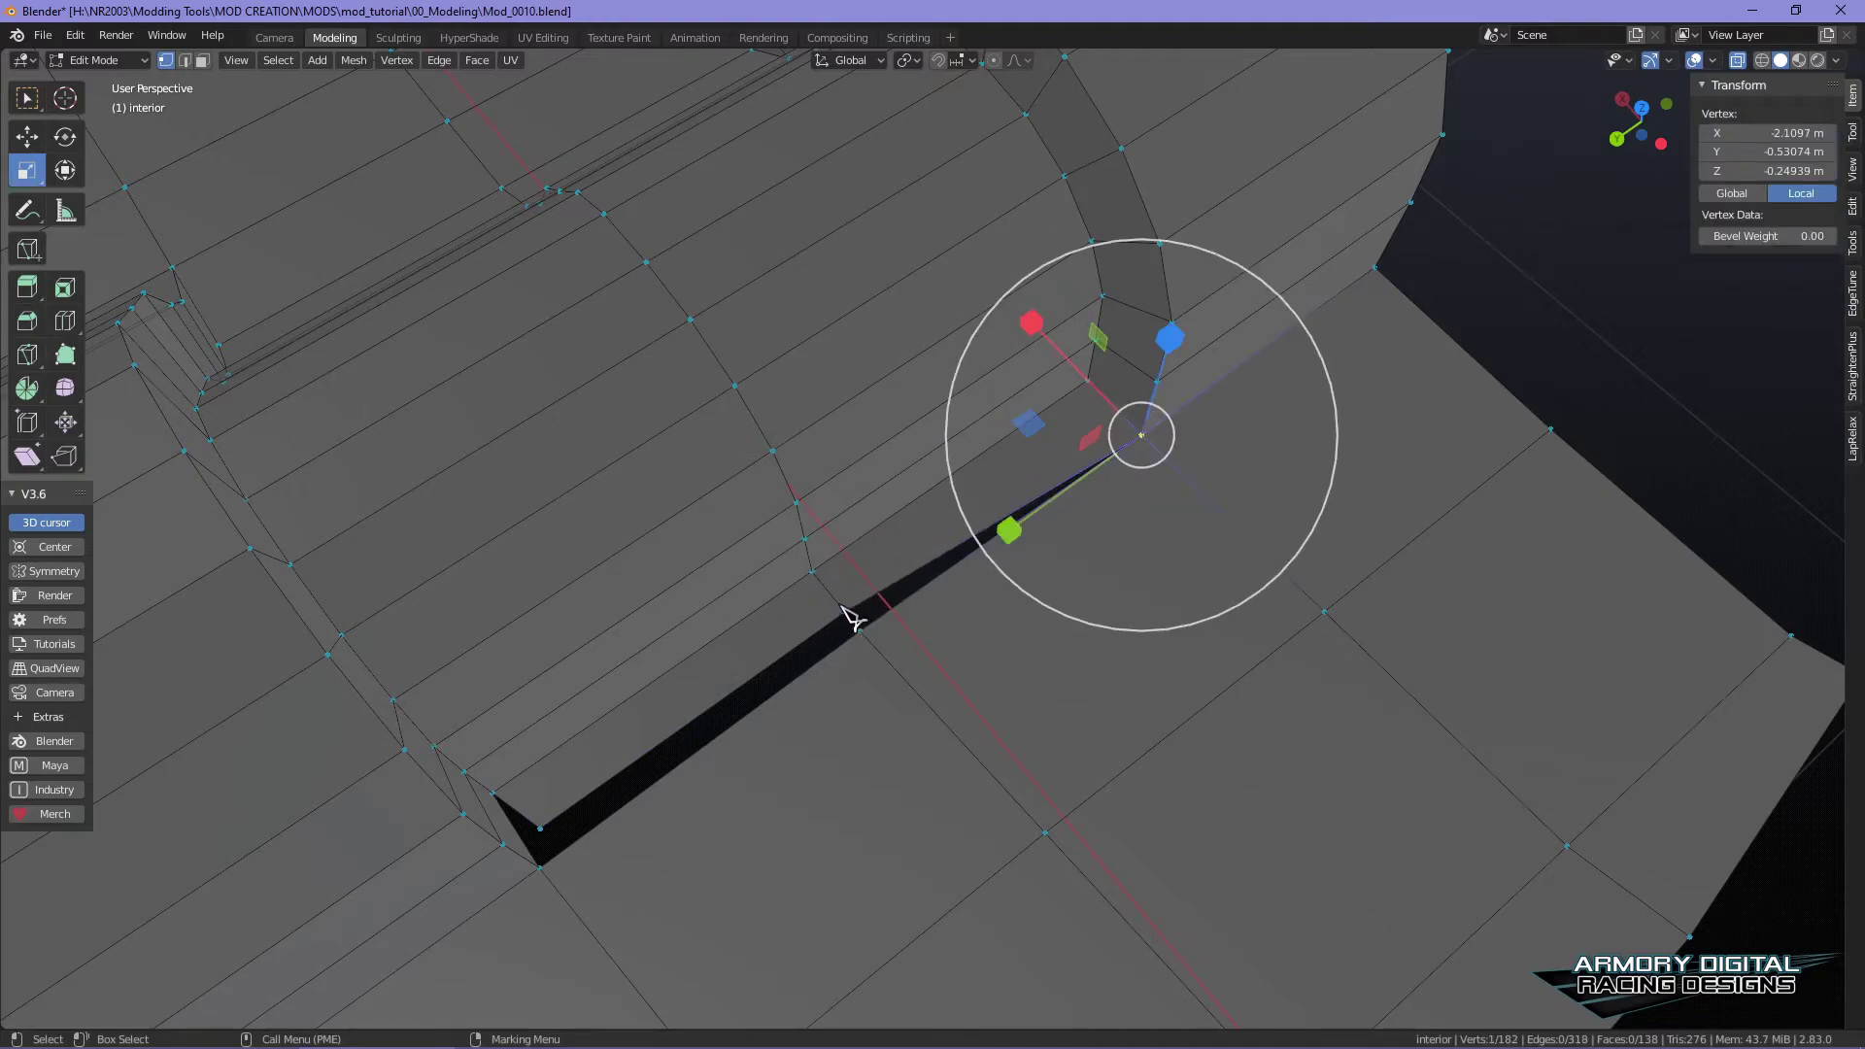
pyautogui.click(852, 618)
pyautogui.moveTo(860, 637); pyautogui.dragTo(860, 633)
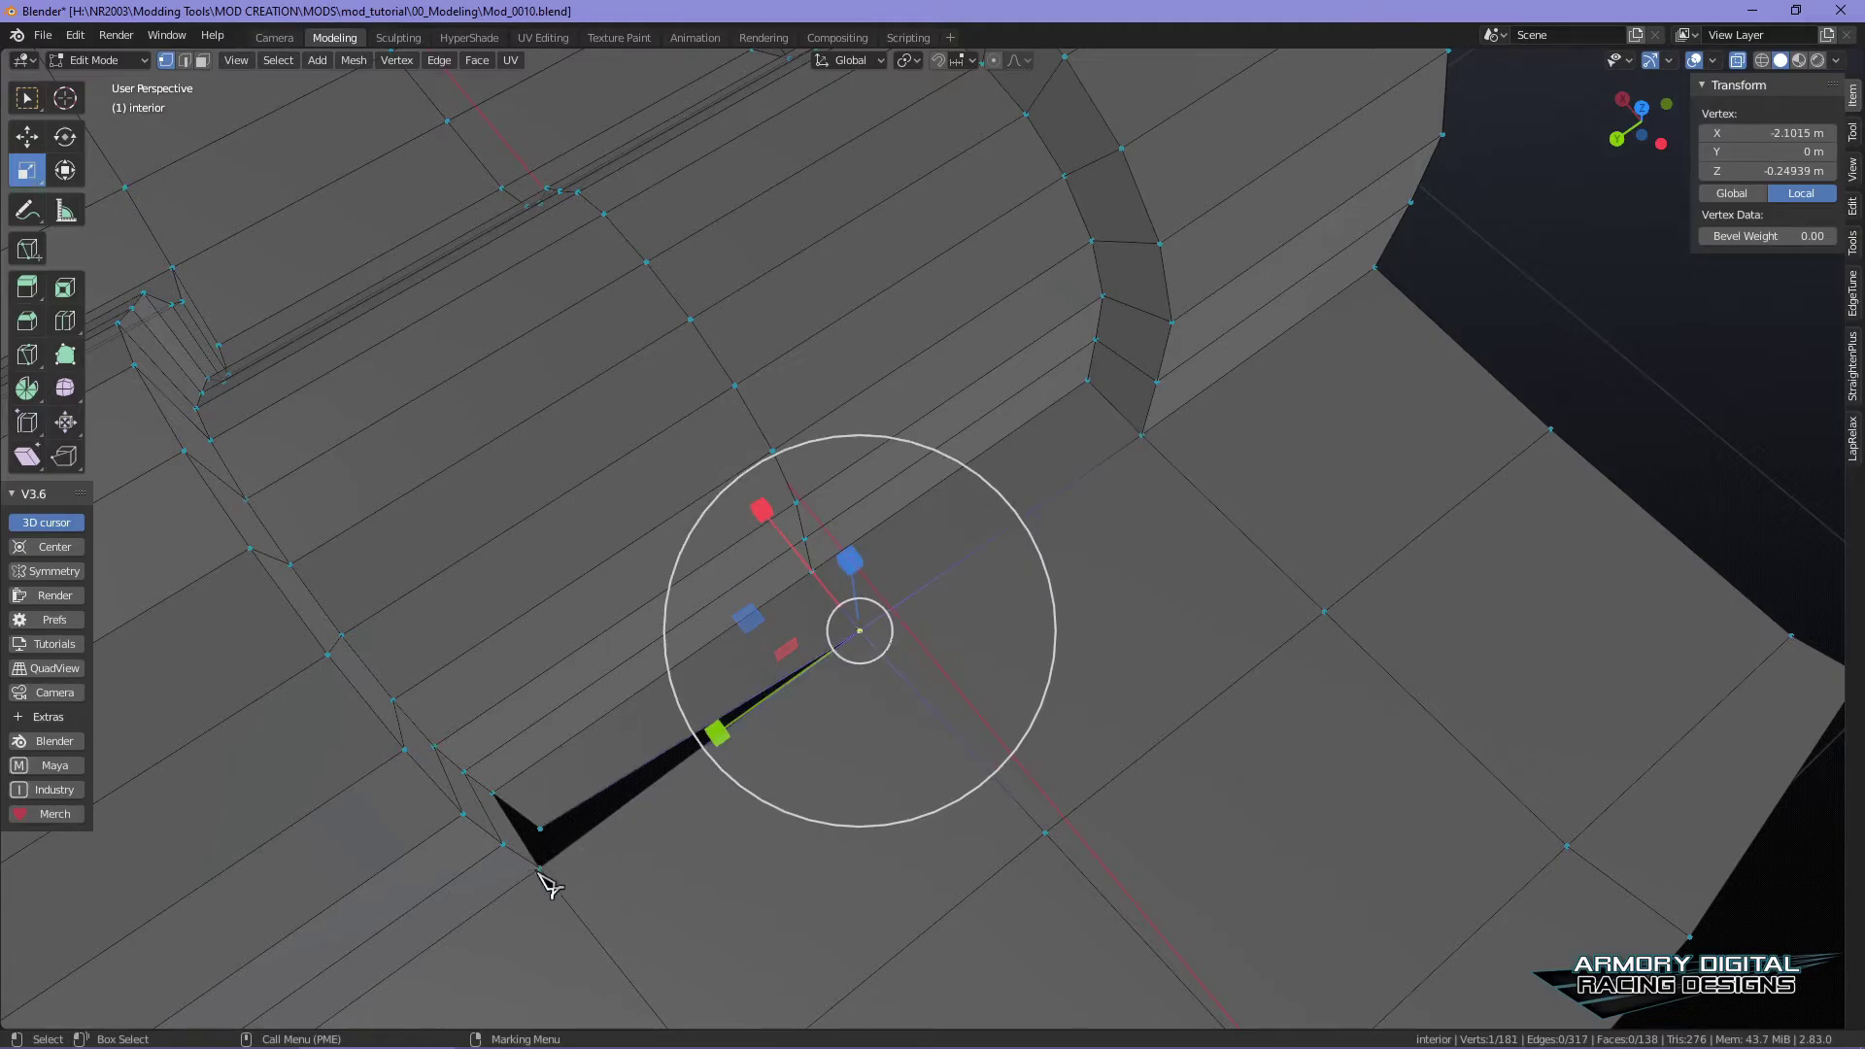
pyautogui.moveTo(537, 831); pyautogui.dragTo(540, 864)
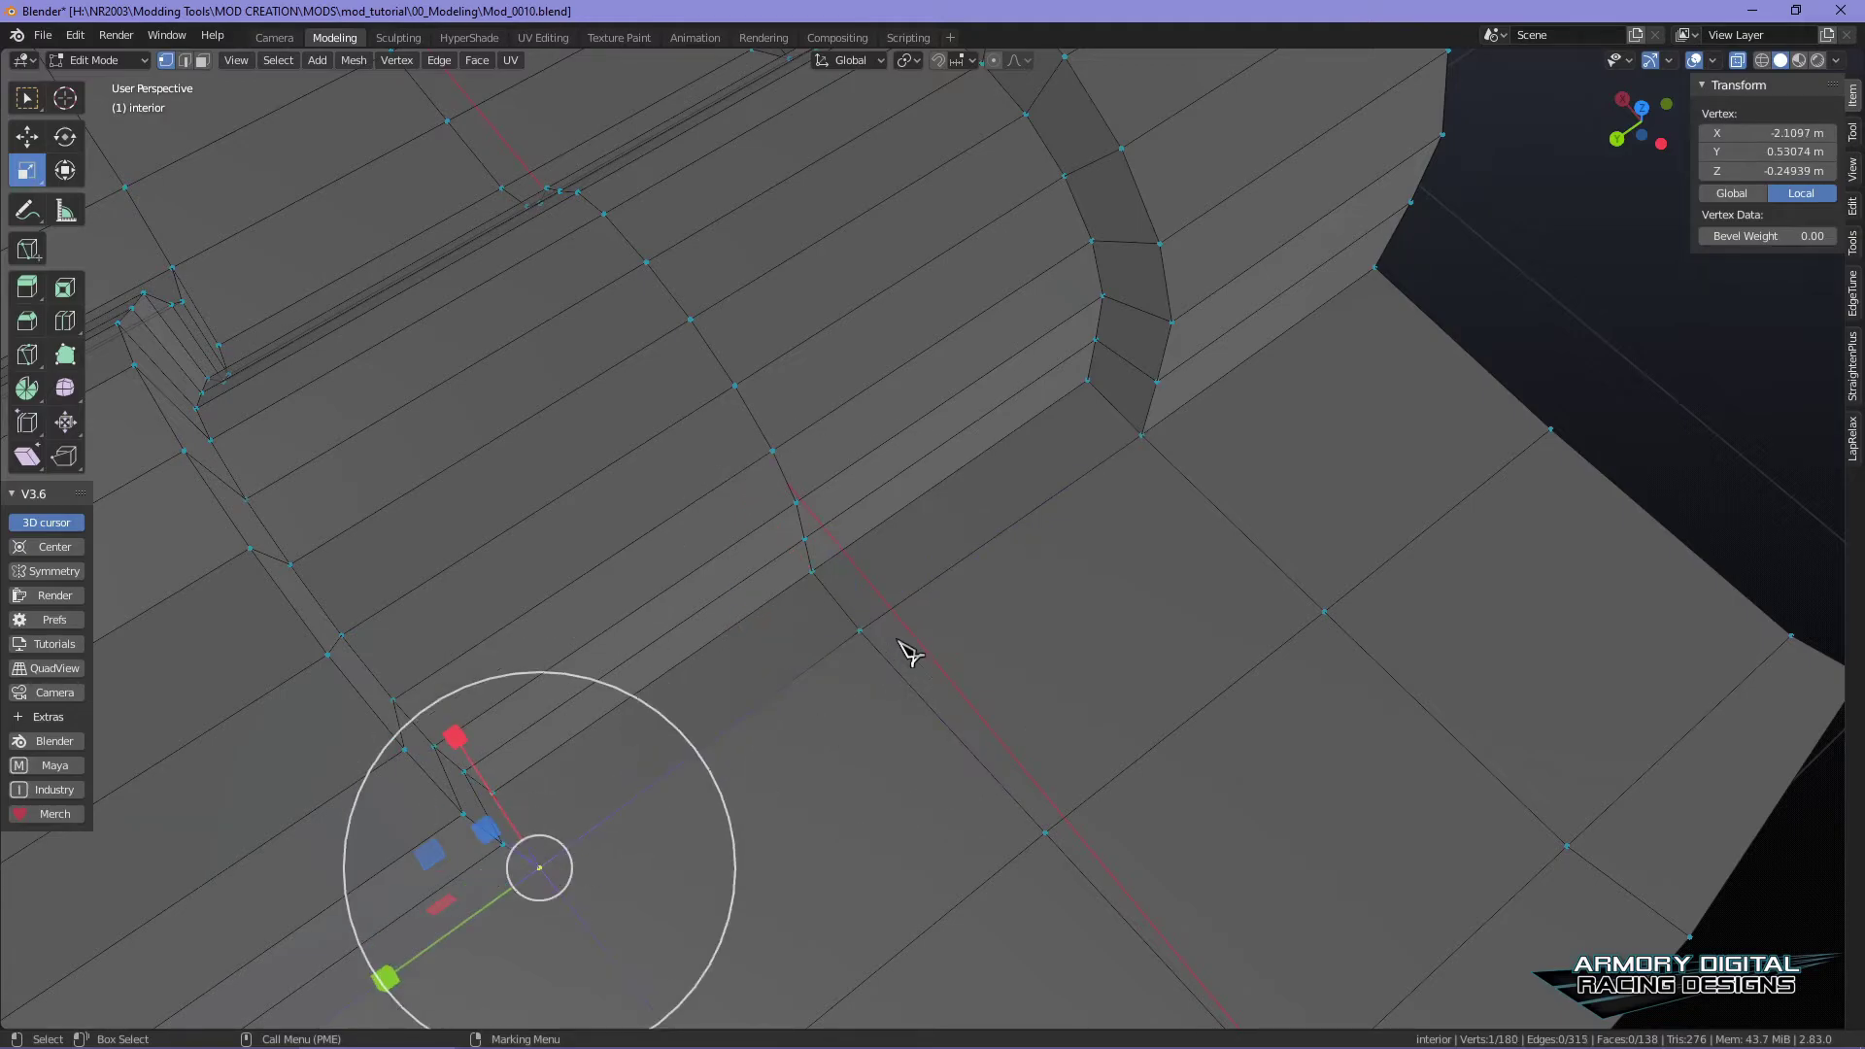
pyautogui.hotkey('ctrl', 'Tab')
pyautogui.click(924, 383)
pyautogui.moveTo(924, 383); pyautogui.dragTo(1146, 639, button='middle')
pyautogui.keyDown('alt'); pyautogui.moveTo(1135, 628); pyautogui.dragTo(958, 567, button='right'); pyautogui.keyUp('alt')
pyautogui.moveTo(958, 566); pyautogui.dragTo(982, 462, button='right')
pyautogui.click(909, 580)
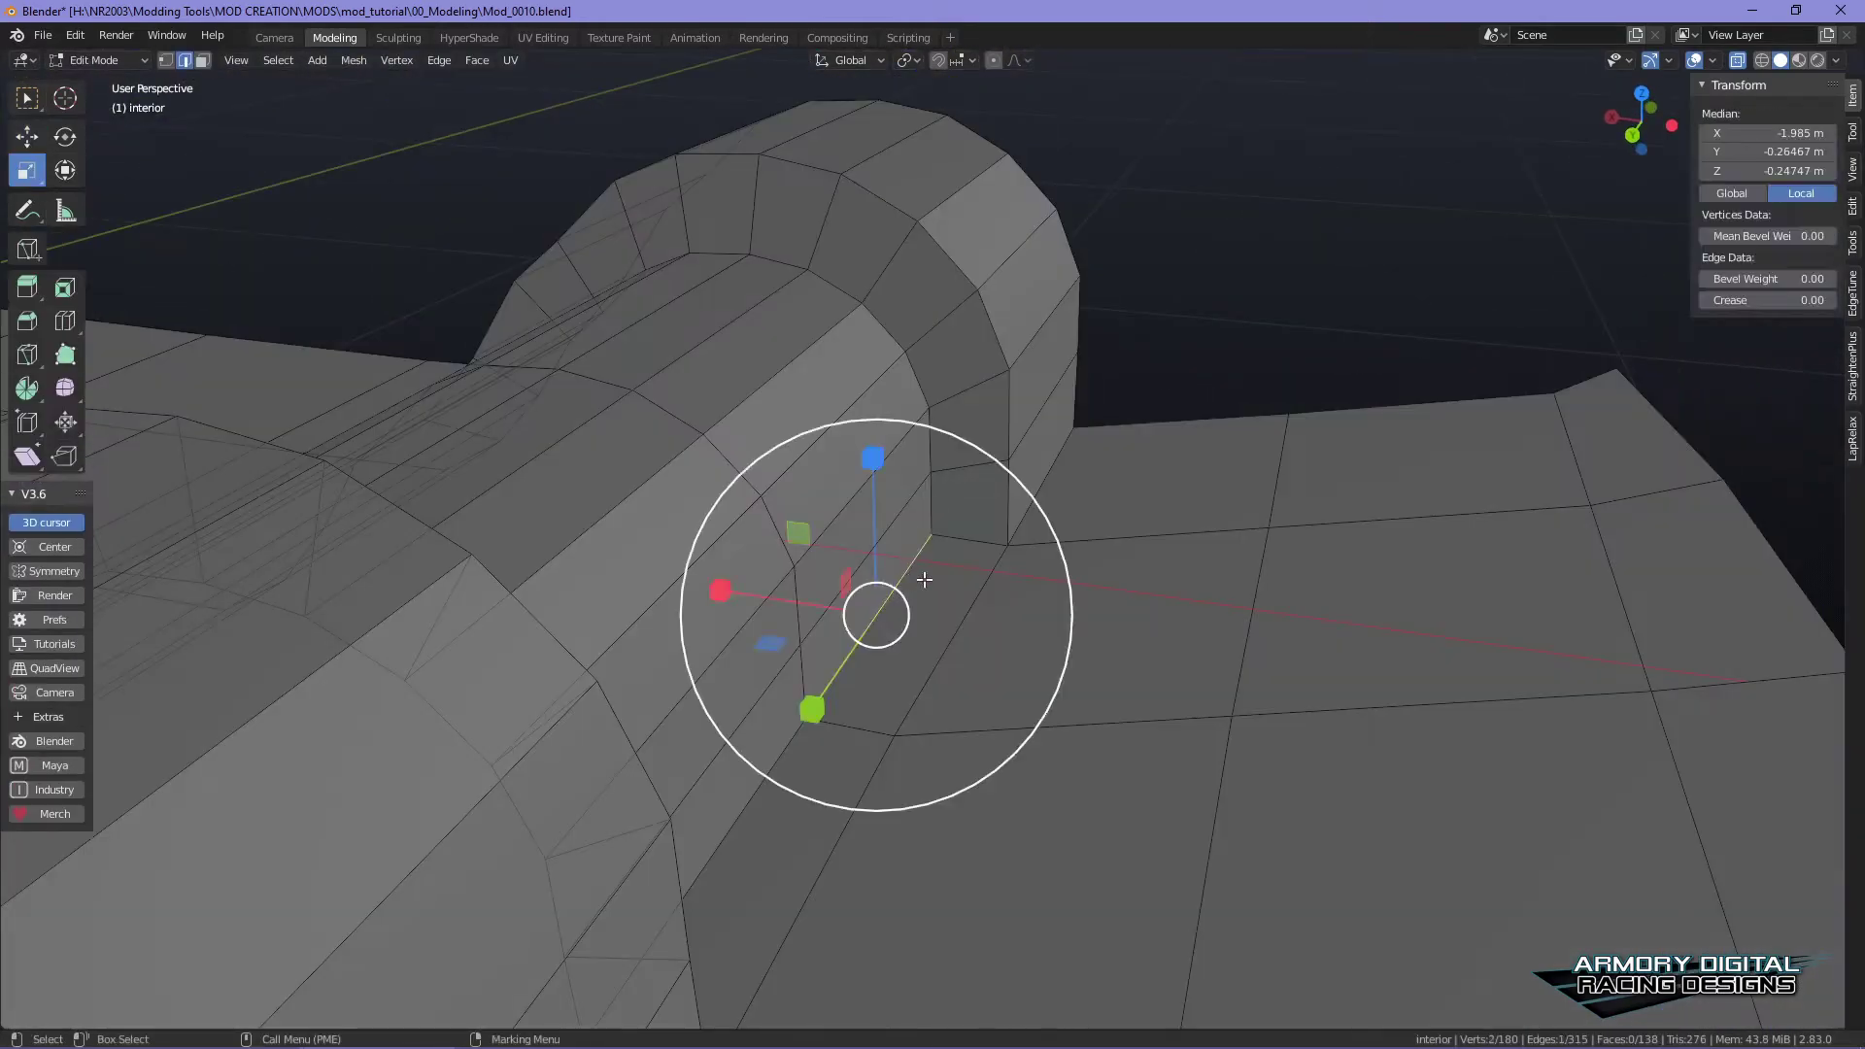
pyautogui.keyDown('alt'); pyautogui.moveTo(1244, 687); pyautogui.dragTo(774, 718); pyautogui.keyUp('alt')
pyautogui.keyDown('shift'); pyautogui.click(603, 565); pyautogui.keyUp('shift')
pyautogui.keyDown('alt'); pyautogui.moveTo(1207, 820); pyautogui.dragTo(1044, 842); pyautogui.keyUp('alt')
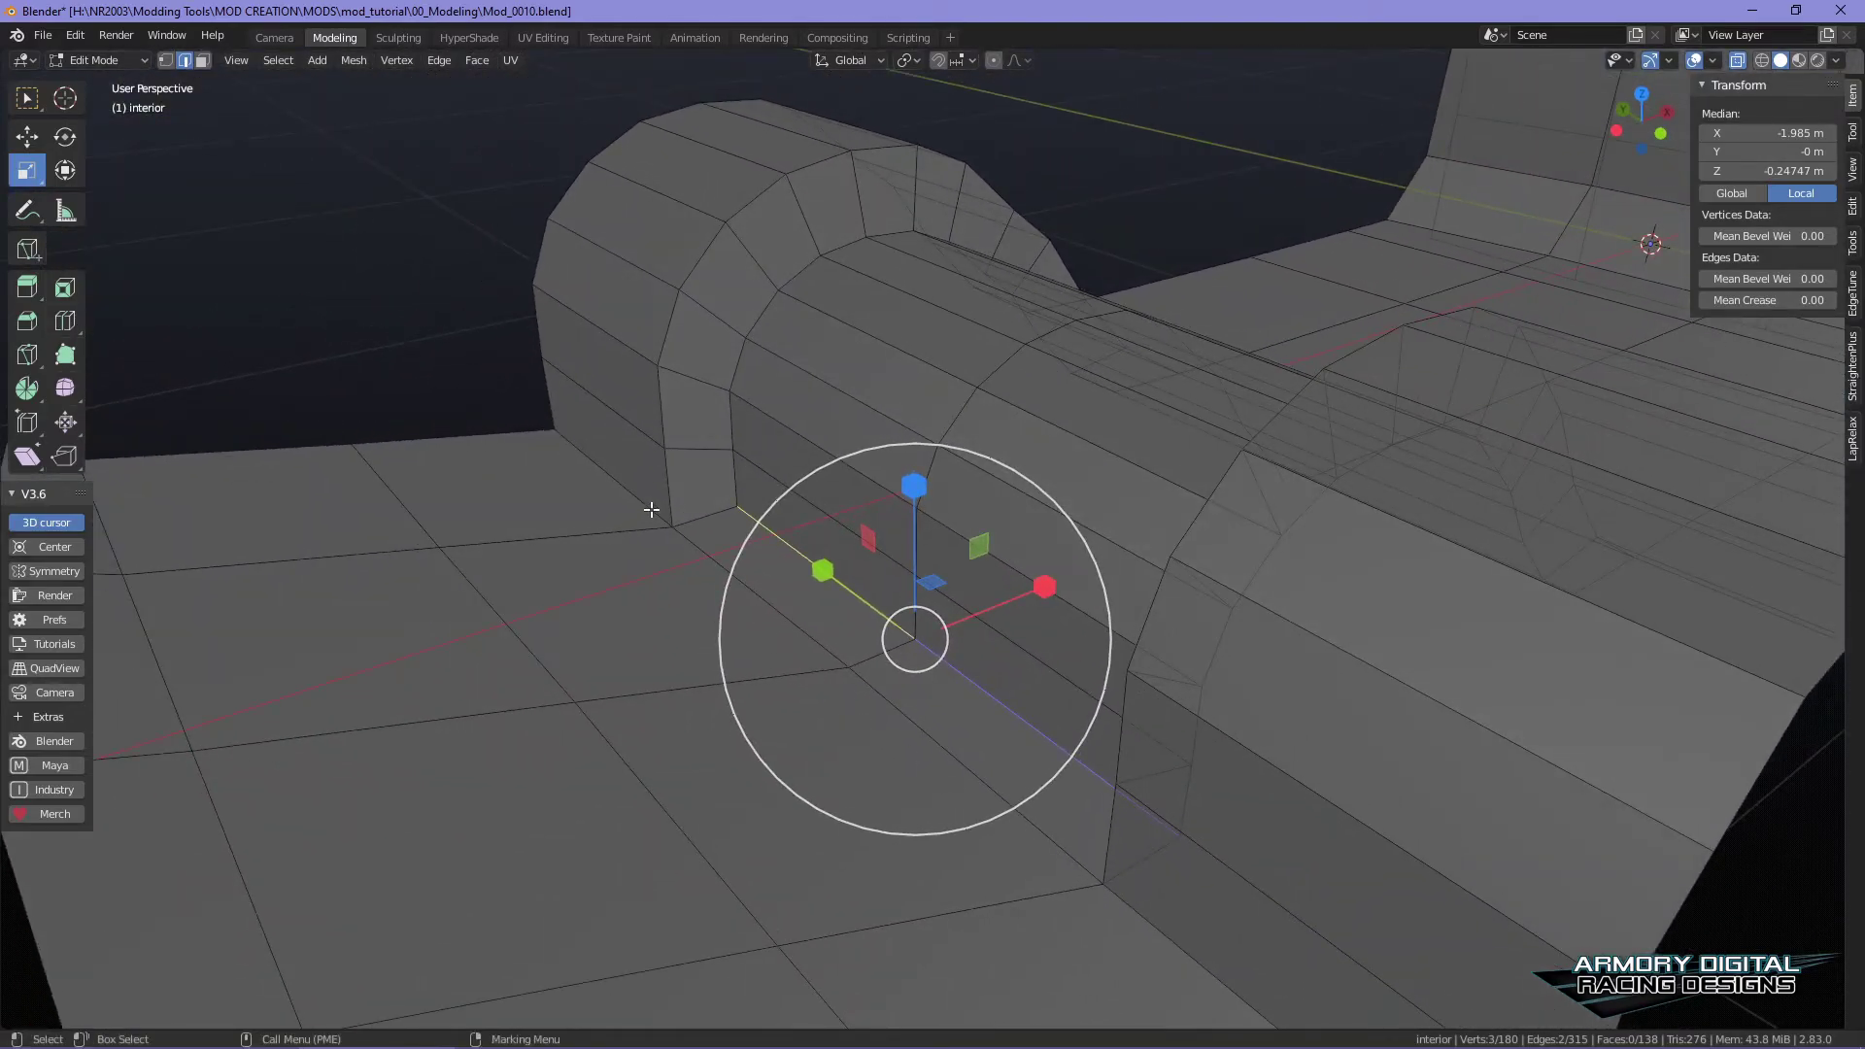
pyautogui.keyDown('alt'); pyautogui.moveTo(583, 394); pyautogui.dragTo(785, 550); pyautogui.keyUp('alt')
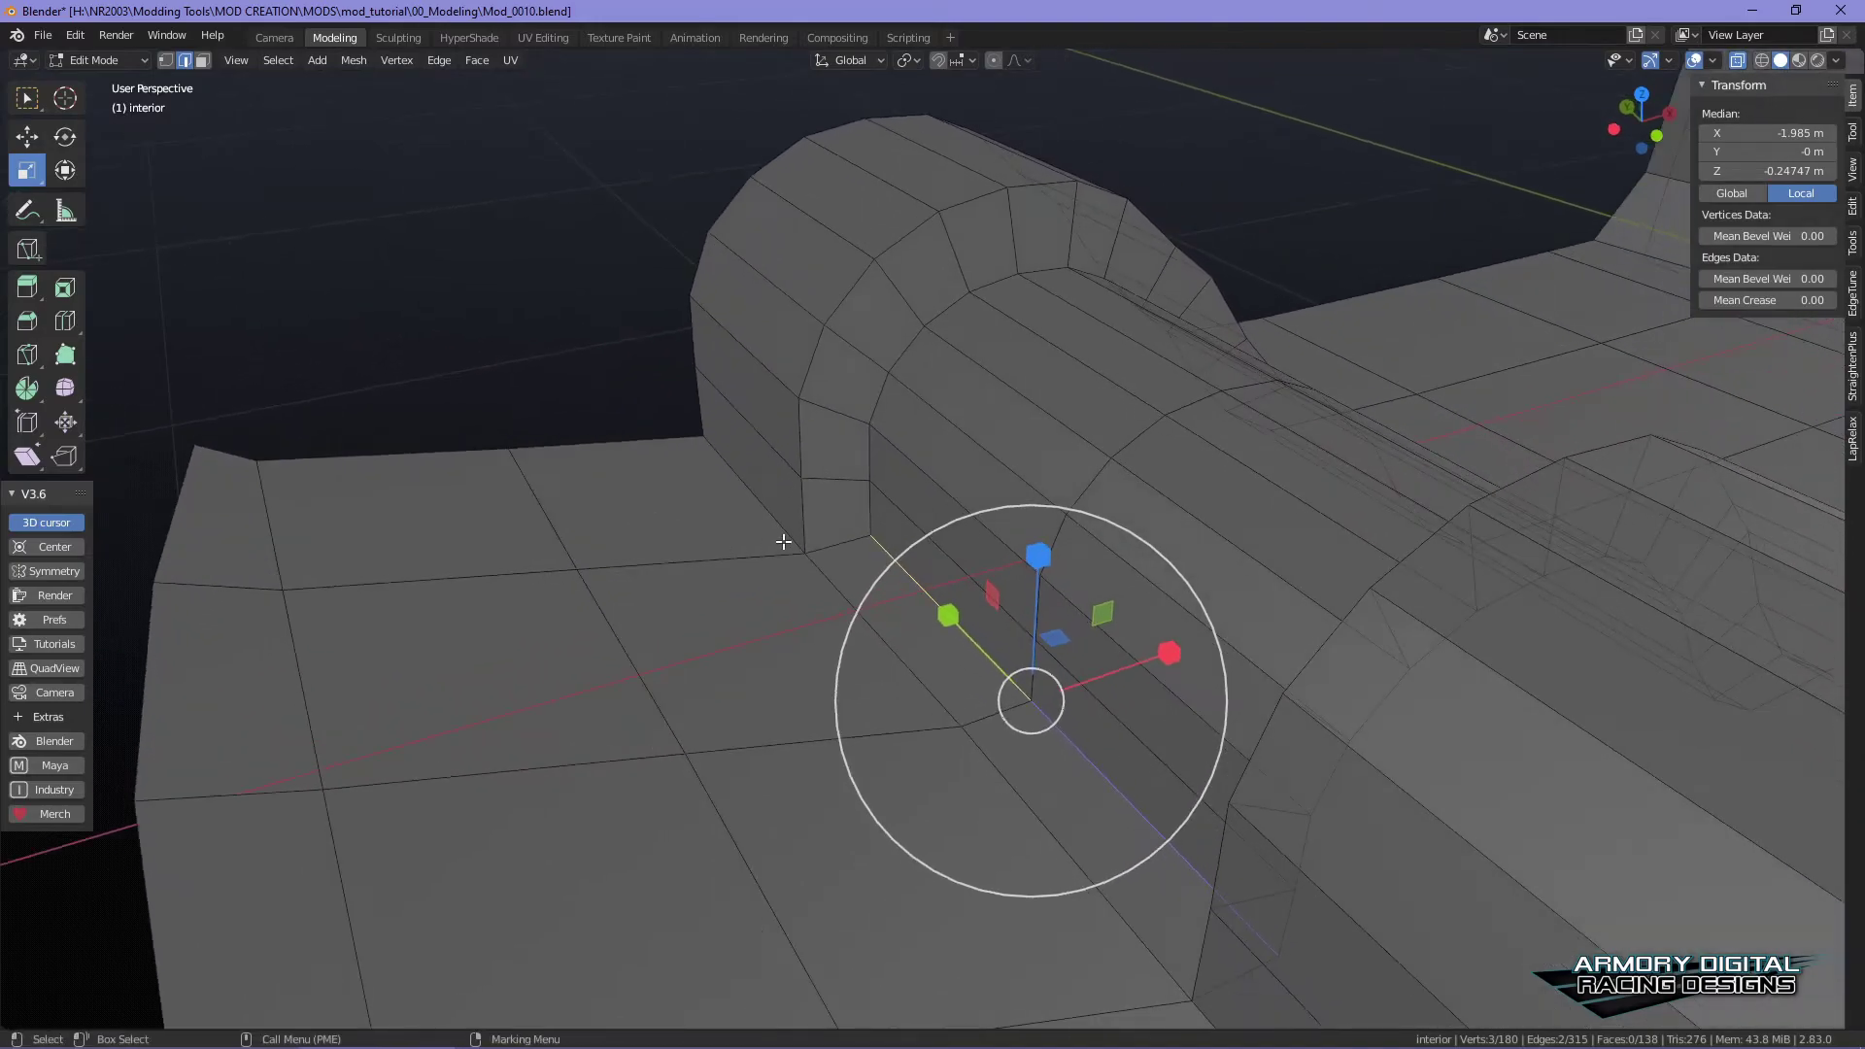
# - Move the two outer floor edges below the wheel humps about -0.31 m along X and raise them about 0.129 m along Z
pyautogui.click(759, 500)
pyautogui.keyDown('alt'); pyautogui.moveTo(1037, 688); pyautogui.dragTo(1073, 685); pyautogui.keyUp('alt')
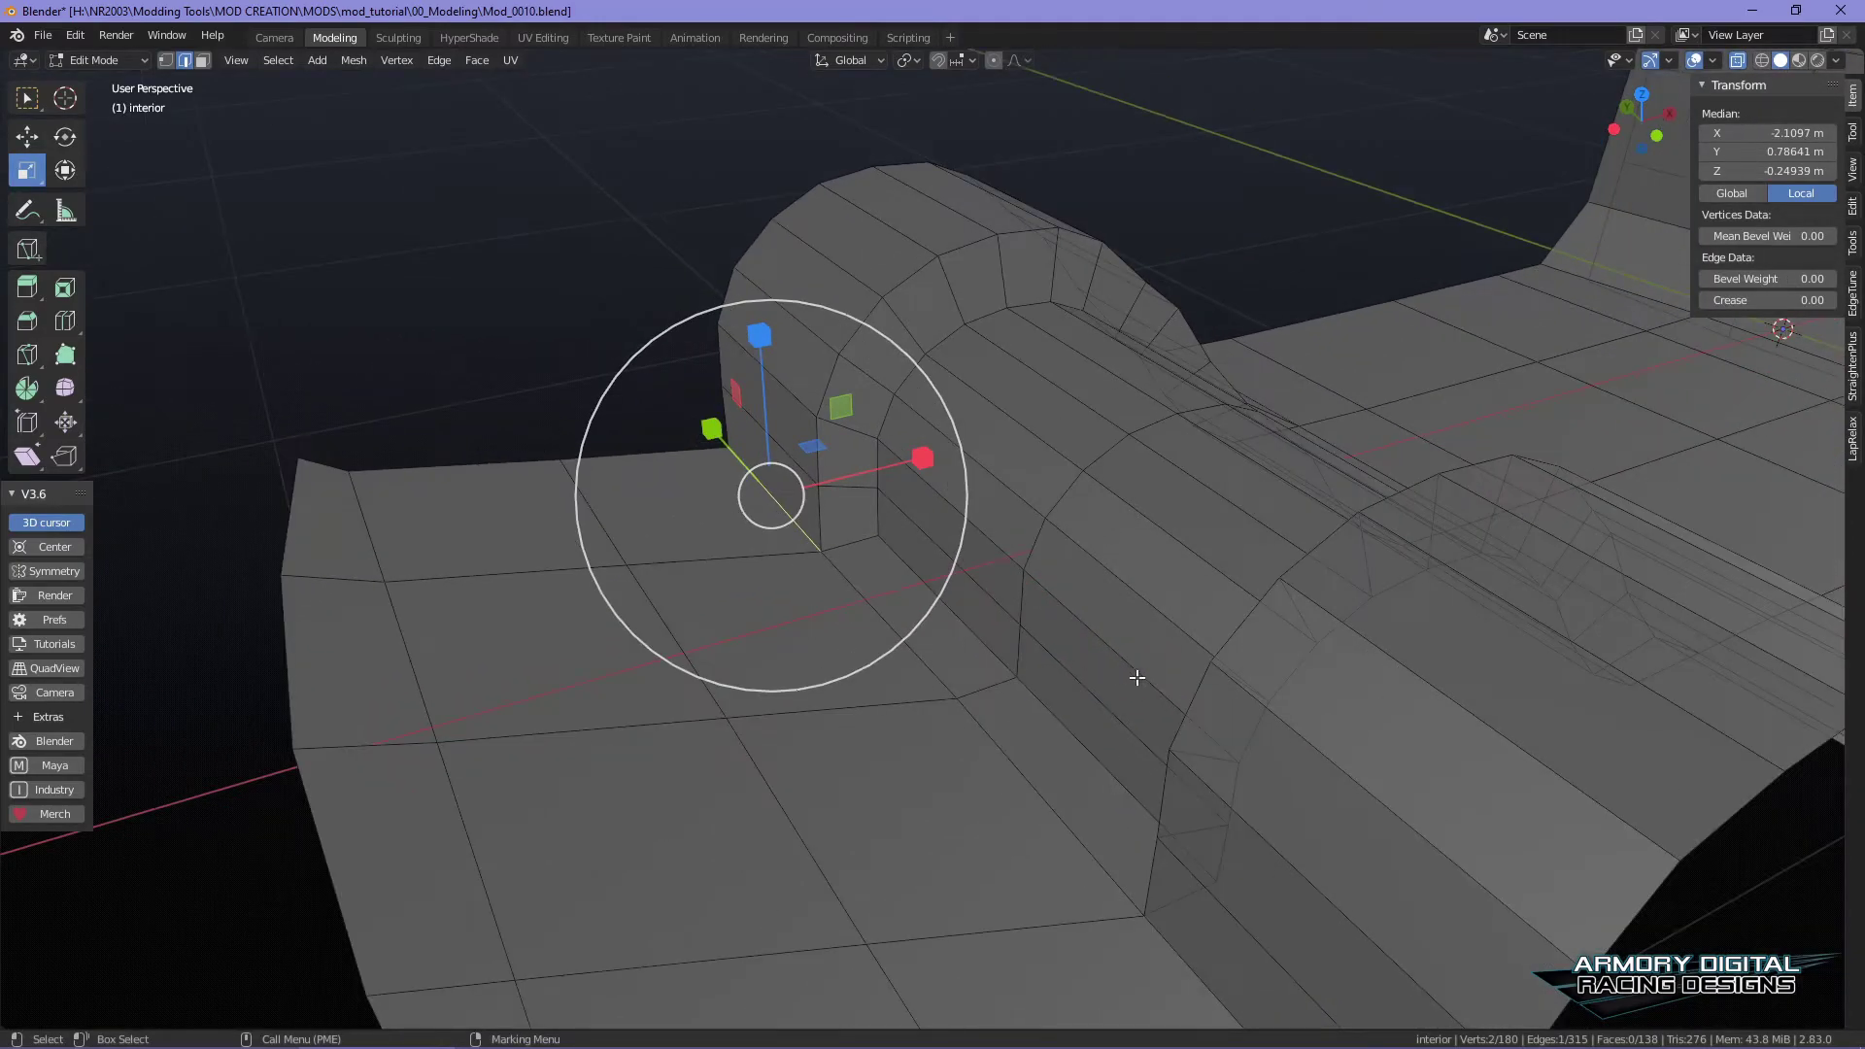
pyautogui.keyDown('shift'); pyautogui.click(1181, 941); pyautogui.keyUp('shift')
pyautogui.scroll(-3, 1187, 894)
pyautogui.keyDown('alt'); pyautogui.moveTo(1191, 875); pyautogui.dragTo(804, 391); pyautogui.keyUp('alt')
pyautogui.press('w')
pyautogui.press('g')
pyautogui.press('z')
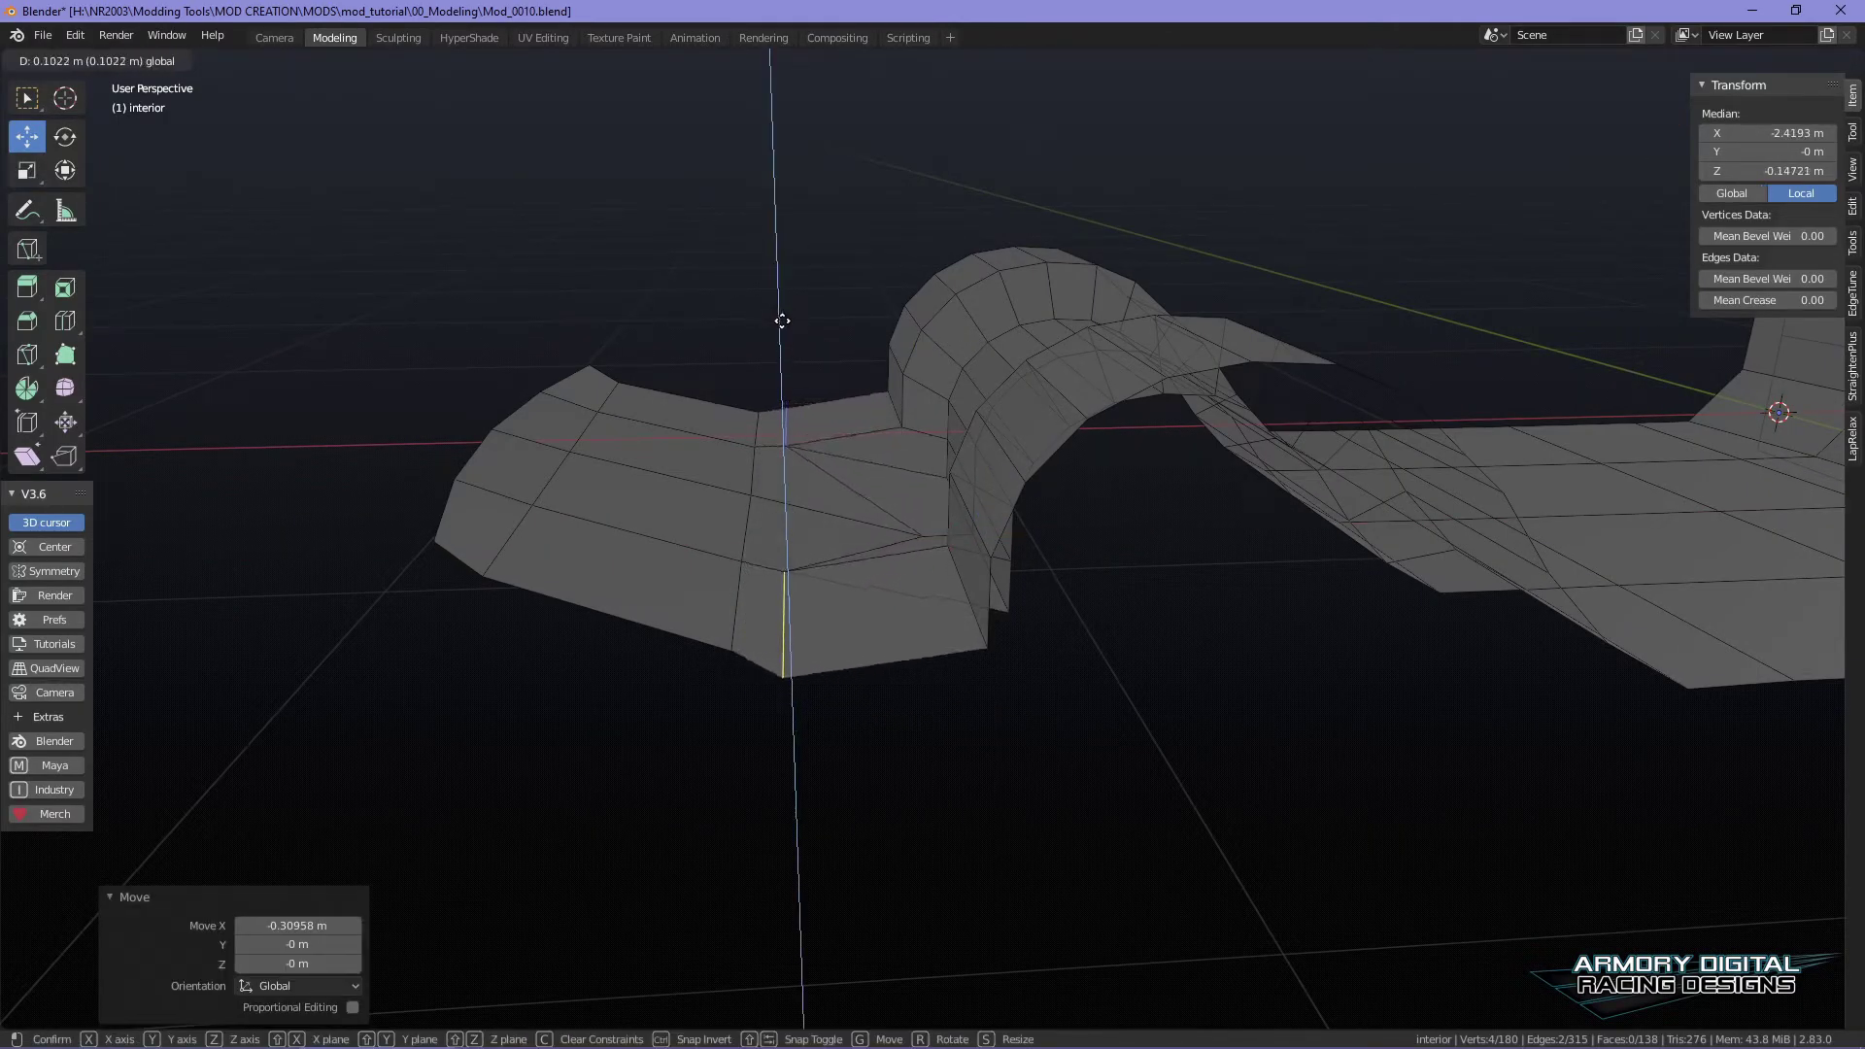
pyautogui.moveTo(792, 309); pyautogui.dragTo(791, 309)
# - Lower the two outer floor edges about 0.019 m along Z
pyautogui.keyDown('alt'); pyautogui.moveTo(1031, 583); pyautogui.dragTo(1407, 609); pyautogui.keyUp('alt')
pyautogui.keyDown('alt'); pyautogui.moveTo(1408, 608); pyautogui.dragTo(1228, 628, button='middle'); pyautogui.keyUp('alt')
pyautogui.scroll(3, 1227, 625)
pyautogui.keyDown('alt'); pyautogui.moveTo(1228, 622); pyautogui.dragTo(1058, 470); pyautogui.keyUp('alt')
pyautogui.press('g')
pyautogui.press('z')
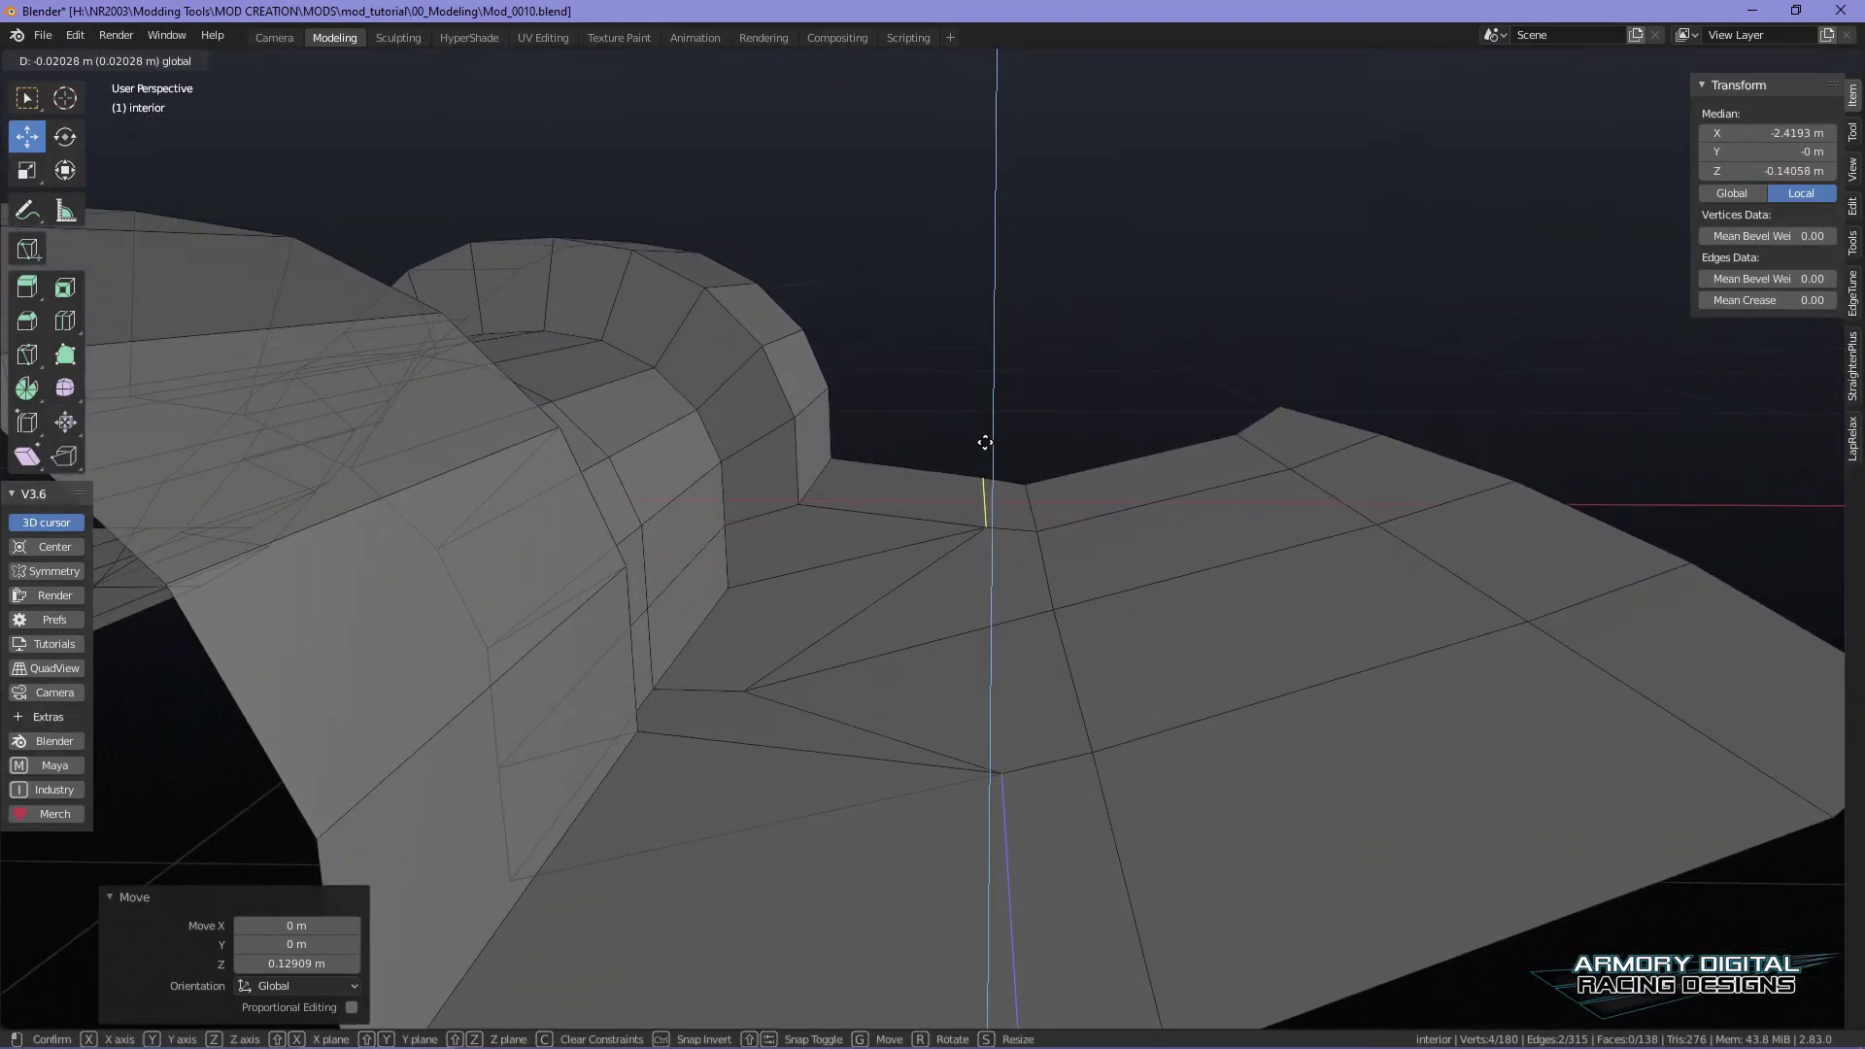
pyautogui.click(986, 443)
# - Try to dissolve the two diagonal floor edges together with the two edges linking them to the tunnel's bottom corners
pyautogui.scroll(5, 1153, 534)
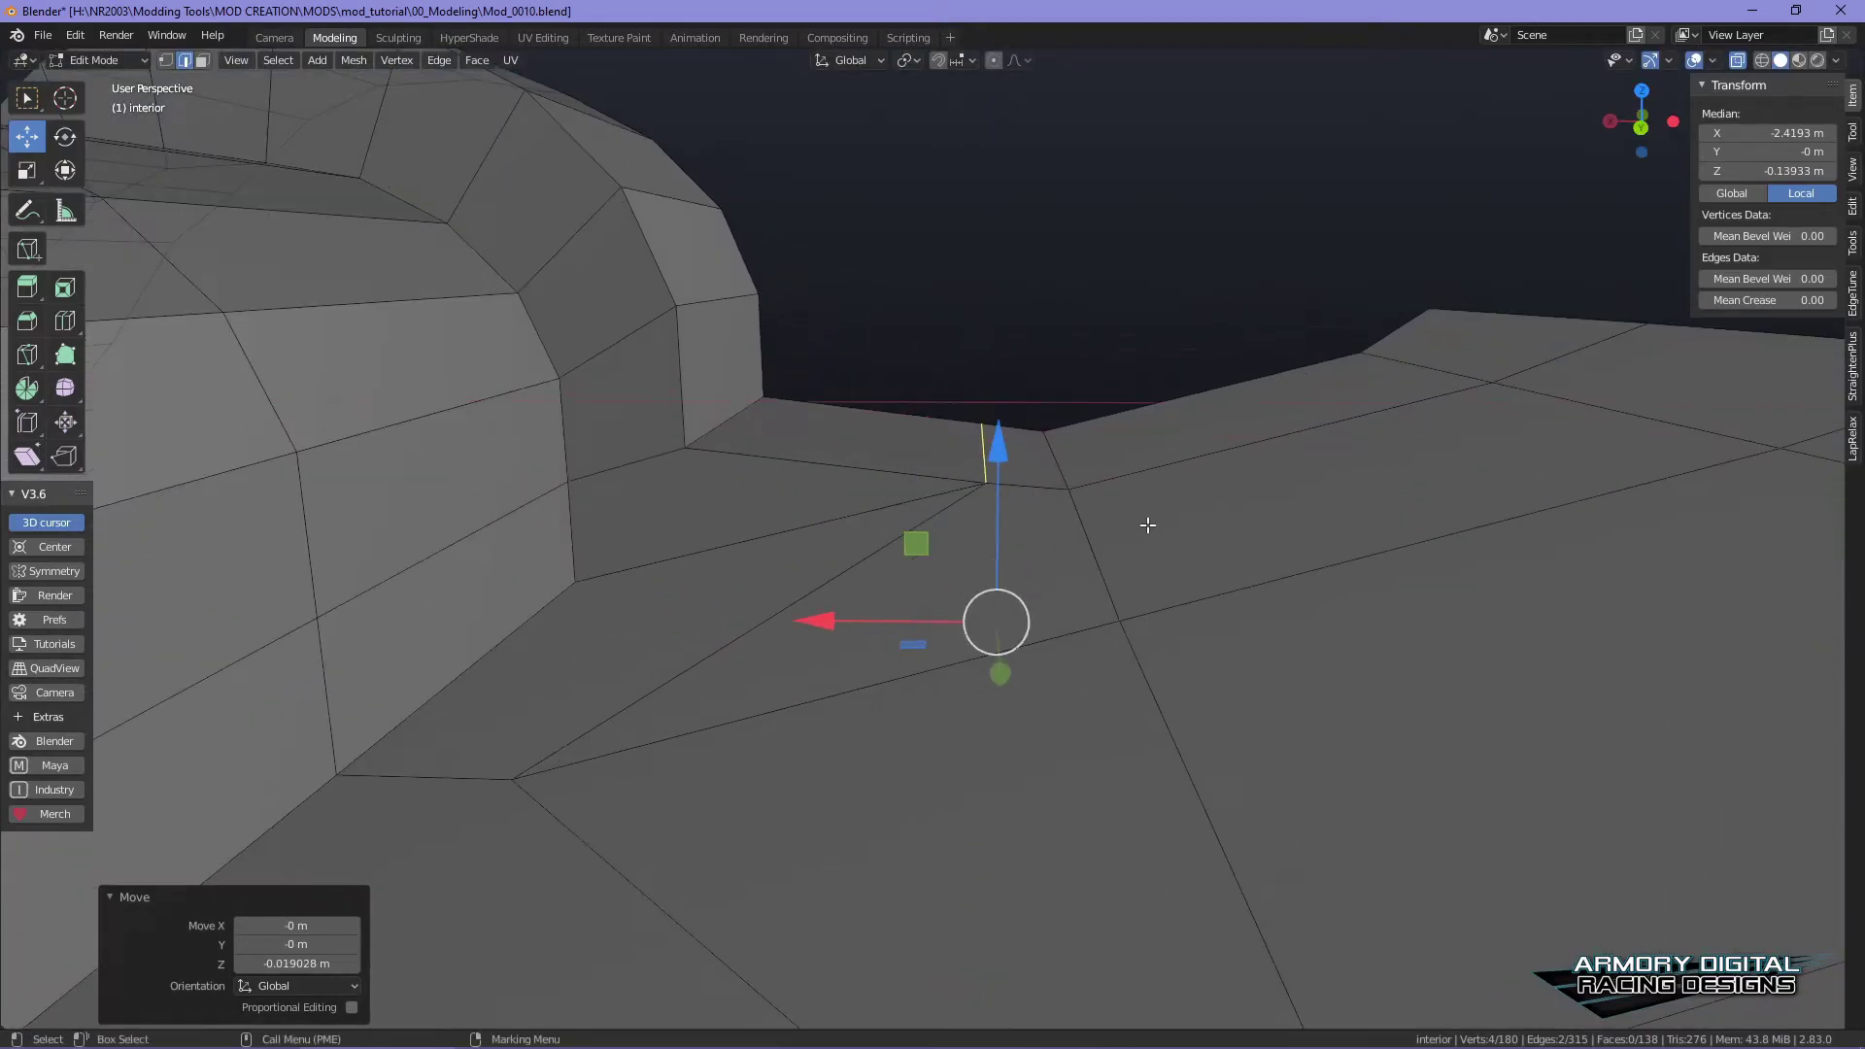
pyautogui.keyDown('alt'); pyautogui.moveTo(1148, 526); pyautogui.dragTo(1111, 535, button='middle'); pyautogui.keyUp('alt')
pyautogui.moveTo(996, 440); pyautogui.dragTo(993, 342, button='right')
pyautogui.keyDown('alt'); pyautogui.moveTo(993, 487); pyautogui.dragTo(1226, 553, button='right'); pyautogui.keyUp('alt')
pyautogui.keyDown('alt'); pyautogui.moveTo(1226, 554); pyautogui.dragTo(1265, 616); pyautogui.keyUp('alt')
pyautogui.click(724, 704)
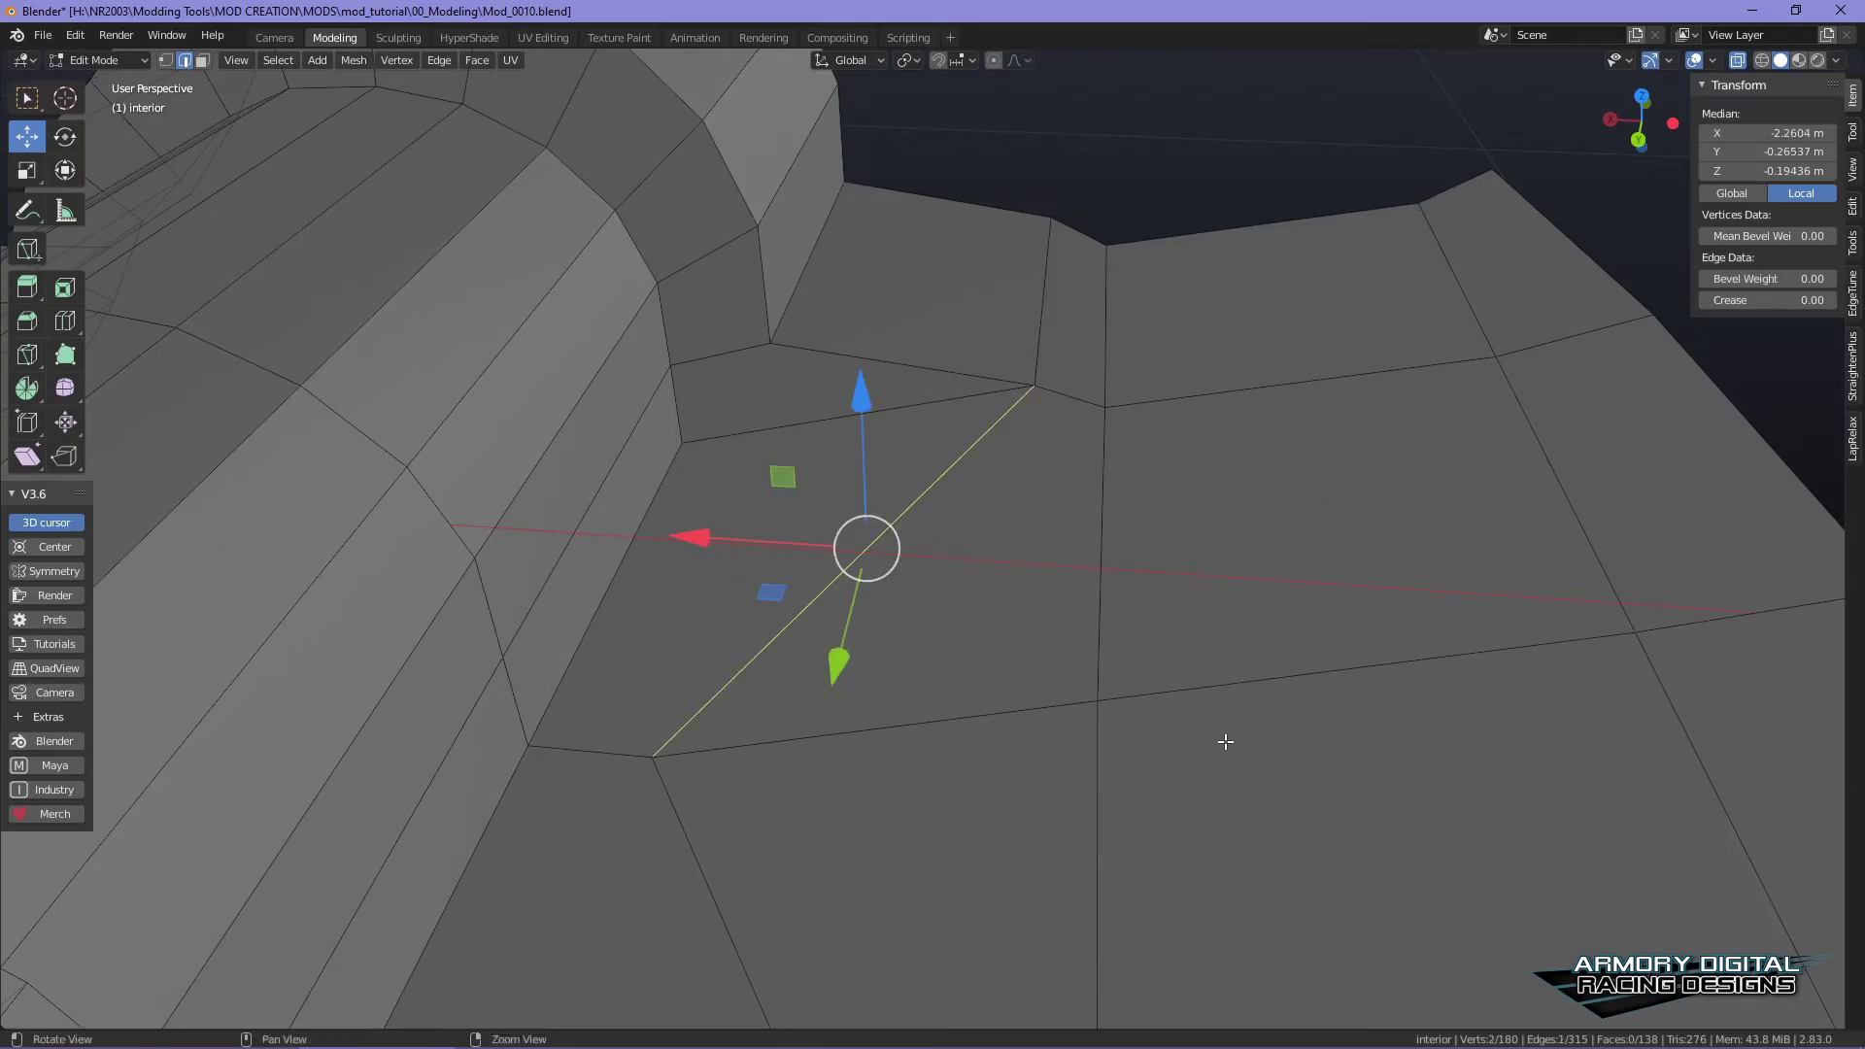
pyautogui.keyDown('alt'); pyautogui.moveTo(1224, 742); pyautogui.dragTo(978, 682); pyautogui.keyUp('alt')
pyautogui.keyDown('shift'); pyautogui.click(715, 759); pyautogui.keyUp('shift')
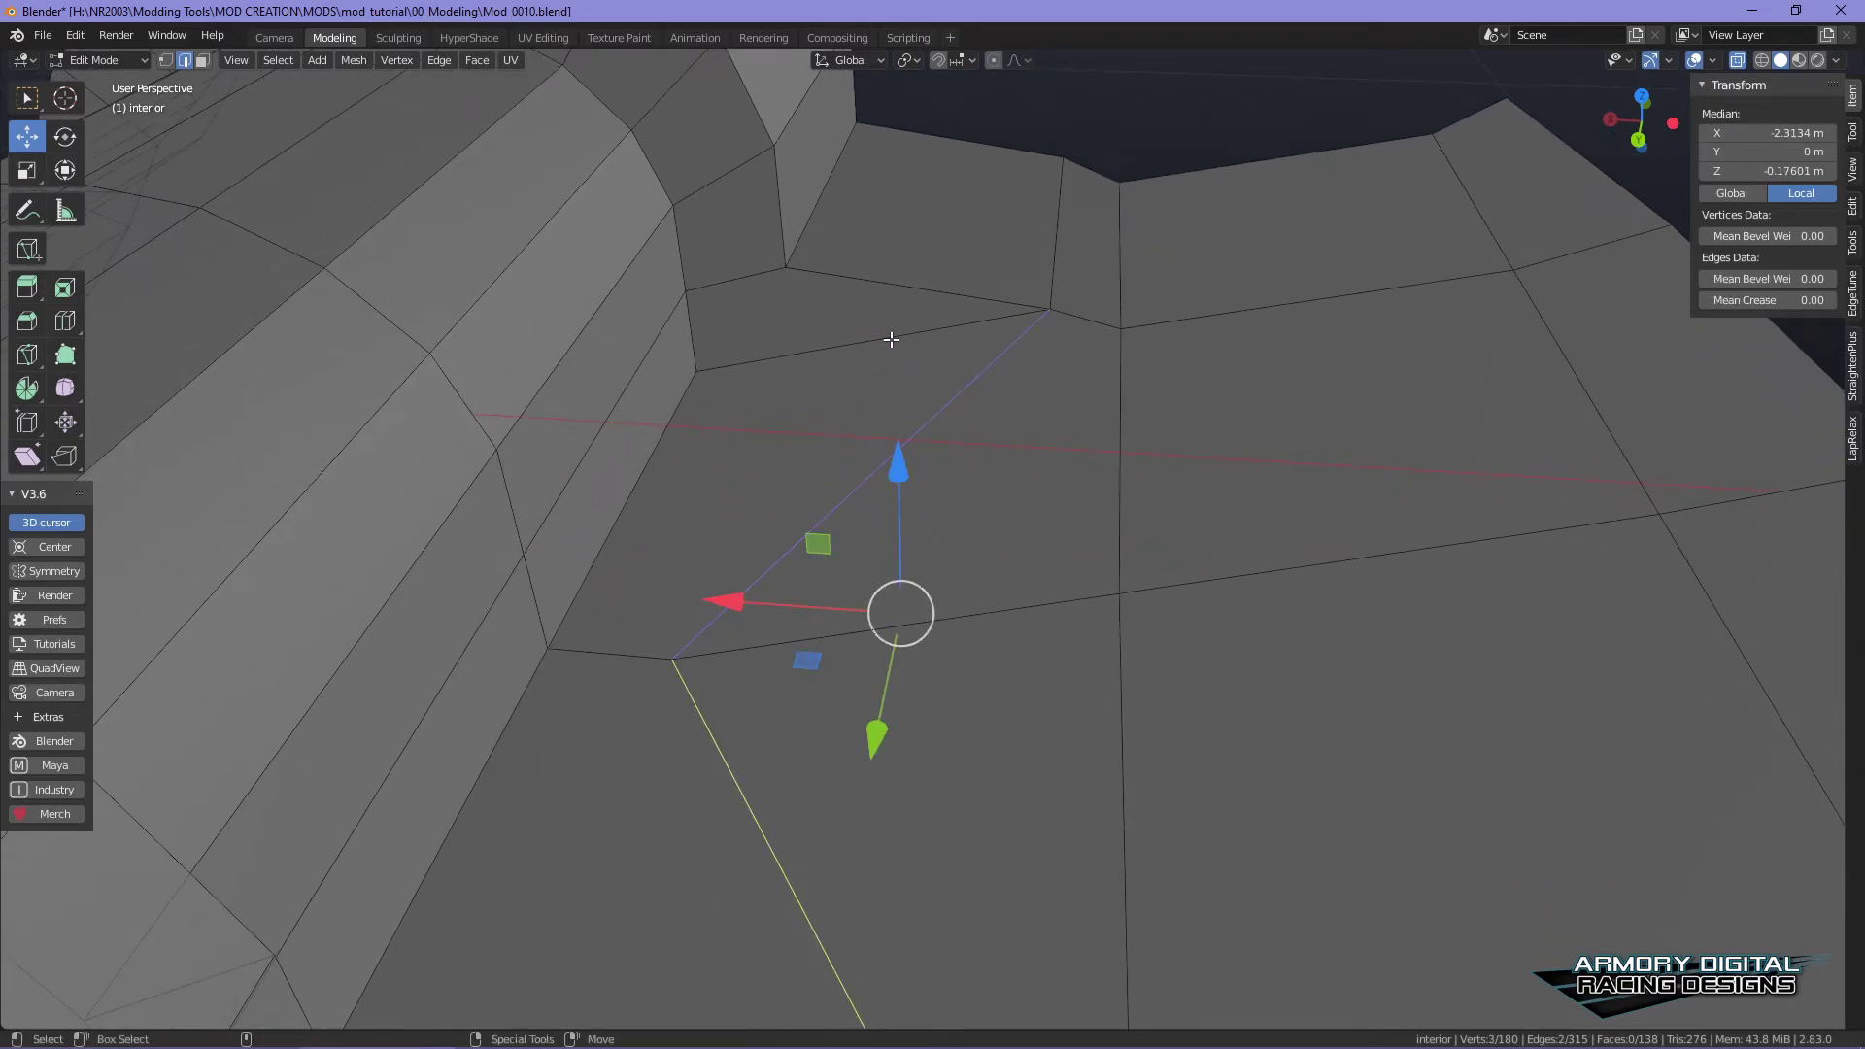
pyautogui.keyDown('shift'); pyautogui.click(892, 339); pyautogui.keyUp('shift')
pyautogui.keyDown('alt'); pyautogui.moveTo(892, 339); pyautogui.dragTo(1091, 593); pyautogui.keyUp('alt')
pyautogui.keyDown('shift'); pyautogui.click(842, 894); pyautogui.keyUp('shift')
pyautogui.press('x')
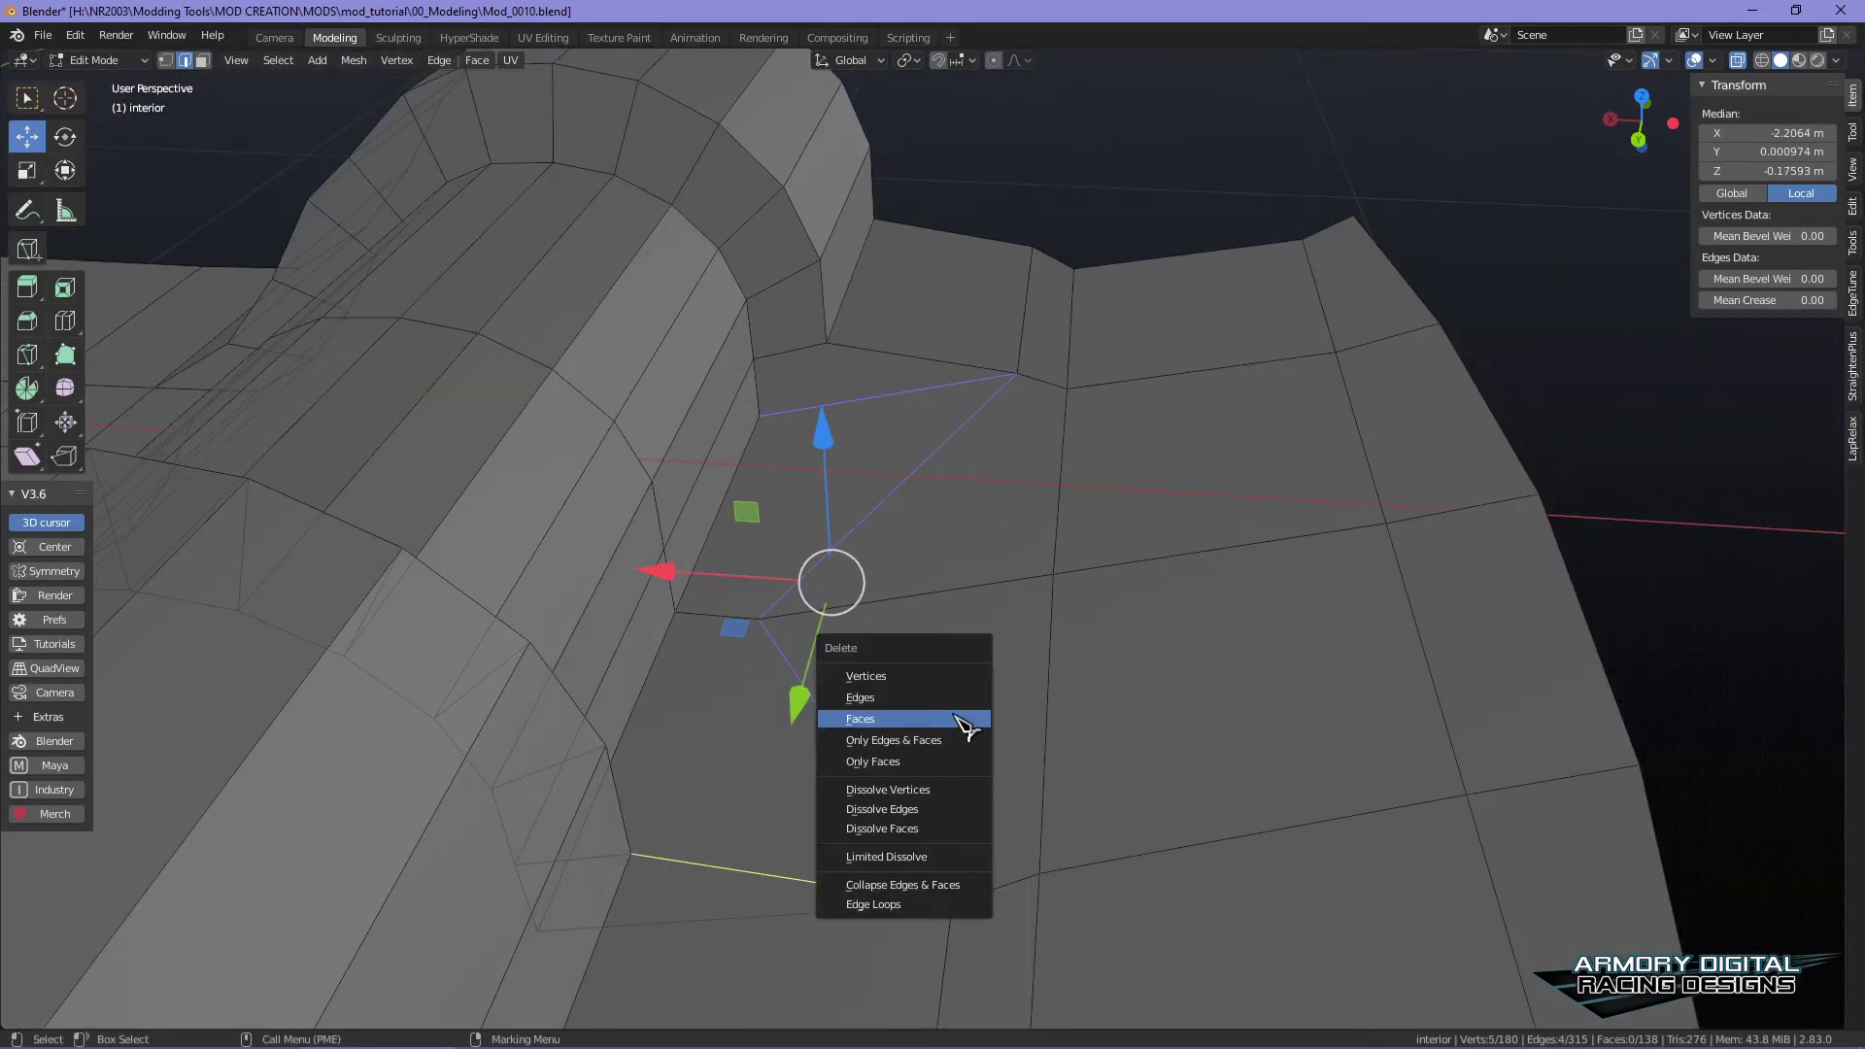
pyautogui.click(916, 802)
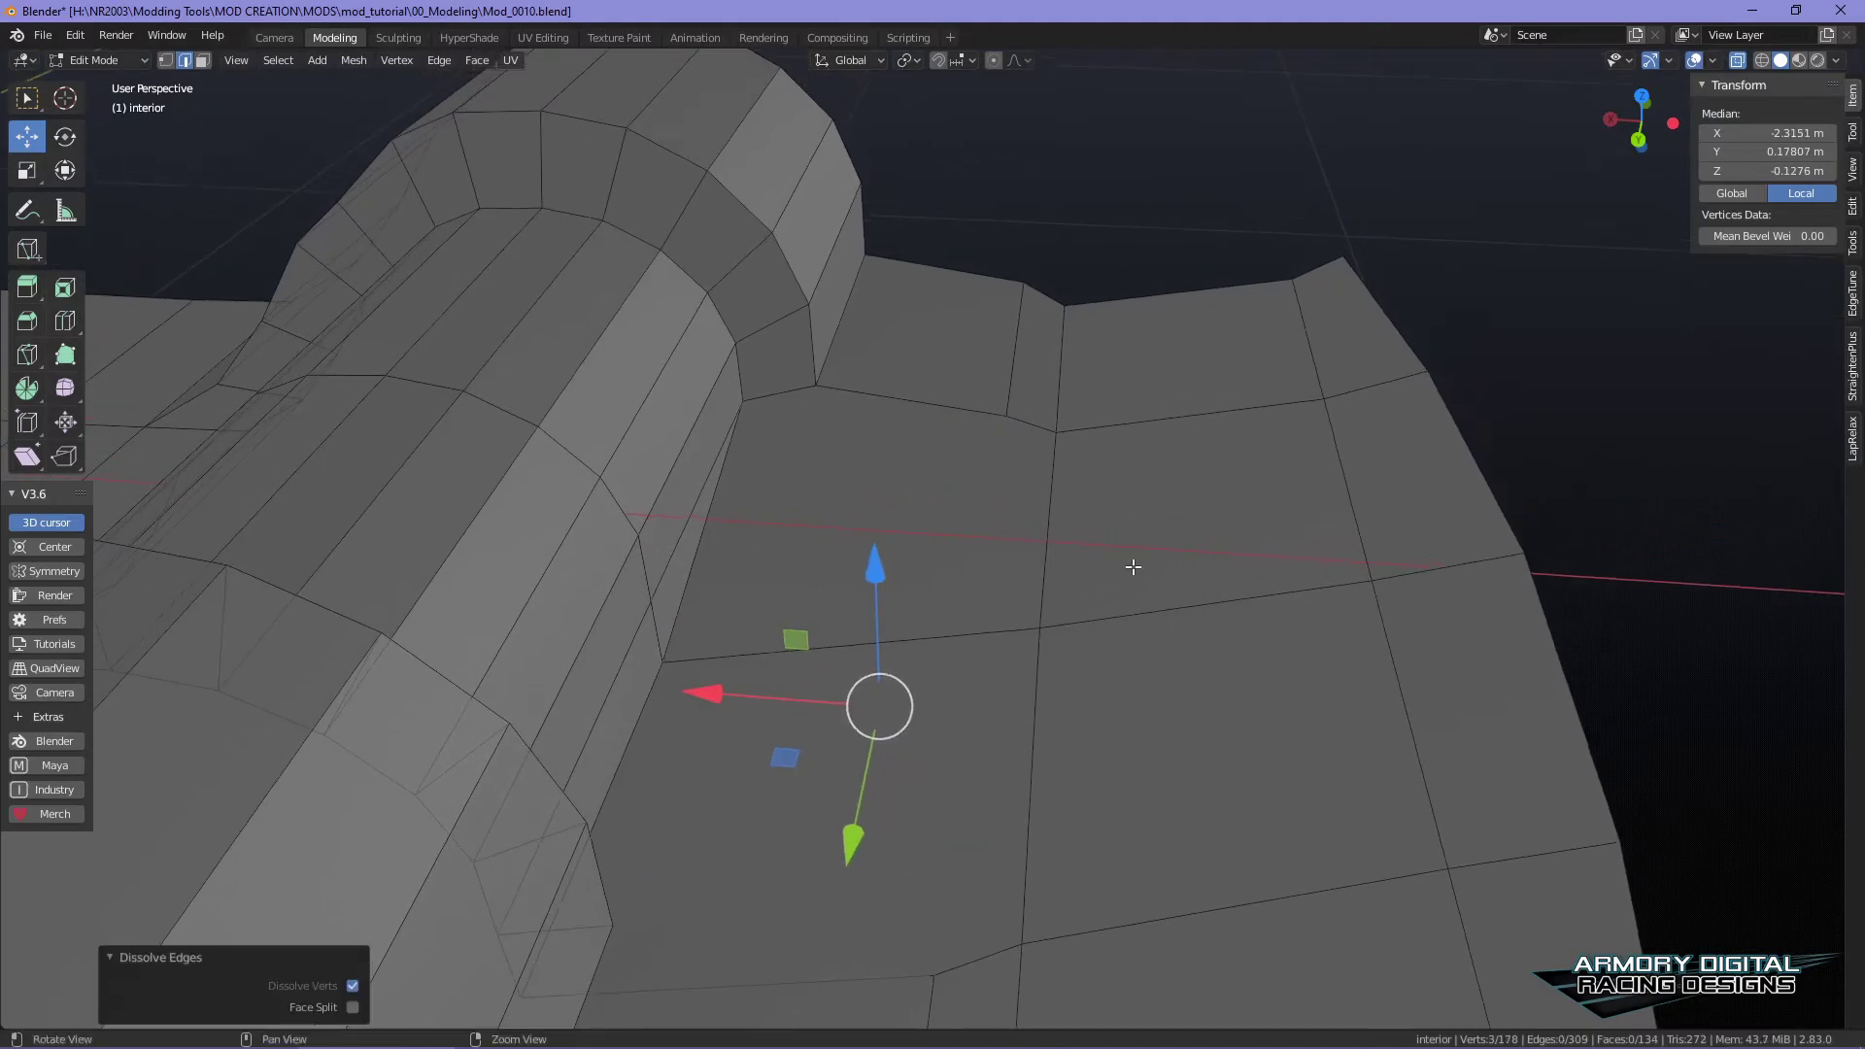
pyautogui.keyDown('alt'); pyautogui.moveTo(1133, 567); pyautogui.dragTo(1104, 467); pyautogui.keyUp('alt')
pyautogui.press('j')
# - Dissolve only the two diagonal edges running across the floor behind the tunnel
pyautogui.click(1094, 480)
pyautogui.click(939, 481)
pyautogui.keyDown('shift'); pyautogui.click(660, 818); pyautogui.keyUp('shift')
pyautogui.press('x')
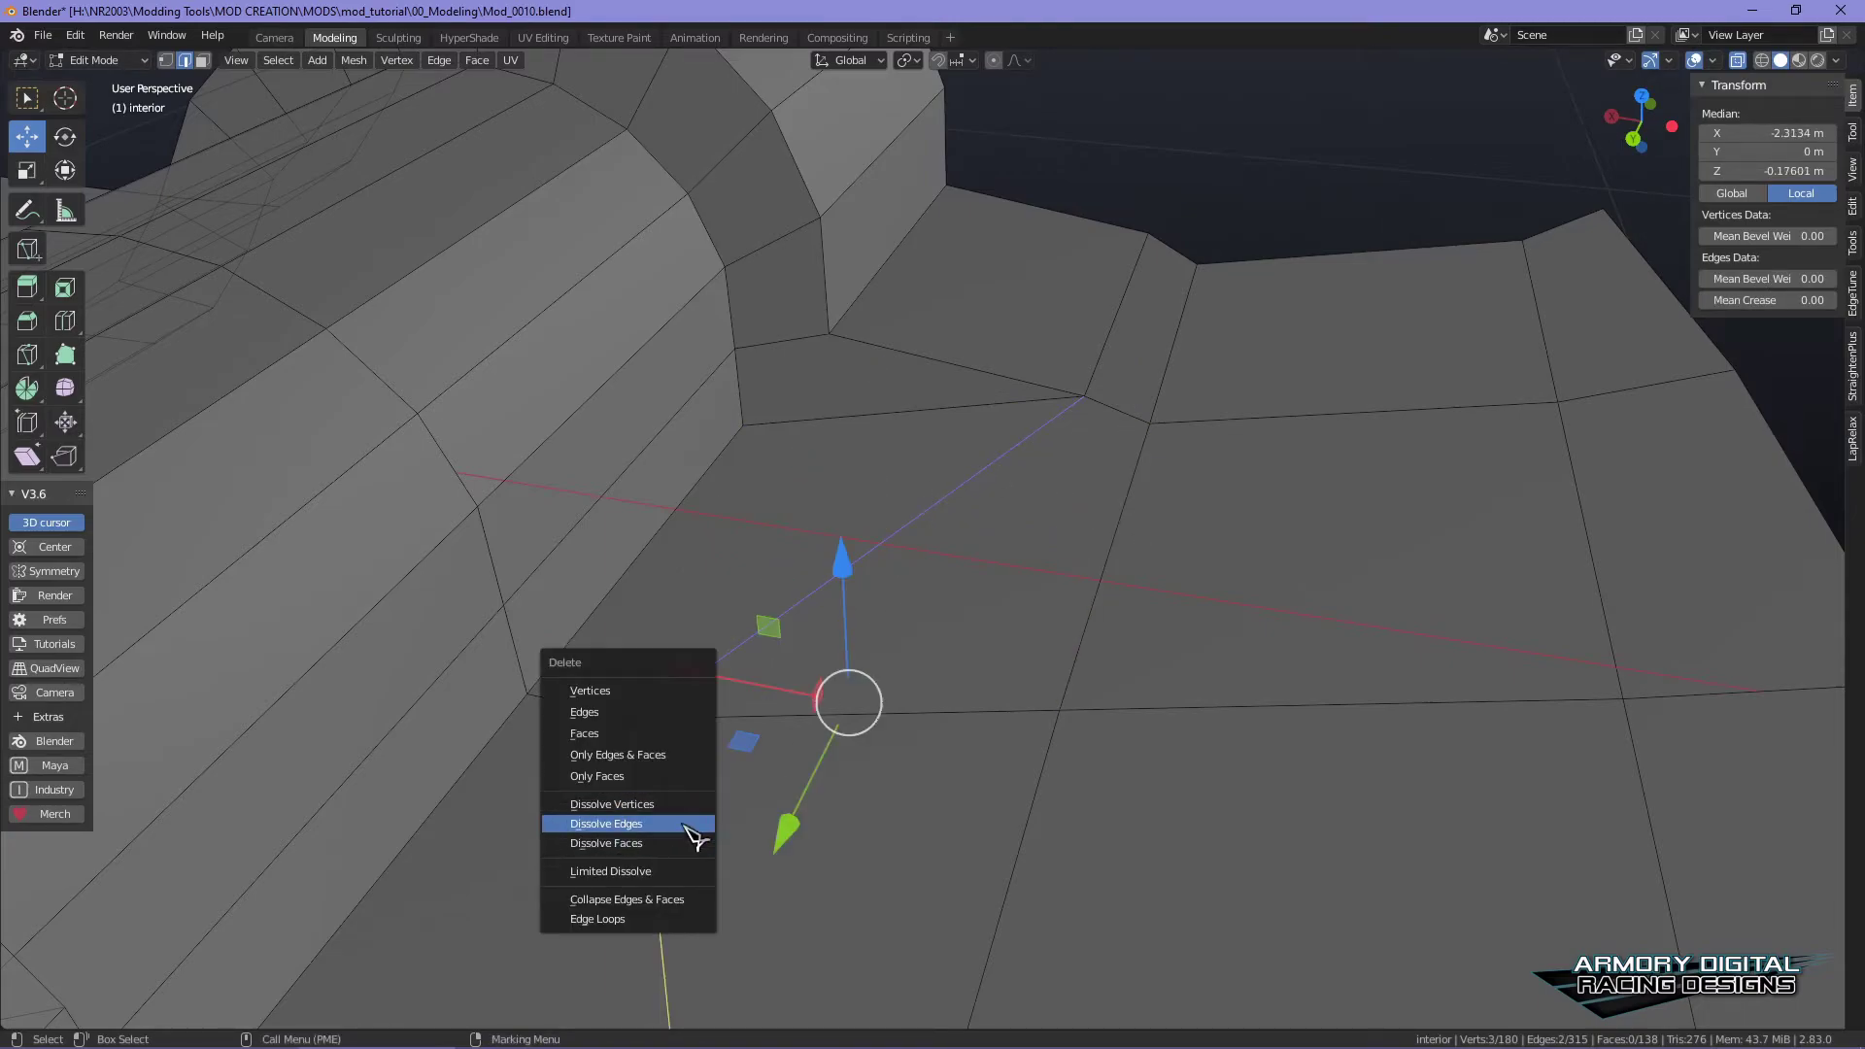
pyautogui.click(693, 833)
# - Cut a new edge on each side from the outer floor row's vertex to the tunnel's bottom corner vertex
pyautogui.hotkey('ctrl', 'Tab')
pyautogui.click(1126, 507)
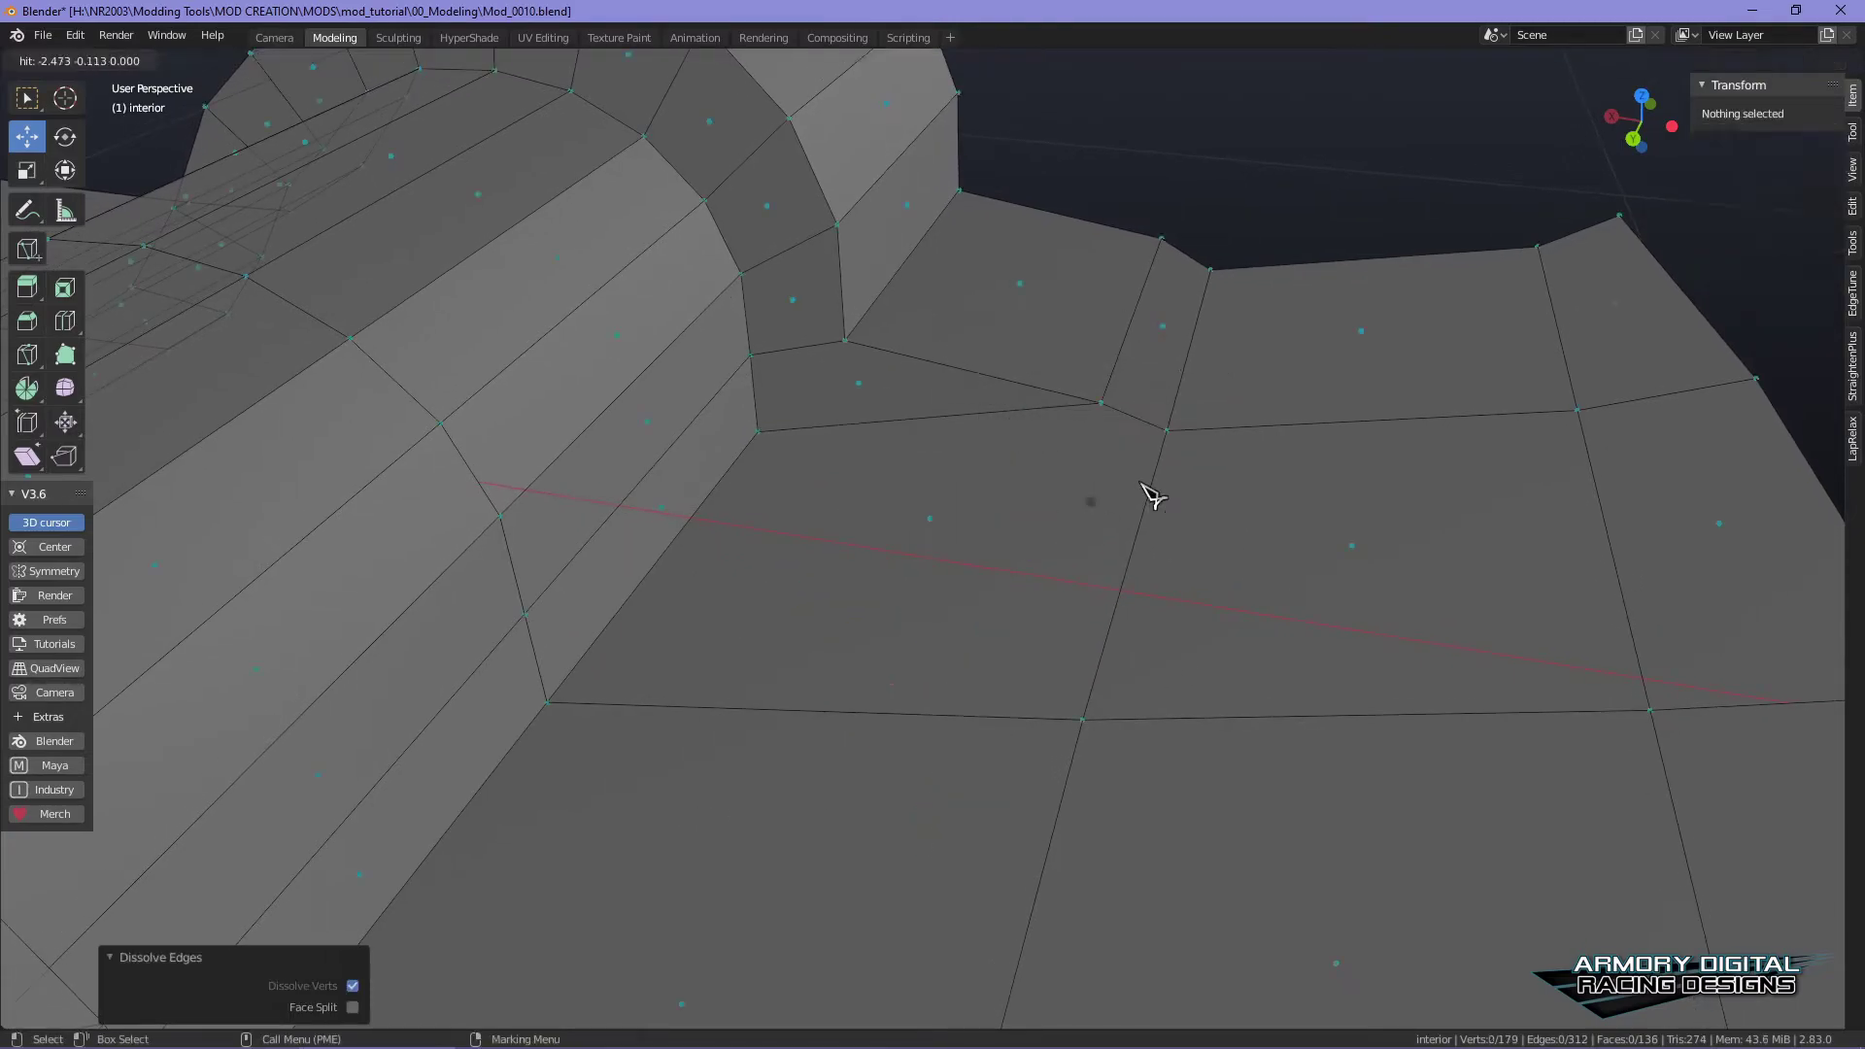
pyautogui.click(1167, 431)
pyautogui.click(757, 431)
pyautogui.press('Return')
pyautogui.moveTo(1175, 645); pyautogui.dragTo(791, 444, button='middle')
pyautogui.press('k')
pyautogui.click(770, 508)
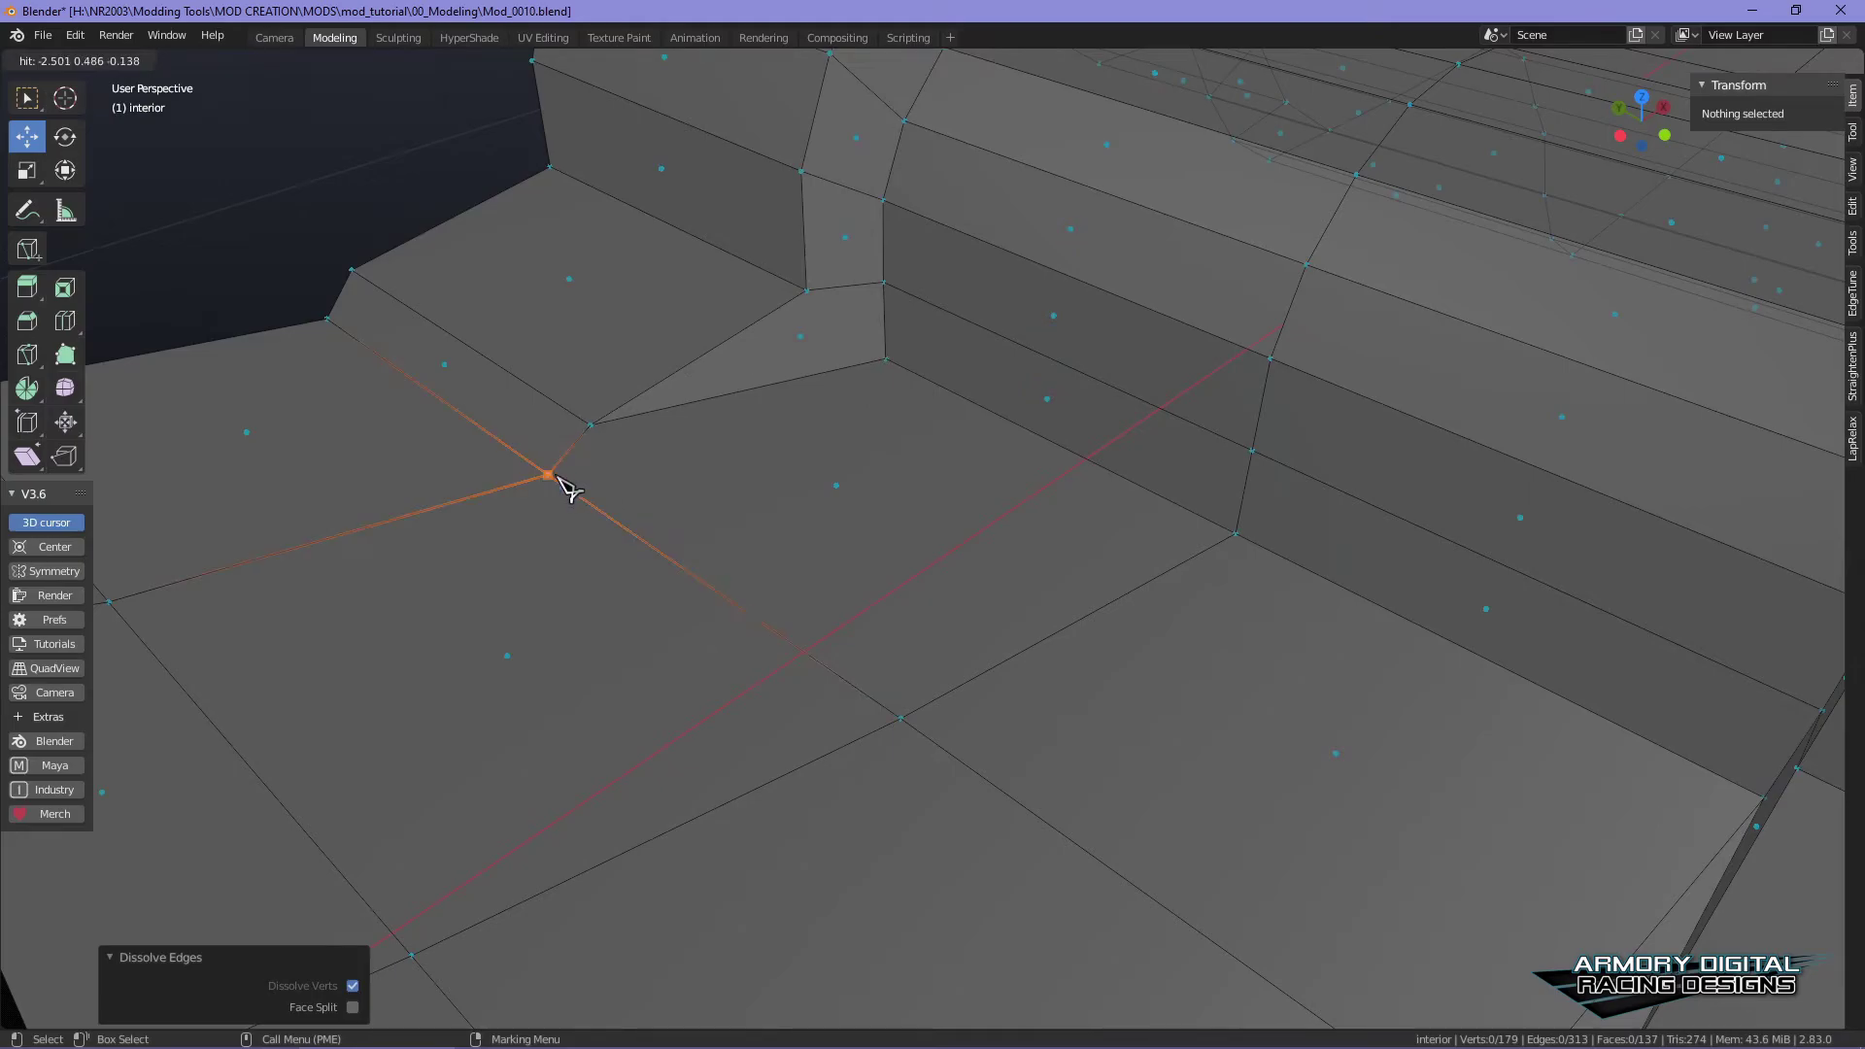
pyautogui.click(889, 367)
pyautogui.press('Return')
# - Dissolve the redundant edges on both sides: the two moved outer floor edges and the two linking them to the tunnel corners
pyautogui.moveTo(791, 437); pyautogui.dragTo(941, 577, button='middle')
pyautogui.moveTo(720, 408); pyautogui.dragTo(714, 317, button='right')
pyautogui.click(626, 422)
pyautogui.keyDown('shift'); pyautogui.click(763, 465); pyautogui.keyUp('shift')
pyautogui.keyDown('alt'); pyautogui.moveTo(1003, 620); pyautogui.dragTo(821, 594, button='middle'); pyautogui.keyUp('alt')
pyautogui.keyDown('alt'); pyautogui.moveTo(821, 594); pyautogui.dragTo(883, 653, button='right'); pyautogui.keyUp('alt')
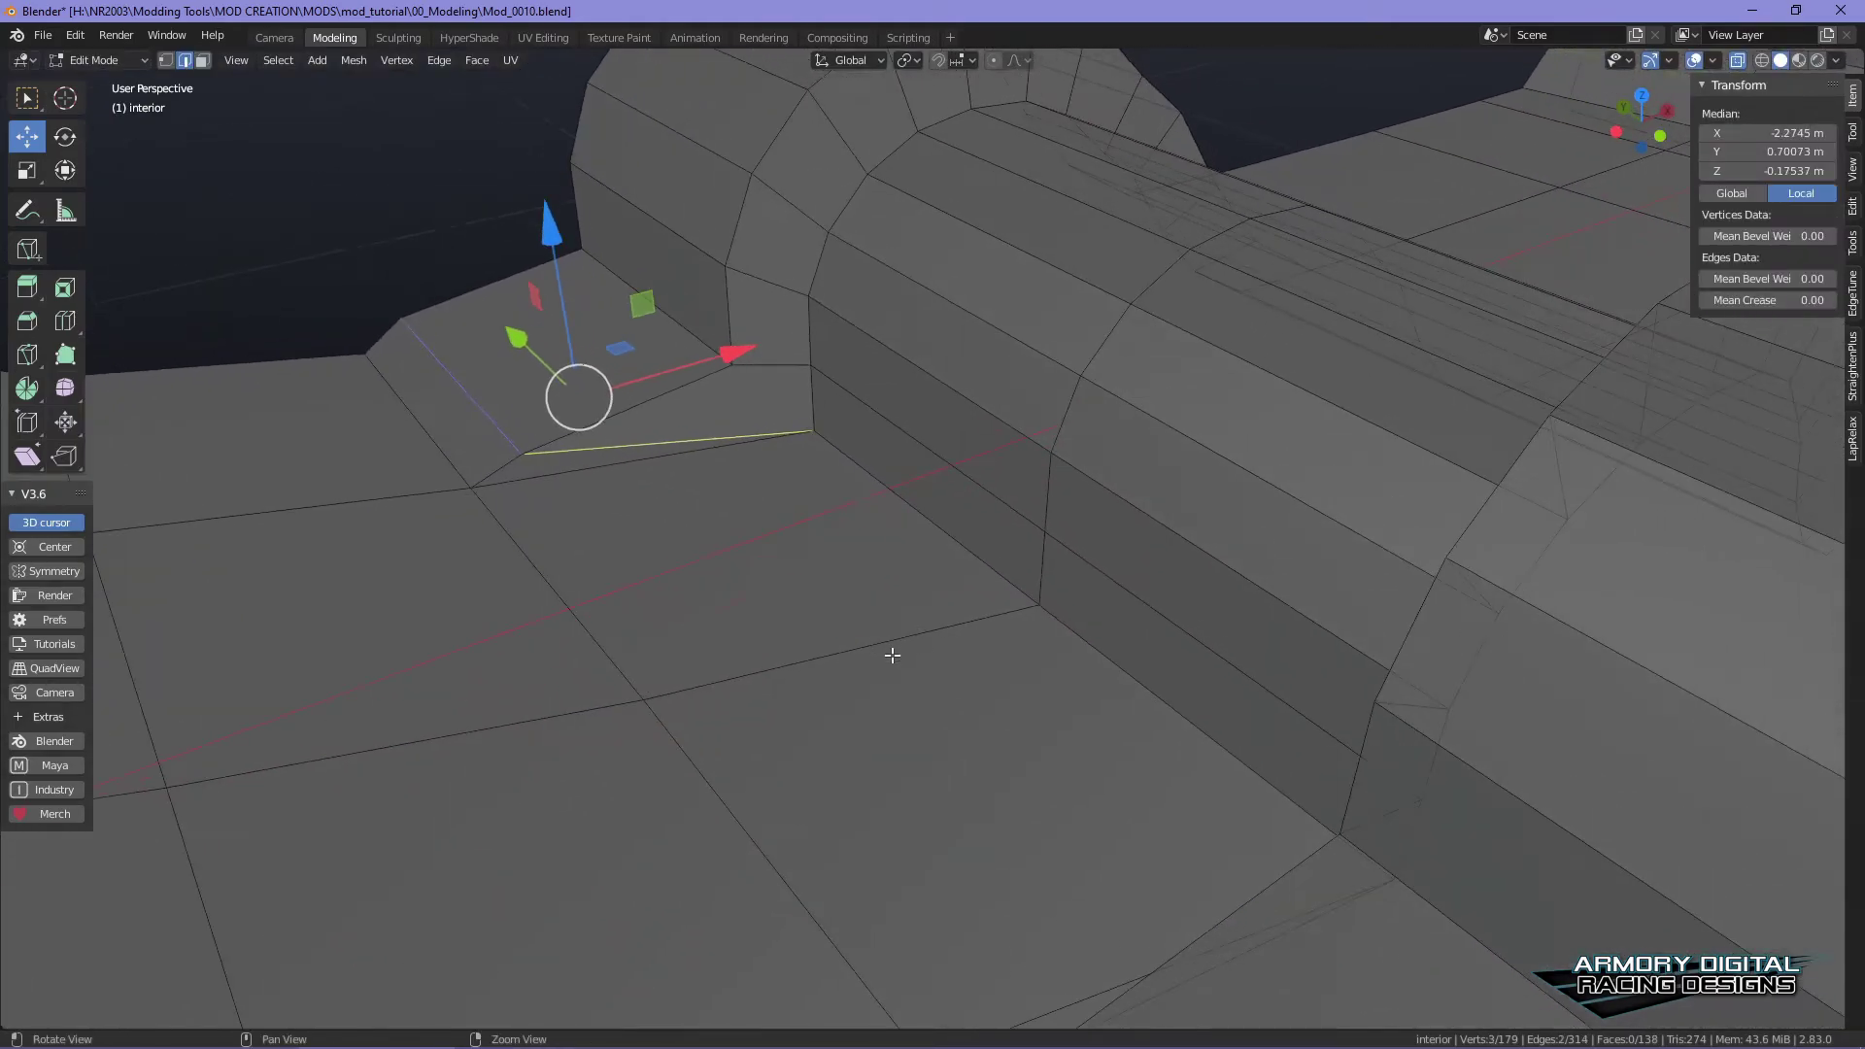
pyautogui.keyDown('alt'); pyautogui.moveTo(882, 653); pyautogui.dragTo(1350, 549, button='middle'); pyautogui.keyUp('alt')
pyautogui.keyDown('shift'); pyautogui.click(1163, 305); pyautogui.keyUp('shift')
pyautogui.press('x')
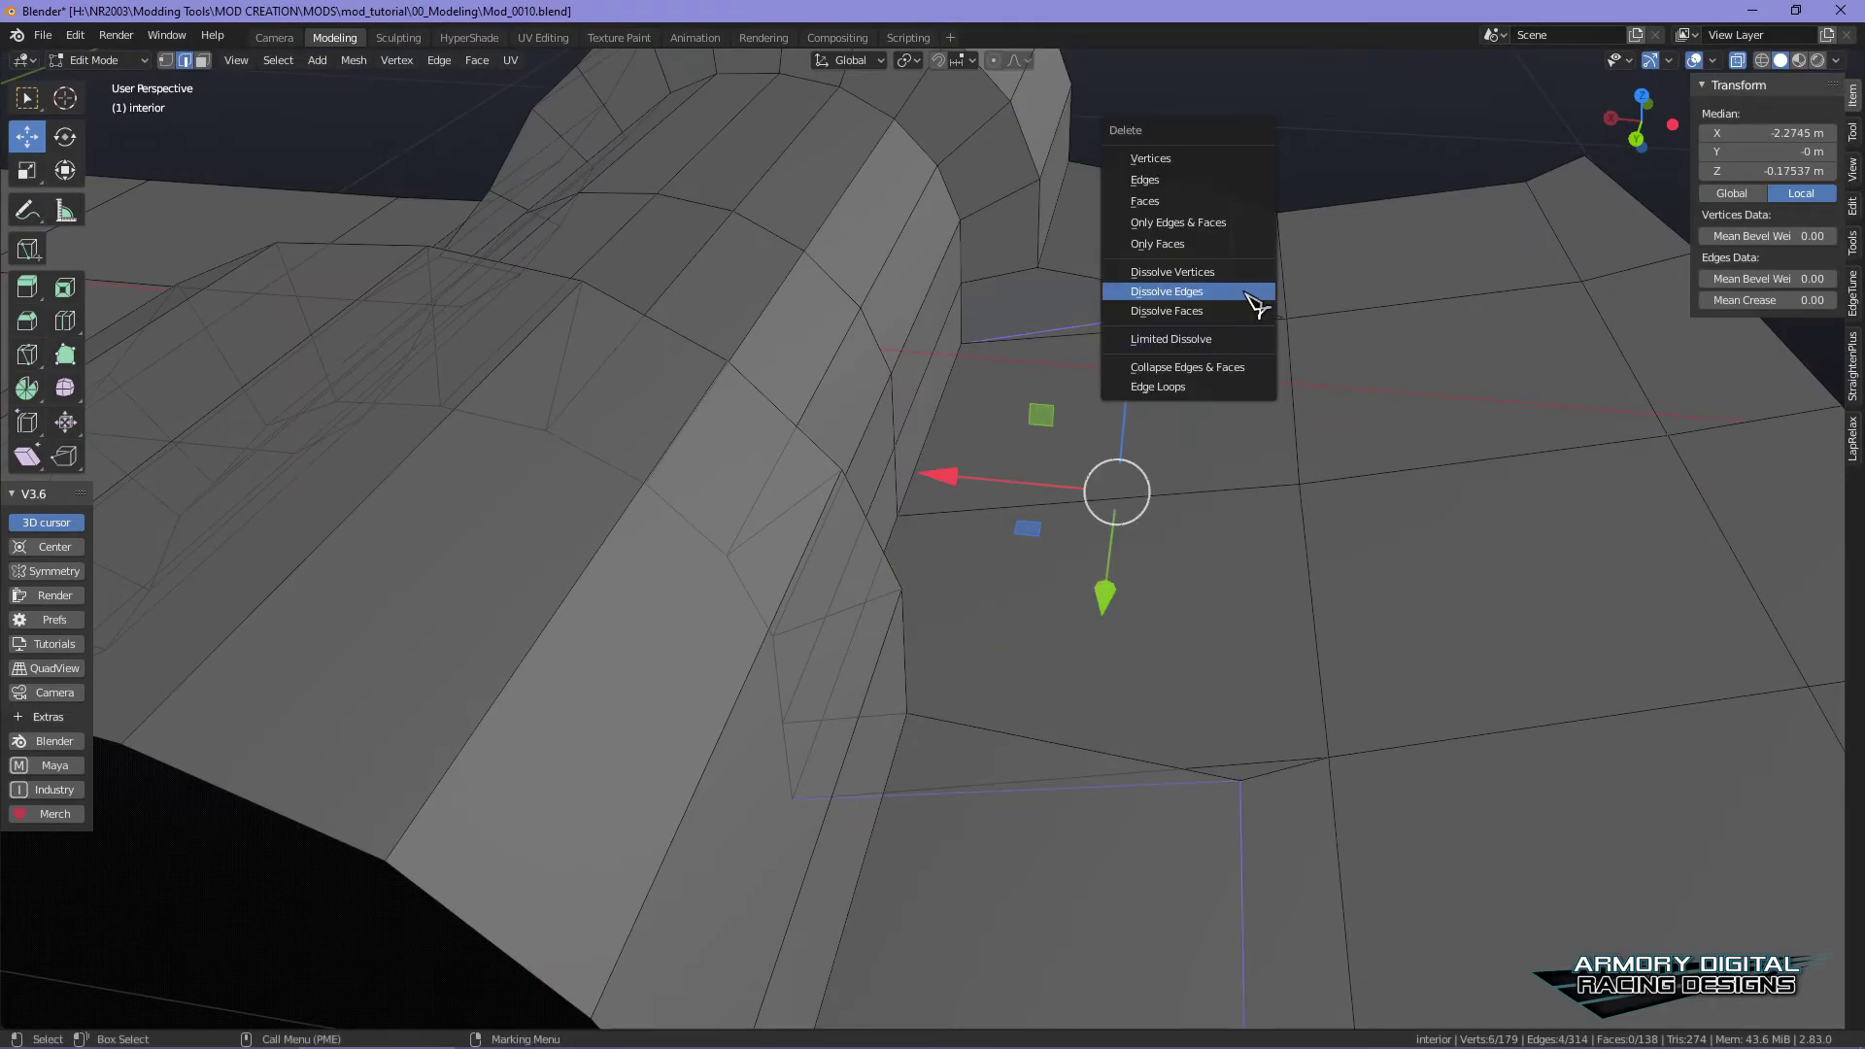
pyautogui.click(1244, 292)
# - Move both wheel humps' bottom edges about -0.20 m along X and raise them about 0.012 m along Z
pyautogui.keyDown('alt'); pyautogui.moveTo(1224, 582); pyautogui.dragTo(1125, 616); pyautogui.keyUp('alt')
pyautogui.moveTo(1273, 277); pyautogui.dragTo(1283, 210, button='right')
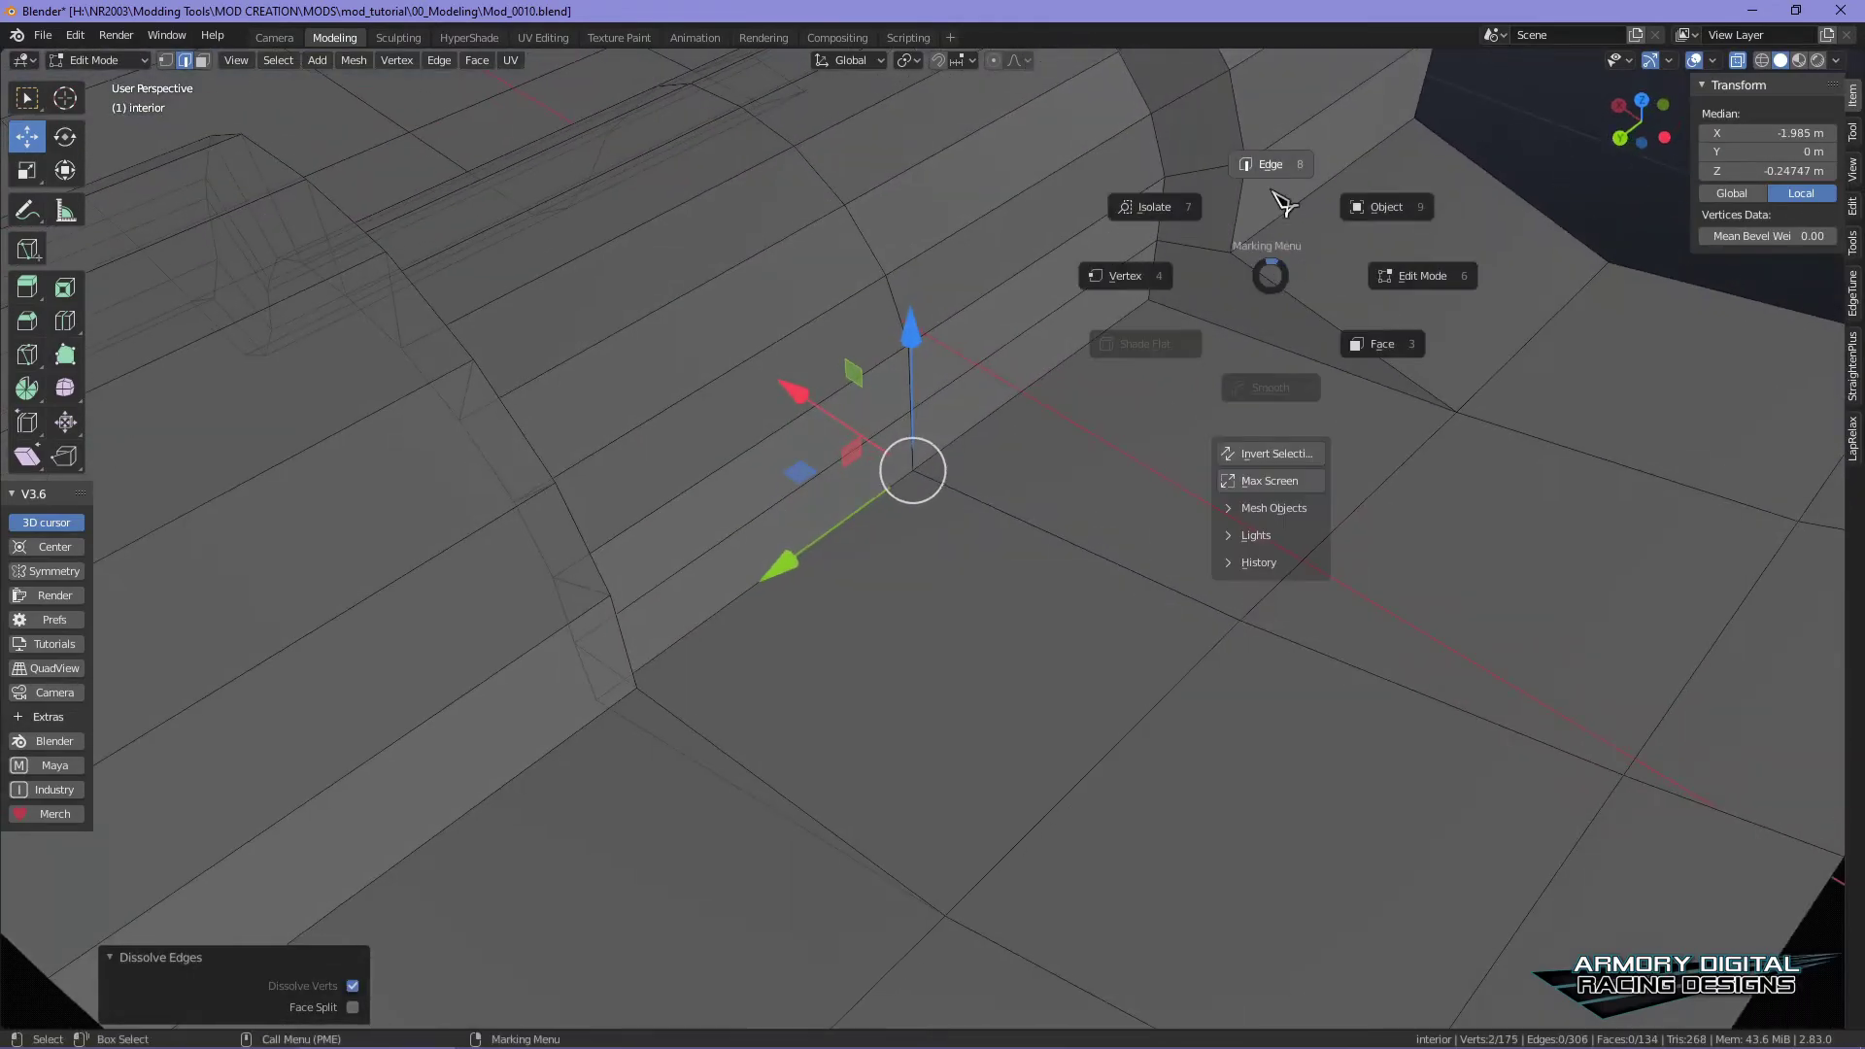
pyautogui.click(1283, 209)
pyautogui.keyDown('shift'); pyautogui.click(498, 669); pyautogui.keyUp('shift')
pyautogui.scroll(-4, 855, 792)
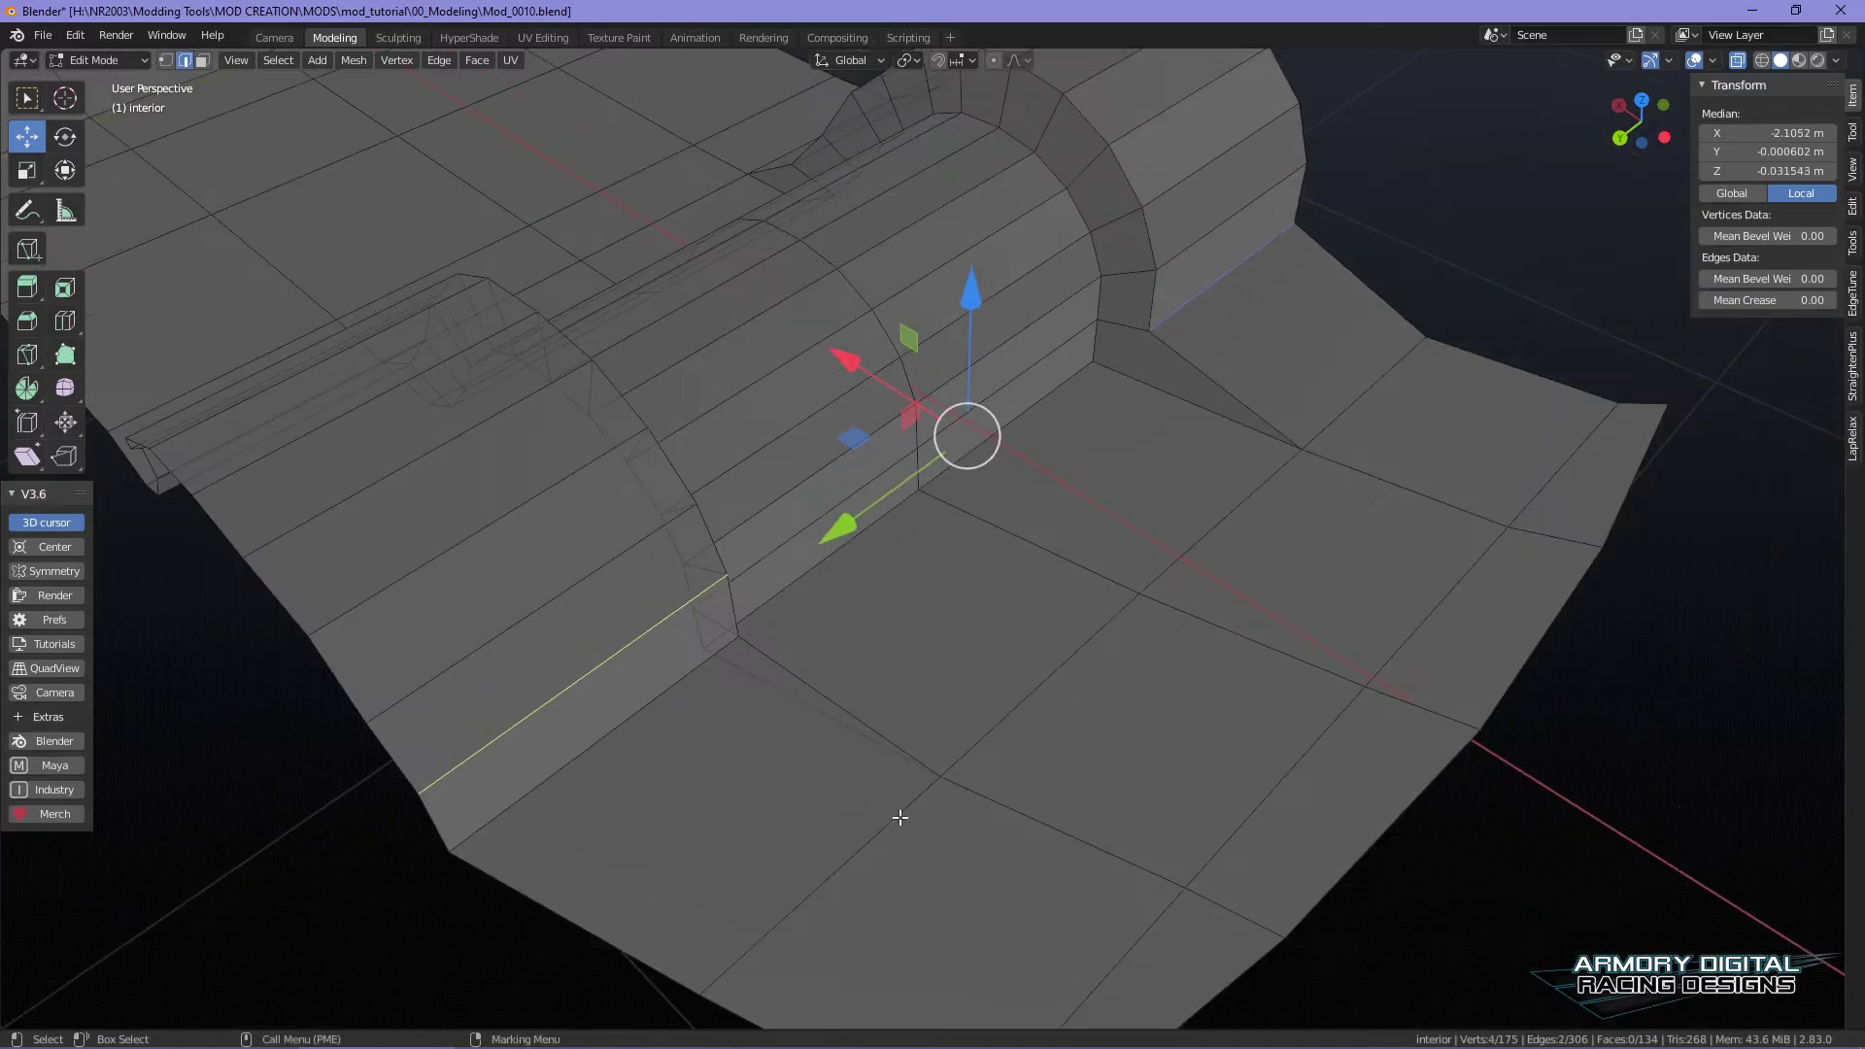
pyautogui.keyDown('alt'); pyautogui.moveTo(899, 812); pyautogui.dragTo(1011, 722); pyautogui.keyUp('alt')
pyautogui.keyDown('alt'); pyautogui.moveTo(1168, 448); pyautogui.dragTo(699, 479); pyautogui.keyUp('alt')
pyautogui.click(739, 437)
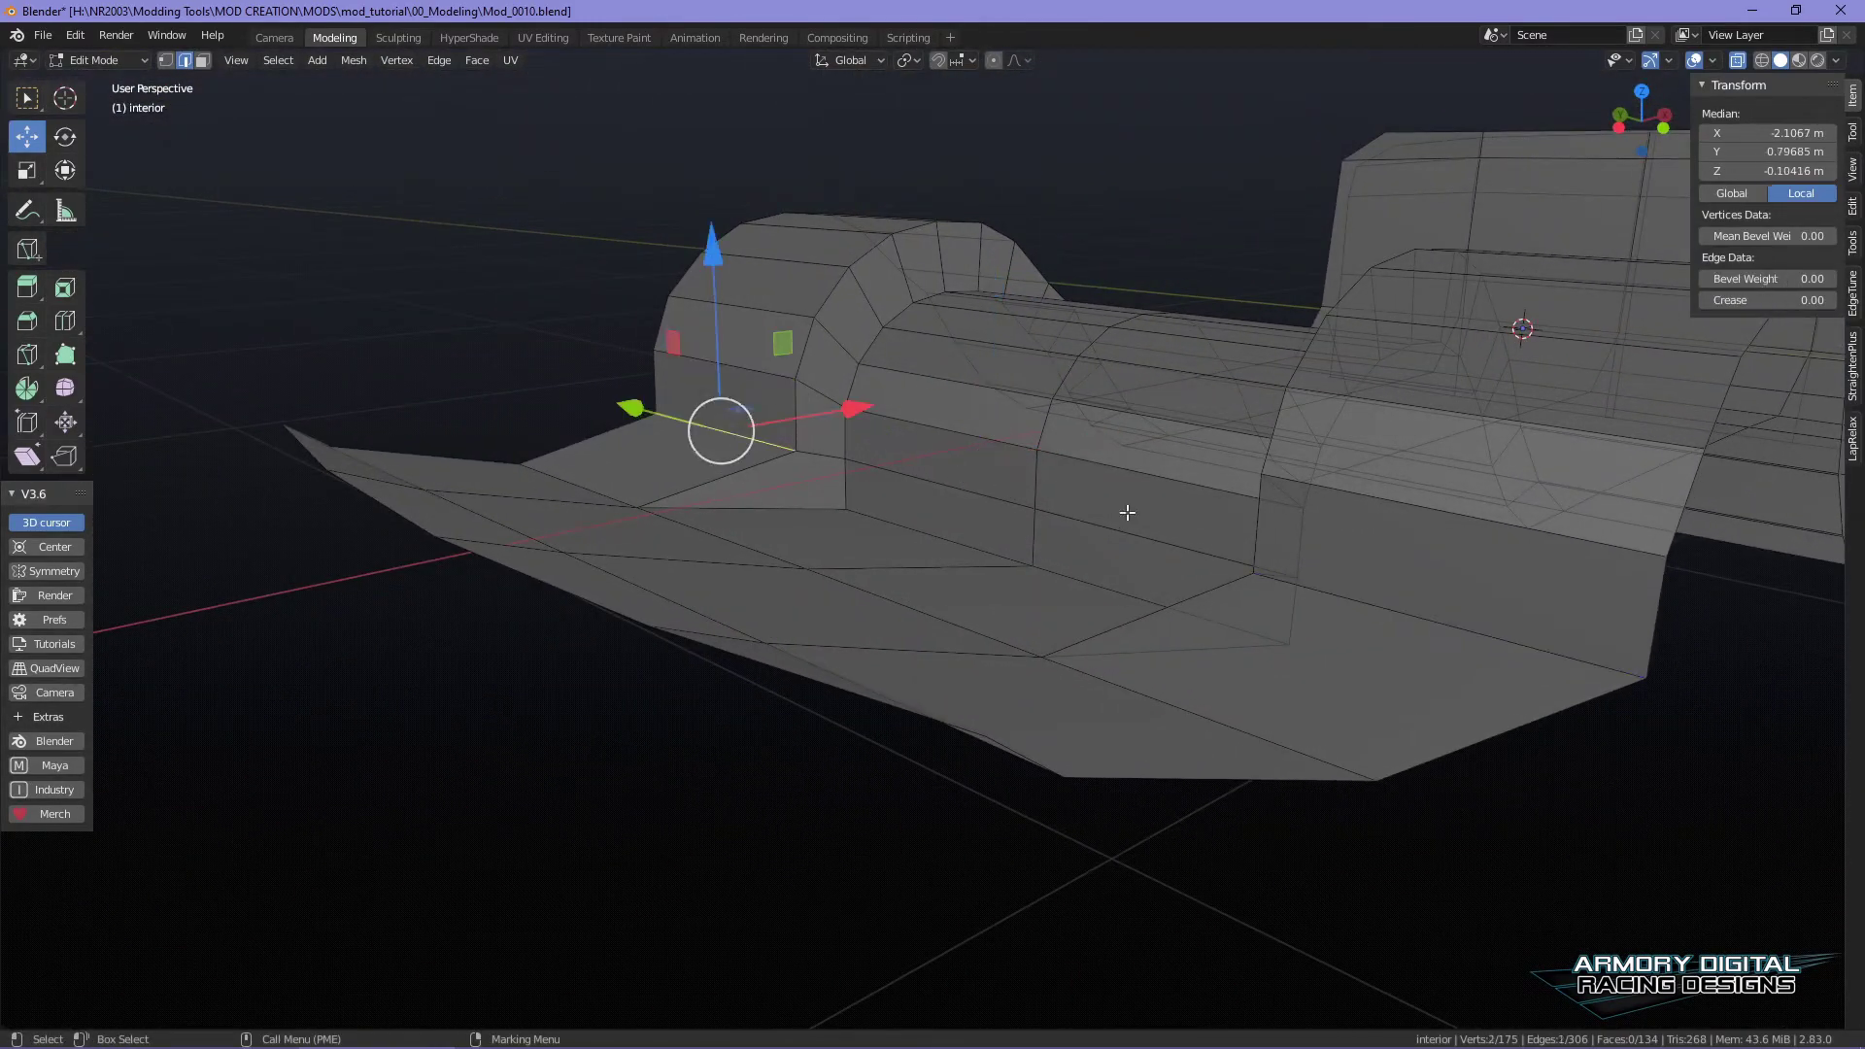
pyautogui.keyDown('shift'); pyautogui.click(1298, 590); pyautogui.keyUp('shift')
pyautogui.click(1356, 603)
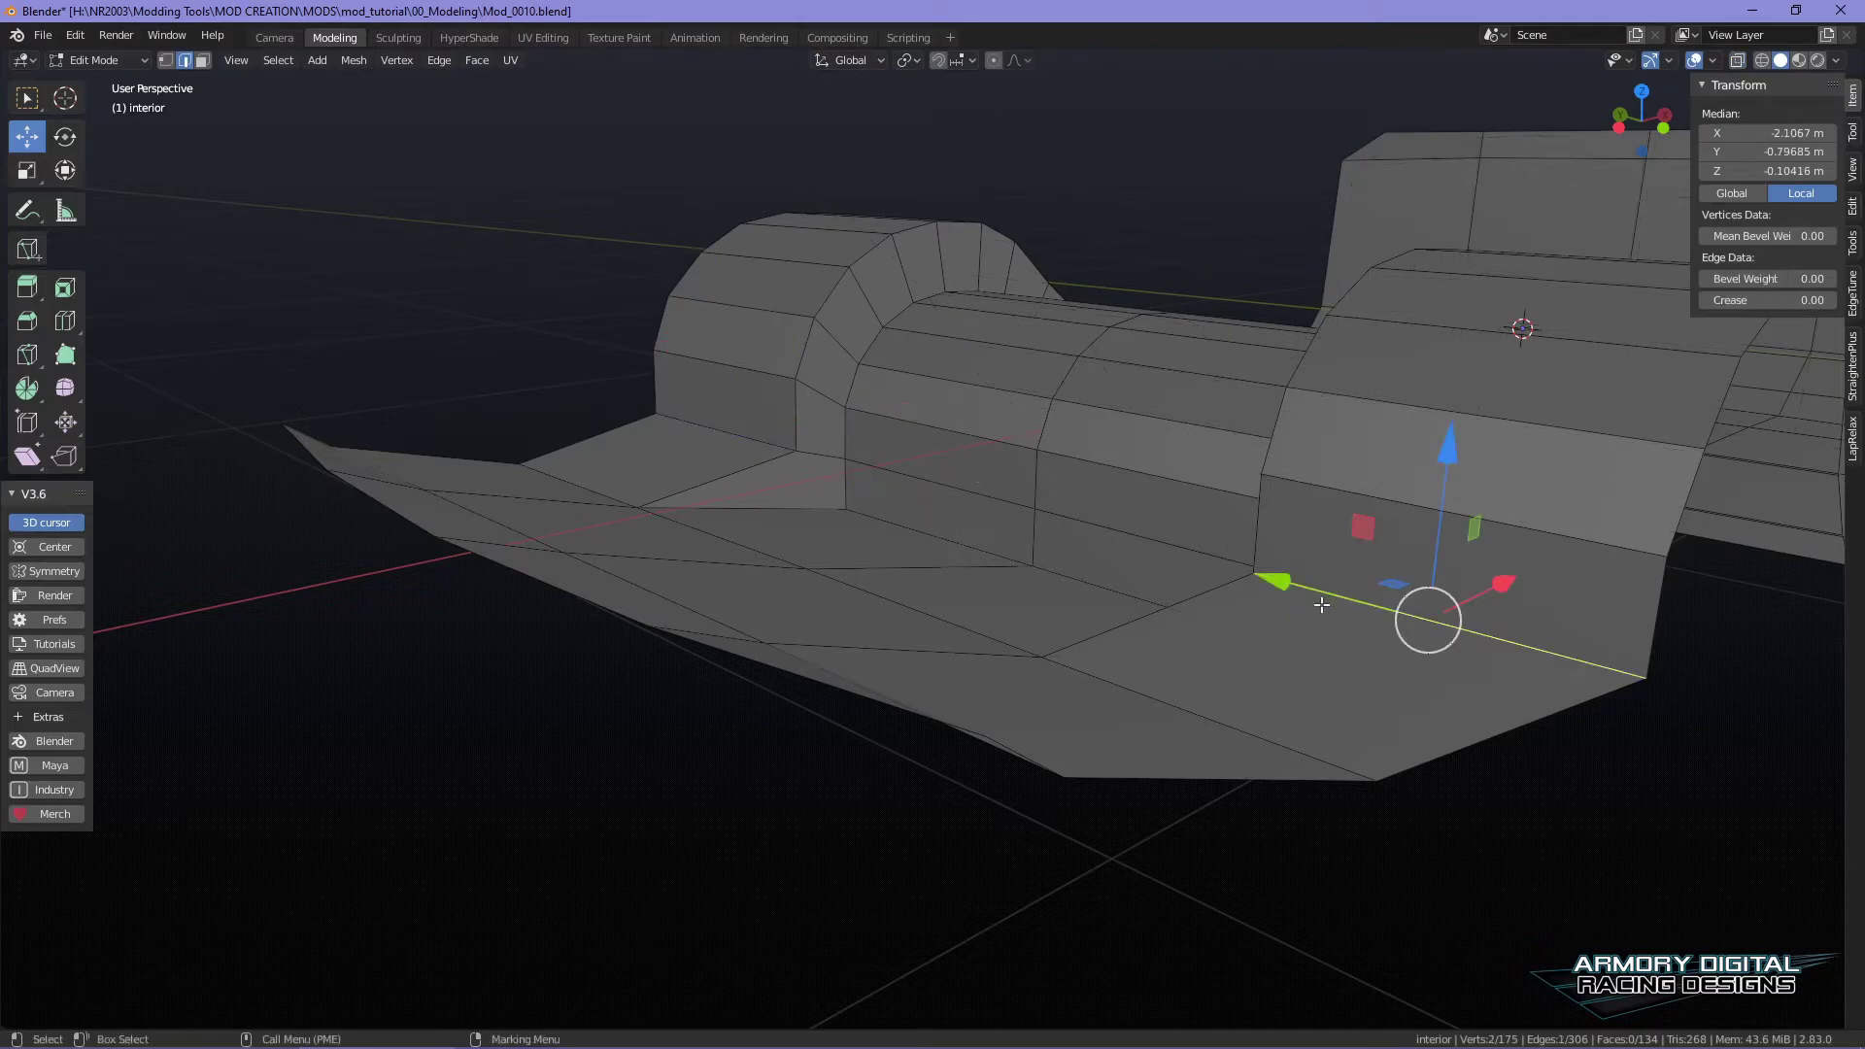
pyautogui.keyDown('shift'); pyautogui.click(758, 436); pyautogui.keyUp('shift')
pyautogui.keyDown('alt'); pyautogui.moveTo(1233, 596); pyautogui.dragTo(1047, 580); pyautogui.keyUp('alt')
pyautogui.moveTo(1099, 514); pyautogui.dragTo(995, 512)
pyautogui.moveTo(844, 361); pyautogui.dragTo(846, 353)
# - Move the next edge up on both wheel humps about -0.06 m along X
pyautogui.click(893, 359)
pyautogui.moveTo(1065, 337); pyautogui.dragTo(1020, 339)
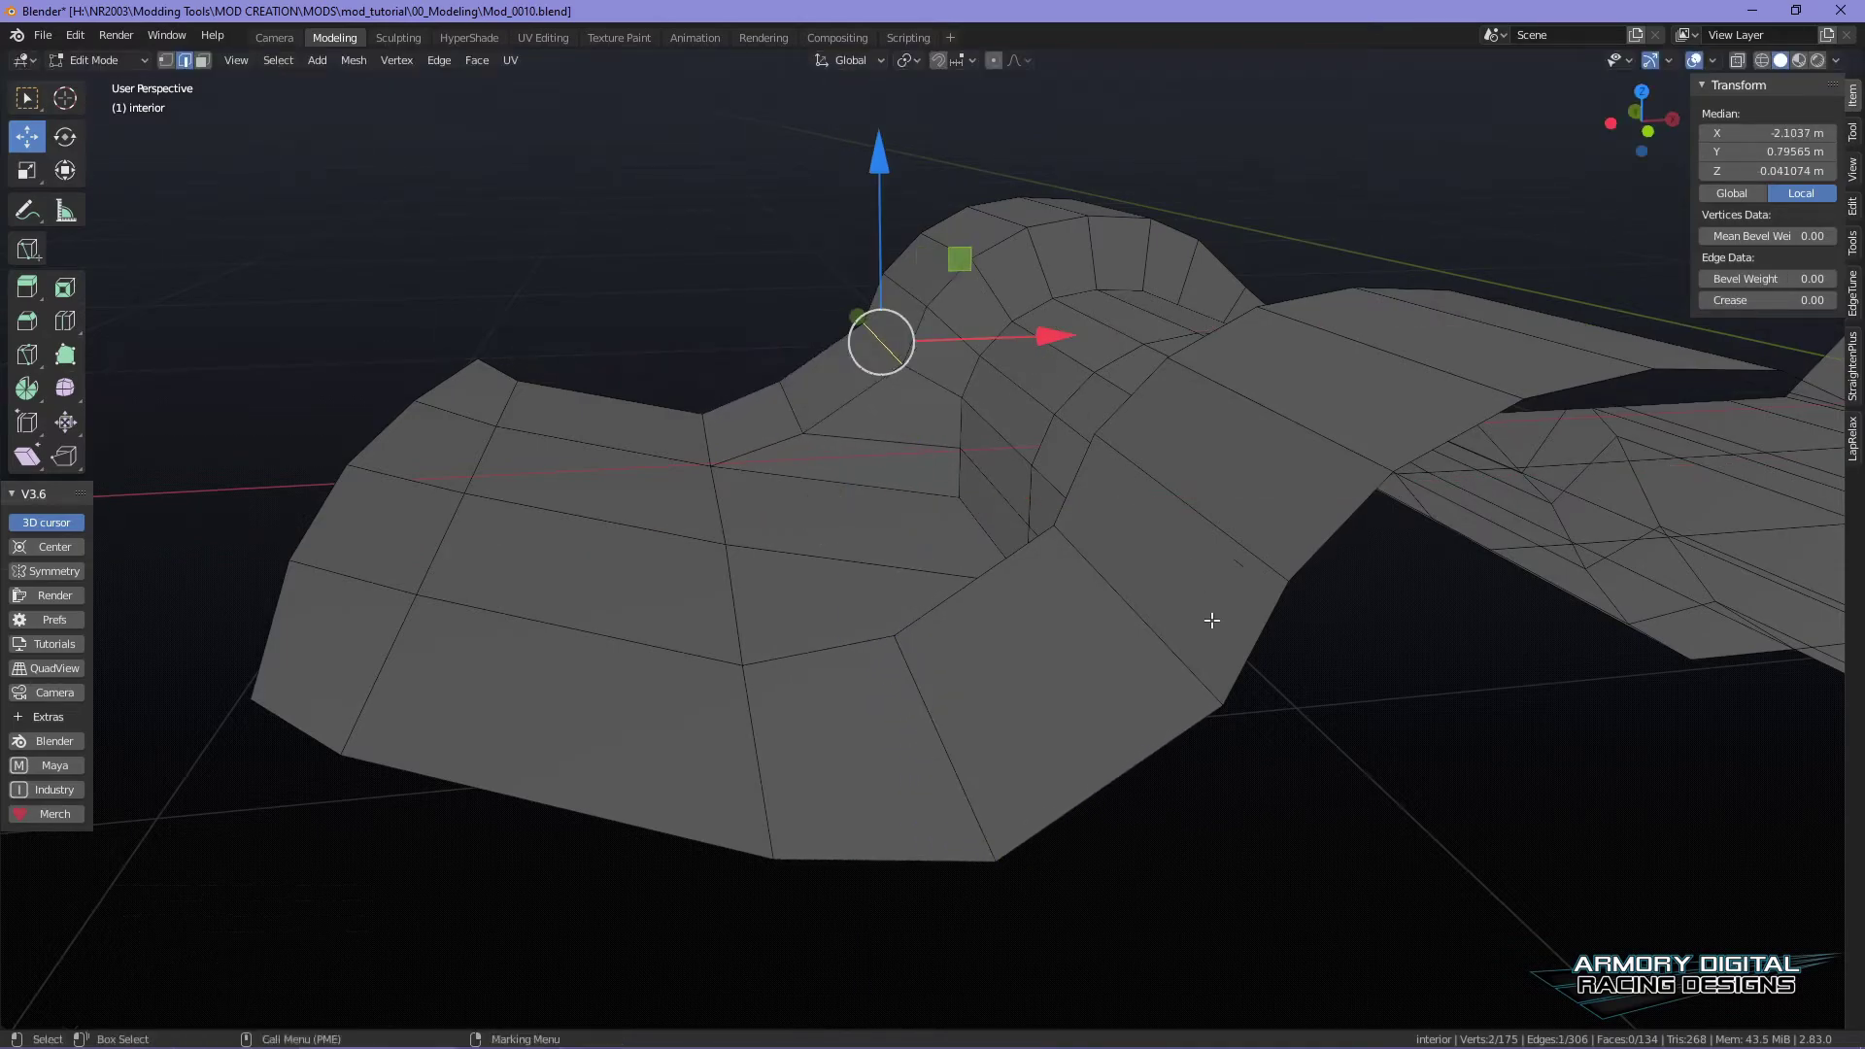
pyautogui.click(1127, 614)
pyautogui.moveTo(1133, 424); pyautogui.dragTo(1086, 418)
# - Try to scale the two outer bottom vertices of the wheel humps inward to 0.639
pyautogui.moveTo(1087, 418); pyautogui.dragTo(1255, 608, button='middle')
pyautogui.moveTo(1250, 541); pyautogui.dragTo(1162, 553, button='right')
pyautogui.keyDown('alt'); pyautogui.moveTo(1161, 556); pyautogui.dragTo(1147, 564); pyautogui.keyUp('alt')
pyautogui.click(1324, 621)
pyautogui.keyDown('shift'); pyautogui.click(589, 622); pyautogui.keyUp('shift')
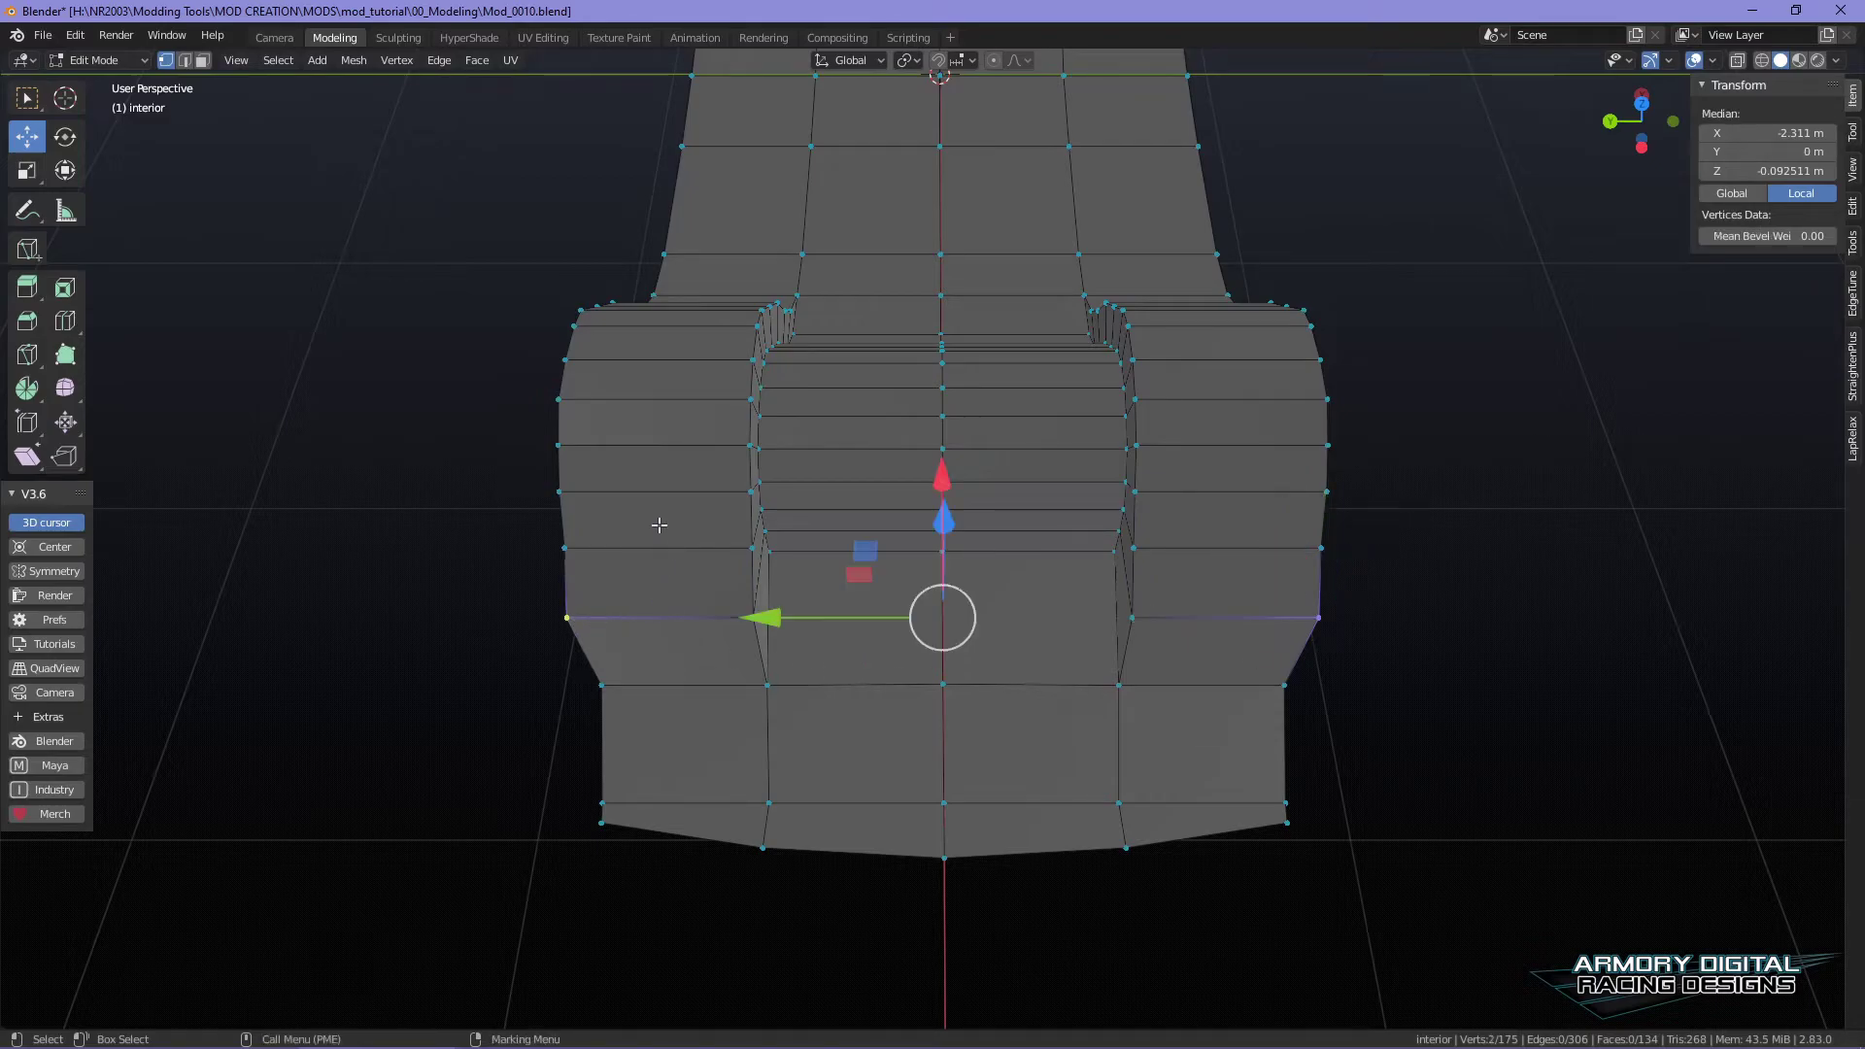
pyautogui.press('r')
pyautogui.moveTo(770, 618); pyautogui.dragTo(1116, 733)
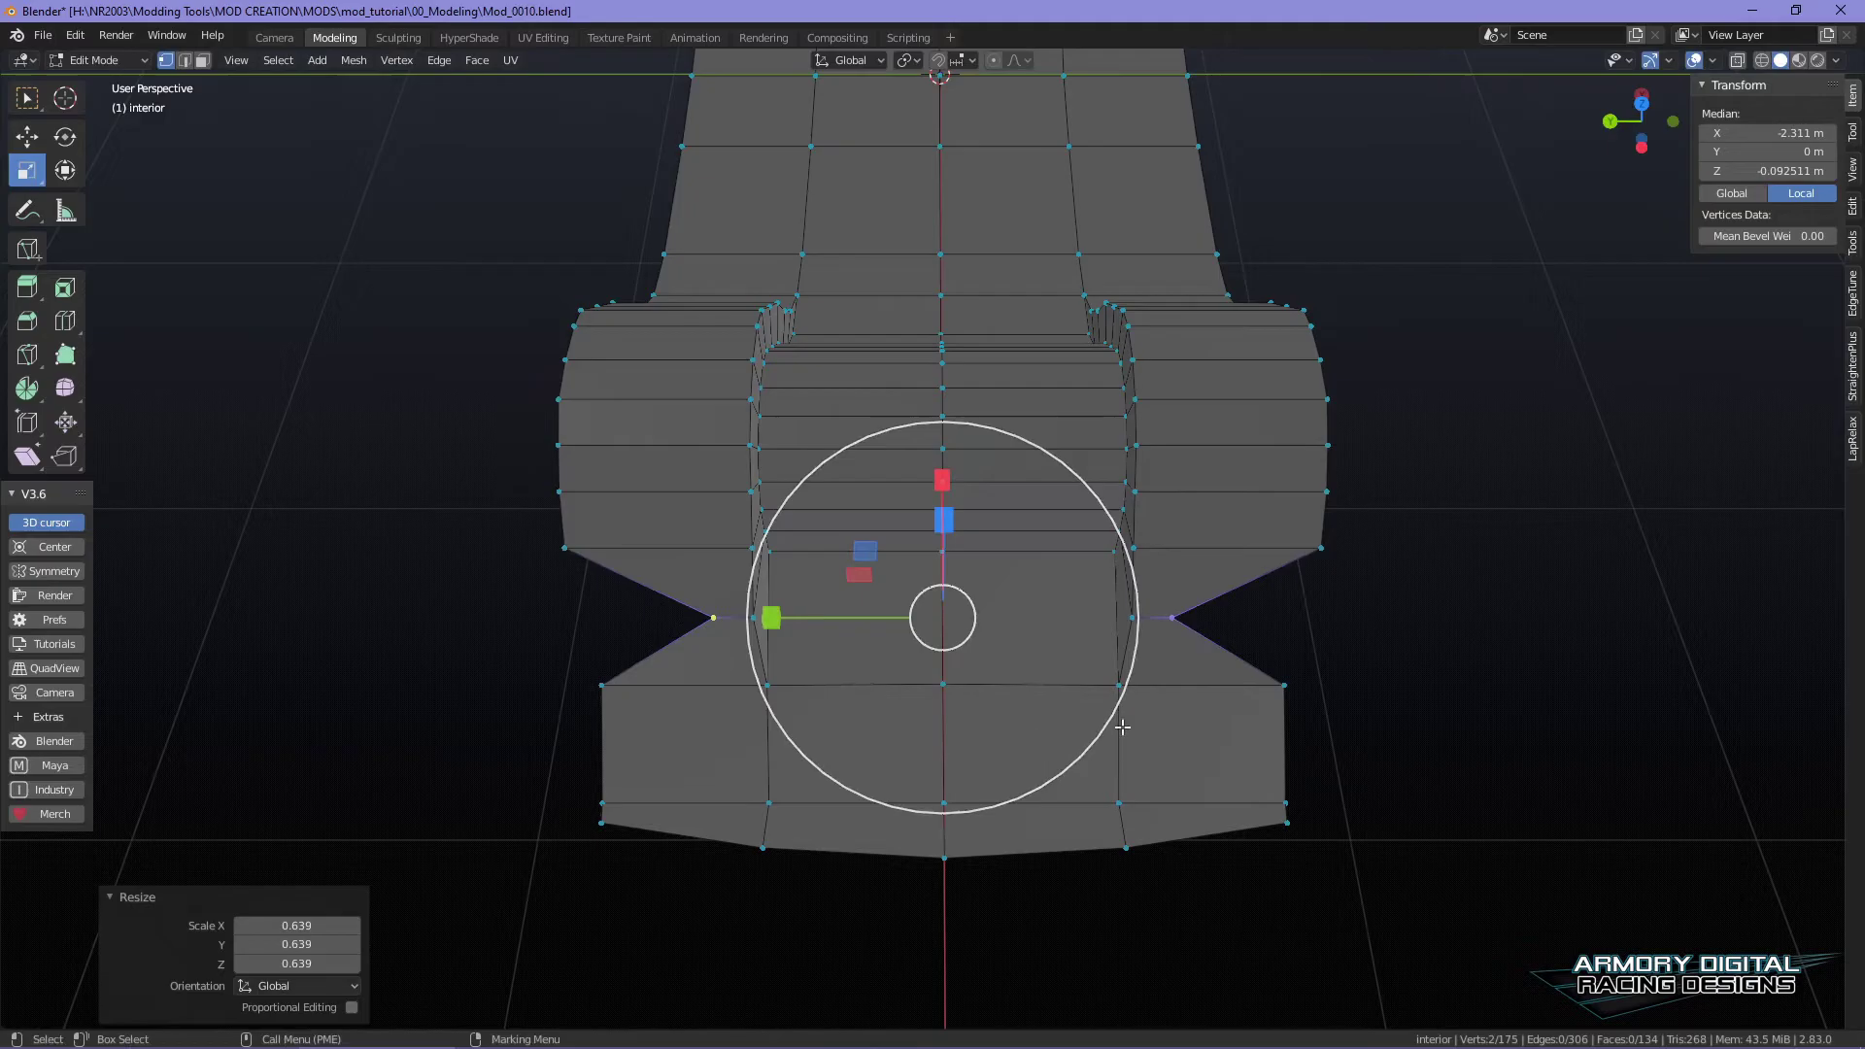
pyautogui.hotkey('ctrl', 'z')
# - Return to Object Mode, show the whole car around the interior, and switch the viewport to Material Preview shading
pyautogui.moveTo(1353, 674); pyautogui.dragTo(1133, 887, button='middle')
pyautogui.moveTo(782, 655); pyautogui.dragTo(785, 653)
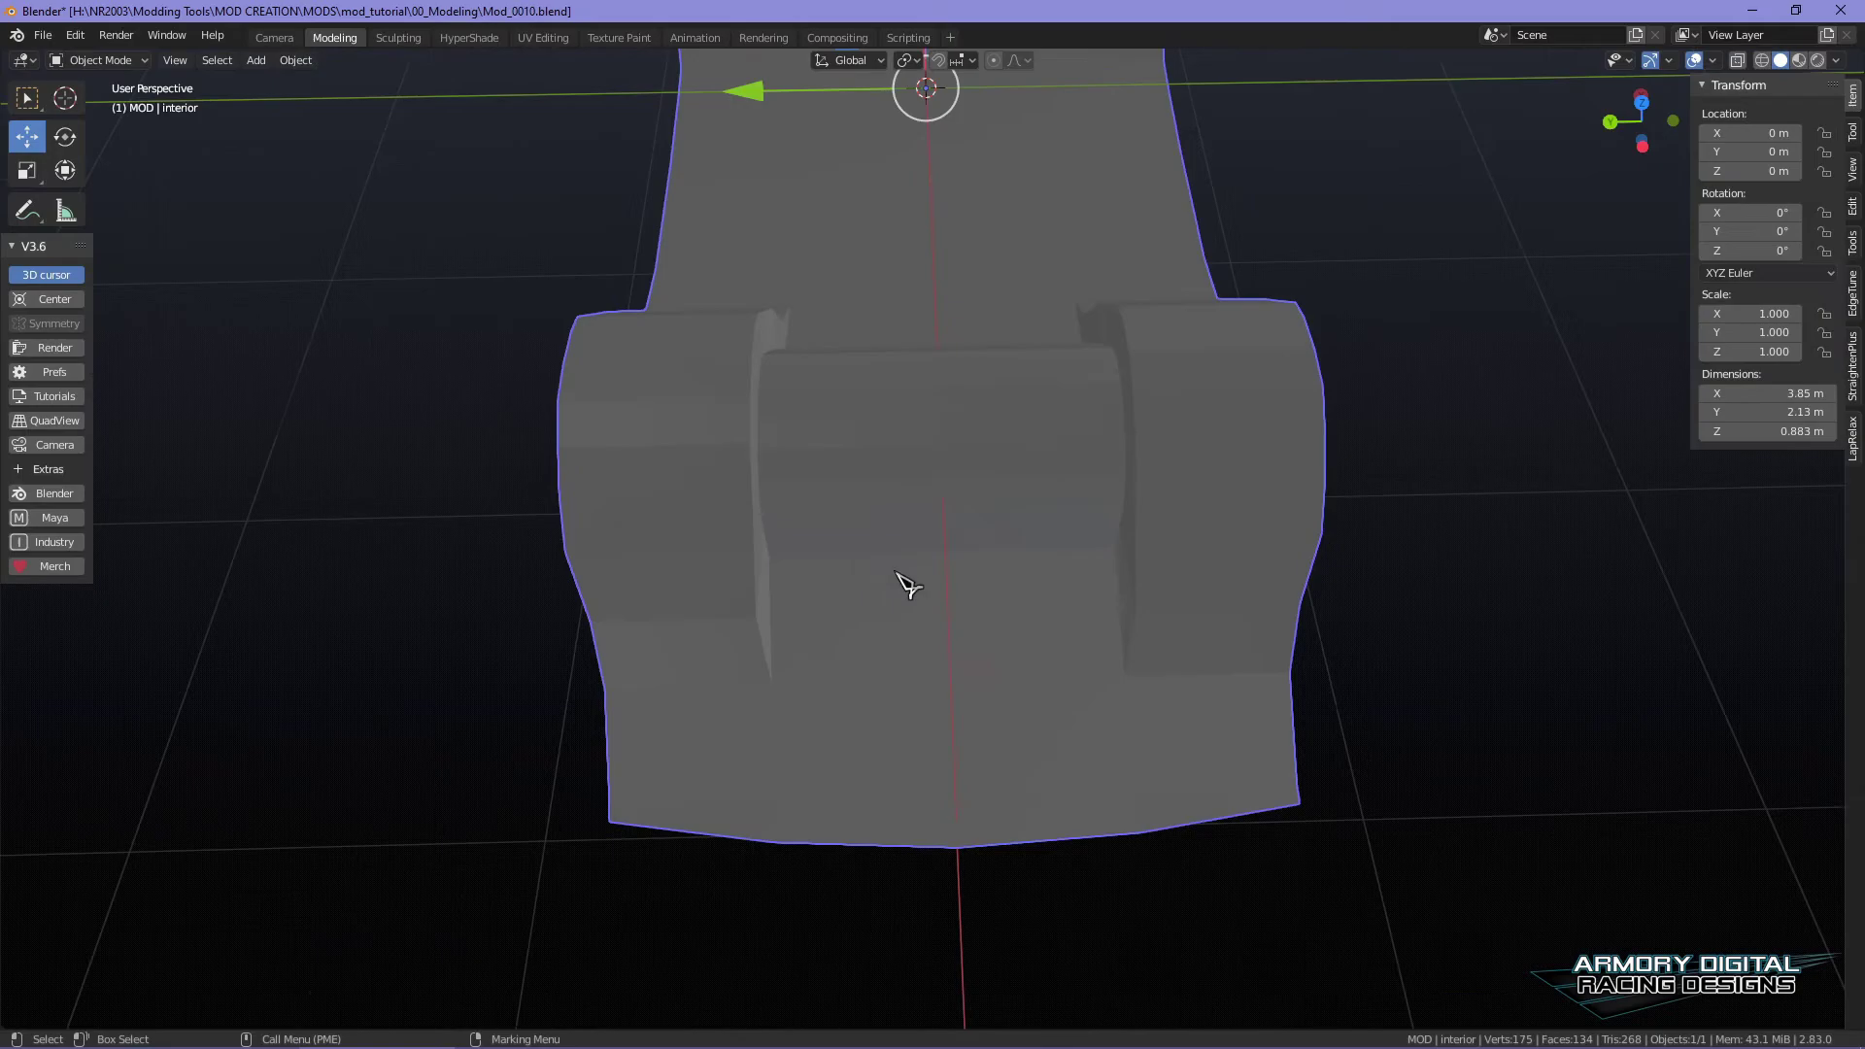
pyautogui.moveTo(908, 585); pyautogui.dragTo(983, 666, button='middle')
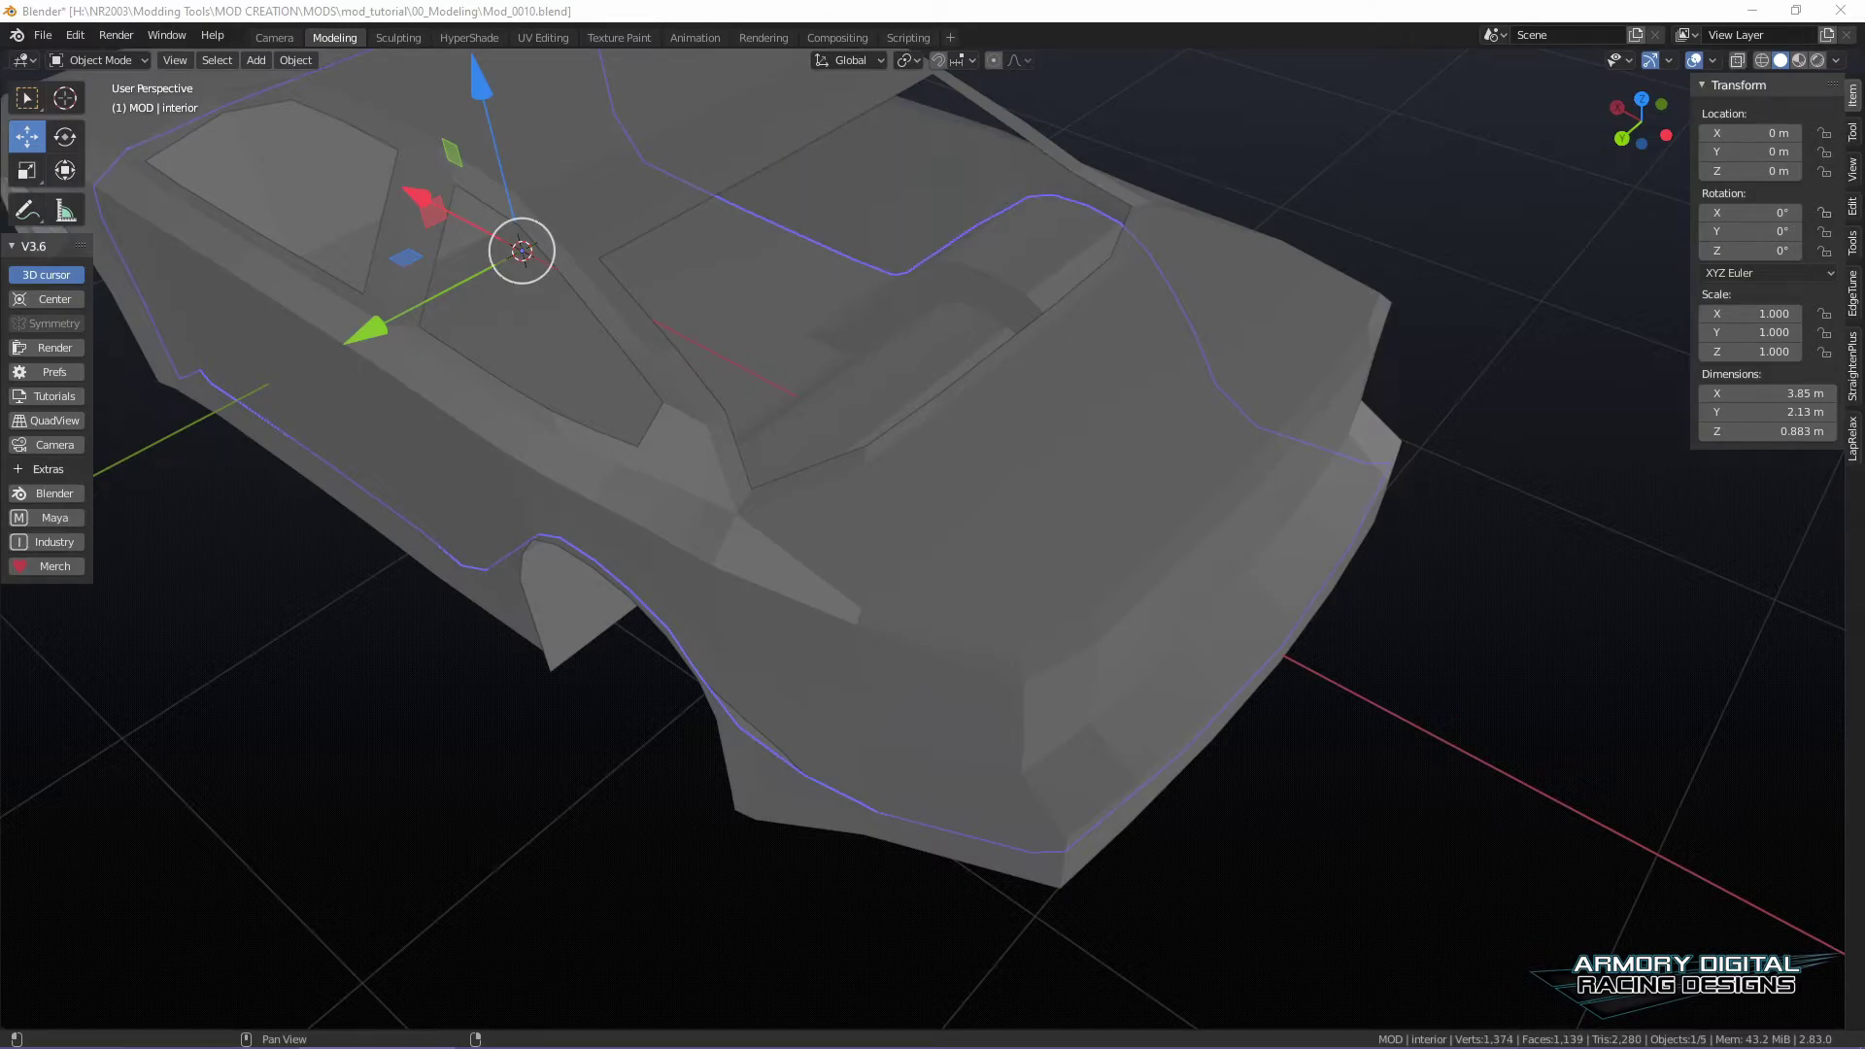
pyautogui.click(1802, 61)
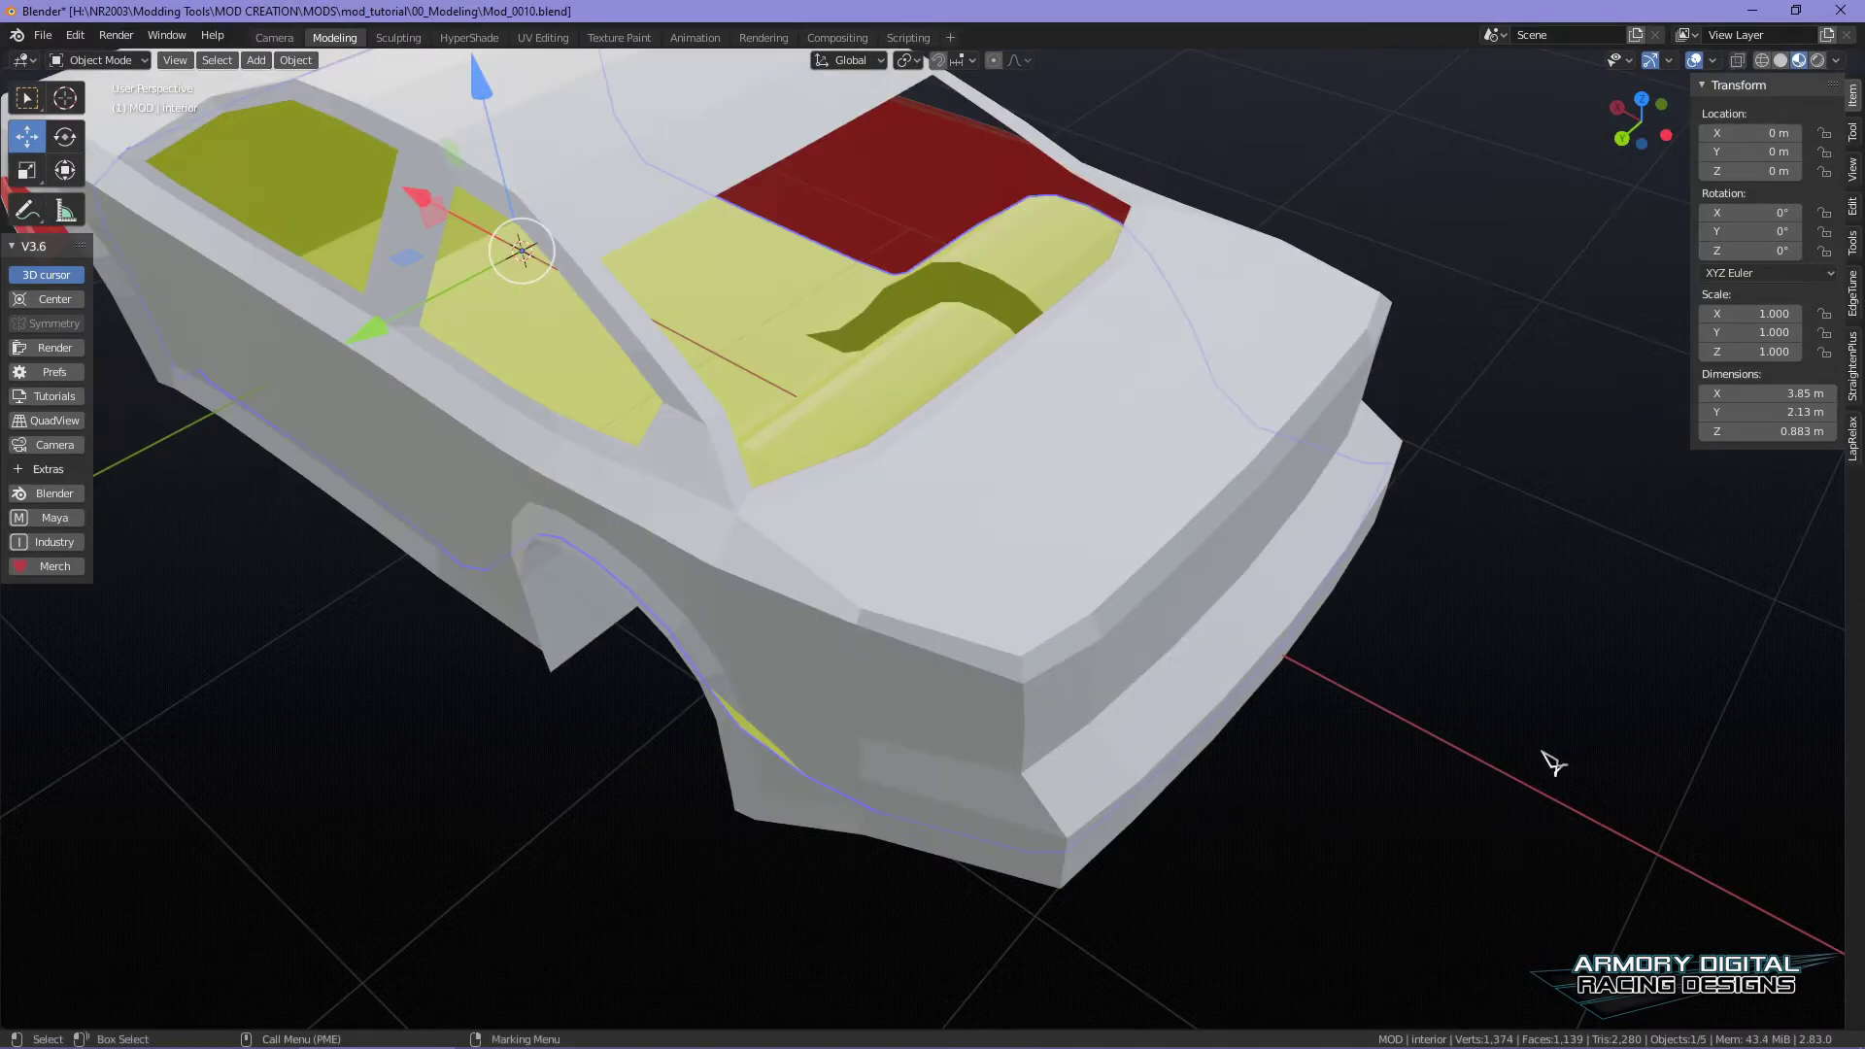
pyautogui.moveTo(1195, 739); pyautogui.dragTo(932, 495, button='middle')
# - Scale the two outer hump vertices that poke through the body sides to 0.958 along Y
pyautogui.press('Tab')
pyautogui.click(936, 632)
pyautogui.moveTo(937, 633); pyautogui.dragTo(846, 700, button='middle')
pyautogui.click(859, 668)
pyautogui.moveTo(1603, 714); pyautogui.dragTo(1091, 633, button='middle')
pyautogui.moveTo(1389, 636); pyautogui.dragTo(1255, 631, button='middle')
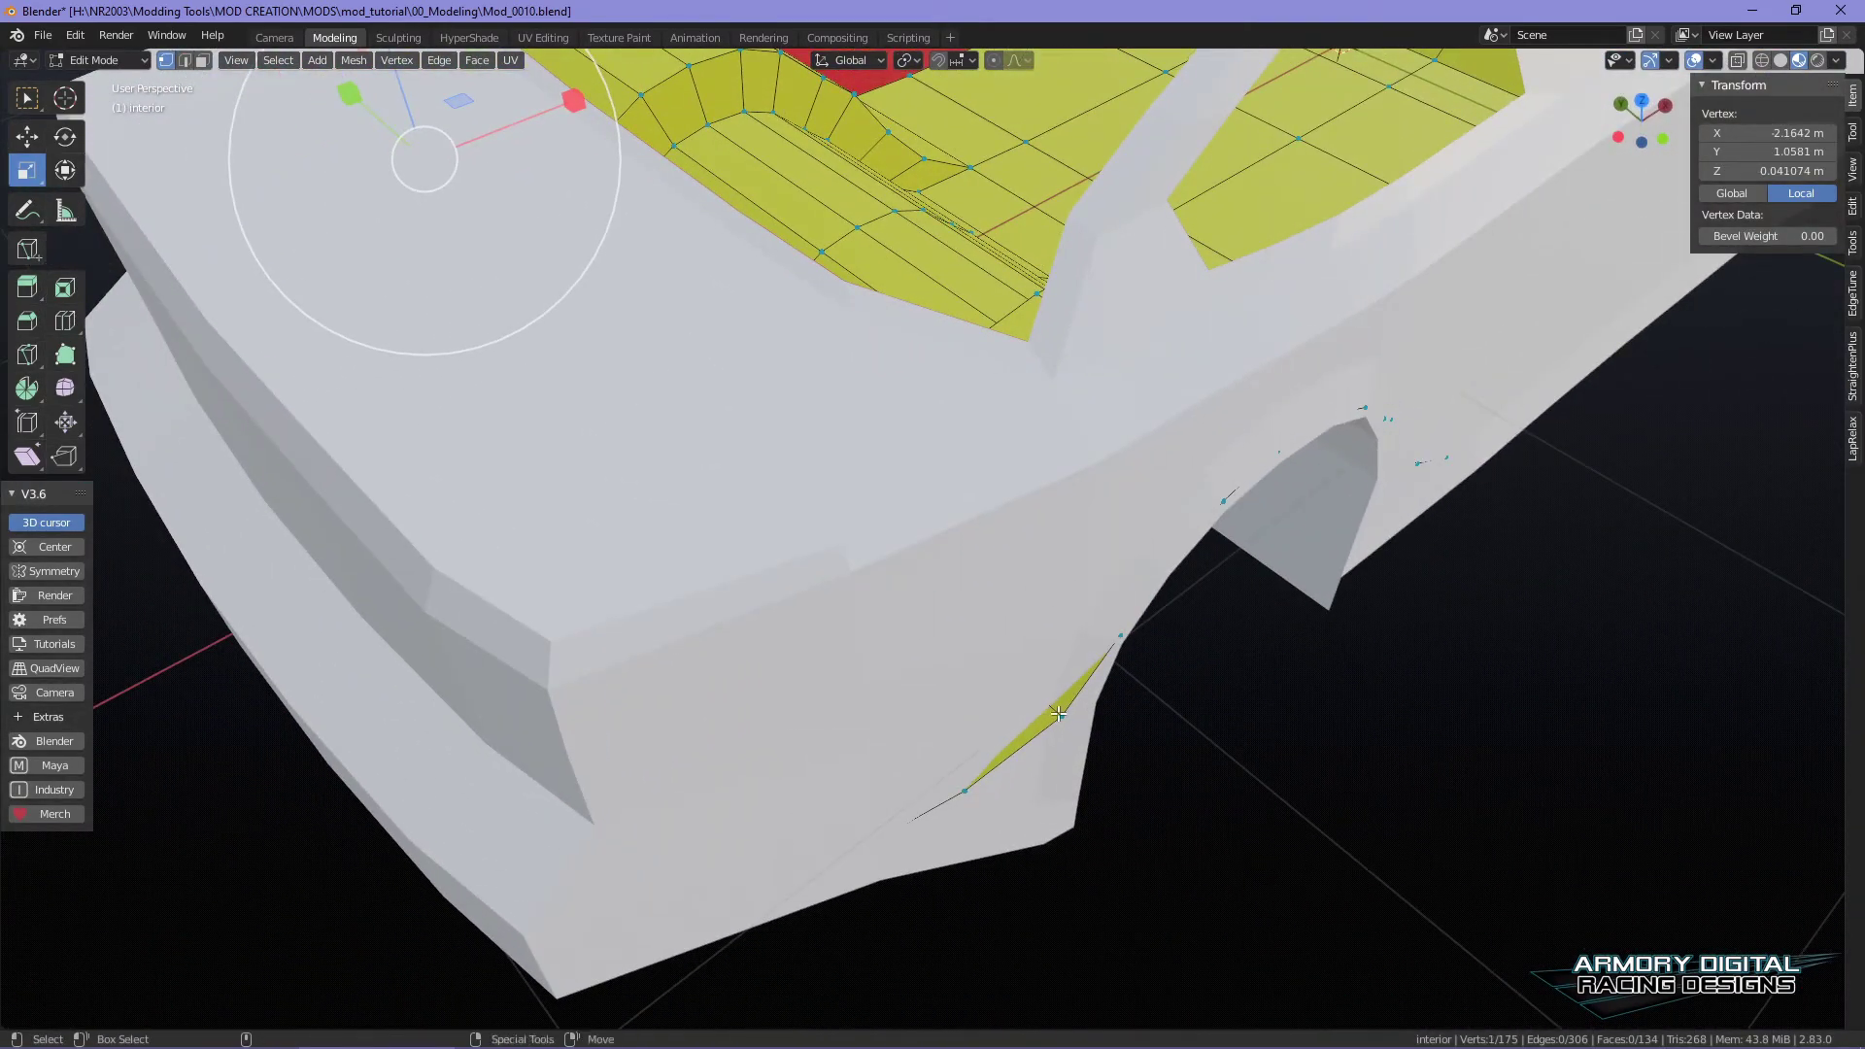
pyautogui.keyDown('shift'); pyautogui.click(1058, 714); pyautogui.keyUp('shift')
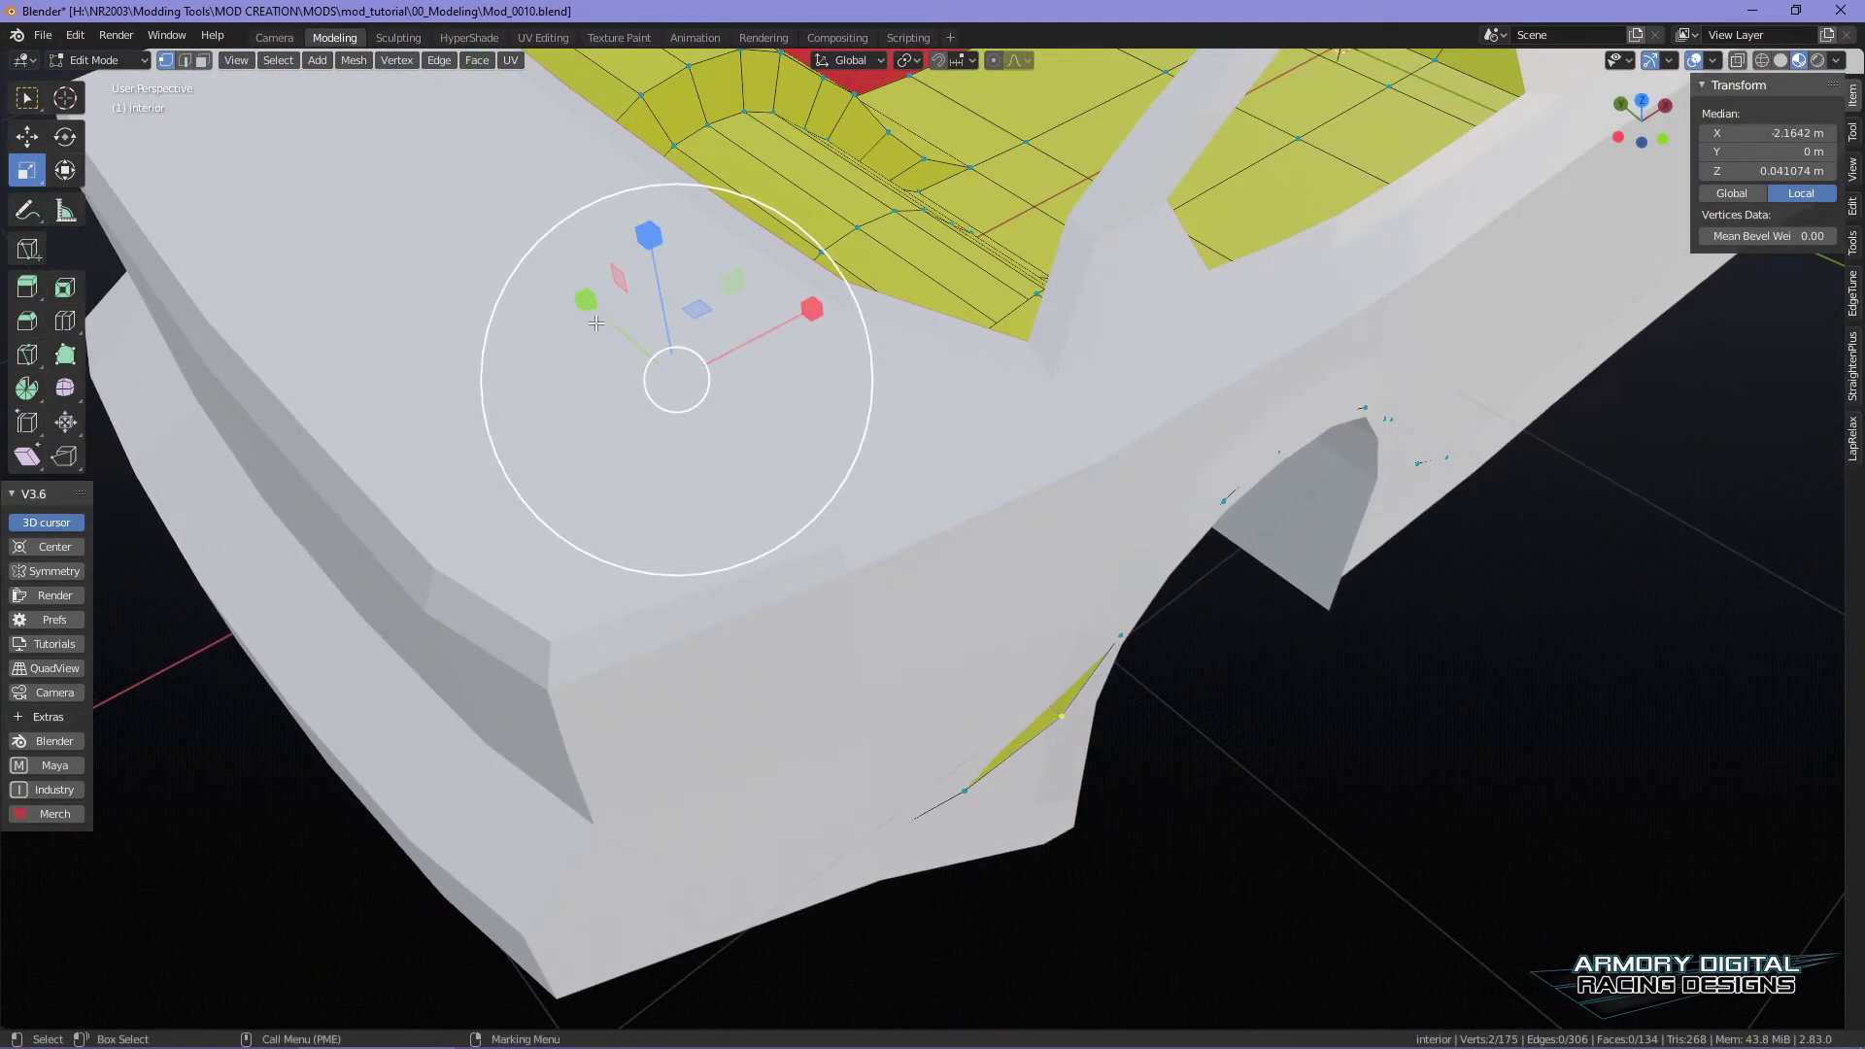
pyautogui.moveTo(586, 301); pyautogui.dragTo(597, 307)
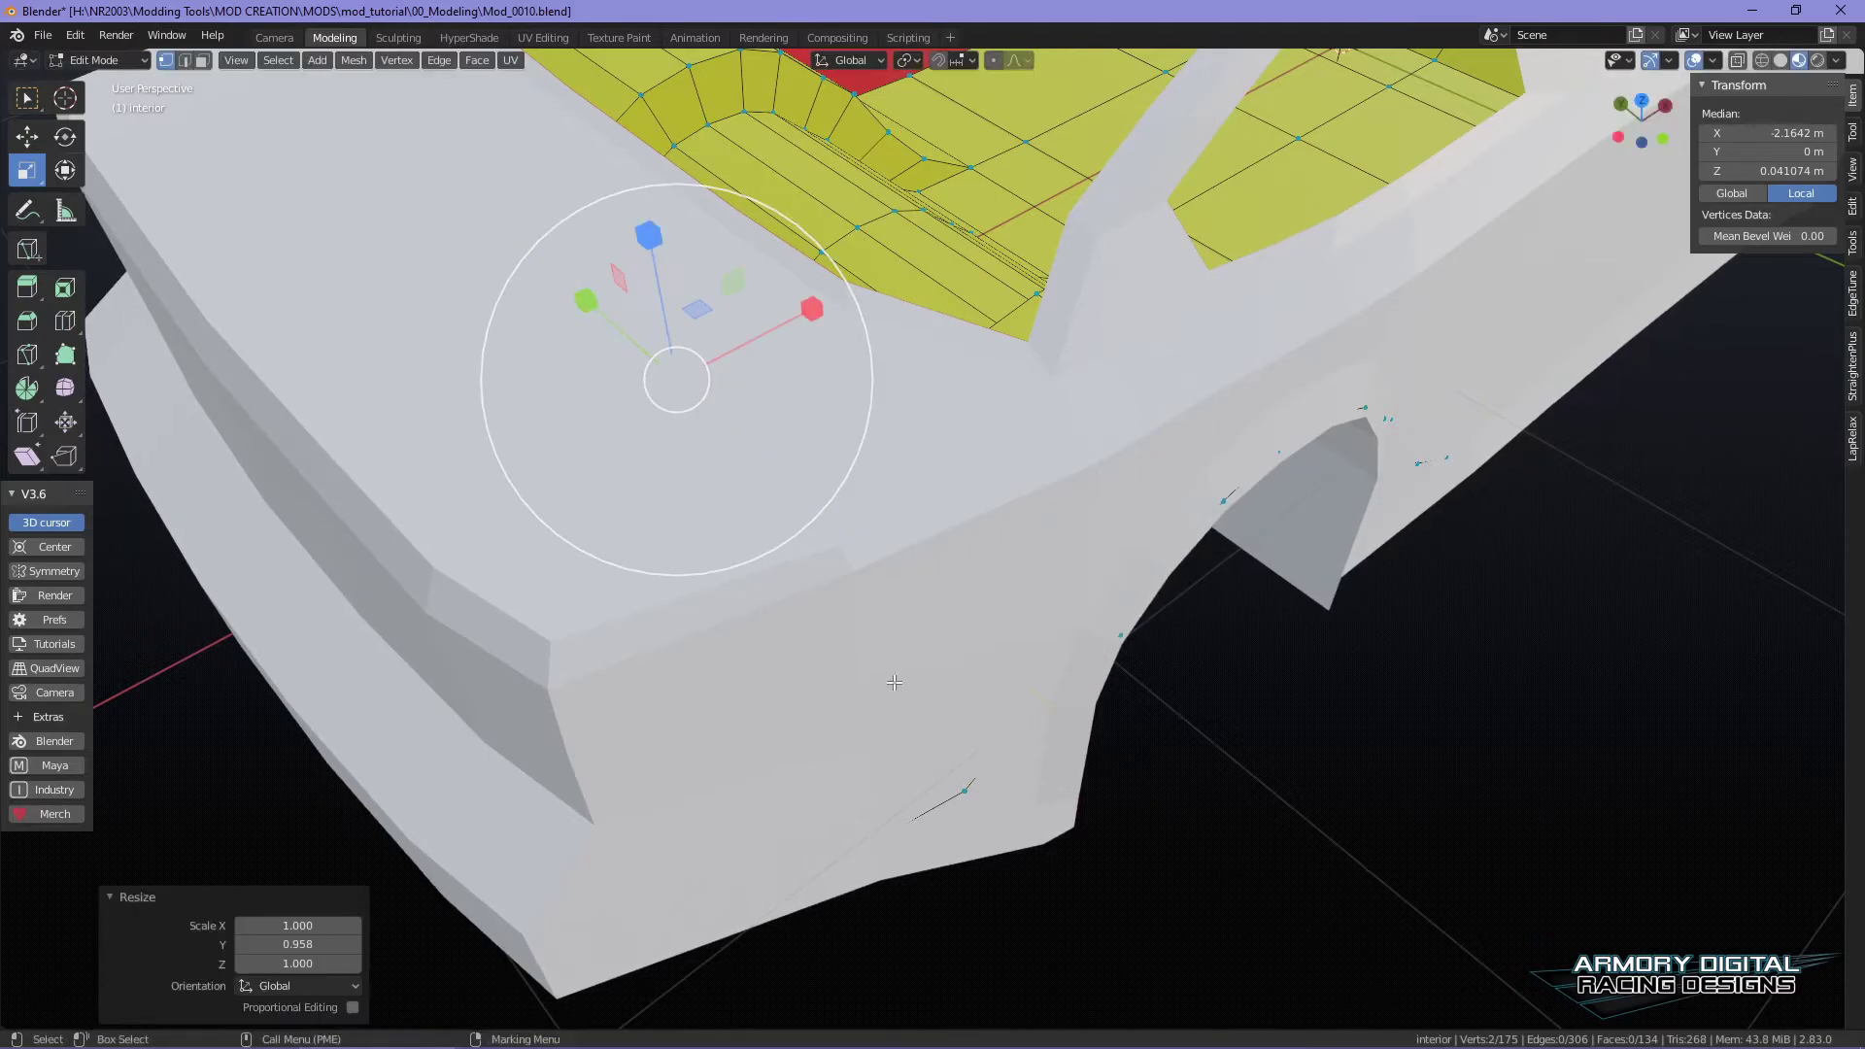
# - Scale the two lower outer hump vertices that poke through the rear quarter panels to 0.983 along Y
pyautogui.click(965, 795)
pyautogui.keyDown('shift'); pyautogui.moveTo(954, 736); pyautogui.dragTo(1174, 703, button='middle'); pyautogui.keyUp('shift')
pyautogui.moveTo(1174, 700); pyautogui.dragTo(1471, 767)
pyautogui.hotkey('ctrl', 'z')
pyautogui.moveTo(1419, 771); pyautogui.dragTo(971, 748, button='middle')
pyautogui.keyDown('shift'); pyautogui.click(484, 634); pyautogui.keyUp('shift')
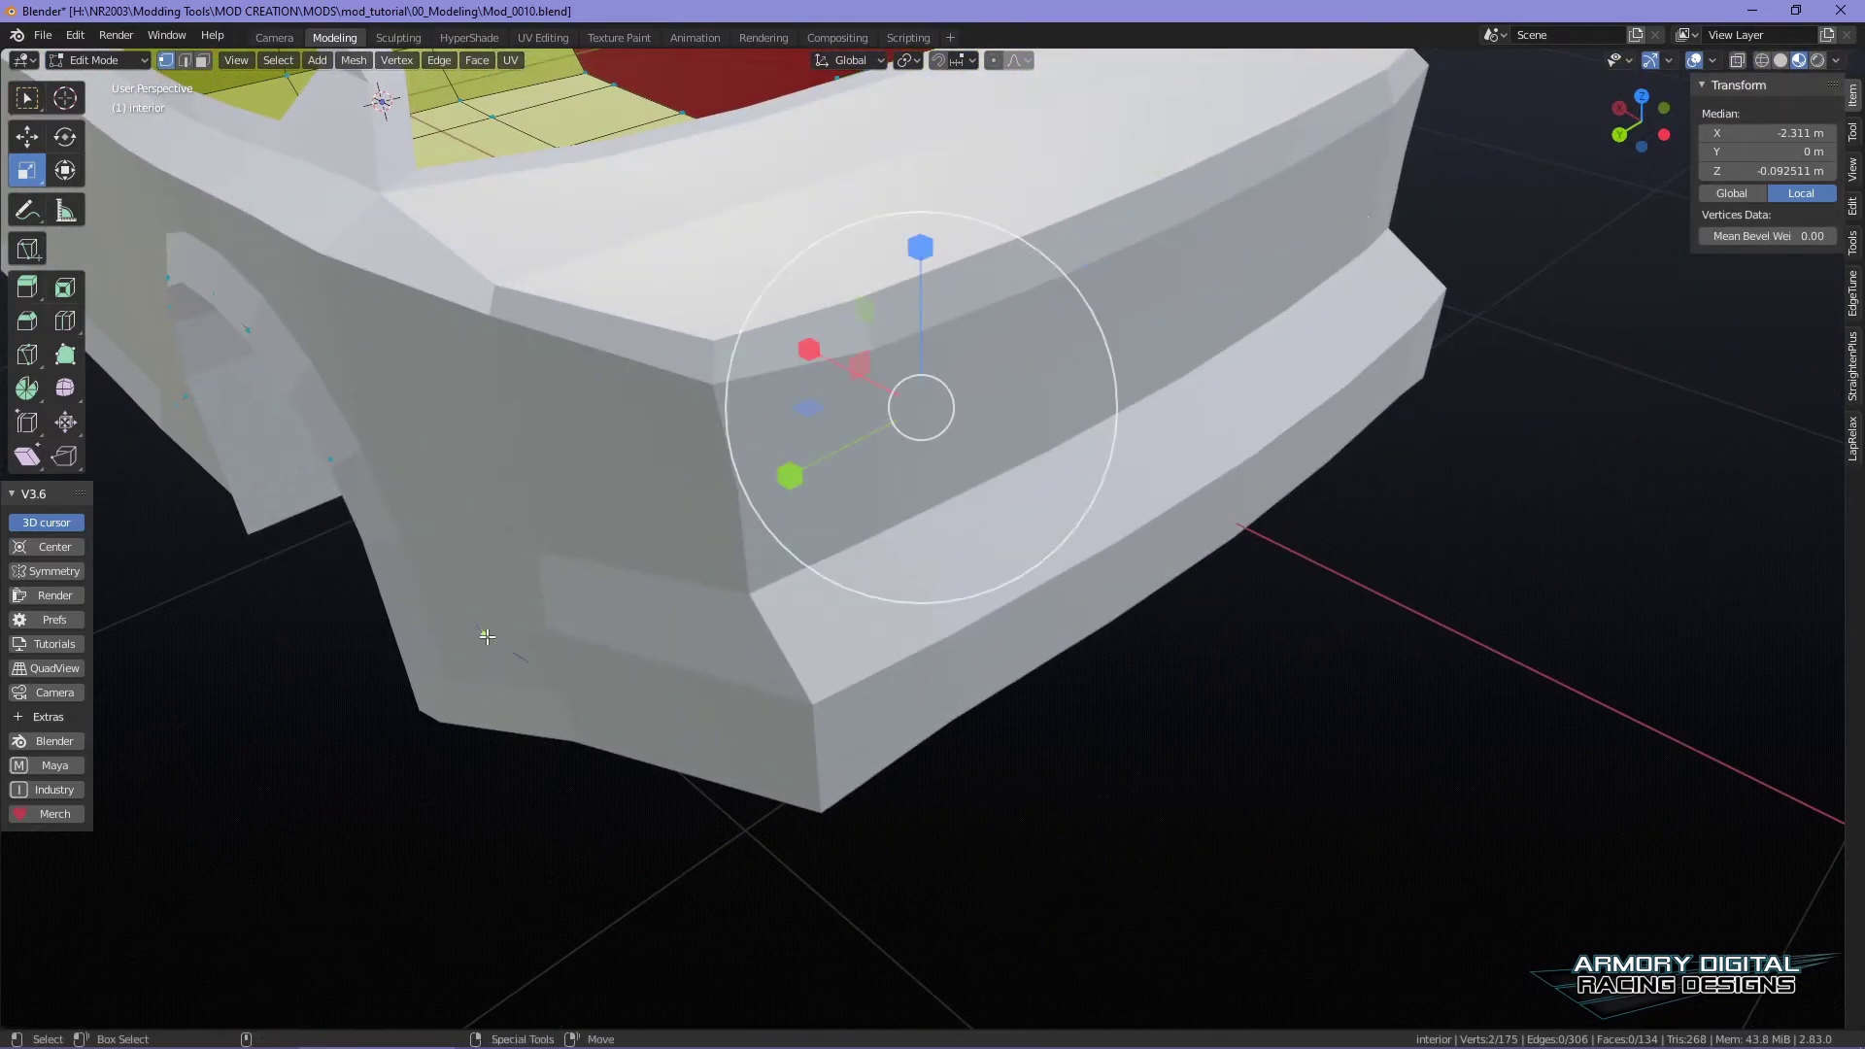
pyautogui.moveTo(783, 473); pyautogui.dragTo(789, 476)
# - Examine the interior's fit inside the car body from several angles
pyautogui.moveTo(789, 476); pyautogui.dragTo(664, 282, button='middle')
pyautogui.rightClick(664, 281)
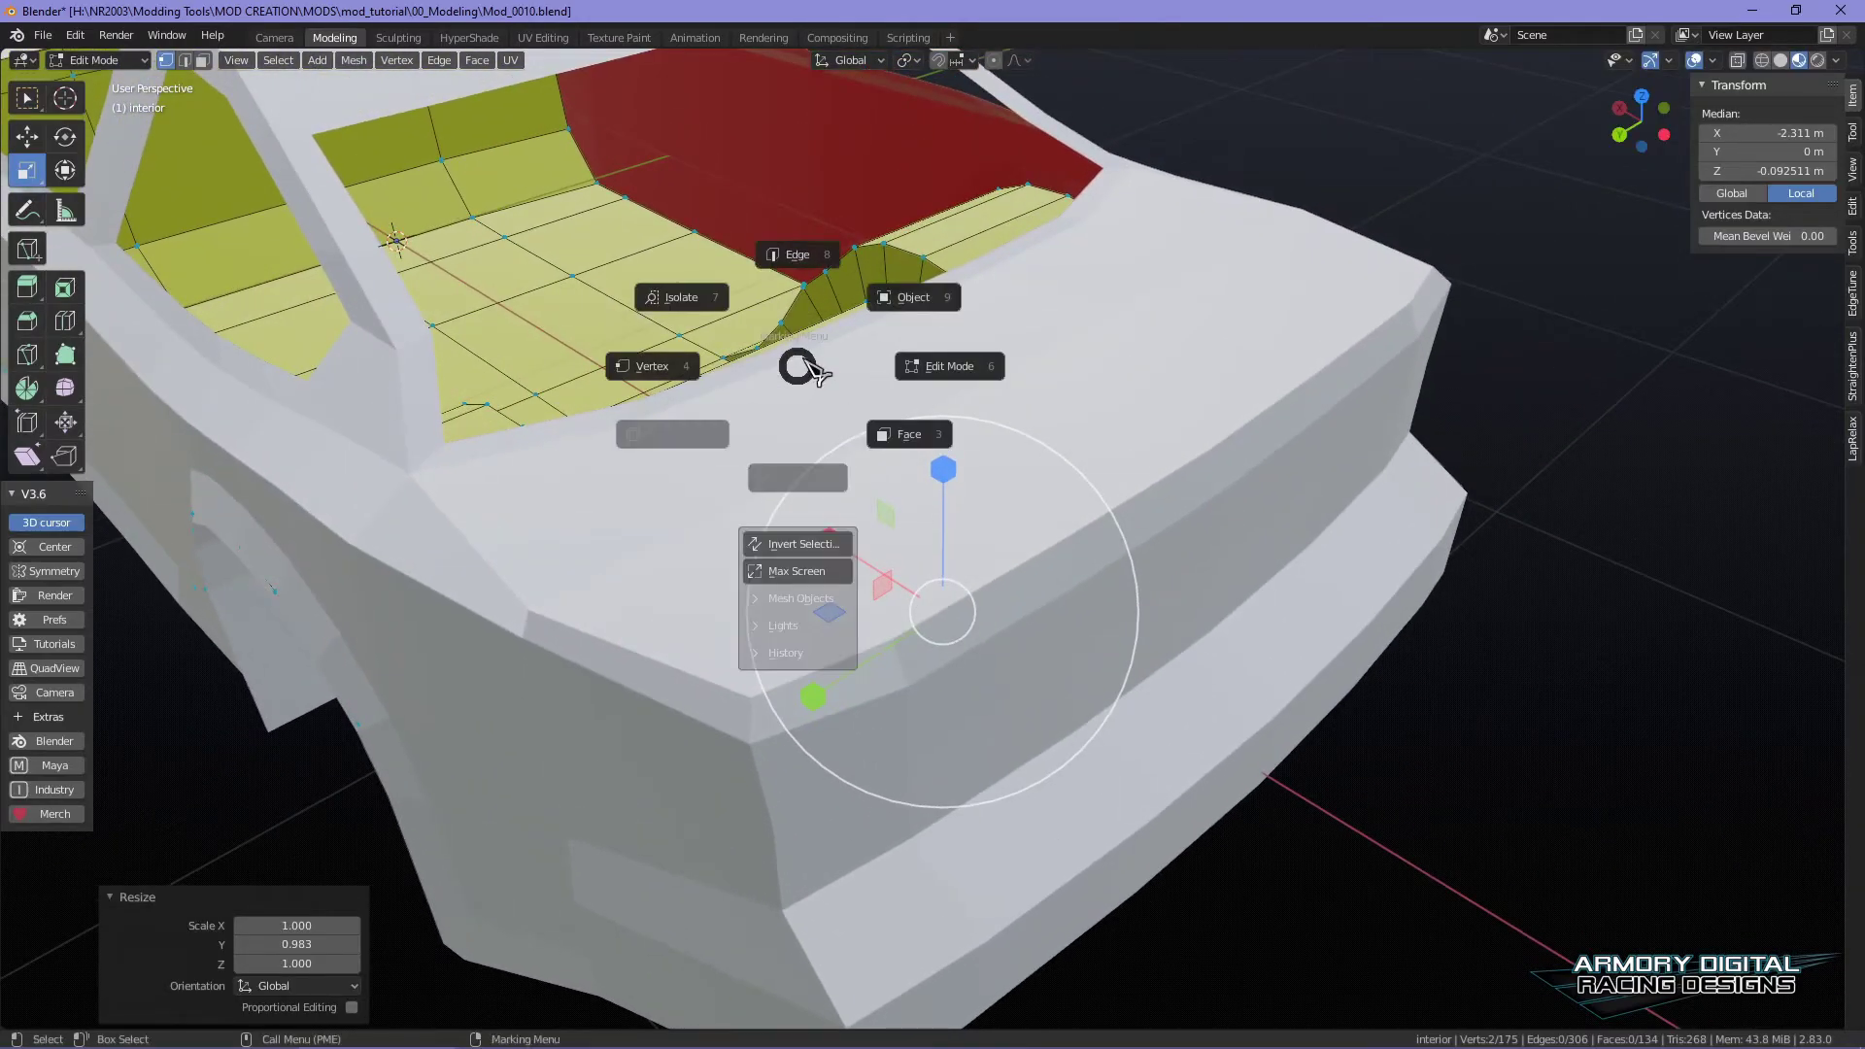
pyautogui.click(780, 211)
pyautogui.scroll(-5, 1298, 533)
pyautogui.moveTo(1299, 533); pyautogui.dragTo(1424, 721, button='middle')
pyautogui.moveTo(1302, 765)
pyautogui.mouseDown(button='middle')
pyautogui.moveTo(1278, 709)
pyautogui.moveTo(1075, 780)
pyautogui.moveTo(1295, 767)
pyautogui.mouseUp(button='middle')
pyautogui.scroll(3, 1282, 732)
pyautogui.keyDown('shift'); pyautogui.moveTo(1397, 634); pyautogui.dragTo(1348, 702, button='middle'); pyautogui.keyUp('shift')
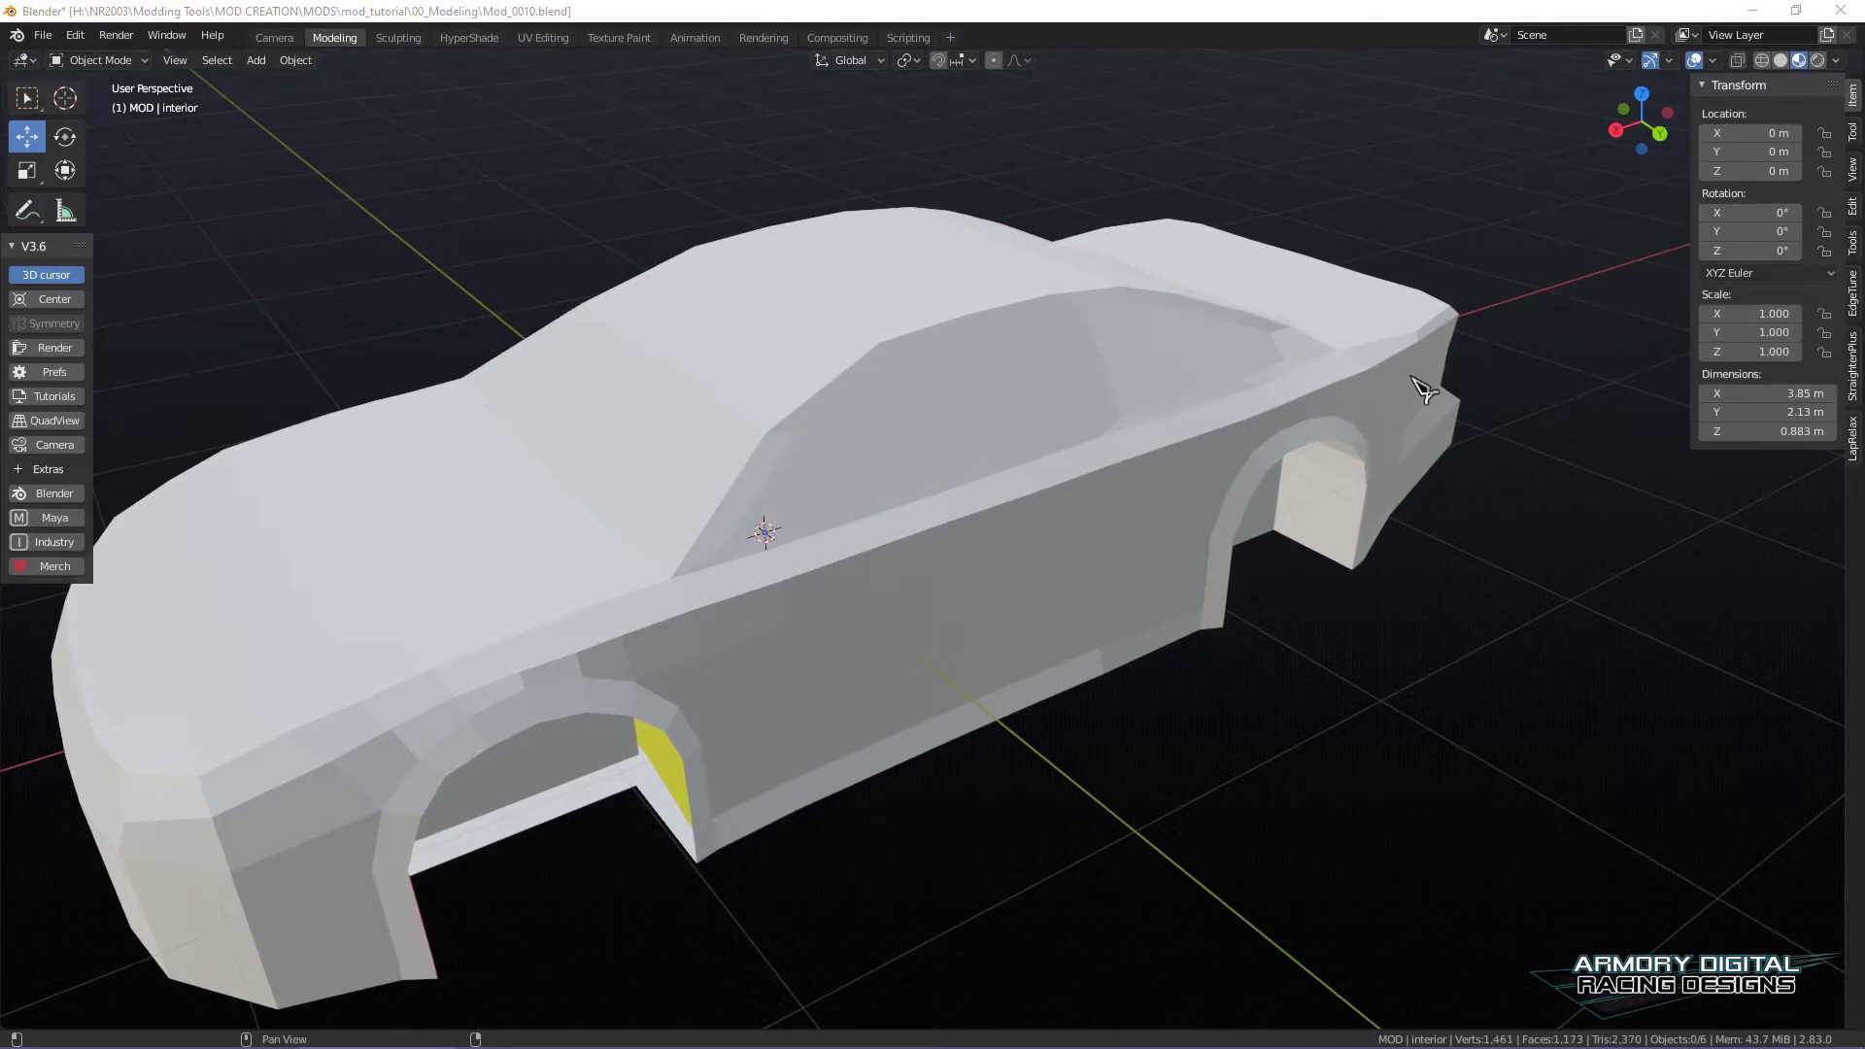
# - Rename the car's window glass object as windows and dismiss the desktop notification
pyautogui.click(987, 404)
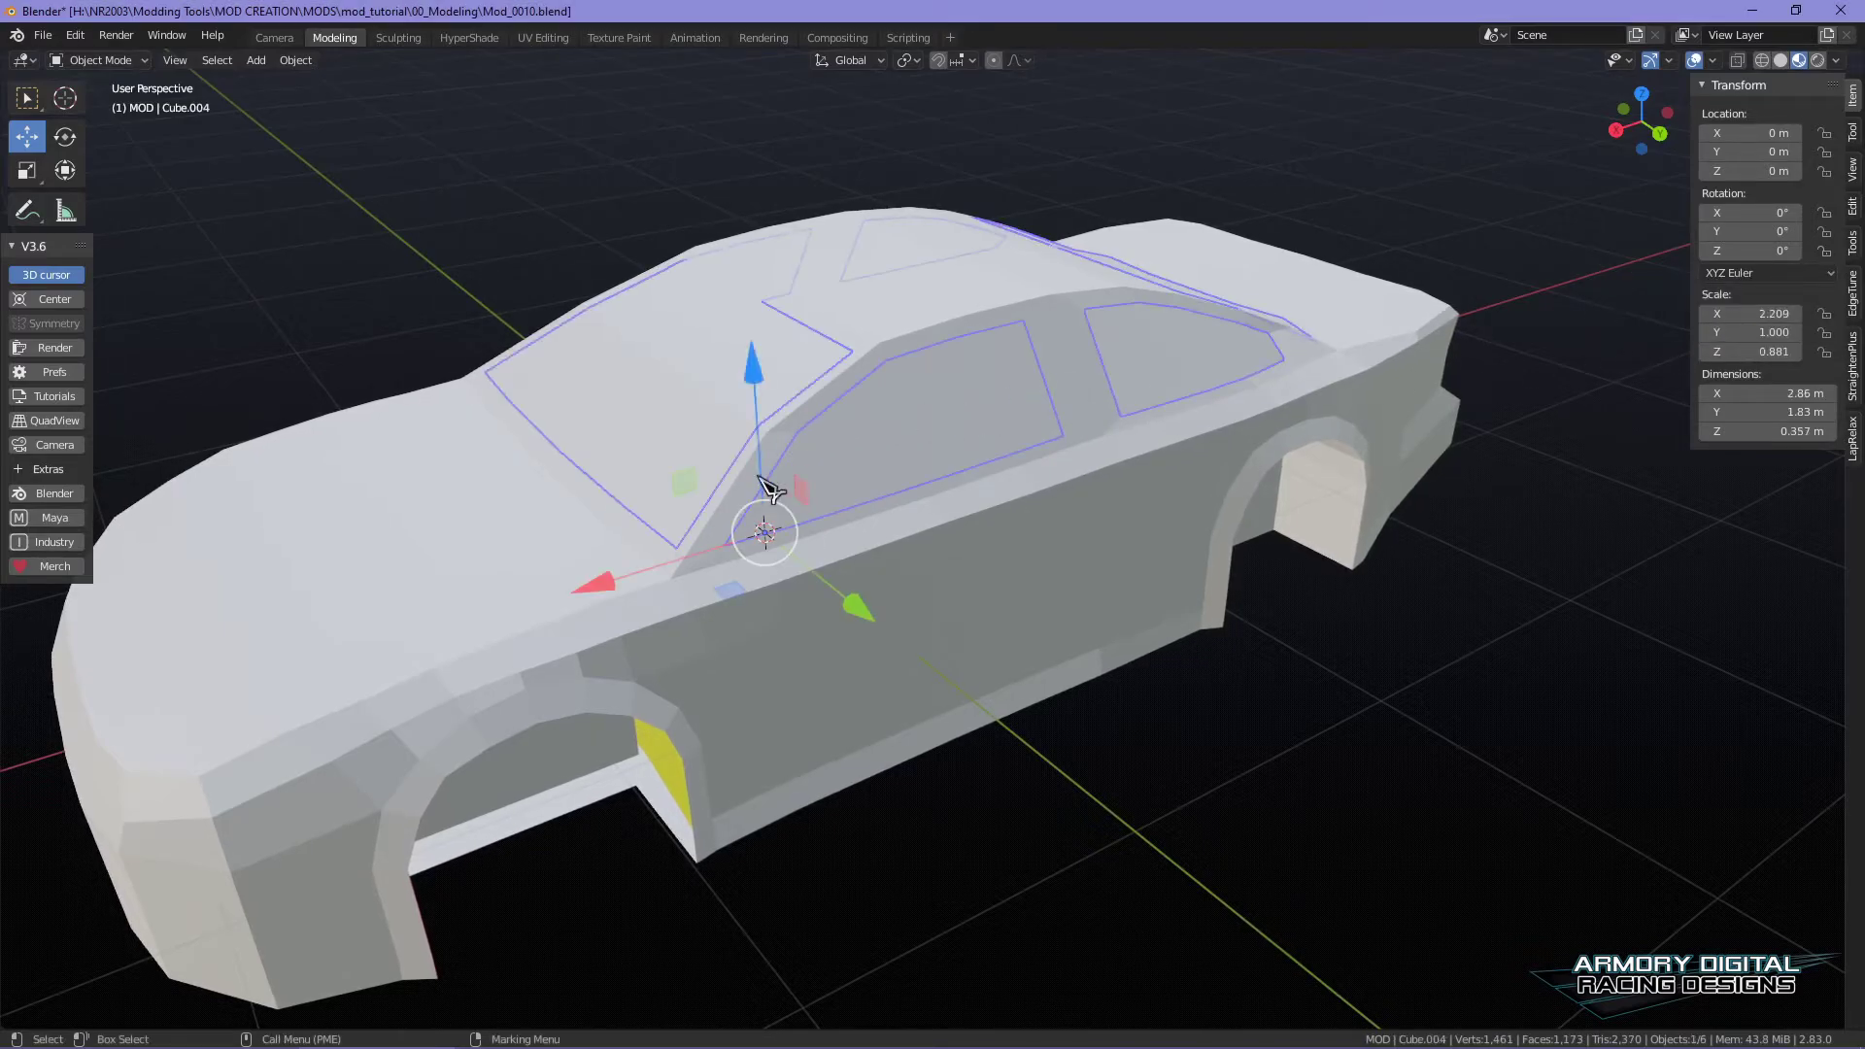
pyautogui.moveTo(762, 533); pyautogui.dragTo(1685, 612)
pyautogui.rightClick(1686, 612)
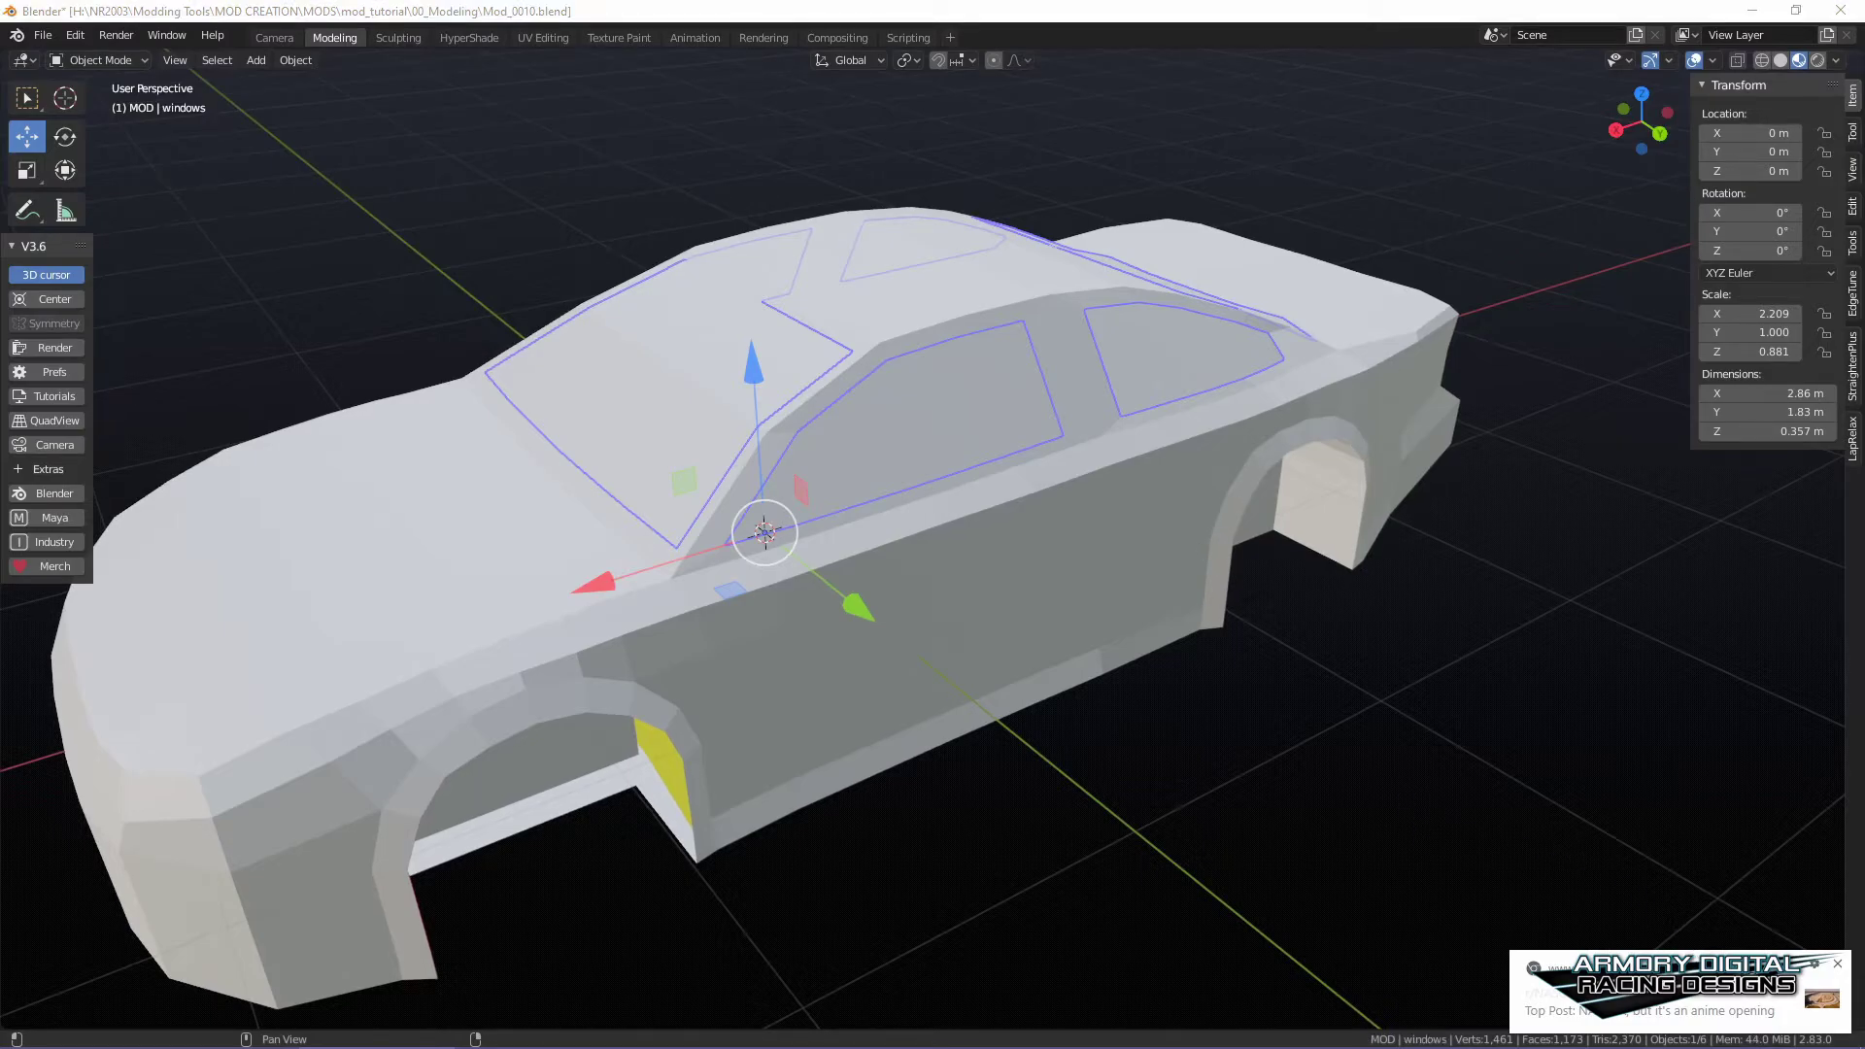
pyautogui.click(1838, 964)
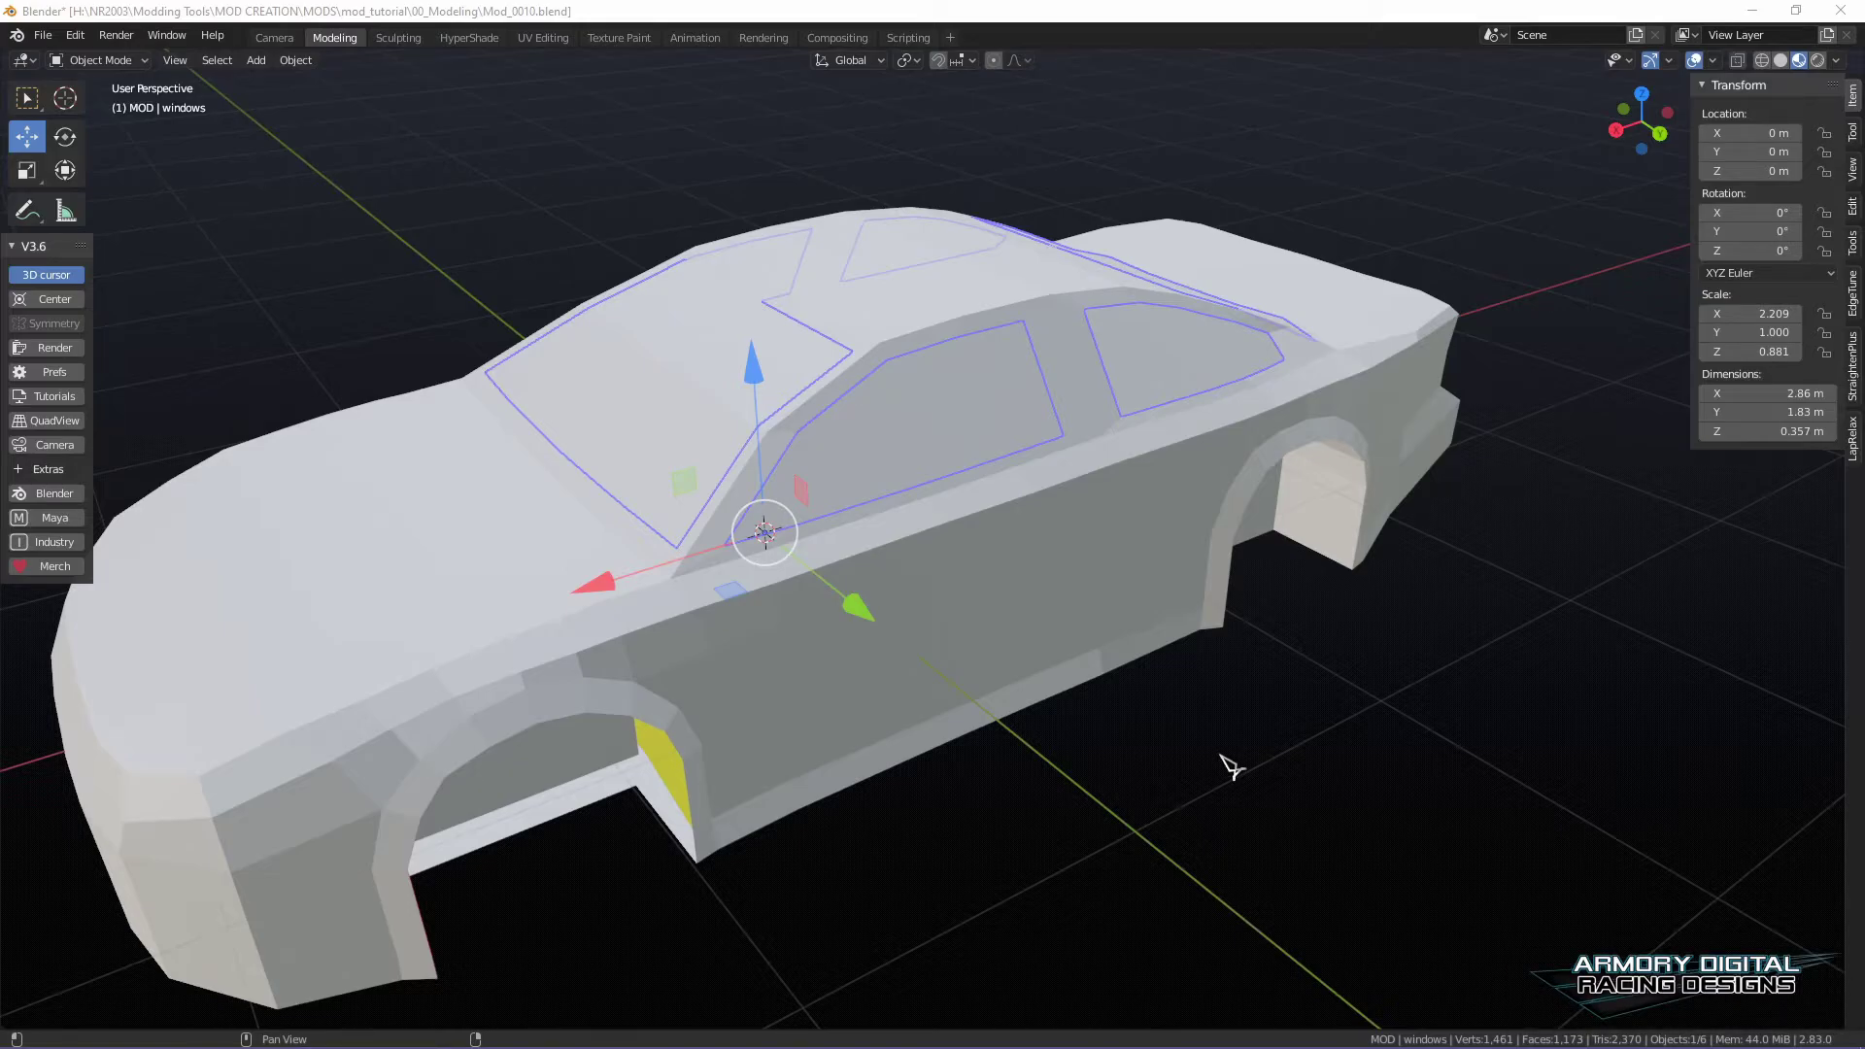
# - Delete the car's windows object, check the open shell, and display the model in solid shading
pyautogui.keyDown('shift'); pyautogui.moveTo(1318, 718); pyautogui.dragTo(1133, 508, button='middle'); pyautogui.keyUp('shift')
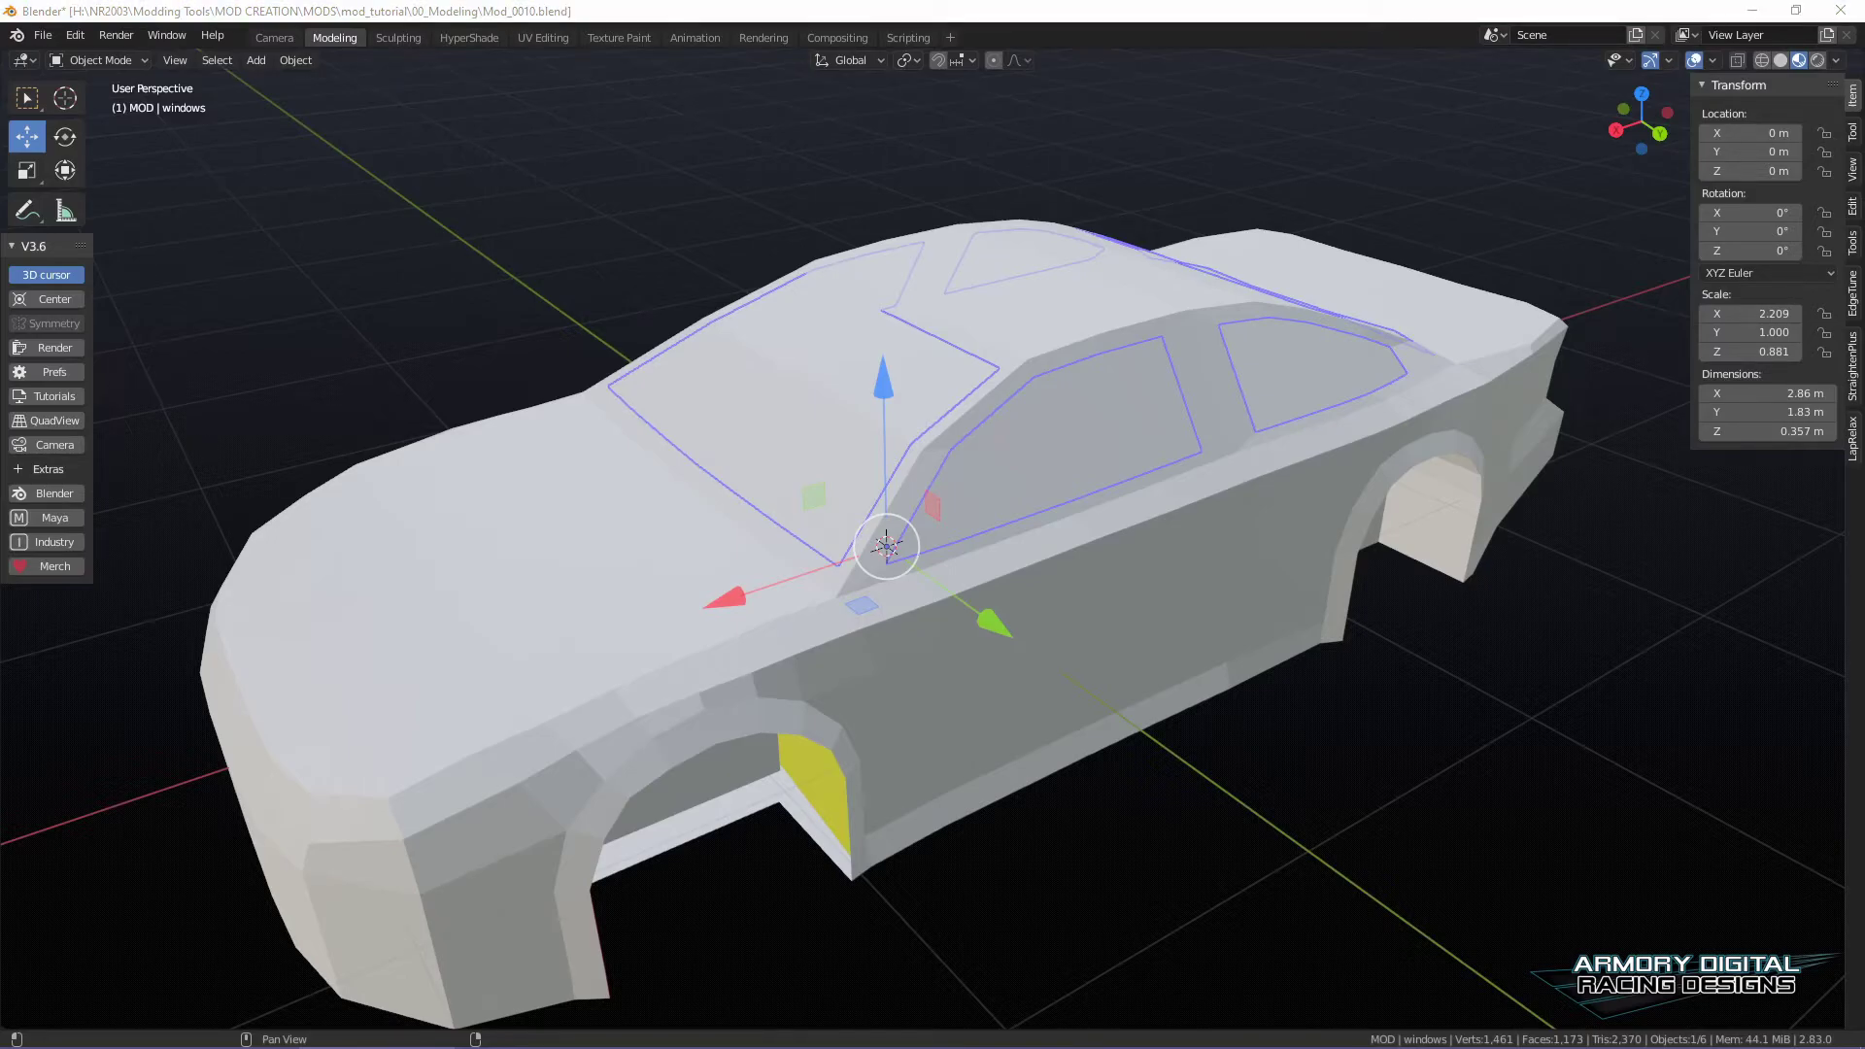
pyautogui.press('Delete')
pyautogui.click(1236, 601)
pyautogui.moveTo(1582, 637); pyautogui.dragTo(1344, 661, button='middle')
pyautogui.click(1118, 626)
pyautogui.keyDown('shift'); pyautogui.moveTo(1527, 734); pyautogui.dragTo(1663, 538, button='middle'); pyautogui.keyUp('shift')
pyautogui.moveTo(1048, 452); pyautogui.dragTo(1038, 554, button='middle')
pyautogui.click(1153, 463)
pyautogui.click(1088, 445)
pyautogui.moveTo(1239, 667); pyautogui.dragTo(1119, 483, button='middle')
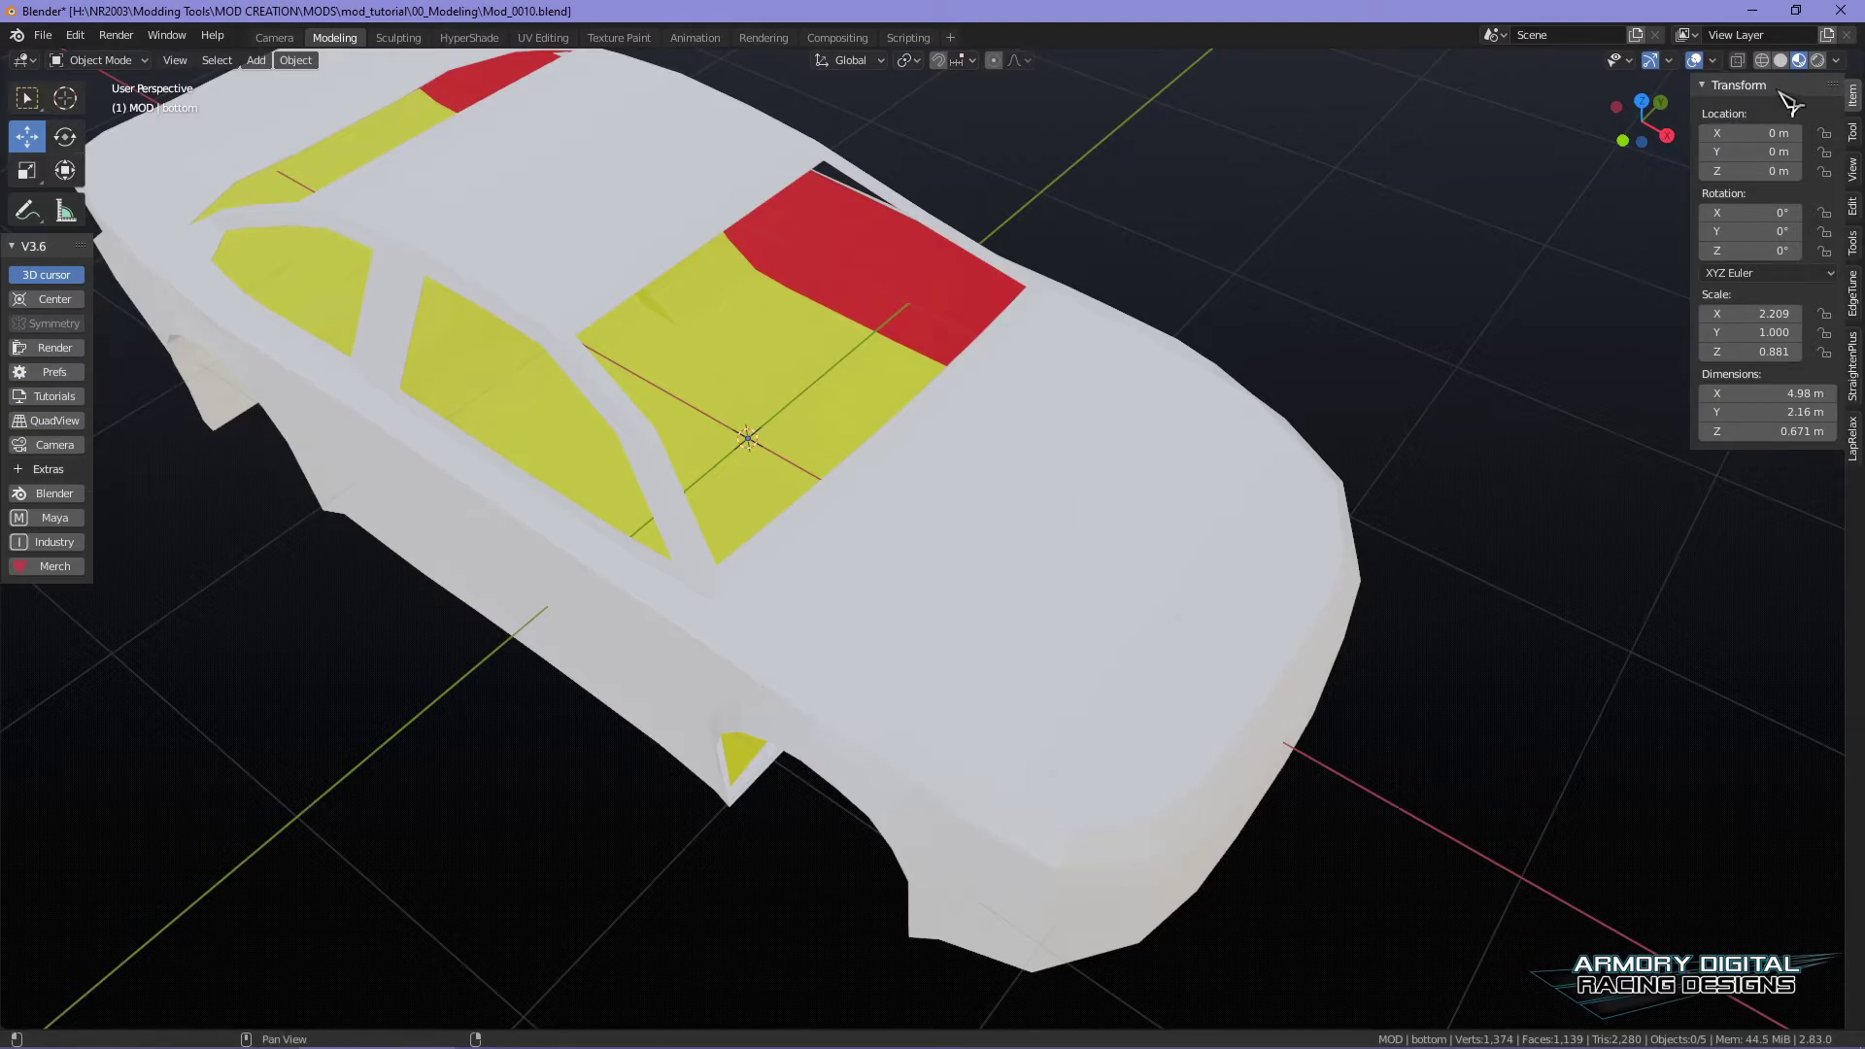
pyautogui.click(1781, 60)
# - Try duplicating the car body in place and remove the copy
pyautogui.click(1253, 612)
pyautogui.moveTo(1253, 612); pyautogui.dragTo(1329, 590, button='middle')
pyautogui.hotkey('shift', 'd')
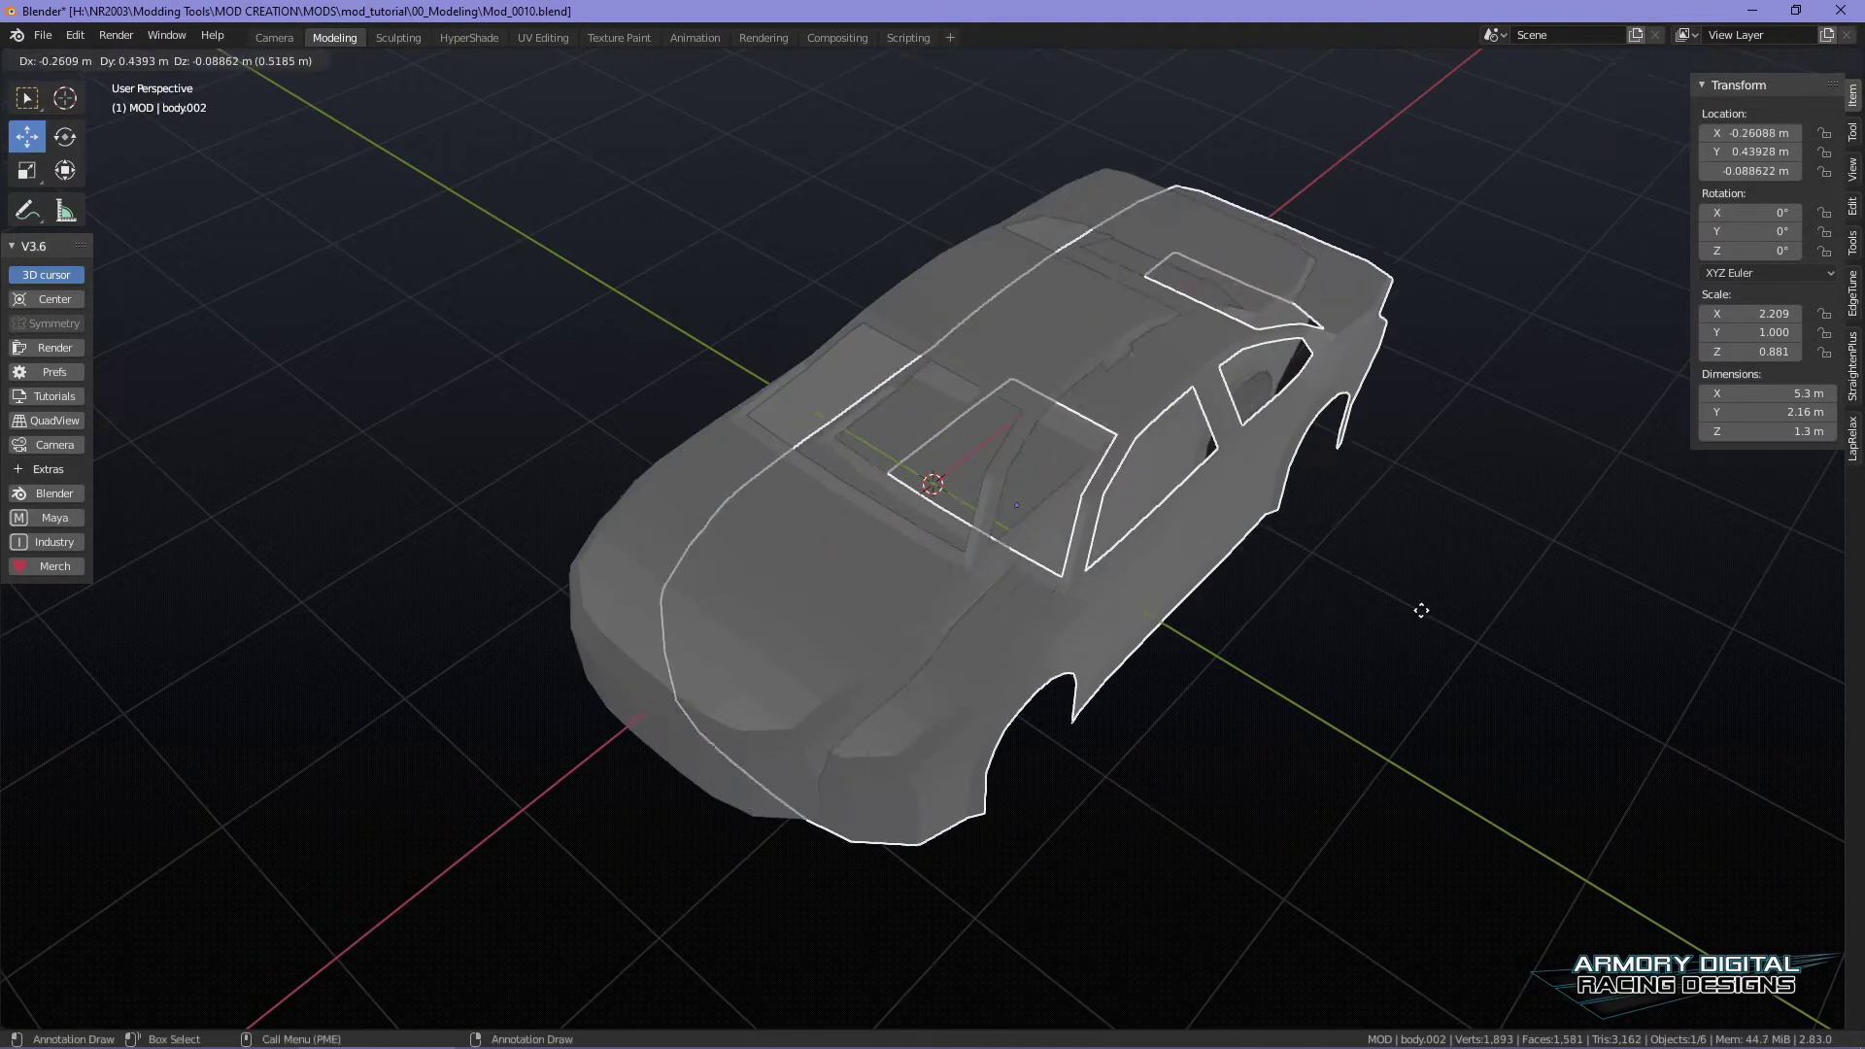
pyautogui.rightClick(1644, 712)
pyautogui.press('Delete')
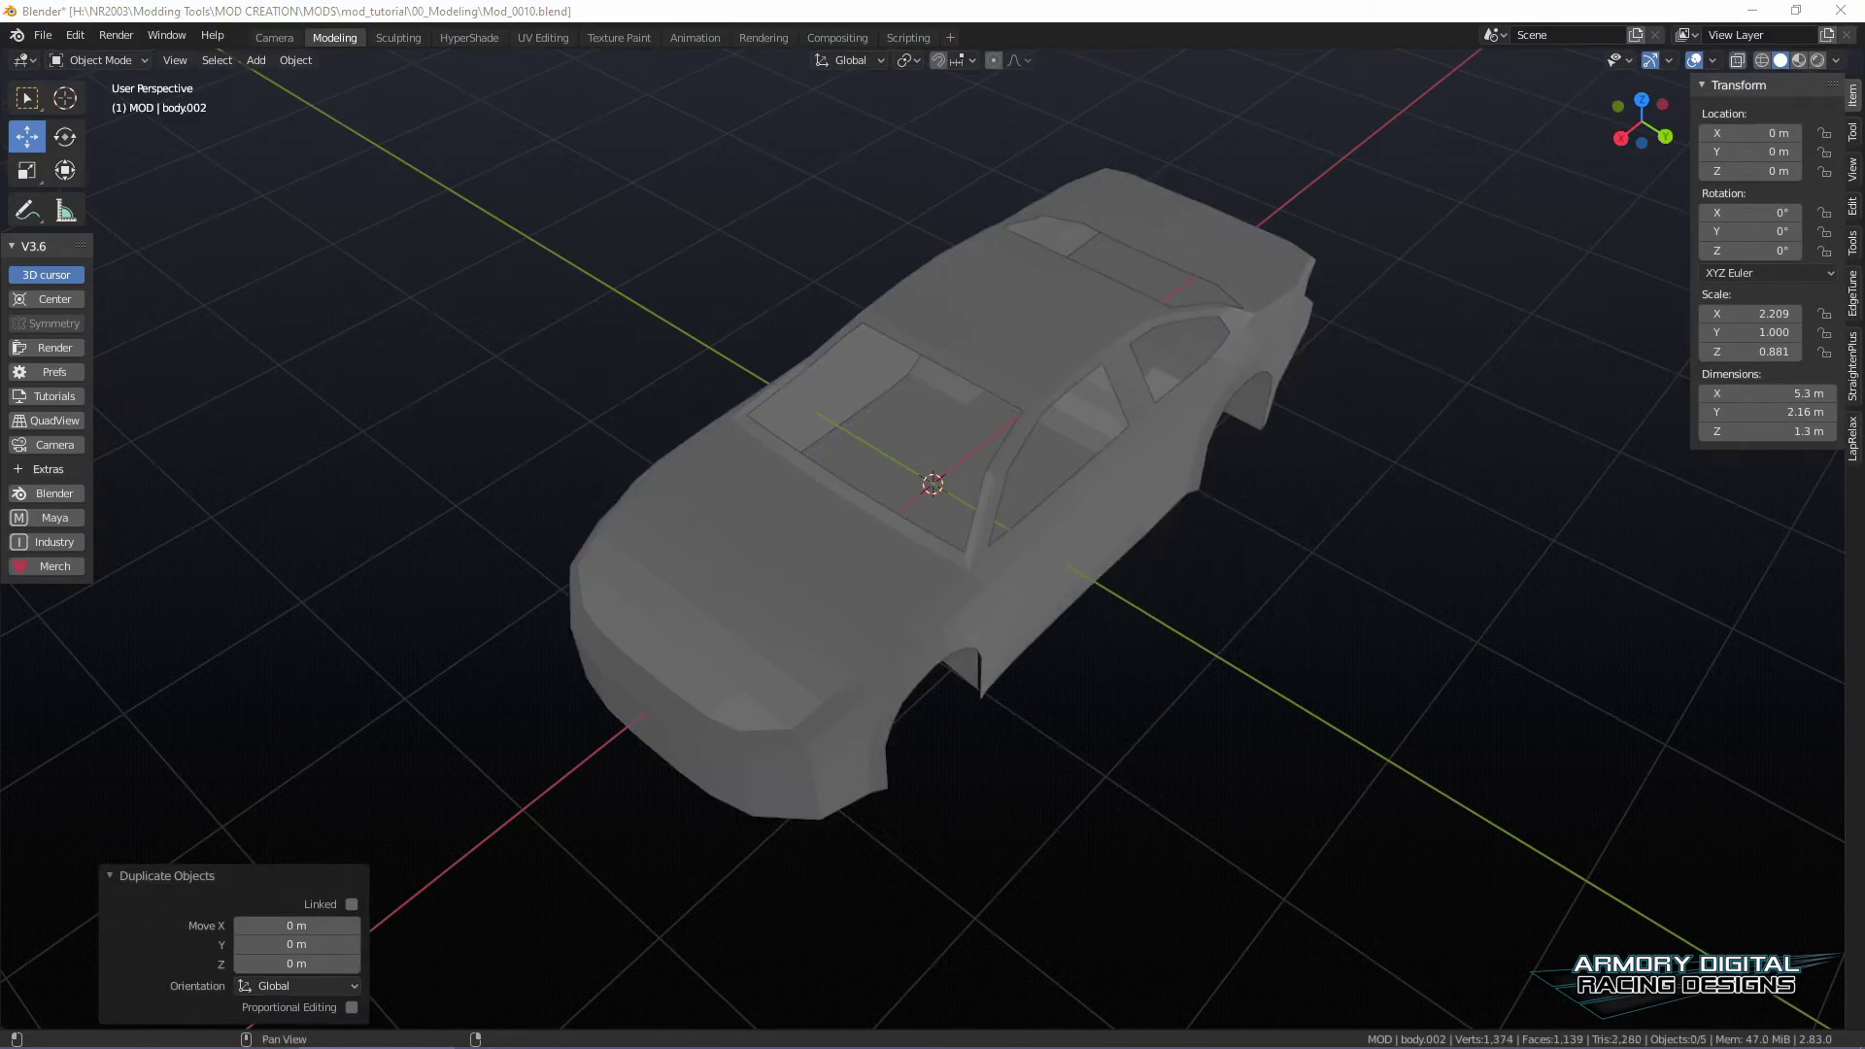
pyautogui.hotkey('ctrl', 'z')
pyautogui.hotkey('ctrl', 'z')
# - Isolate the car body and open its mesh for editing in face selection mode, with the hood in view
pyautogui.rightClick(1258, 684)
pyautogui.moveTo(1258, 685); pyautogui.dragTo(1489, 693, button='middle')
pyautogui.keyDown('alt'); pyautogui.moveTo(1489, 693); pyautogui.dragTo(1407, 624, button='right'); pyautogui.keyUp('alt')
pyautogui.keyDown('alt'); pyautogui.moveTo(1407, 624); pyautogui.dragTo(1494, 633); pyautogui.keyUp('alt')
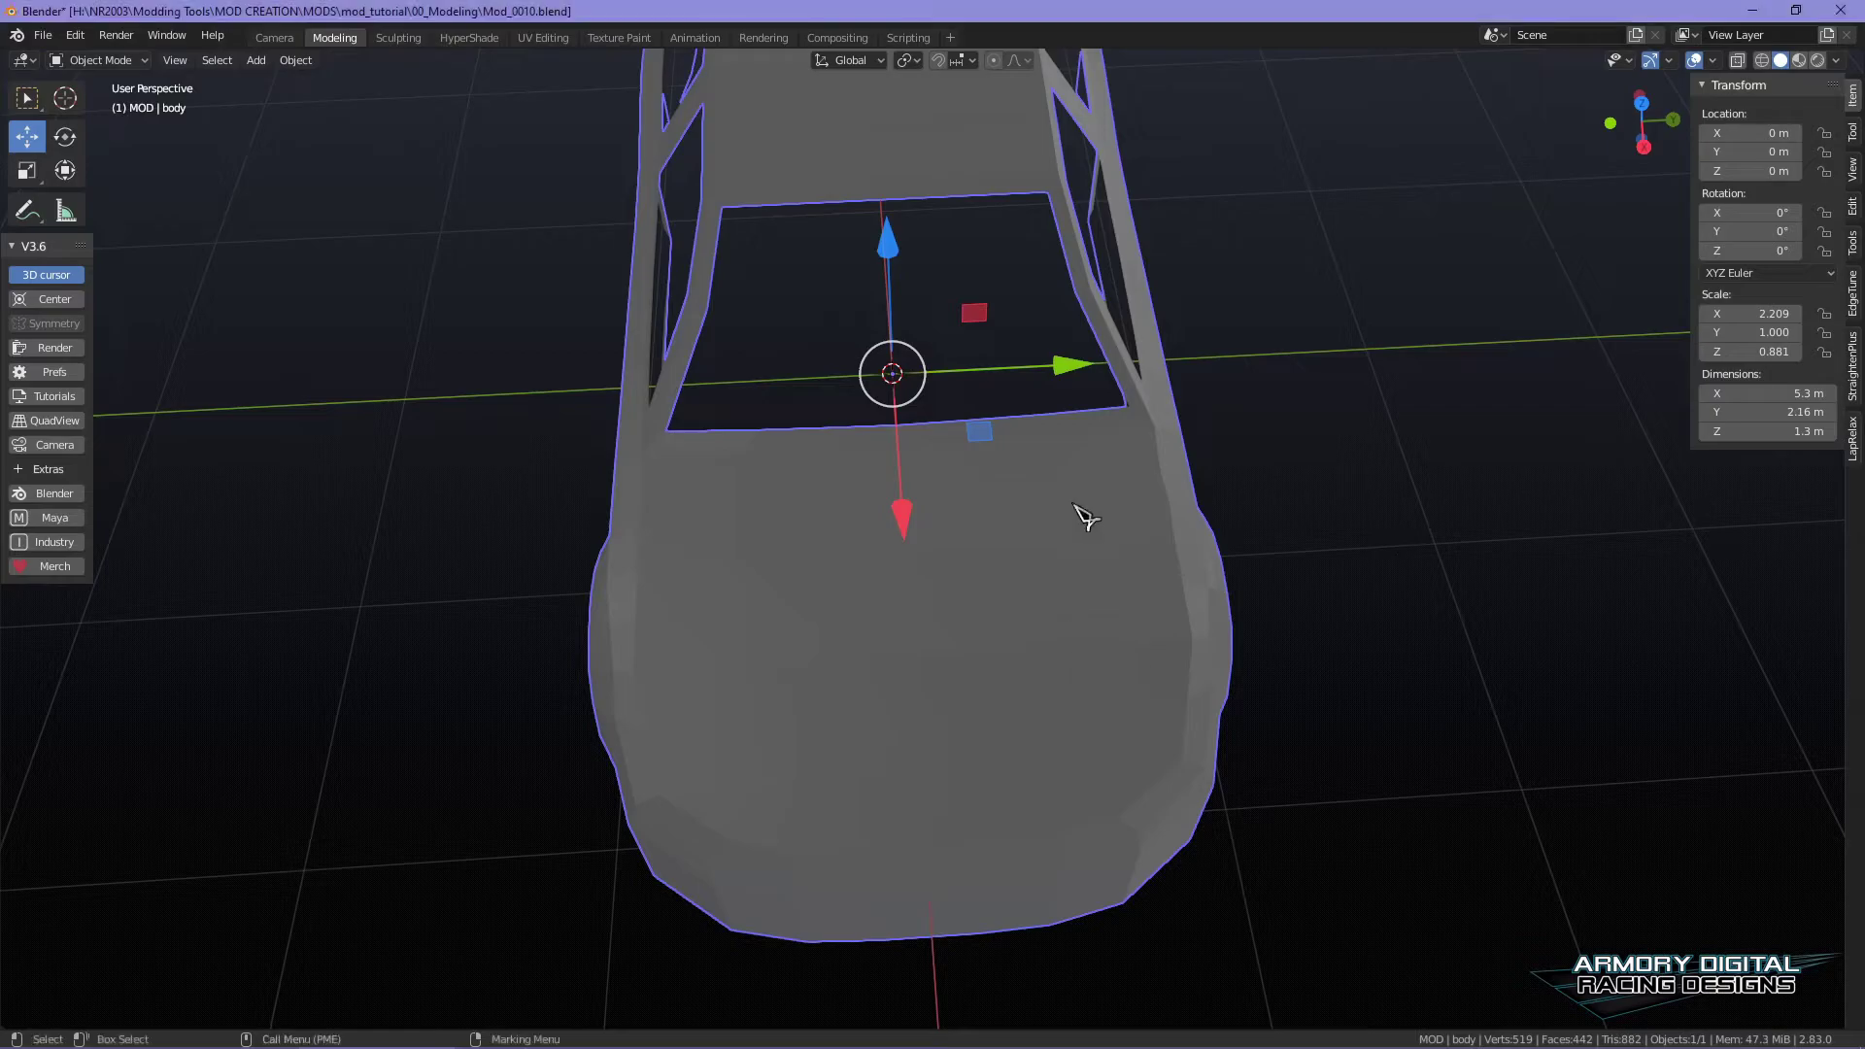
pyautogui.press('Tab')
pyautogui.click(1091, 399)
pyautogui.keyDown('alt'); pyautogui.moveTo(1401, 546); pyautogui.dragTo(1402, 567); pyautogui.keyUp('alt')
pyautogui.keyDown('alt'); pyautogui.moveTo(1414, 604); pyautogui.dragTo(1462, 410, button='middle'); pyautogui.keyUp('alt')
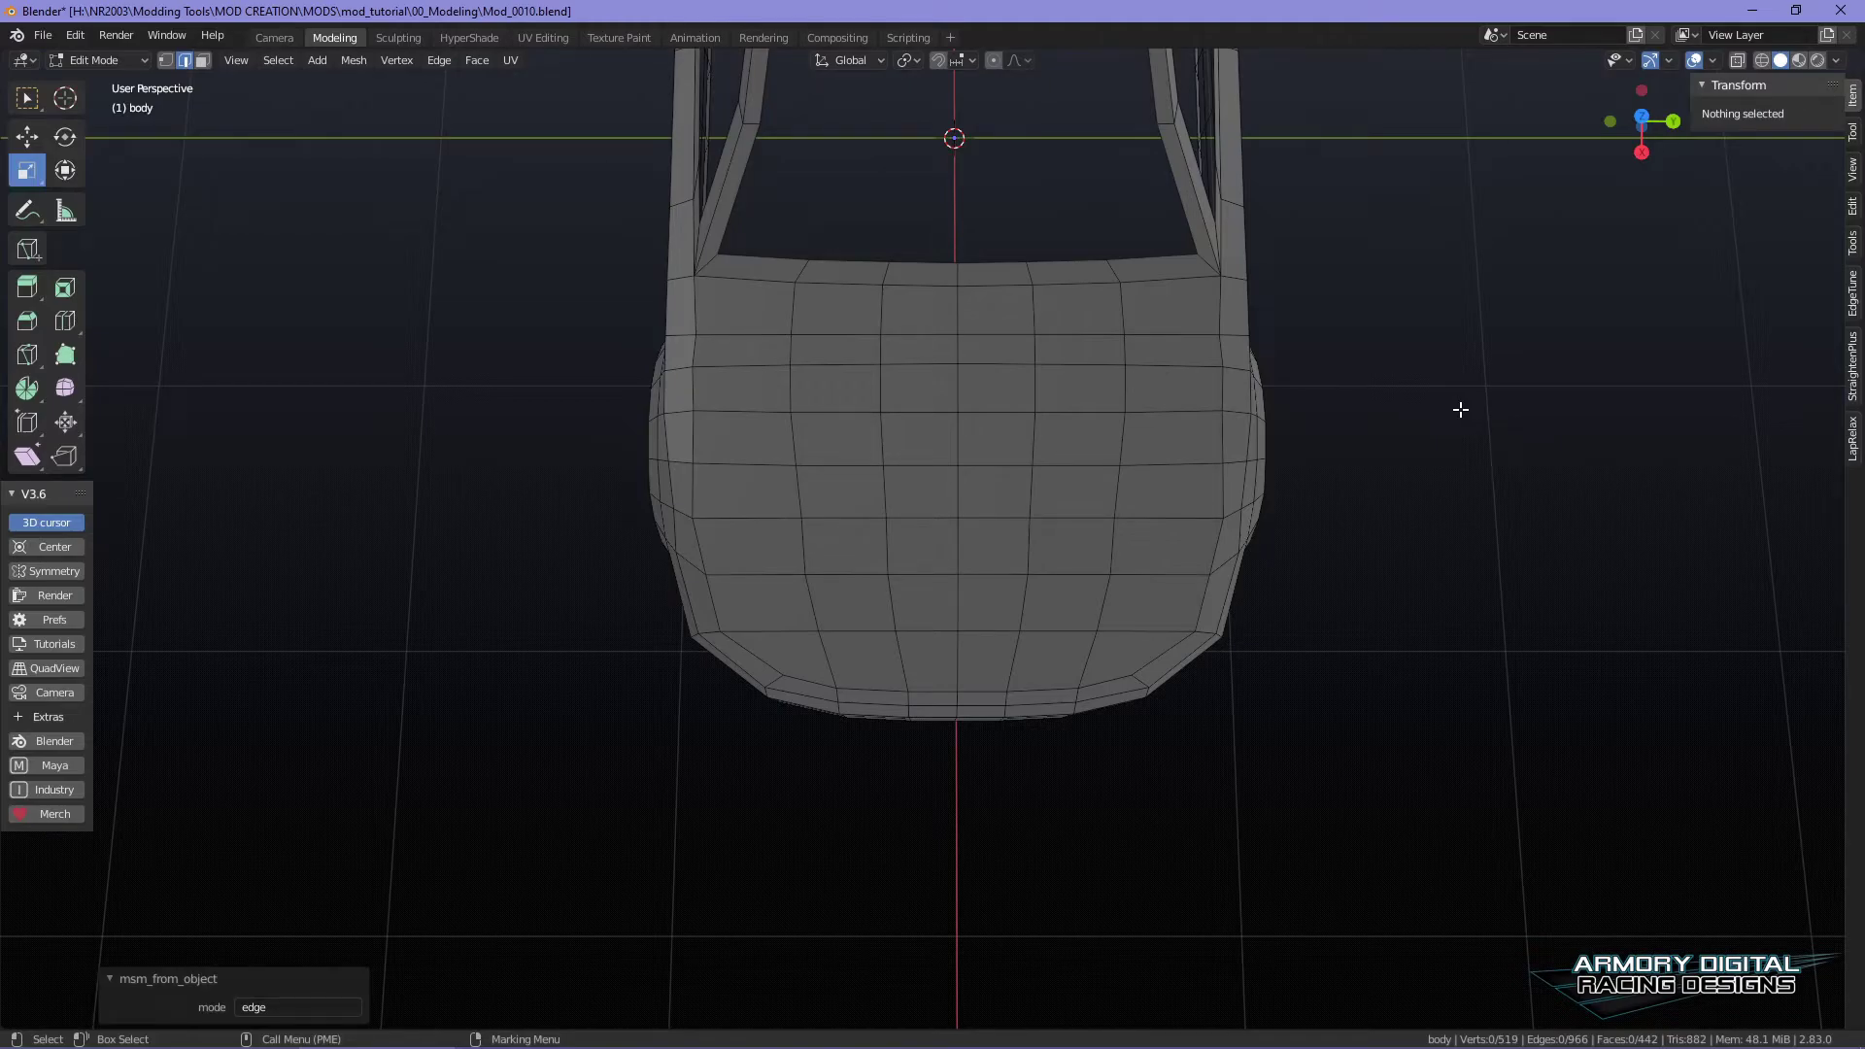
pyautogui.keyDown('alt'); pyautogui.moveTo(1219, 328); pyautogui.dragTo(1078, 342, button='middle'); pyautogui.keyUp('alt')
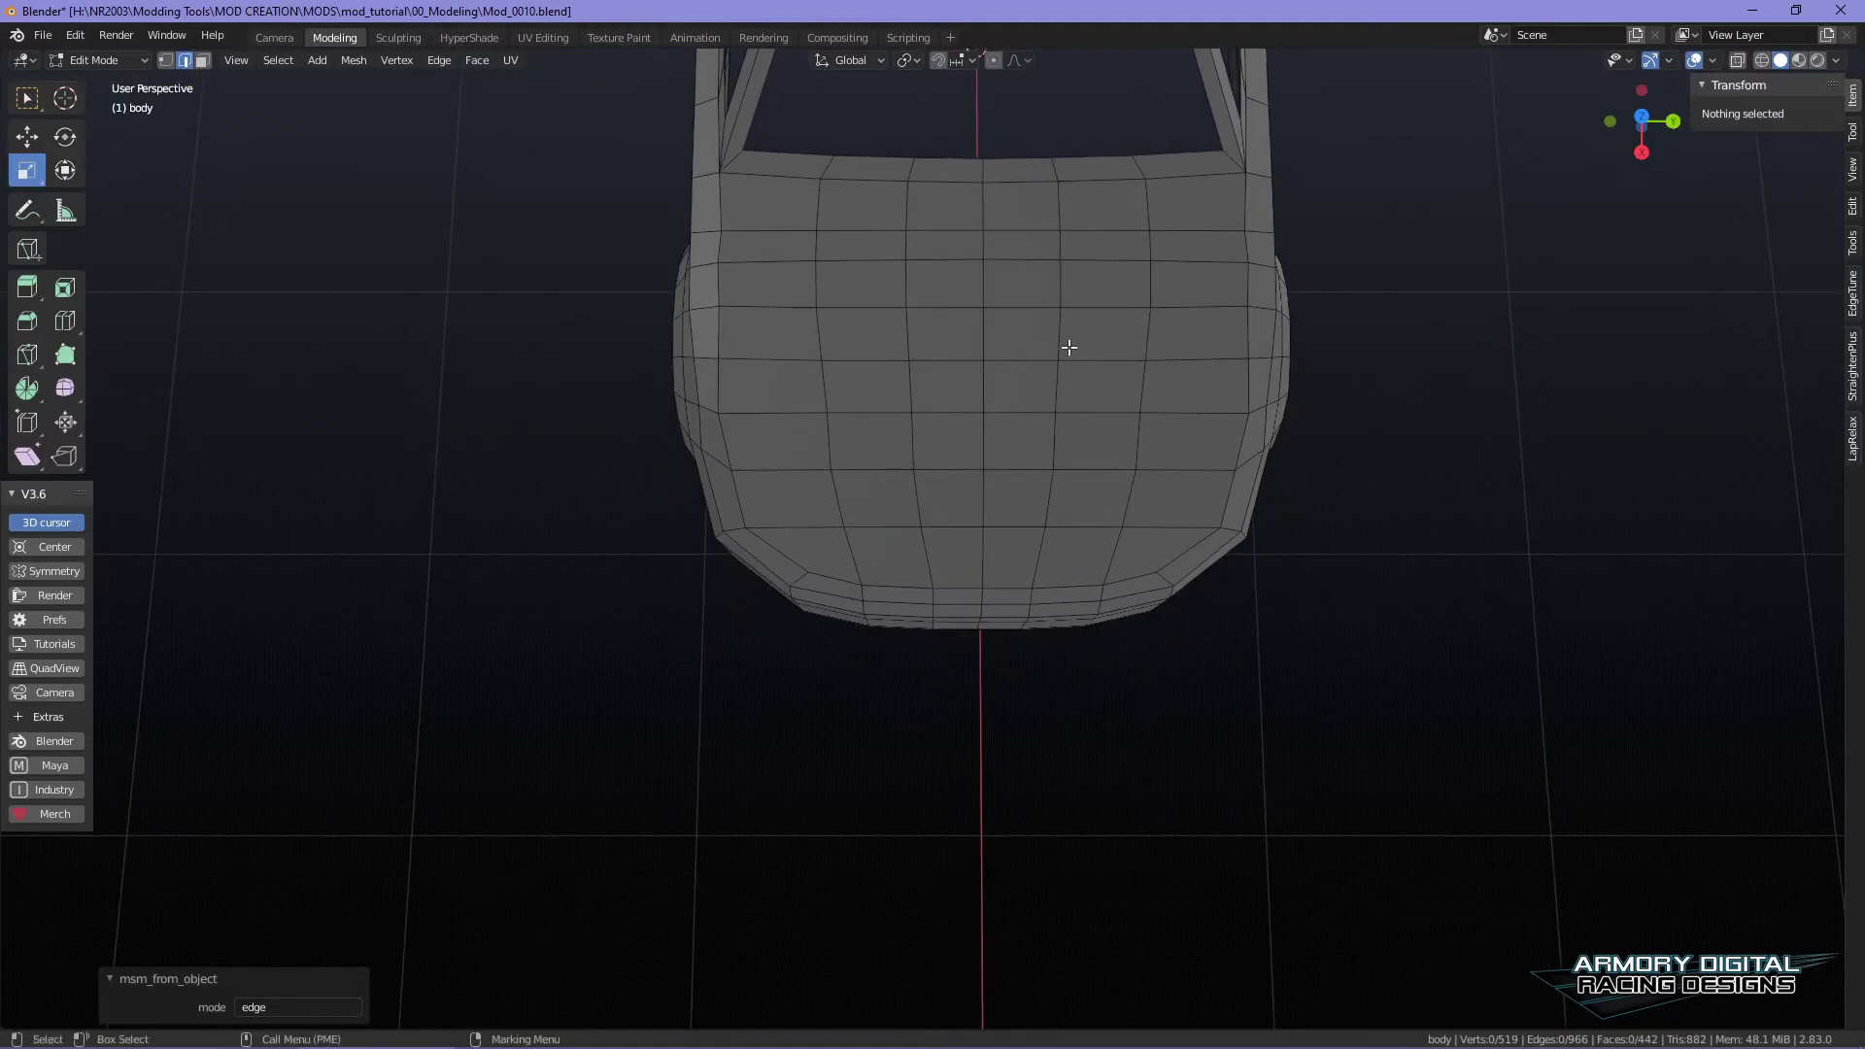
pyautogui.keyDown('alt'); pyautogui.moveTo(1069, 321); pyautogui.dragTo(999, 399, button='right'); pyautogui.keyUp('alt')
pyautogui.keyDown('alt'); pyautogui.moveTo(1000, 399); pyautogui.dragTo(916, 562); pyautogui.keyUp('alt')
pyautogui.moveTo(741, 428); pyautogui.dragTo(818, 460, button='right')
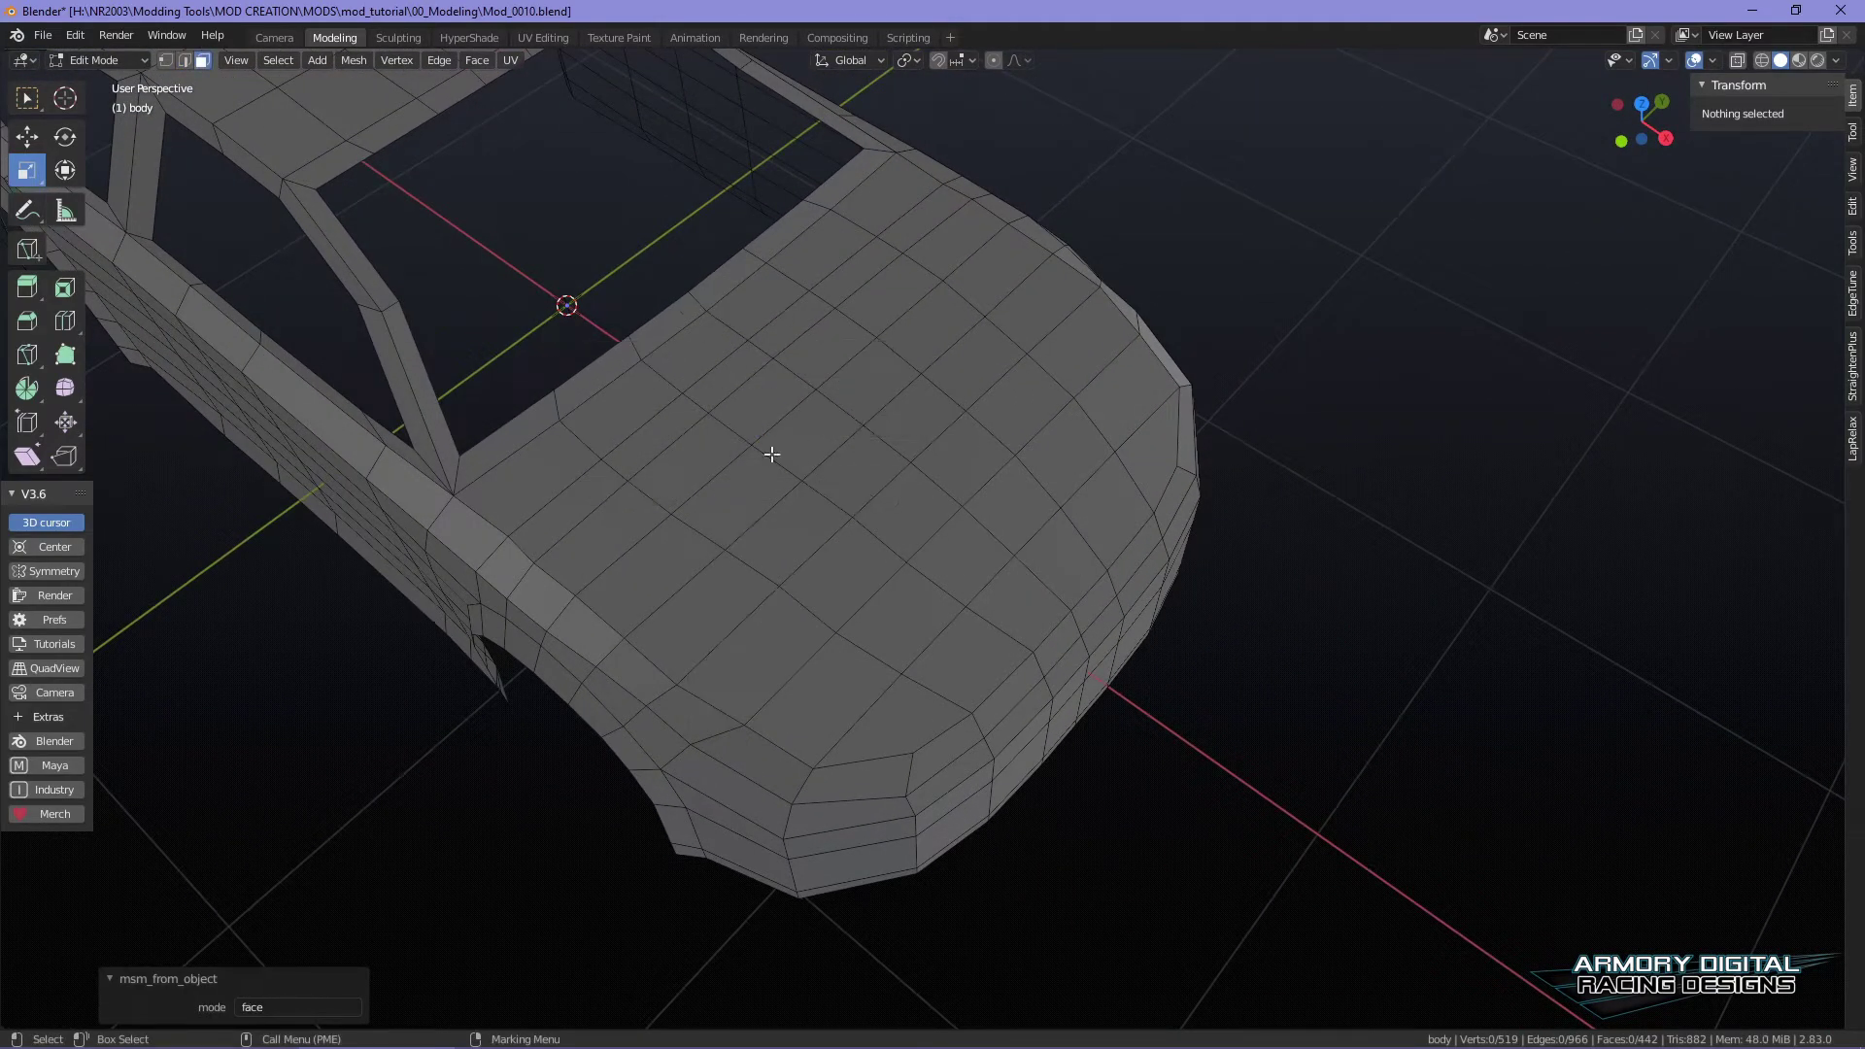
# - Select the ring of faces around the hood's border, from the windshield base to the front edge
pyautogui.click(551, 474)
pyautogui.keyDown('ctrl'); pyautogui.click(896, 217); pyautogui.keyUp('ctrl')
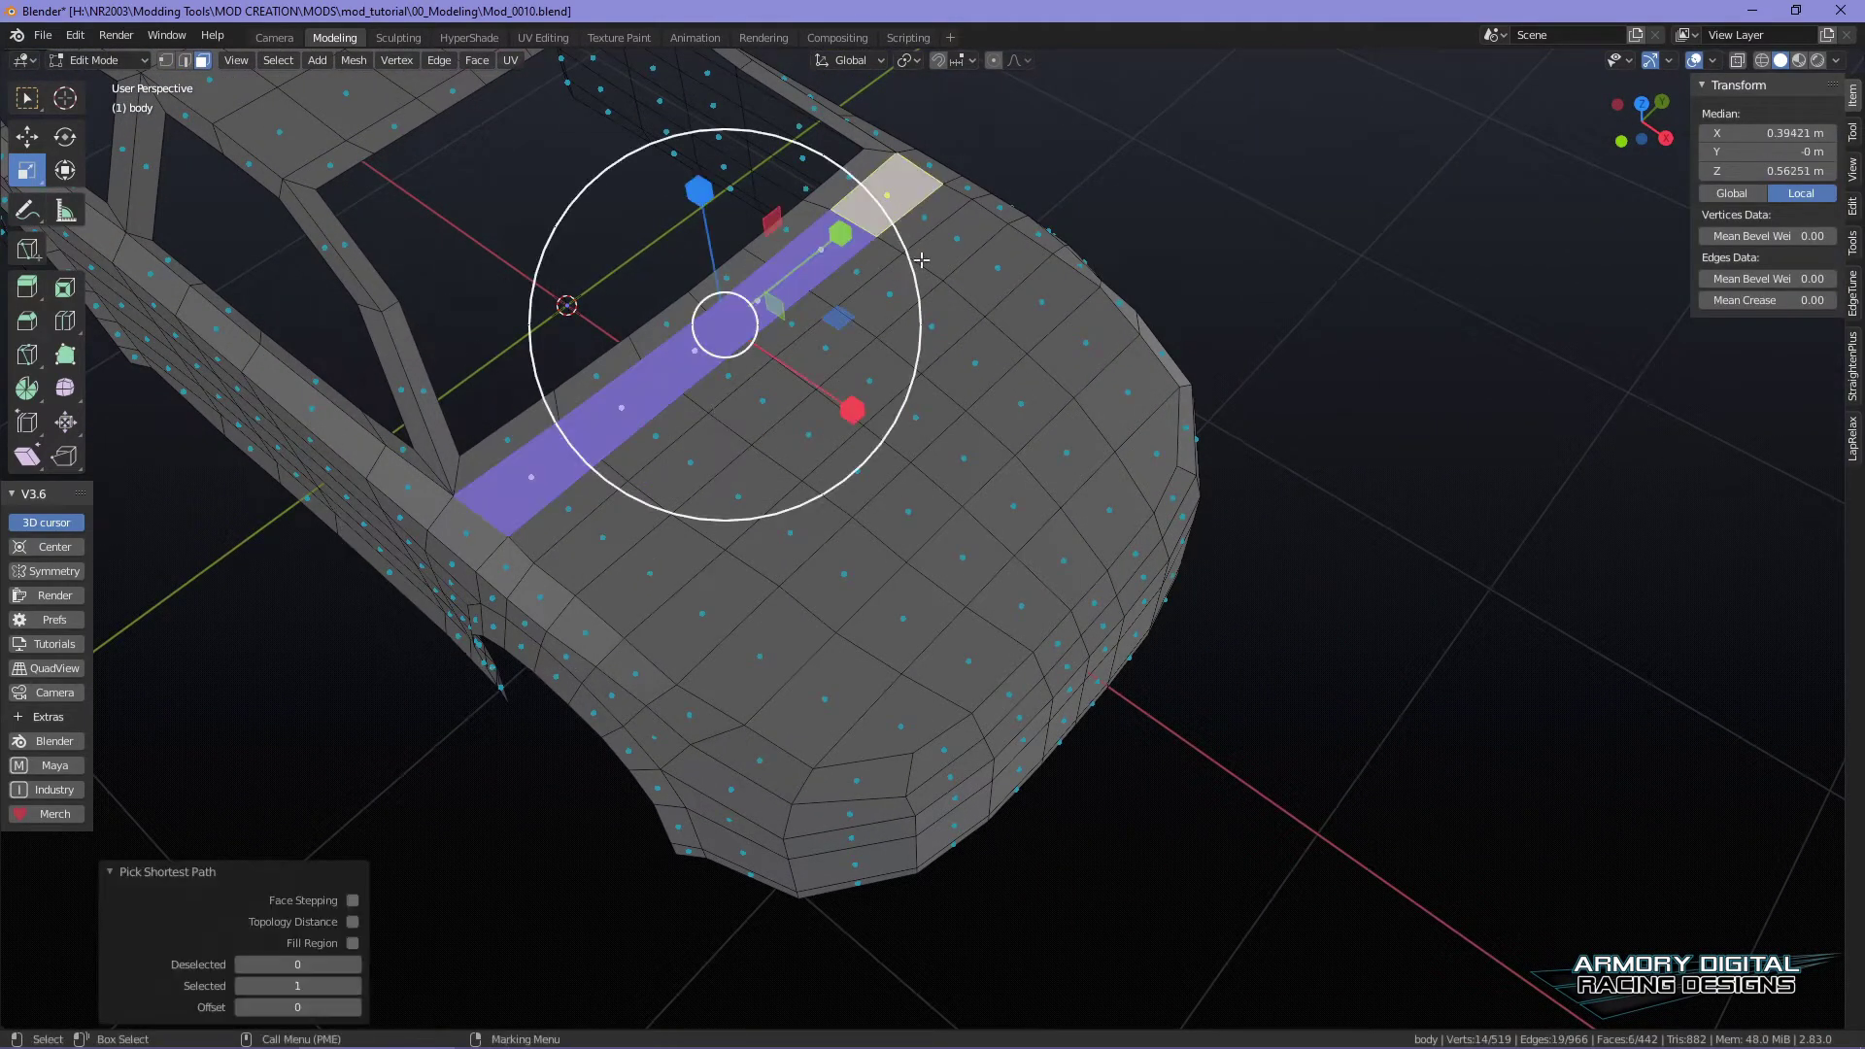
pyautogui.keyDown('ctrl'); pyautogui.click(1093, 359); pyautogui.keyUp('ctrl')
pyautogui.keyDown('ctrl'); pyautogui.click(1137, 403); pyautogui.keyUp('ctrl')
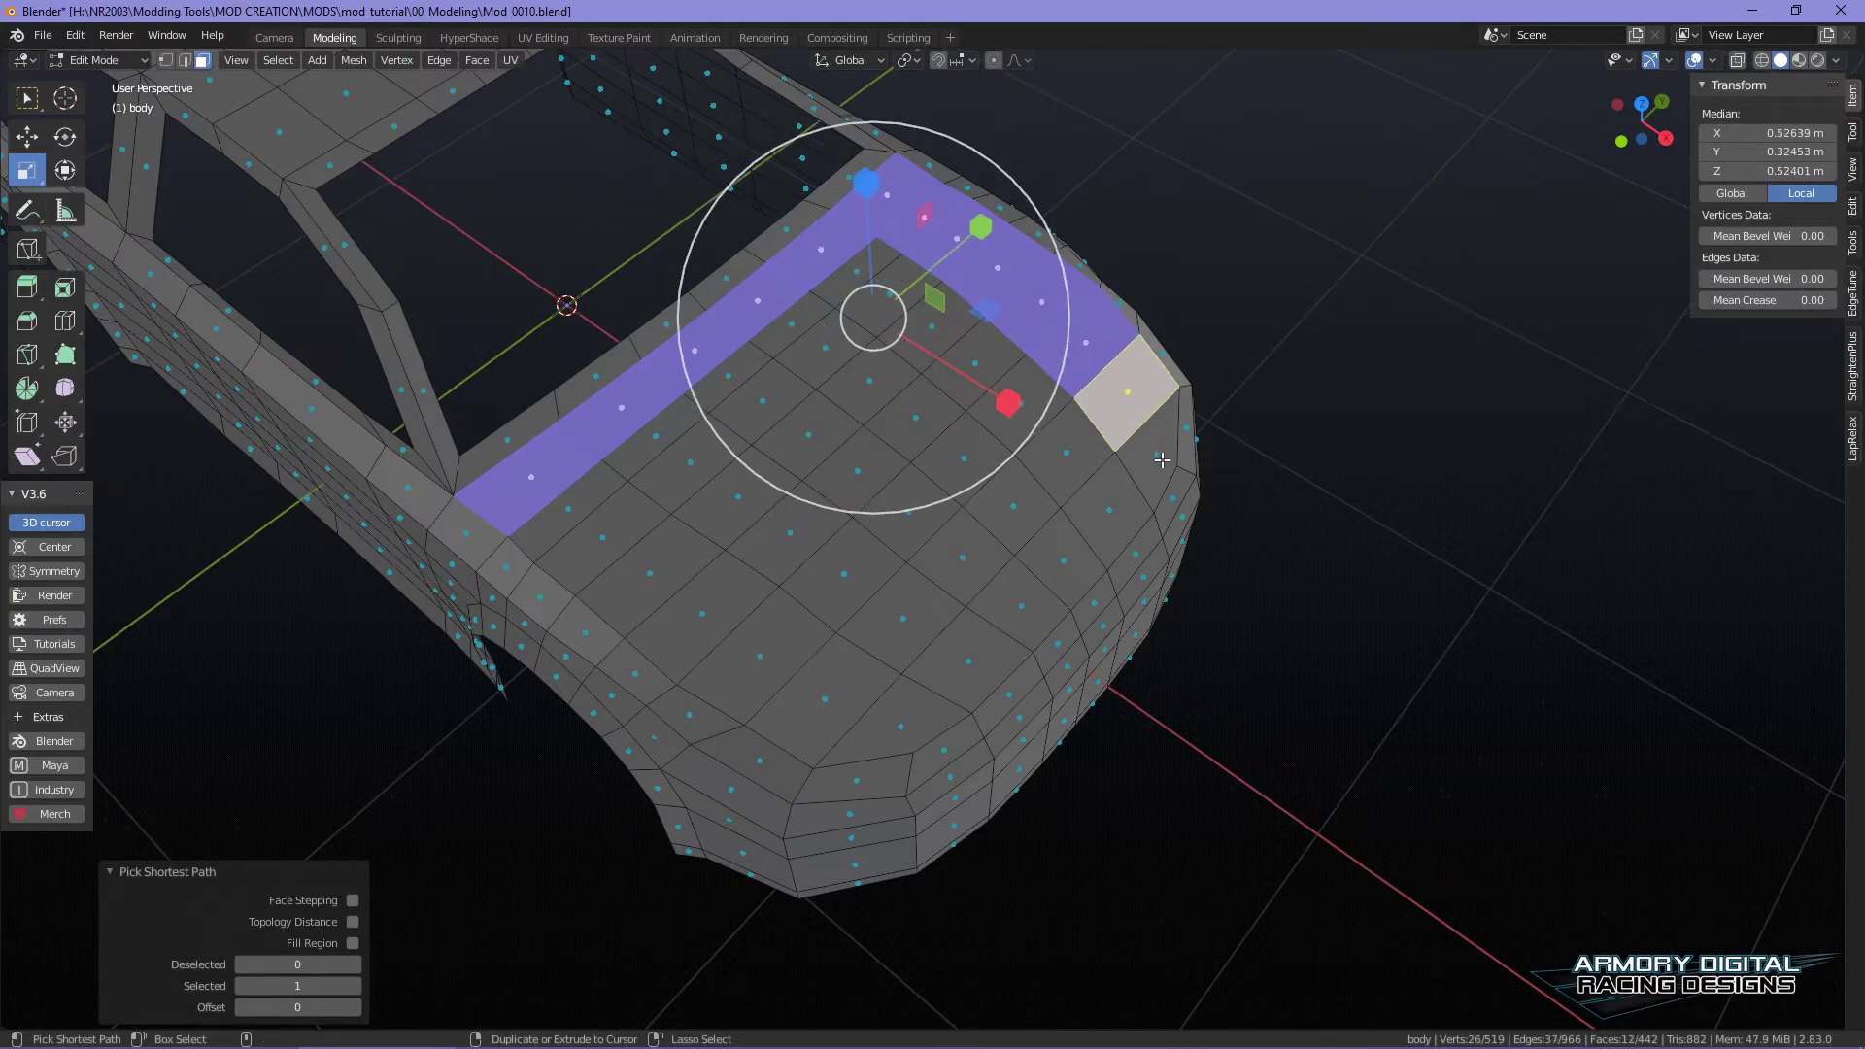
pyautogui.keyDown('ctrl'); pyautogui.click(1154, 452); pyautogui.keyUp('ctrl')
pyautogui.keyDown('shift'); pyautogui.click(899, 724); pyautogui.keyUp('shift')
pyautogui.press('ctrl+shift+KP_Add')
pyautogui.press('ctrl+shift+KP_Add')
pyautogui.press('ctrl+shift+KP_Add')
pyautogui.press('ctrl+shift+KP_Add')
pyautogui.press('ctrl+shift+KP_Add')
pyautogui.press('ctrl+shift+KP_Add')
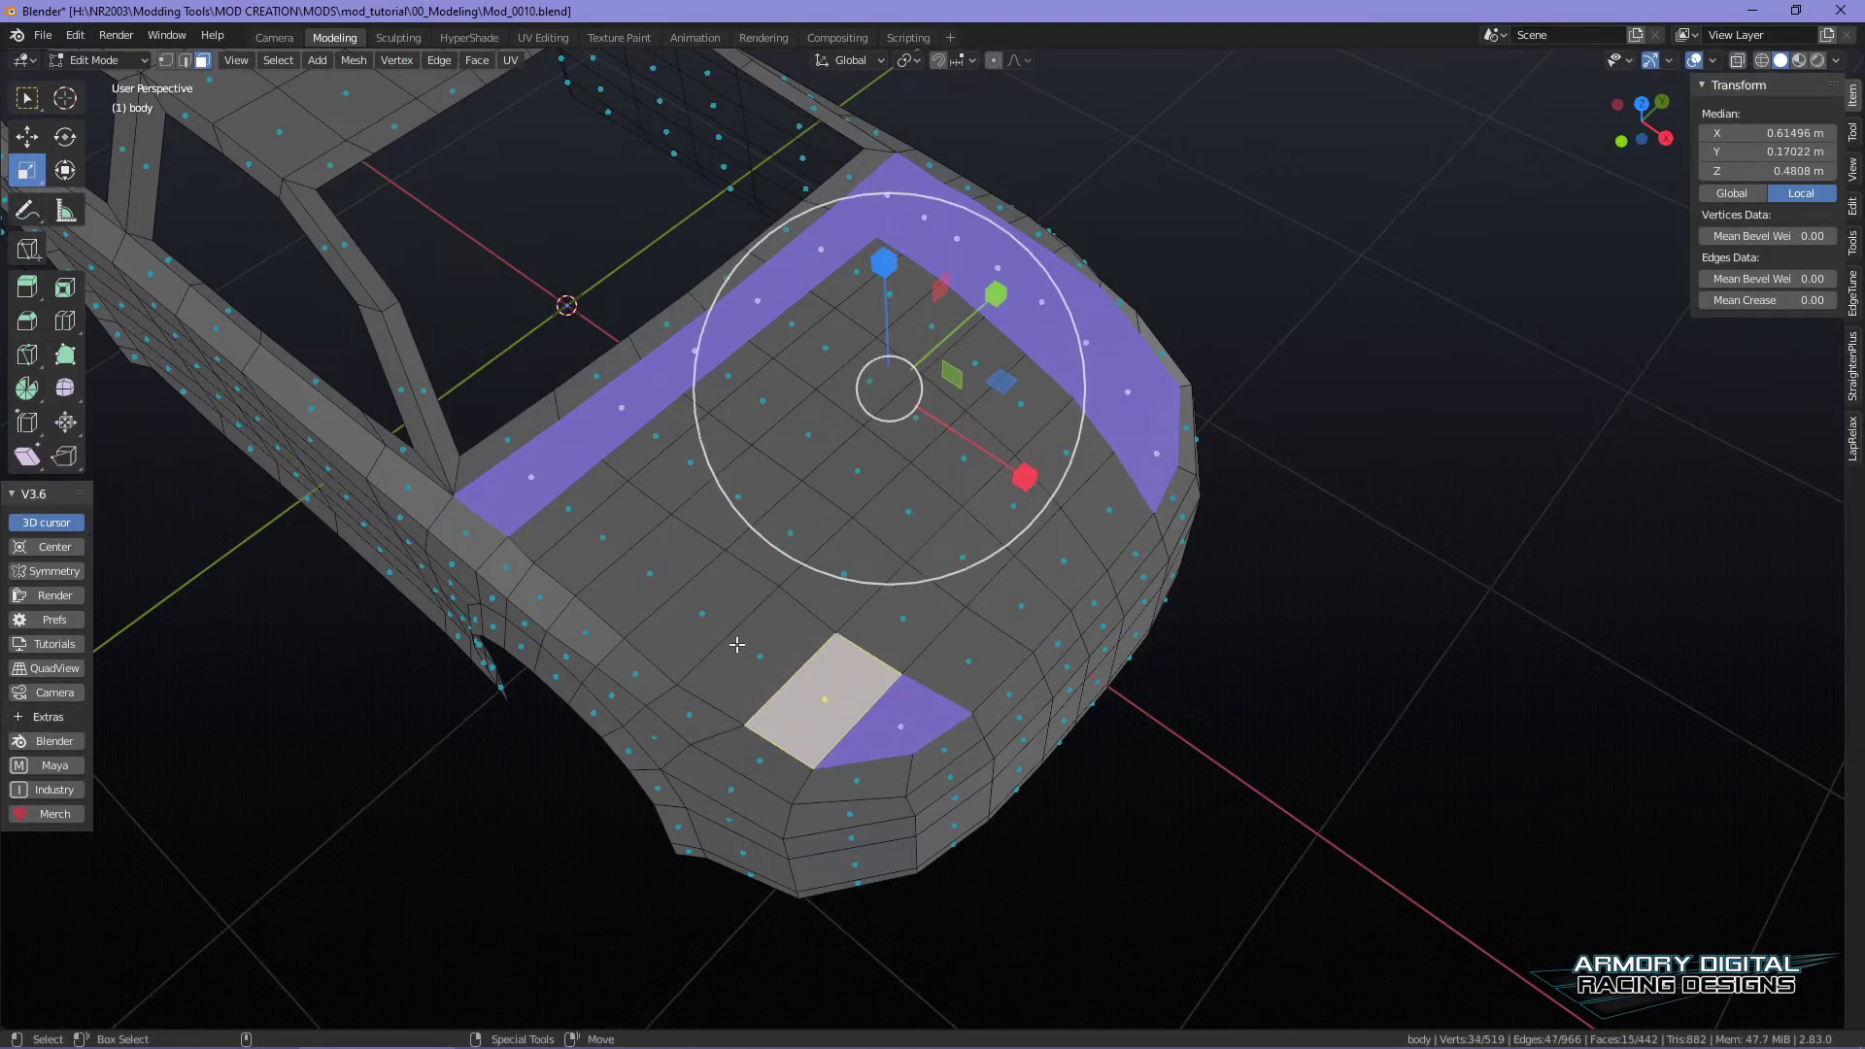
pyautogui.press('ctrl+shift+KP_Add')
pyautogui.press('ctrl+shift+KP_Add')
pyautogui.press('ctrl+shift+KP_Add')
pyautogui.press('ctrl+shift+KP_Add')
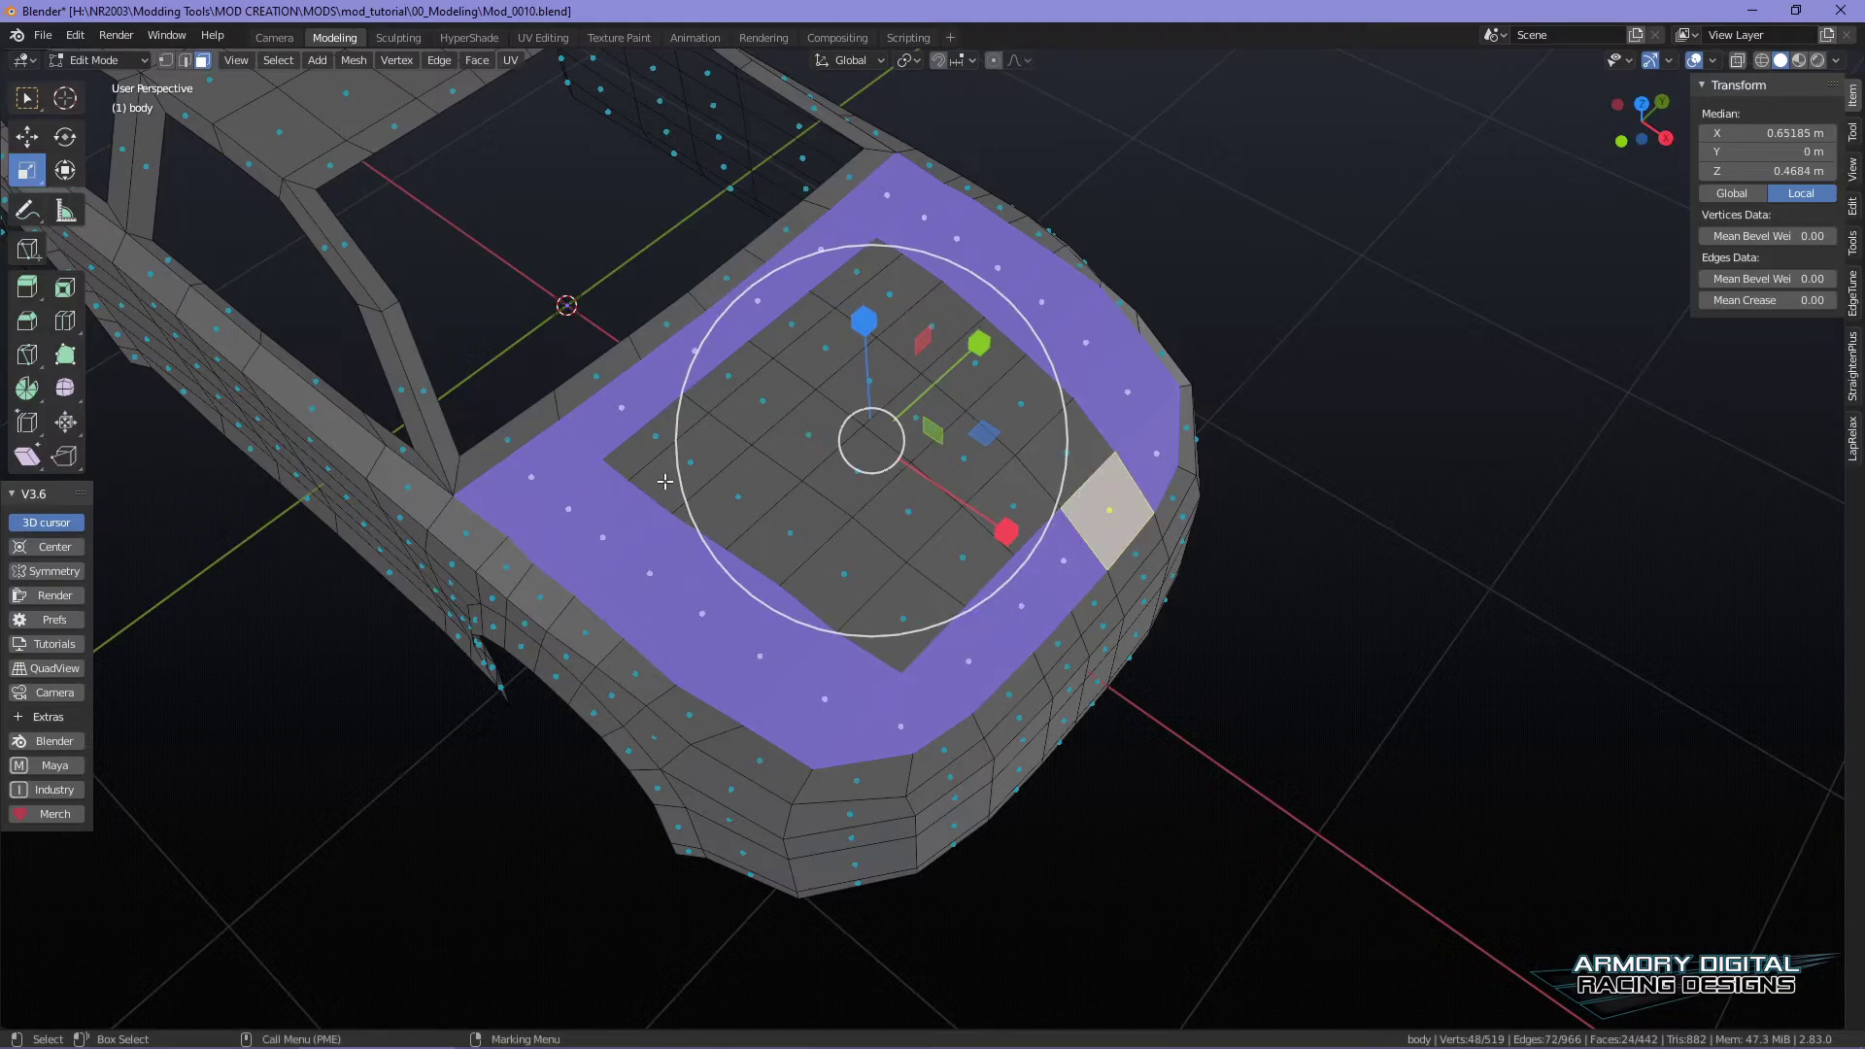
# - Add all the inner hood faces to the selection so the complete hood panel is selected
pyautogui.press('w')
pyautogui.press('ctrl+shift+KP_Add')
pyautogui.keyDown('shift'); pyautogui.click(782, 529); pyautogui.keyUp('shift')
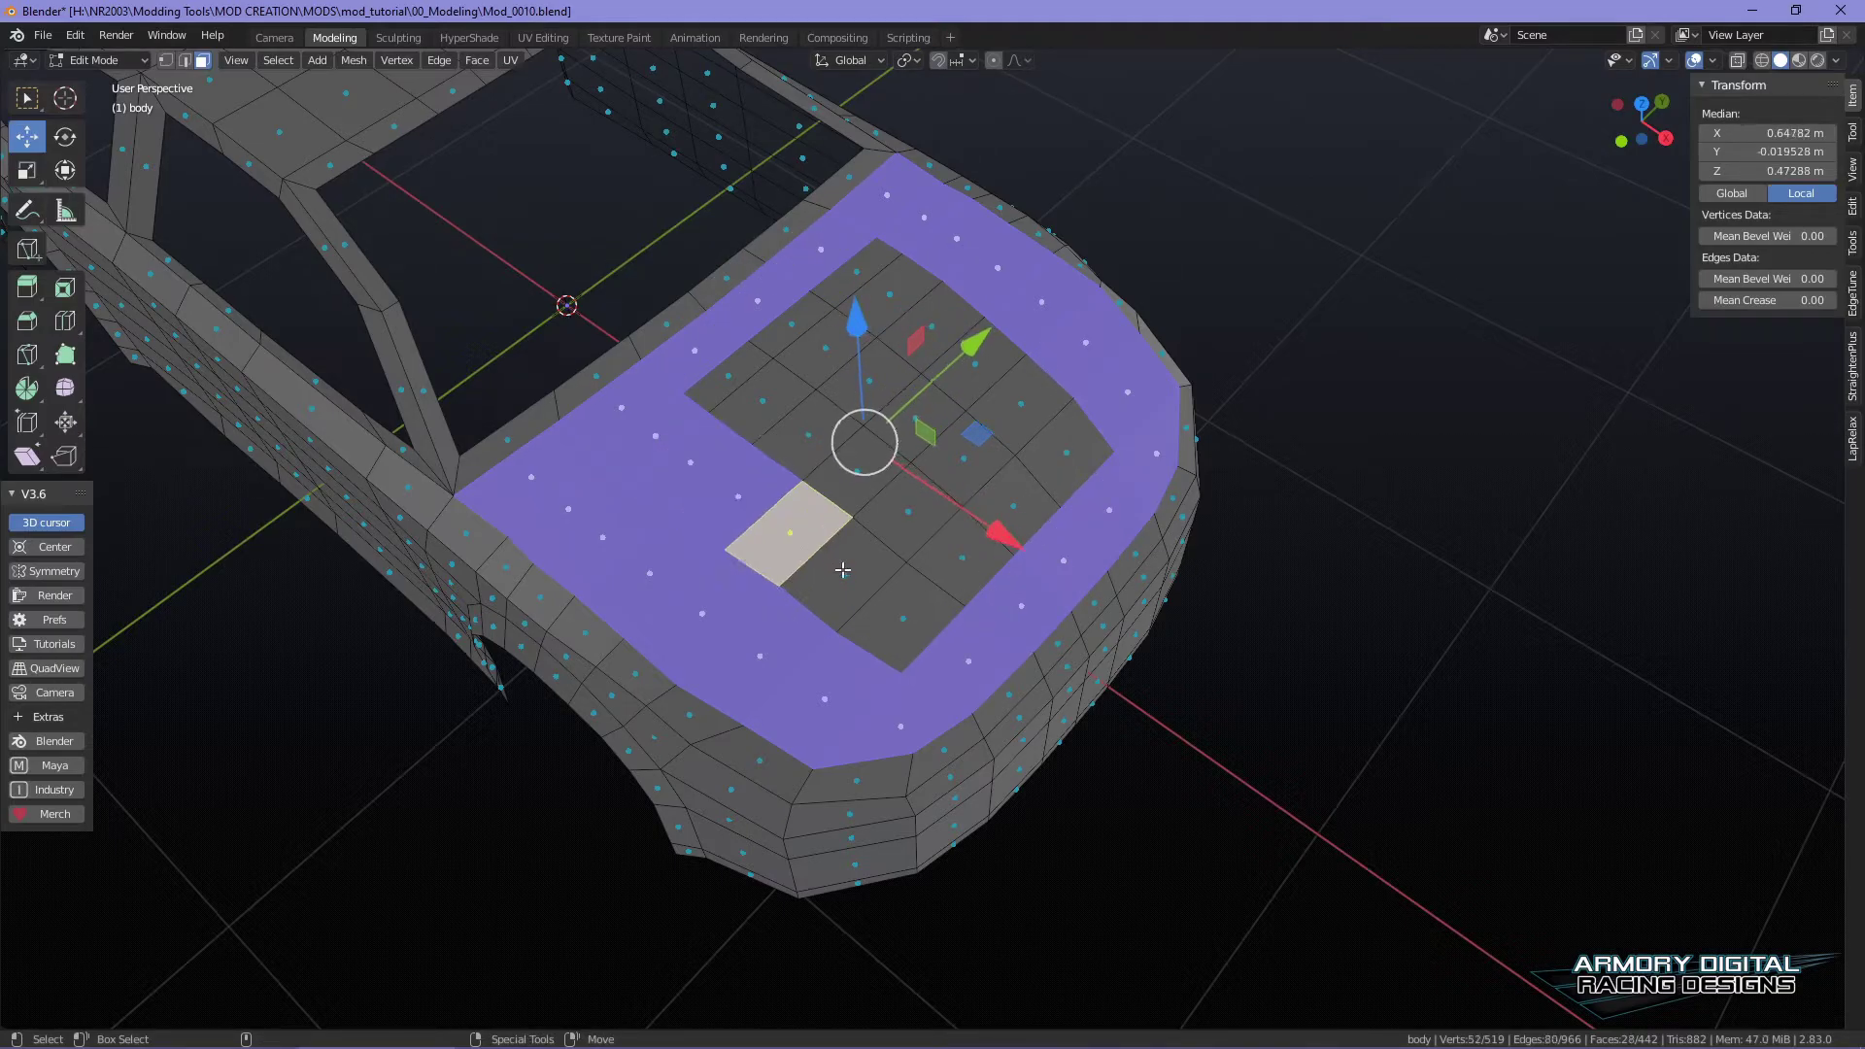
pyautogui.keyDown('shift'); pyautogui.click(835, 573); pyautogui.keyUp('shift')
pyautogui.keyDown('shift'); pyautogui.click(886, 620); pyautogui.keyUp('shift')
pyautogui.keyDown('shift'); pyautogui.click(952, 549); pyautogui.keyUp('shift')
pyautogui.keyDown('shift'); pyautogui.click(1008, 501); pyautogui.keyUp('shift')
pyautogui.keyDown('shift'); pyautogui.click(1071, 455); pyautogui.keyUp('shift')
pyautogui.keyDown('shift'); pyautogui.click(1038, 408); pyautogui.keyUp('shift')
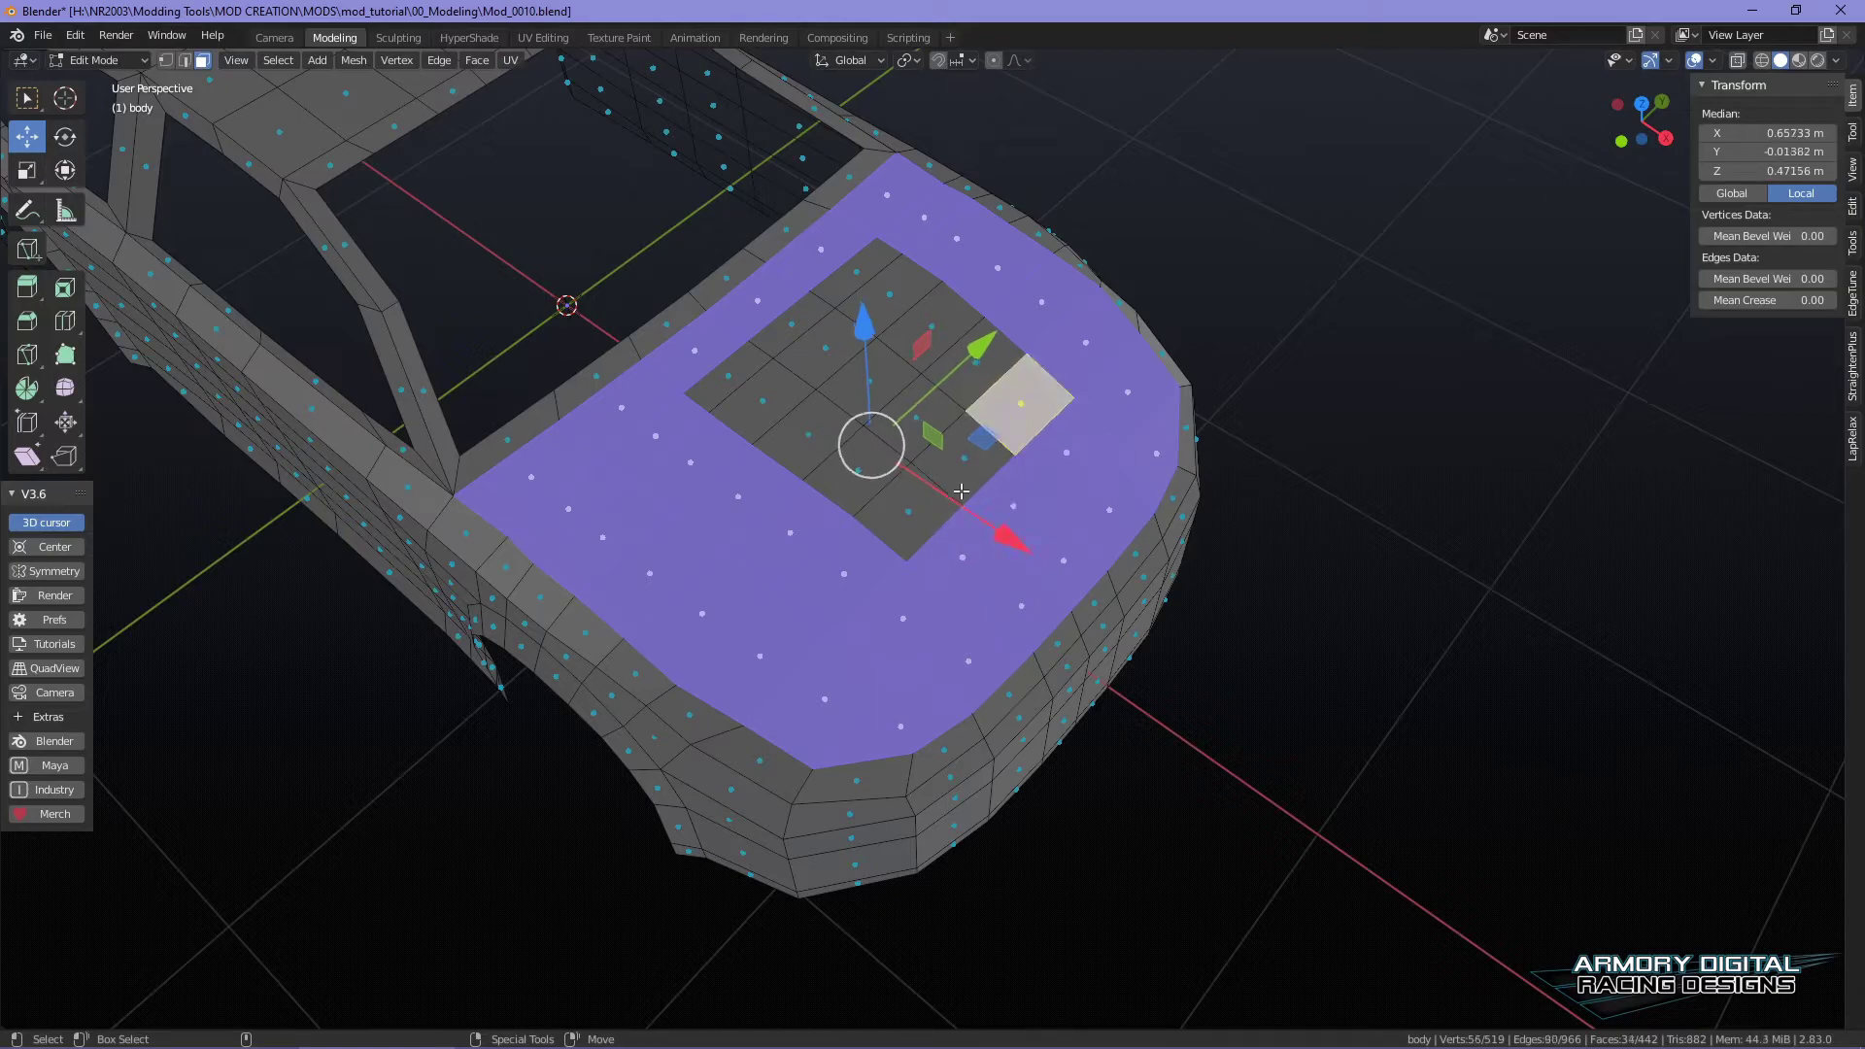
pyautogui.keyDown('shift'); pyautogui.click(976, 468); pyautogui.keyUp('shift')
pyautogui.keyDown('shift'); pyautogui.click(911, 518); pyautogui.keyUp('shift')
pyautogui.keyDown('shift'); pyautogui.click(842, 480); pyautogui.keyUp('shift')
pyautogui.keyDown('shift'); pyautogui.click(802, 440); pyautogui.keyUp('shift')
pyautogui.keyDown('shift'); pyautogui.click(754, 401); pyautogui.keyUp('shift')
pyautogui.keyDown('shift'); pyautogui.click(735, 380); pyautogui.keyUp('shift')
pyautogui.keyDown('shift'); pyautogui.click(789, 322); pyautogui.keyUp('shift')
pyautogui.keyDown('shift'); pyautogui.click(826, 352); pyautogui.keyUp('shift')
pyautogui.keyDown('shift'); pyautogui.click(870, 377); pyautogui.keyUp('shift')
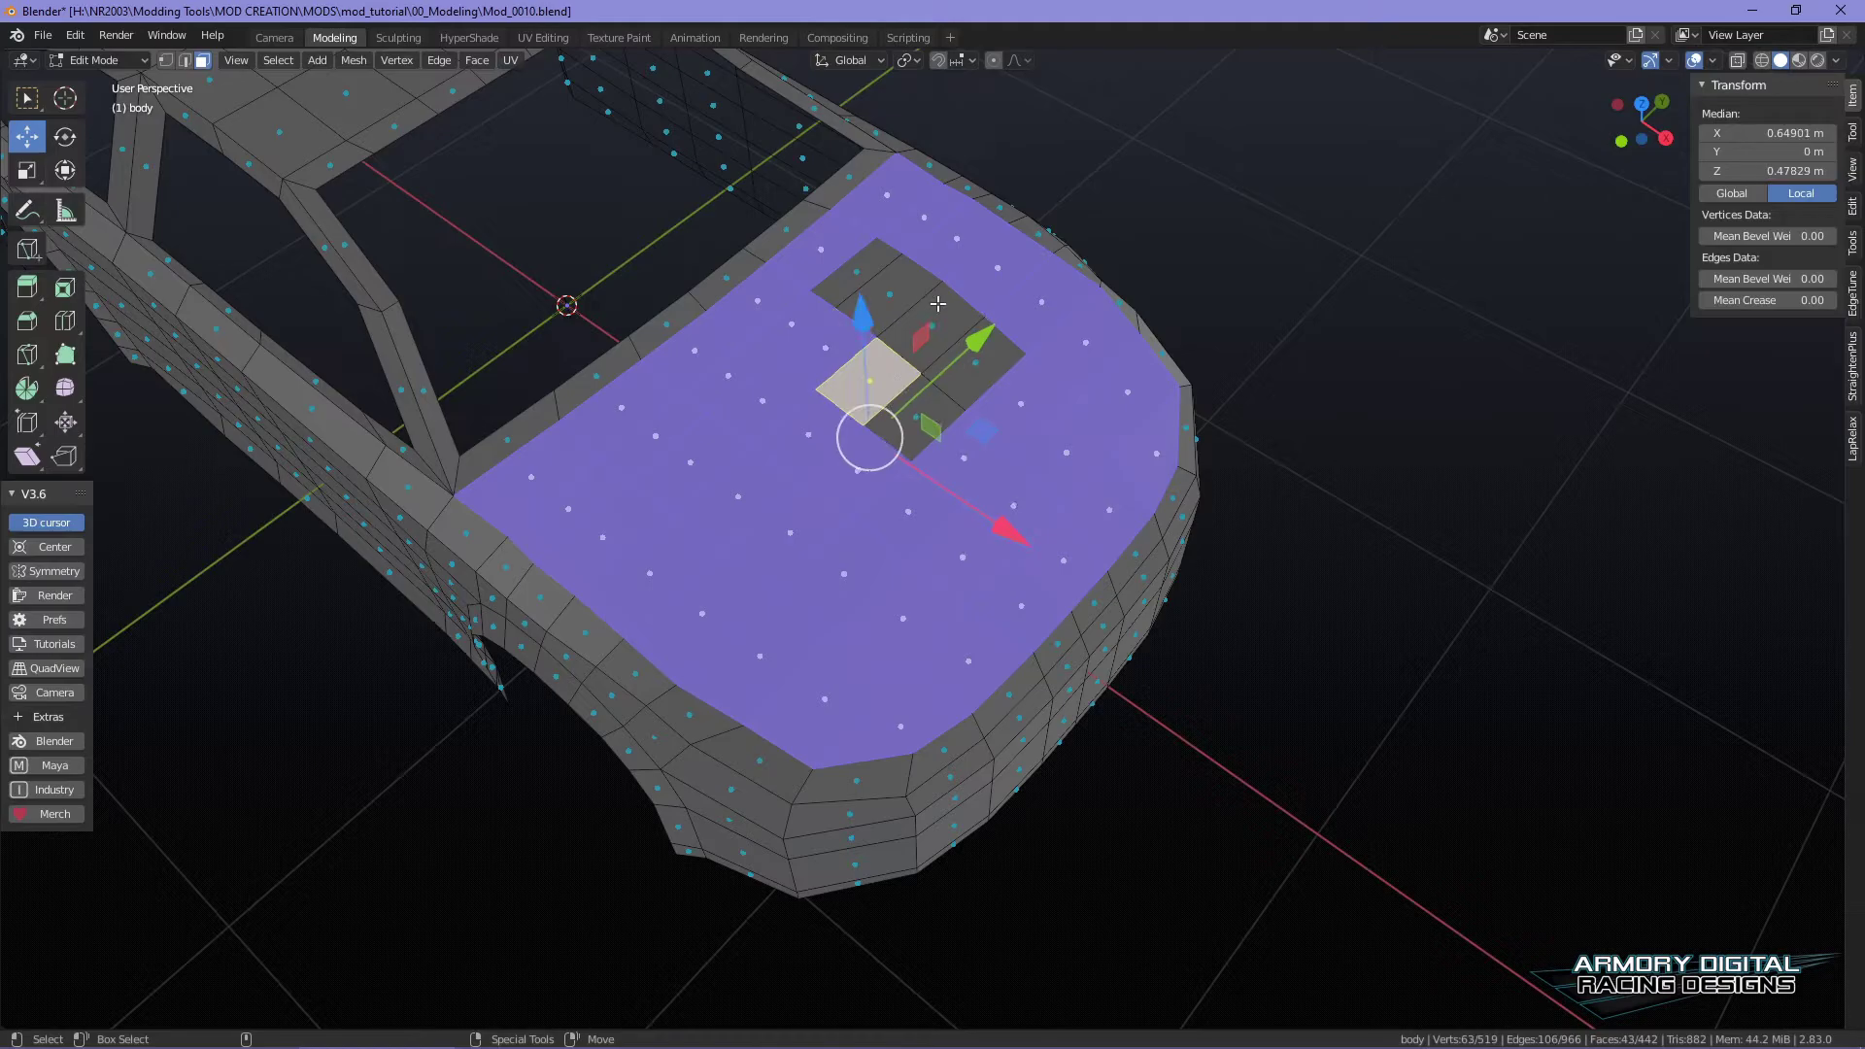
pyautogui.keyDown('shift'); pyautogui.click(931, 309); pyautogui.keyUp('shift')
pyautogui.keyDown('shift'); pyautogui.click(902, 288); pyautogui.keyUp('shift')
pyautogui.keyDown('shift'); pyautogui.click(841, 277); pyautogui.keyUp('shift')
pyautogui.keyDown('shift'); pyautogui.click(981, 380); pyautogui.keyUp('shift')
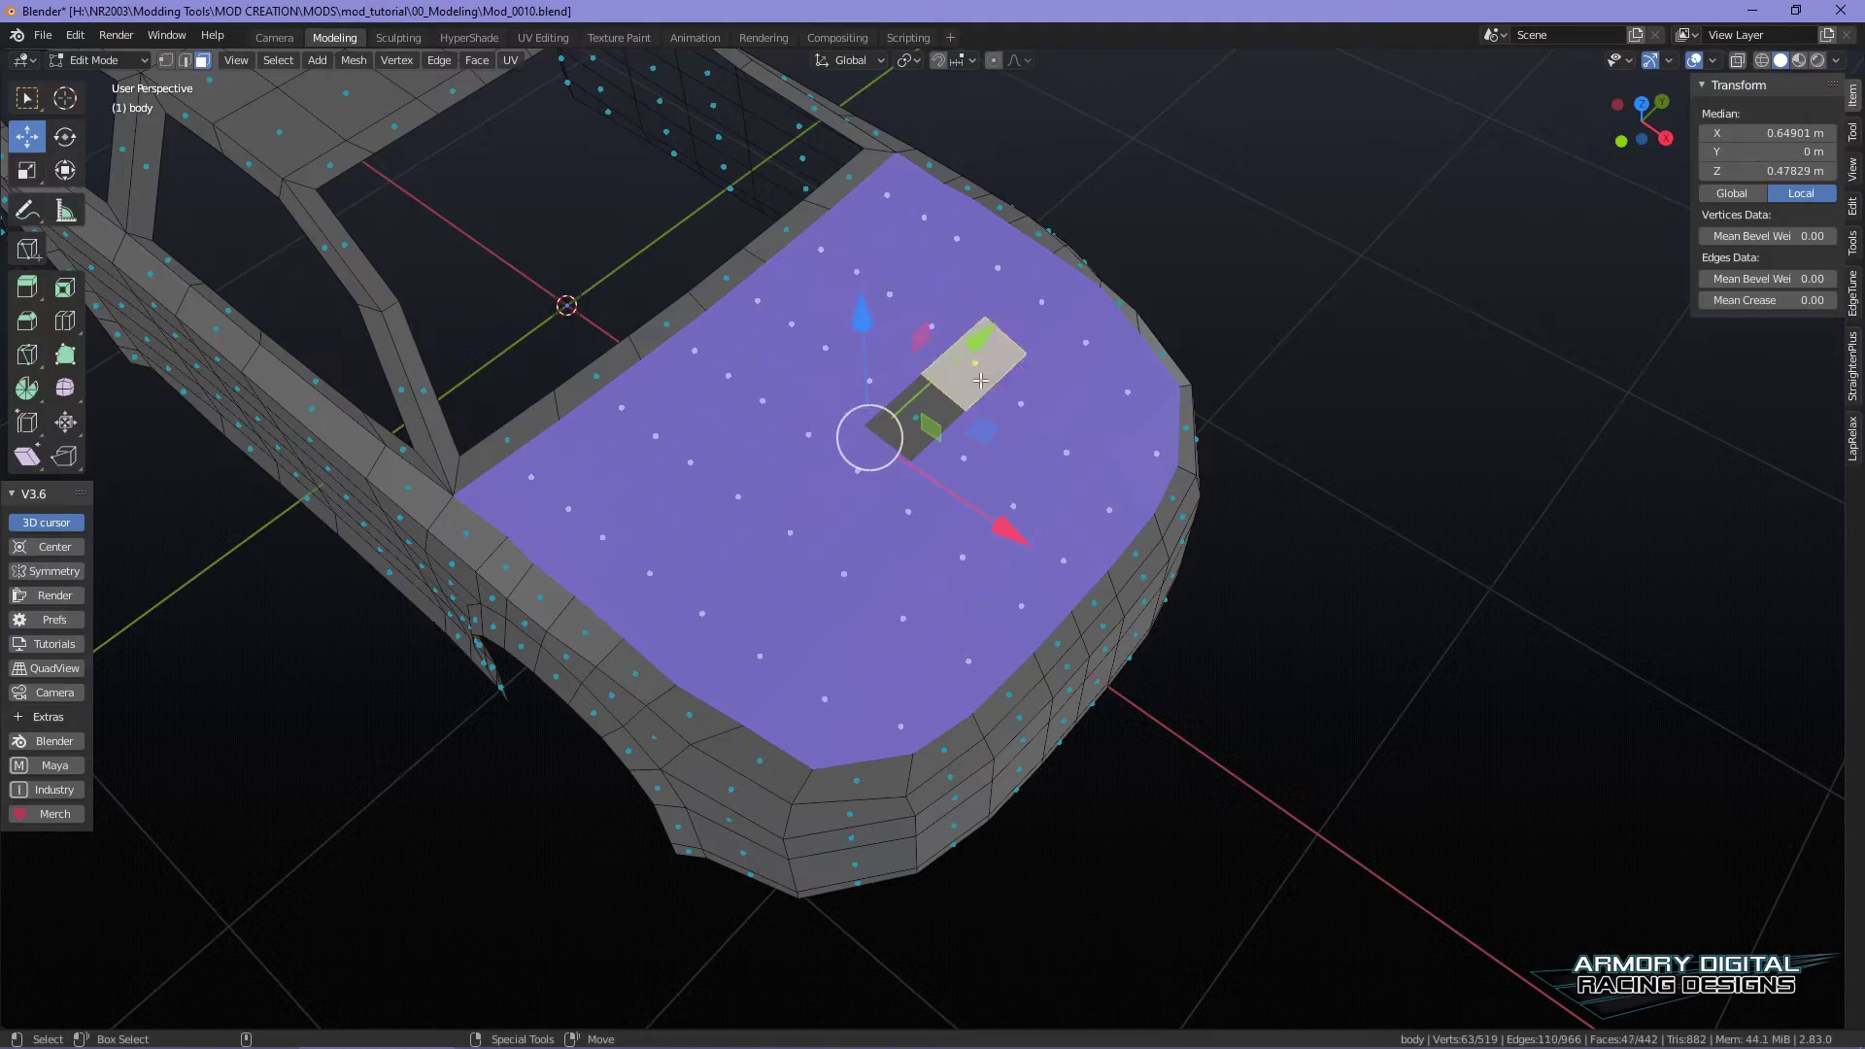
pyautogui.keyDown('shift'); pyautogui.click(944, 416); pyautogui.keyUp('shift')
# - Try extruding the selected hood faces in place and scaling them
pyautogui.moveTo(1252, 438); pyautogui.dragTo(1319, 588, button='middle')
pyautogui.press('e')
pyautogui.press('Escape')
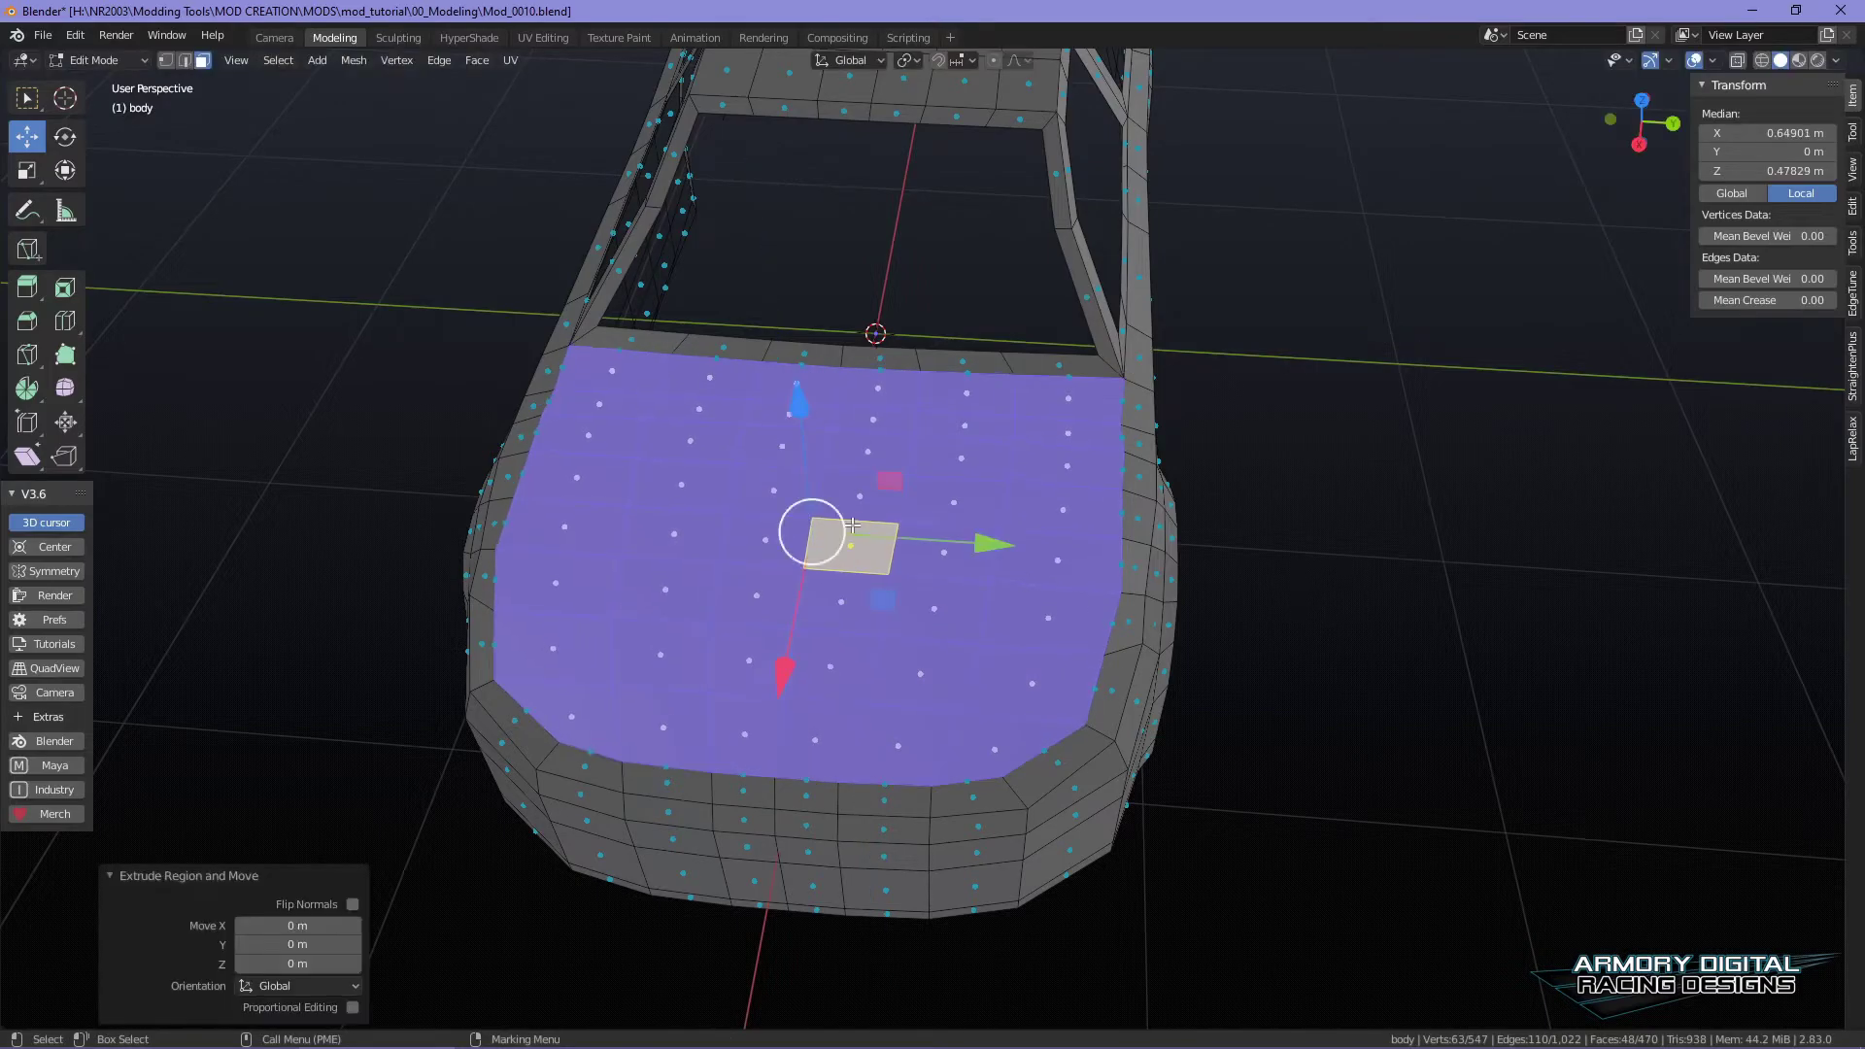
pyautogui.press('e')
pyautogui.press('r')
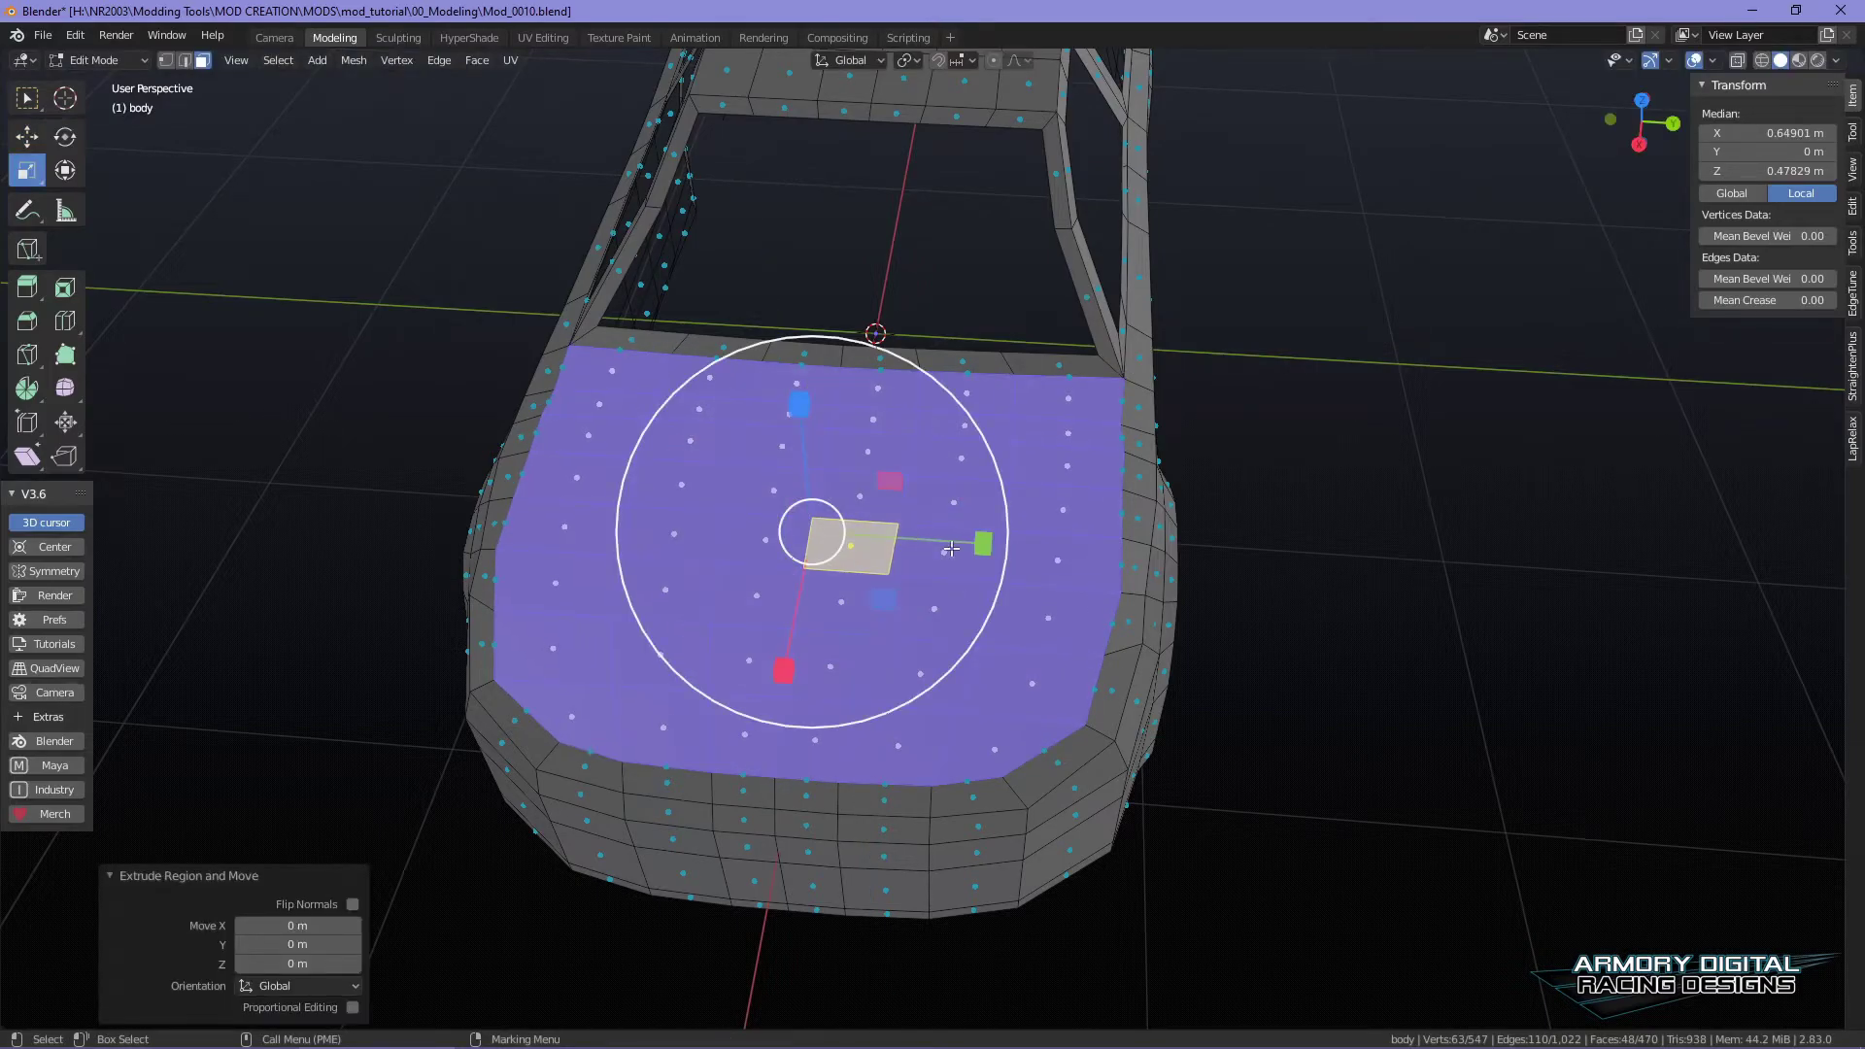
pyautogui.moveTo(973, 542); pyautogui.dragTo(974, 542)
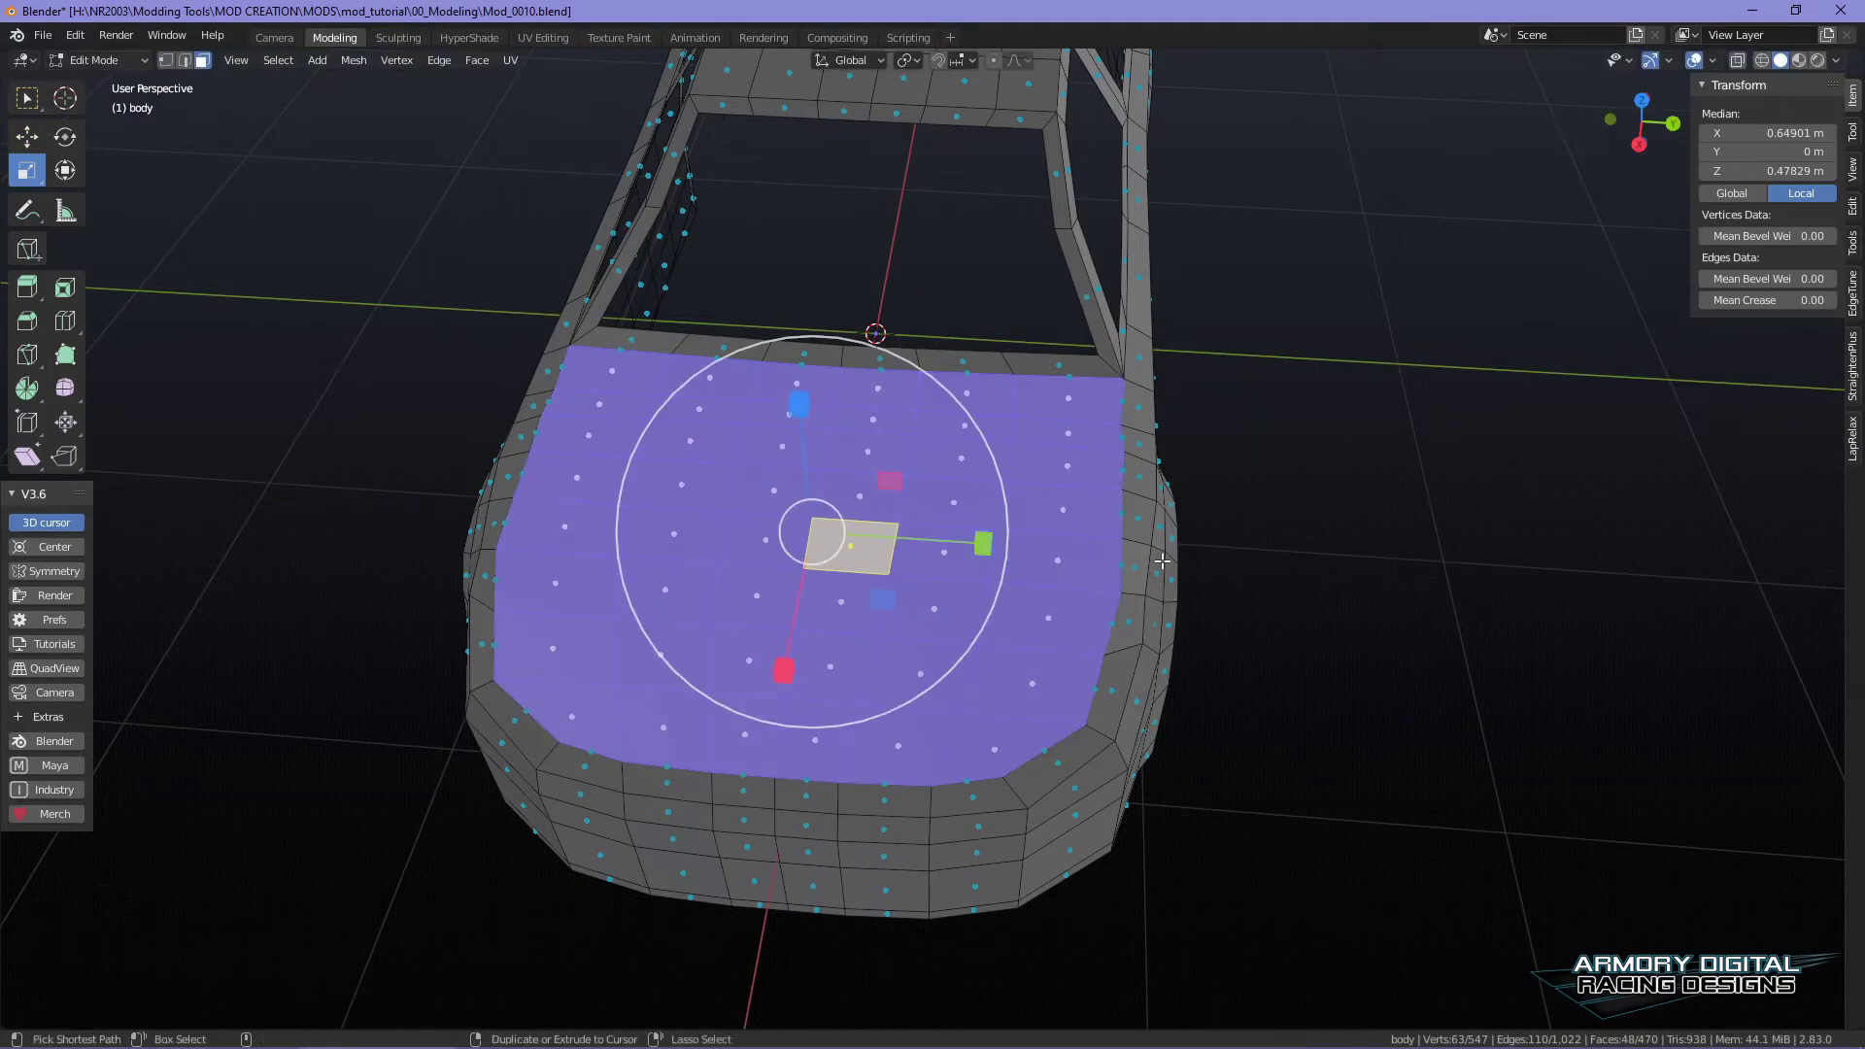
pyautogui.hotkey('ctrl', 'z')
pyautogui.hotkey('ctrl', 'z')
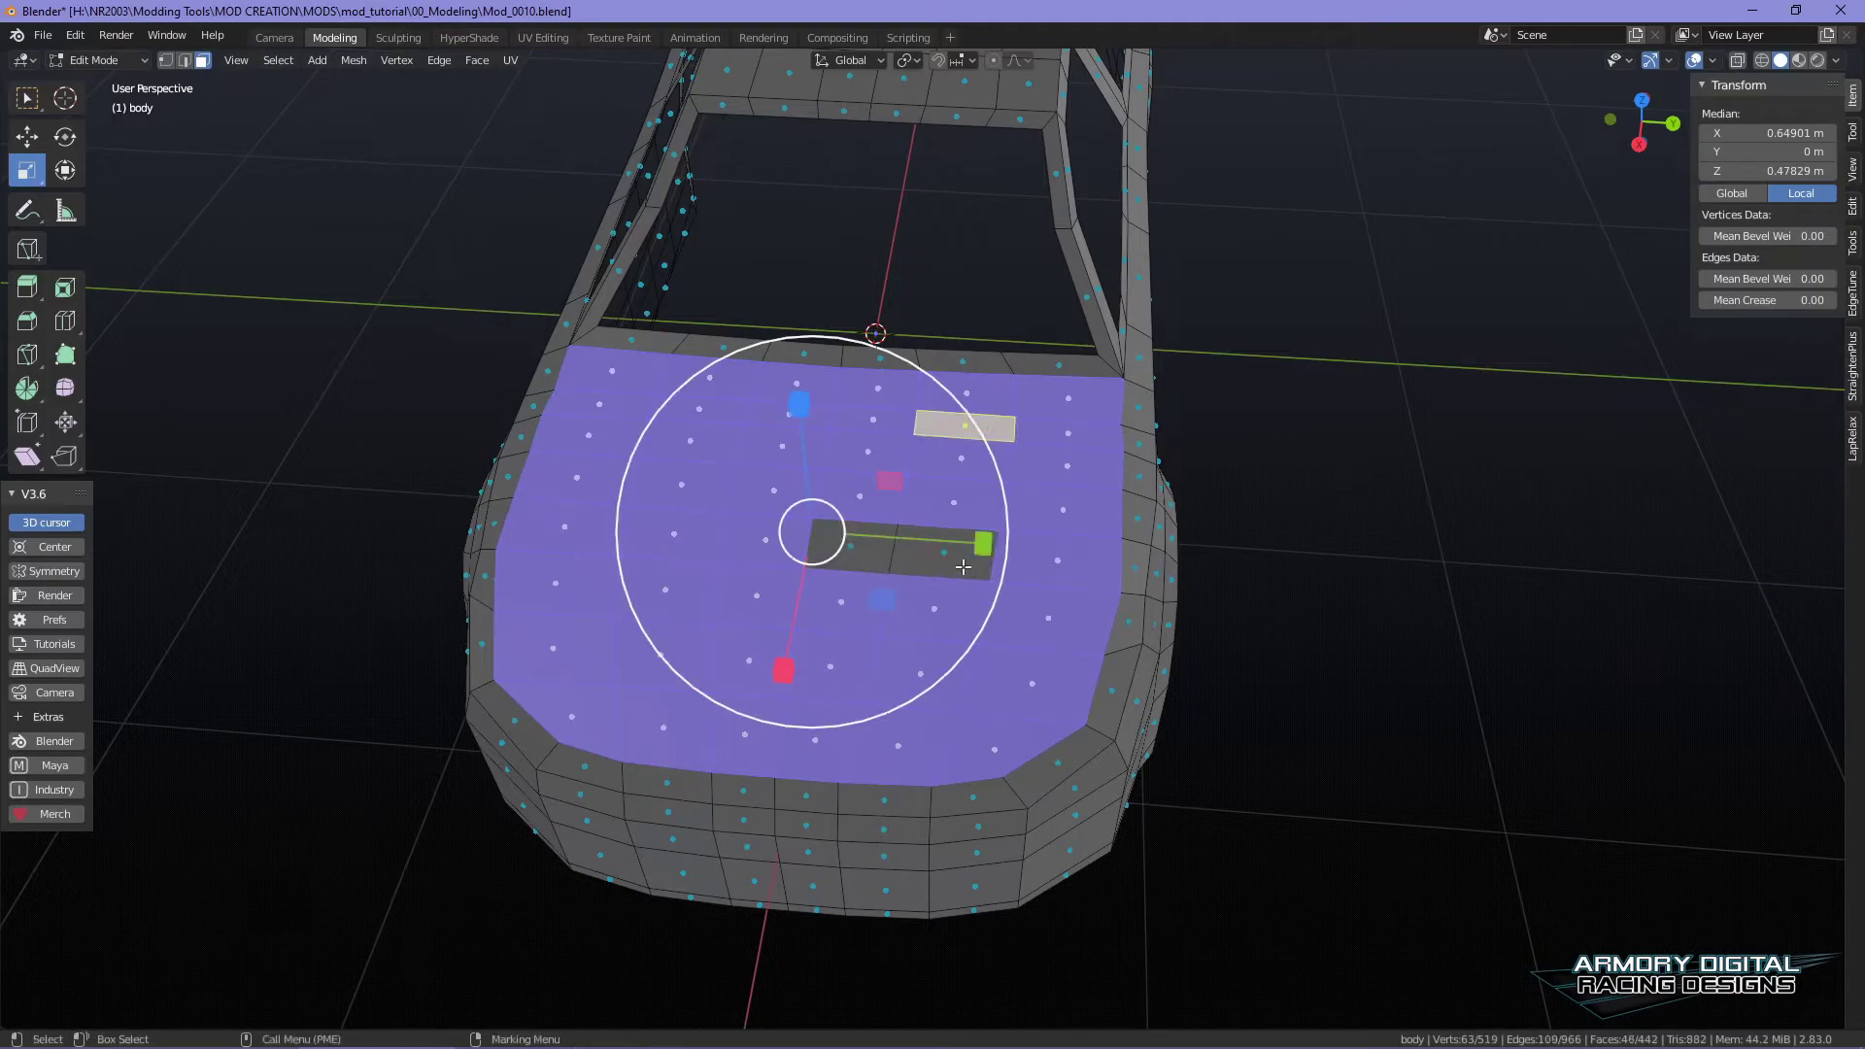
# - Reselect the missing middle hood faces, extrude the hood selection in place, and scale it uniformly to 0.916
pyautogui.press('w')
pyautogui.keyDown('ctrl'); pyautogui.click(956, 559); pyautogui.keyUp('ctrl')
pyautogui.keyDown('ctrl'); pyautogui.click(853, 546); pyautogui.keyUp('ctrl')
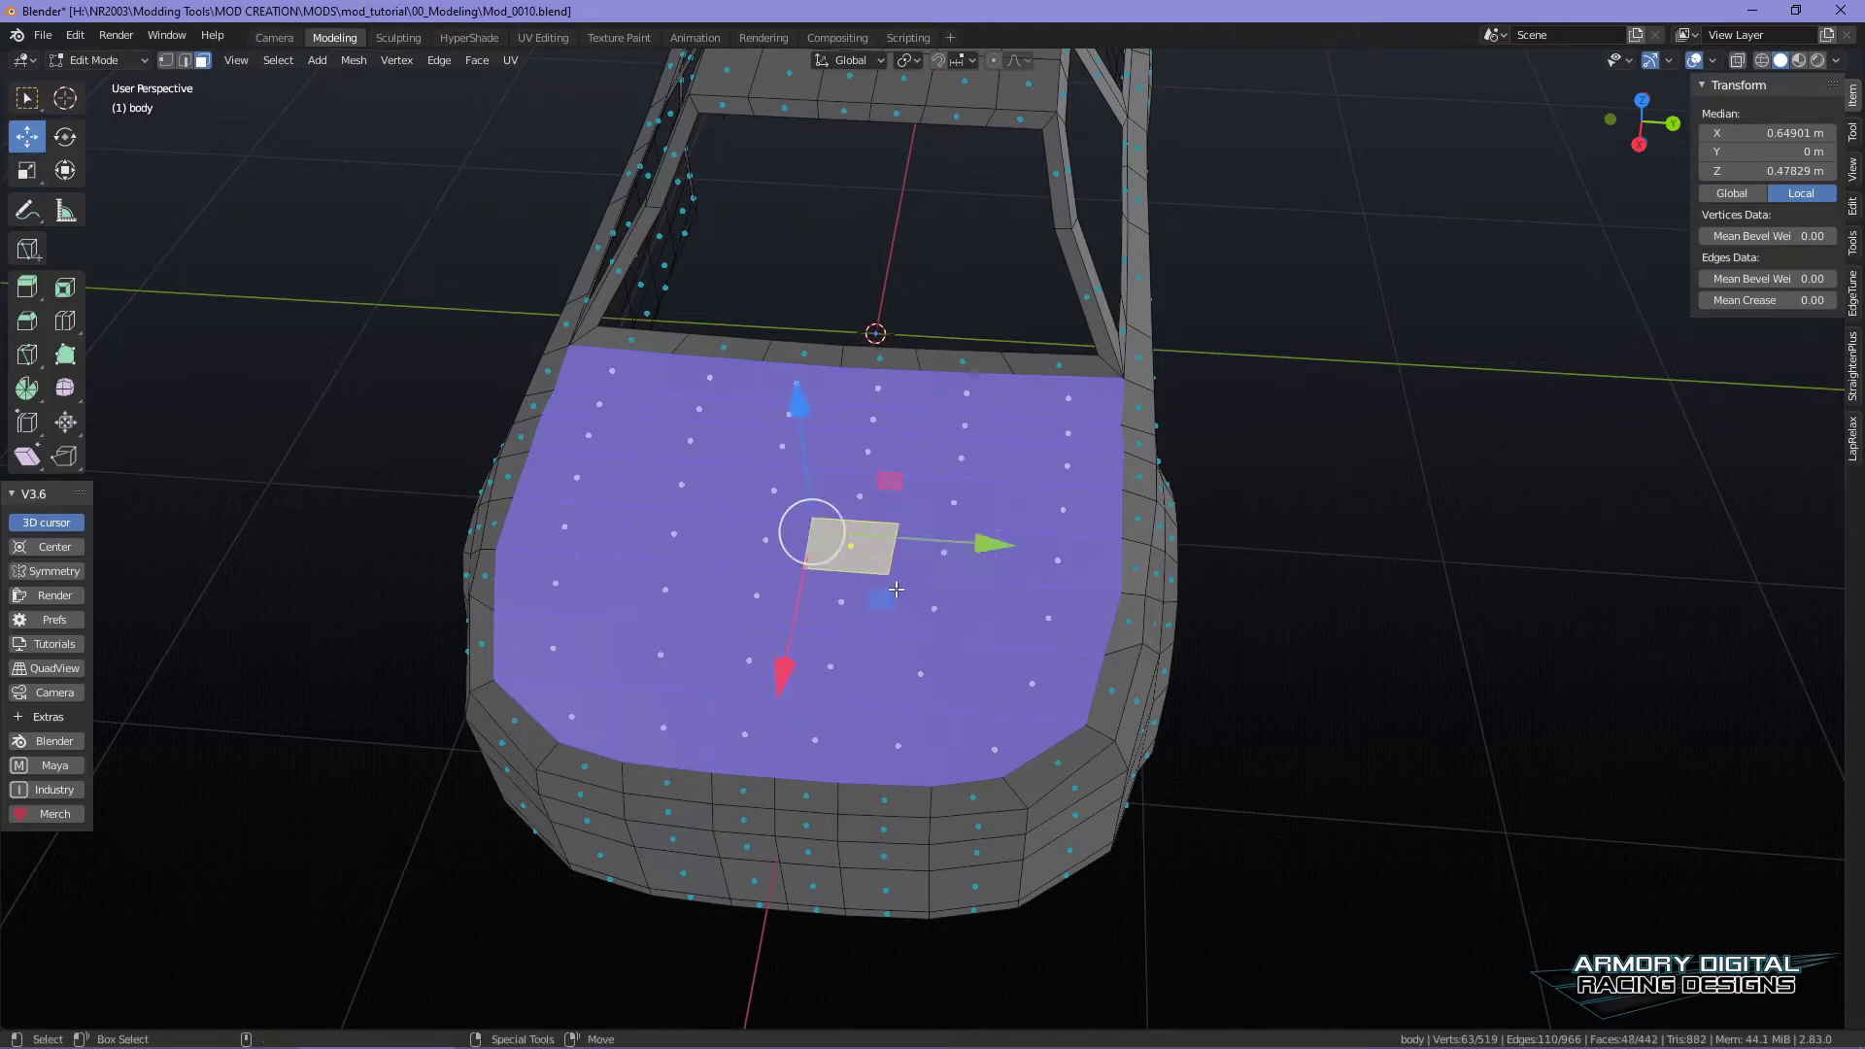
pyautogui.press('e')
pyautogui.rightClick(825, 551)
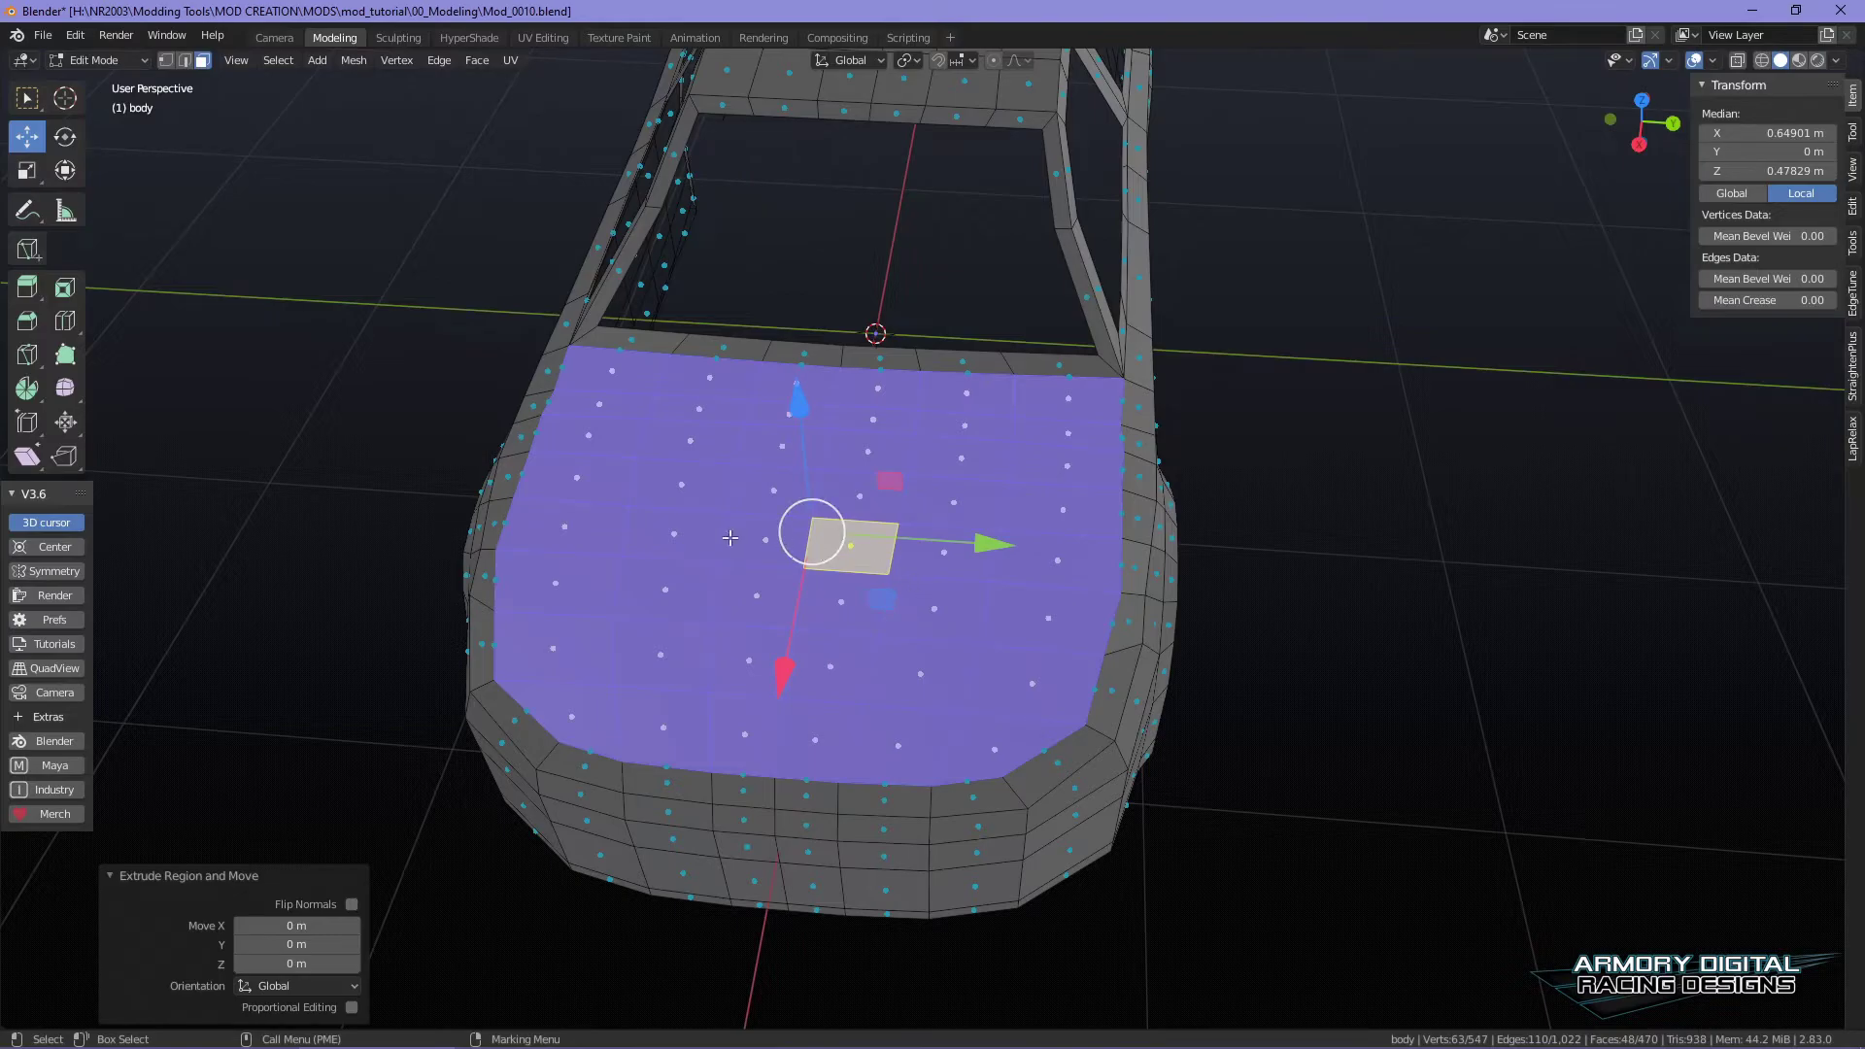
pyautogui.press('r')
pyautogui.press('s')
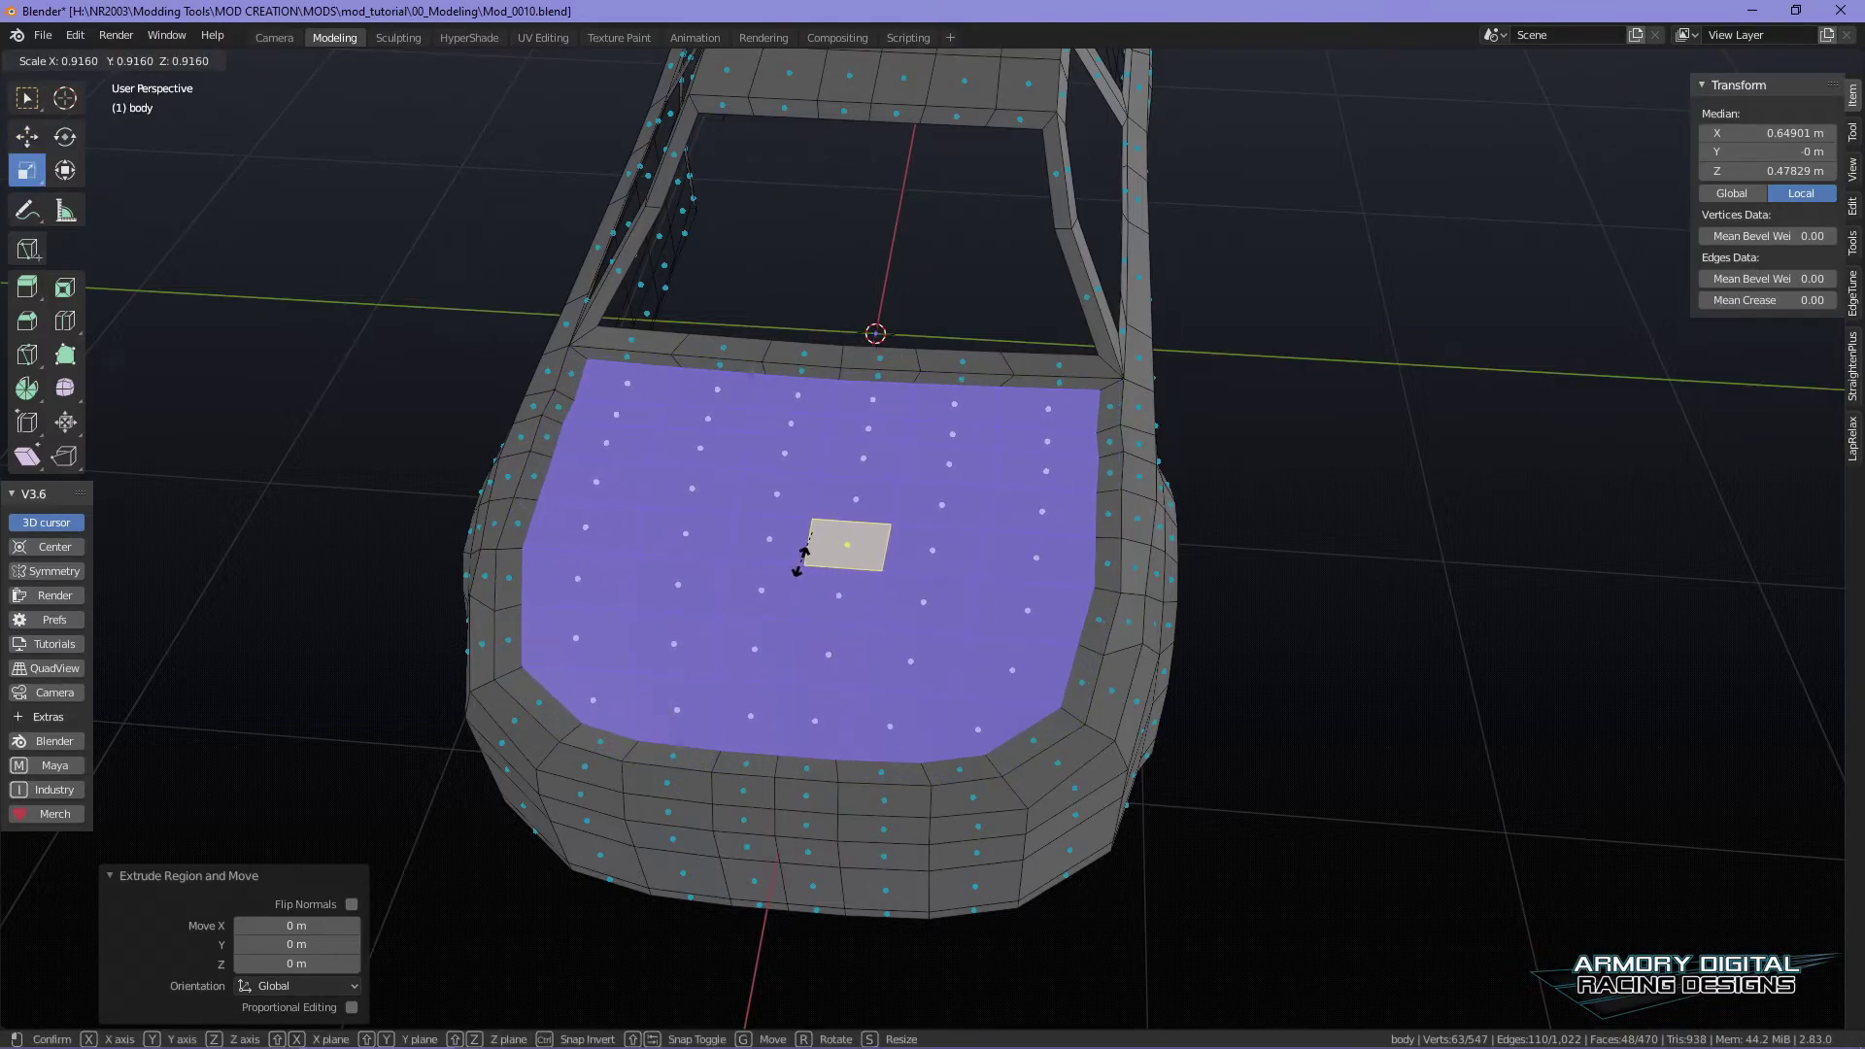
pyautogui.click(803, 559)
# - Try widening the inset hood faces to 1.256 along Y
pyautogui.moveTo(1245, 716); pyautogui.dragTo(1052, 665, button='middle')
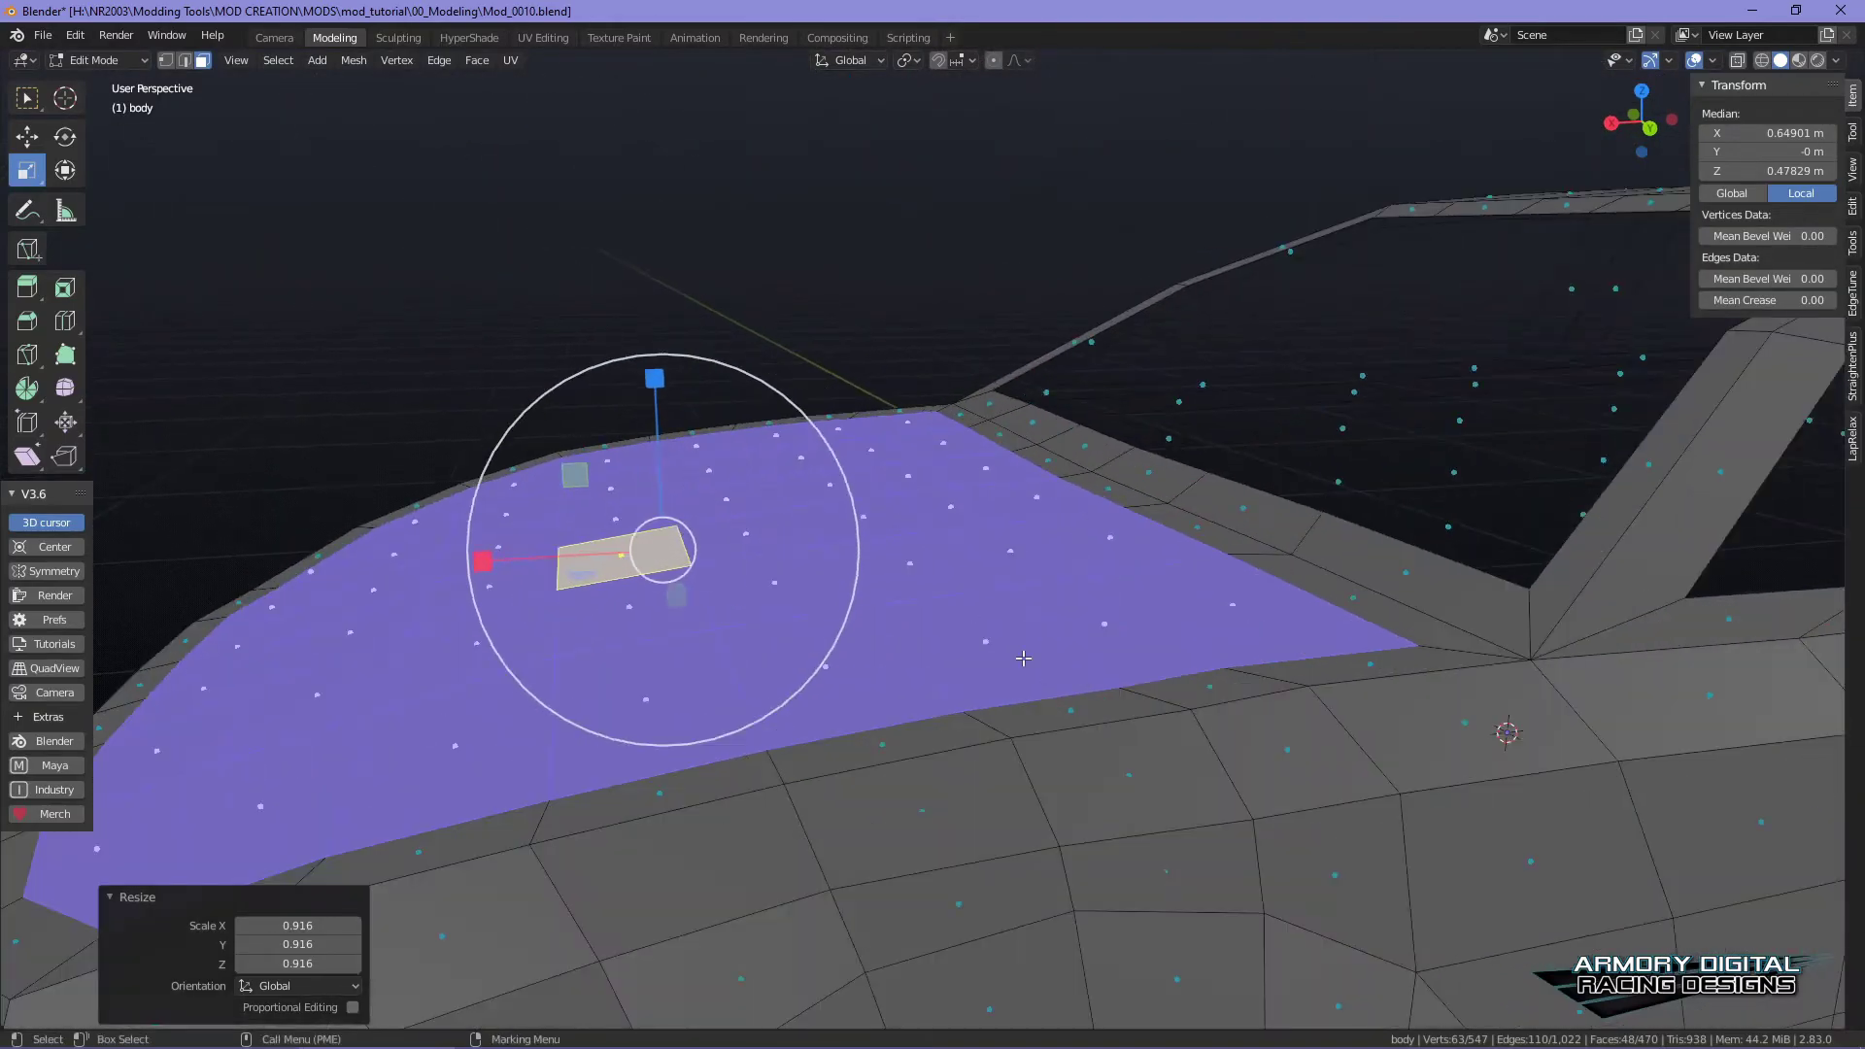
pyautogui.press('s')
pyautogui.press('y')
pyautogui.click(711, 613)
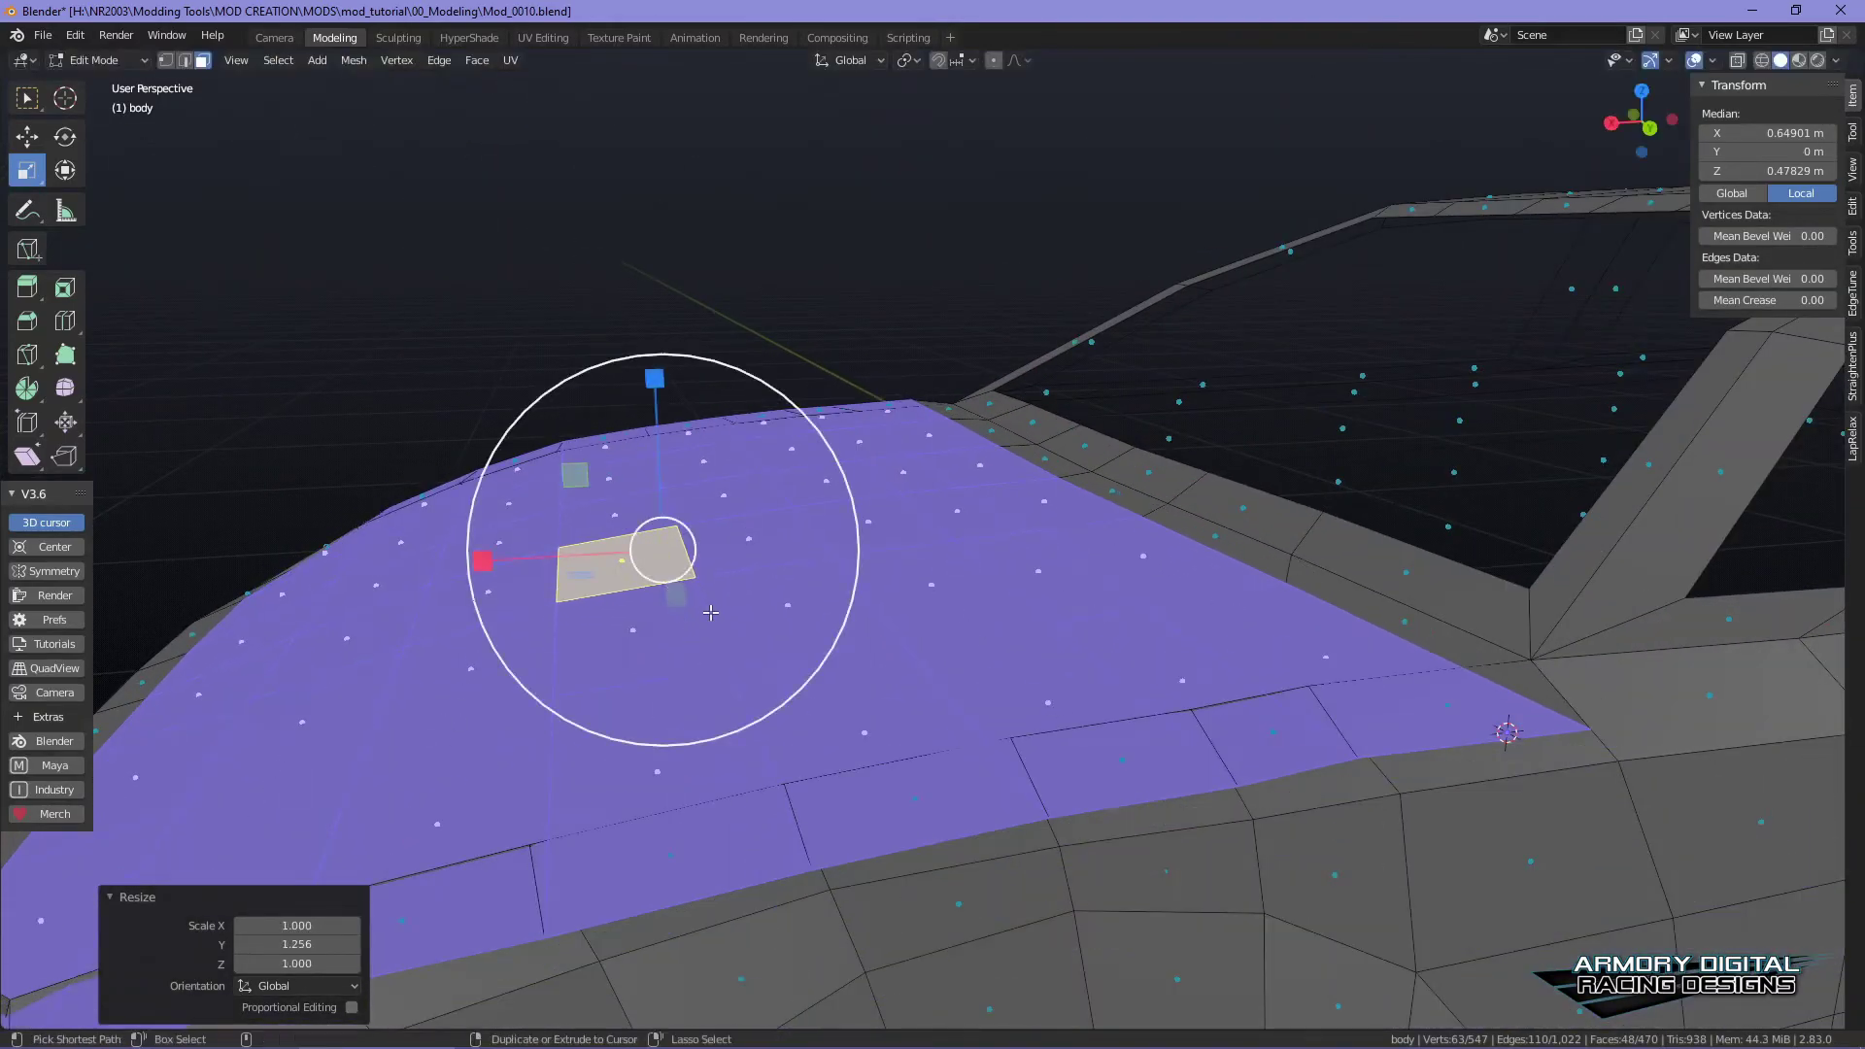
pyautogui.hotkey('ctrl', 'z')
# - Scale the inset hood faces uniformly to 0.988 and check the border around them
pyautogui.press('s')
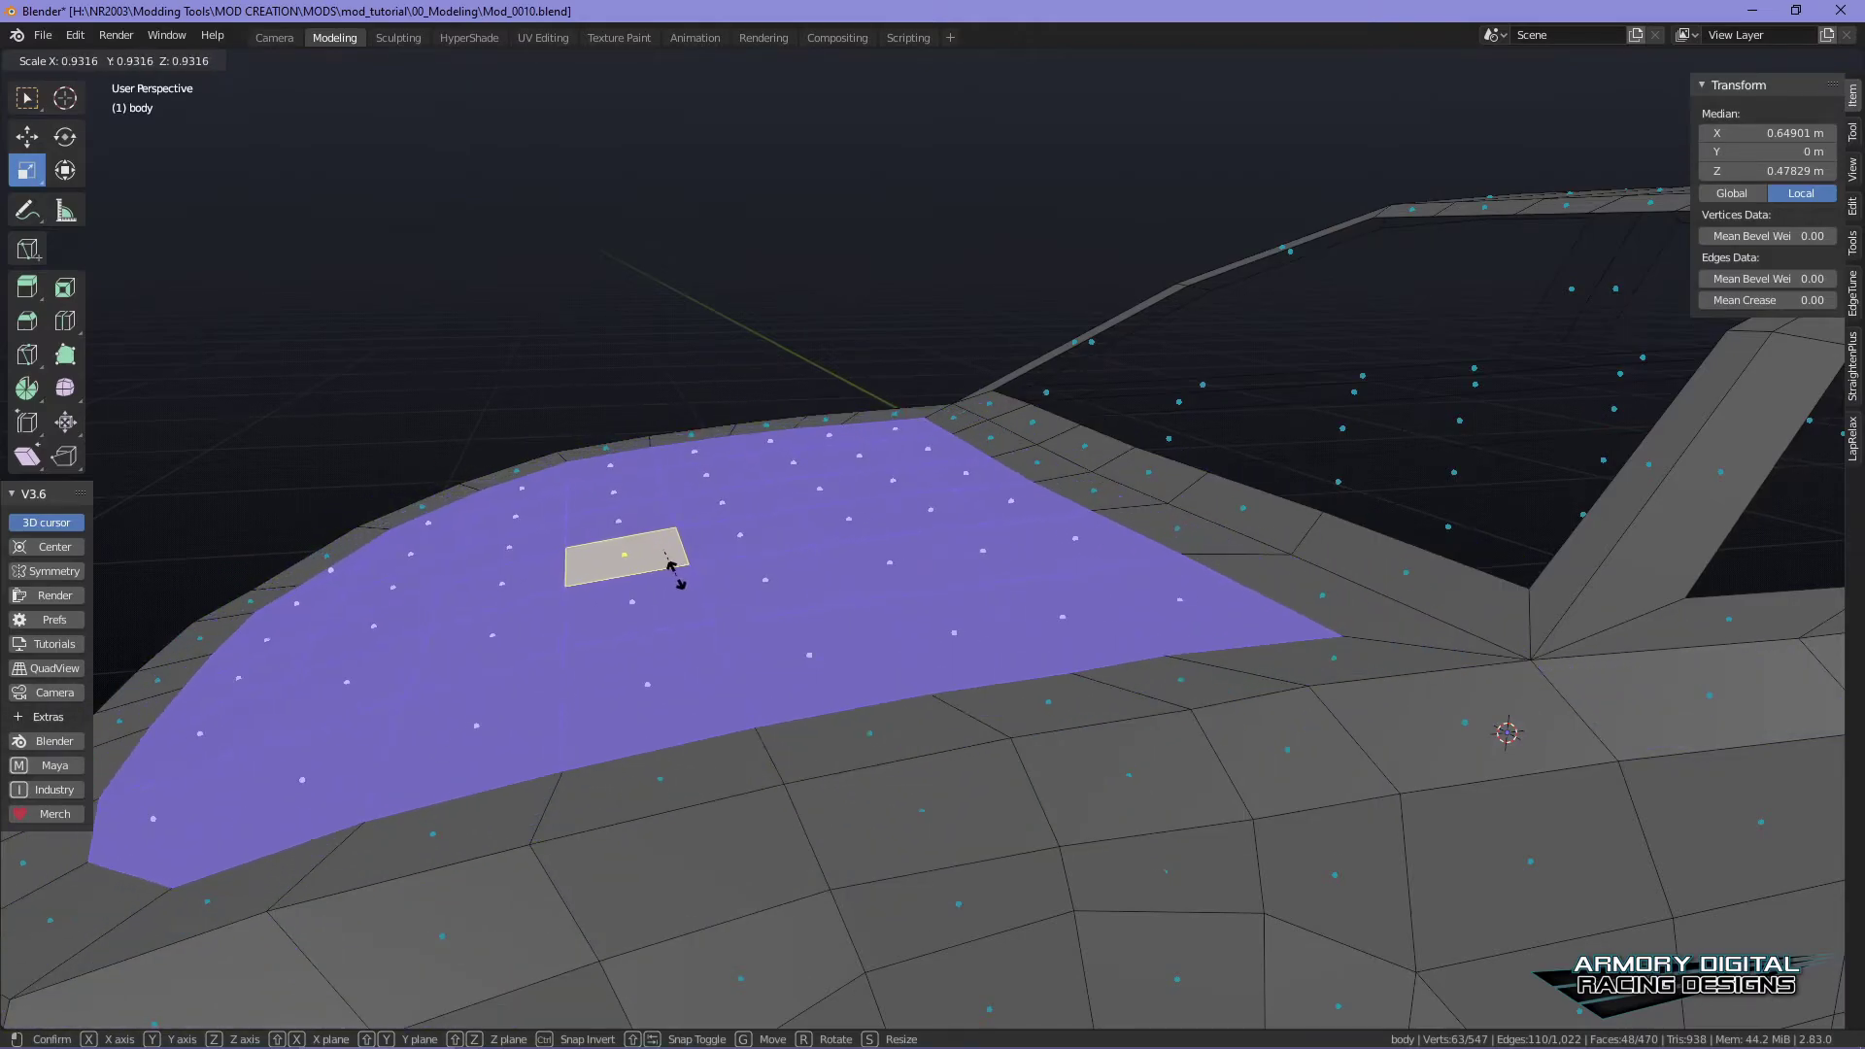
pyautogui.click(679, 579)
pyautogui.moveTo(679, 579); pyautogui.dragTo(623, 385, button='middle')
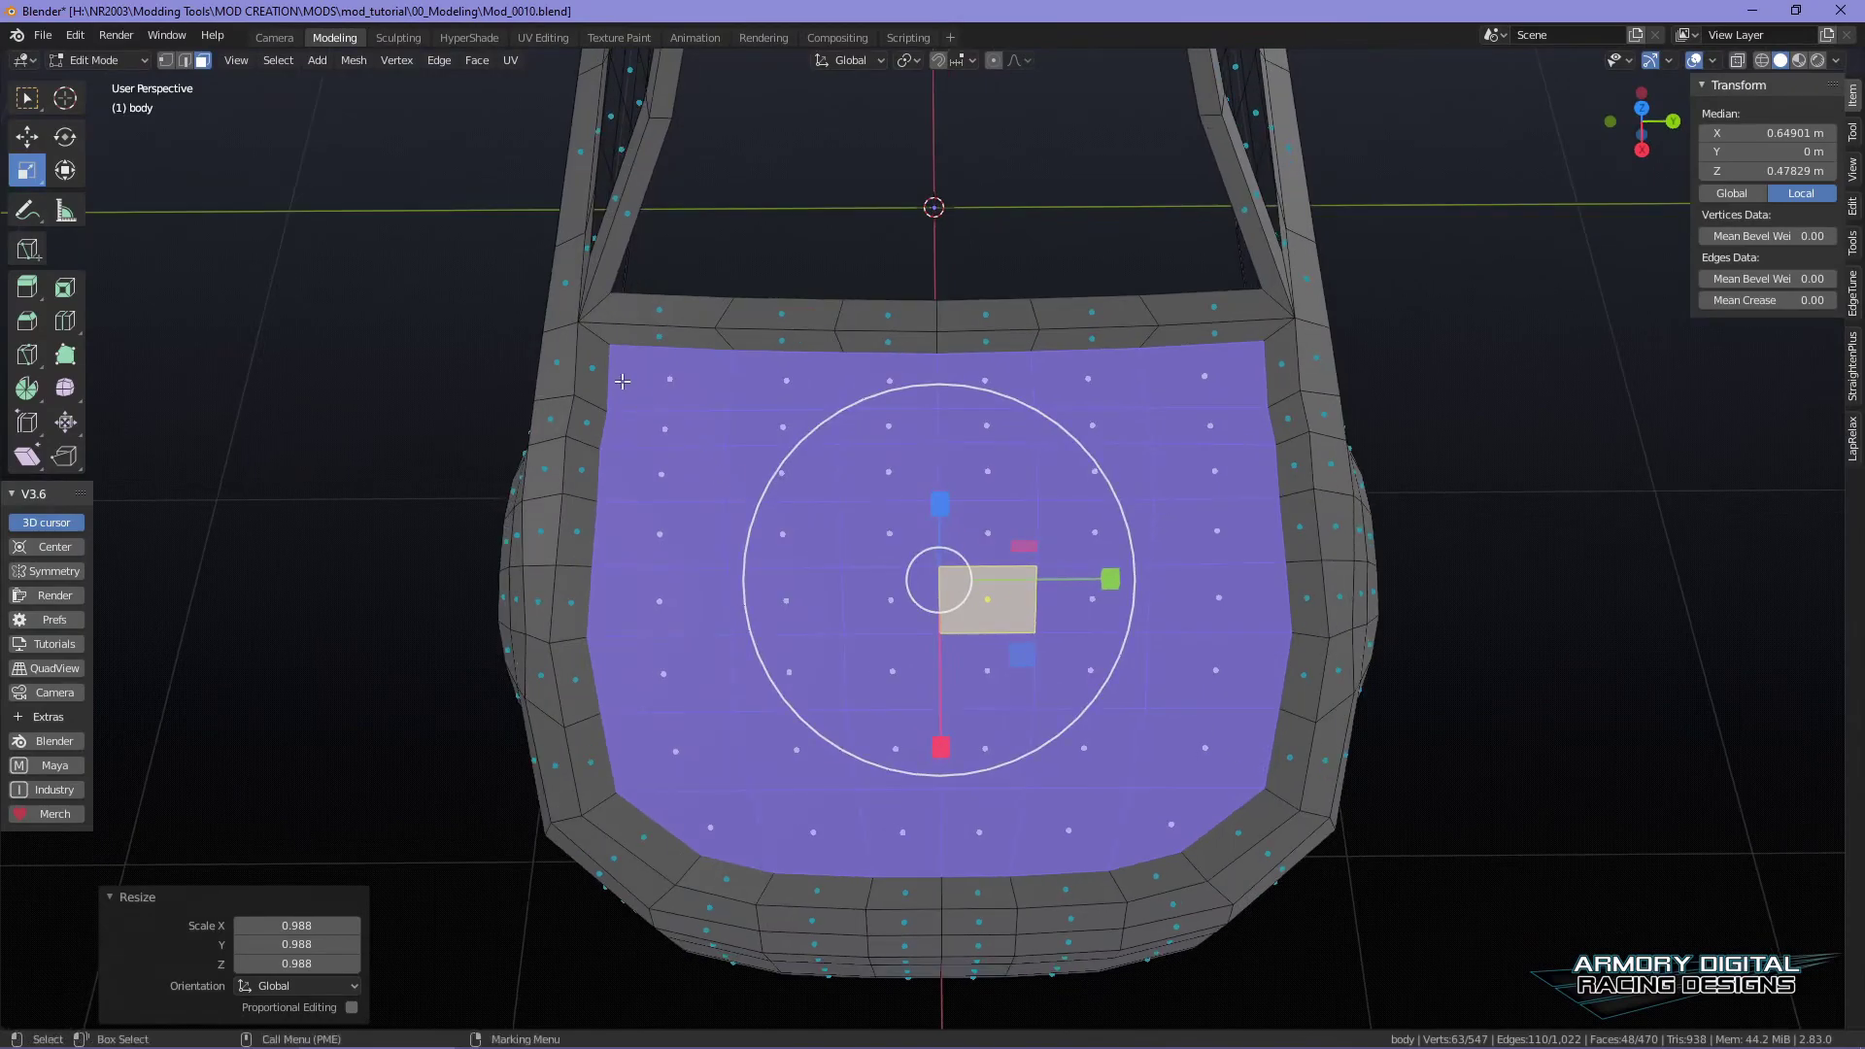
pyautogui.moveTo(1351, 489); pyautogui.dragTo(1366, 599, button='middle')
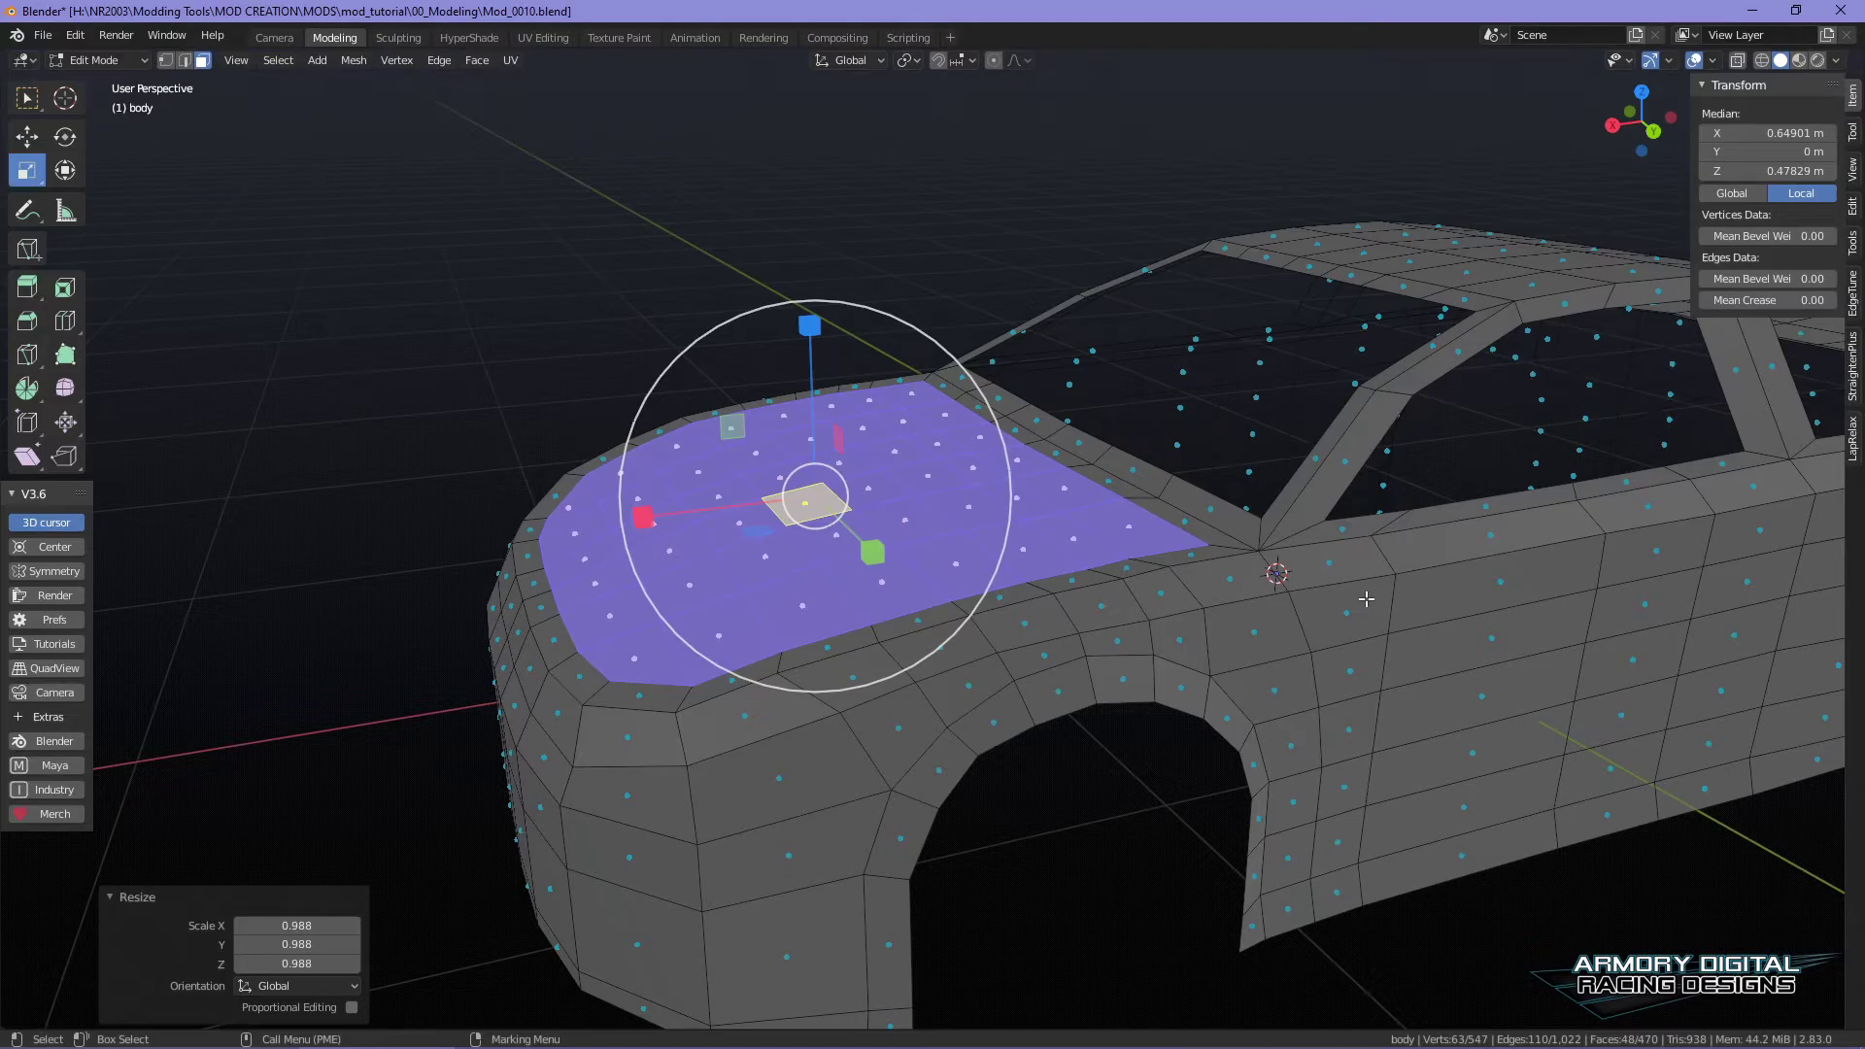
# - Duplicate the inset hood faces, raise the copy 0.7529 m along Z, and separate it into its own object
pyautogui.press('w')
pyautogui.hotkey('shift', 'd')
pyautogui.press('Escape')
pyautogui.moveTo(810, 323); pyautogui.dragTo(808, 43)
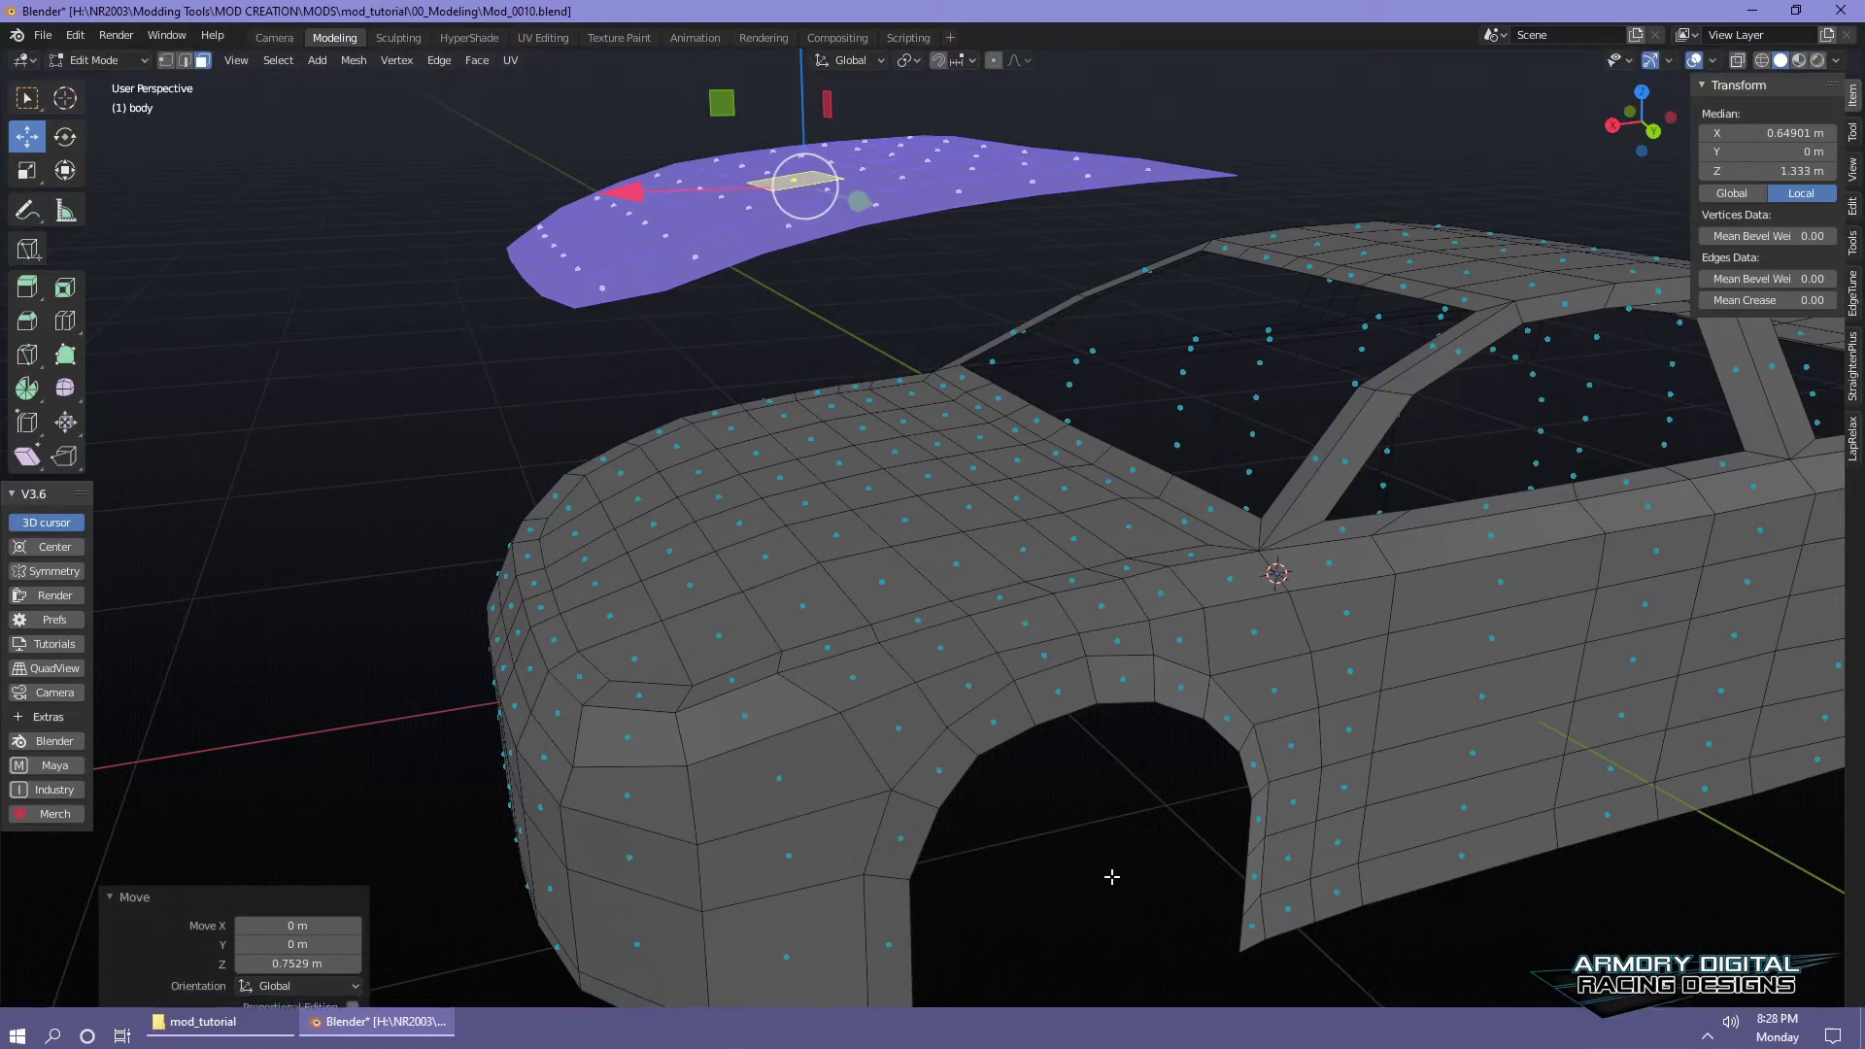
pyautogui.rightClick(759, 291)
pyautogui.click(621, 319)
pyautogui.click(748, 358)
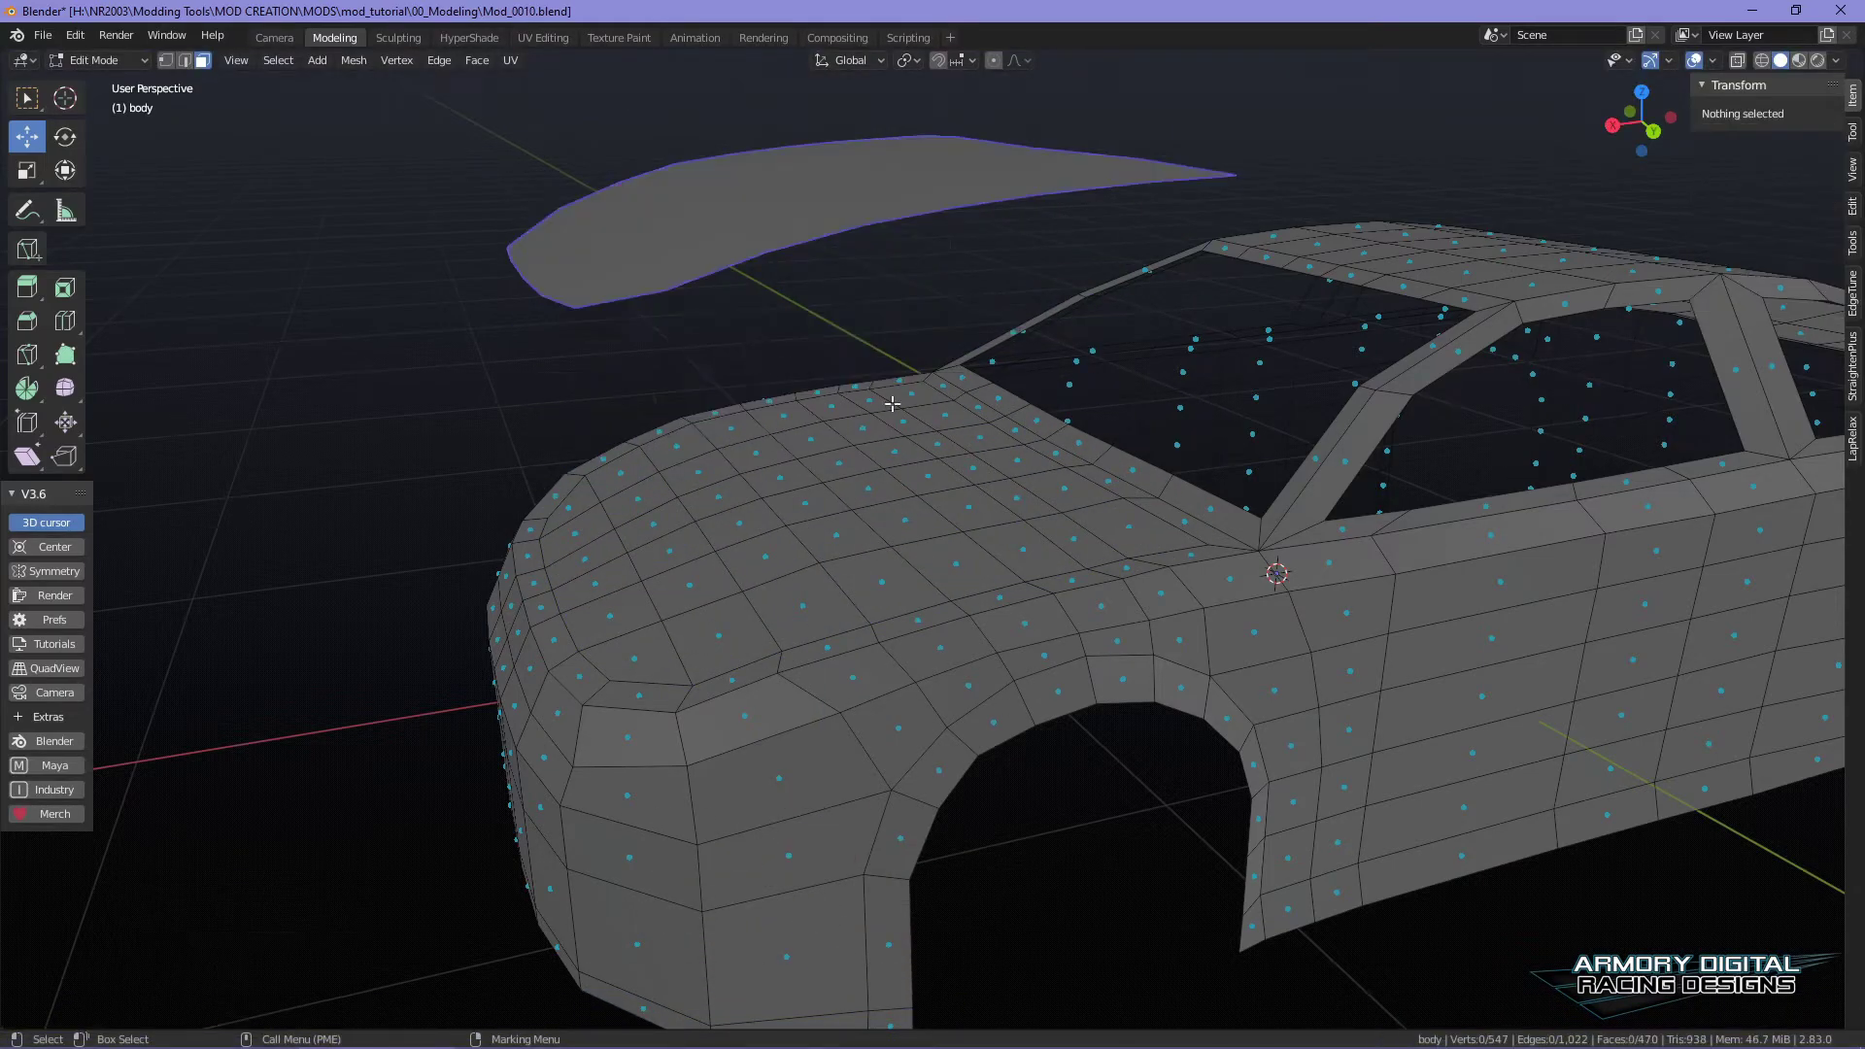
# - Inspect the separated hood panel, then undo its separation, raising and duplication
pyautogui.scroll(3, 831, 355)
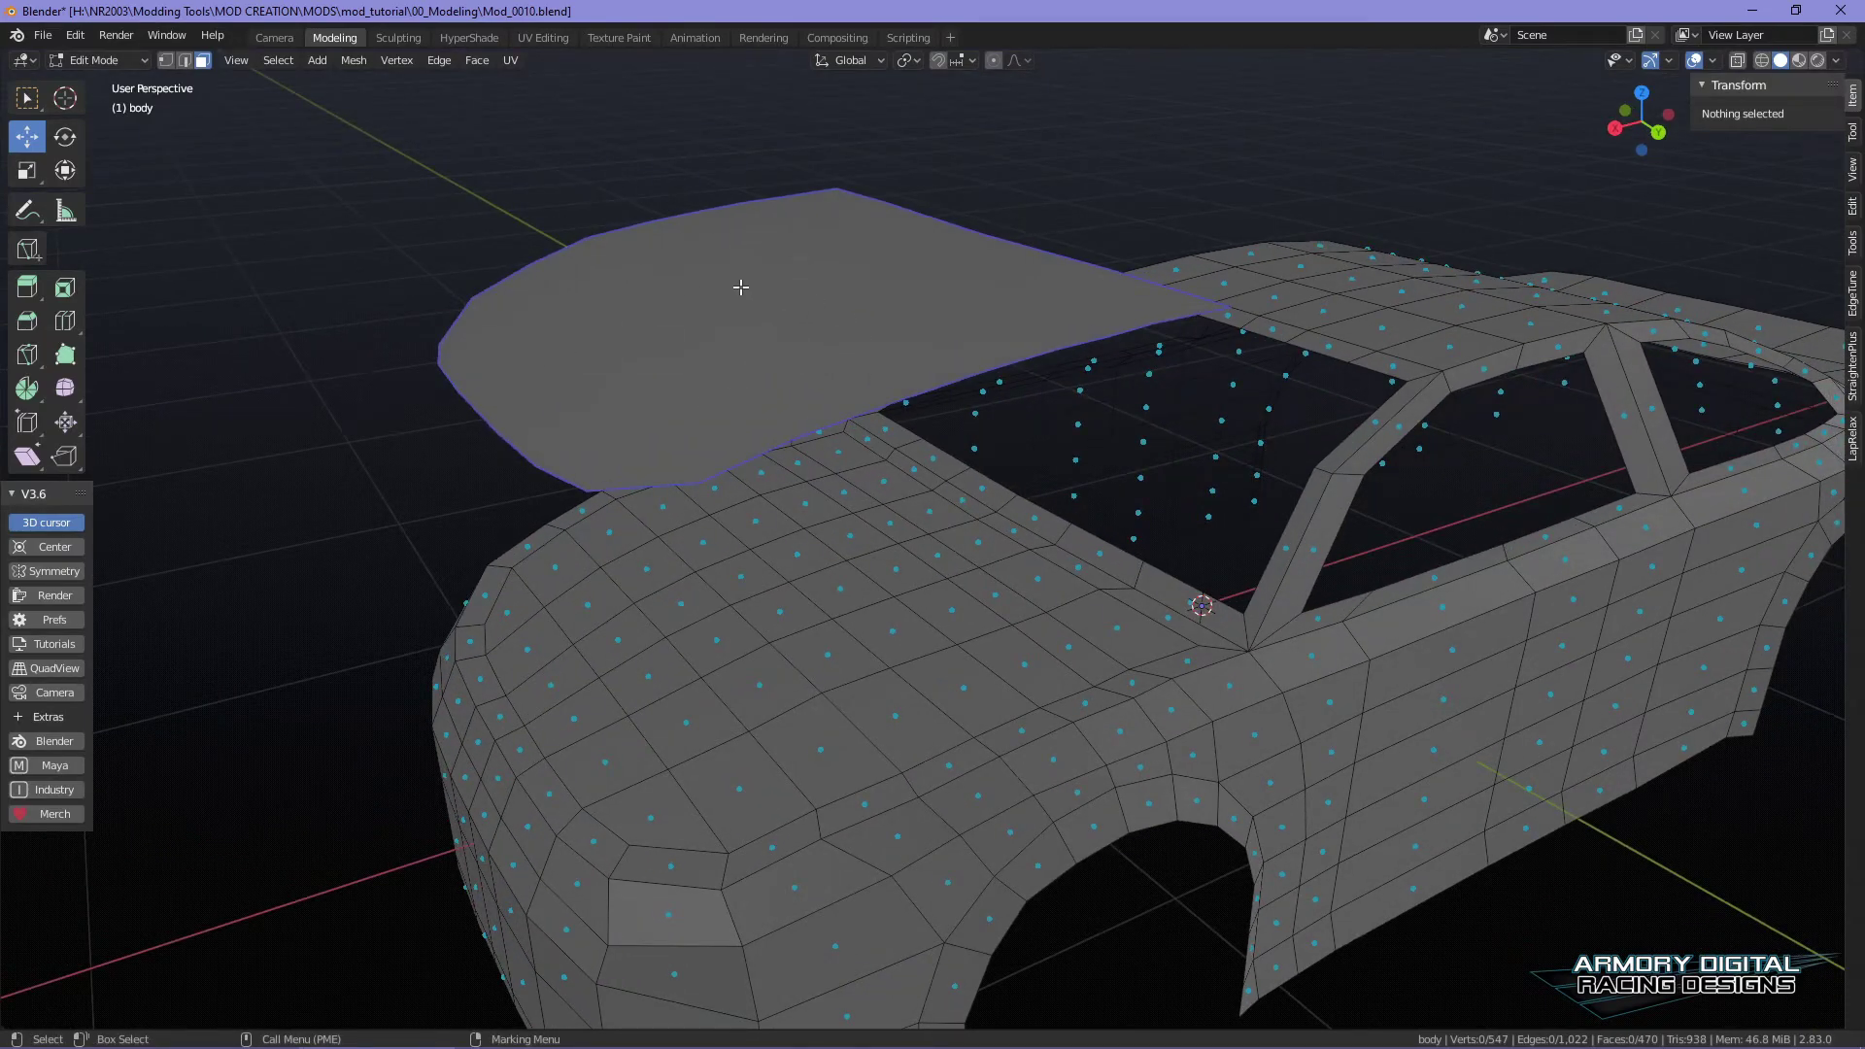
pyautogui.press('Tab')
pyautogui.scroll(-4, 777, 282)
pyautogui.press('Tab')
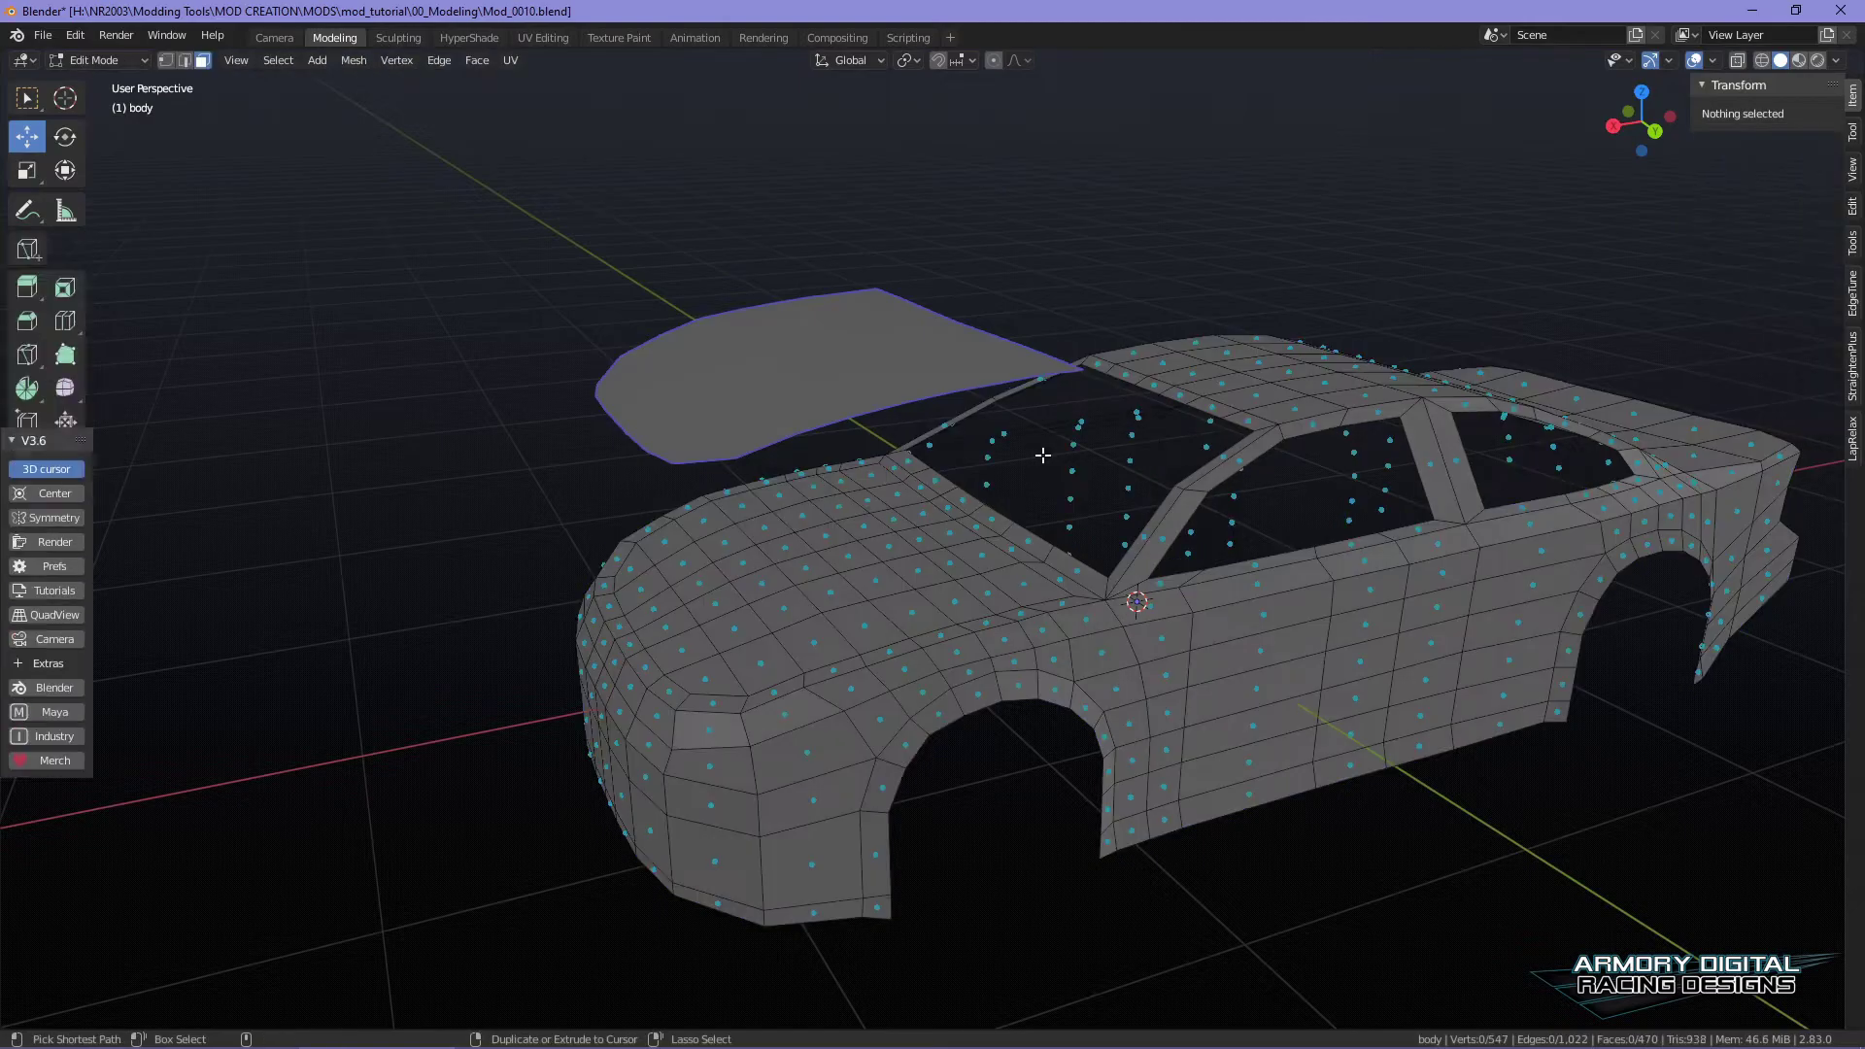
pyautogui.hotkey('ctrl', 'z')
pyautogui.scroll(3, 982, 575)
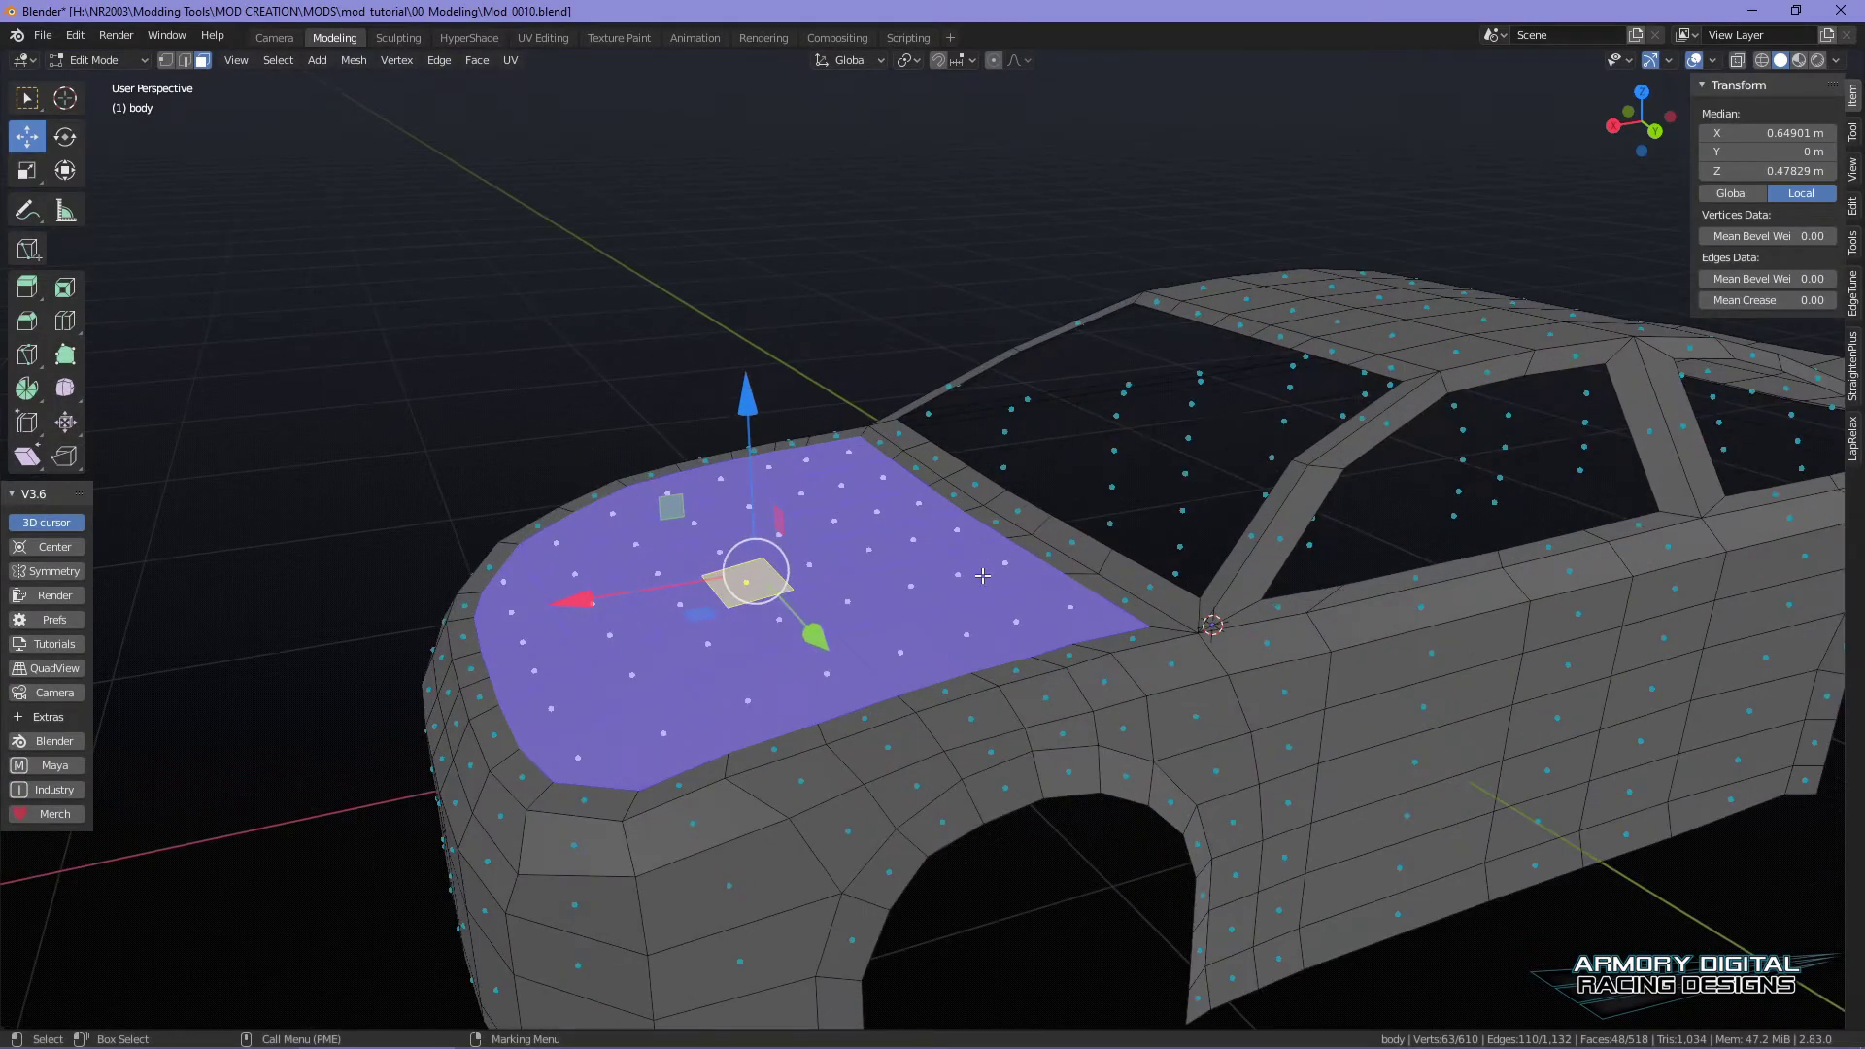
pyautogui.hotkey('ctrl', 'z')
pyautogui.hotkey('ctrl', 'z')
pyautogui.hotkey('ctrl', 'z')
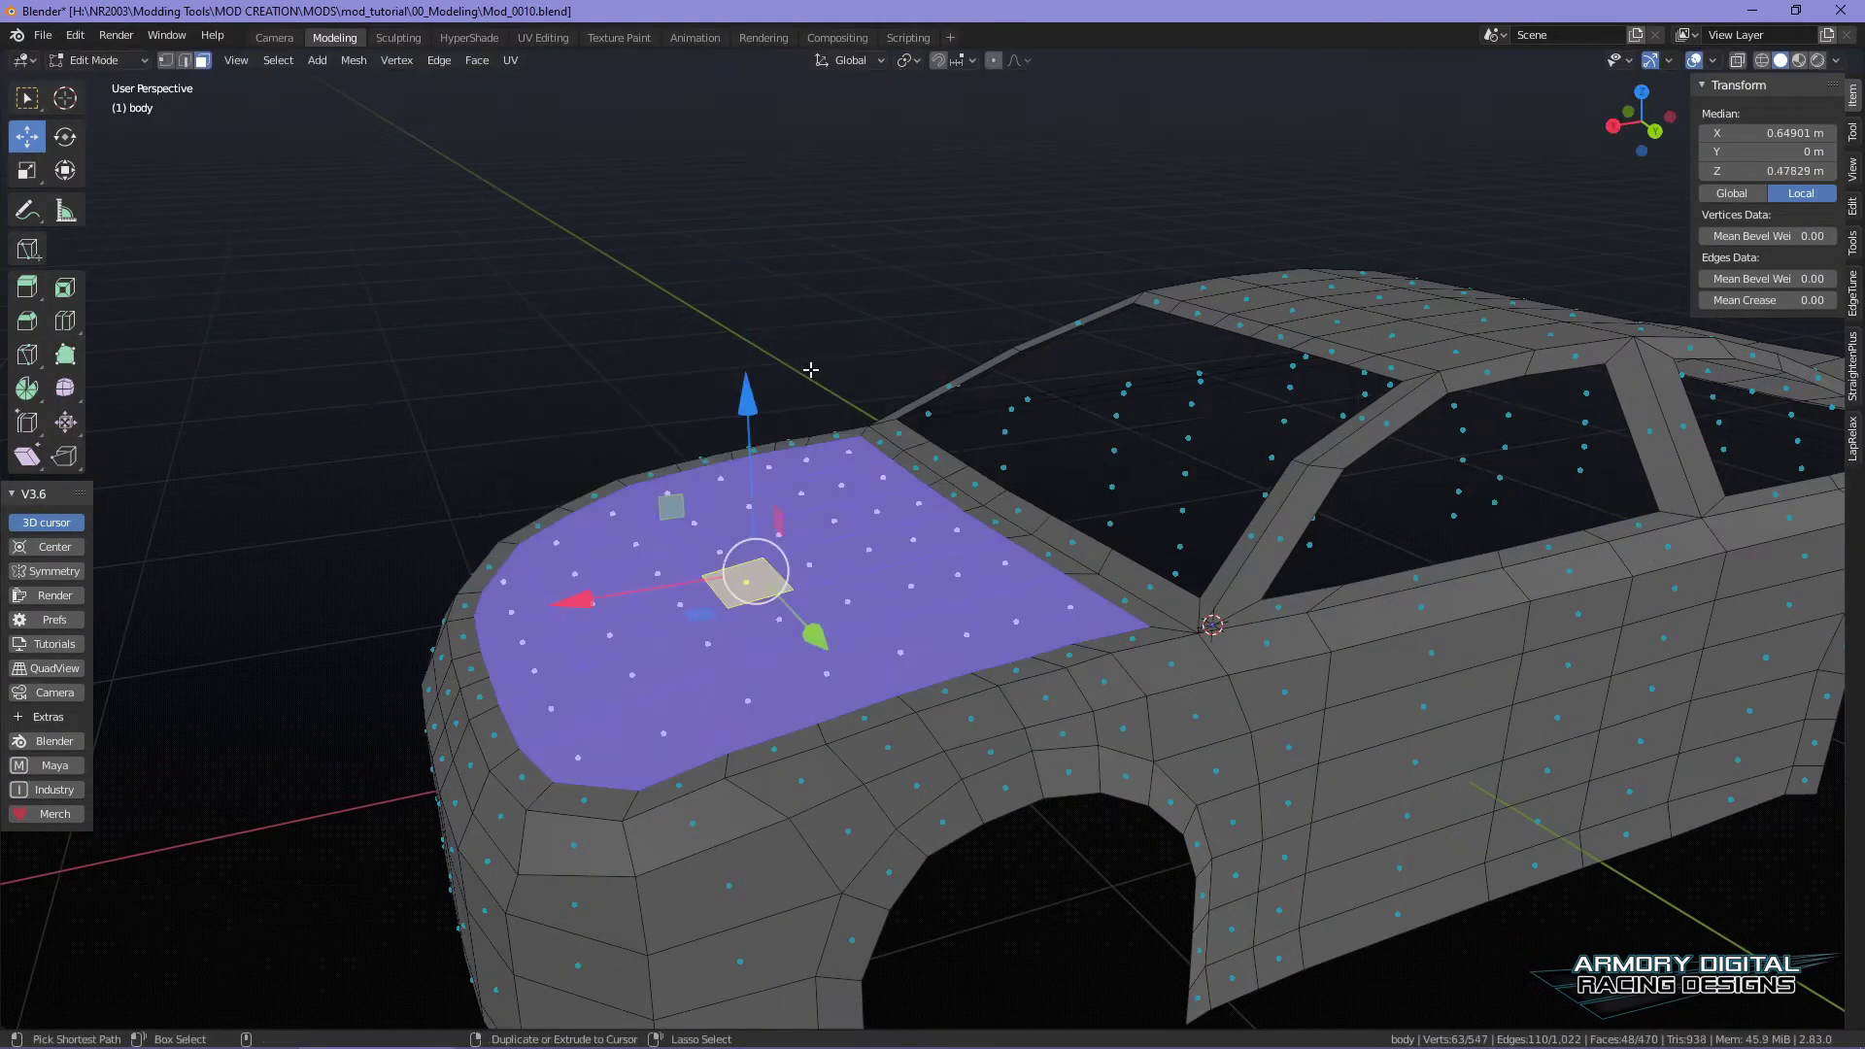
# - Raise the inset hood faces about 0.066 m along Z
pyautogui.moveTo(747, 403)
pyautogui.mouseDown()
pyautogui.moveTo(748, 354)
pyautogui.moveTo(749, 377)
pyautogui.mouseUp()
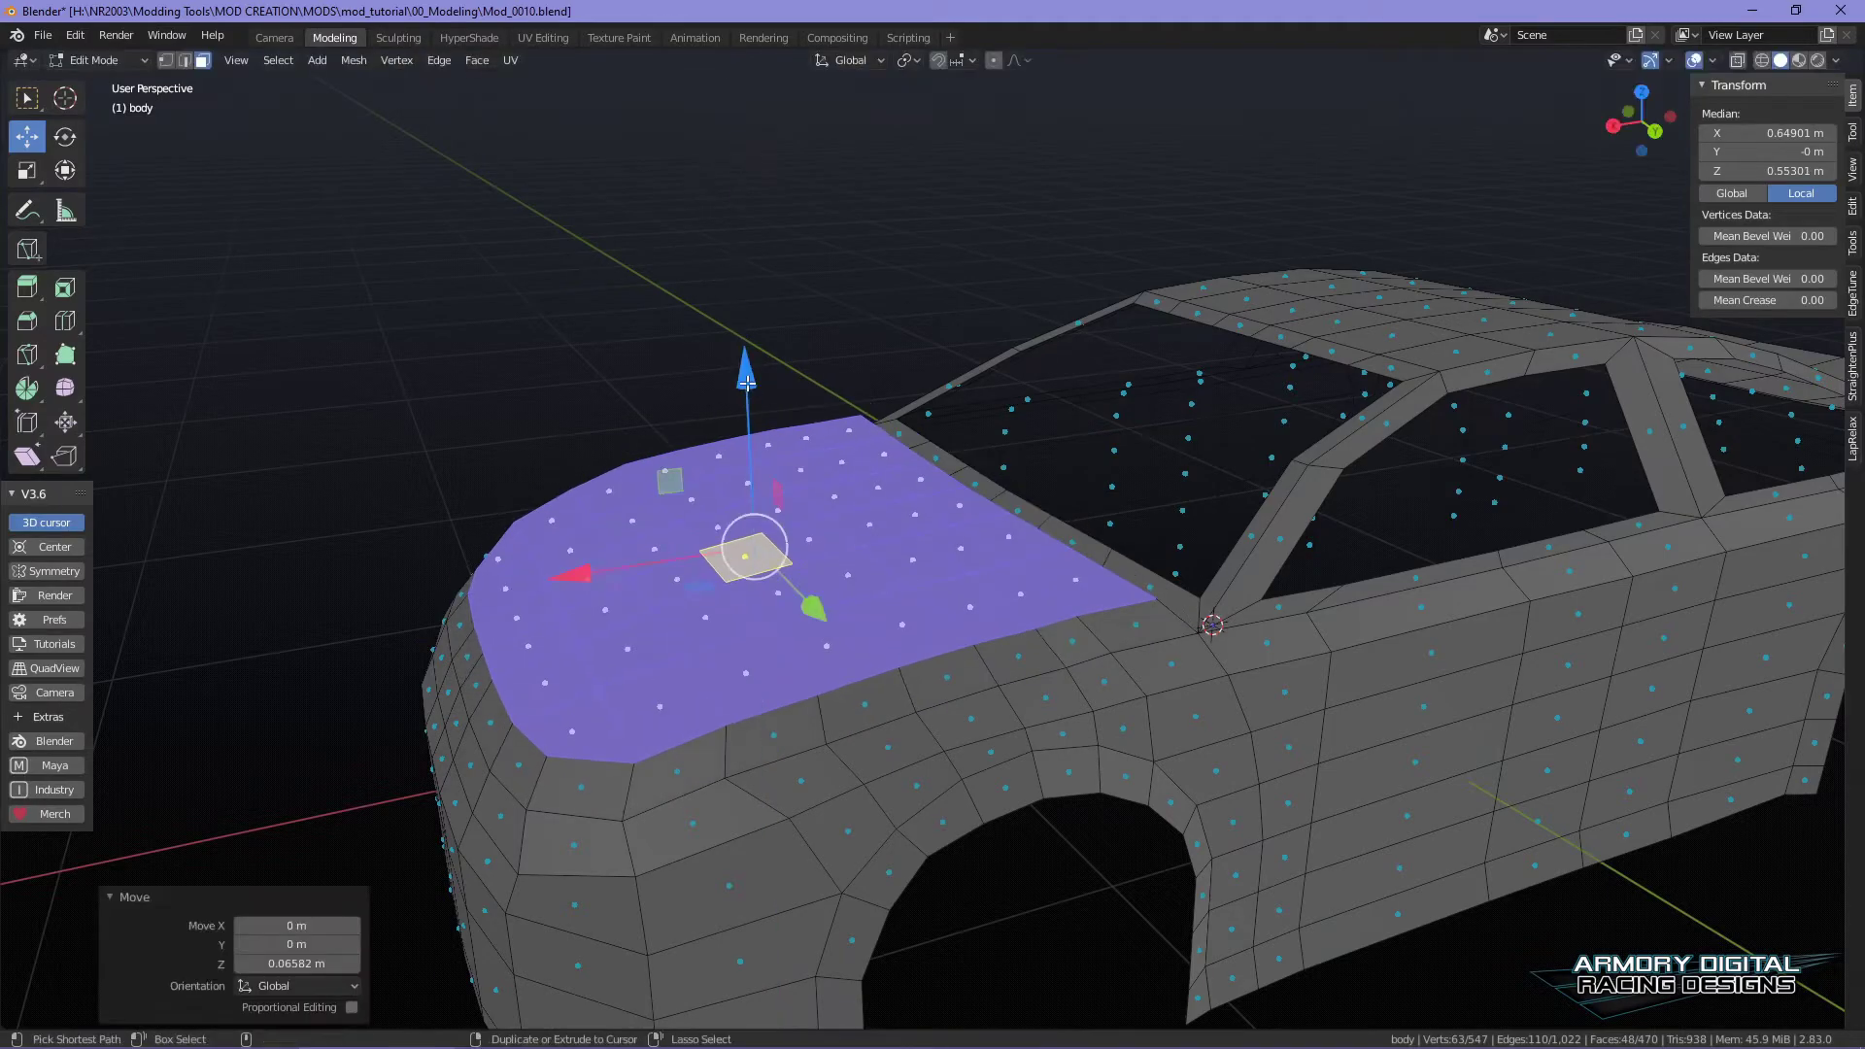
# - Undo the last raise of the inset hood faces and scale them uniformly to 1.005
pyautogui.hotkey('ctrl', 'z')
pyautogui.keyDown('alt'); pyautogui.moveTo(1233, 716); pyautogui.dragTo(1263, 748); pyautogui.keyUp('alt')
pyautogui.press('r')
pyautogui.moveTo(813, 664)
pyautogui.mouseDown()
pyautogui.moveTo(789, 657)
pyautogui.moveTo(804, 669)
pyautogui.mouseUp()
pyautogui.moveTo(1205, 806); pyautogui.dragTo(1172, 707, button='middle')
pyautogui.hotkey('shift', 'space')
pyautogui.press('r')
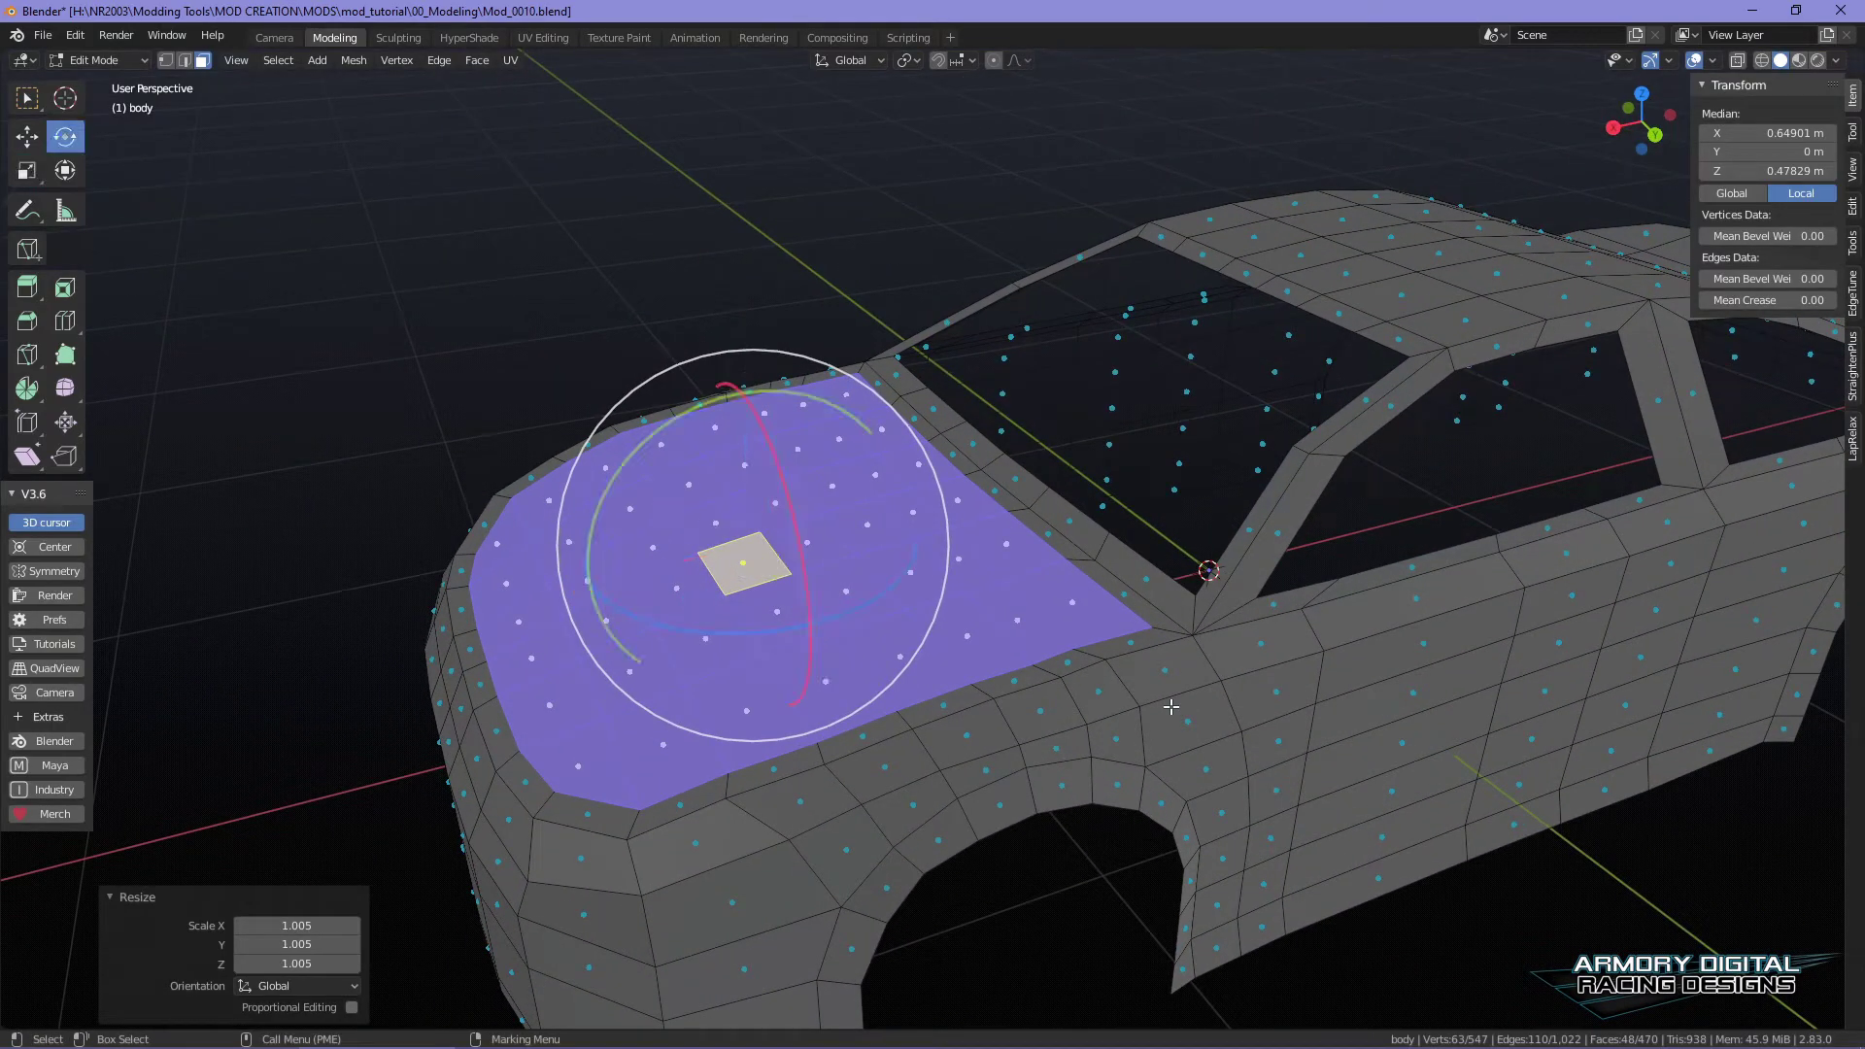
pyautogui.hotkey('shift', 'space')
pyautogui.press('g')
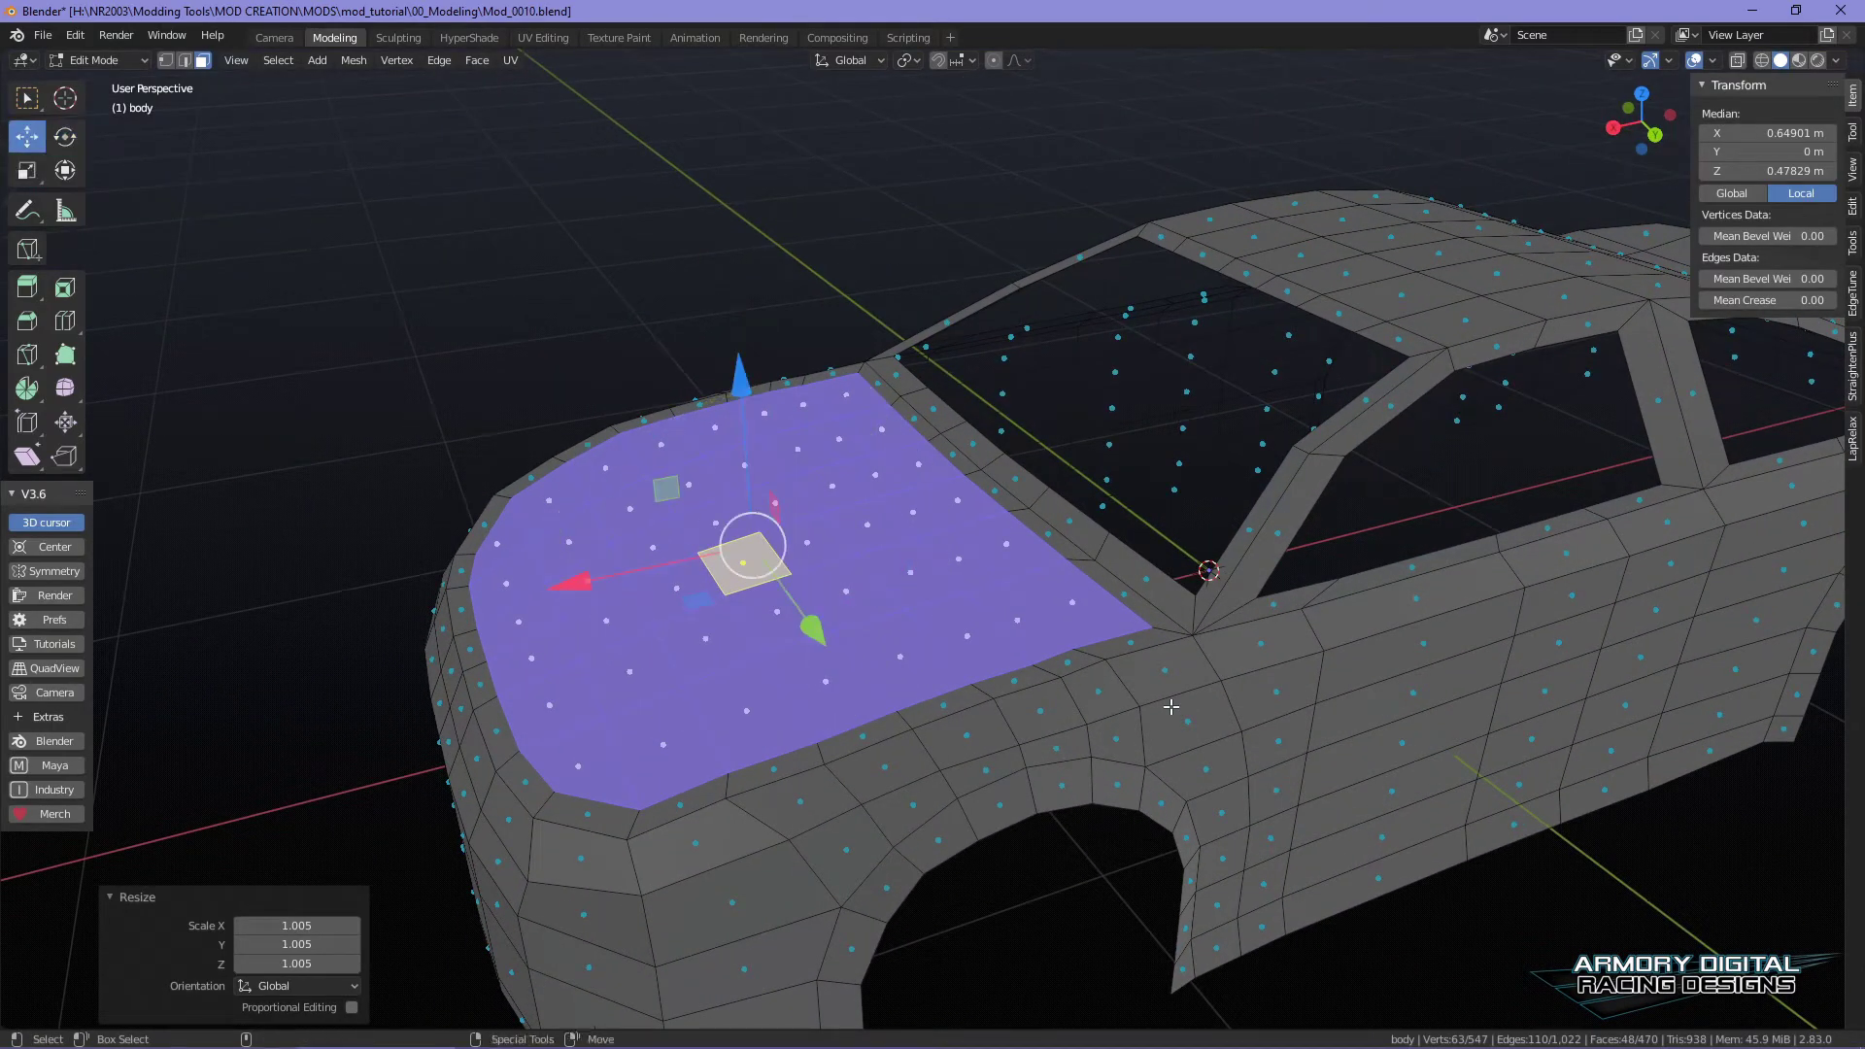
# - Duplicate the inset hood faces in place and separate the copy into its own object
pyautogui.hotkey('shift', 'd')
pyautogui.rightClick(1171, 707)
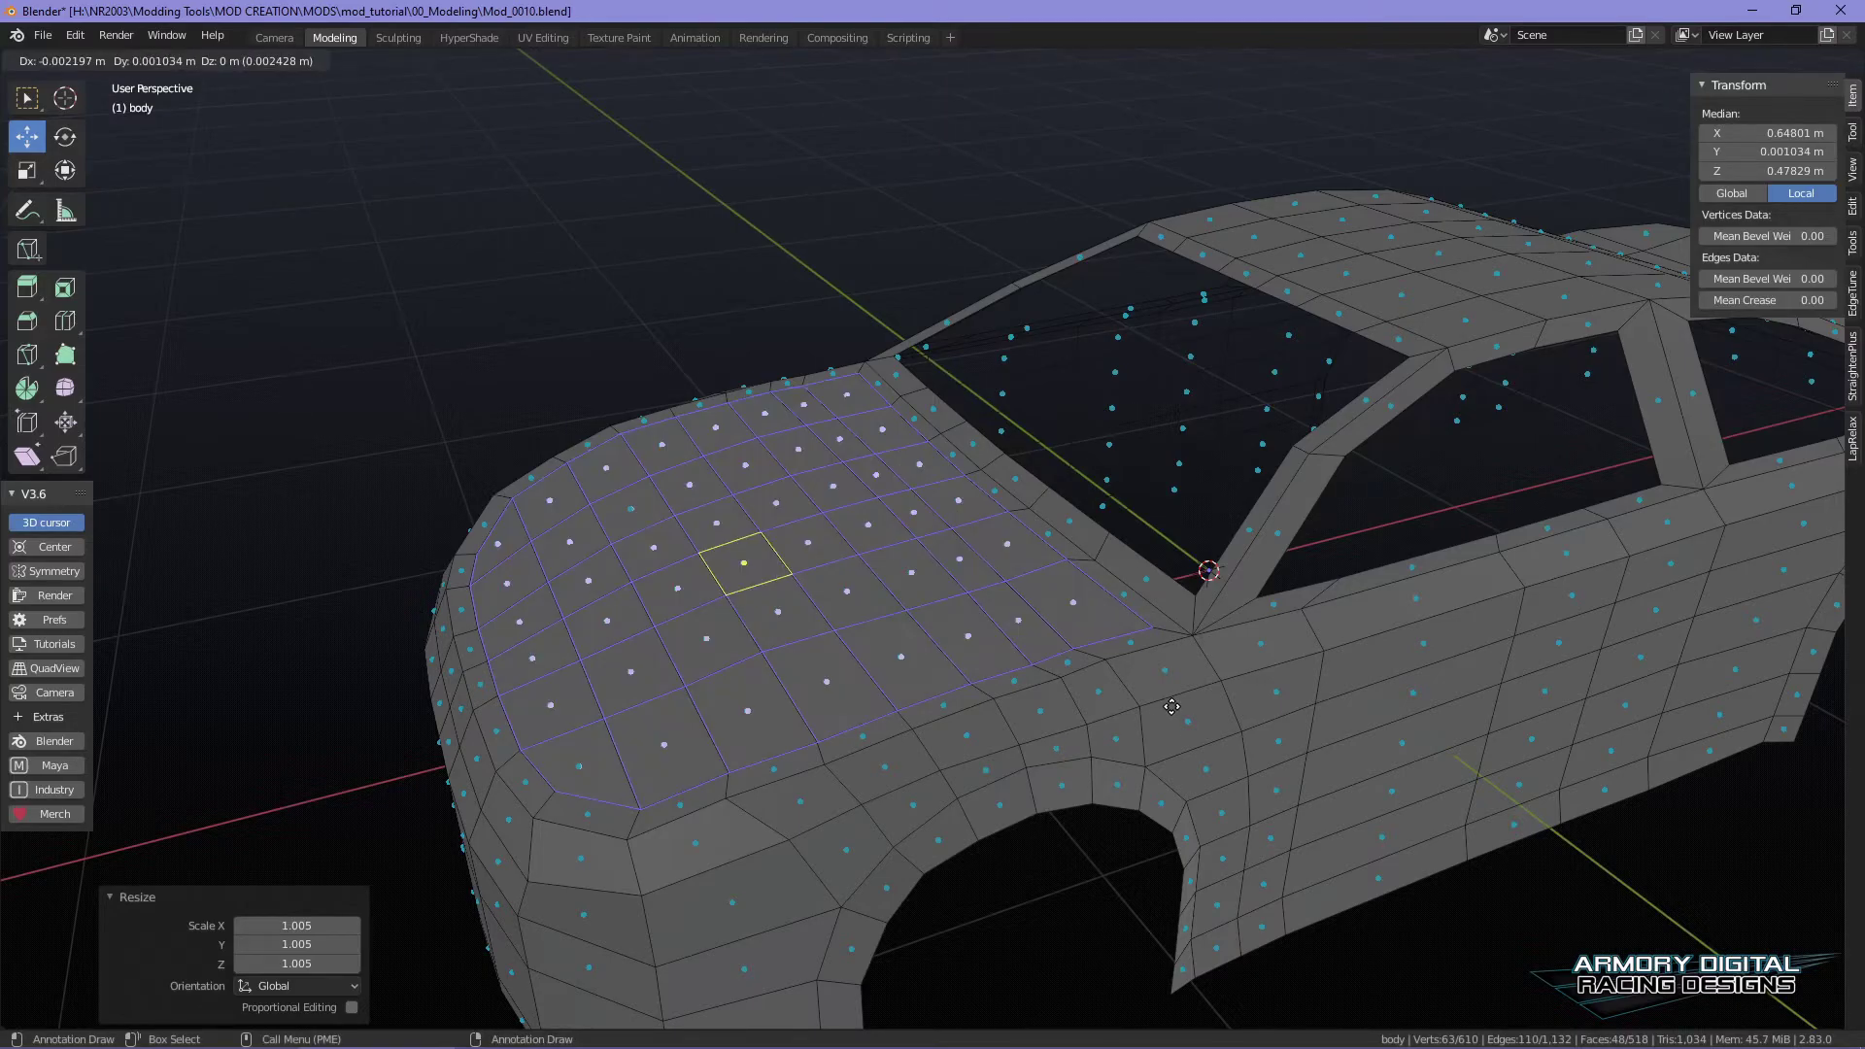
pyautogui.middleClick(906, 598)
pyautogui.moveTo(778, 604)
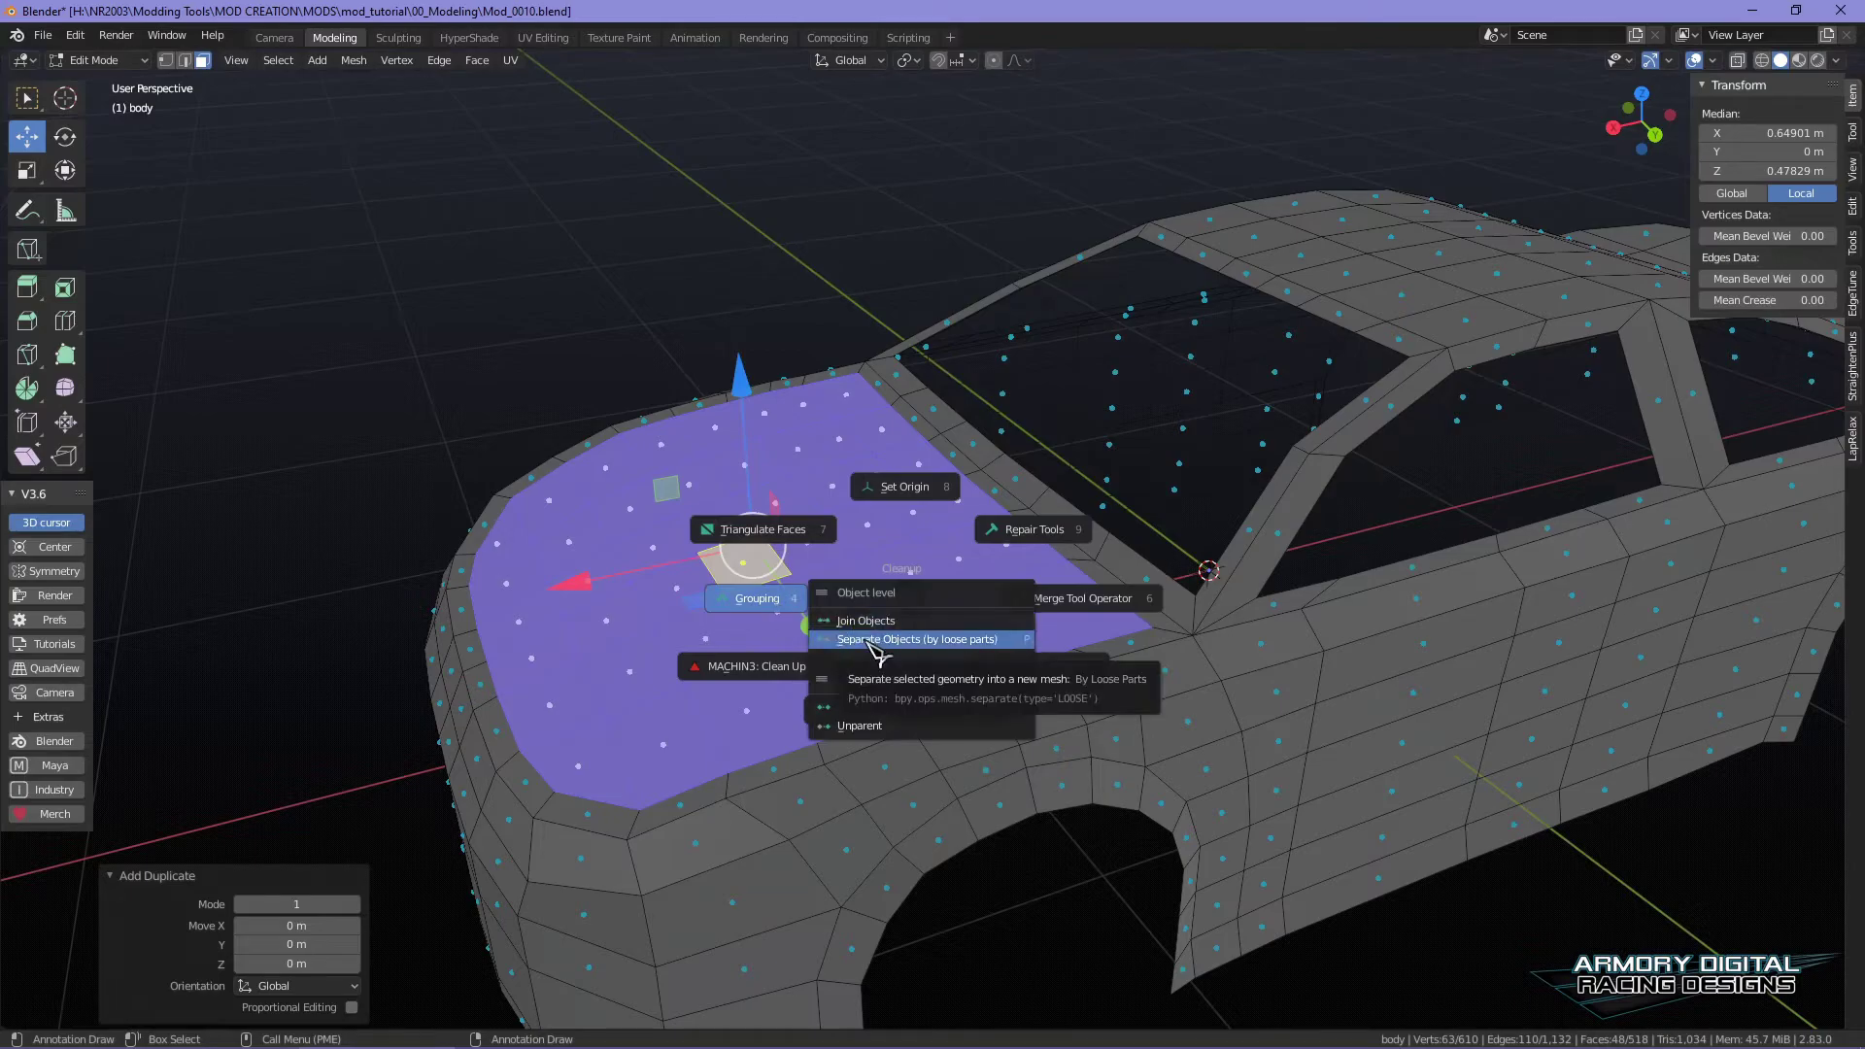
pyautogui.click(874, 640)
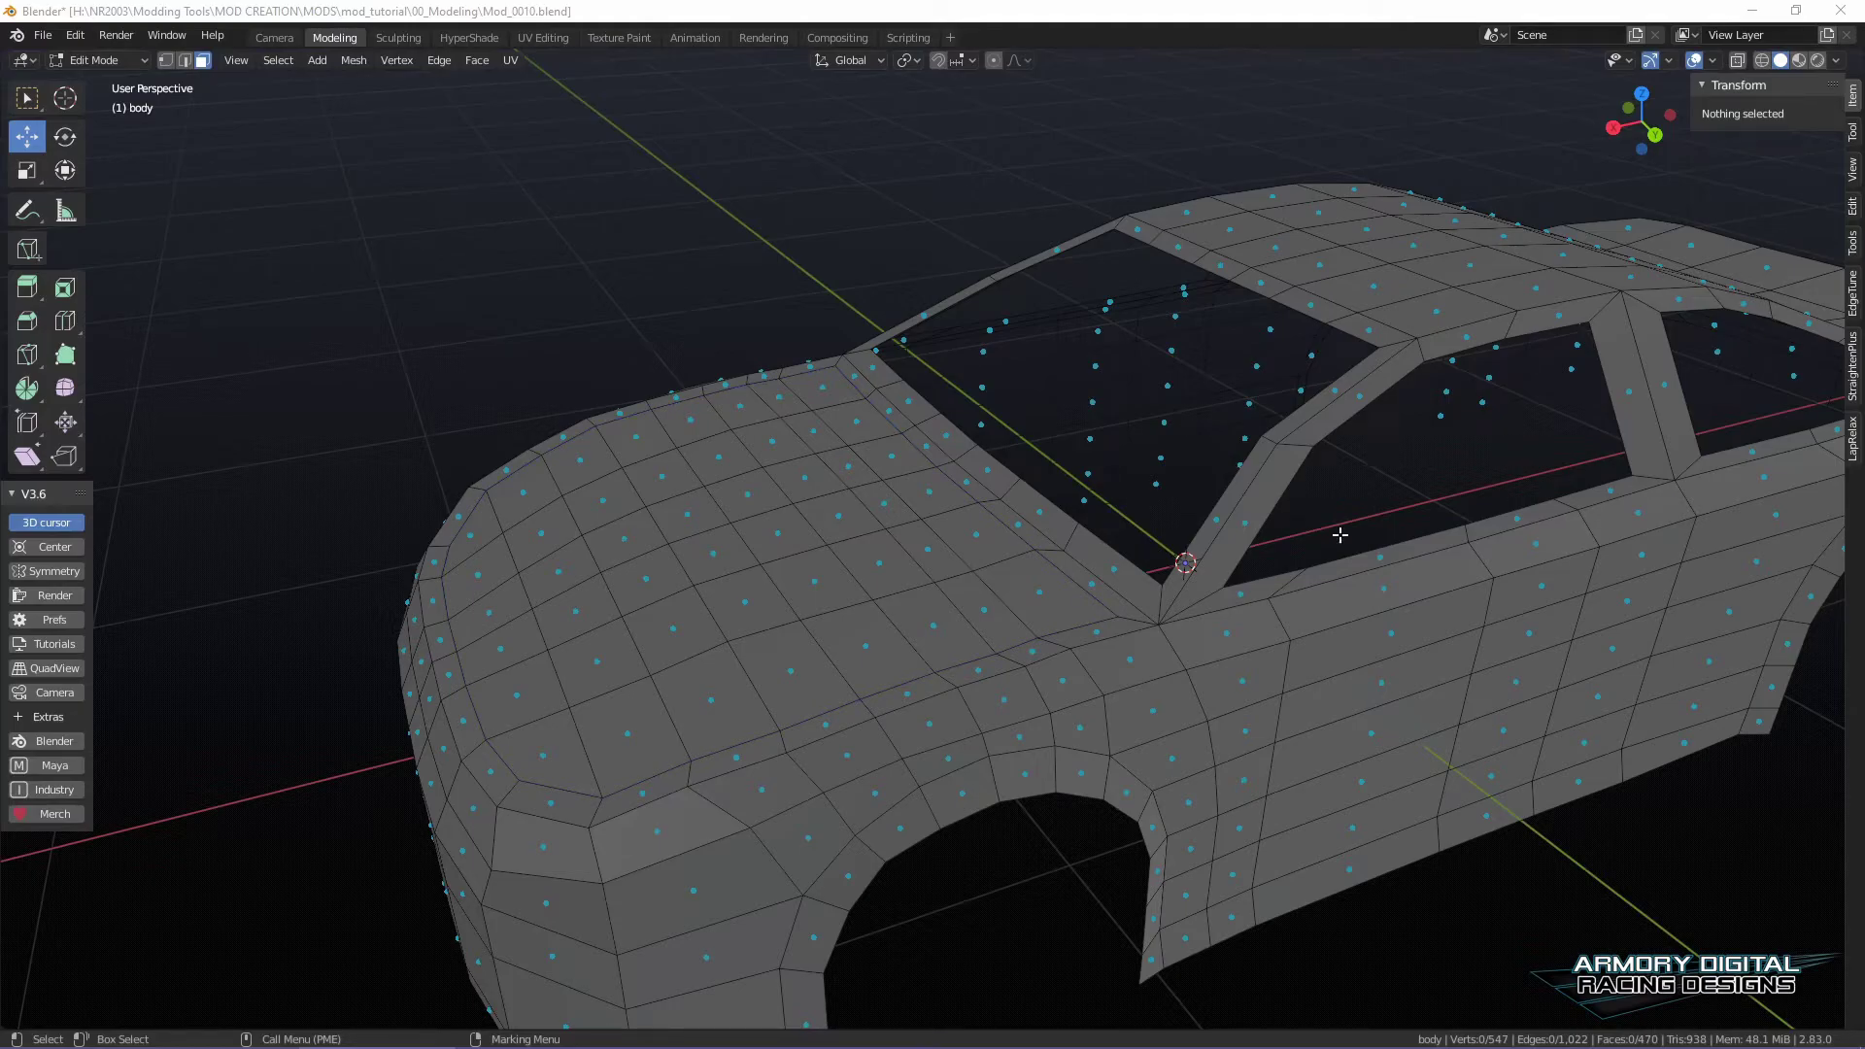
# - Delete all the original hood faces inside the border from the body mesh and return to Object Mode
pyautogui.click(927, 536)
pyautogui.moveTo(838, 448); pyautogui.dragTo(932, 525, button='middle')
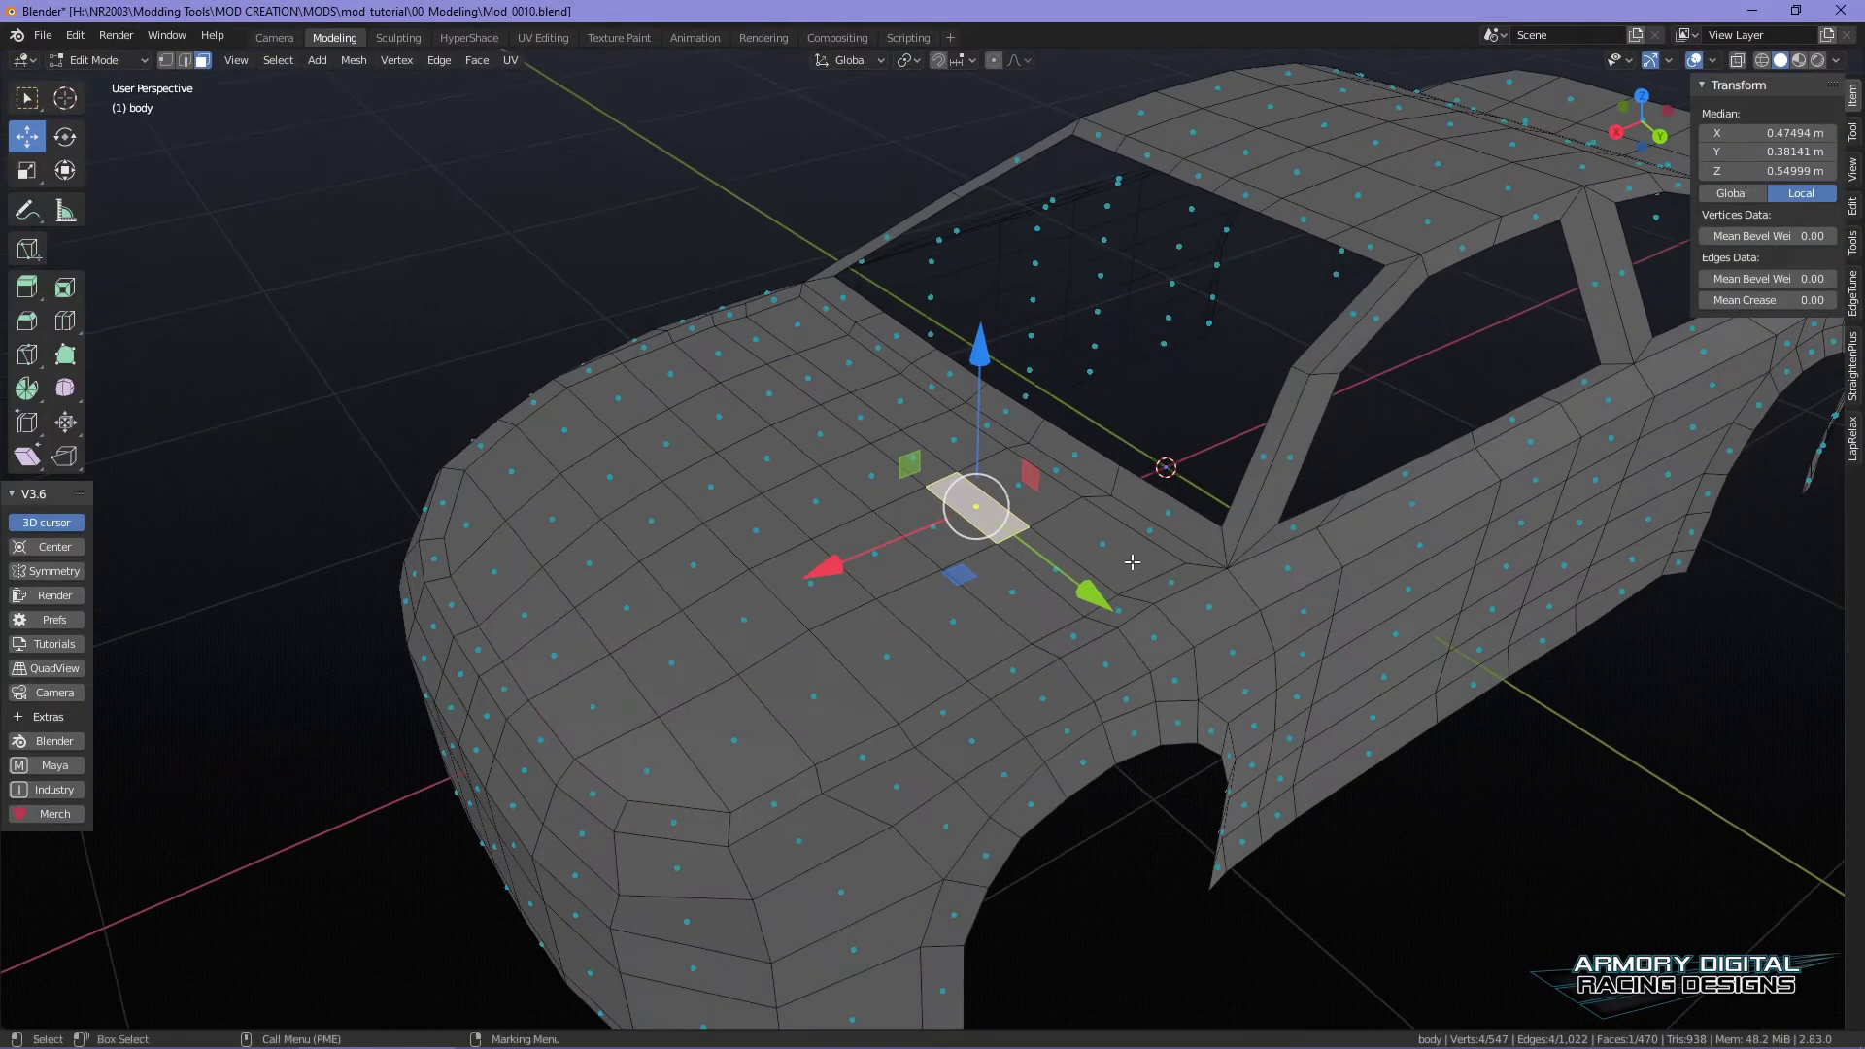
pyautogui.click(1102, 544)
pyautogui.keyDown('ctrl'); pyautogui.click(828, 346); pyautogui.keyUp('ctrl')
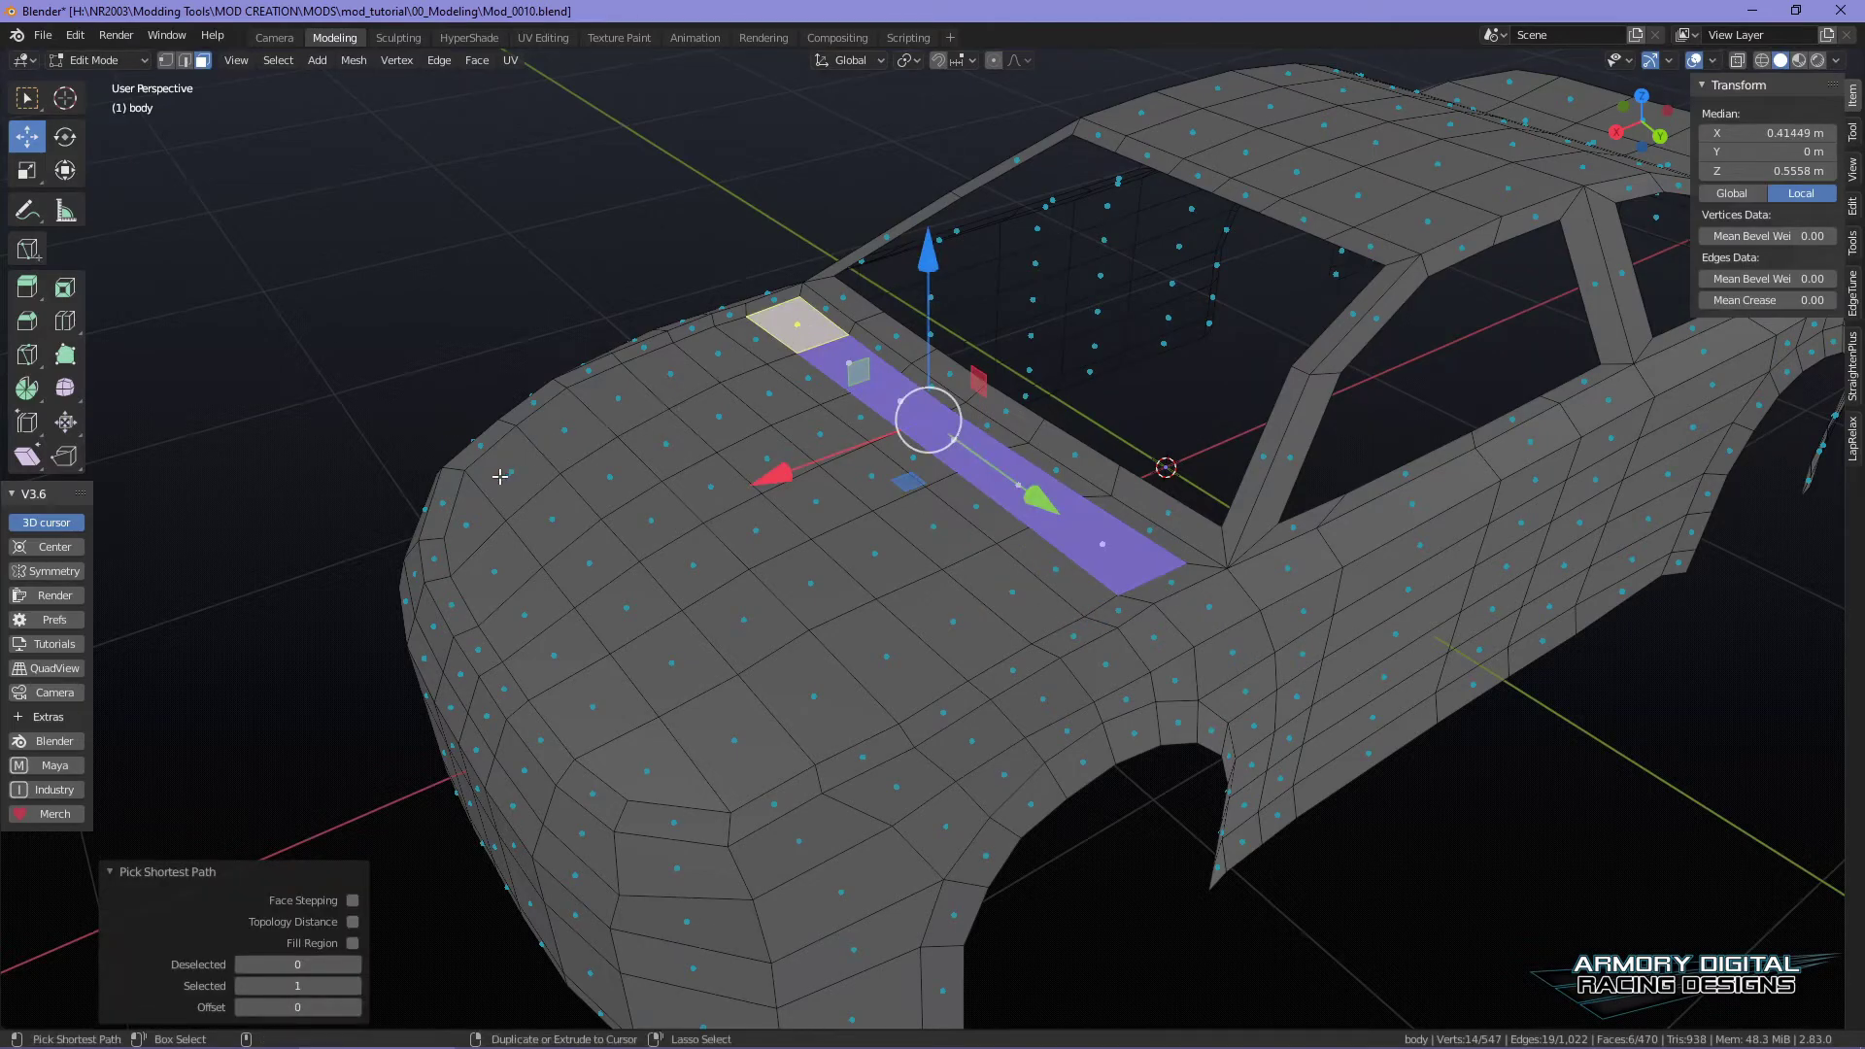
pyautogui.keyDown('ctrl'); pyautogui.click(472, 515); pyautogui.keyUp('ctrl')
pyautogui.keyDown('shift'); pyautogui.click(496, 583); pyautogui.keyUp('shift')
pyautogui.keyDown('shift'); pyautogui.click(530, 621); pyautogui.keyUp('shift')
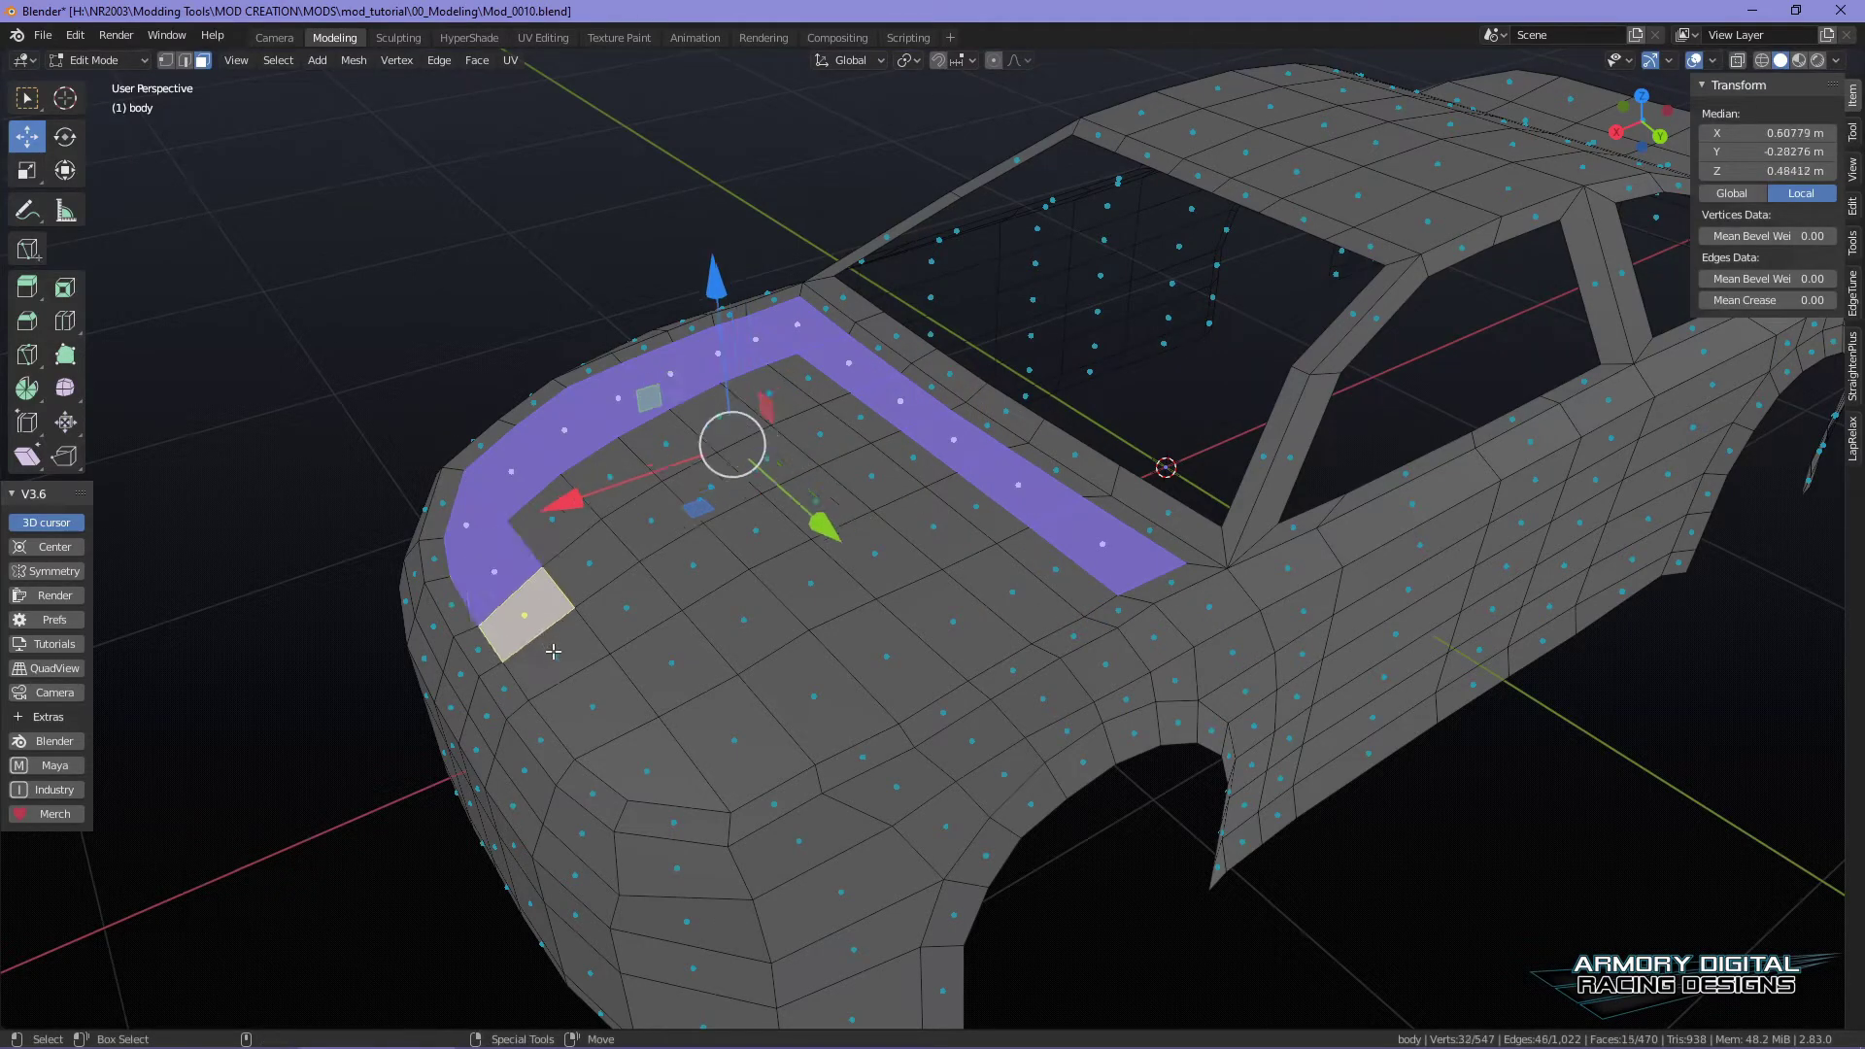
pyautogui.keyDown('shift'); pyautogui.click(556, 663); pyautogui.keyUp('shift')
pyautogui.keyDown('shift'); pyautogui.click(595, 709); pyautogui.keyUp('shift')
pyautogui.keyDown('shift'); pyautogui.click(661, 768); pyautogui.keyUp('shift')
pyautogui.keyDown('shift'); pyautogui.click(731, 746); pyautogui.keyUp('shift')
pyautogui.keyDown('shift'); pyautogui.click(816, 701); pyautogui.keyUp('shift')
pyautogui.keyDown('shift'); pyautogui.click(888, 662); pyautogui.keyUp('shift')
pyautogui.keyDown('shift'); pyautogui.click(956, 626); pyautogui.keyUp('shift')
pyautogui.keyDown('shift'); pyautogui.click(1018, 597); pyautogui.keyUp('shift')
pyautogui.keyDown('shift'); pyautogui.click(1059, 572); pyautogui.keyUp('shift')
pyautogui.keyDown('shift'); pyautogui.click(986, 520); pyautogui.keyUp('shift')
pyautogui.keyDown('shift'); pyautogui.click(928, 532); pyautogui.keyUp('shift')
pyautogui.keyDown('shift'); pyautogui.click(875, 562); pyautogui.keyUp('shift')
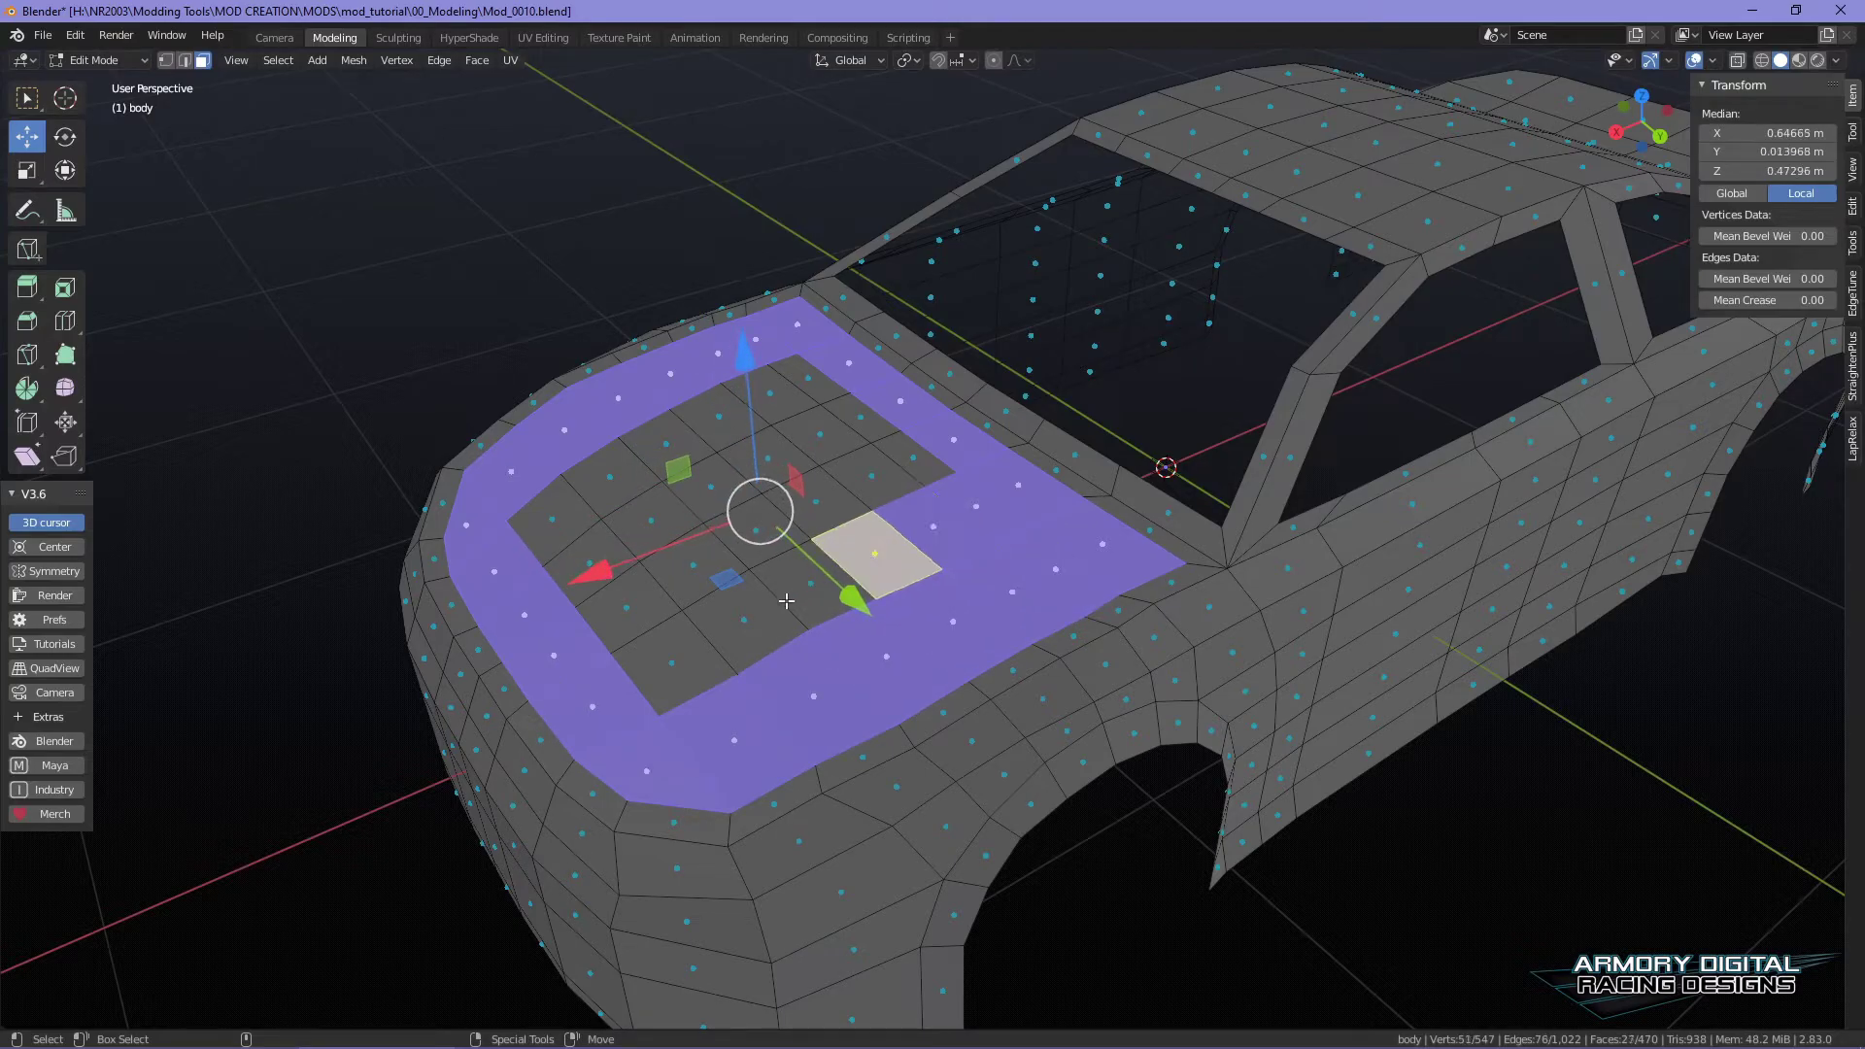
pyautogui.keyDown('shift'); pyautogui.click(814, 590); pyautogui.keyUp('shift')
pyautogui.keyDown('shift'); pyautogui.click(750, 624); pyautogui.keyUp('shift')
pyautogui.keyDown('shift'); pyautogui.click(665, 656); pyautogui.keyUp('shift')
pyautogui.keyDown('shift'); pyautogui.click(629, 612); pyautogui.keyUp('shift')
pyautogui.keyDown('shift'); pyautogui.click(587, 554); pyautogui.keyUp('shift')
pyautogui.keyDown('shift'); pyautogui.click(552, 520); pyautogui.keyUp('shift')
pyautogui.keyDown('shift'); pyautogui.click(612, 473); pyautogui.keyUp('shift')
pyautogui.keyDown('shift'); pyautogui.click(671, 443); pyautogui.keyUp('shift')
pyautogui.keyDown('shift'); pyautogui.click(739, 409); pyautogui.keyUp('shift')
pyautogui.keyDown('shift'); pyautogui.click(770, 396); pyautogui.keyUp('shift')
pyautogui.keyDown('shift'); pyautogui.click(821, 374); pyautogui.keyUp('shift')
pyautogui.keyDown('shift'); pyautogui.click(871, 415); pyautogui.keyUp('shift')
pyautogui.keyDown('shift'); pyautogui.click(920, 455); pyautogui.keyUp('shift')
pyautogui.keyDown('shift'); pyautogui.click(874, 476); pyautogui.keyUp('shift')
pyautogui.keyDown('shift'); pyautogui.click(821, 435); pyautogui.keyUp('shift')
pyautogui.keyDown('shift'); pyautogui.click(829, 484); pyautogui.keyUp('shift')
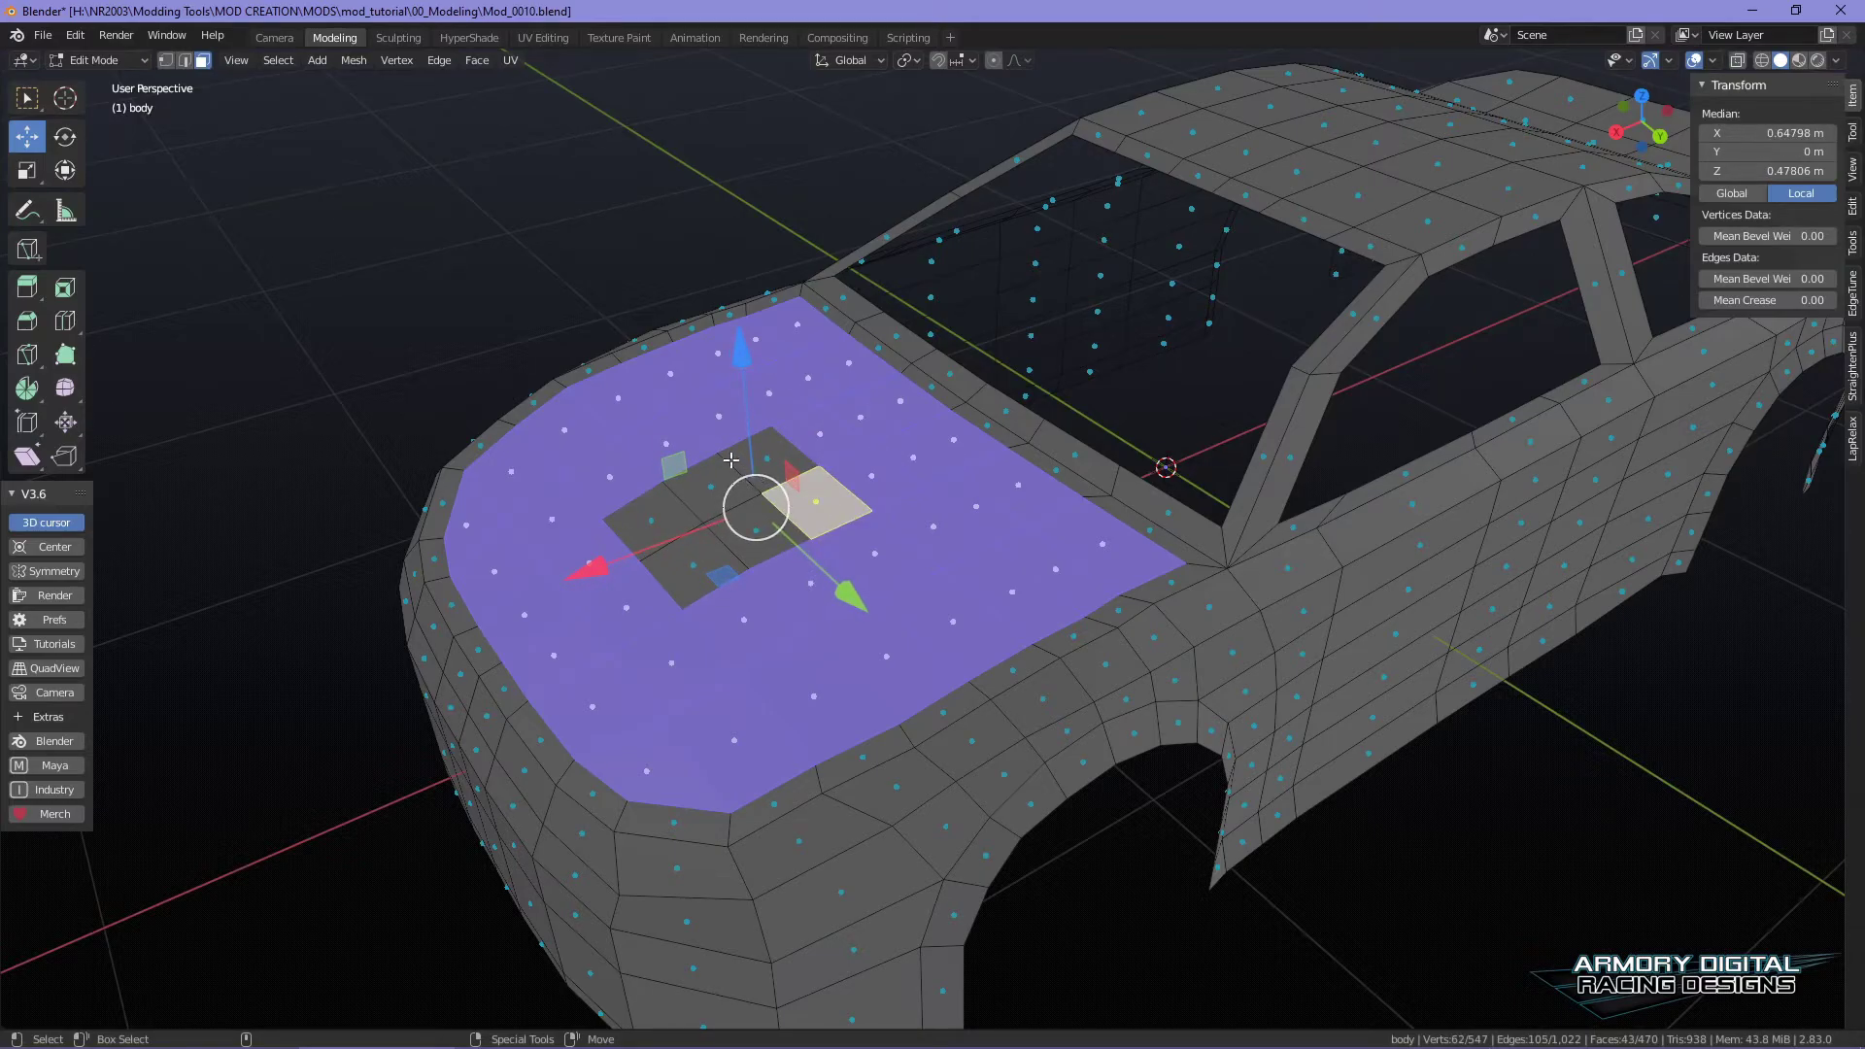
pyautogui.keyDown('shift'); pyautogui.click(753, 462); pyautogui.keyUp('shift')
pyautogui.keyDown('shift'); pyautogui.click(716, 492); pyautogui.keyUp('shift')
pyautogui.keyDown('shift'); pyautogui.click(658, 527); pyautogui.keyUp('shift')
pyautogui.keyDown('shift'); pyautogui.click(682, 571); pyautogui.keyUp('shift')
pyautogui.keyDown('shift'); pyautogui.click(763, 562); pyautogui.keyUp('shift')
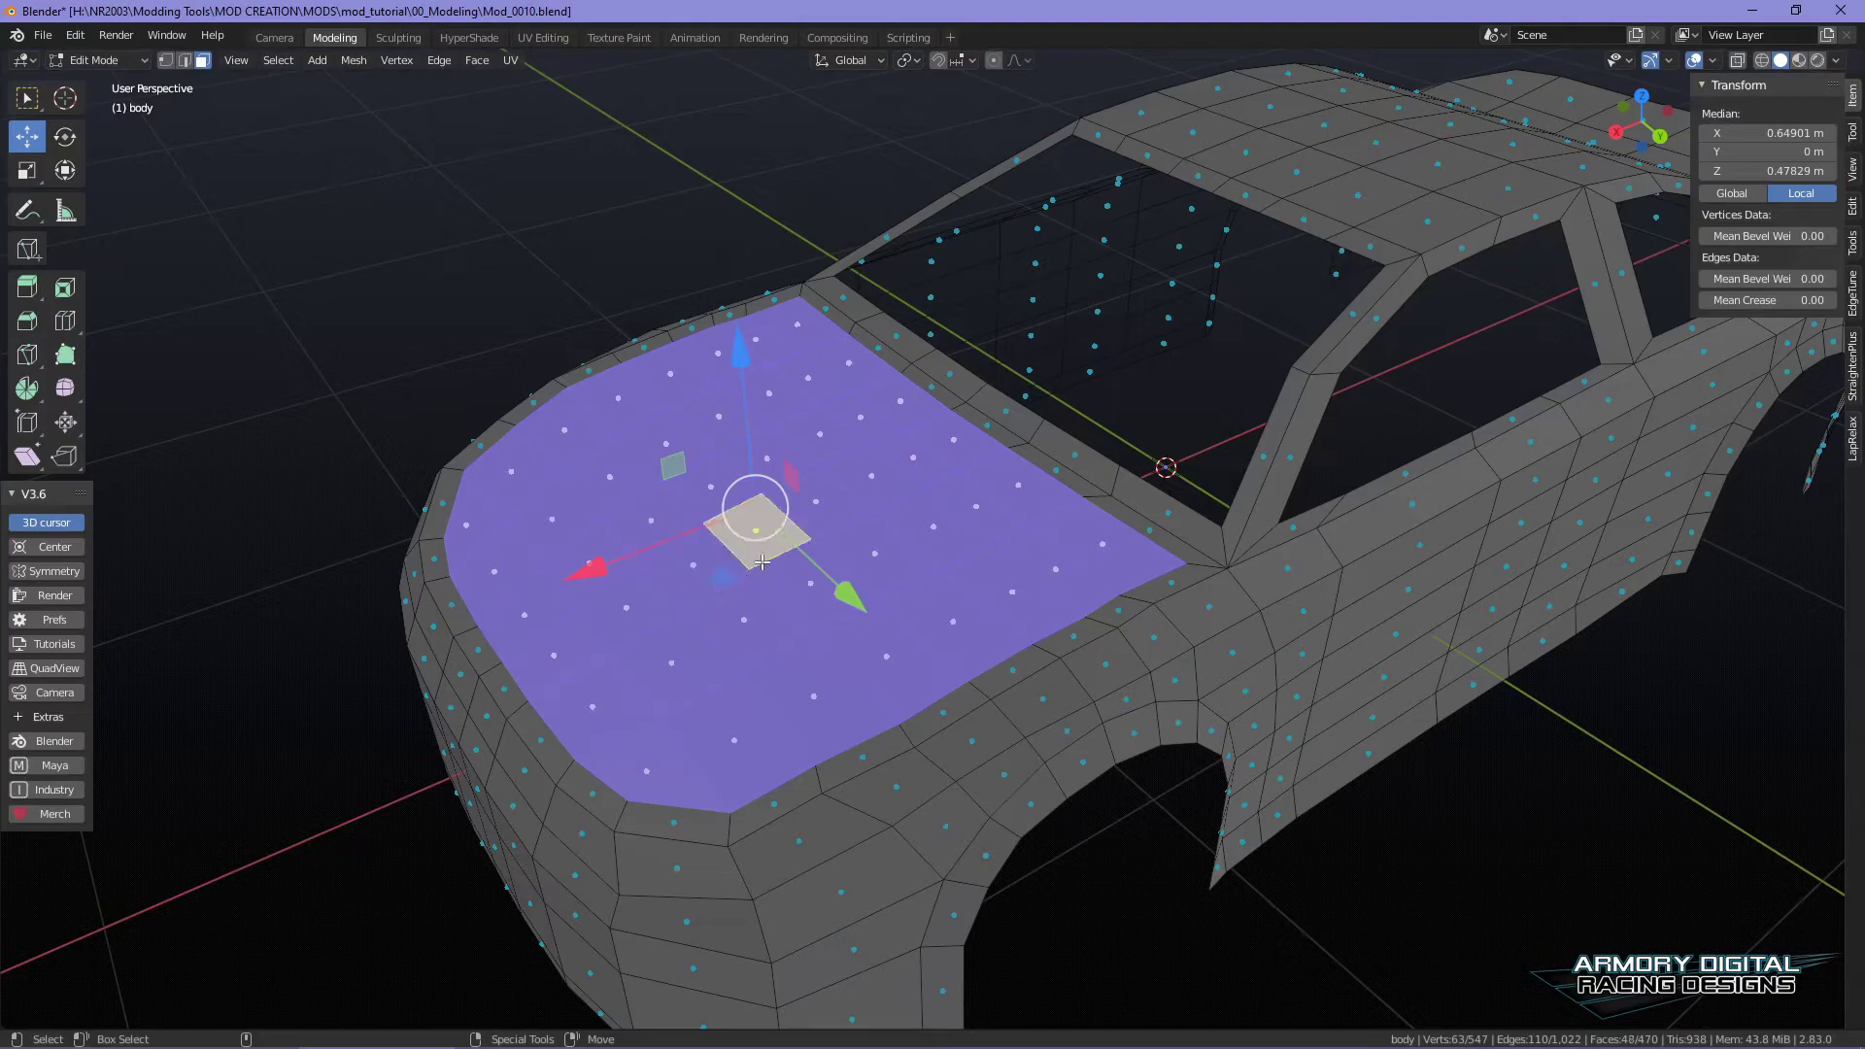
pyautogui.press('x')
pyautogui.click(762, 478)
pyautogui.moveTo(1075, 604); pyautogui.dragTo(1332, 491, button='middle')
pyautogui.press('Tab')
pyautogui.moveTo(1457, 499); pyautogui.dragTo(1479, 643, button='middle')
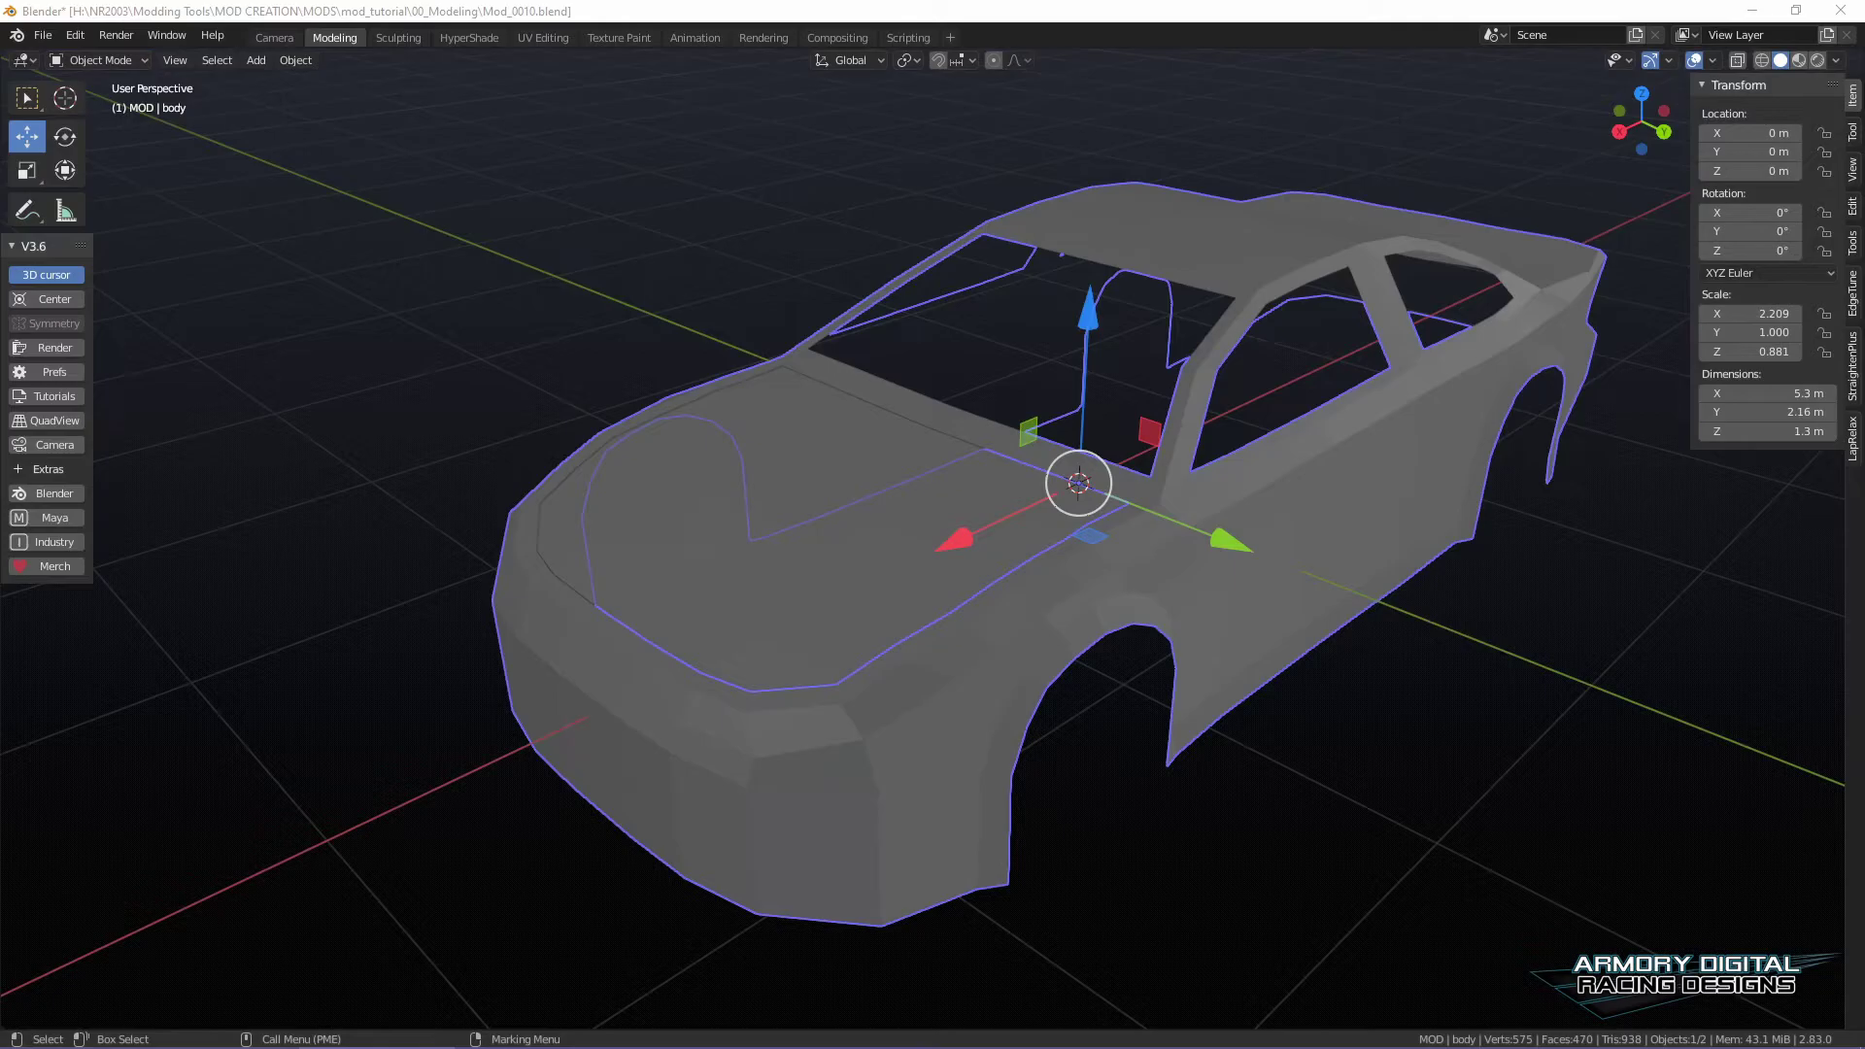
# - Try raising the separated hood panel along Z, then undo the move
pyautogui.click(949, 561)
pyautogui.moveTo(1090, 320); pyautogui.dragTo(1090, 158)
pyautogui.hotkey('ctrl', 'z')
# - Examine the separated hood panel's fit against the body and its face layout in Edit Mode
pyautogui.moveTo(1387, 508); pyautogui.dragTo(1589, 692, button='middle')
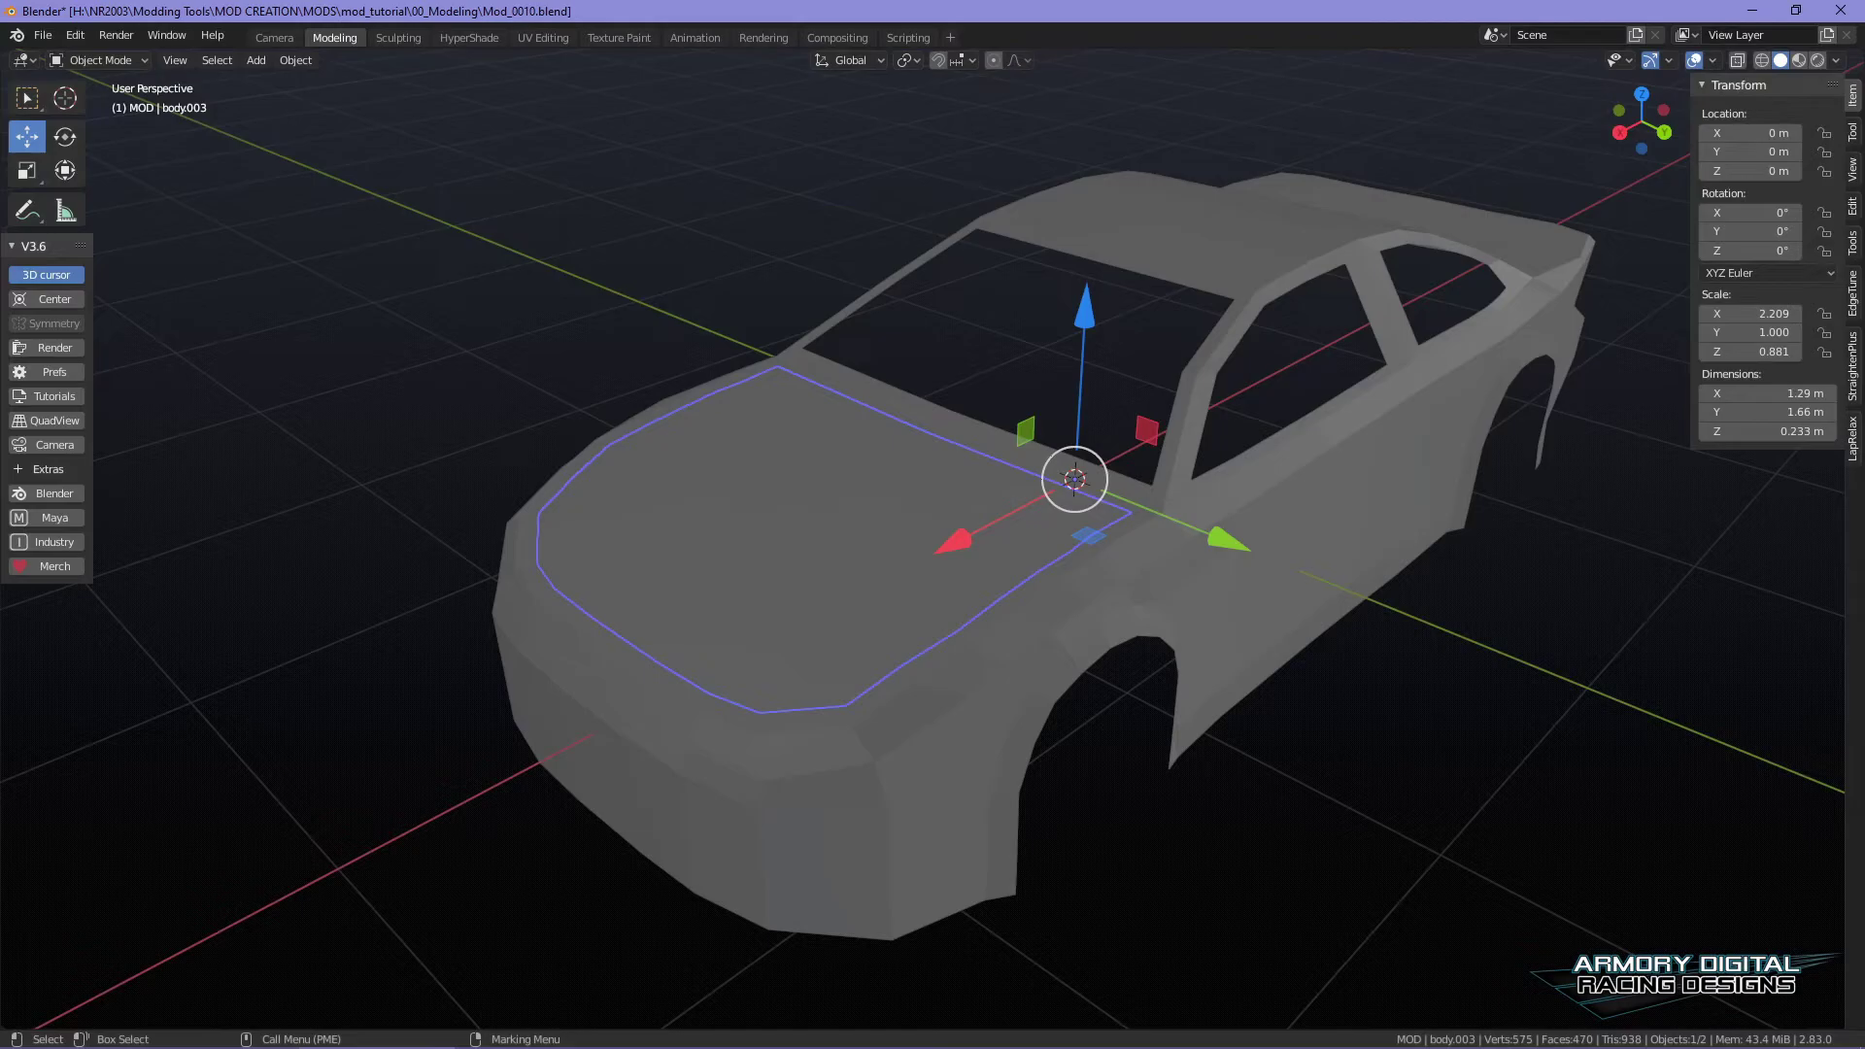
pyautogui.moveTo(1470, 762); pyautogui.dragTo(1412, 832, button='middle')
pyautogui.scroll(4, 1520, 819)
pyautogui.scroll(-4, 1624, 687)
pyautogui.moveTo(1623, 687); pyautogui.dragTo(1198, 710, button='middle')
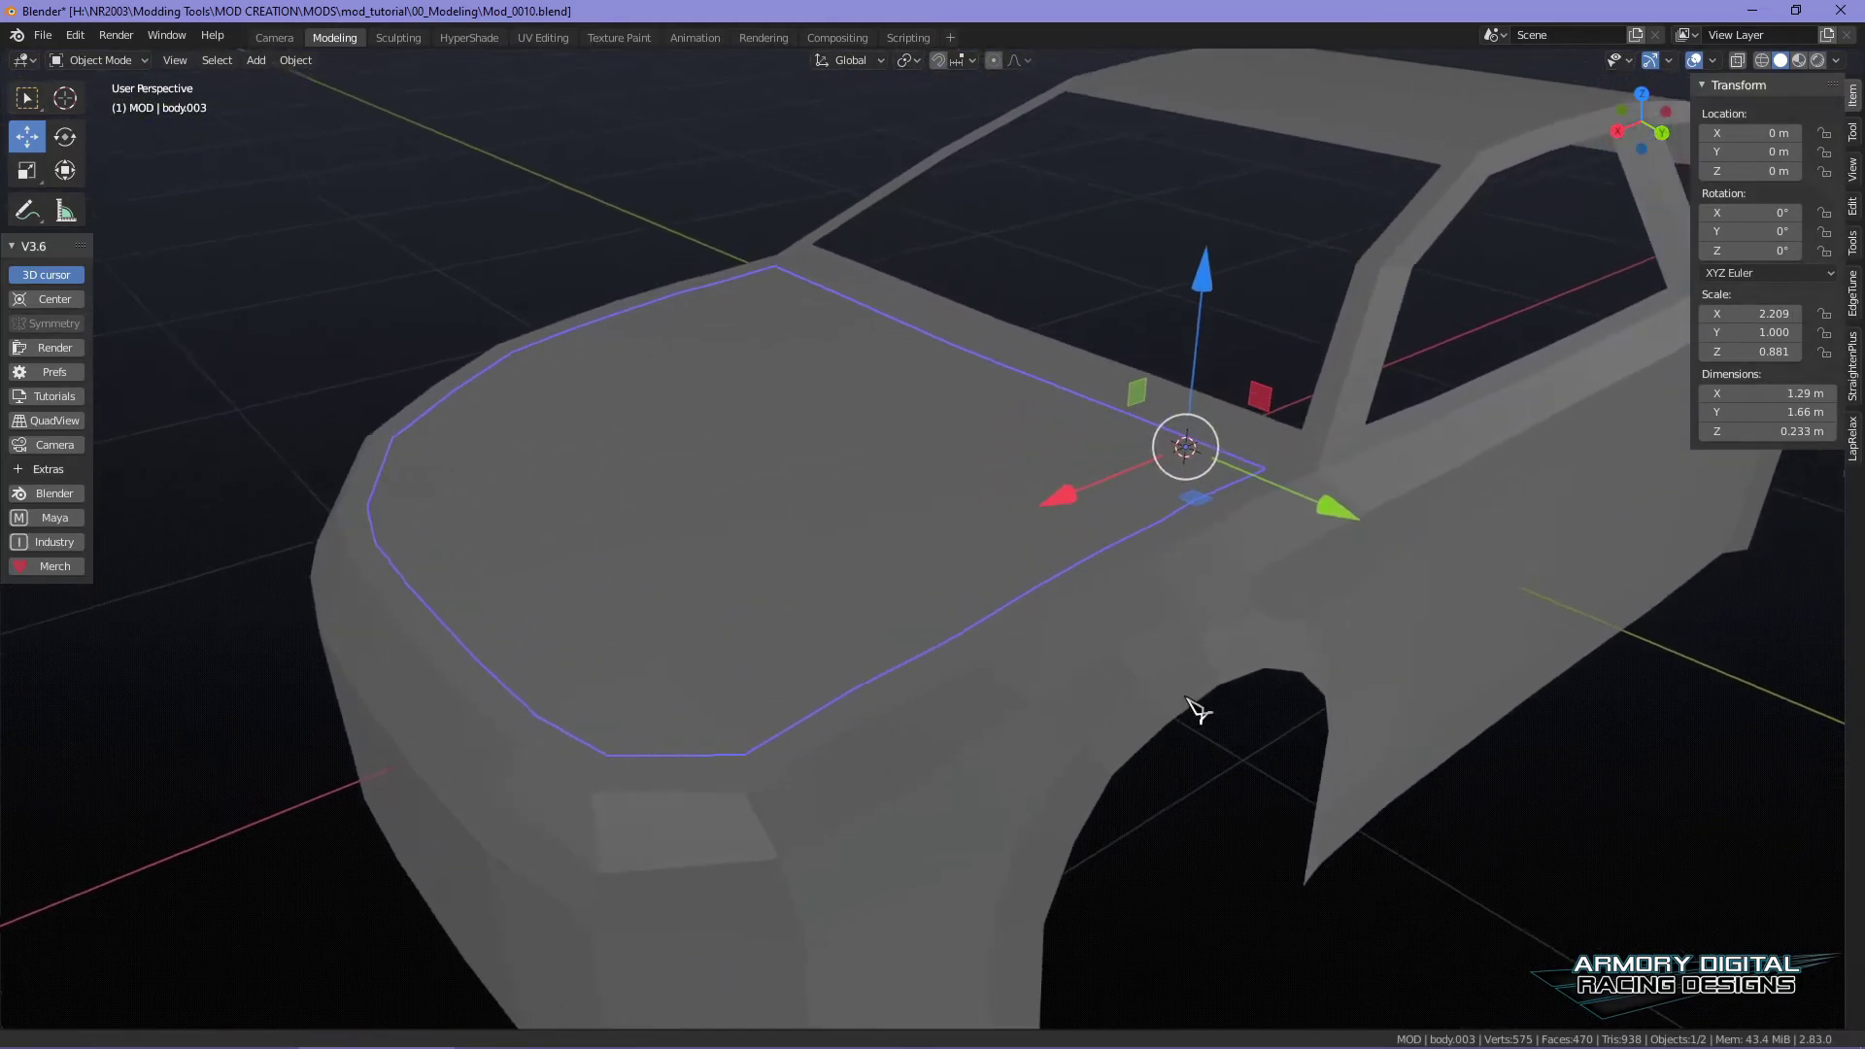
pyautogui.moveTo(1111, 583); pyautogui.dragTo(1303, 554, button='middle')
pyautogui.press('Tab')
pyautogui.click(1301, 487)
pyautogui.moveTo(1302, 488); pyautogui.dragTo(1387, 596, button='middle')
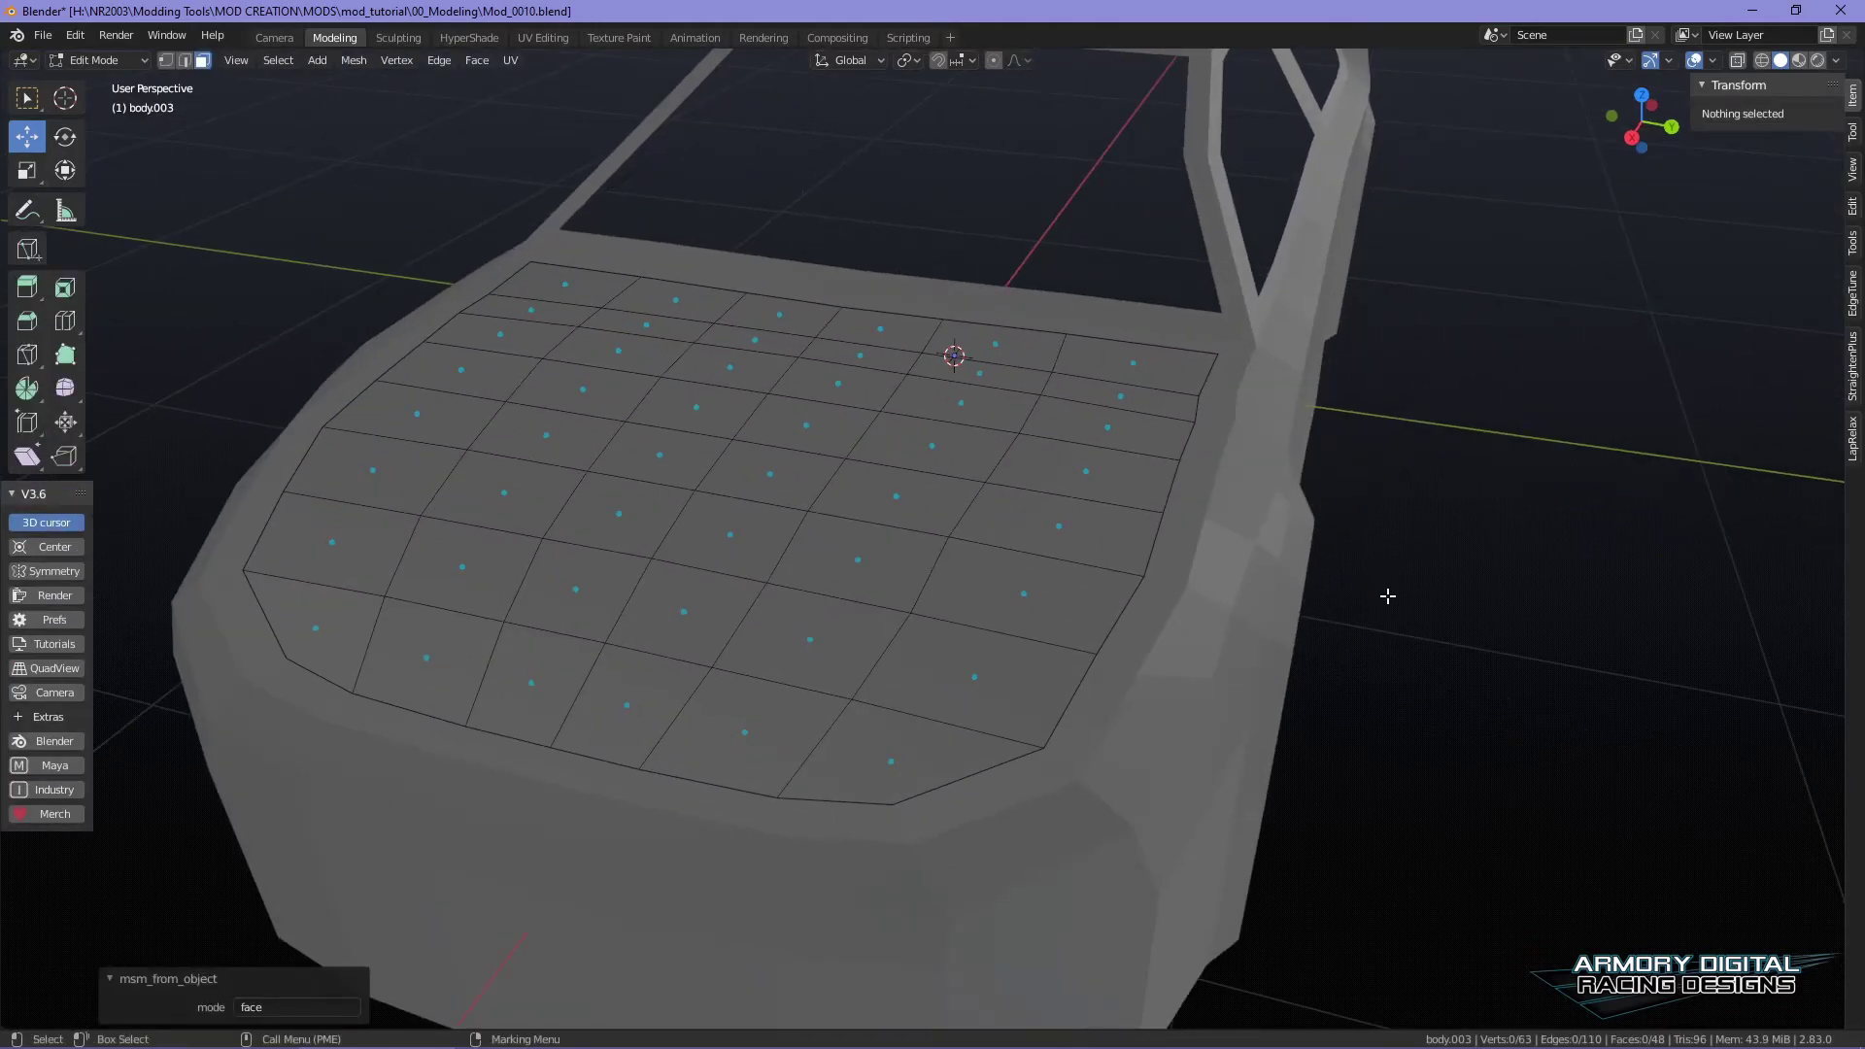
pyautogui.moveTo(1216, 565); pyautogui.dragTo(1344, 628, button='middle')
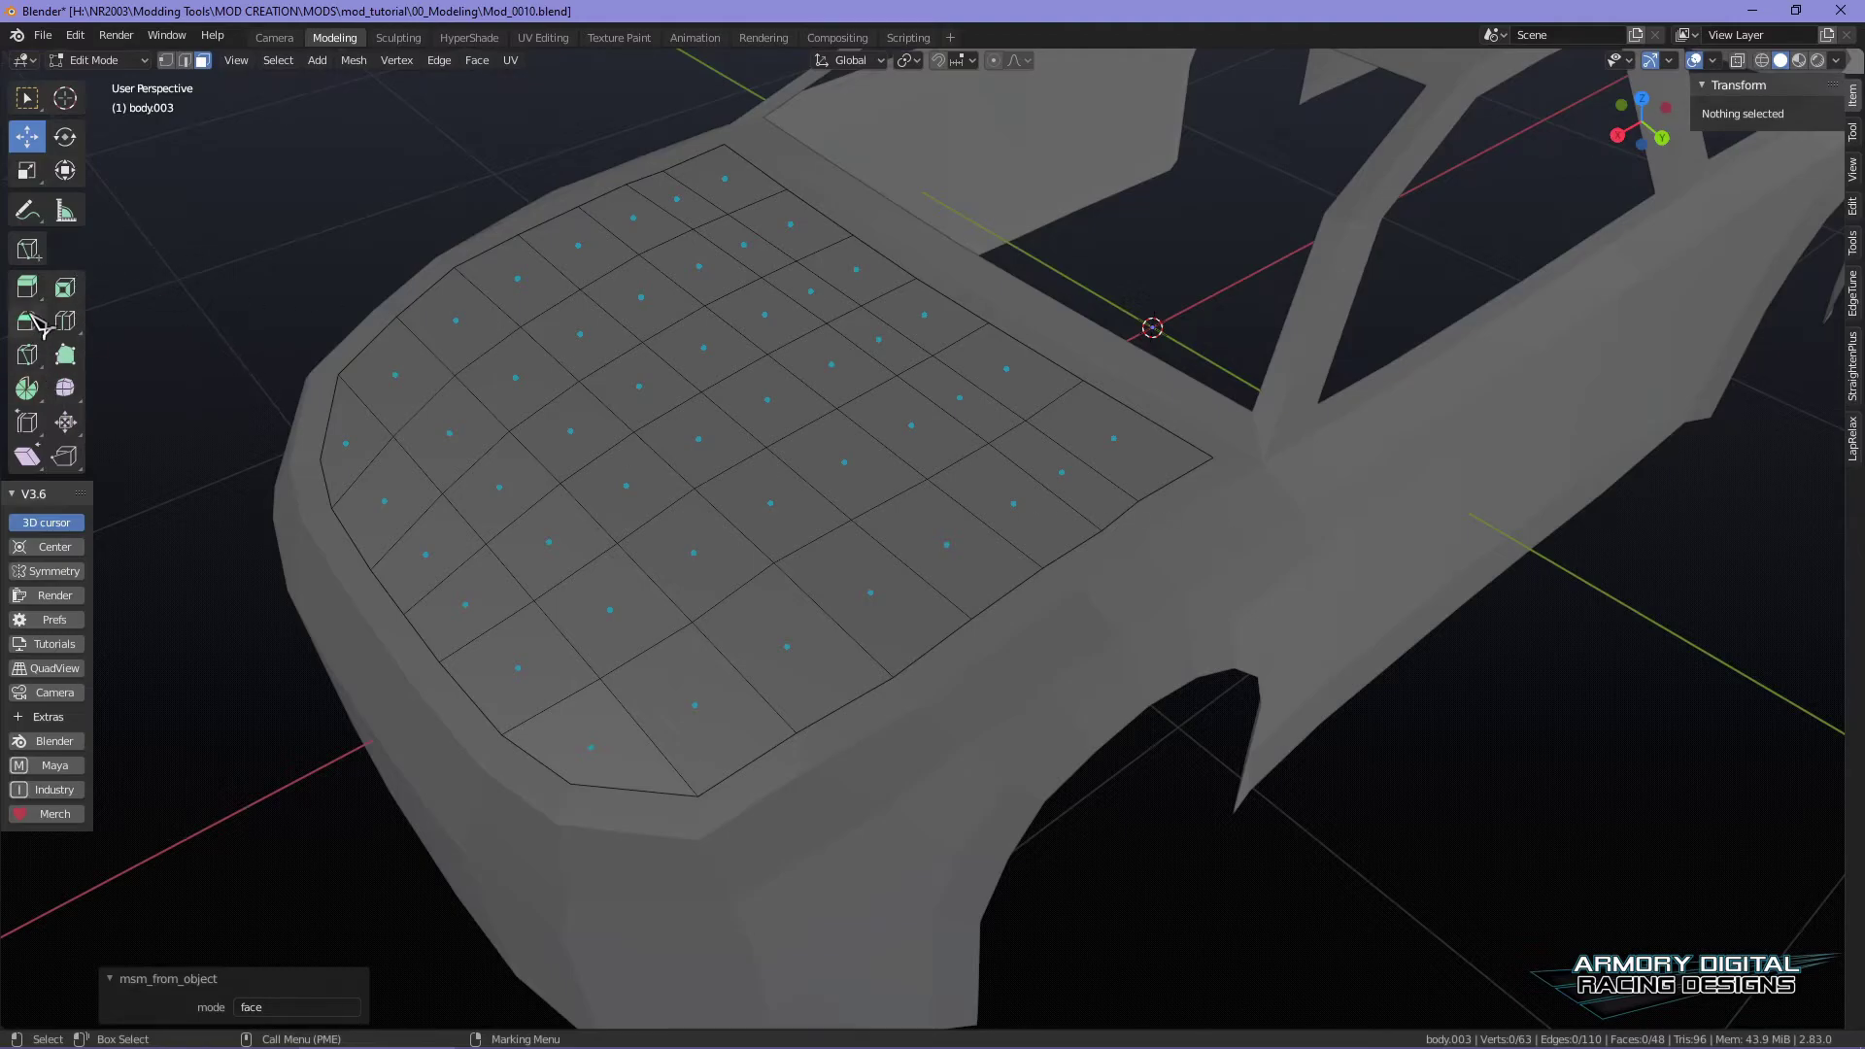
# - Show the shell object, duplicate it in place, and leave only one shell and the hood panel visible
pyautogui.rightClick(1009, 162)
pyautogui.moveTo(800, 300); pyautogui.dragTo(889, 255, button='right')
pyautogui.click(1032, 190)
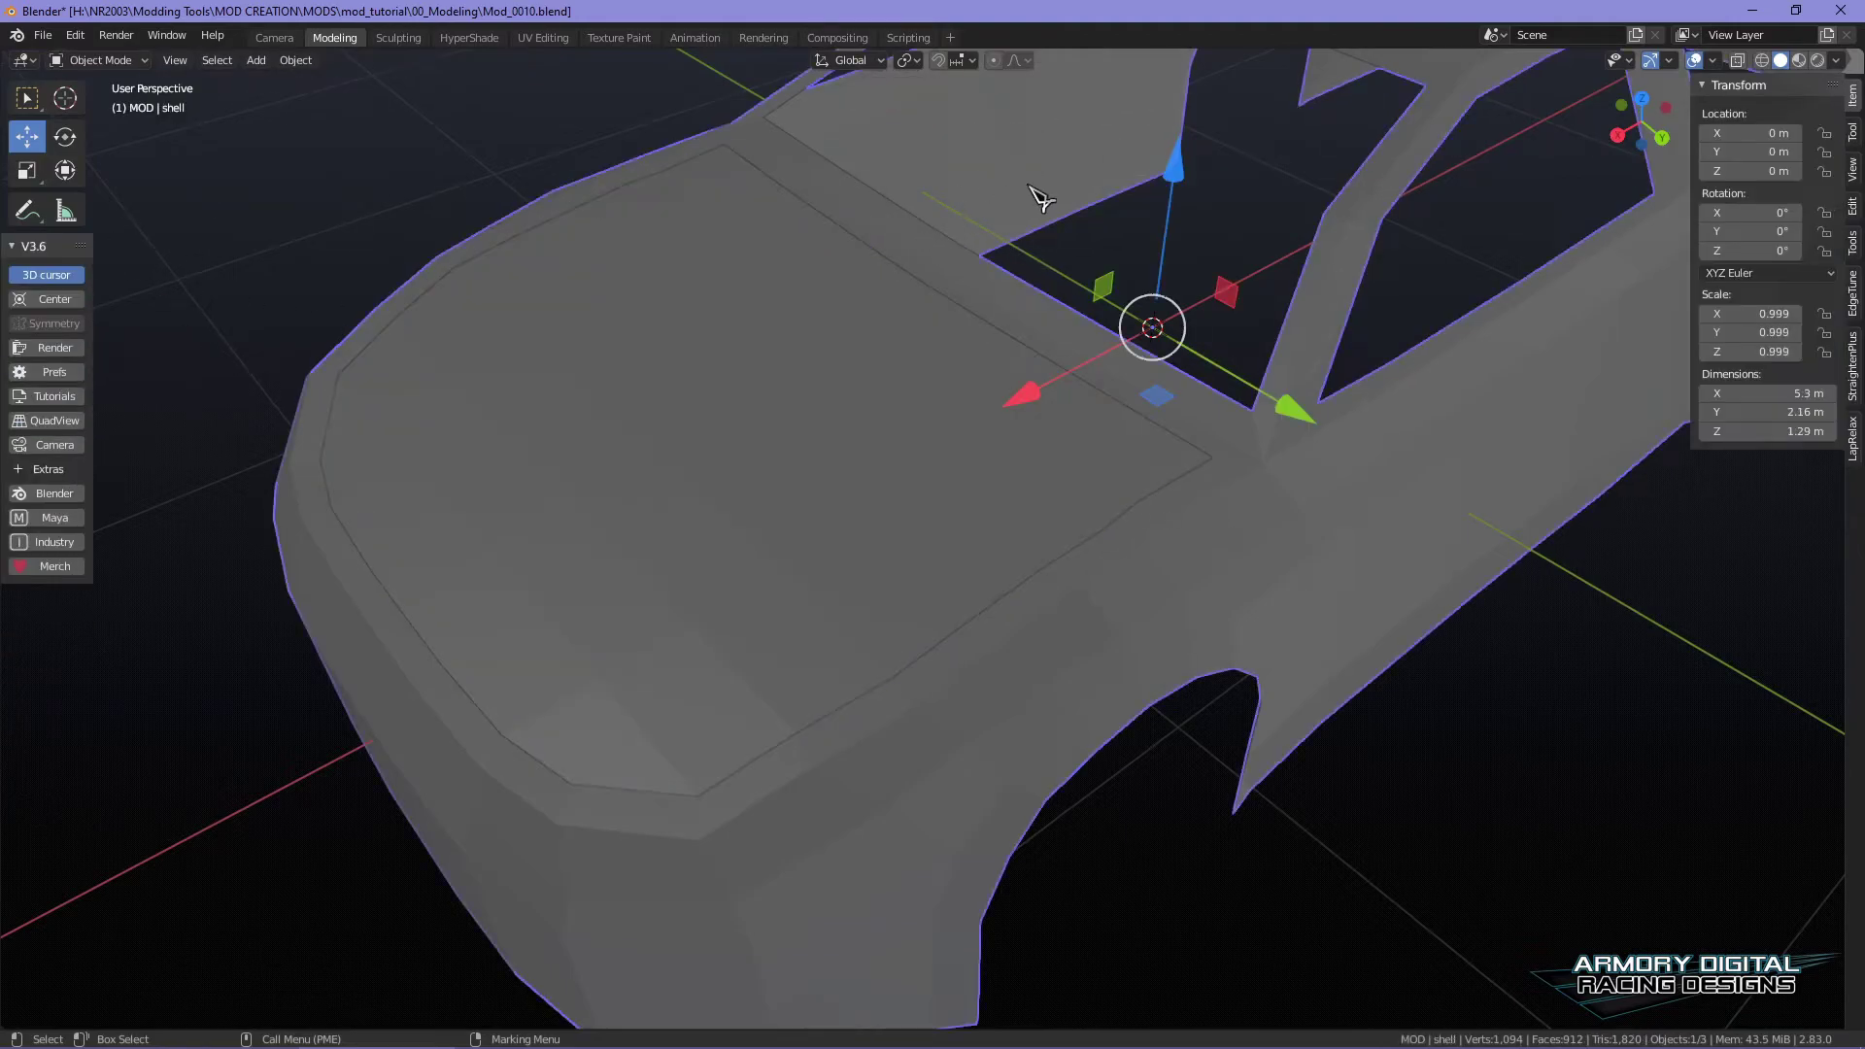
pyautogui.keyDown('alt'); pyautogui.moveTo(1552, 471); pyautogui.dragTo(1491, 439, button='right'); pyautogui.keyUp('alt')
pyautogui.keyDown('alt'); pyautogui.moveTo(1501, 449); pyautogui.dragTo(1408, 254); pyautogui.keyUp('alt')
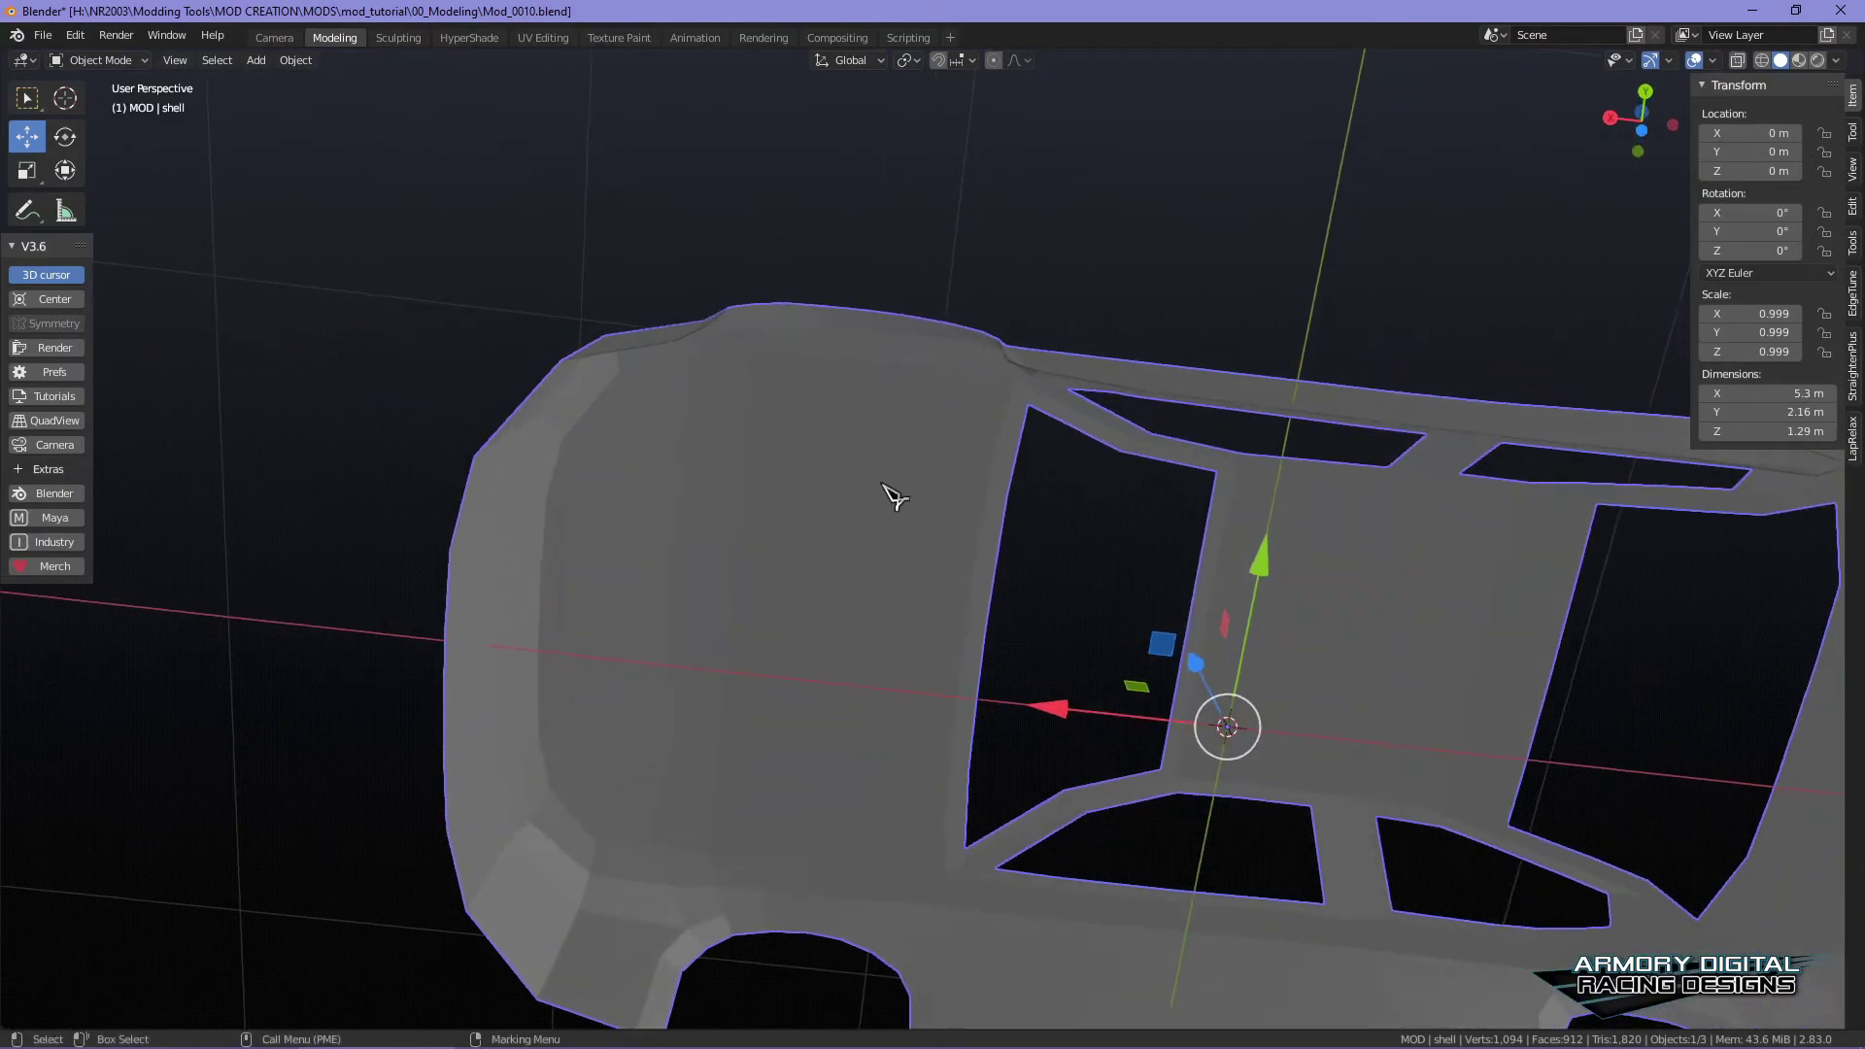
pyautogui.keyDown('alt'); pyautogui.moveTo(1207, 549); pyautogui.dragTo(1318, 716); pyautogui.keyUp('alt')
pyautogui.hotkey('shift', 'd')
pyautogui.rightClick(1427, 767)
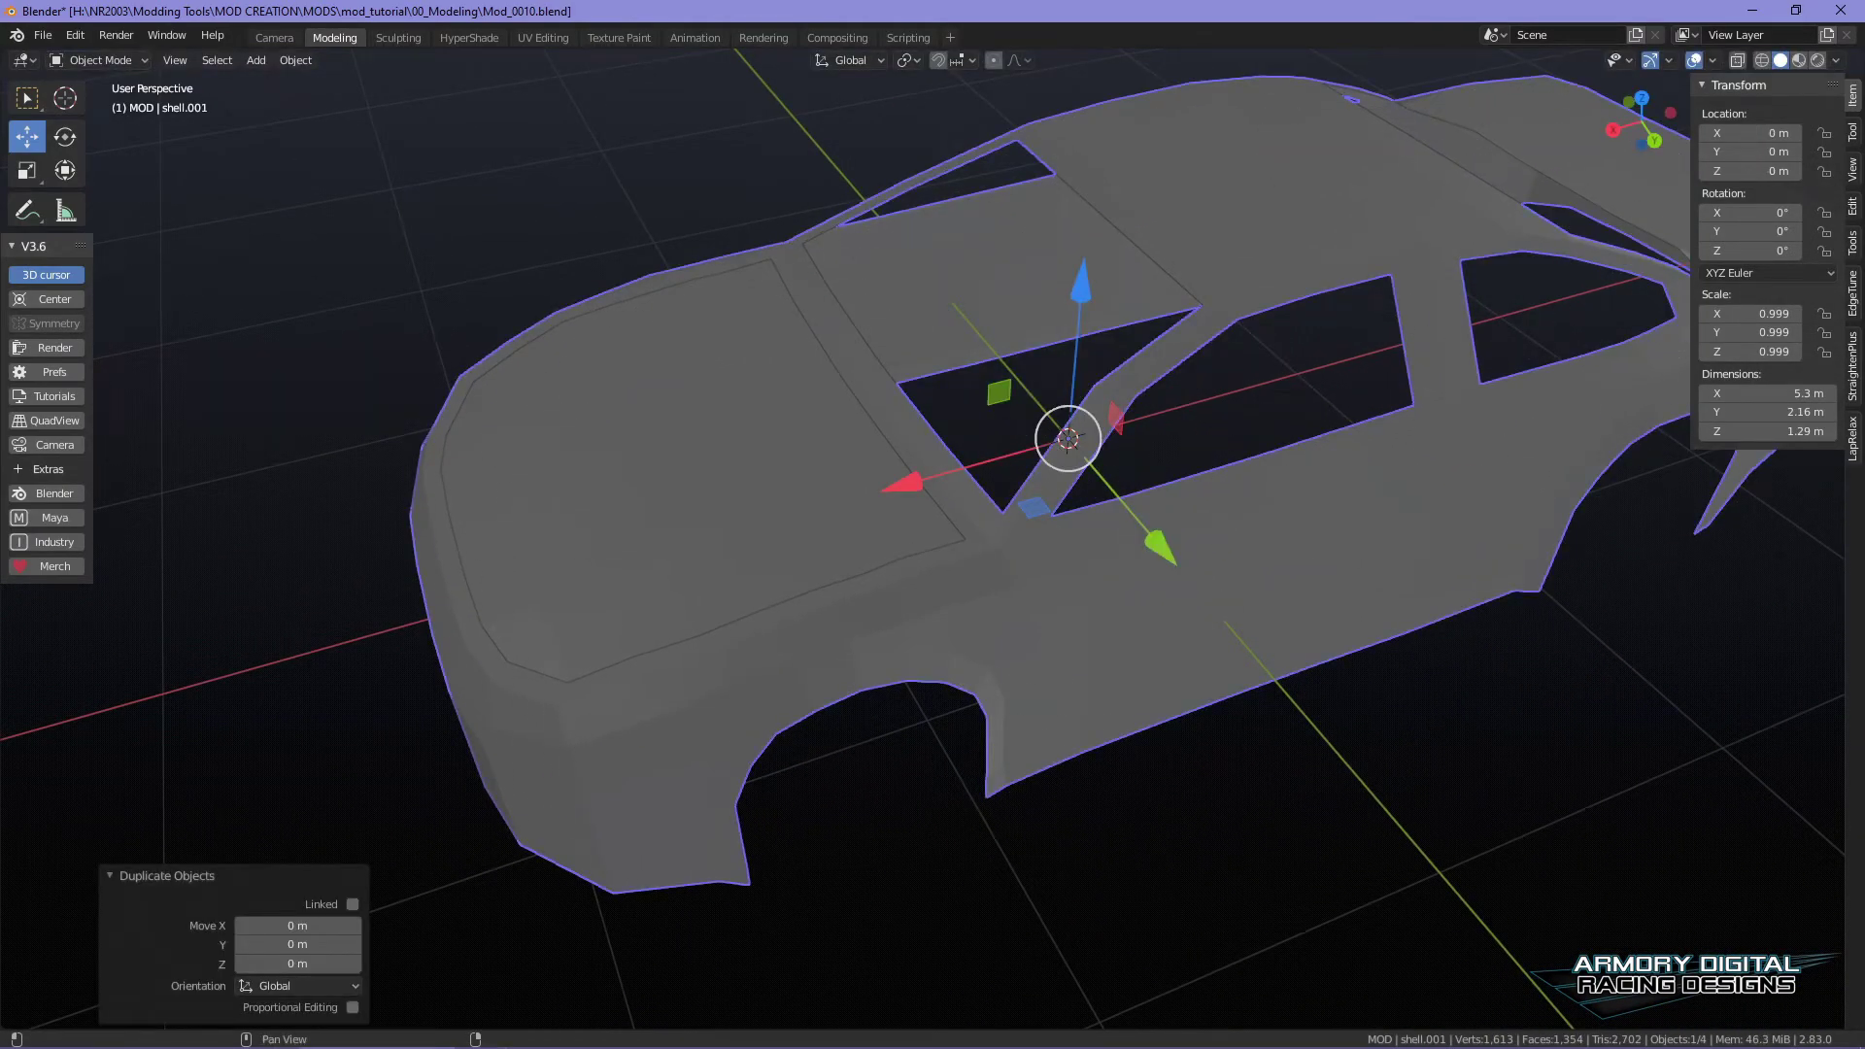
pyautogui.press('Delete')
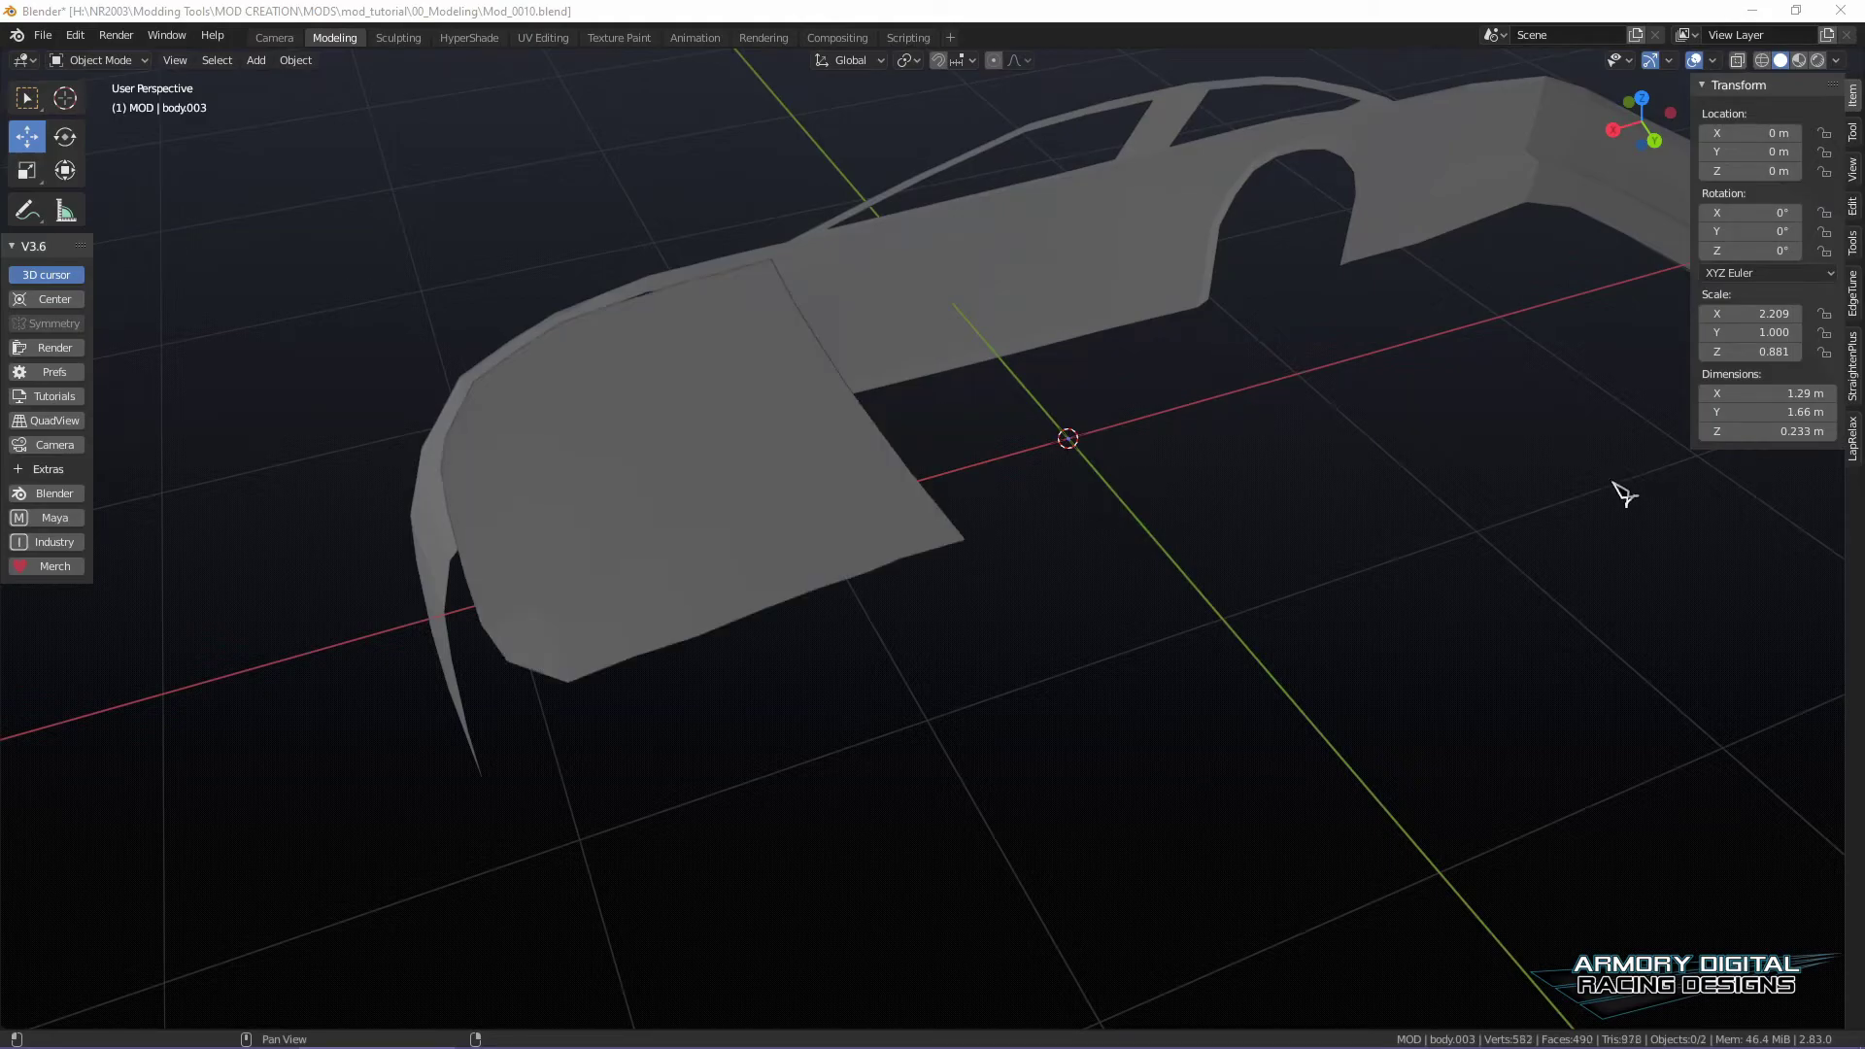
# - Rename the separated hood panel object hood_top and check its object properties
pyautogui.click(874, 486)
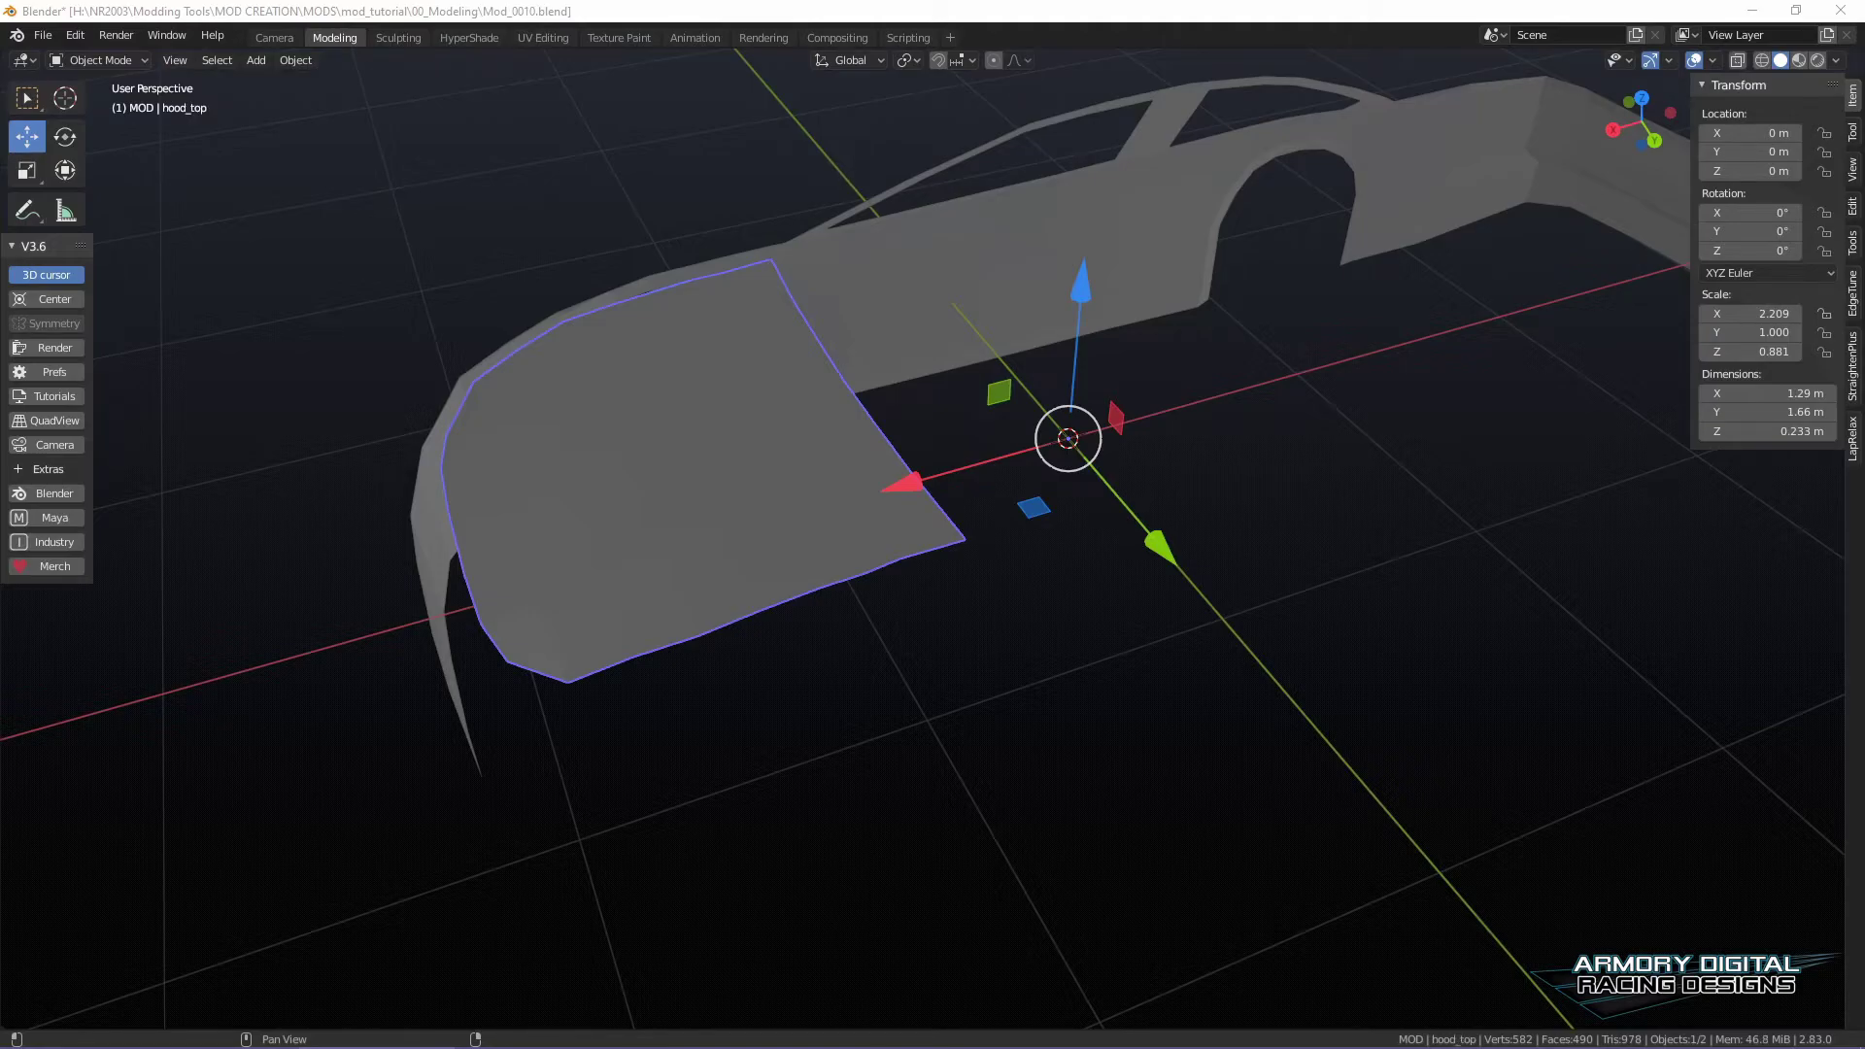
pyautogui.moveTo(1864, 97); pyautogui.dragTo(817, 167)
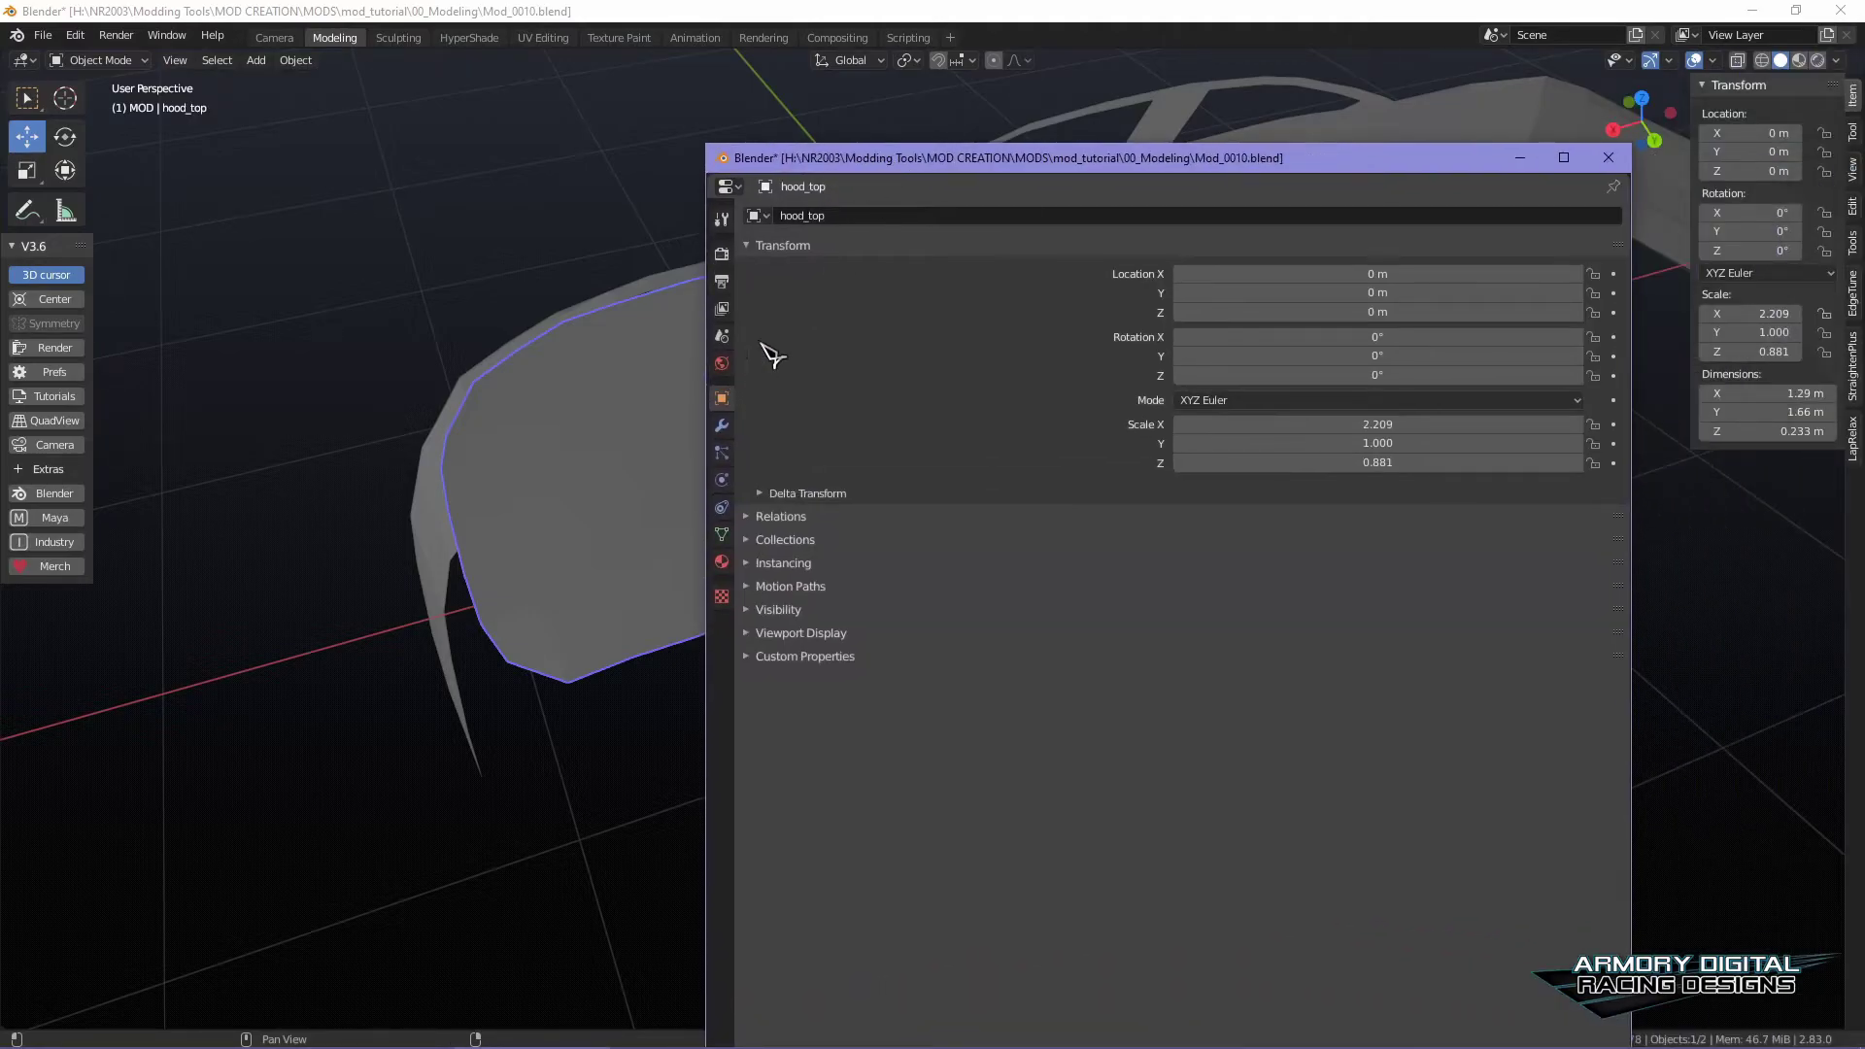
pyautogui.moveTo(970, 166); pyautogui.dragTo(1864, 166)
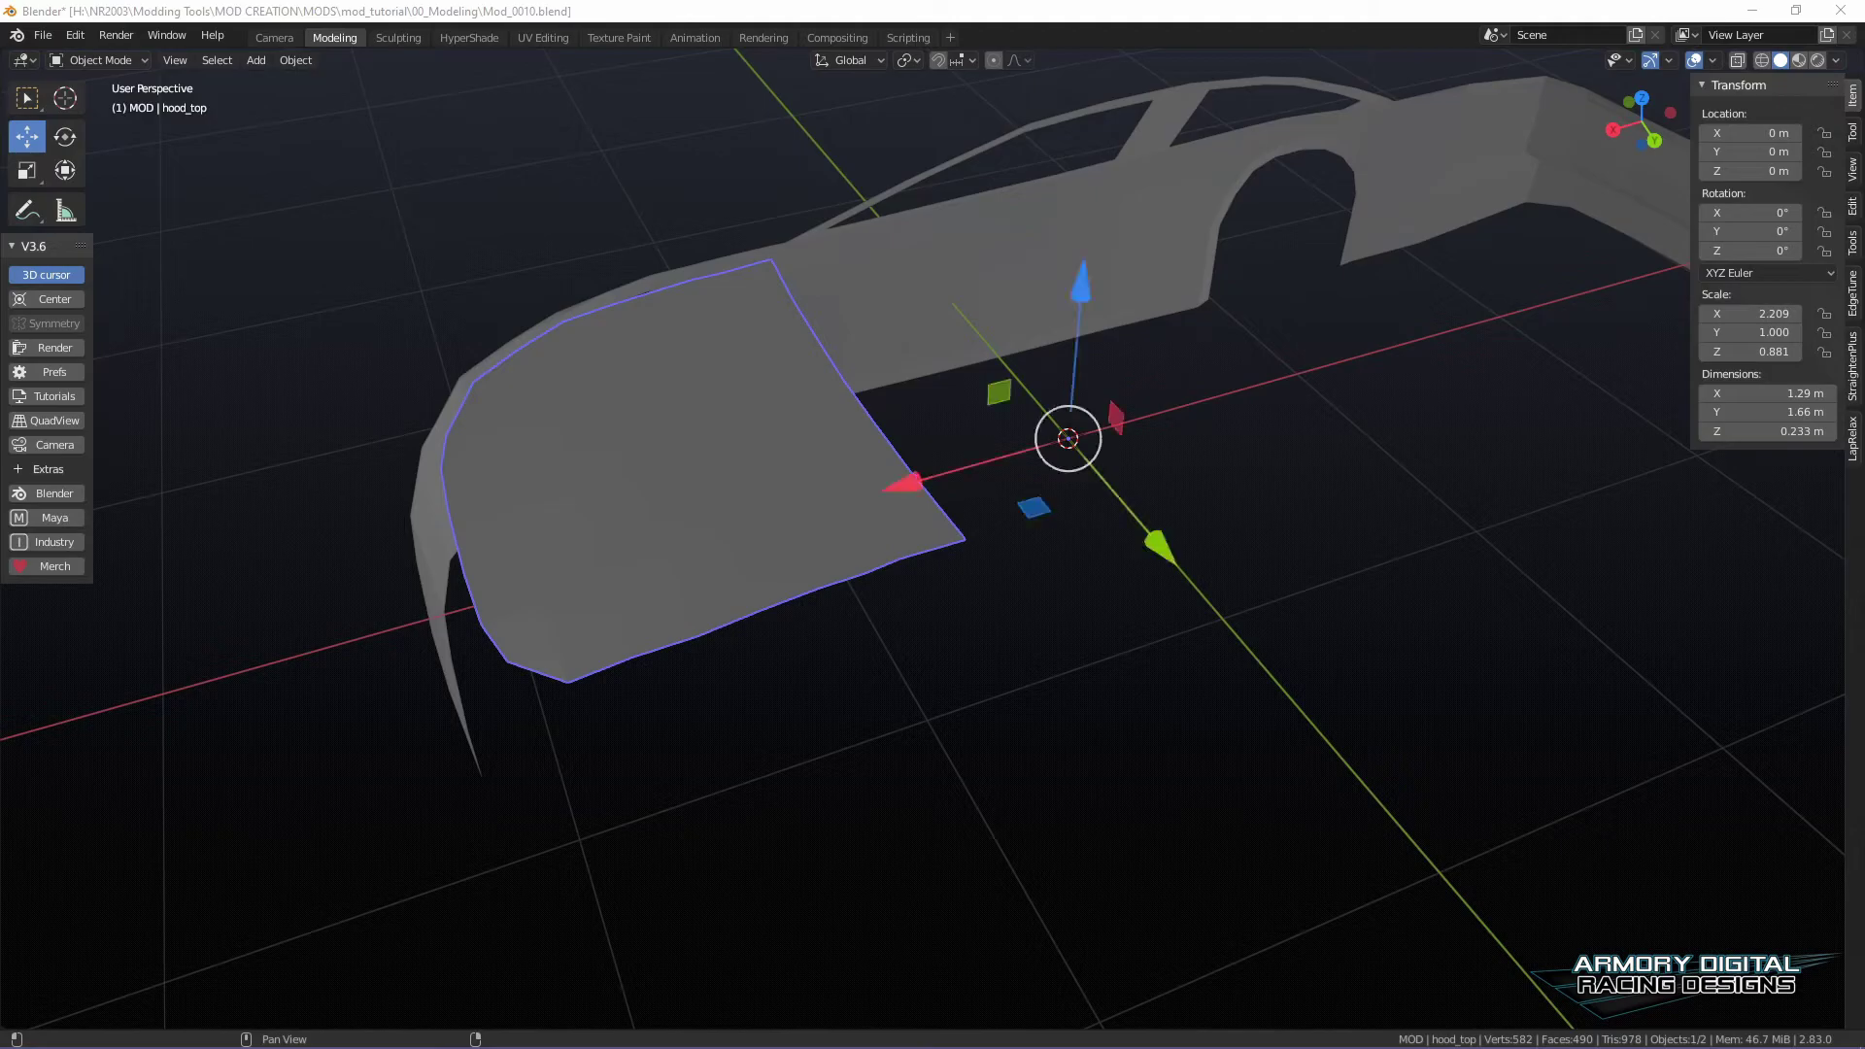
# - Hide hood_top, select the shell, and open its mesh for face editing
pyautogui.click(662, 467)
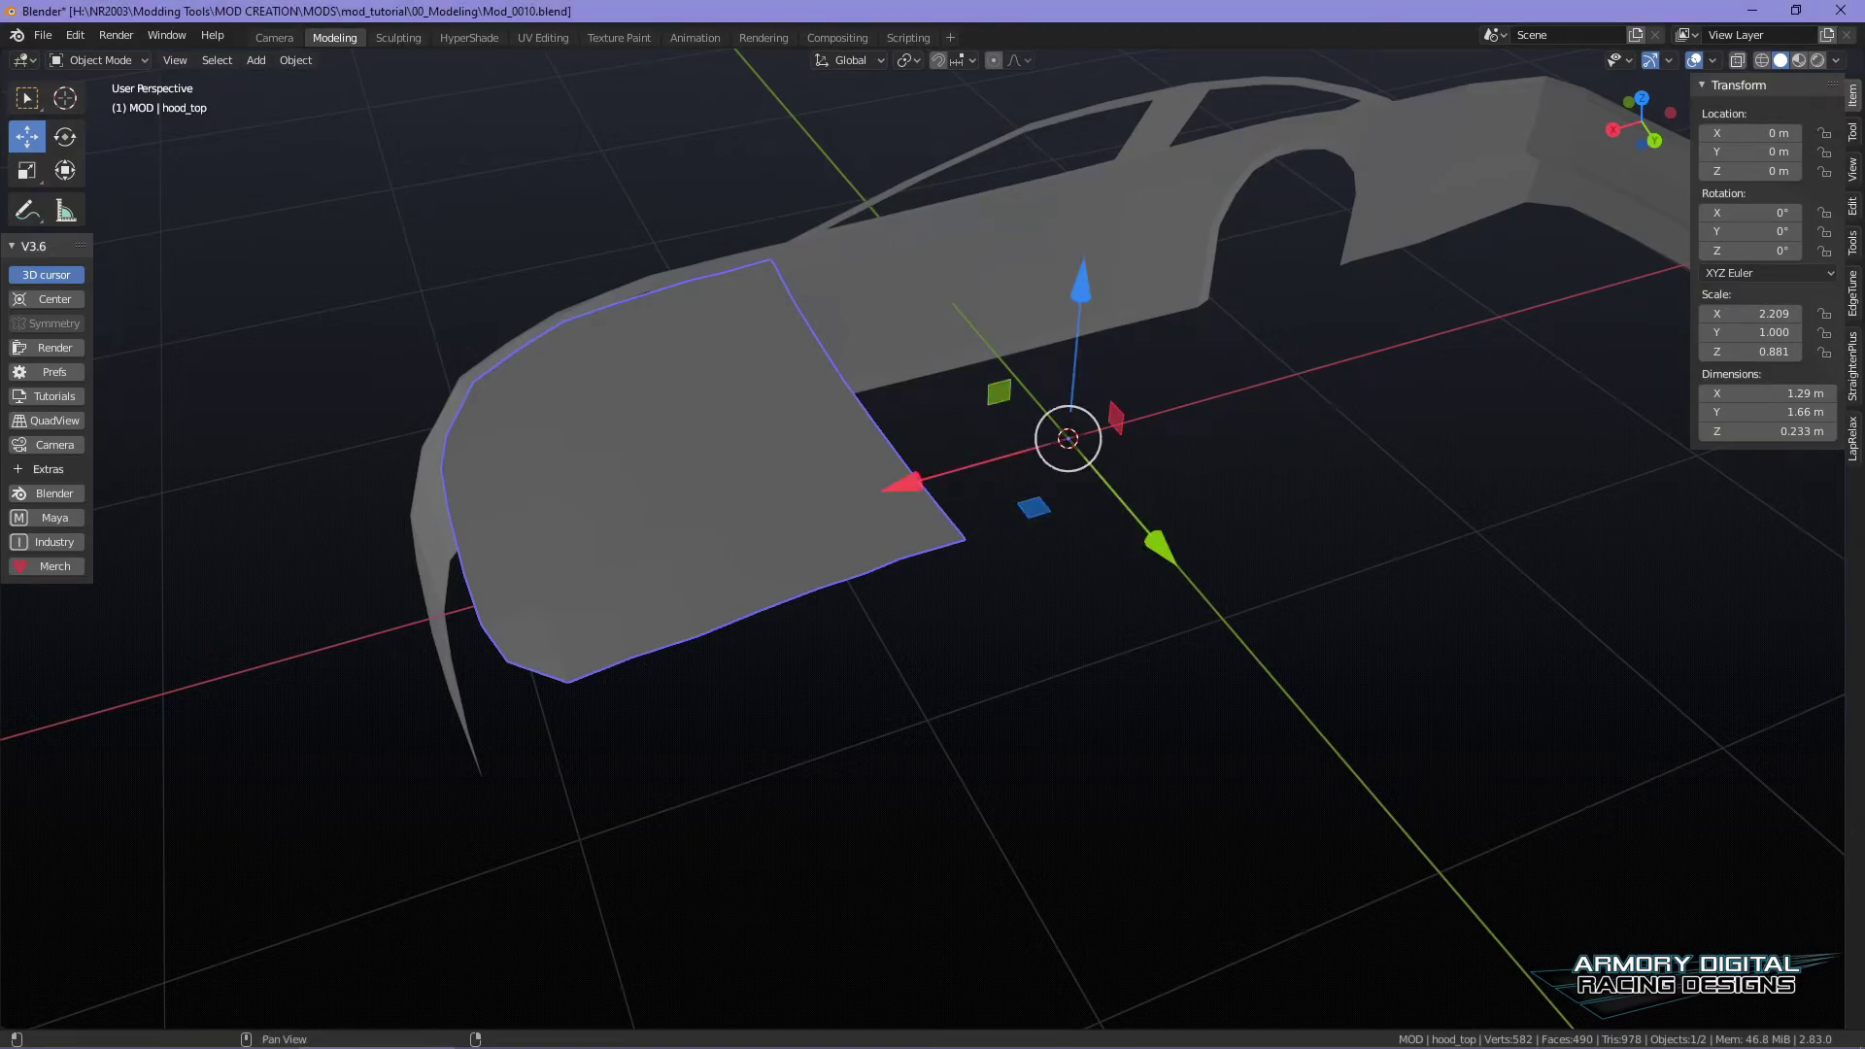
pyautogui.press('Delete')
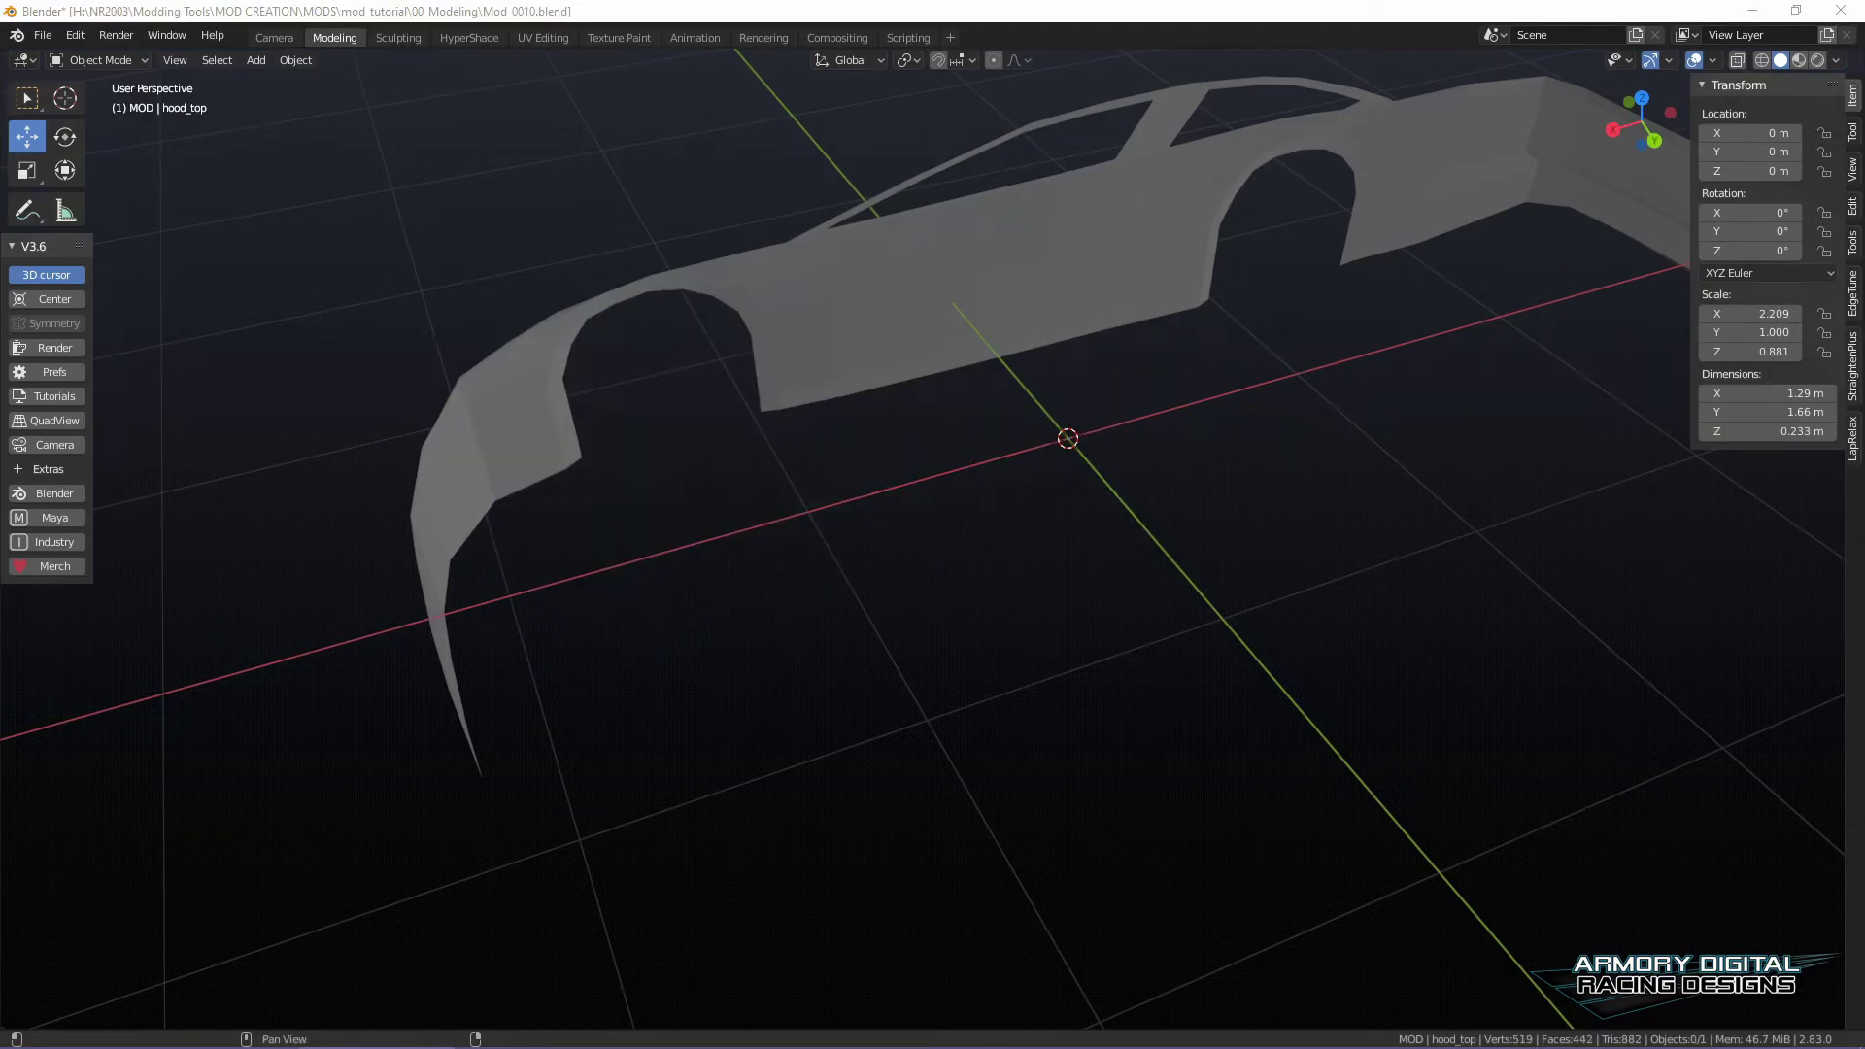
pyautogui.press('a')
pyautogui.middleClick(1199, 762)
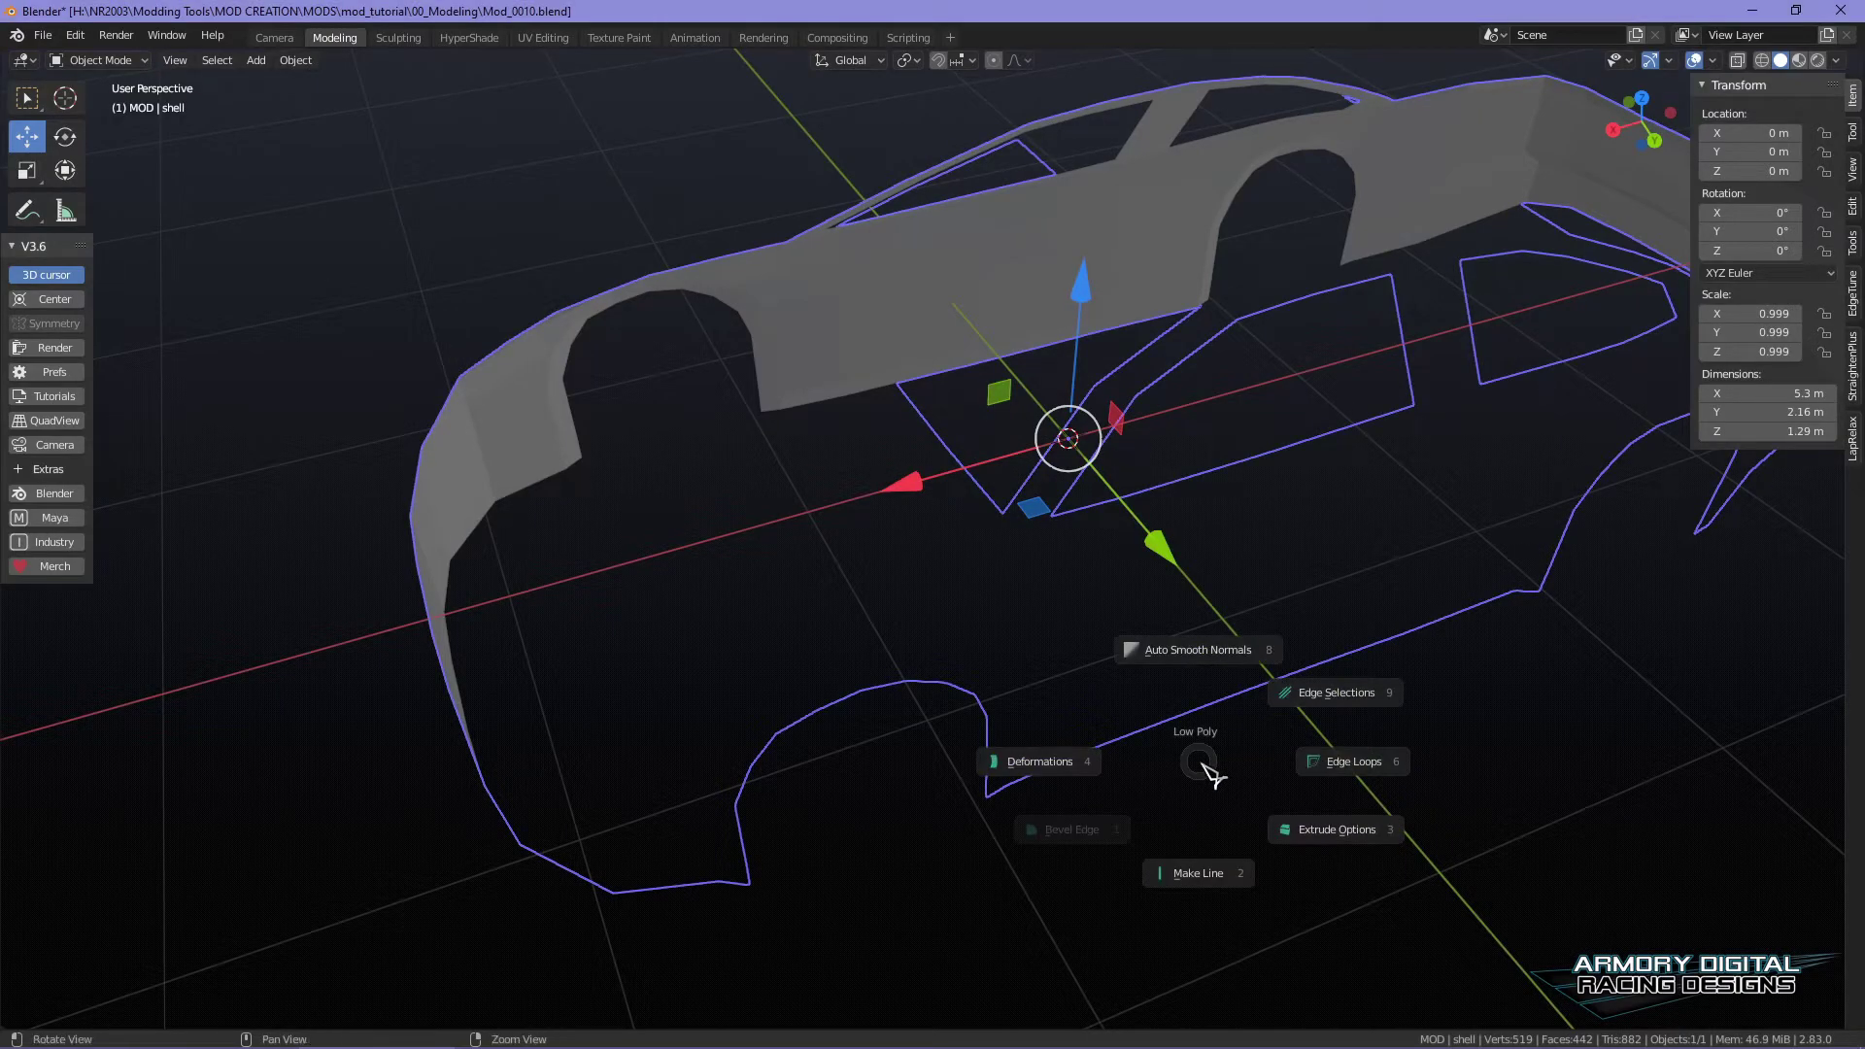
pyautogui.click(1207, 761)
pyautogui.moveTo(1207, 762); pyautogui.dragTo(1101, 508, button='middle')
pyautogui.press('Tab')
pyautogui.click(939, 476)
pyautogui.moveTo(939, 476); pyautogui.dragTo(1094, 546, button='middle')
pyautogui.scroll(2, 1094, 546)
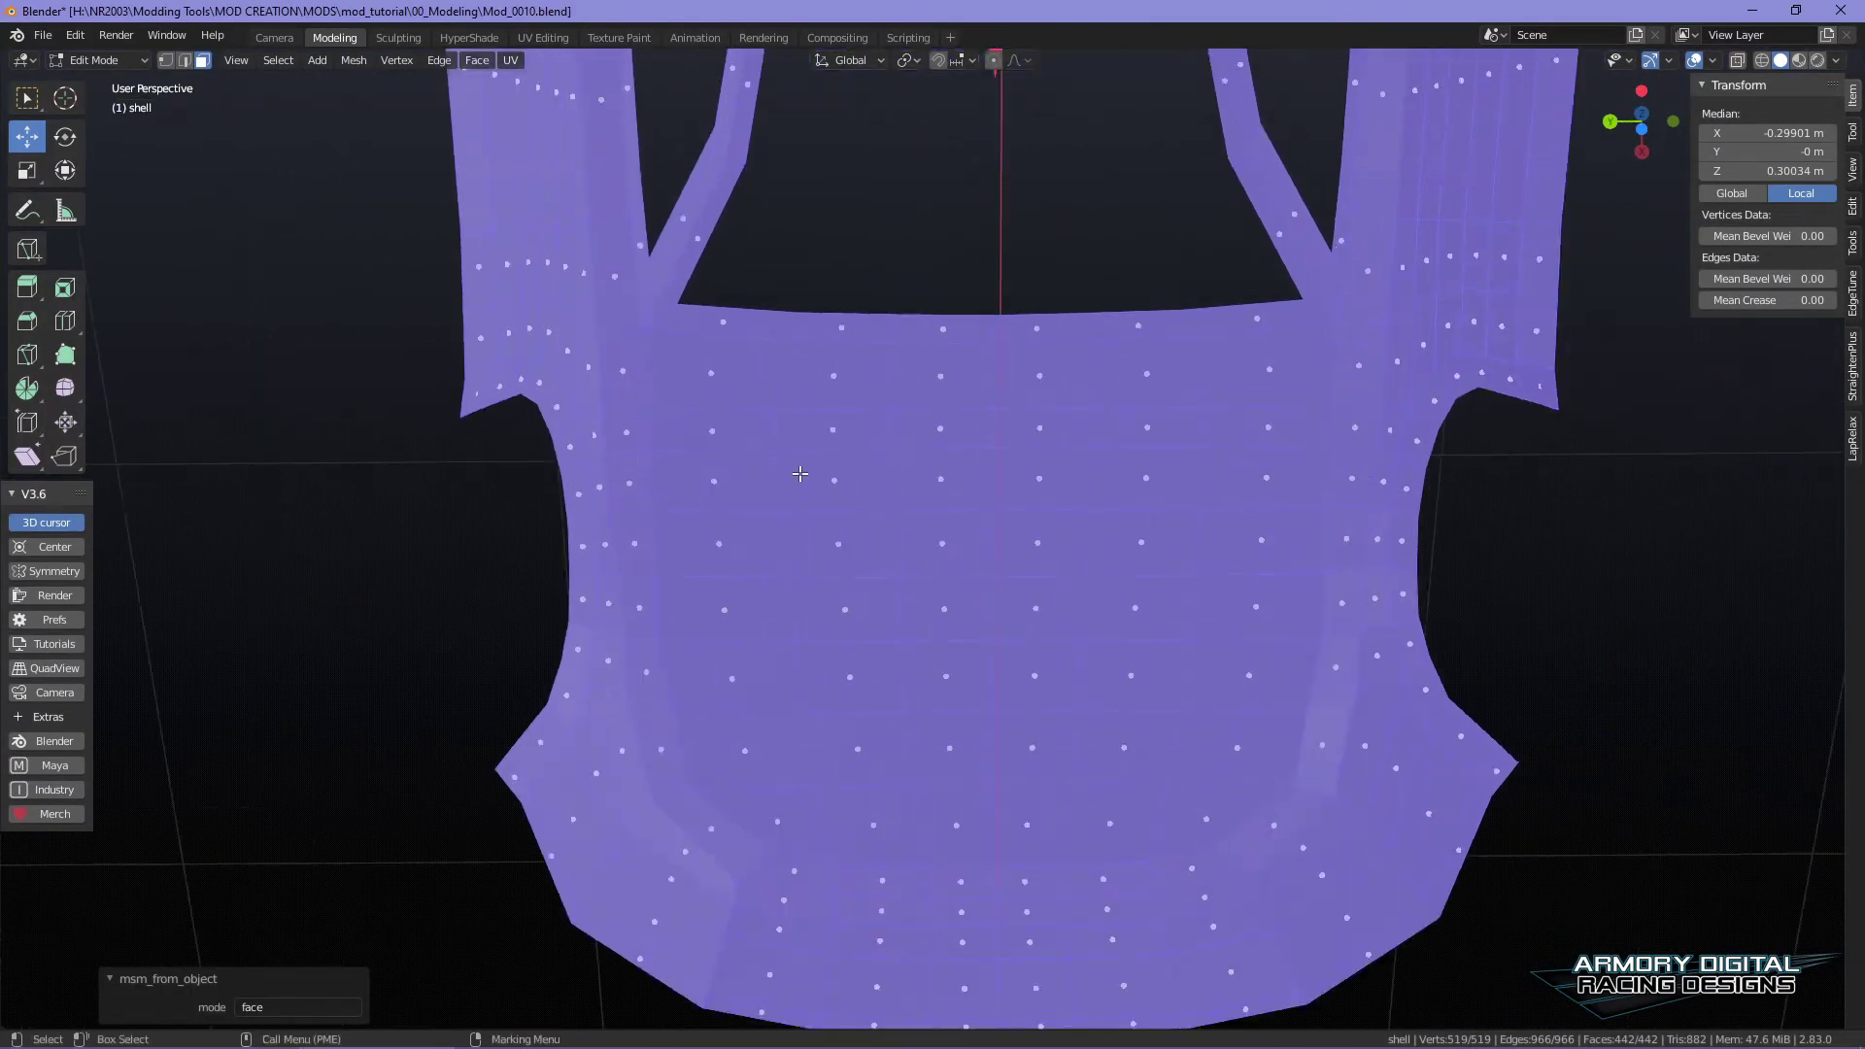
# - Delete the full block of hood faces from the shell mesh and return to Object Mode
pyautogui.click(676, 383)
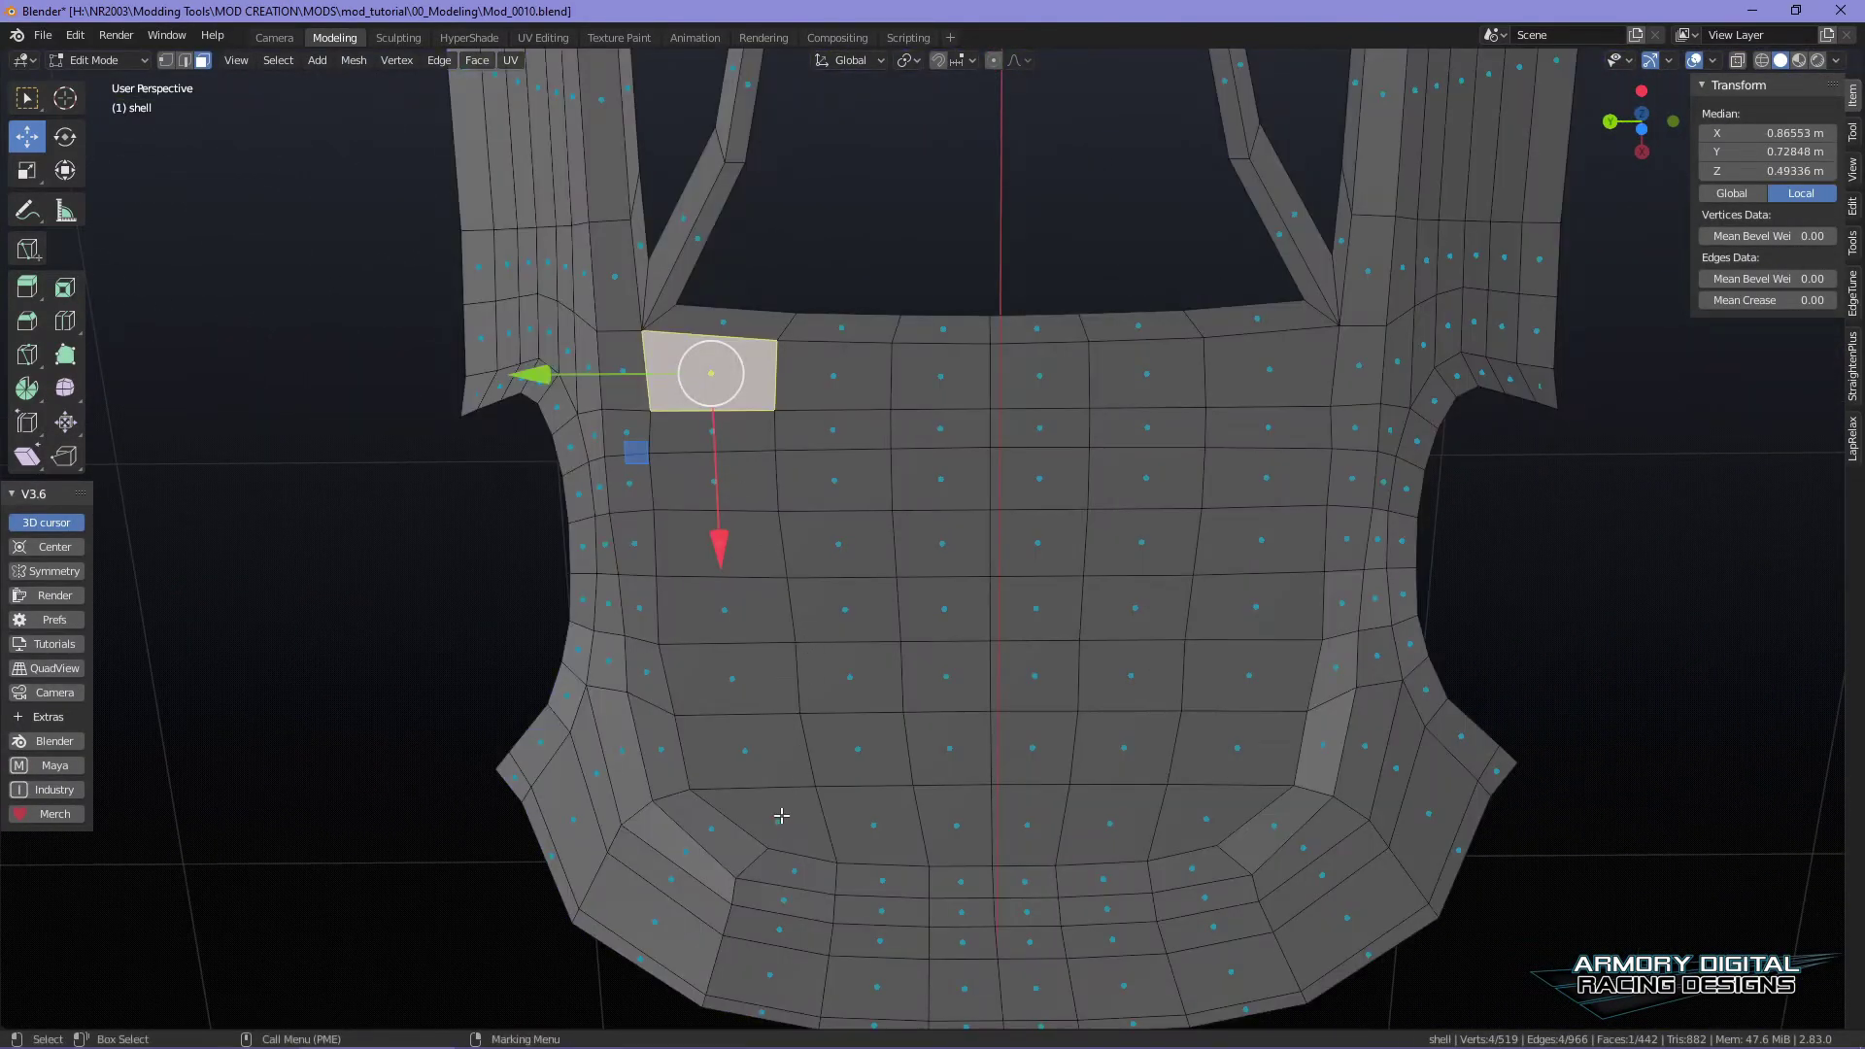
pyautogui.keyDown('ctrl'); pyautogui.click(782, 816); pyautogui.keyUp('ctrl')
pyautogui.keyDown('ctrl'); pyautogui.click(866, 820); pyautogui.keyUp('ctrl')
pyautogui.keyDown('ctrl'); pyautogui.click(833, 376); pyautogui.keyUp('ctrl')
pyautogui.keyDown('ctrl'); pyautogui.click(968, 379); pyautogui.keyUp('ctrl')
pyautogui.keyDown('ctrl'); pyautogui.click(965, 430); pyautogui.keyUp('ctrl')
pyautogui.keyDown('ctrl'); pyautogui.click(950, 837); pyautogui.keyUp('ctrl')
pyautogui.keyDown('ctrl'); pyautogui.click(1034, 830); pyautogui.keyUp('ctrl')
pyautogui.keyDown('ctrl'); pyautogui.click(1062, 737); pyautogui.keyUp('ctrl')
pyautogui.keyDown('ctrl'); pyautogui.click(1045, 675); pyautogui.keyUp('ctrl')
pyautogui.keyDown('ctrl'); pyautogui.click(1047, 608); pyautogui.keyUp('ctrl')
pyautogui.keyDown('ctrl'); pyautogui.click(1048, 544); pyautogui.keyUp('ctrl')
pyautogui.keyDown('ctrl'); pyautogui.click(1048, 479); pyautogui.keyUp('ctrl')
pyautogui.keyDown('ctrl'); pyautogui.click(1048, 427); pyautogui.keyUp('ctrl')
pyautogui.keyDown('ctrl'); pyautogui.click(1048, 375); pyautogui.keyUp('ctrl')
pyautogui.keyDown('ctrl'); pyautogui.click(1146, 375); pyautogui.keyUp('ctrl')
pyautogui.keyDown('ctrl'); pyautogui.click(1147, 428); pyautogui.keyUp('ctrl')
pyautogui.keyDown('ctrl'); pyautogui.click(1146, 479); pyautogui.keyUp('ctrl')
pyautogui.keyDown('ctrl'); pyautogui.click(1141, 542); pyautogui.keyUp('ctrl')
pyautogui.keyDown('ctrl'); pyautogui.click(1135, 609); pyautogui.keyUp('ctrl')
pyautogui.keyDown('ctrl'); pyautogui.click(1132, 676); pyautogui.keyUp('ctrl')
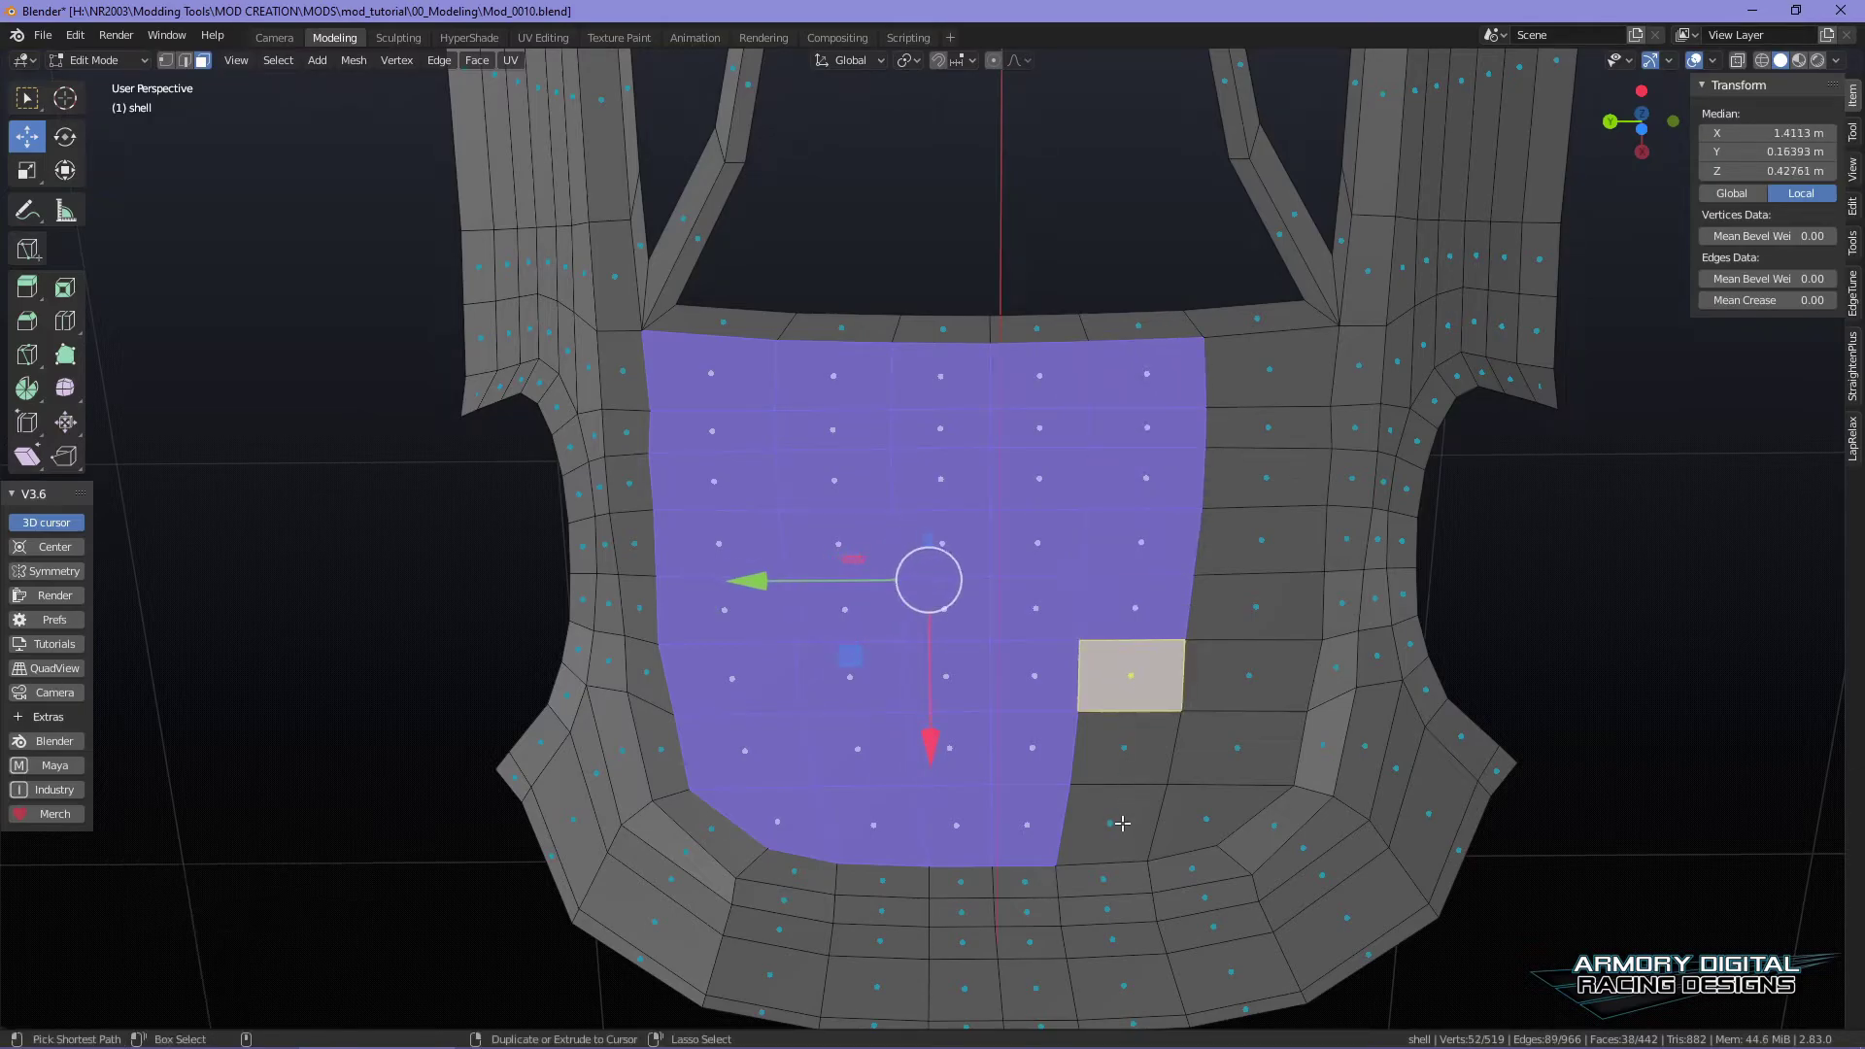
pyautogui.keyDown('ctrl'); pyautogui.click(1123, 819); pyautogui.keyUp('ctrl')
pyautogui.keyDown('ctrl'); pyautogui.click(1205, 821); pyautogui.keyUp('ctrl')
pyautogui.keyDown('ctrl'); pyautogui.click(1232, 743); pyautogui.keyUp('ctrl')
pyautogui.keyDown('ctrl'); pyautogui.click(1249, 675); pyautogui.keyUp('ctrl')
pyautogui.keyDown('ctrl'); pyautogui.click(1255, 608); pyautogui.keyUp('ctrl')
pyautogui.keyDown('ctrl'); pyautogui.click(1261, 540); pyautogui.keyUp('ctrl')
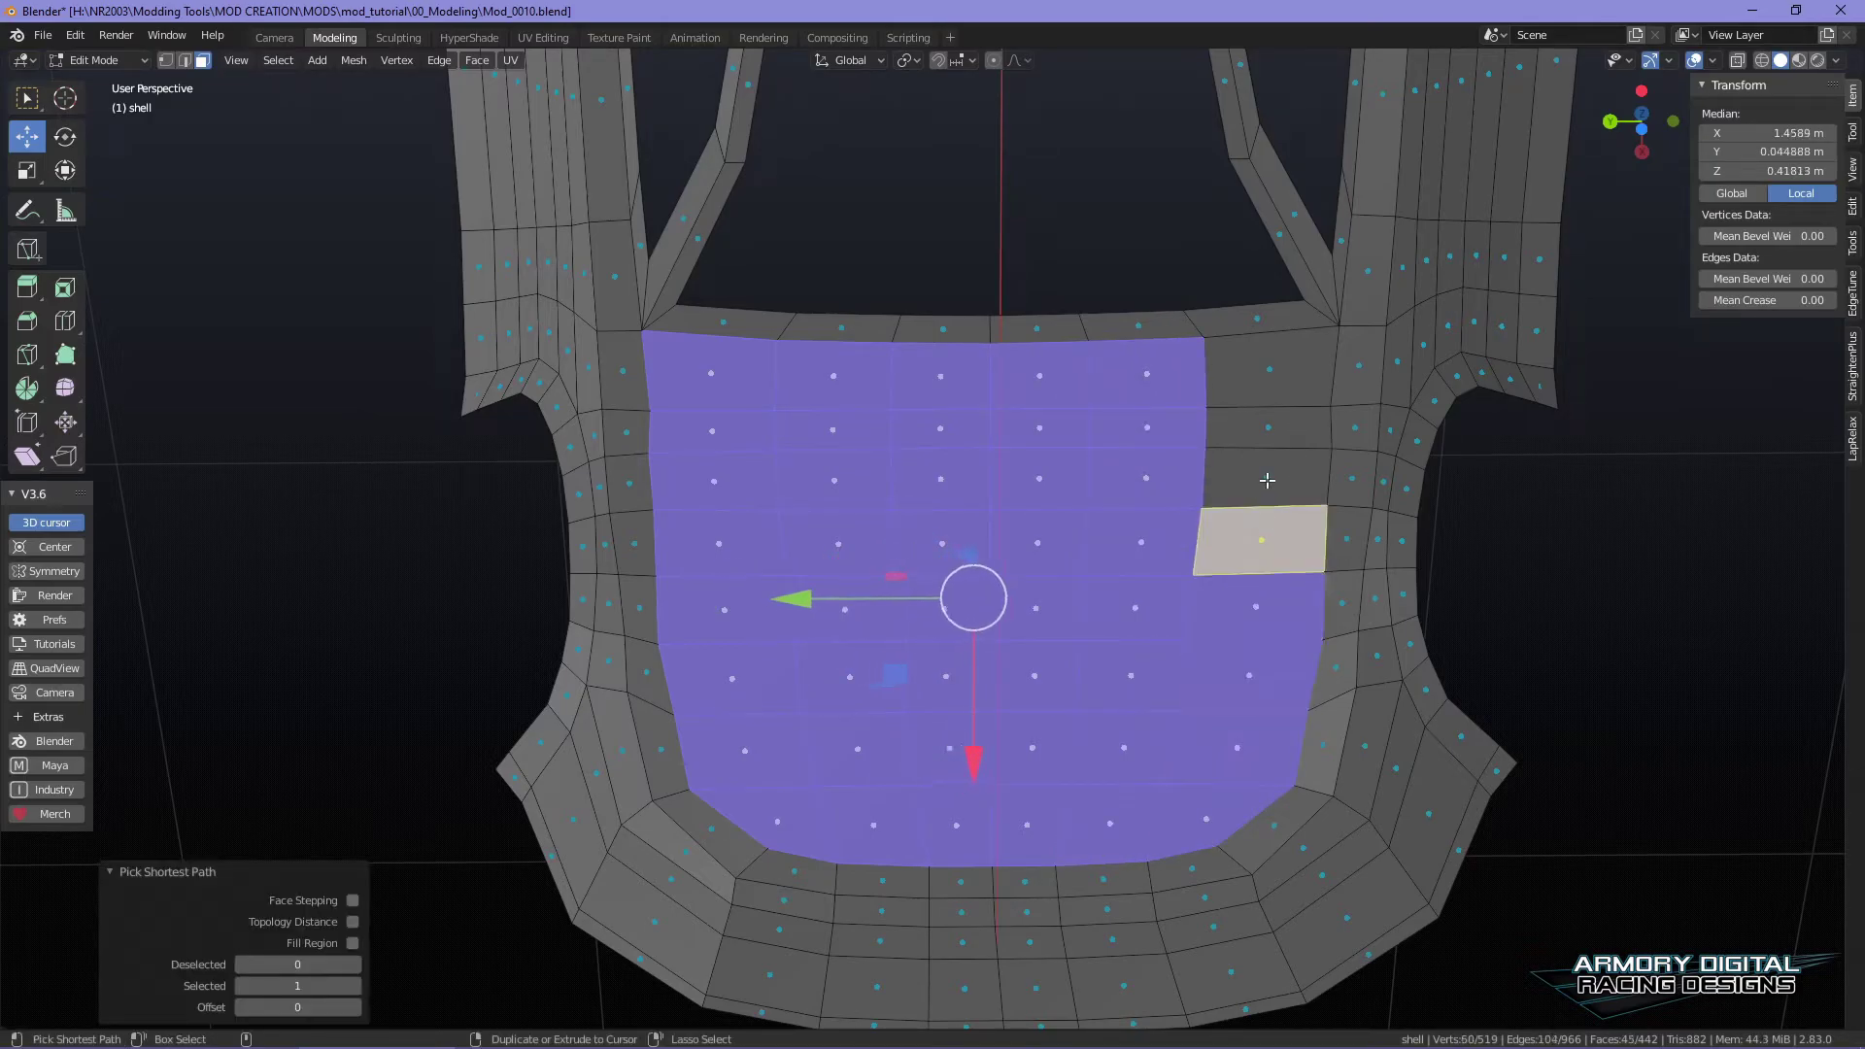
pyautogui.keyDown('ctrl'); pyautogui.click(1267, 480); pyautogui.keyUp('ctrl')
pyautogui.keyDown('ctrl'); pyautogui.click(1268, 427); pyautogui.keyUp('ctrl')
pyautogui.keyDown('ctrl'); pyautogui.click(1269, 369); pyautogui.keyUp('ctrl')
pyautogui.press('x')
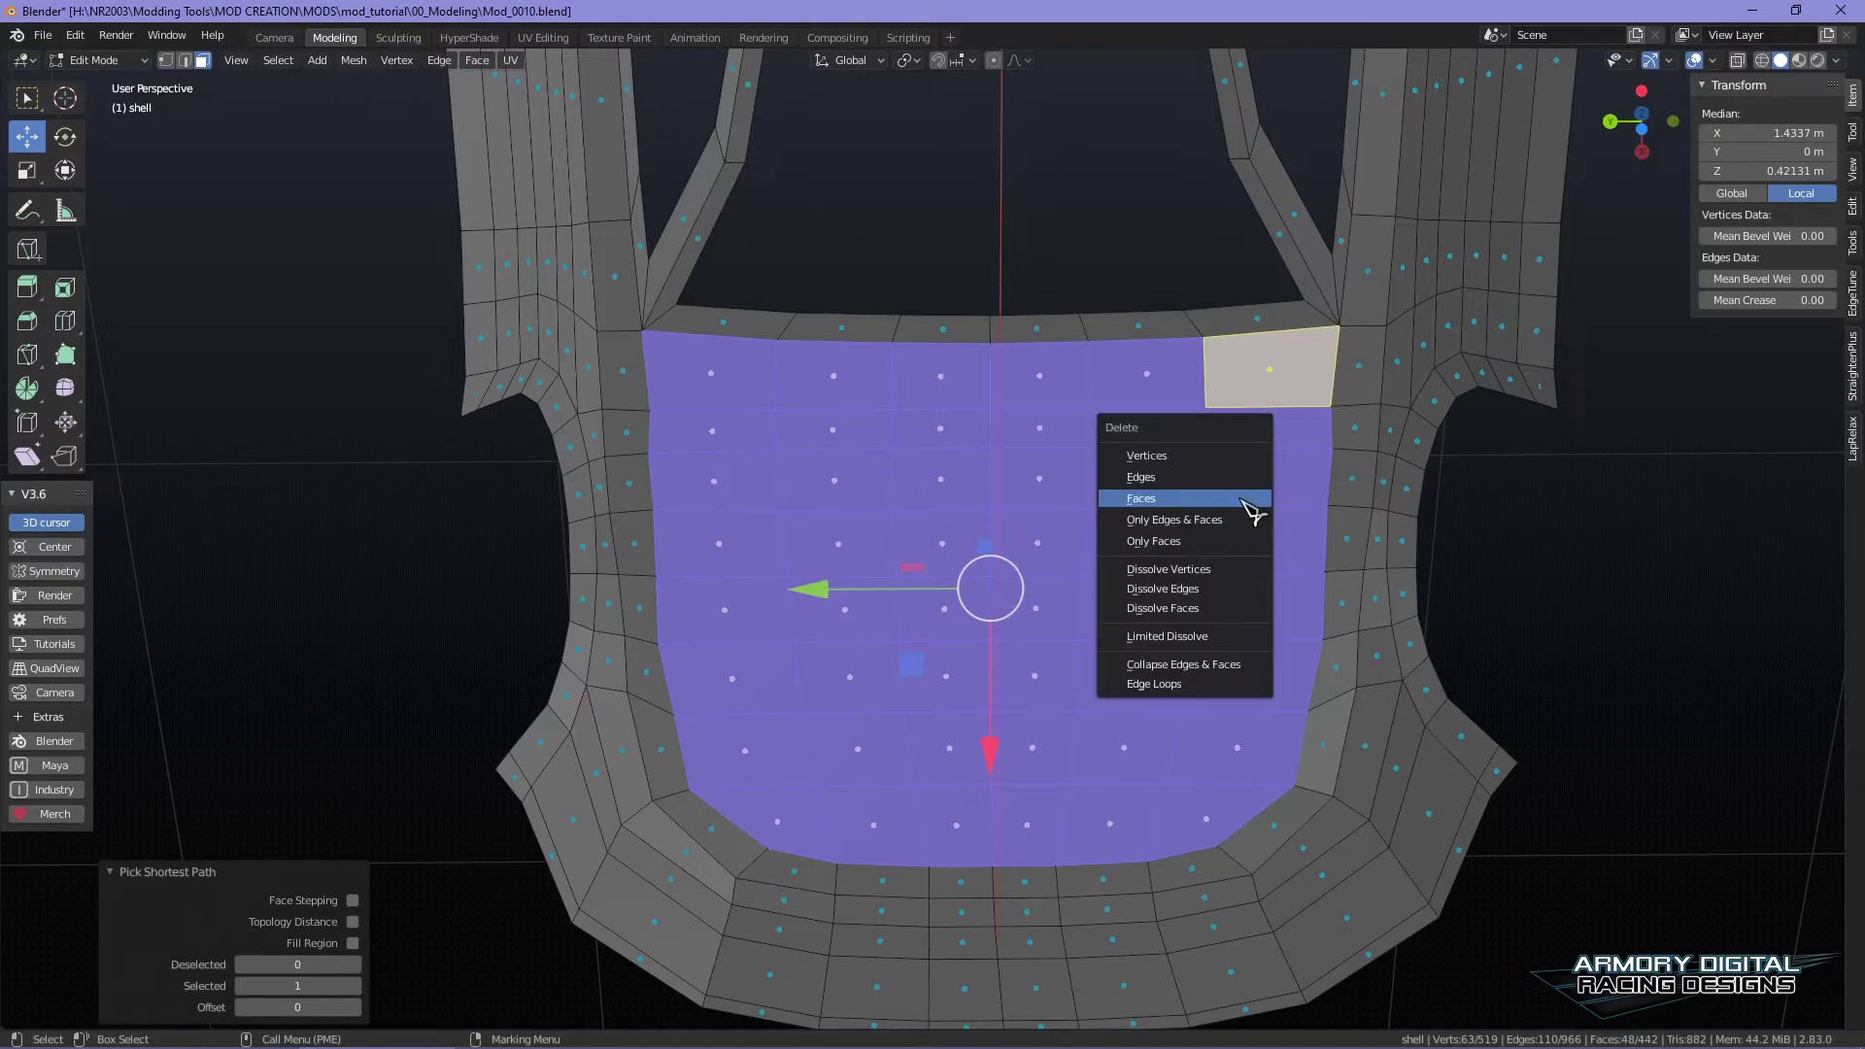
pyautogui.click(1243, 500)
pyautogui.moveTo(1339, 409); pyautogui.dragTo(1433, 355, button='right')
pyautogui.scroll(-2, 1503, 496)
pyautogui.keyDown('alt'); pyautogui.moveTo(1505, 498); pyautogui.dragTo(1497, 533); pyautogui.keyUp('alt')
pyautogui.scroll(3, 1507, 544)
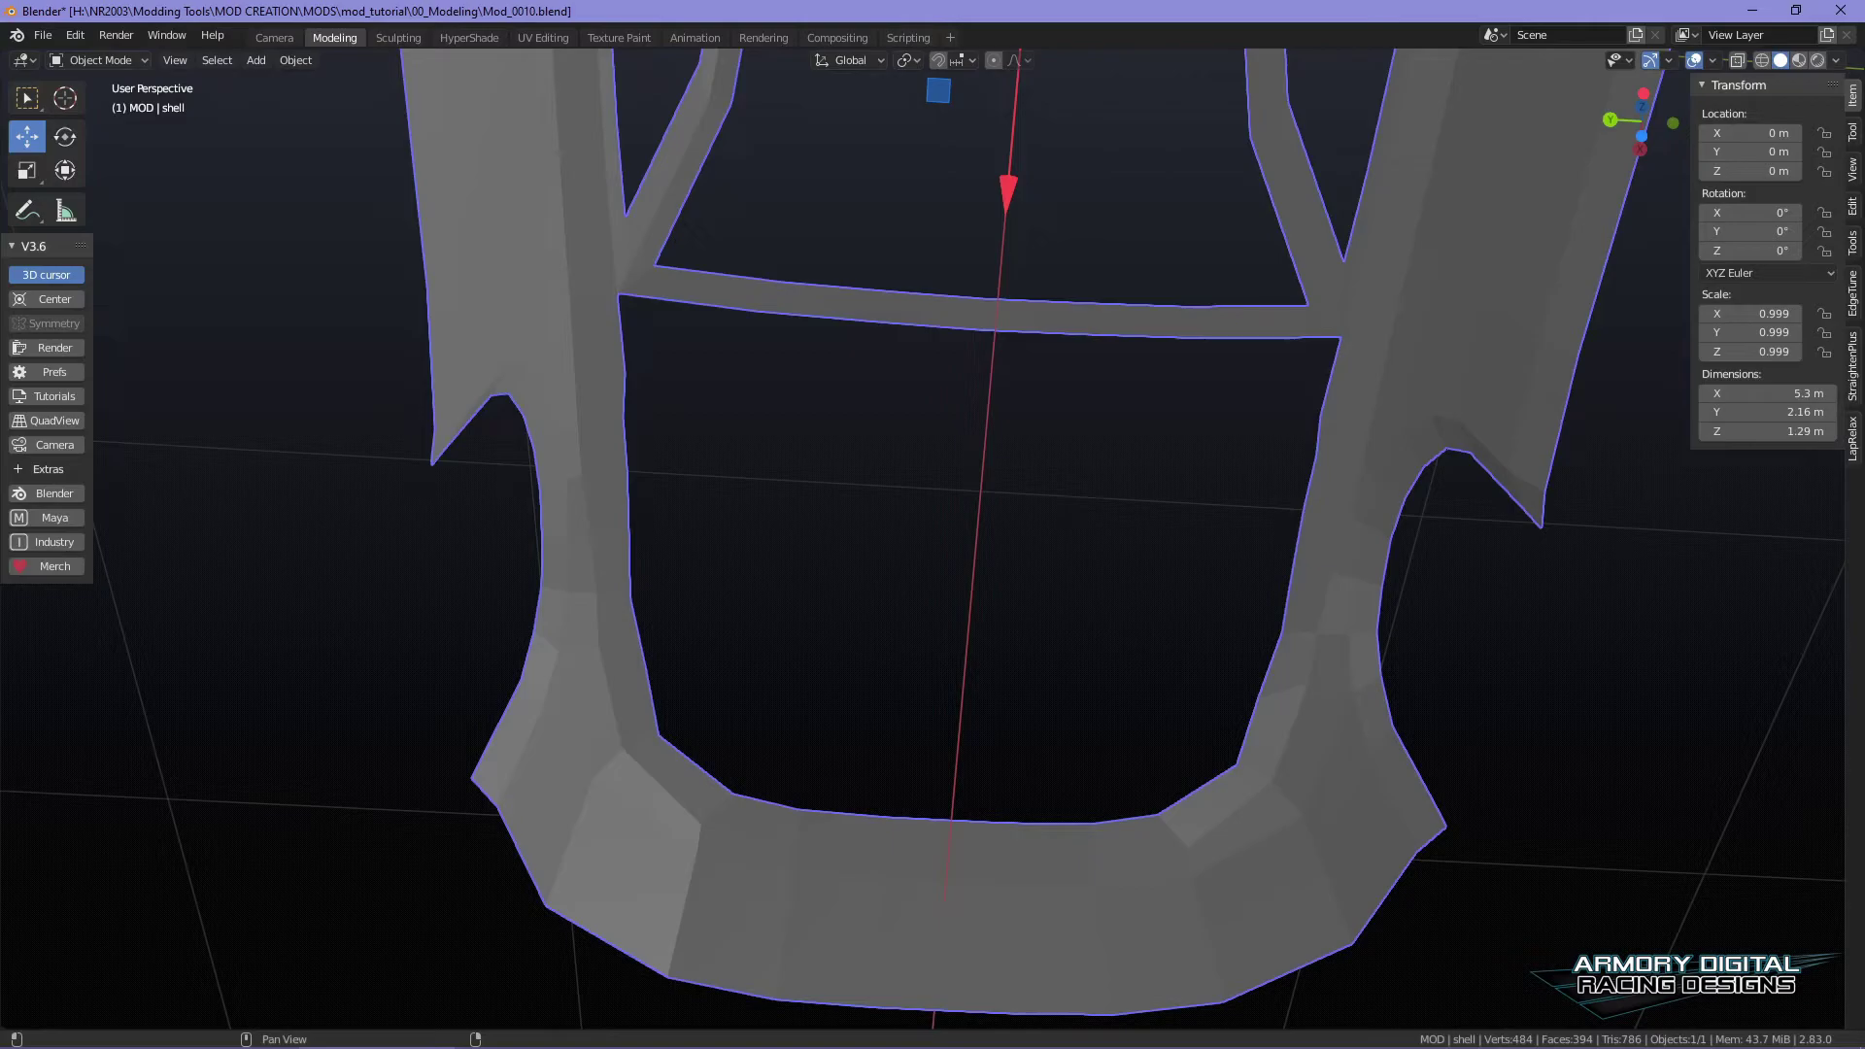
# - Hide the shell, bring the body and hood_top back into view, and select both objects
pyautogui.press('Delete')
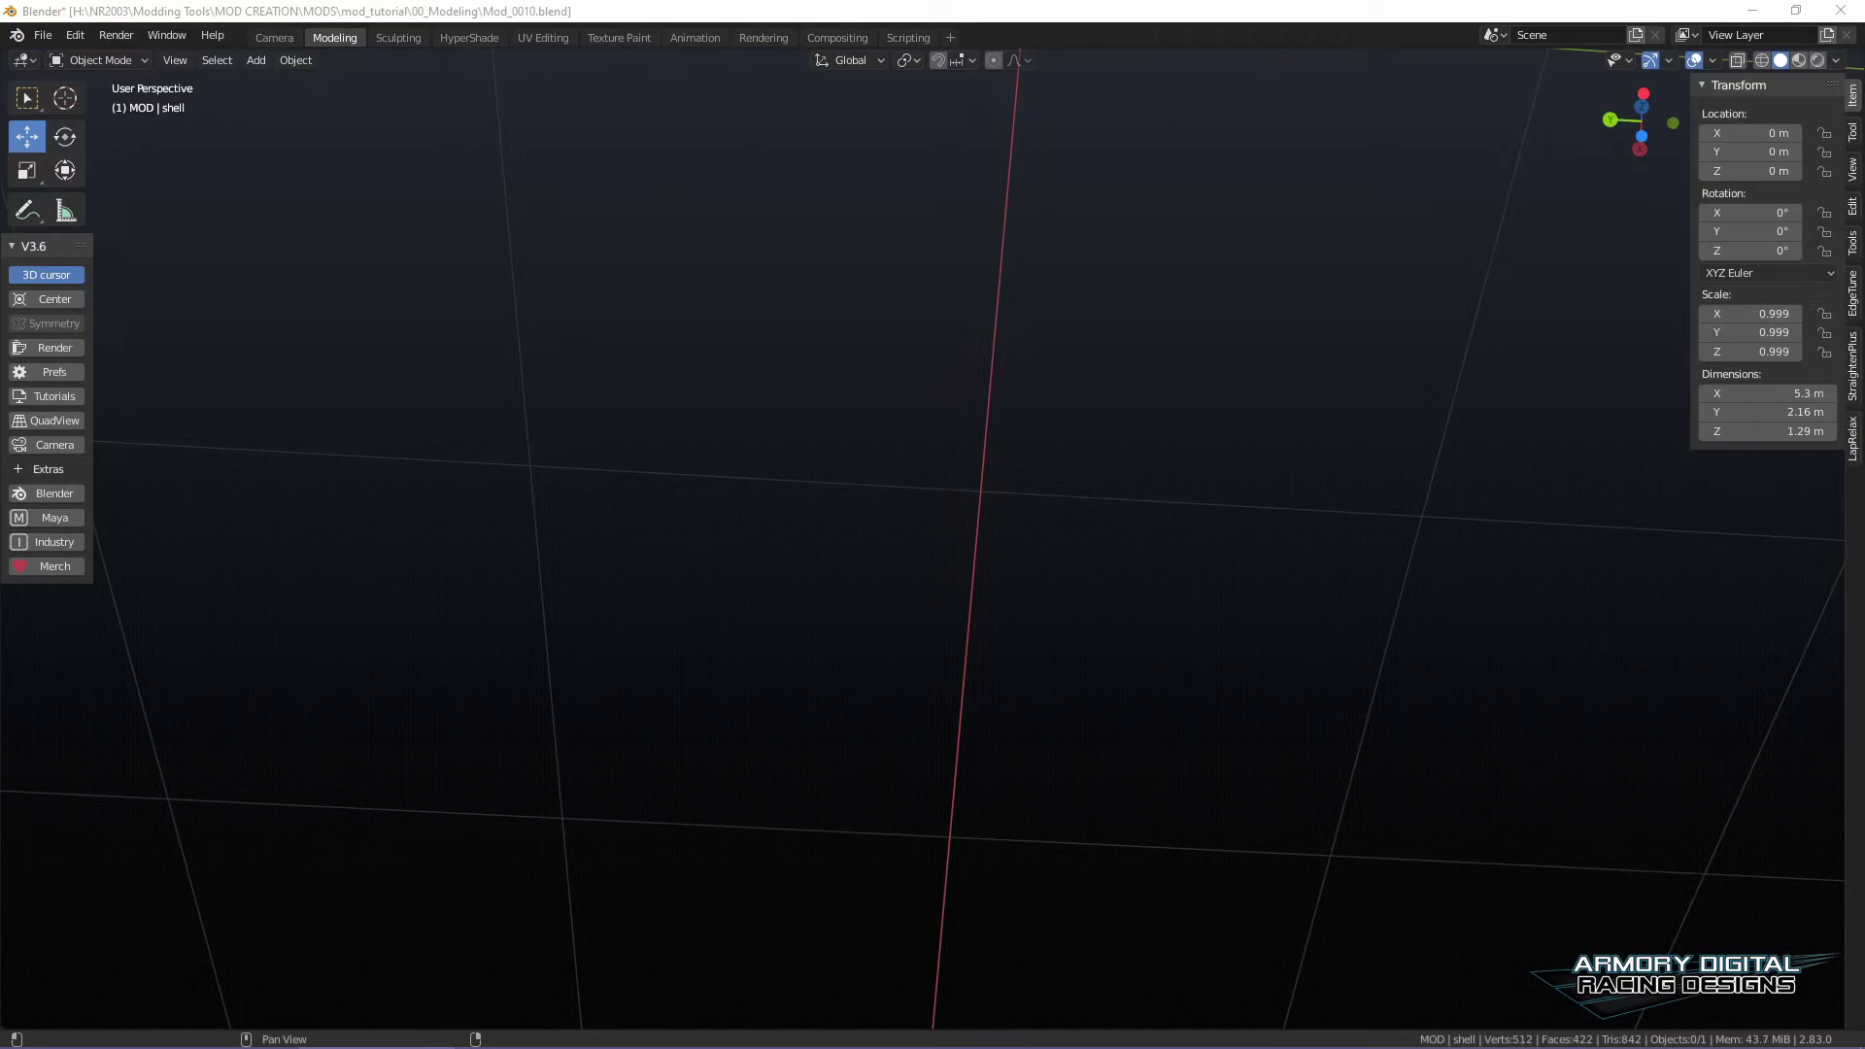
pyautogui.click(1296, 730)
pyautogui.scroll(-6, 1321, 745)
pyautogui.keyDown('alt'); pyautogui.moveTo(1348, 728); pyautogui.dragTo(1311, 831); pyautogui.keyUp('alt')
pyautogui.scroll(3, 1311, 832)
pyautogui.click(1069, 581)
pyautogui.scroll(4, 1261, 699)
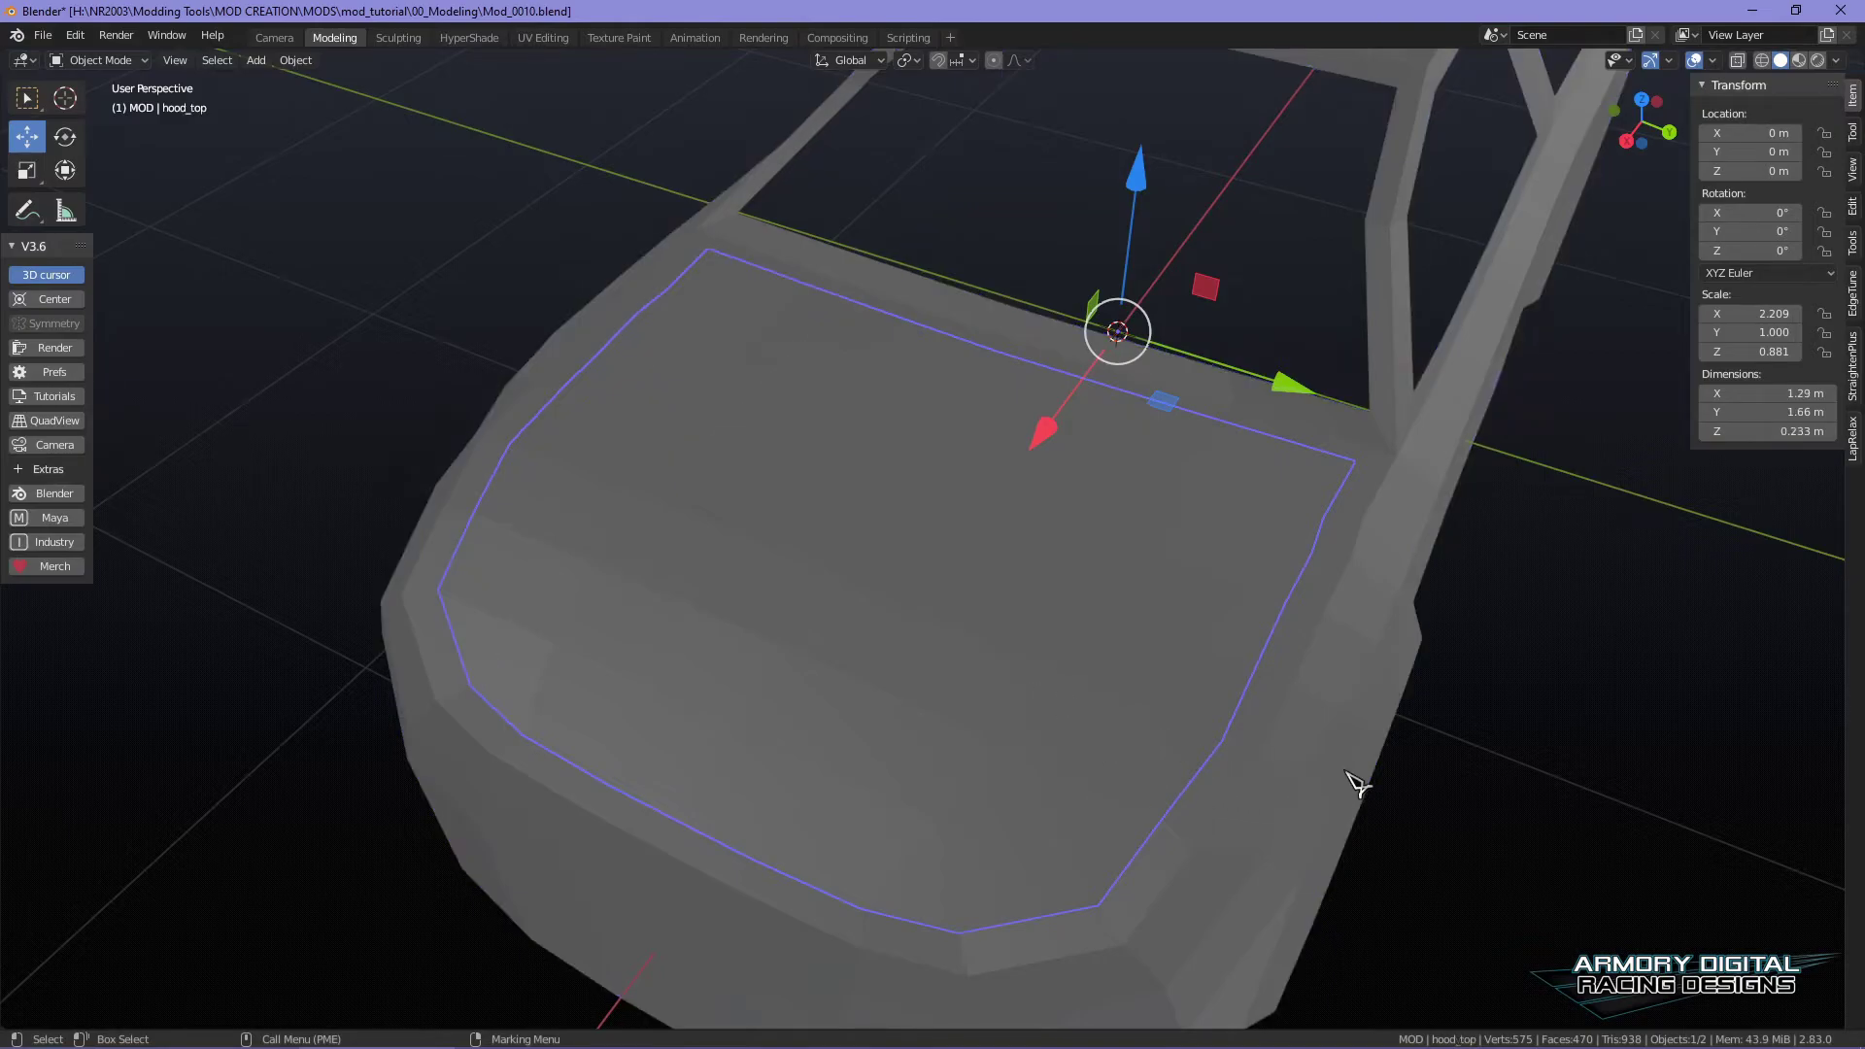
pyautogui.keyDown('shift'); pyautogui.click(1031, 690); pyautogui.keyUp('shift')
pyautogui.scroll(-4, 1306, 721)
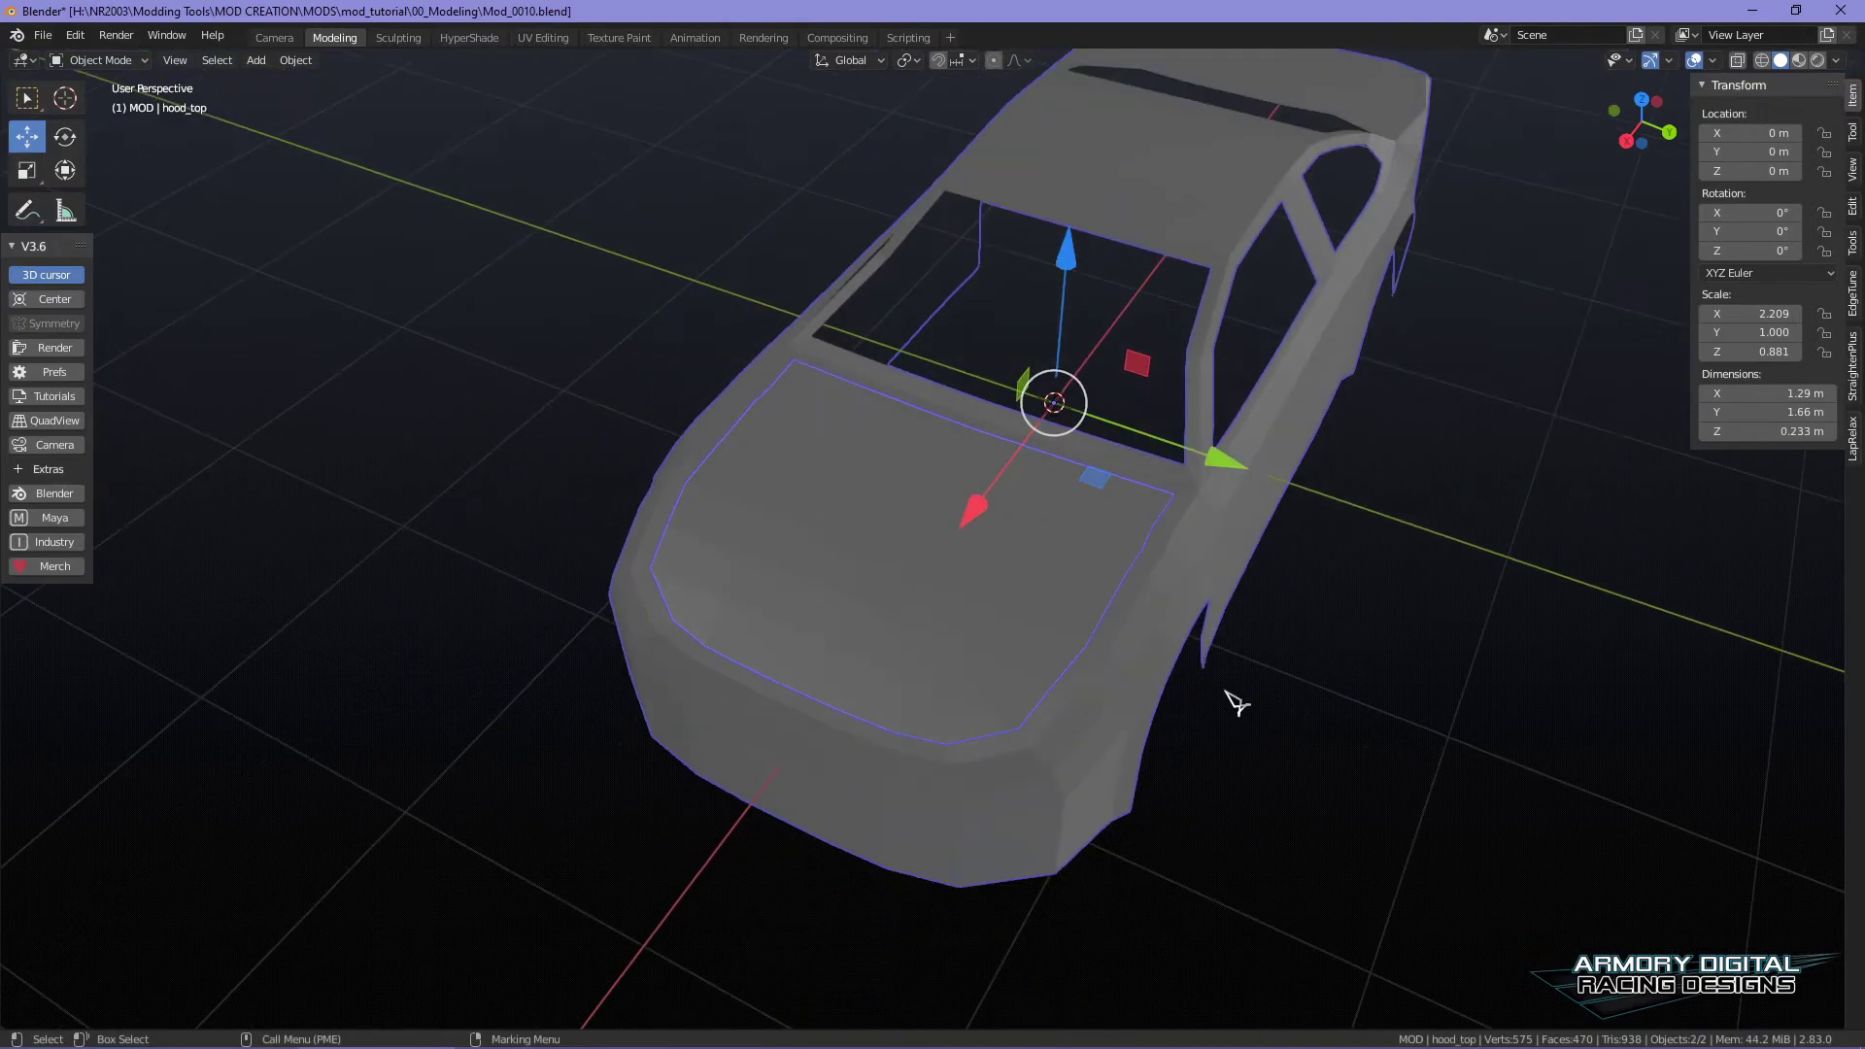
# - Join the selected body and hood_top objects into a single object
pyautogui.scroll(2, 1230, 694)
pyautogui.middleClick(867, 502)
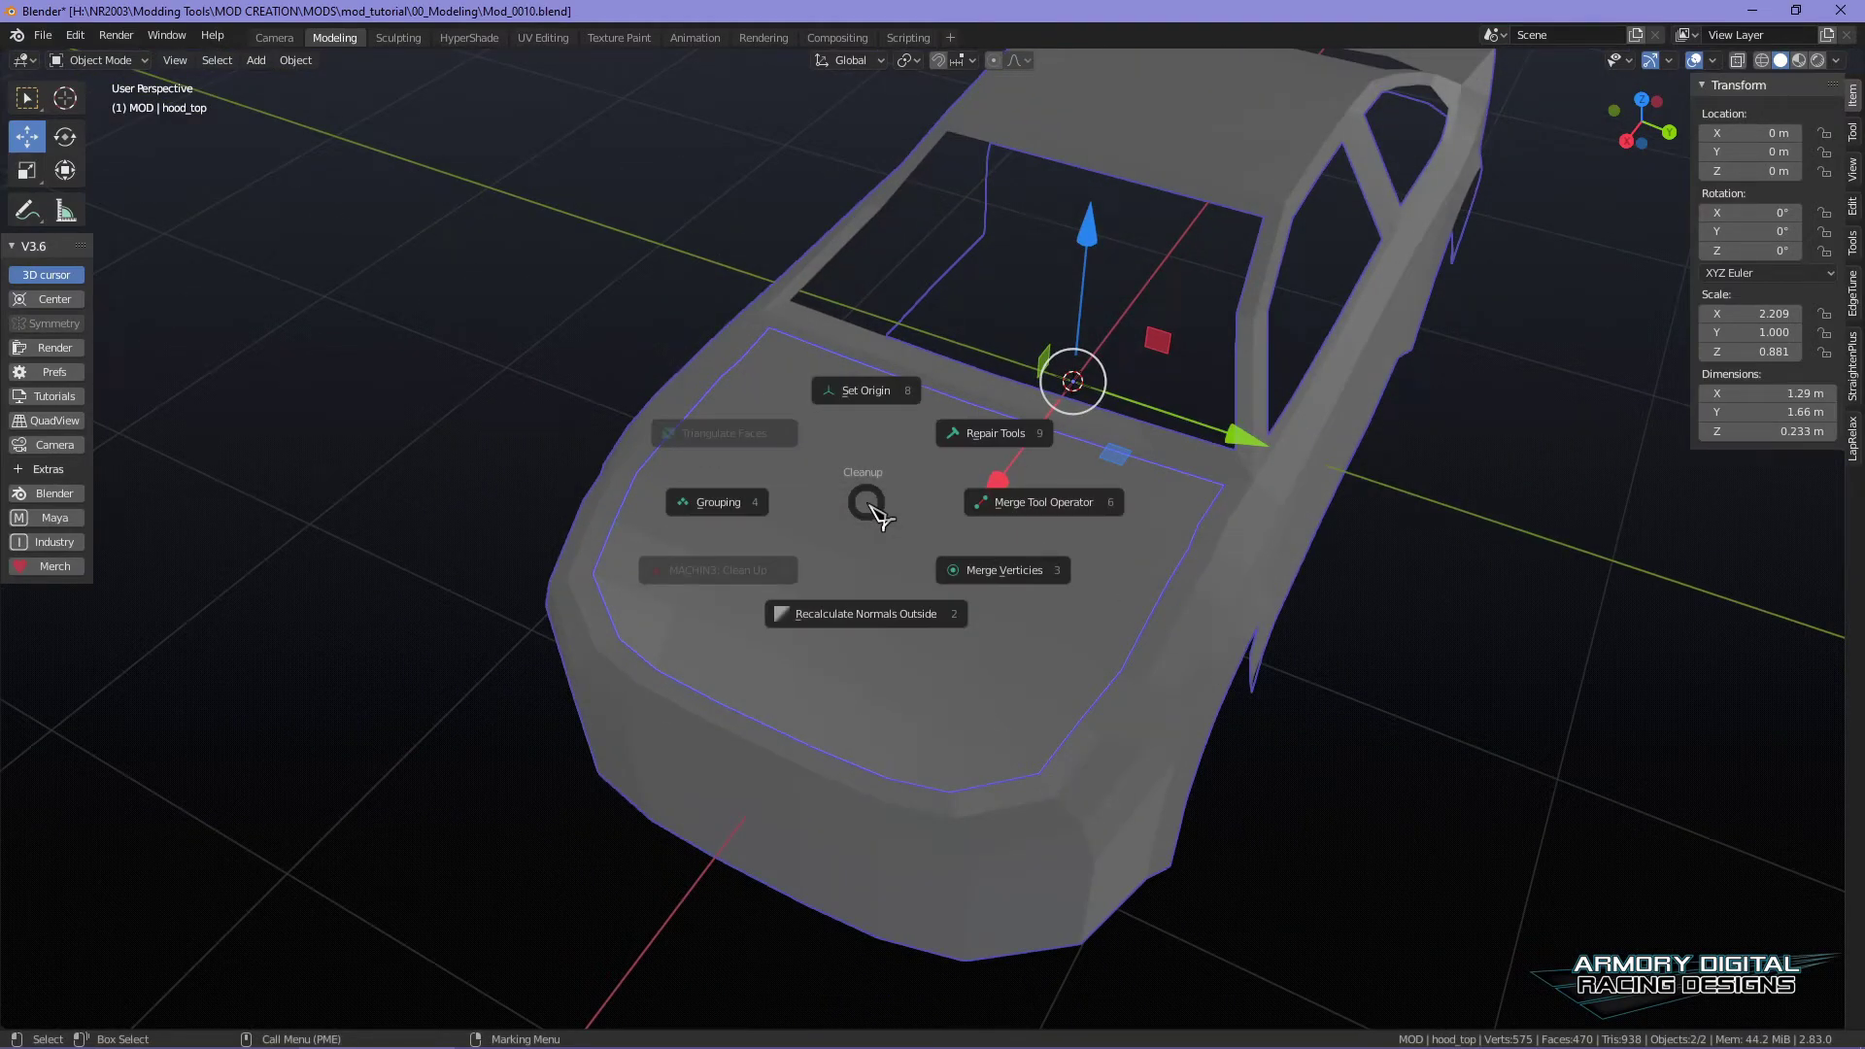
pyautogui.click(789, 515)
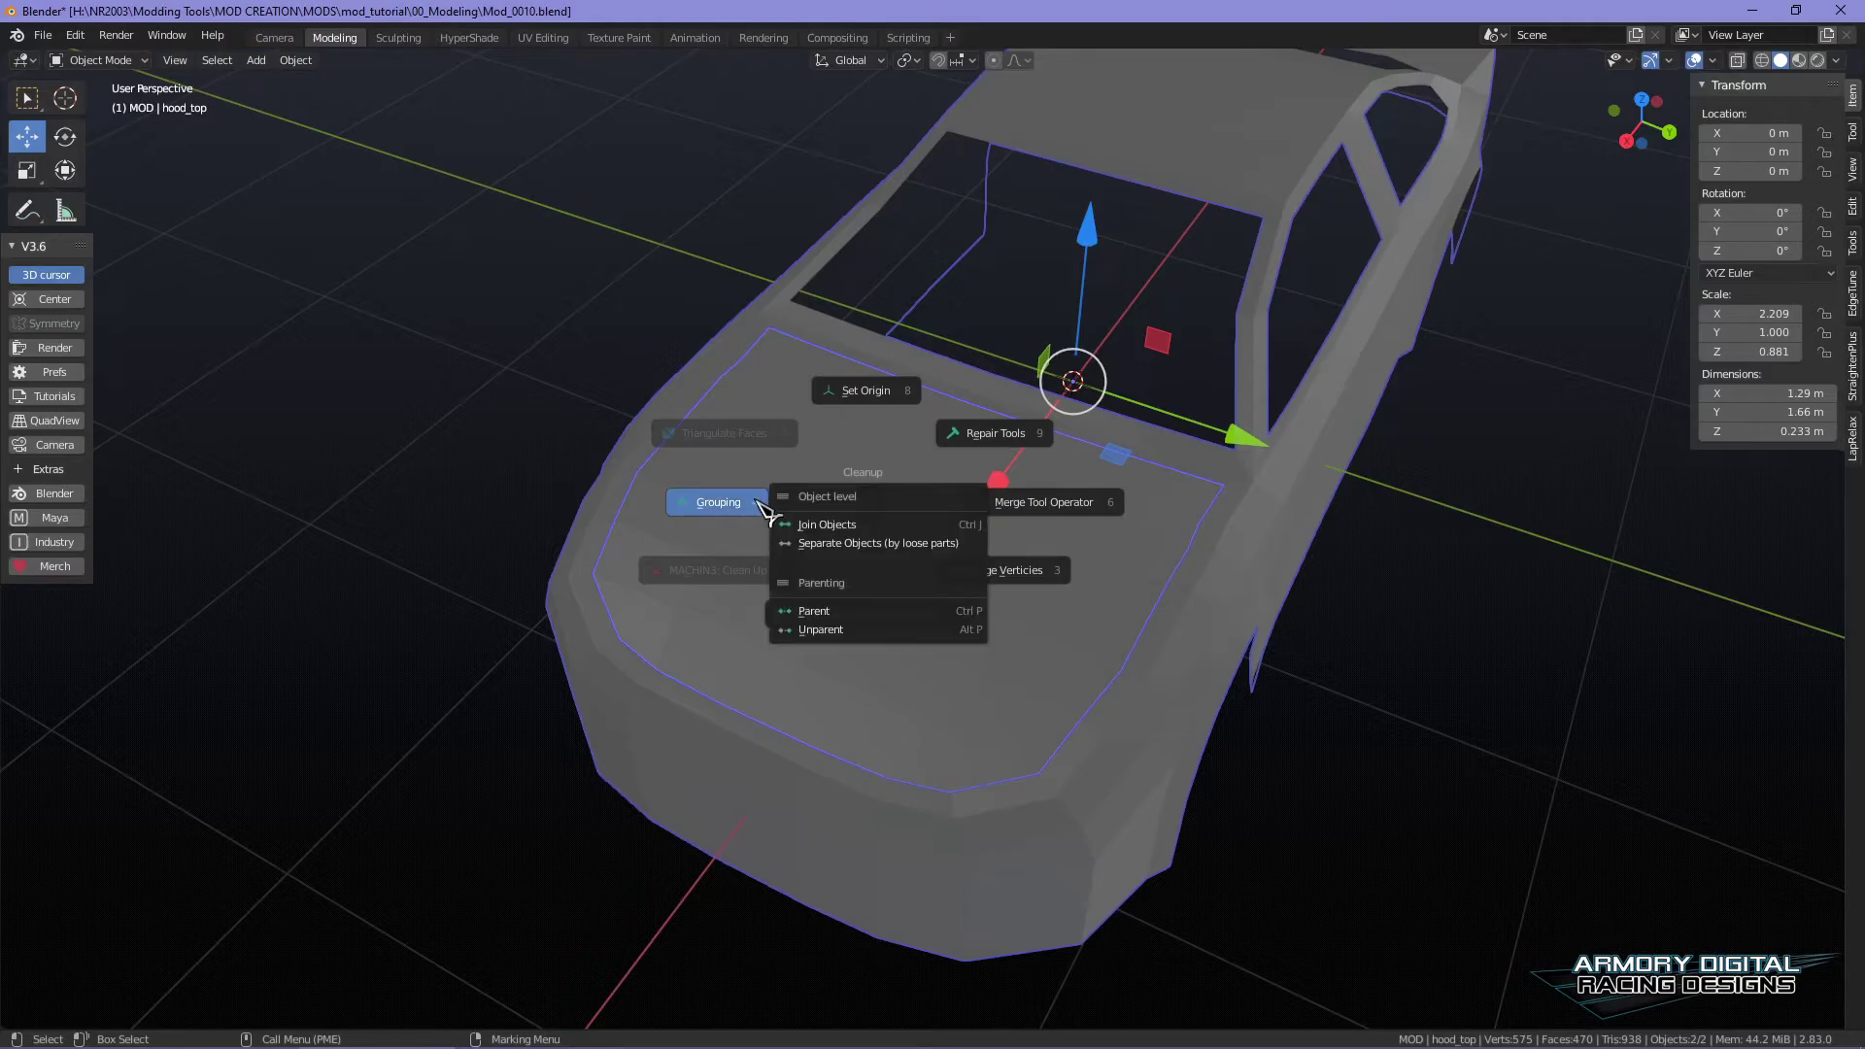
pyautogui.click(822, 525)
# - Select every vertex of the joined car mesh, merge them by distance at 0.0001 m, and return to Object Mode
pyautogui.rightClick(1119, 569)
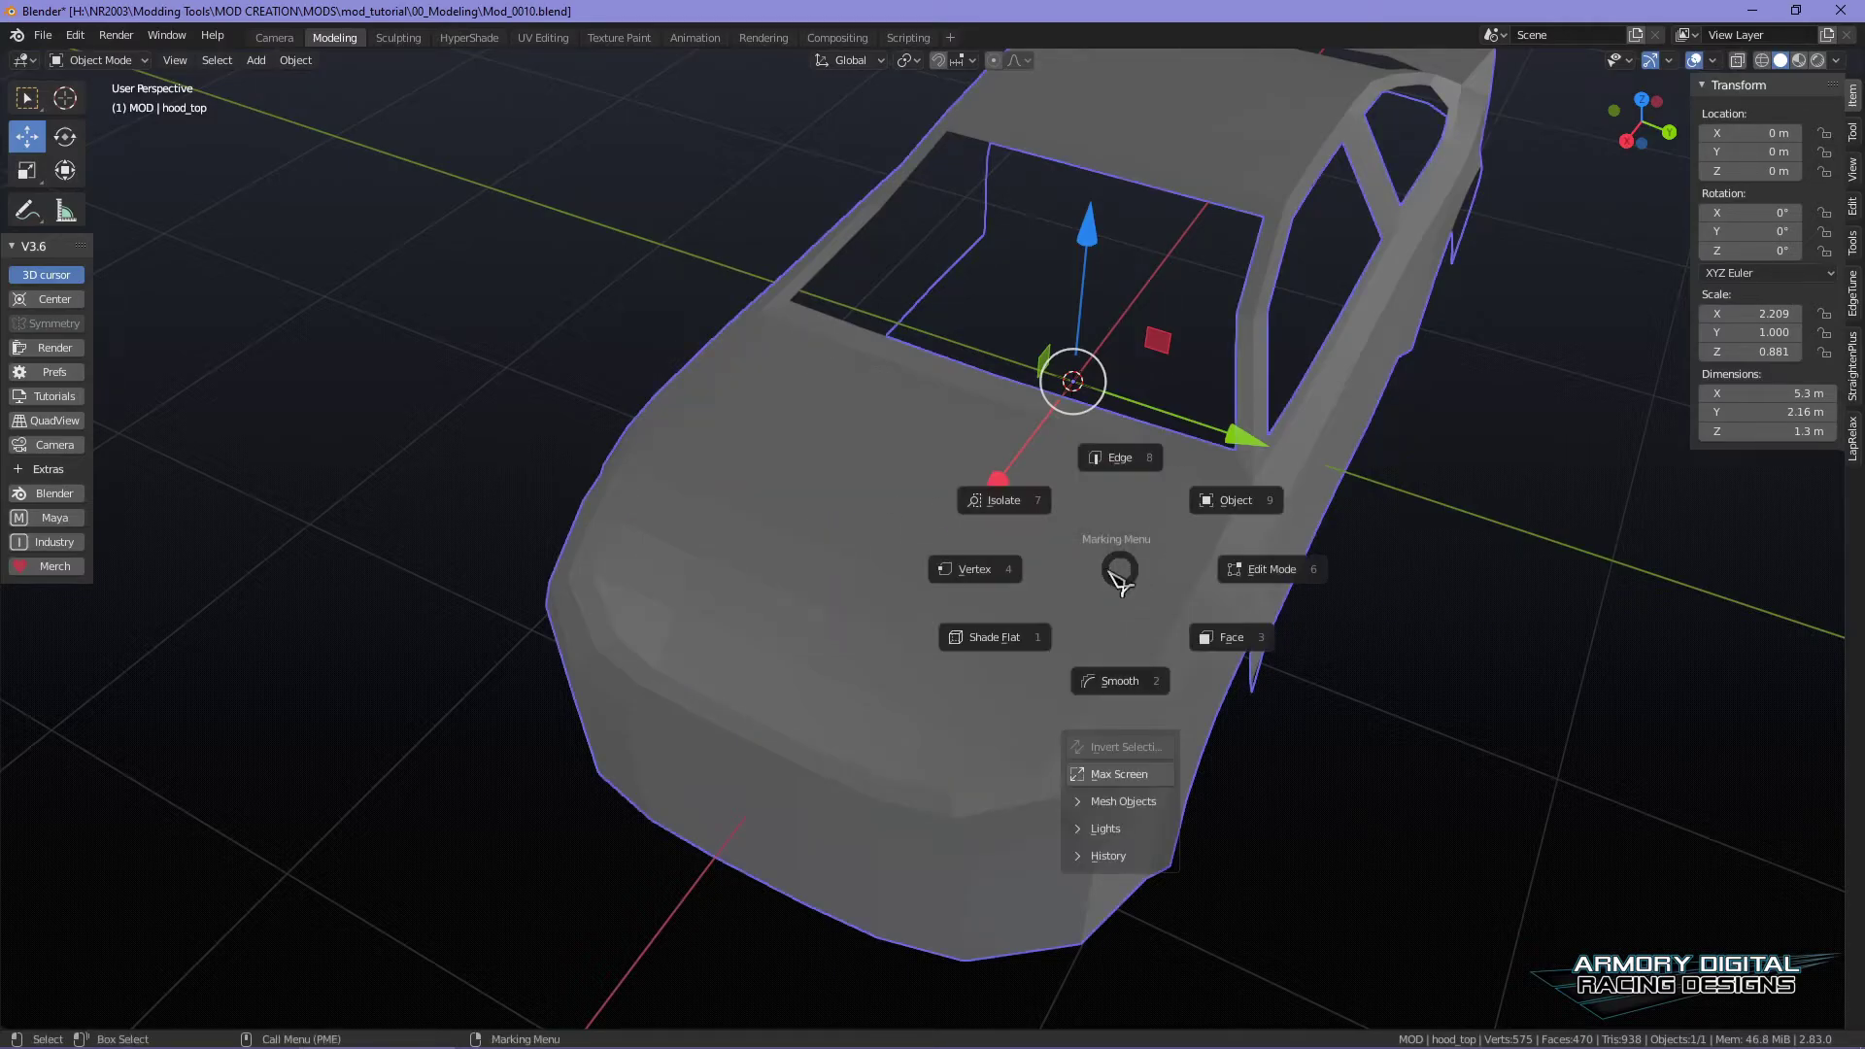
pyautogui.click(979, 570)
pyautogui.scroll(-2, 1236, 637)
pyautogui.keyDown('alt'); pyautogui.moveTo(1237, 638); pyautogui.dragTo(1354, 704); pyautogui.keyUp('alt')
pyautogui.scroll(-2, 1354, 704)
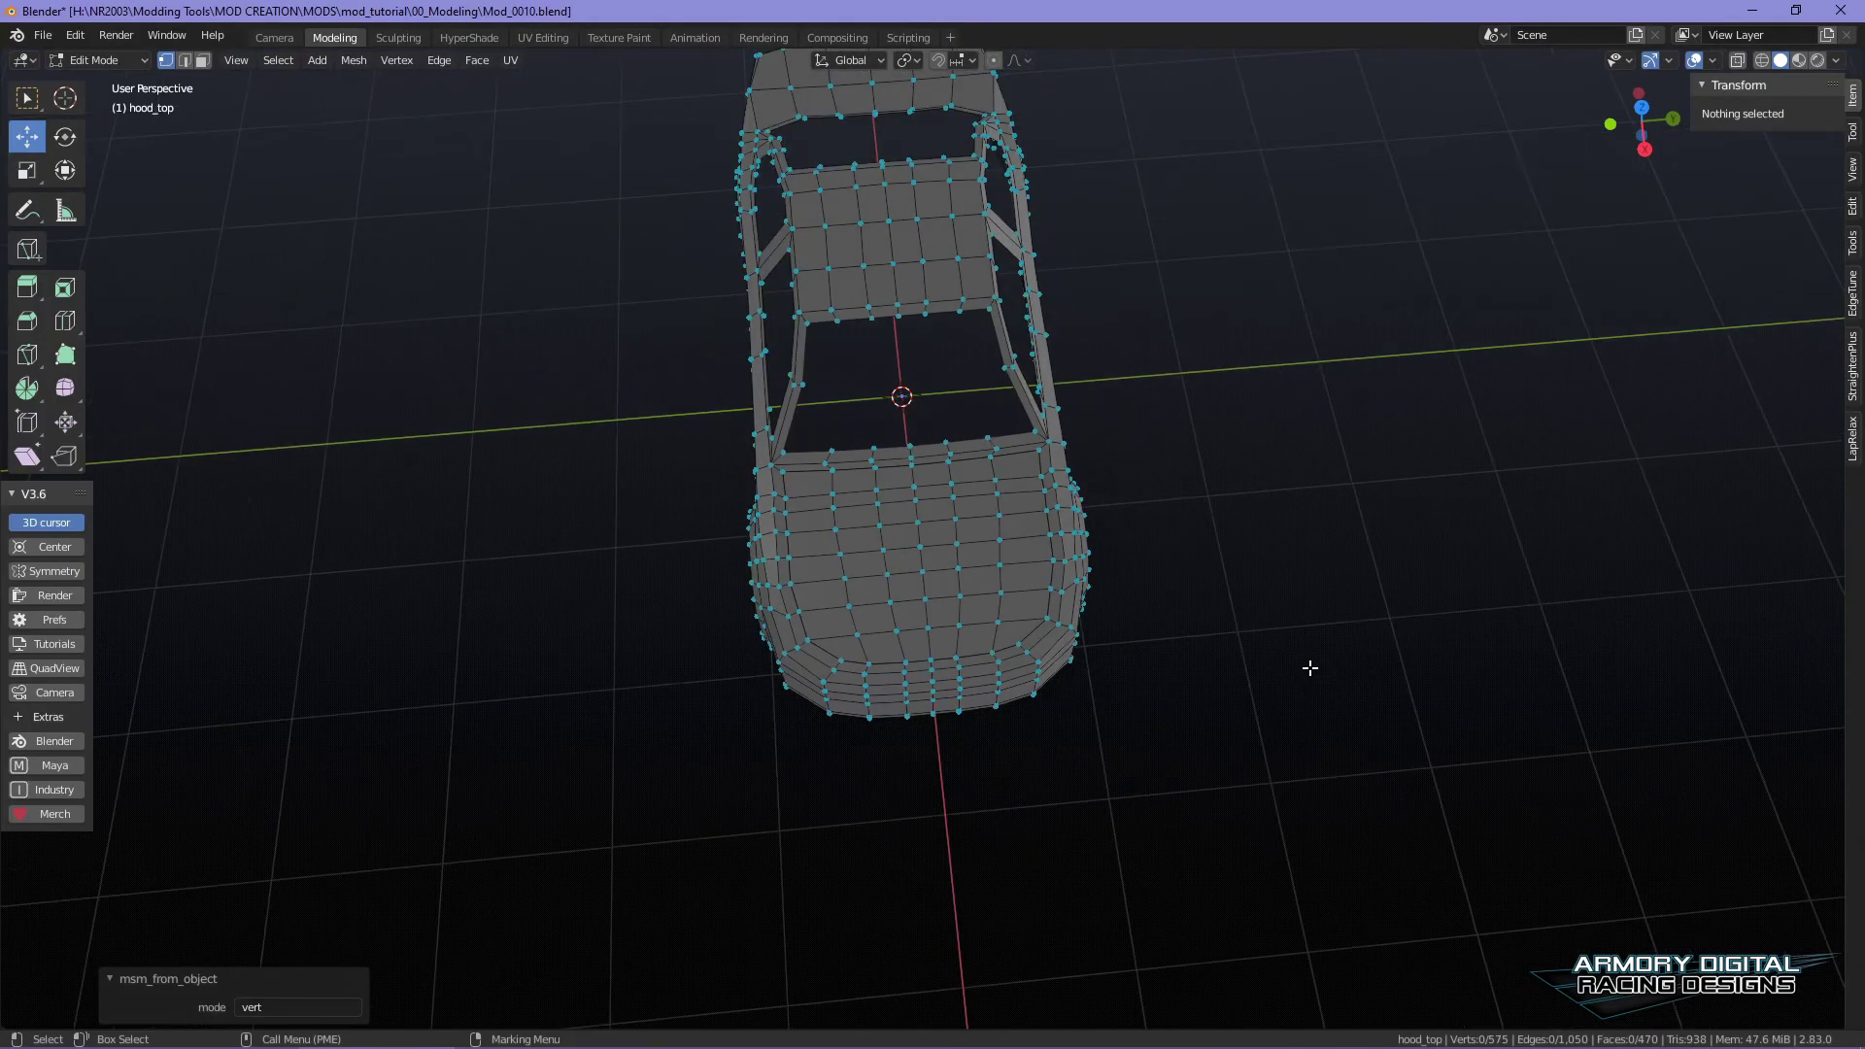
pyautogui.keyDown('alt'); pyautogui.moveTo(1243, 491); pyautogui.dragTo(1262, 602, button='middle'); pyautogui.keyUp('alt')
pyautogui.moveTo(1365, 934); pyautogui.dragTo(487, 64)
pyautogui.middleClick(908, 414)
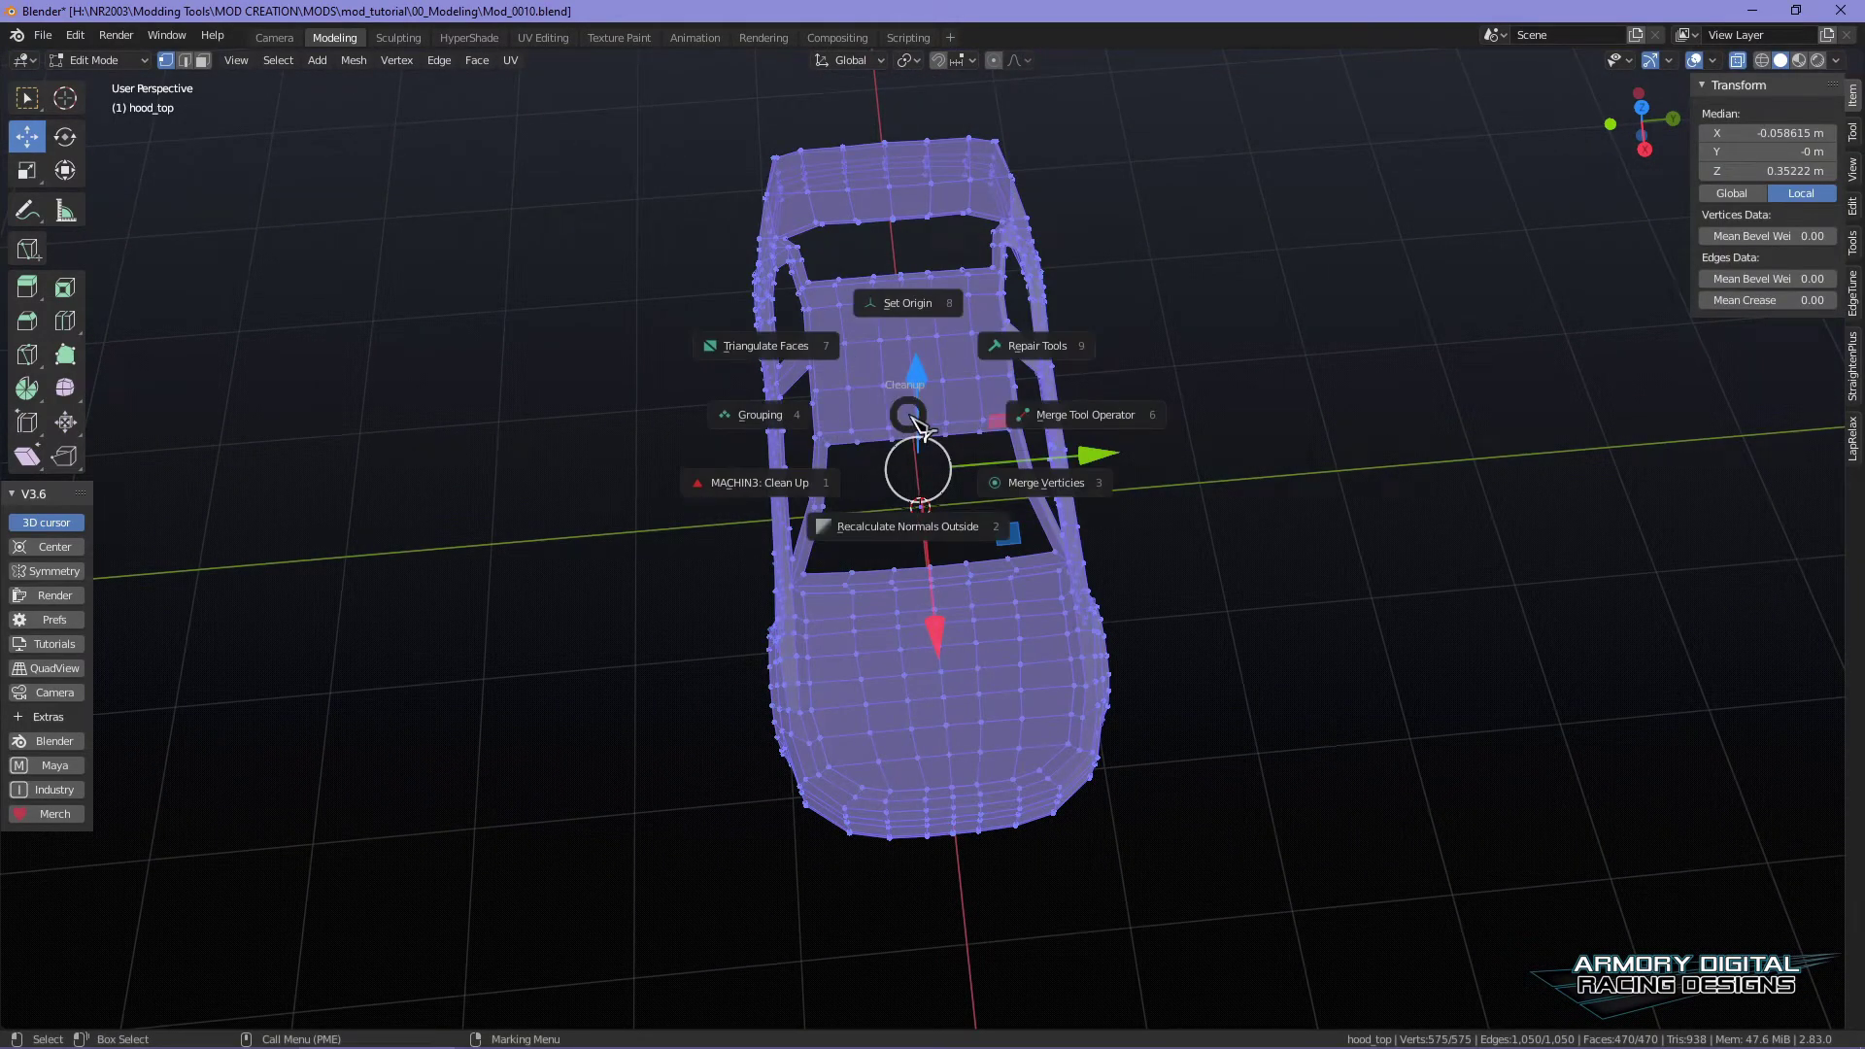
pyautogui.click(1046, 341)
pyautogui.click(1133, 370)
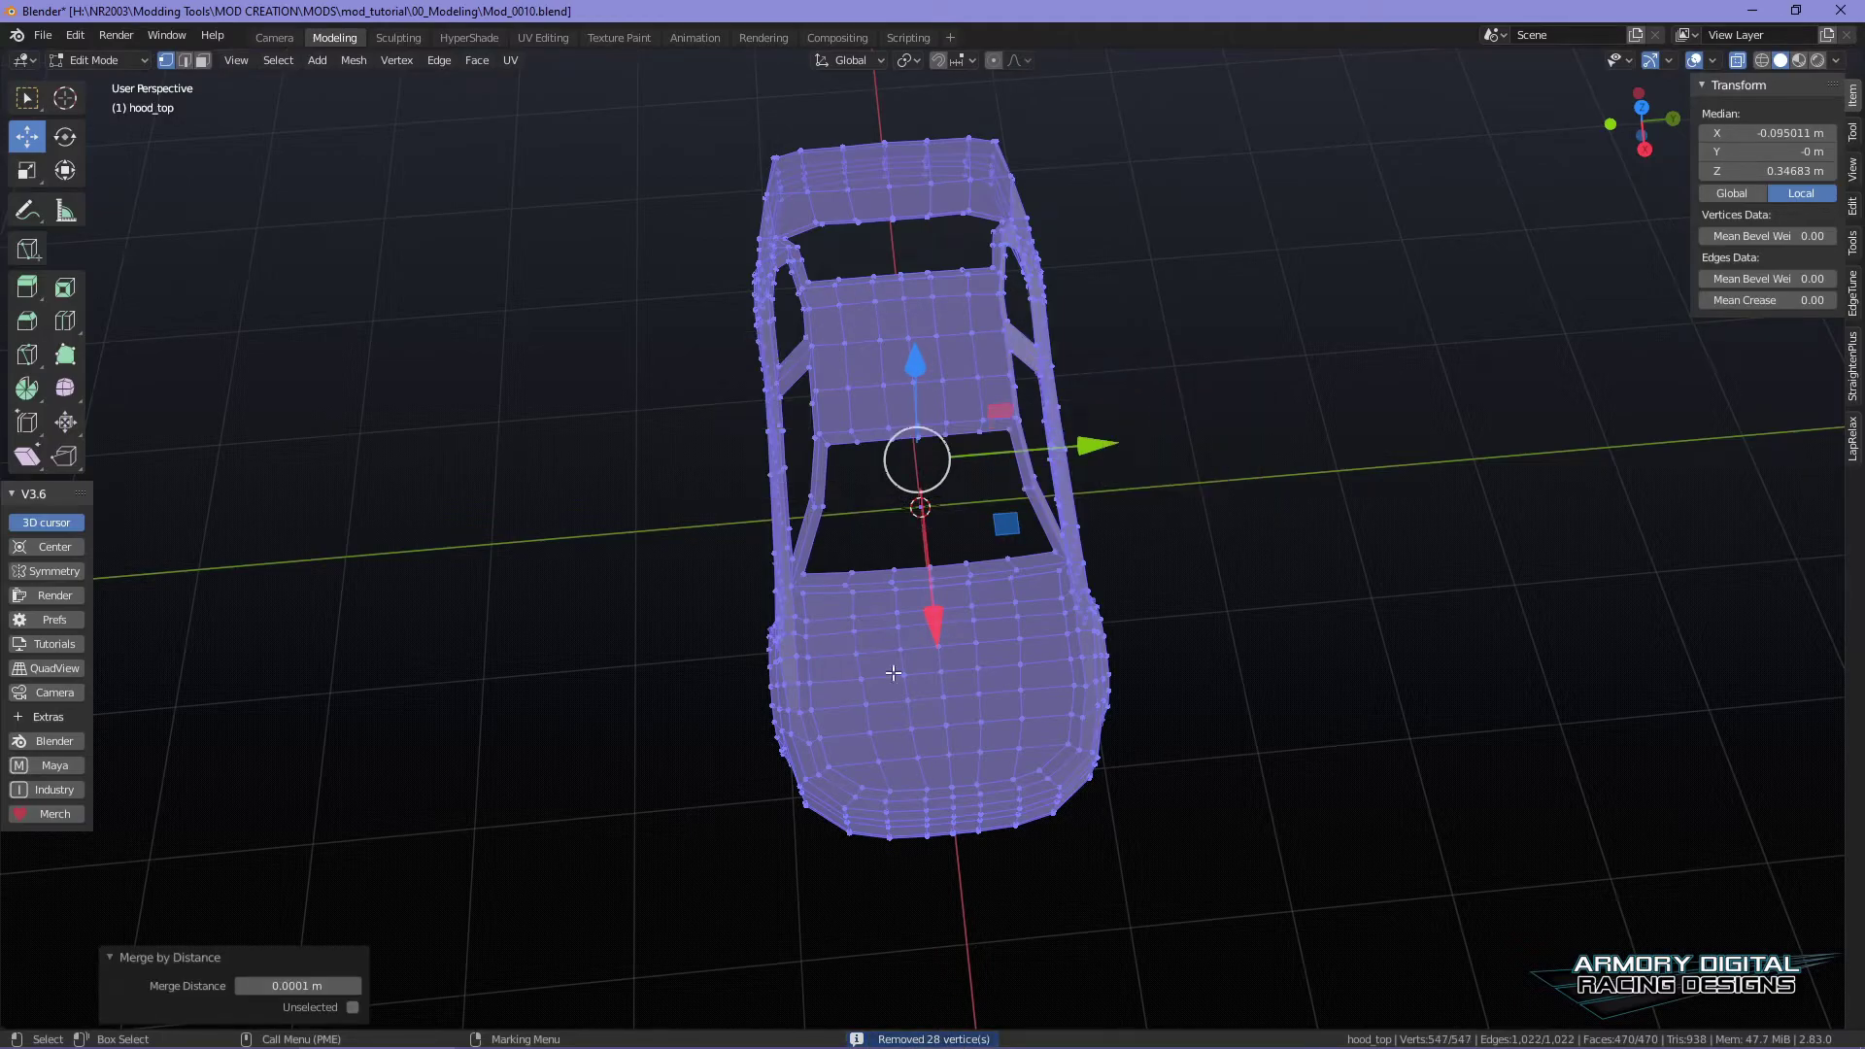
pyautogui.click(963, 641)
pyautogui.keyDown('alt'); pyautogui.moveTo(997, 598); pyautogui.dragTo(1286, 599, button='right'); pyautogui.keyUp('alt')
pyautogui.moveTo(1077, 634); pyautogui.dragTo(1392, 689, button='right')
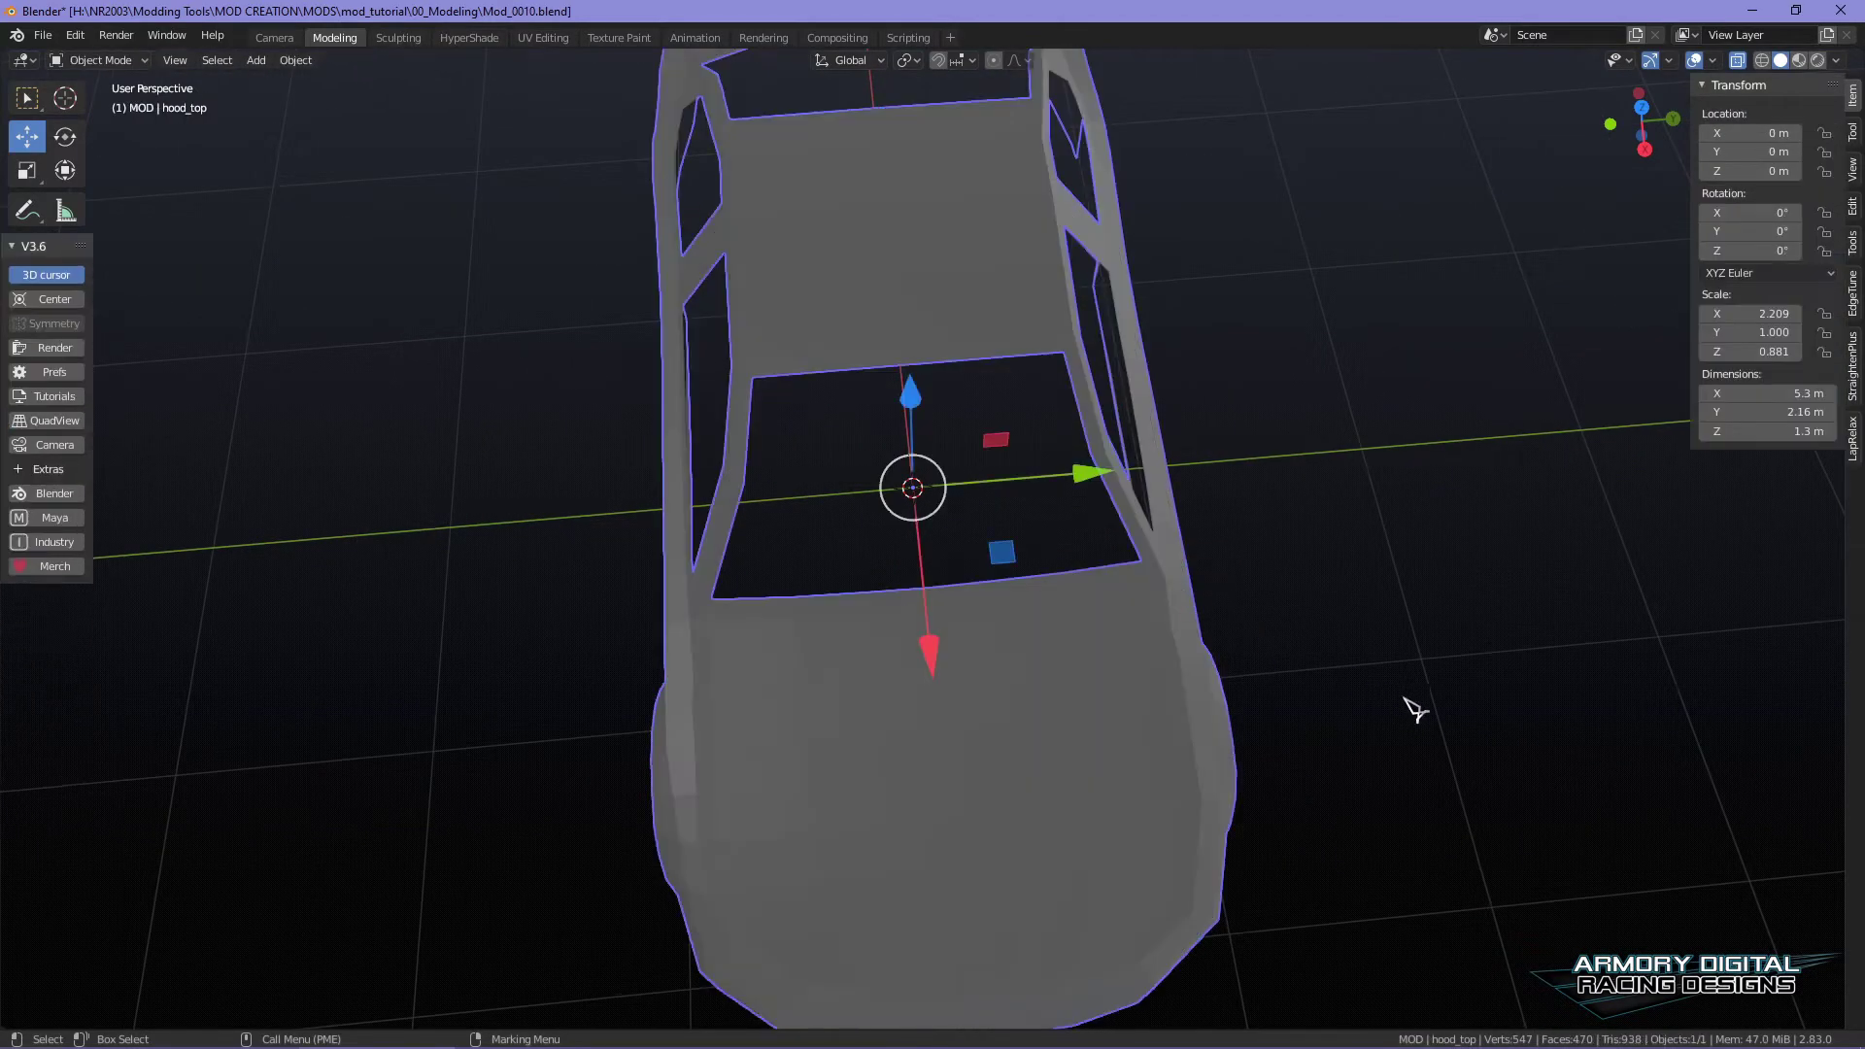
# - Open the joined mesh for face editing and select the closed ring of faces along the hood's outer border
pyautogui.keyDown('alt'); pyautogui.moveTo(1400, 699); pyautogui.dragTo(1466, 574); pyautogui.keyUp('alt')
pyautogui.keyDown('alt'); pyautogui.moveTo(777, 571); pyautogui.dragTo(956, 566, button='right'); pyautogui.keyUp('alt')
pyautogui.moveTo(958, 566); pyautogui.dragTo(962, 653, button='right')
pyautogui.keyDown('alt'); pyautogui.moveTo(1343, 823); pyautogui.dragTo(1348, 723, button='middle'); pyautogui.keyUp('alt')
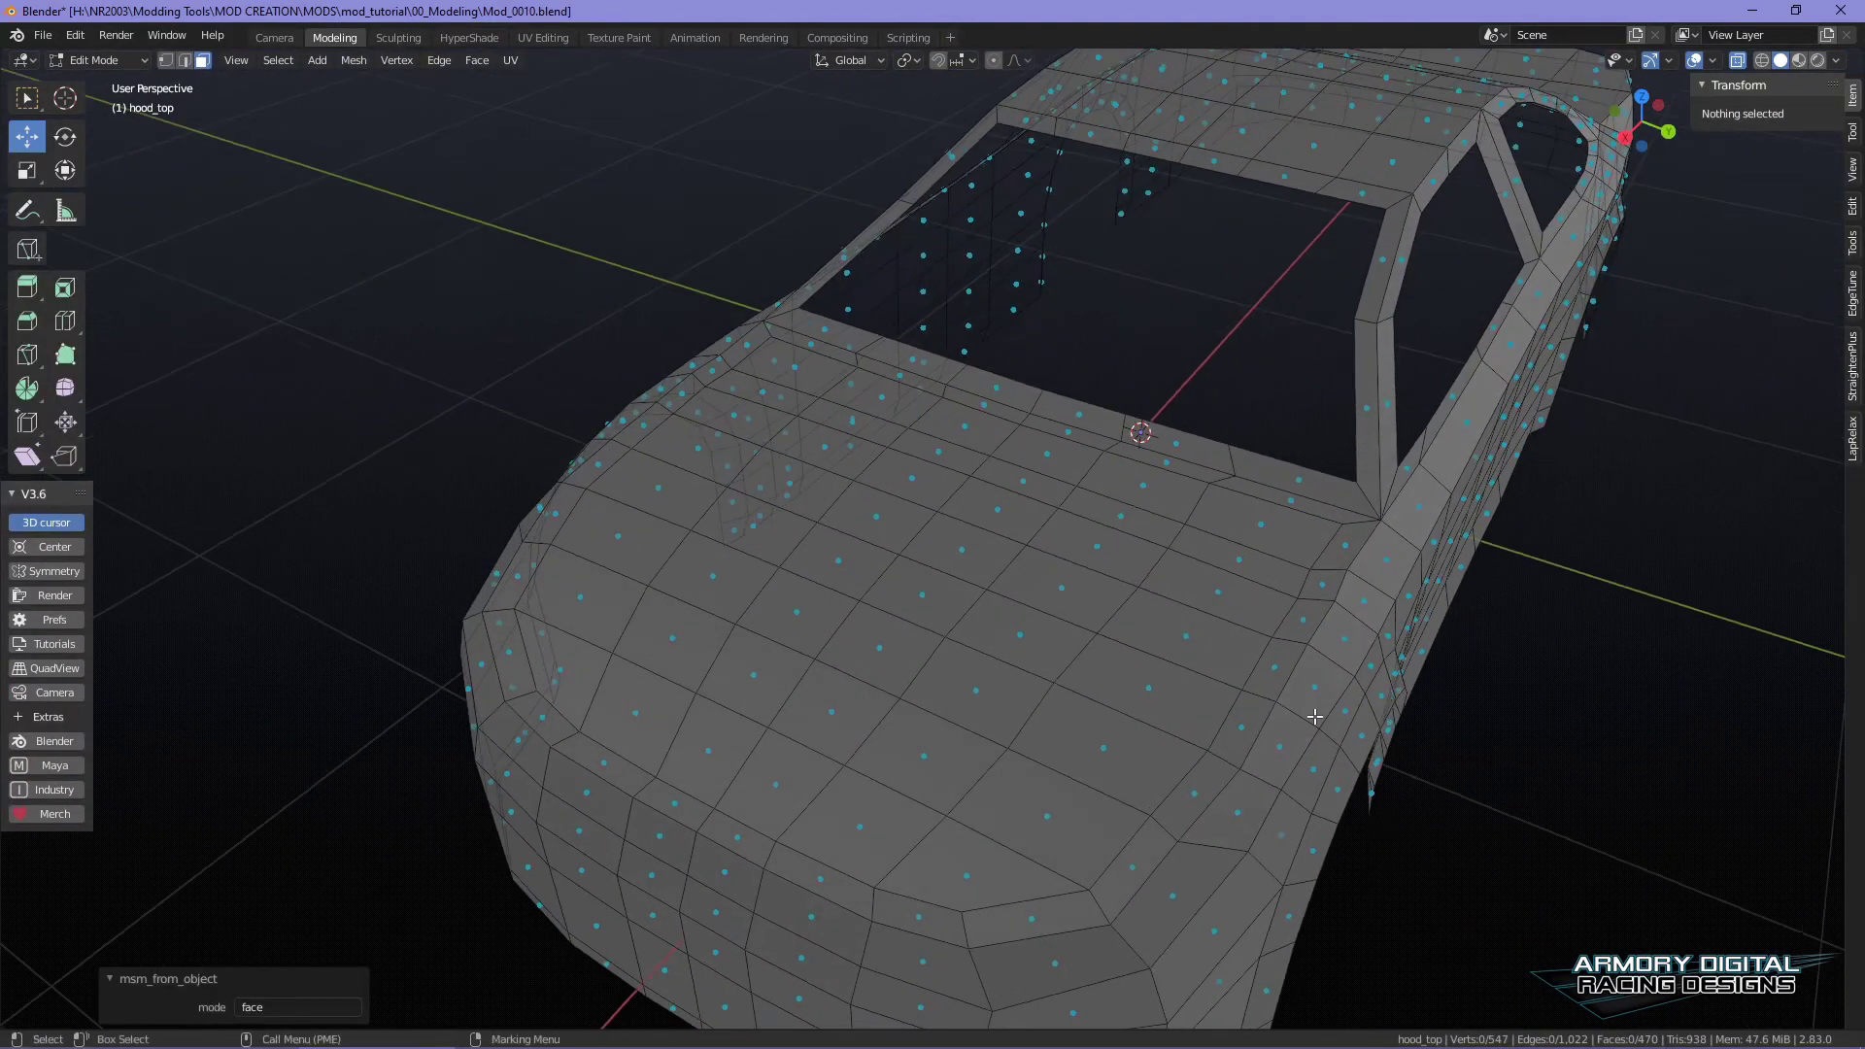
pyautogui.click(1341, 522)
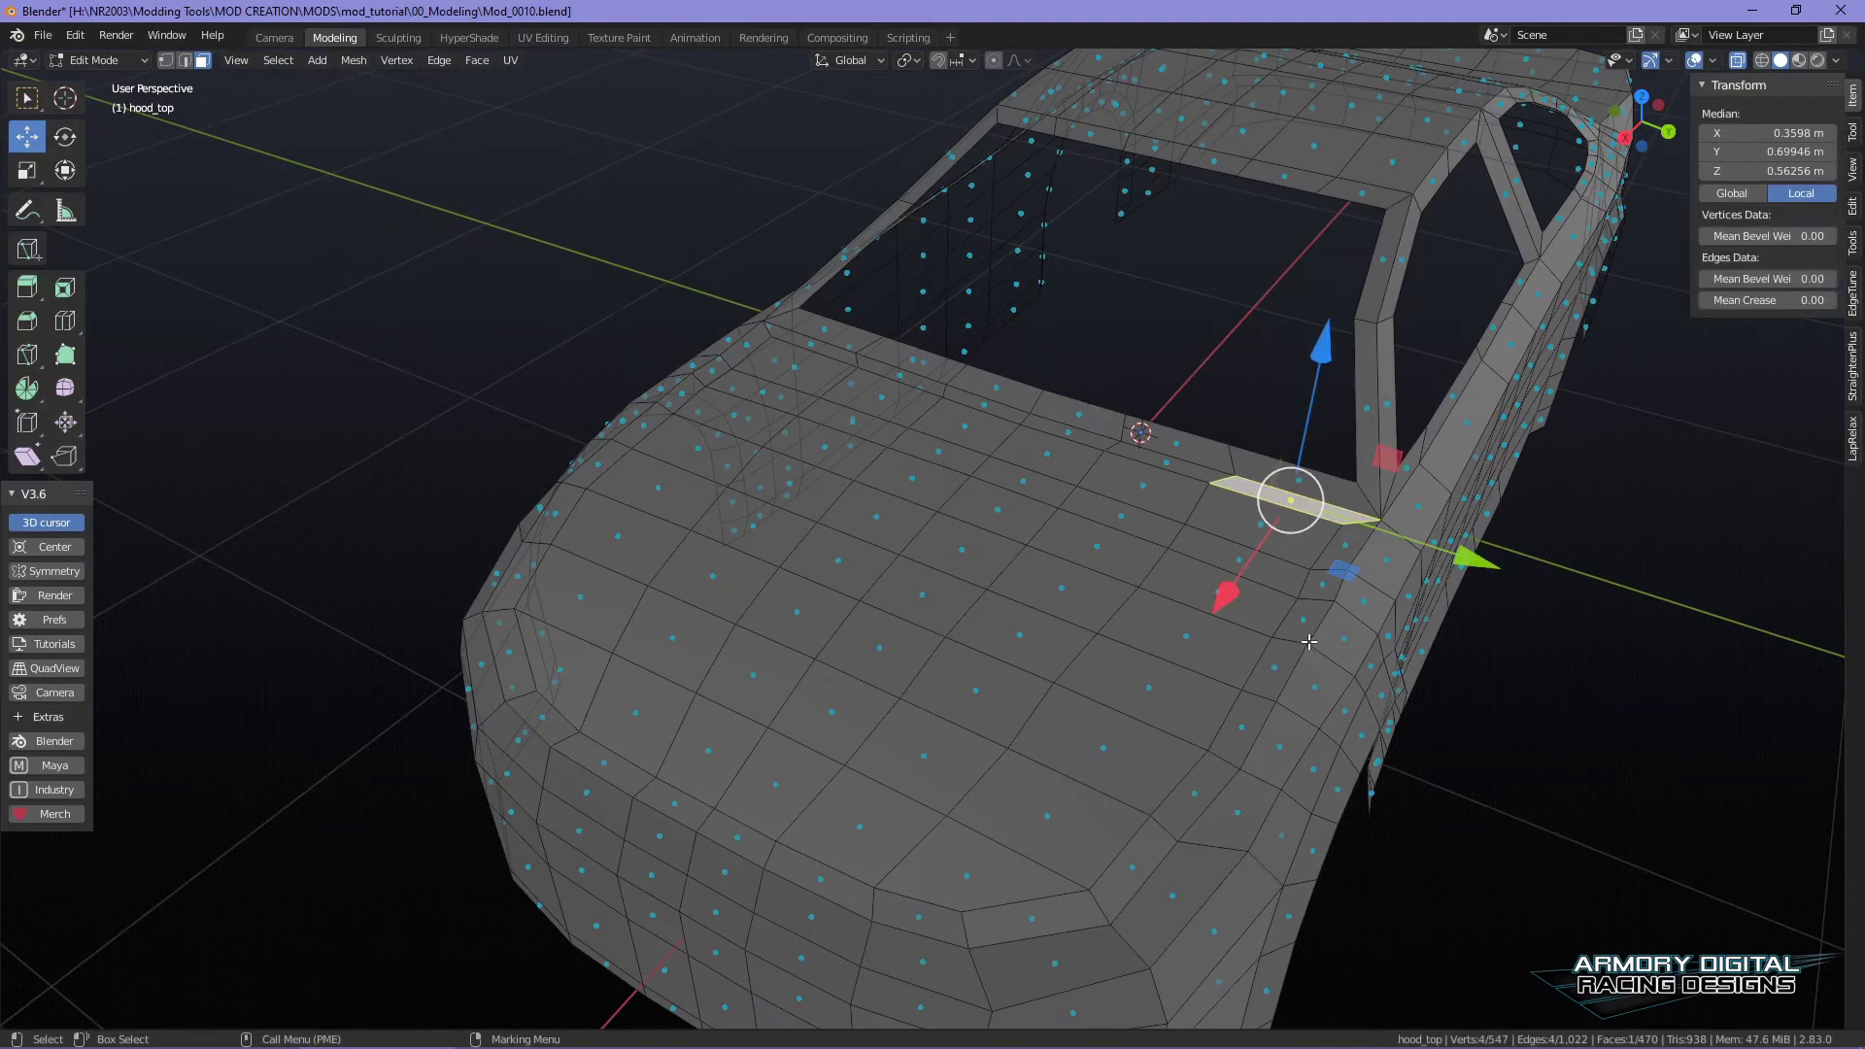
pyautogui.keyDown('ctrl'); pyautogui.click(1272, 666); pyautogui.keyUp('ctrl')
pyautogui.keyDown('ctrl'); pyautogui.click(1060, 911); pyautogui.keyUp('ctrl')
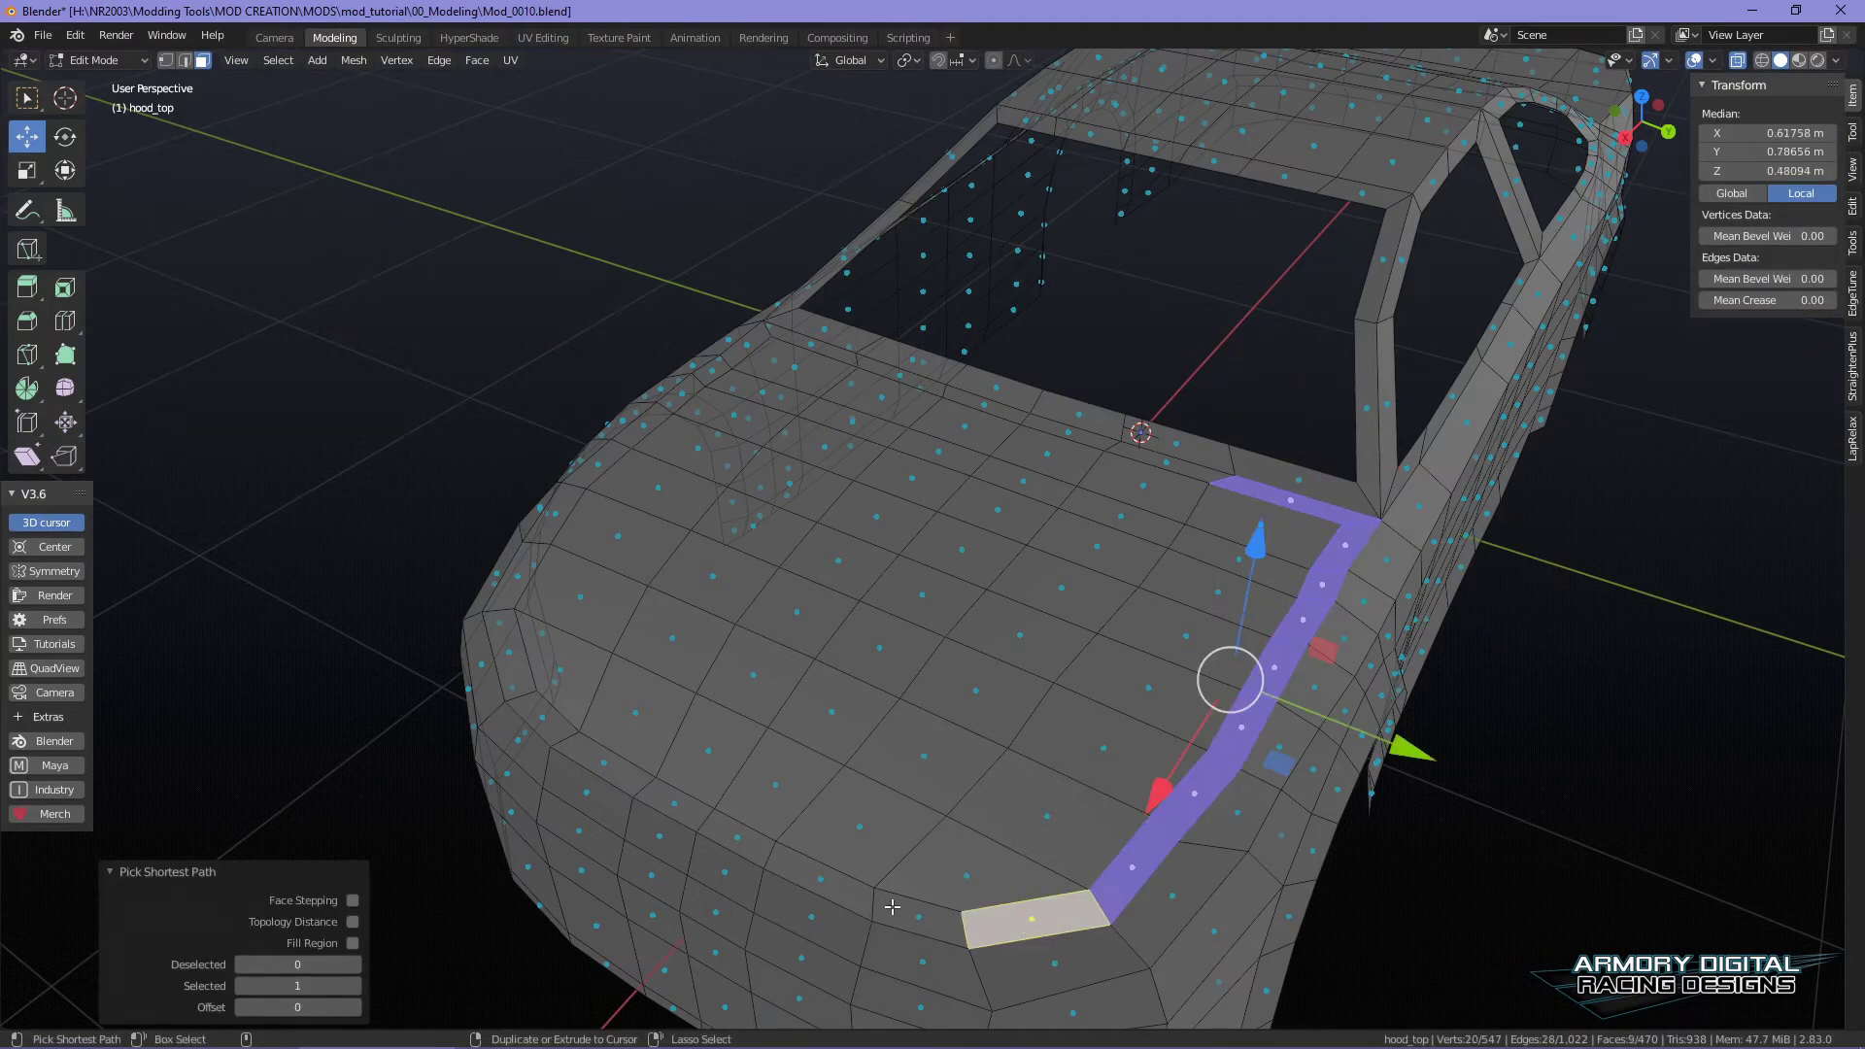
pyautogui.keyDown('ctrl'); pyautogui.click(828, 879); pyautogui.keyUp('ctrl')
pyautogui.keyDown('ctrl'); pyautogui.click(617, 772); pyautogui.keyUp('ctrl')
pyautogui.keyDown('ctrl'); pyautogui.click(530, 691); pyautogui.keyUp('ctrl')
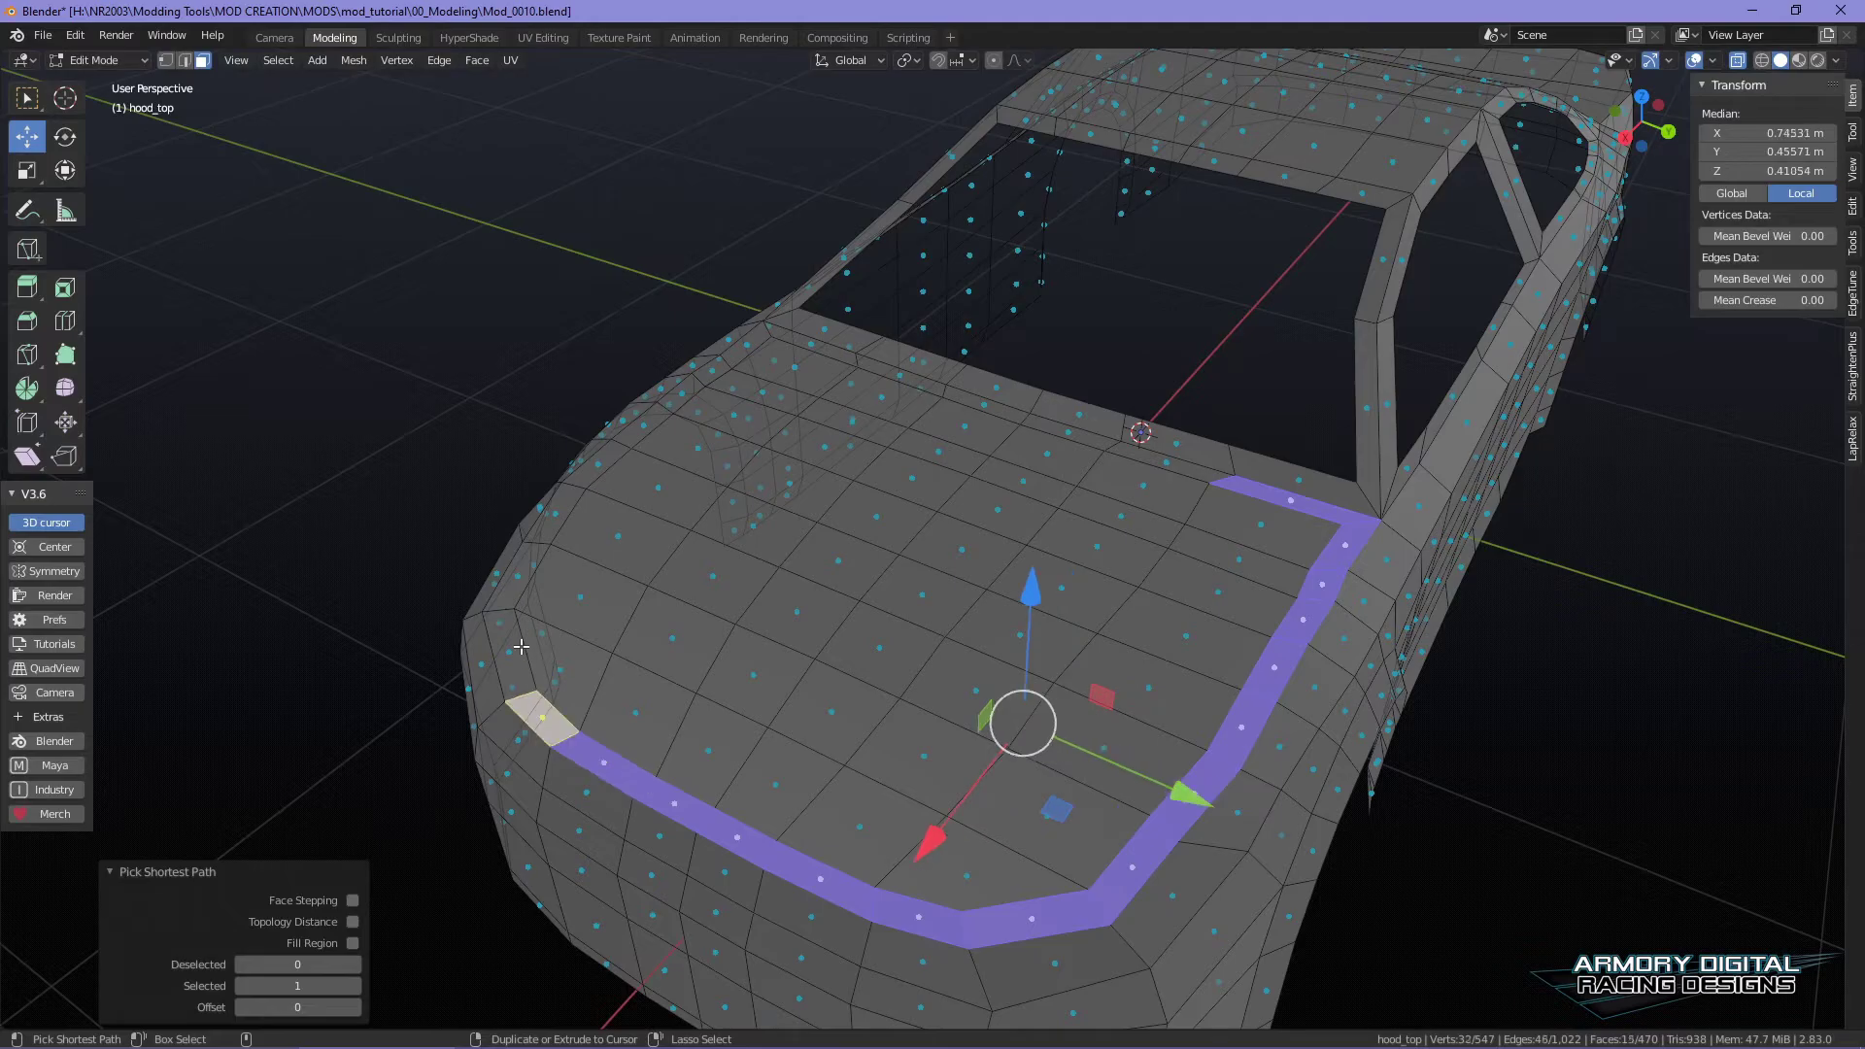
pyautogui.keyDown('ctrl'); pyautogui.click(521, 647); pyautogui.keyUp('ctrl')
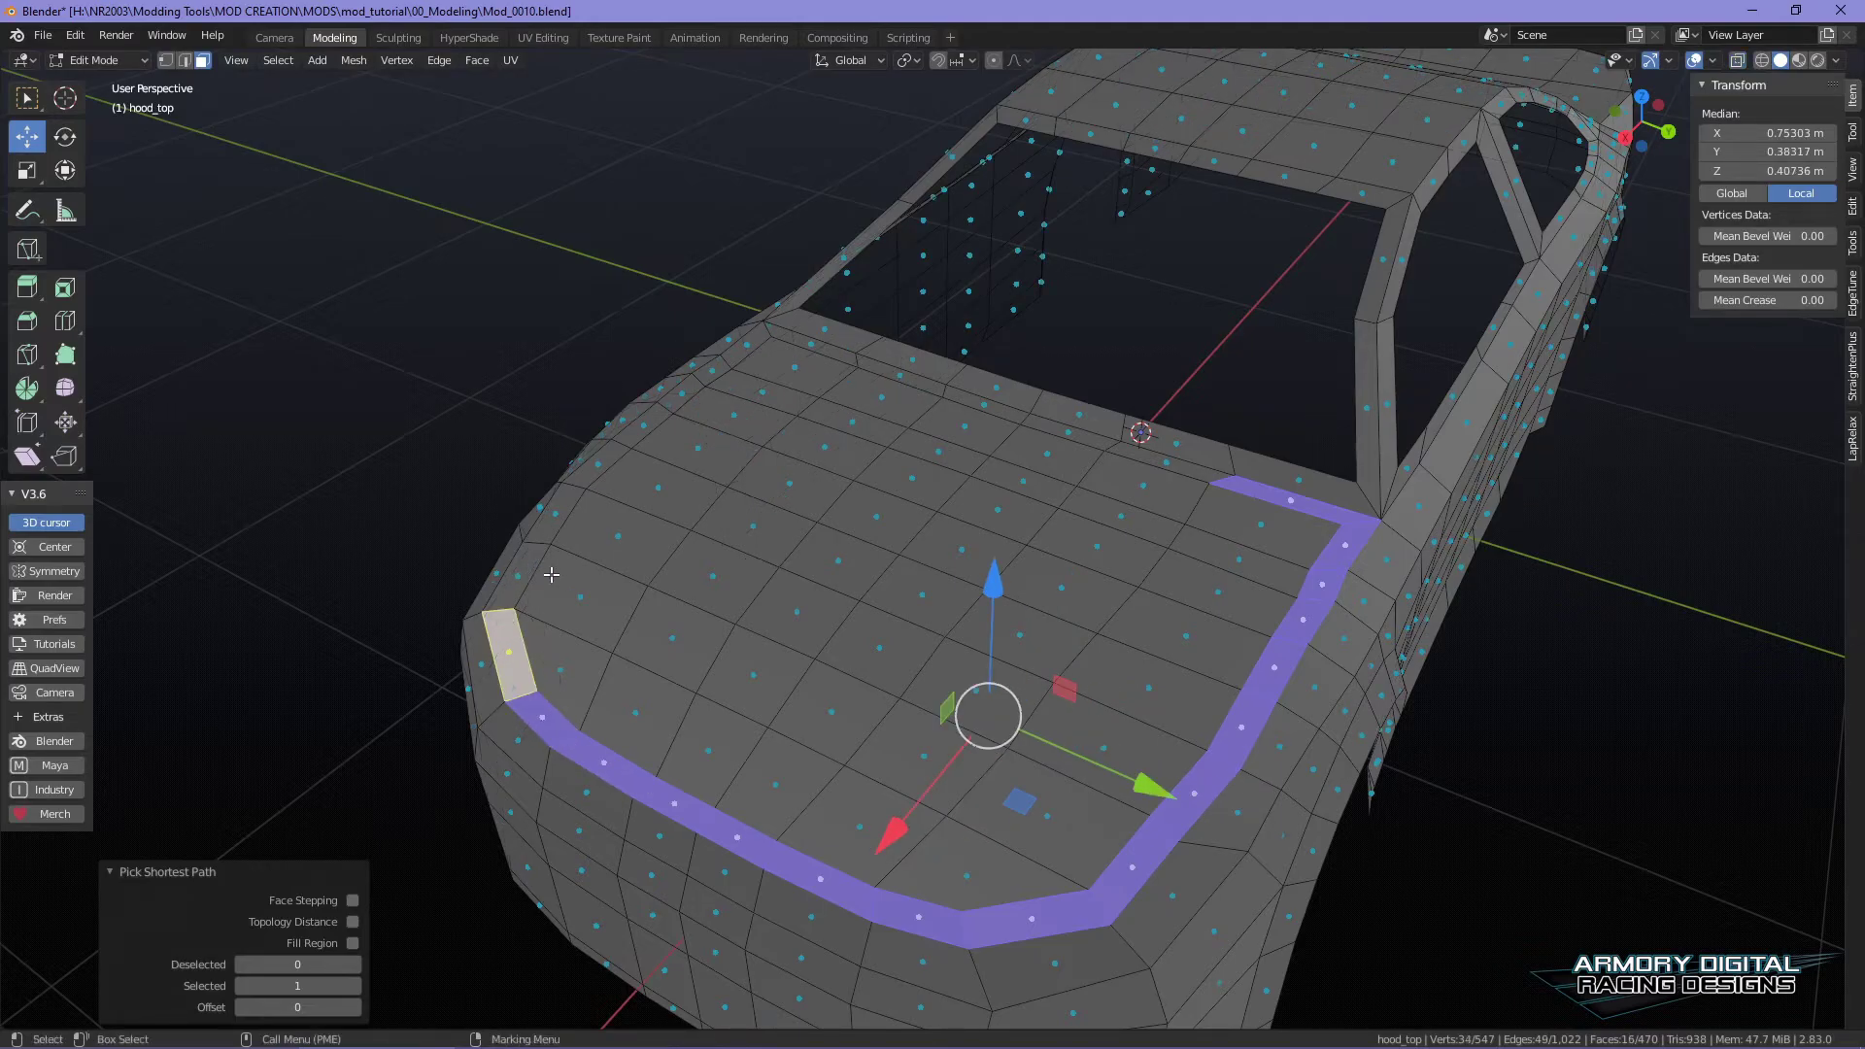
pyautogui.keyDown('ctrl'); pyautogui.click(525, 577); pyautogui.keyUp('ctrl')
pyautogui.keyDown('ctrl'); pyautogui.click(641, 427); pyautogui.keyUp('ctrl')
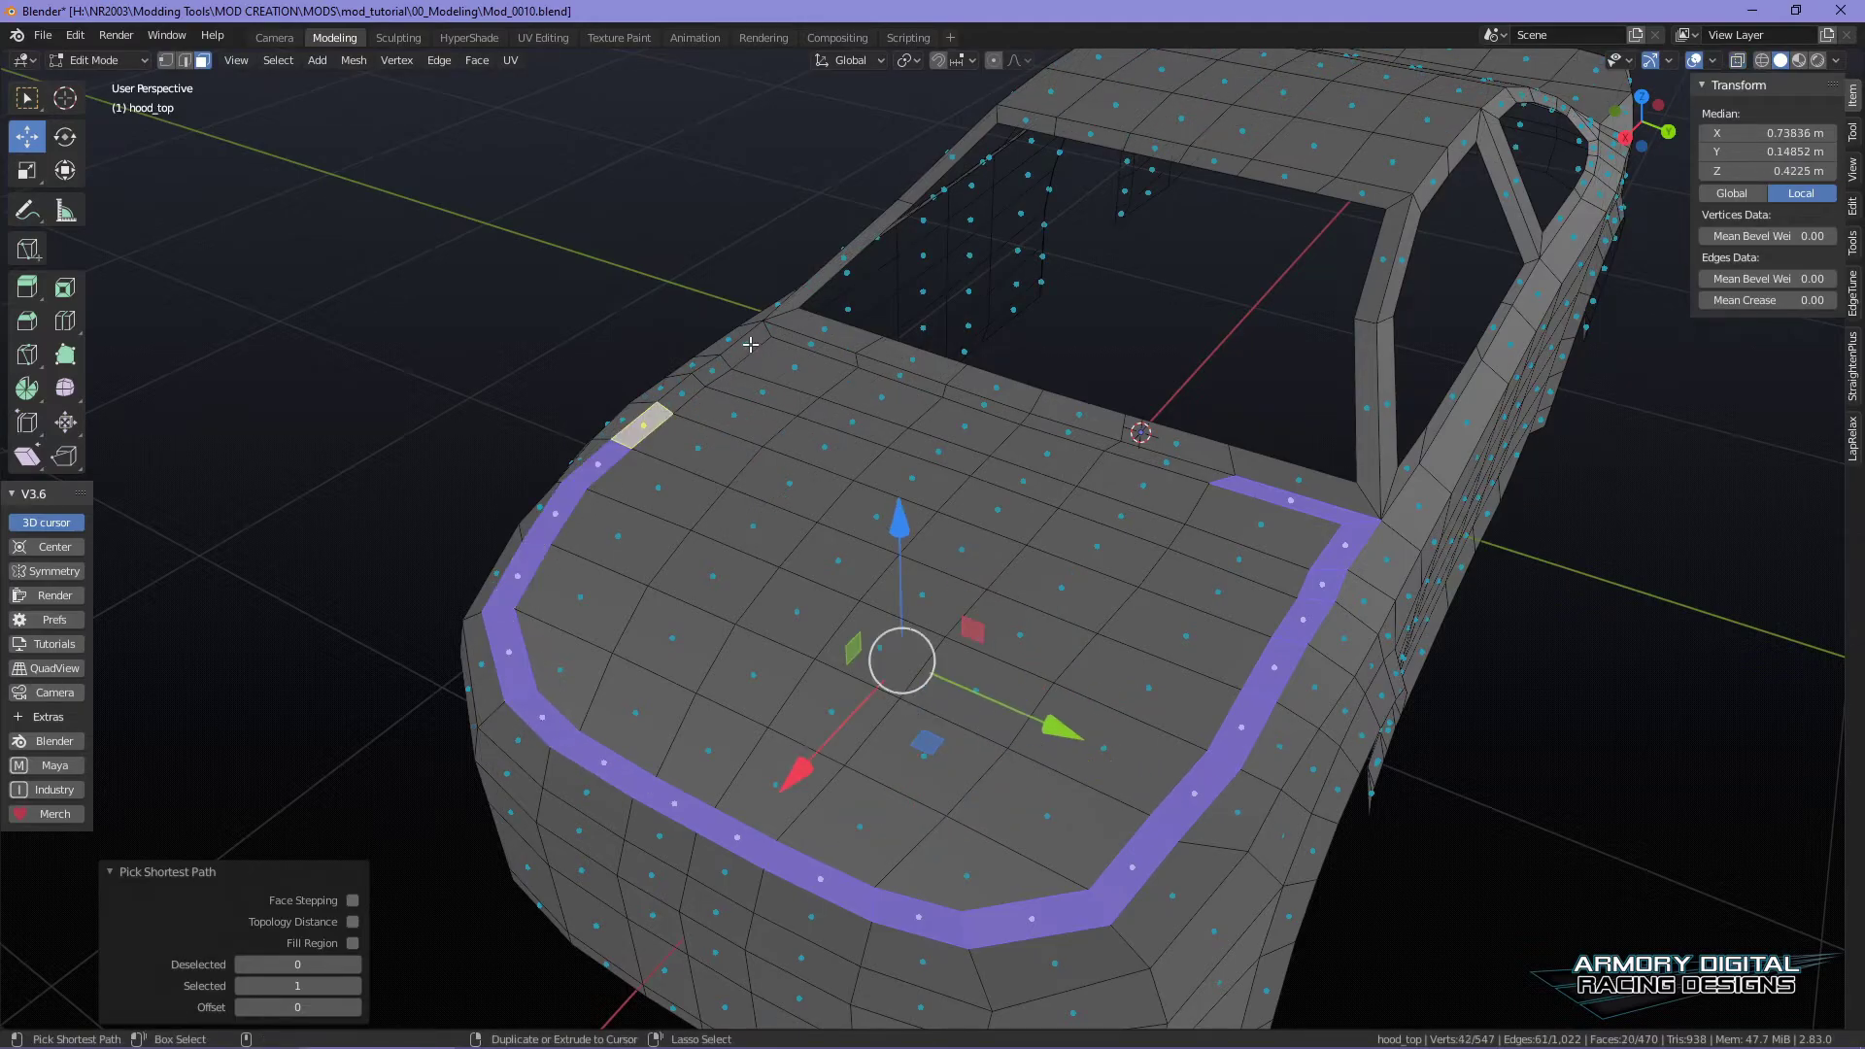
pyautogui.keyDown('ctrl'); pyautogui.click(755, 342); pyautogui.keyUp('ctrl')
pyautogui.keyDown('ctrl'); pyautogui.click(806, 348); pyautogui.keyUp('ctrl')
pyautogui.keyDown('ctrl'); pyautogui.click(904, 376); pyautogui.keyUp('ctrl')
pyautogui.keyDown('ctrl'); pyautogui.click(996, 406); pyautogui.keyUp('ctrl')
pyautogui.keyDown('ctrl'); pyautogui.click(1069, 428); pyautogui.keyUp('ctrl')
pyautogui.keyDown('ctrl'); pyautogui.click(1151, 474); pyautogui.keyUp('ctrl')
# - Add all remaining faces inside the hood border to the selection, one lengthwise row after another
pyautogui.keyDown('ctrl'); pyautogui.click(859, 826); pyautogui.keyUp('ctrl')
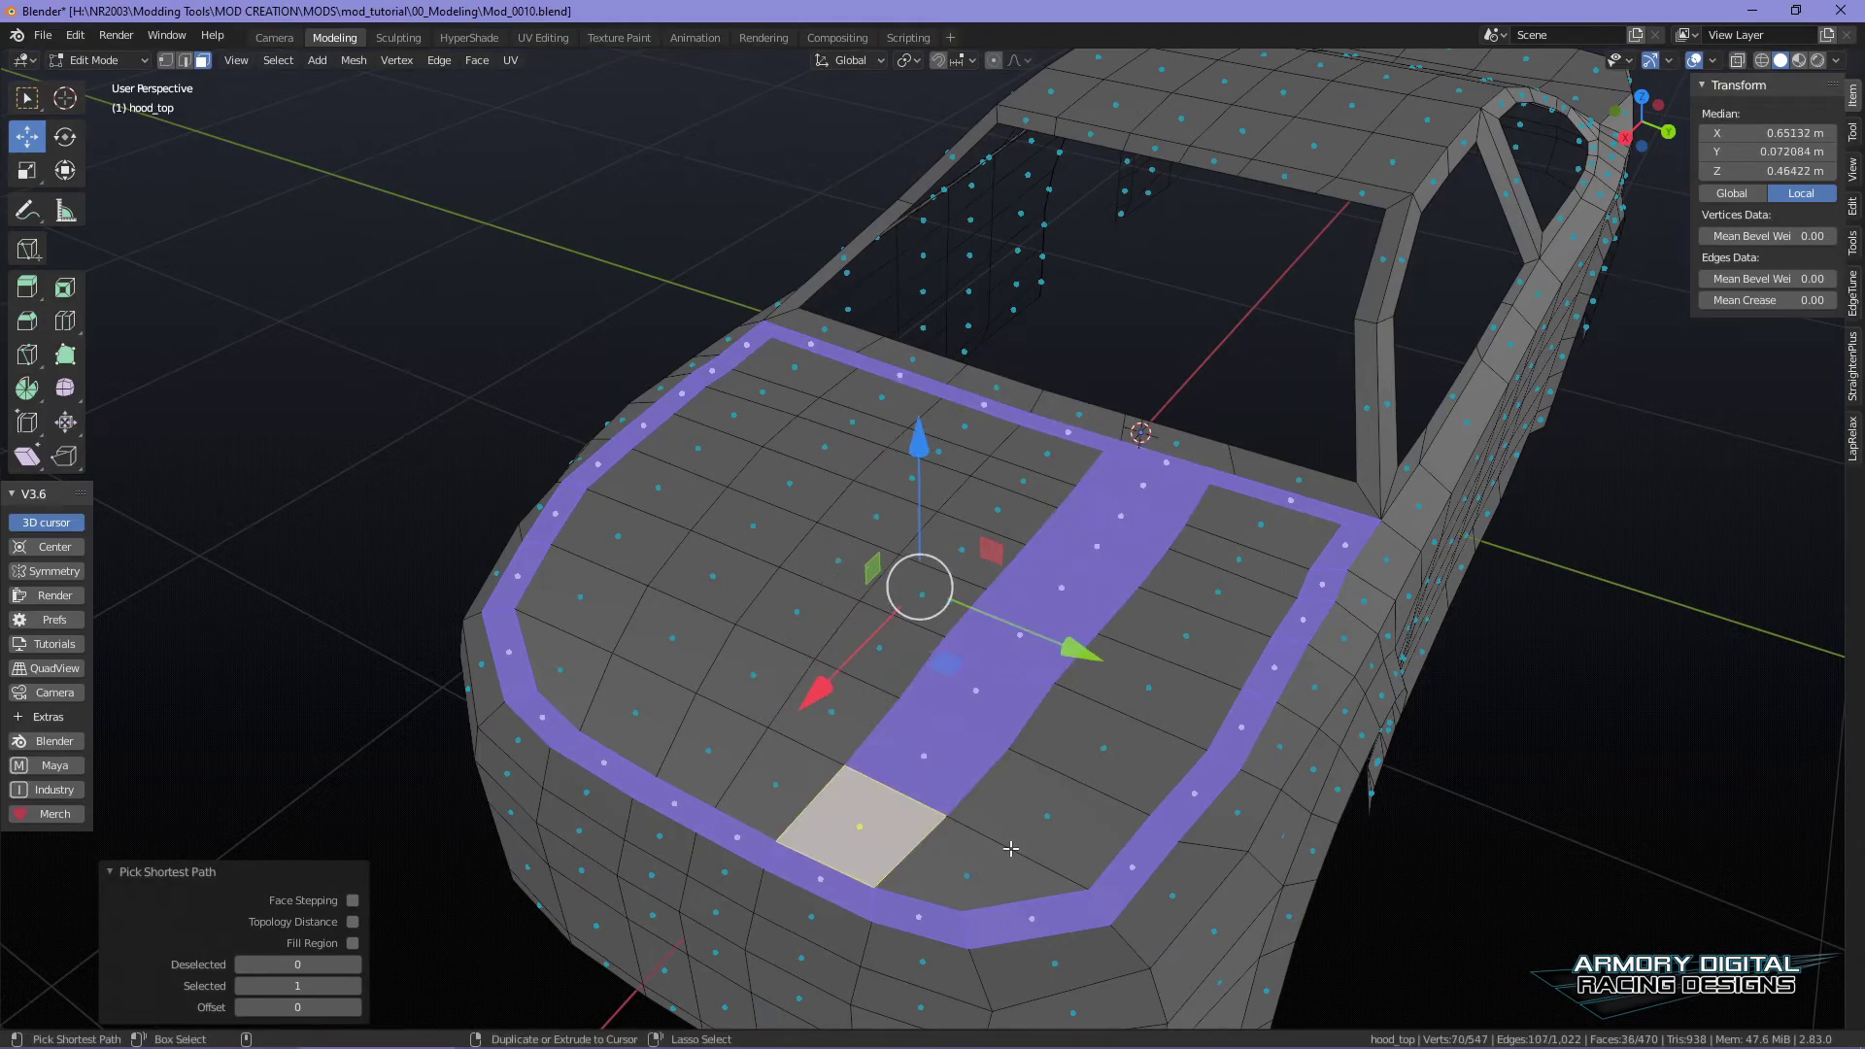
pyautogui.keyDown('ctrl'); pyautogui.click(1268, 537); pyautogui.keyUp('ctrl')
pyautogui.keyDown('ctrl'); pyautogui.keyDown('shift'); pyautogui.click(1002, 864); pyautogui.keyUp('shift'); pyautogui.keyUp('ctrl')
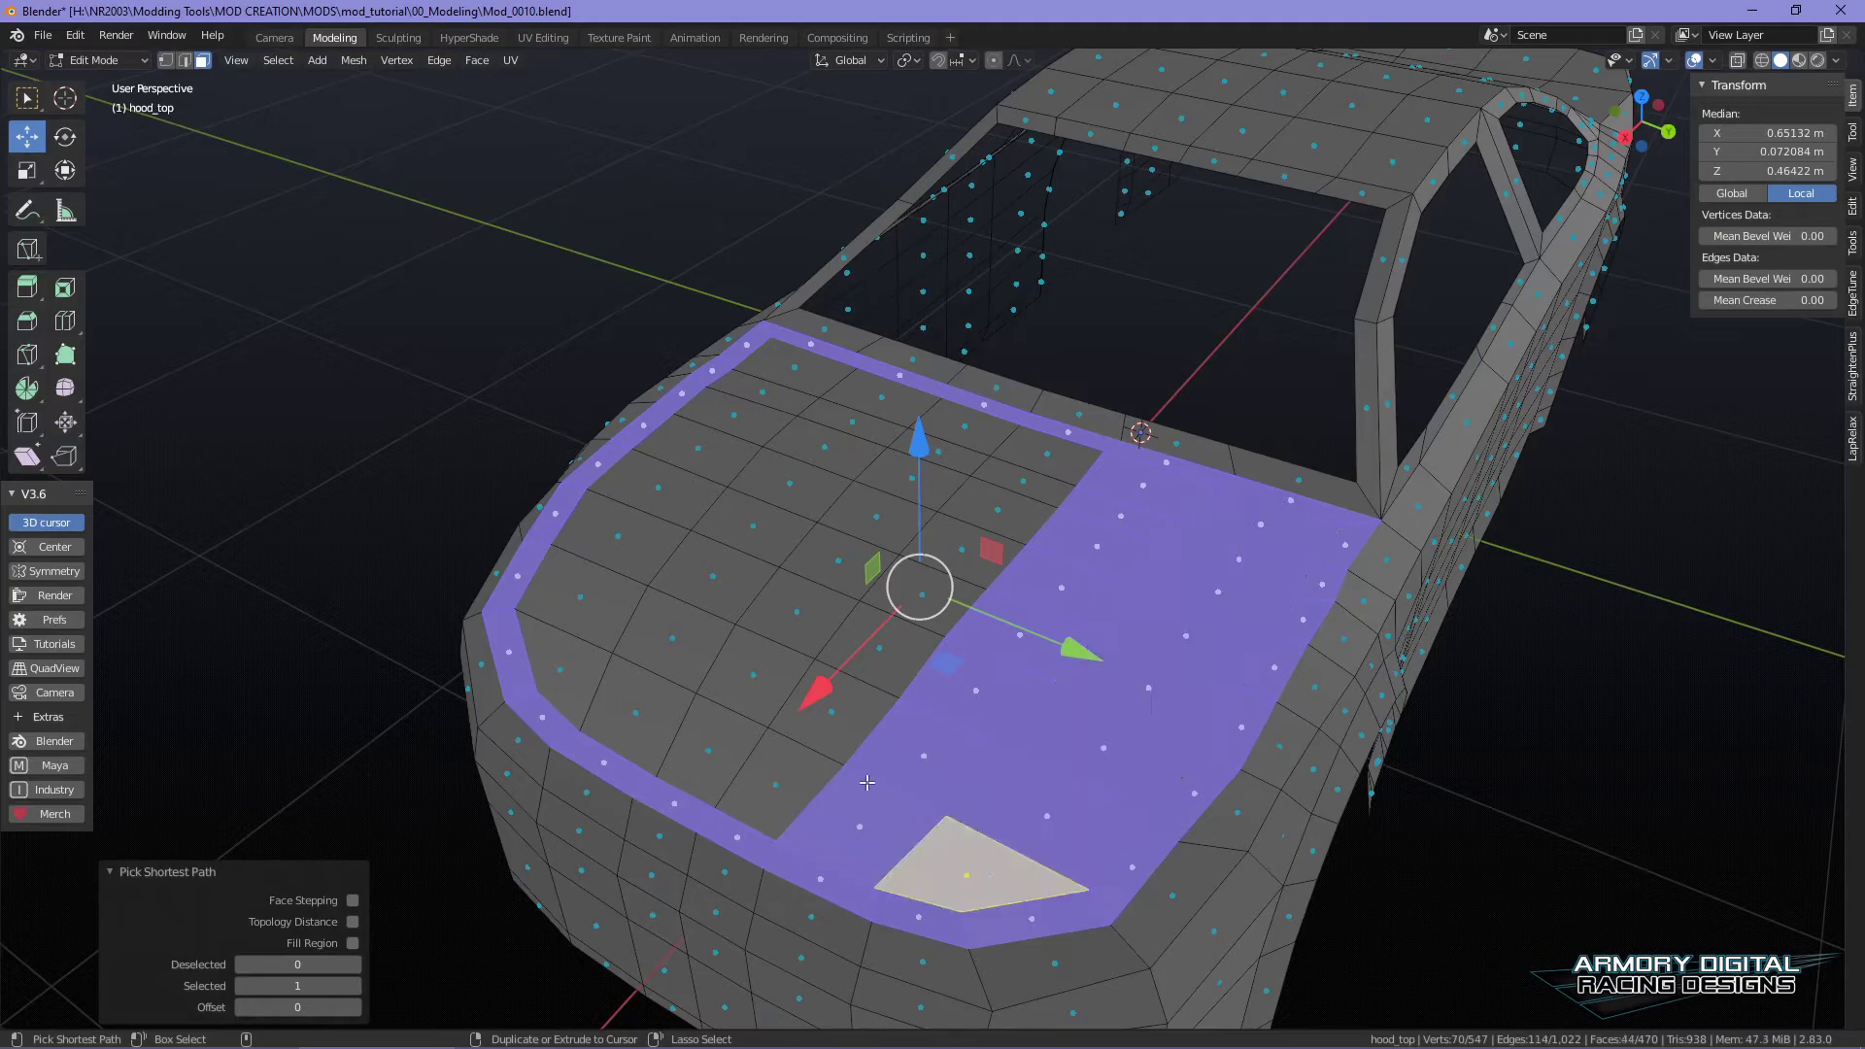
pyautogui.keyDown('ctrl'); pyautogui.click(777, 782); pyautogui.keyUp('ctrl')
pyautogui.keyDown('ctrl'); pyautogui.click(1070, 444); pyautogui.keyUp('ctrl')
pyautogui.keyDown('ctrl'); pyautogui.click(966, 424); pyautogui.keyUp('ctrl')
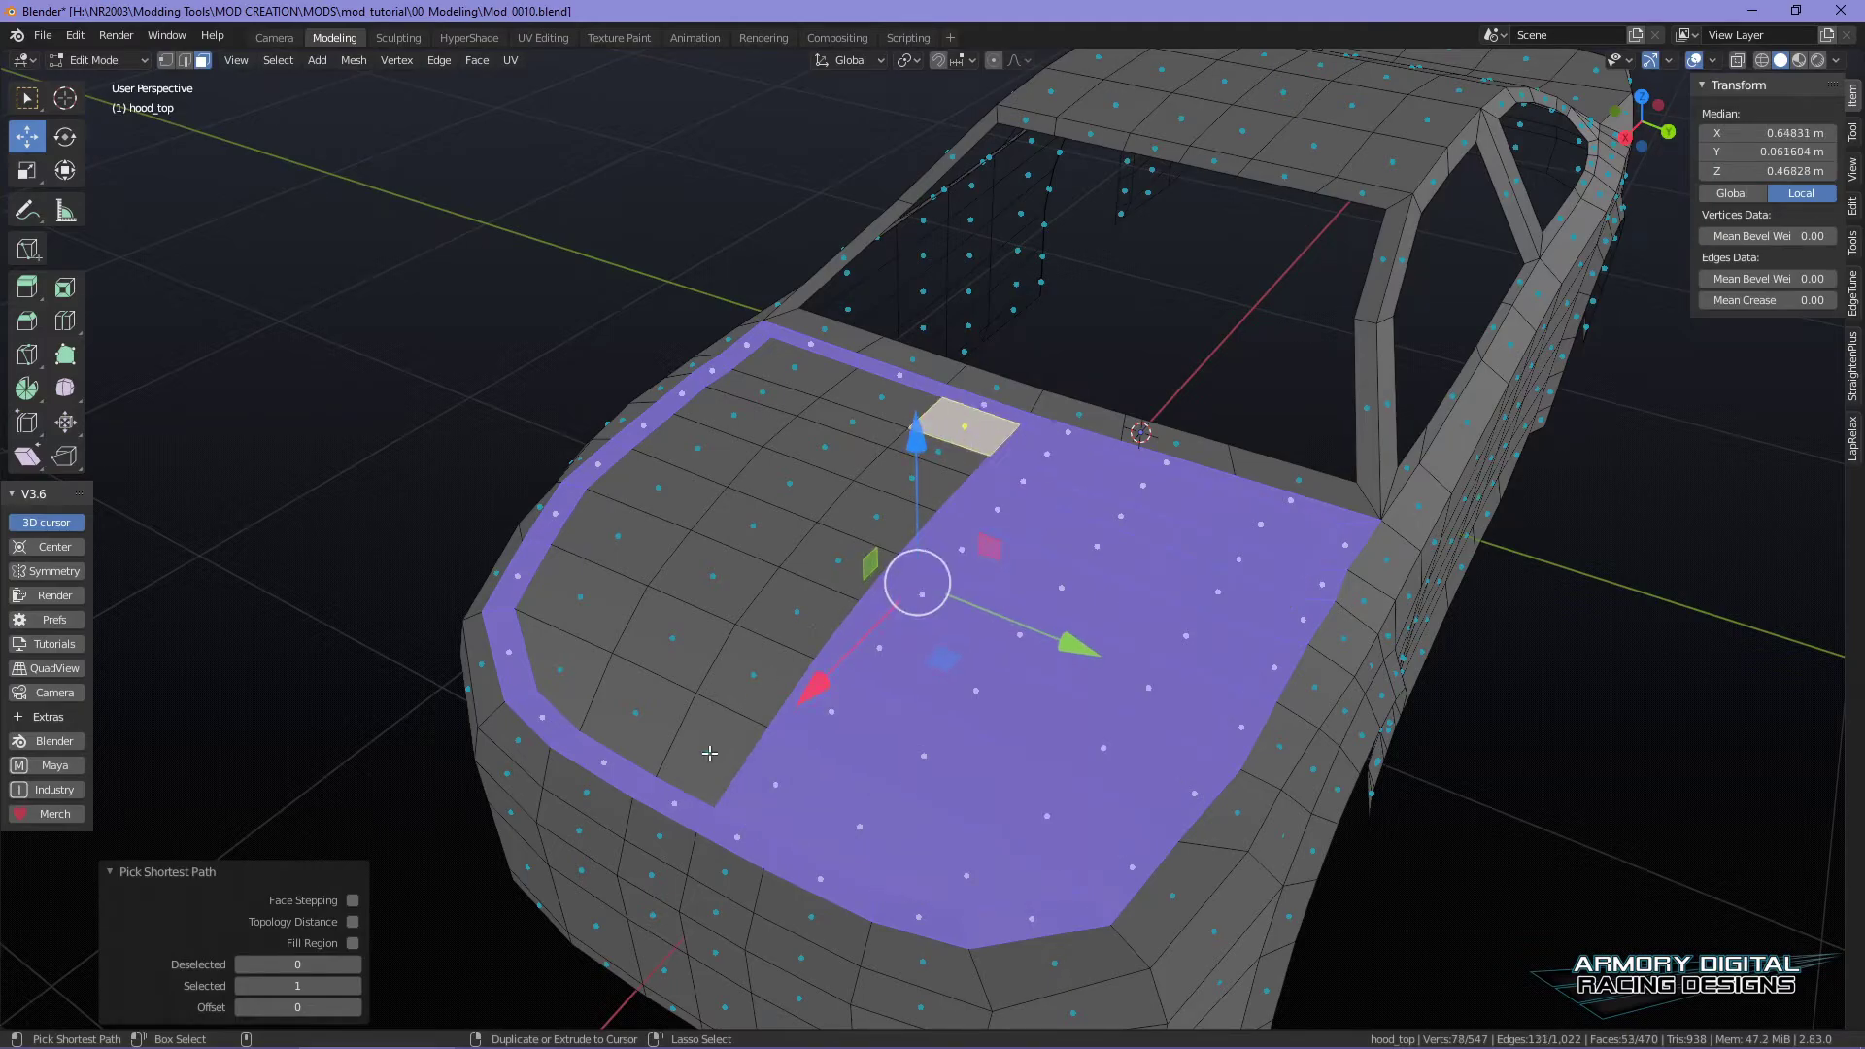
pyautogui.keyDown('ctrl'); pyautogui.click(708, 741); pyautogui.keyUp('ctrl')
pyautogui.keyDown('ctrl'); pyautogui.click(637, 712); pyautogui.keyUp('ctrl')
pyautogui.keyDown('ctrl'); pyautogui.click(880, 398); pyautogui.keyUp('ctrl')
pyautogui.keyDown('ctrl'); pyautogui.click(763, 379); pyautogui.keyUp('ctrl')
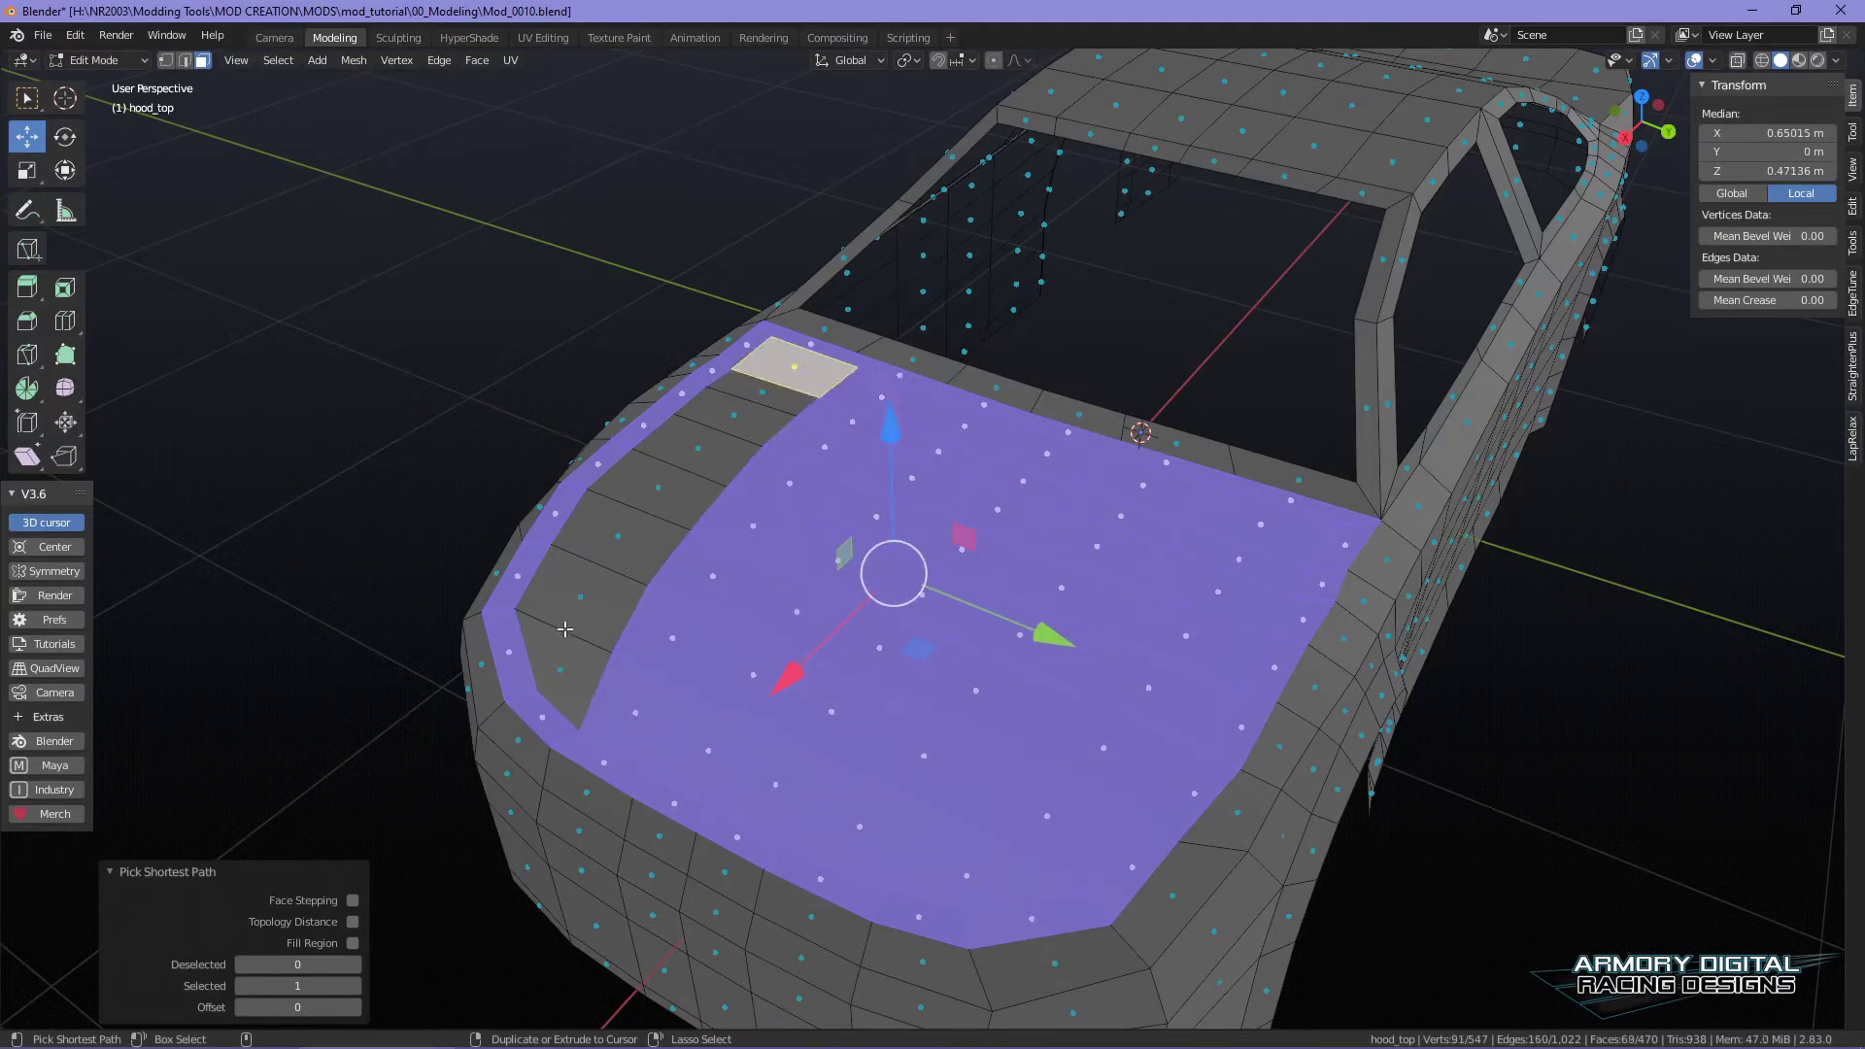
pyautogui.keyDown('ctrl'); pyautogui.click(563, 649); pyautogui.keyUp('ctrl')
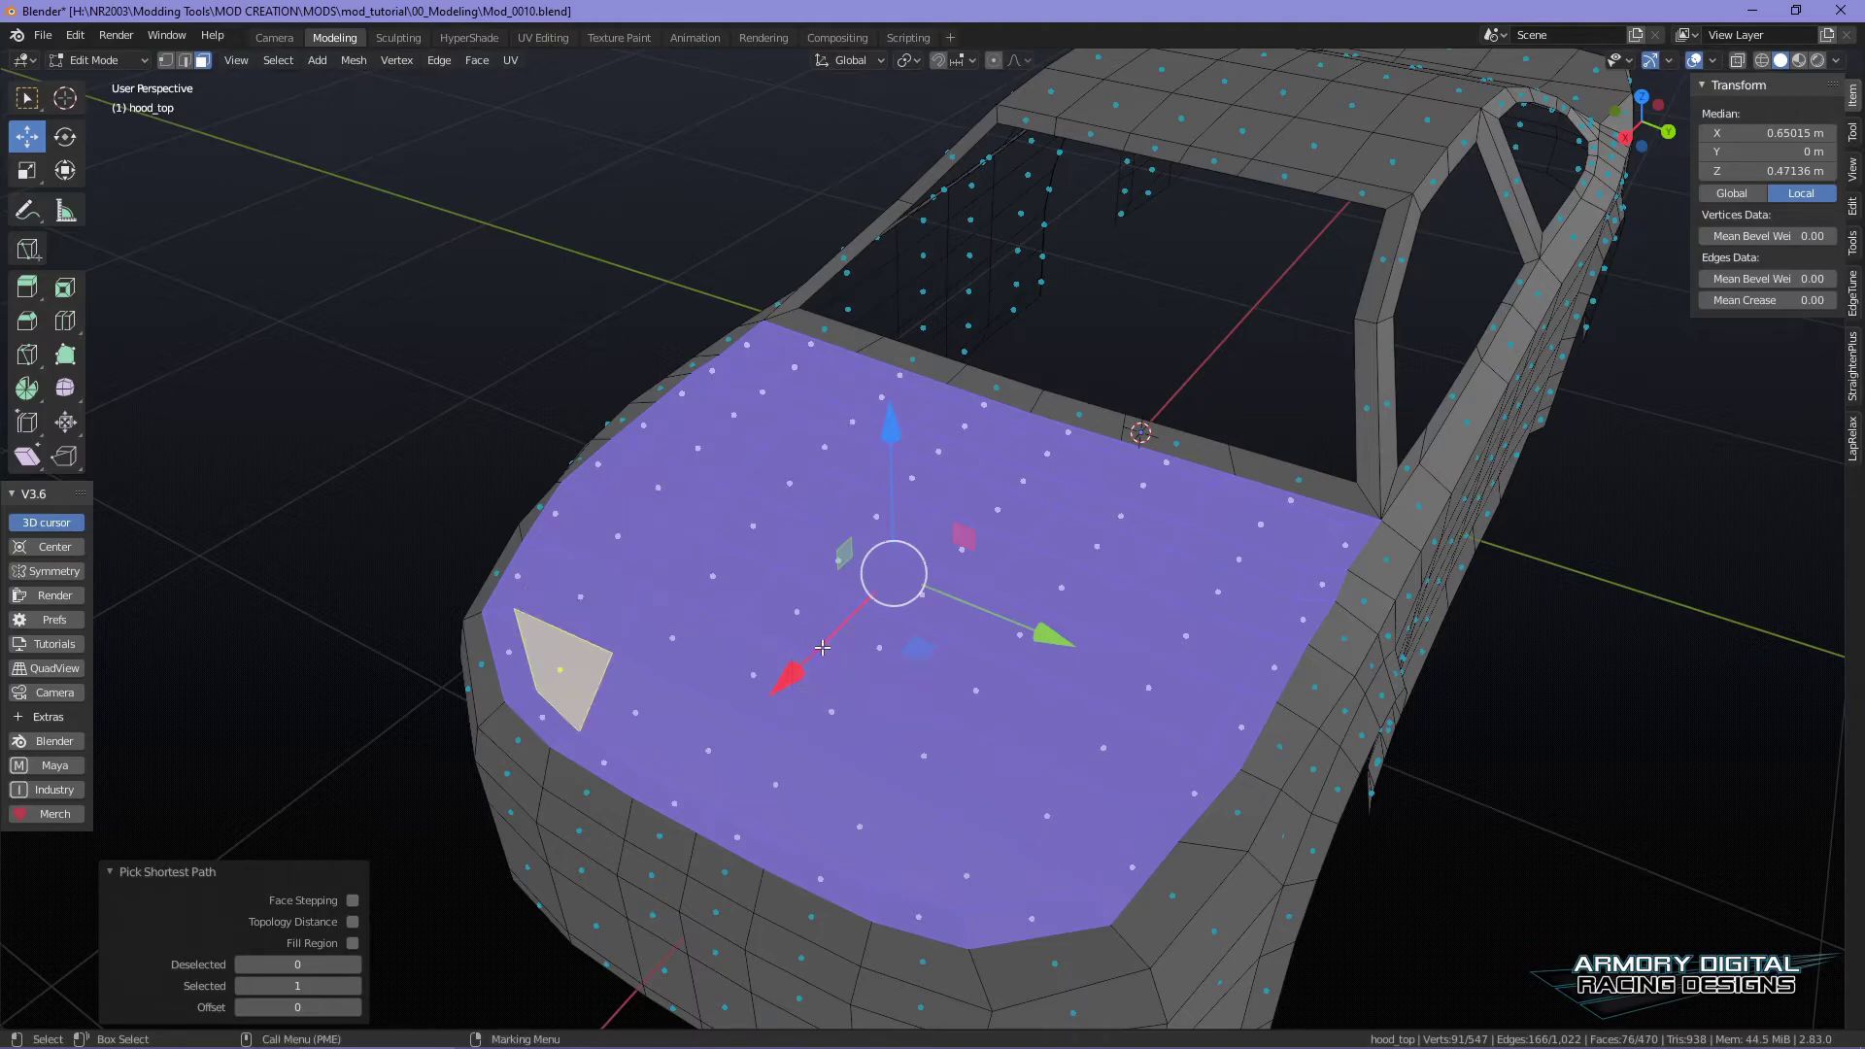
# - Duplicate the selected hood faces in place and raise the copy about 0.69 m along Z
pyautogui.moveTo(1141, 533); pyautogui.dragTo(1258, 572, button='middle')
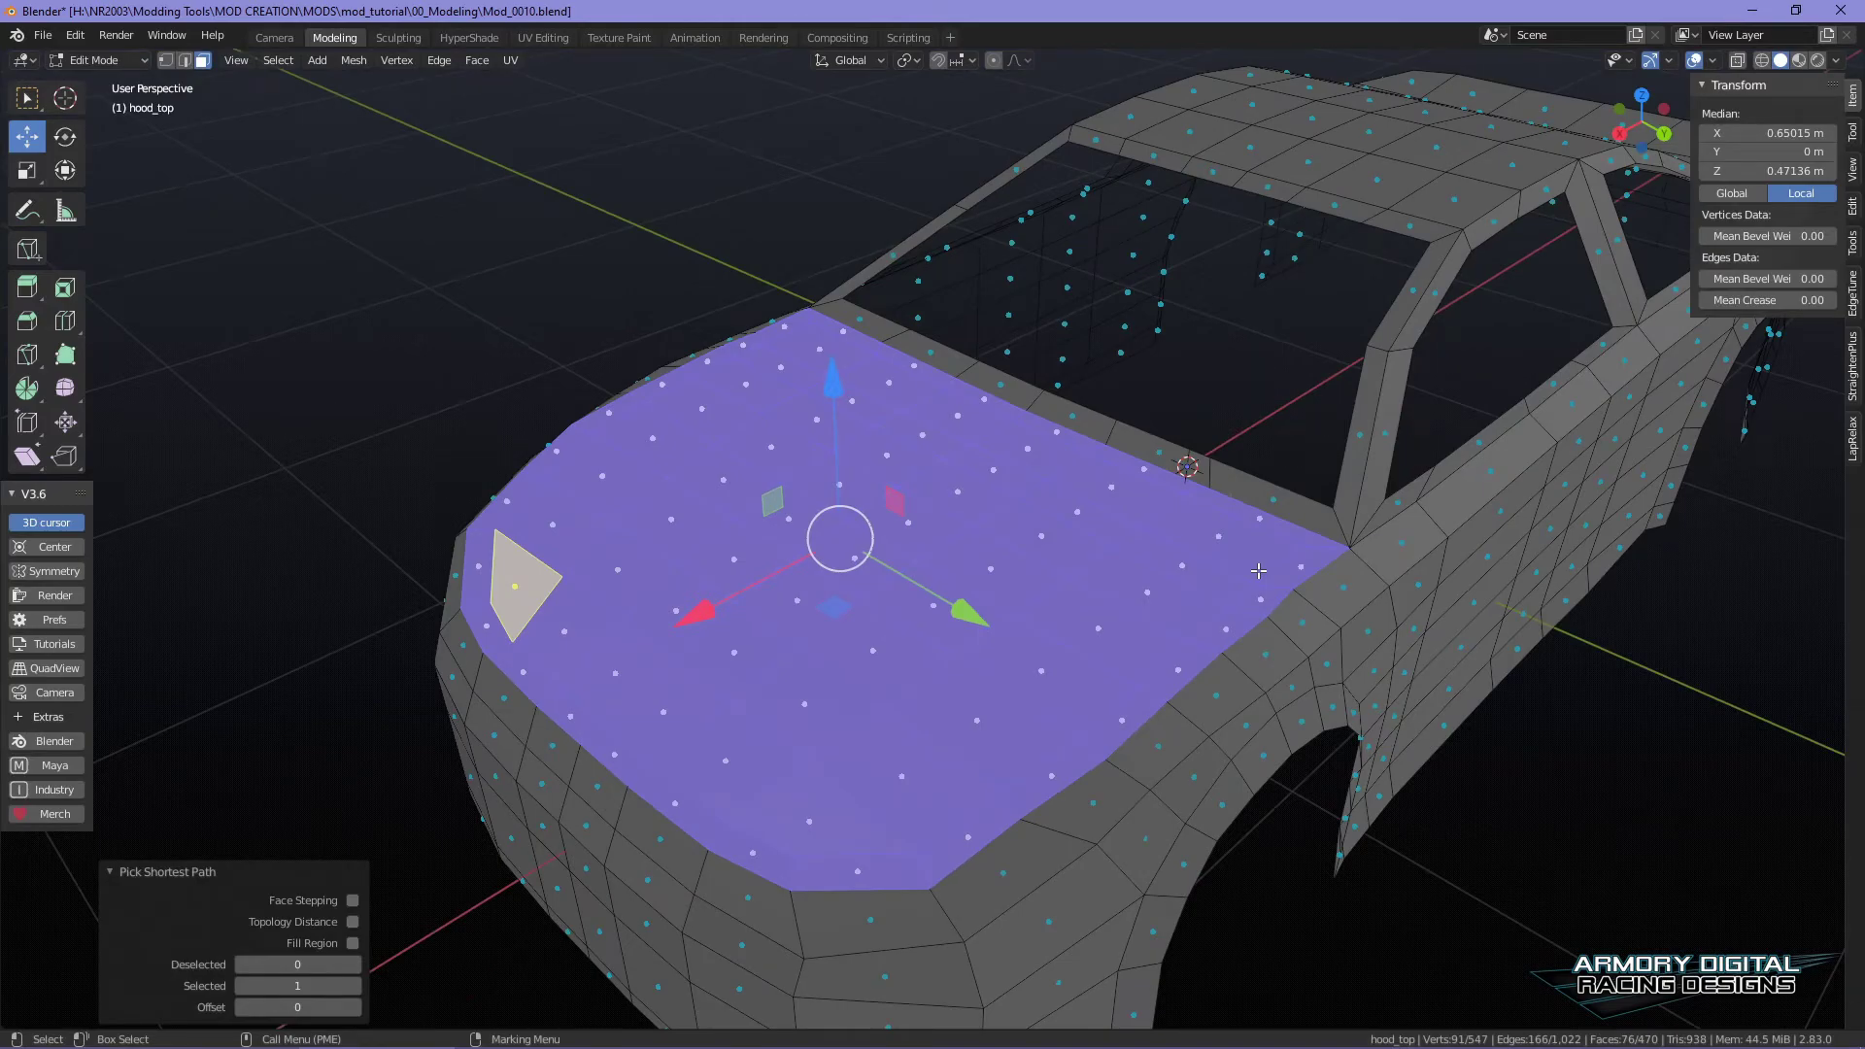
pyautogui.hotkey('shift', 'd')
pyautogui.rightClick(1255, 570)
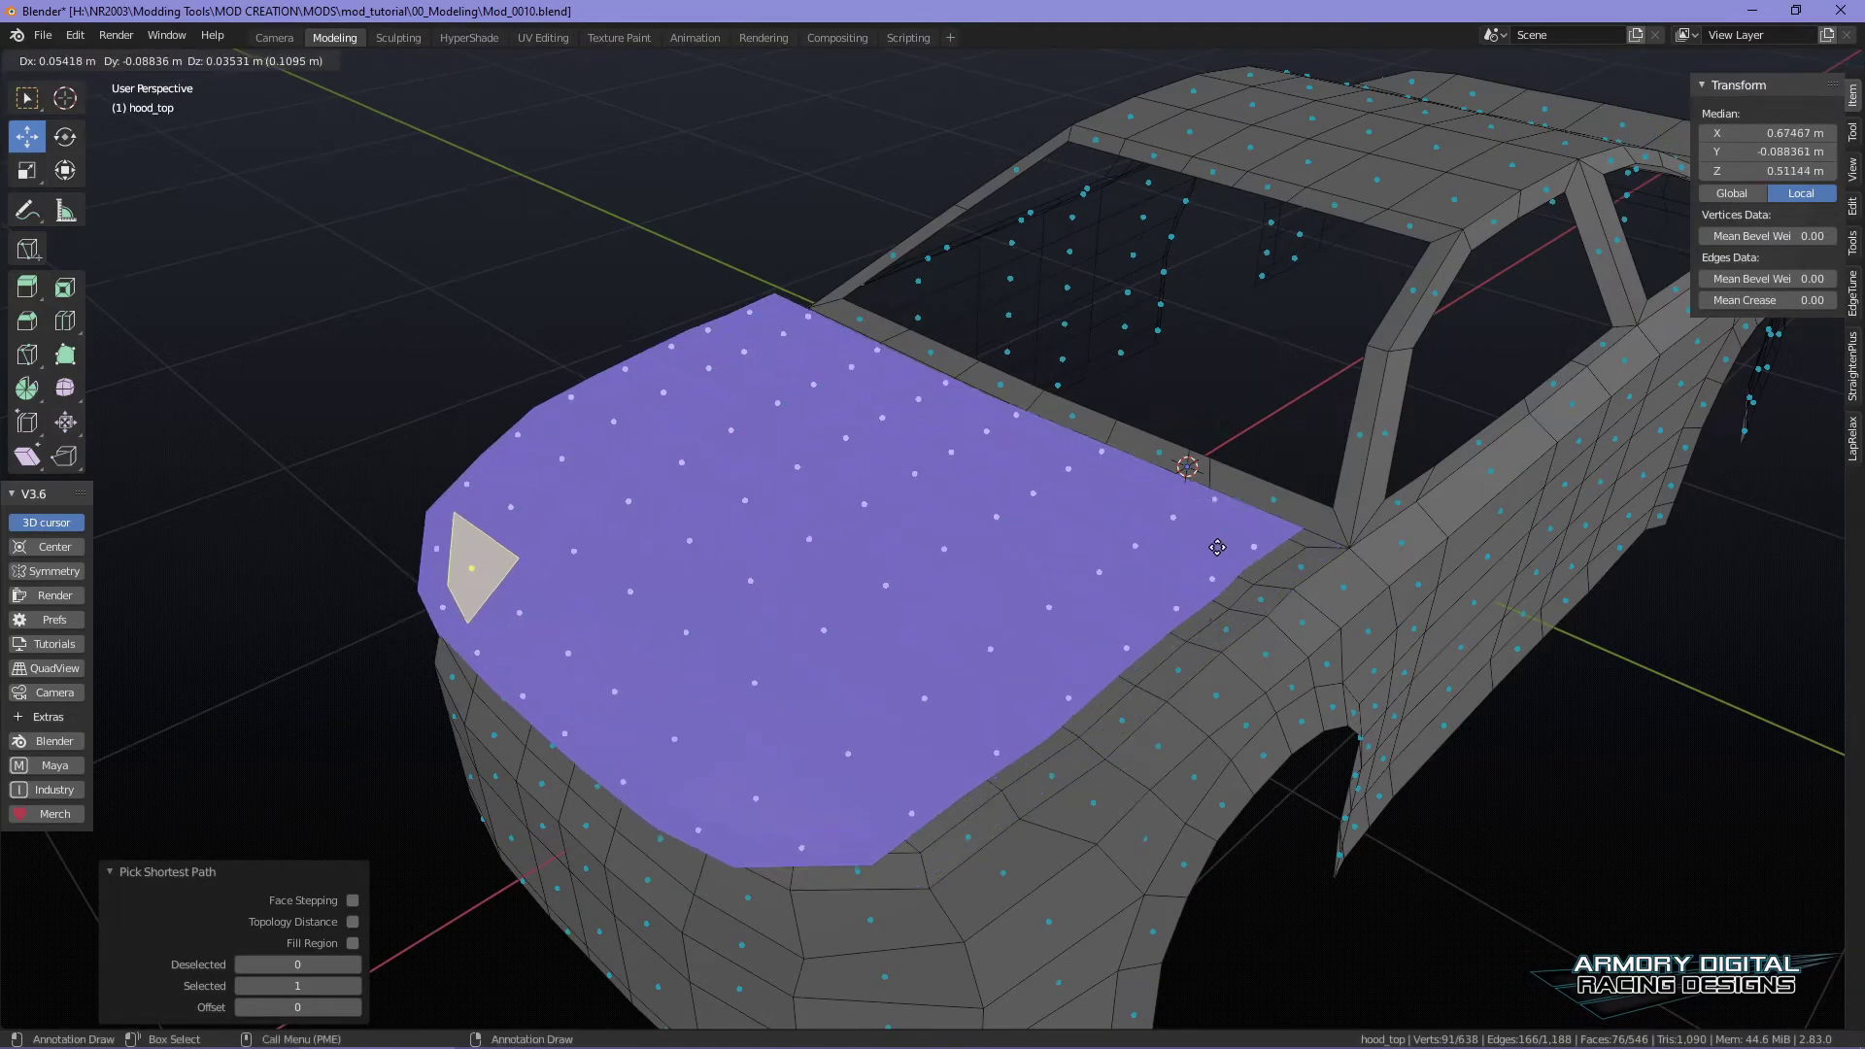
pyautogui.moveTo(833, 386); pyautogui.dragTo(817, 104)
# - Separate the raised hood copy from the body mesh into its own object
pyautogui.middleClick(809, 255)
pyautogui.click(705, 278)
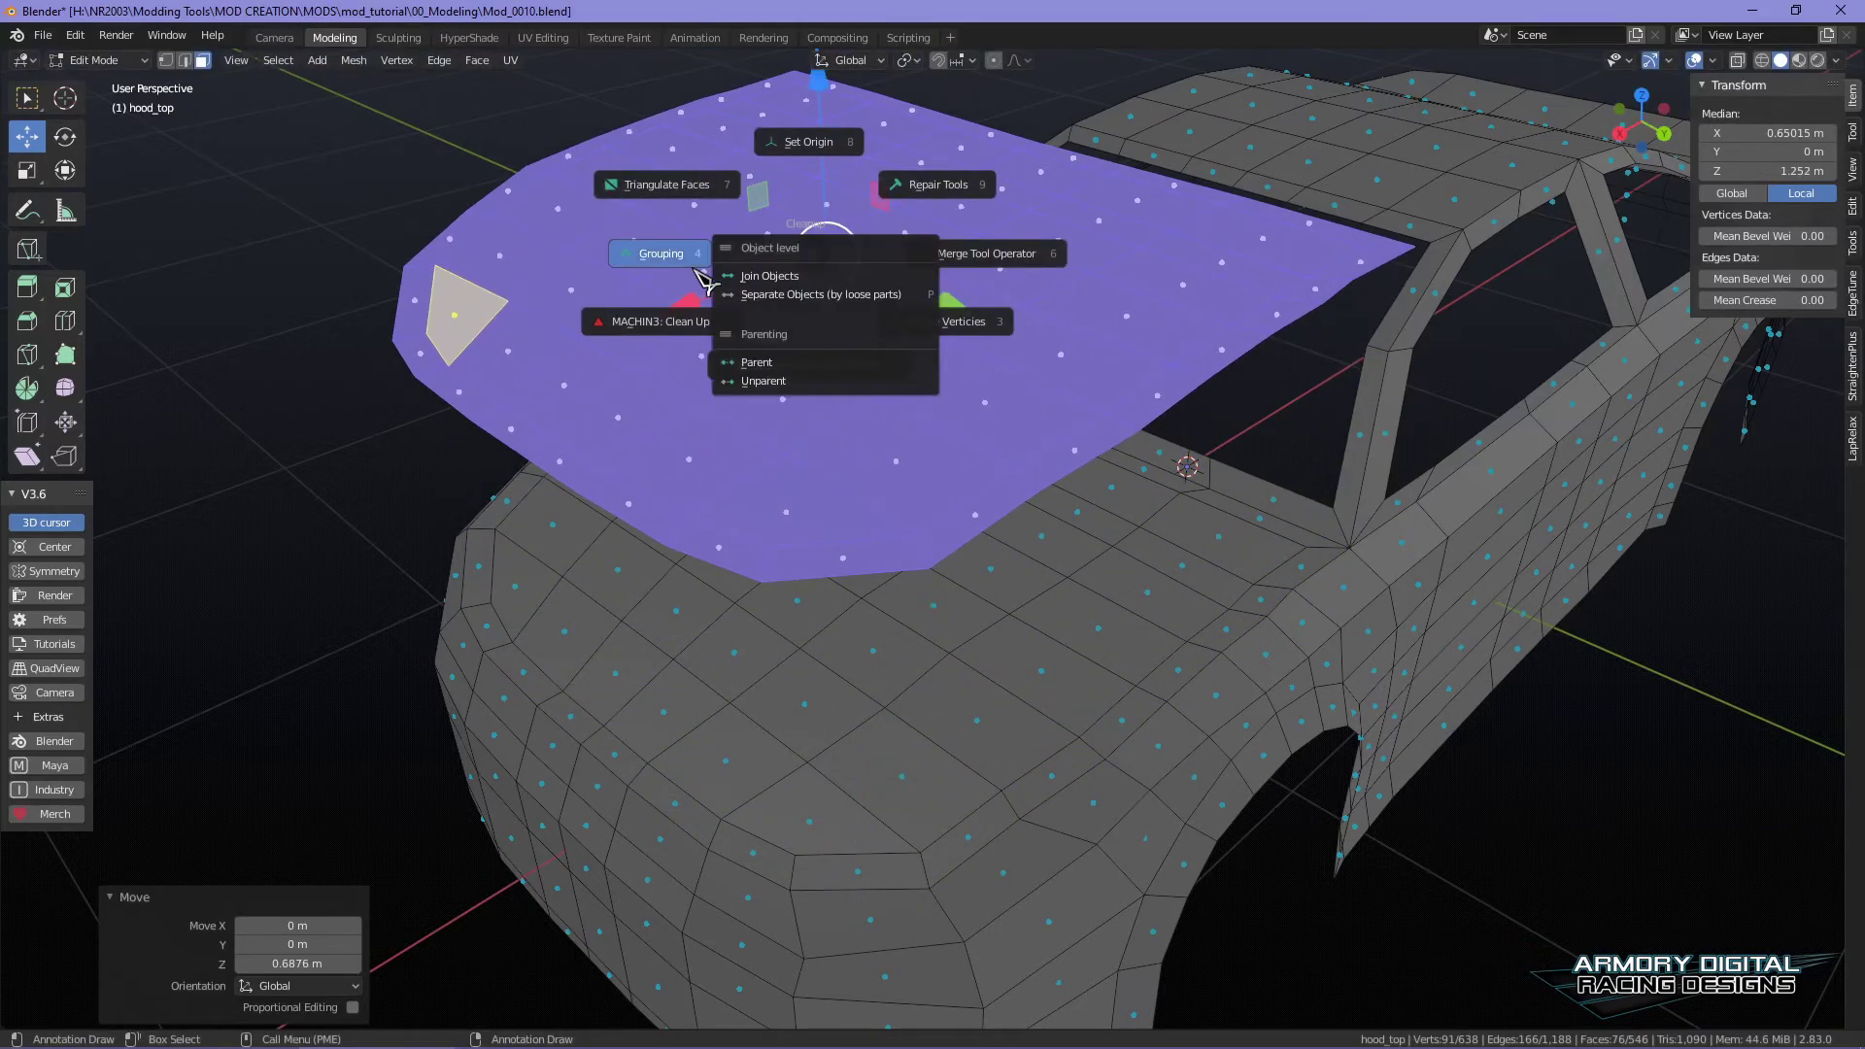
pyautogui.click(759, 298)
# - Try to set the separated hood panel's origin to its geometry while still in Edit Mode
pyautogui.keyDown('alt'); pyautogui.moveTo(1128, 424); pyautogui.dragTo(1178, 487, button='middle'); pyautogui.keyUp('alt')
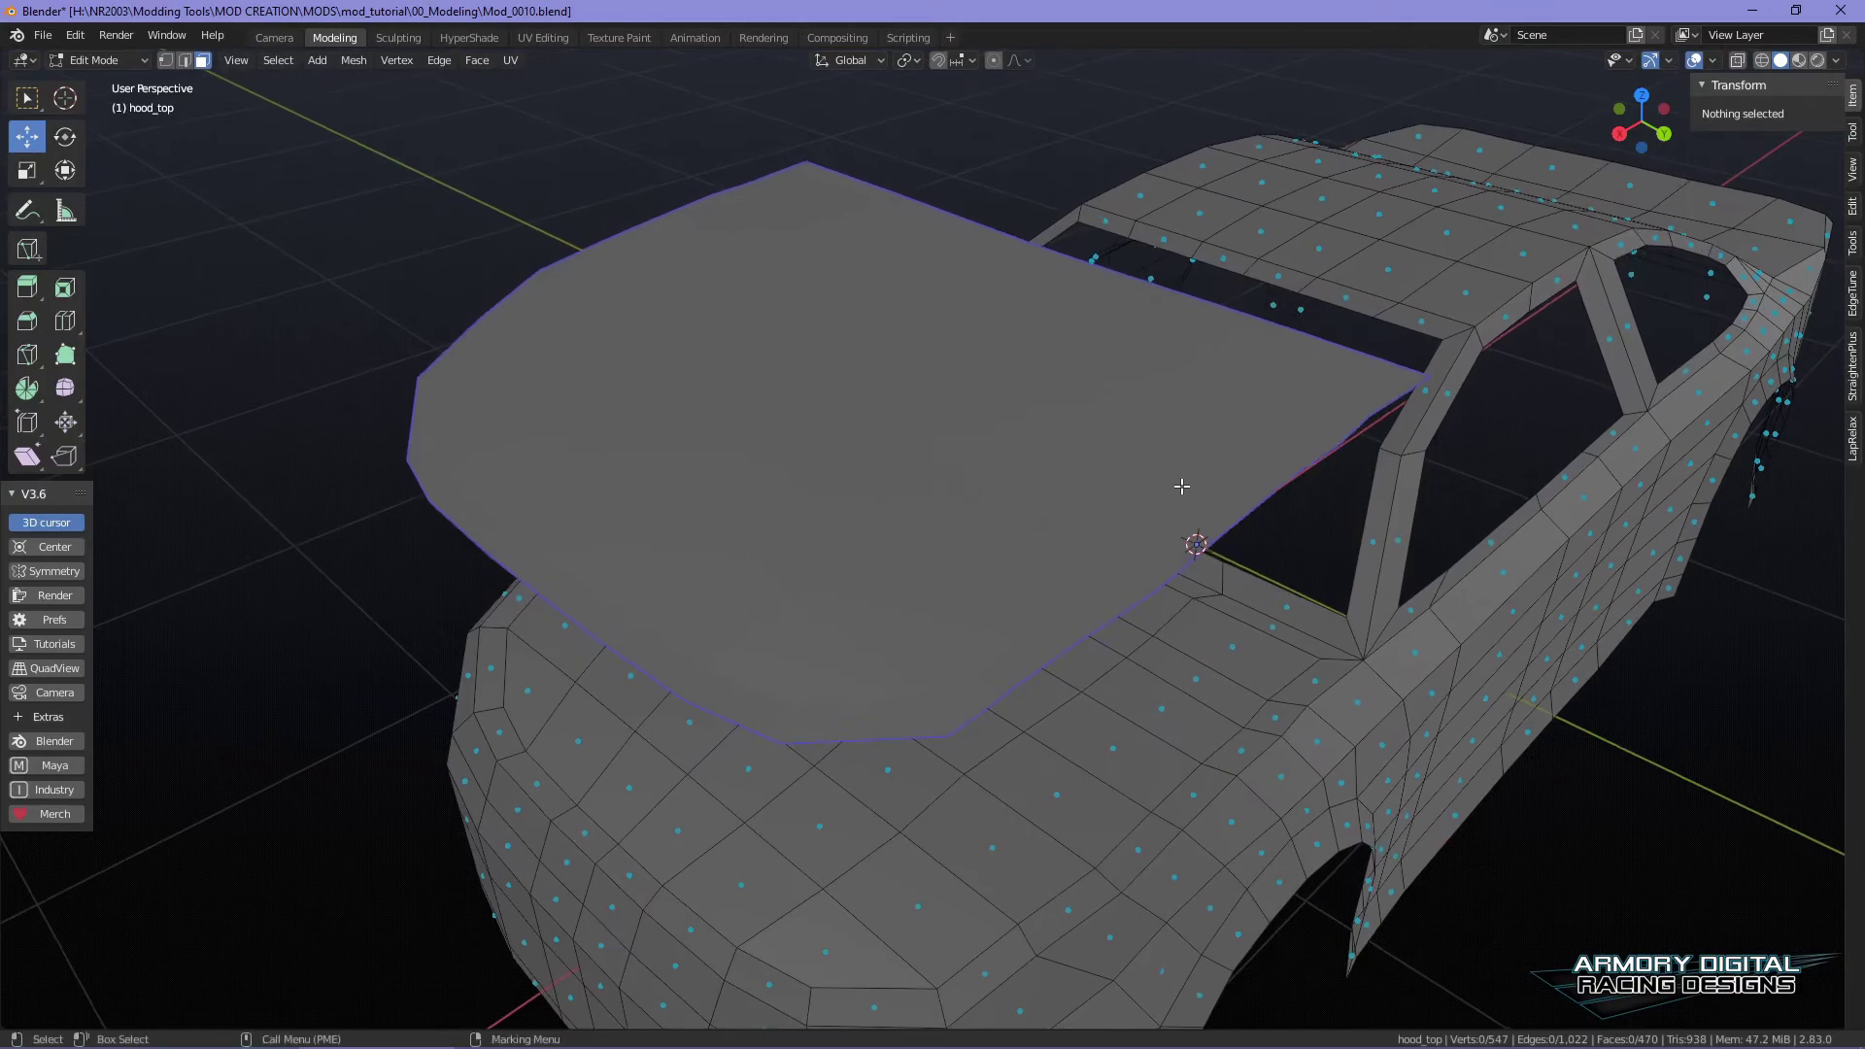
pyautogui.scroll(-2, 1180, 487)
pyautogui.scroll(1, 935, 481)
pyautogui.middleClick(913, 444)
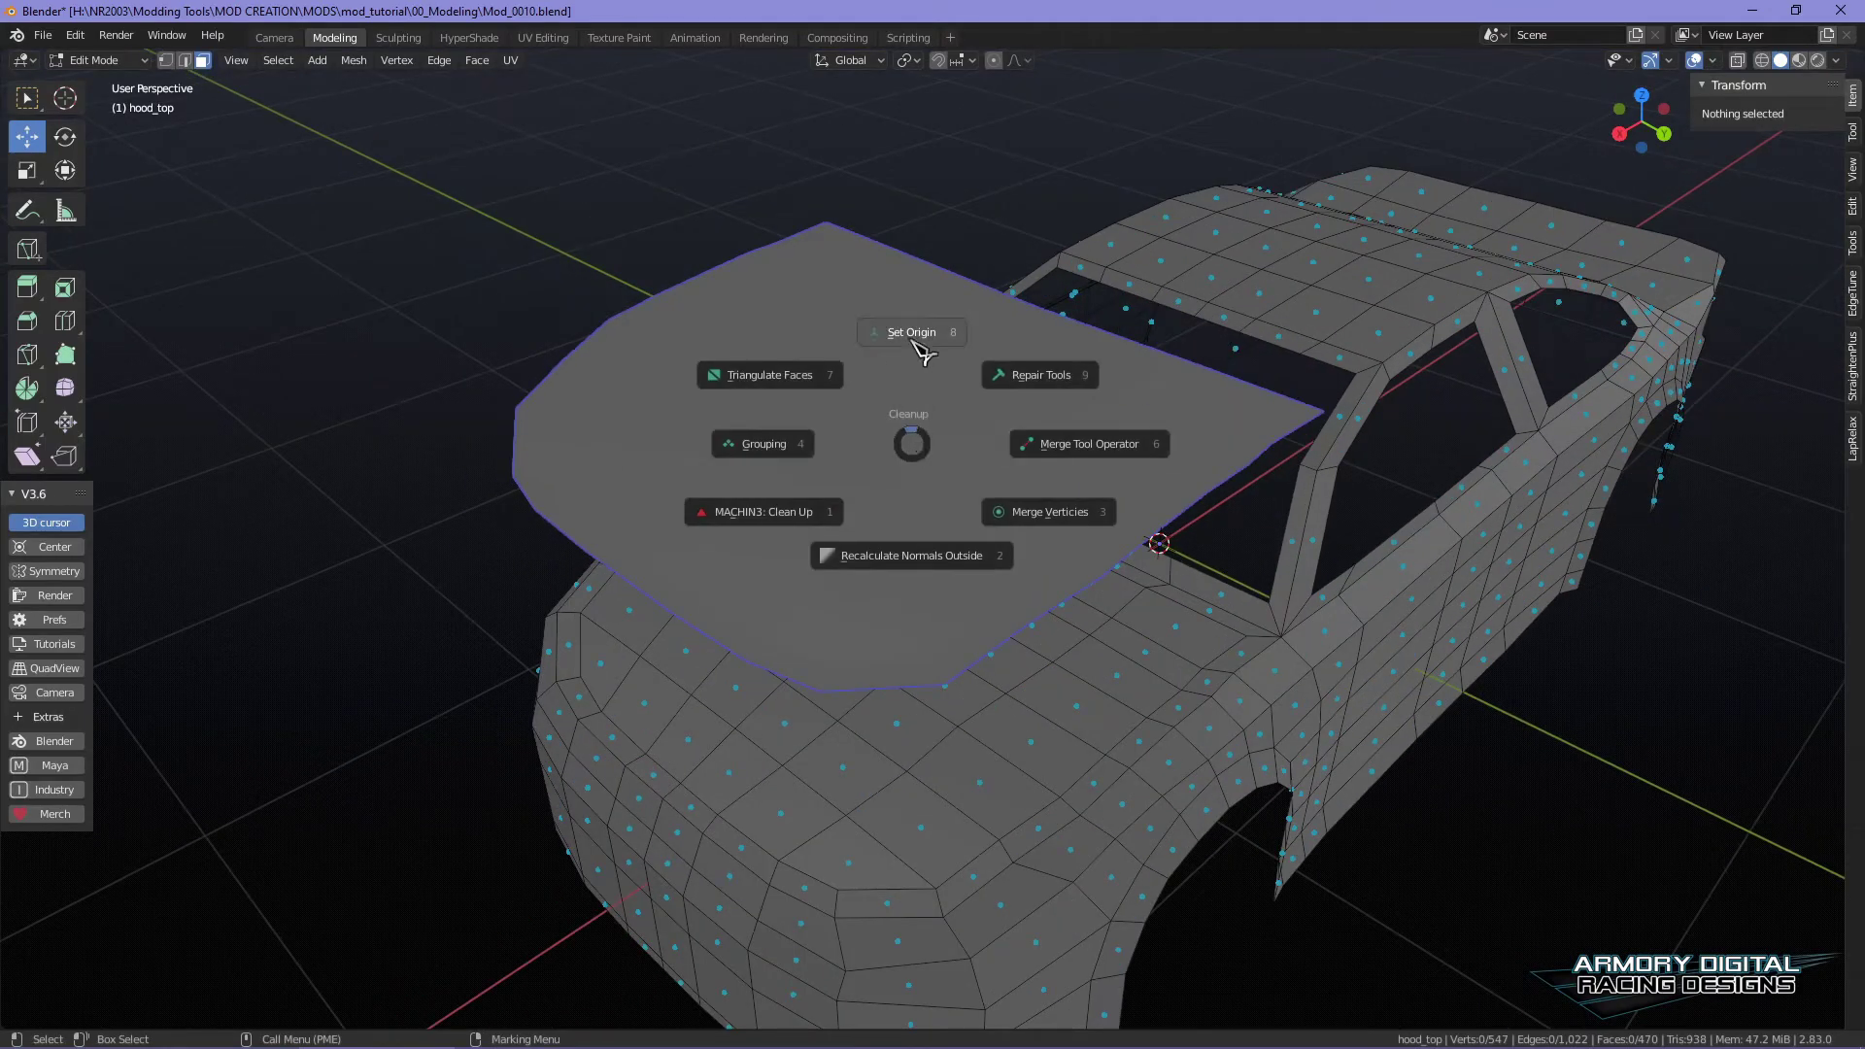
pyautogui.click(947, 367)
pyautogui.click(960, 444)
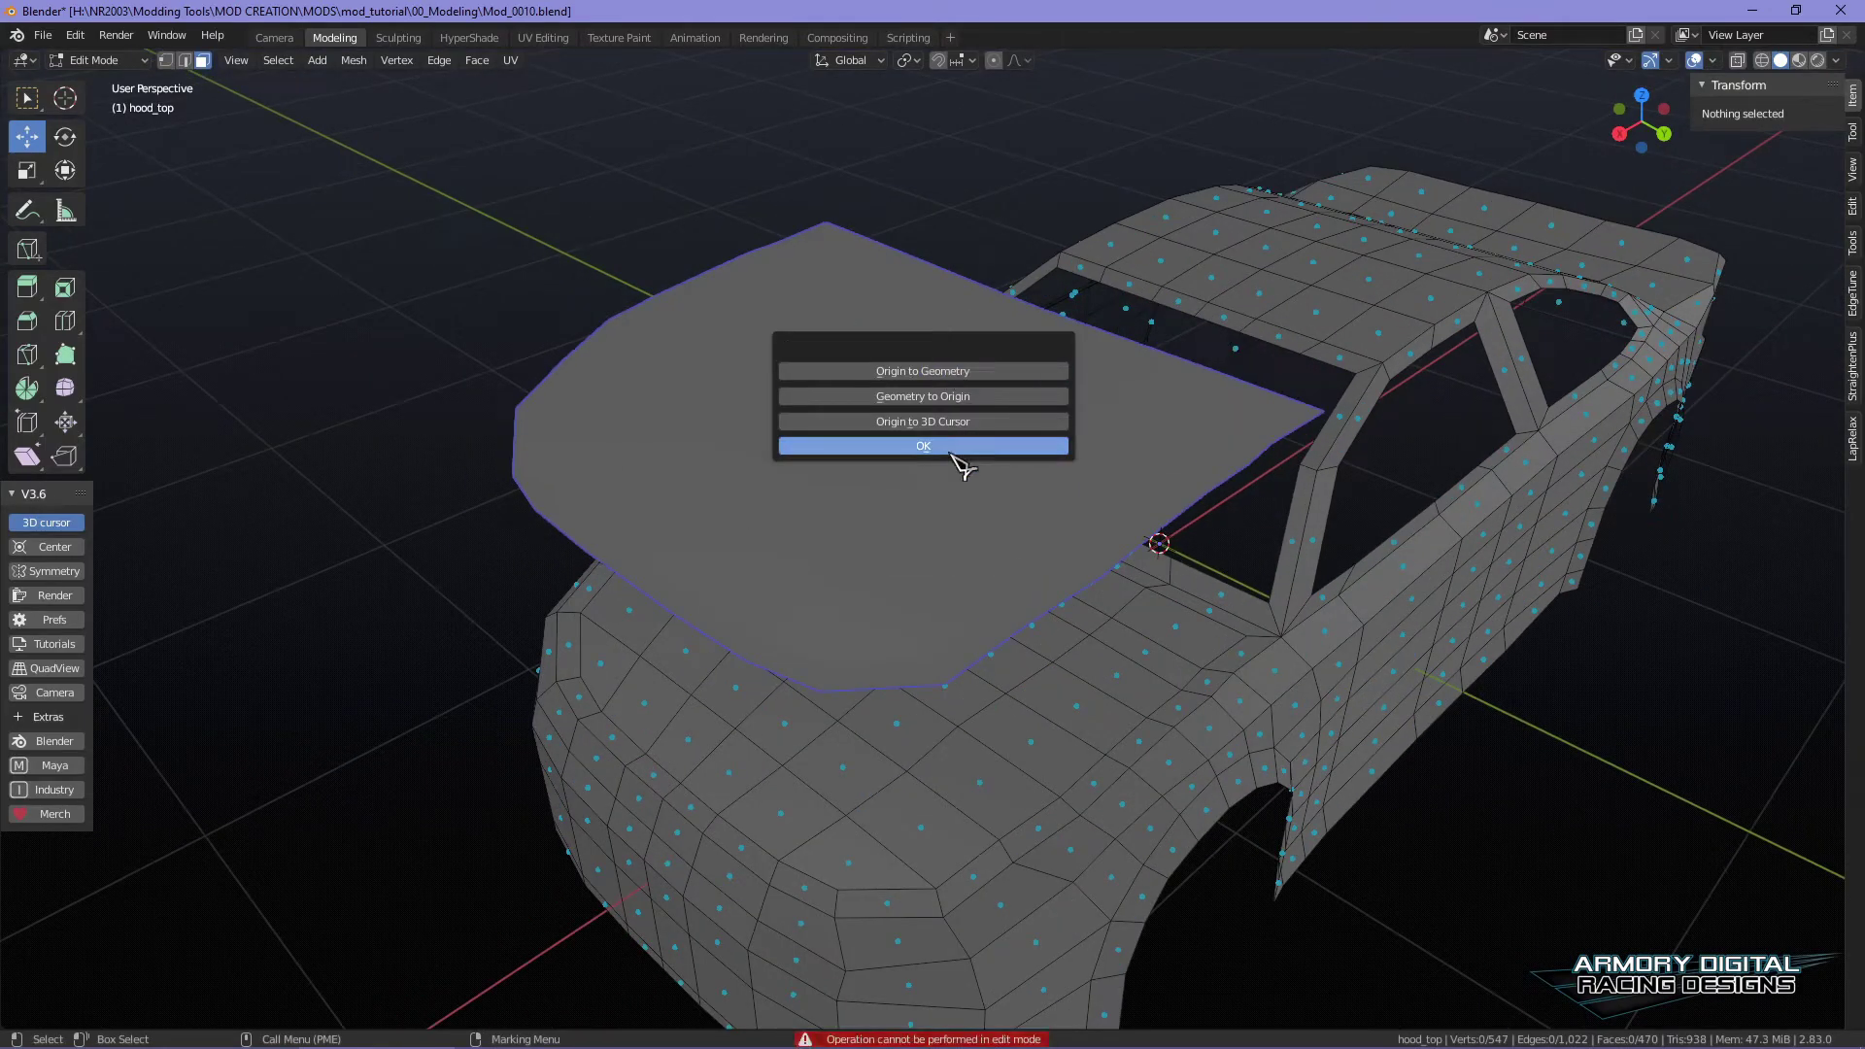
# - Return to Object Mode and set the raised hood panel's origin to its geometry
pyautogui.press('Tab')
pyautogui.middleClick(760, 394)
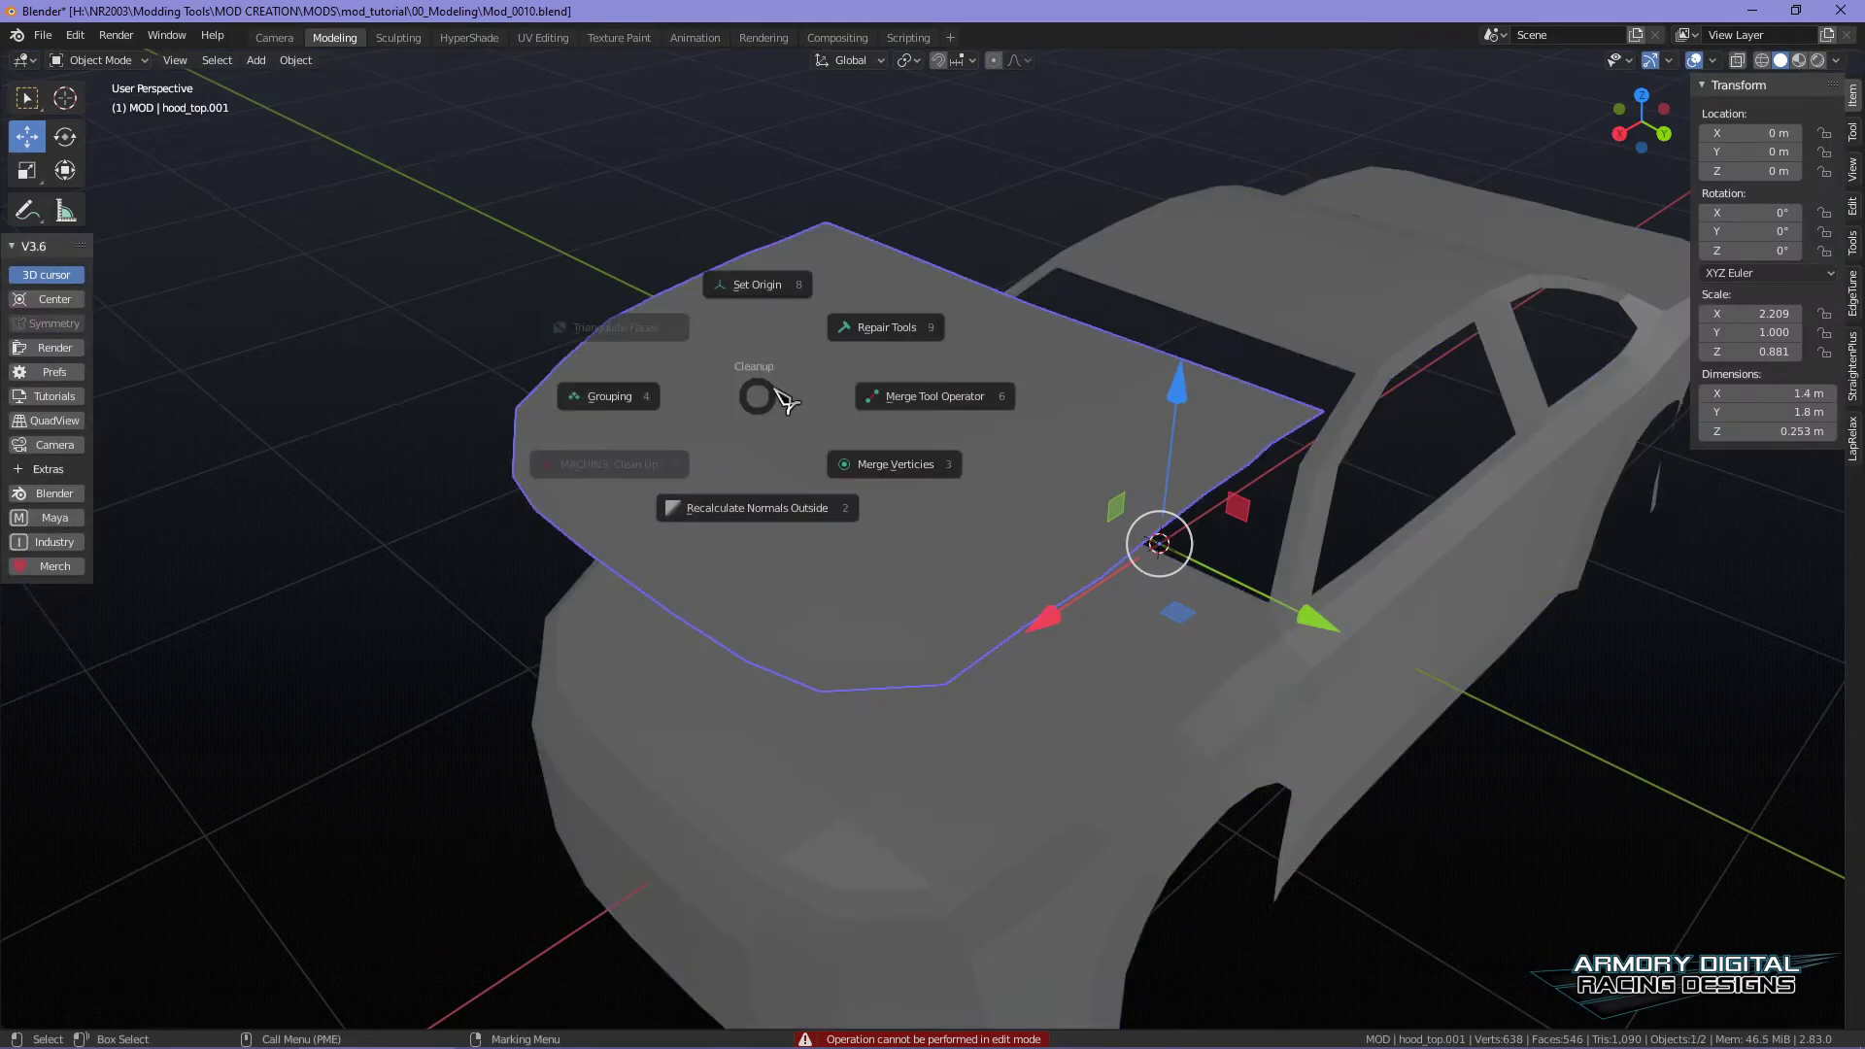
pyautogui.click(794, 309)
pyautogui.click(812, 320)
pyautogui.click(784, 394)
pyautogui.moveTo(809, 400); pyautogui.dragTo(1448, 716, button='middle')
pyautogui.scroll(2, 1462, 709)
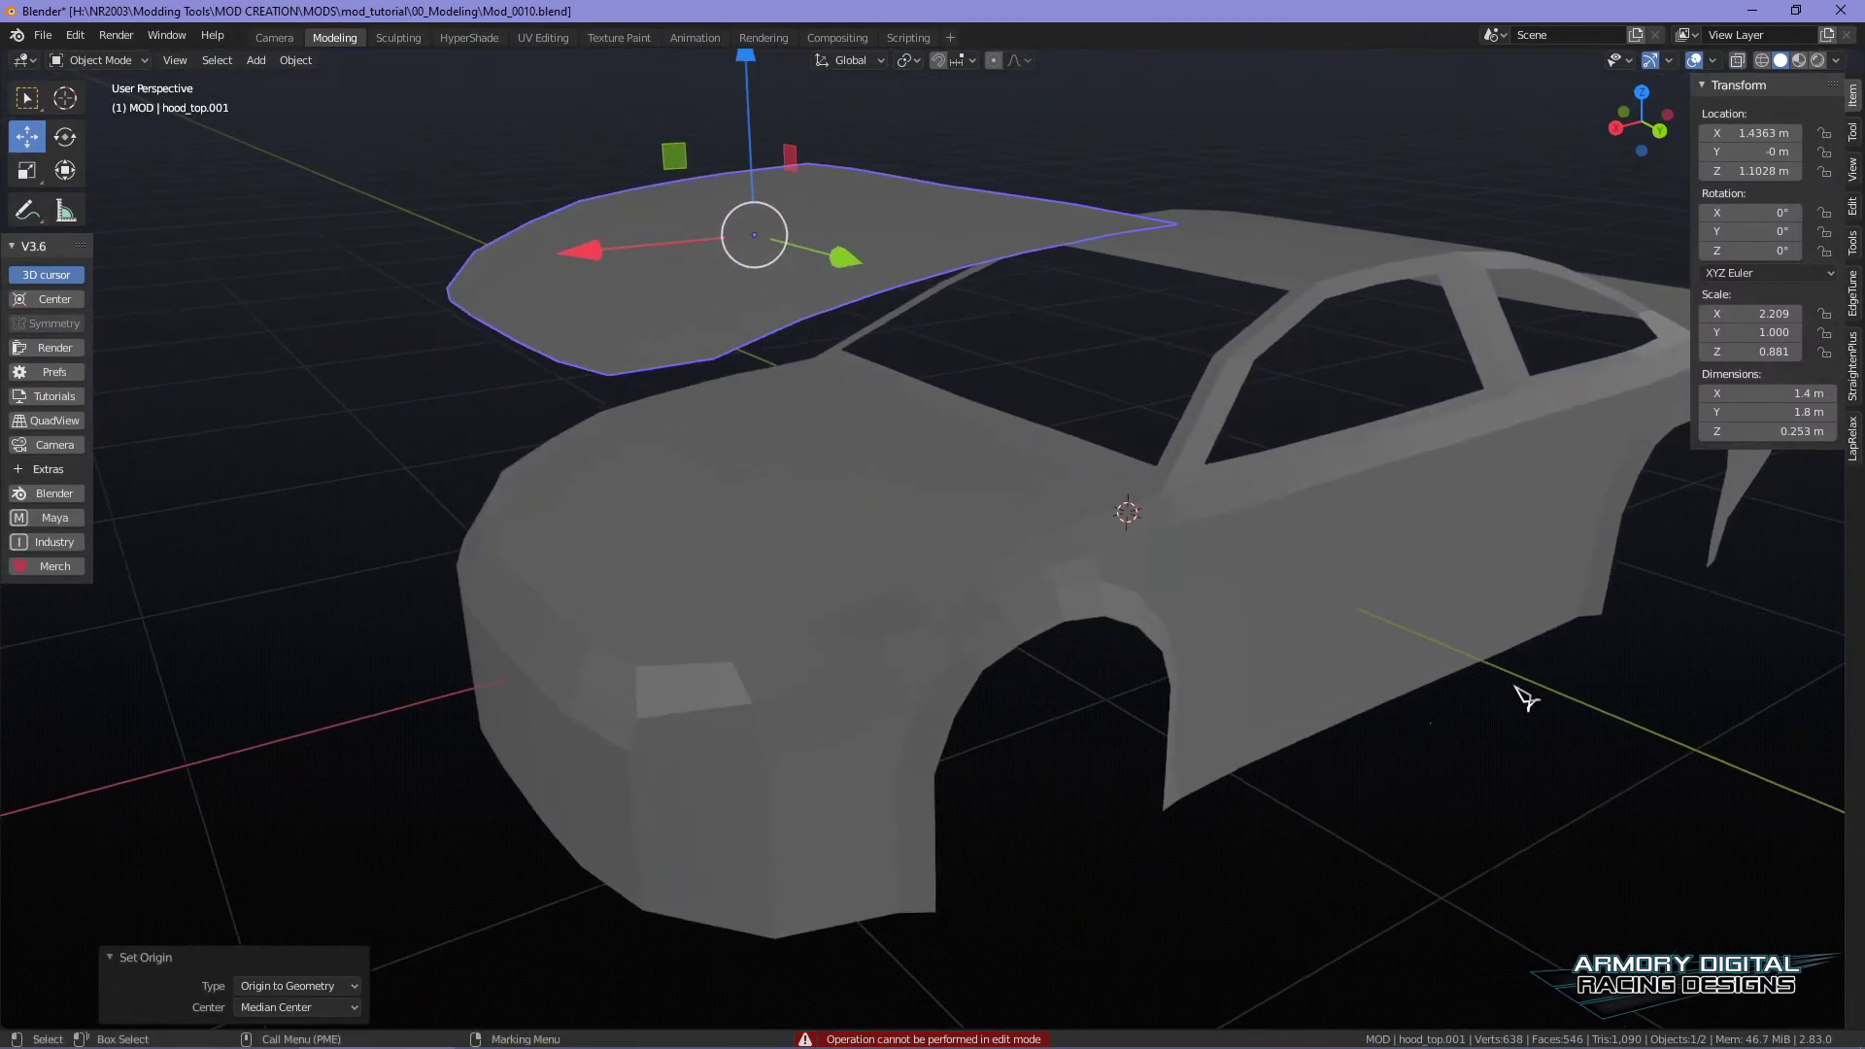
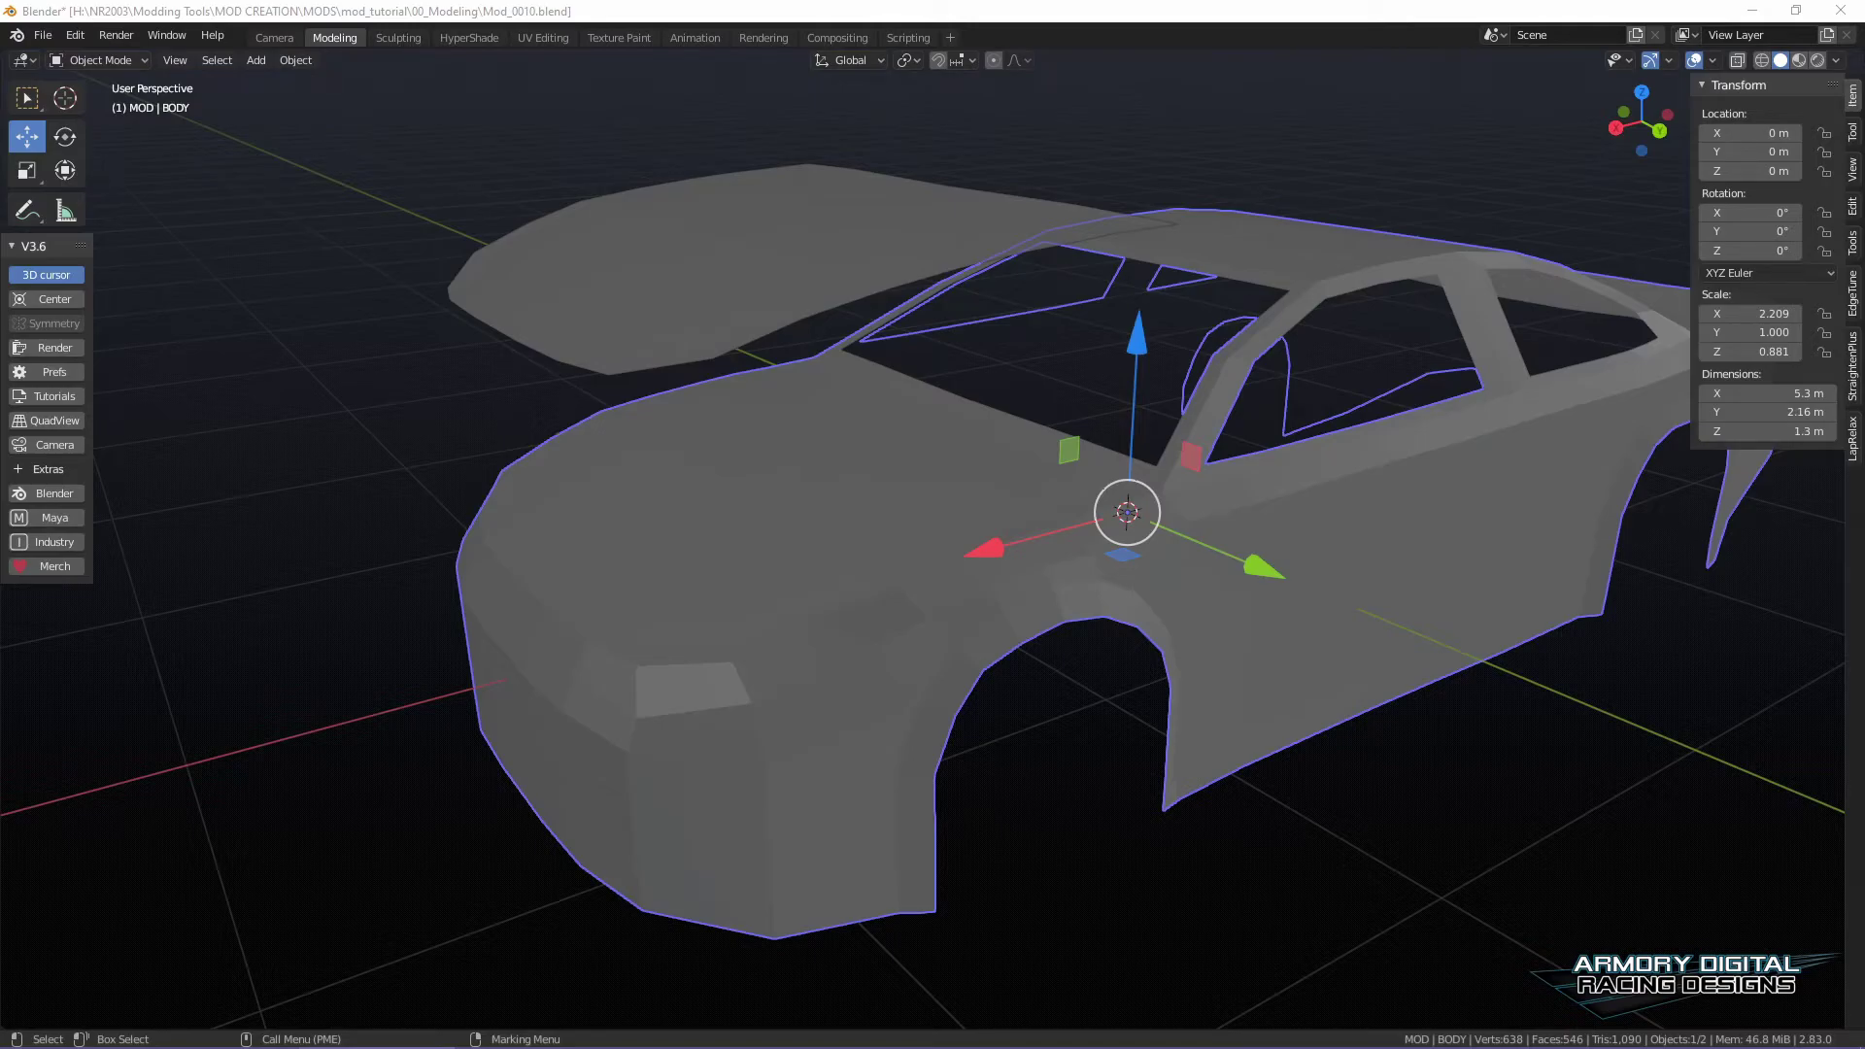
# - Hide the BODY object, bring the shell with the hood opening back into view, and select the raised hood panel
pyautogui.press('Delete')
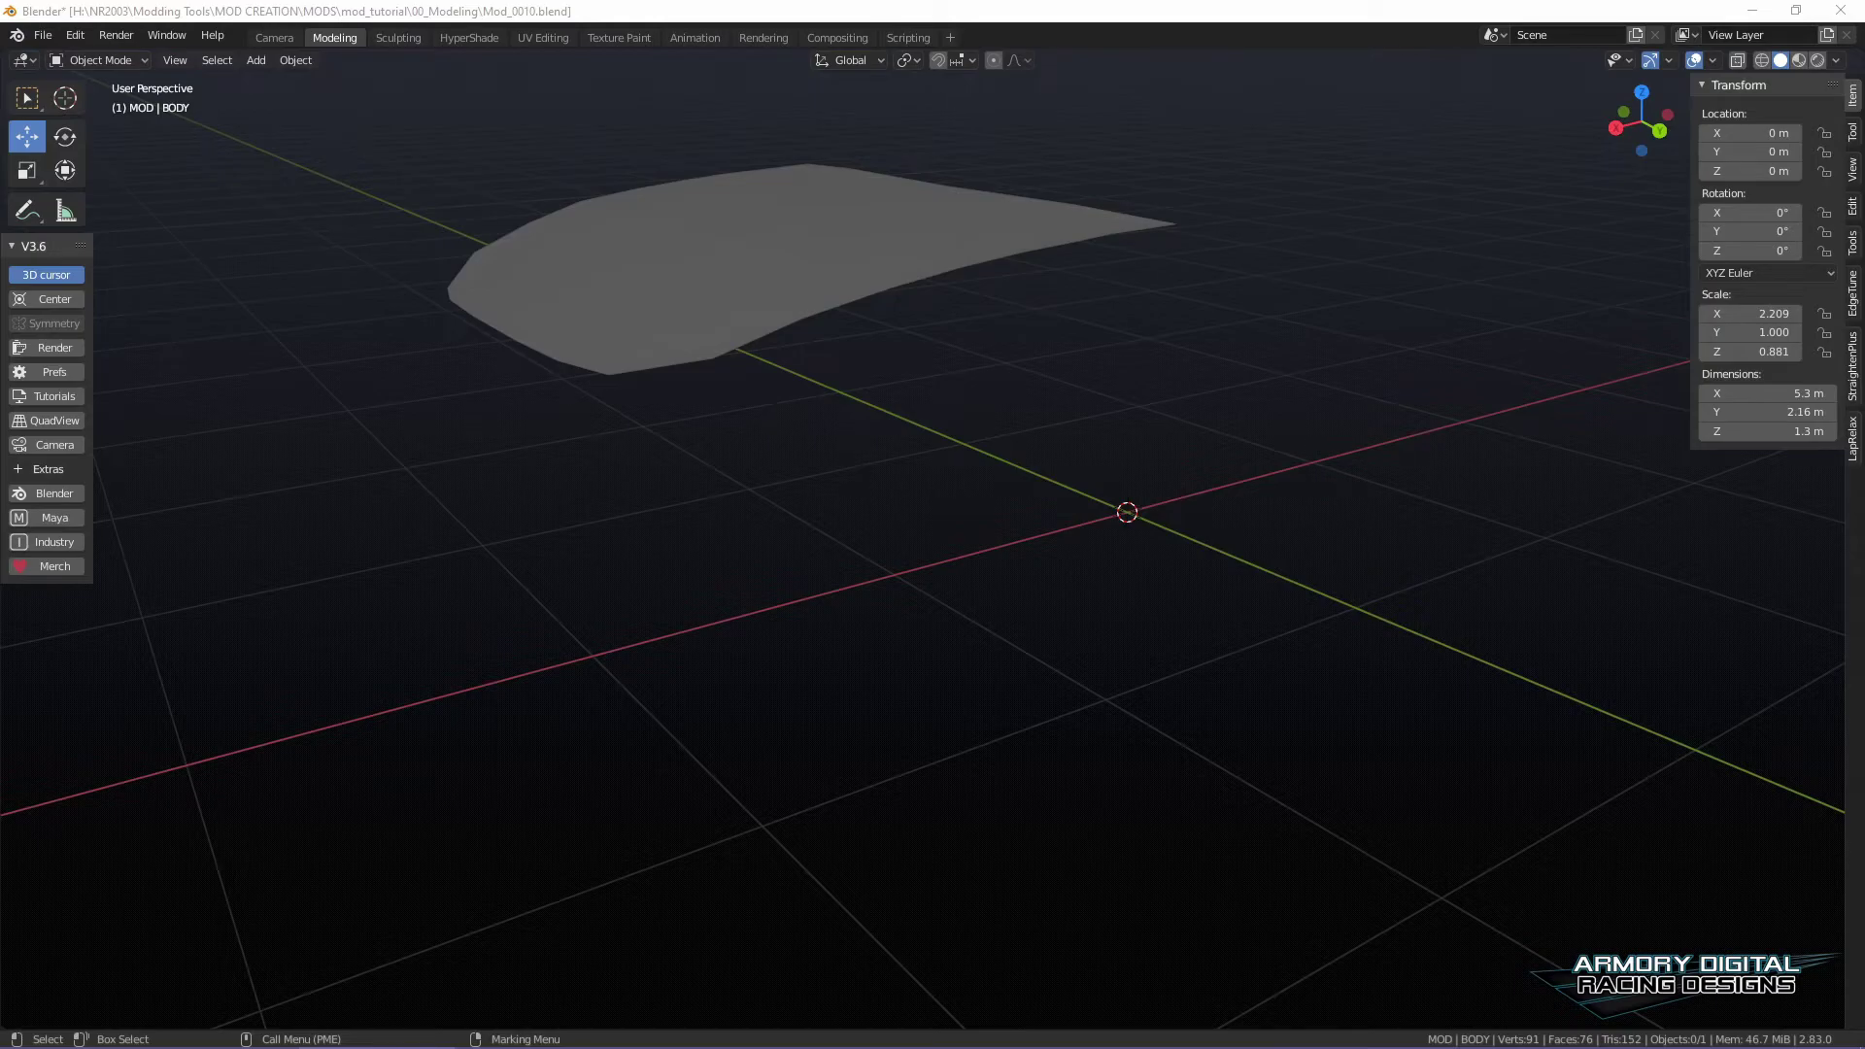
pyautogui.hotkey('ctrl', 'z')
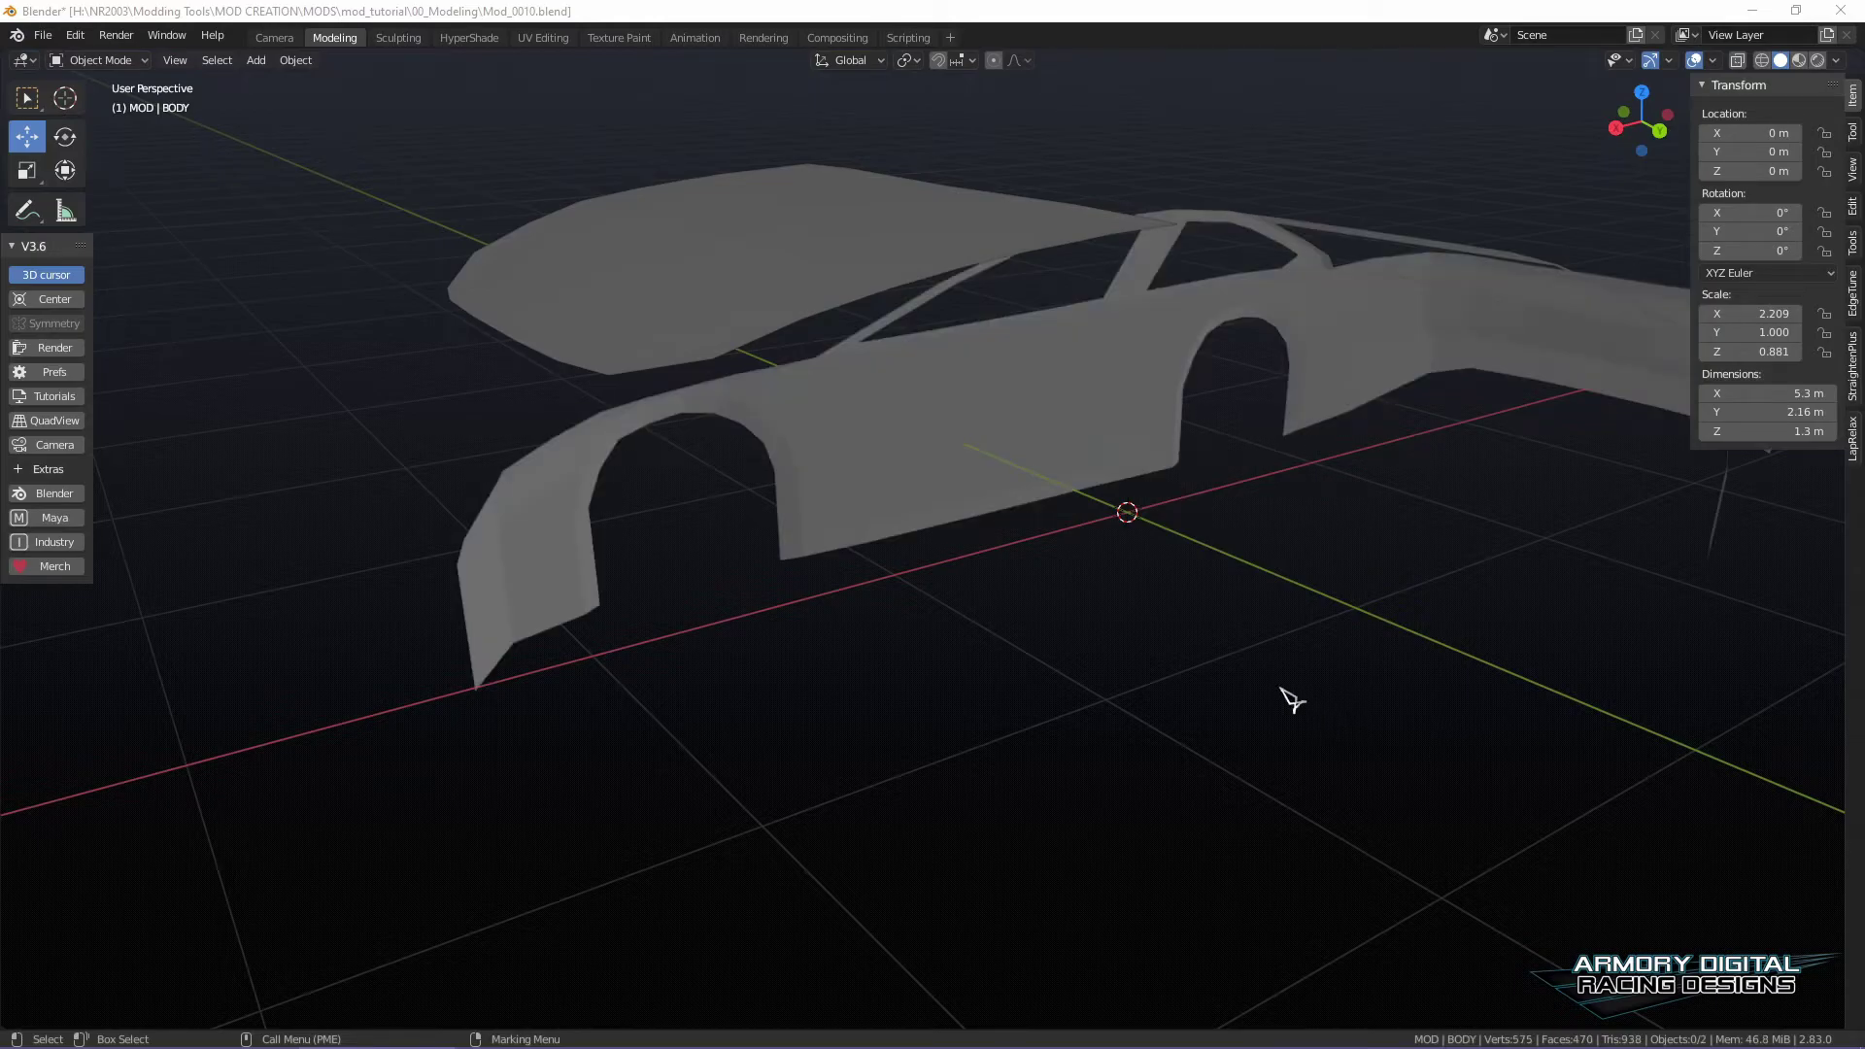
pyautogui.click(1028, 453)
pyautogui.click(894, 376)
# - Select all faces of the raised hood panel, recalculate their normals to the inside, and return to Object Mode
pyautogui.moveTo(1149, 428); pyautogui.dragTo(1337, 347, button='middle')
pyautogui.scroll(-2, 1338, 346)
pyautogui.moveTo(1215, 341); pyautogui.dragTo(1018, 350, button='middle')
pyautogui.rightClick(1018, 350)
pyautogui.click(1119, 427)
pyautogui.moveTo(1501, 874); pyautogui.dragTo(574, 154)
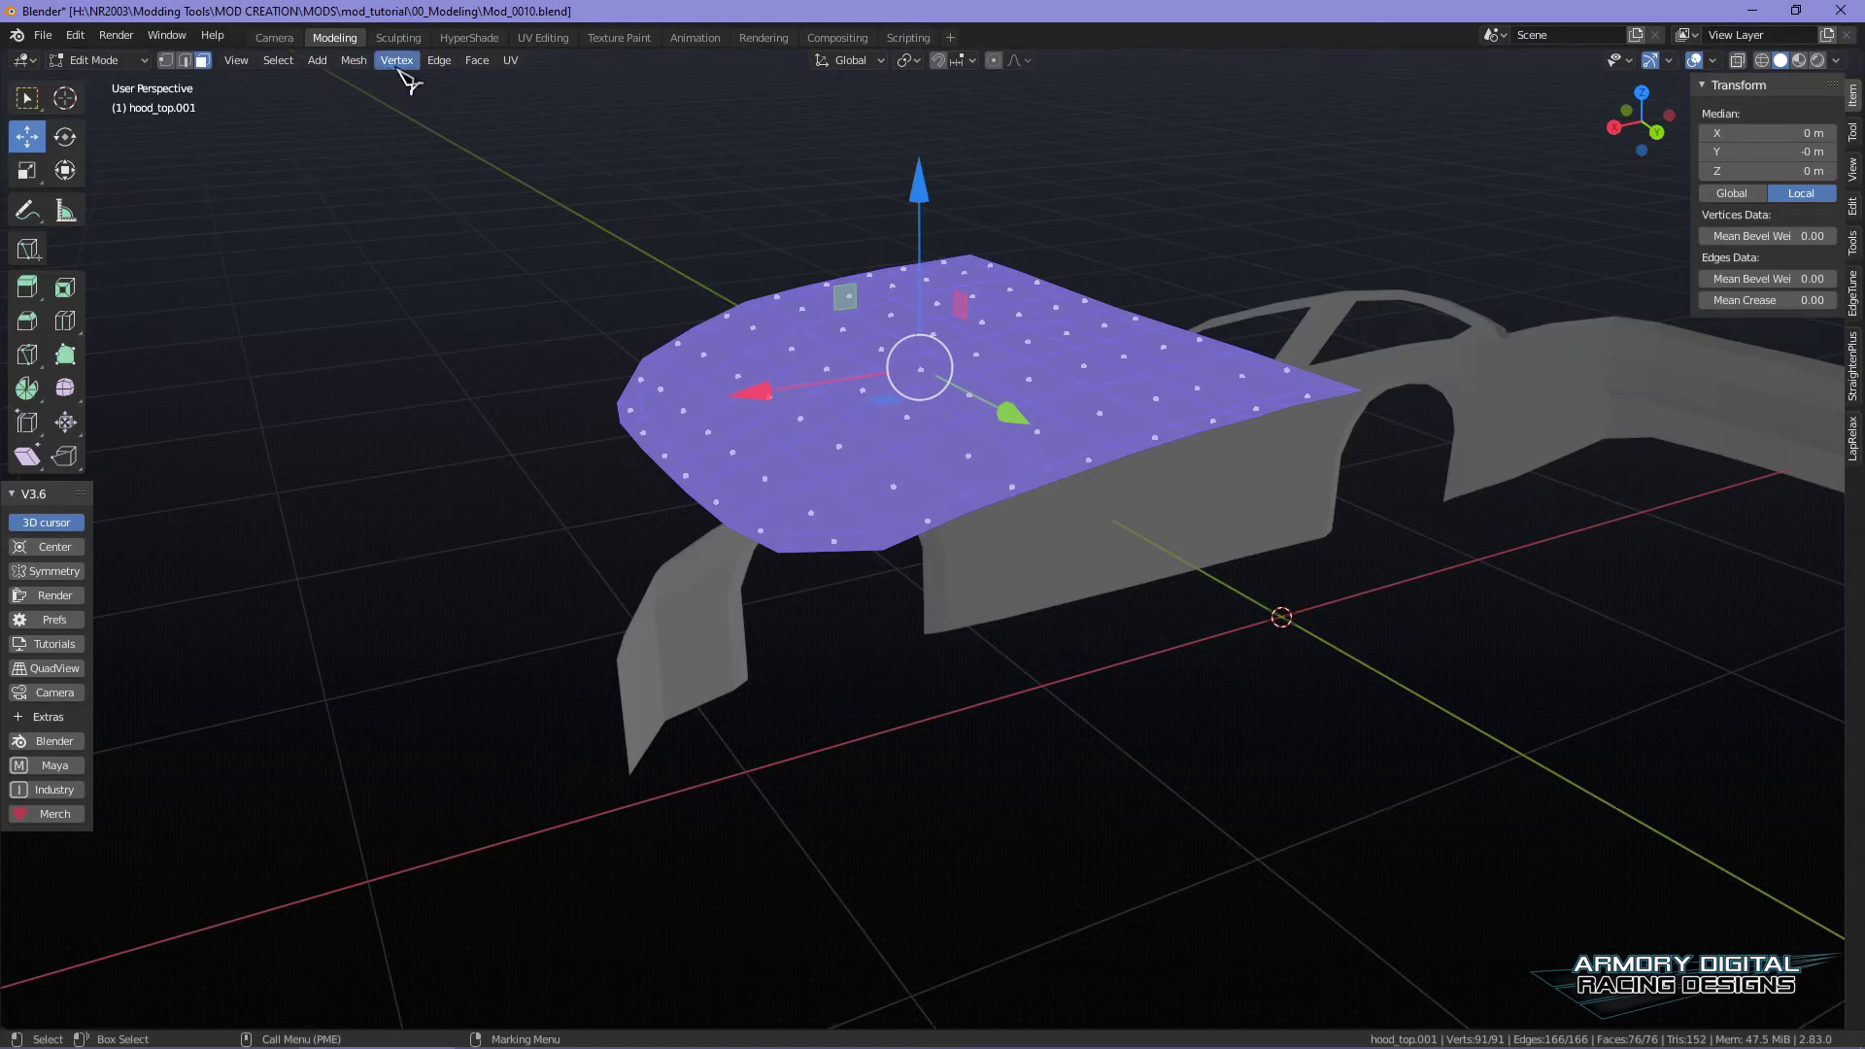
pyautogui.click(347, 63)
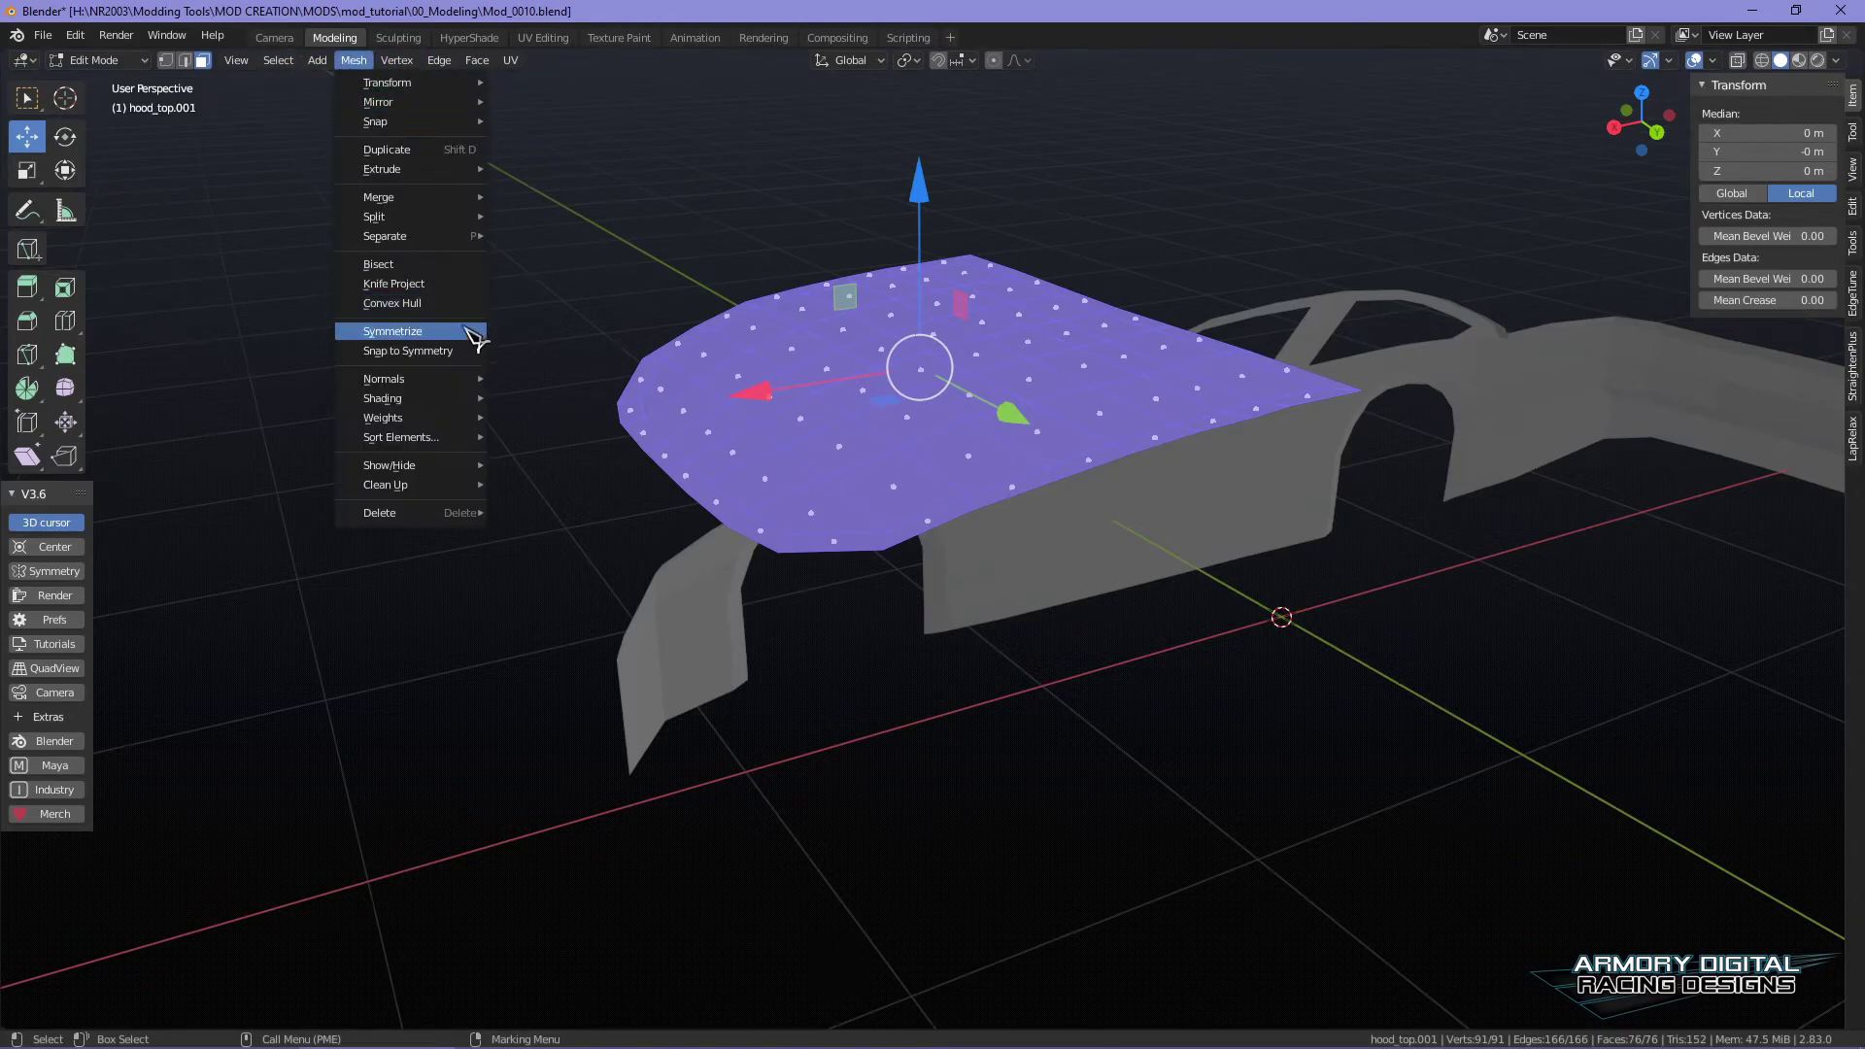
pyautogui.moveTo(472, 385)
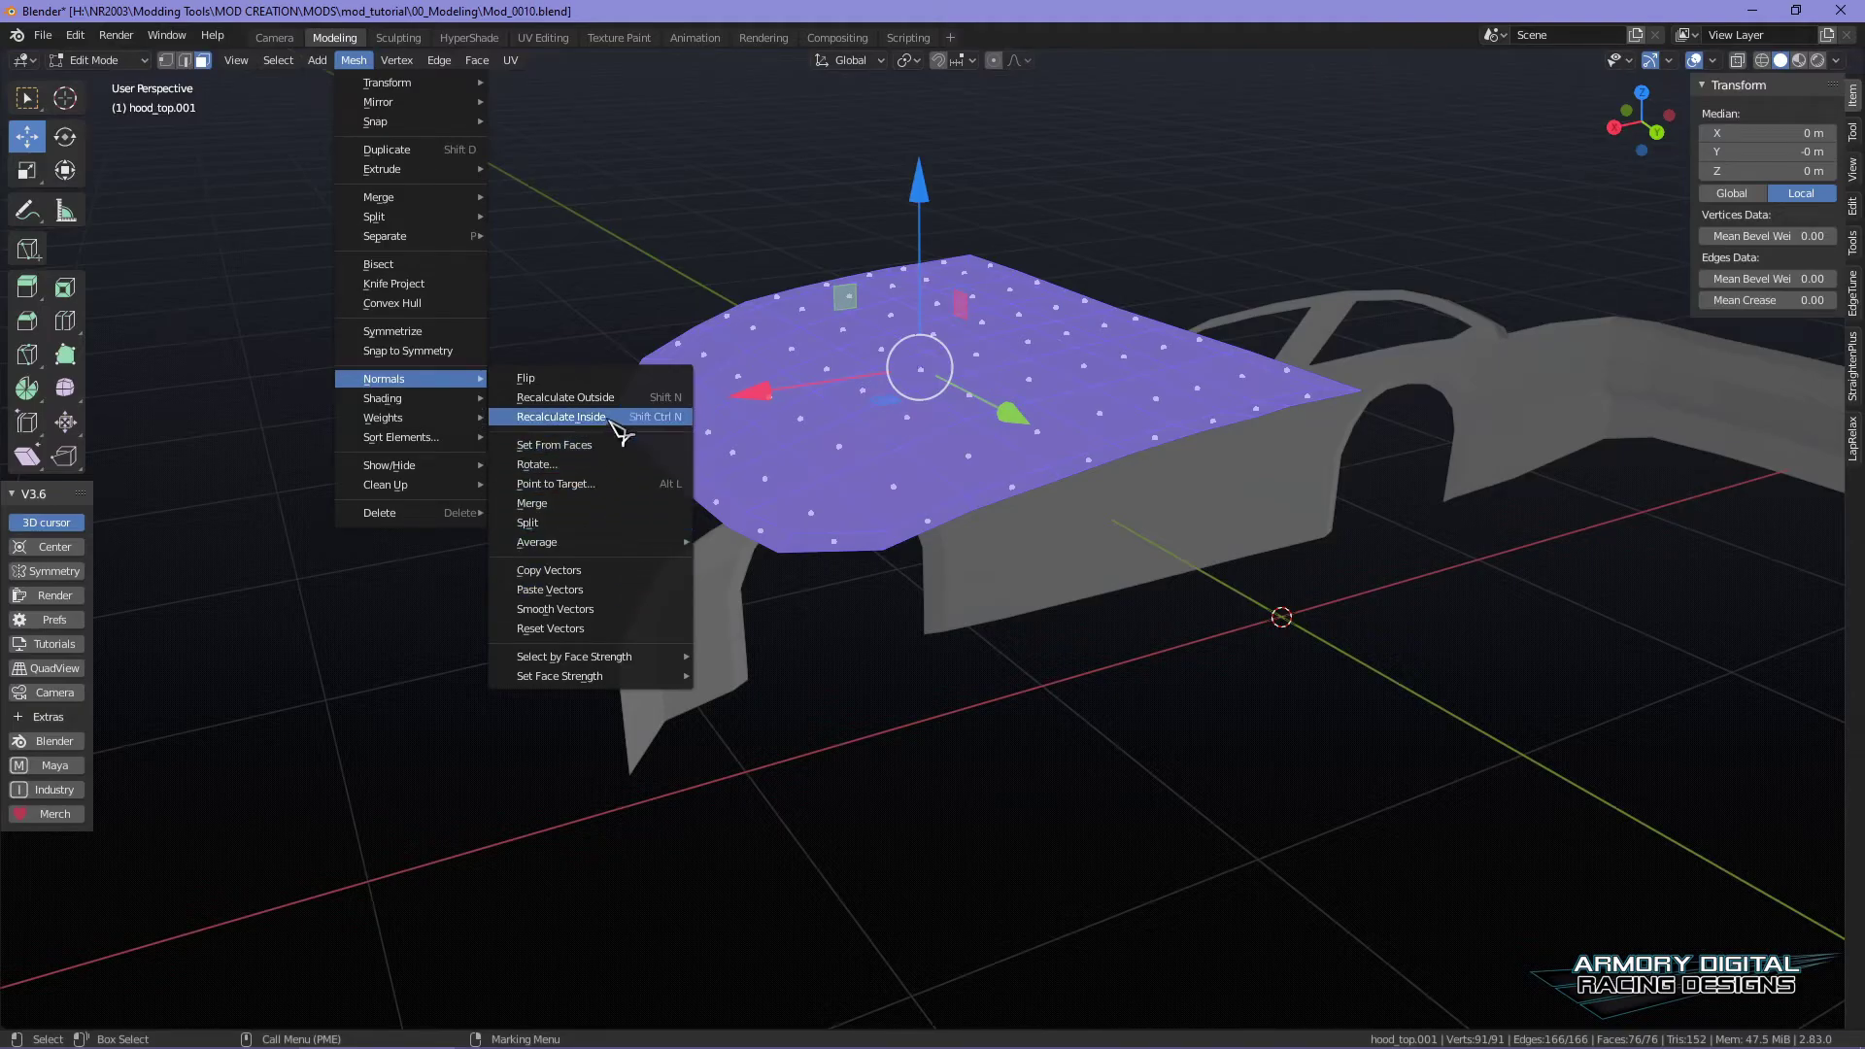
pyautogui.click(561, 417)
pyautogui.press('Tab')
# - Lower the hood panel about 0.69 m along Z so that it fits flush into the shell's hood opening
pyautogui.moveTo(1244, 479); pyautogui.dragTo(890, 296, button='middle')
pyautogui.moveTo(846, 277); pyautogui.dragTo(838, 419)
pyautogui.scroll(5, 1340, 500)
pyautogui.moveTo(1368, 534); pyautogui.dragTo(1270, 479, button='middle')
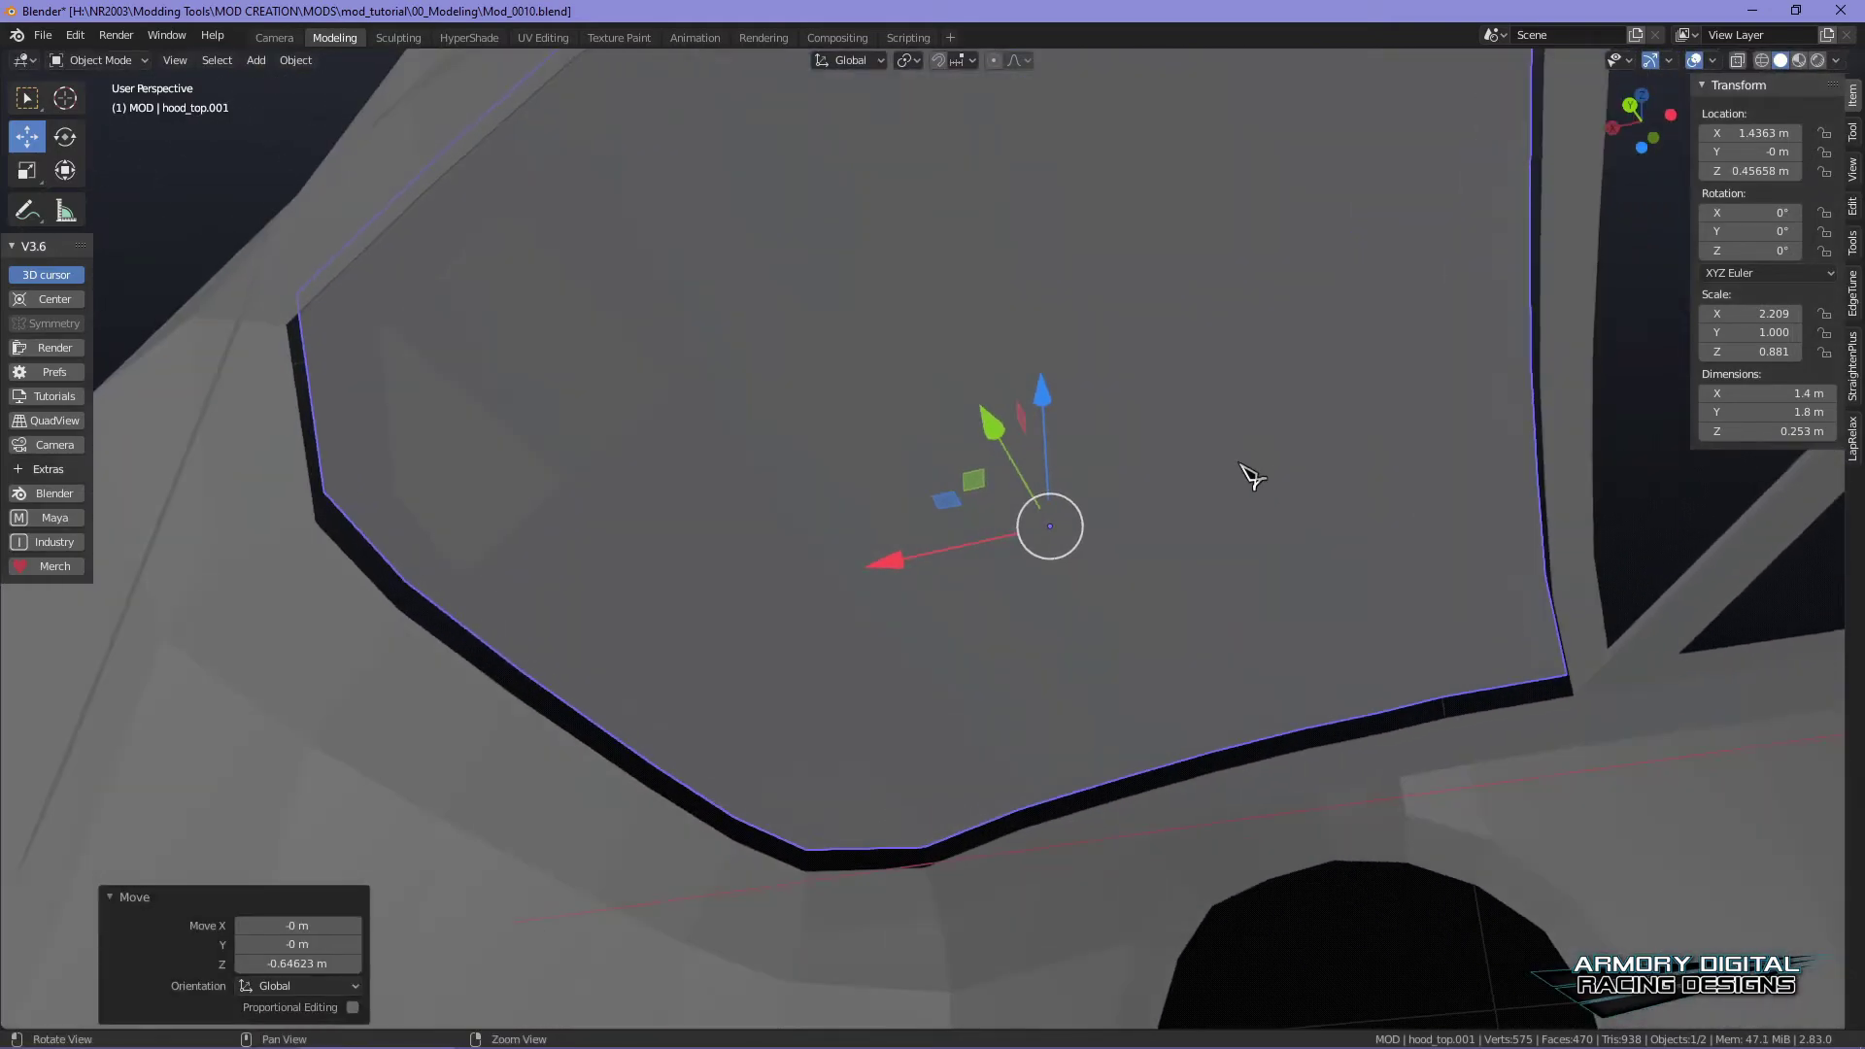
pyautogui.moveTo(1047, 406); pyautogui.dragTo(1042, 427)
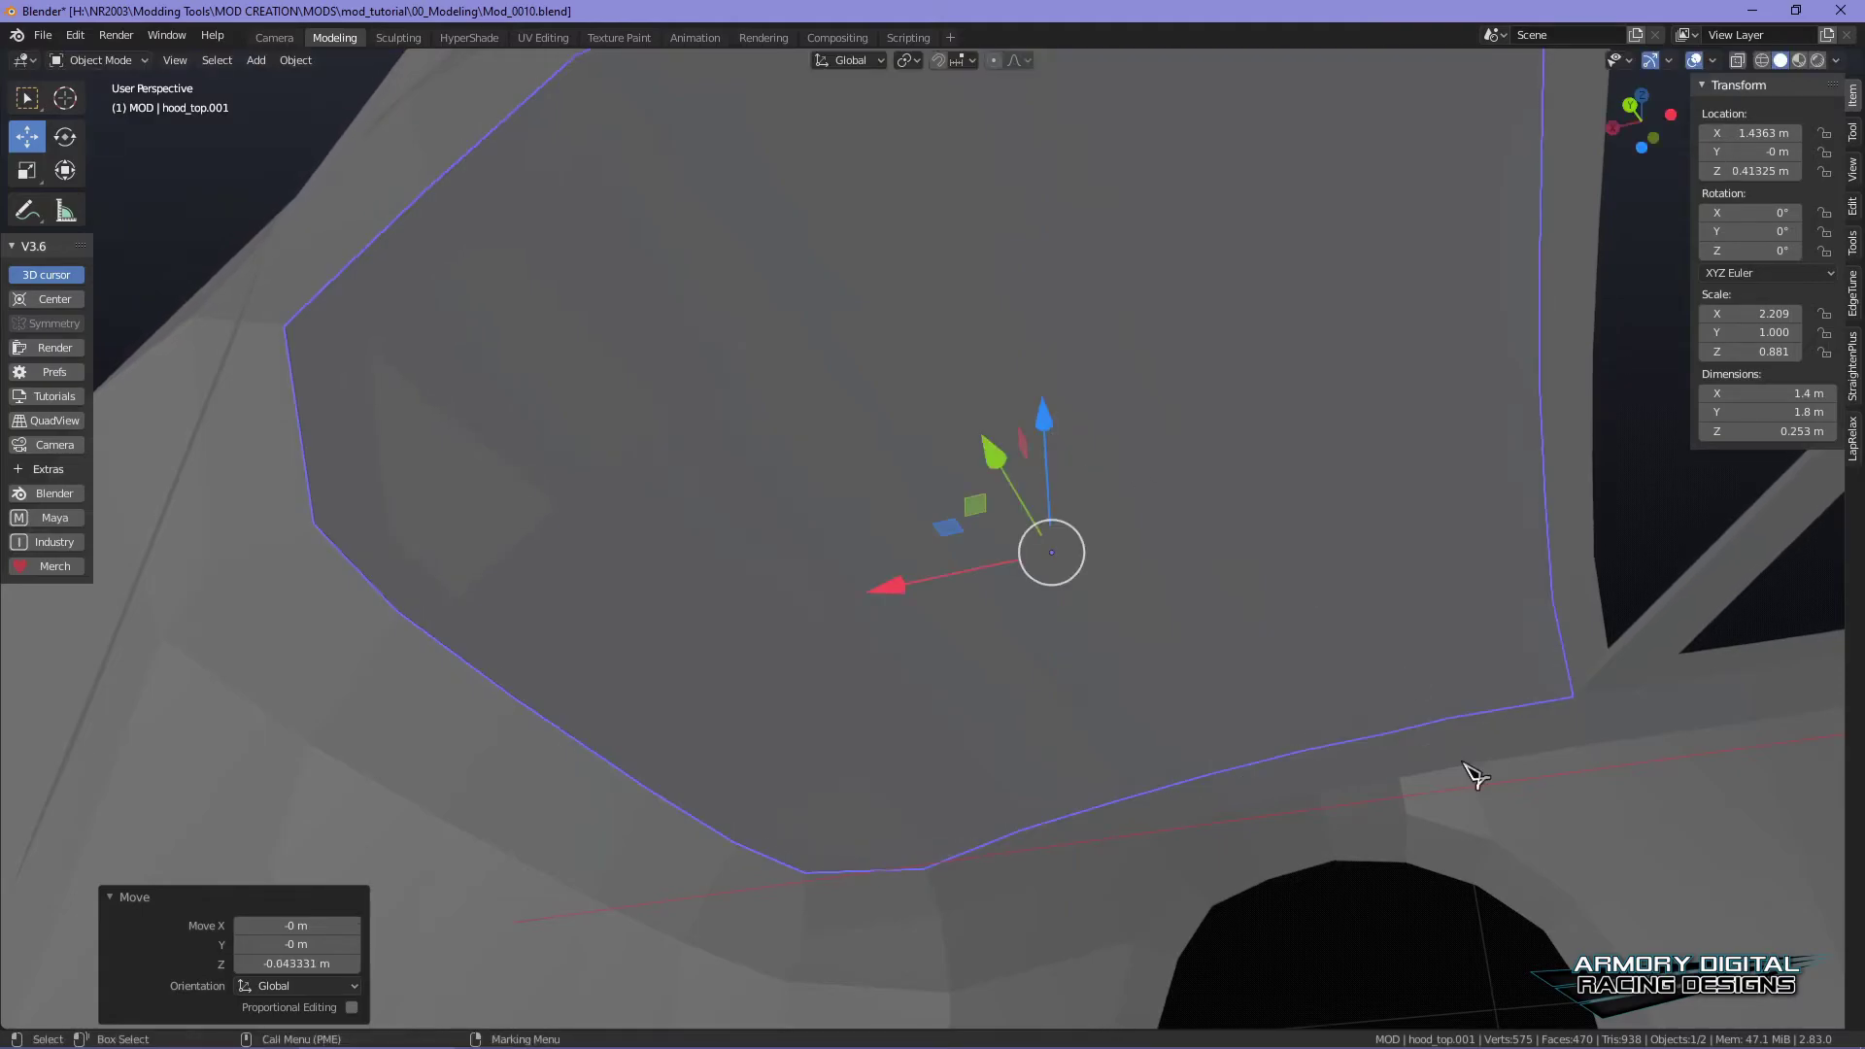
pyautogui.scroll(6, 1477, 675)
pyautogui.scroll(-5, 1351, 617)
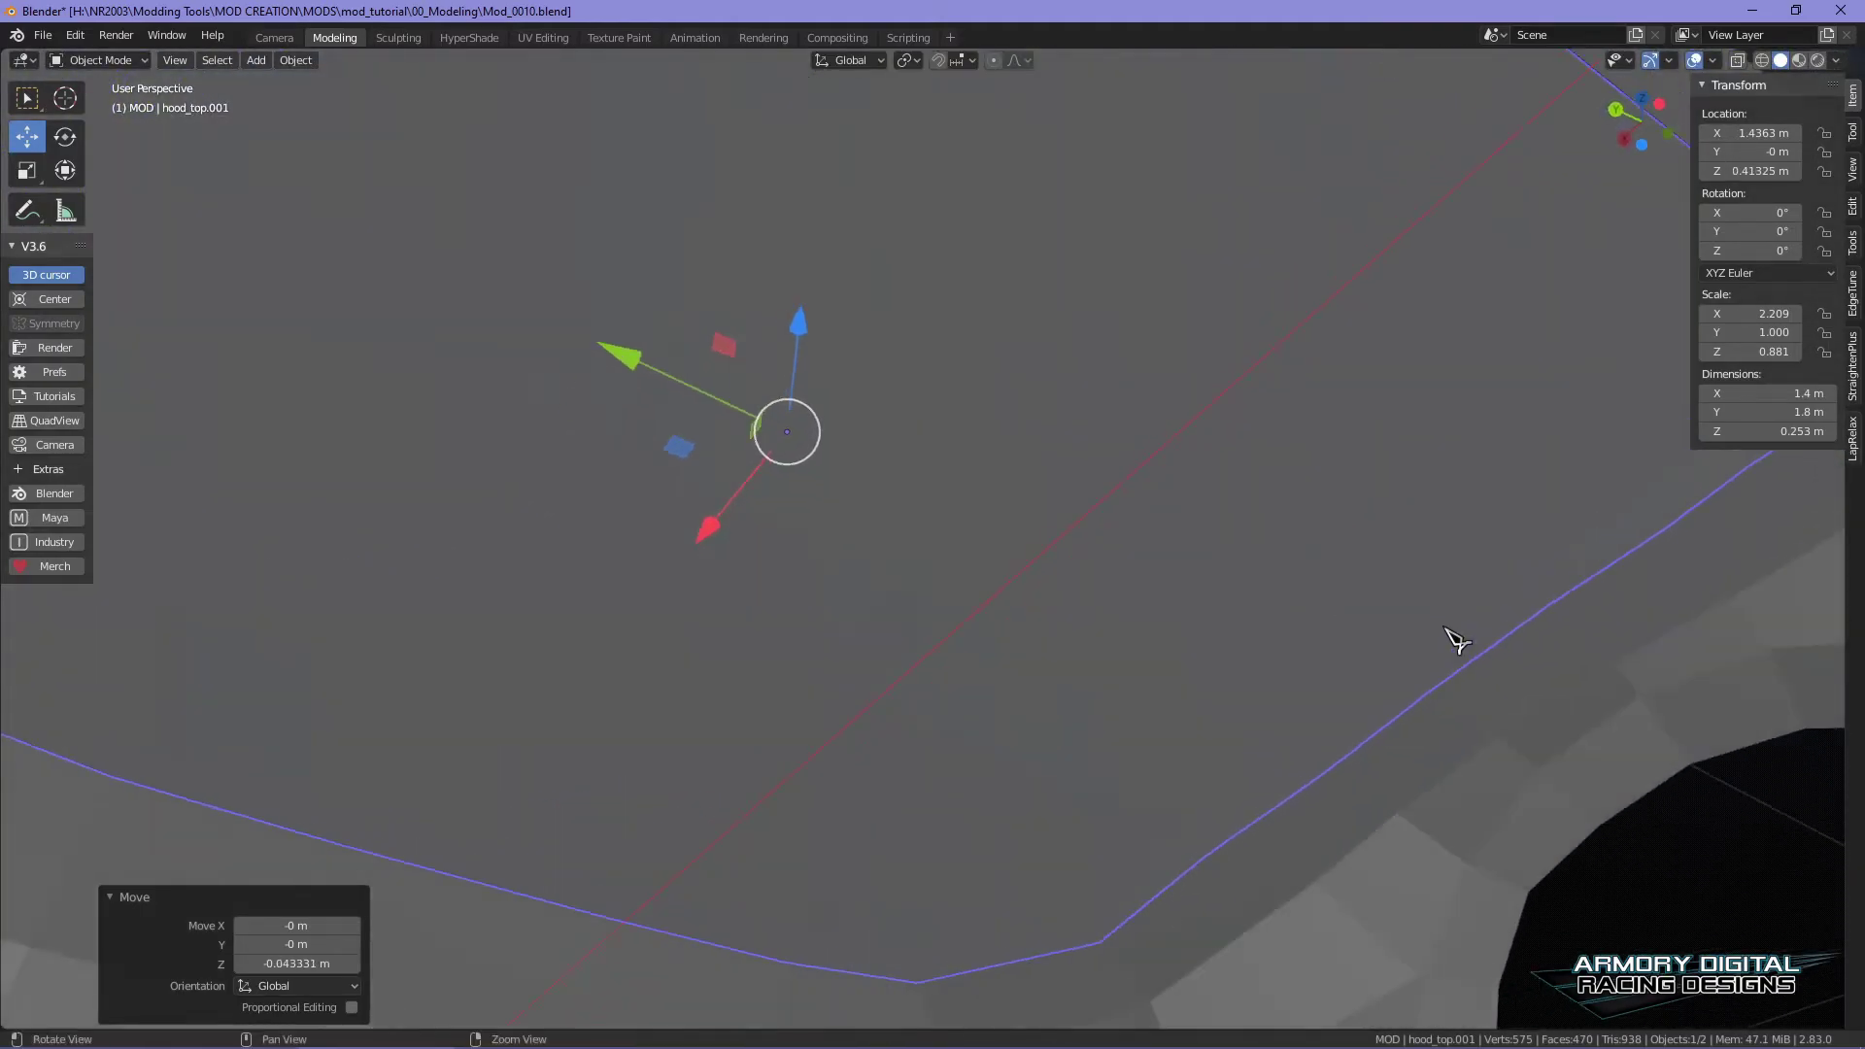
# - Fine-tune the hood panel's height to about Z 0.415 m so that its edges meet the shell's hood opening
pyautogui.moveTo(942, 426); pyautogui.dragTo(934, 431)
pyautogui.moveTo(1249, 488); pyautogui.dragTo(1208, 588, button='middle')
pyautogui.scroll(4, 1169, 552)
pyautogui.moveTo(826, 615); pyautogui.dragTo(822, 620)
pyautogui.moveTo(1062, 570); pyautogui.dragTo(1178, 566, button='middle')
pyautogui.scroll(4, 999, 632)
pyautogui.moveTo(799, 771); pyautogui.dragTo(783, 753)
pyautogui.moveTo(1204, 695); pyautogui.dragTo(1486, 504, button='middle')
pyautogui.moveTo(1453, 461); pyautogui.dragTo(1448, 463)
pyautogui.moveTo(1062, 529); pyautogui.dragTo(1004, 505, button='middle')
pyautogui.moveTo(1433, 452); pyautogui.dragTo(1409, 448)
# - Select the shell together with the hood panel in Object Mode and join them into one object
pyautogui.moveTo(852, 327); pyautogui.dragTo(782, 340, button='right')
pyautogui.scroll(-4, 838, 411)
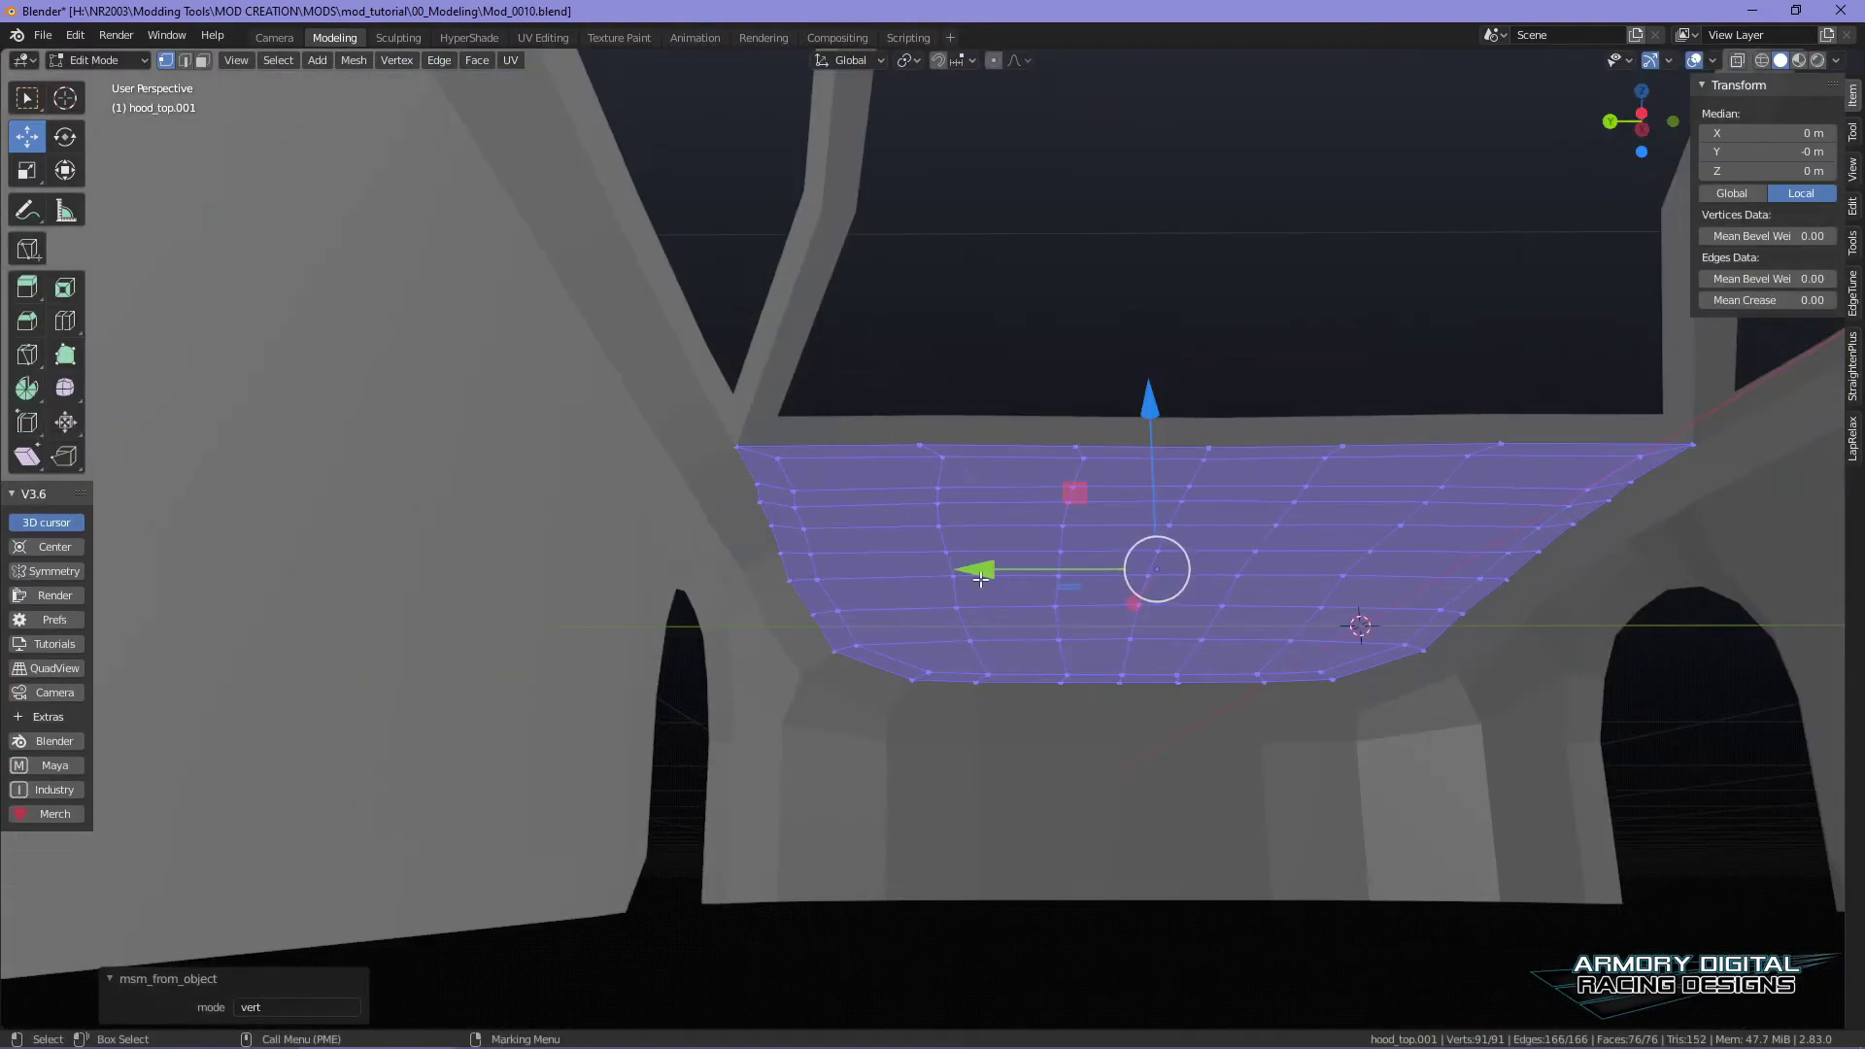
pyautogui.click(938, 845)
pyautogui.moveTo(879, 568); pyautogui.dragTo(957, 515, button='right')
pyautogui.click(948, 776)
pyautogui.keyDown('shift'); pyautogui.click(981, 531); pyautogui.keyUp('shift')
pyautogui.click(745, 609)
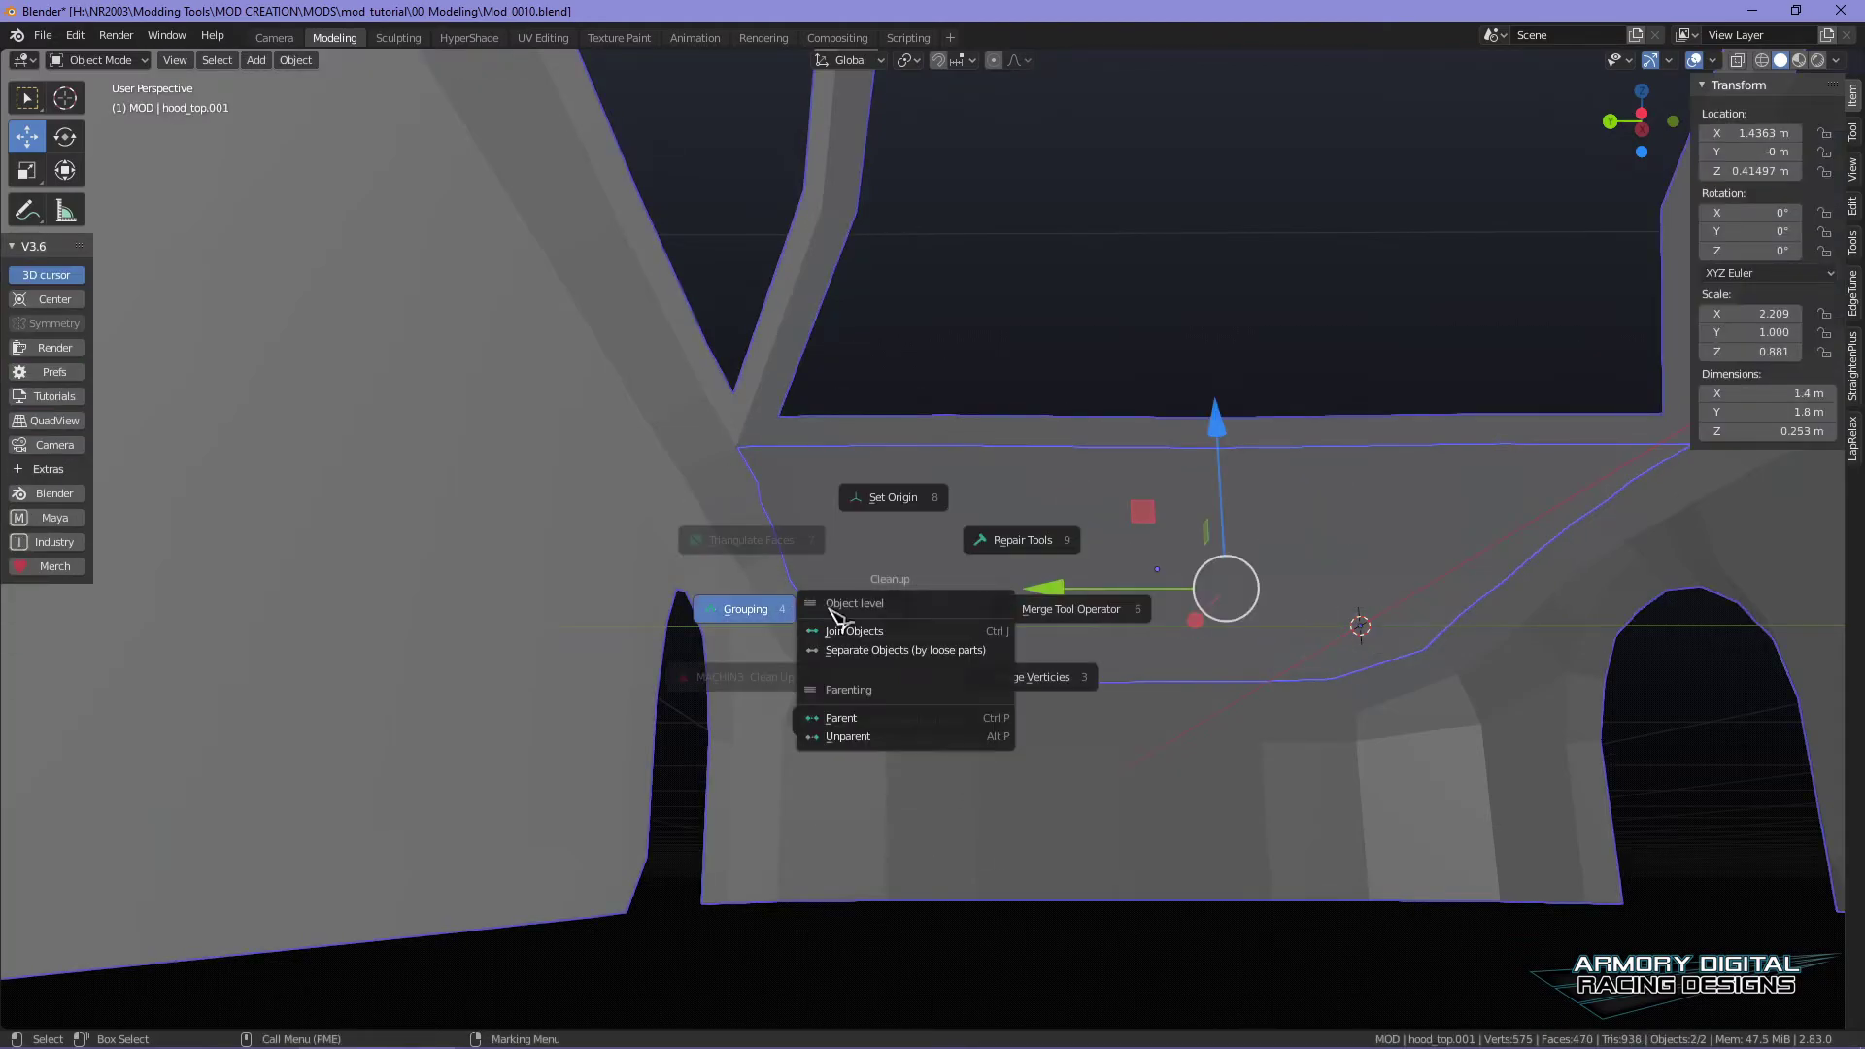
pyautogui.click(886, 631)
pyautogui.scroll(-2, 1384, 703)
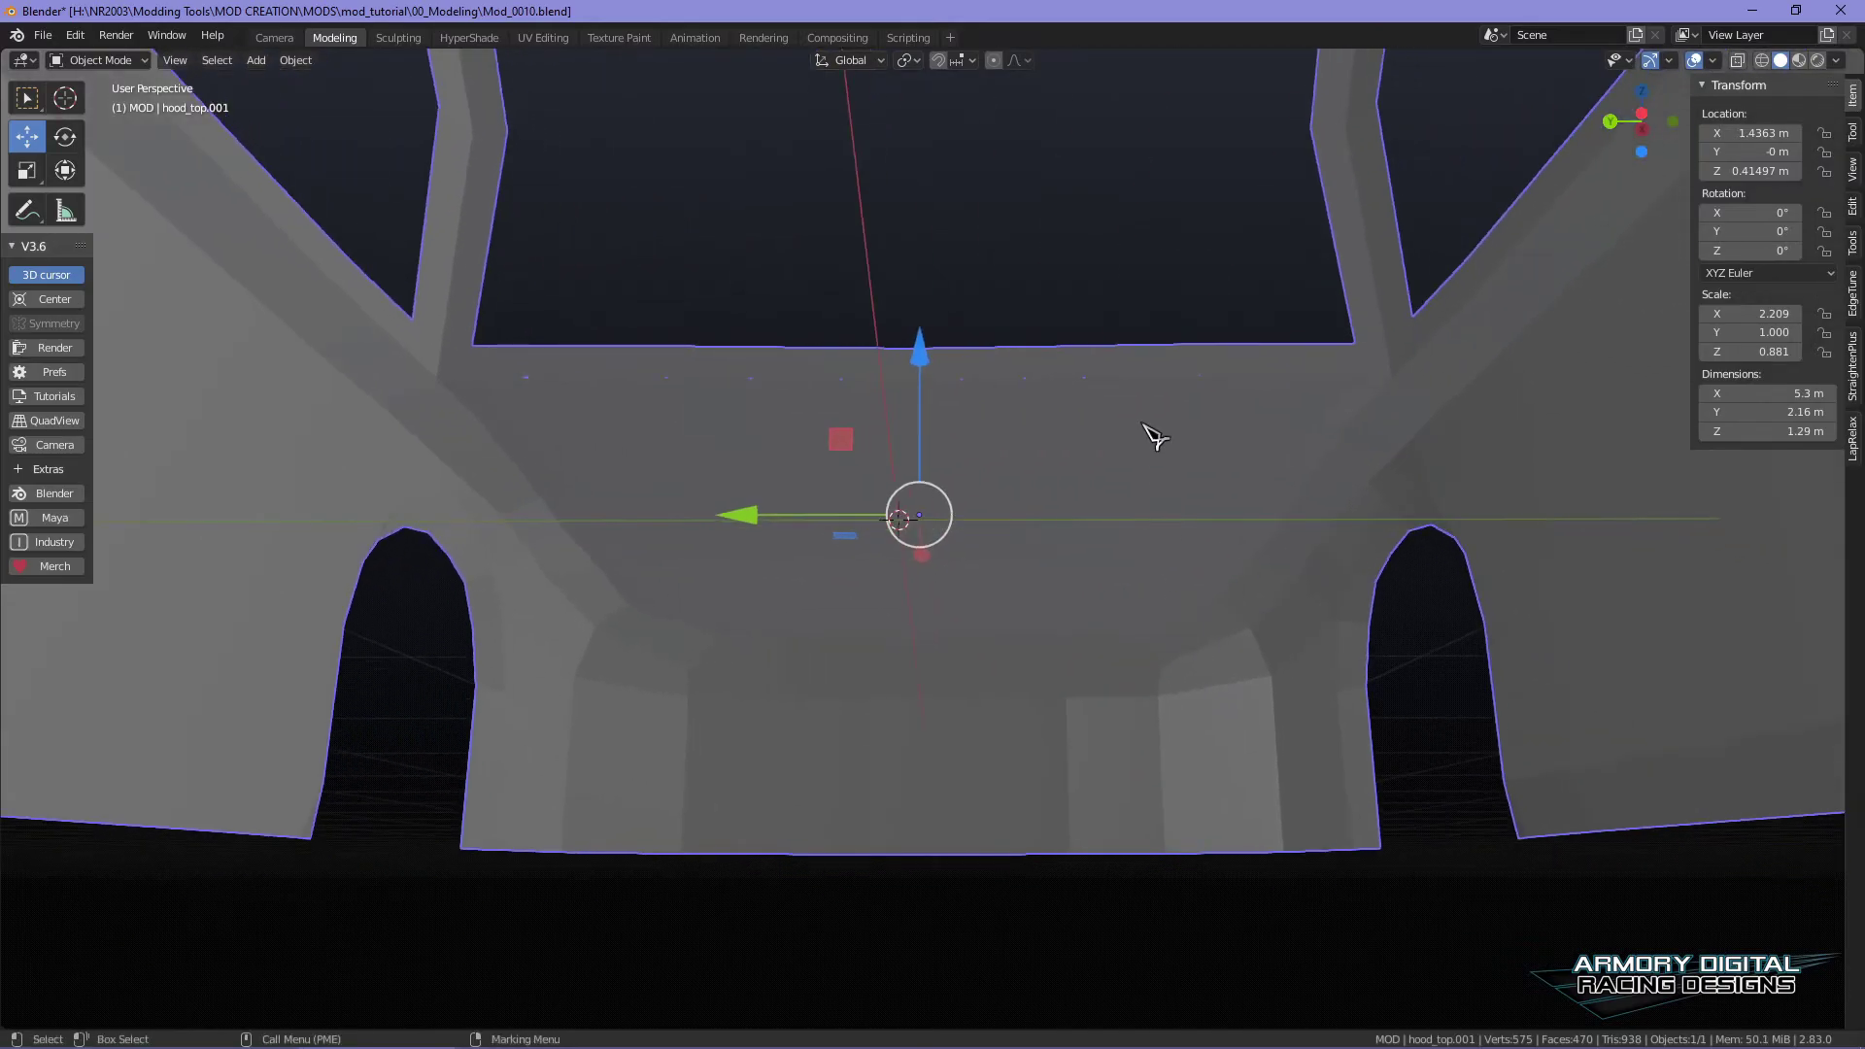
# - Select all vertices of the joined body in Edit Mode and remove doubles with a merge distance of 0.0001 m
pyautogui.press('1')
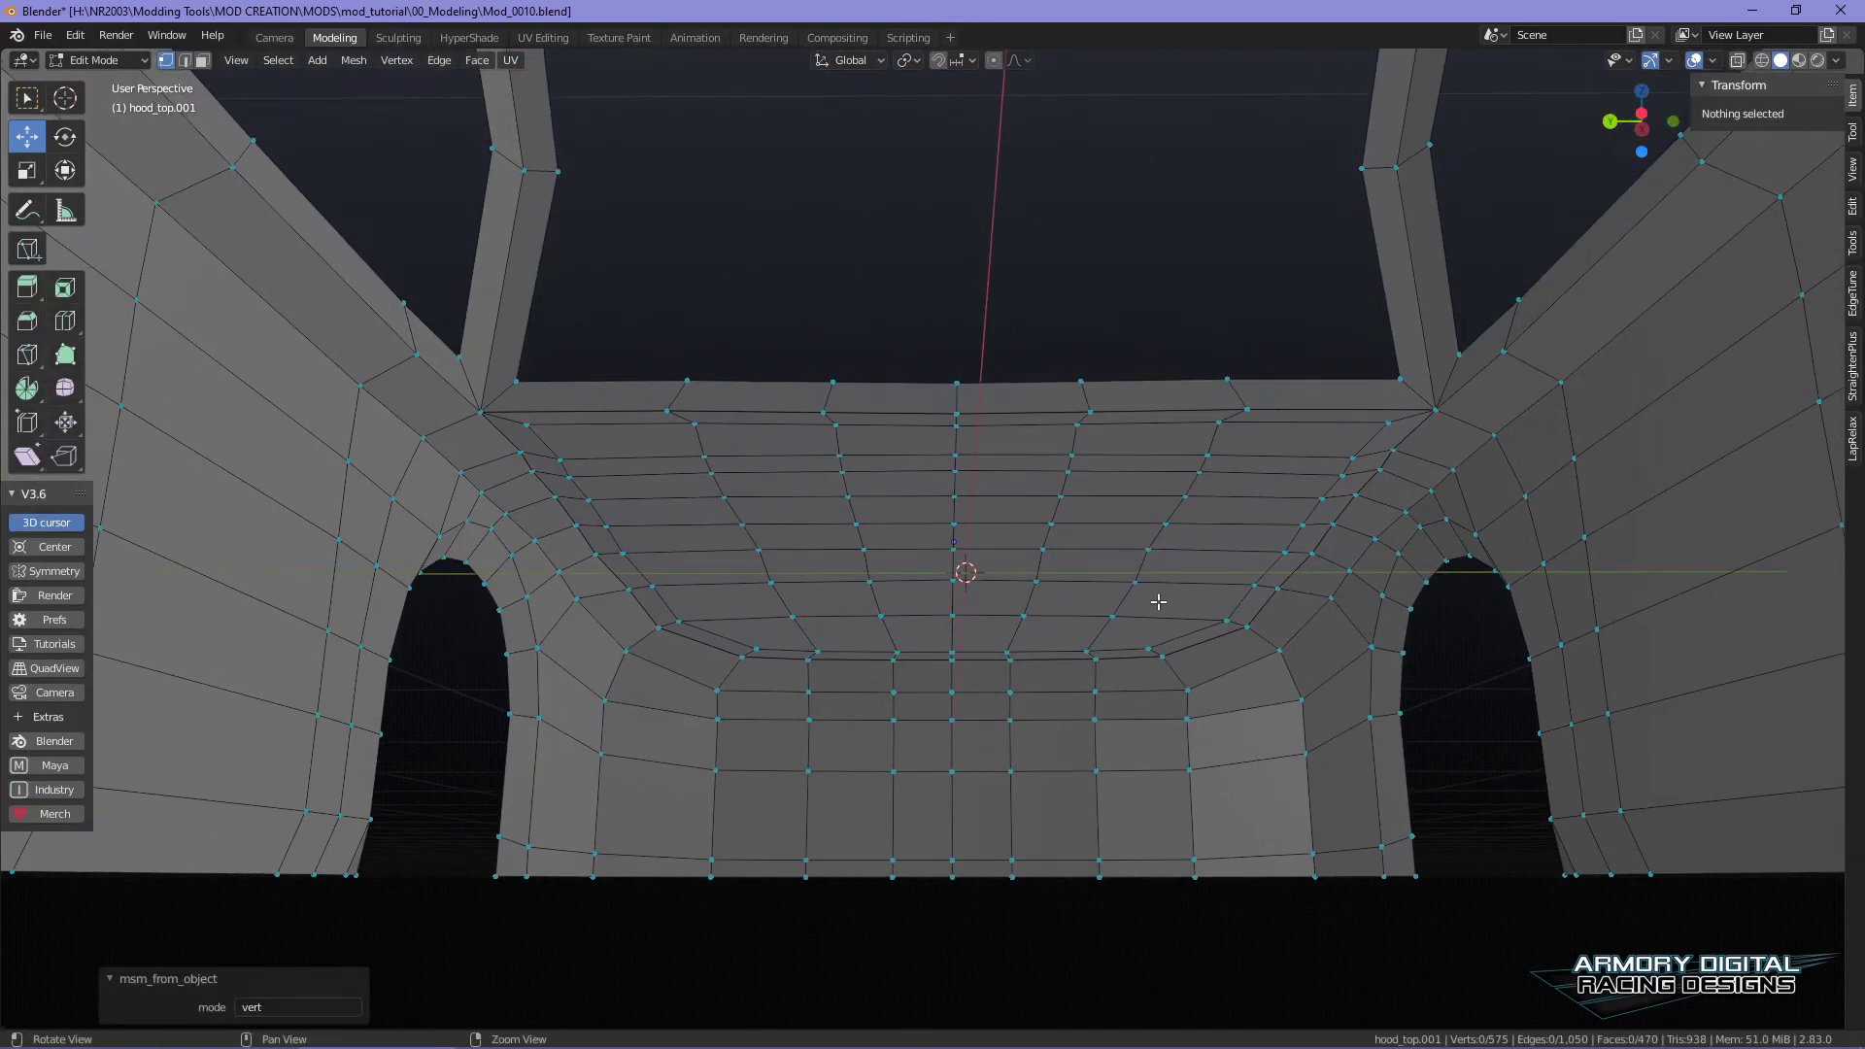
pyautogui.scroll(-5, 1224, 695)
pyautogui.press('a')
pyautogui.scroll(3, 1298, 738)
pyautogui.moveTo(1299, 737); pyautogui.dragTo(1246, 719, button='middle')
pyautogui.scroll(5, 1246, 718)
pyautogui.rightClick(1003, 540)
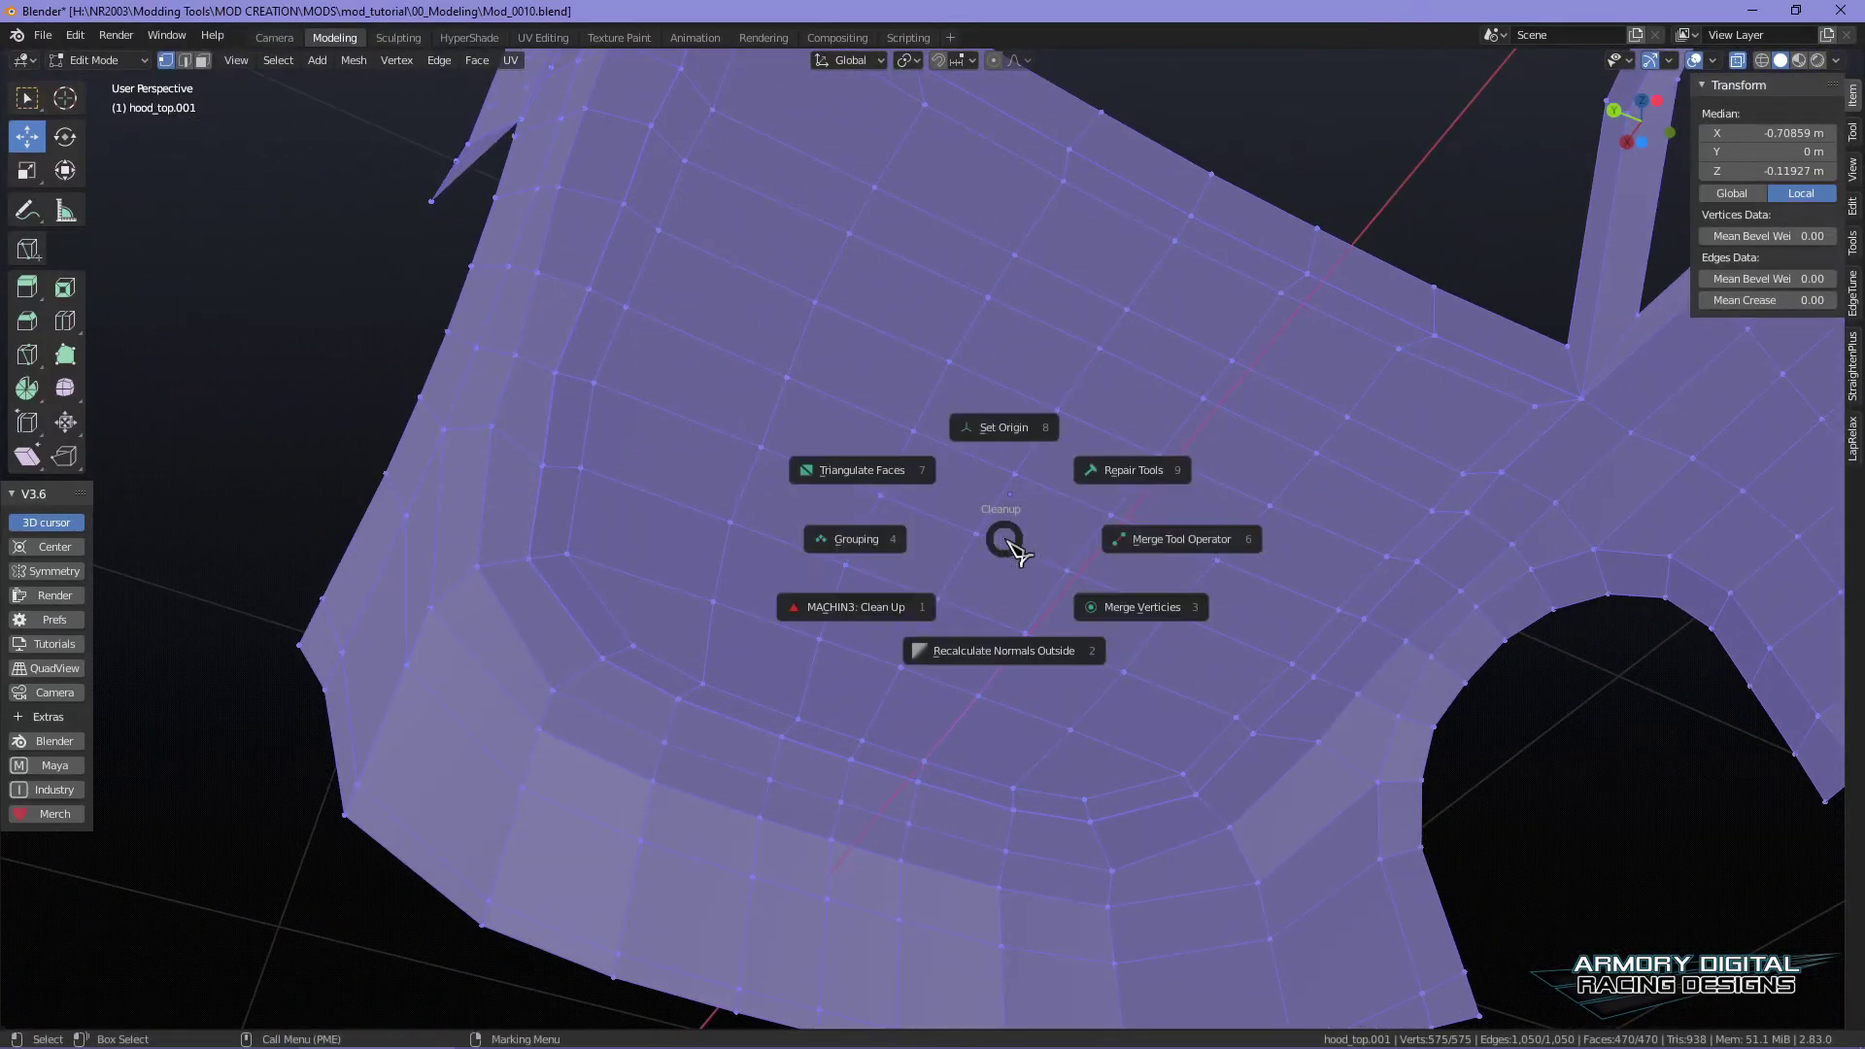
pyautogui.click(1124, 472)
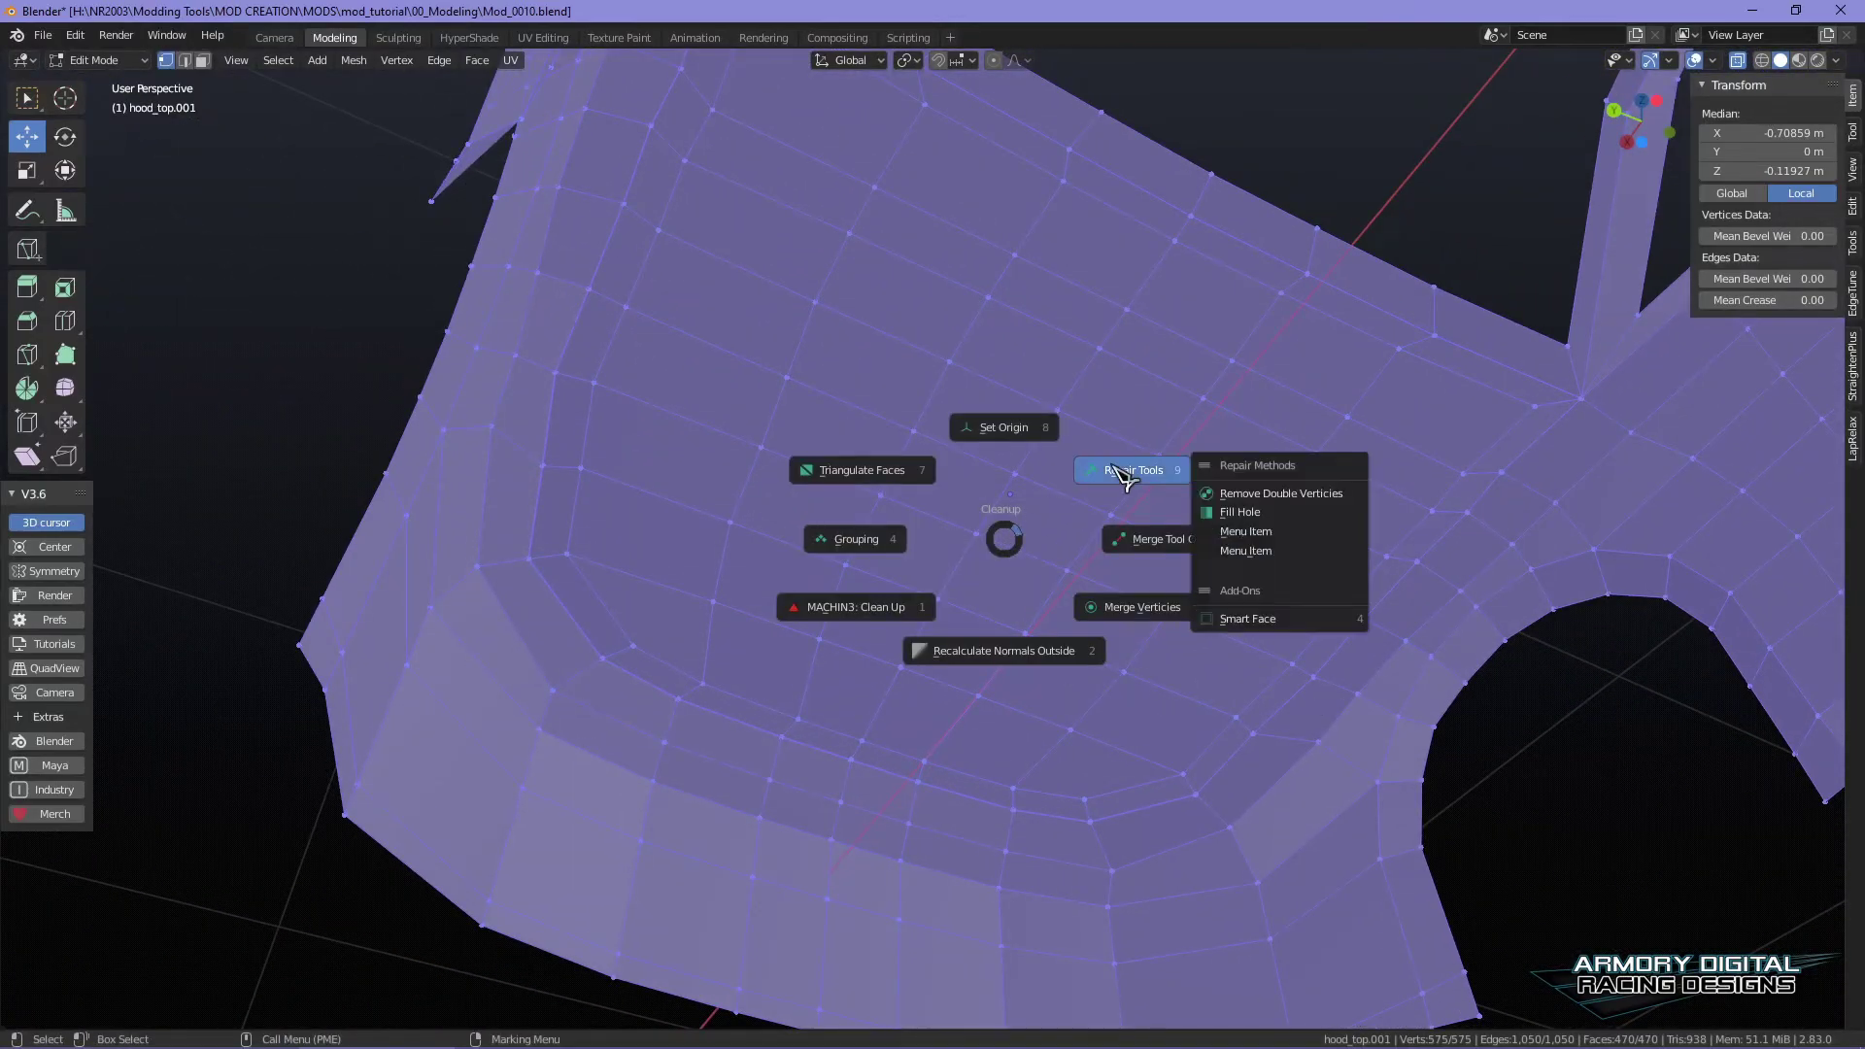
pyautogui.click(1256, 496)
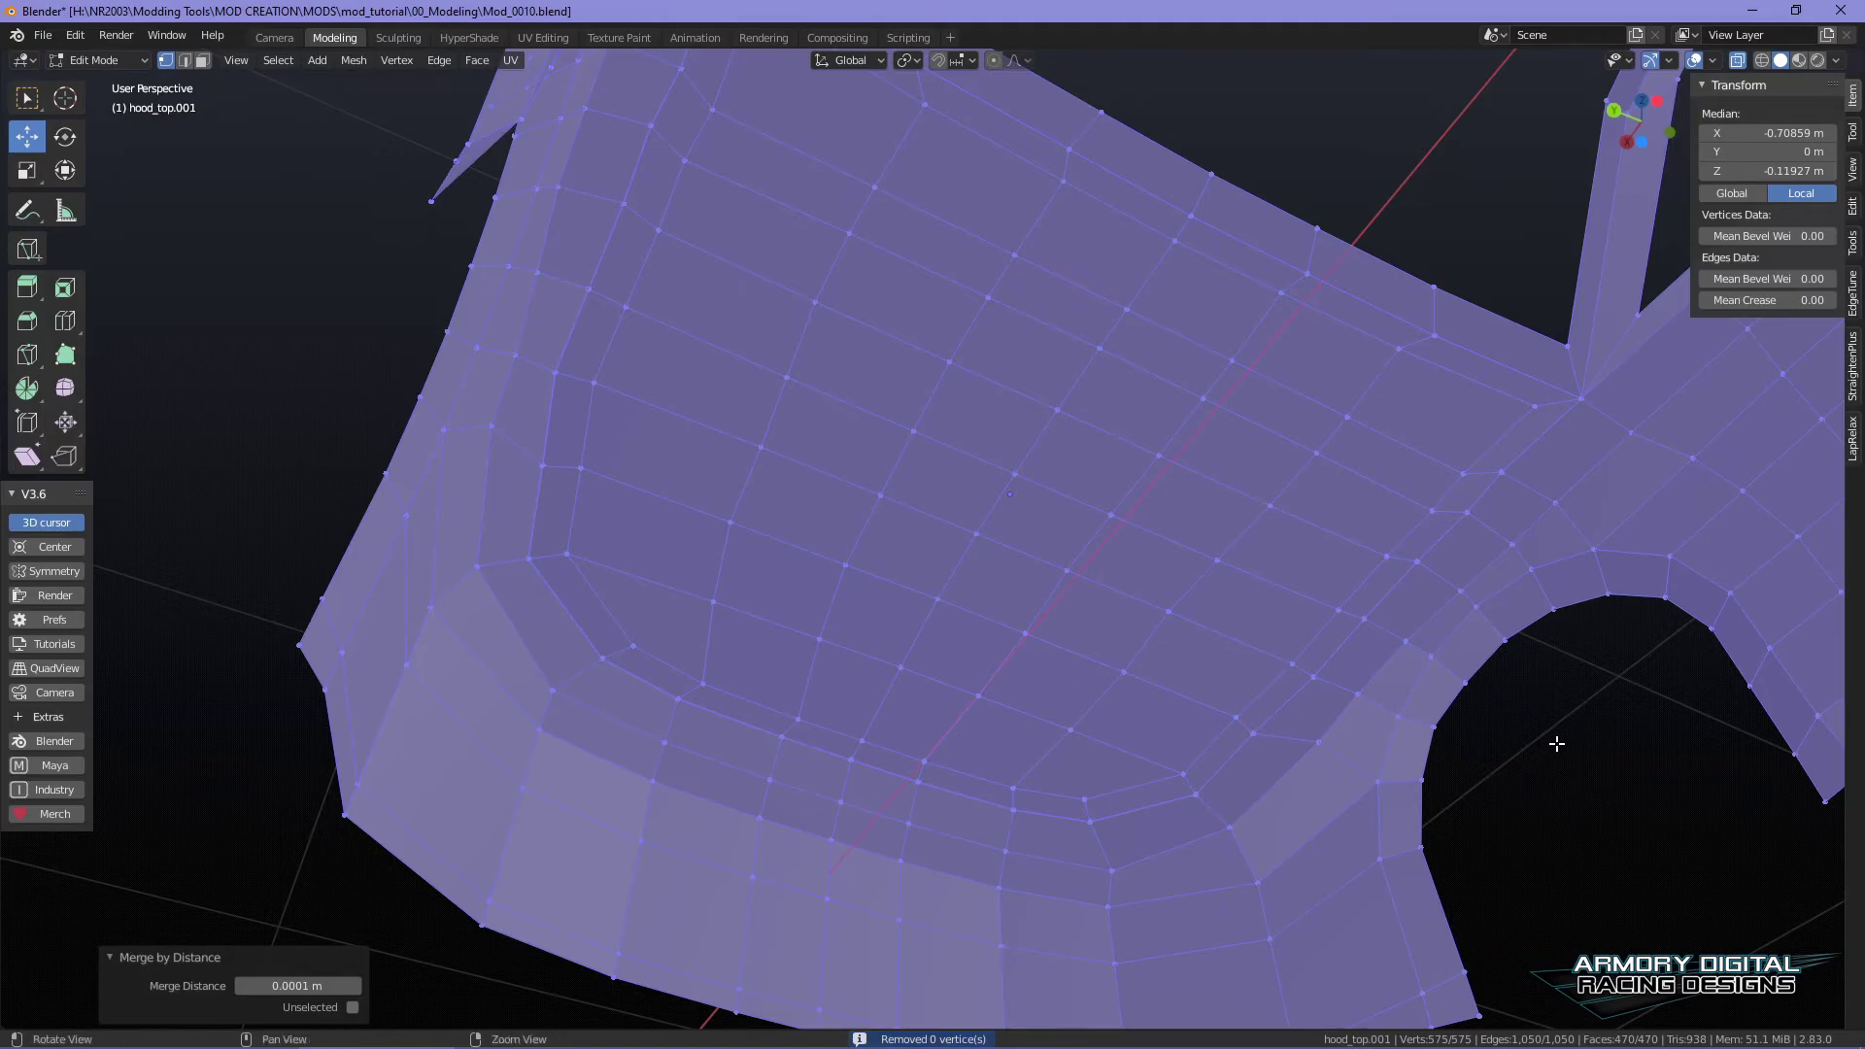
# - Try another merge distance for the doubled vertices of the whole body and clear the selection
pyautogui.moveTo(1558, 738); pyautogui.dragTo(1404, 656, button='middle')
pyautogui.moveTo(869, 568); pyautogui.dragTo(1038, 489, button='middle')
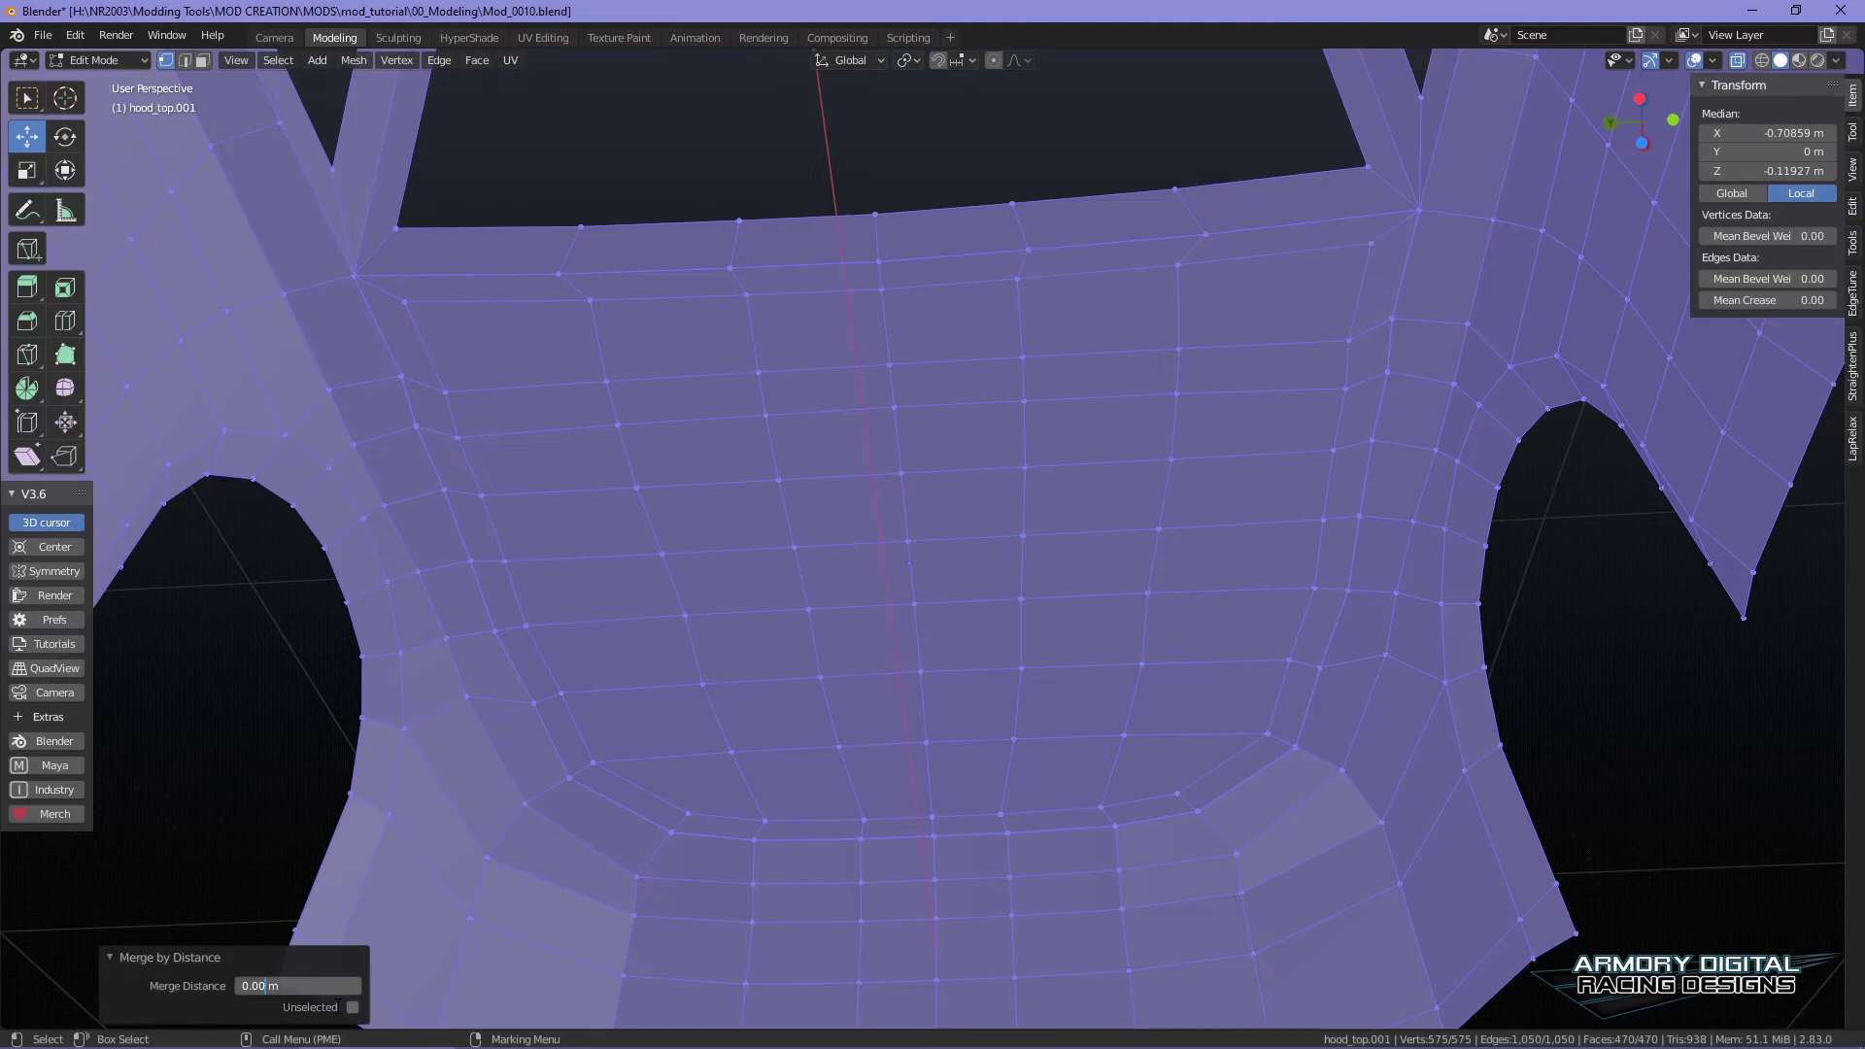
pyautogui.press('Return')
pyautogui.press('Return')
pyautogui.click(304, 673)
# - Examine the mesh along the hood seam, windshield opening and roof for edges that are still doubled
pyautogui.scroll(-3, 650, 476)
pyautogui.keyDown('alt'); pyautogui.moveTo(650, 476); pyautogui.dragTo(854, 504, button='middle'); pyautogui.keyUp('alt')
pyautogui.scroll(5, 966, 525)
pyautogui.keyDown('alt'); pyautogui.moveTo(854, 504); pyautogui.dragTo(958, 547); pyautogui.keyUp('alt')
pyautogui.keyDown('alt'); pyautogui.moveTo(895, 341); pyautogui.dragTo(907, 411, button='middle'); pyautogui.keyUp('alt')
pyautogui.keyDown('alt'); pyautogui.moveTo(907, 412); pyautogui.dragTo(874, 479); pyautogui.keyUp('alt')
pyautogui.scroll(5, 874, 479)
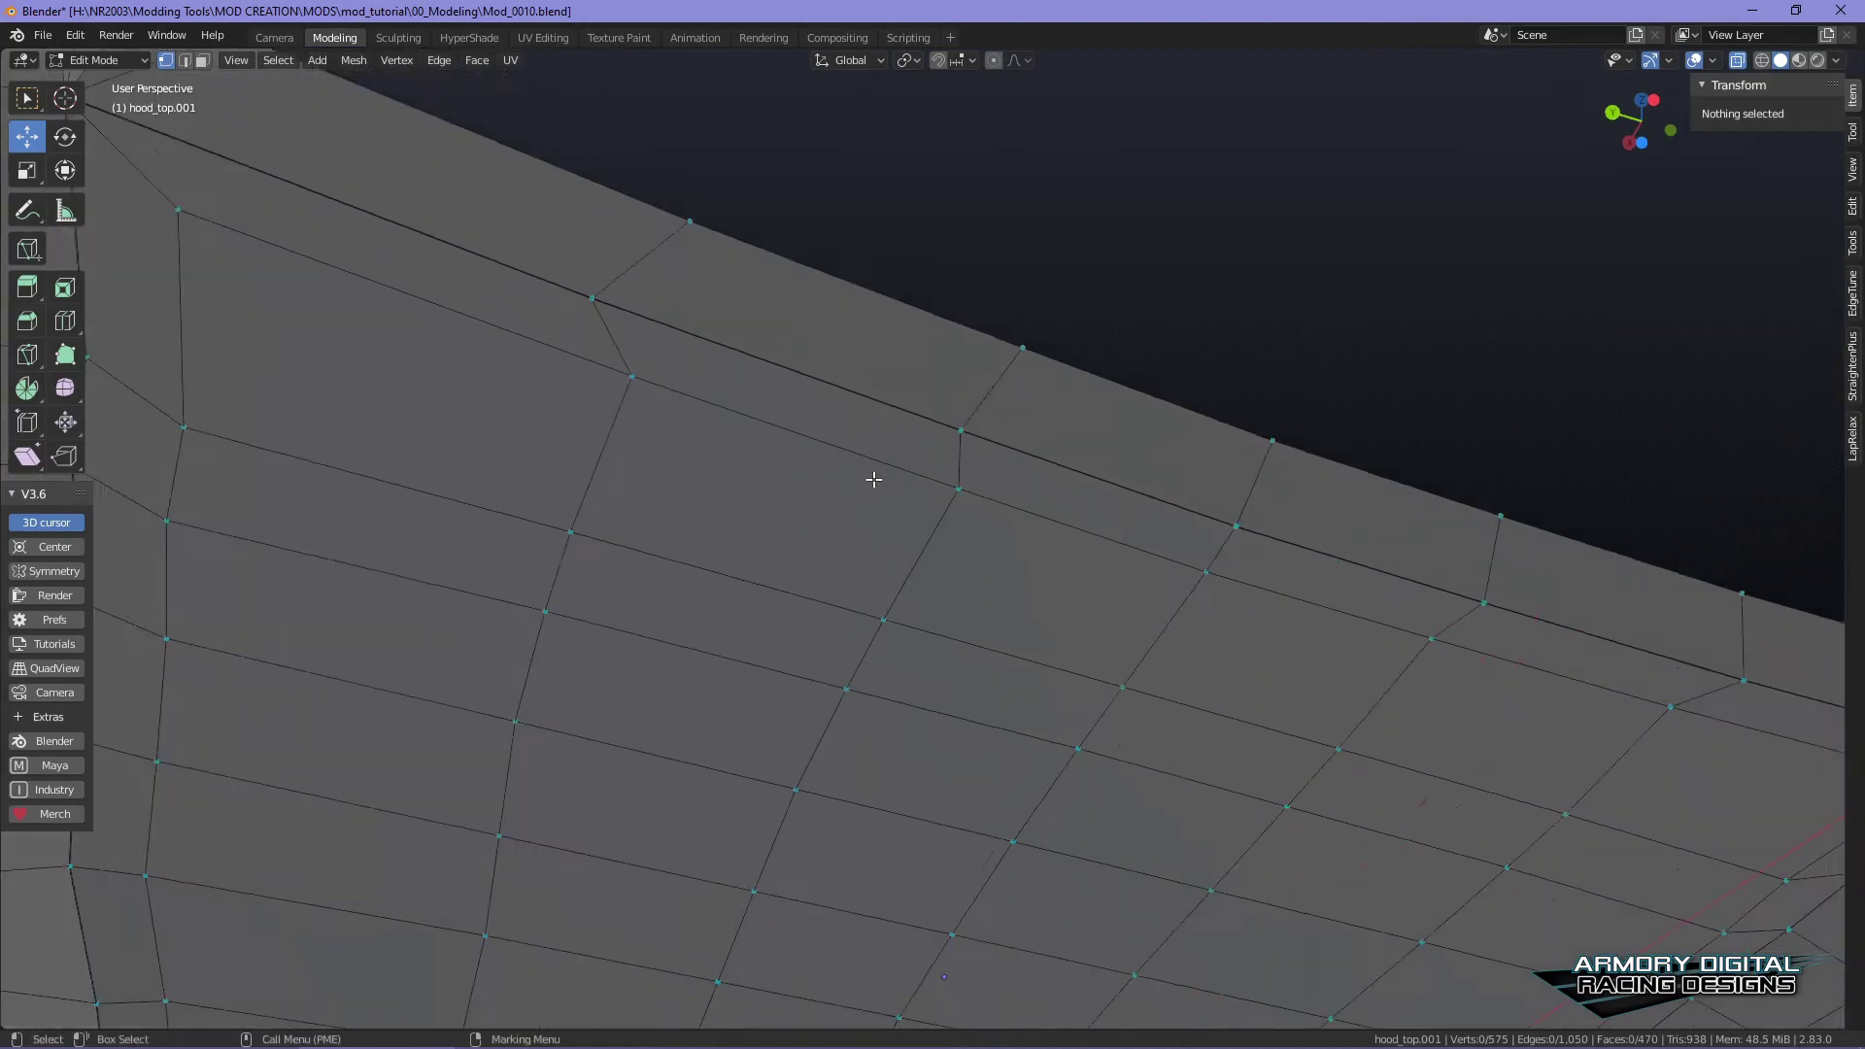
pyautogui.keyDown('alt'); pyautogui.moveTo(776, 415); pyautogui.dragTo(787, 463, button='middle'); pyautogui.keyUp('alt')
pyautogui.keyDown('alt'); pyautogui.moveTo(806, 466); pyautogui.dragTo(783, 466); pyautogui.keyUp('alt')
pyautogui.scroll(-8, 783, 466)
pyautogui.keyDown('alt'); pyautogui.moveTo(1134, 562); pyautogui.dragTo(731, 749, button='middle'); pyautogui.keyUp('alt')
pyautogui.scroll(-4, 850, 474)
pyautogui.keyDown('alt'); pyautogui.moveTo(850, 474); pyautogui.dragTo(767, 737, button='middle'); pyautogui.keyUp('alt')
pyautogui.scroll(3, 883, 354)
pyautogui.keyDown('alt'); pyautogui.moveTo(883, 353); pyautogui.dragTo(879, 557, button='middle'); pyautogui.keyUp('alt')
pyautogui.scroll(-5, 879, 557)
pyautogui.scroll(1, 1041, 346)
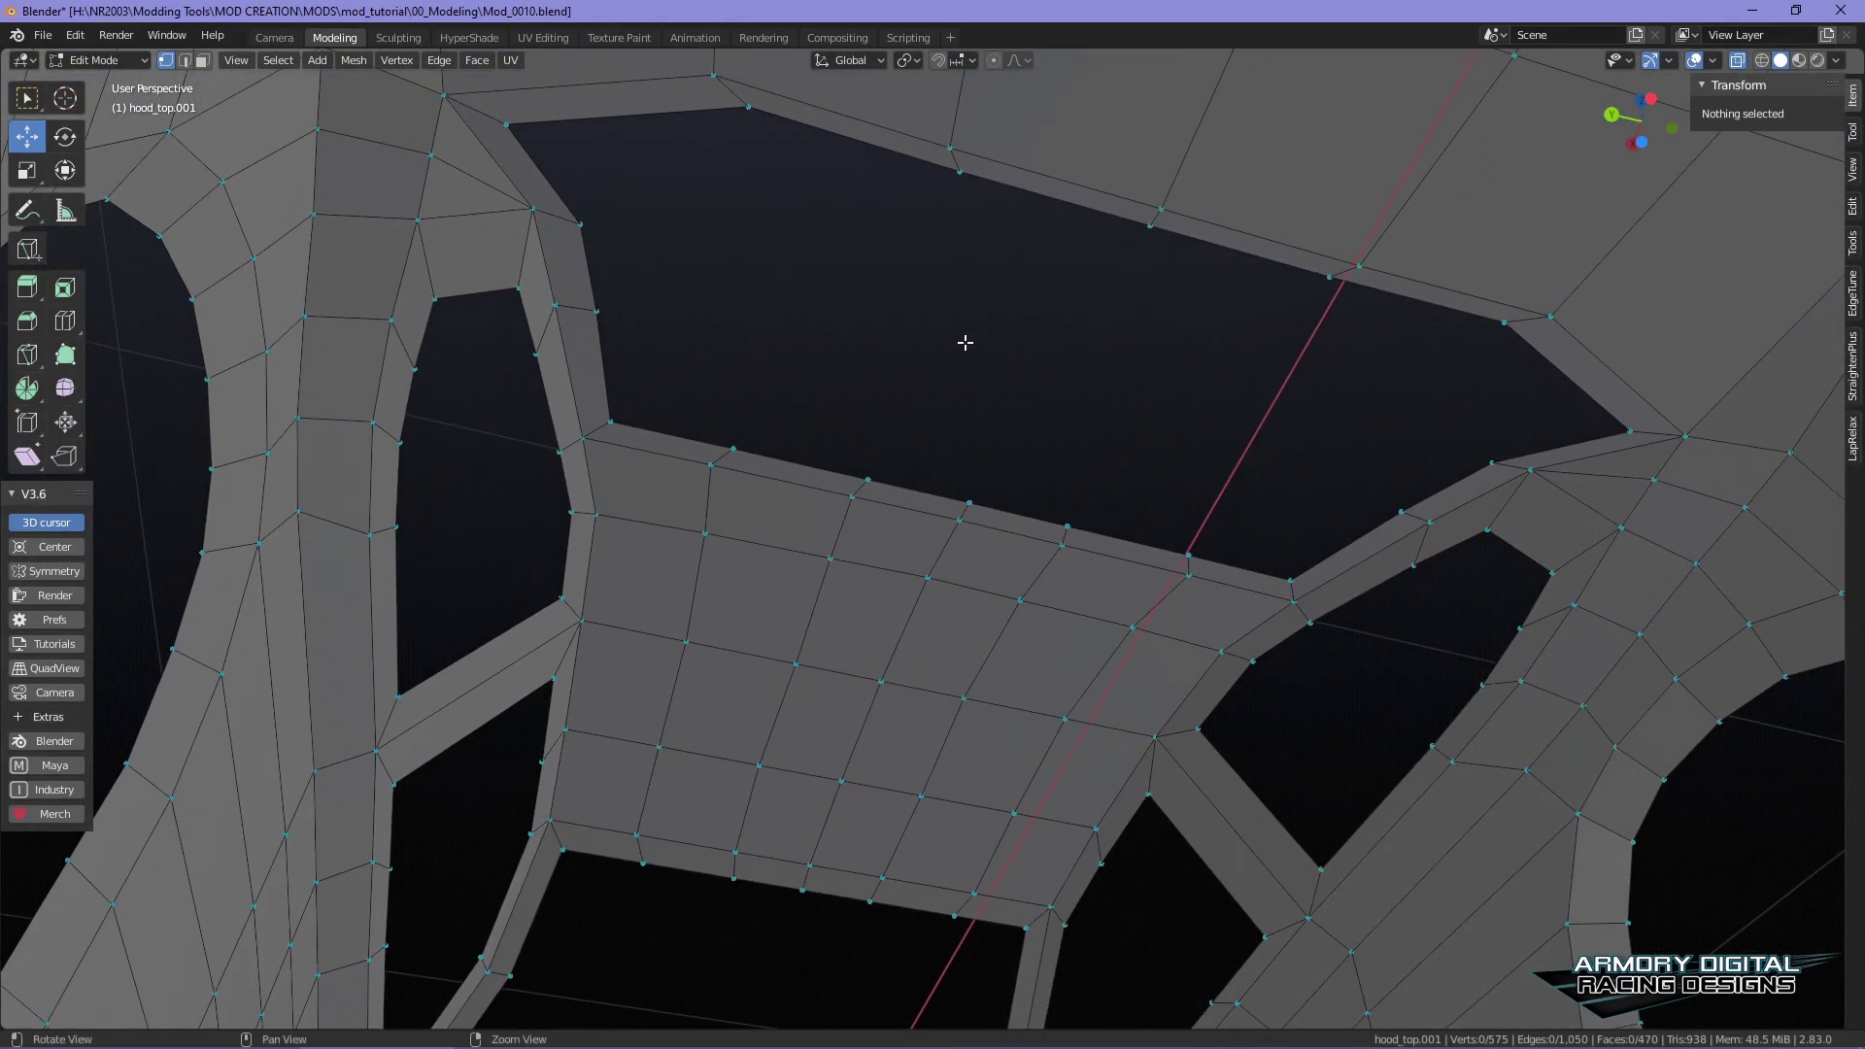
pyautogui.keyDown('alt'); pyautogui.moveTo(999, 341); pyautogui.dragTo(971, 429); pyautogui.keyUp('alt')
pyautogui.scroll(5, 971, 428)
pyautogui.scroll(-4, 781, 425)
pyautogui.keyDown('alt'); pyautogui.moveTo(786, 470); pyautogui.dragTo(787, 508, button='middle'); pyautogui.keyUp('alt')
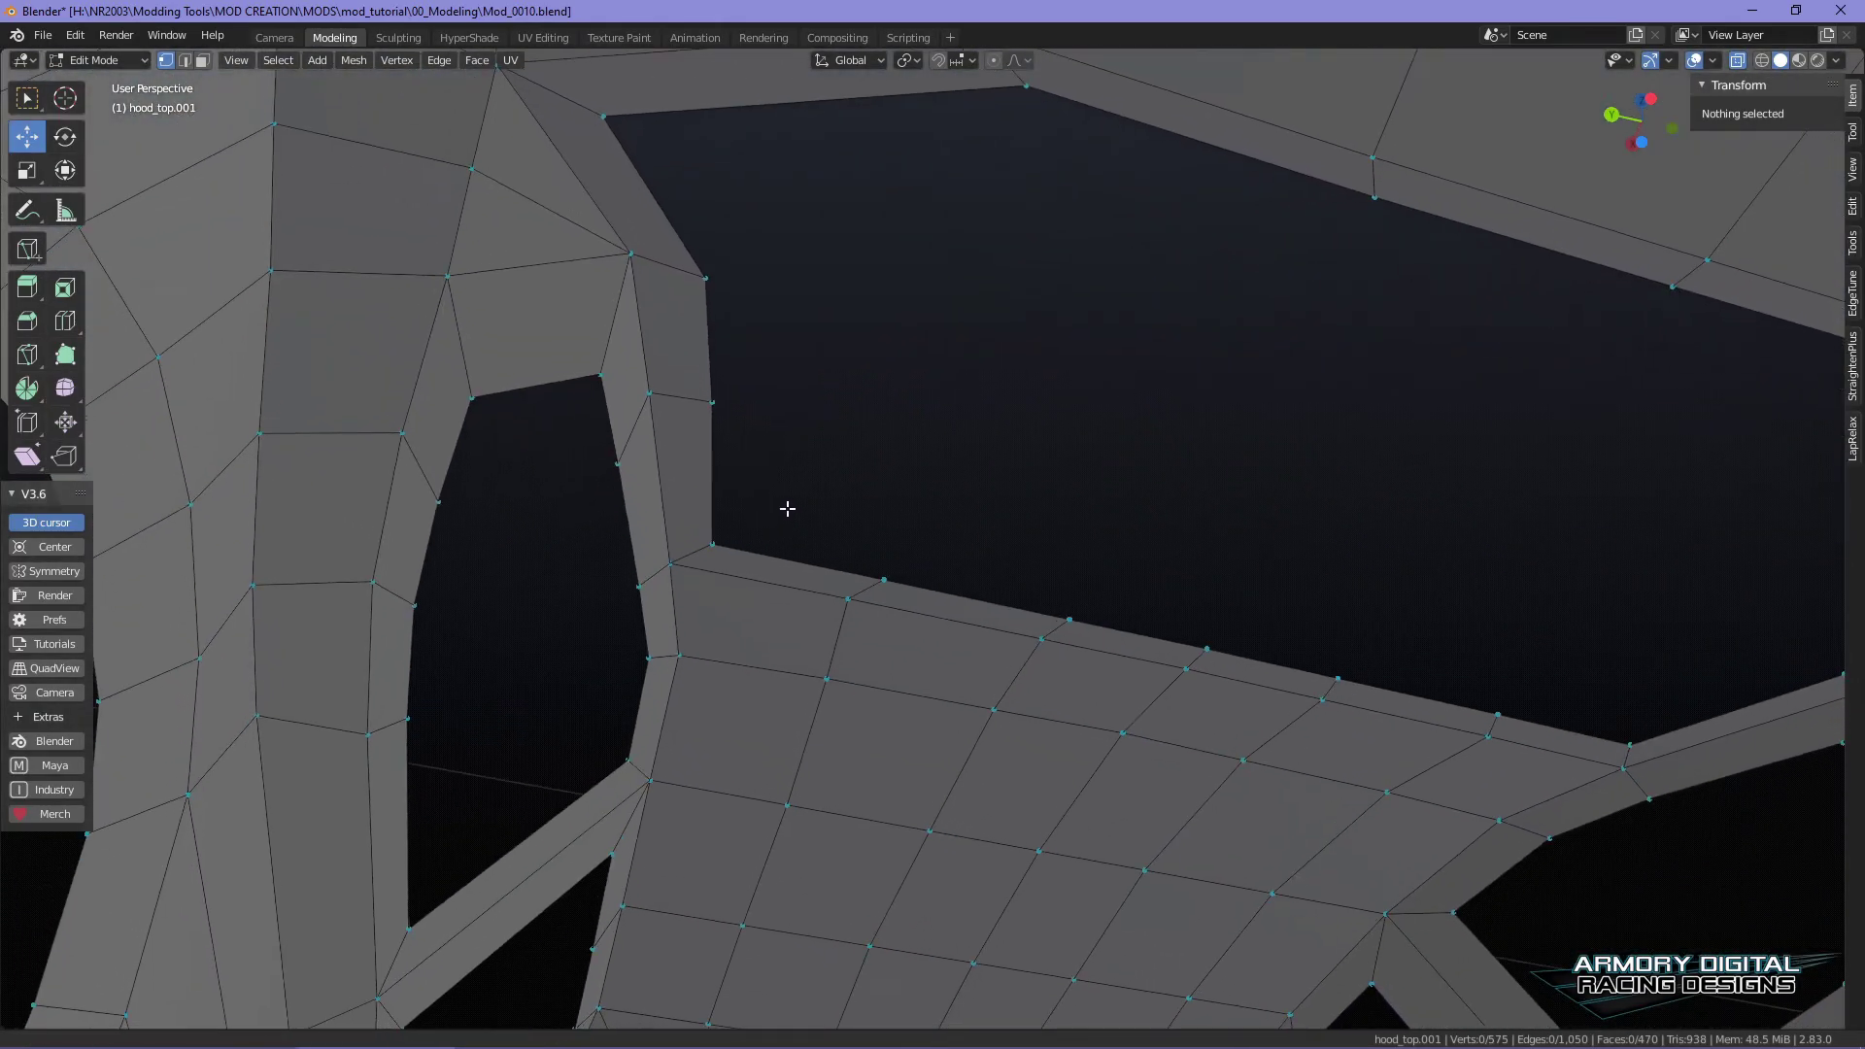
pyautogui.scroll(-5, 786, 508)
pyautogui.keyDown('alt'); pyautogui.moveTo(778, 591); pyautogui.dragTo(785, 728); pyautogui.keyUp('alt')
pyautogui.keyDown('alt'); pyautogui.moveTo(784, 728); pyautogui.dragTo(833, 425, button='middle'); pyautogui.keyUp('alt')
pyautogui.keyDown('alt'); pyautogui.moveTo(832, 425); pyautogui.dragTo(712, 541); pyautogui.keyUp('alt')
pyautogui.scroll(4, 845, 567)
pyautogui.keyDown('alt'); pyautogui.moveTo(712, 541); pyautogui.dragTo(1448, 625, button='middle'); pyautogui.keyUp('alt')
pyautogui.keyDown('alt'); pyautogui.moveTo(1448, 625); pyautogui.dragTo(1616, 528); pyautogui.keyUp('alt')
pyautogui.scroll(3, 1615, 529)
pyautogui.keyDown('alt'); pyautogui.moveTo(1039, 496); pyautogui.dragTo(484, 499, button='middle'); pyautogui.keyUp('alt')
pyautogui.keyDown('alt'); pyautogui.moveTo(894, 478); pyautogui.dragTo(674, 475, button='middle'); pyautogui.keyUp('alt')
pyautogui.keyDown('alt'); pyautogui.moveTo(1241, 417); pyautogui.dragTo(628, 654, button='middle'); pyautogui.keyUp('alt')
pyautogui.keyDown('alt'); pyautogui.moveTo(628, 653); pyautogui.dragTo(837, 440); pyautogui.keyUp('alt')
pyautogui.scroll(3, 837, 440)
pyautogui.keyDown('alt'); pyautogui.moveTo(821, 356); pyautogui.dragTo(958, 596, button='middle'); pyautogui.keyUp('alt')
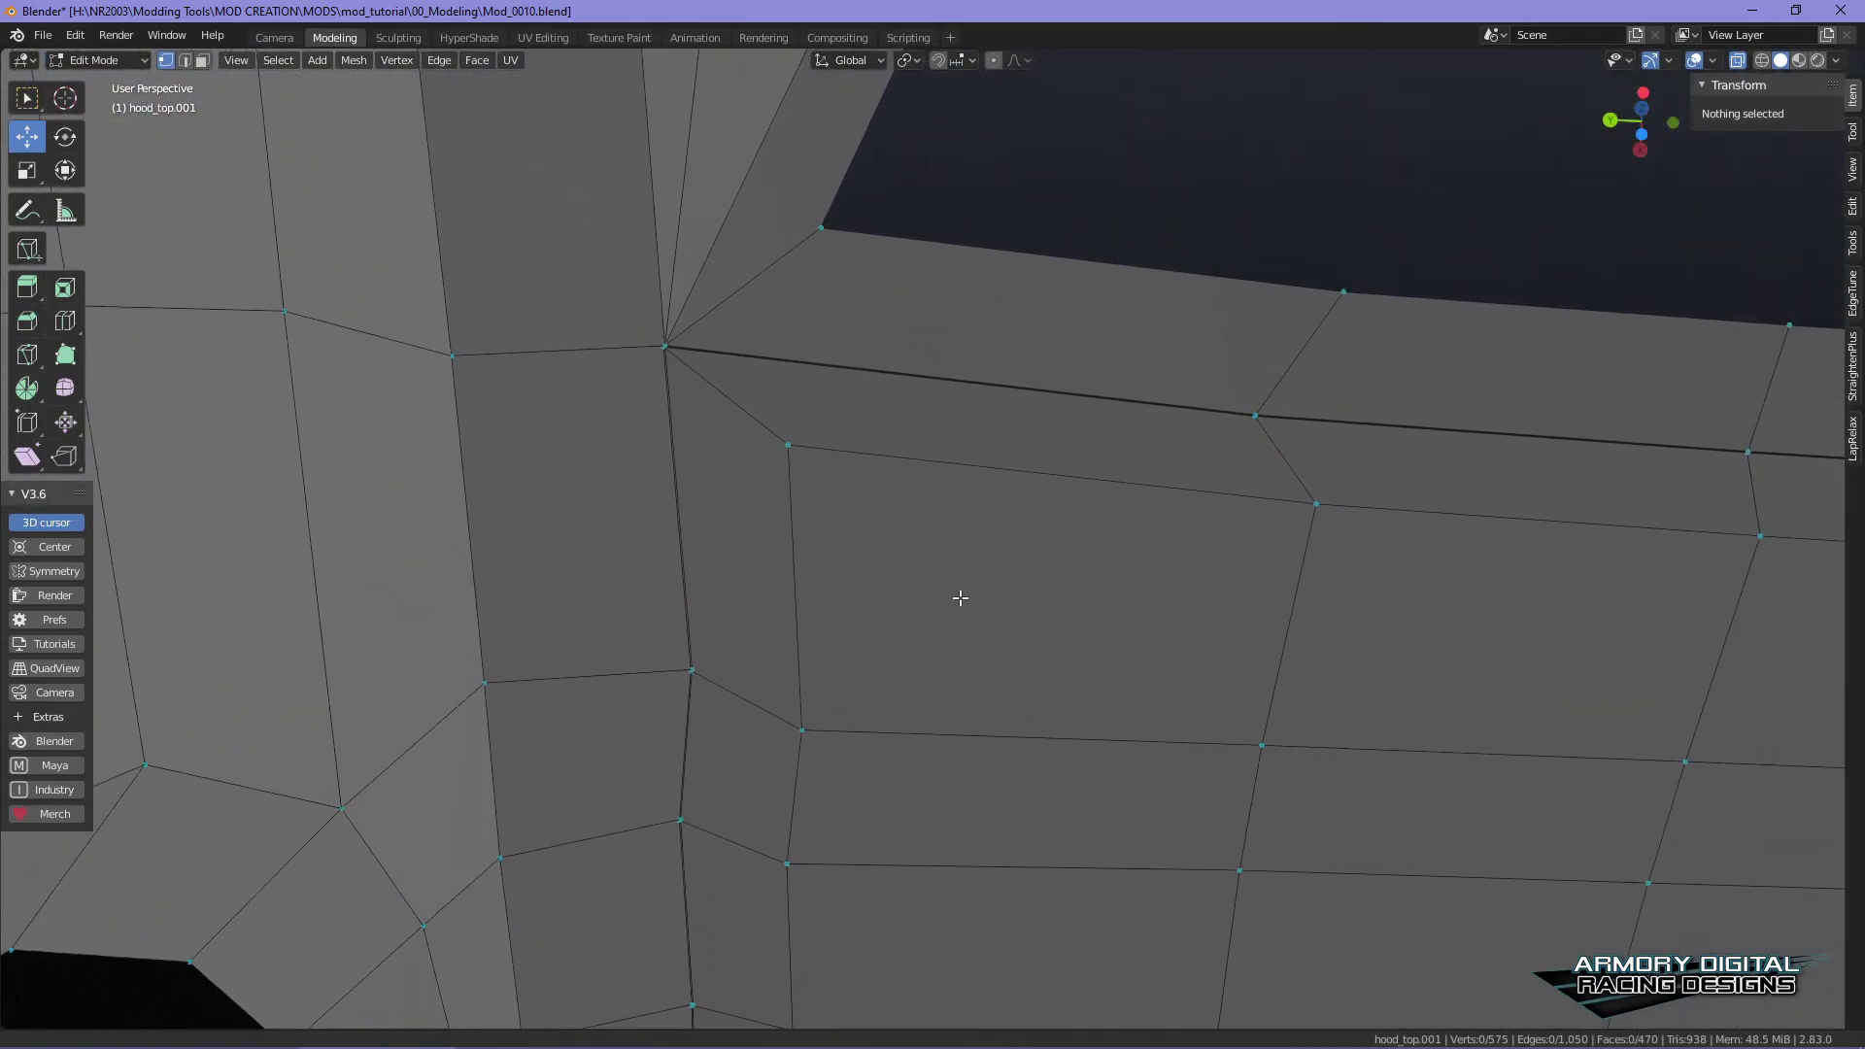
pyautogui.scroll(3, 954, 573)
pyautogui.keyDown('alt'); pyautogui.moveTo(767, 357); pyautogui.dragTo(862, 458, button='middle'); pyautogui.keyUp('alt')
pyautogui.scroll(-2, 770, 437)
pyautogui.scroll(3, 758, 470)
# - Try moving the rear corner vertex of the hood seam on the +Y side, and undo the move
pyautogui.rightClick(731, 364)
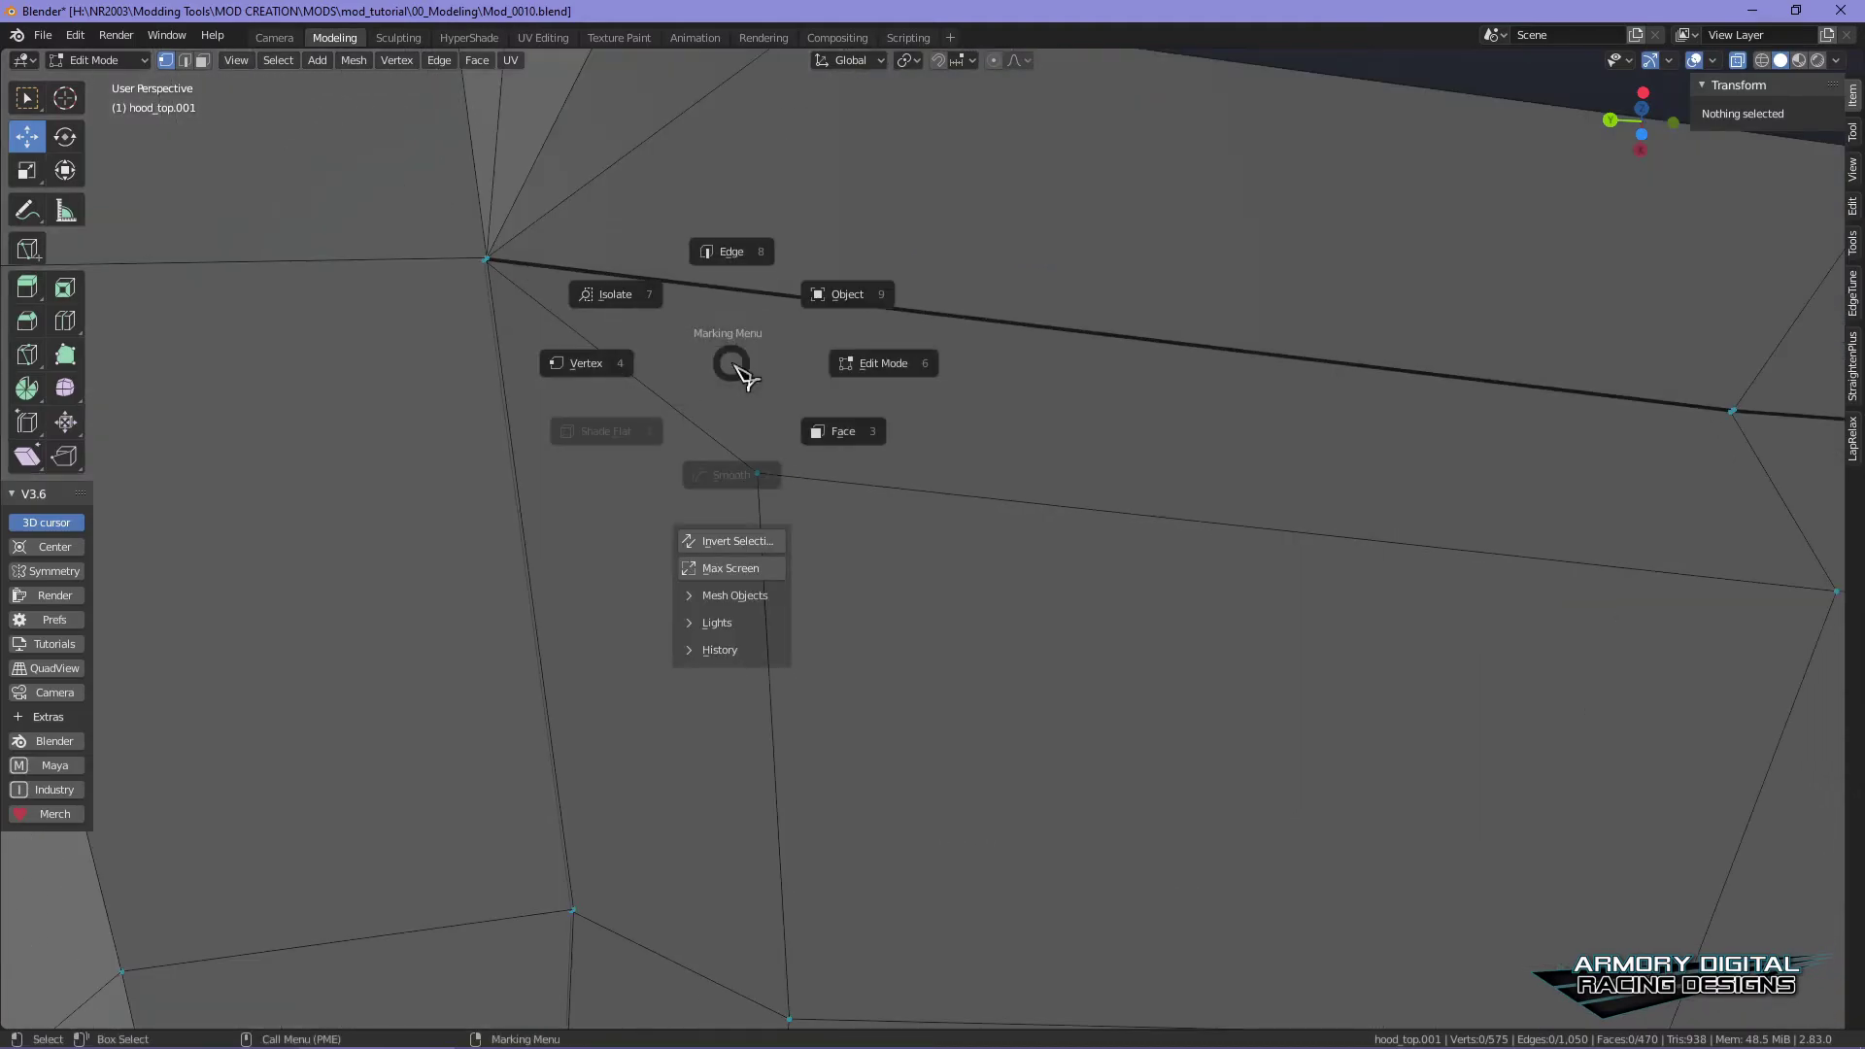
pyautogui.rightClick(723, 364)
pyautogui.rightClick(653, 358)
pyautogui.click(524, 352)
pyautogui.click(487, 260)
pyautogui.moveTo(511, 431)
pyautogui.mouseDown()
pyautogui.moveTo(544, 413)
pyautogui.moveTo(603, 429)
pyautogui.mouseUp()
pyautogui.hotkey('ctrl', 'z')
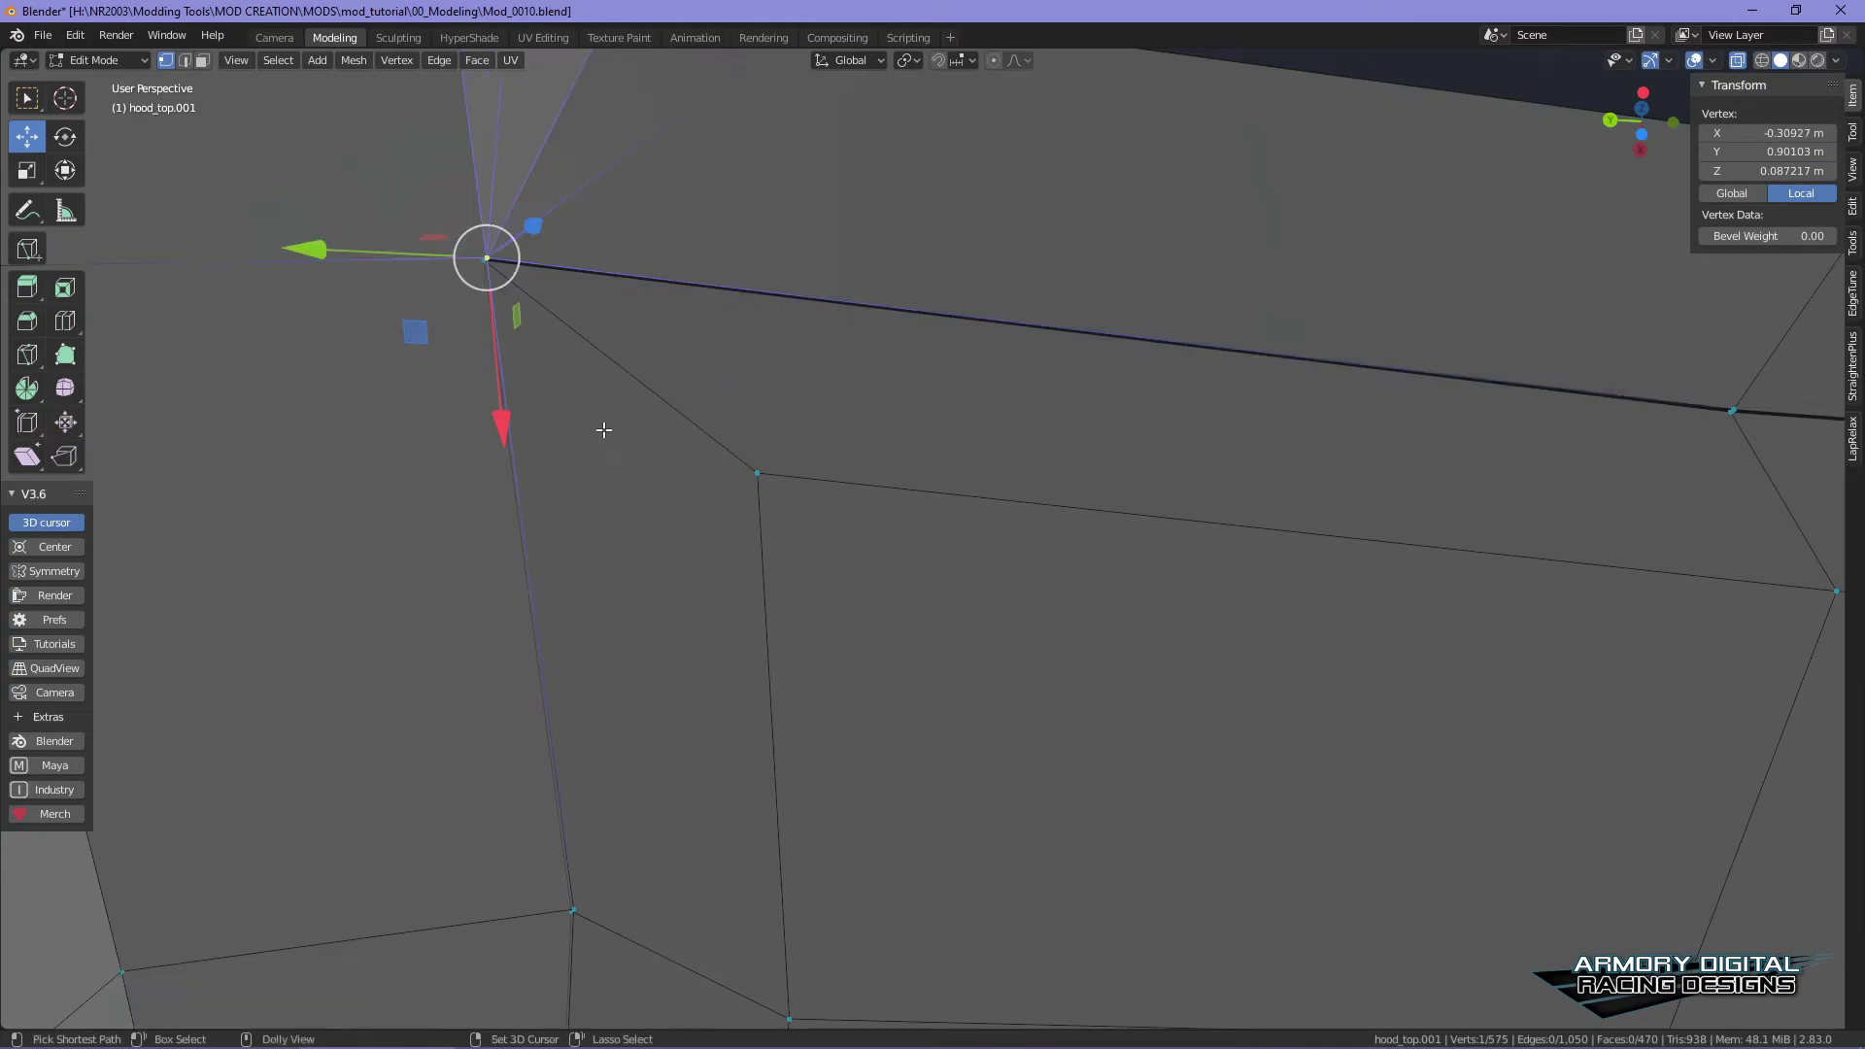
# - Use the Merge Tool to merge the doubled vertices at the hood's +Y rear corner and the next two points along the rear seam
pyautogui.middleClick(764, 411)
pyautogui.press('Escape')
pyautogui.keyDown('shift'); pyautogui.rightClick(765, 411); pyautogui.keyUp('shift')
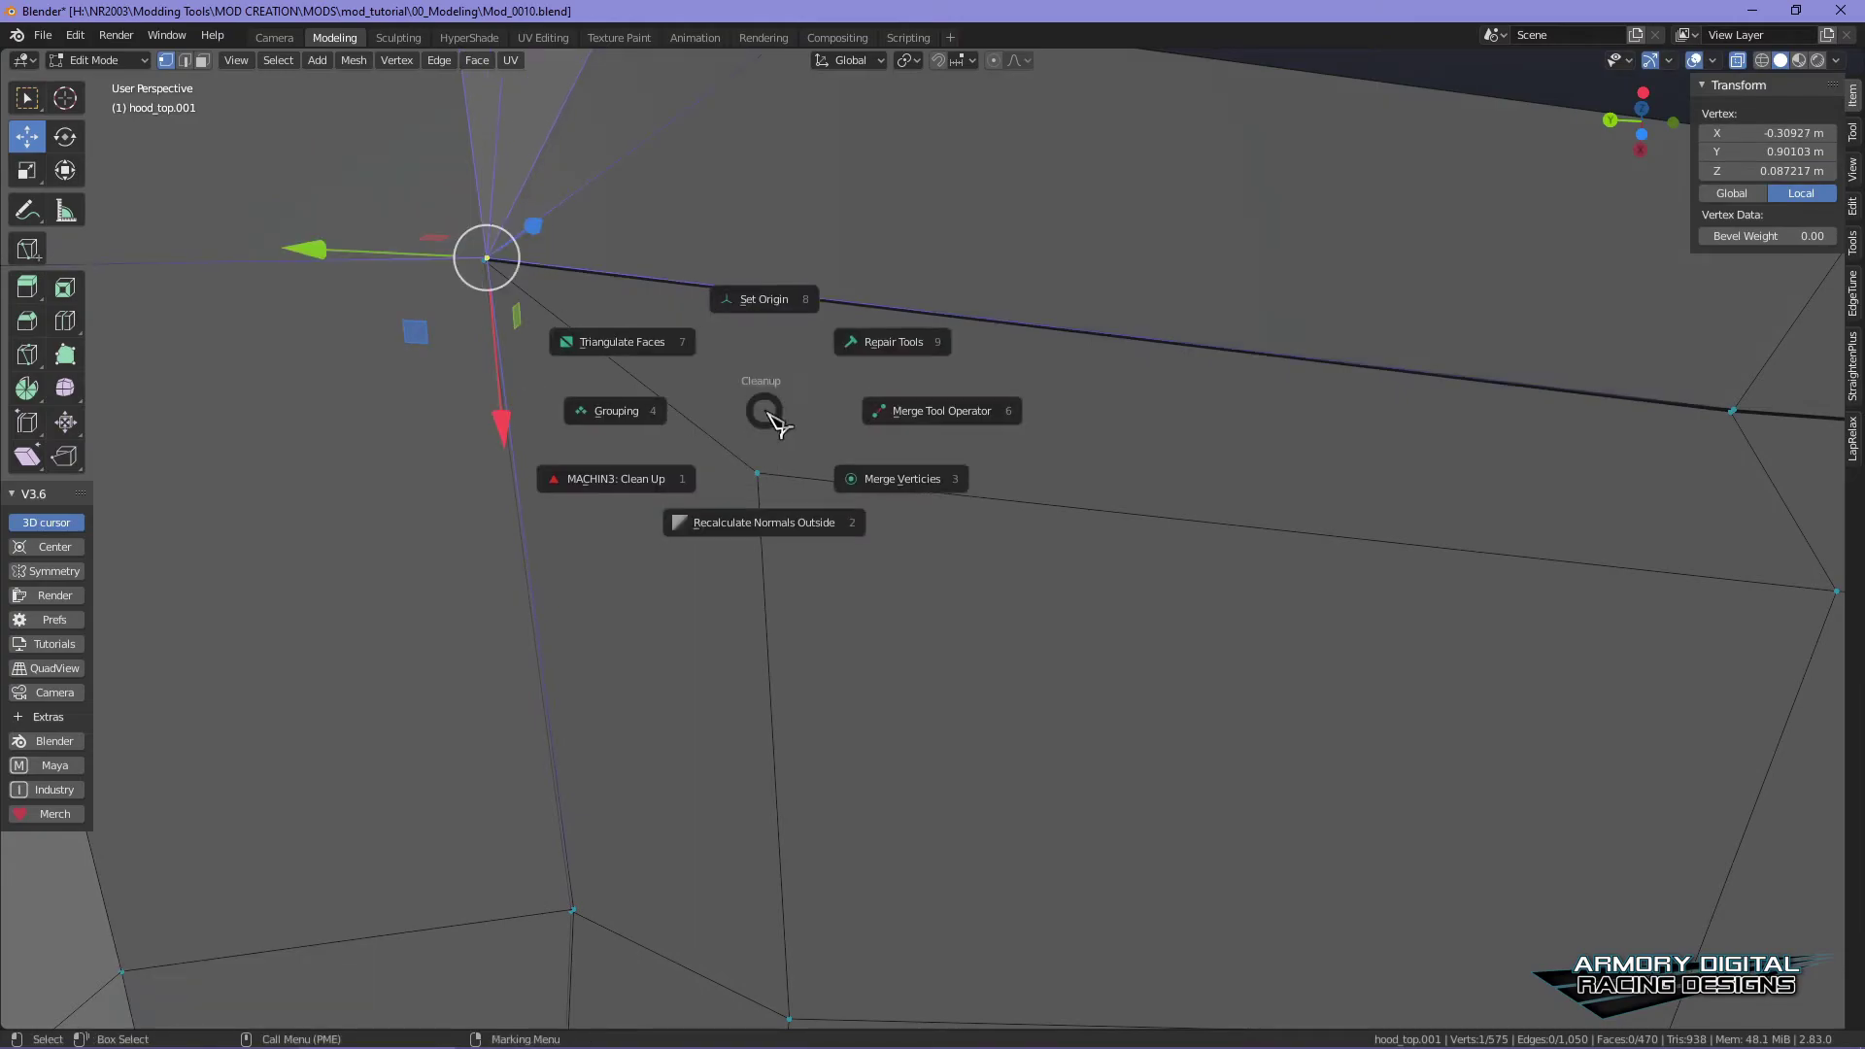
pyautogui.press('Escape')
pyautogui.keyDown('shift'); pyautogui.moveTo(775, 369); pyautogui.dragTo(879, 374, button='right'); pyautogui.keyUp('shift')
pyautogui.moveTo(501, 280); pyautogui.dragTo(492, 257)
pyautogui.keyDown('alt'); pyautogui.moveTo(1388, 503); pyautogui.dragTo(637, 486, button='middle'); pyautogui.keyUp('alt')
pyautogui.click(984, 404)
pyautogui.moveTo(984, 402); pyautogui.dragTo(987, 394)
pyautogui.keyDown('alt'); pyautogui.moveTo(1452, 479); pyautogui.dragTo(427, 448, button='middle'); pyautogui.keyUp('alt')
pyautogui.click(997, 446)
pyautogui.moveTo(1008, 456); pyautogui.dragTo(1006, 448)
# - Merge the remaining doubled vertices along the hood's rear seam, from the centre to the -Y rear corner
pyautogui.keyDown('alt'); pyautogui.moveTo(1457, 512); pyautogui.dragTo(399, 457, button='middle'); pyautogui.keyUp('alt')
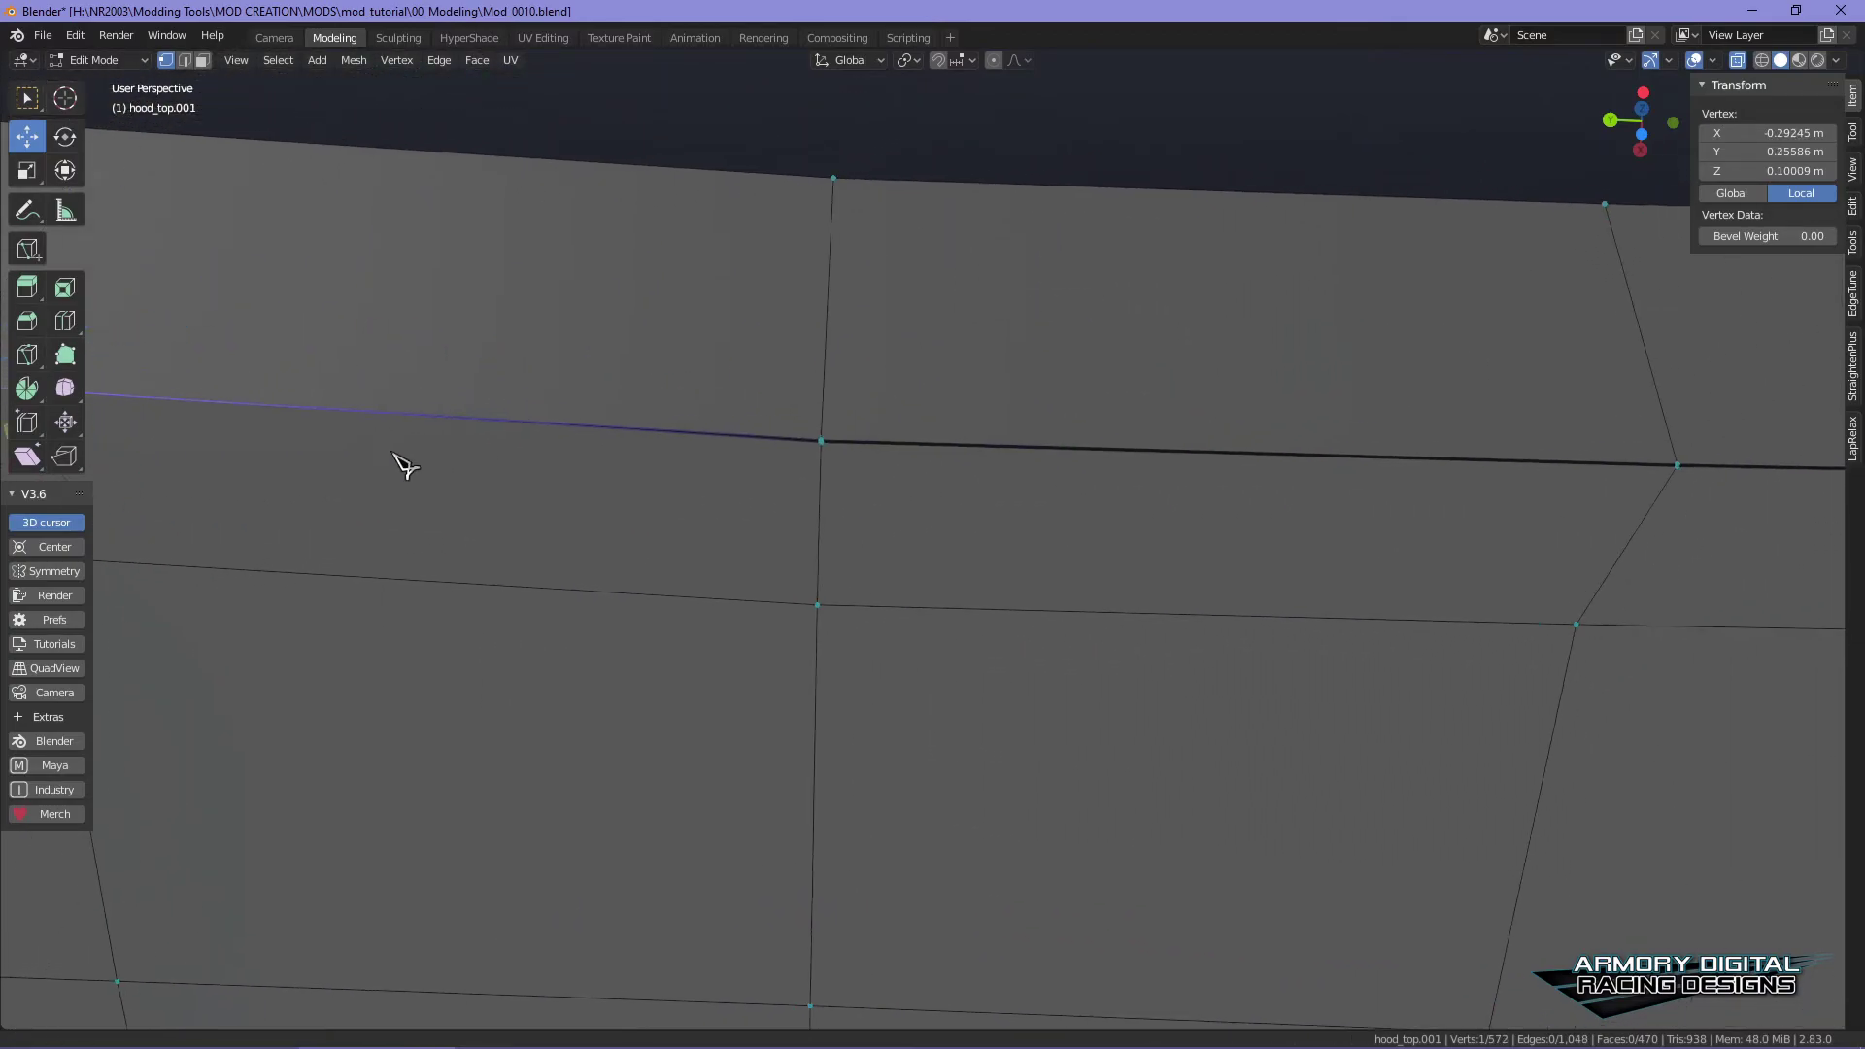
pyautogui.click(826, 445)
pyautogui.moveTo(825, 444); pyautogui.dragTo(824, 437)
pyautogui.keyDown('alt'); pyautogui.moveTo(1426, 492); pyautogui.dragTo(476, 473, button='middle'); pyautogui.keyUp('alt')
pyautogui.click(884, 449)
pyautogui.moveTo(883, 446); pyautogui.dragTo(882, 439)
pyautogui.keyDown('alt'); pyautogui.moveTo(1311, 494); pyautogui.dragTo(1020, 478, button='middle'); pyautogui.keyUp('alt')
pyautogui.click(1085, 455)
pyautogui.moveTo(1084, 452); pyautogui.dragTo(1081, 439)
pyautogui.keyDown('alt'); pyautogui.moveTo(1461, 508); pyautogui.dragTo(761, 502, button='middle'); pyautogui.keyUp('alt')
pyautogui.click(1295, 418)
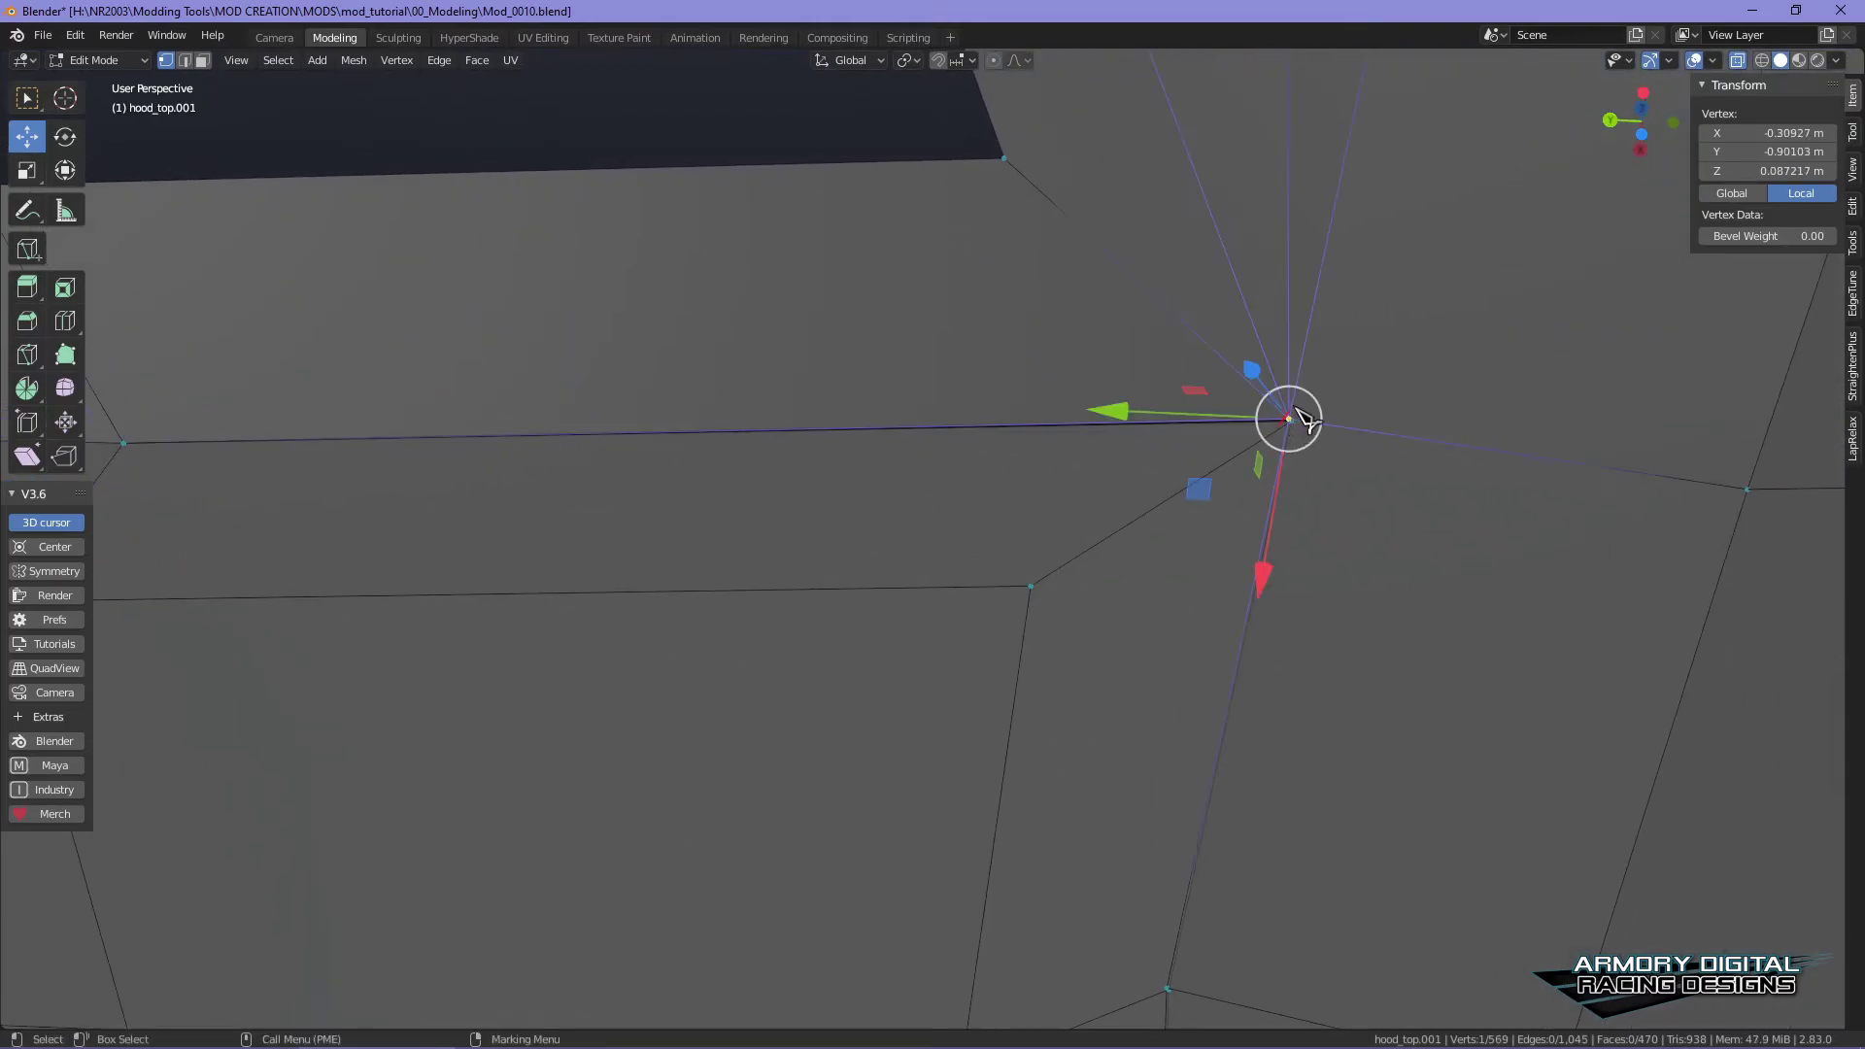
pyautogui.moveTo(1296, 411); pyautogui.dragTo(1294, 402)
# - Merge the first four doubled vertex pairs on the hood's -Y side seam, working forward from the rear corner
pyautogui.keyDown('alt'); pyautogui.moveTo(1123, 842); pyautogui.dragTo(1094, 394, button='middle'); pyautogui.keyUp('alt')
pyautogui.click(1151, 583)
pyautogui.moveTo(1151, 576); pyautogui.dragTo(1149, 570)
pyautogui.click(1127, 866)
pyautogui.moveTo(1143, 865); pyautogui.dragTo(1139, 858)
pyautogui.keyDown('alt'); pyautogui.moveTo(1232, 937); pyautogui.dragTo(1188, 330, button='middle'); pyautogui.keyUp('alt')
pyautogui.click(1022, 601)
pyautogui.moveTo(1022, 602); pyautogui.dragTo(1020, 594)
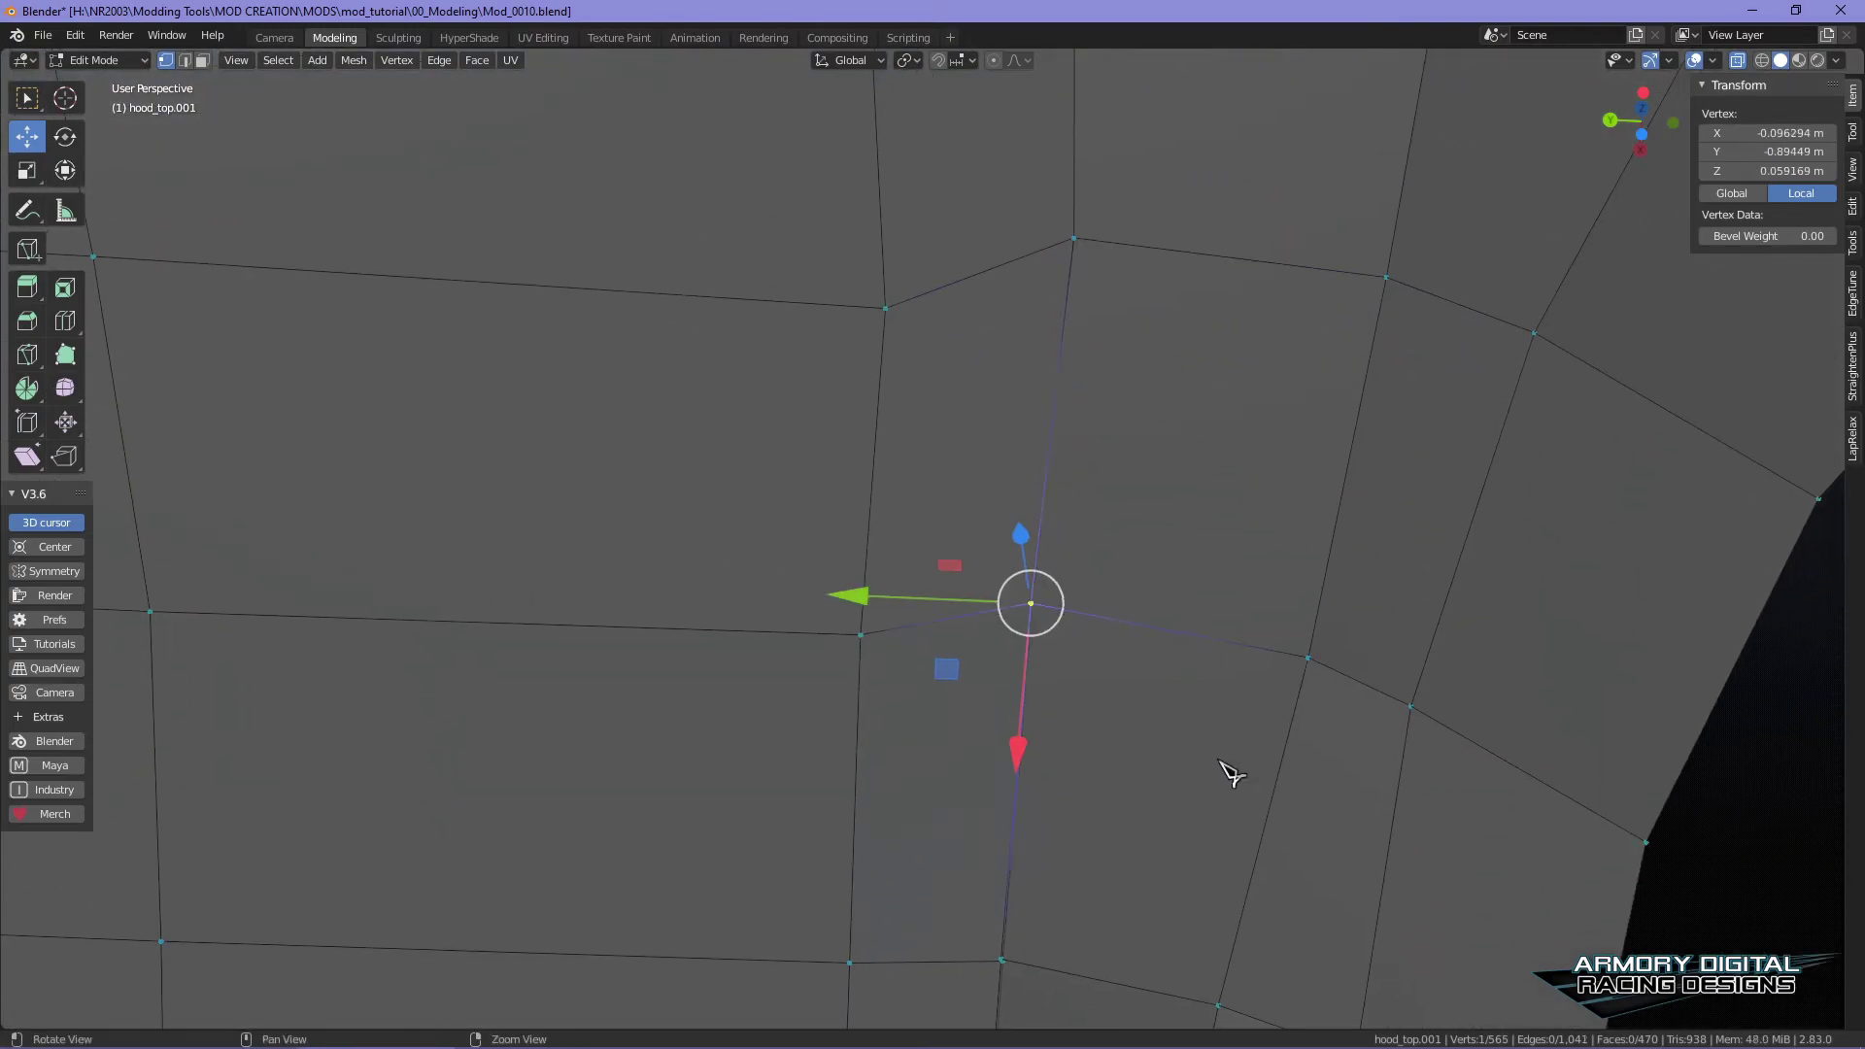
pyautogui.keyDown('alt'); pyautogui.moveTo(1231, 778); pyautogui.dragTo(1222, 528, button='middle'); pyautogui.keyUp('alt')
pyautogui.click(989, 728)
pyautogui.moveTo(989, 730); pyautogui.dragTo(987, 721)
# - Merge the remaining doubled vertices on the hood's -Y side seam, including the front corner
pyautogui.keyDown('alt'); pyautogui.moveTo(1082, 923); pyautogui.dragTo(1165, 374, button='middle'); pyautogui.keyUp('alt')
pyautogui.click(1049, 595)
pyautogui.moveTo(1062, 594); pyautogui.dragTo(1060, 587)
pyautogui.click(945, 938)
pyautogui.moveTo(945, 938); pyautogui.dragTo(943, 932)
pyautogui.keyDown('alt'); pyautogui.moveTo(1178, 939); pyautogui.dragTo(1106, 539, button='middle'); pyautogui.keyUp('alt')
pyautogui.click(960, 695)
pyautogui.moveTo(960, 696); pyautogui.dragTo(958, 689)
pyautogui.keyDown('alt'); pyautogui.moveTo(1007, 757); pyautogui.dragTo(1139, 696, button='middle'); pyautogui.keyUp('alt')
pyautogui.click(786, 849)
pyautogui.moveTo(786, 848); pyautogui.dragTo(784, 841)
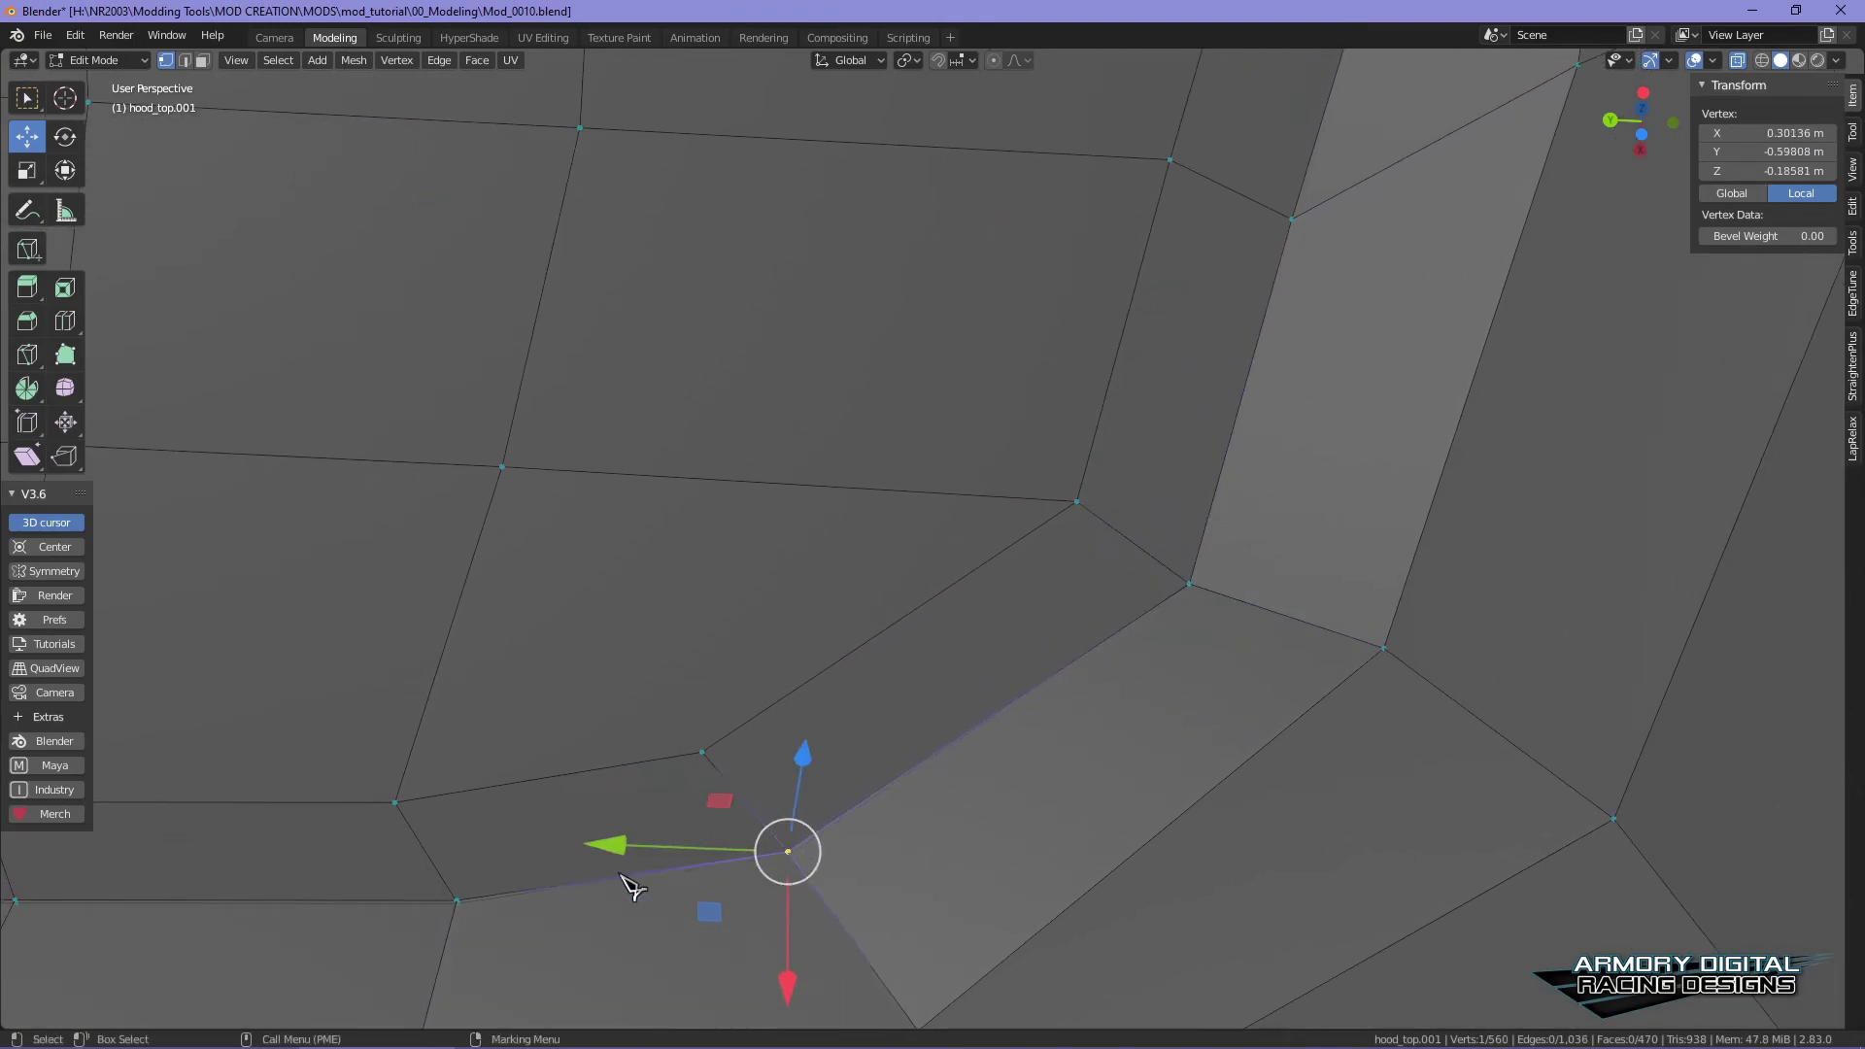
# - Merge the doubled vertices along the hood's front seam from beside the -Y corner to the centre line
pyautogui.click(457, 886)
pyautogui.keyDown('alt'); pyautogui.moveTo(746, 774); pyautogui.dragTo(700, 795, button='middle'); pyautogui.keyUp('alt')
pyautogui.click(657, 796)
pyautogui.press('g')
pyautogui.keyDown('alt'); pyautogui.moveTo(526, 734); pyautogui.dragTo(868, 683, button='middle'); pyautogui.keyUp('alt')
pyautogui.moveTo(714, 686); pyautogui.dragTo(689, 724)
pyautogui.press('g')
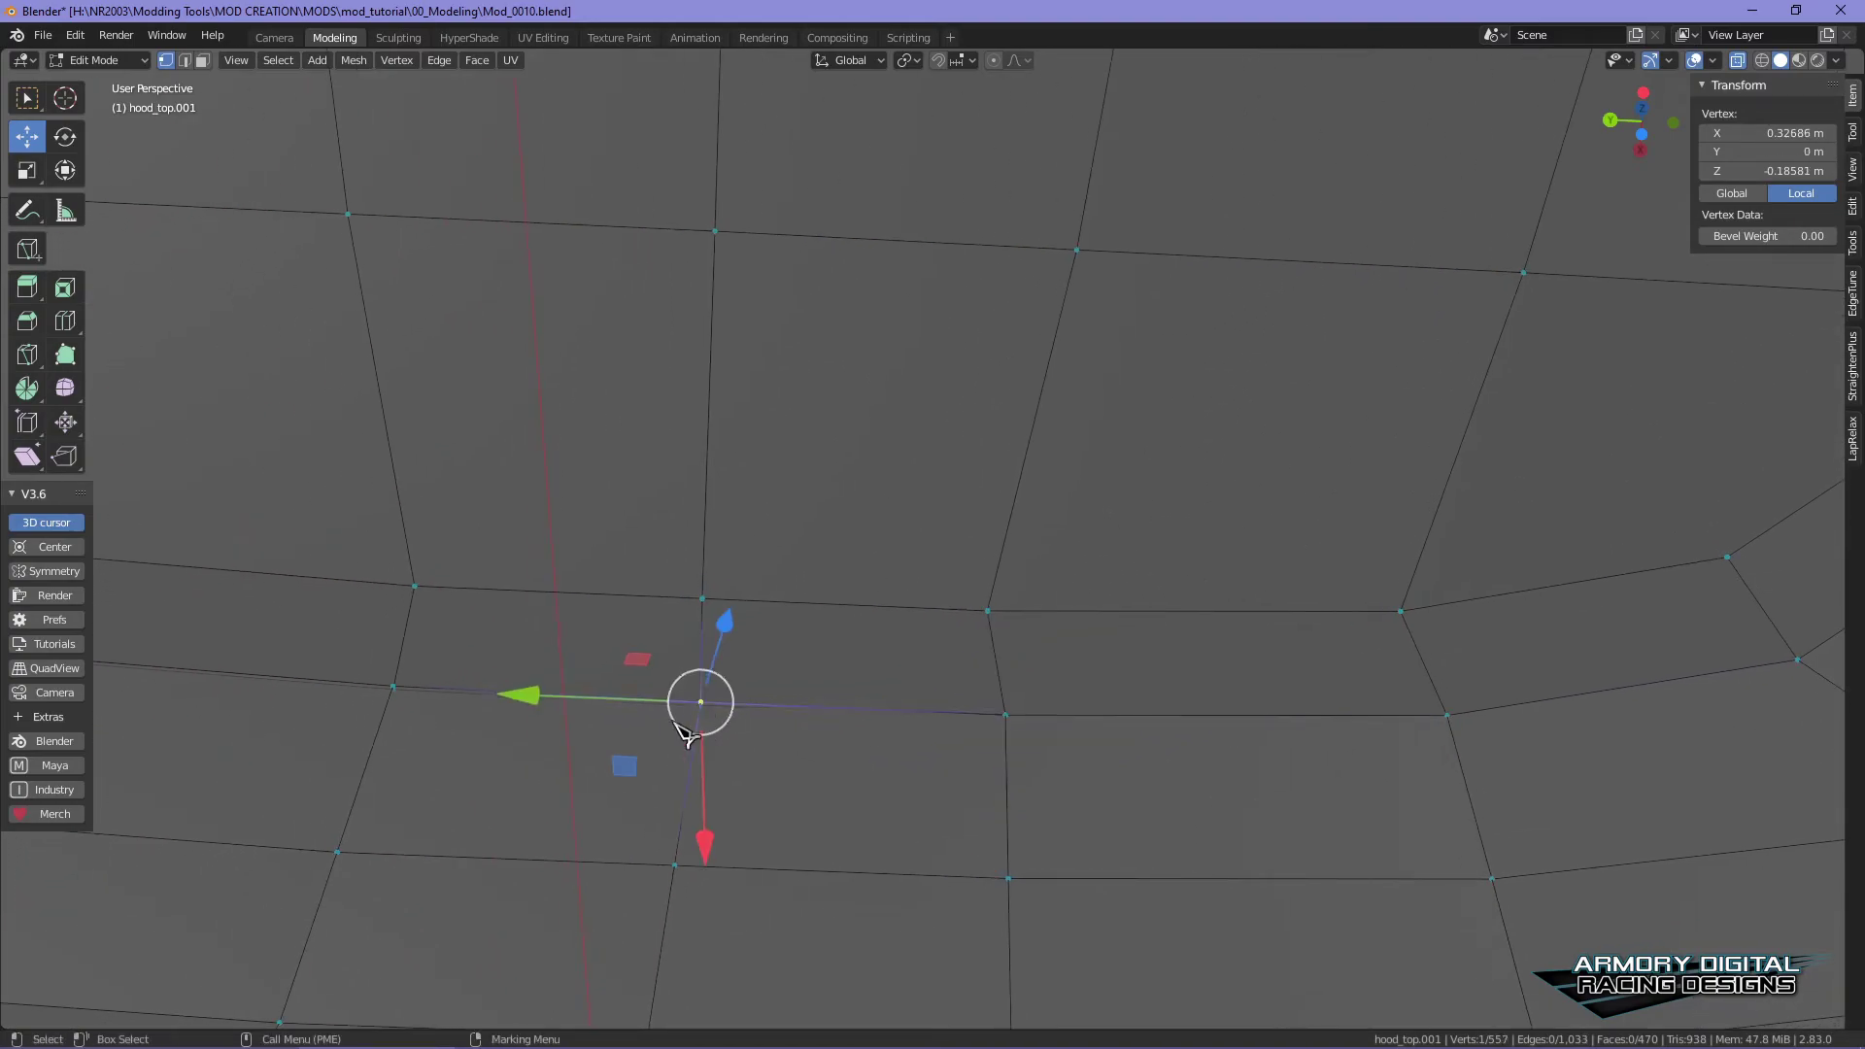
# - Merge the doubled vertices on the +Y half of the hood's front seam, including its front corner
pyautogui.click(406, 678)
pyautogui.press('g')
pyautogui.keyDown('alt'); pyautogui.moveTo(233, 717); pyautogui.dragTo(967, 676, button='middle'); pyautogui.keyUp('alt')
pyautogui.click(699, 598)
pyautogui.press('g')
pyautogui.moveTo(351, 498); pyautogui.dragTo(317, 534)
pyautogui.press('g')
pyautogui.keyDown('alt'); pyautogui.moveTo(837, 577); pyautogui.dragTo(1150, 701, button='middle'); pyautogui.keyUp('alt')
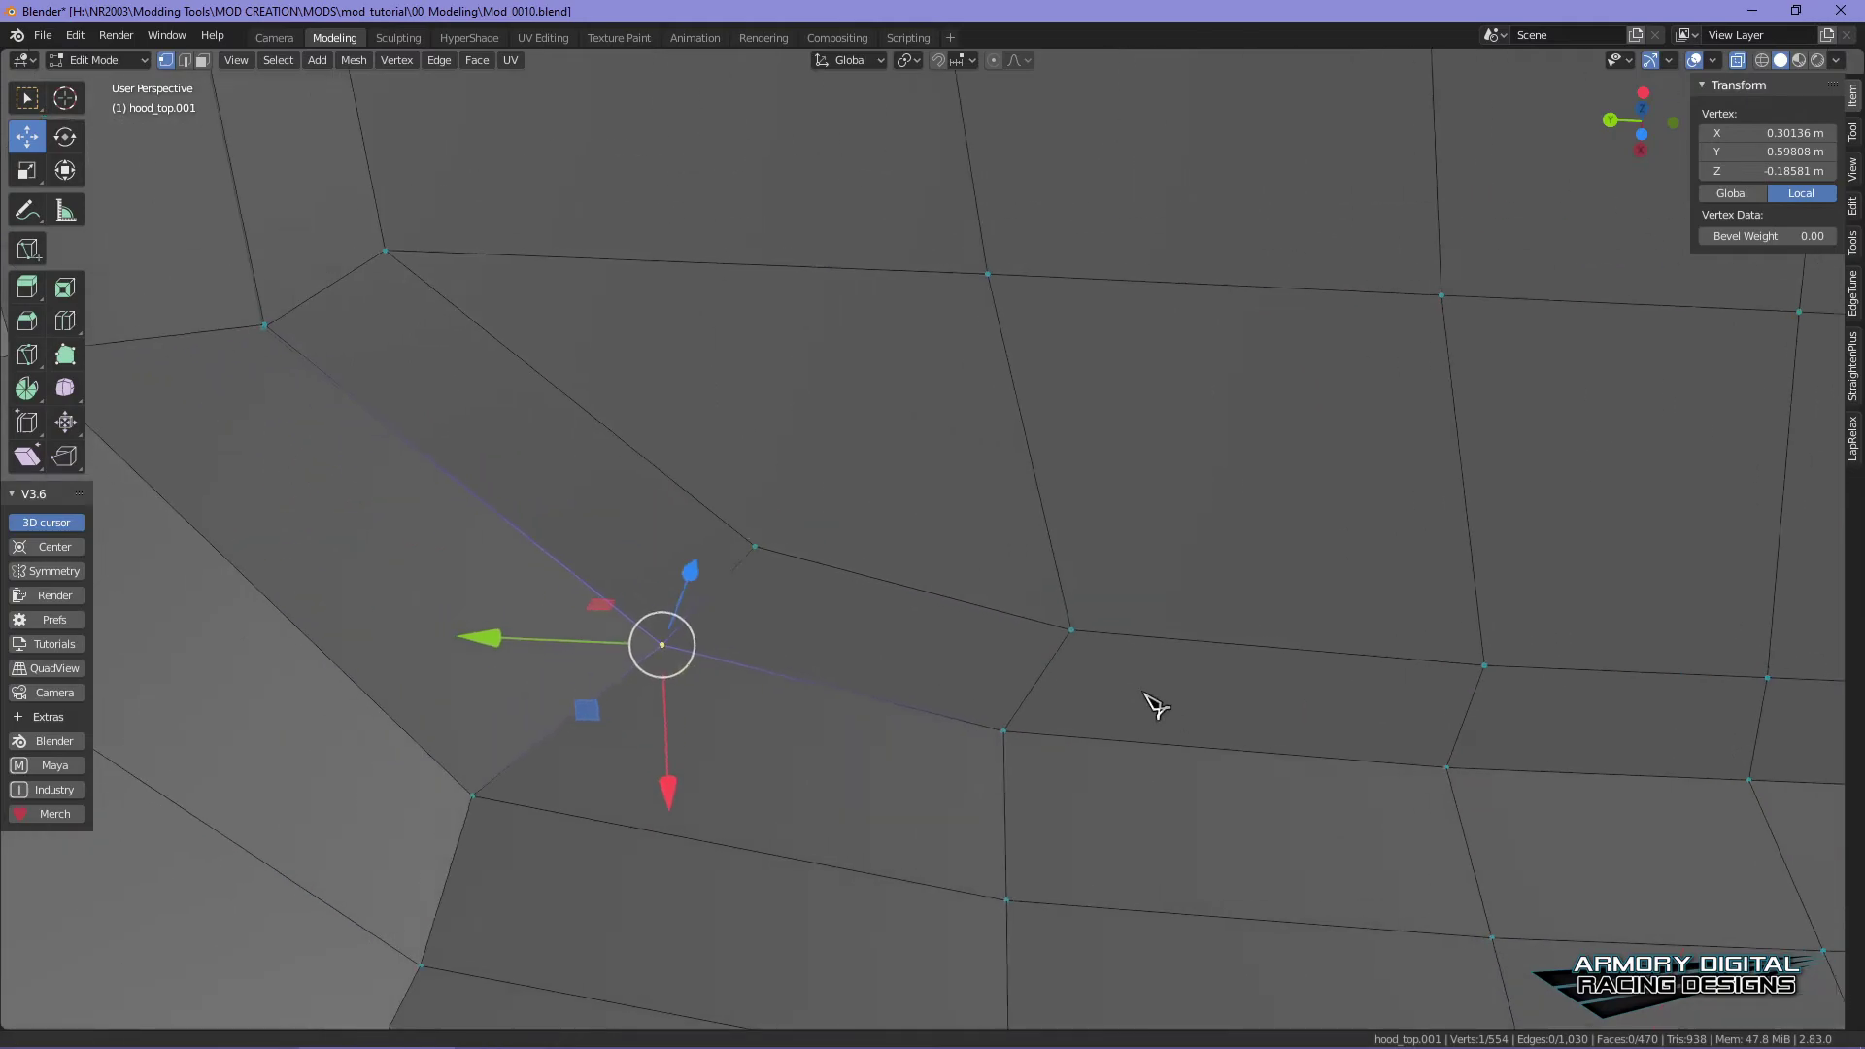
# - Merge the first four doubled vertex pairs on the hood's +Y side seam, working rearward from the front corner
pyautogui.keyDown('alt'); pyautogui.moveTo(576, 503); pyautogui.dragTo(774, 697, button='middle'); pyautogui.keyUp('alt')
pyautogui.moveTo(488, 500); pyautogui.dragTo(433, 540)
pyautogui.press('g')
pyautogui.keyDown('alt'); pyautogui.moveTo(670, 323); pyautogui.dragTo(859, 767, button='middle'); pyautogui.keyUp('alt')
pyautogui.moveTo(712, 532); pyautogui.dragTo(671, 573)
pyautogui.press('g')
pyautogui.keyDown('alt'); pyautogui.moveTo(840, 303); pyautogui.dragTo(1049, 816, button='middle'); pyautogui.keyUp('alt')
pyautogui.moveTo(706, 434); pyautogui.dragTo(755, 471)
pyautogui.press('g')
pyautogui.keyDown('alt'); pyautogui.moveTo(938, 89); pyautogui.dragTo(972, 757, button='middle'); pyautogui.keyUp('alt')
pyautogui.moveTo(772, 547); pyautogui.dragTo(734, 577)
pyautogui.press('g')
# - Merge the remaining doubled vertices on the hood's +Y side seam up to the rear corner
pyautogui.keyDown('alt'); pyautogui.moveTo(982, 502); pyautogui.dragTo(1009, 812, button='middle'); pyautogui.keyUp('alt')
pyautogui.moveTo(806, 461); pyautogui.dragTo(754, 500)
pyautogui.press('g')
pyautogui.keyDown('alt'); pyautogui.moveTo(1057, 382); pyautogui.dragTo(1082, 808, button='middle'); pyautogui.keyUp('alt')
pyautogui.moveTo(766, 521); pyautogui.dragTo(820, 566)
pyautogui.press('g')
pyautogui.keyDown('alt'); pyautogui.moveTo(1003, 383); pyautogui.dragTo(916, 649, button='middle'); pyautogui.keyUp('alt')
pyautogui.click(866, 633)
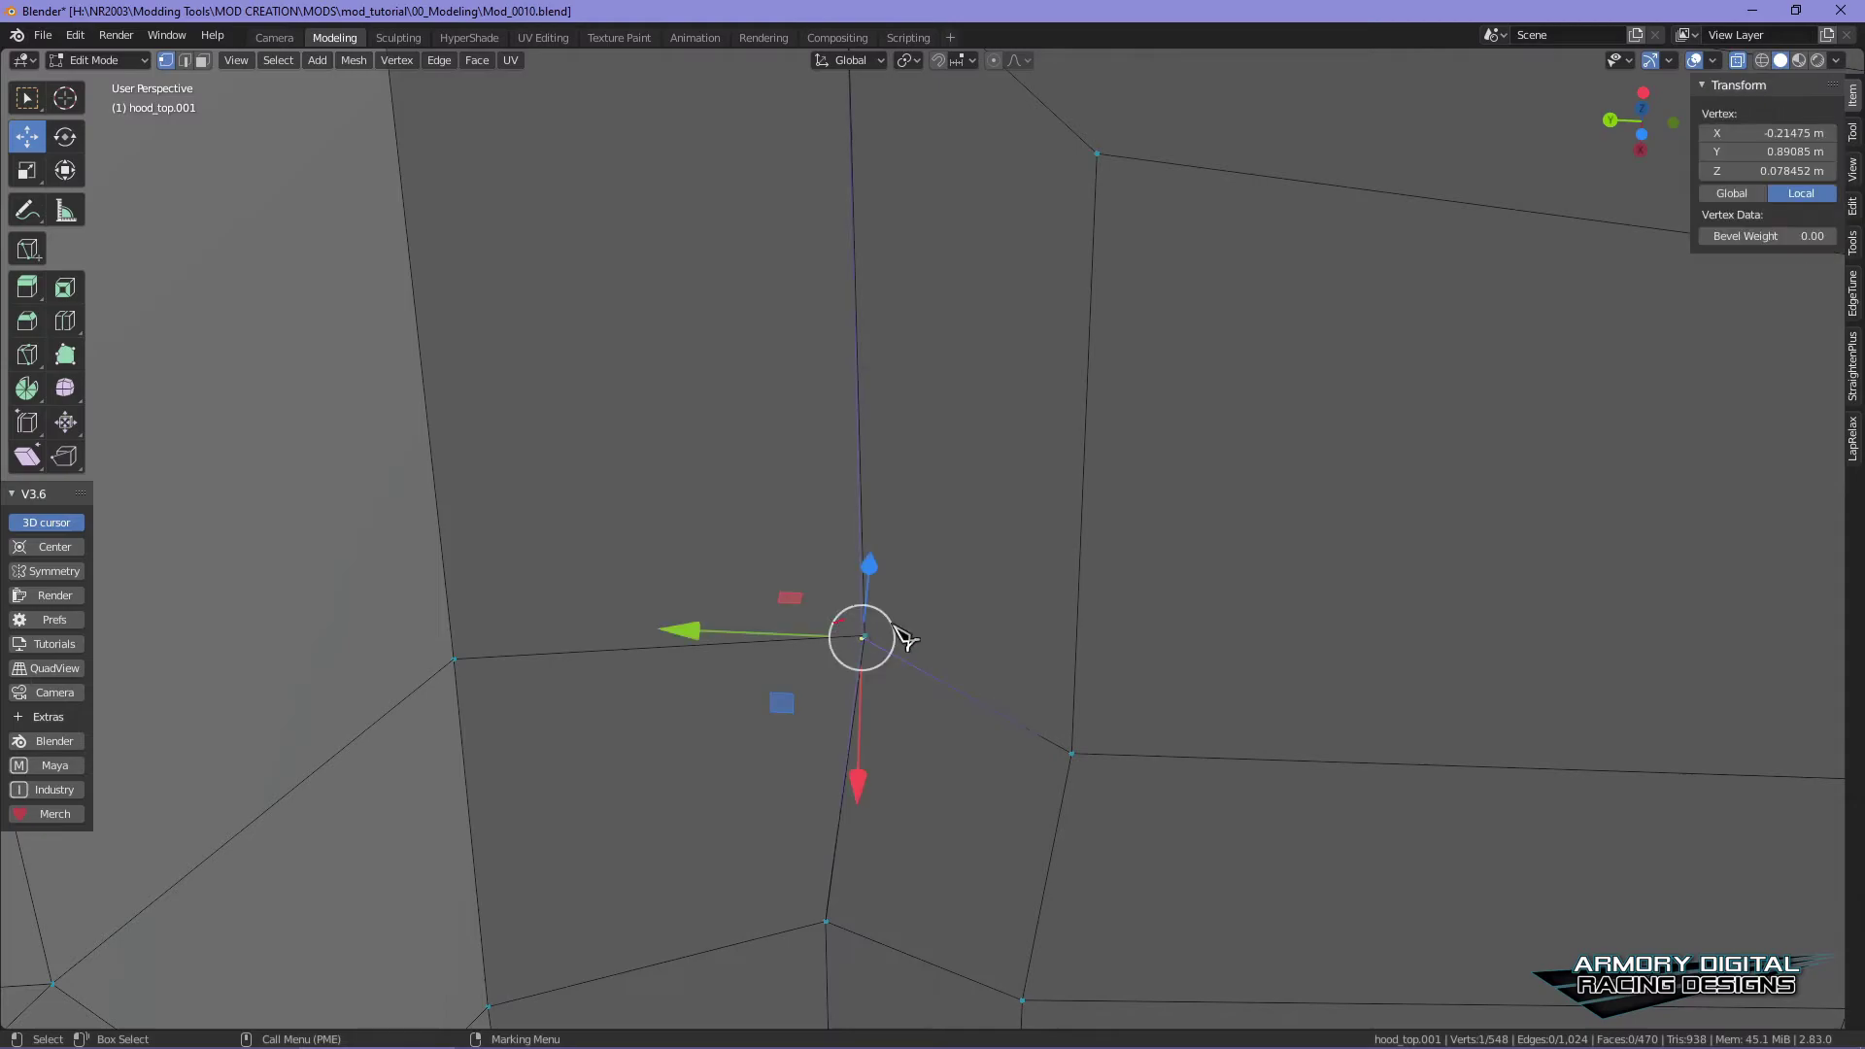
pyautogui.moveTo(841, 616); pyautogui.dragTo(884, 653)
pyautogui.press('g')
pyautogui.keyDown('alt'); pyautogui.moveTo(1106, 277); pyautogui.dragTo(1089, 947, button='middle'); pyautogui.keyUp('alt')
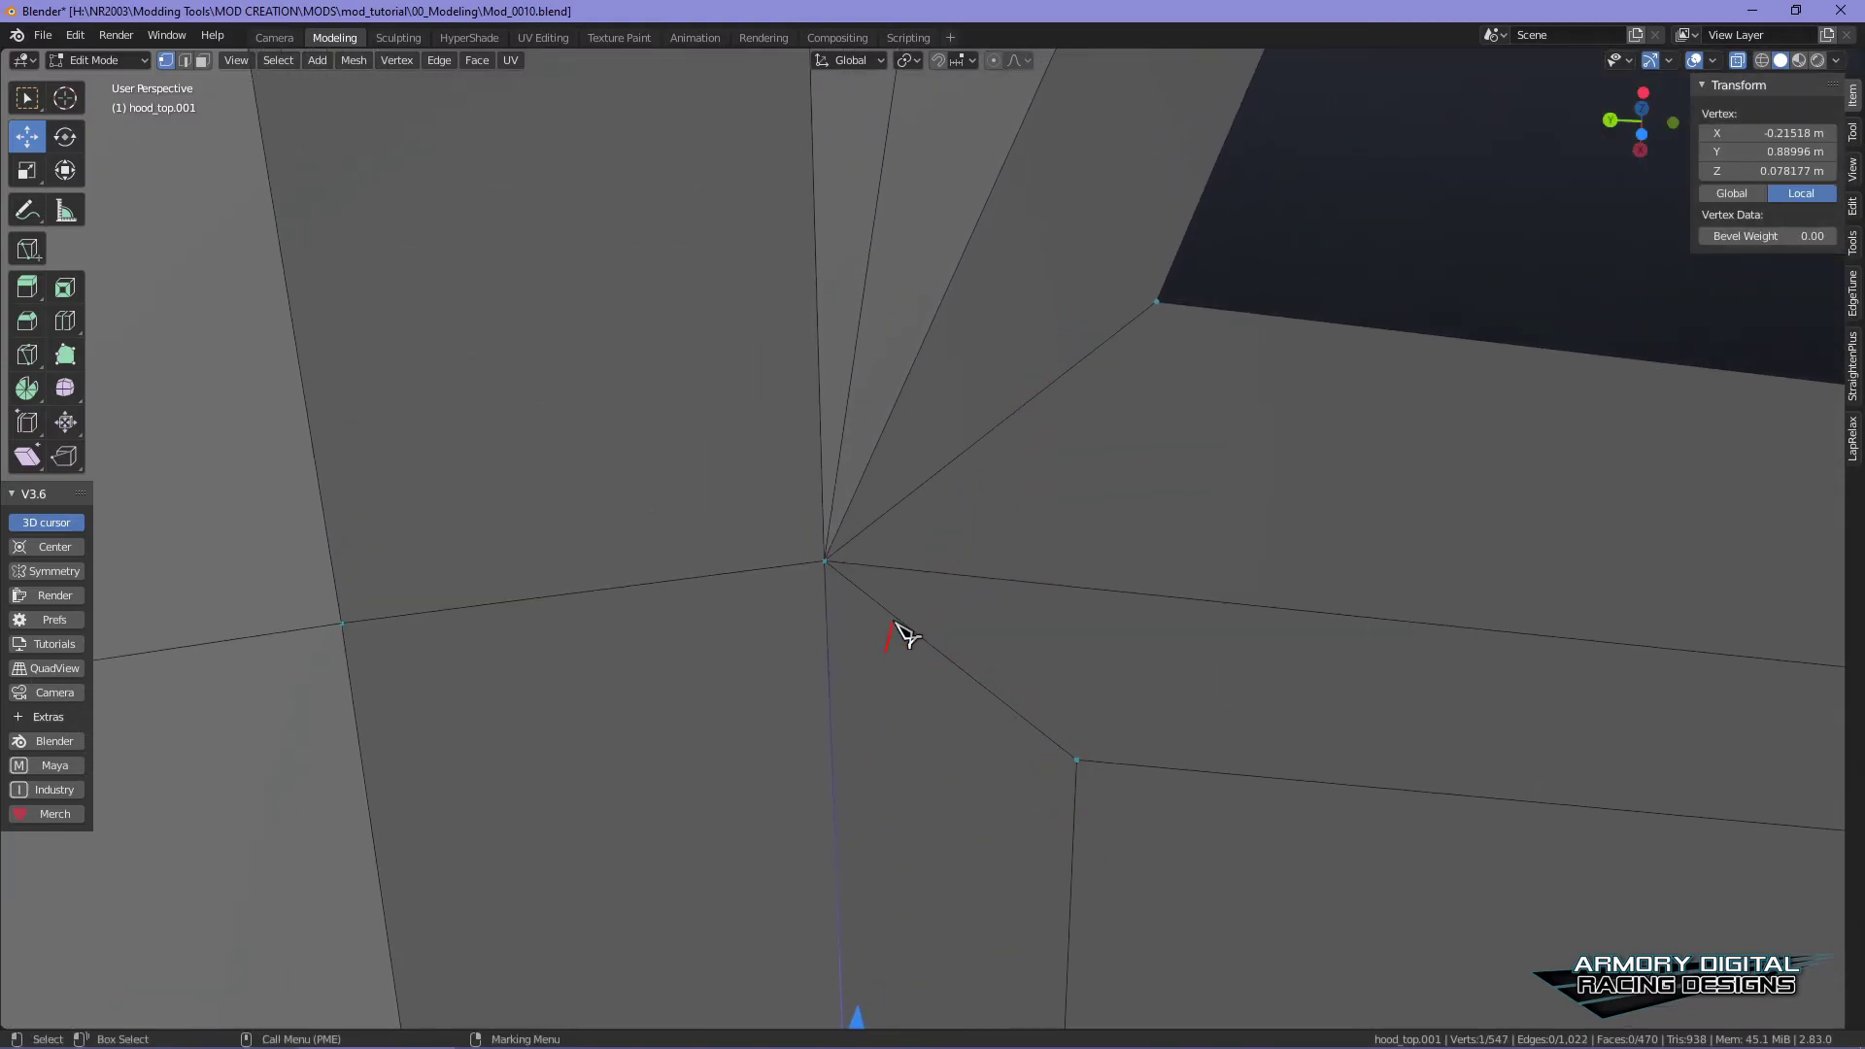
# - Select all the hood panel's faces inside the seam, column by column, in face selection mode
pyautogui.moveTo(683, 528); pyautogui.dragTo(791, 529, button='right')
pyautogui.keyDown('alt'); pyautogui.moveTo(910, 643); pyautogui.dragTo(1291, 686, button='right'); pyautogui.keyUp('alt')
pyautogui.keyDown('alt'); pyautogui.moveTo(1291, 686); pyautogui.dragTo(1133, 551, button='middle'); pyautogui.keyUp('alt')
pyautogui.keyDown('alt'); pyautogui.moveTo(1134, 552); pyautogui.dragTo(1147, 563); pyautogui.keyUp('alt')
pyautogui.moveTo(1091, 470); pyautogui.dragTo(1208, 538, button='right')
pyautogui.keyDown('alt'); pyautogui.moveTo(1292, 593); pyautogui.dragTo(1311, 714); pyautogui.keyUp('alt')
pyautogui.keyDown('alt'); pyautogui.moveTo(1311, 714); pyautogui.dragTo(1137, 661, button='right'); pyautogui.keyUp('alt')
pyautogui.keyDown('alt'); pyautogui.moveTo(1136, 661); pyautogui.dragTo(1117, 658); pyautogui.keyUp('alt')
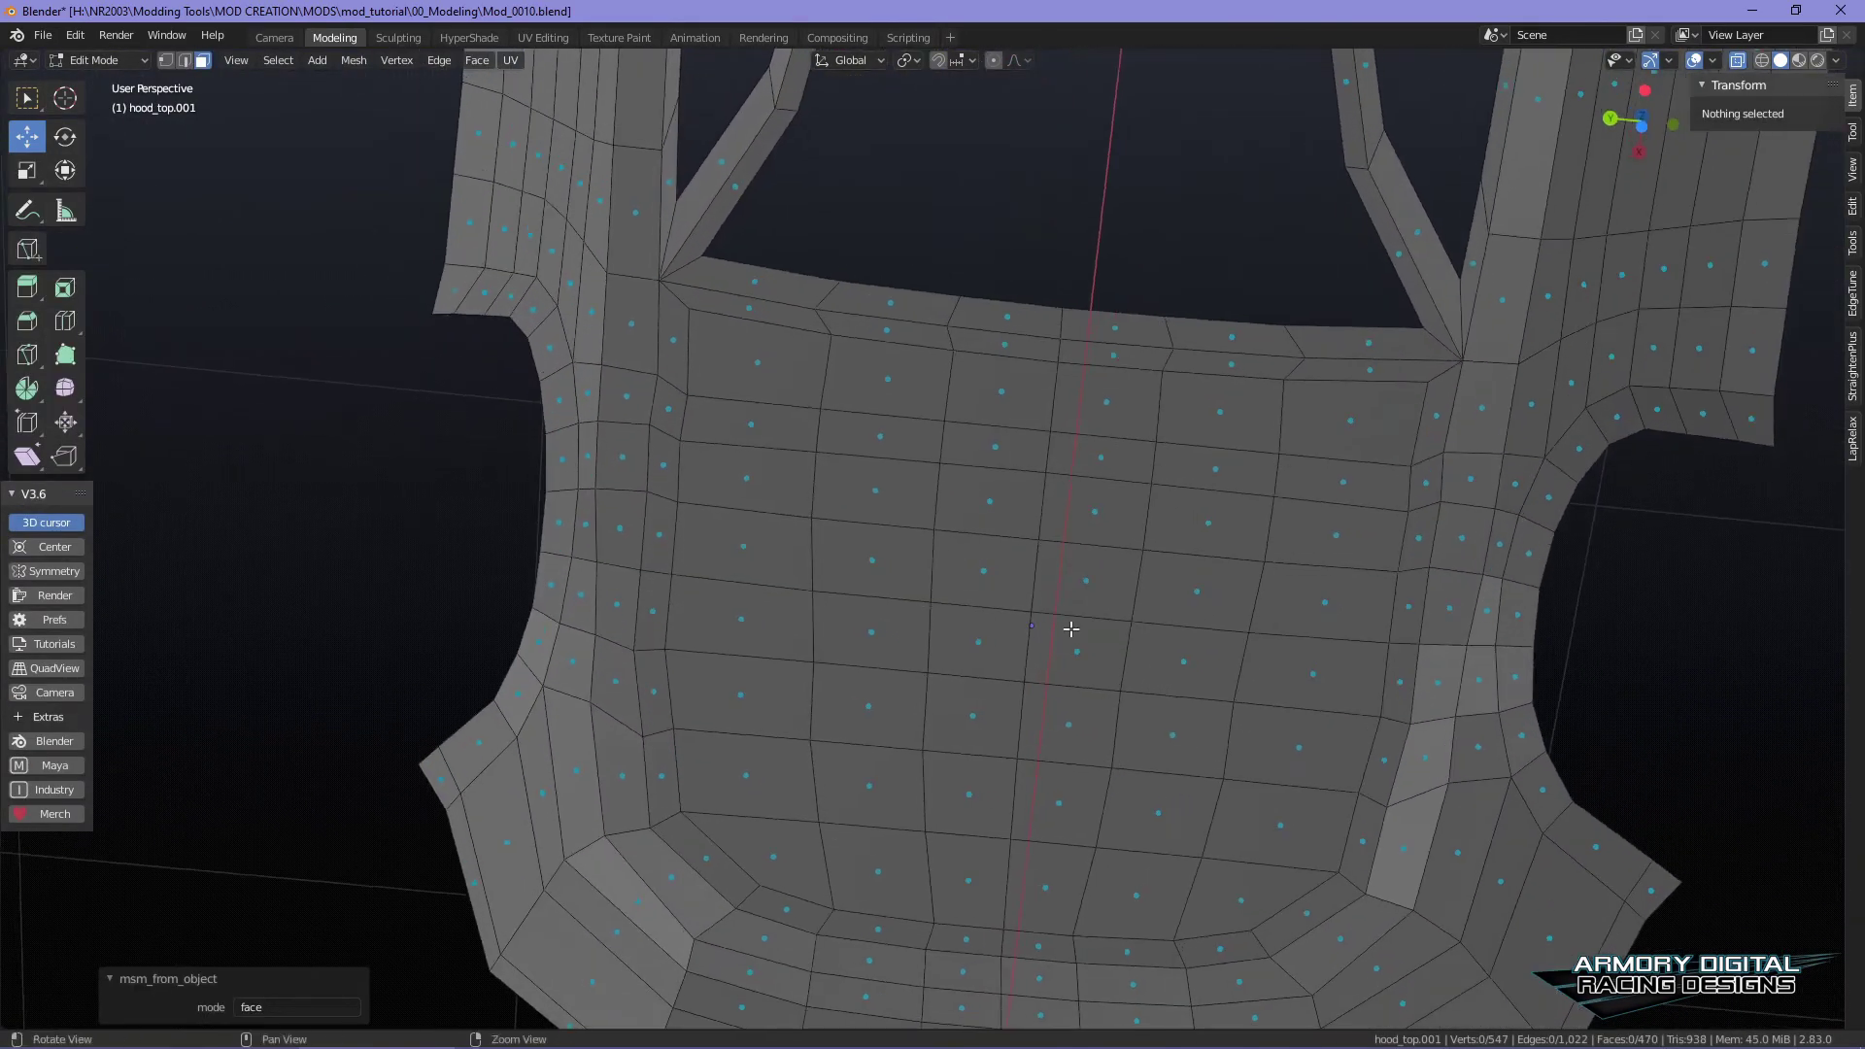
pyautogui.click(769, 384)
pyautogui.keyDown('ctrl'); pyautogui.click(816, 860); pyautogui.keyUp('ctrl')
pyautogui.keyDown('ctrl'); pyautogui.click(884, 865); pyautogui.keyUp('ctrl')
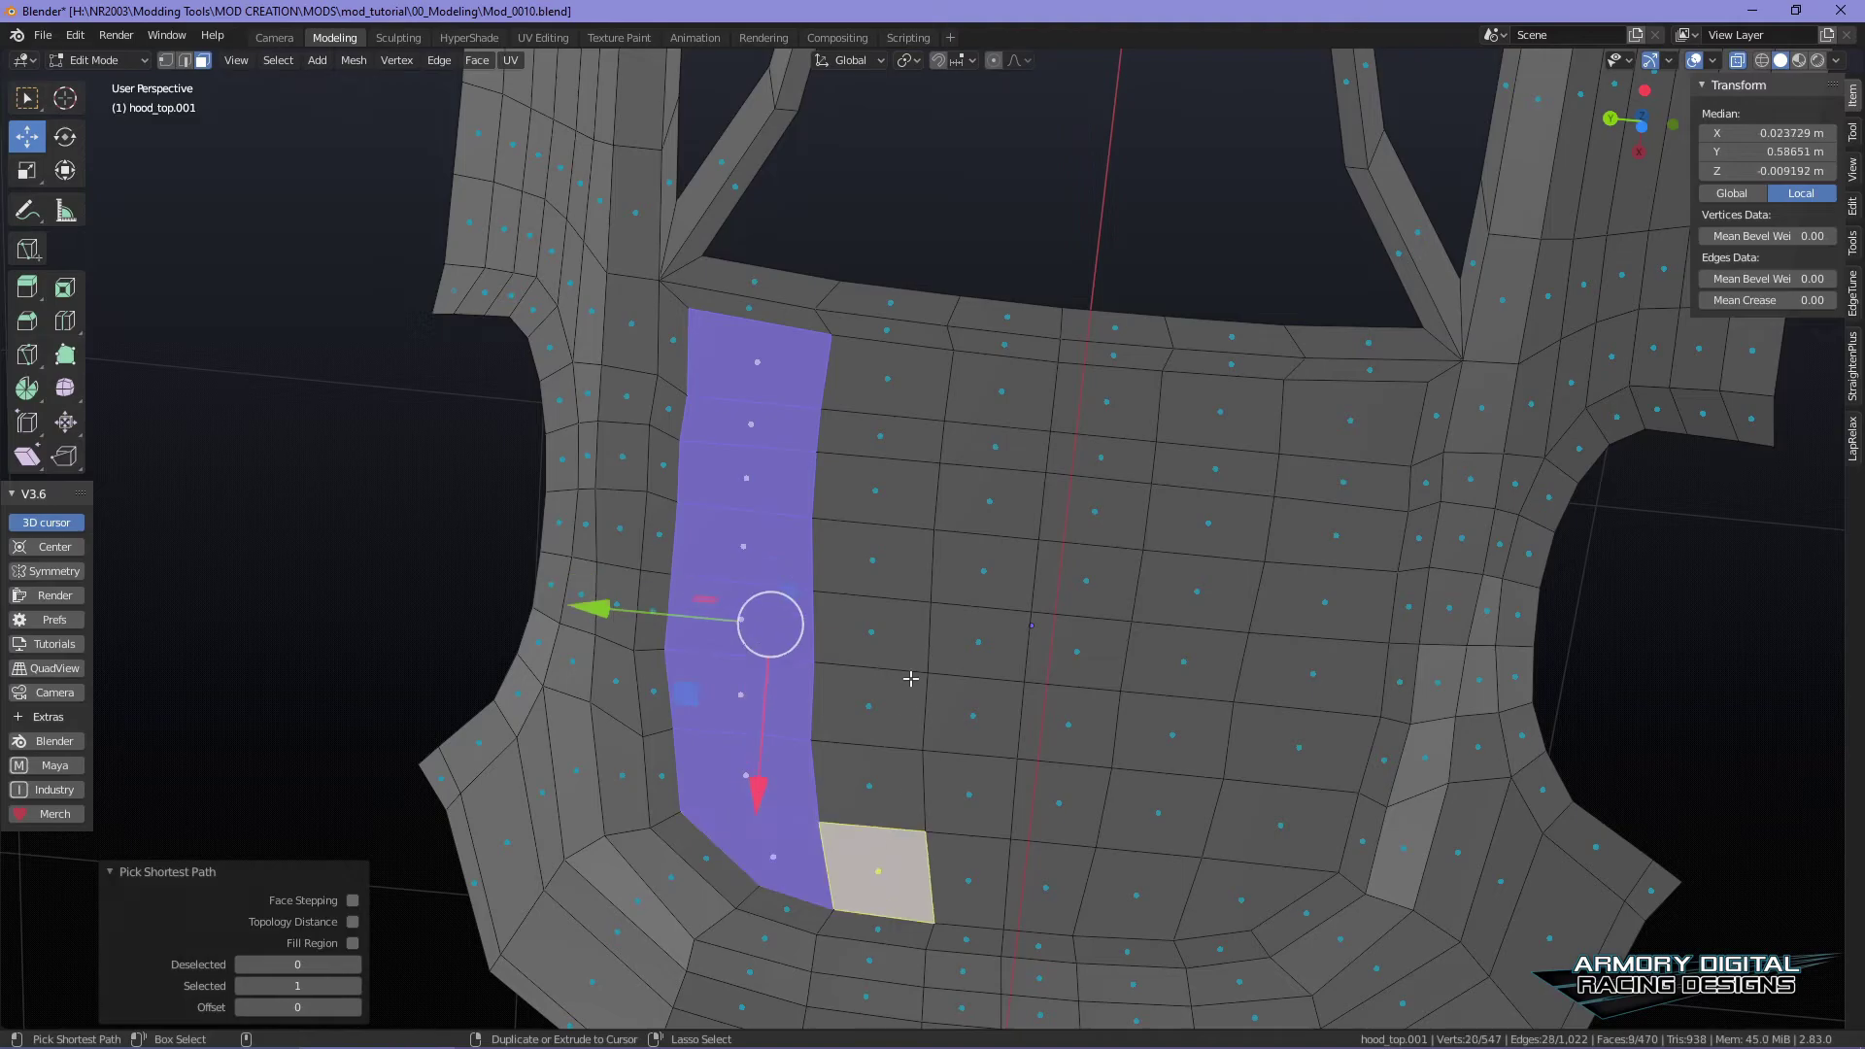
pyautogui.keyDown('ctrl'); pyautogui.click(916, 381); pyautogui.keyUp('ctrl')
pyautogui.keyDown('ctrl'); pyautogui.click(1020, 388); pyautogui.keyUp('ctrl')
pyautogui.keyDown('ctrl'); pyautogui.click(979, 880); pyautogui.keyUp('ctrl')
pyautogui.keyDown('ctrl'); pyautogui.click(1069, 889); pyautogui.keyUp('ctrl')
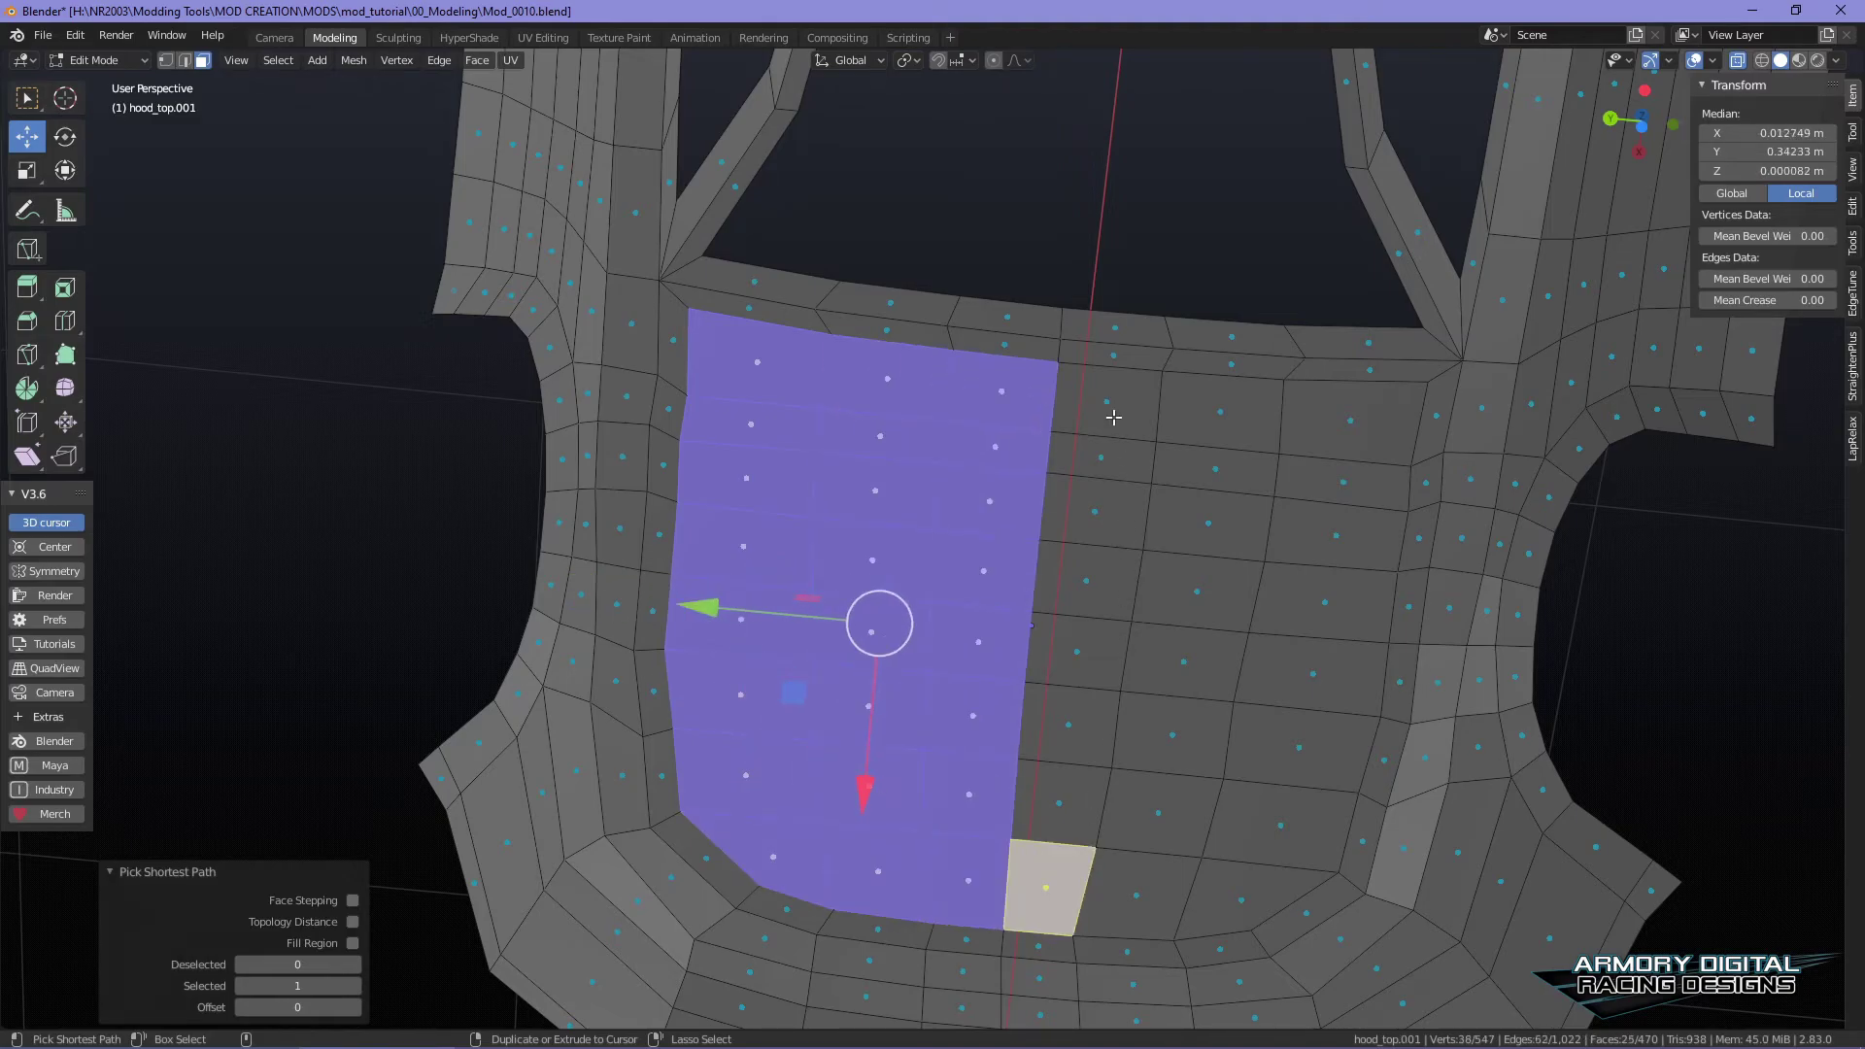
pyautogui.keyDown('ctrl'); pyautogui.click(1113, 416); pyautogui.keyUp('ctrl')
pyautogui.keyDown('ctrl'); pyautogui.click(1239, 420); pyautogui.keyUp('ctrl')
pyautogui.keyDown('ctrl'); pyautogui.click(1263, 886); pyautogui.keyUp('ctrl')
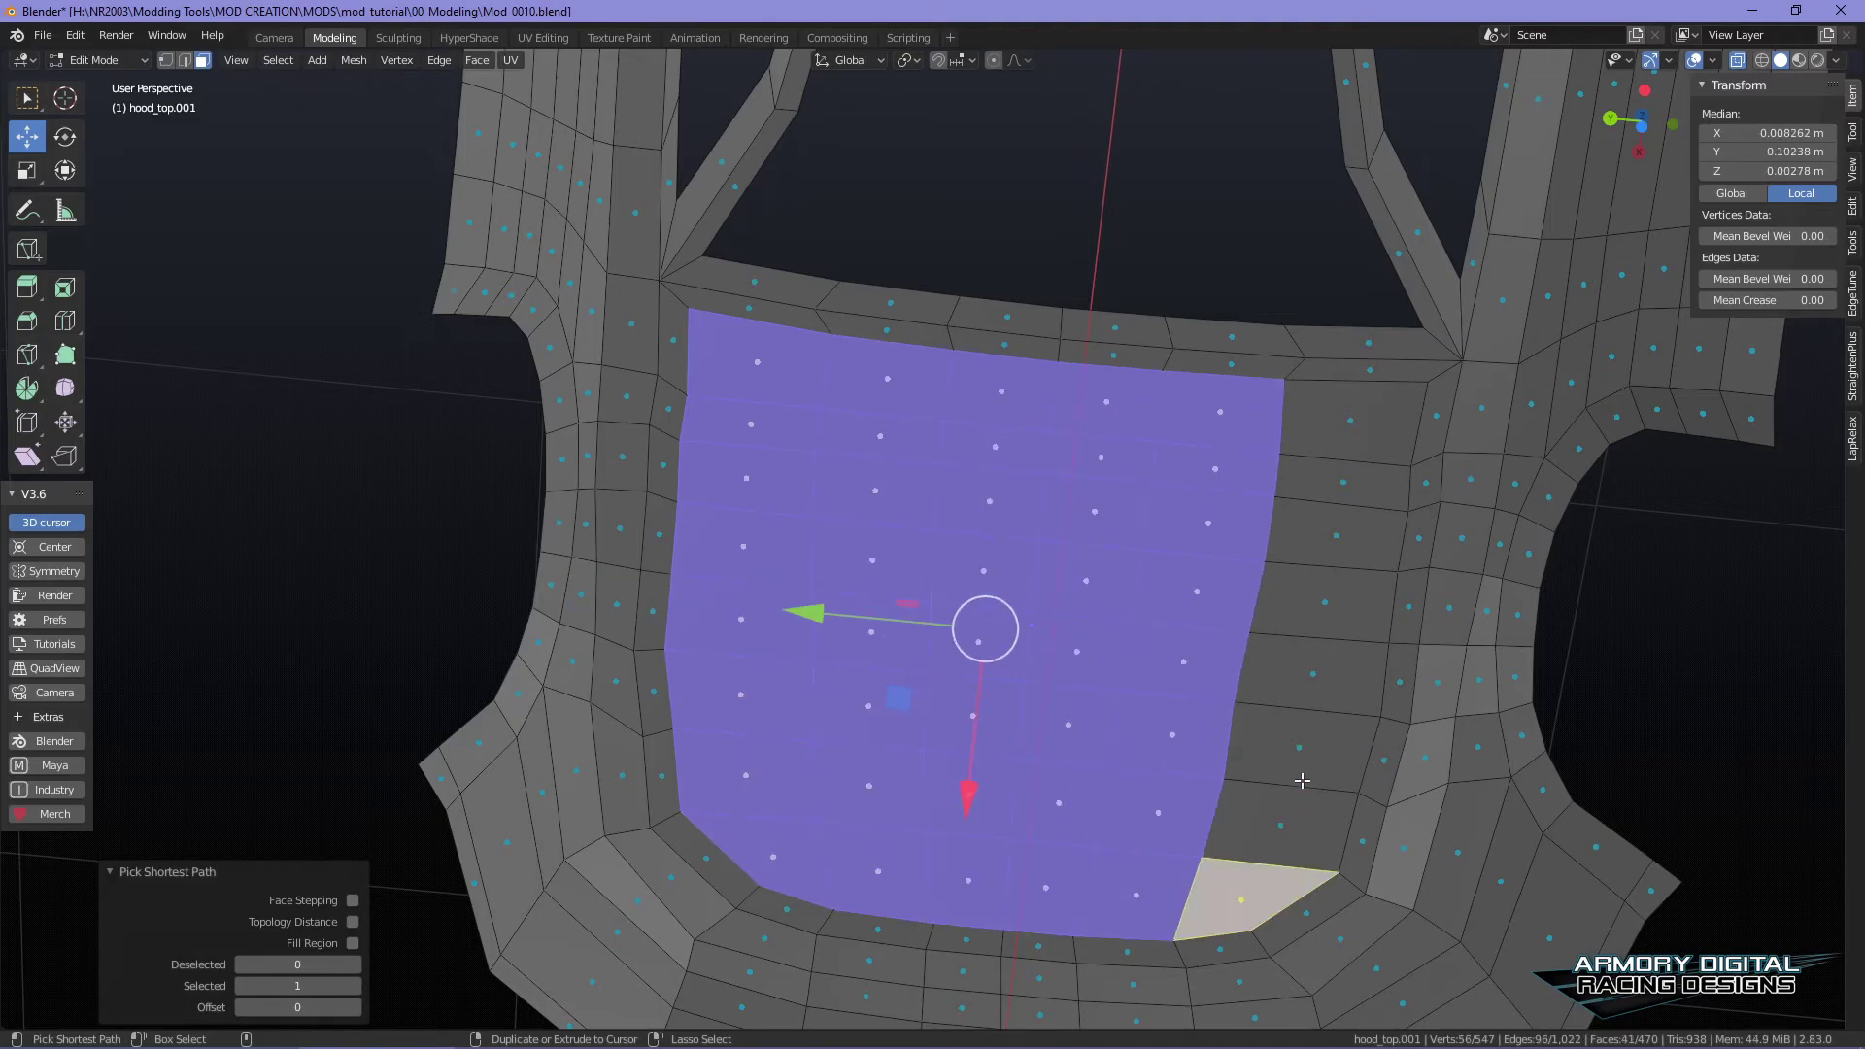
pyautogui.keyDown('ctrl'); pyautogui.click(1334, 416); pyautogui.keyUp('ctrl')
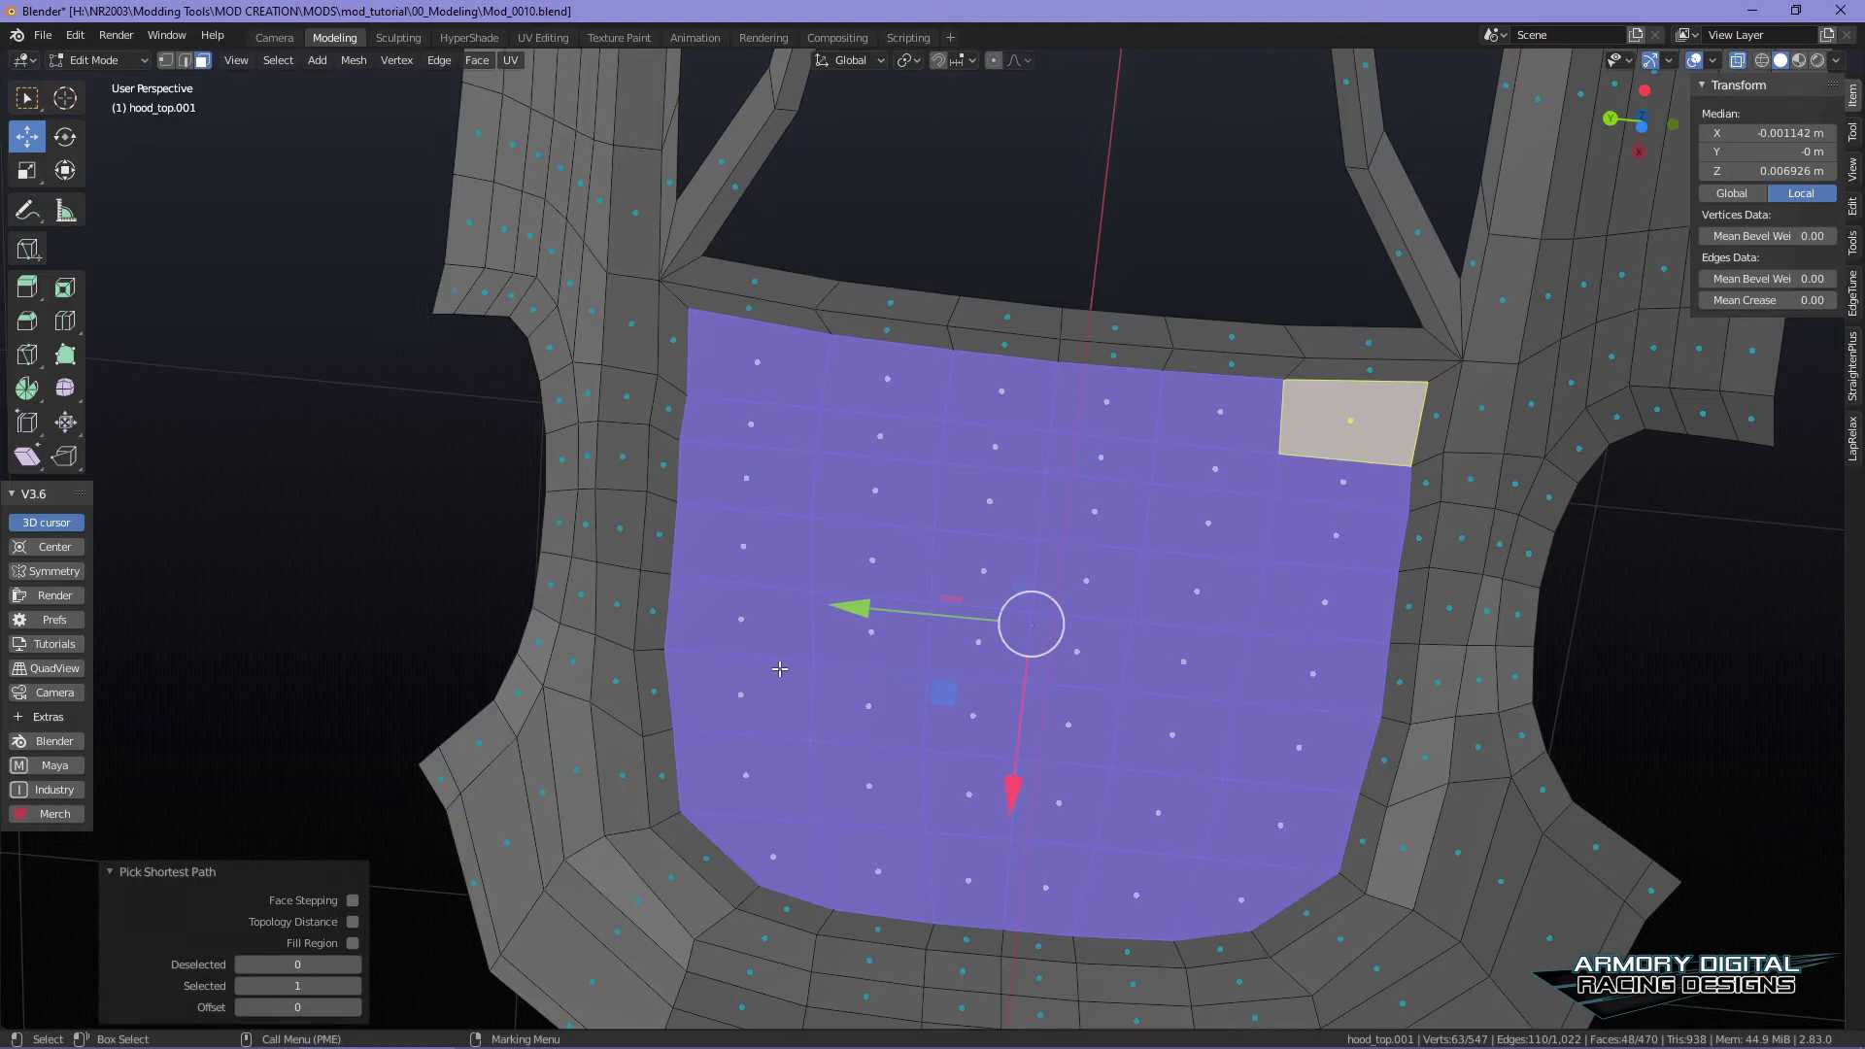
pyautogui.keyDown('alt'); pyautogui.moveTo(996, 595); pyautogui.dragTo(1270, 636); pyautogui.keyUp('alt')
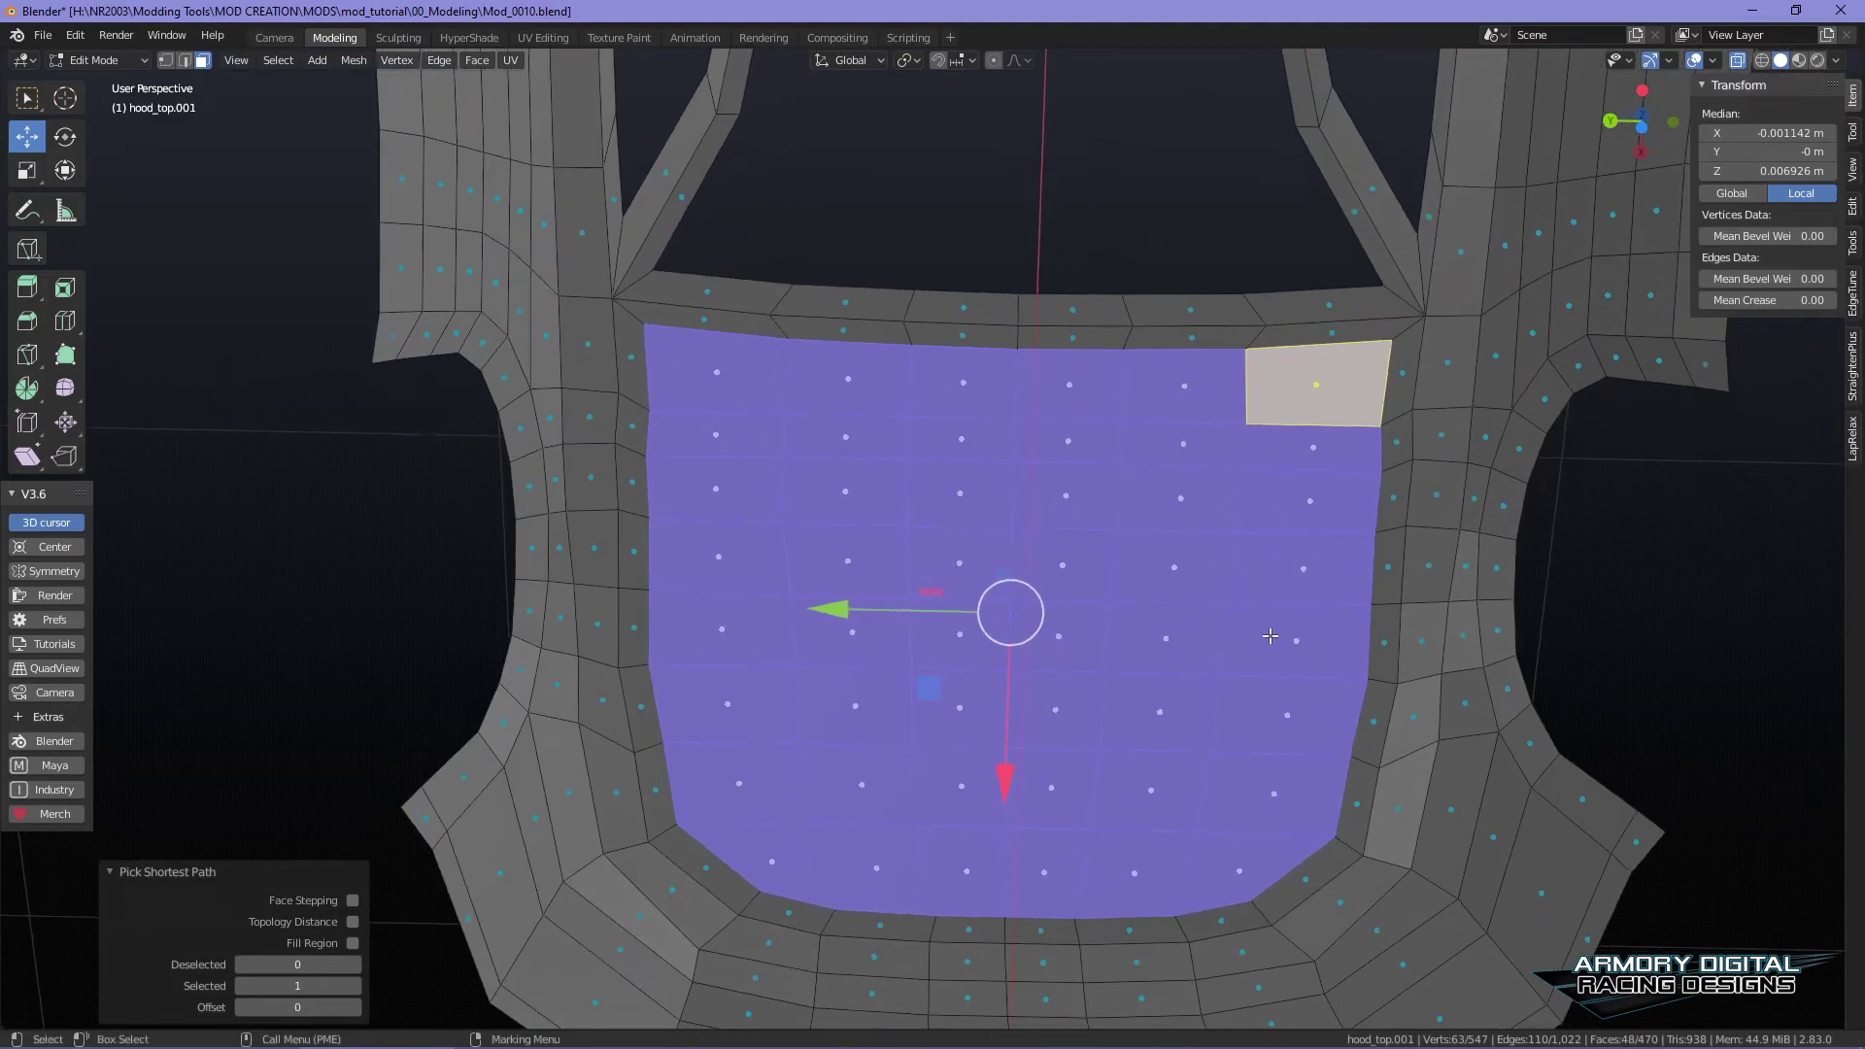
pyautogui.middleClick(846, 454)
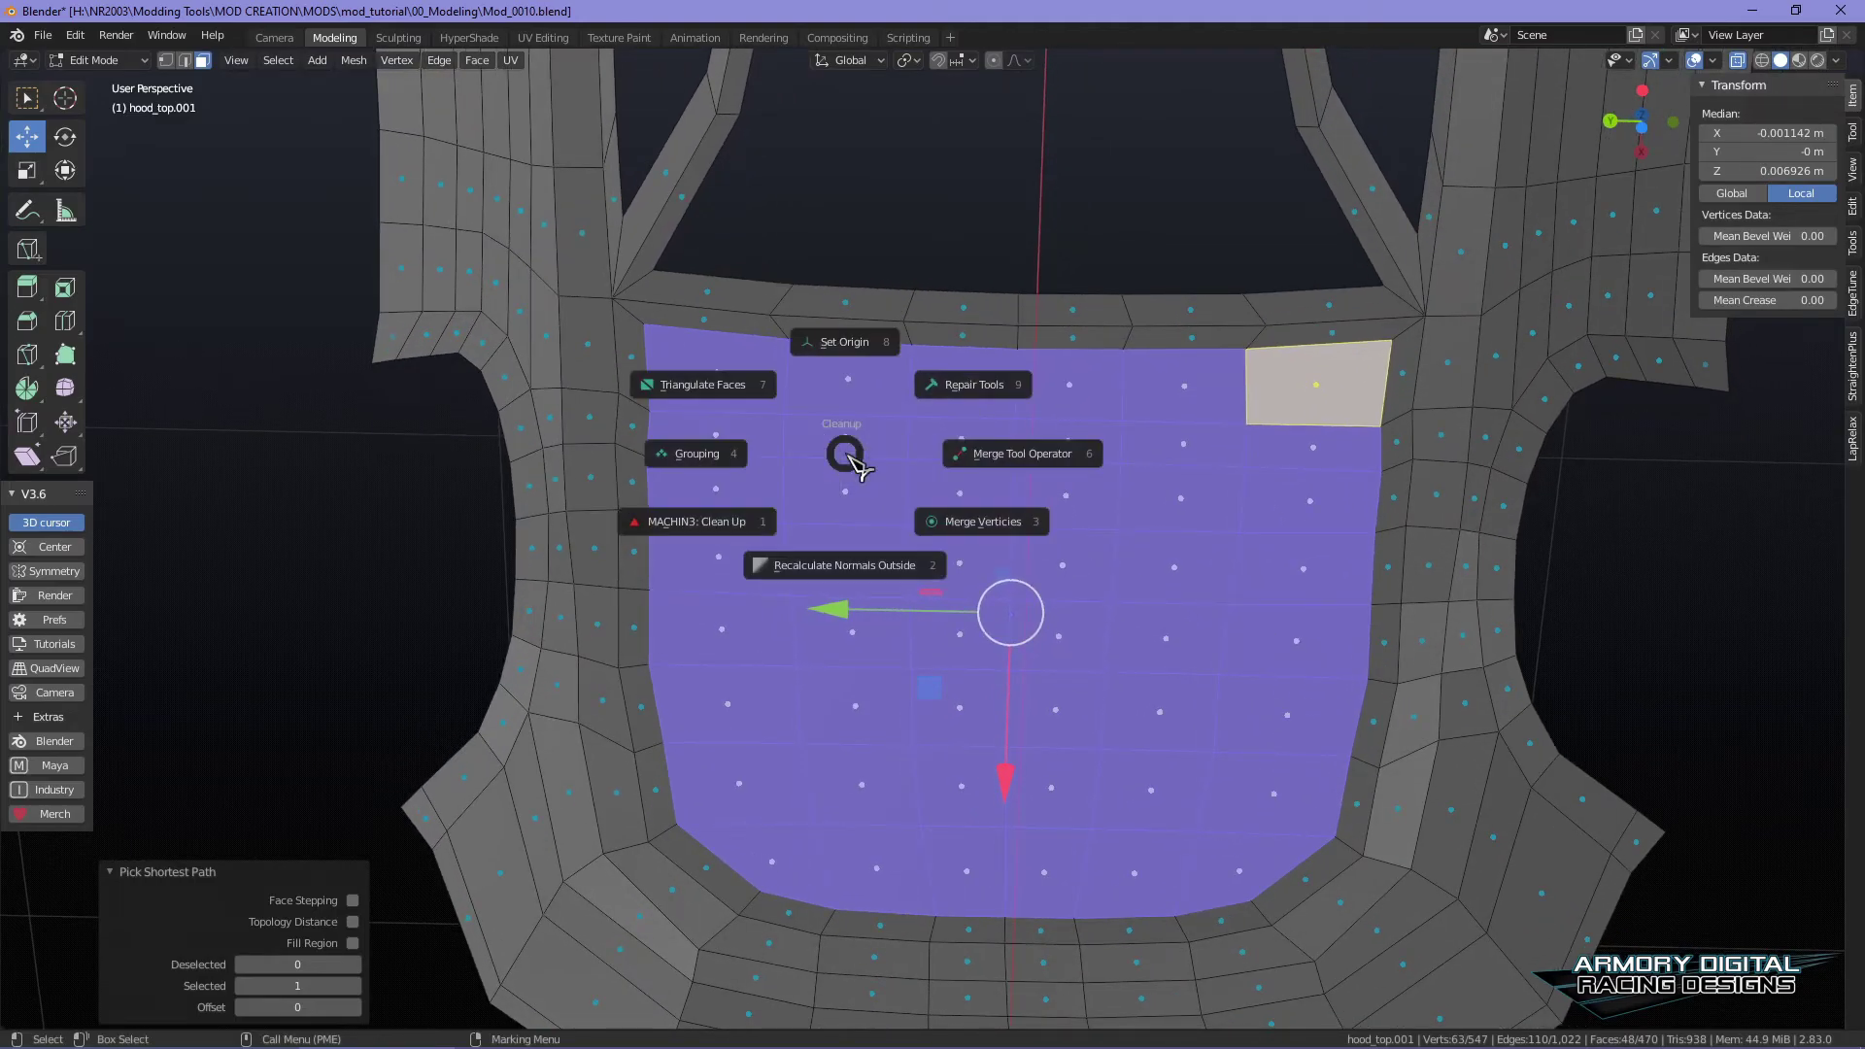
pyautogui.click(748, 465)
pyautogui.click(797, 495)
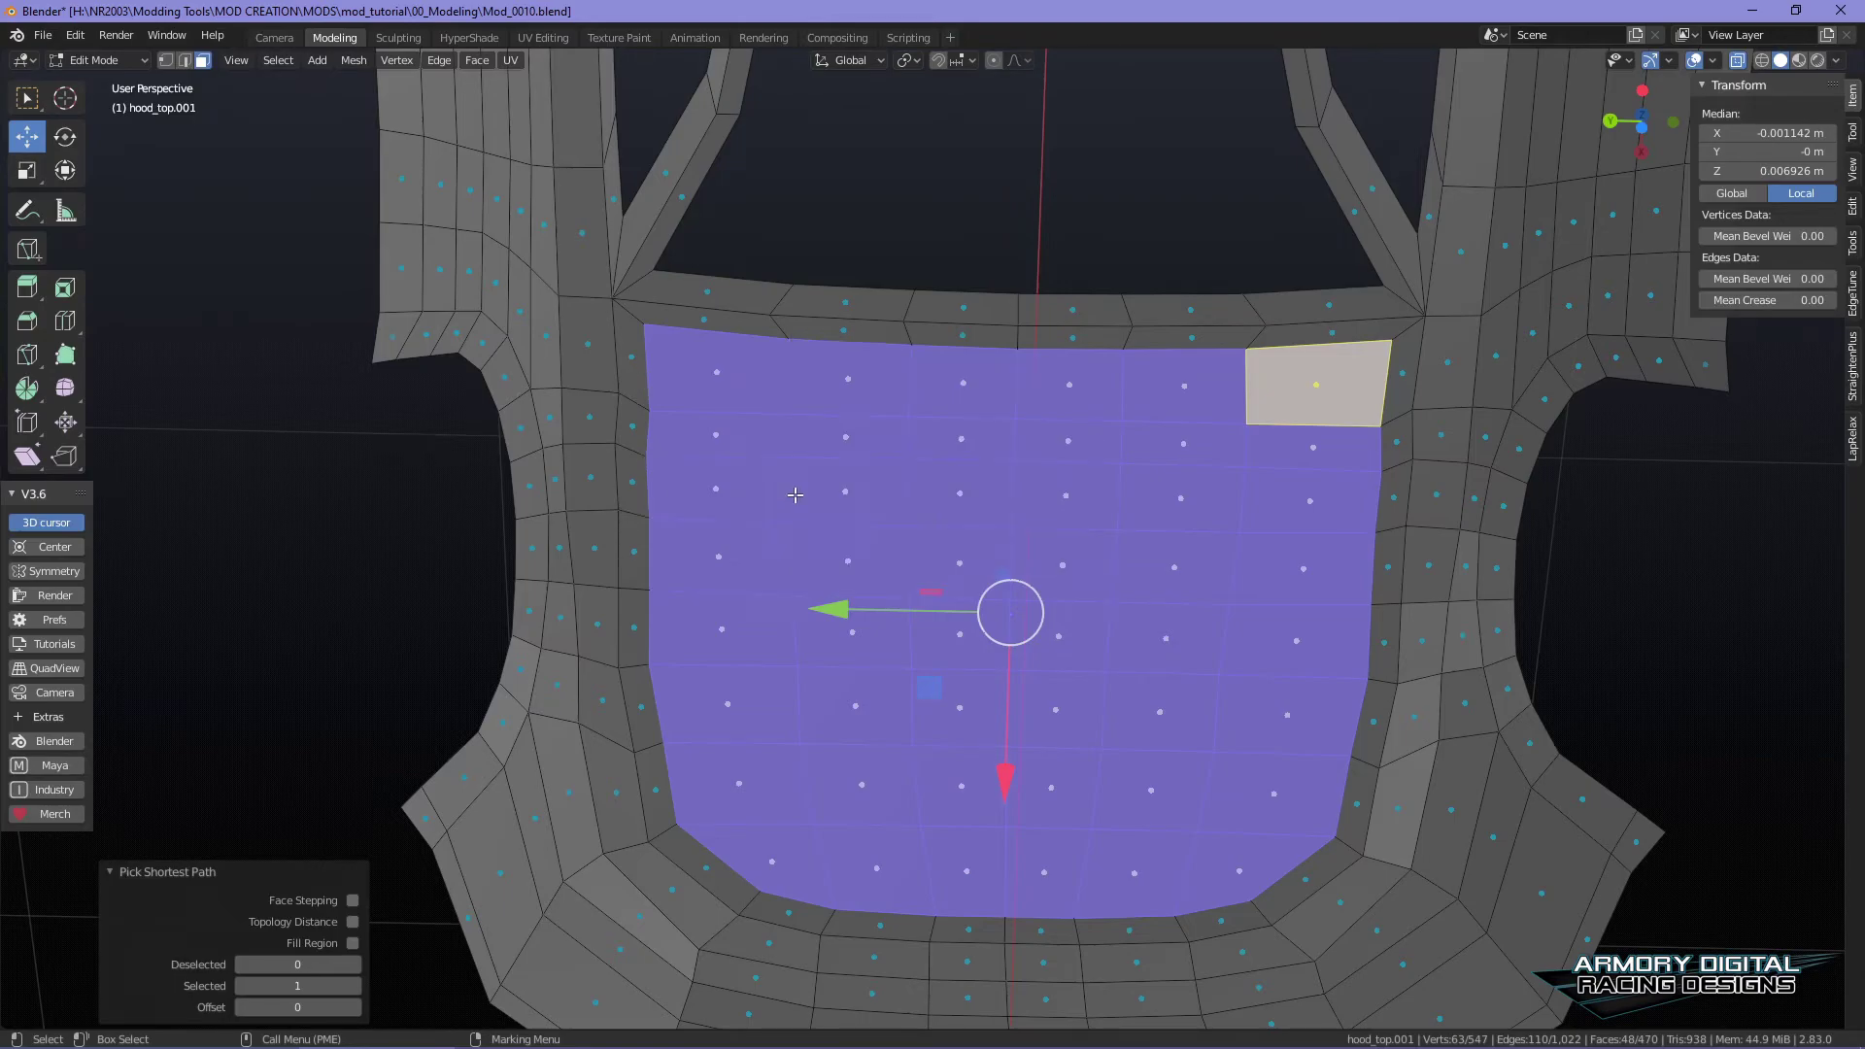
pyautogui.keyDown('alt'); pyautogui.moveTo(1158, 525); pyautogui.dragTo(1044, 509); pyautogui.keyUp('alt')
pyautogui.hotkey('ctrl', 'z')
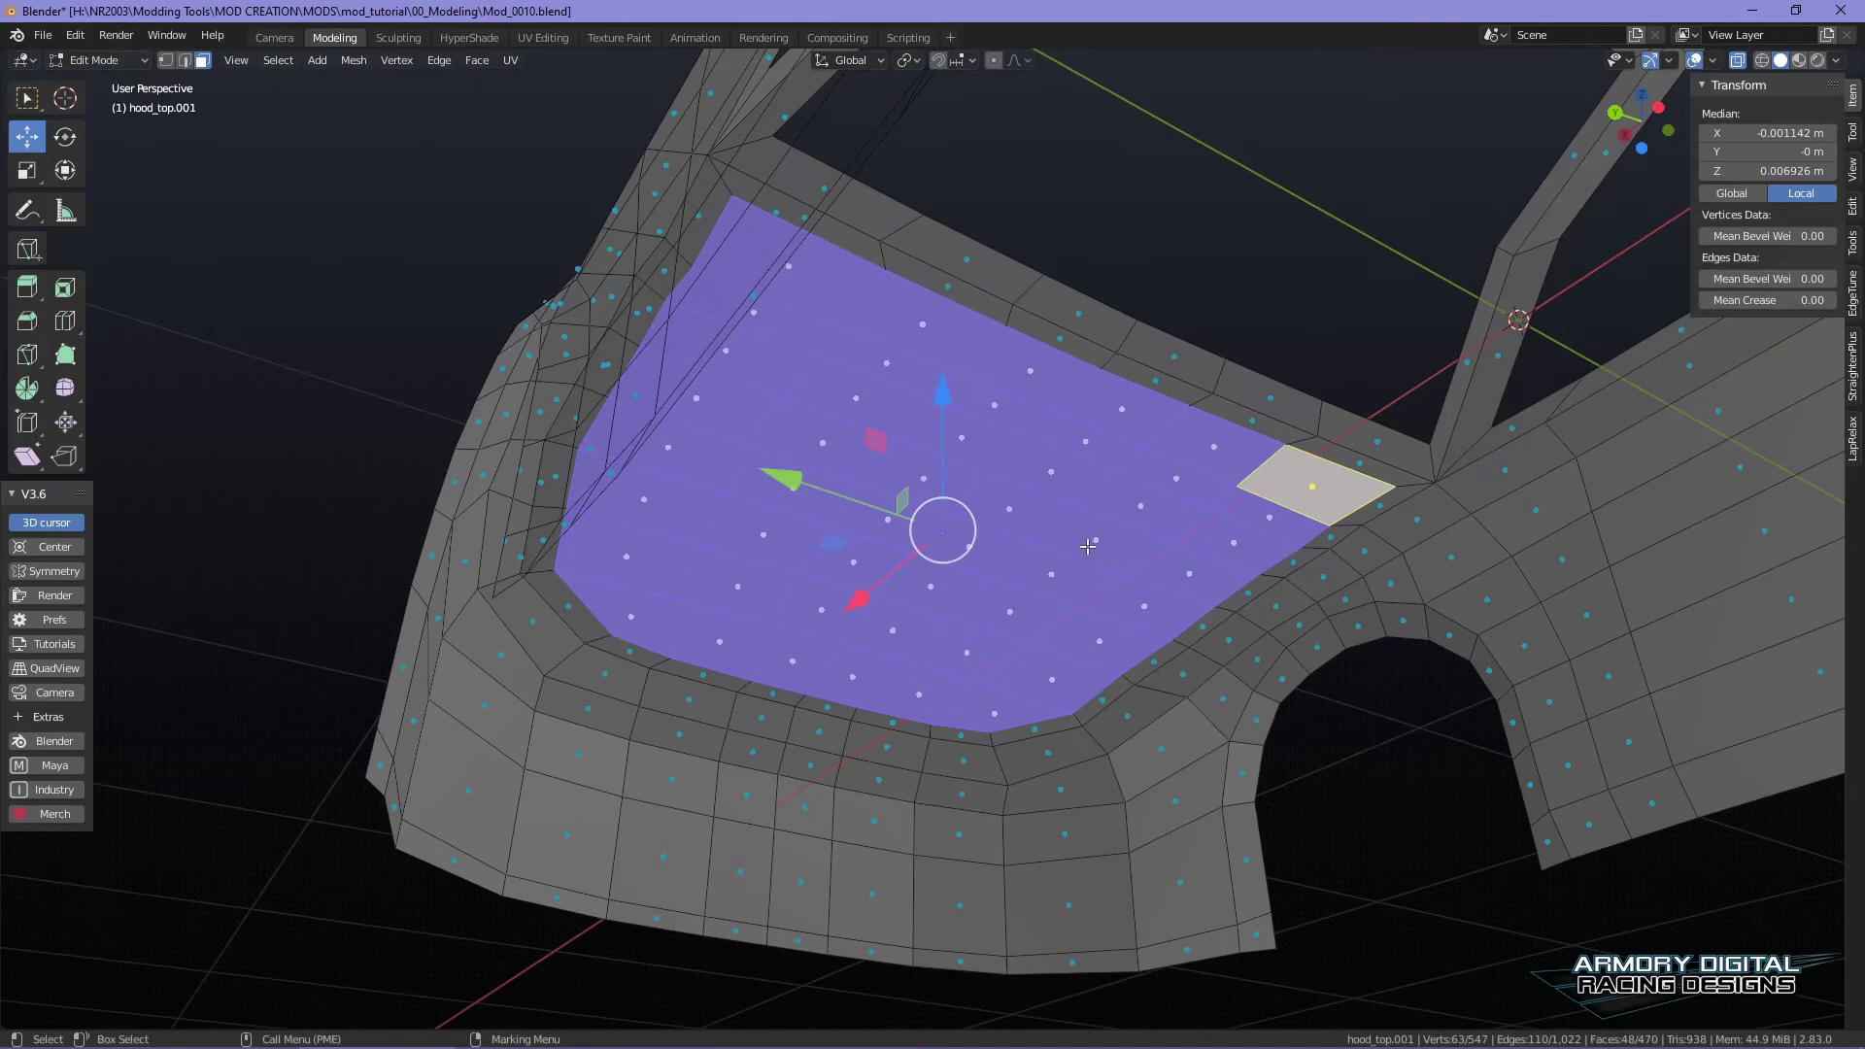
pyautogui.scroll(-5, 1061, 545)
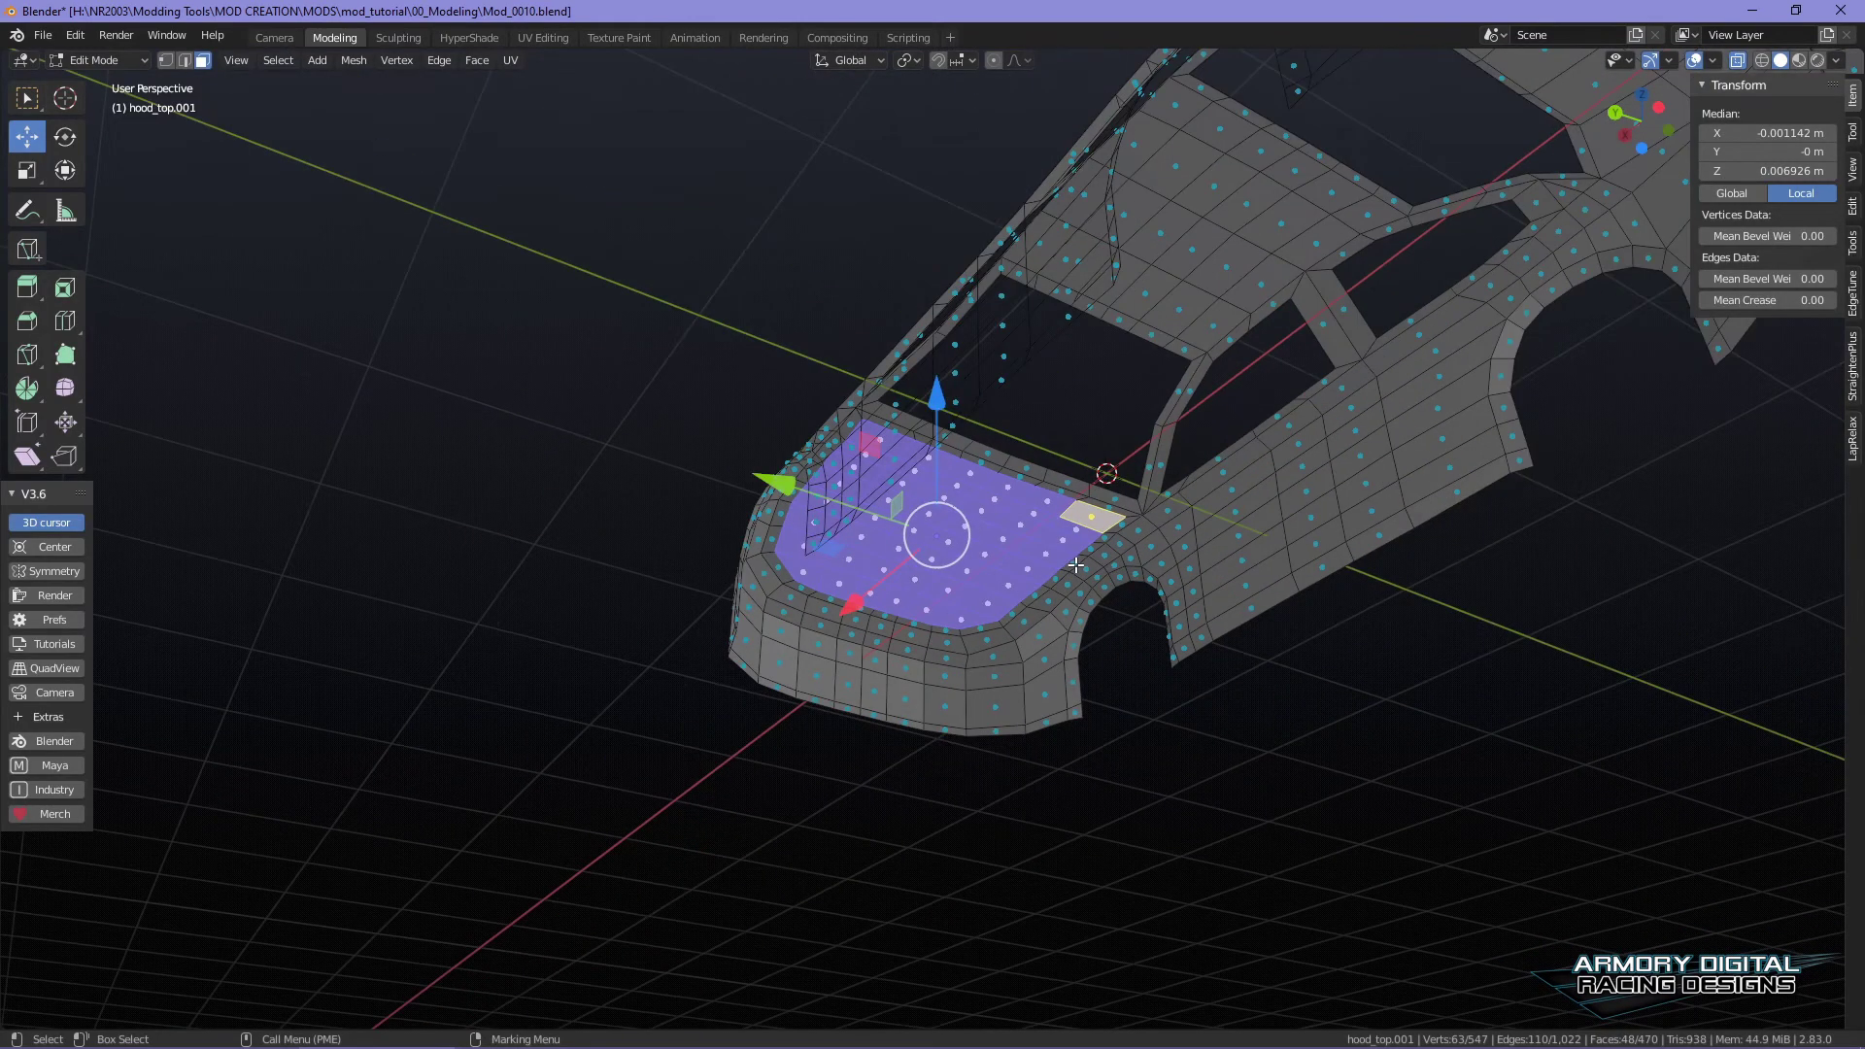
pyautogui.scroll(6, 1075, 565)
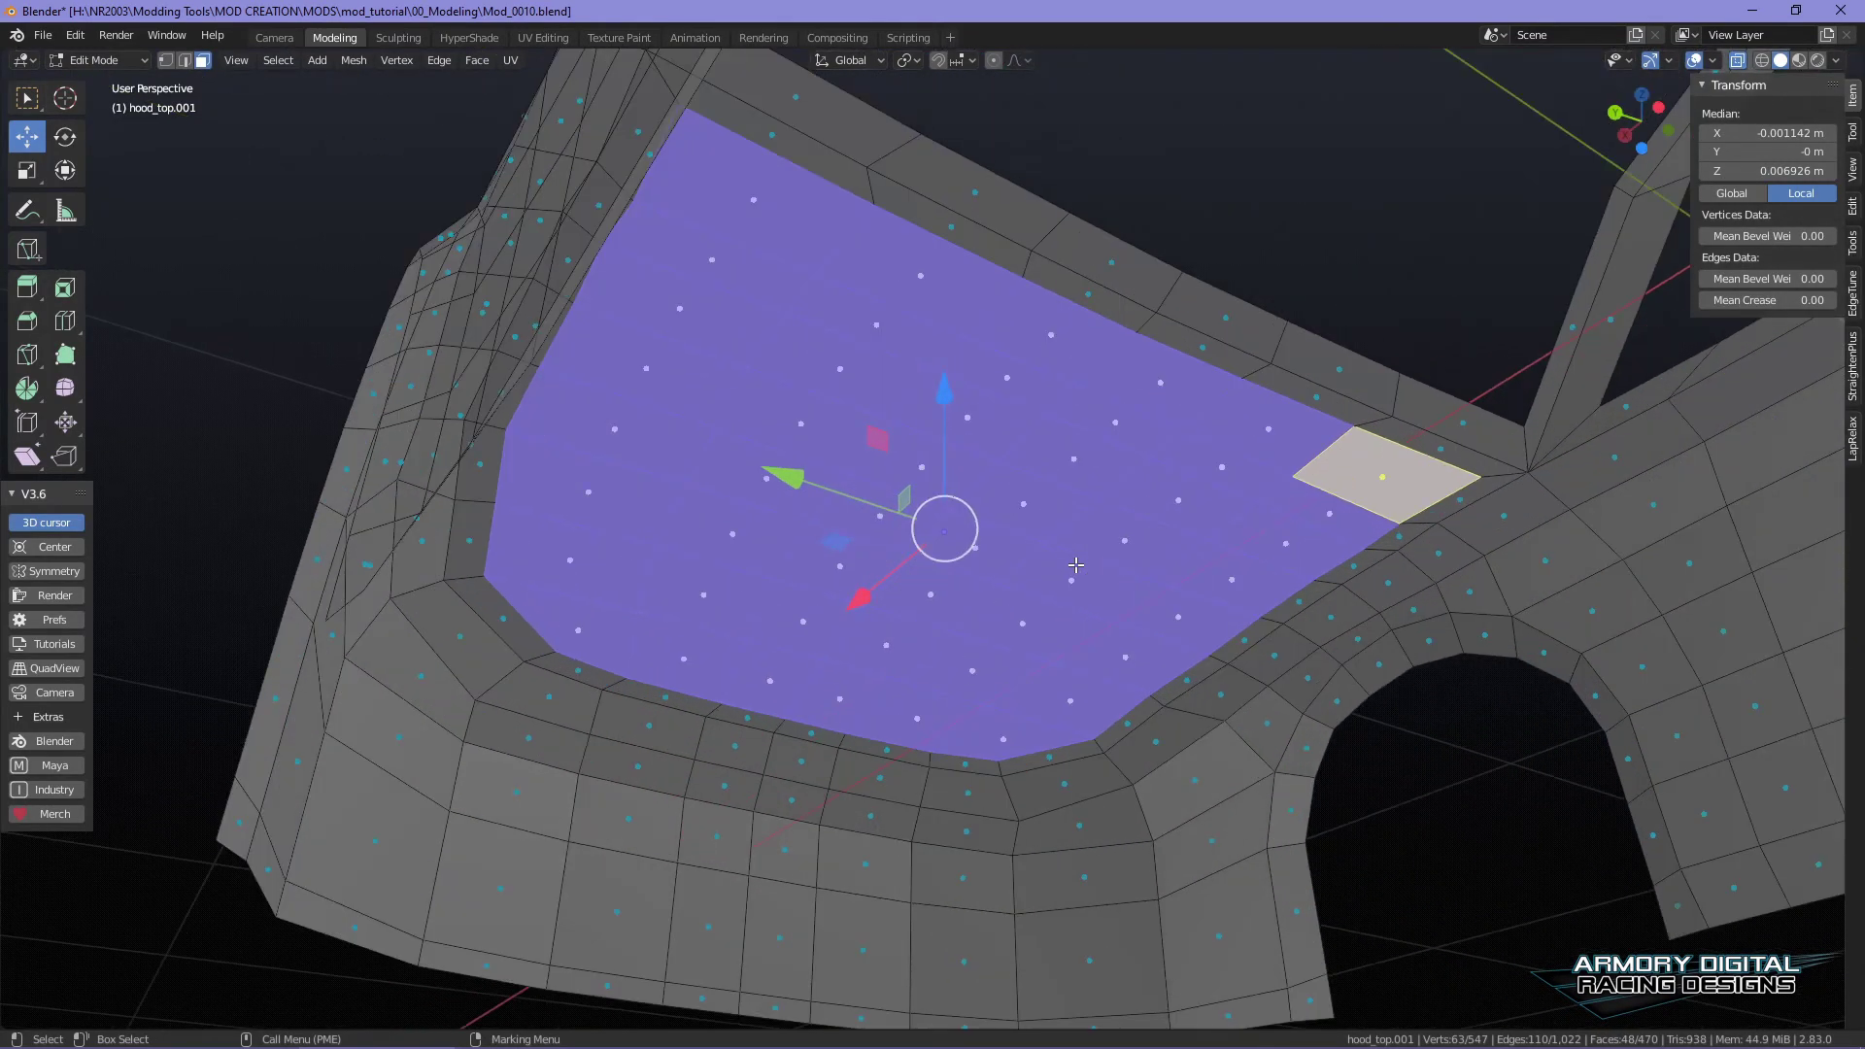
pyautogui.rightClick(1013, 513)
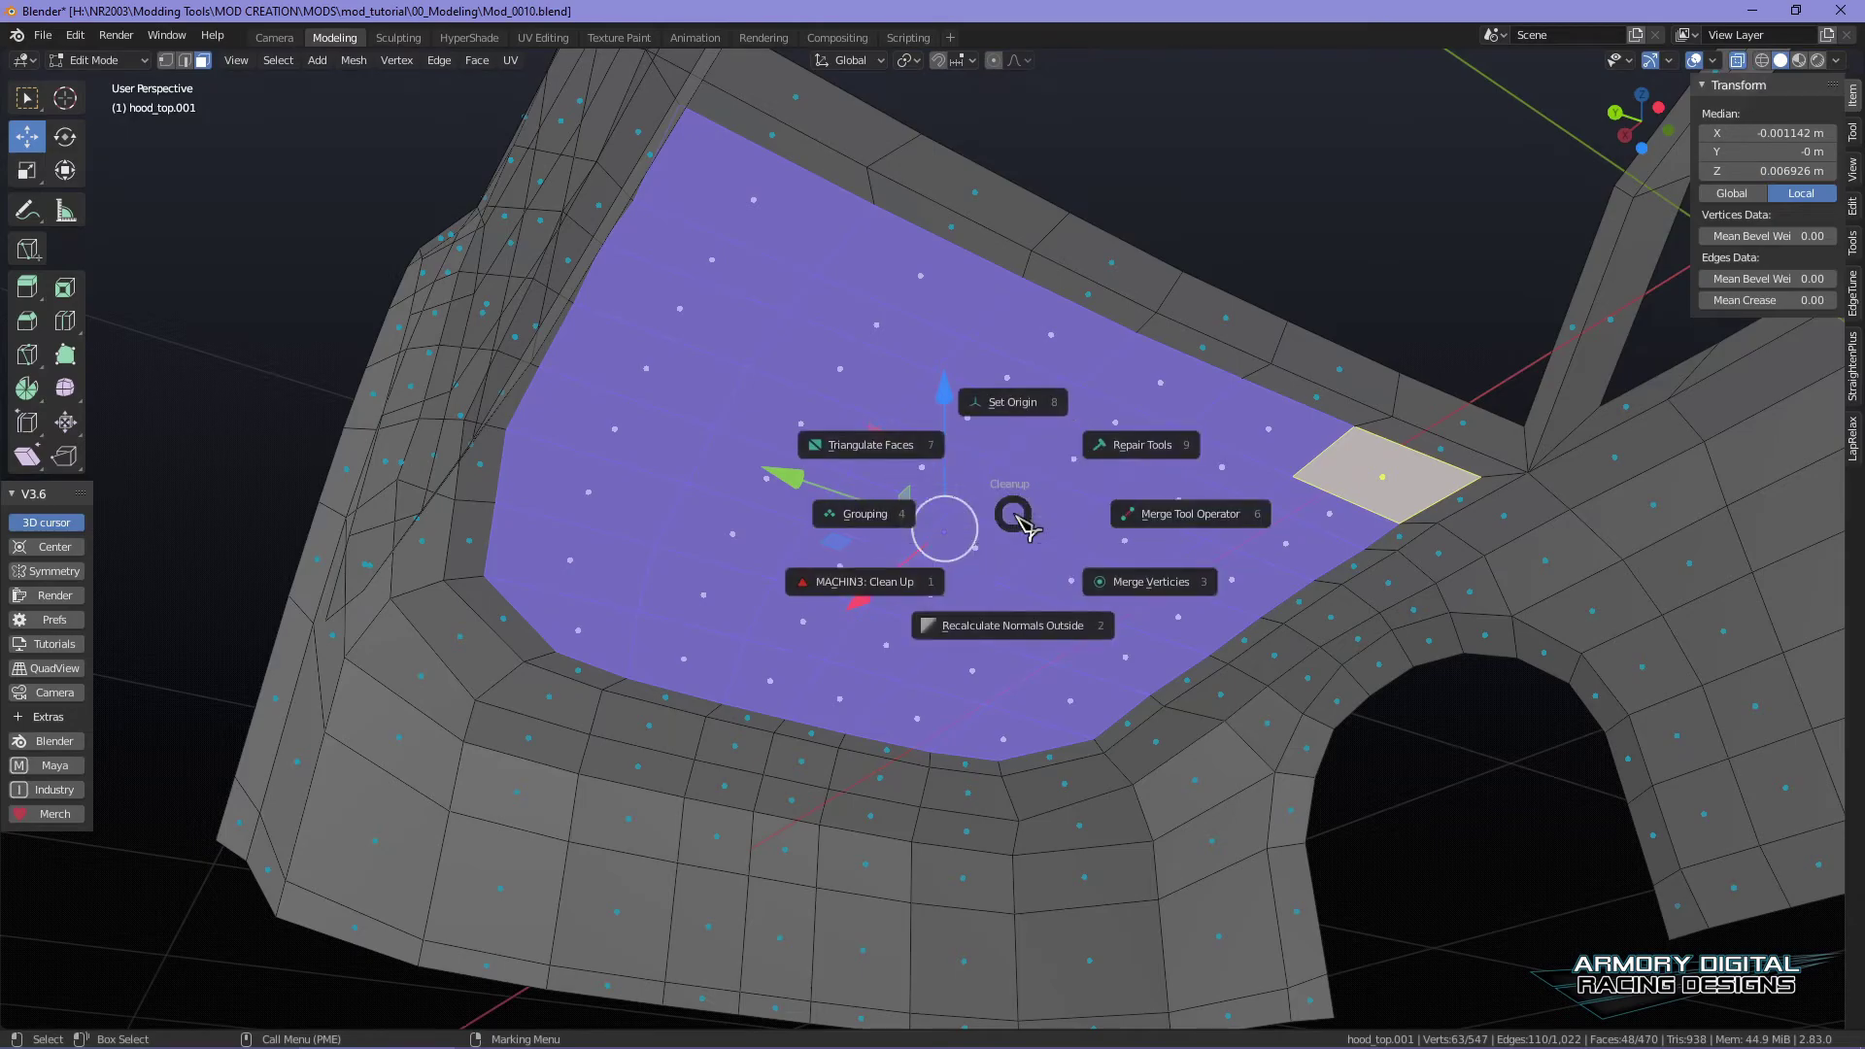
pyautogui.click(874, 517)
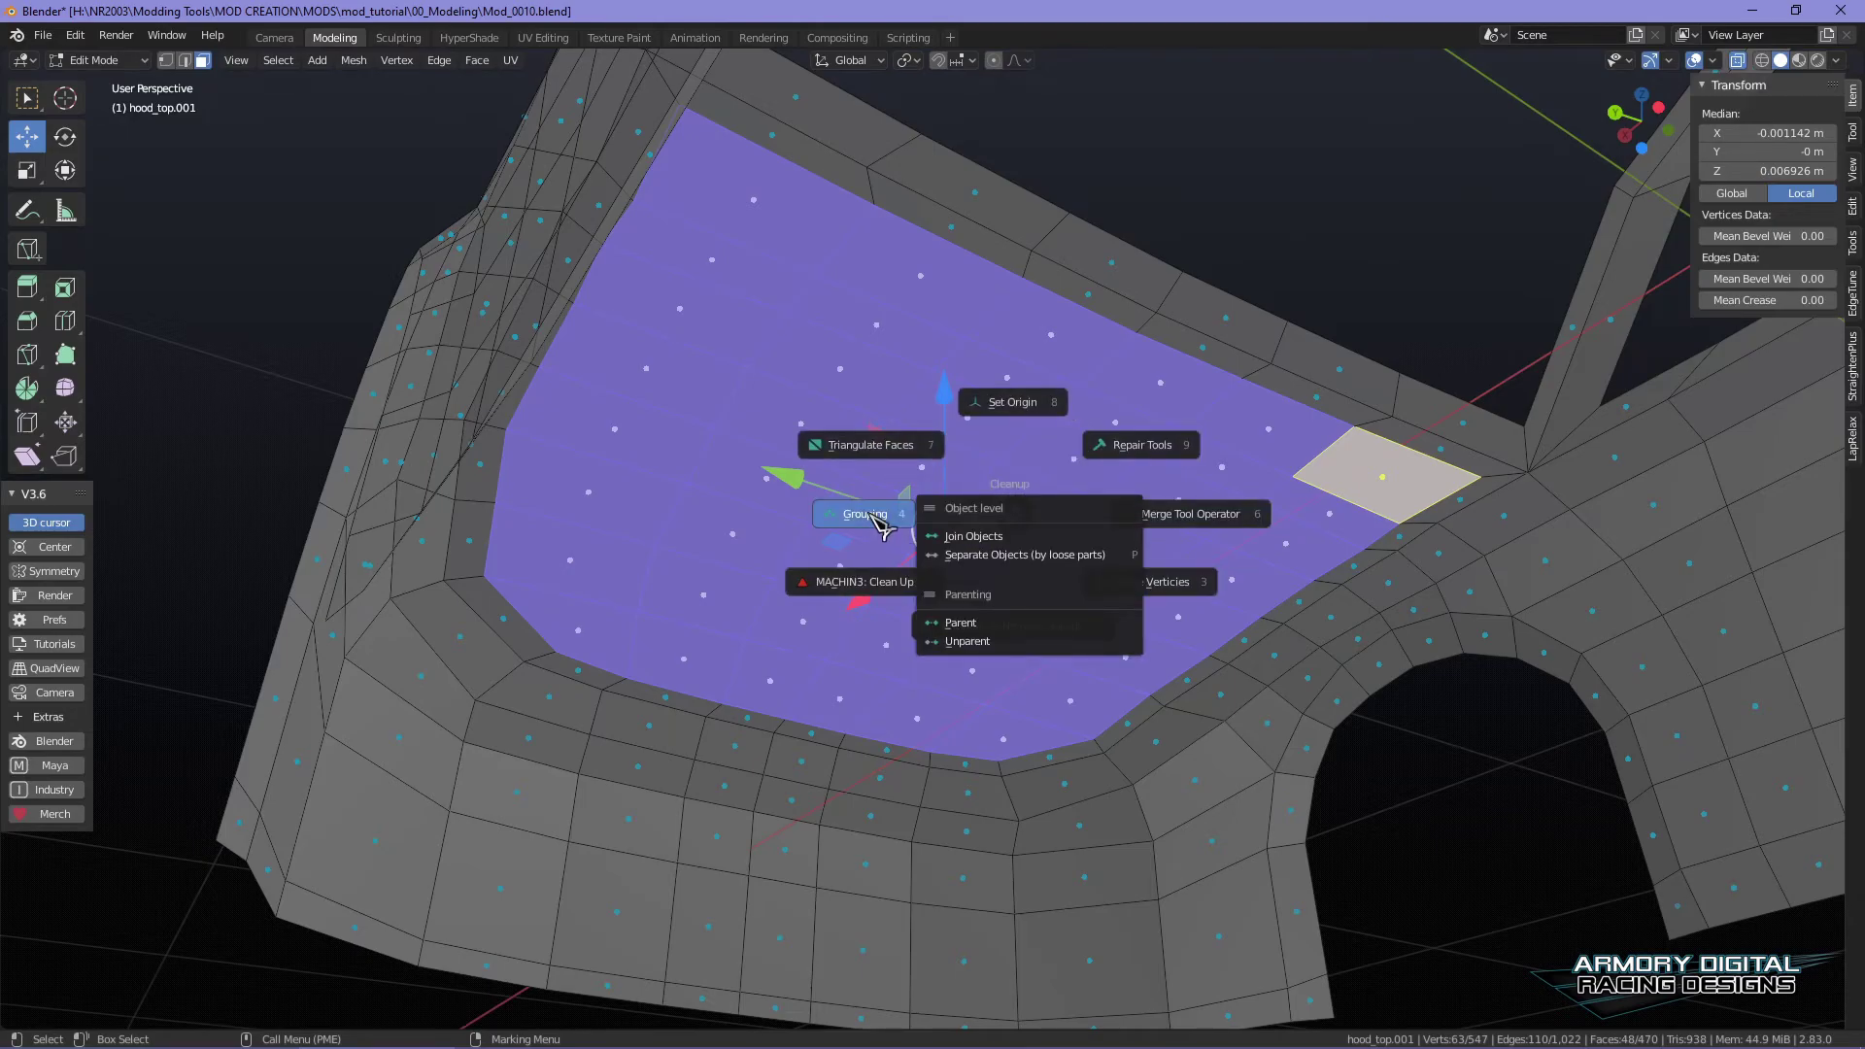
pyautogui.press('Escape')
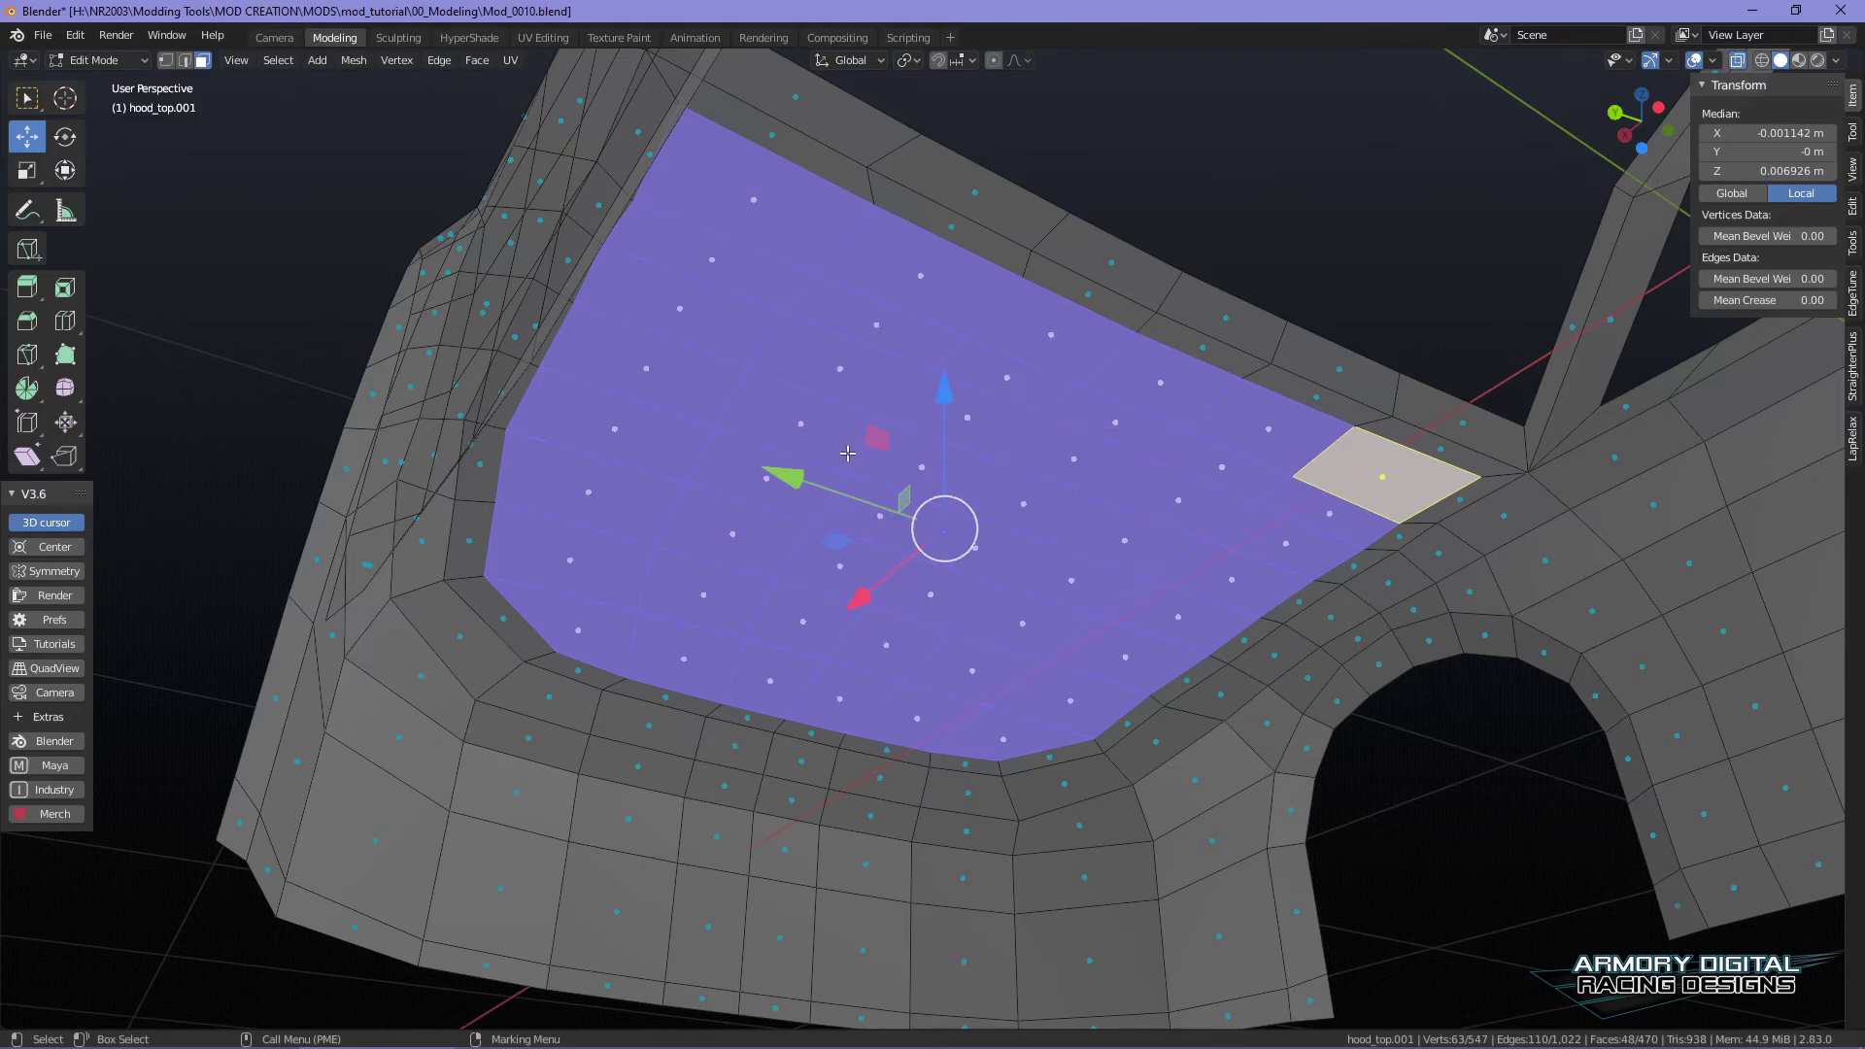
# - Duplicate the selected hood faces in place and raise the copy about 0.58 m along Z
pyautogui.hotkey('shift', 'd')
pyautogui.press('Escape')
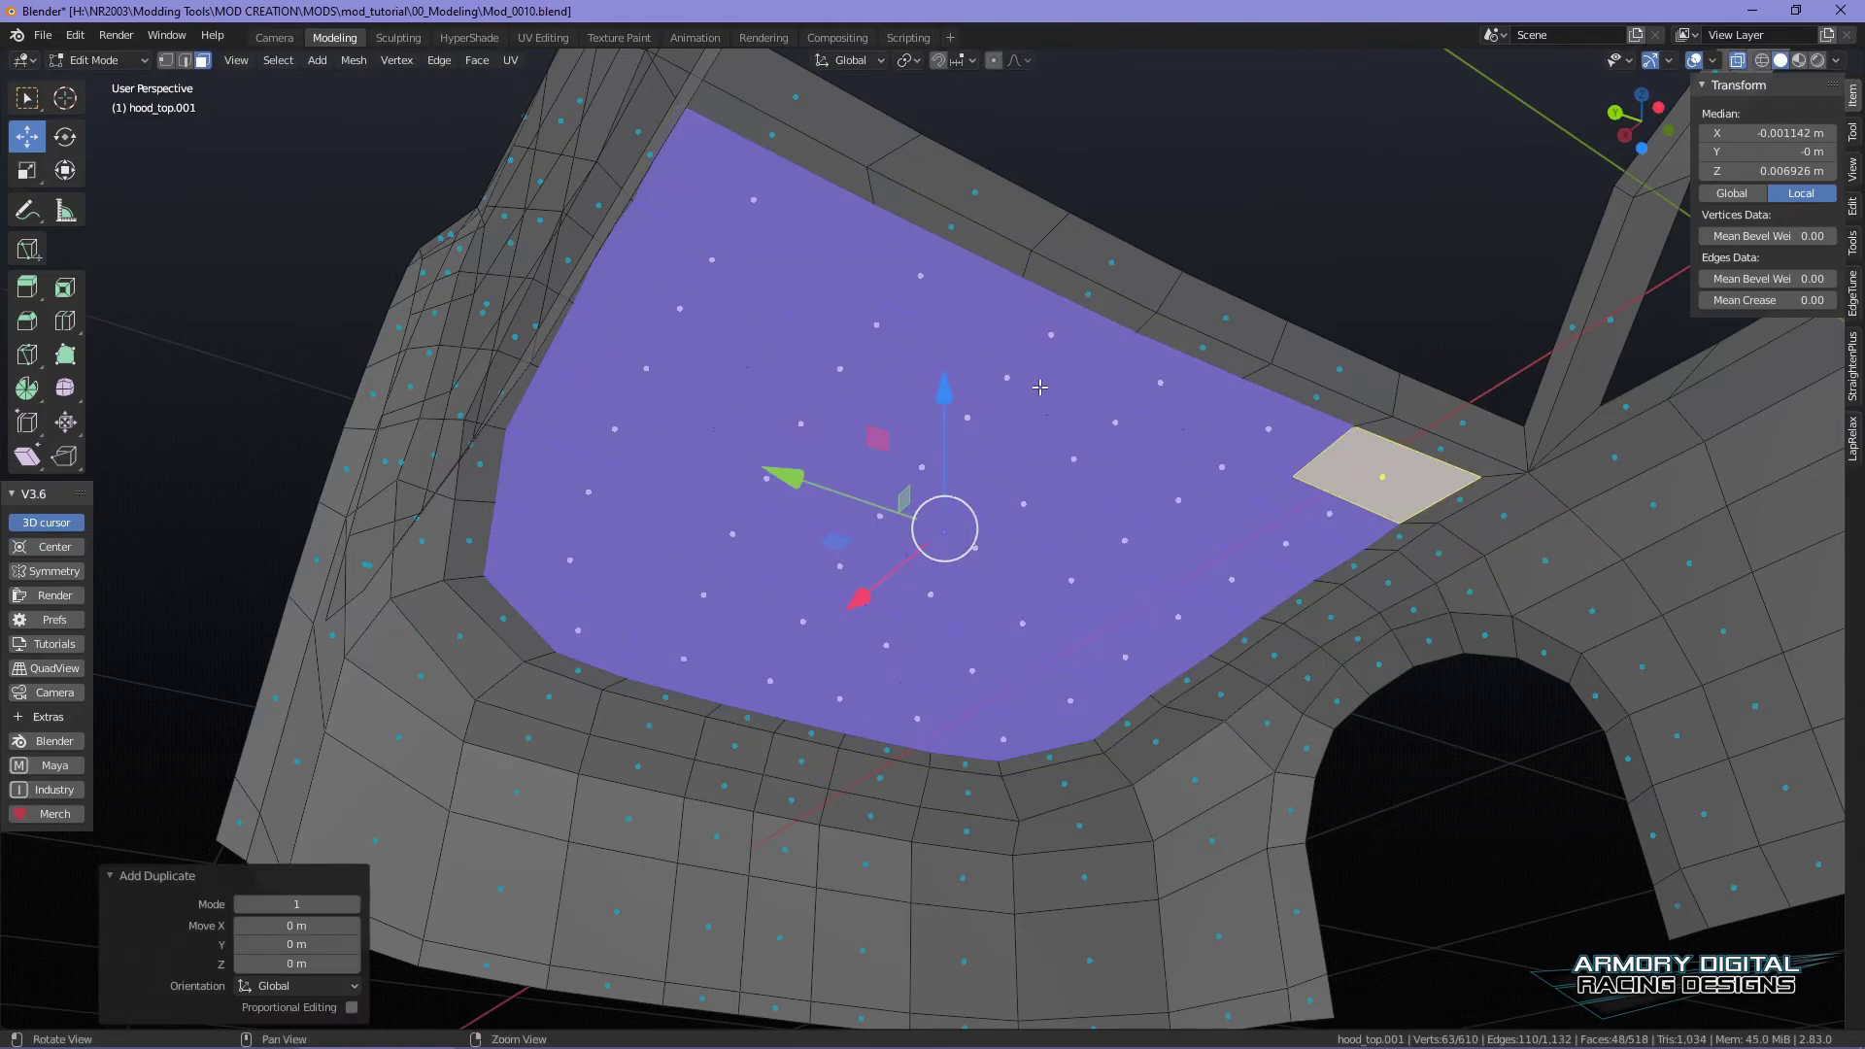
pyautogui.moveTo(1039, 379); pyautogui.dragTo(1016, 532, button='middle')
pyautogui.moveTo(896, 425); pyautogui.dragTo(899, 185)
pyautogui.moveTo(899, 185); pyautogui.dragTo(1119, 612, button='middle')
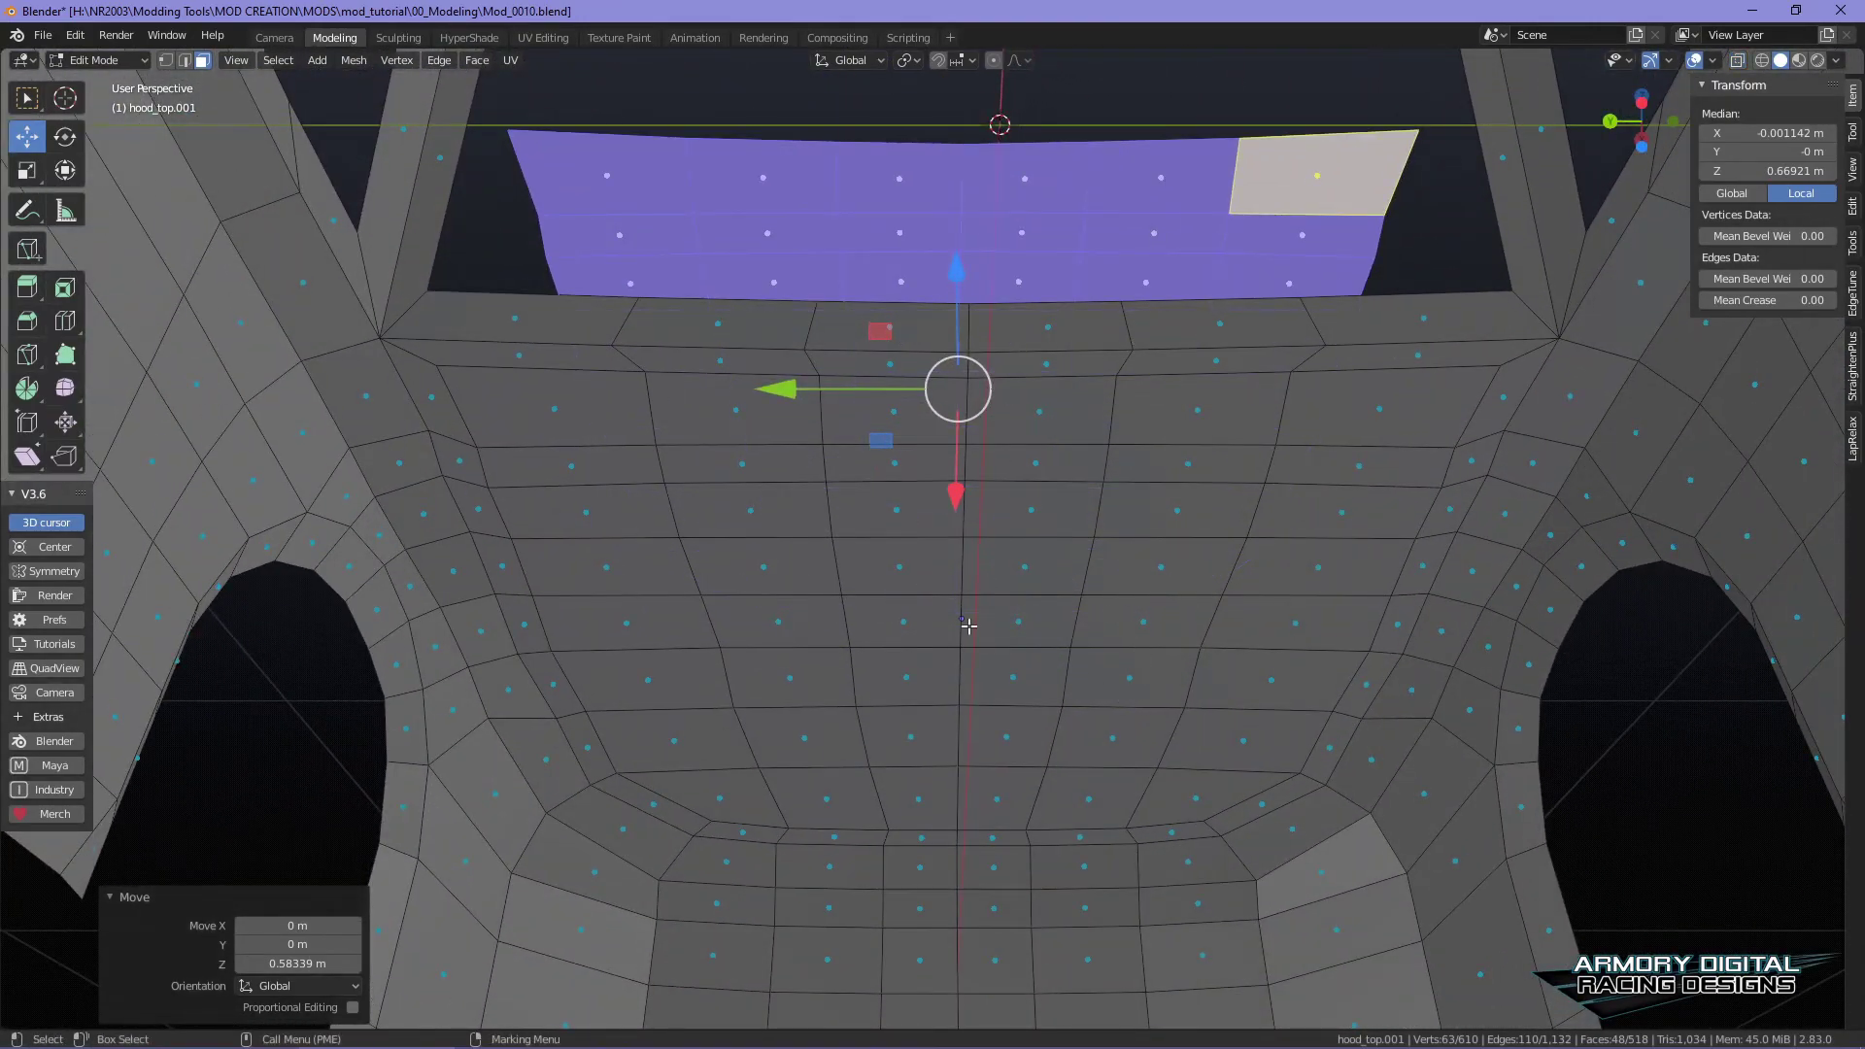
# - Select the original hood faces below the raised copy column by column and delete them
pyautogui.click(539, 401)
pyautogui.keyDown('ctrl'); pyautogui.click(724, 791); pyautogui.keyUp('ctrl')
pyautogui.keyDown('ctrl'); pyautogui.click(830, 796); pyautogui.keyUp('ctrl')
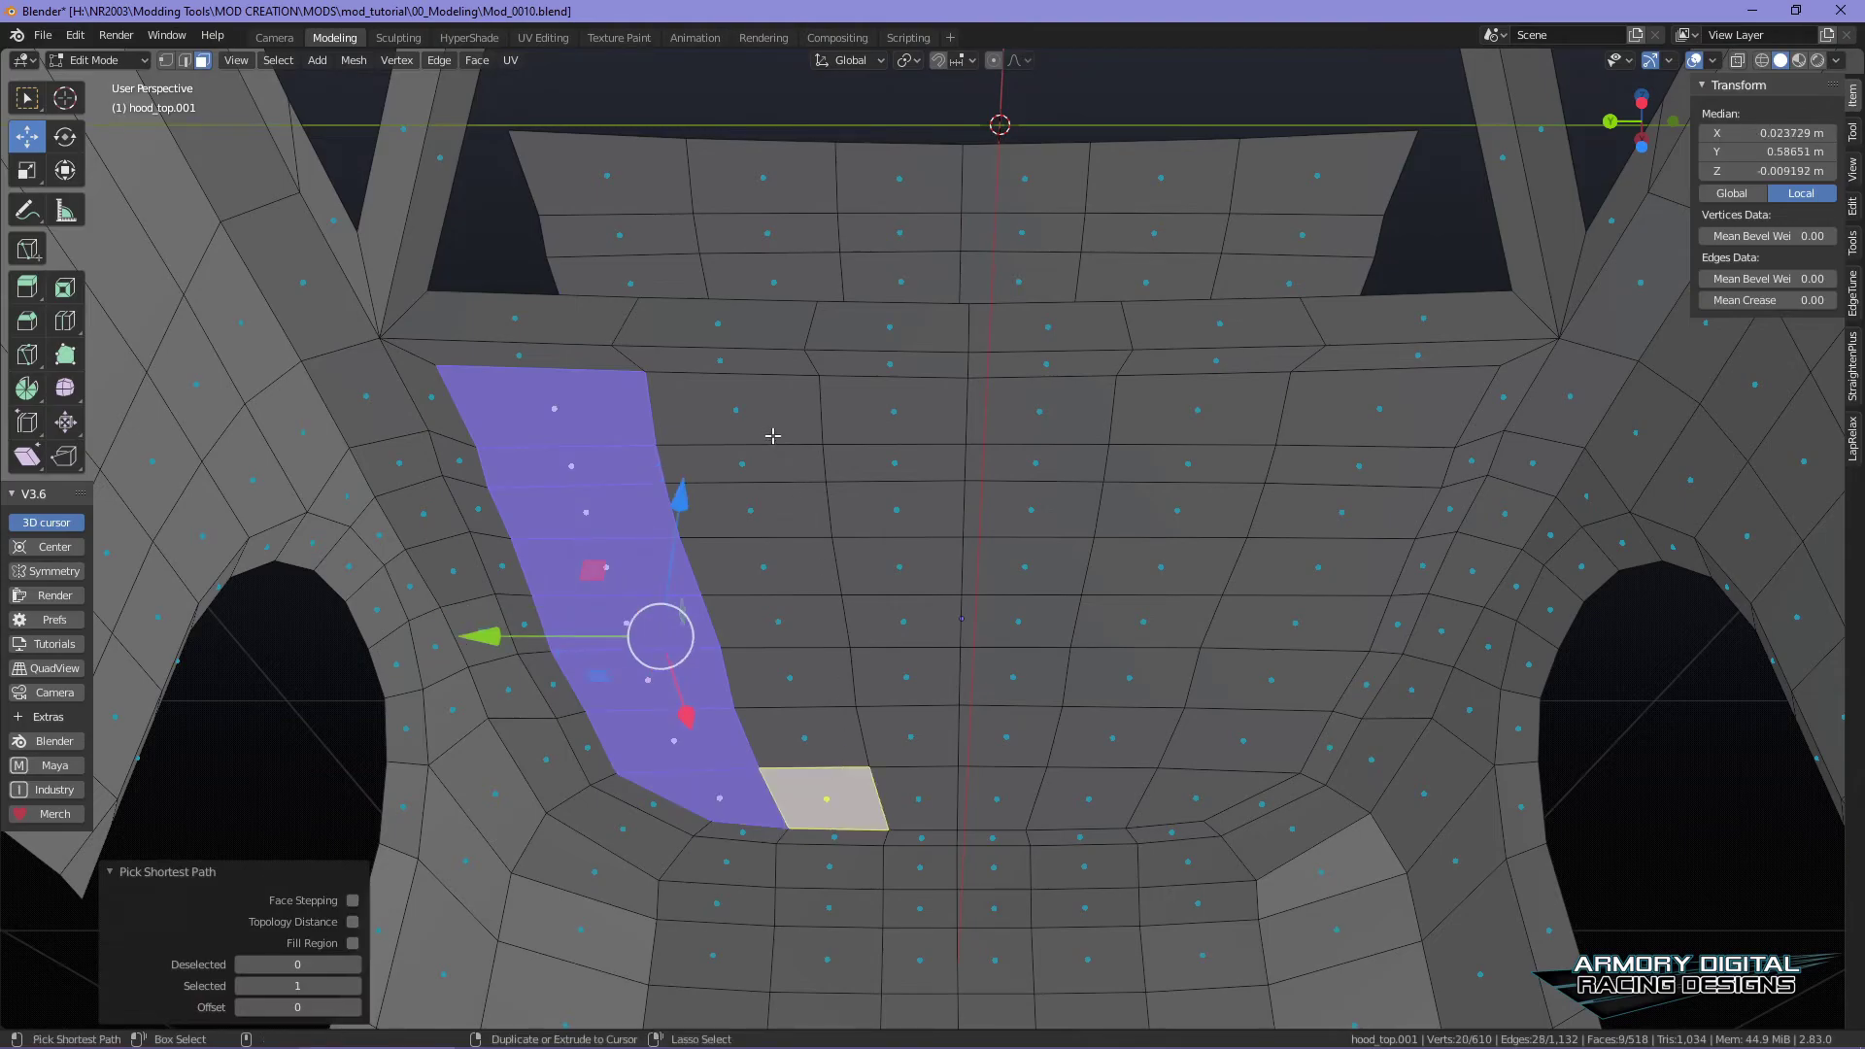
pyautogui.keyDown('ctrl'); pyautogui.click(894, 411); pyautogui.keyUp('ctrl')
pyautogui.keyDown('ctrl'); pyautogui.click(925, 803); pyautogui.keyUp('ctrl')
pyautogui.keyDown('ctrl'); pyautogui.click(996, 798); pyautogui.keyUp('ctrl')
pyautogui.keyDown('ctrl'); pyautogui.click(1043, 412); pyautogui.keyUp('ctrl')
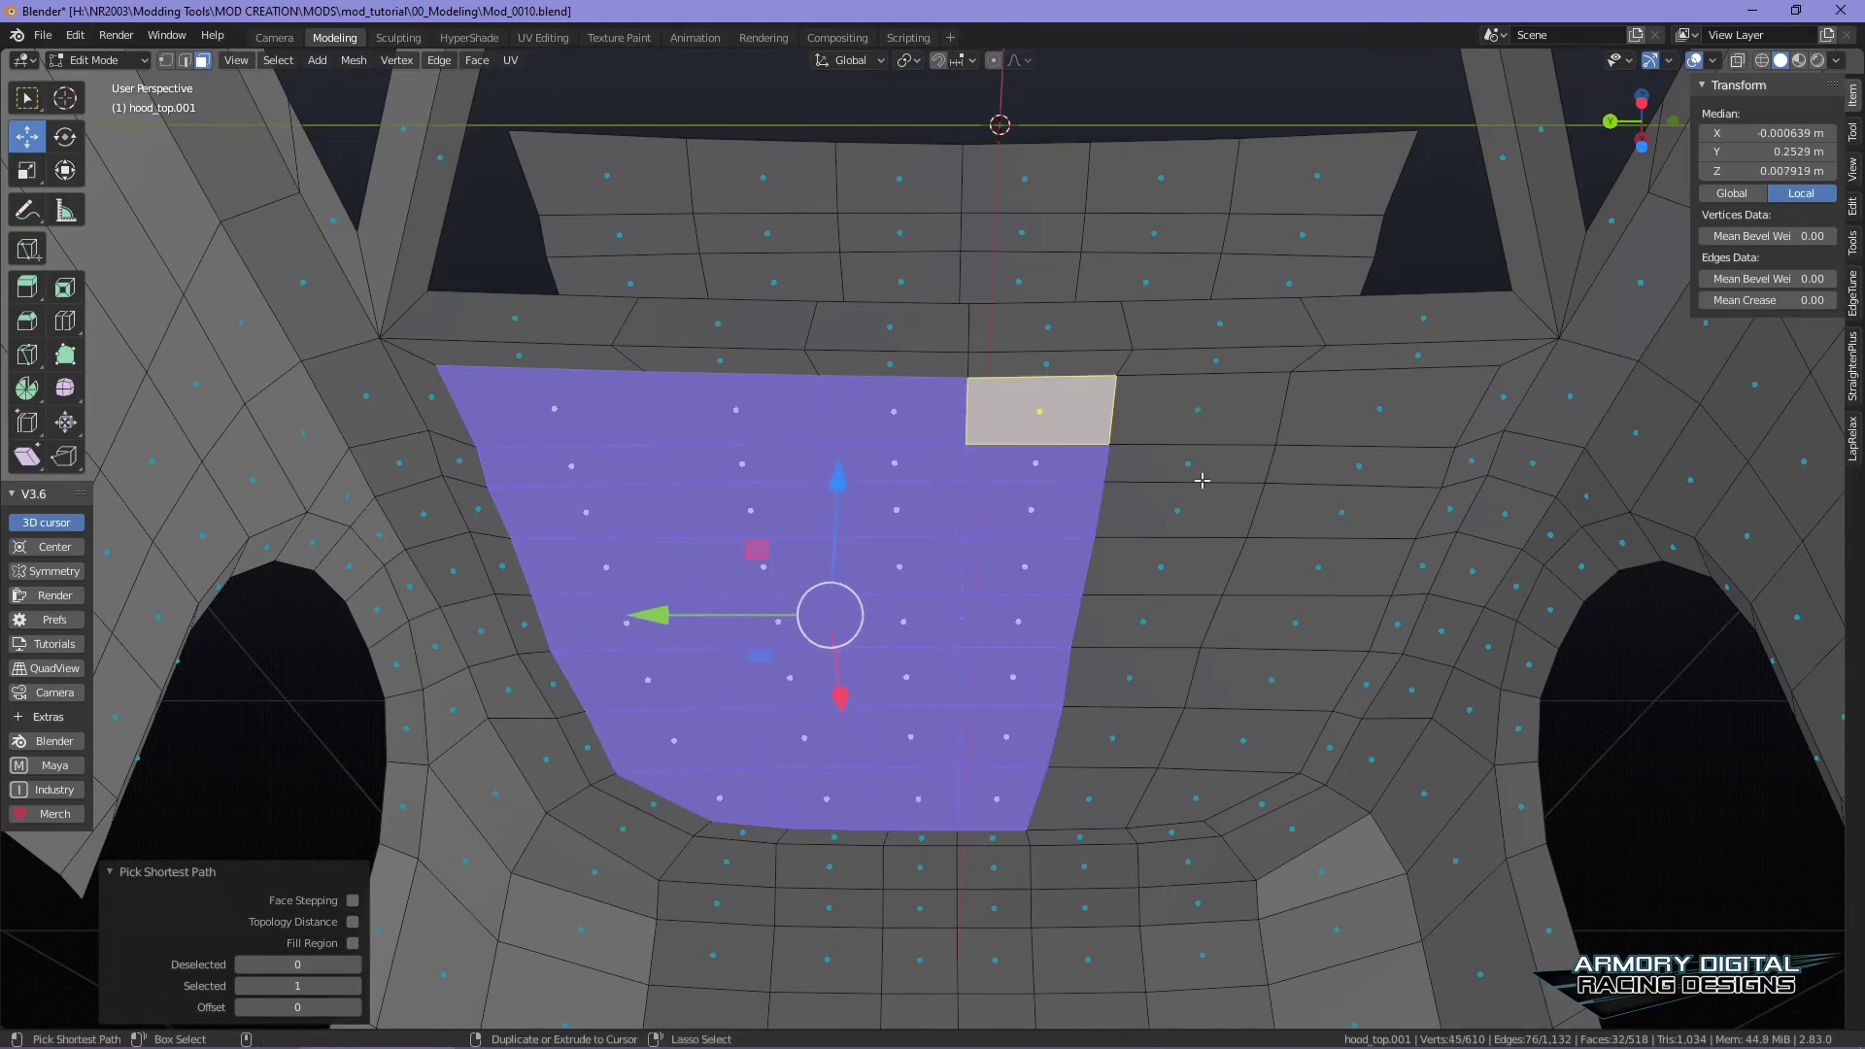
pyautogui.keyDown('ctrl'); pyautogui.click(1131, 783); pyautogui.keyUp('ctrl')
pyautogui.keyDown('ctrl'); pyautogui.click(1170, 418); pyautogui.keyUp('ctrl')
pyautogui.keyDown('ctrl'); pyautogui.click(1368, 430); pyautogui.keyUp('ctrl')
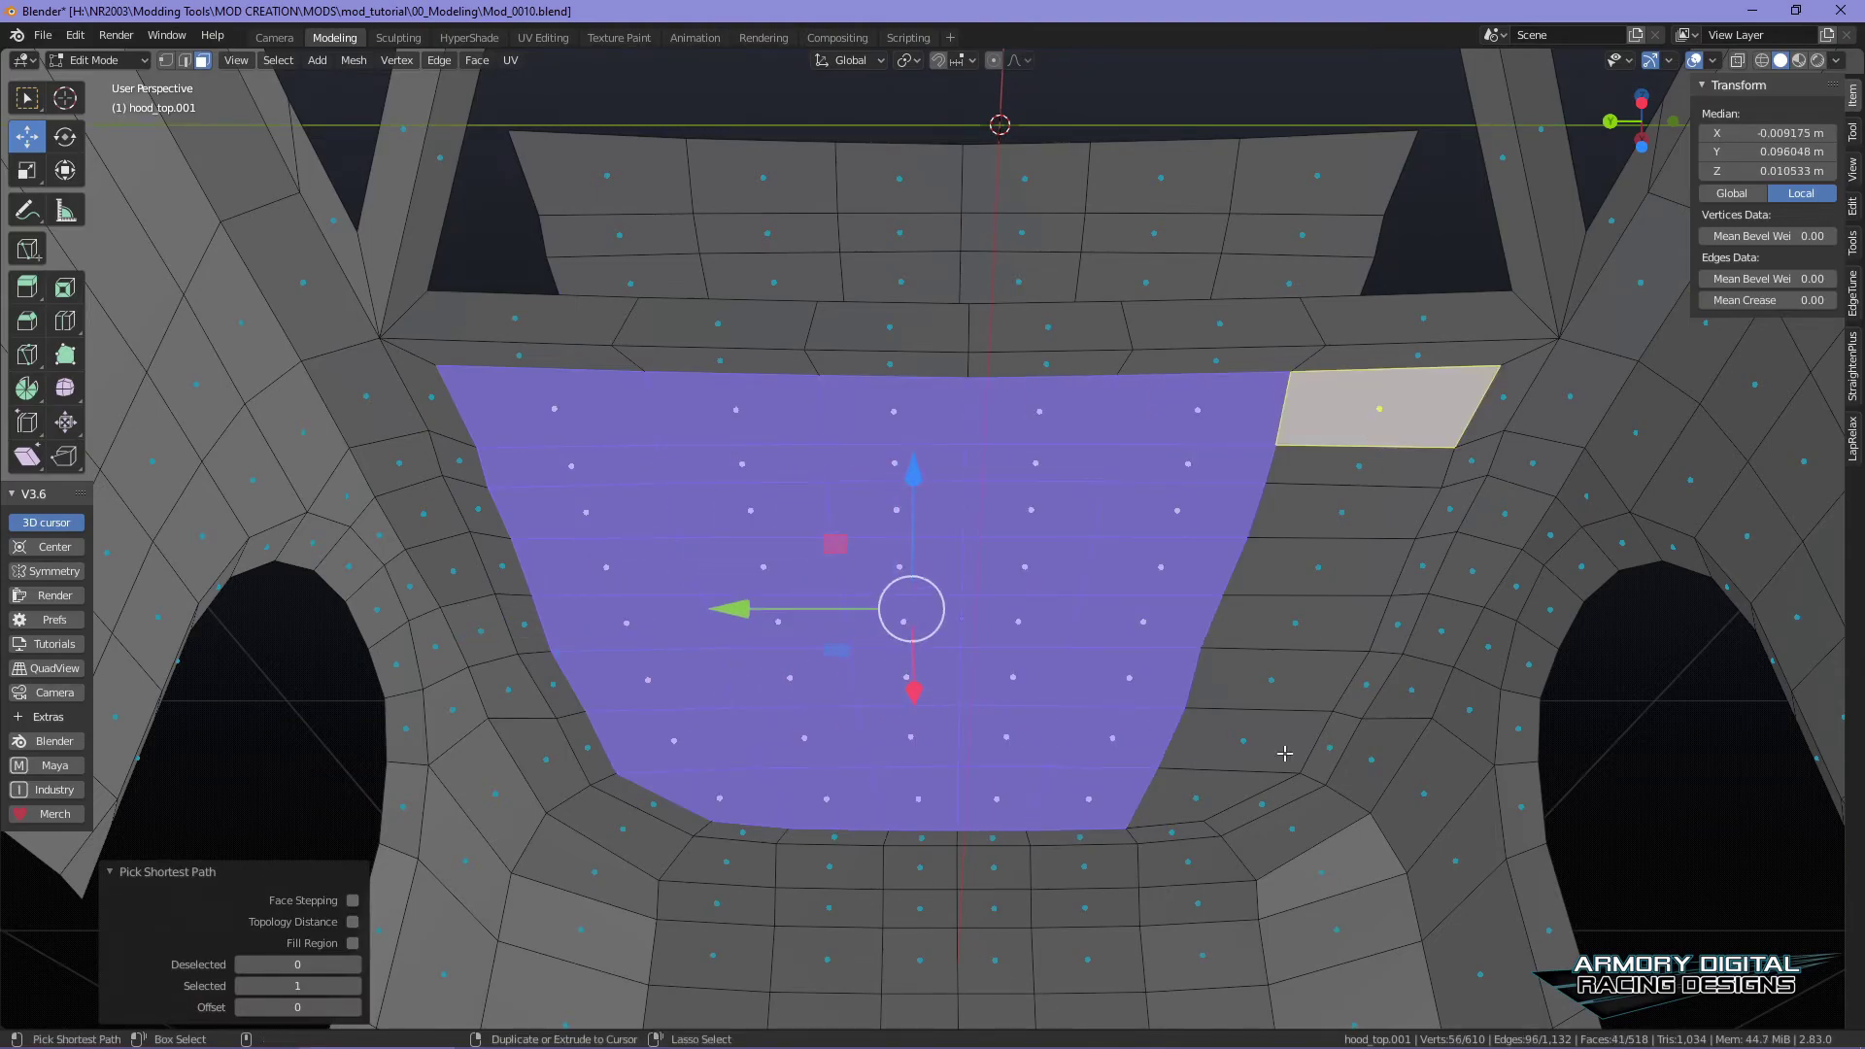
pyautogui.keyDown('ctrl'); pyautogui.click(1202, 787); pyautogui.keyUp('ctrl')
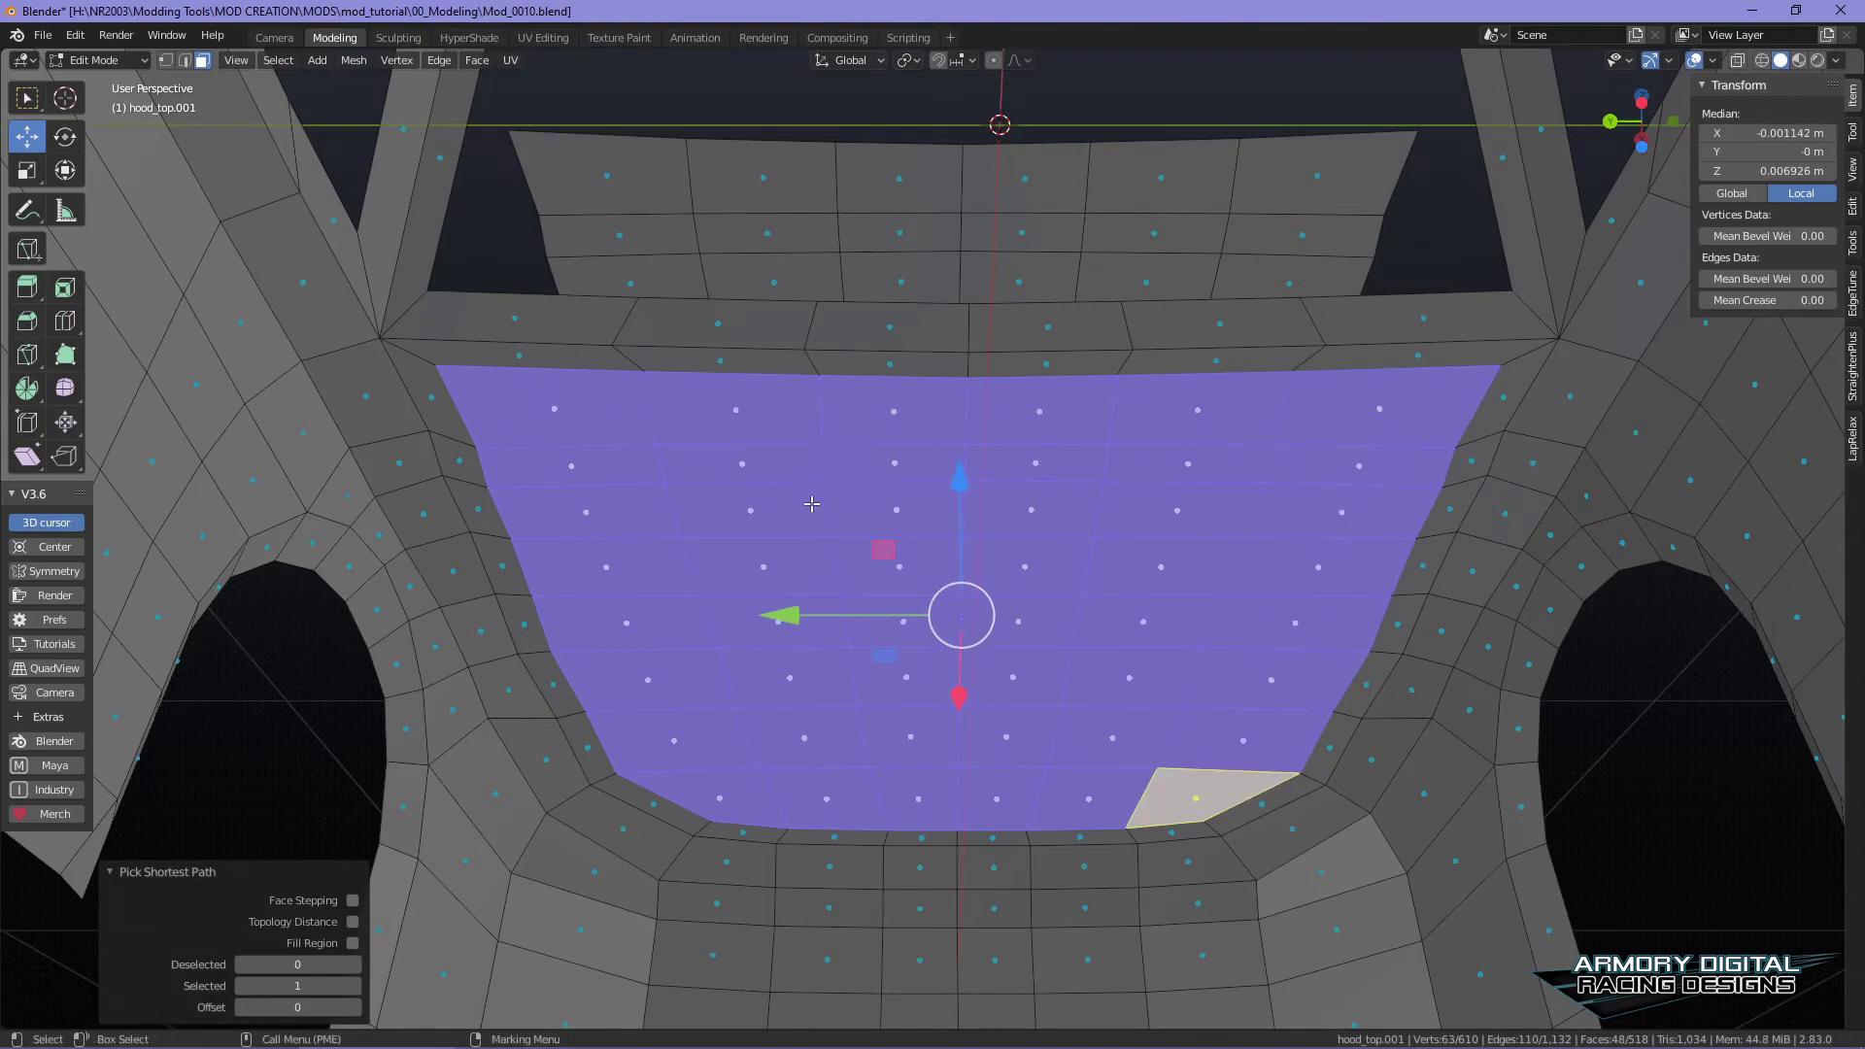
pyautogui.press('Delete')
pyautogui.click(877, 580)
# - Set the body object's origin to its geometry in Object Mode
pyautogui.moveTo(859, 223); pyautogui.dragTo(914, 216, button='right')
pyautogui.moveTo(989, 506); pyautogui.dragTo(991, 417, button='right')
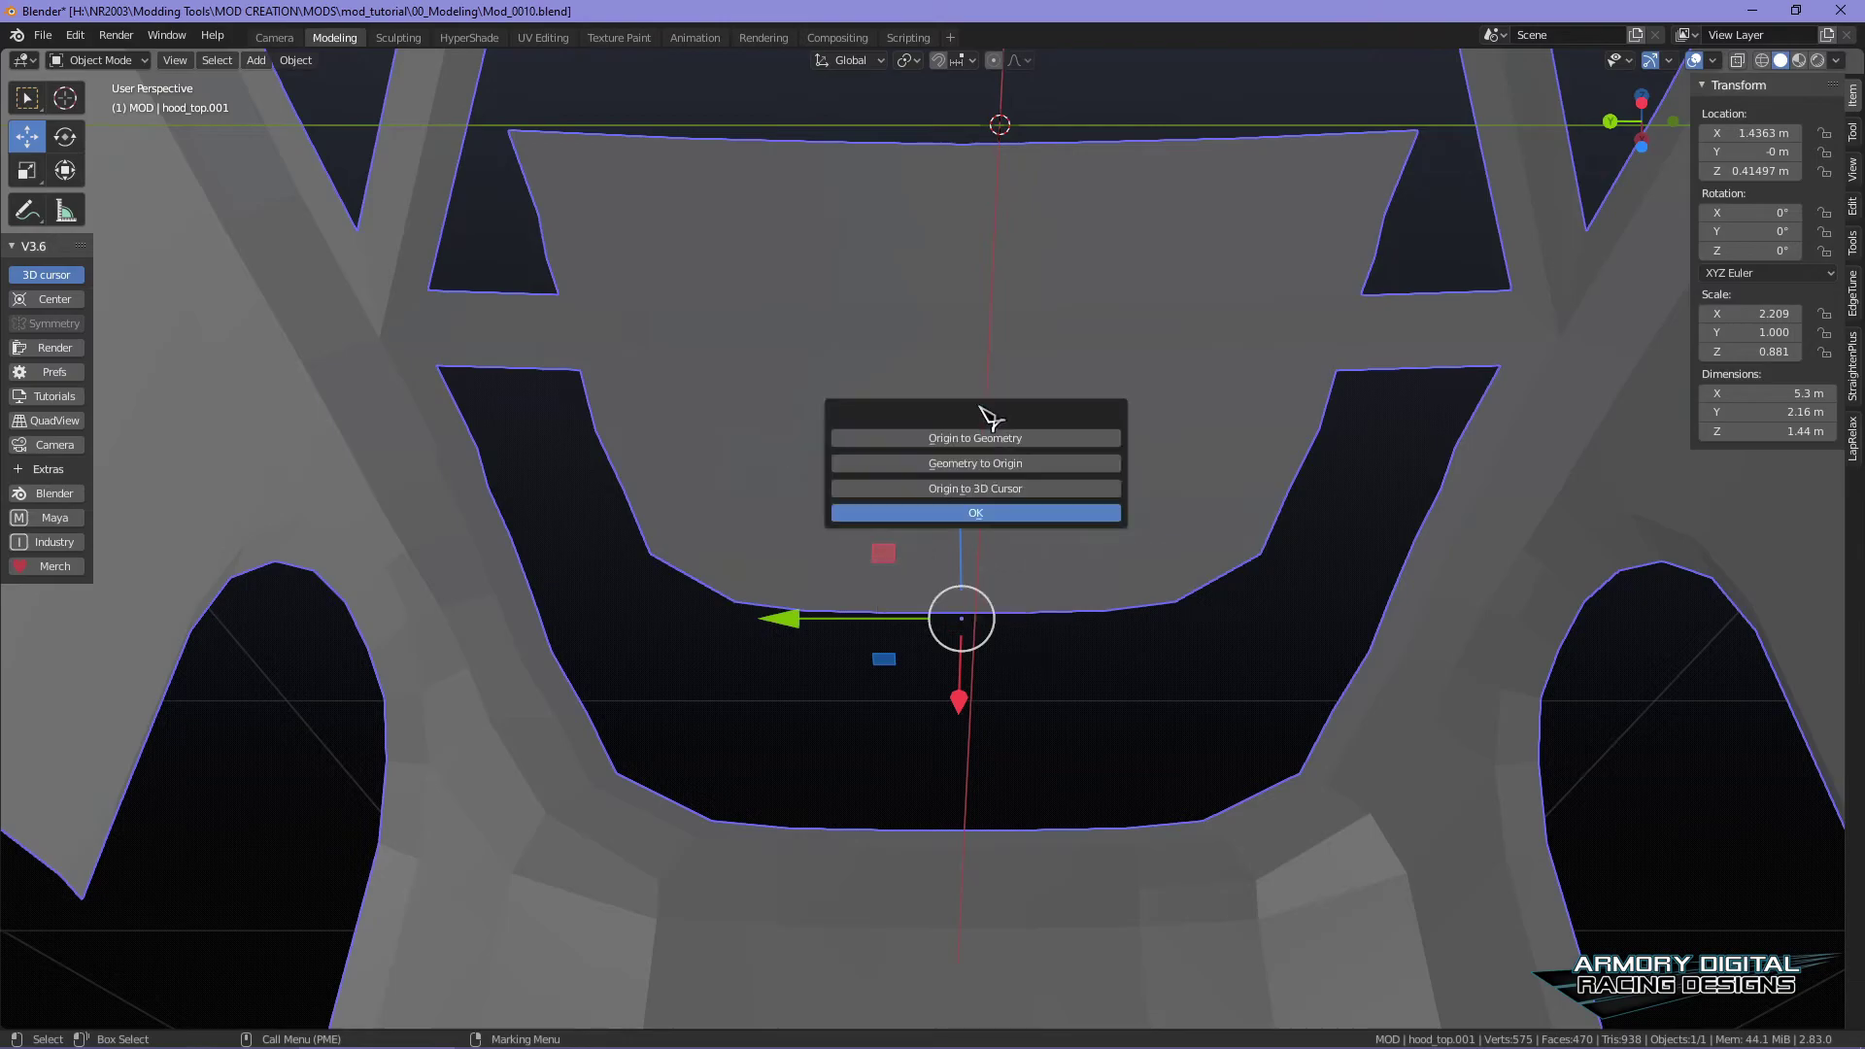
pyautogui.click(1000, 438)
pyautogui.click(975, 513)
pyautogui.moveTo(1108, 279); pyautogui.dragTo(1142, 398, button='middle')
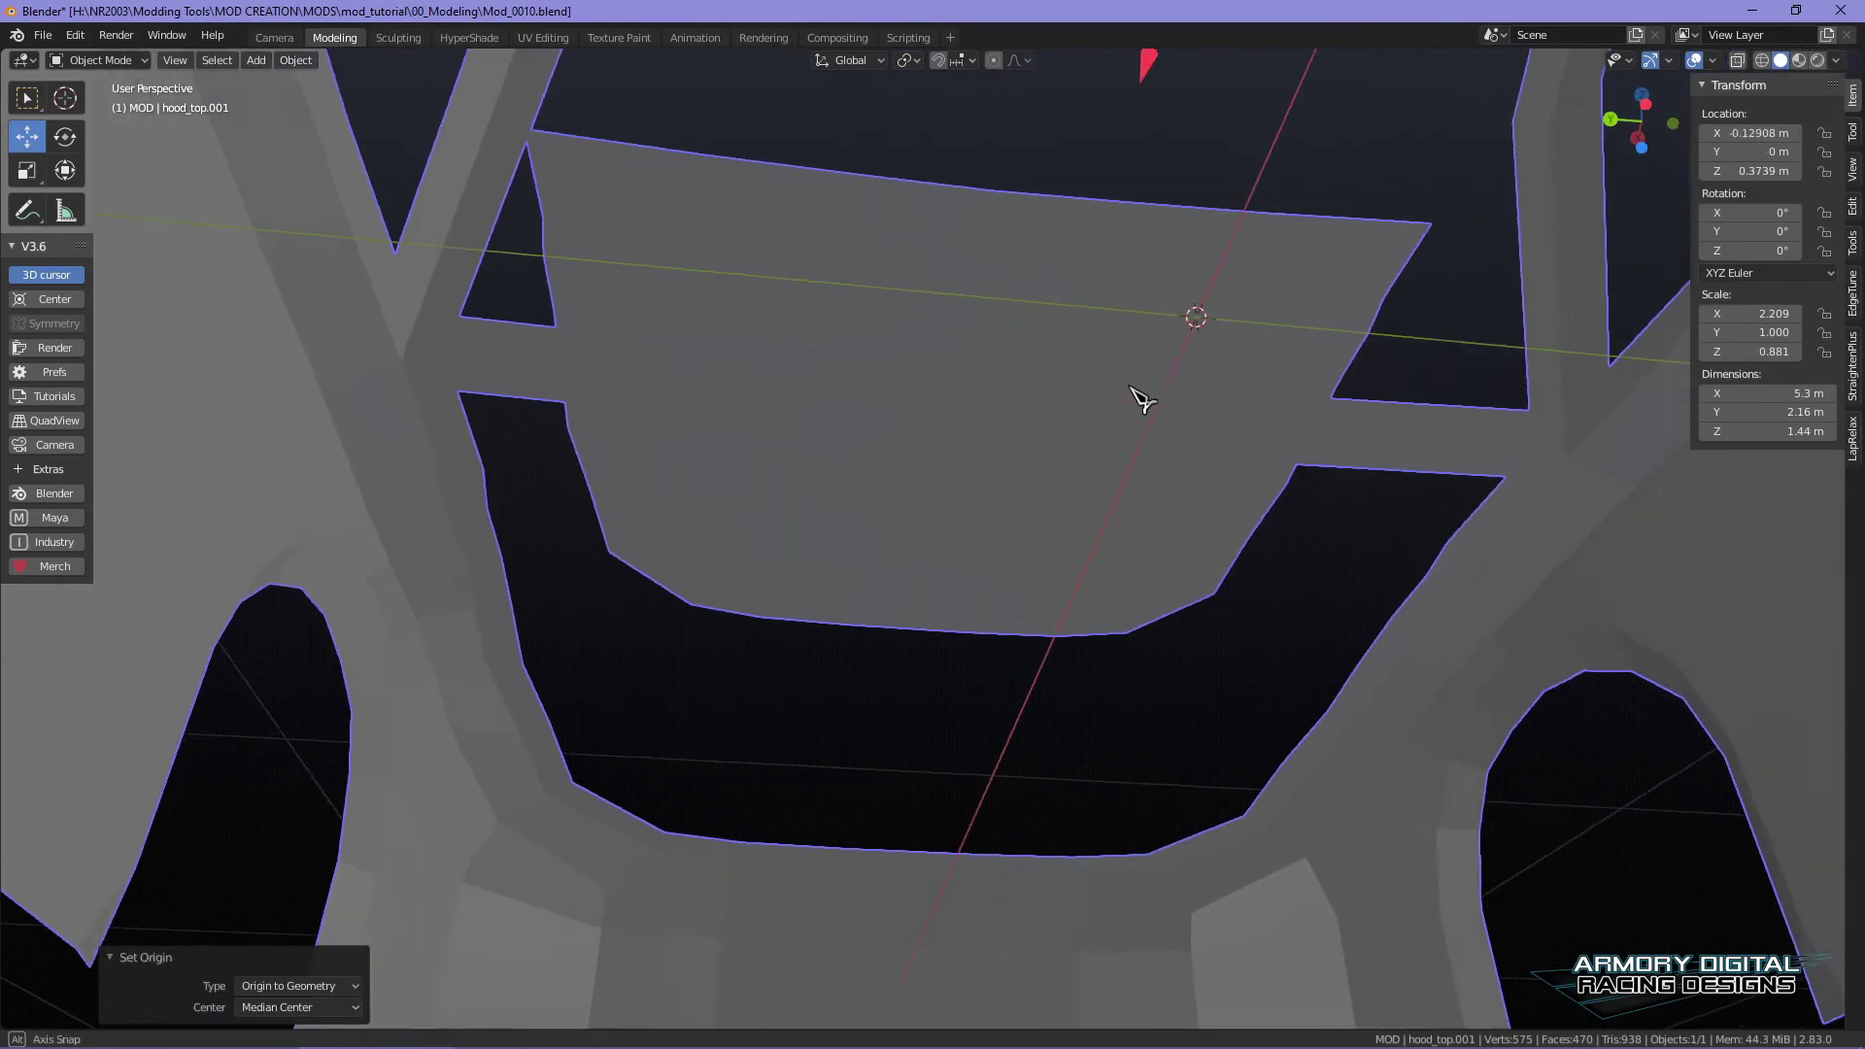
pyautogui.moveTo(978, 335); pyautogui.dragTo(983, 233, button='right')
pyautogui.click(1029, 337)
pyautogui.moveTo(1111, 404); pyautogui.dragTo(1220, 608, button='middle')
pyautogui.moveTo(1184, 420); pyautogui.dragTo(1185, 328)
# - Undo the origin change and the deletion of the original hood faces, returning to Edit Mode
pyautogui.hotkey('ctrl', 'z')
pyautogui.hotkey('ctrl', 'z')
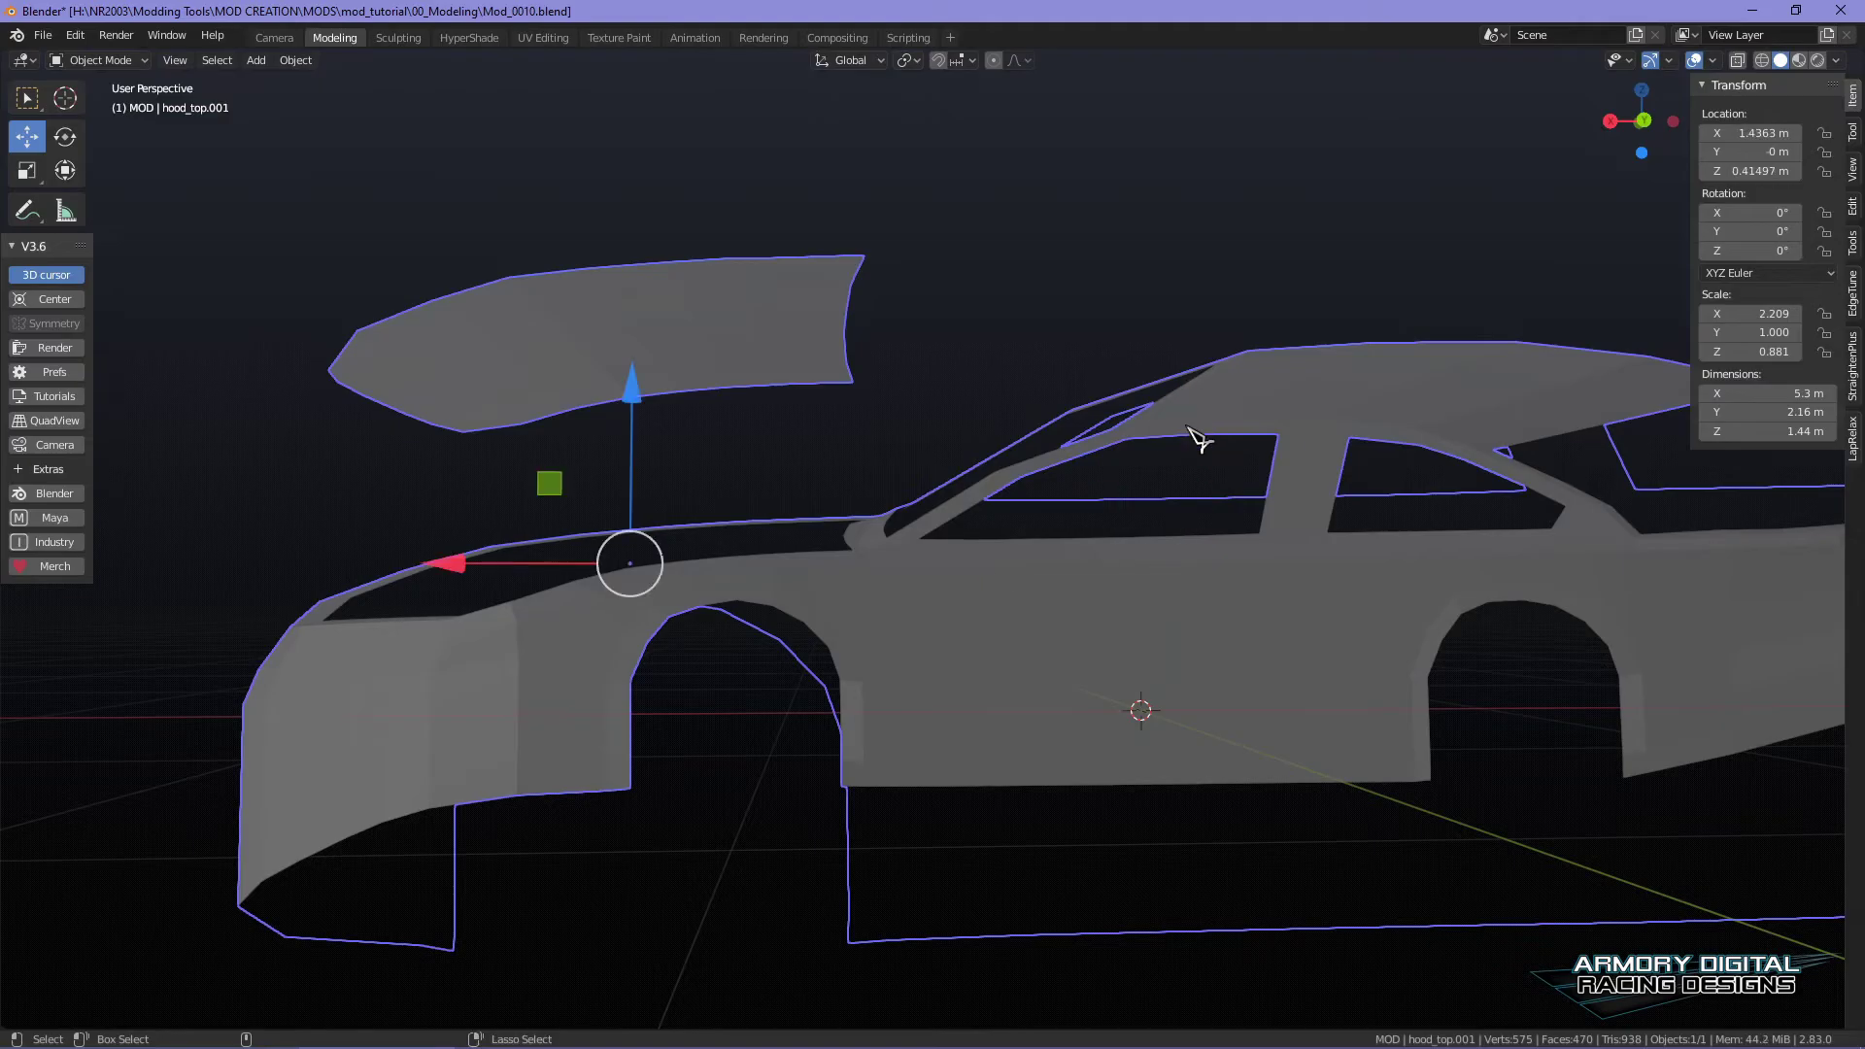
pyautogui.press('Tab')
pyautogui.hotkey('ctrl', 'z')
# - Select the raised hood copy's faces and separate them into their own object
pyautogui.moveTo(901, 428); pyautogui.dragTo(984, 450, button='middle')
pyautogui.moveTo(1105, 251); pyautogui.dragTo(520, 455)
pyautogui.moveTo(449, 259); pyautogui.dragTo(974, 479)
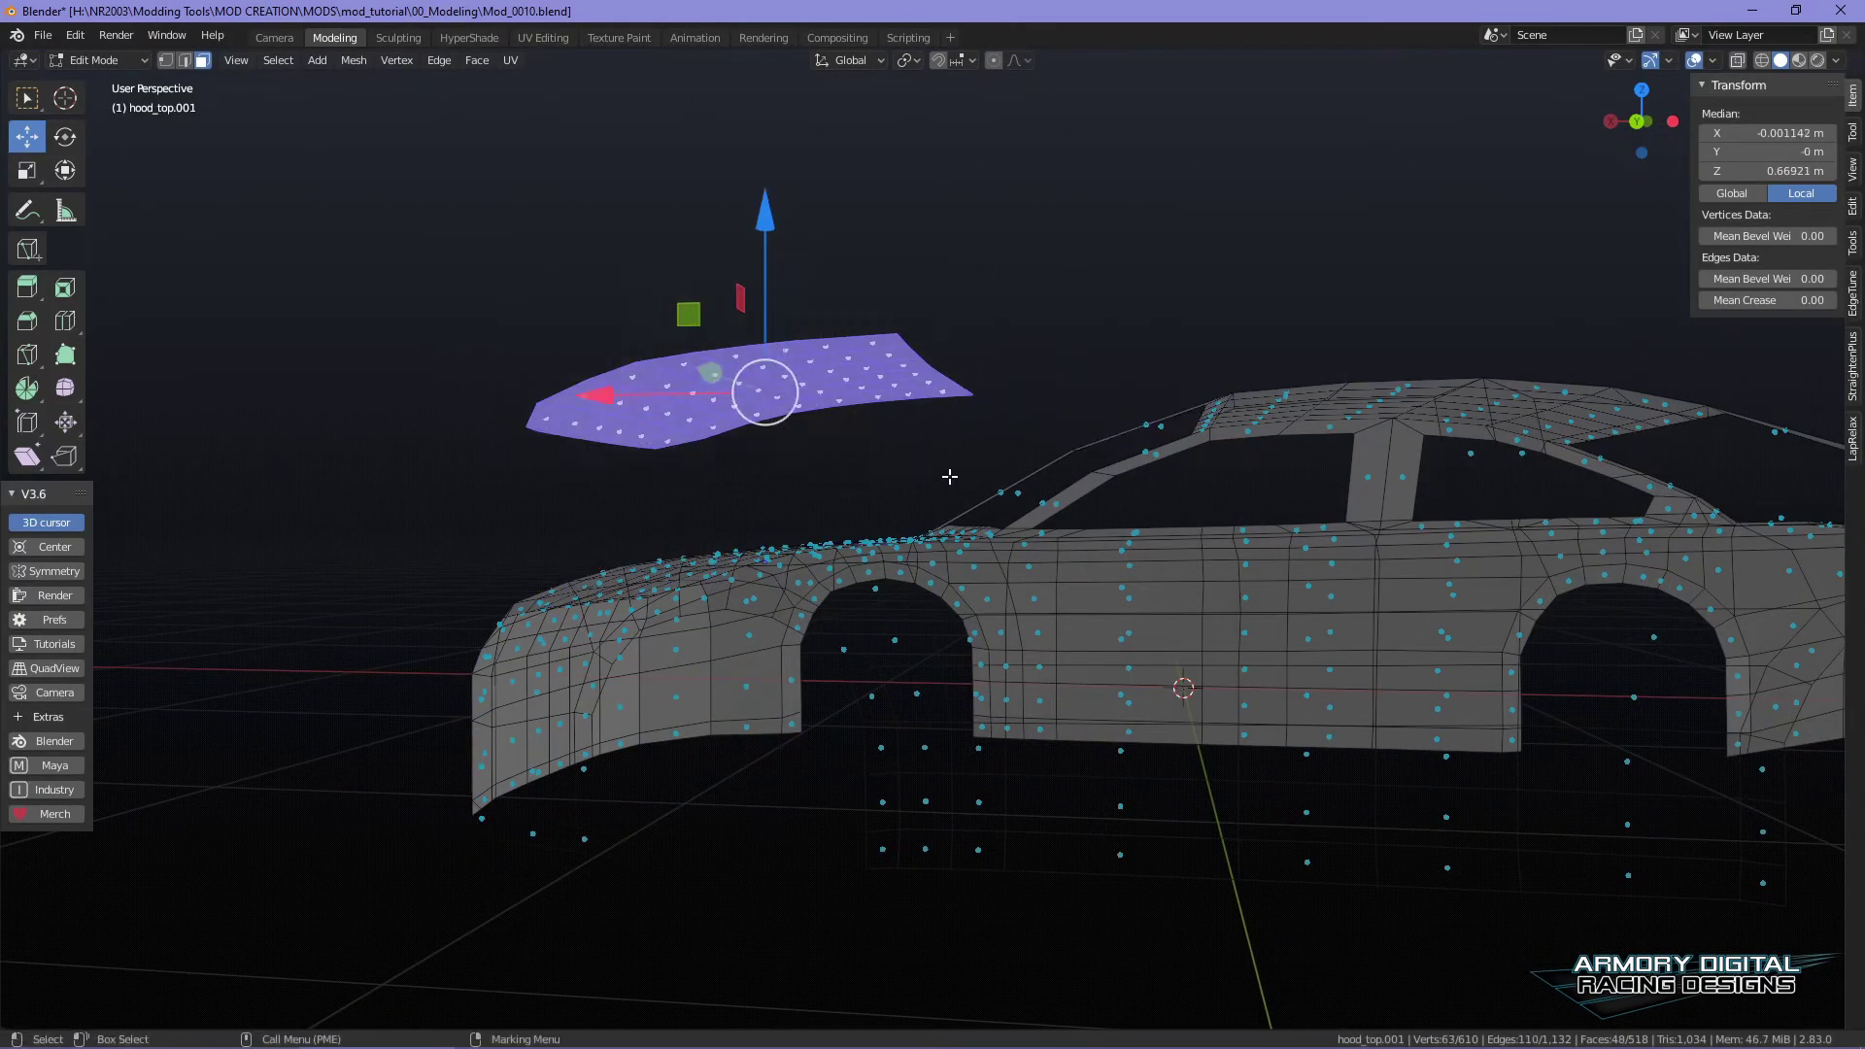
pyautogui.middleClick(945, 477)
pyautogui.click(878, 506)
pyautogui.click(908, 520)
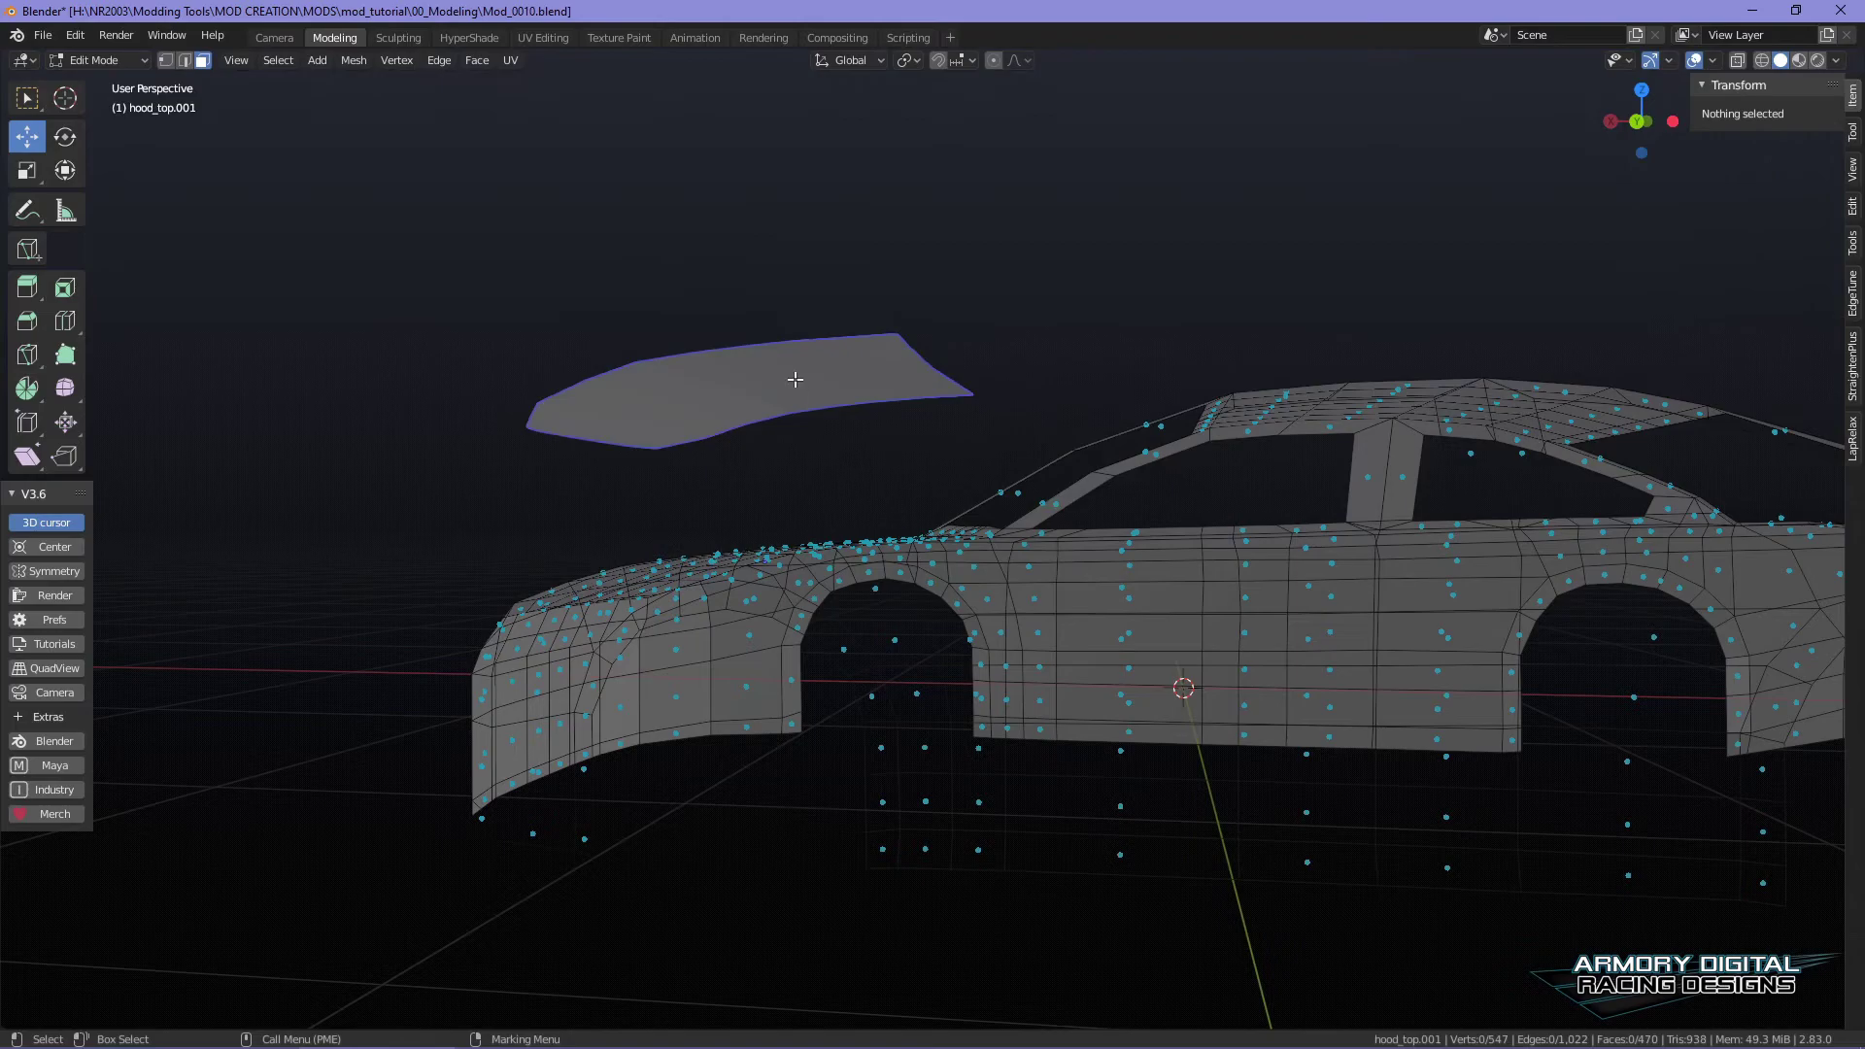
# - Set the separated hood panel's origin to its geometry in Object Mode
pyautogui.moveTo(792, 379); pyautogui.dragTo(861, 338, button='right')
pyautogui.click(863, 398)
pyautogui.rightClick(841, 376)
pyautogui.middleClick(842, 376)
pyautogui.click(854, 277)
pyautogui.click(870, 323)
pyautogui.click(868, 396)
# - Select all original hood faces on the car body column by column in Edit Mode and delete them
pyautogui.keyDown('alt'); pyautogui.moveTo(1148, 530); pyautogui.dragTo(1200, 503); pyautogui.keyUp('alt')
pyautogui.click(1154, 561)
pyautogui.moveTo(1182, 382); pyautogui.dragTo(1247, 459, button='right')
pyautogui.keyDown('alt'); pyautogui.moveTo(1247, 458); pyautogui.dragTo(1241, 401); pyautogui.keyUp('alt')
pyautogui.click(1241, 400)
pyautogui.keyDown('ctrl'); pyautogui.click(1117, 757); pyautogui.keyUp('ctrl')
pyautogui.keyDown('ctrl'); pyautogui.click(1027, 762); pyautogui.keyUp('ctrl')
pyautogui.keyDown('ctrl'); pyautogui.click(1084, 388); pyautogui.keyUp('ctrl')
pyautogui.keyDown('ctrl'); pyautogui.click(939, 391); pyautogui.keyUp('ctrl')
pyautogui.keyDown('ctrl'); pyautogui.click(861, 767); pyautogui.keyUp('ctrl')
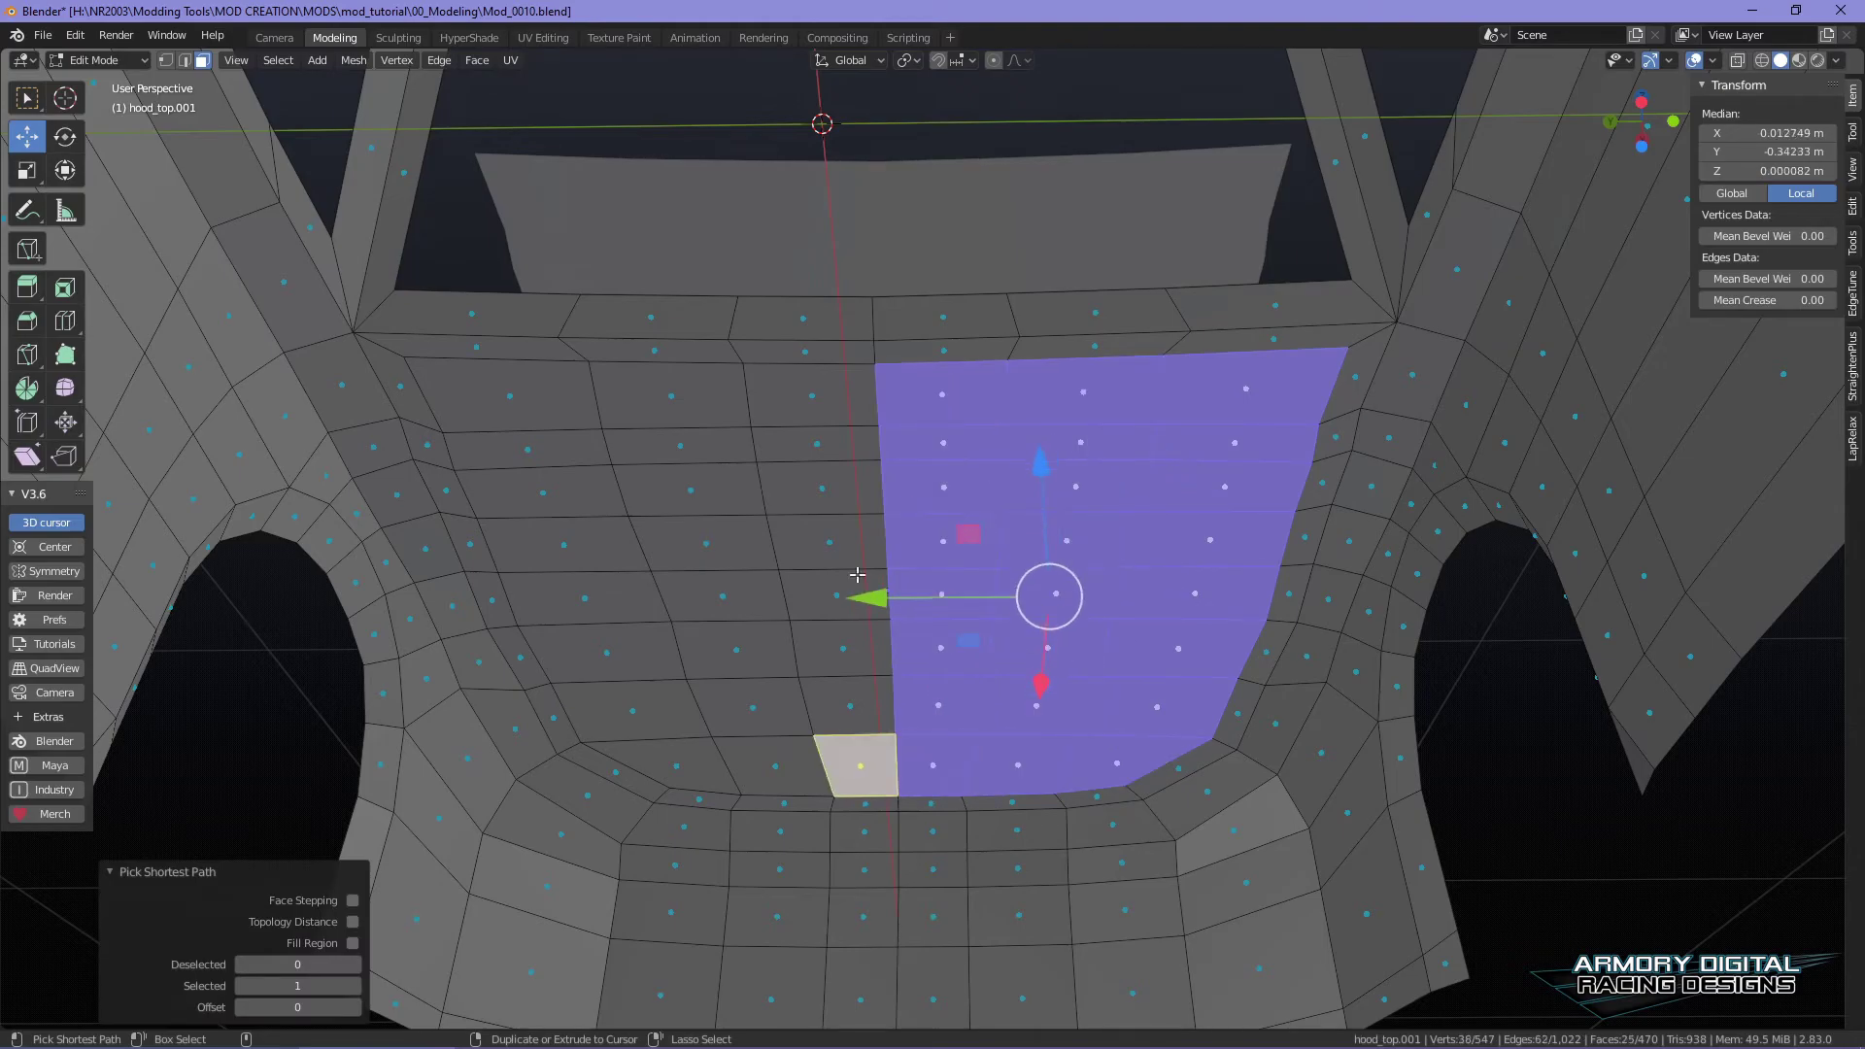
pyautogui.keyDown('ctrl'); pyautogui.click(816, 393); pyautogui.keyUp('ctrl')
pyautogui.keyDown('ctrl'); pyautogui.click(699, 403); pyautogui.keyUp('ctrl')
pyautogui.keyDown('ctrl'); pyautogui.click(729, 767); pyautogui.keyUp('ctrl')
pyautogui.keyDown('ctrl'); pyautogui.click(697, 768); pyautogui.keyUp('ctrl')
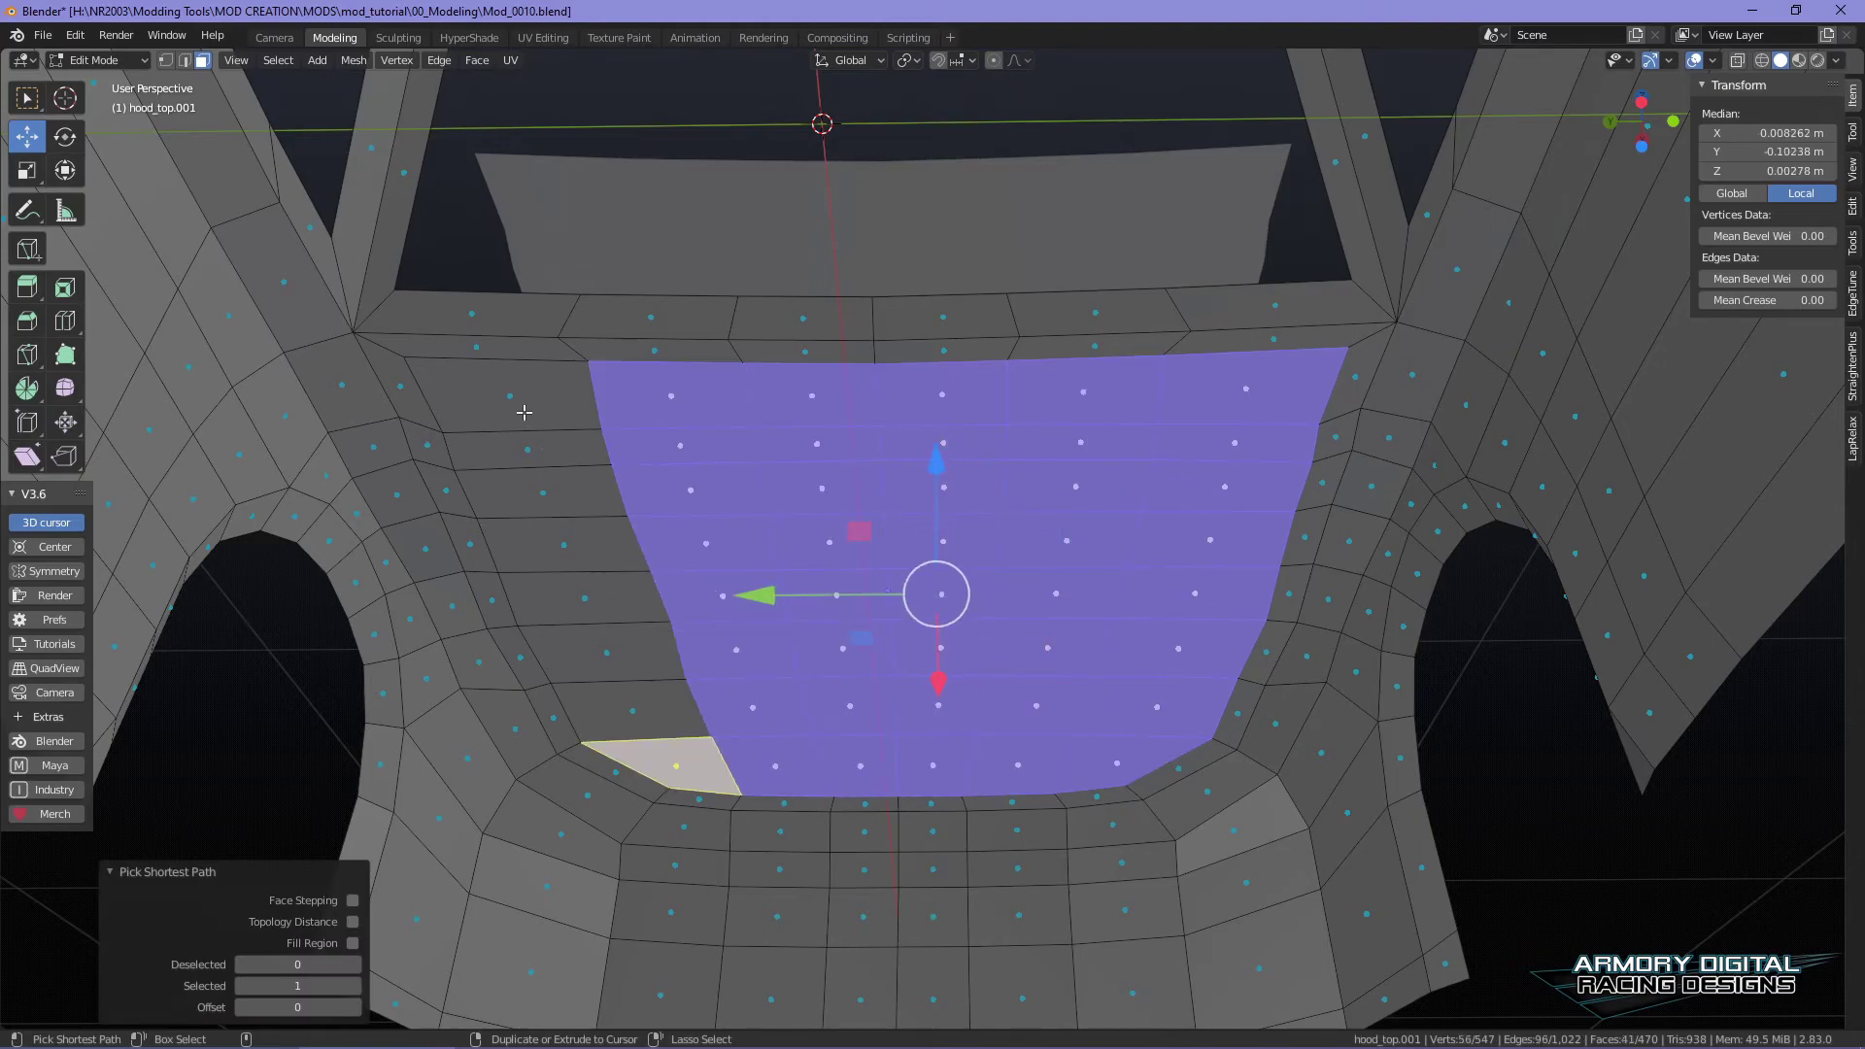
pyautogui.keyDown('ctrl'); pyautogui.click(523, 416); pyautogui.keyUp('ctrl')
pyautogui.moveTo(778, 572); pyautogui.dragTo(933, 593, button='middle')
pyautogui.press('x')
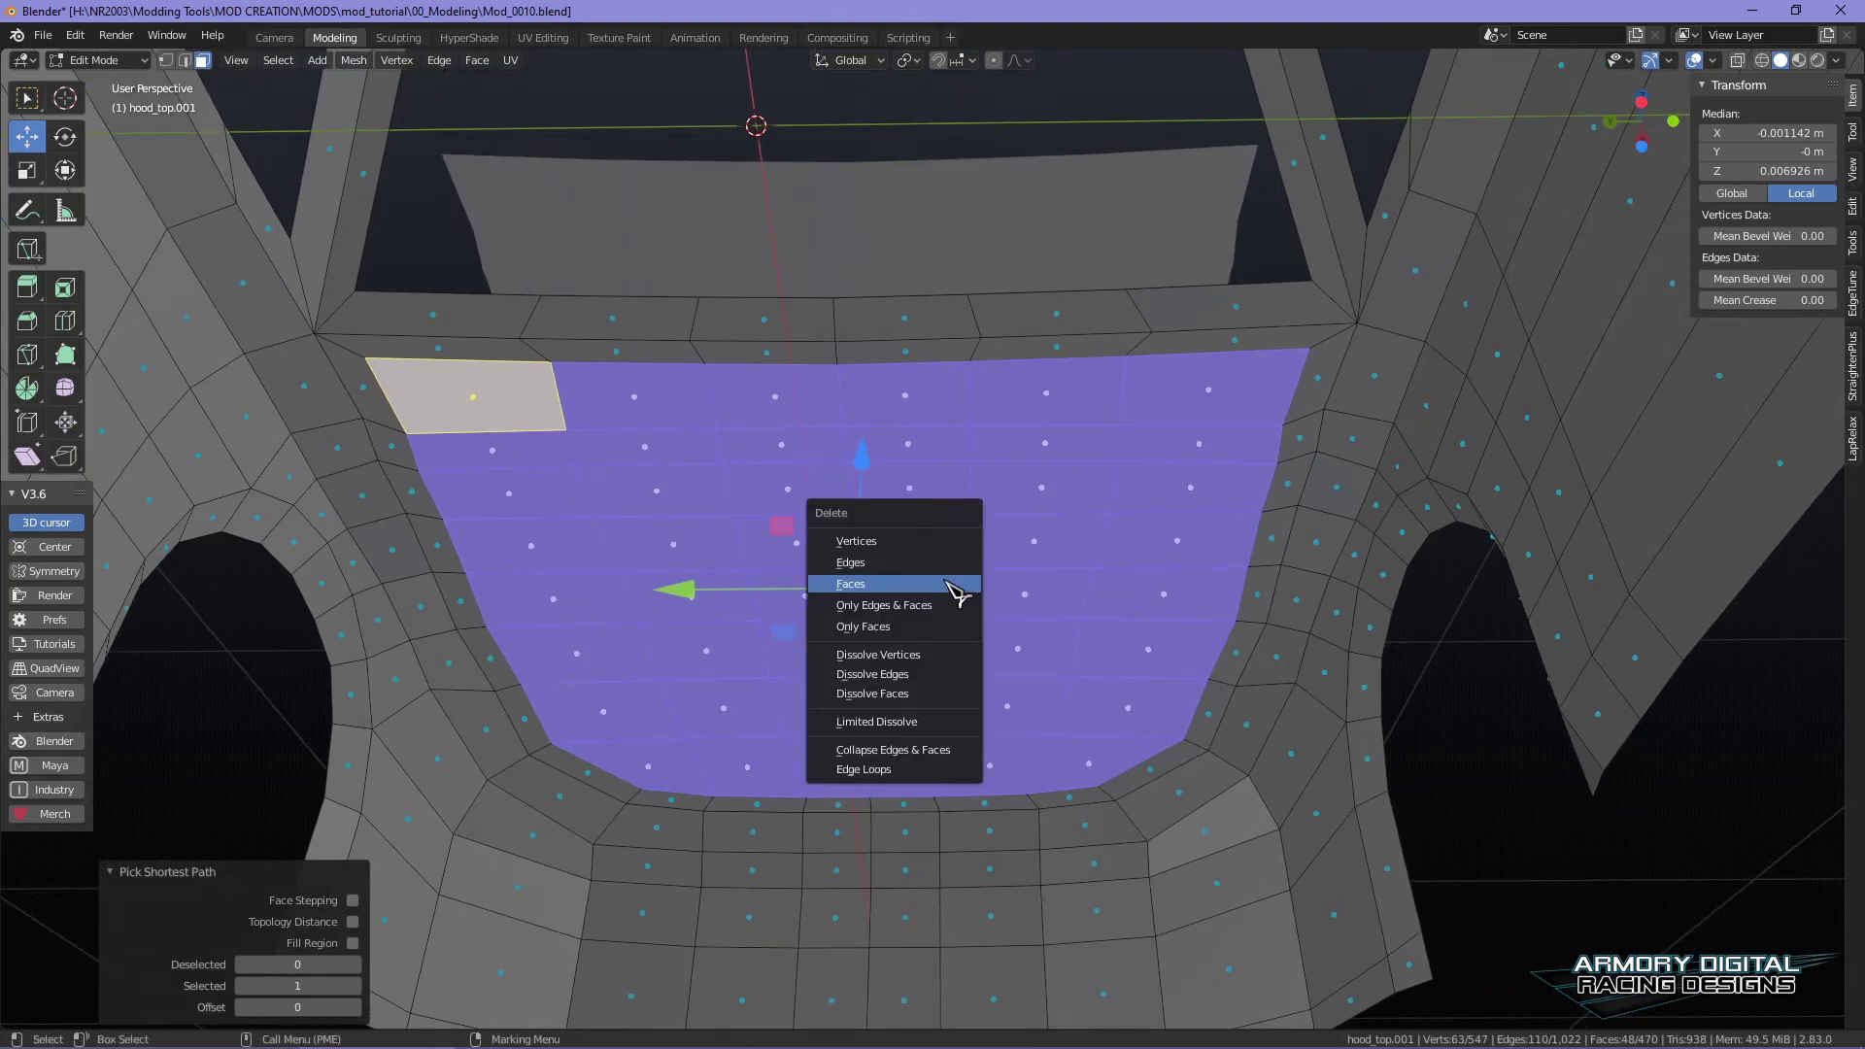
pyautogui.click(946, 583)
# - Lower the separate hood panel about 0.58 m along Z into the body's hood opening in Object Mode
pyautogui.keyDown('alt'); pyautogui.moveTo(970, 421); pyautogui.dragTo(982, 490, button='middle'); pyautogui.keyUp('alt')
pyautogui.moveTo(900, 404); pyautogui.dragTo(964, 375, button='right')
pyautogui.click(936, 403)
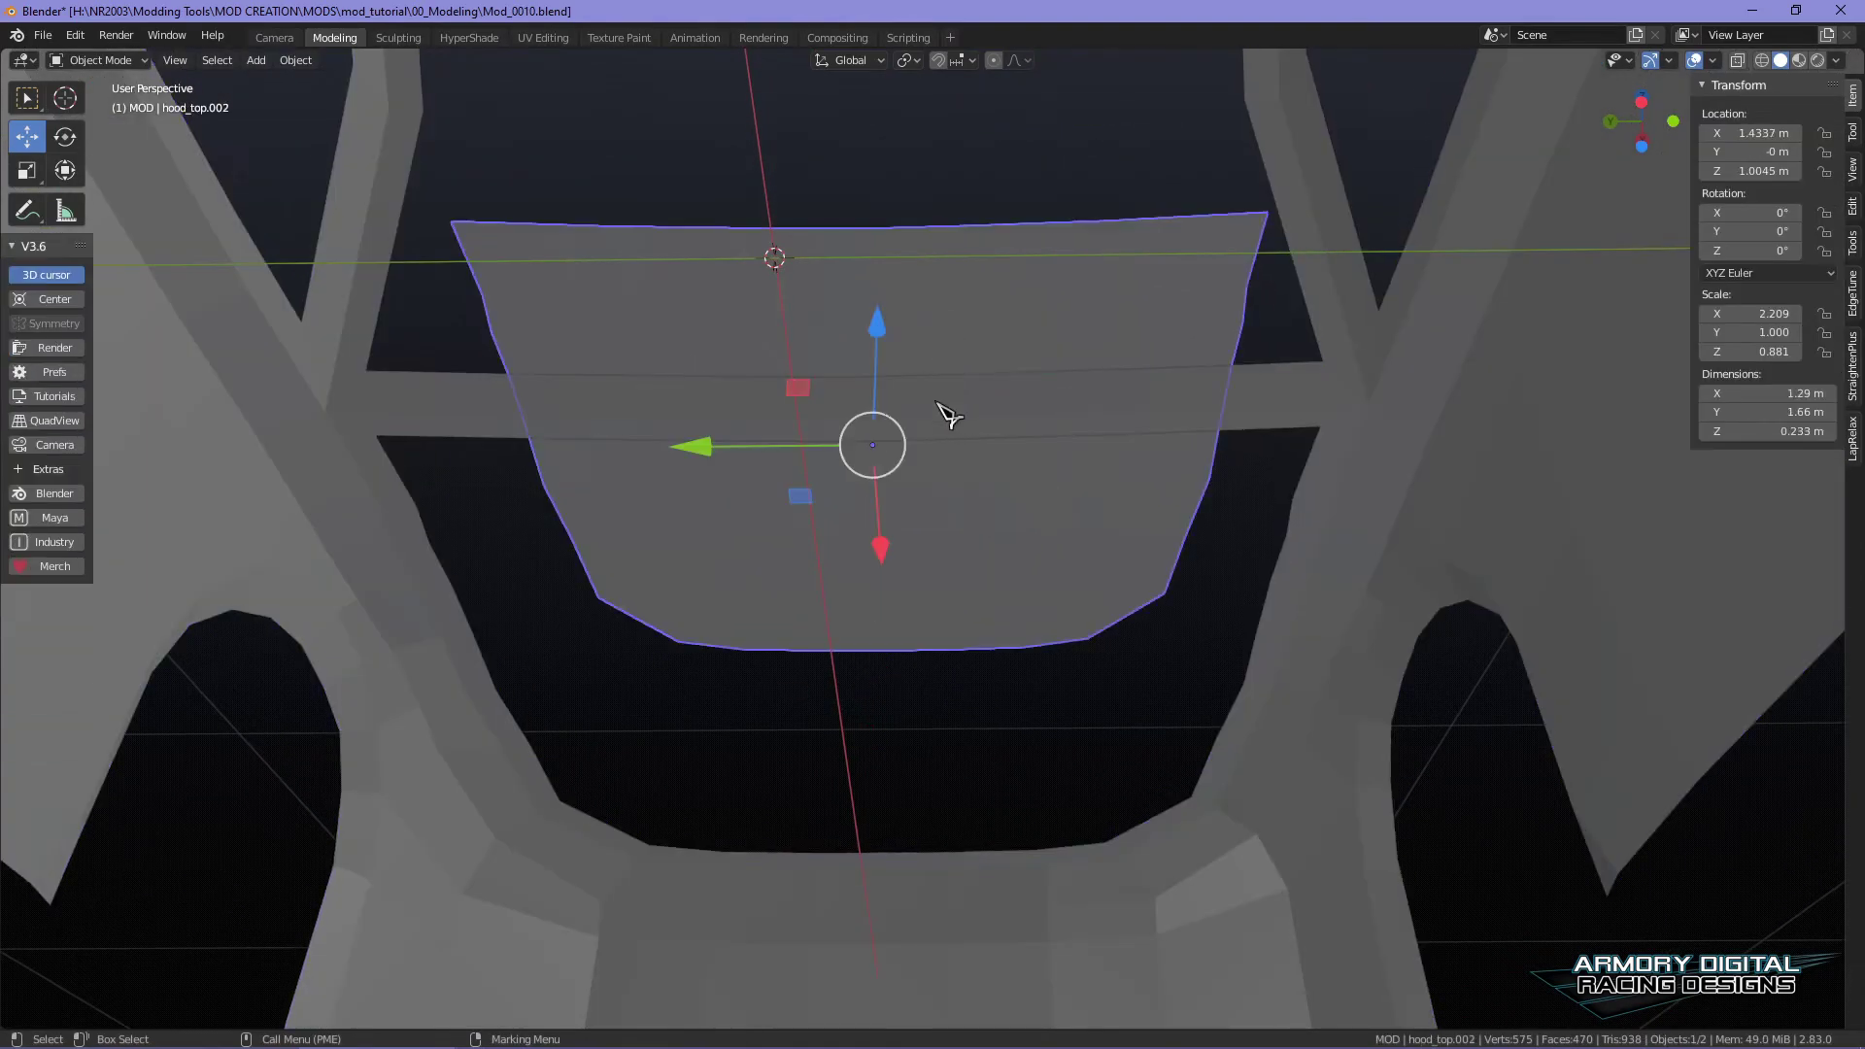
pyautogui.moveTo(880, 330); pyautogui.dragTo(865, 531)
pyautogui.moveTo(874, 544); pyautogui.dragTo(1047, 443, button='middle')
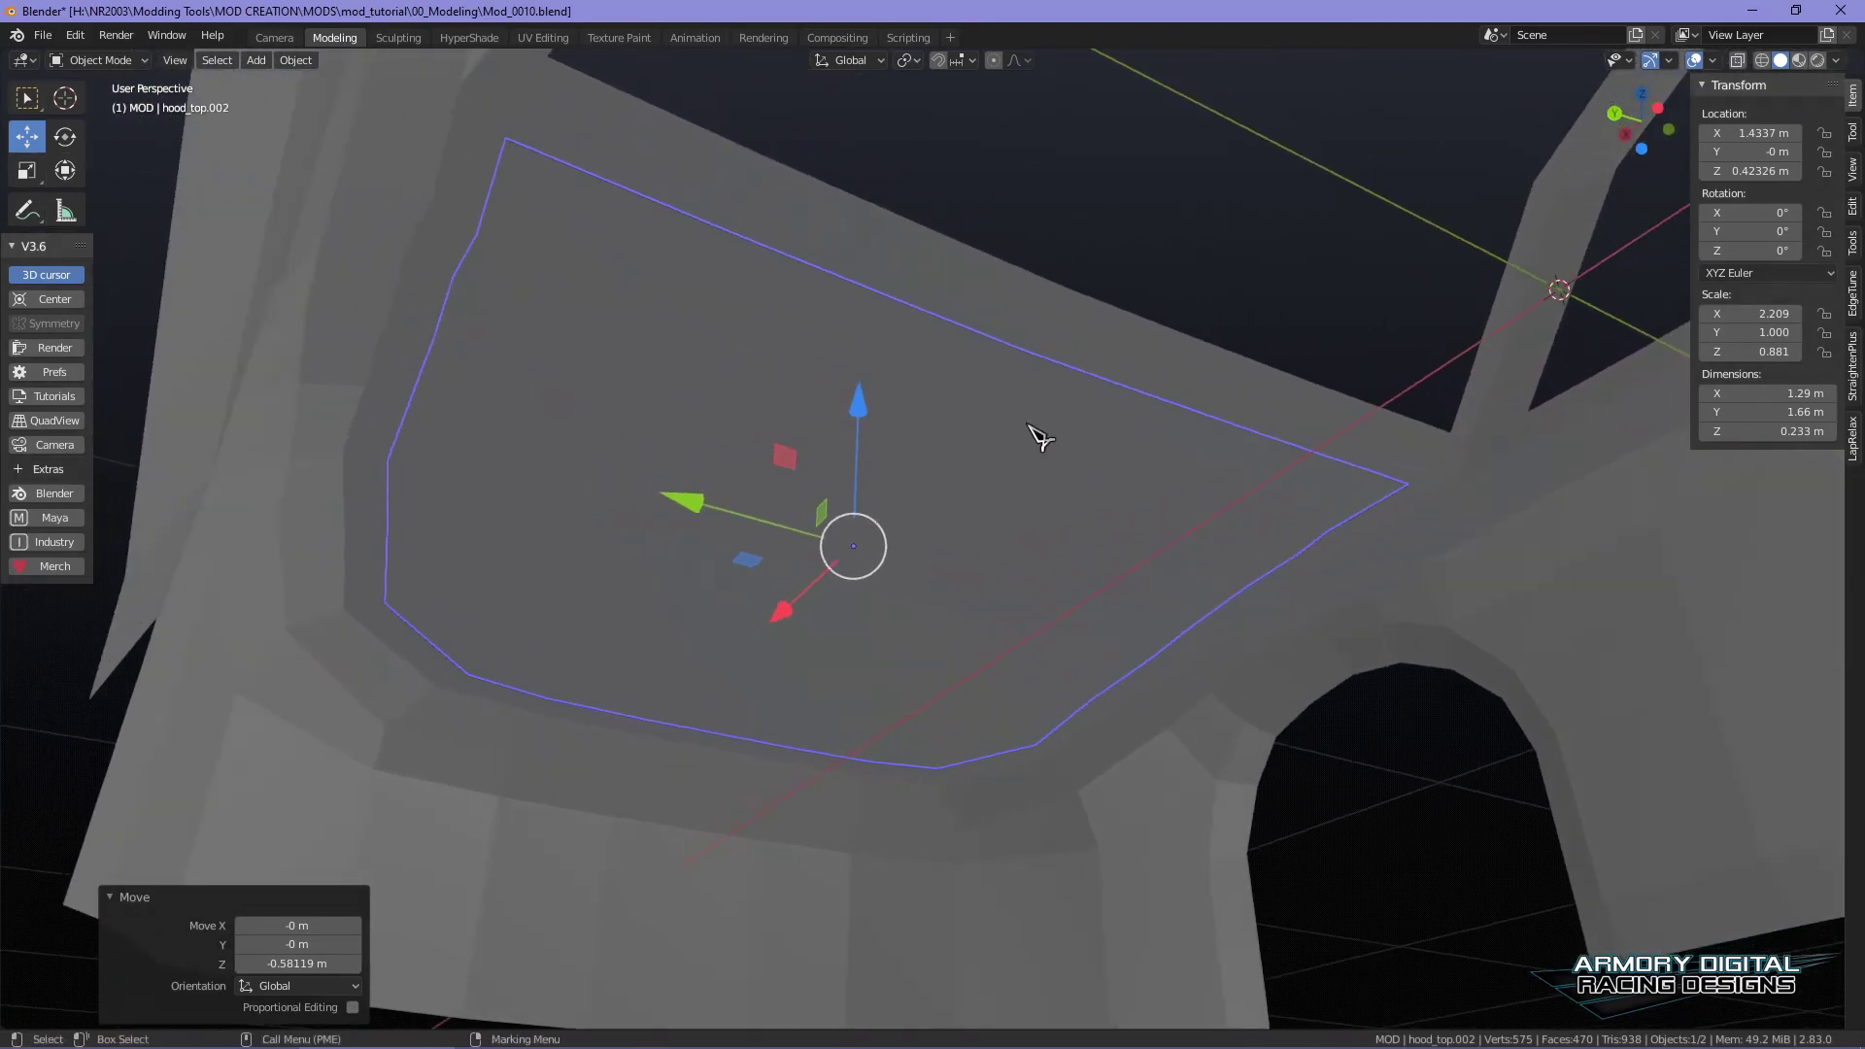
pyautogui.moveTo(1040, 346); pyautogui.dragTo(952, 449, button='middle')
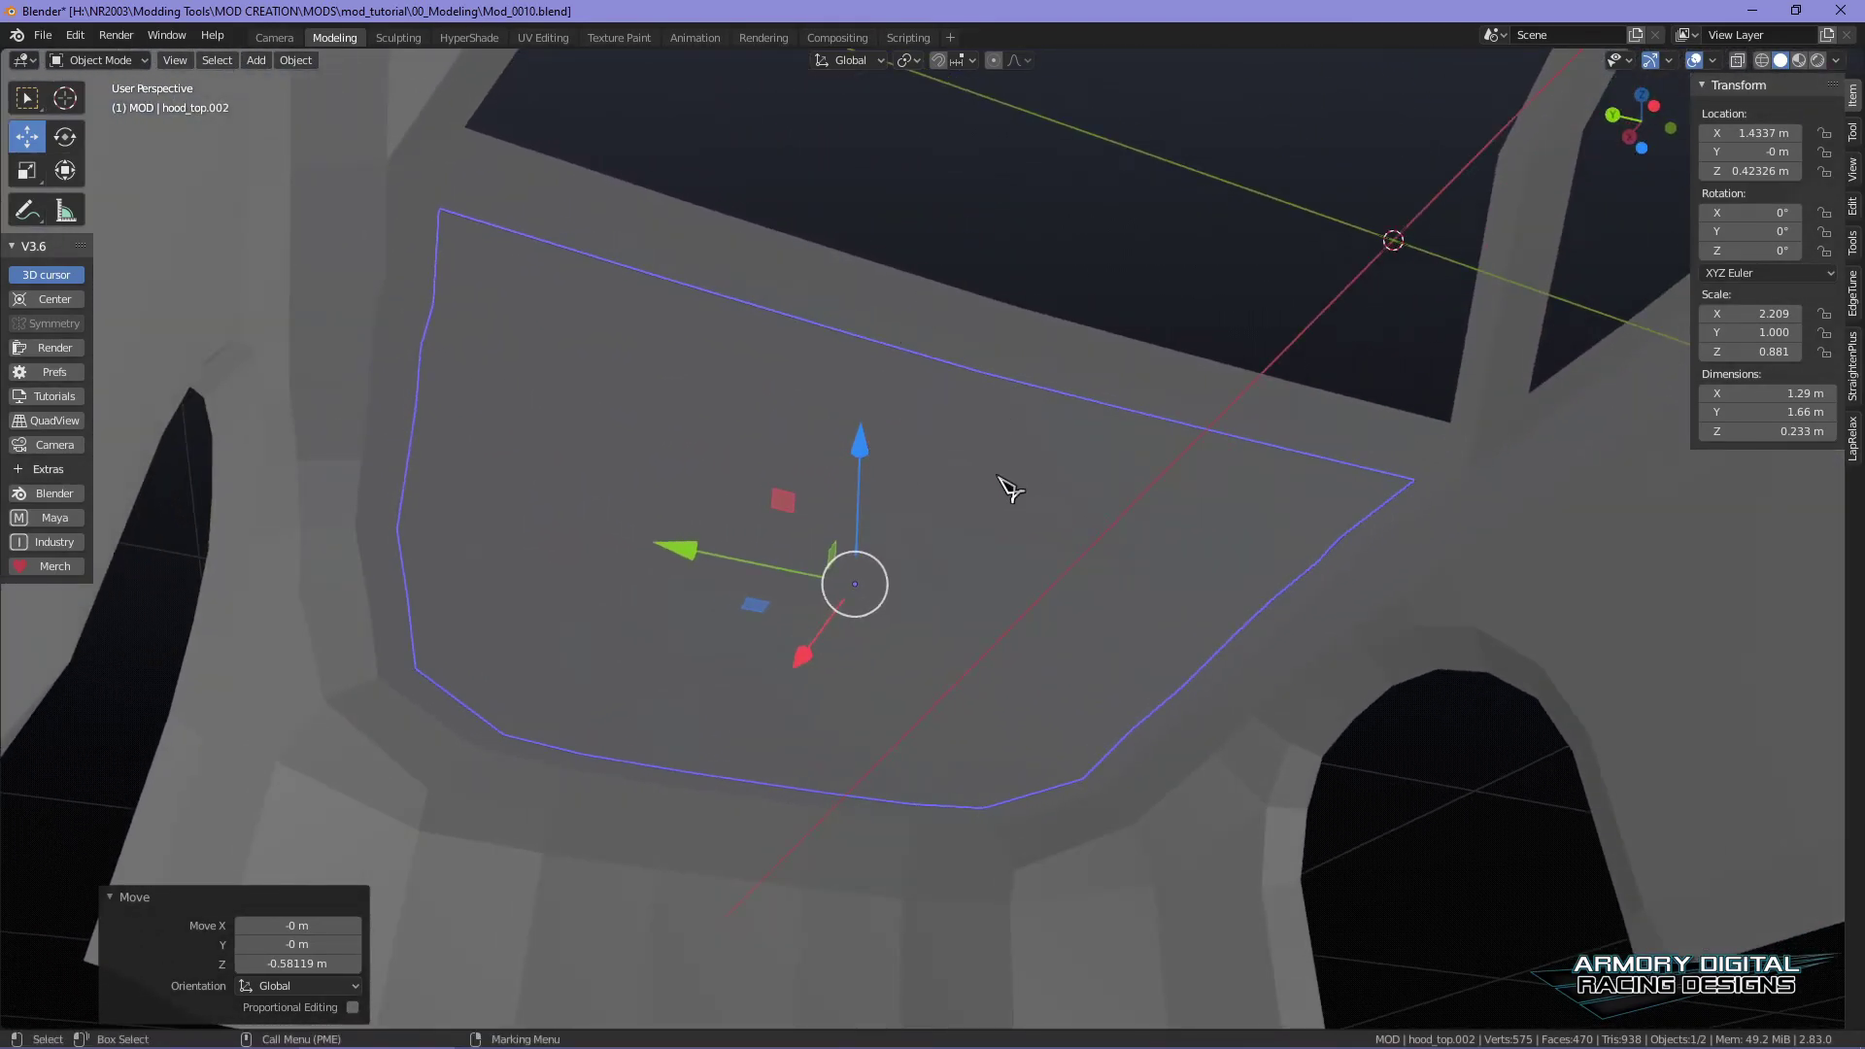
pyautogui.moveTo(928, 470); pyautogui.dragTo(1299, 483, button='middle')
pyautogui.moveTo(754, 395); pyautogui.dragTo(1124, 492, button='middle')
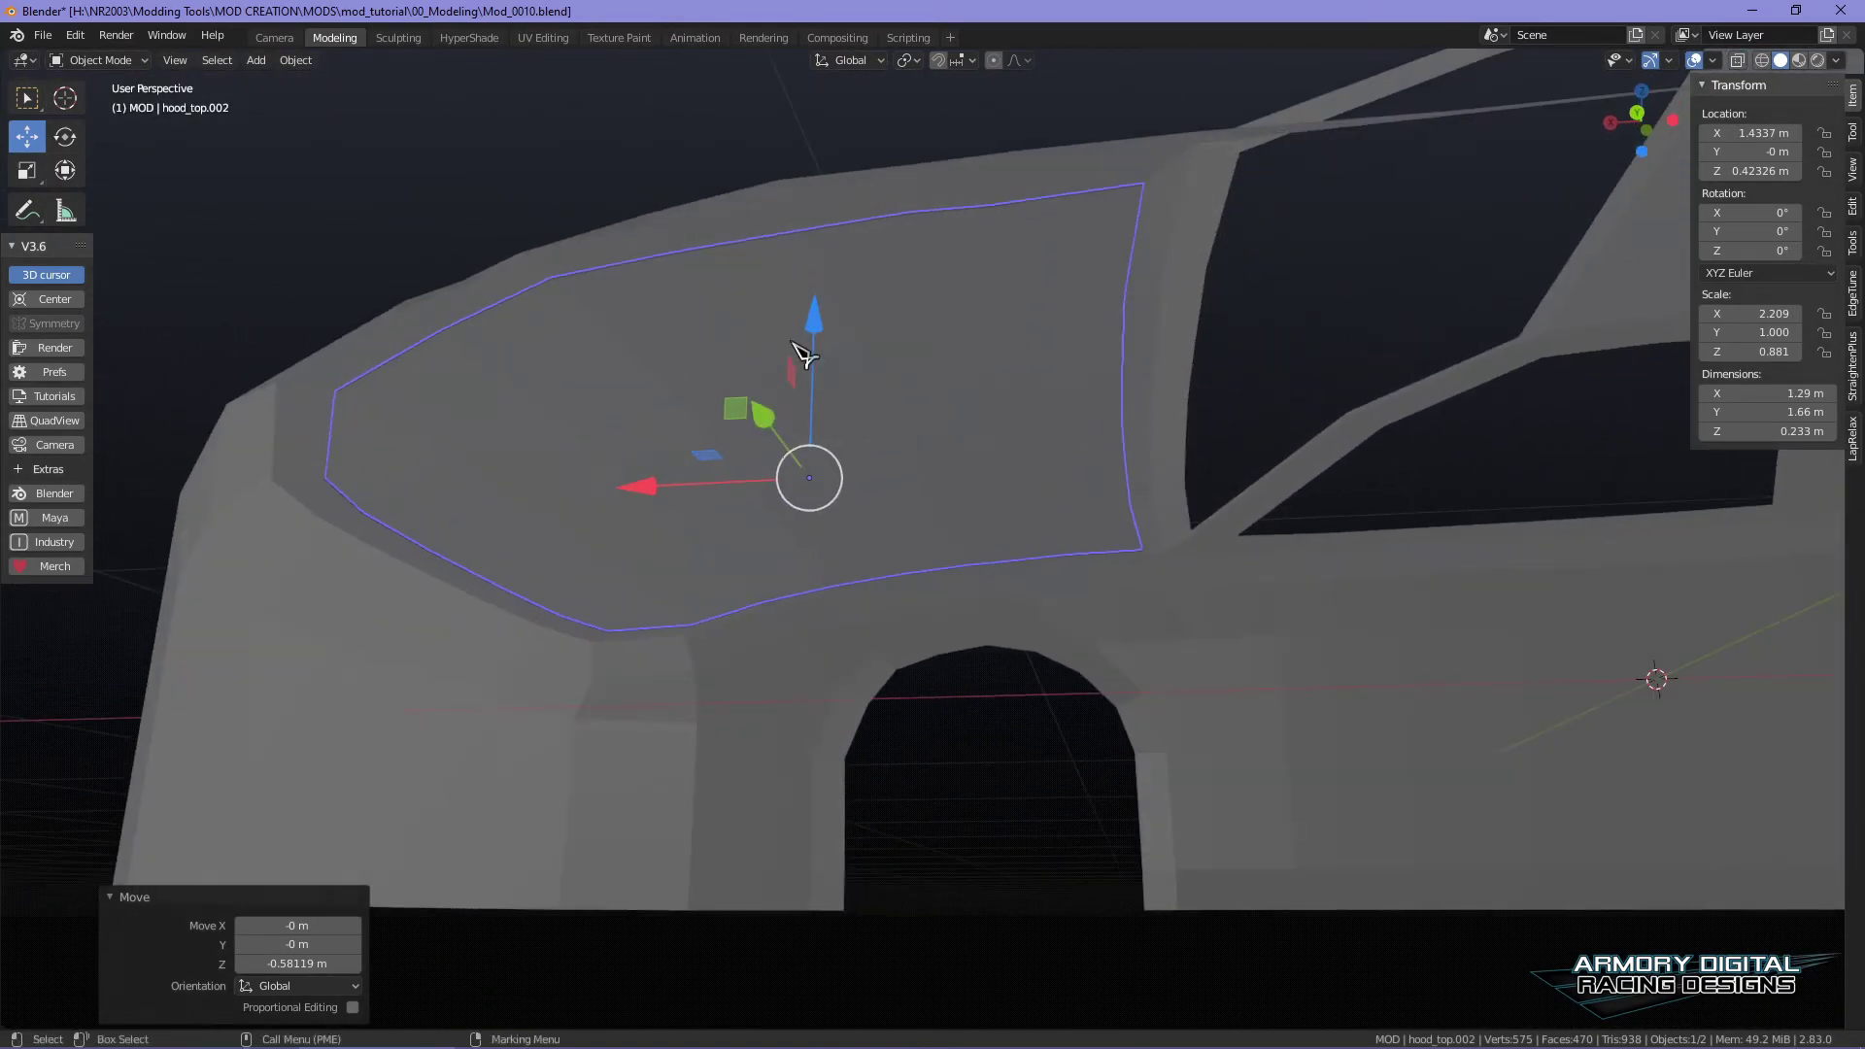
pyautogui.moveTo(714, 332); pyautogui.dragTo(904, 416, button='middle')
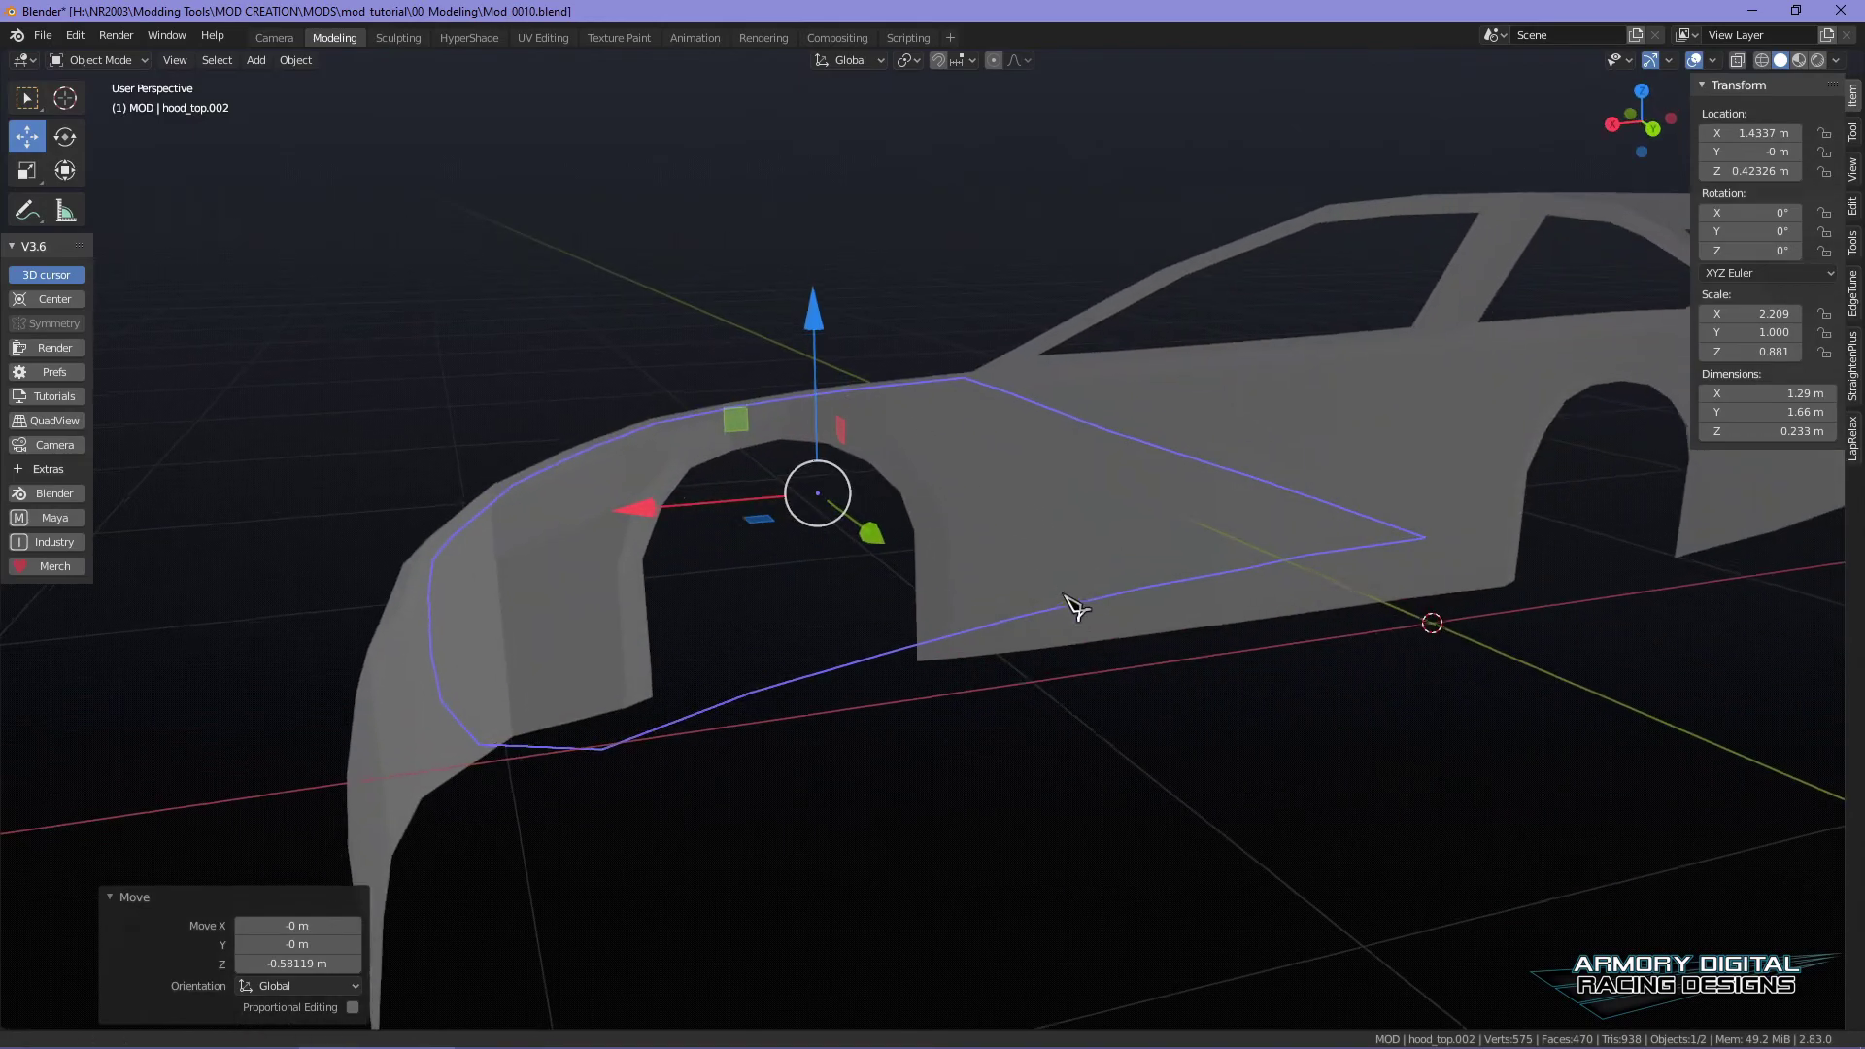
pyautogui.scroll(2, 1030, 604)
pyautogui.scroll(-3, 991, 599)
pyautogui.moveTo(1078, 625); pyautogui.dragTo(1115, 714, button='middle')
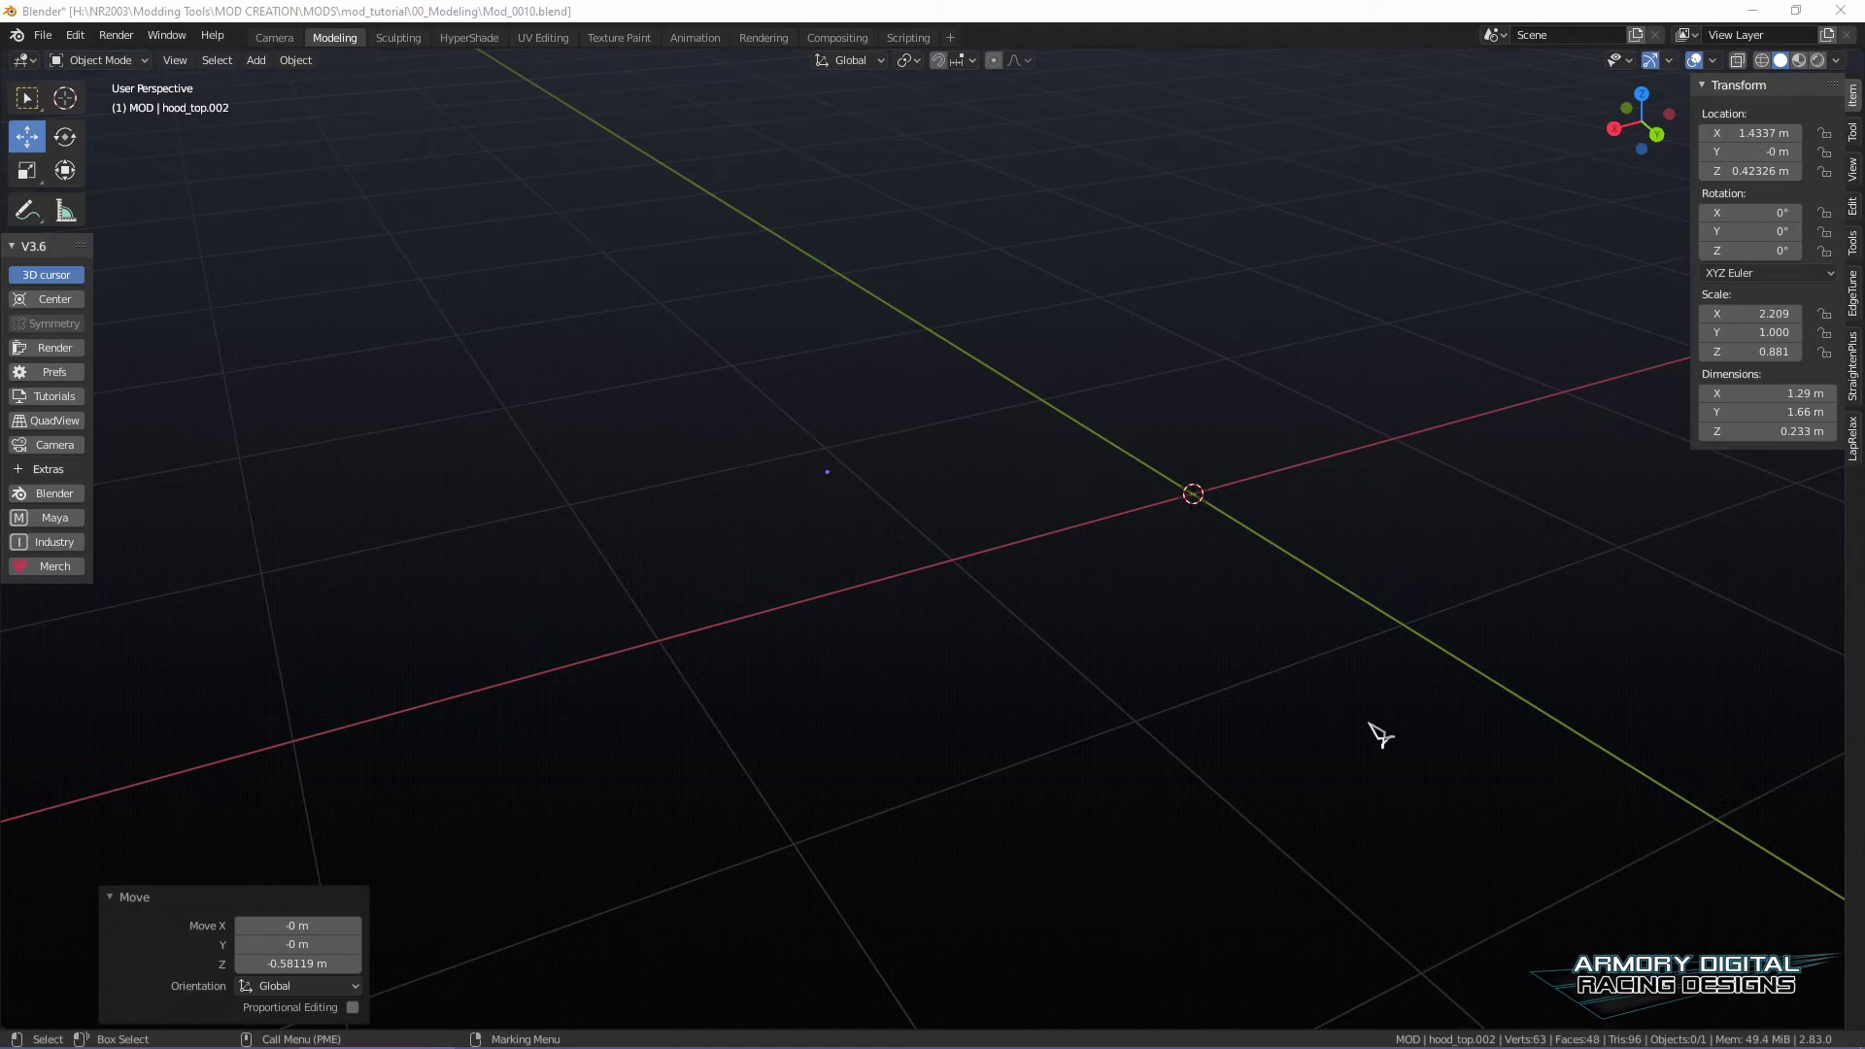
pyautogui.rightClick(1295, 708)
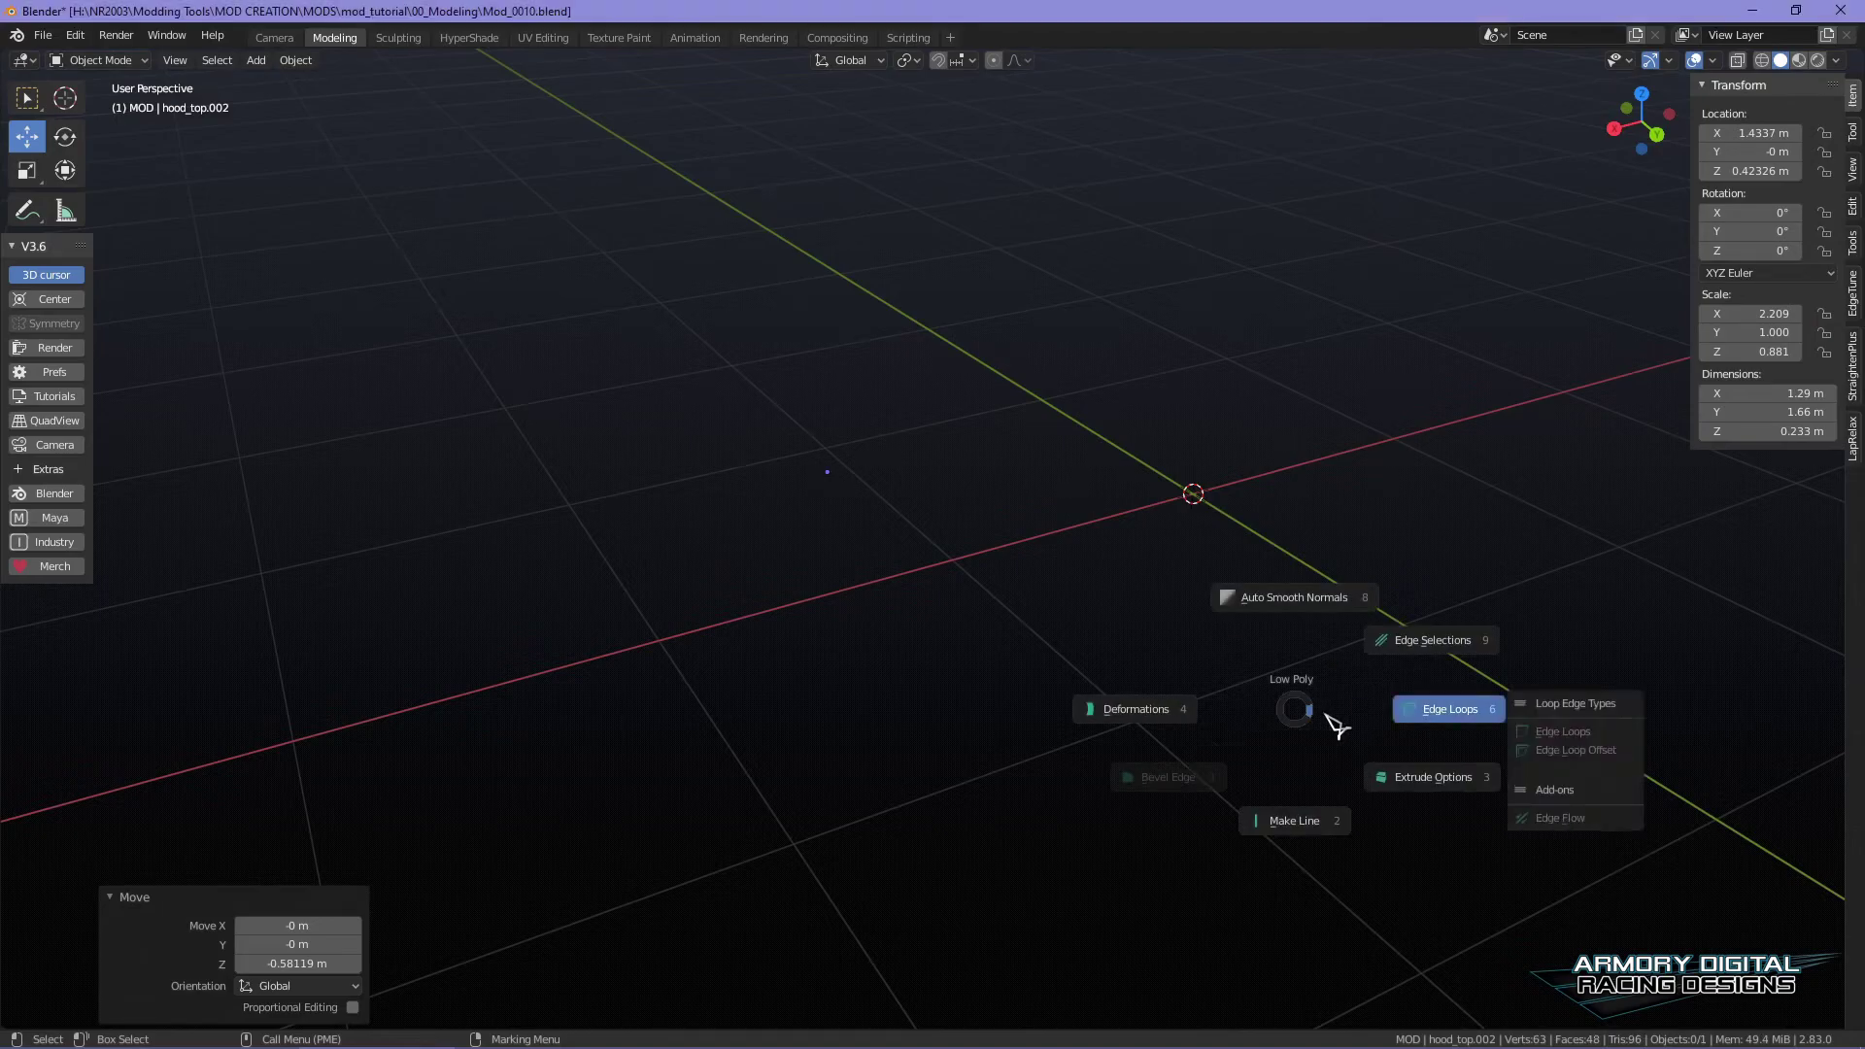
pyautogui.rightClick(1295, 671)
pyautogui.keyDown('alt'); pyautogui.moveTo(1278, 712); pyautogui.dragTo(1244, 535); pyautogui.keyUp('alt')
pyautogui.click(1005, 472)
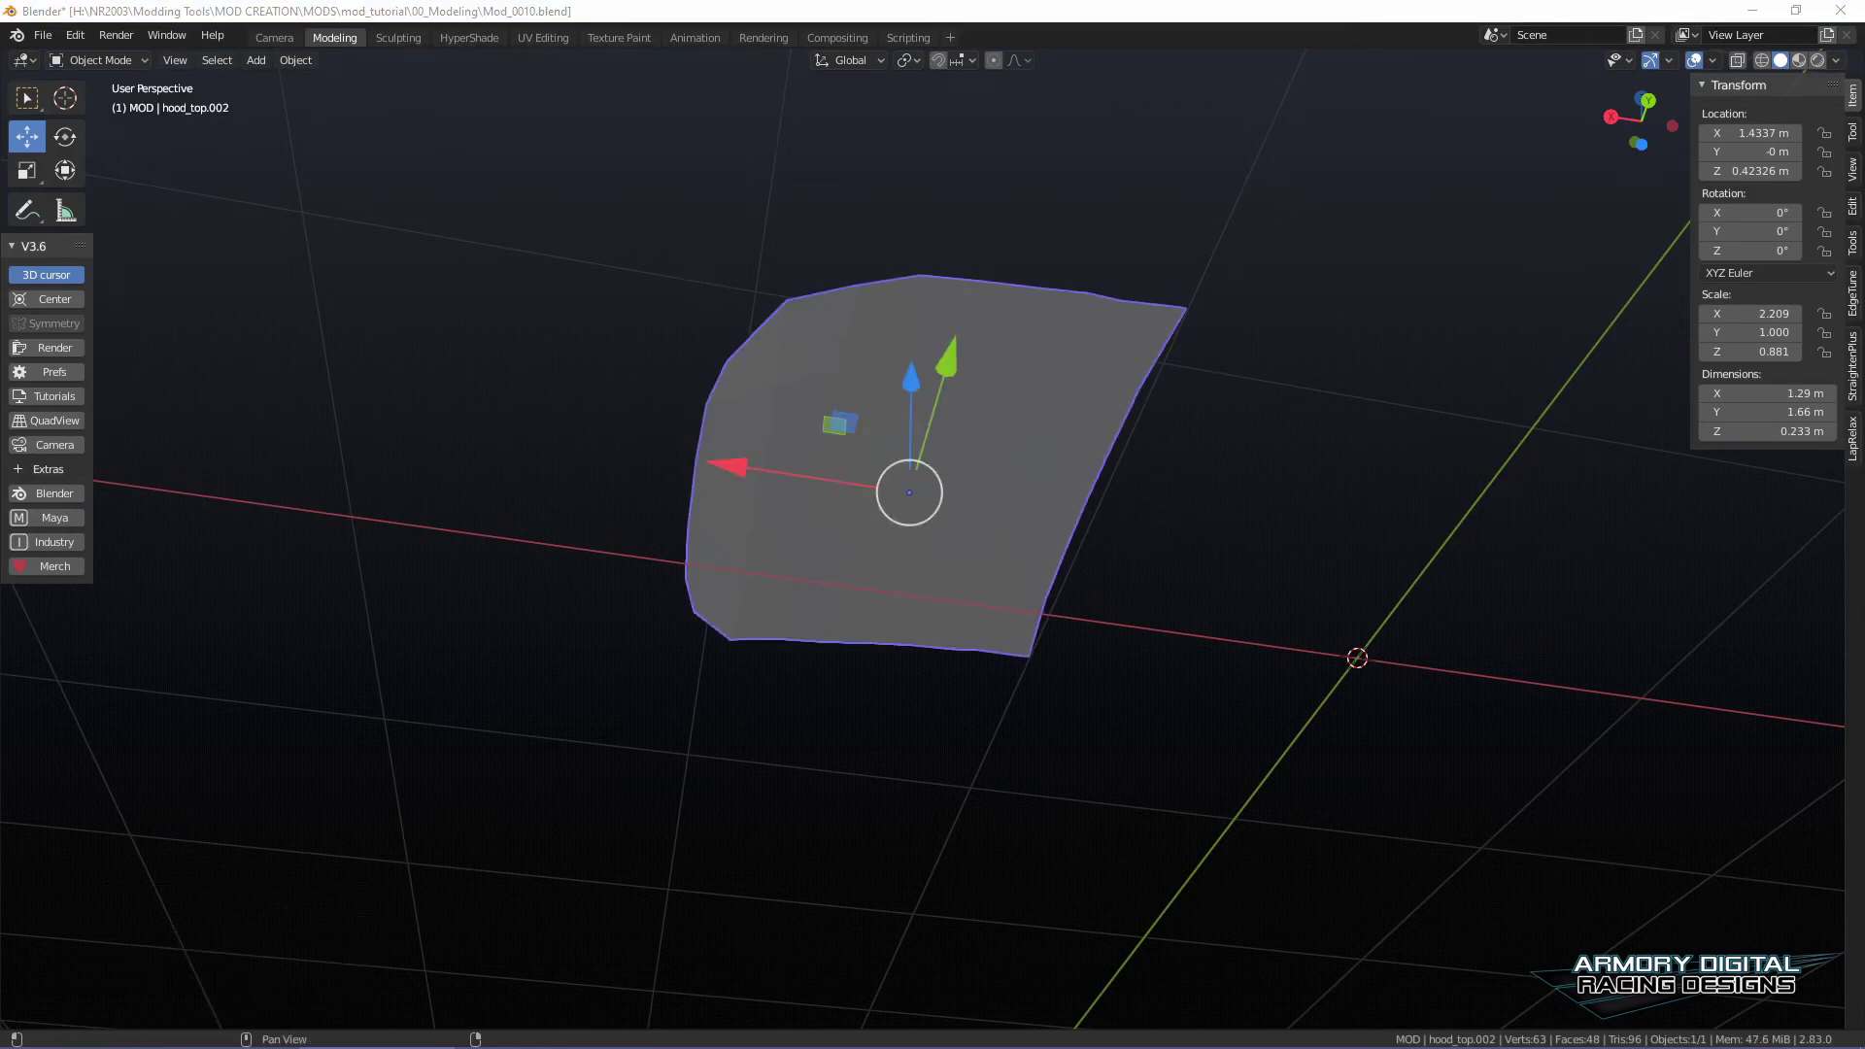
# - Undo the earlier hood separation and face deletion to restore the car body as one mesh including its hood
pyautogui.press('Return')
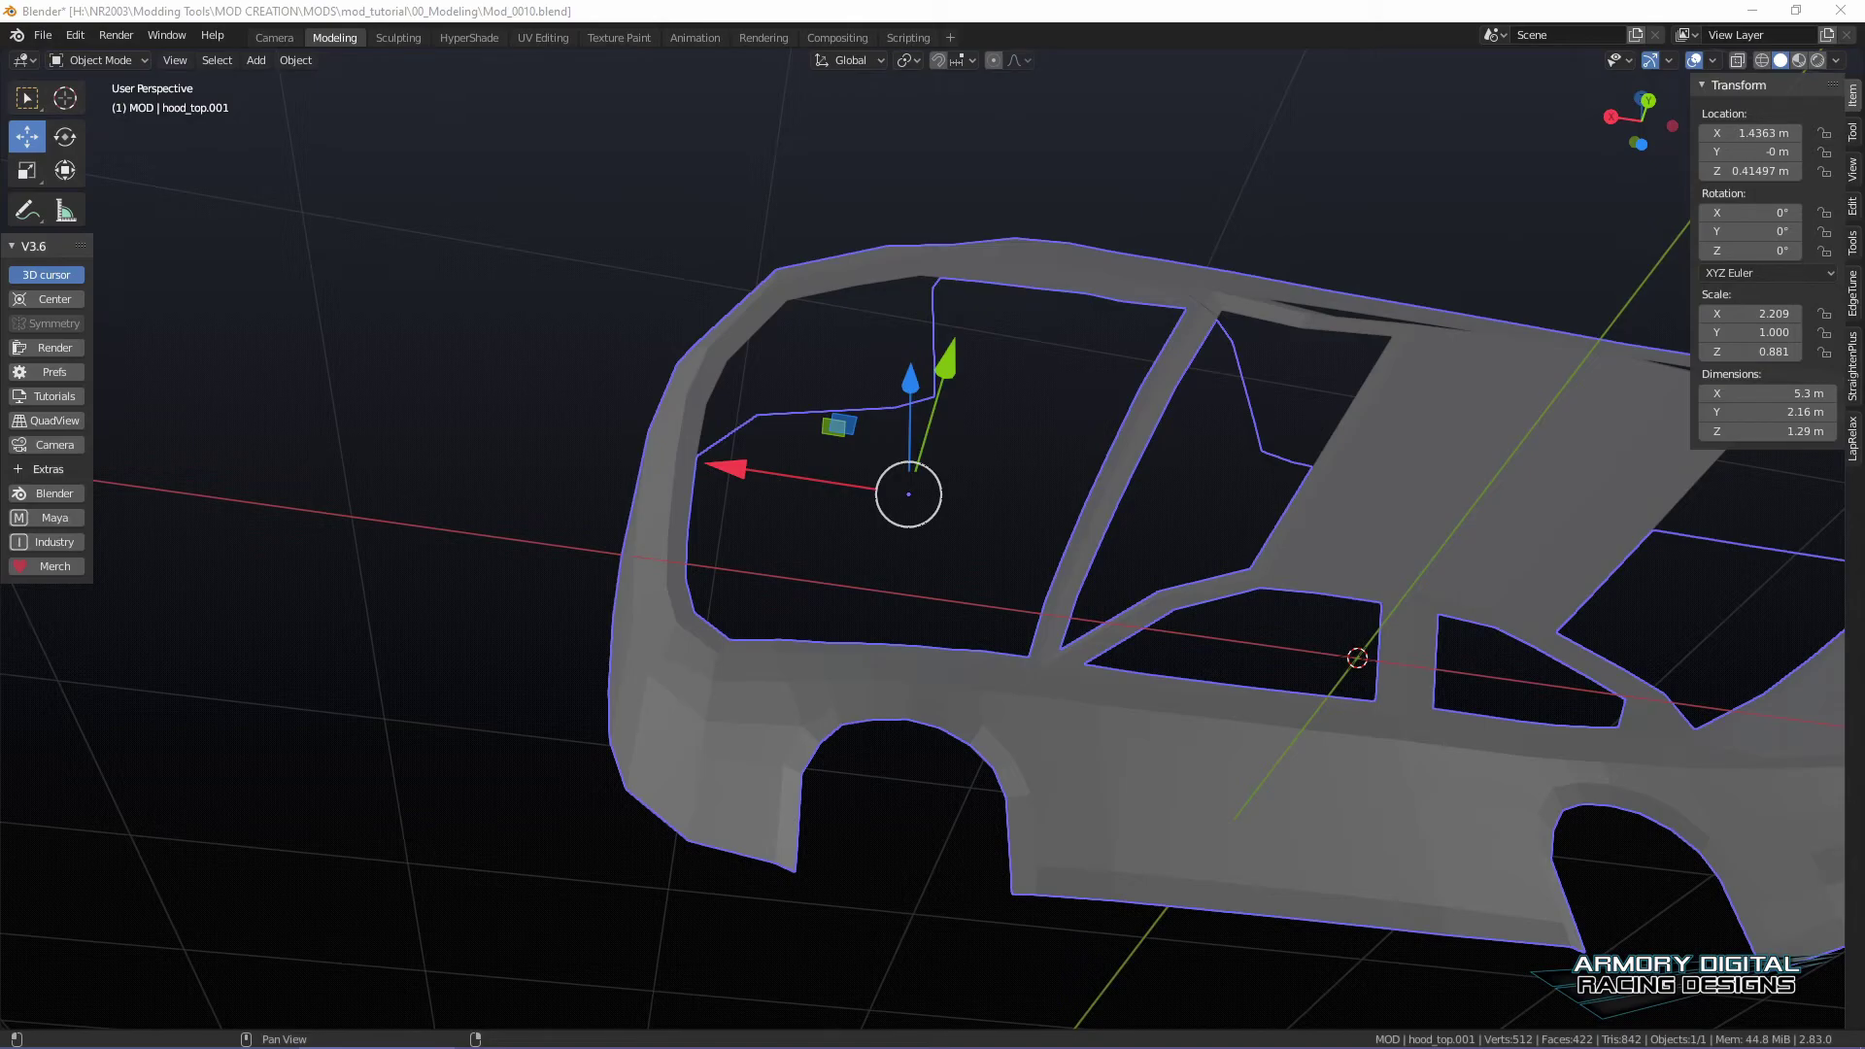
pyautogui.press('Return')
pyautogui.hotkey('ctrl', 'z')
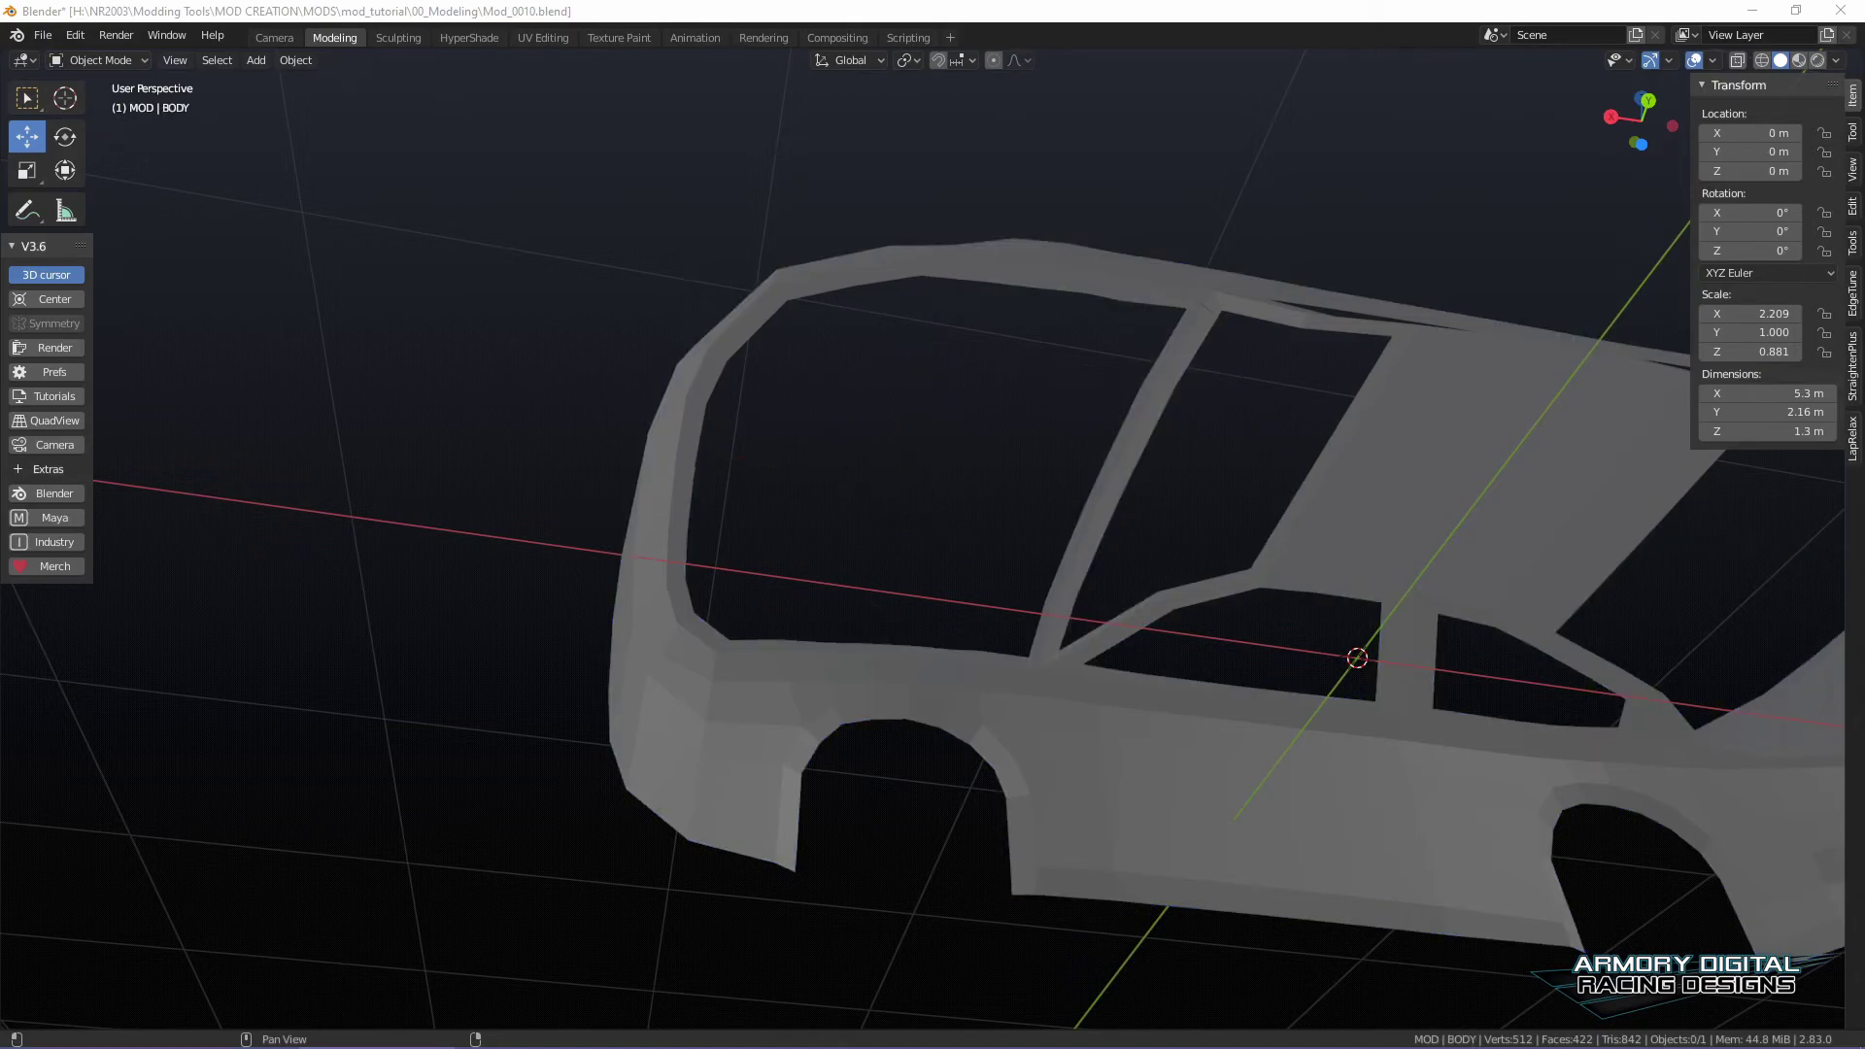
pyautogui.hotkey('ctrl', 'z')
pyautogui.hotkey('ctrl', 'z')
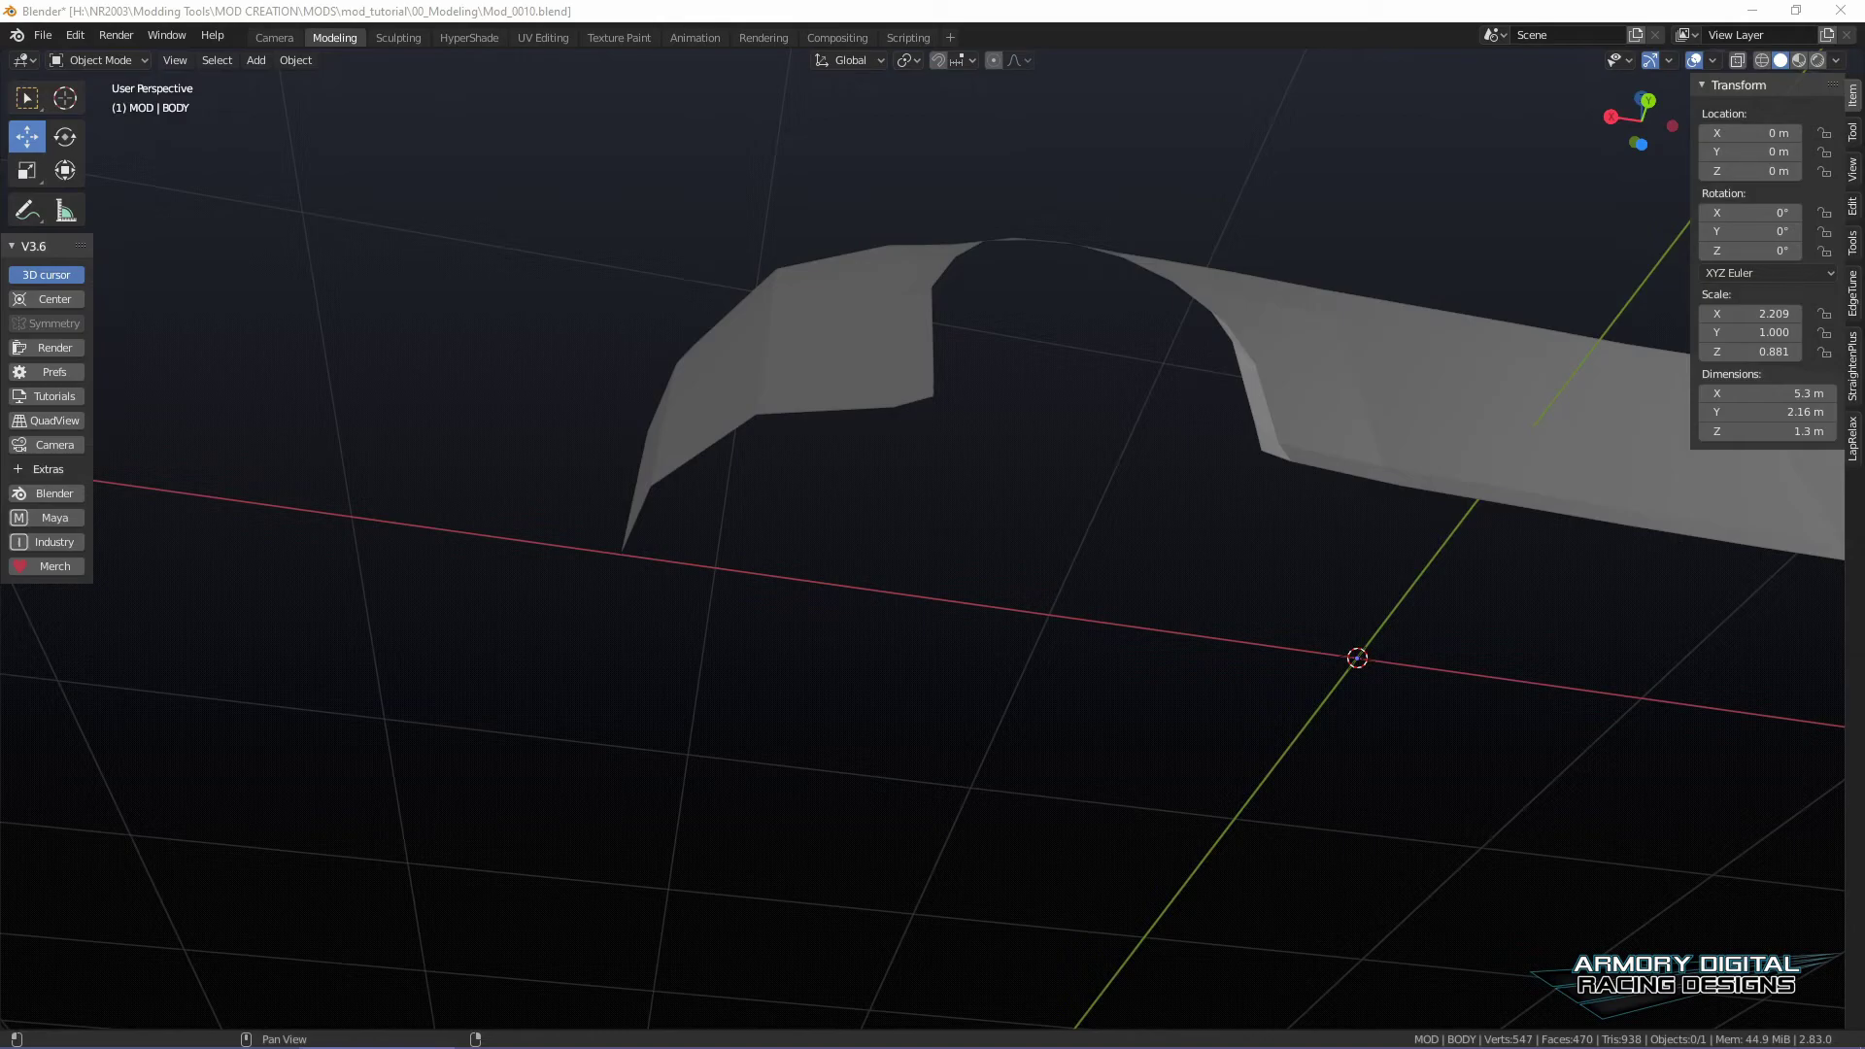
pyautogui.click(1568, 702)
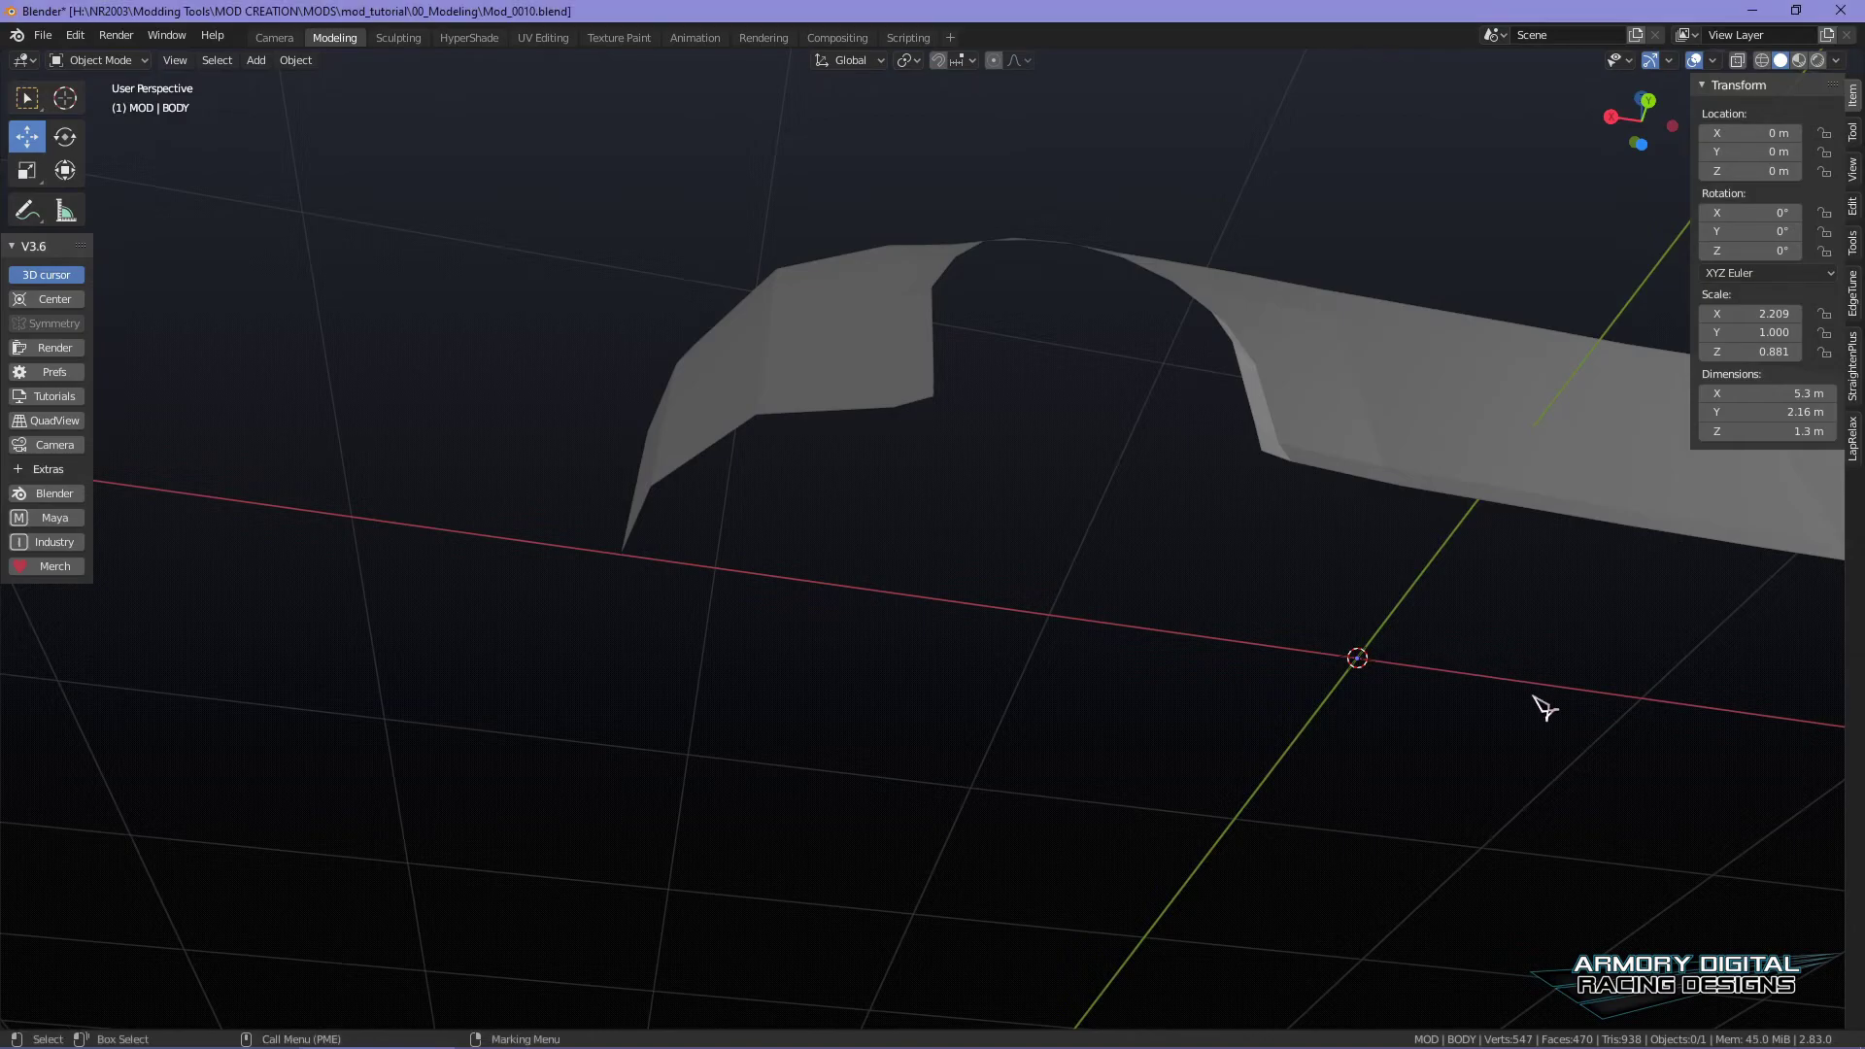
# - Put the car body into Edit Mode with edge selection and the hood in view
pyautogui.scroll(-3, 1531, 696)
pyautogui.keyDown('alt'); pyautogui.moveTo(1433, 621); pyautogui.dragTo(1107, 457); pyautogui.keyUp('alt')
pyautogui.click(1107, 458)
pyautogui.press('Tab')
pyautogui.click(1178, 396)
pyautogui.keyDown('alt'); pyautogui.moveTo(1367, 543); pyautogui.dragTo(1355, 544); pyautogui.keyUp('alt')
pyautogui.moveTo(1049, 560); pyautogui.dragTo(1069, 488, button='right')
pyautogui.keyDown('alt'); pyautogui.moveTo(1371, 550); pyautogui.dragTo(1423, 530); pyautogui.keyUp('alt')
# - Select the edge path around the hood outline on the car body, section by section
pyautogui.click(478, 362)
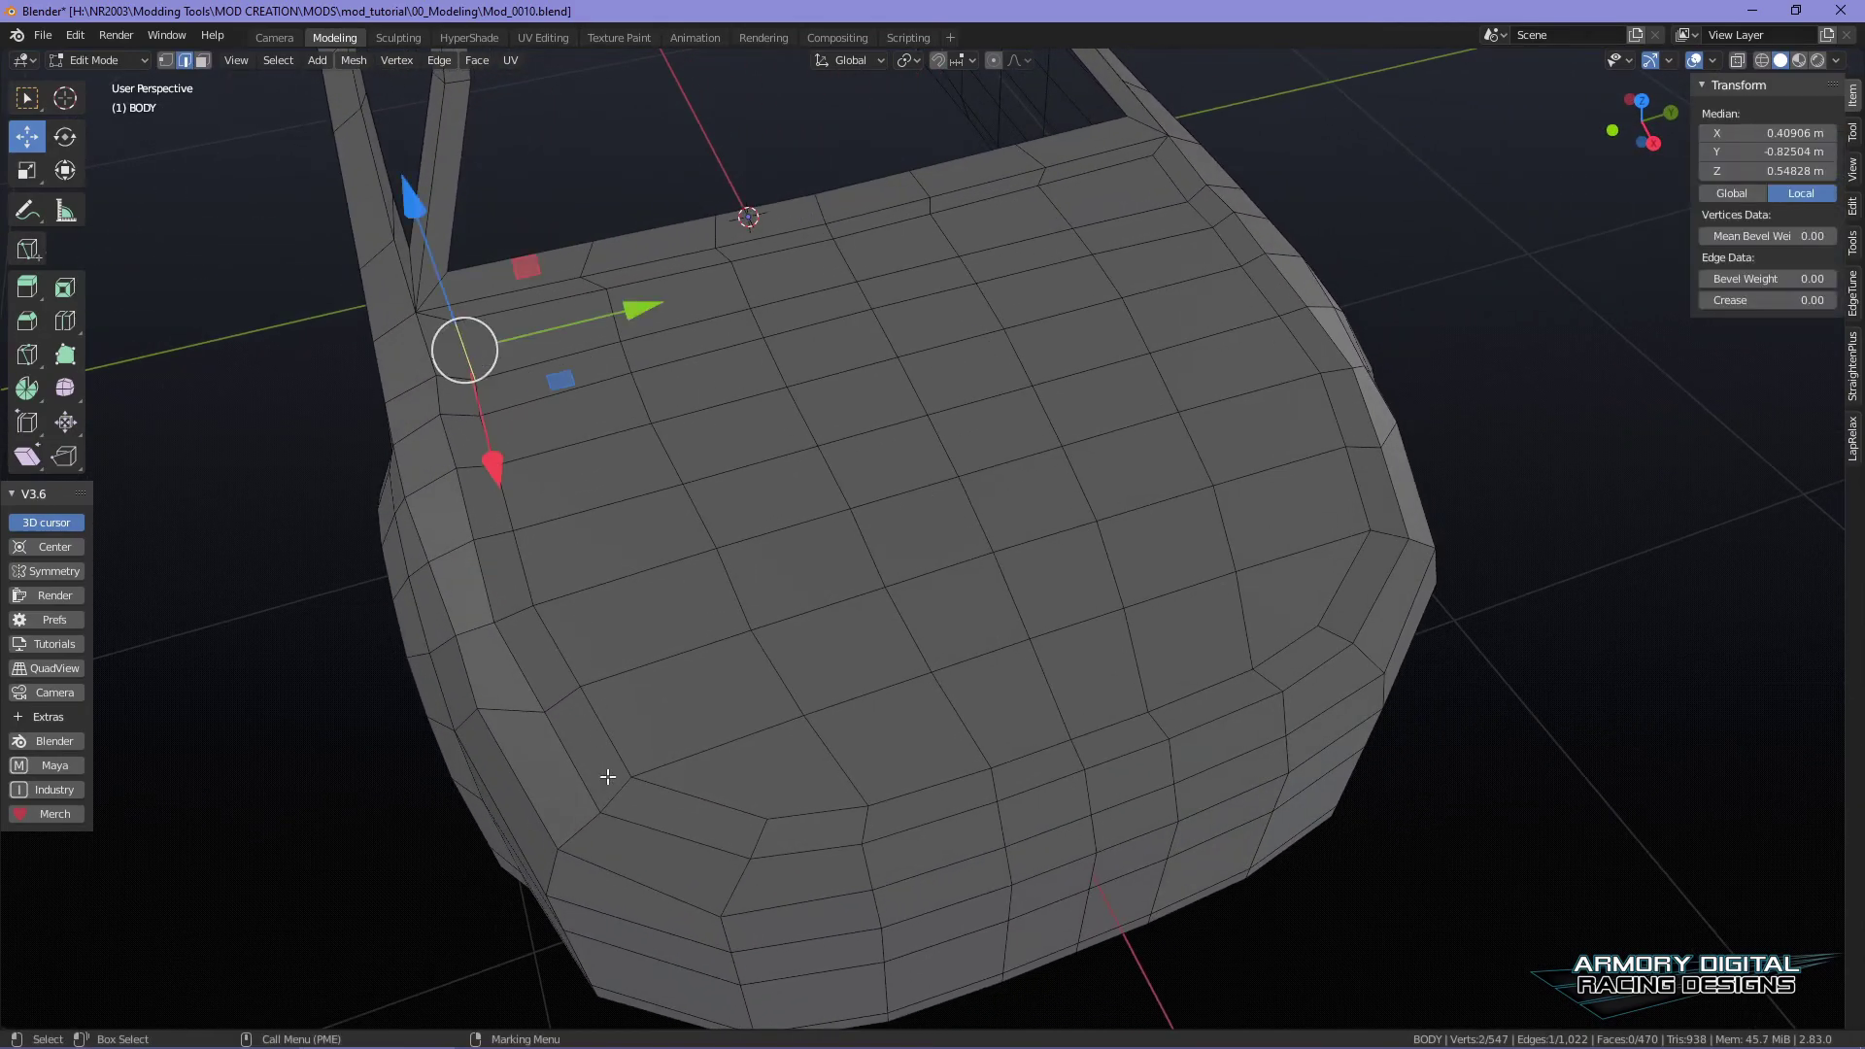
pyautogui.keyDown('ctrl'); pyautogui.click(700, 797); pyautogui.keyUp('ctrl')
pyautogui.keyDown('ctrl'); pyautogui.click(931, 782); pyautogui.keyUp('ctrl')
pyautogui.keyDown('ctrl'); pyautogui.click(1221, 682); pyautogui.keyUp('ctrl')
pyautogui.keyDown('ctrl'); pyautogui.click(1354, 589); pyautogui.keyUp('ctrl')
pyautogui.keyDown('ctrl'); pyautogui.click(1360, 472); pyautogui.keyUp('ctrl')
pyautogui.keyDown('ctrl'); pyautogui.click(1302, 332); pyautogui.keyUp('ctrl')
pyautogui.keyDown('ctrl'); pyautogui.click(1172, 186); pyautogui.keyUp('ctrl')
pyautogui.keyDown('ctrl'); pyautogui.click(1088, 163); pyautogui.keyUp('ctrl')
pyautogui.keyDown('ctrl'); pyautogui.click(496, 305); pyautogui.keyUp('ctrl')
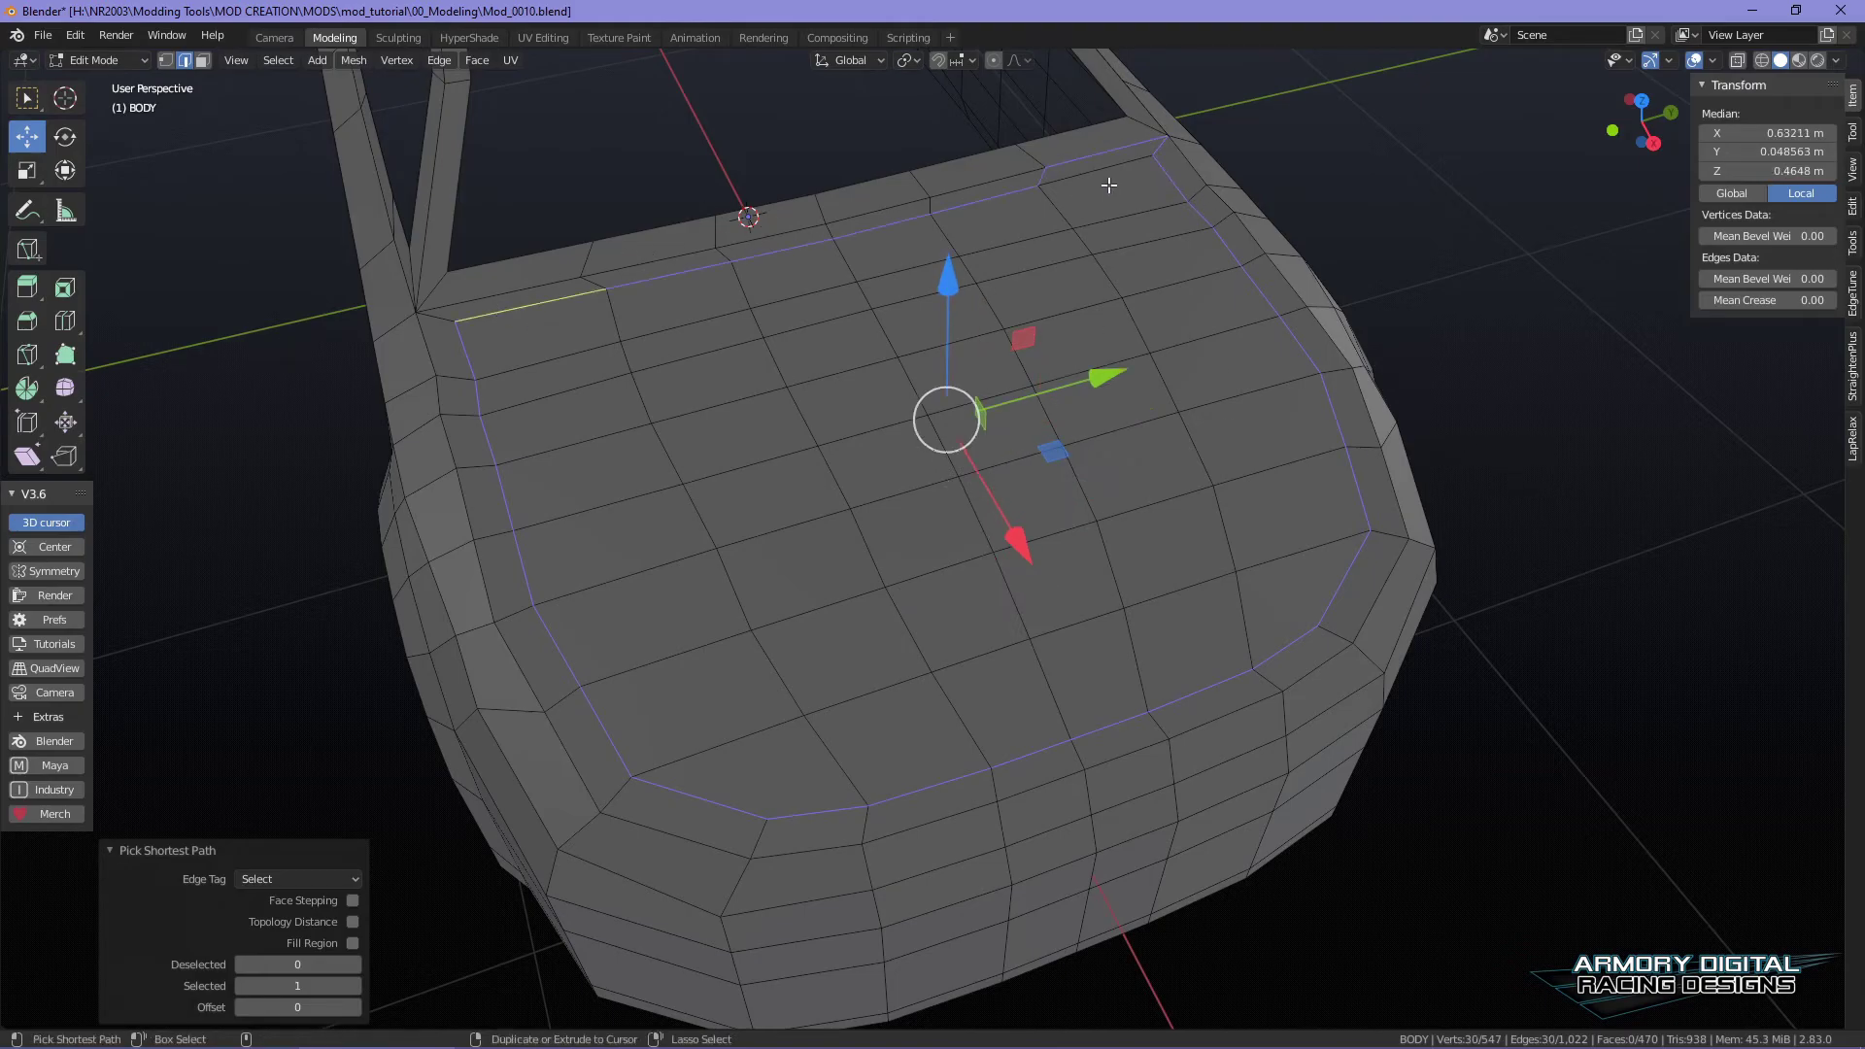
# - Undo the last two edge picks and reselect the hood outline's windshield-side edges straight across
pyautogui.hotkey('ctrl', 'z')
pyautogui.hotkey('ctrl', 'z')
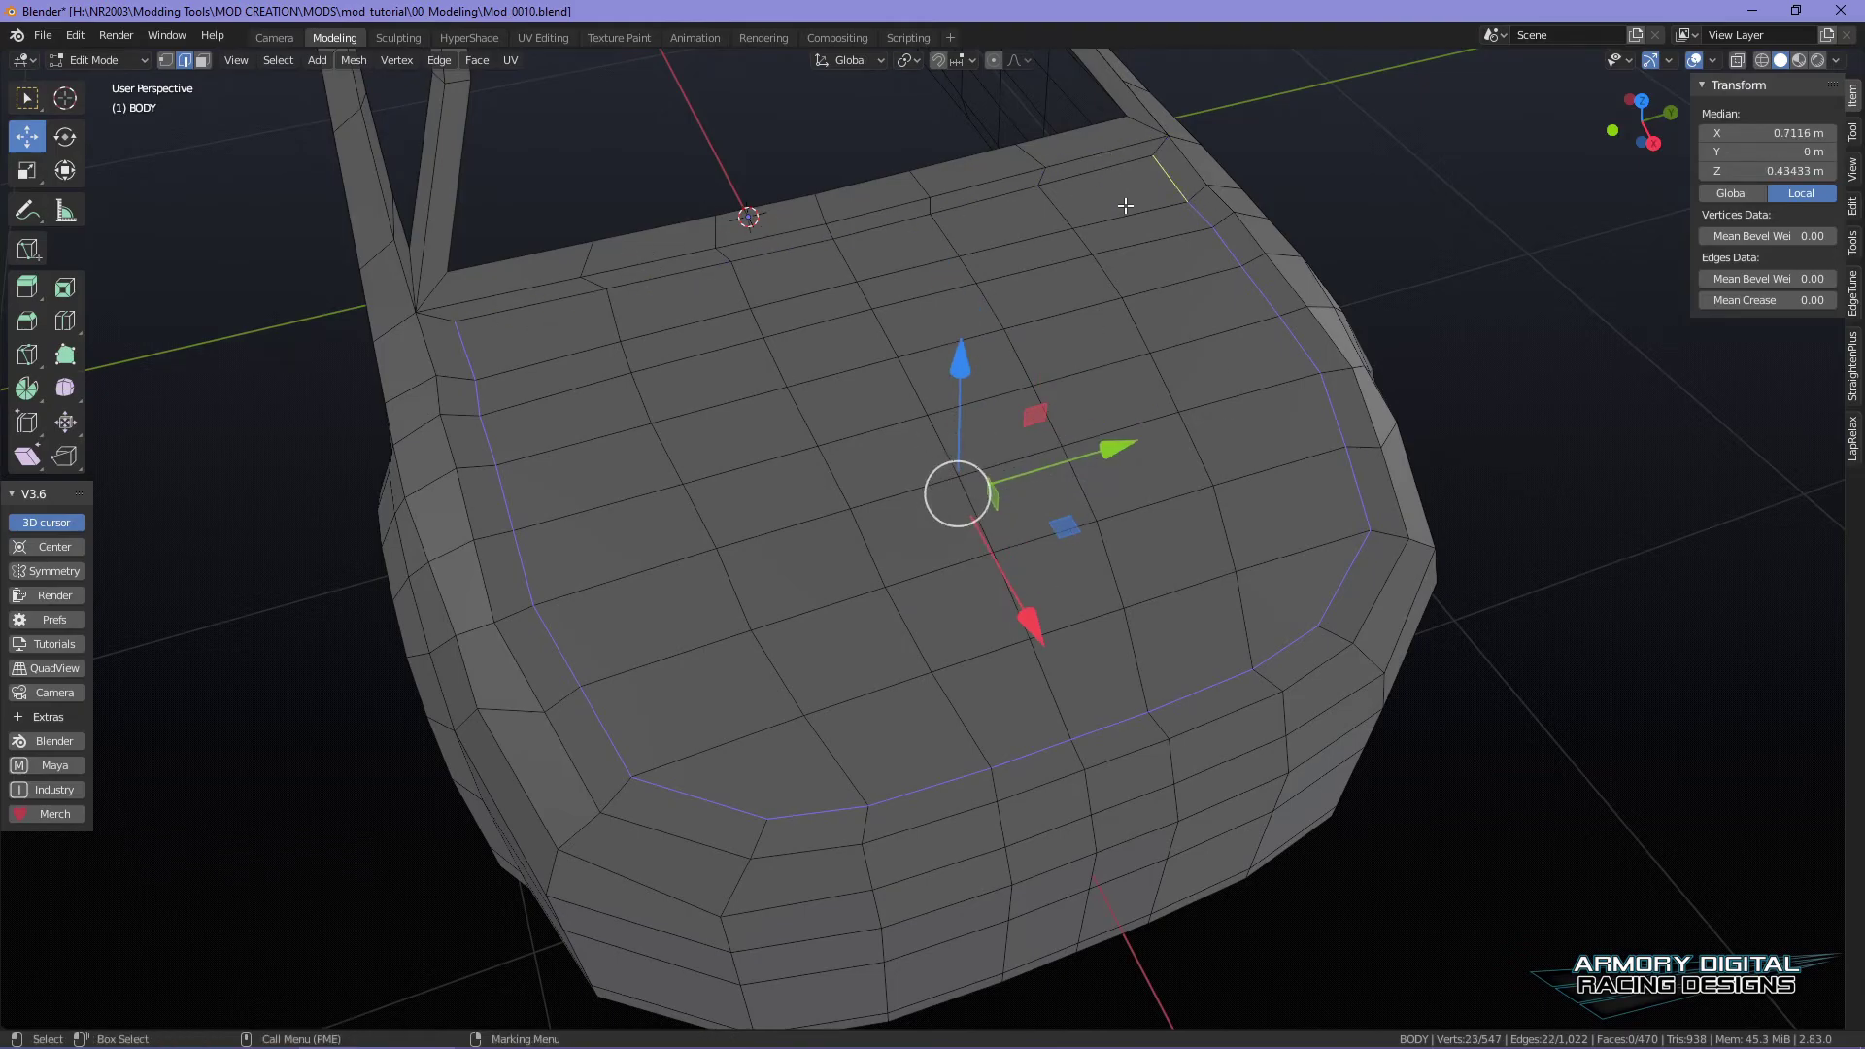
pyautogui.keyDown('ctrl'); pyautogui.click(1015, 196); pyautogui.keyUp('ctrl')
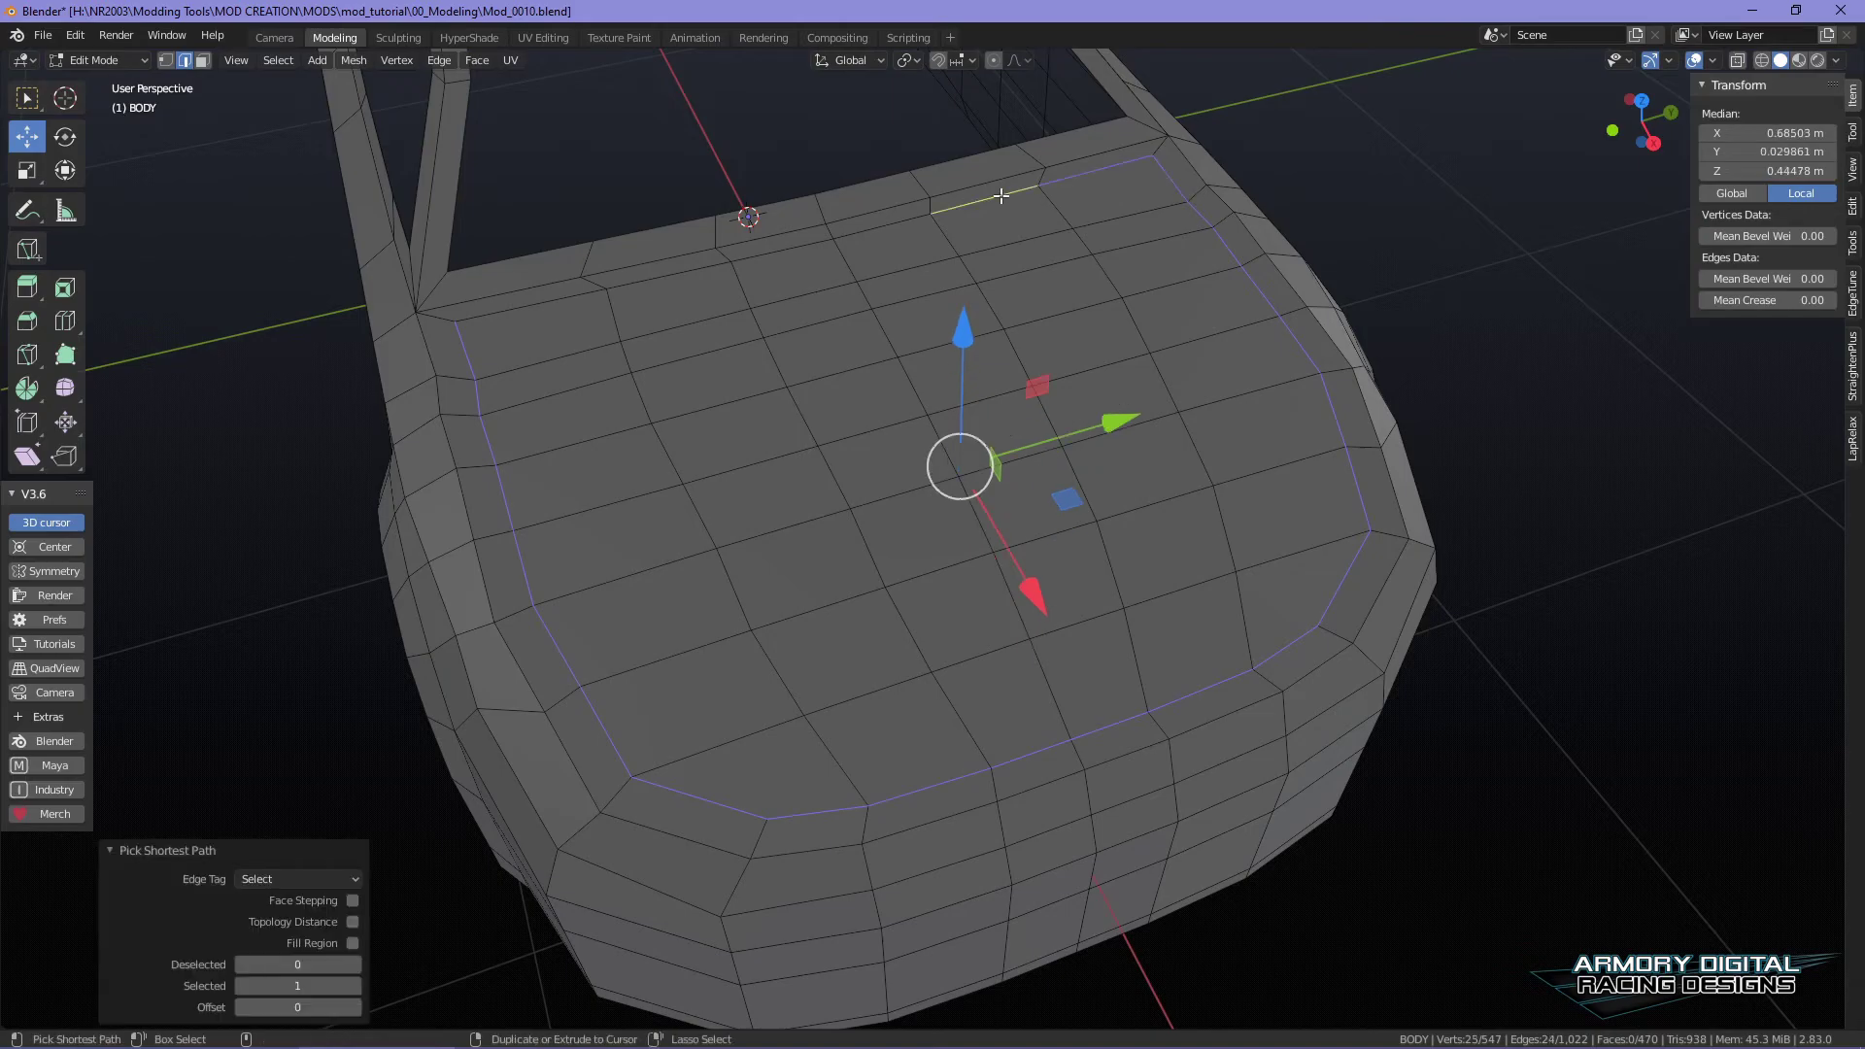
pyautogui.keyDown('ctrl'); pyautogui.click(499, 300); pyautogui.keyUp('ctrl')
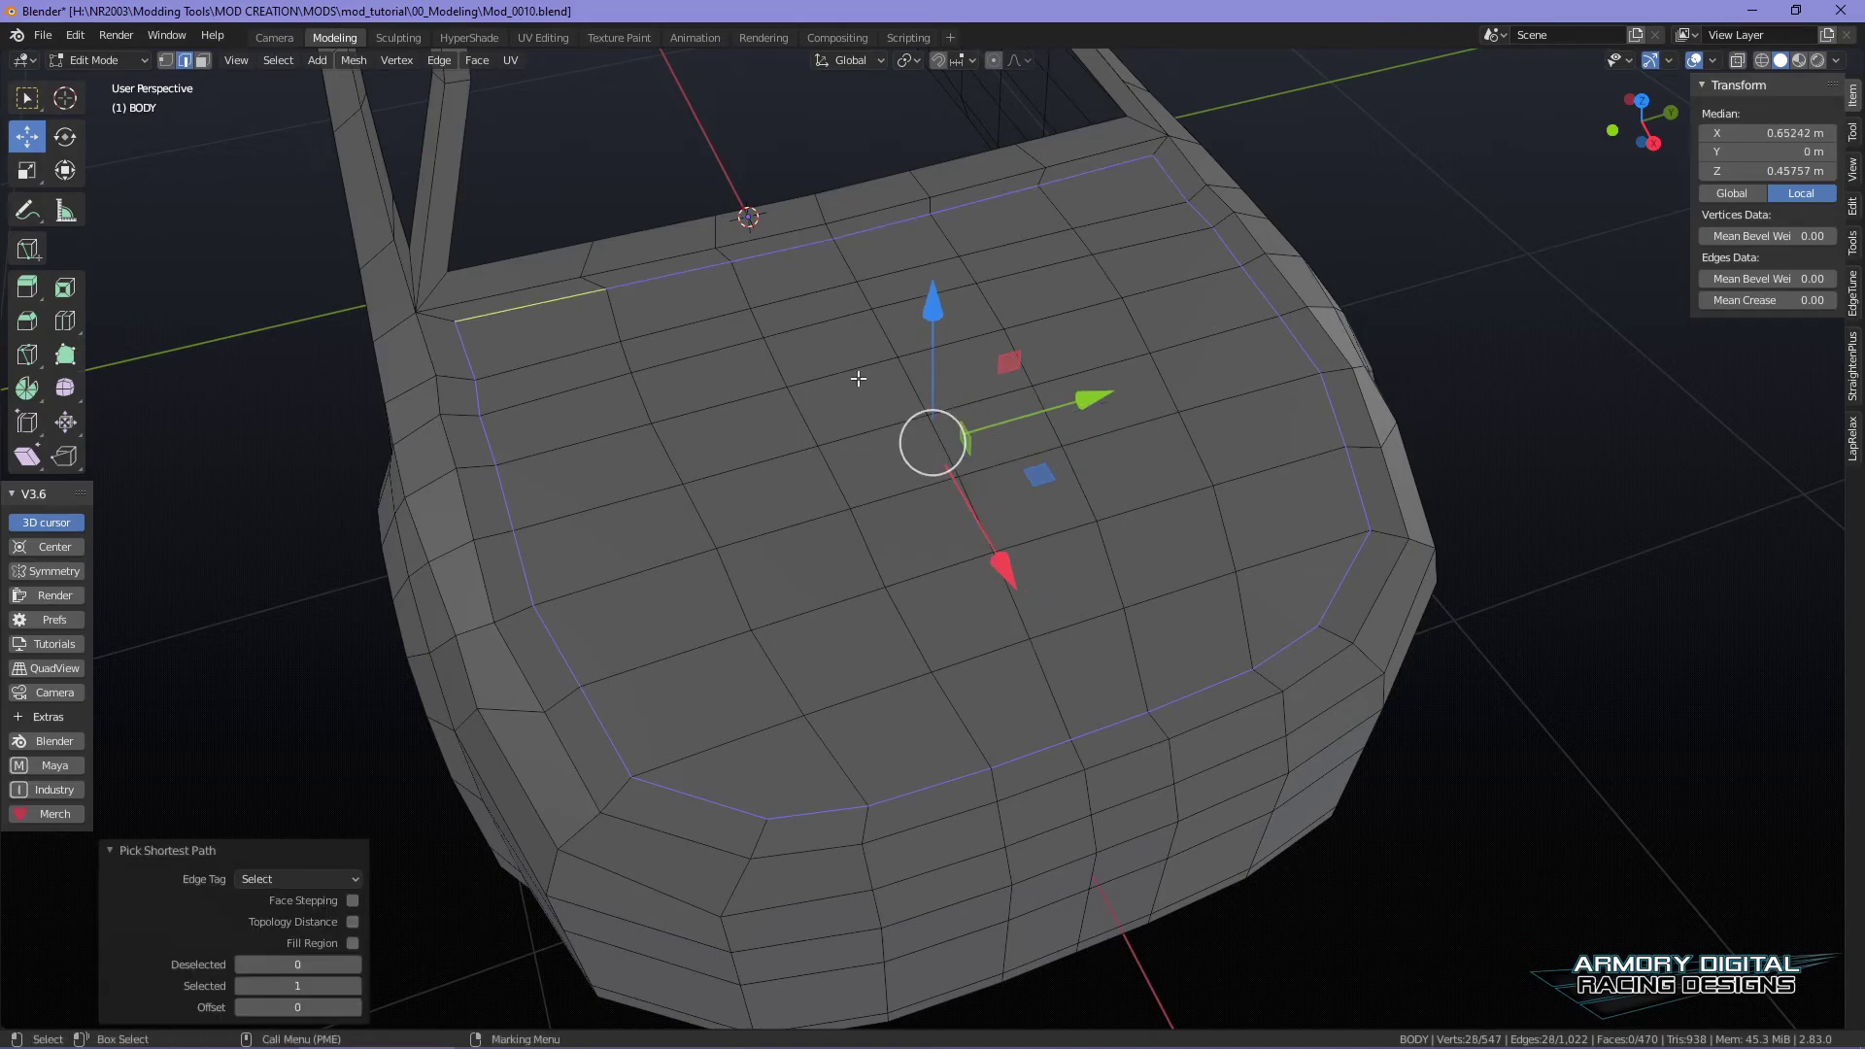
# - Try to separate the selected hood outline edges into their own object, testing the result on a hood face
pyautogui.click(439, 61)
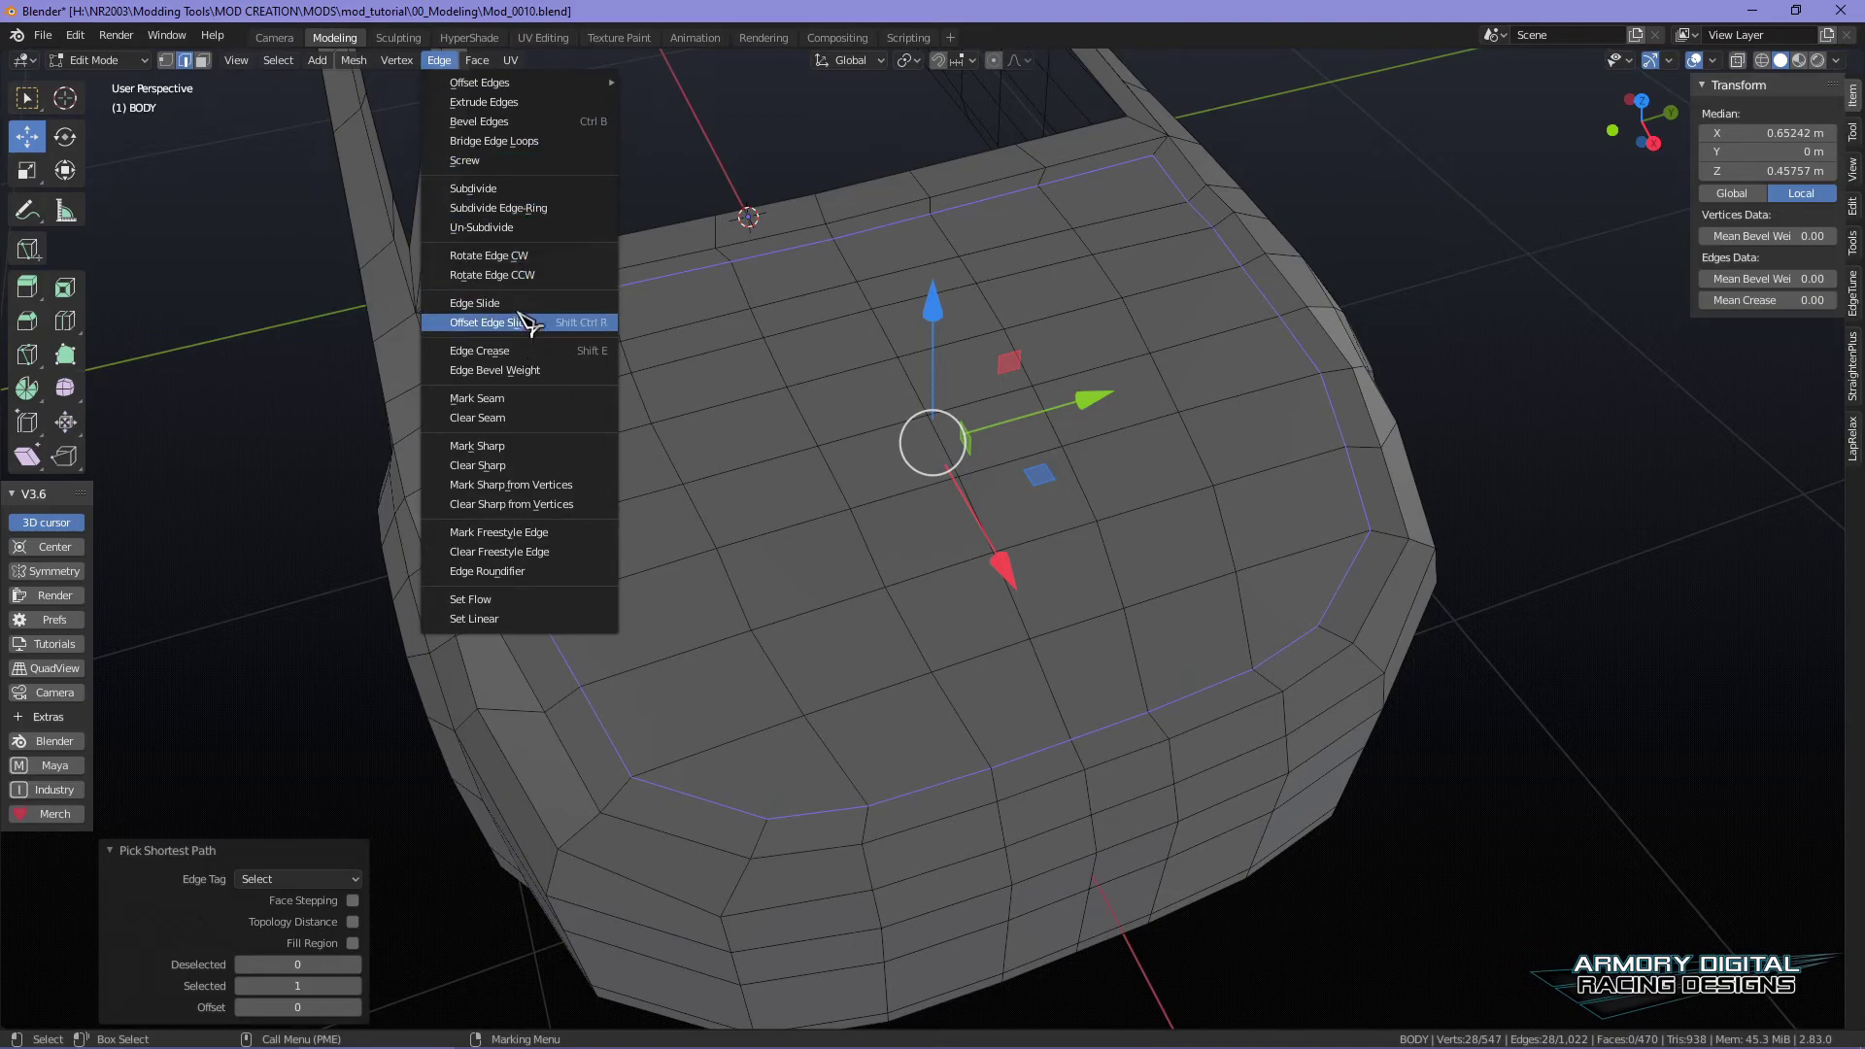
pyautogui.click(354, 61)
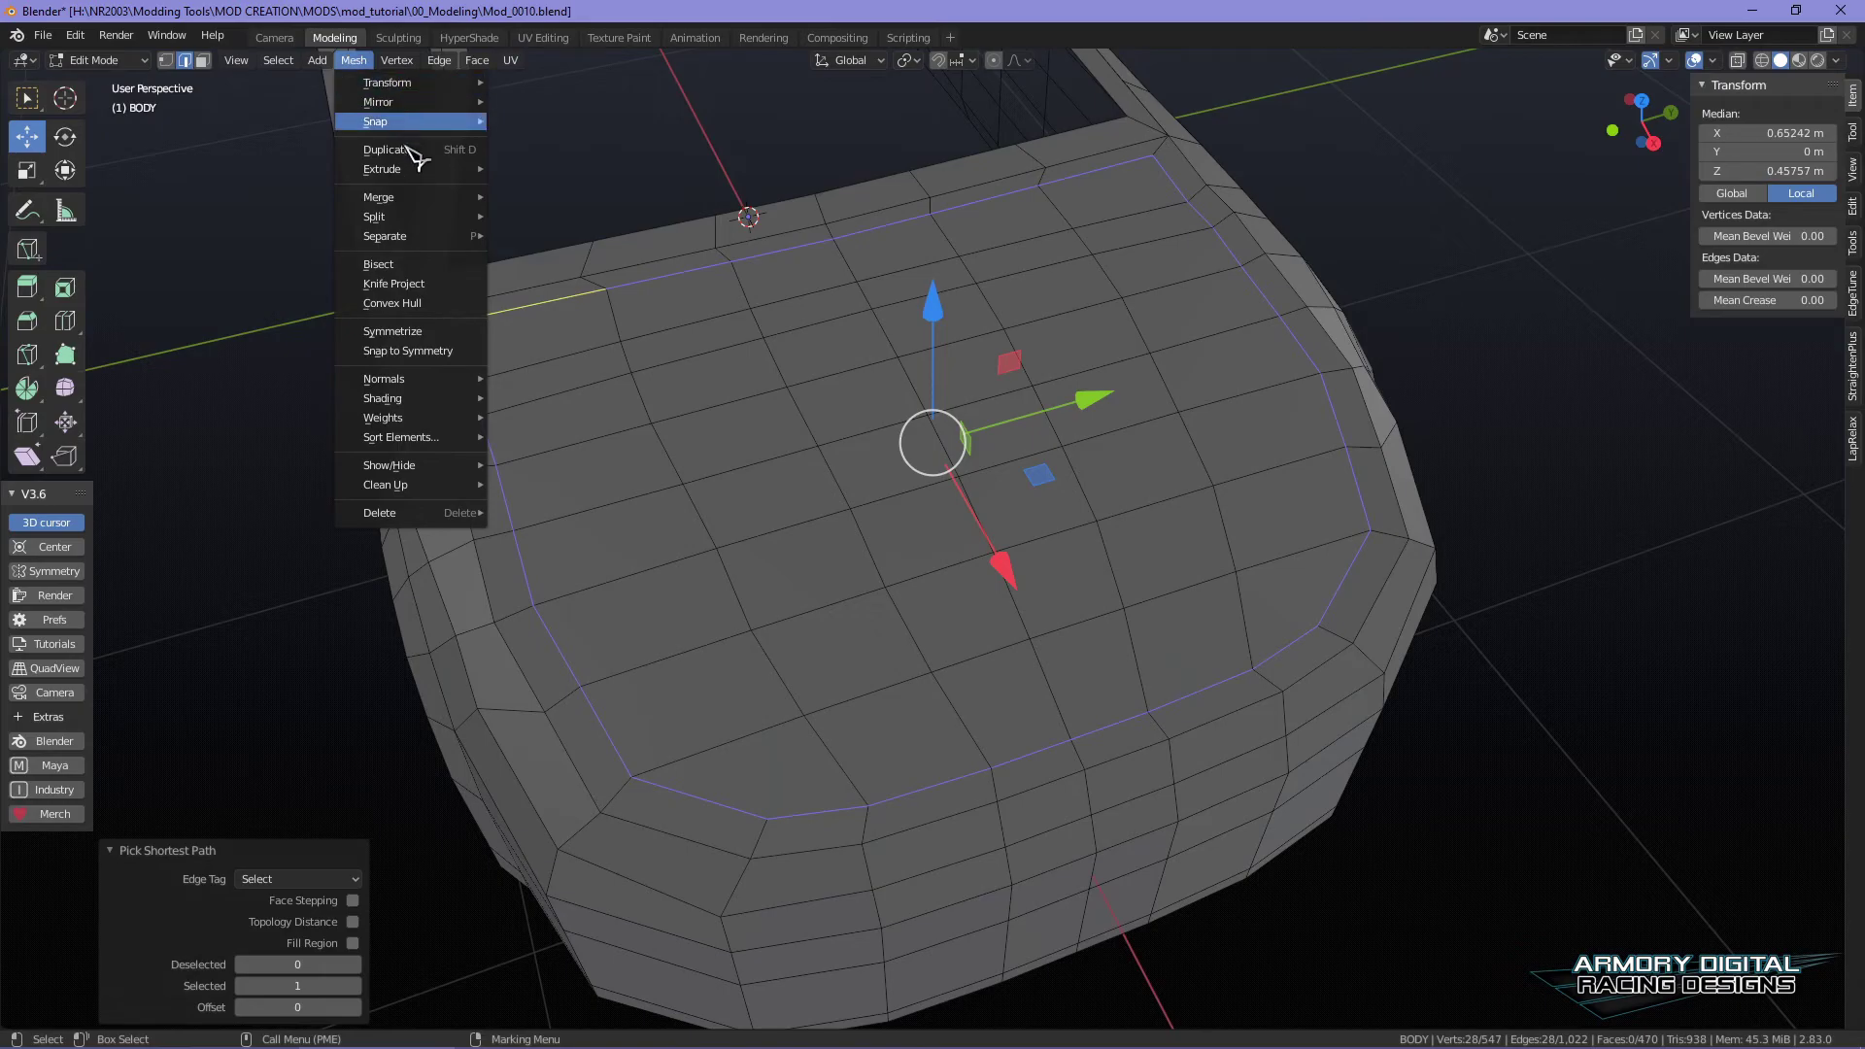
pyautogui.moveTo(437, 241)
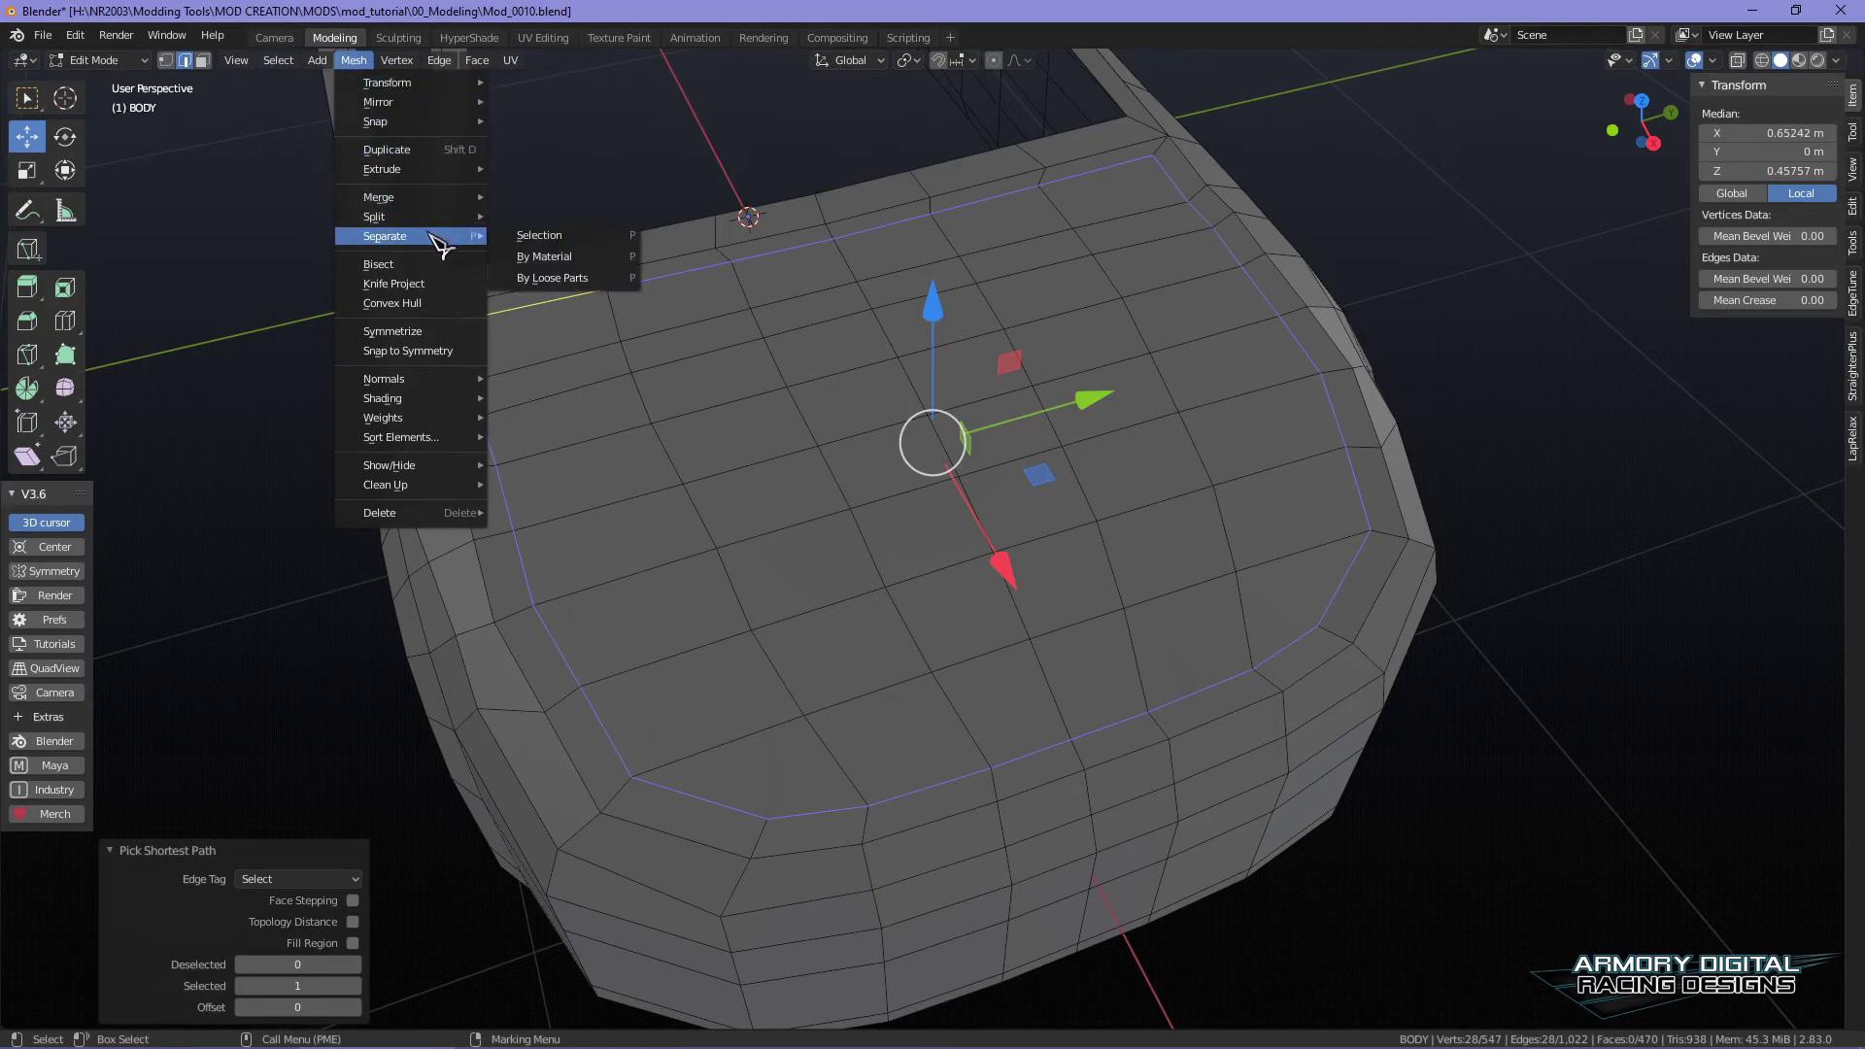
pyautogui.click(544, 236)
pyautogui.moveTo(695, 316); pyautogui.dragTo(843, 392, button='right')
pyautogui.click(894, 266)
pyautogui.moveTo(890, 107)
pyautogui.mouseDown()
pyautogui.moveTo(908, 155)
pyautogui.moveTo(918, 73)
pyautogui.moveTo(924, 121)
pyautogui.mouseUp()
pyautogui.hotkey('ctrl', 'z')
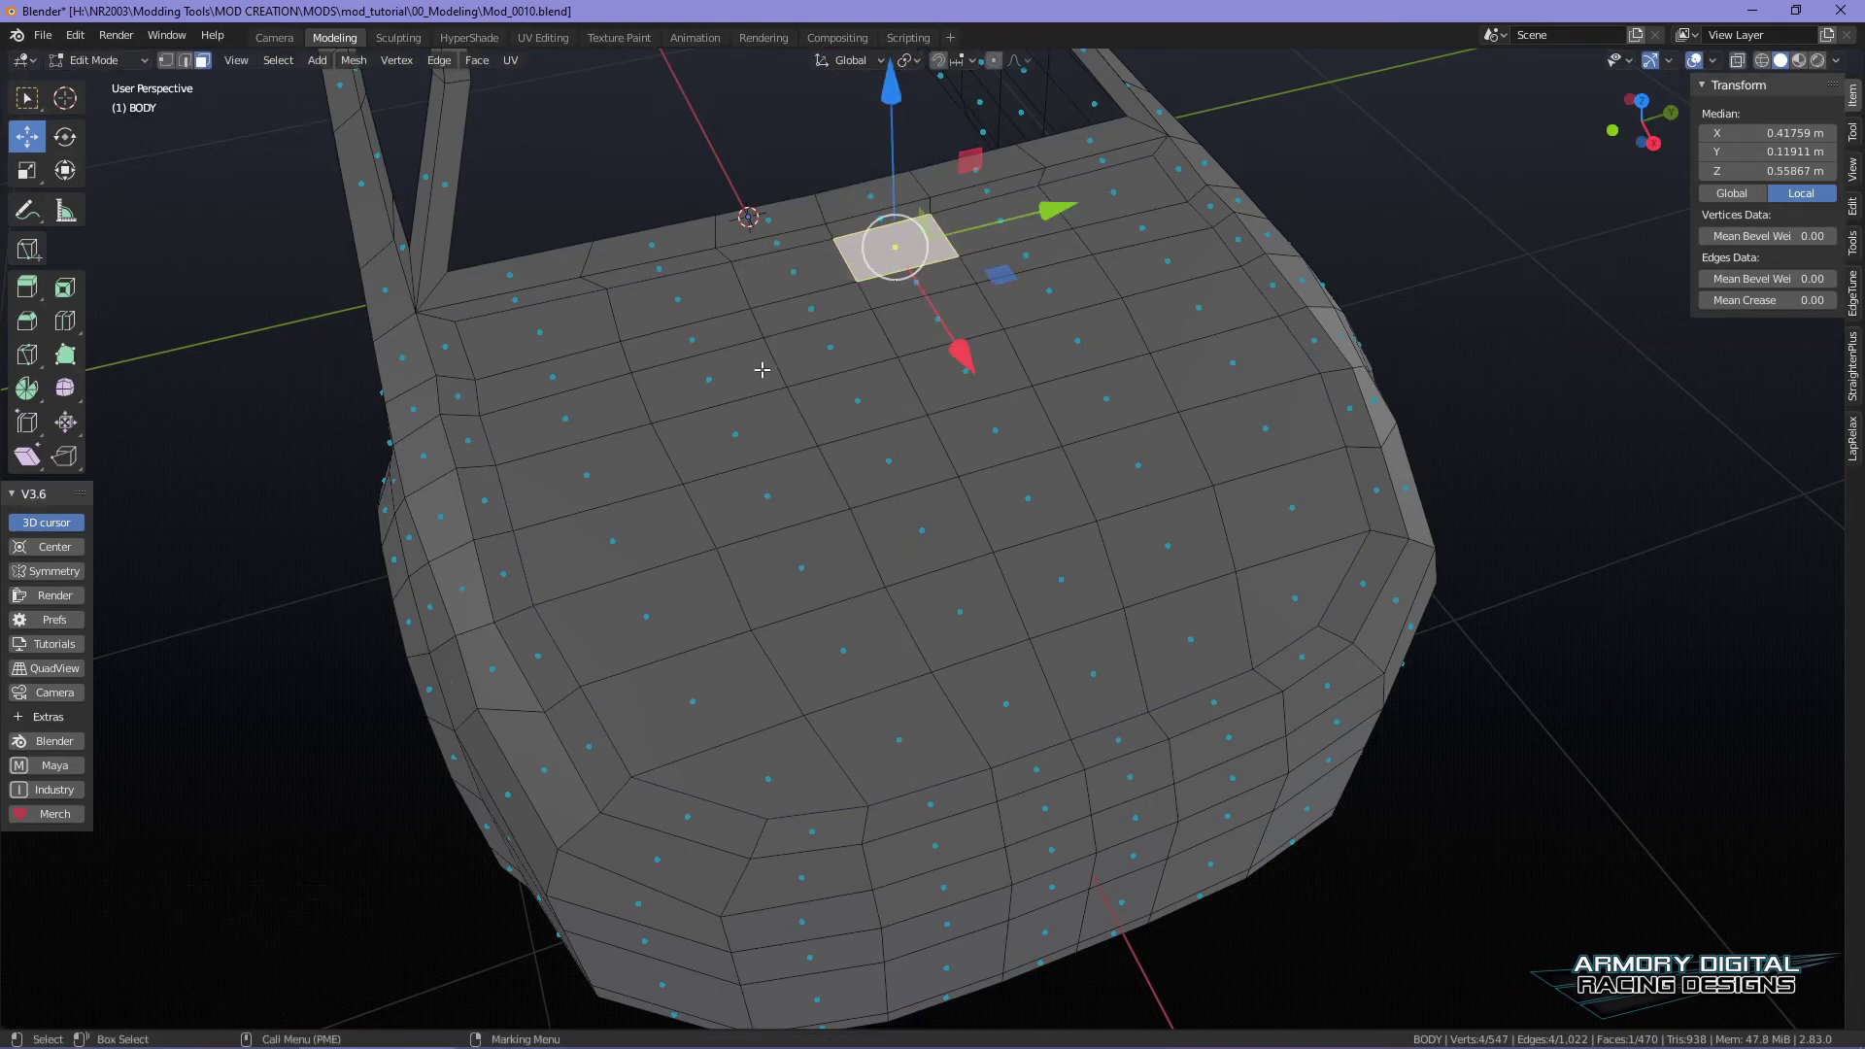
# - Undo the single-face selection on the hood to return to the outline edge selection
pyautogui.click(526, 335)
pyautogui.keyDown('alt'); pyautogui.moveTo(1016, 412); pyautogui.dragTo(1131, 413); pyautogui.keyUp('alt')
pyautogui.scroll(1, 1117, 416)
pyautogui.moveTo(375, 431); pyautogui.dragTo(741, 466)
pyautogui.rightClick(741, 465)
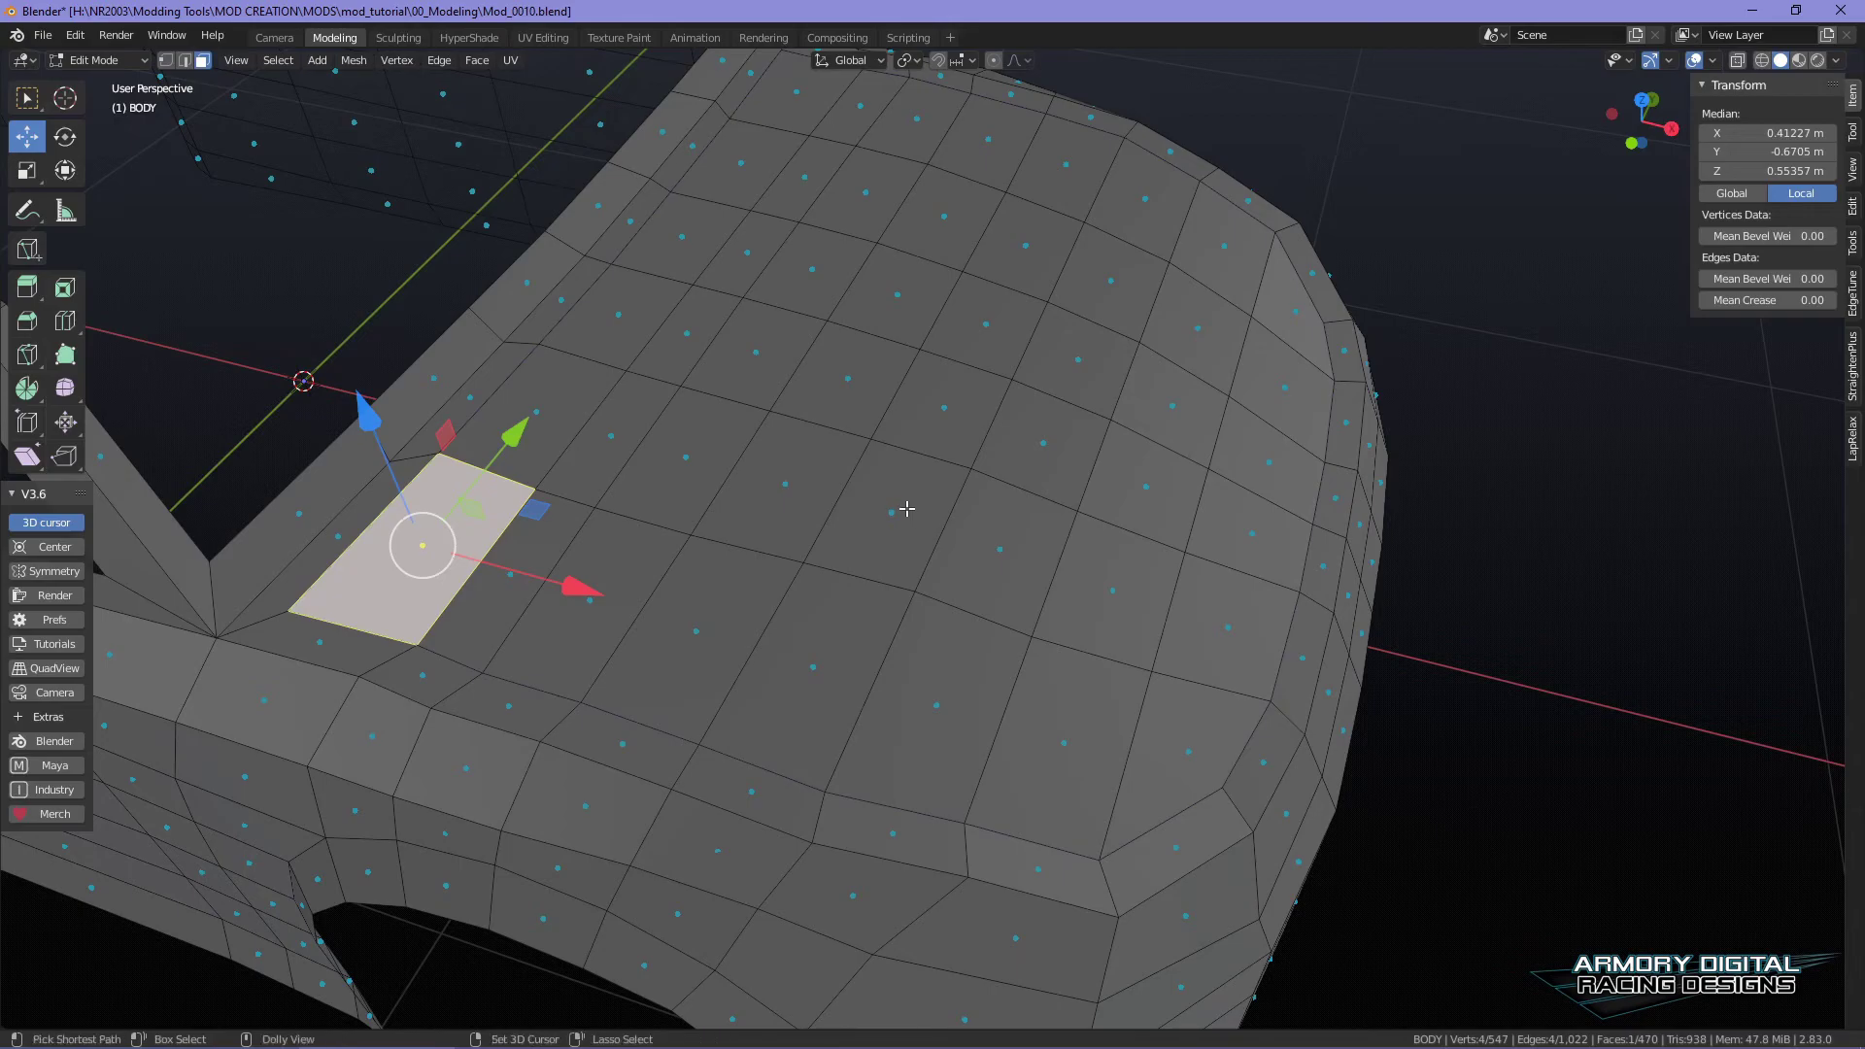
pyautogui.hotkey('ctrl', 'z')
pyautogui.hotkey('ctrl', 'z')
pyautogui.hotkey('ctrl', 'z')
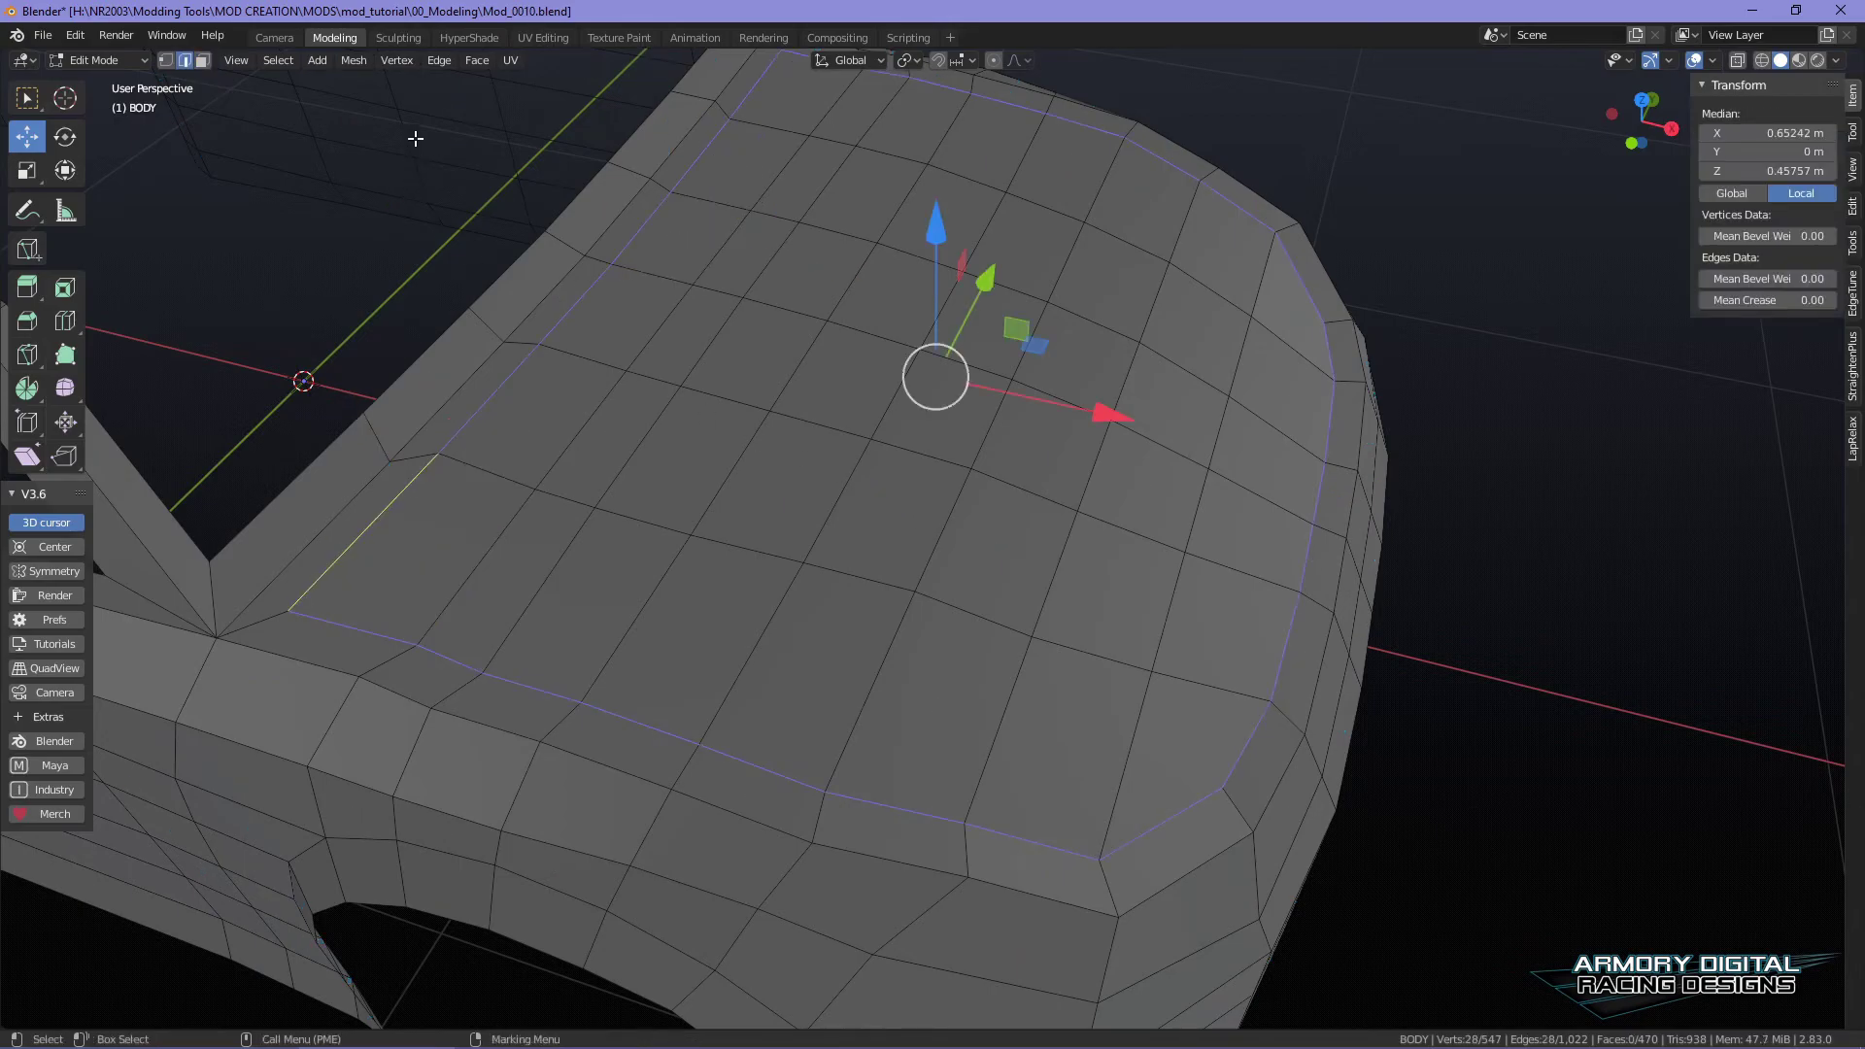
# - Try the Separate by Selection operation again on the hood outline edges and check individual hood edges
pyautogui.click(353, 60)
pyautogui.moveTo(474, 238)
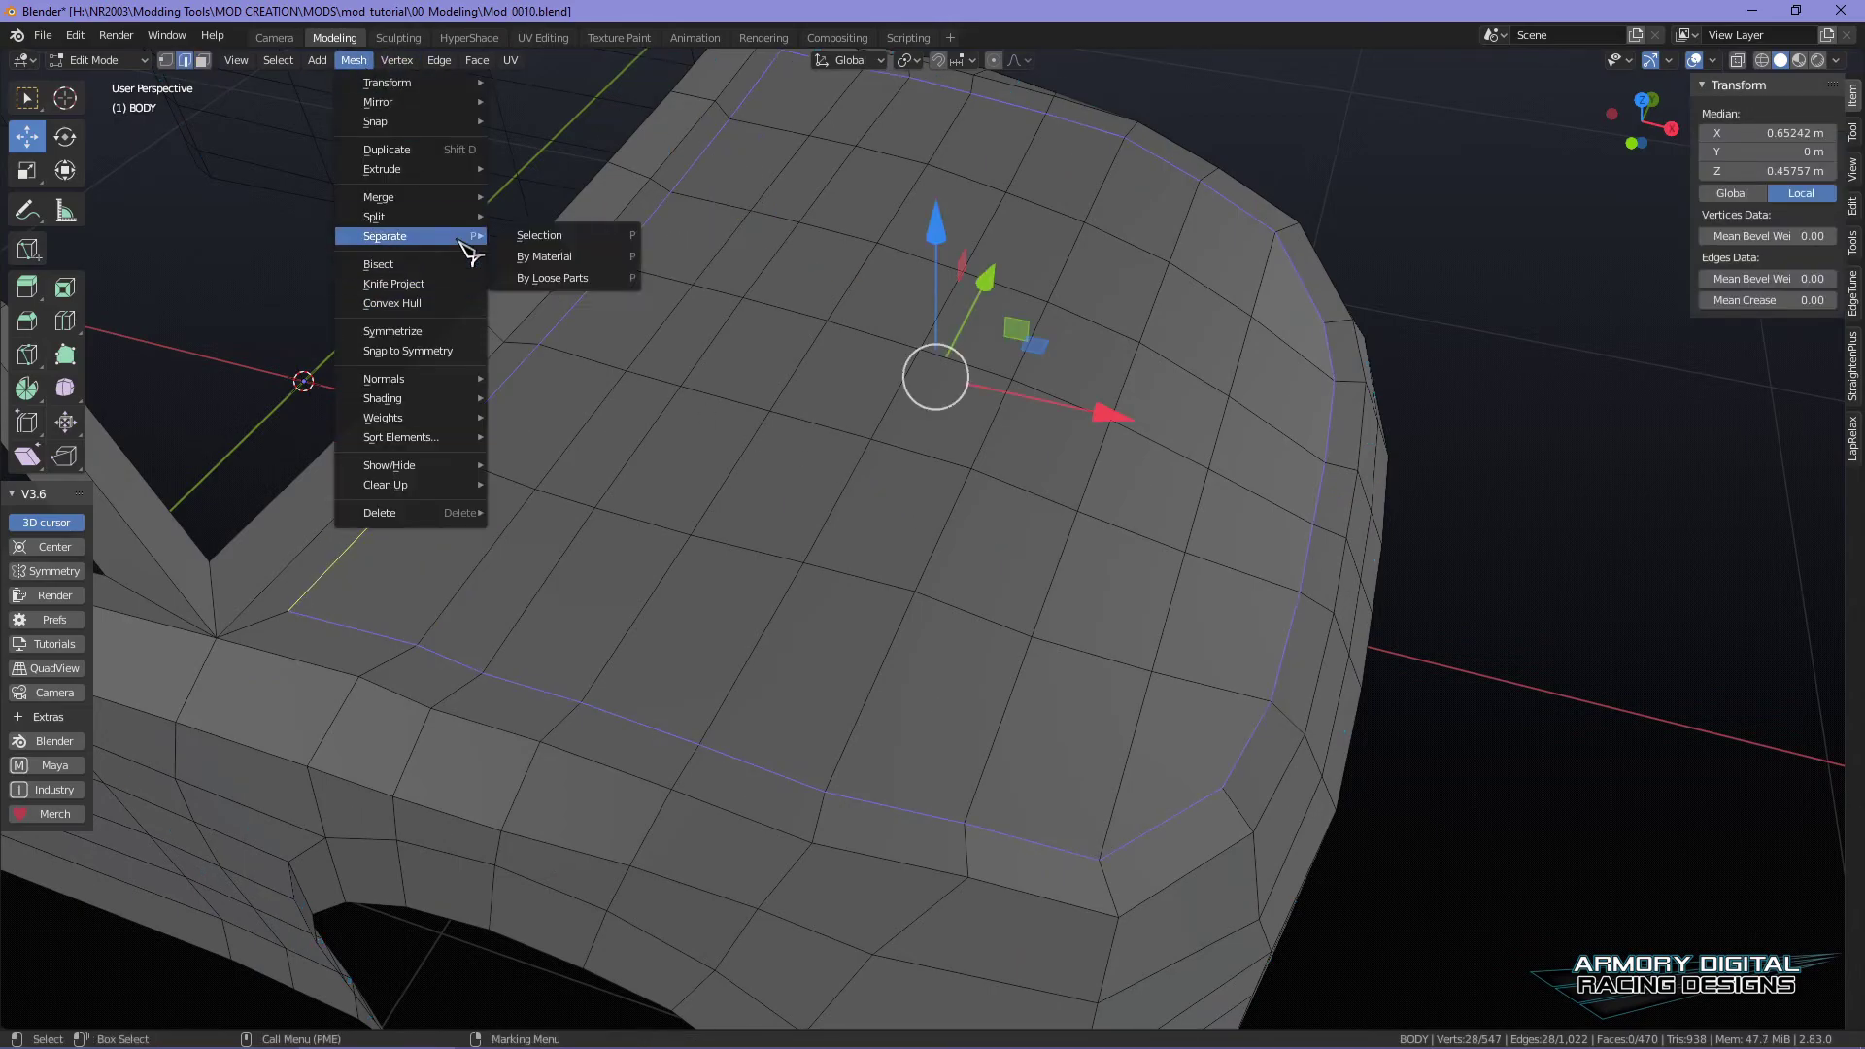
pyautogui.click(563, 236)
pyautogui.click(804, 138)
pyautogui.moveTo(823, 159); pyautogui.dragTo(837, 100, button='right')
pyautogui.click(926, 163)
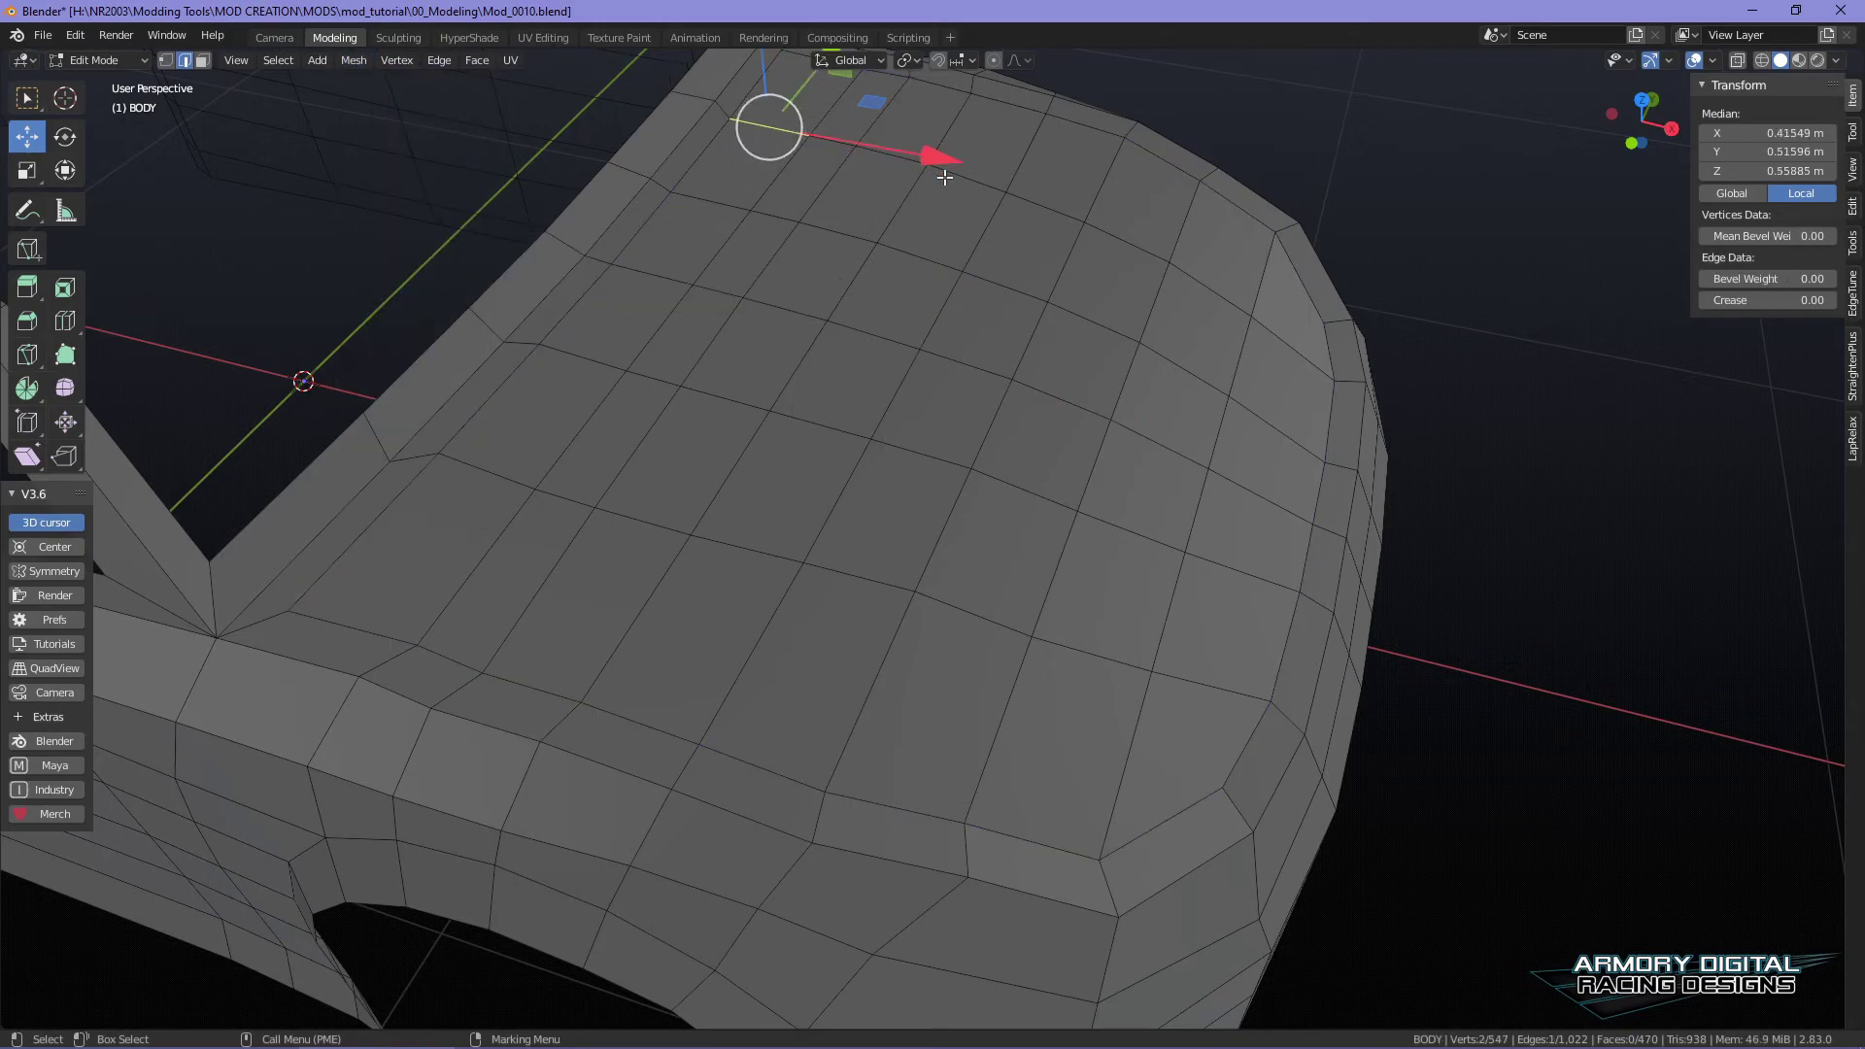
pyautogui.click(1277, 296)
# - Select all the hood faces inside the outline in face selection mode, row by row with shortest-path picks
pyautogui.moveTo(1082, 395); pyautogui.dragTo(1194, 476, button='right')
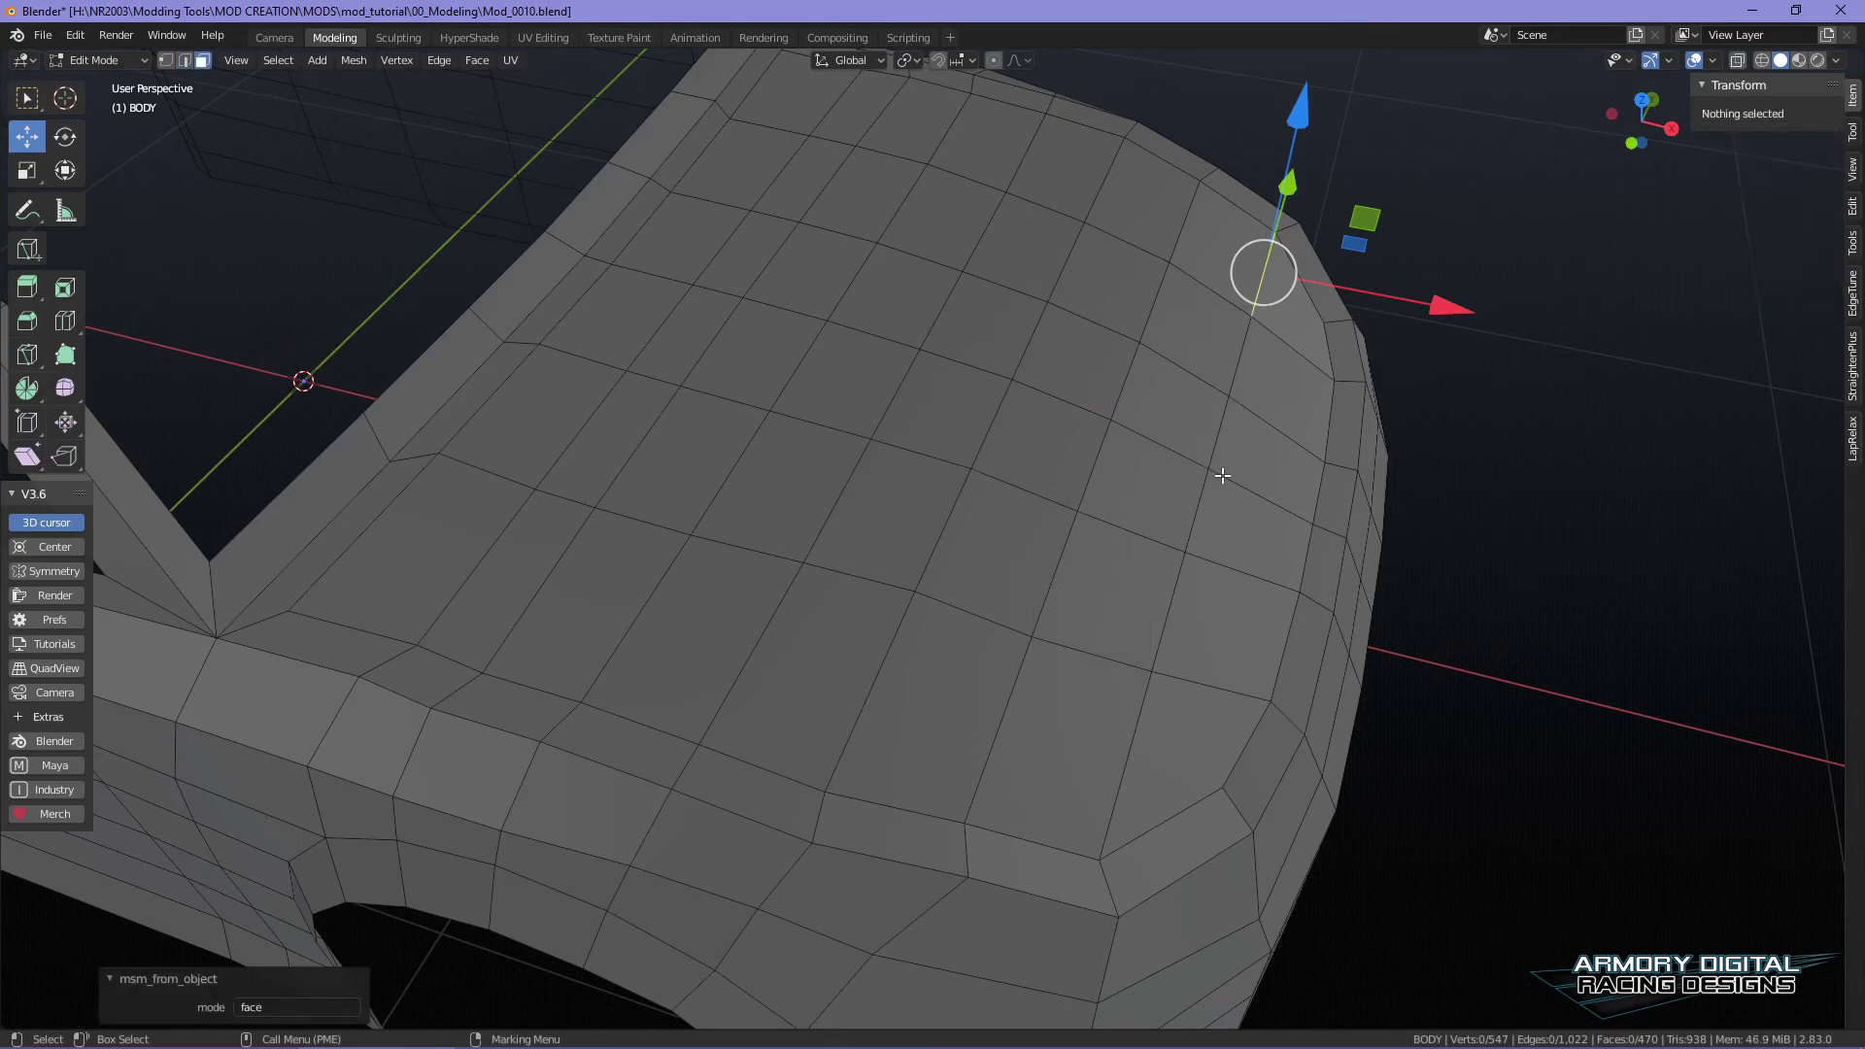
pyautogui.click(1280, 332)
pyautogui.keyDown('ctrl'); pyautogui.click(1175, 762); pyautogui.keyUp('ctrl')
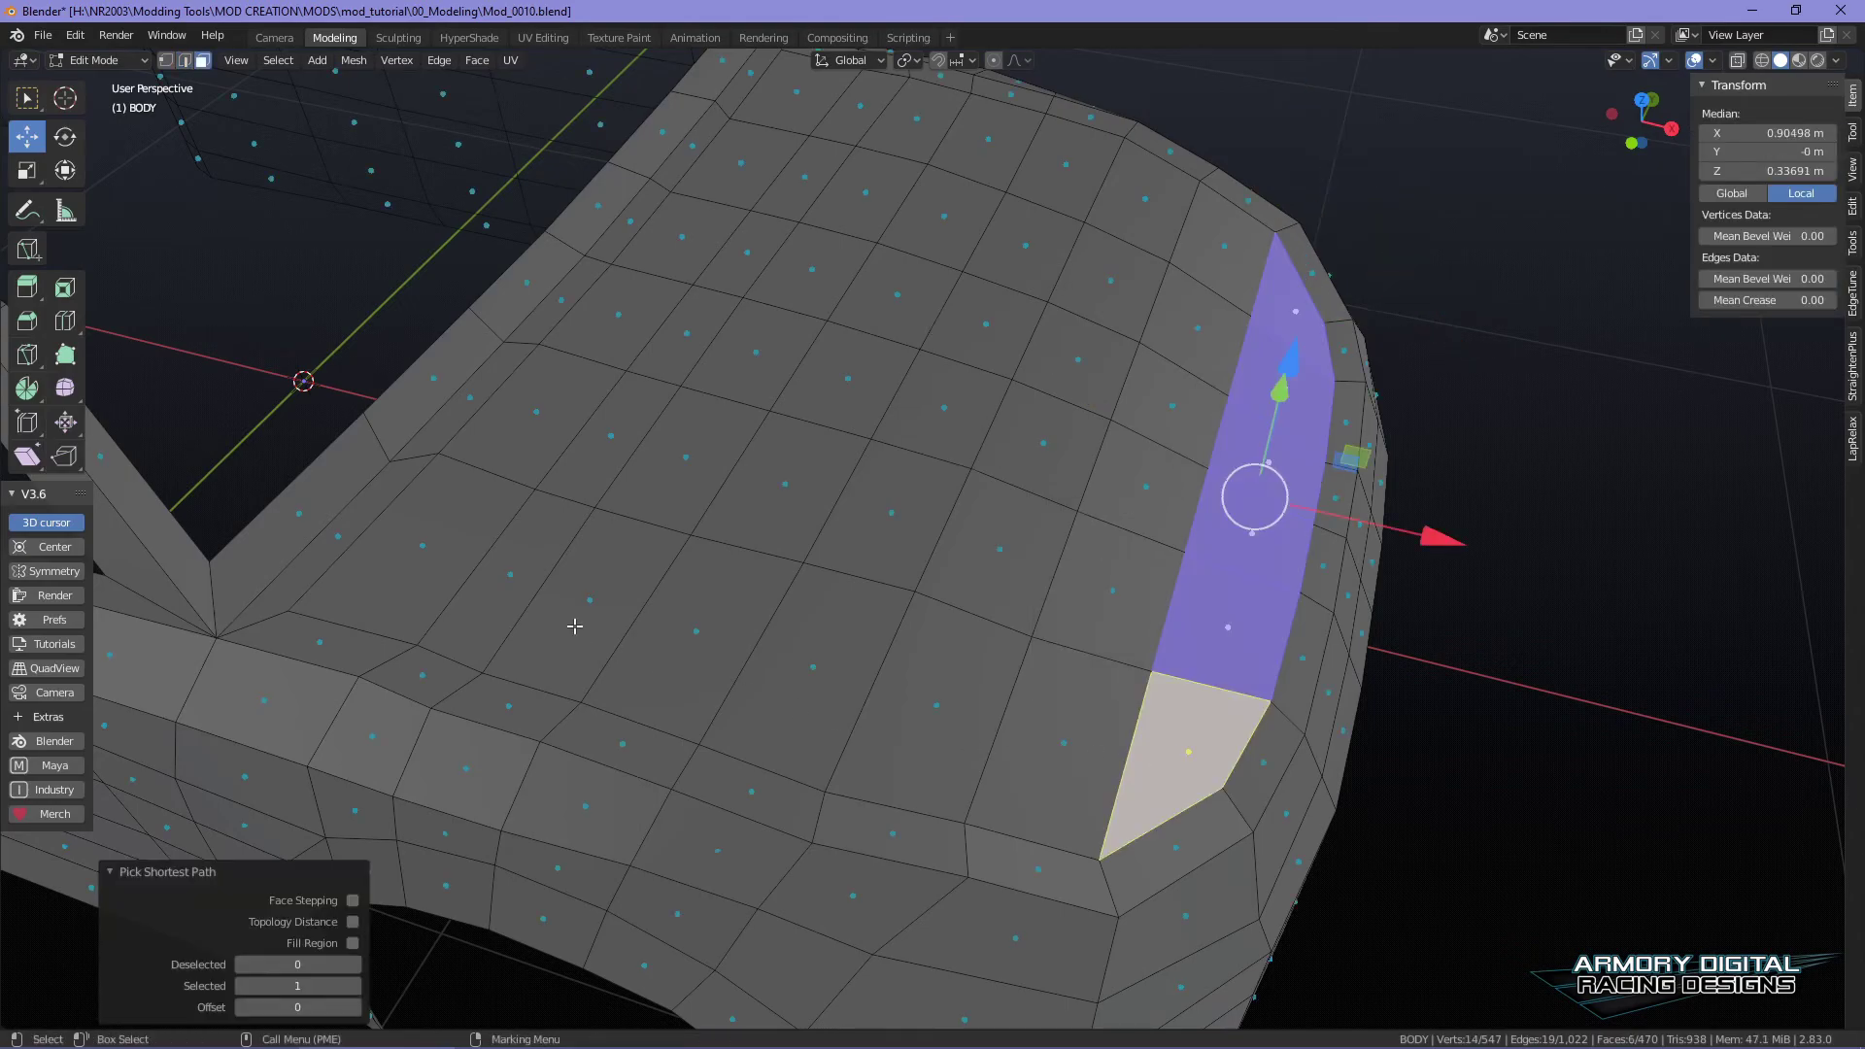
pyautogui.keyDown('ctrl'); pyautogui.click(457, 525); pyautogui.keyUp('ctrl')
pyautogui.keyDown('ctrl'); pyautogui.click(507, 408); pyautogui.keyUp('ctrl')
pyautogui.keyDown('ctrl'); pyautogui.keyDown('shift'); pyautogui.click(1119, 621); pyautogui.keyUp('shift'); pyautogui.keyUp('ctrl')
pyautogui.keyDown('ctrl'); pyautogui.keyDown('shift'); pyautogui.click(1074, 445); pyautogui.keyUp('shift'); pyautogui.keyUp('ctrl')
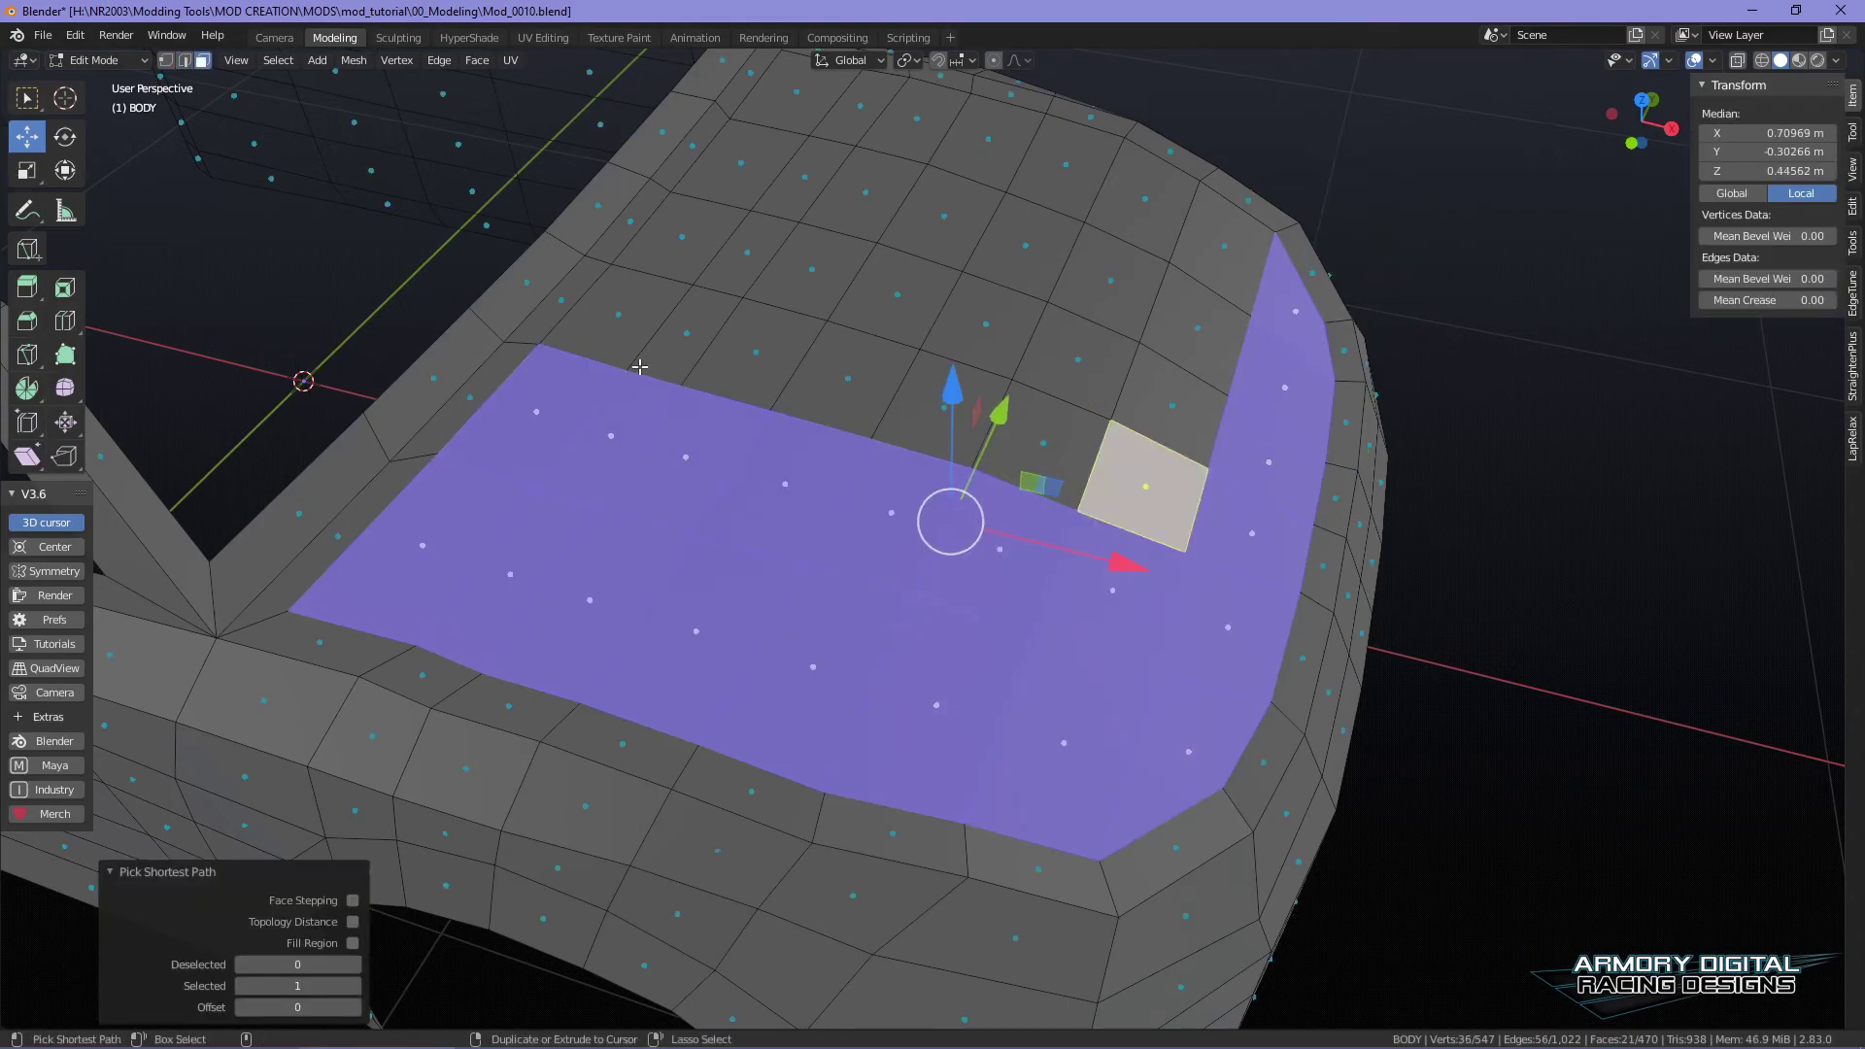
pyautogui.keyDown('ctrl'); pyautogui.keyDown('shift'); pyautogui.click(618, 335); pyautogui.keyUp('shift'); pyautogui.keyUp('ctrl')
pyautogui.keyDown('ctrl'); pyautogui.click(677, 219); pyautogui.keyUp('ctrl')
pyautogui.keyDown('ctrl'); pyautogui.click(1195, 326); pyautogui.keyUp('ctrl')
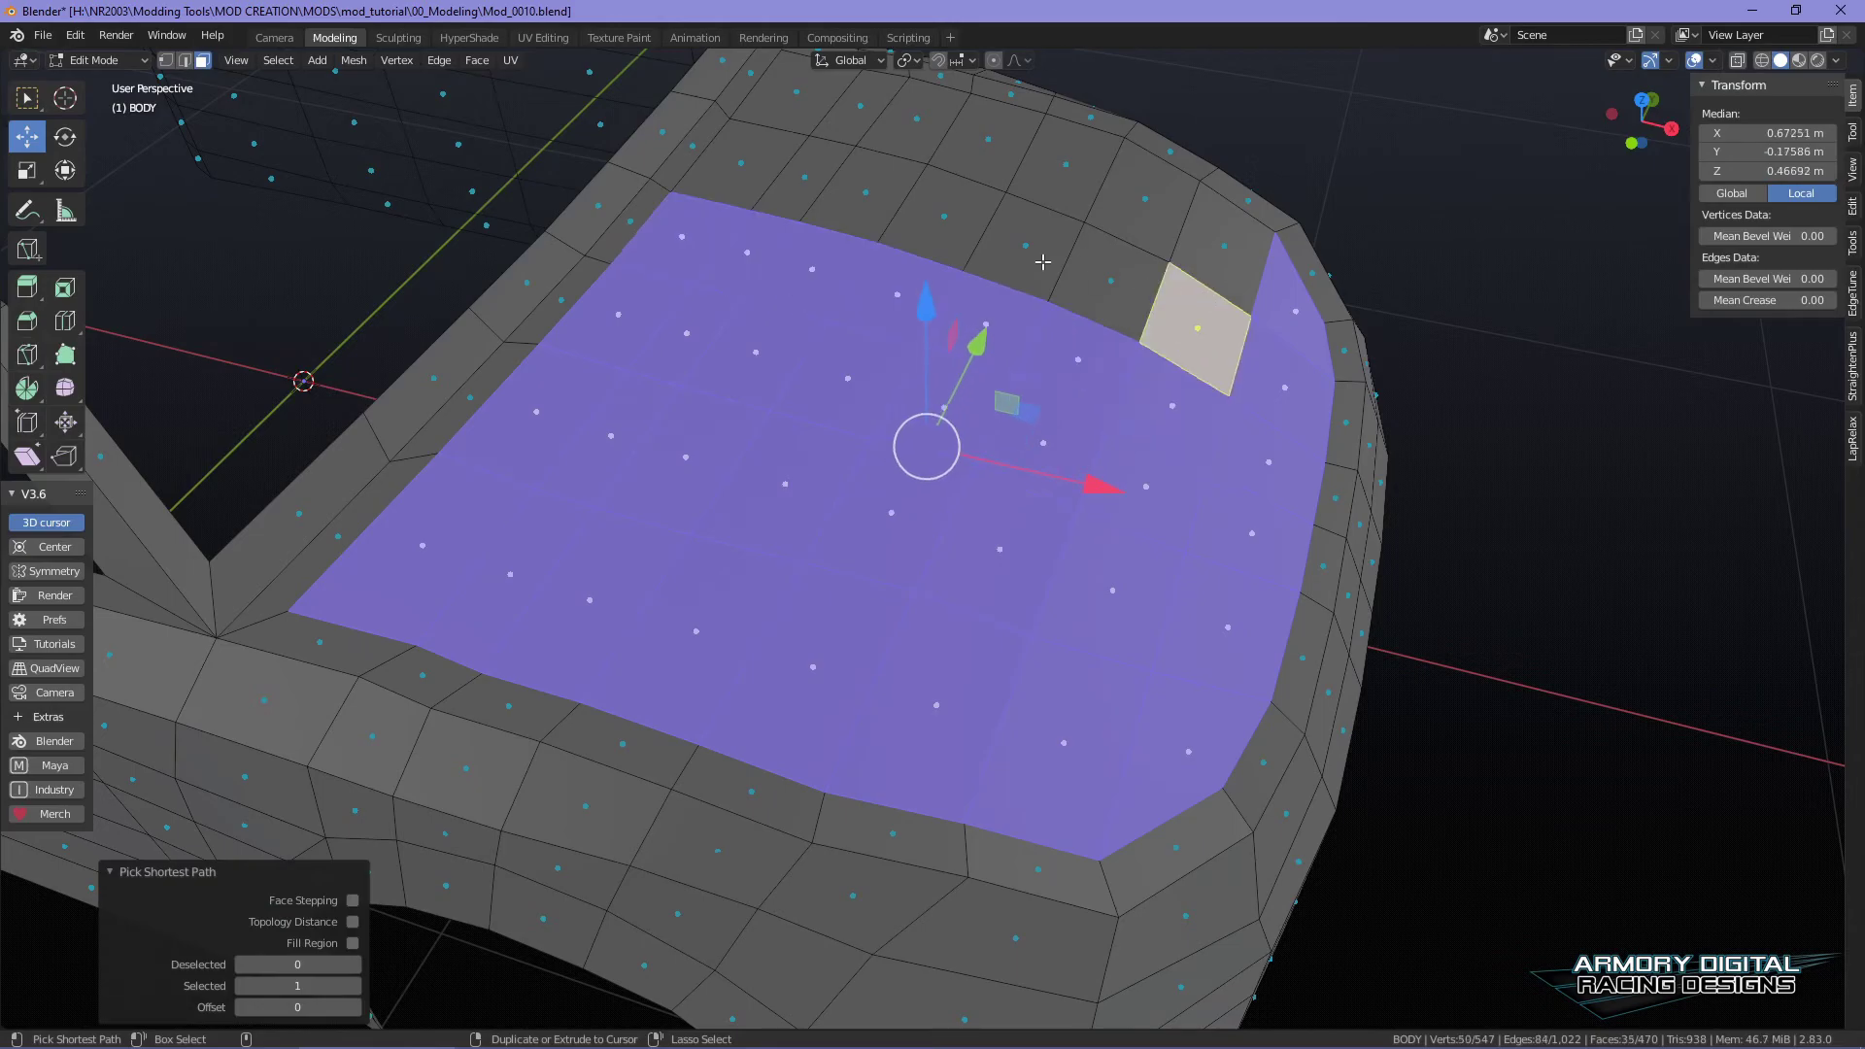
pyautogui.keyDown('ctrl'); pyautogui.click(759, 174); pyautogui.keyUp('ctrl')
pyautogui.keyDown('ctrl'); pyautogui.click(753, 93); pyautogui.keyUp('ctrl')
pyautogui.keyDown('ctrl'); pyautogui.click(1212, 238); pyautogui.keyUp('ctrl')
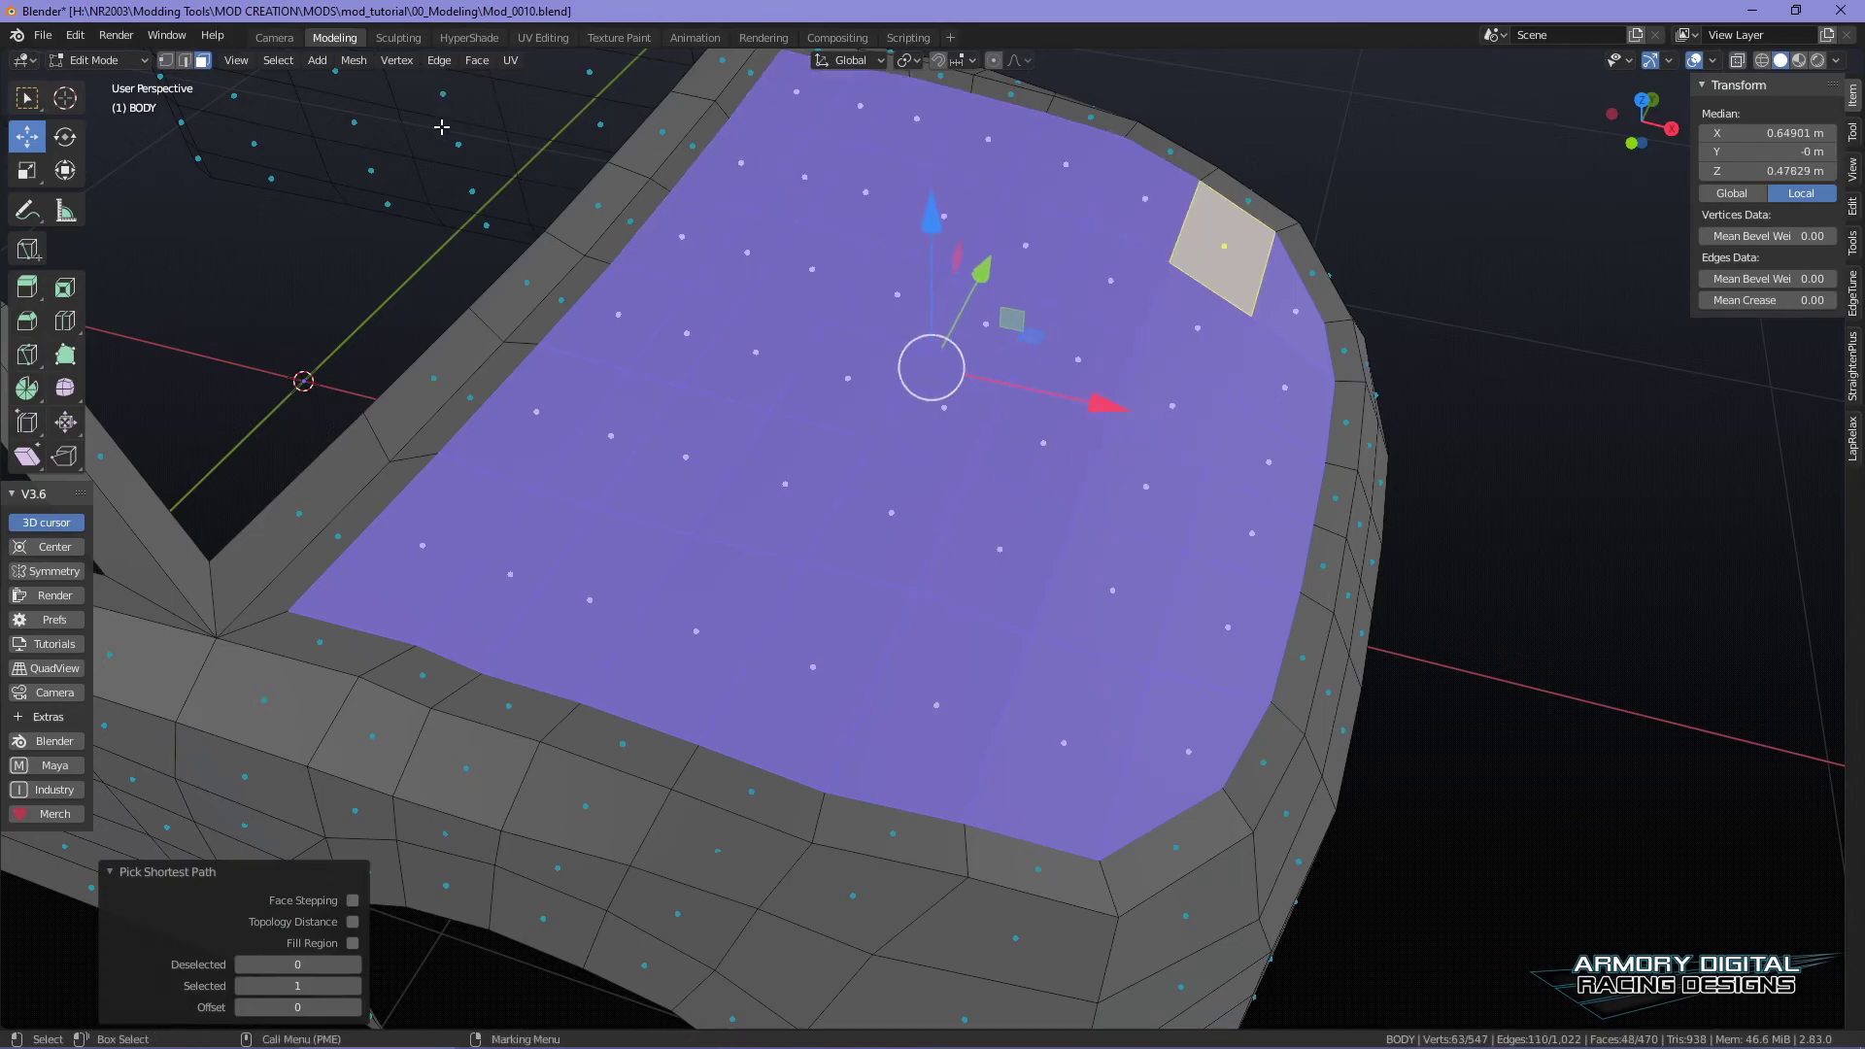
# - Separate the selected hood faces into their own object and select the new hood panel in Object Mode
pyautogui.click(354, 60)
pyautogui.moveTo(456, 236)
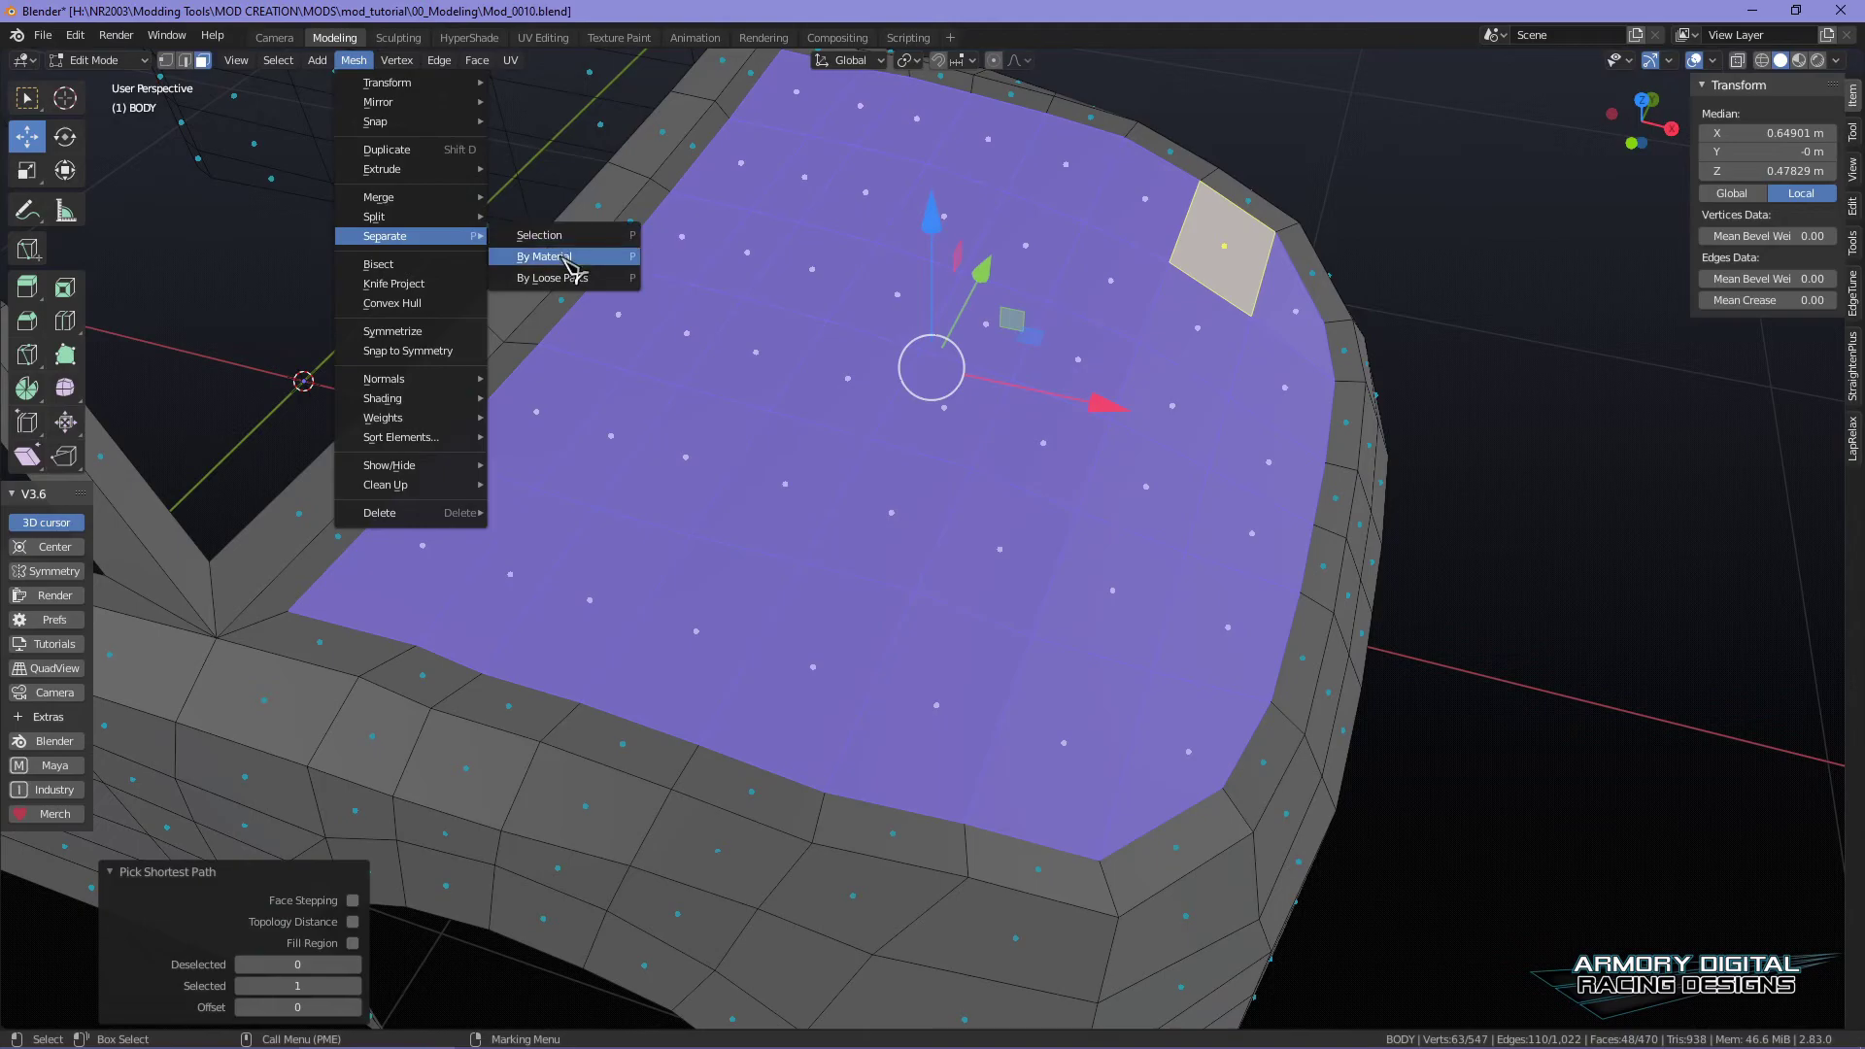
pyautogui.click(569, 234)
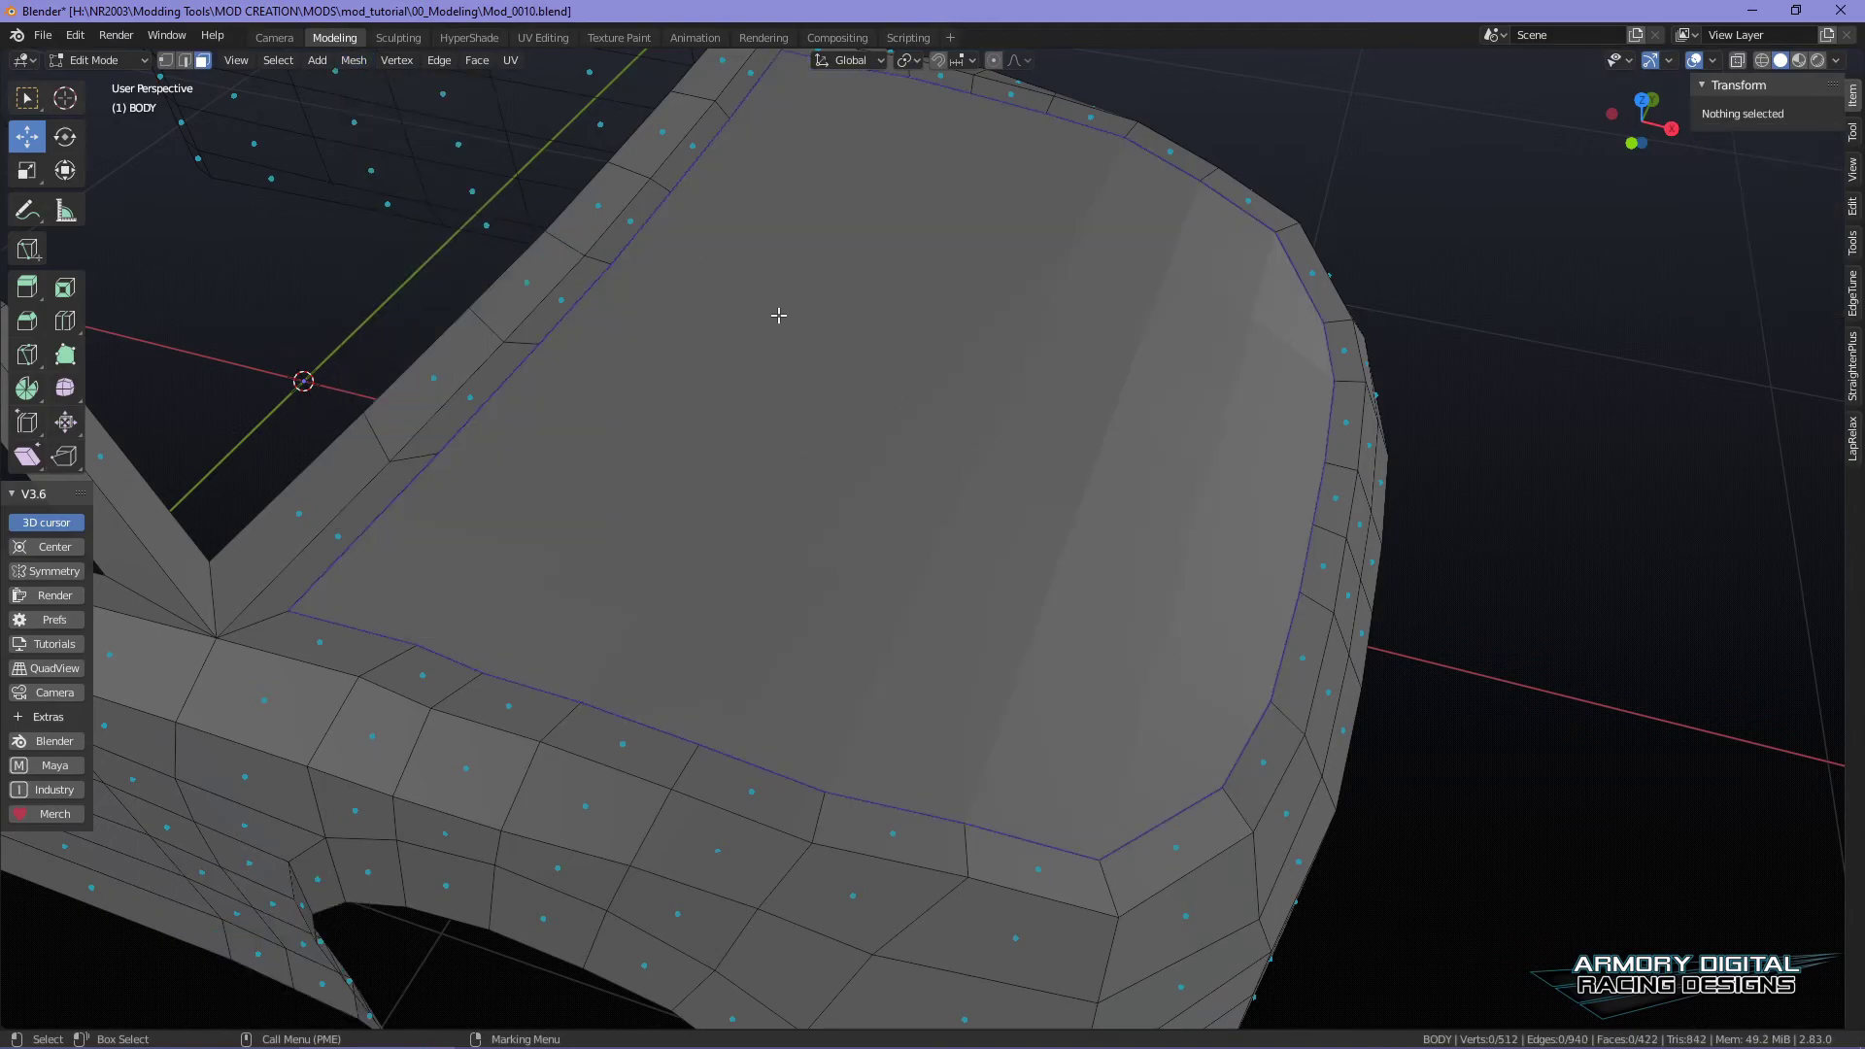
pyautogui.press('Tab')
pyautogui.click(1107, 375)
# - Set the separated hood panel's origin to its geometry
pyautogui.rightClick(891, 250)
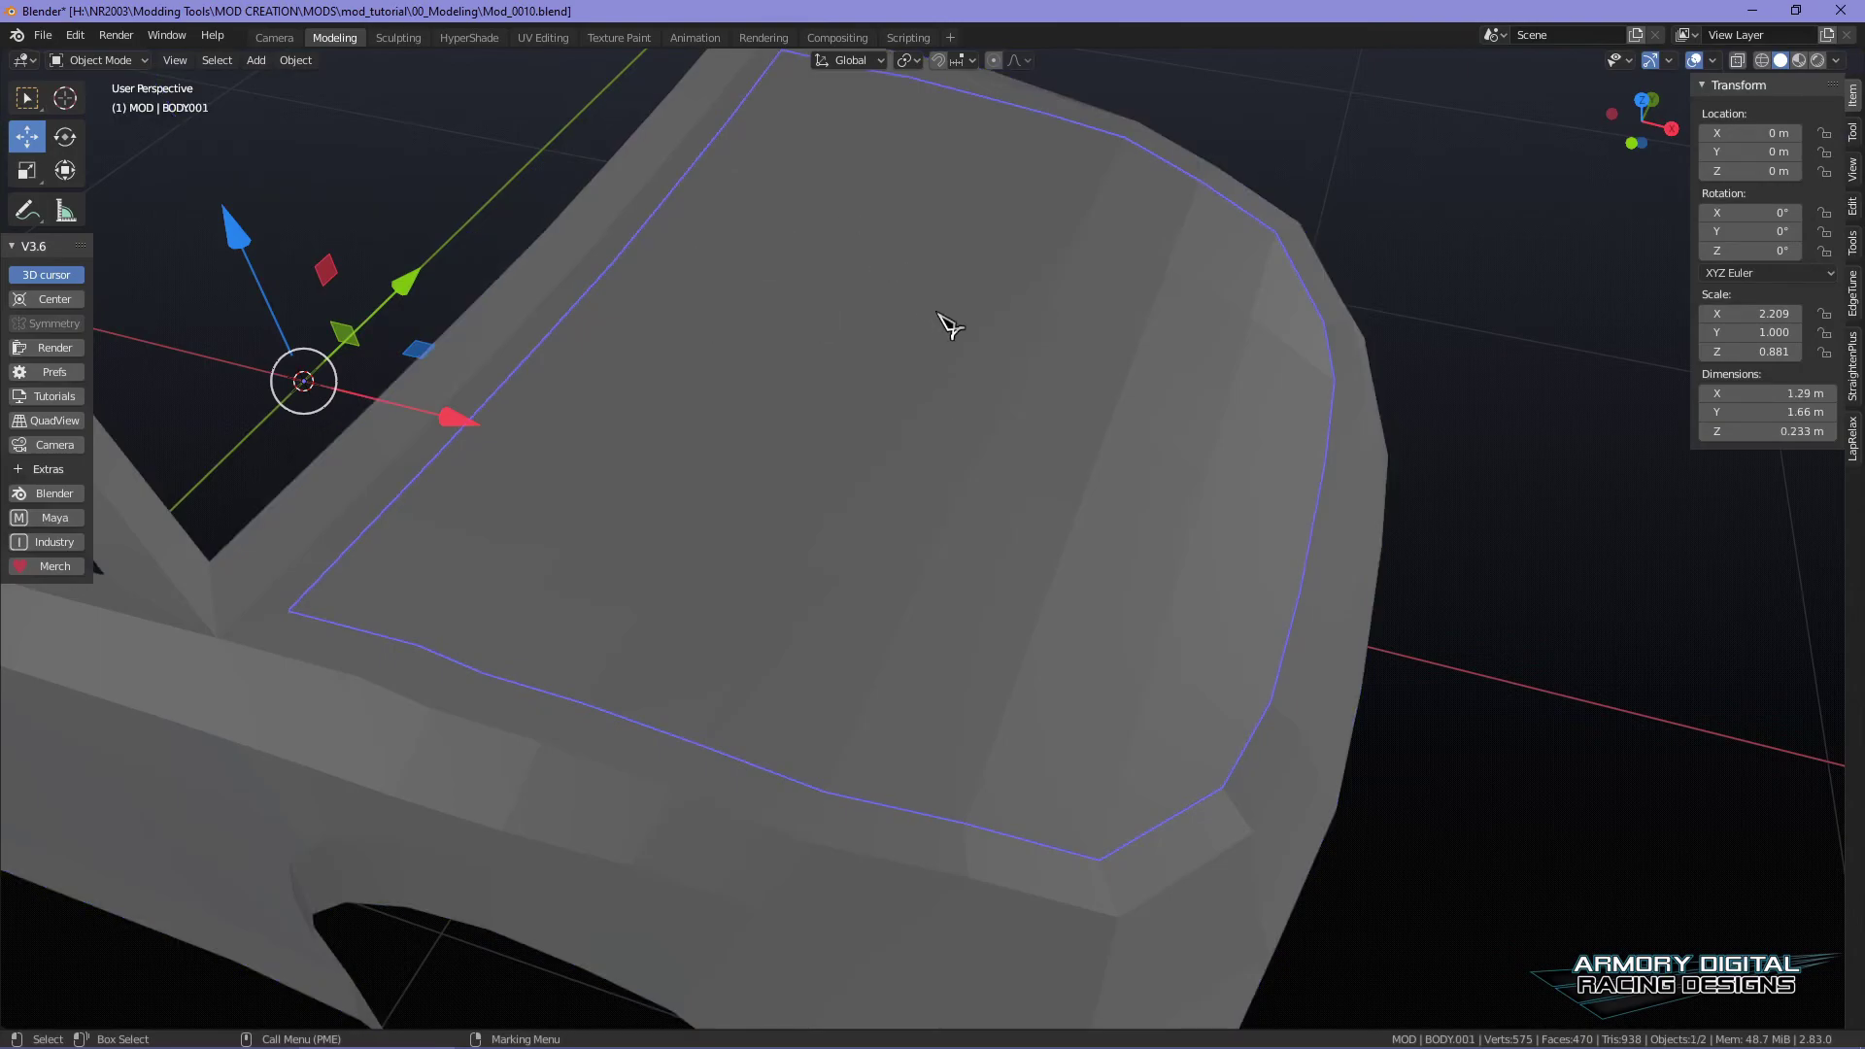
pyautogui.scroll(-2, 947, 321)
pyautogui.keyDown('alt'); pyautogui.moveTo(981, 331); pyautogui.dragTo(1166, 386, button='middle'); pyautogui.keyUp('alt')
pyautogui.keyDown('alt'); pyautogui.moveTo(1166, 386); pyautogui.dragTo(1005, 375); pyautogui.keyUp('alt')
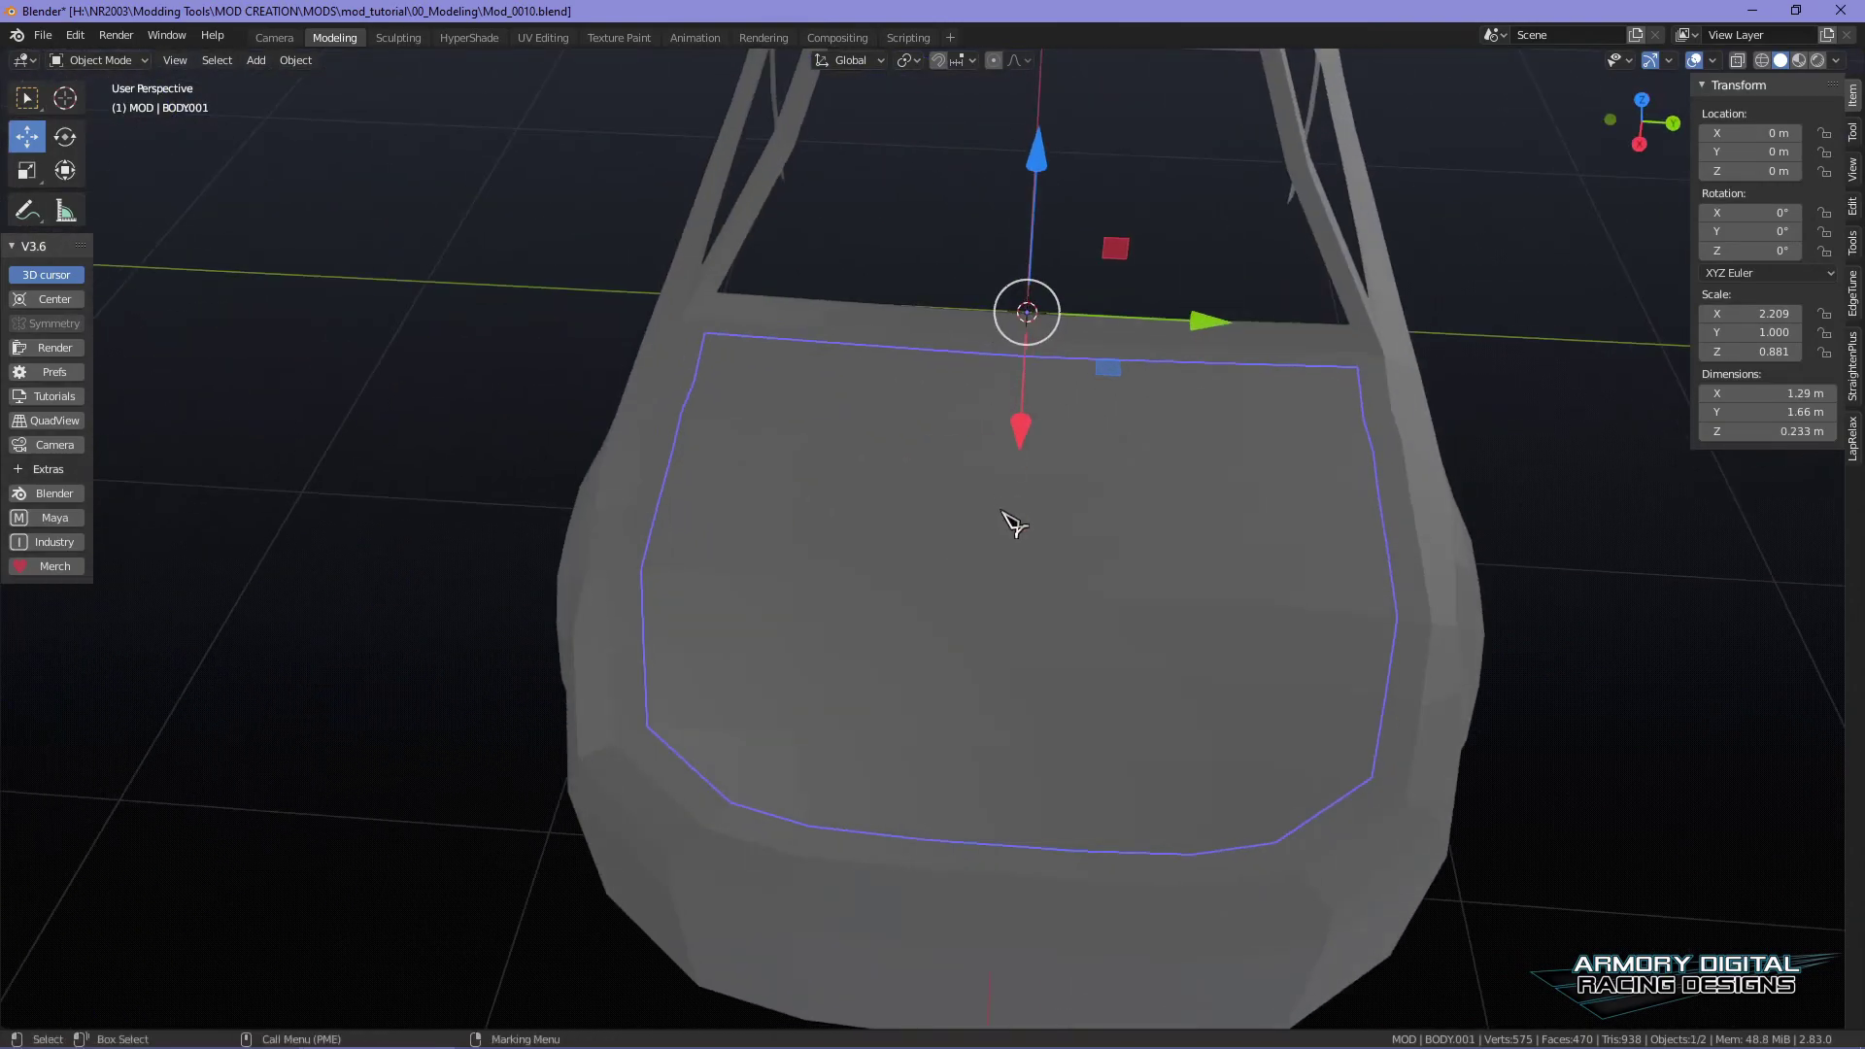
pyautogui.rightClick(1010, 515)
pyautogui.click(1010, 427)
pyautogui.click(996, 458)
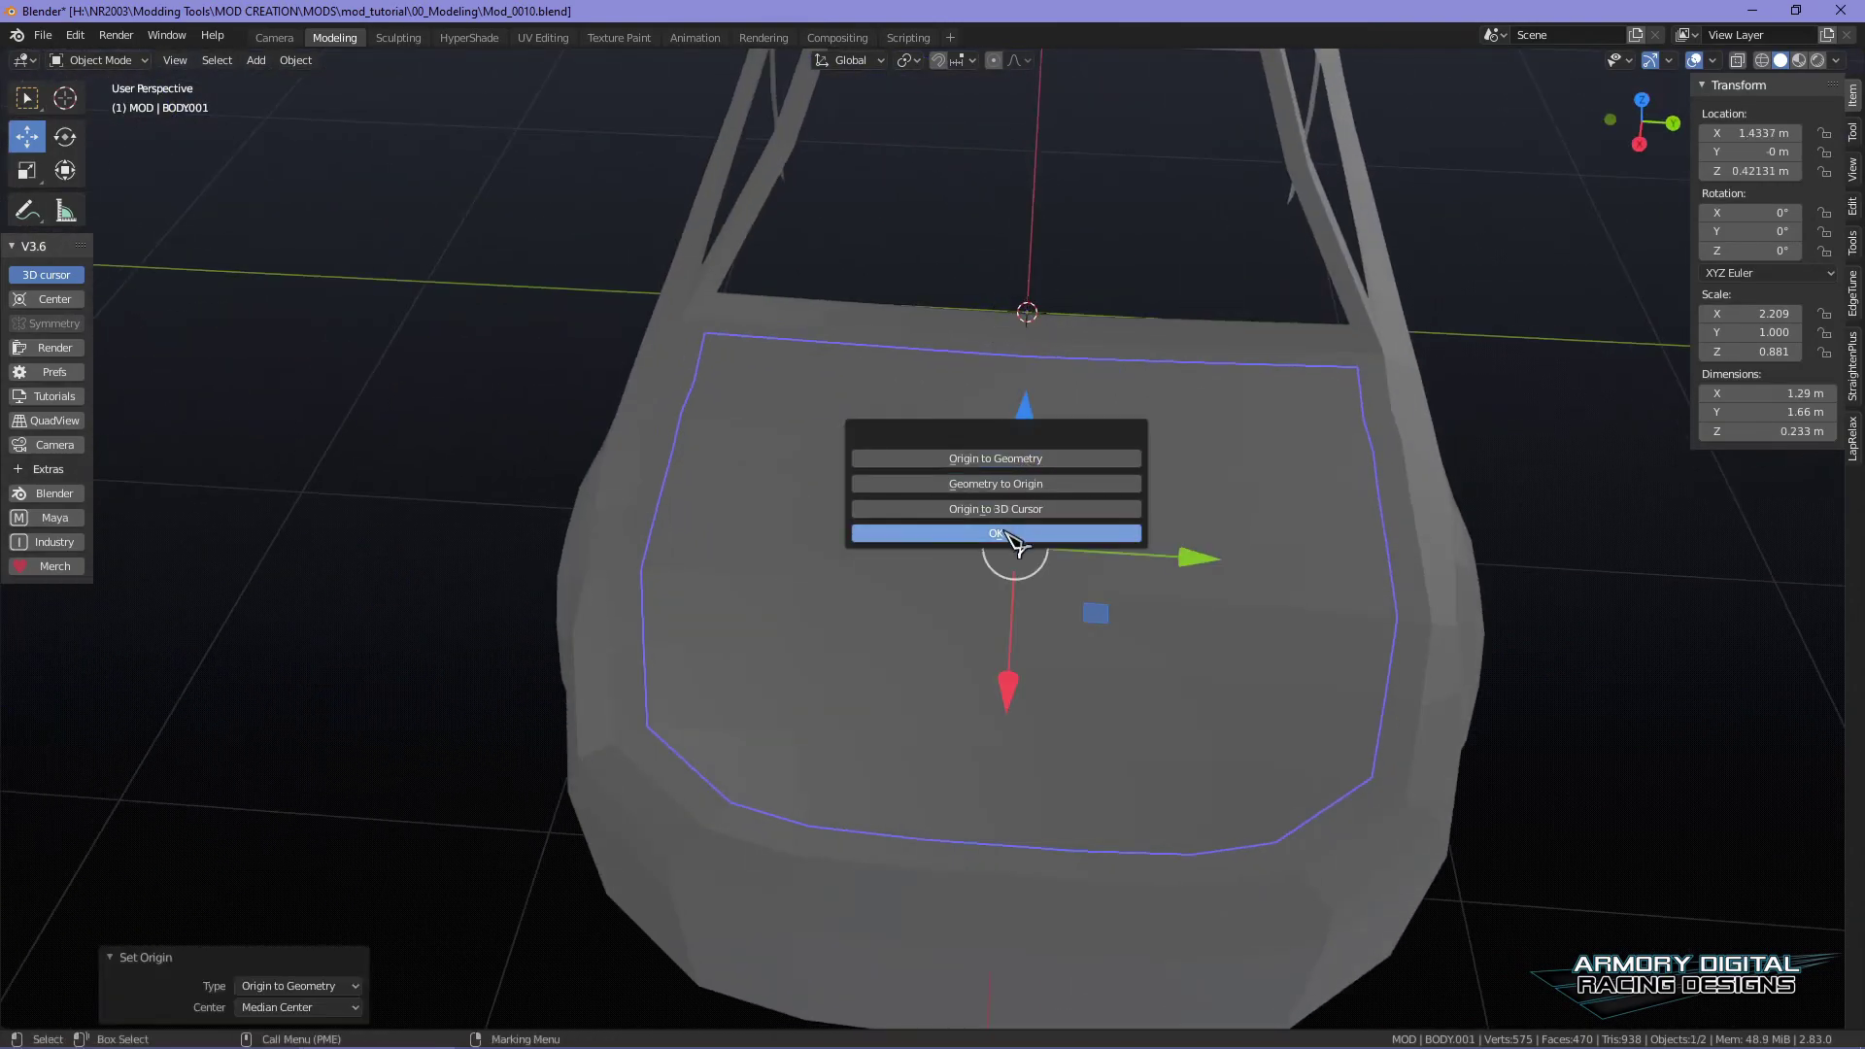
pyautogui.click(1008, 535)
# - Raise the hood panel about 0.56 m along Z to check that it is separate, and undo the move
pyautogui.keyDown('alt'); pyautogui.moveTo(1553, 645); pyautogui.dragTo(1178, 716); pyautogui.keyUp('alt')
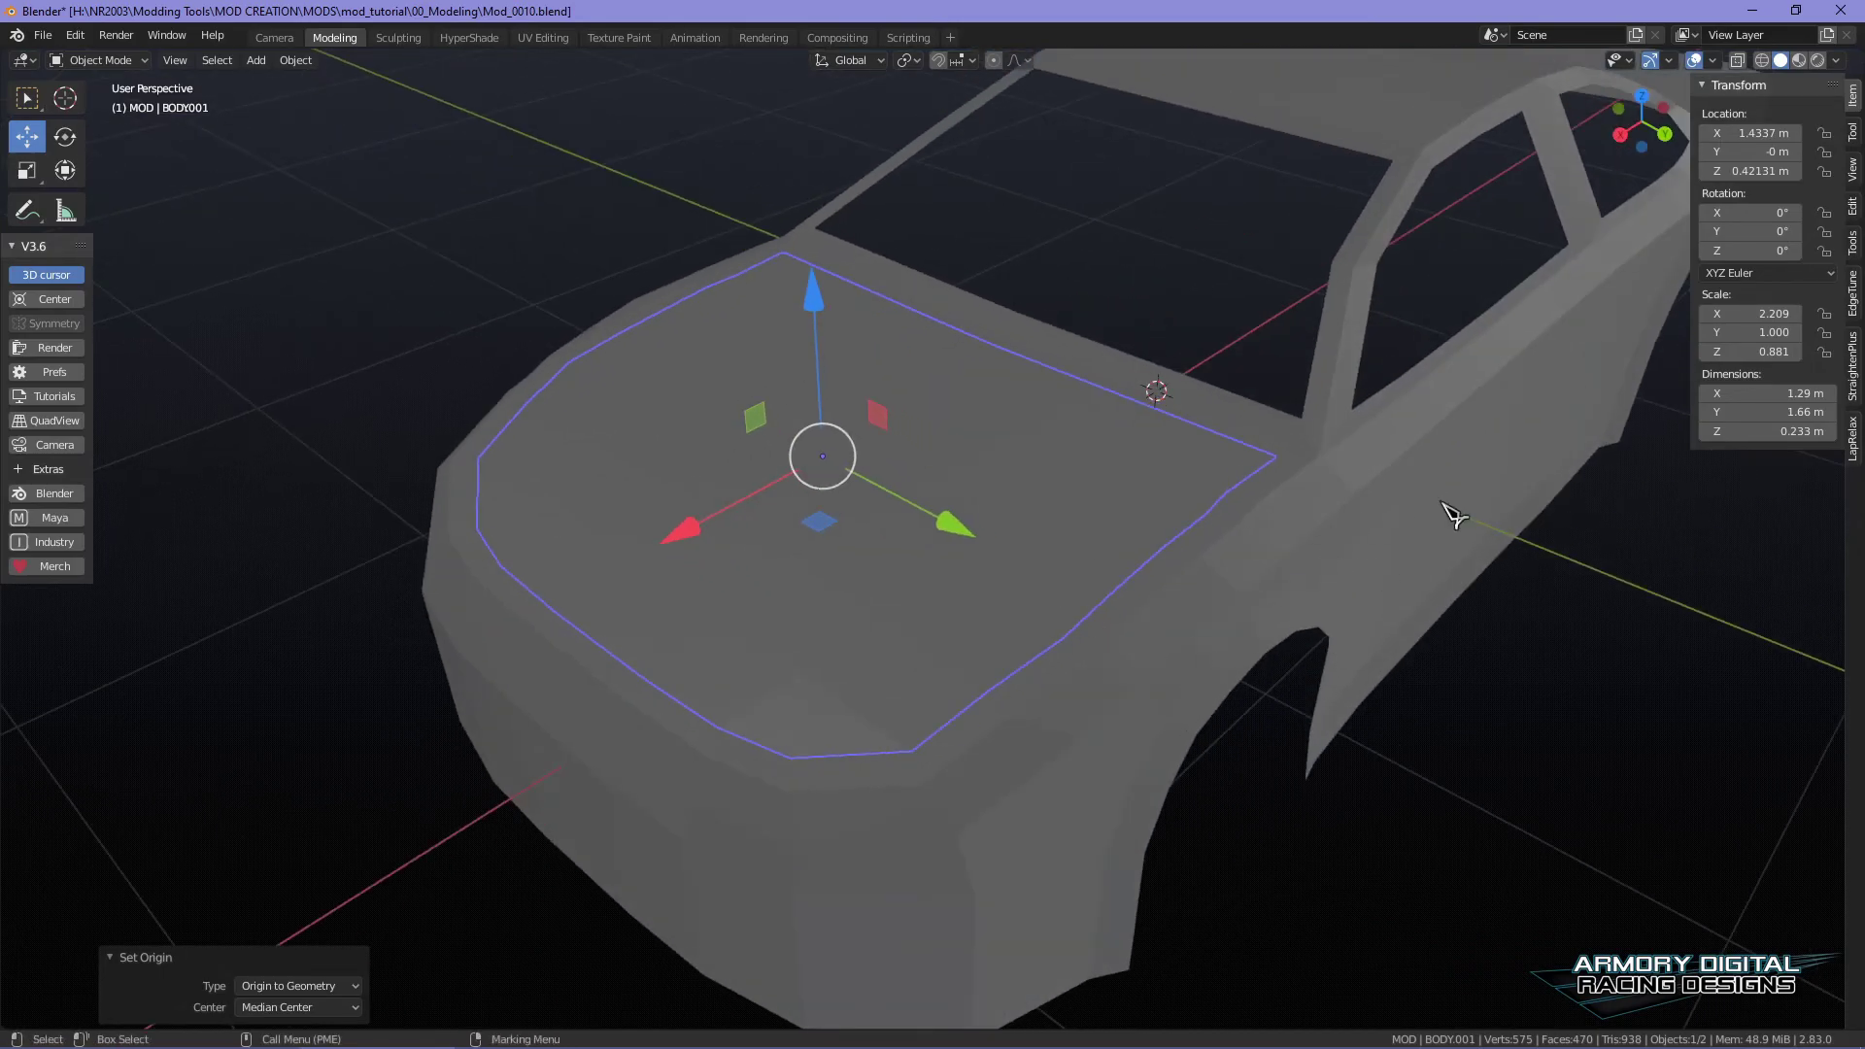
pyautogui.keyDown('alt'); pyautogui.moveTo(1540, 487); pyautogui.dragTo(1303, 649); pyautogui.keyUp('alt')
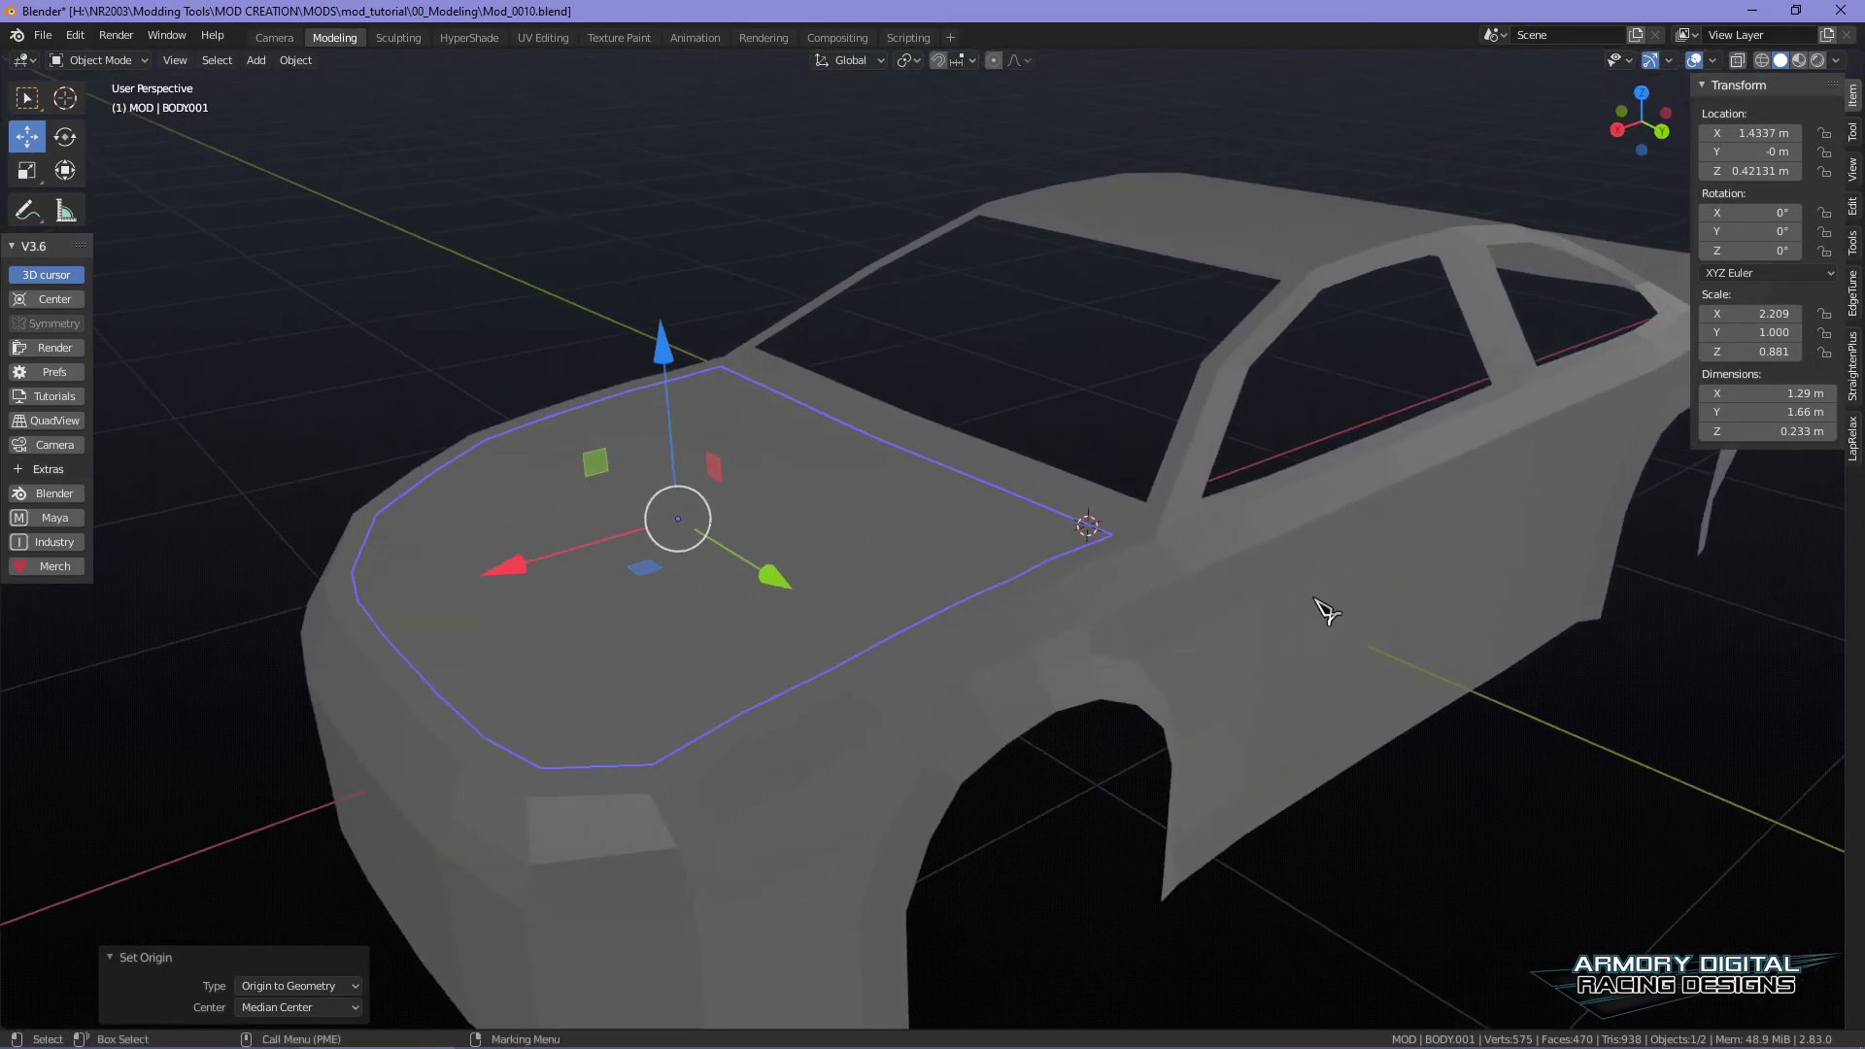
pyautogui.moveTo(664, 344); pyautogui.dragTo(662, 123)
pyautogui.keyDown('alt'); pyautogui.moveTo(1199, 394); pyautogui.dragTo(1269, 433); pyautogui.keyUp('alt')
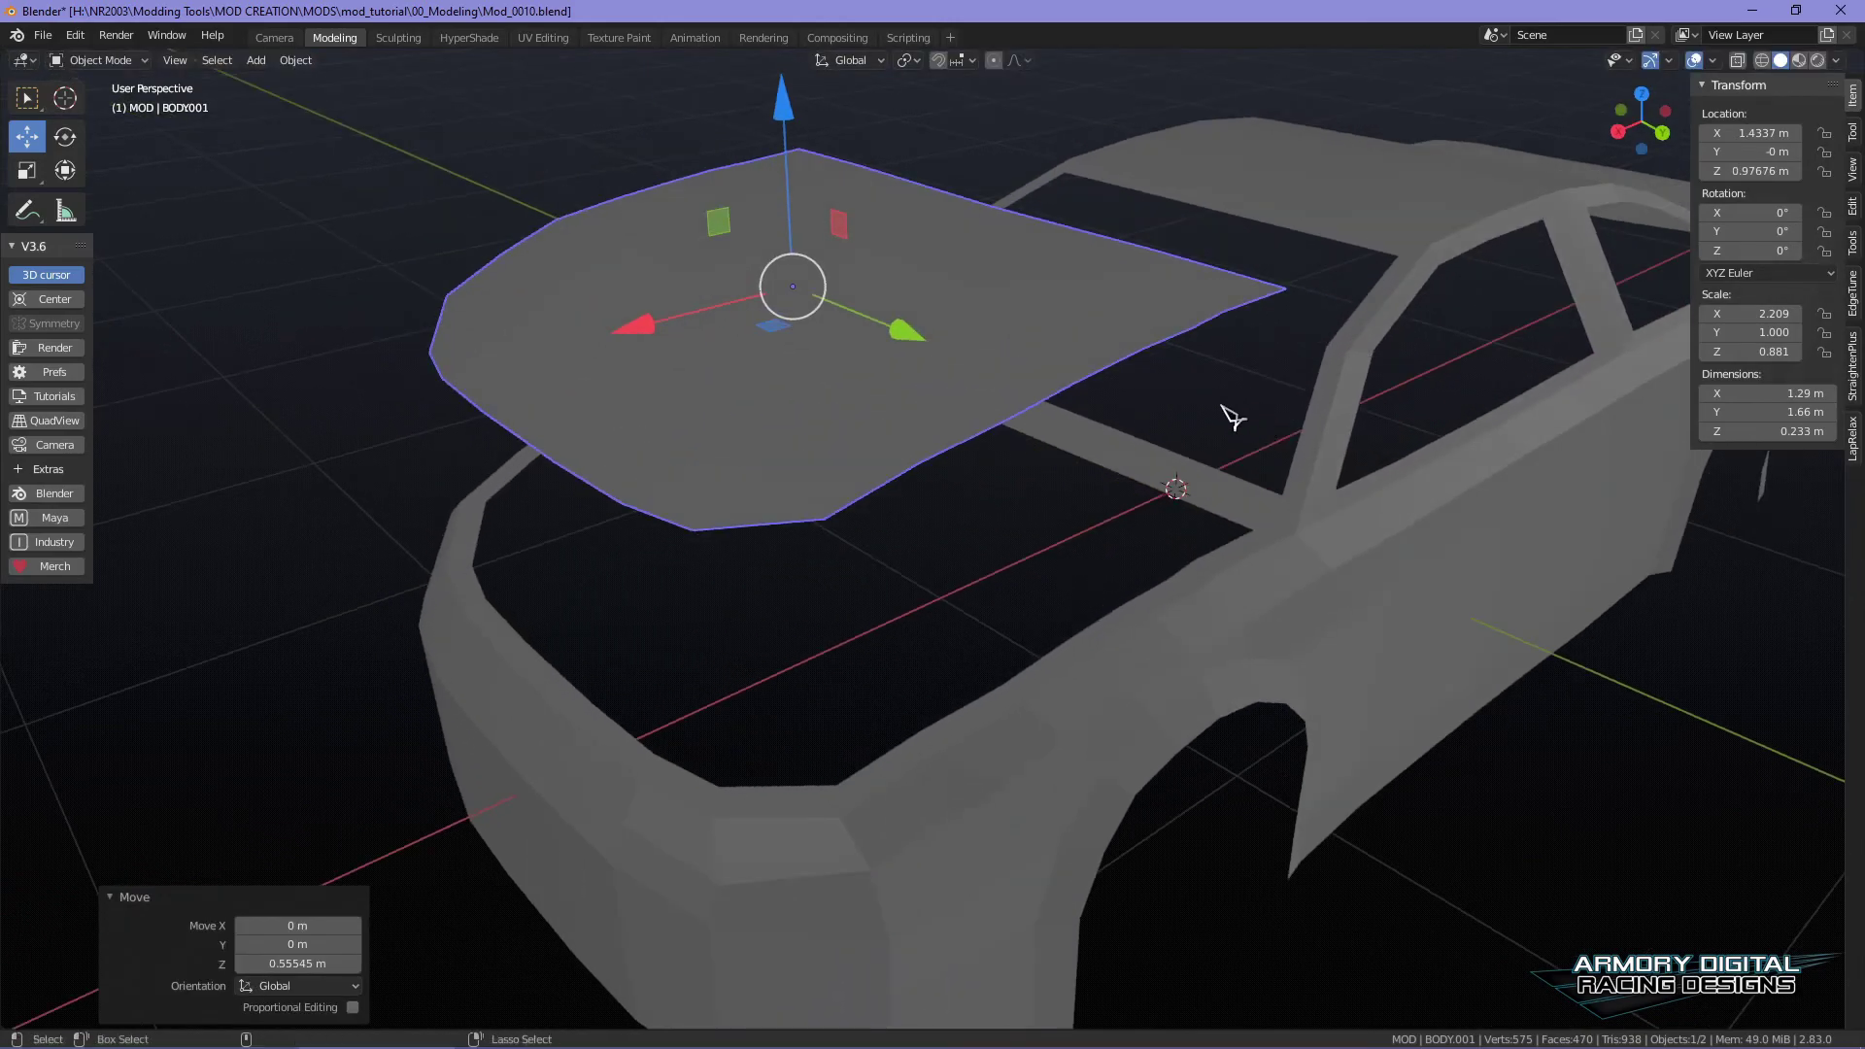
pyautogui.hotkey('ctrl', 'z')
# - Inspect the seam between hood and body with the hood panel deselected, and select the panel again
pyautogui.keyDown('alt'); pyautogui.moveTo(1117, 447); pyautogui.dragTo(878, 181); pyautogui.keyUp('alt')
pyautogui.click(1049, 356)
pyautogui.keyDown('alt'); pyautogui.moveTo(944, 649); pyautogui.dragTo(908, 574); pyautogui.keyUp('alt')
pyautogui.scroll(-6, 1068, 489)
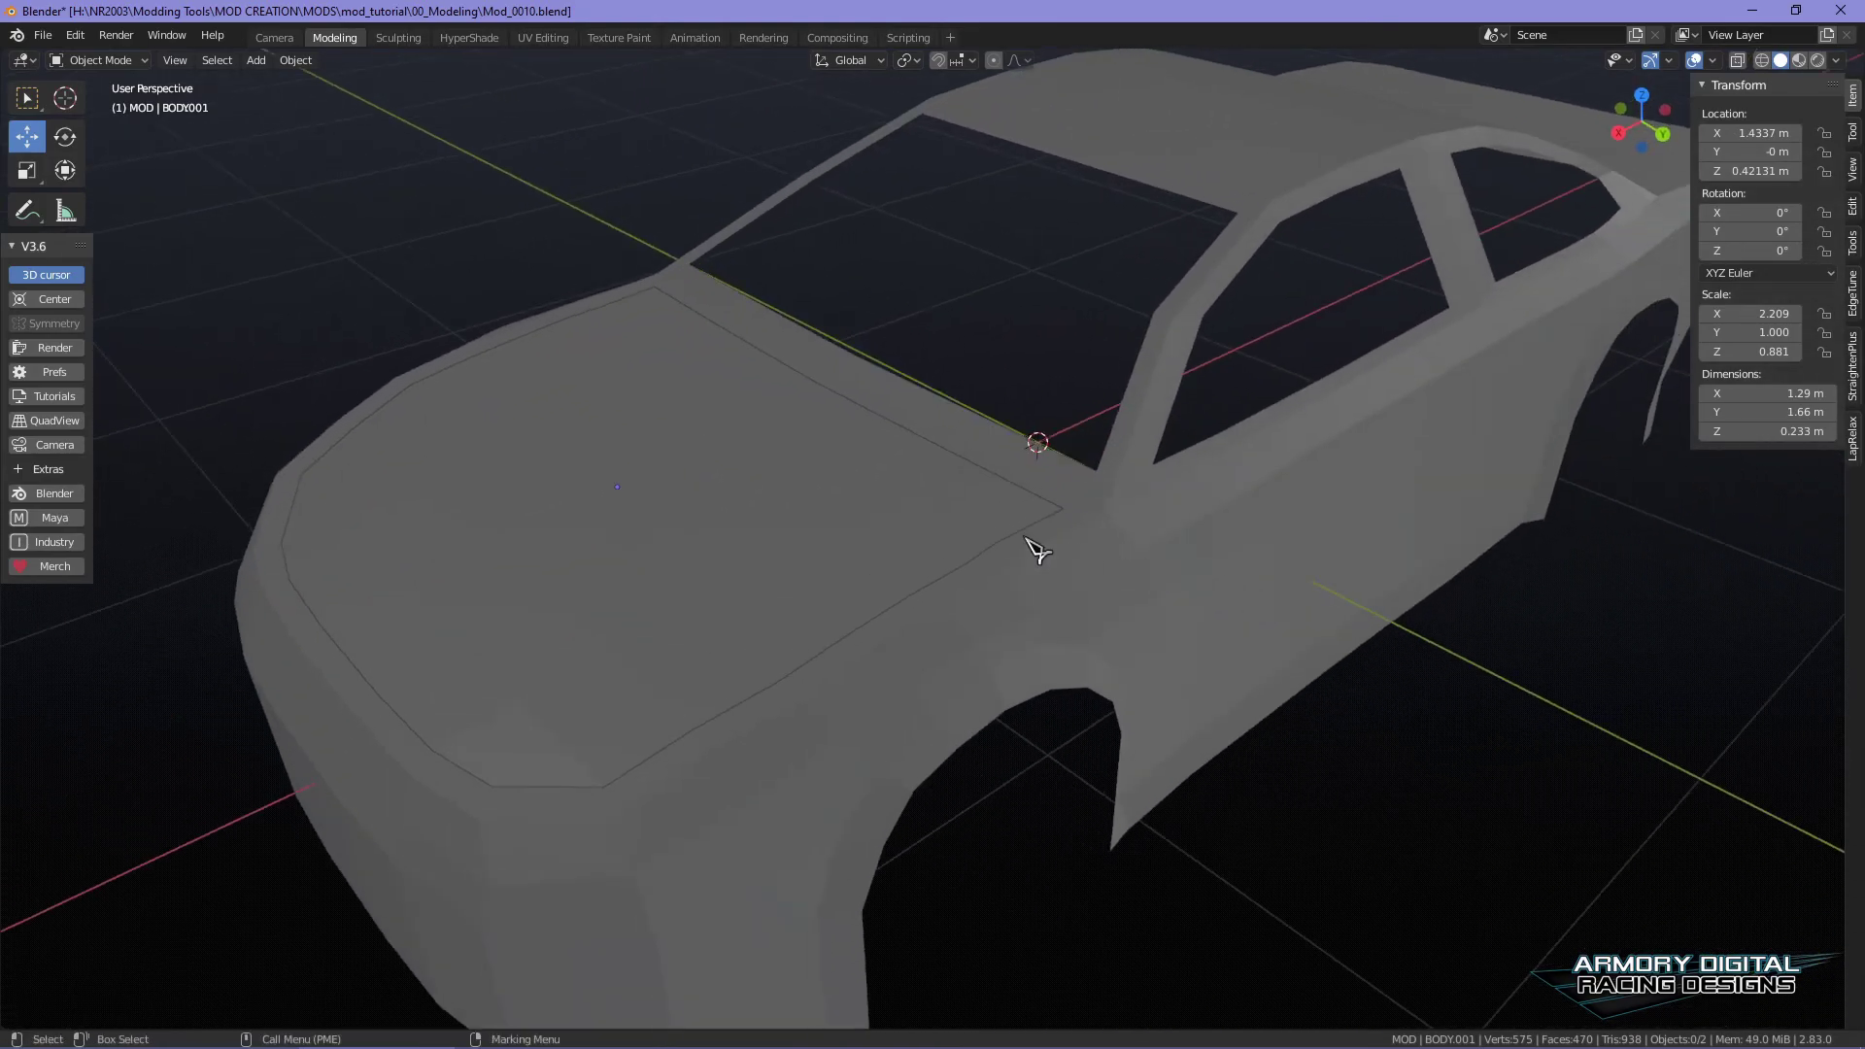
pyautogui.click(767, 516)
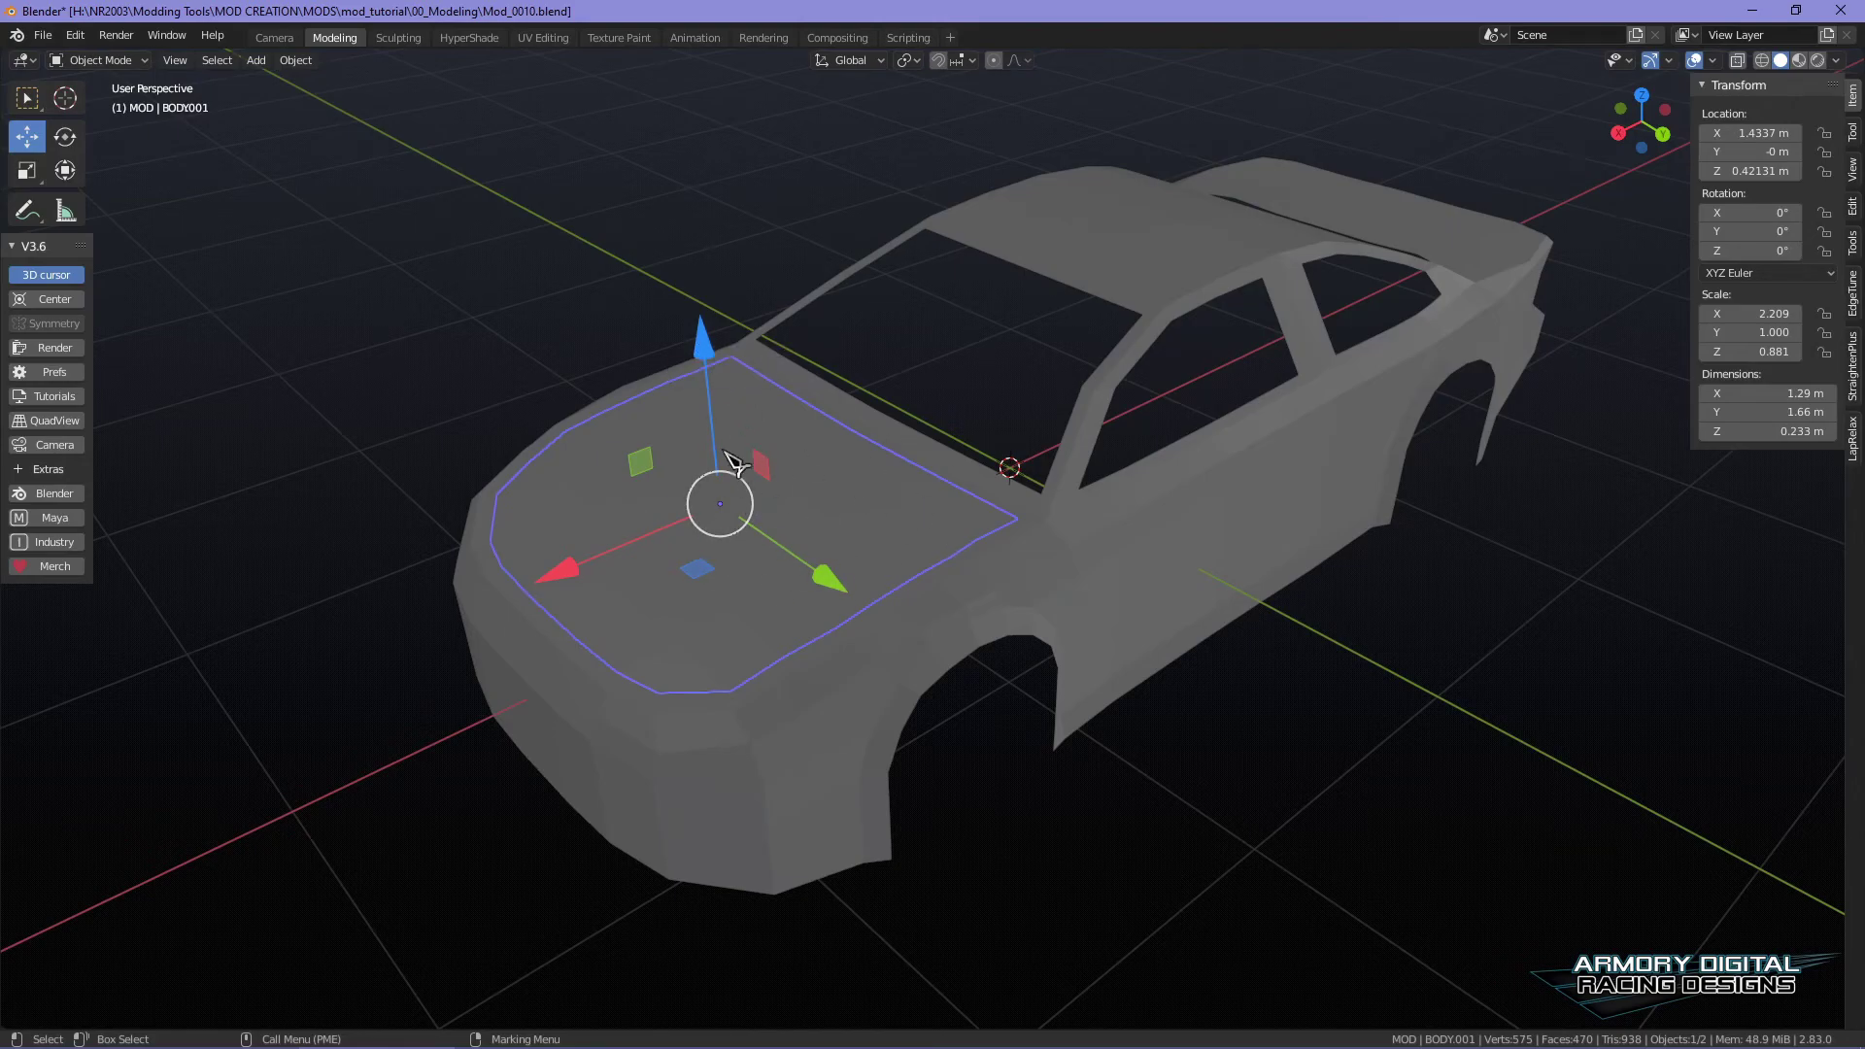
# - Nudge the selected hood panel slightly upward along Z and undo the move
pyautogui.moveTo(1072, 465); pyautogui.dragTo(1046, 528, button='middle')
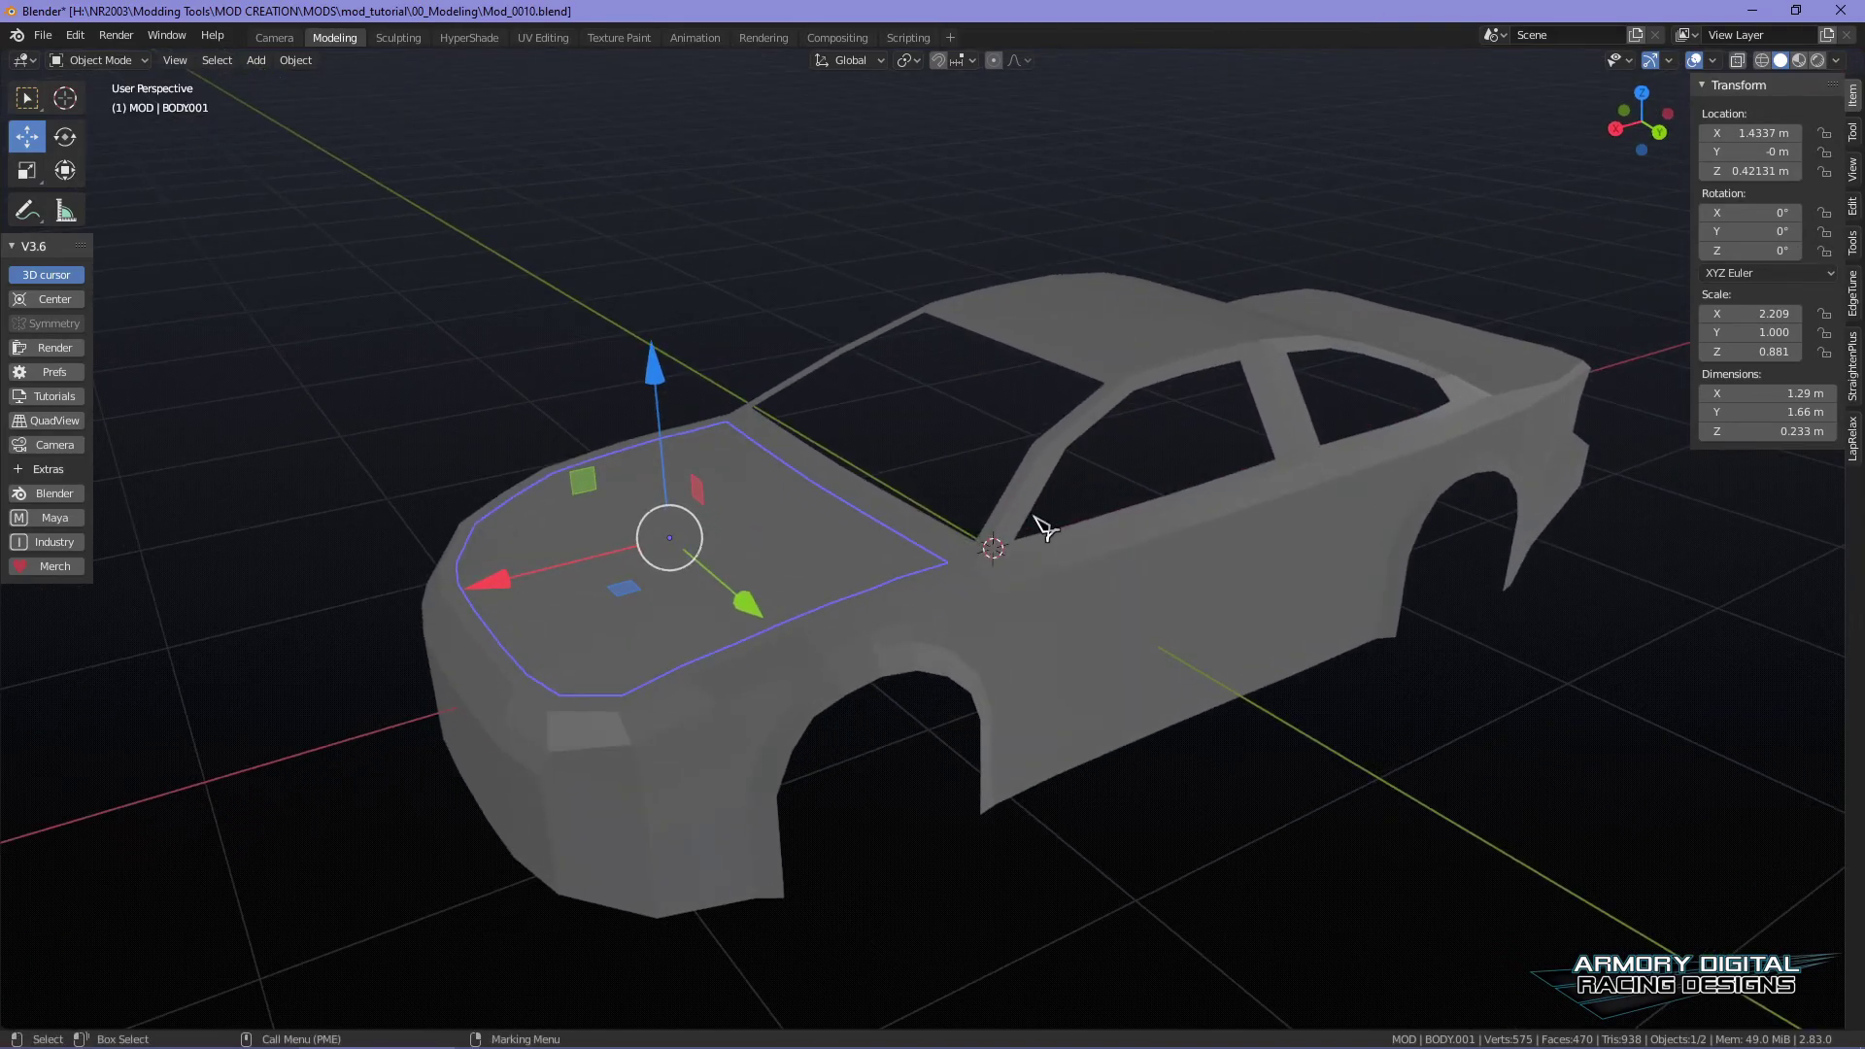
pyautogui.moveTo(953, 464); pyautogui.dragTo(1014, 474, button='middle')
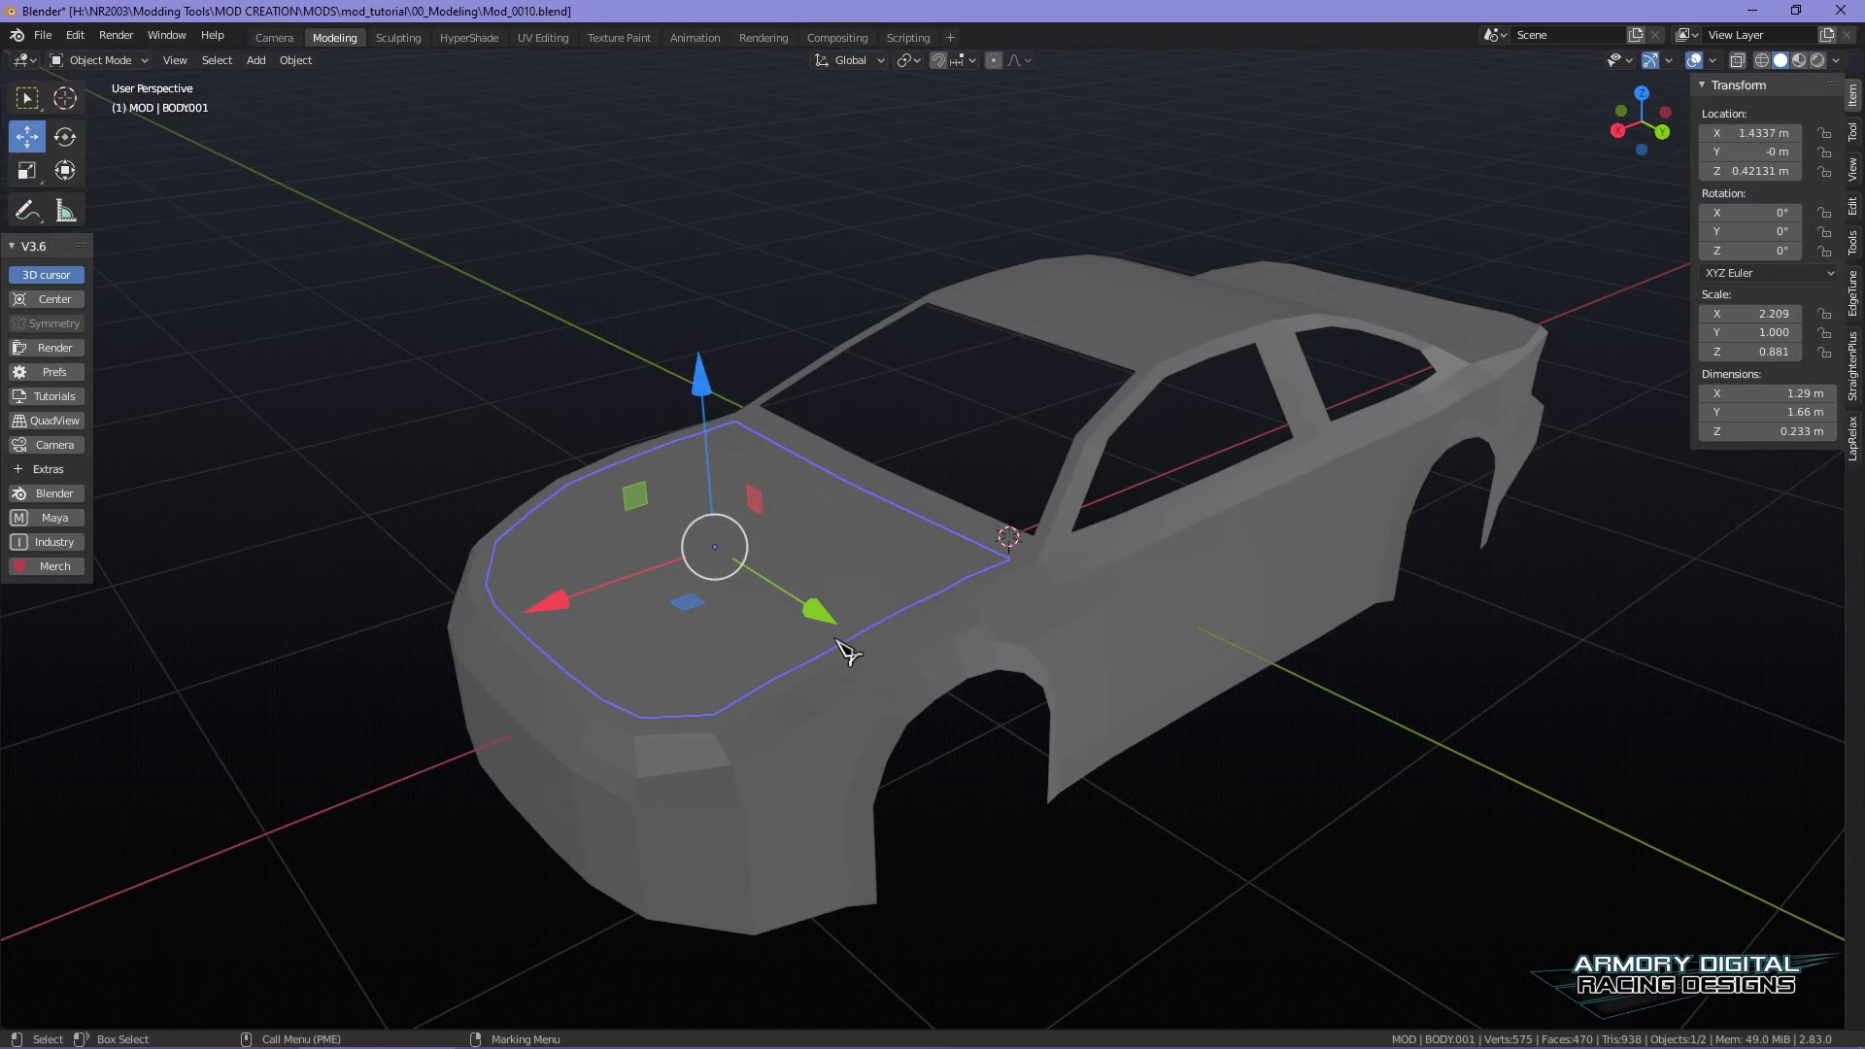
pyautogui.moveTo(1321, 583); pyautogui.dragTo(1169, 515, button='middle')
pyautogui.moveTo(691, 329)
pyautogui.mouseDown()
pyautogui.moveTo(666, 357)
pyautogui.moveTo(701, 309)
pyautogui.mouseUp()
pyautogui.hotkey('ctrl', 'z')
pyautogui.moveTo(853, 524); pyautogui.dragTo(1341, 573, button='middle')
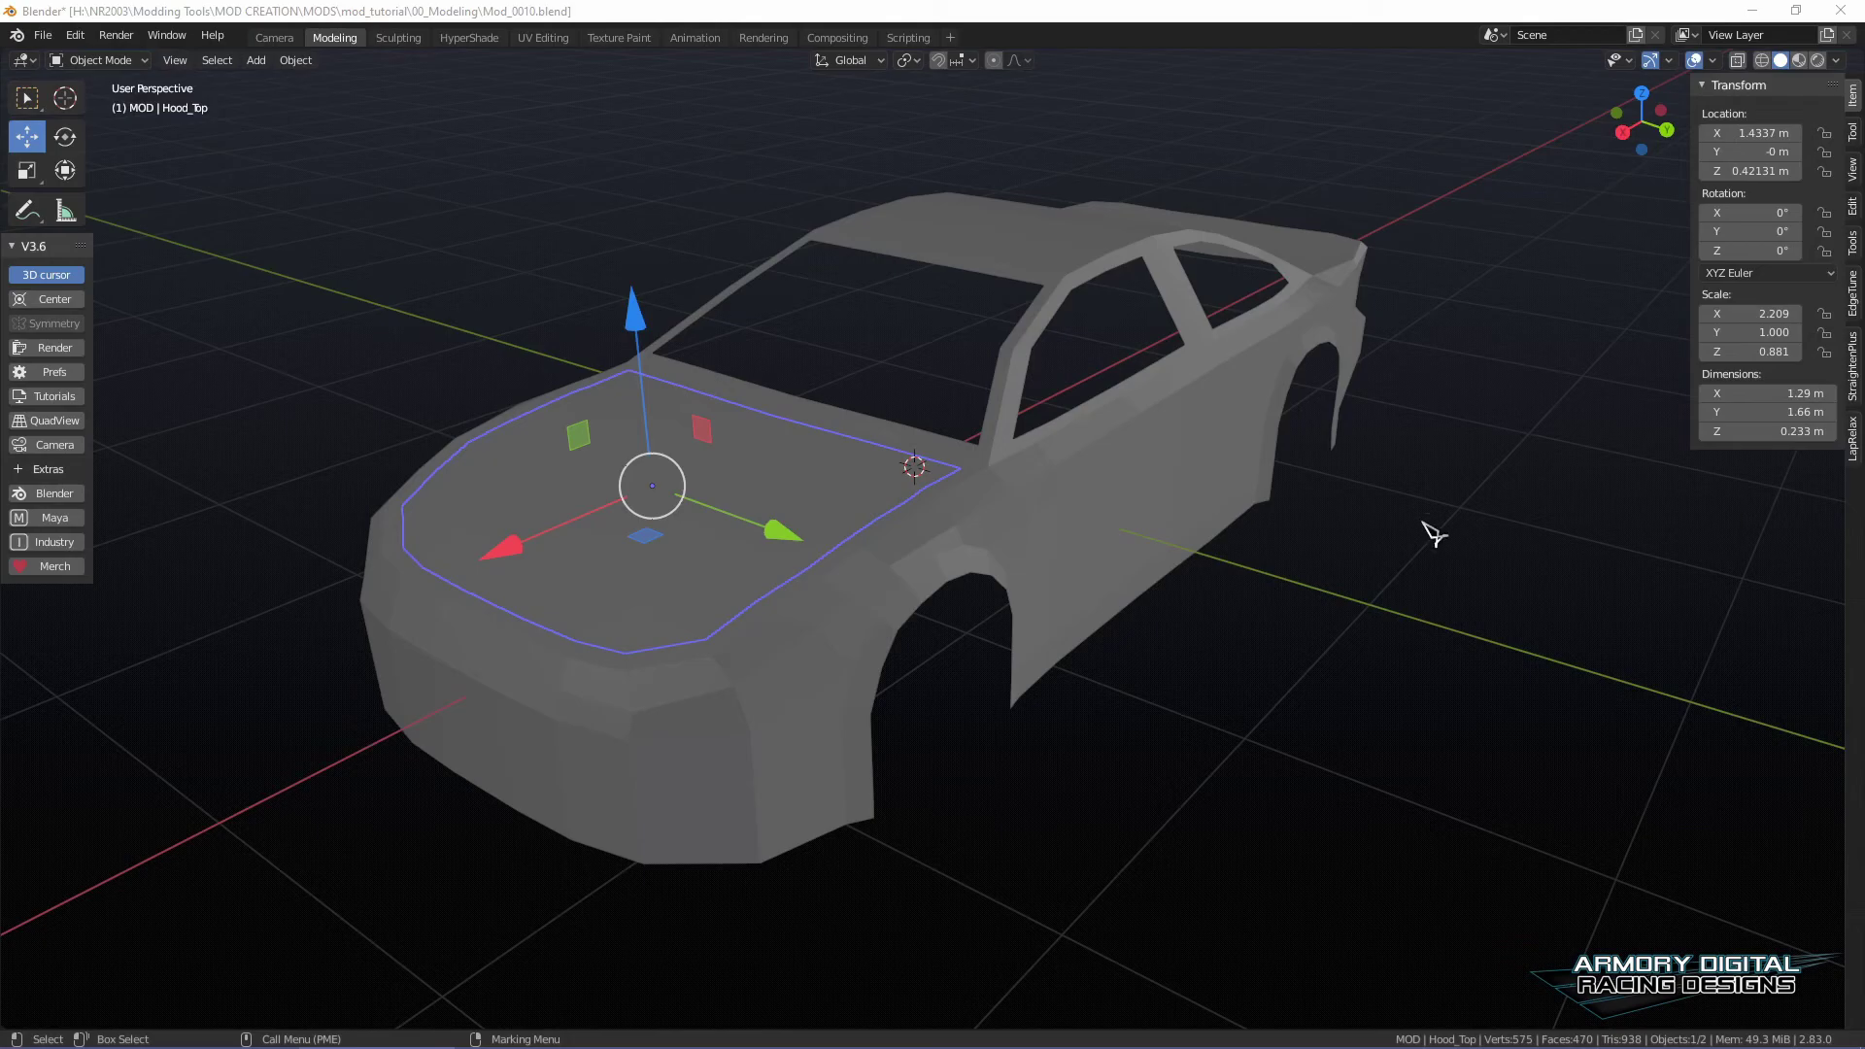
# - Deselect the hood panel and switch the viewport to material preview shading
pyautogui.click(1314, 649)
pyautogui.moveTo(1290, 654)
pyautogui.mouseDown(button='middle')
pyautogui.moveTo(1240, 728)
pyautogui.moveTo(1324, 716)
pyautogui.moveTo(1268, 726)
pyautogui.moveTo(1270, 707)
pyautogui.mouseUp(button='middle')
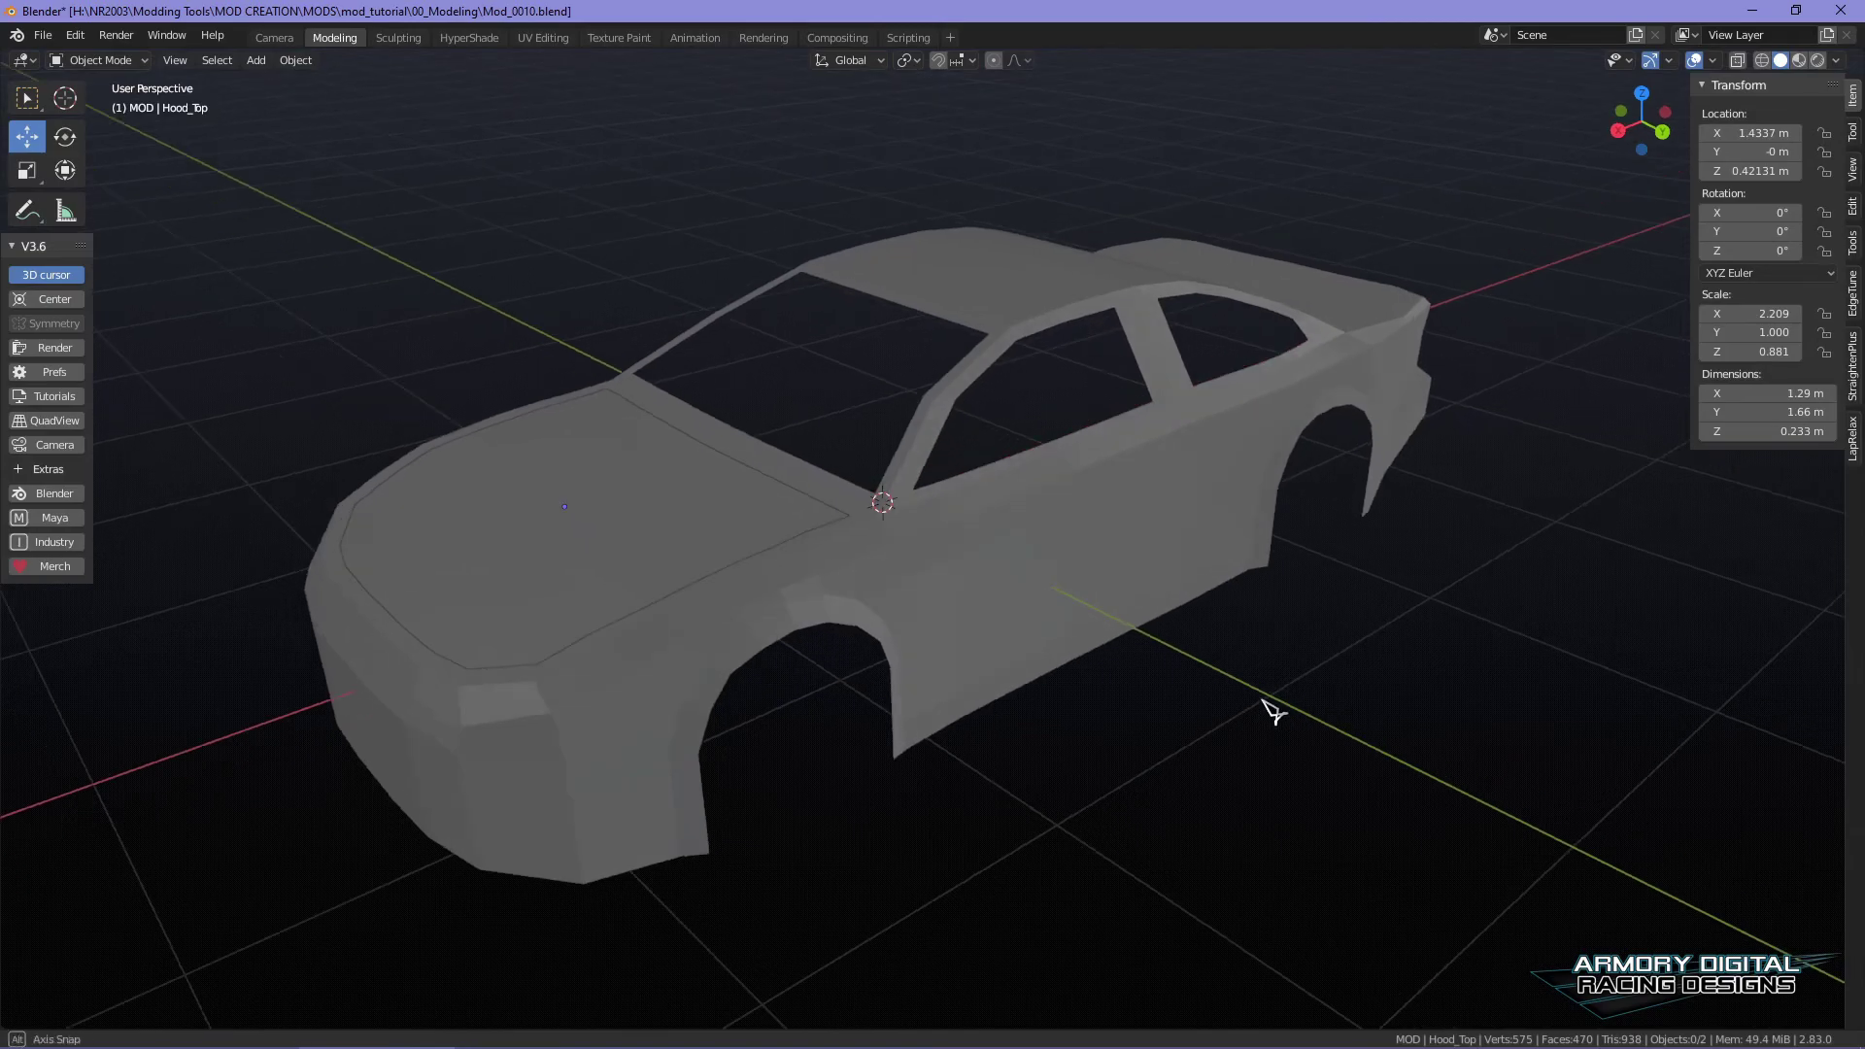
pyautogui.click(1799, 60)
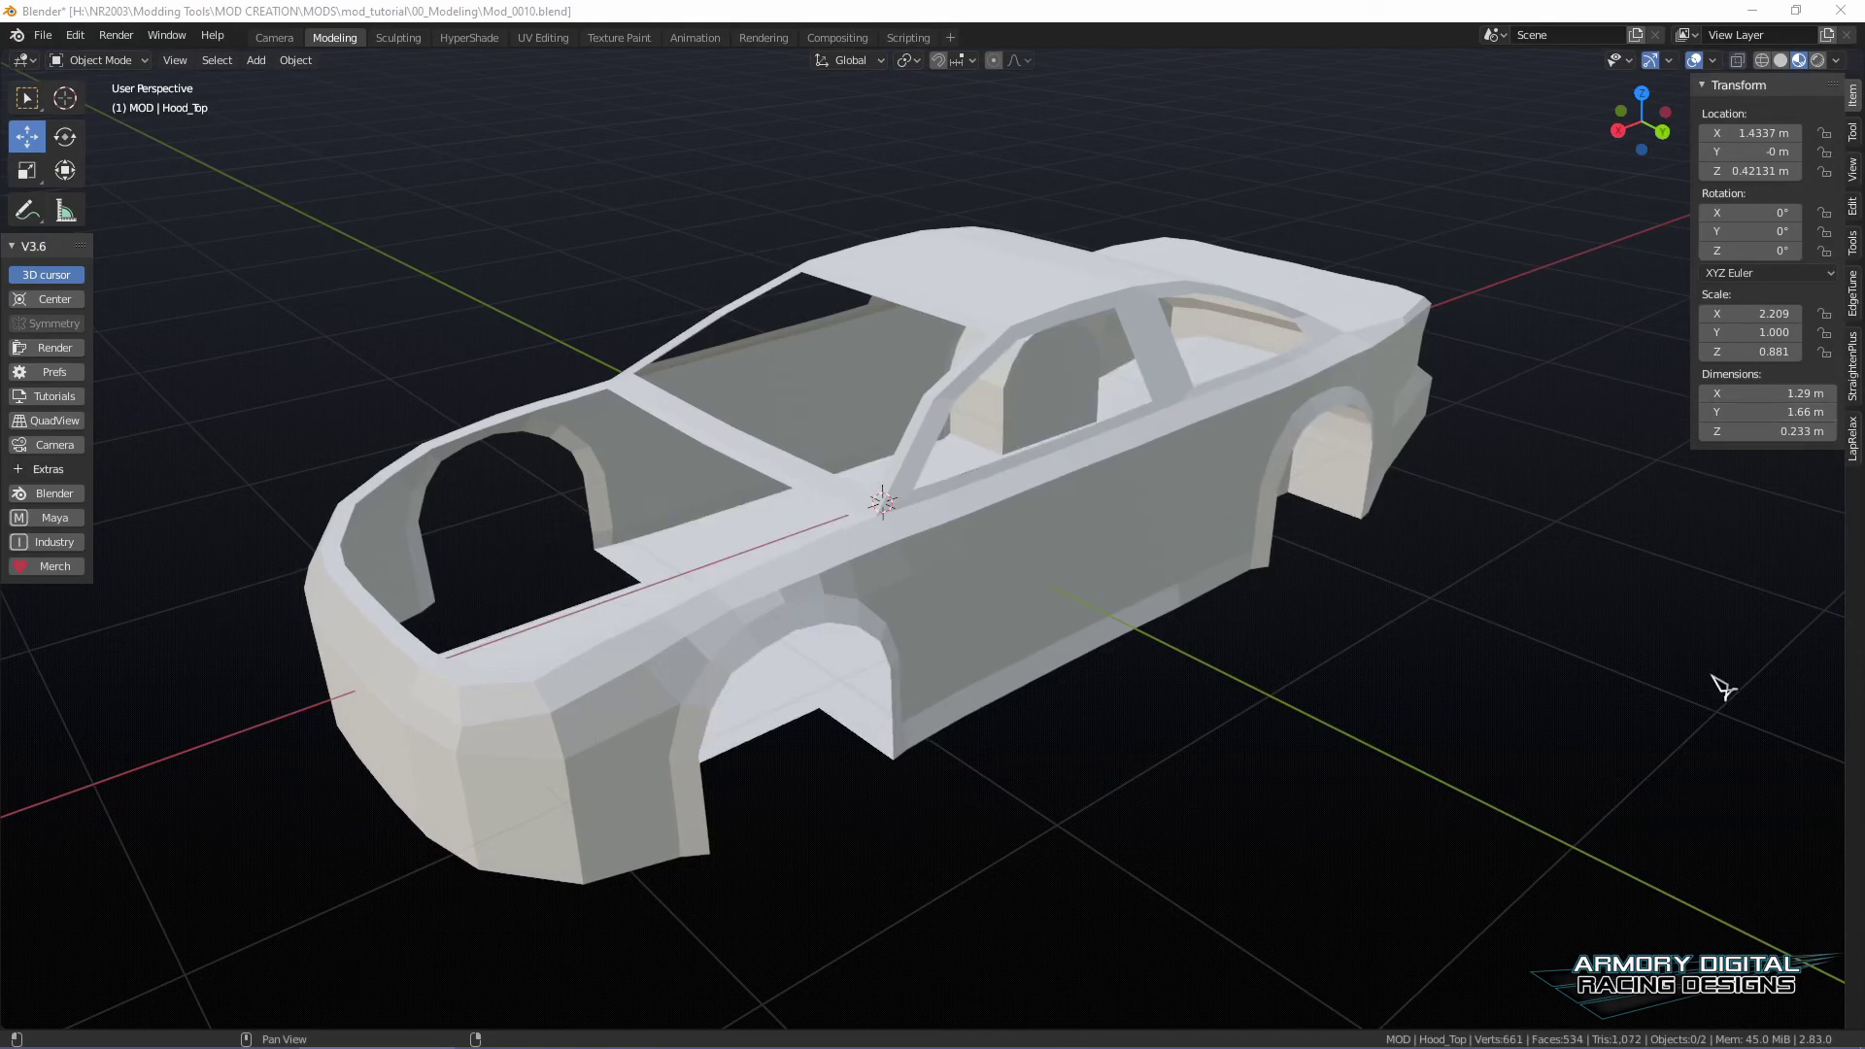
# - Examine the body shell, engine bay and interior surfaces from several angles in material preview
pyautogui.rightClick(1447, 780)
pyautogui.moveTo(1446, 780)
pyautogui.keyDown('alt'); pyautogui.mouseDown()
pyautogui.moveTo(1436, 660)
pyautogui.moveTo(1428, 806)
pyautogui.mouseUp(); pyautogui.keyUp('alt')
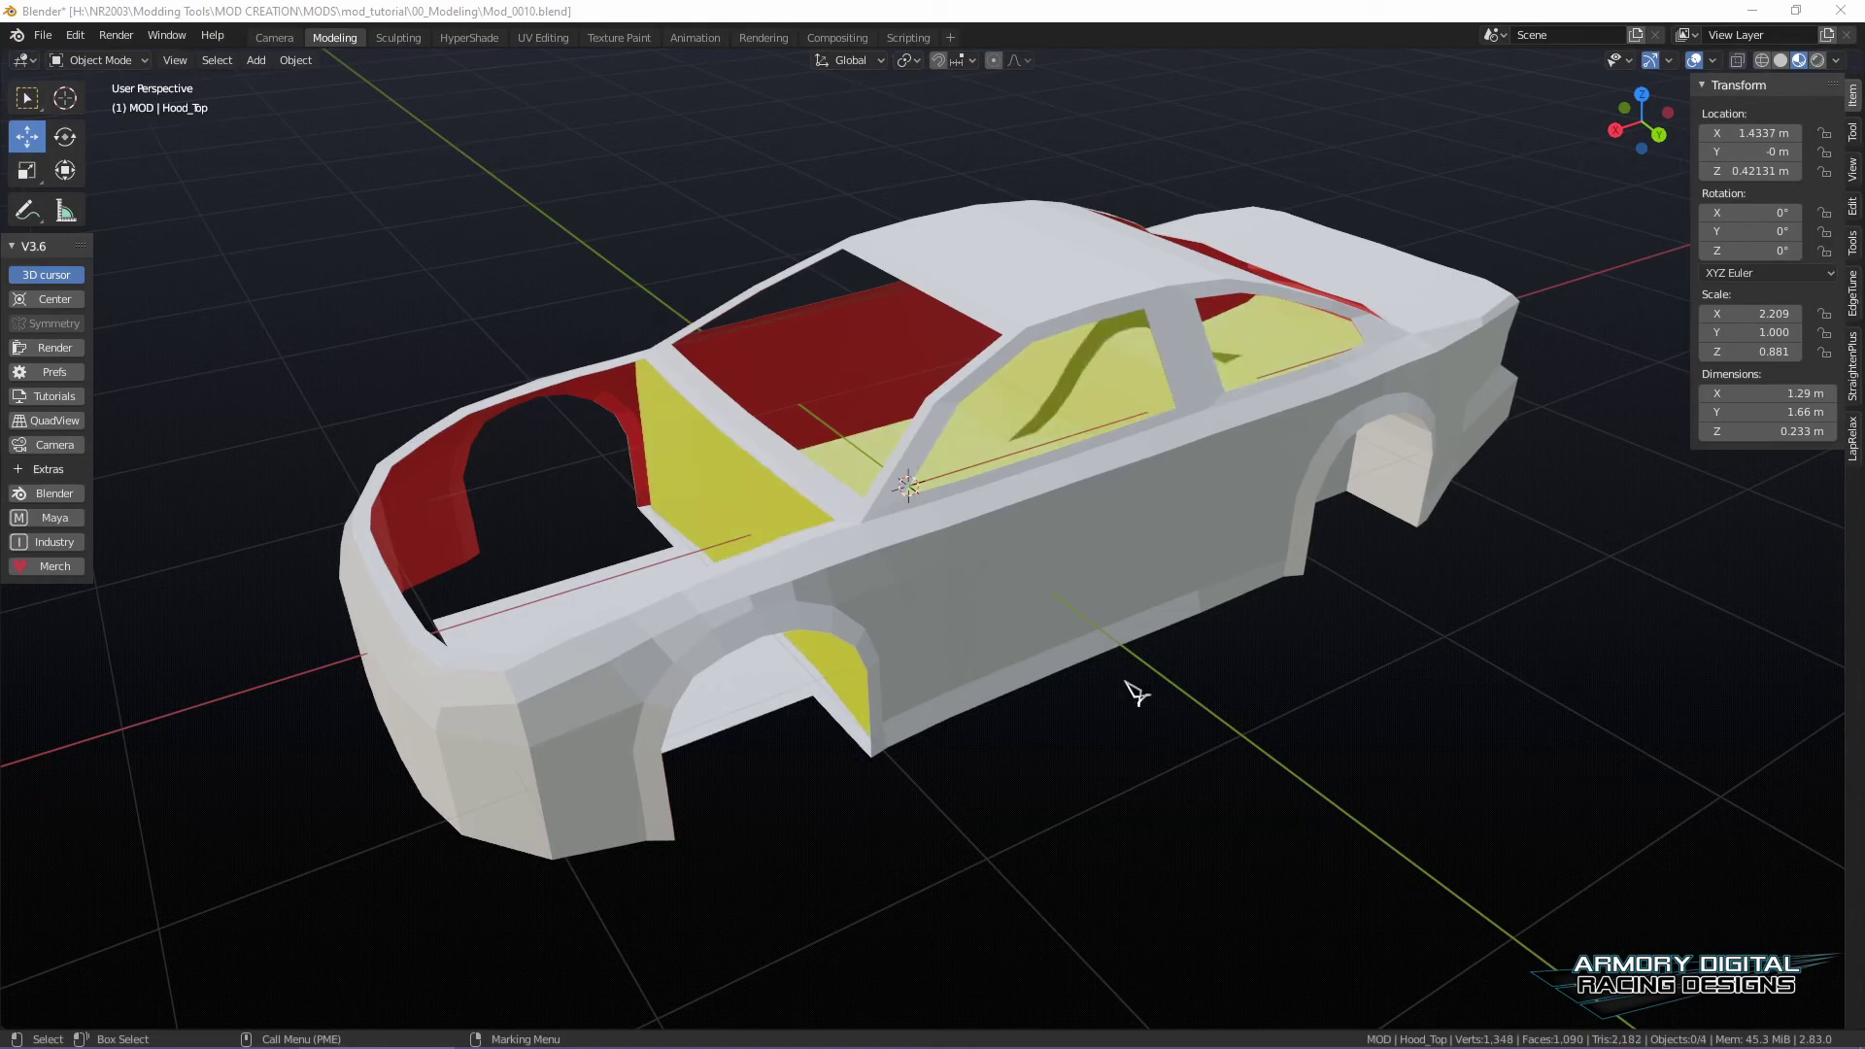
pyautogui.keyDown('alt'); pyautogui.moveTo(1283, 637); pyautogui.dragTo(1345, 653); pyautogui.keyUp('alt')
pyautogui.moveTo(1348, 653); pyautogui.dragTo(1526, 641, button='middle')
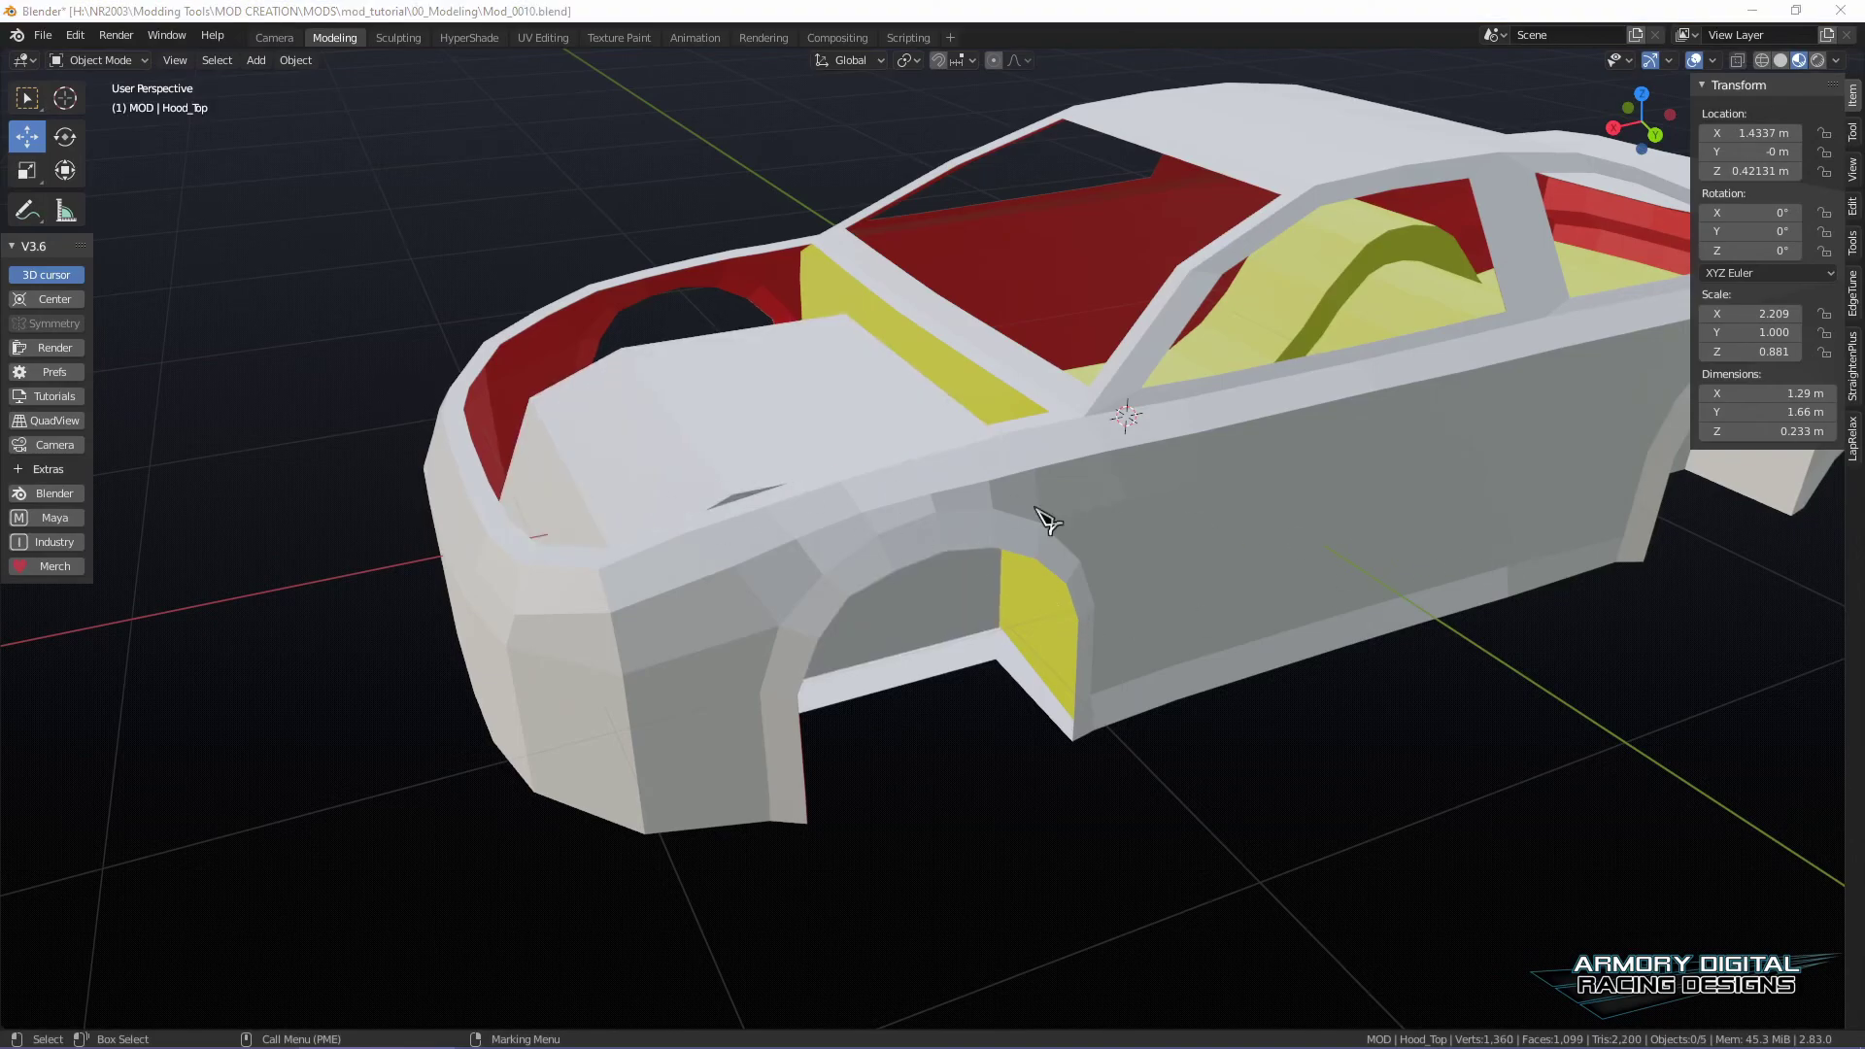
pyautogui.middleClick(1324, 798)
pyautogui.moveTo(1315, 791); pyautogui.dragTo(1448, 816, button='middle')
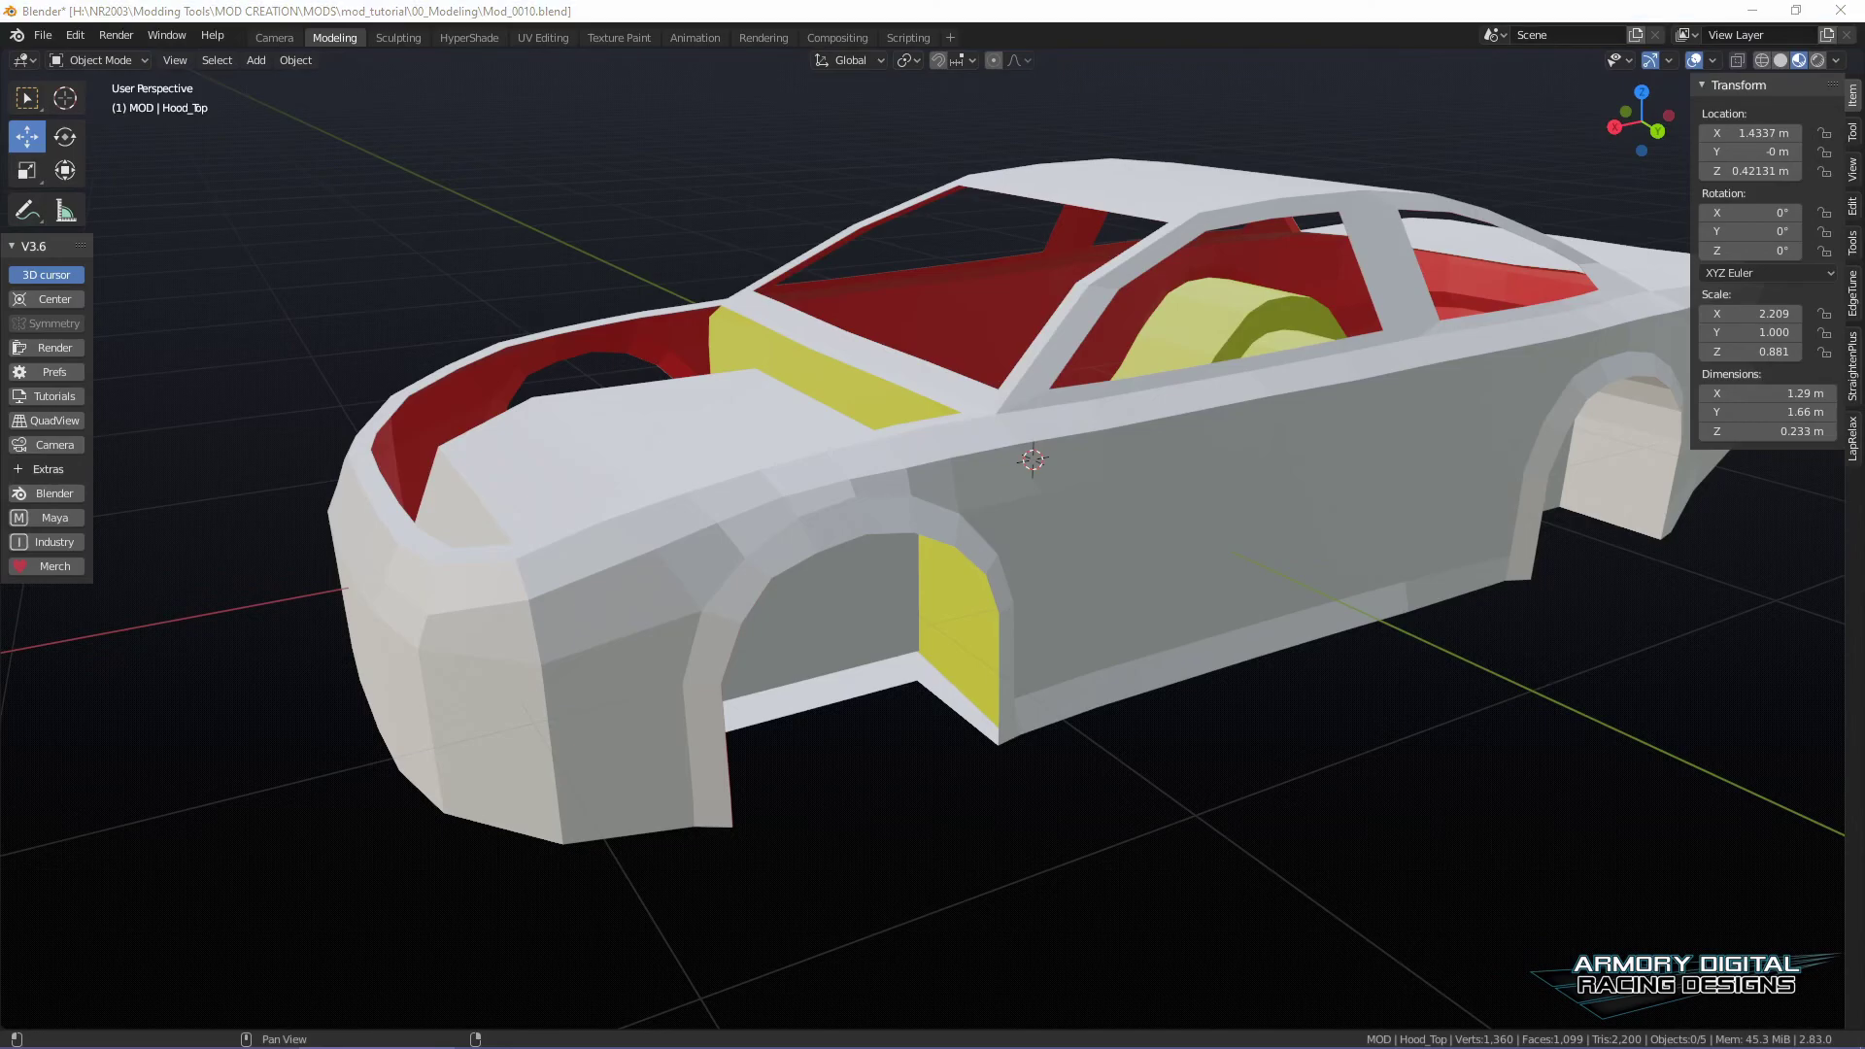
pyautogui.keyDown('shift'); pyautogui.moveTo(1257, 754); pyautogui.dragTo(1403, 816, button='middle'); pyautogui.keyUp('shift')
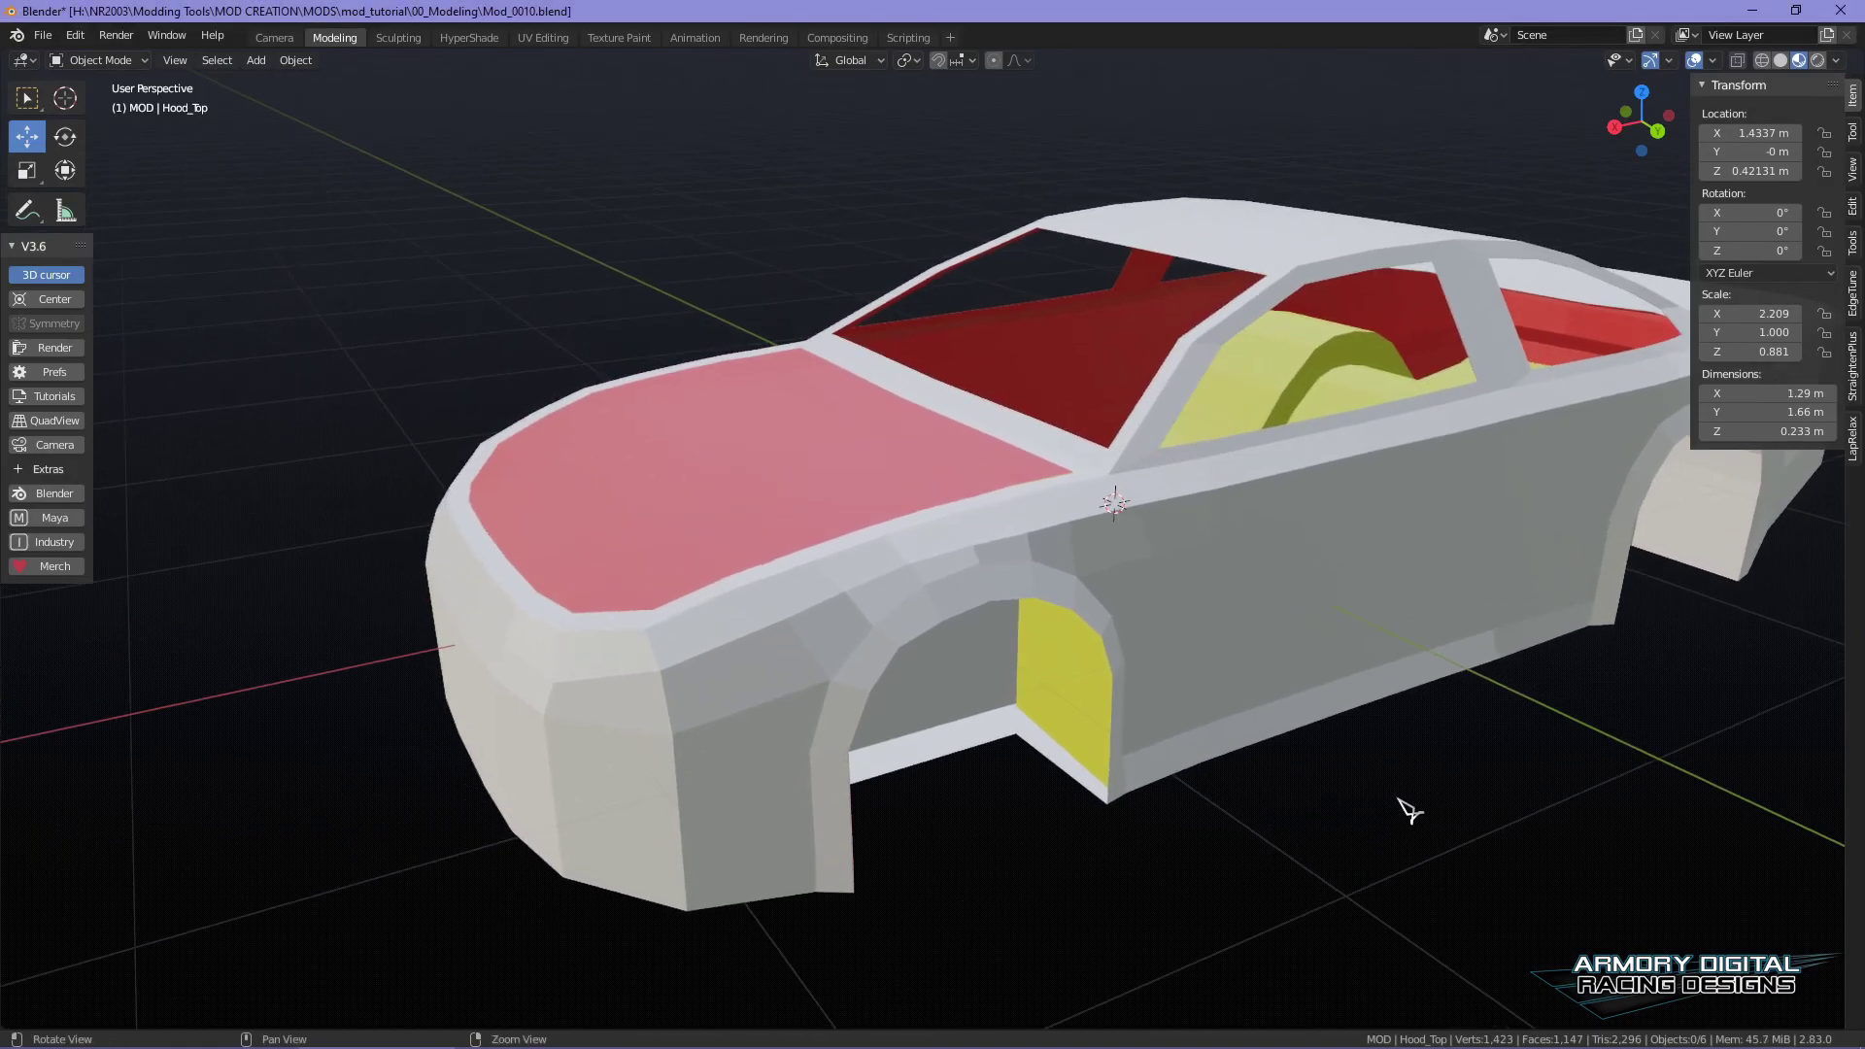
# - Compare the car's panels in solid shading with the coloured parts in material preview
pyautogui.click(1783, 60)
pyautogui.moveTo(1378, 749)
pyautogui.mouseDown(button='middle')
pyautogui.moveTo(1465, 778)
pyautogui.moveTo(1444, 657)
pyautogui.moveTo(677, 237)
pyautogui.moveTo(1311, 654)
pyautogui.moveTo(1344, 791)
pyautogui.moveTo(1774, 691)
pyautogui.mouseUp(button='middle')
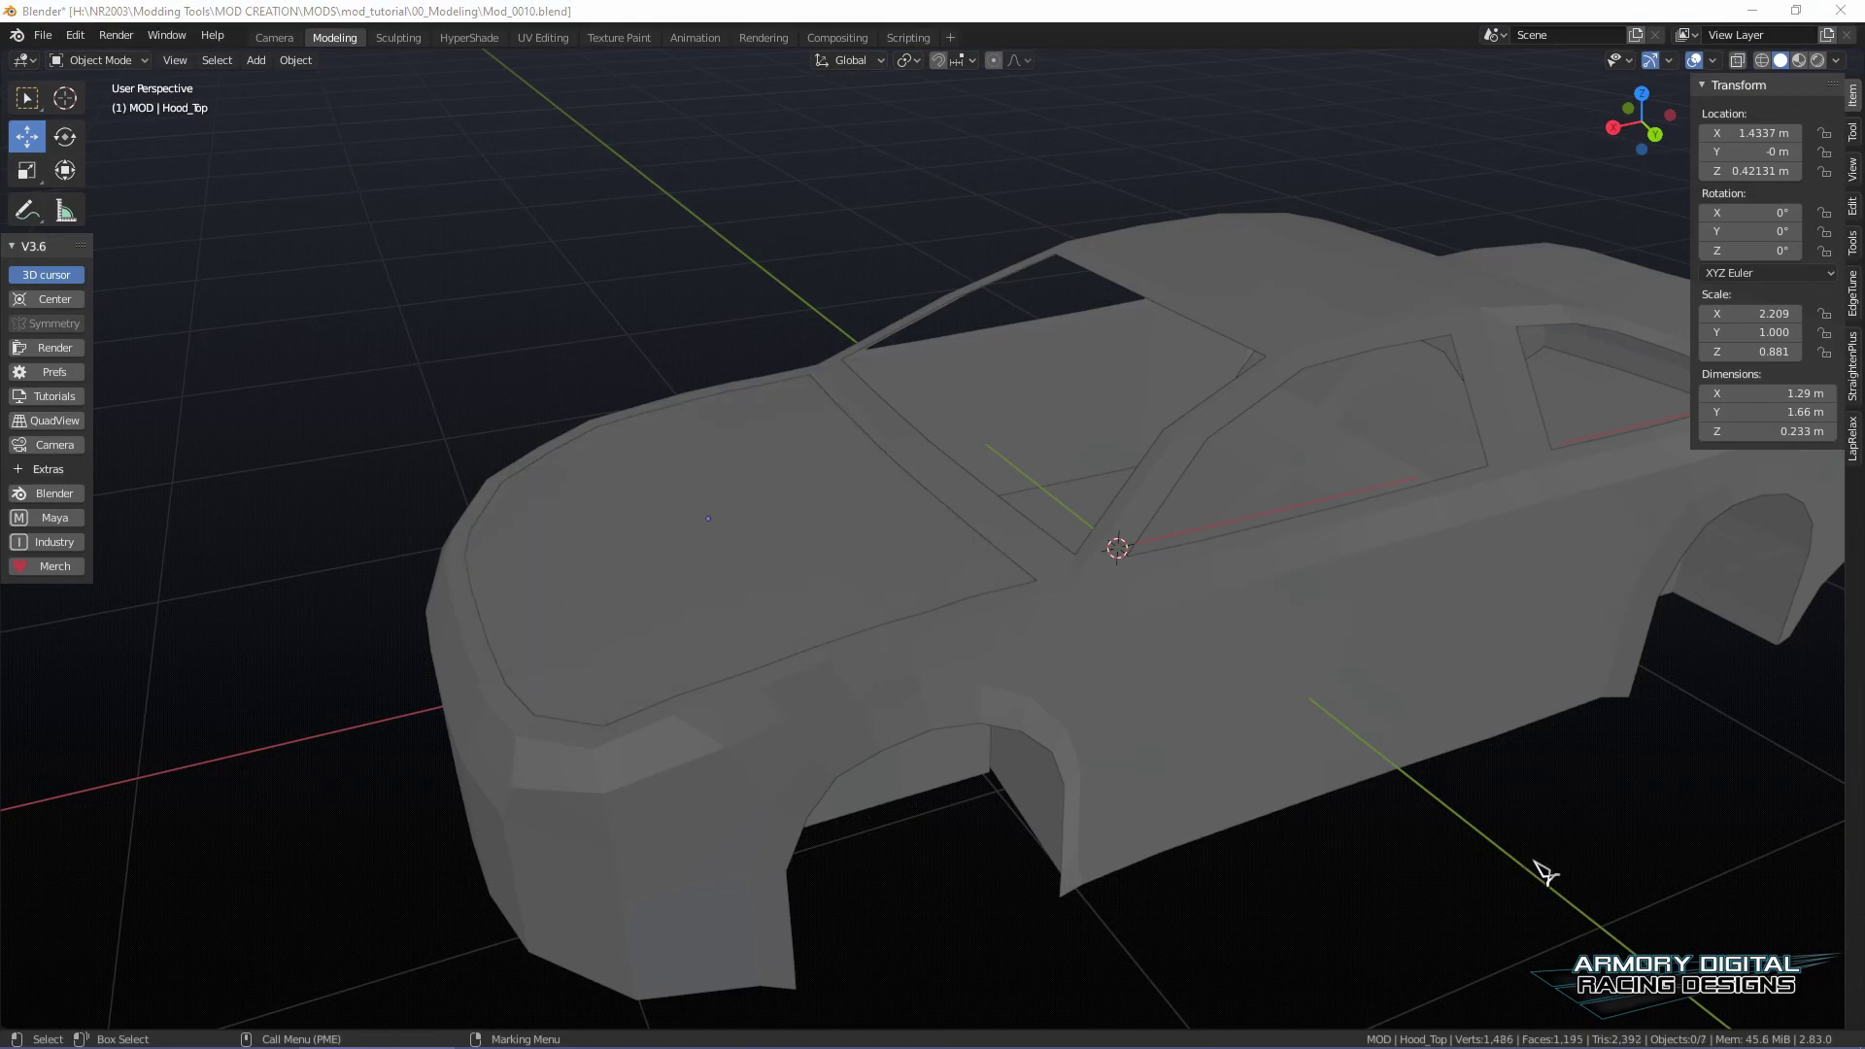
pyautogui.click(1799, 60)
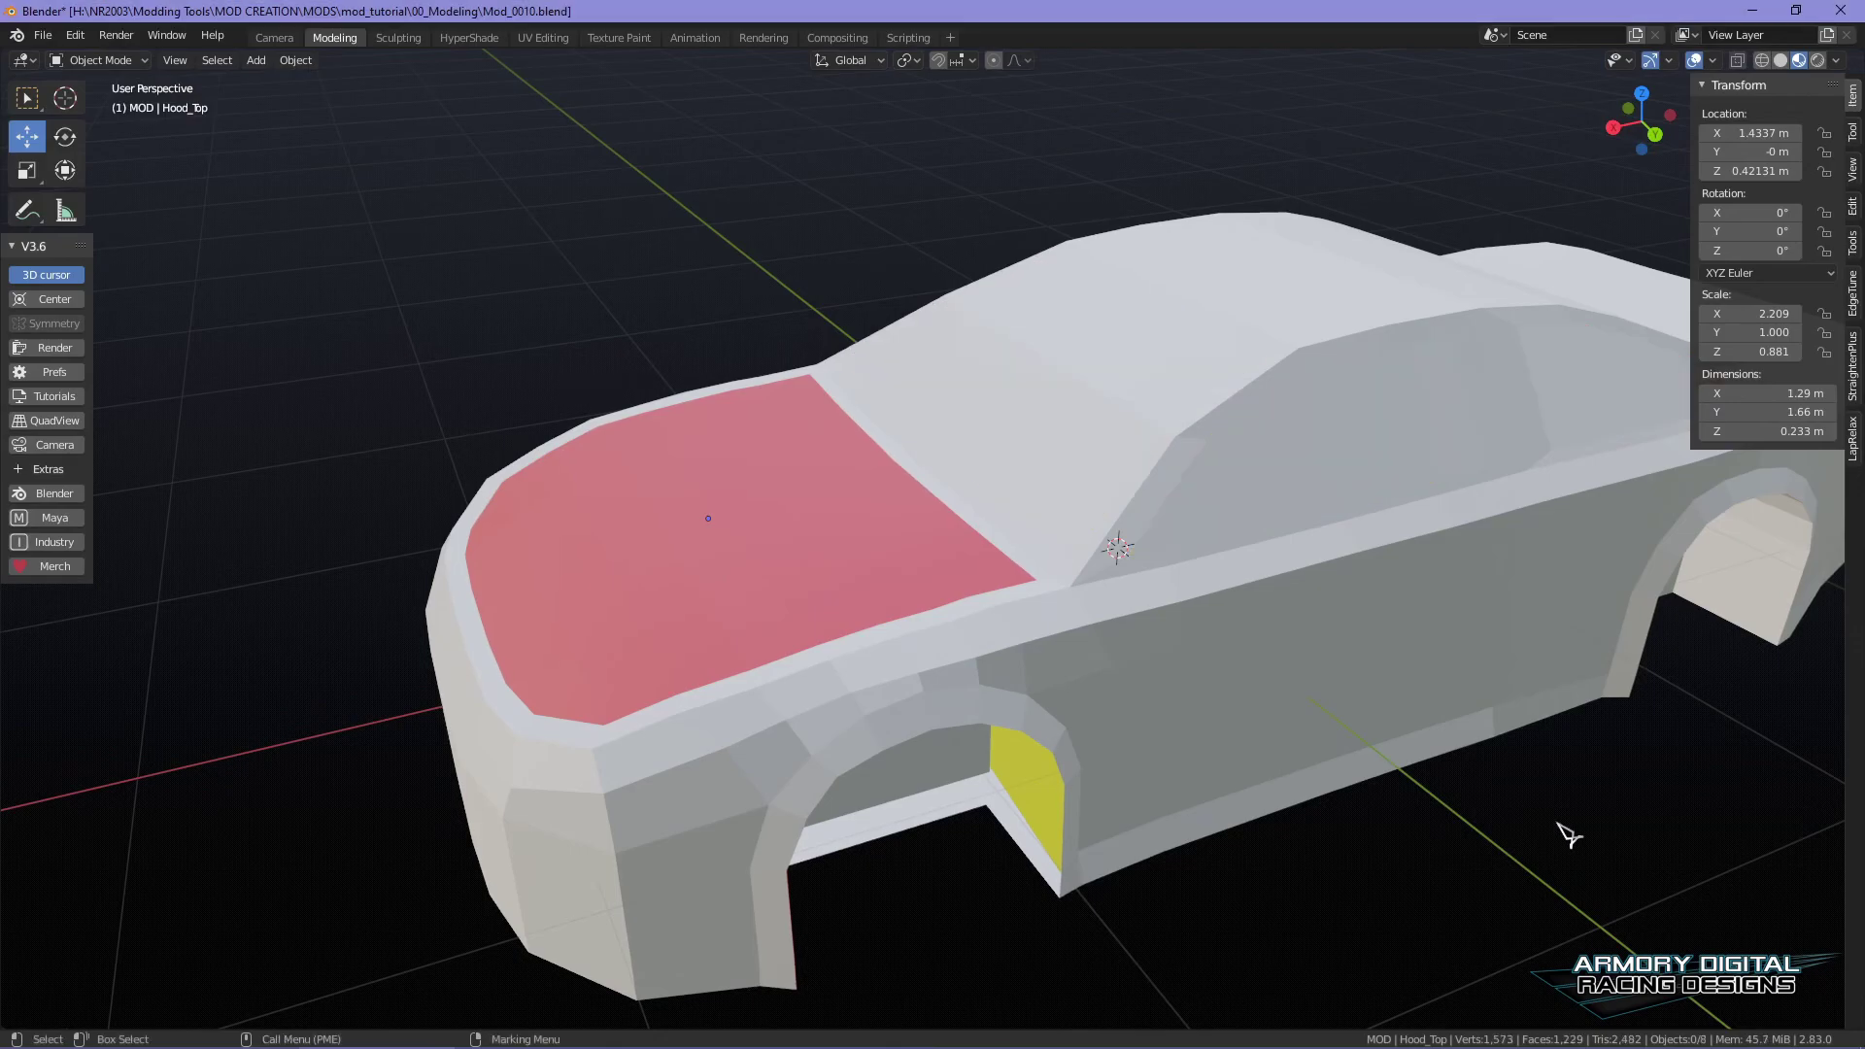
pyautogui.scroll(-4, 1574, 783)
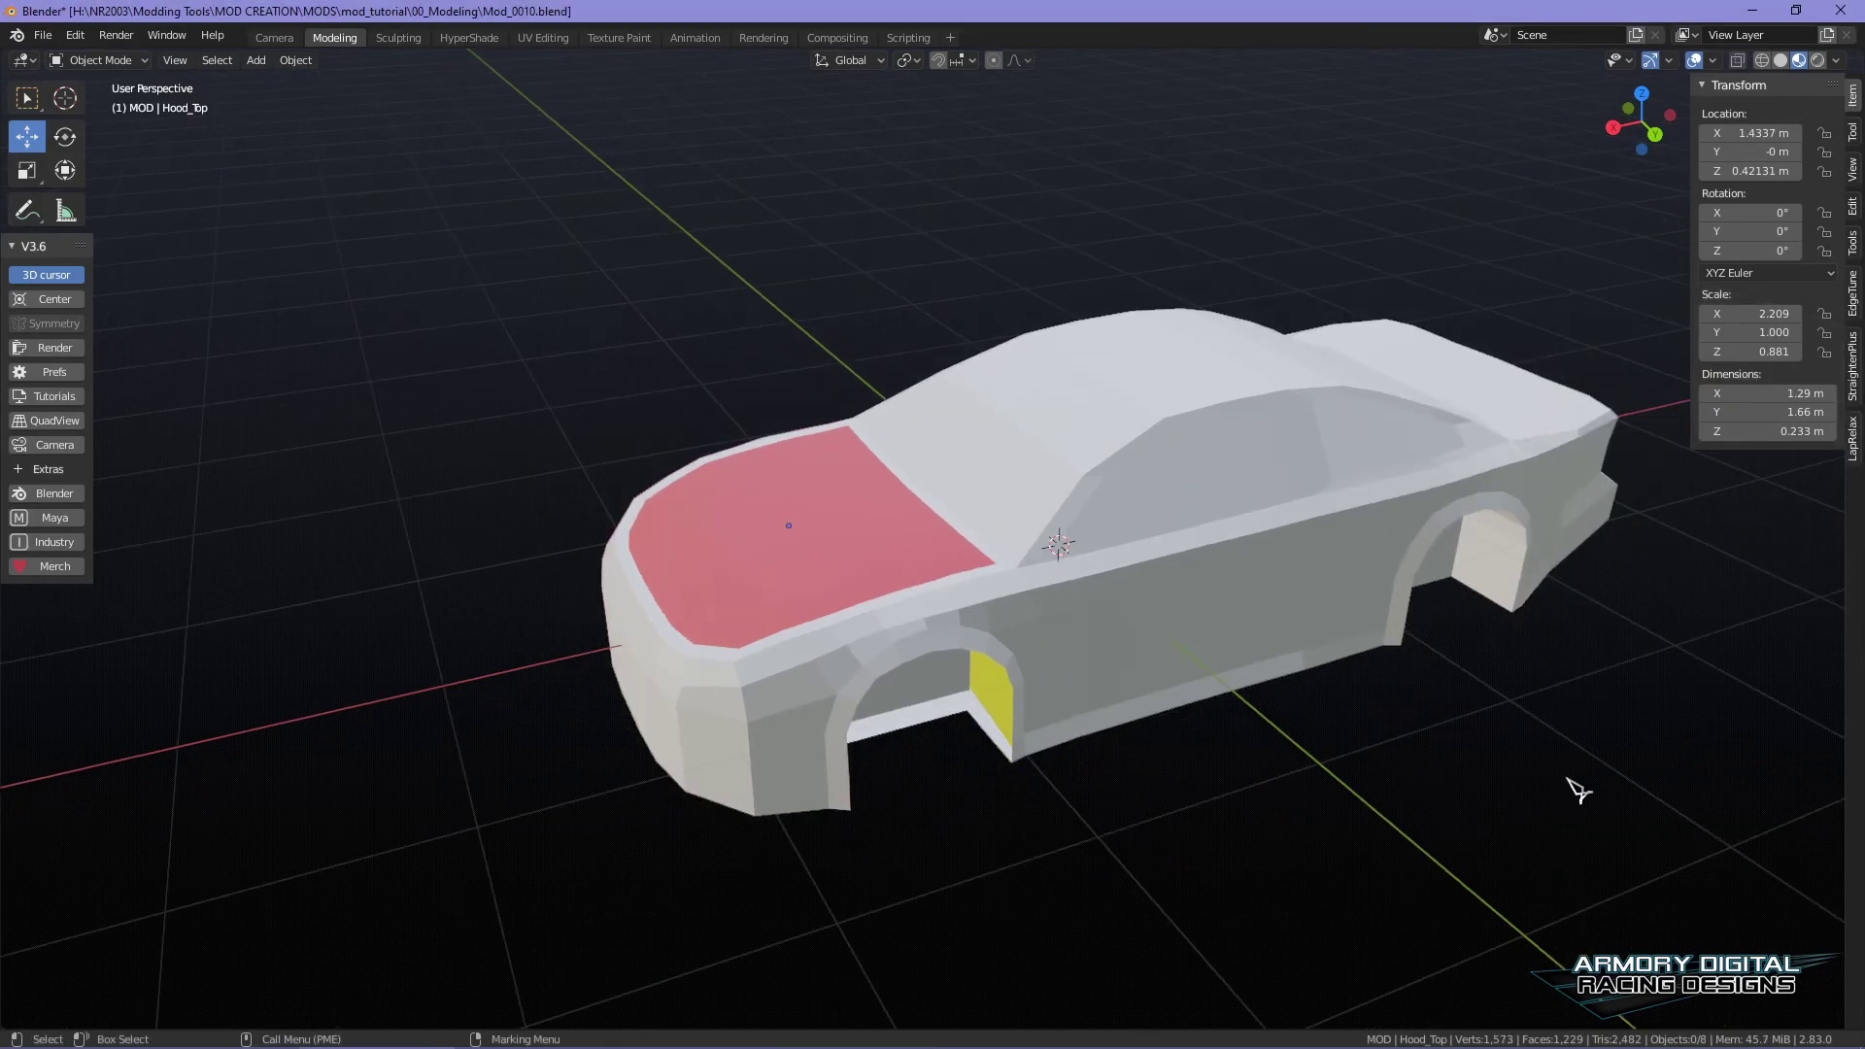
pyautogui.scroll(5, 1415, 814)
# - Select the windows object and hide it to look into the cabin through the openings
pyautogui.click(1127, 503)
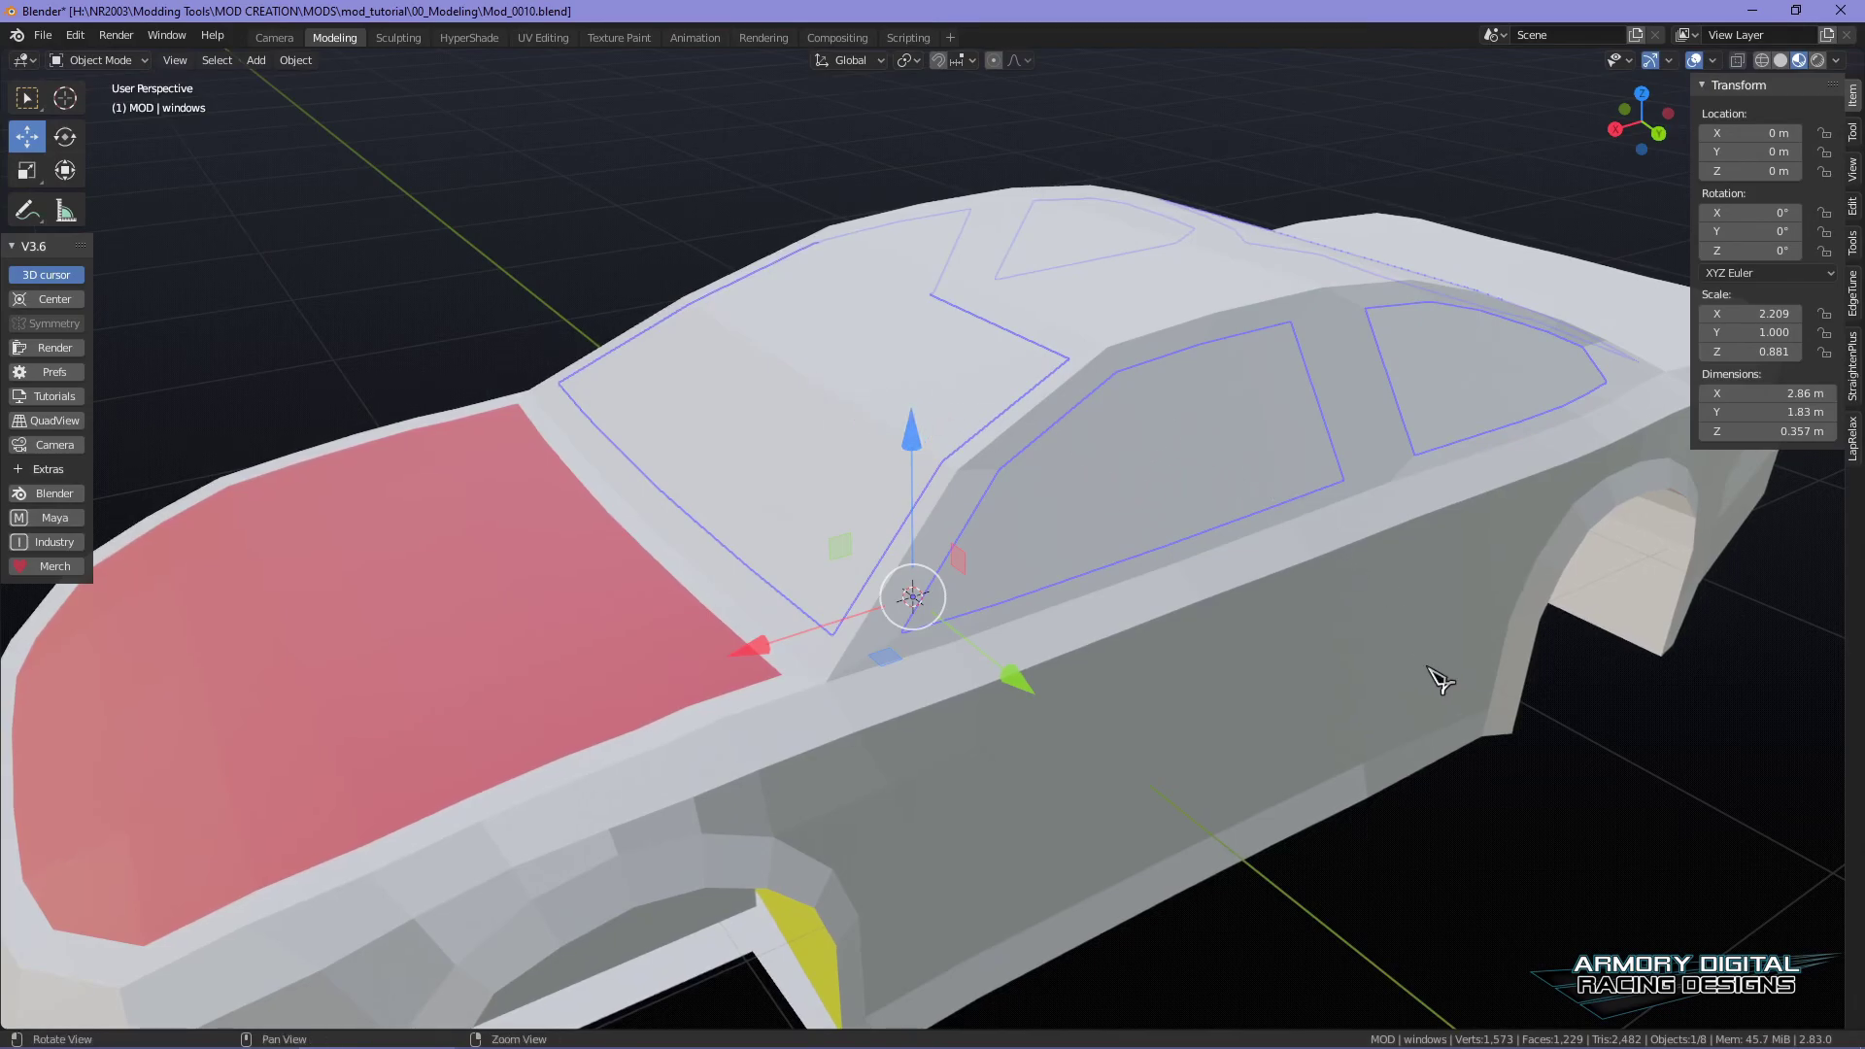
pyautogui.scroll(-4, 1443, 685)
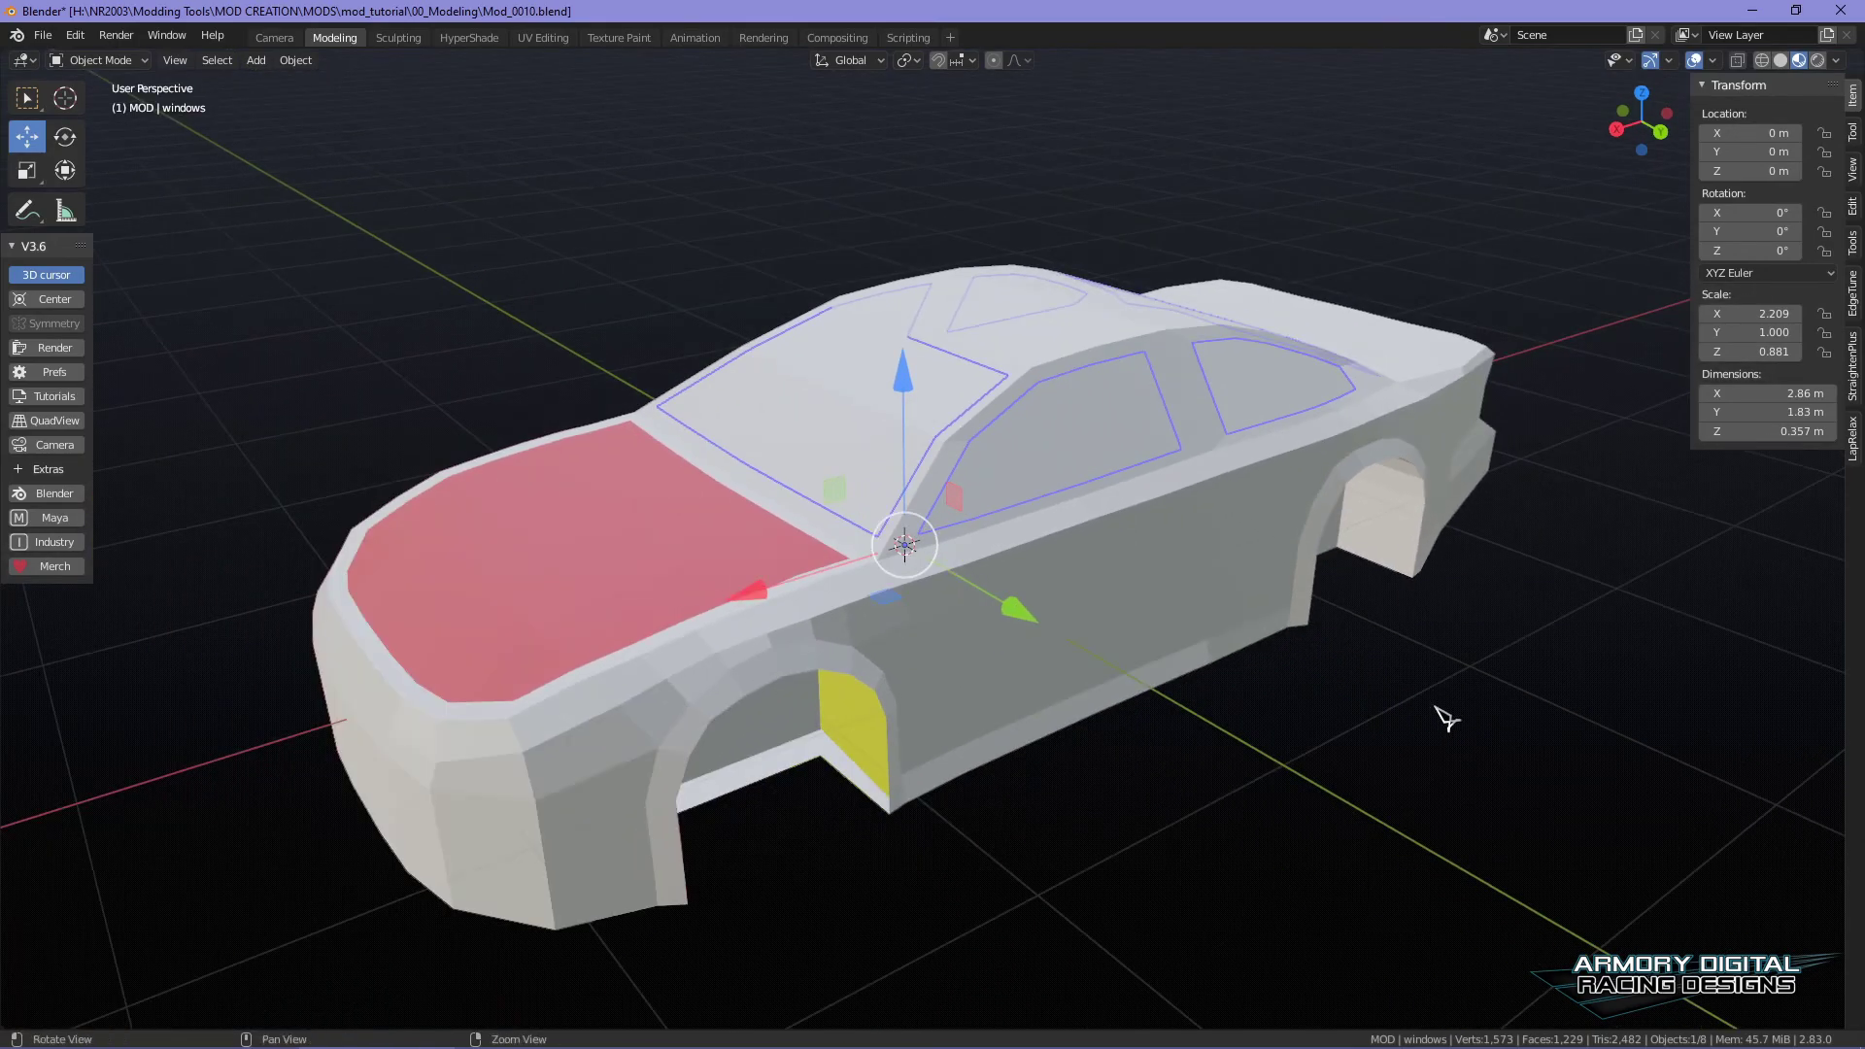
pyautogui.scroll(-2, 1445, 717)
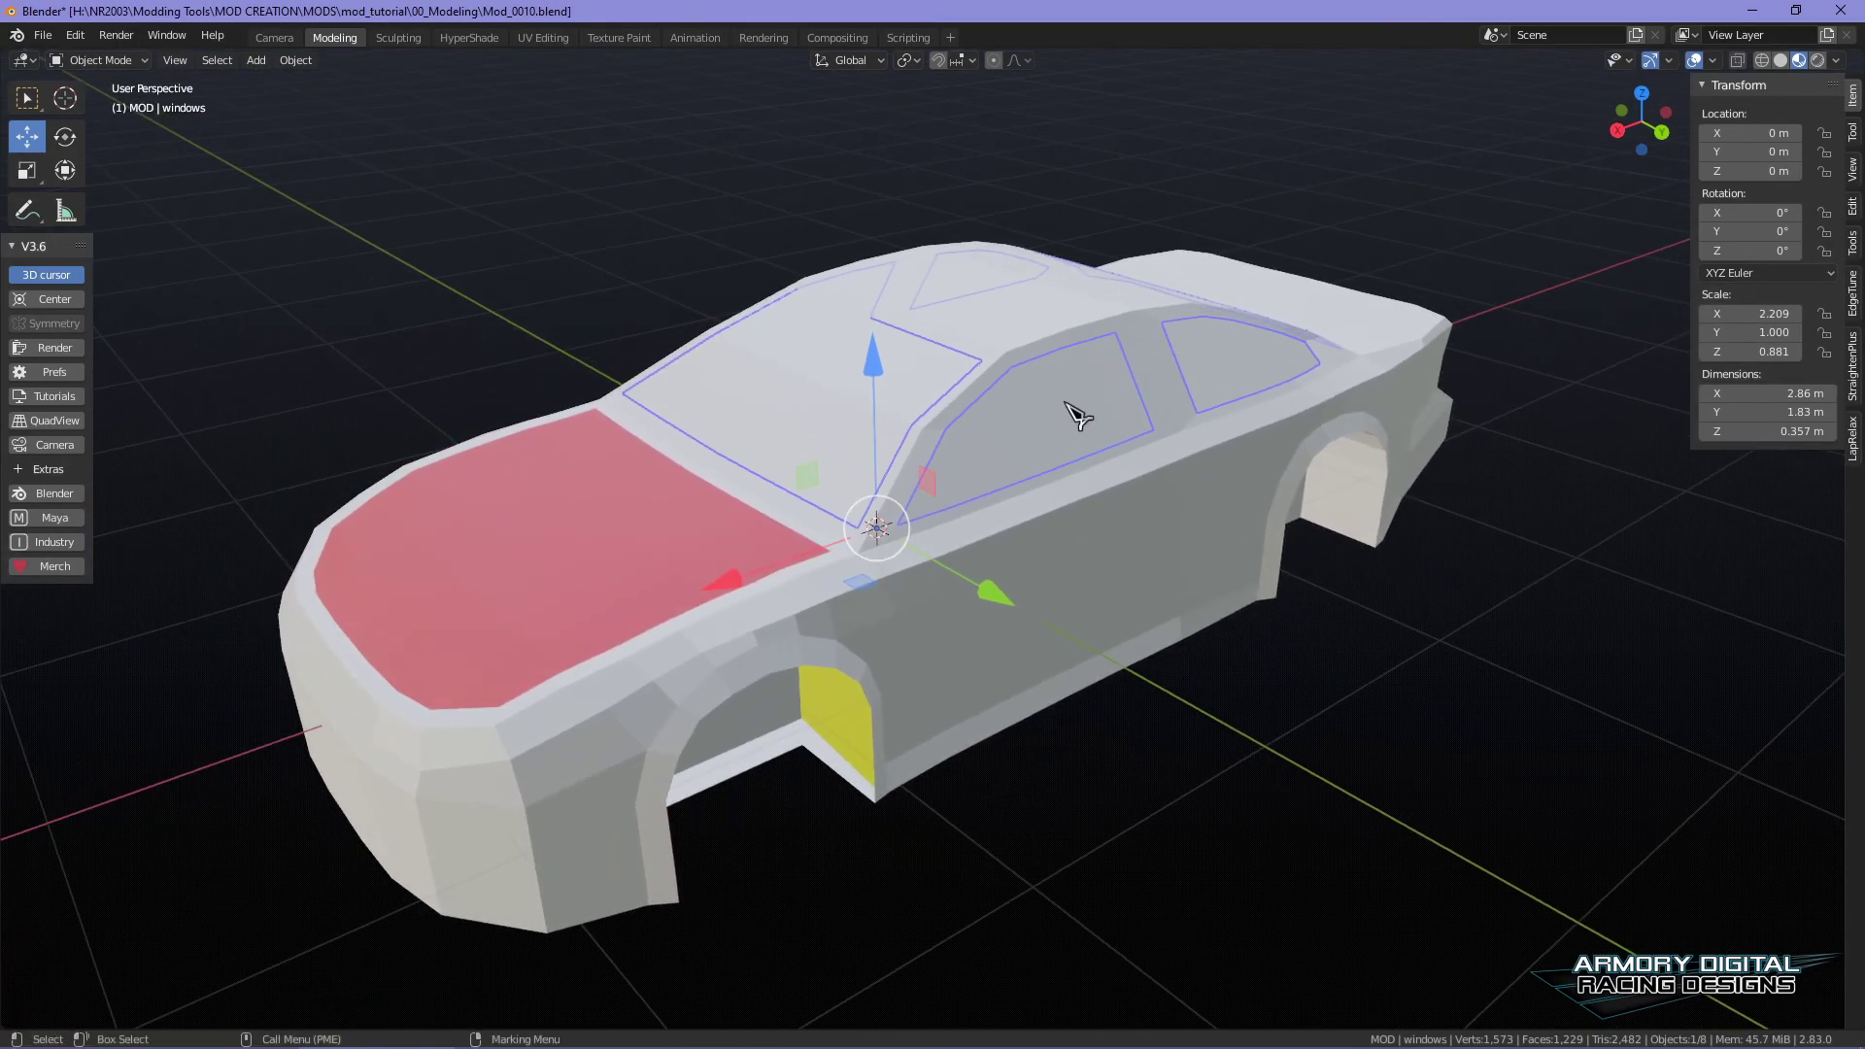
pyautogui.moveTo(1057, 457); pyautogui.dragTo(1261, 583, button='middle')
pyautogui.scroll(3, 1348, 581)
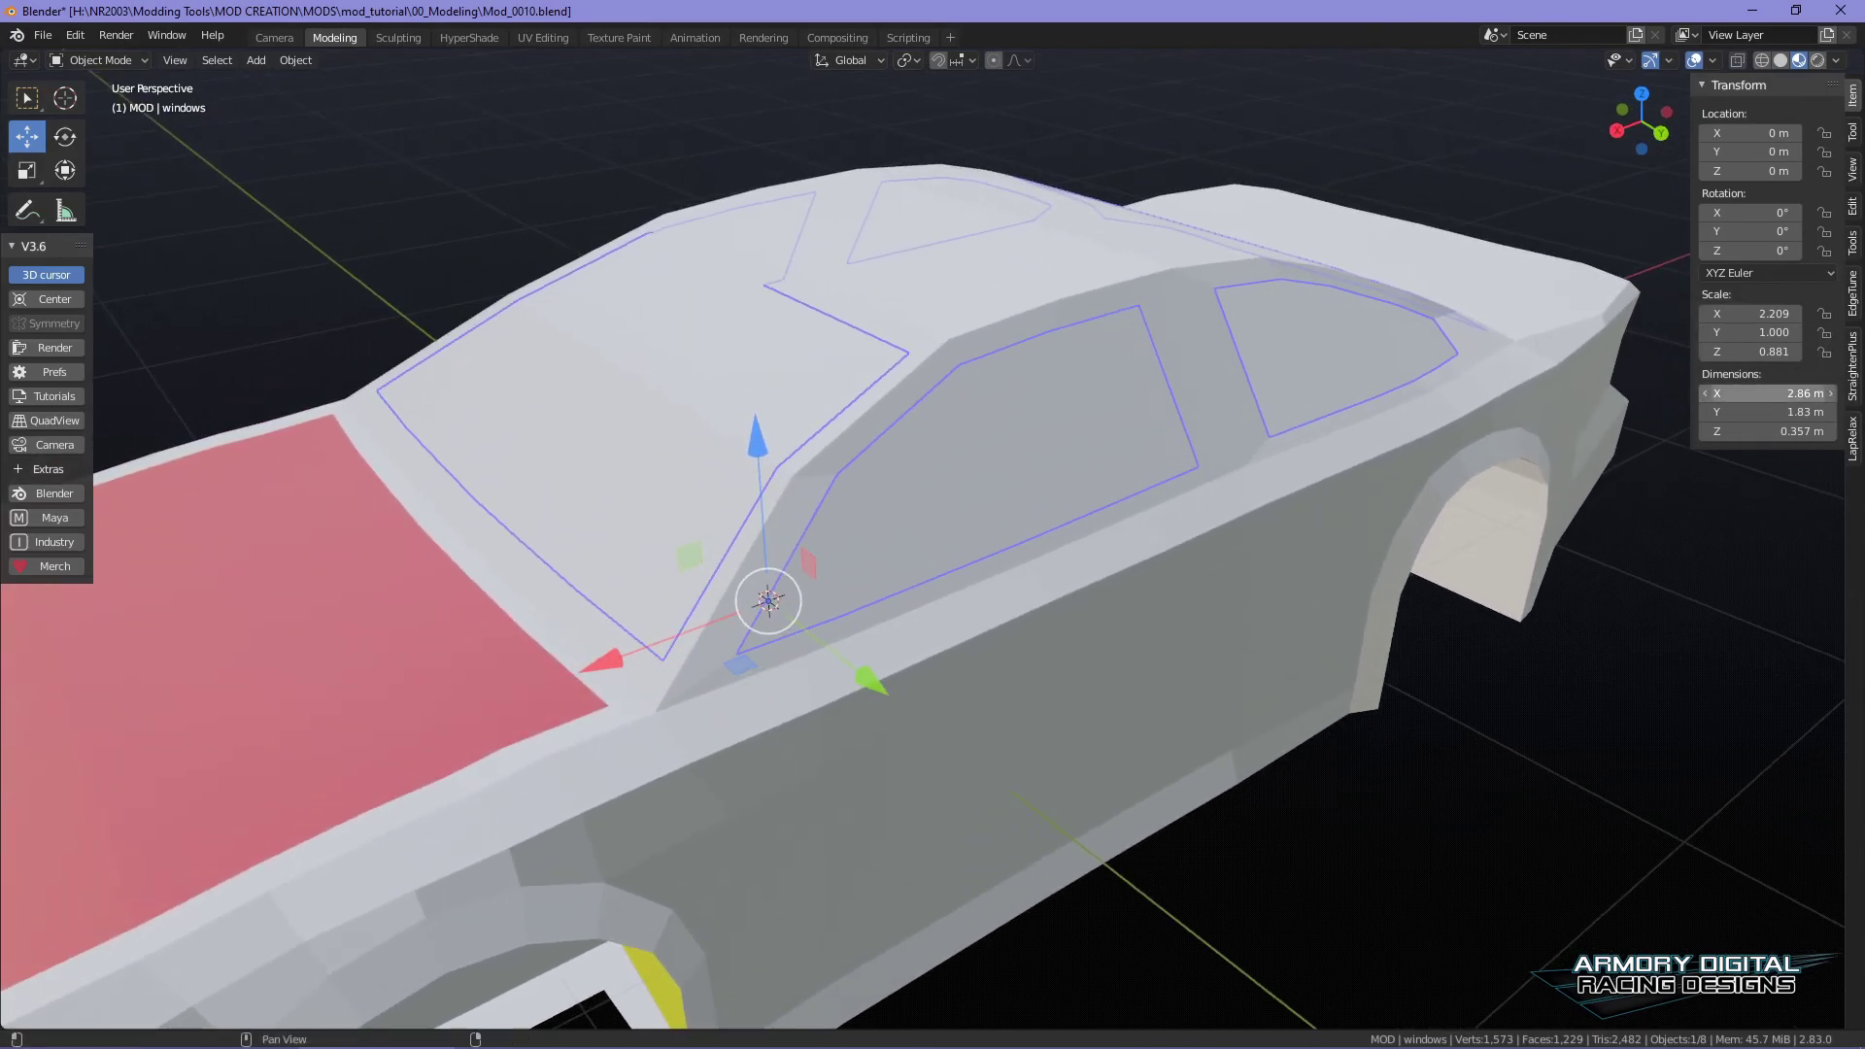
pyautogui.press('Delete')
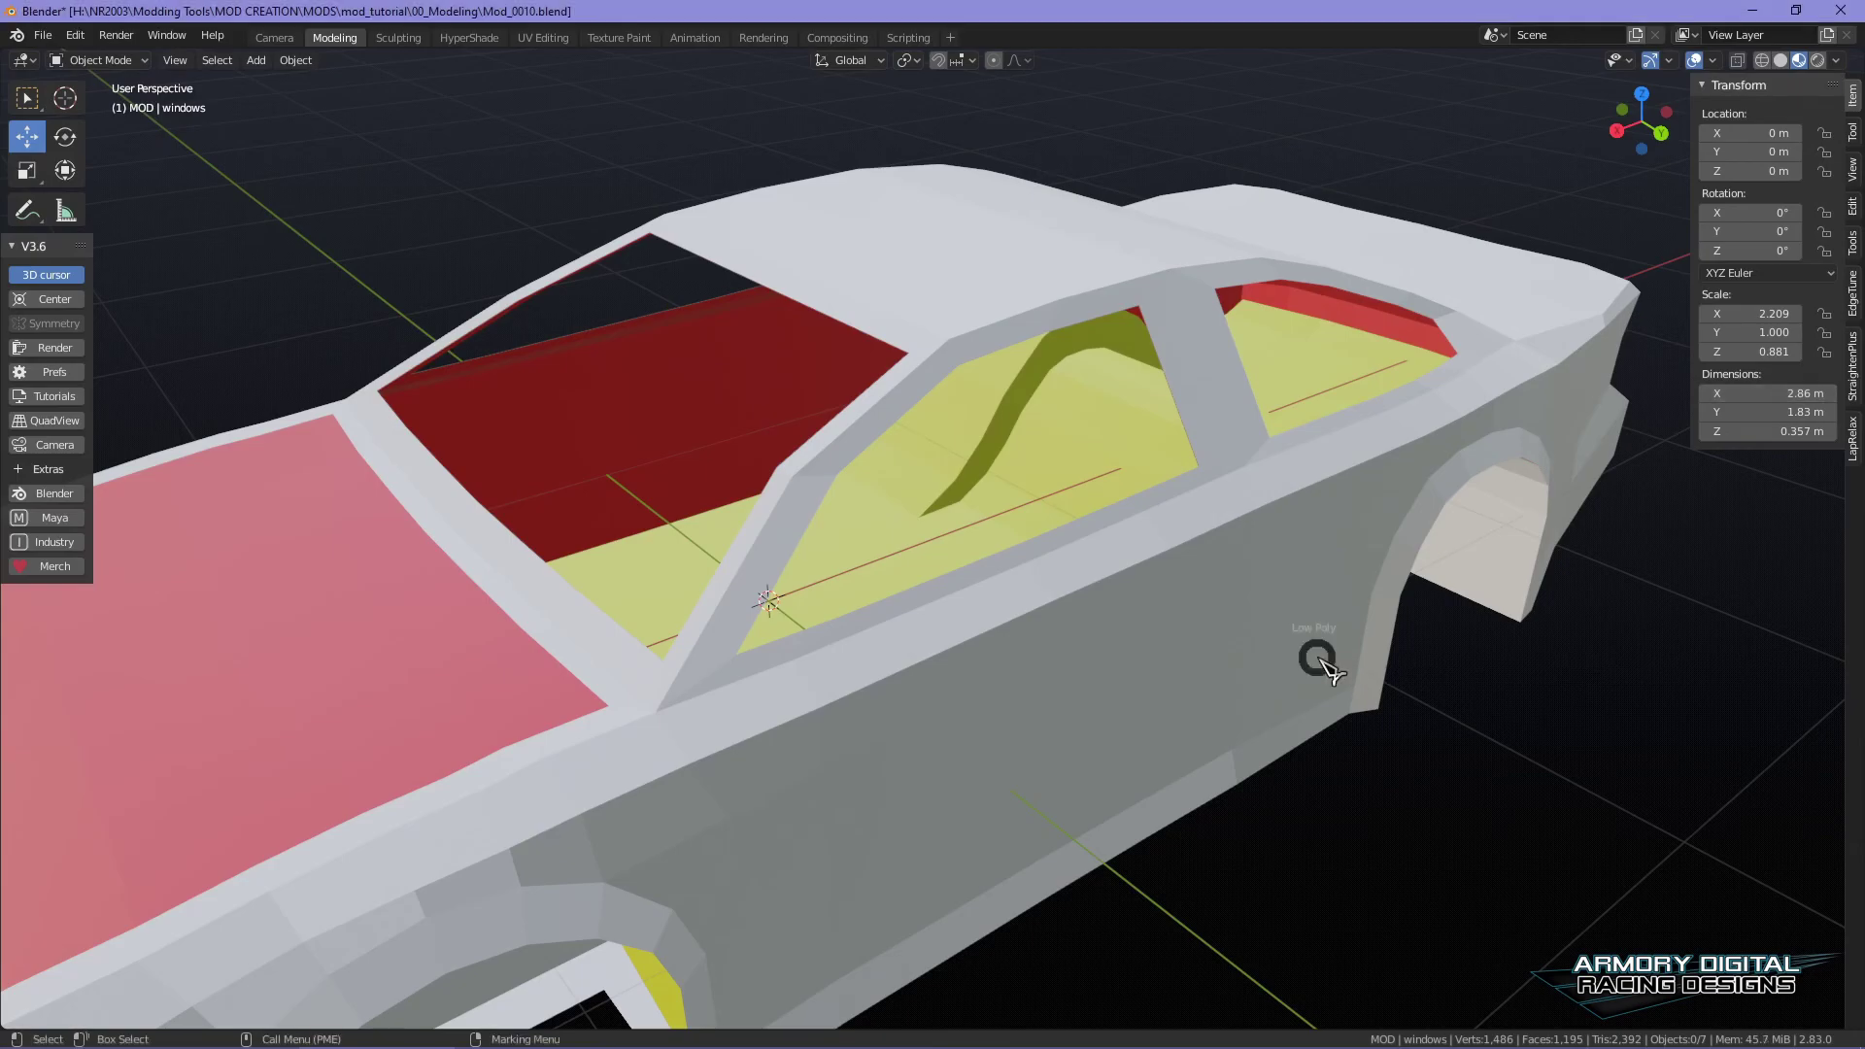
pyautogui.scroll(6, 1324, 666)
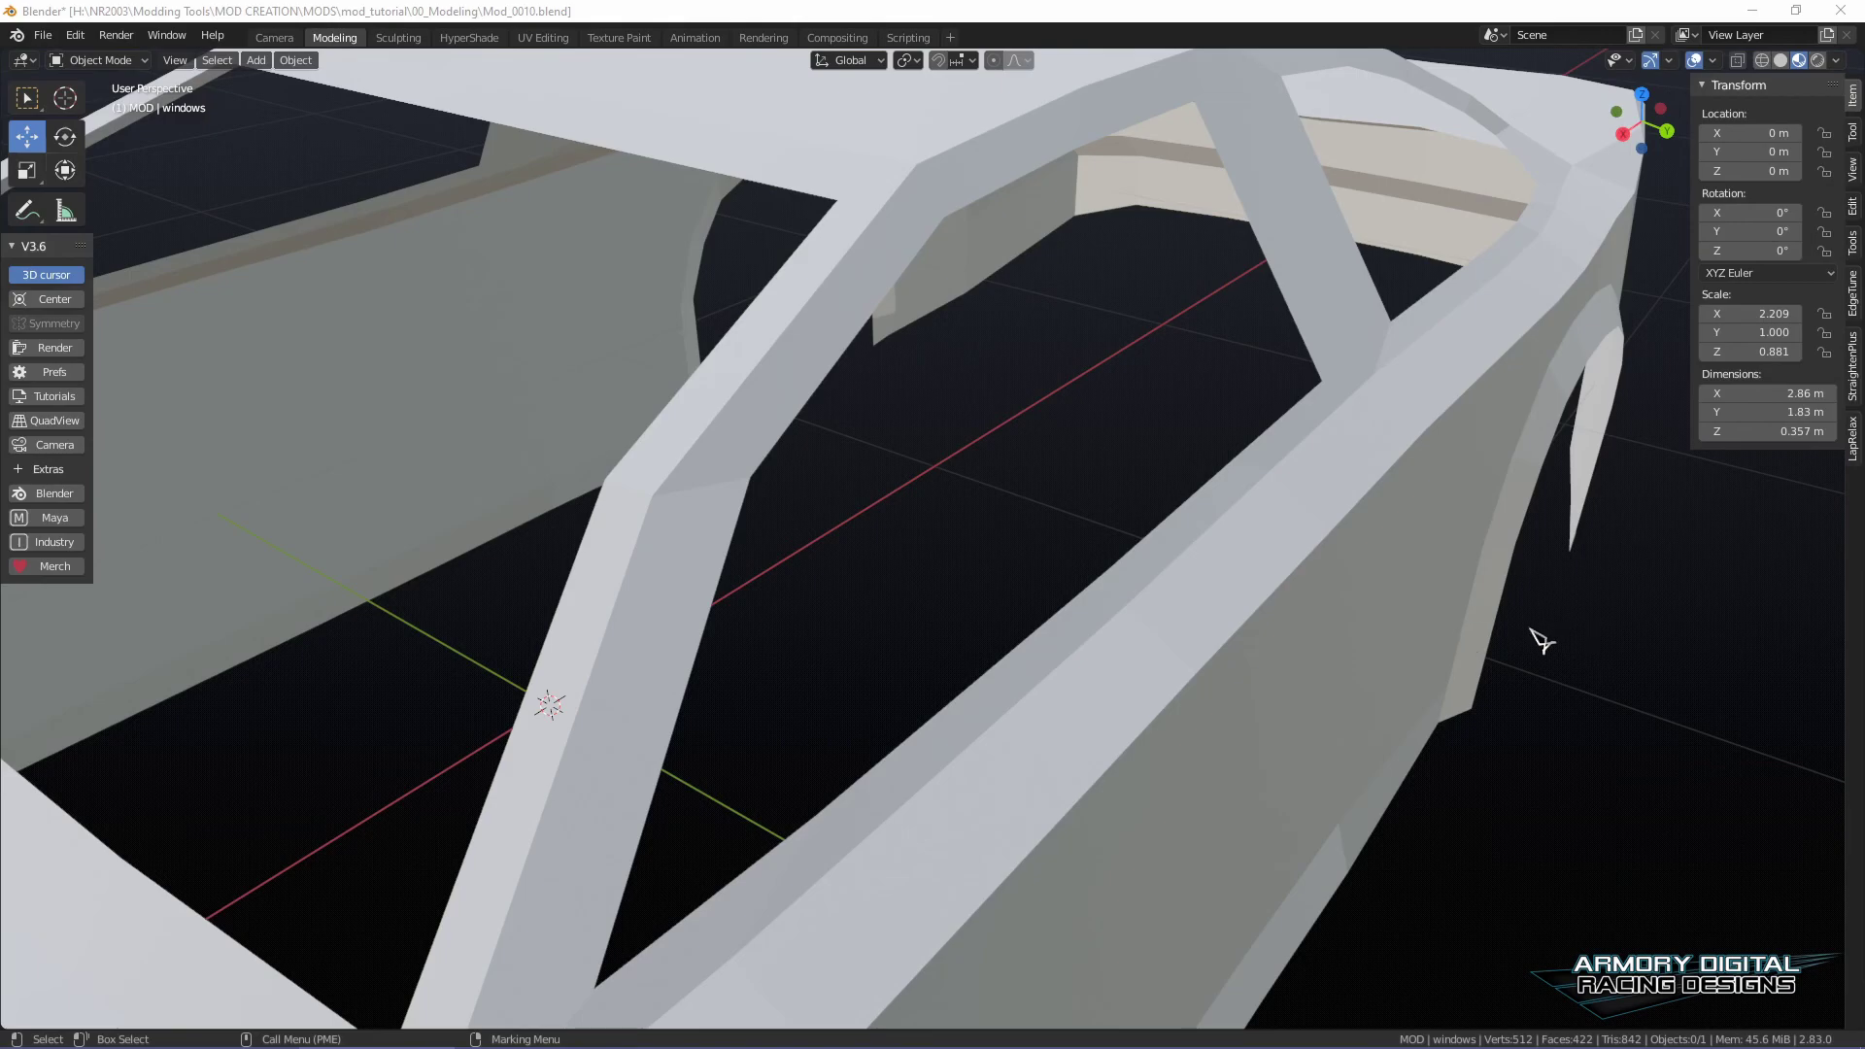
# - Return to solid shading, select the body and enter Edit Mode with edge selection
pyautogui.click(1780, 59)
pyautogui.click(1279, 573)
pyautogui.rightClick(1279, 479)
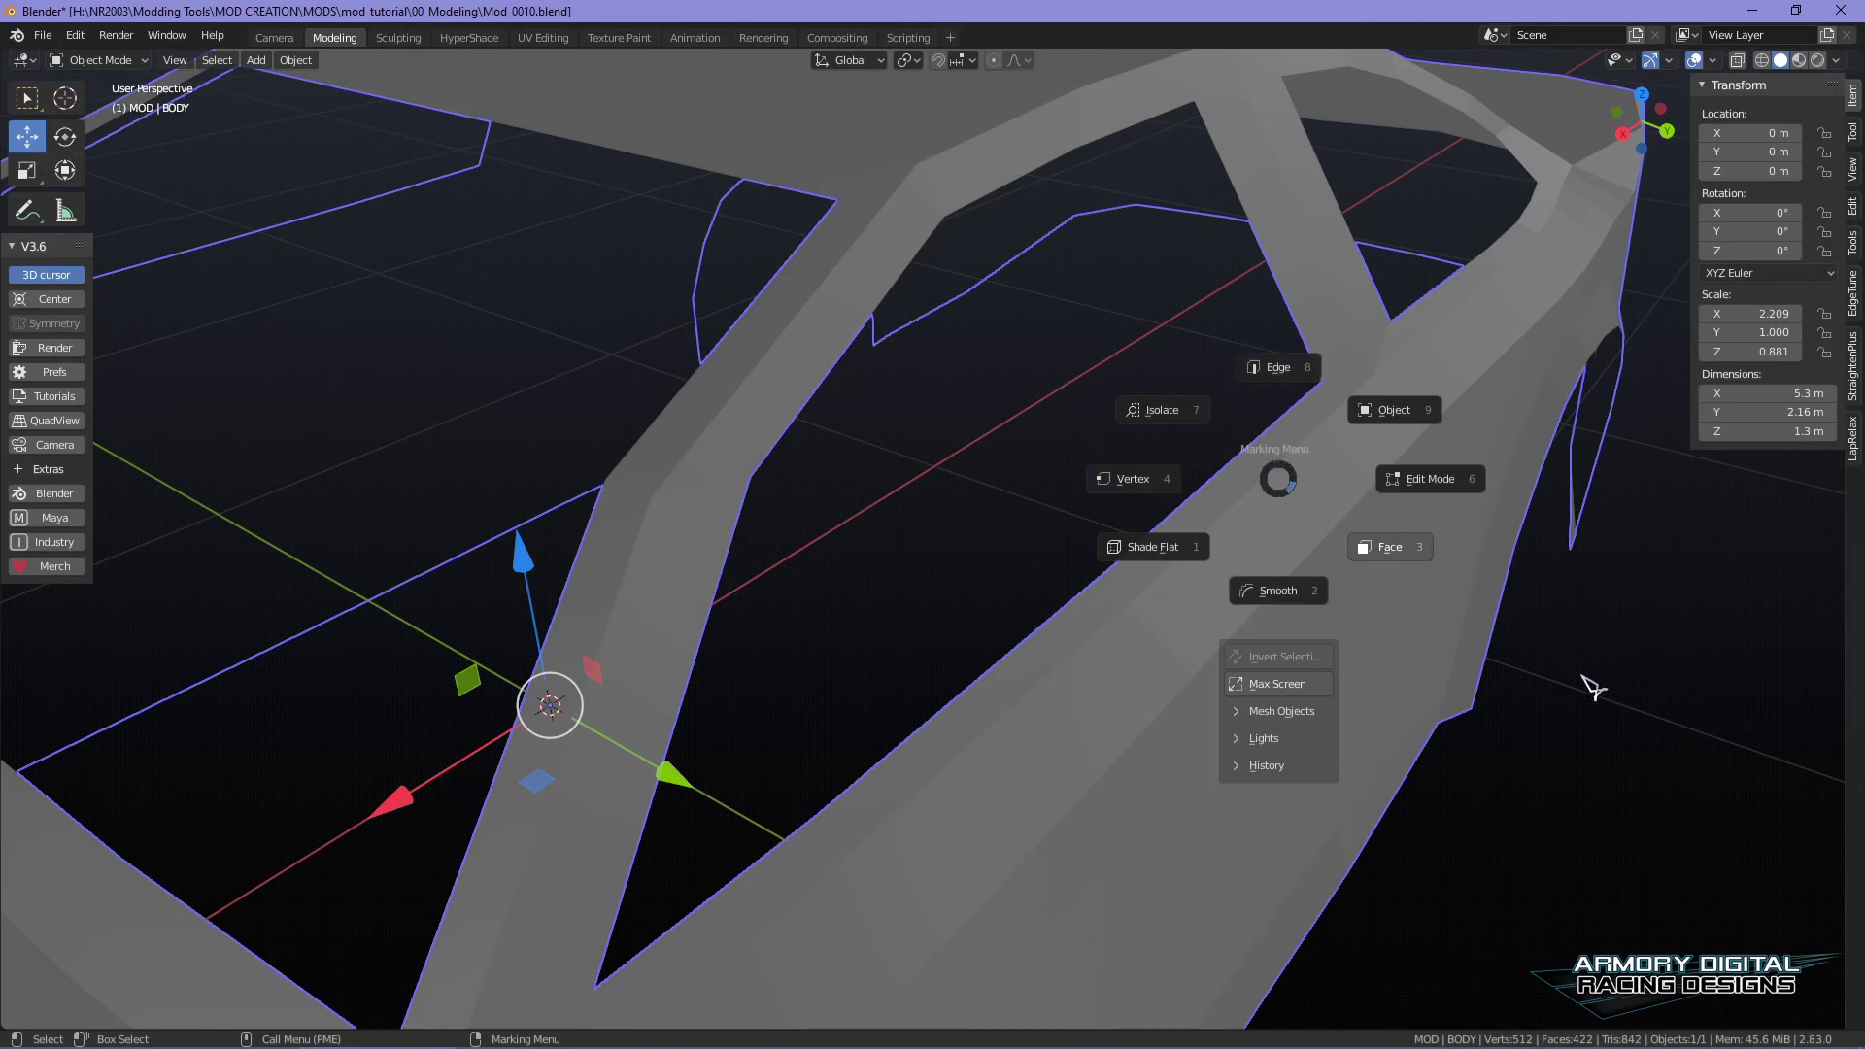
pyautogui.rightClick(1270, 480)
pyautogui.rightClick(1320, 501)
pyautogui.moveTo(1224, 504); pyautogui.dragTo(1233, 443, button='right')
# - Select all the edges bordering the body's front side window opening
pyautogui.click(1249, 455)
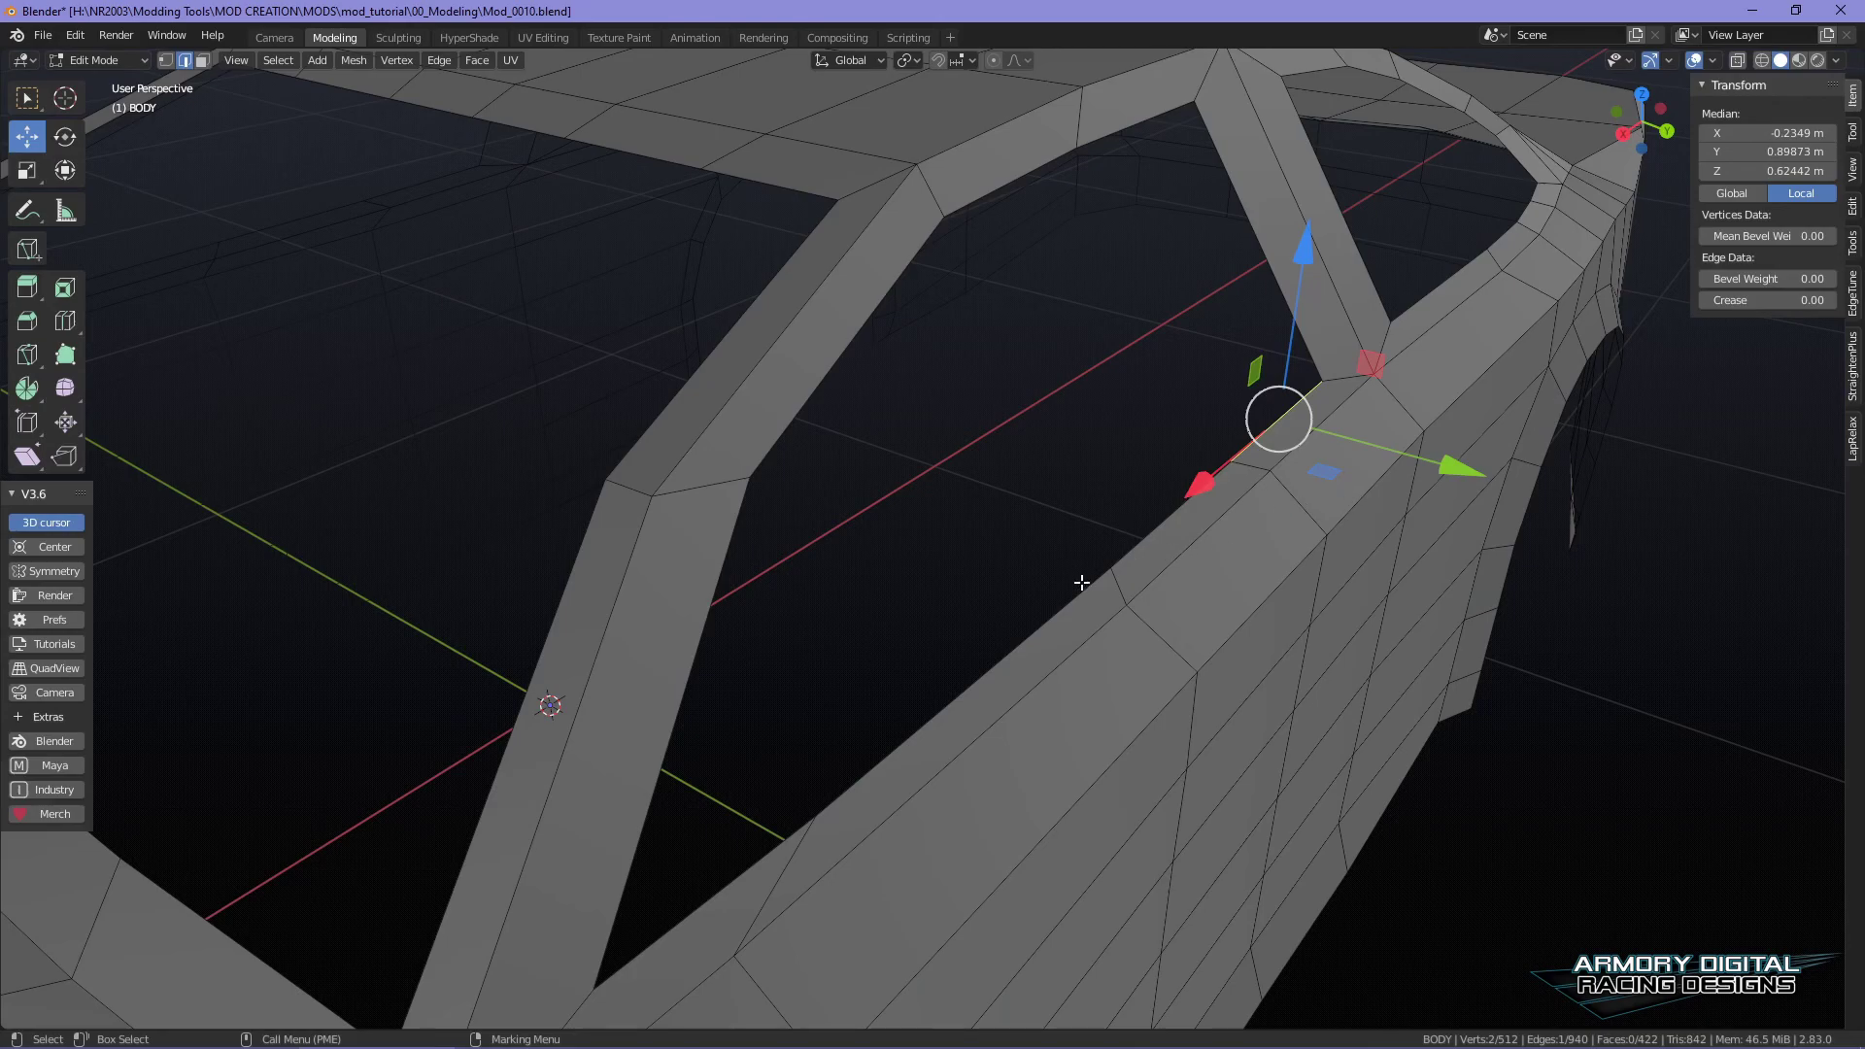
pyautogui.keyDown('ctrl'); pyautogui.click(792, 845); pyautogui.keyUp('ctrl')
pyautogui.moveTo(792, 845); pyautogui.dragTo(1317, 649, button='middle')
pyautogui.keyDown('ctrl'); pyautogui.click(566, 448); pyautogui.keyUp('ctrl')
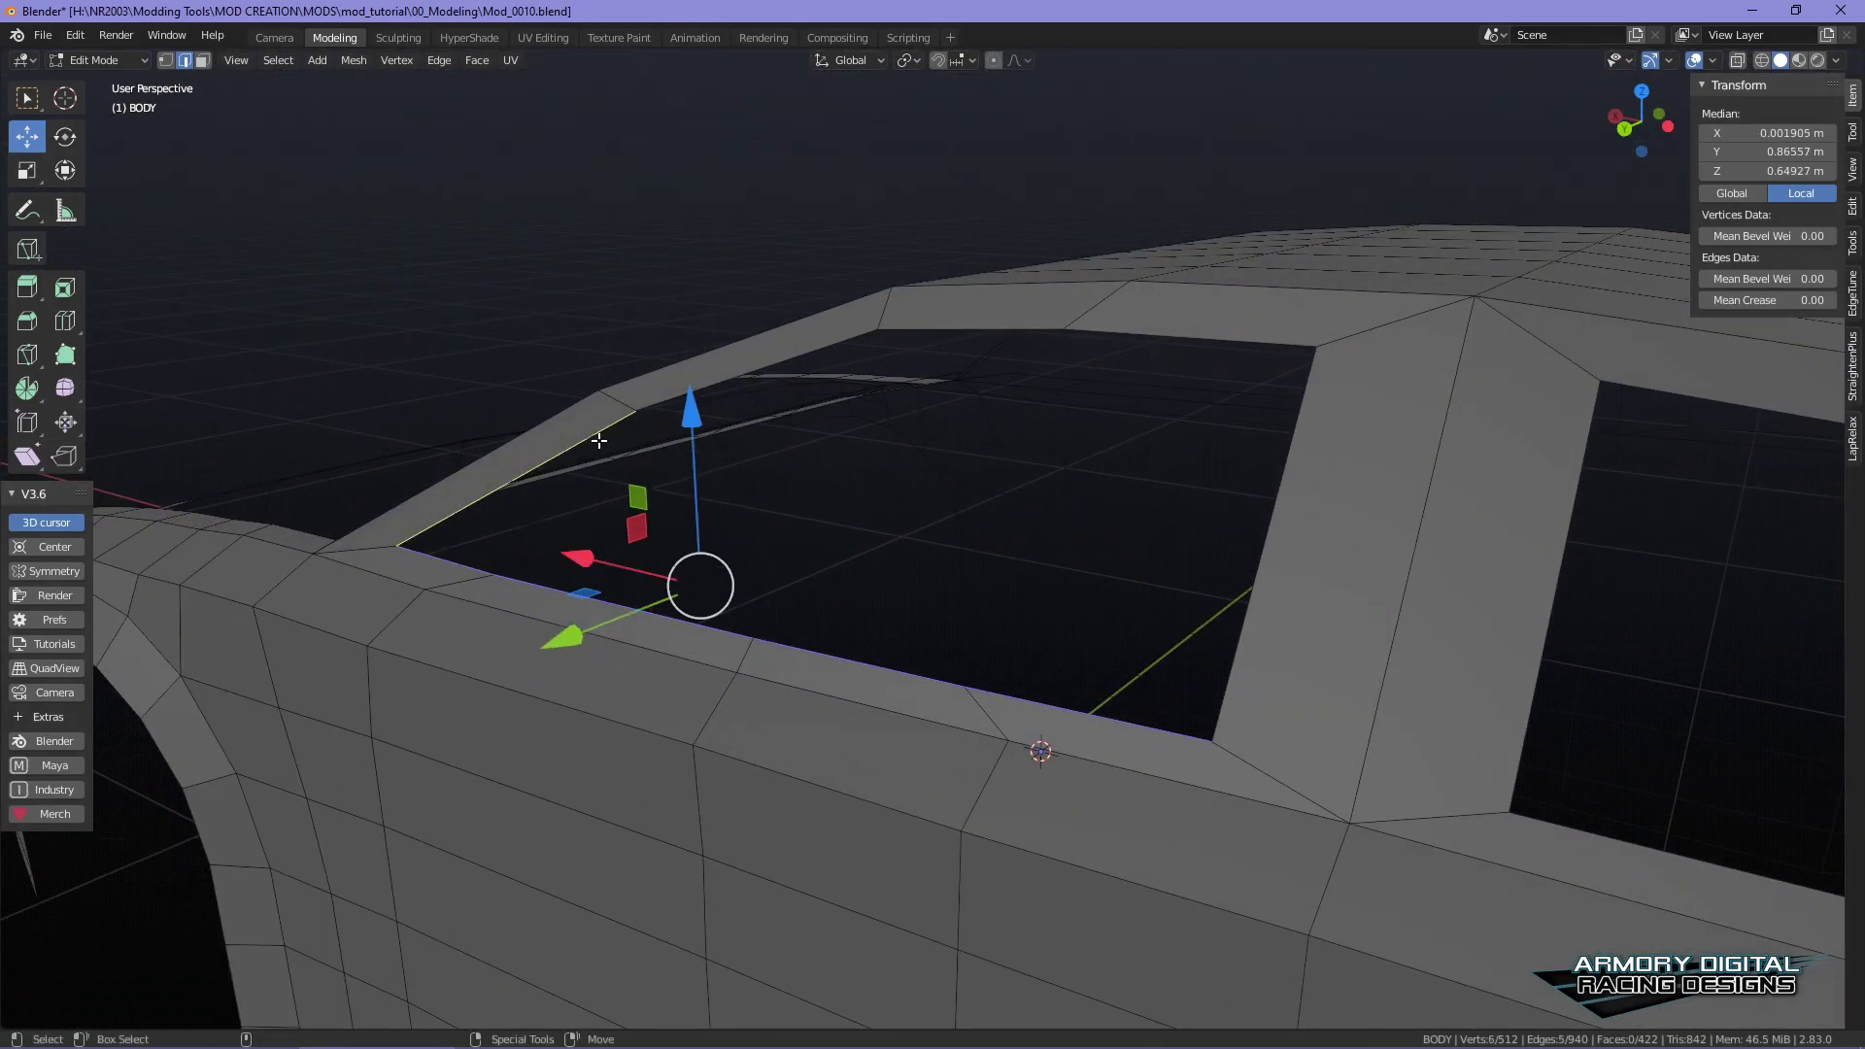
pyautogui.keyDown('ctrl'); pyautogui.click(999, 329); pyautogui.keyUp('ctrl')
pyautogui.keyDown('ctrl'); pyautogui.click(1216, 332); pyautogui.keyUp('ctrl')
pyautogui.keyDown('ctrl'); pyautogui.click(1237, 619); pyautogui.keyUp('ctrl')
# - Extrude the selected window opening edges and move them about 0.09 m inward along Y
pyautogui.press('e')
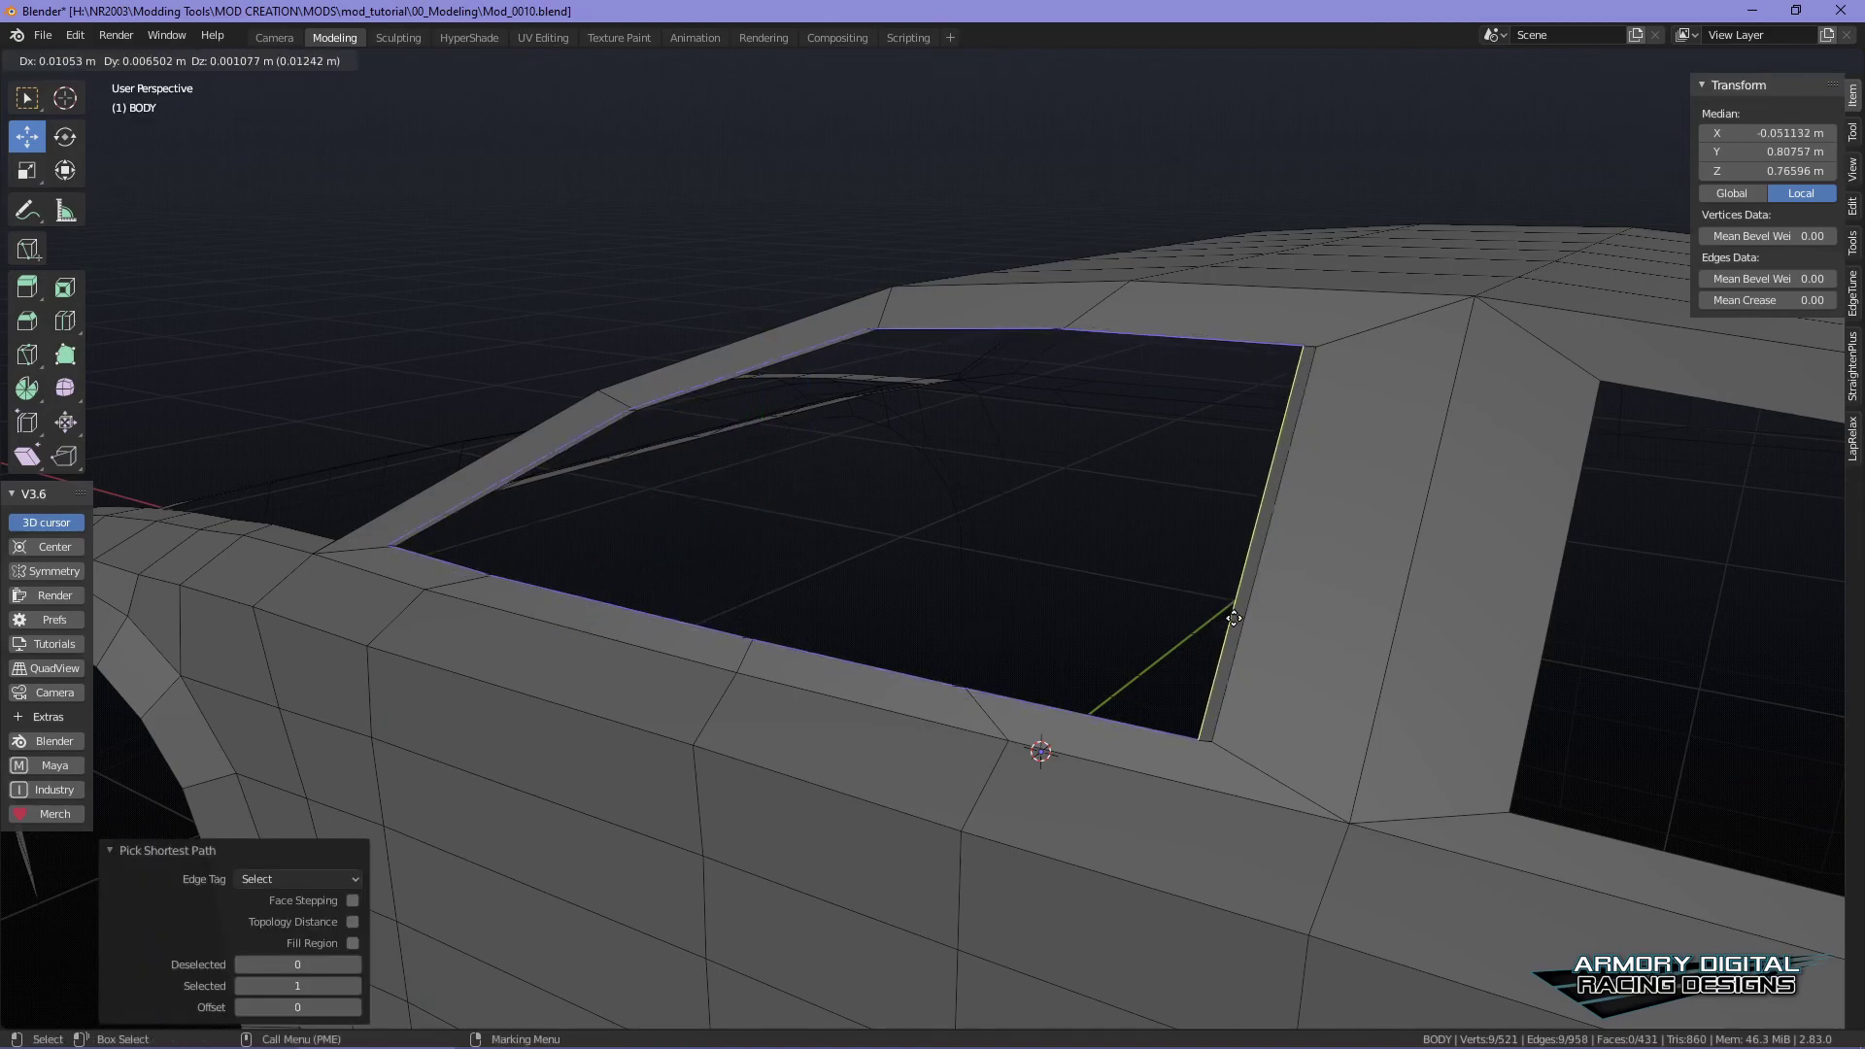
pyautogui.rightClick(1247, 614)
pyautogui.hotkey('shift', 'space')
pyautogui.press('r')
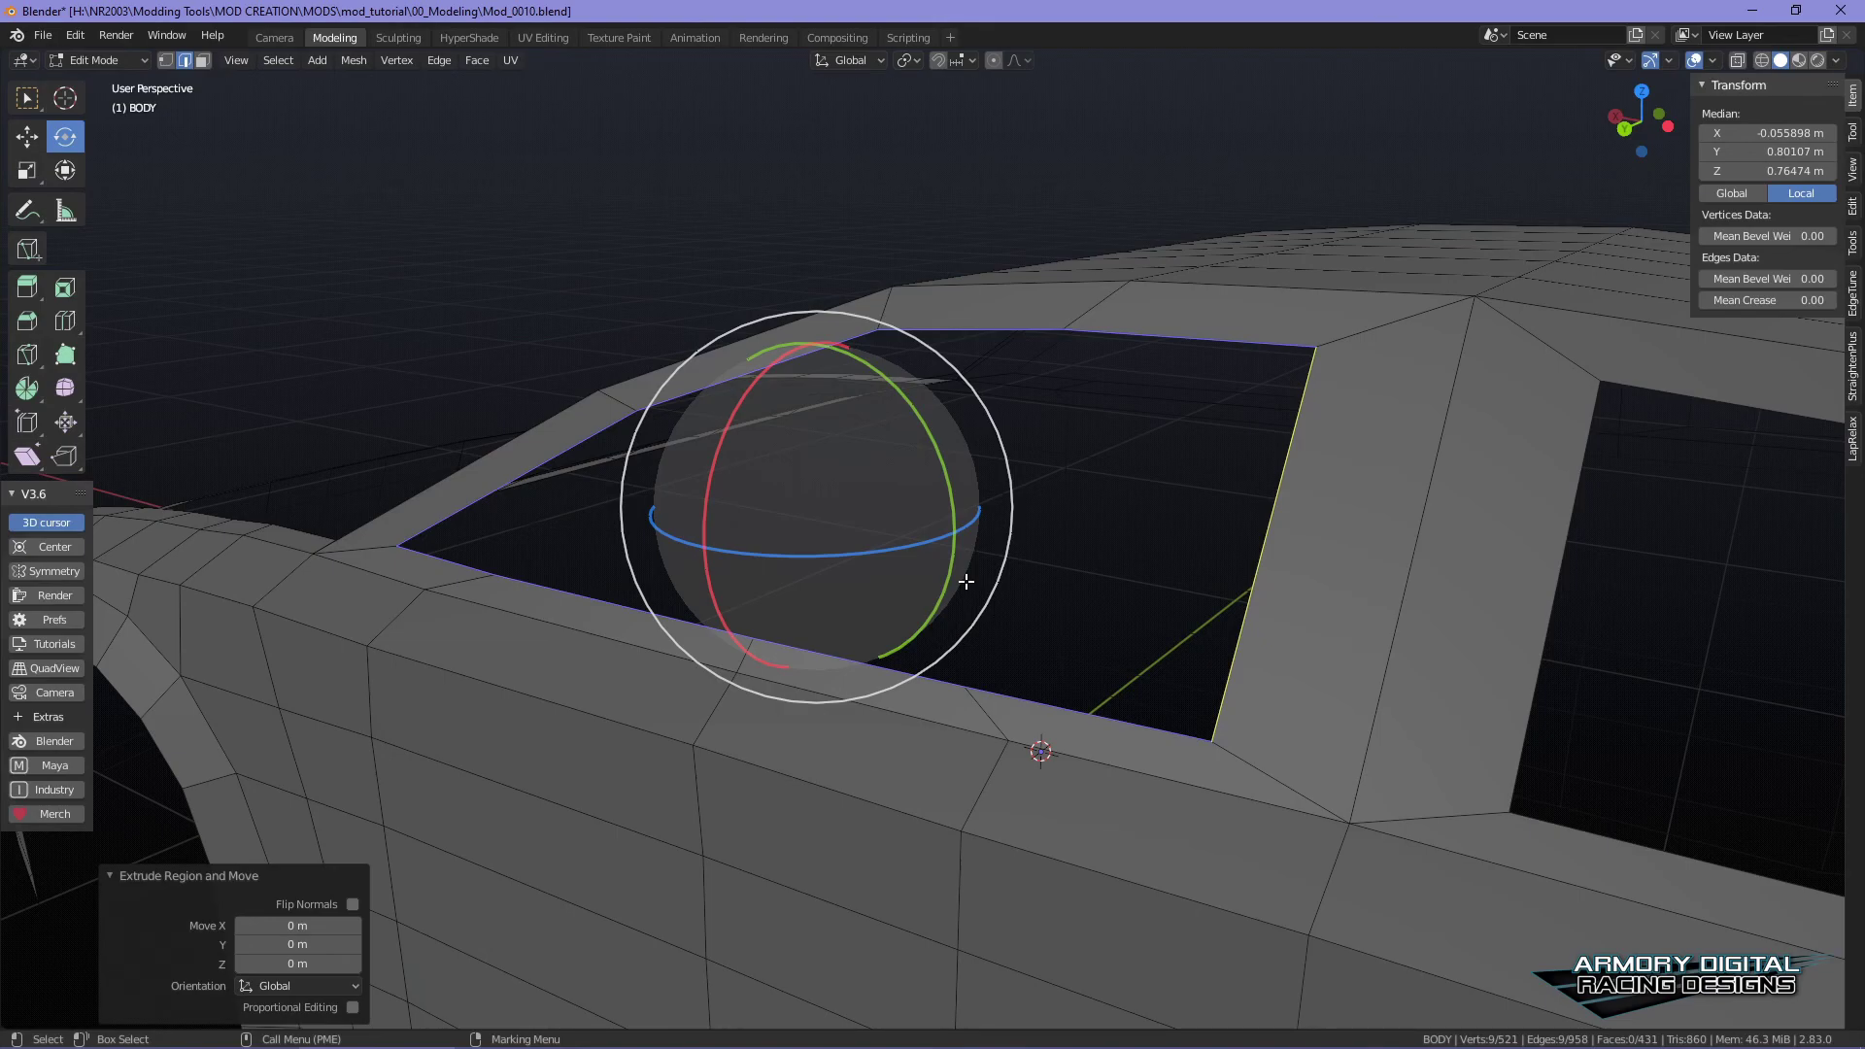
pyautogui.press('w')
pyautogui.keyDown('alt'); pyautogui.moveTo(1088, 549); pyautogui.dragTo(981, 636); pyautogui.keyUp('alt')
pyautogui.moveTo(582, 666); pyautogui.dragTo(614, 655)
pyautogui.moveTo(614, 655); pyautogui.dragTo(562, 507, button='middle')
pyautogui.moveTo(495, 450); pyautogui.dragTo(544, 448)
pyautogui.moveTo(833, 504); pyautogui.dragTo(996, 558, button='middle')
pyautogui.moveTo(317, 470); pyautogui.dragTo(311, 476)
pyautogui.moveTo(637, 401); pyautogui.dragTo(1293, 451, button='middle')
pyautogui.rightClick(1213, 452)
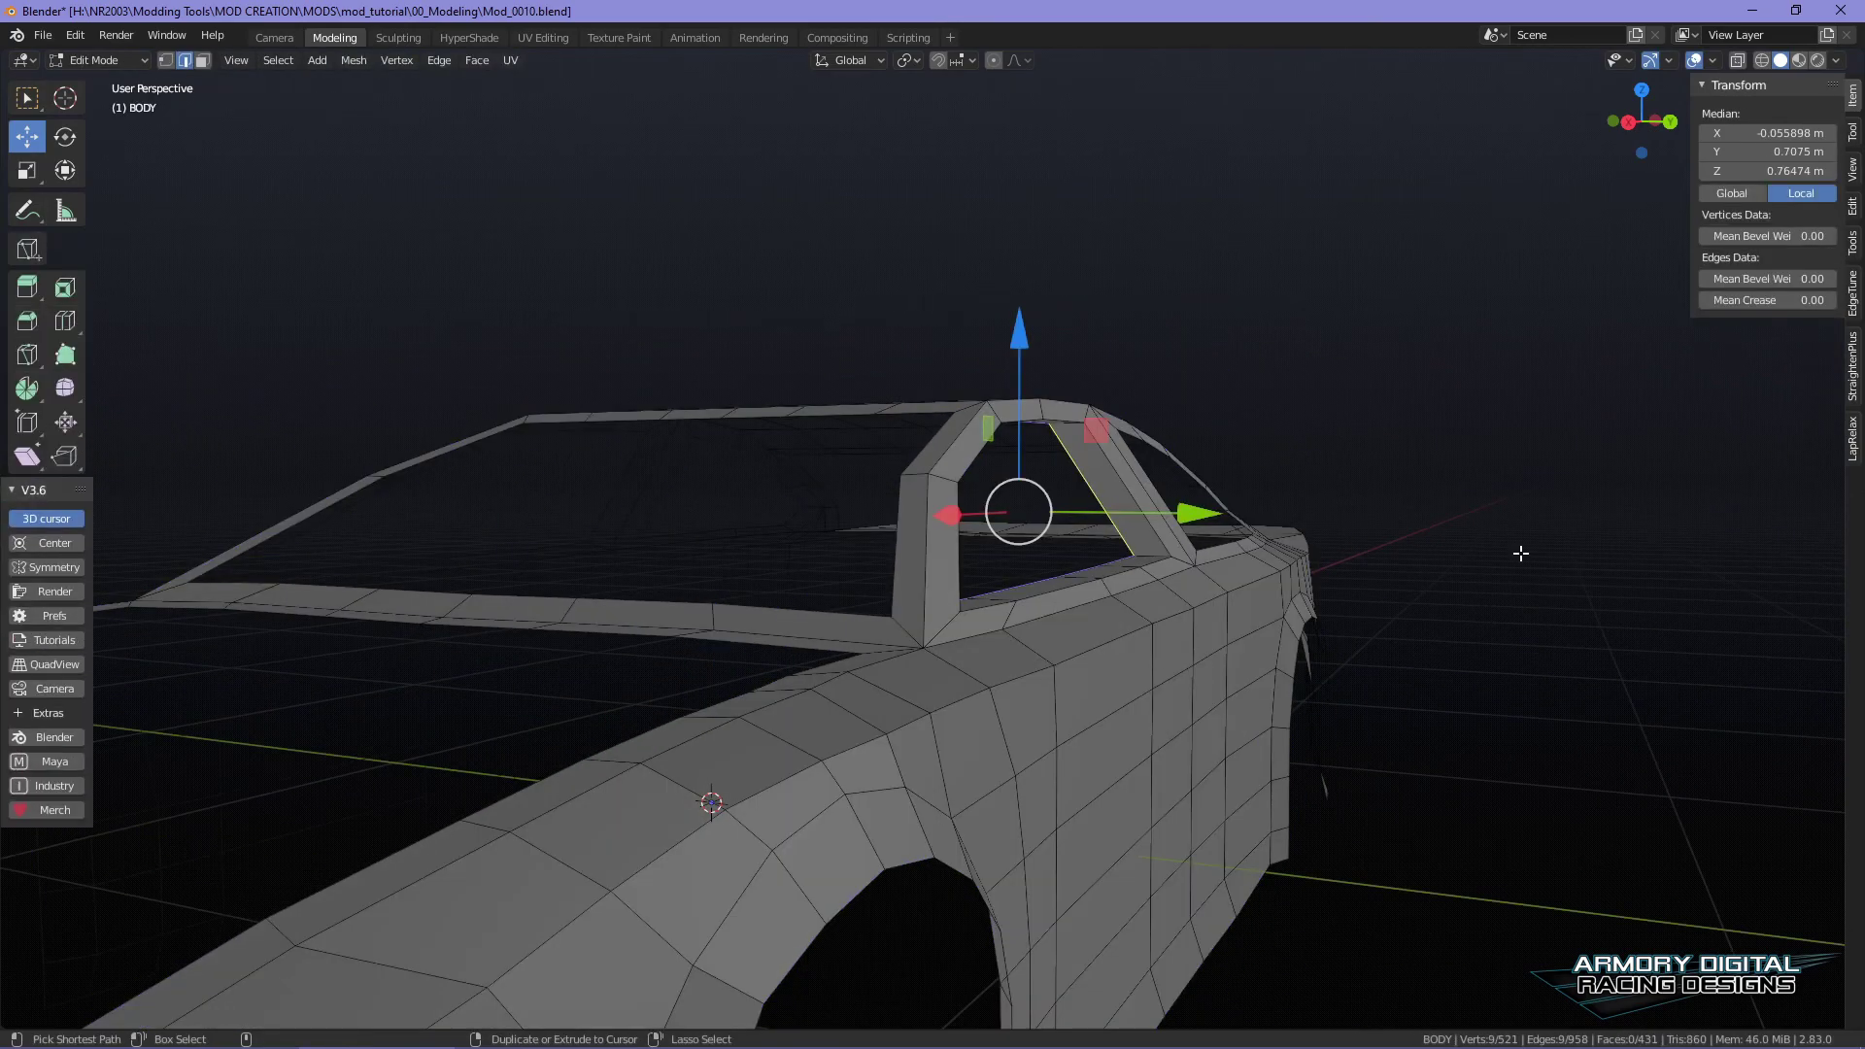
# - Undo the inward extrusion of the side window edges
pyautogui.hotkey('ctrl', 'z')
pyautogui.hotkey('ctrl', 'z')
pyautogui.hotkey('ctrl', 'z')
pyautogui.hotkey('ctrl', 'z')
pyautogui.hotkey('ctrl', 'z')
pyautogui.hotkey('ctrl', 'z')
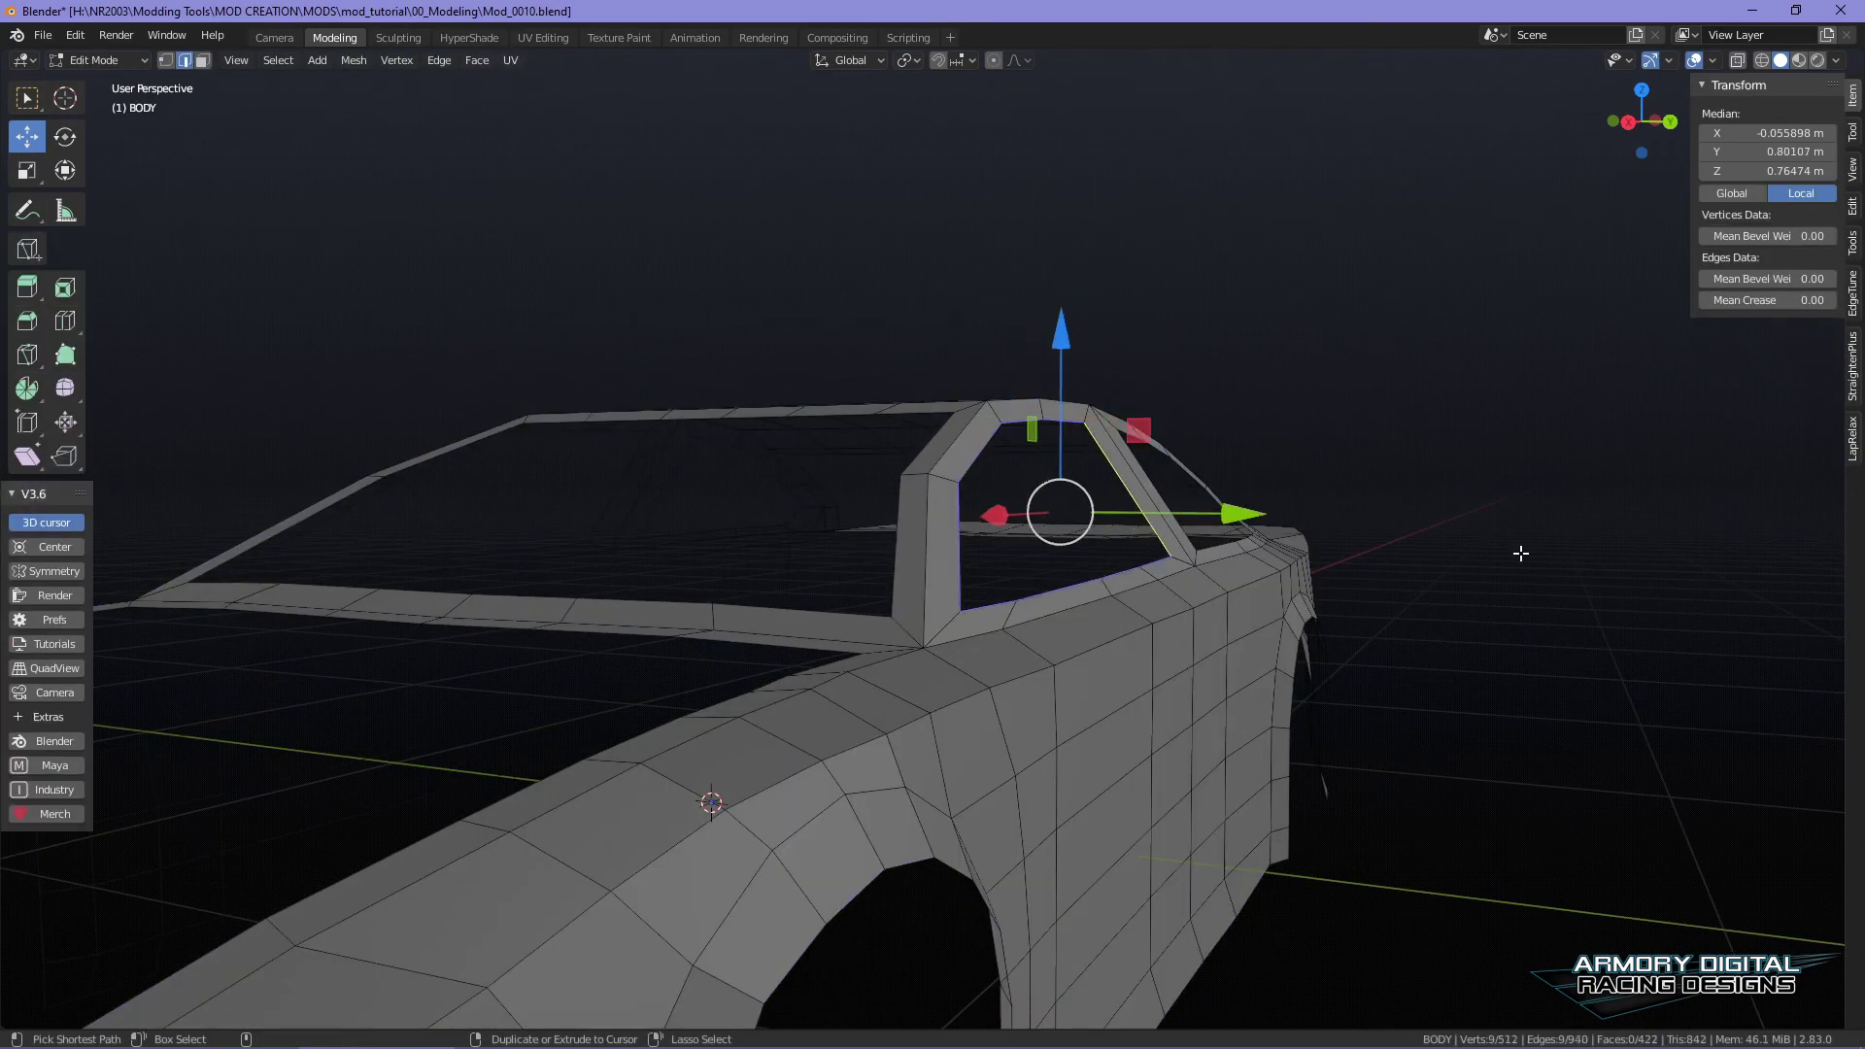
# - Return the body from Edit Mode to Object Mode
pyautogui.scroll(-5, 1328, 739)
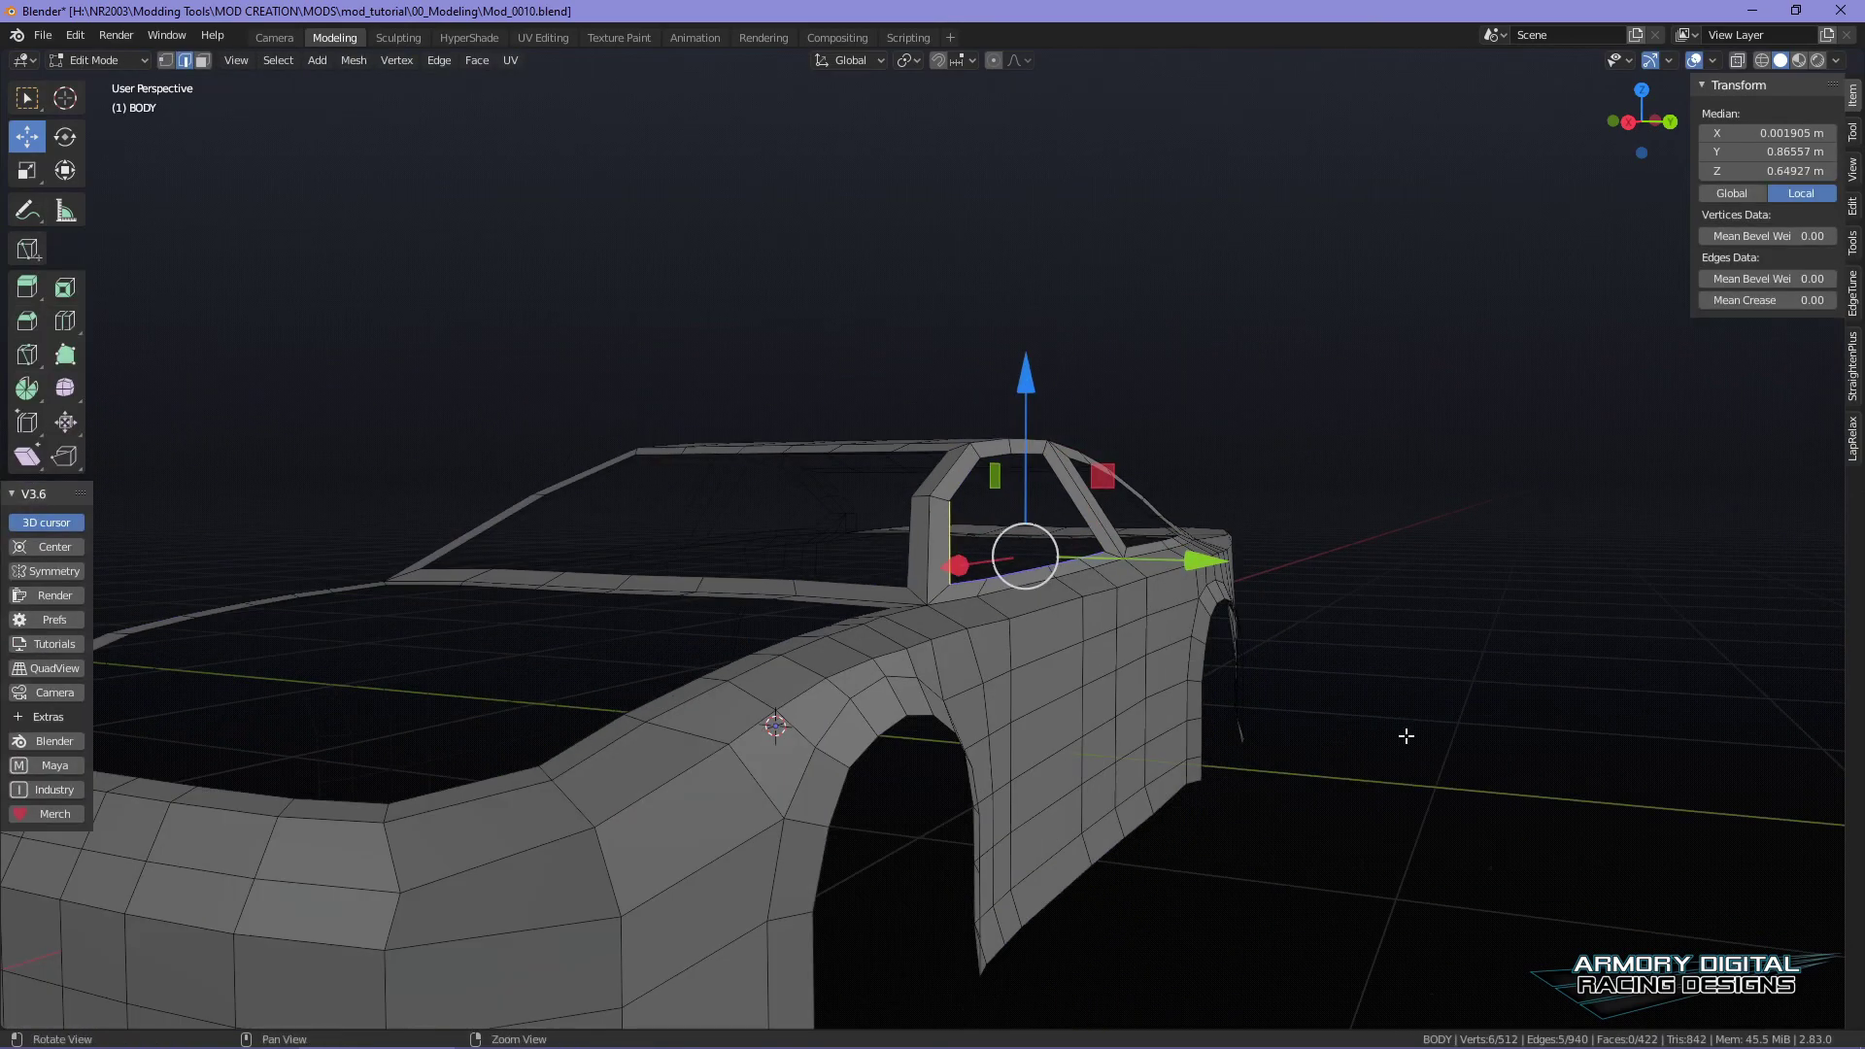
pyautogui.moveTo(1407, 728); pyautogui.dragTo(1395, 675, button='middle')
pyautogui.rightClick(949, 597)
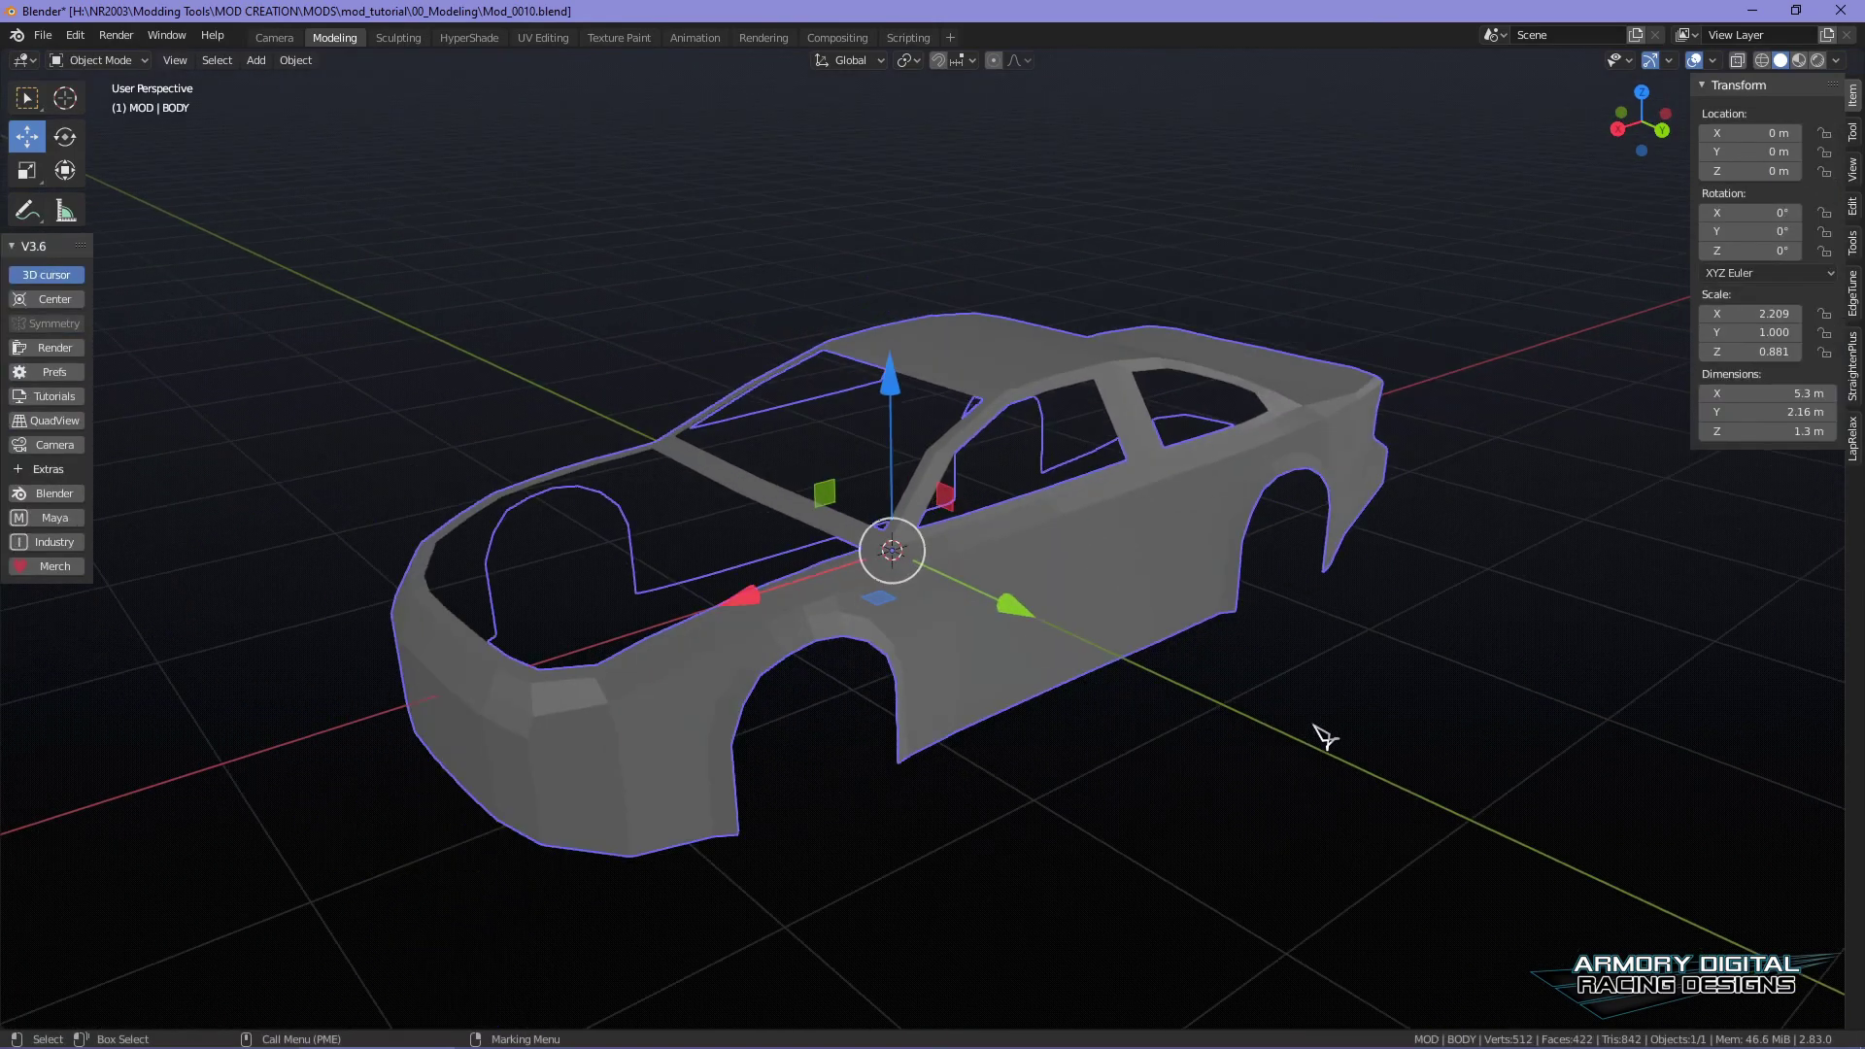
# - Deselect the body and examine the complete car with its hood, windows and wheels
pyautogui.scroll(2, 1324, 735)
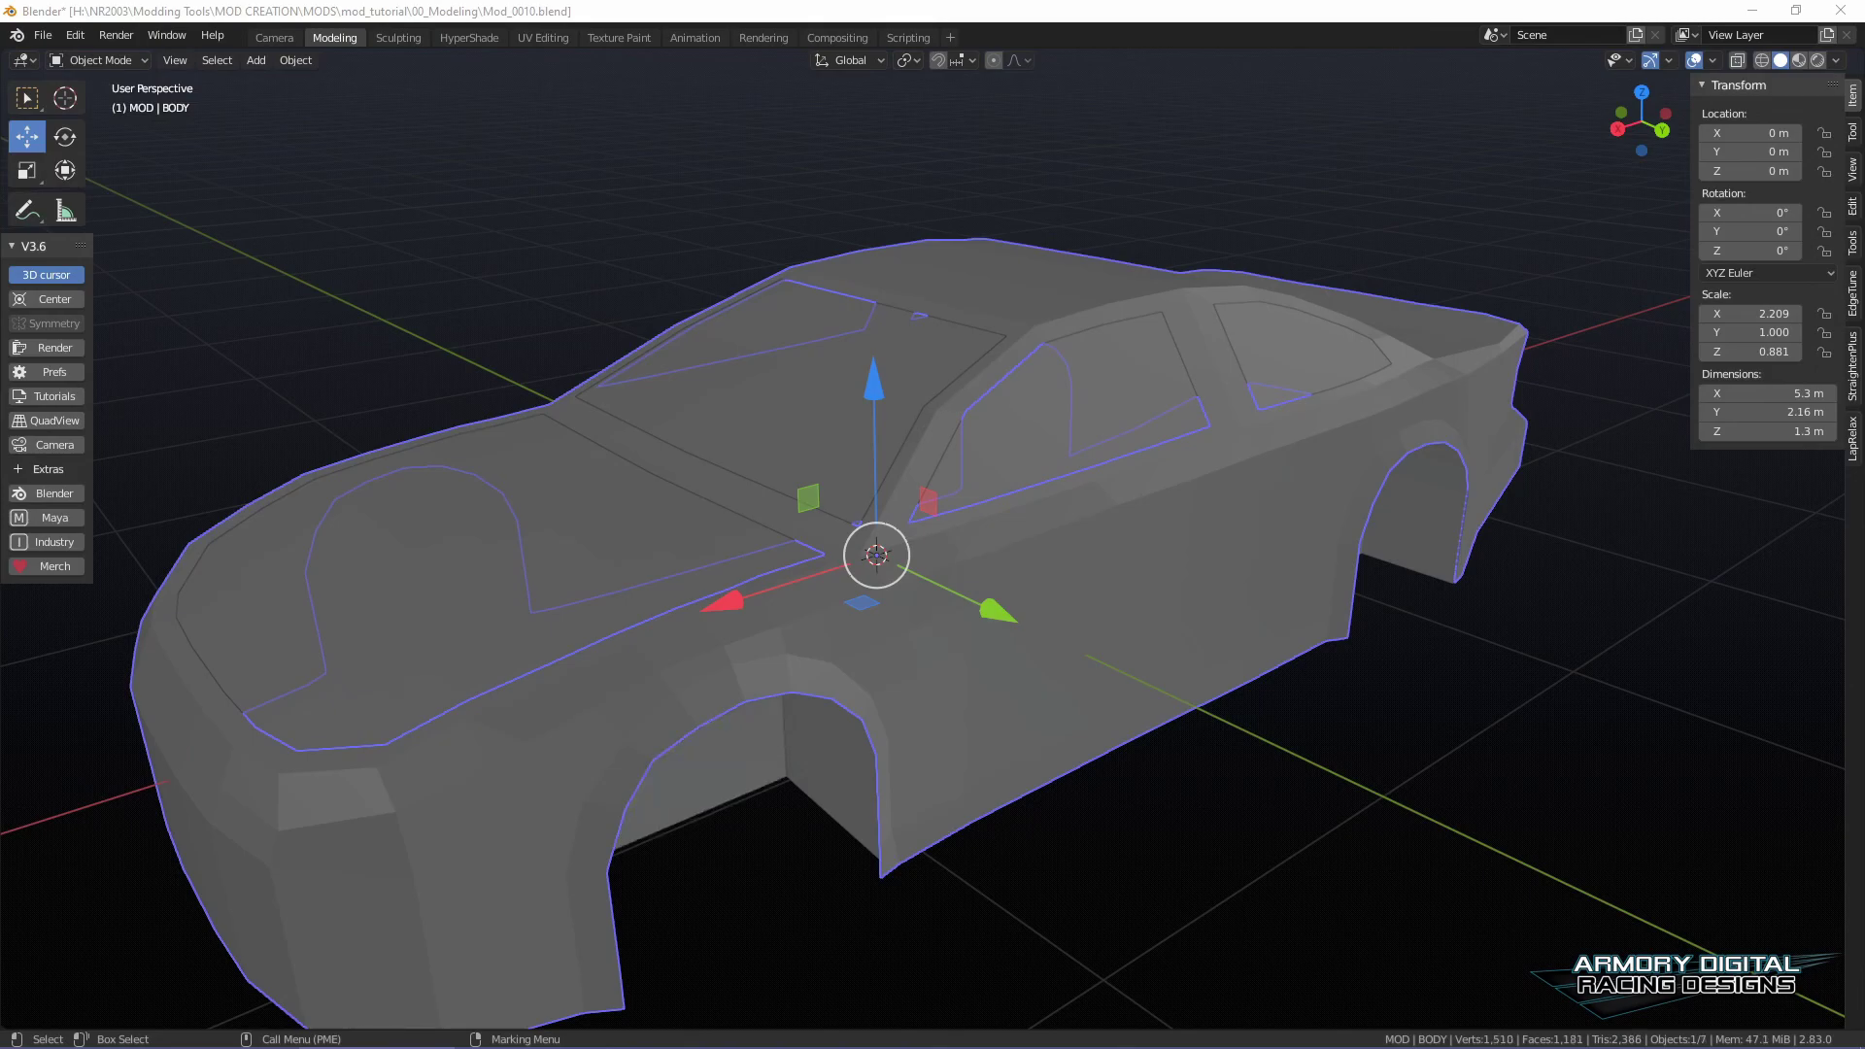
pyautogui.click(1477, 766)
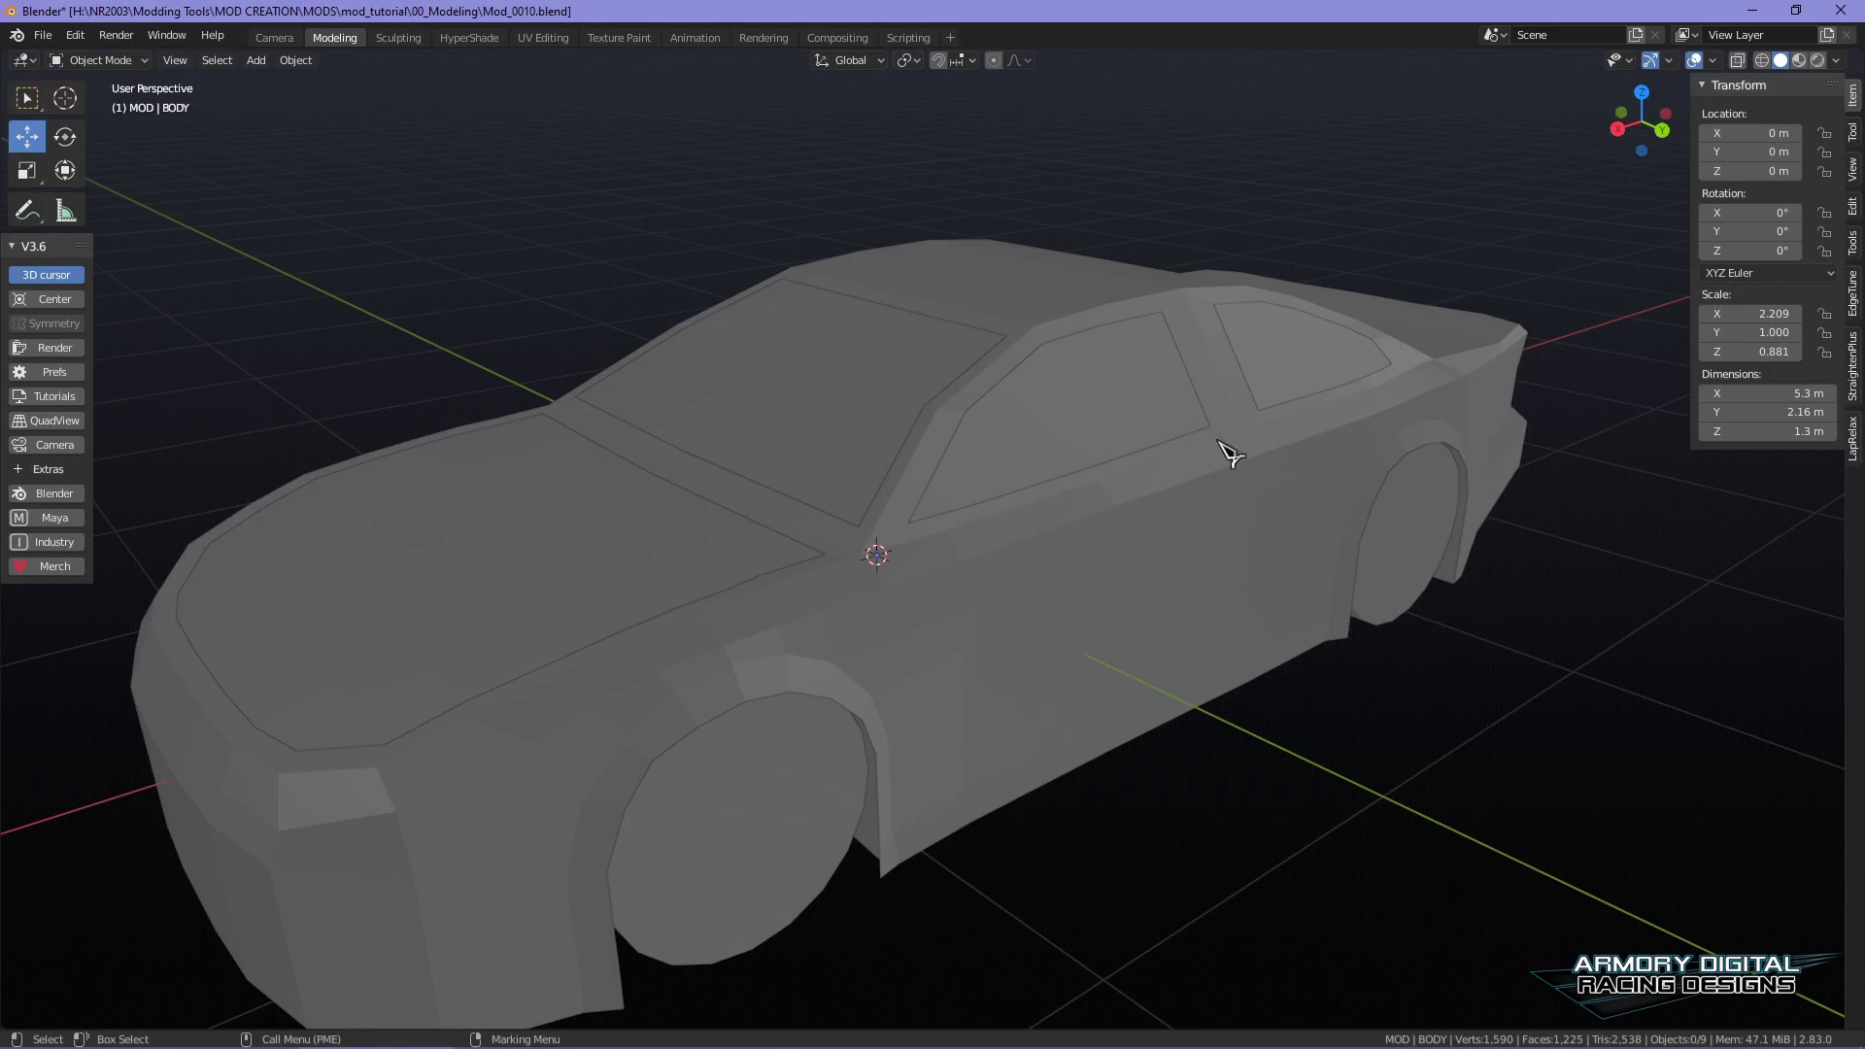
pyautogui.scroll(-3, 1227, 741)
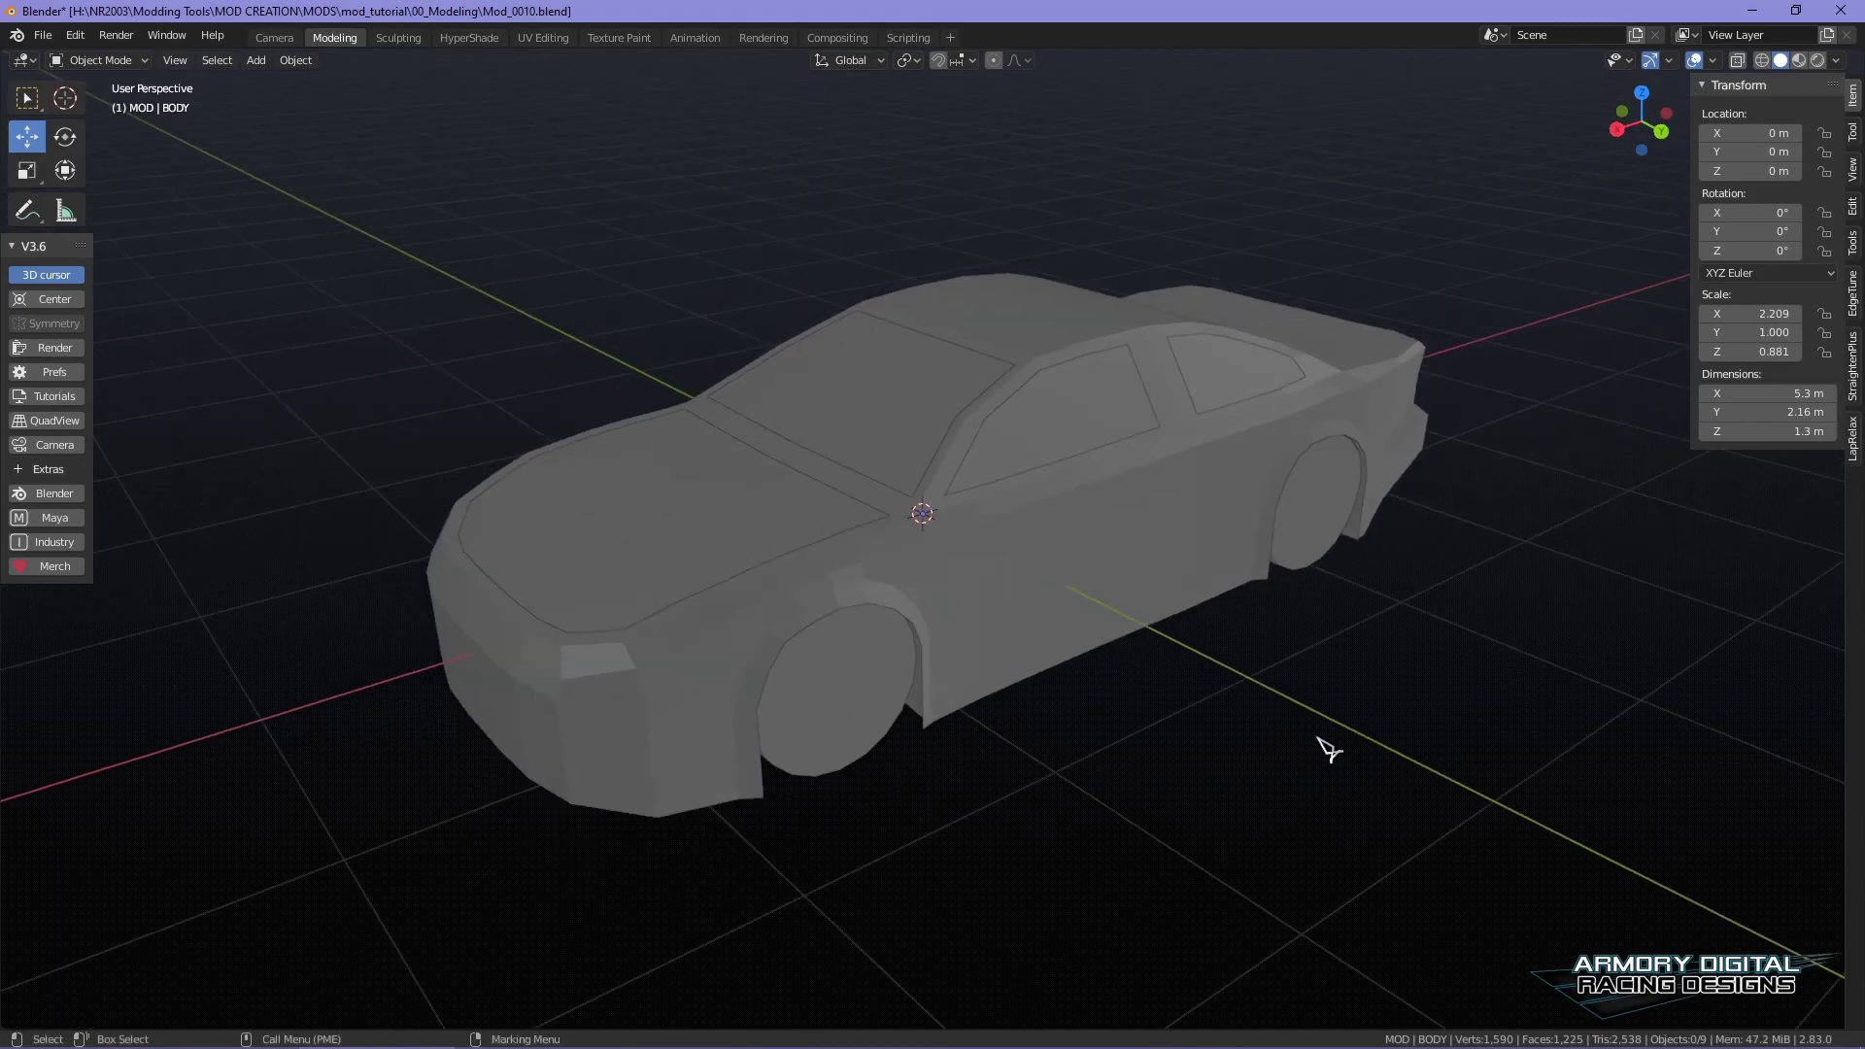
pyautogui.moveTo(1417, 693); pyautogui.dragTo(1033, 474, button='middle')
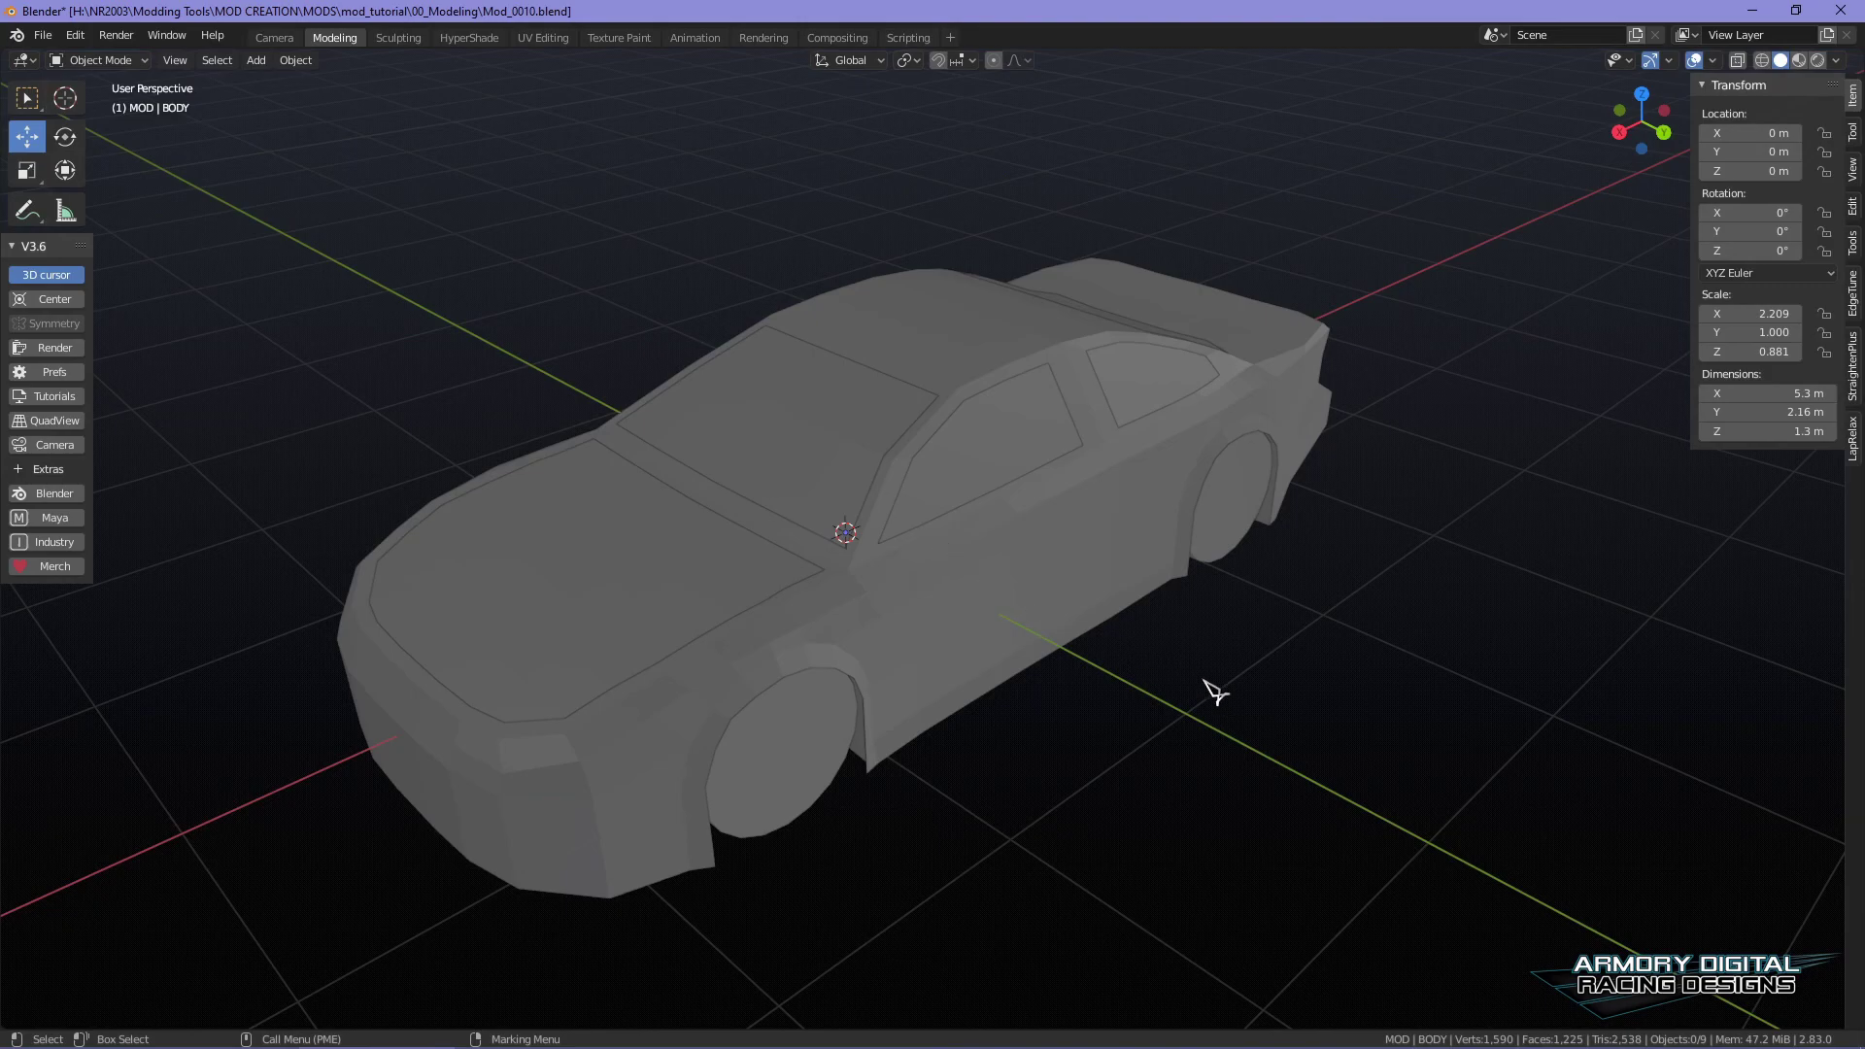
pyautogui.moveTo(1207, 688); pyautogui.dragTo(1323, 833, button='middle')
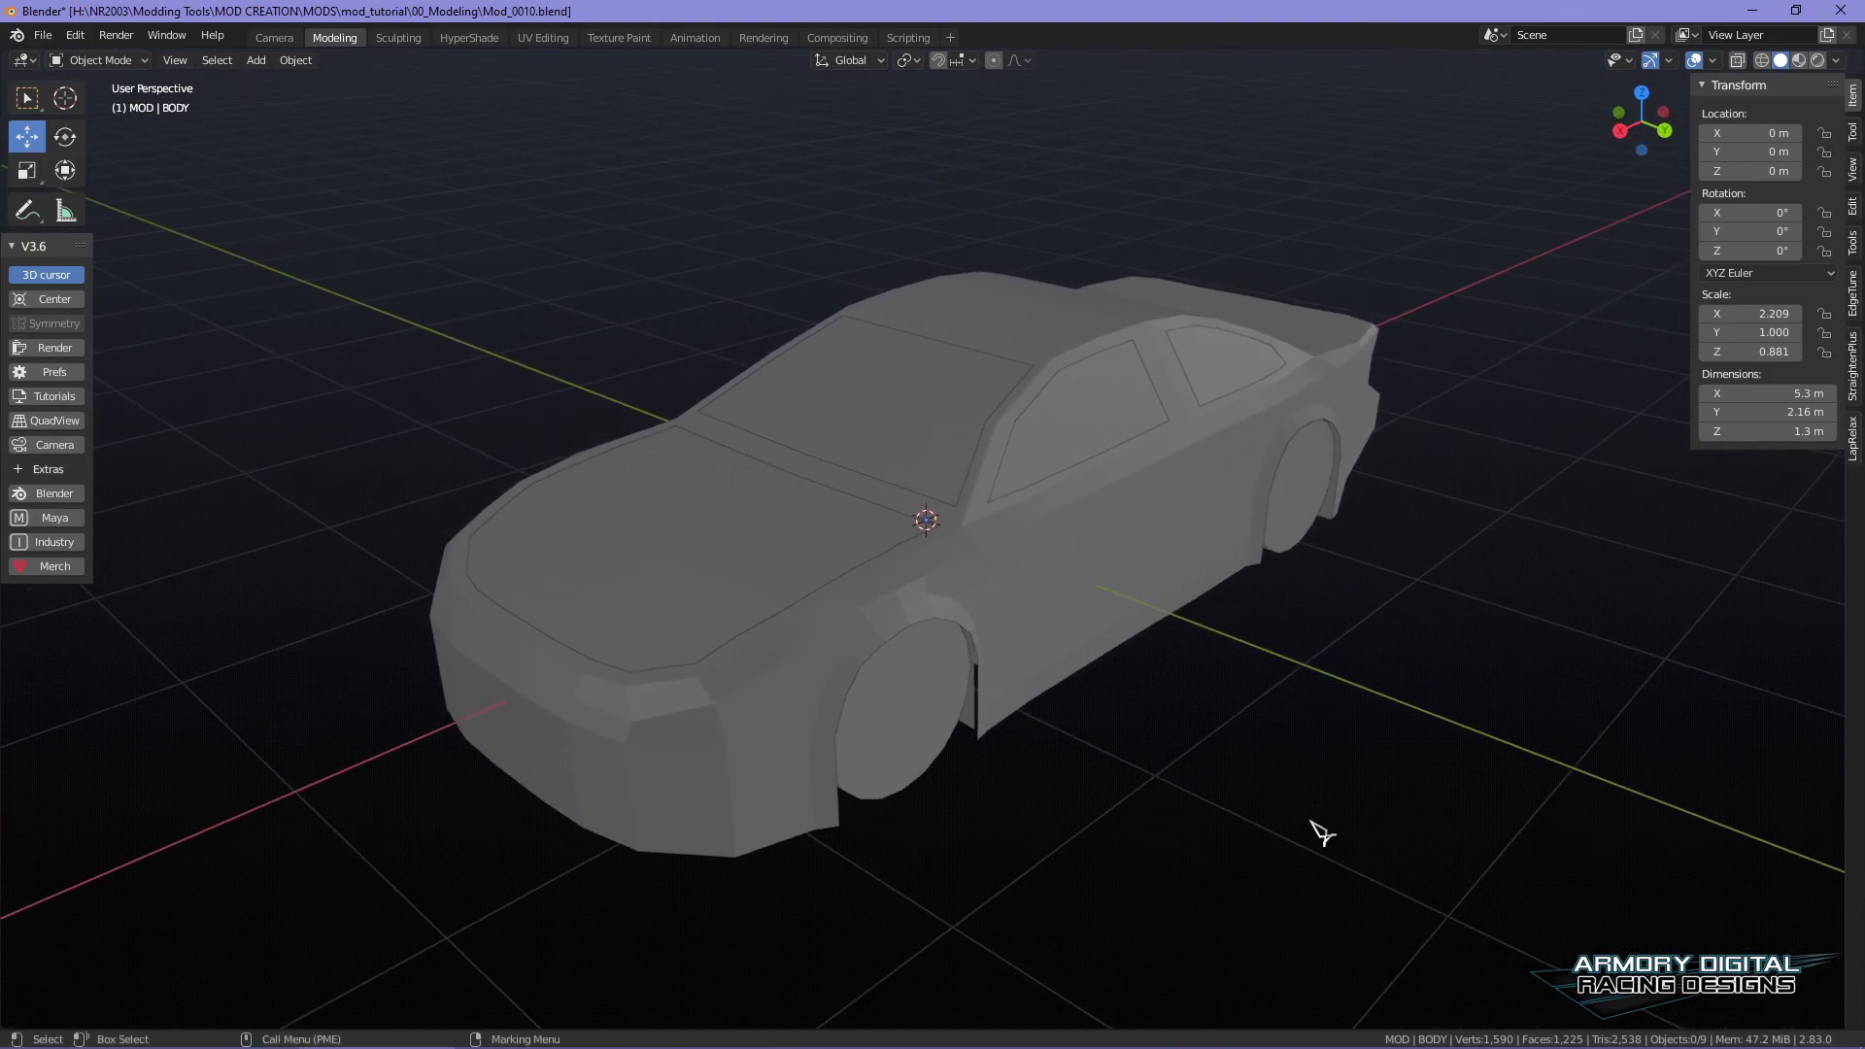